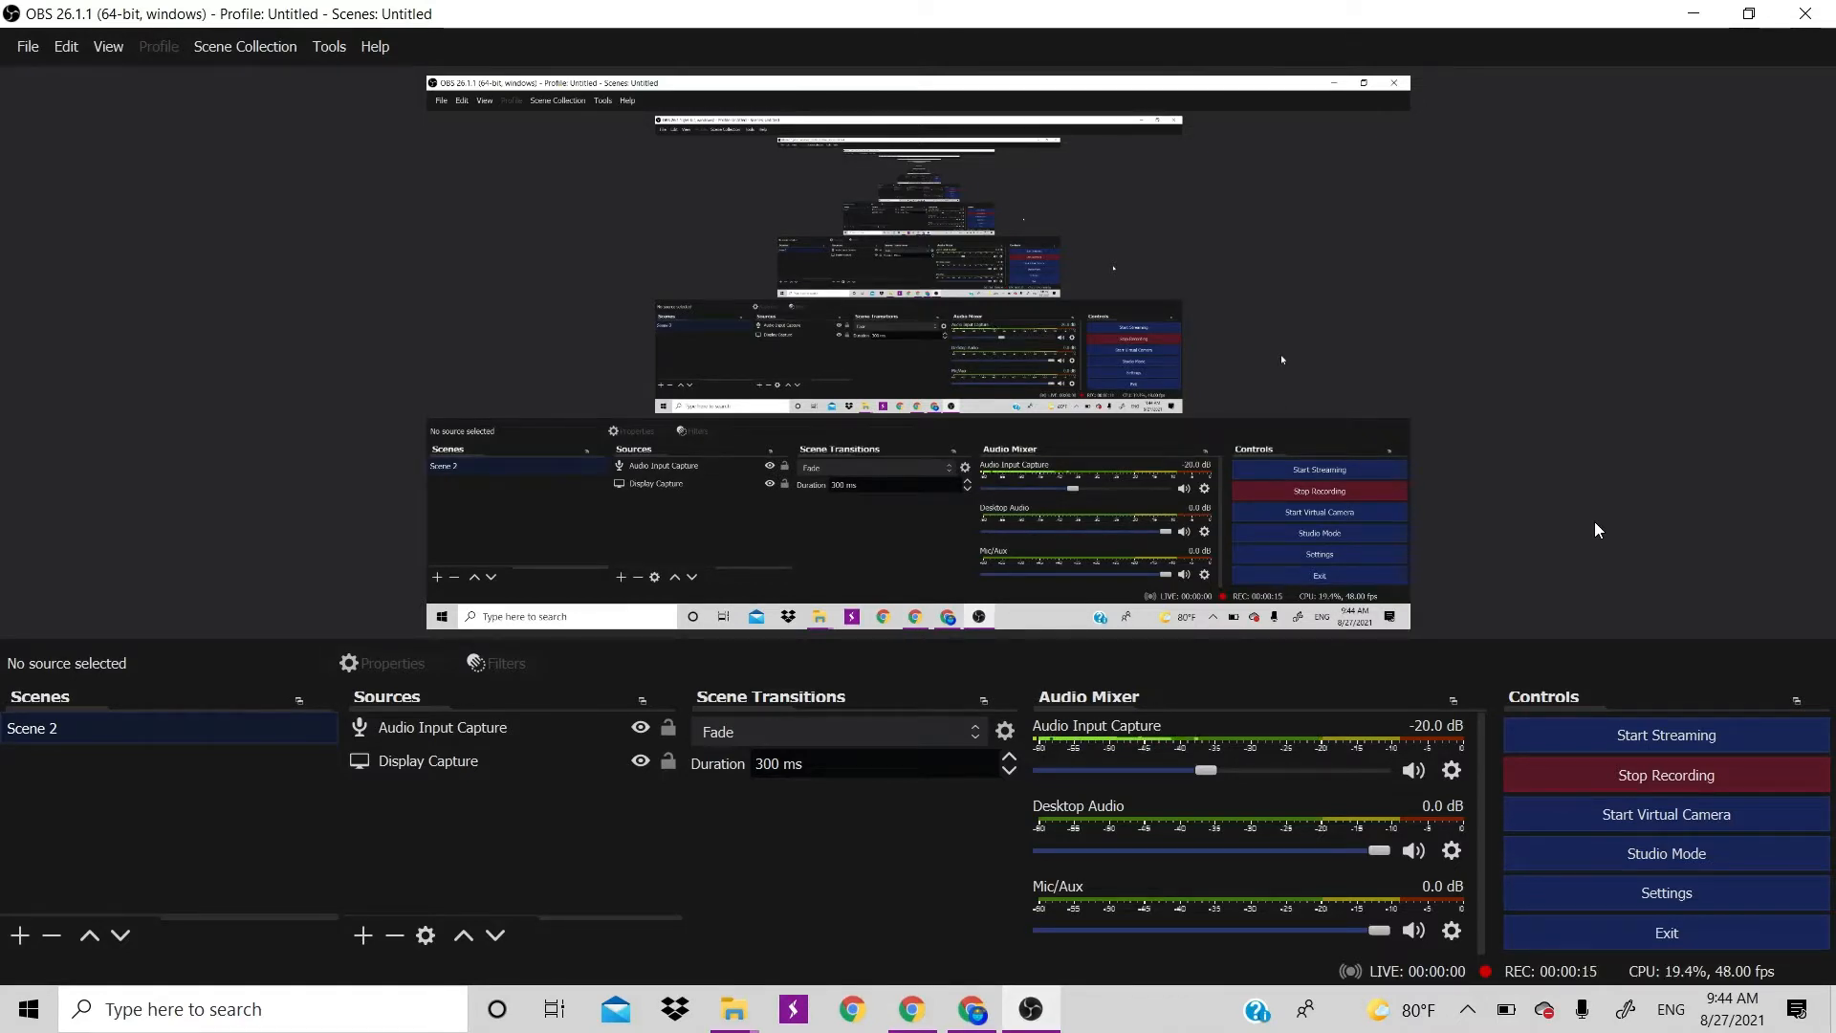
Launch Blender from the desktop and open the recent file 2009ToyotaPruis.blend
click(1692, 13)
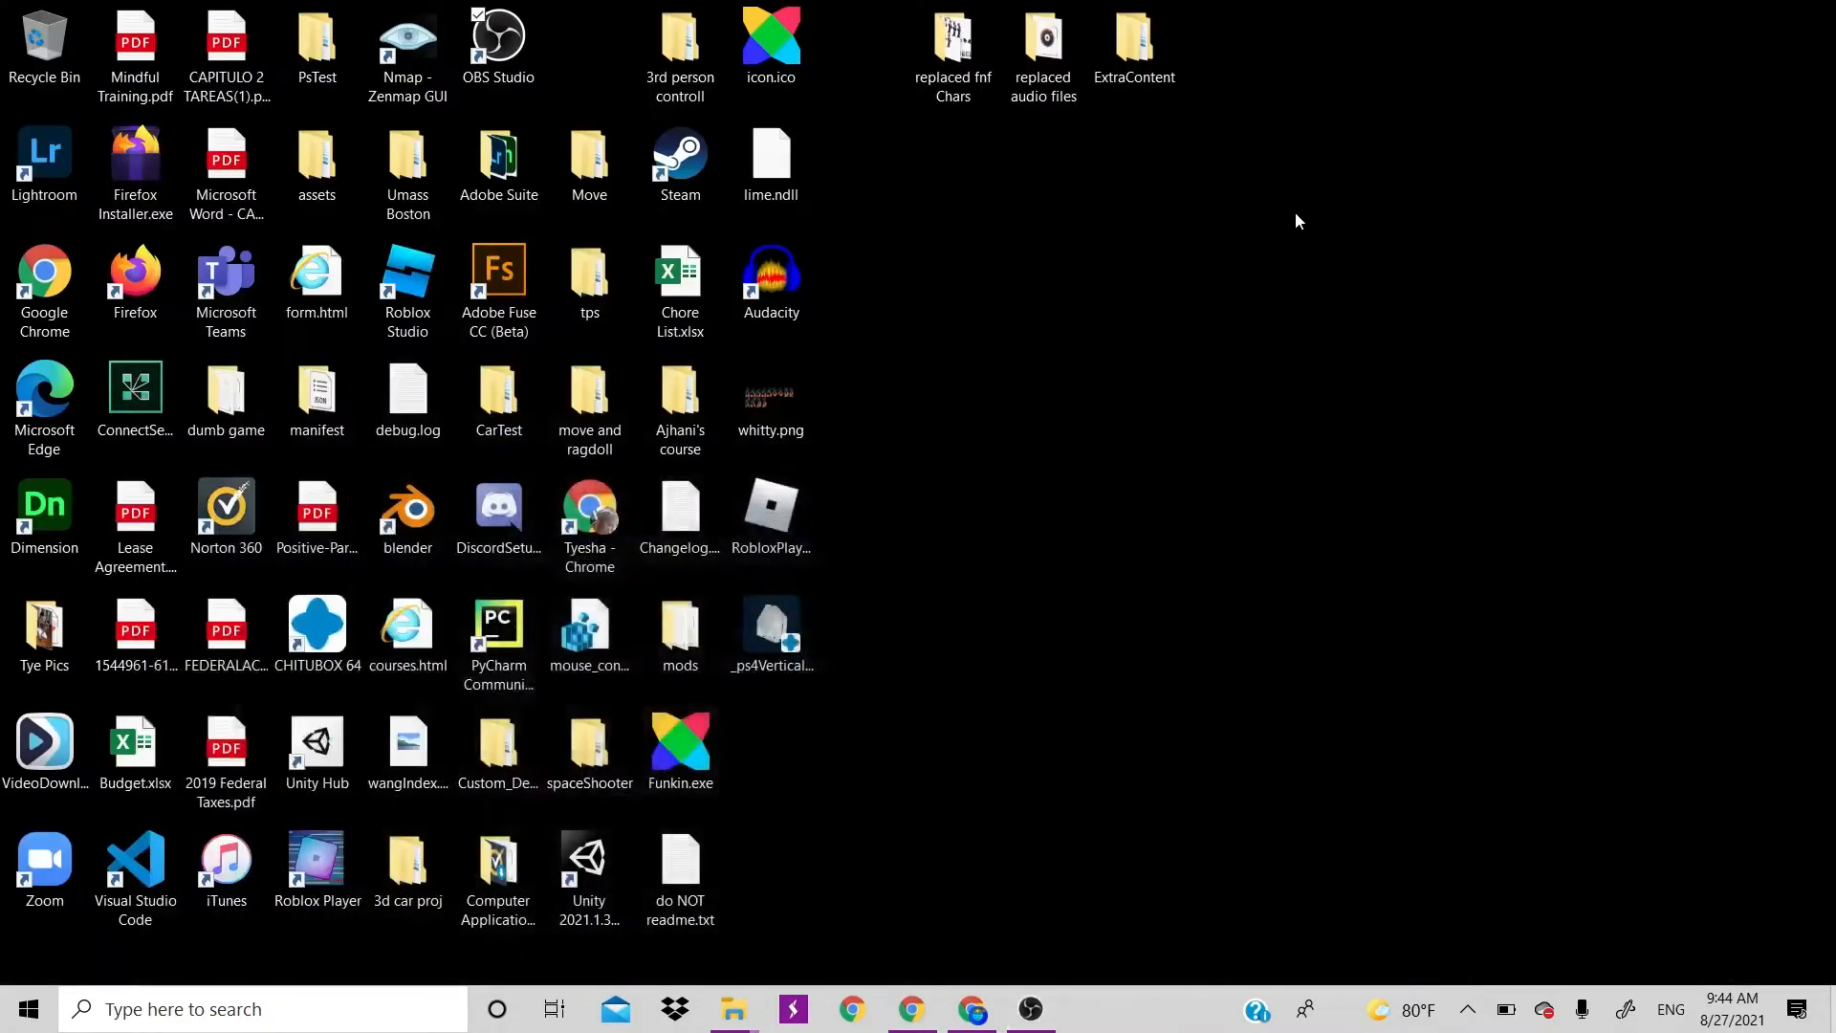
double_click(433, 521)
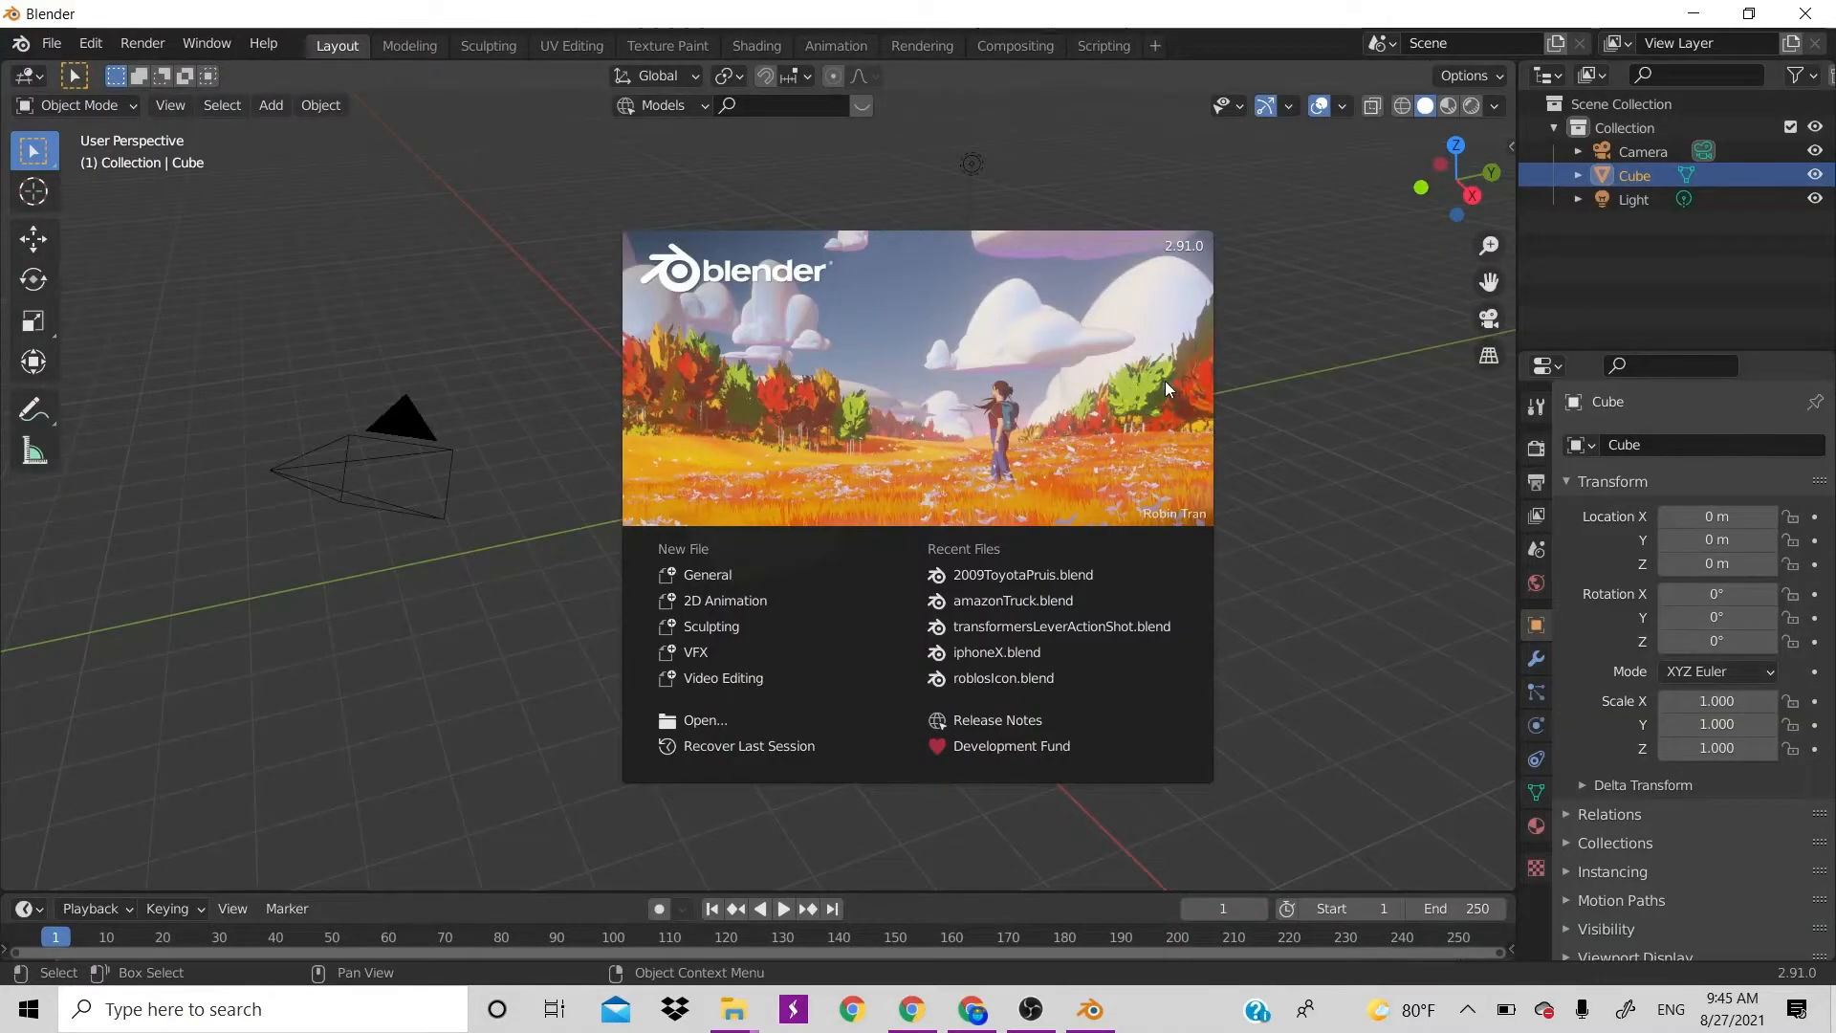
click(1048, 577)
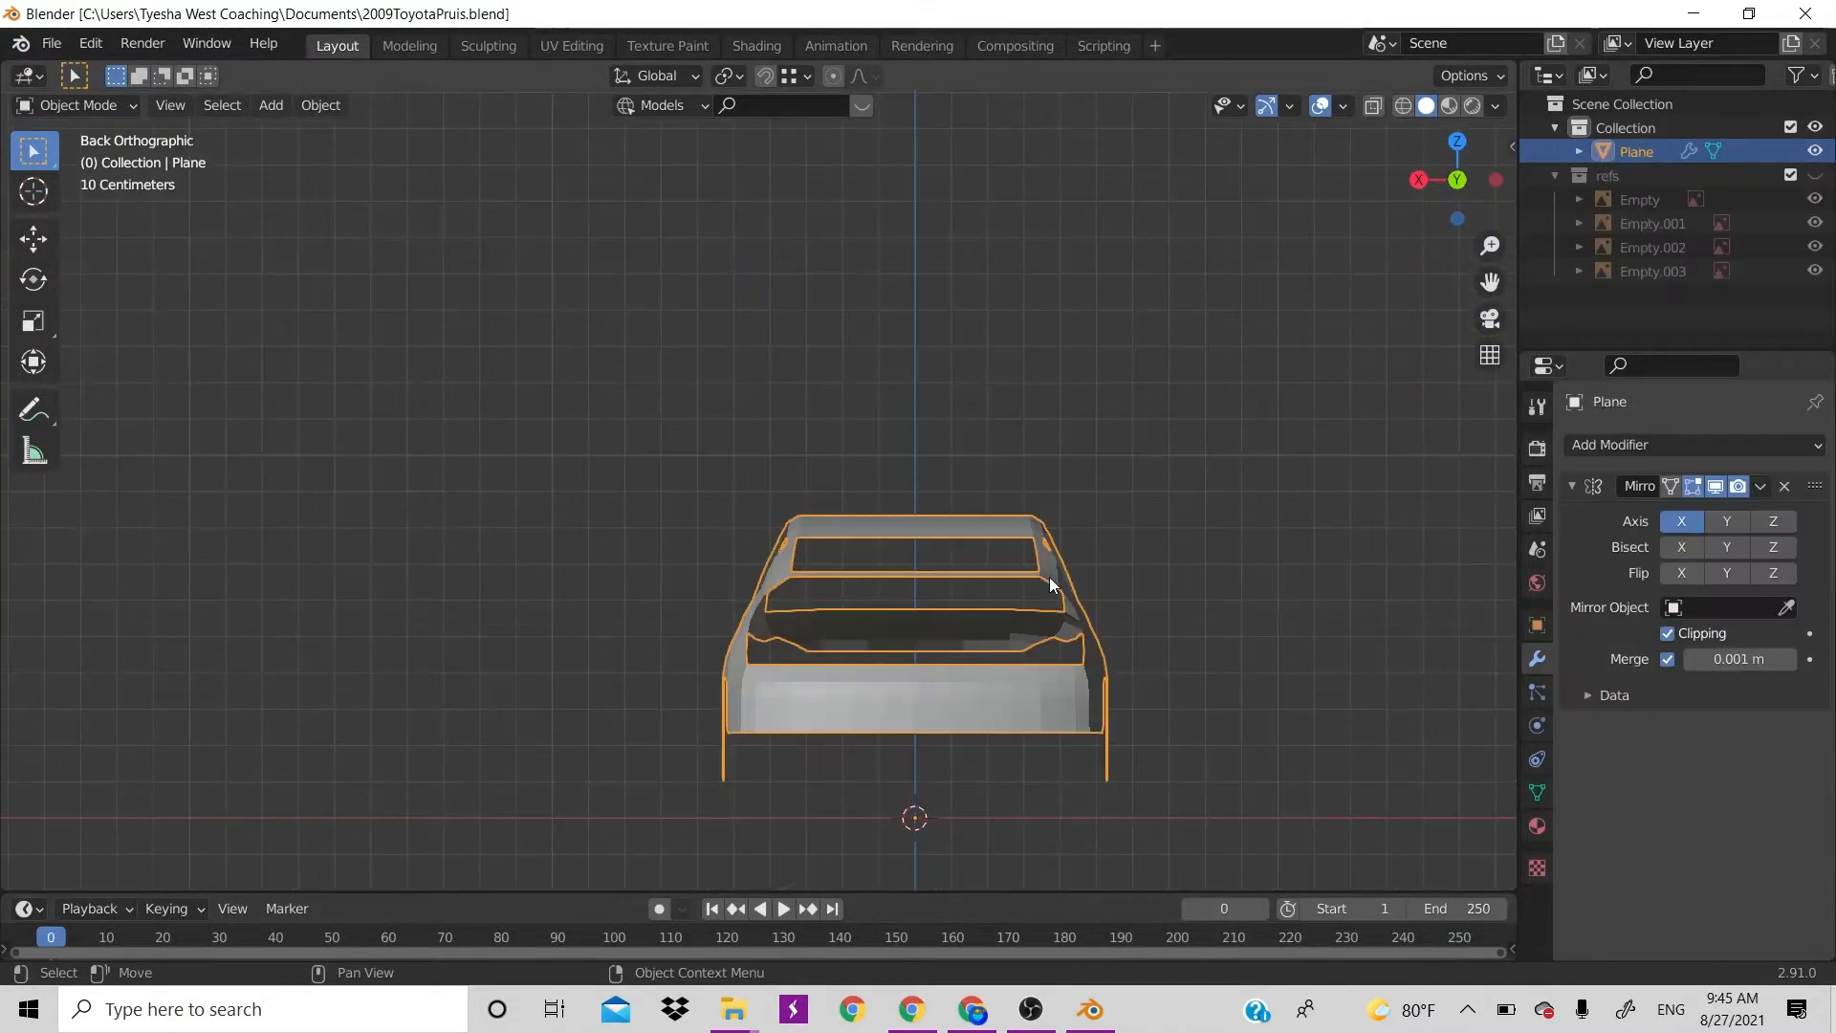
Examine the partly built car body from the side and from above the hood
drag(1422, 179, 1506, 182)
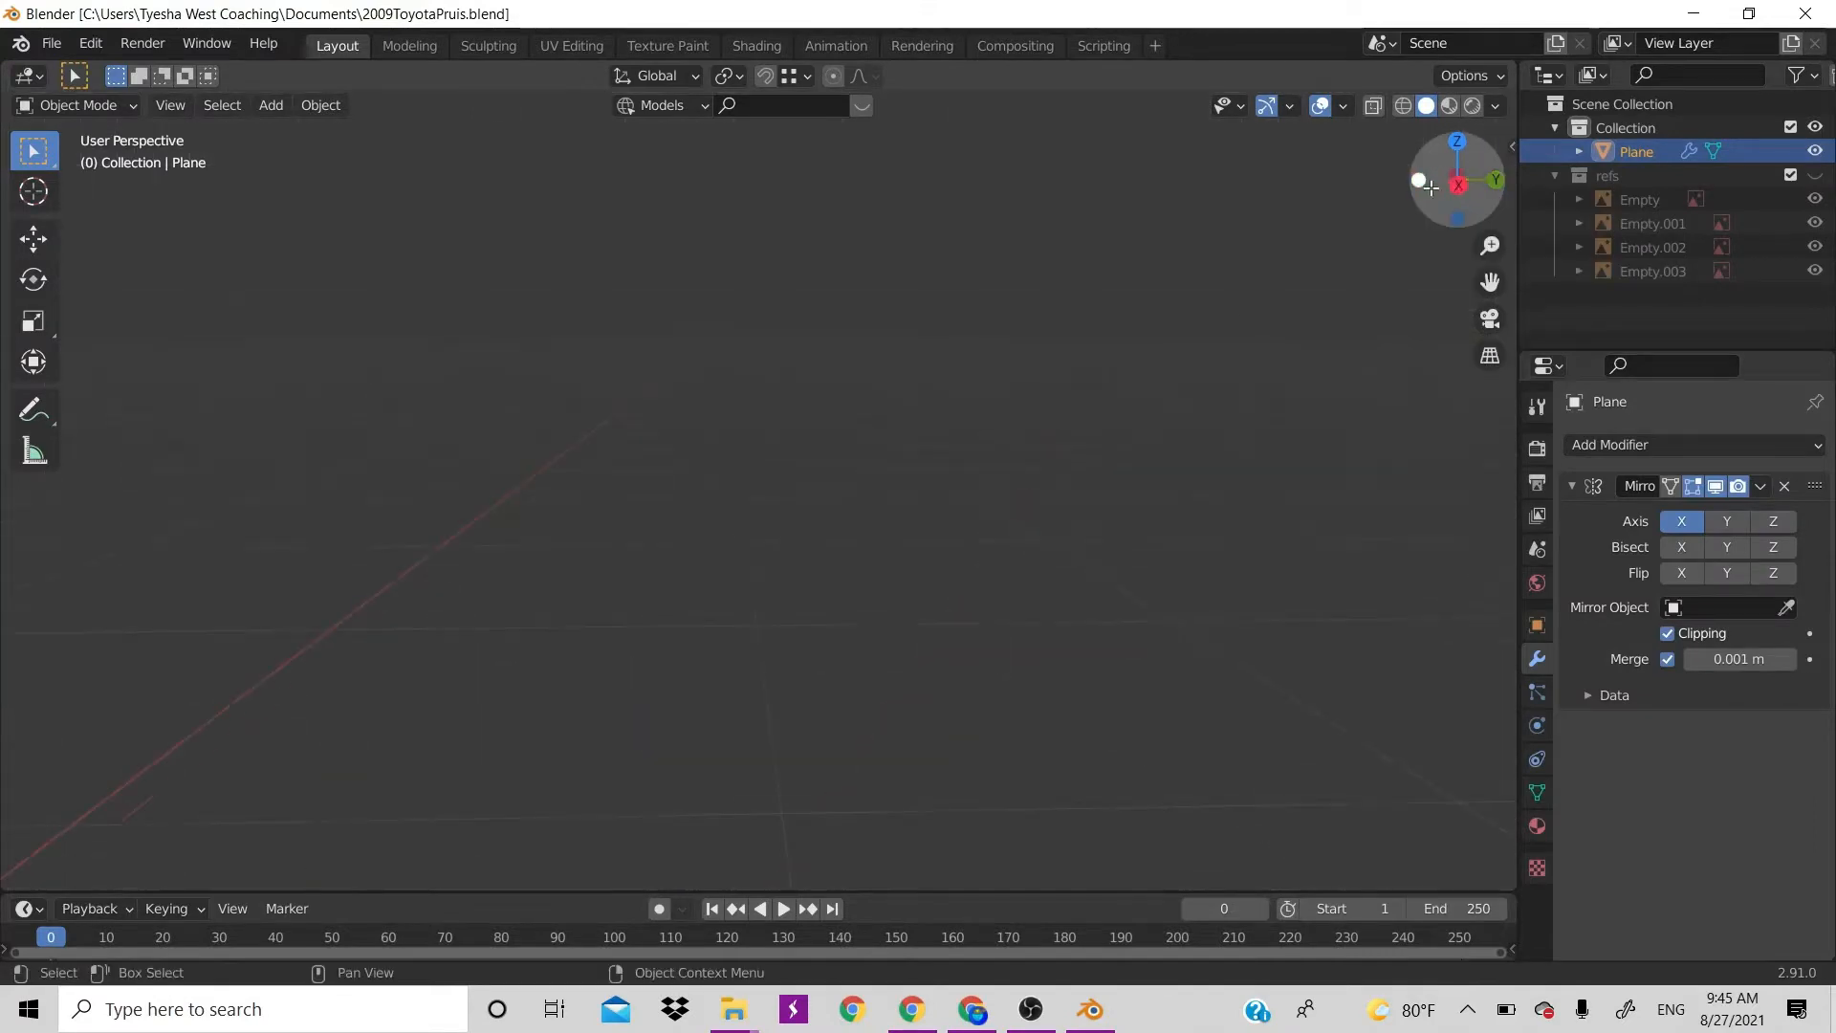
scroll(876, 606, down, 3)
scroll(876, 607, down, 12)
scroll(876, 606, up, 9)
scroll(973, 581, down, 5)
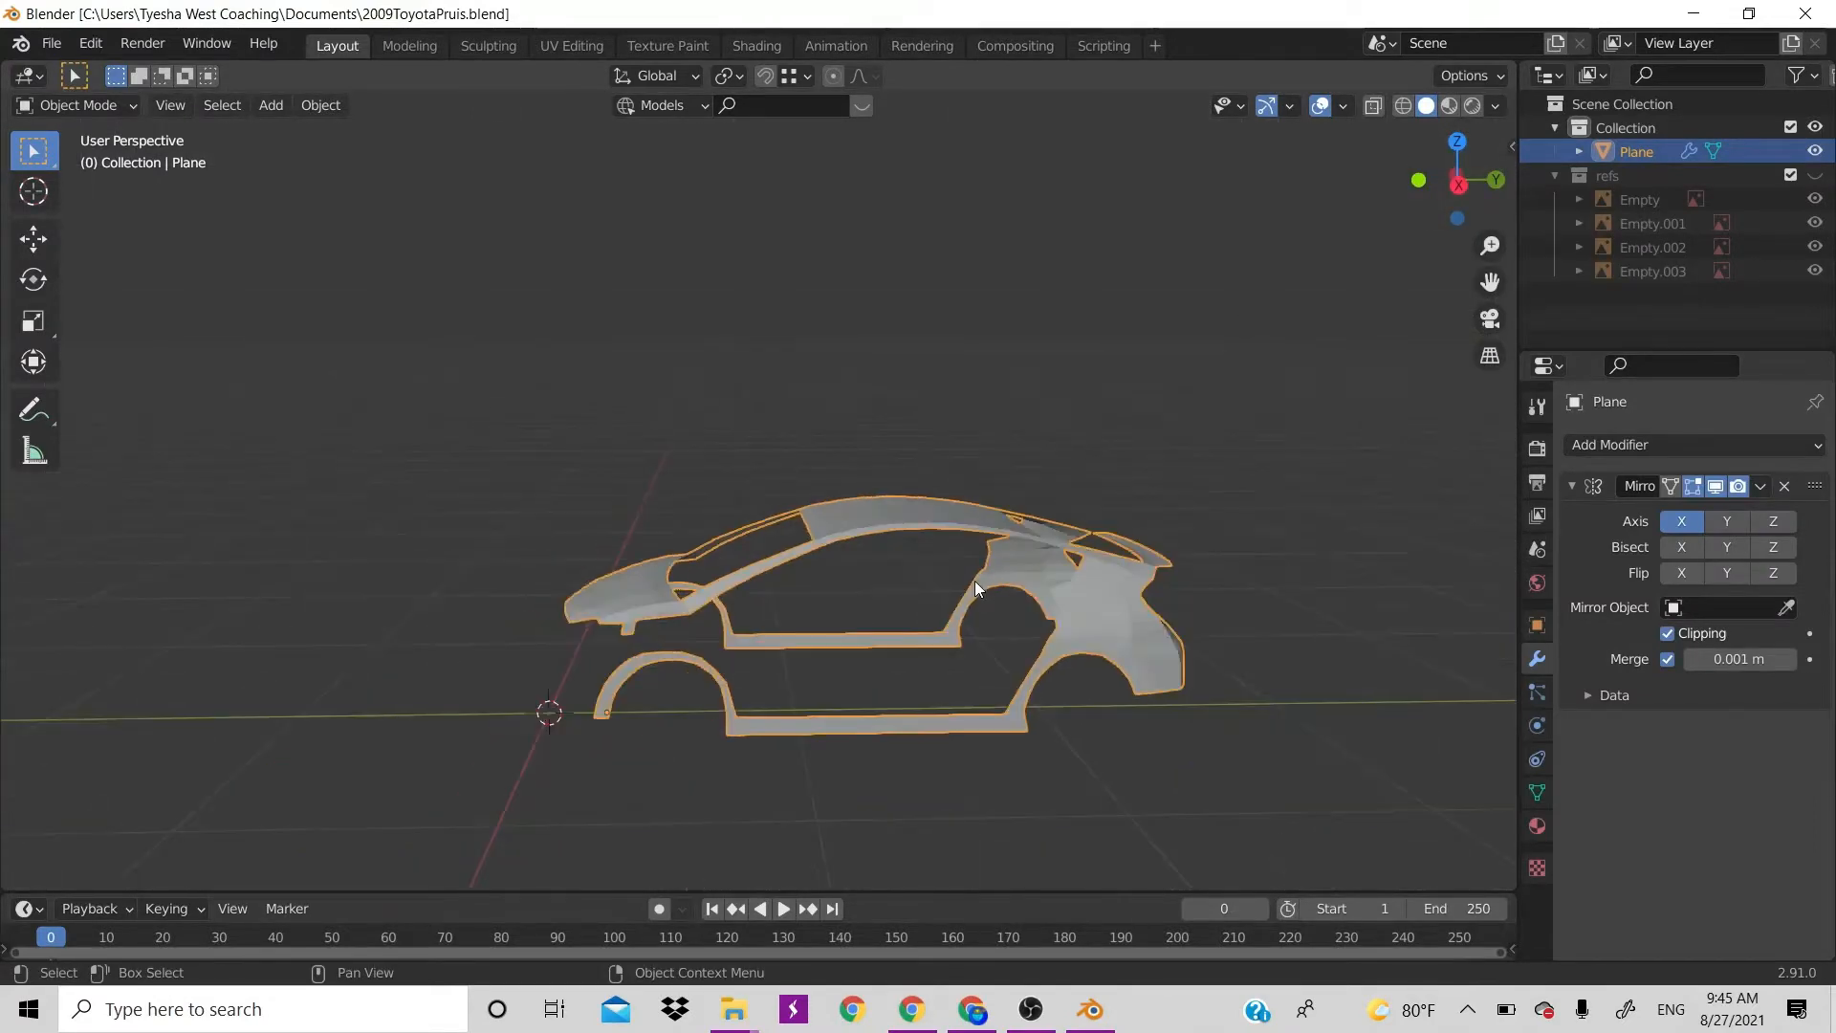
click(1114, 719)
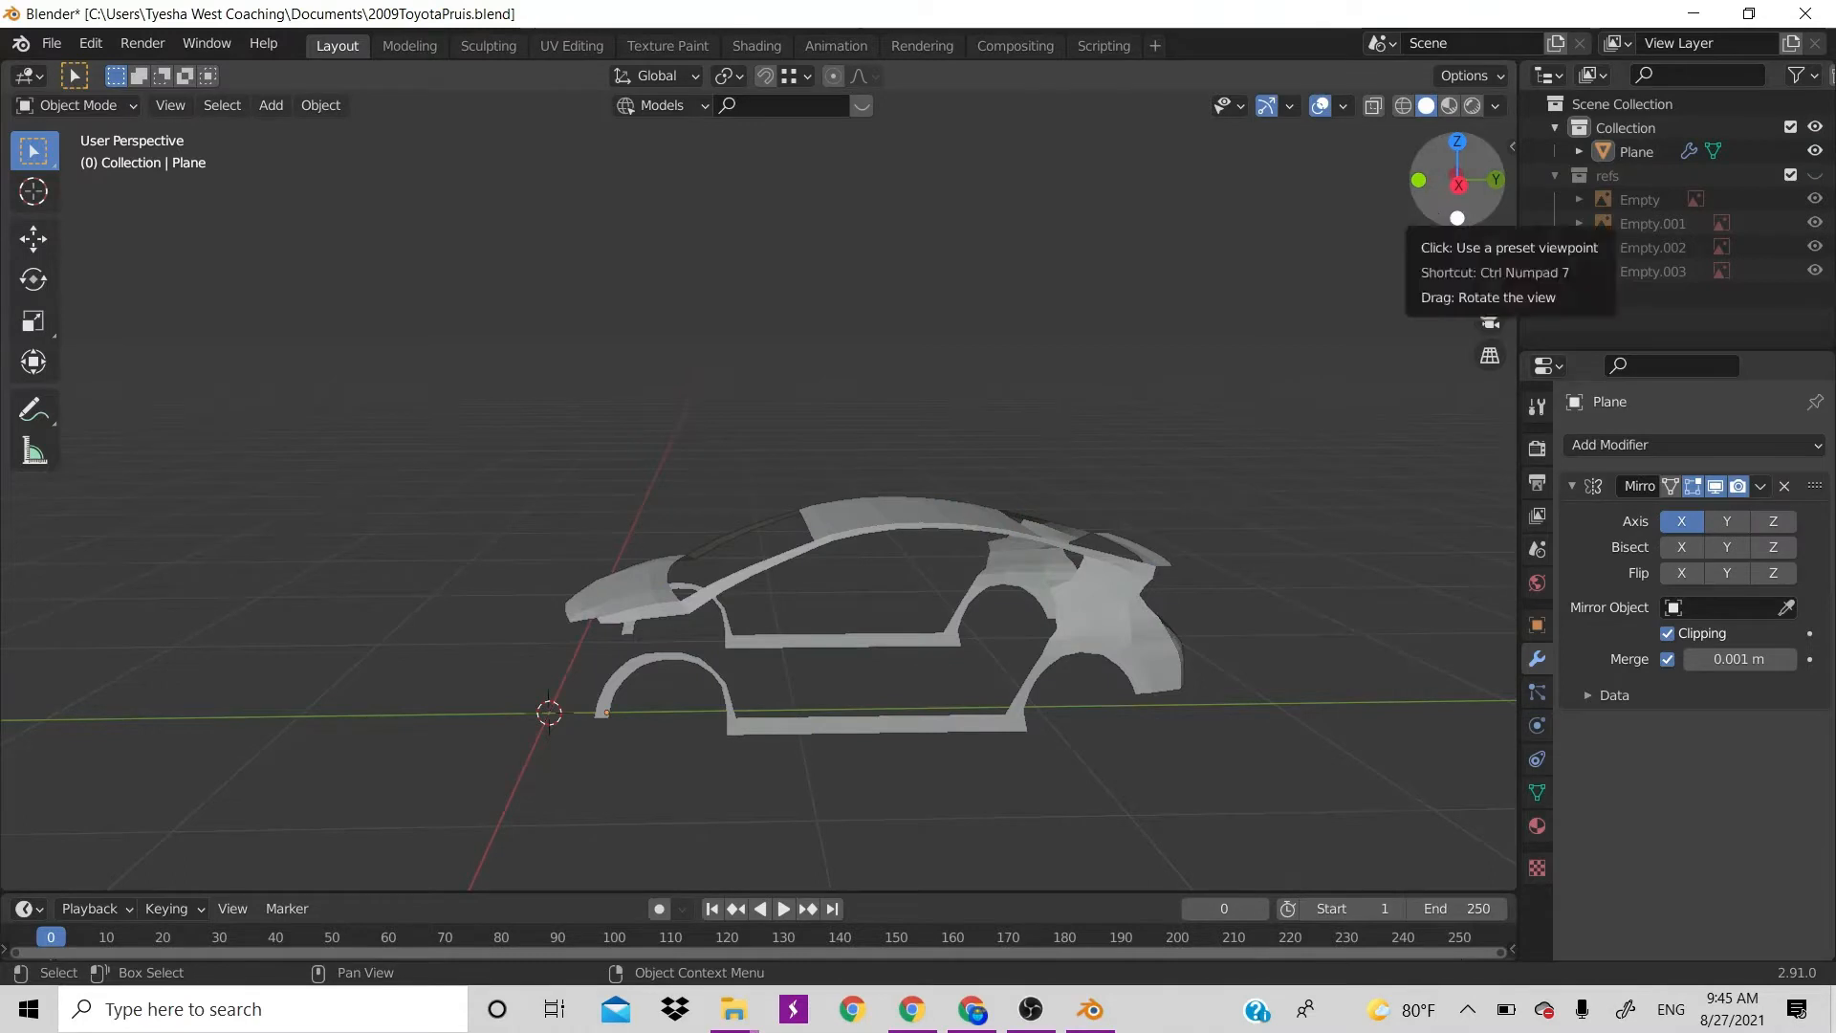
mouse_move(1454, 179)
mouse_down()
mouse_move(1482, 206)
mouse_move(1798, 189)
mouse_move(1602, 182)
mouse_move(1784, 201)
mouse_move(1493, 226)
mouse_move(1434, 168)
mouse_move(1534, 159)
mouse_move(1477, 210)
mouse_move(1463, 191)
mouse_up()
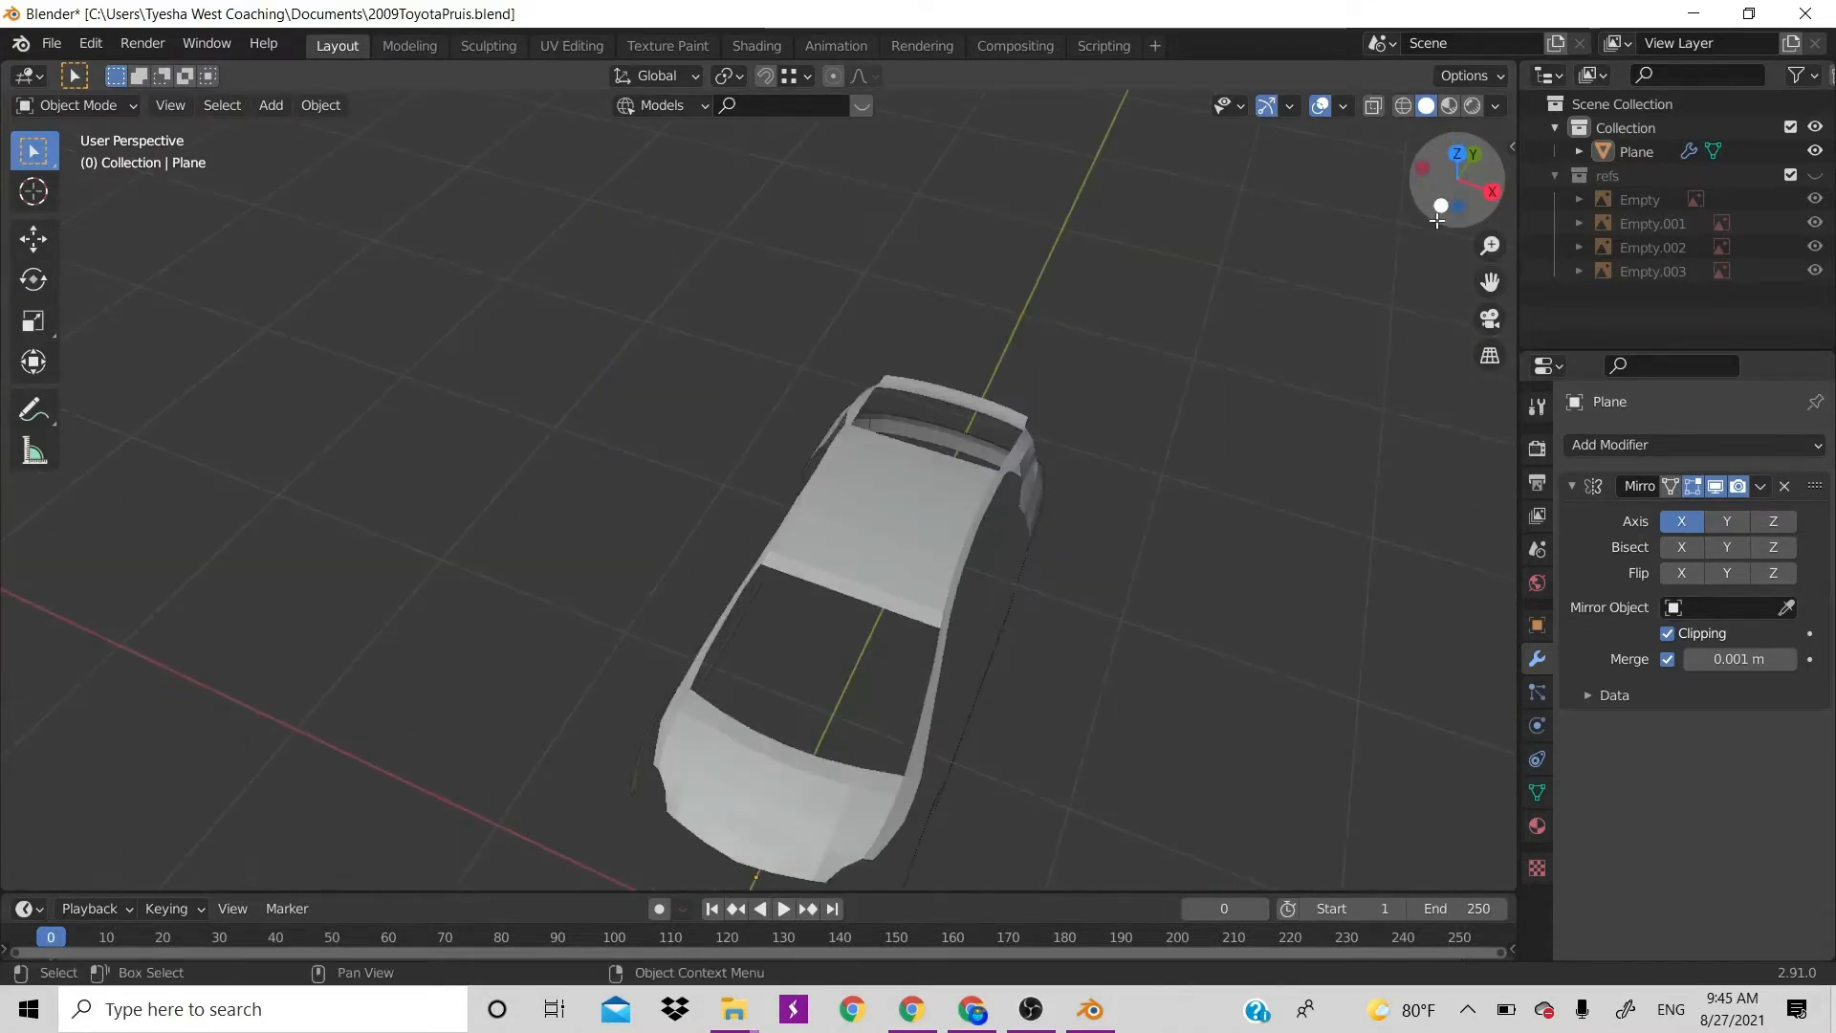
Show the refs collection of blueprint images and put the car body mesh into Edit Mode in front view
click(1814, 175)
key(KP_1)
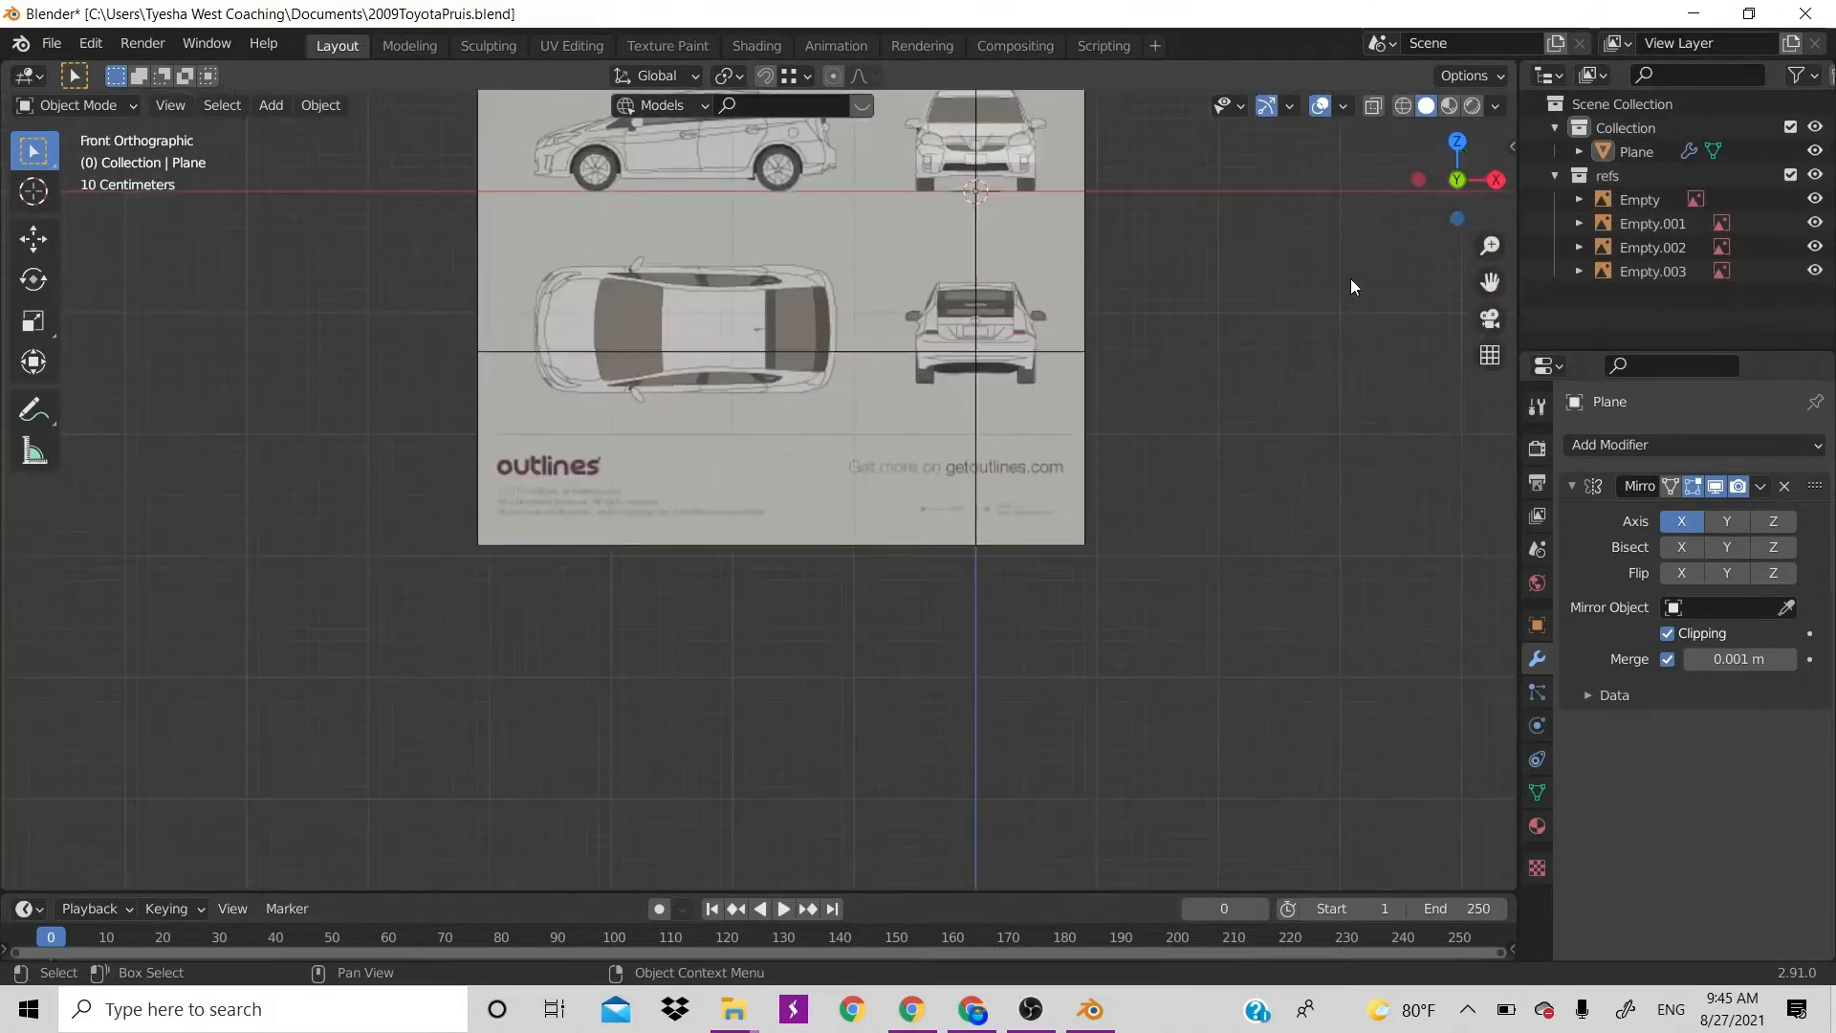
shift+middle_drag(1384, 245, 1185, 646)
scroll(750, 633, up, 8)
click(845, 547)
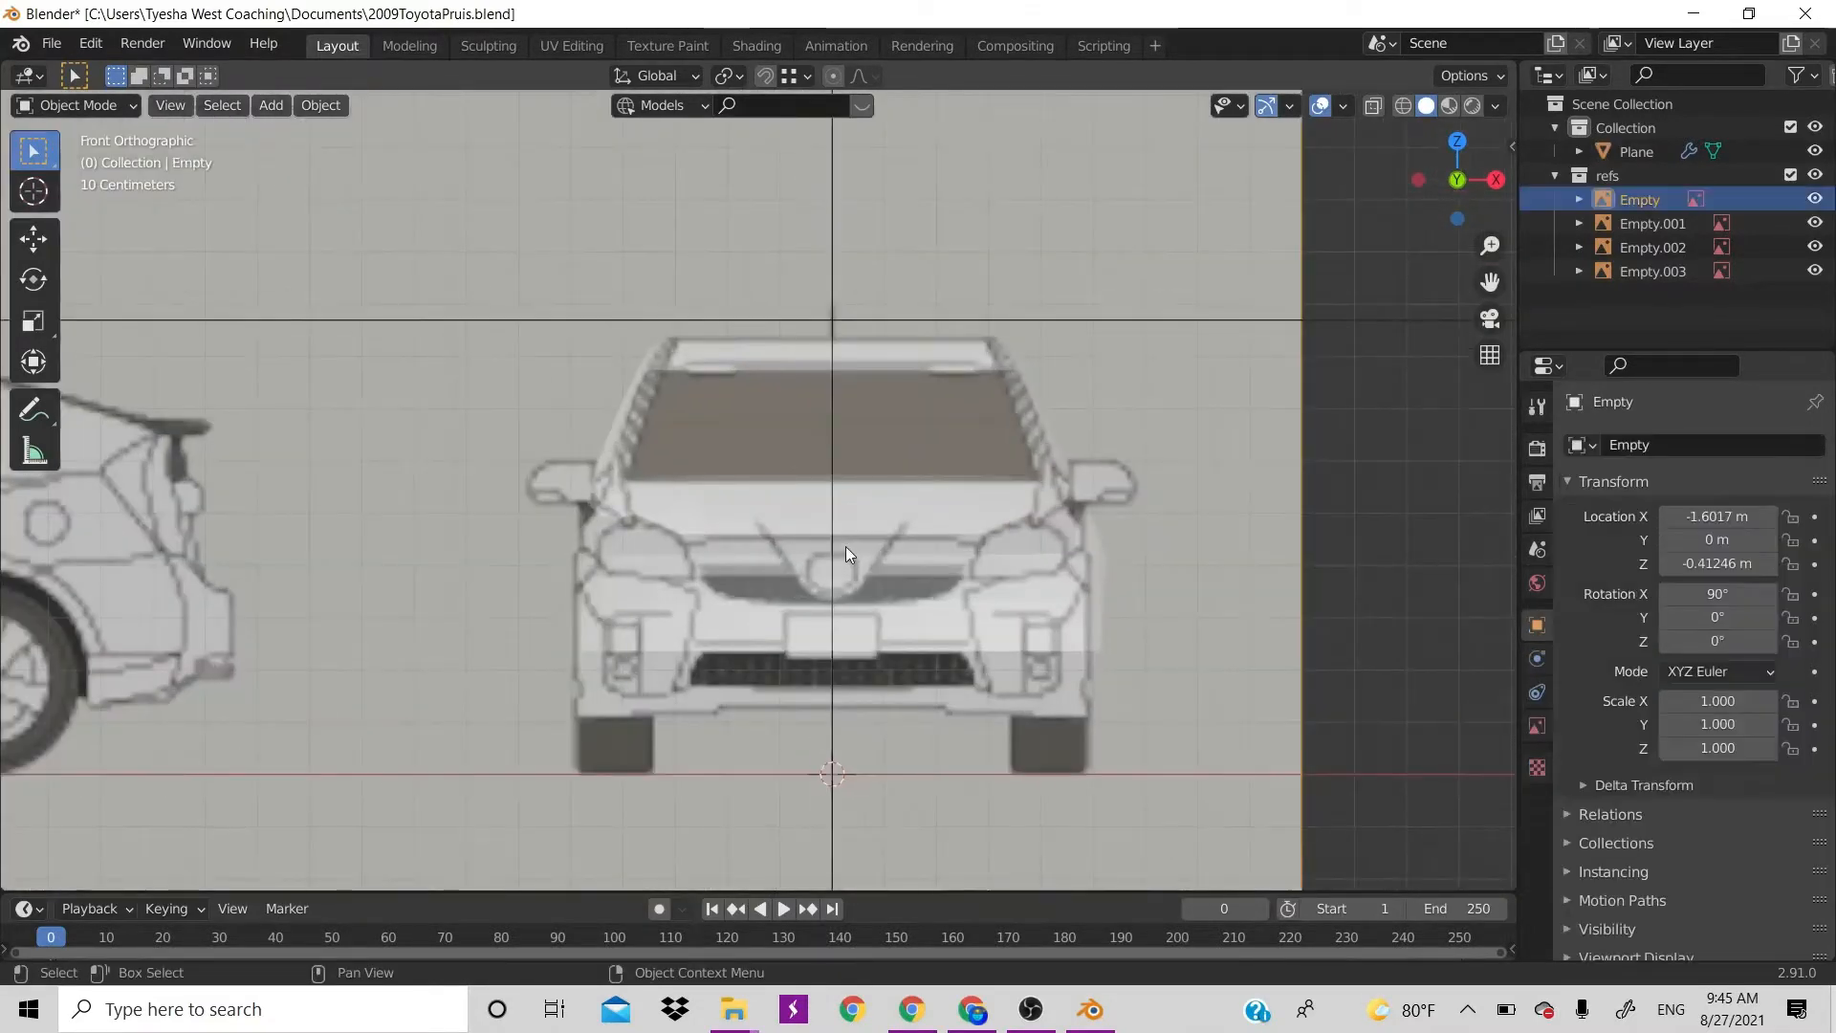
click(1645, 151)
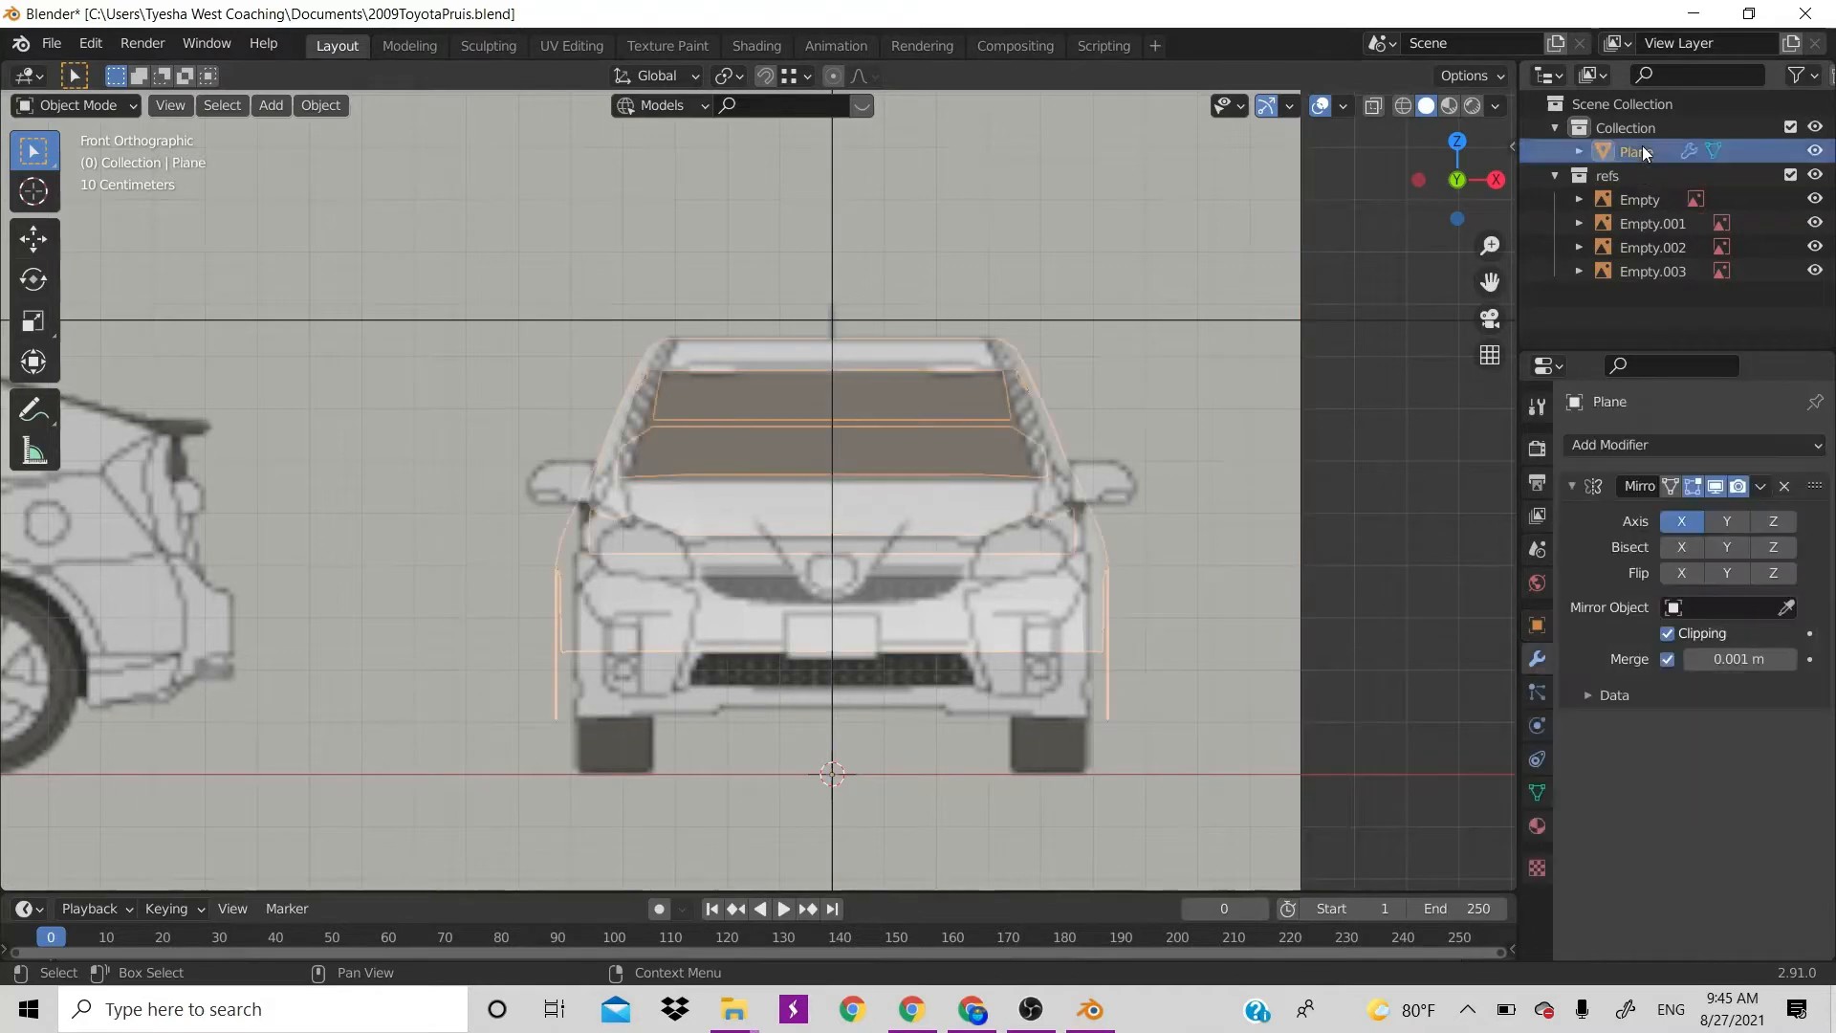
key(Tab)
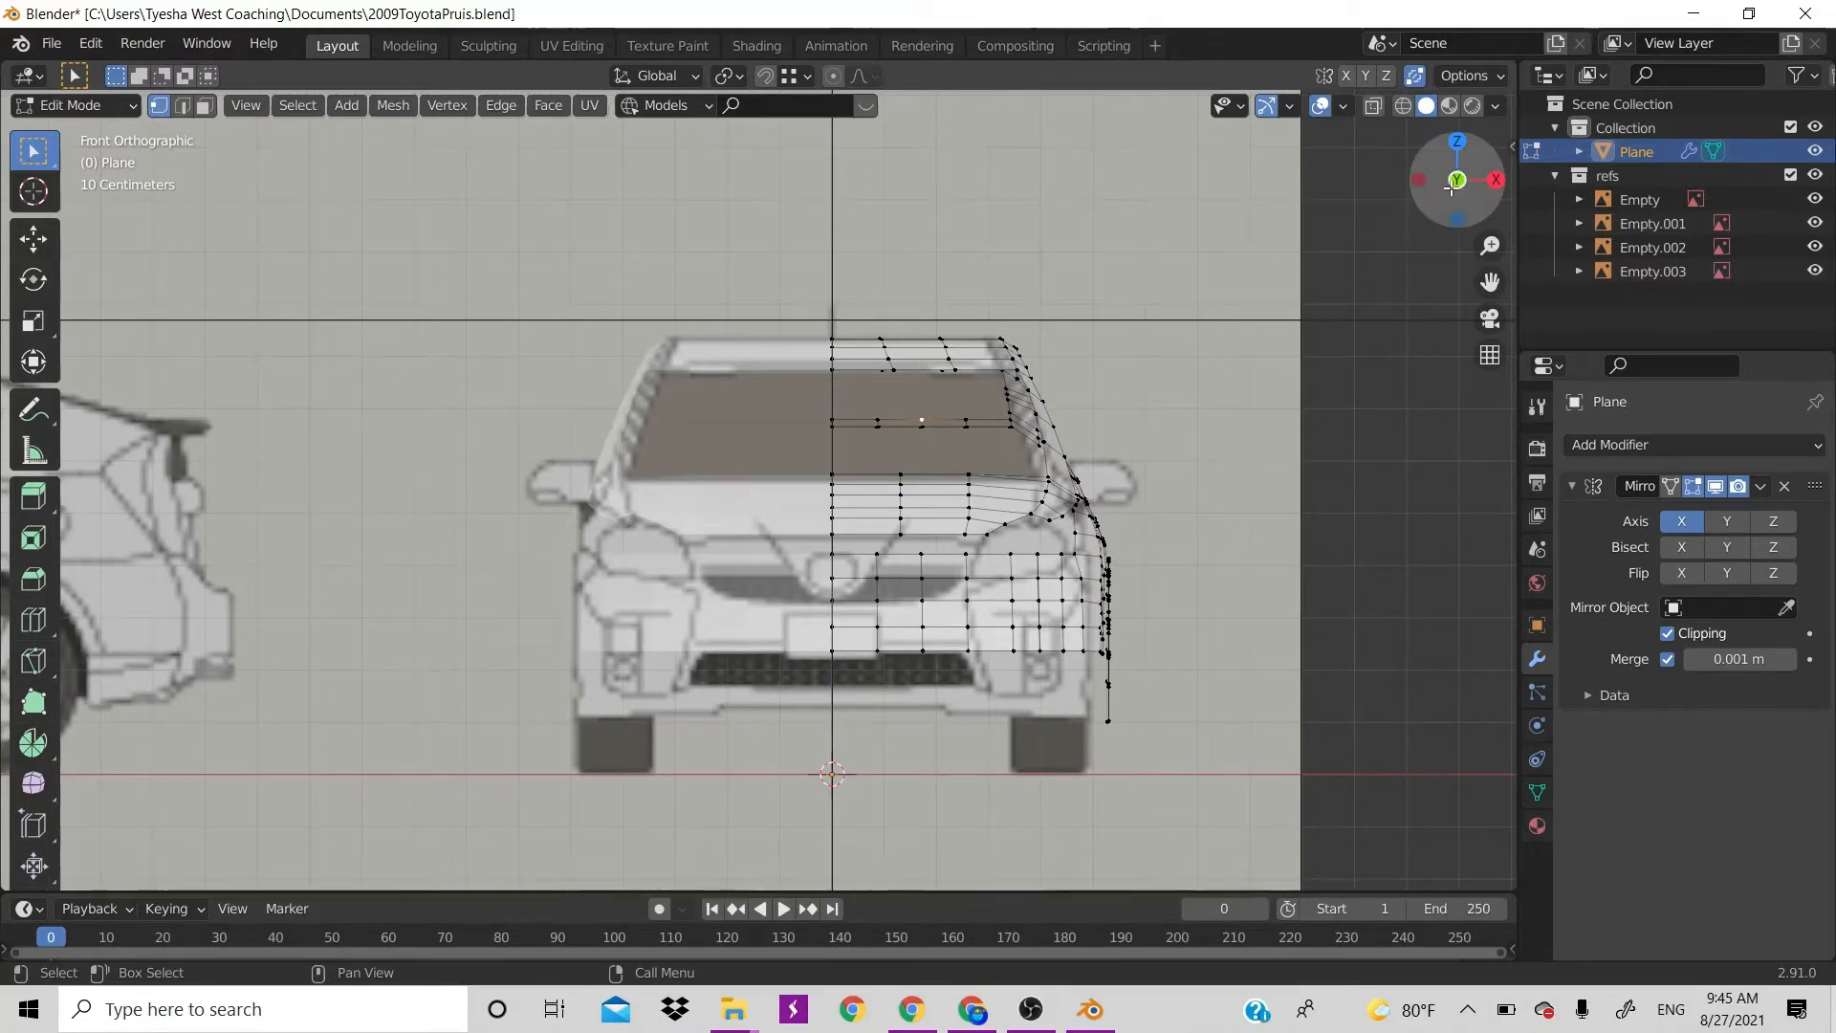
Compare the car body mesh with the blueprints in perspective, front, top and right side views, focusing on the front end
drag(1454, 182, 1123, 364)
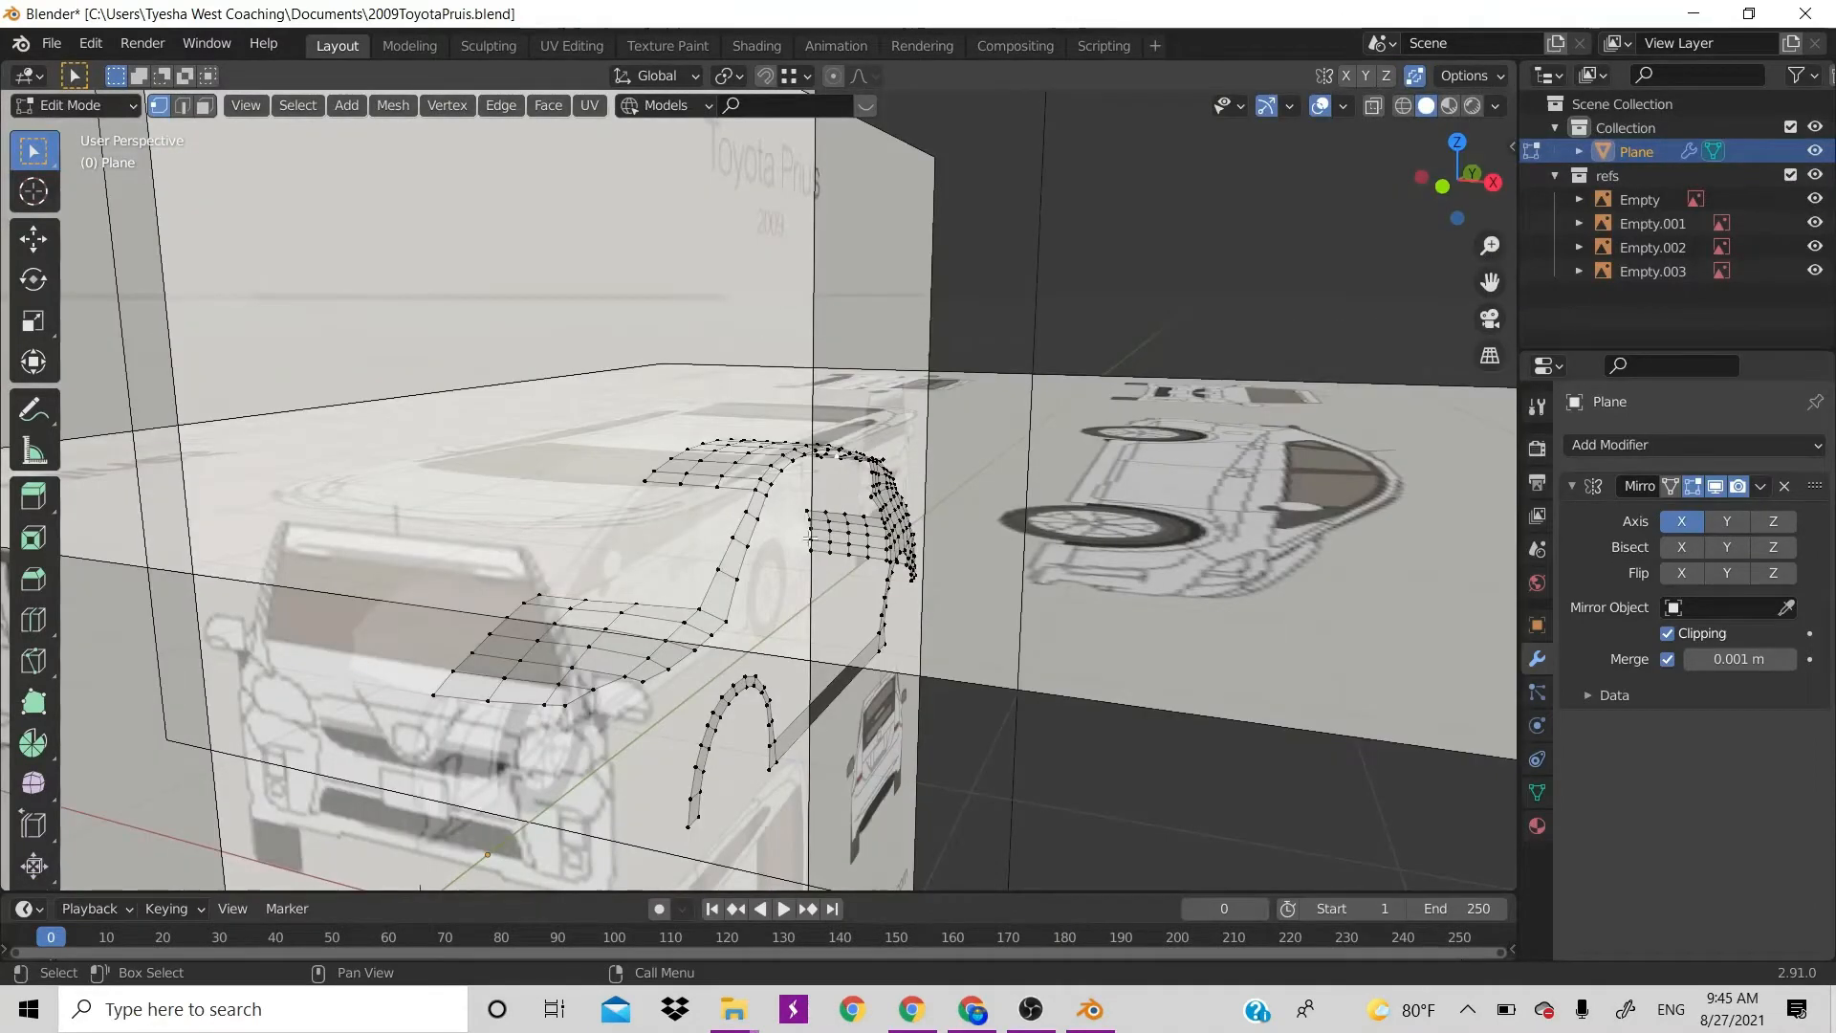
key(KP_1)
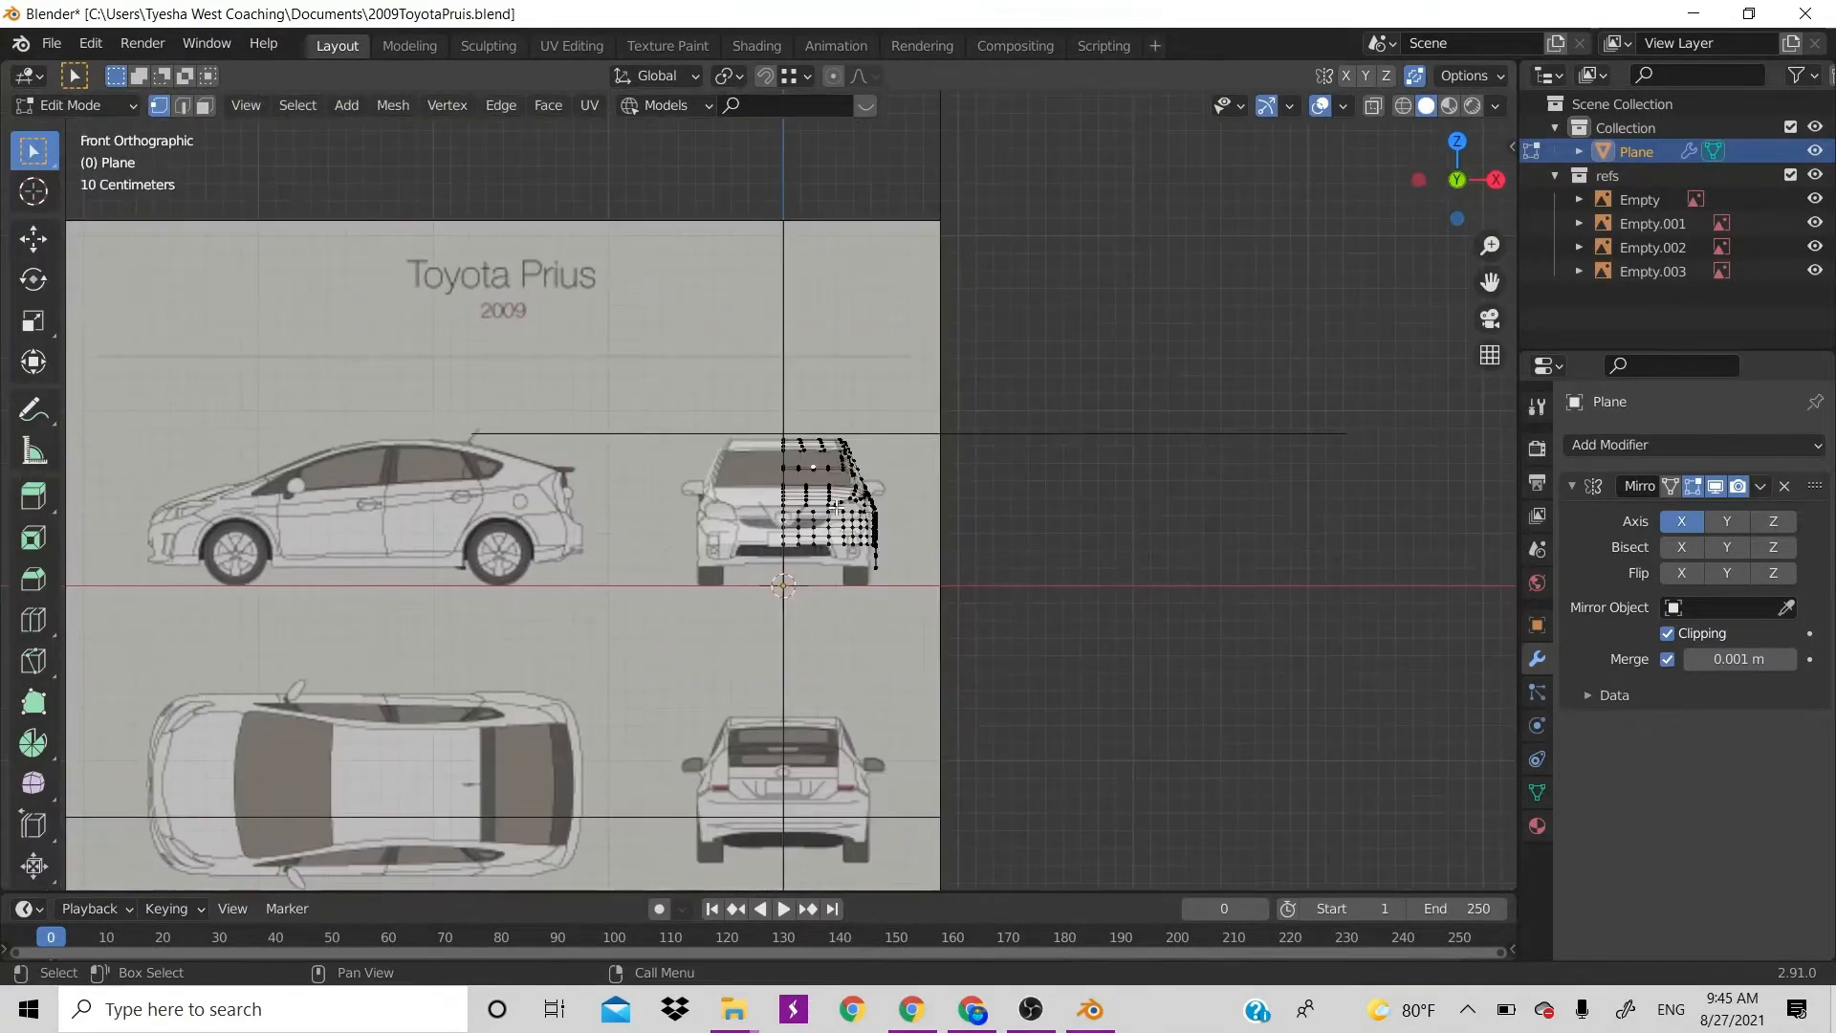
scroll(981, 418, up, 8)
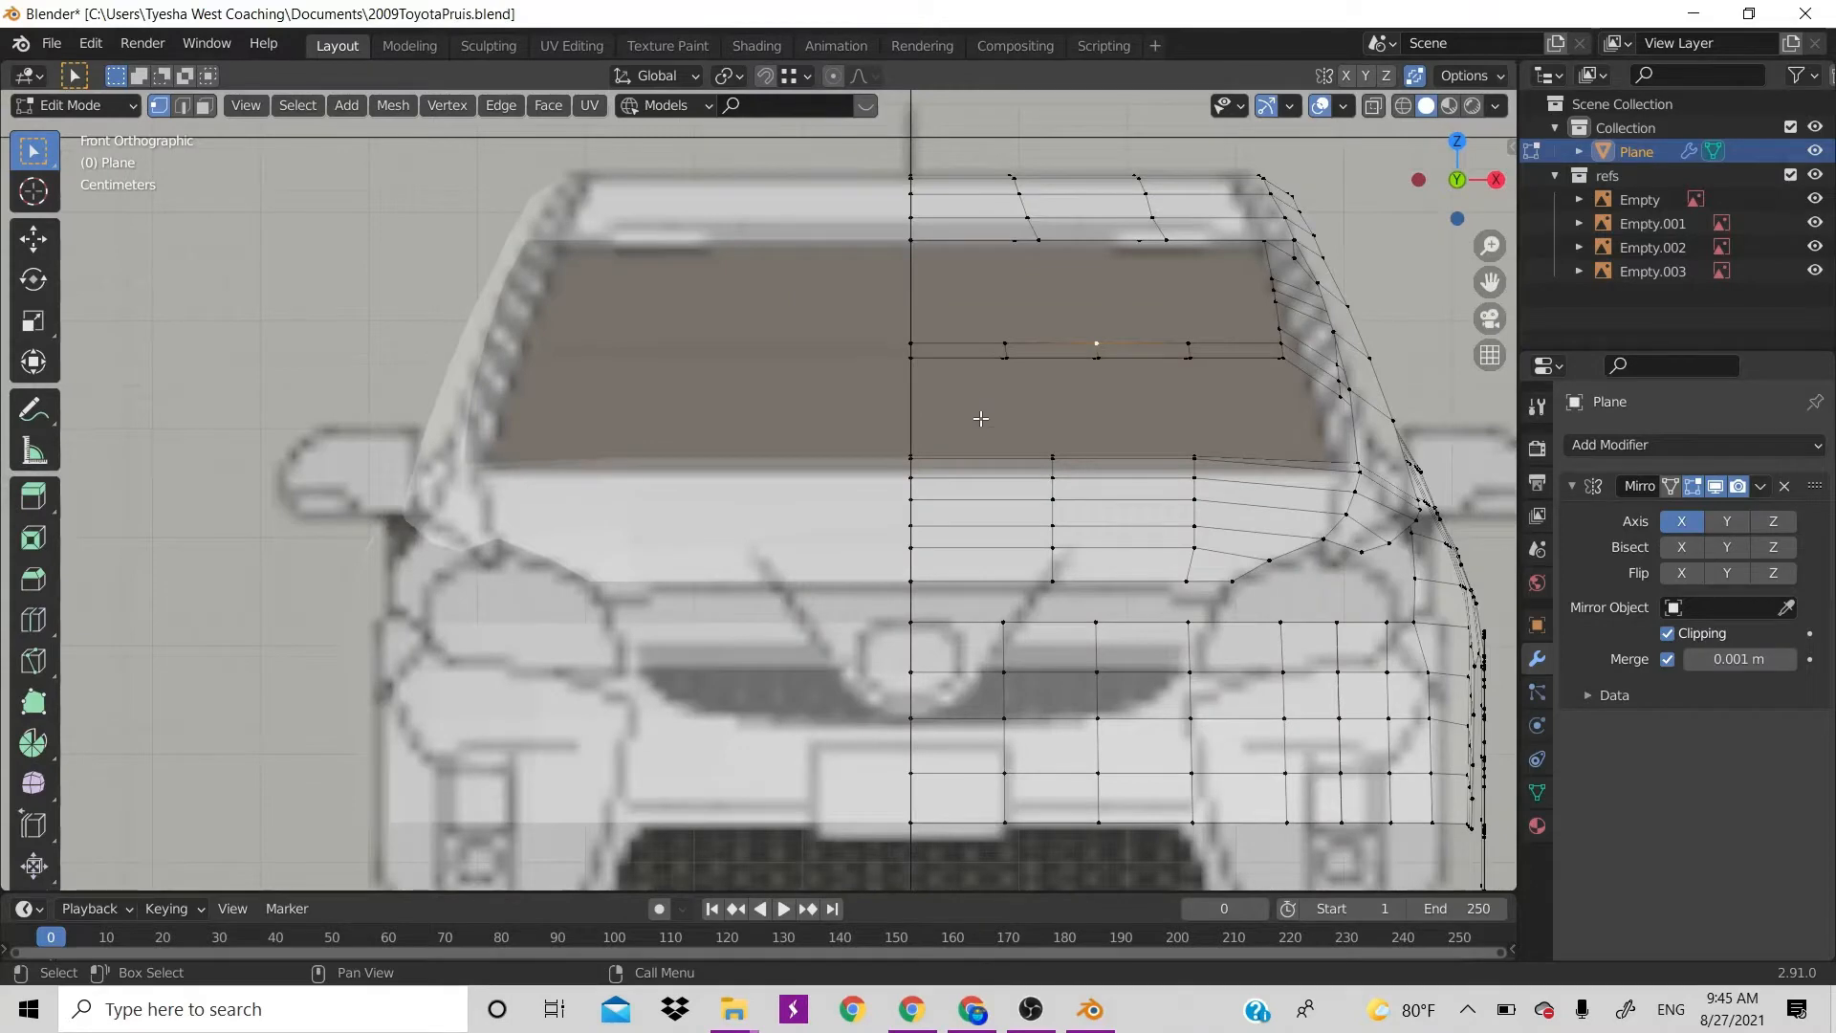
shift+middle_drag(982, 418, 759, 408)
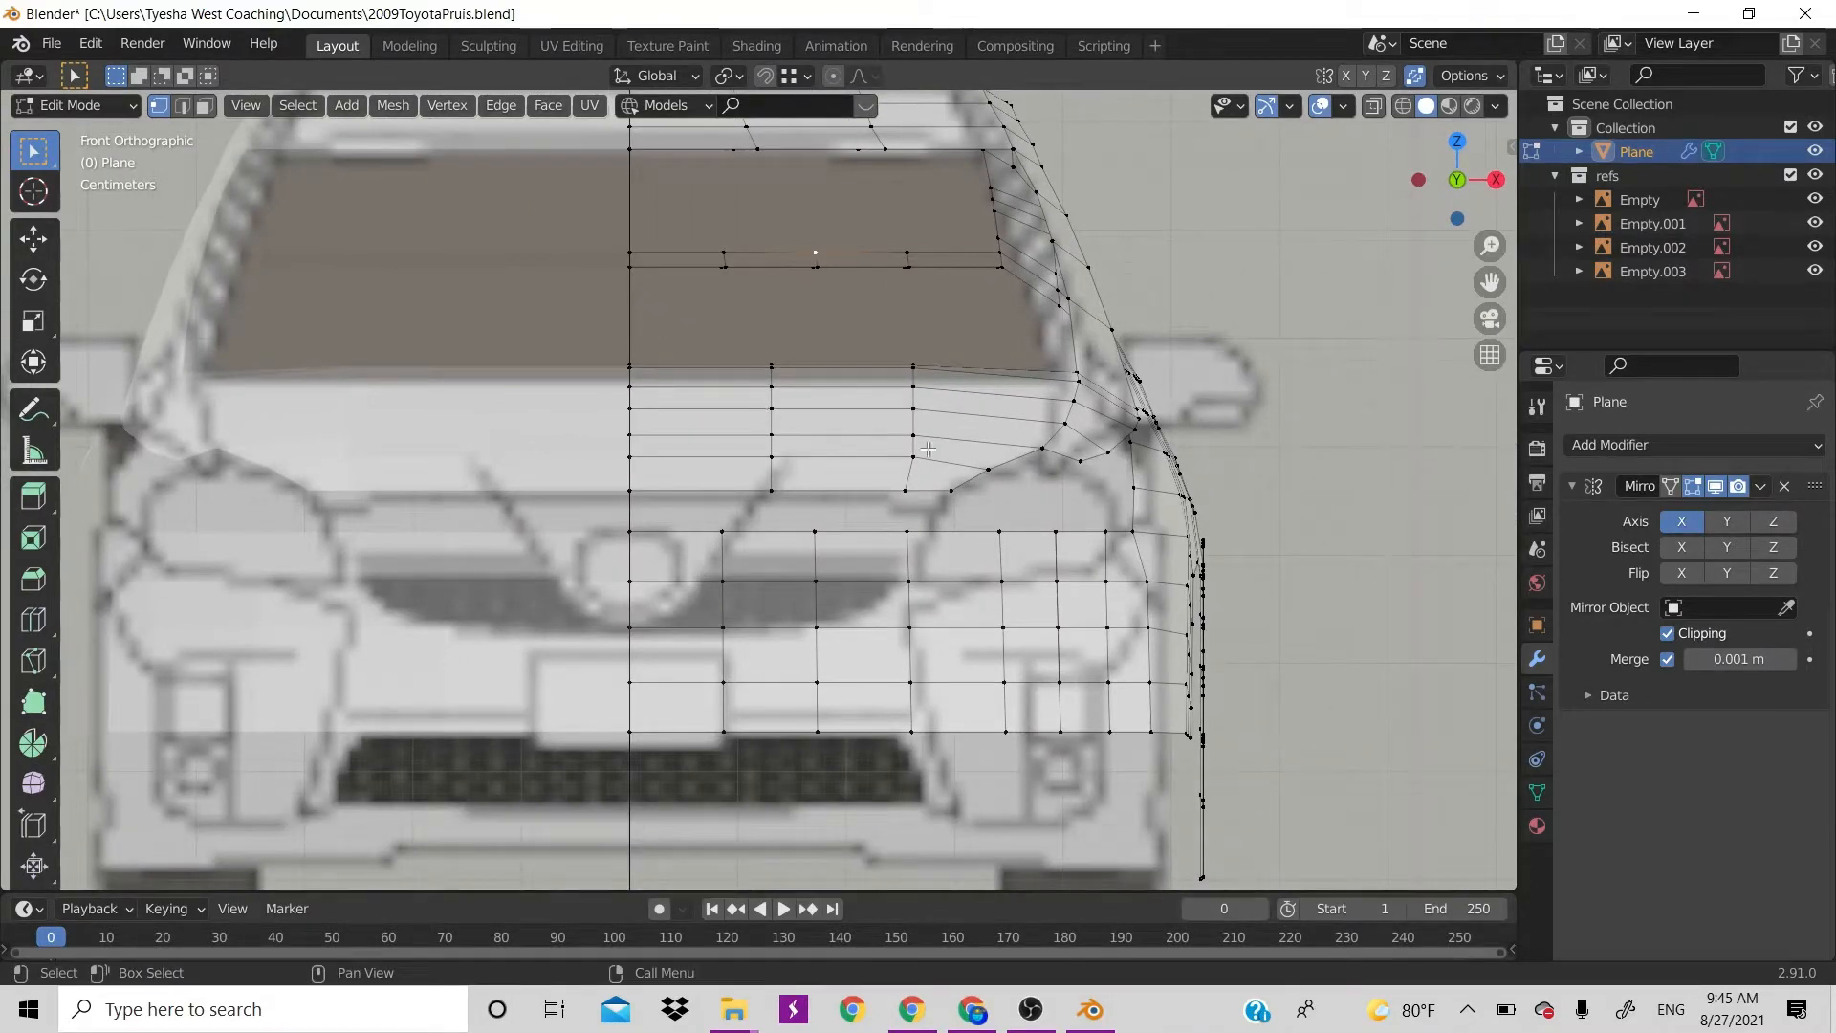
key(KP_7)
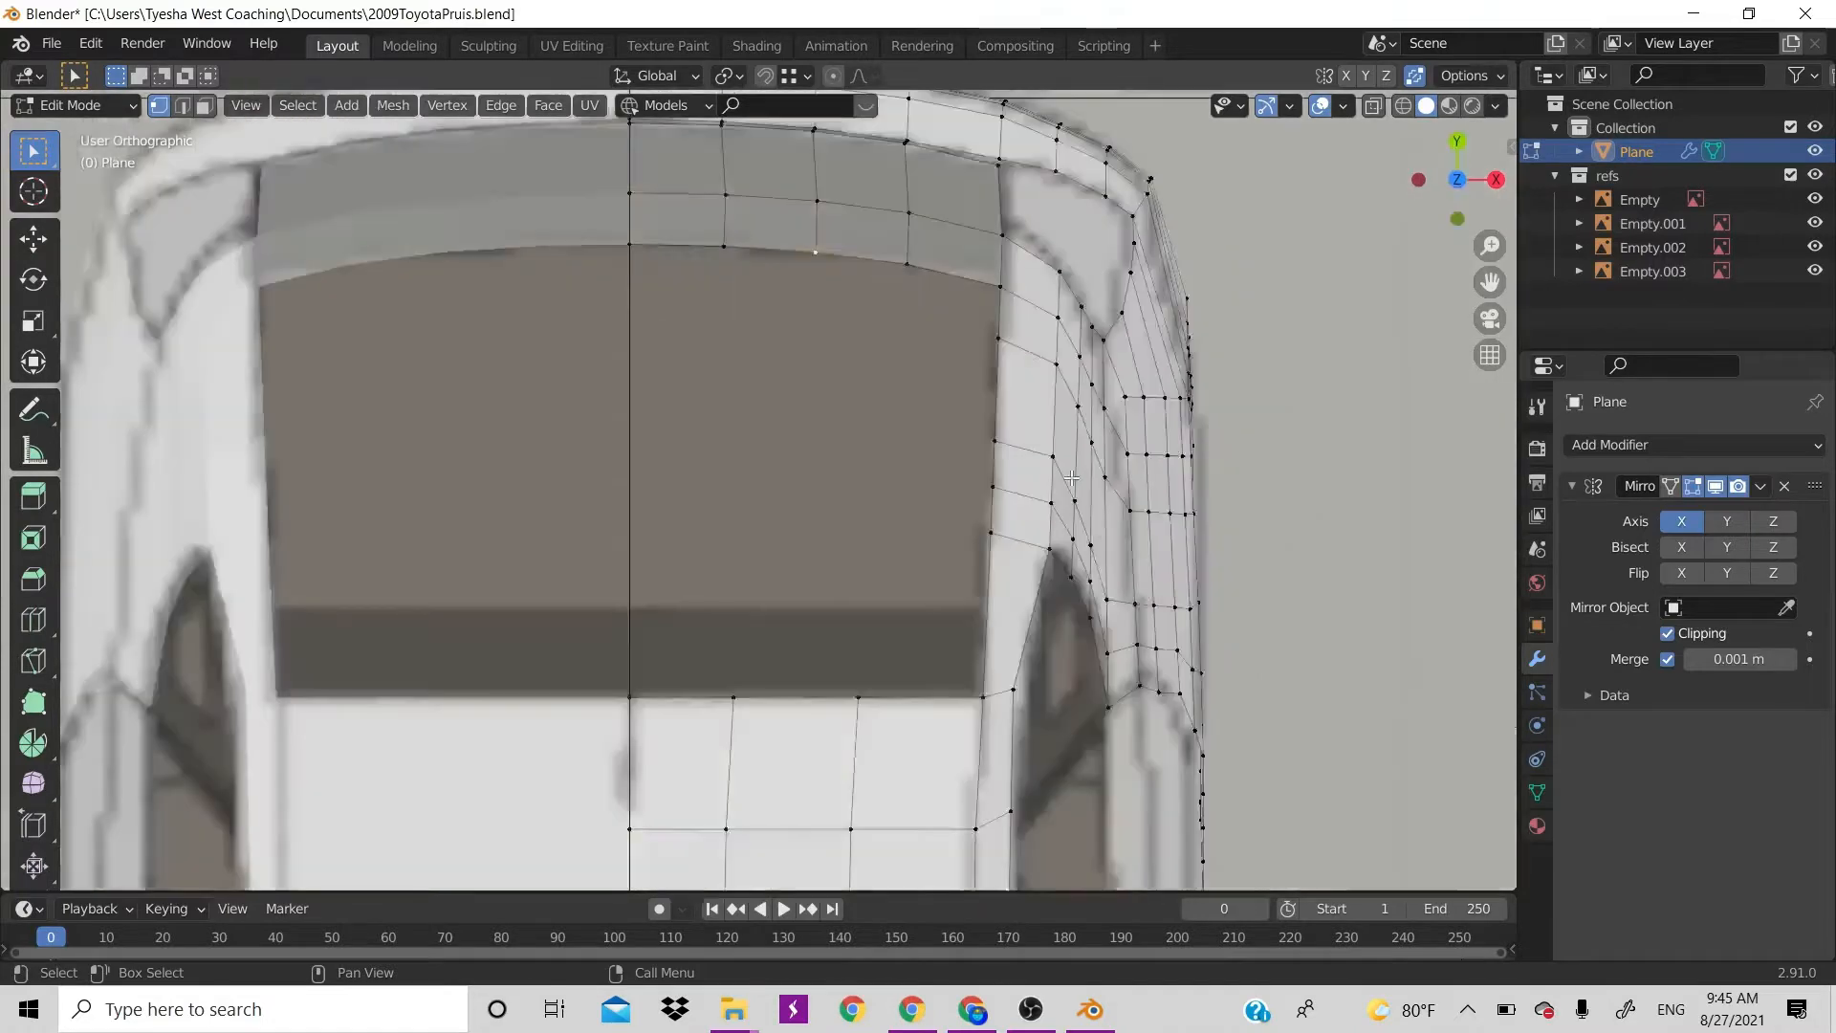
scroll(1071, 477, down, 4)
scroll(1071, 477, up, 4)
scroll(1071, 477, down, 2)
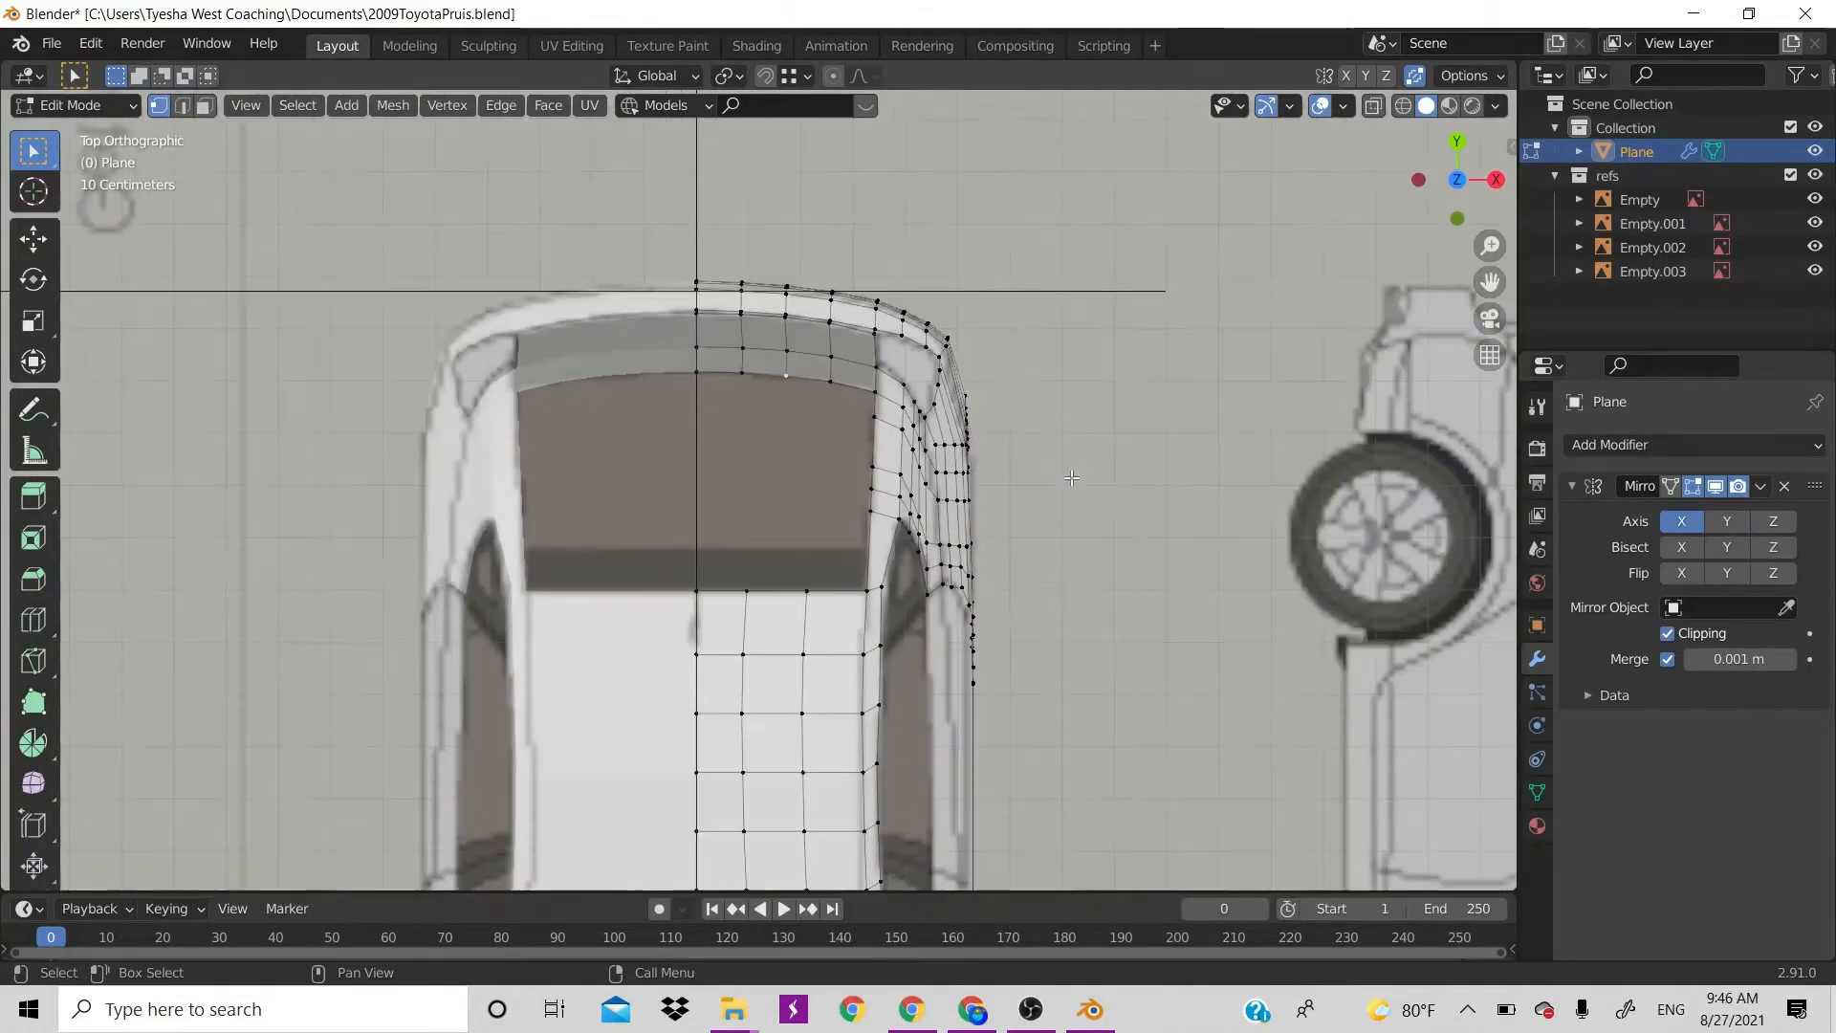
shift+middle_drag(1071, 477, 984, 897)
shift+middle_drag(953, 816, 964, 249)
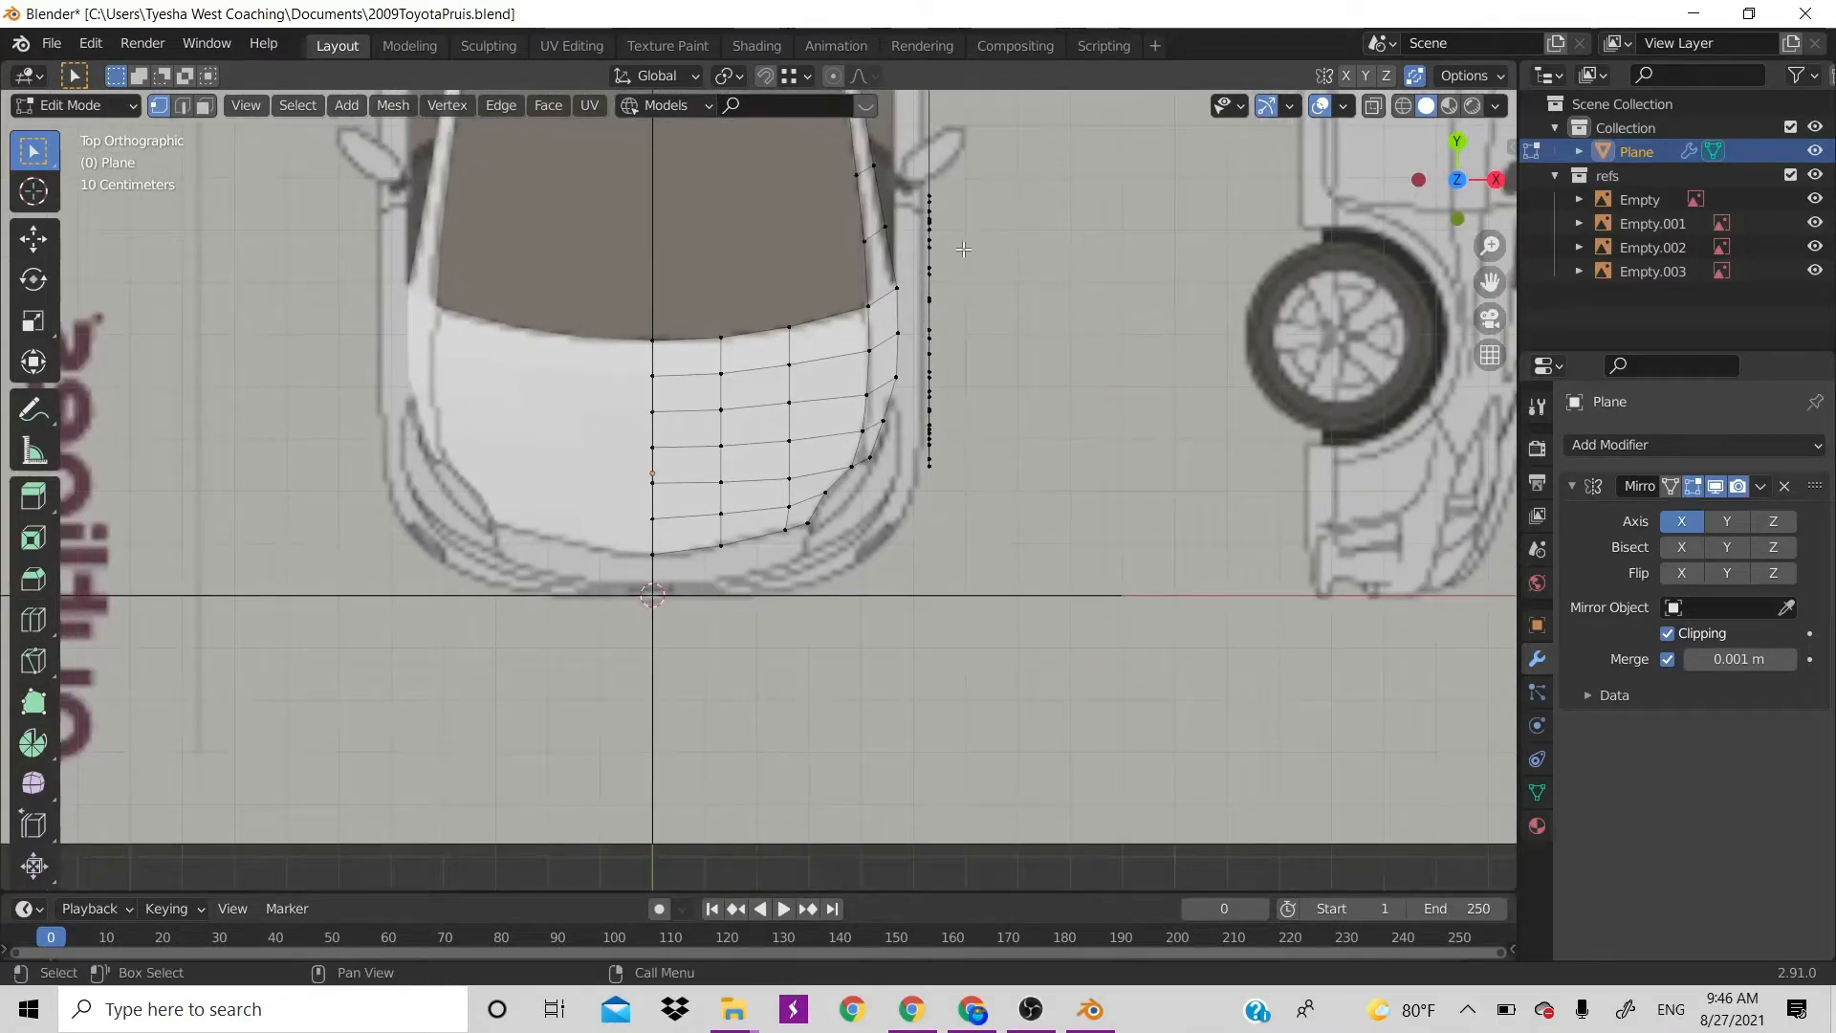
key(KP_1)
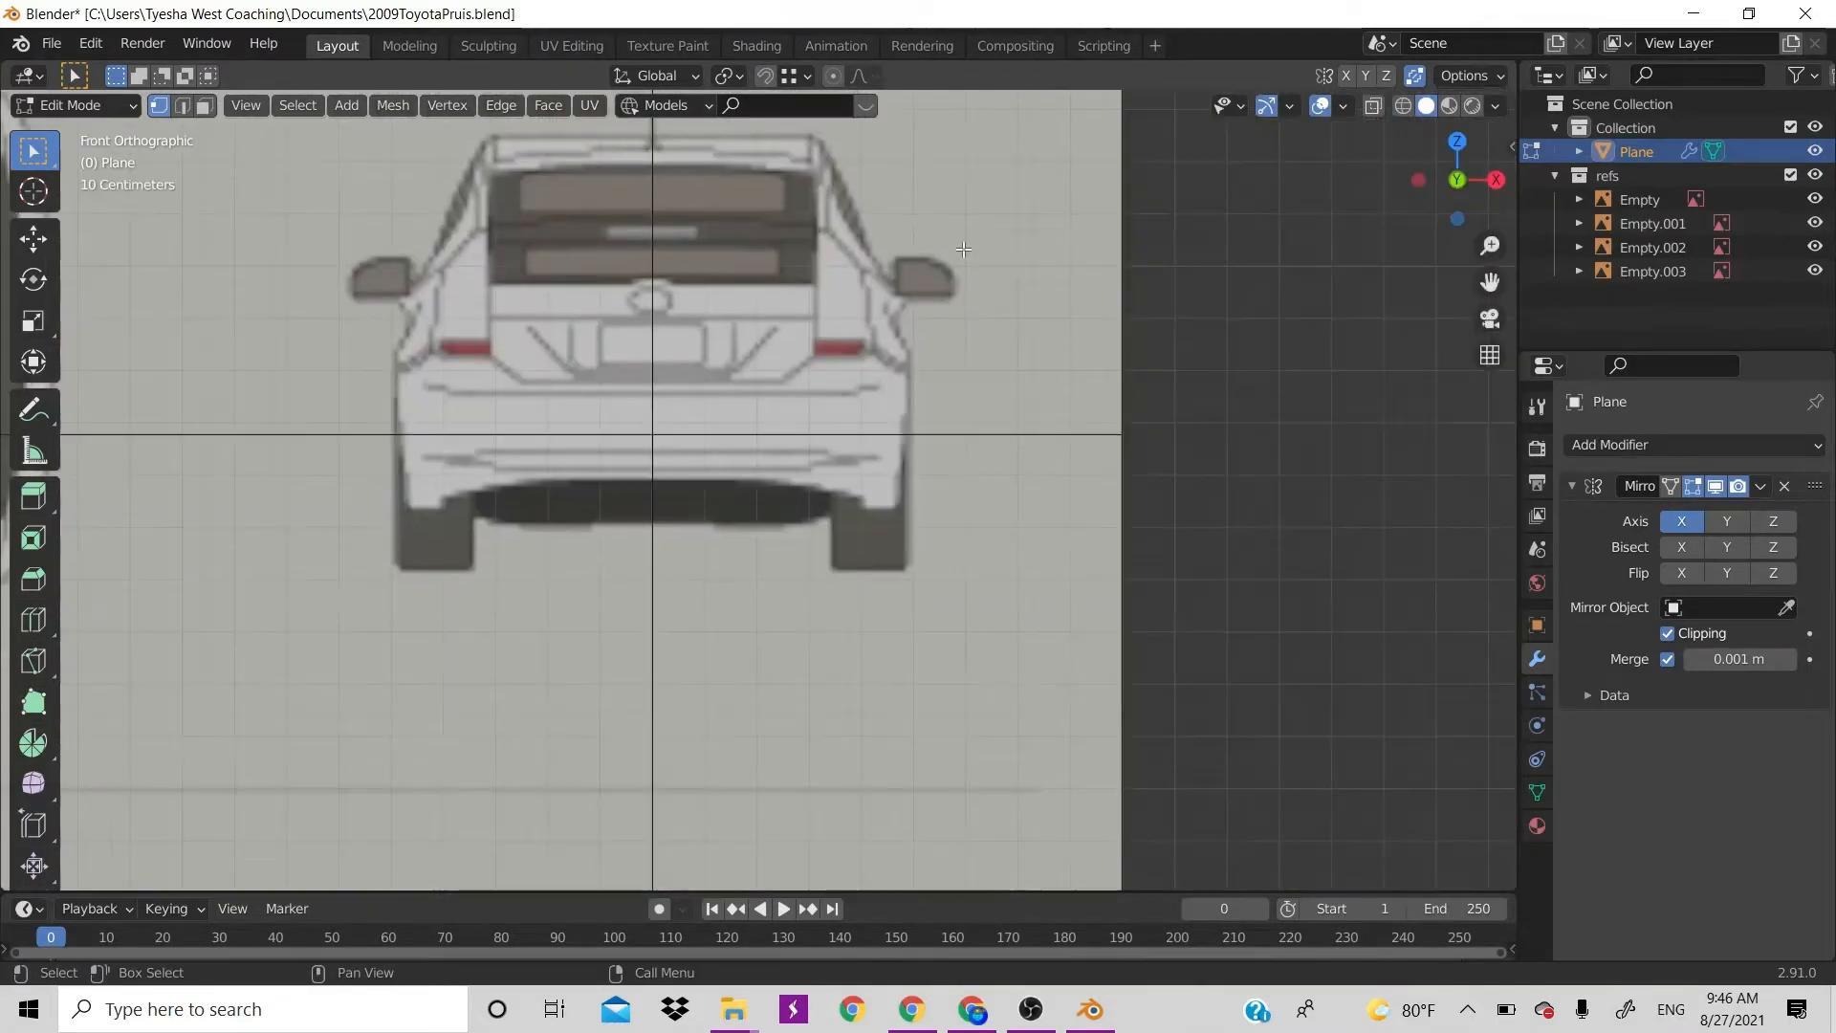
shift+middle_drag(917, 437, 926, 481)
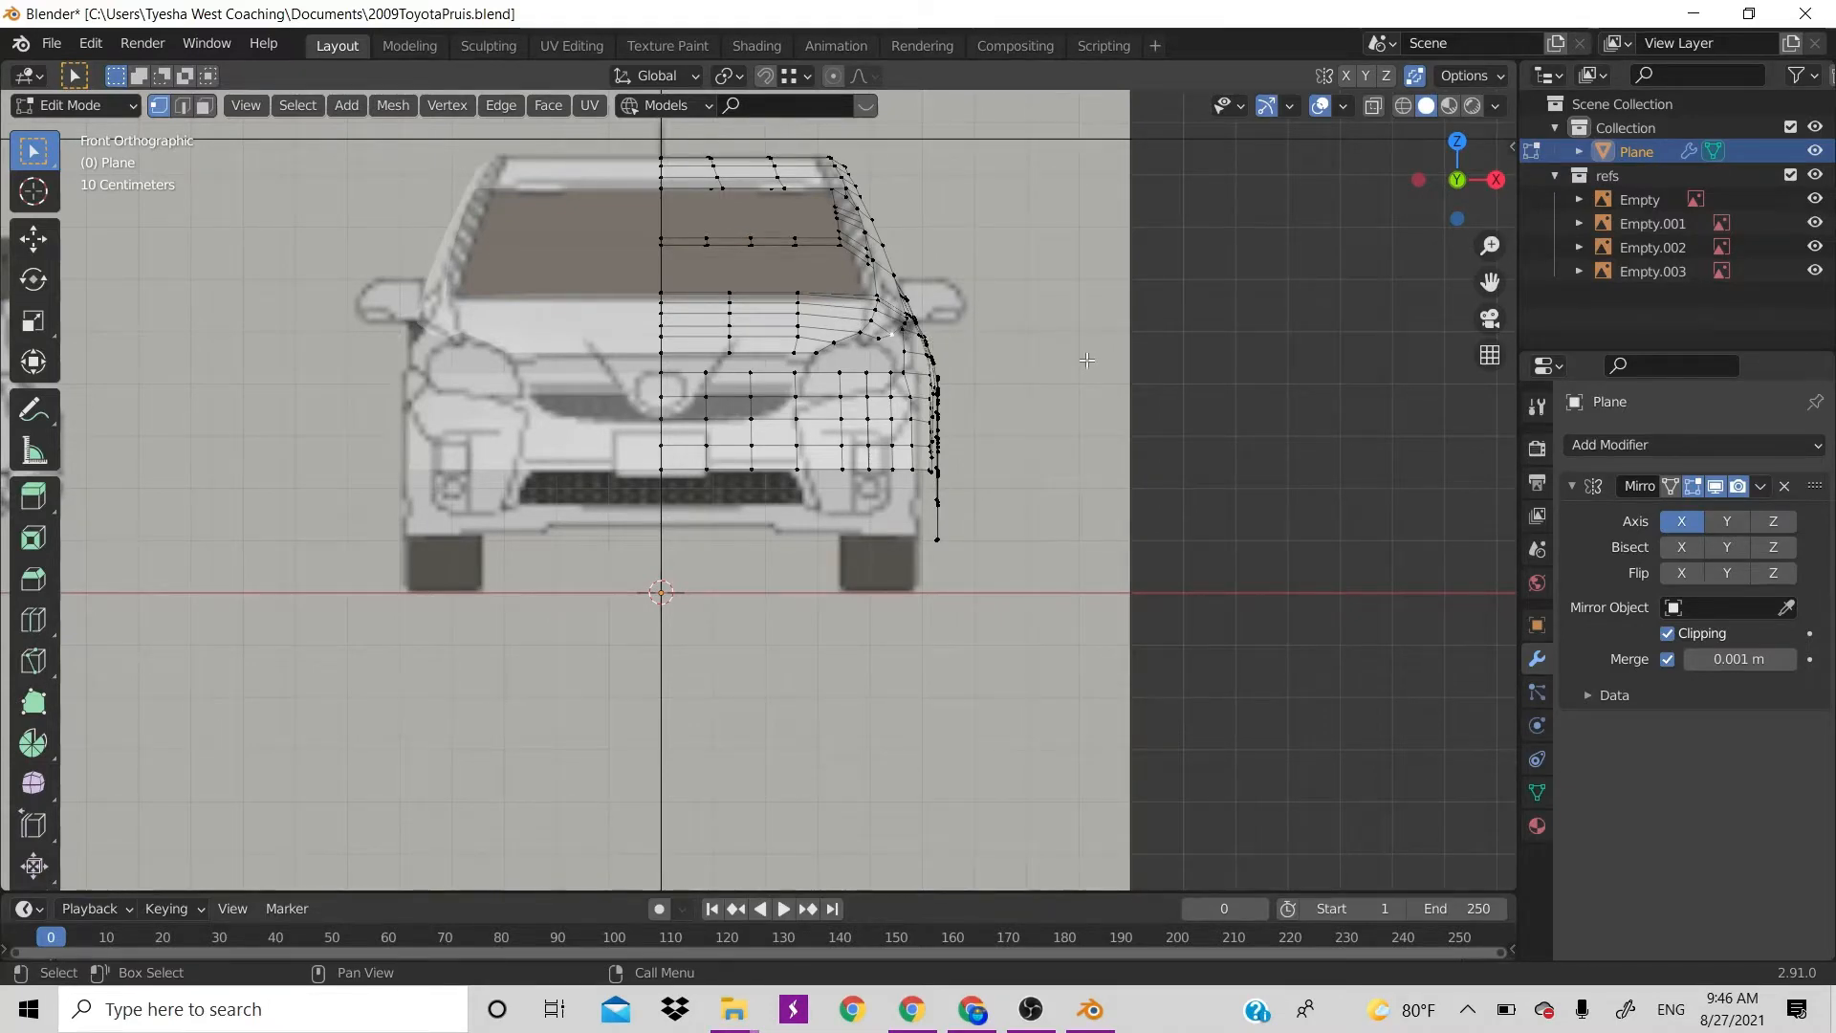
key(KP_3)
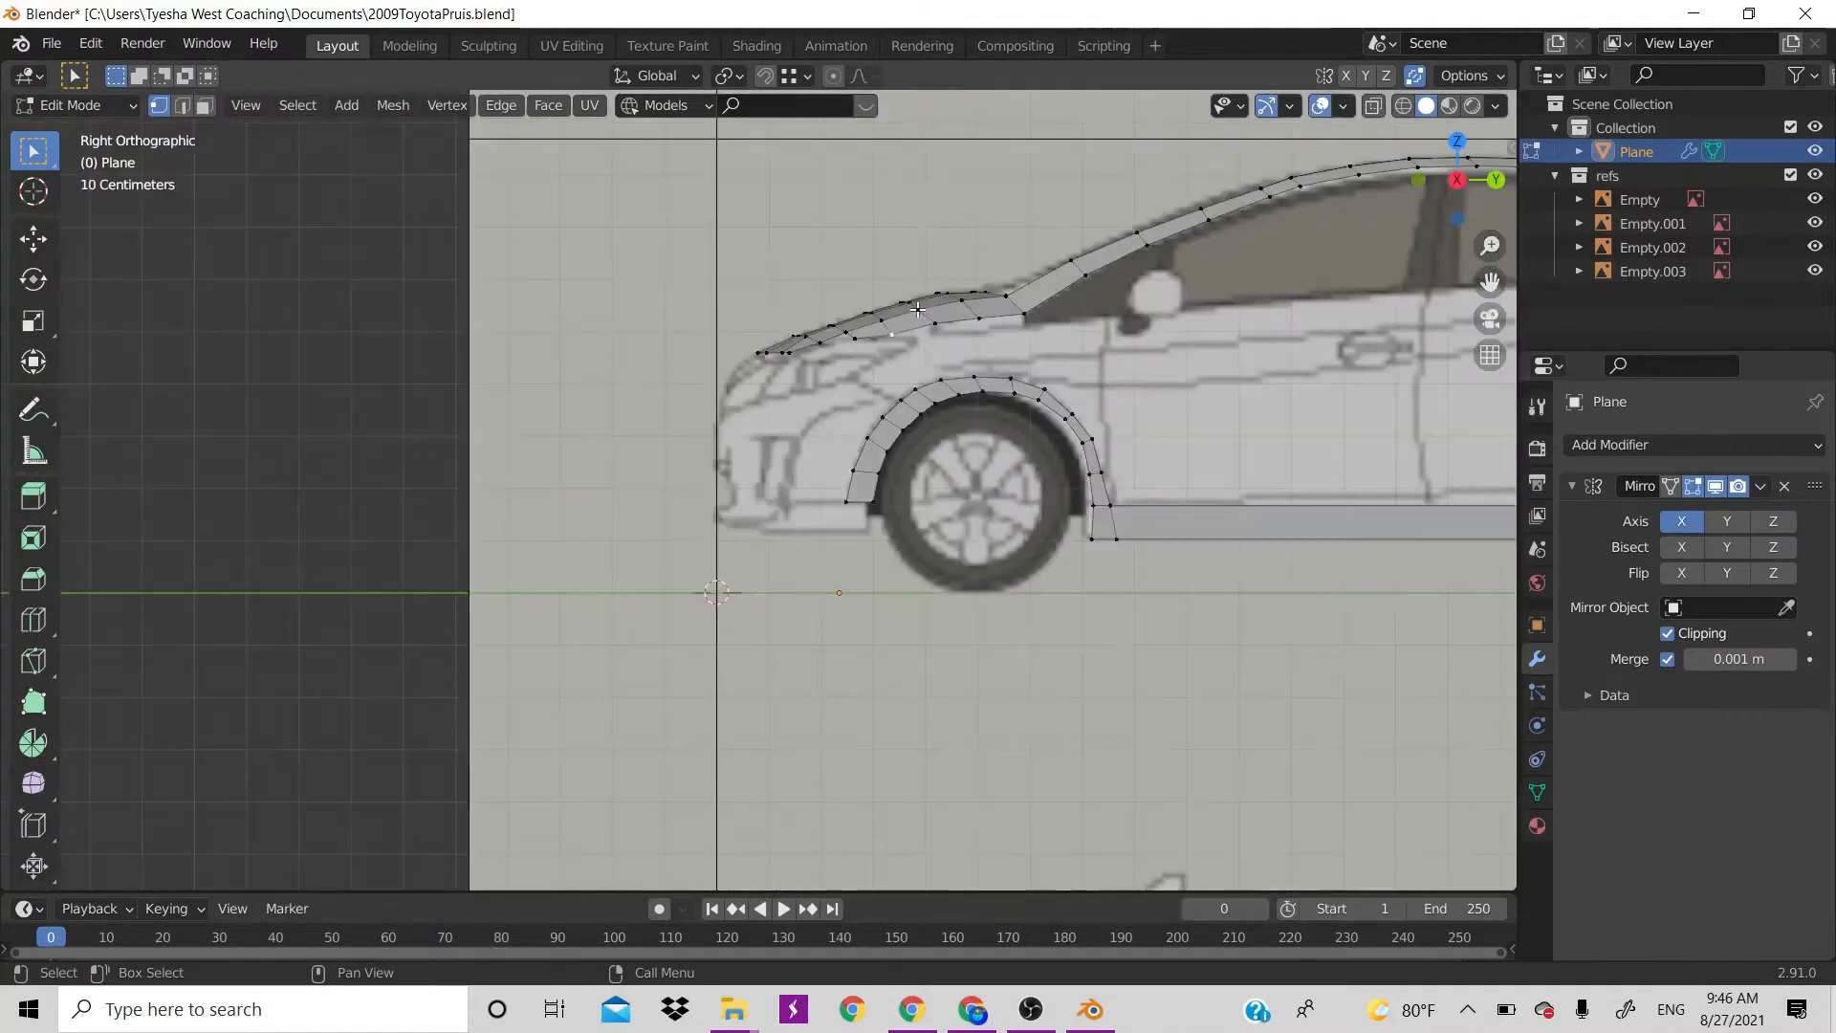
key(KP_1)
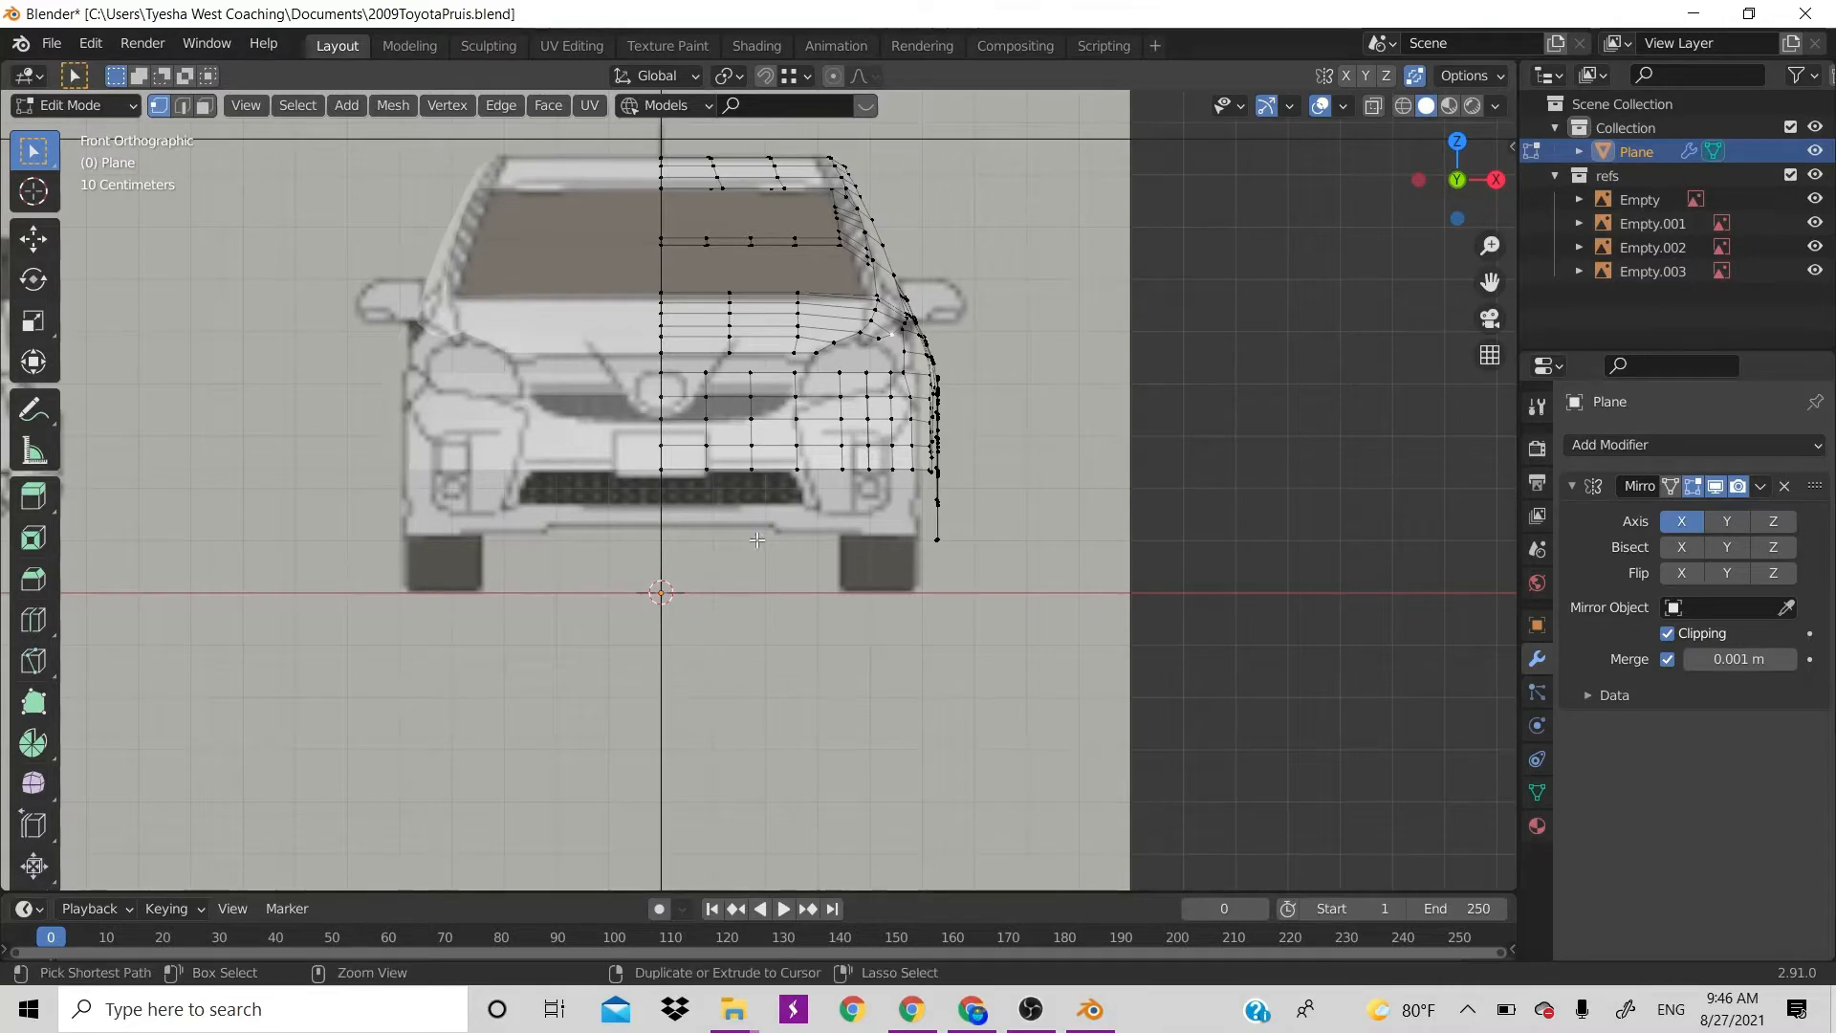
Save the car model file
key(ctrl+s)
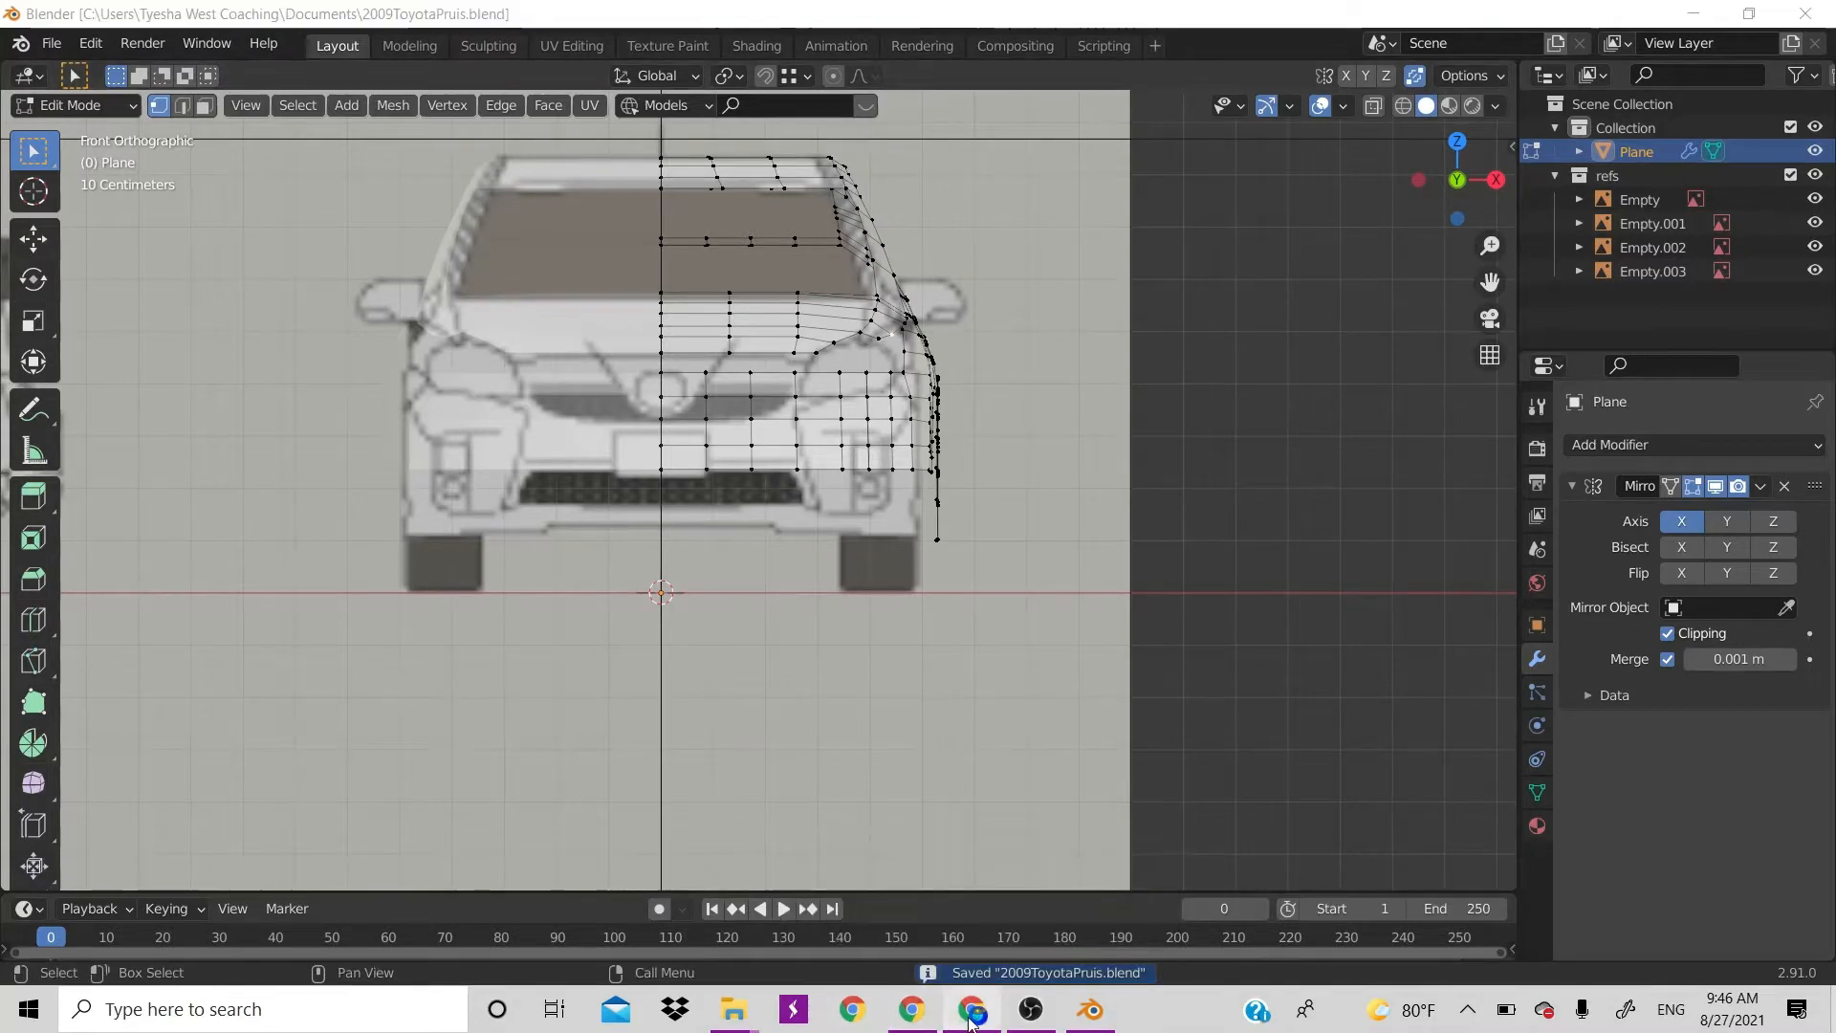
Switch to Chrome and run a Google image search for "toyota prius 2009" in a new tab
click(951, 1013)
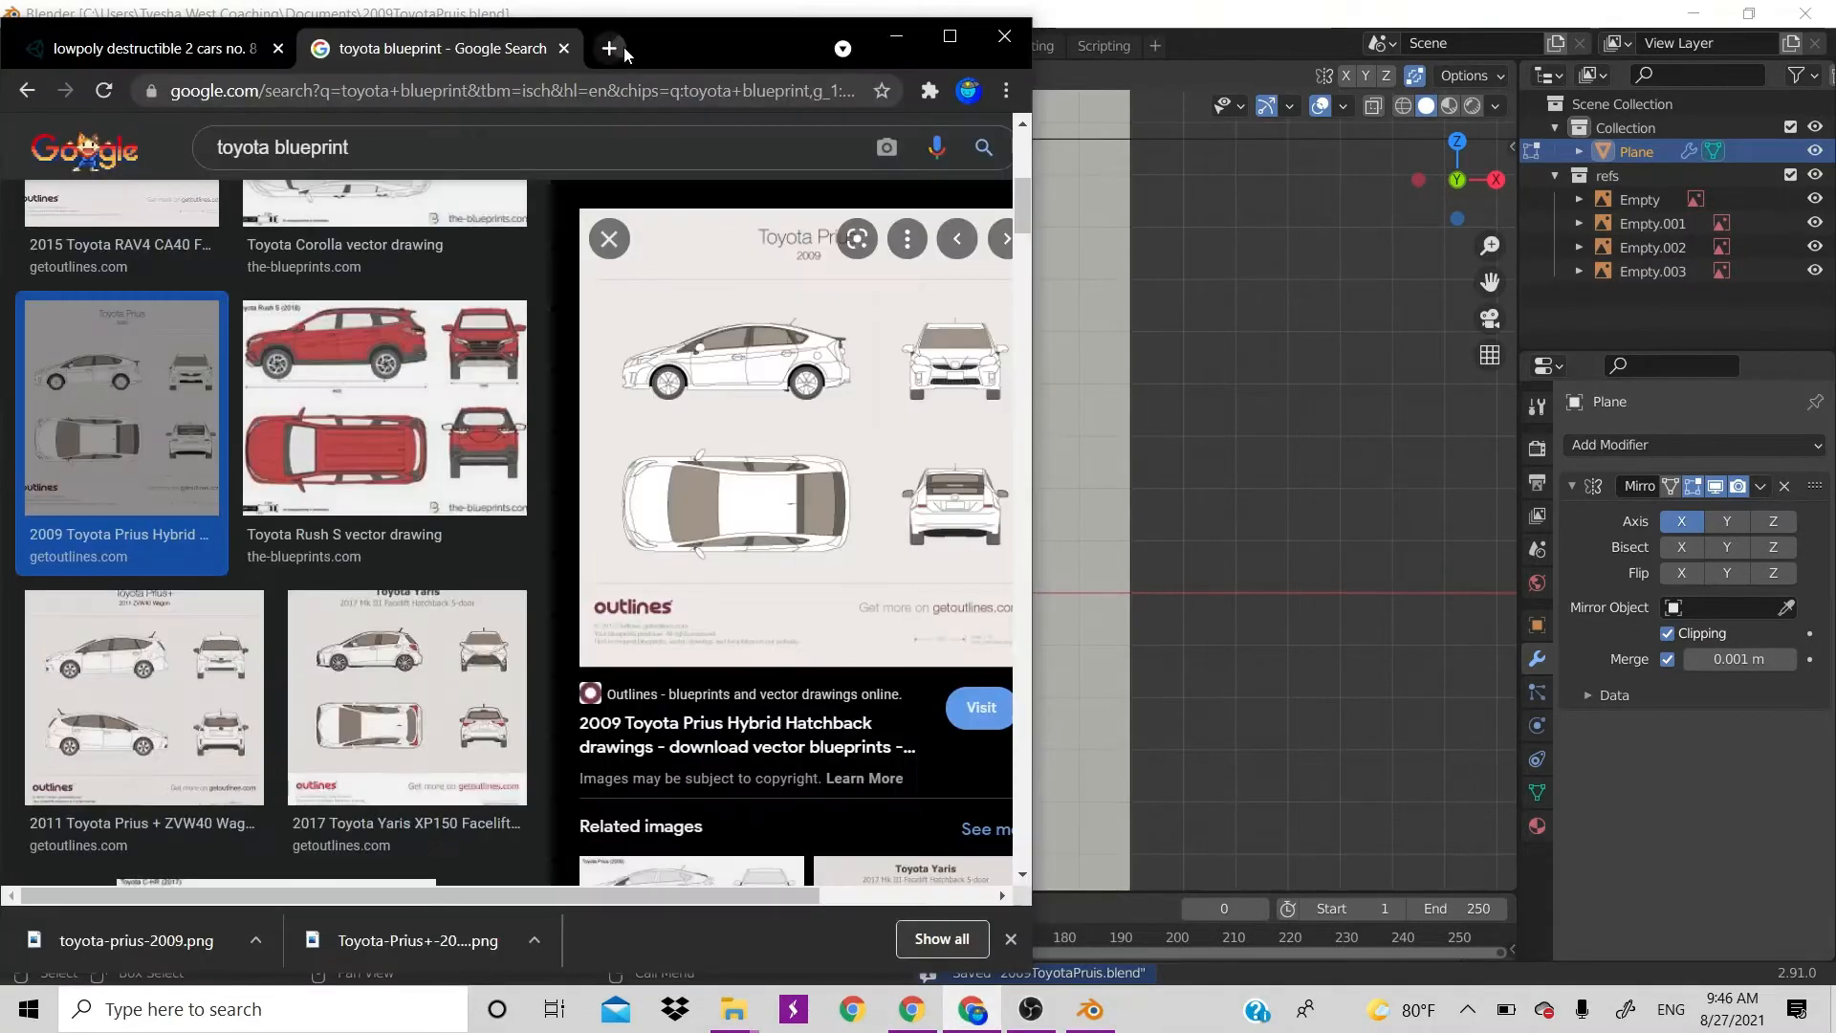
click(623, 48)
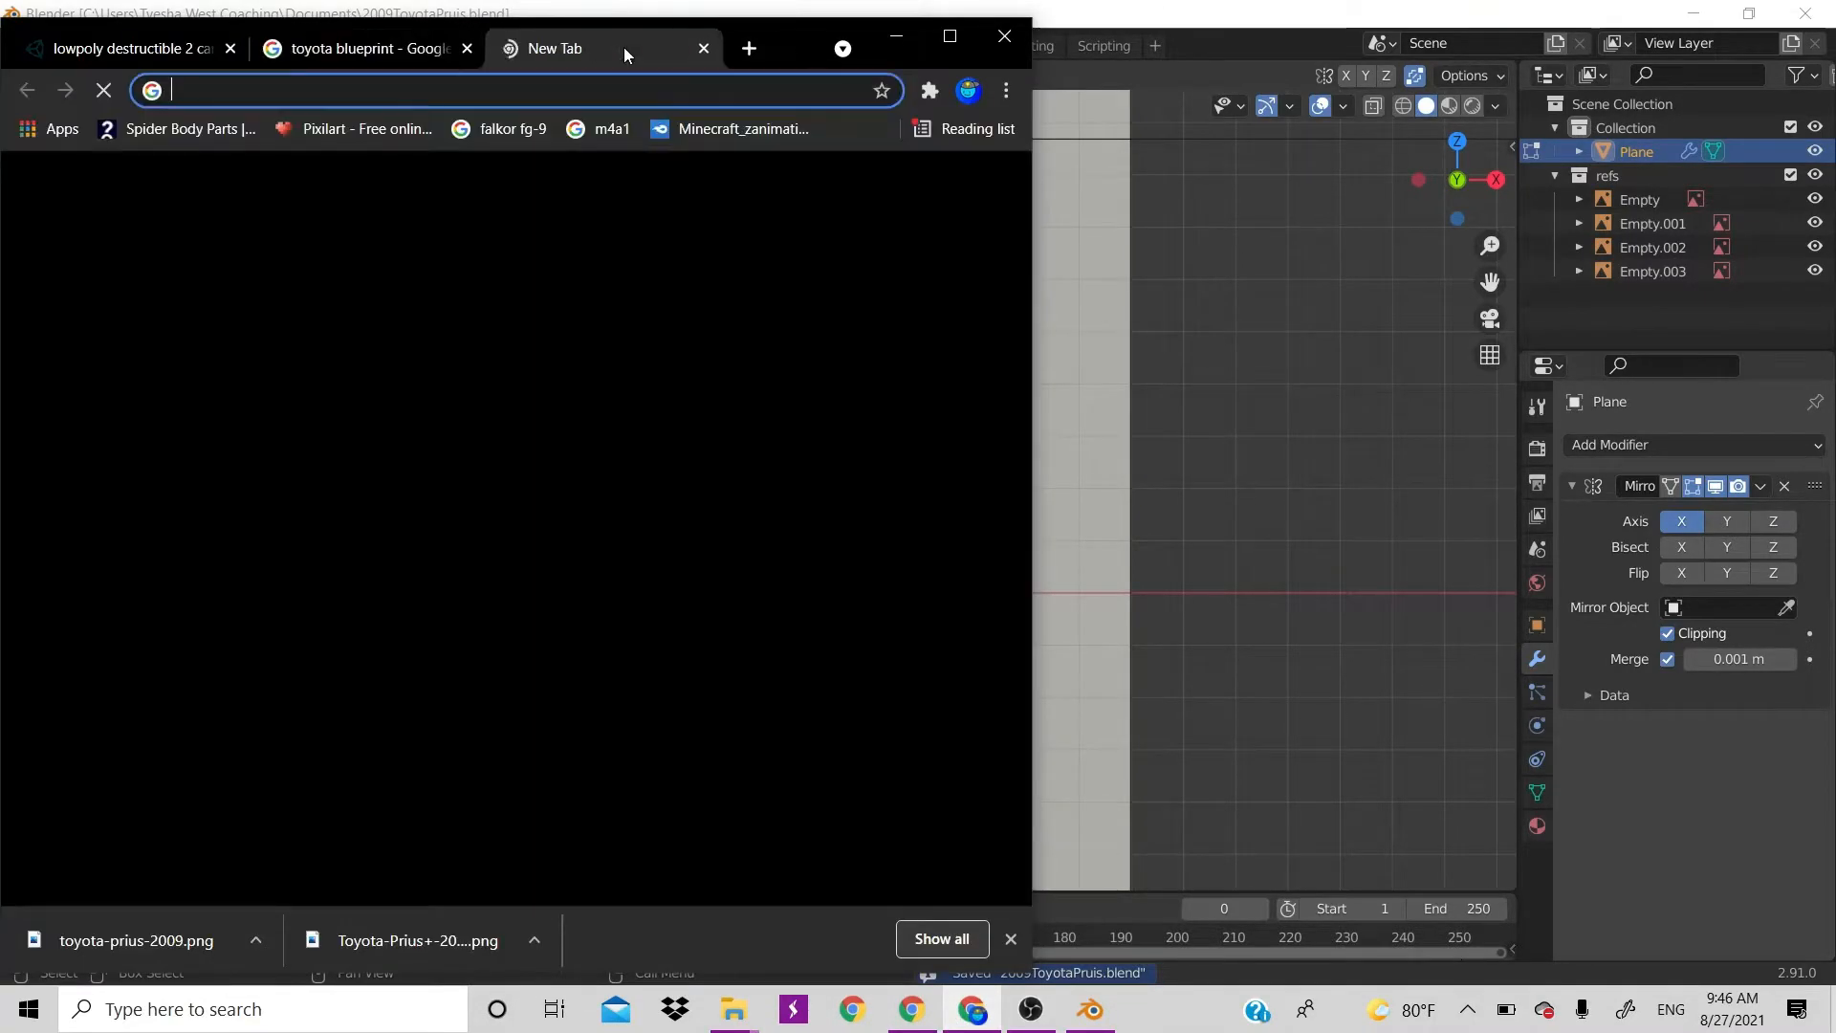
text(toy)
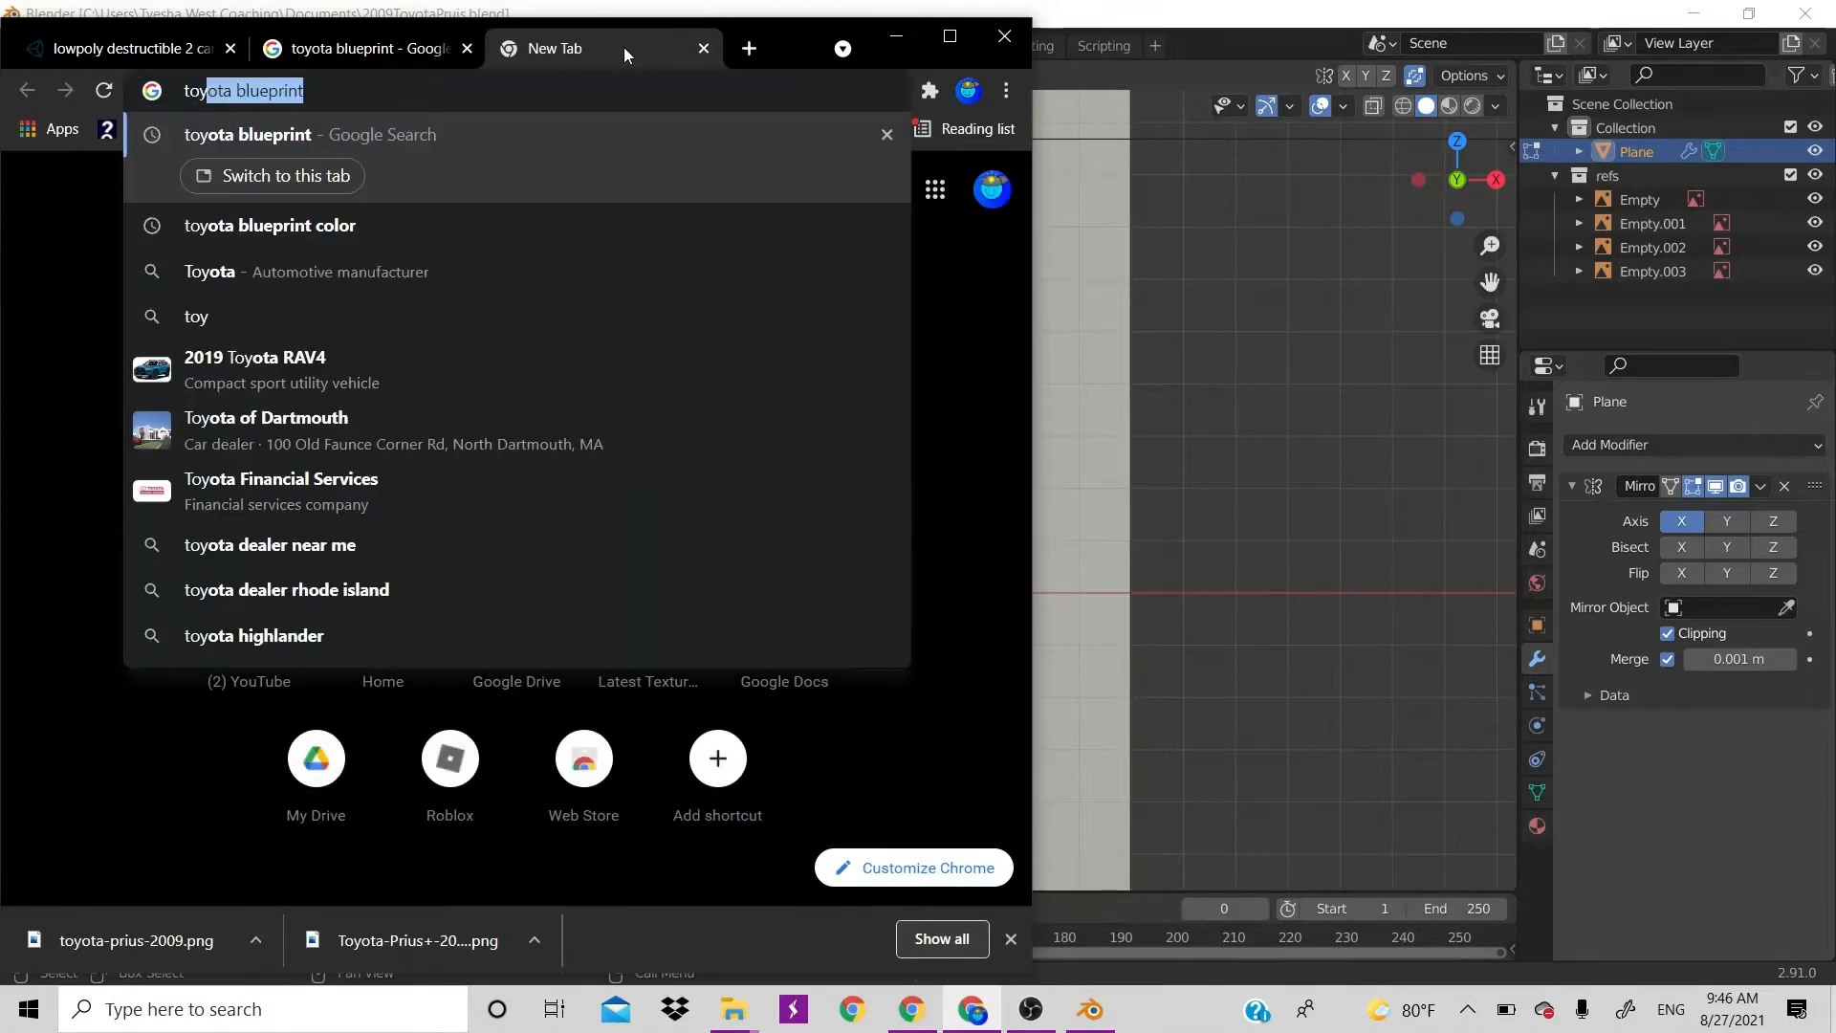
text(ota p)
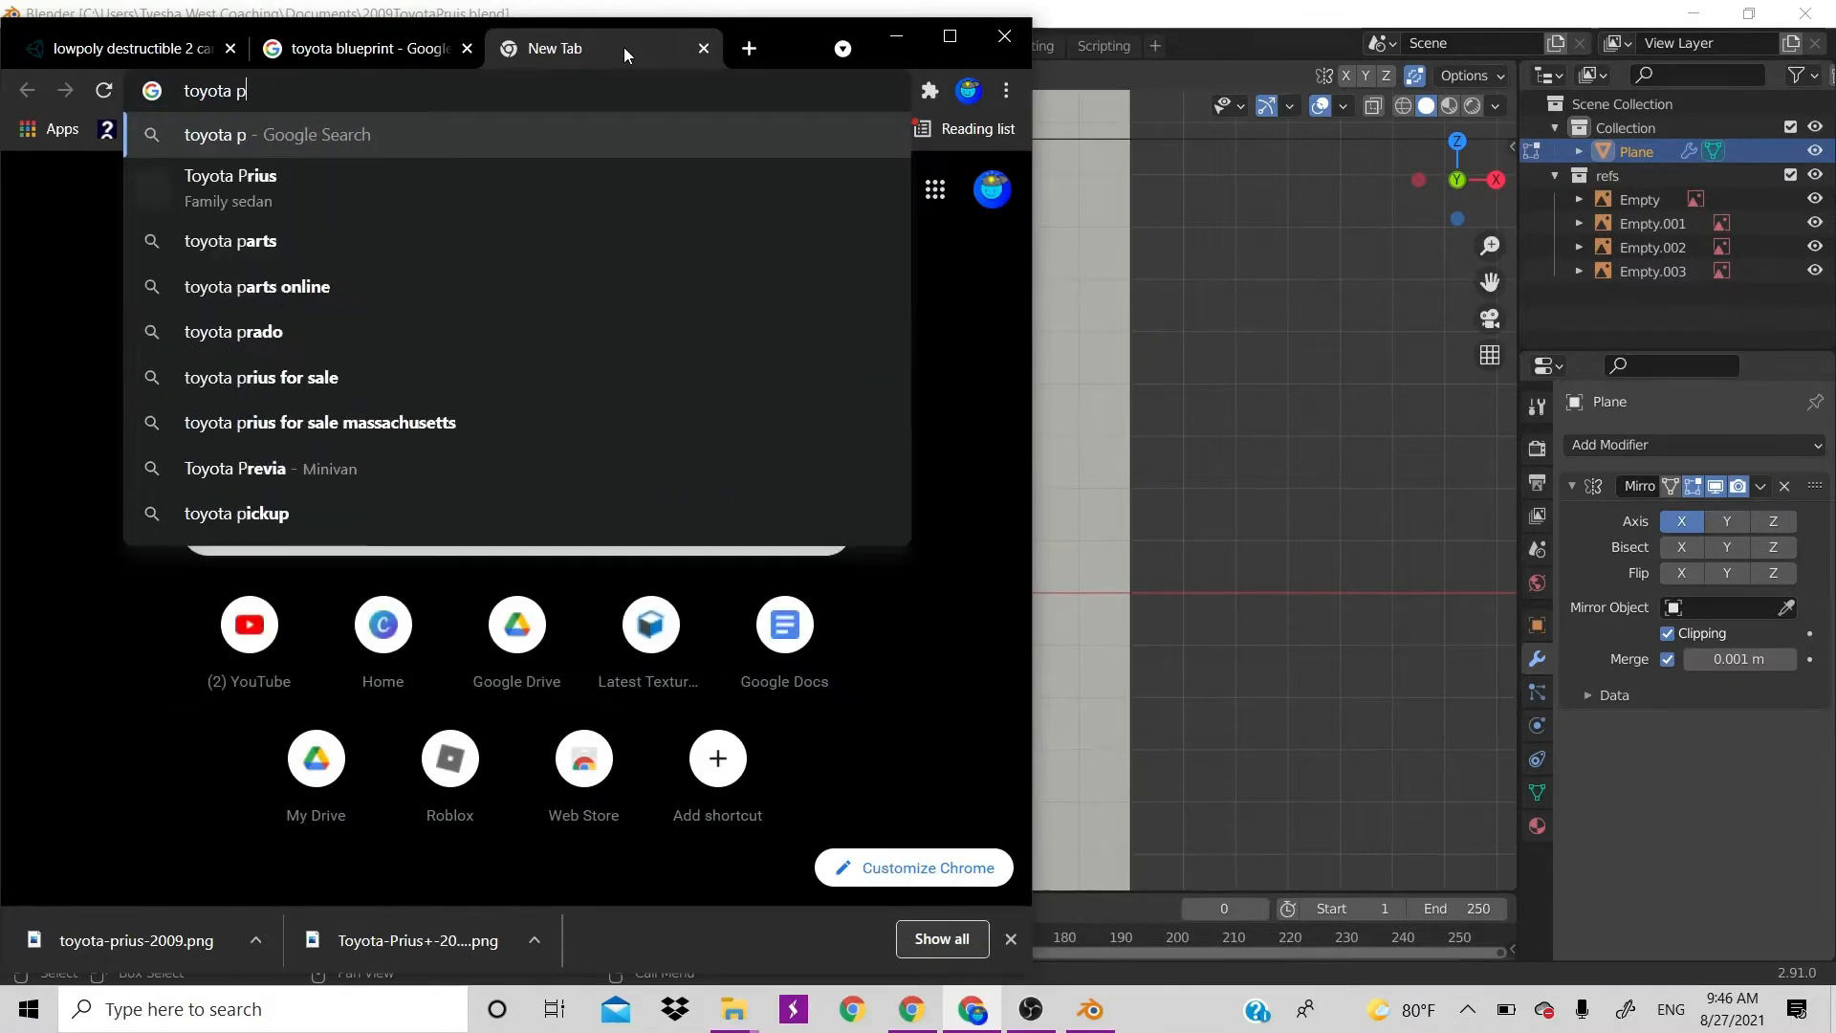
text(rius )
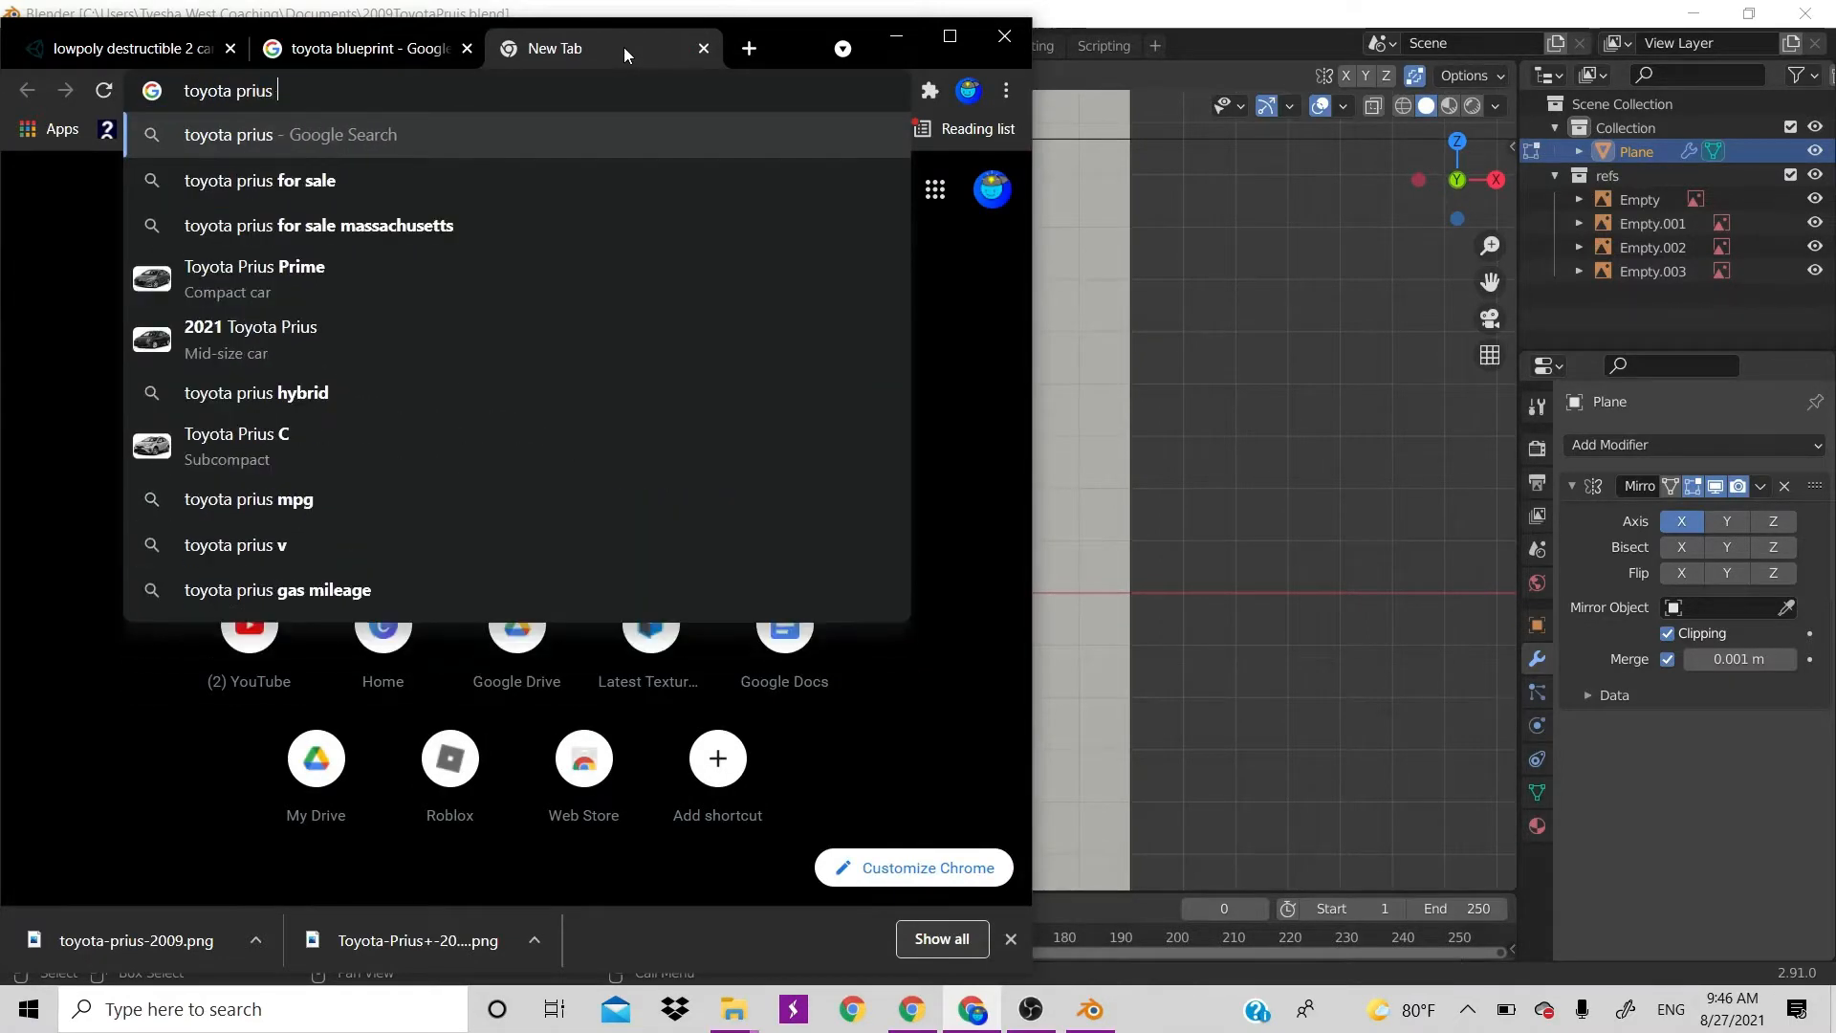
text(2009)
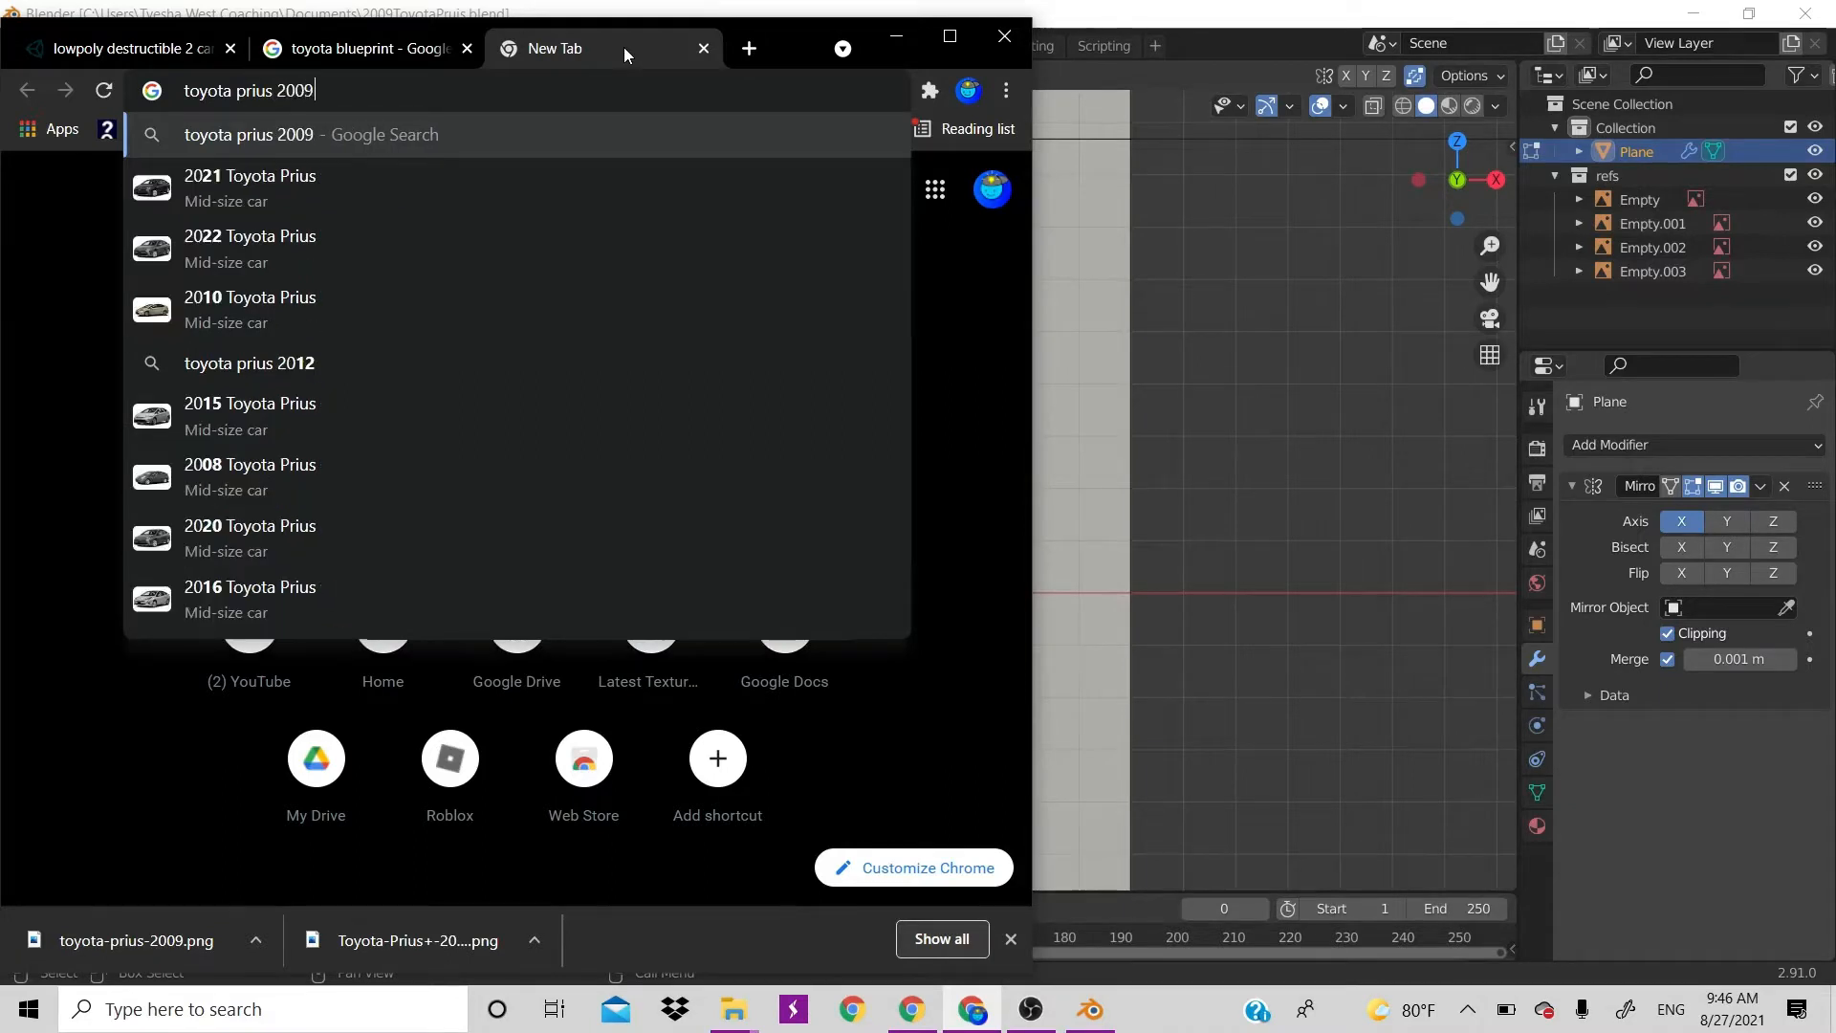
key(Return)
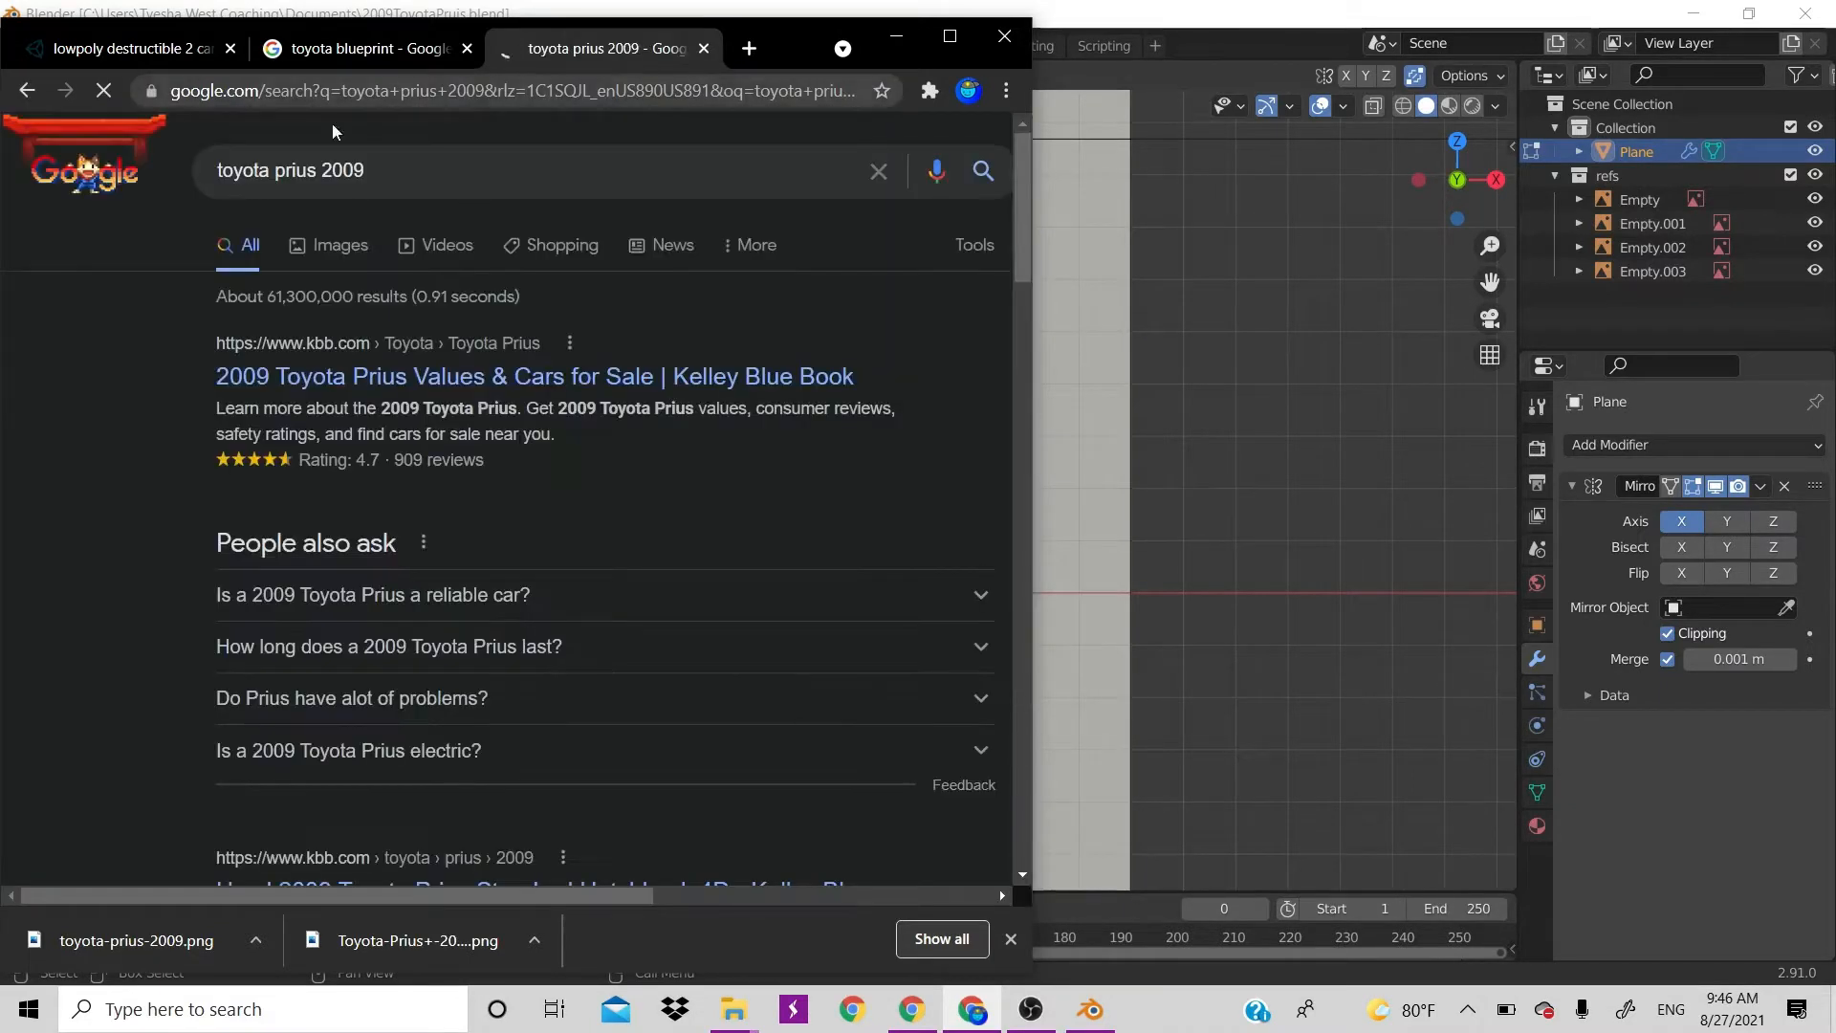
click(305, 253)
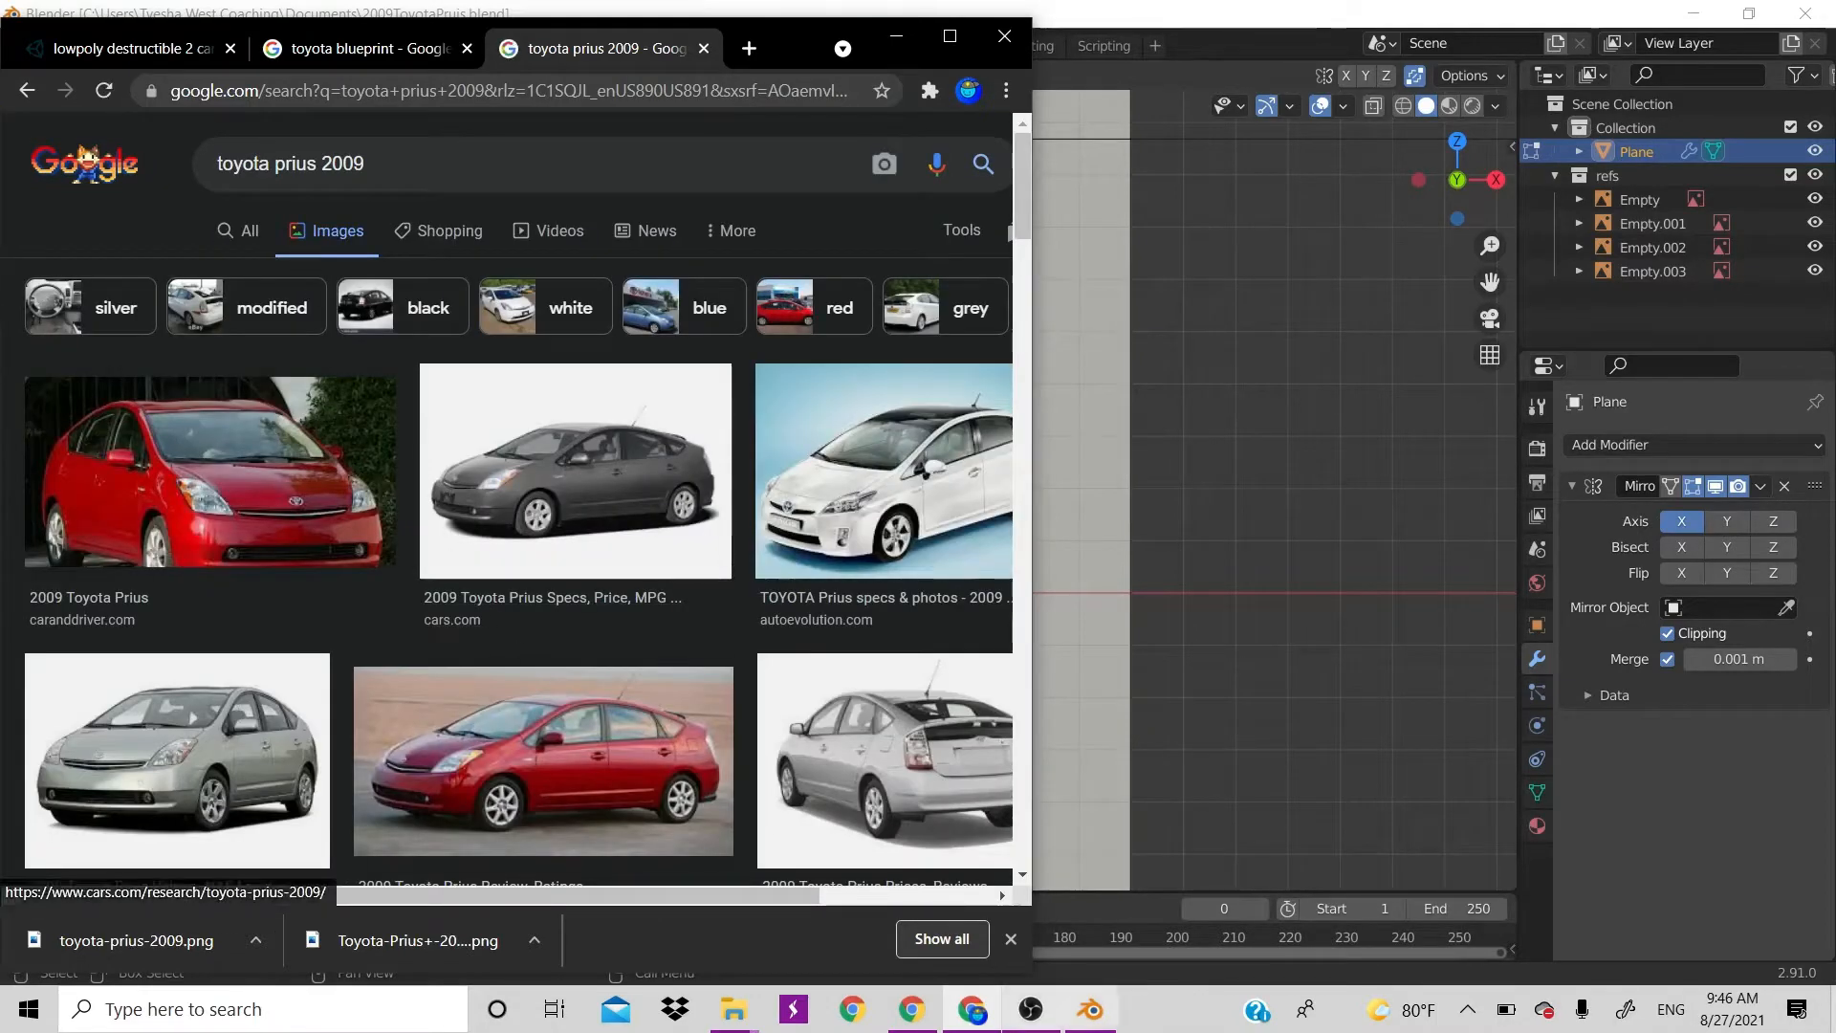
click(1052, 1009)
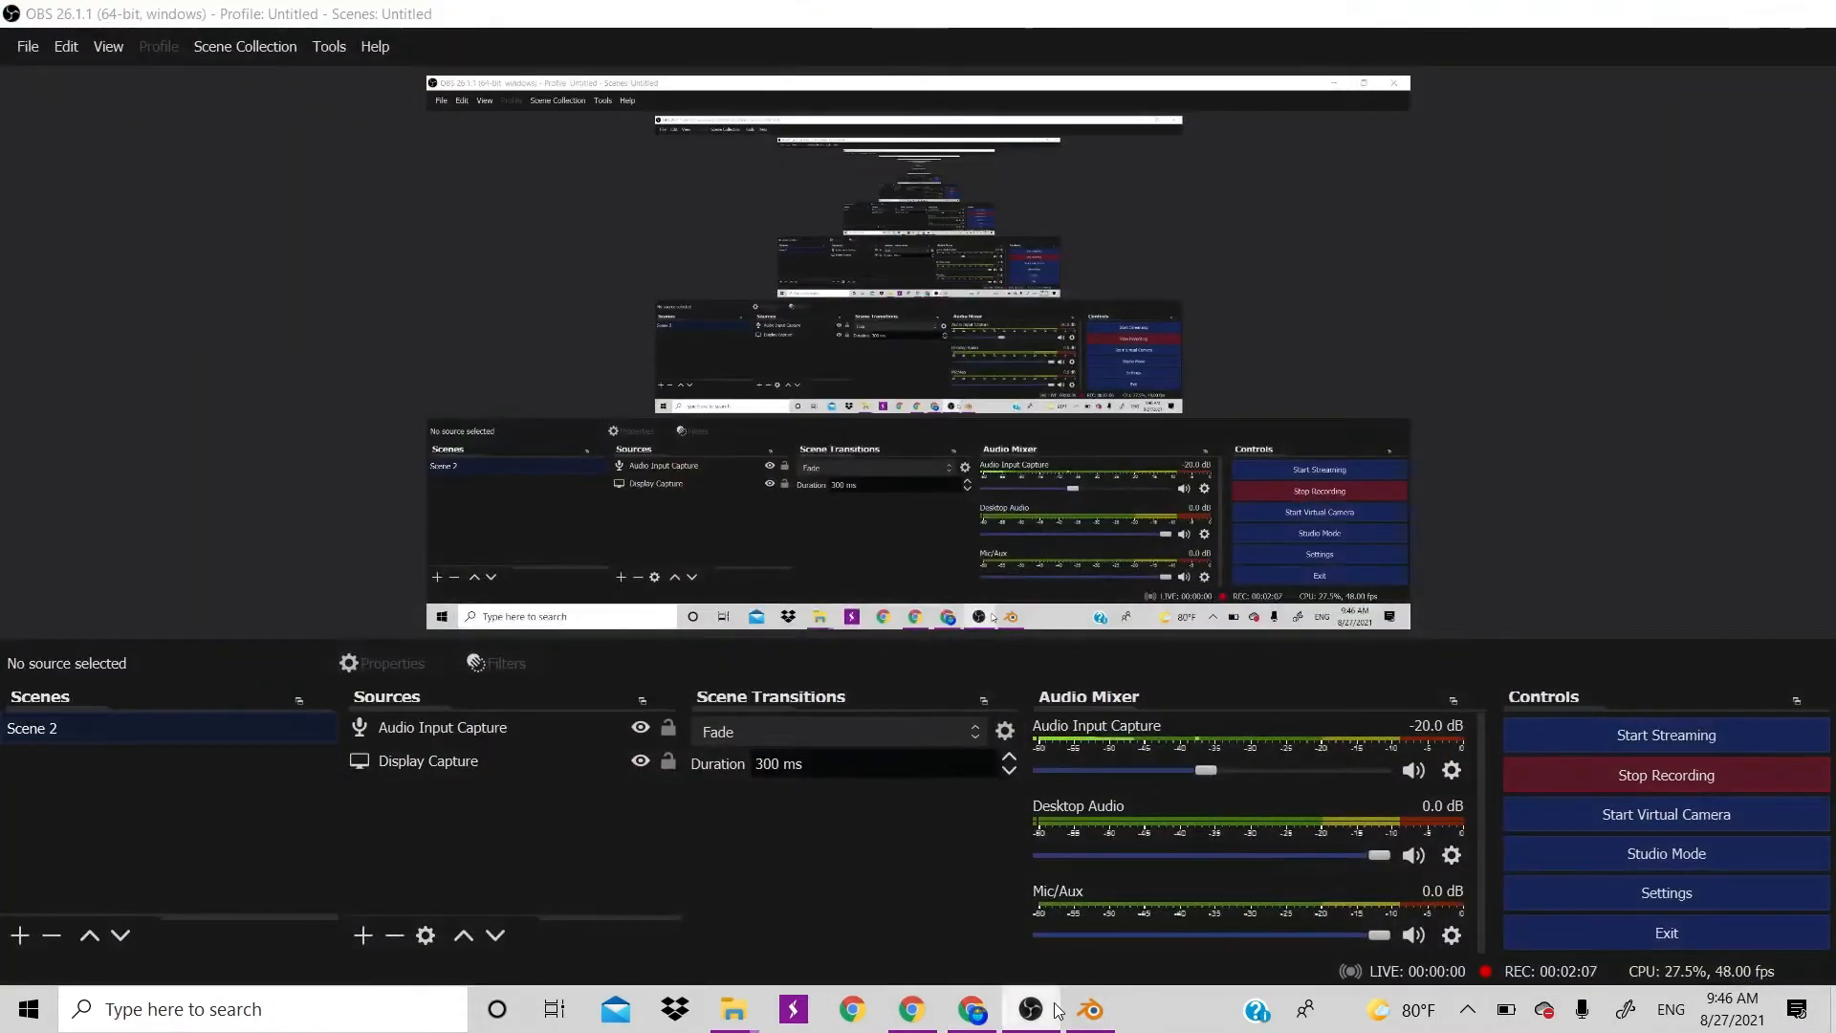
click(1055, 1010)
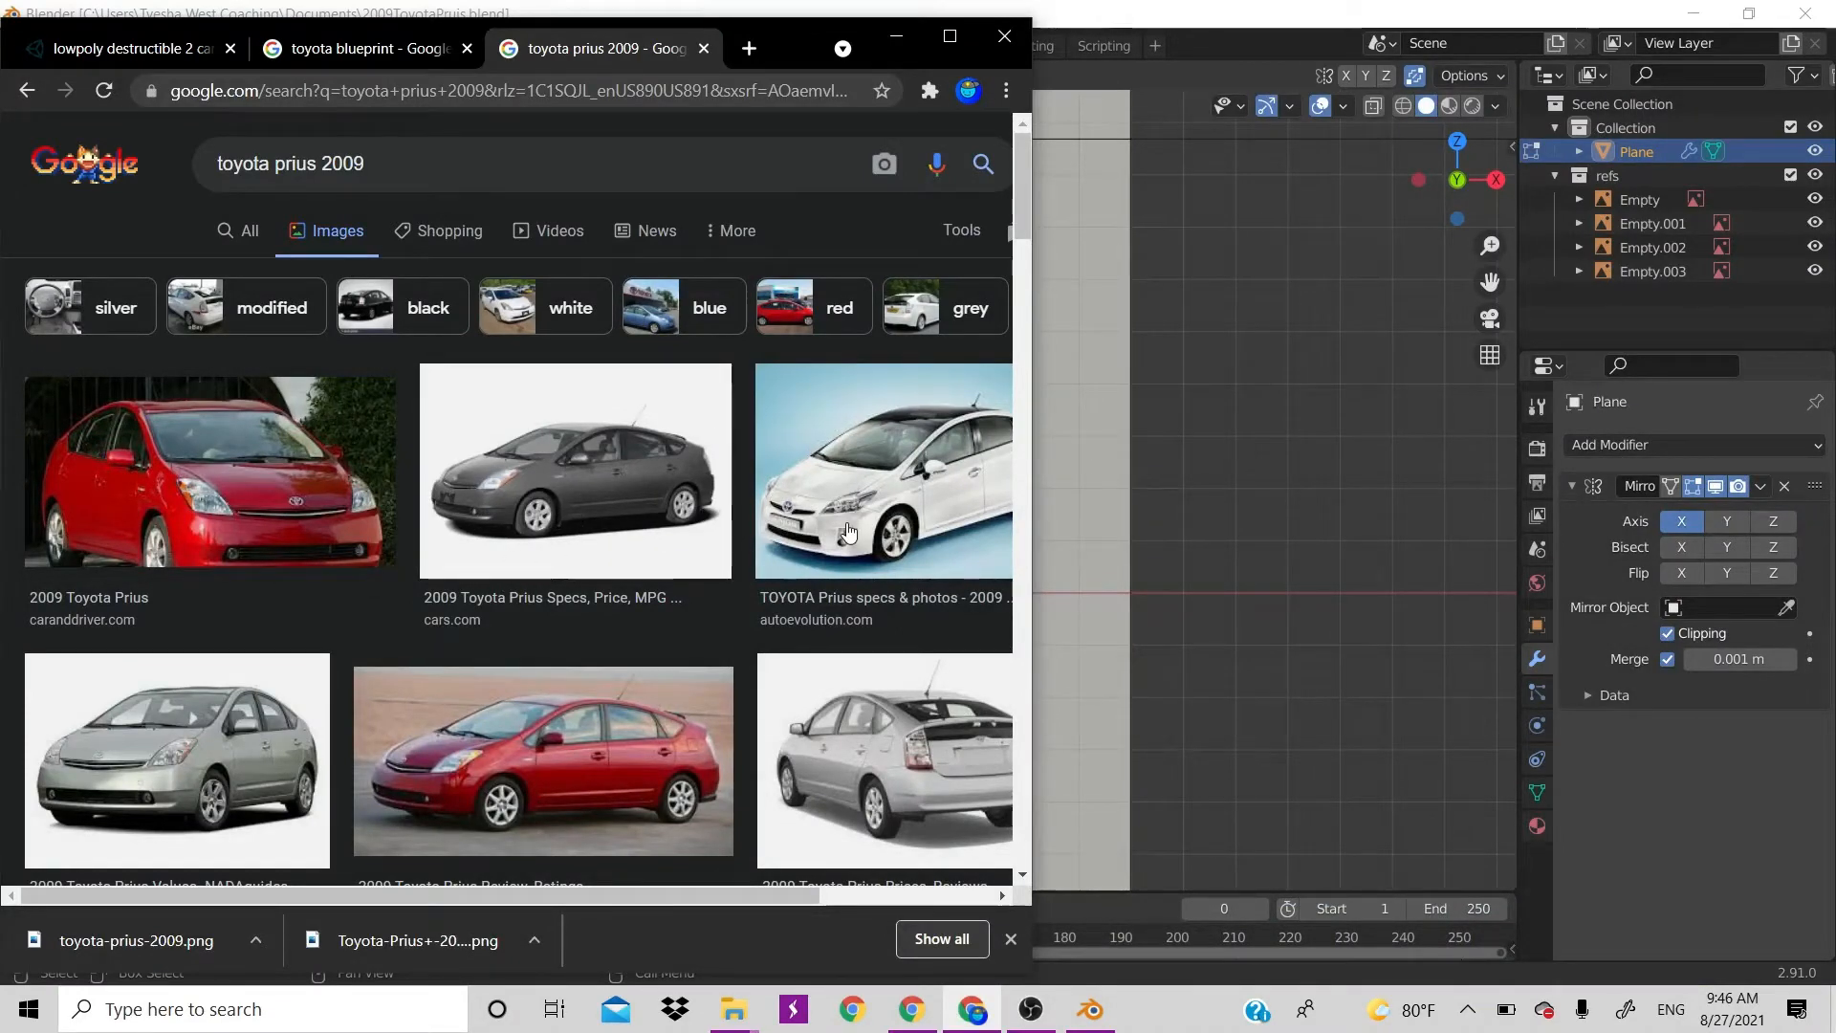
Open the preview of the white Toyota Prius photo from autoevolution and examine the car's front
click(908, 491)
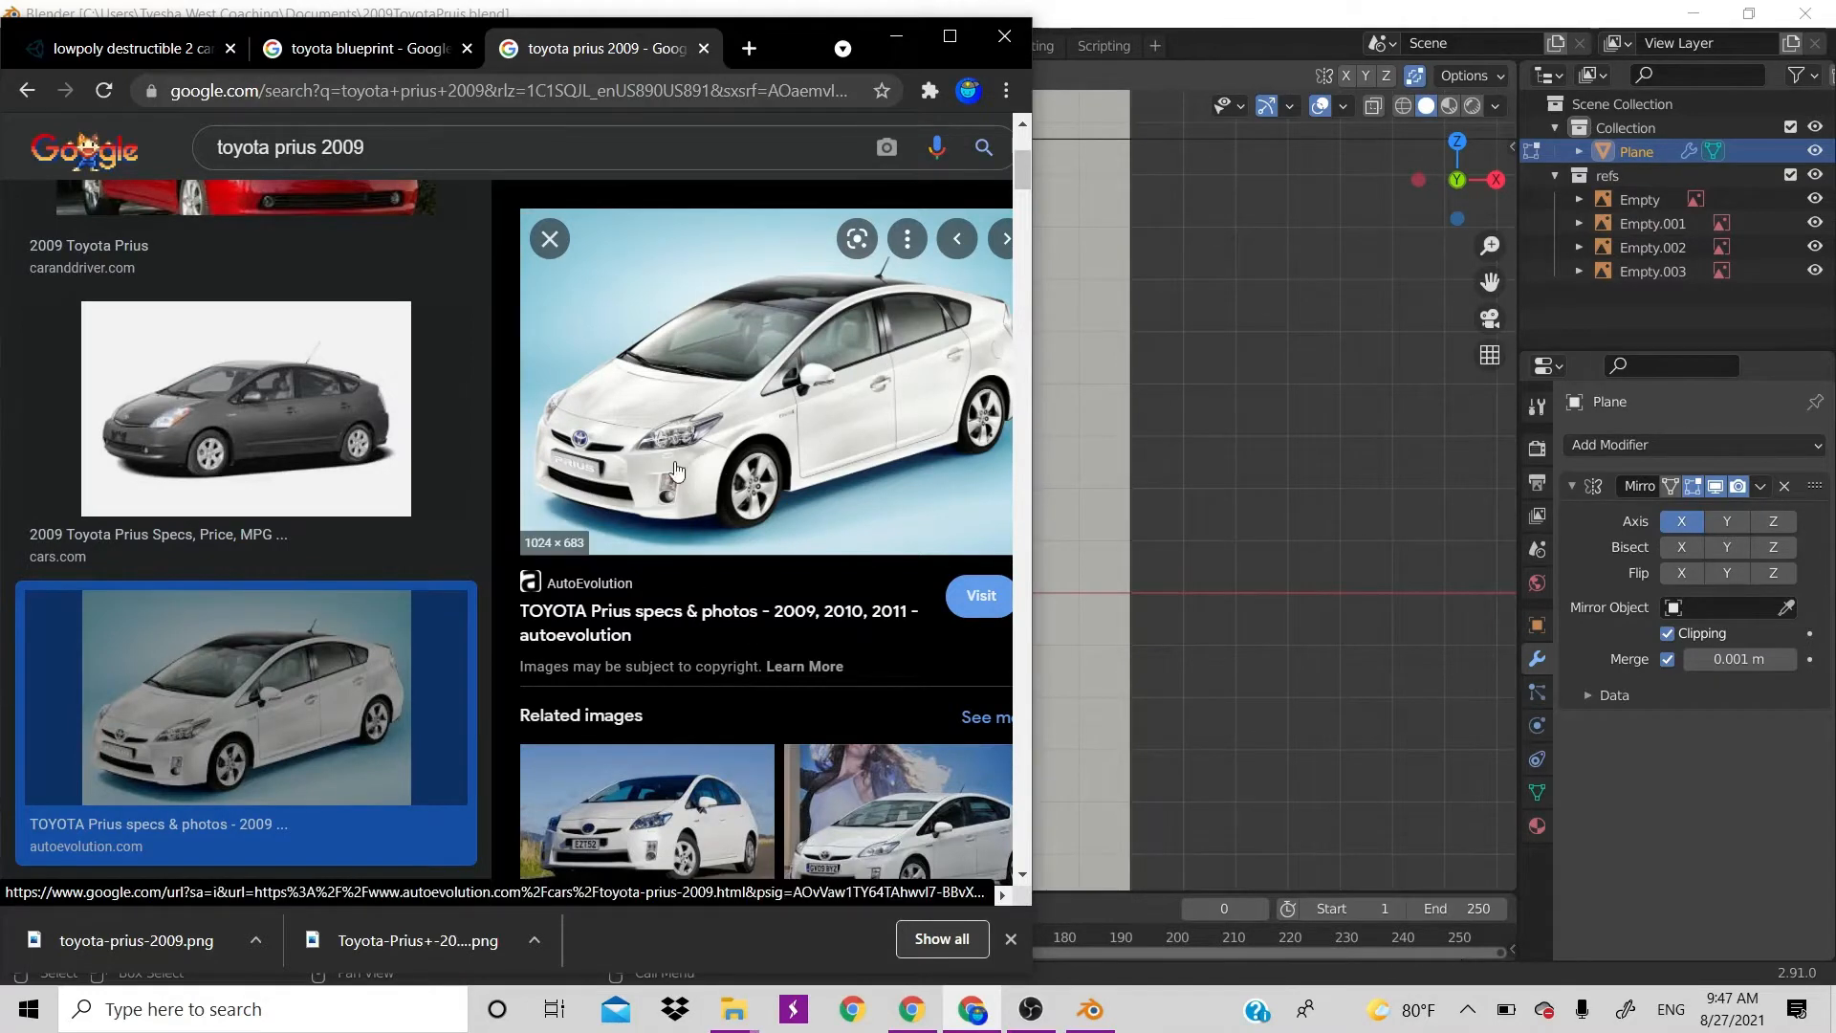
scroll(602, 530, down, 3)
scroll(603, 531, up, 3)
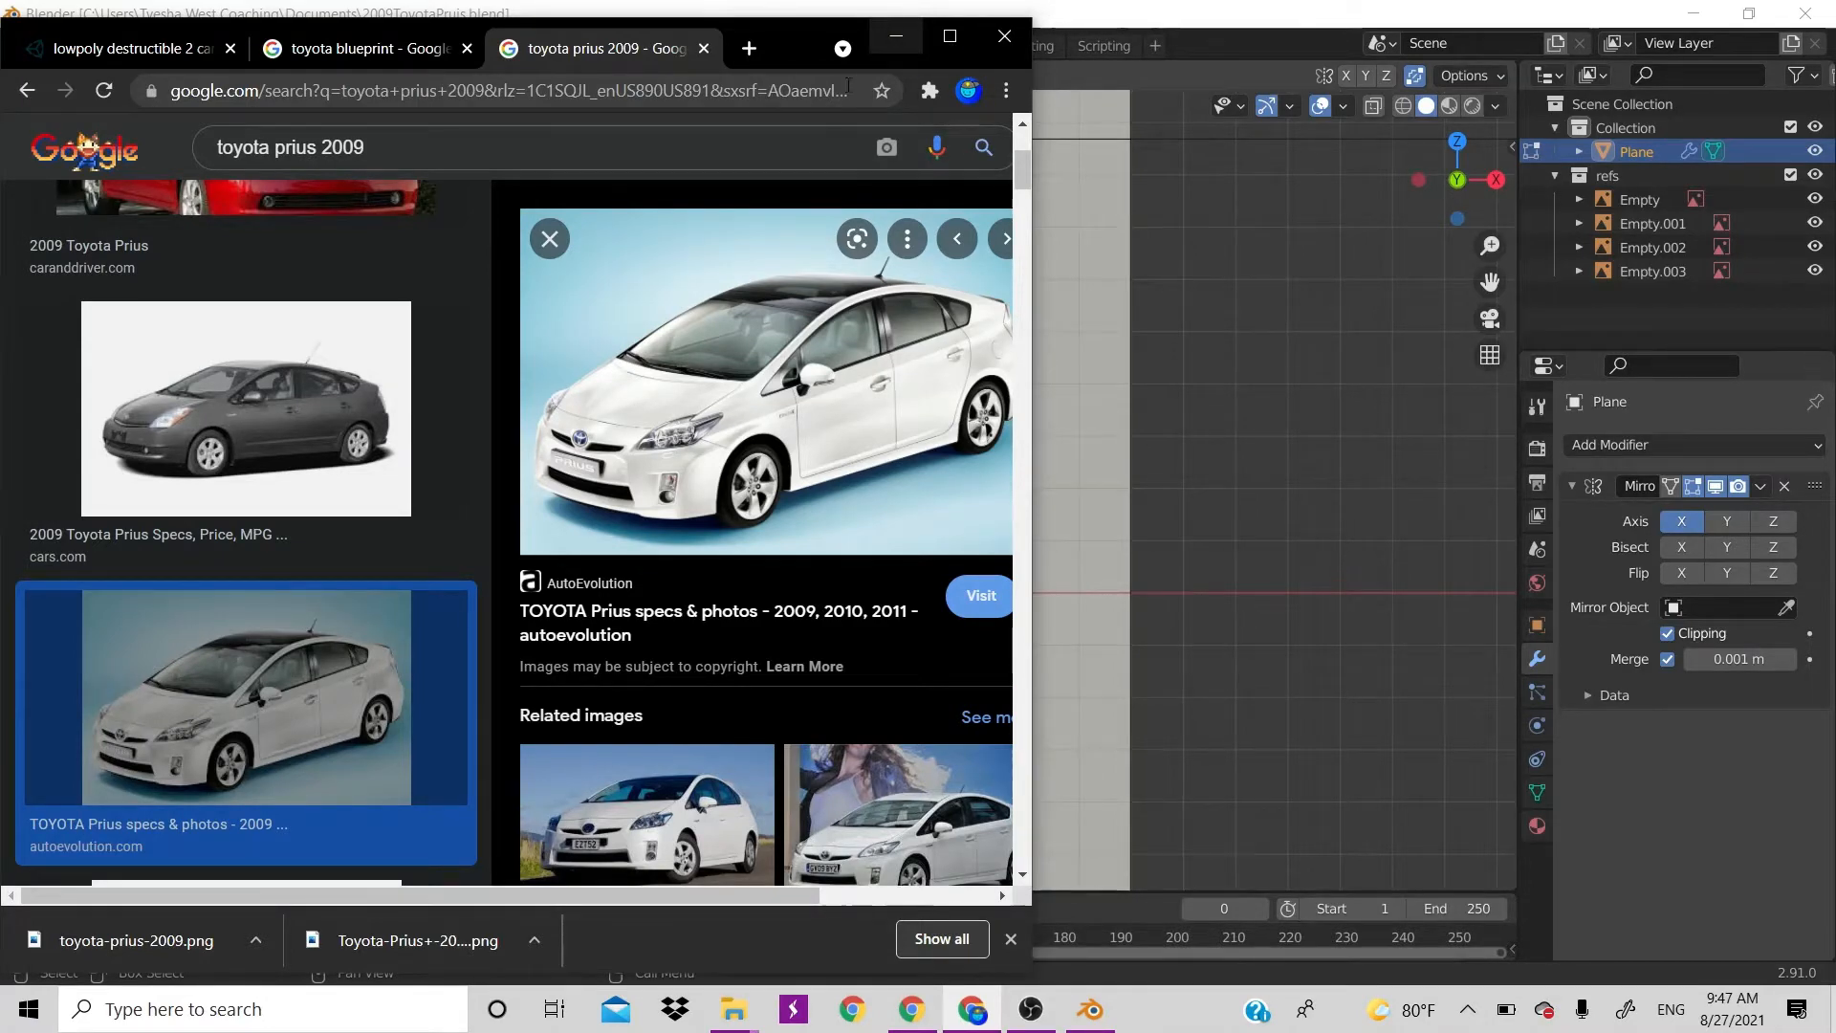
Switch back to Blender and extrude the hood's central front edge down to the lower edge of the upper grille
click(893, 36)
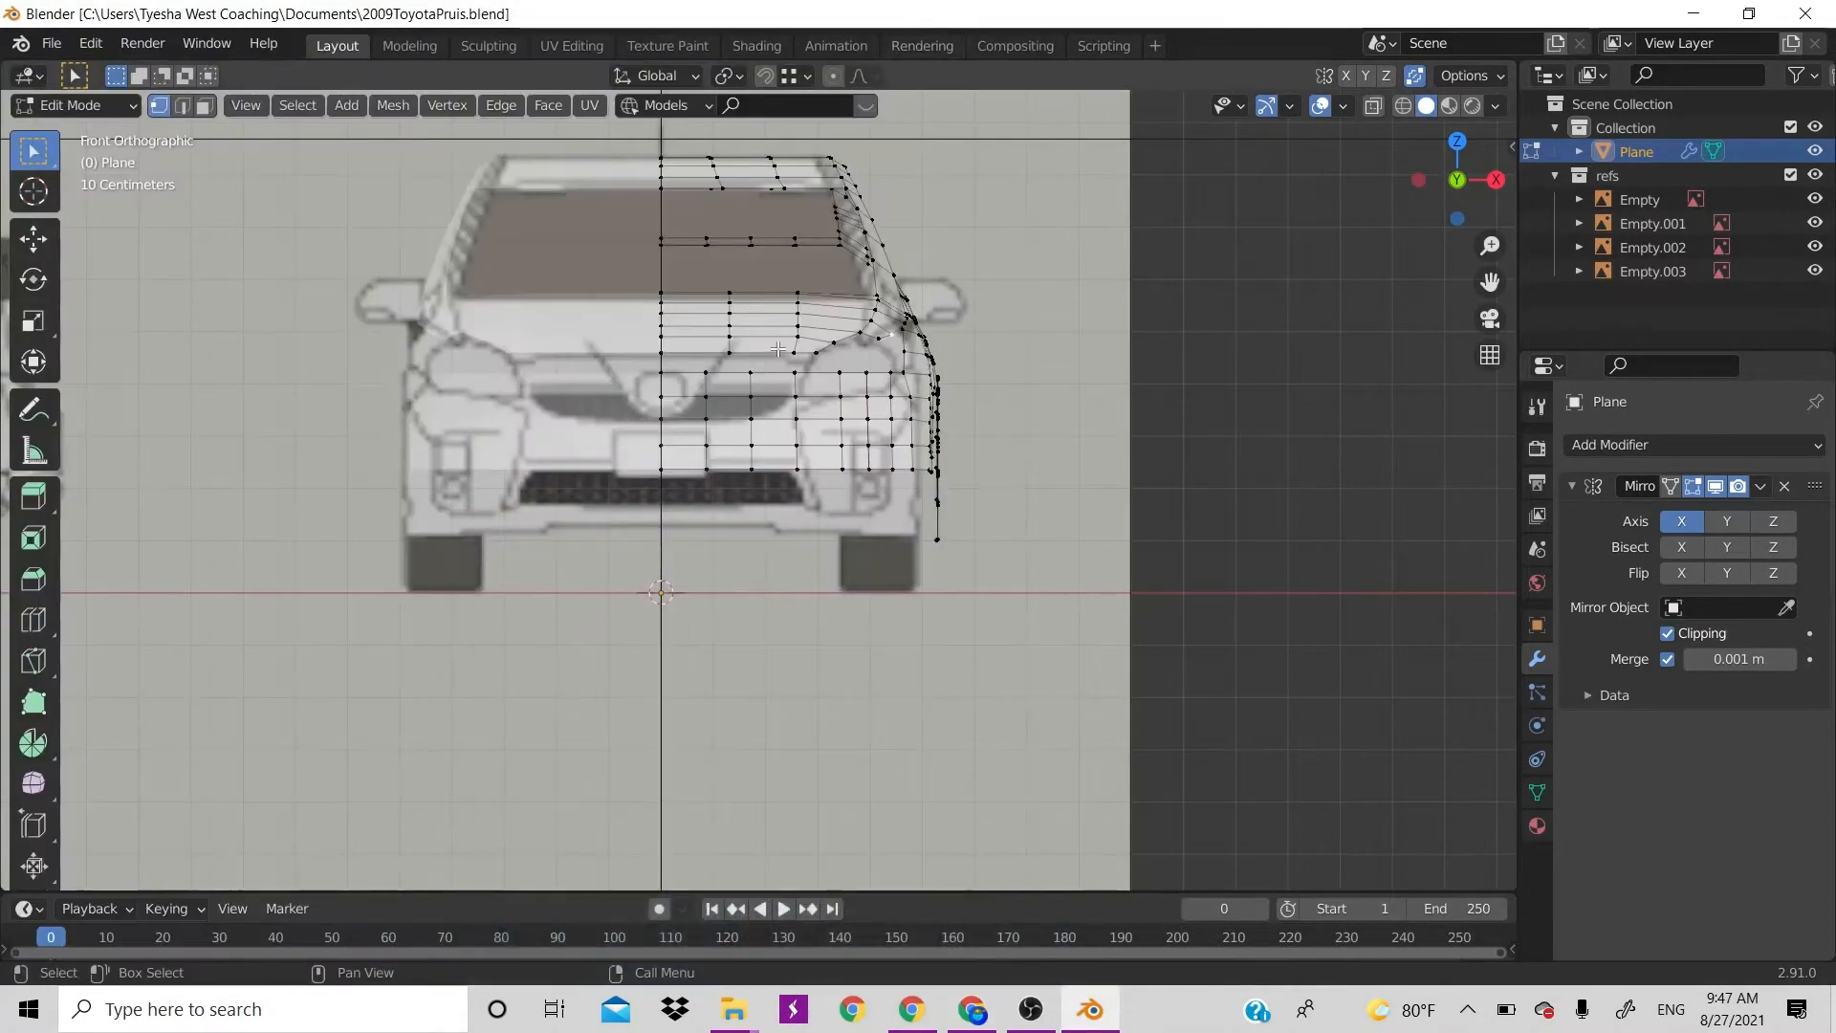
scroll(778, 349, up, 2)
scroll(778, 349, up, 2)
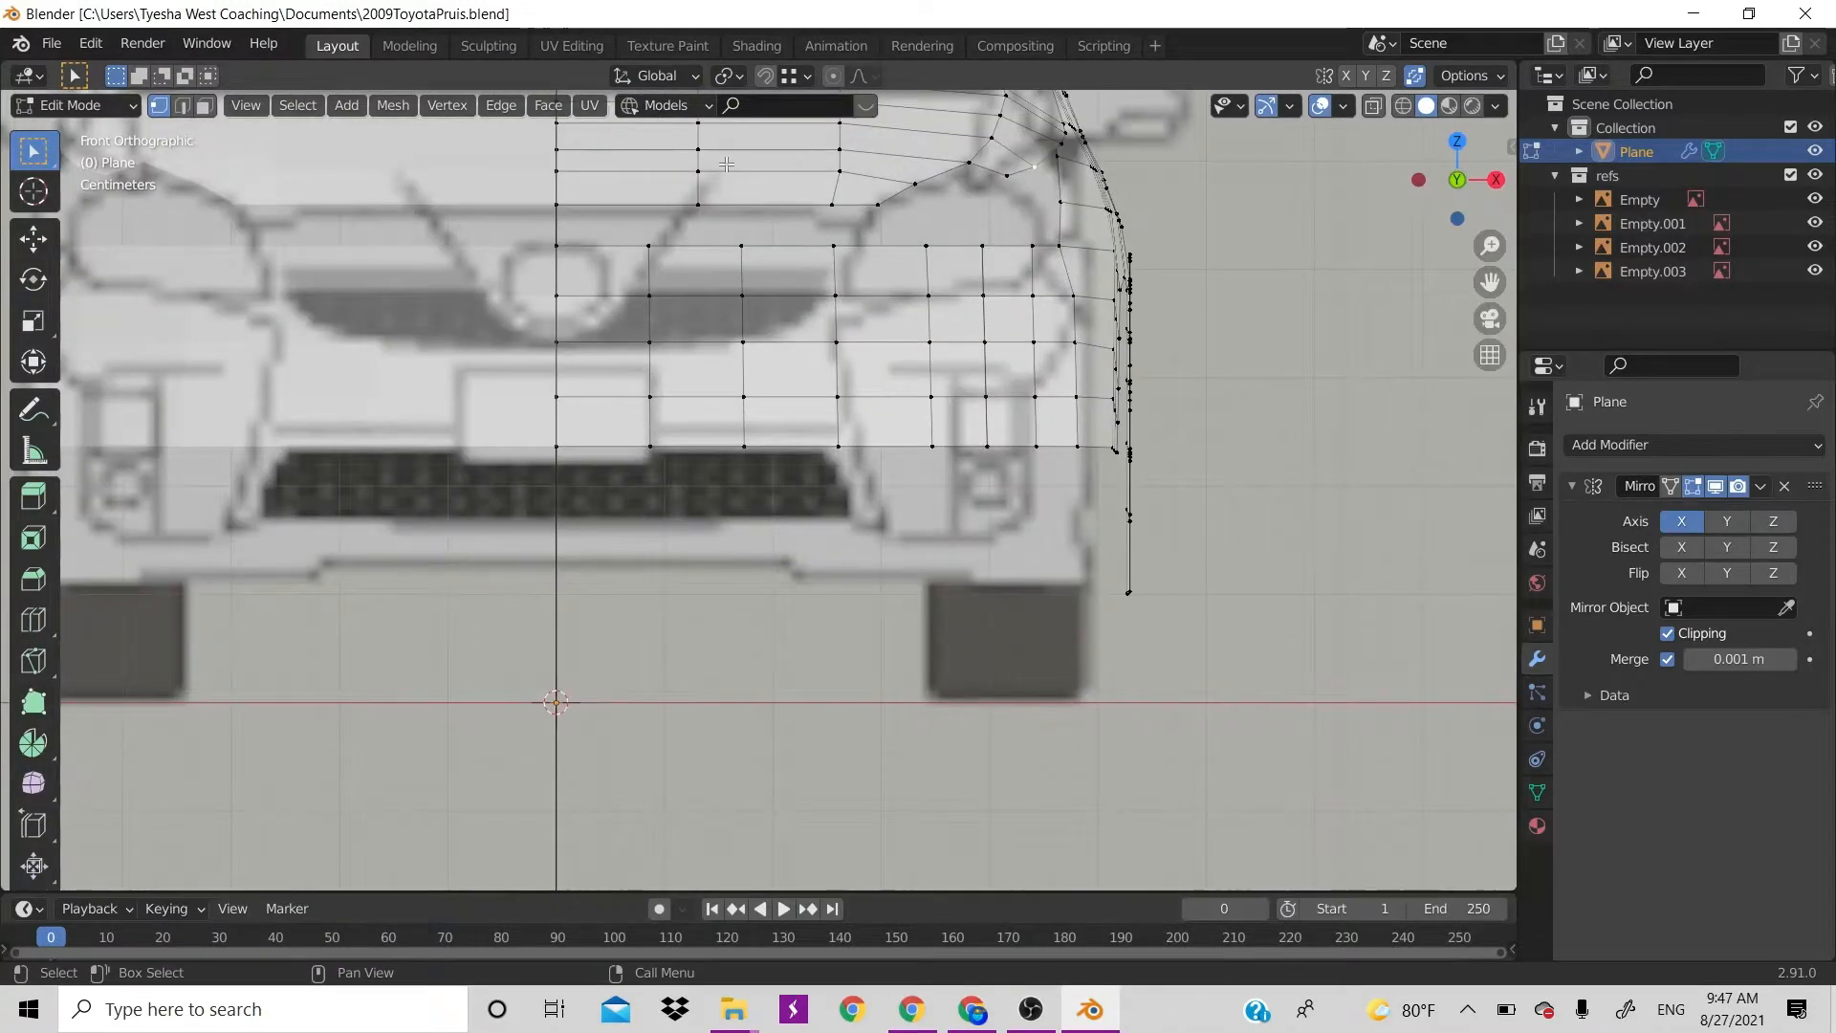
shift+middle_drag(571, 208, 666, 277)
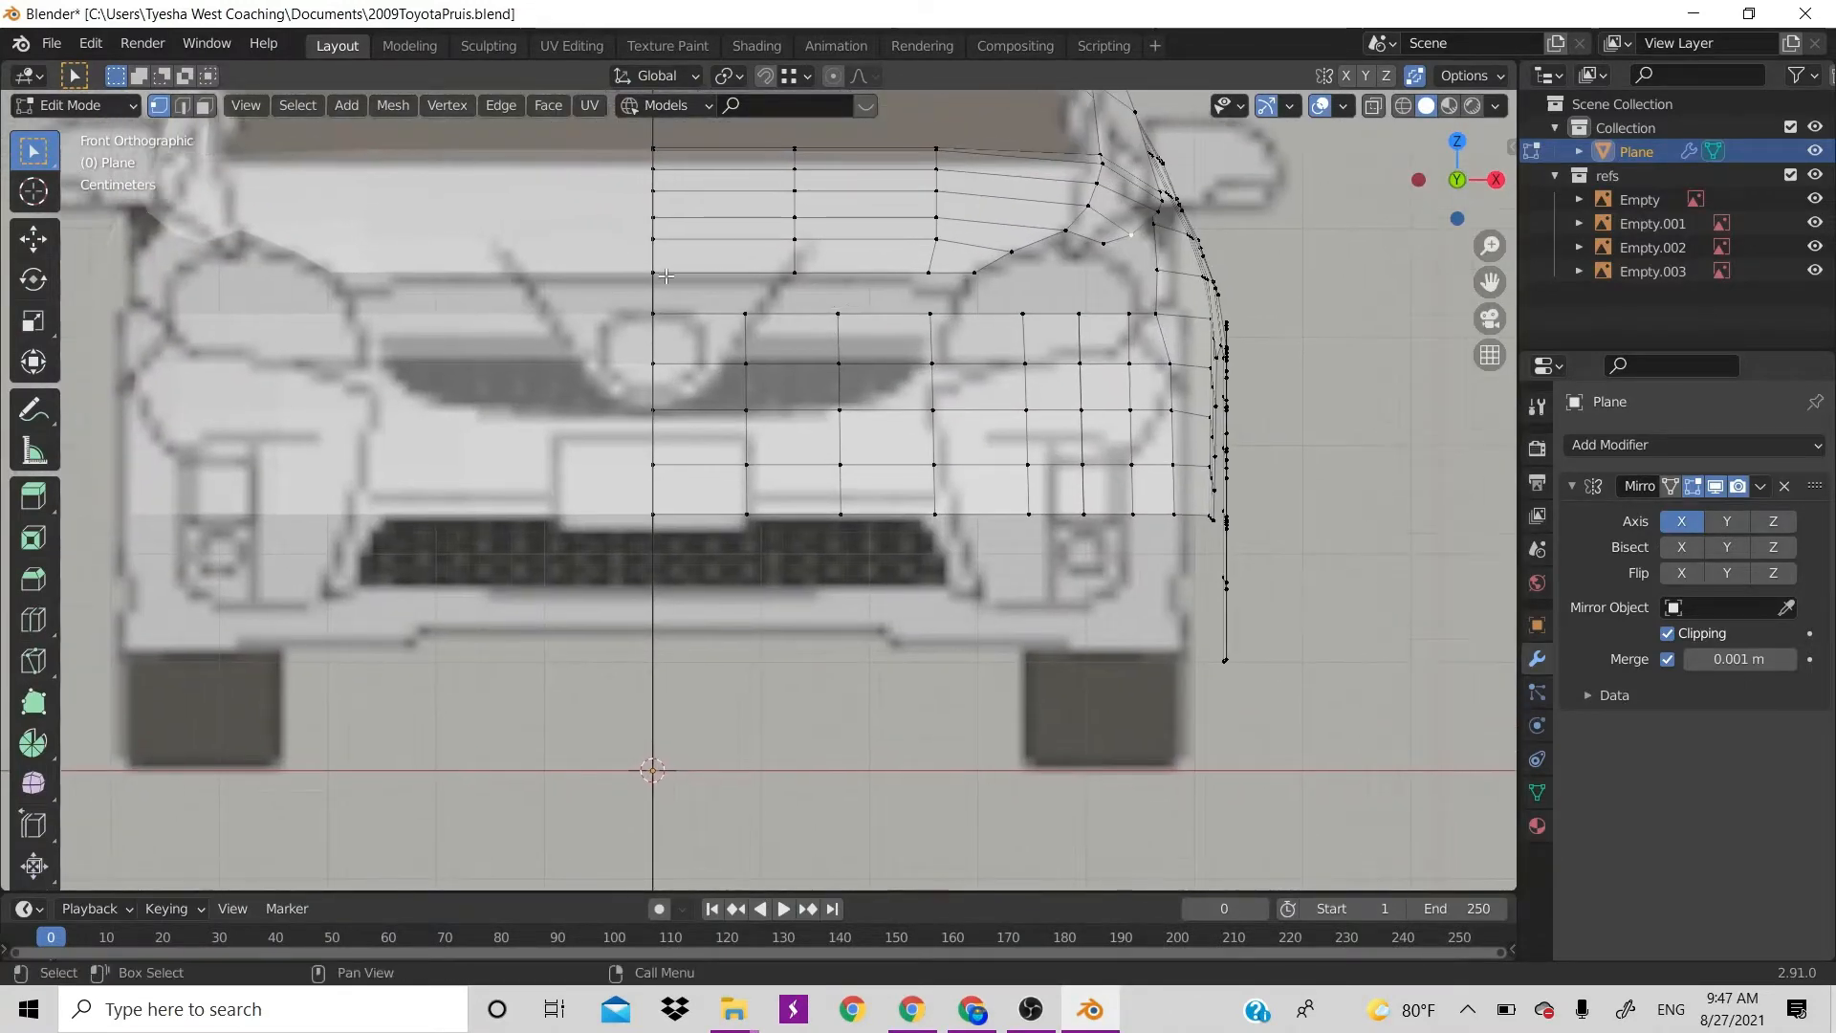
click(793, 274)
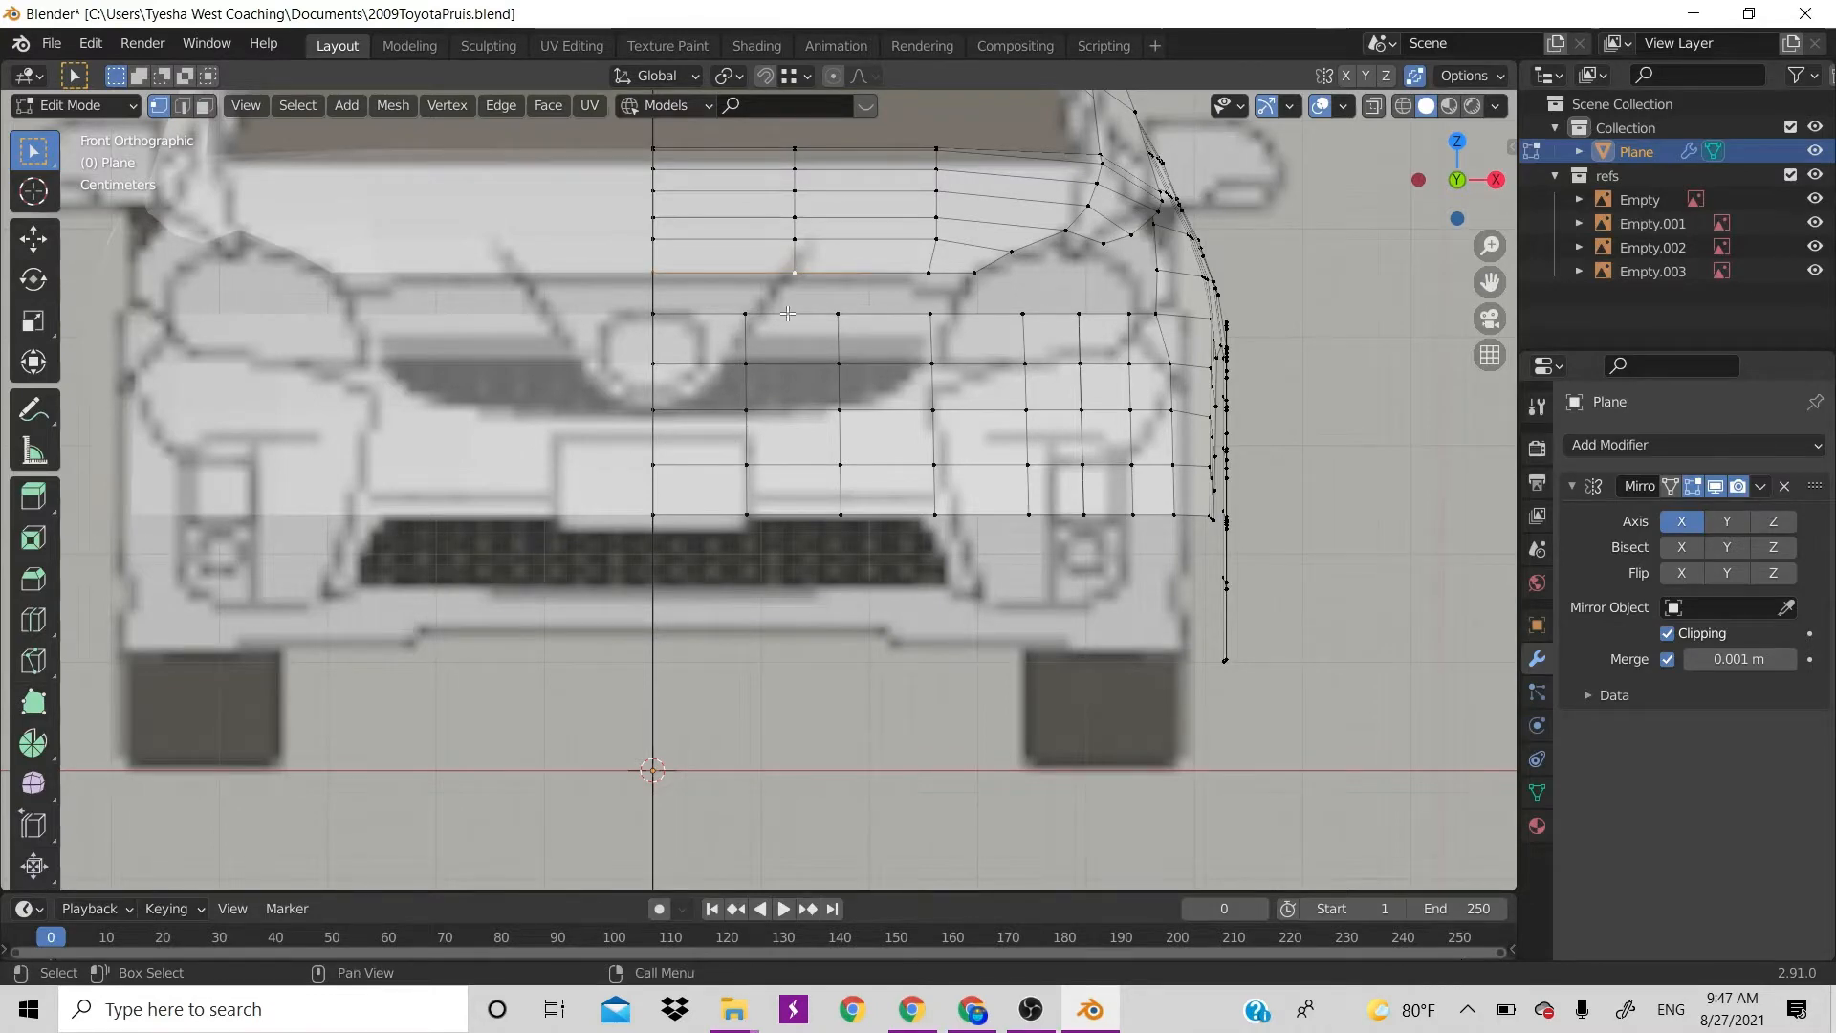
key(g)
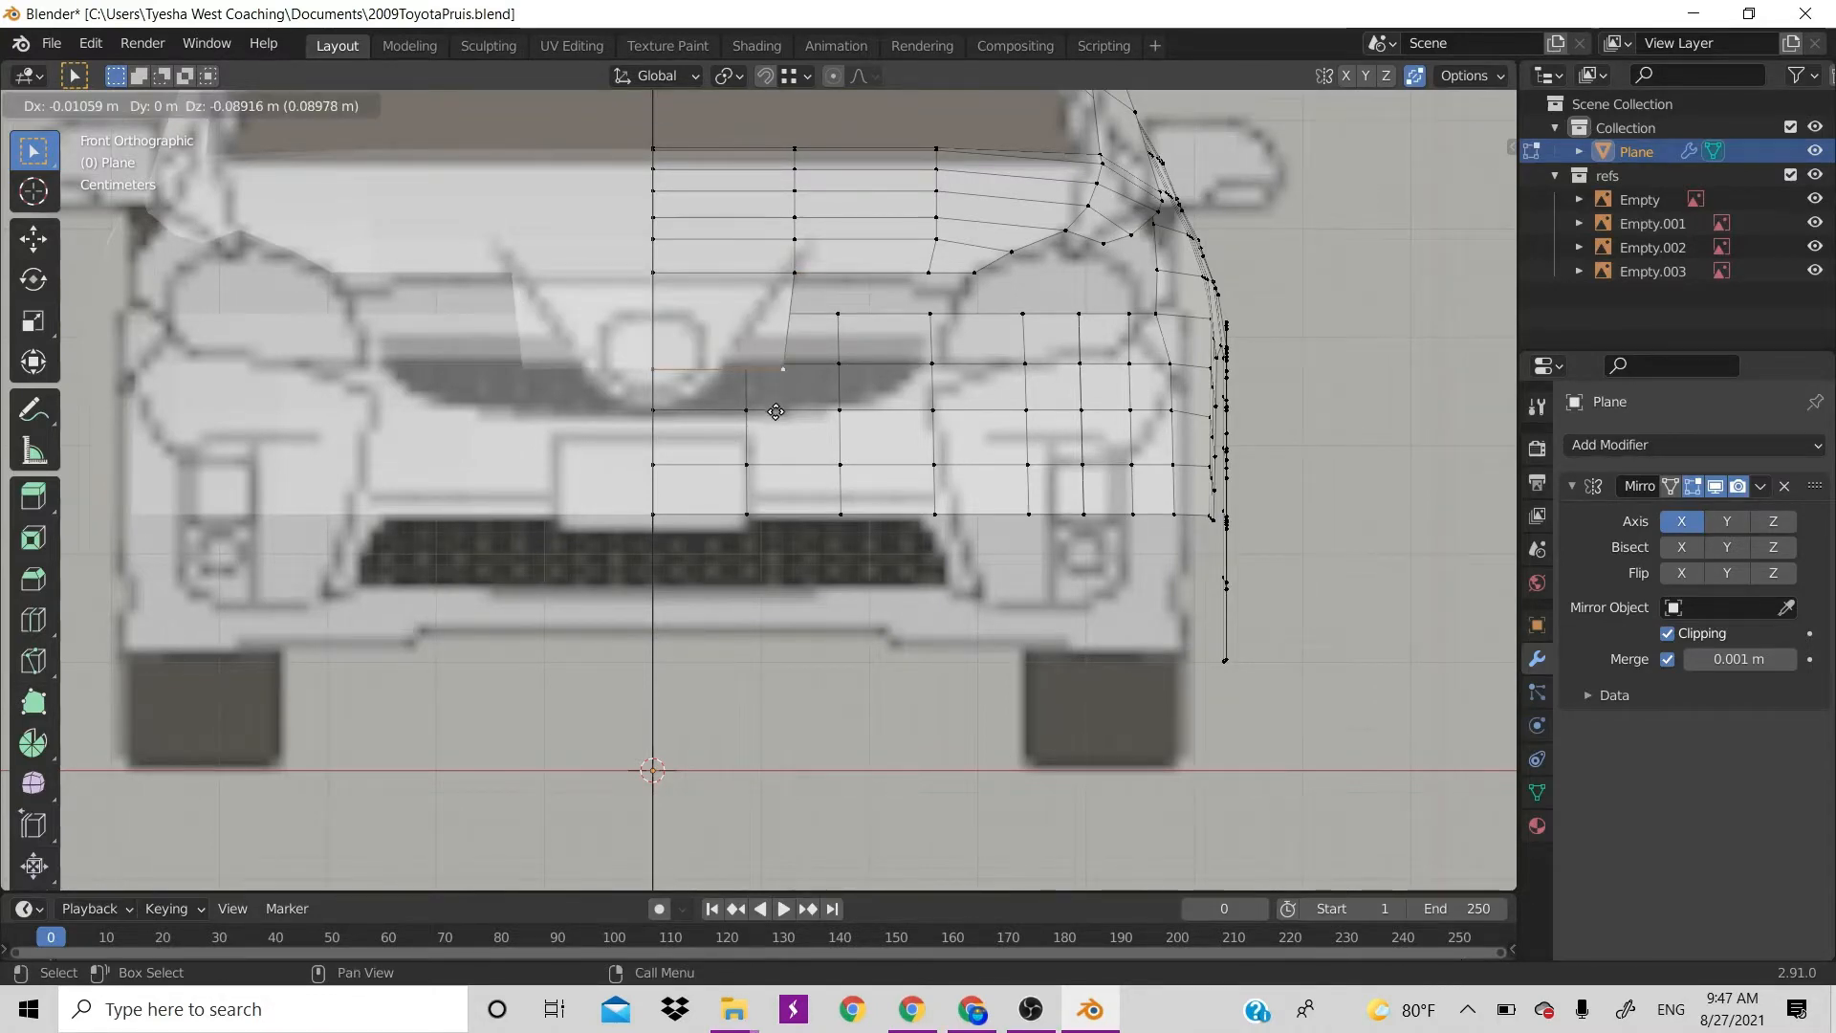
click(776, 451)
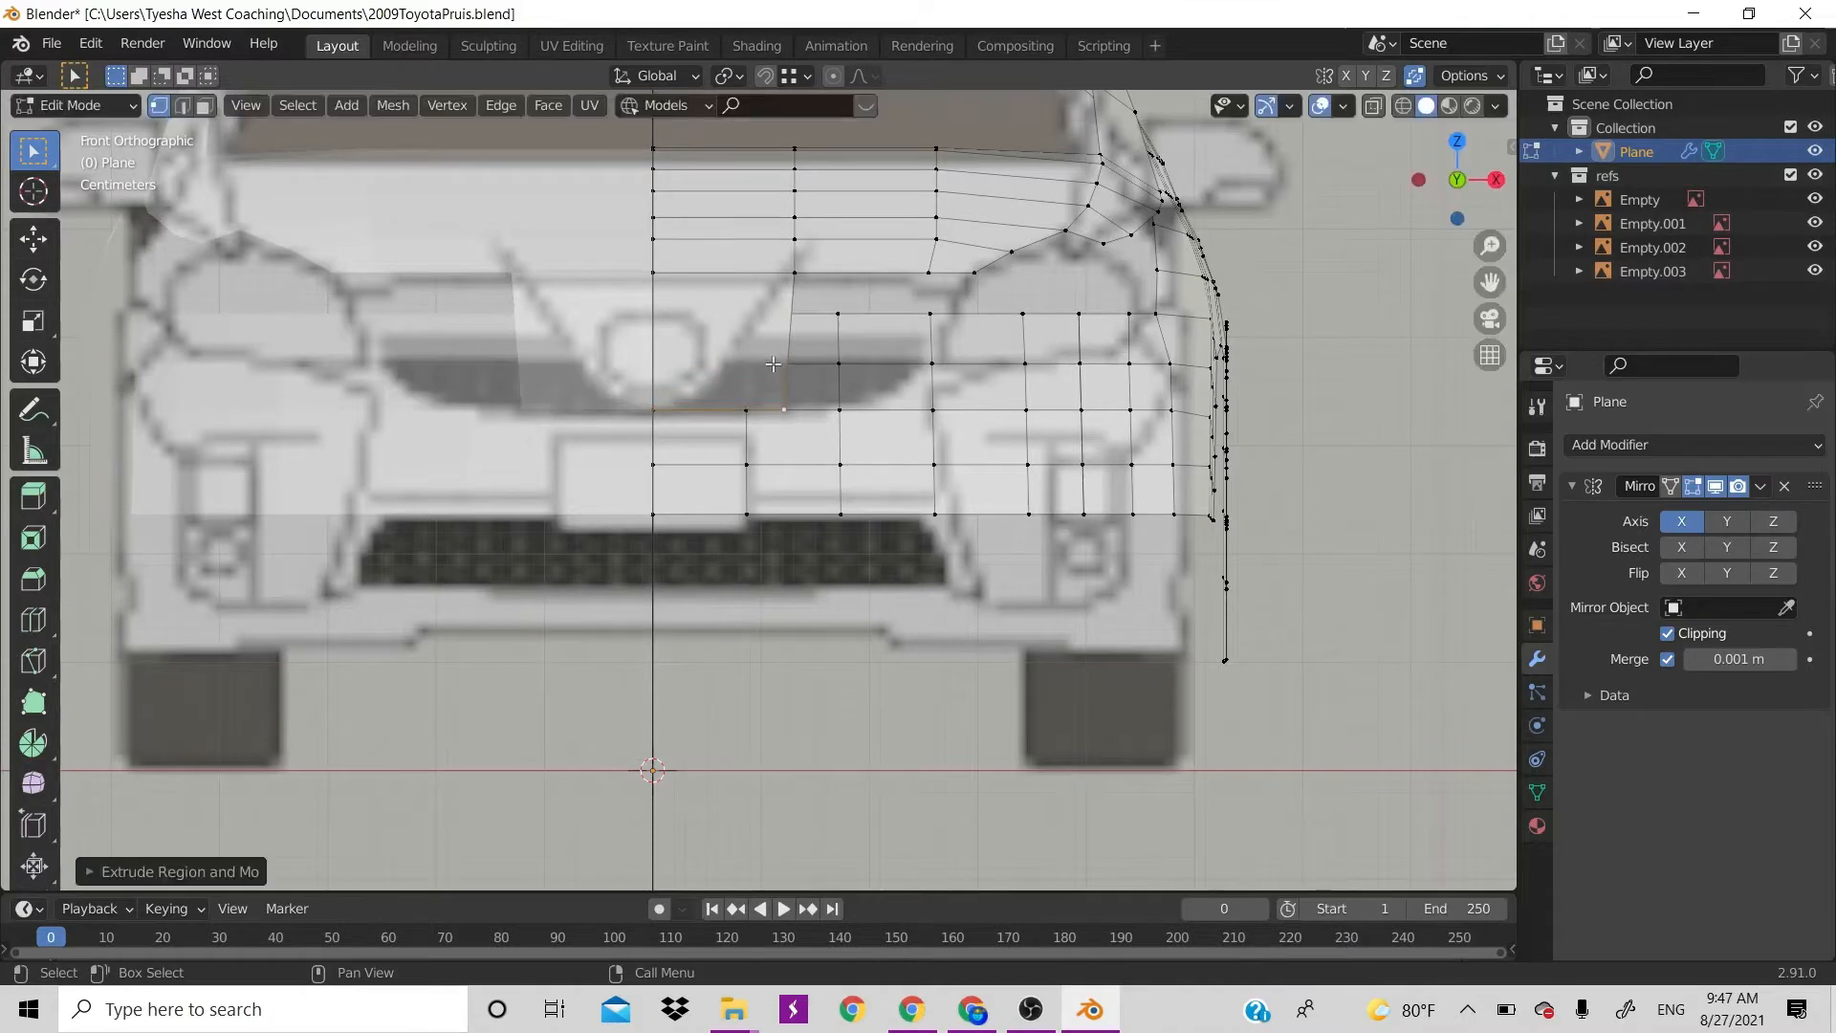
Move the emblem panel's lower outer vertex inward along X to follow the V-shaped line around the badge
click(783, 405)
key(g)
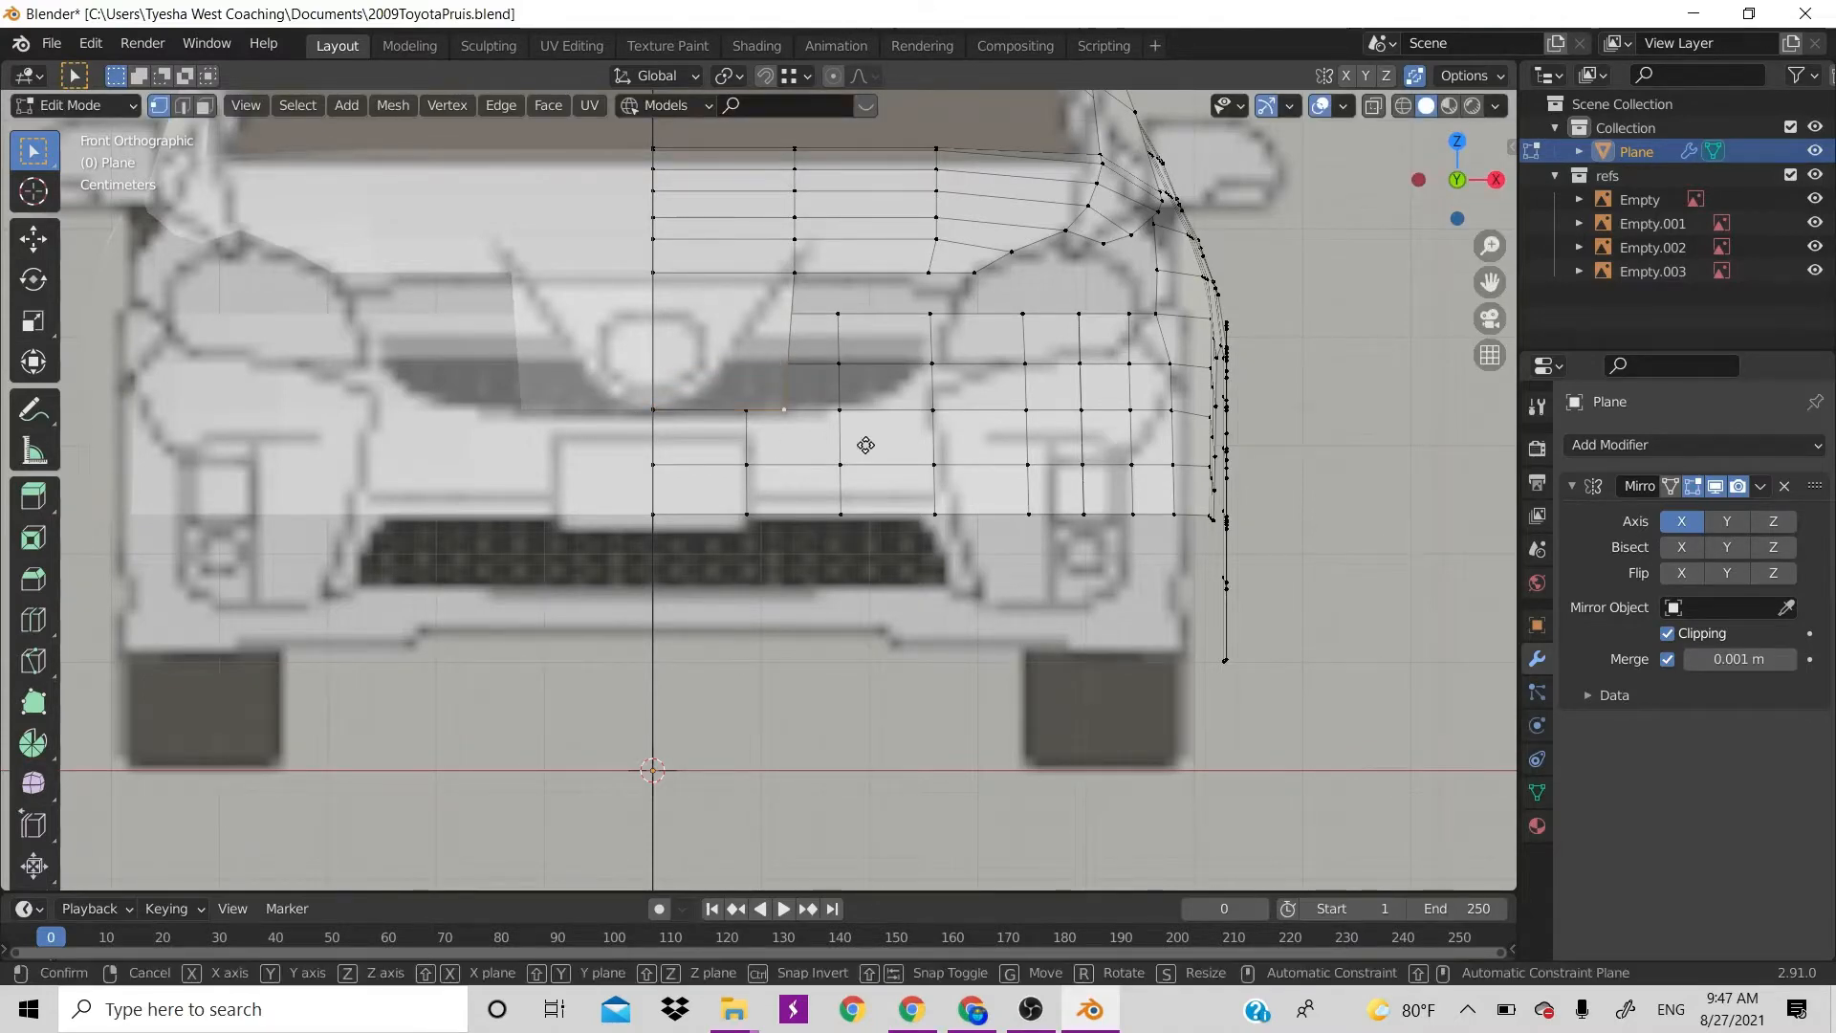
key(x)
click(815, 451)
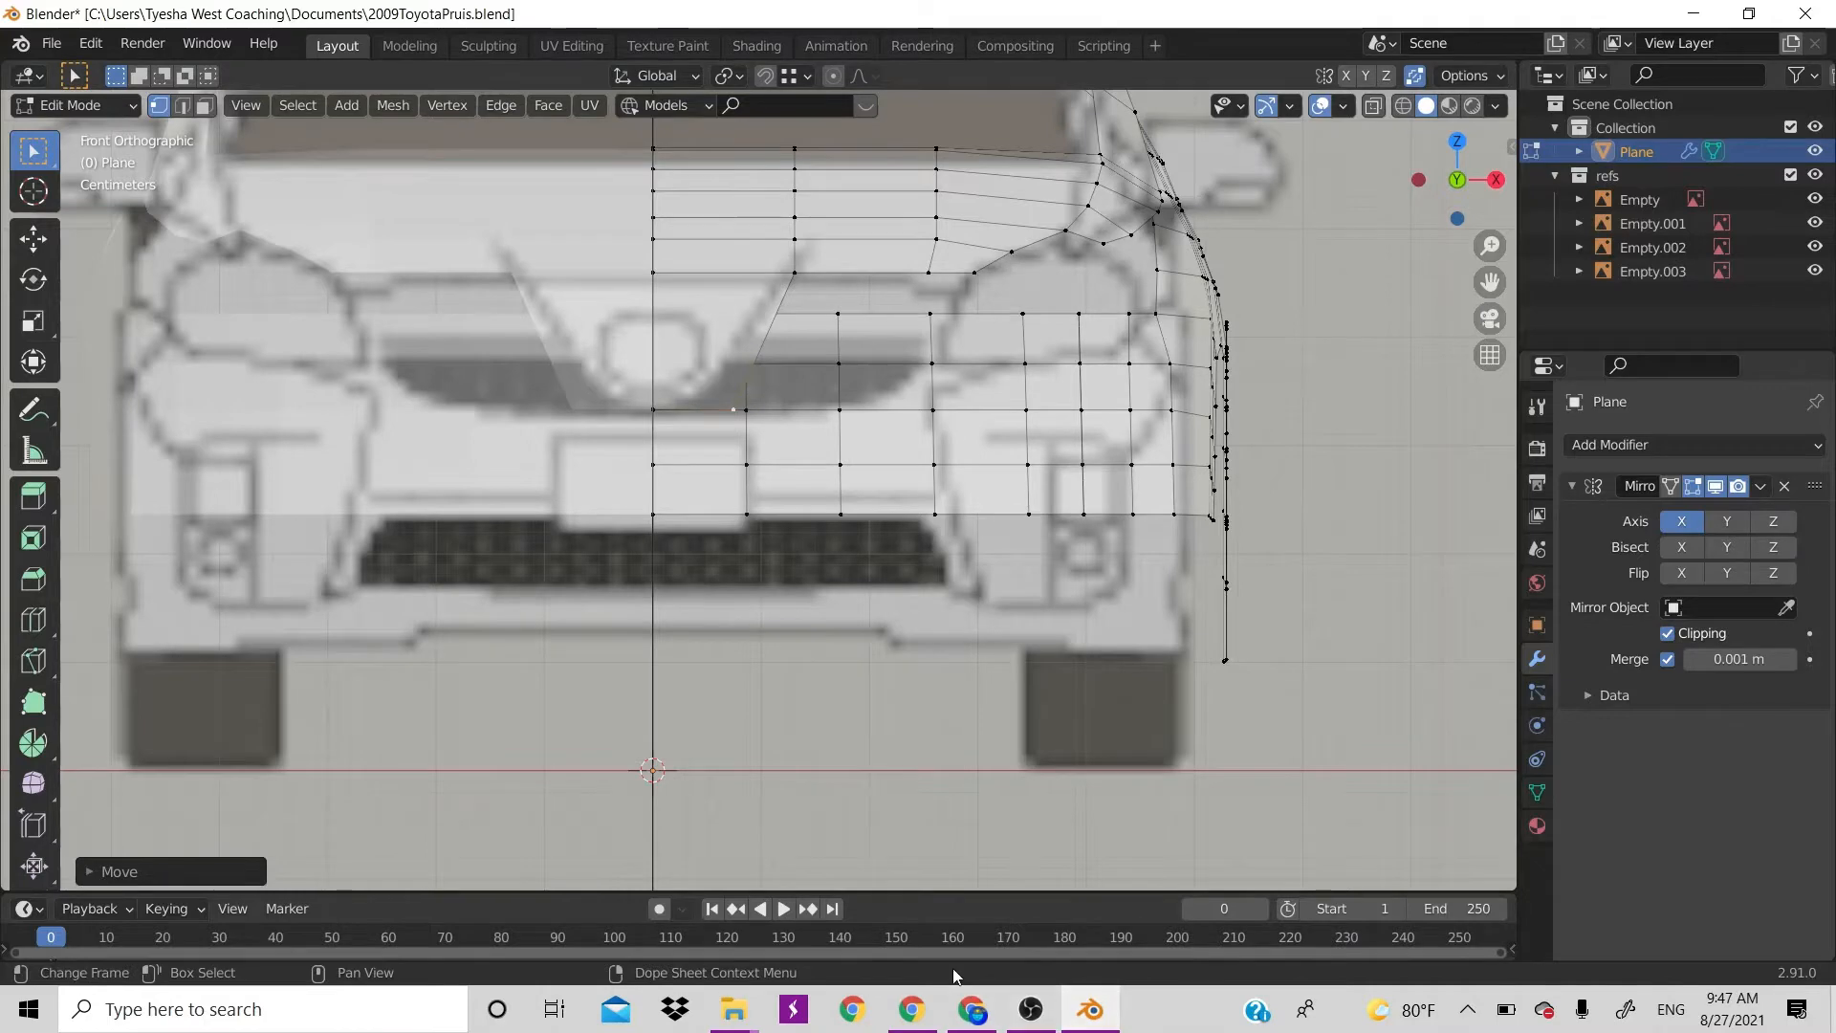
Check the Prius photo in Chrome and, back in Blender, raise the emblem panel's bottom edge slightly along Z
click(972, 1009)
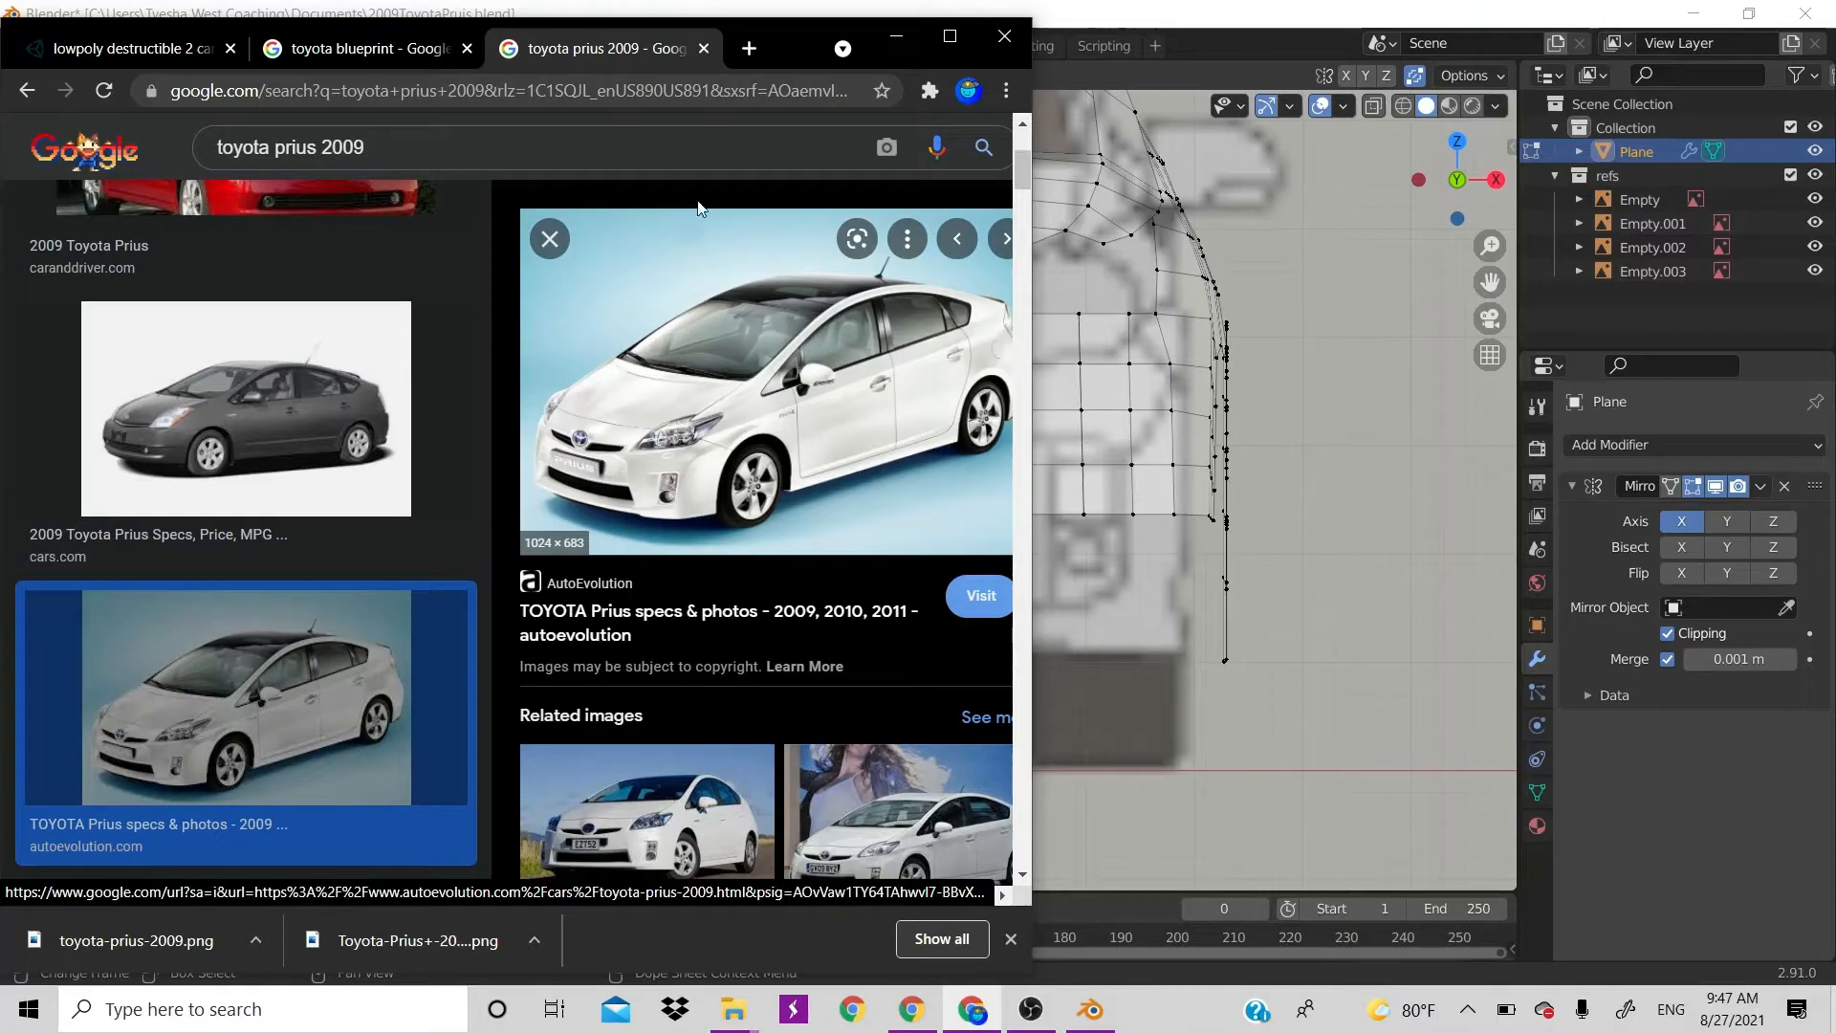
click(893, 35)
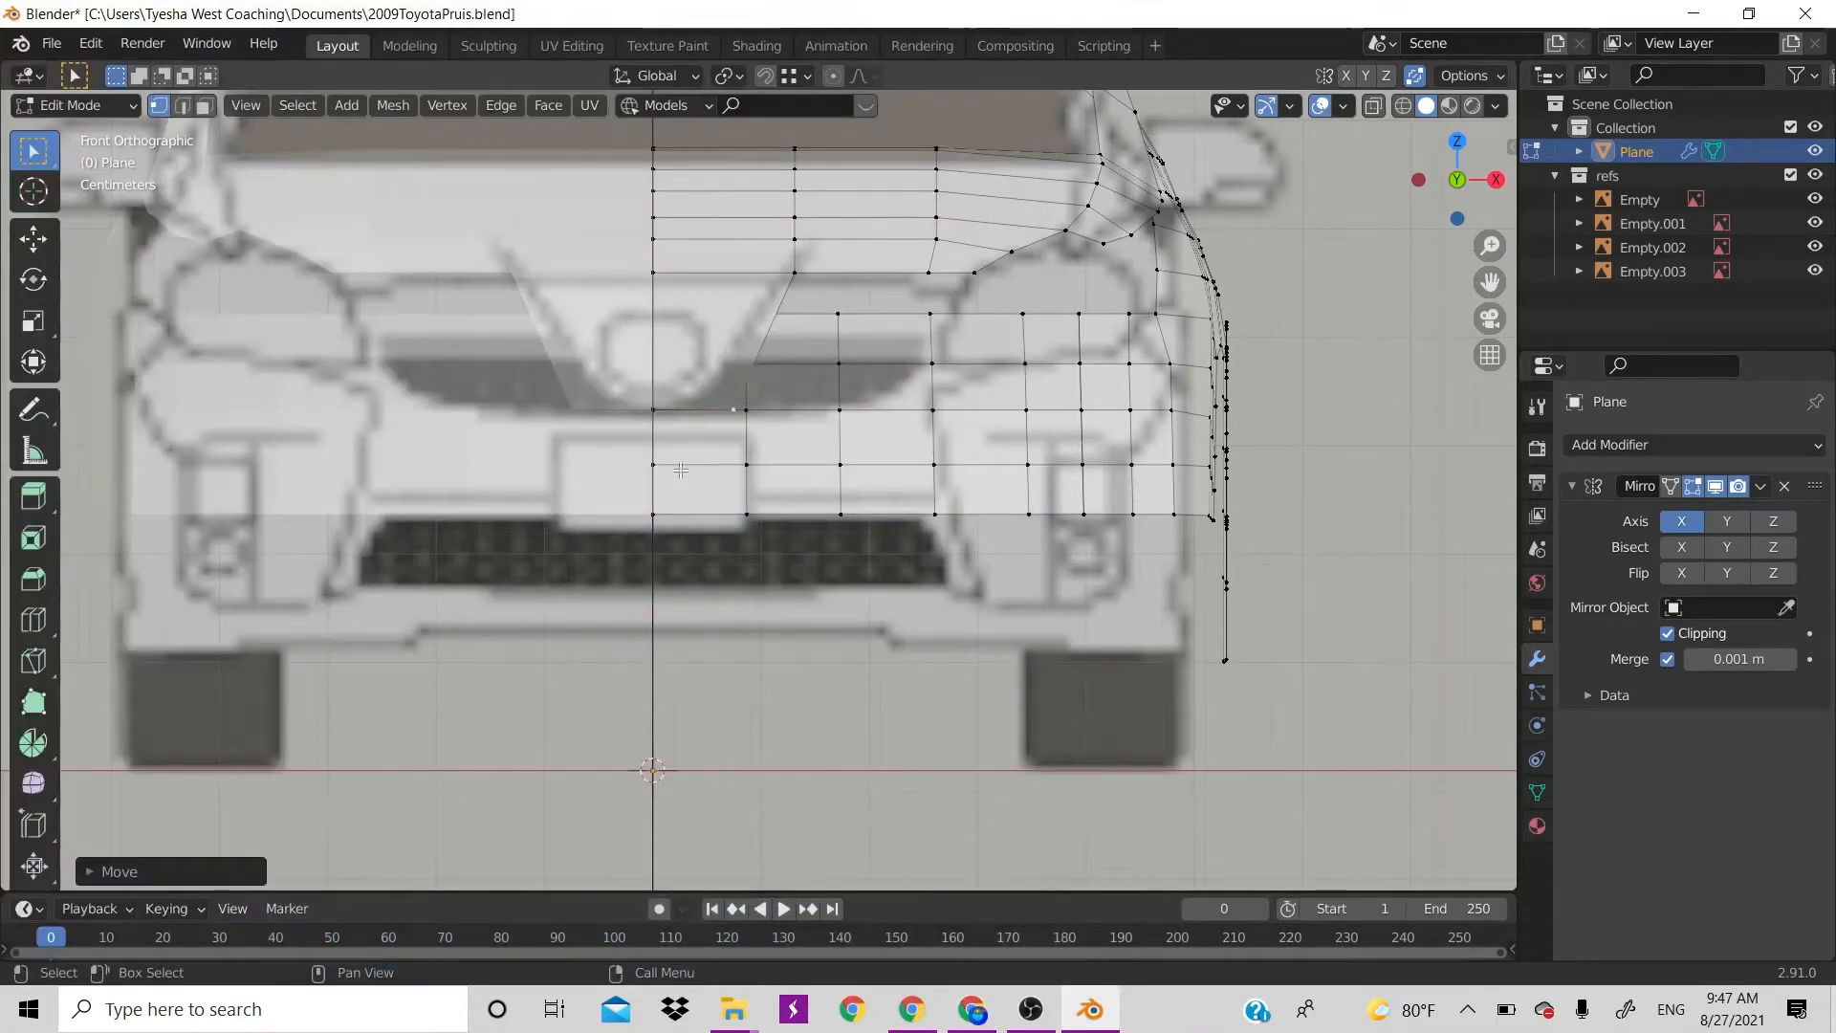
shift+click(660, 410)
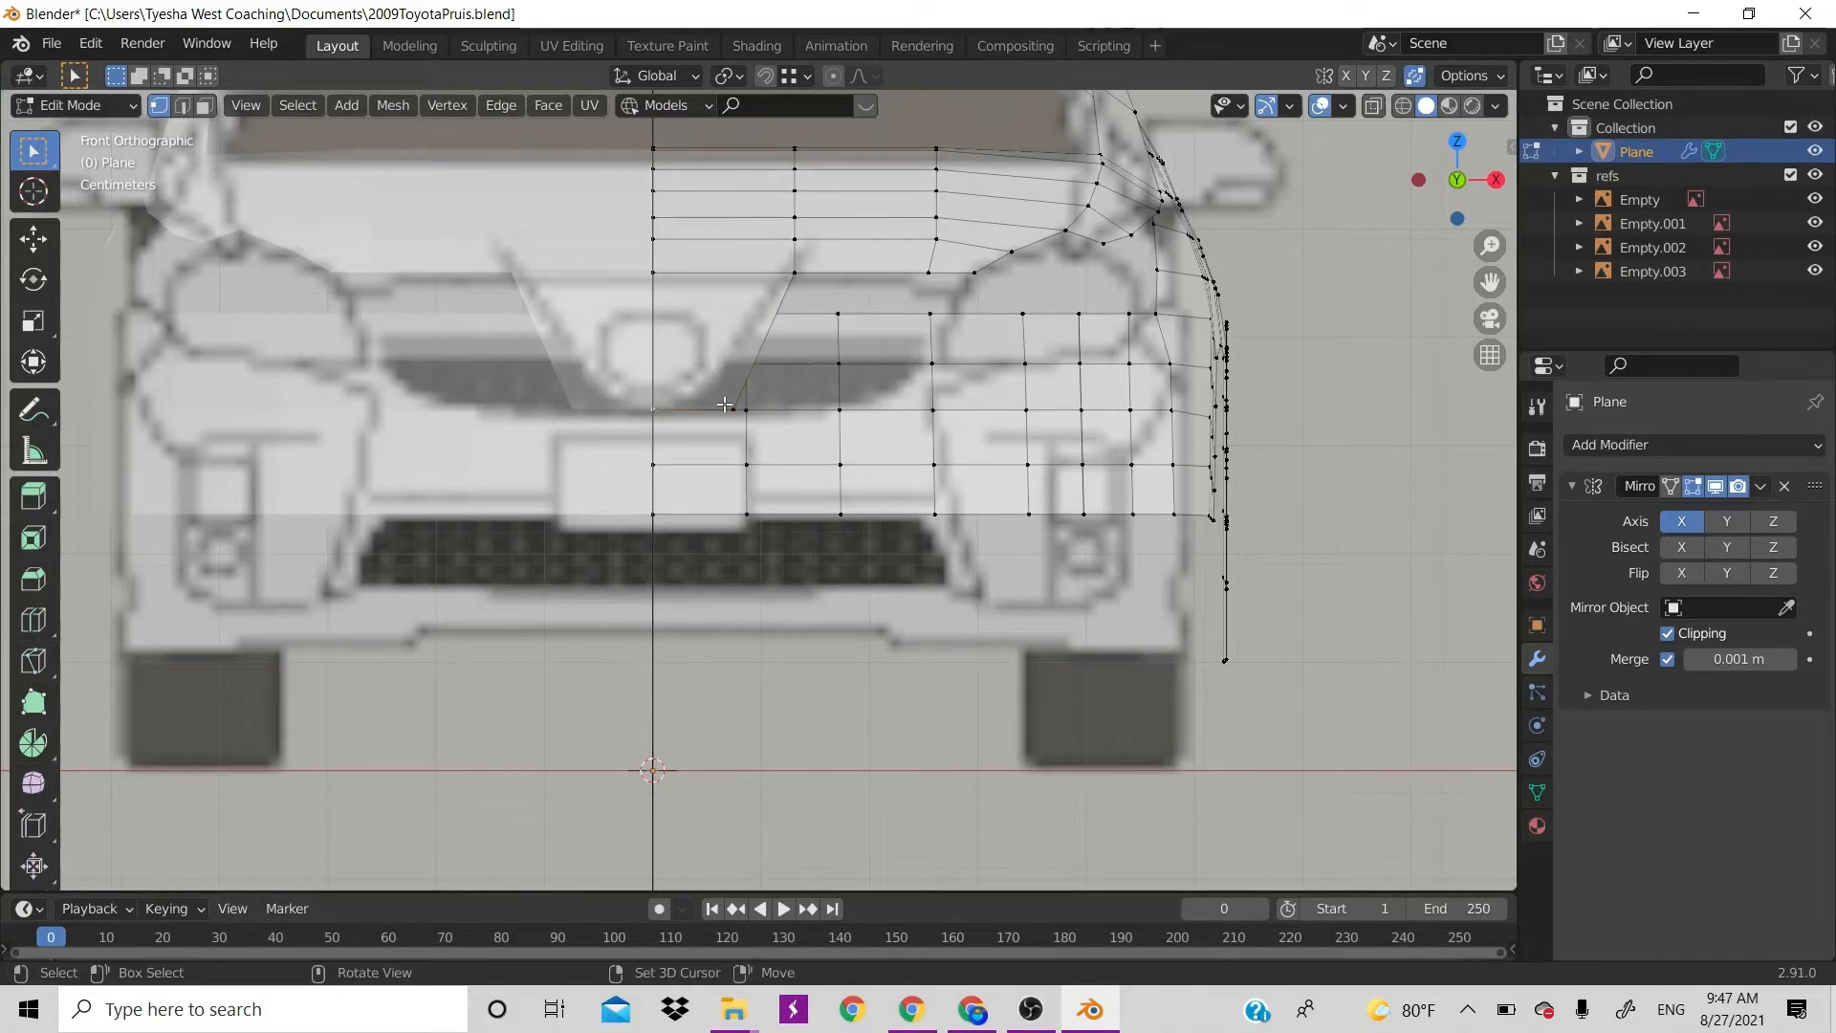
key(alt+z)
key(alt+z)
key(g)
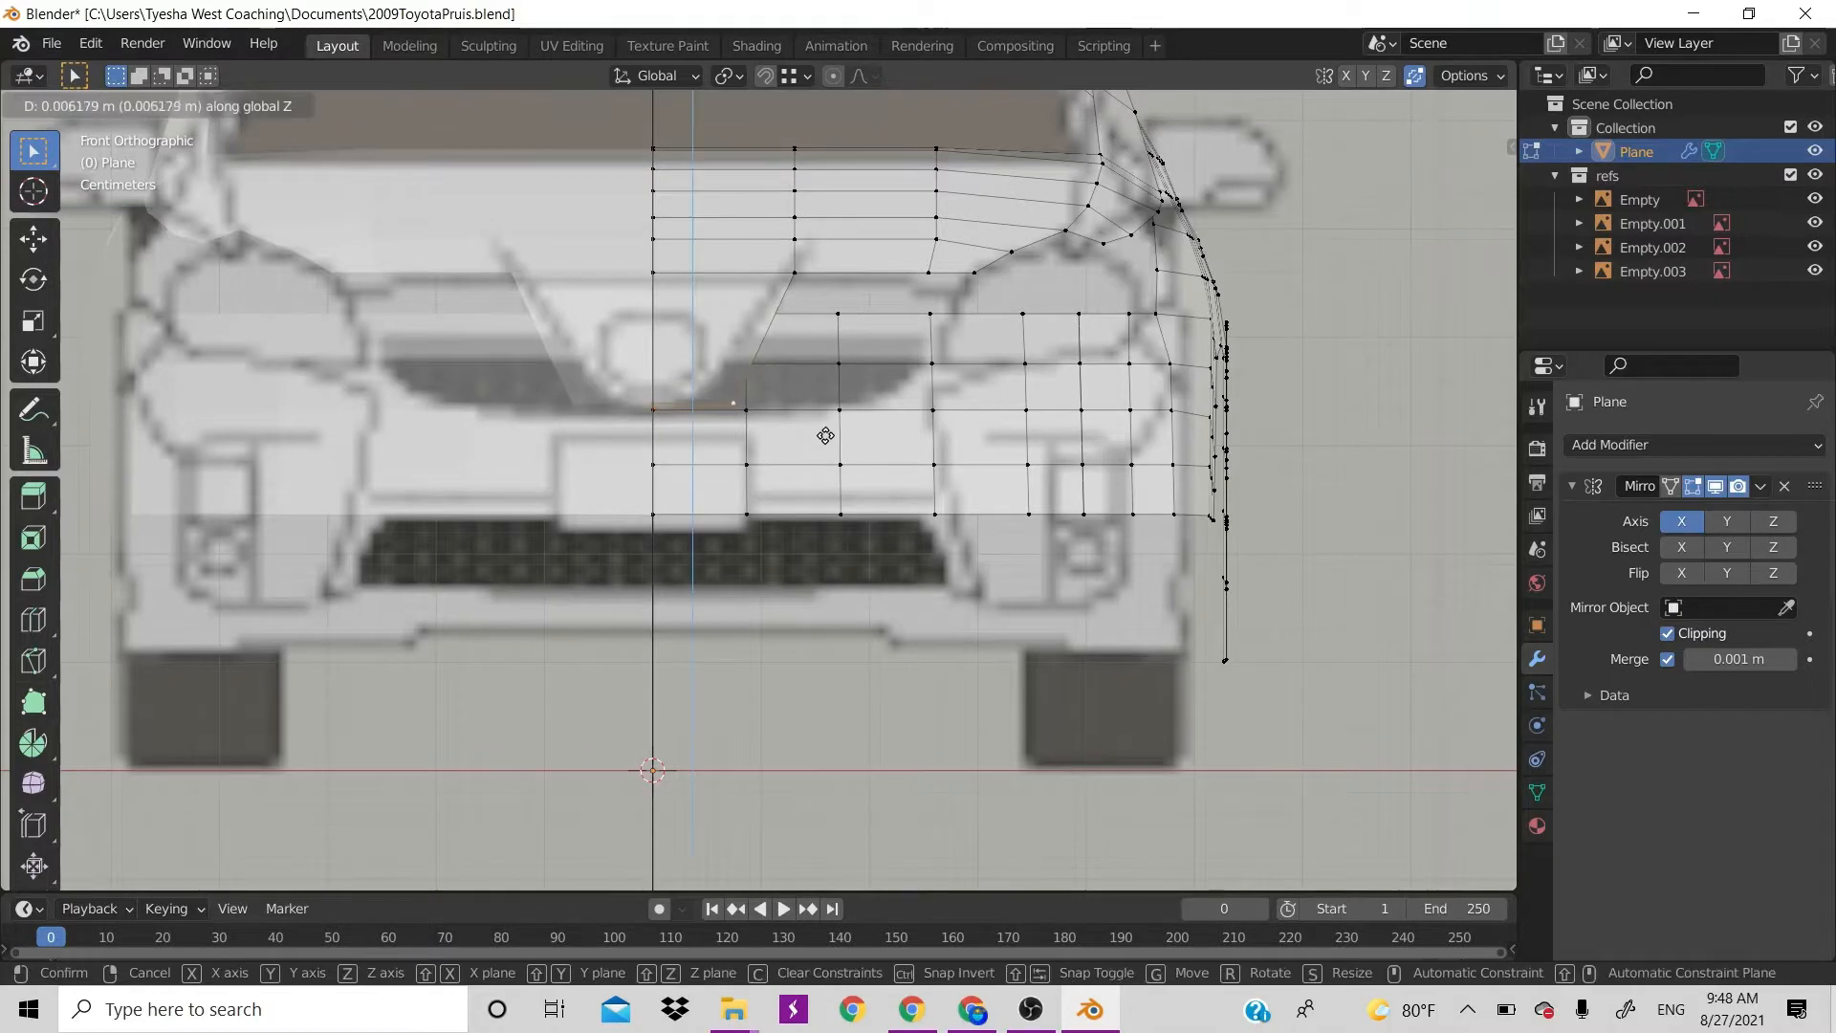
click(818, 430)
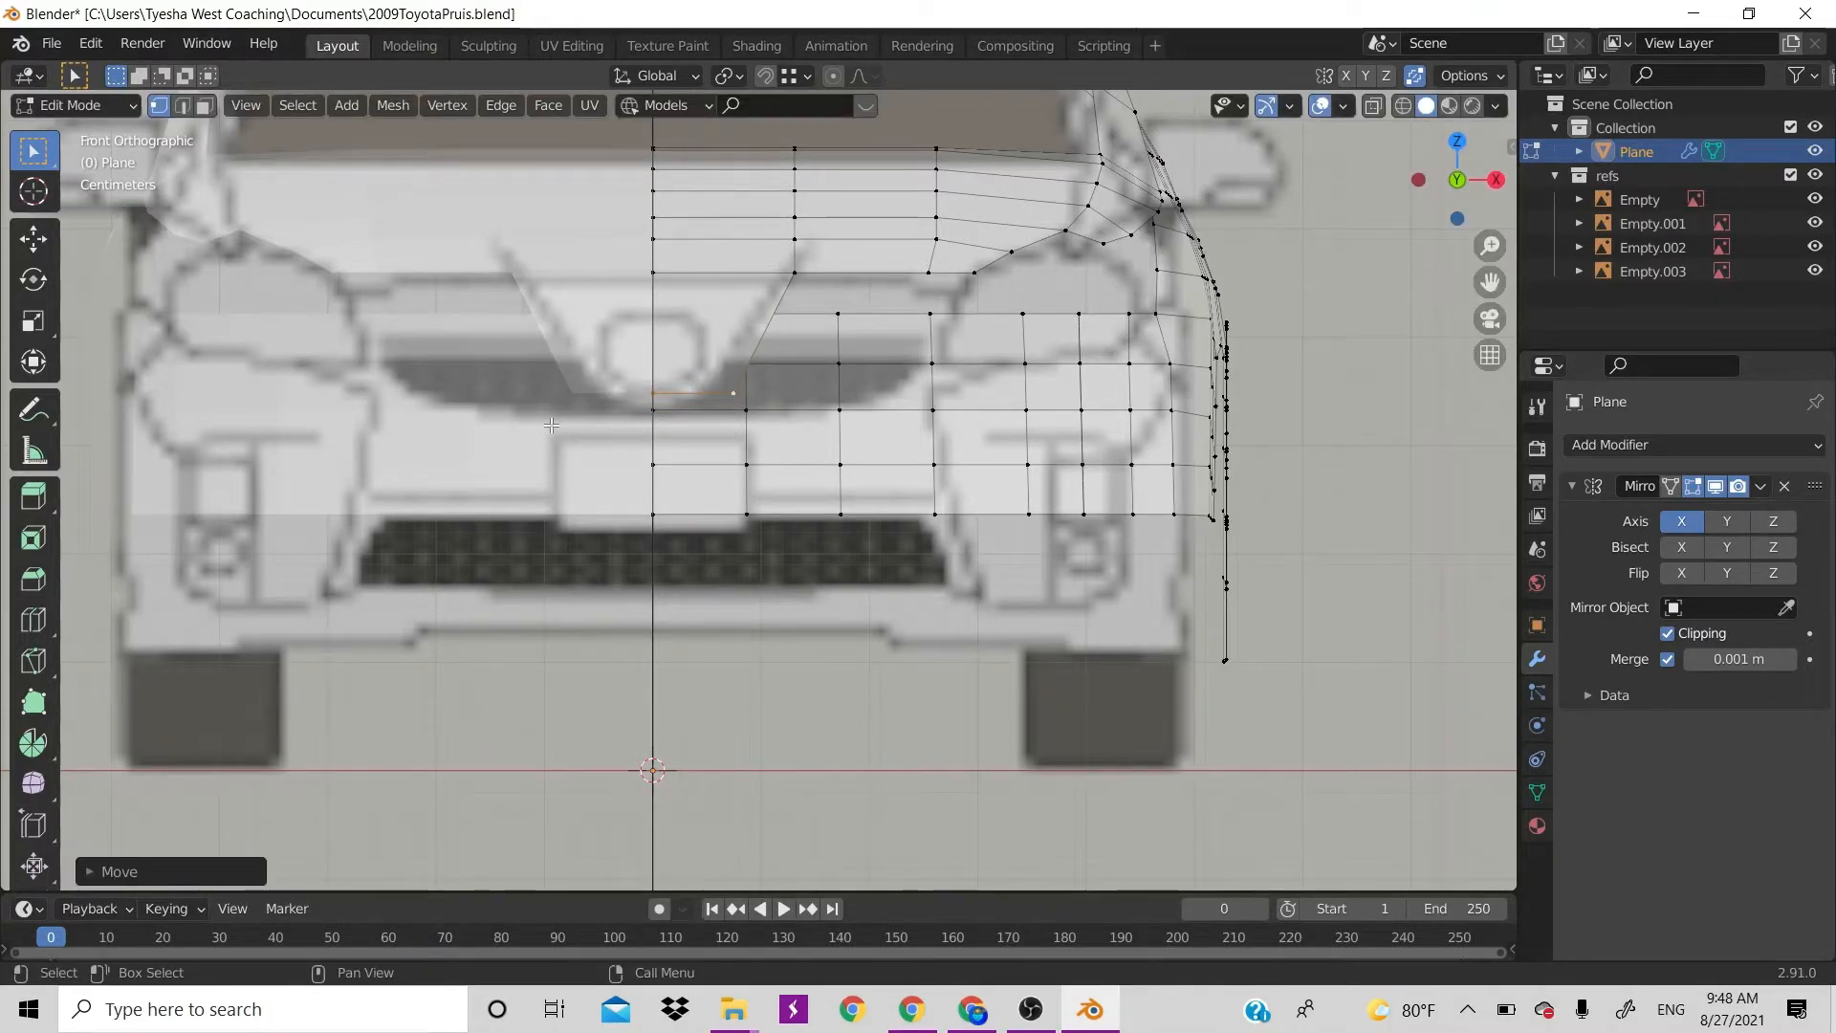
Extrude vertices from the hood's front corner along the inner and lower edges of the headlight in the front blueprint
click(972, 272)
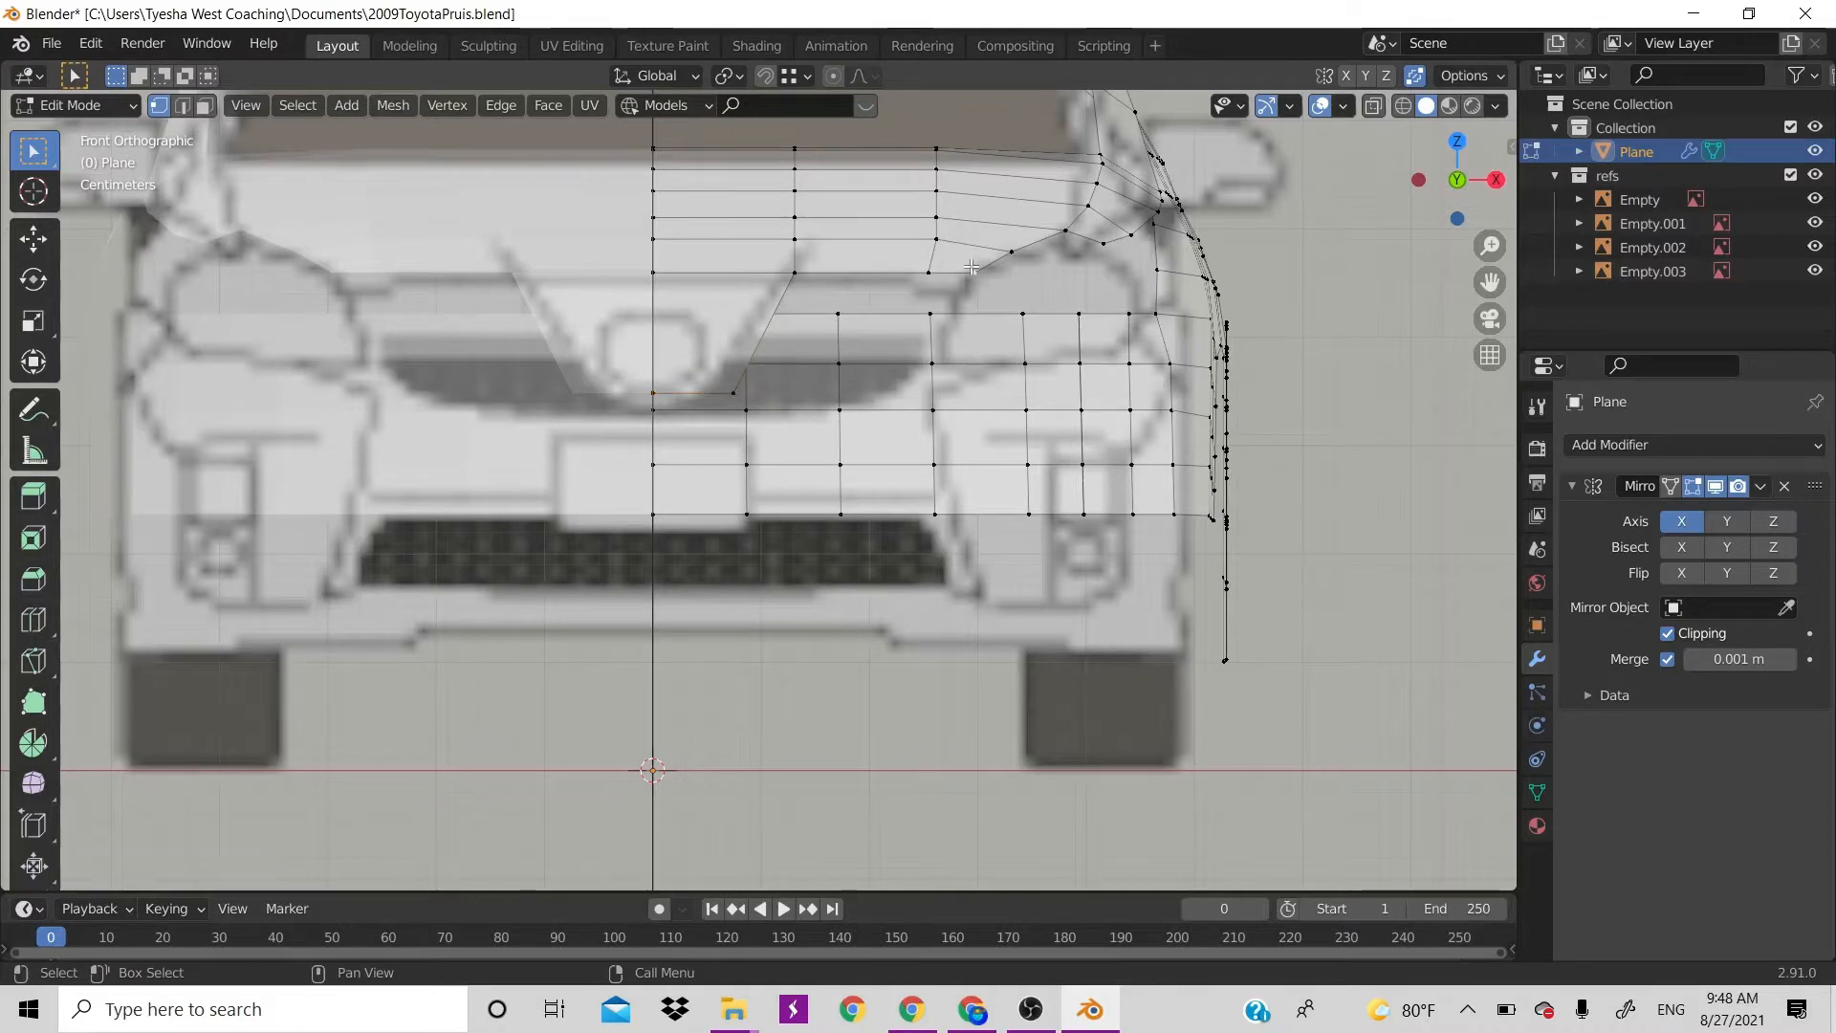
click(985, 382)
key(e)
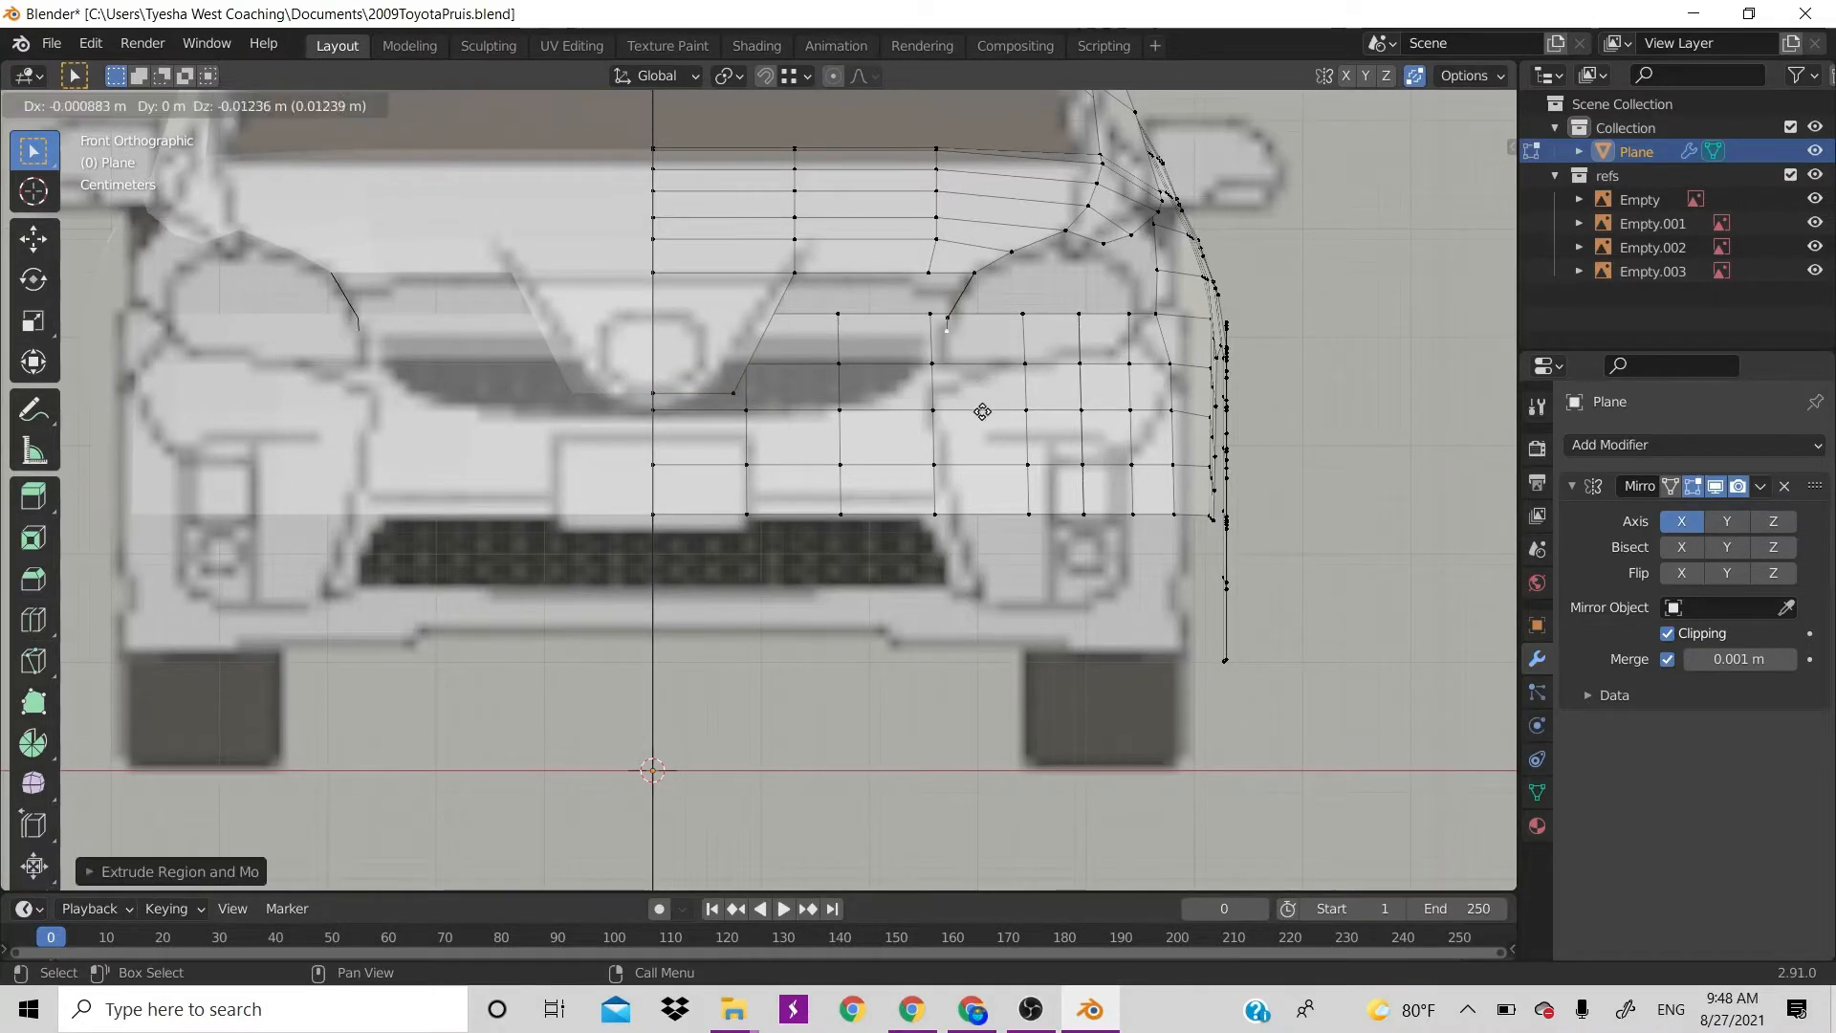
click(985, 426)
key(e)
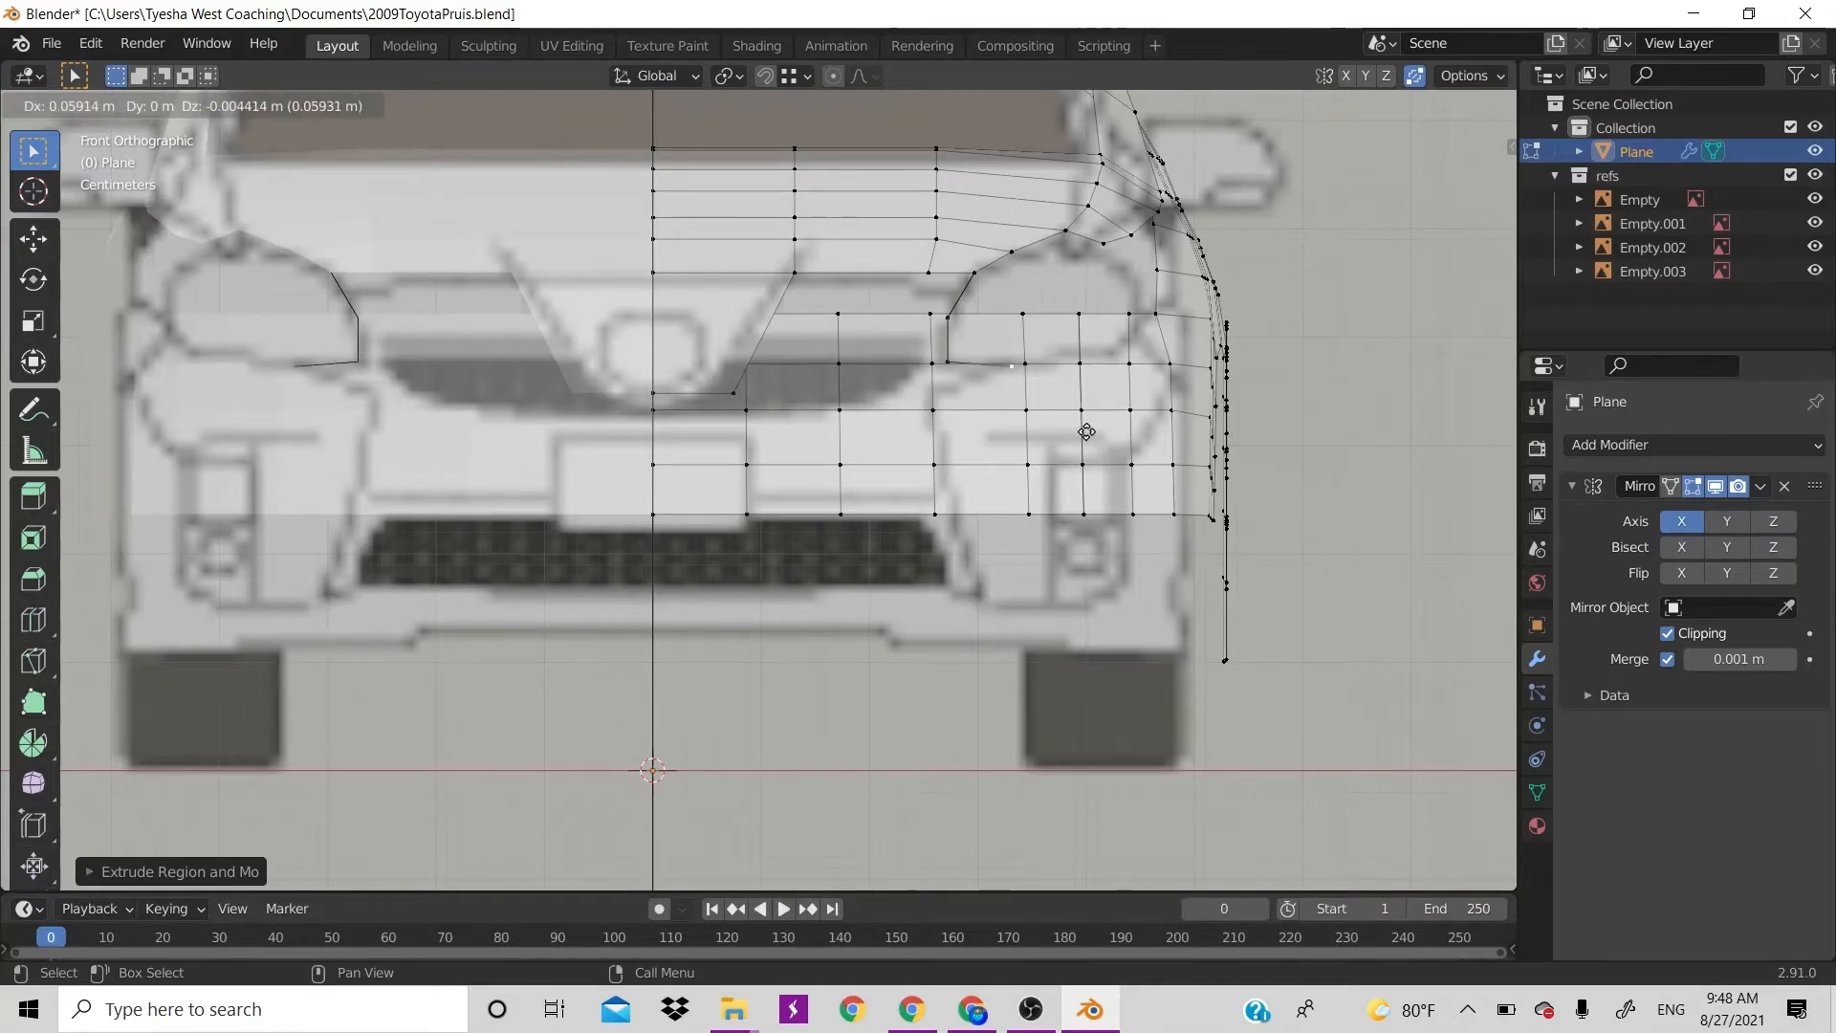
click(1104, 430)
key(e)
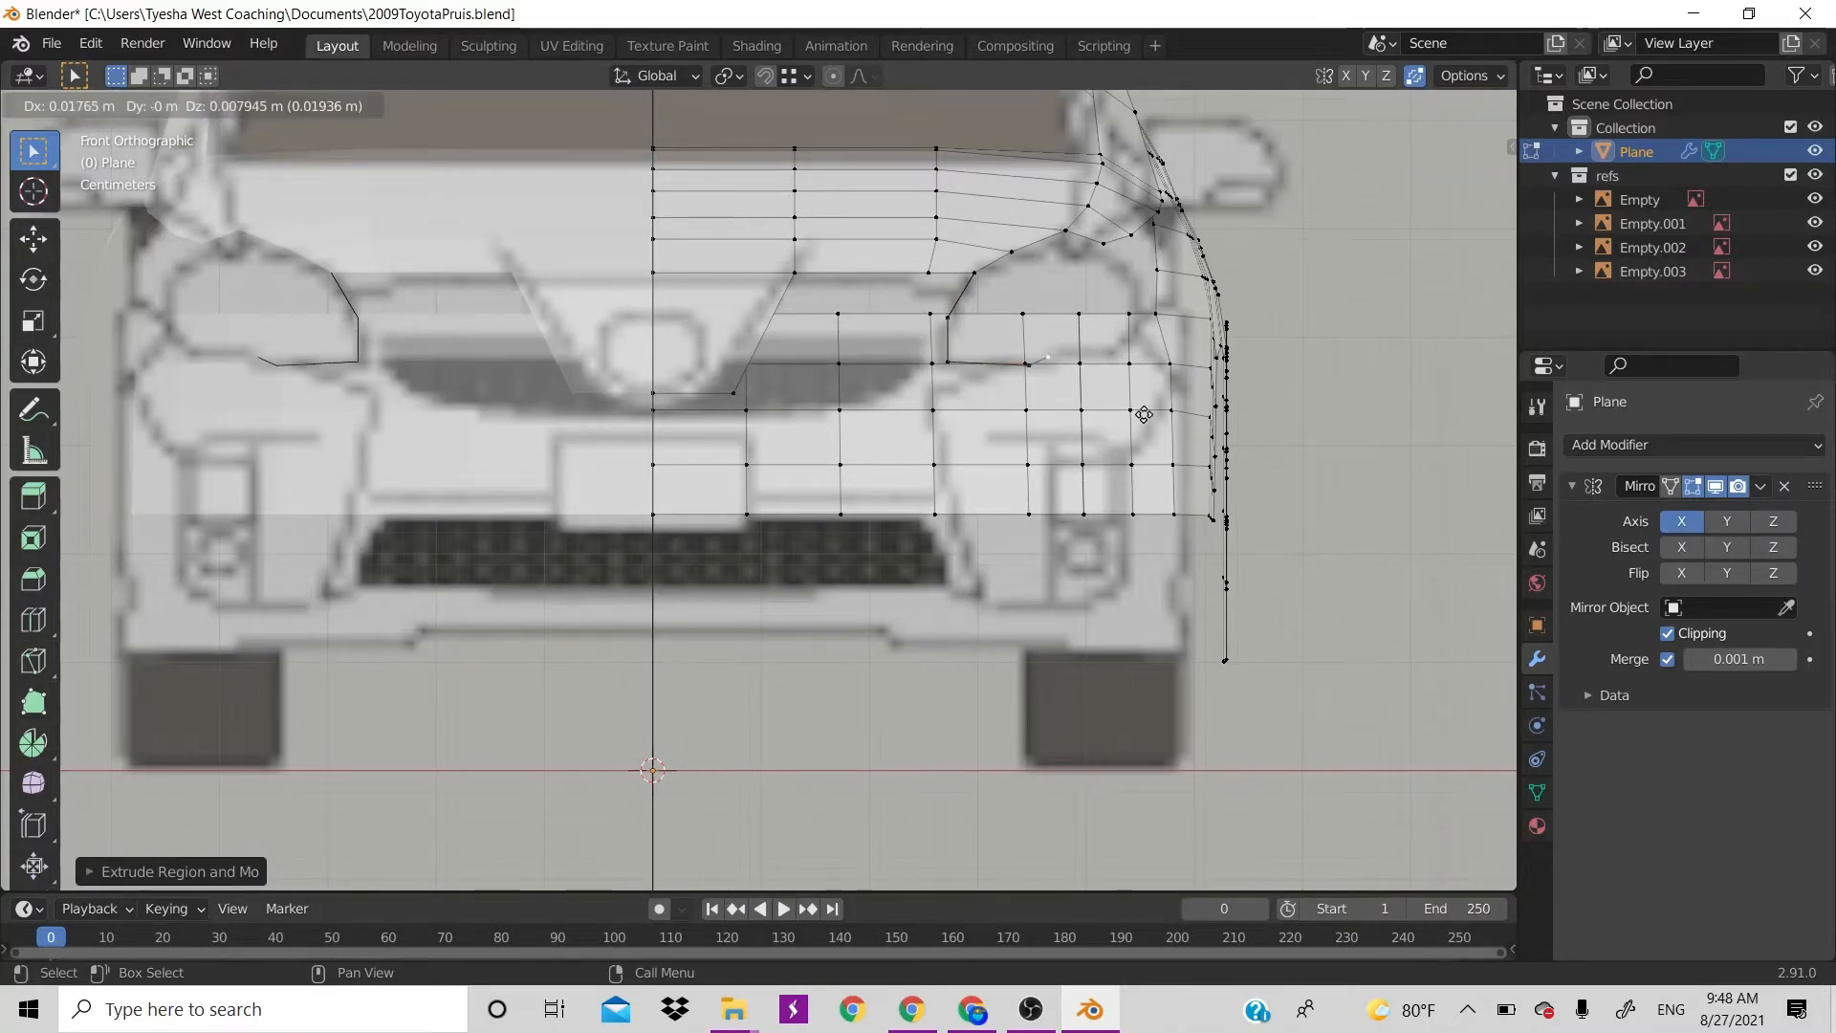
click(1154, 411)
key(e)
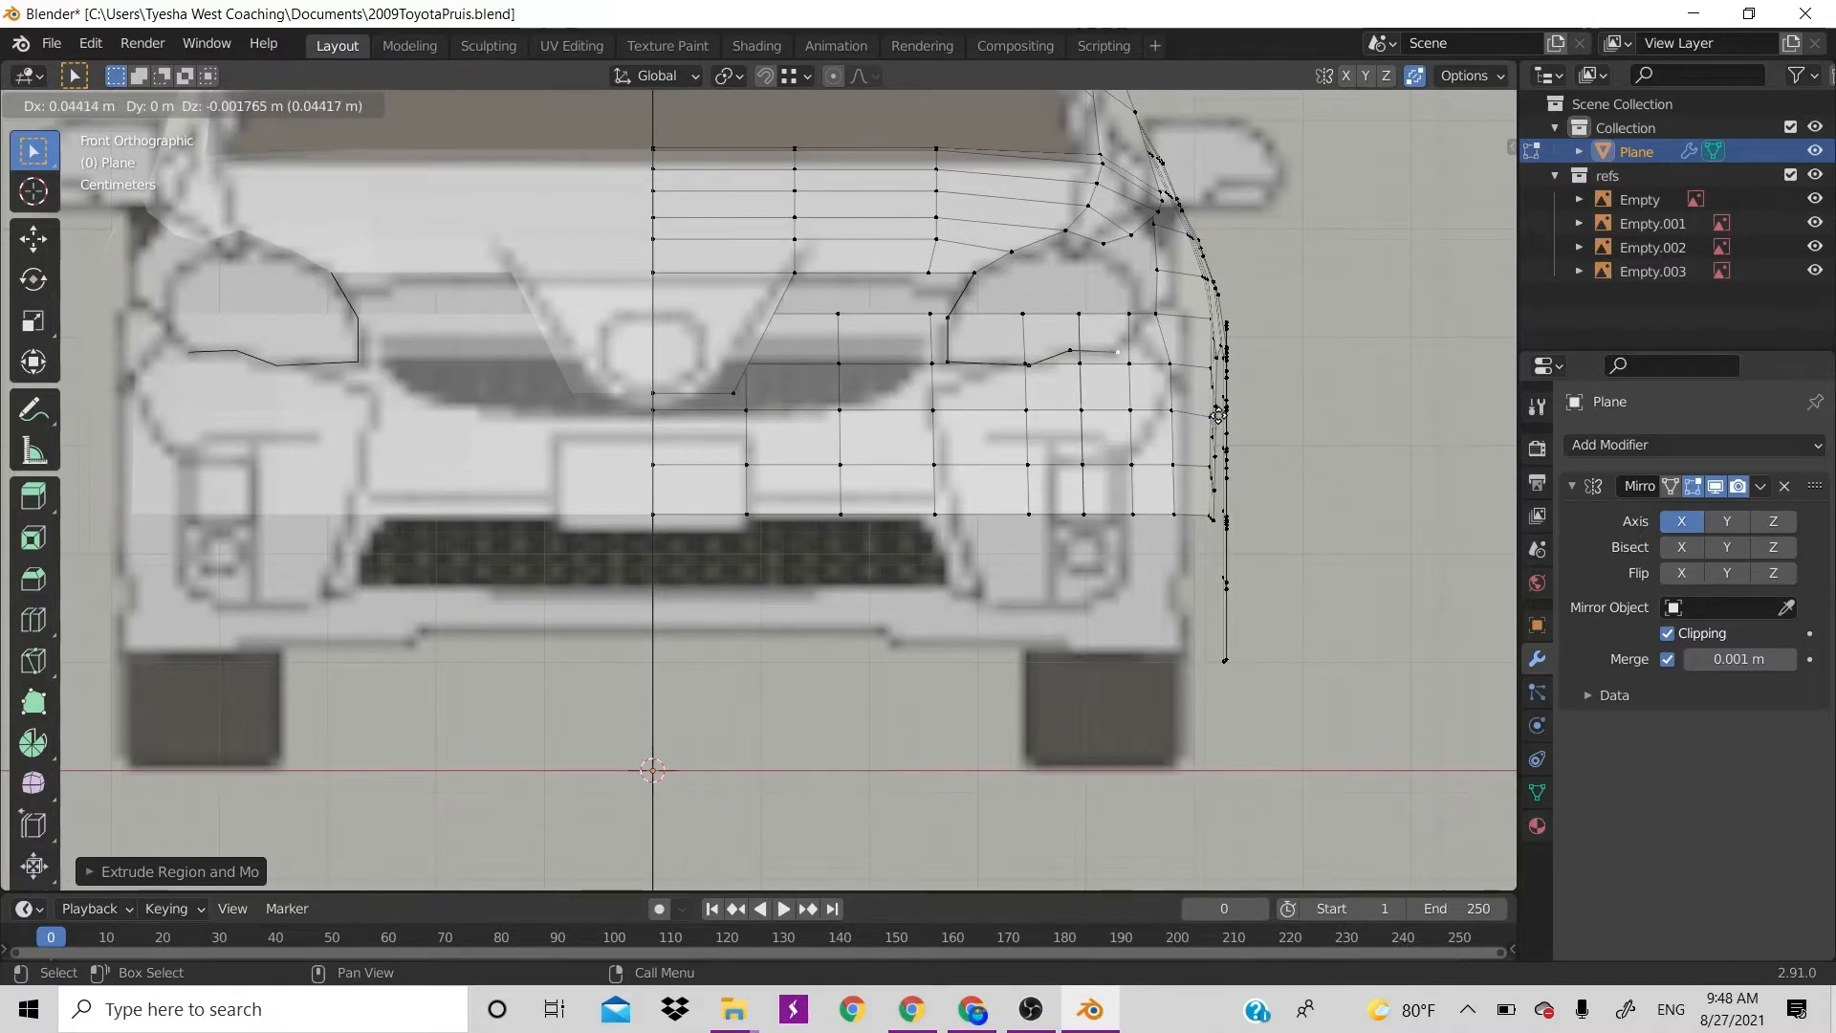
click(1217, 416)
Continue extruding the headlight outline up its outer side and back across its upper edge toward the hood
key(e)
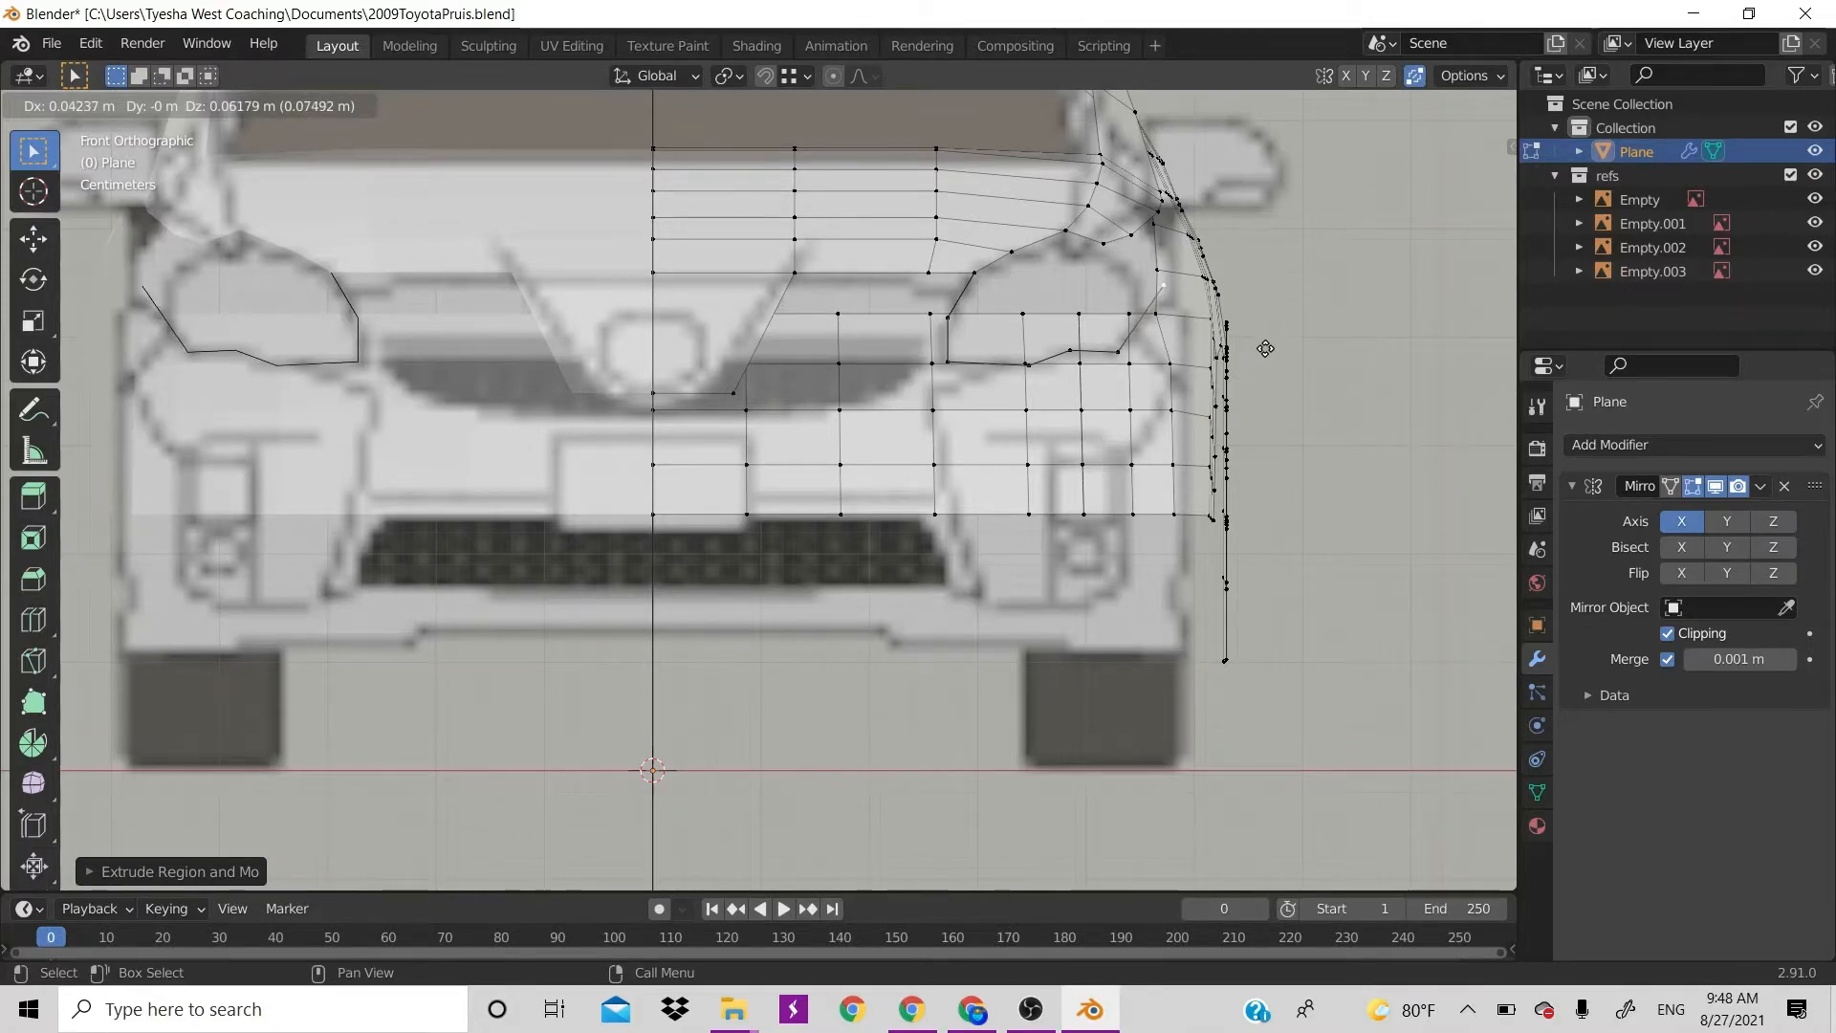
click(1267, 350)
key(e)
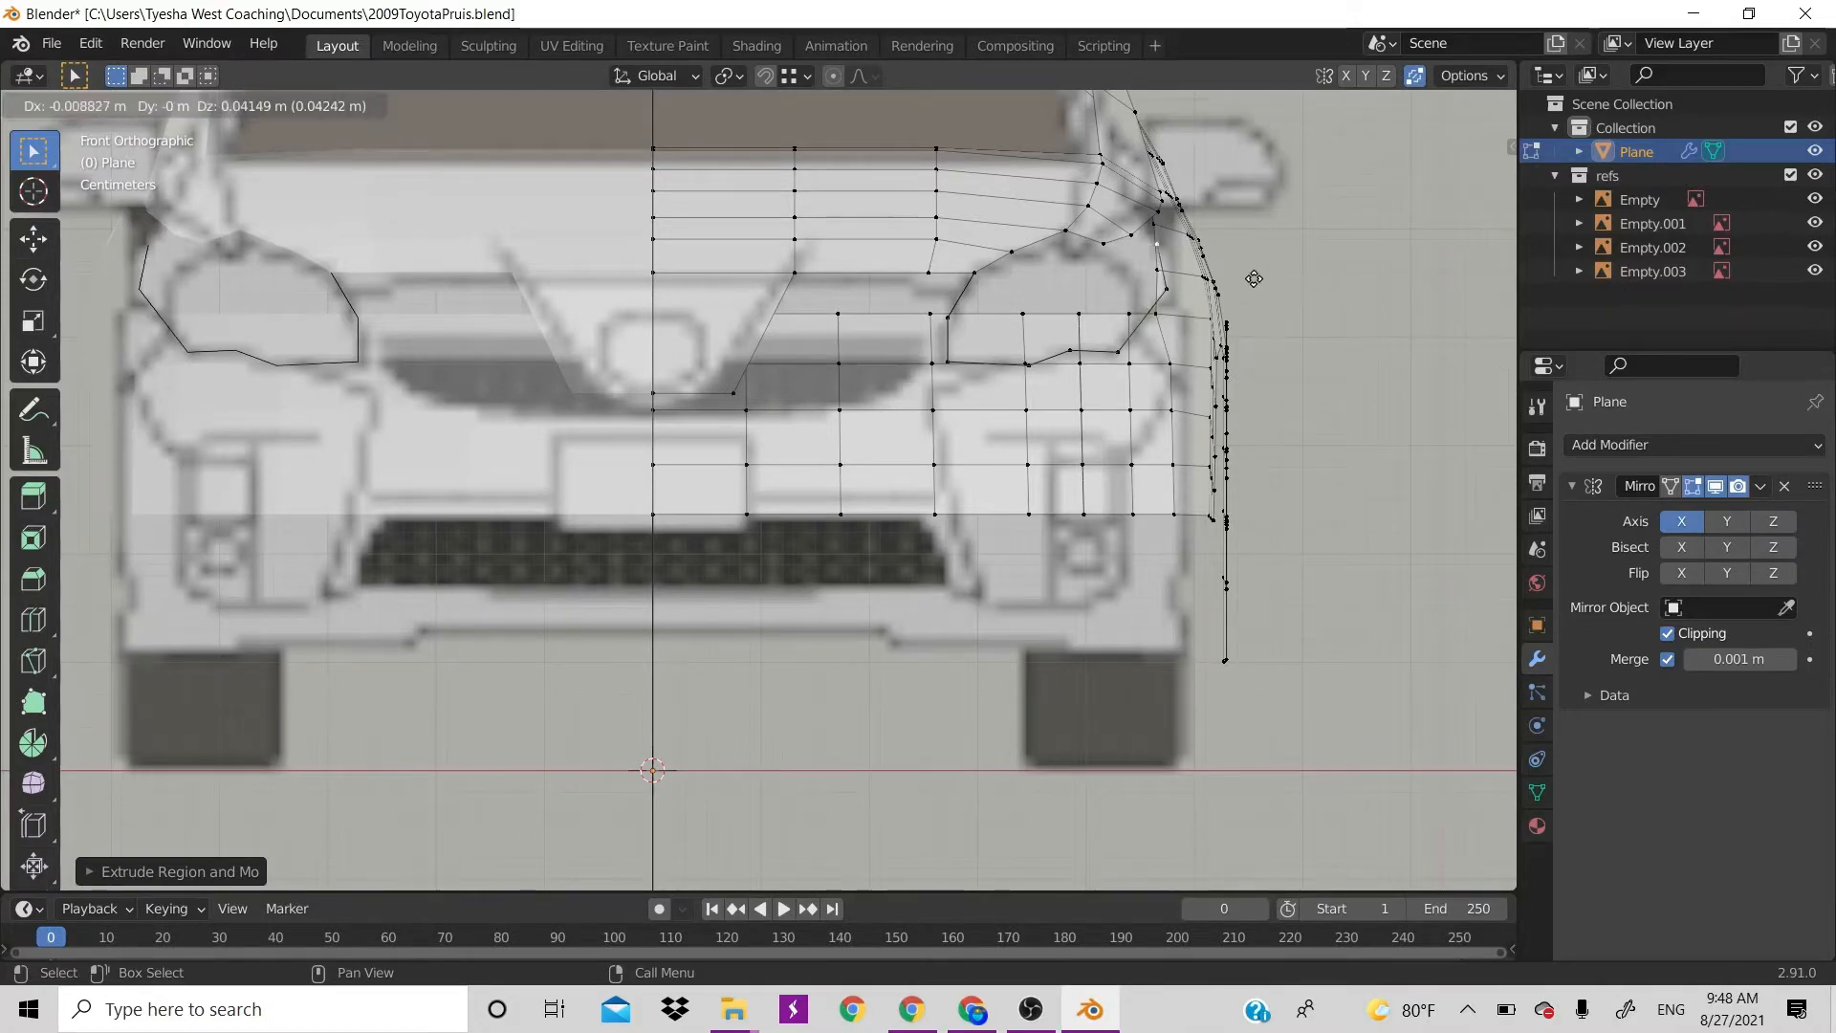
click(1253, 279)
key(e)
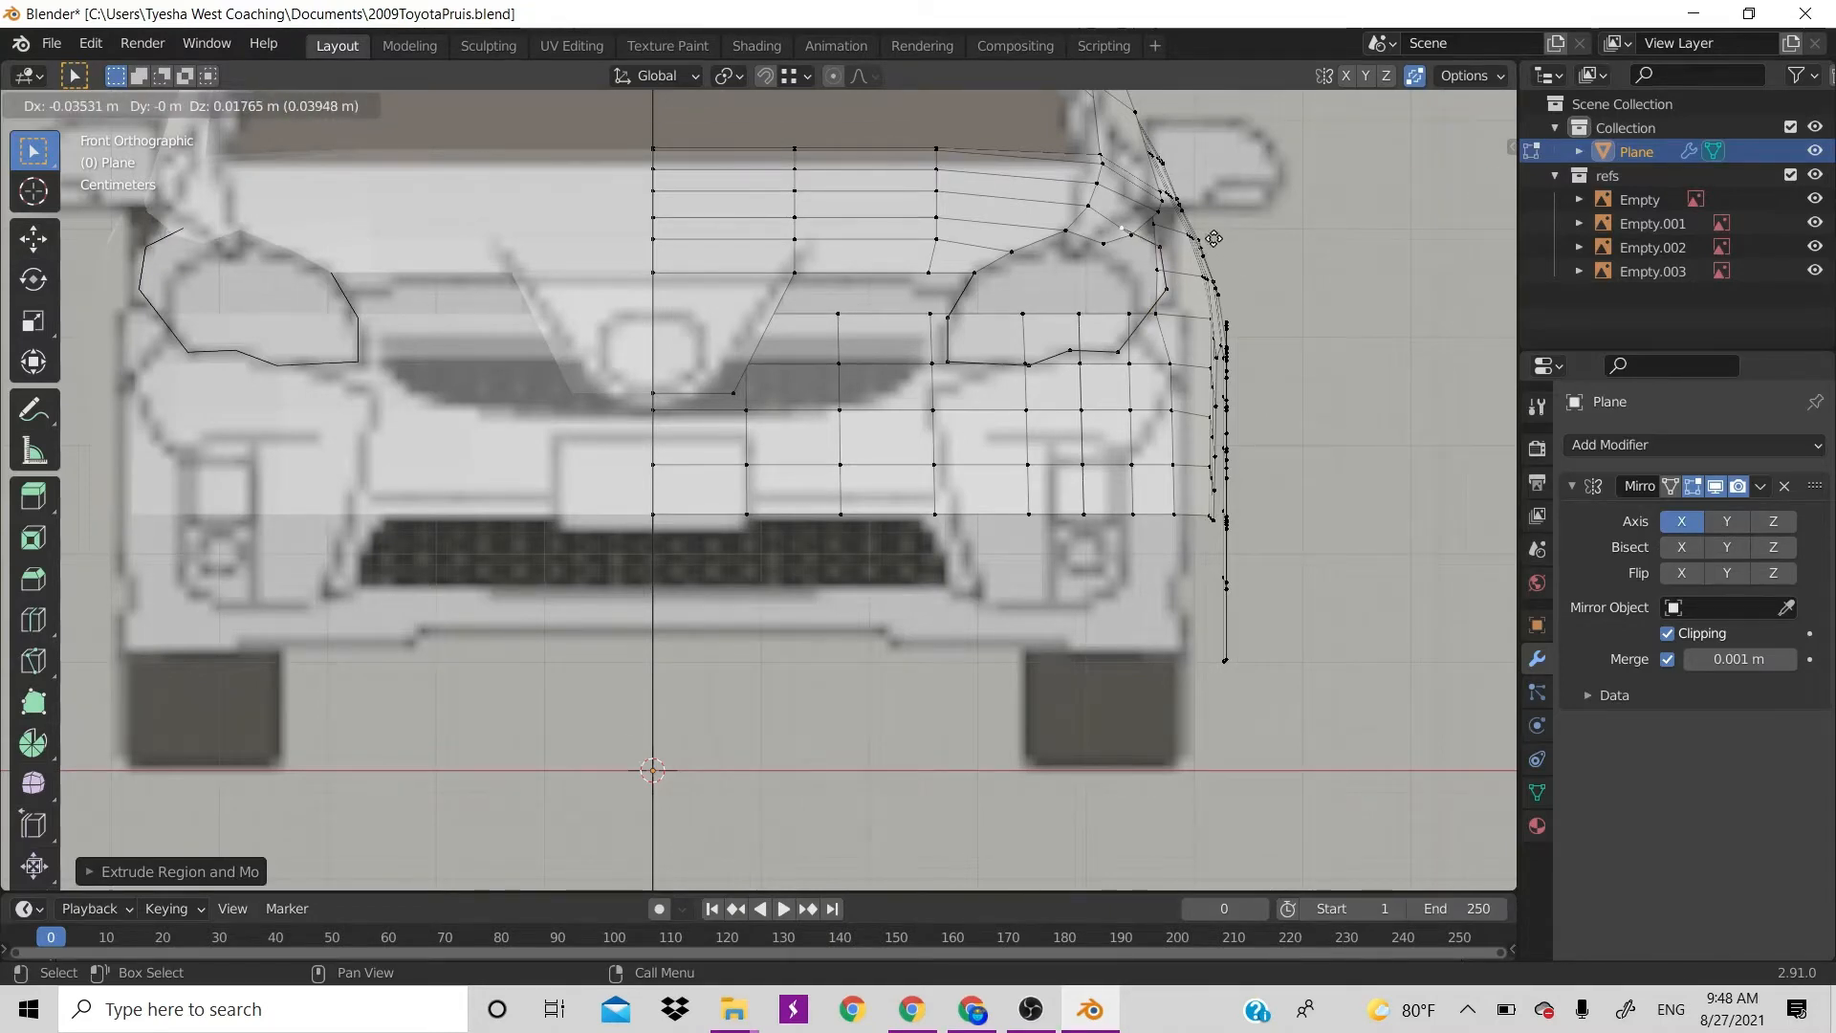
click(1221, 236)
key(e)
click(1109, 264)
key(e)
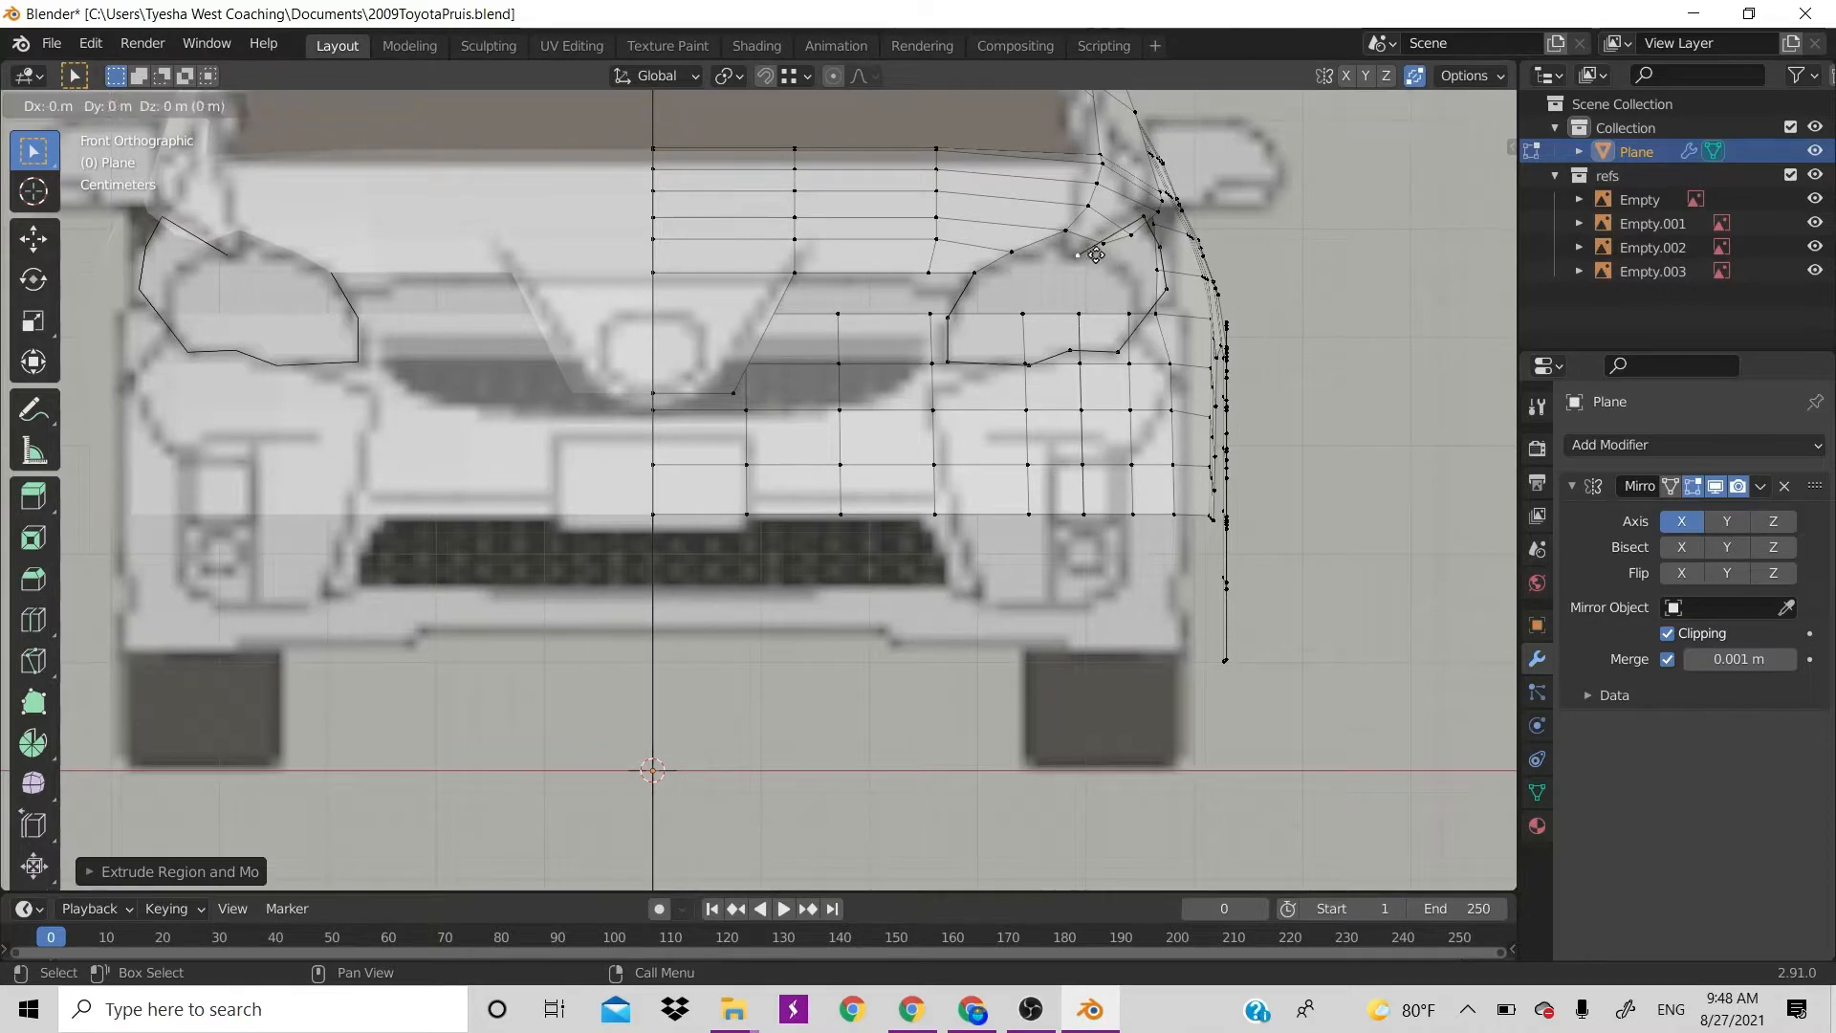
click(1088, 239)
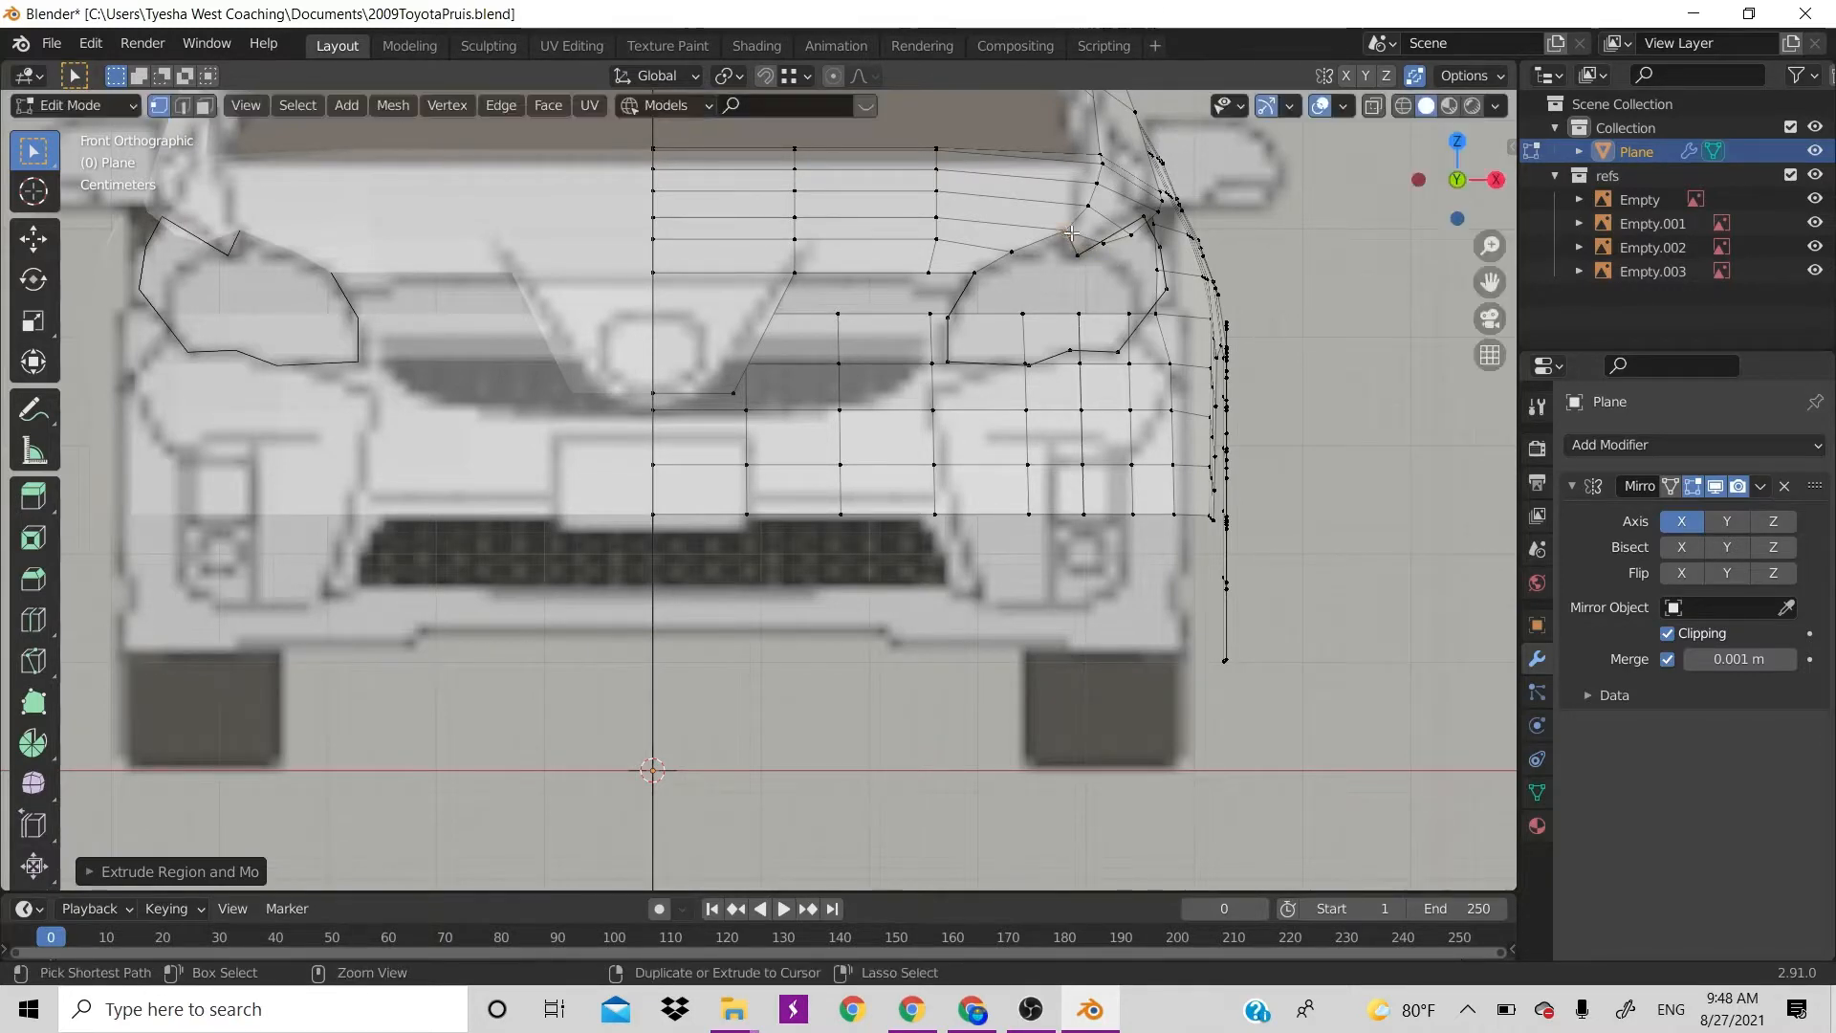
Hide the refs collection to view the car body mesh in perspective without the blueprints
scroll(1177, 343, down, 2)
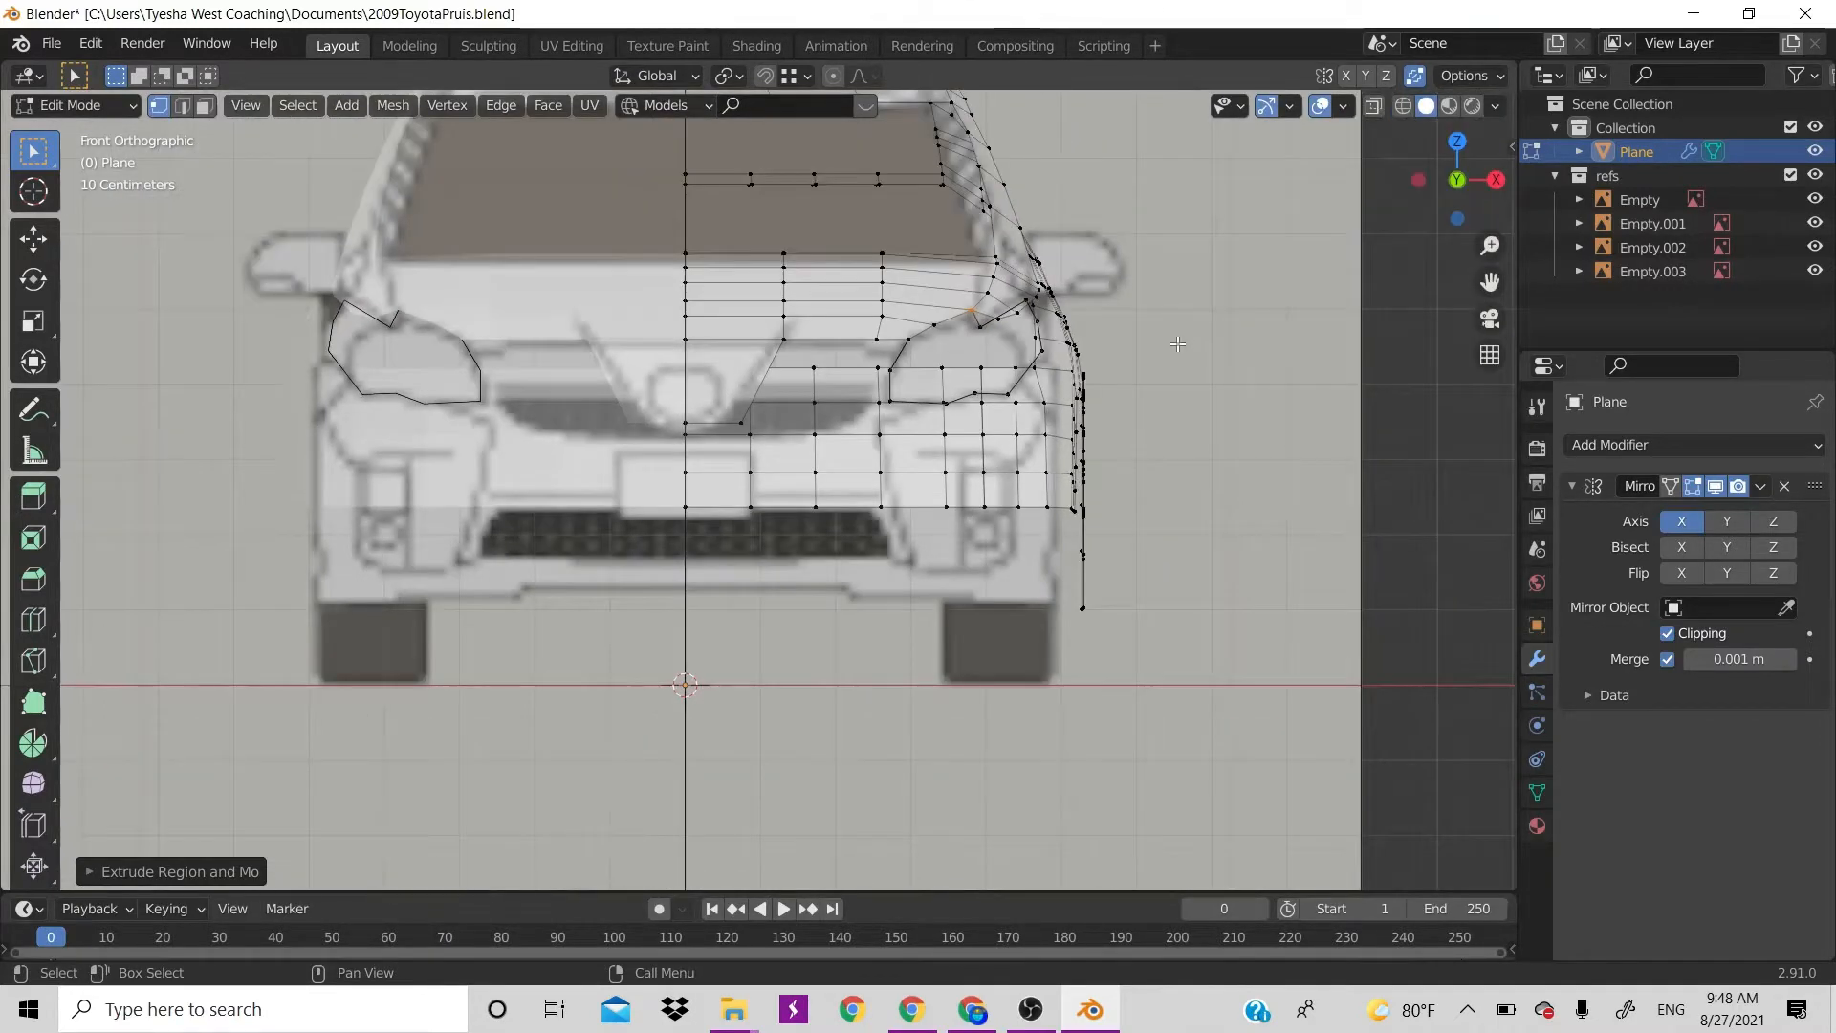
middle_drag(1177, 344, 1136, 349)
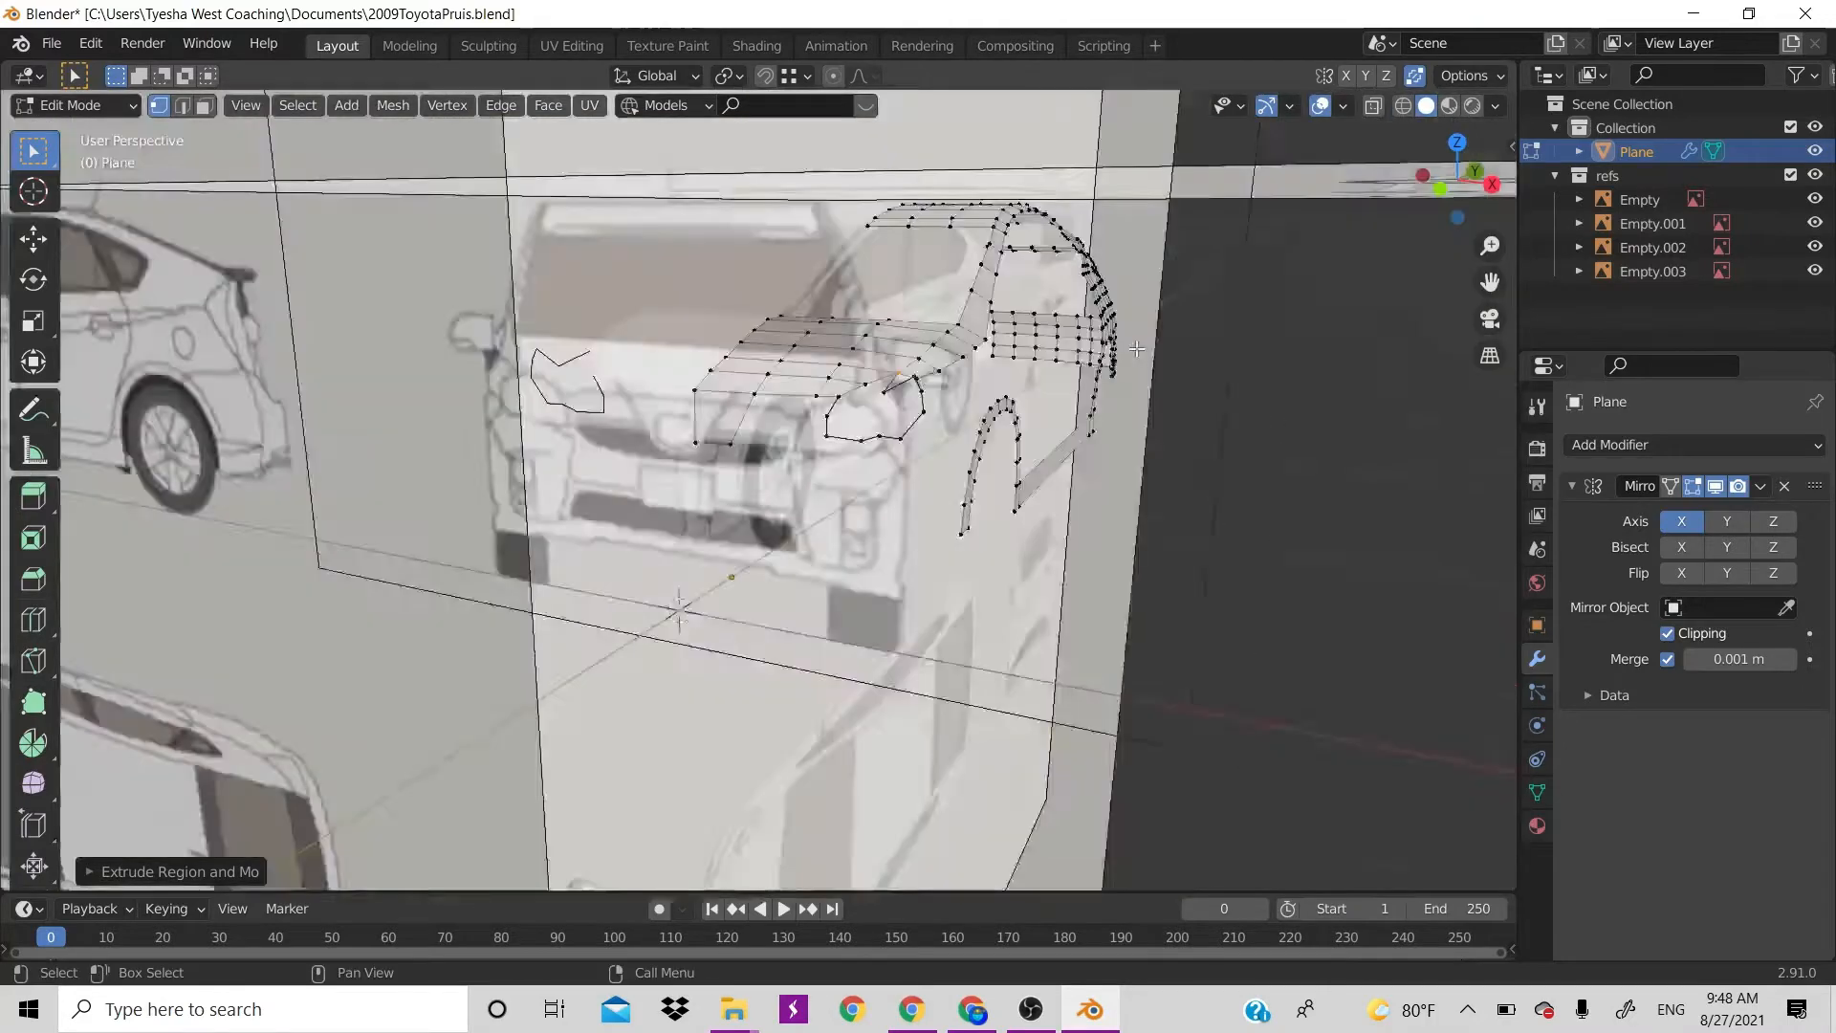
scroll(1136, 349, down, 2)
scroll(1136, 349, up, 2)
scroll(1136, 349, down, 2)
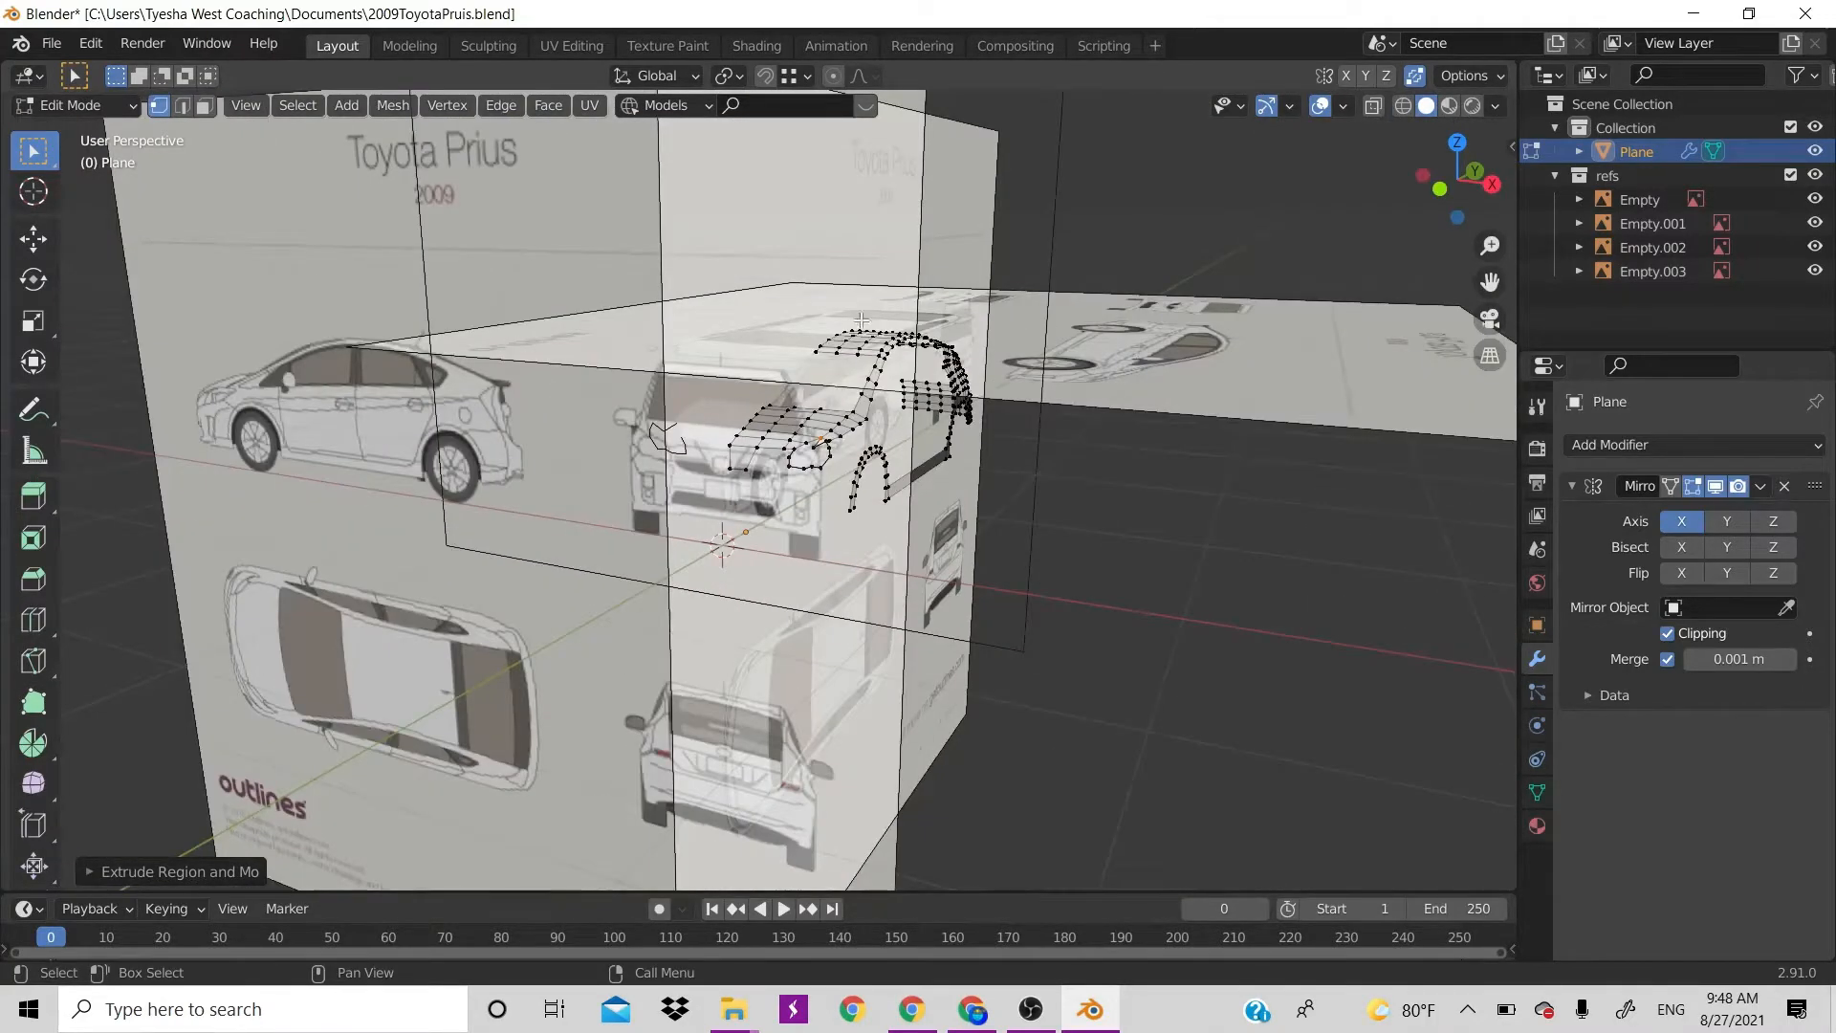
click(1815, 175)
scroll(907, 432, up, 6)
scroll(907, 433, down, 4)
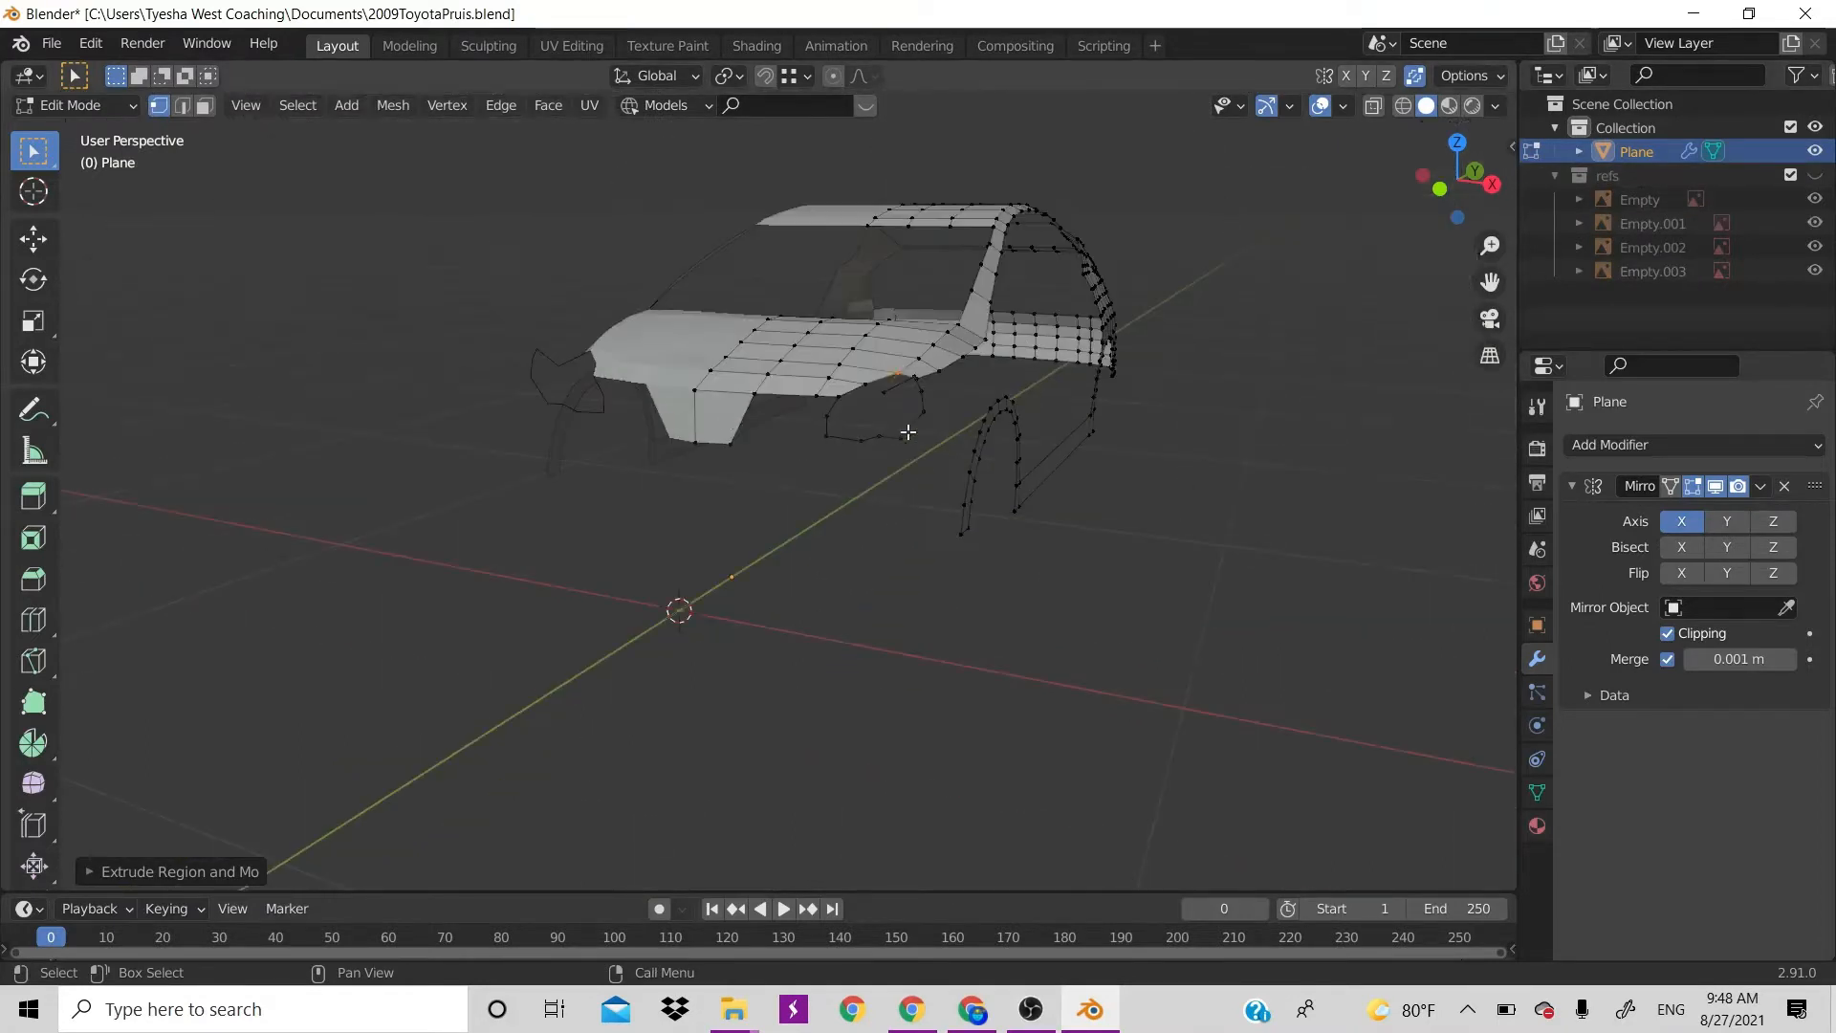
Move the emblem panel's bottom edge forward along Y by about 0.07 m
click(749, 464)
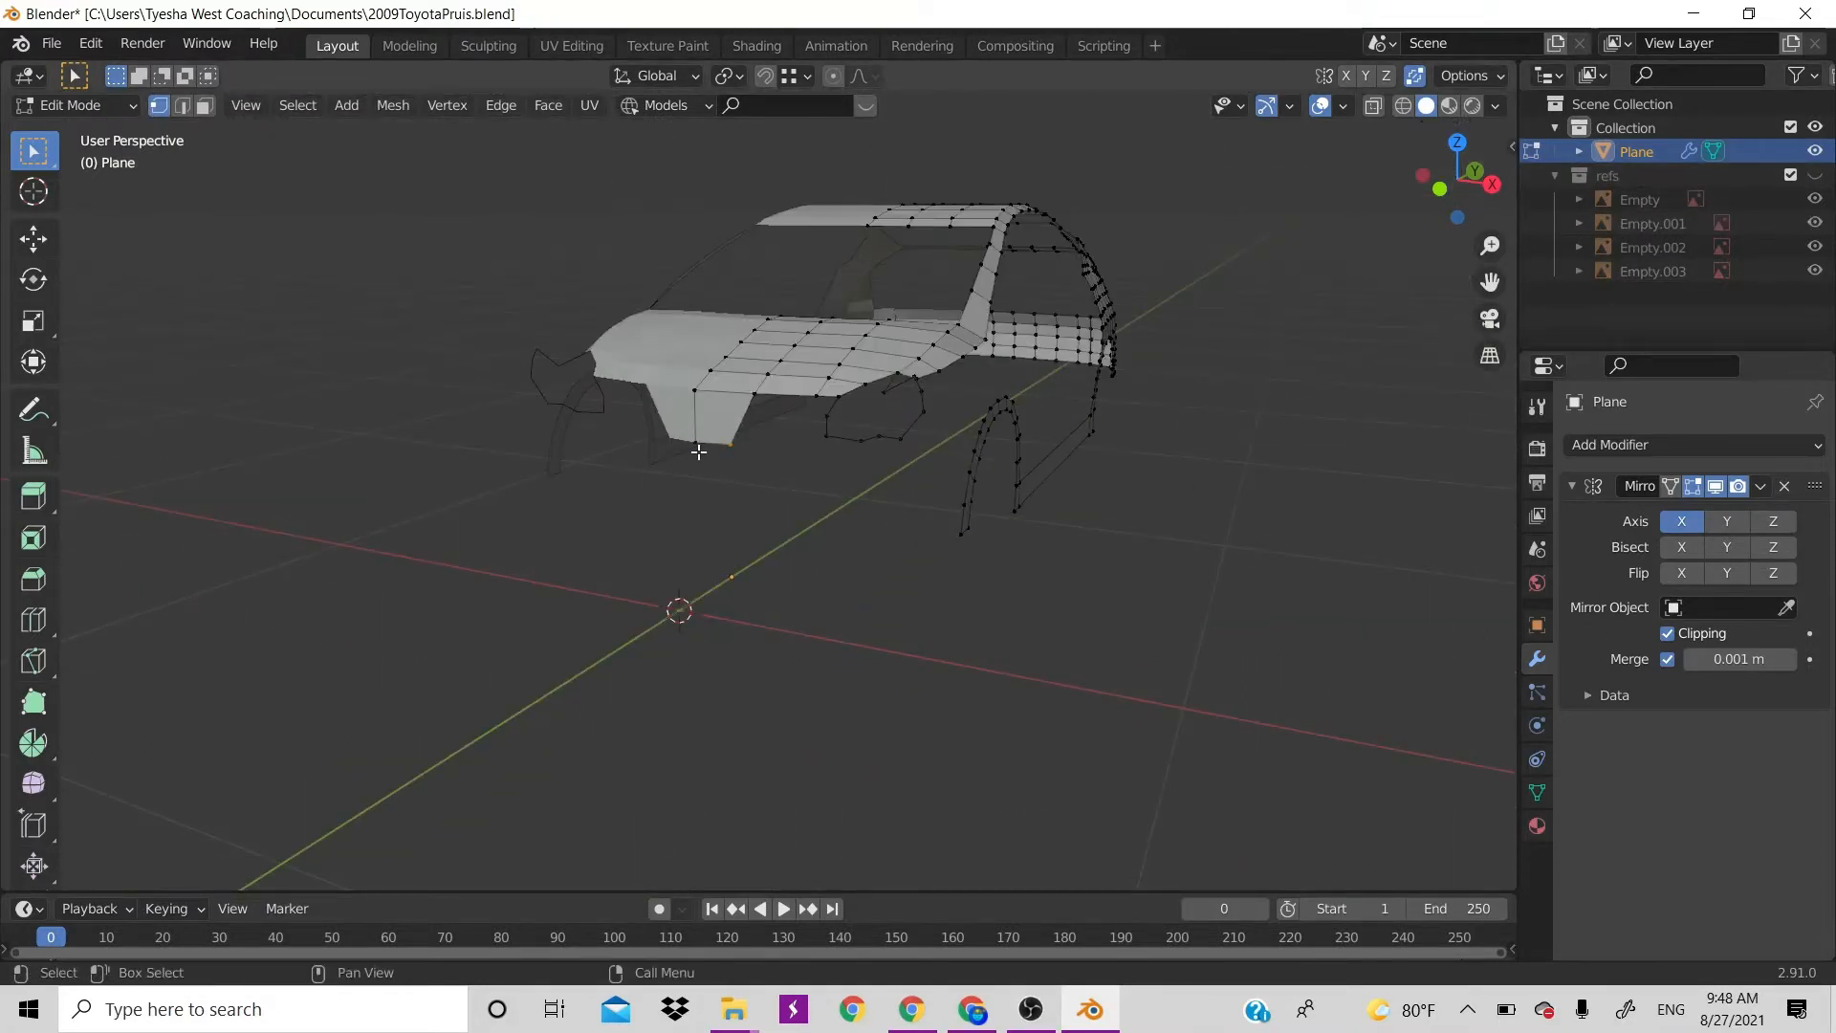
shift+click(698, 451)
key(g)
key(y)
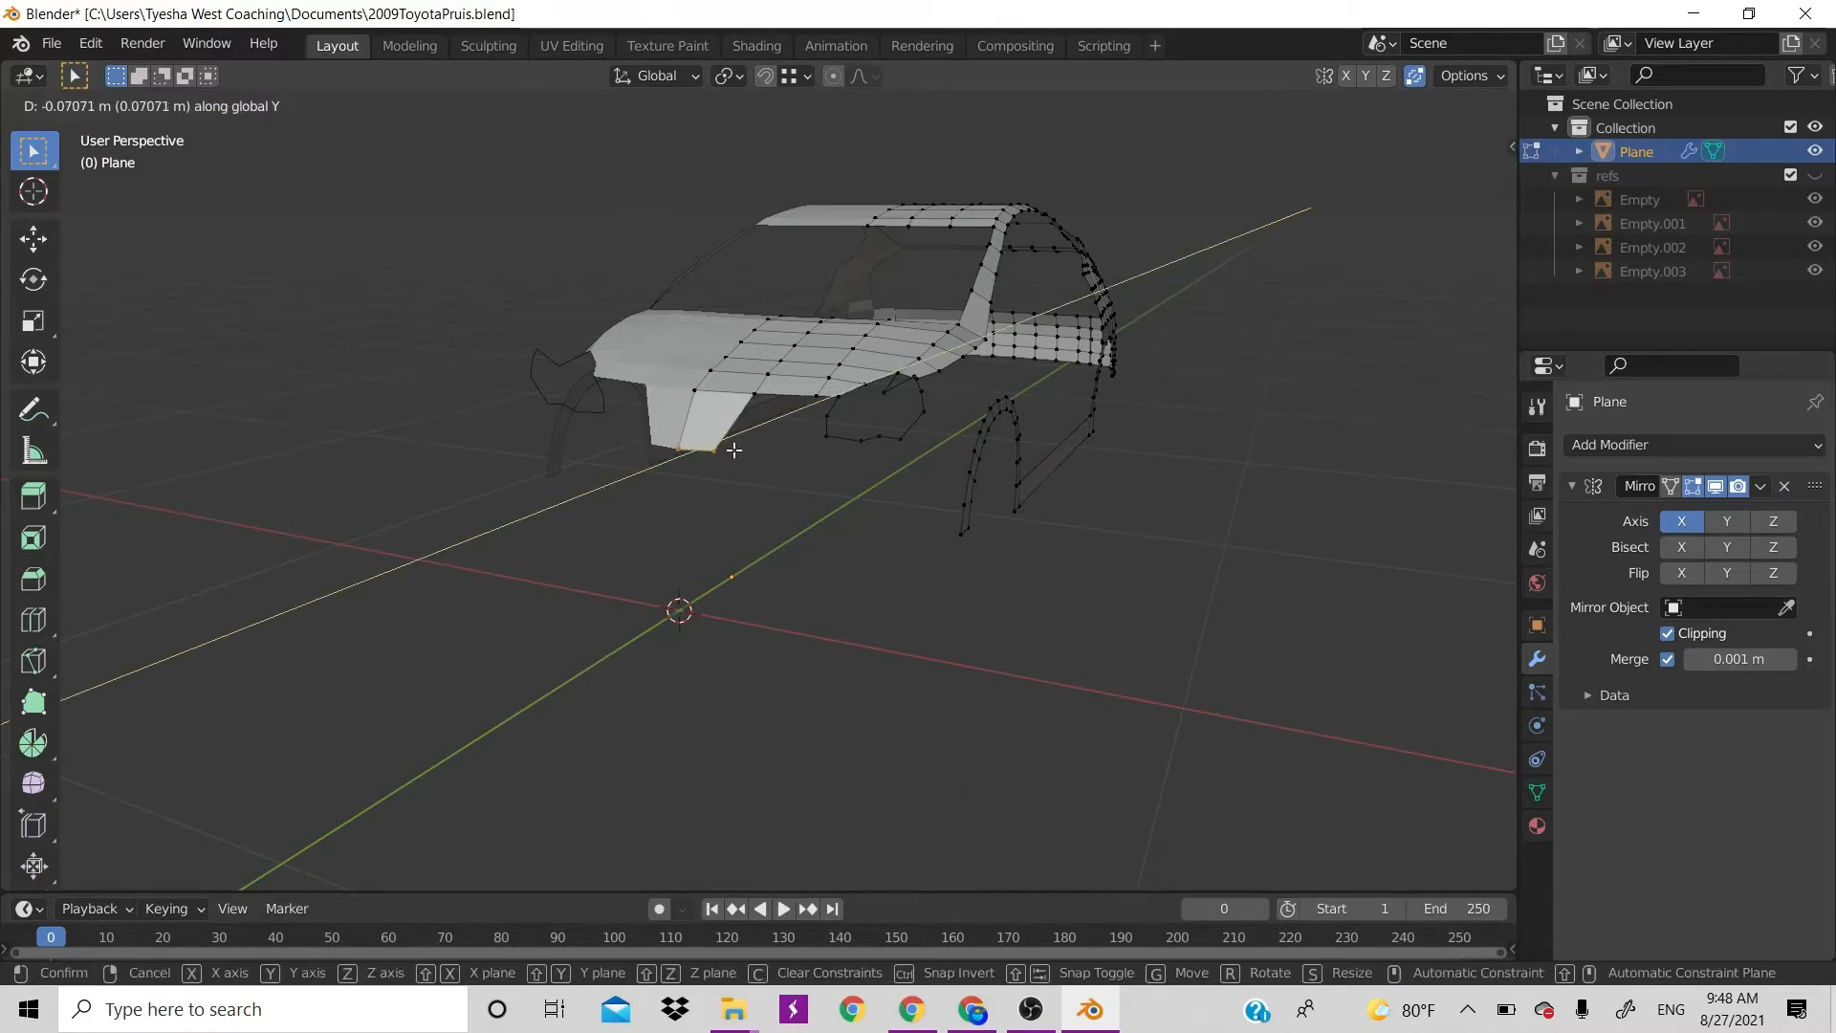
click(733, 449)
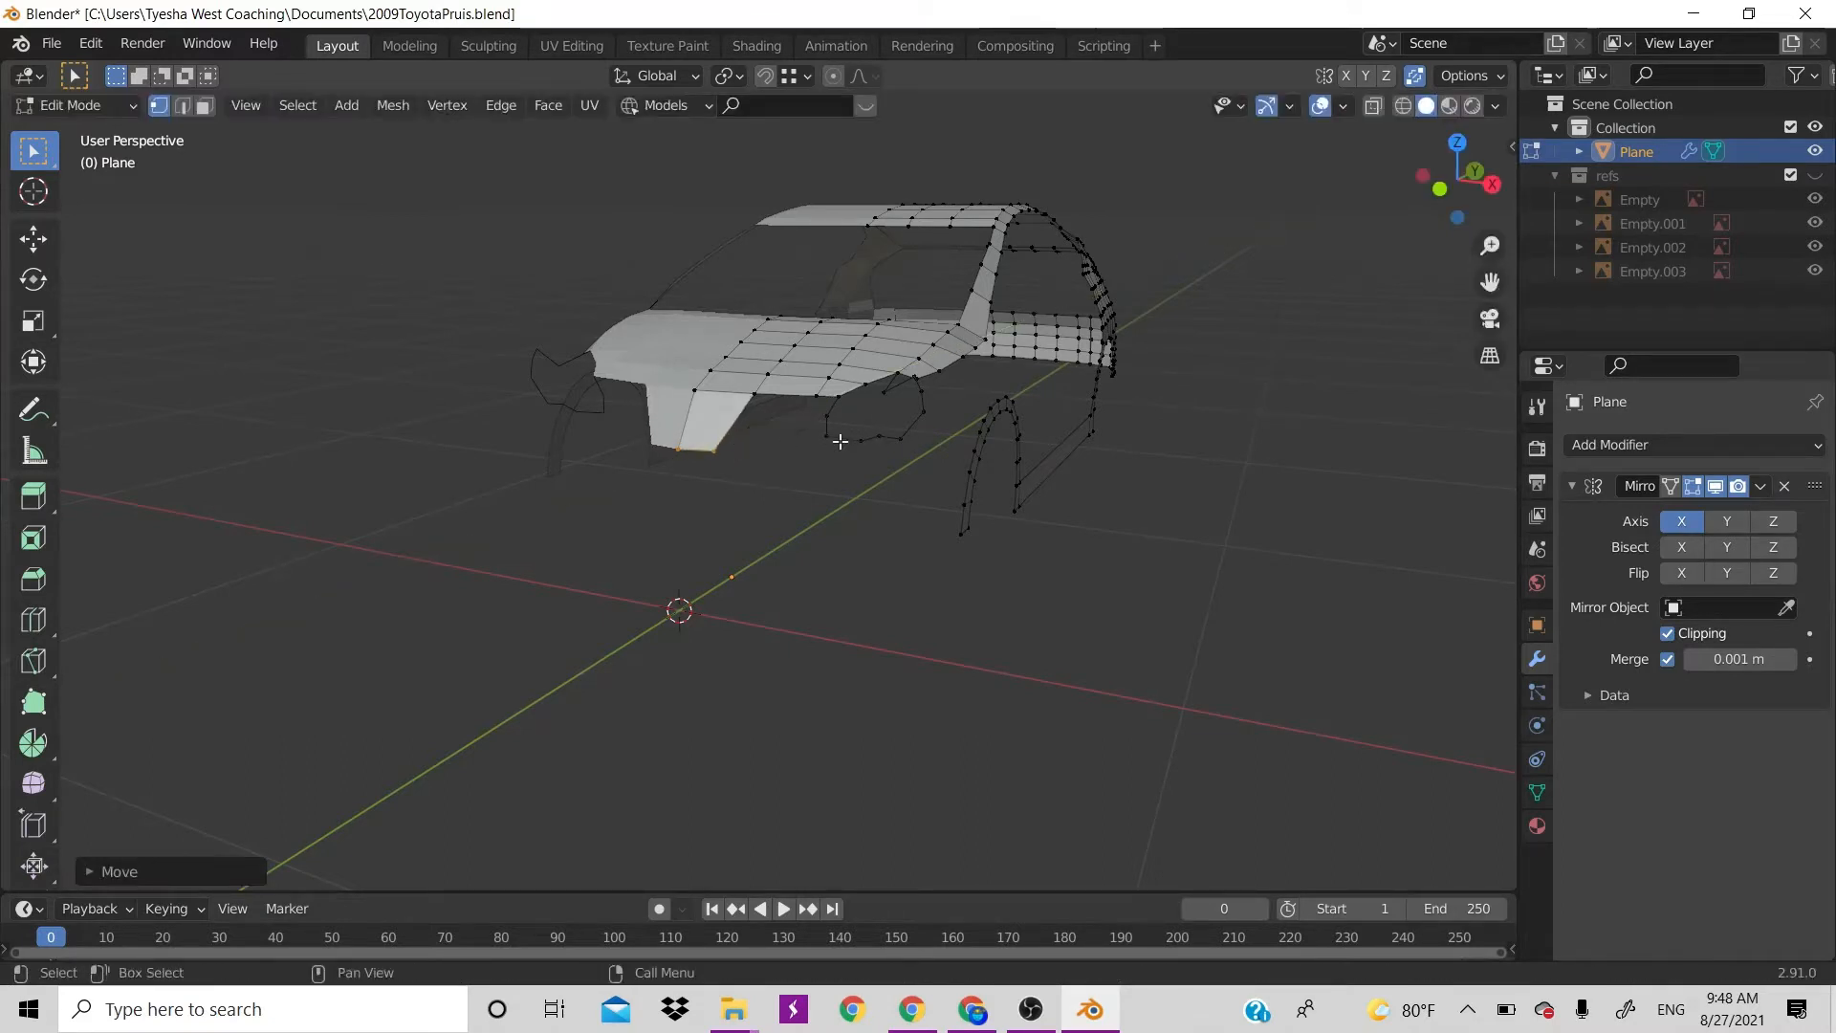
Try moving the emblem panel's bottom edge farther forward along Y and inspect its slope from the side
key(g)
key(y)
click(801, 477)
scroll(863, 437, up, 8)
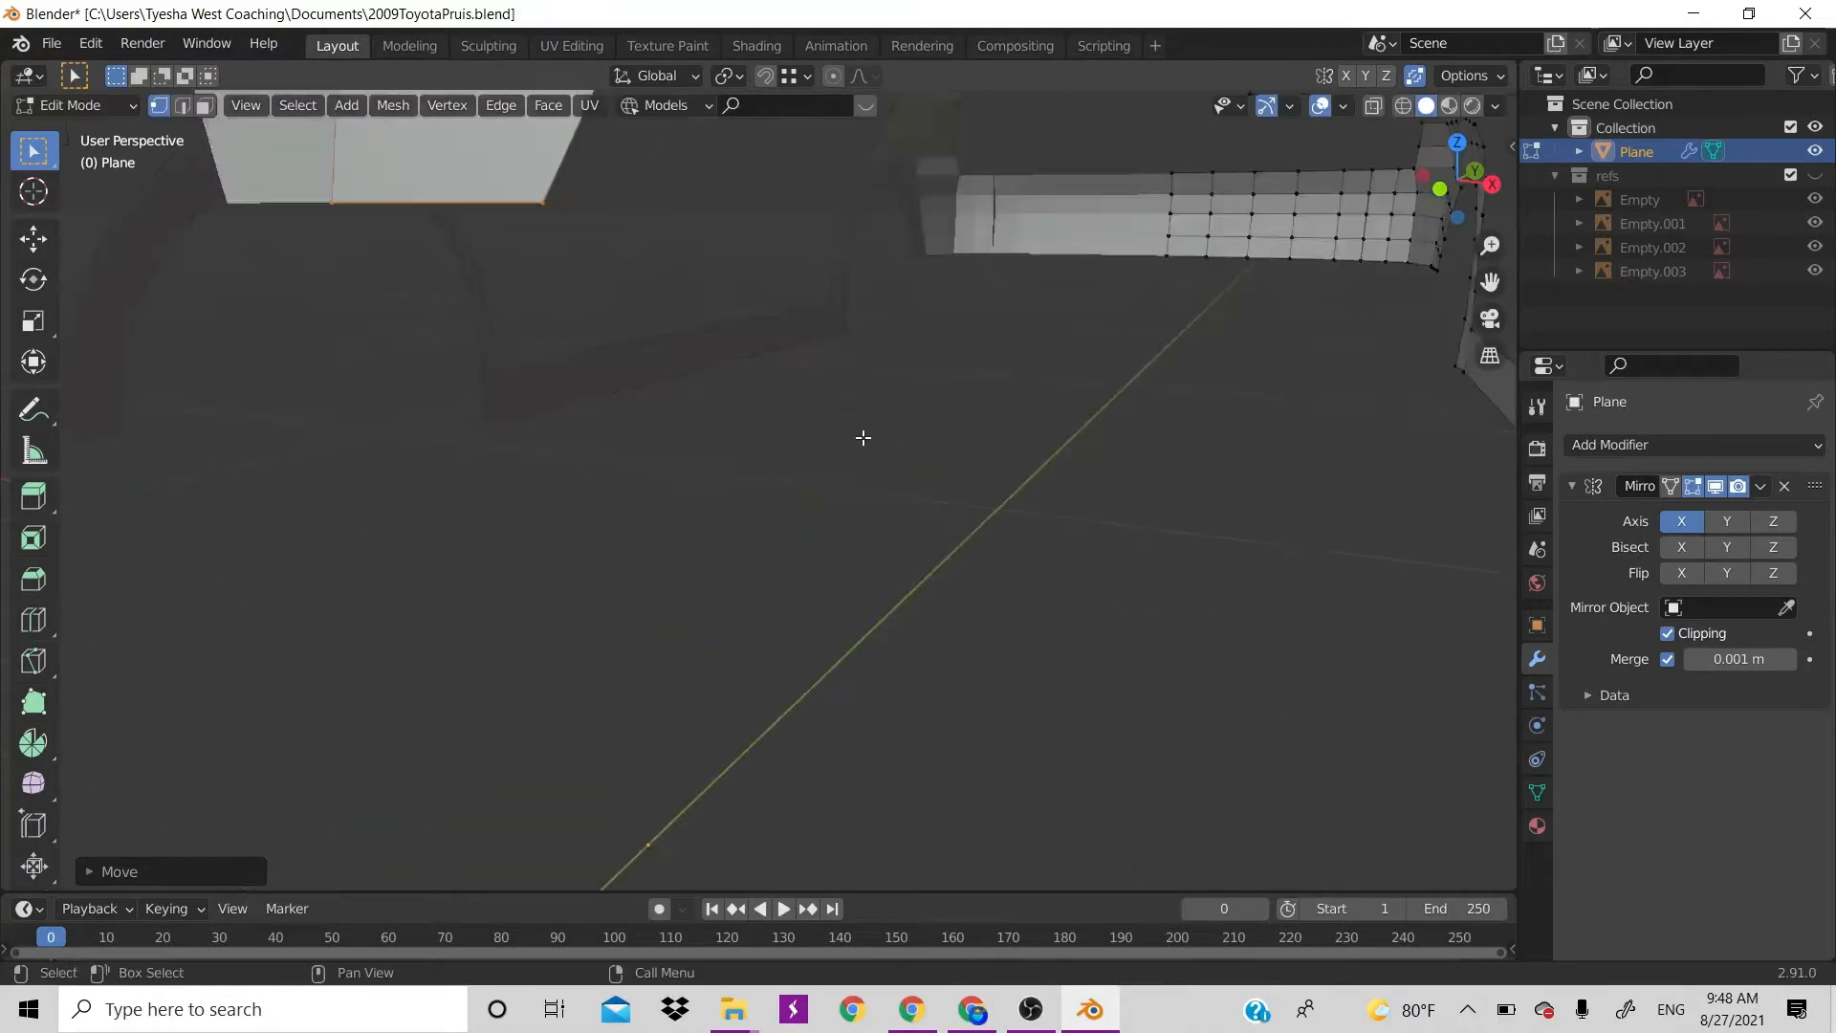
scroll(863, 432, down, 5)
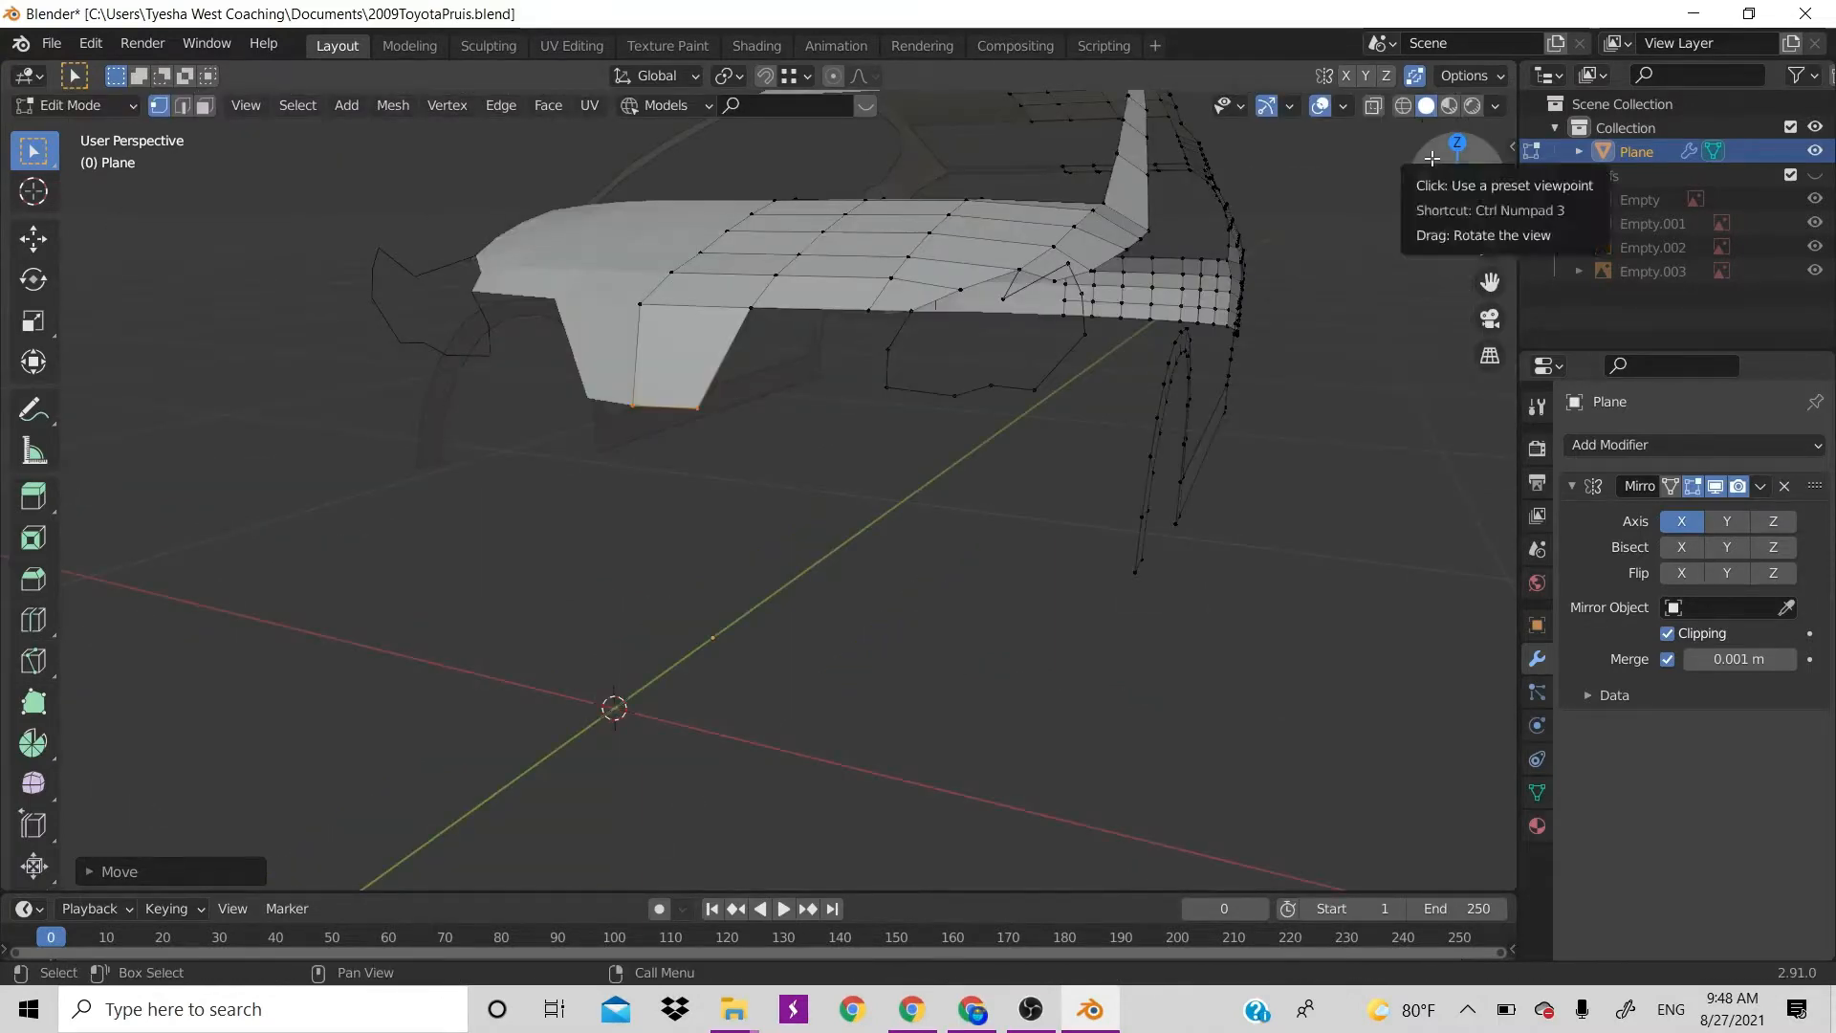
drag(1428, 166, 1310, 201)
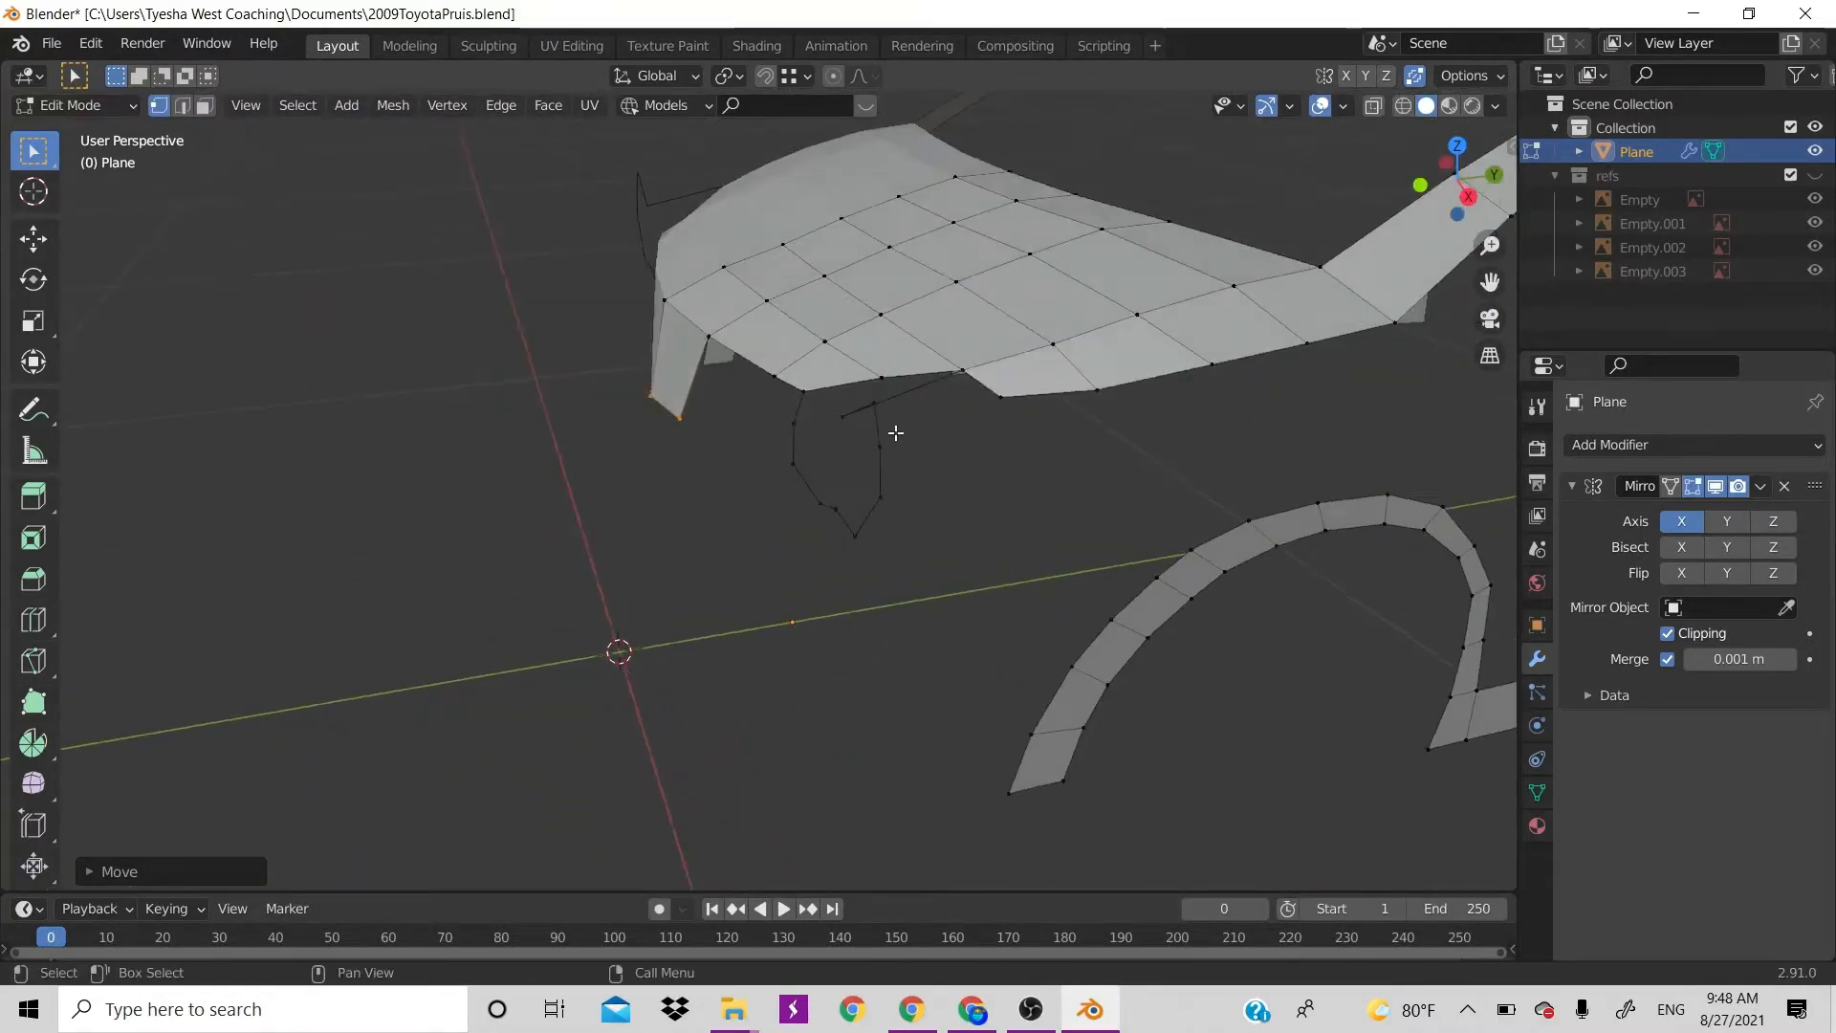
Select the headlight outline's upper vertex, and undo that selection and the emblem panel's second Y move
drag(874, 434, 869, 448)
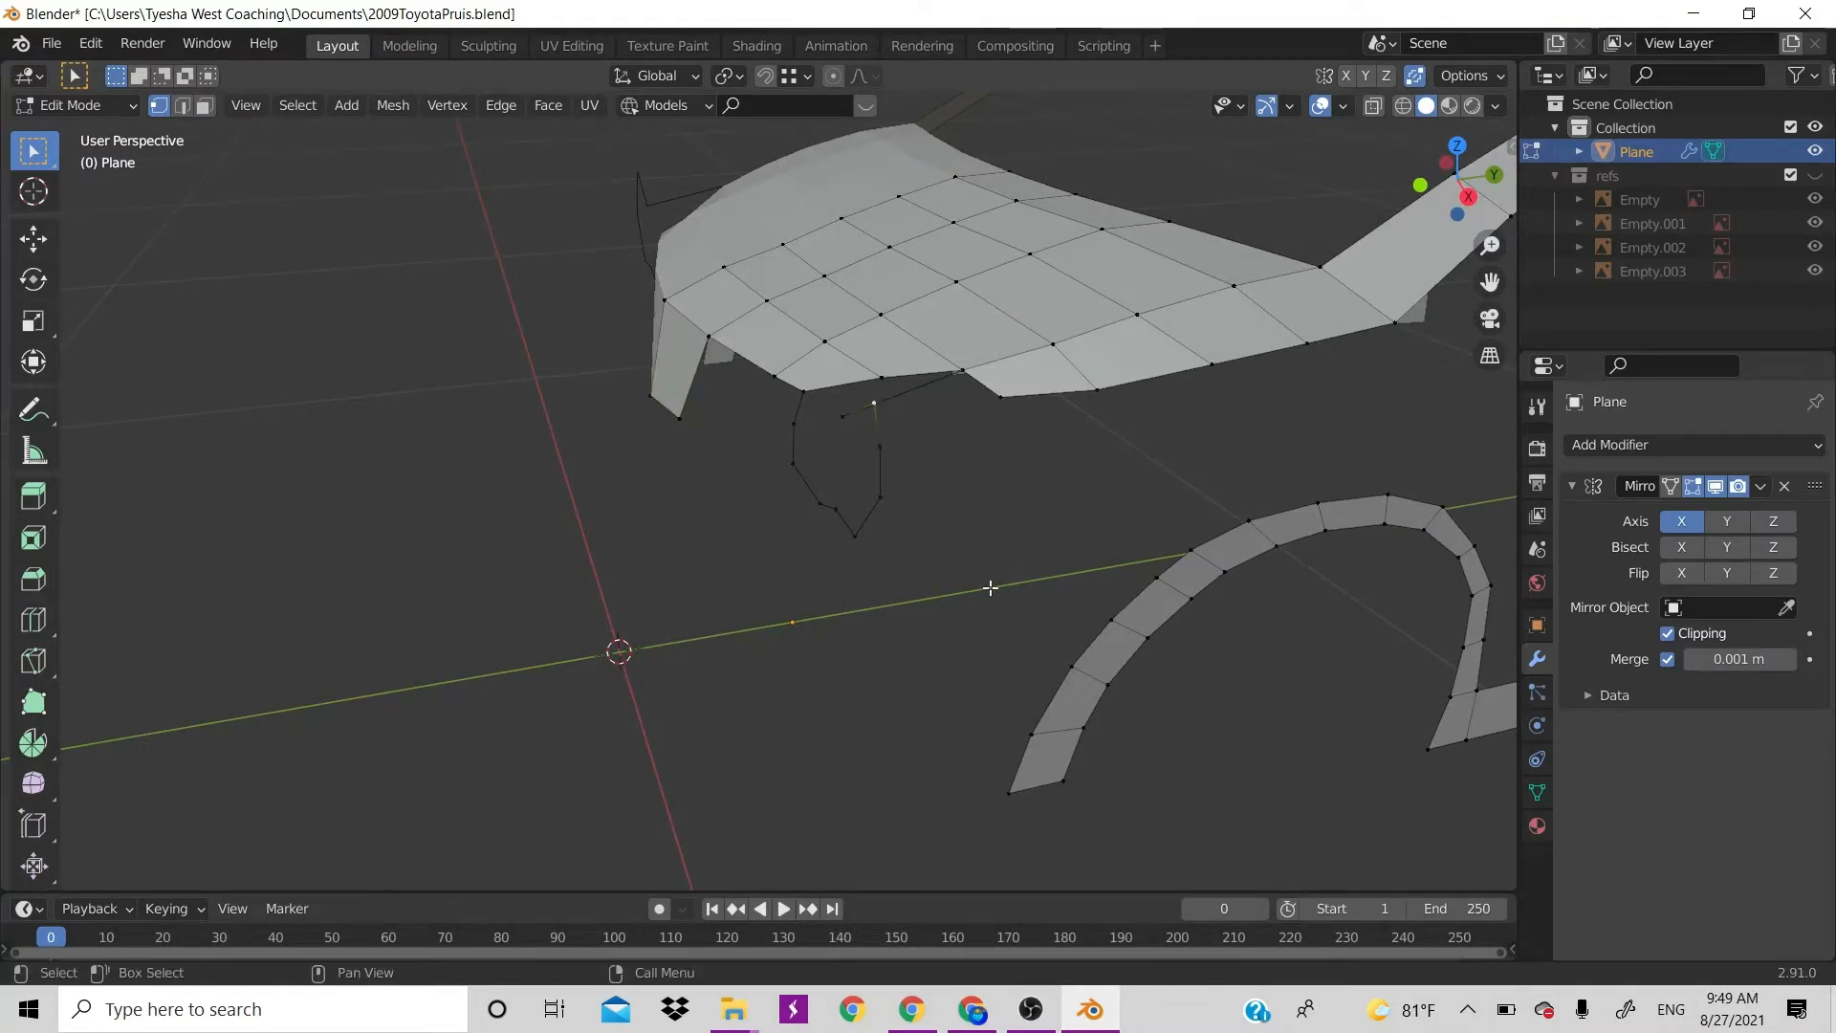
key(ctrl+z)
key(ctrl+z)
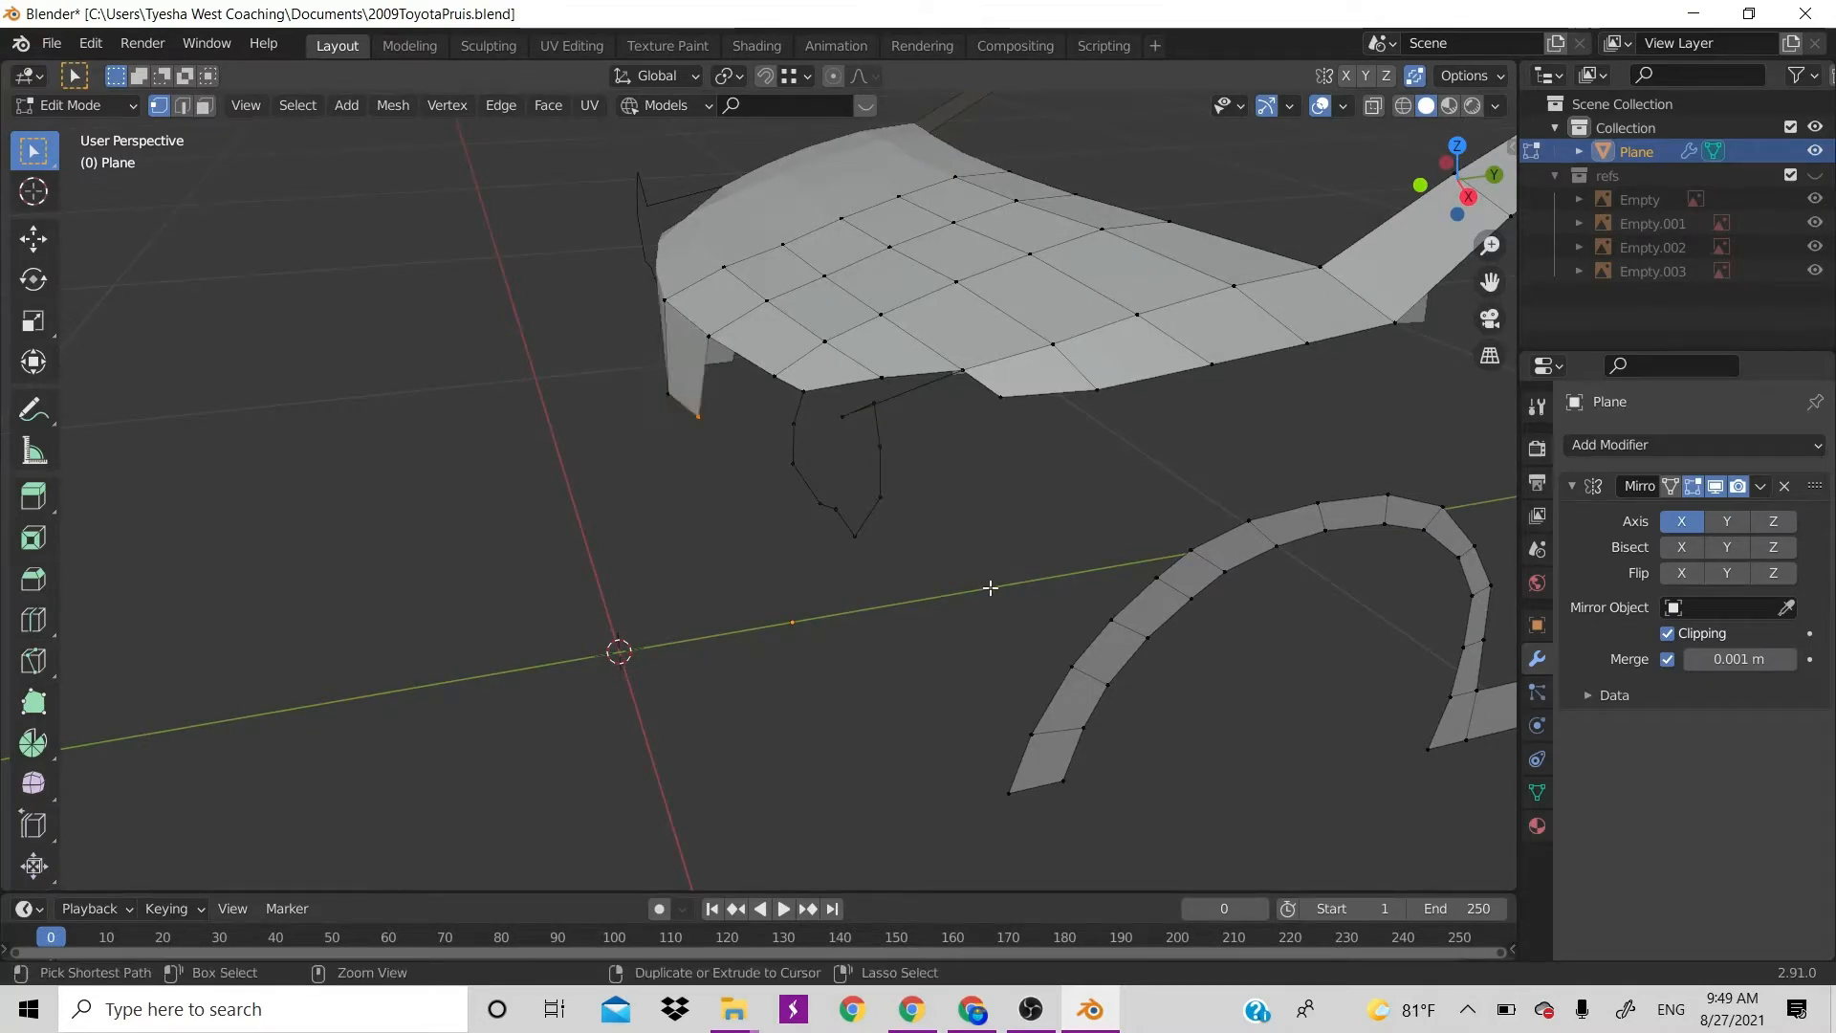
Undo the floating headlight outline extrusions, and move the emblem panel's bottom edge farther forward along Y
key(ctrl+z)
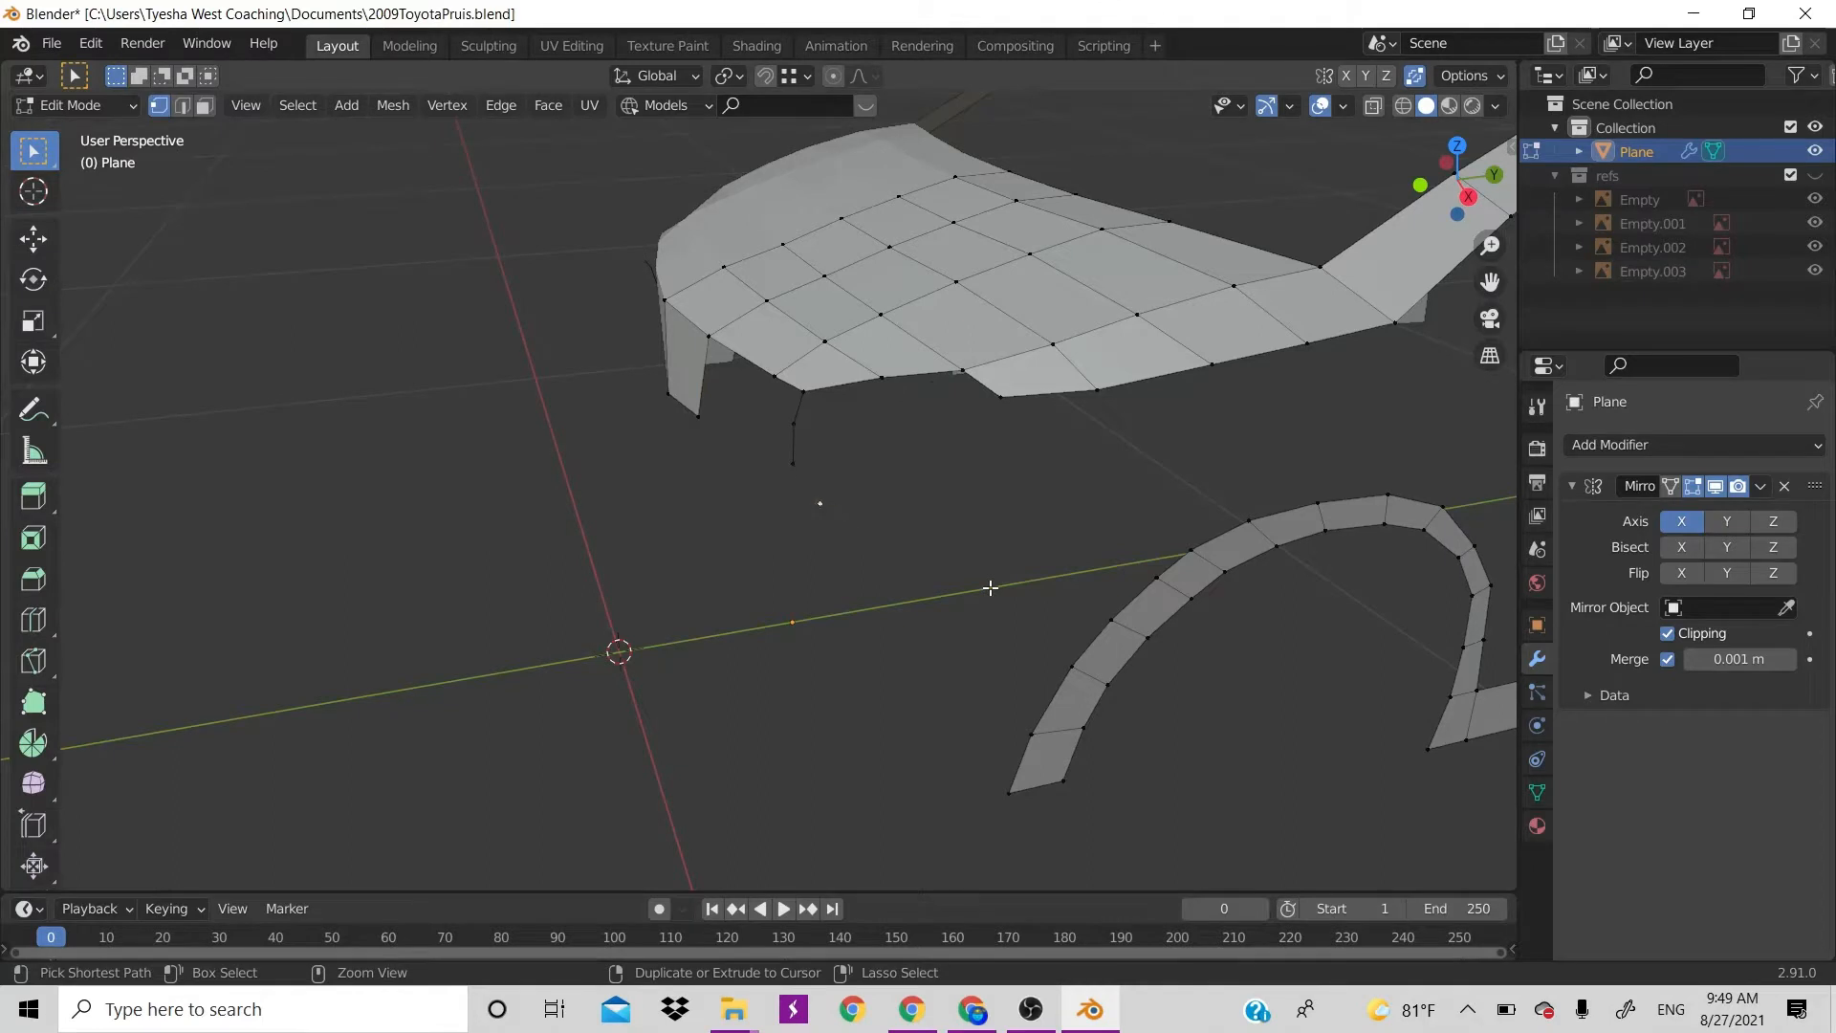
key(ctrl+z)
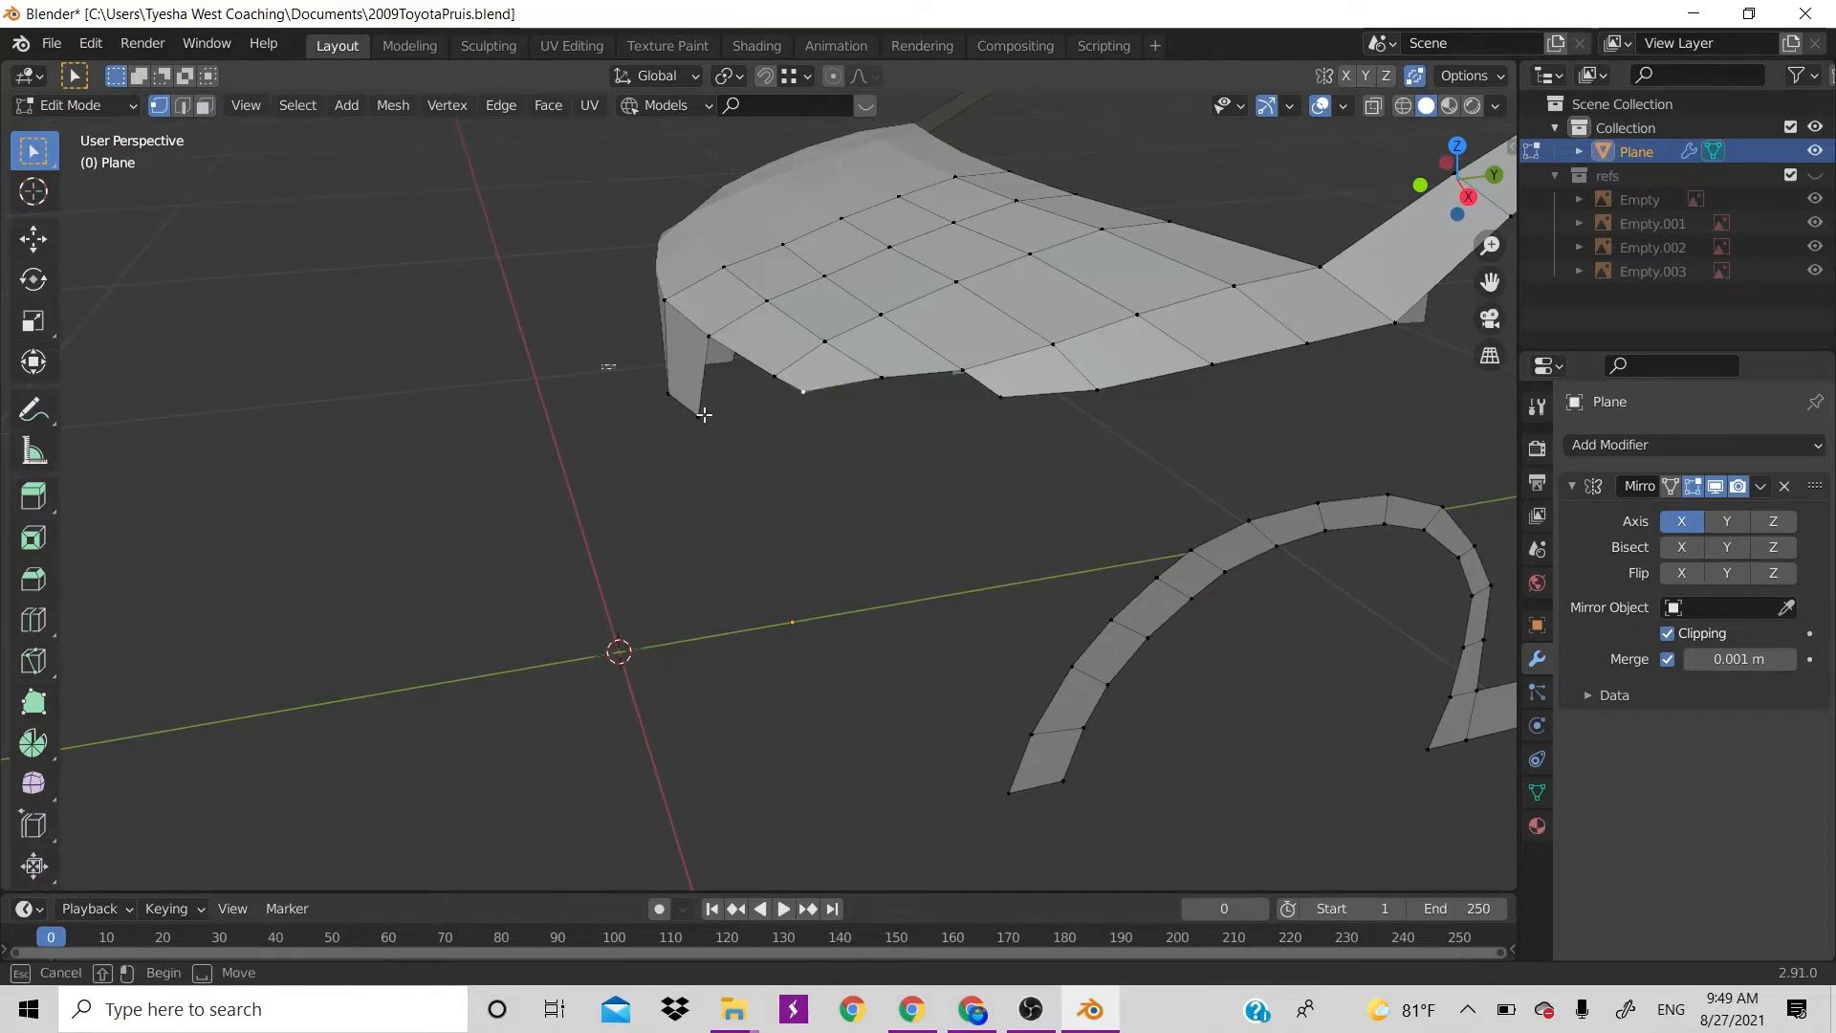
drag(602, 366, 756, 456)
key(g)
key(y)
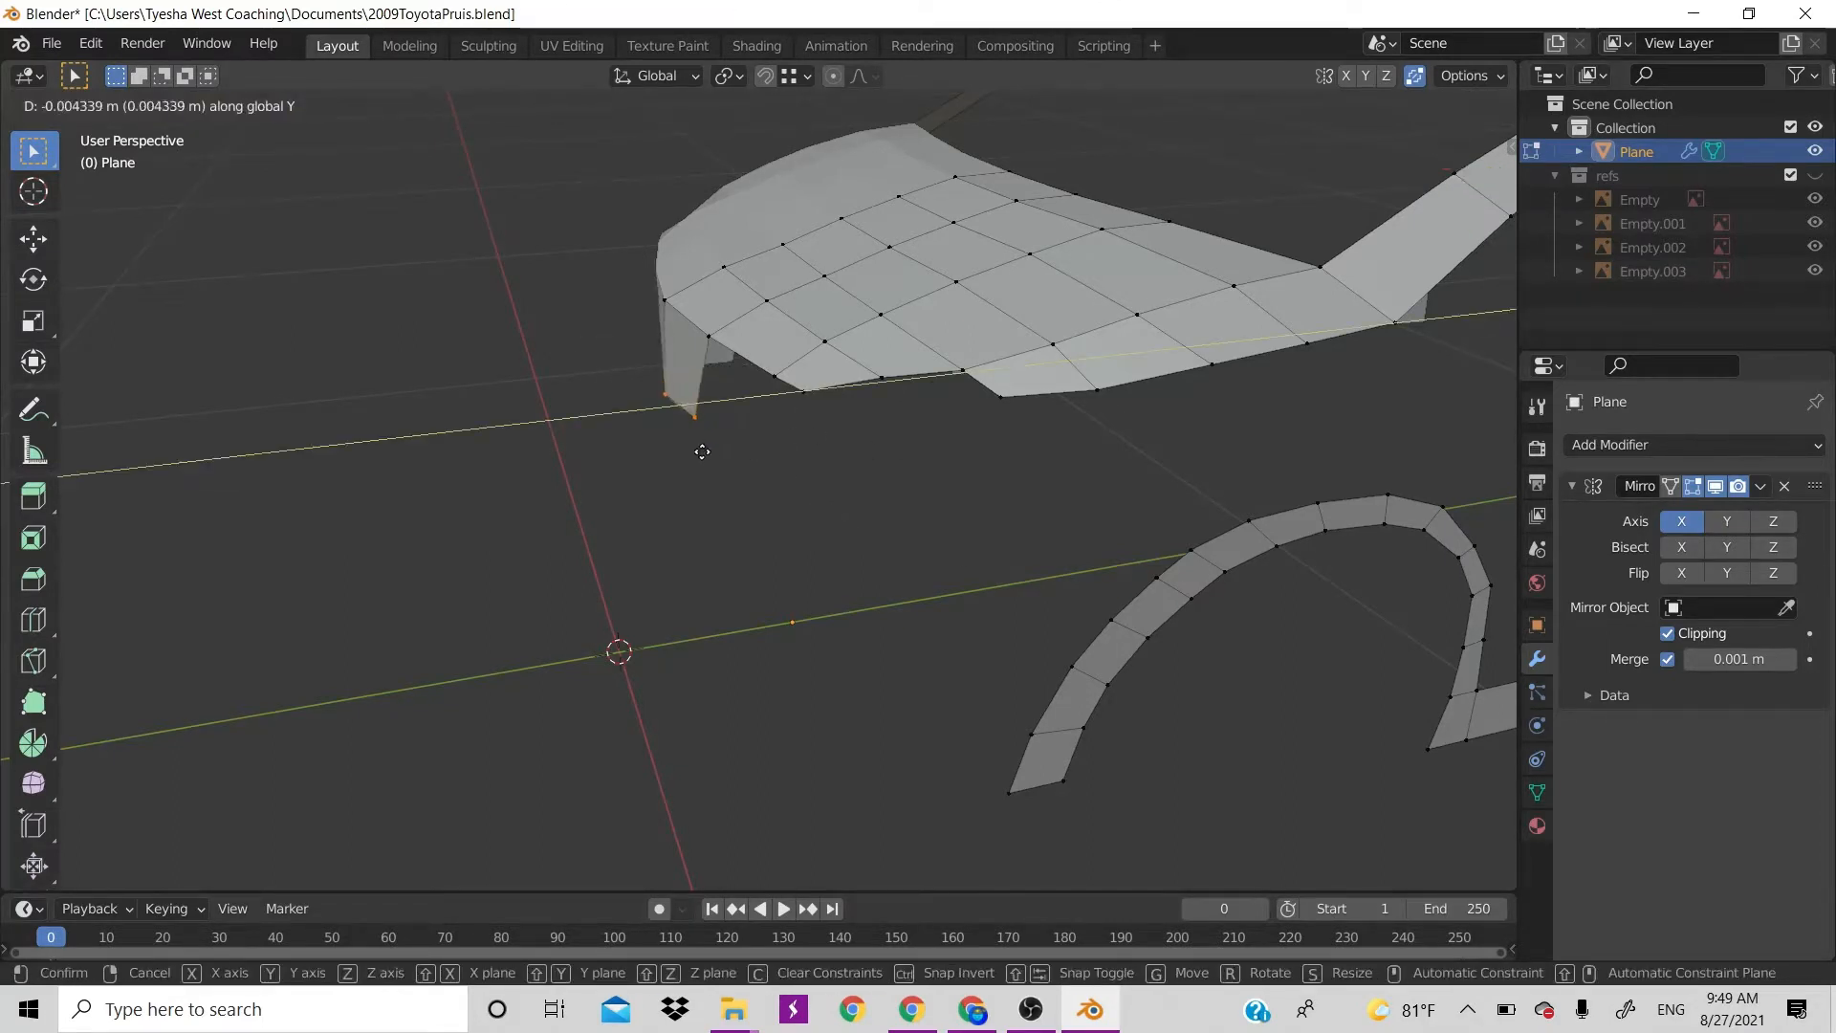
click(686, 454)
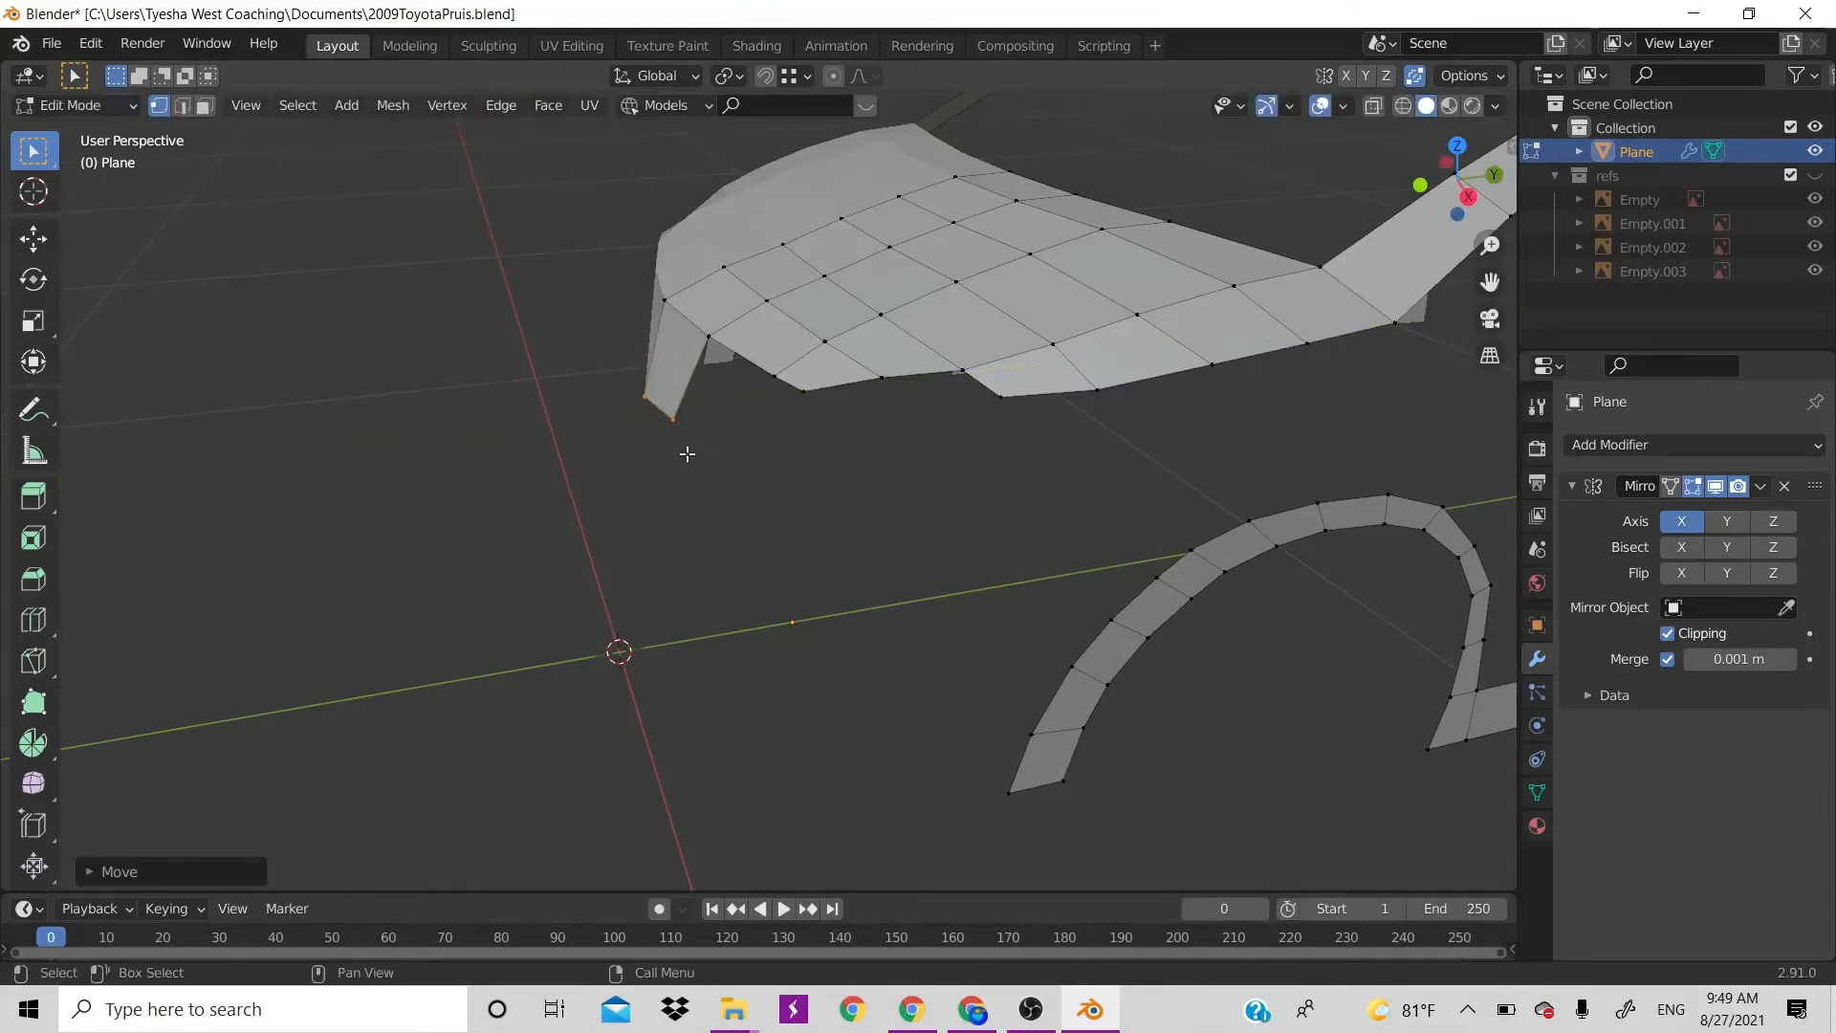
Show the refs collection and, in top view, extrude a vertex from the hood's front corner down the inner edge of the headlight
key(KP_7)
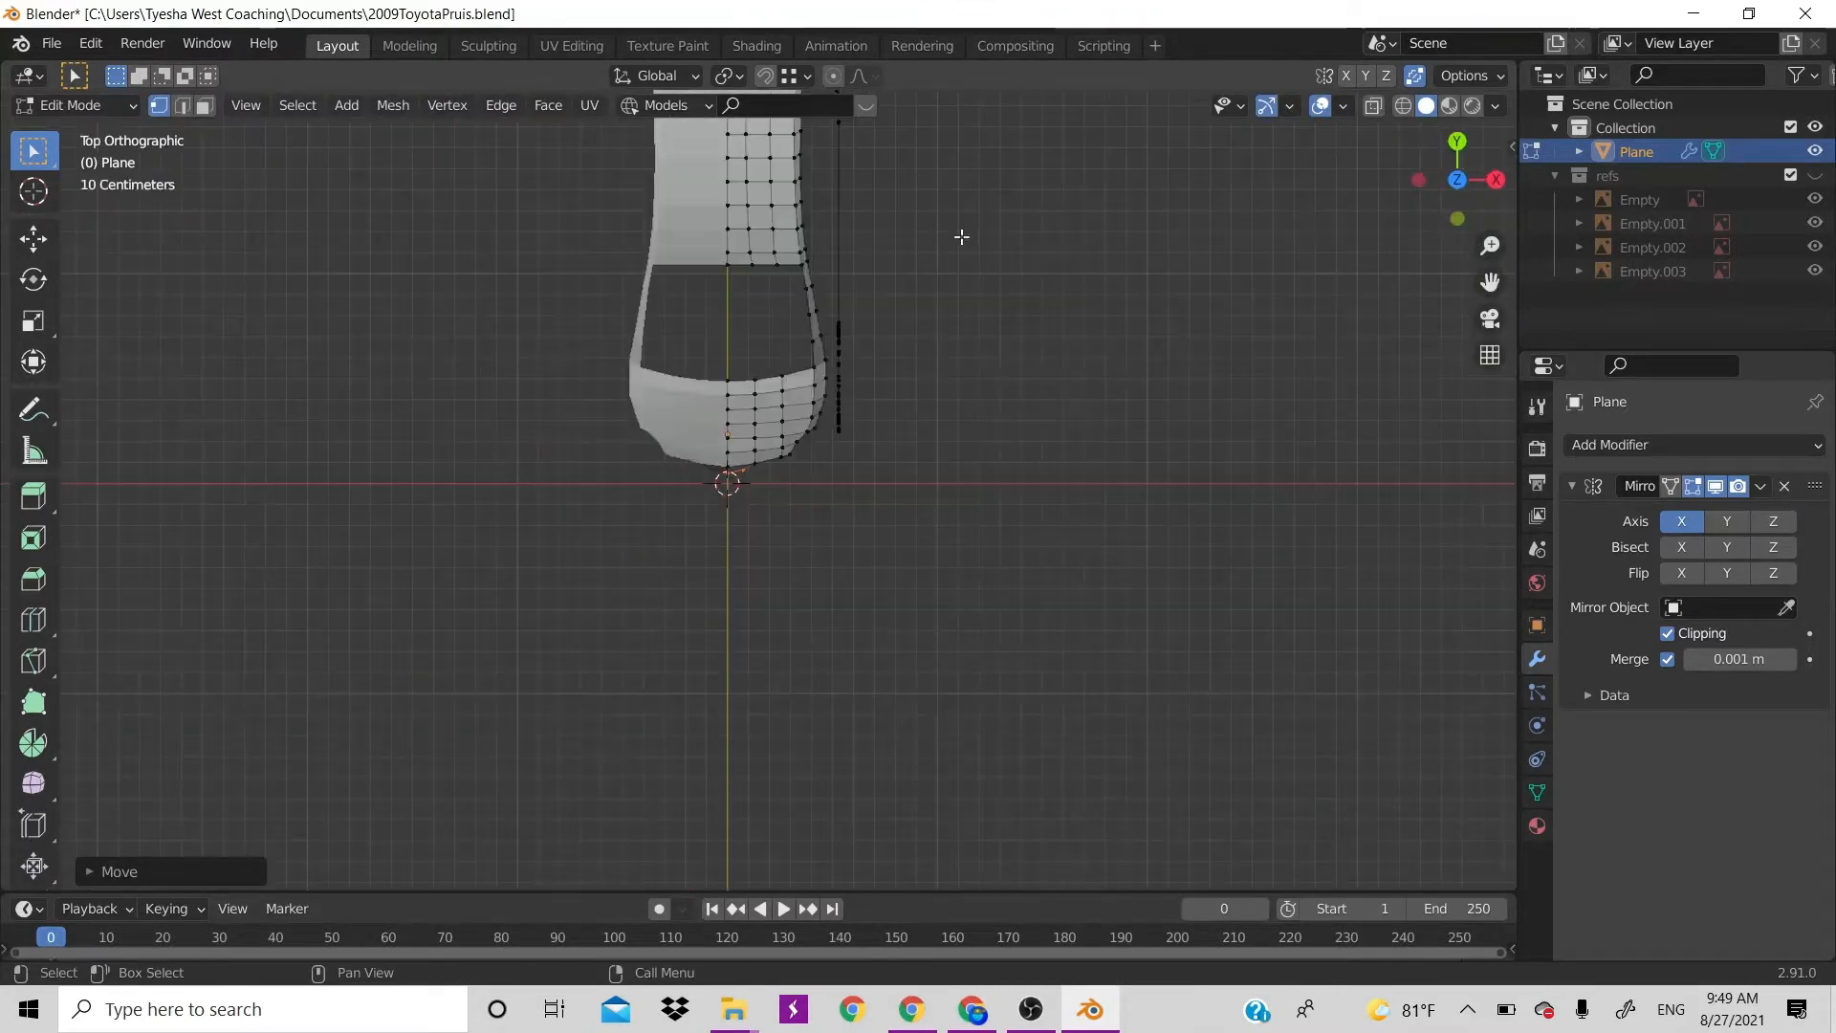
click(1815, 175)
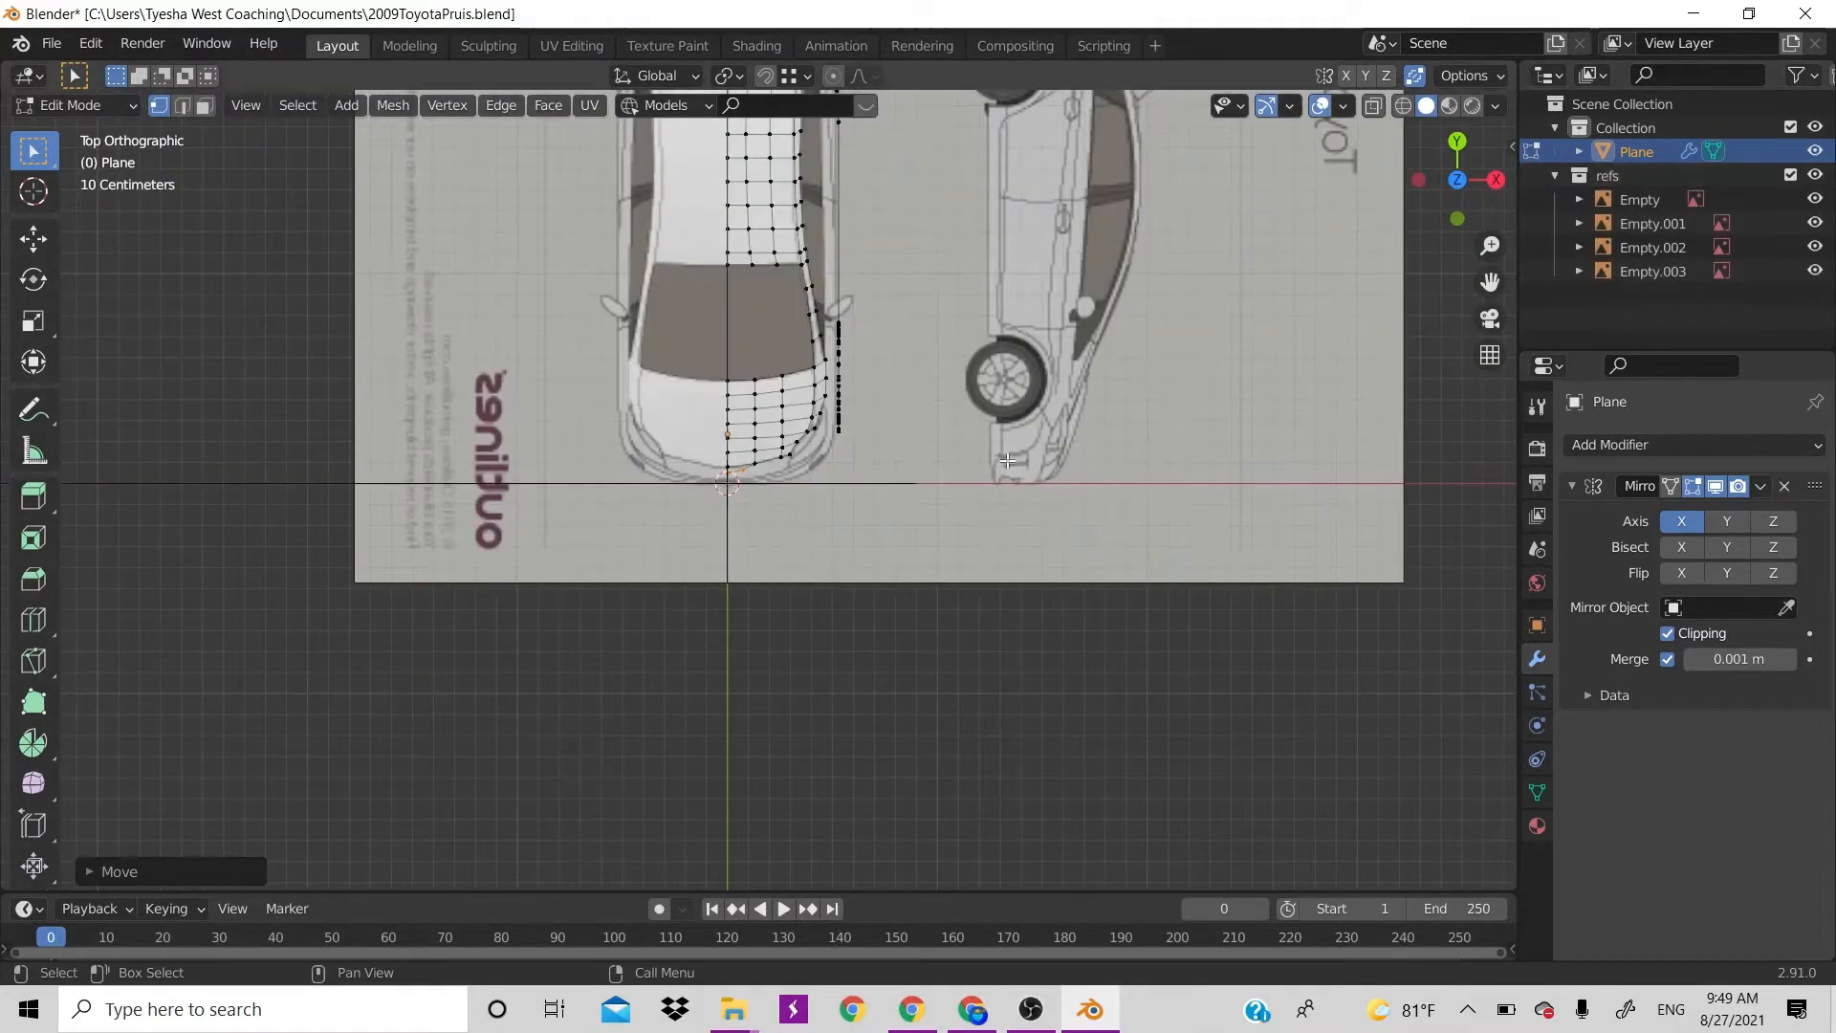
scroll(897, 573, up, 6)
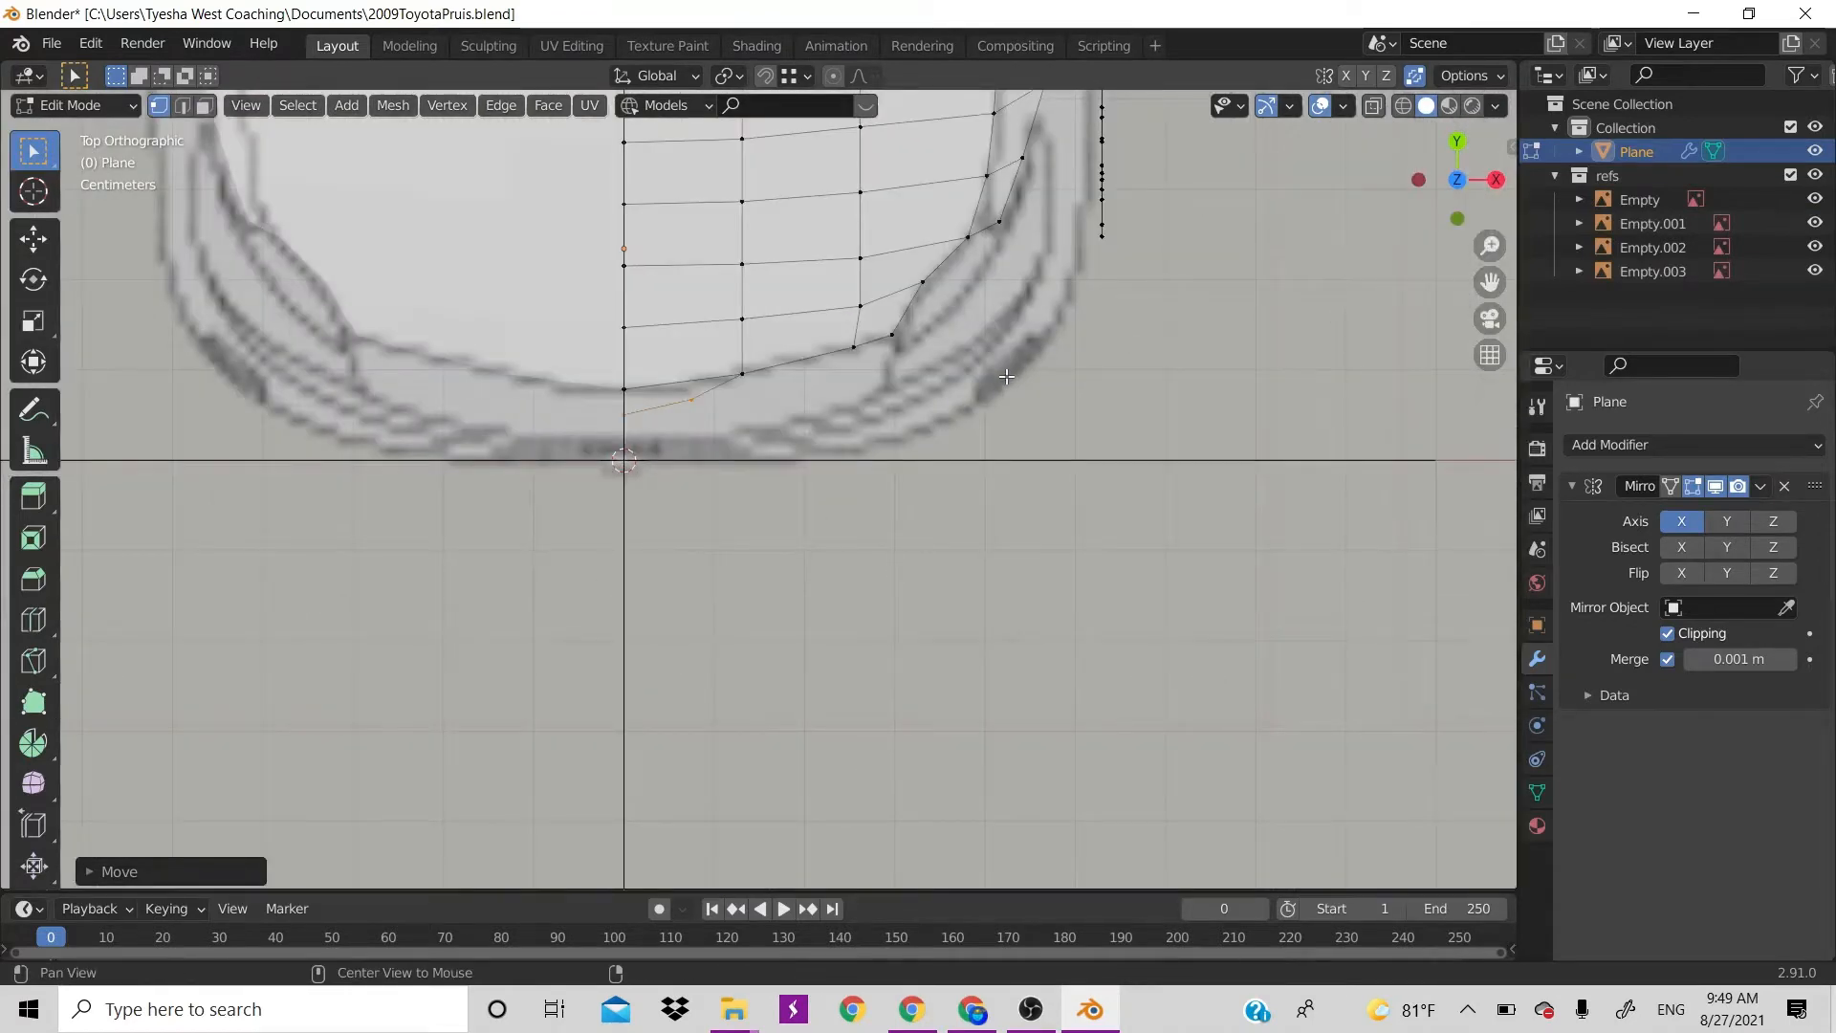
shift+middle_drag(1007, 377, 687, 438)
click(709, 212)
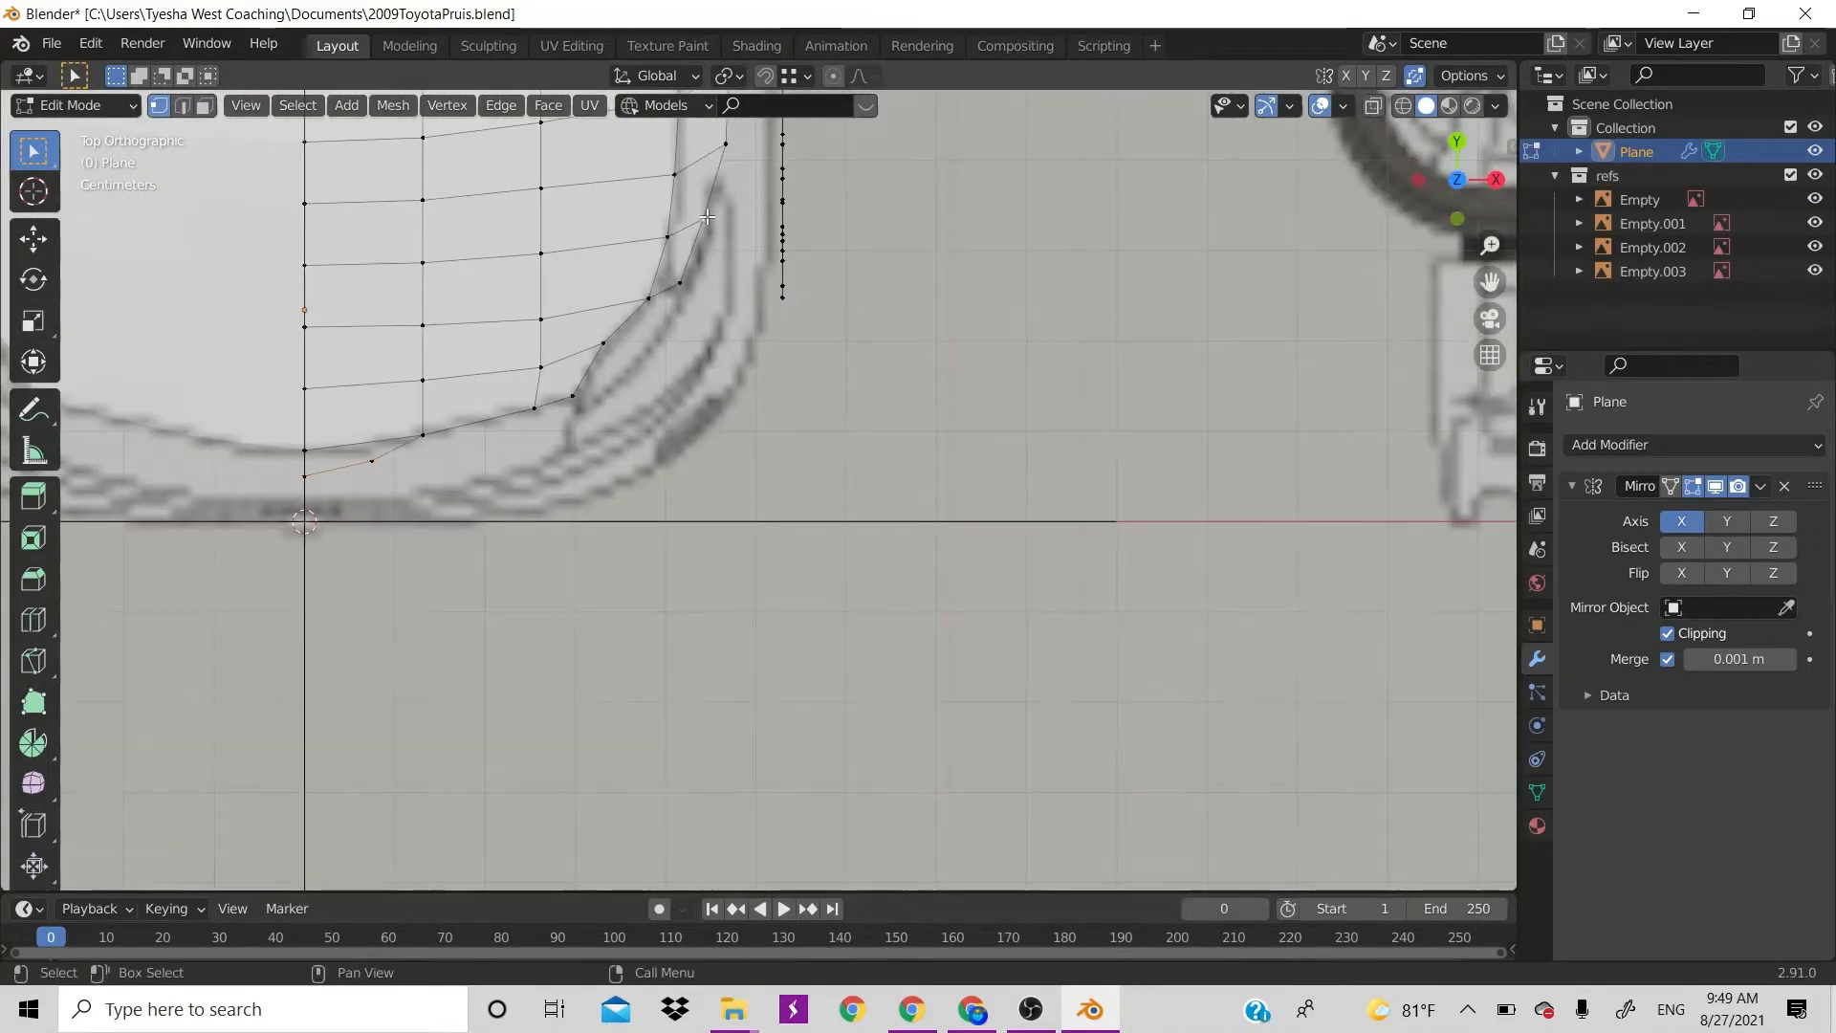
key(g)
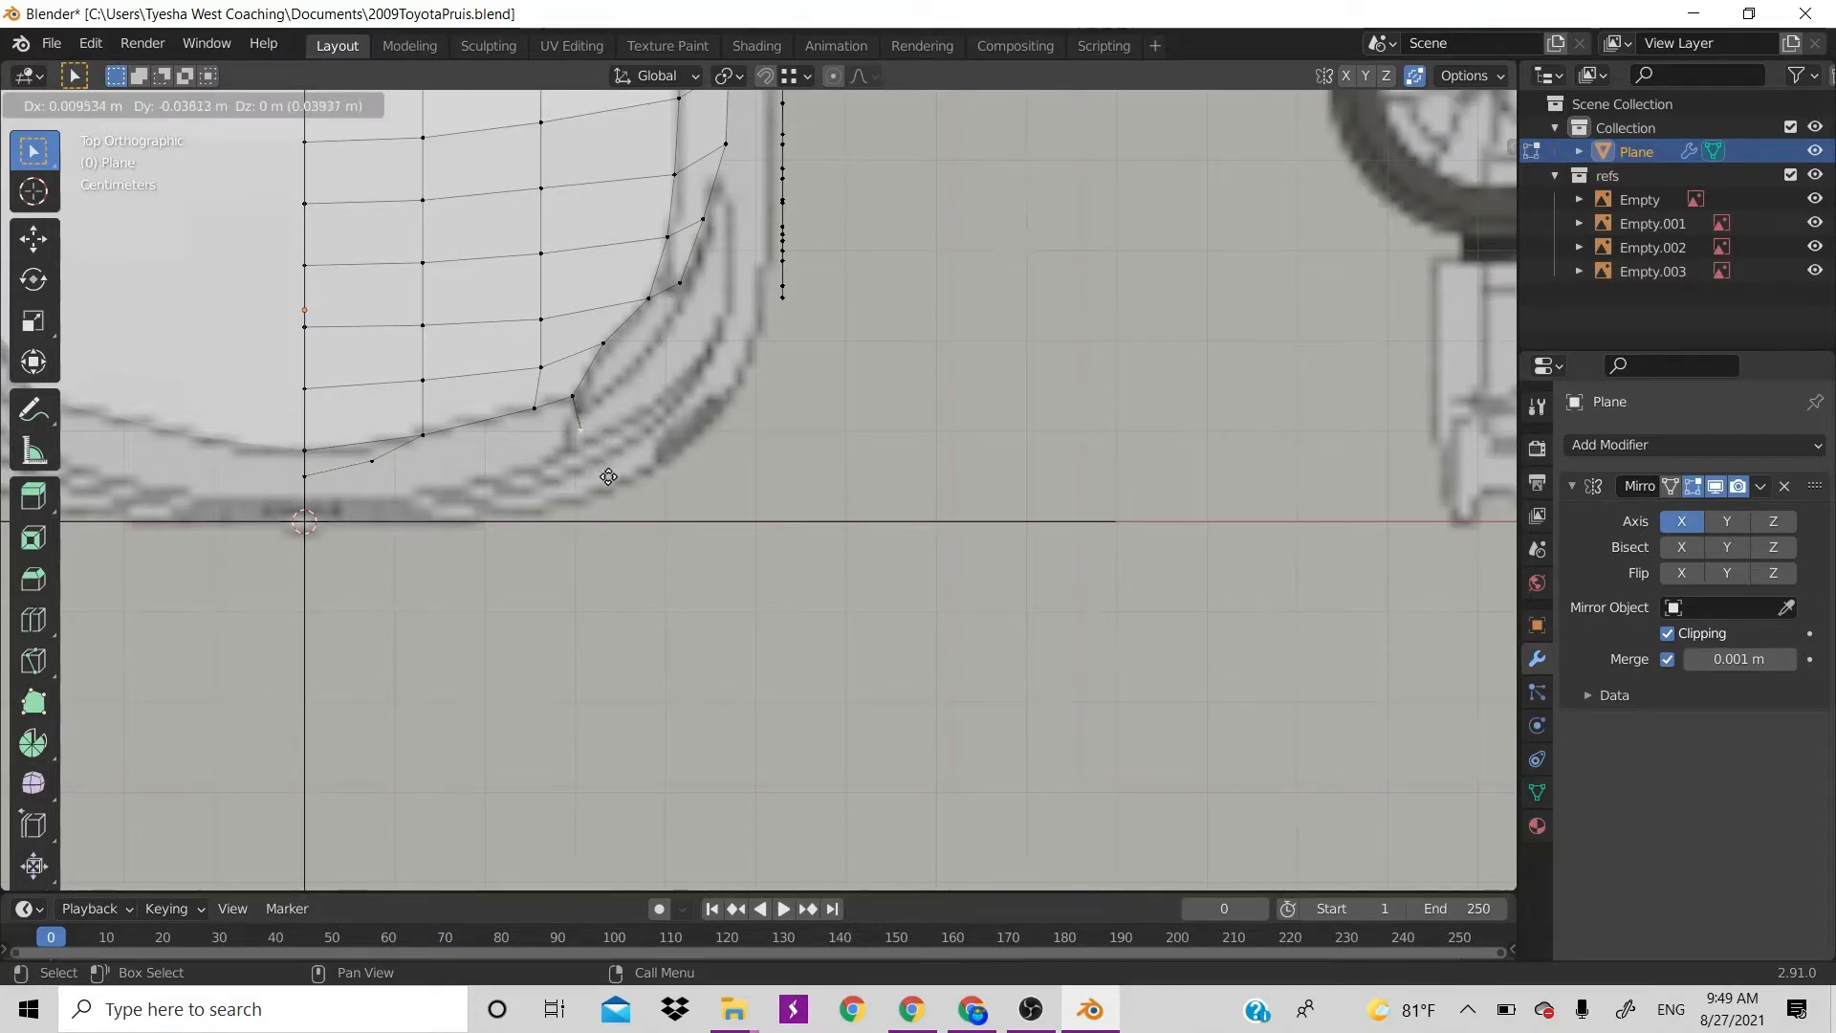
click(612, 486)
Try extruding two vertices along the headlight's middle line in top view, and undo them
key(e)
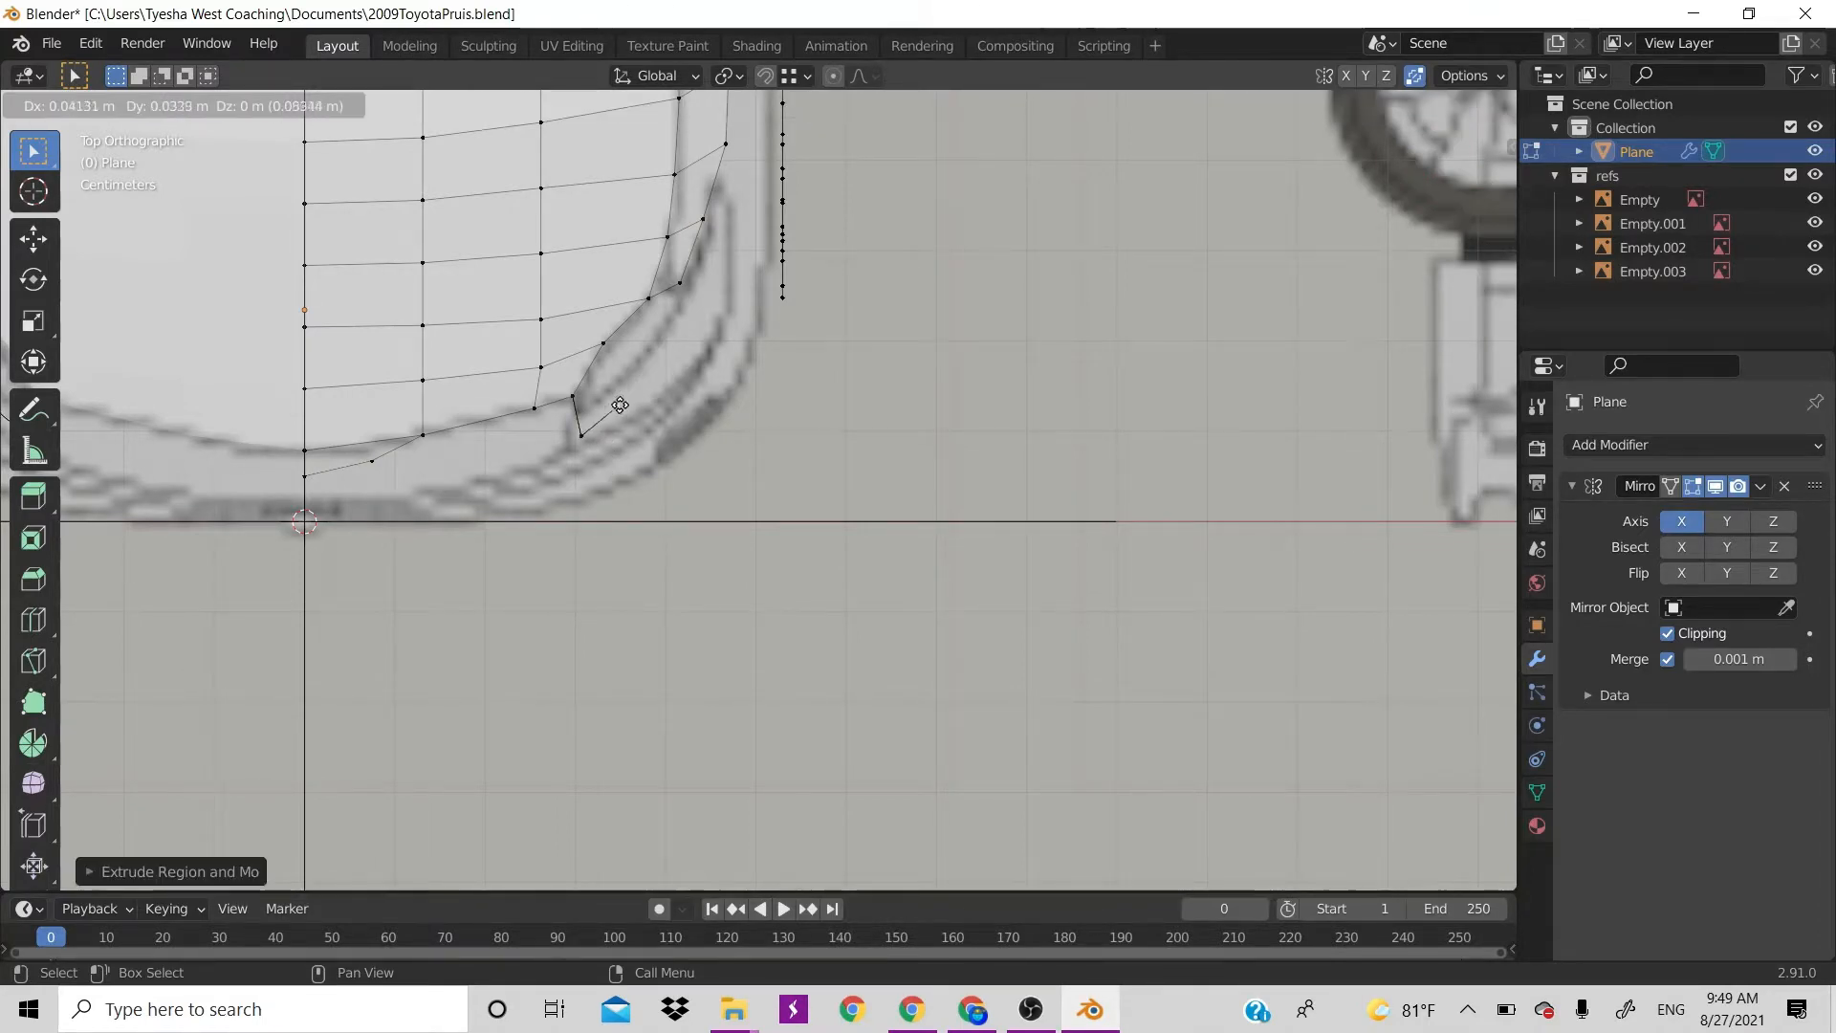
click(642, 385)
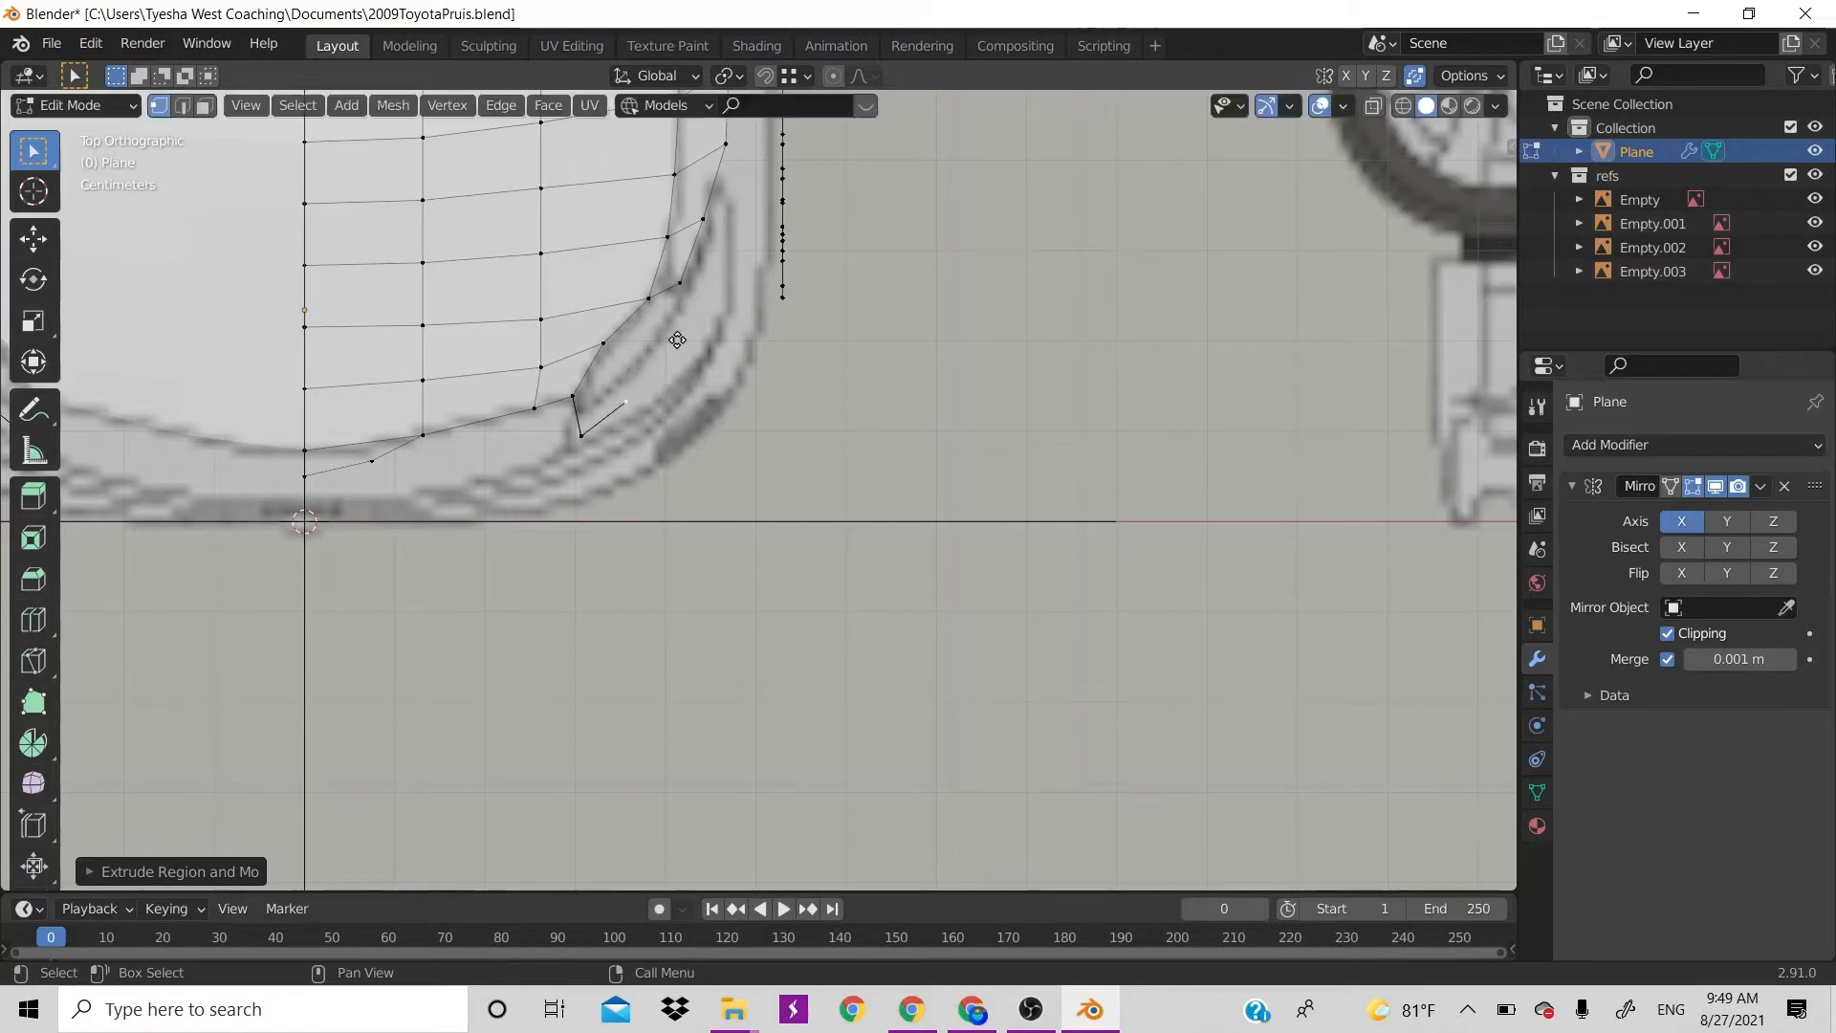
key(e)
click(690, 321)
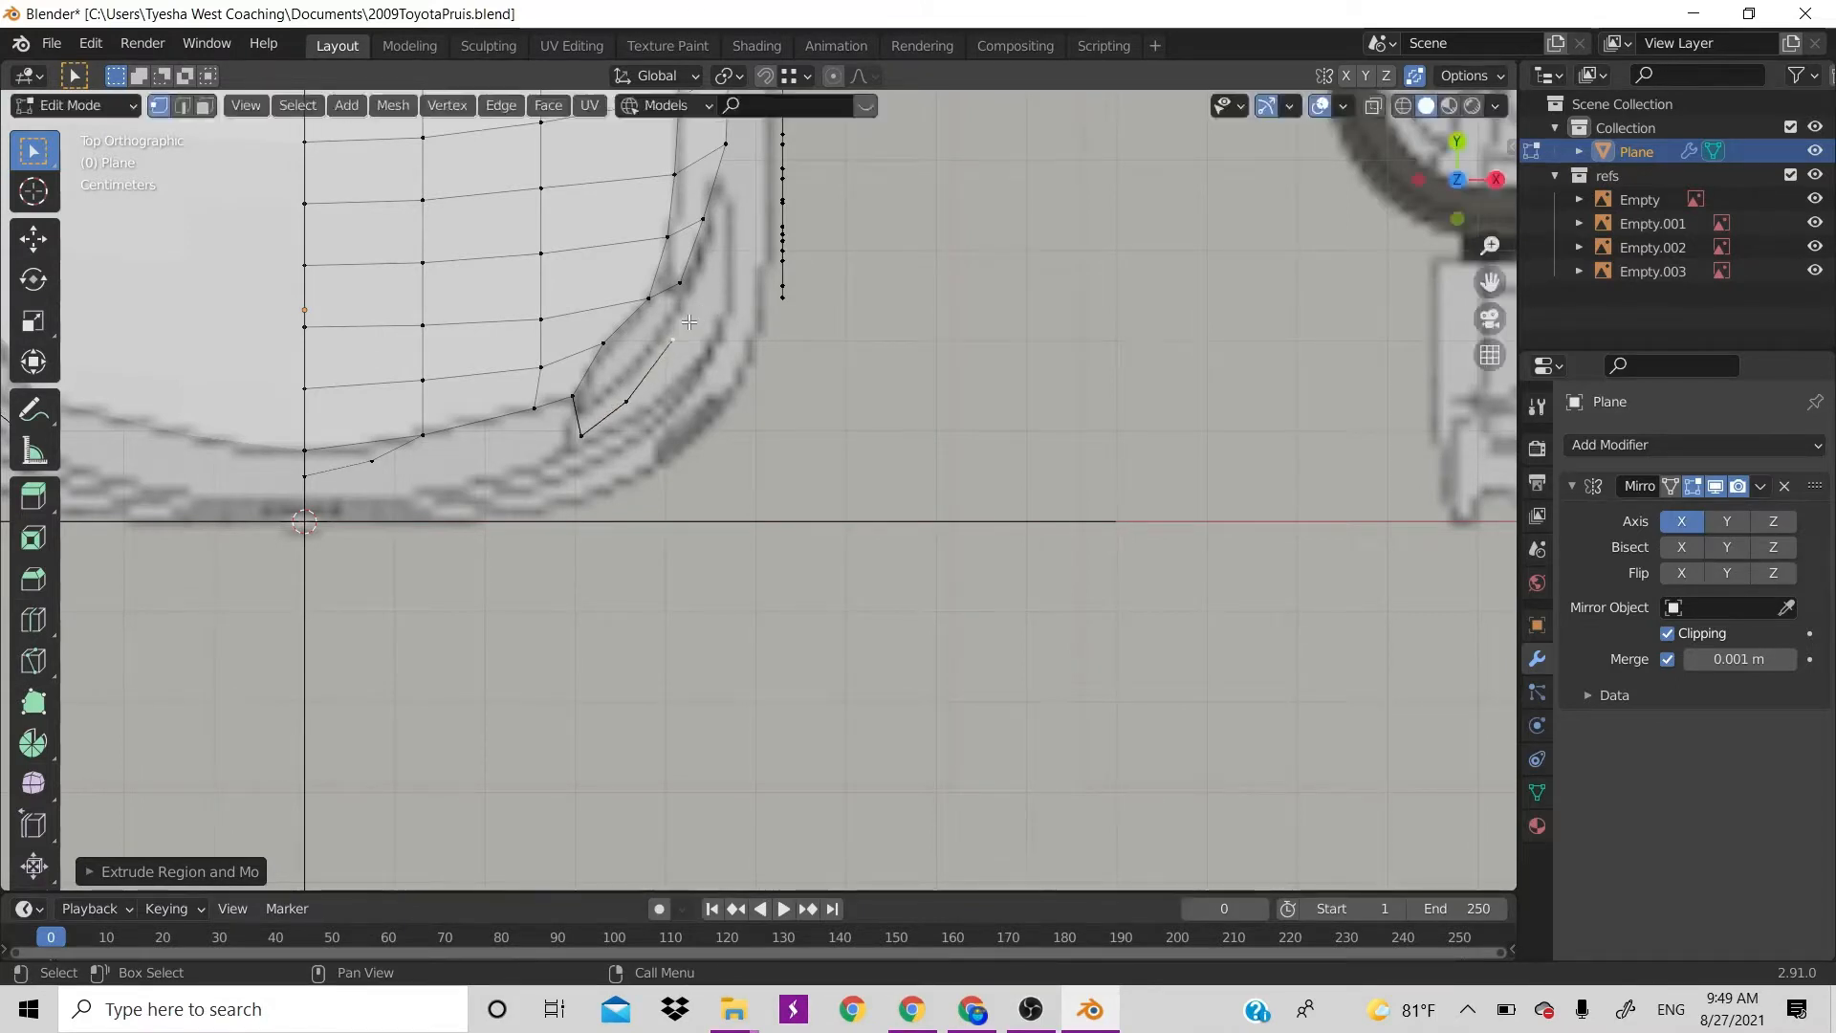
key(e)
key(Escape)
key(ctrl+z)
key(ctrl+z)
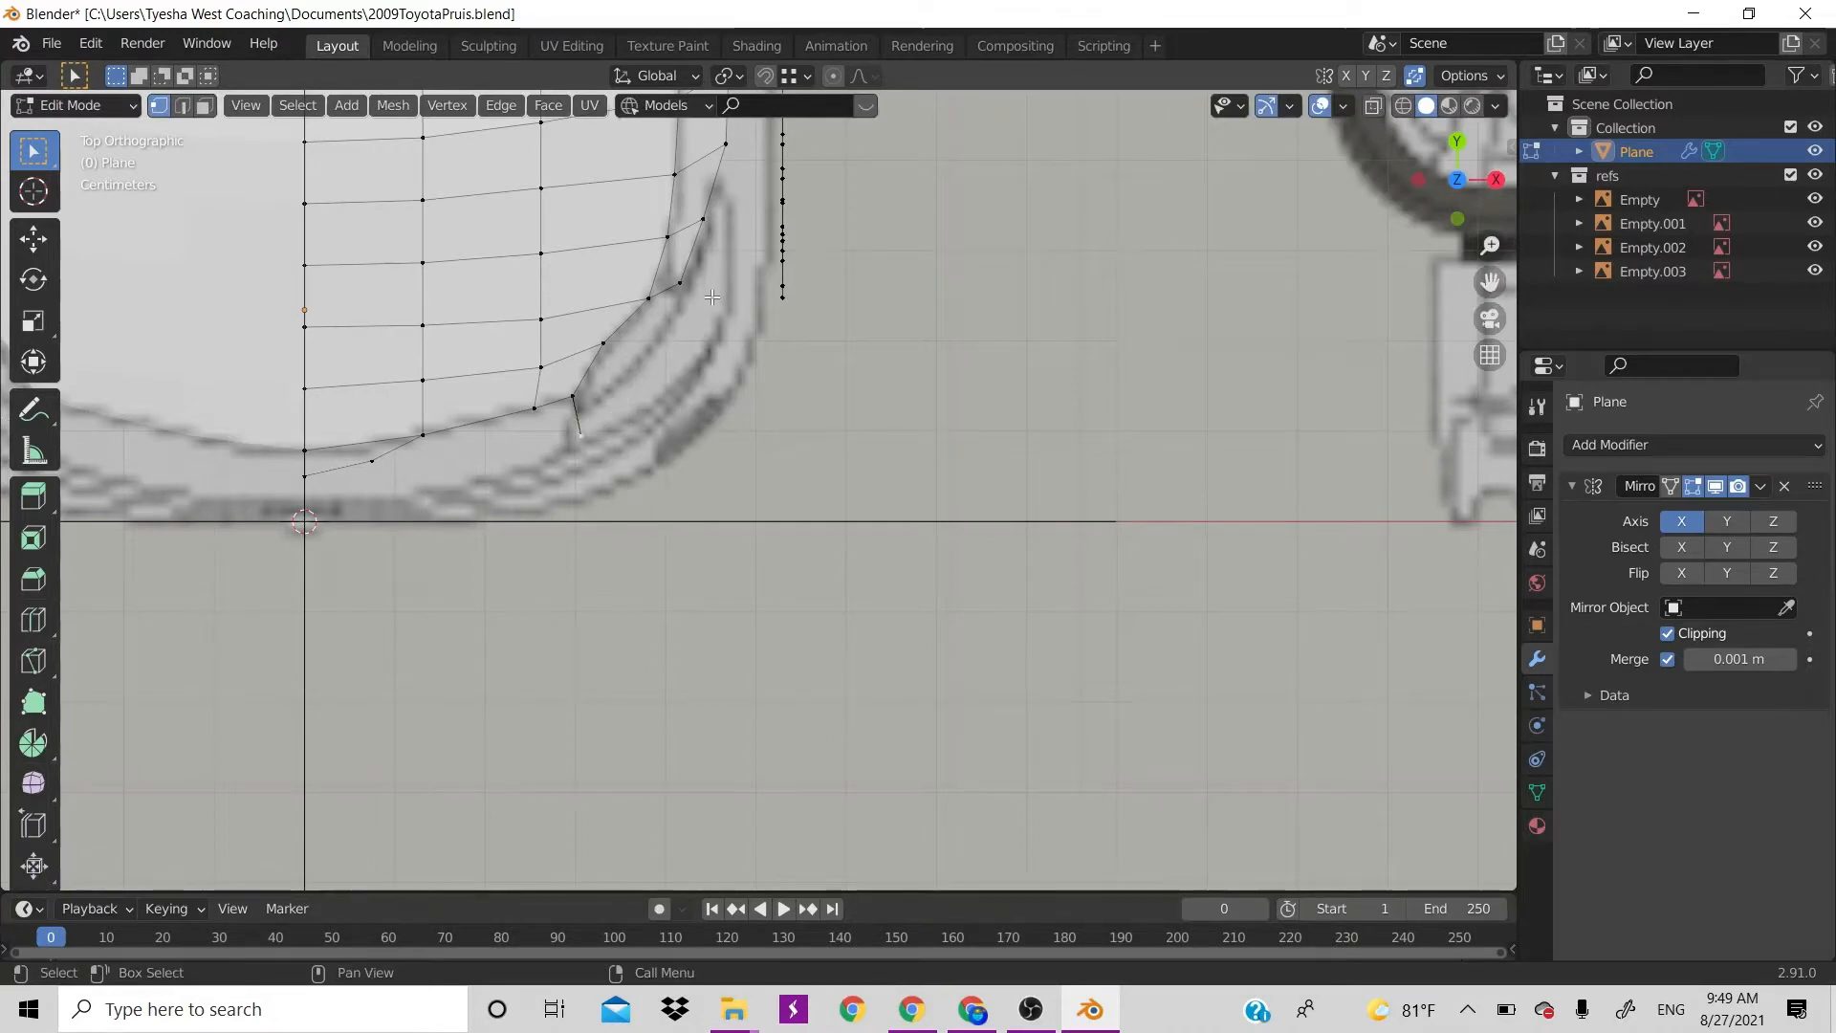
Move the new vertex to the headlight's front lower corner and extrude vertices around its outer edge back to the hood's side vertex
key(g)
click(699, 315)
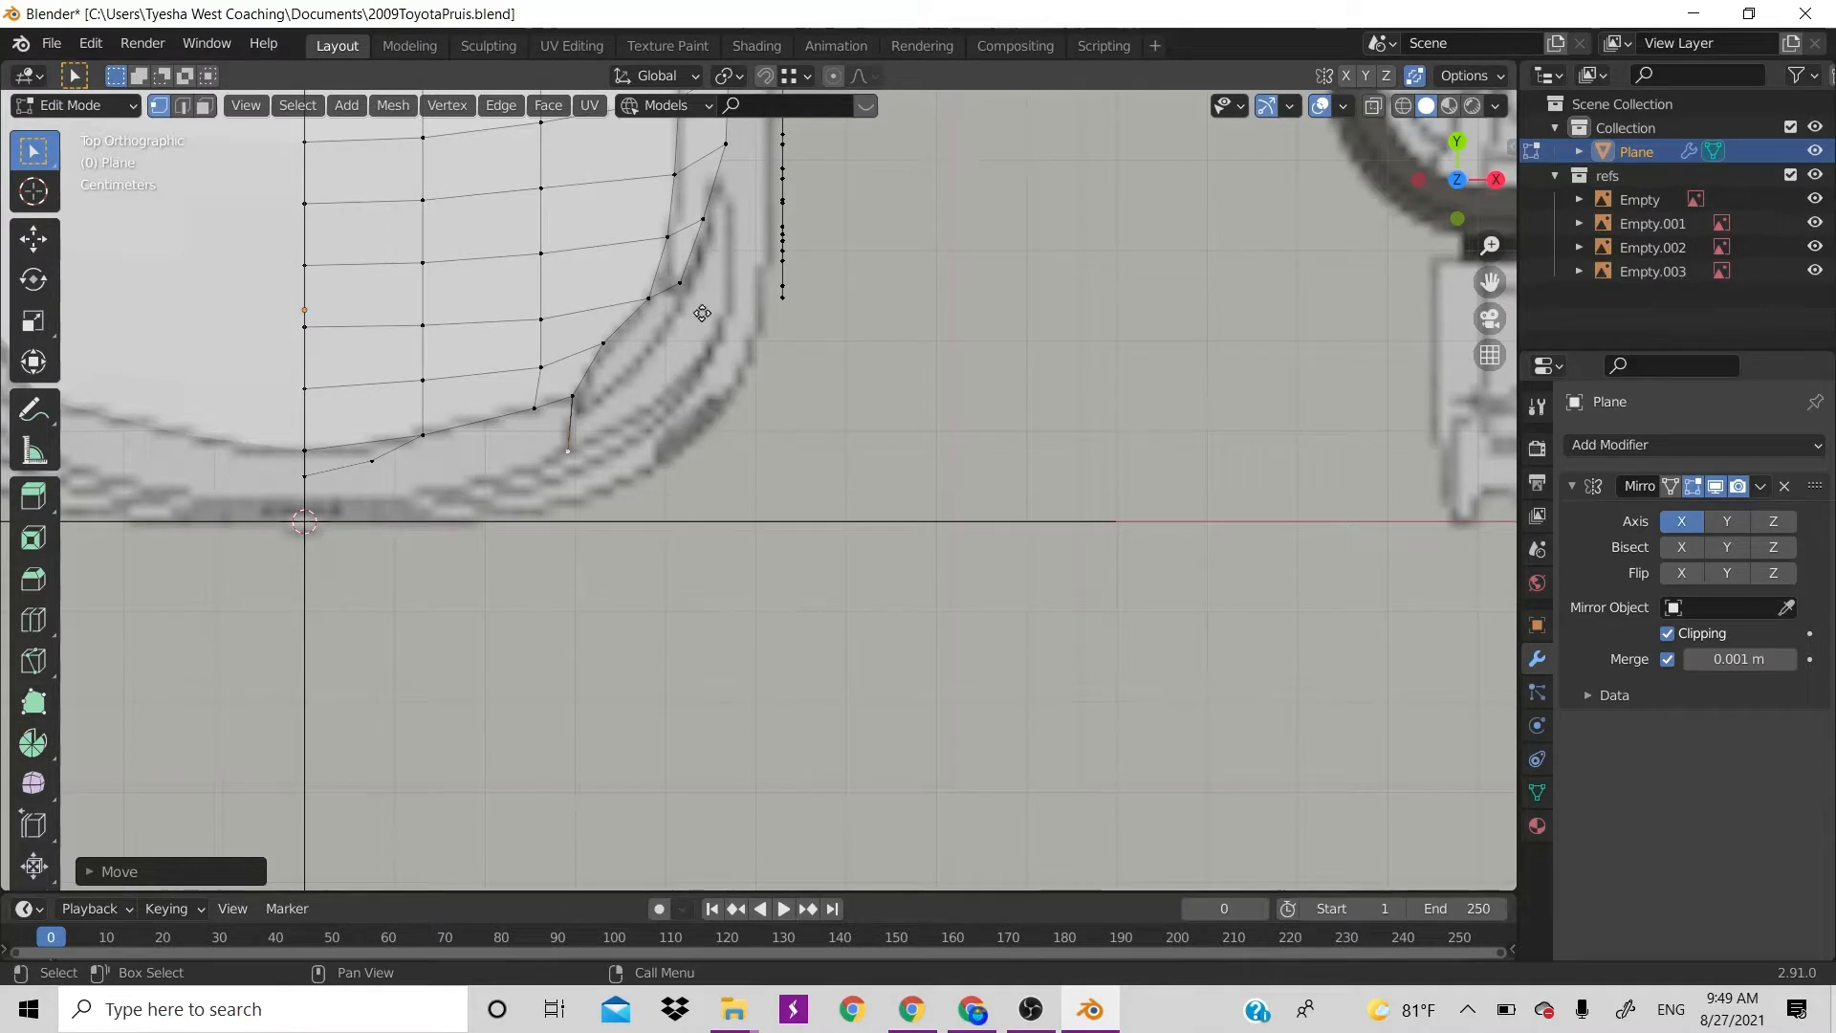
key(e)
click(775, 279)
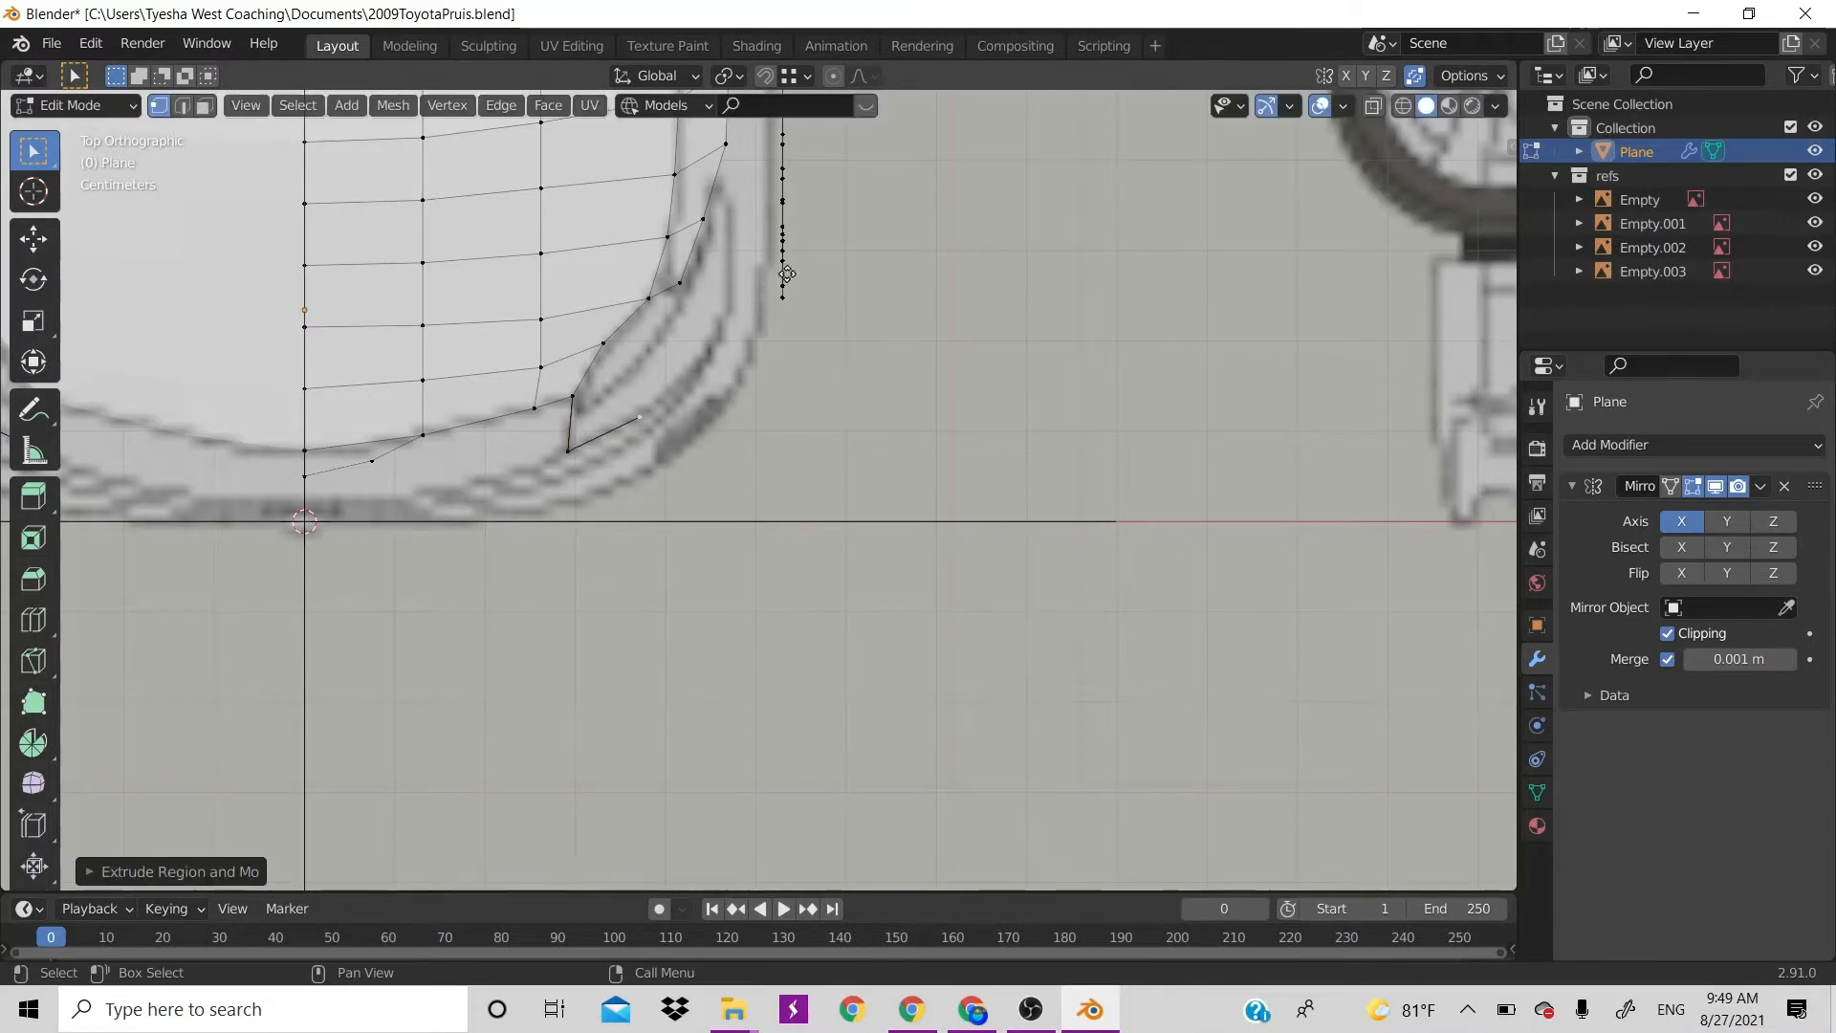
key(e)
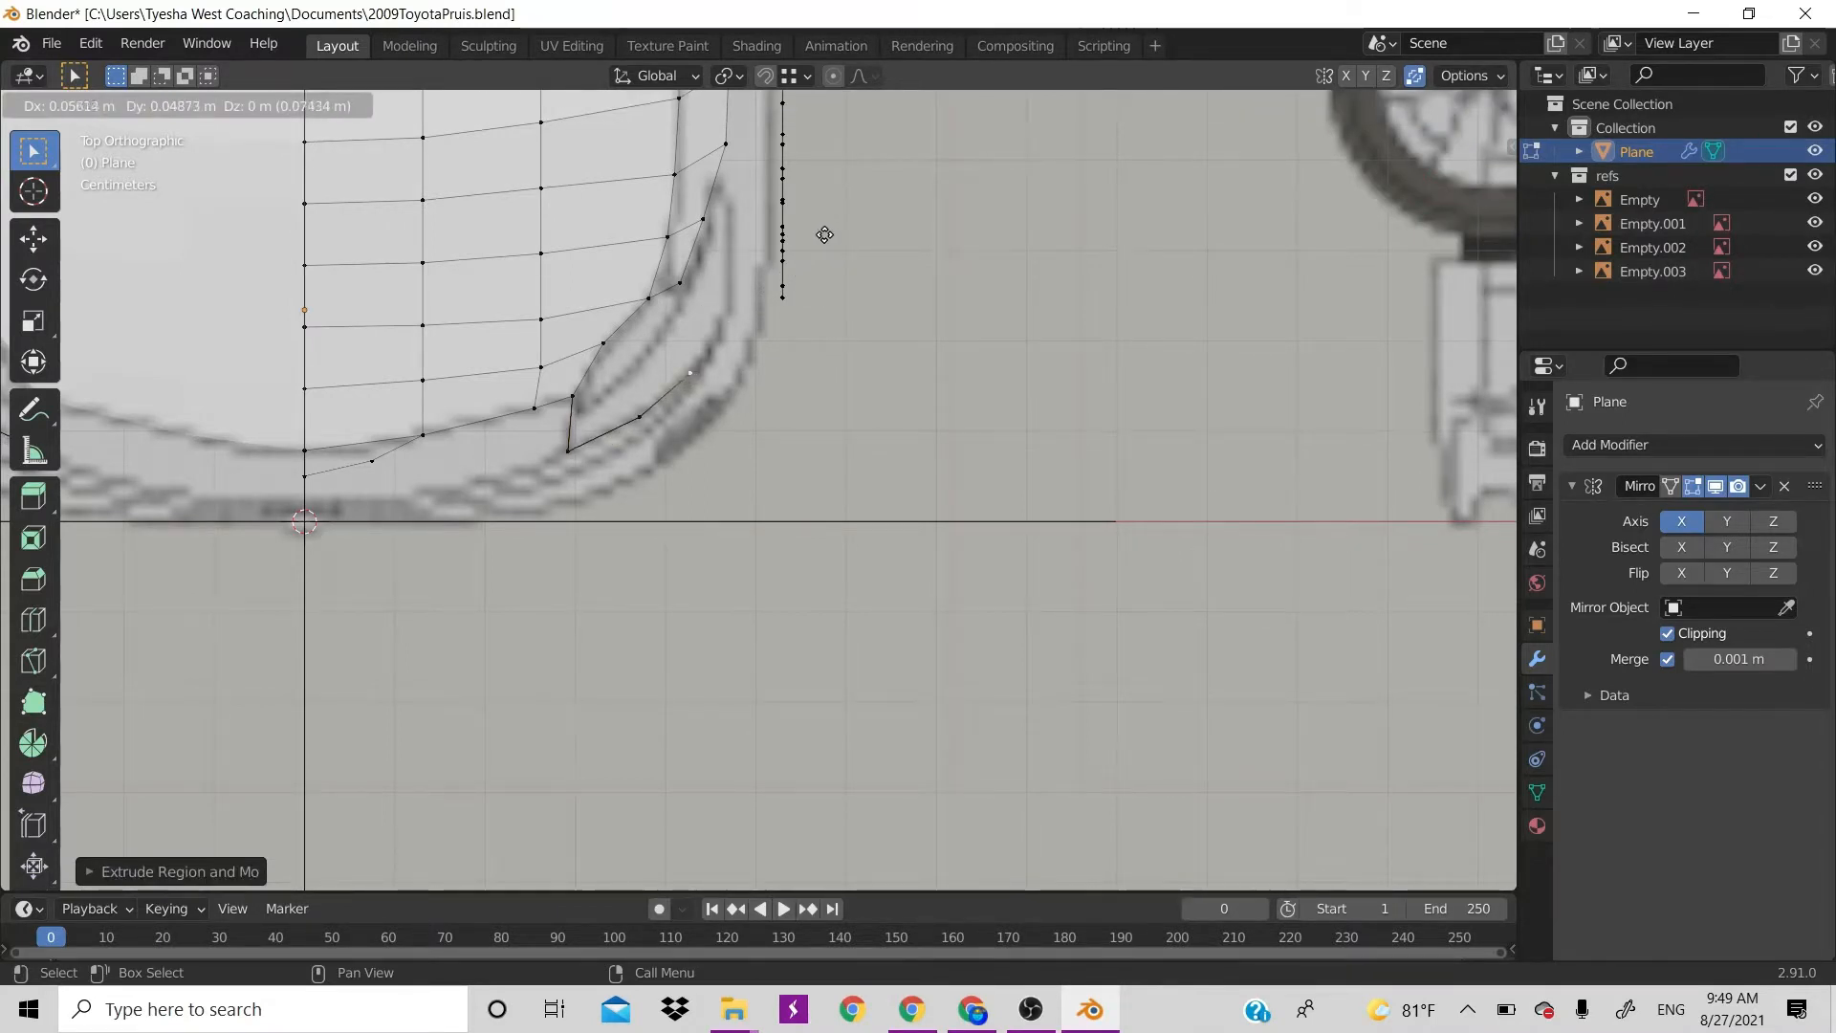
click(834, 221)
key(e)
click(855, 151)
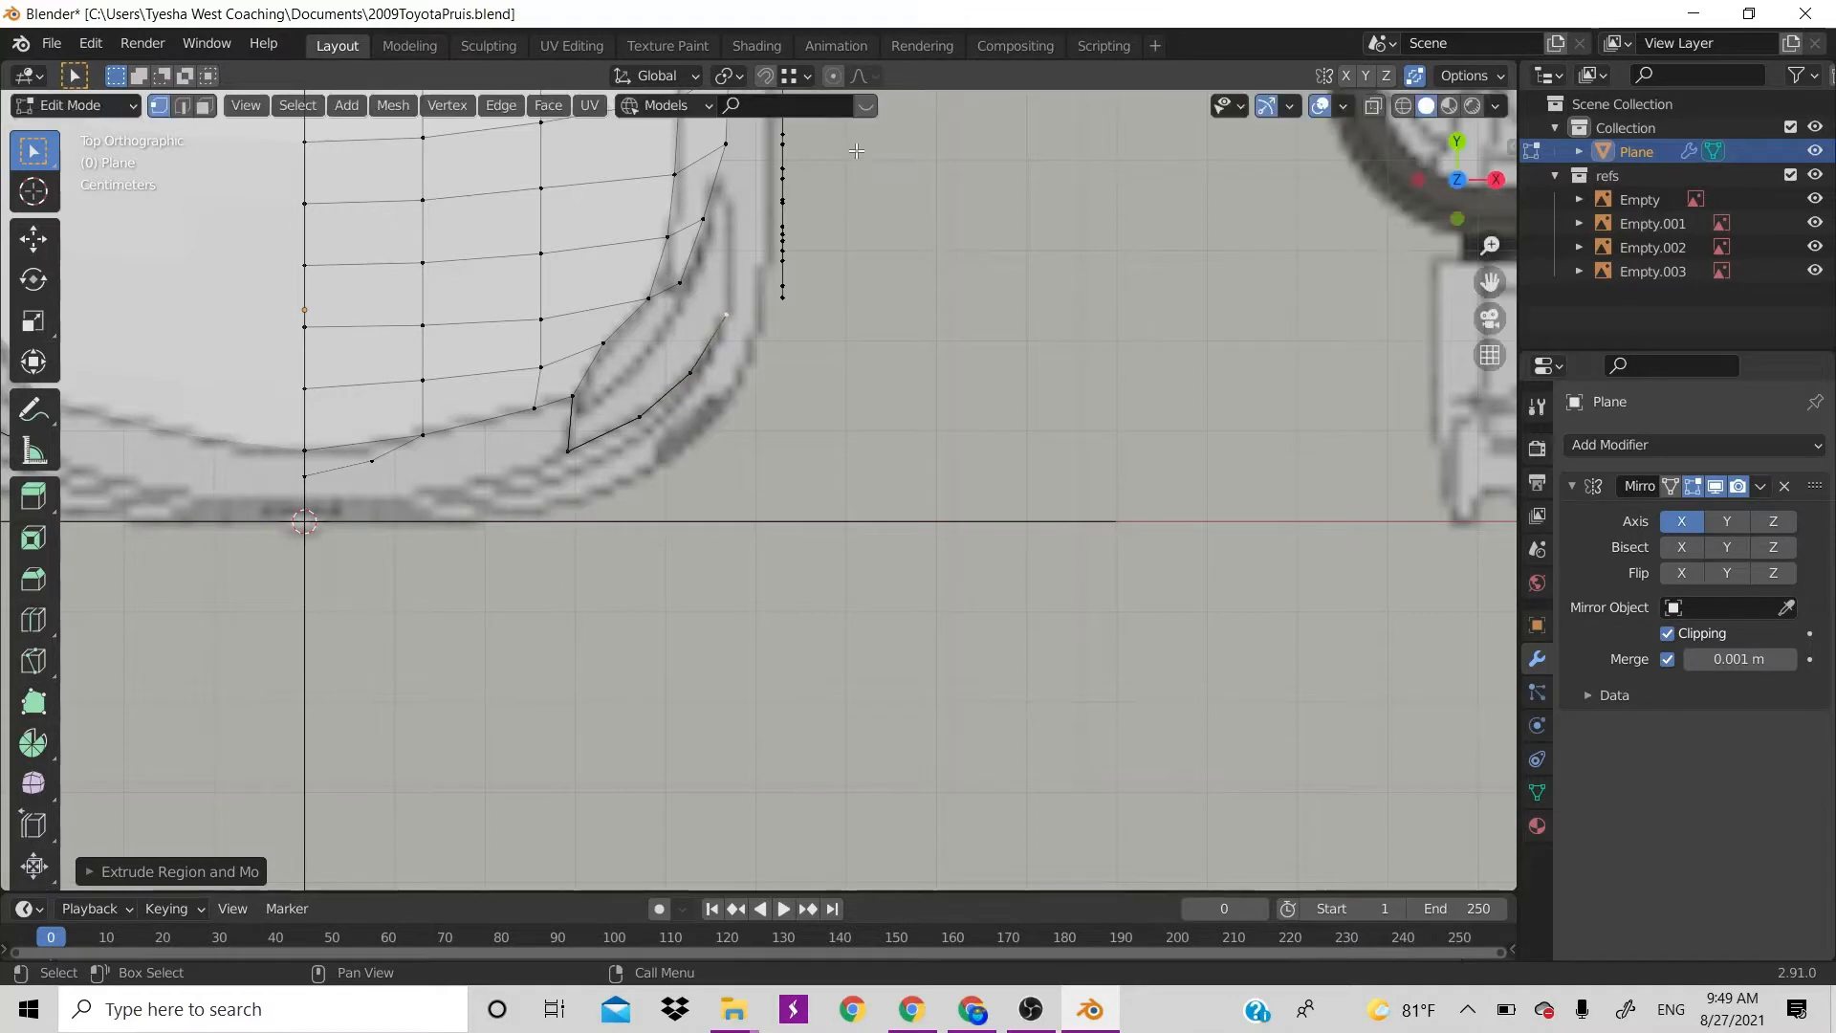
key(e)
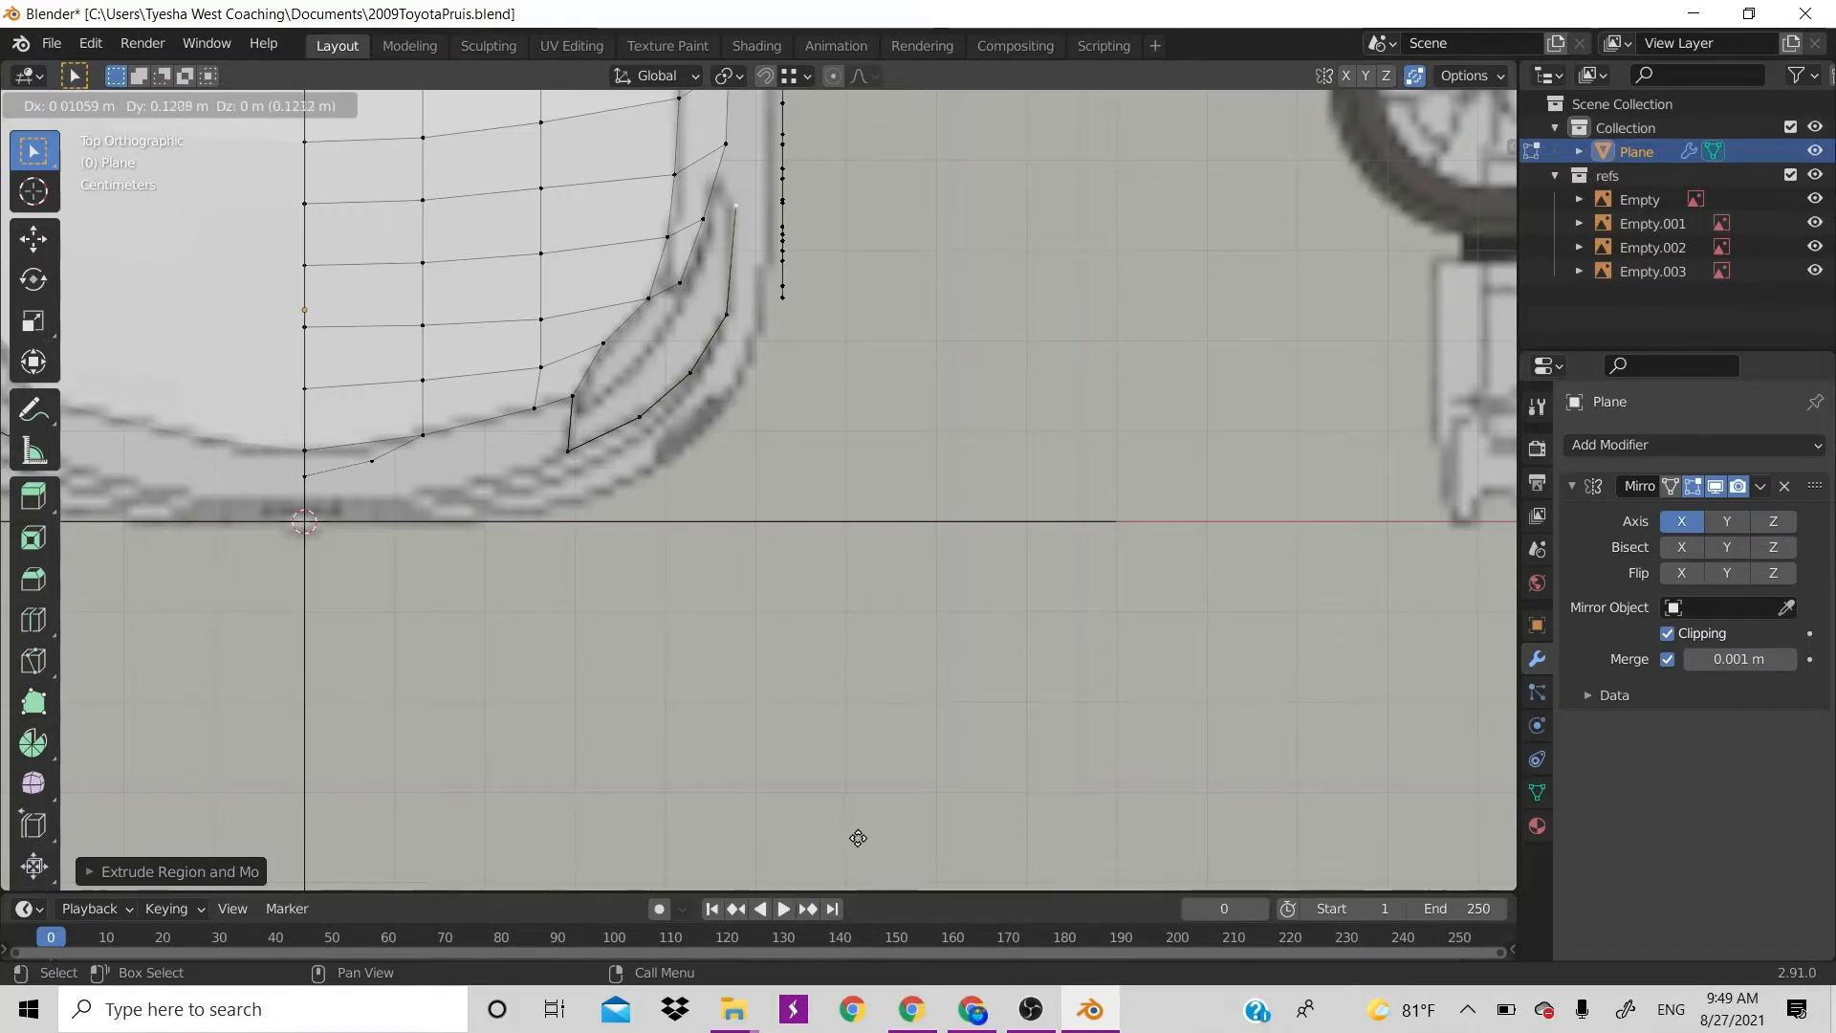
click(854, 833)
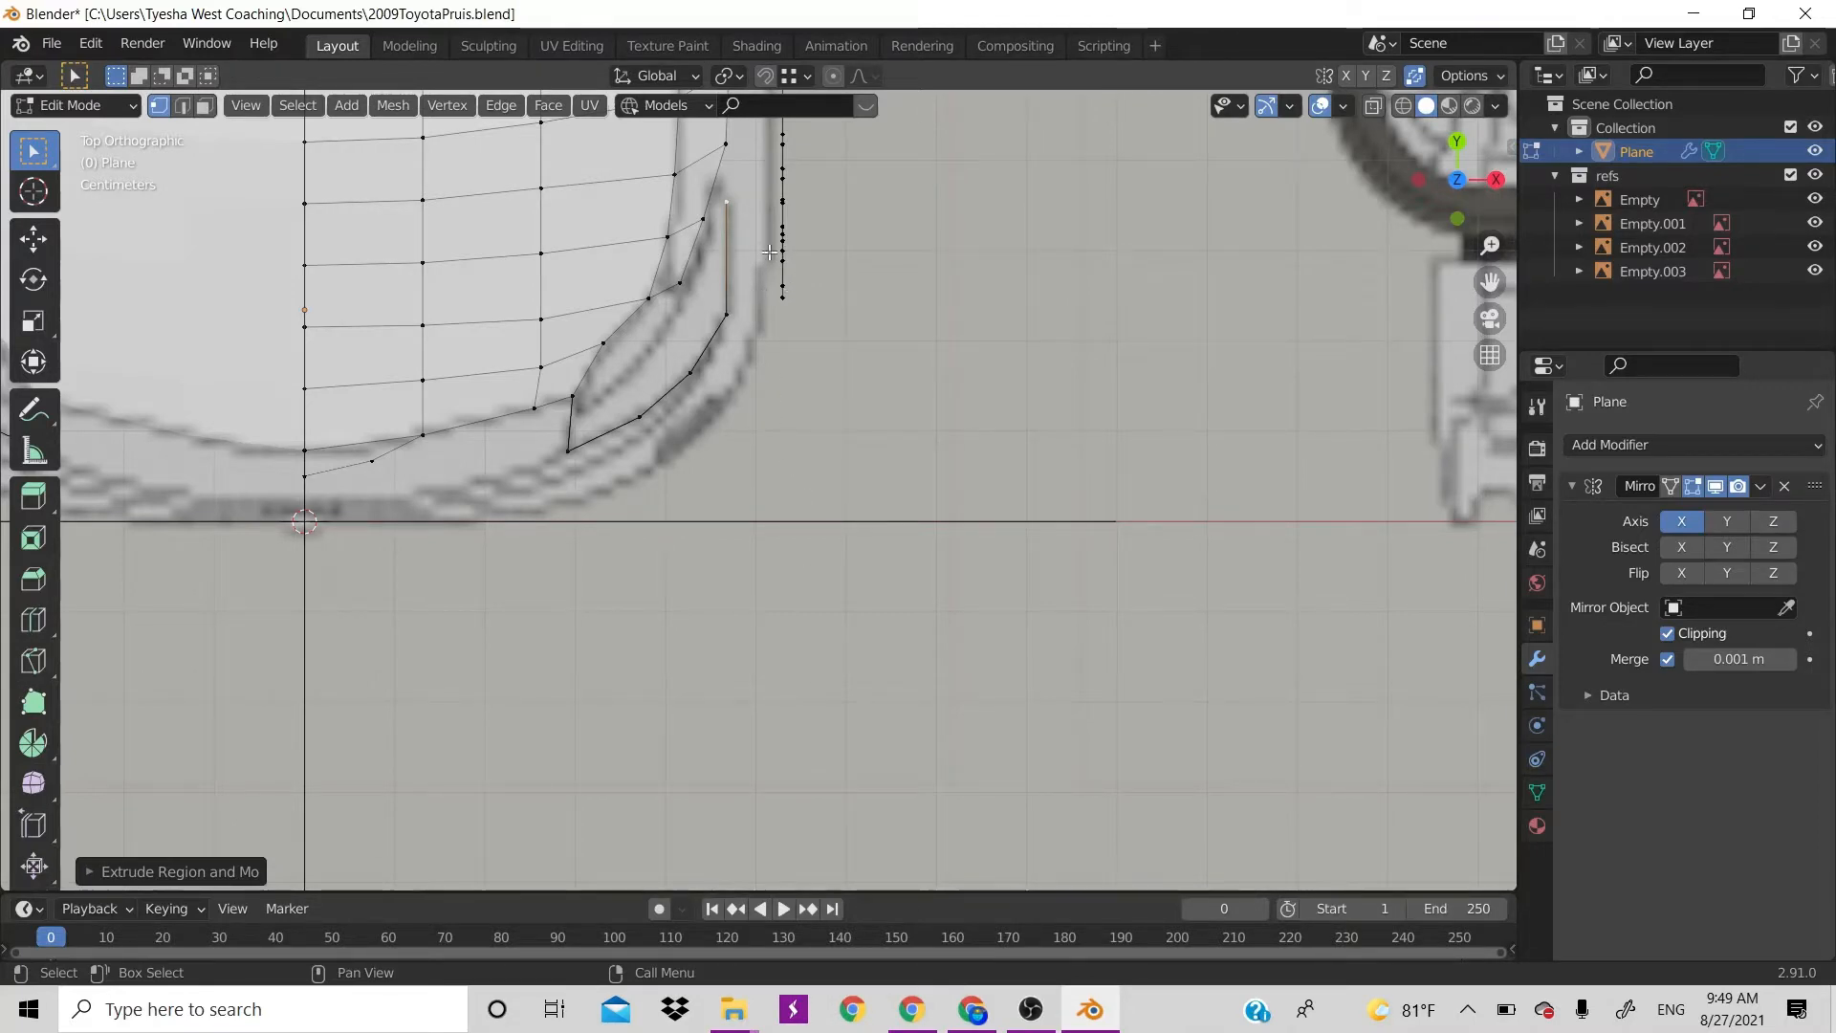
key(g)
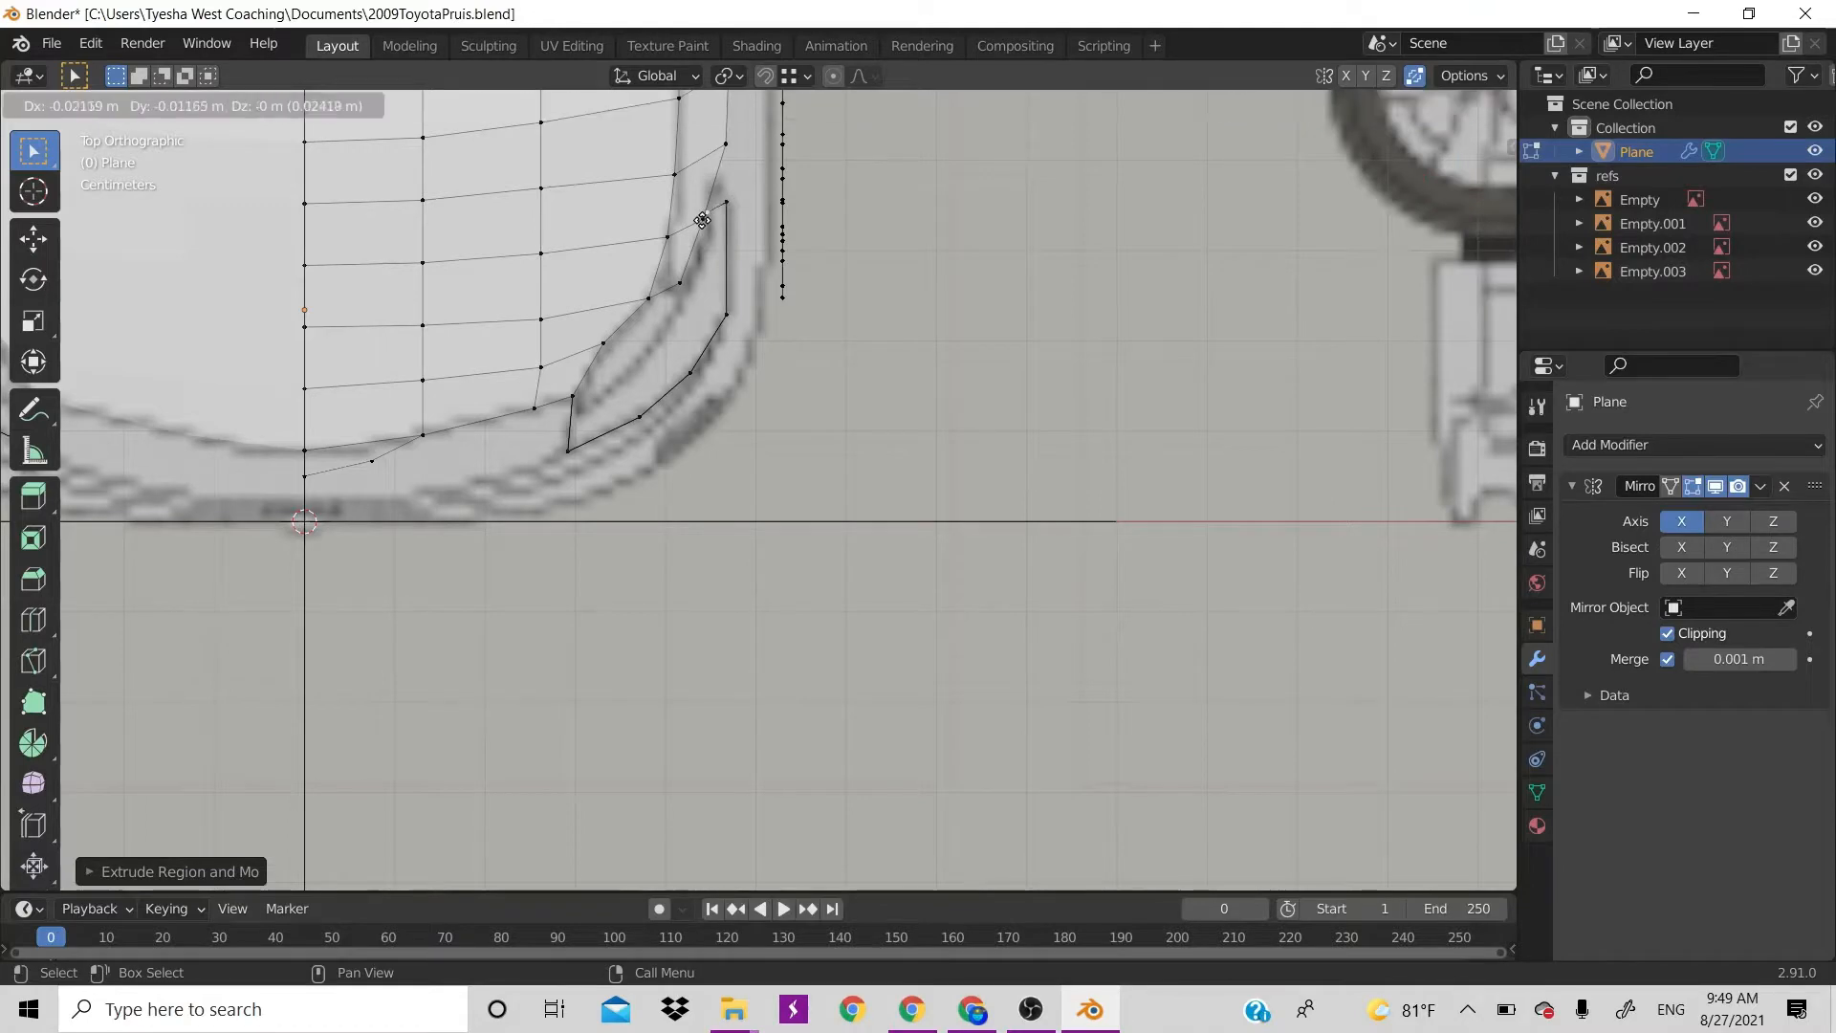
click(703, 219)
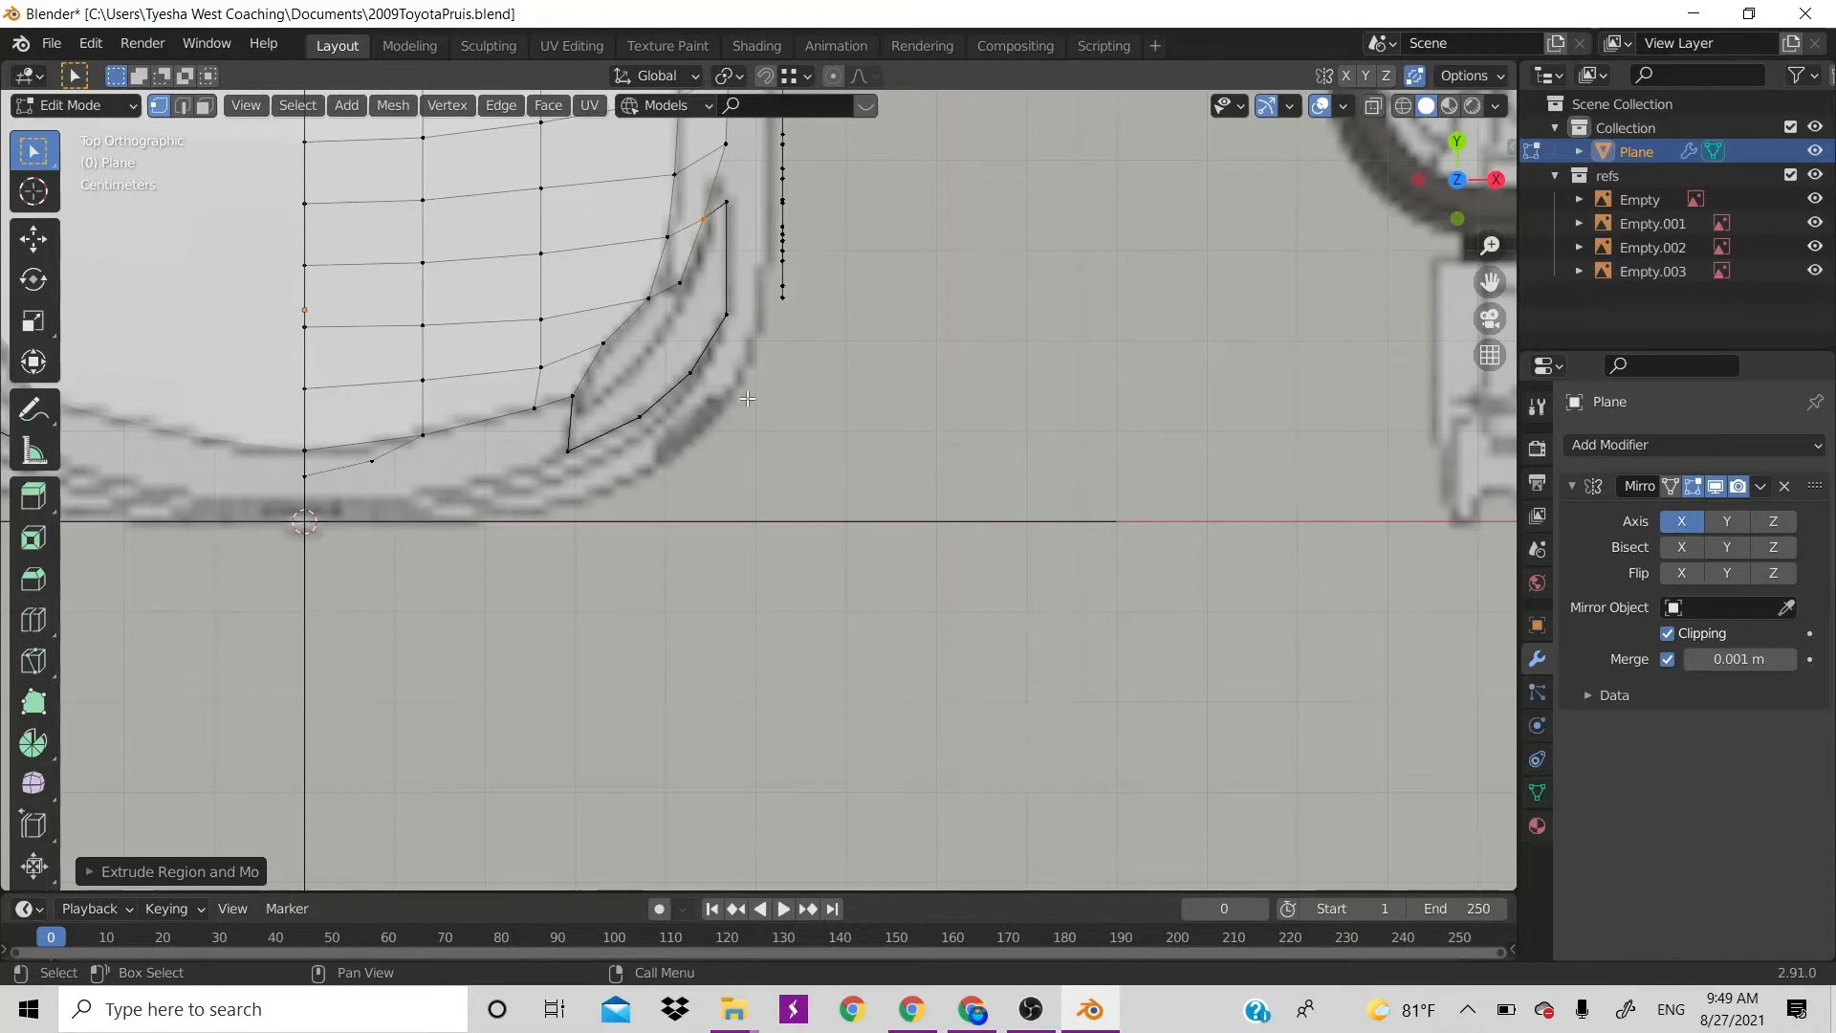
Select the headlight outline's lower path and lower it about 0.08 m along Z to match the side blueprint
scroll(747, 398, down, 8)
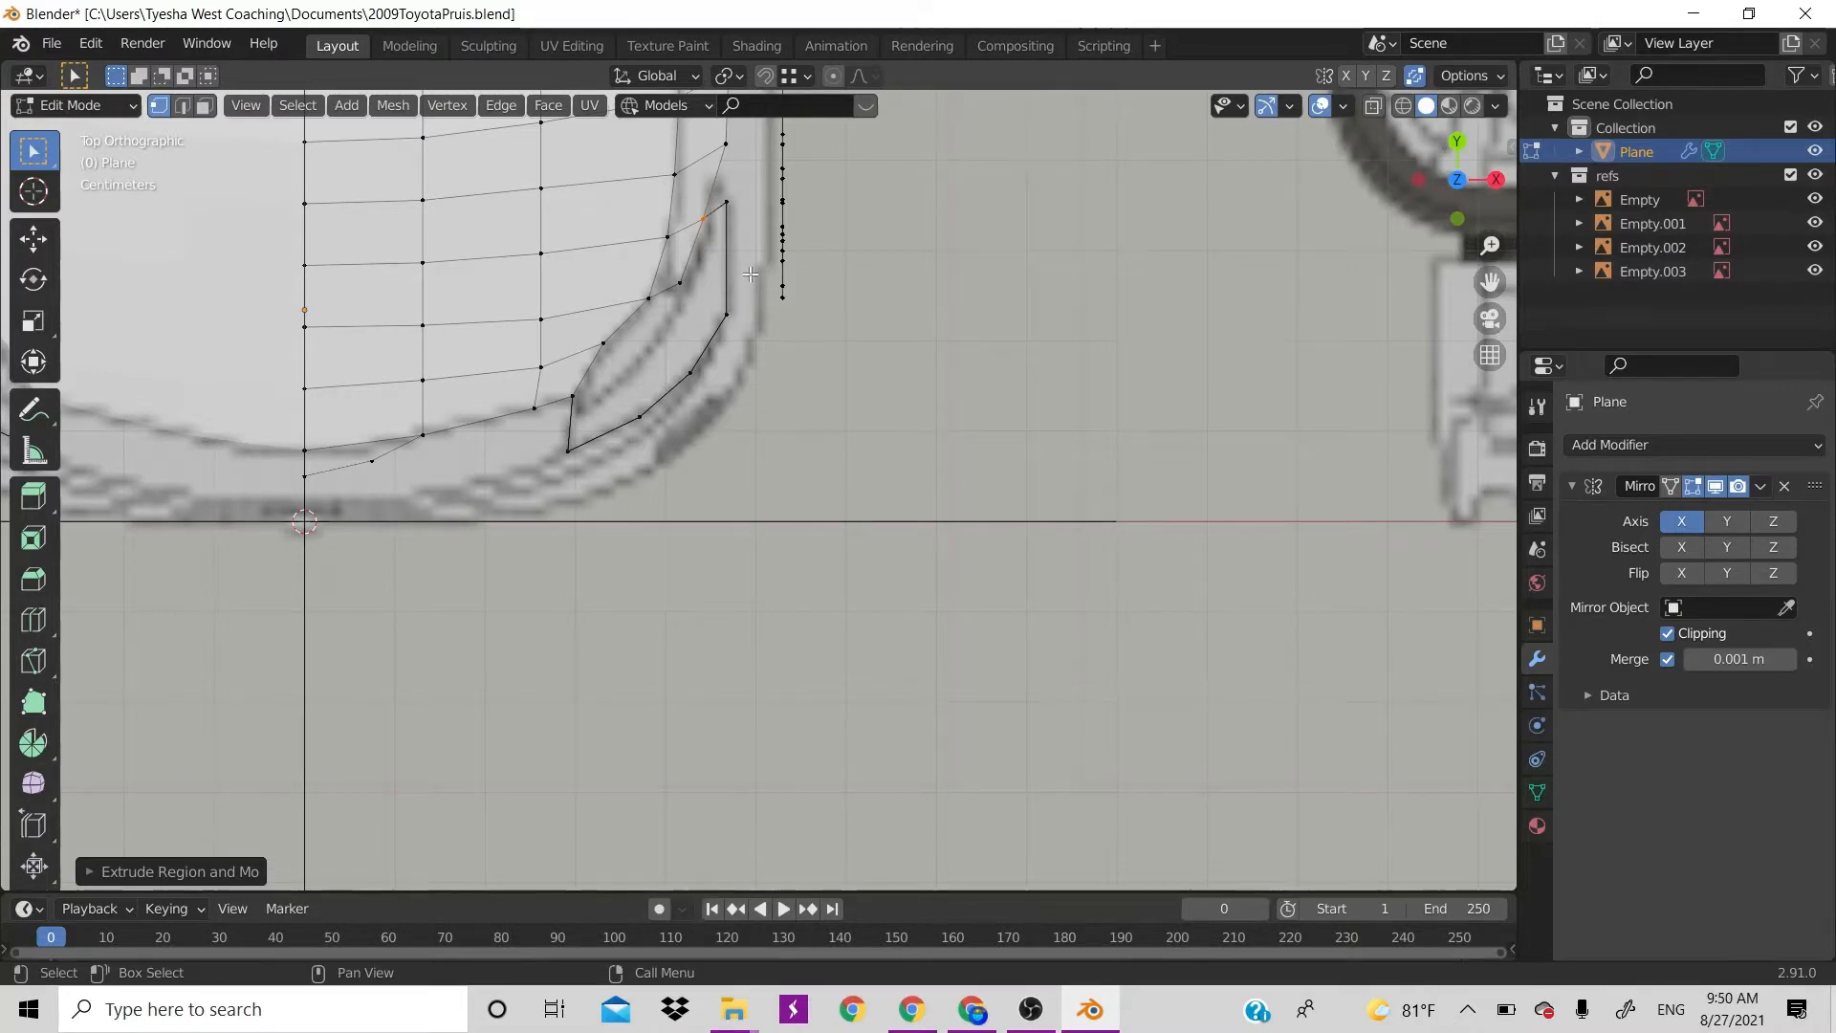
scroll(749, 274, up, 4)
scroll(749, 274, up, 4)
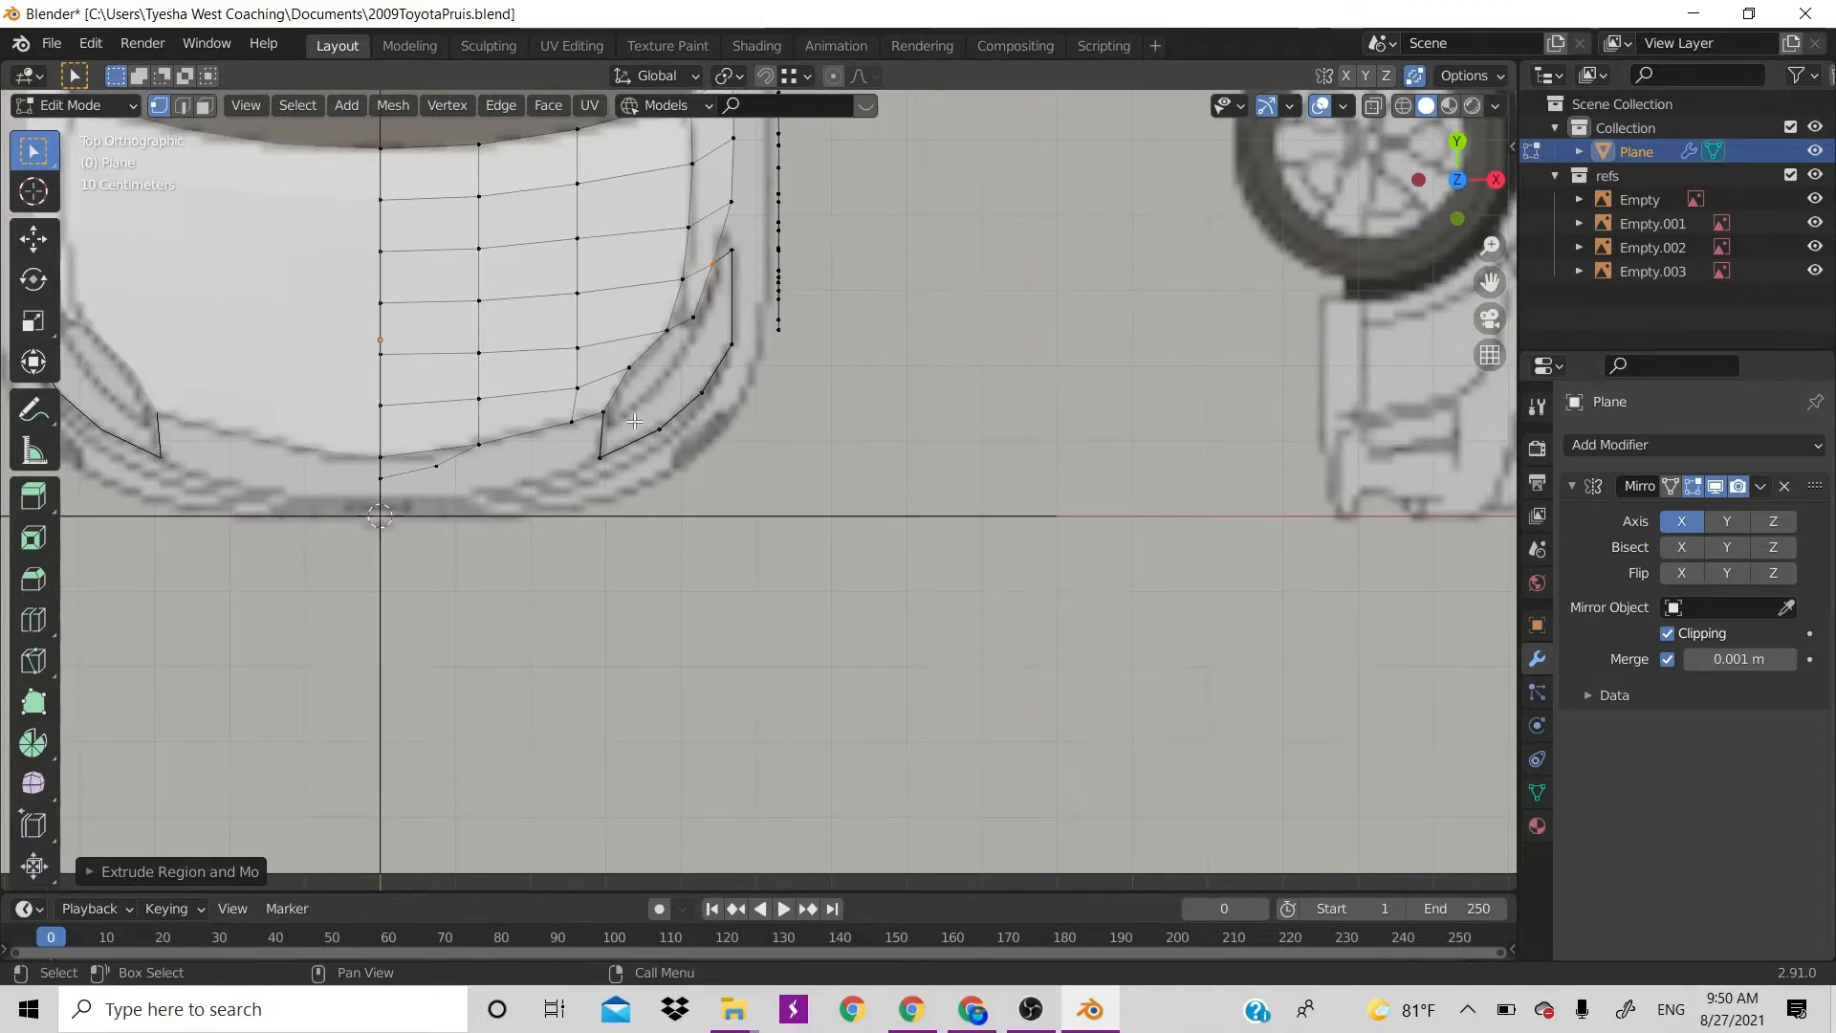
key(KP_3)
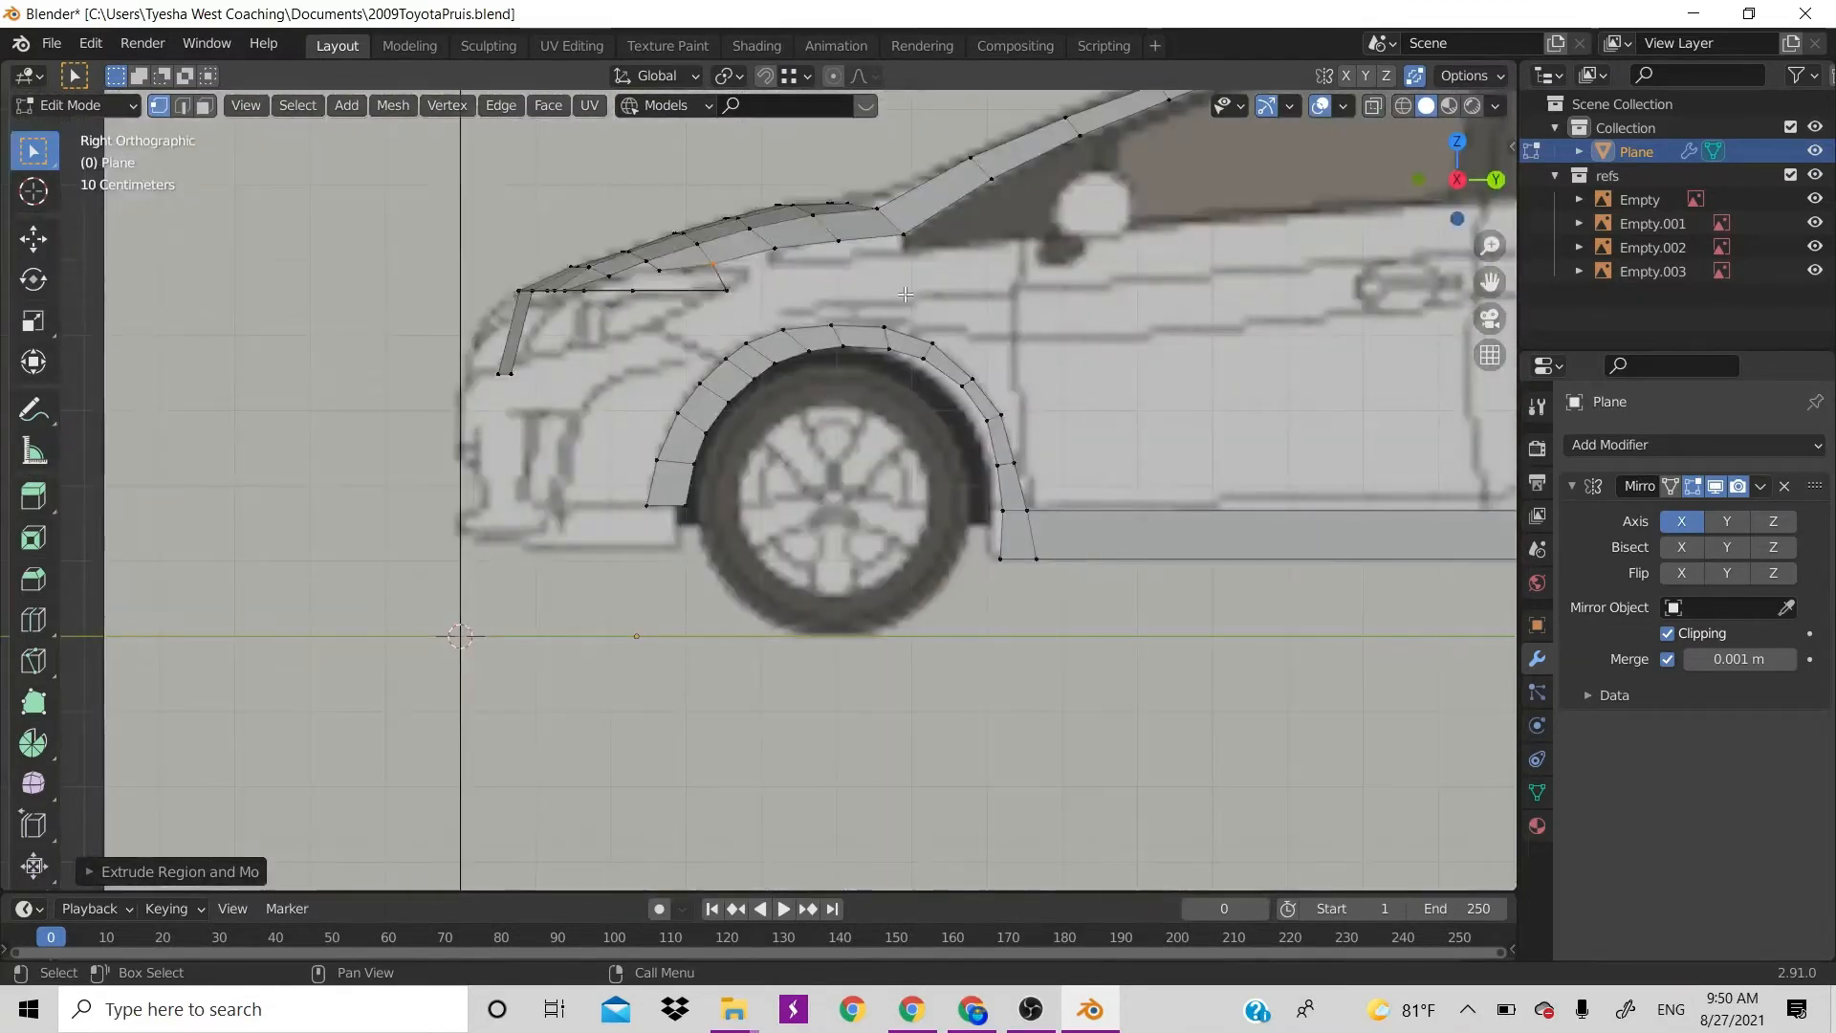
key(KP_7)
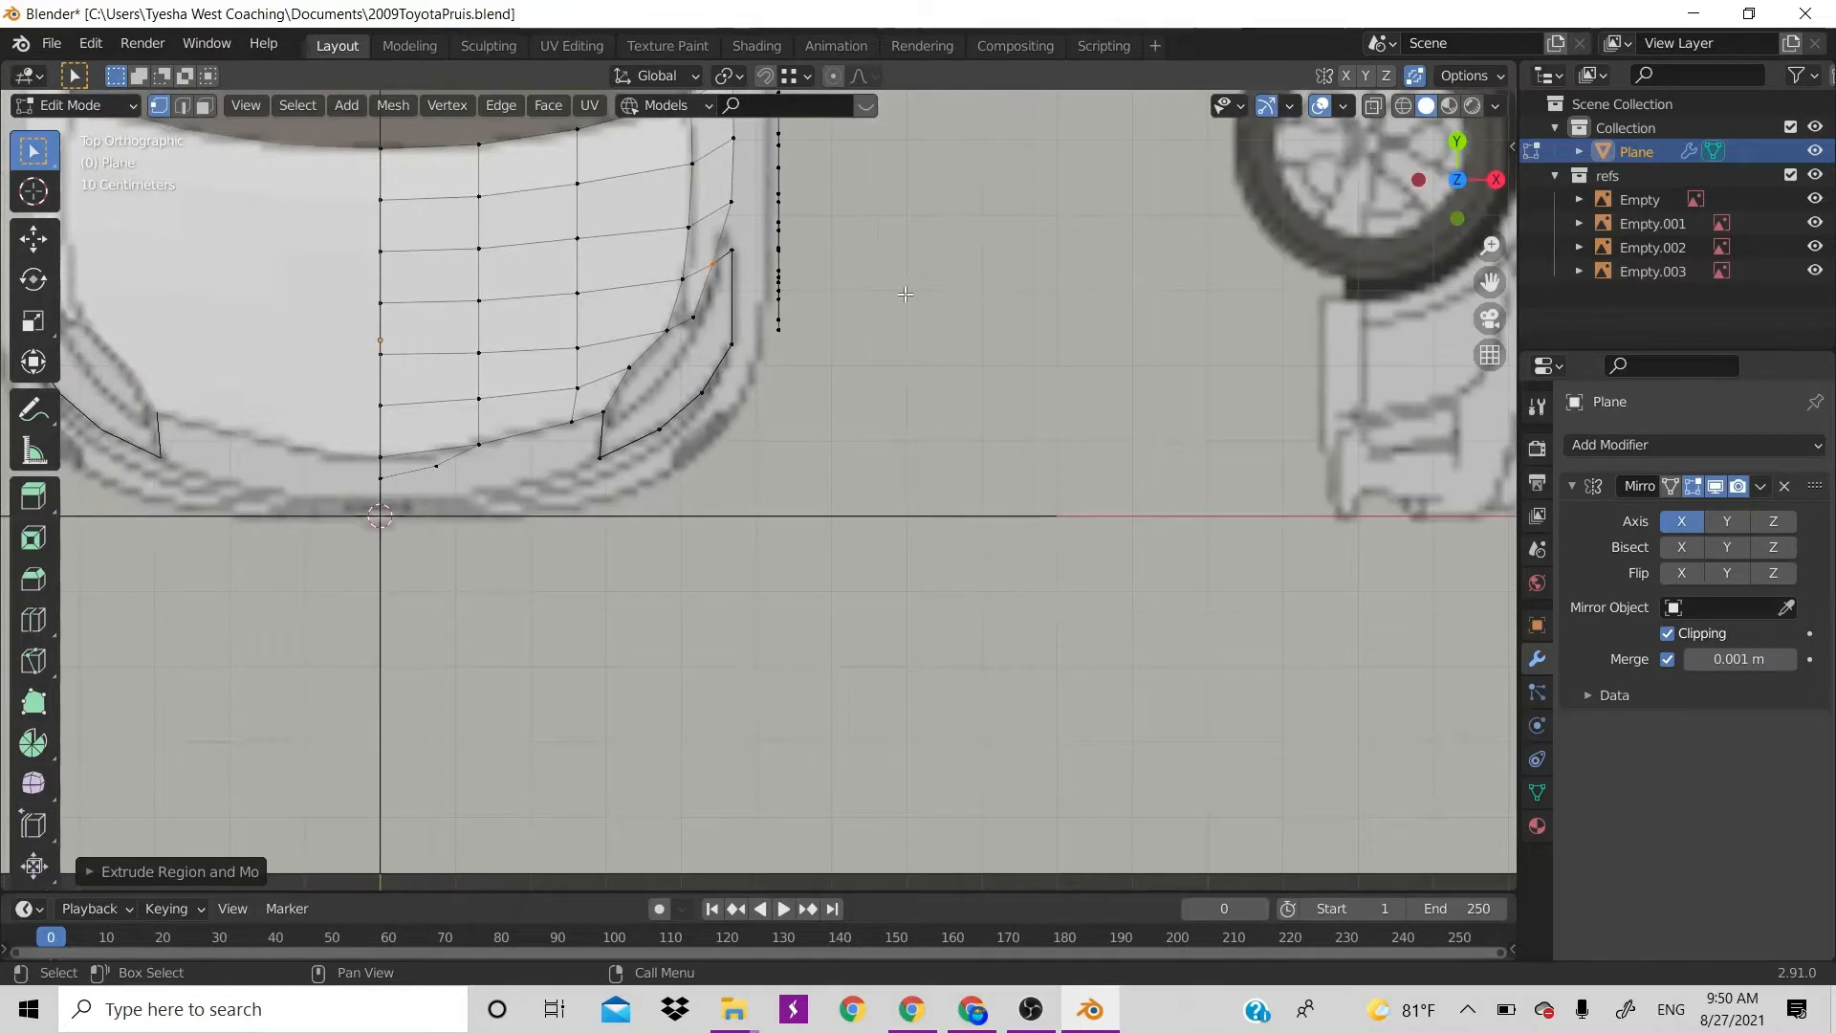
click(607, 452)
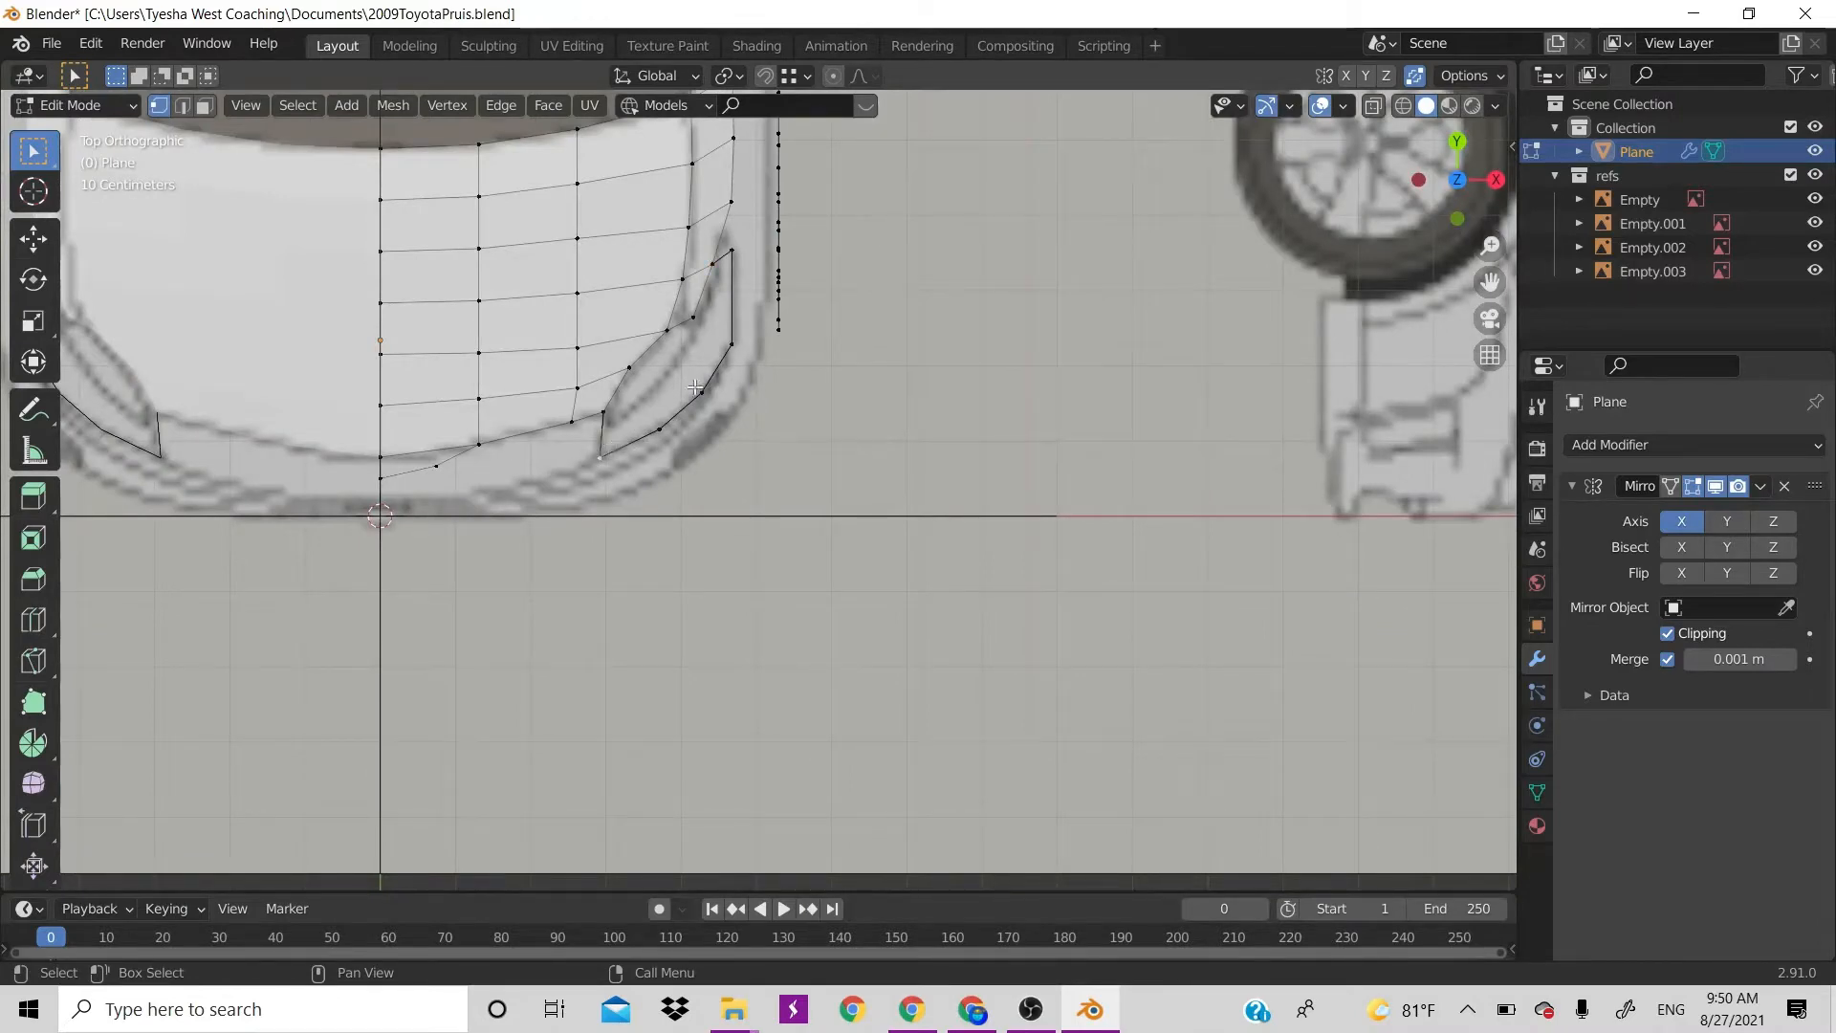
ctrl+click(734, 350)
key(KP_3)
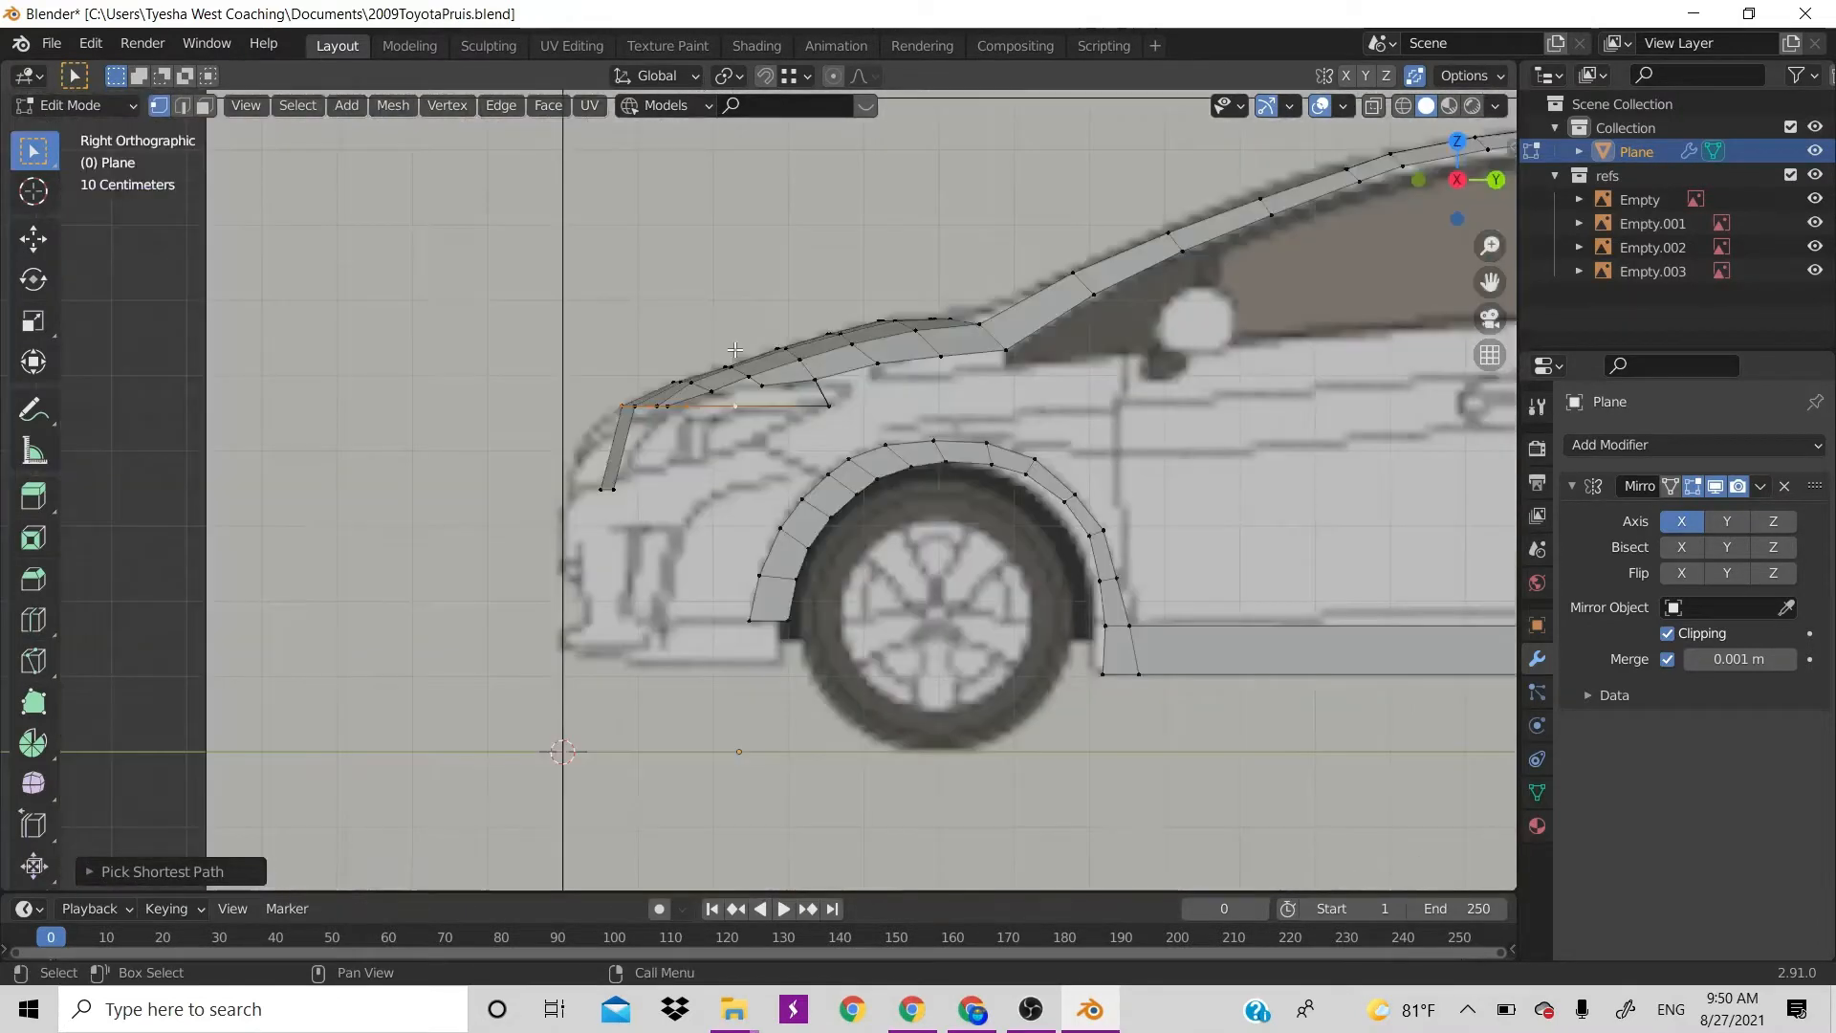
key(g)
key(z)
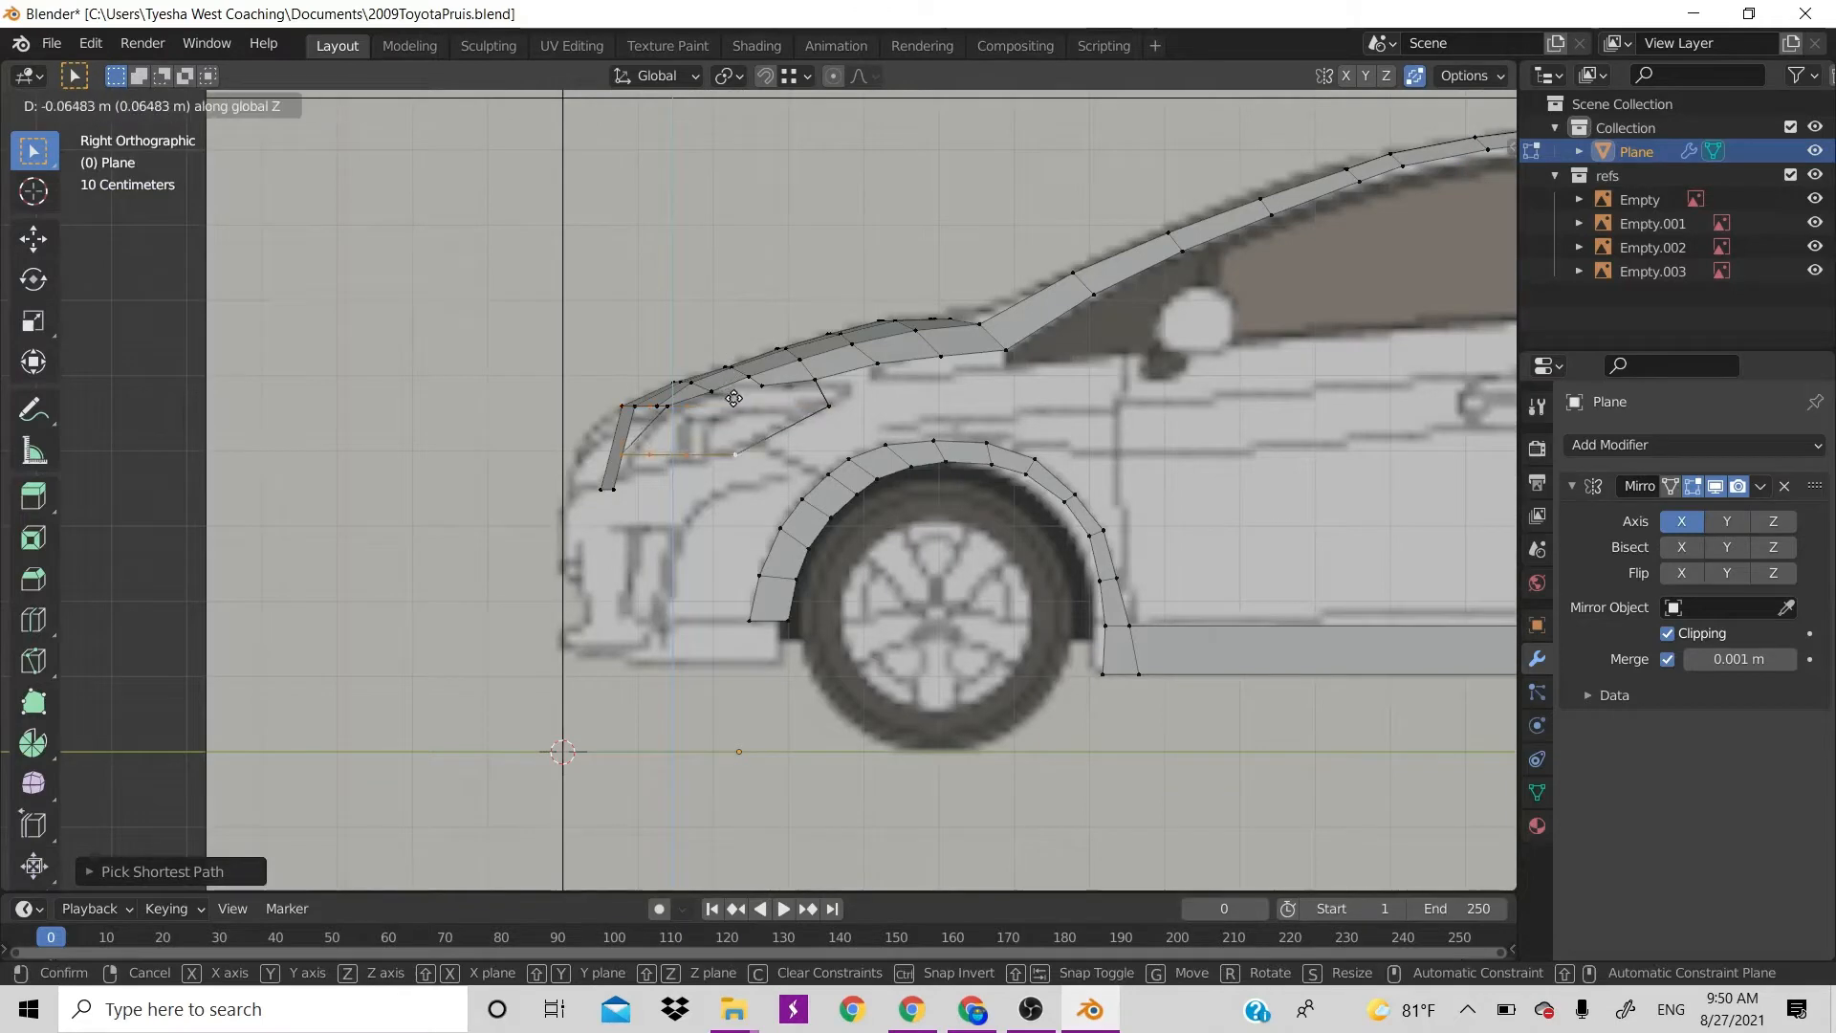
click(734, 409)
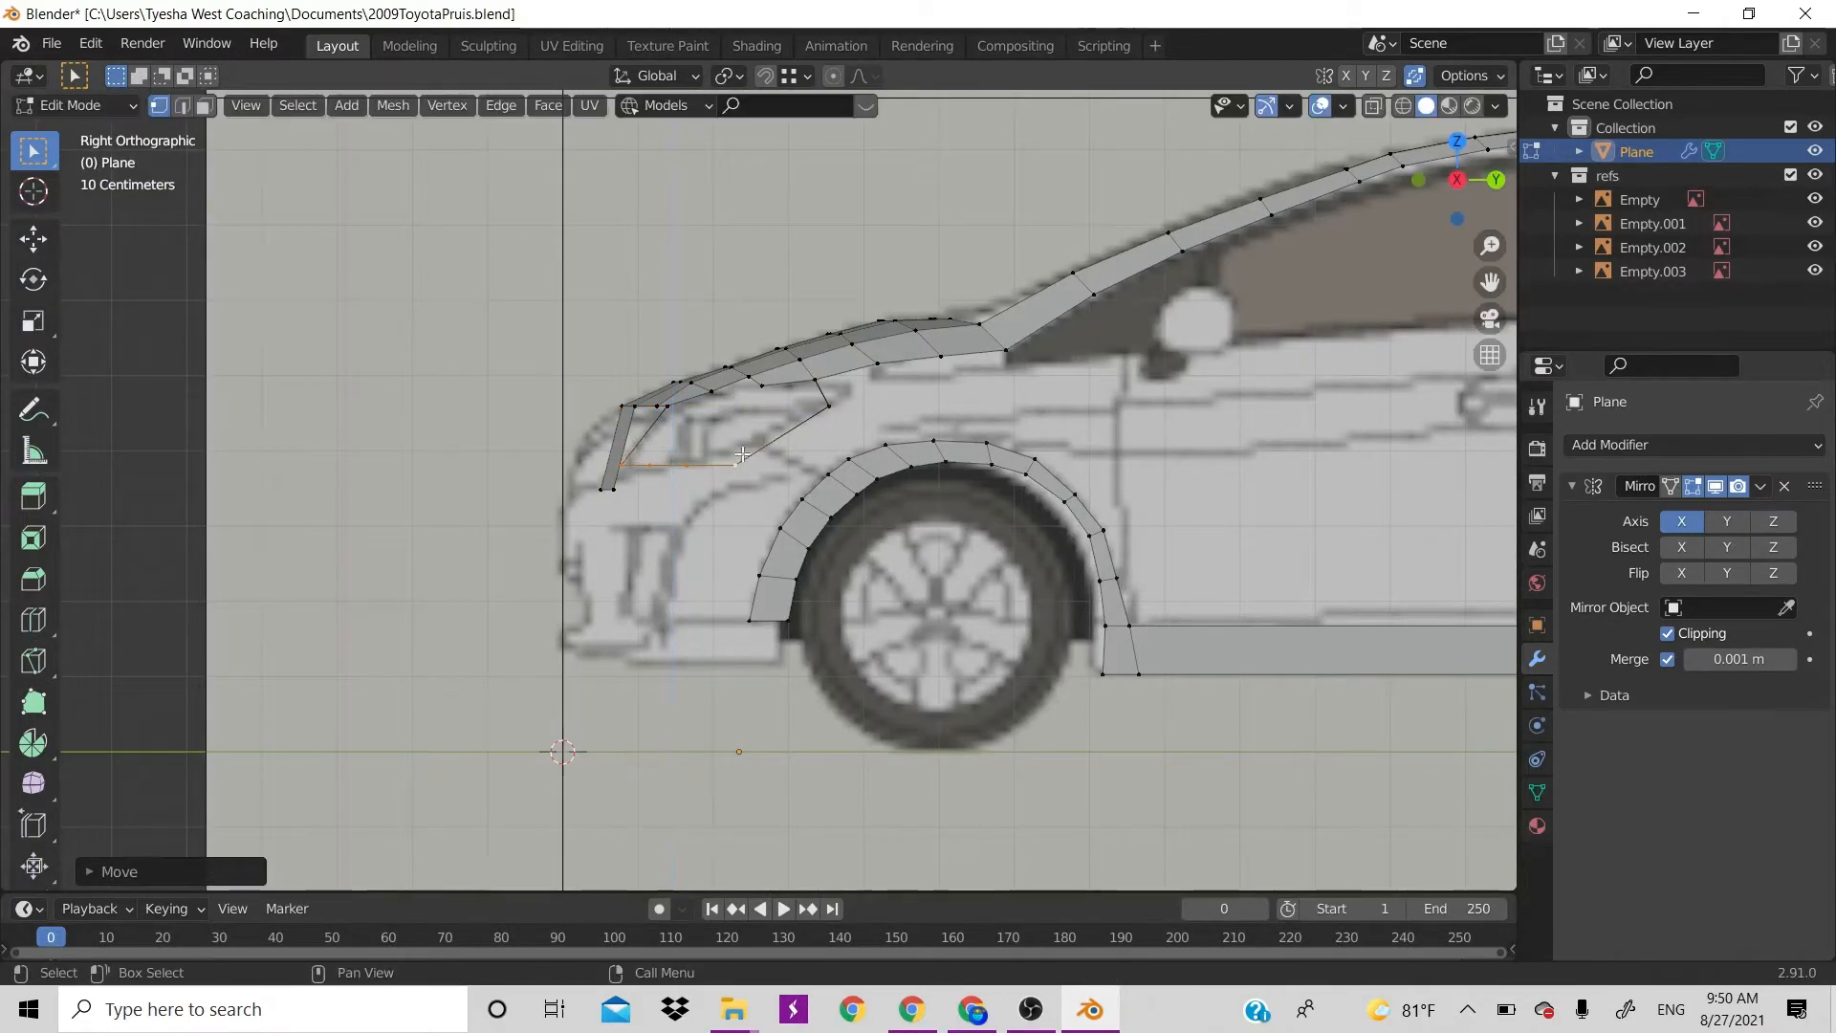
Raise the rear vertex of the headlight's lower edge slightly along Z to follow the side blueprint curve
click(734, 477)
key(g)
key(z)
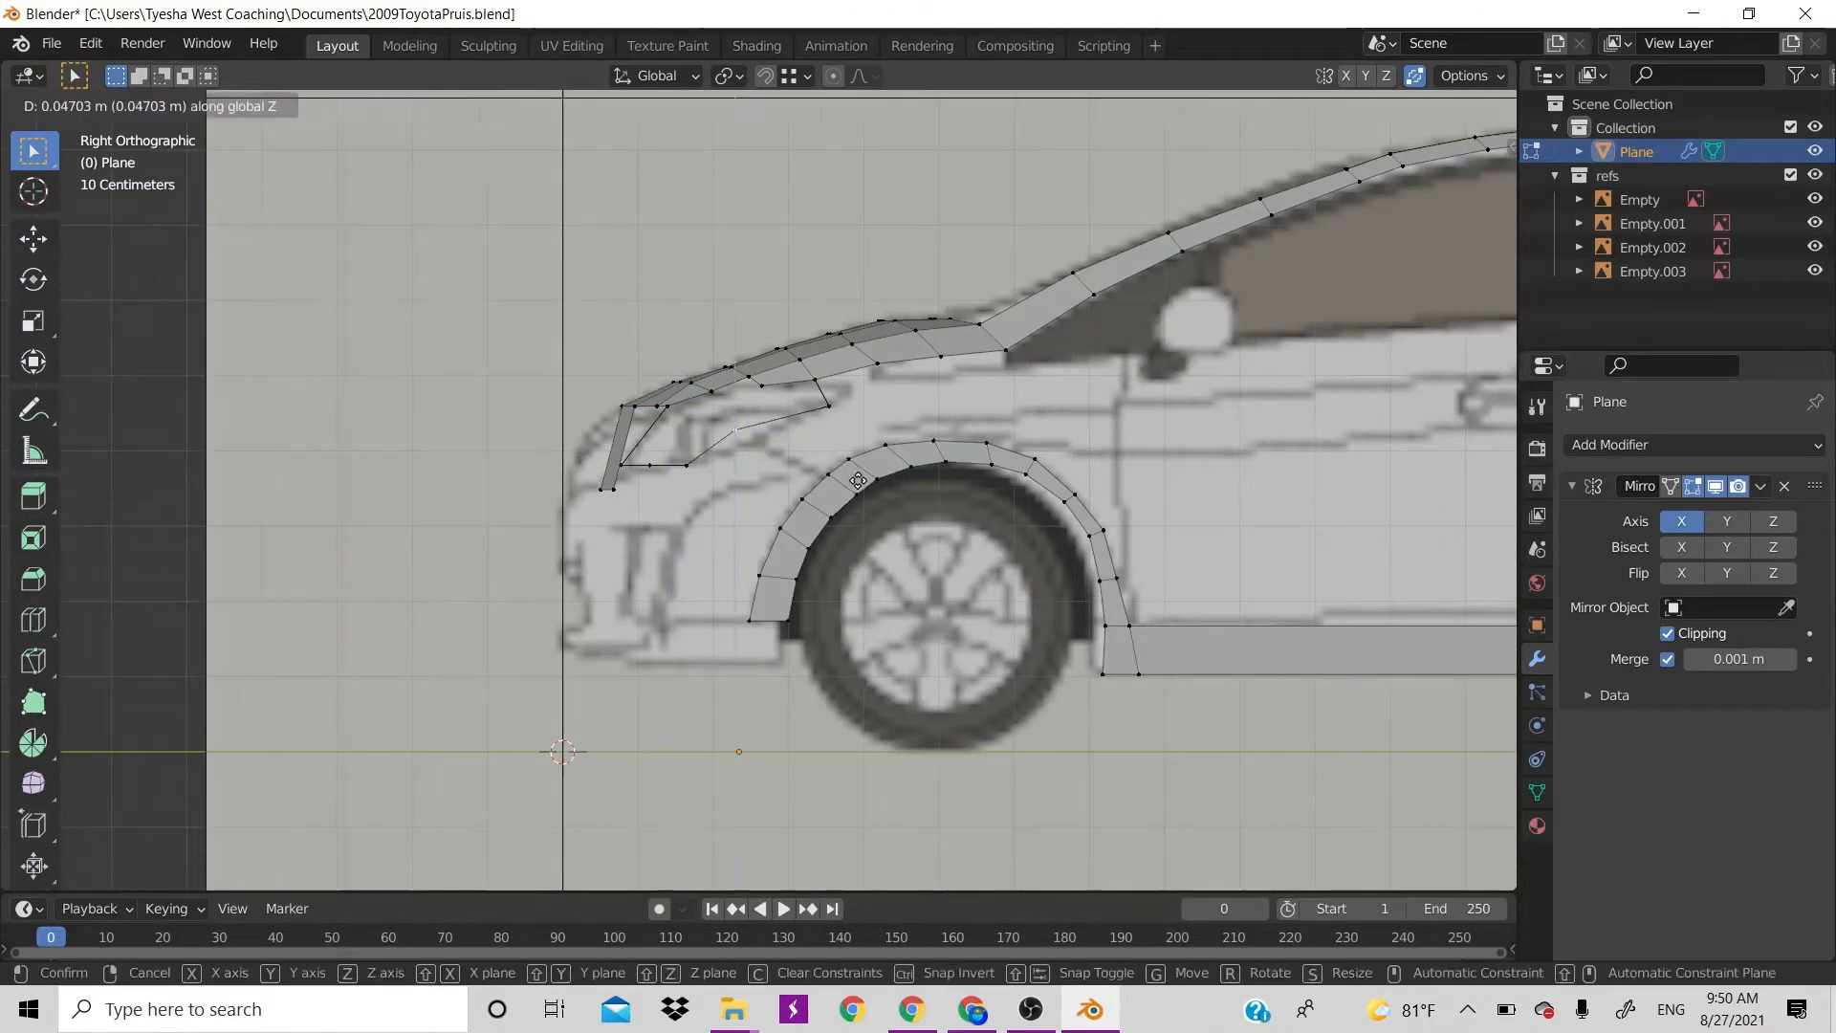
click(861, 502)
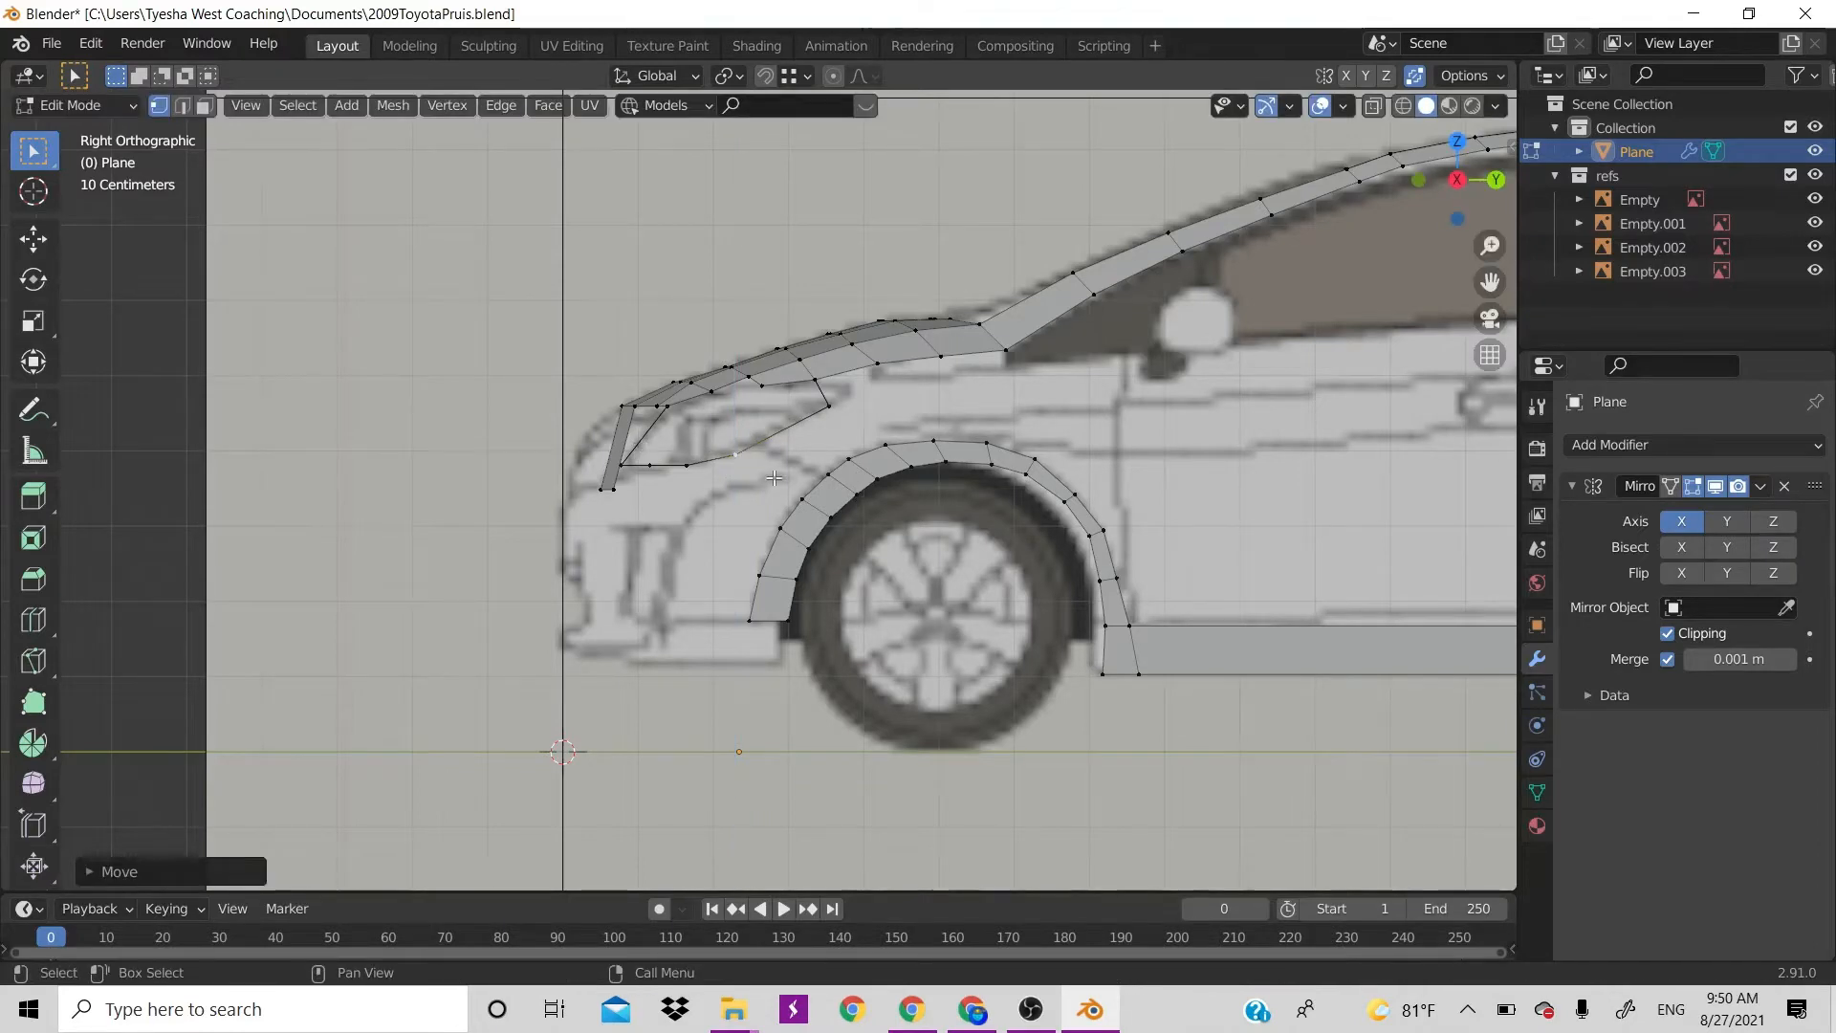
Add a vertex with a loop cut on the headlight's rear edge and move it to the headlight's rear tip in the side blueprint
click(828, 402)
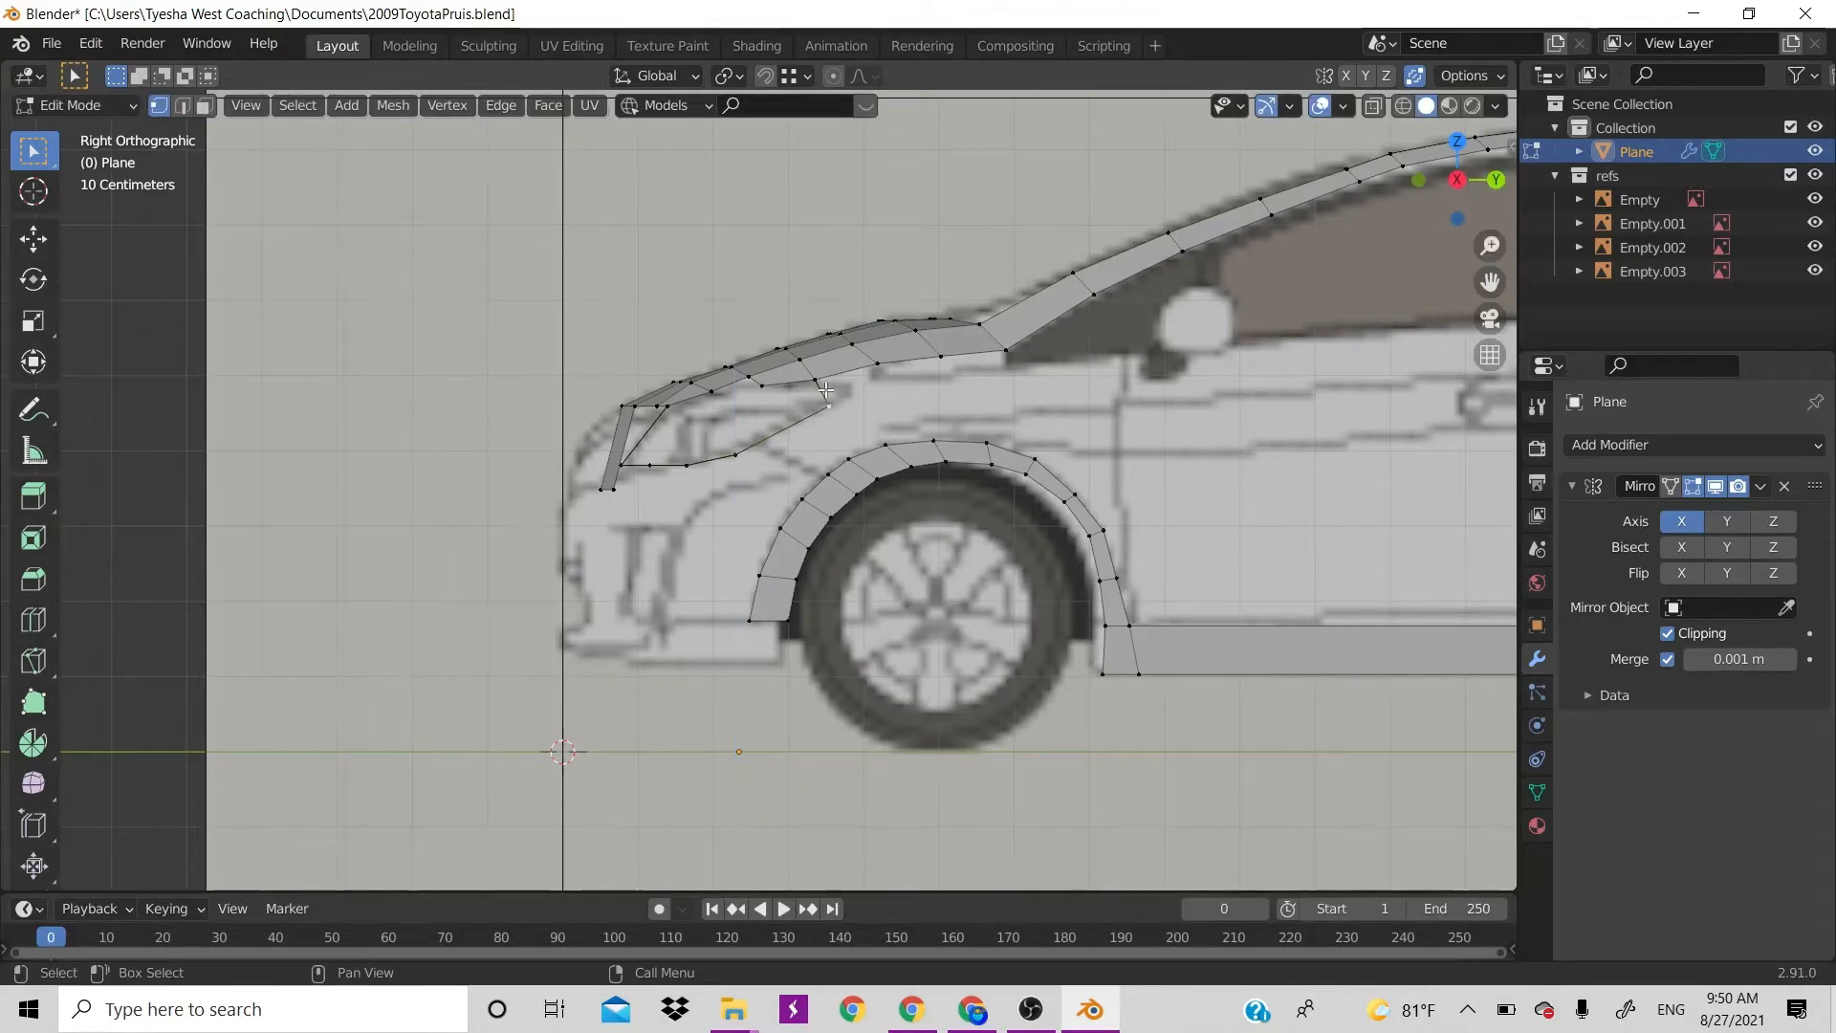
key(ctrl+r)
click(829, 390)
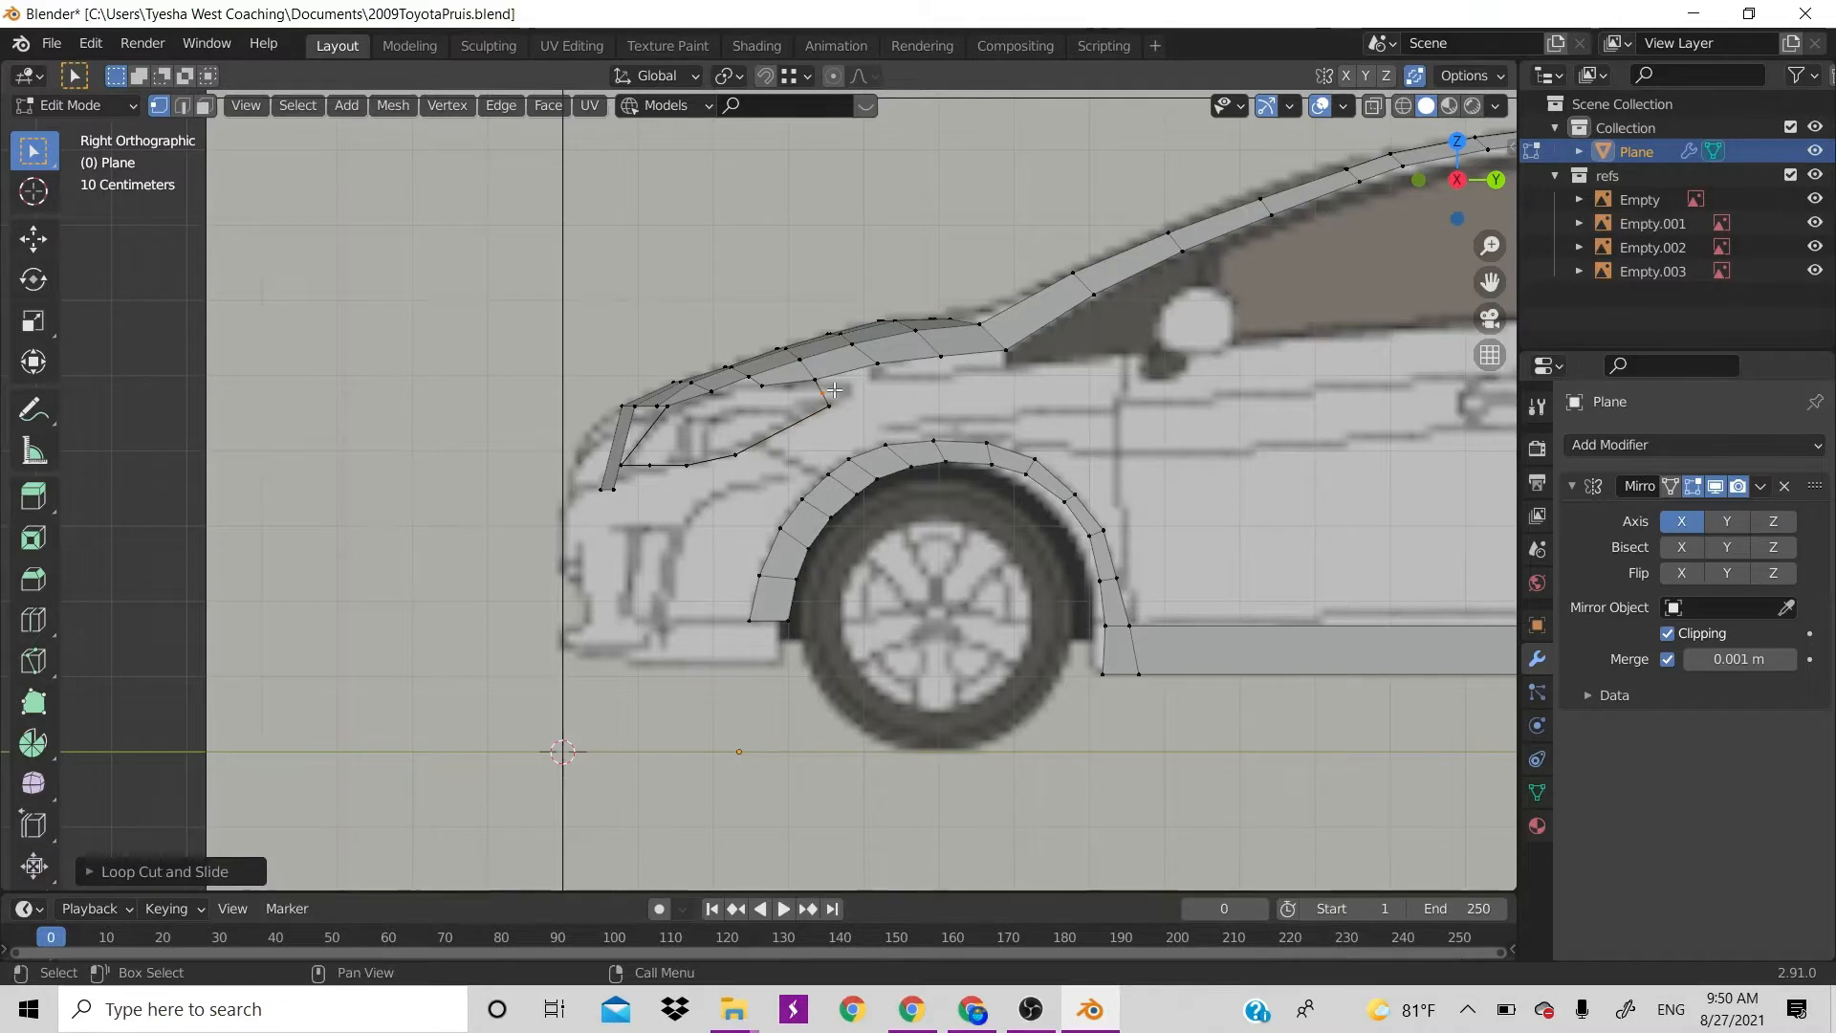
key(g)
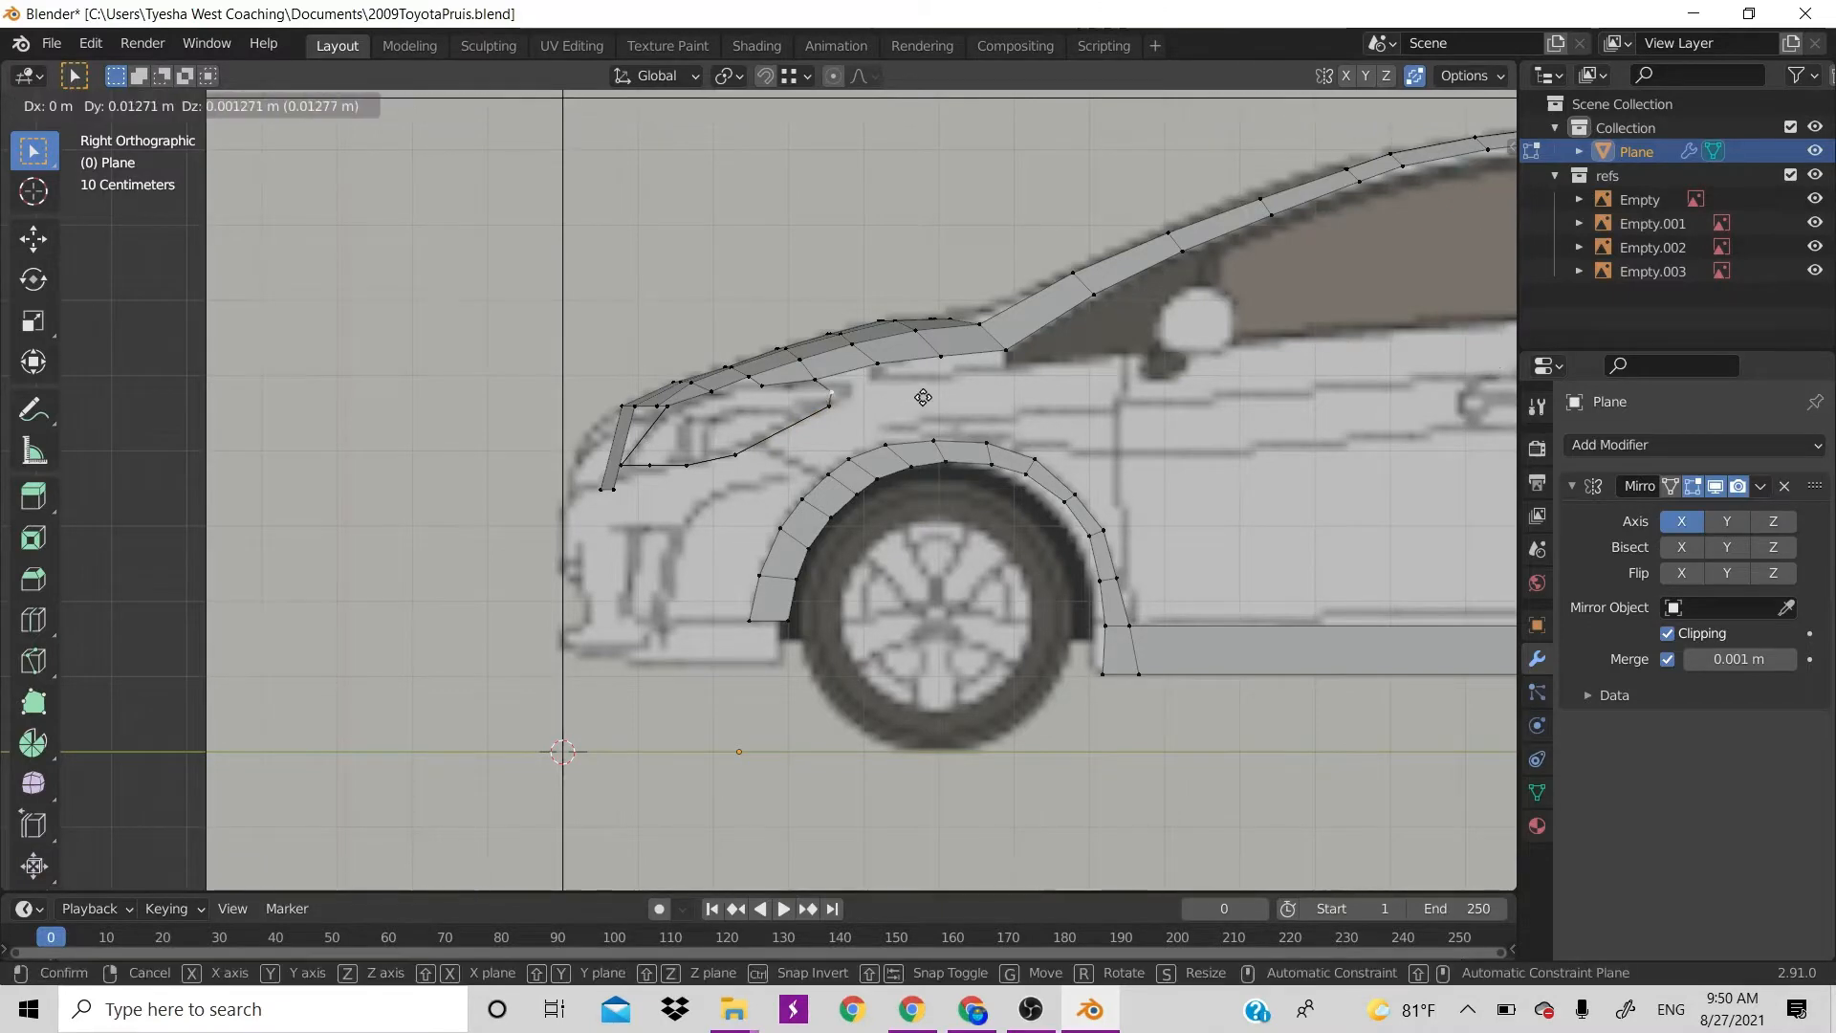
click(937, 393)
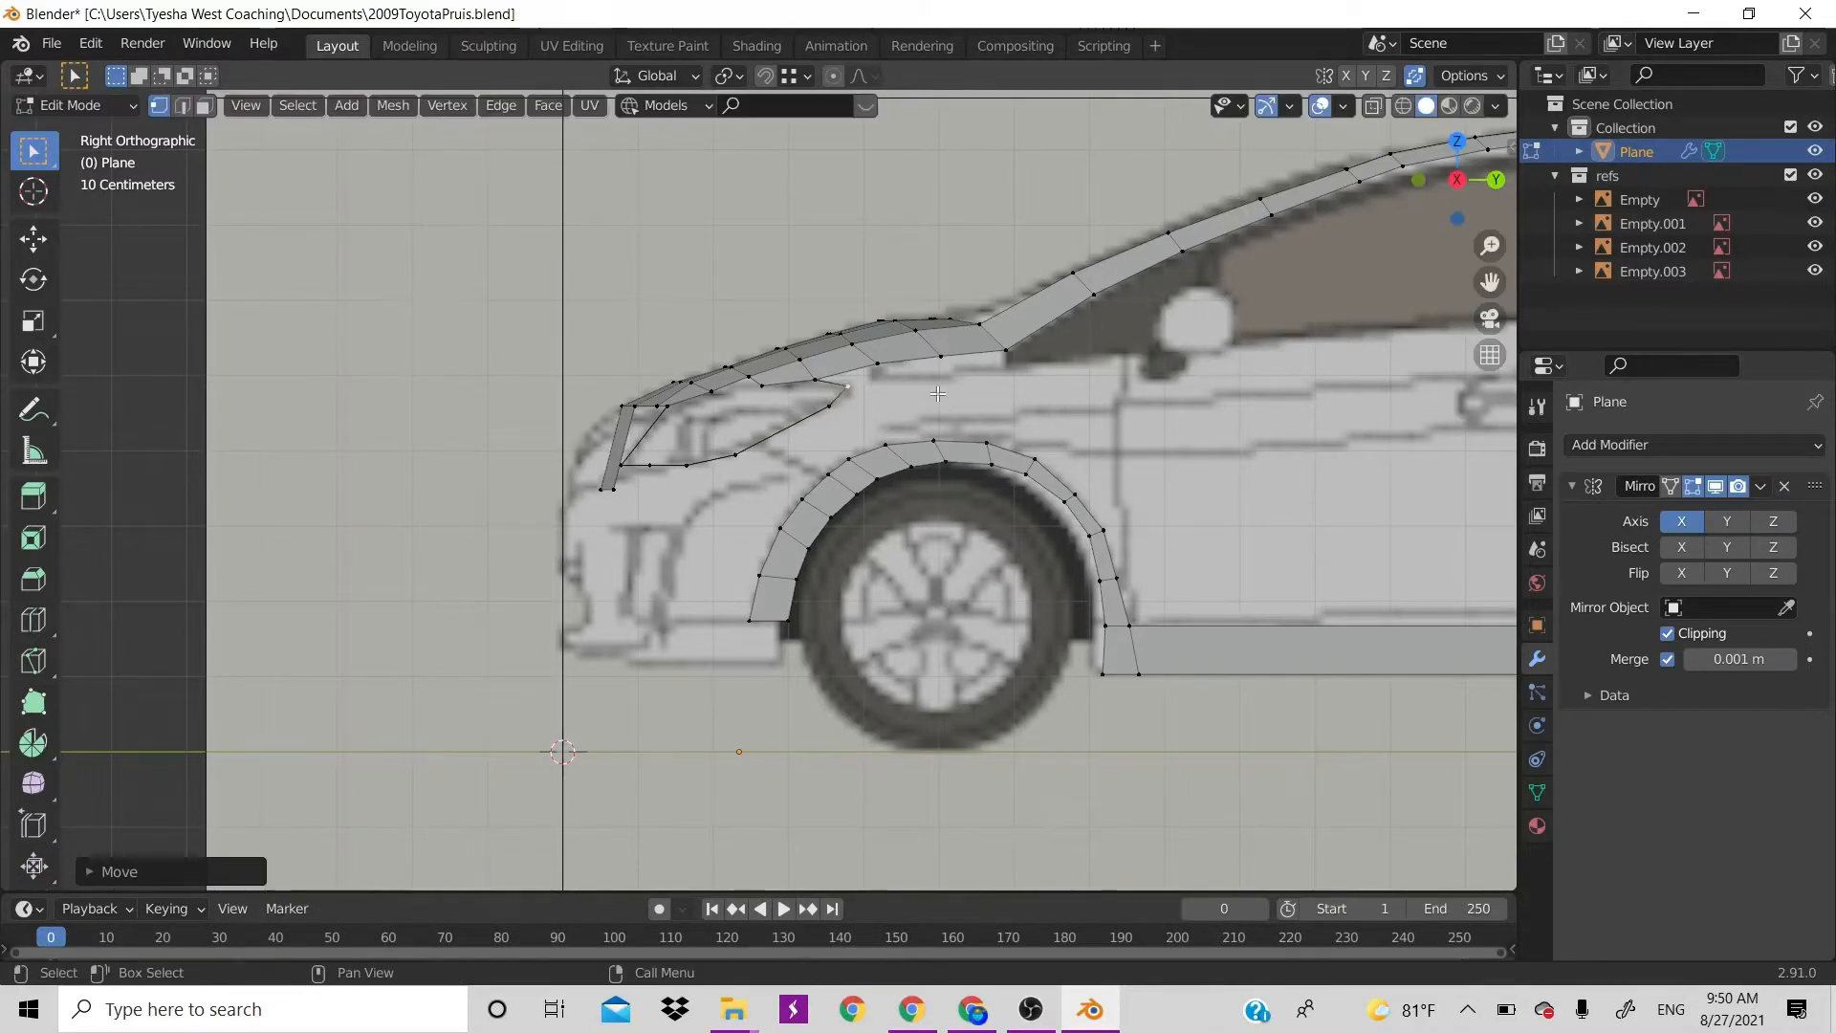
Select the headlight's lower inner corner vertex and compare its position with the front and top blueprints
key(KP_1)
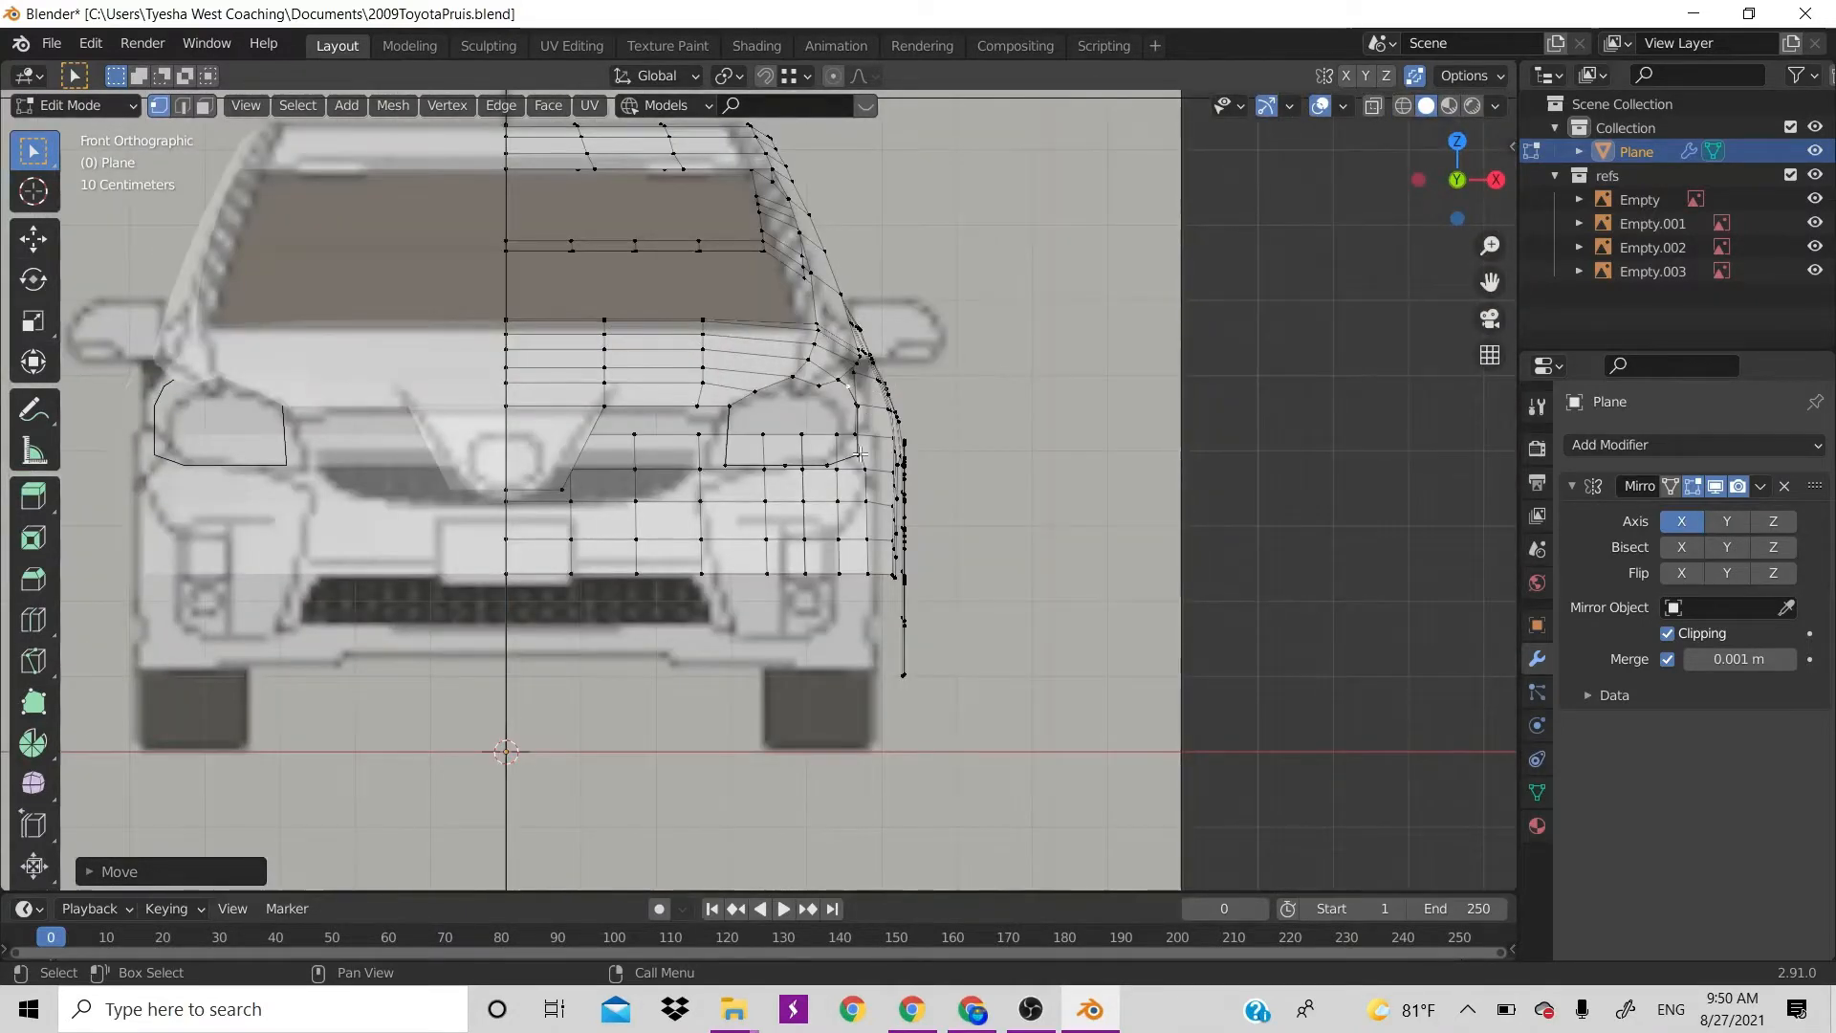
scroll(765, 406, up, 4)
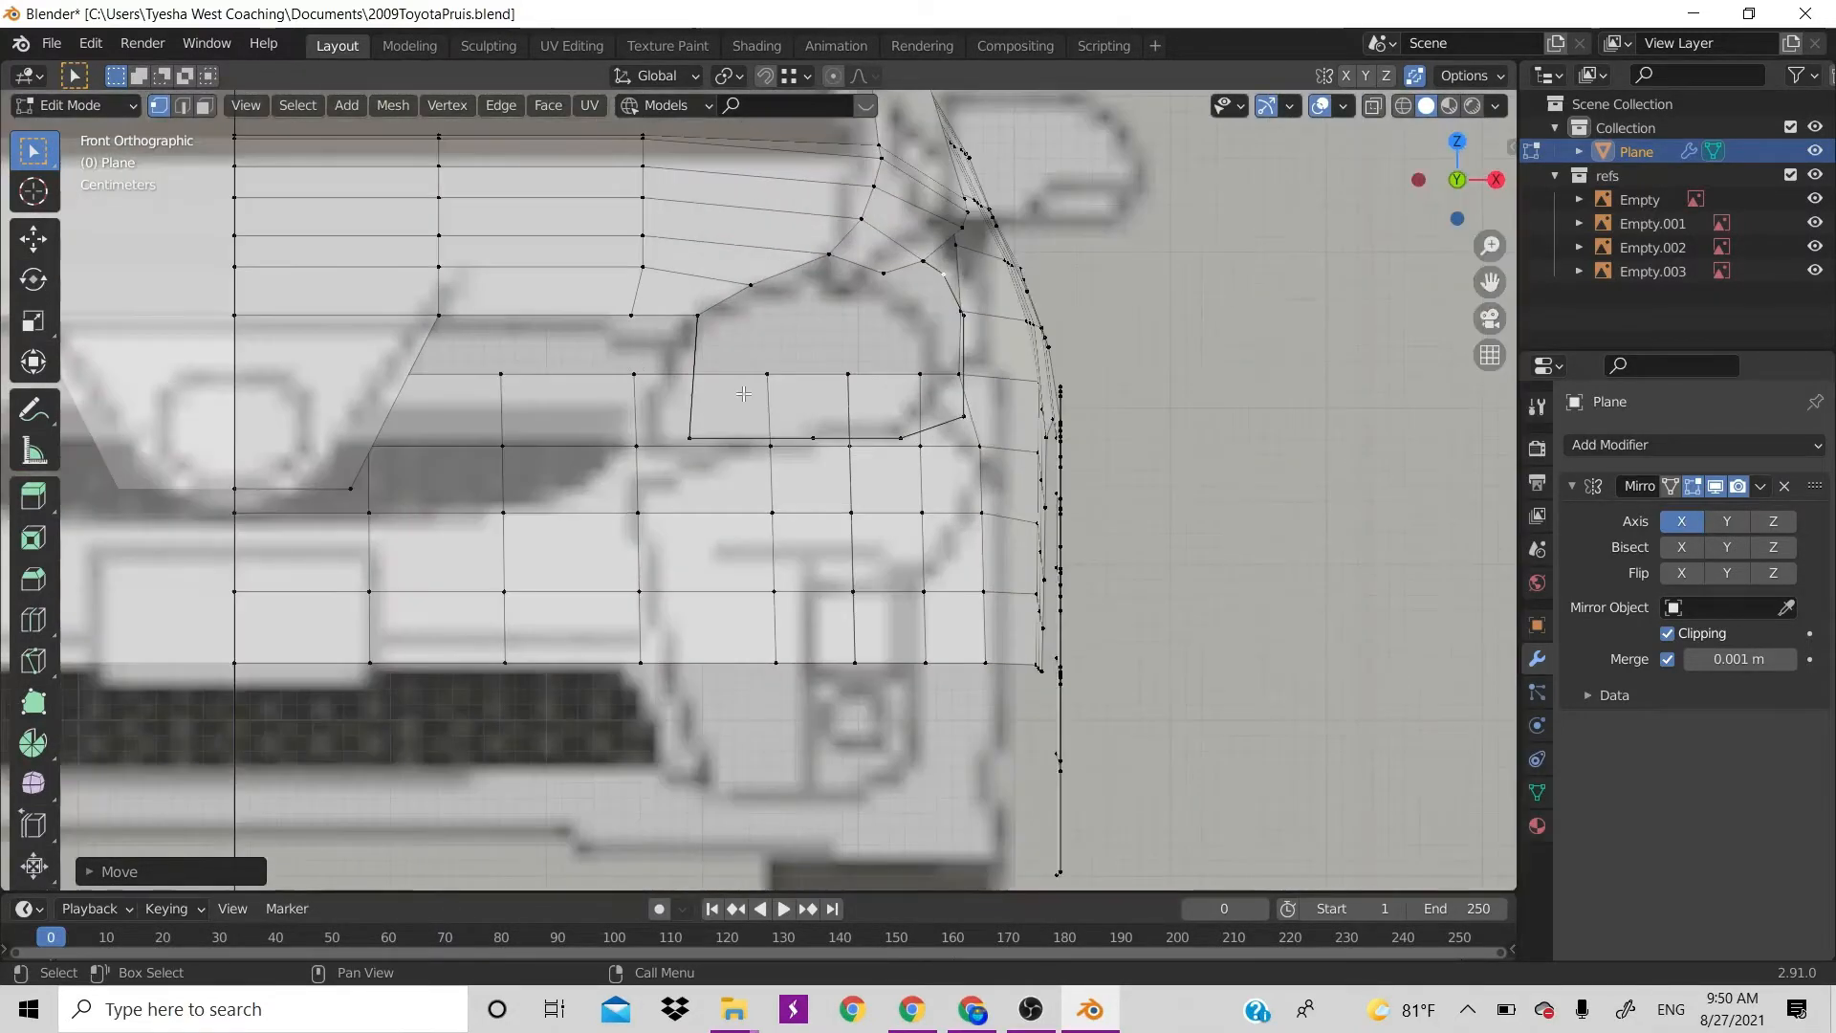
click(694, 432)
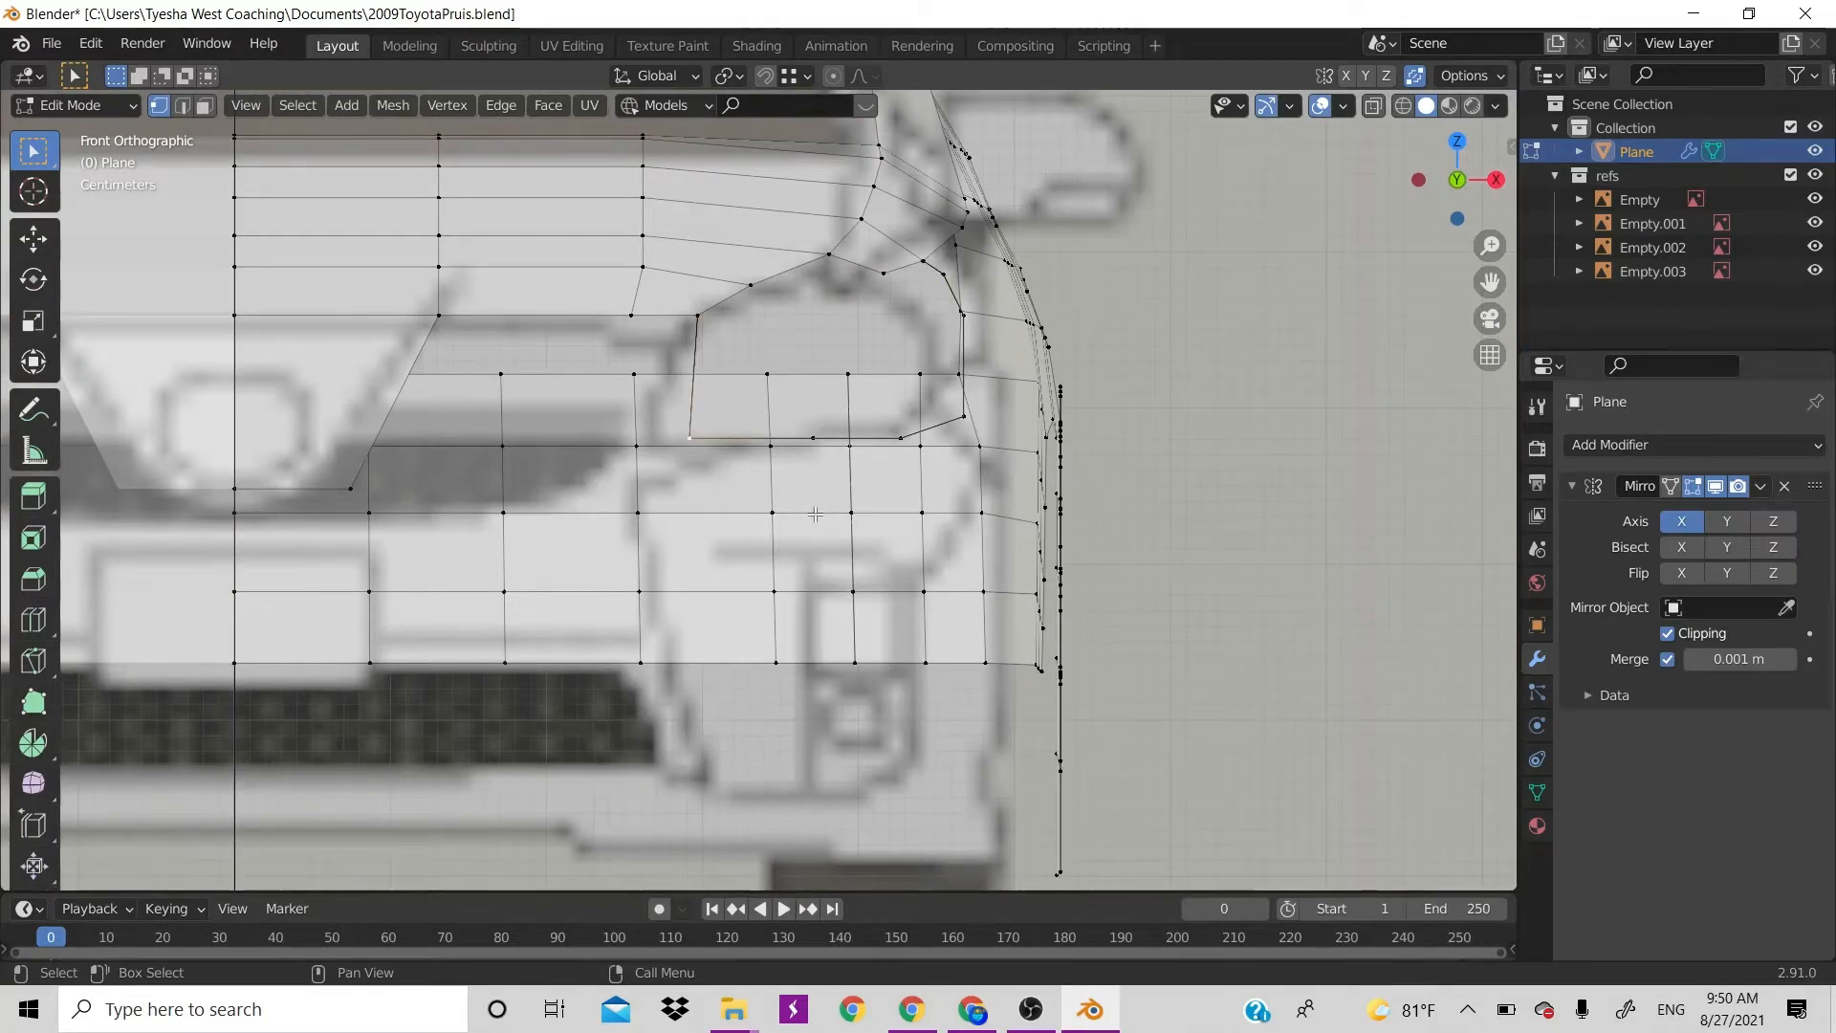
key(KP_7)
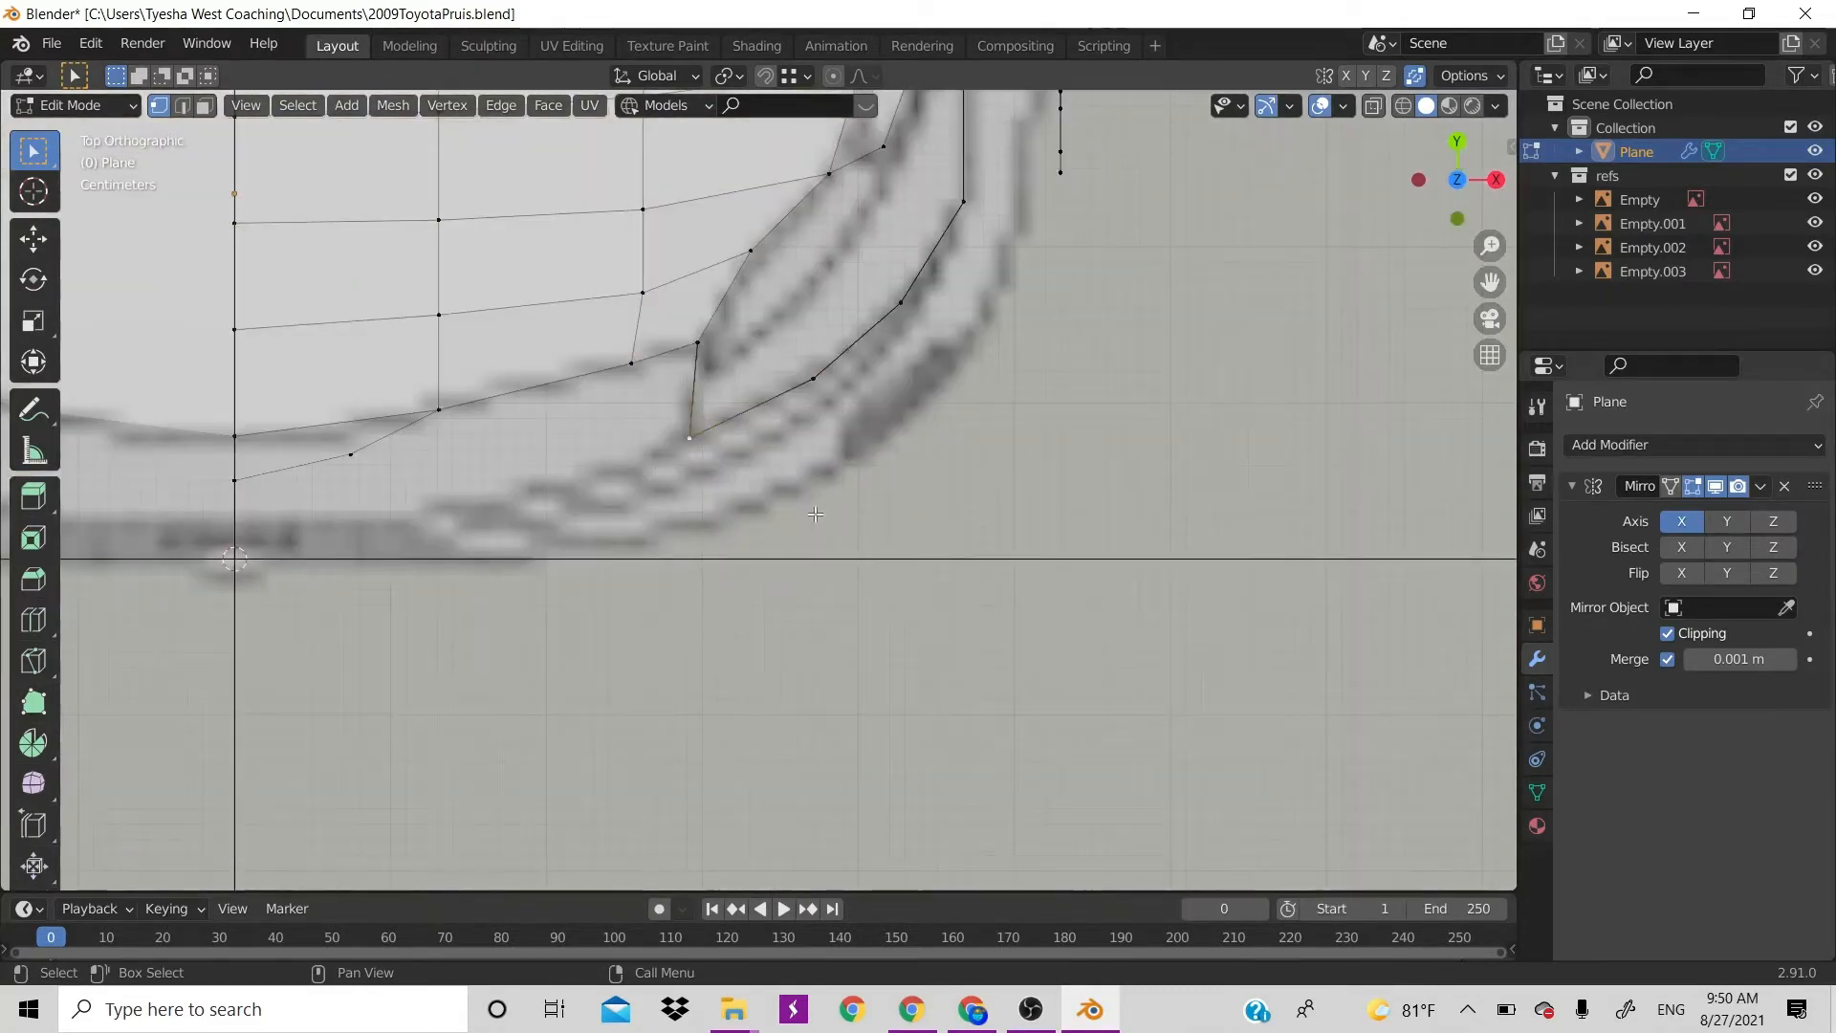
scroll(816, 514, down, 2)
scroll(816, 514, up, 2)
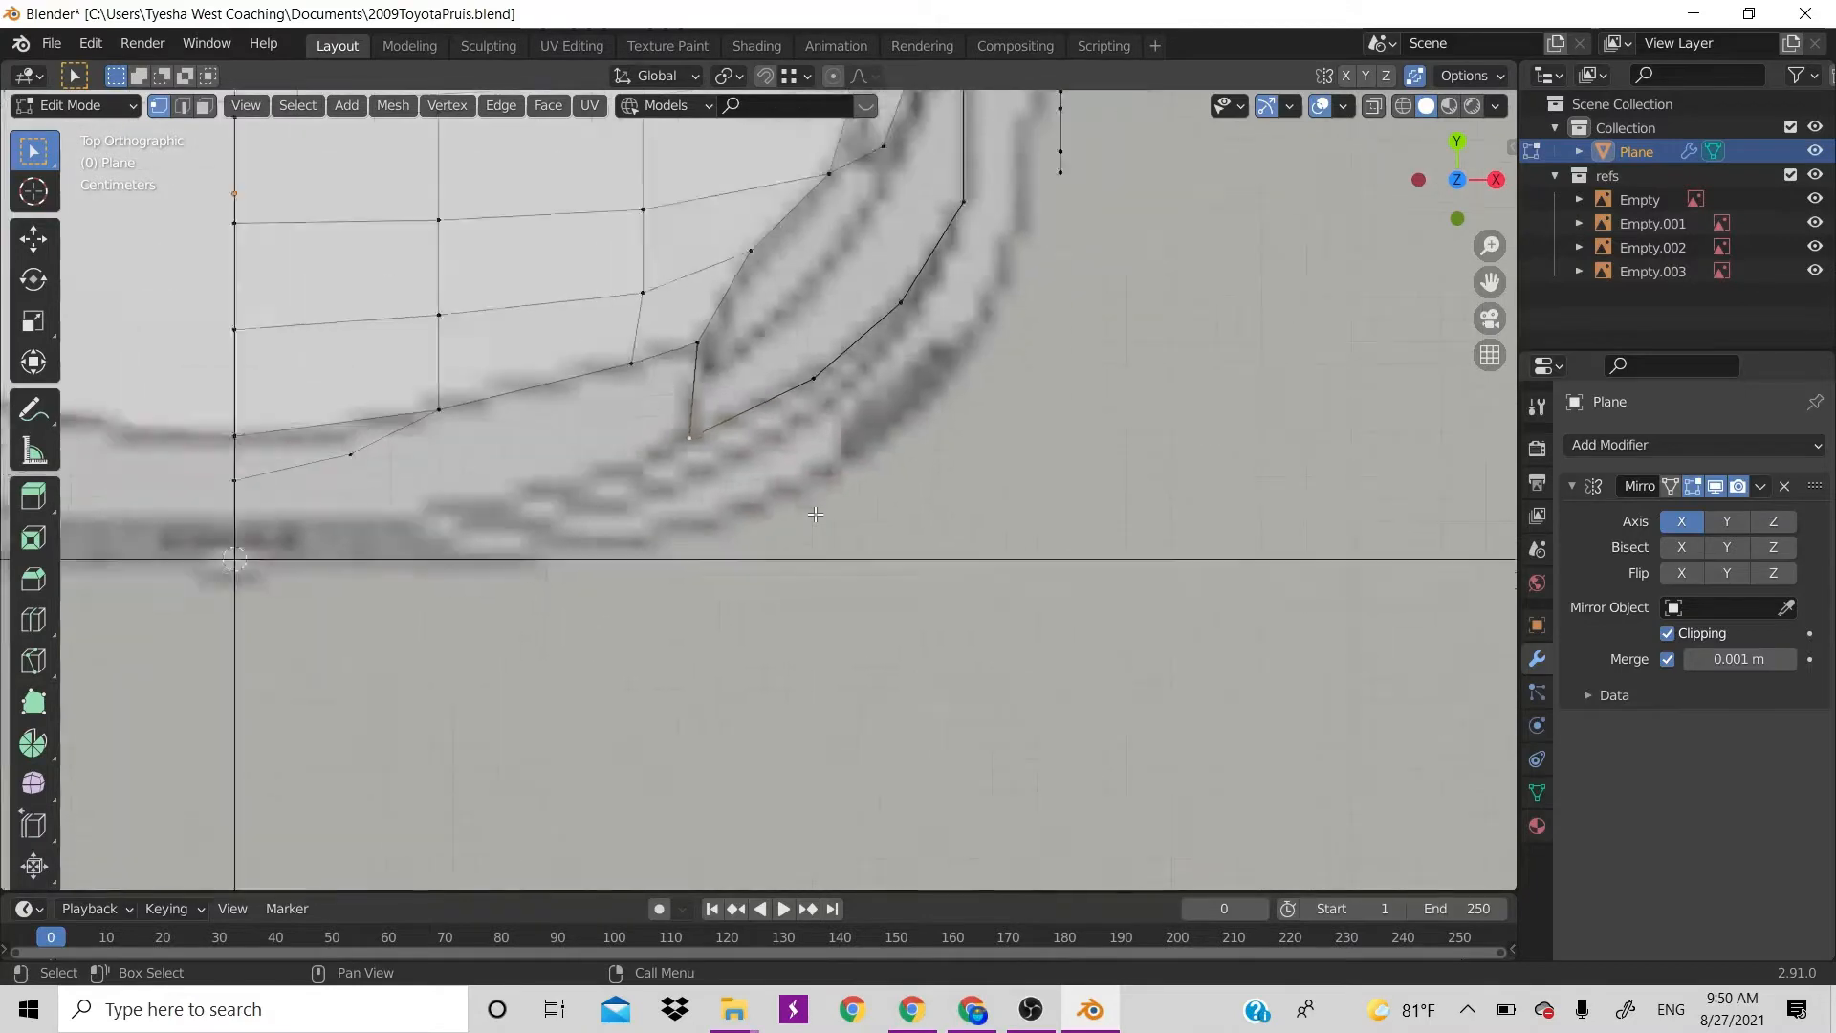
scroll(816, 514, down, 6)
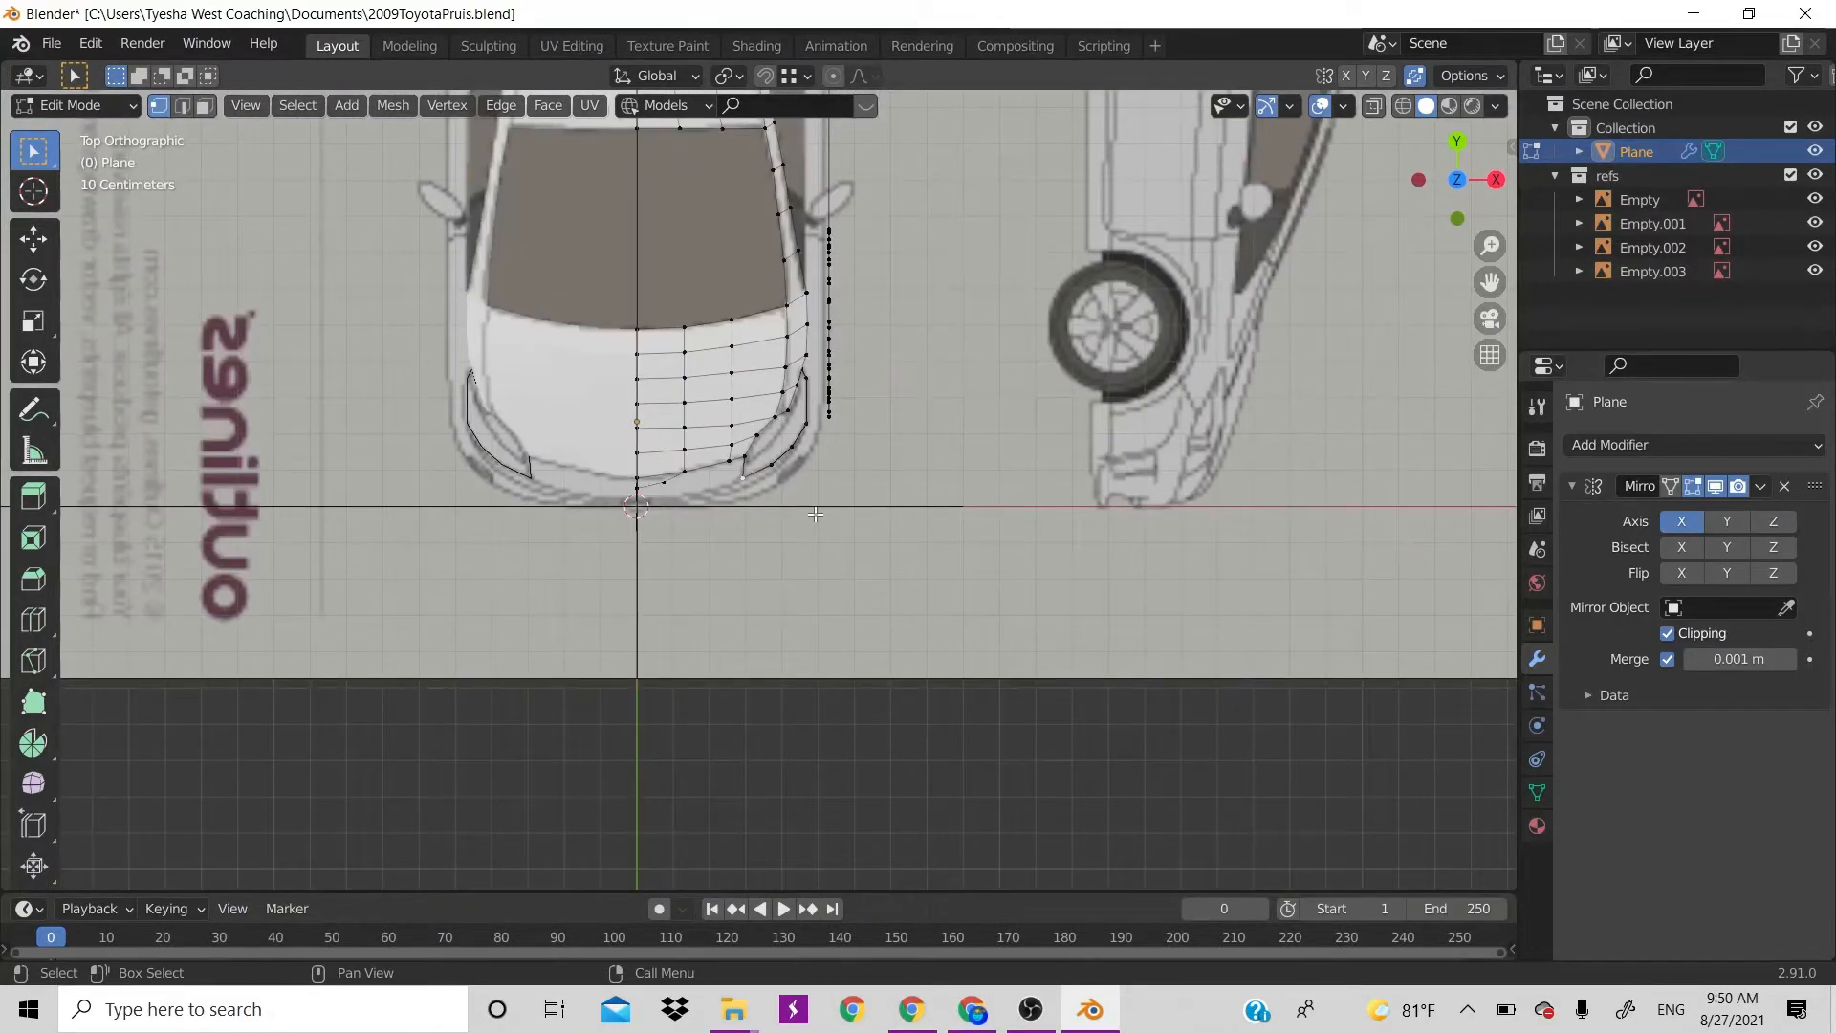
scroll(816, 515, up, 4)
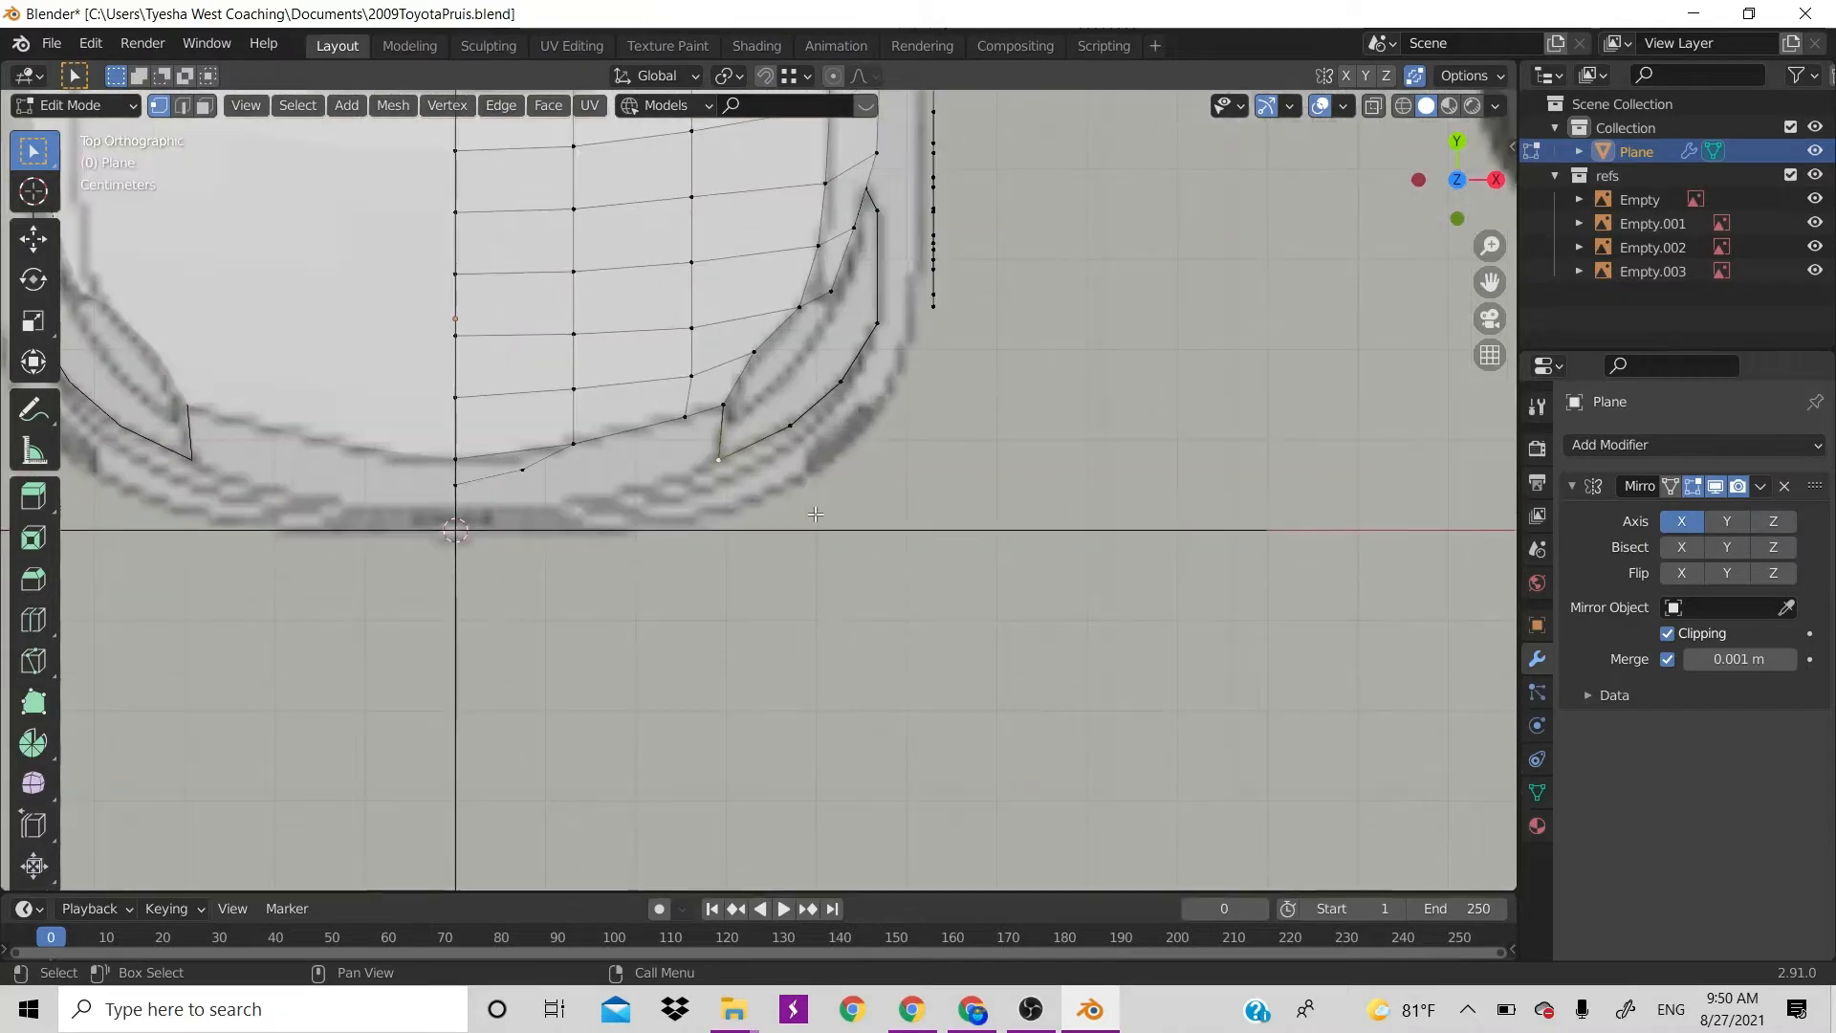
key(KP_1)
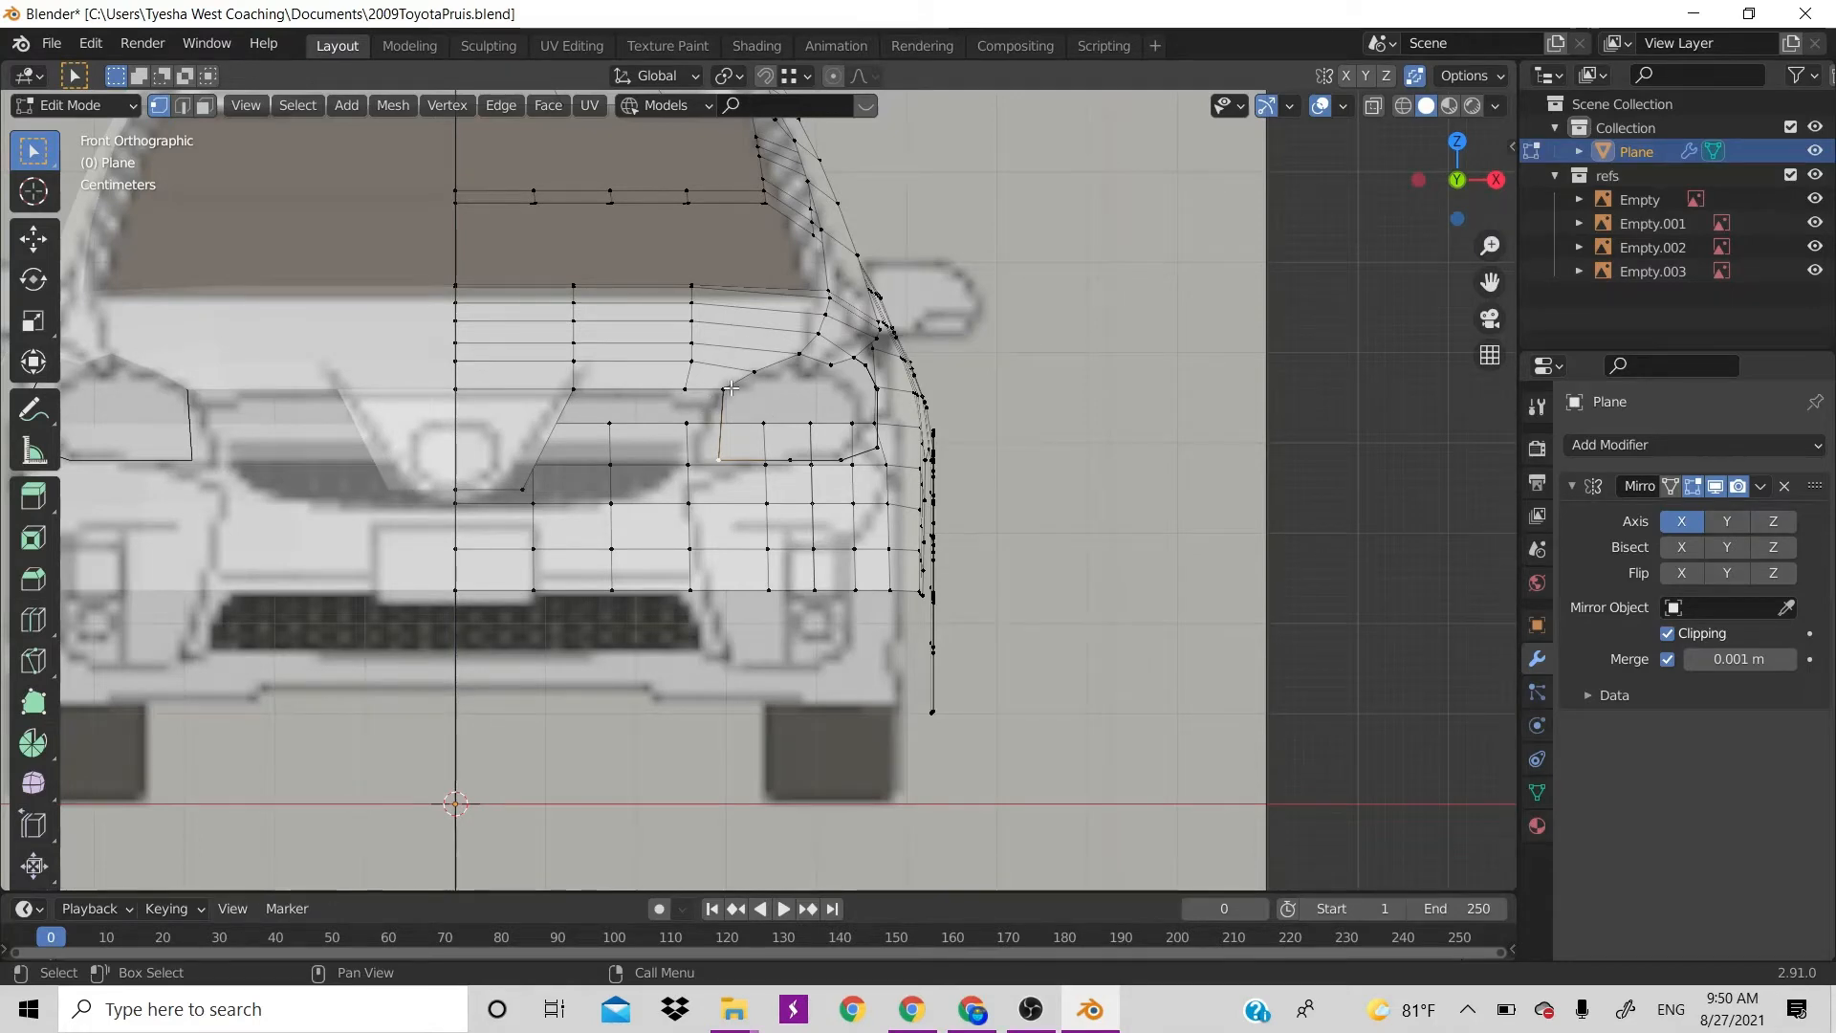
scroll(727, 440, down, 6)
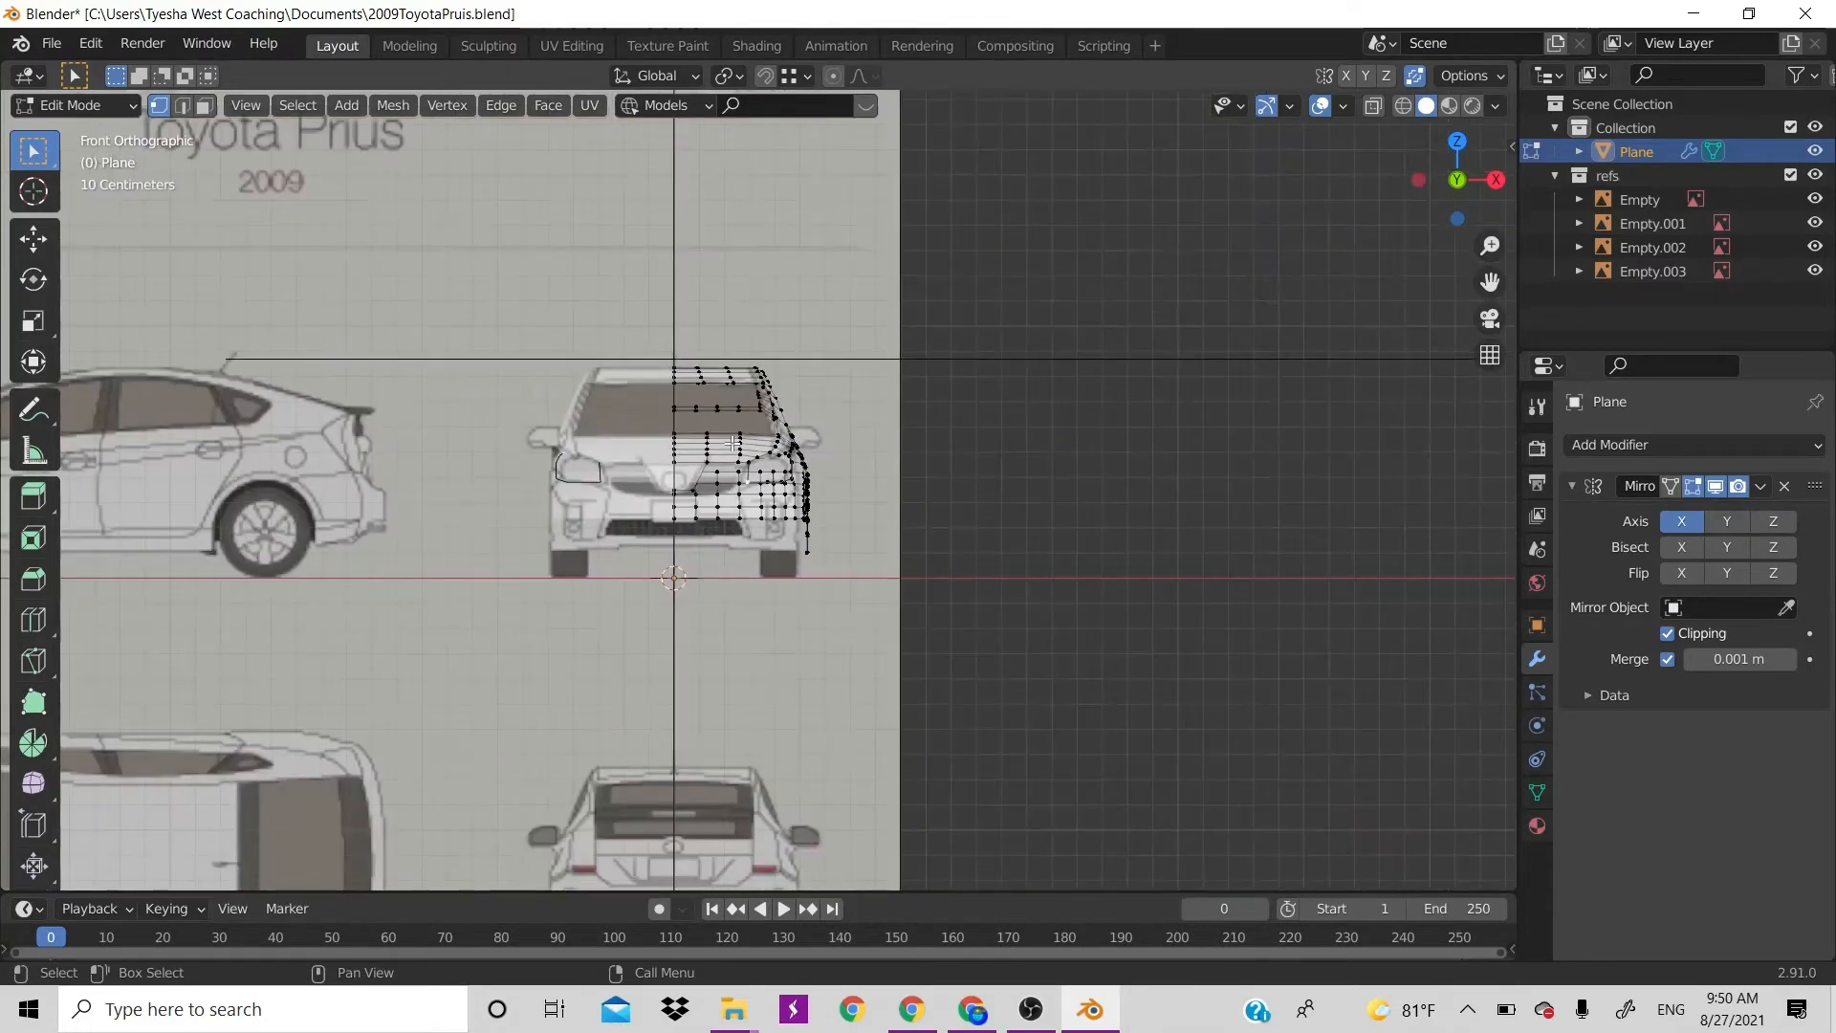
scroll(733, 443, down, 3)
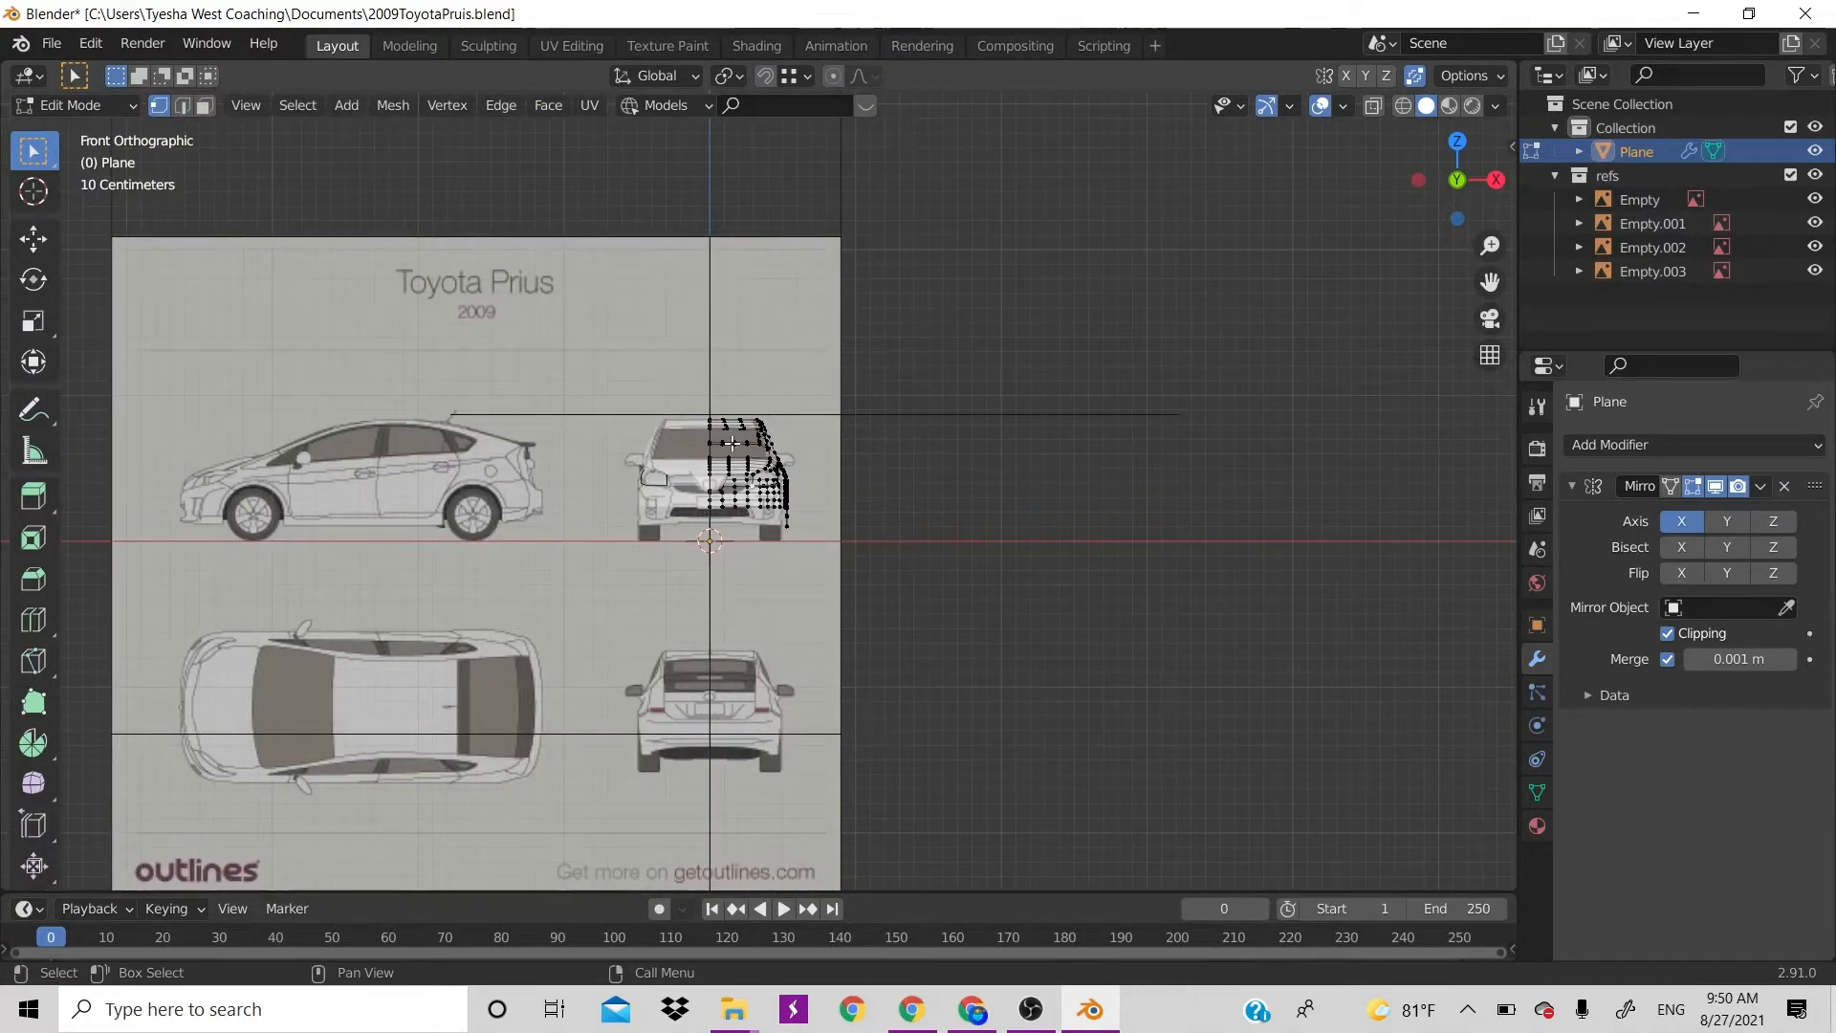
Move the headlight's lower inner corner vertex about 0.02 m along X toward the car's centre in the front view
scroll(732, 442, up, 12)
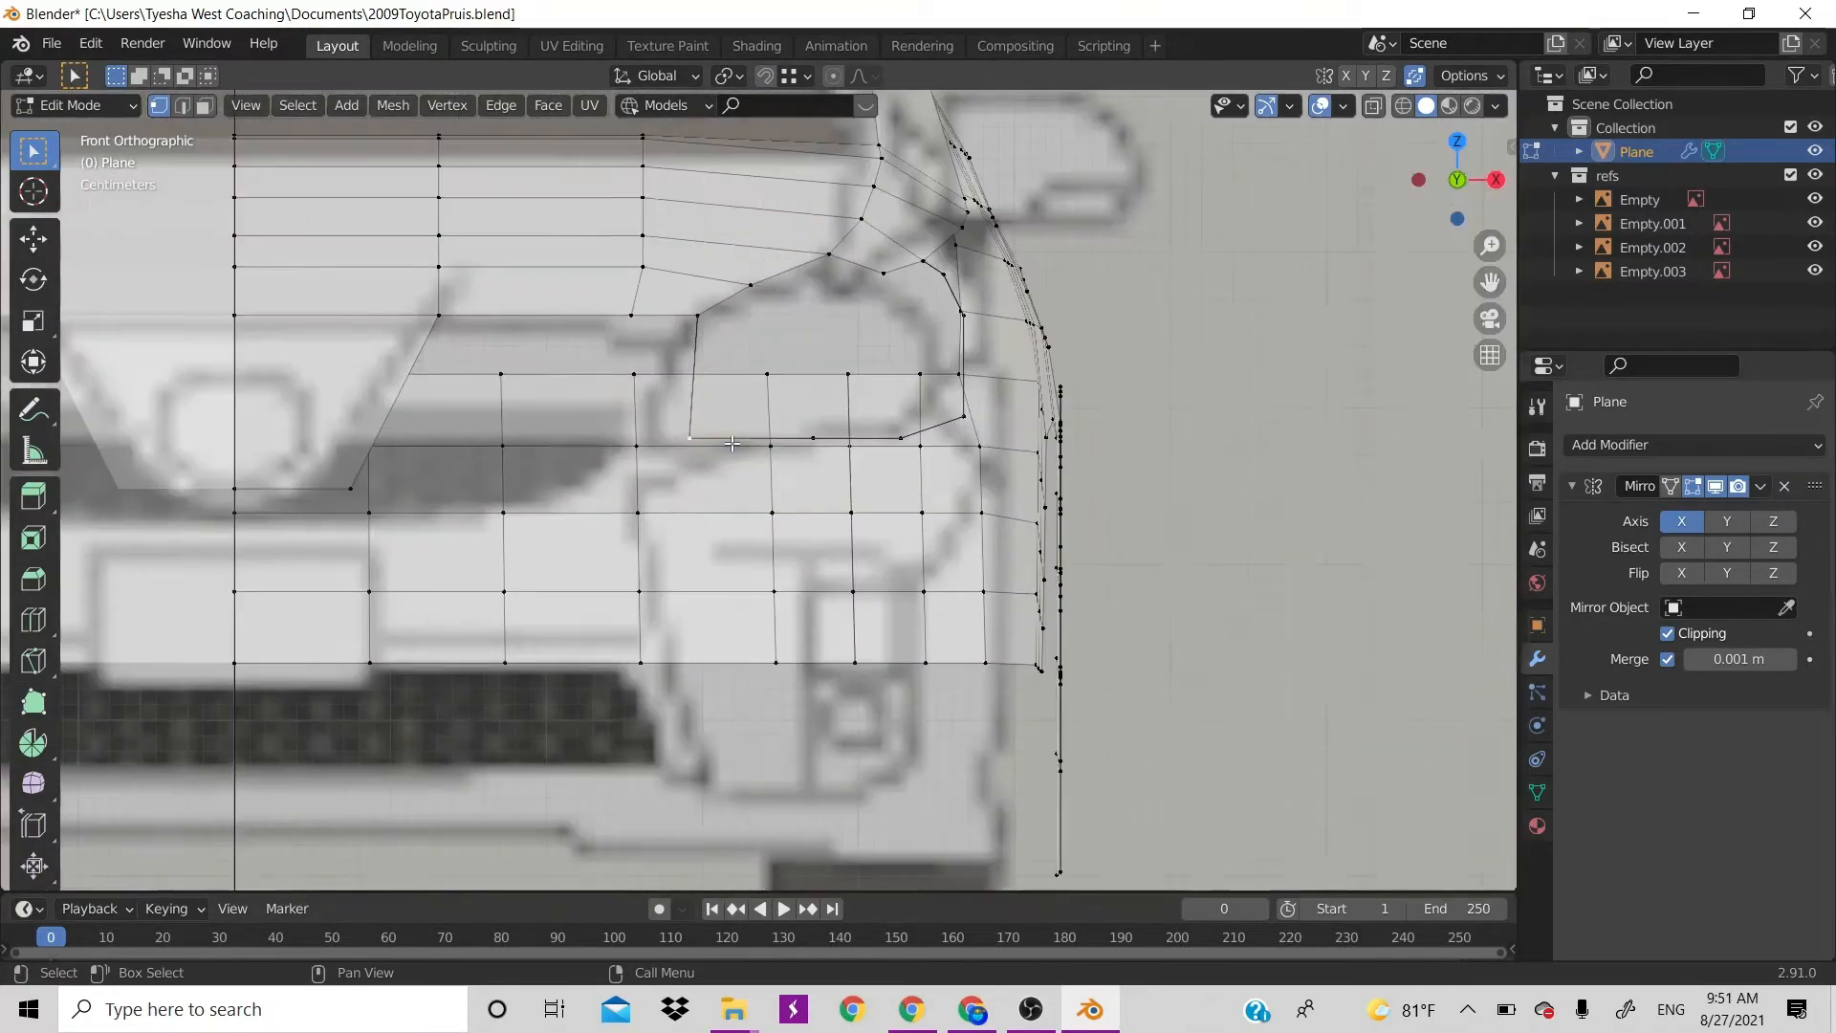
scroll(732, 443, up, 2)
scroll(733, 442, down, 2)
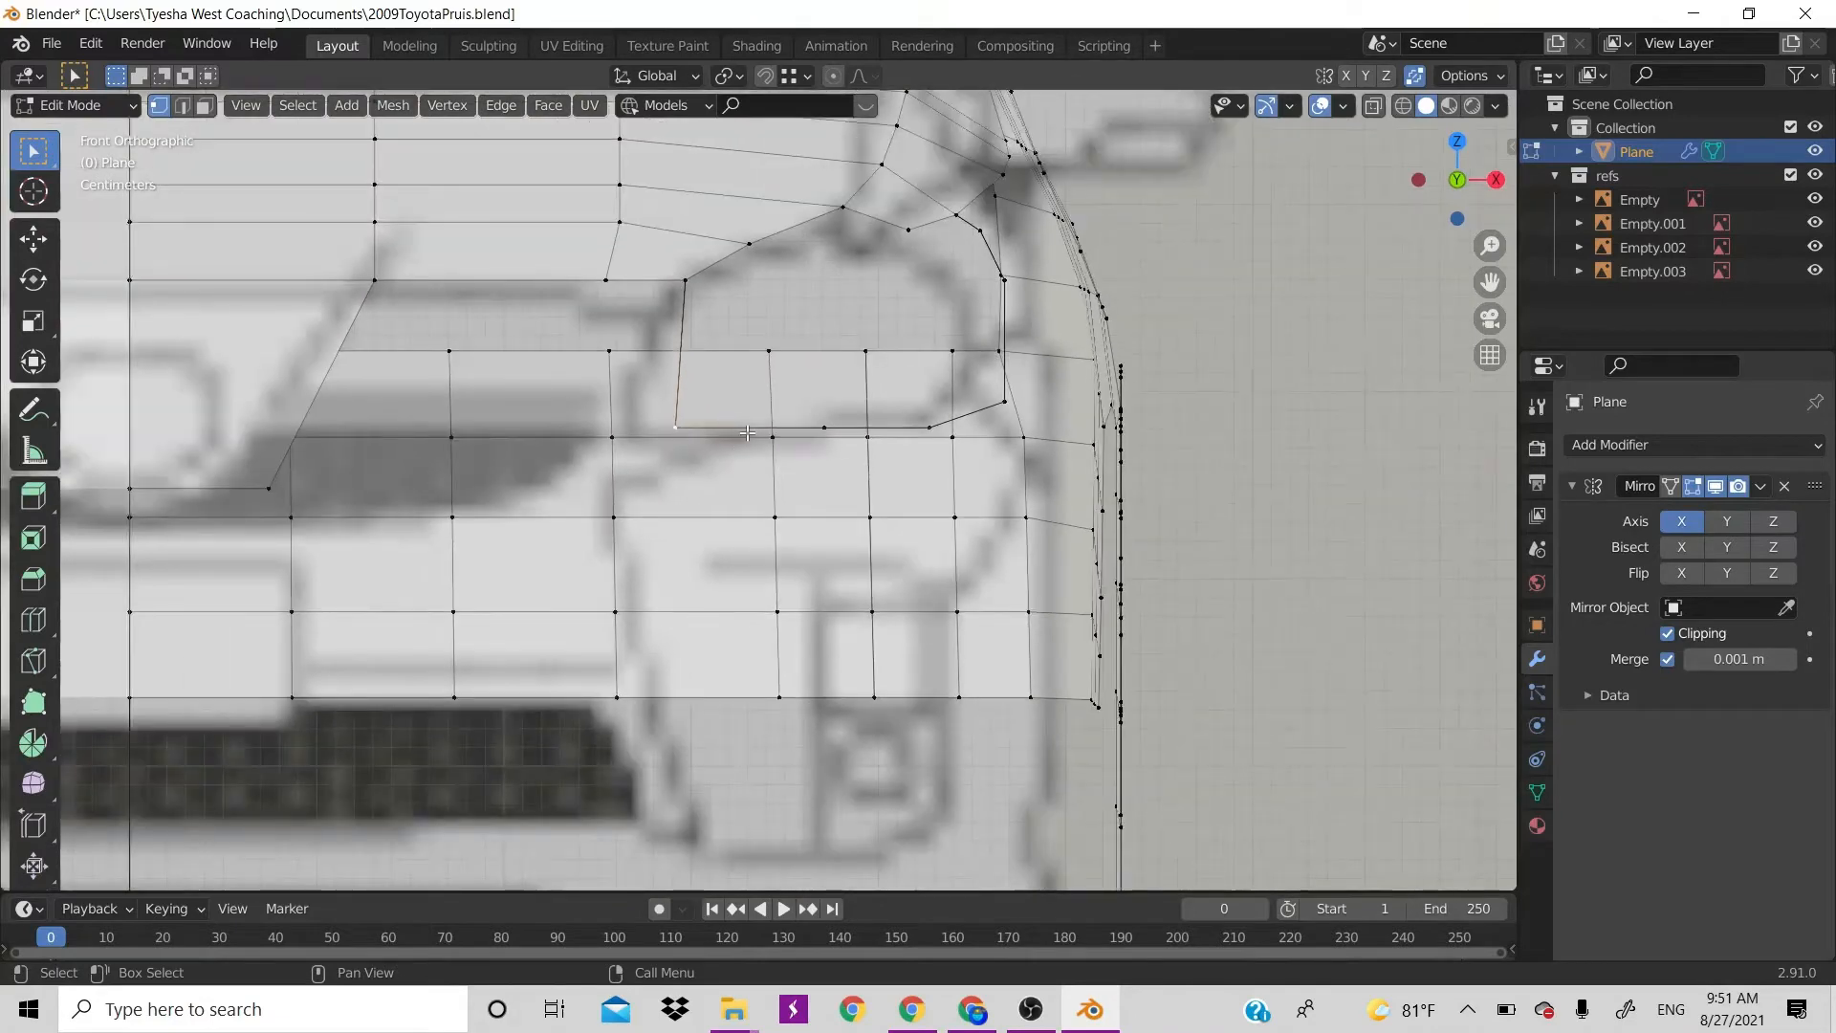
key(g)
key(x)
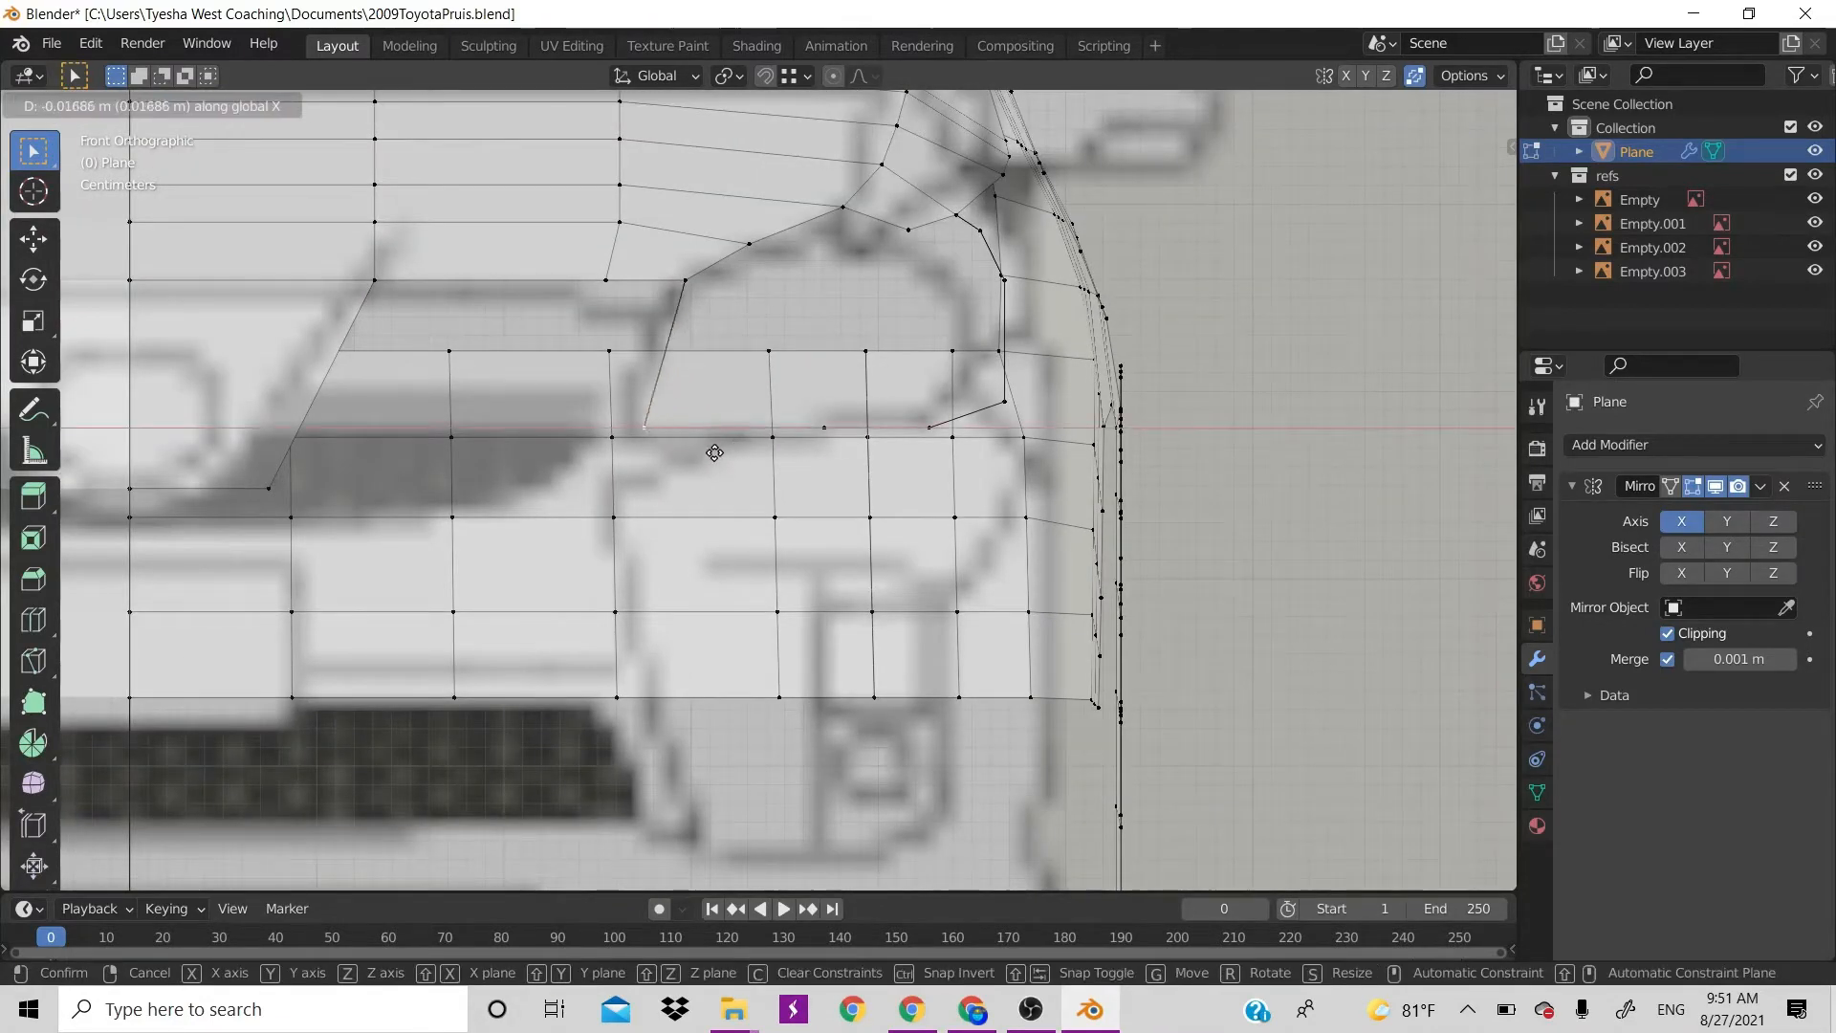
click(705, 447)
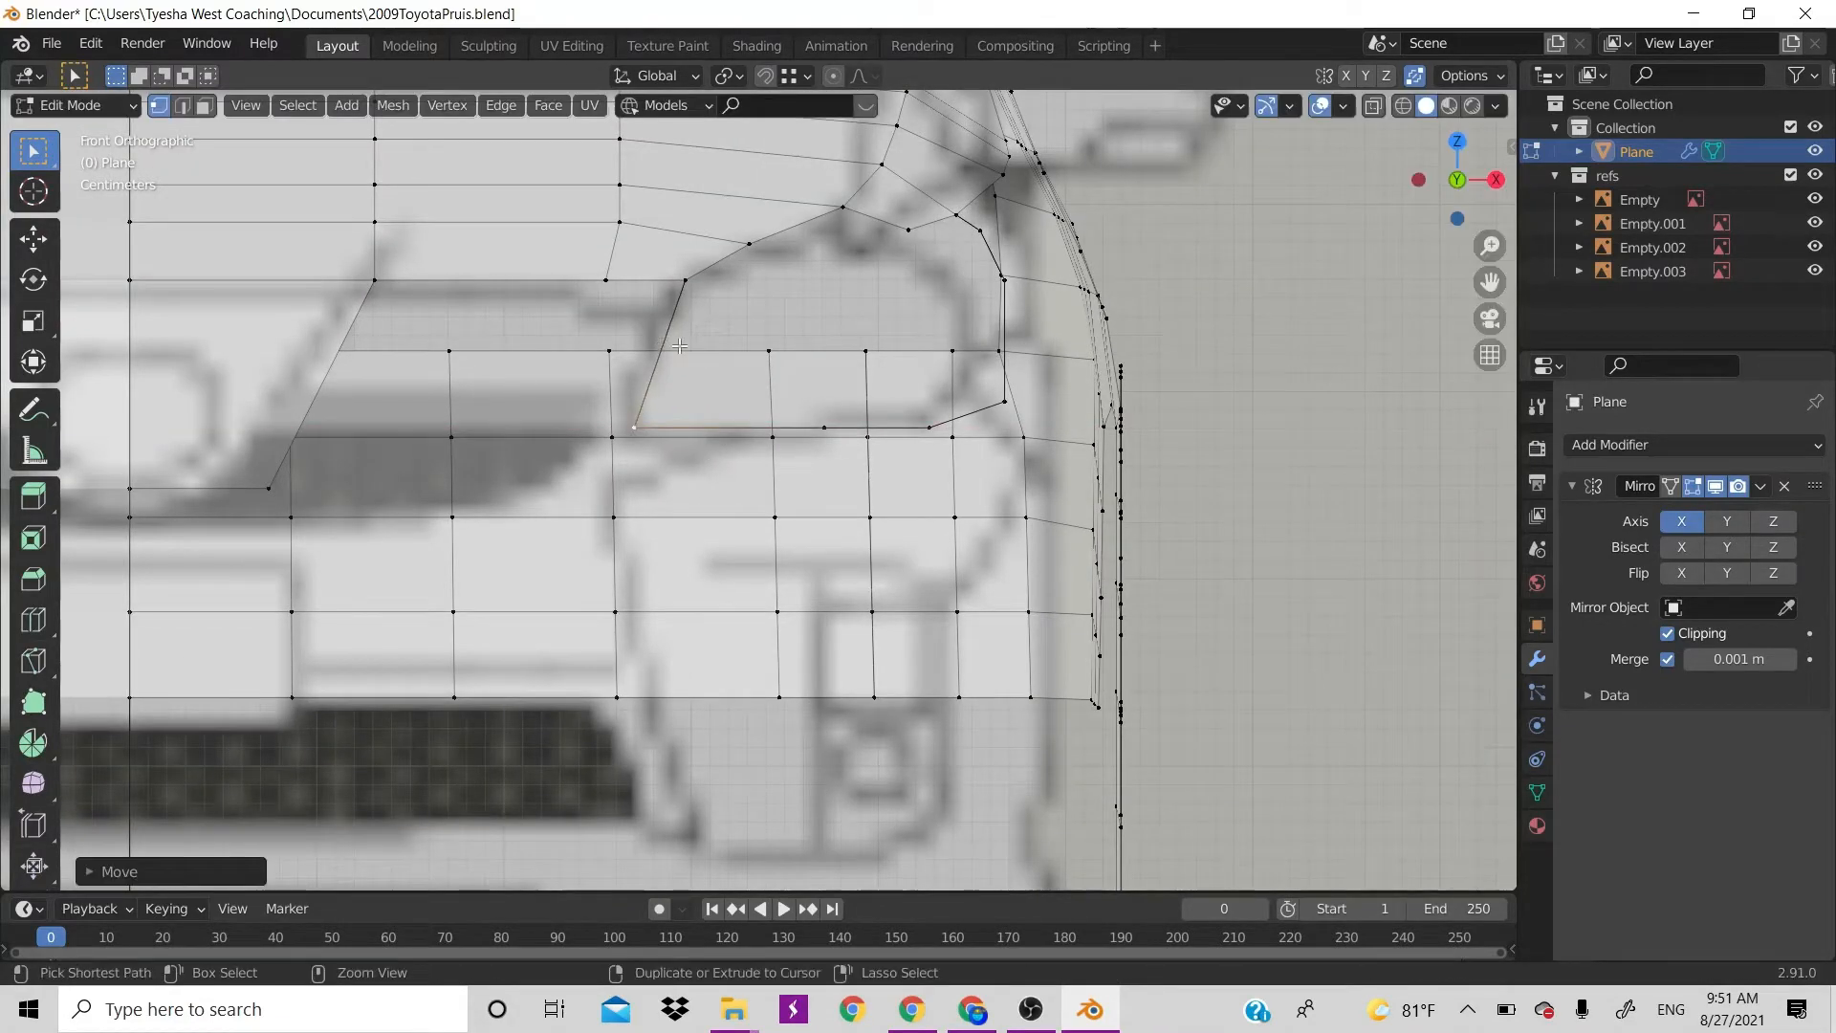
Add a vertex with a loop cut on the headlight's inner edge and move it about 0.01 m toward the centre
key(ctrl+r)
click(674, 349)
right_click(674, 349)
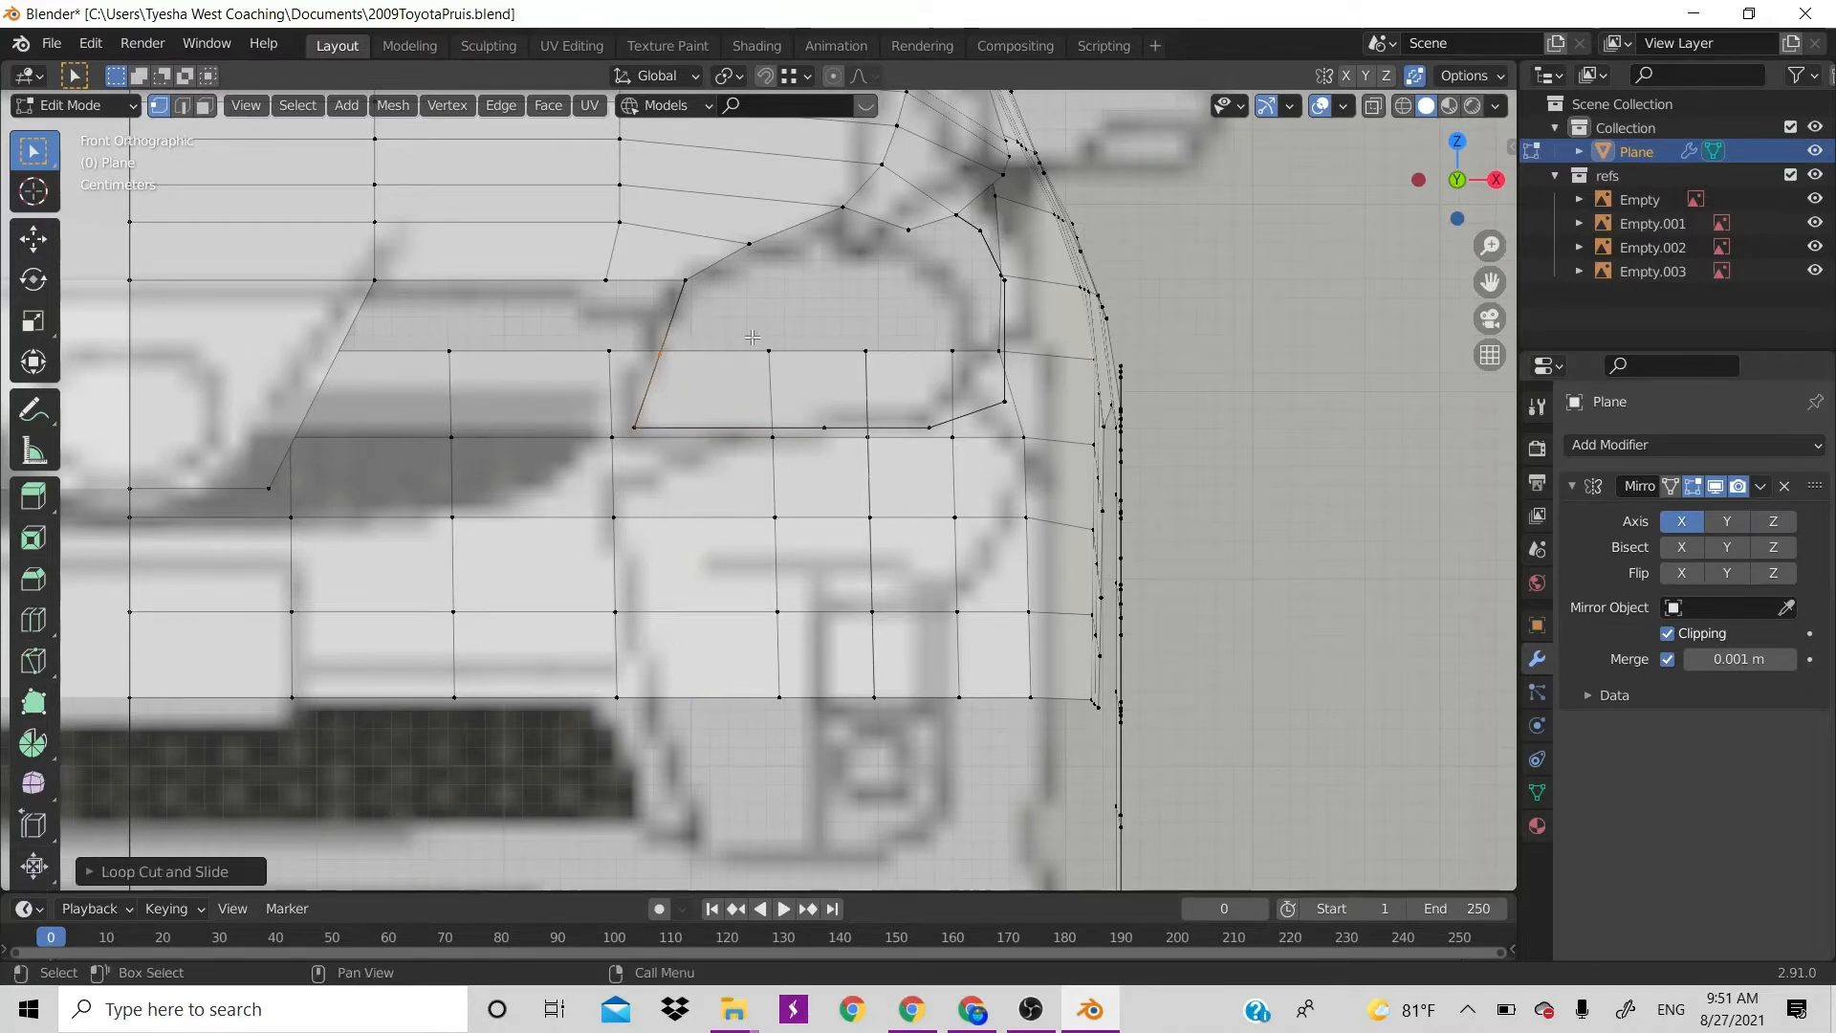
key(g)
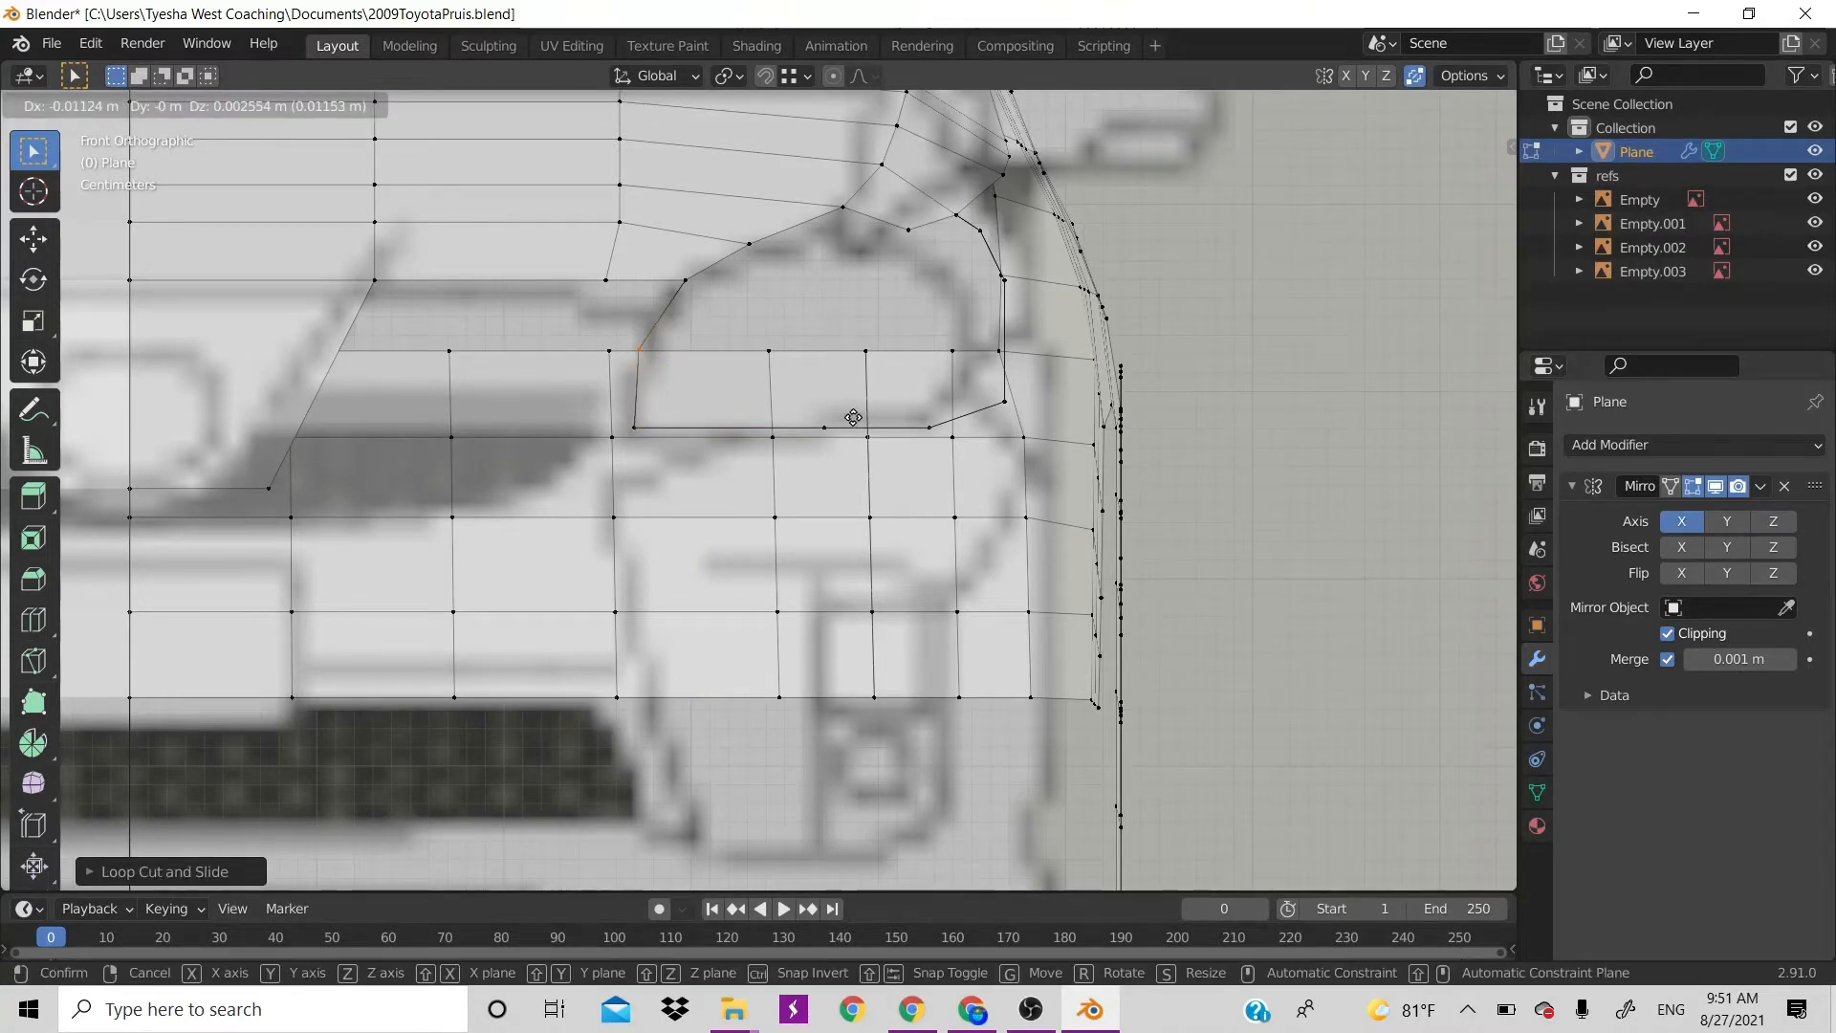
click(853, 417)
Select the headlight's two inner edge vertices and shift them slightly outward along X to match the top blueprint
key(KP_7)
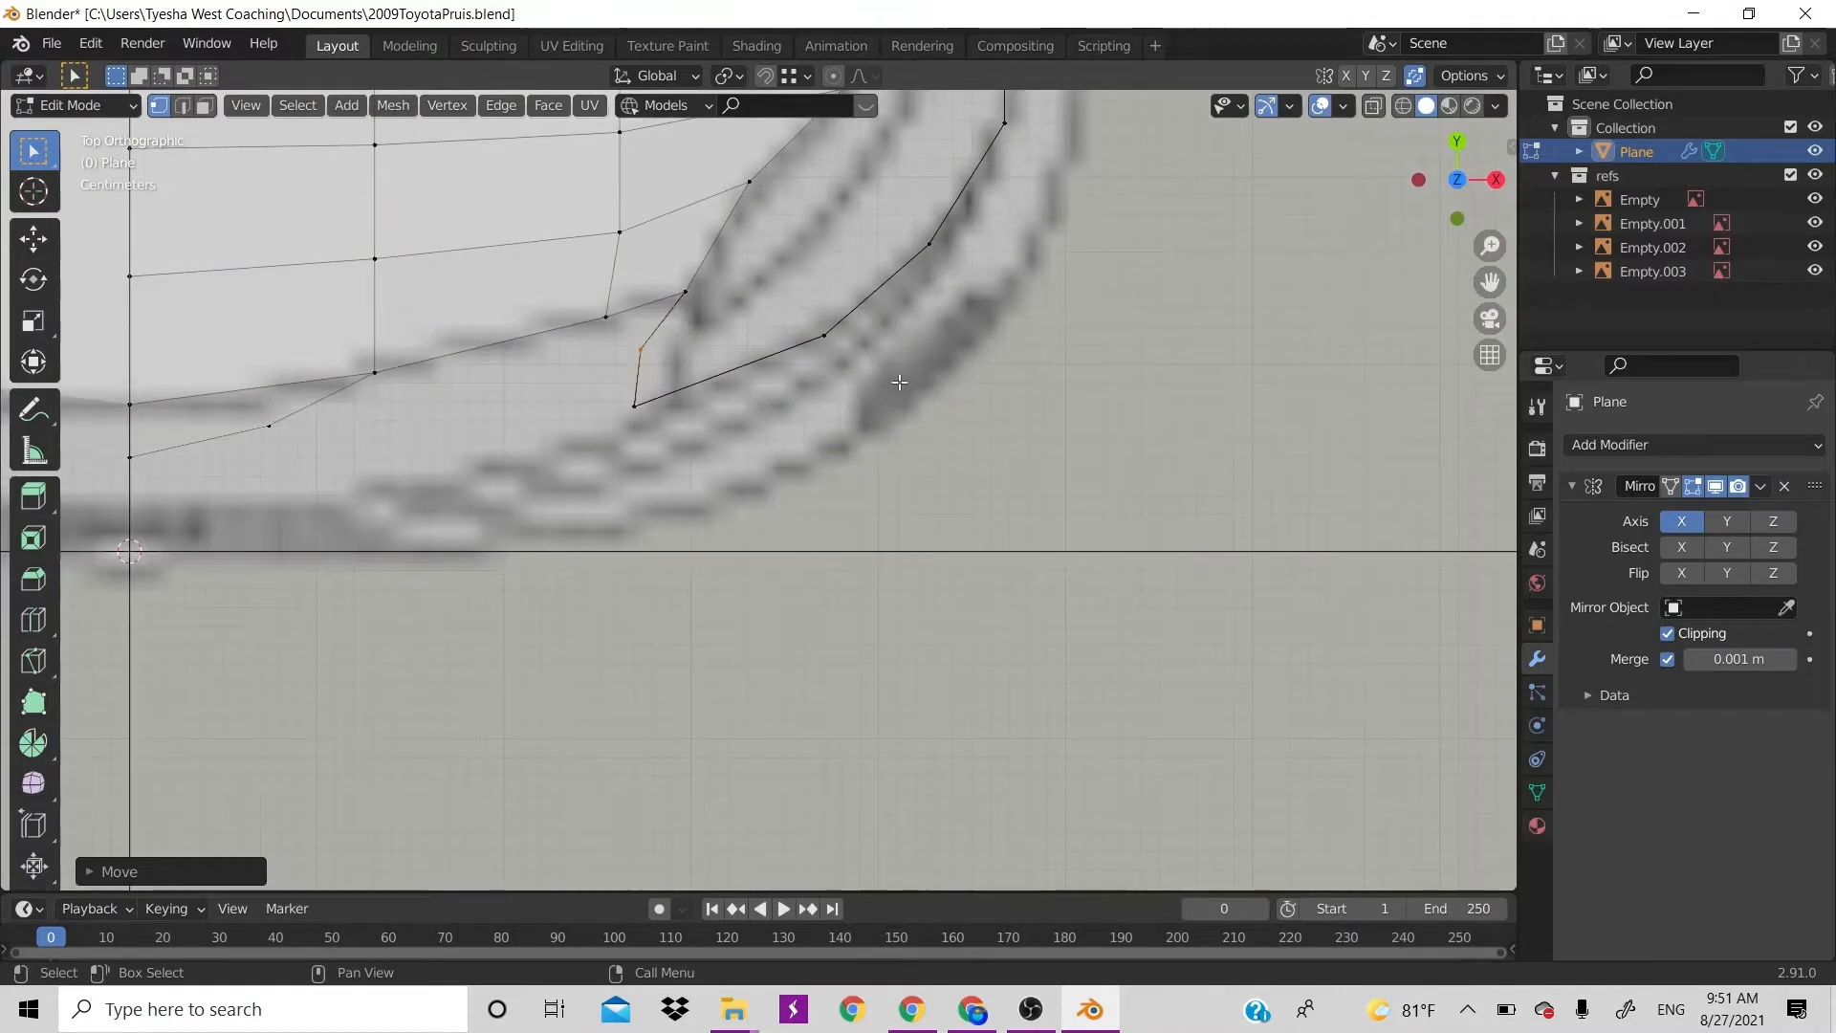
scroll(899, 382, down, 6)
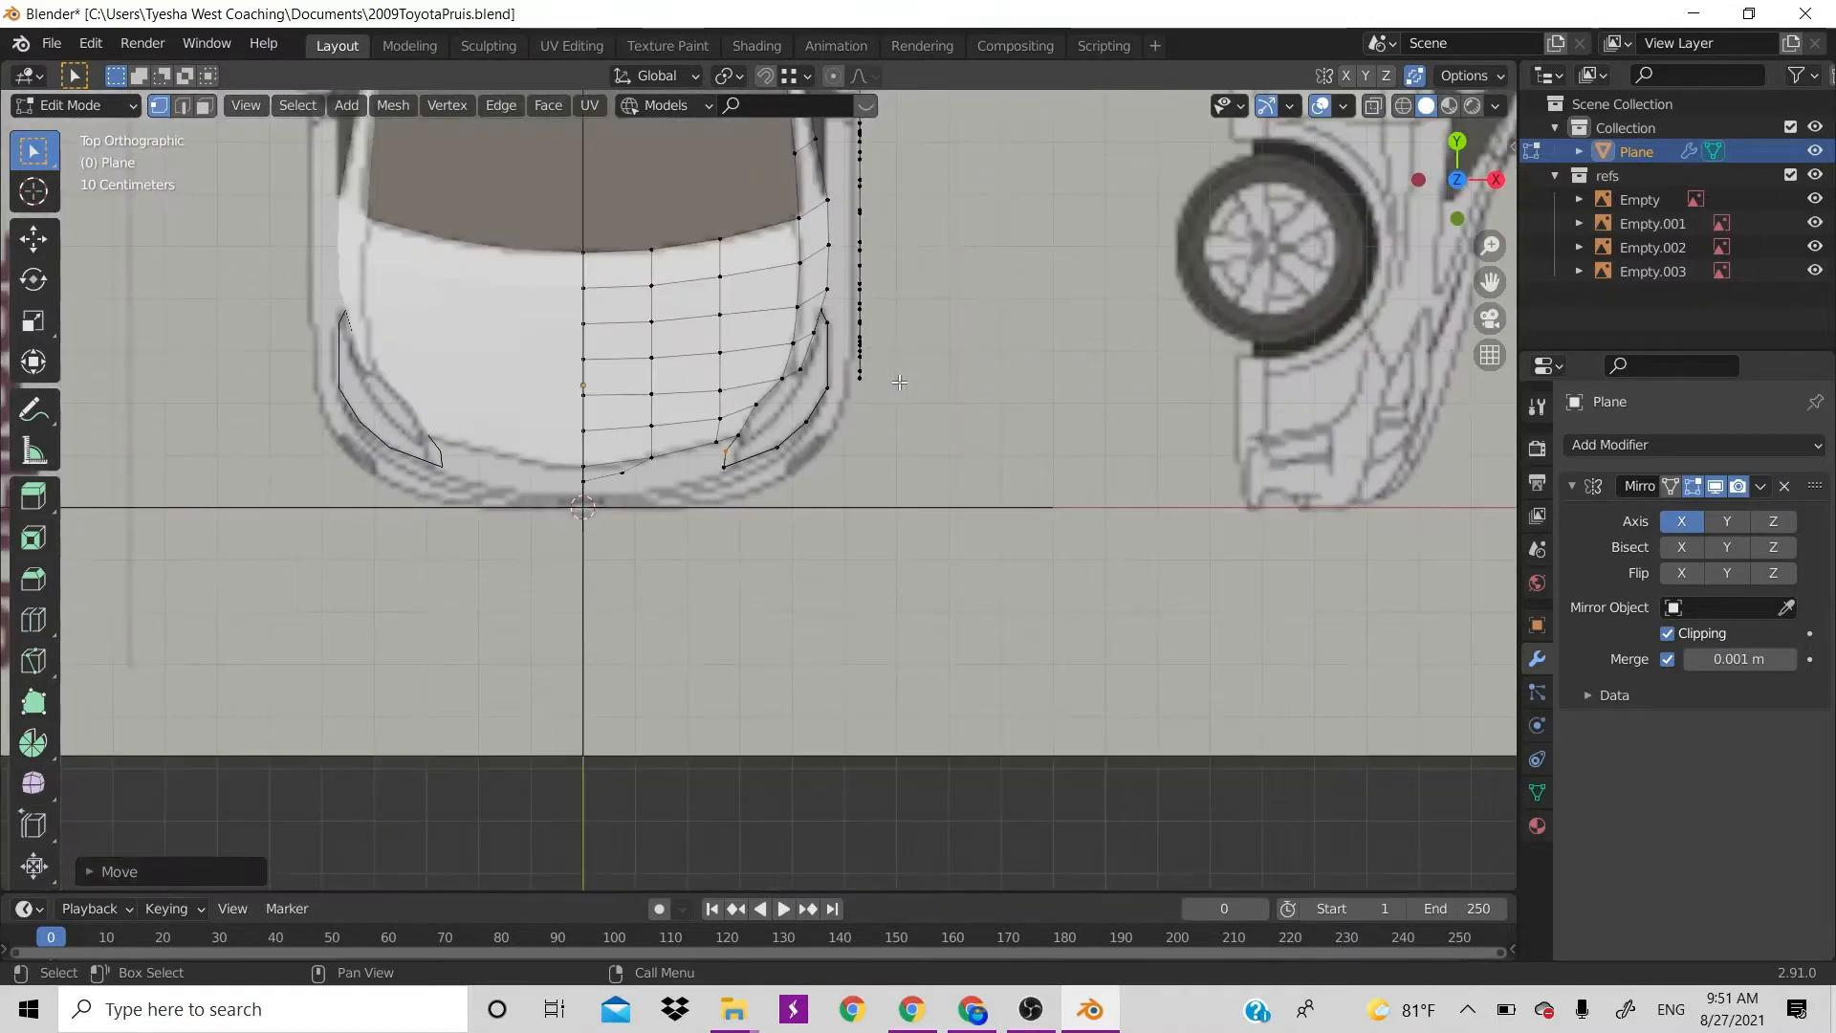
scroll(899, 382, up, 8)
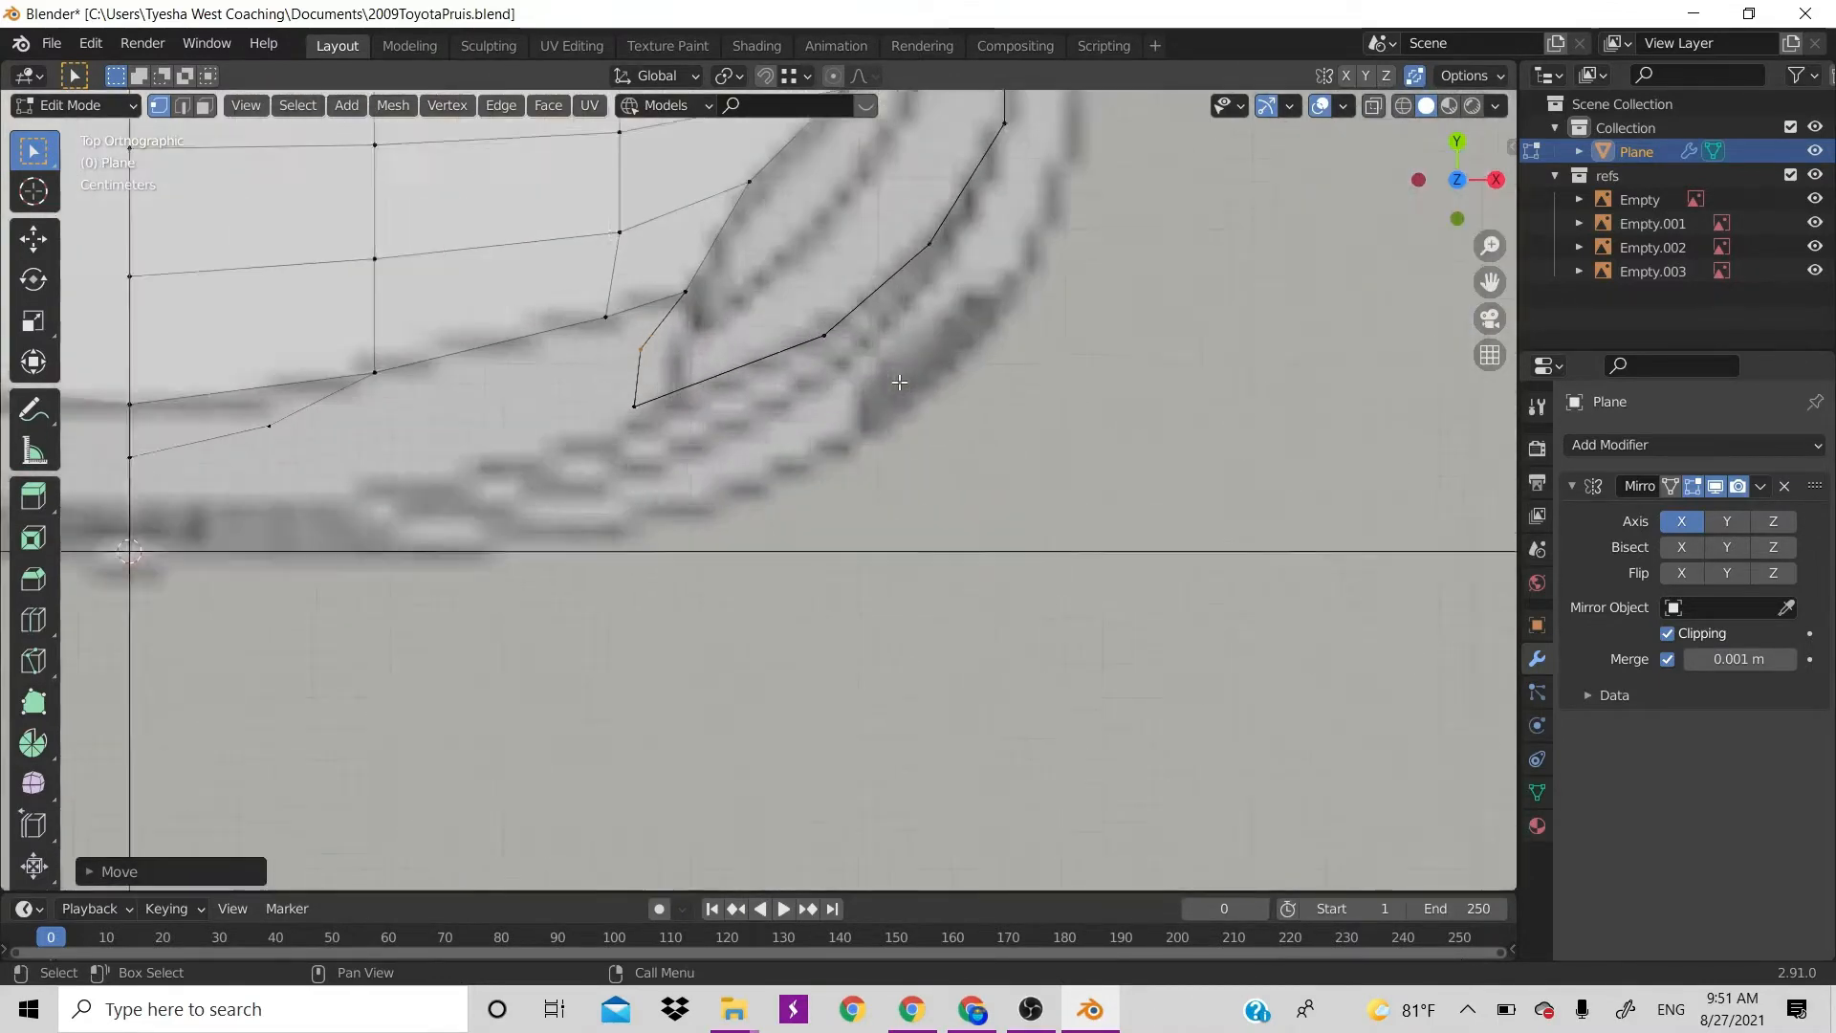
scroll(841, 401, down, 1)
shift+click(634, 405)
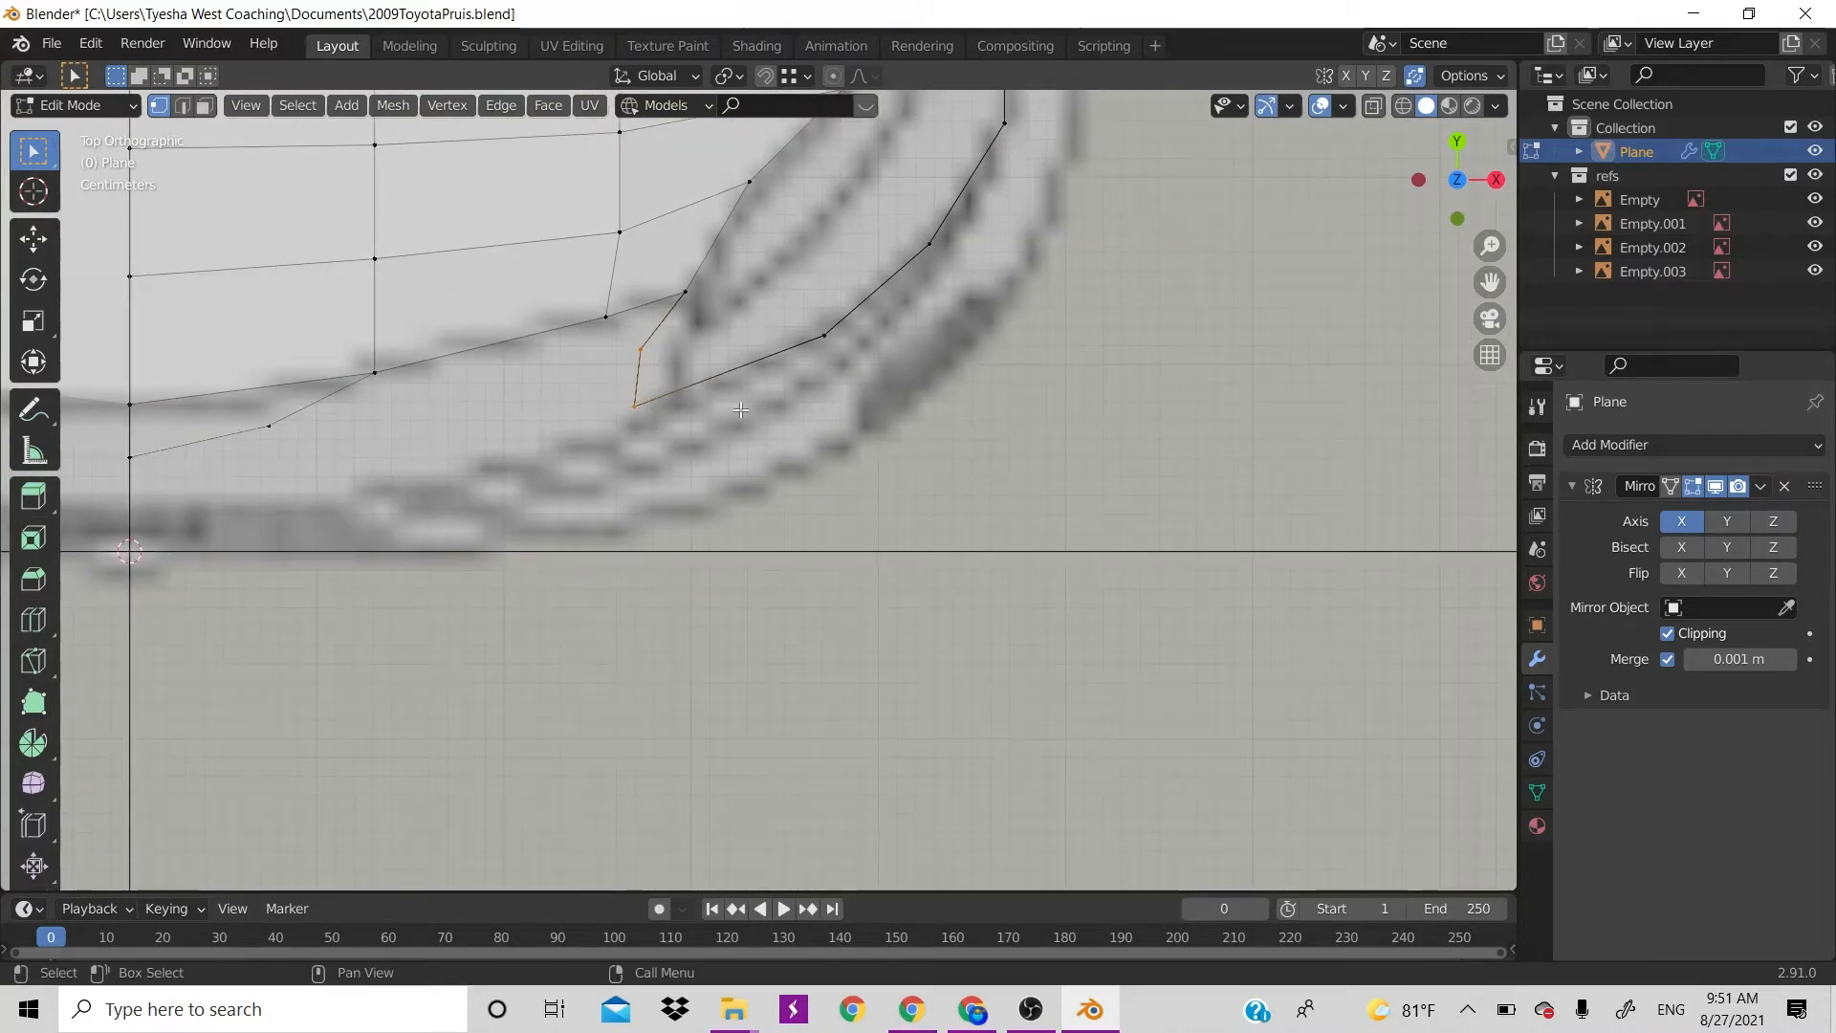
key(g)
key(y)
key(x)
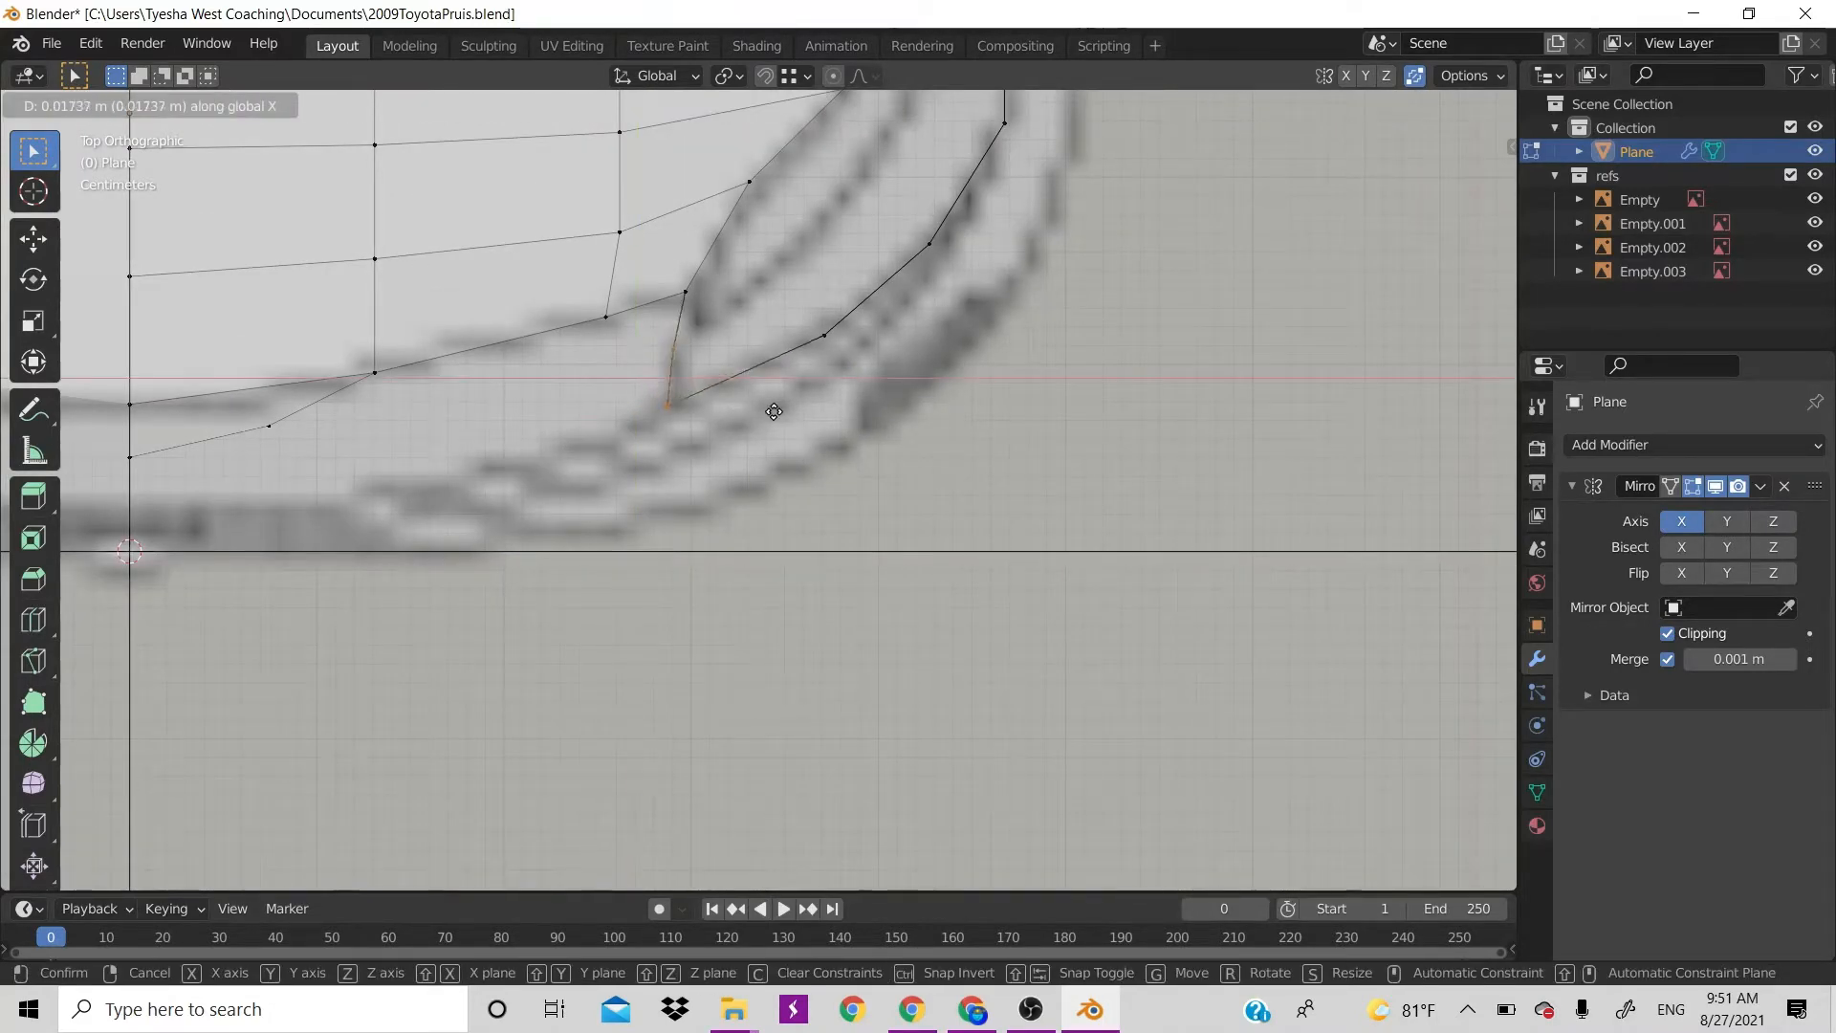
click(765, 412)
Deselect all and check the headlight outline against the front blueprint and the 2009 Toyota Prius photo in Chrome
scroll(765, 411, down, 5)
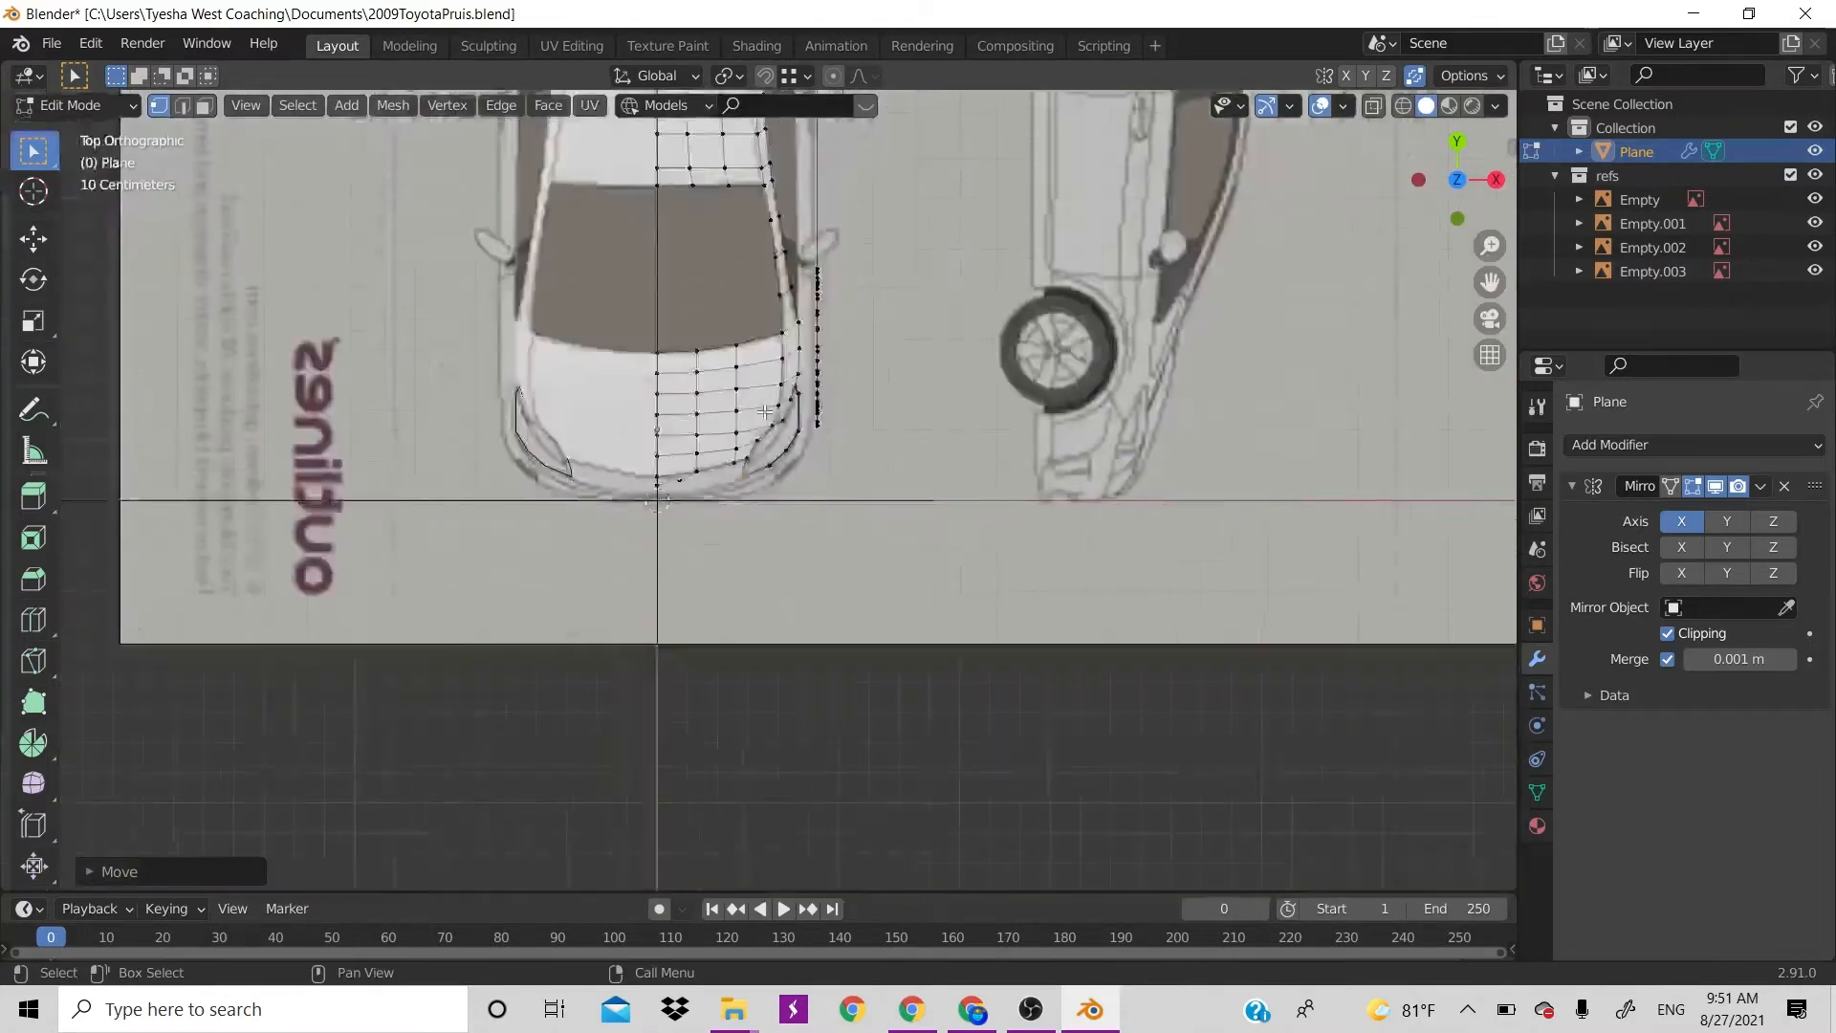
scroll(764, 411, up, 2)
key(KP_1)
click(923, 418)
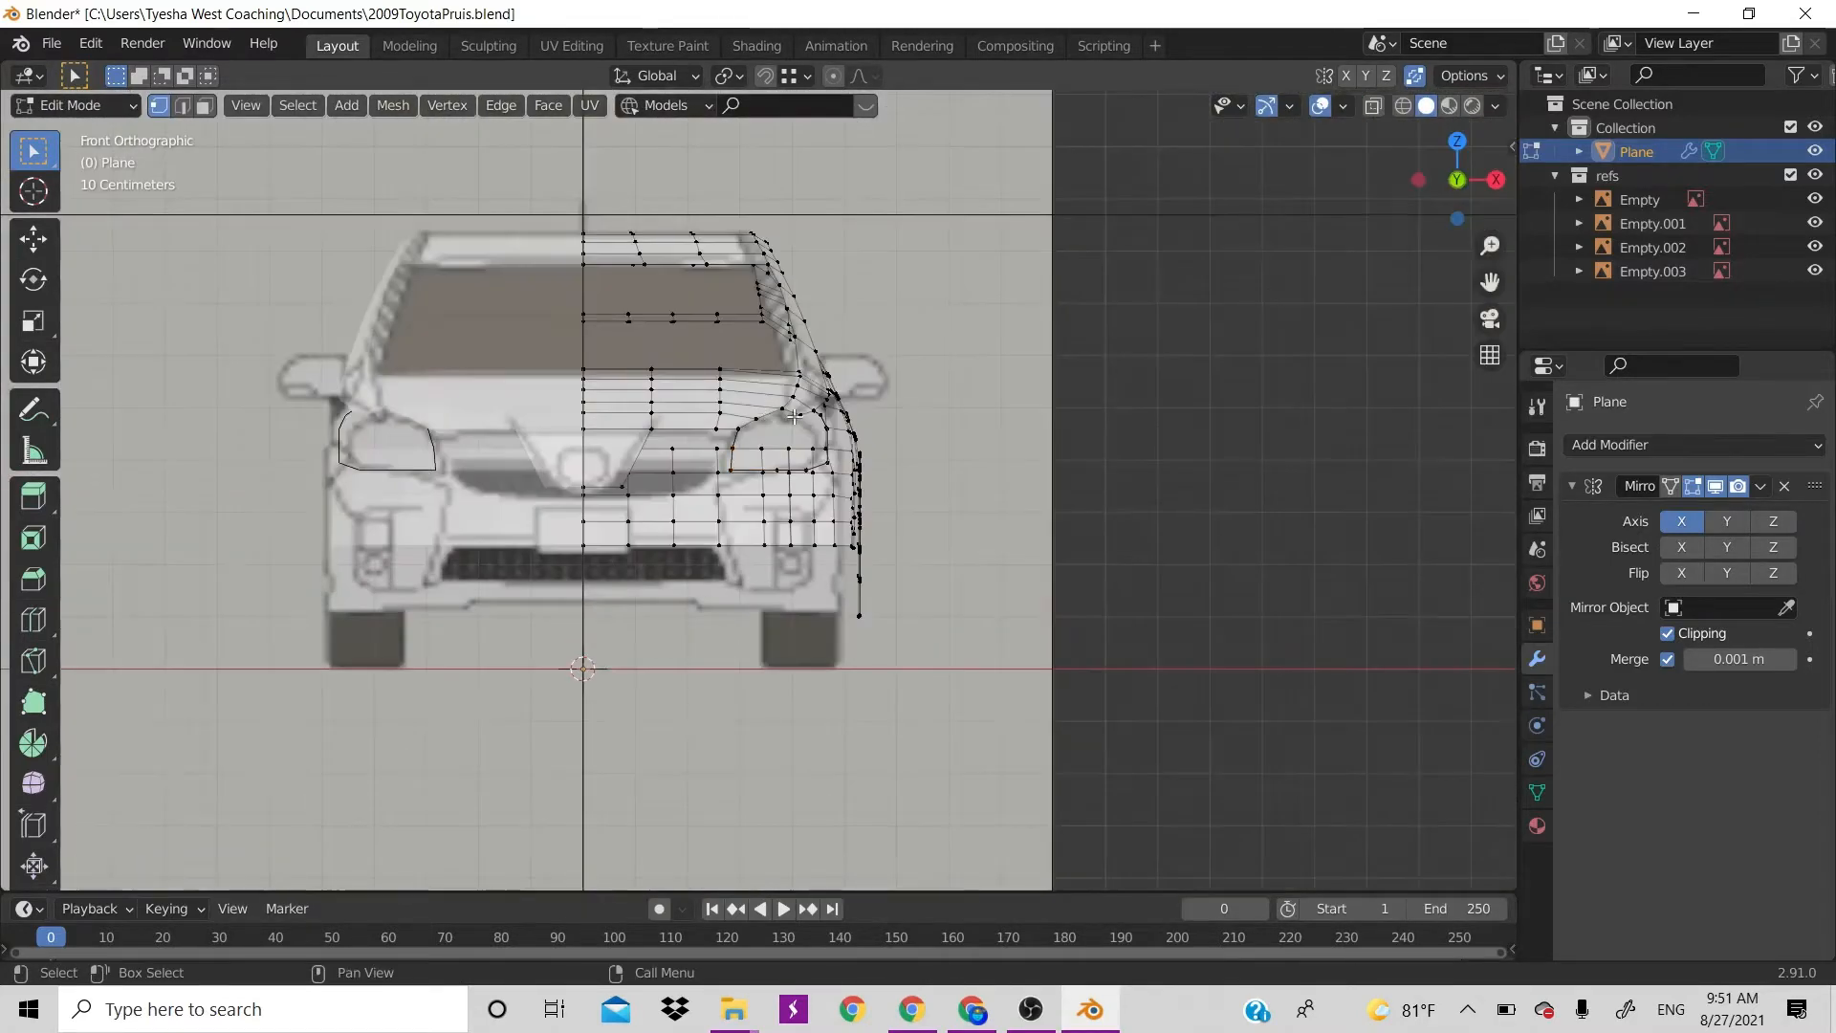
scroll(686, 441, up, 5)
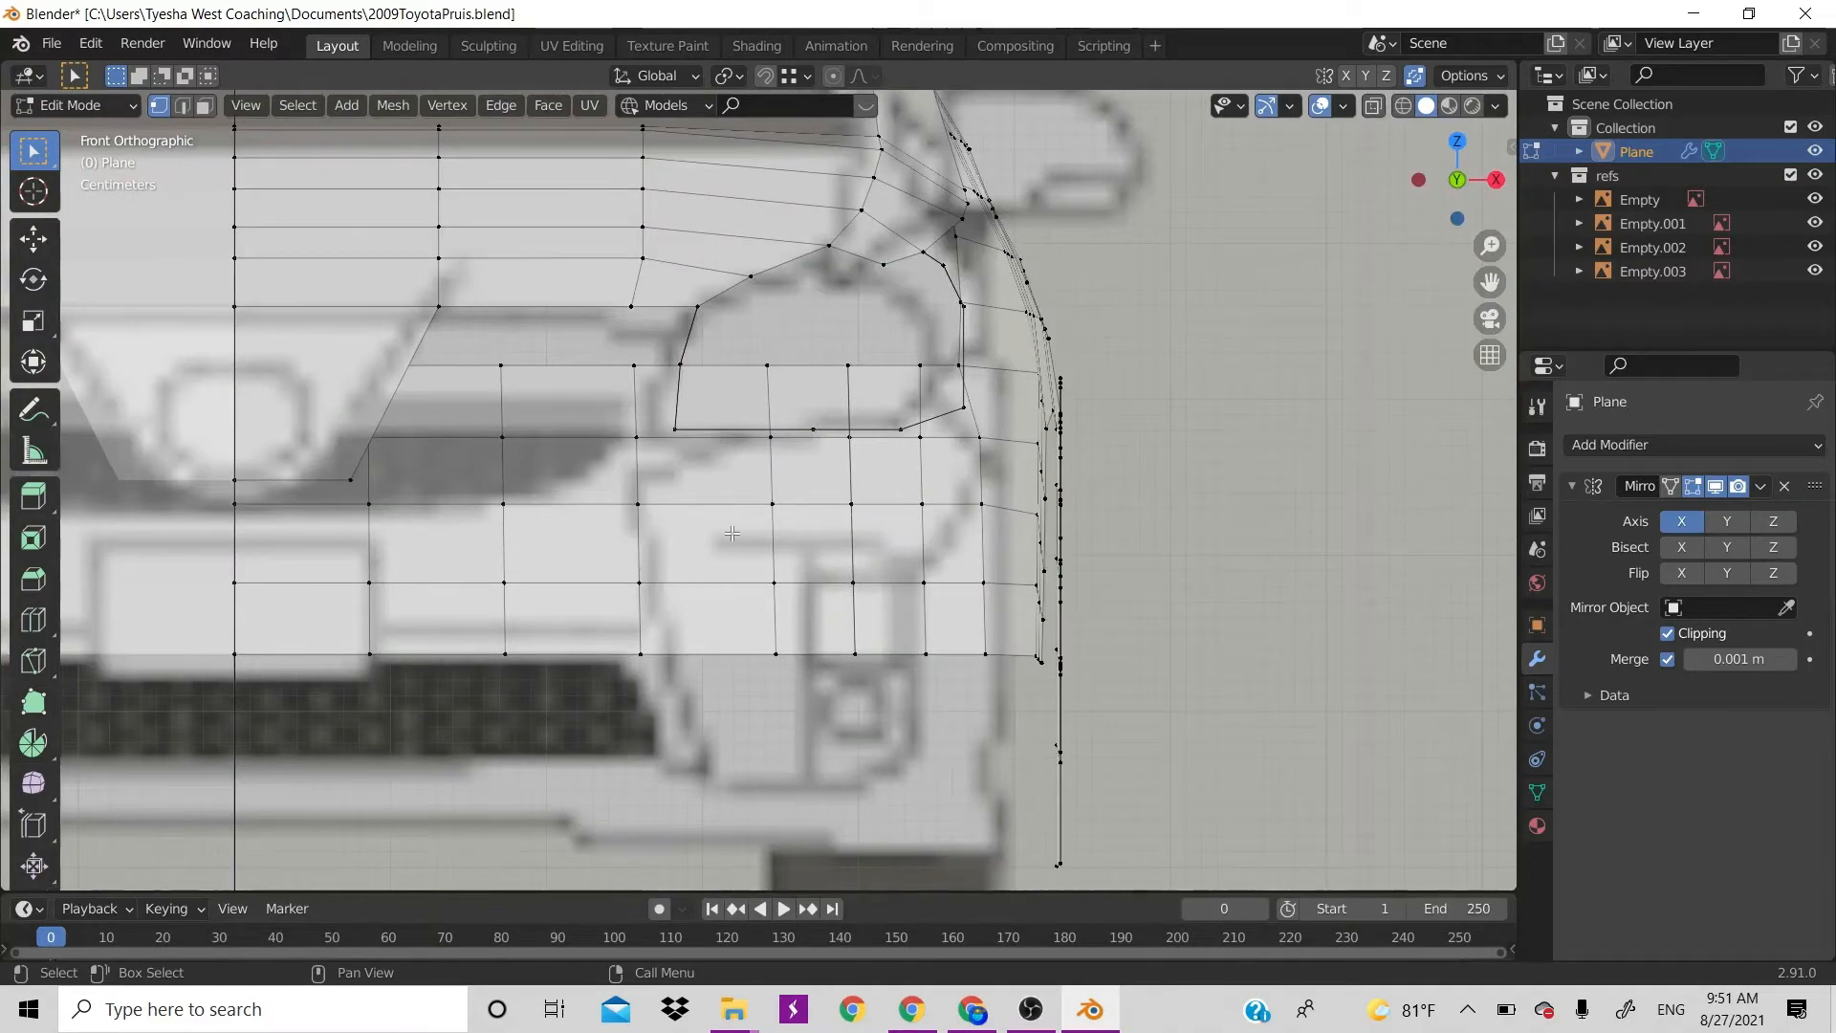
scroll(628, 324, down, 10)
scroll(732, 533, up, 3)
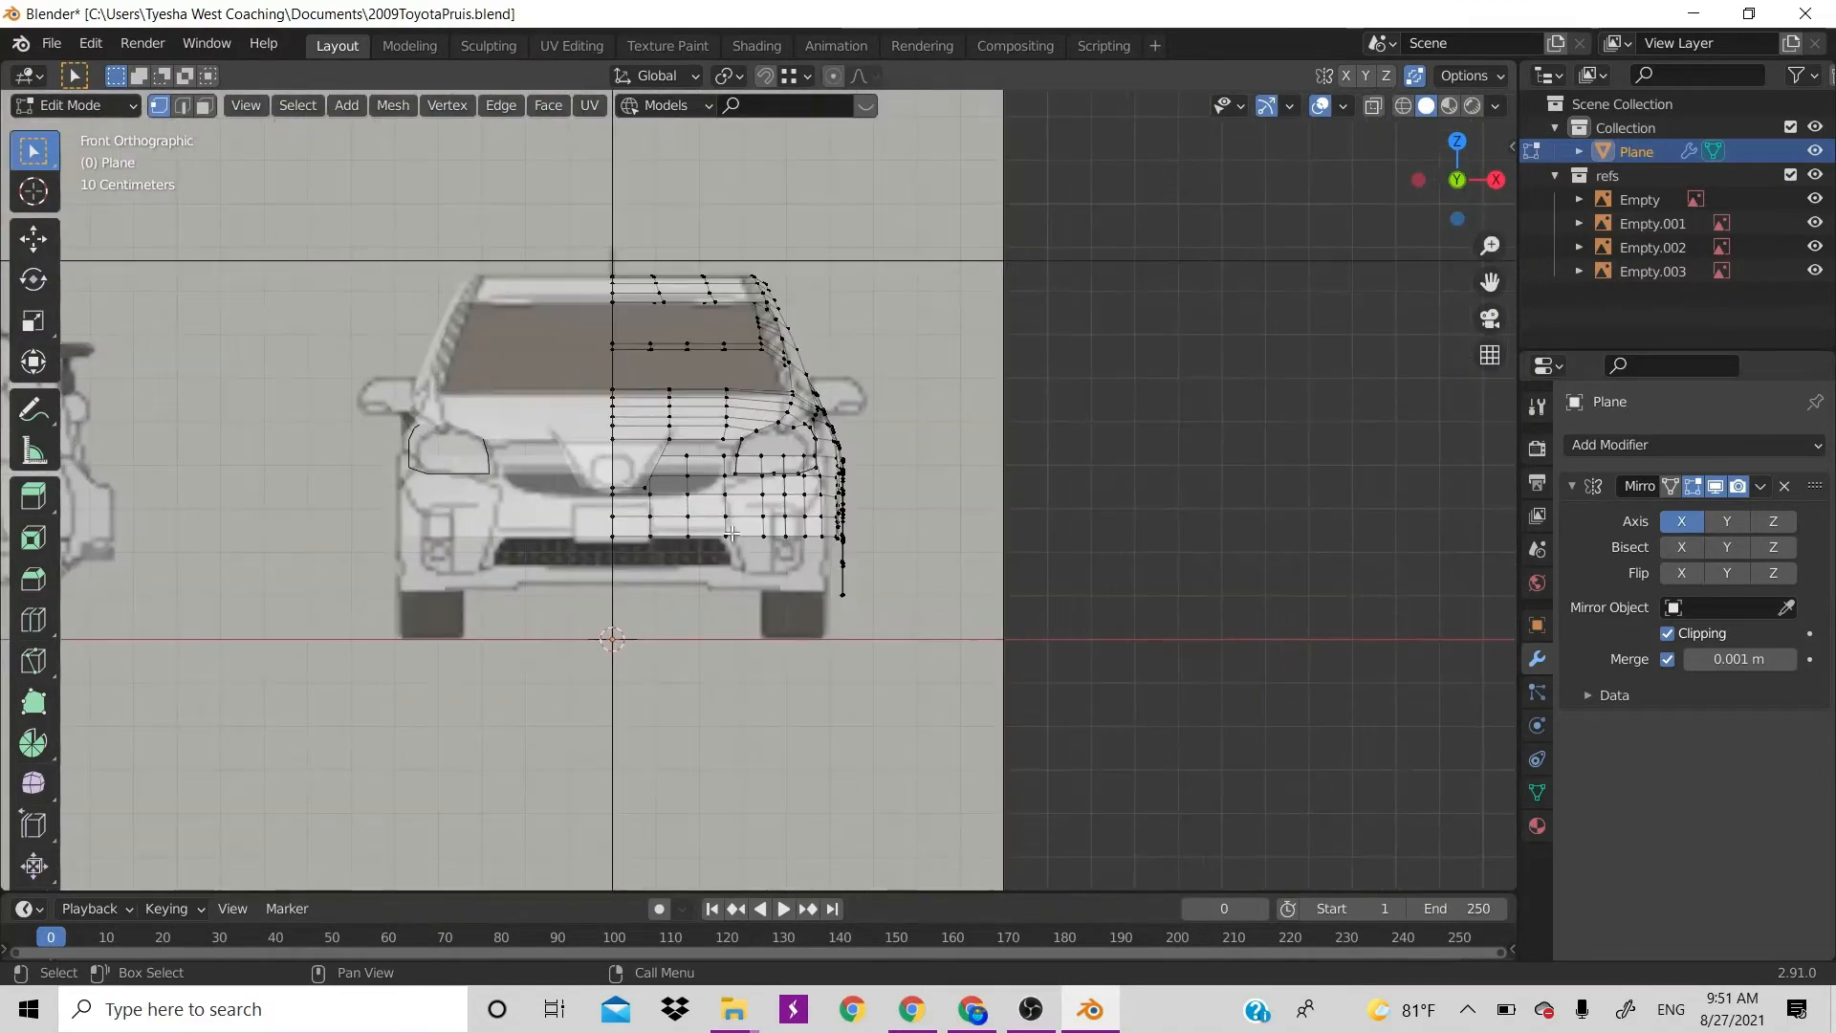
scroll(731, 532, down, 5)
scroll(731, 533, up, 6)
scroll(732, 532, up, 3)
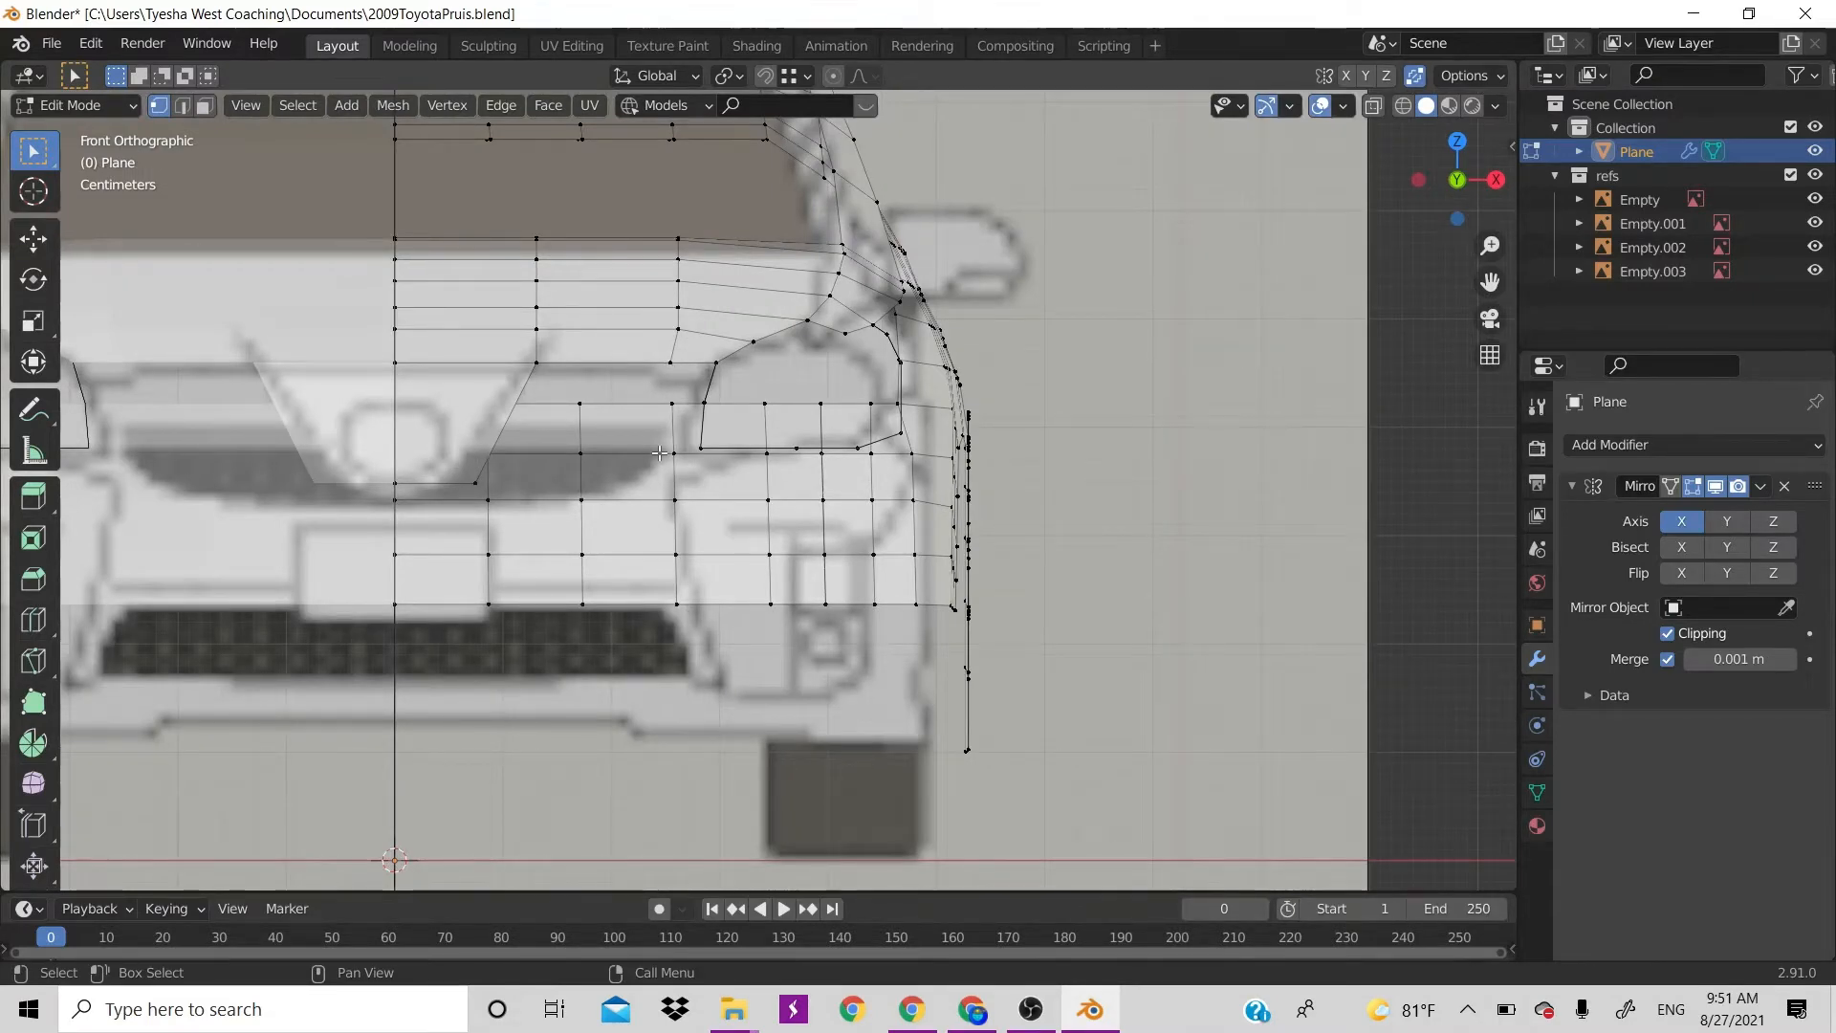
click(972, 1009)
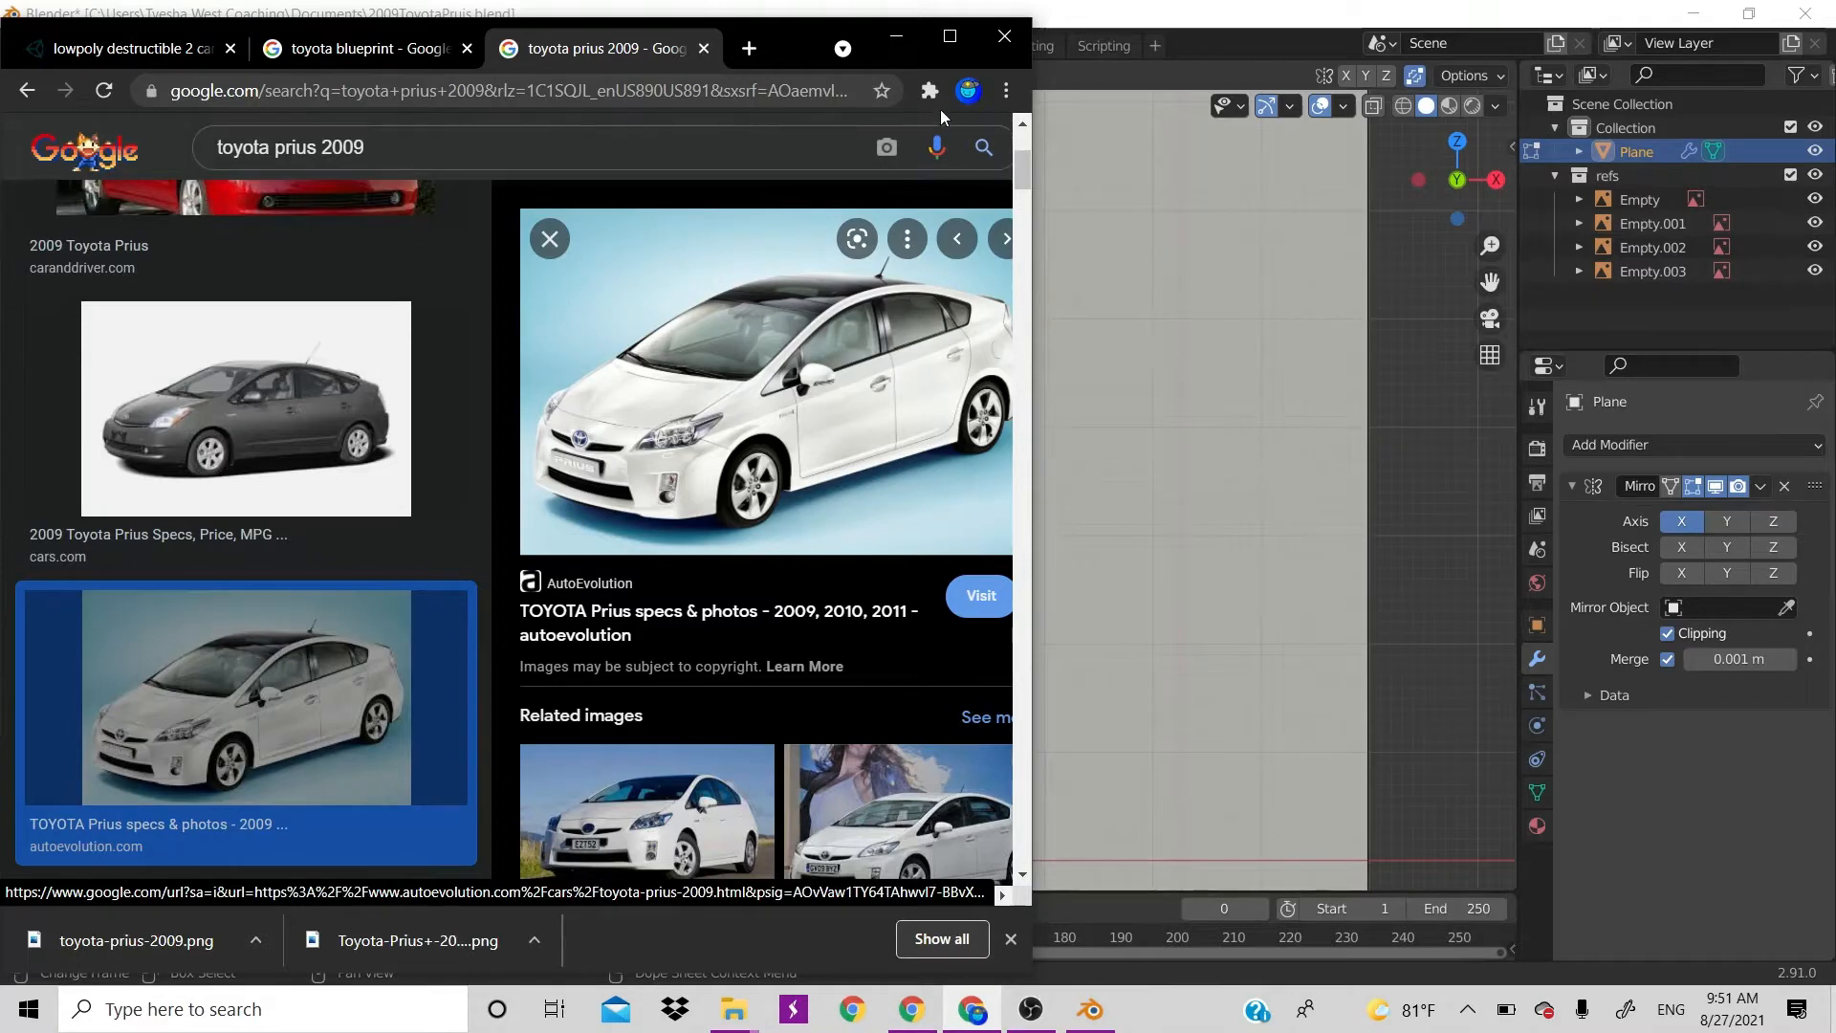
click(897, 37)
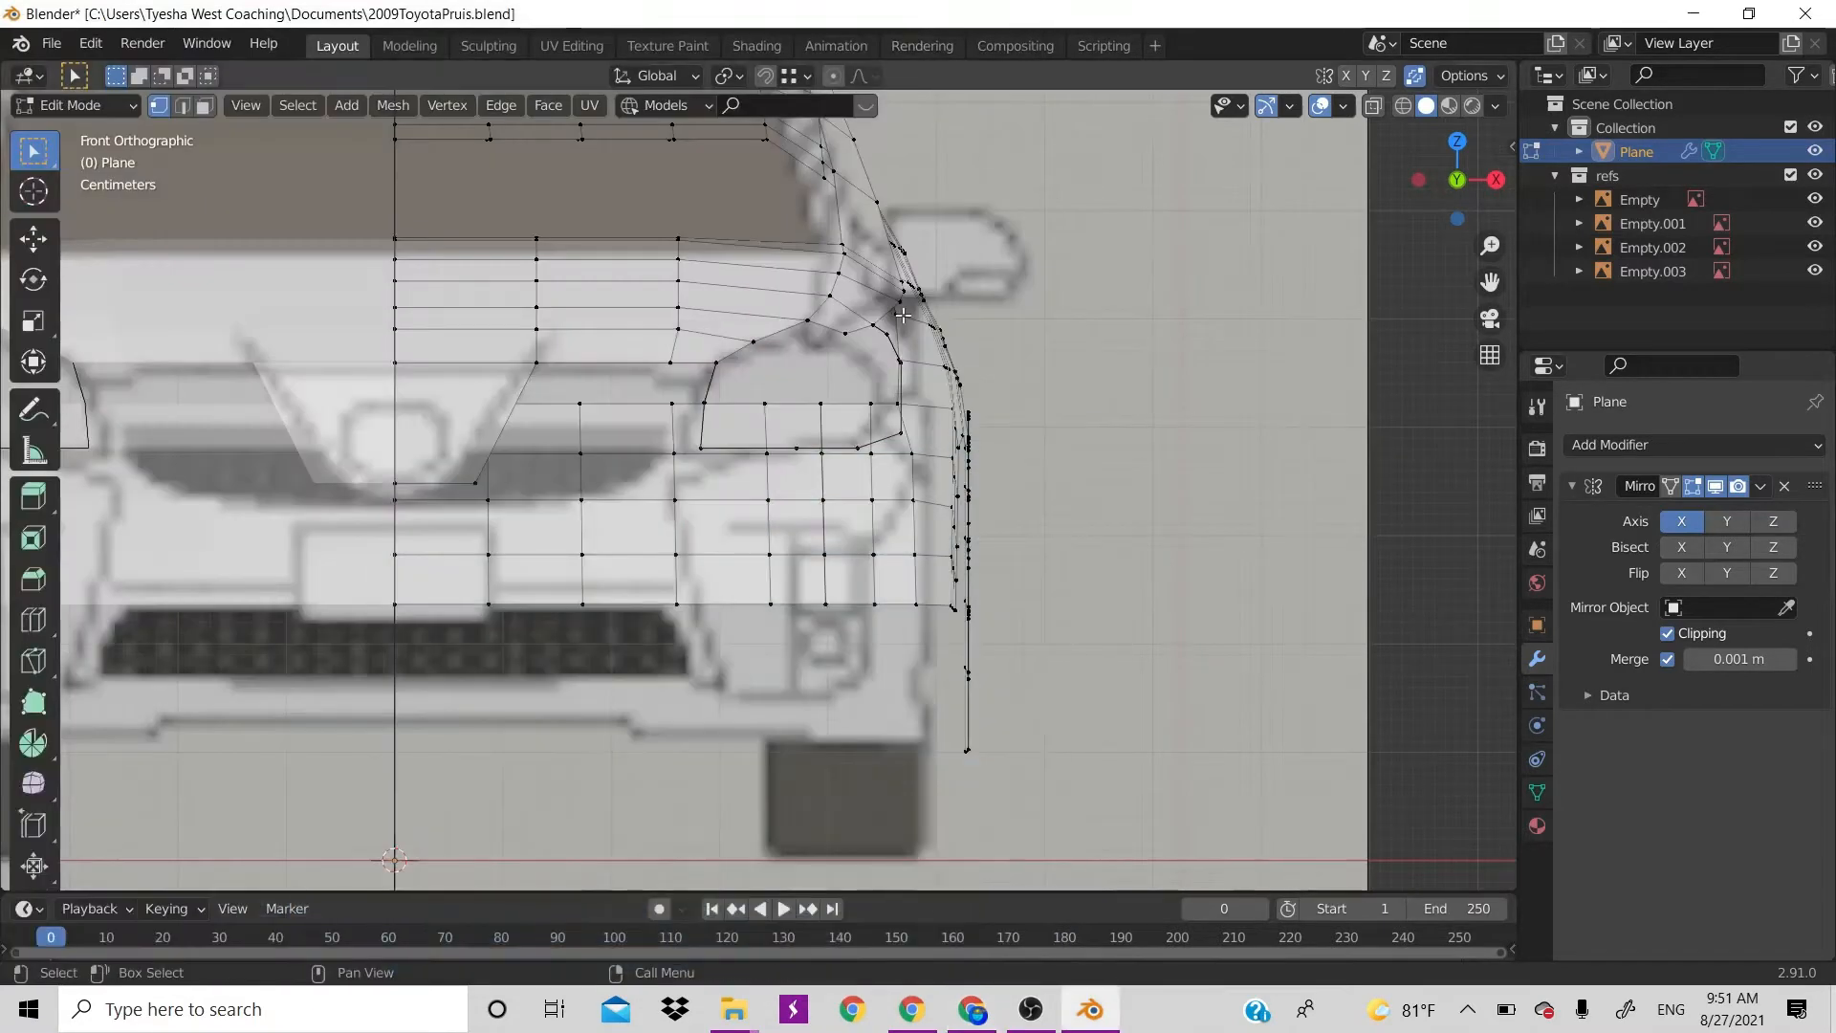
Hide the refs collection in Blender and examine the headlight and hood in perspective, consulting the Prius photo in Chrome
scroll(1026, 529, down, 7)
drag(1483, 198, 1349, 234)
scroll(952, 498, down, 10)
scroll(952, 498, up, 2)
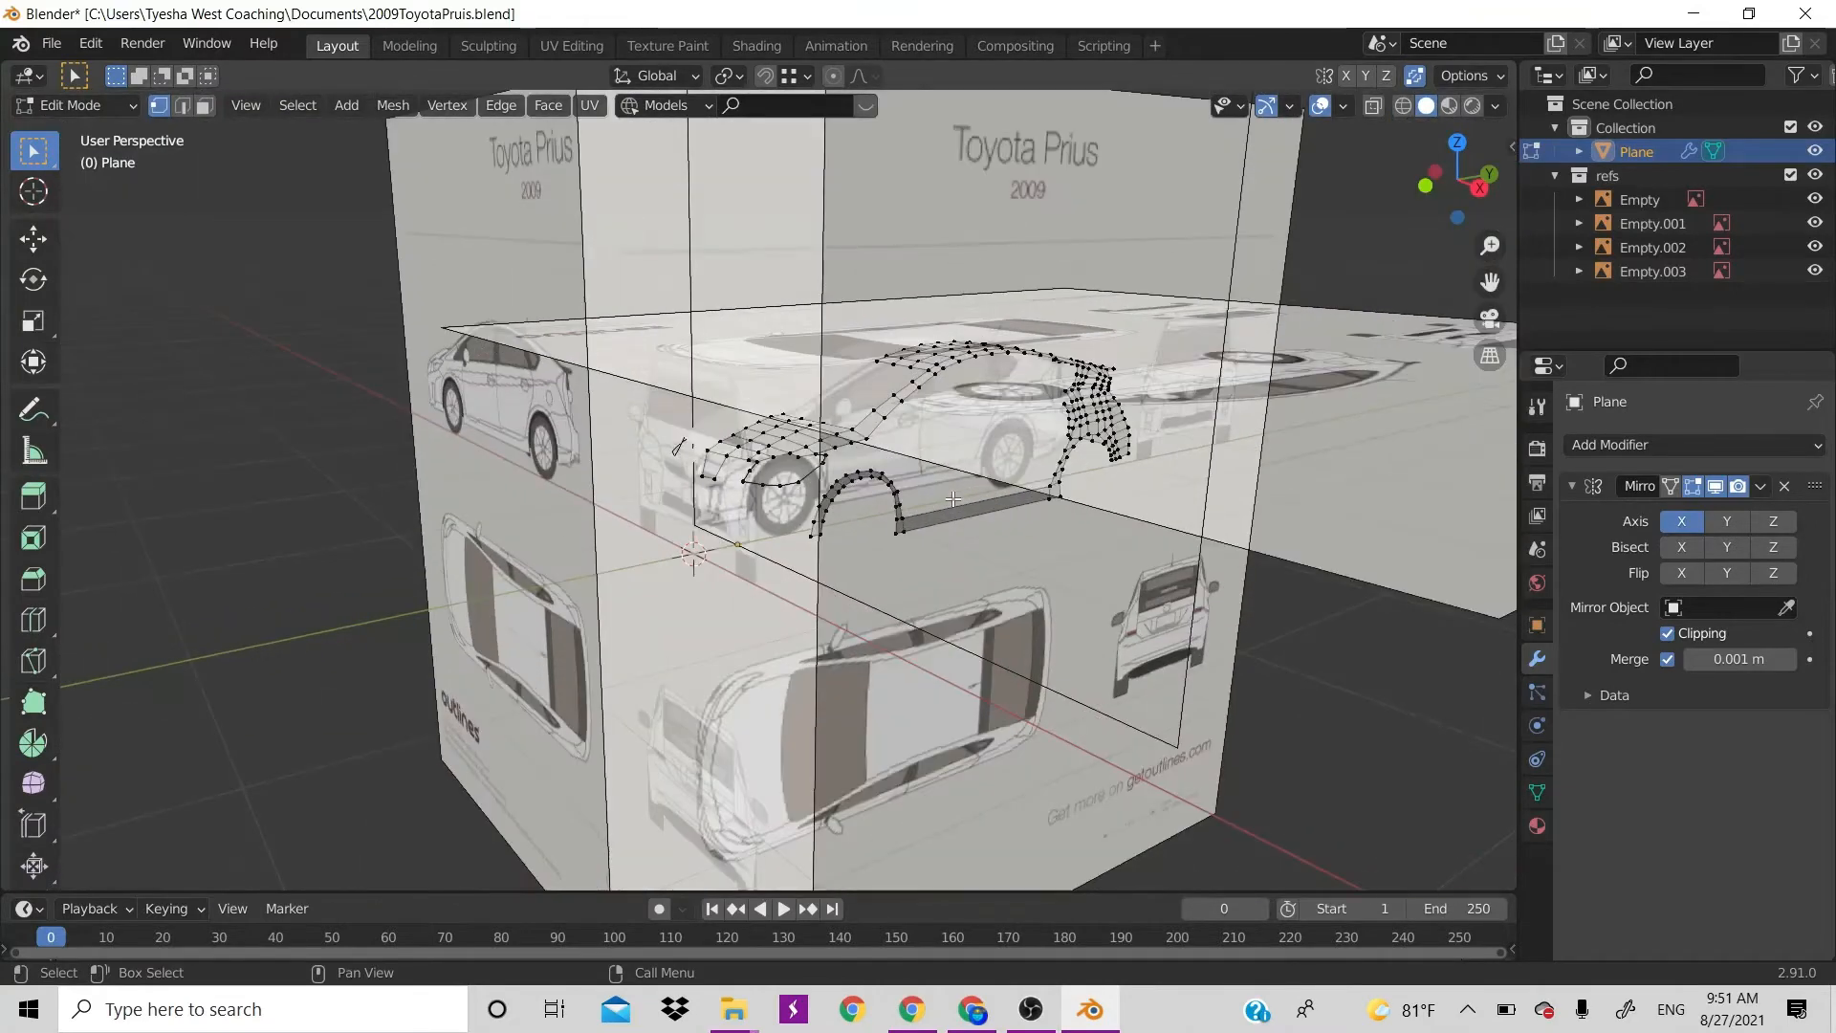
click(1815, 175)
scroll(1127, 393, up, 4)
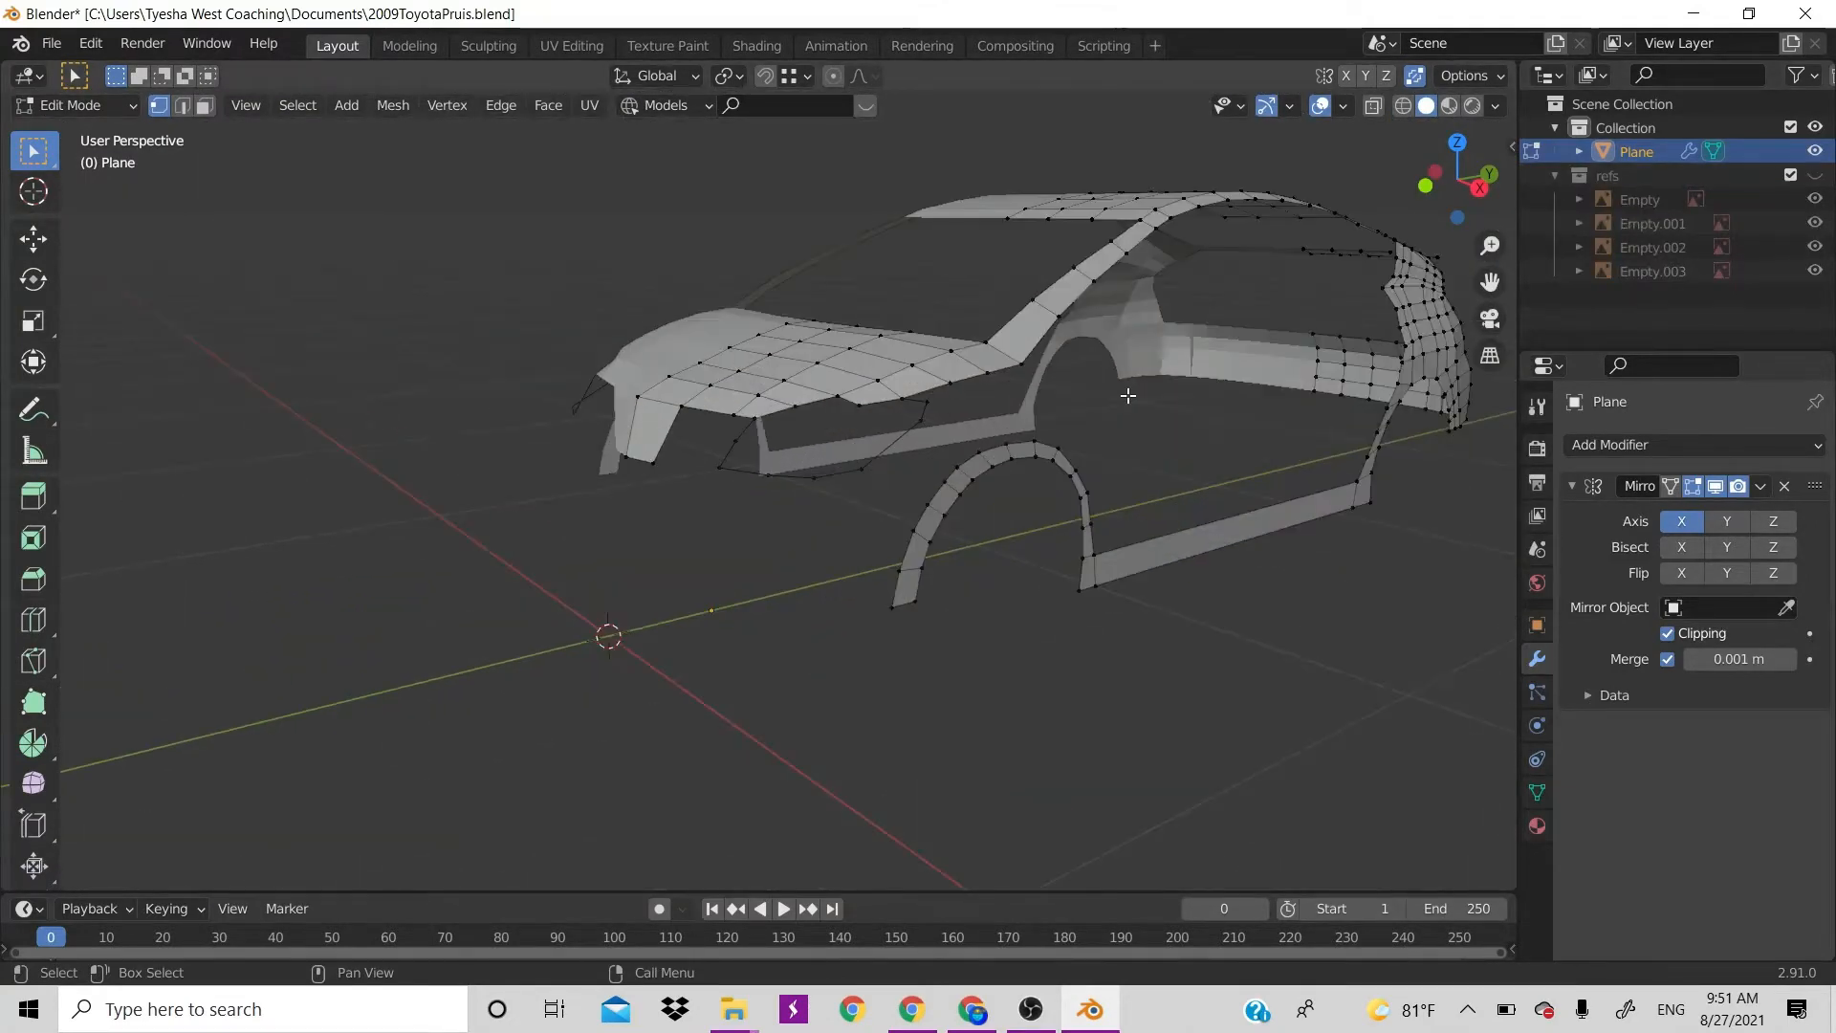
mouse_move(1448, 171)
mouse_down()
mouse_move(1360, 187)
mouse_move(1453, 164)
mouse_move(1425, 186)
mouse_up()
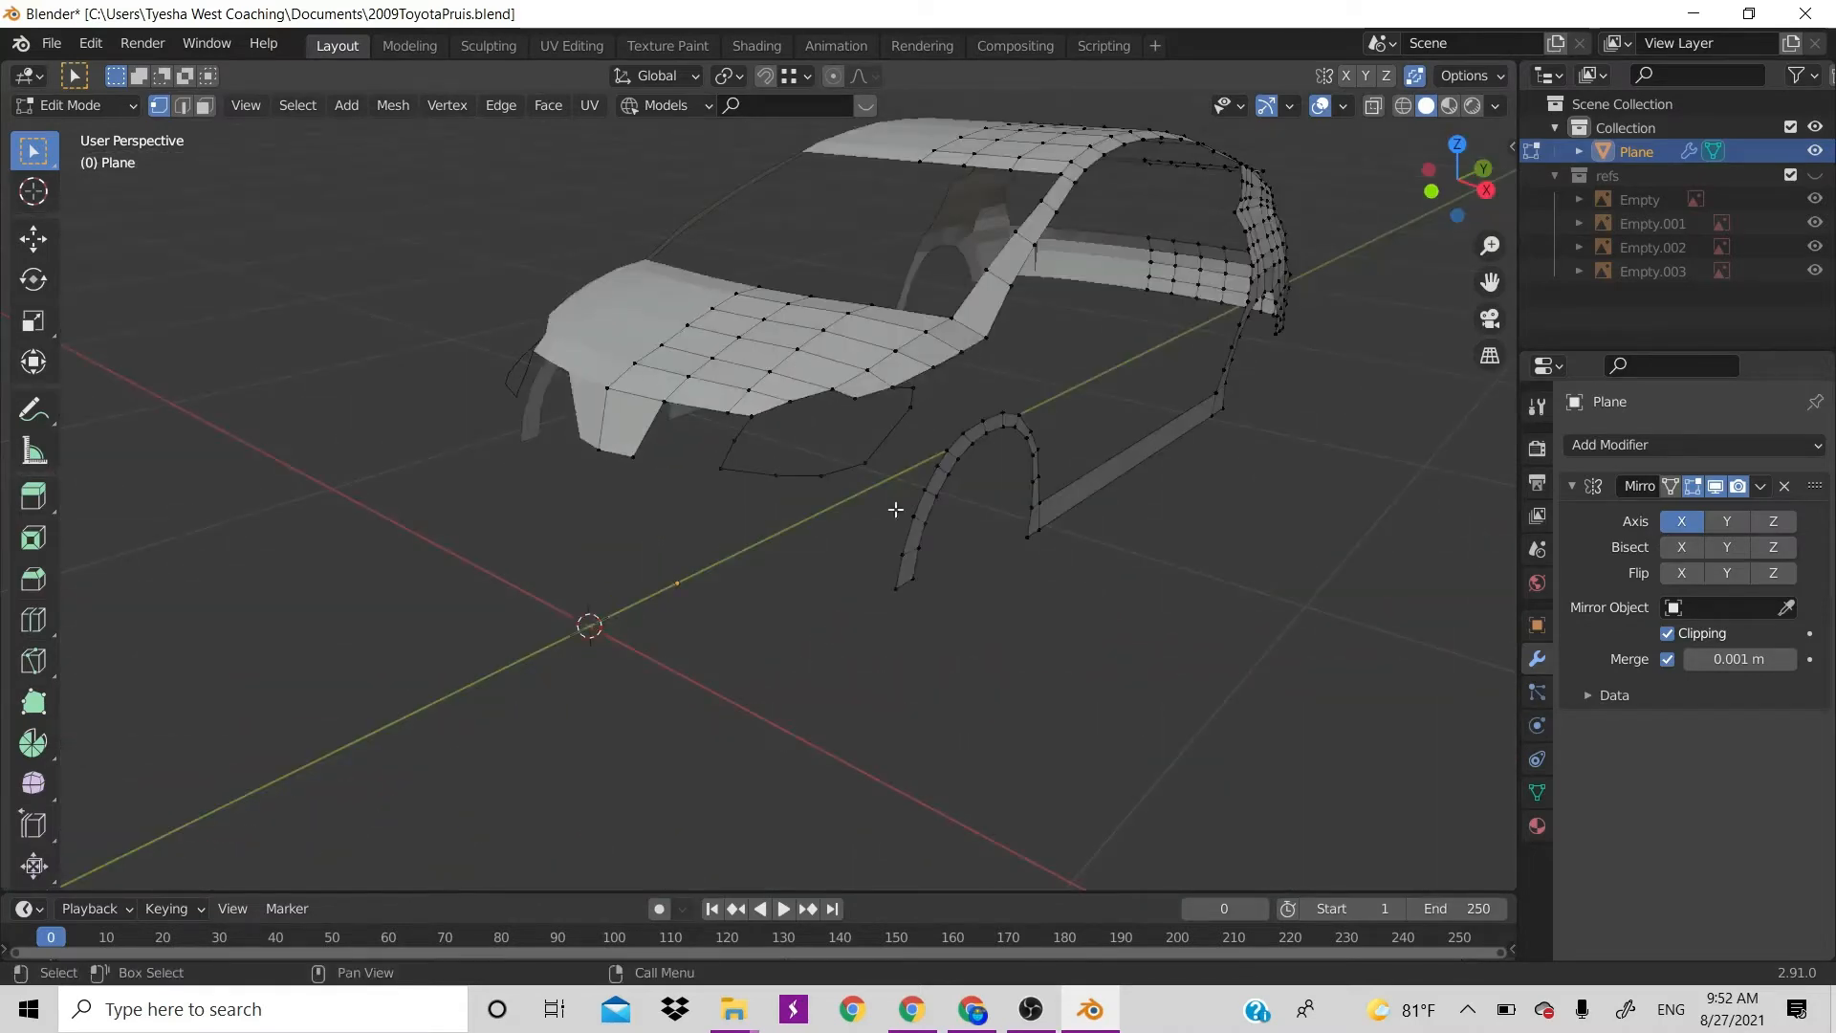
click(970, 1010)
click(968, 1011)
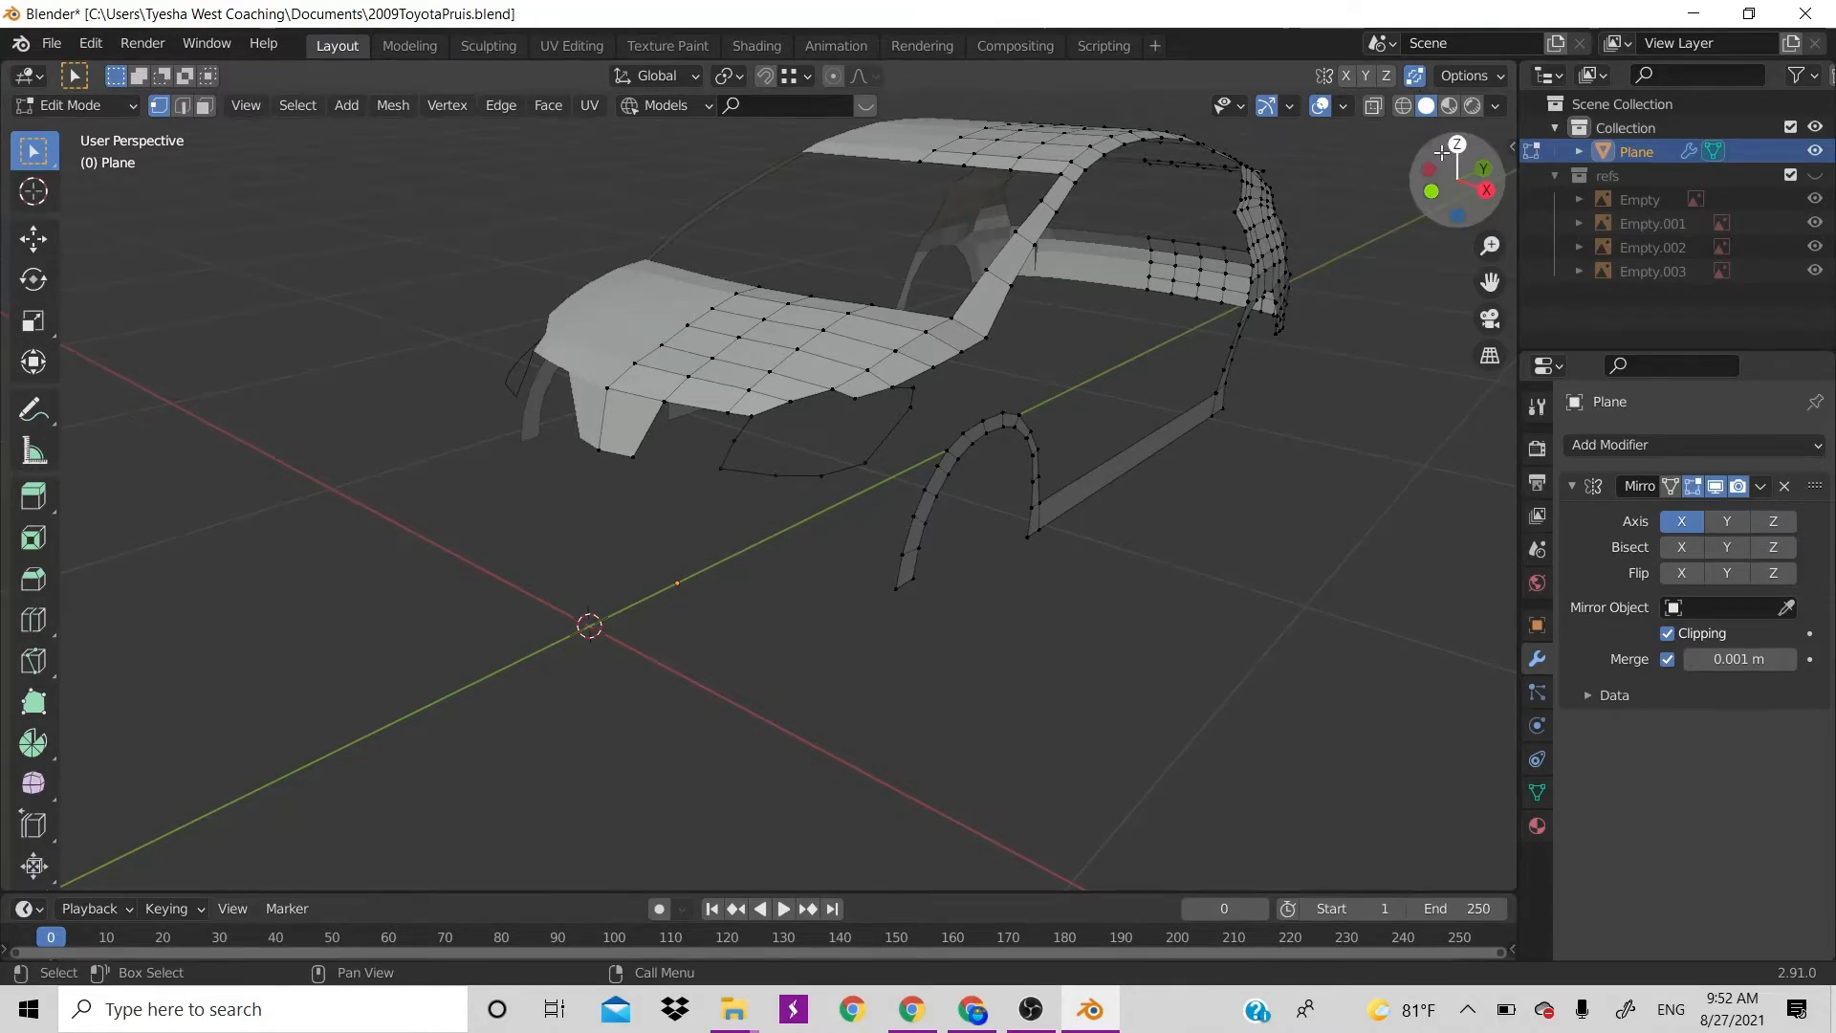
drag(1450, 170, 1389, 306)
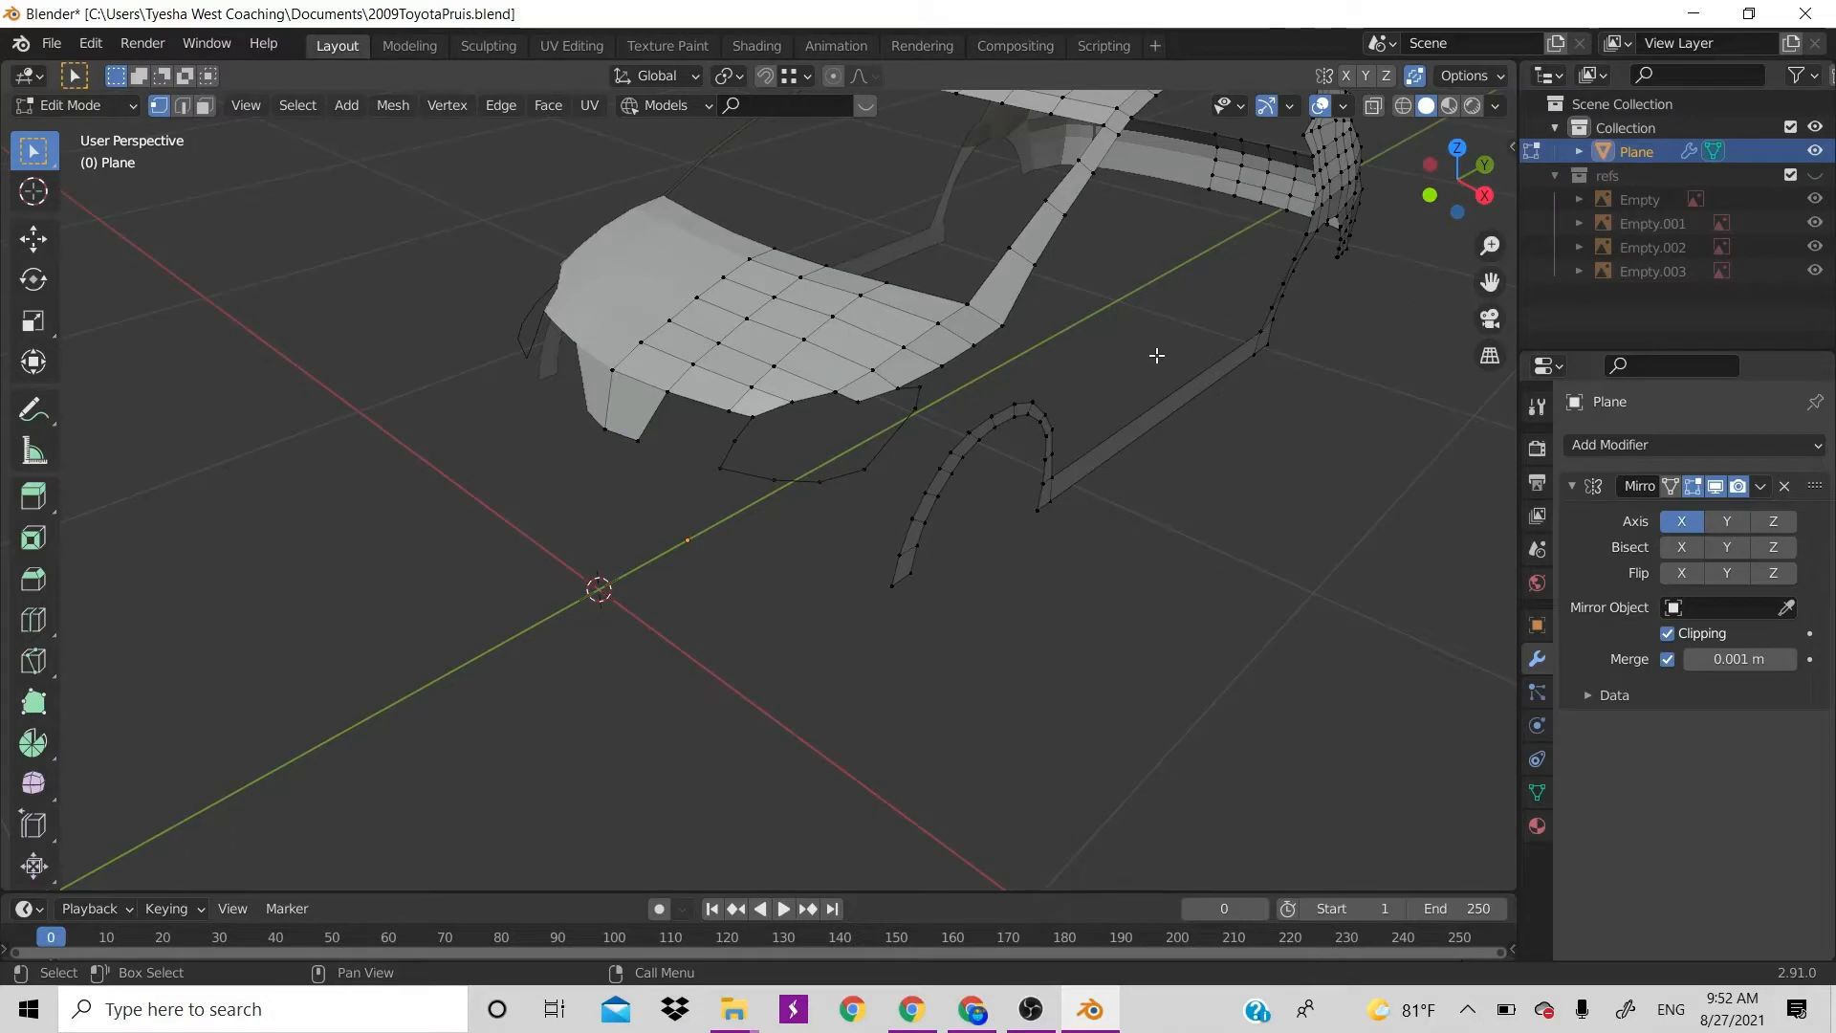
Select the headlight's rear tip vertex and show the refs collection again in the right side view
shift+click(920, 386)
drag(1458, 177, 1358, 205)
key(KP_3)
scroll(916, 404, up, 5)
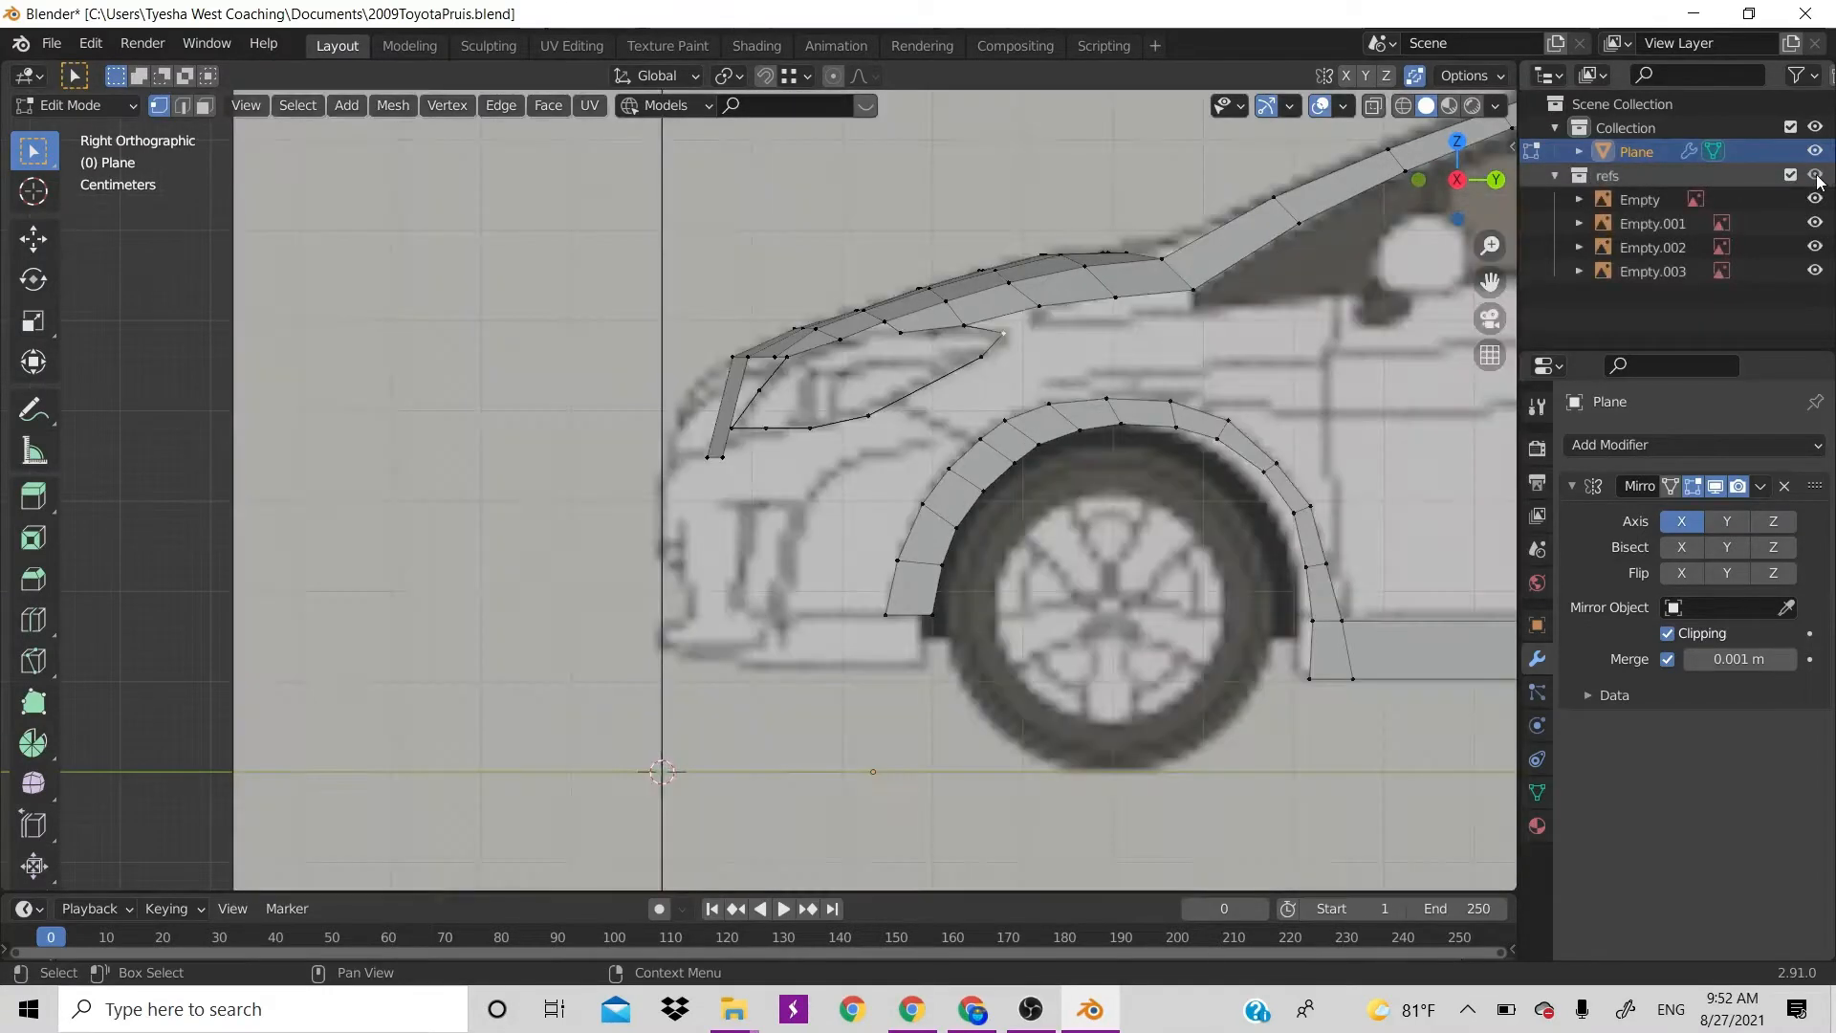
click(1815, 174)
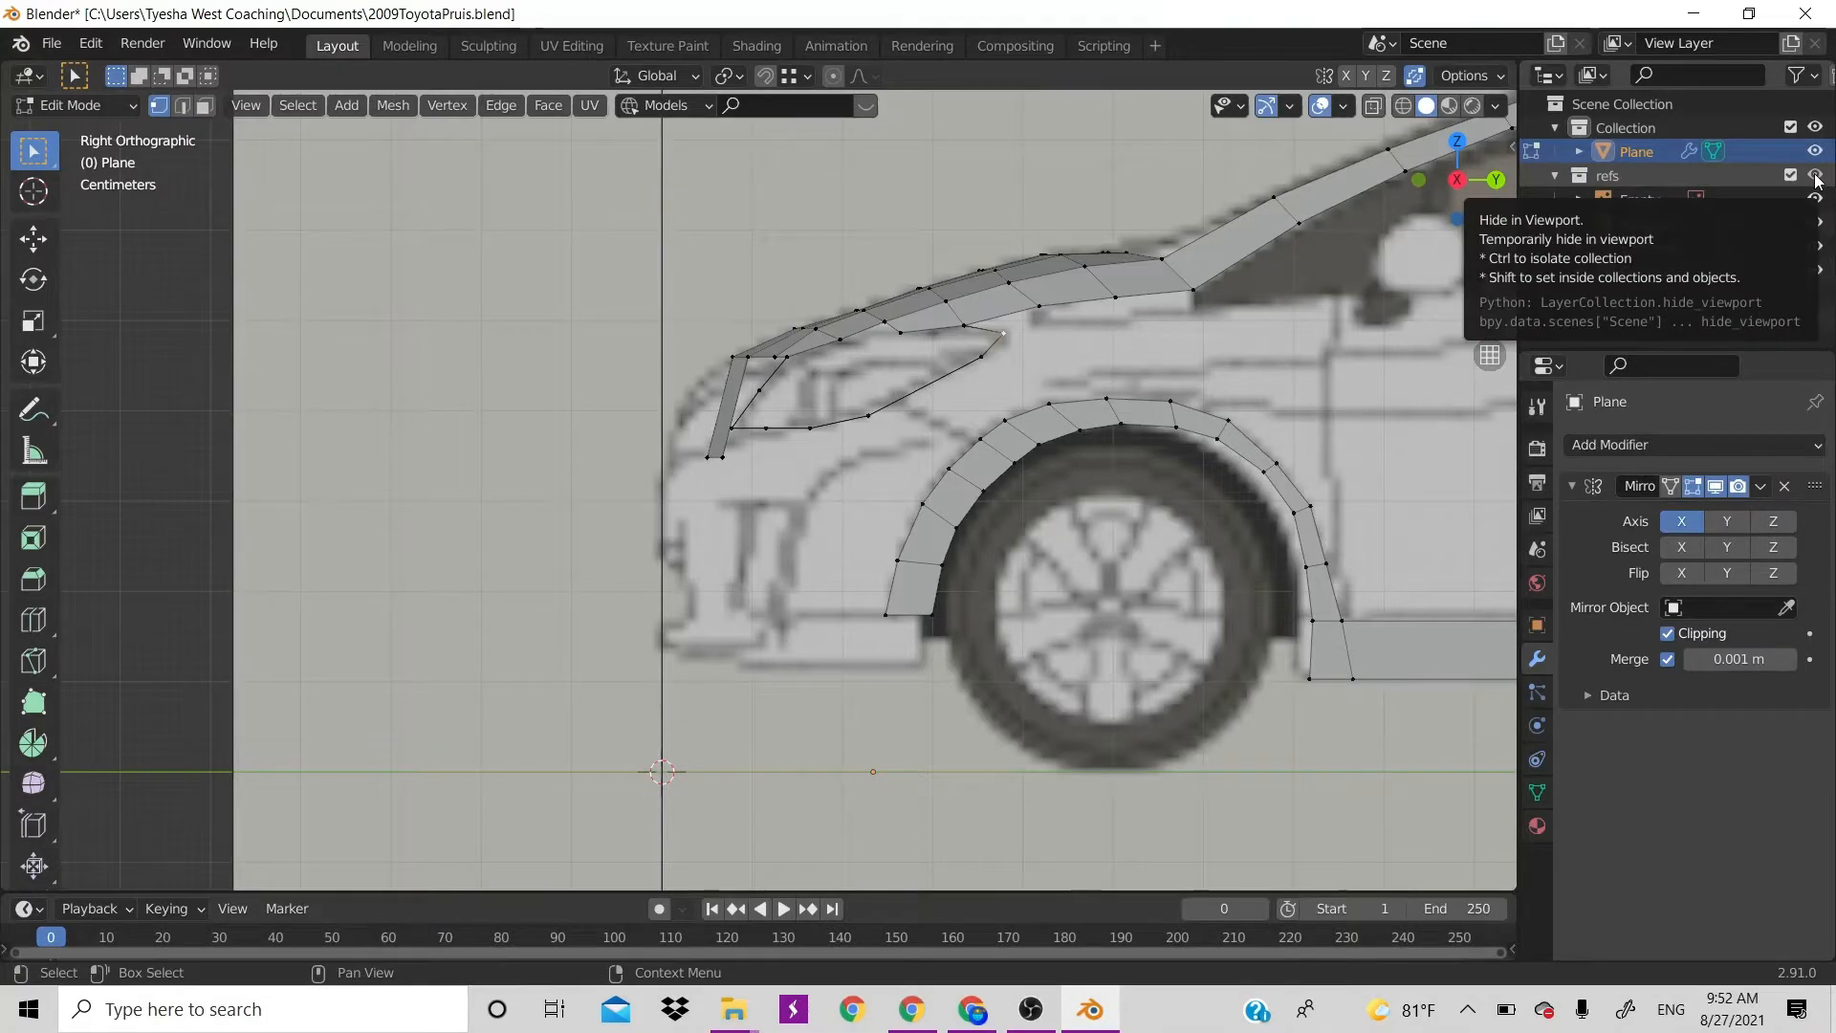
Hide the refs collection and, in perspective, select the hood's front-edge vertex between the emblem panel and the headlight
click(1815, 175)
scroll(1332, 163, down, 8)
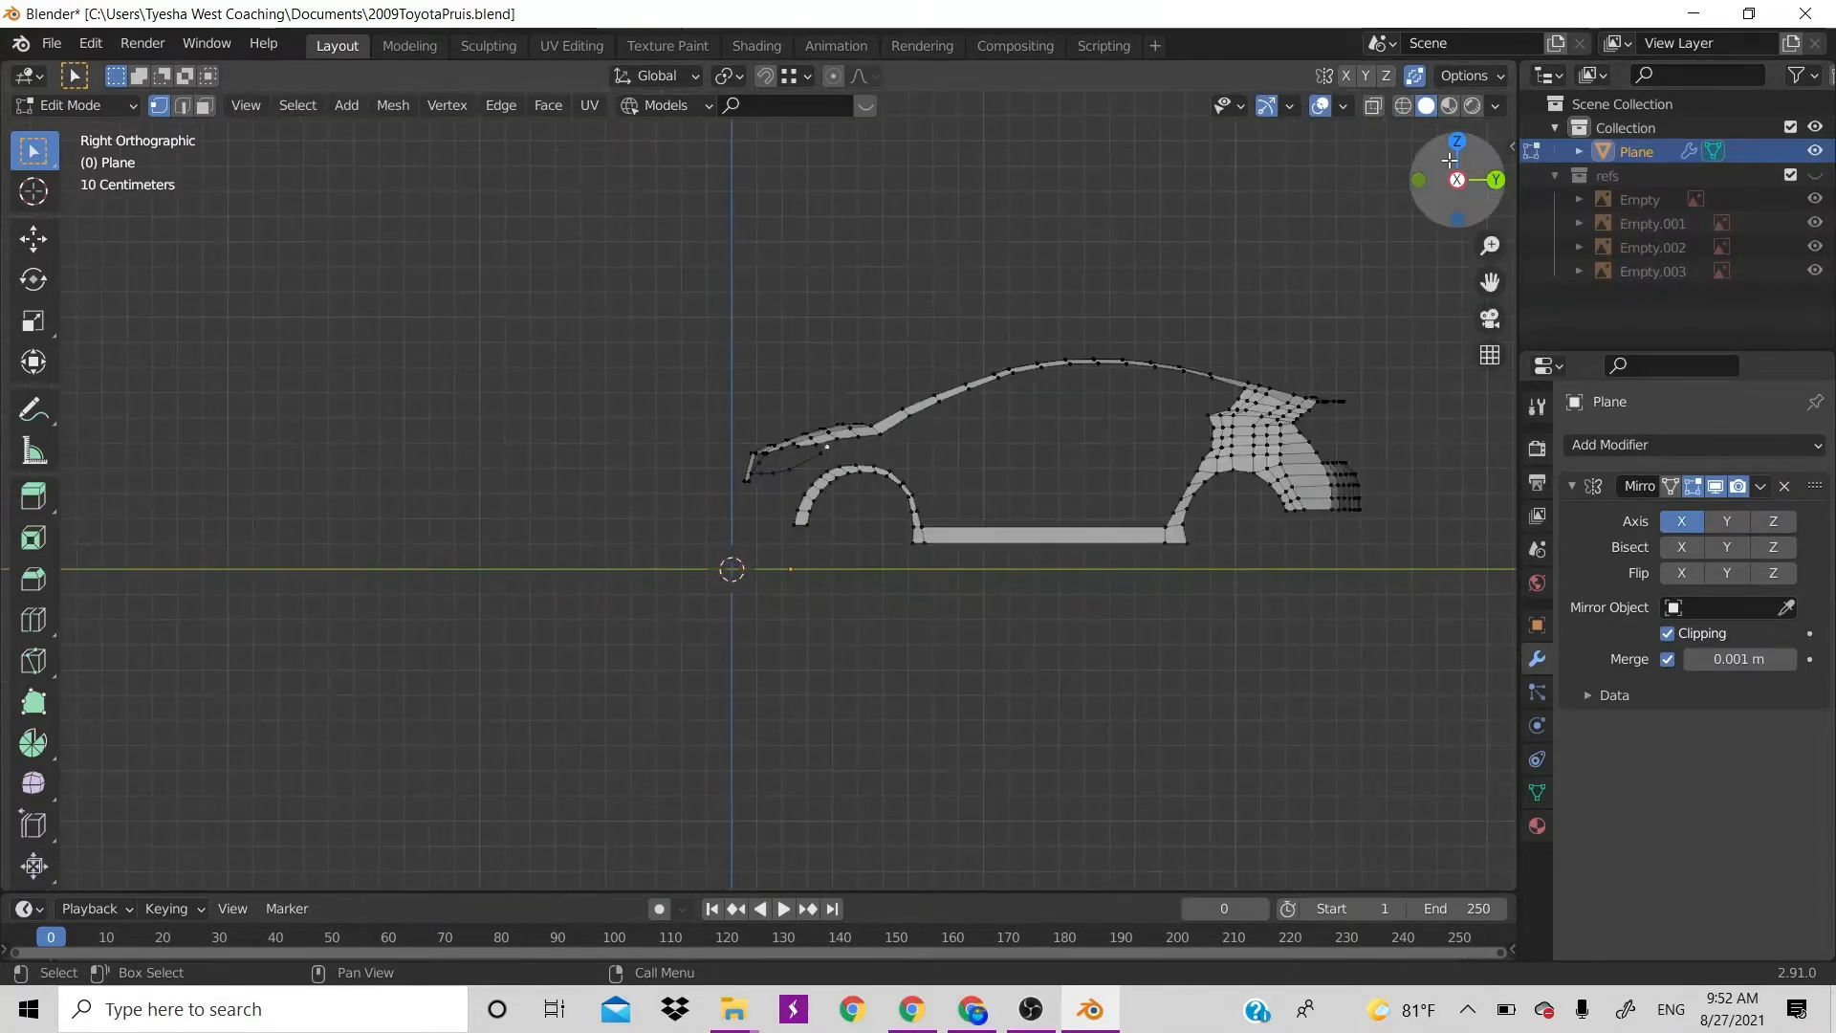
drag(1457, 178, 1415, 249)
scroll(1082, 335, down, 6)
scroll(1017, 339, up, 5)
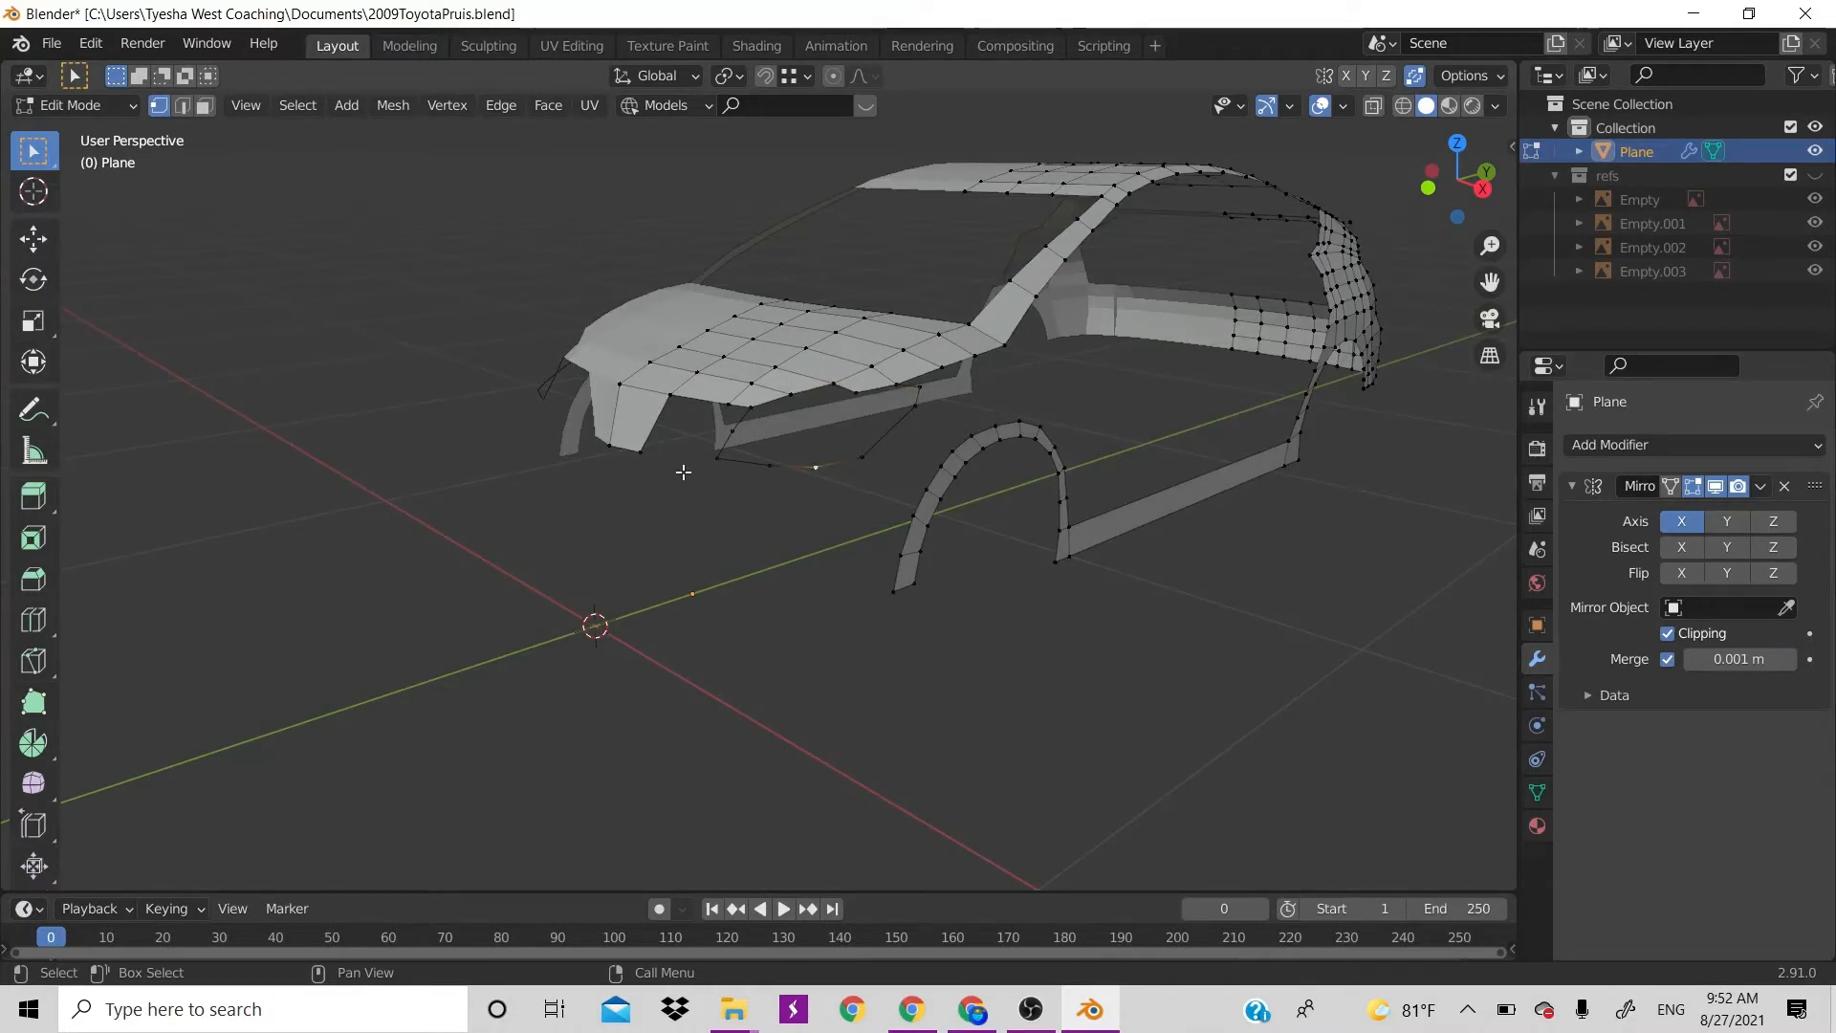
click(718, 399)
Show the refs collection again in the front view, framed on the hood front and grille
key(KP_1)
scroll(839, 449, up, 4)
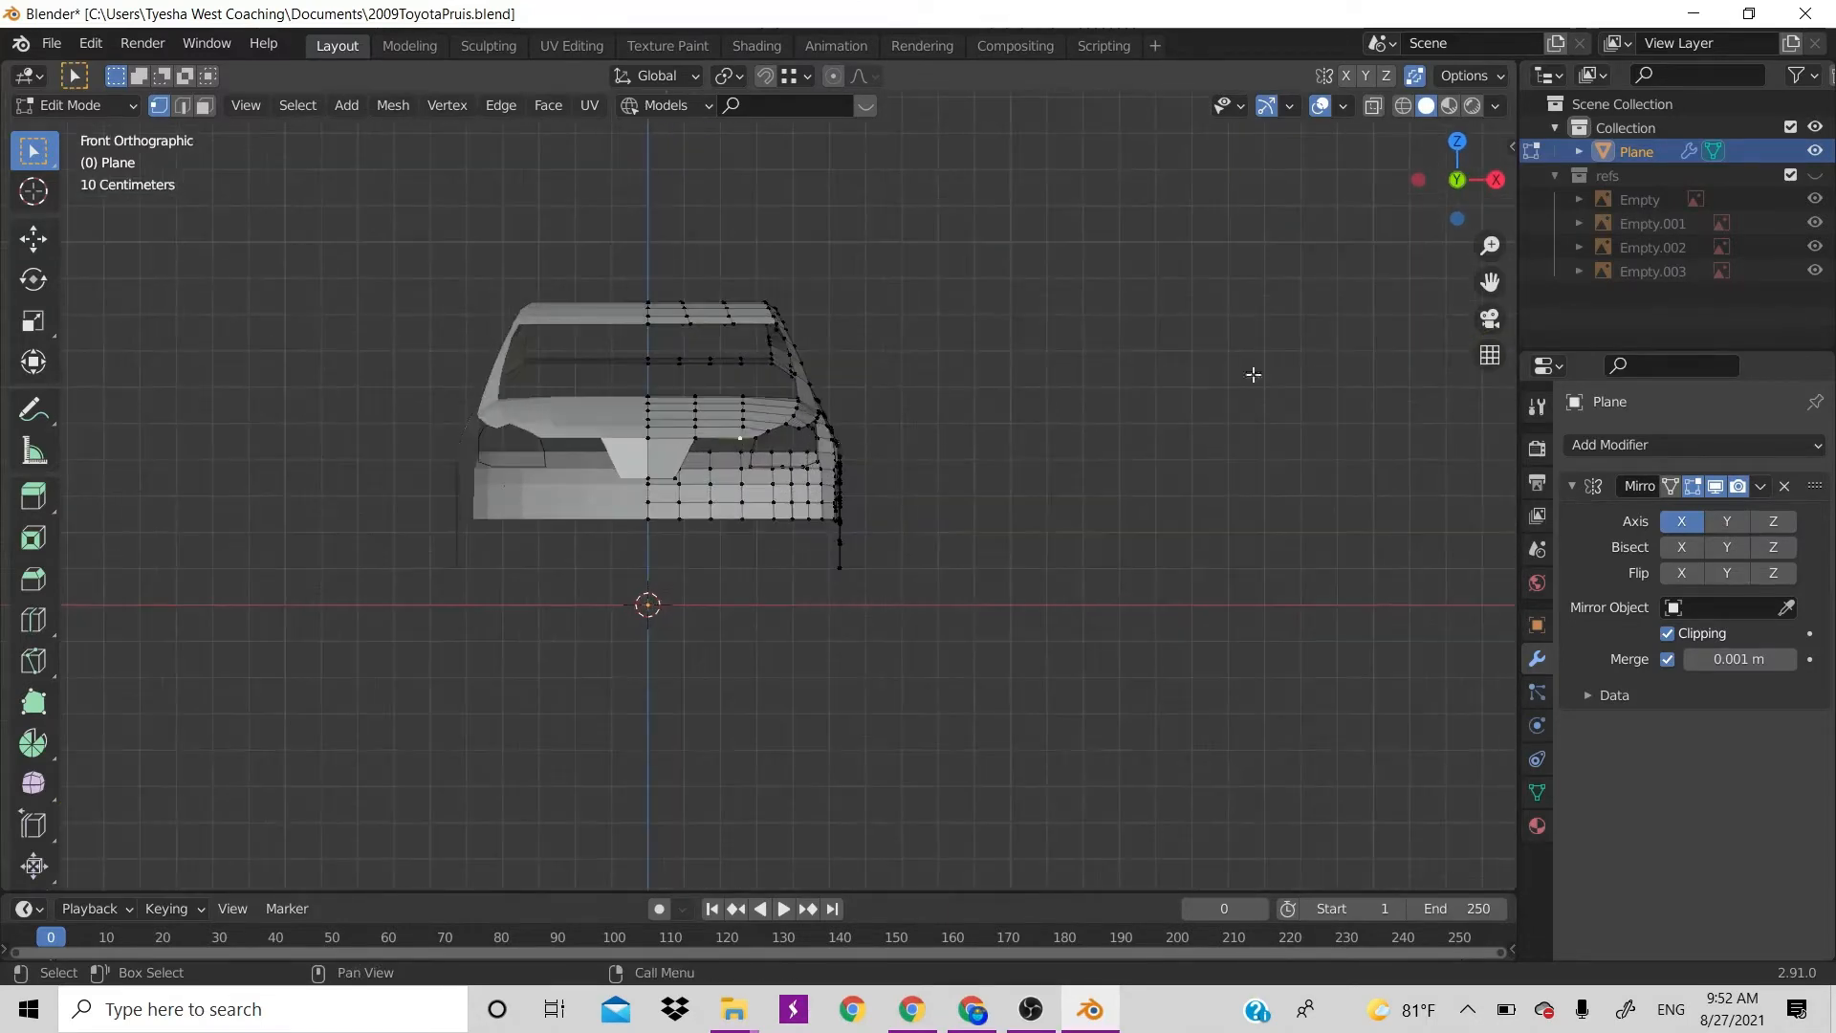
click(1790, 175)
click(1790, 175)
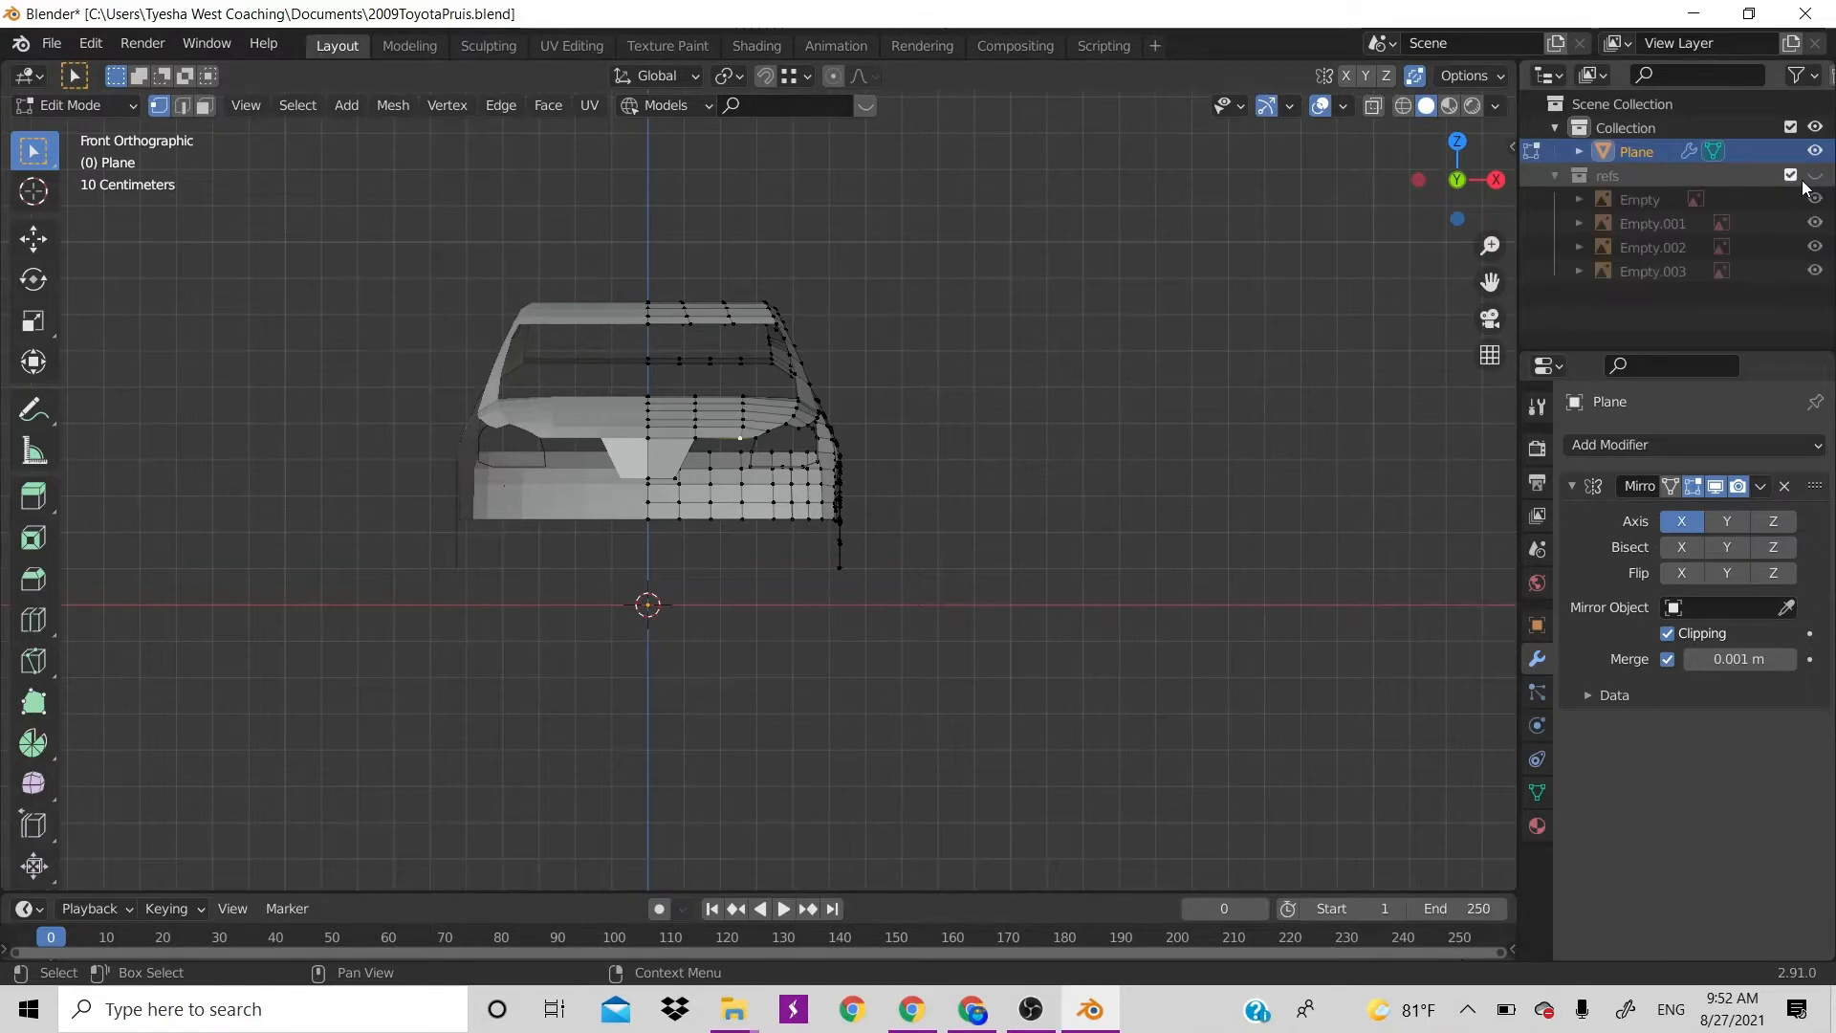
click(1816, 177)
scroll(1078, 492, up, 2)
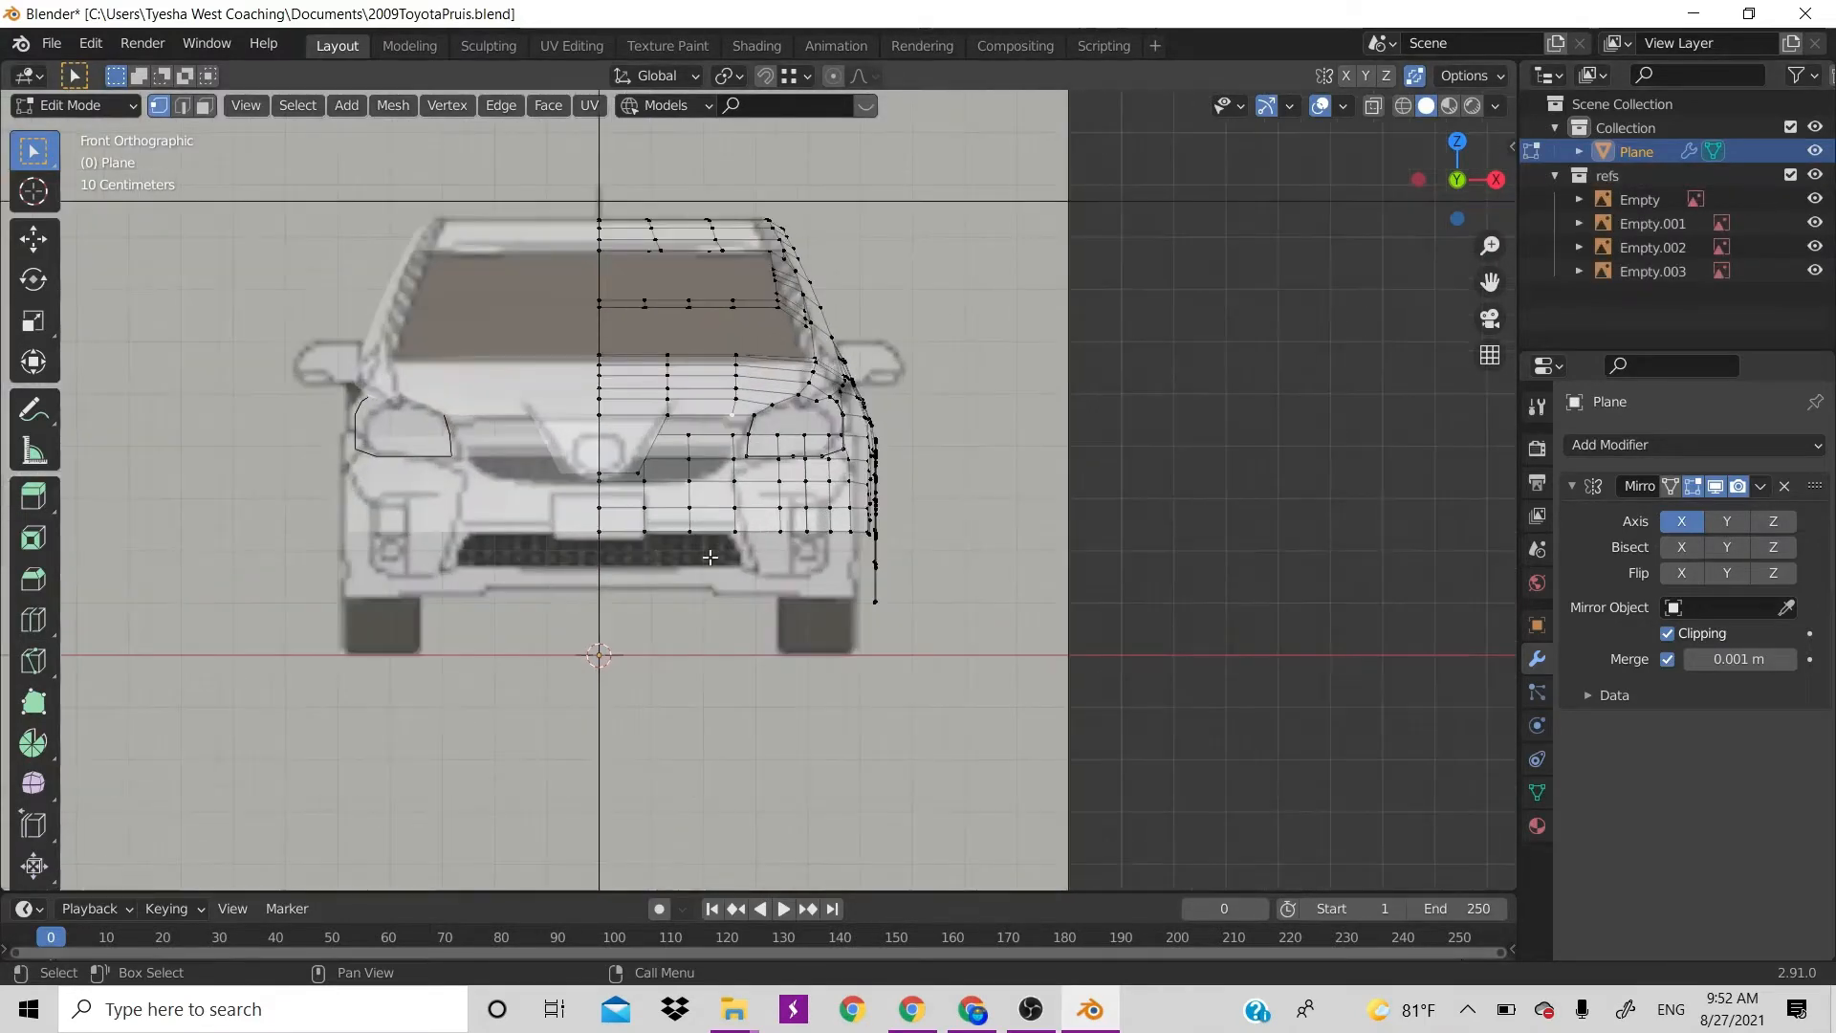
scroll(710, 557, up, 3)
shift+middle_drag(832, 531, 1001, 526)
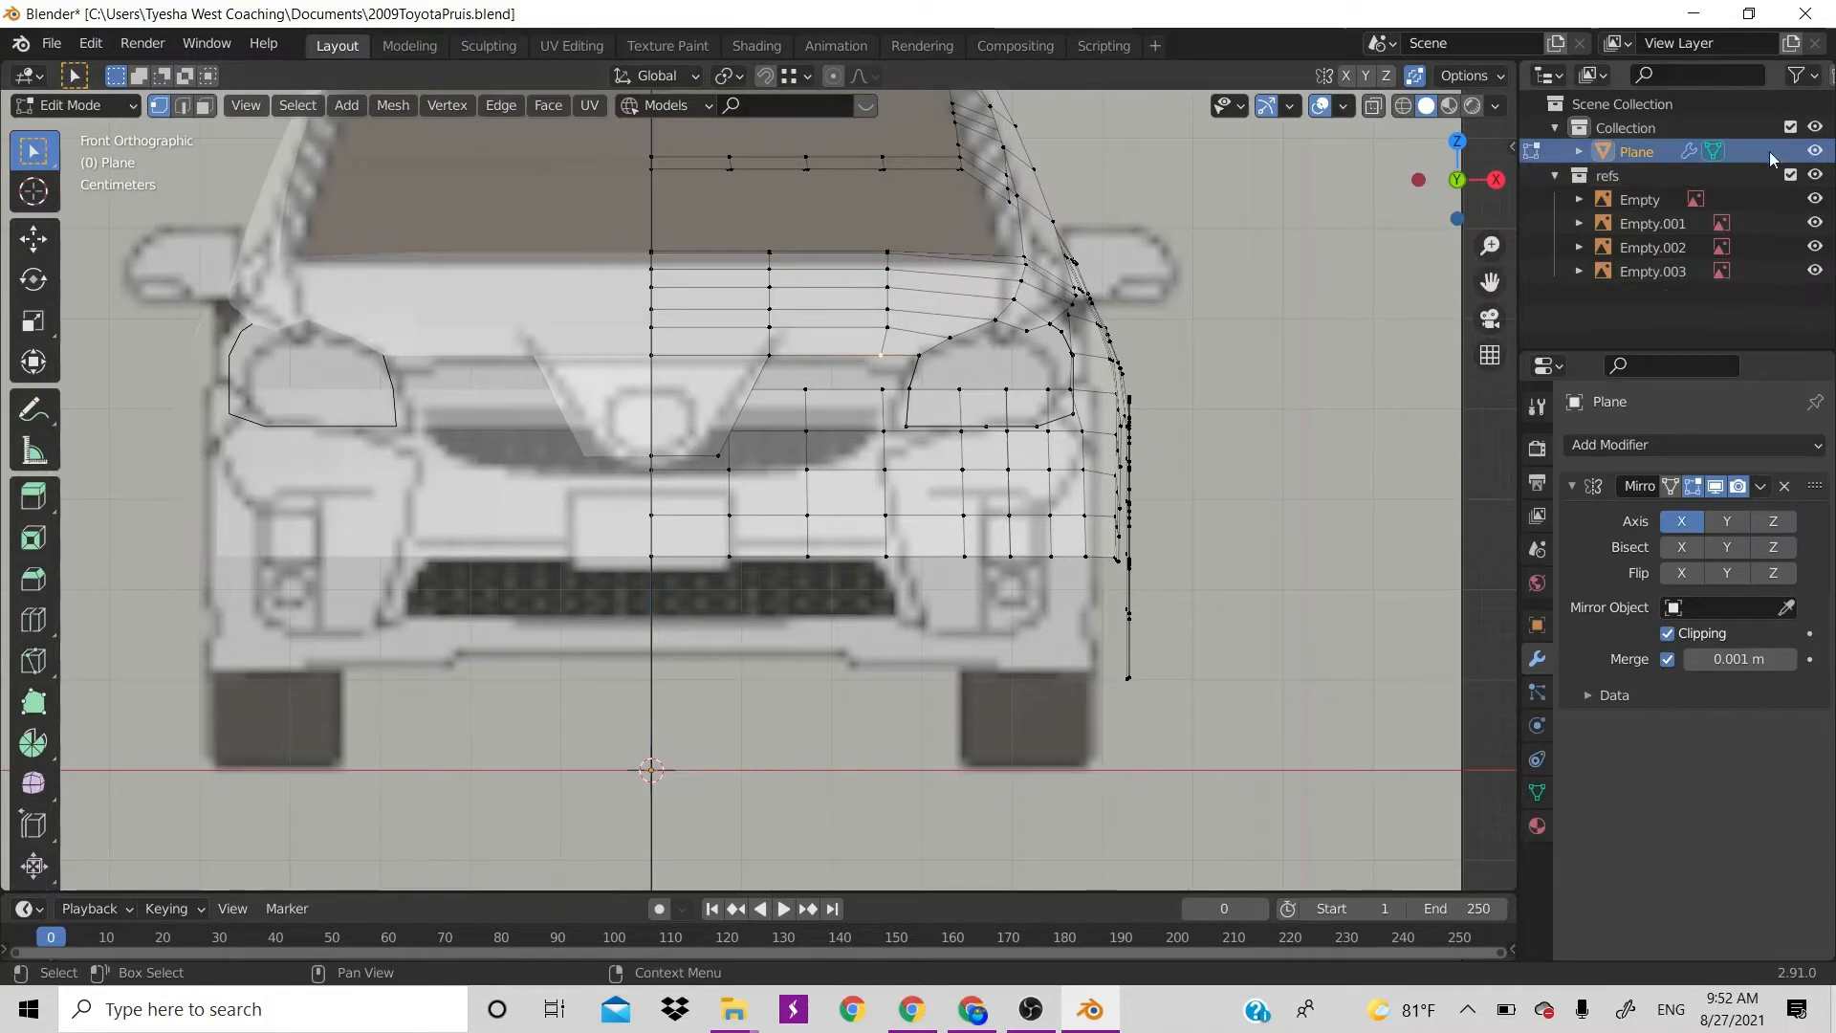
Compare the hood front and grille area with and without the refs collection and against the Prius photo in Chrome
click(1790, 176)
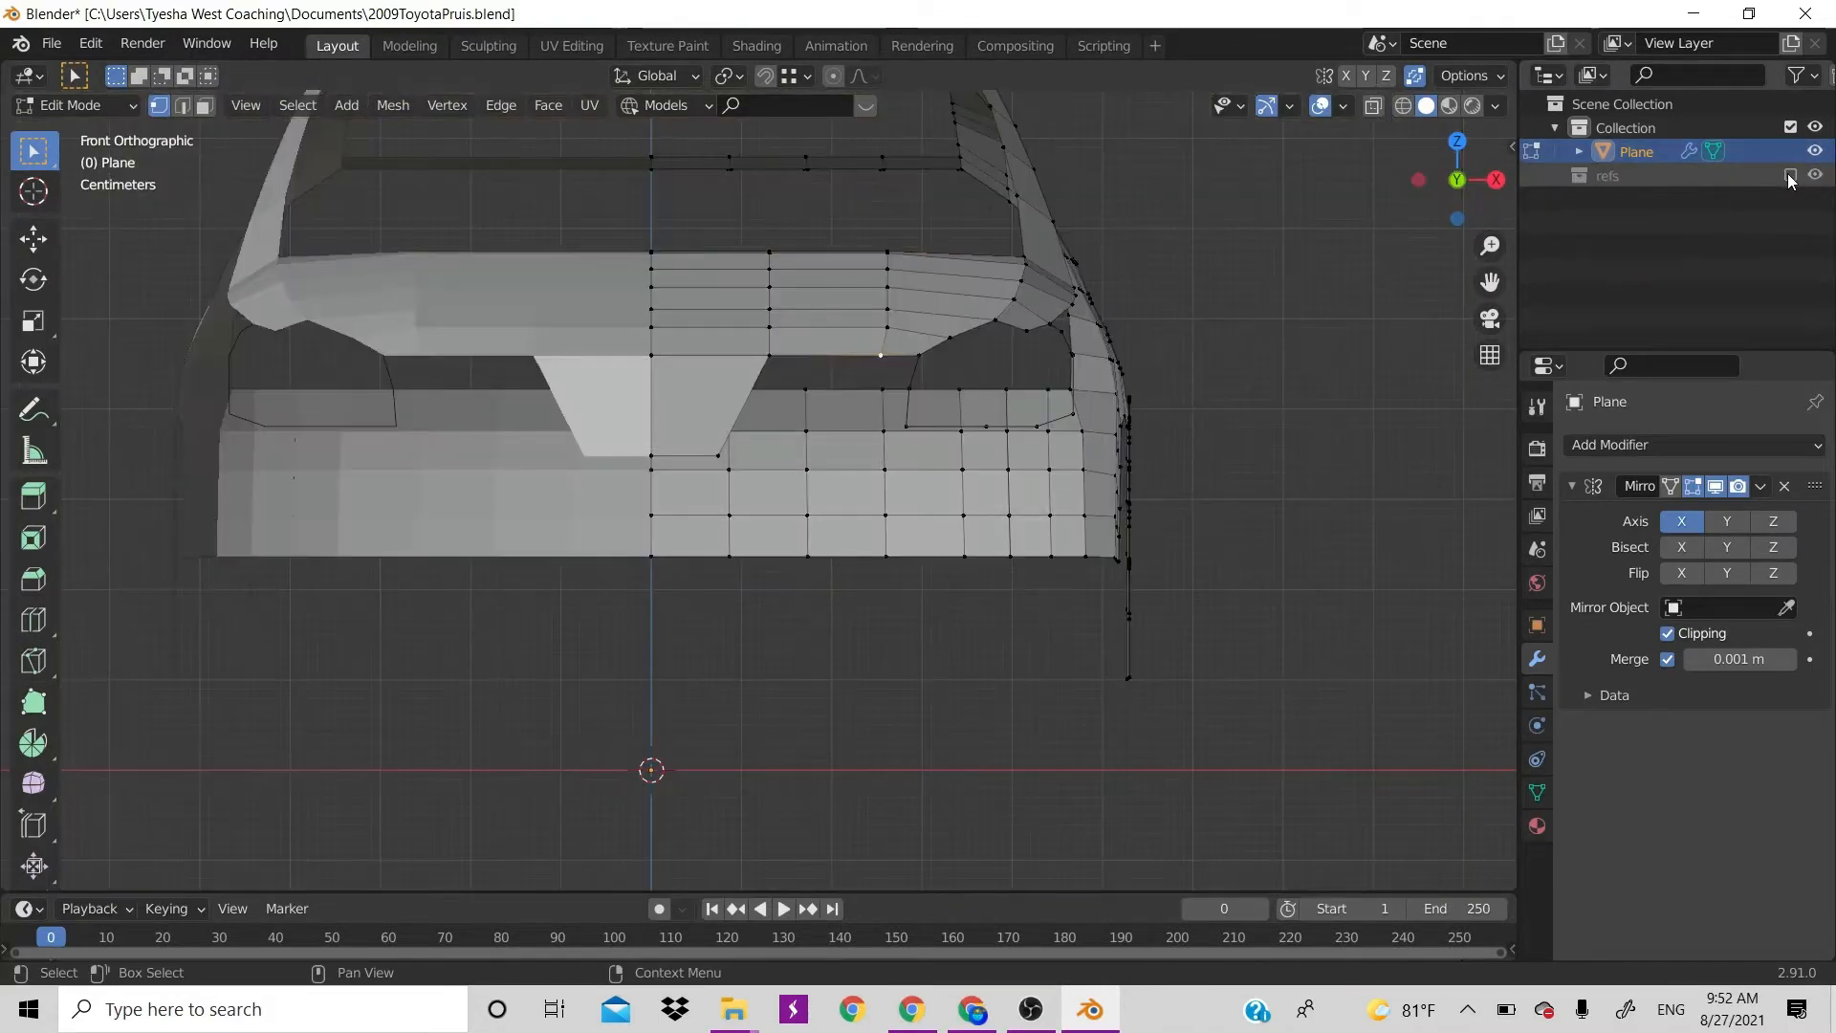
click(1790, 176)
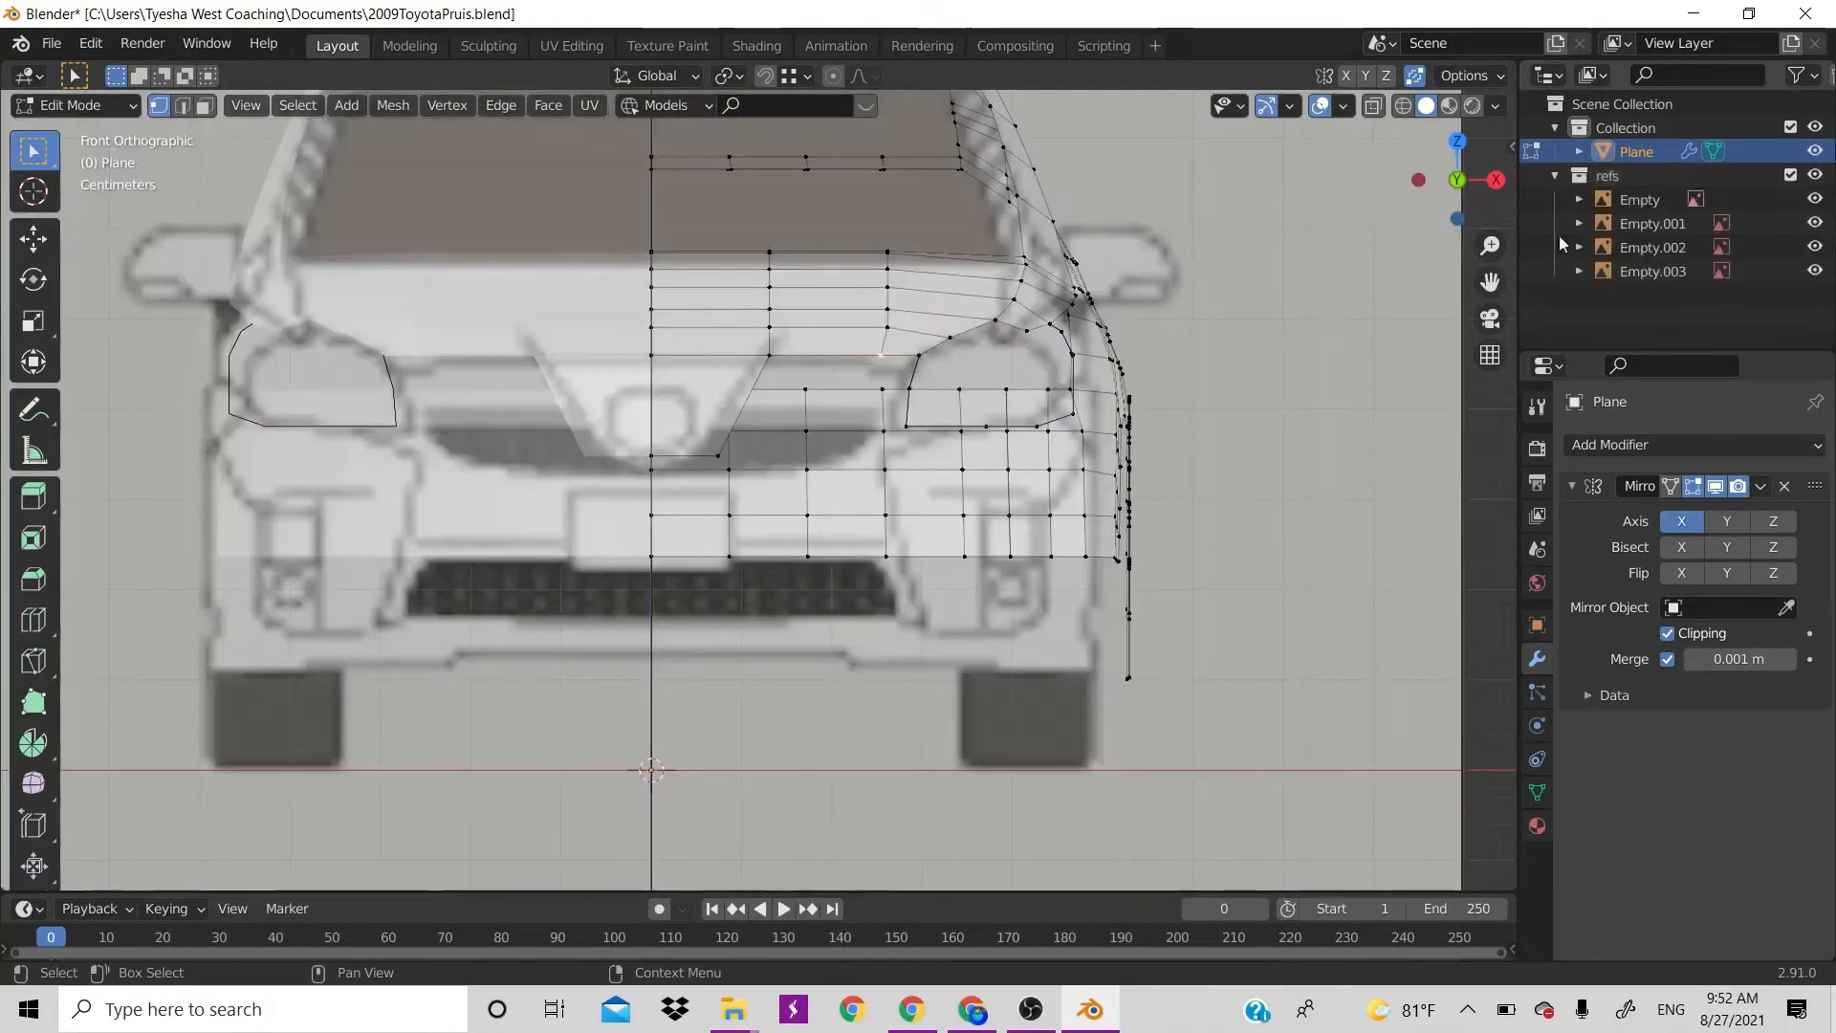
click(1790, 176)
click(1790, 175)
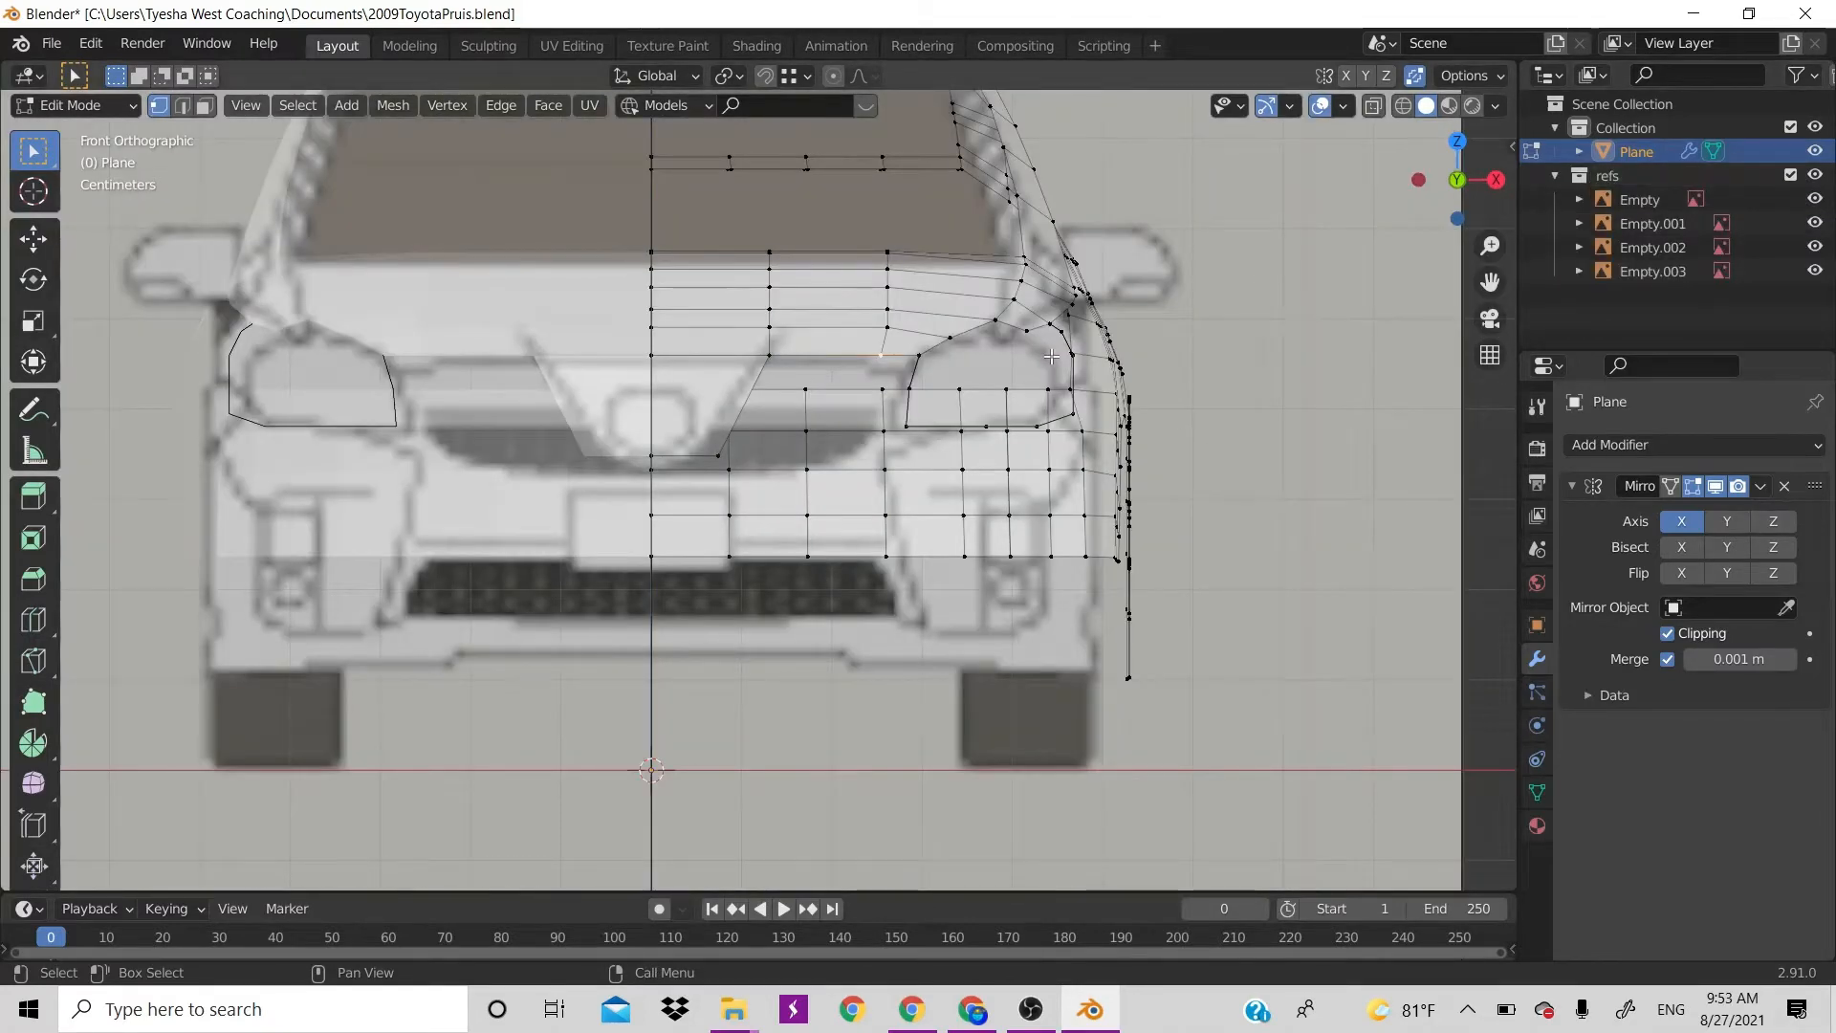
scroll(1100, 383, up, 1)
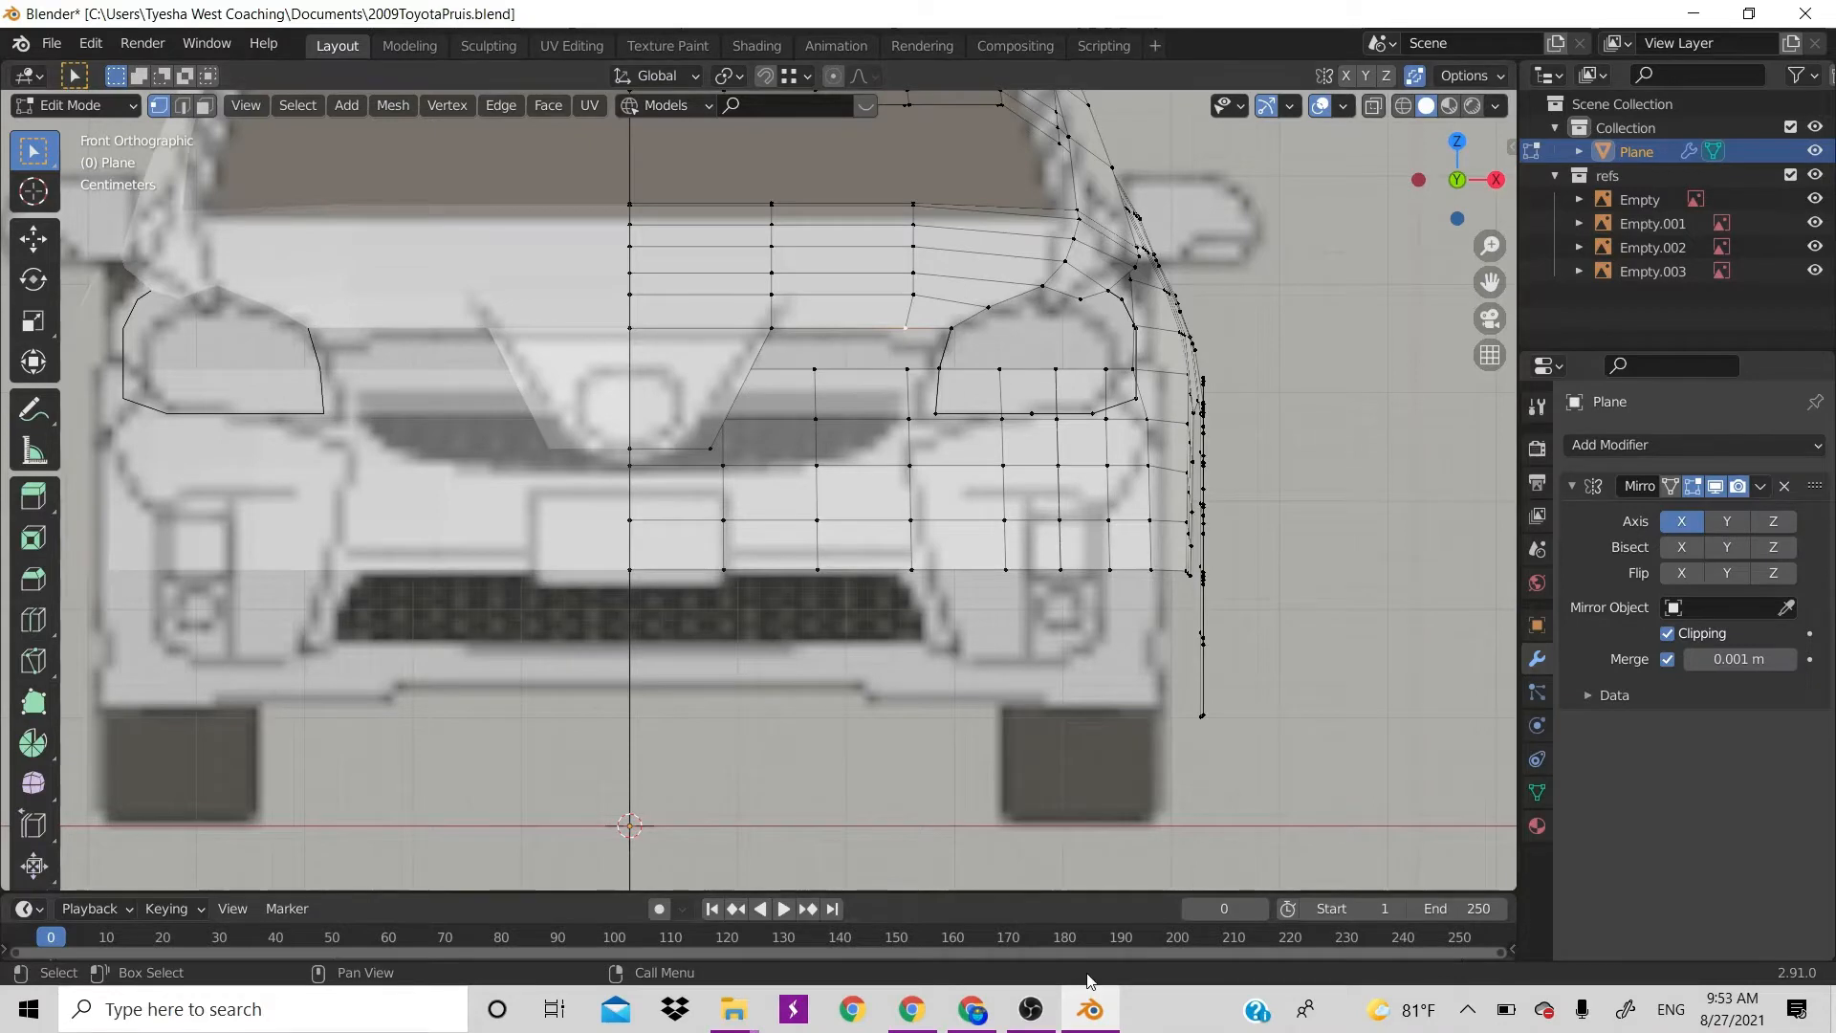
click(972, 1009)
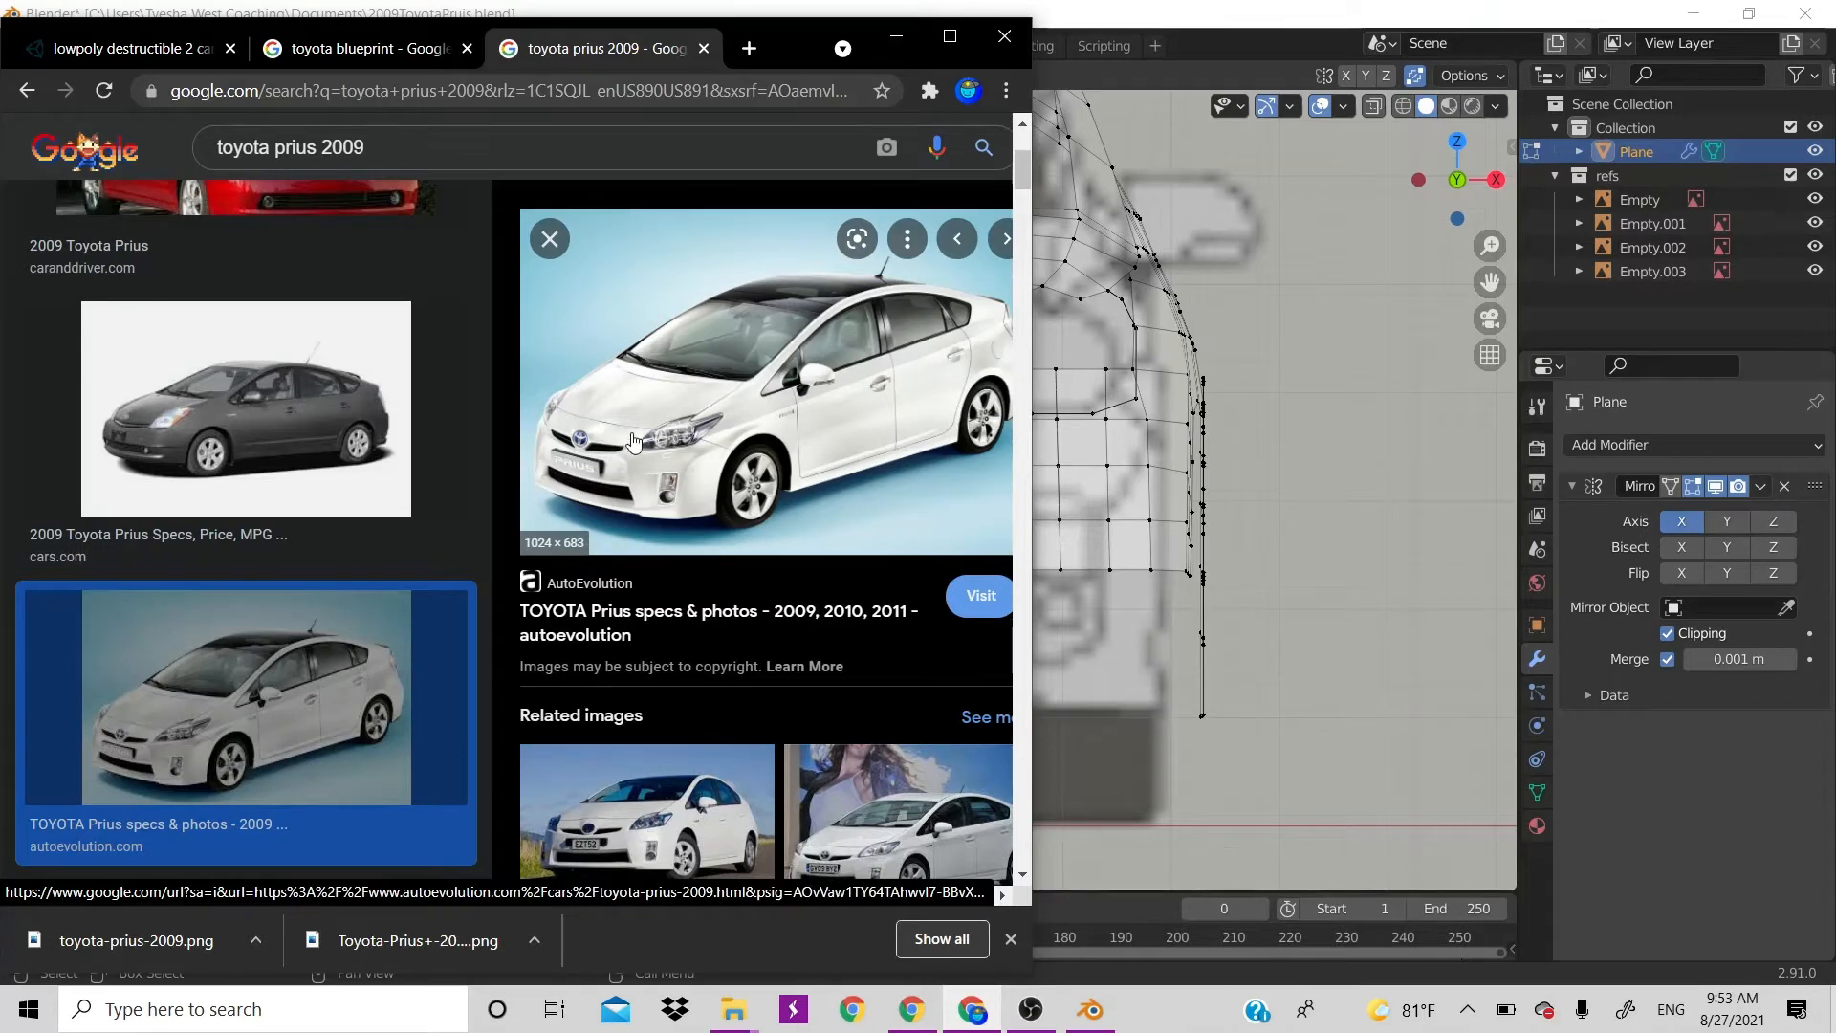
click(899, 43)
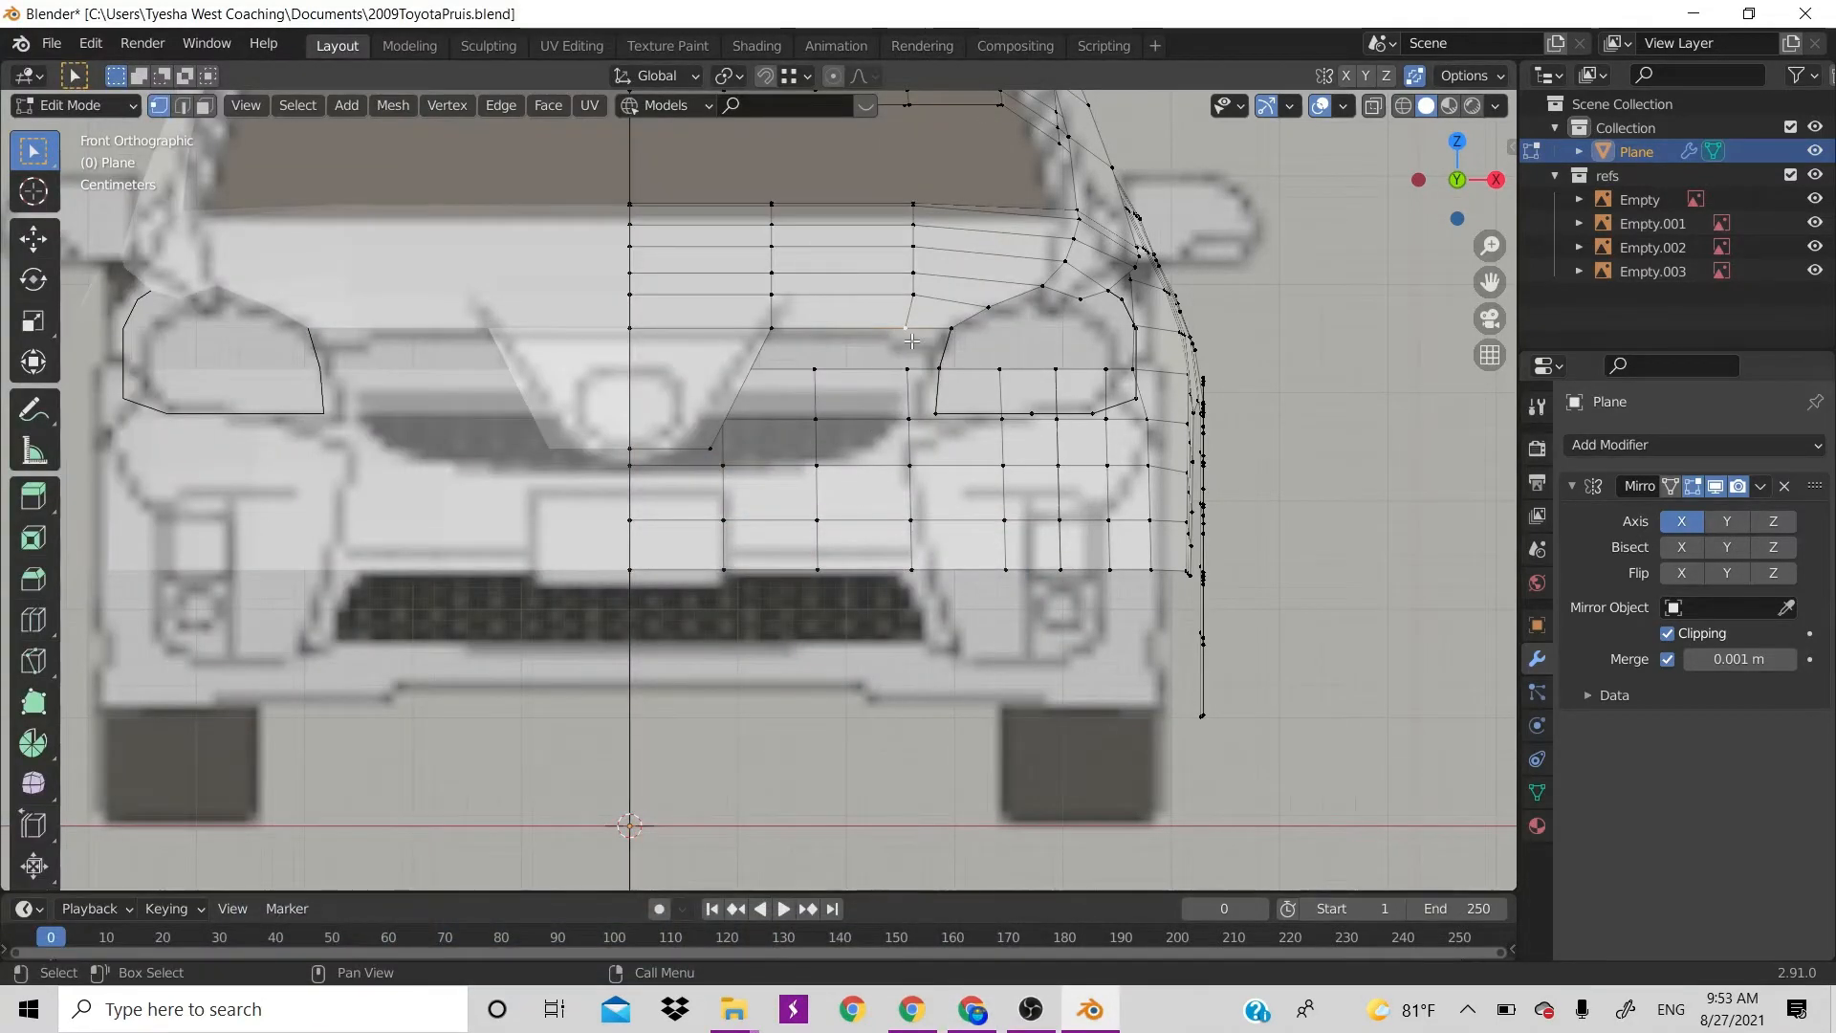
Extrude the selected hood vertex downward twice in Blender, about 0.036 m and 0.038 m, following the outer side of the upper grille
key(g)
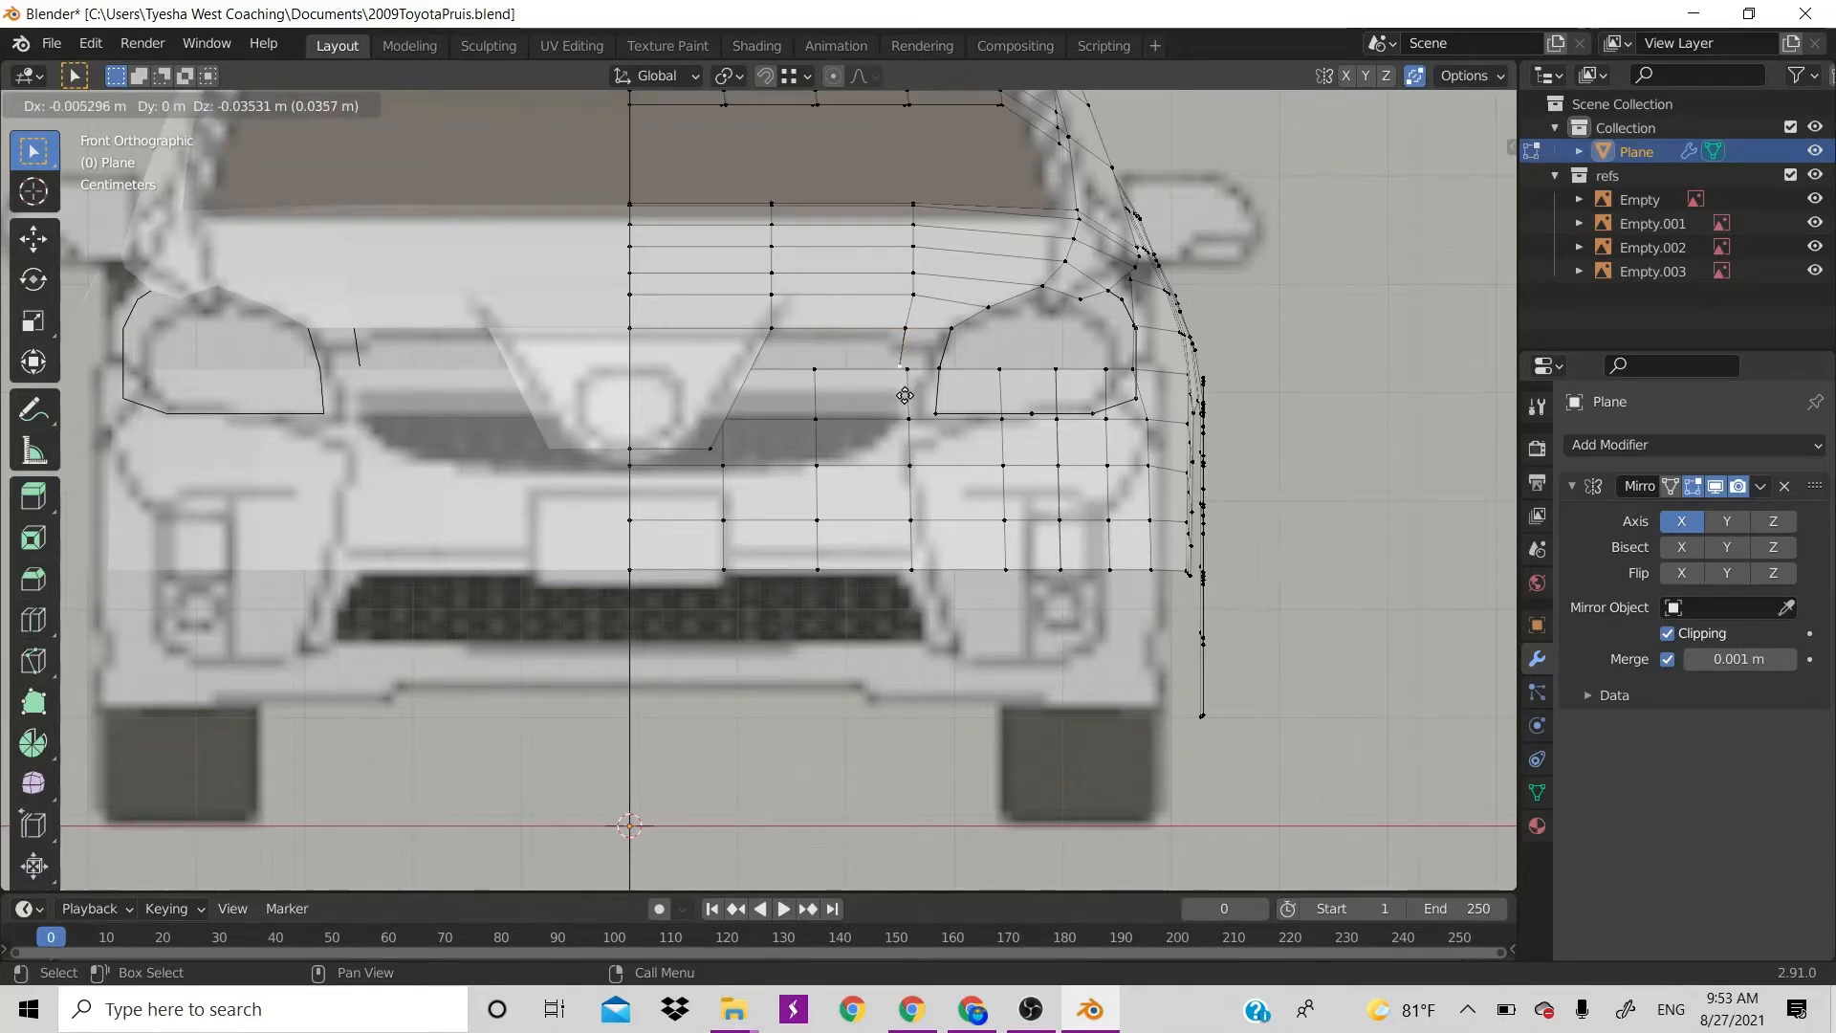
click(903, 395)
key(e)
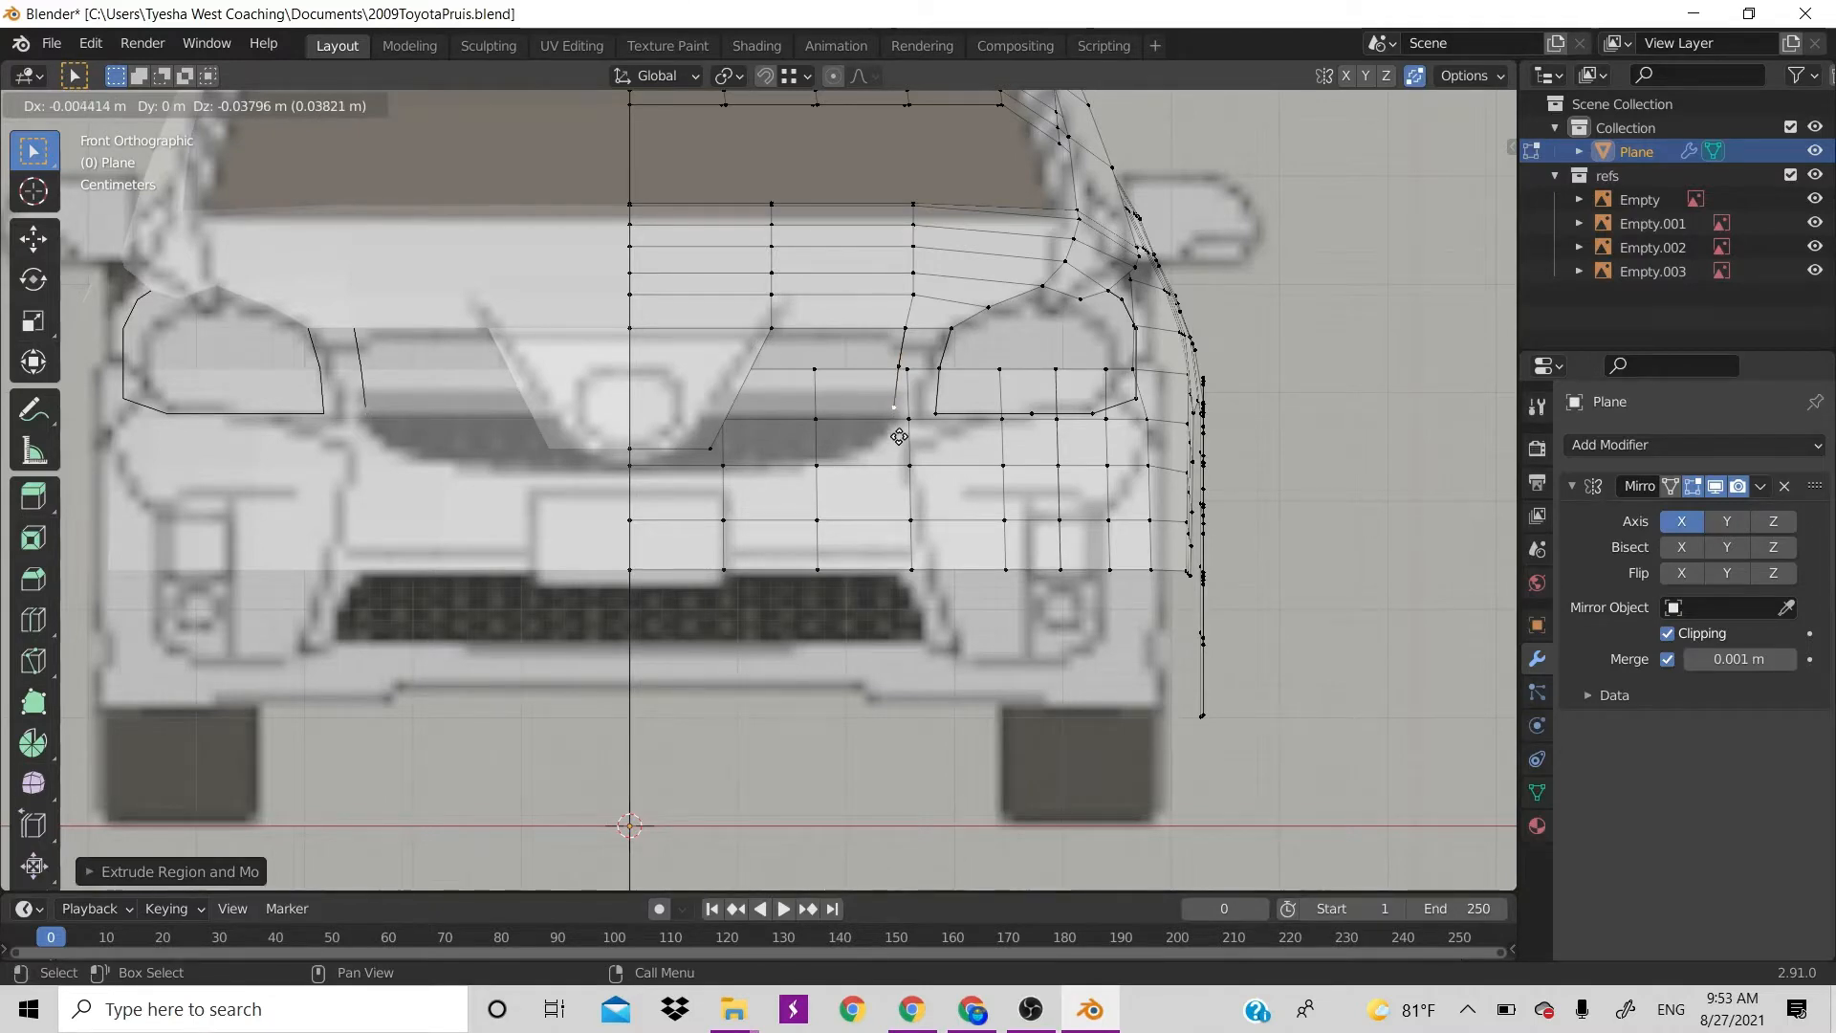
click(898, 438)
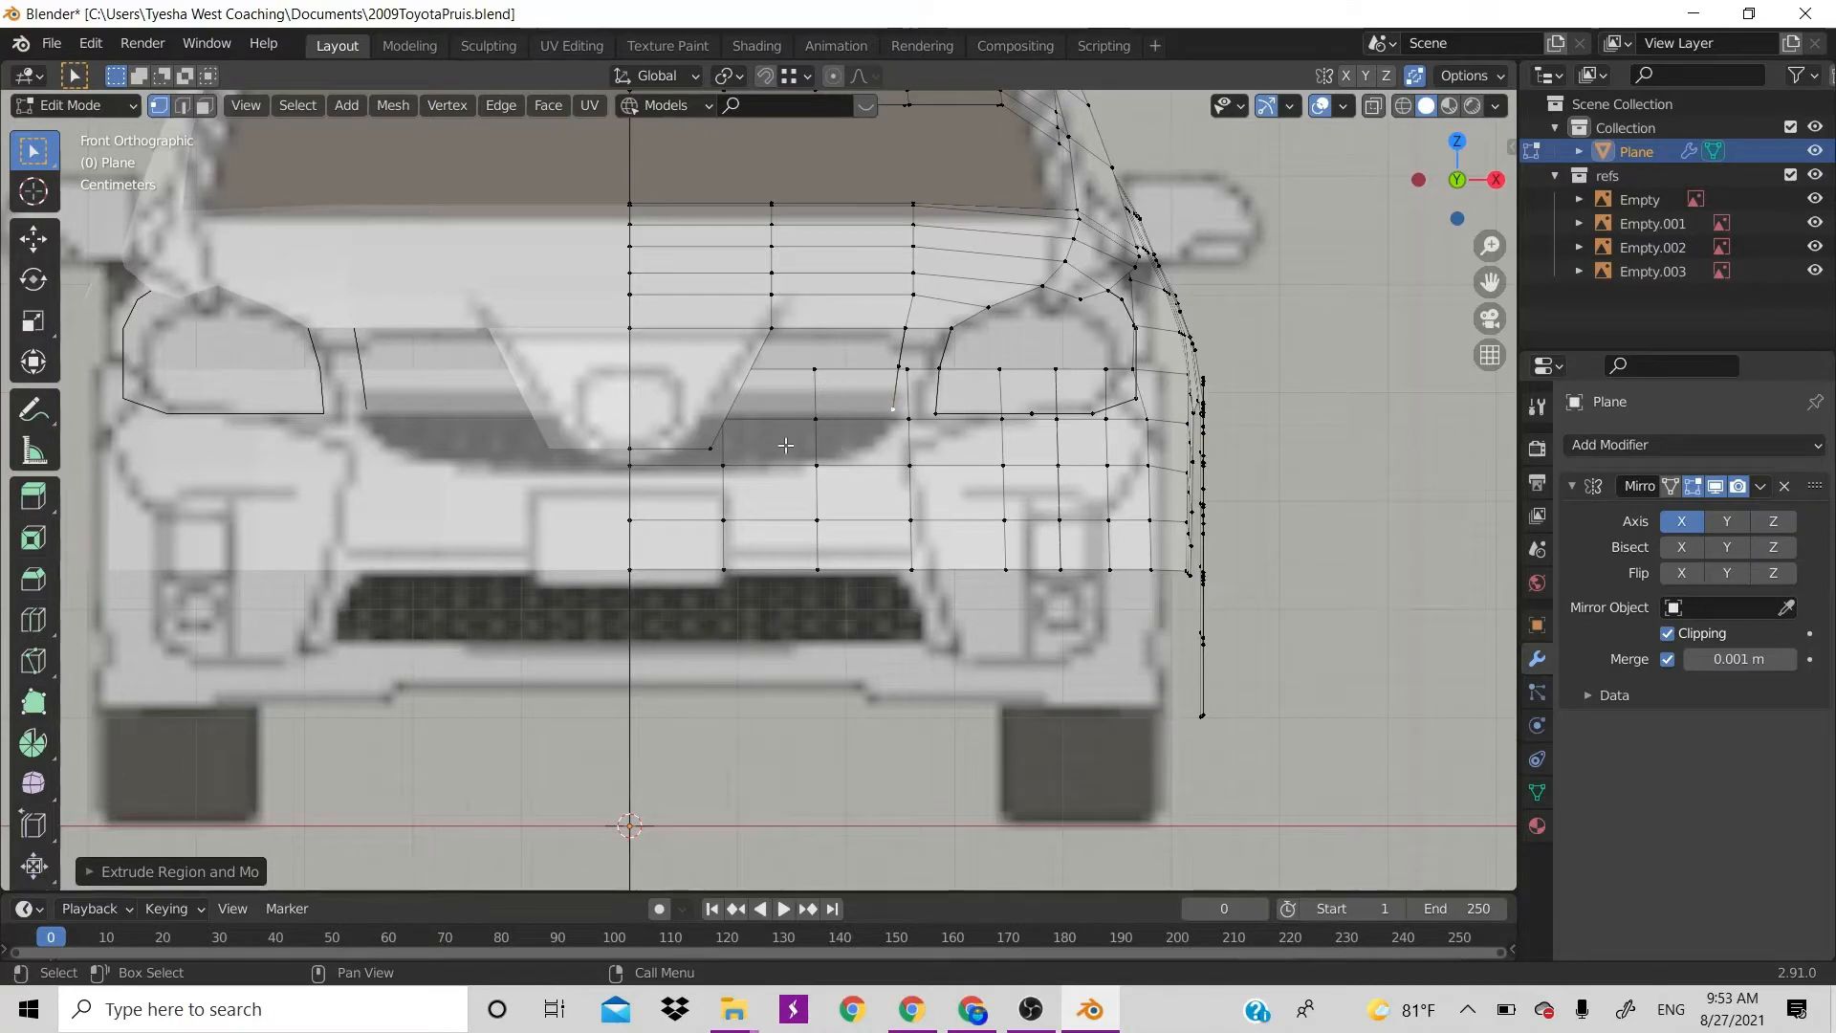
Add two horizontal loop cuts across the emblem panel at the centre of the front
key(ctrl+r)
click(693, 399)
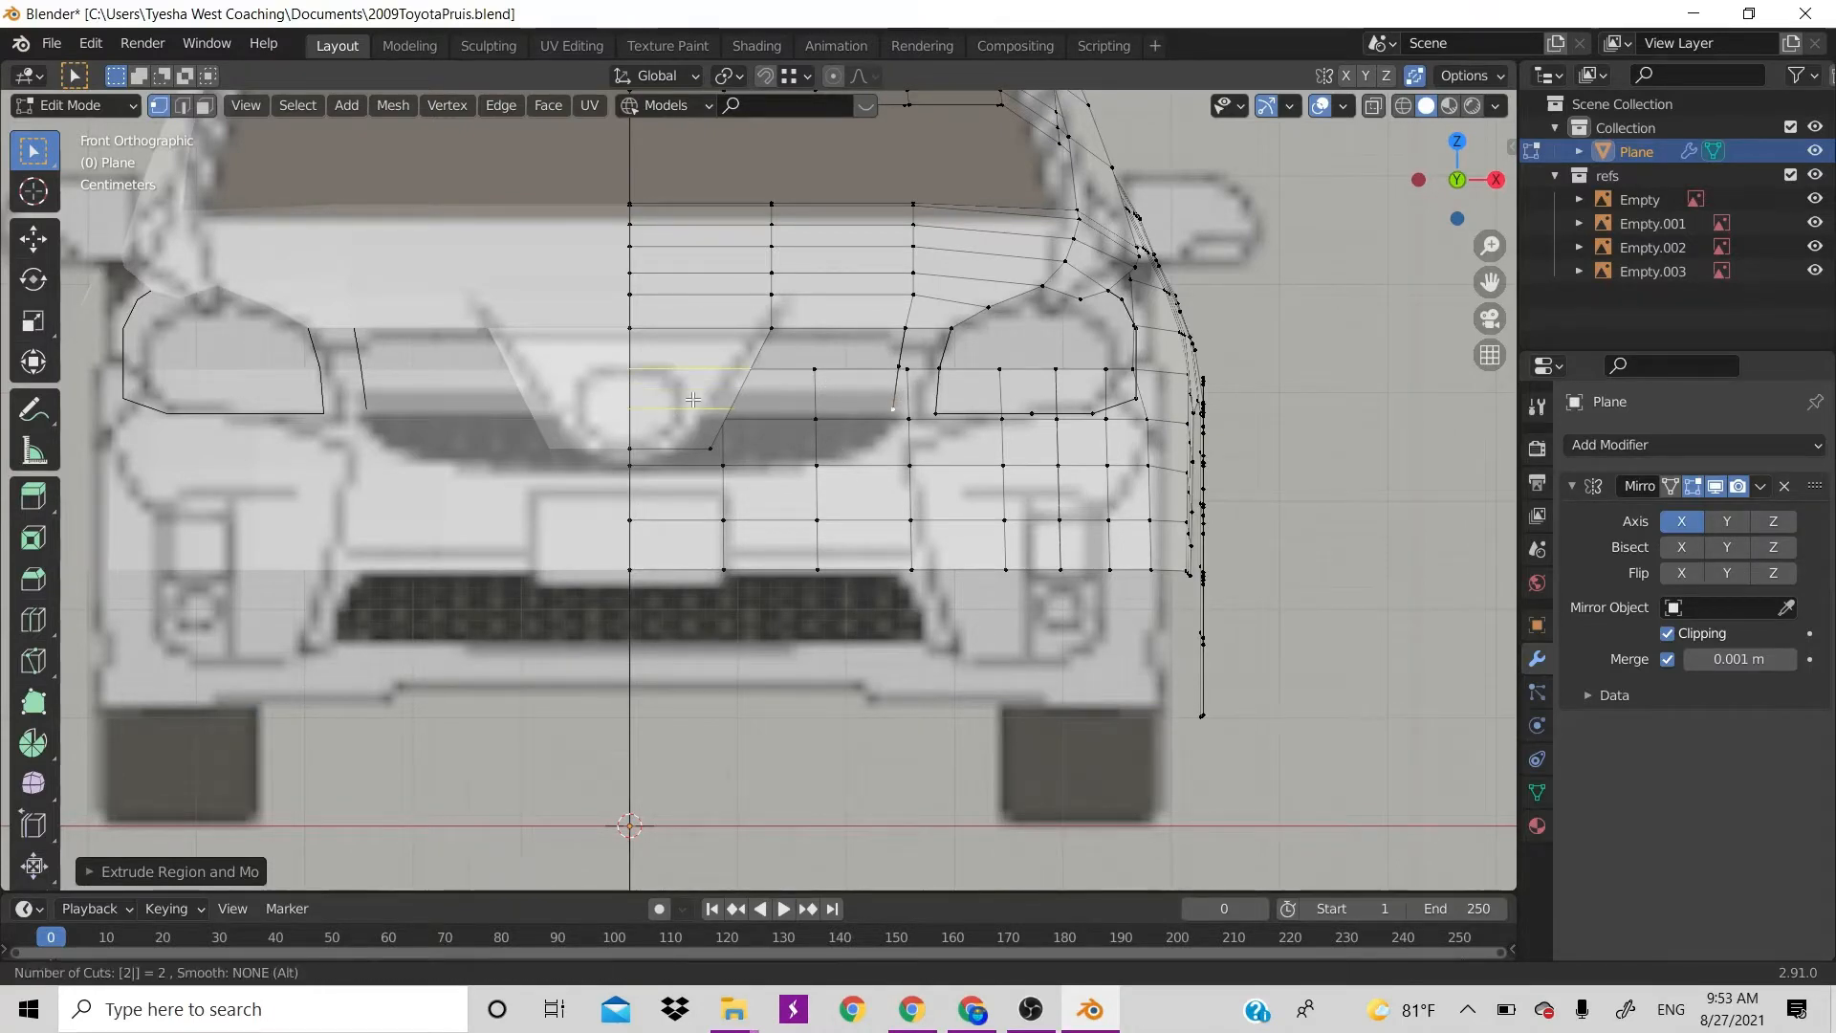
click(693, 399)
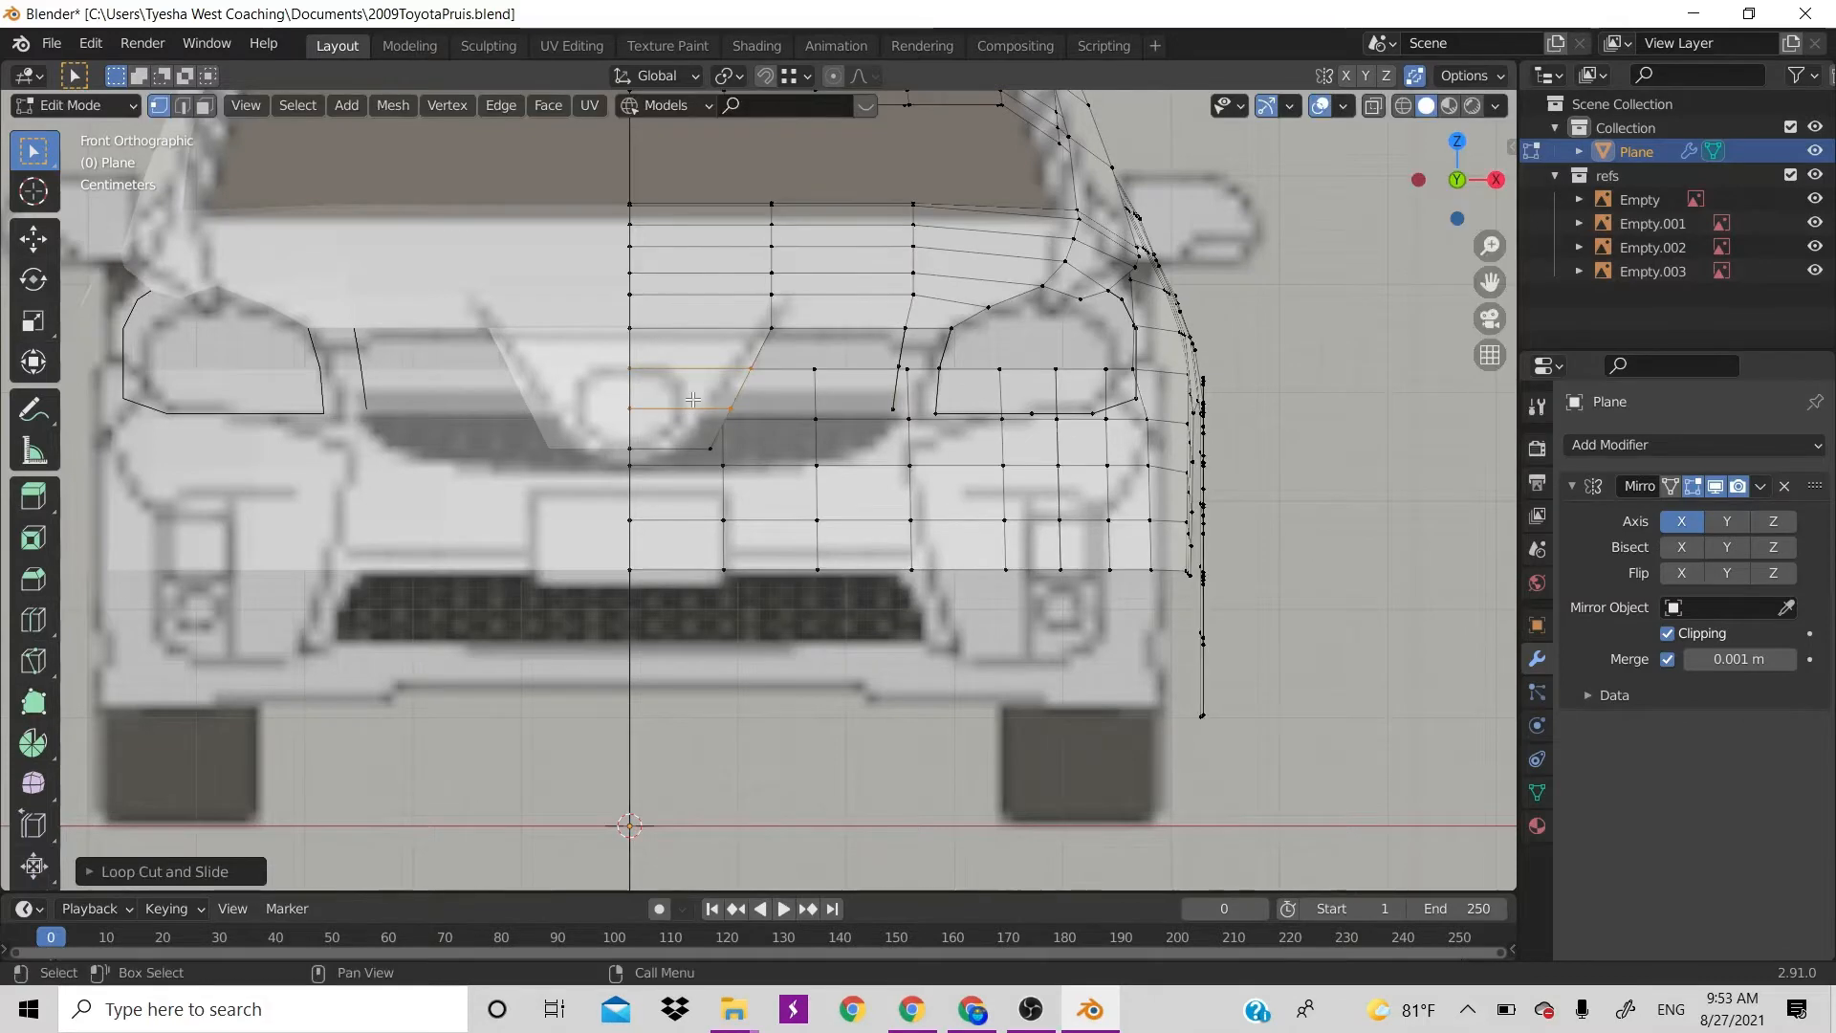
Move the middle vertex of the grille's outer side slightly outward, then select the lowest vertex of that side
click(893, 408)
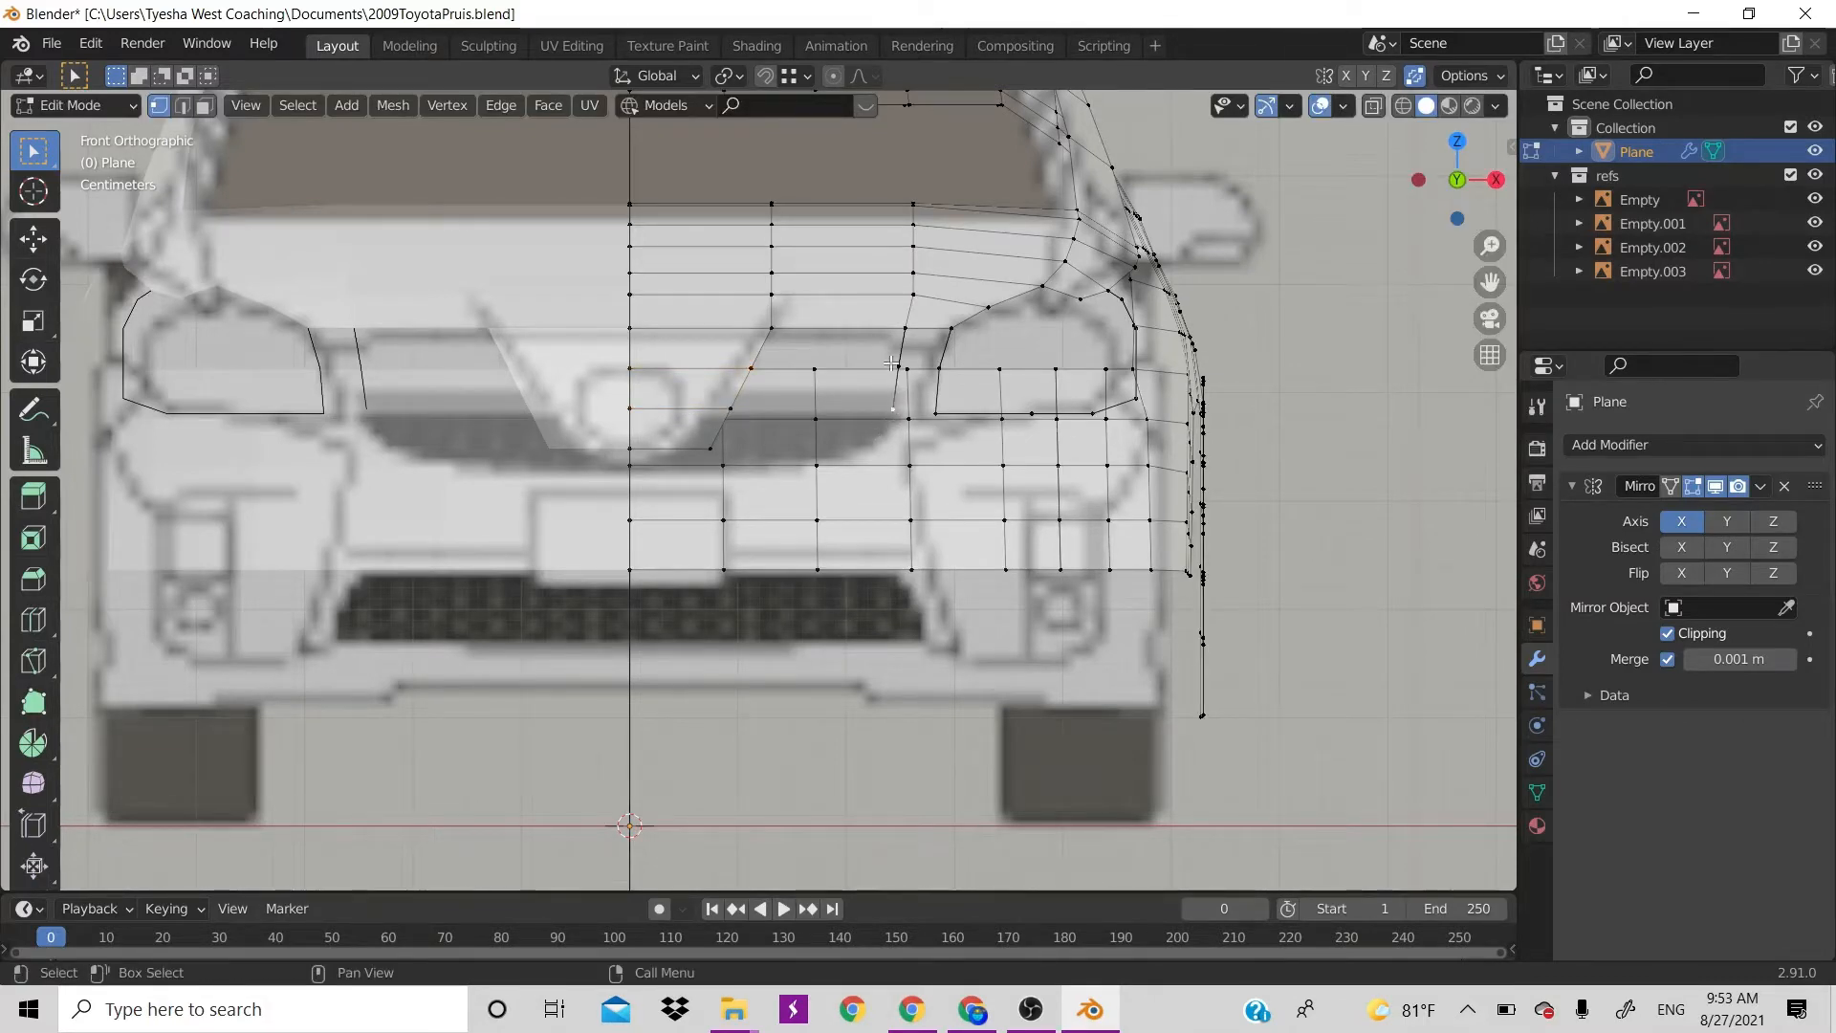
key(g)
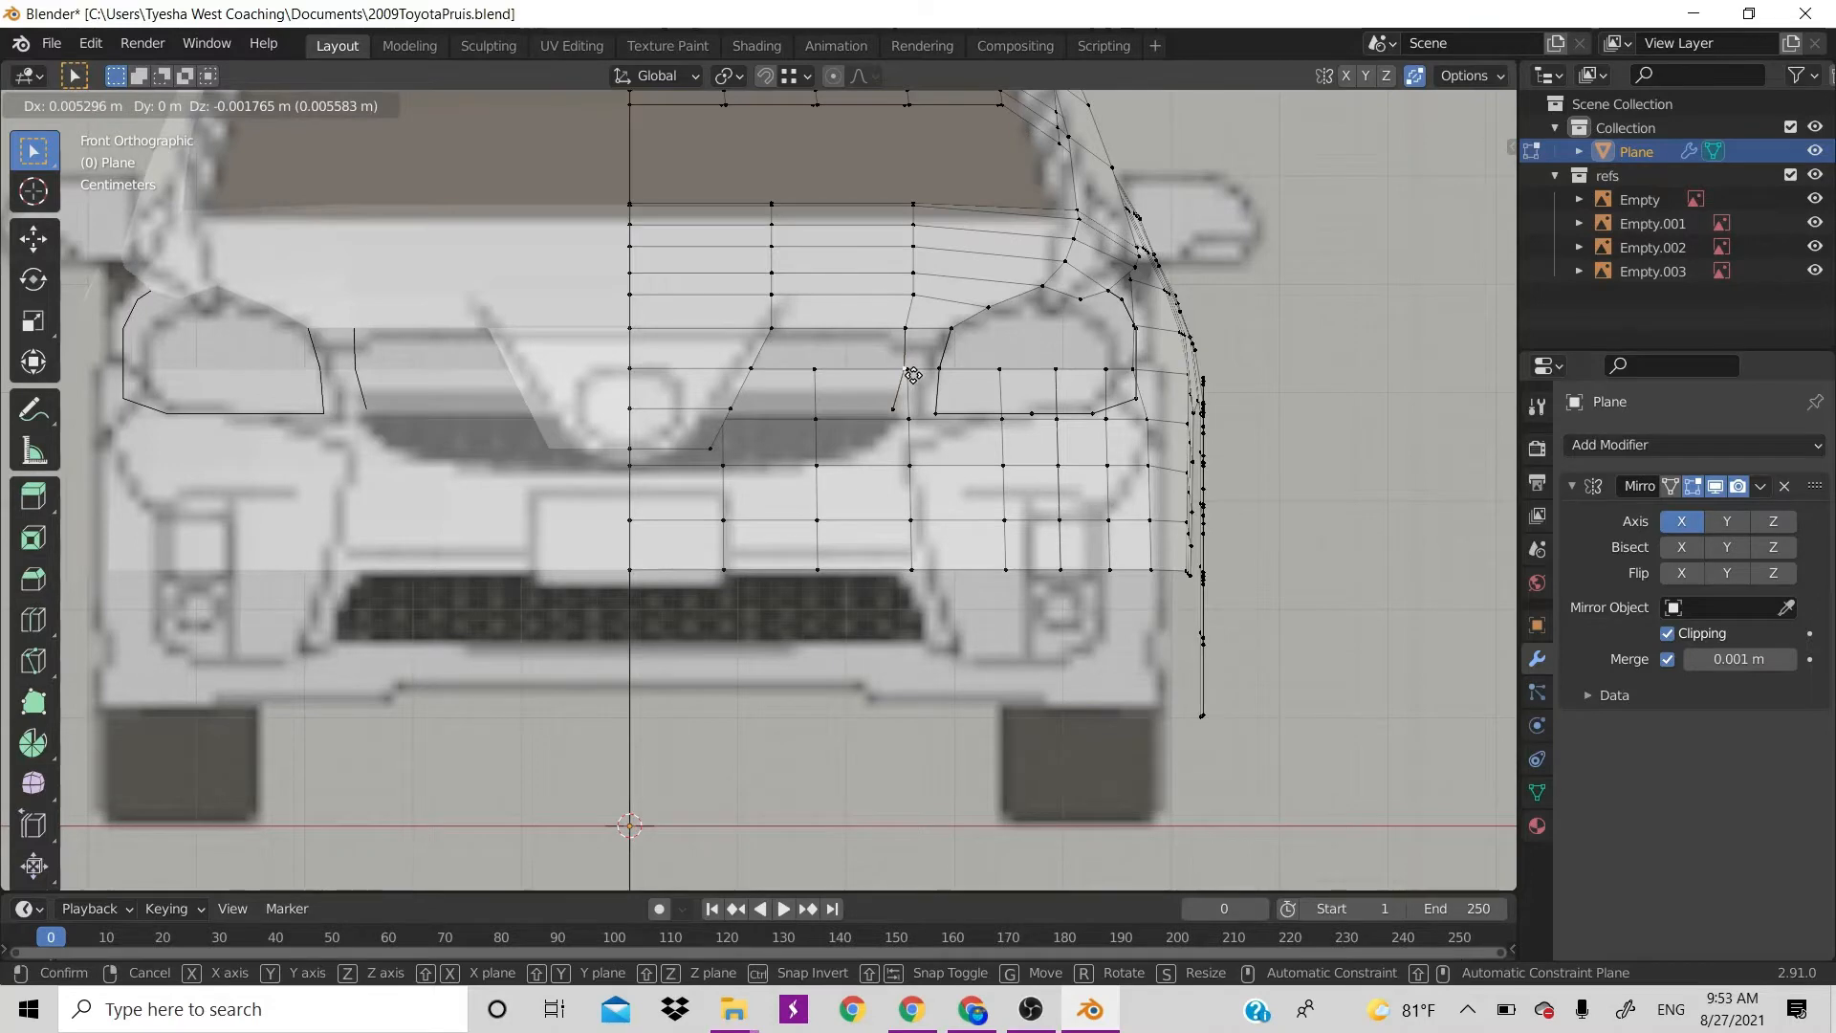
click(908, 379)
click(893, 405)
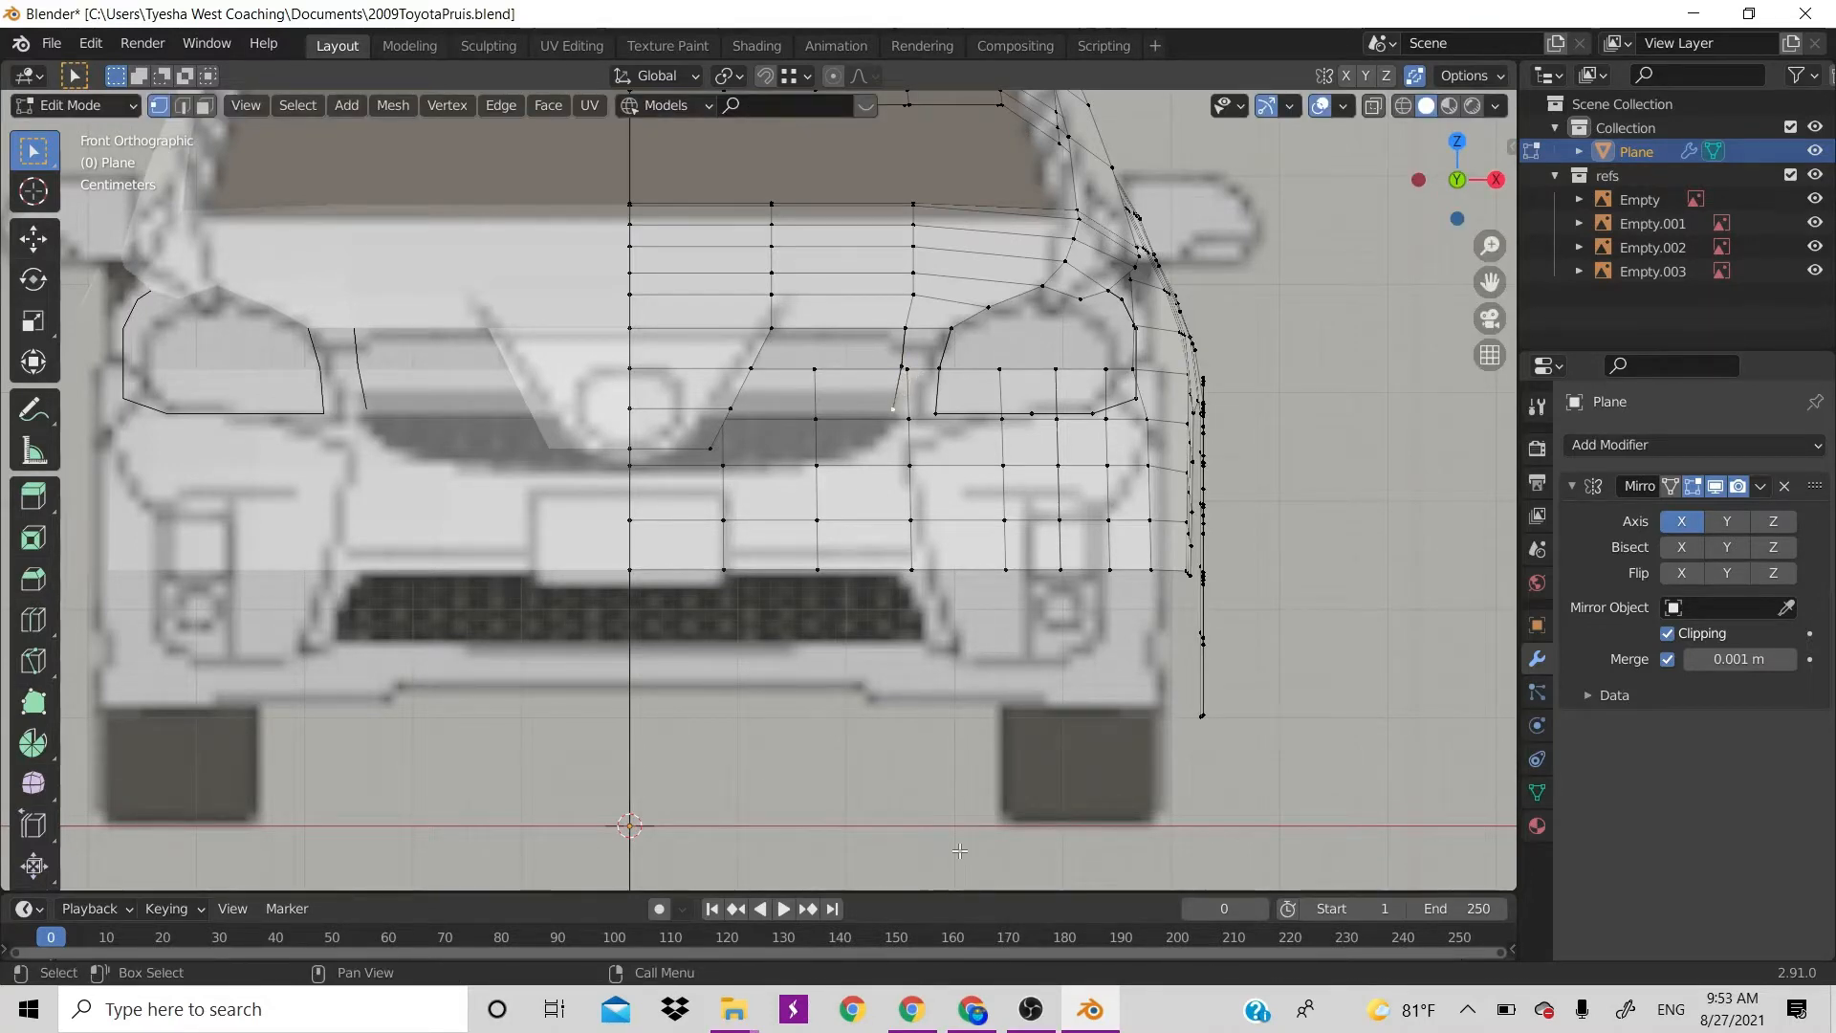
Consult the Prius photo in Chrome and extrude the grille's lower outer vertex inward to the emblem panel's edge in Blender
click(972, 1010)
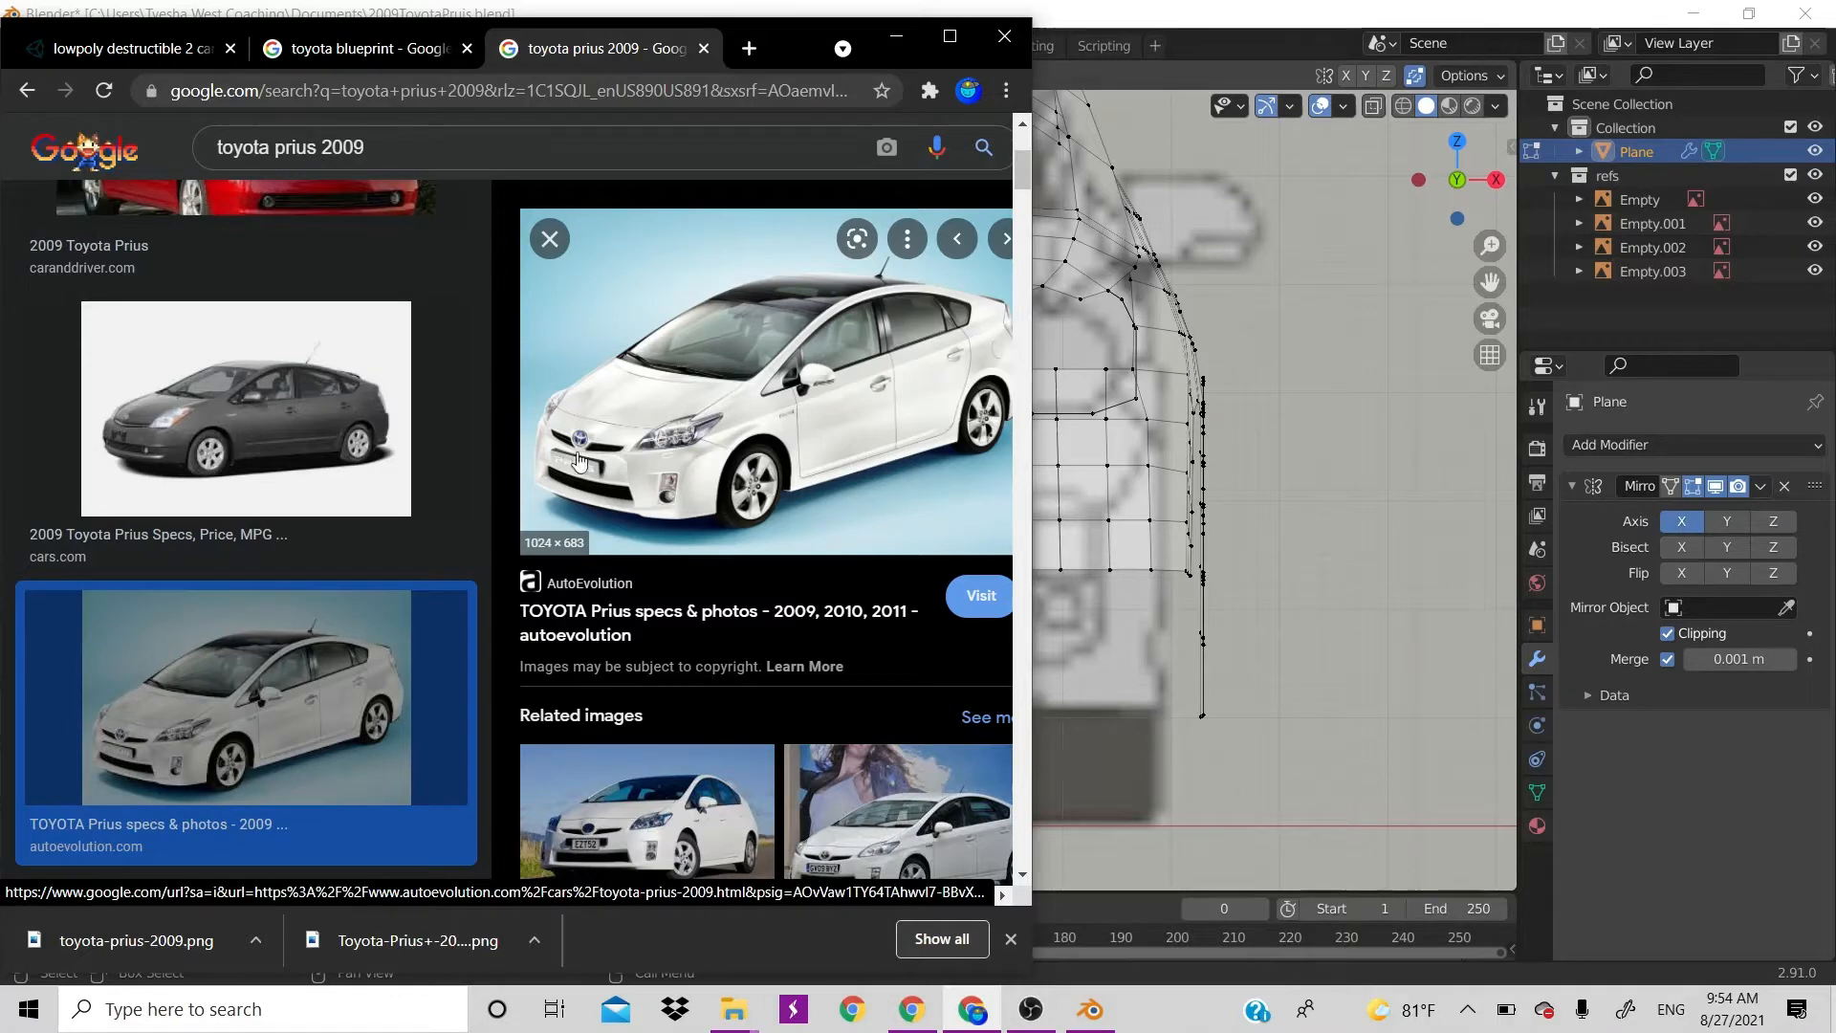
click(901, 41)
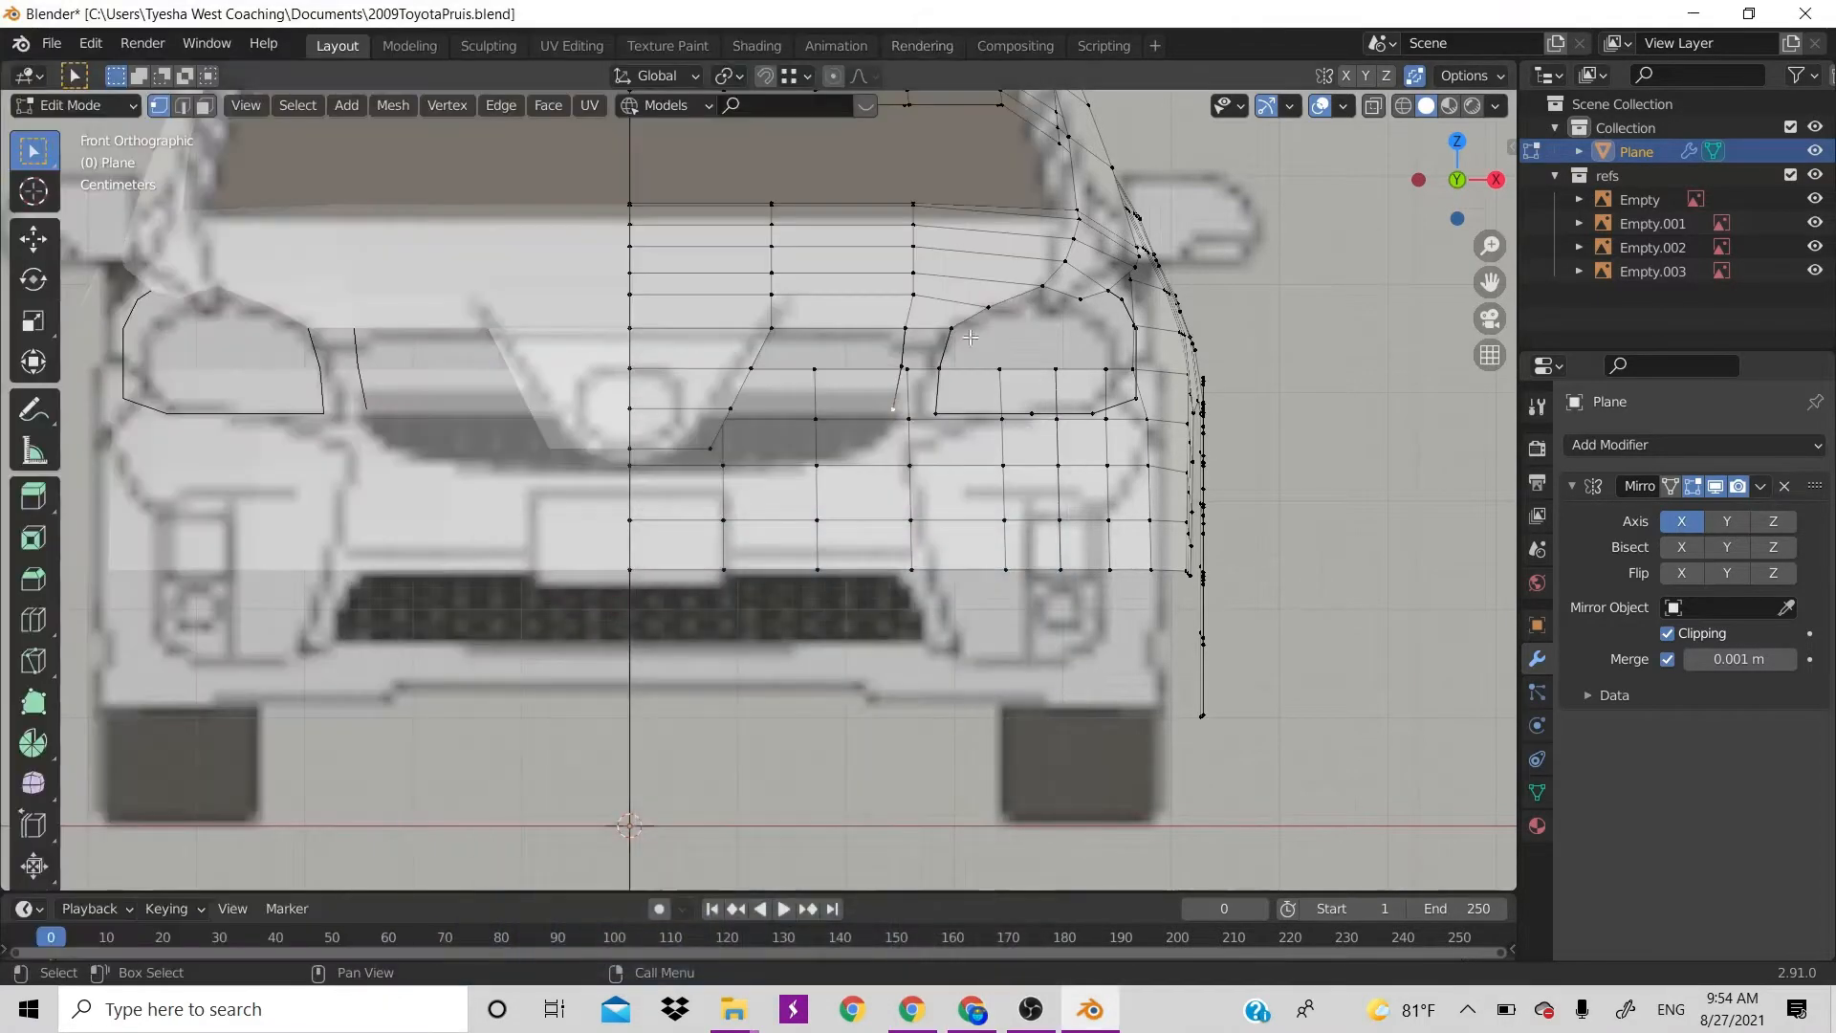
click(972, 1009)
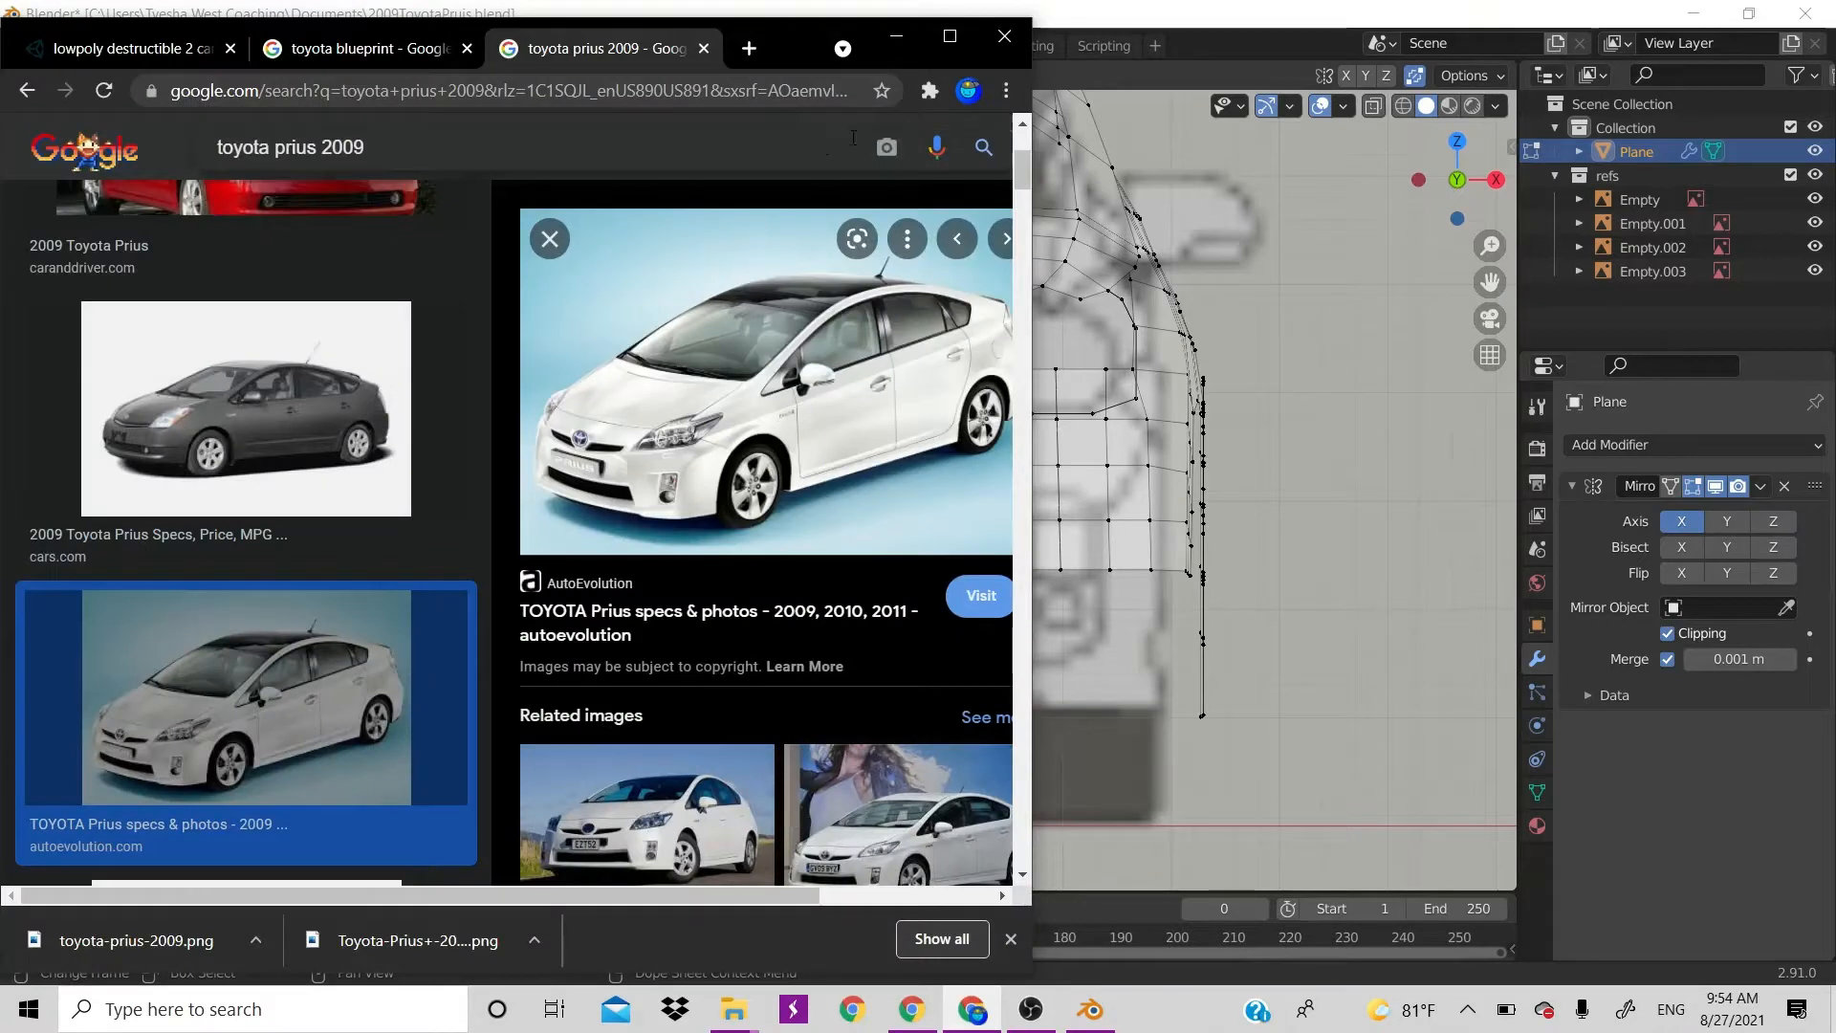
click(896, 38)
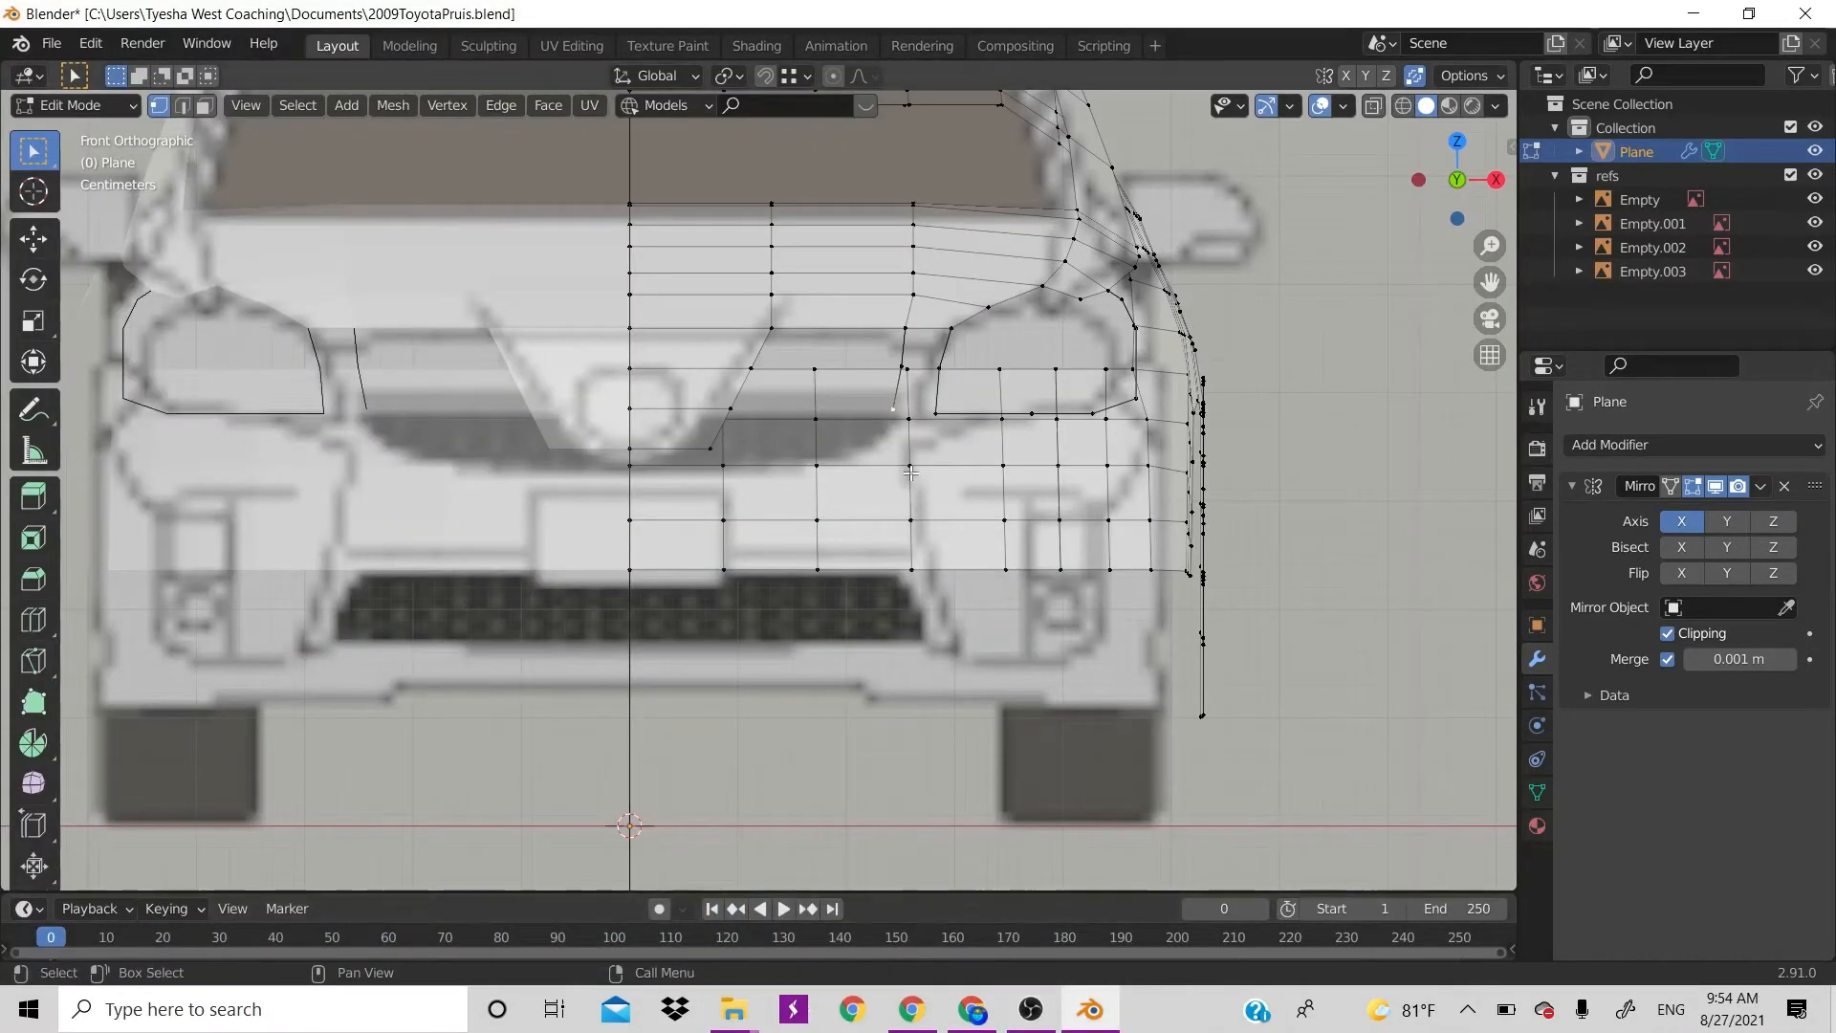
key(g)
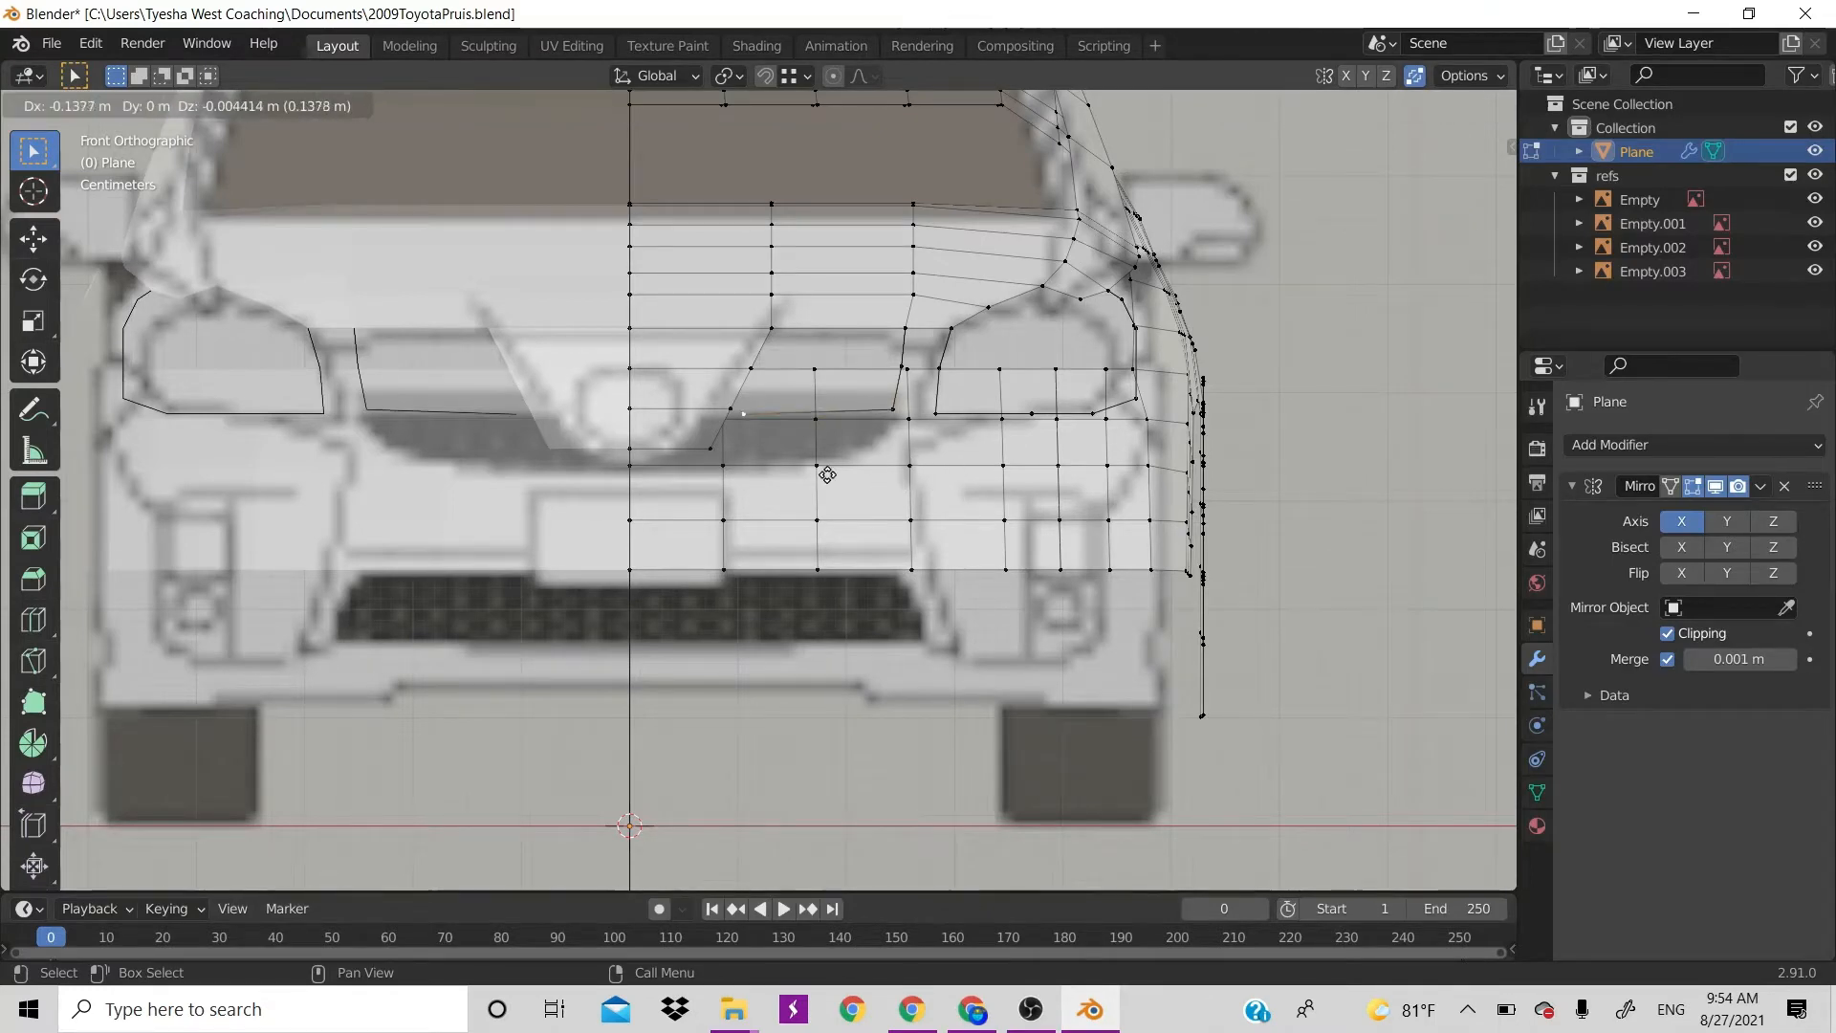
click(735, 413)
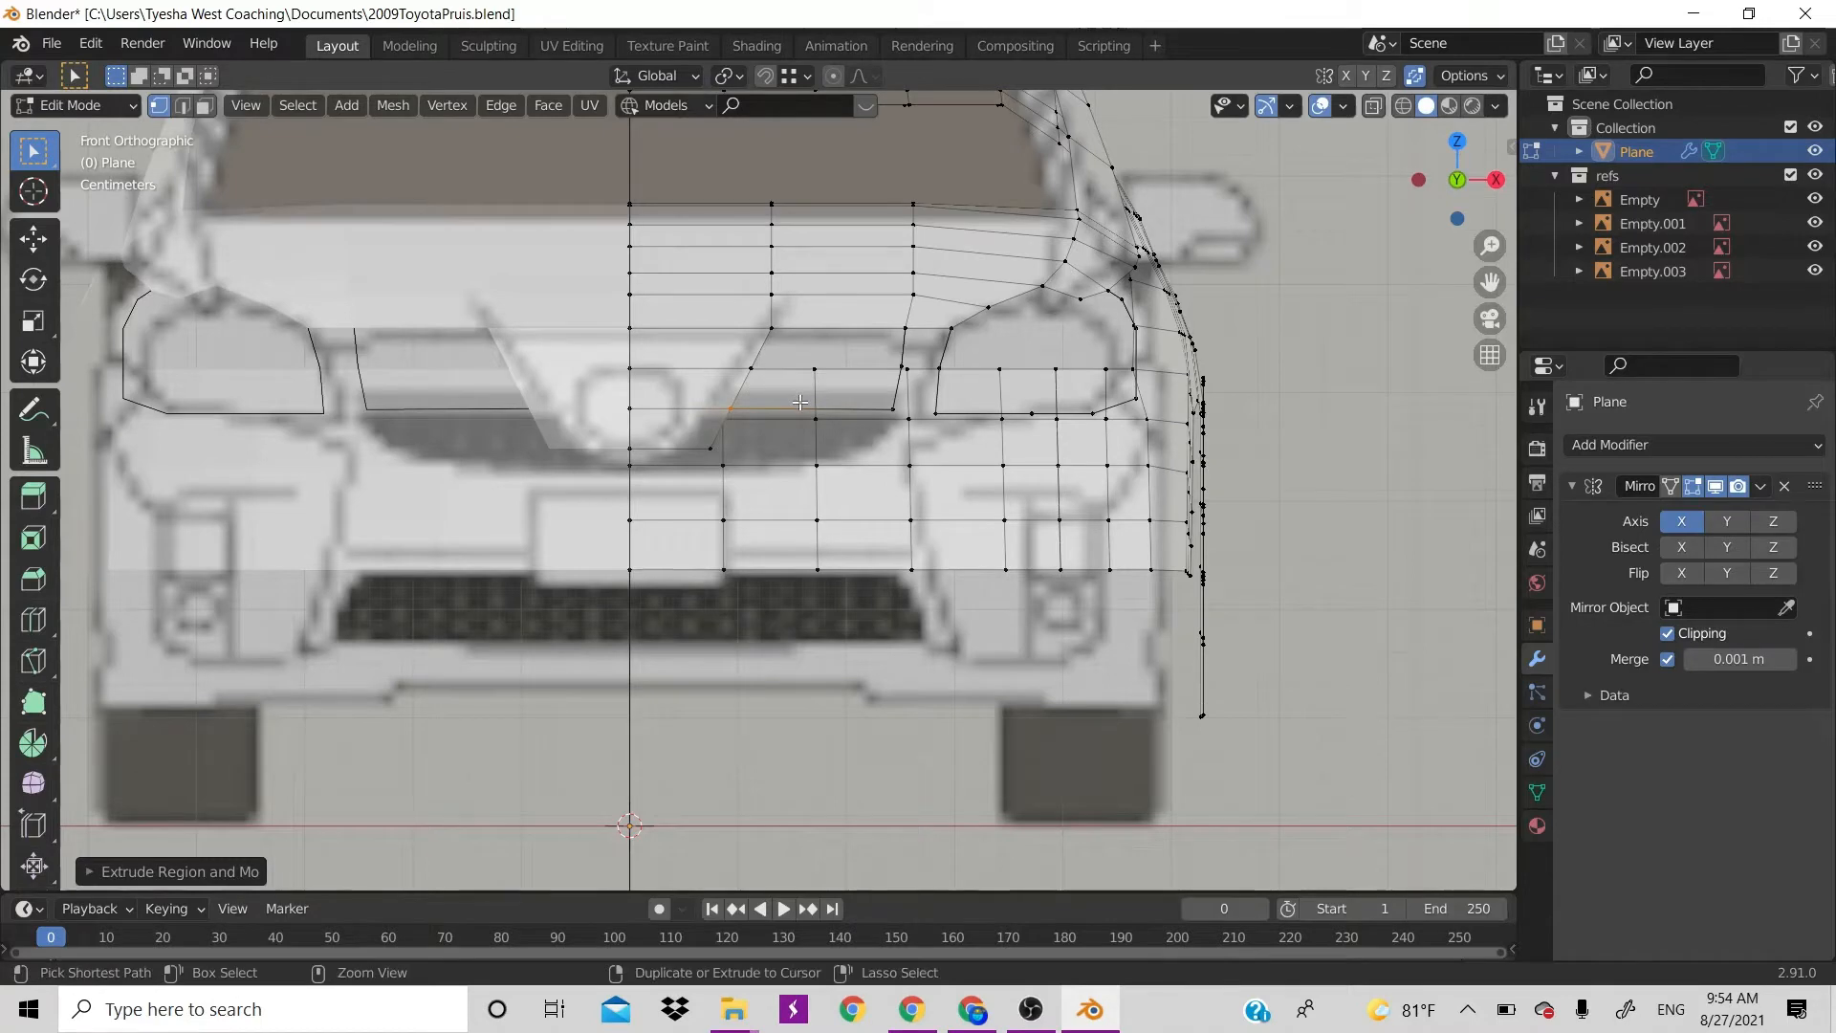
Divide the grille's new lower edge with two cuts, deselect everything and check its shape against the Prius photo in Chrome
key(ctrl+z)
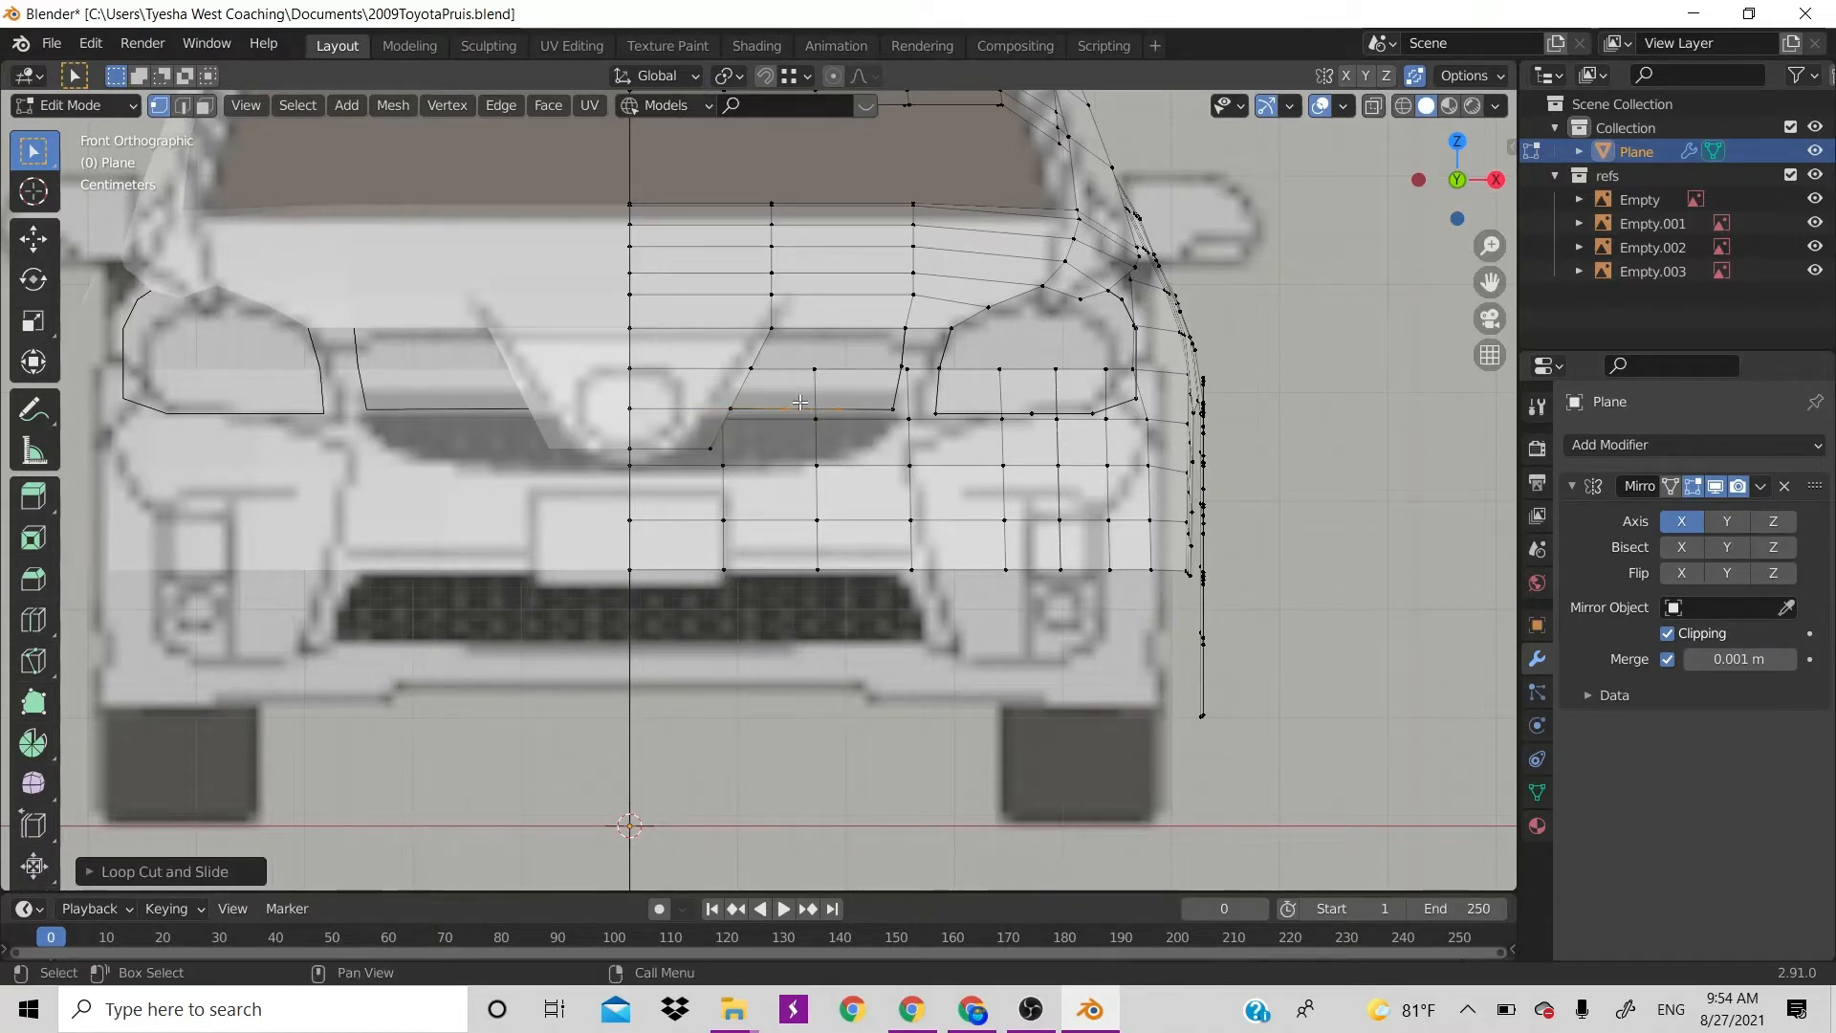
right_click(803, 409)
click(1303, 315)
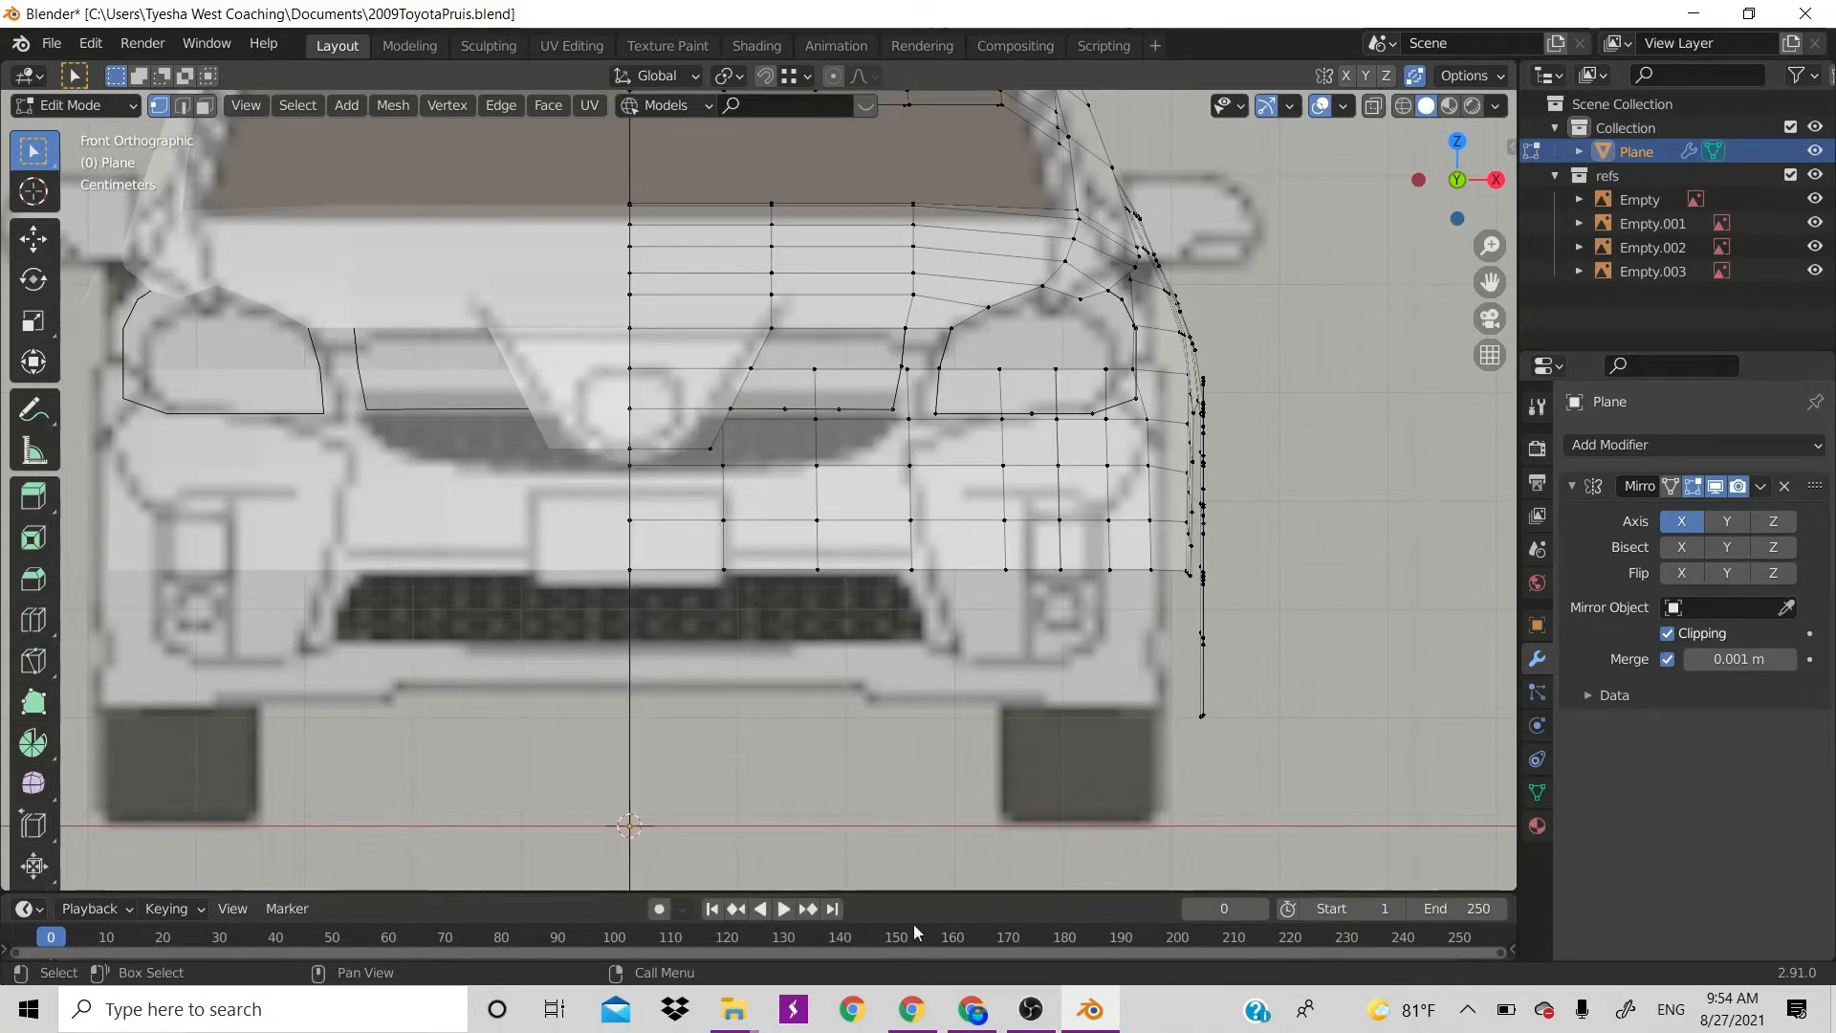
click(972, 1009)
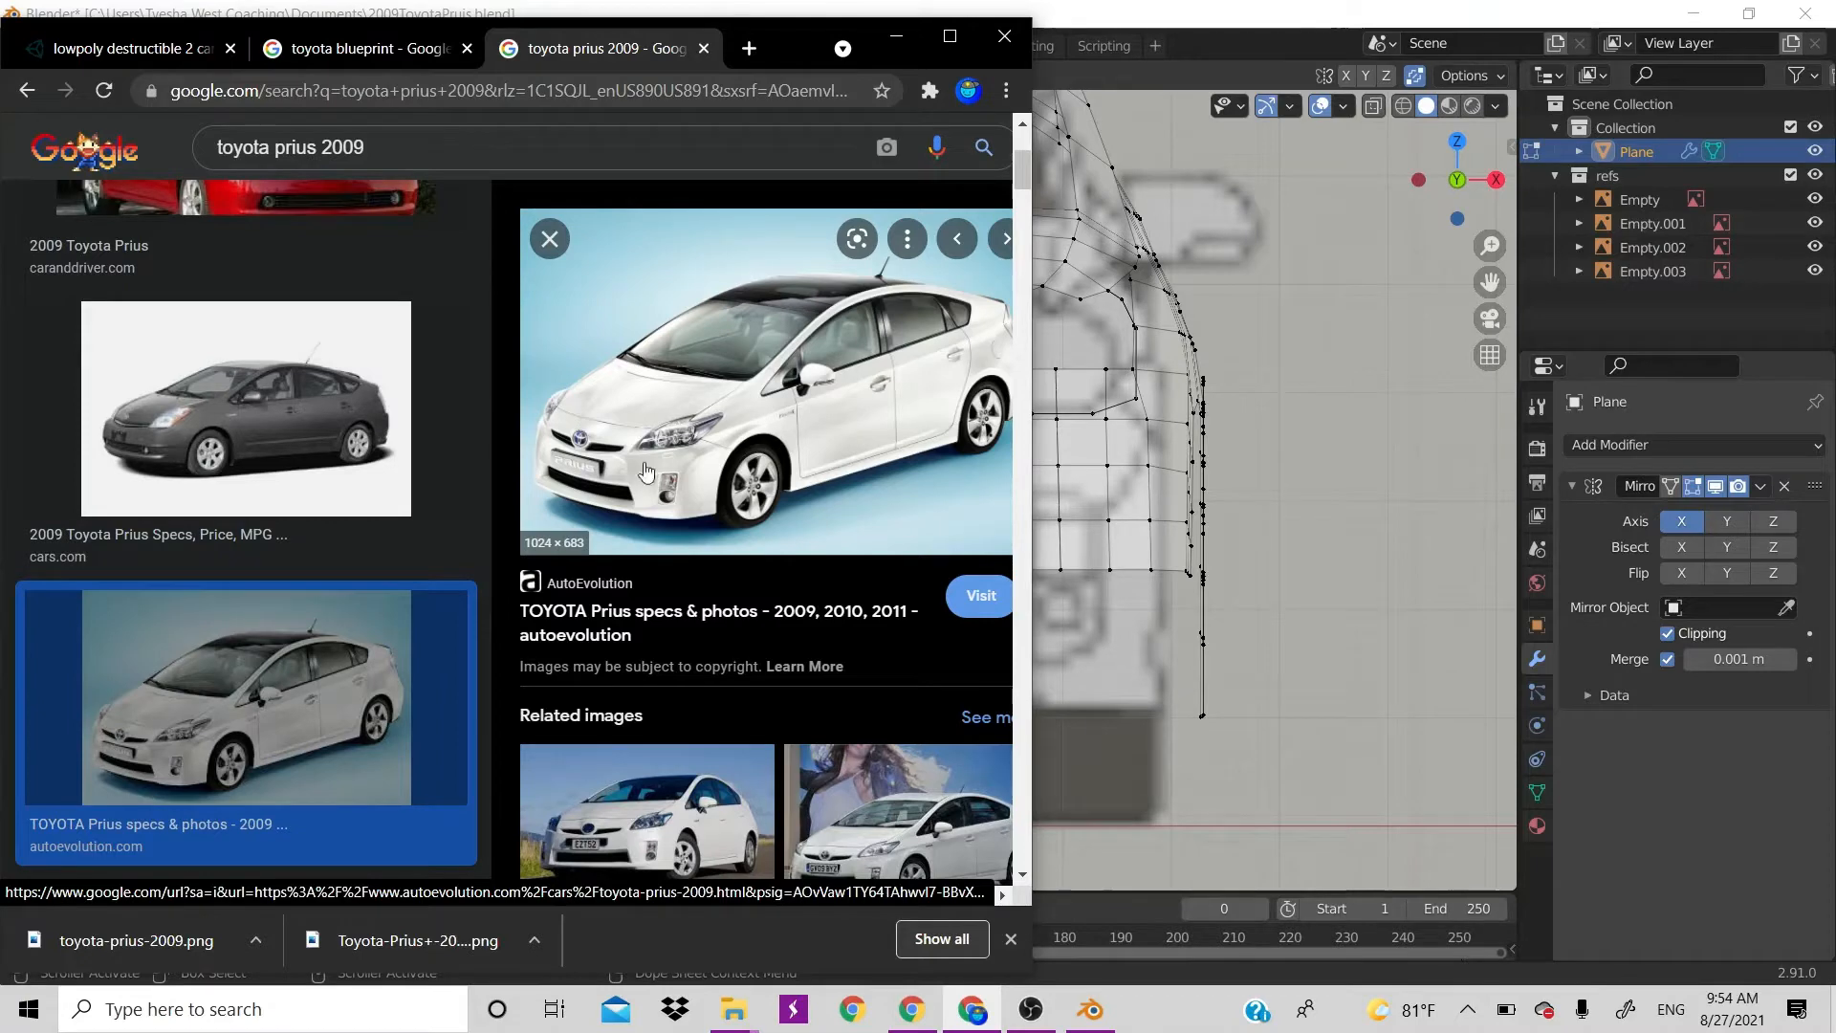
click(1263, 331)
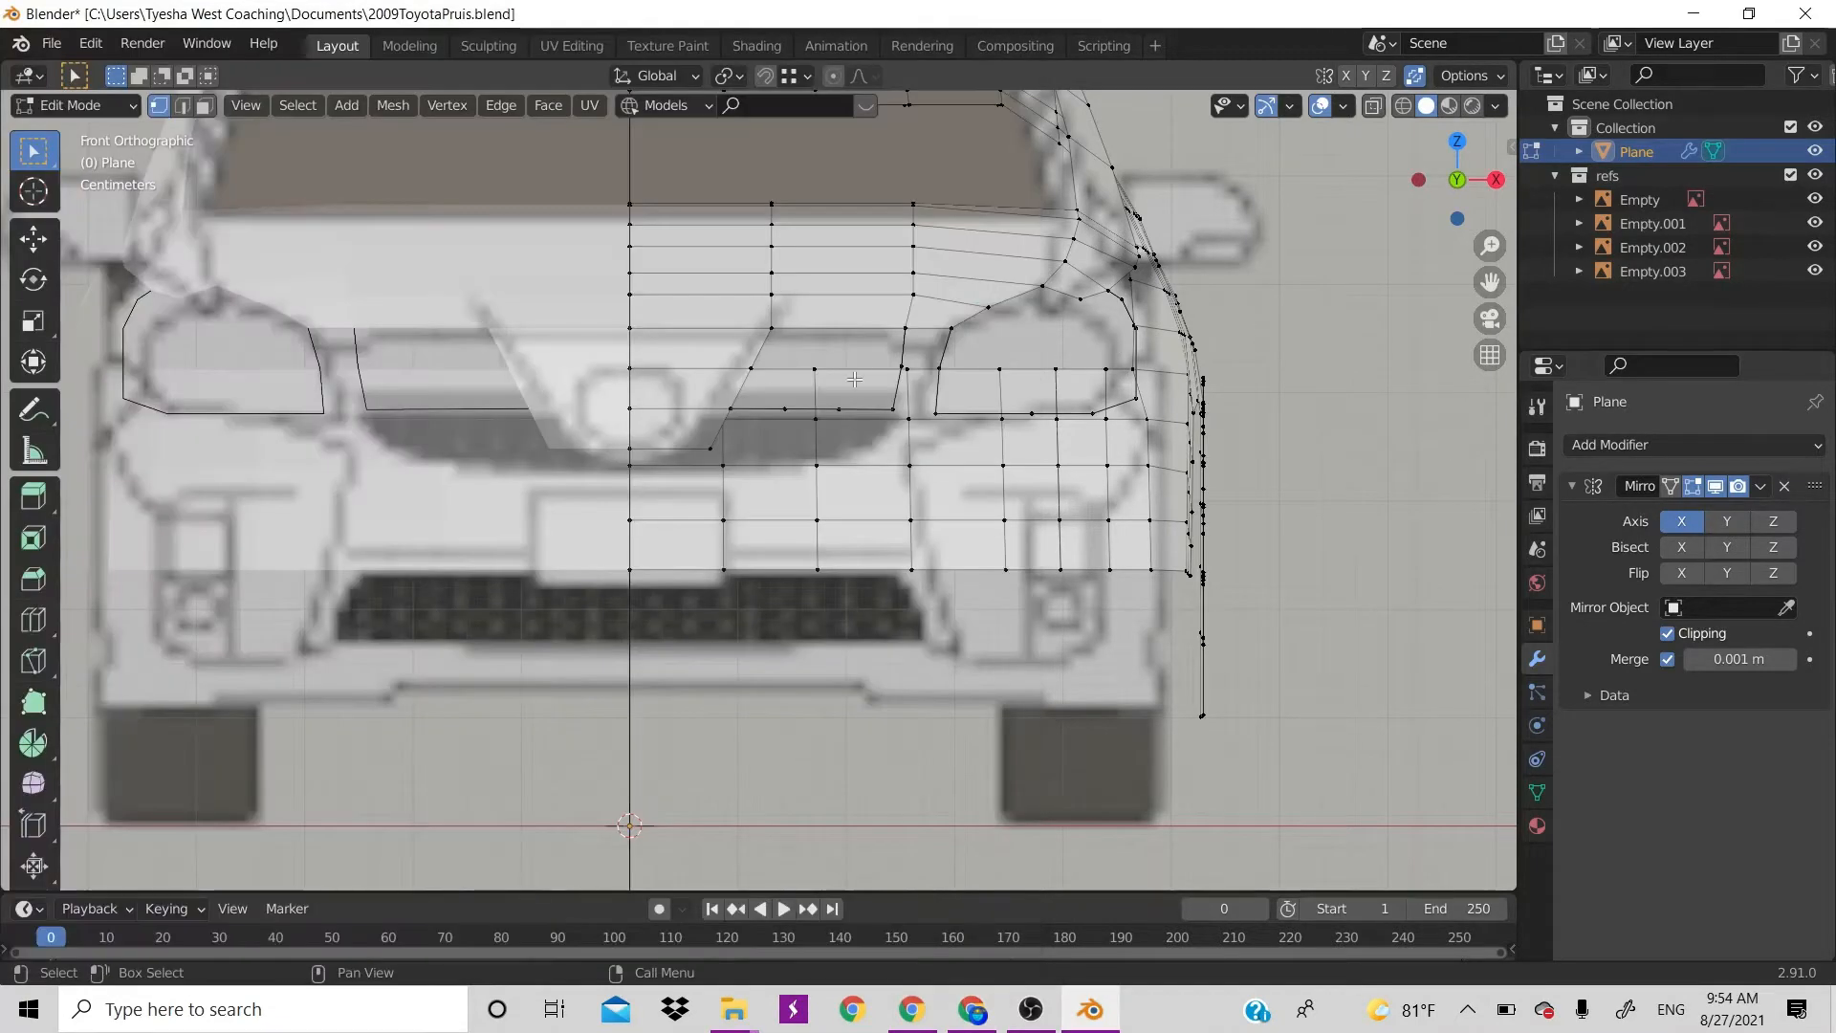
Move the grille outline's lower outer corner vertex up and slightly inward to round the corner
click(892, 410)
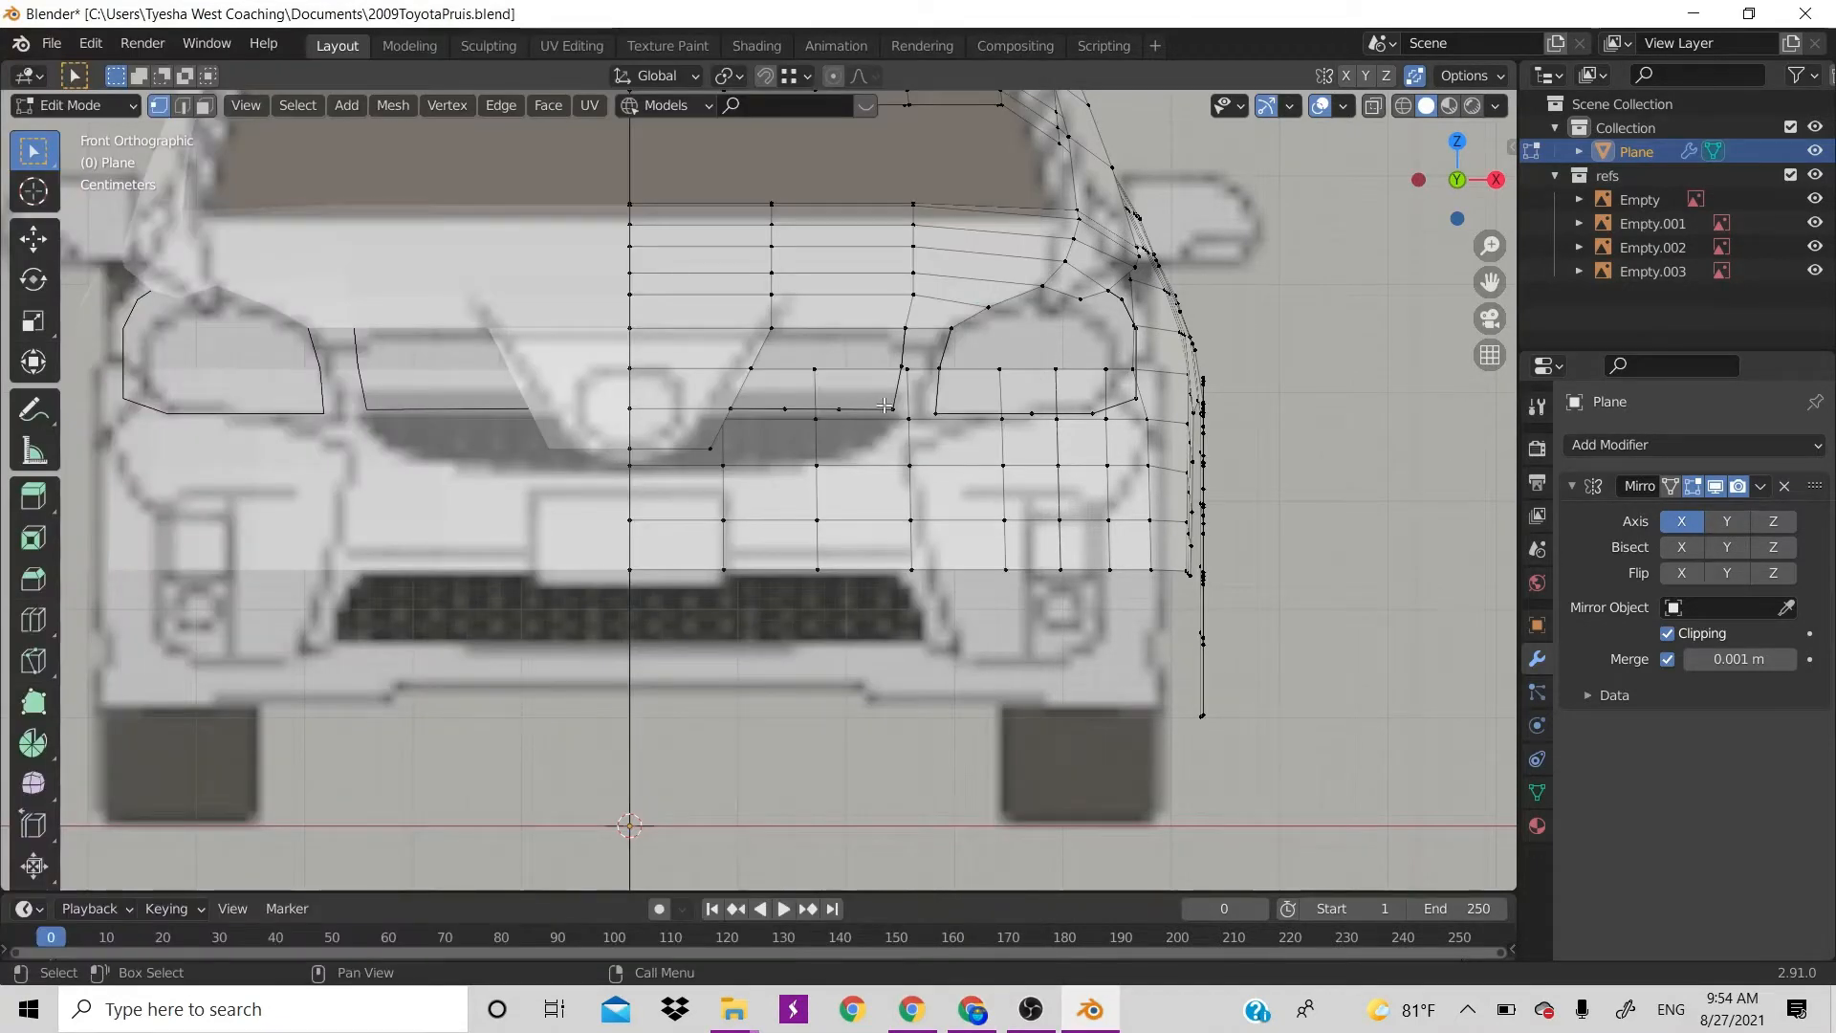
key(g)
click(1022, 489)
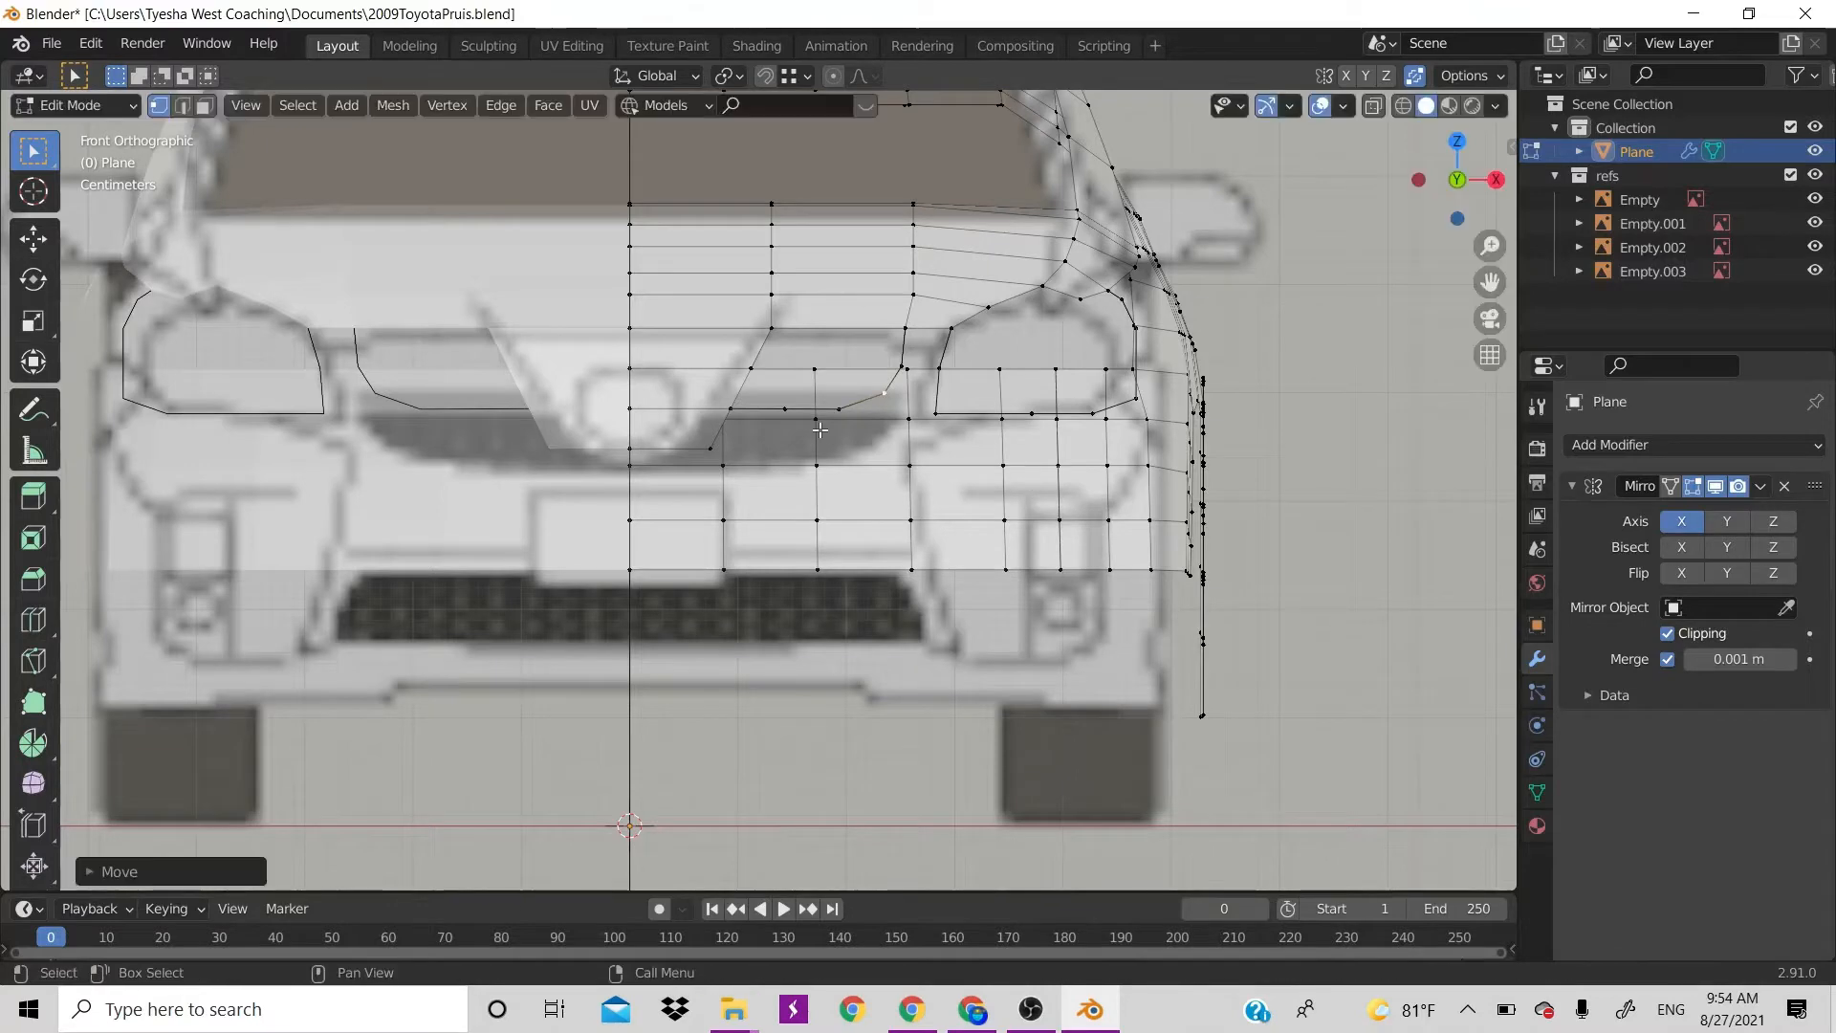
Select the two middle vertices of the grille's lower edge and raise them slightly along Z
click(784, 409)
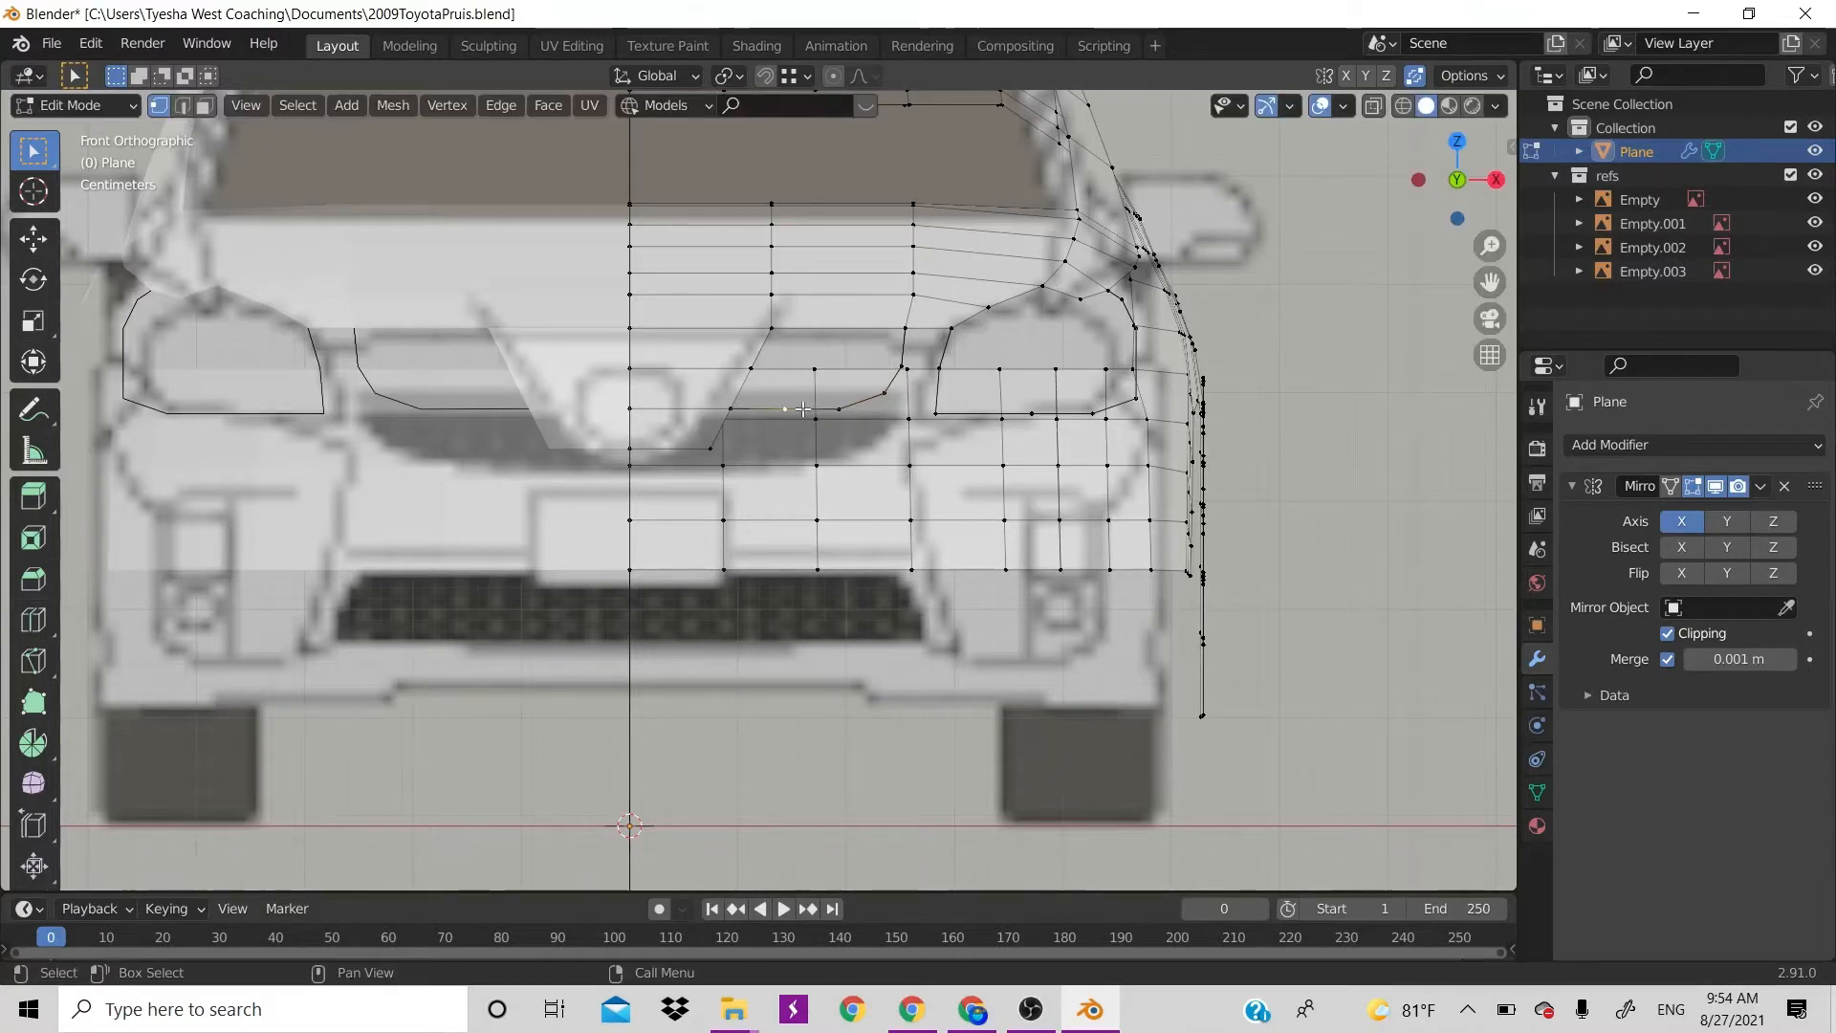
shift+click(852, 411)
shift+click(882, 403)
key(g)
key(z)
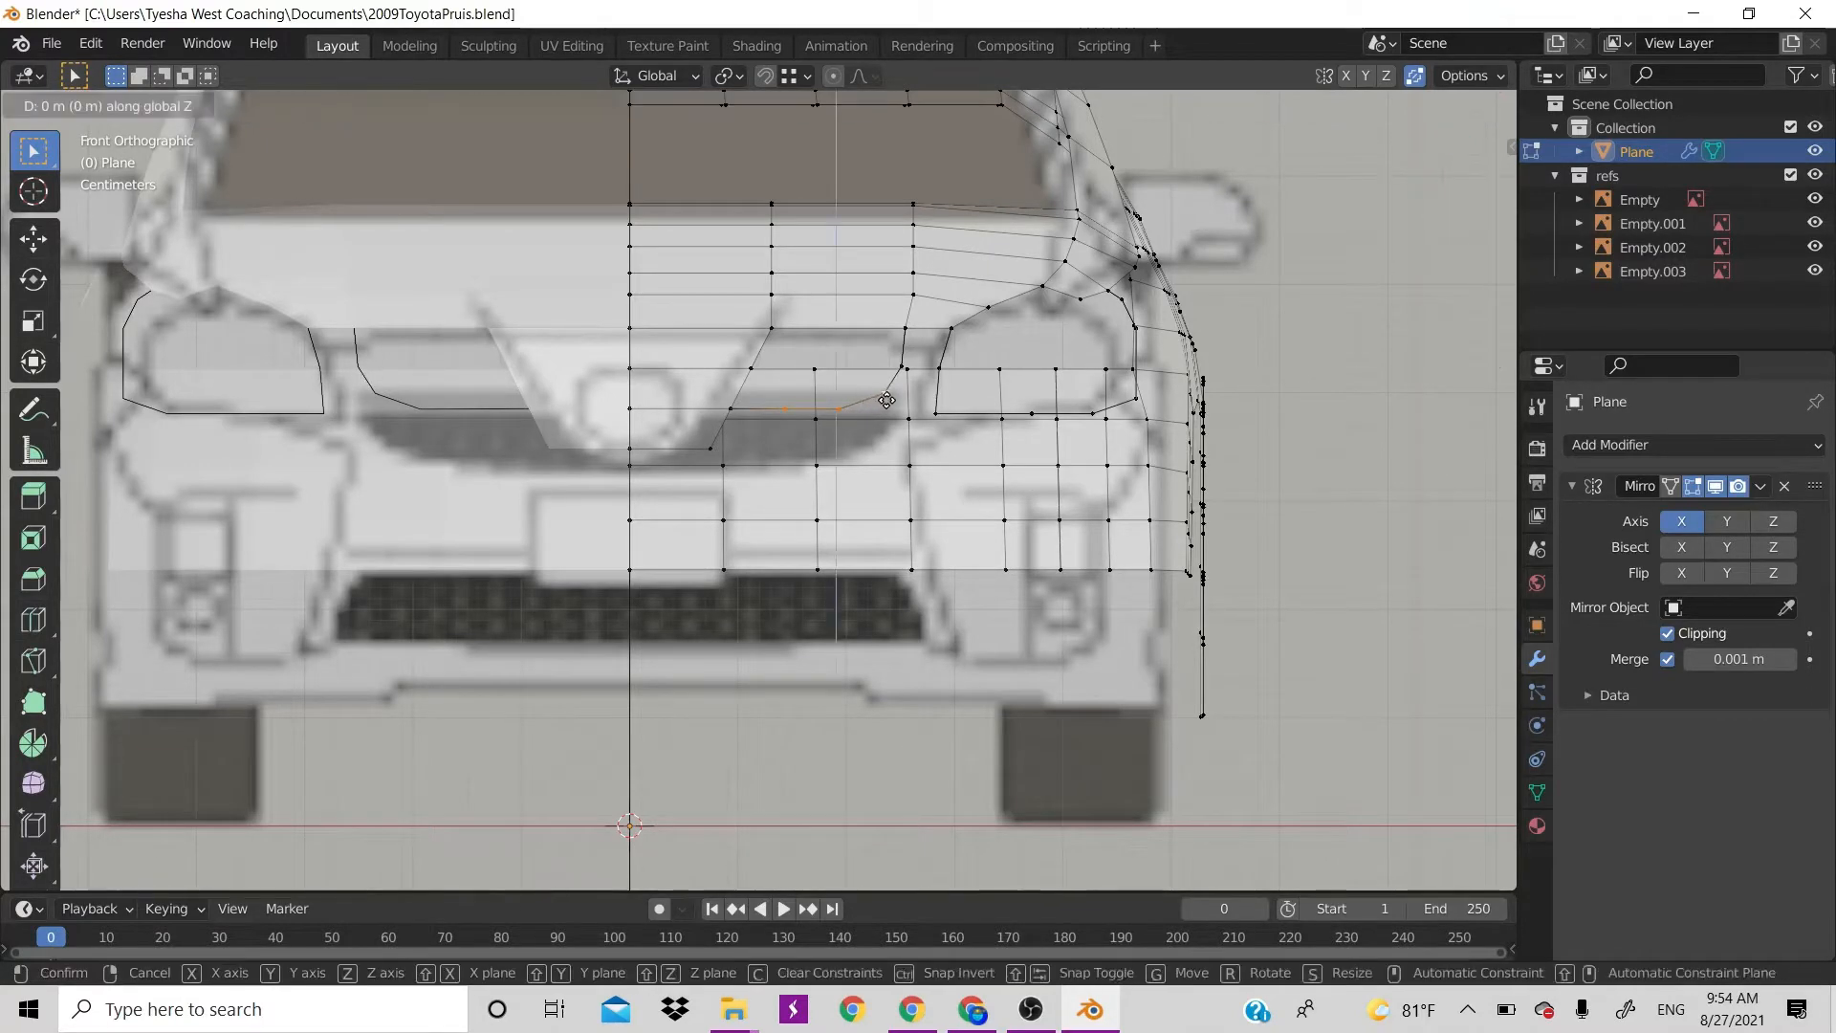
click(889, 391)
click(730, 418)
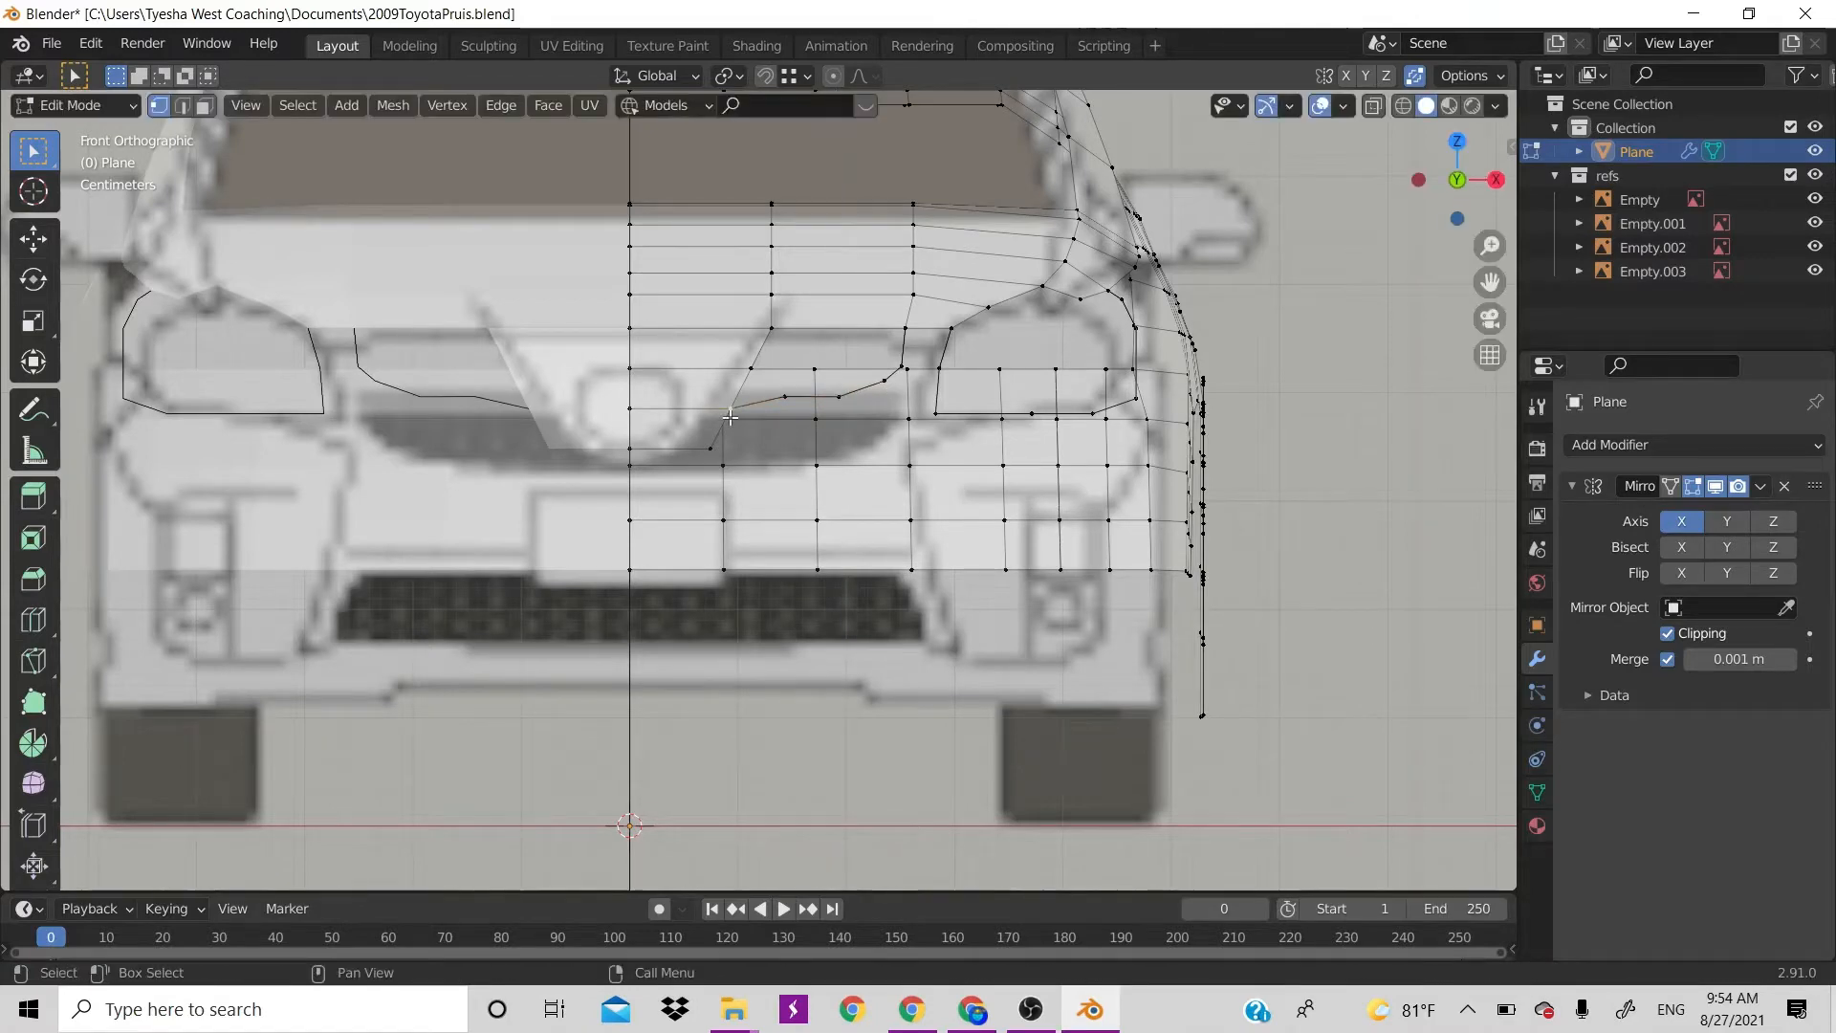
Raise the inner end vertex of the grille's lower edge along Z and move the neighbouring vertex slightly down and outward
key(g)
key(z)
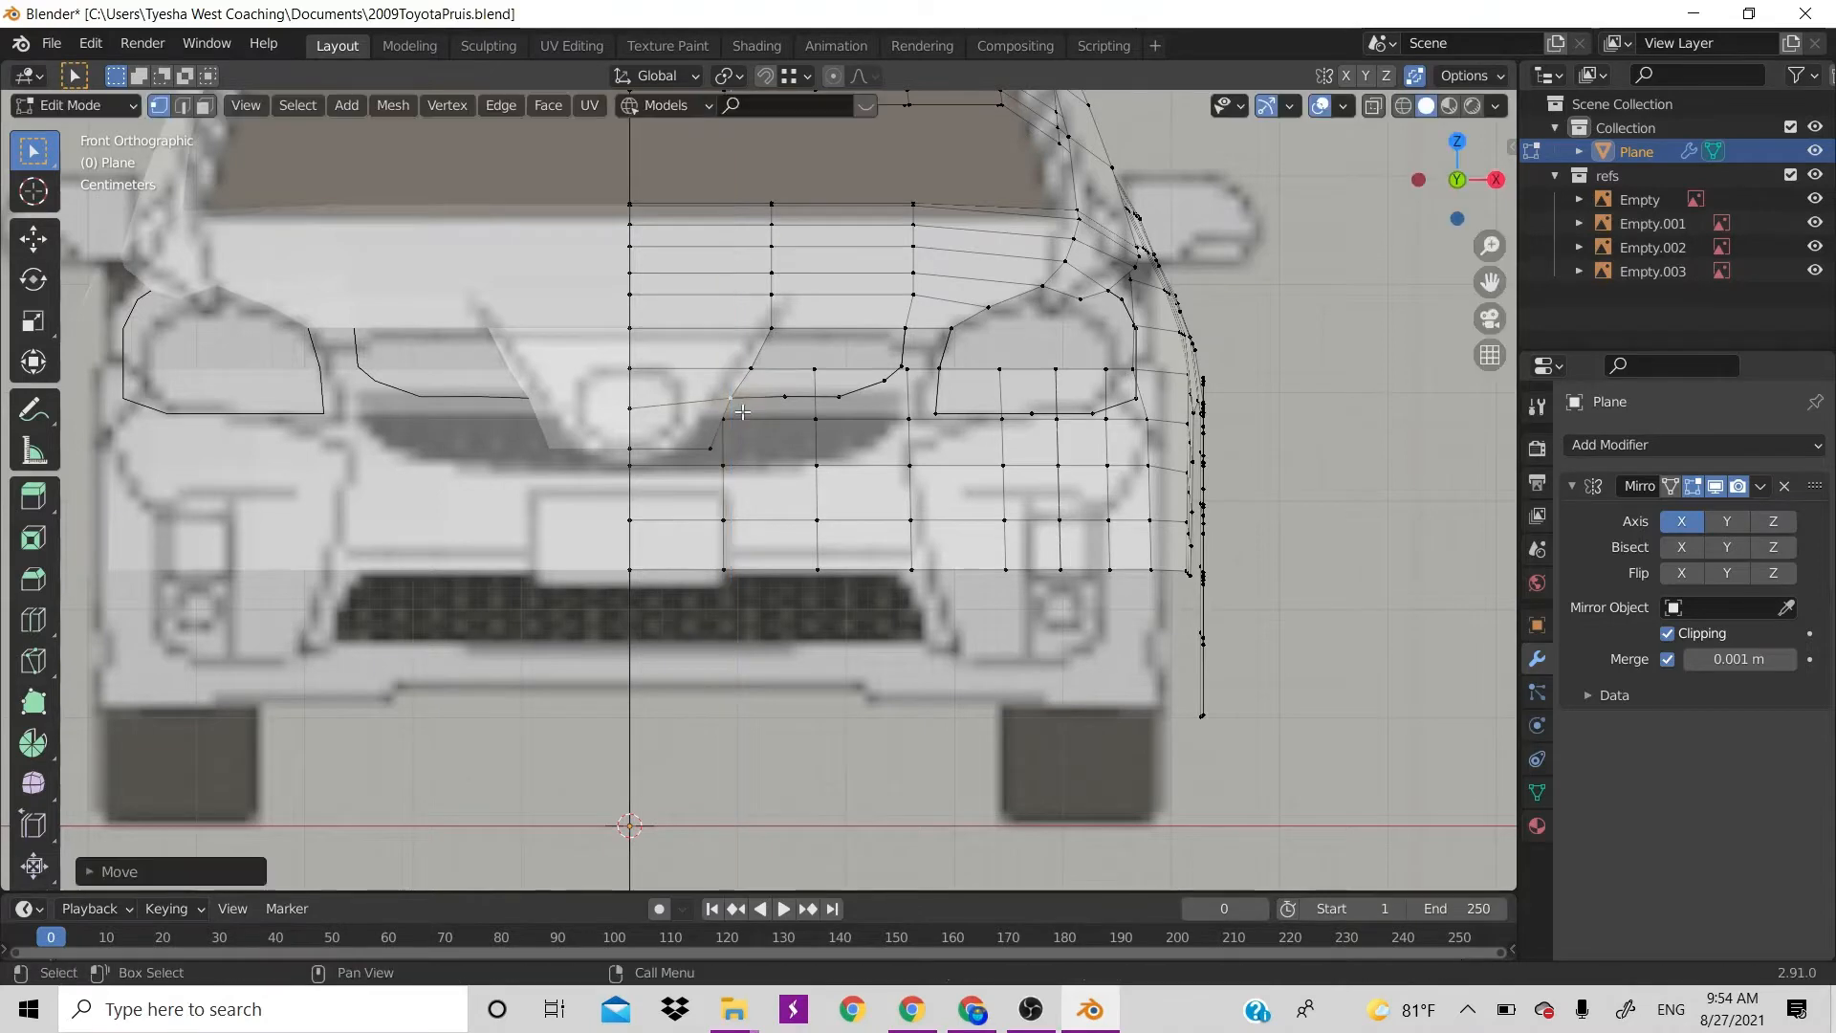
click(742, 411)
key(g)
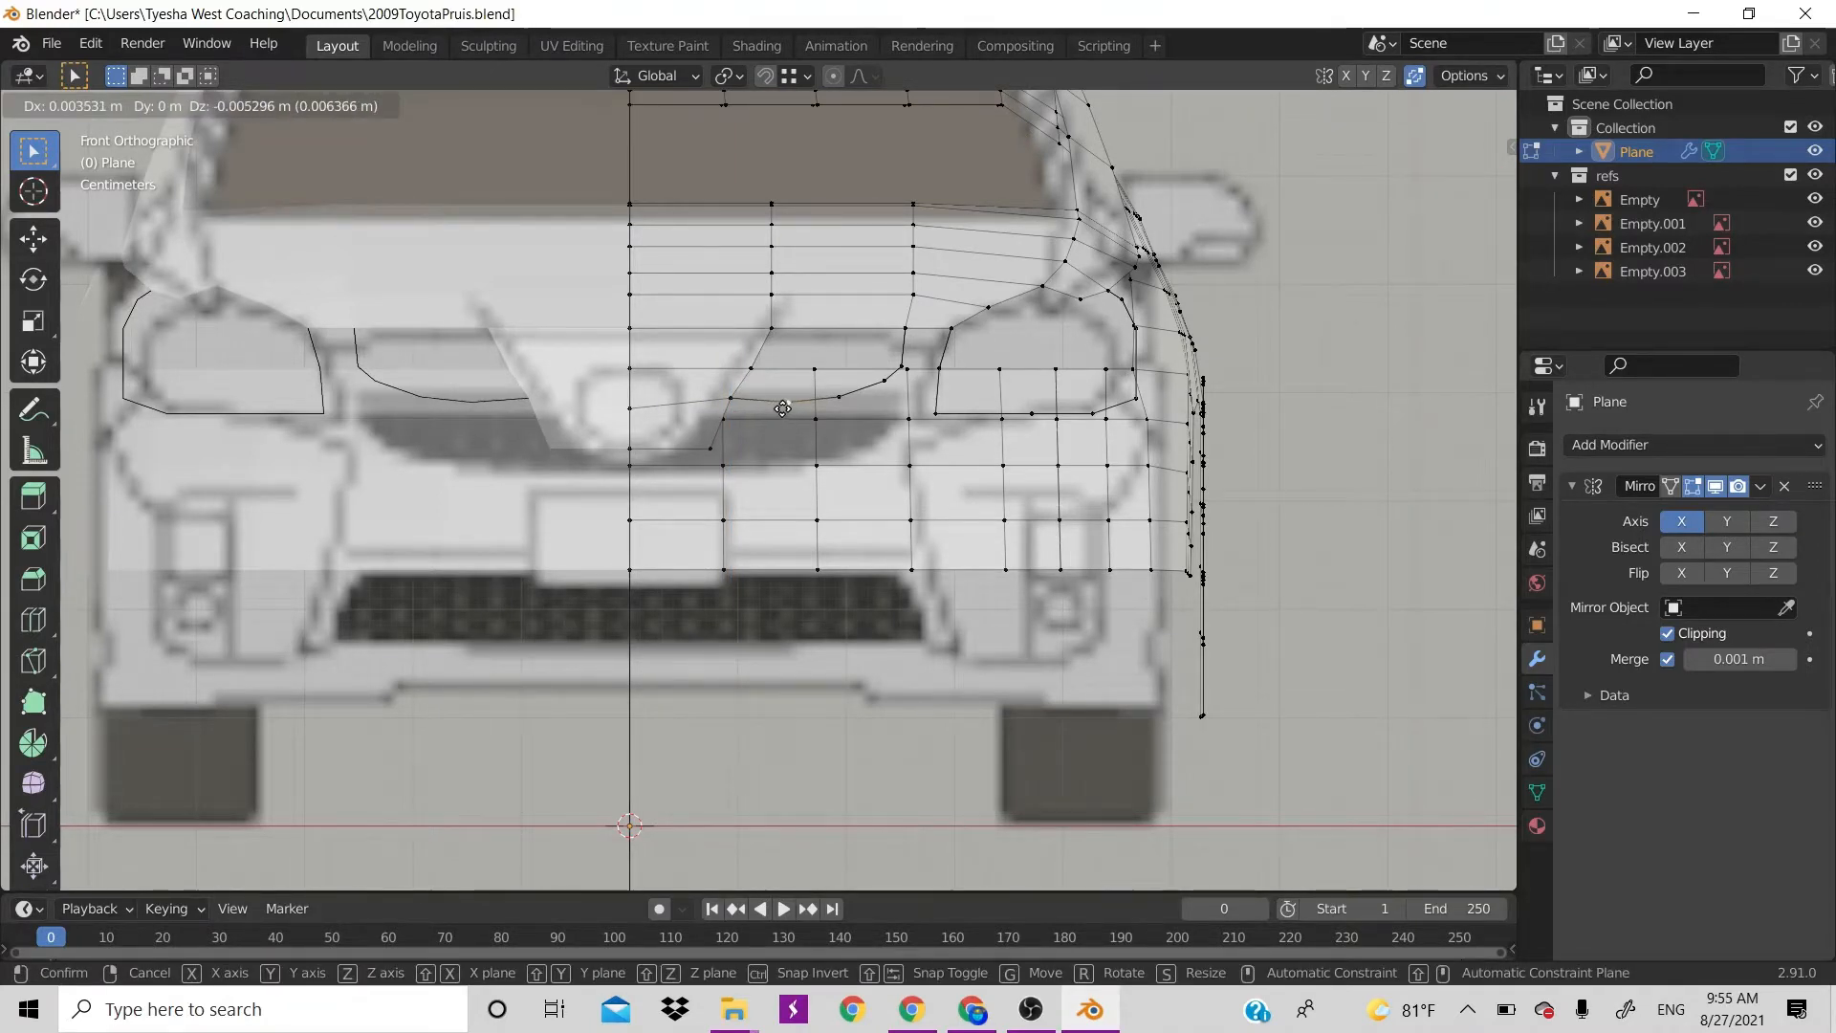
click(782, 408)
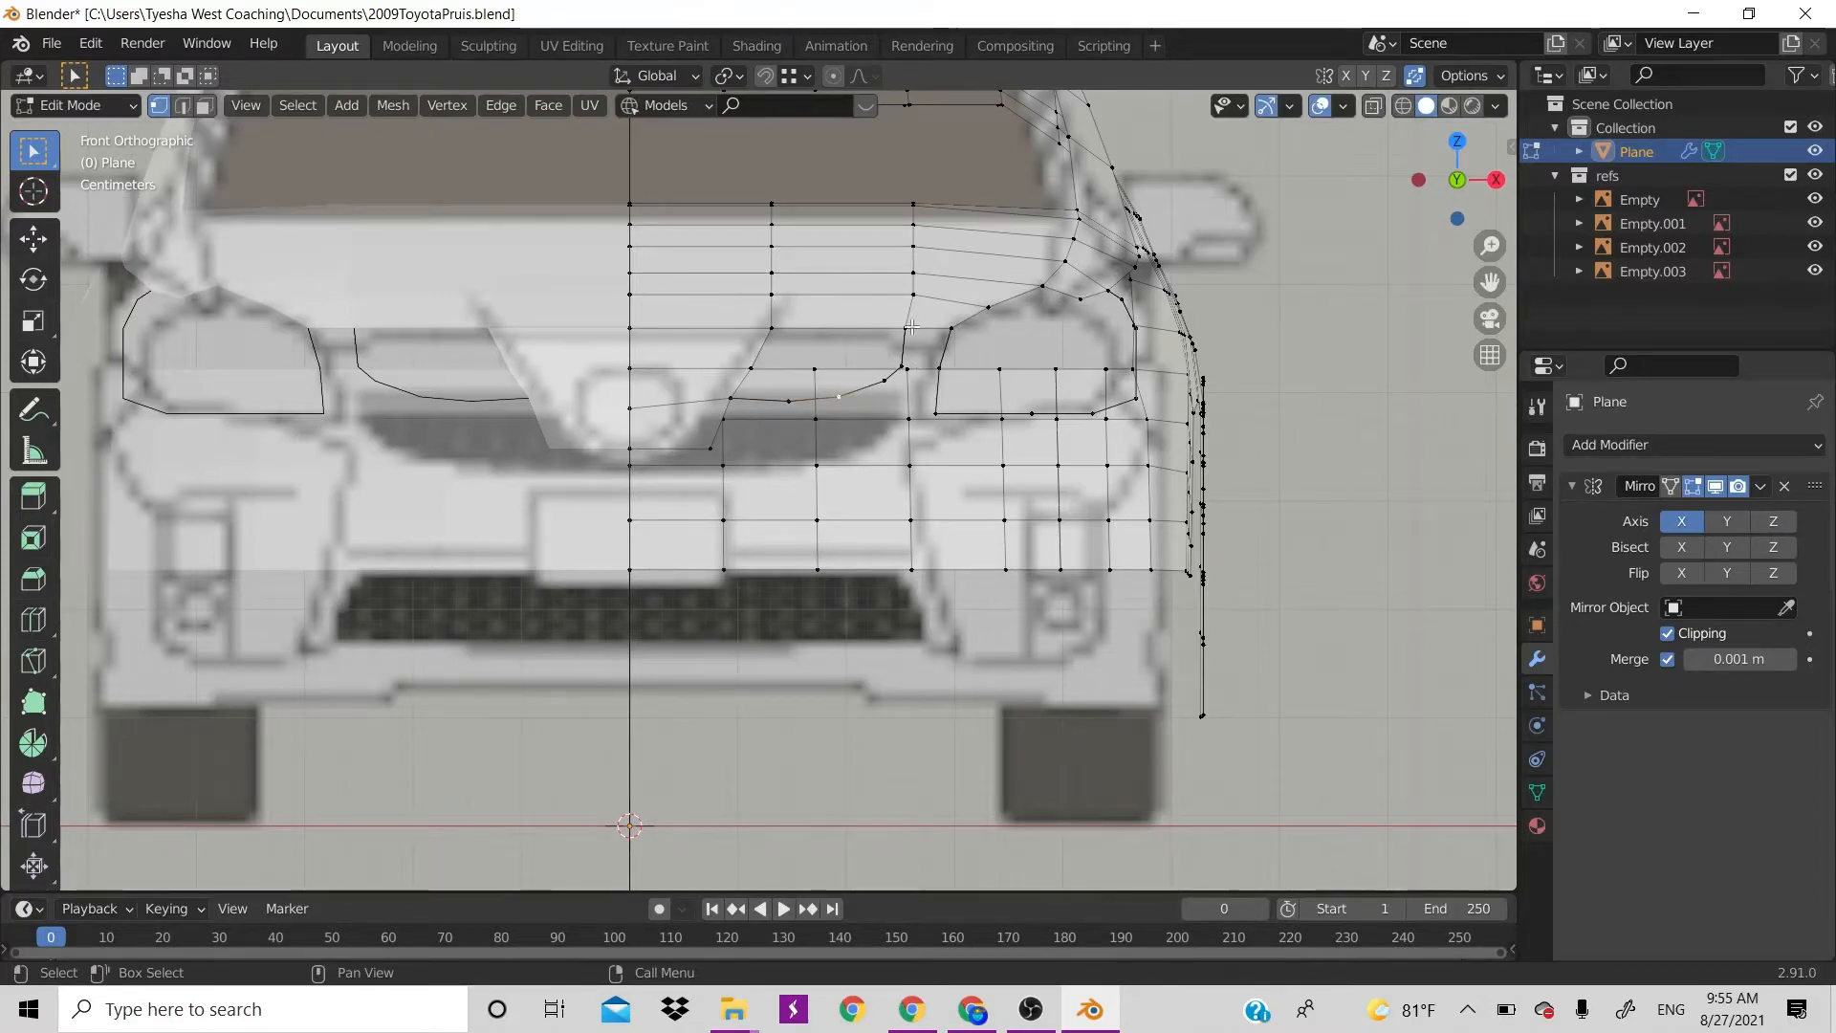
Try to fill the closed upper grille outline between hood, emblem panel and headlight with a single face
alt+click(904, 318)
alt+click(902, 336)
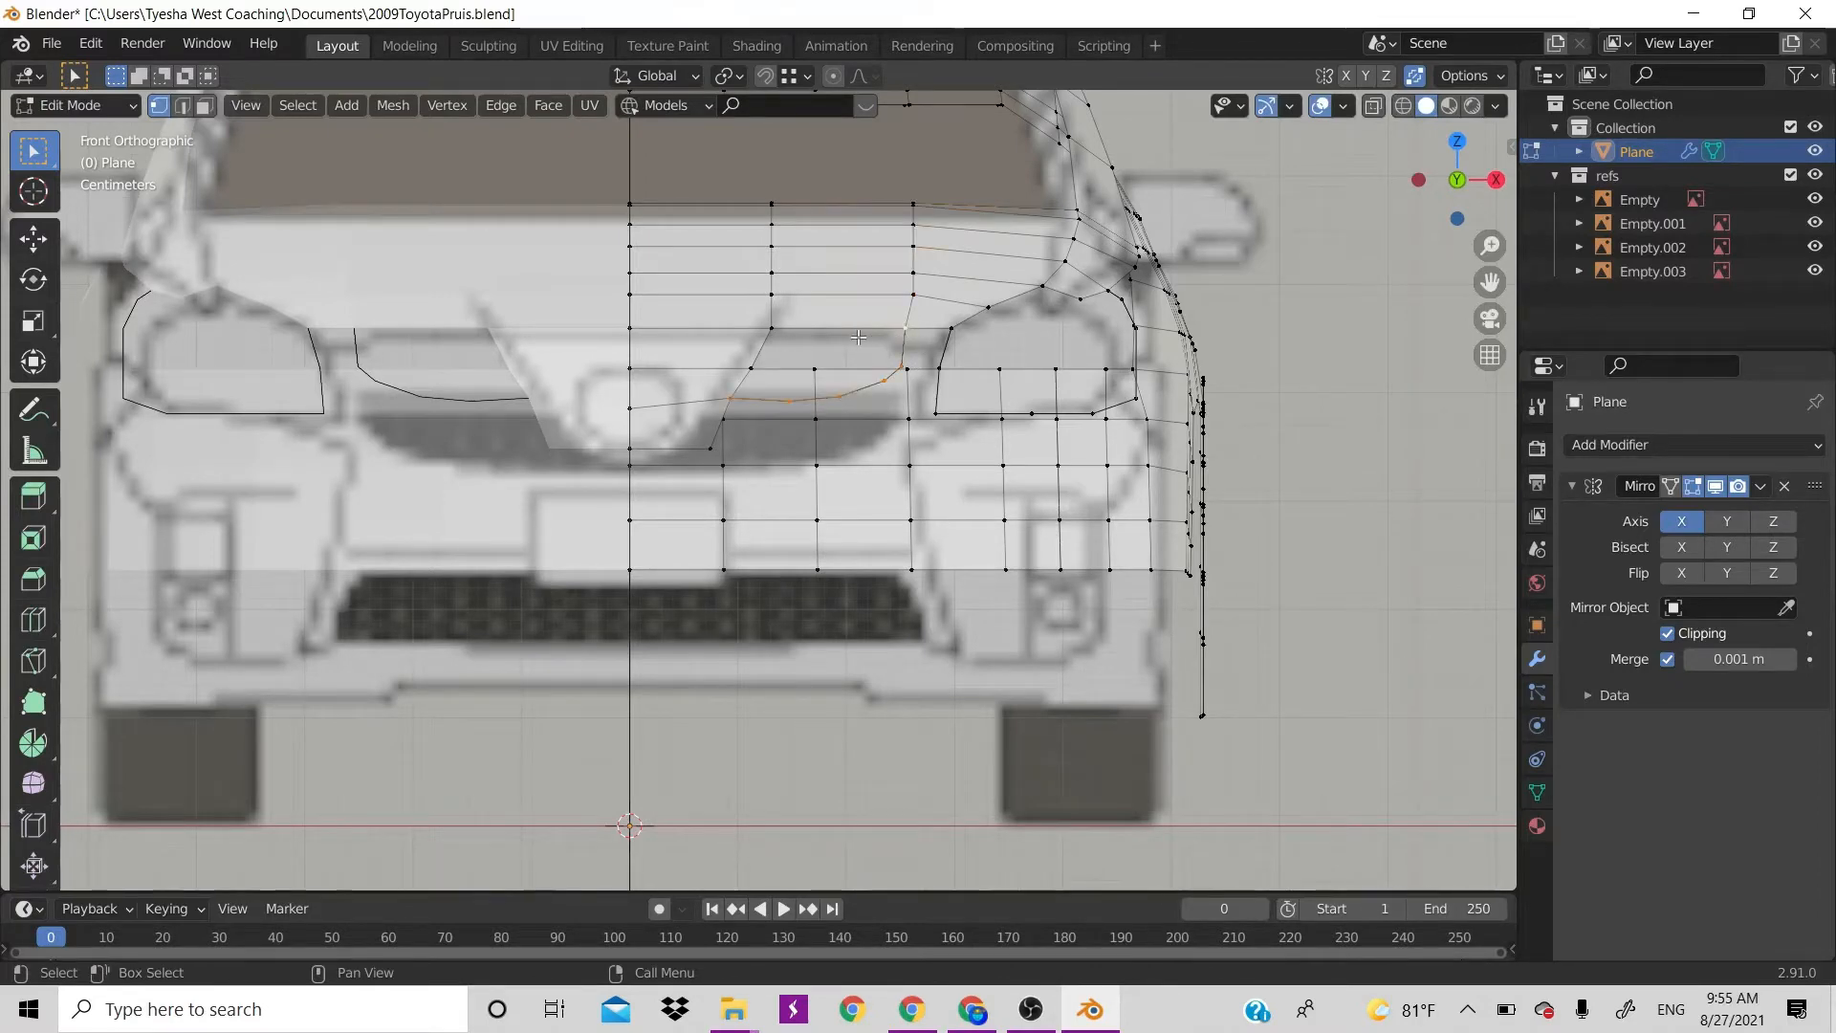
ctrl+click(770, 331)
scroll(754, 366, down, 3)
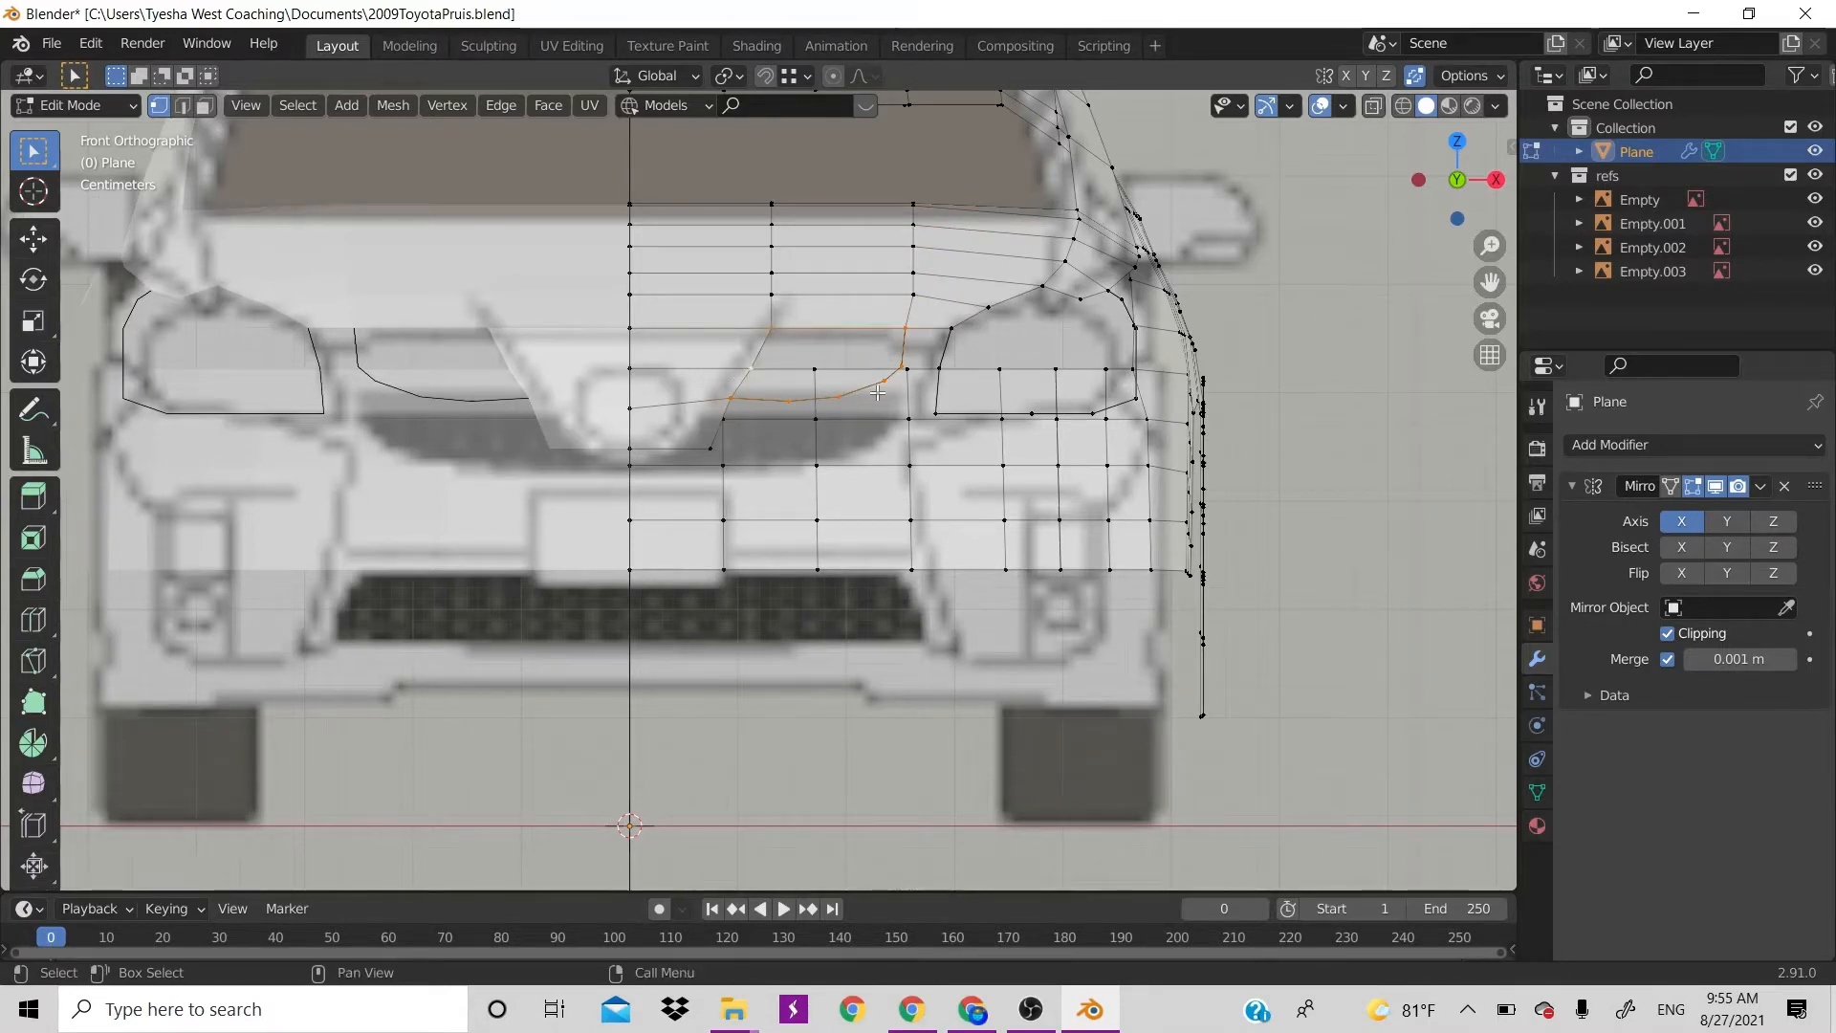
key(f)
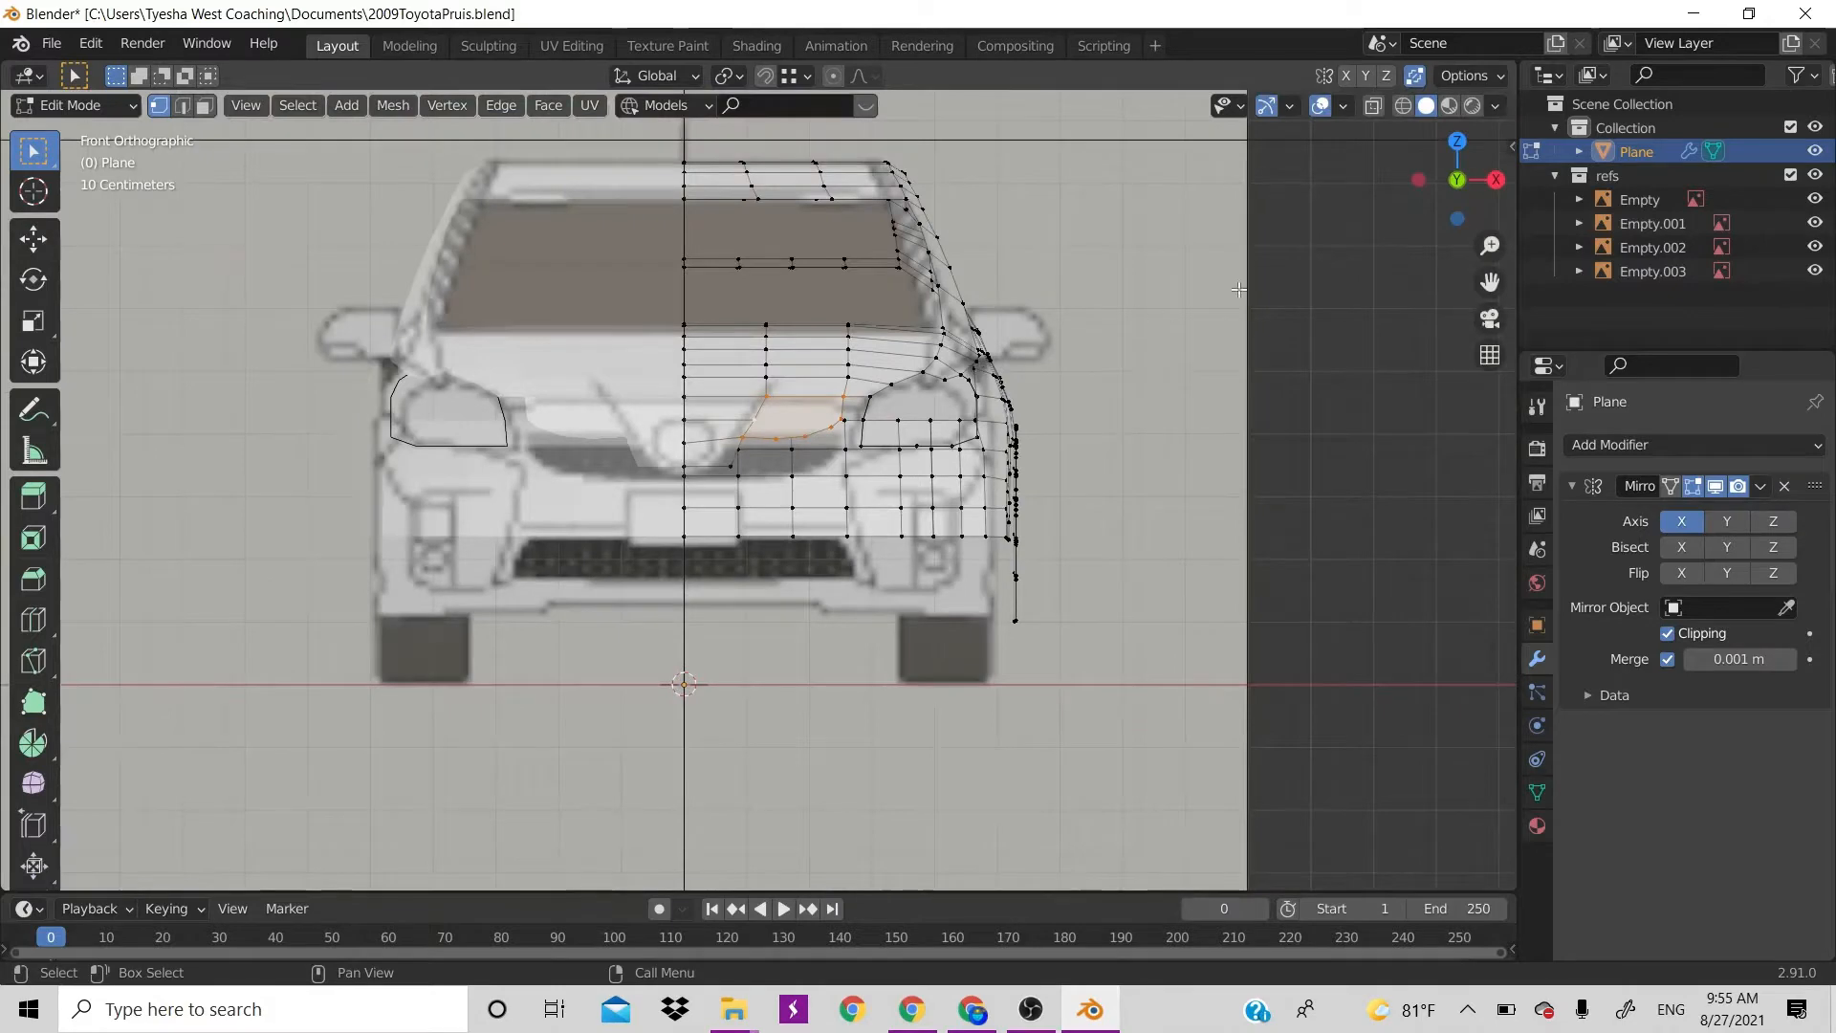
Hide the reference images, inspect the filled grille from several angles and undo the face fill
middle_drag(976, 366, 1007, 378)
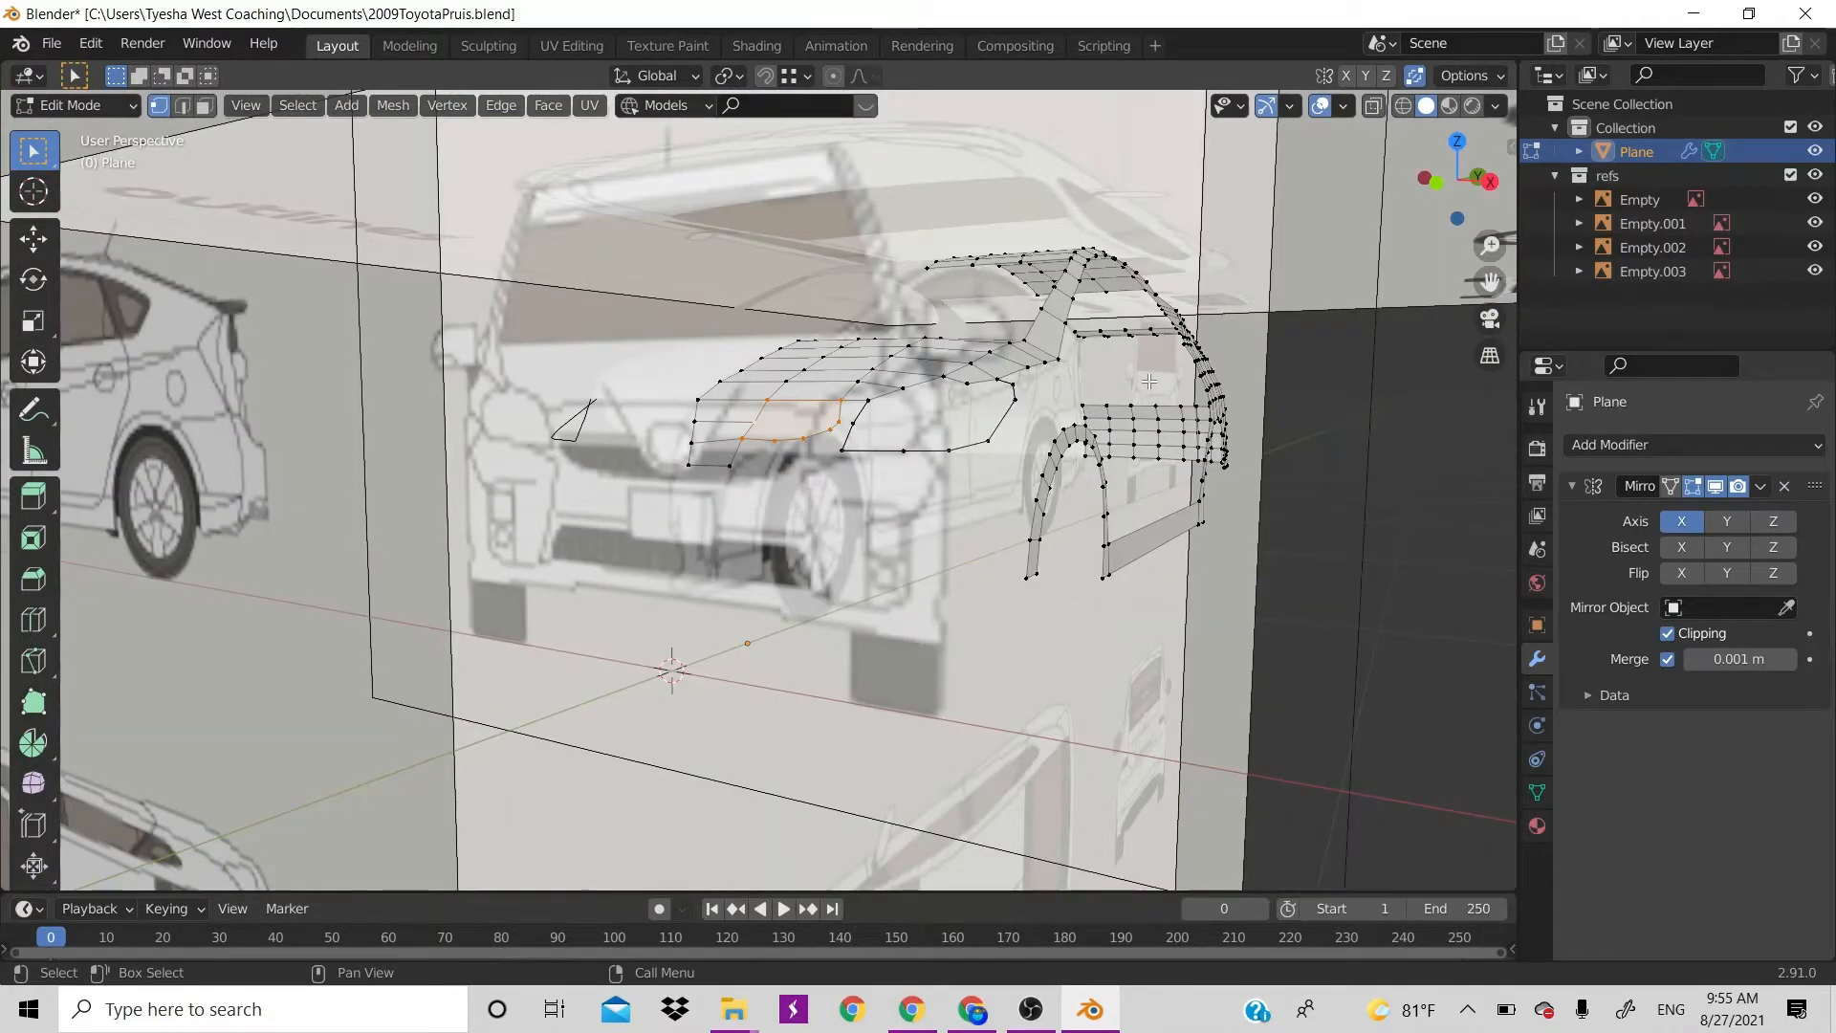
click(1790, 175)
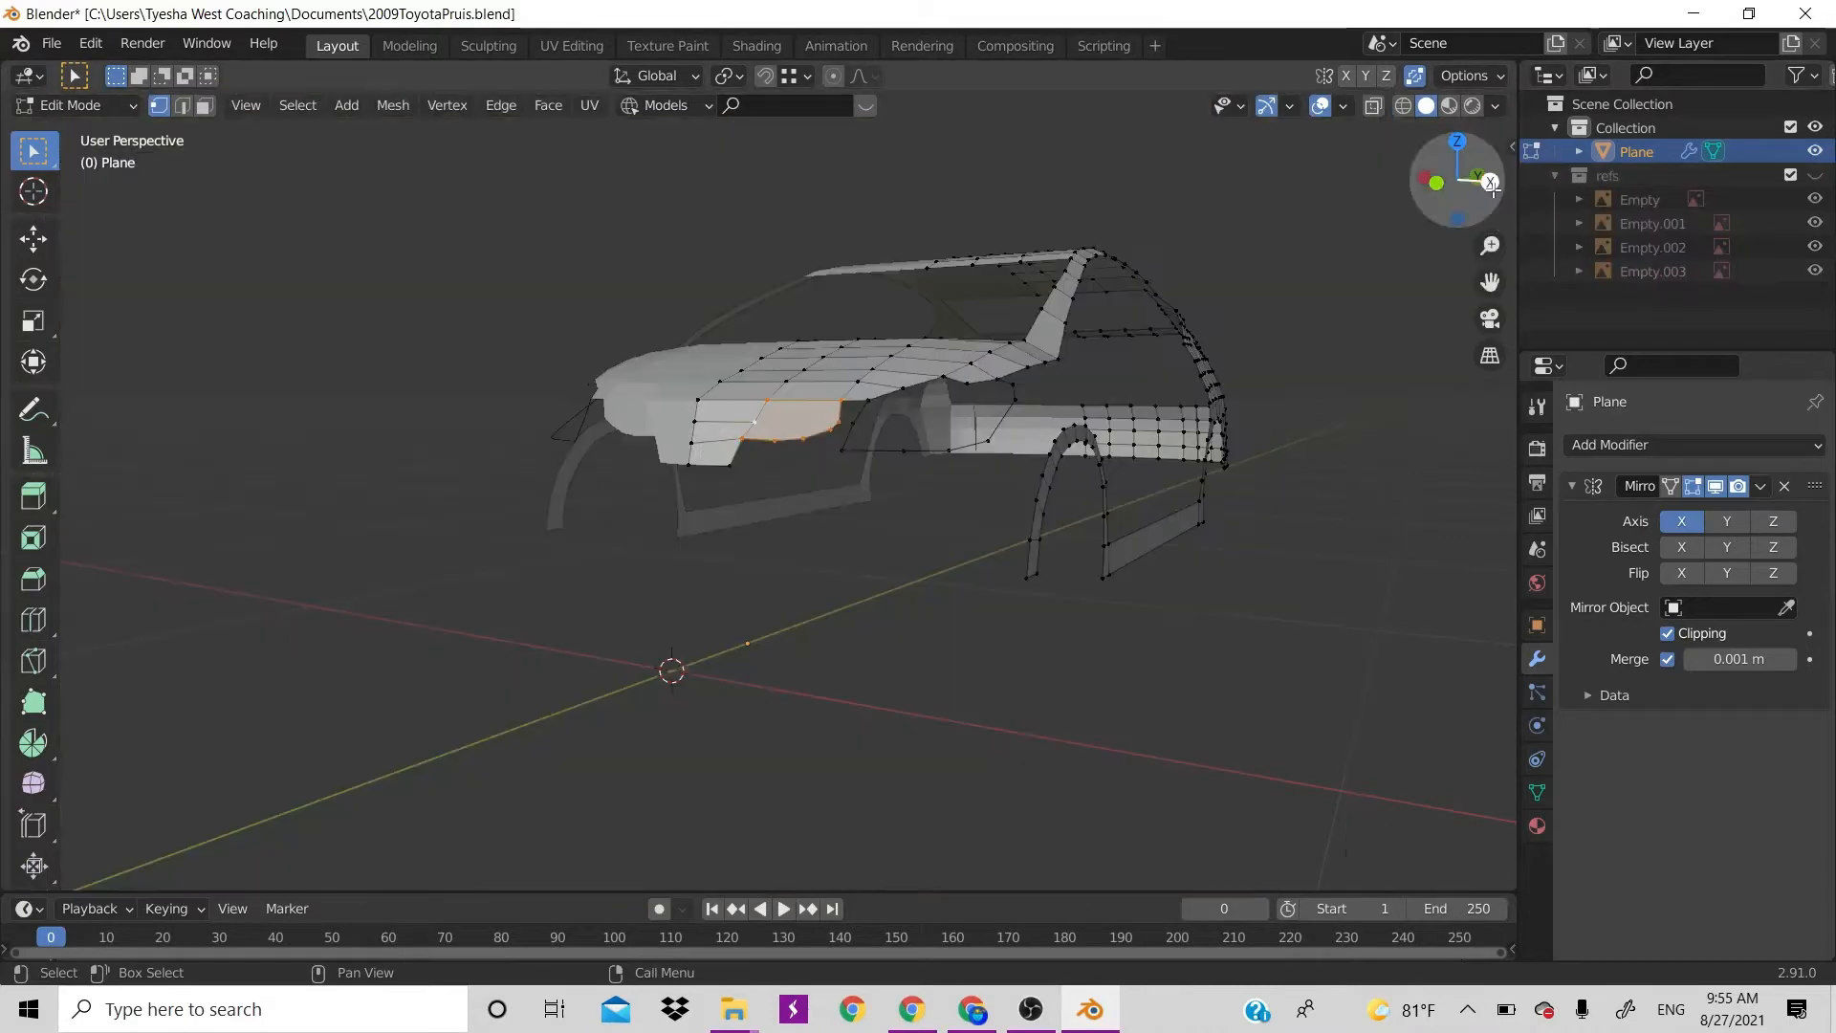
drag(1461, 177, 1416, 236)
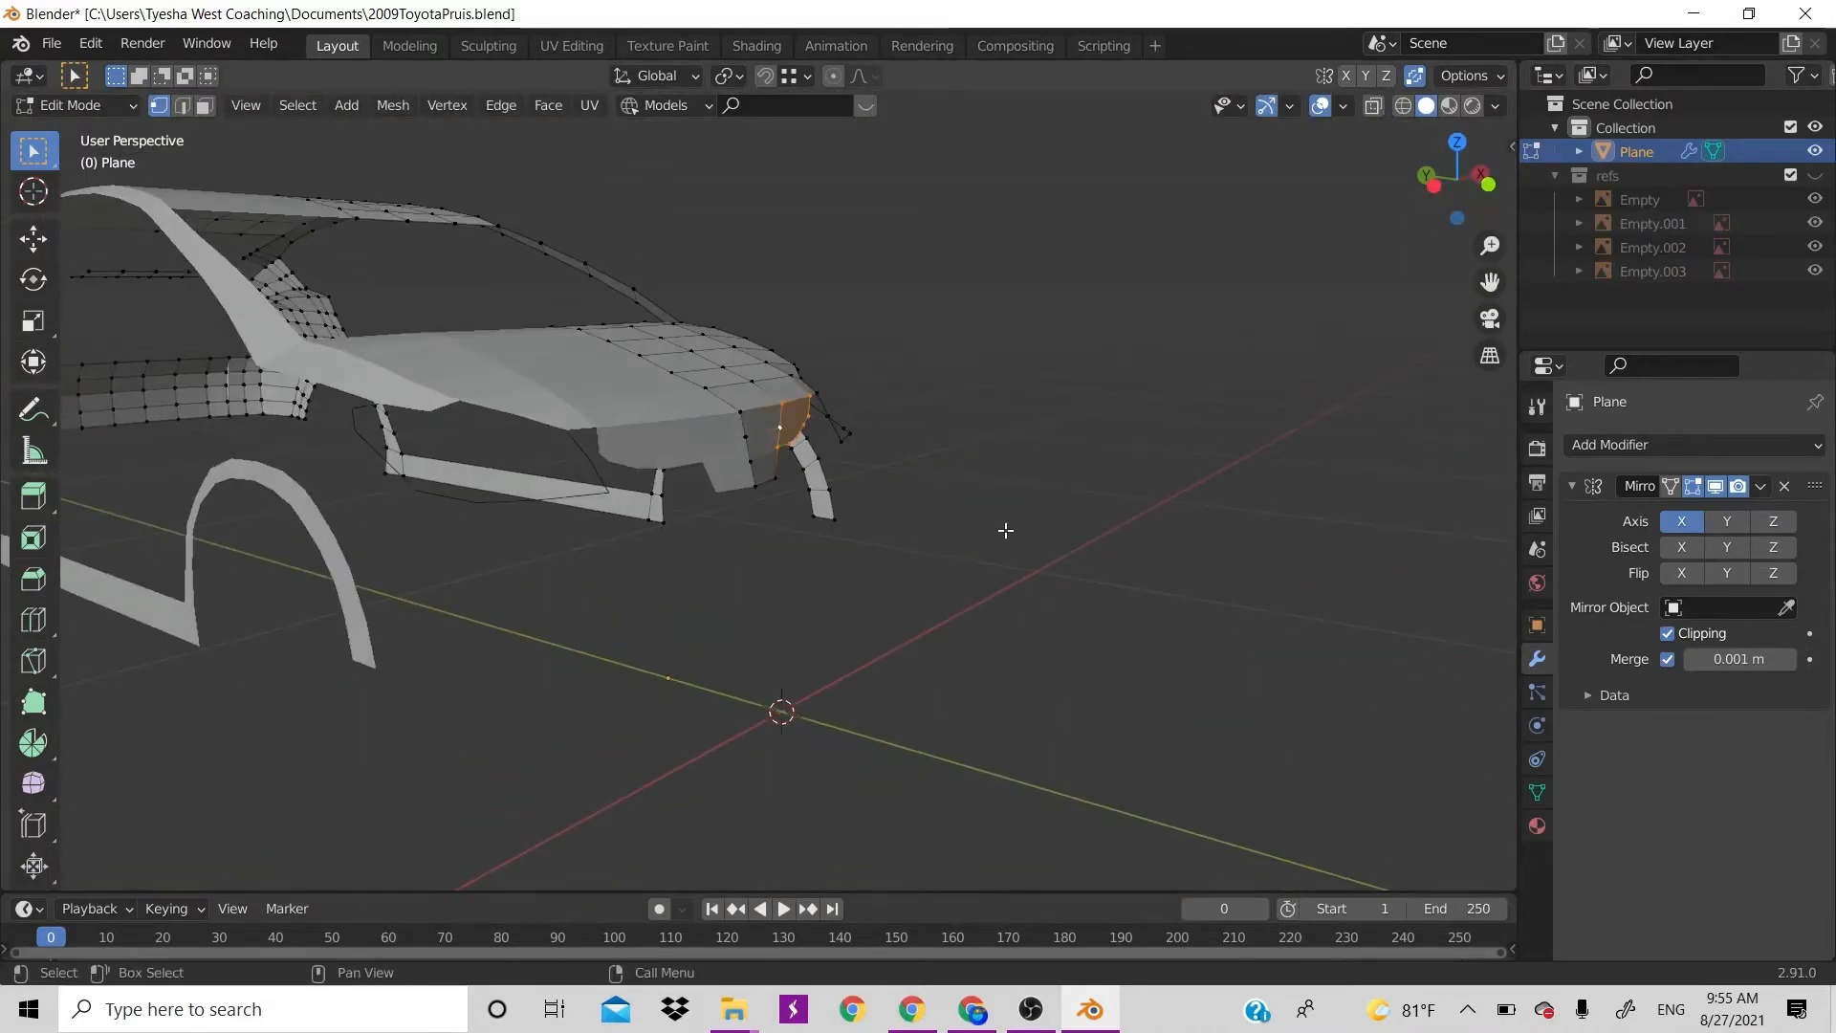
key(ctrl+z)
key(ctrl+z)
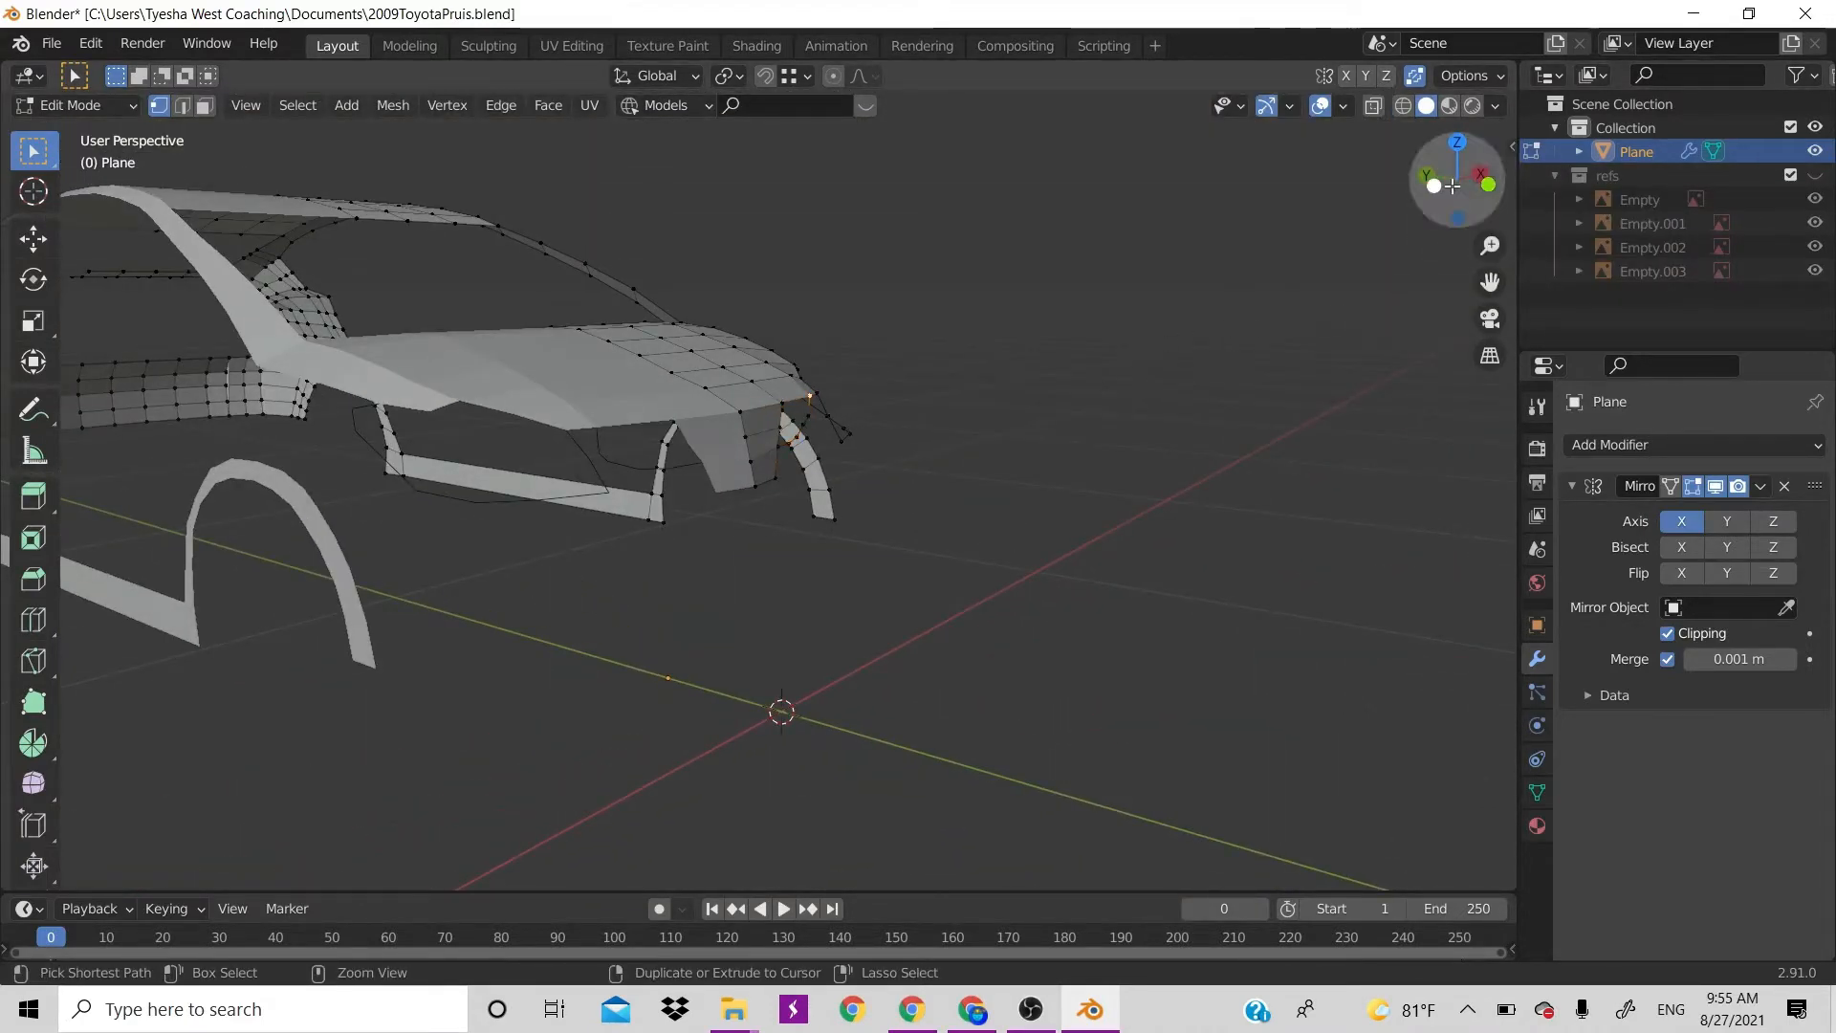
key(ctrl+z)
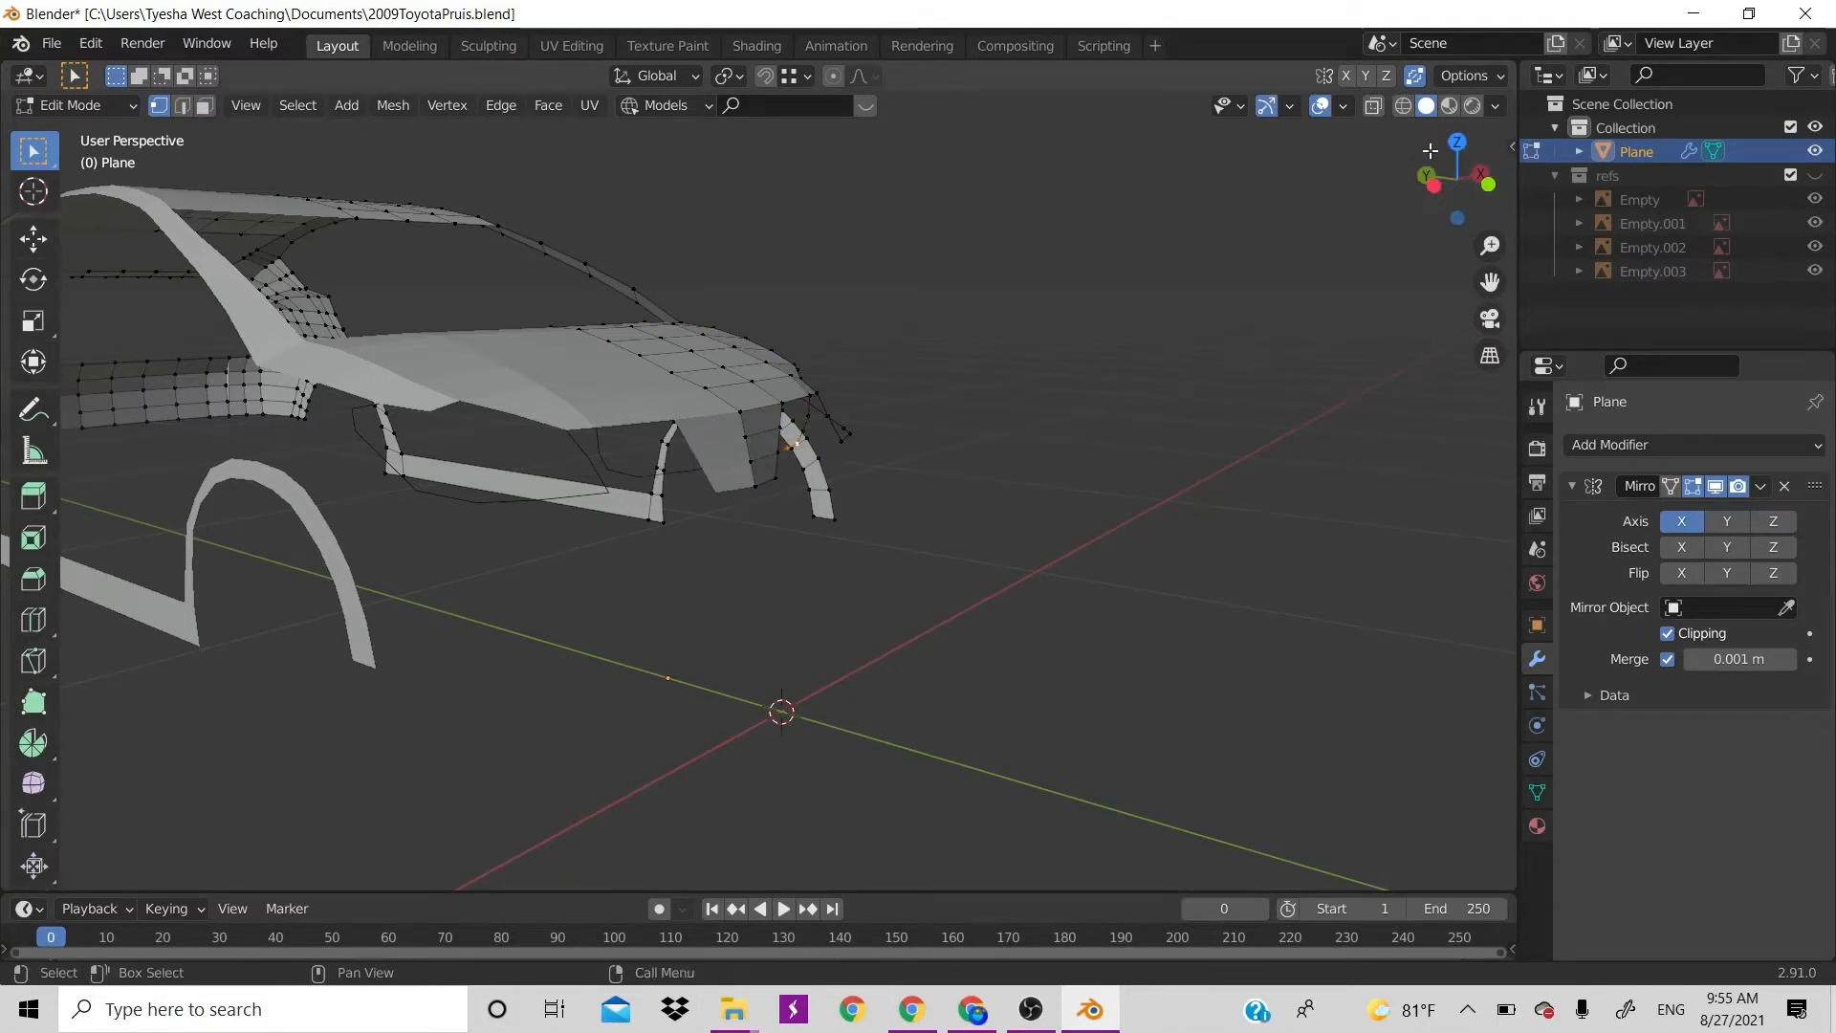
Adjust the selected vertex of the grille's lower edge along the Y axis
drag(1419, 174, 1343, 157)
key(g)
key(y)
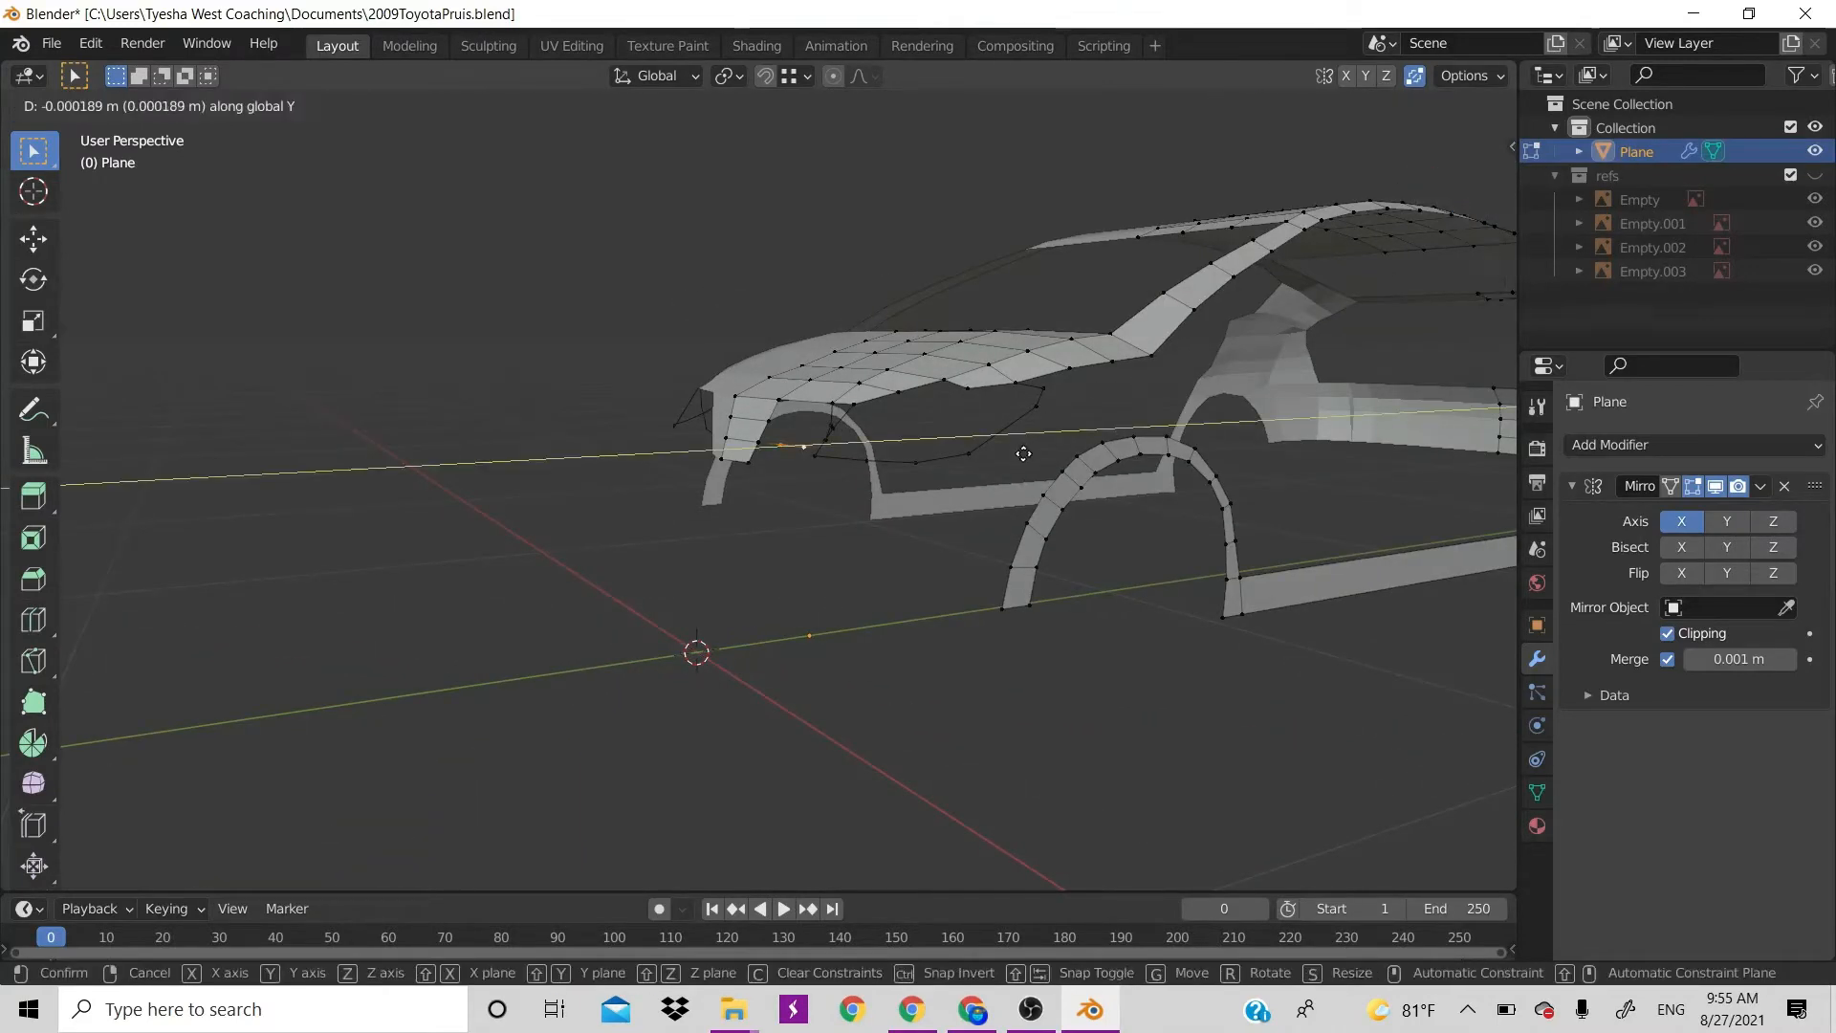
click(1016, 445)
Show the reference images again and move the emblem panel's bottom edge forward along Y to the side blueprint's nose profile
key(KP_3)
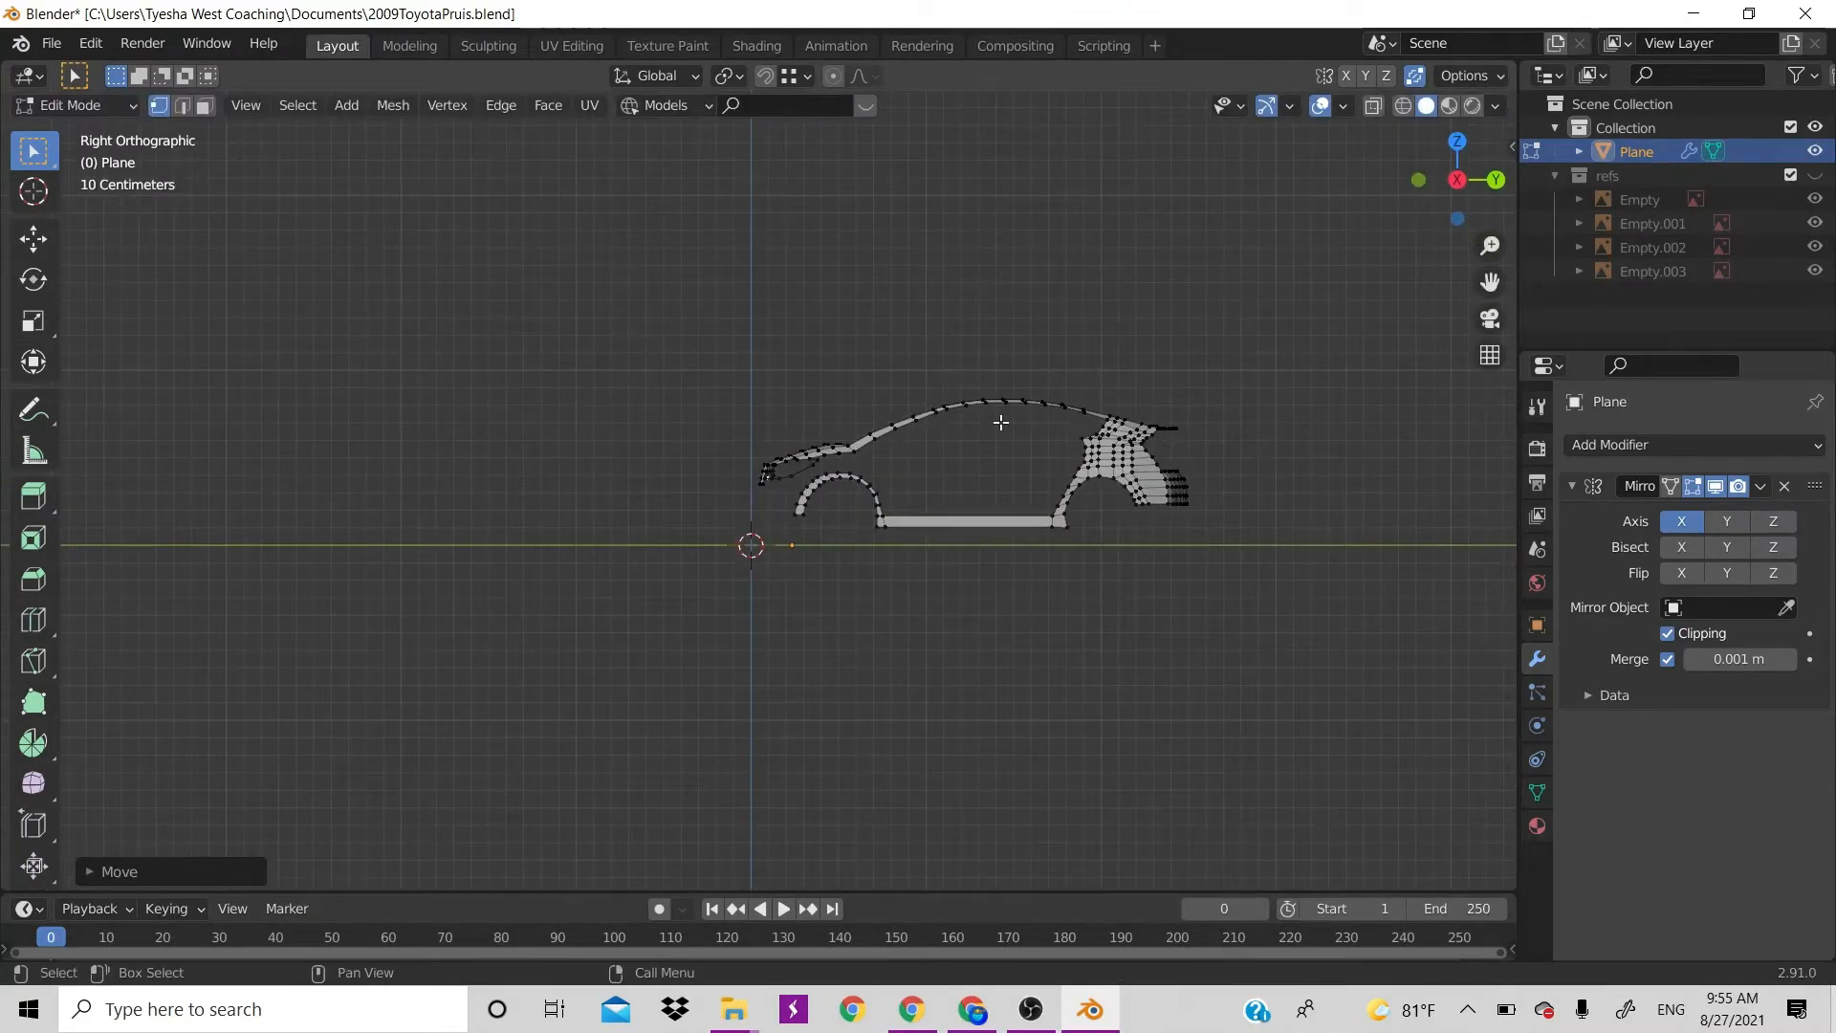
scroll(1001, 422, up, 2)
click(1815, 175)
scroll(1083, 438, up, 5)
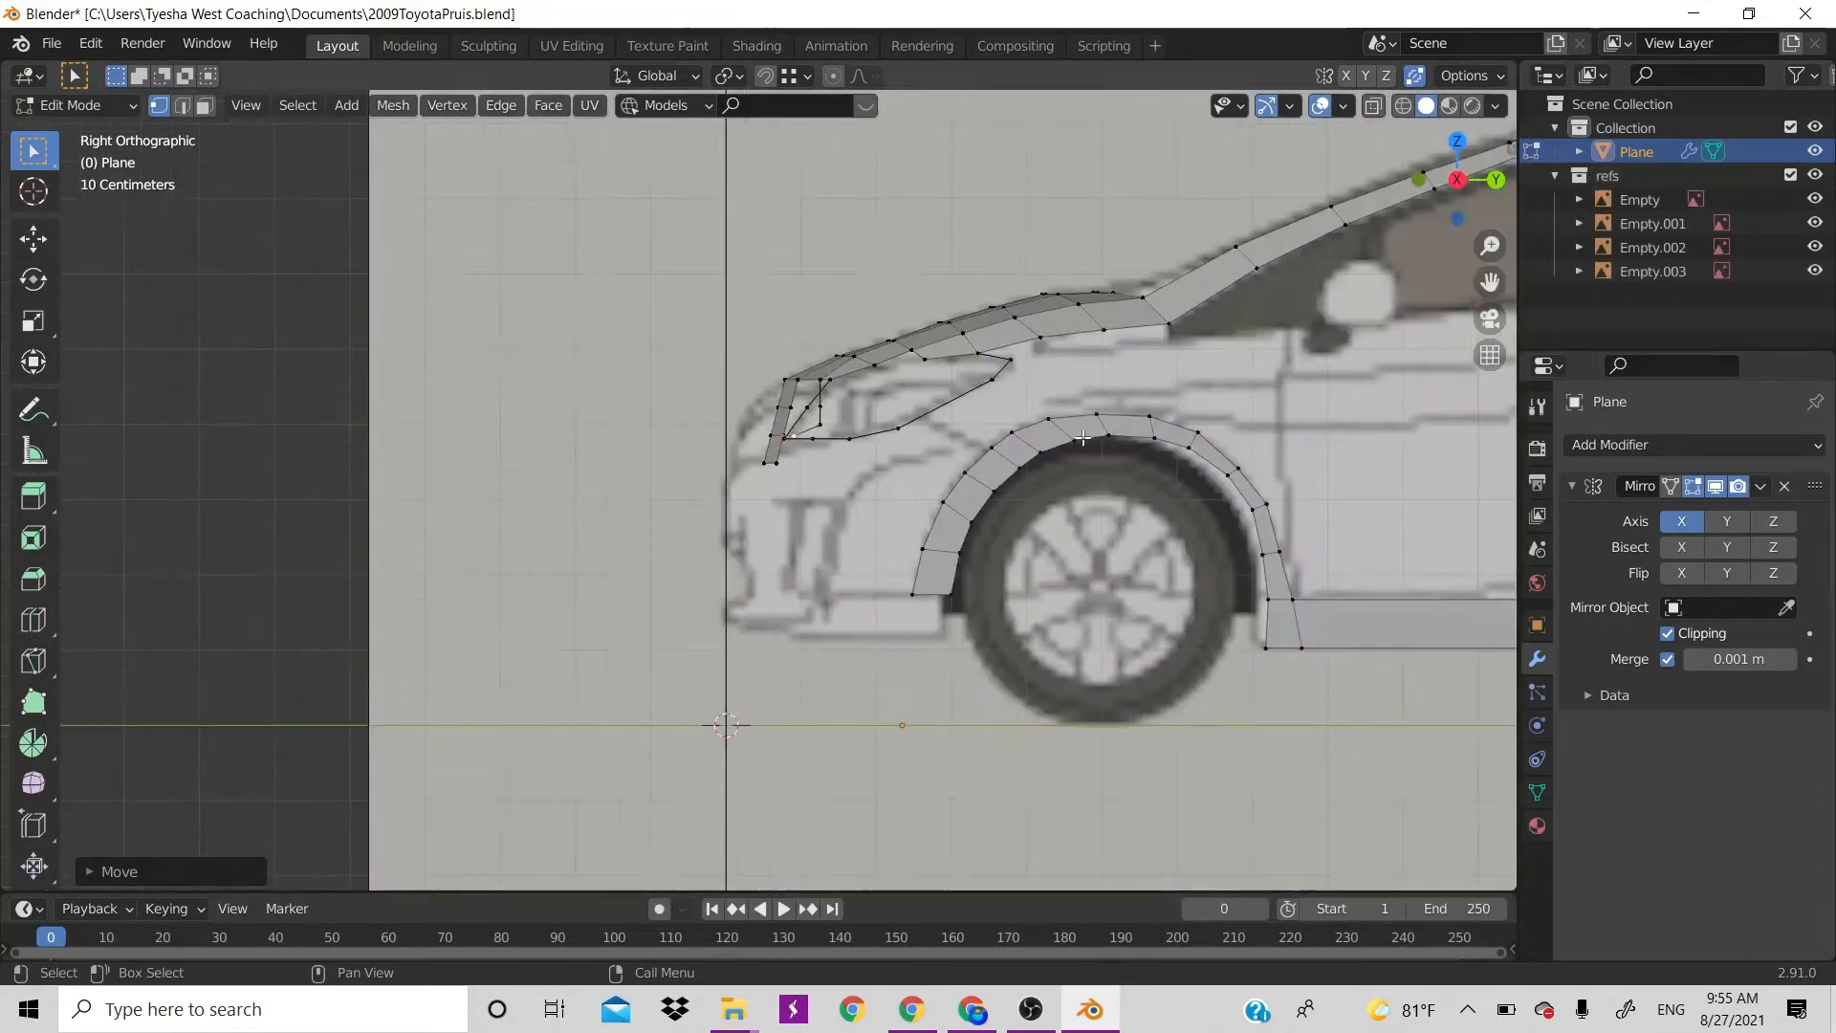
scroll(746, 426, up, 5)
scroll(736, 425, down, 4)
scroll(727, 425, up, 4)
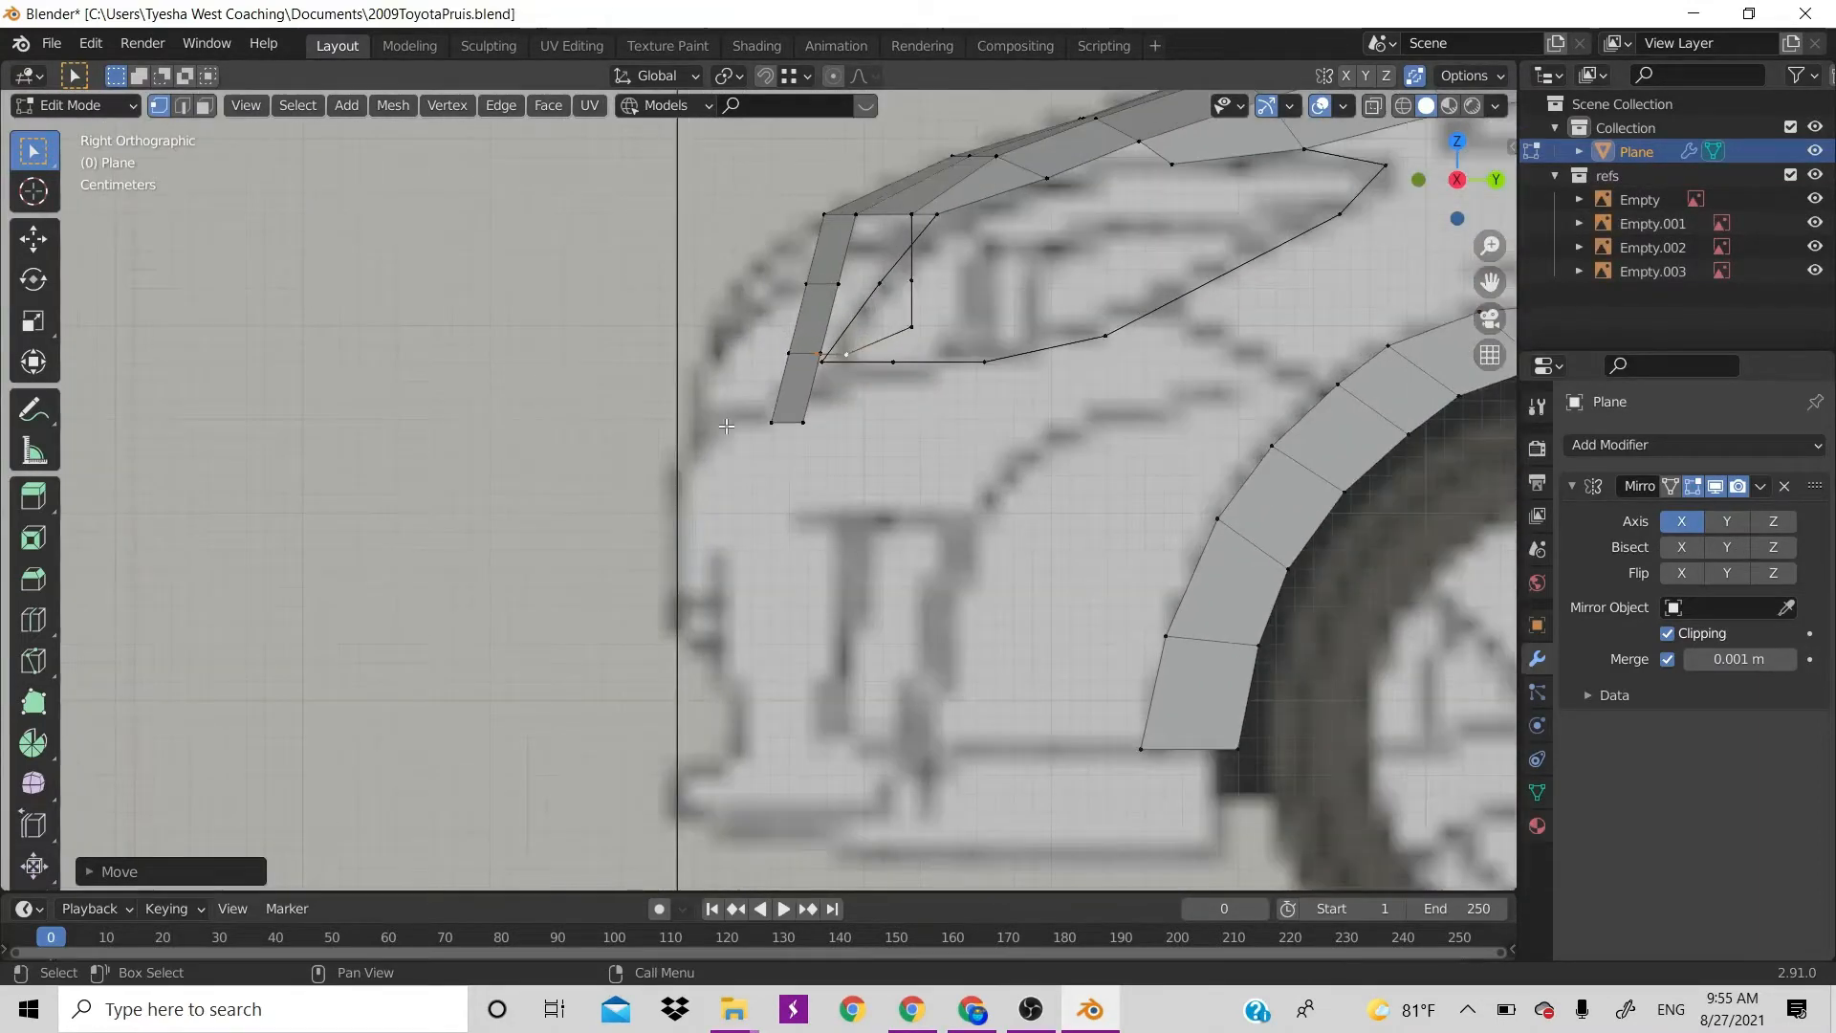
drag(854, 397, 746, 457)
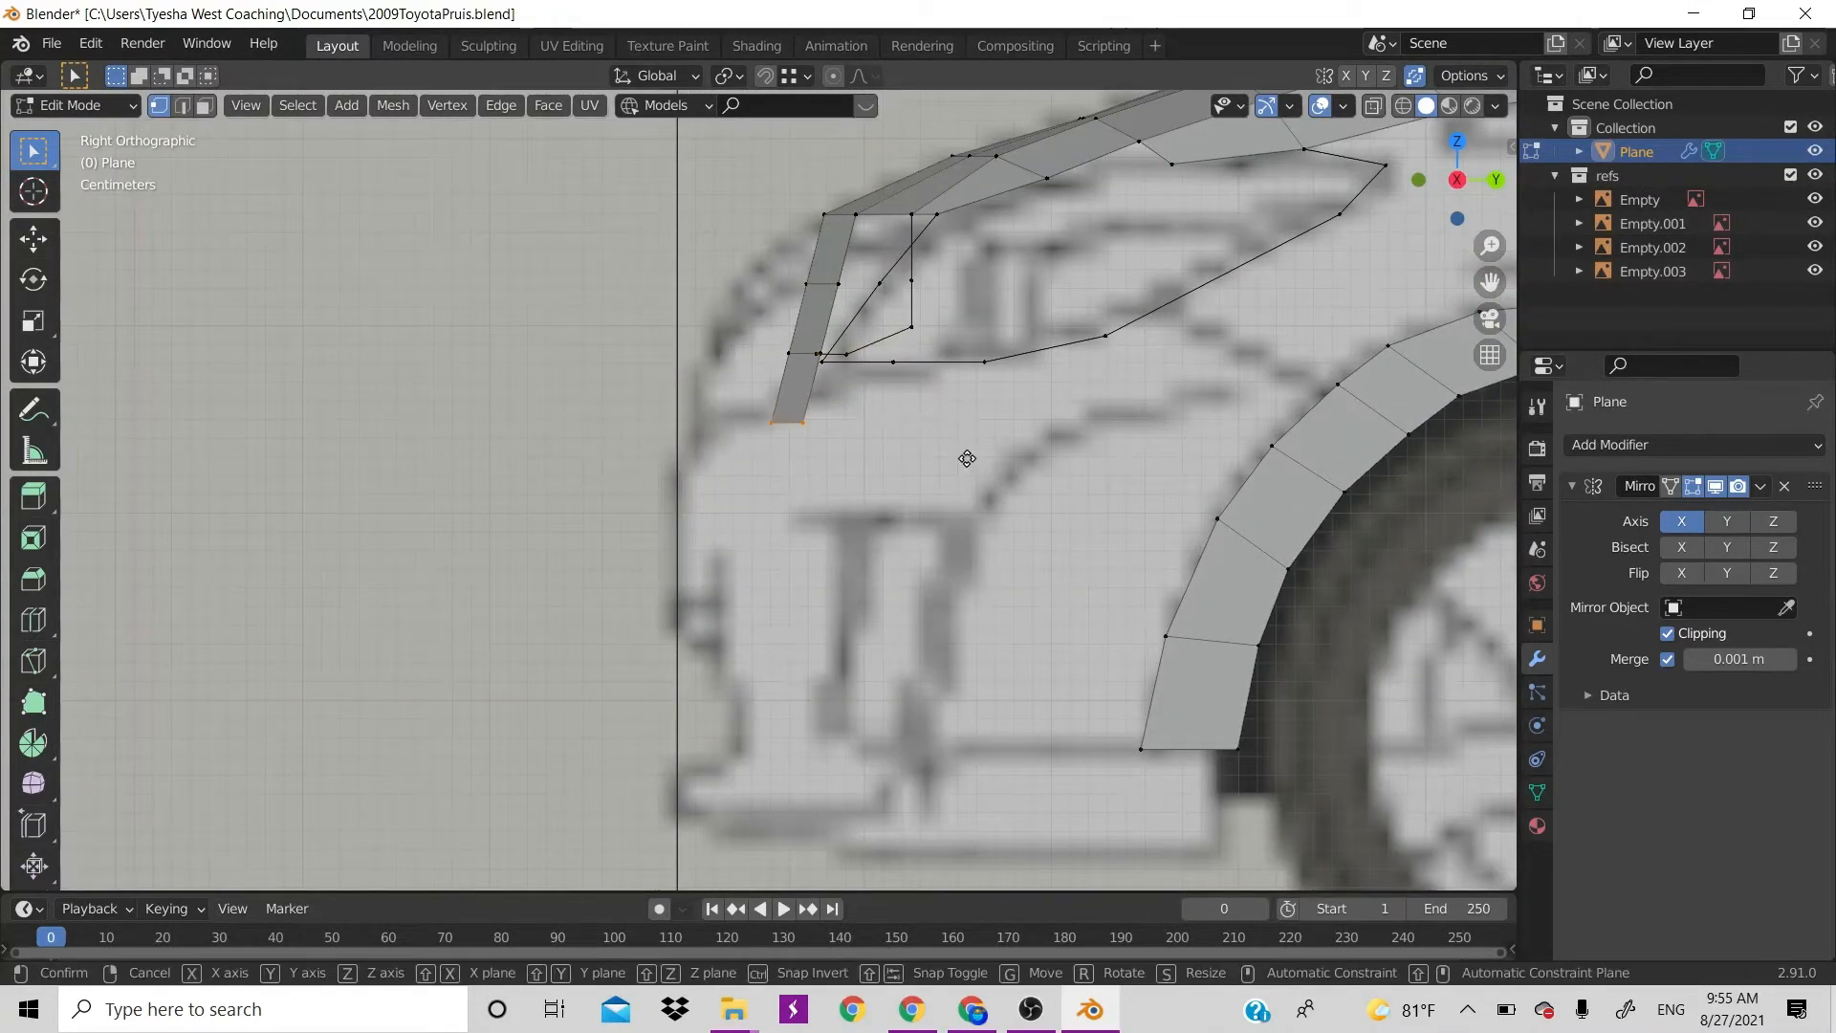
key(g)
key(y)
click(892, 470)
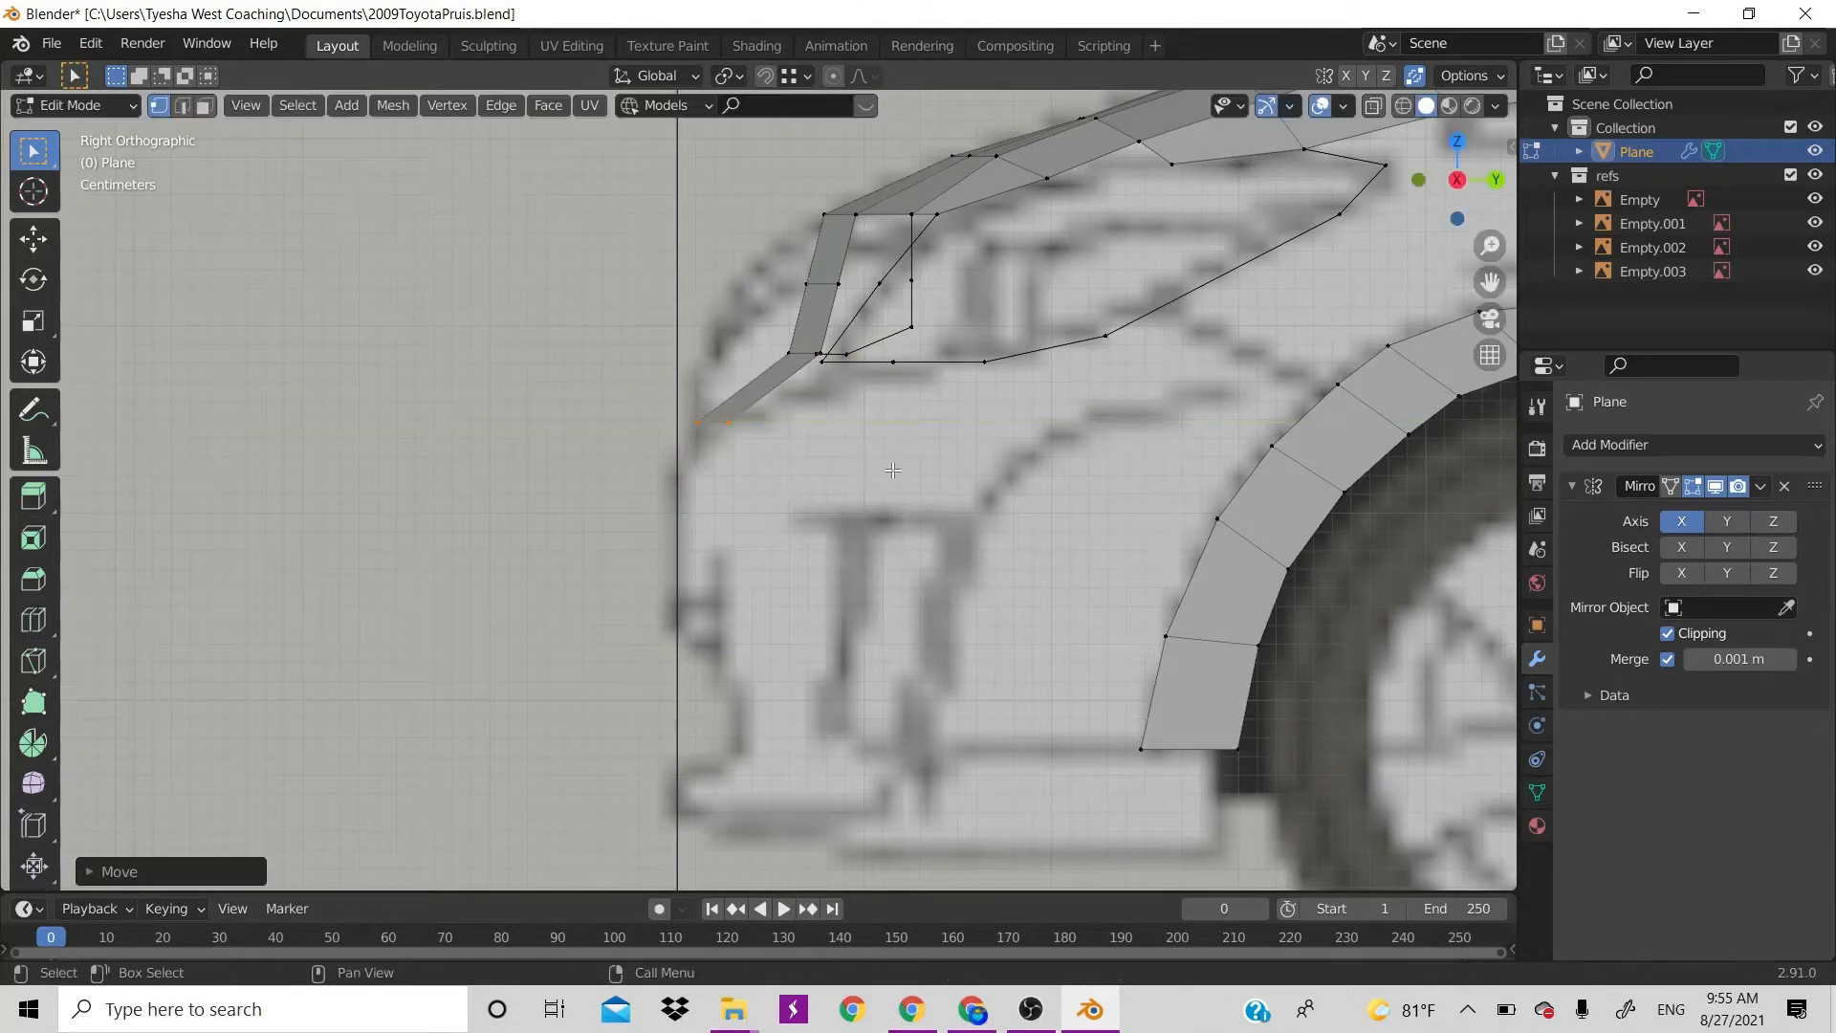
Move the two edges above the emblem panel's bottom edge forward along Y to follow the side blueprint's nose profile
click(798, 356)
key(2)
click(798, 356)
key(g)
key(y)
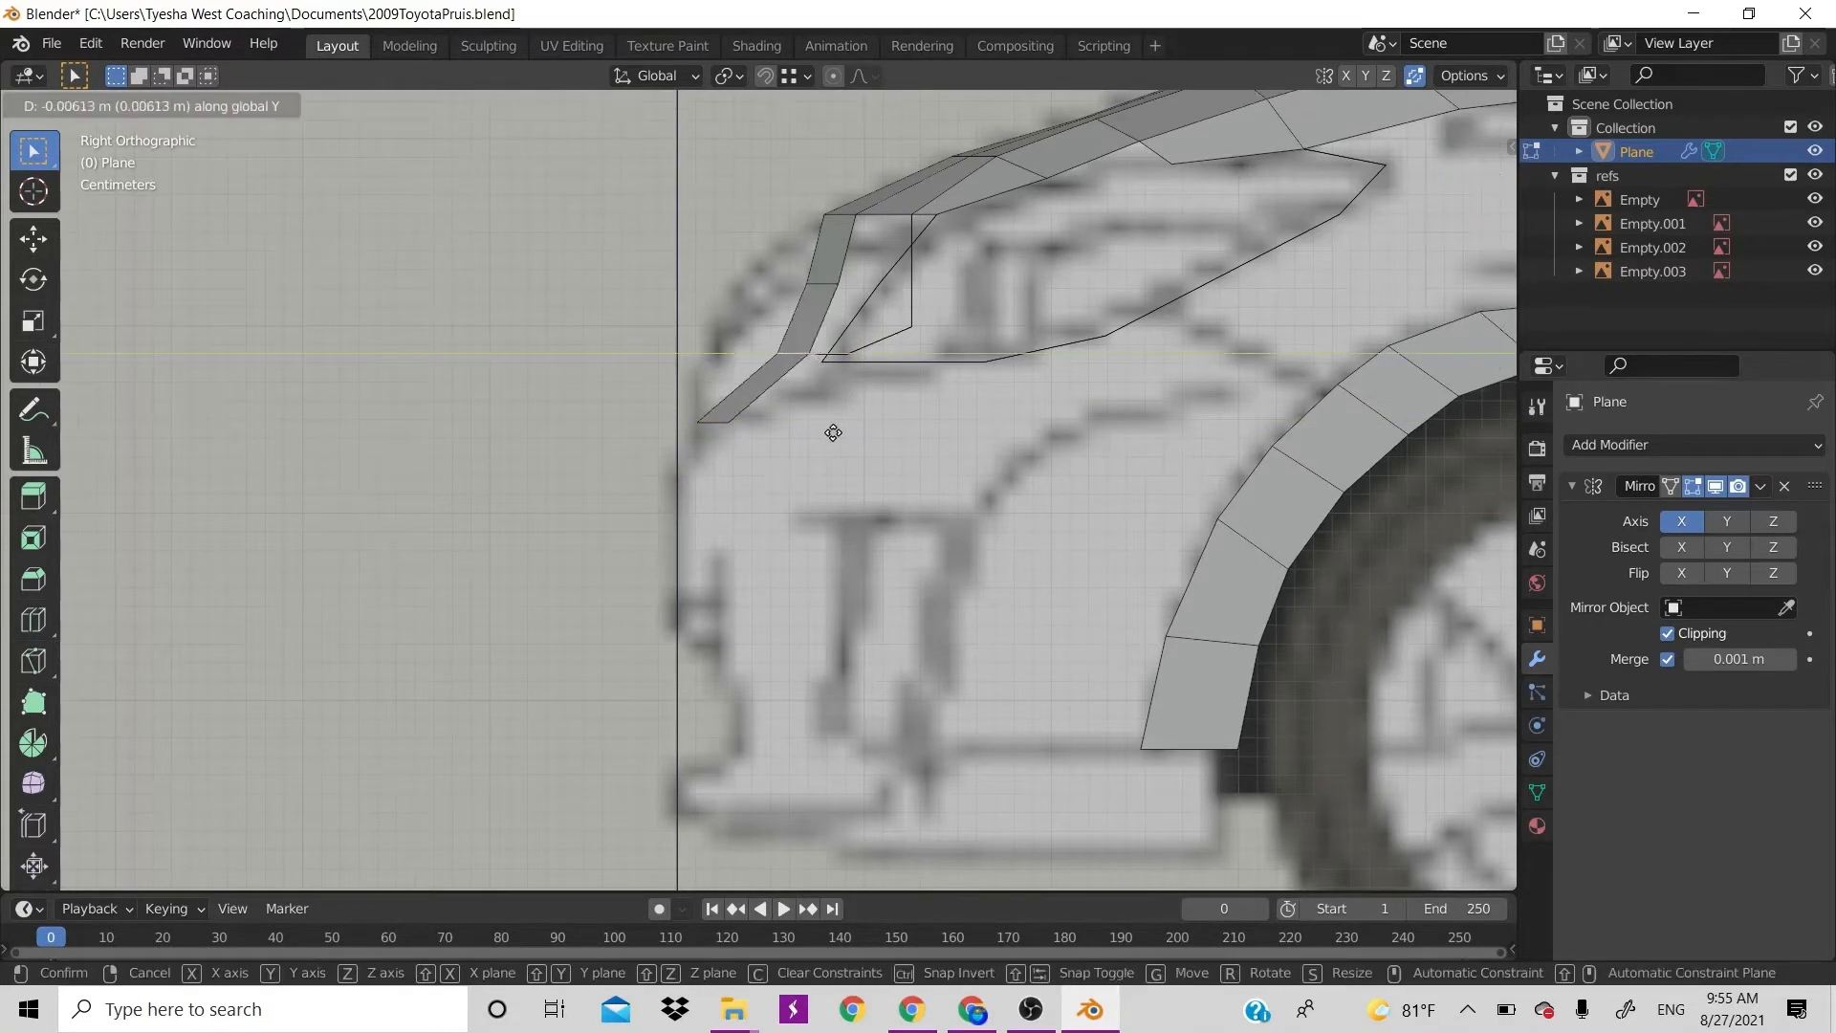
click(830, 429)
click(827, 286)
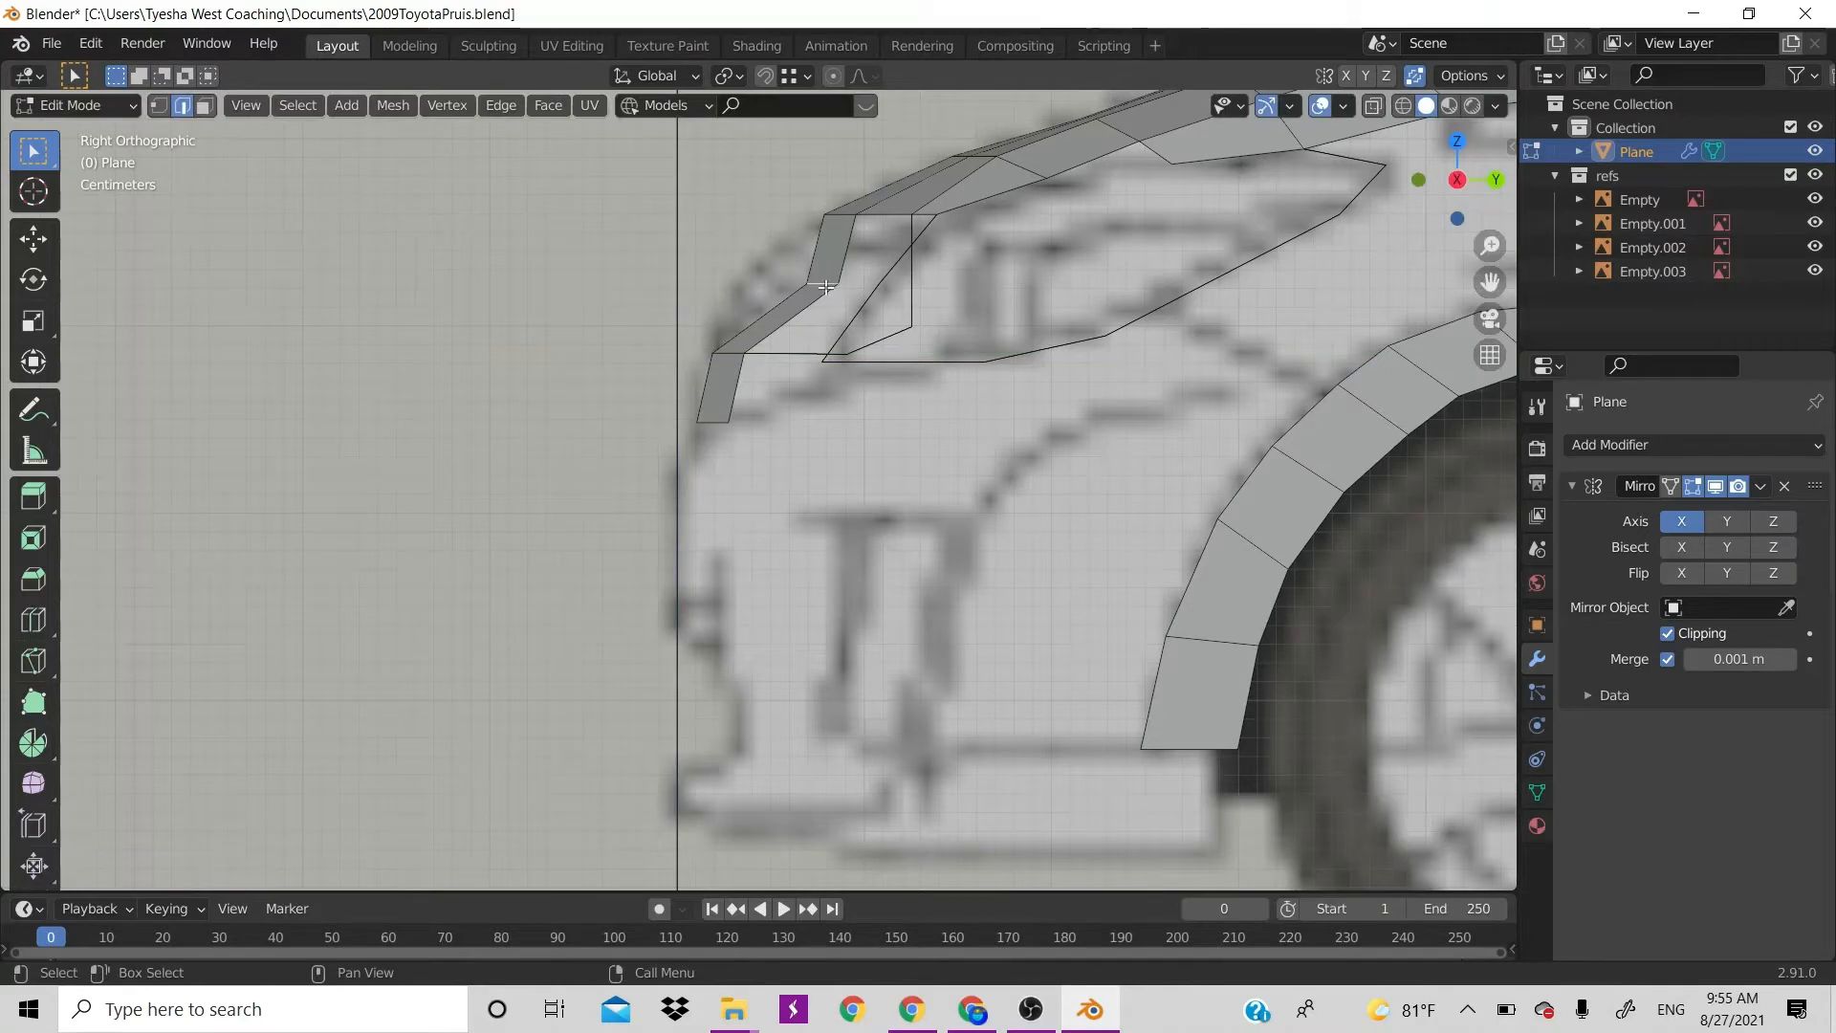
key(g)
key(y)
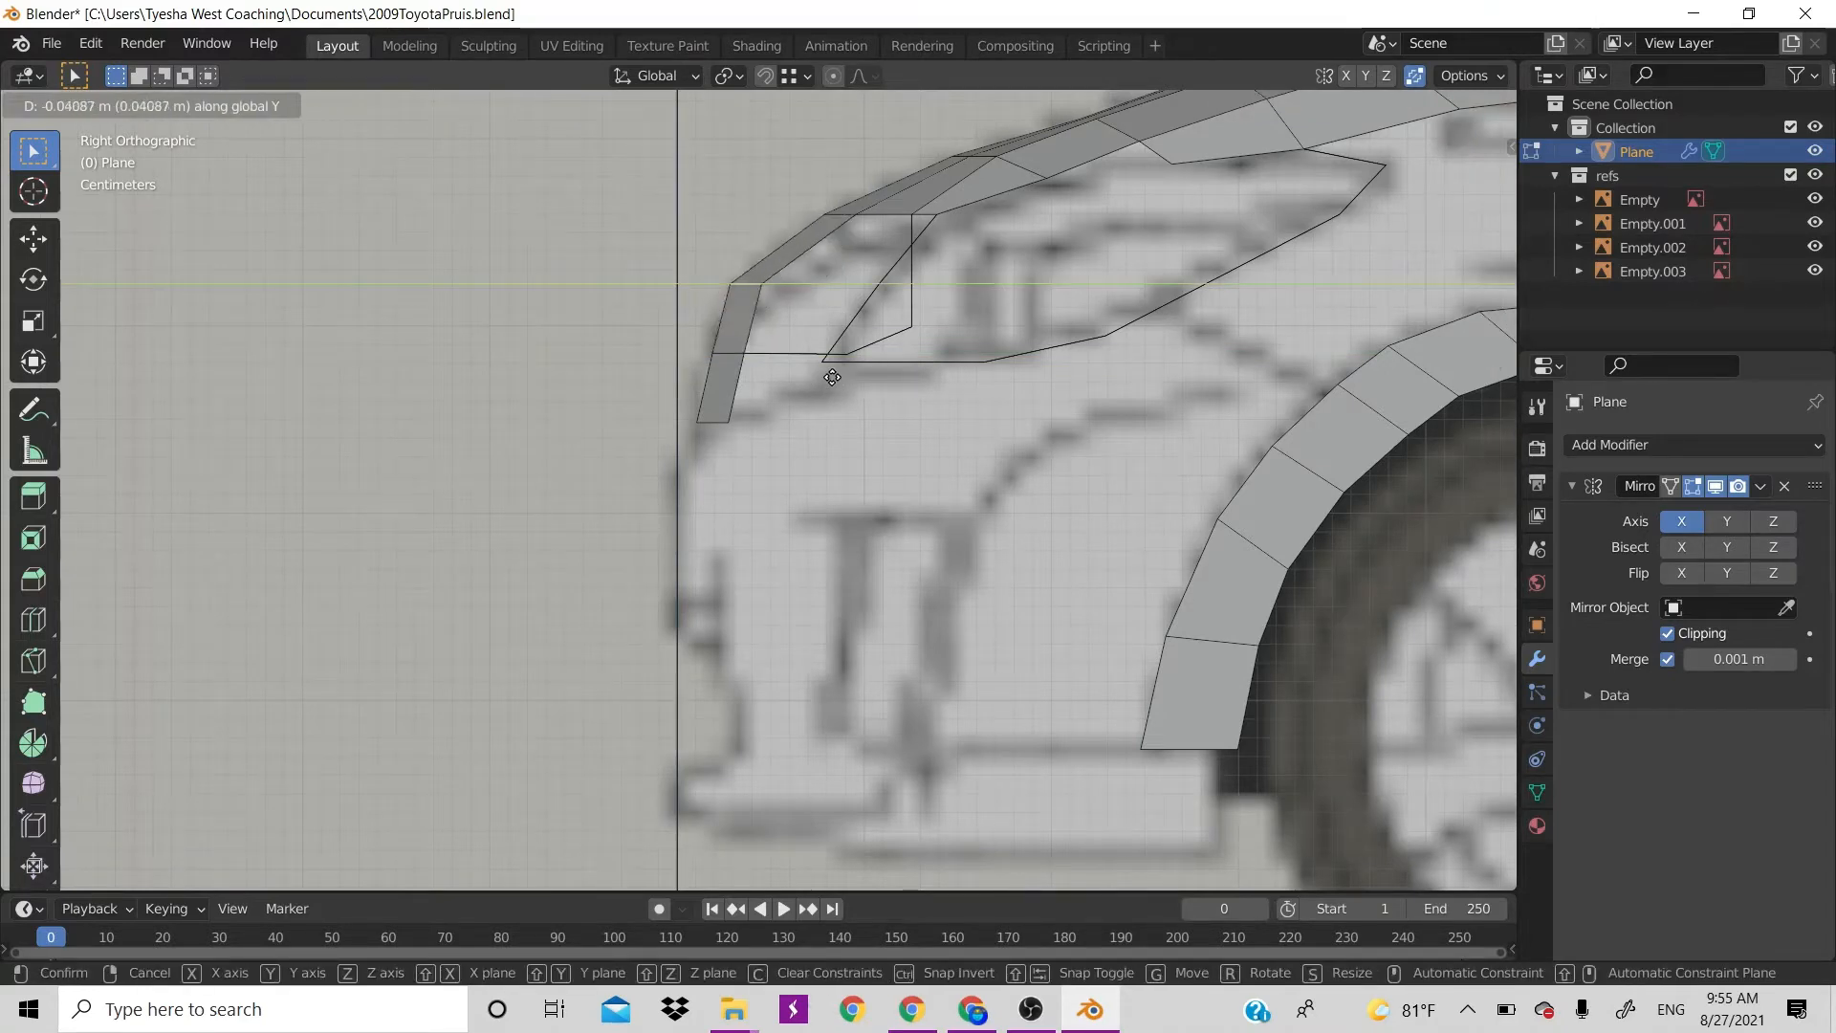
click(846, 398)
Delete the middle vertices of the grille outline's lower edge
scroll(845, 398, down, 5)
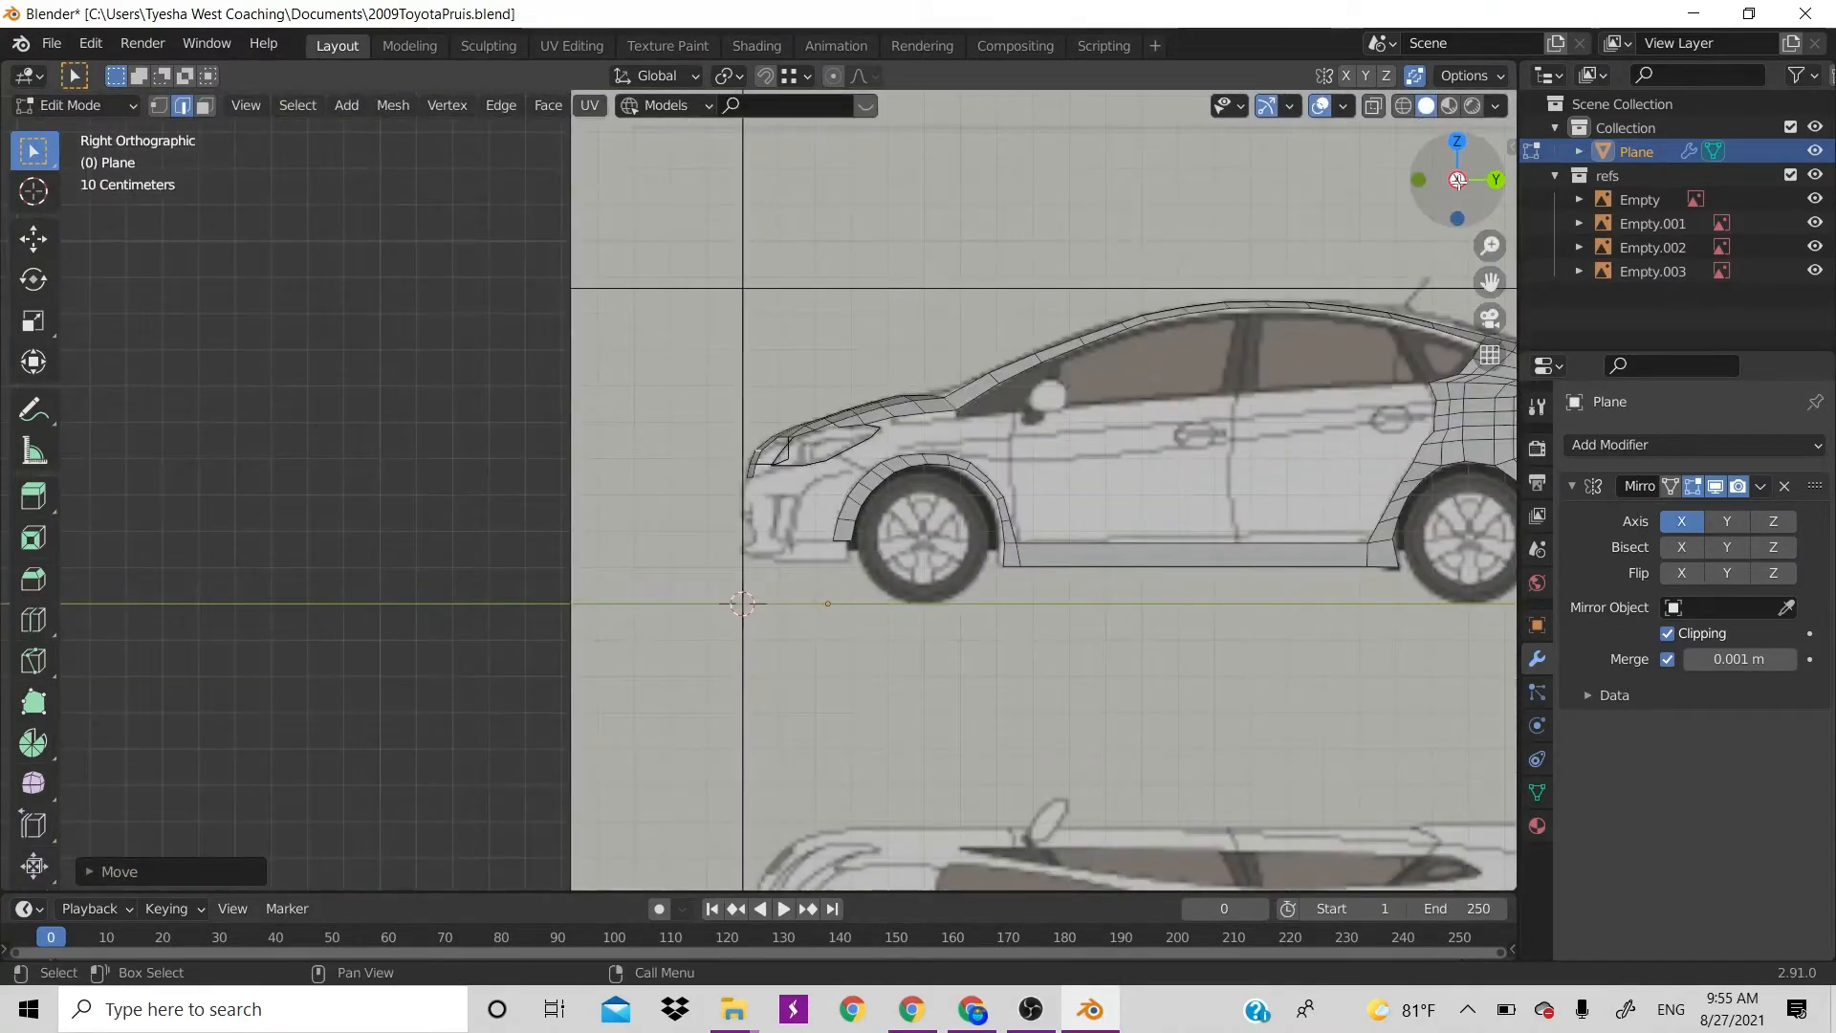
drag(1452, 182, 1465, 182)
scroll(1049, 377, down, 5)
scroll(1049, 377, up, 2)
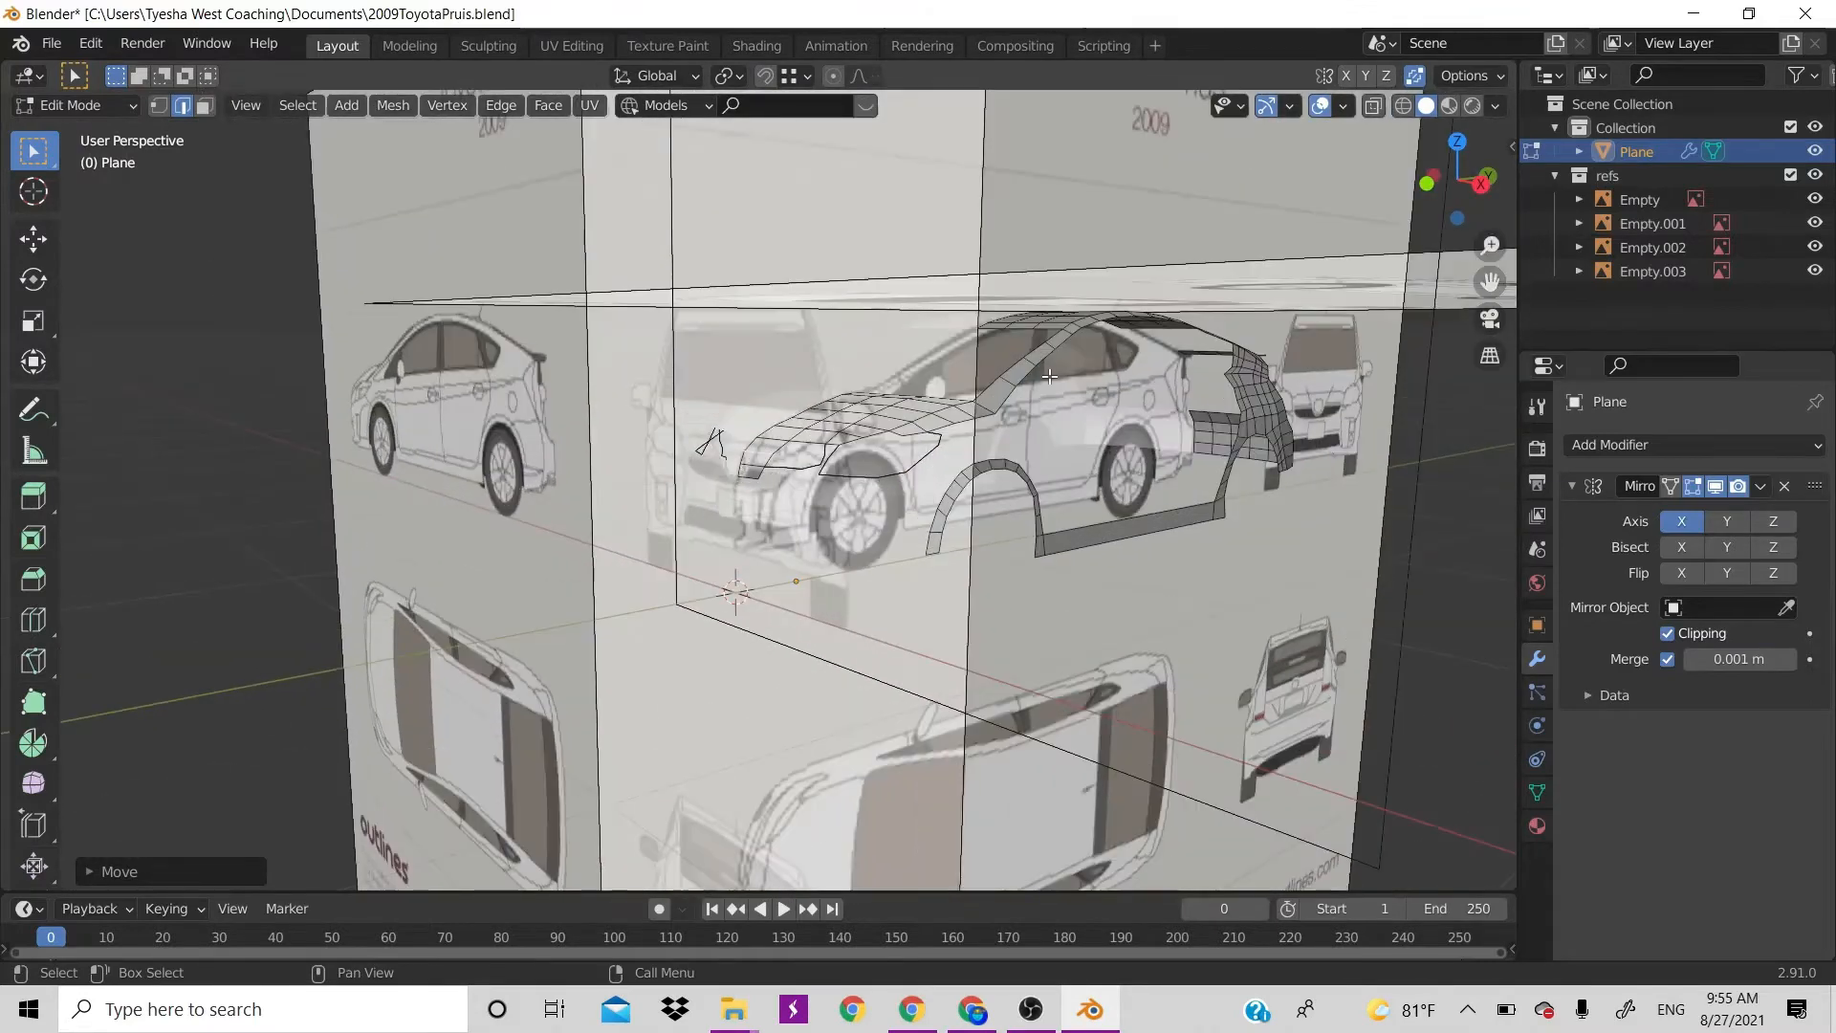
scroll(803, 498, up, 5)
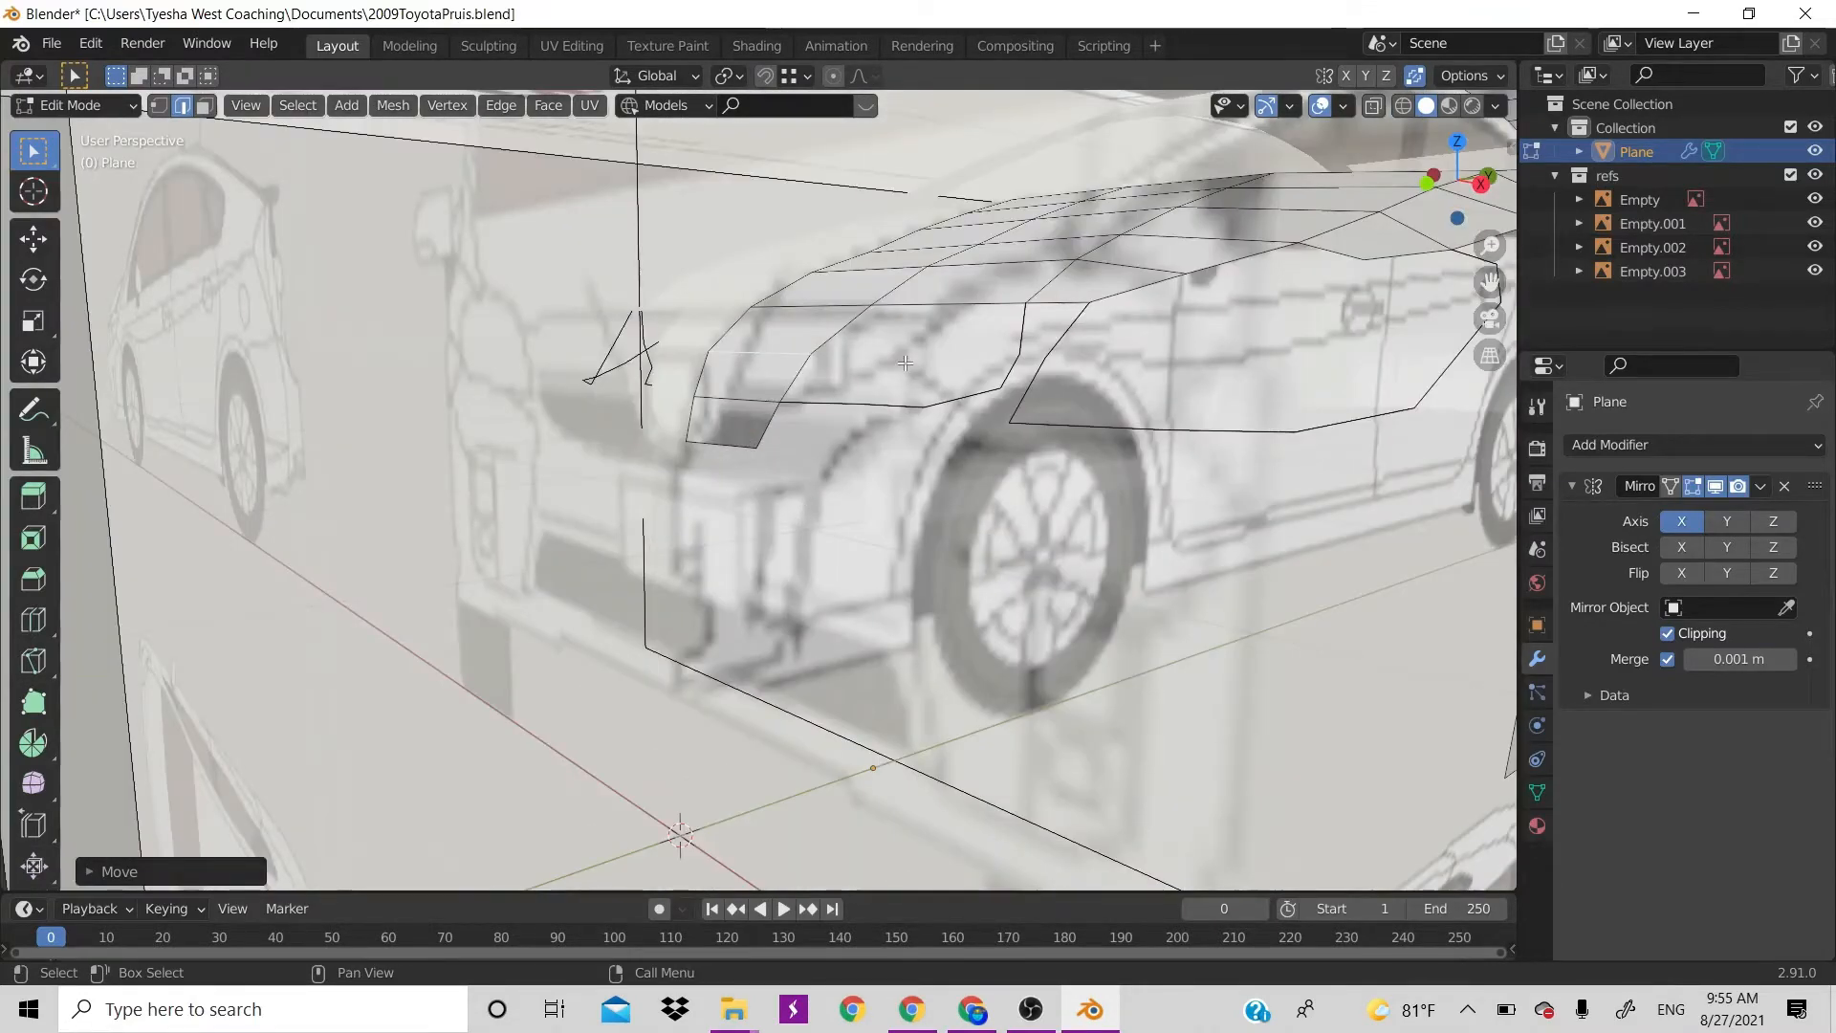
key(3)
key(1)
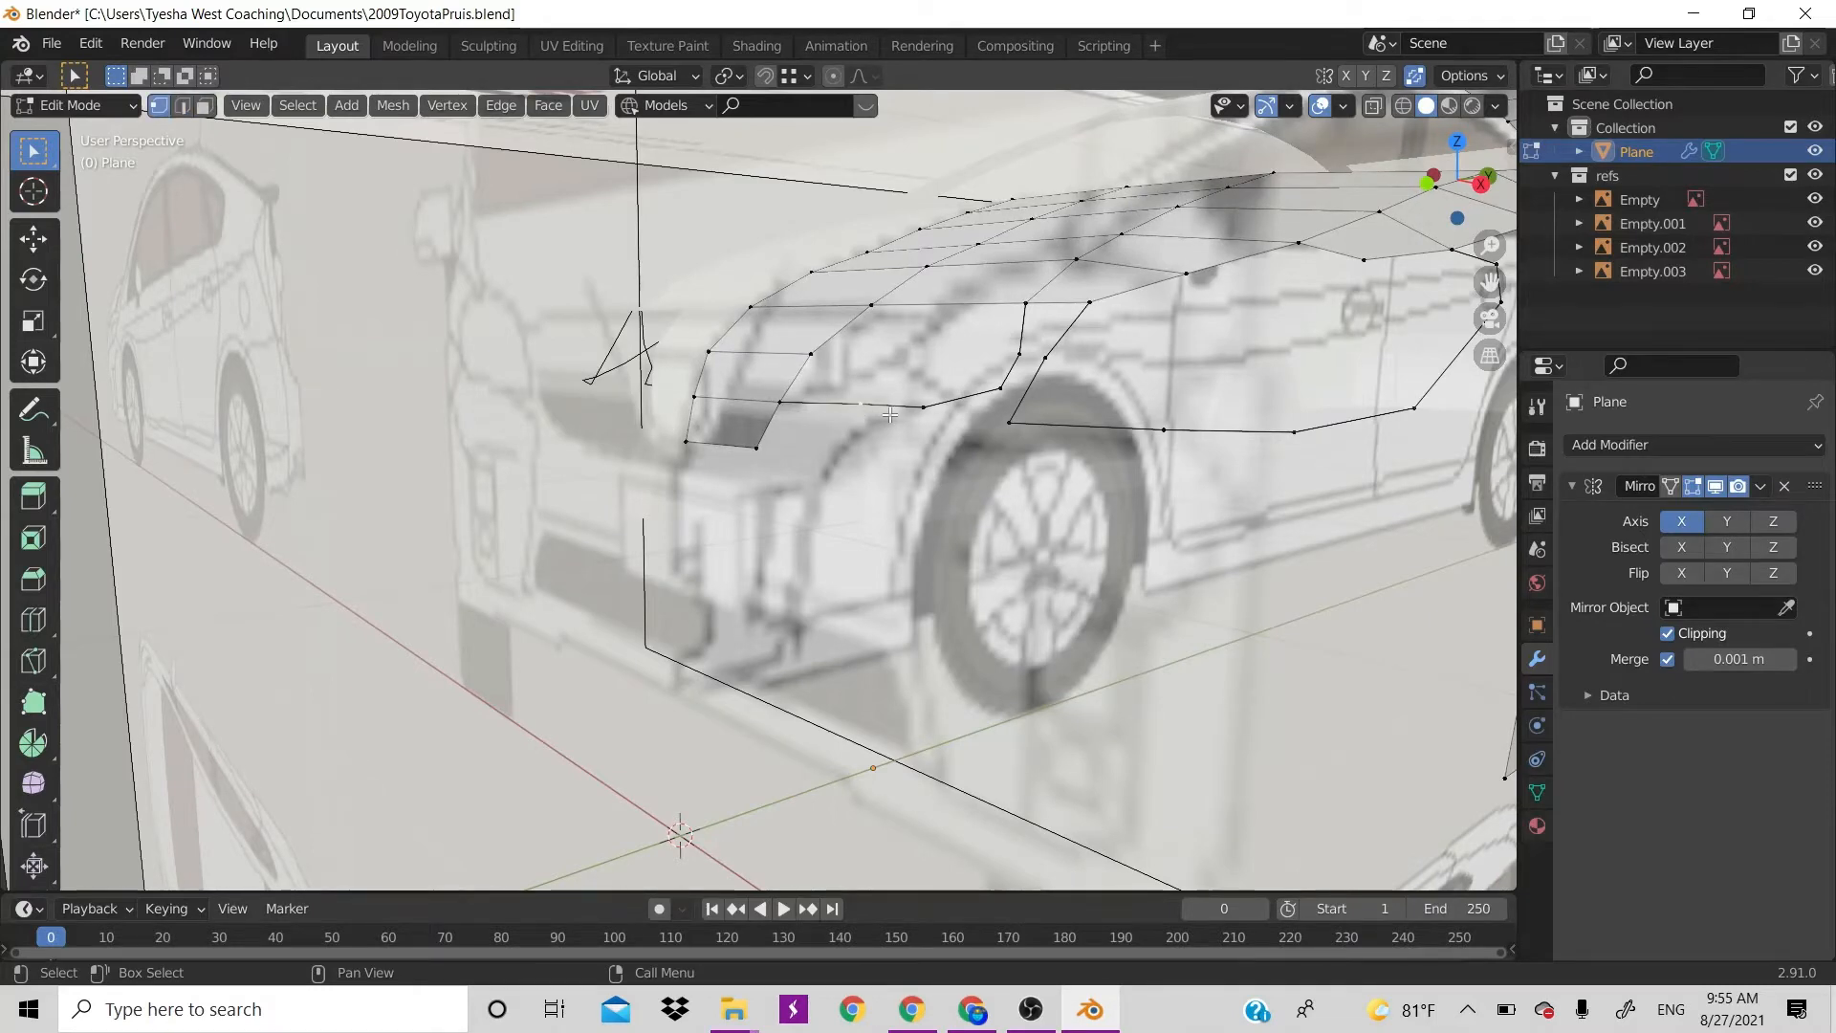
key(x)
click(965, 398)
Rebuild the grille's lower edge in front view by extruding its lower outer corner vertex to the emblem panel's side vertex
key(KP_1)
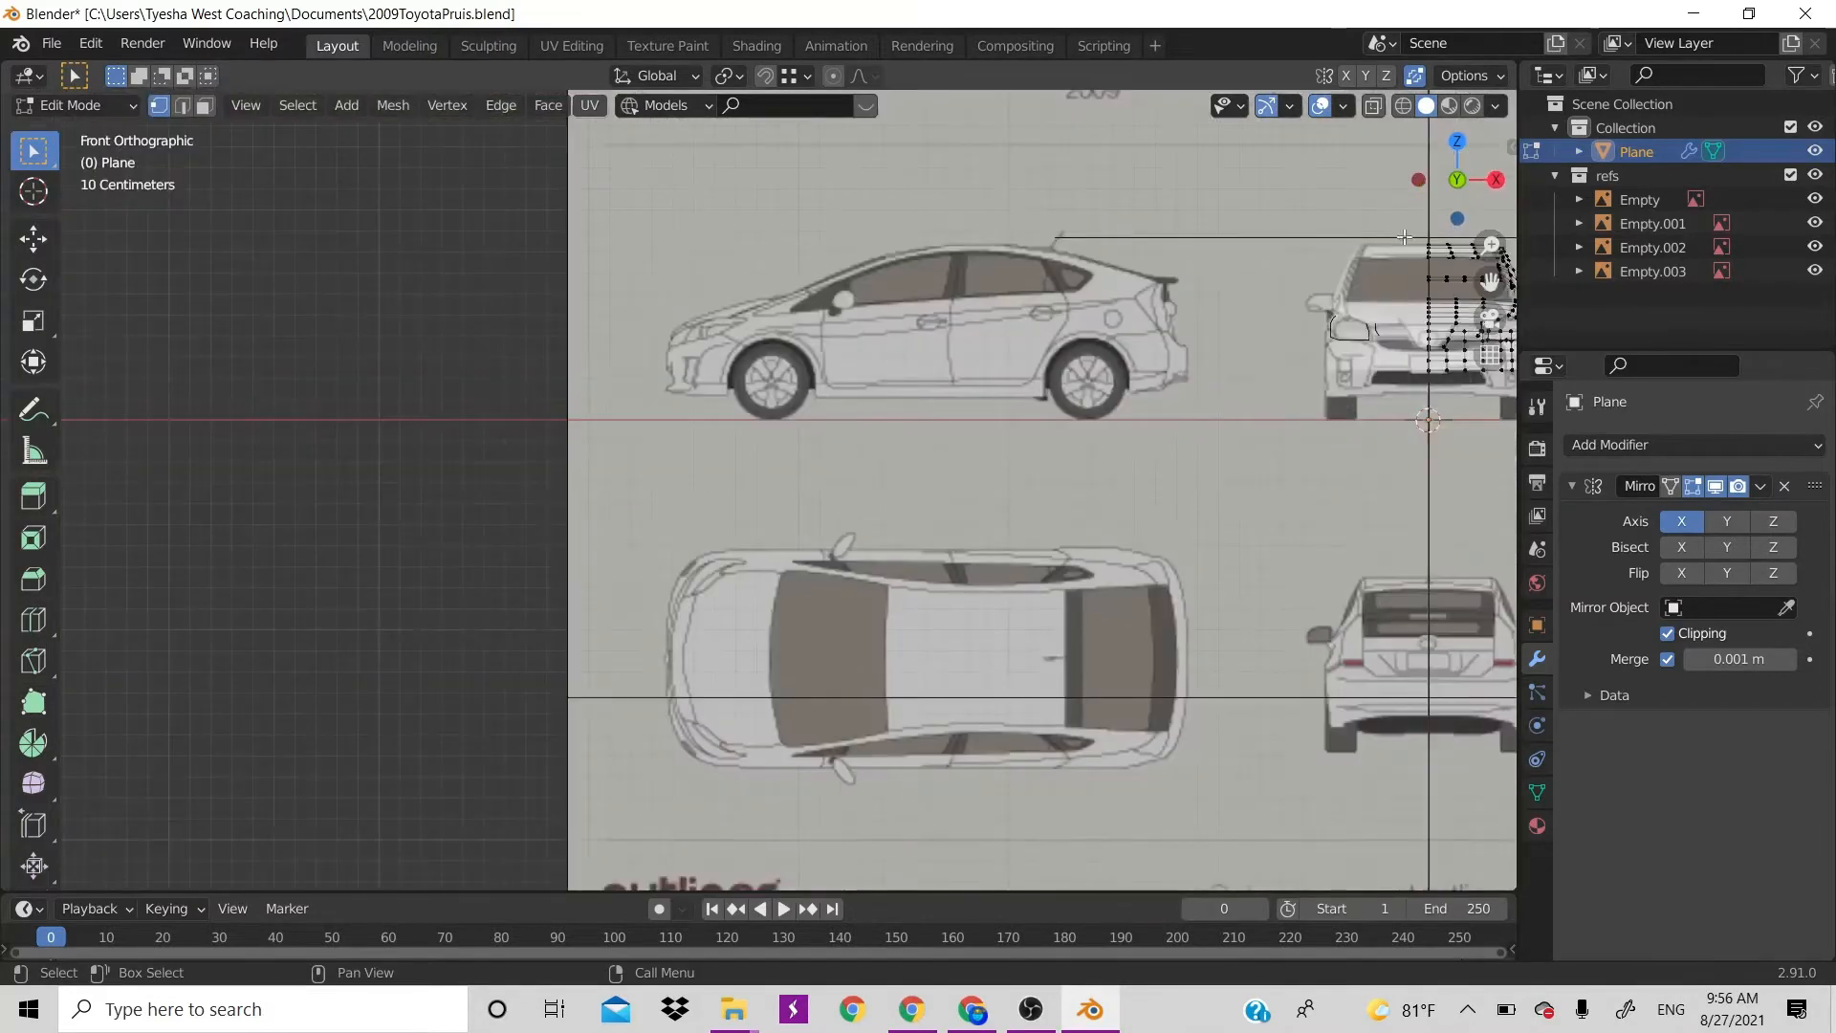
shift+middle_drag(1339, 326, 631, 460)
scroll(754, 486, up, 5)
scroll(742, 459, up, 6)
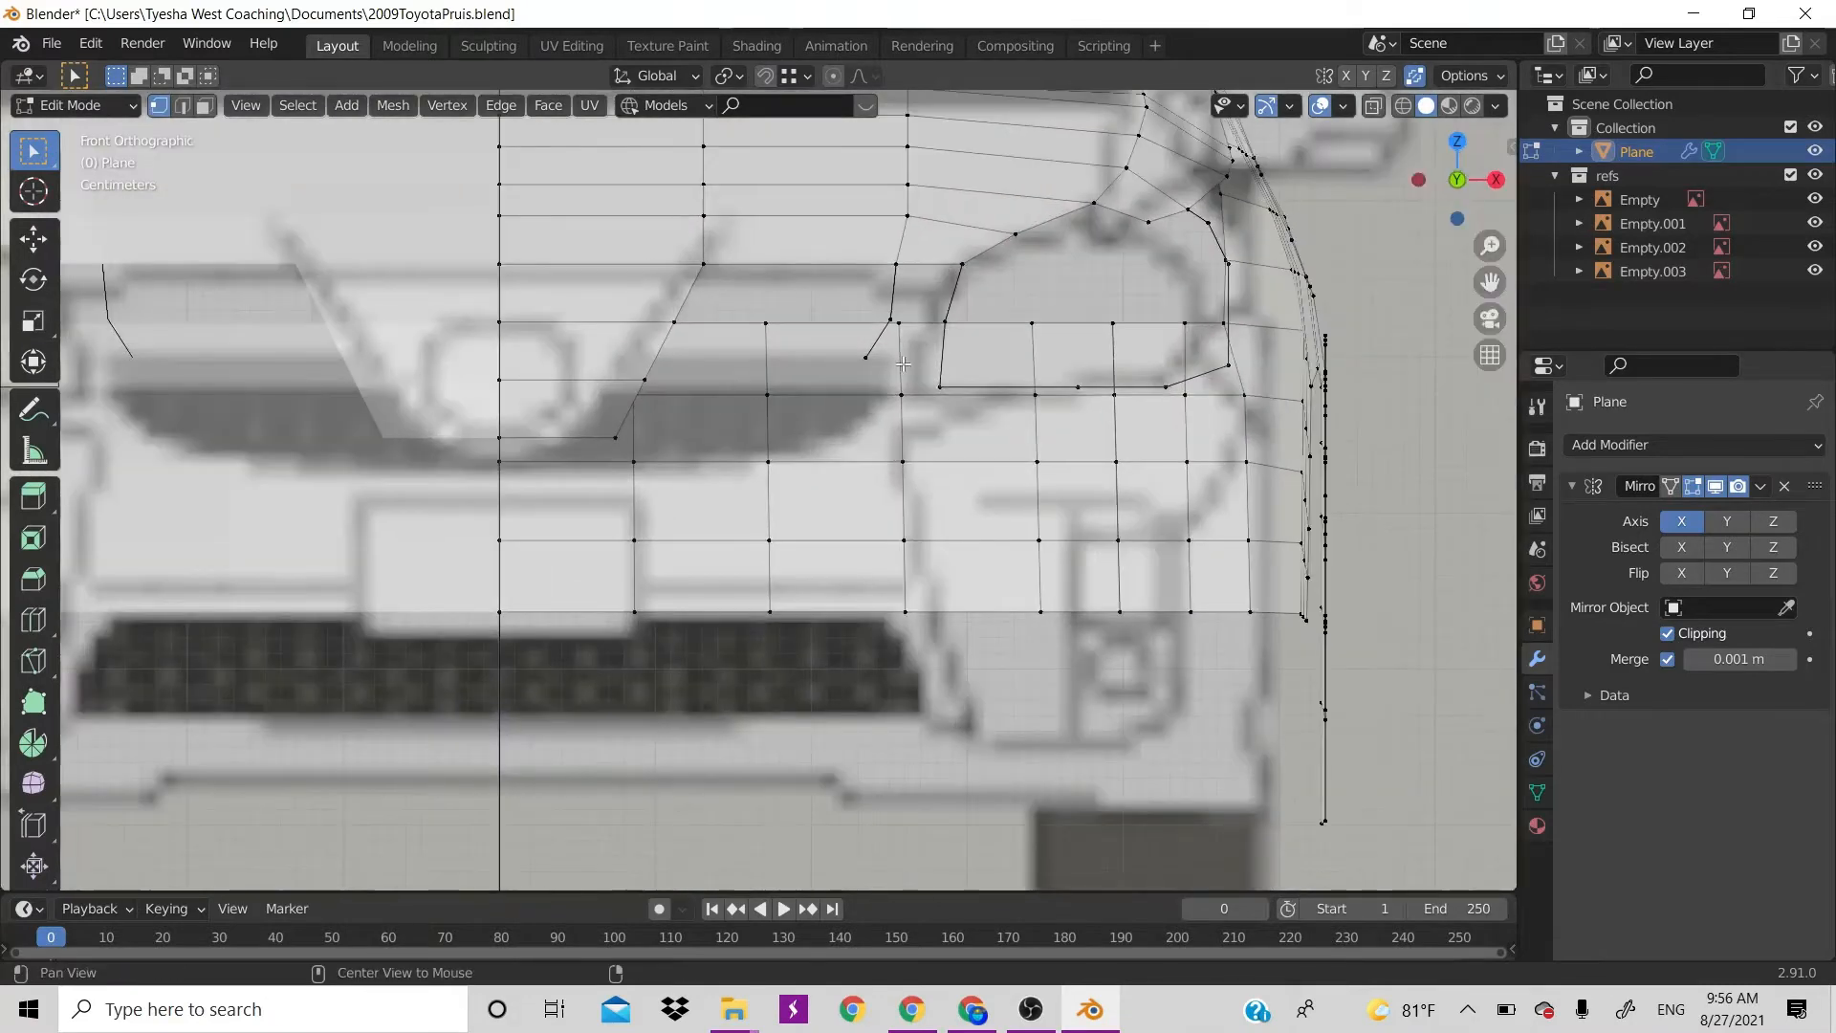
shift+middle_drag(902, 364, 1025, 376)
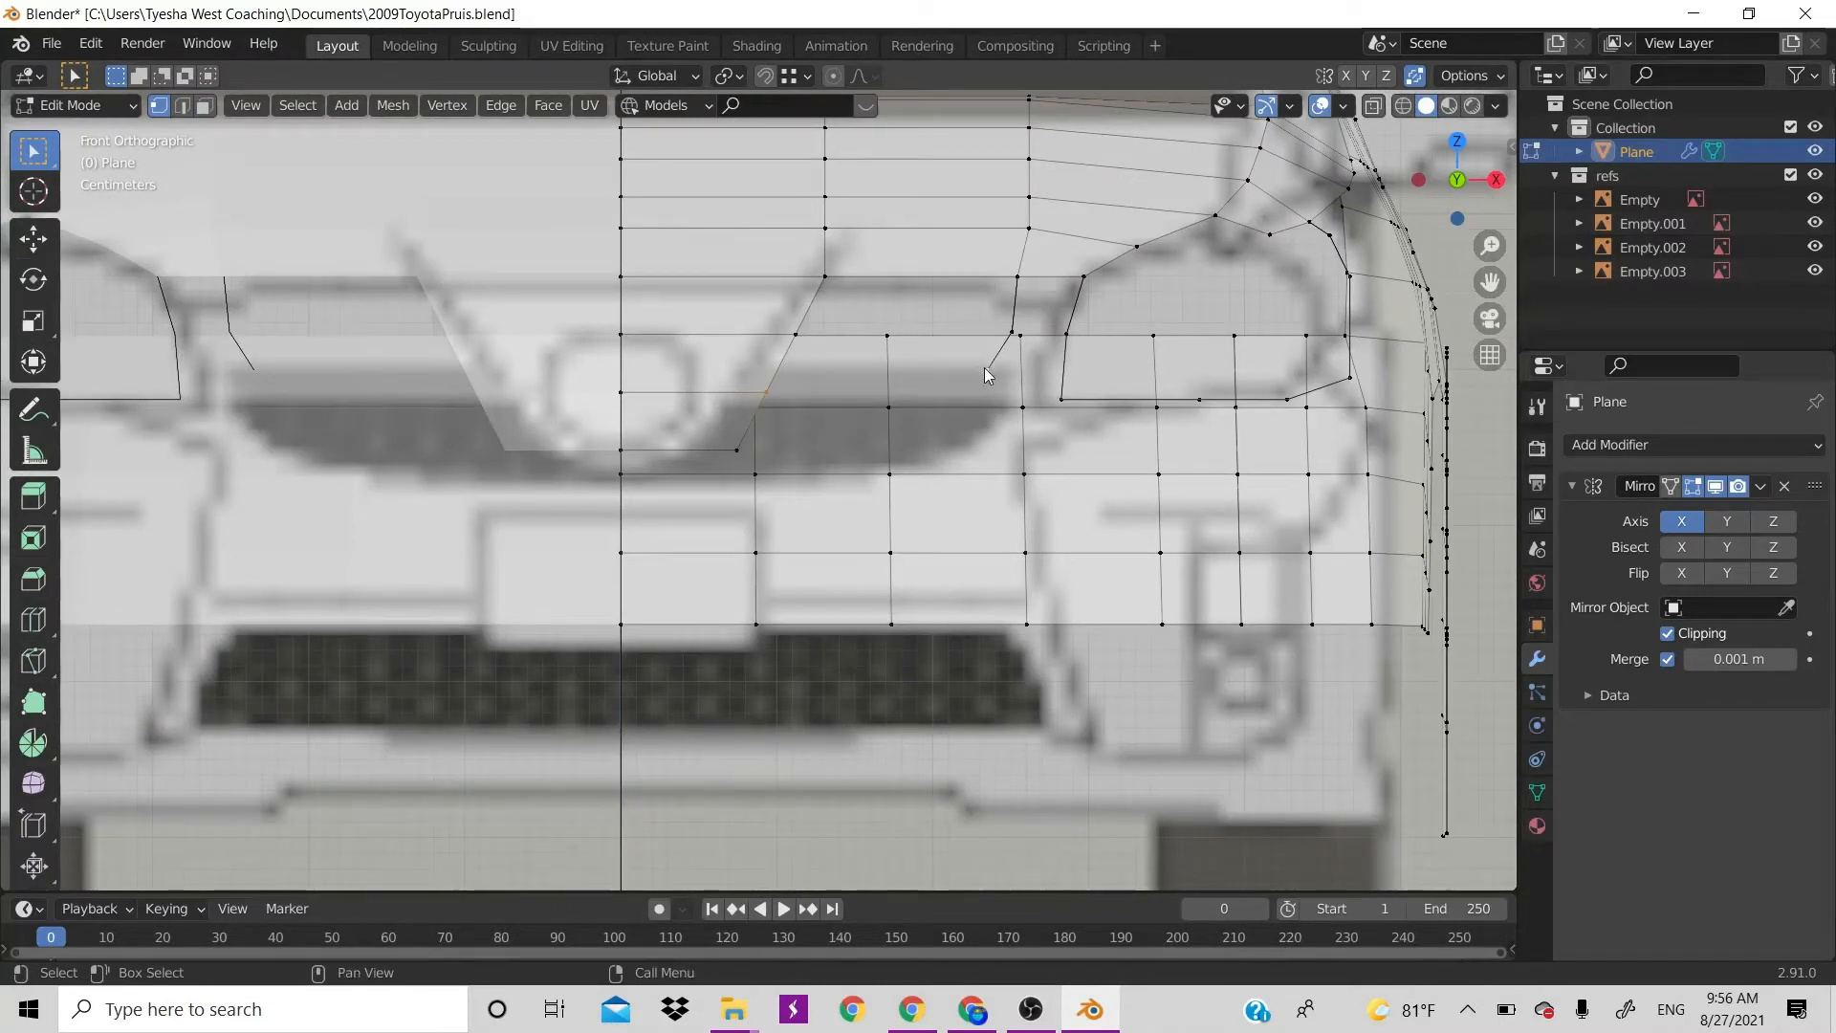
key(j)
key(f)
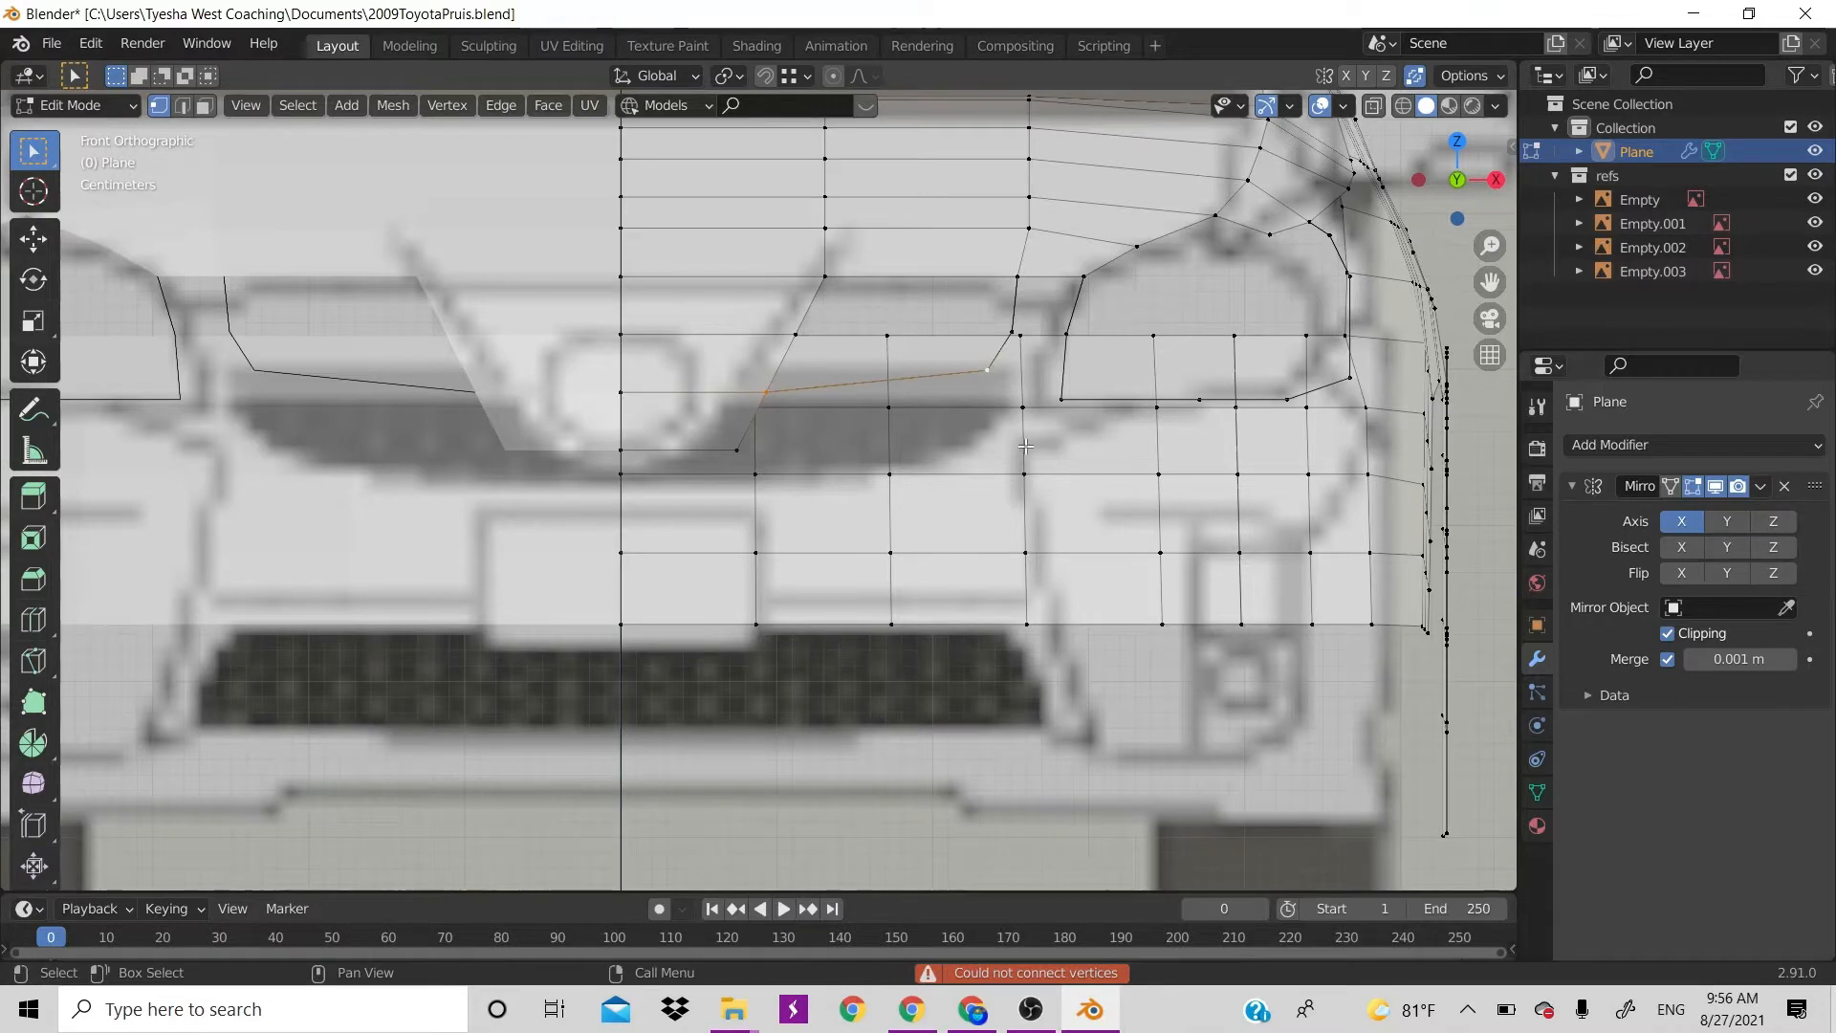
key(ctrl+z)
key(e)
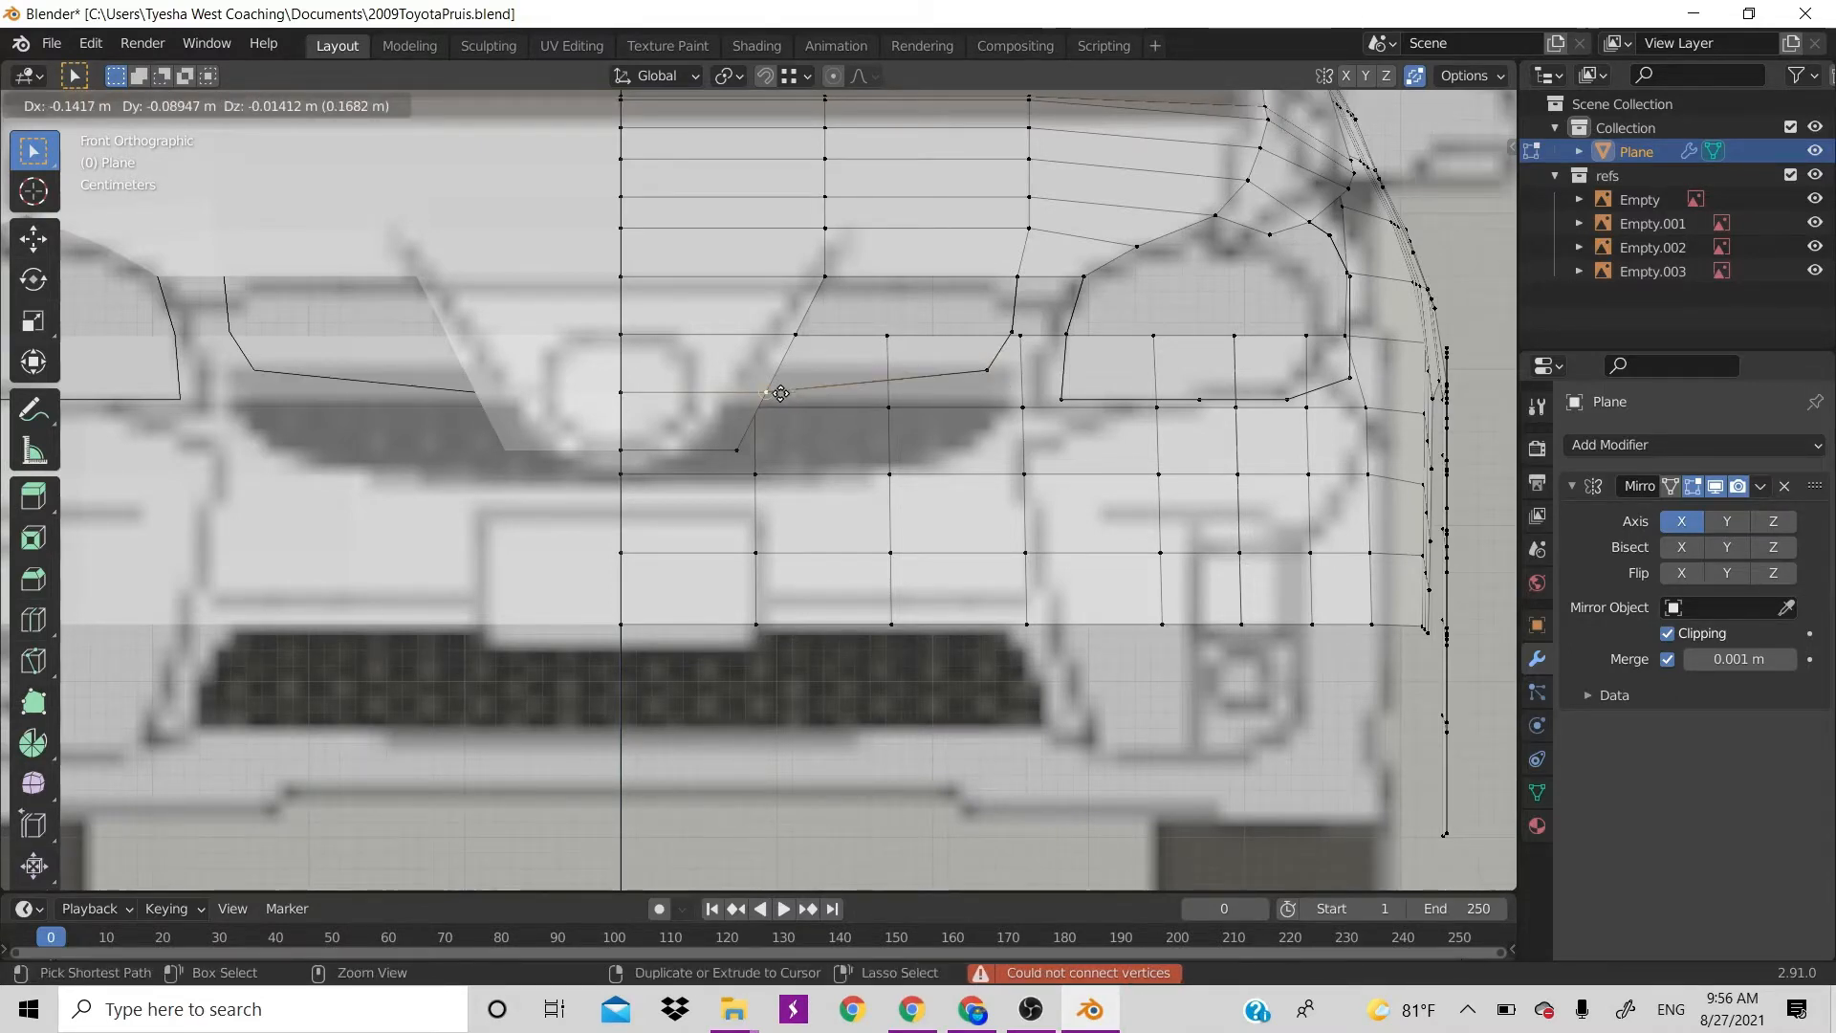
click(1009, 370)
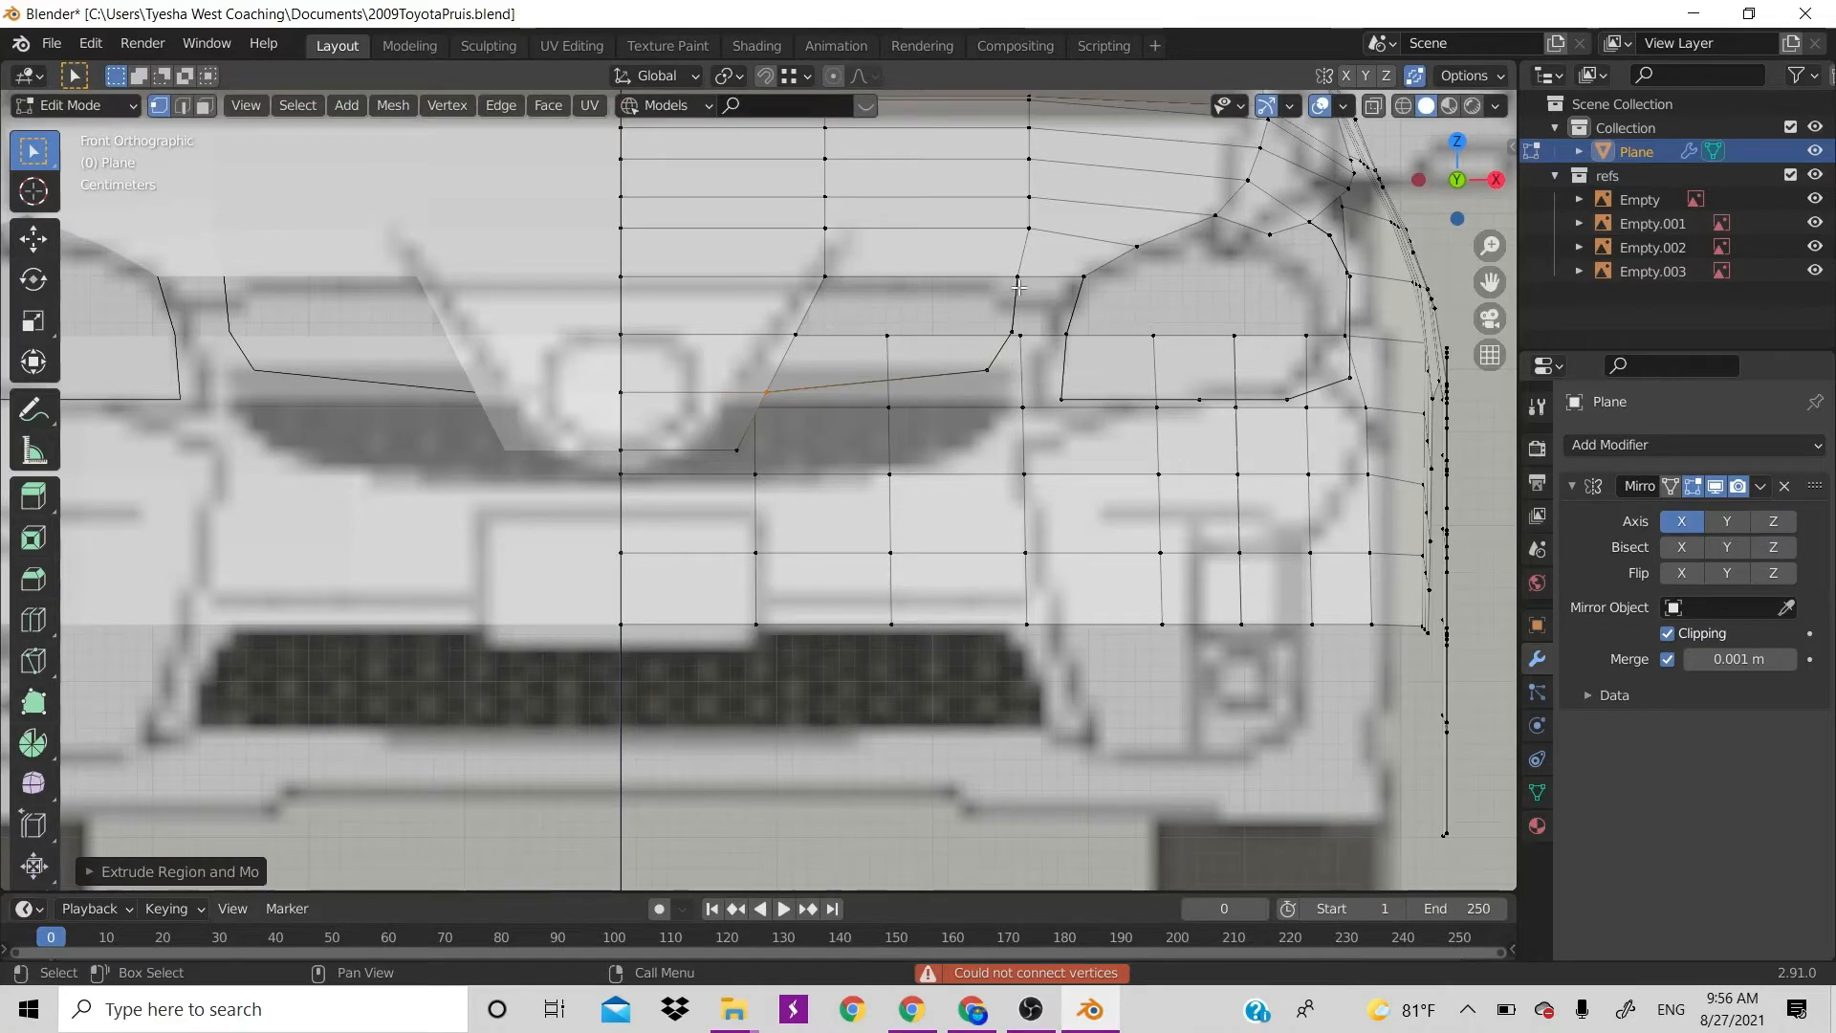
Move the grille outline's upper outer corner vertex outward along X by about 0.0086 m
click(999, 295)
key(g)
key(y)
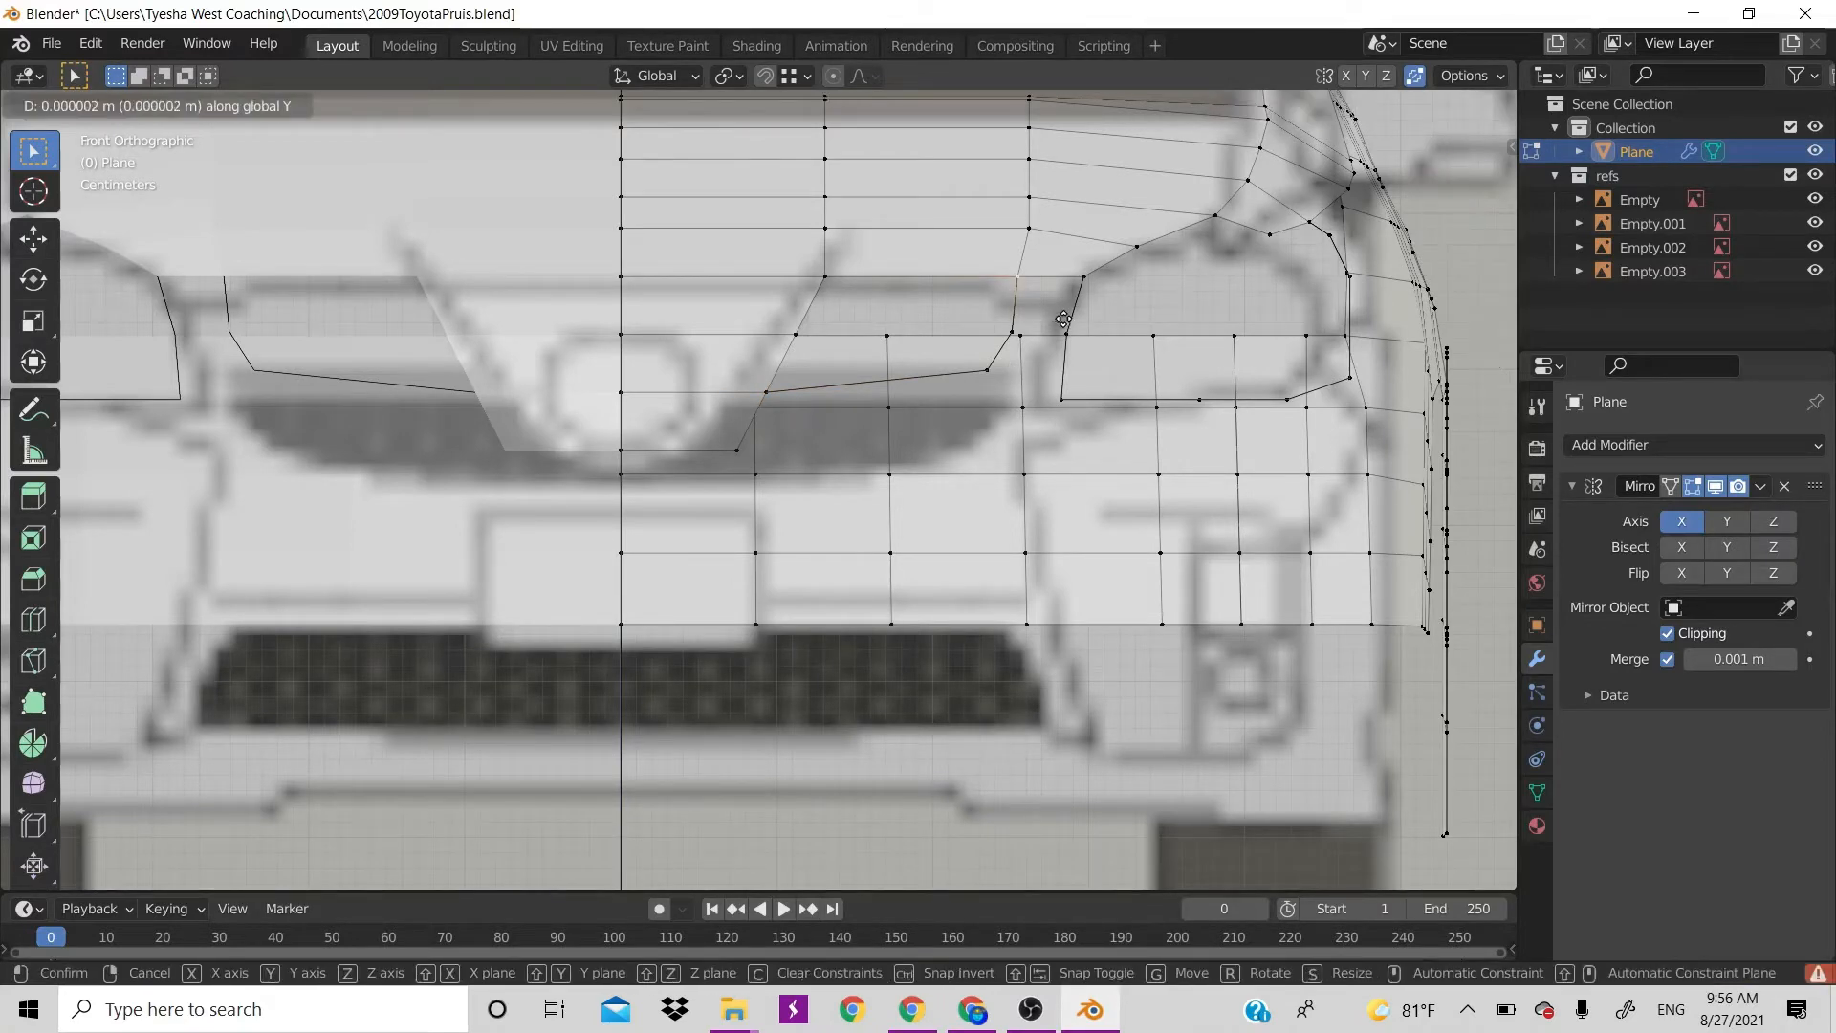
key(x)
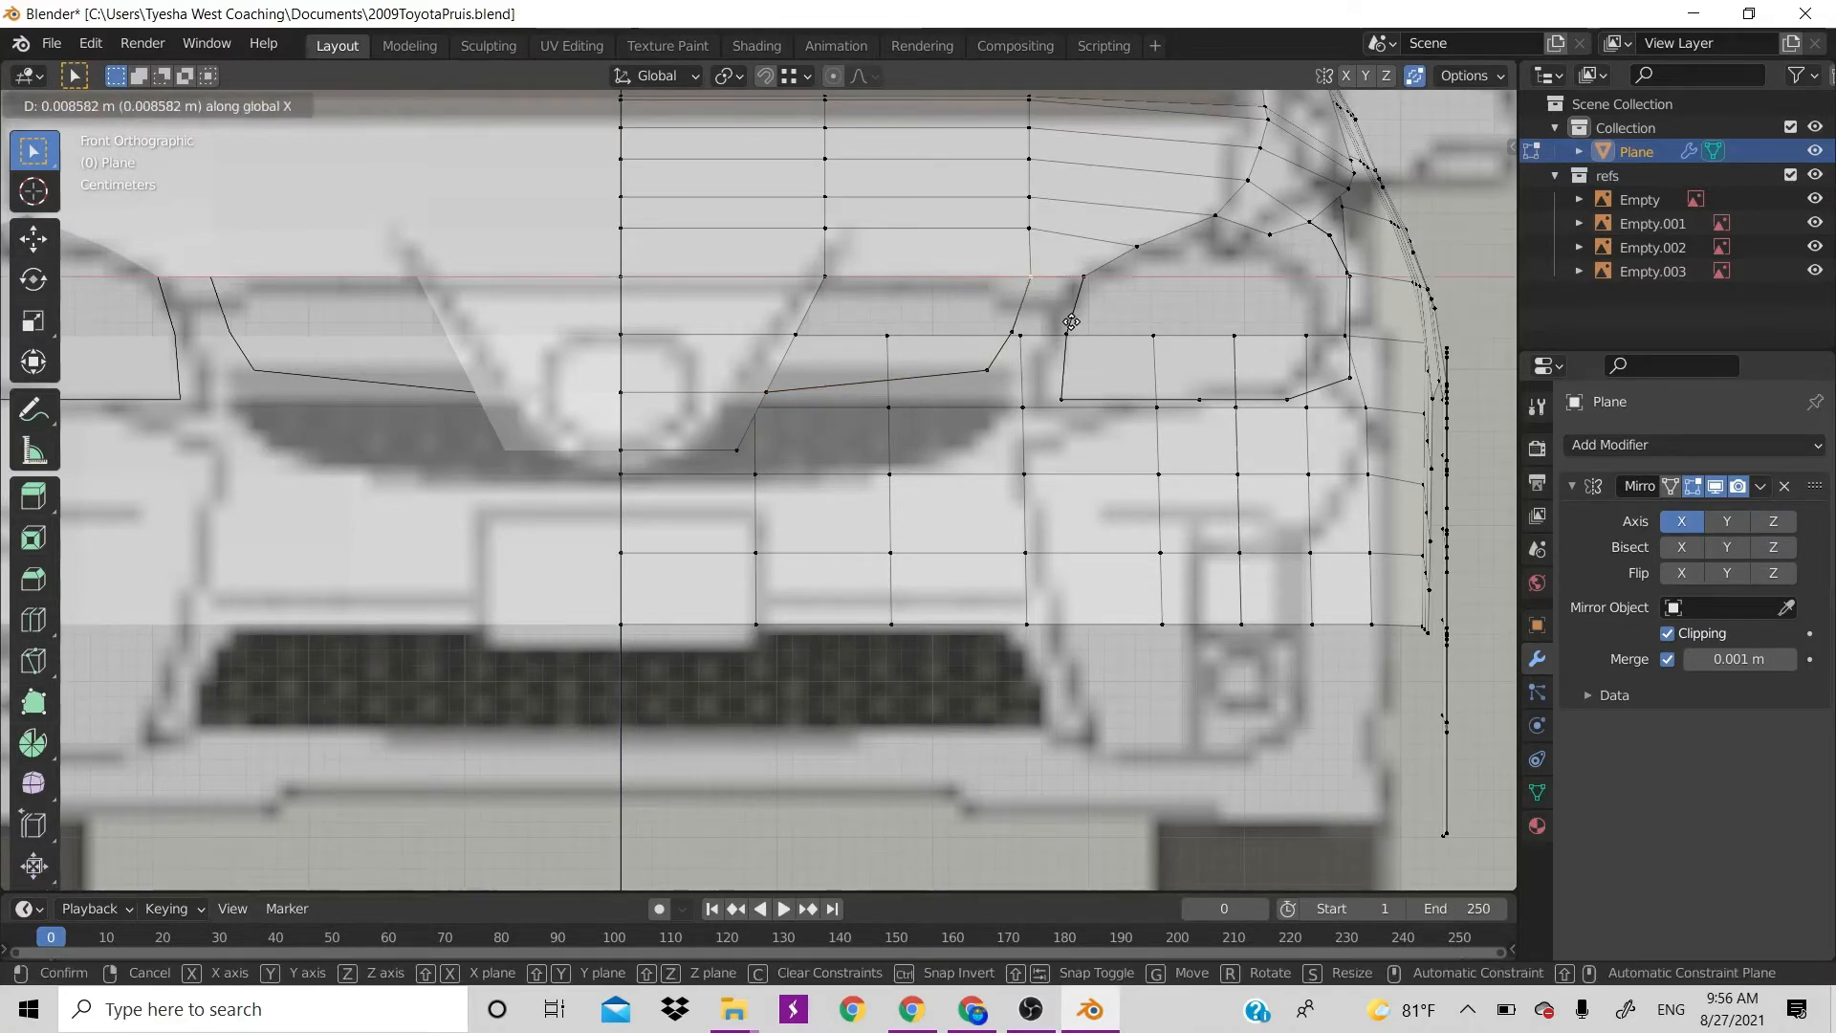
click(1071, 322)
Connect the emblem panel's middle side vertex to the grille outline's middle outer vertex with an edge
scroll(1032, 481, down, 6)
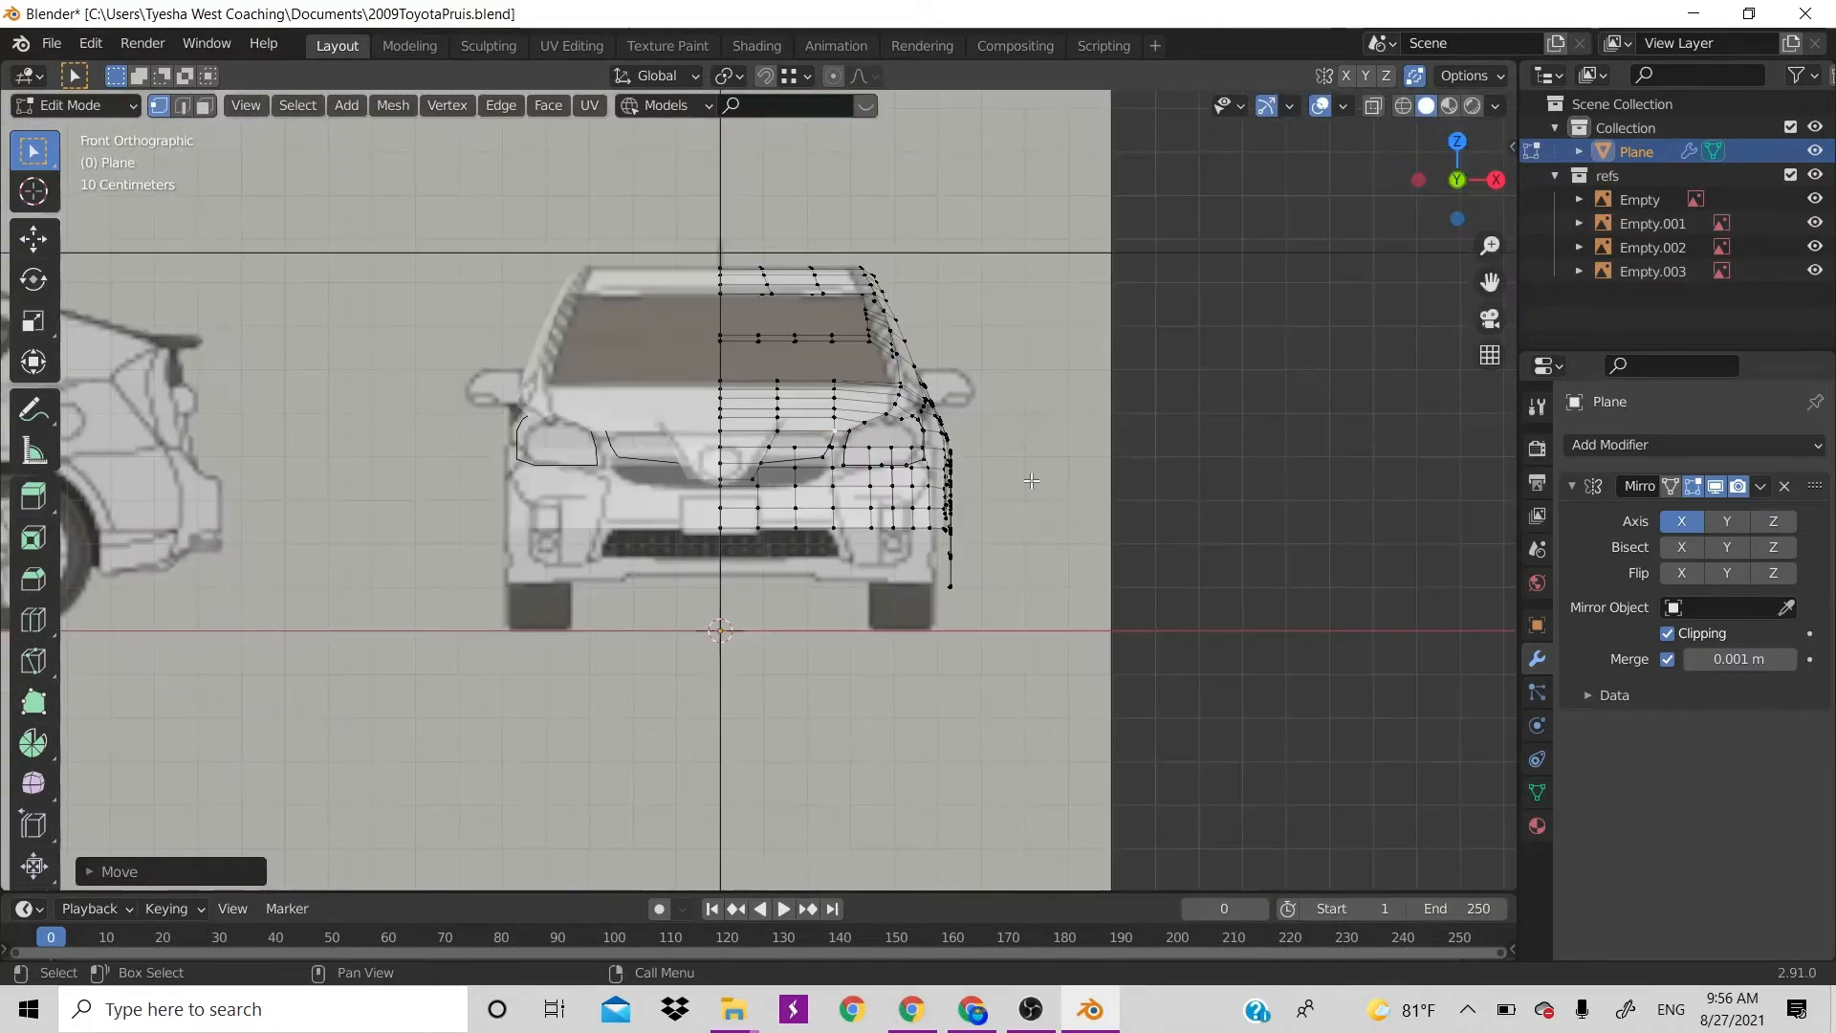
scroll(1032, 481, up, 3)
scroll(1032, 481, up, 2)
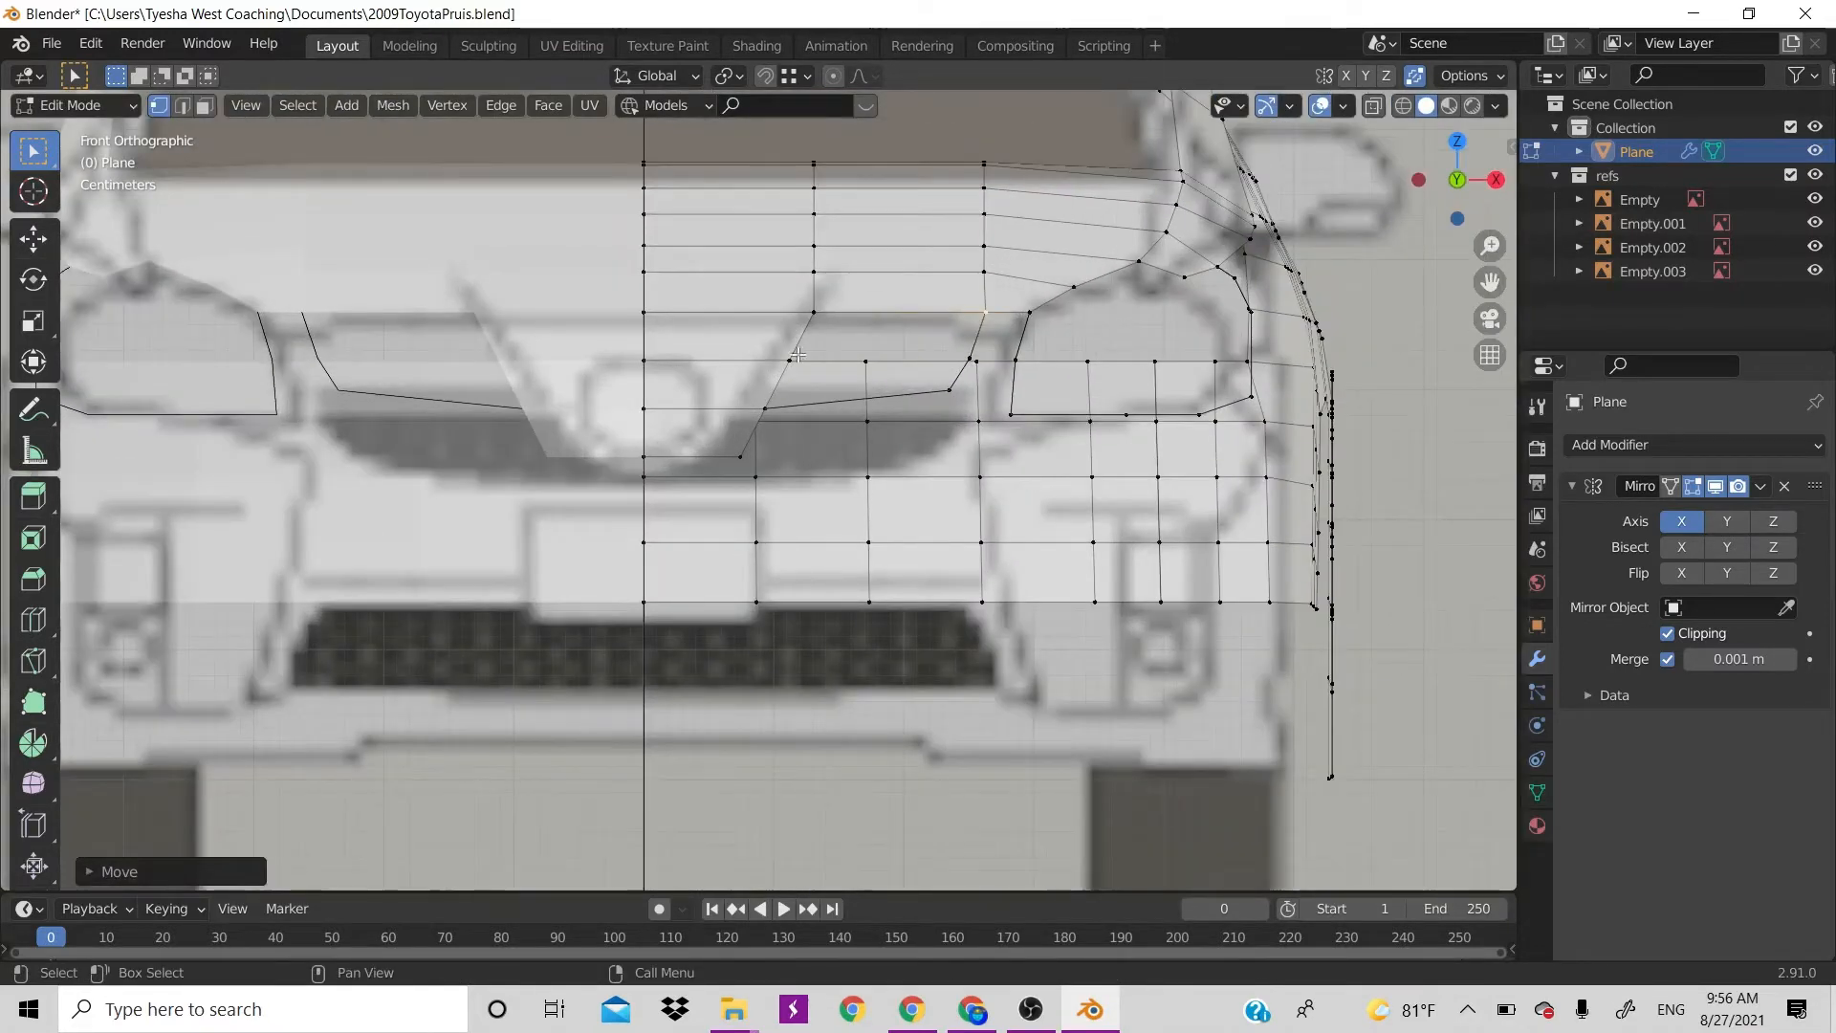
click(973, 358)
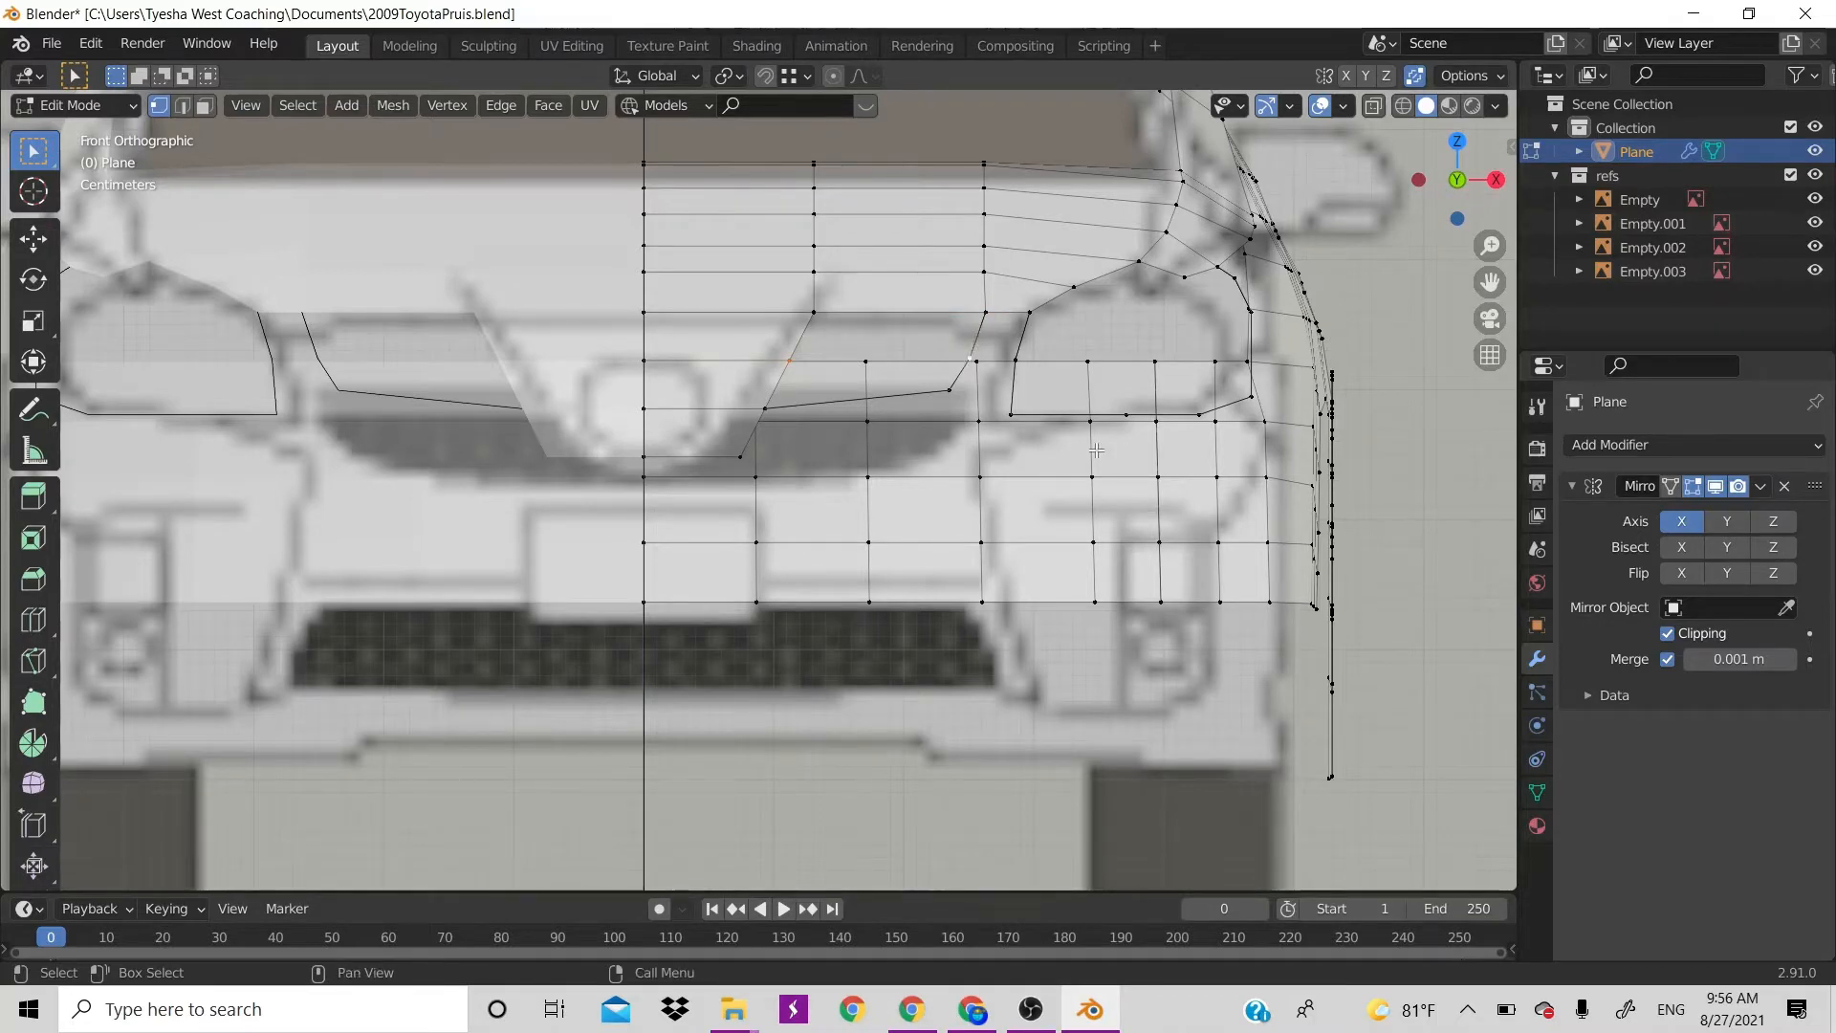
key(f)
key(Tab)
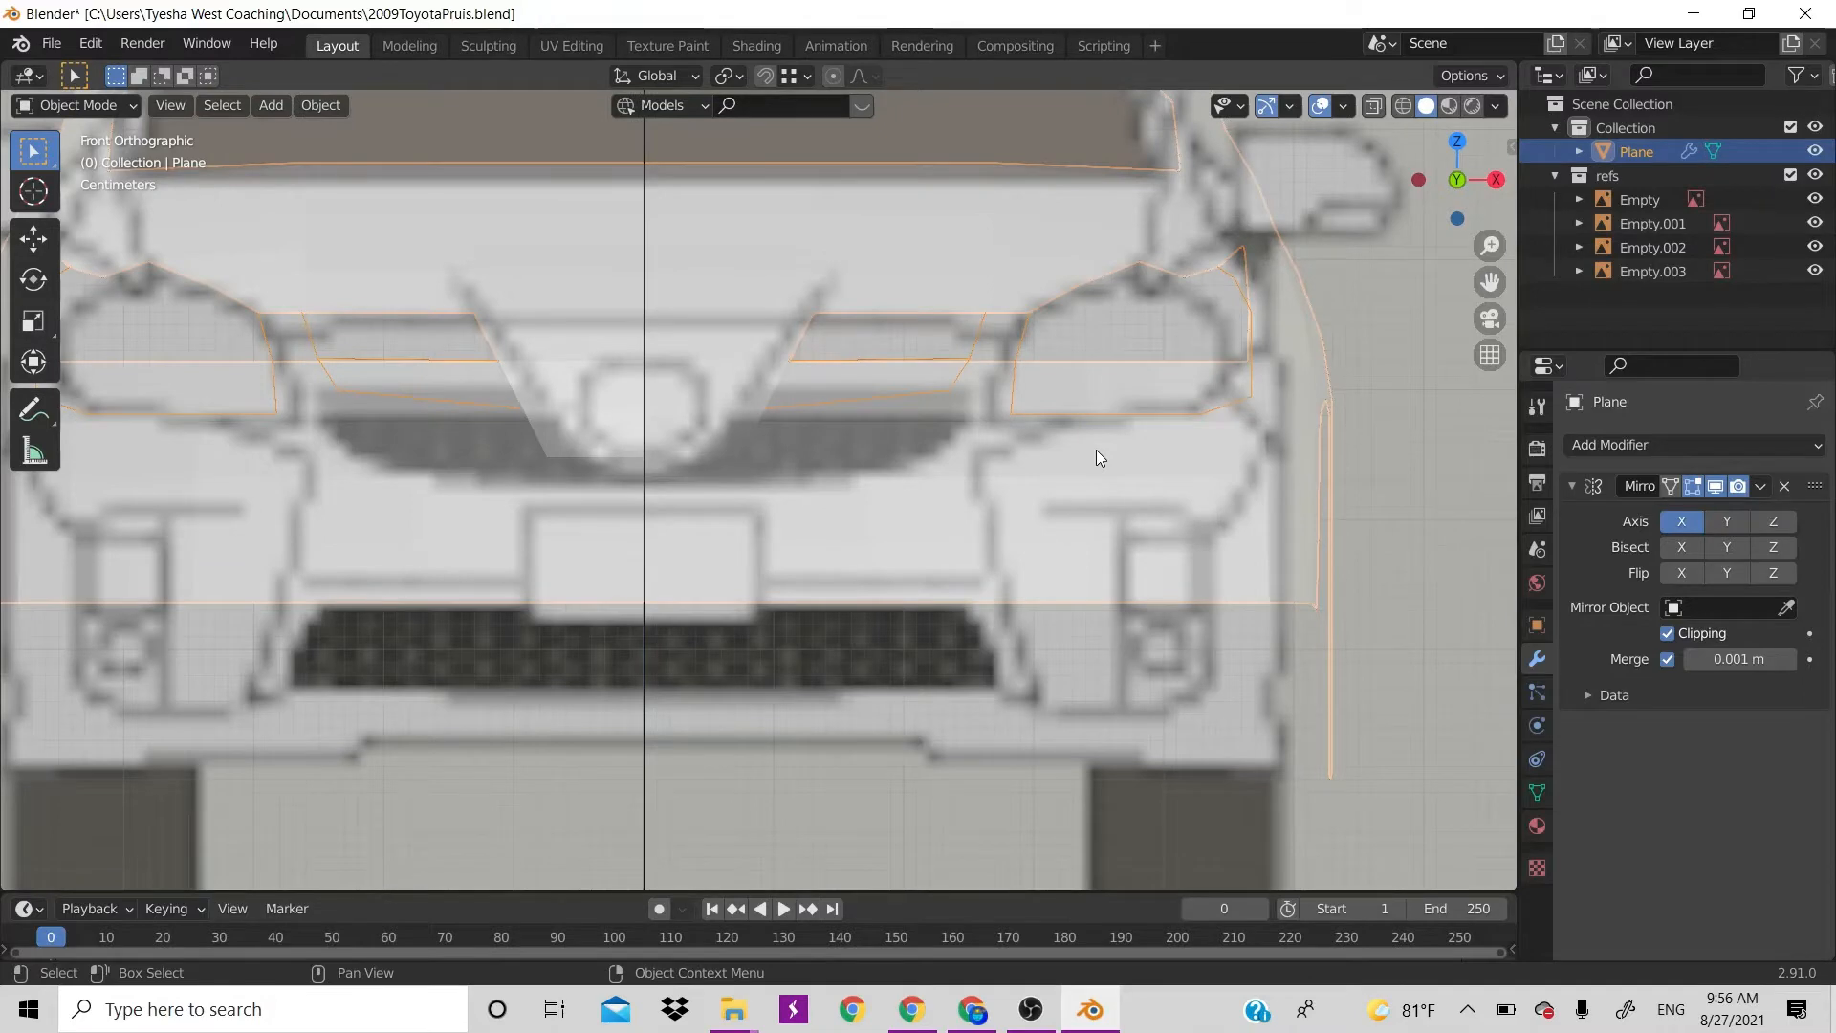
key(Tab)
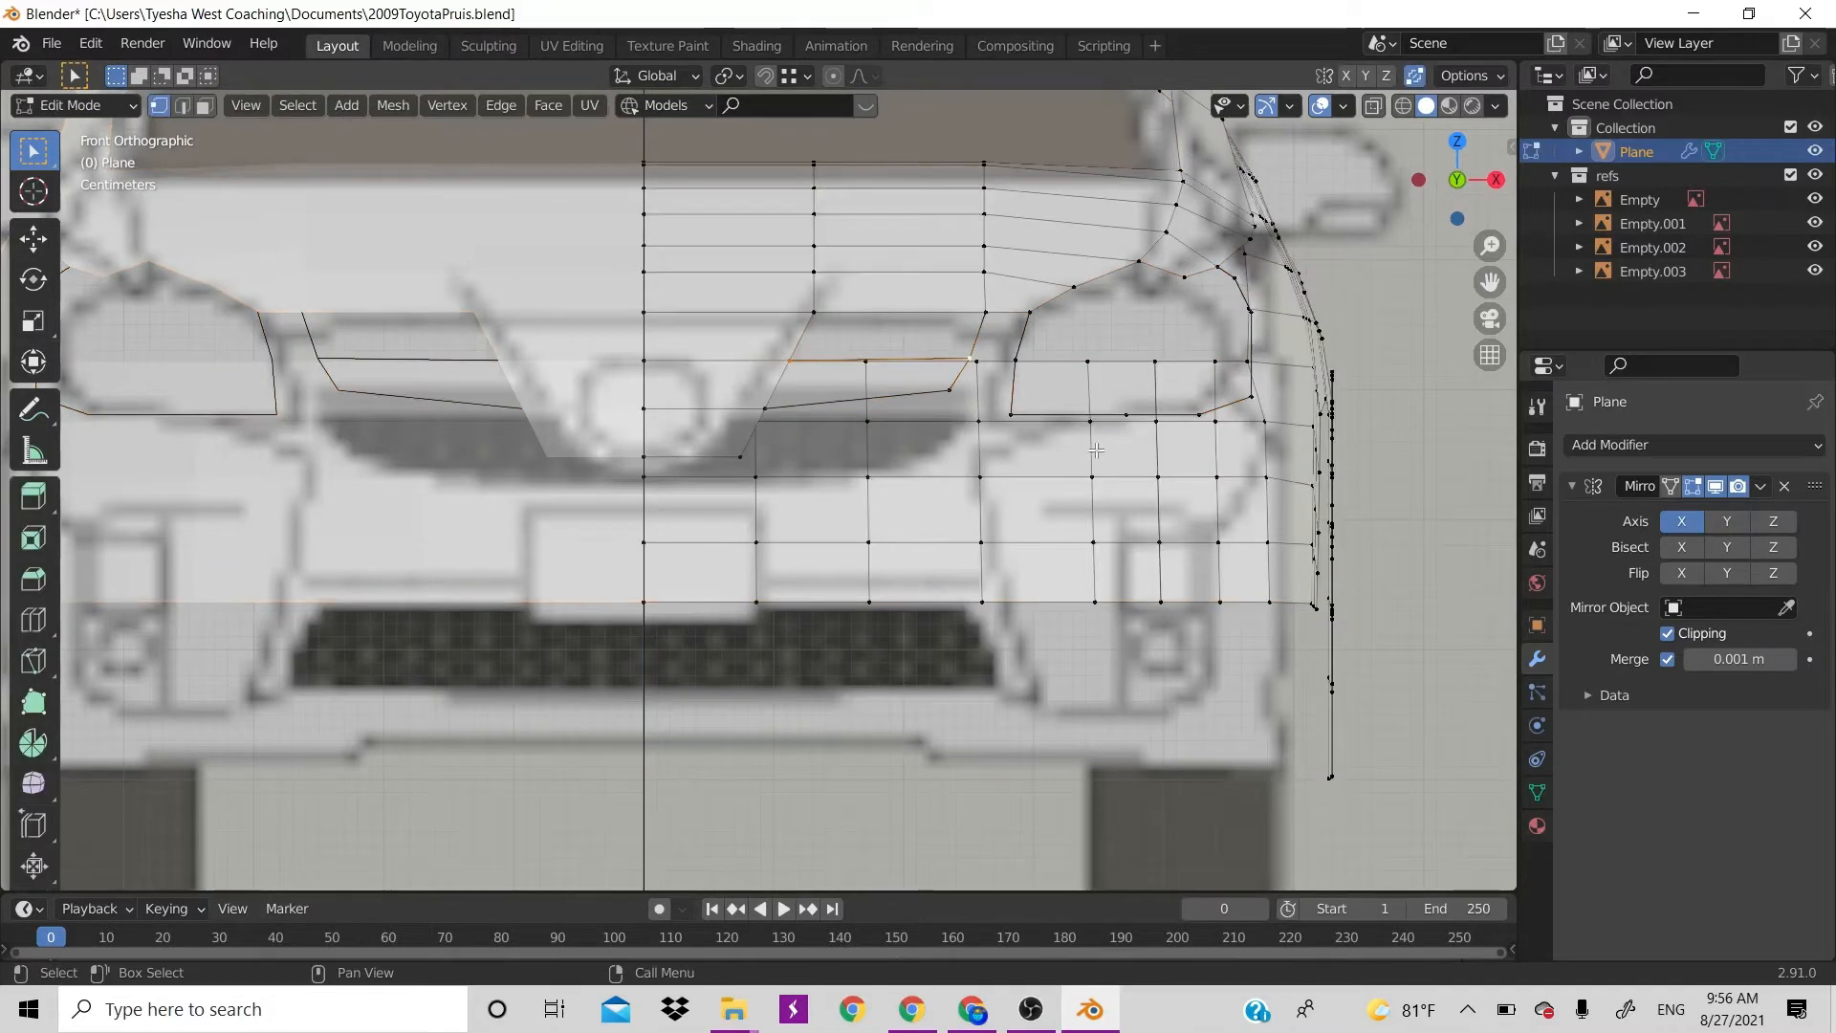
Fill the upper half of the grille outline, between the hood edge and the new middle edge, with a face
click(816, 314)
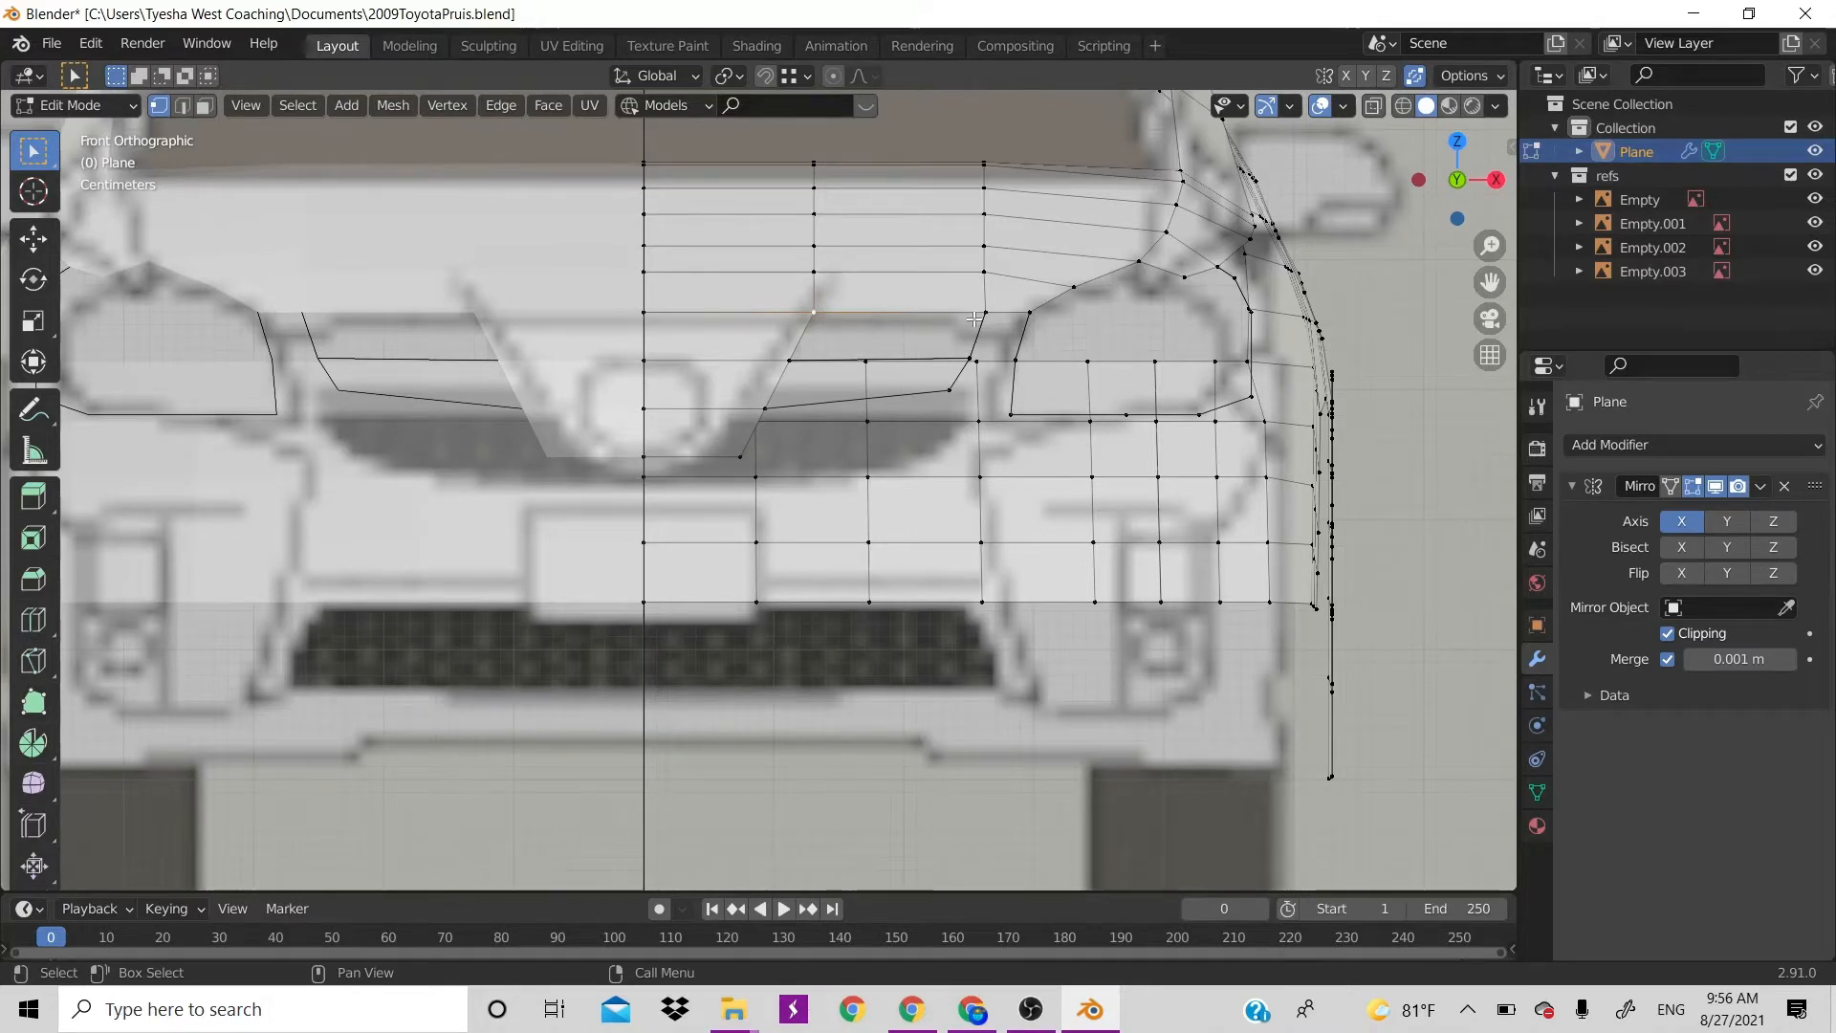
click(972, 354)
shift+click(786, 358)
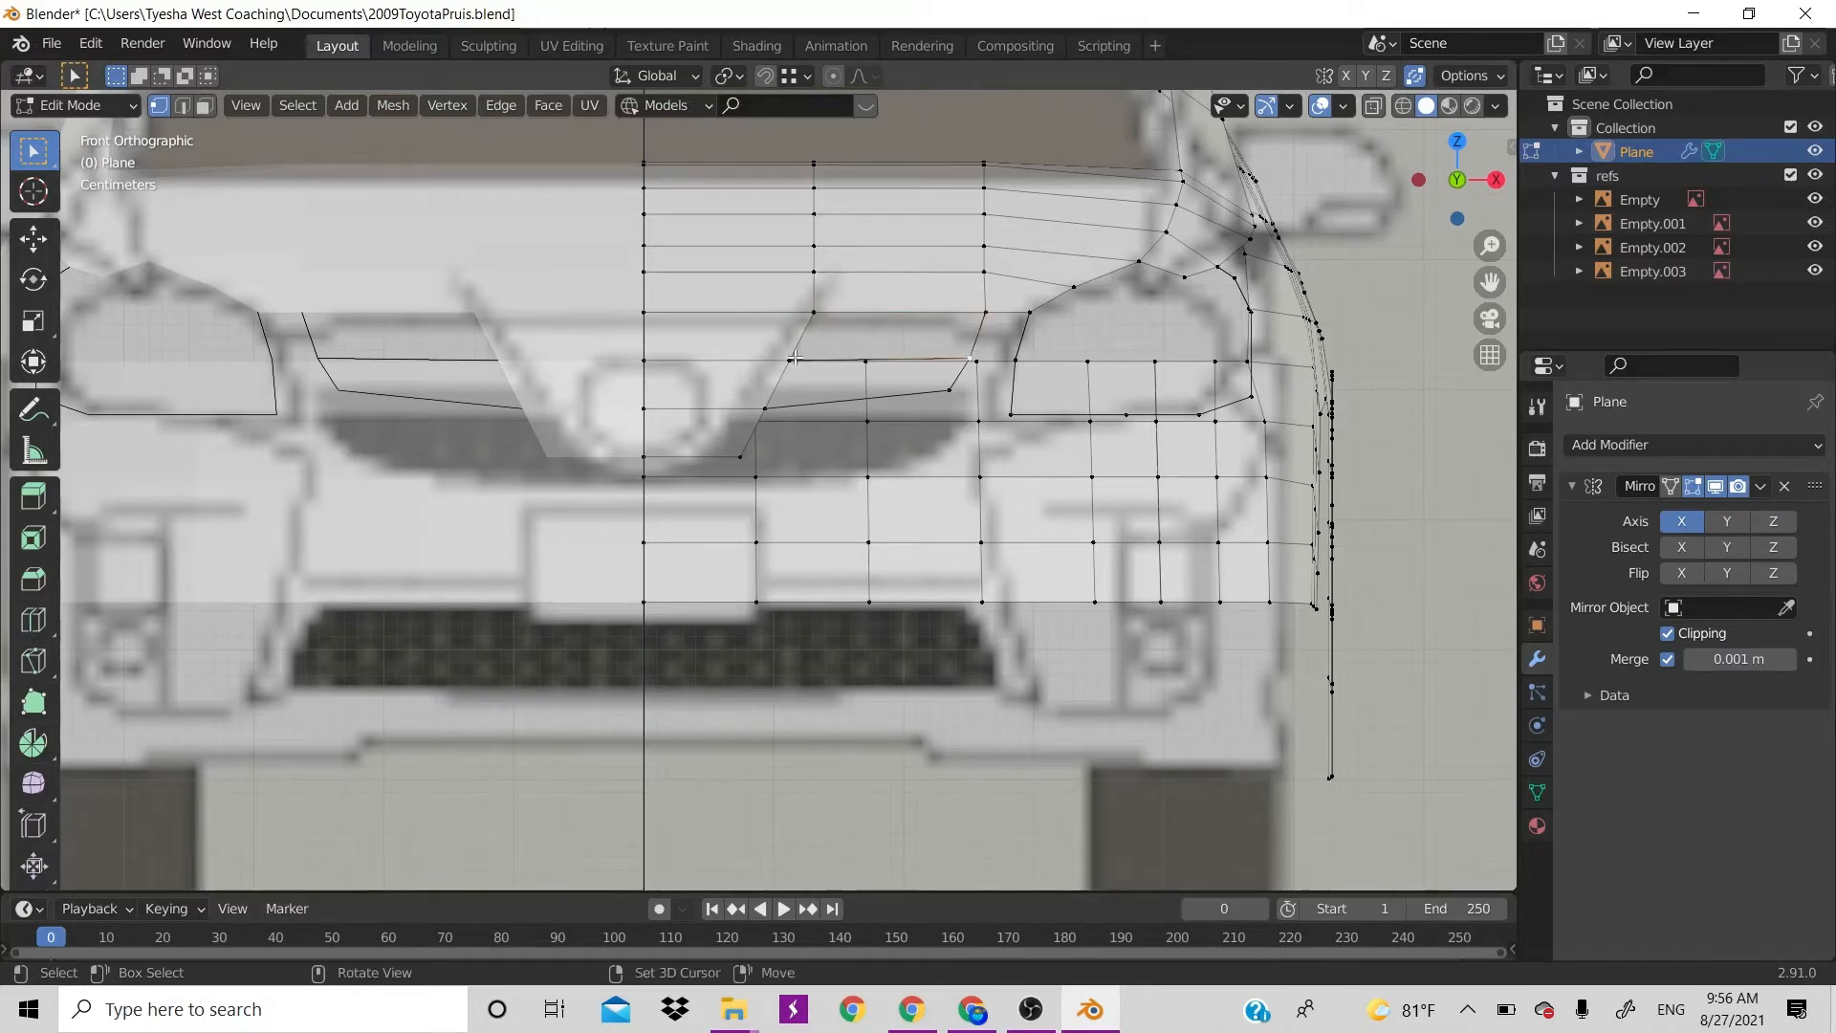
shift+click(819, 315)
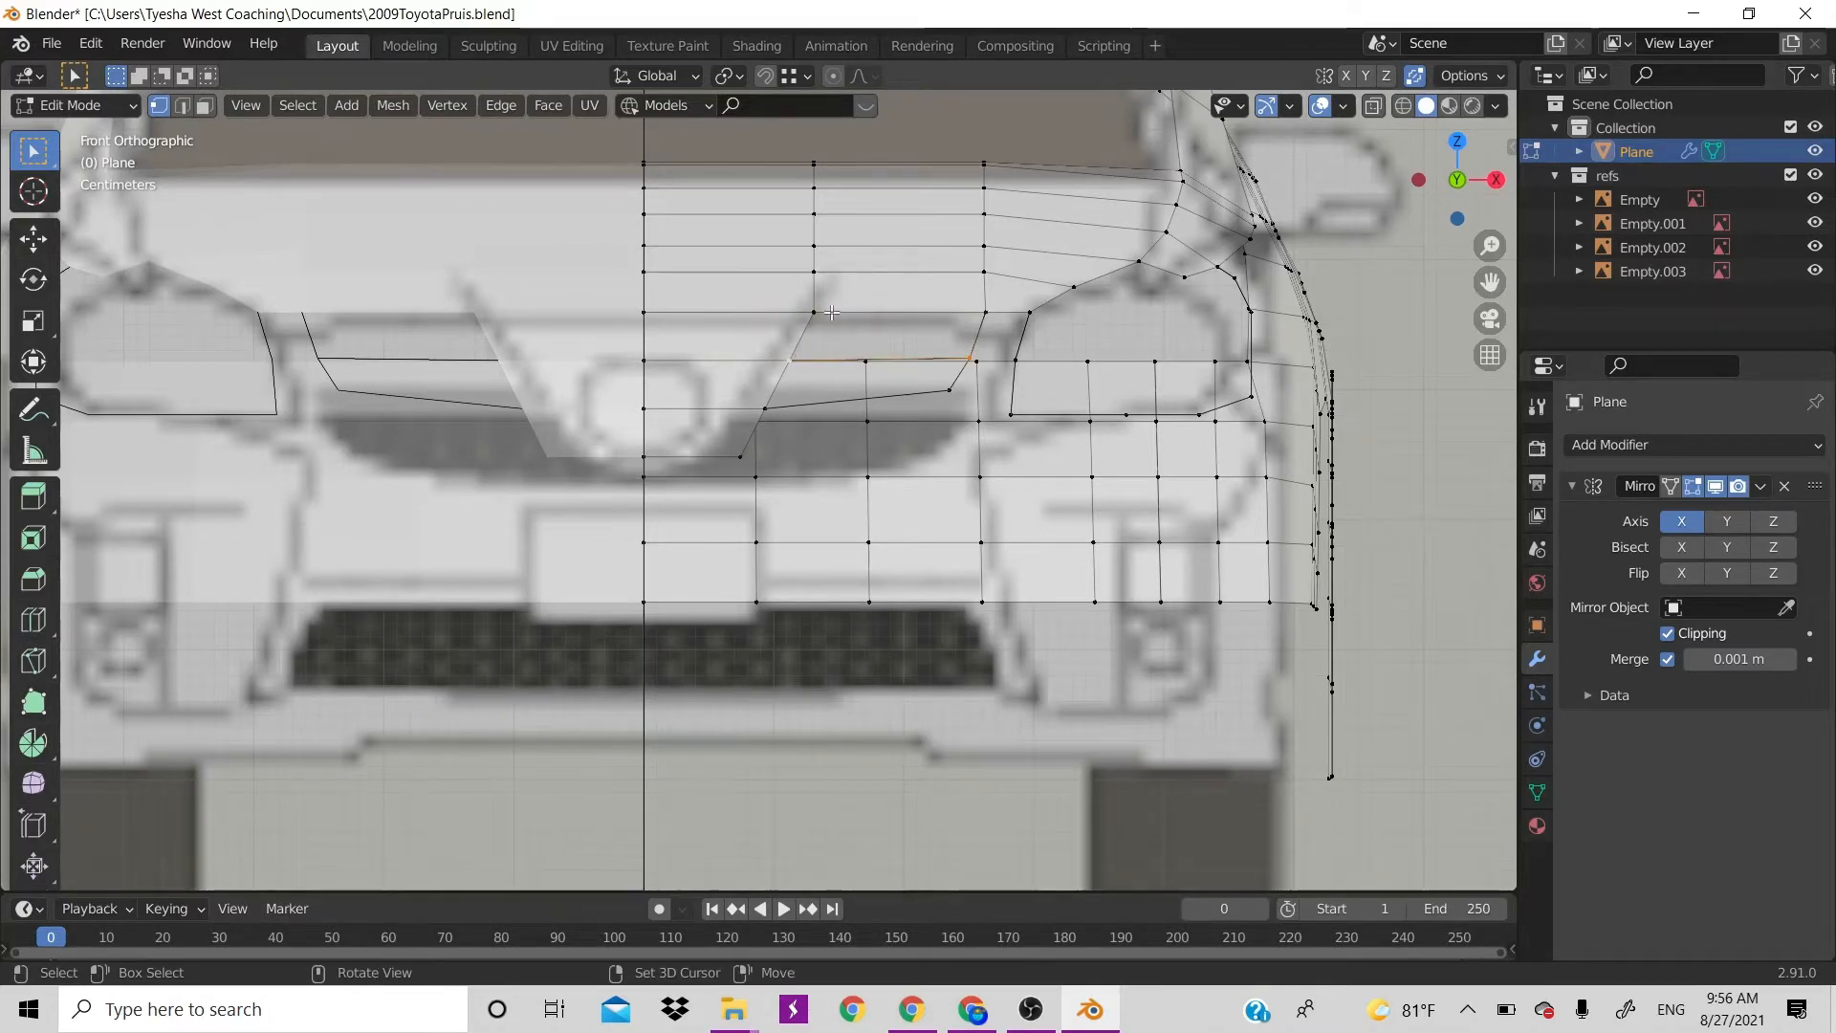
shift+click(965, 318)
key(f)
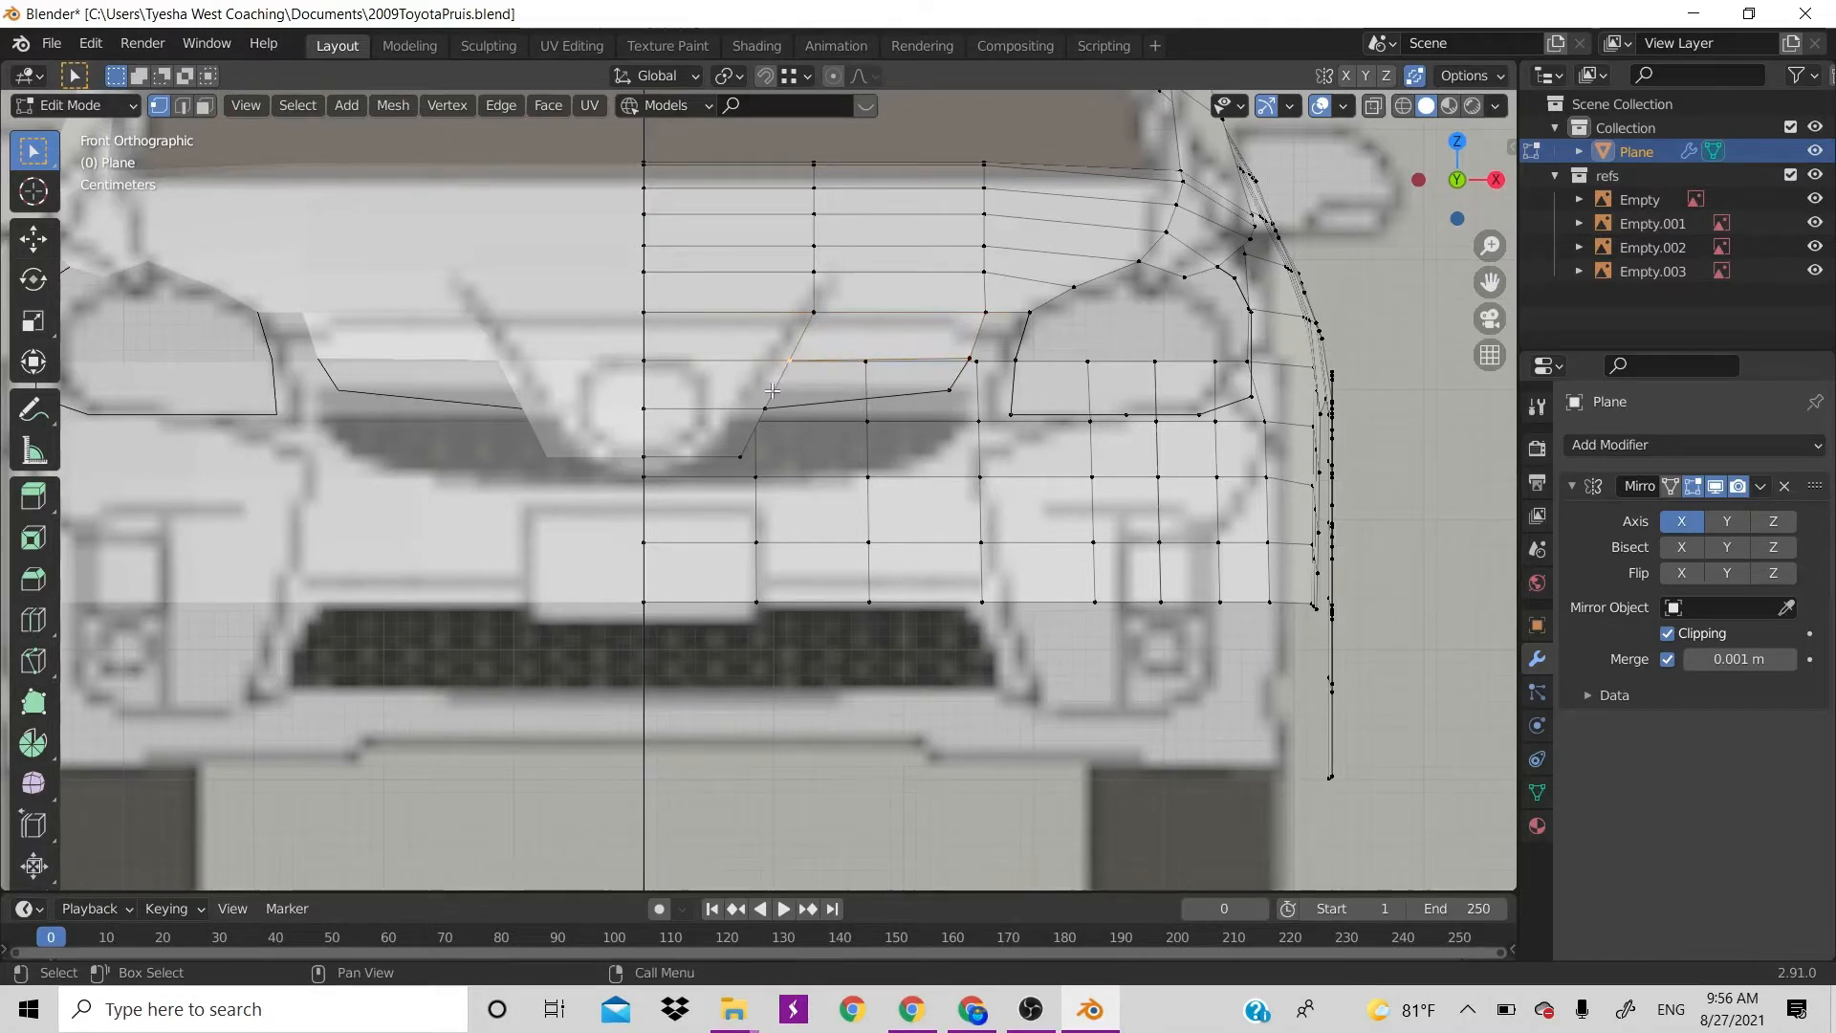
Fill the lower half of the grille outline, below the middle edge, with a face
click(766, 408)
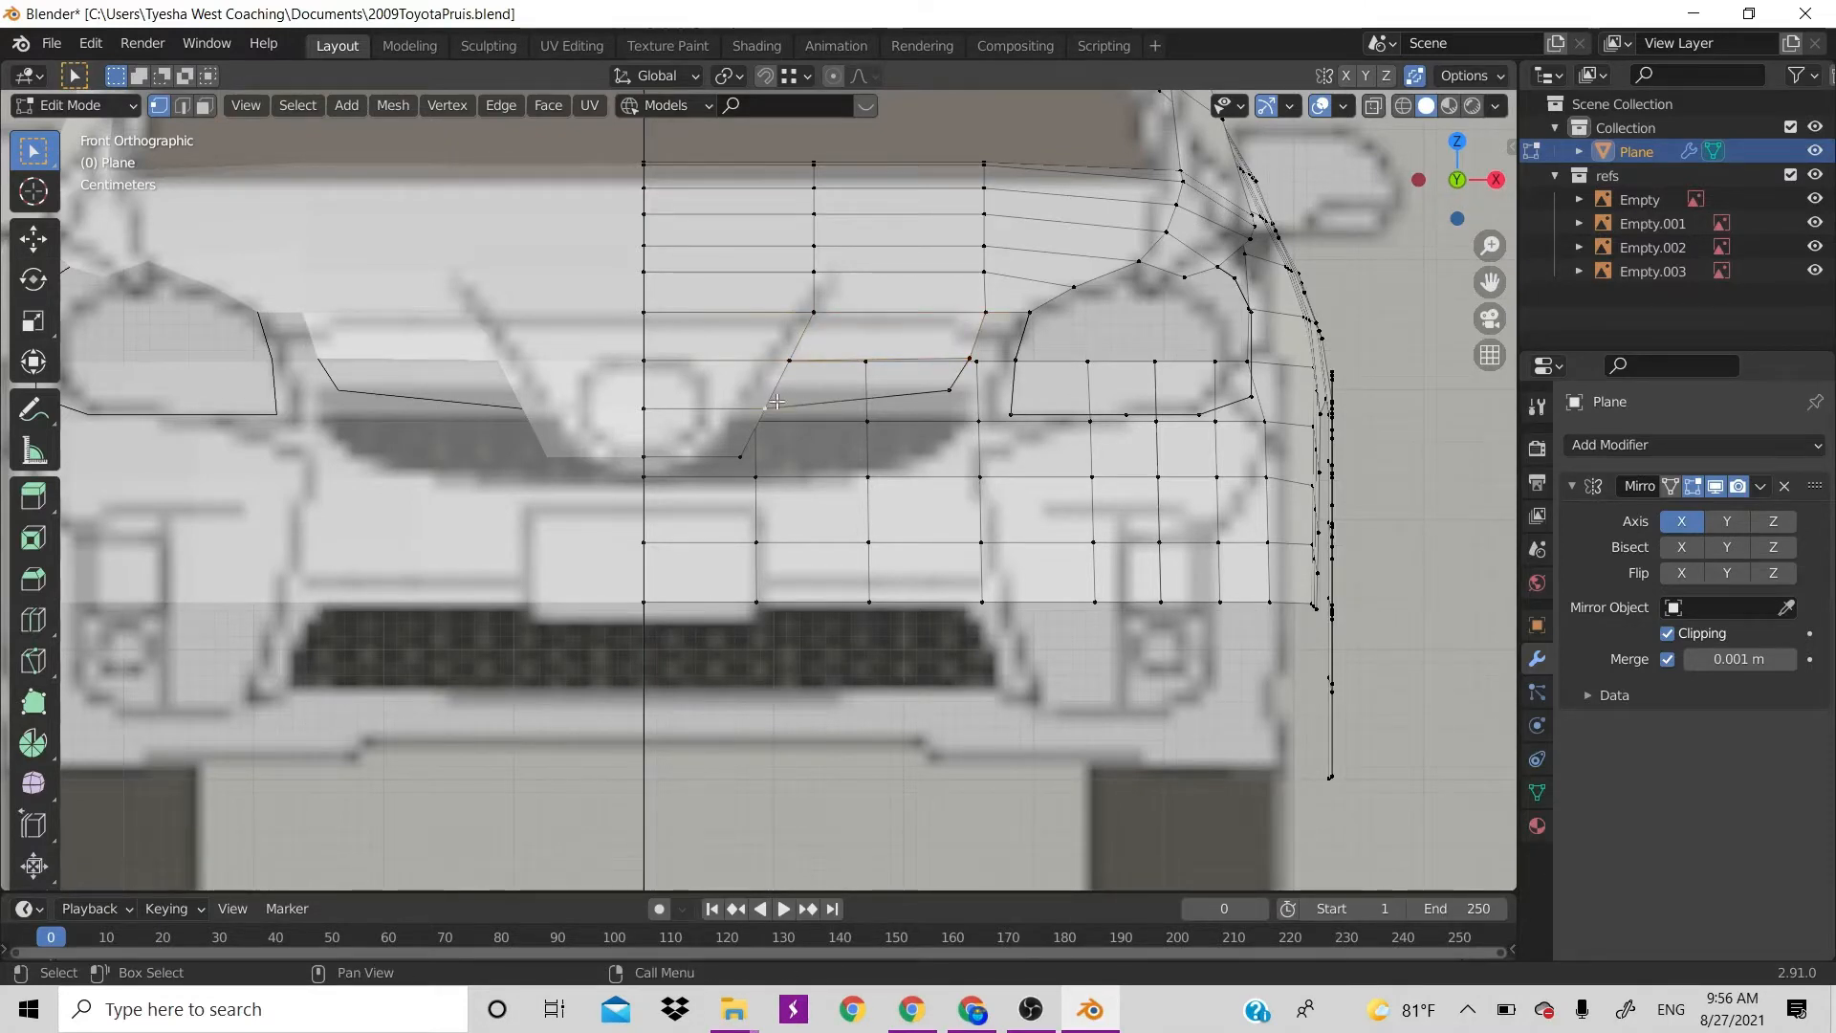
shift+click(947, 391)
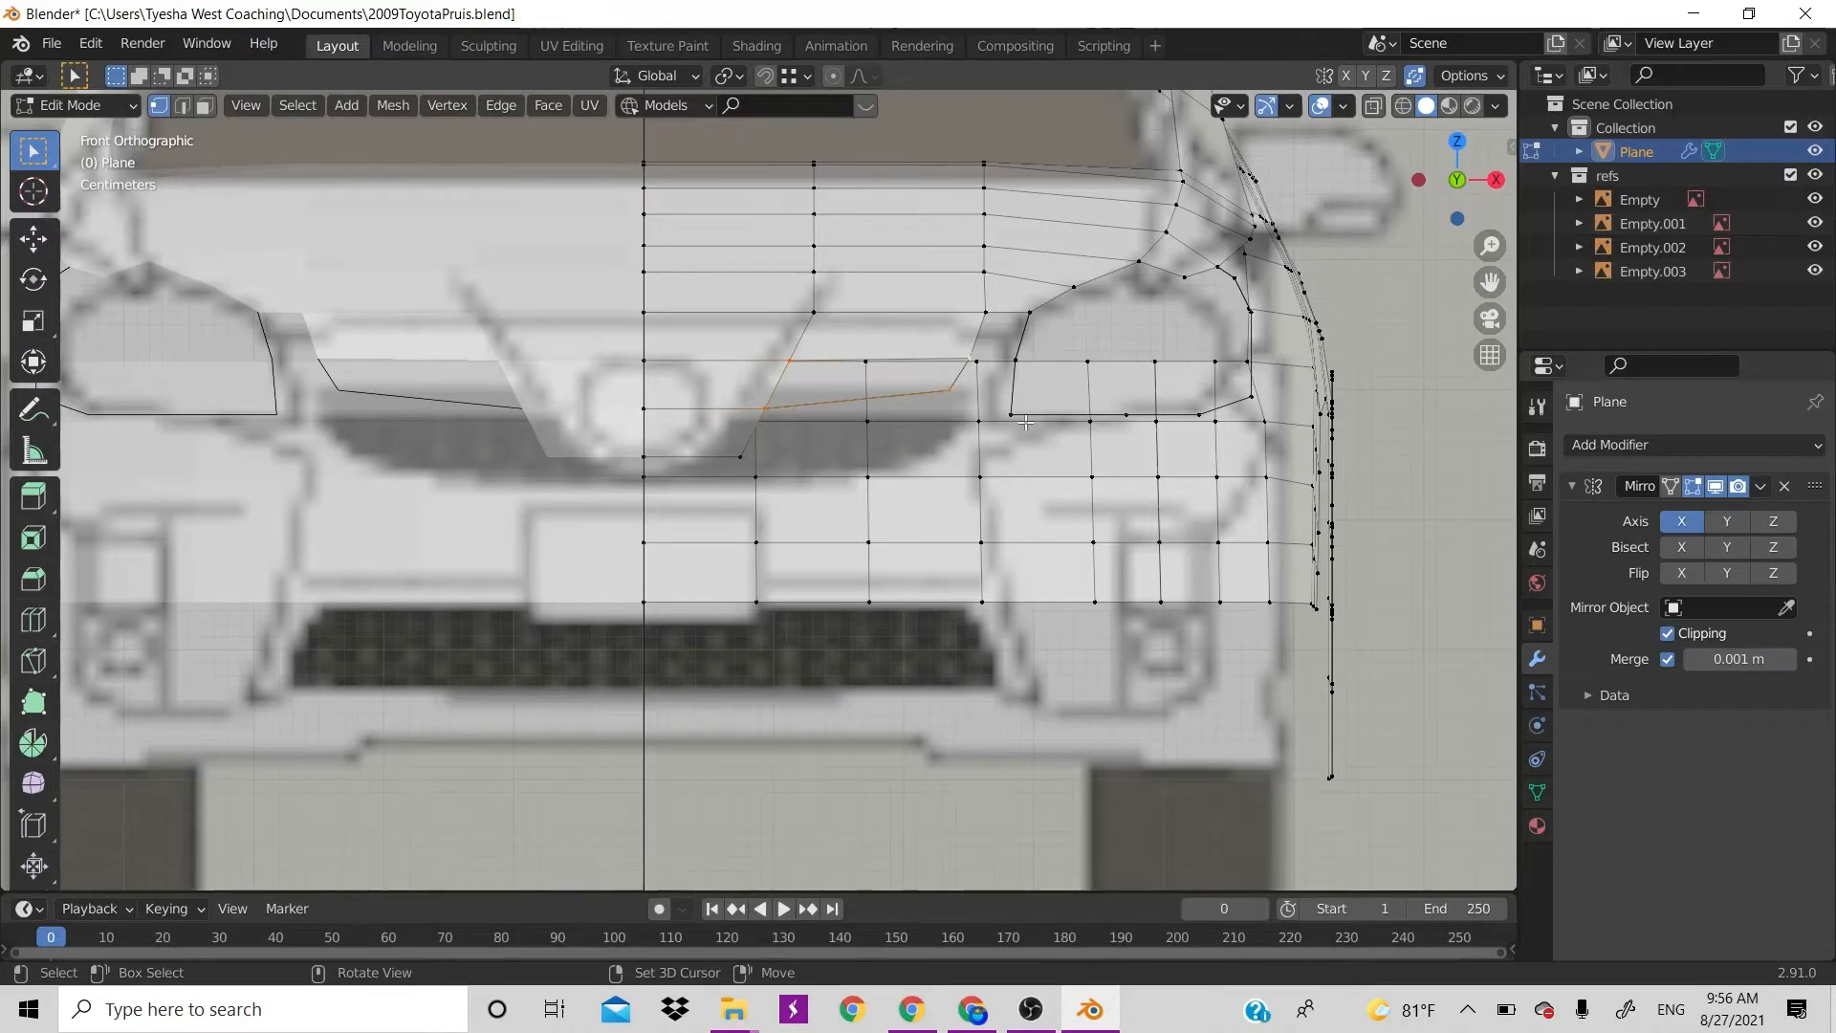
key(f)
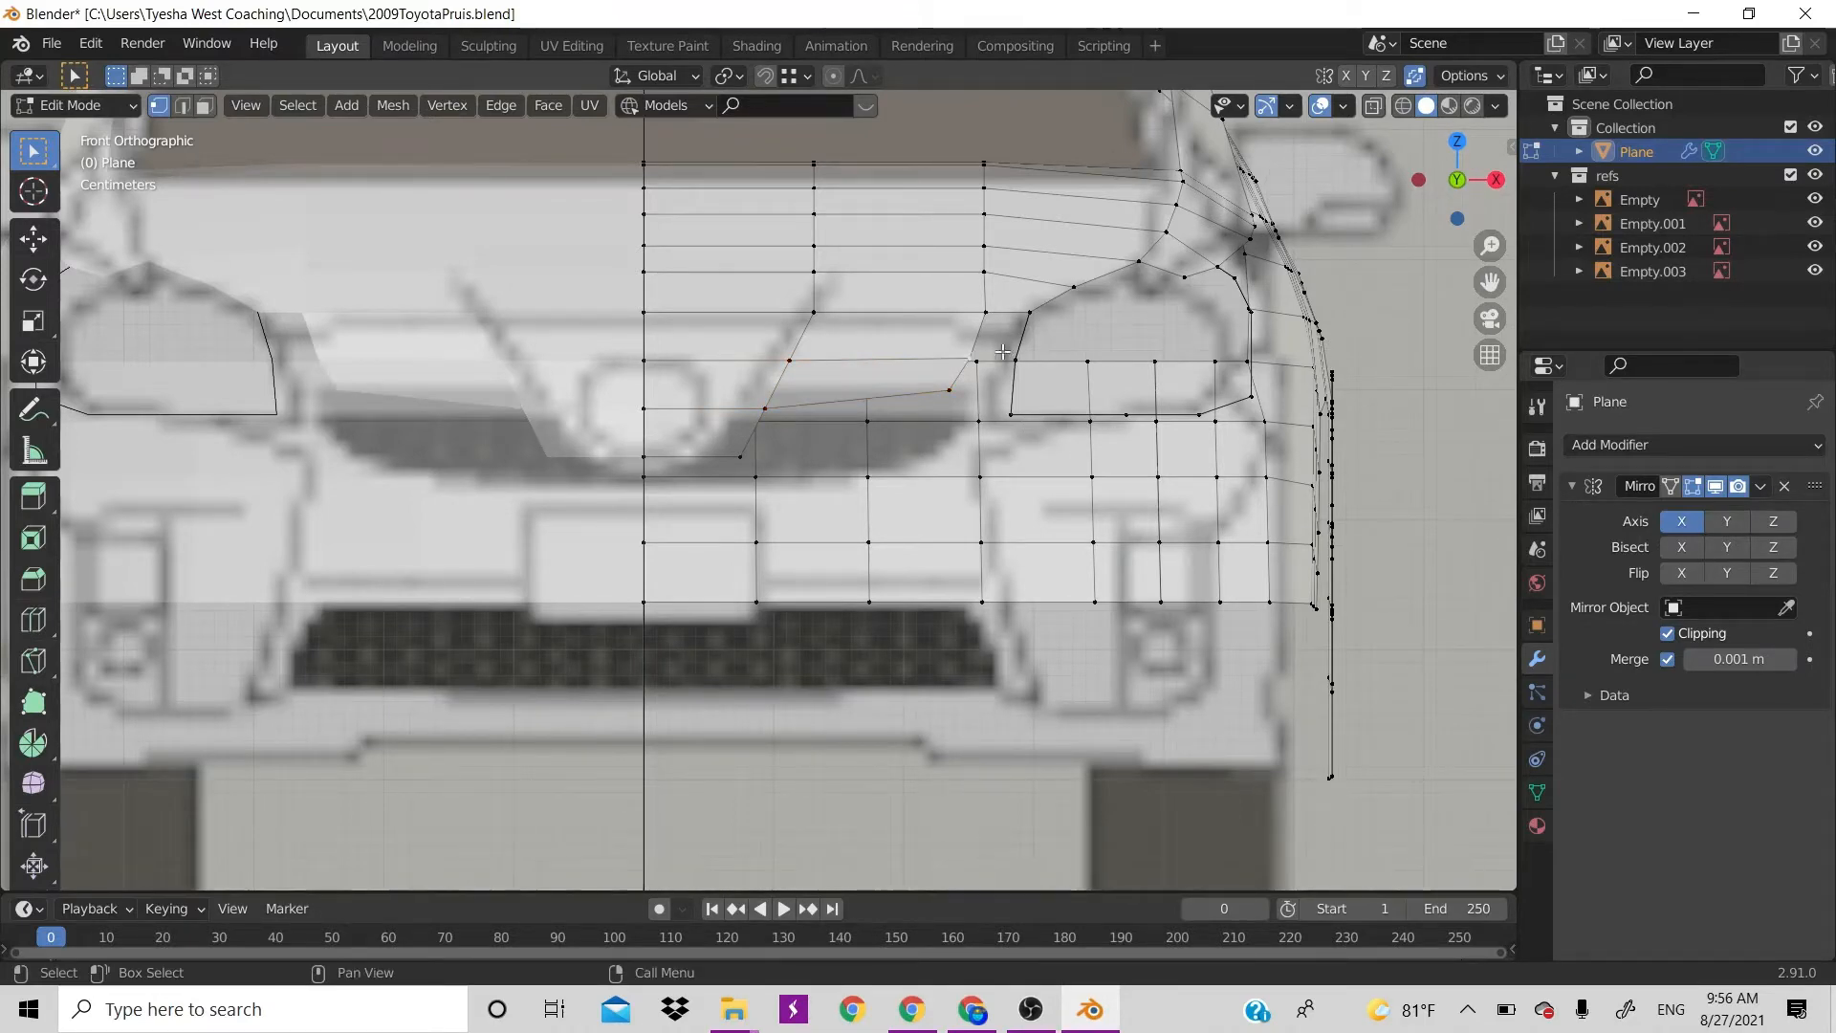
Fill the gap between the grille's outer edge and the headlight outline's inner edge with two faces, one above the other
key(alt+a)
shift+click(990, 312)
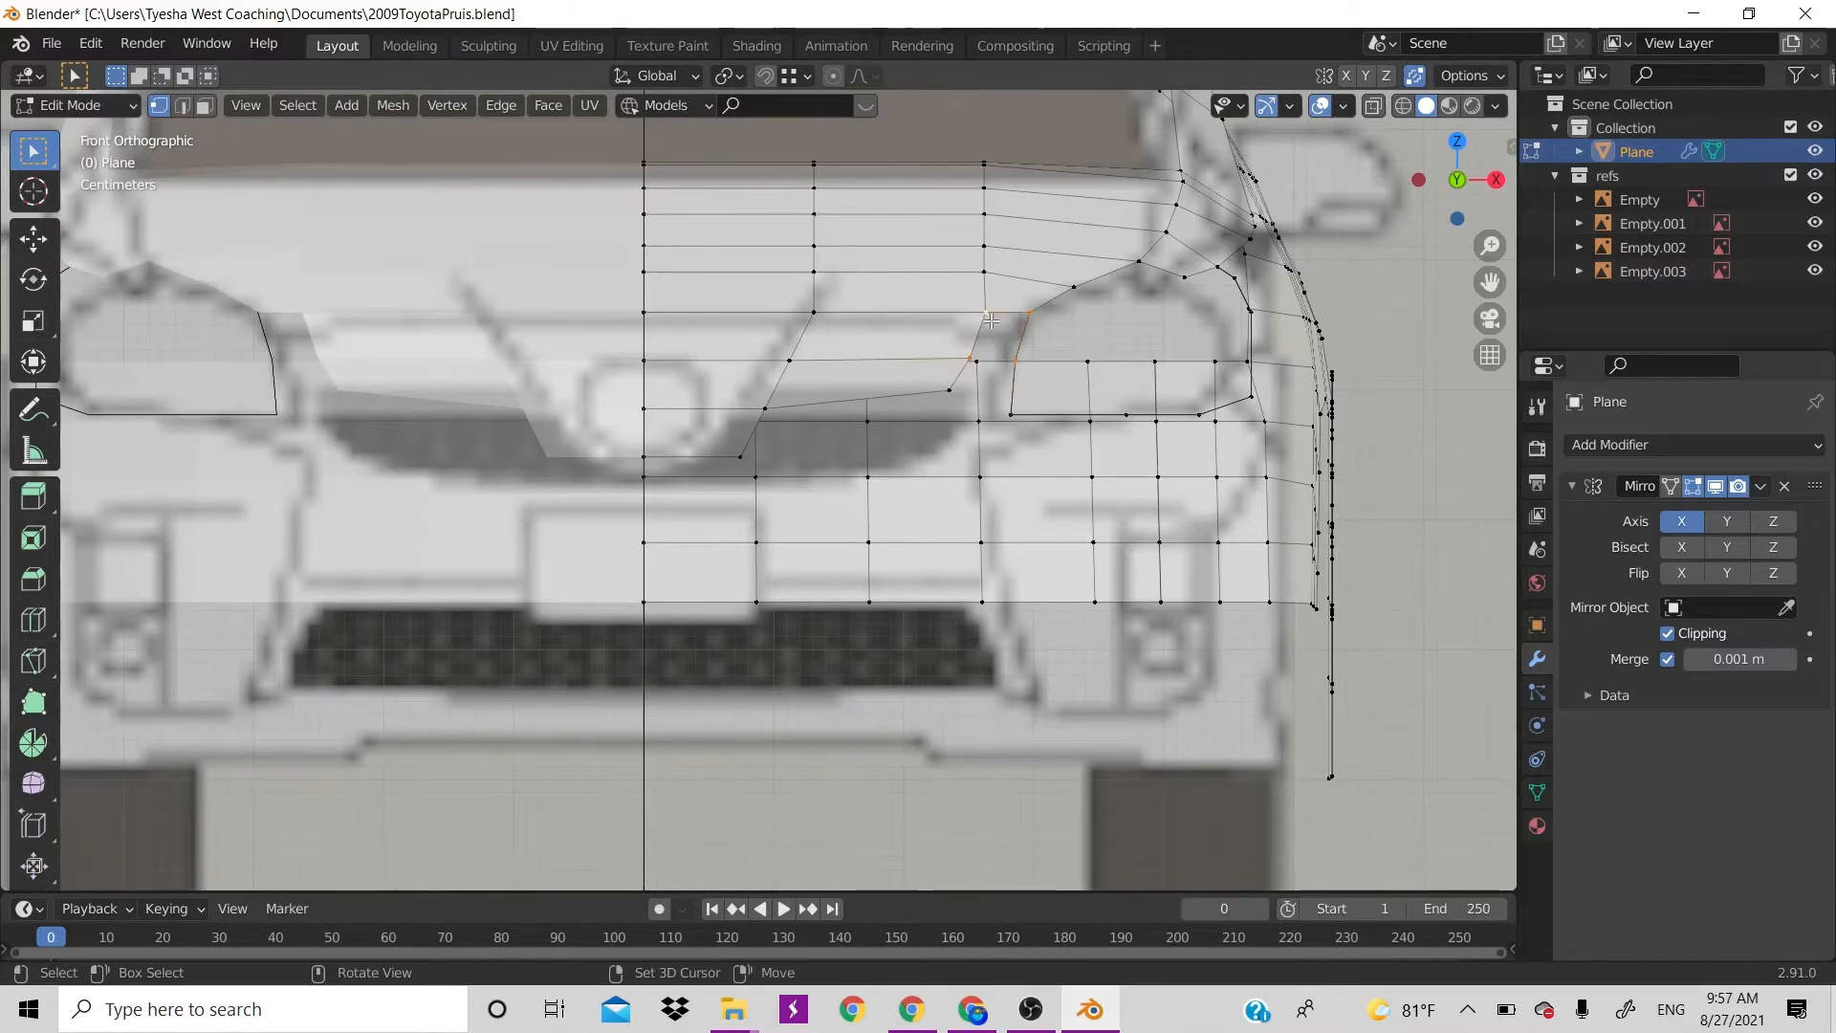
key(f)
shift+click(951, 395)
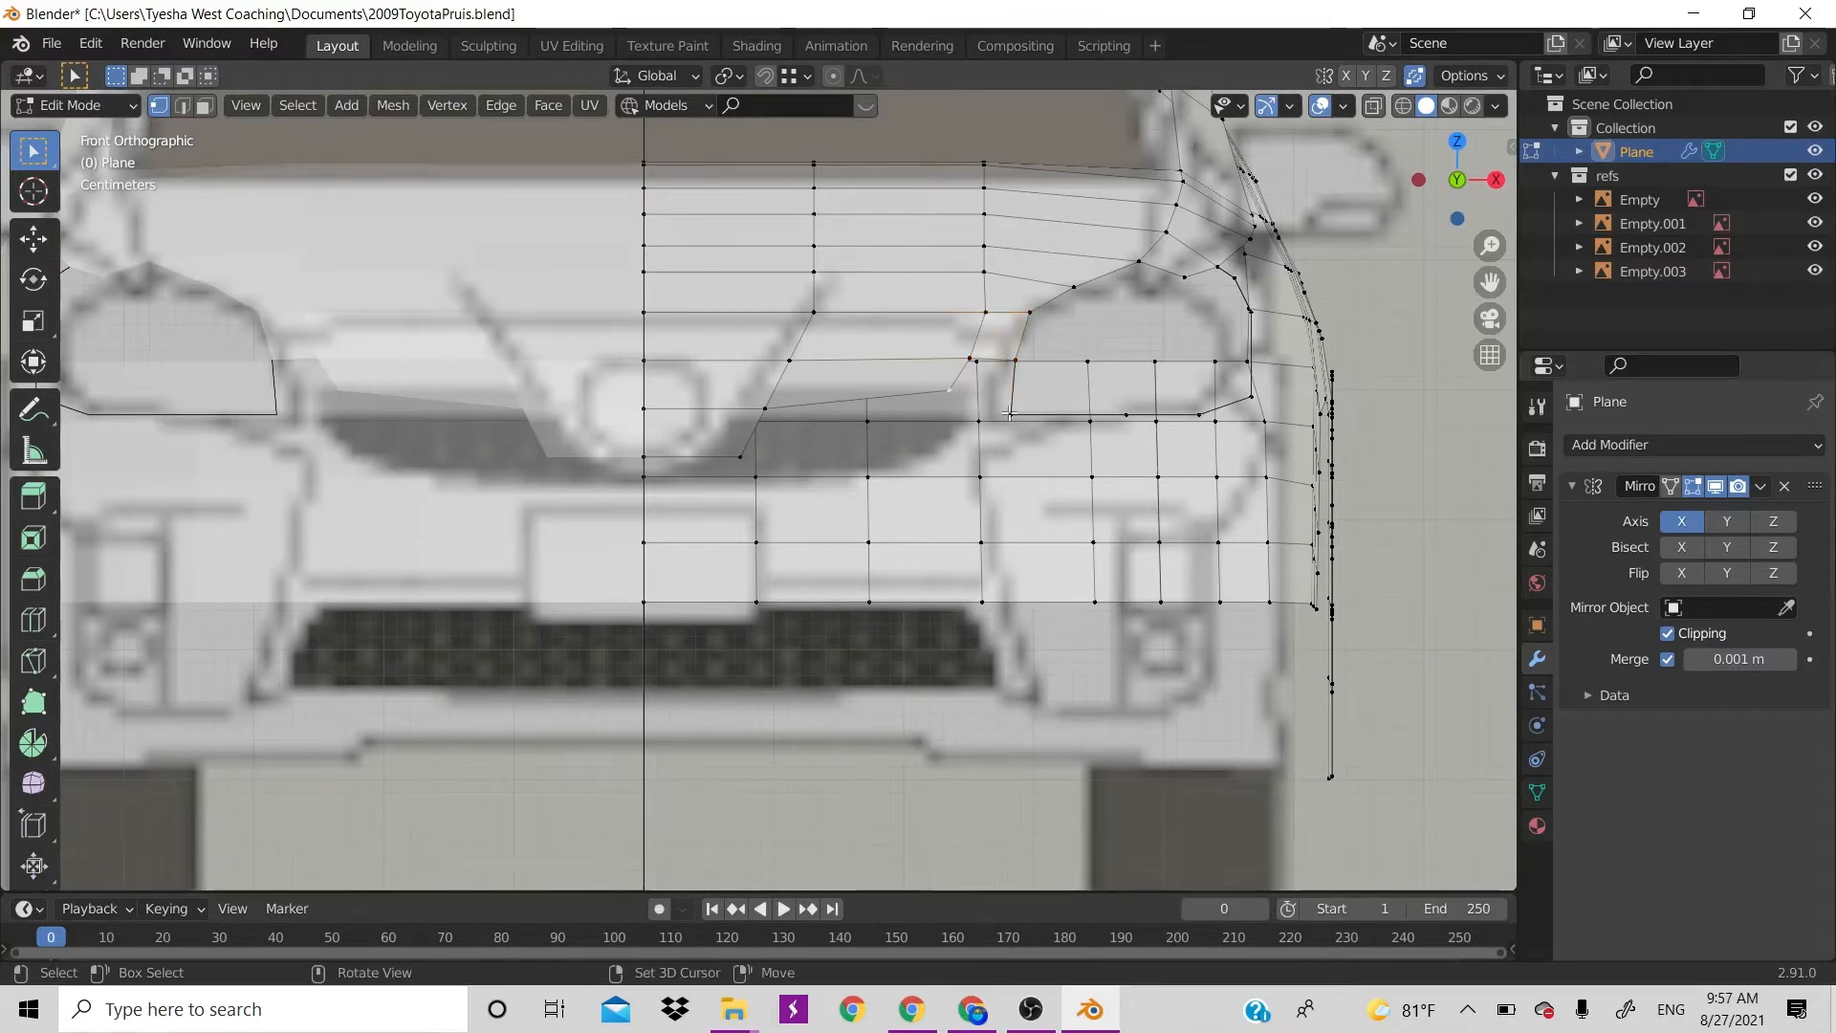
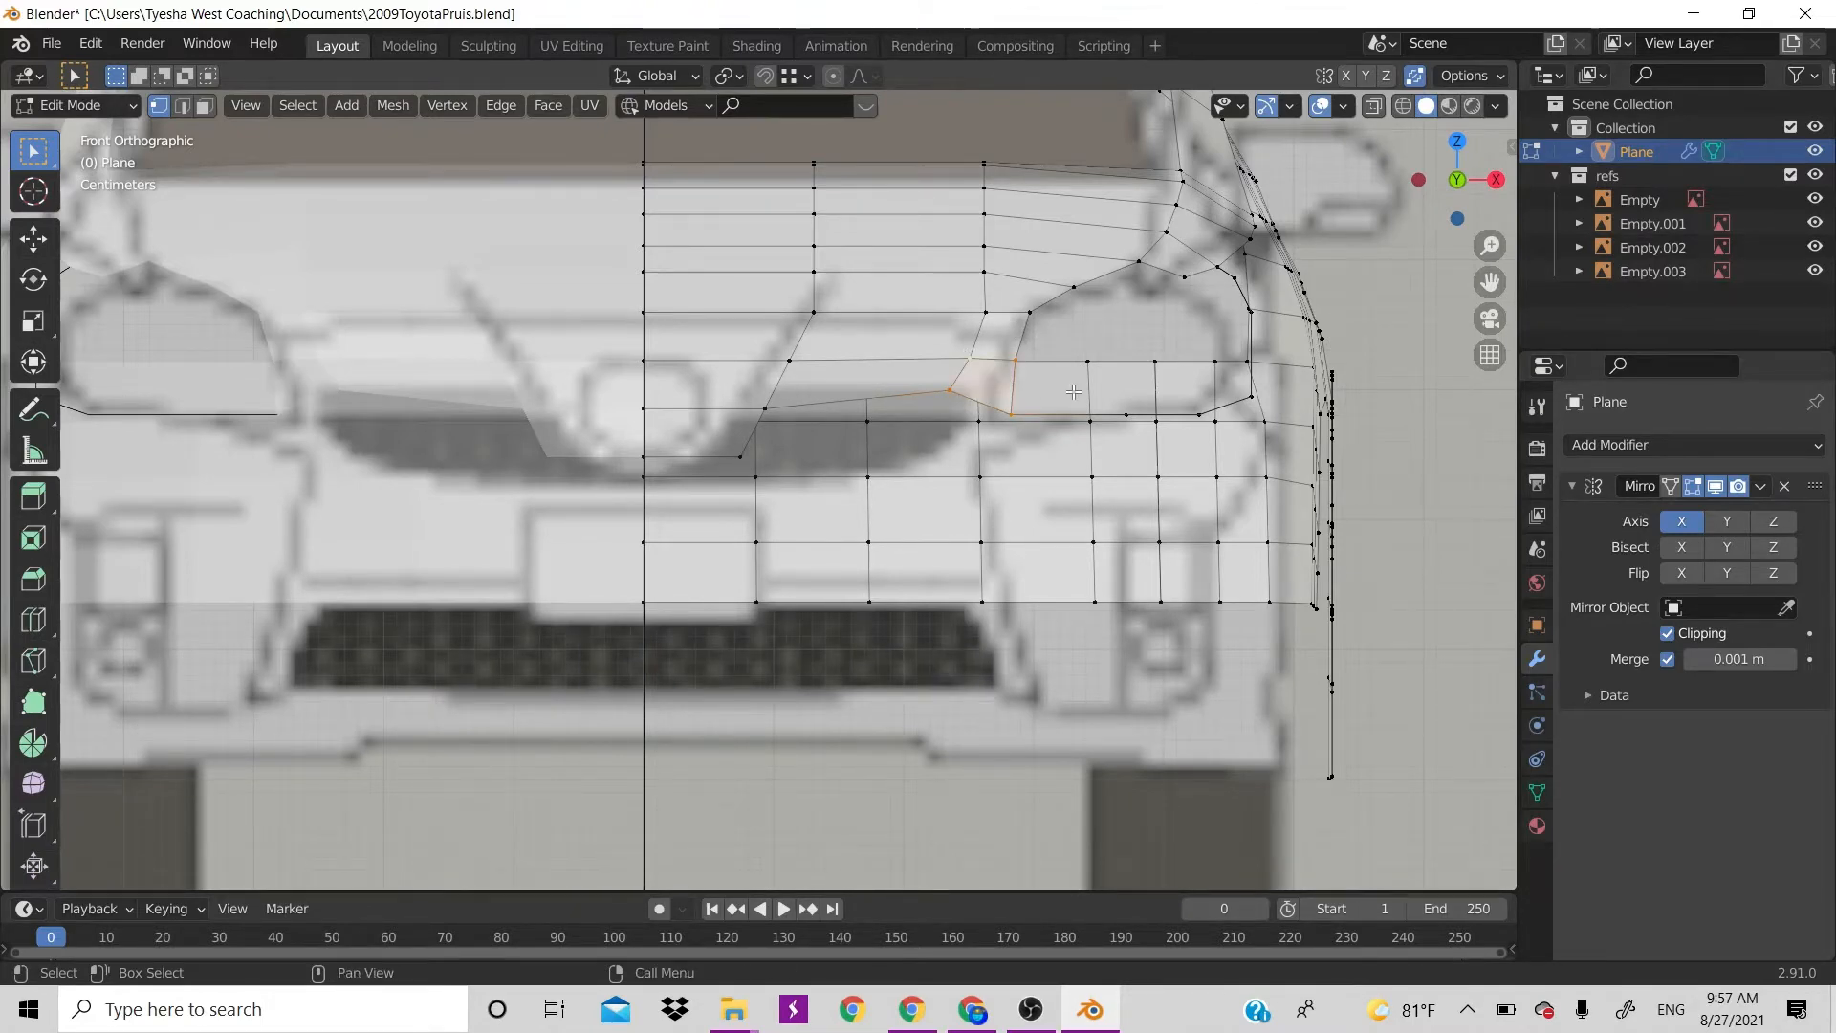
shift+click(972, 359)
Hide the refs collection and inspect the car's front in a perspective view
scroll(1044, 471, down, 6)
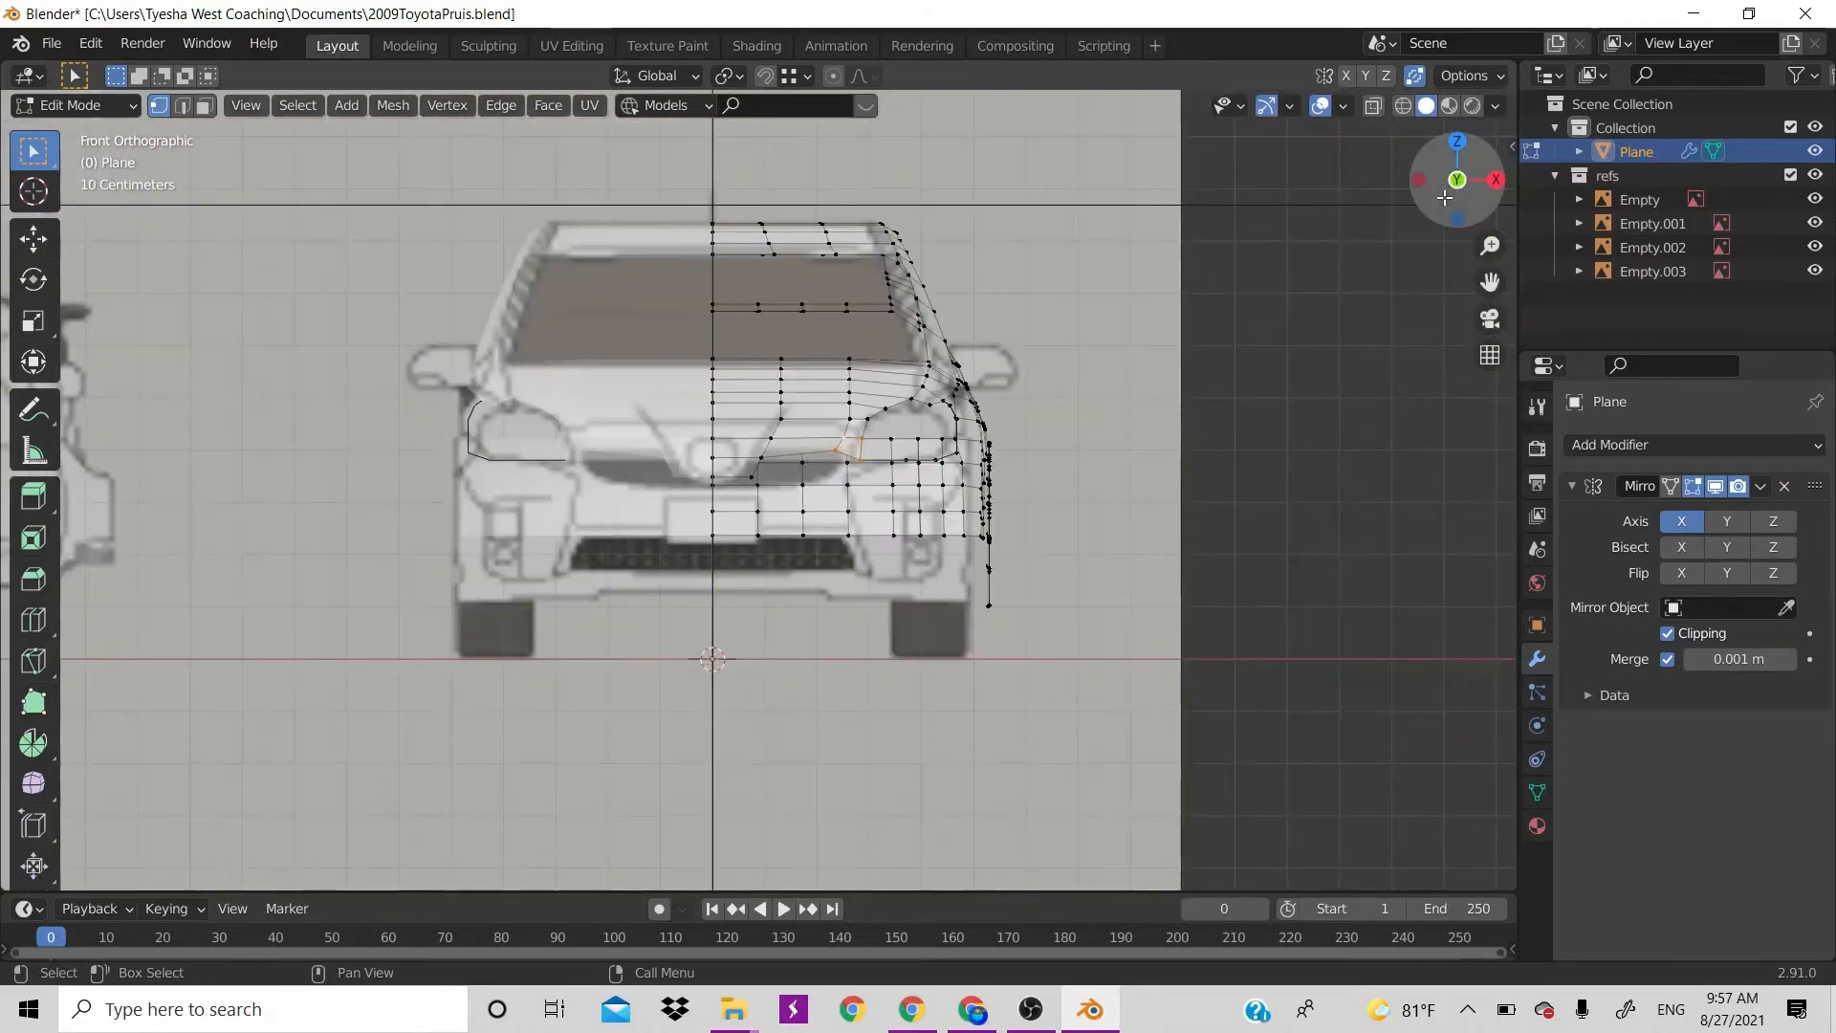
drag(1454, 182, 1398, 228)
scroll(1398, 228, down, 8)
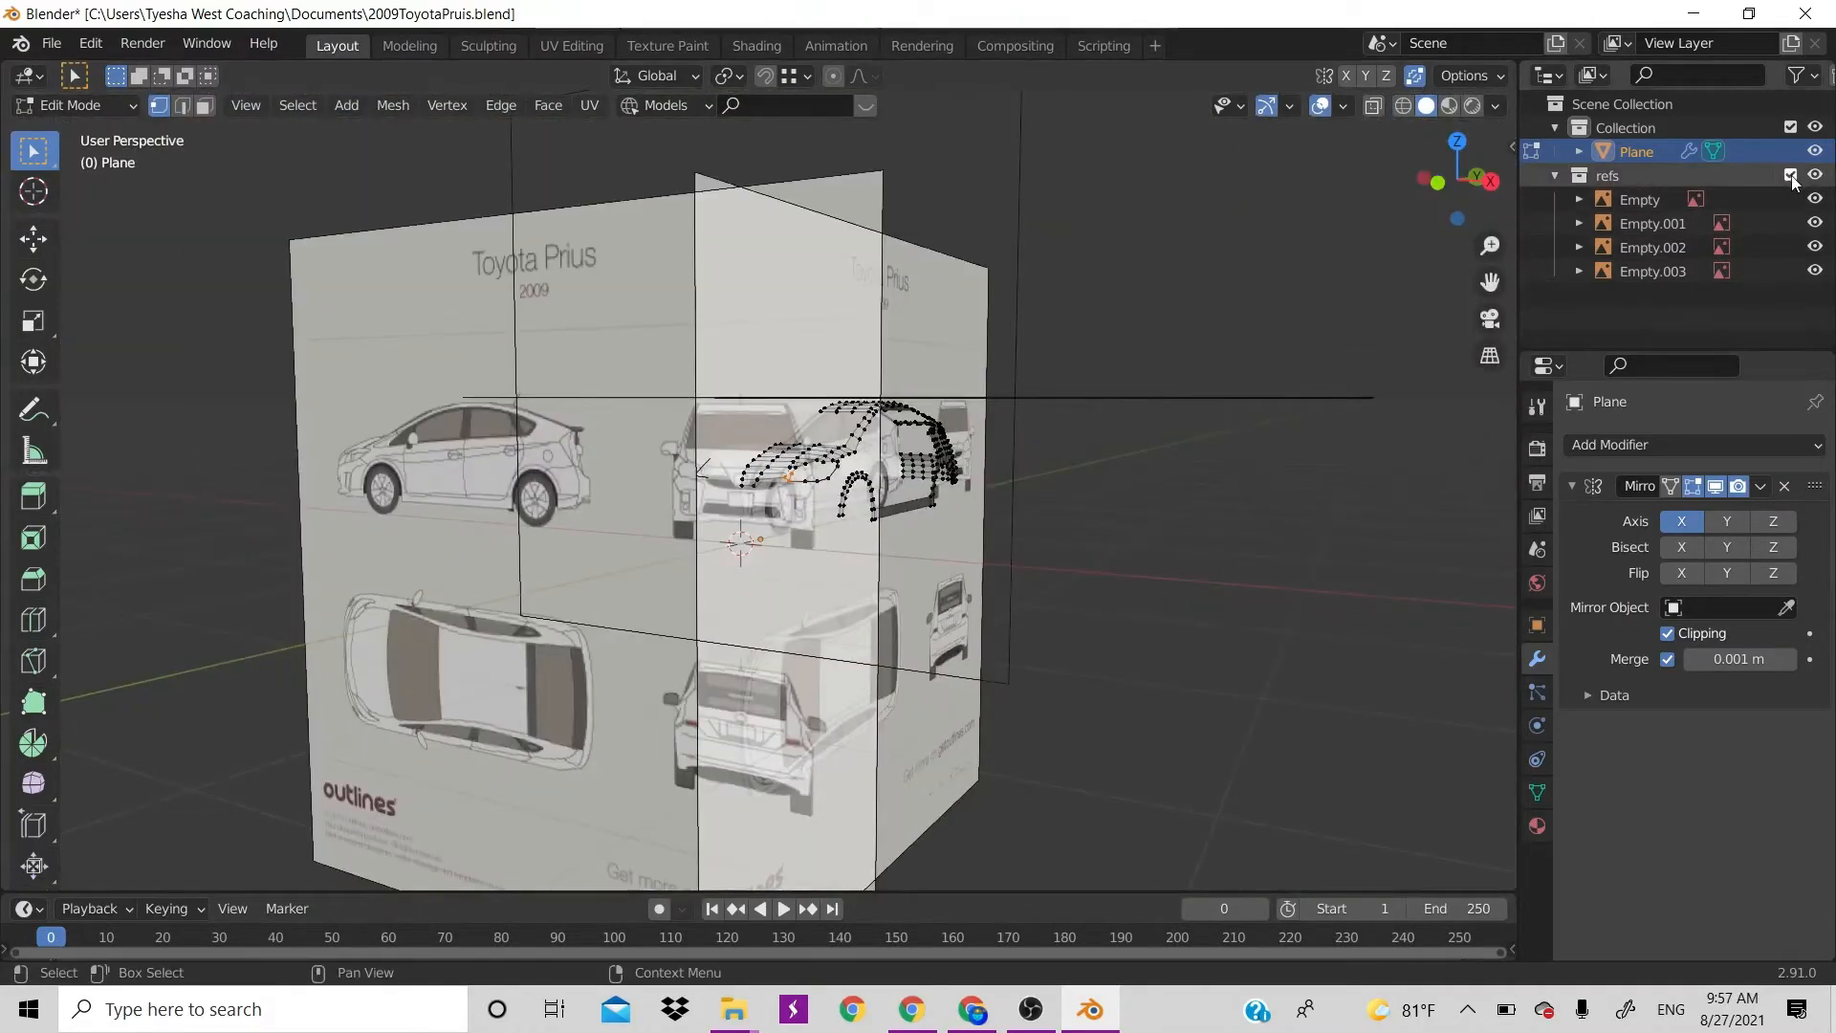
click(1790, 175)
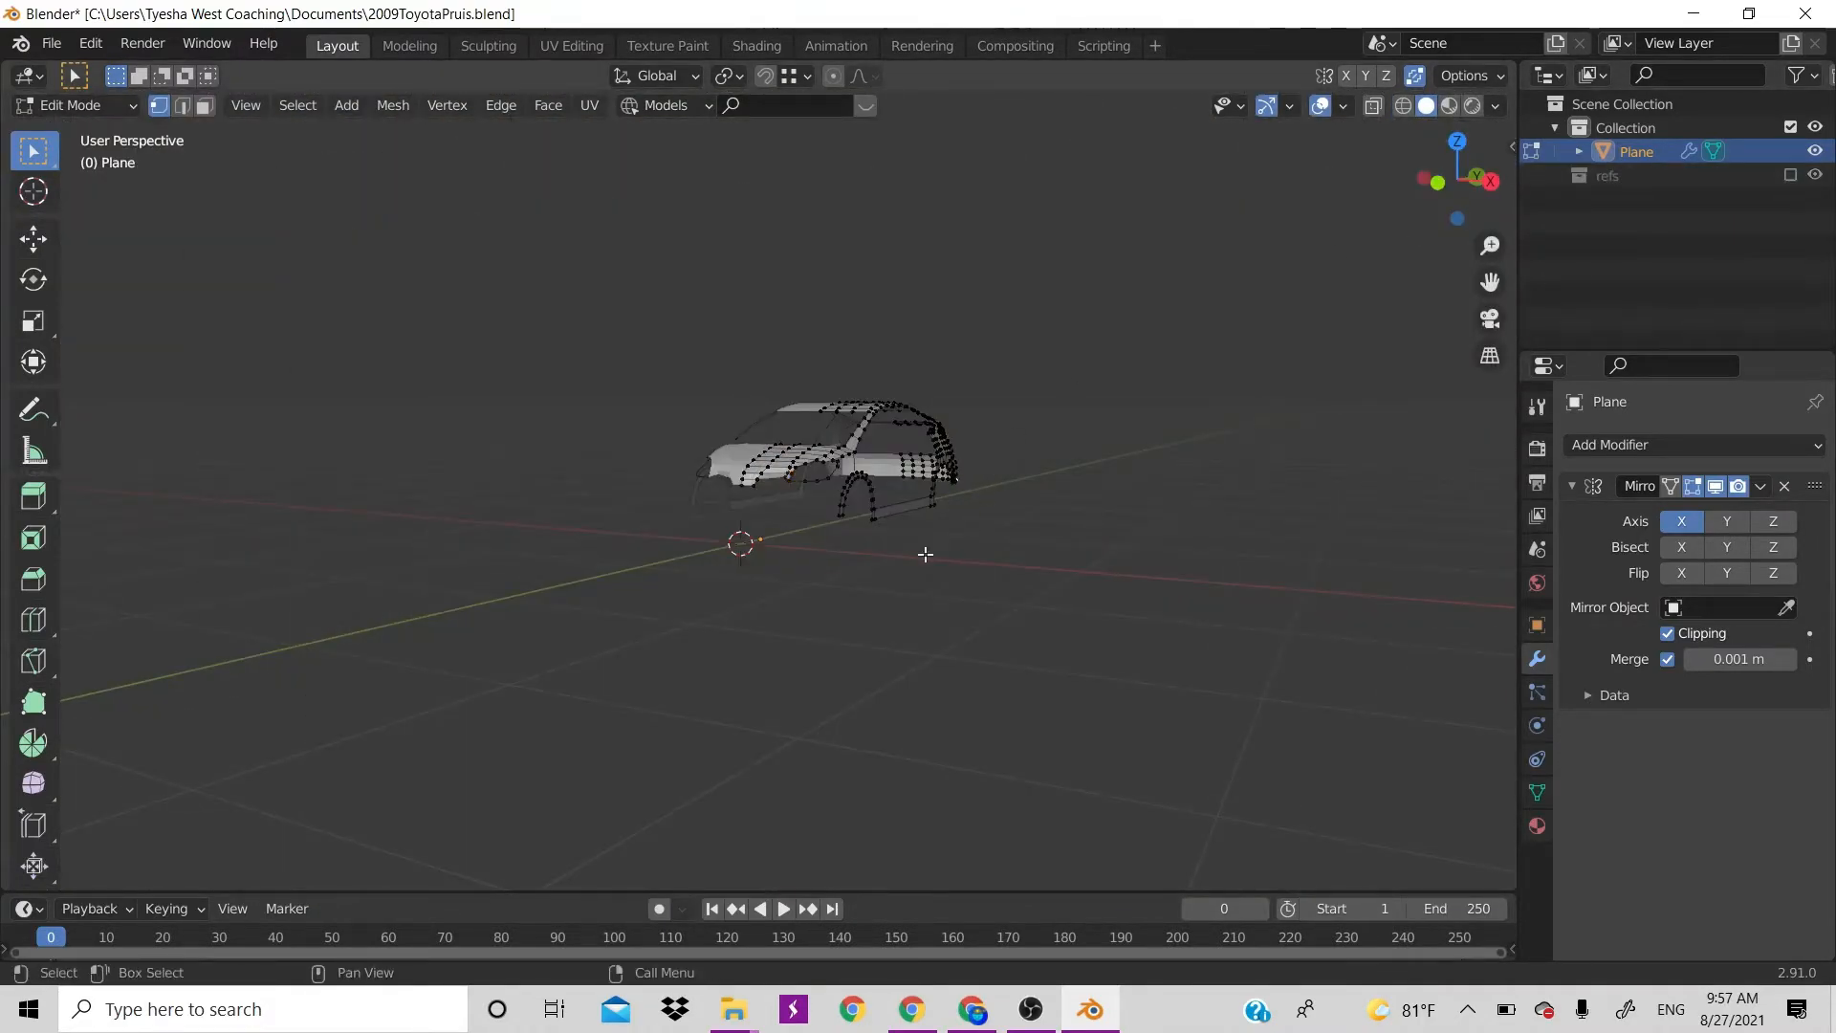
scroll(925, 555, up, 7)
scroll(924, 554, down, 3)
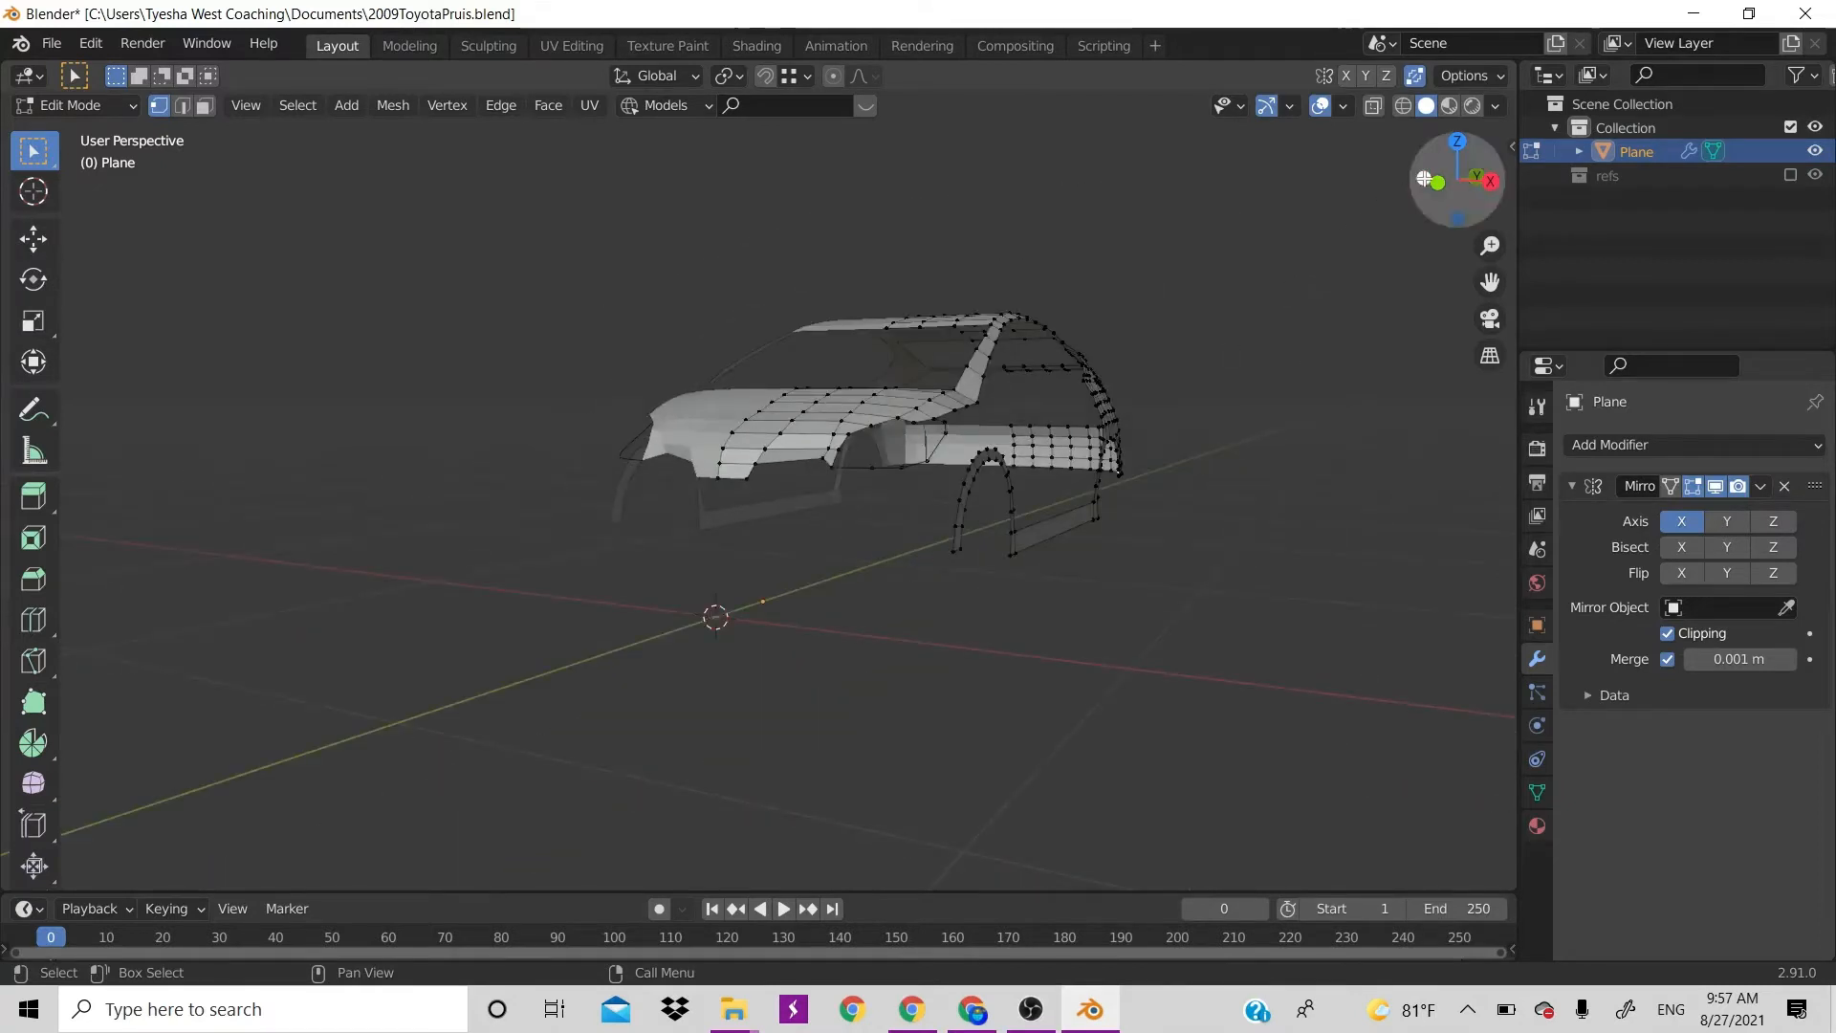
mouse_move(1457, 182)
mouse_down()
mouse_move(1377, 192)
mouse_move(1480, 175)
mouse_up()
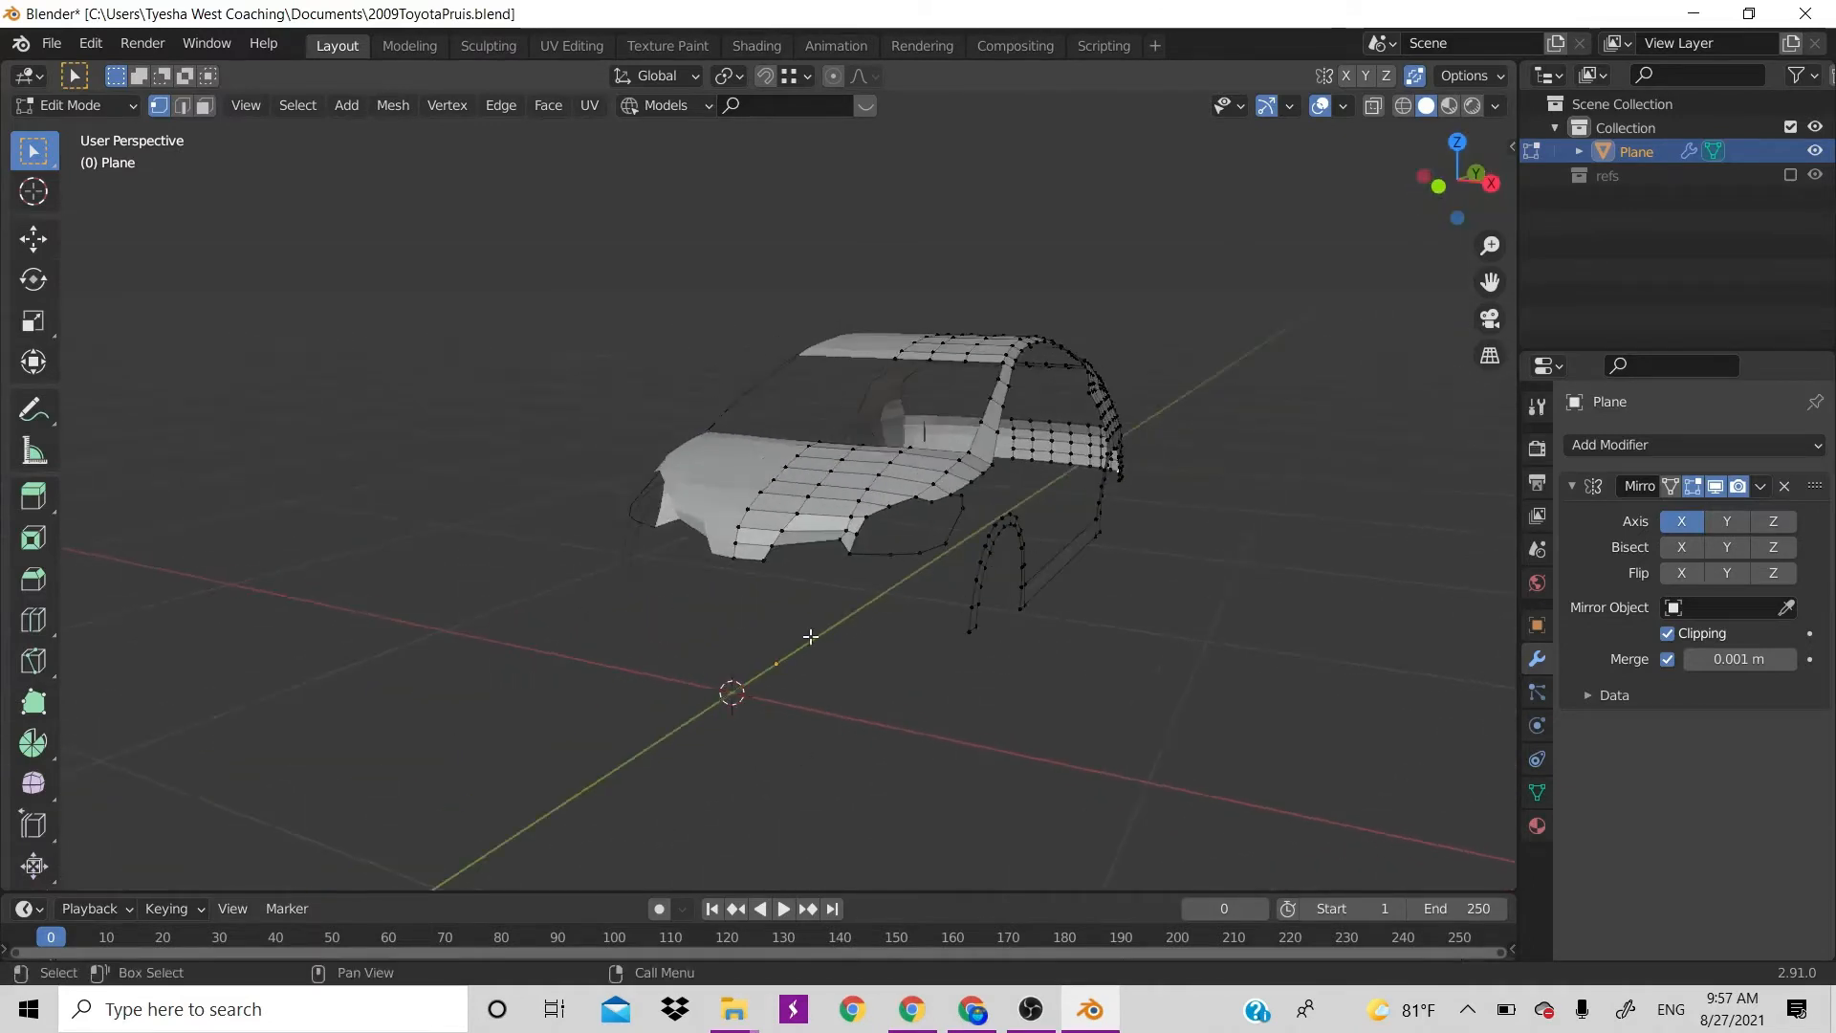
Select the two grille faces in face select mode and inset them together
scroll(811, 636, up, 3)
key(3)
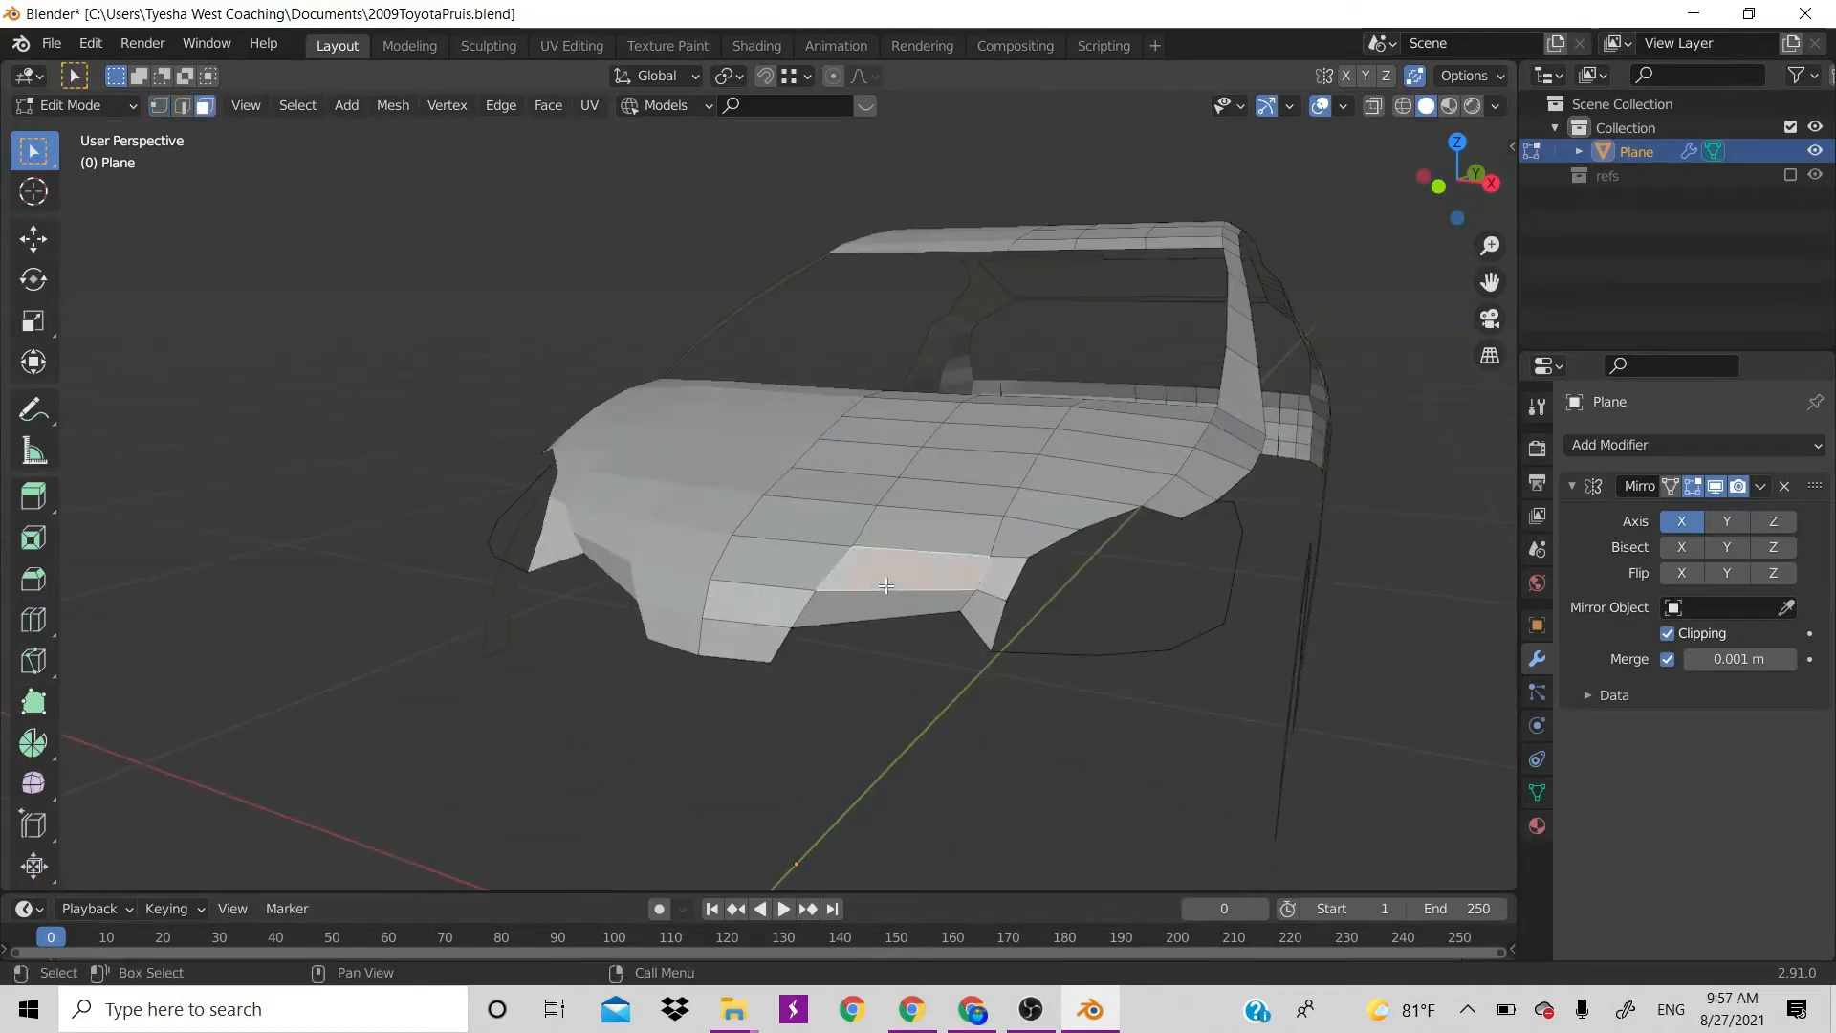
click(855, 593)
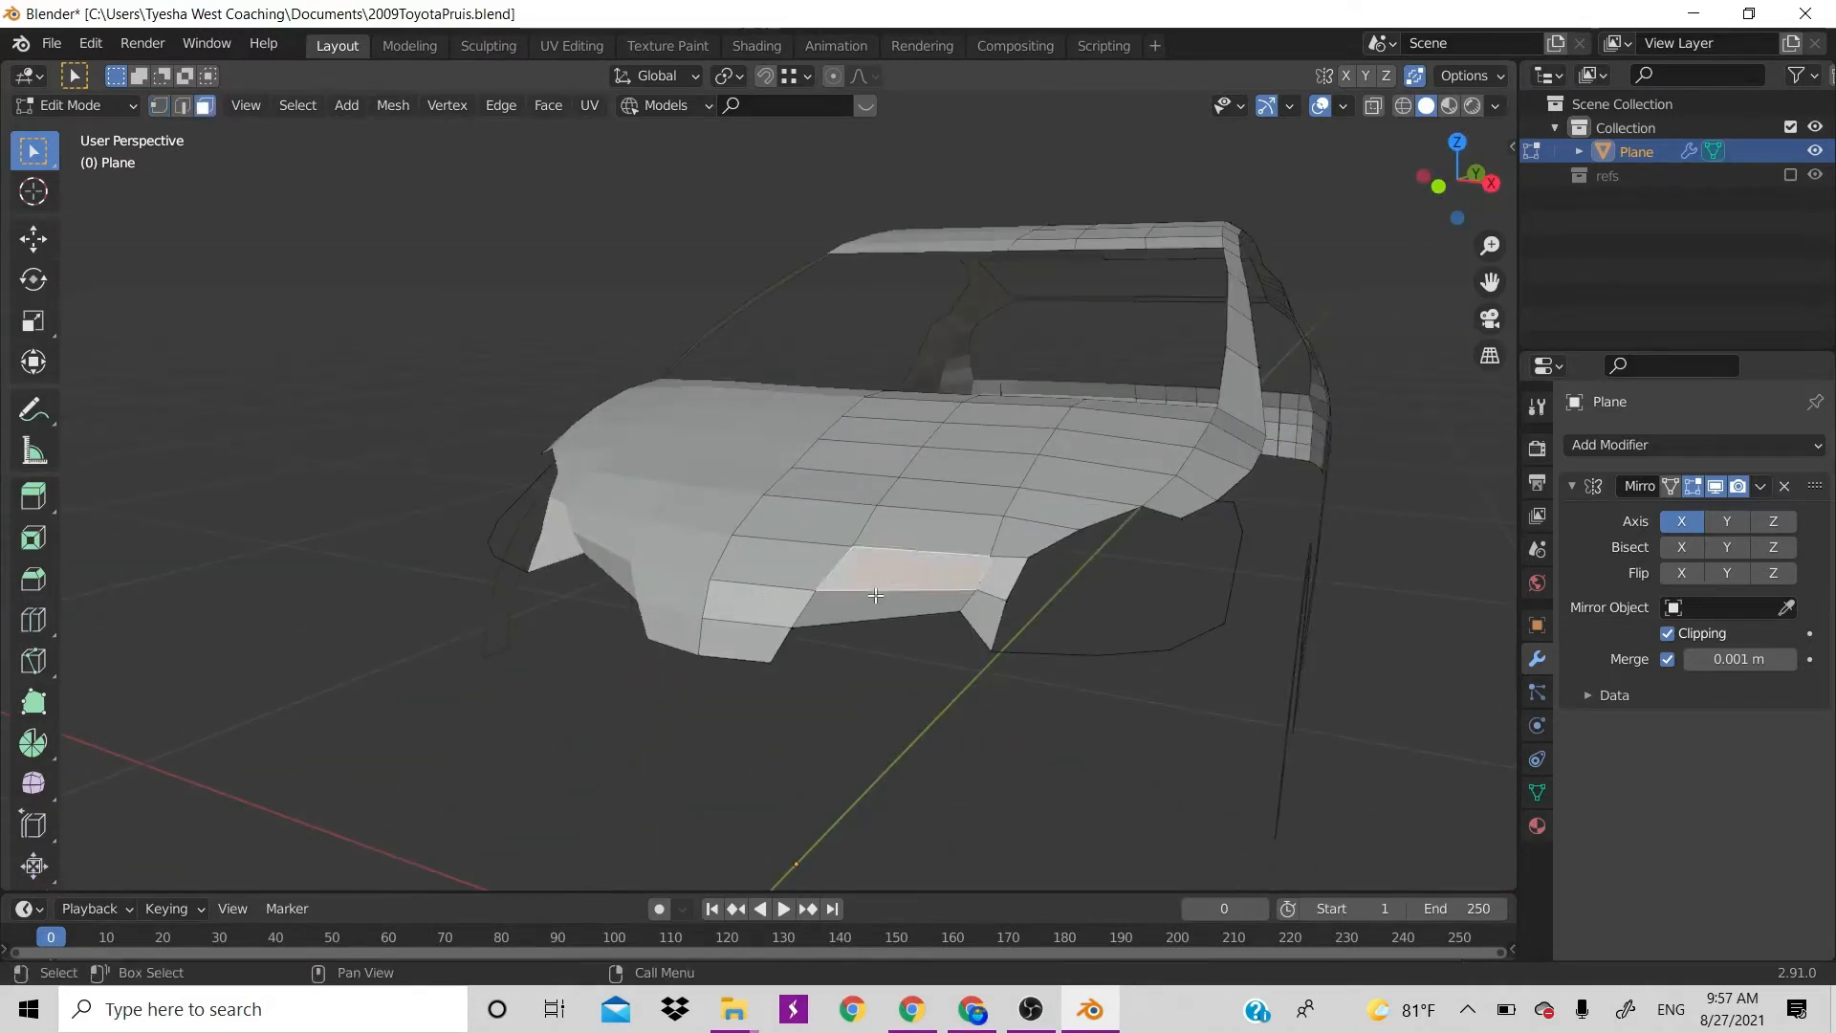
key(i)
click(1277, 614)
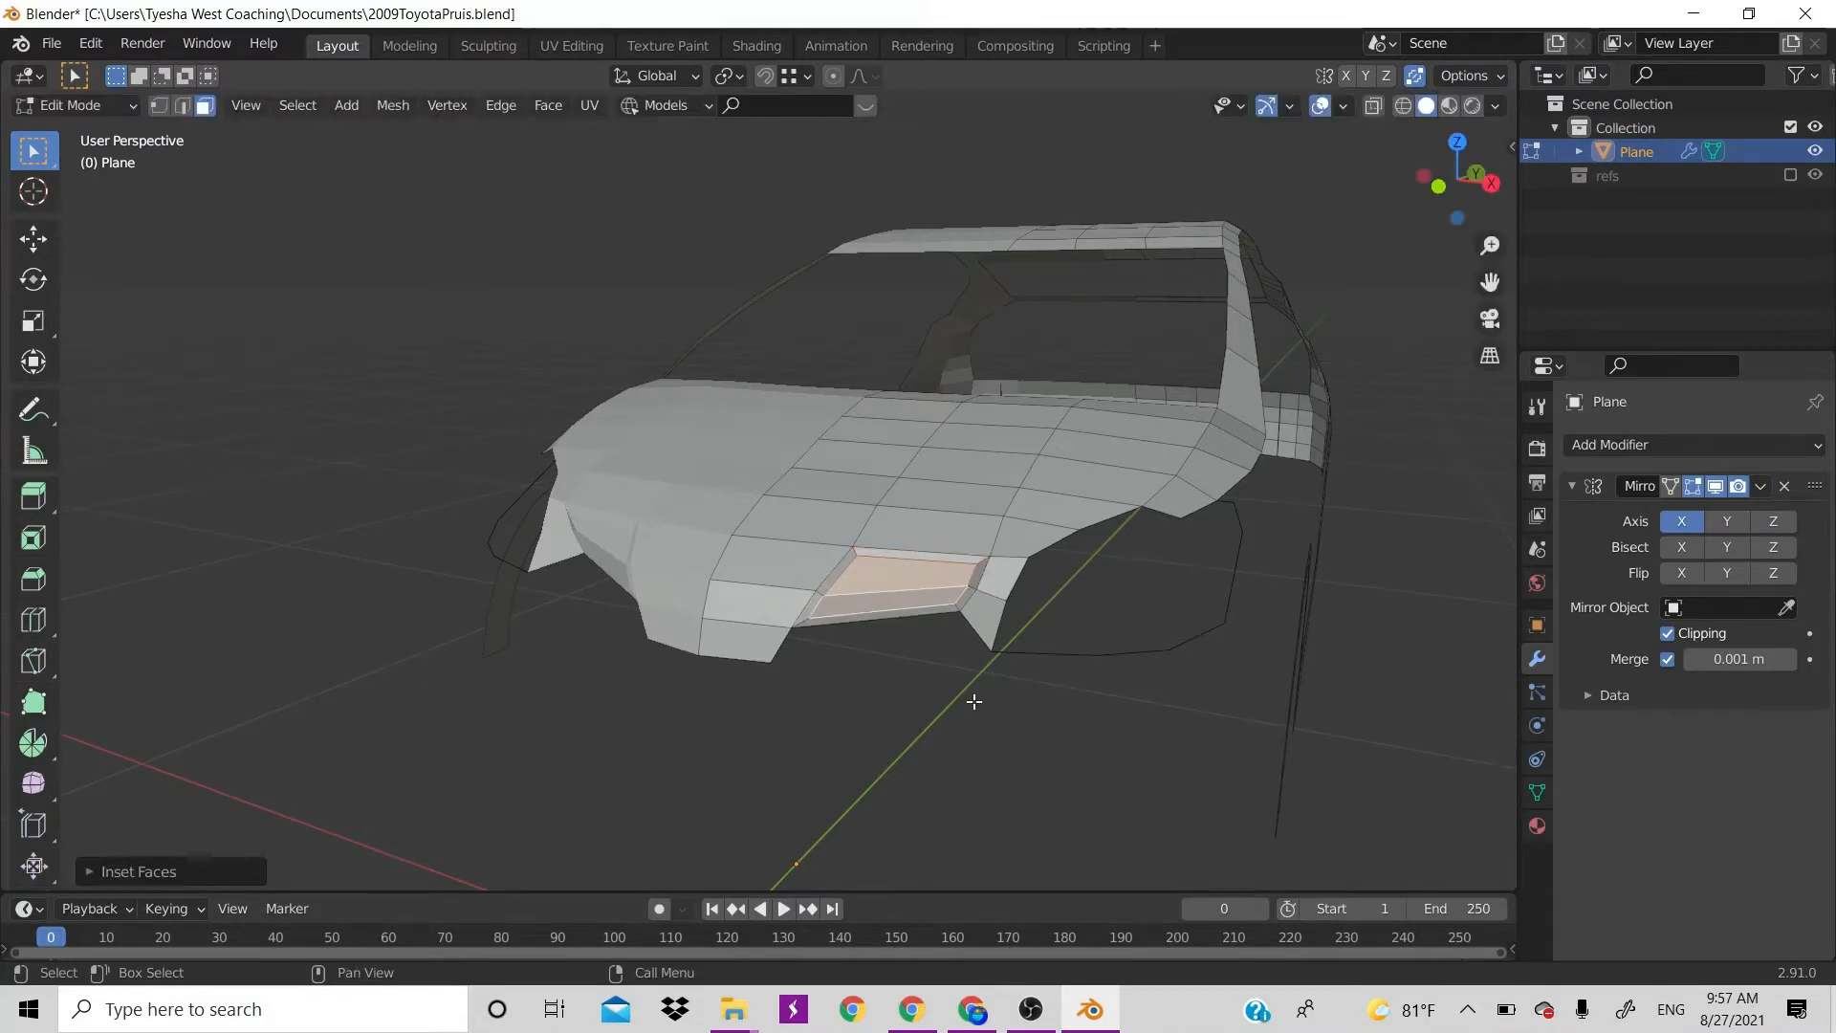
Extrude the inset grille faces inward along Y by about 0.036 m and scale them slightly
key(e)
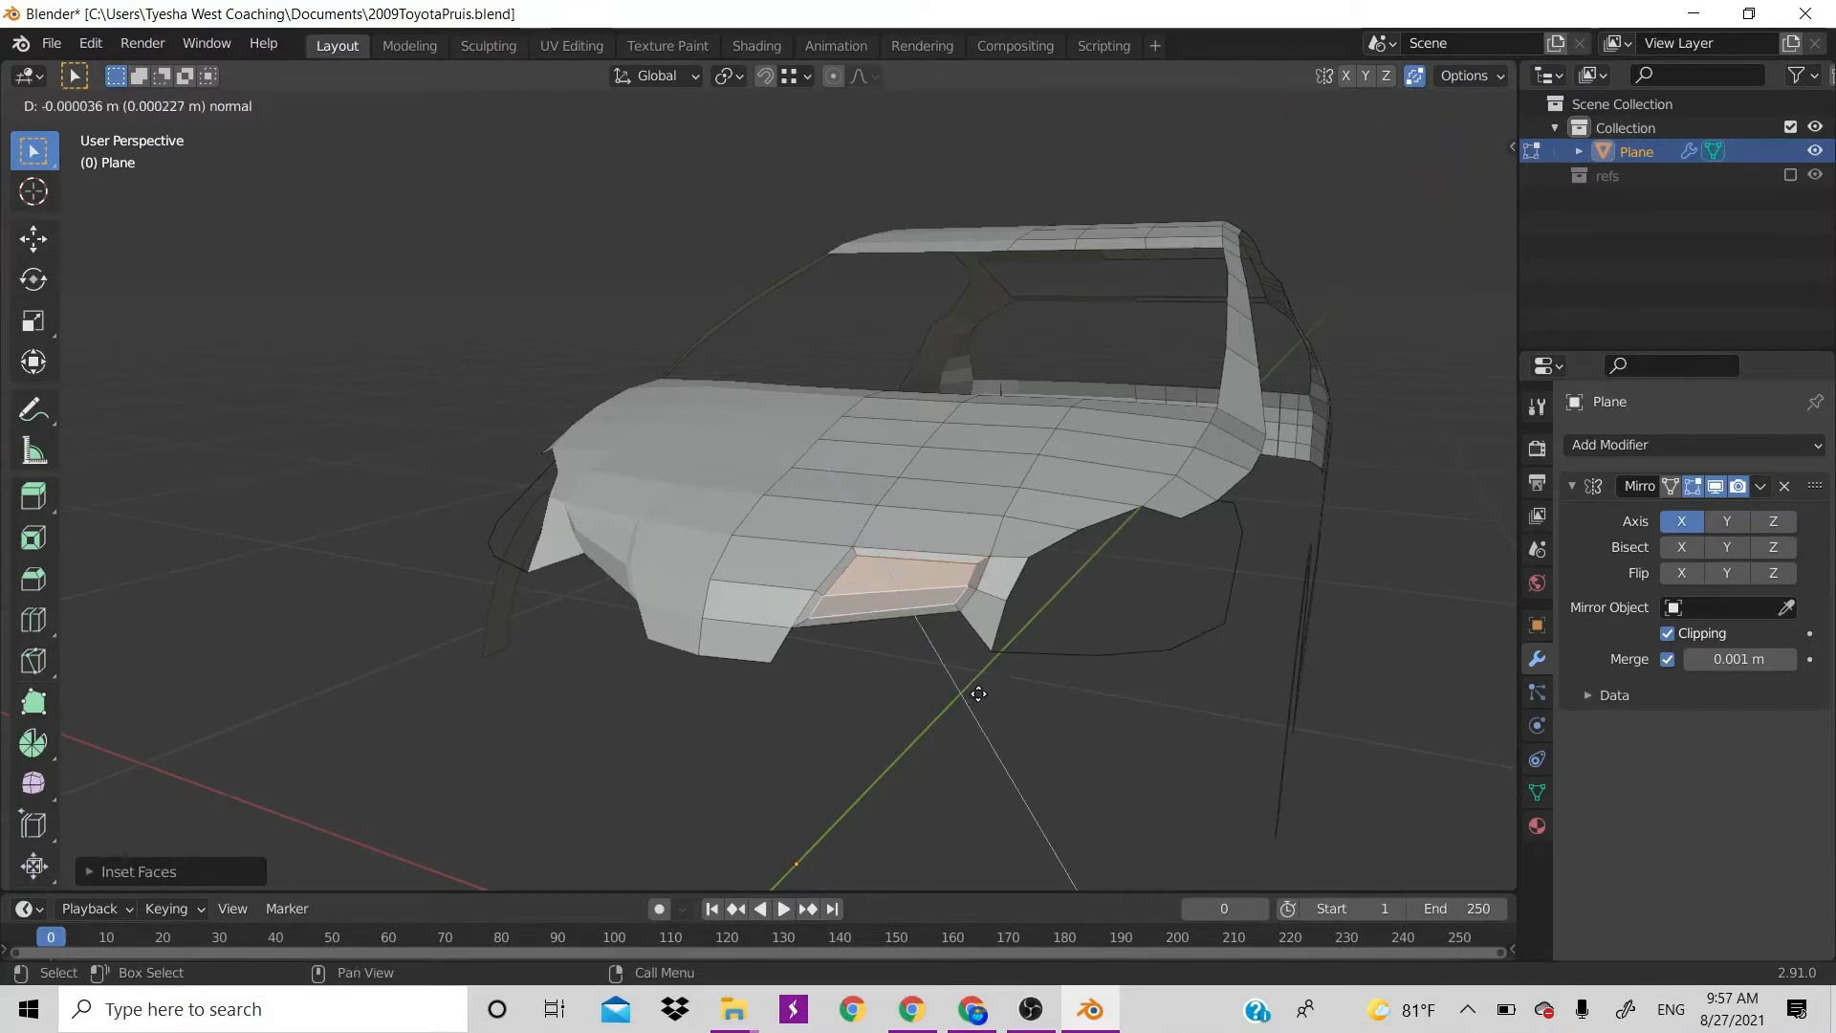
key(y)
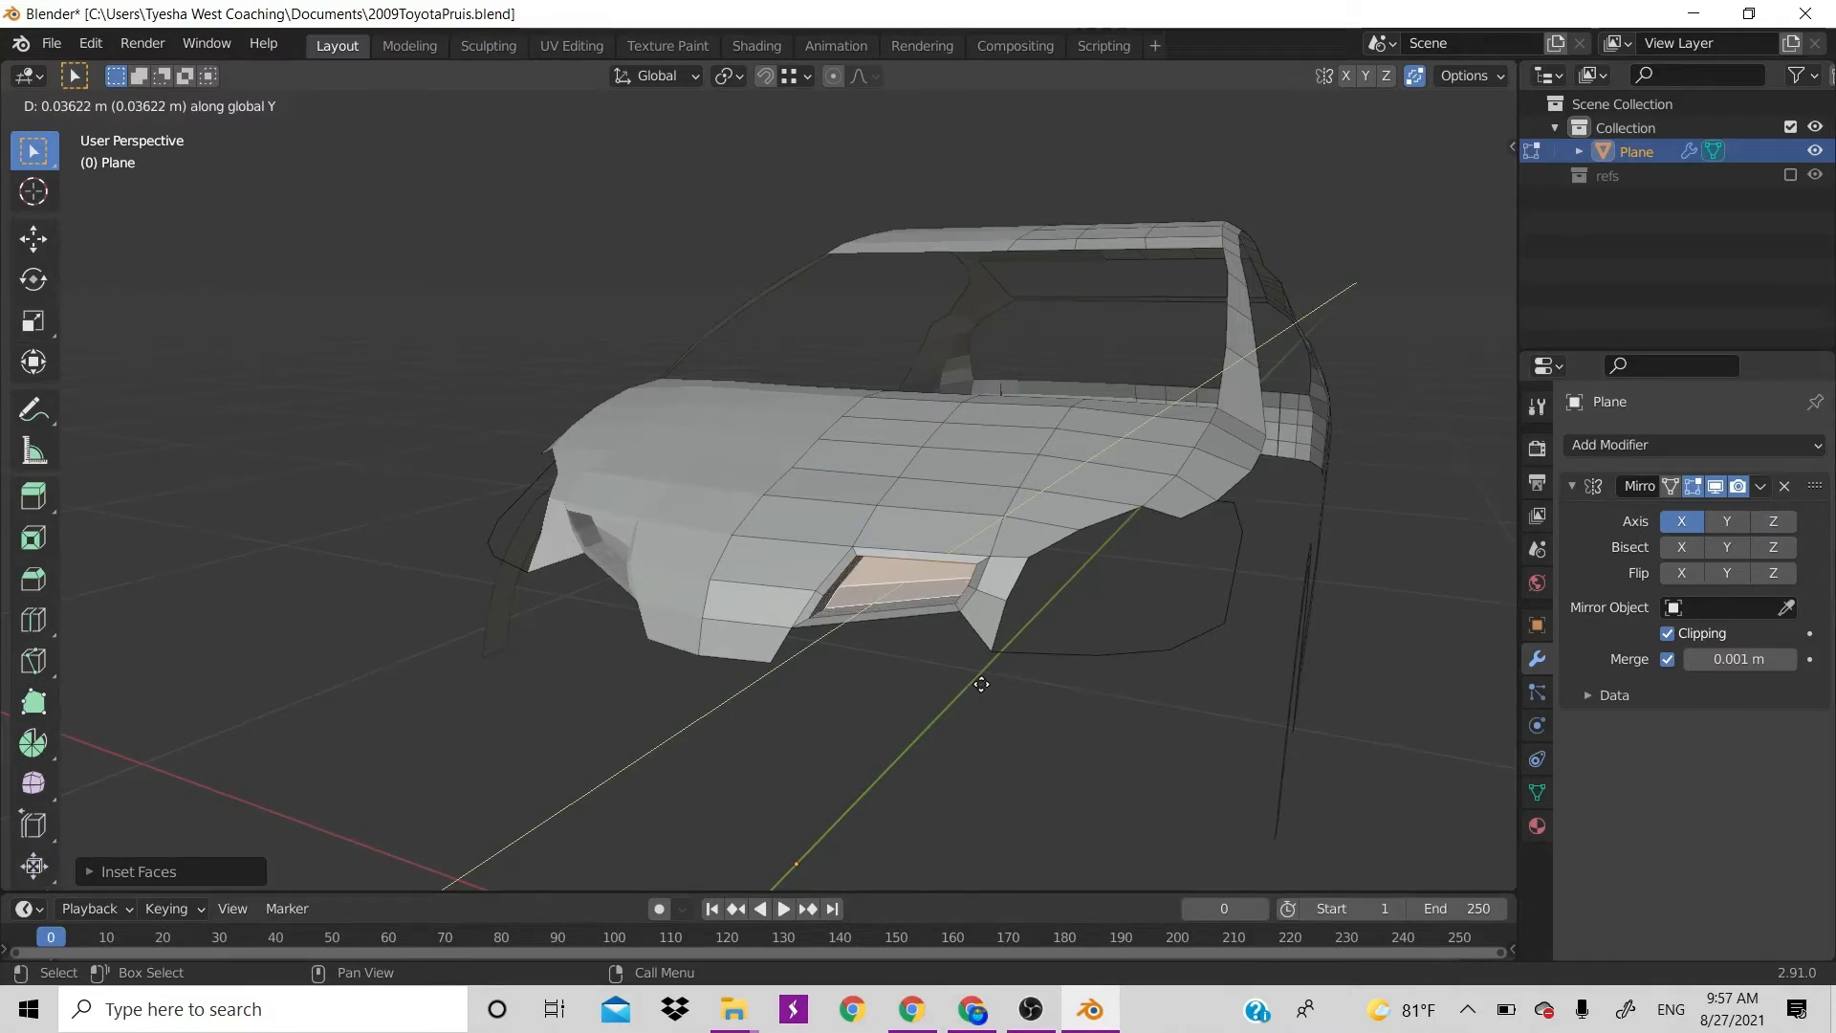
click(982, 684)
key(s)
click(1038, 693)
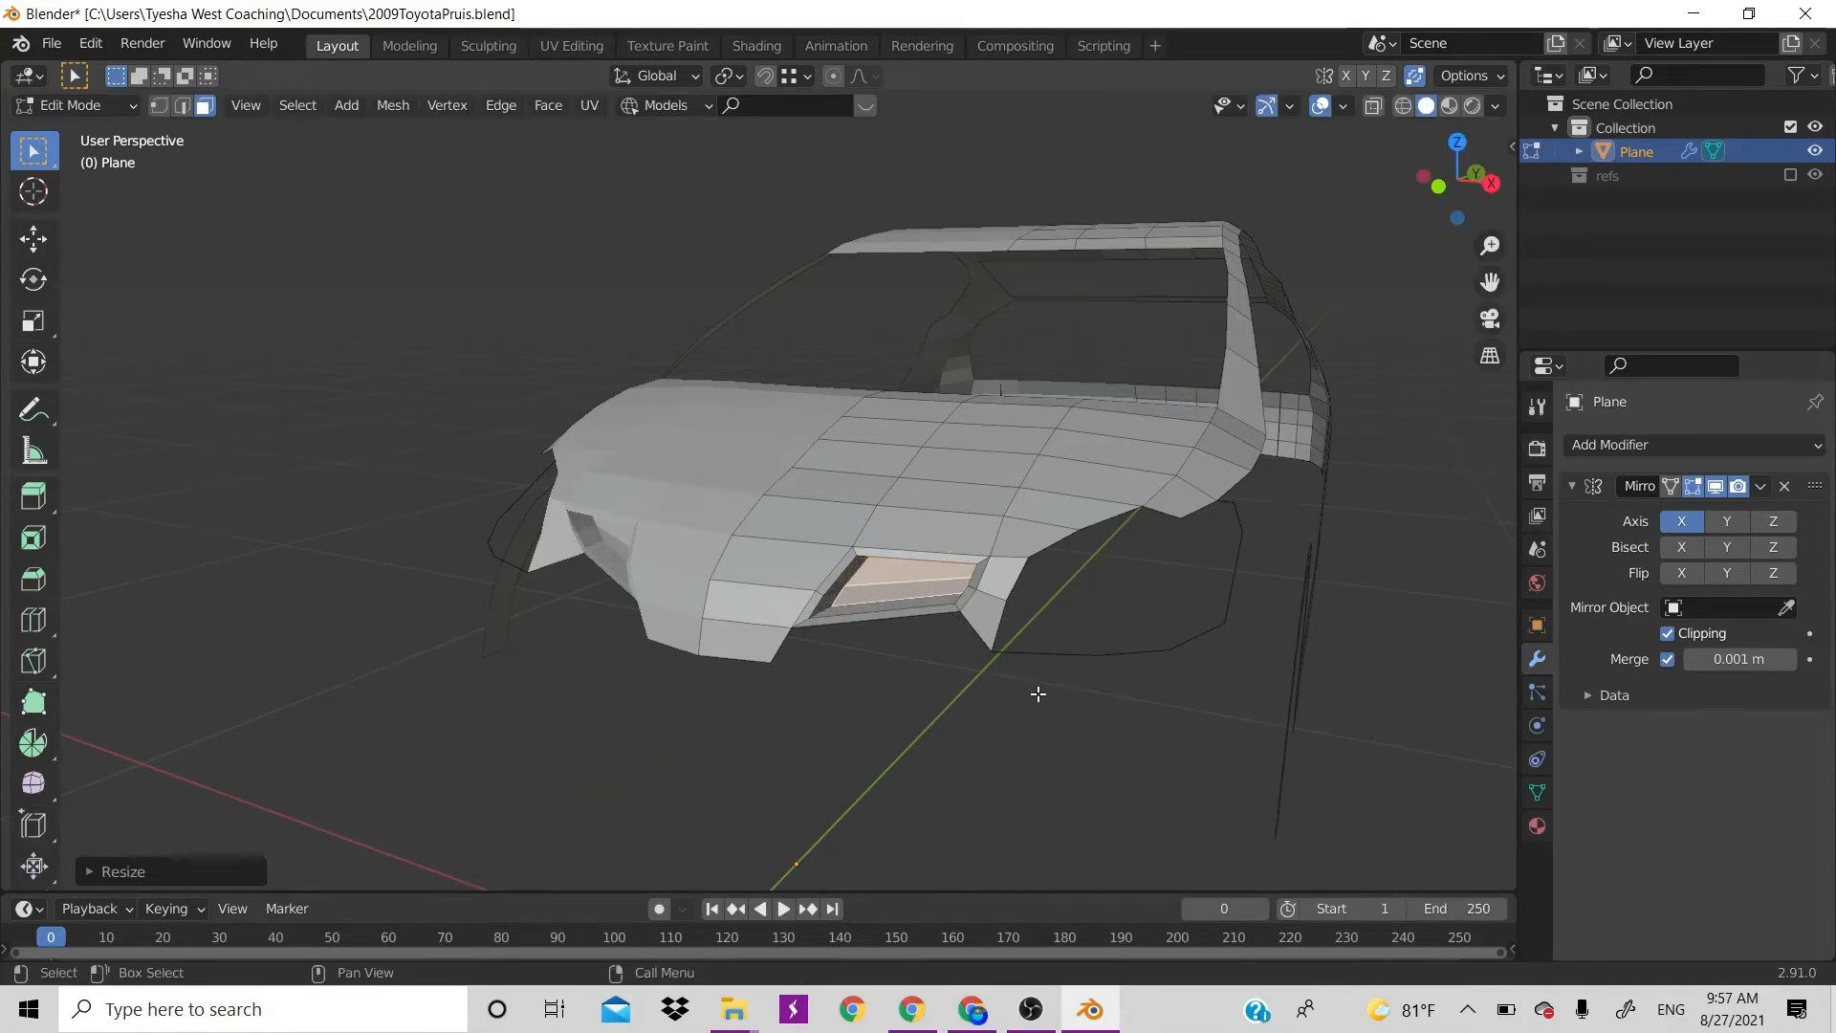
Check the recessed grille in Object Mode, then undo its scaling, extrusion and inset and the hiding of the refs collection
key(Tab)
scroll(1001, 691, down, 4)
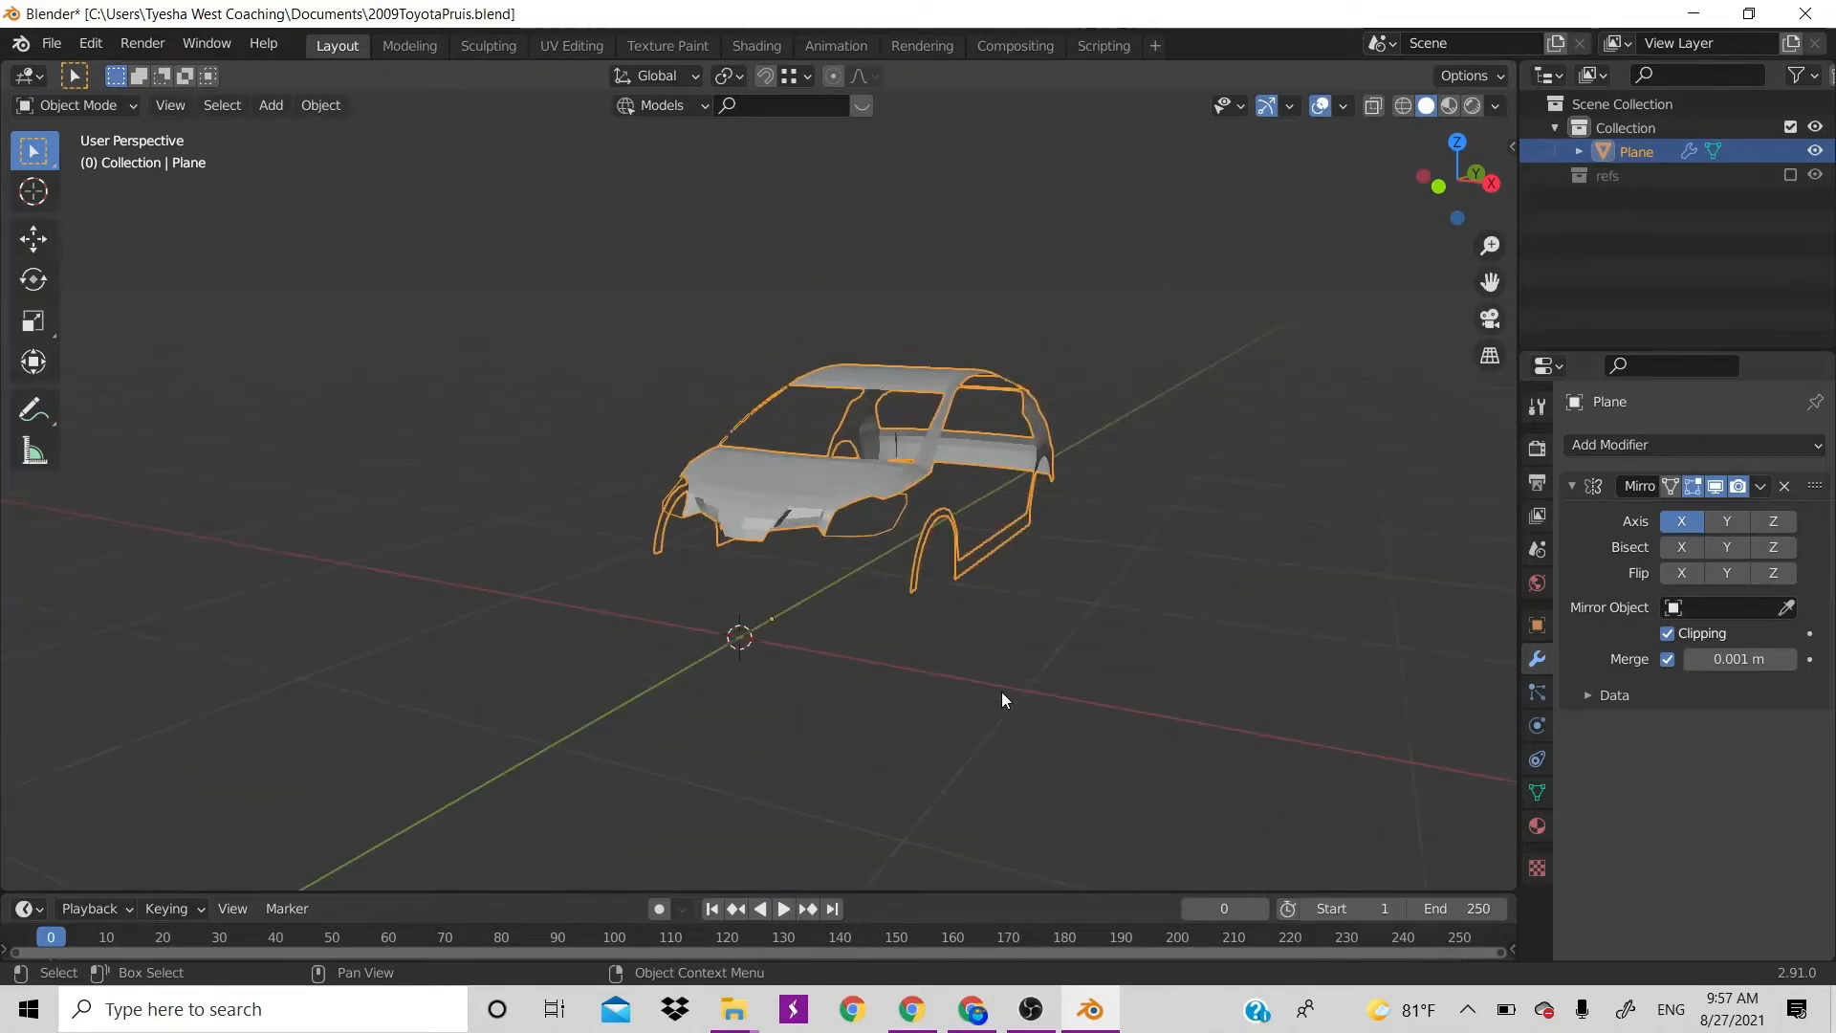
scroll(970, 656, up, 4)
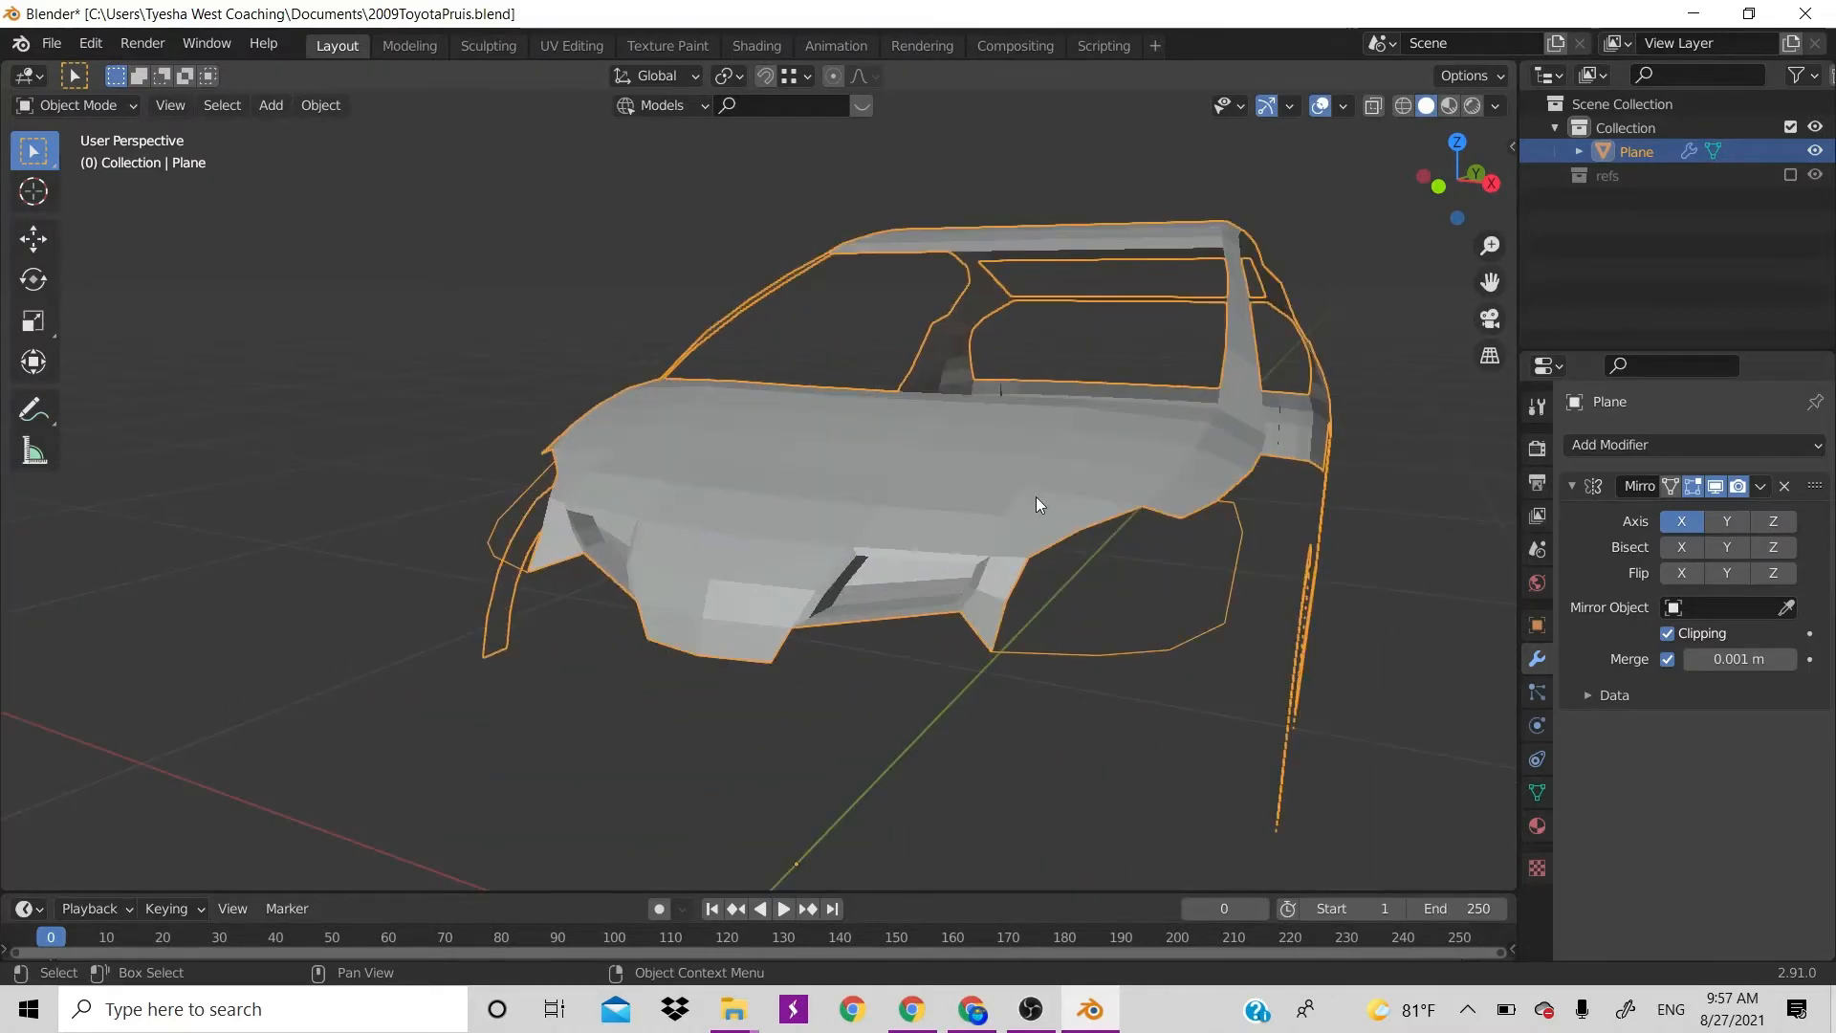
key(ctrl+z)
key(ctrl+z)
key(ctrl+z)
key(ctrl+z)
key(ctrl+z)
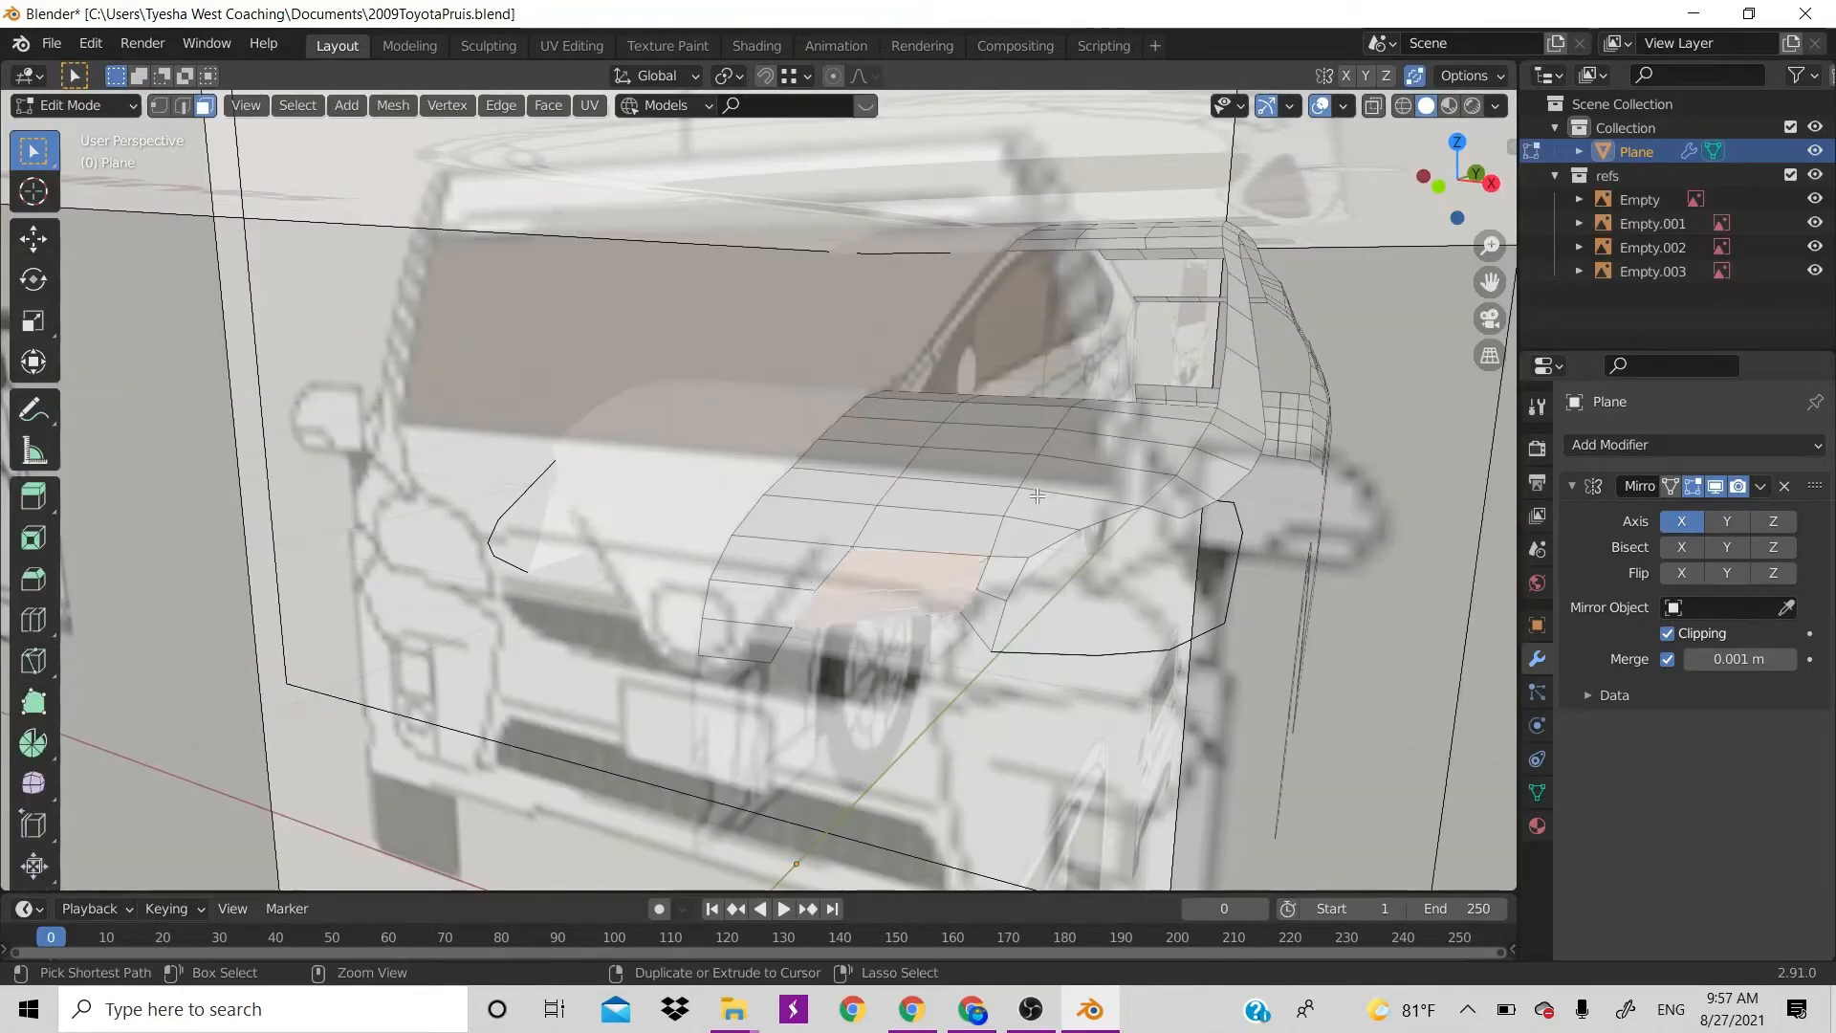
Inset the two grille faces by about 0.024 m and check the 2009 Prius photo in the browser
key(i)
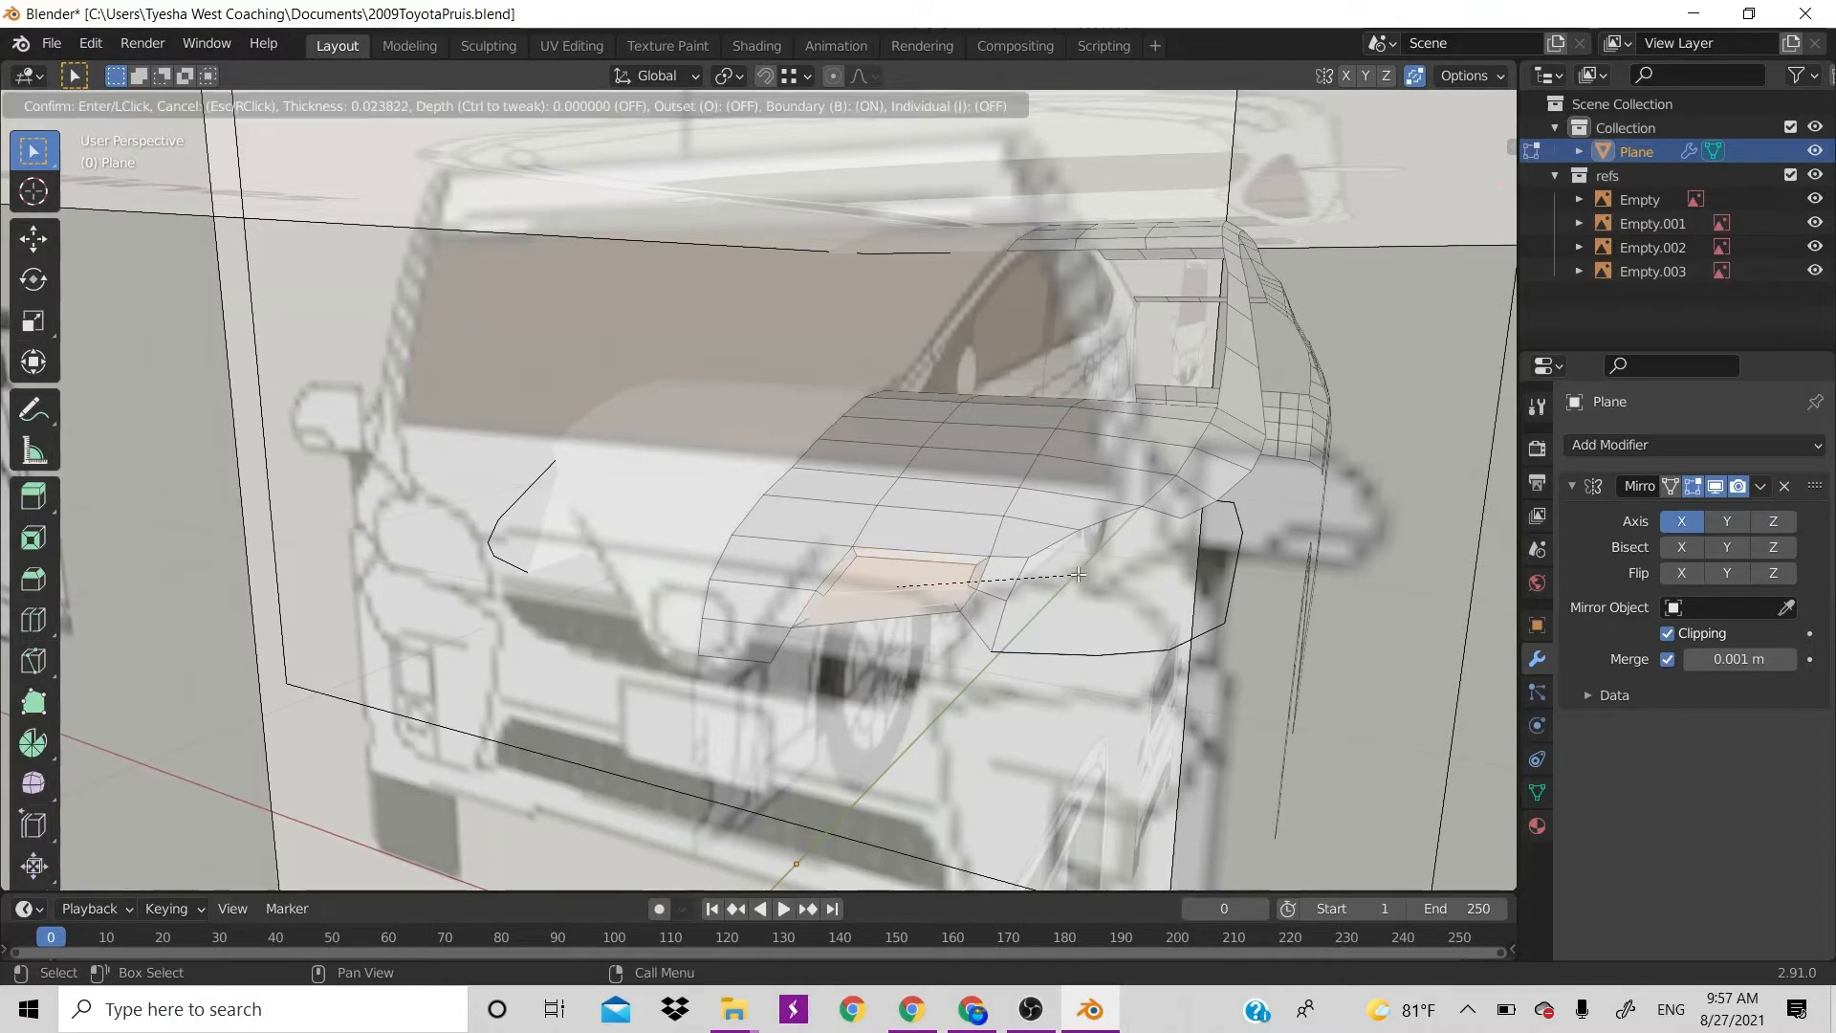
click(1078, 574)
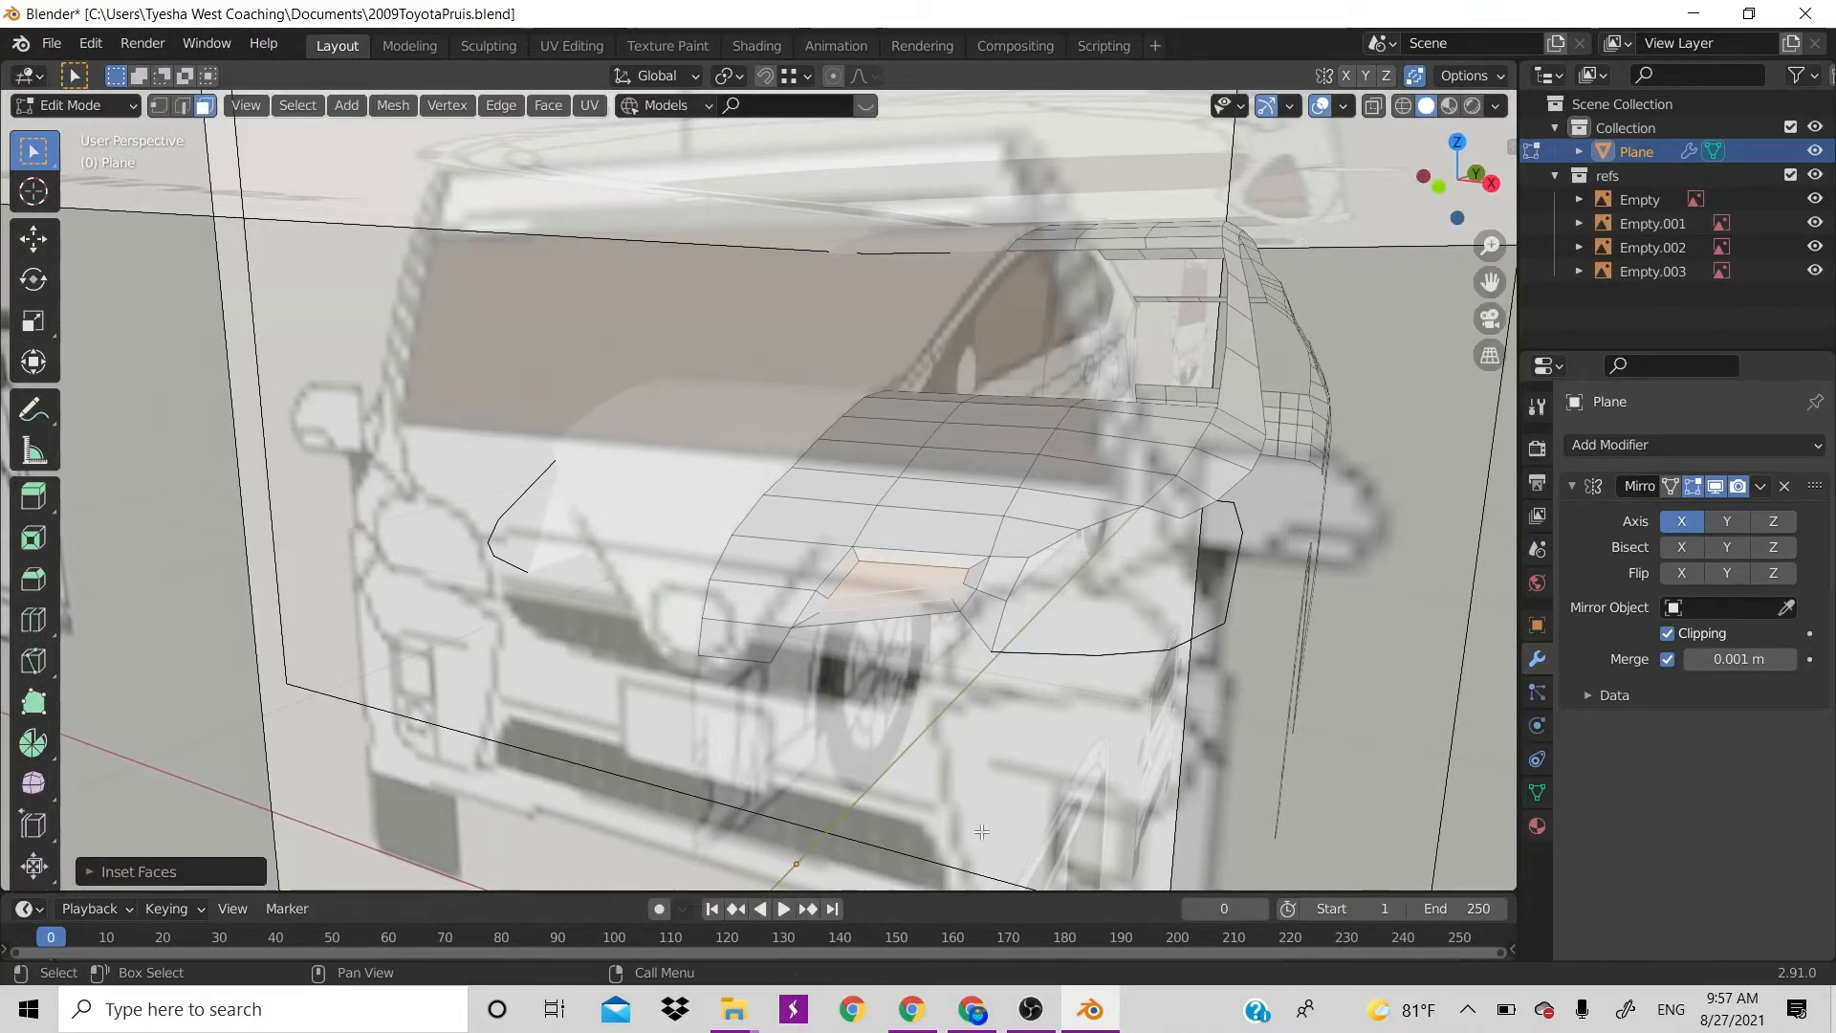
click(966, 1009)
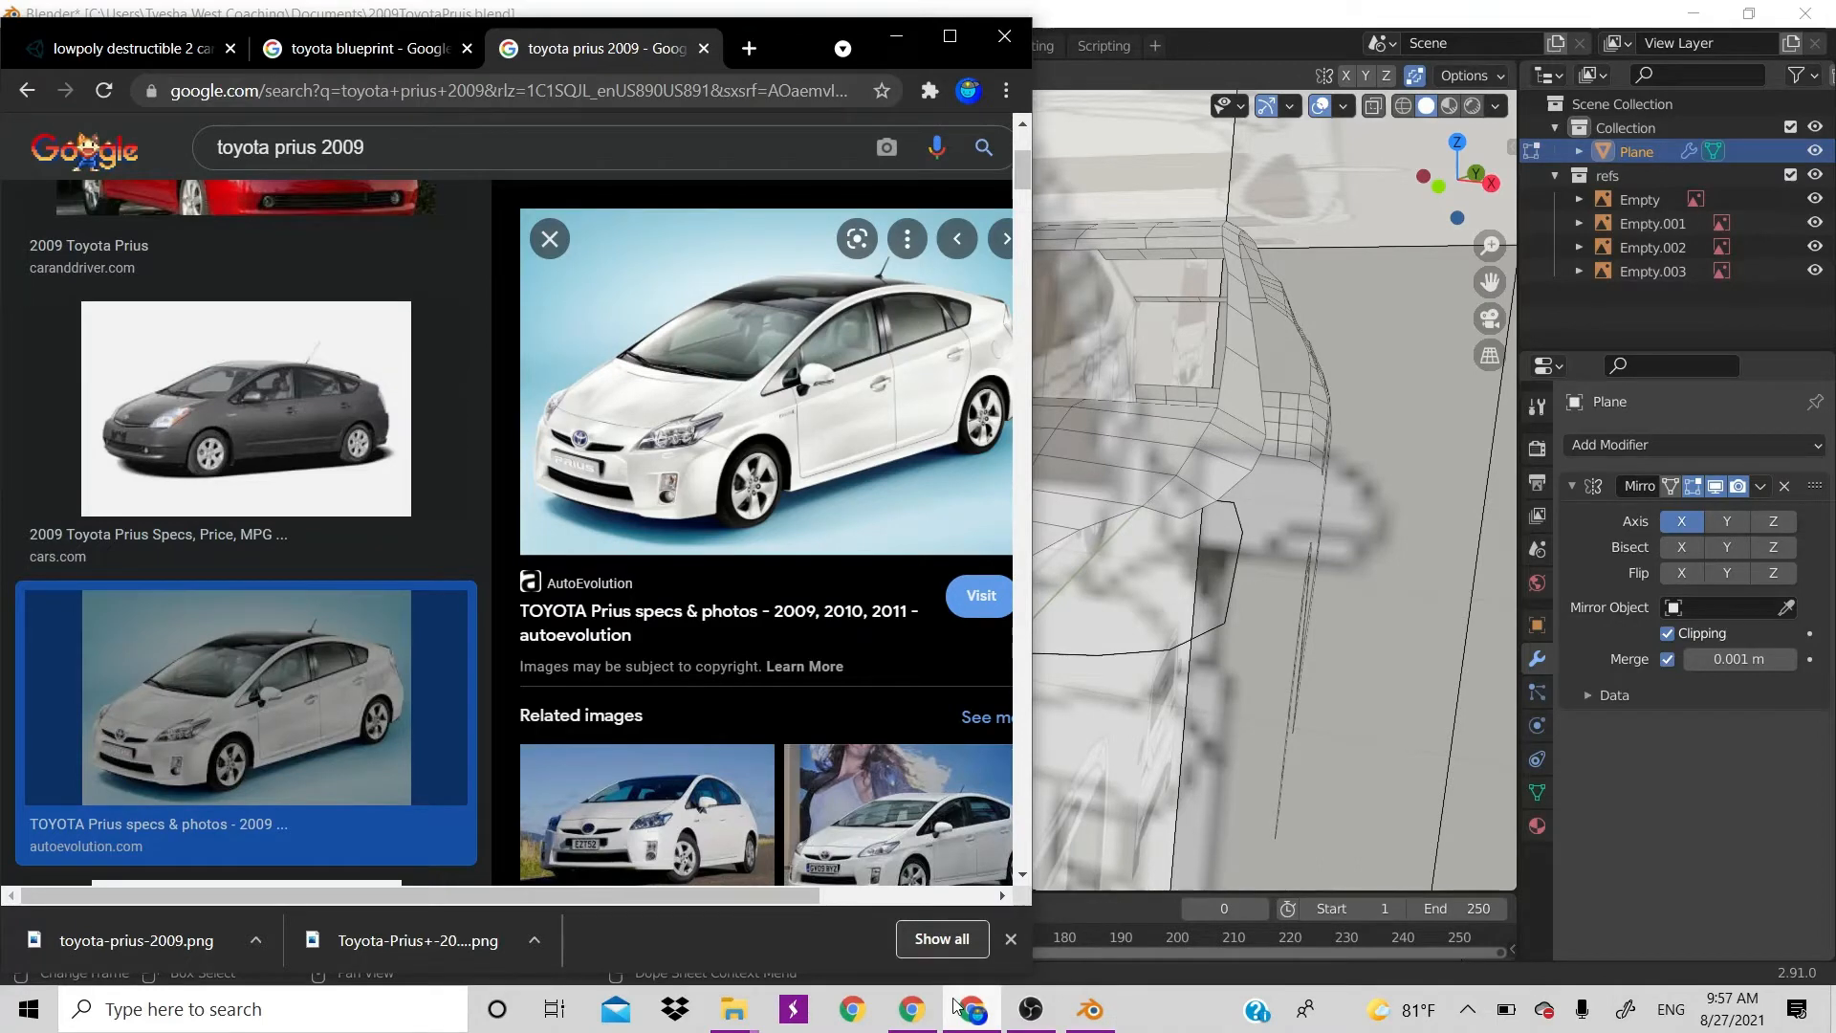
click(955, 1004)
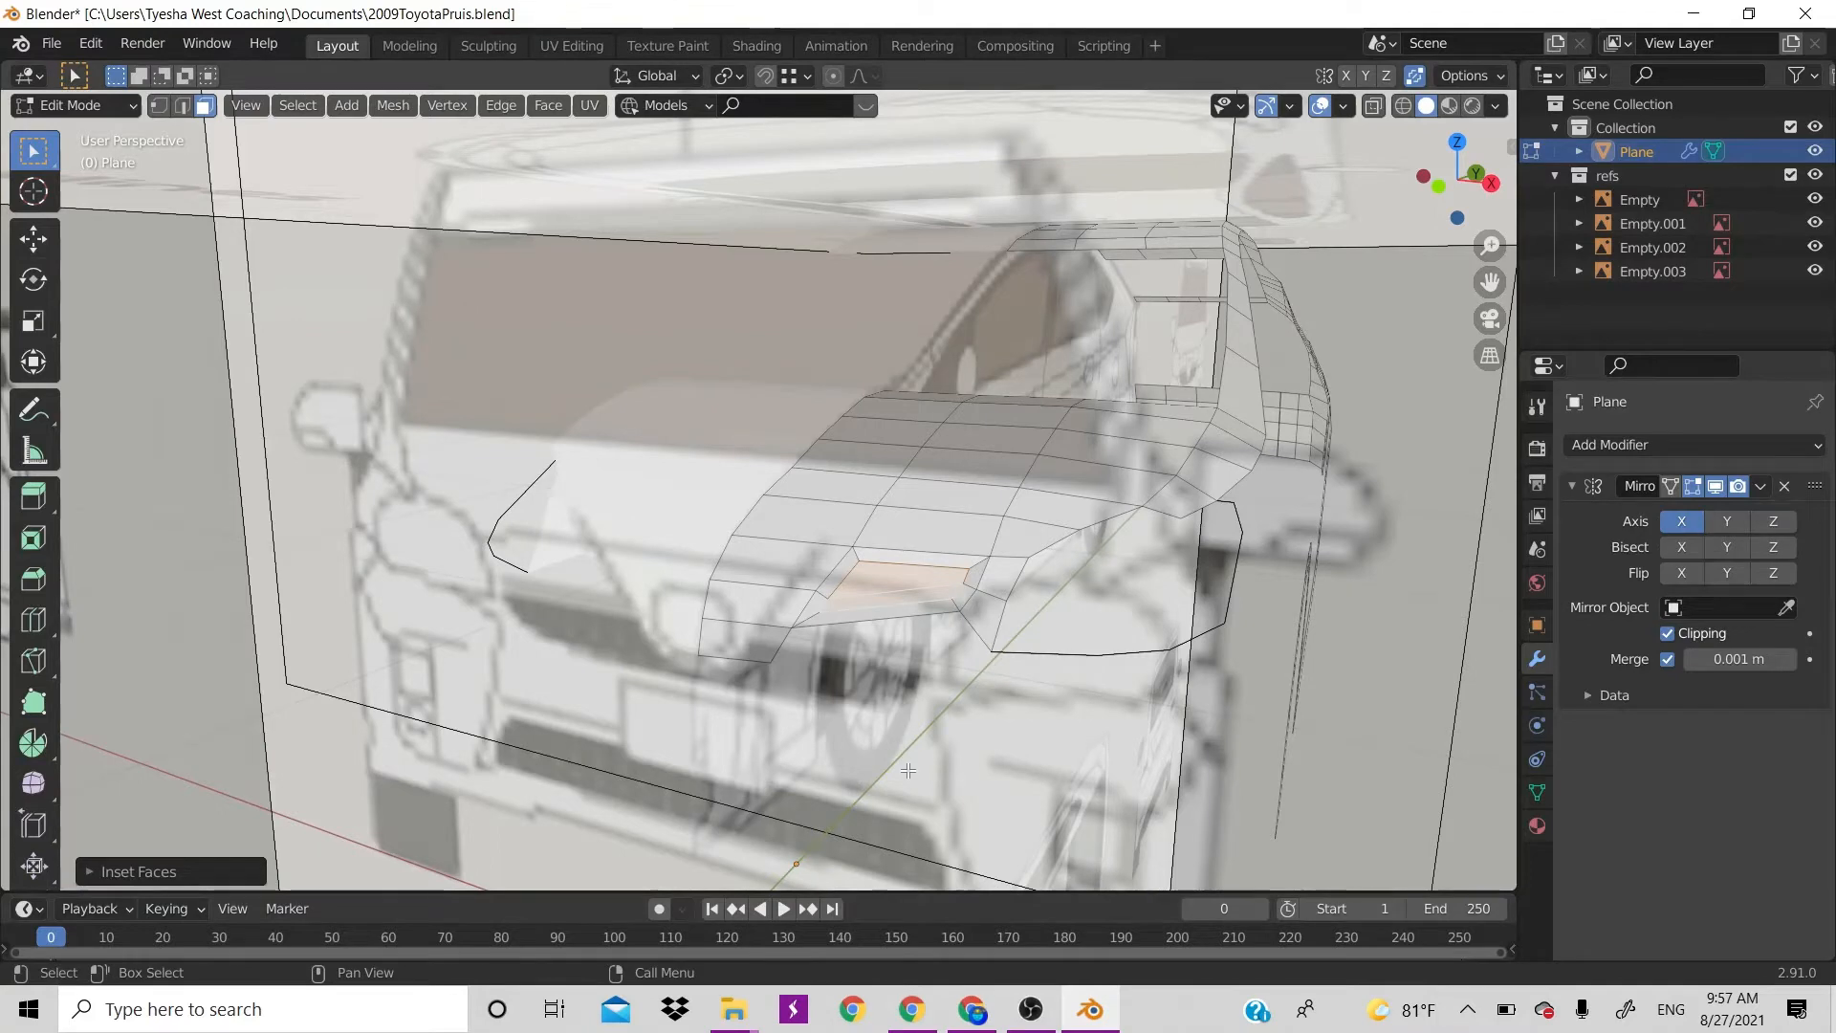
Scale the inset grille faces along X by about 1.11 and slightly along Z, and hide the refs collection
key(s)
key(x)
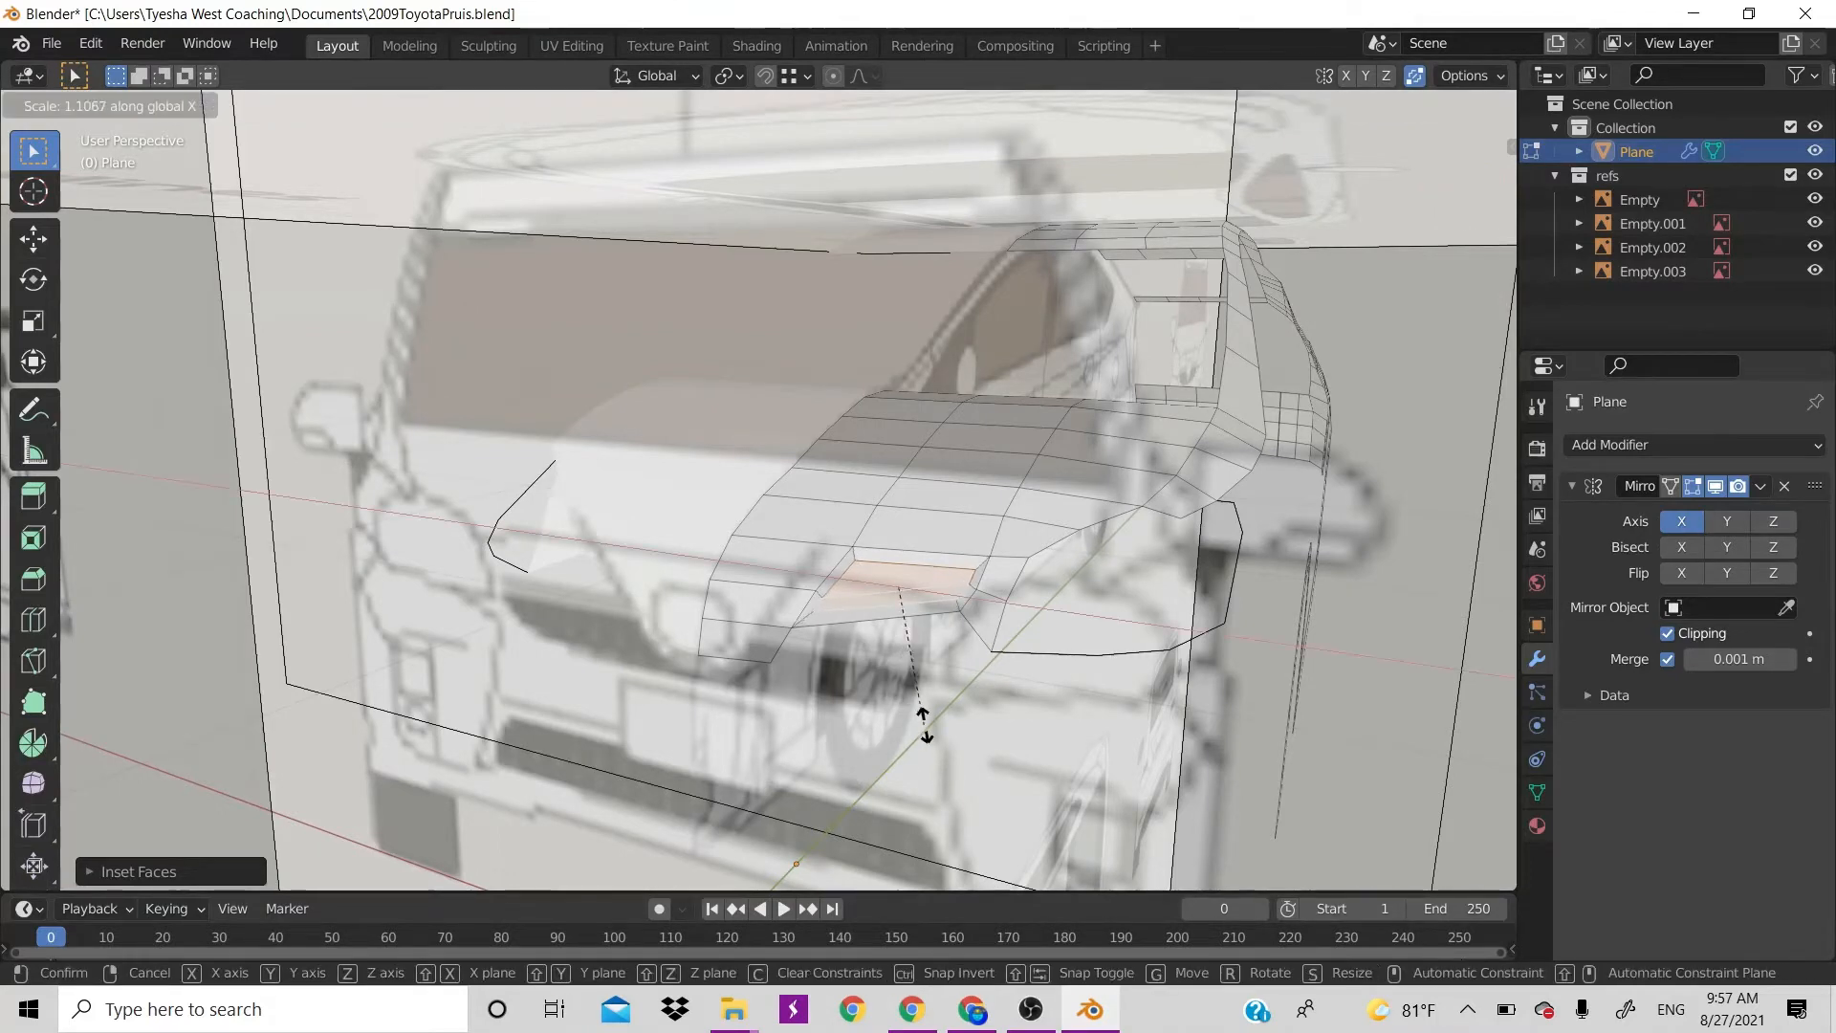
click(920, 713)
key(s)
key(y)
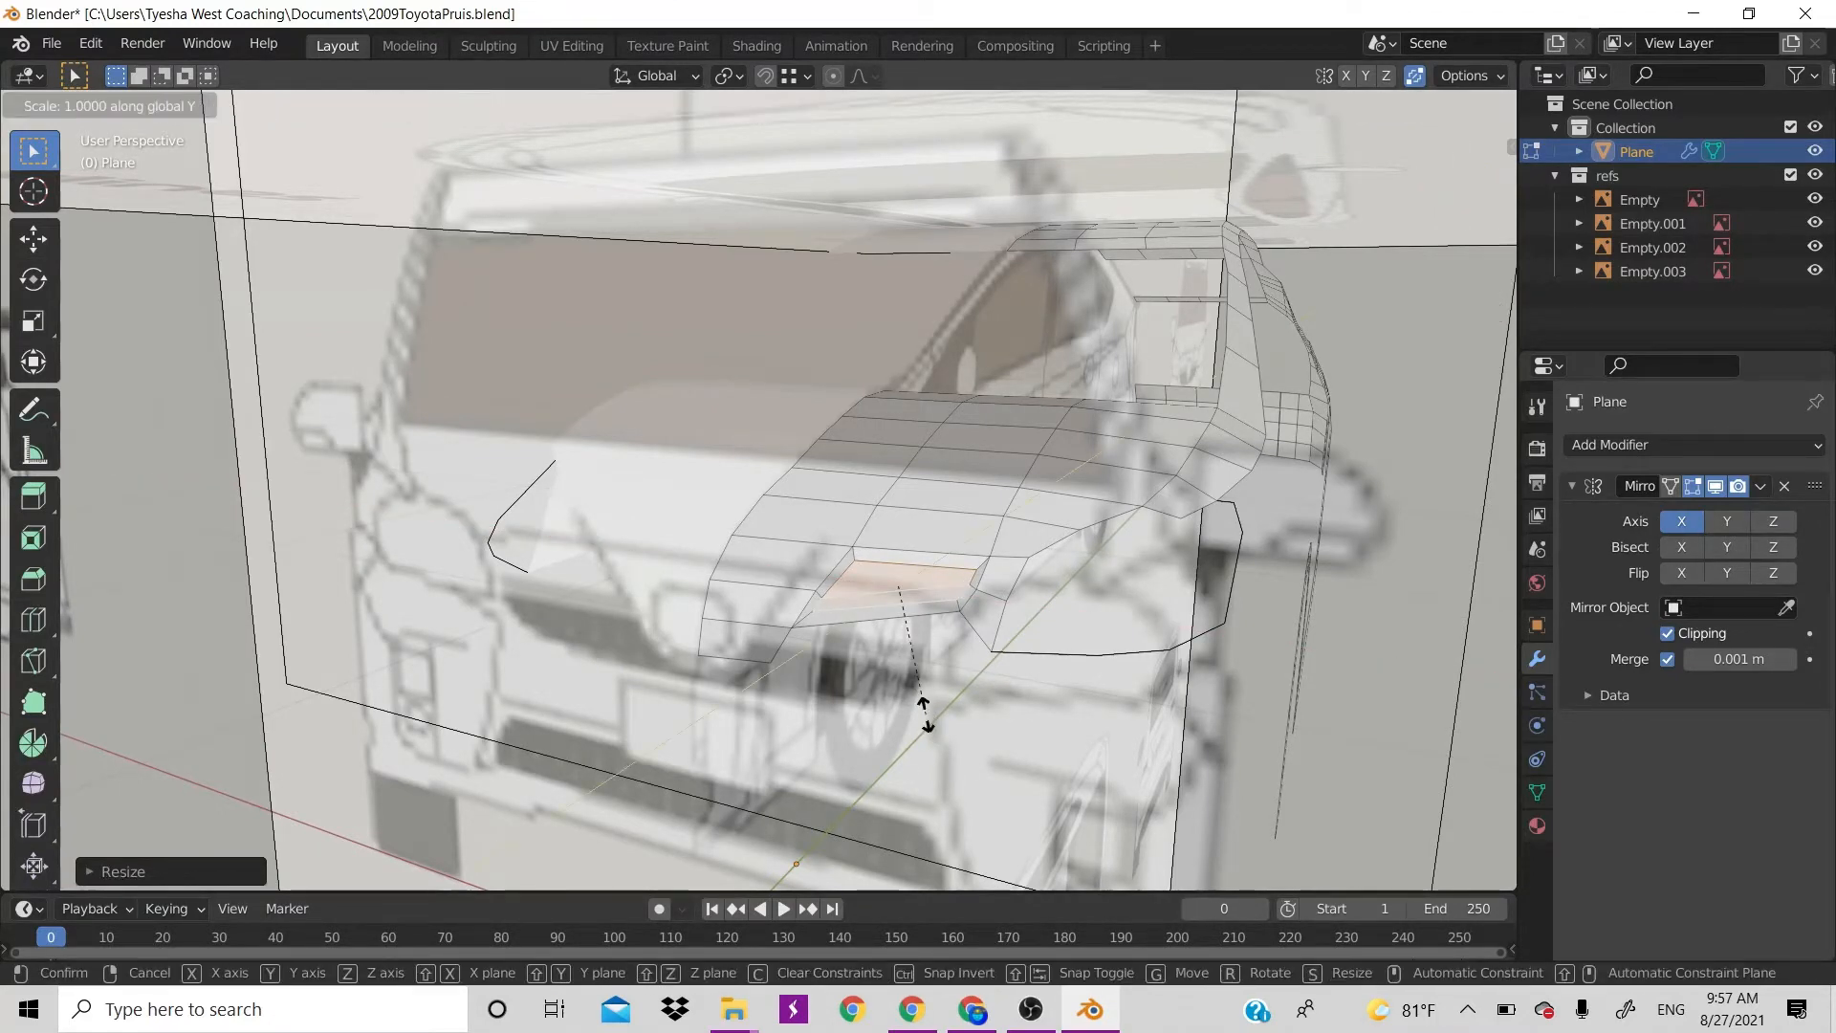
key(z)
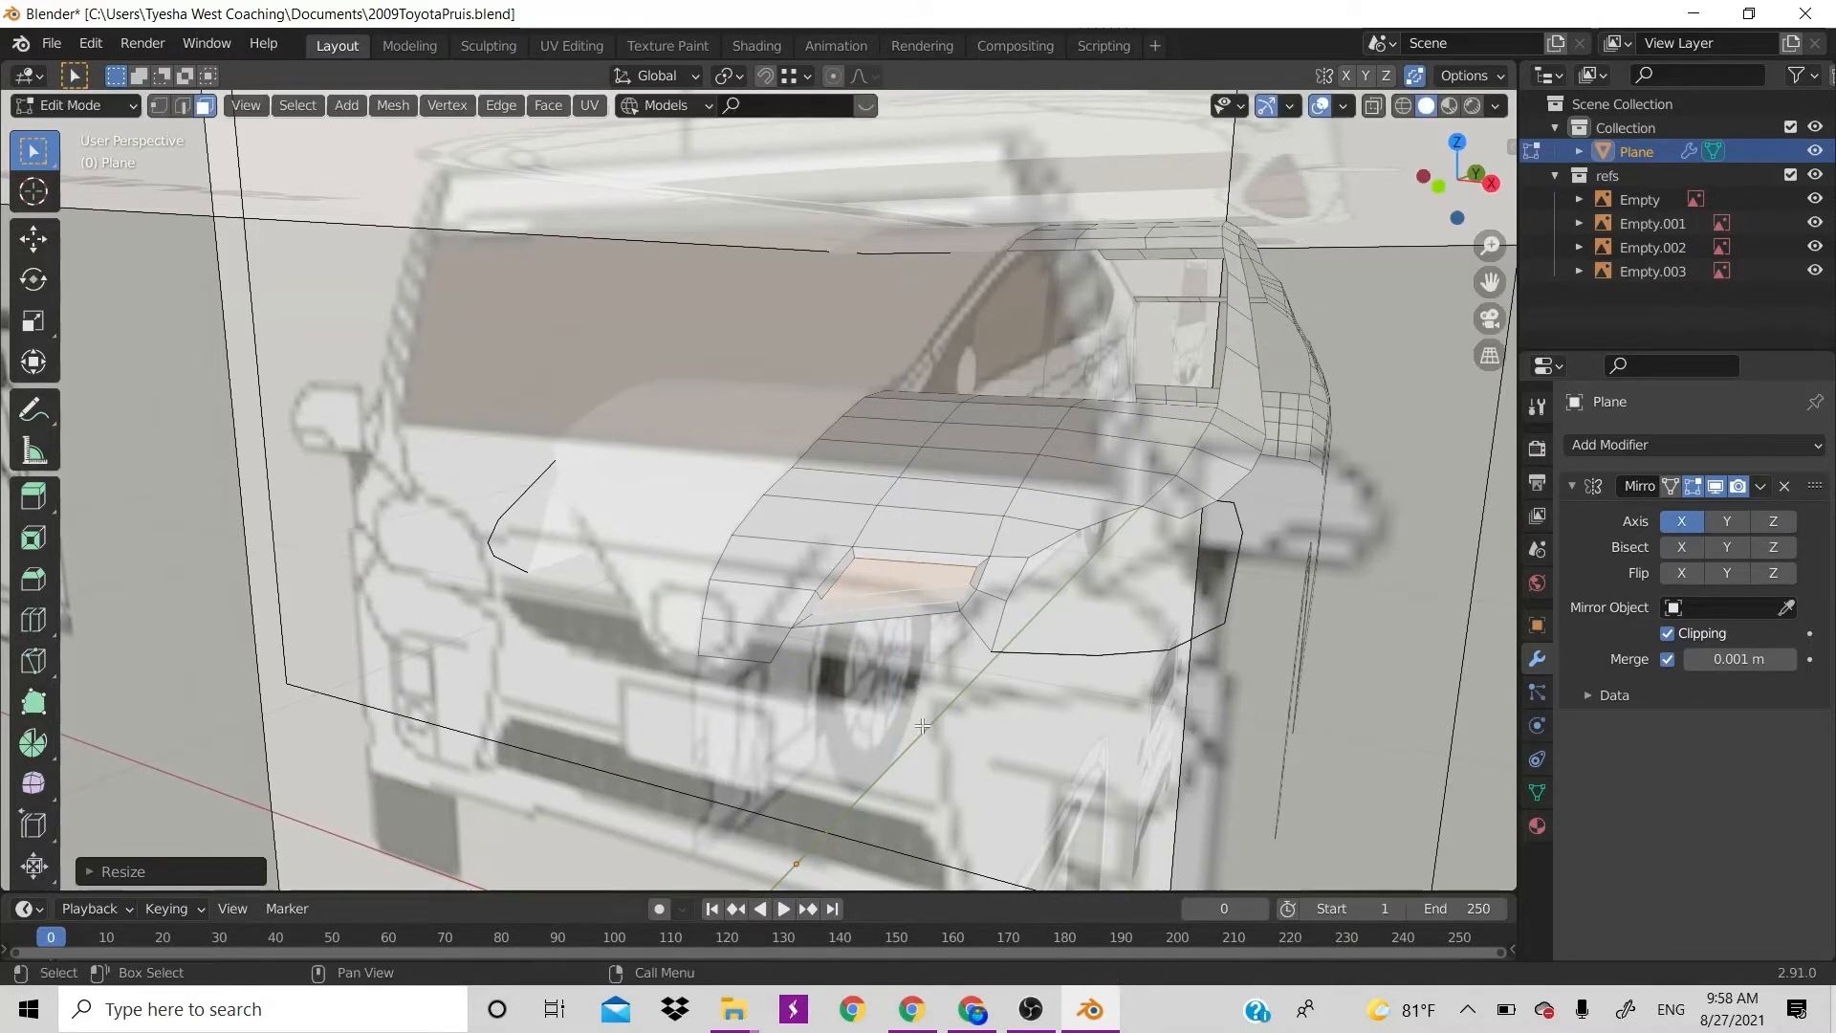
click(920, 713)
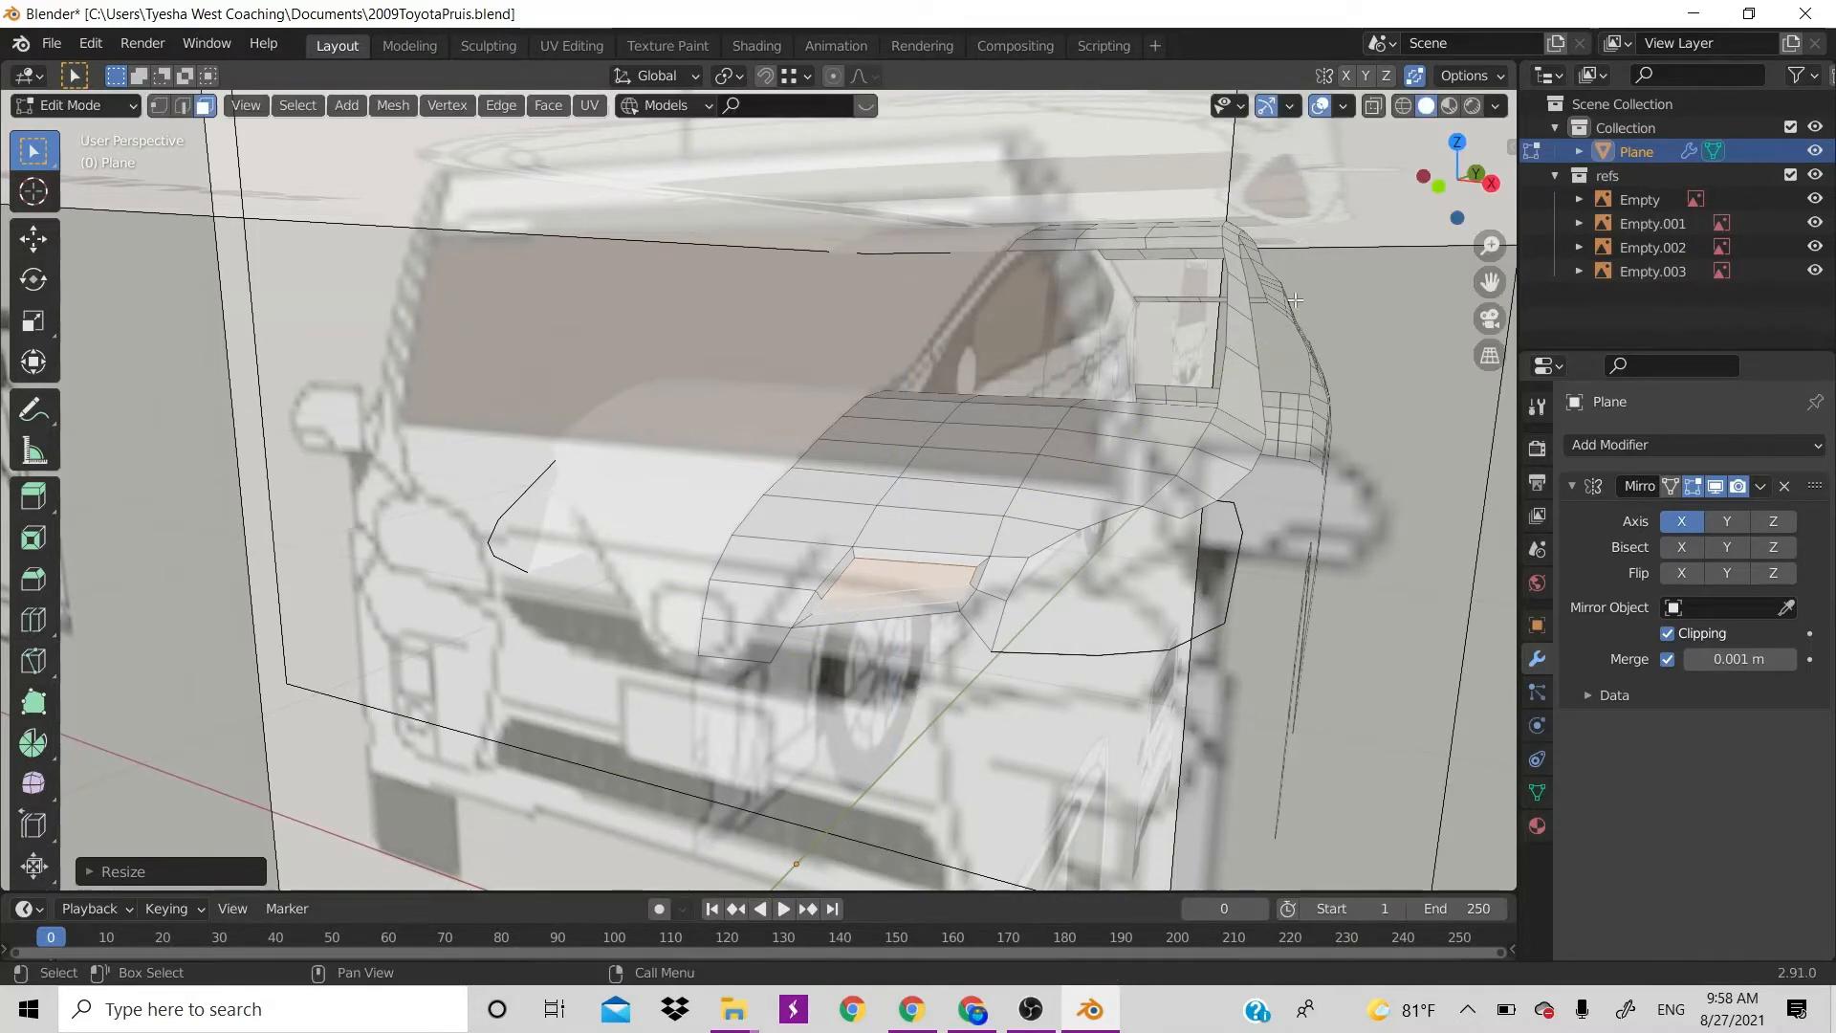
click(1790, 175)
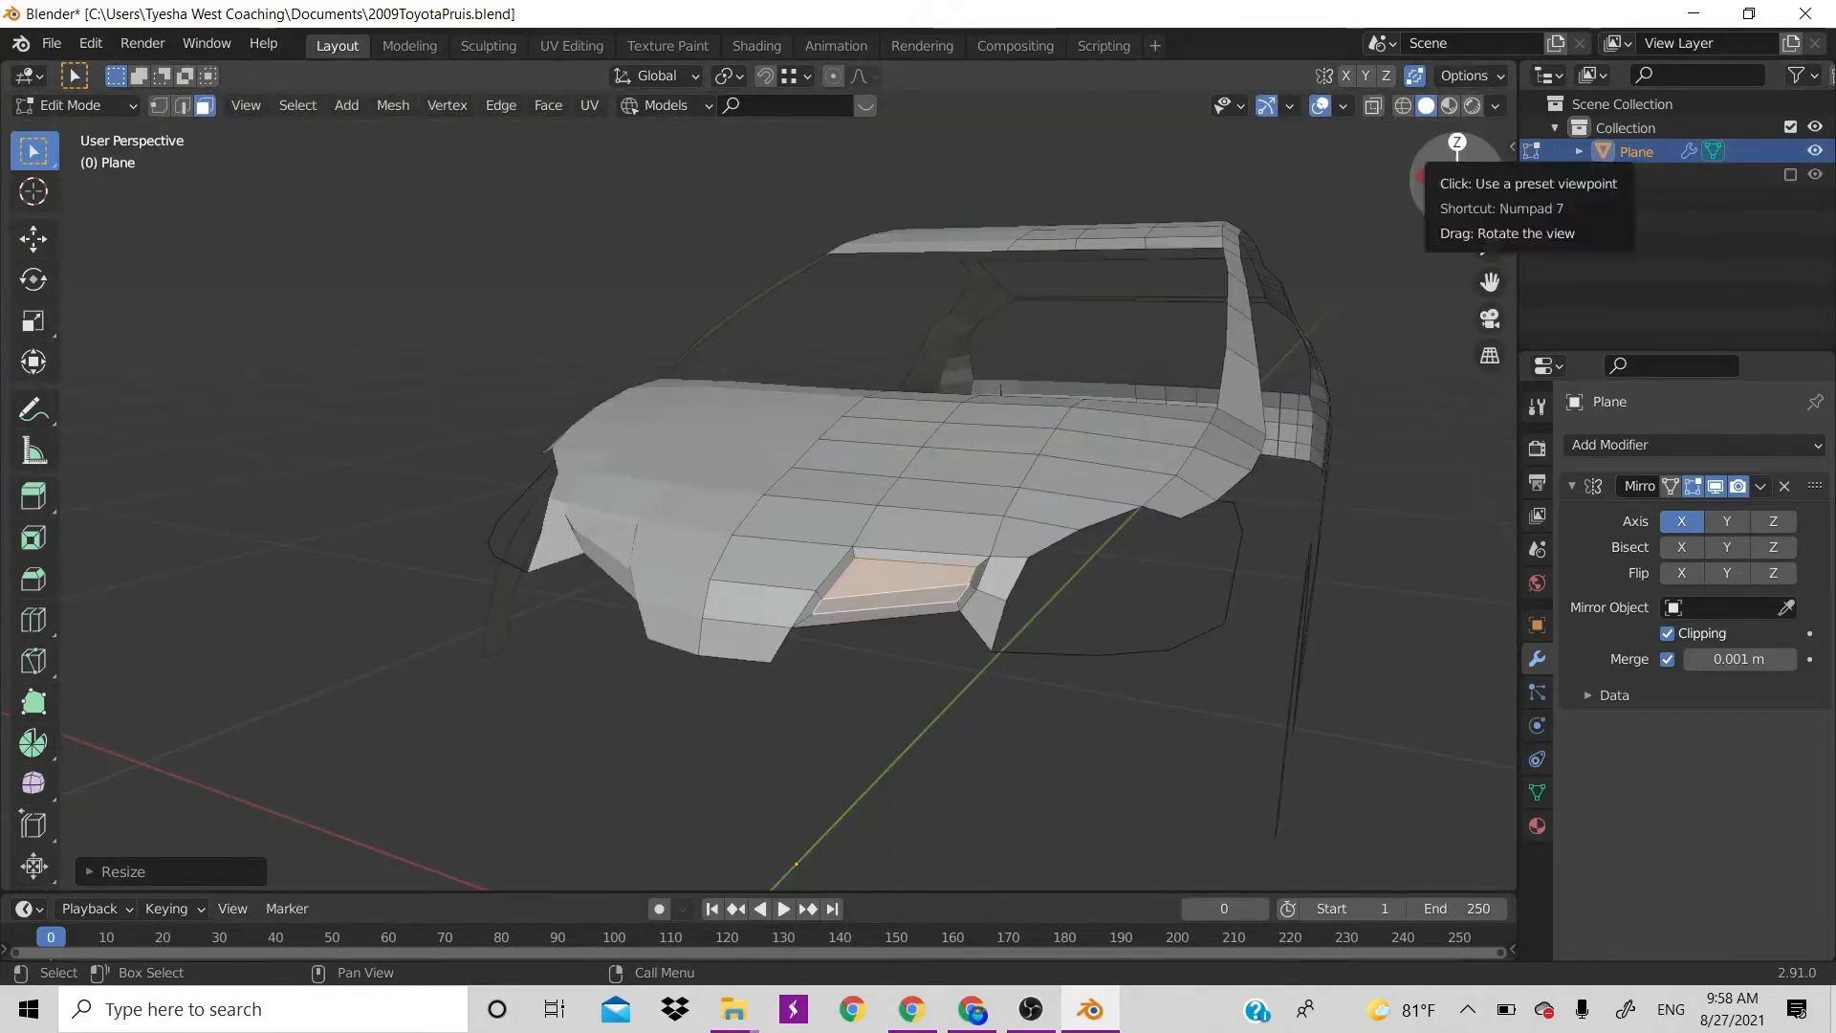
Try extruding the inset grille faces inward along their normal, and undo the extrusion
drag(1455, 141, 1301, 149)
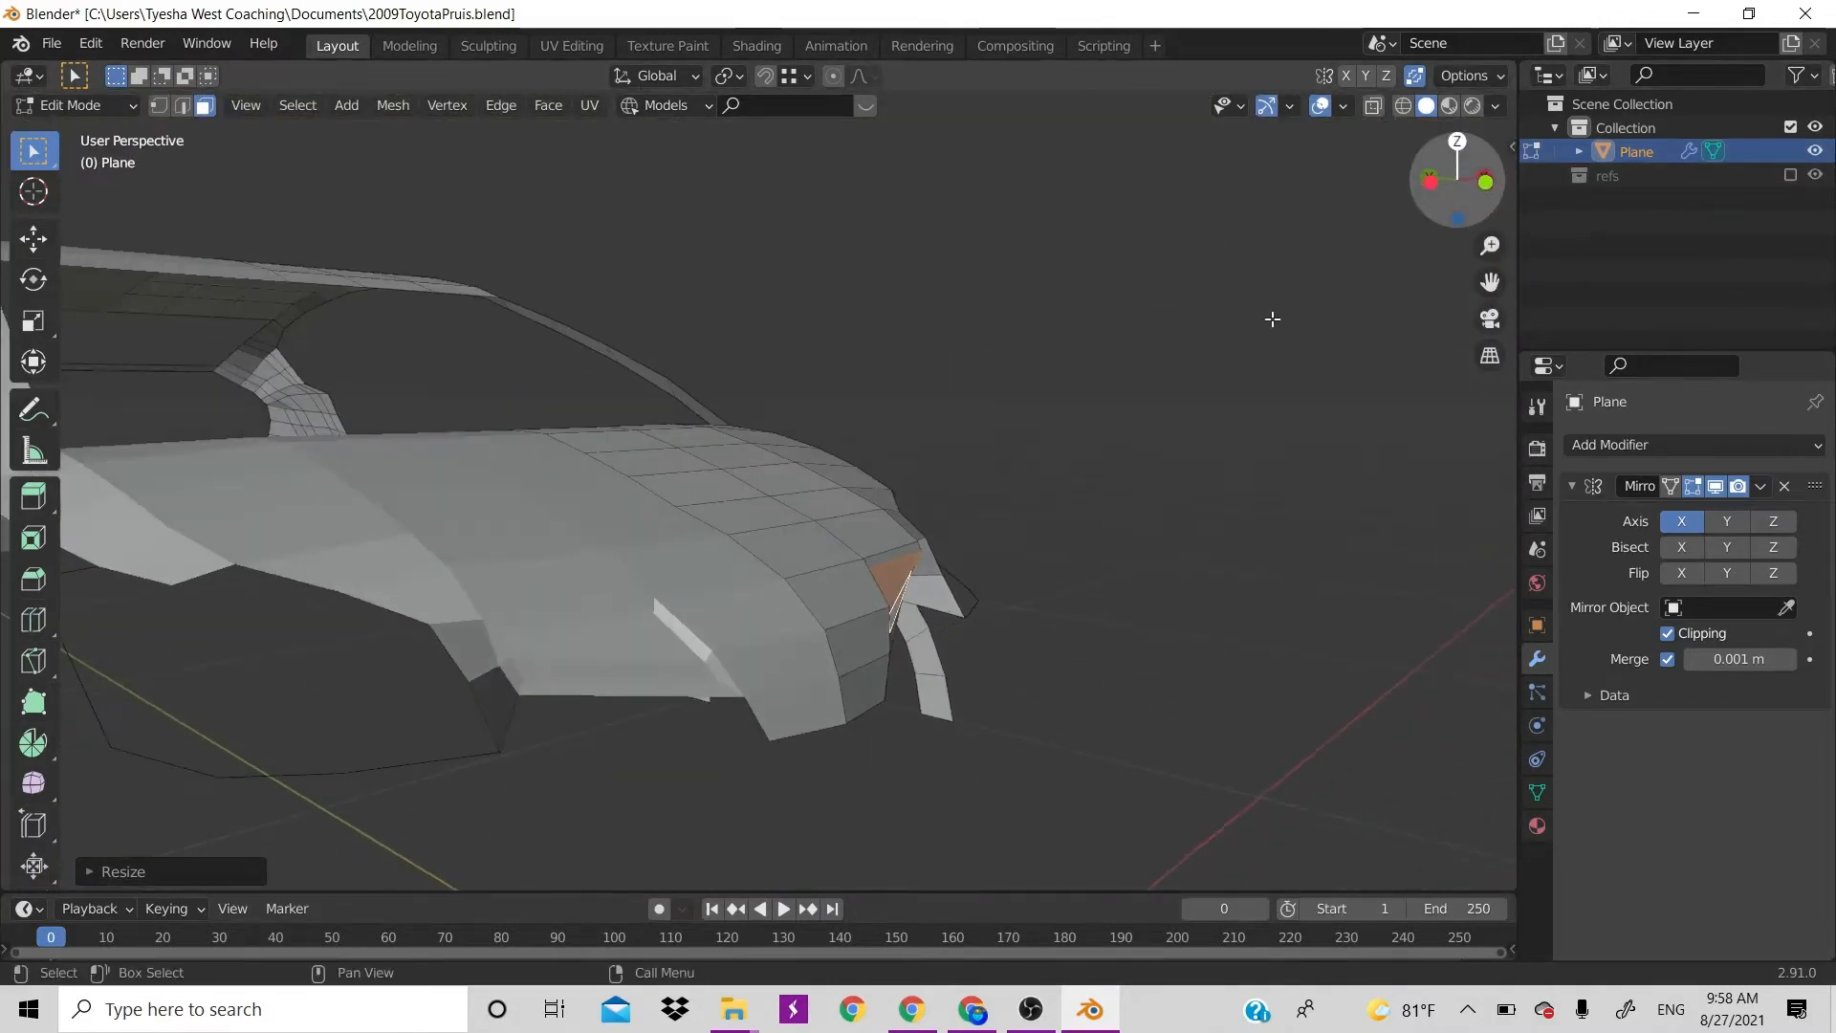
key(e)
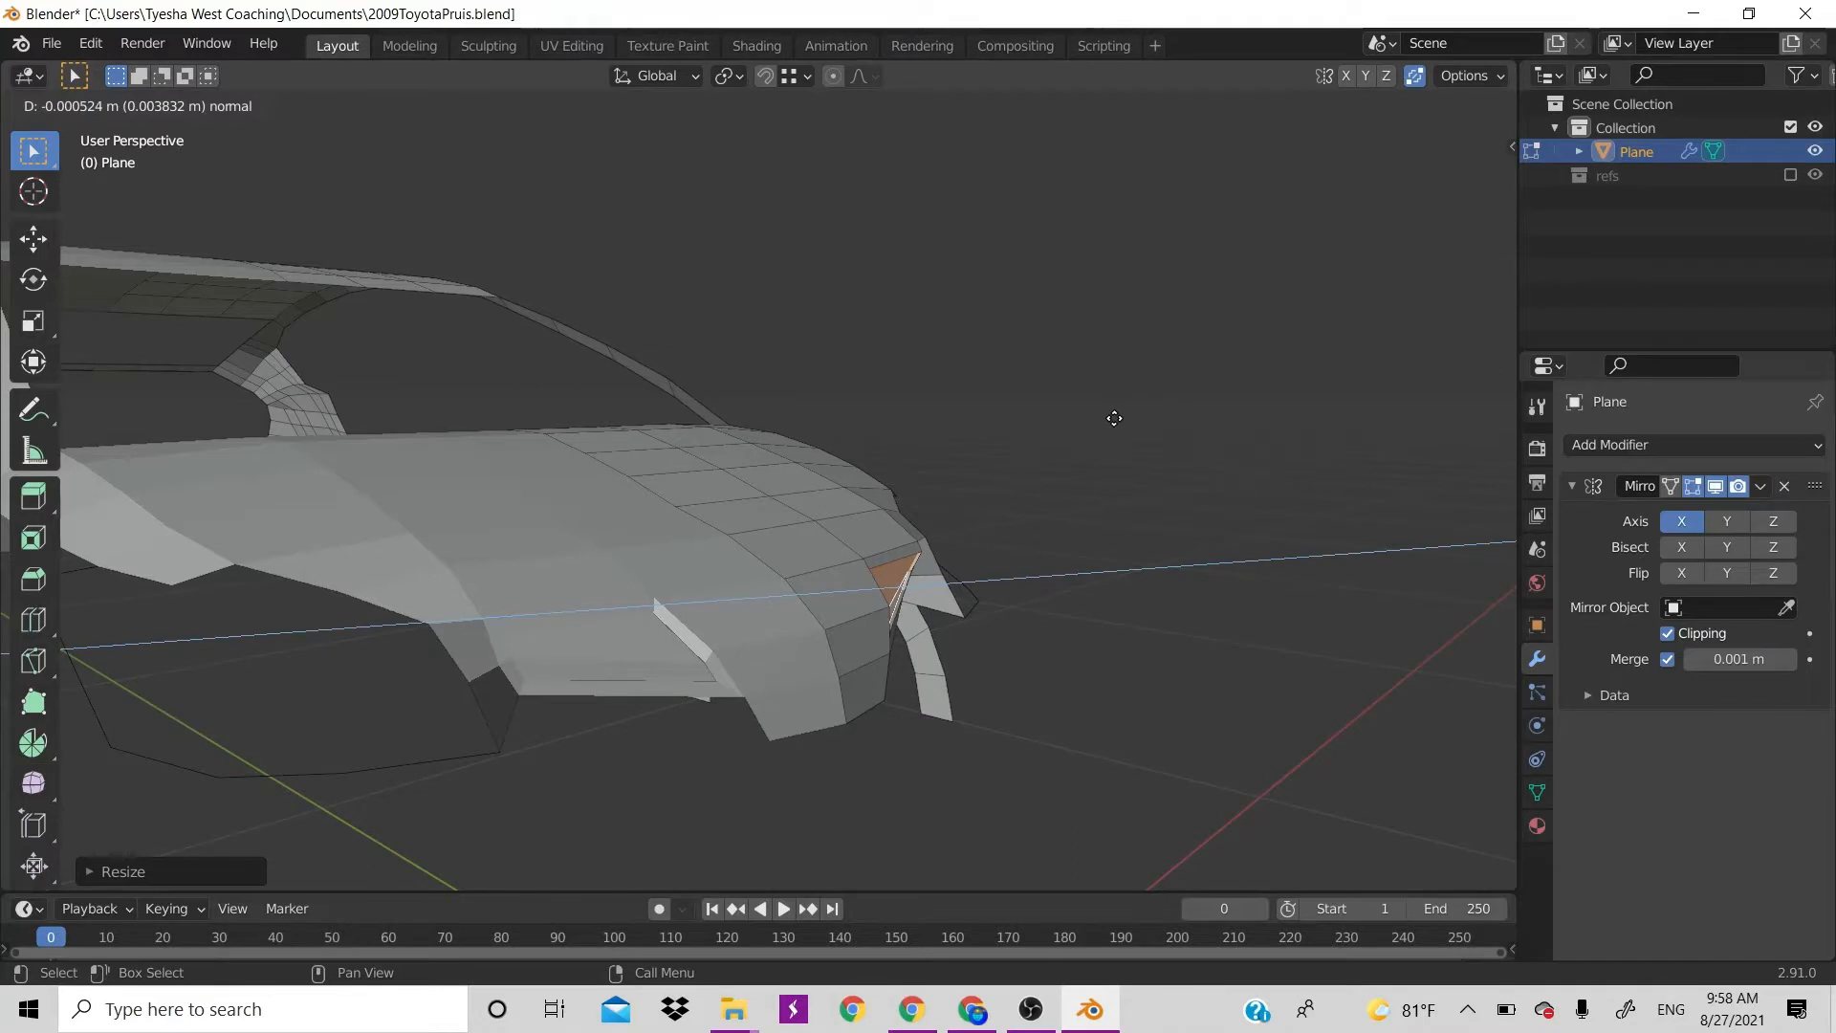
click(1110, 417)
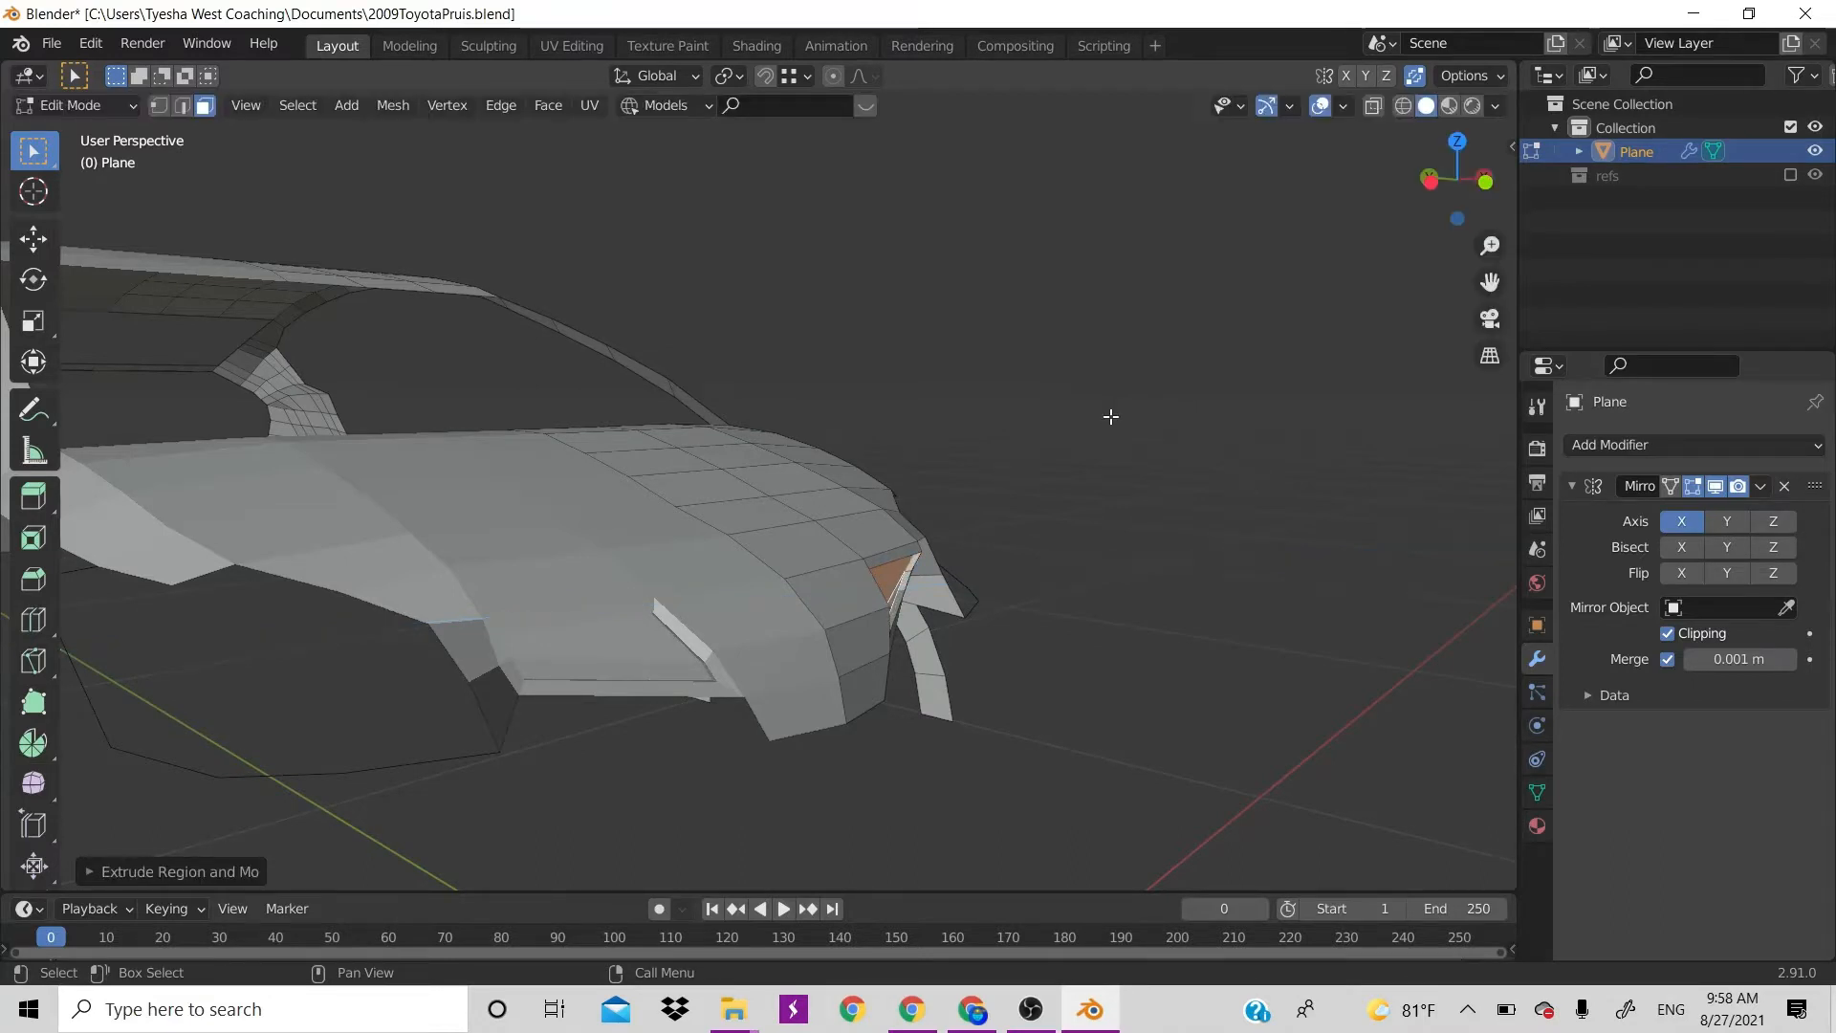
key(ctrl+z)
Extrude the grille faces along Y by about 0.005 m and scale the extruded faces slightly
key(g)
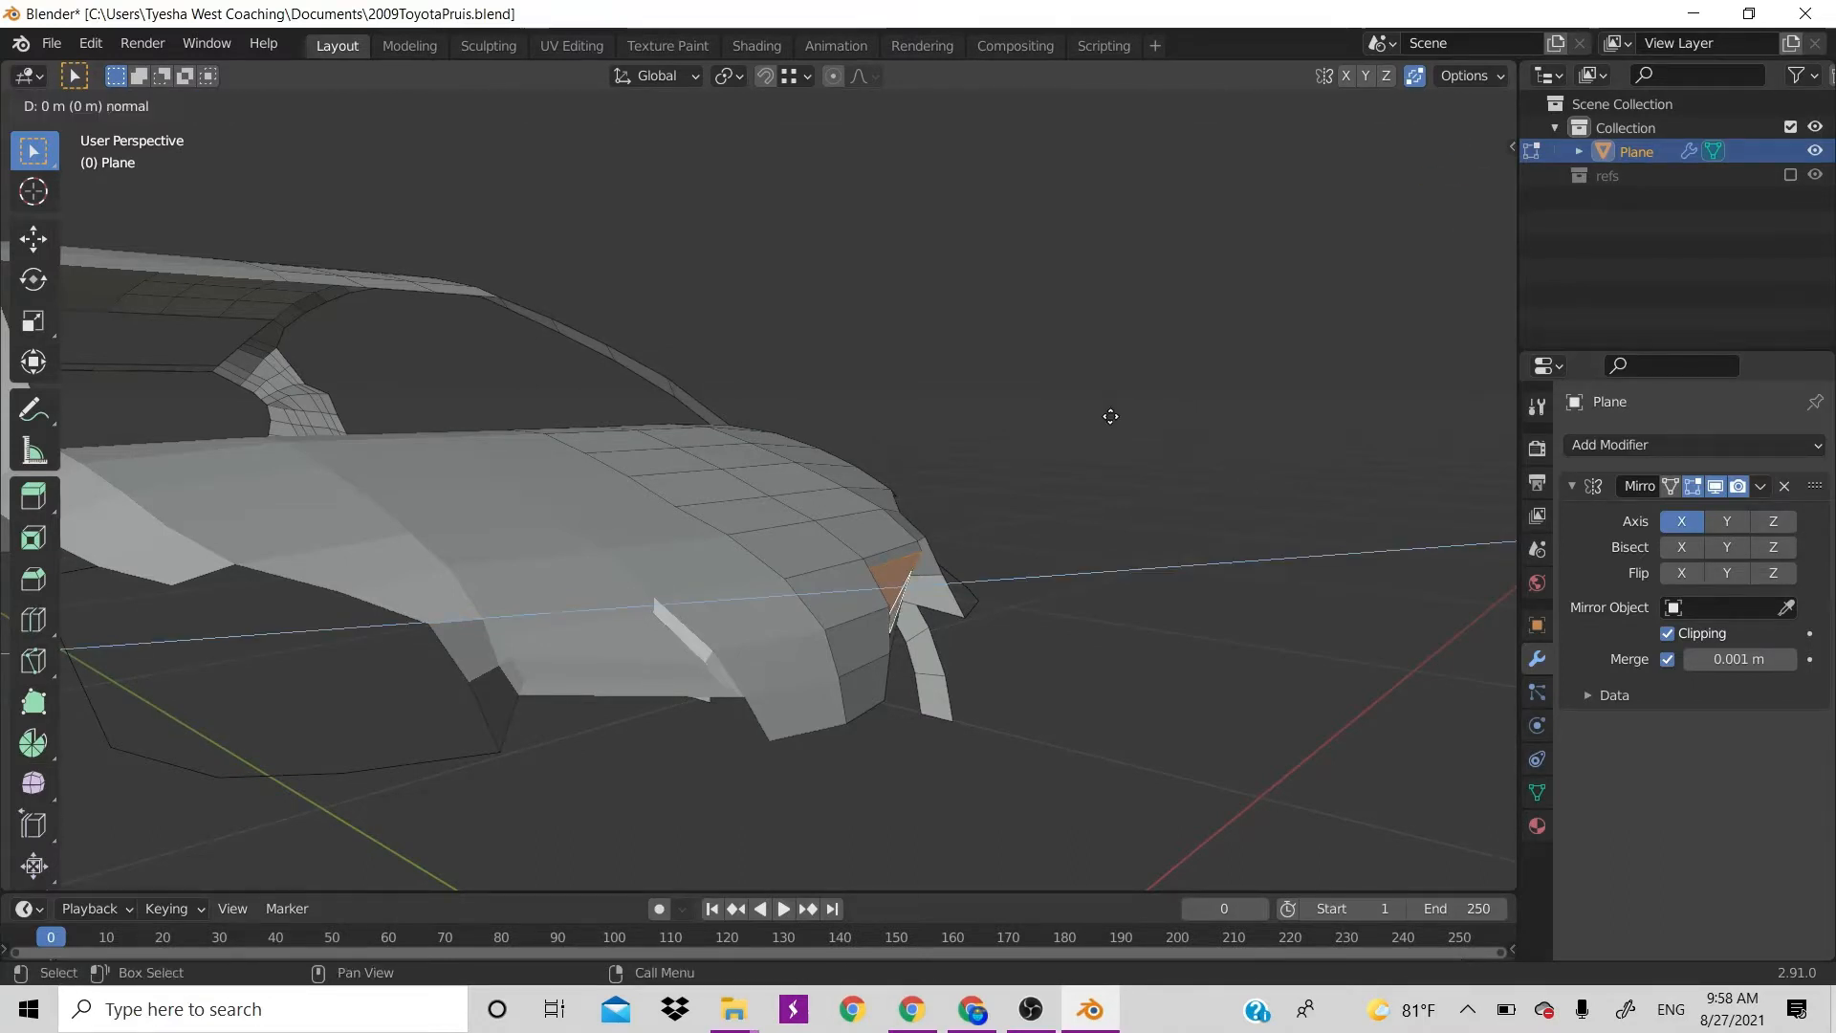
key(y)
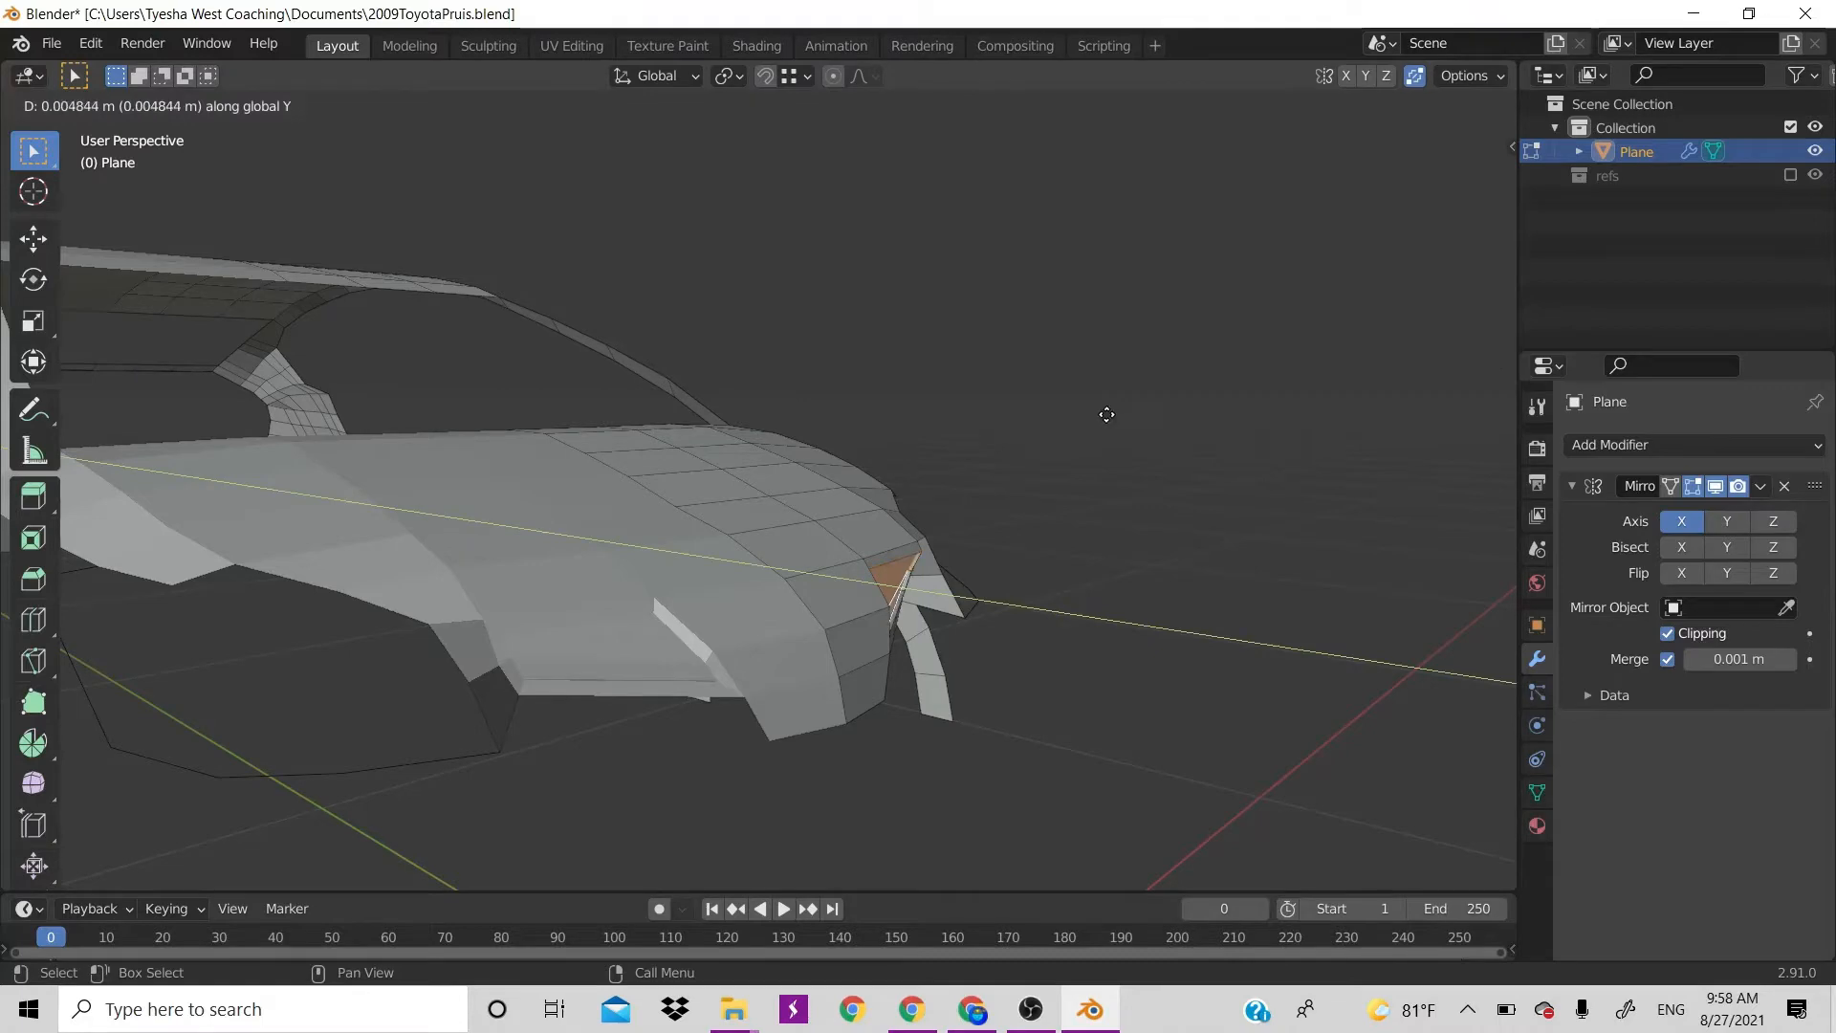
click(1107, 414)
key(s)
click(1154, 406)
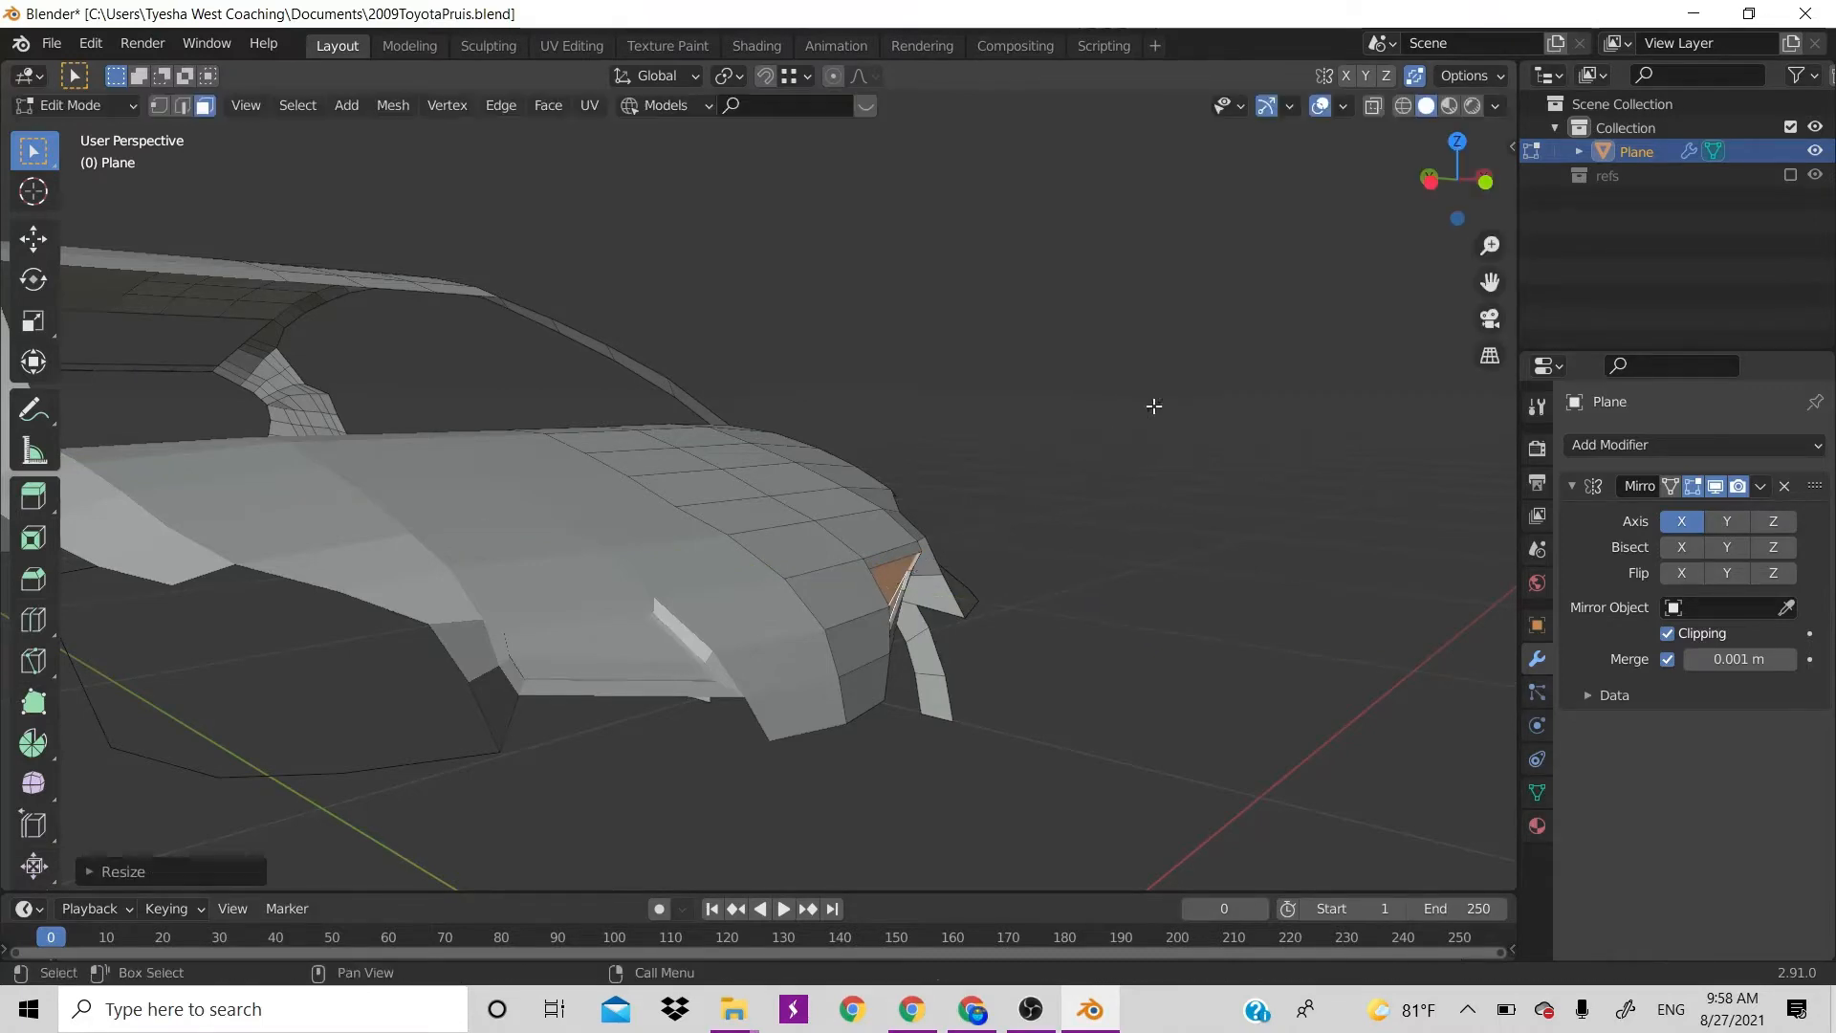
Inspect the recessed grille in Object Mode and return to Edit Mode with vertex selection
drag(1448, 174, 1195, 188)
click(974, 832)
key(Tab)
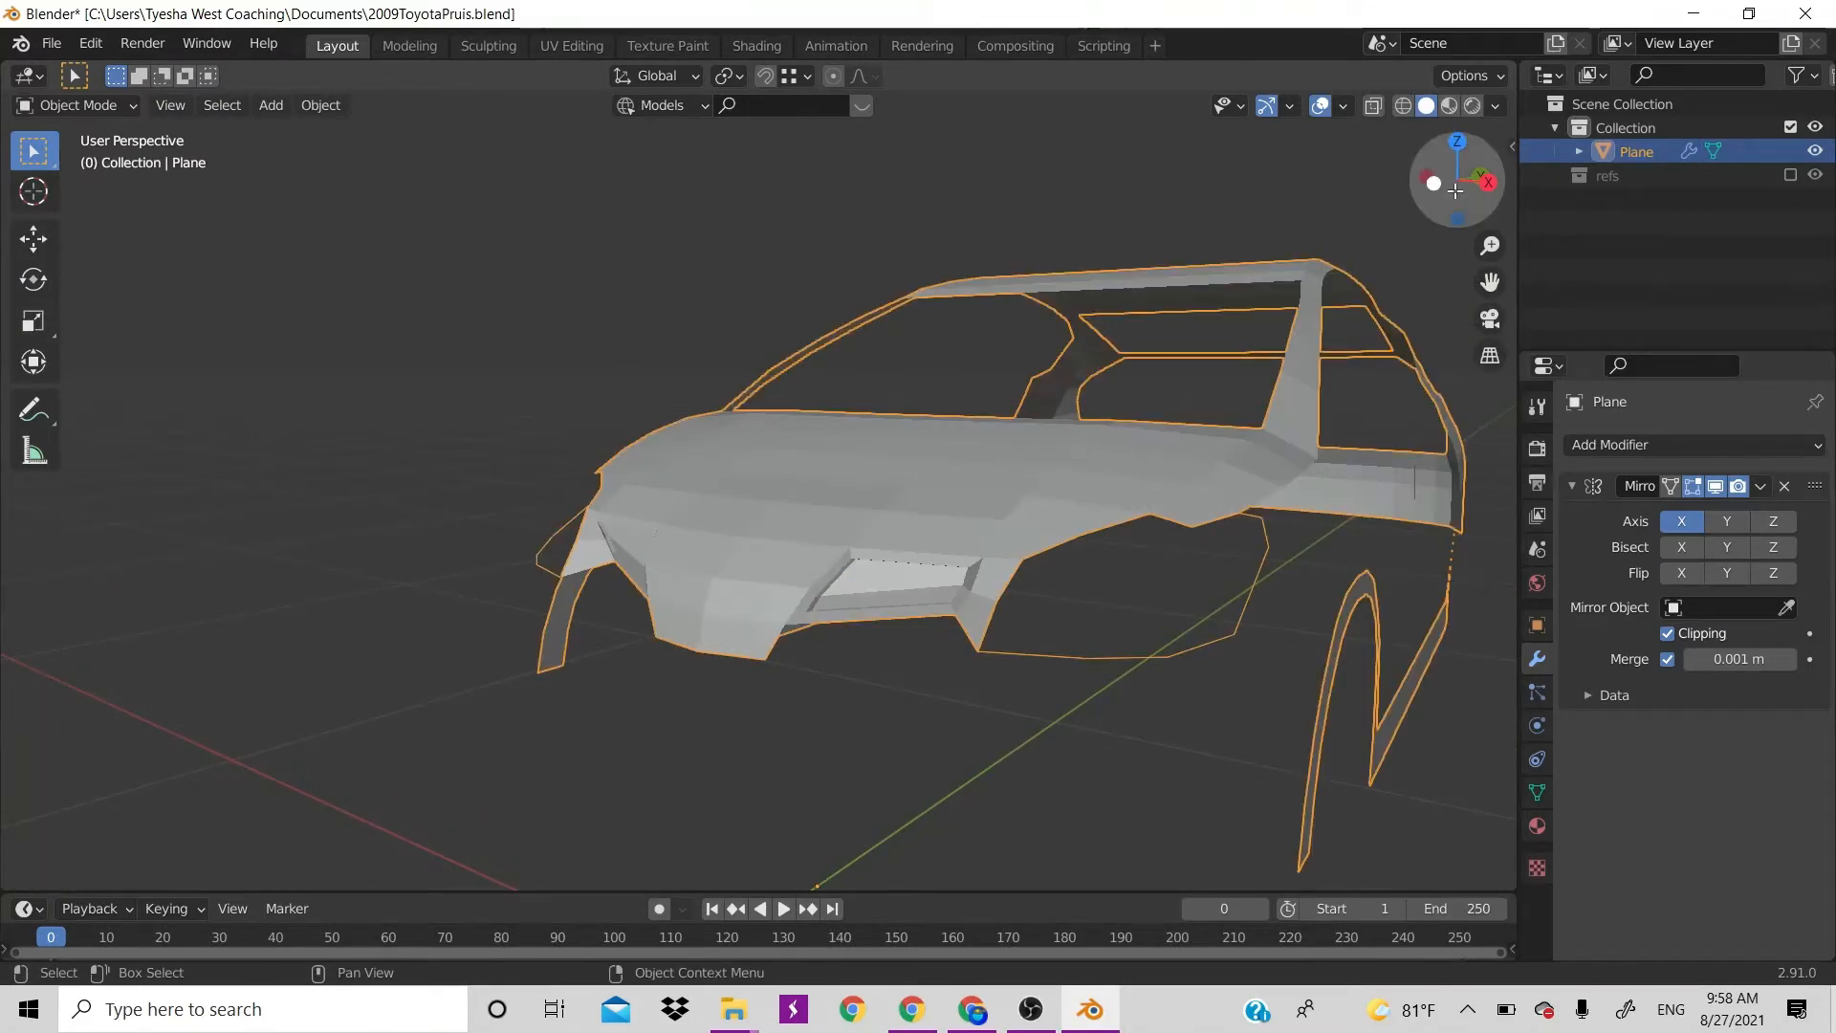
mouse_move(1465, 182)
mouse_down()
mouse_move(1816, 182)
mouse_move(1451, 184)
mouse_up()
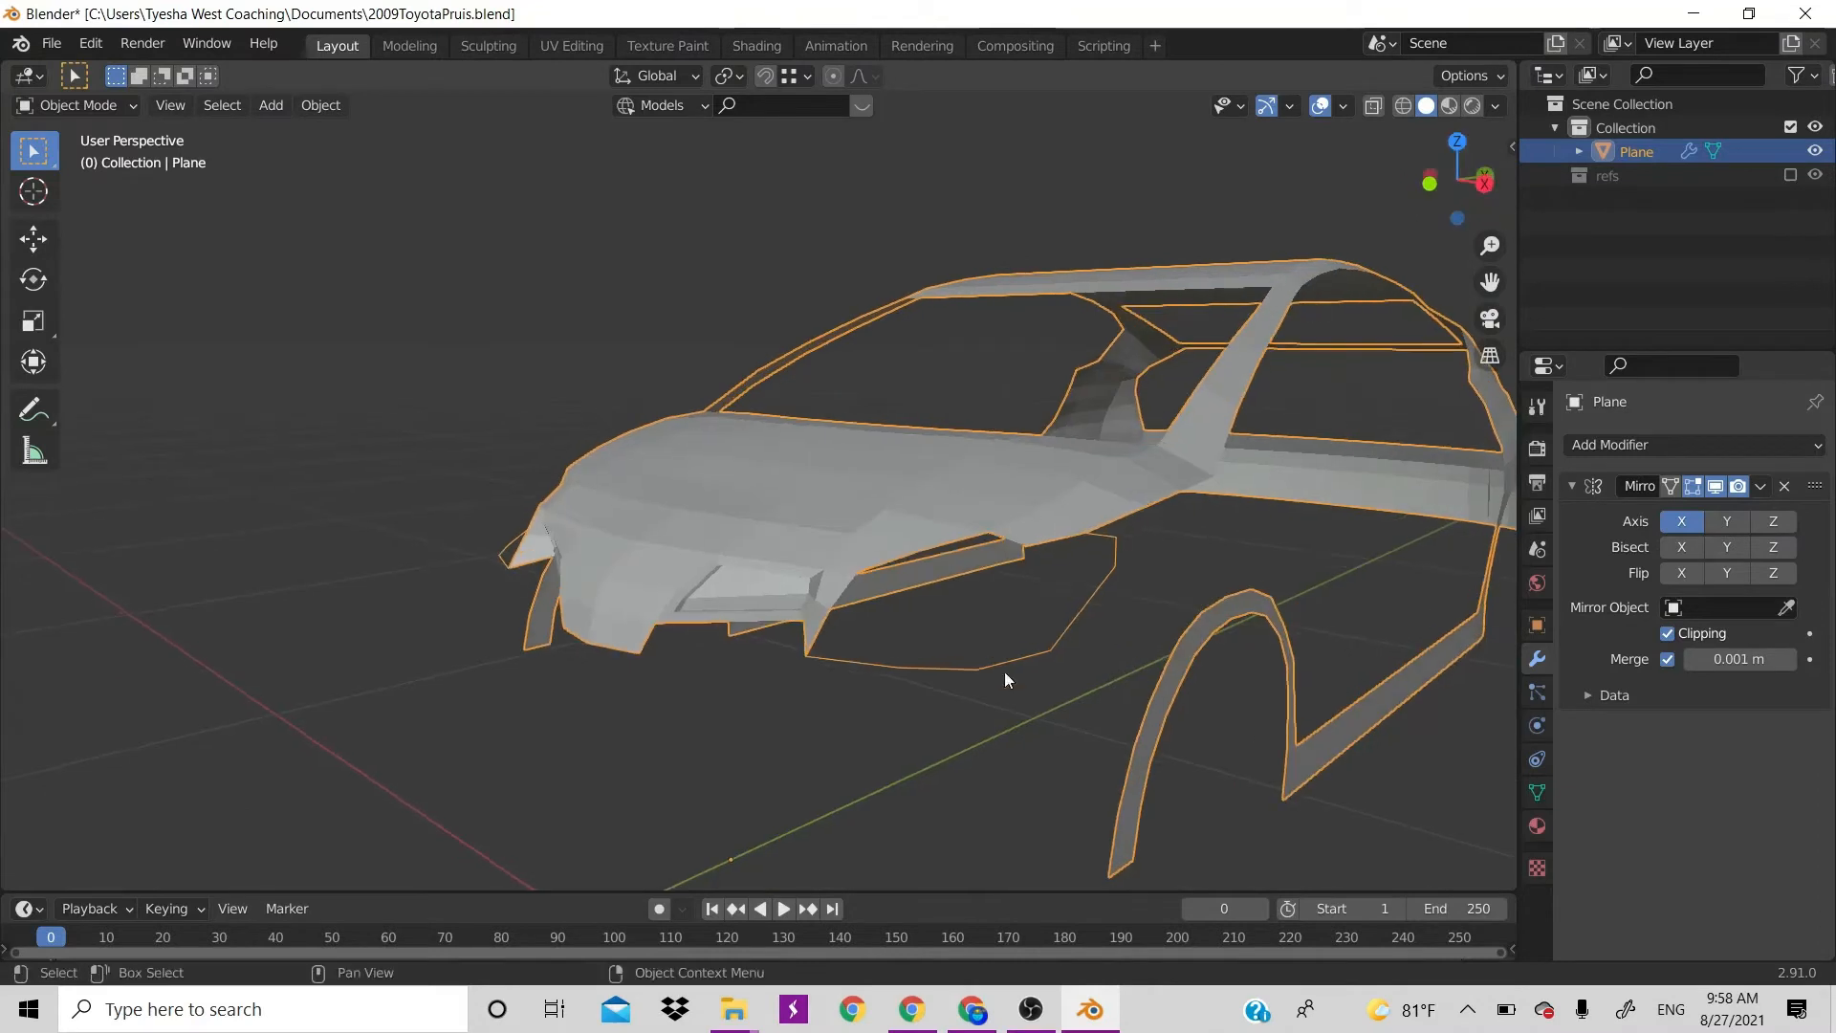
key(Tab)
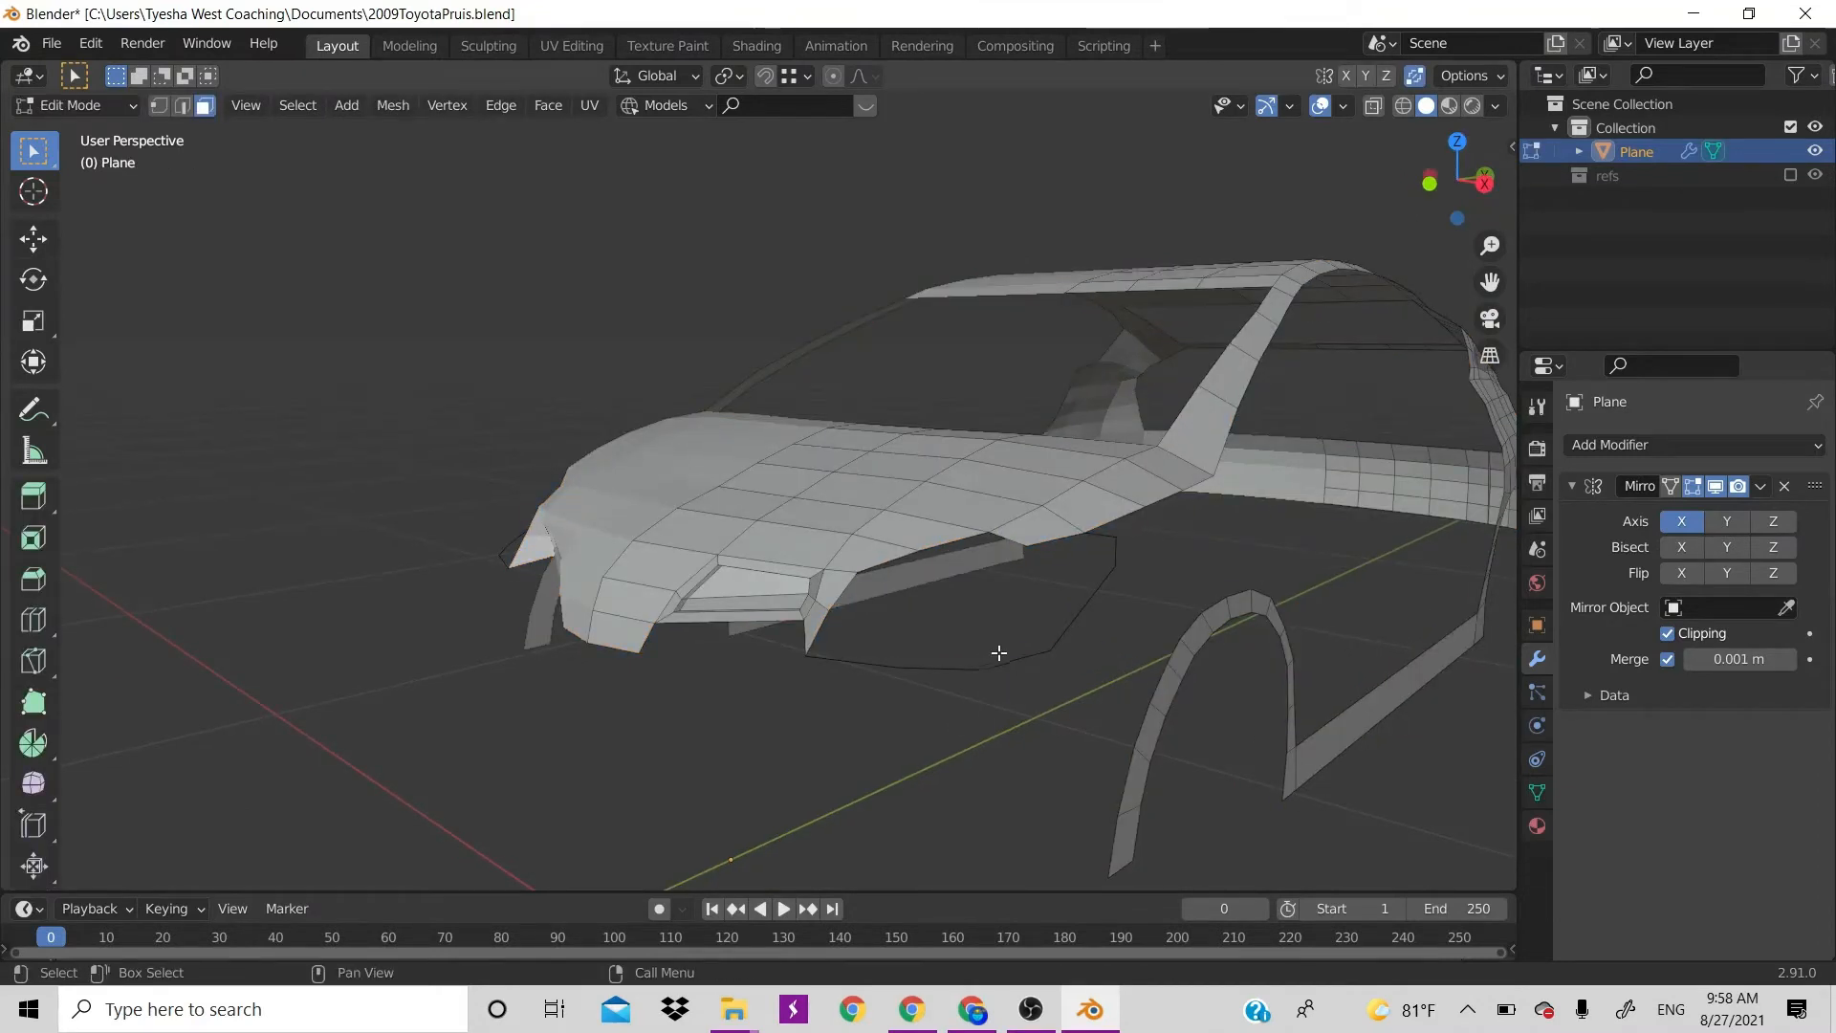
key(1)
Try filling a face between the hood edge and the front lower vertices of the headlight outline, and undo it
click(1048, 641)
ctrl+click(846, 662)
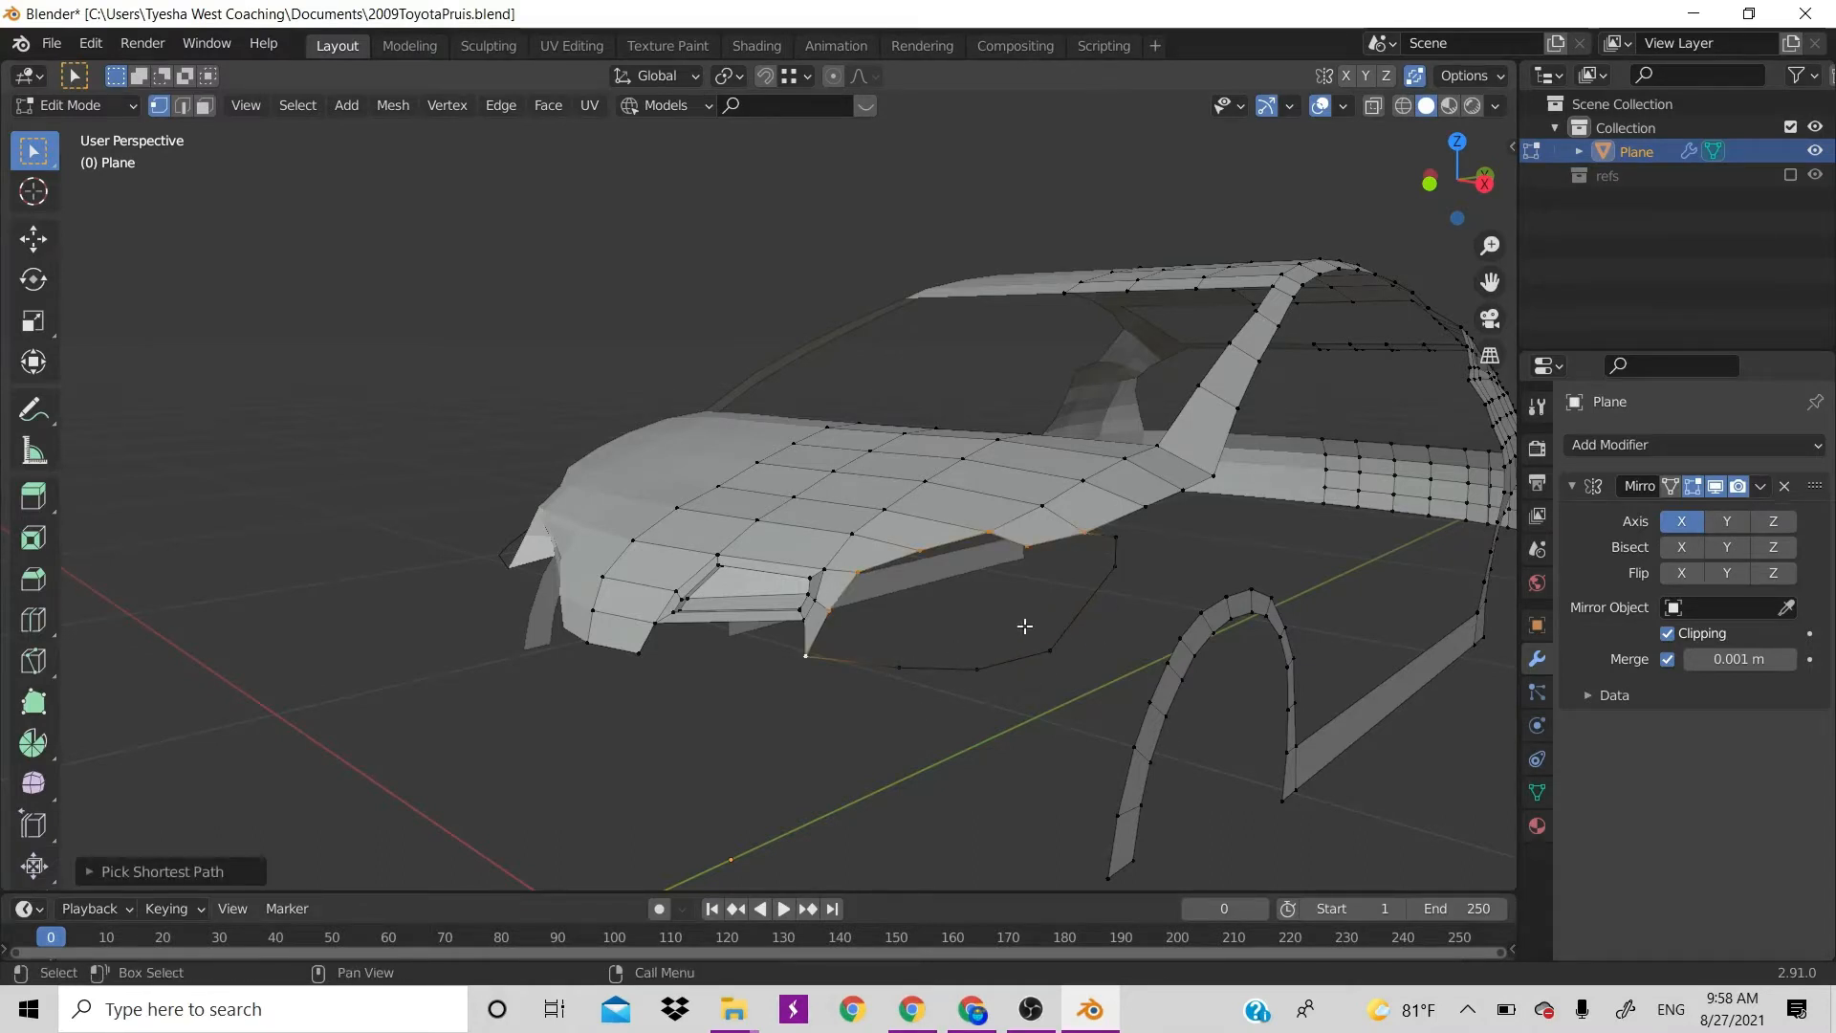
key(ctrl+z)
click(908, 554)
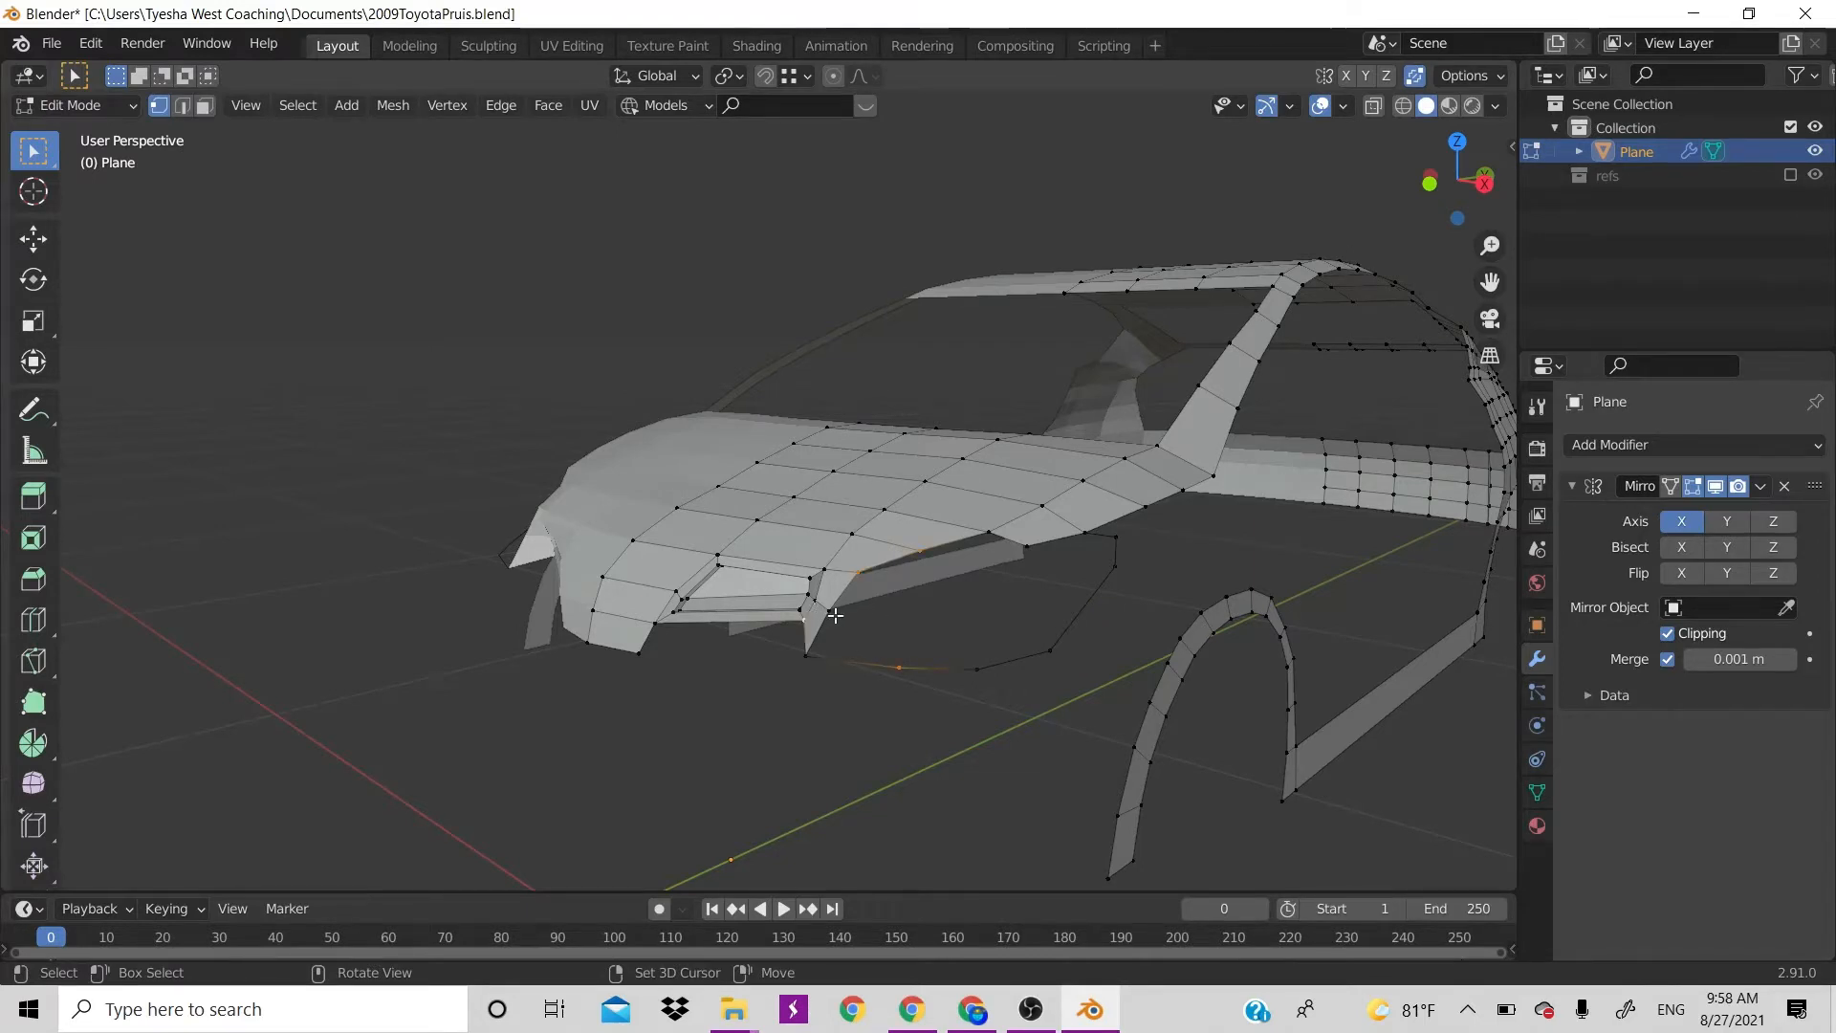
shift+click(809, 655)
key(f)
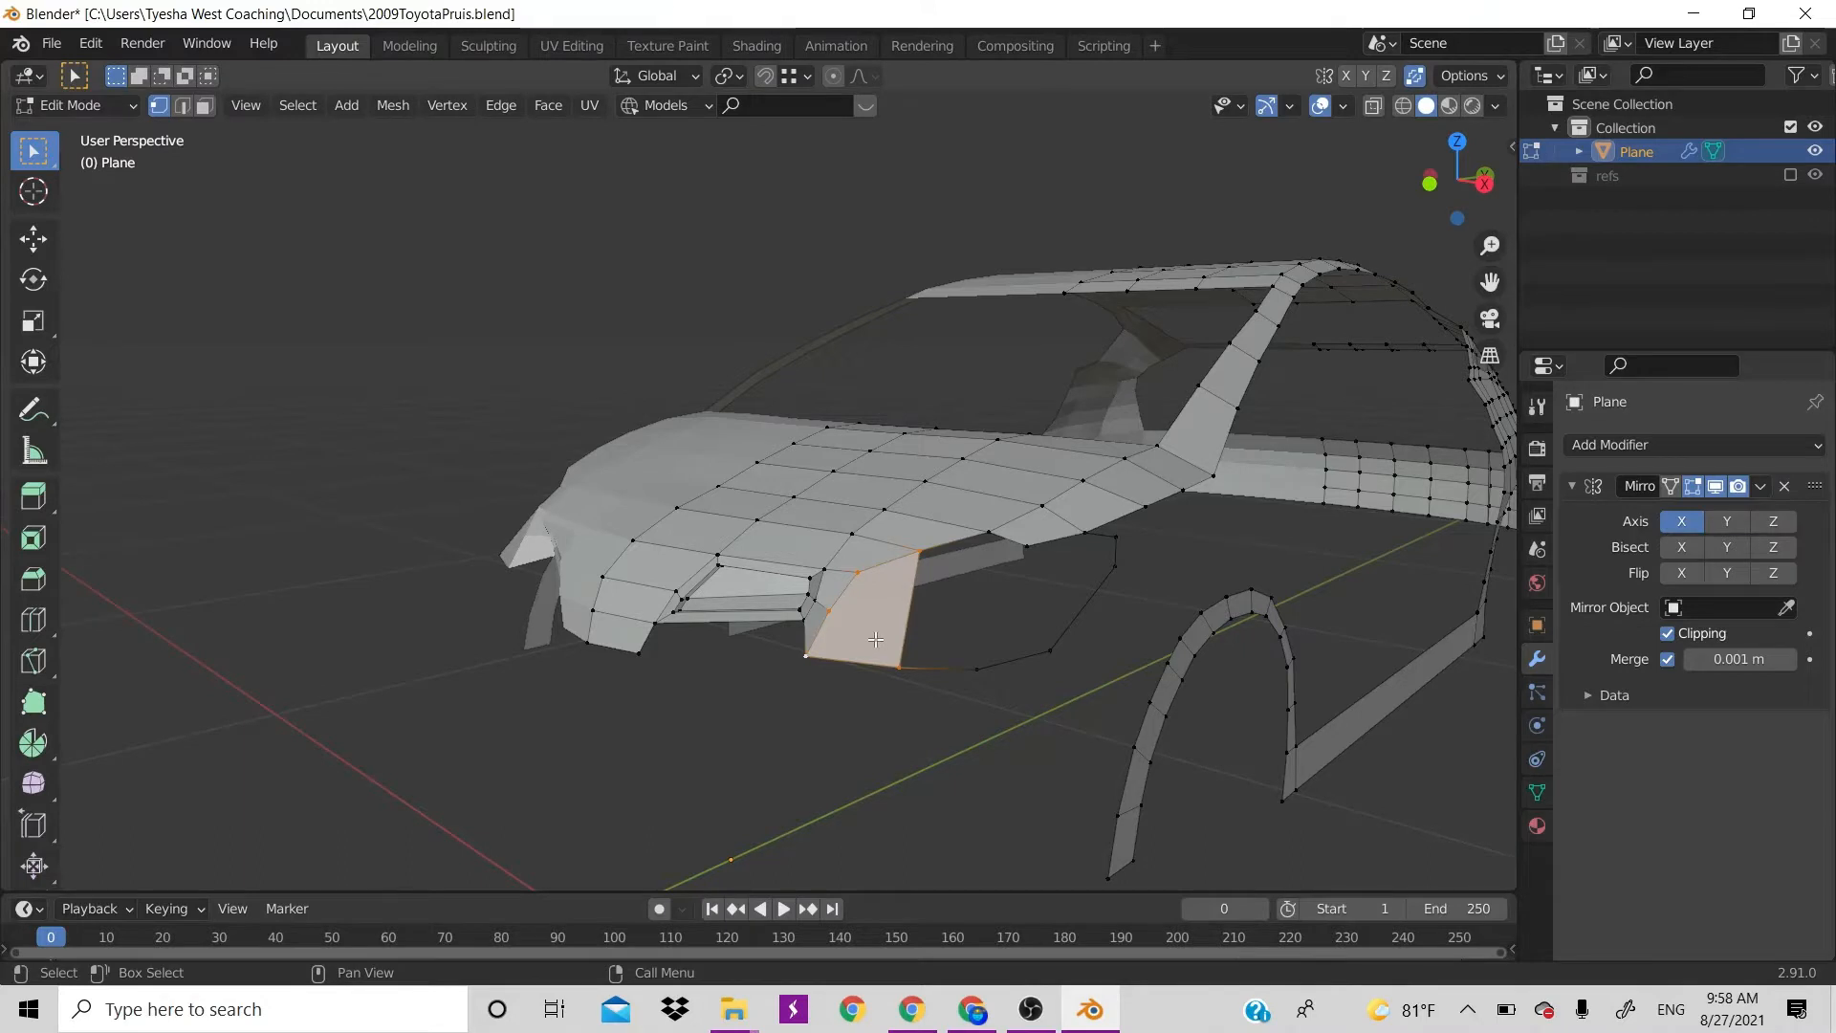
key(ctrl+z)
key(ctrl+z)
key(ctrl+z)
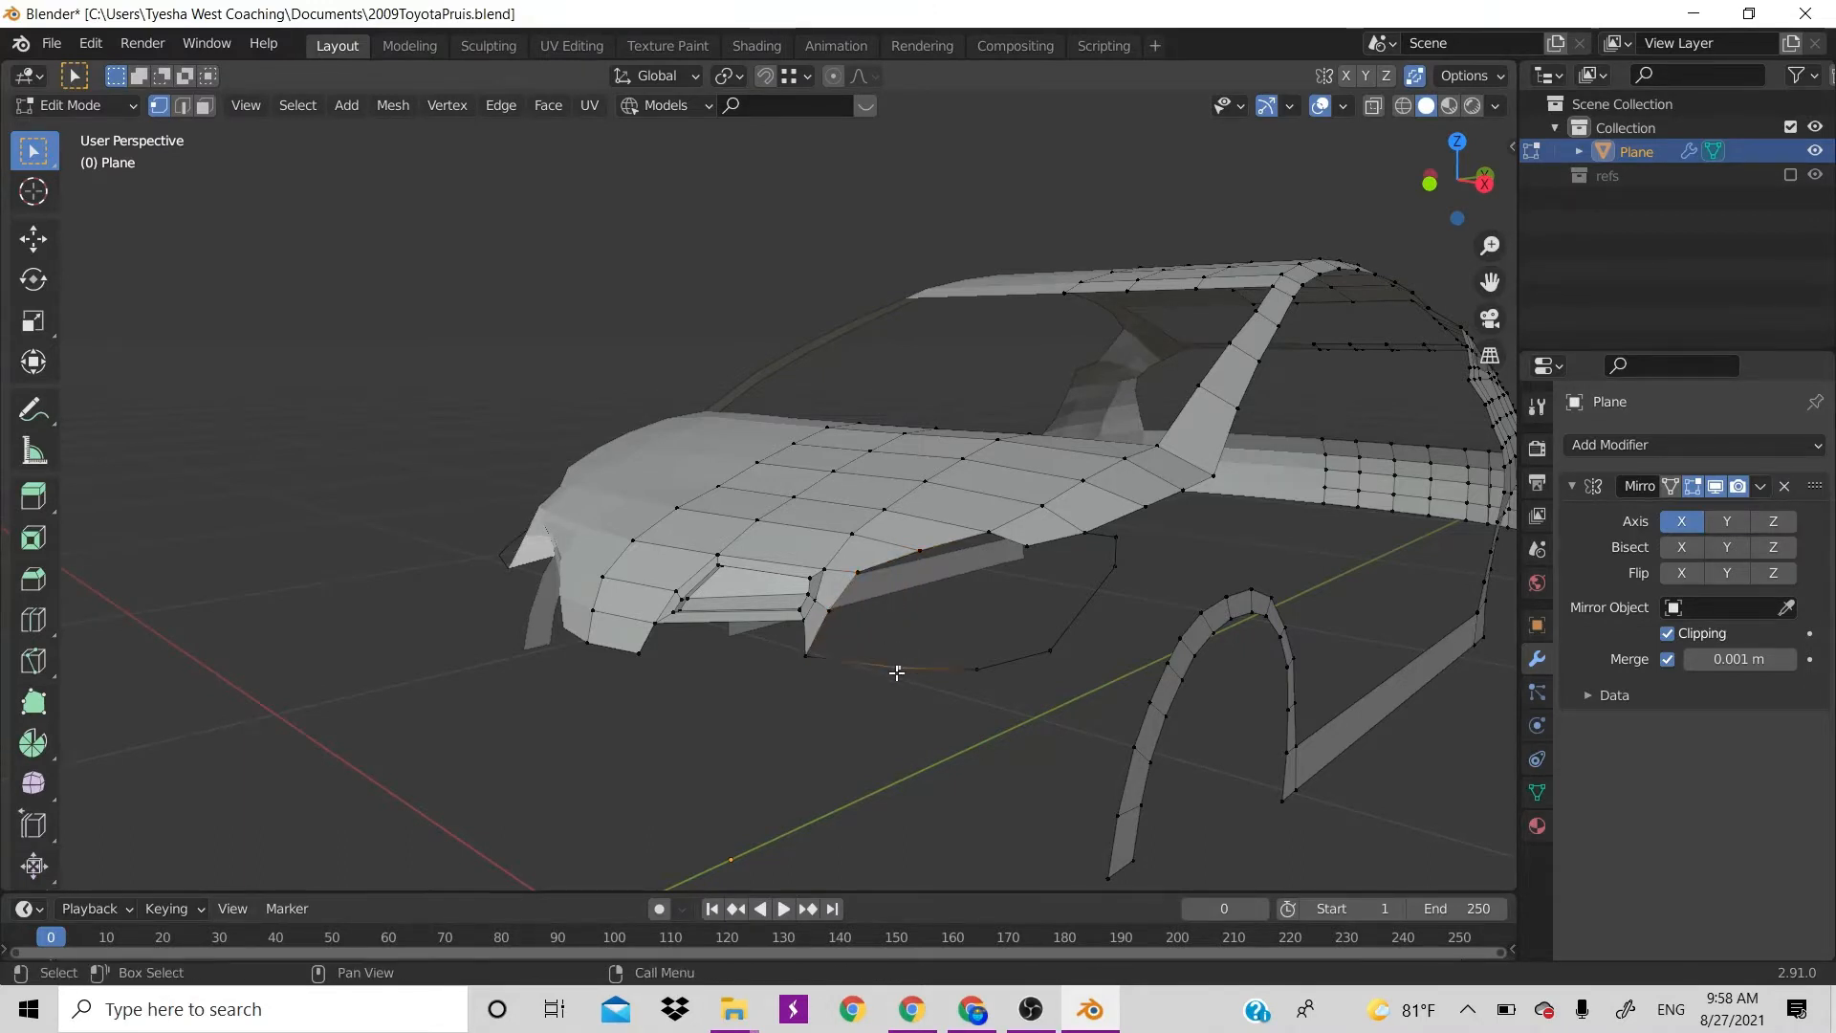
Extrude the front lower headlight outline vertex up to the hood edge and add a vertex midway along the new edge
key(e)
key(ctrl)
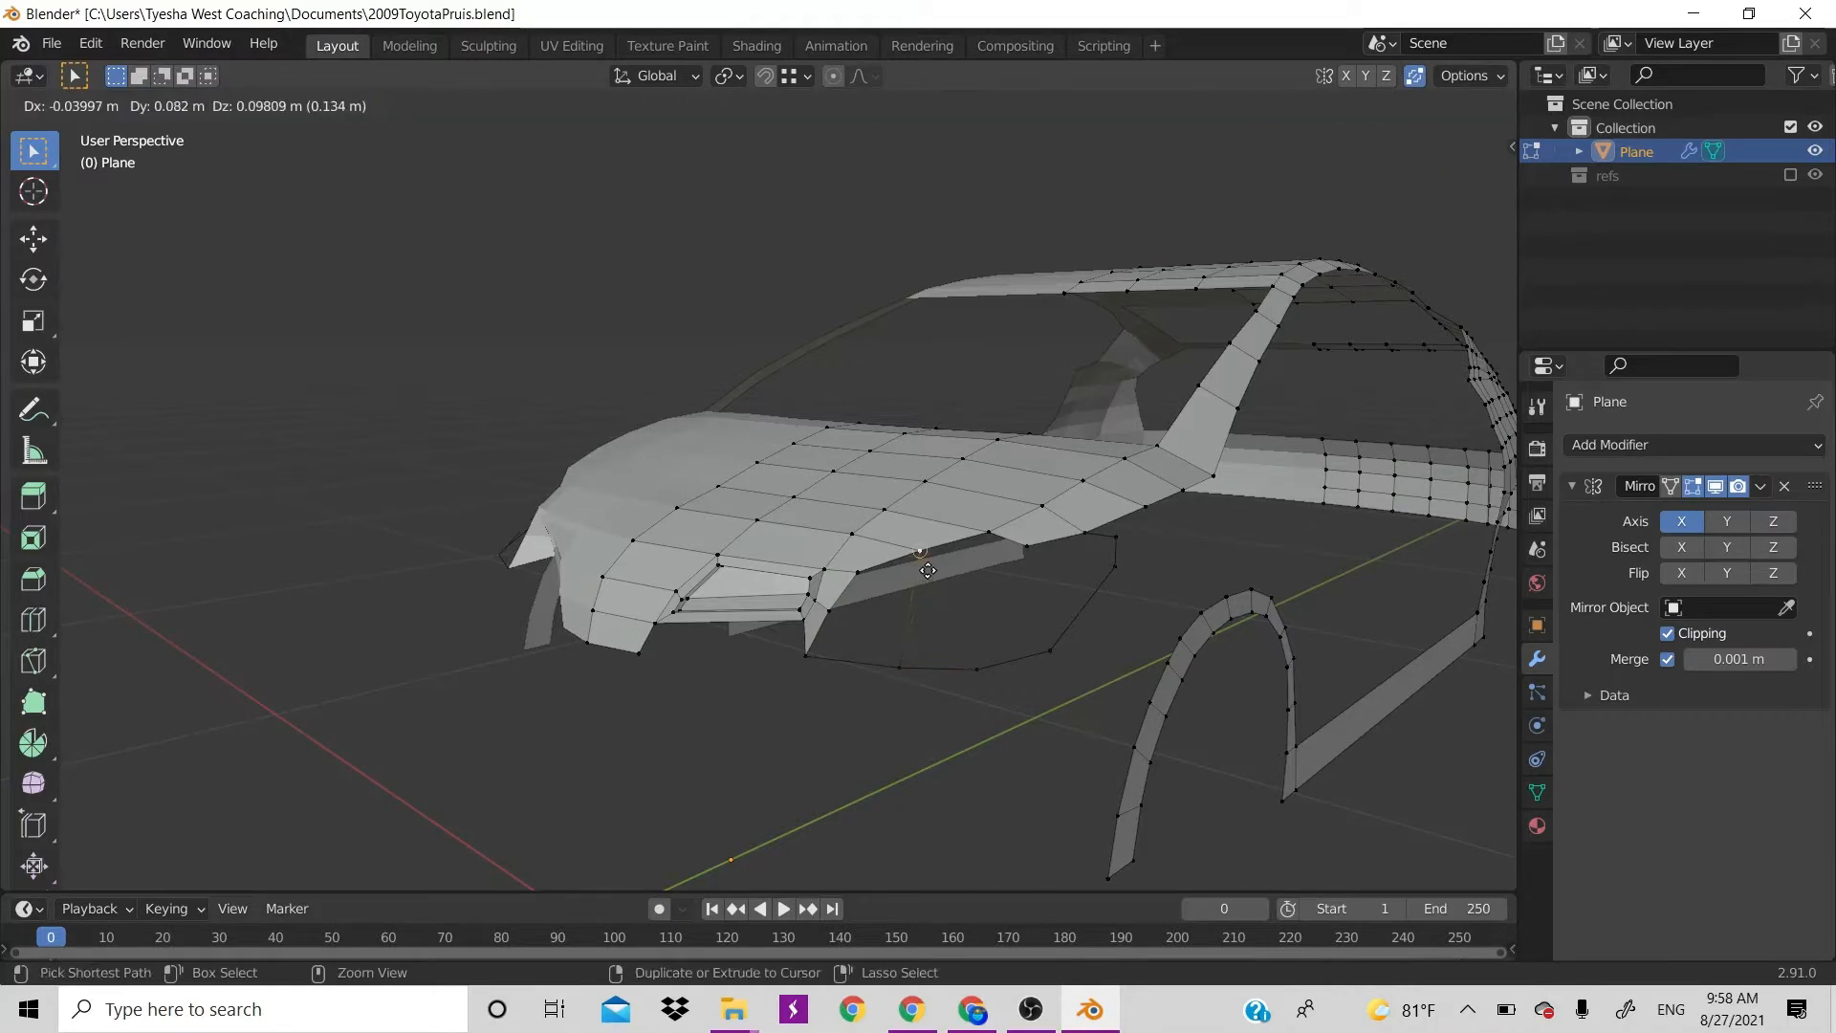
click(928, 564)
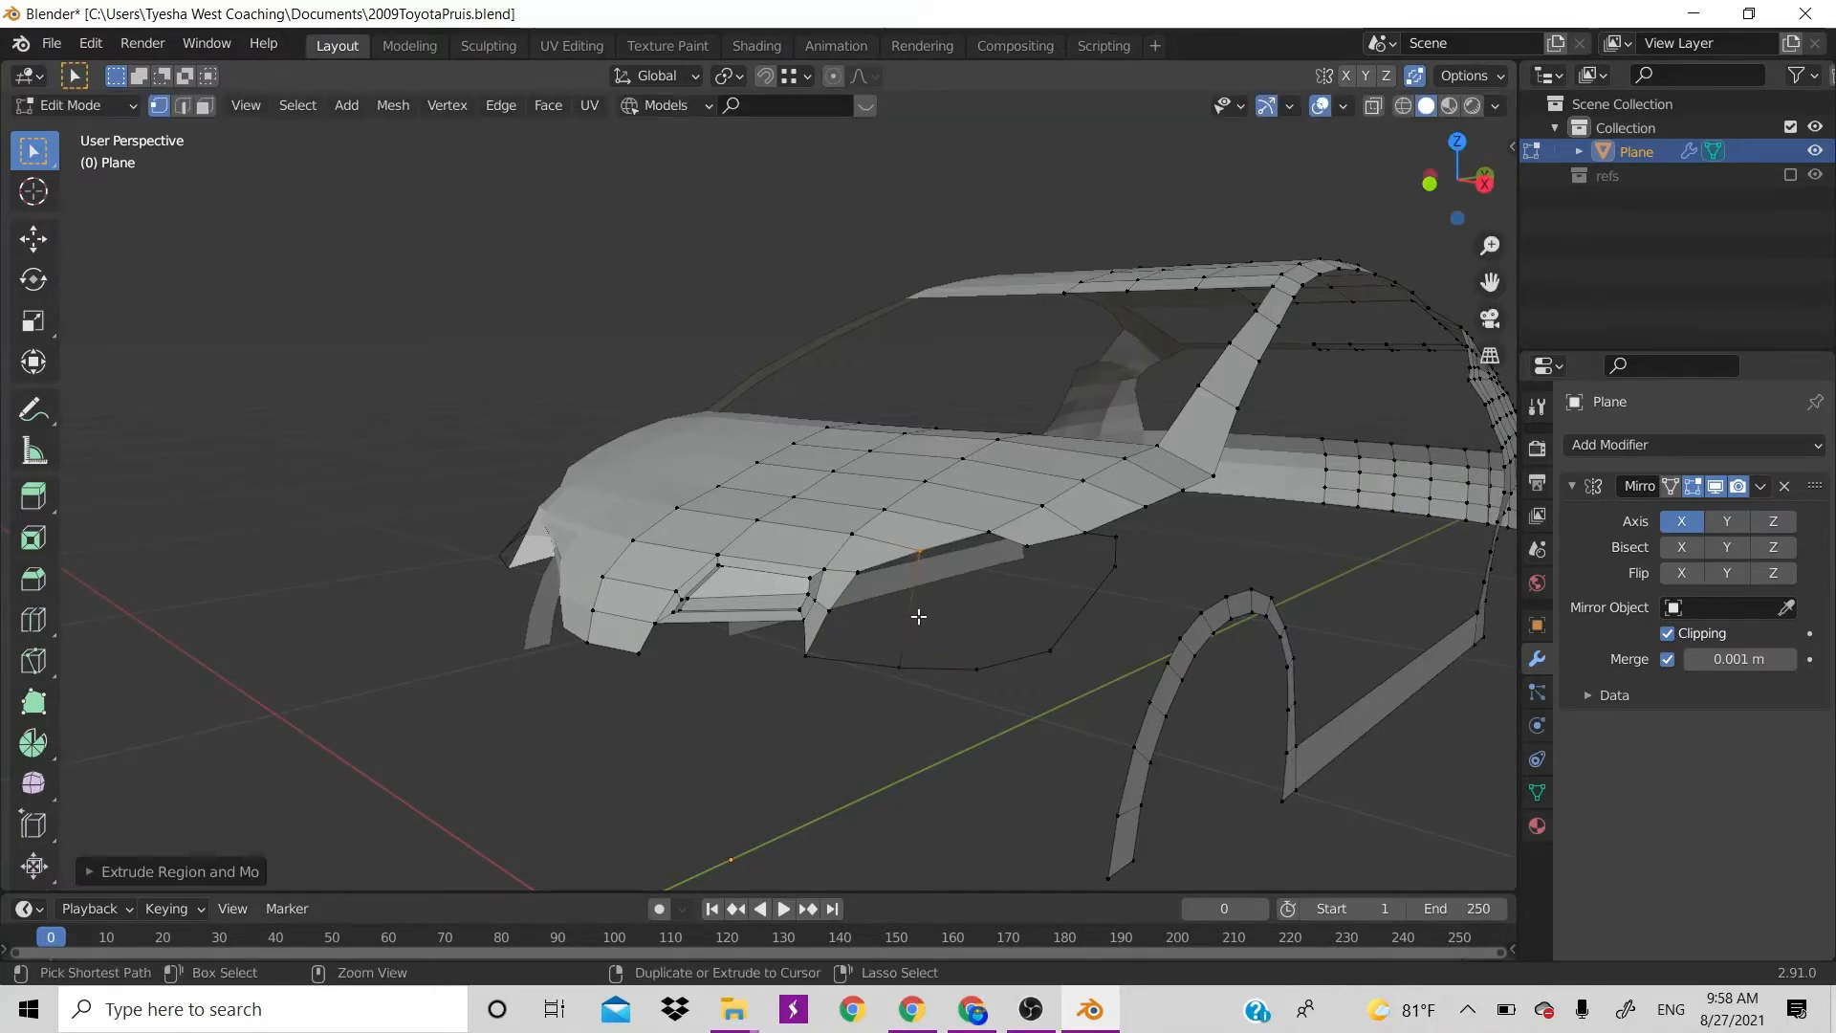
ctrl+right_click(910, 608)
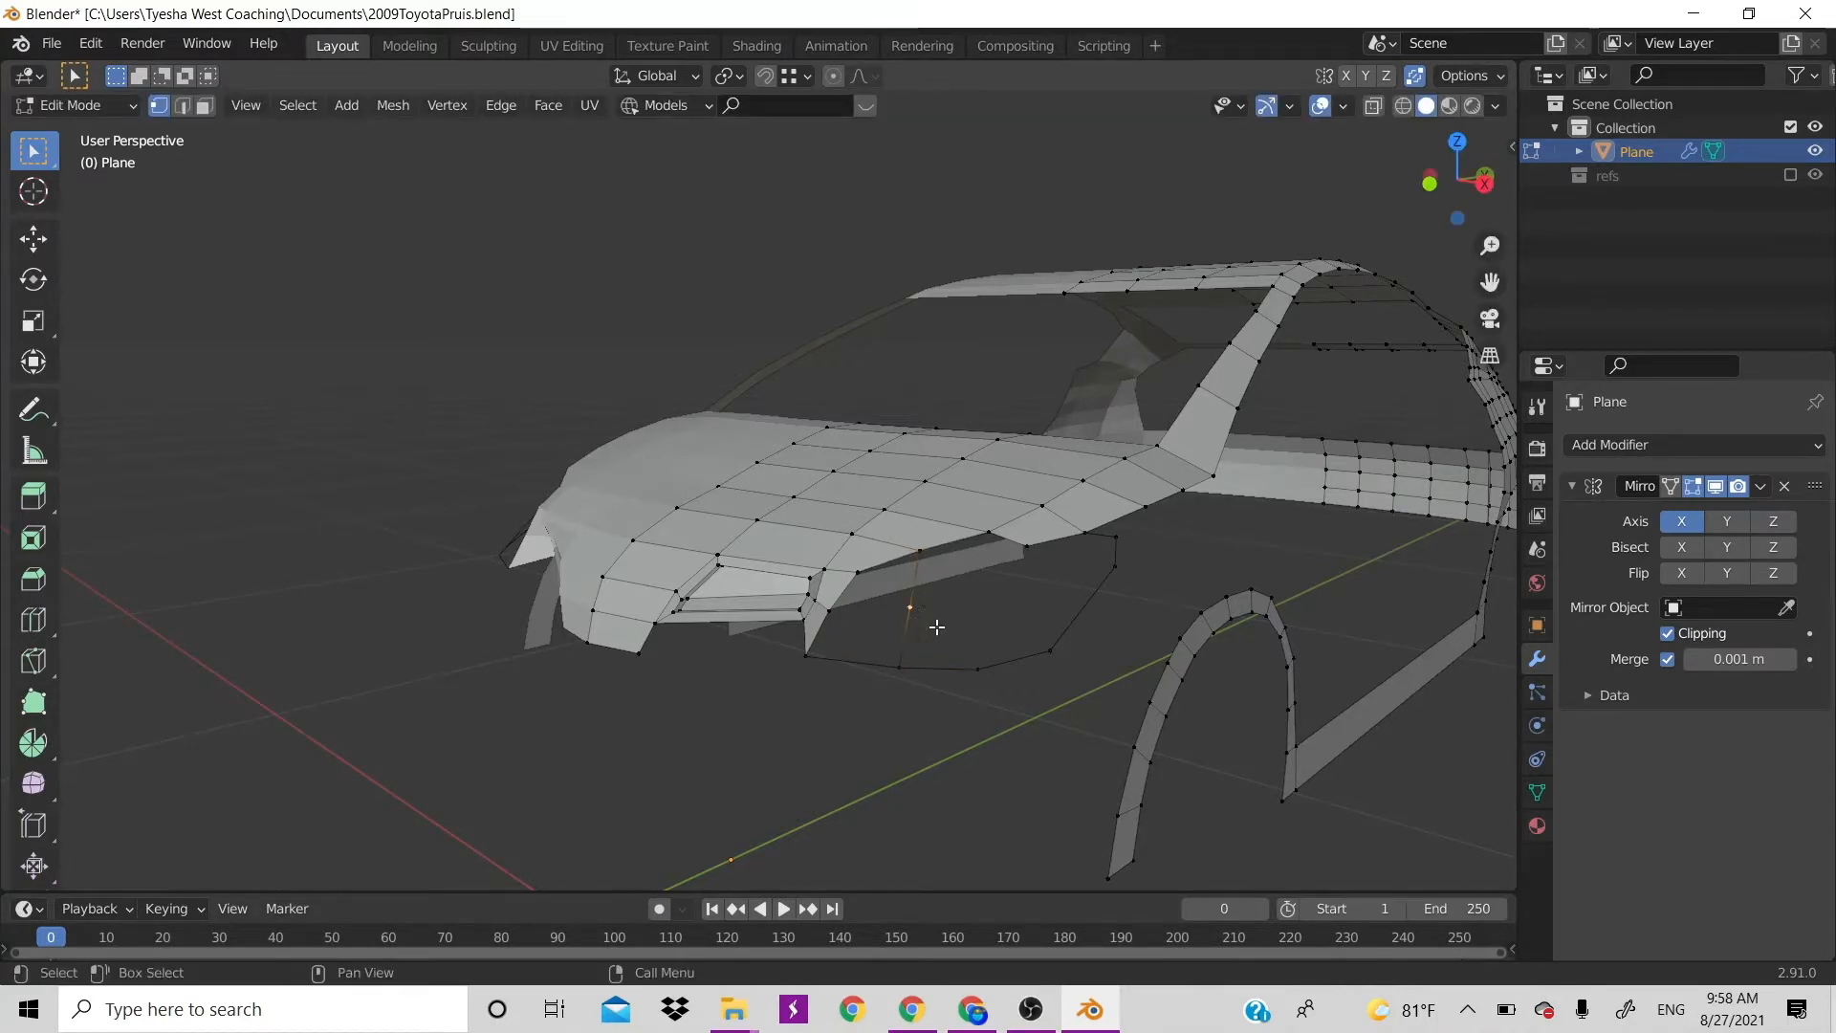
Move the midway vertex of the new headlight edge slightly to curve the surface
key(g)
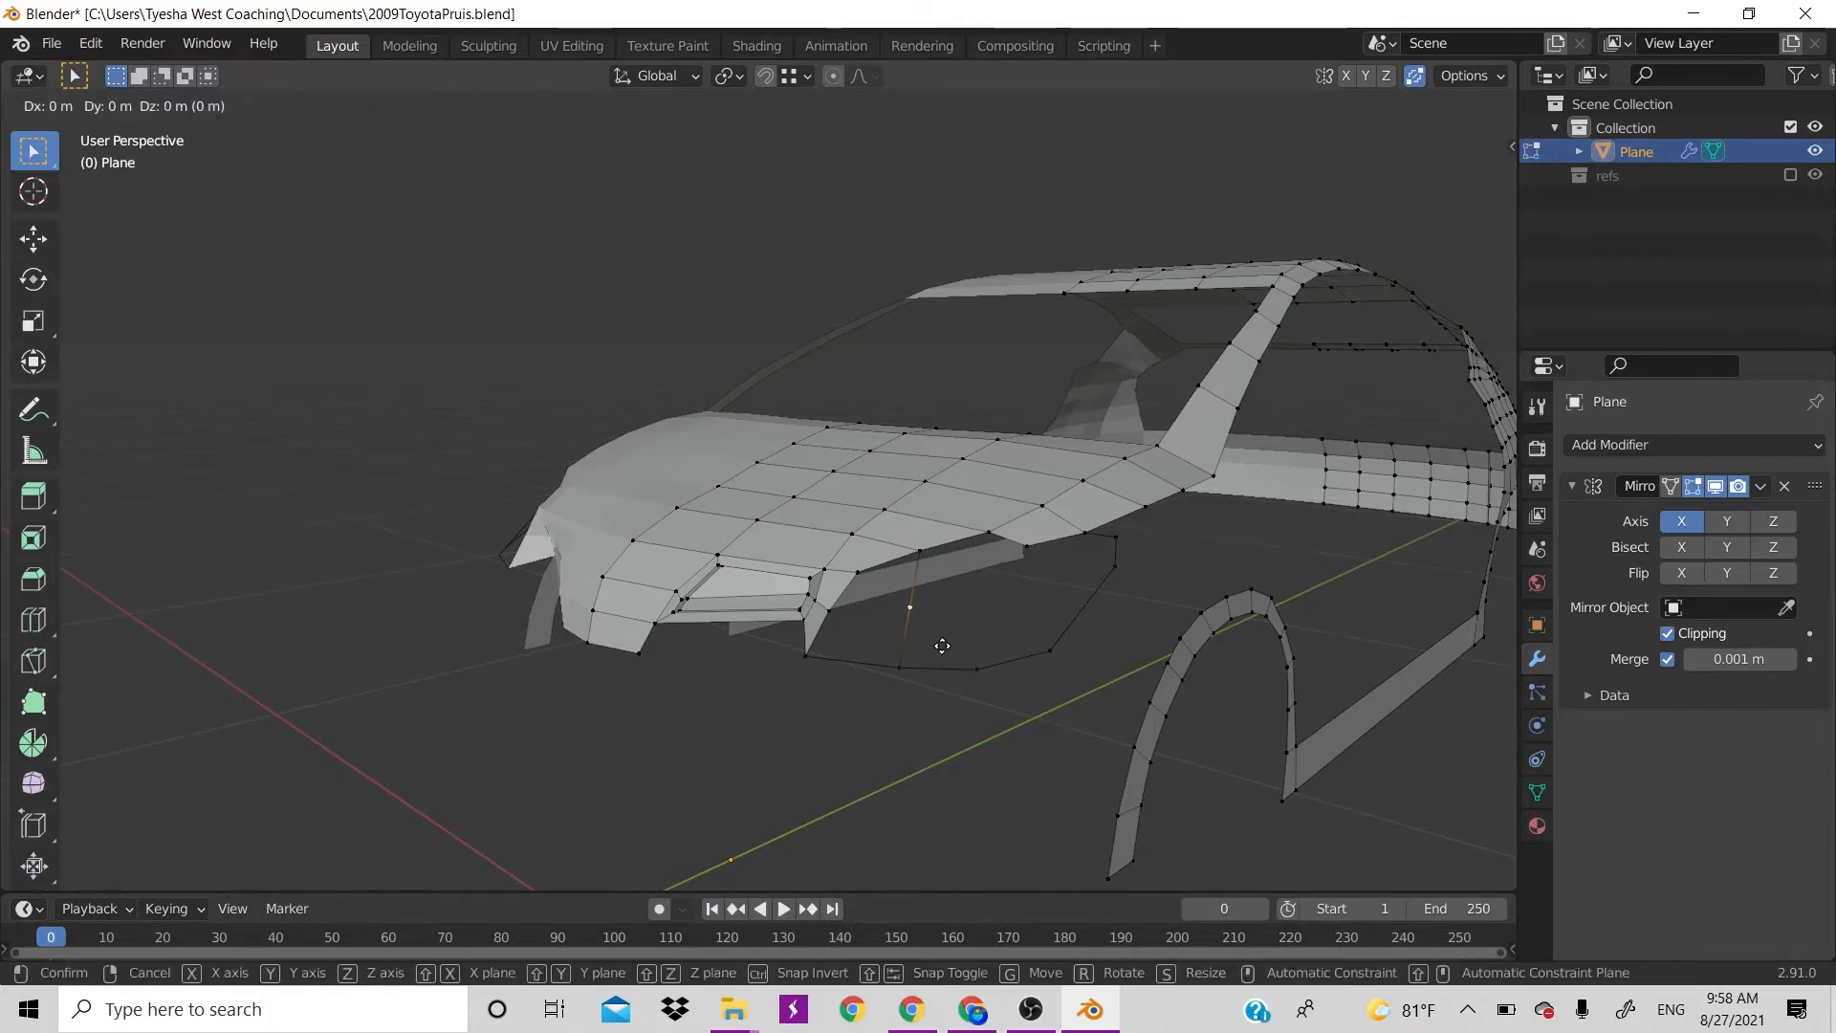
click(943, 622)
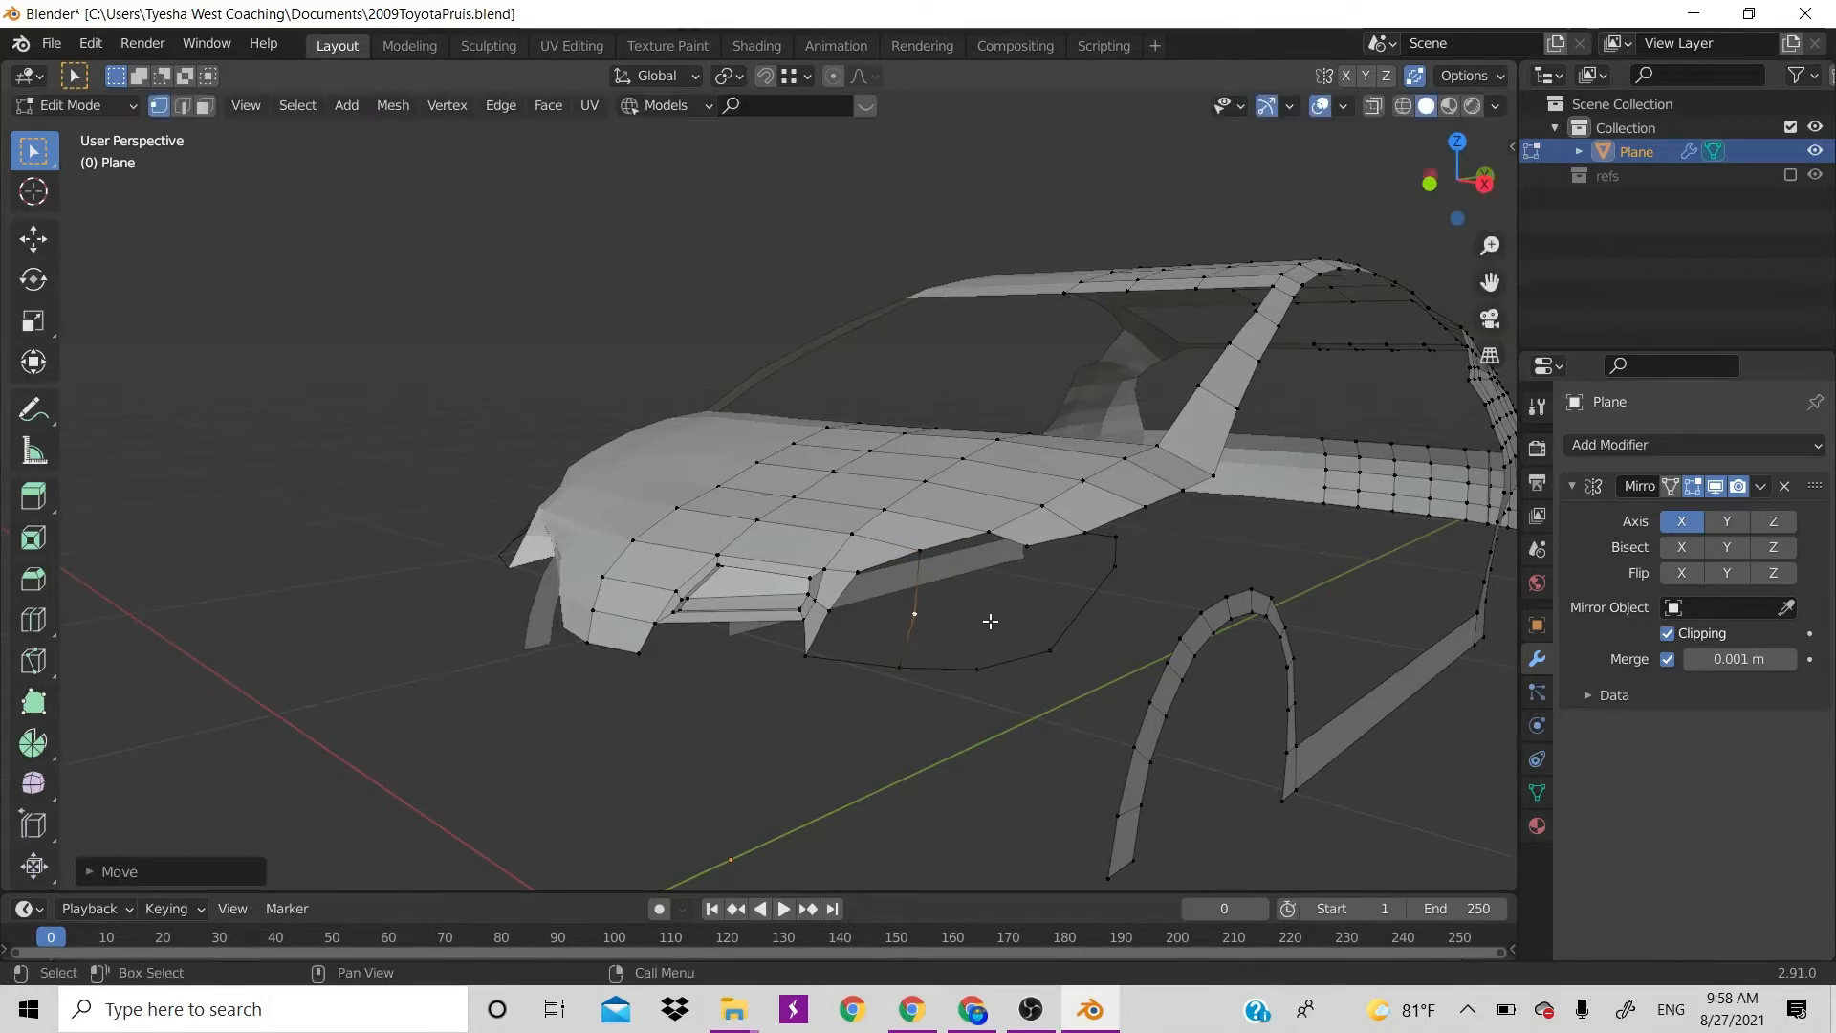
key(k)
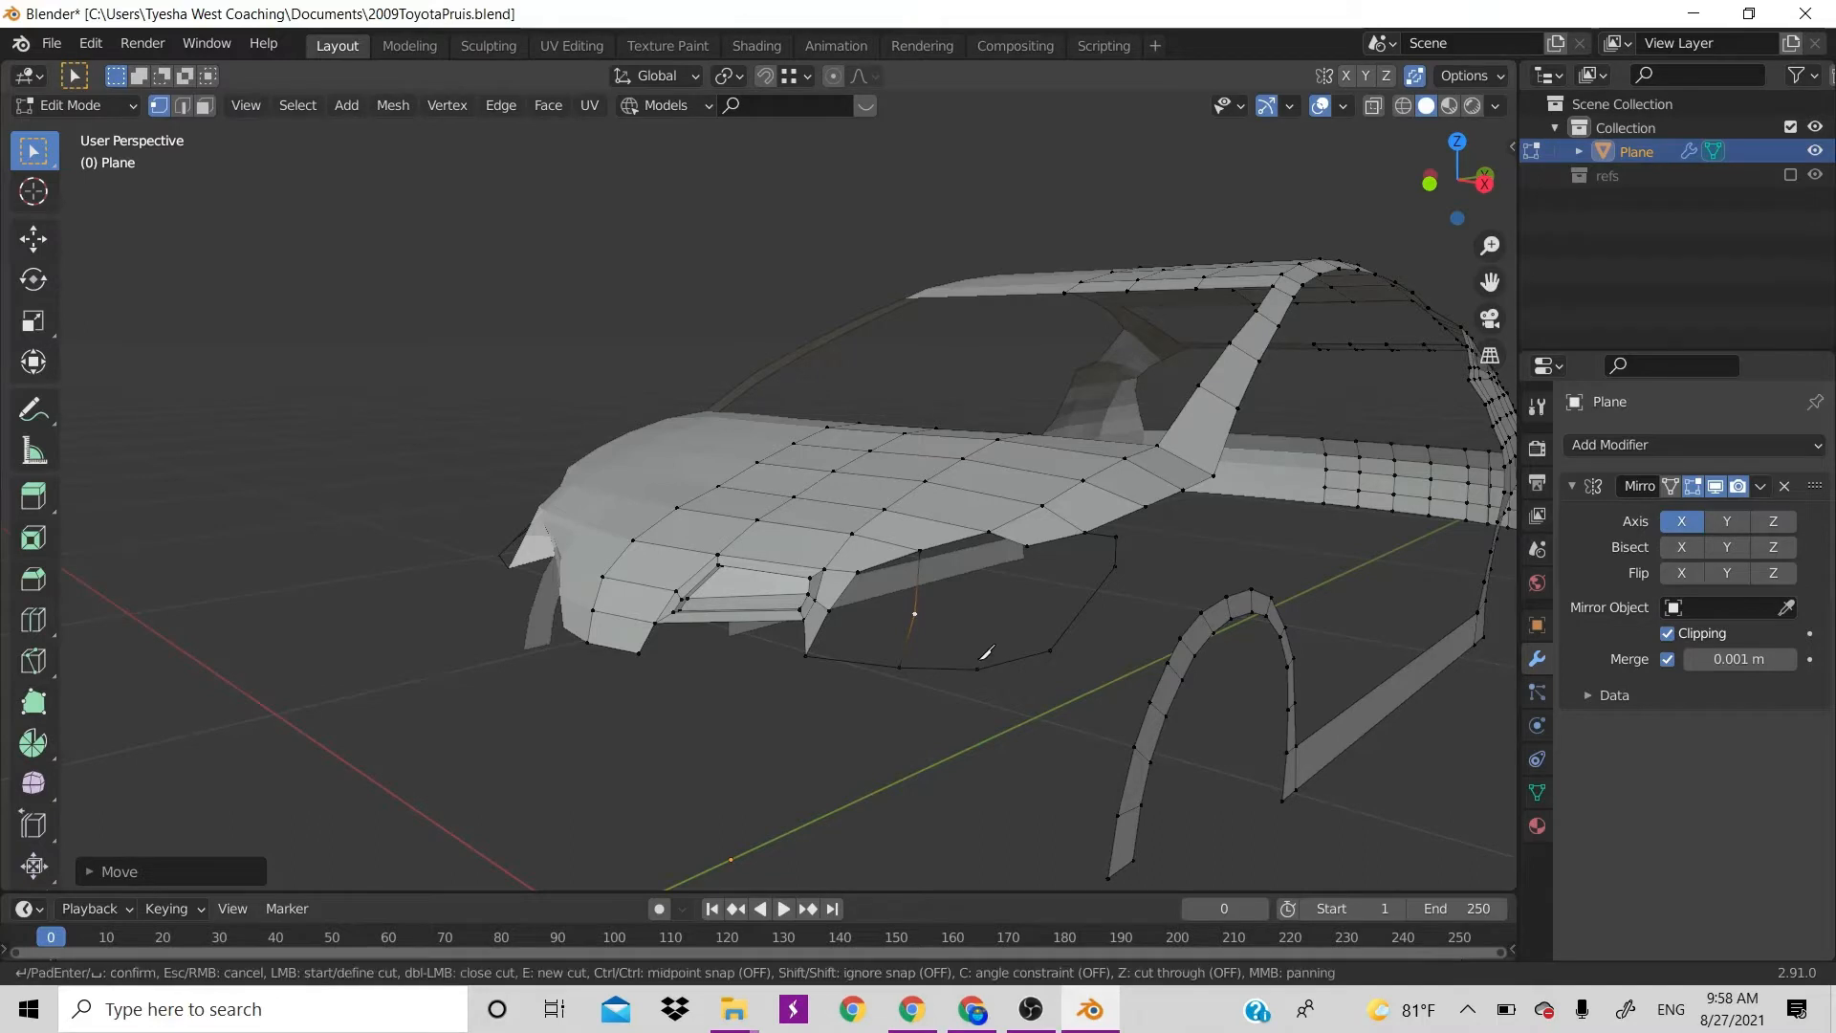
key(Escape)
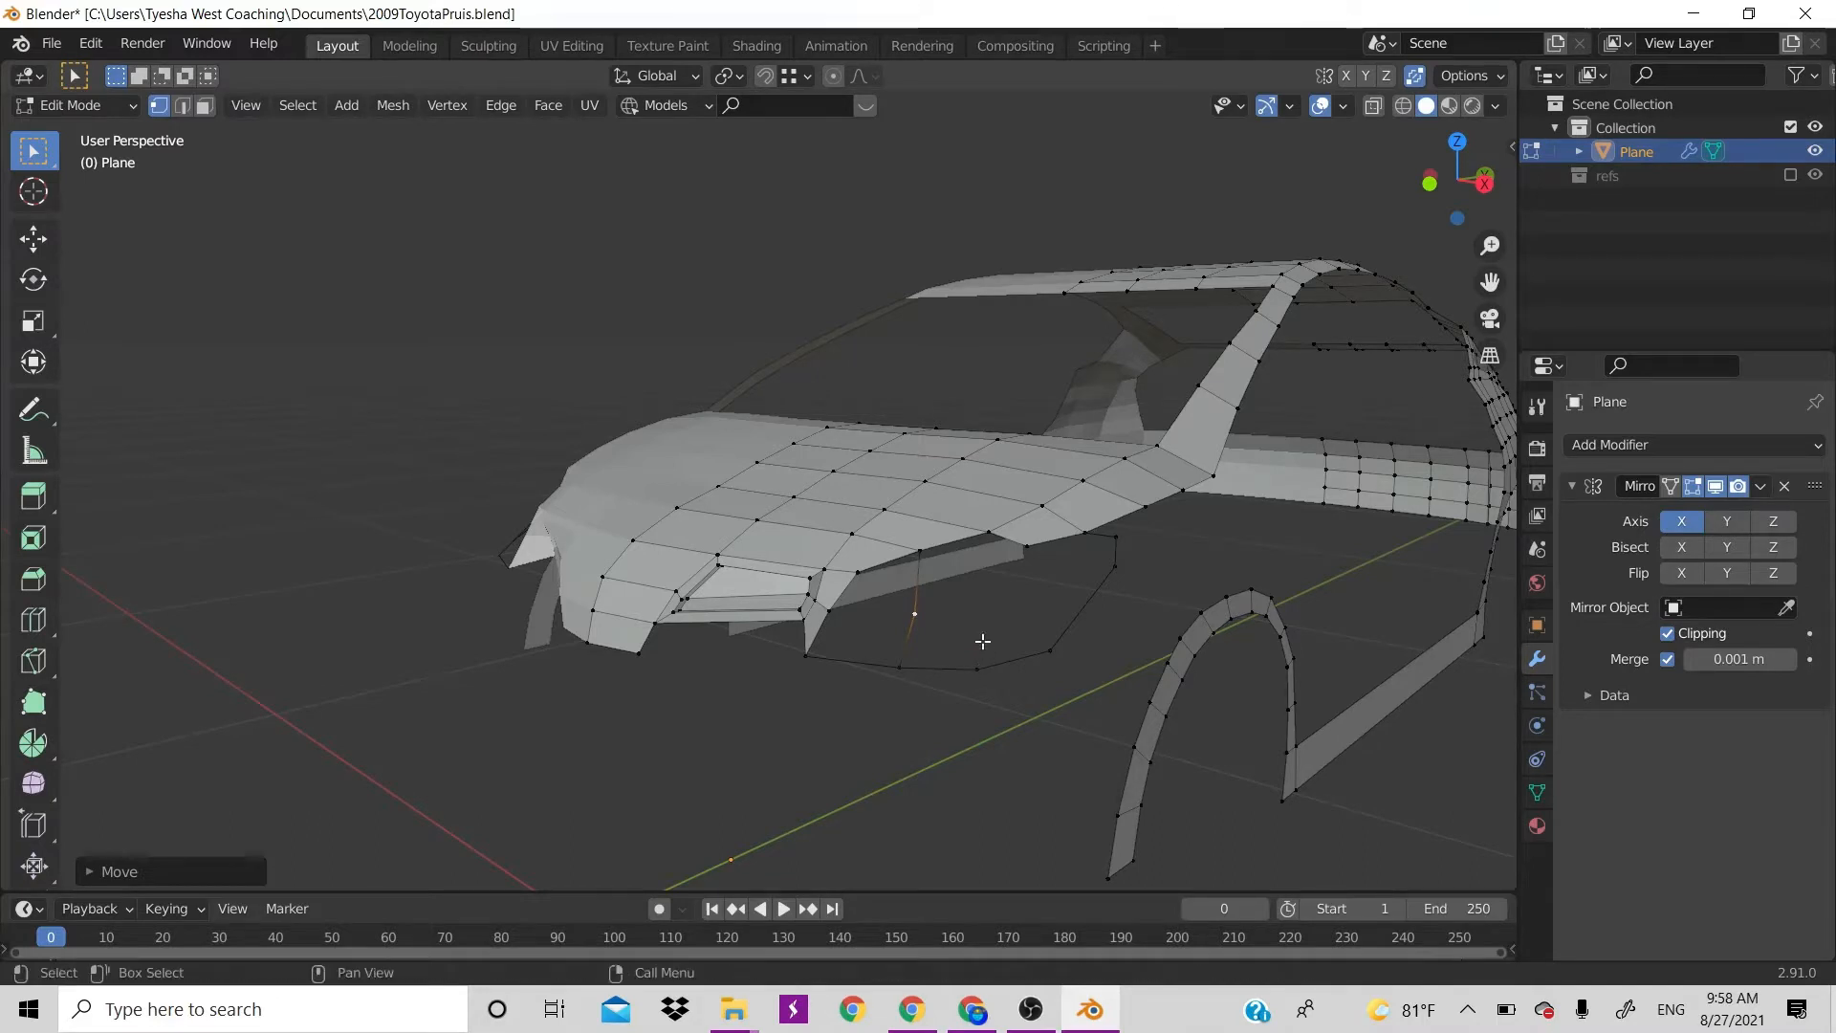
Extrude the next lower headlight outline vertex up to the hood edge and cut that edge at its middle
click(976, 668)
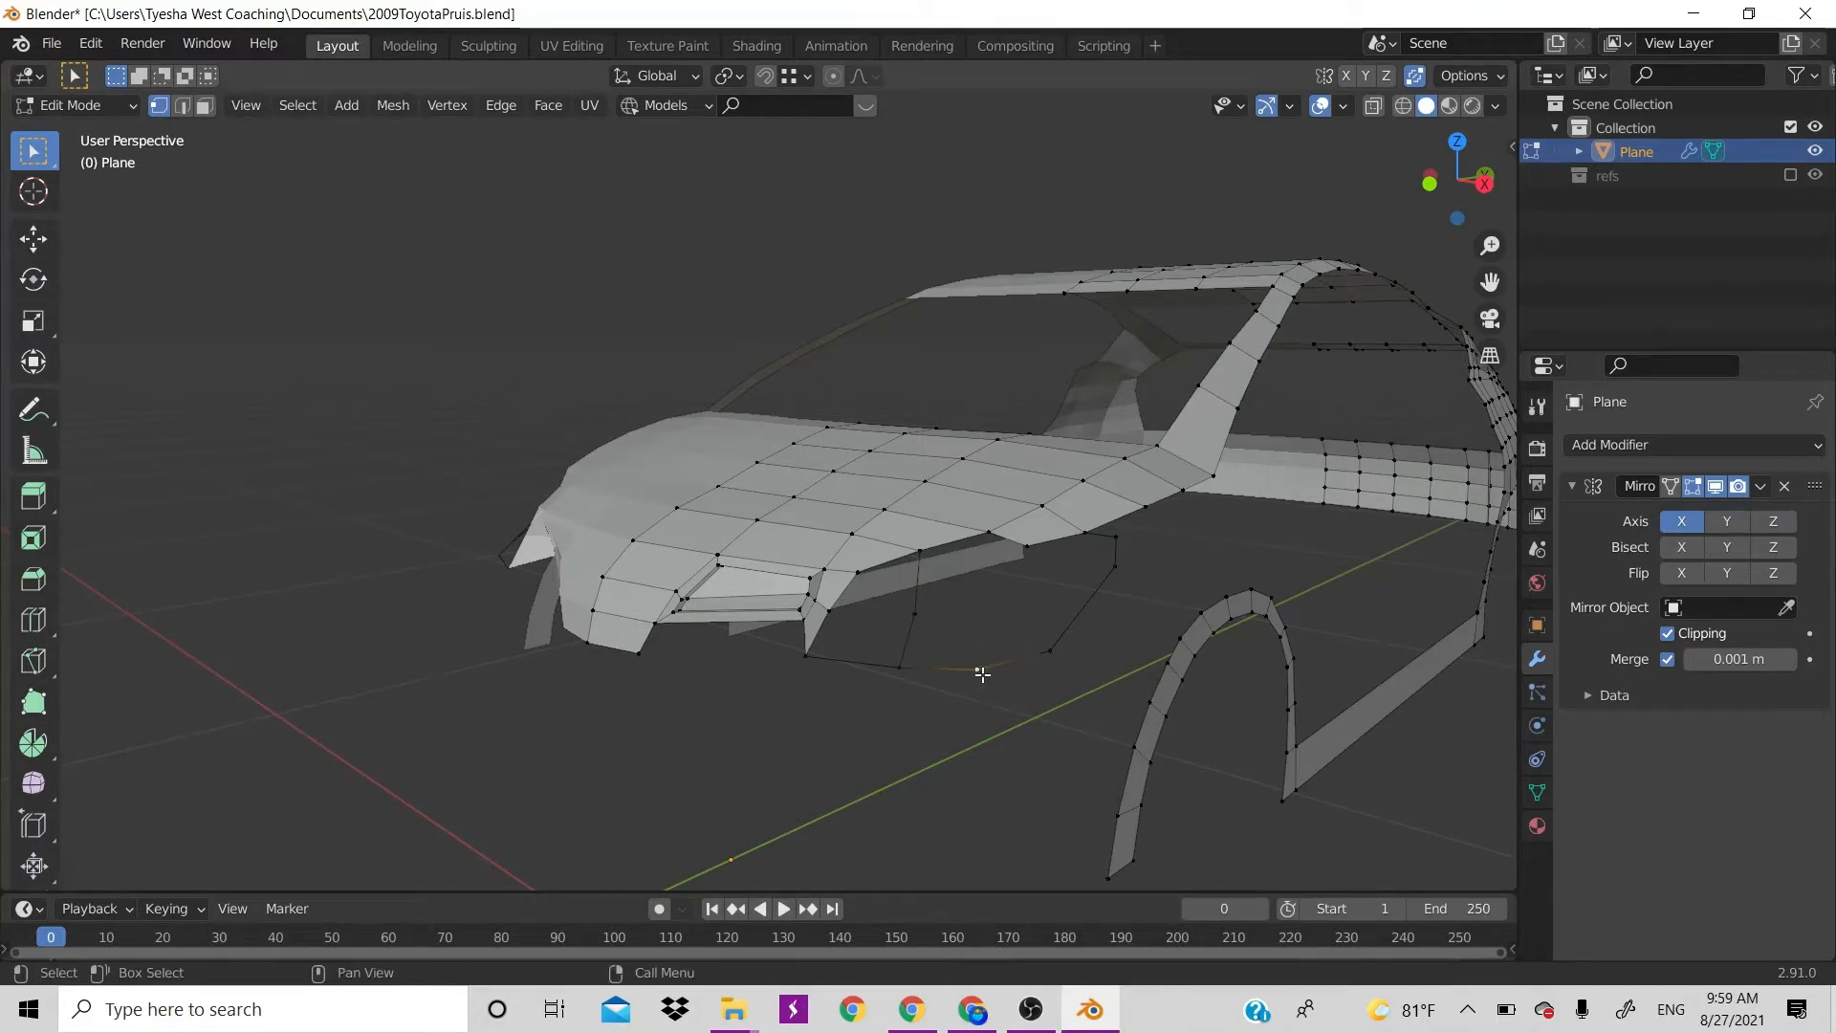
key(e)
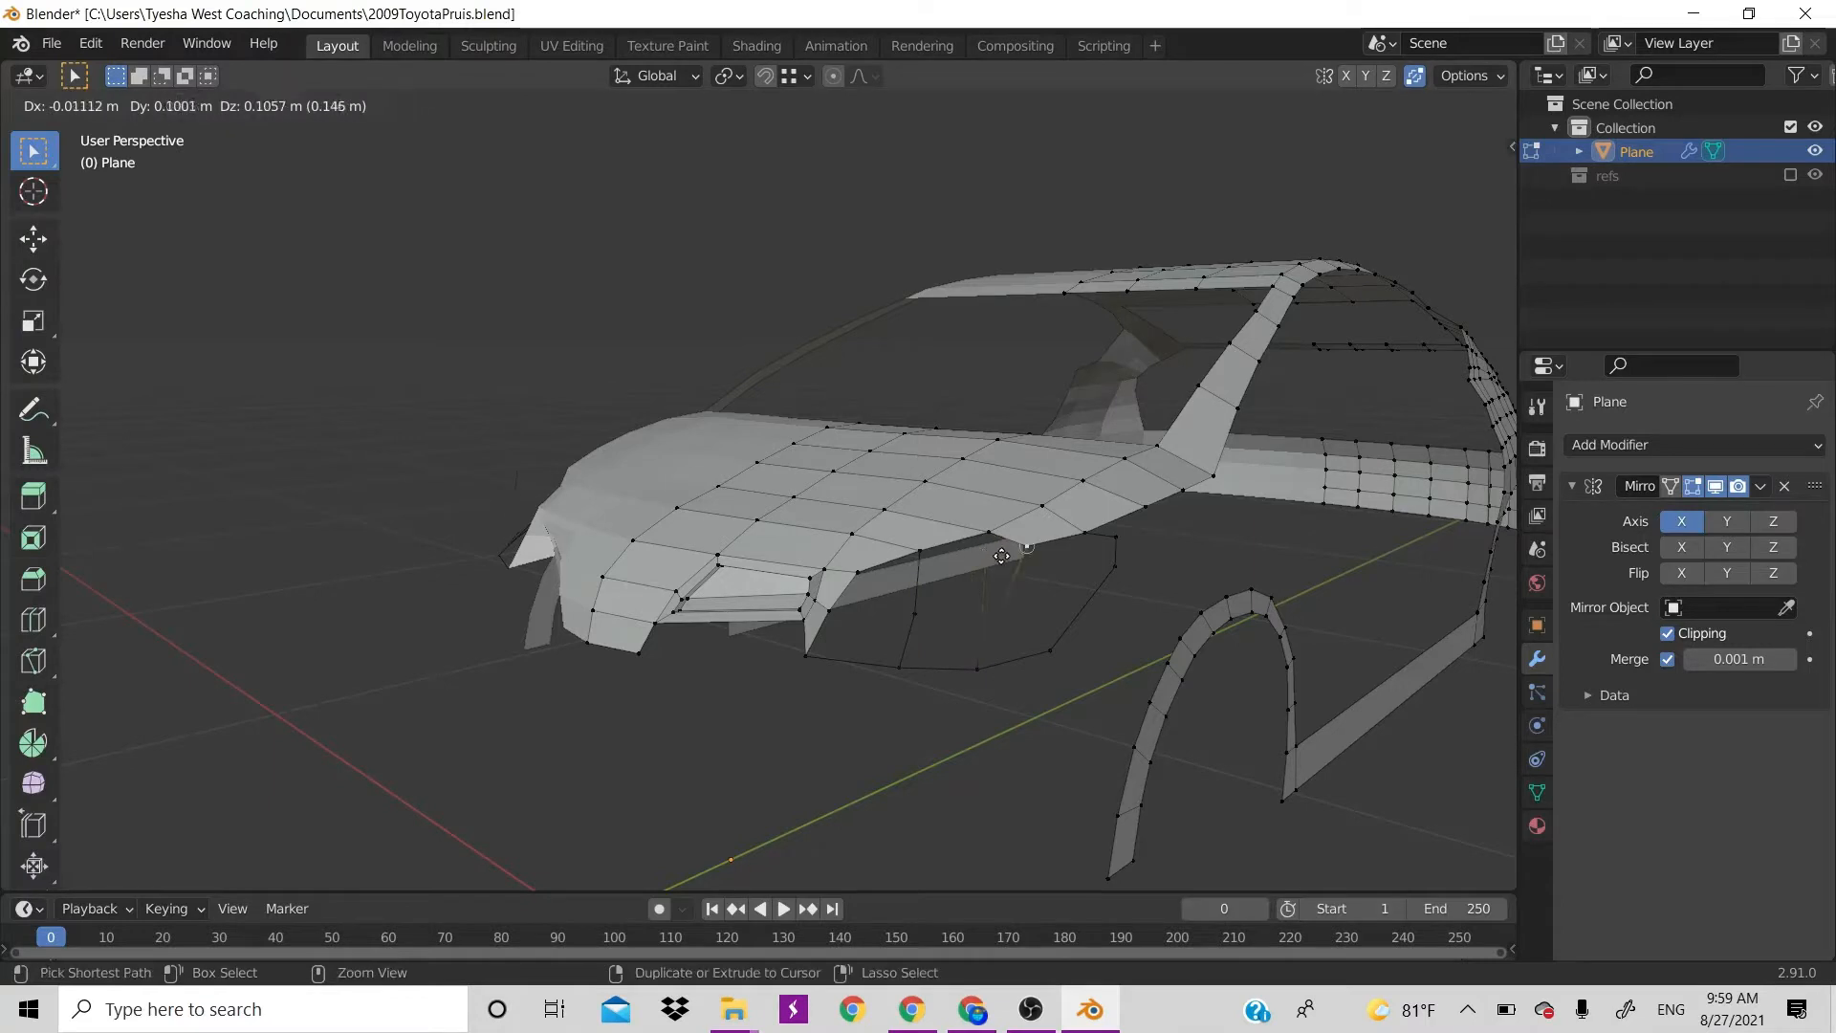
click(999, 621)
key(ctrl+r)
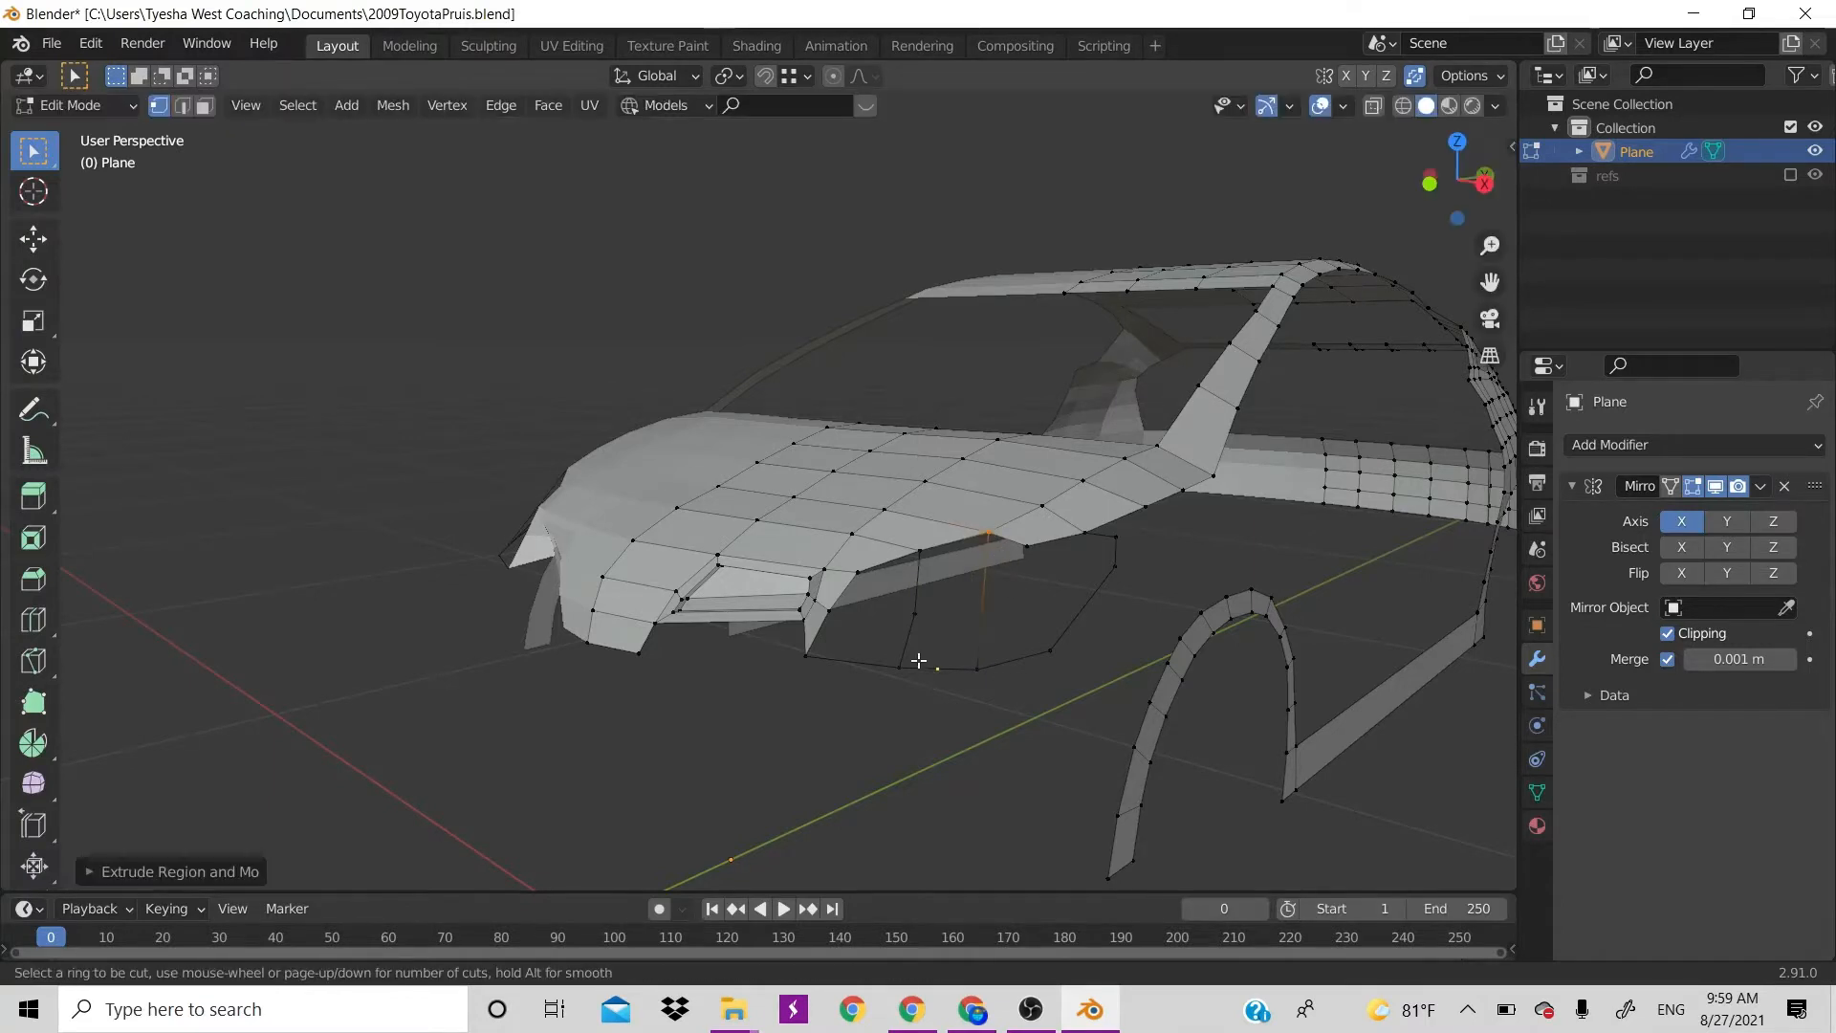
click(979, 590)
right_click(978, 593)
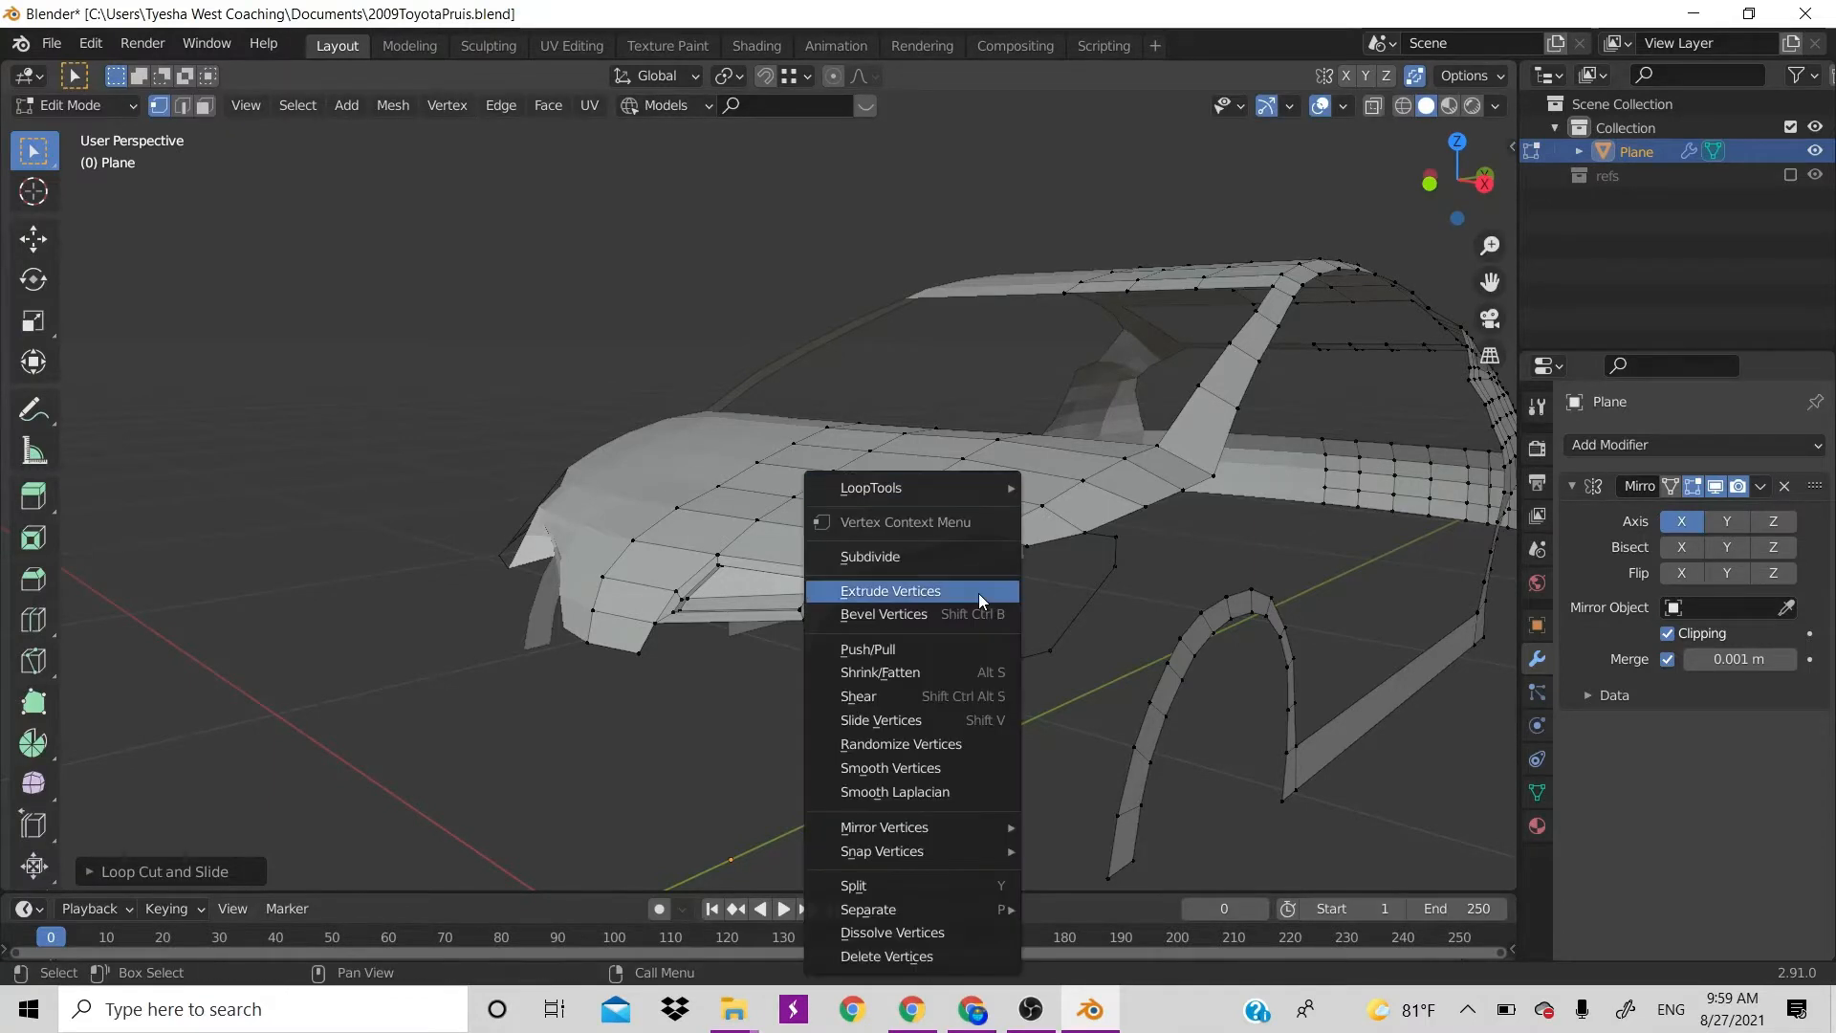
click(978, 593)
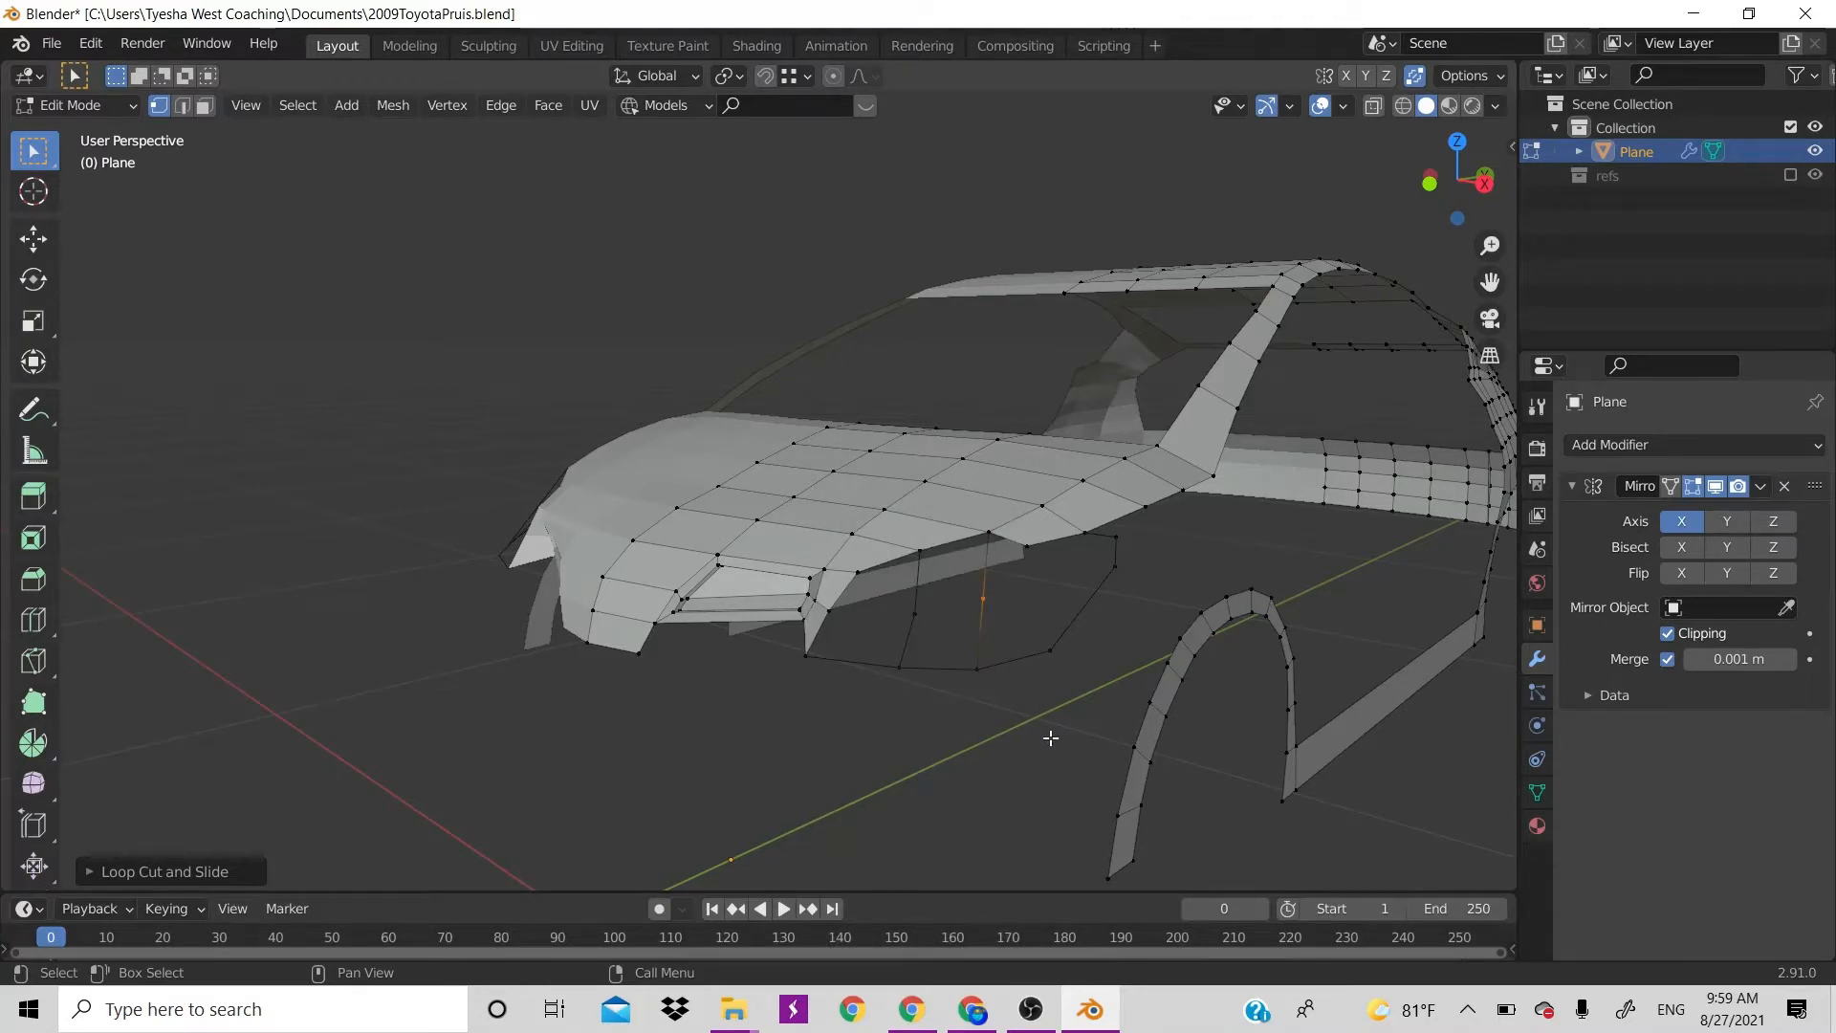
Move the second edge's middle vertex along X by about 0.012 m
key(g)
key(x)
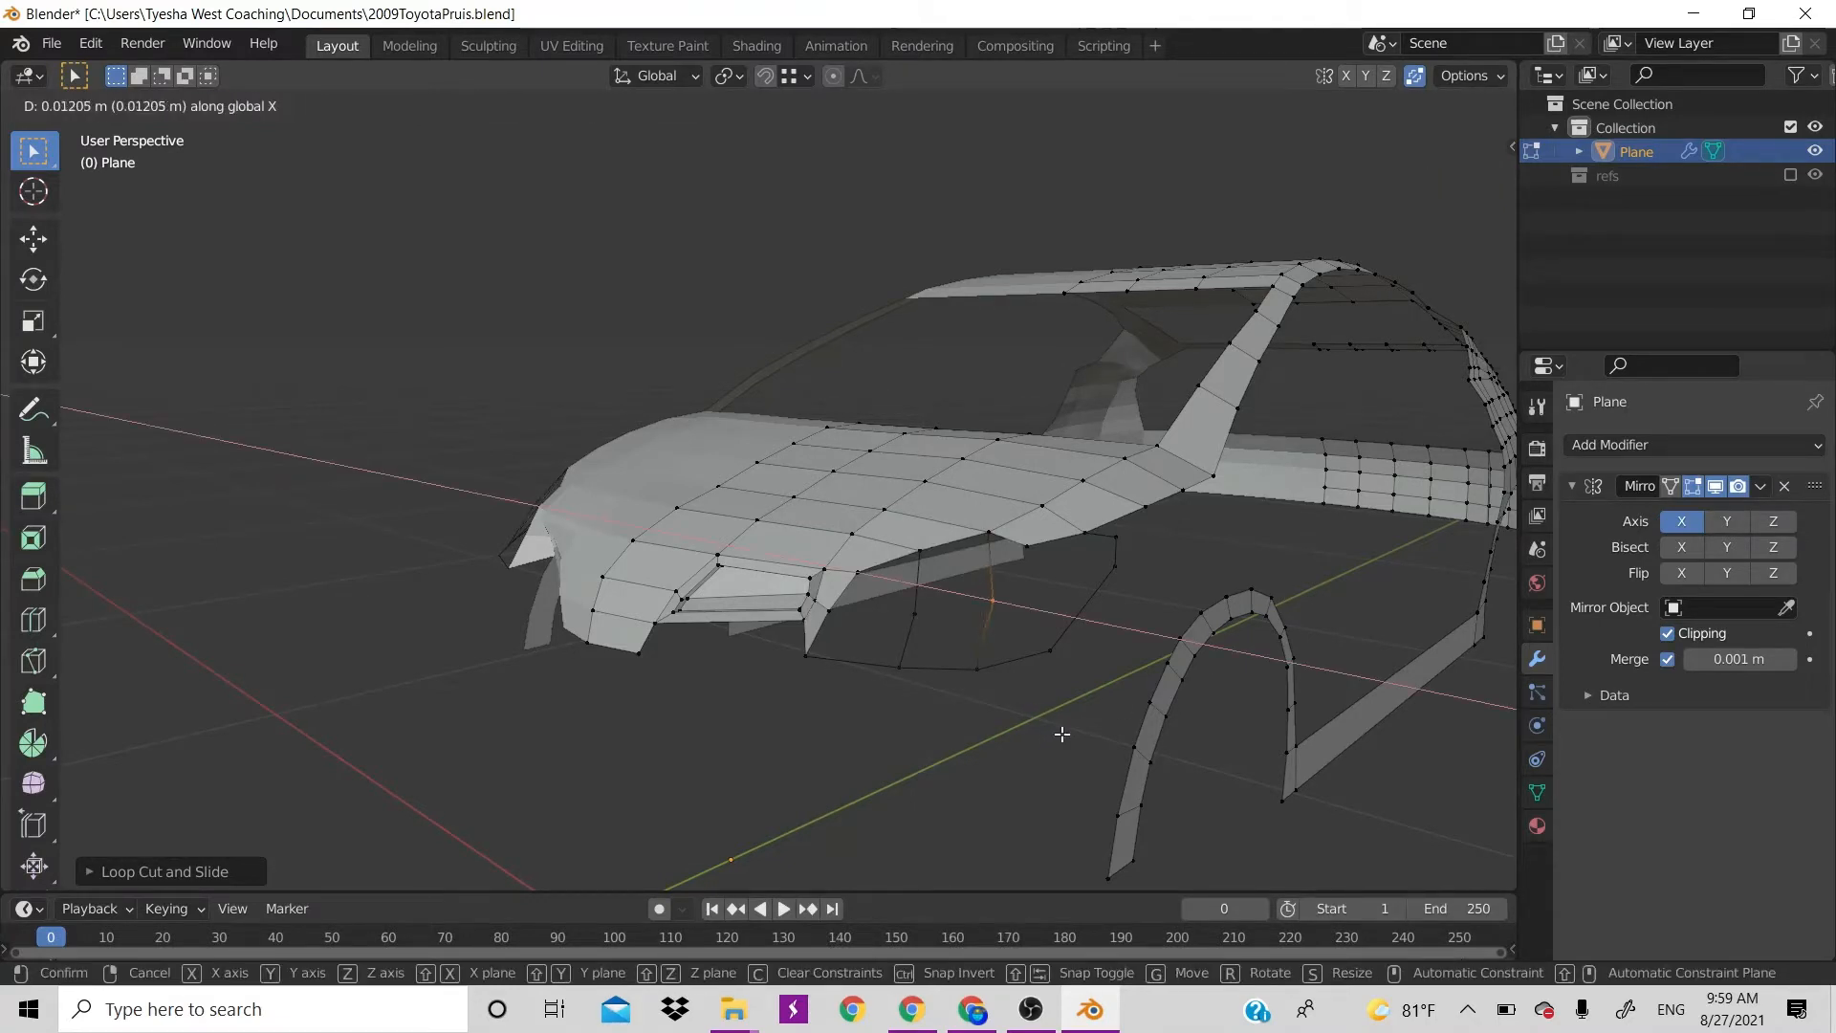
click(1061, 733)
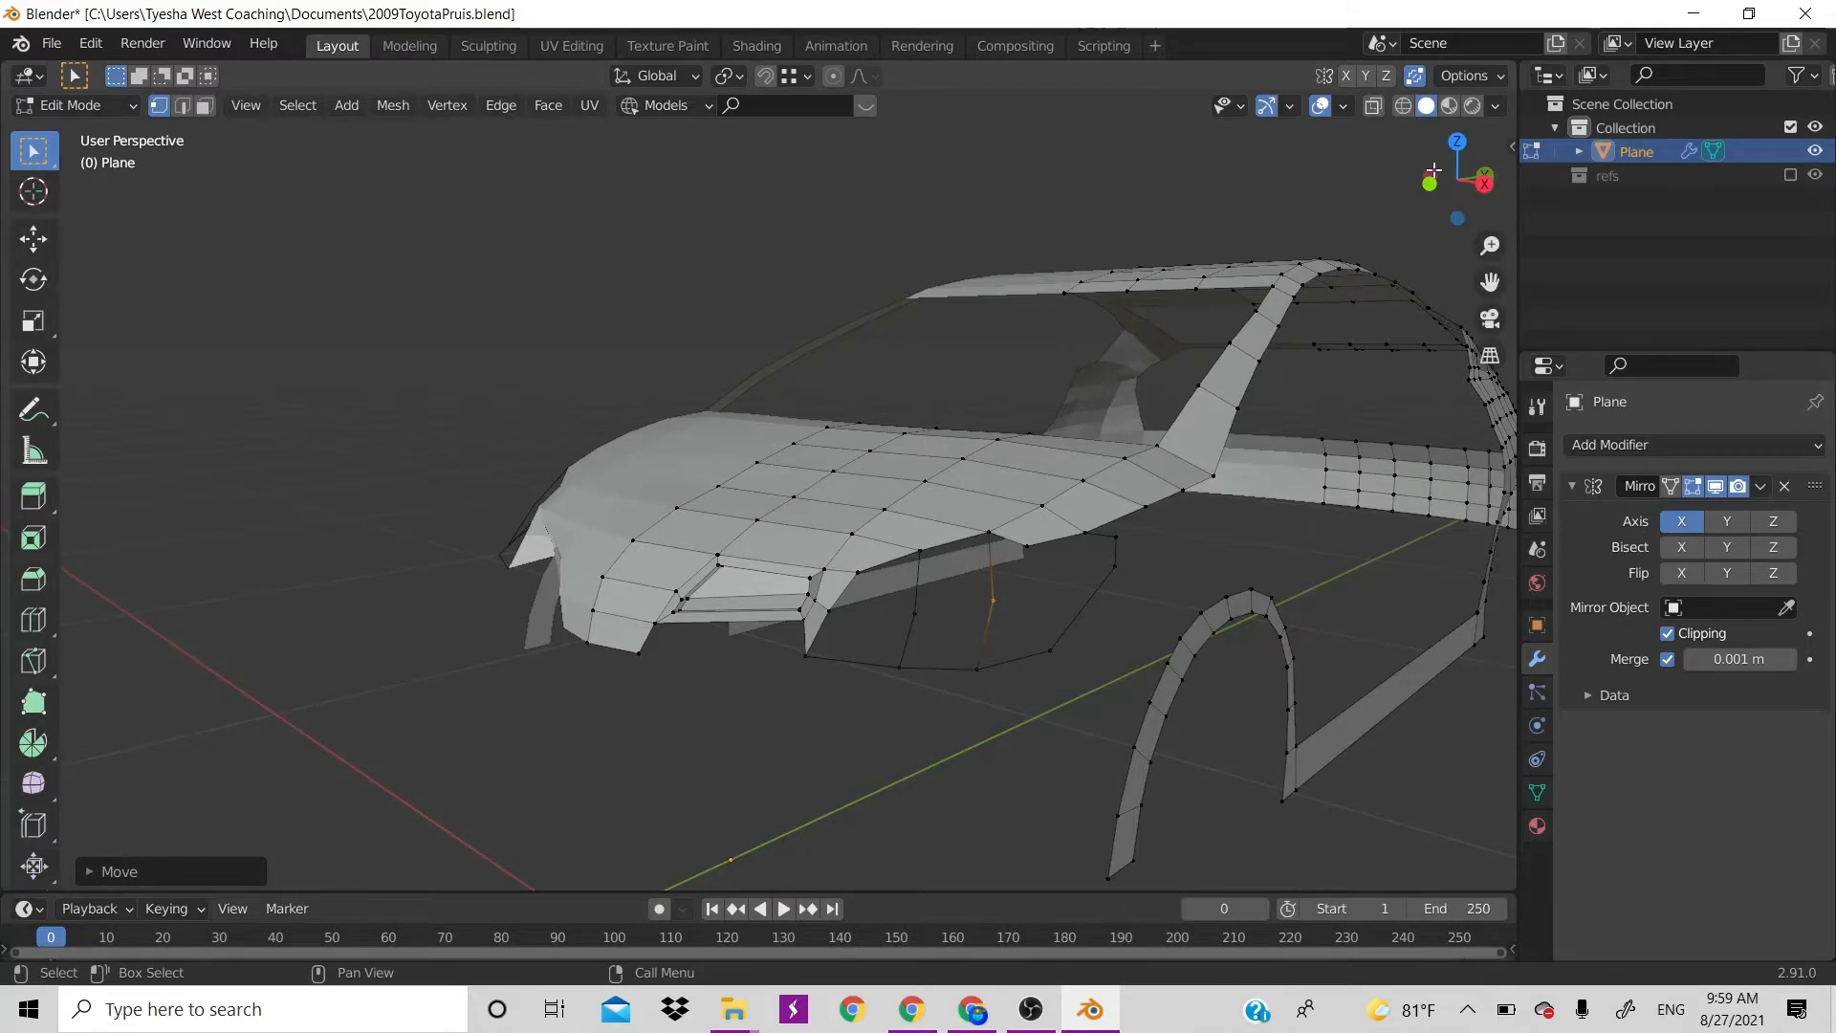
Extrude the next hood edge vertex down to the lower headlight outline and cut the new third edge at its middle
drag(1433, 170, 1097, 491)
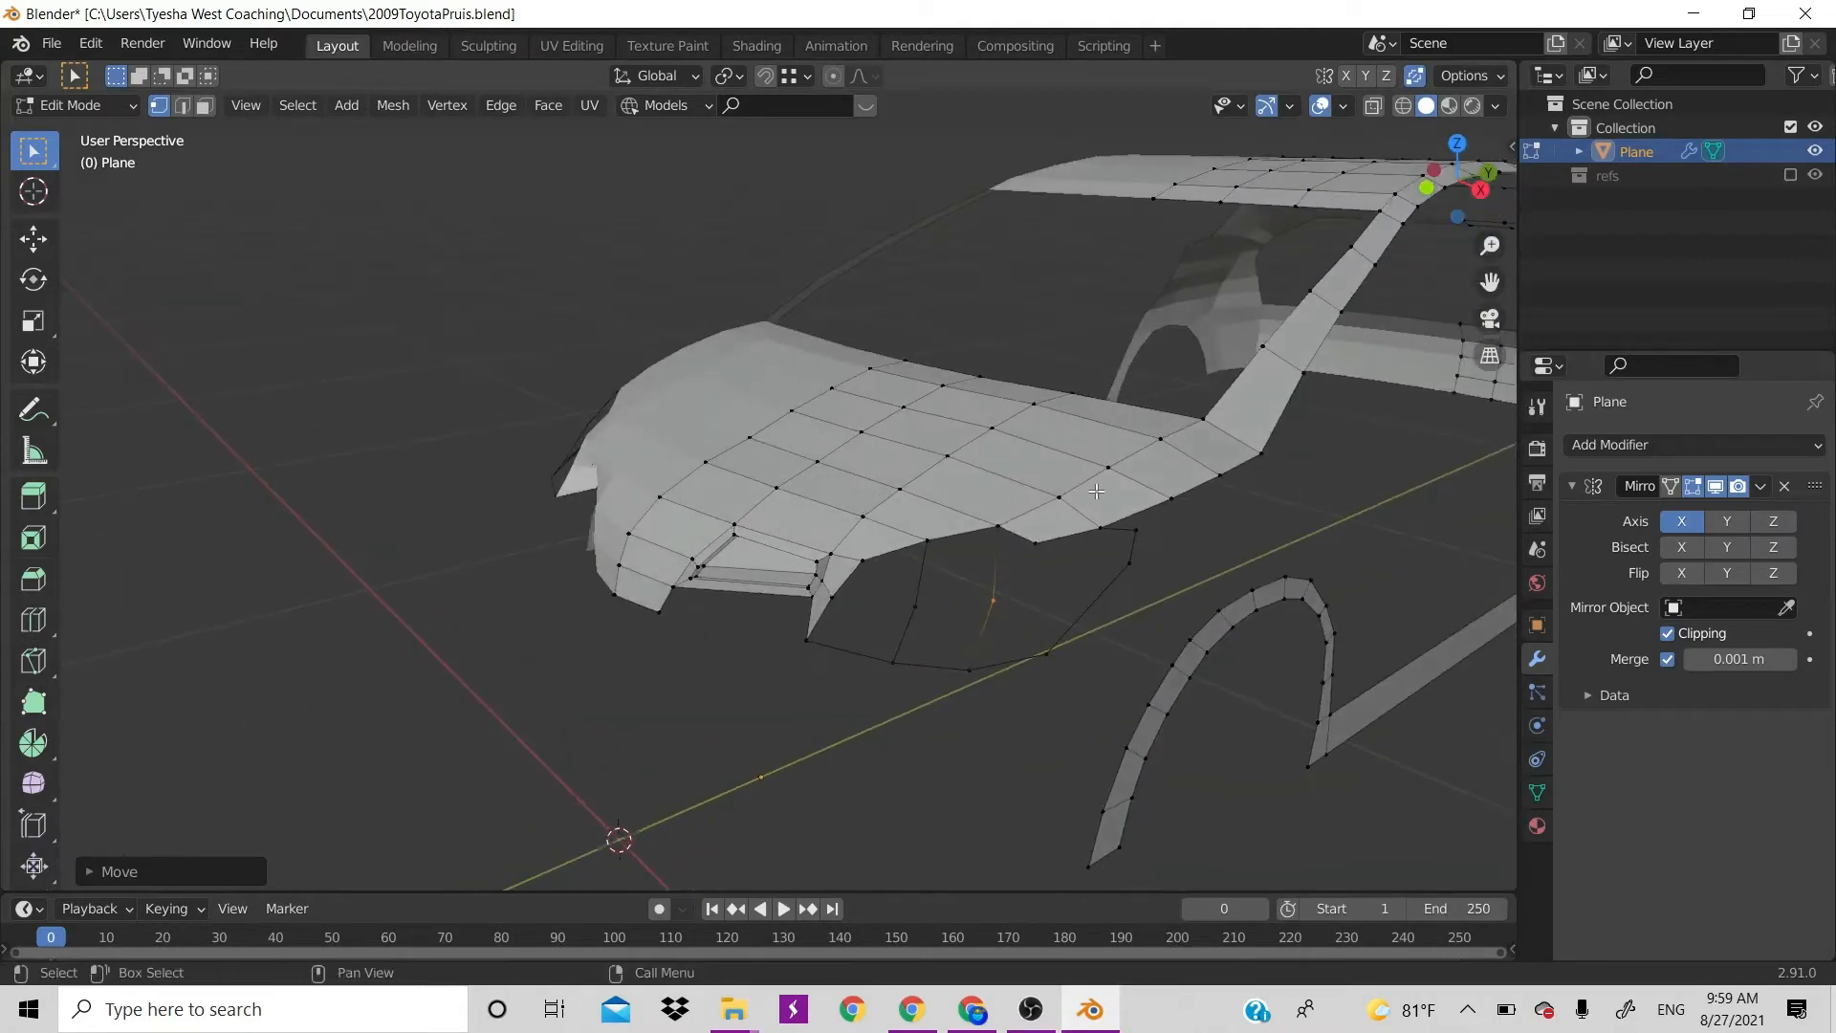
click(1044, 544)
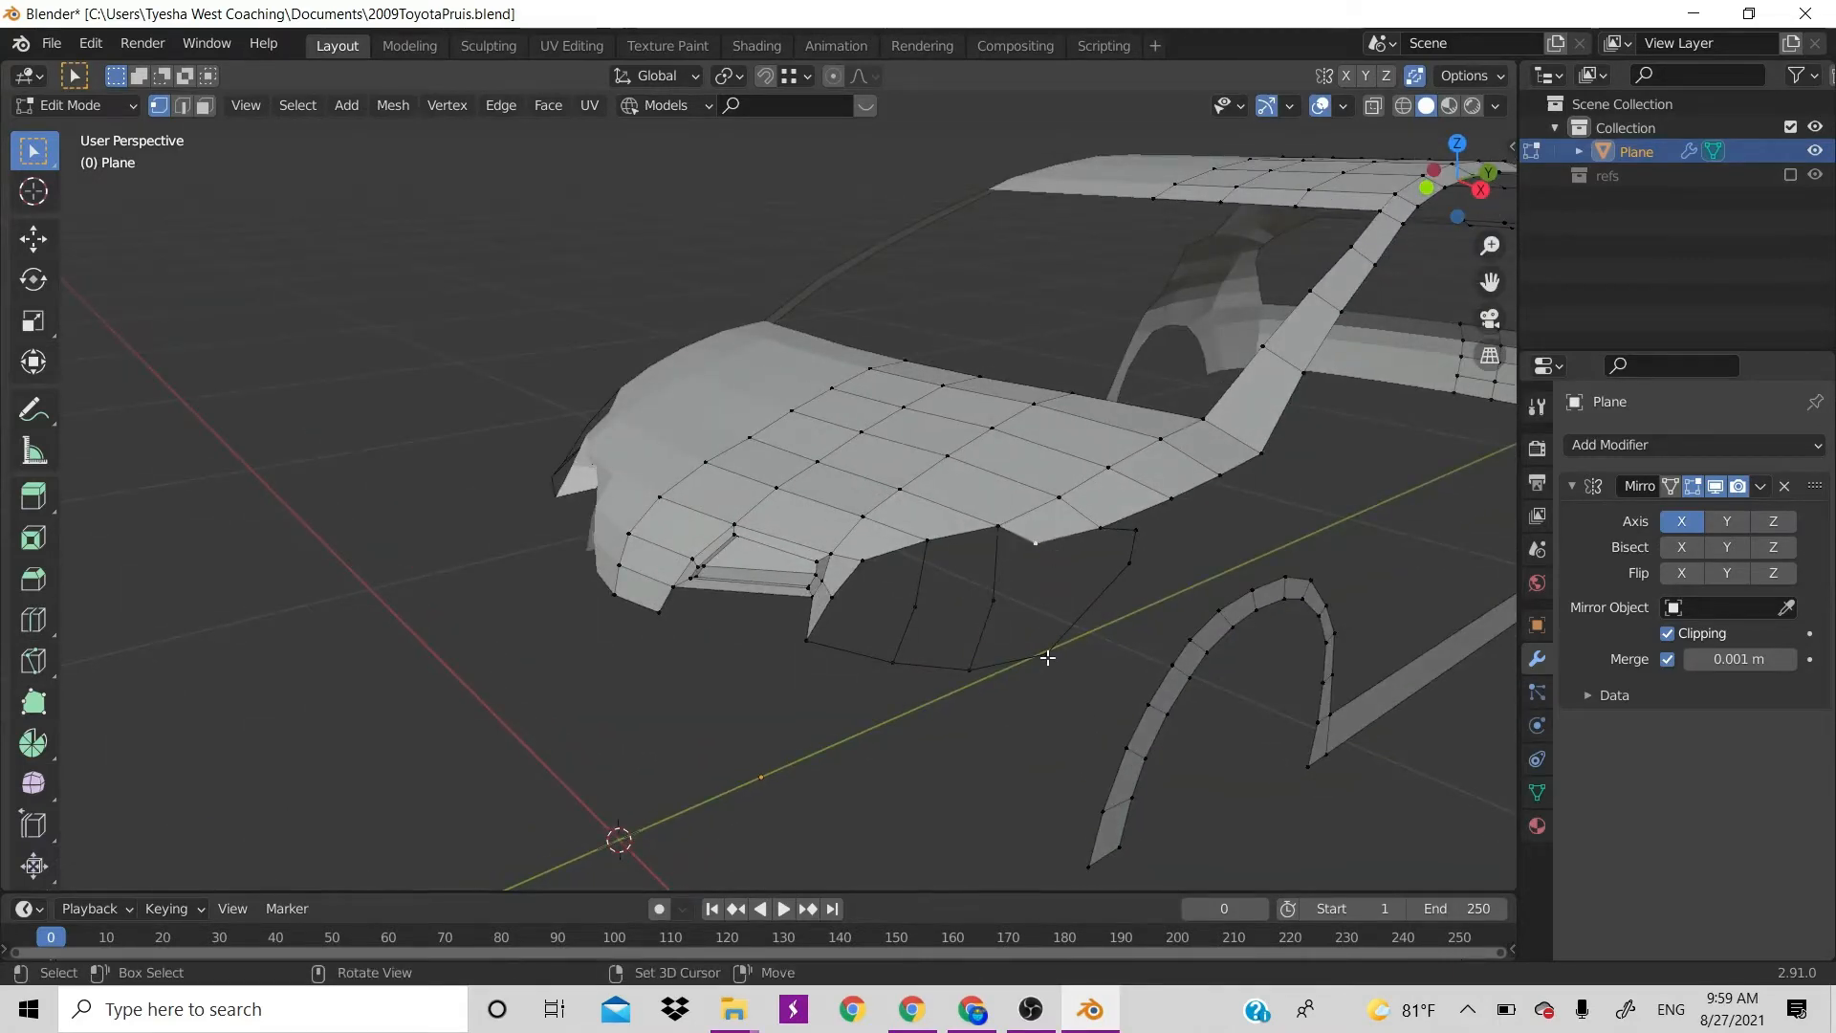
shift+click(1046, 655)
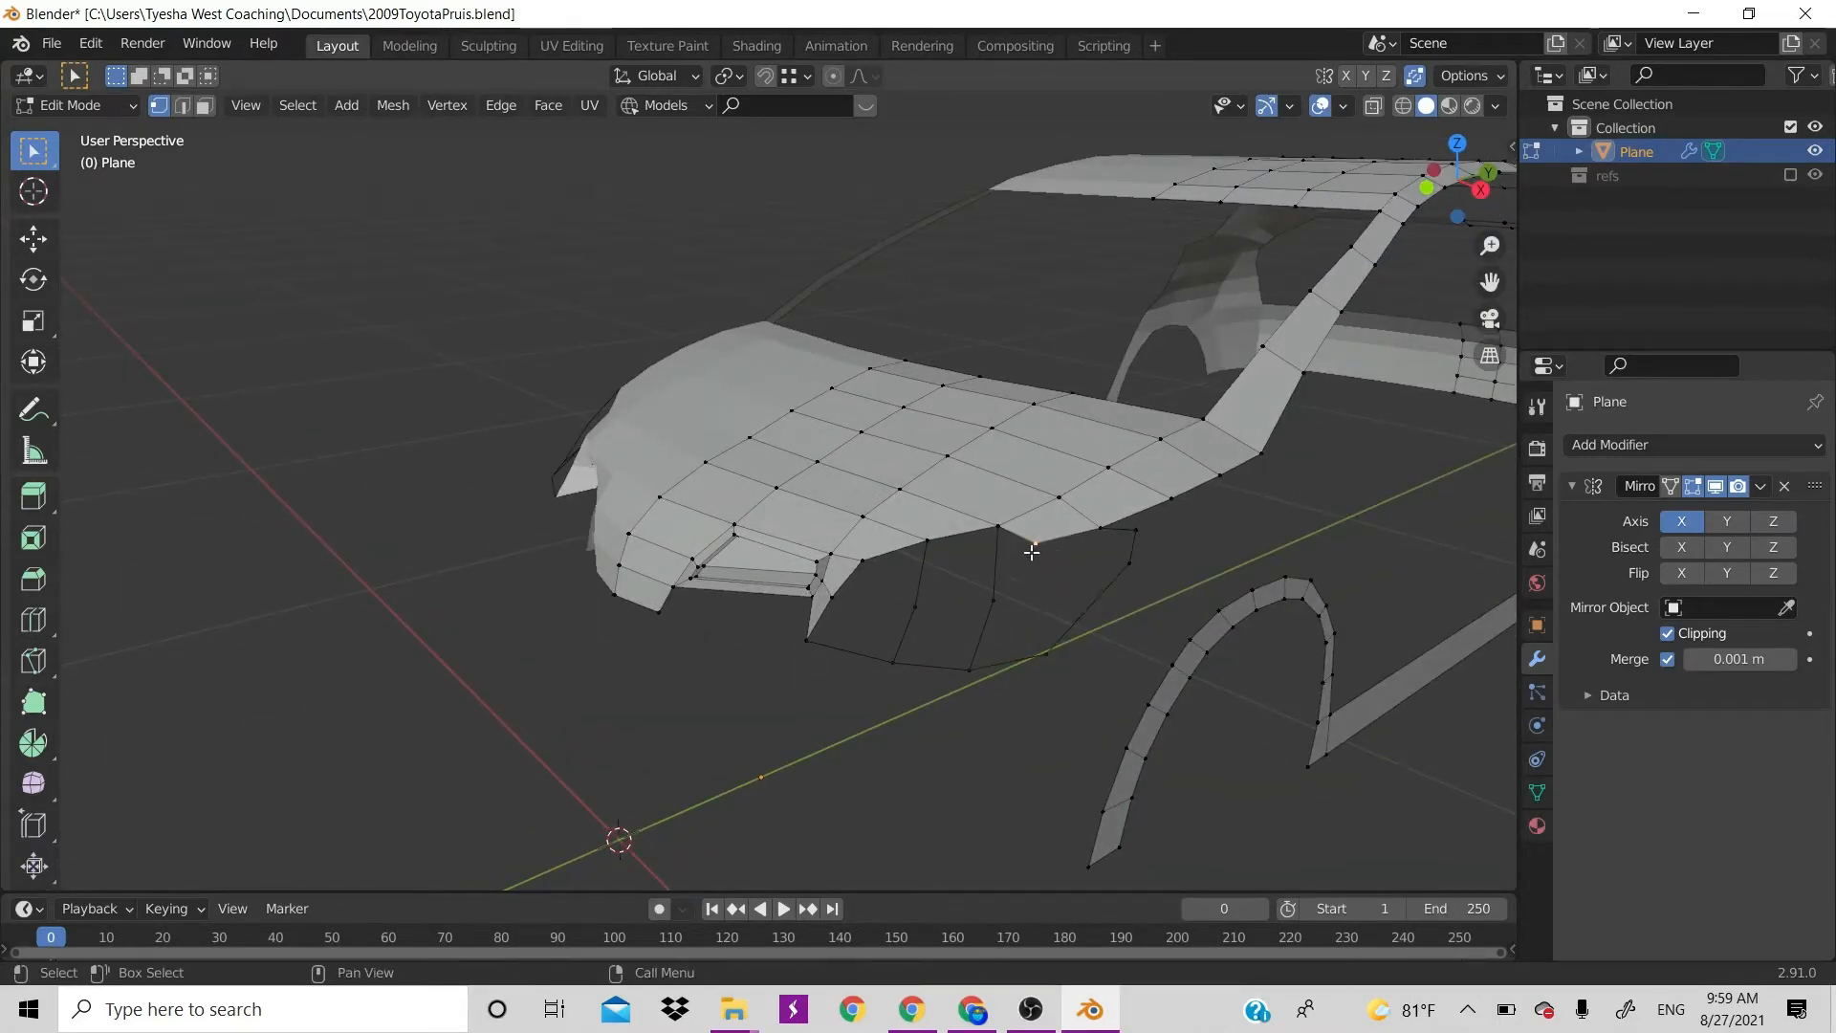
key(g)
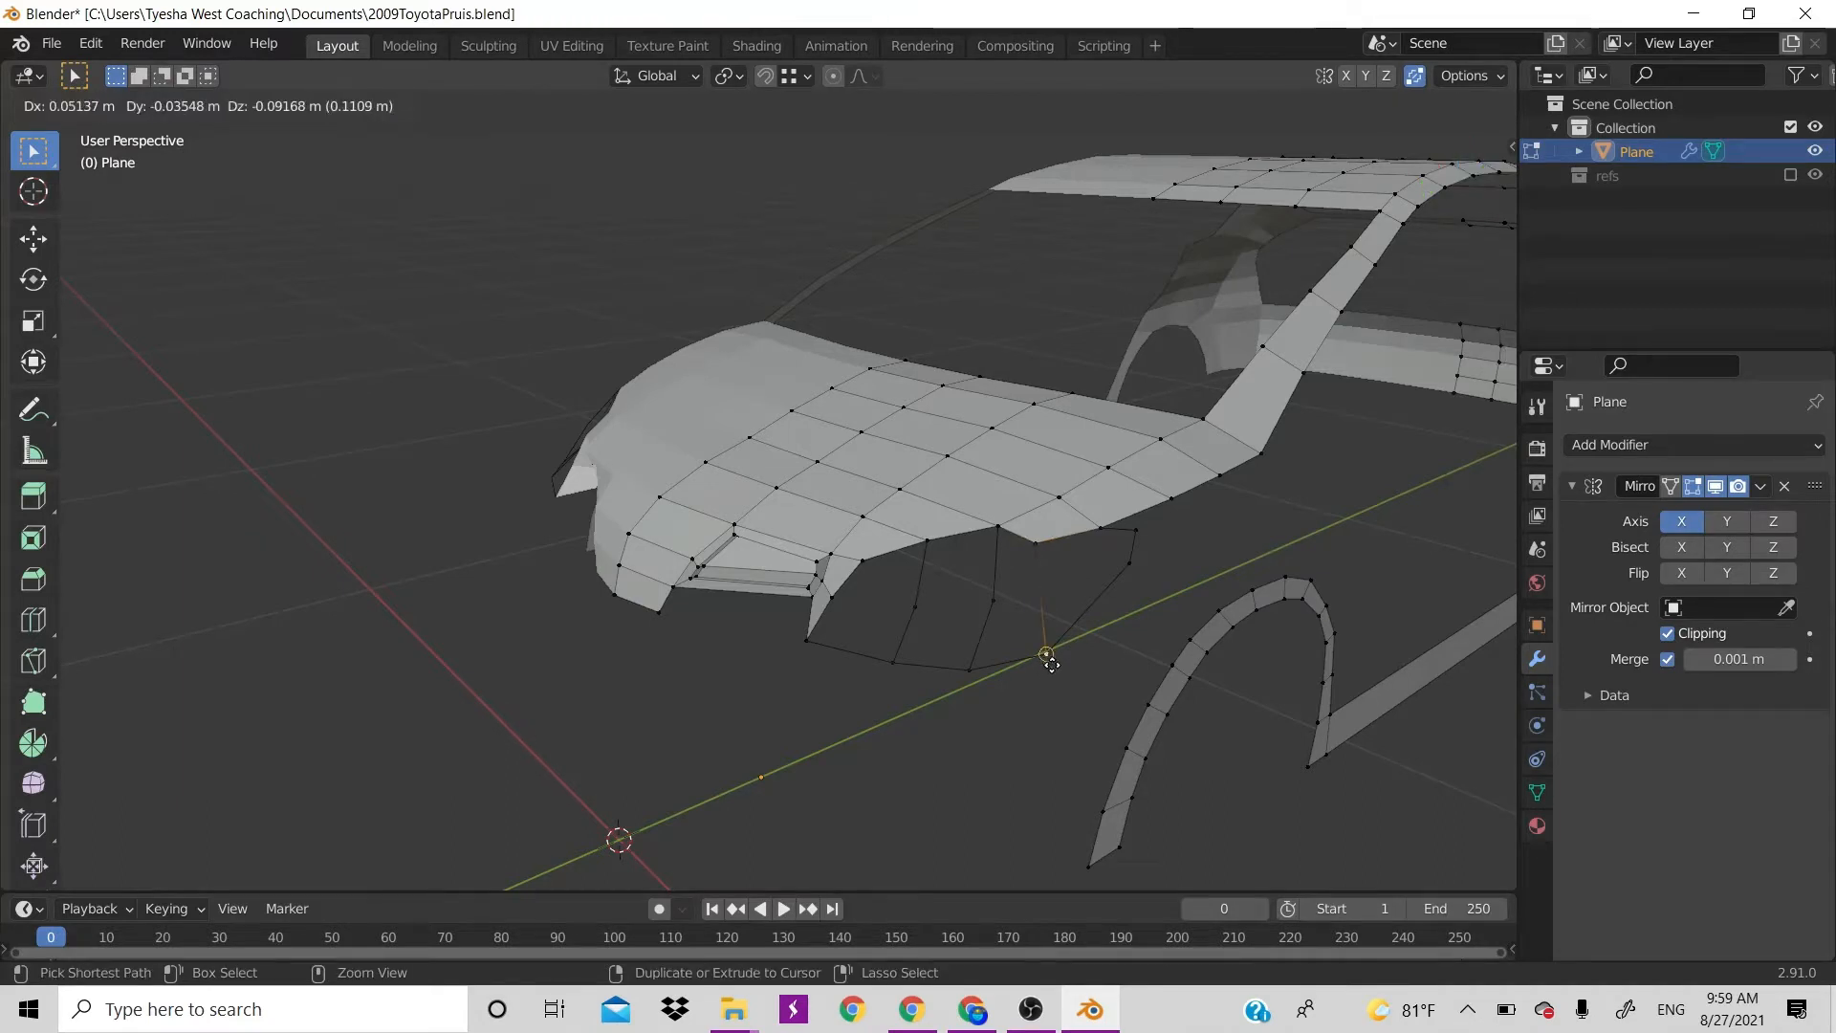
click(1051, 664)
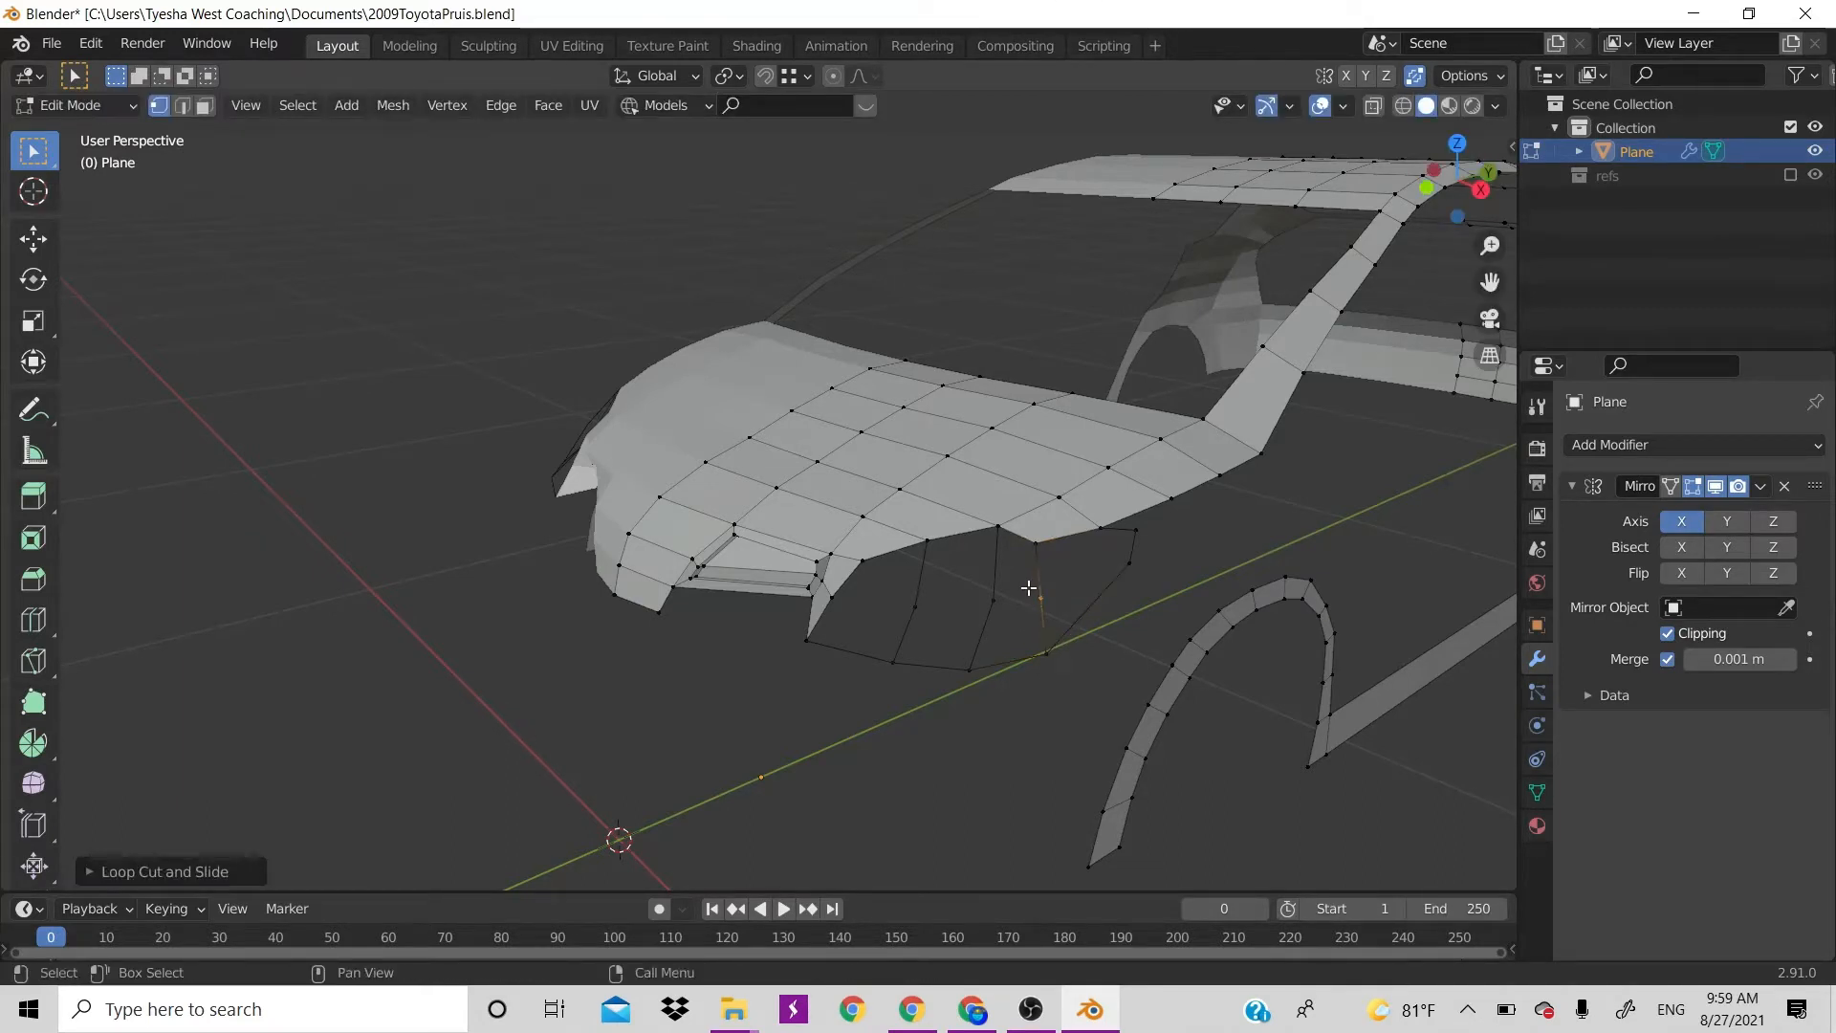
Try to fill the headlight's rear corner and the area between it and the third edge with faces
click(1114, 565)
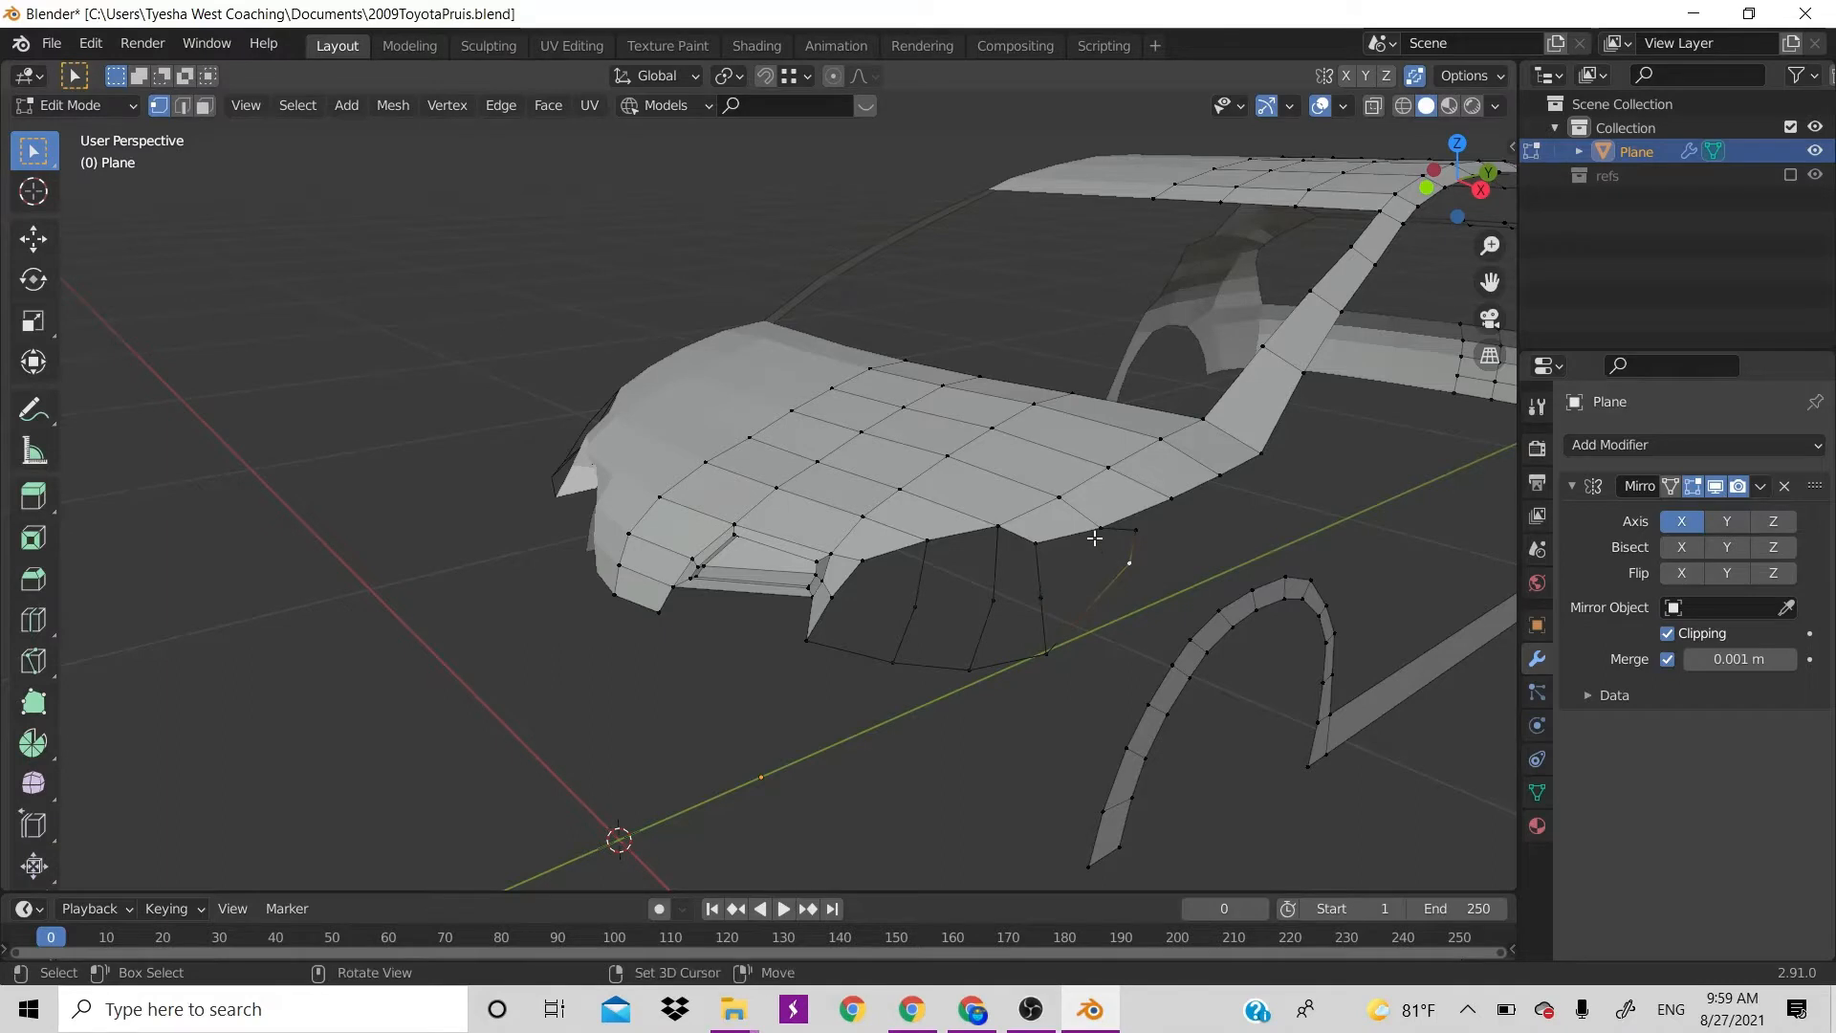
shift+click(1099, 531)
key(f)
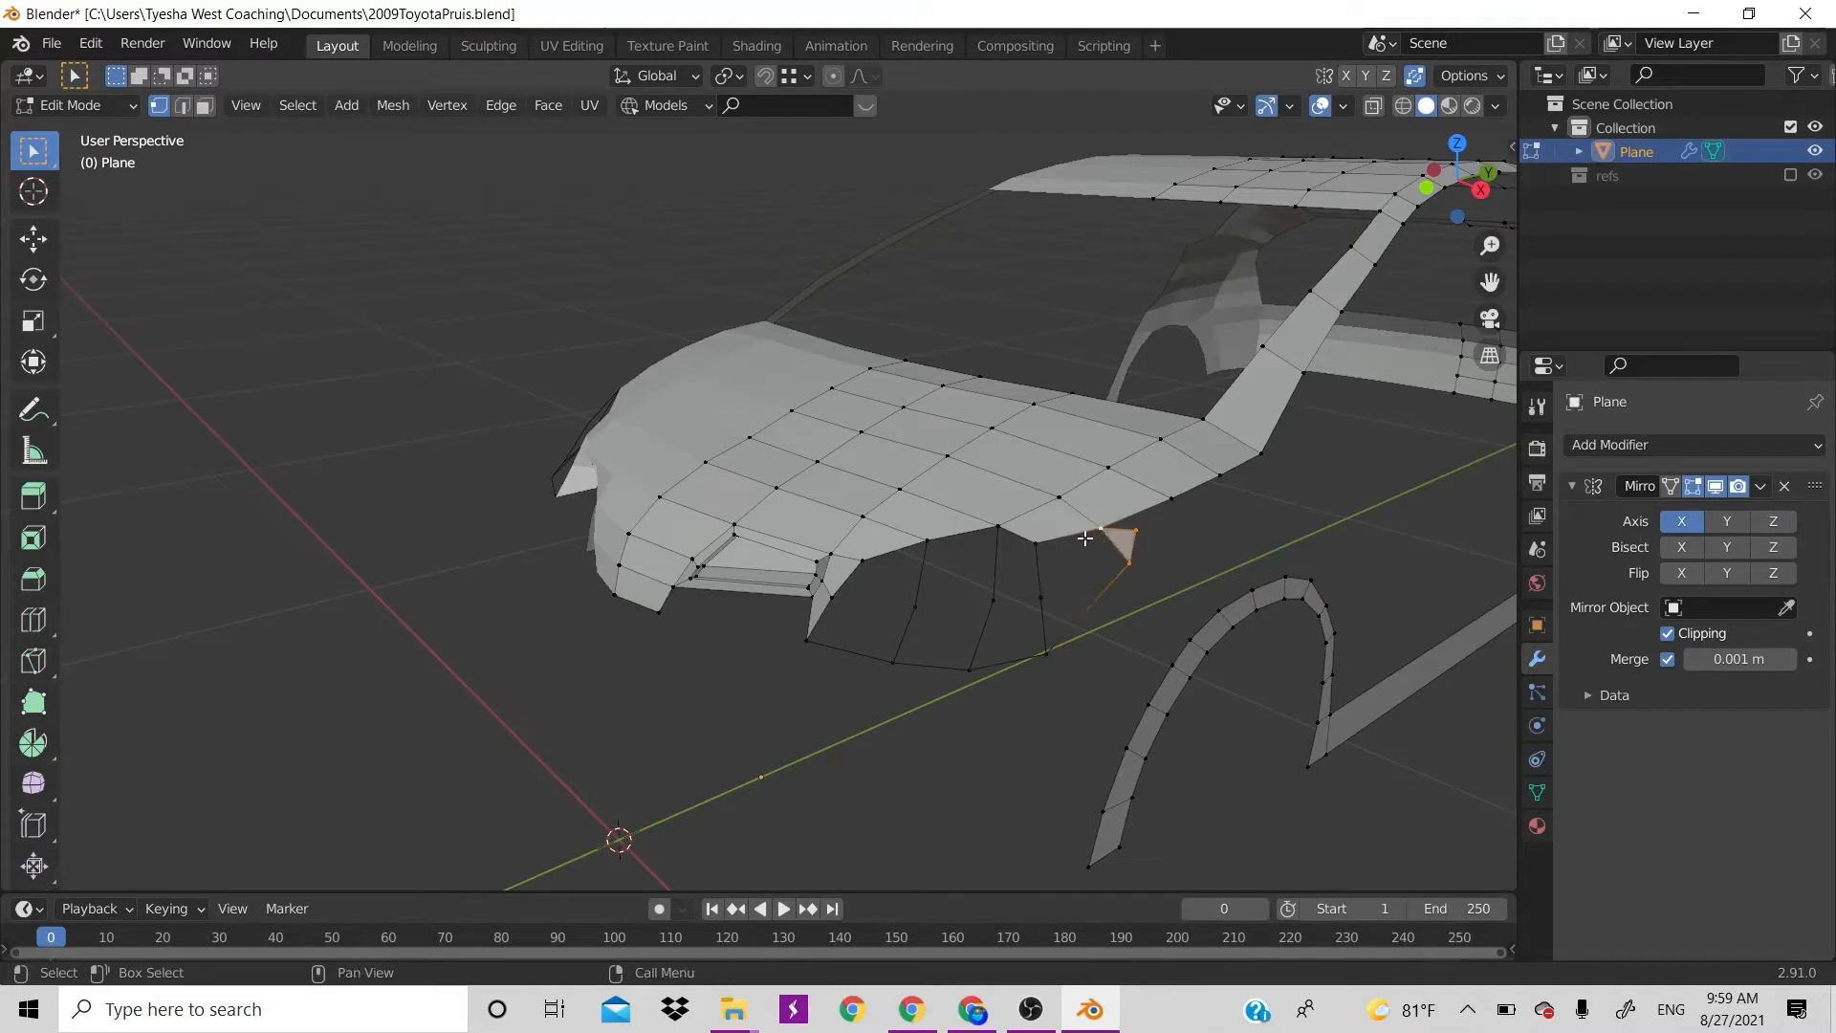
click(1037, 570)
shift+click(1044, 654)
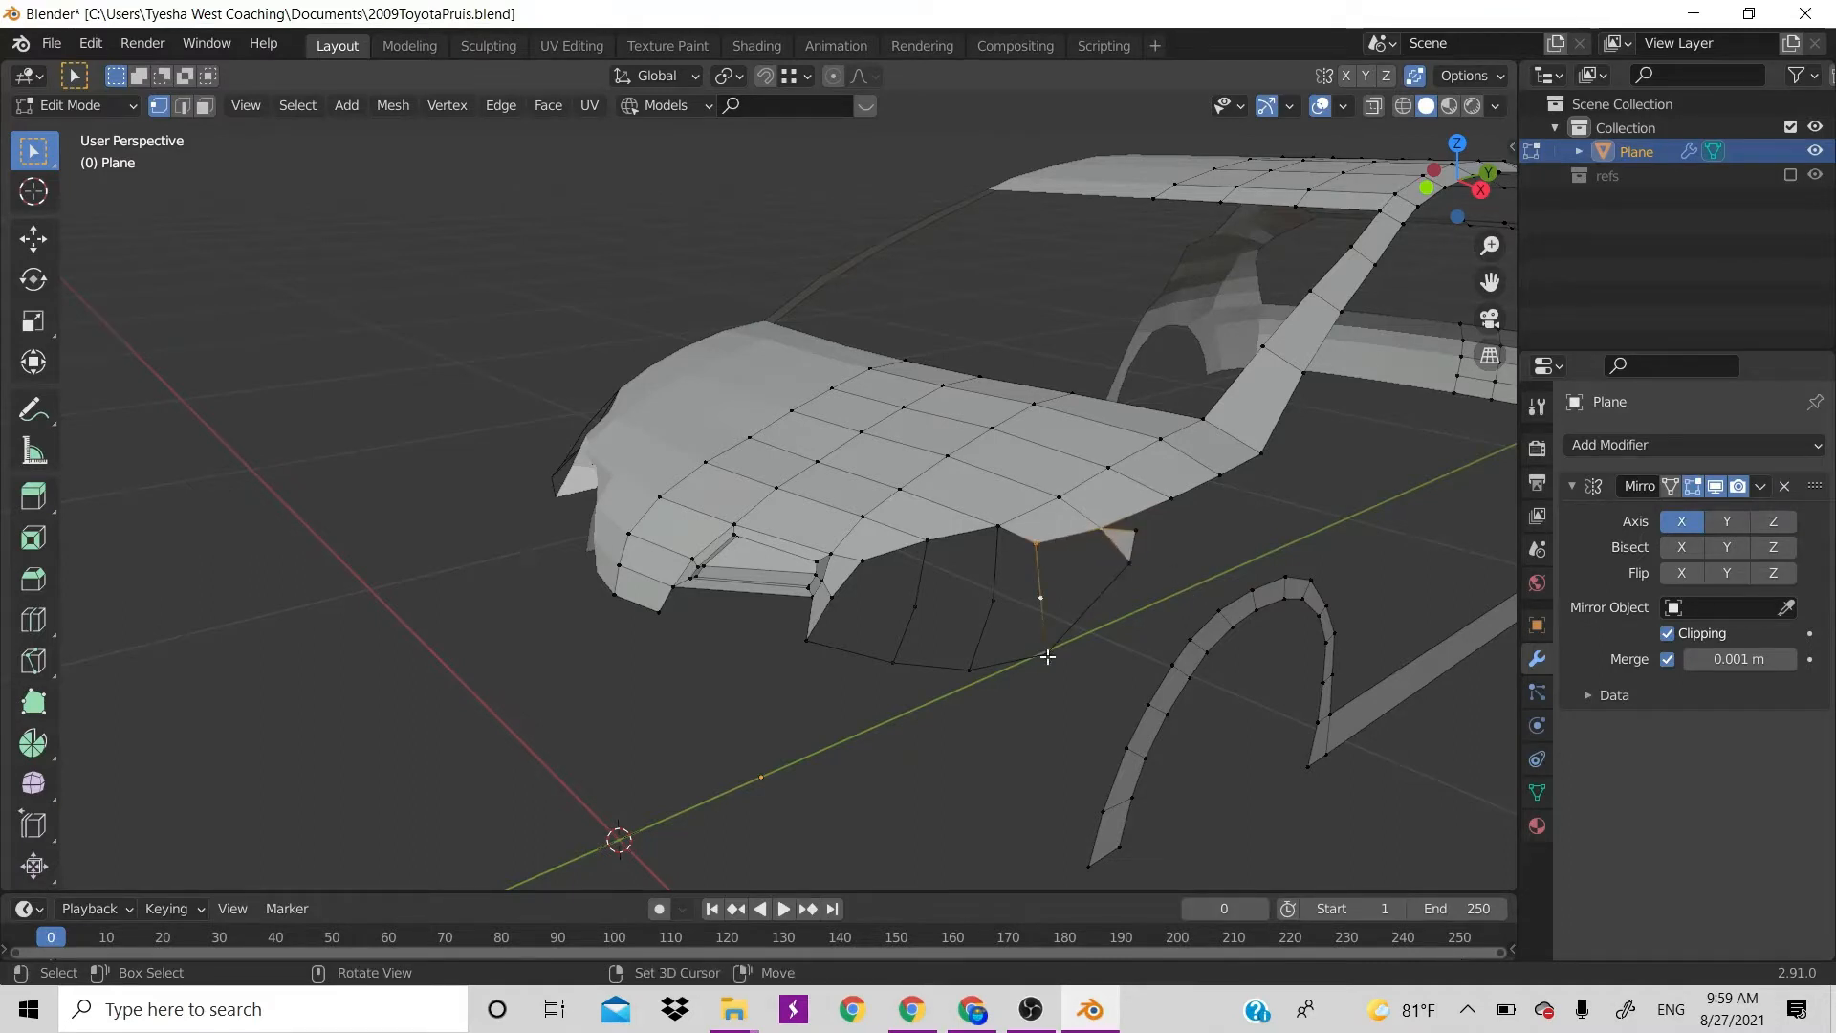
shift+click(1127, 564)
key(f)
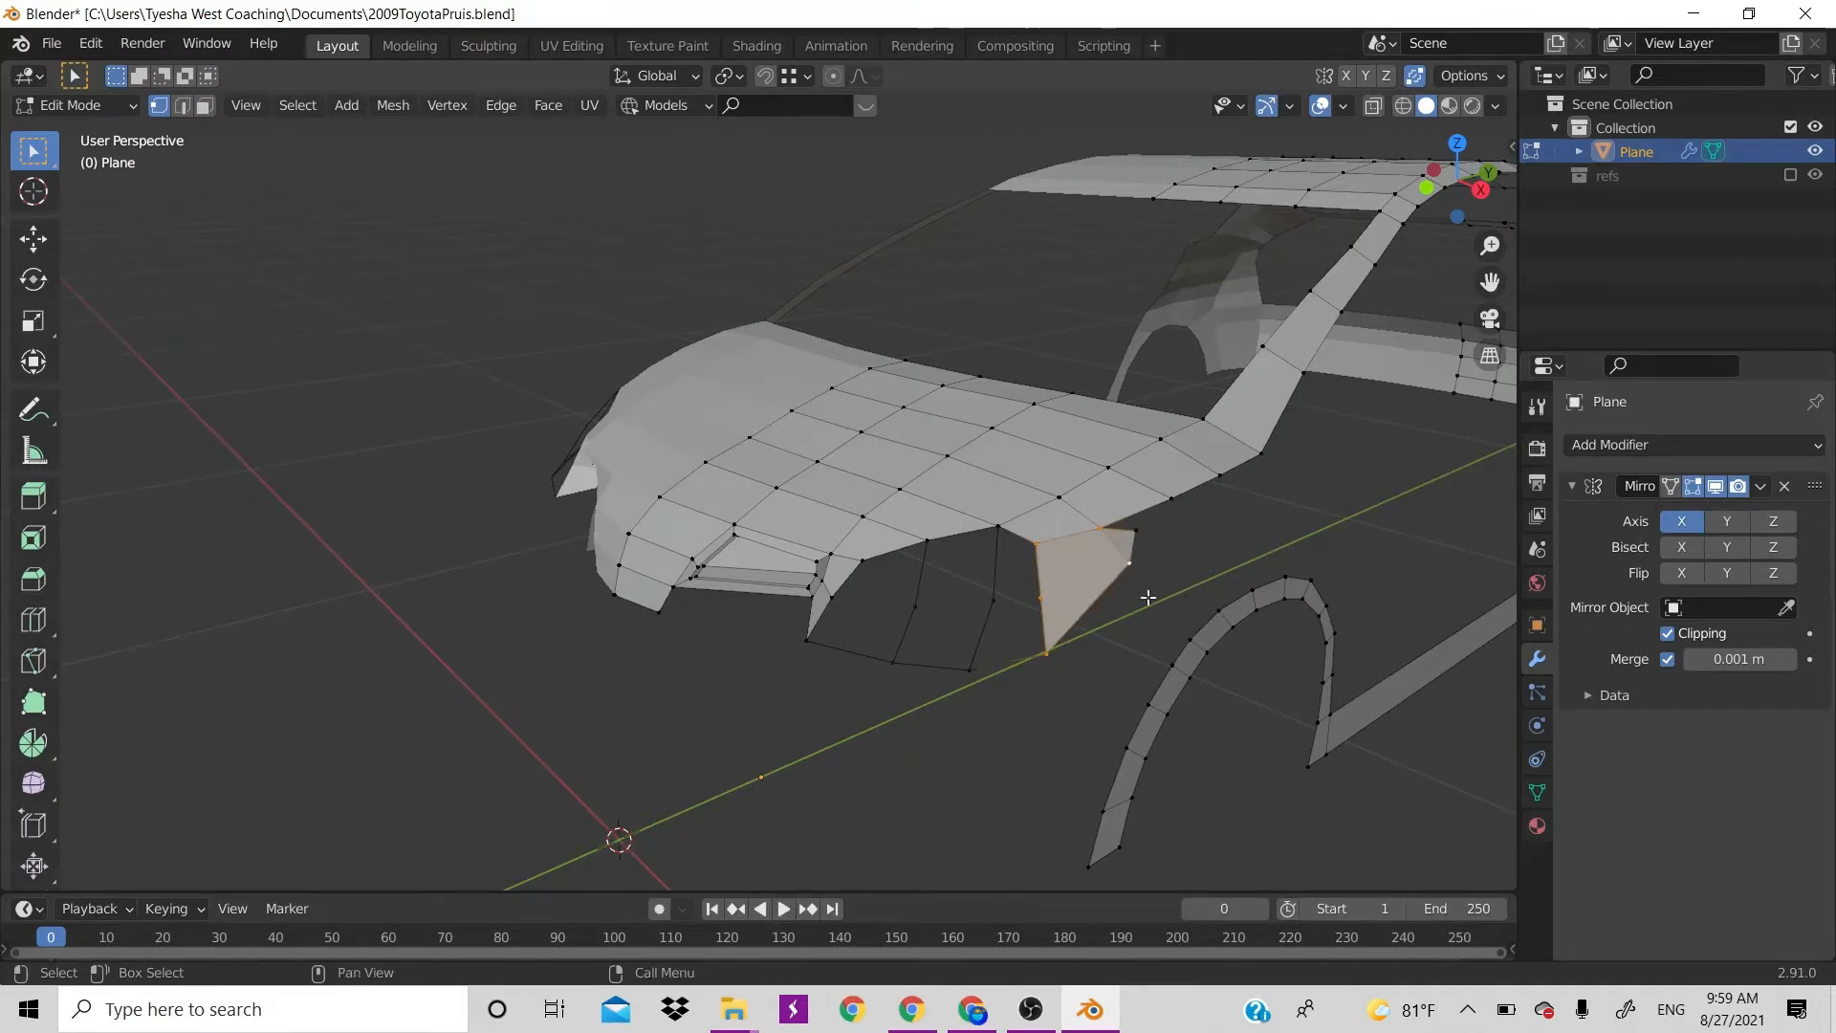
Try moving the second edge's middle vertex, and undo that move together with the rear corner faces
click(994, 603)
key(g)
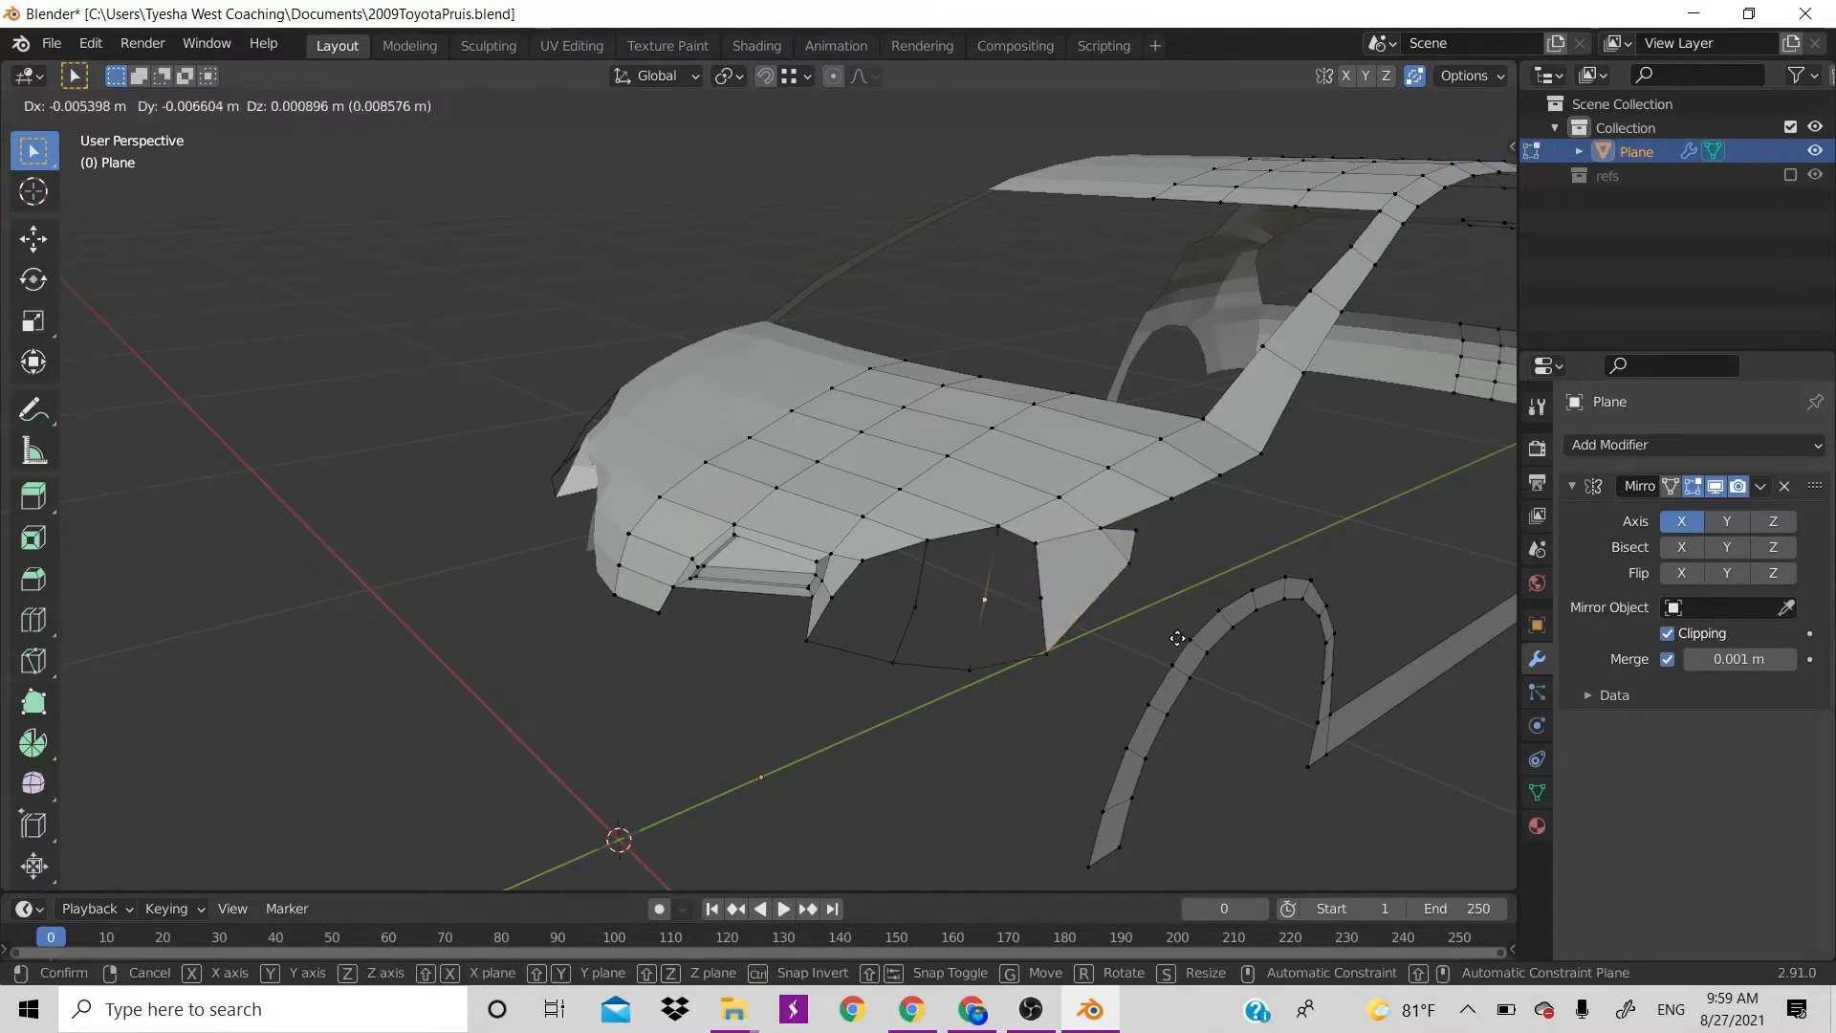
click(1177, 635)
key(ctrl+z)
key(ctrl+z)
key(ctrl+z)
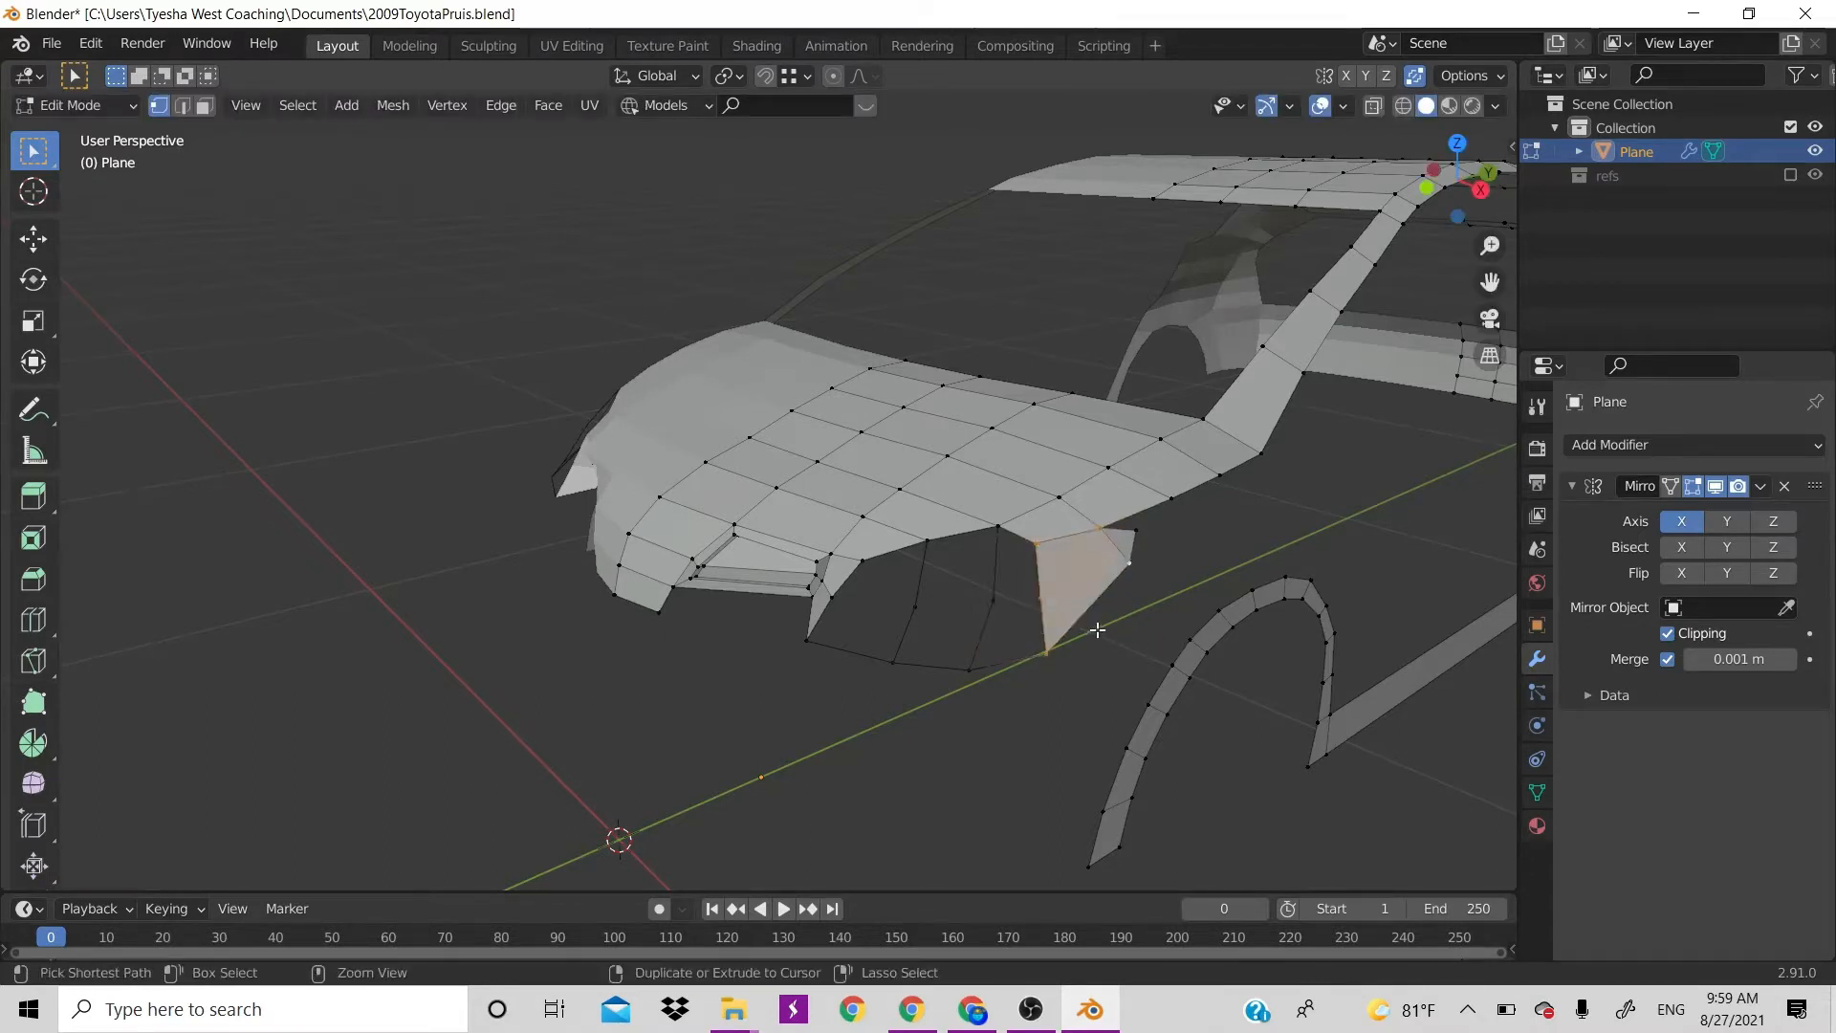
key(ctrl+z)
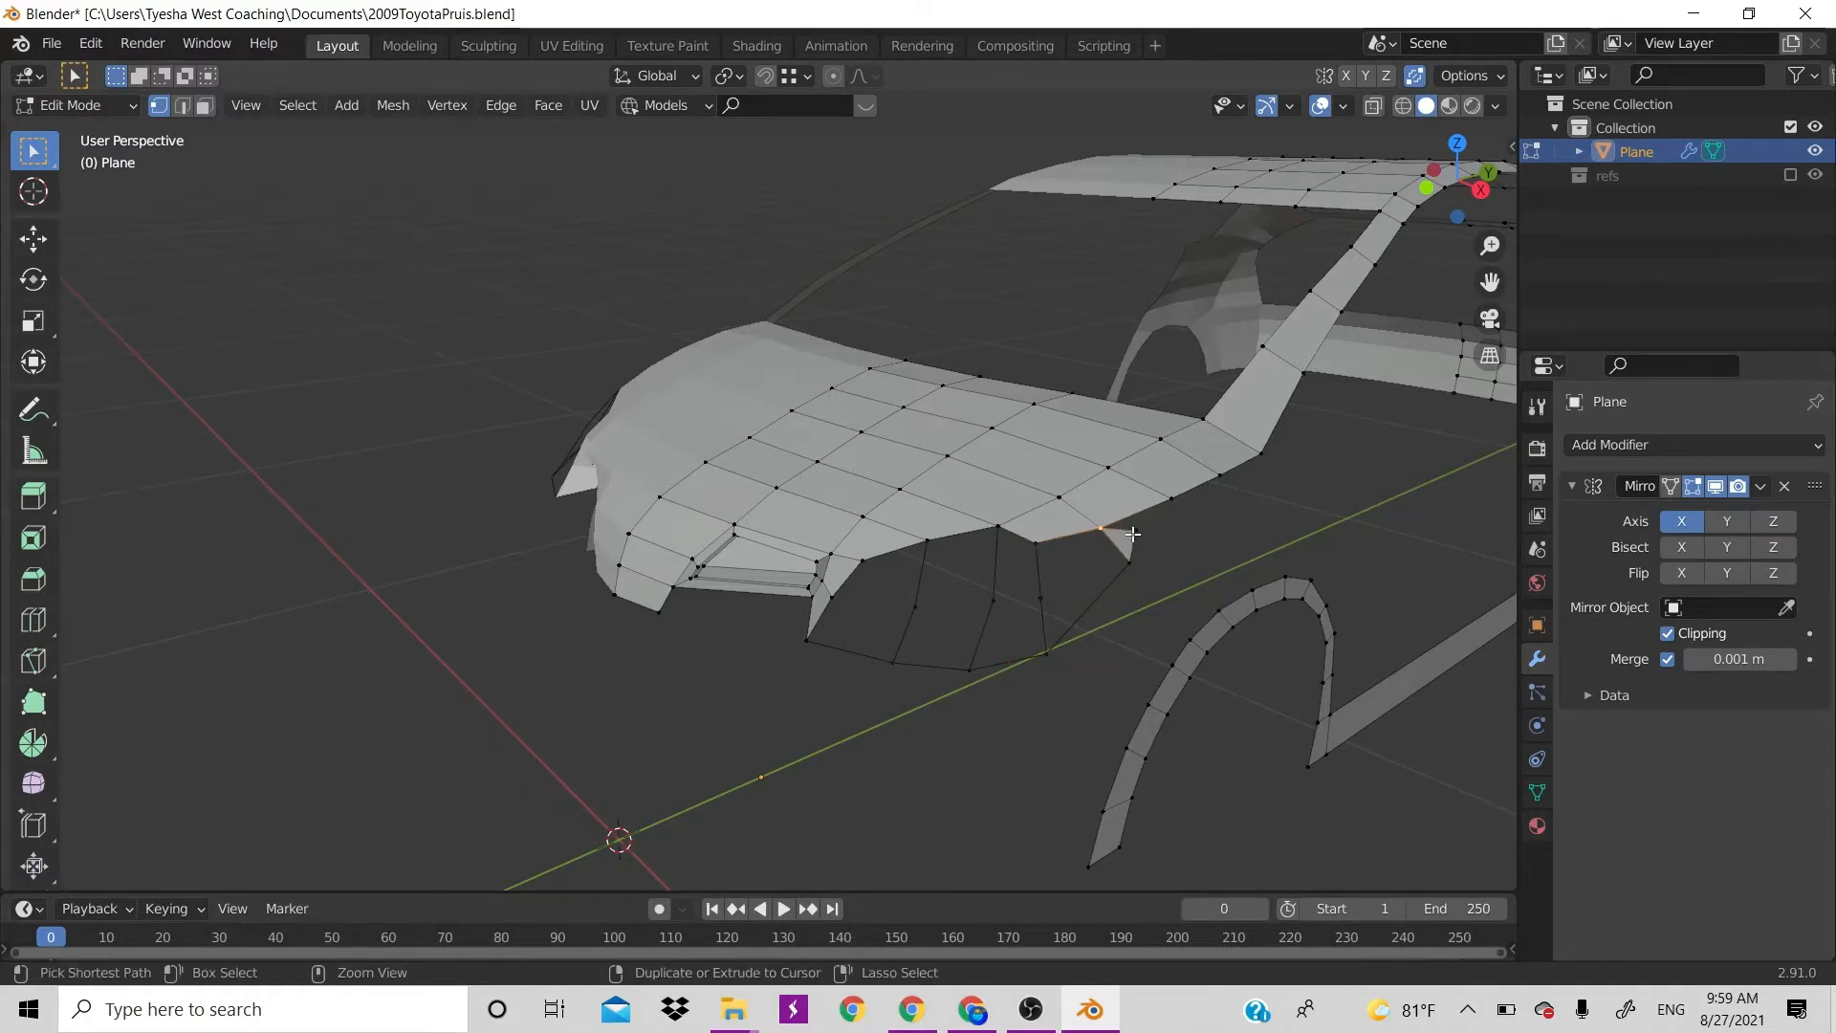
key(ctrl+z)
key(ctrl+z)
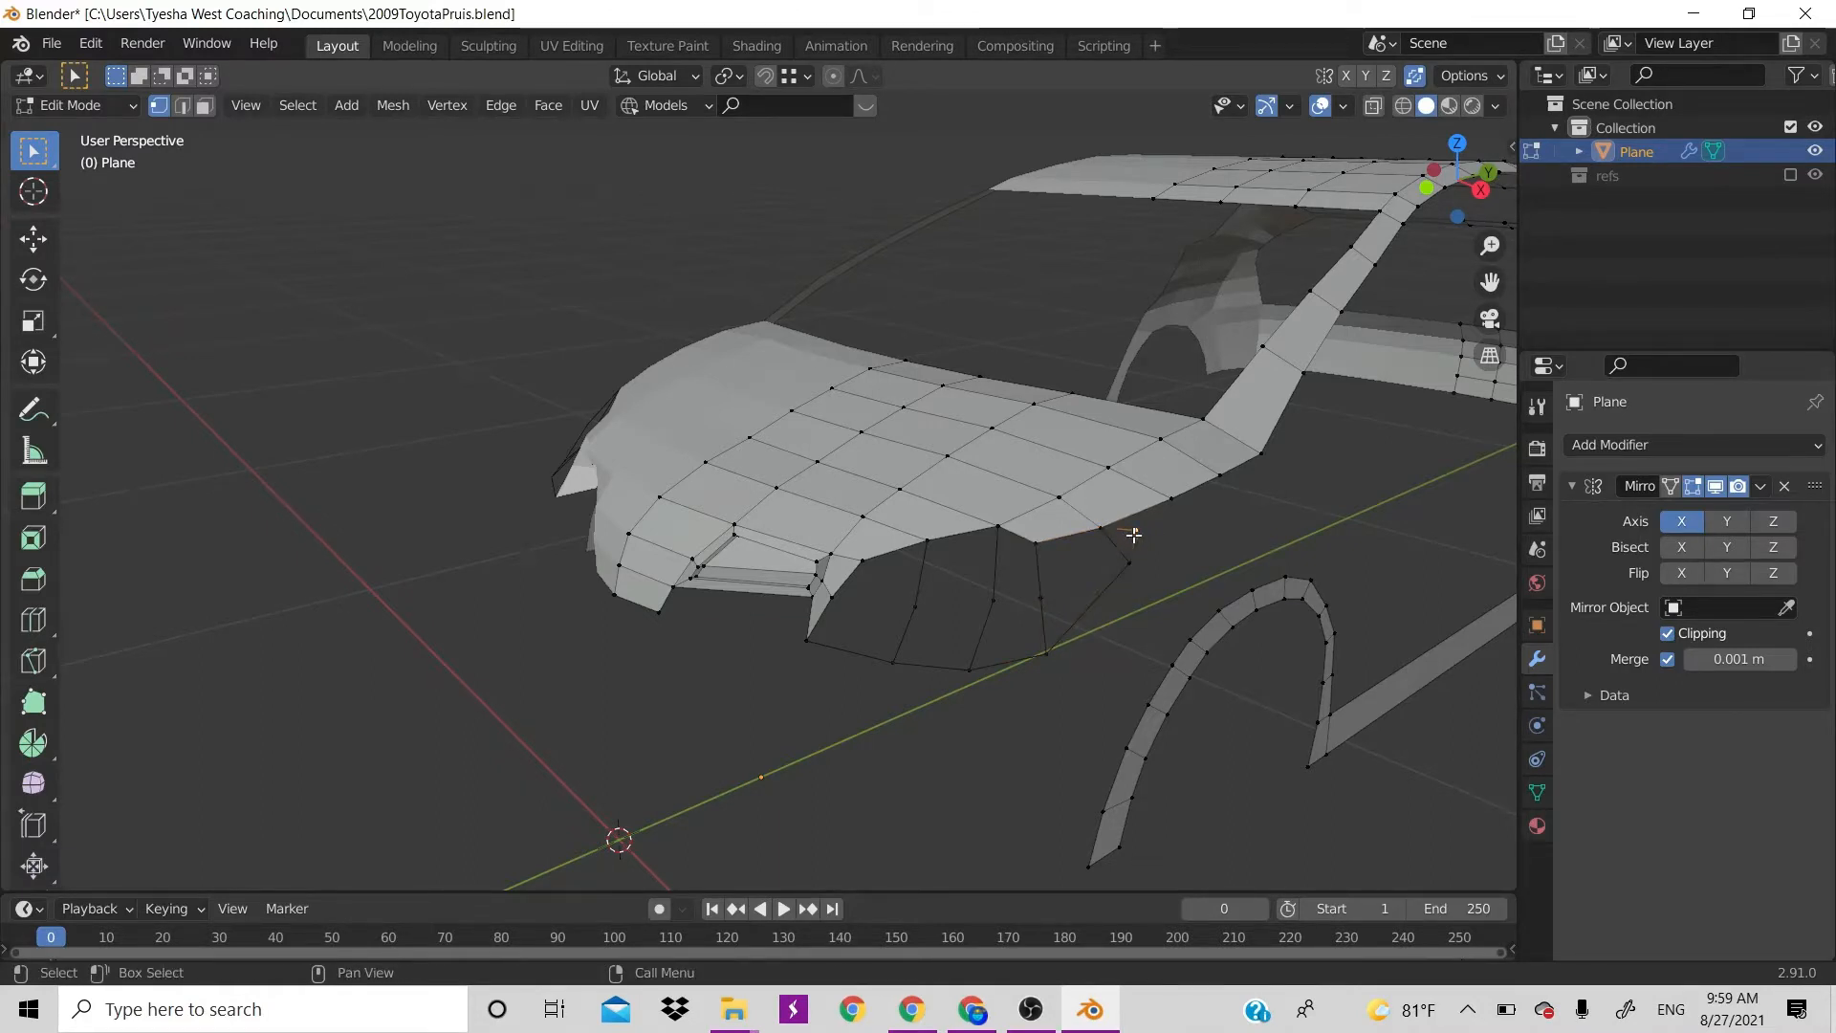
Extrude the headlight's rear upper corner vertex to the third edge's middle vertex and cut the new diagonal edge at its middle
key(g)
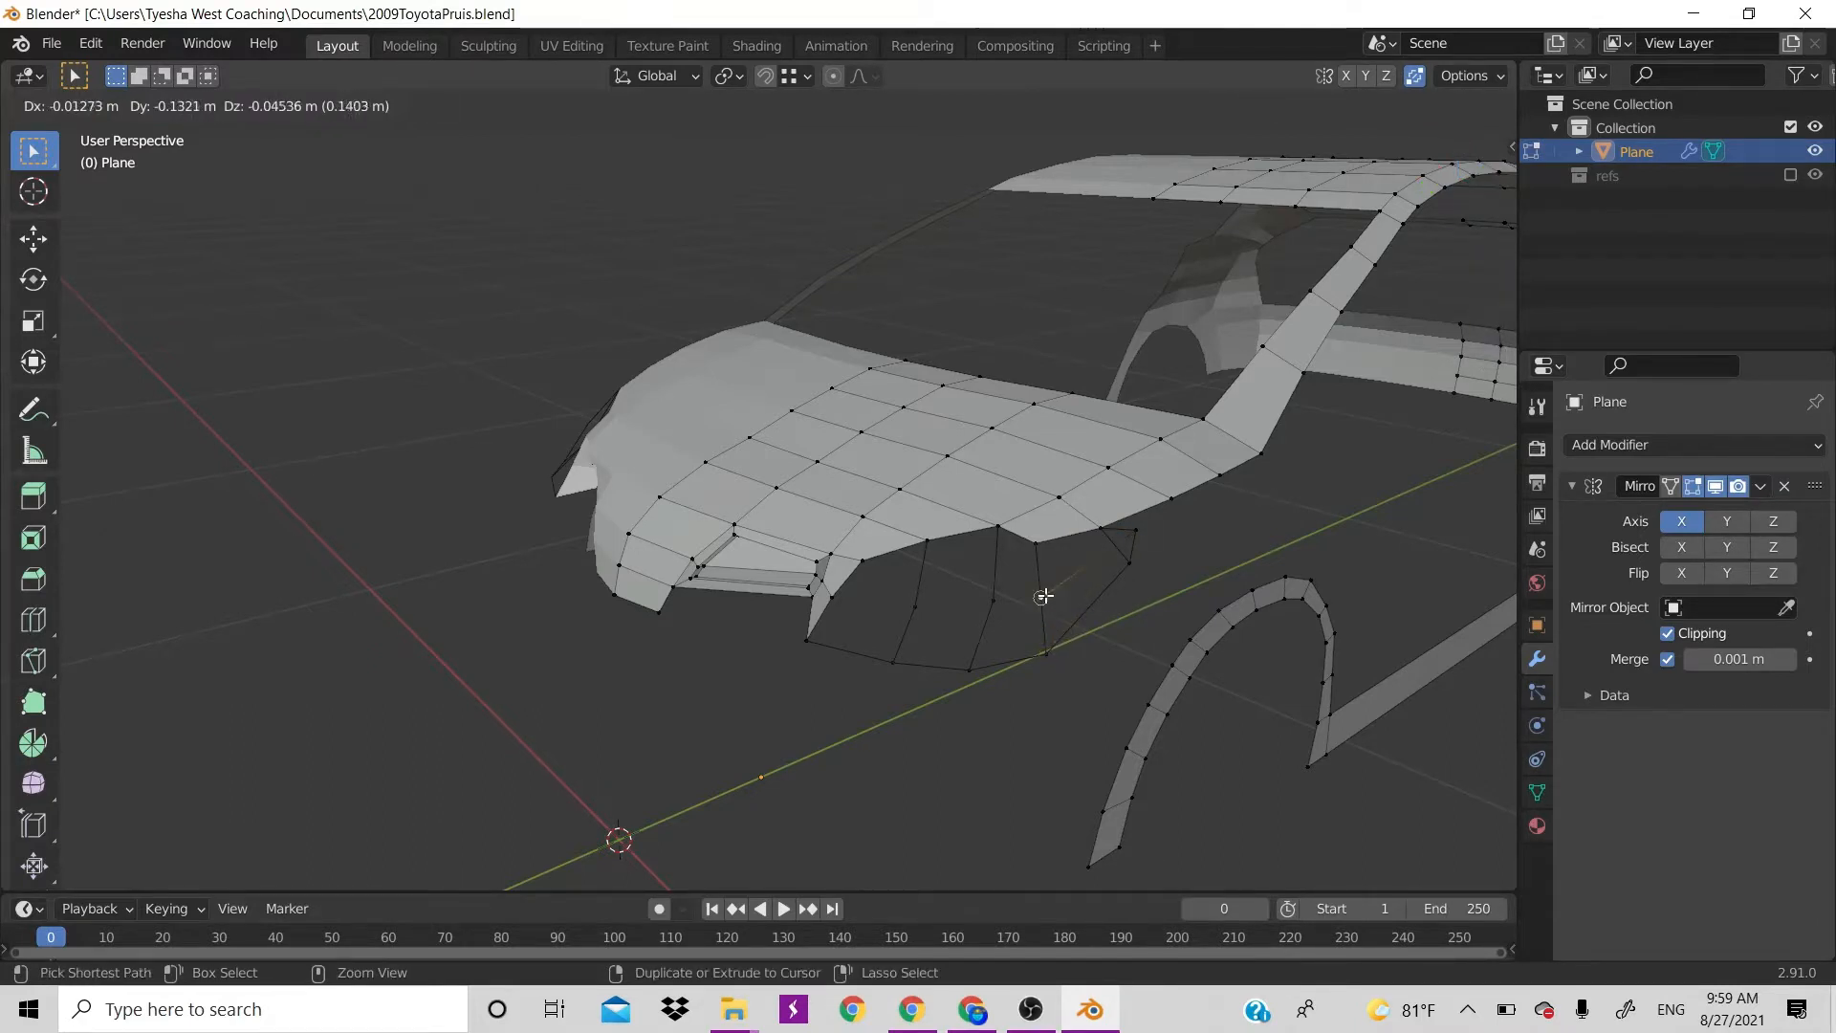
click(1046, 661)
key(ctrl+r)
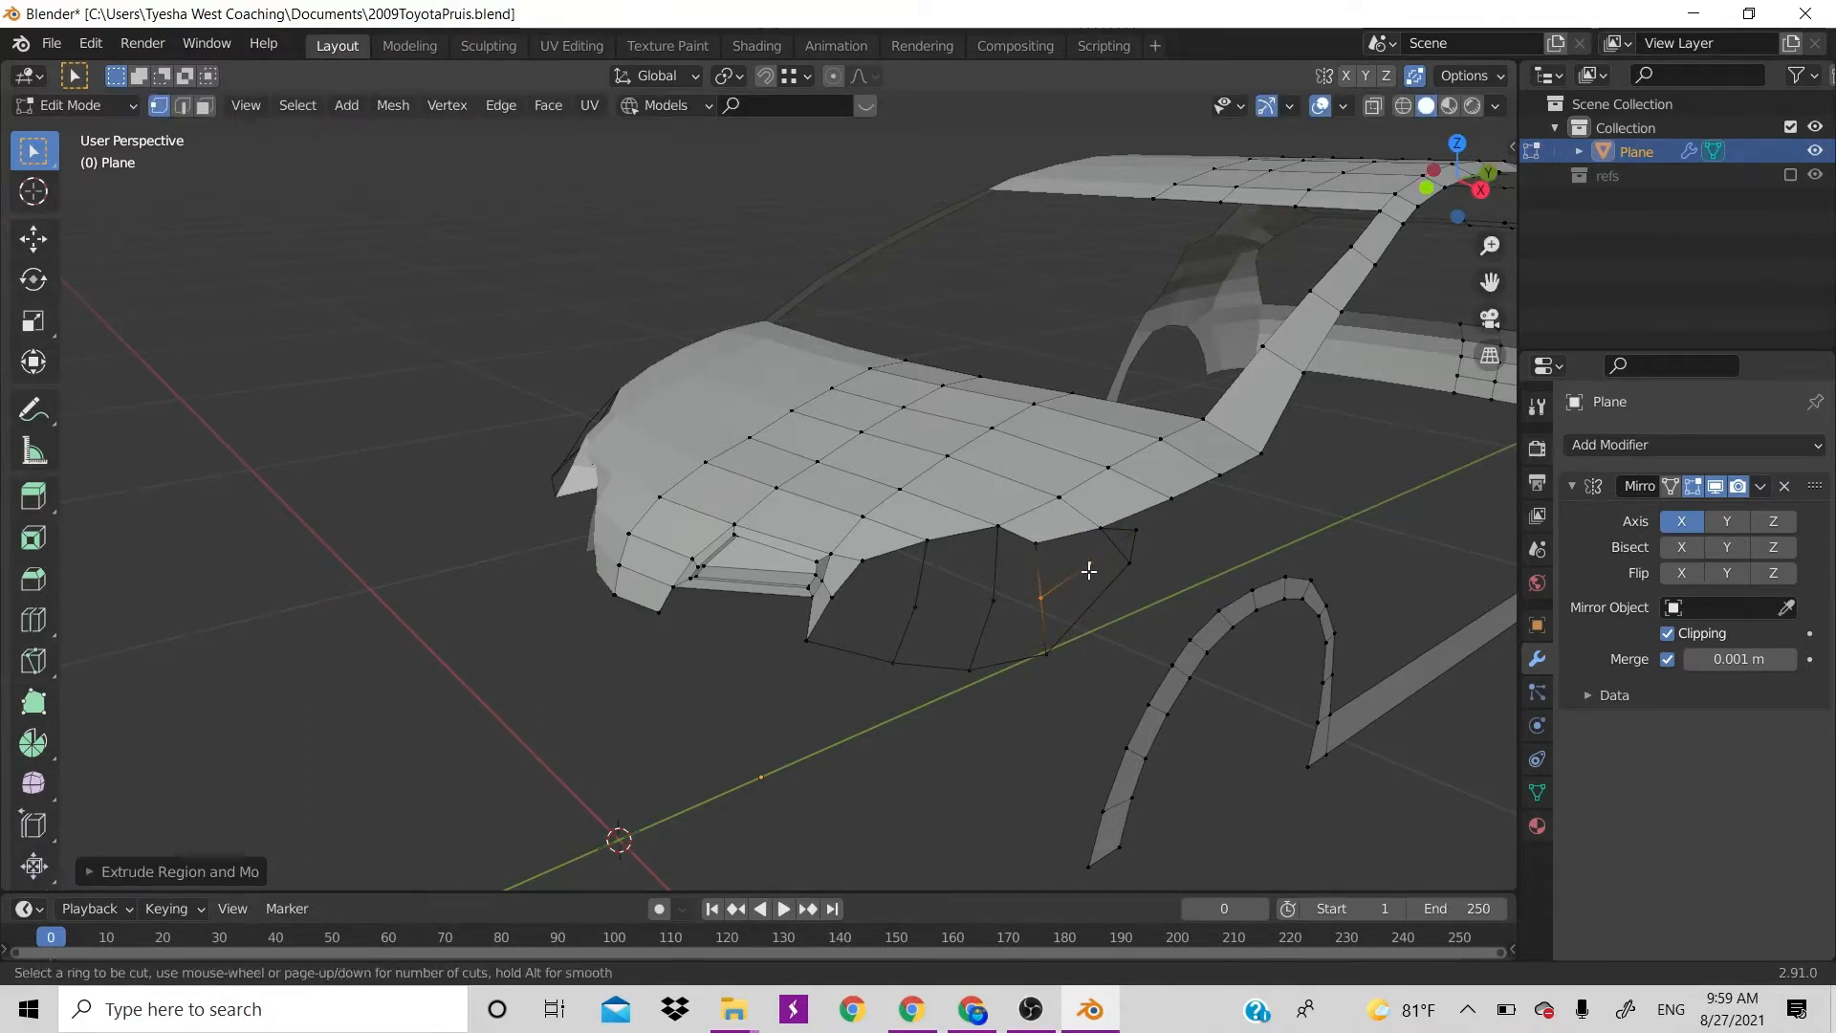
click(1087, 564)
right_click(1088, 564)
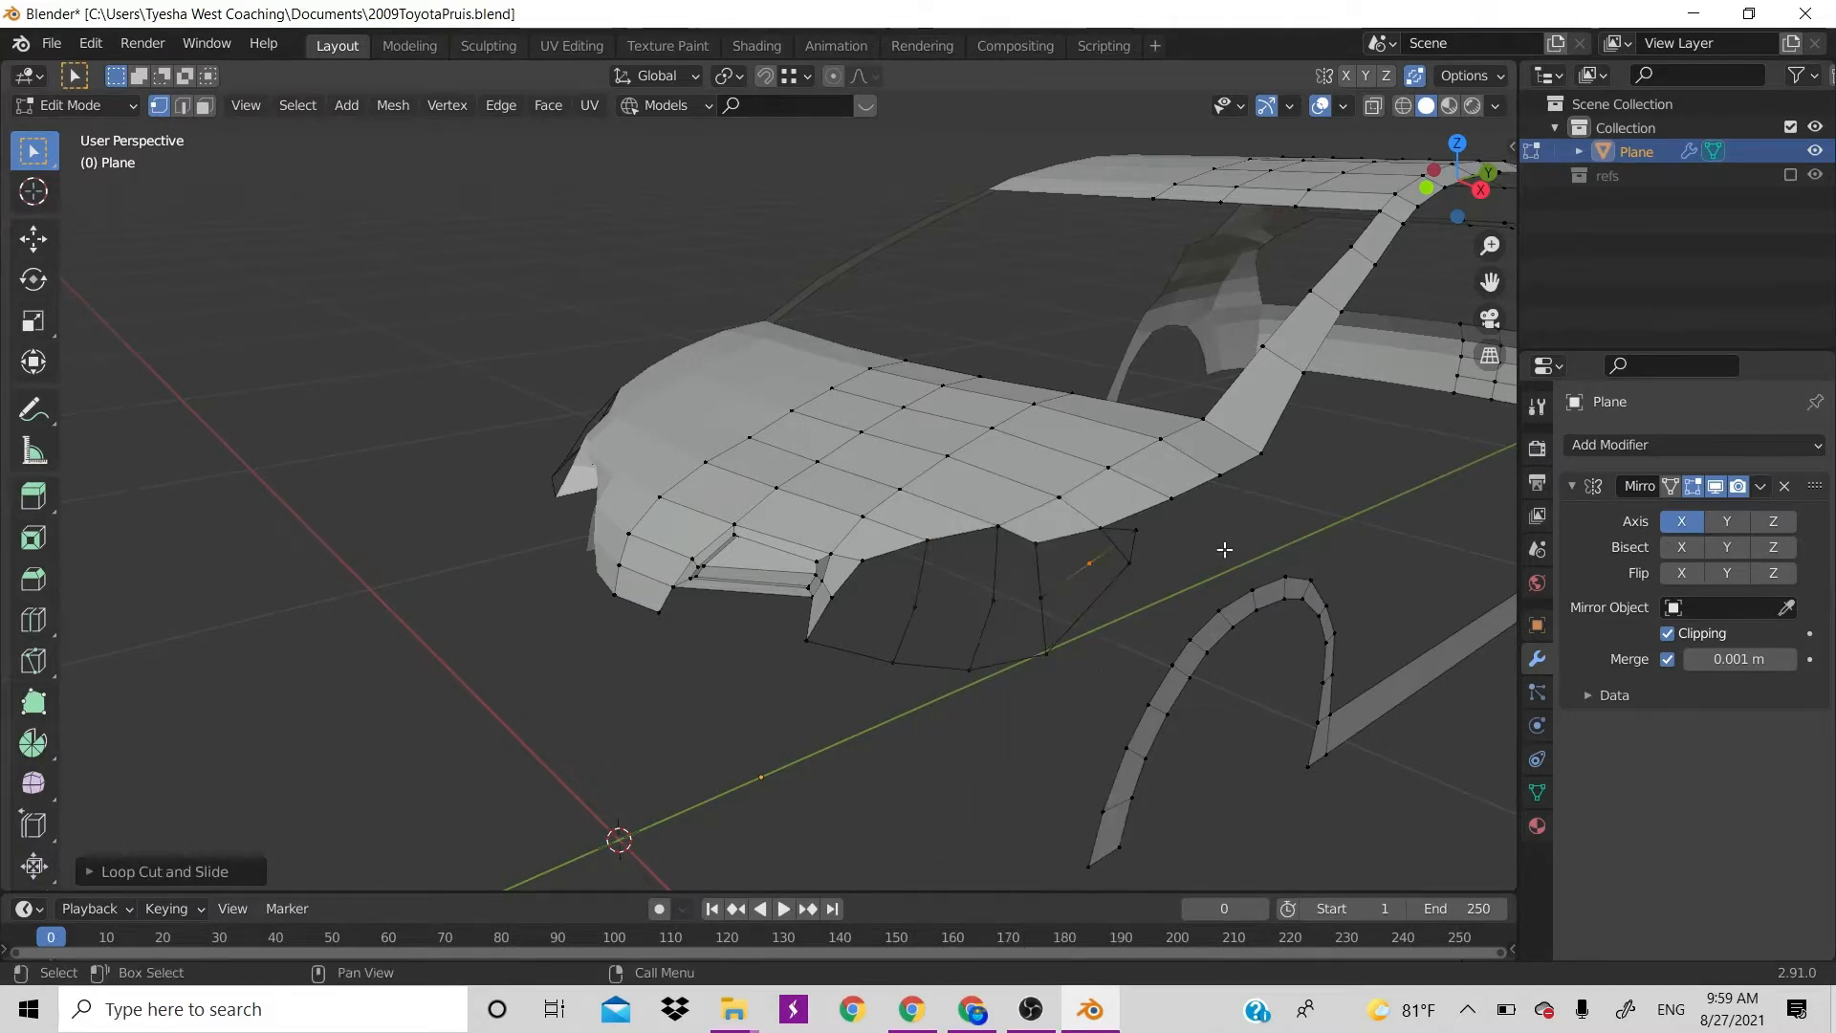
Delete the stray edge that crosses the headlight's rear corner between the hood edge and the outline
click(1144, 552)
key(2)
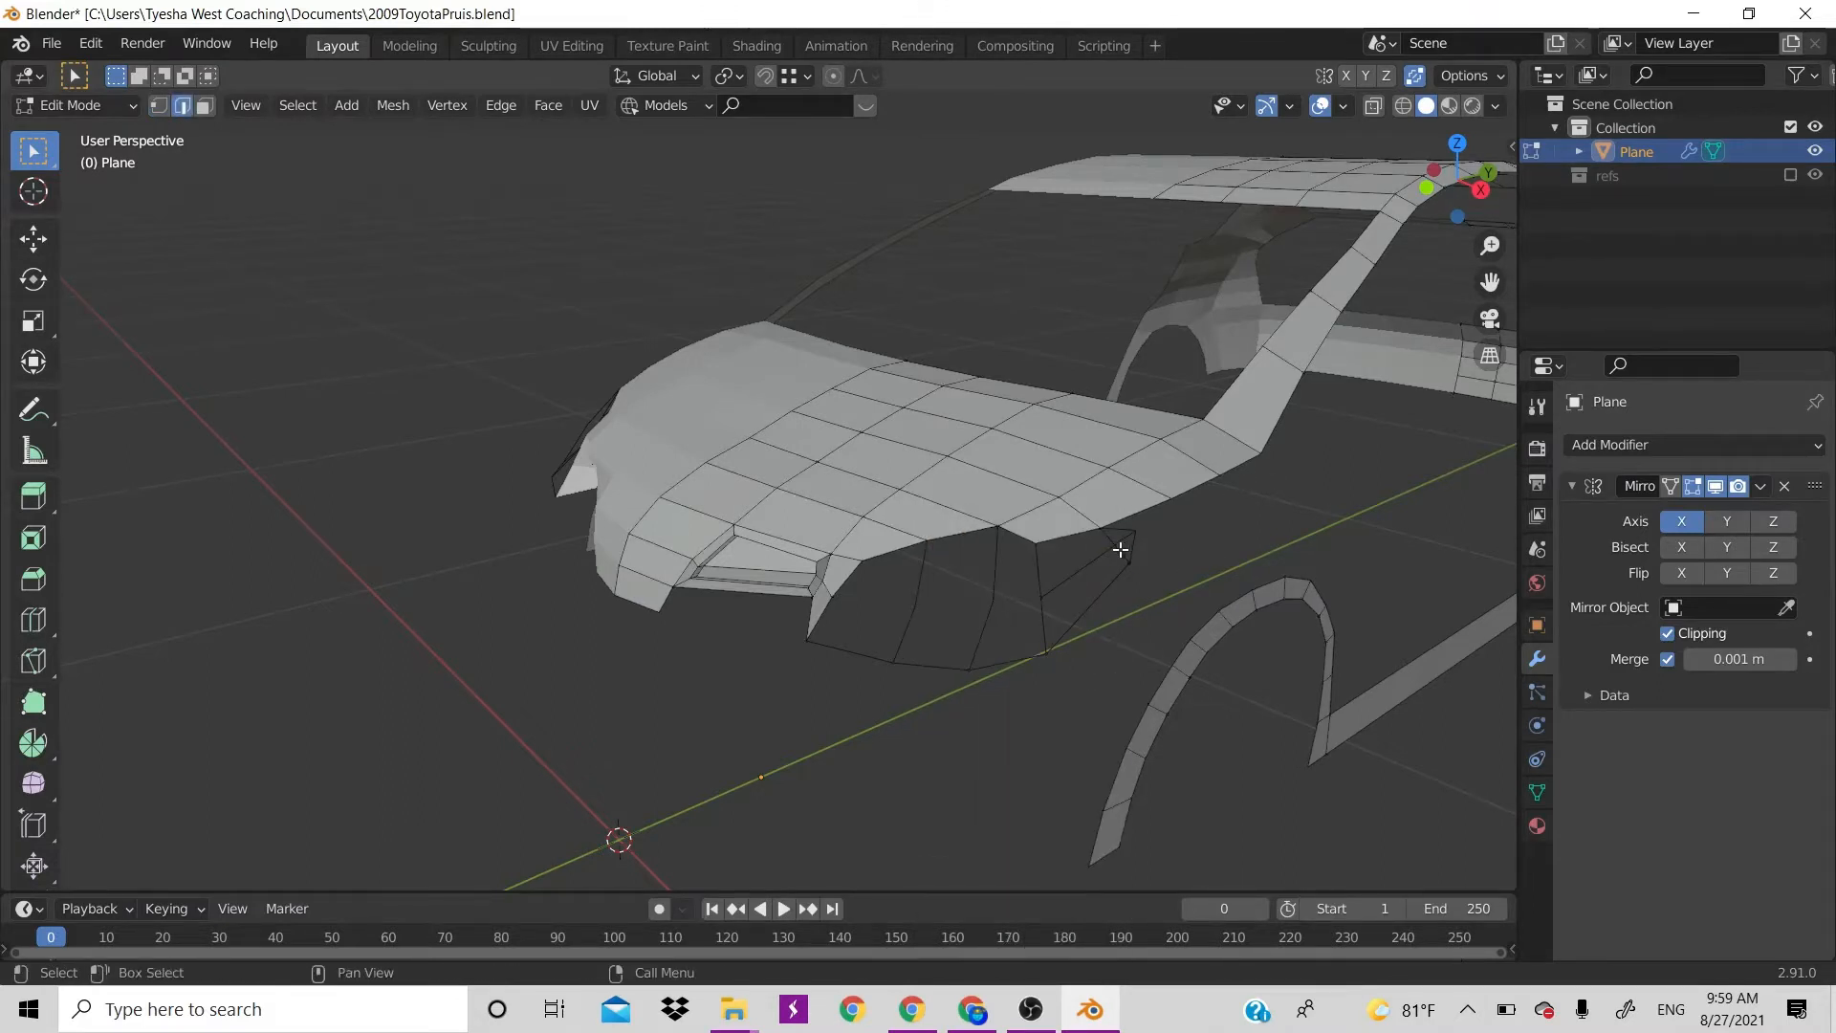
click(1120, 550)
key(x)
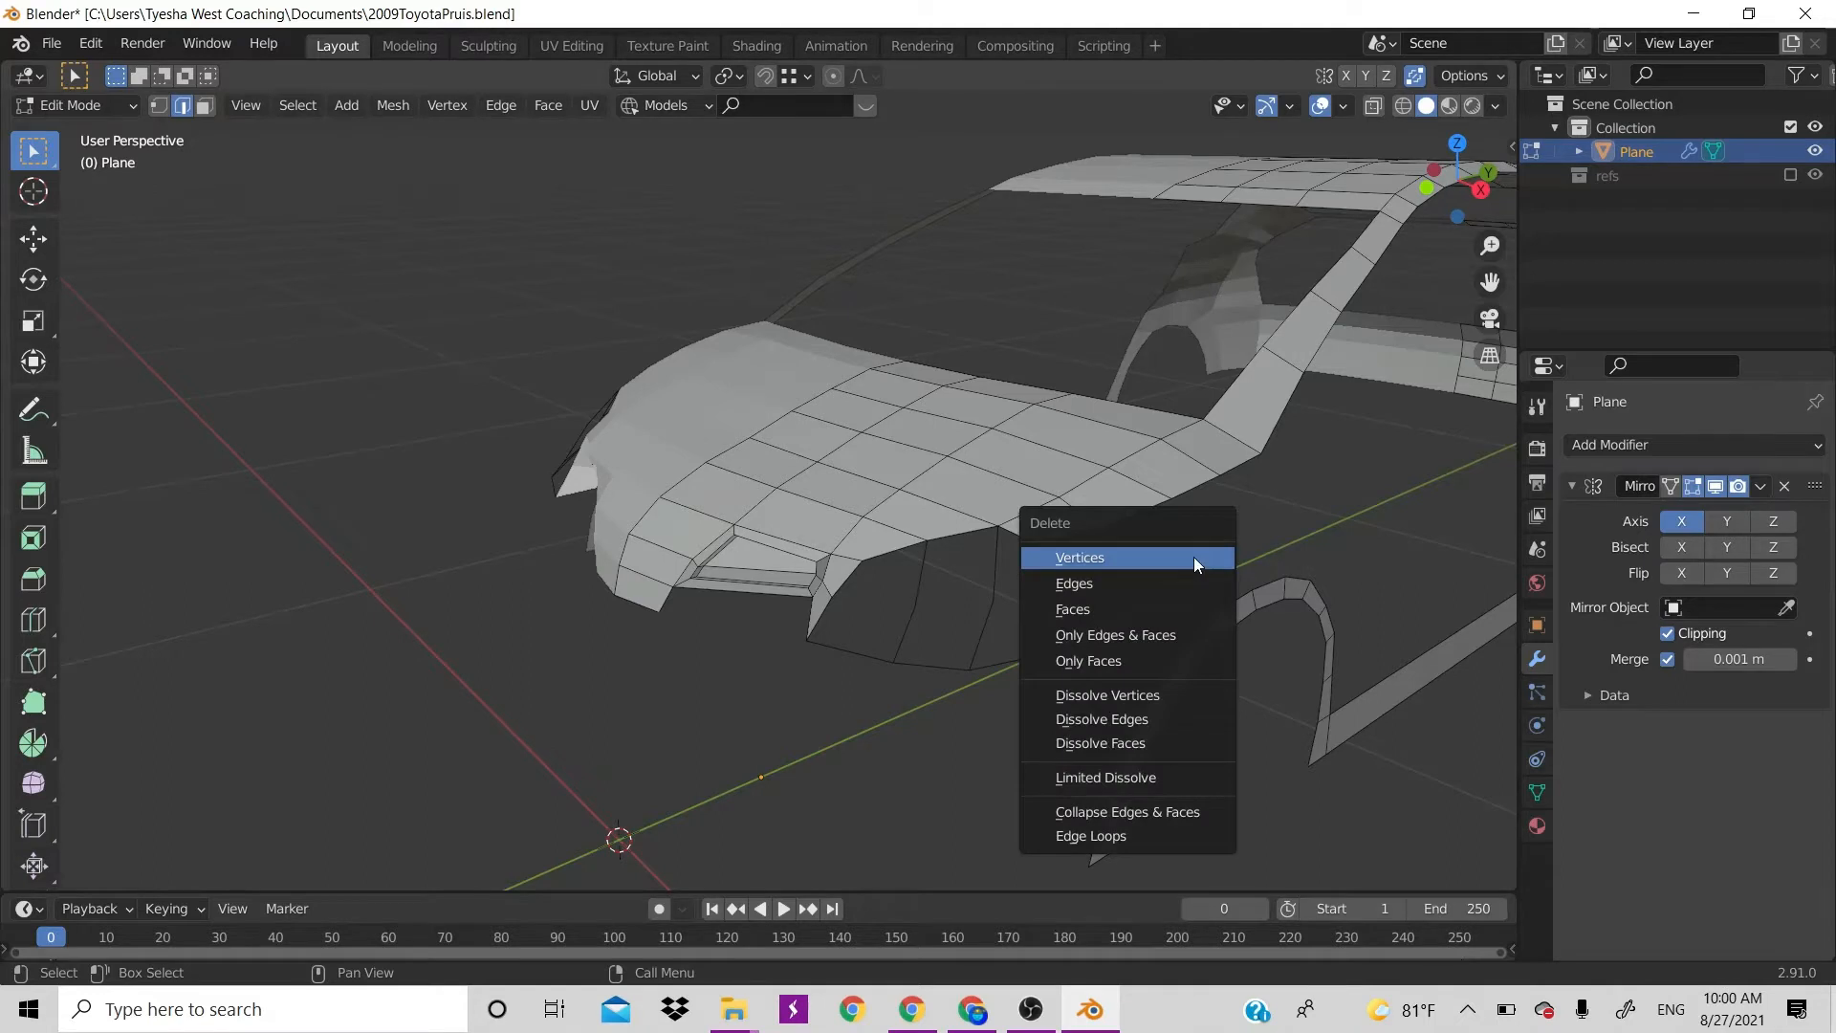
click(1193, 556)
key(ctrl+z)
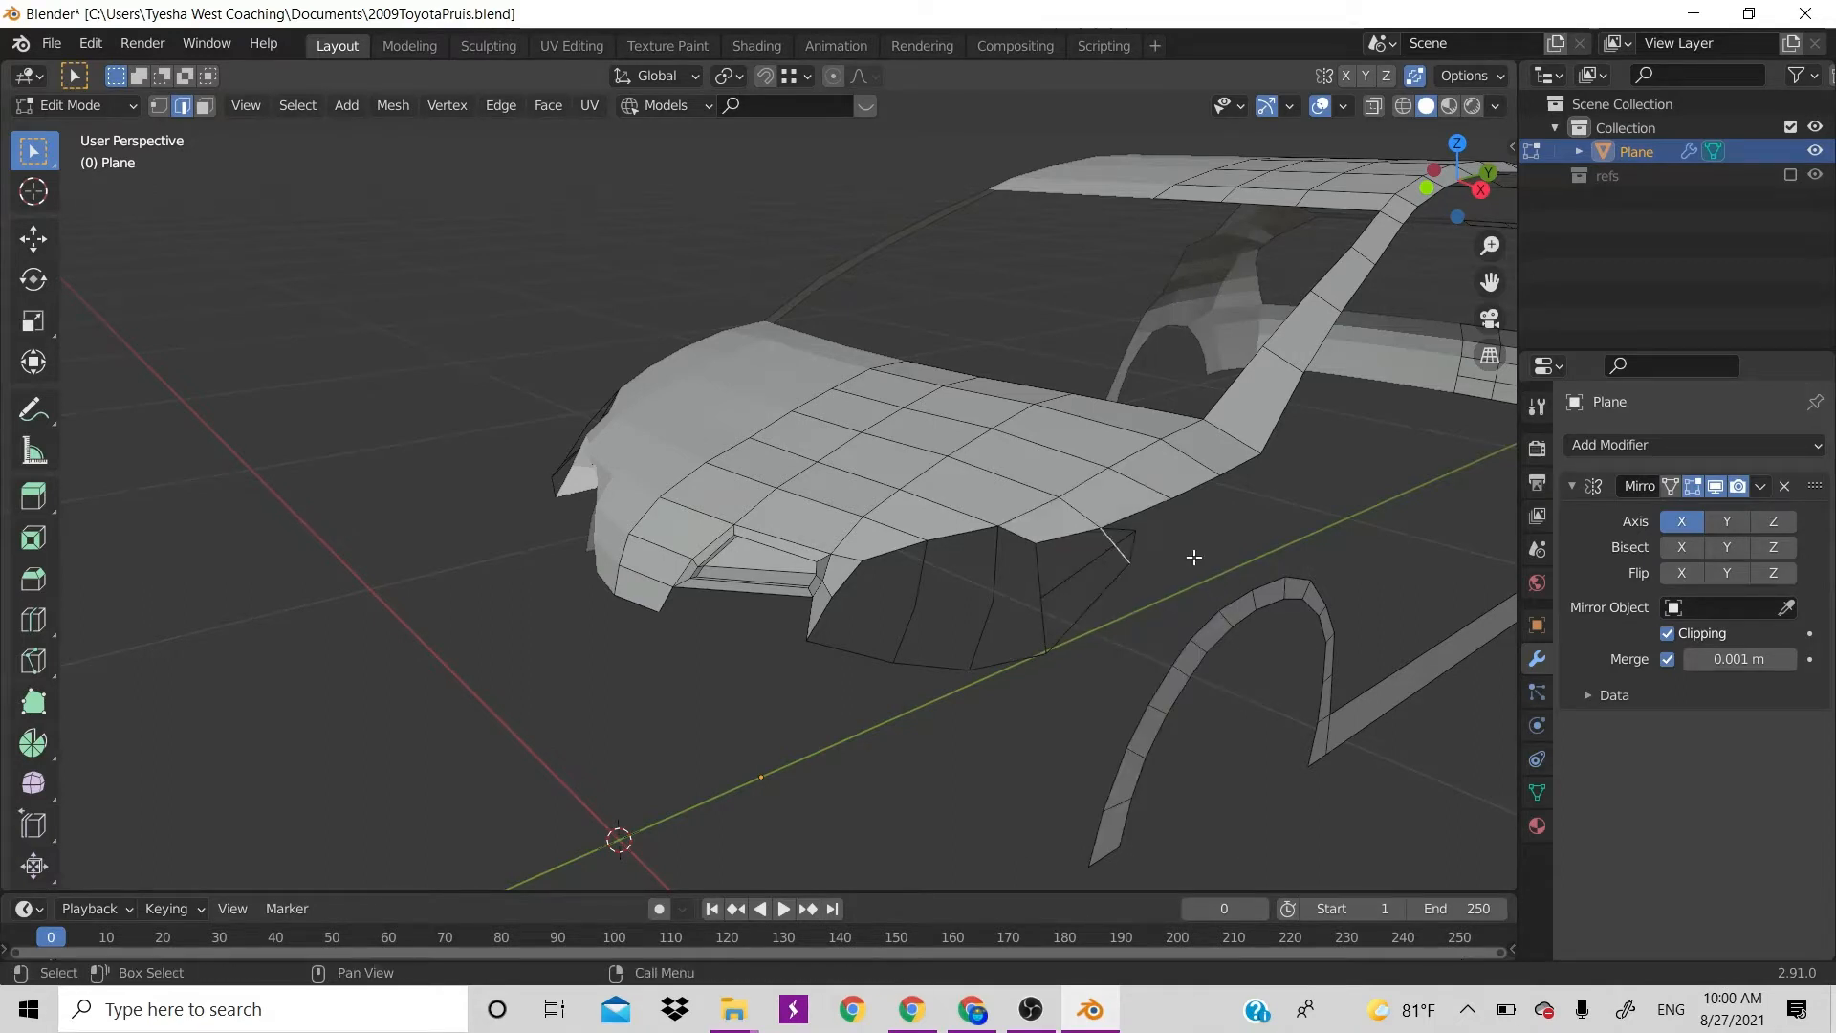
key(x)
click(1196, 556)
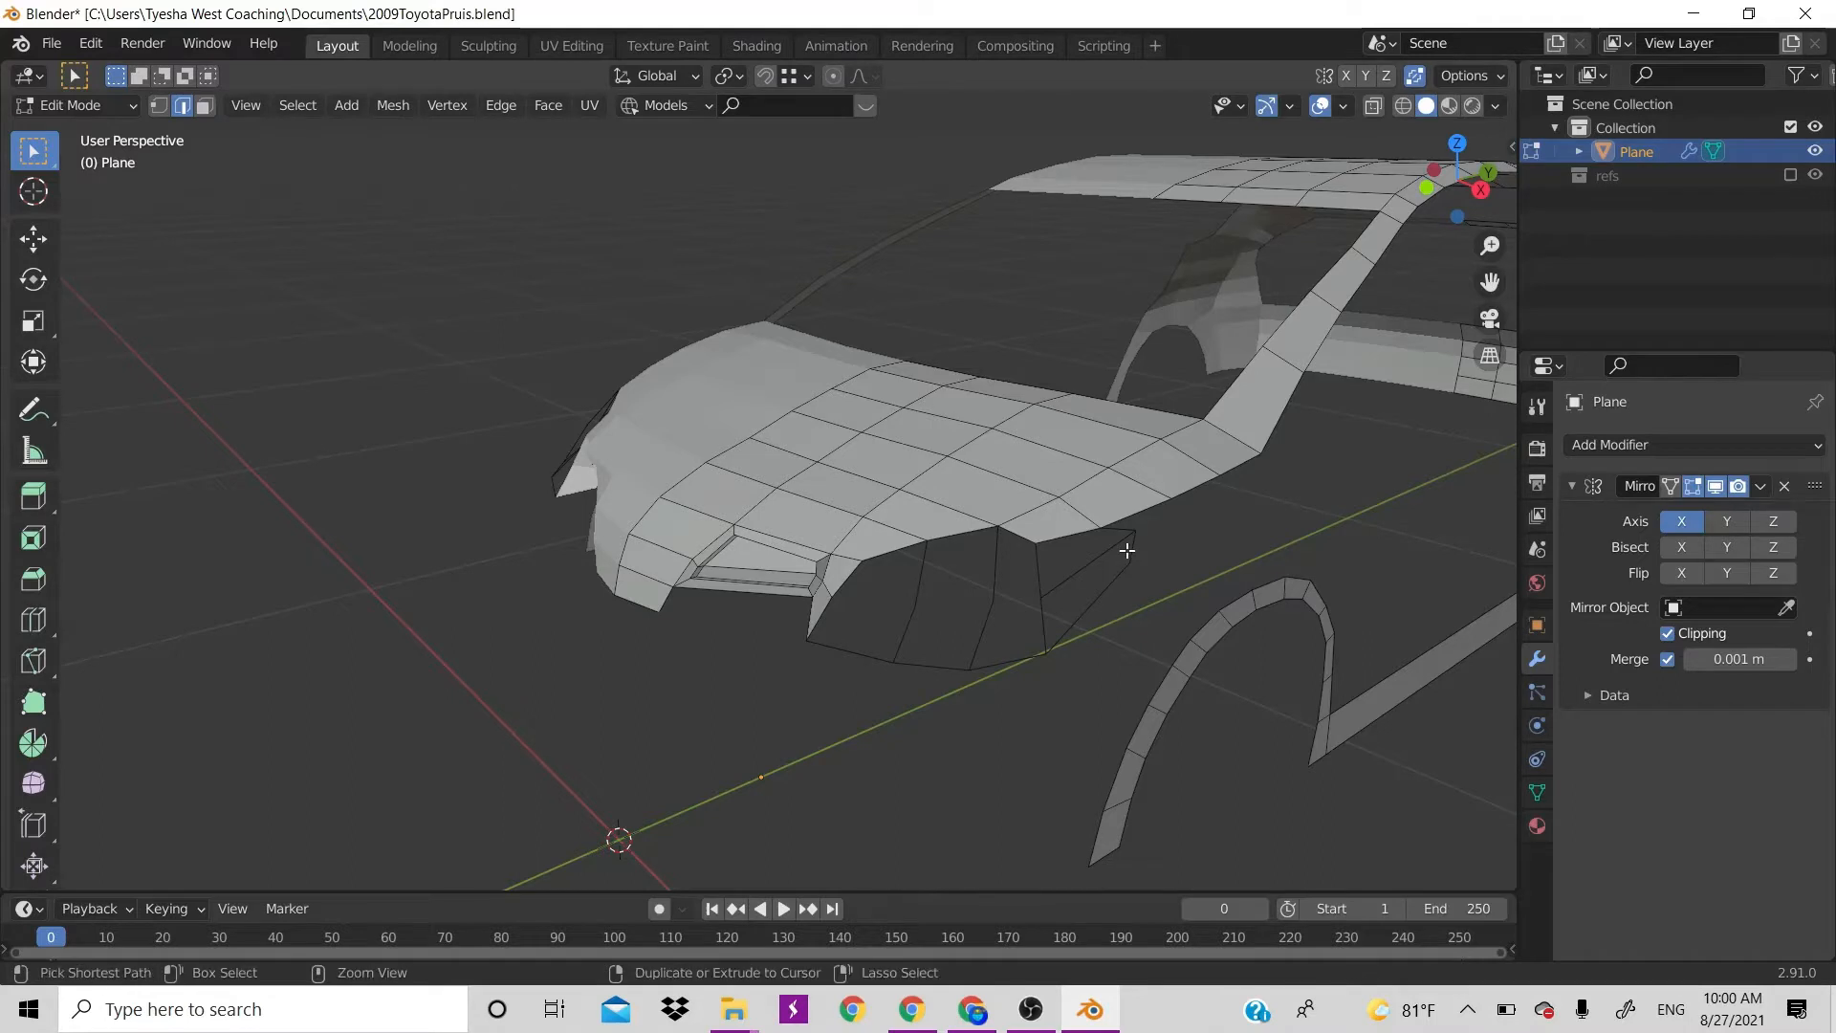
Add another vertex midway along the diagonal edge's outer half, close to the headlight's rear corner
key(ctrl+r)
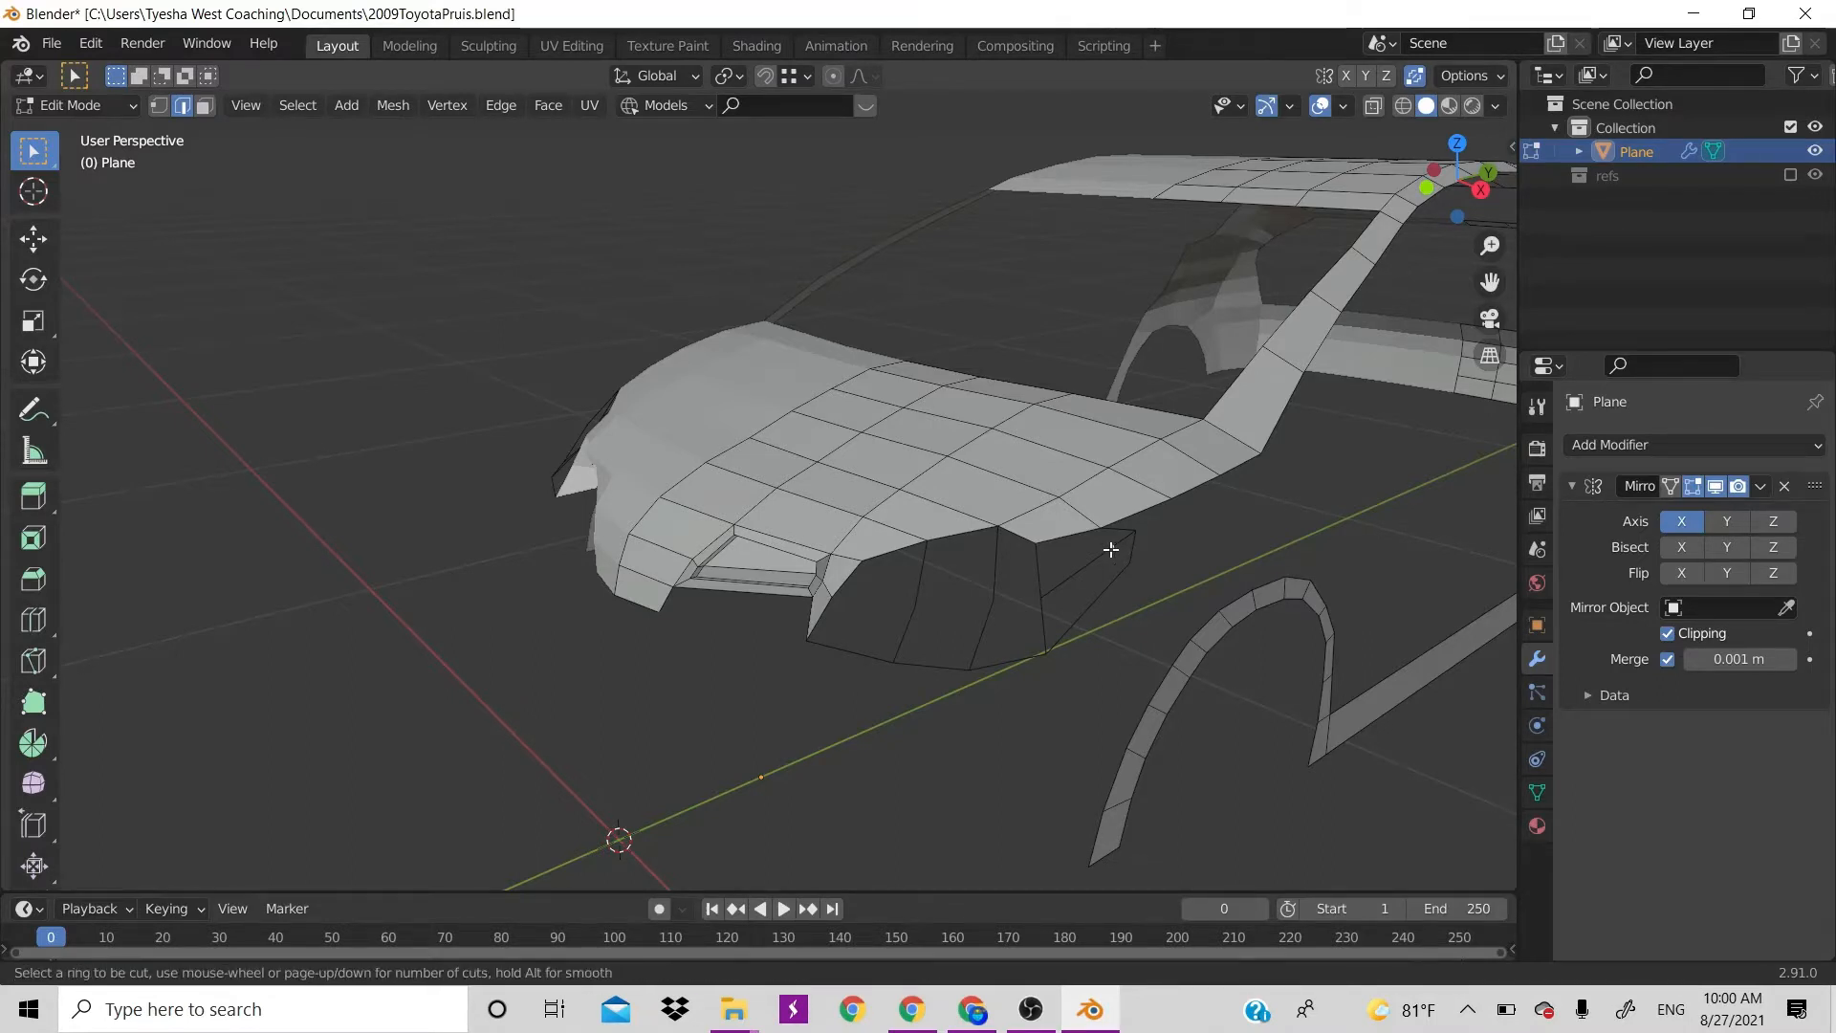
click(1118, 551)
key(Tab)
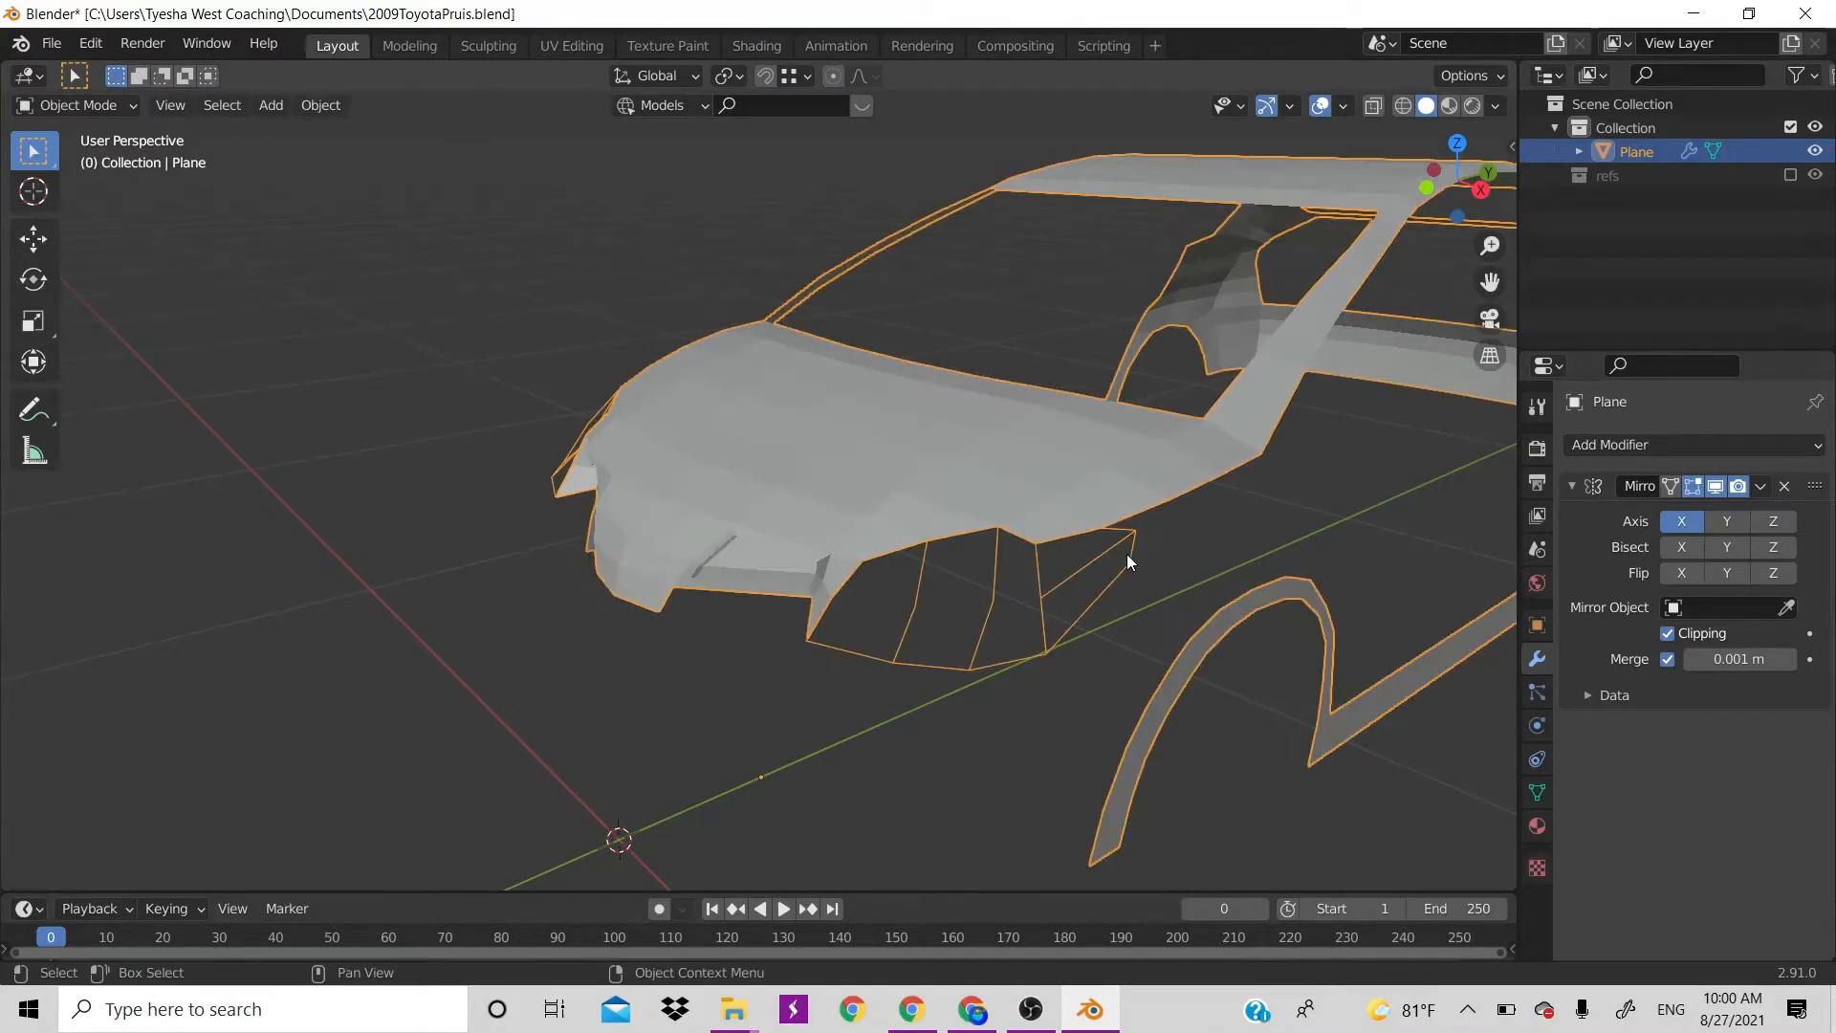
key(Tab)
key(1)
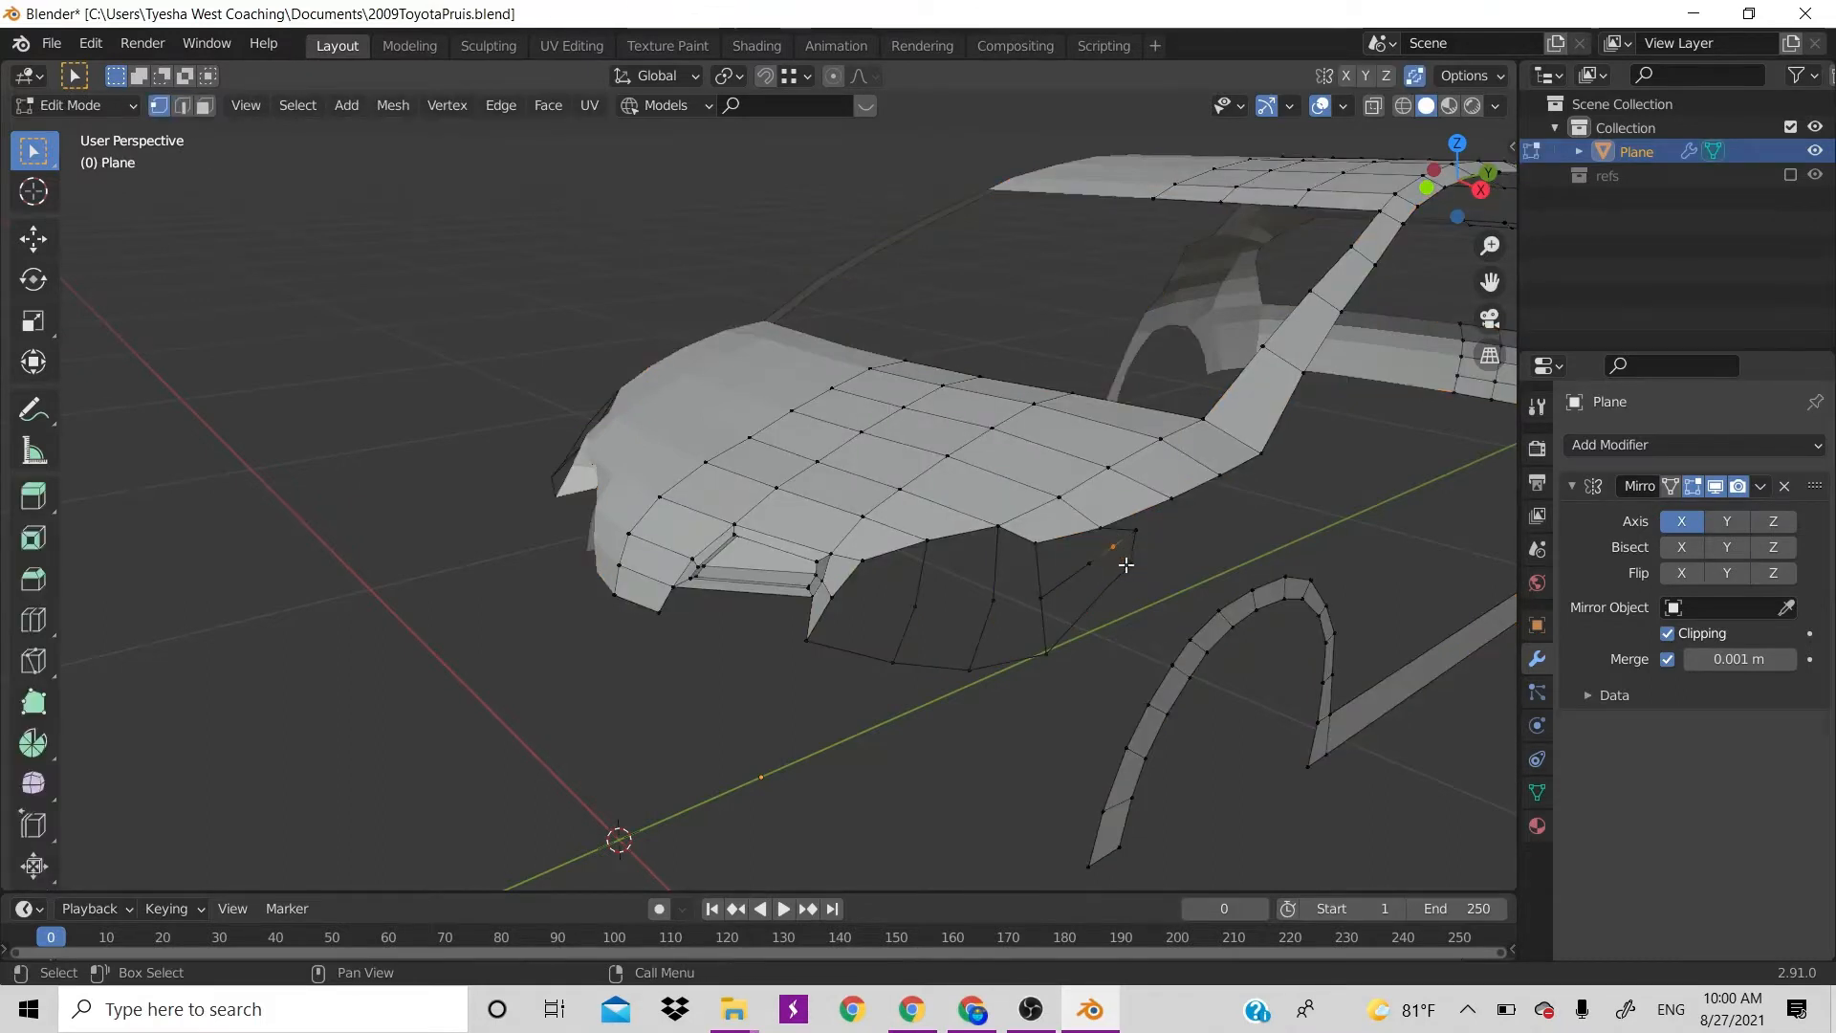
click(1114, 545)
shift+click(1102, 528)
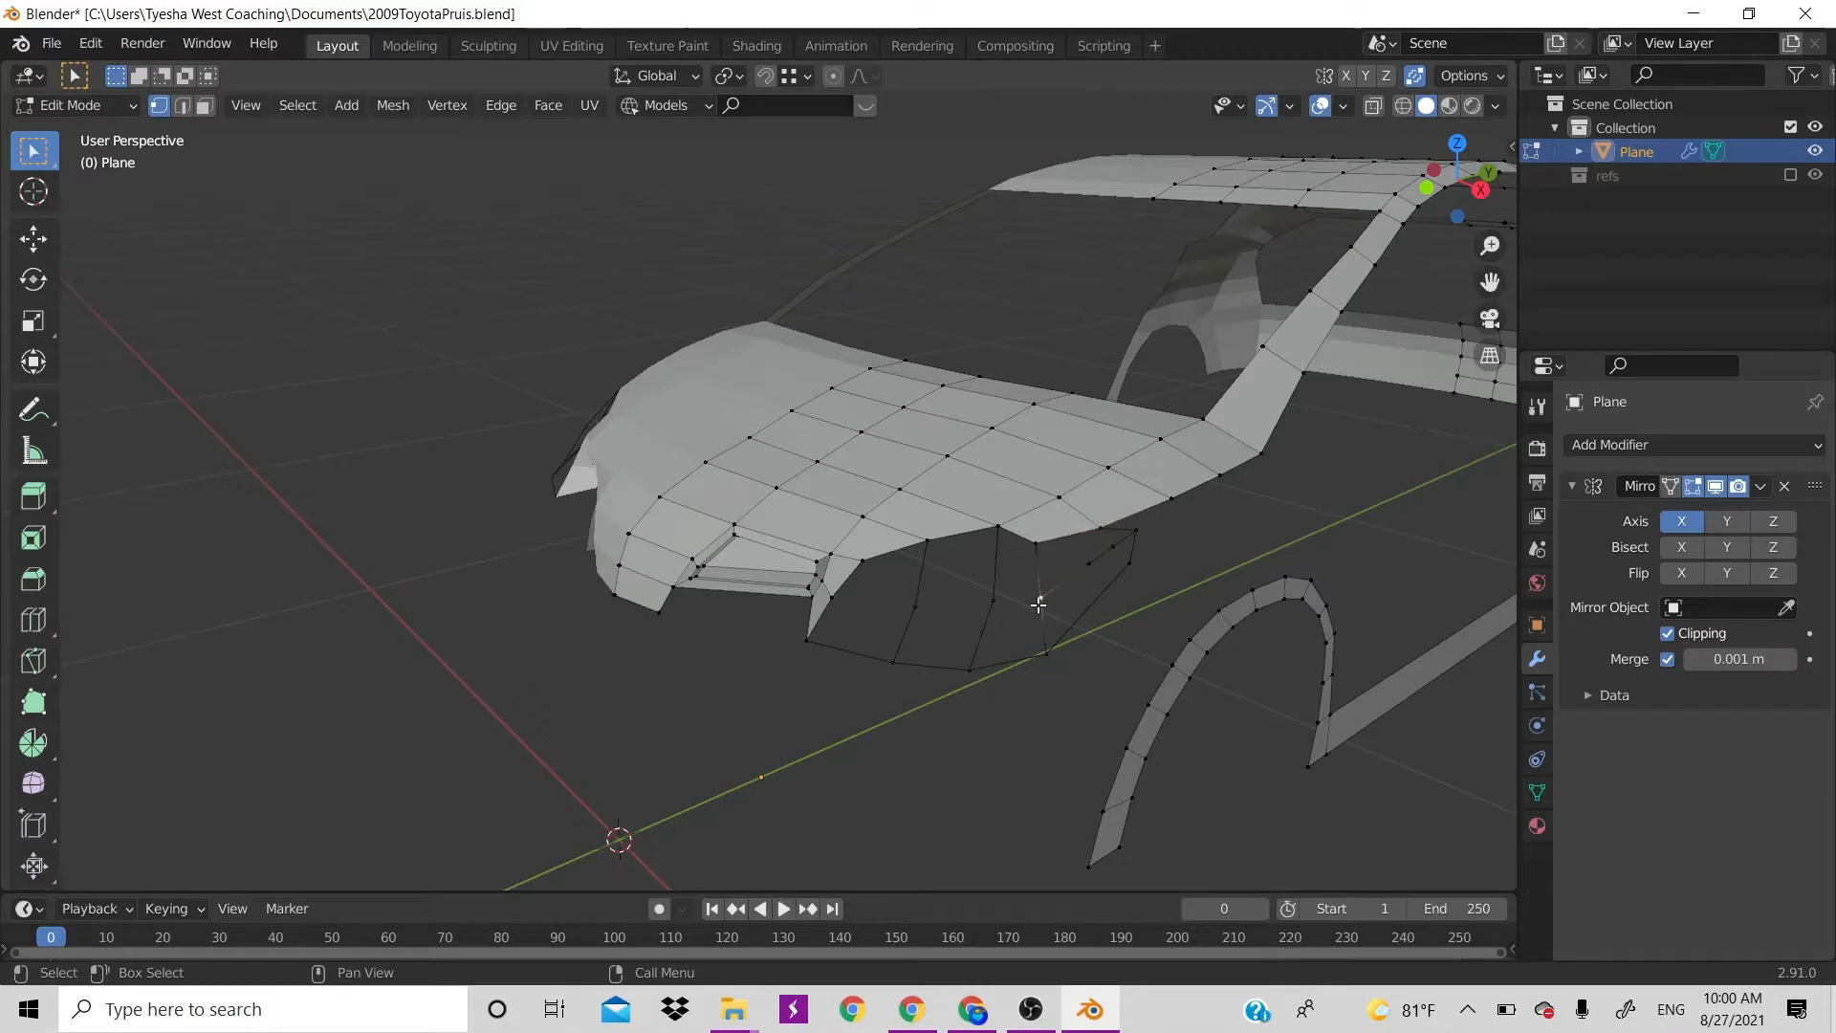
Extrude edges from the third edge's middle vertex forward through the other middle vertices to the face beside the grille
key(g)
ctrl+click(1006, 607)
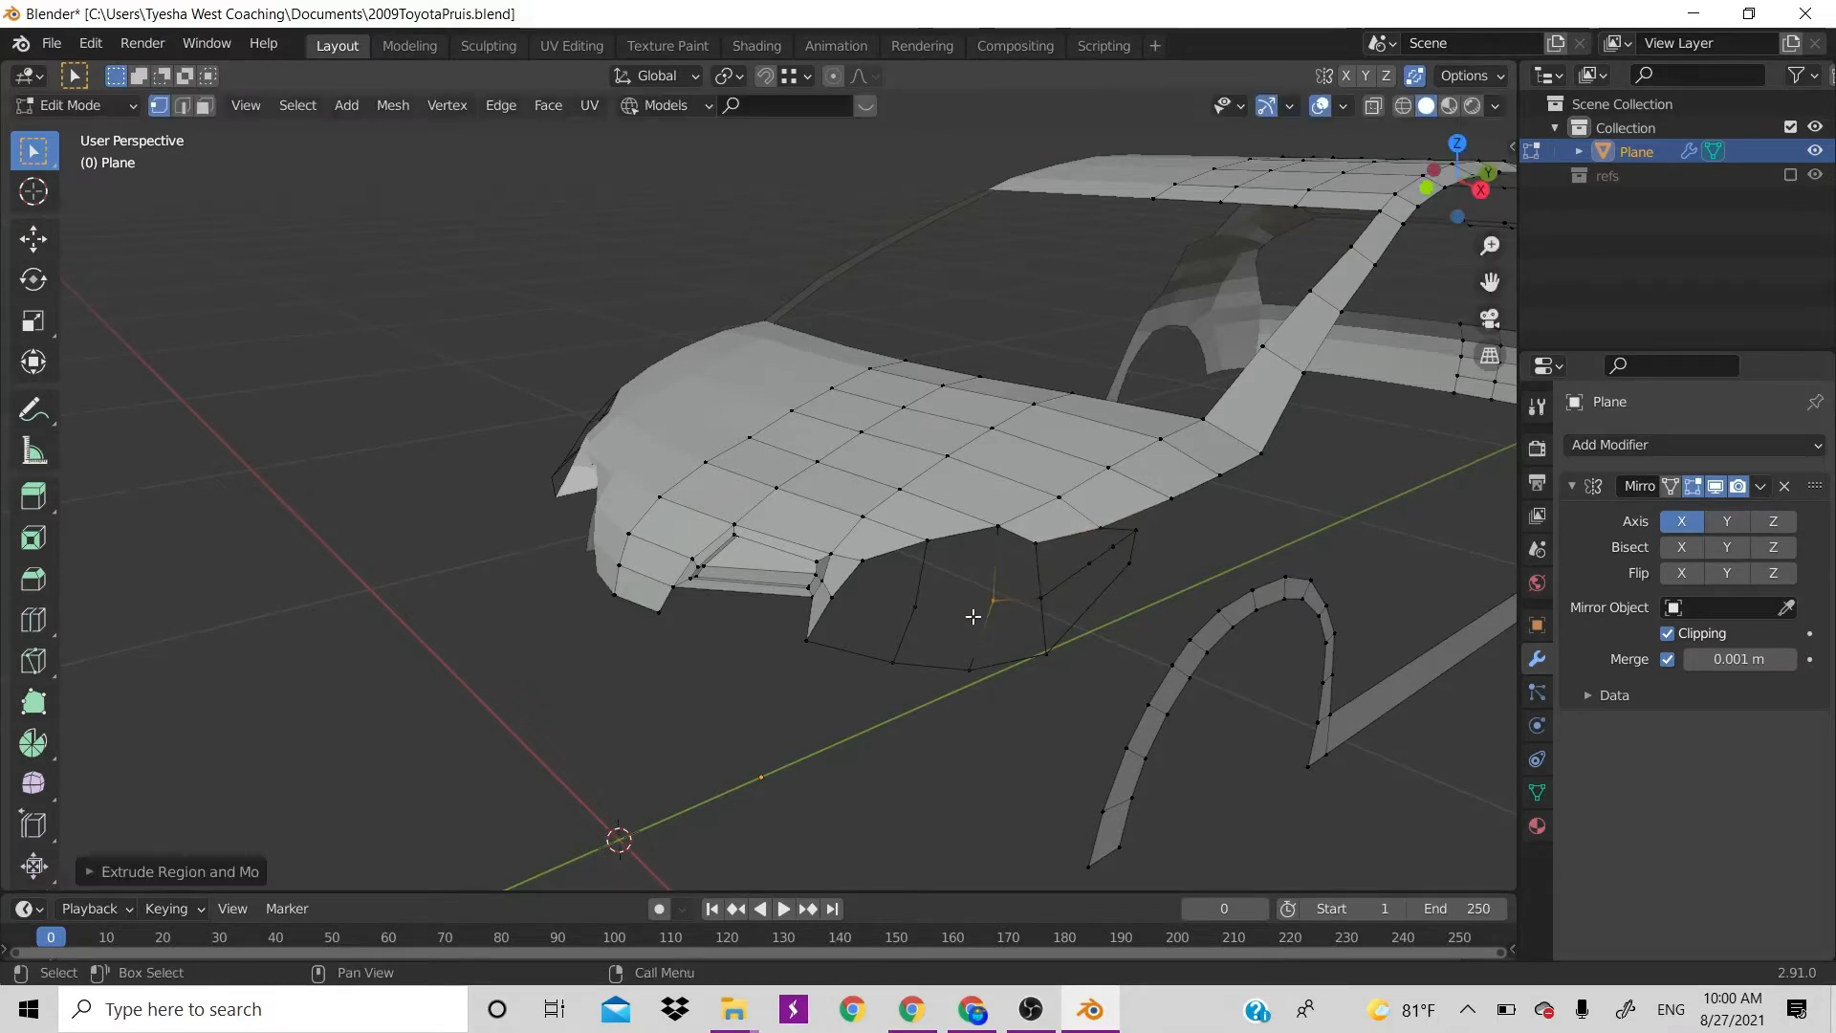
key(e)
ctrl+click(920, 622)
key(e)
ctrl+click(836, 603)
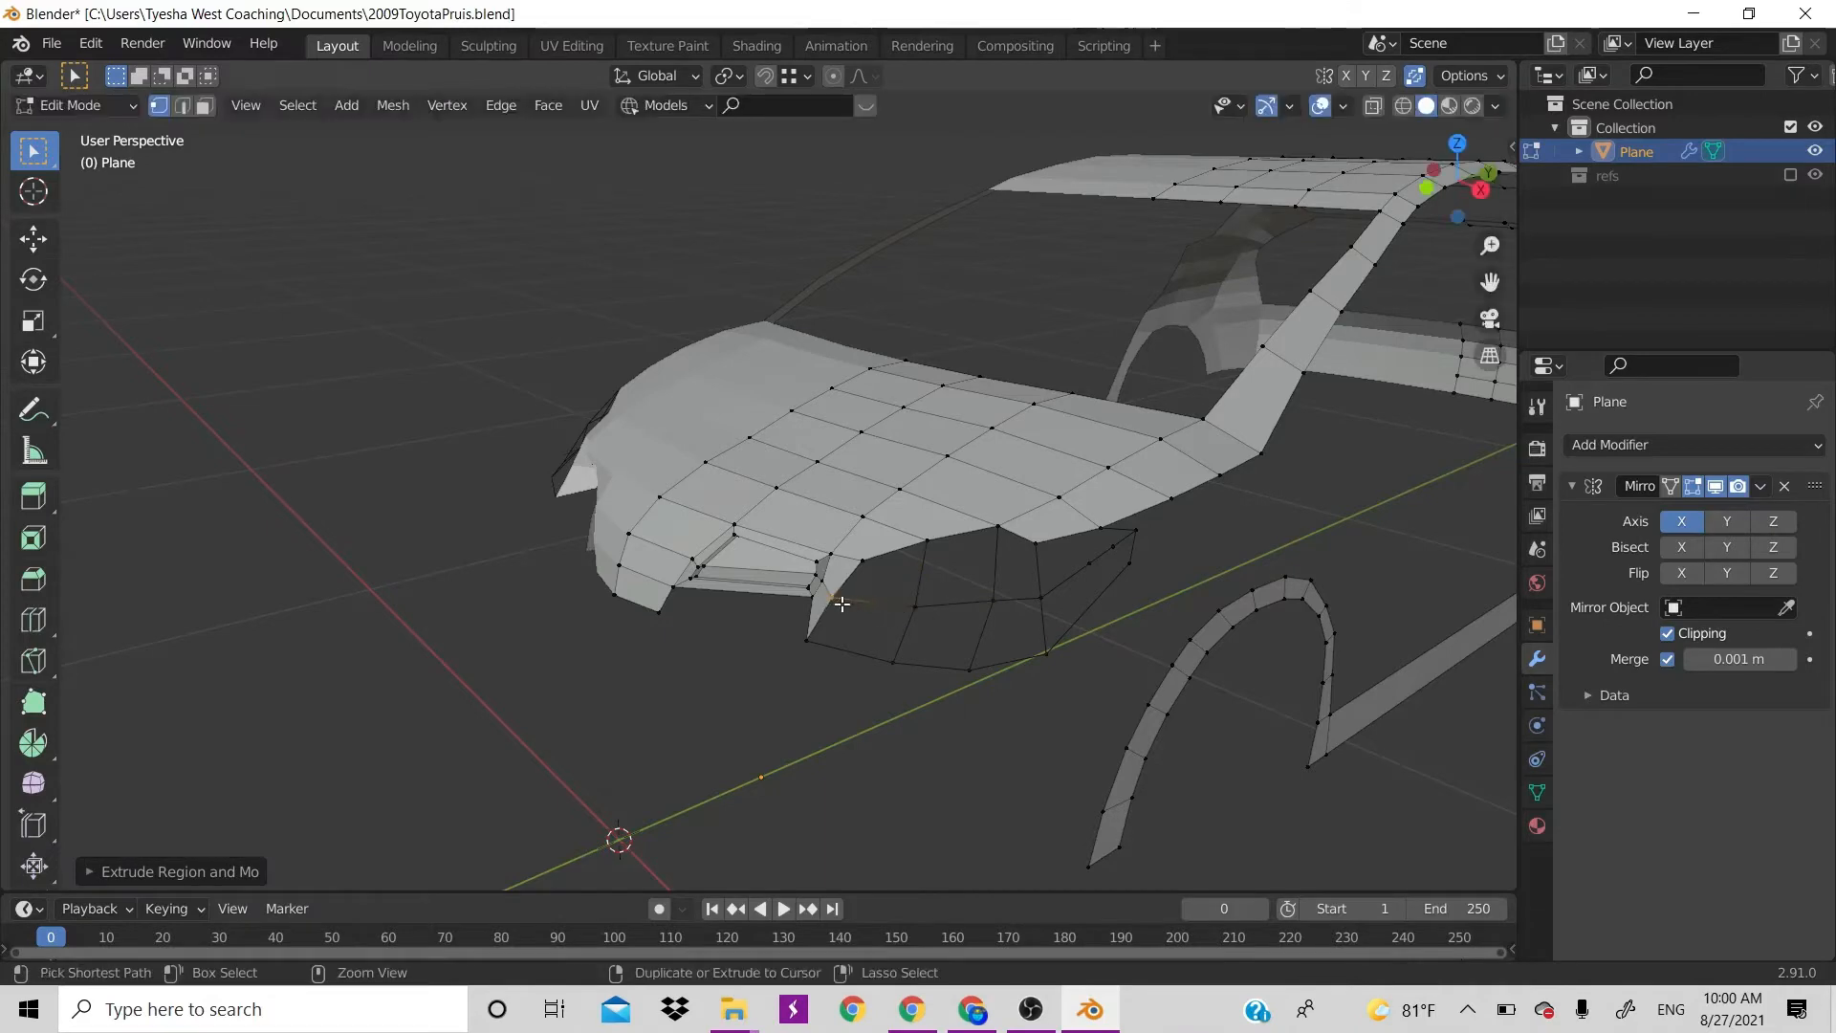
Fill the upper headlight face between the grille side and the first vertical edge
key(KP_1)
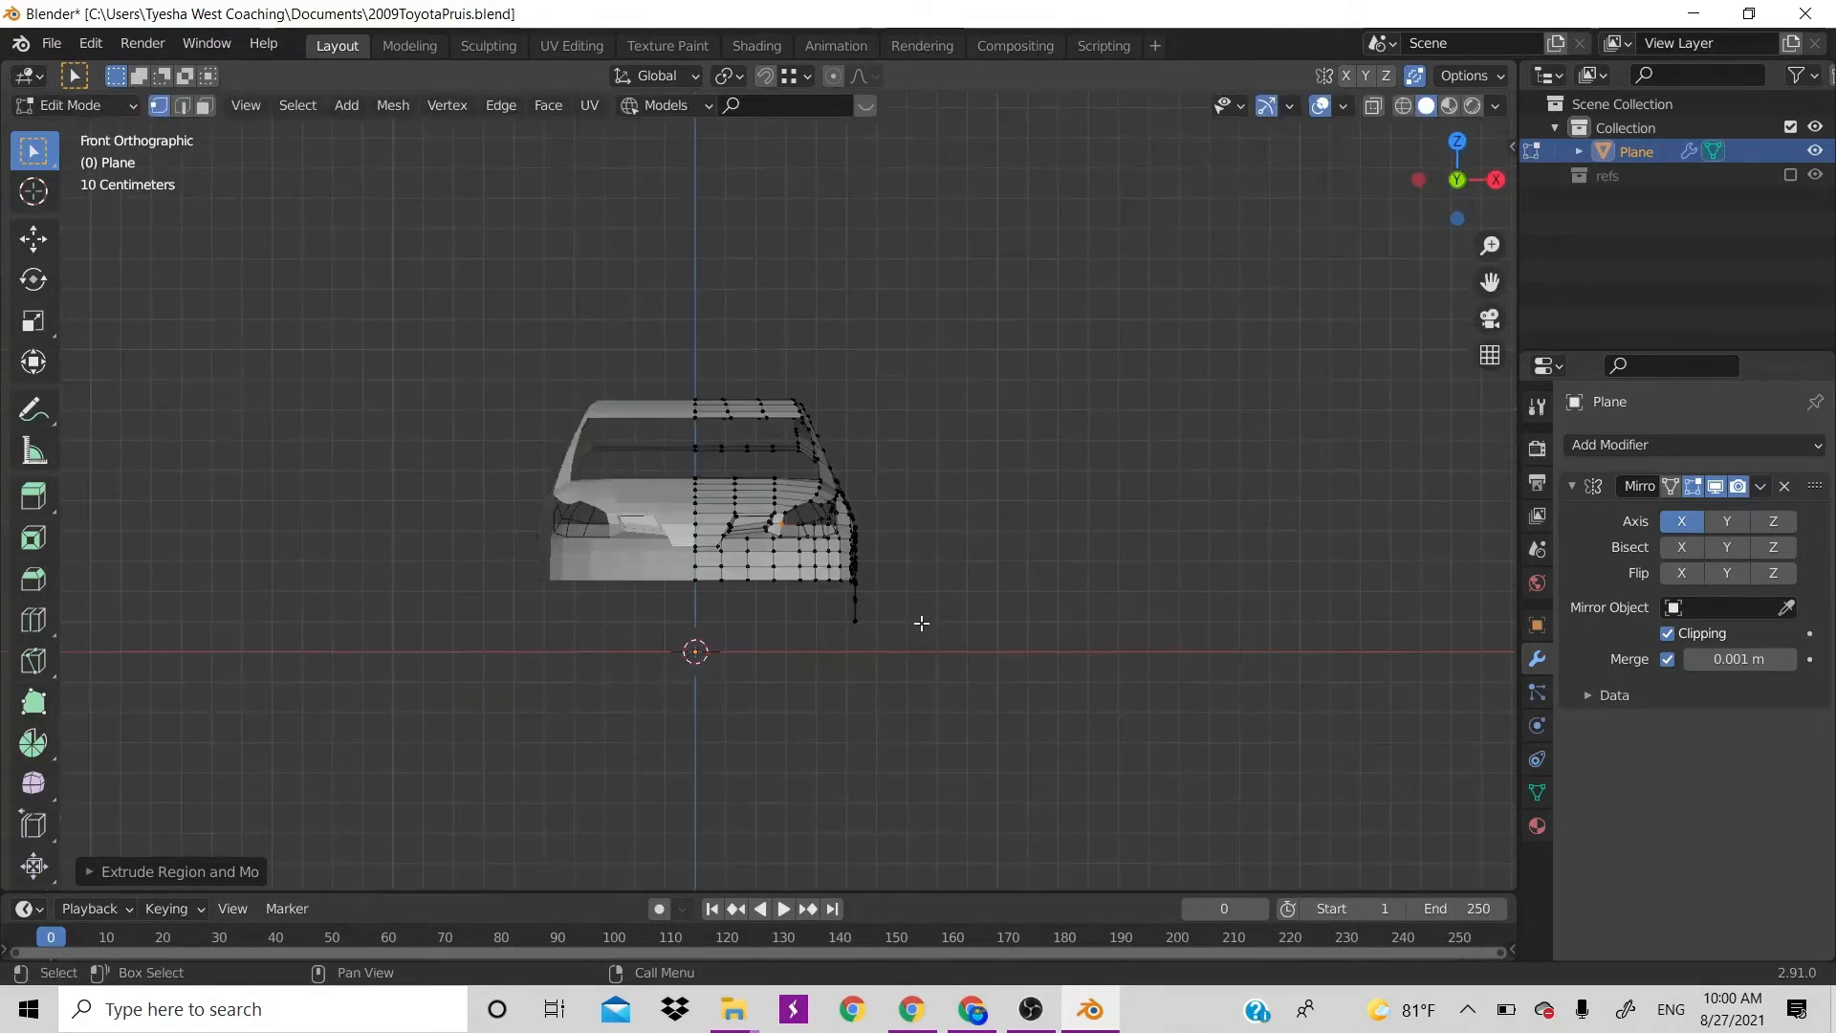
mouse_move(1455, 187)
mouse_down()
mouse_move(1398, 220)
mouse_move(1432, 213)
mouse_up()
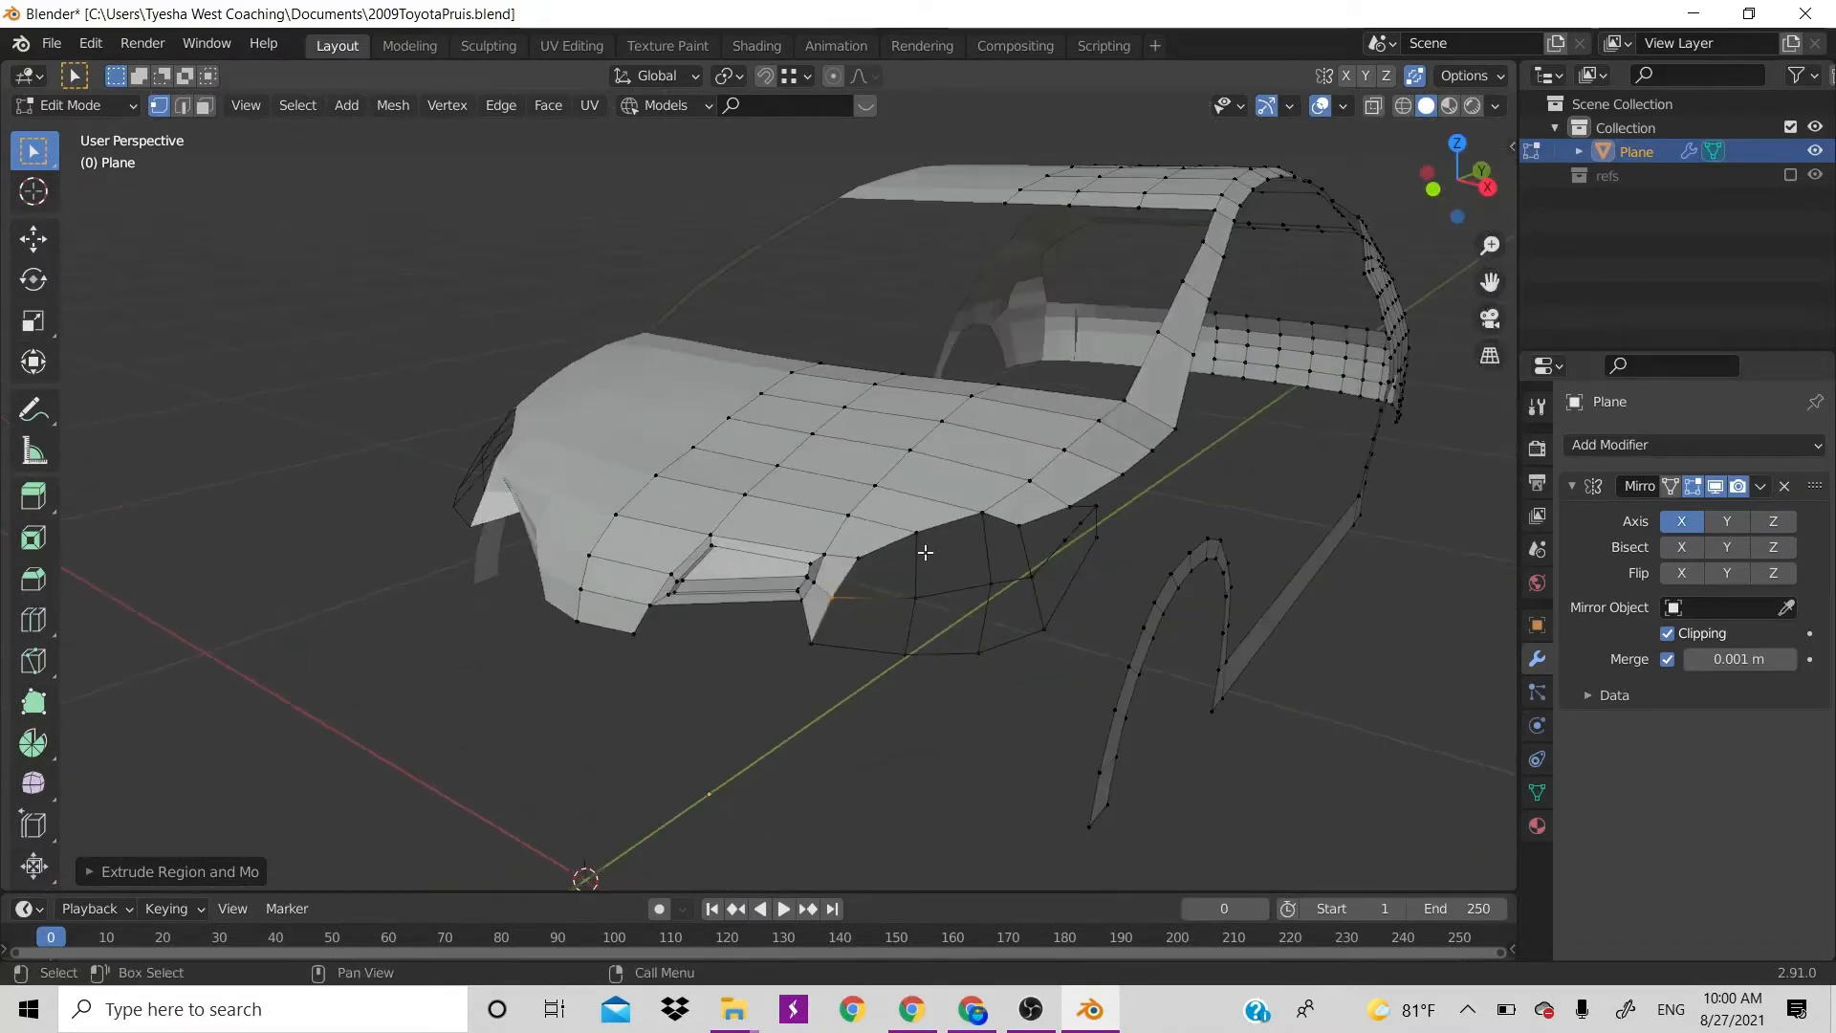
shift+click(916, 546)
shift+click(918, 592)
shift+click(868, 560)
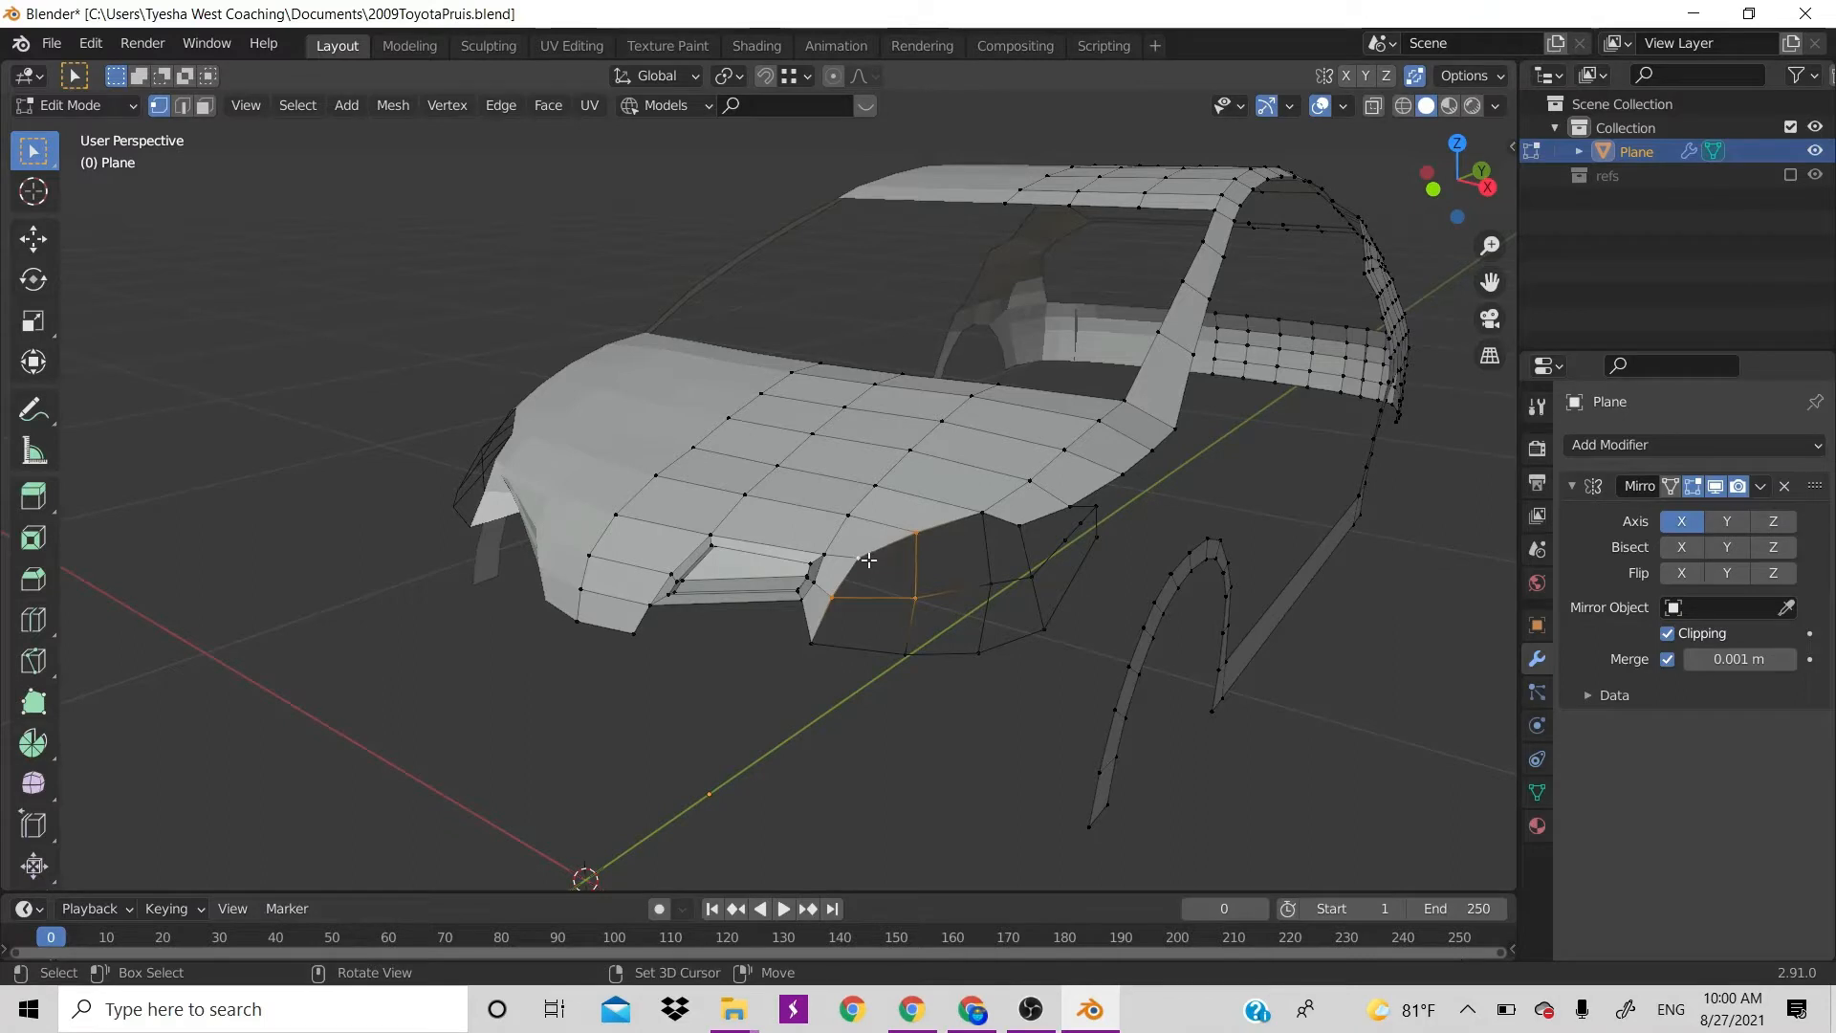
key(f)
Fill the two remaining upper headlight faces from the first vertical edge back to the third
click(982, 513)
shift+click(990, 583)
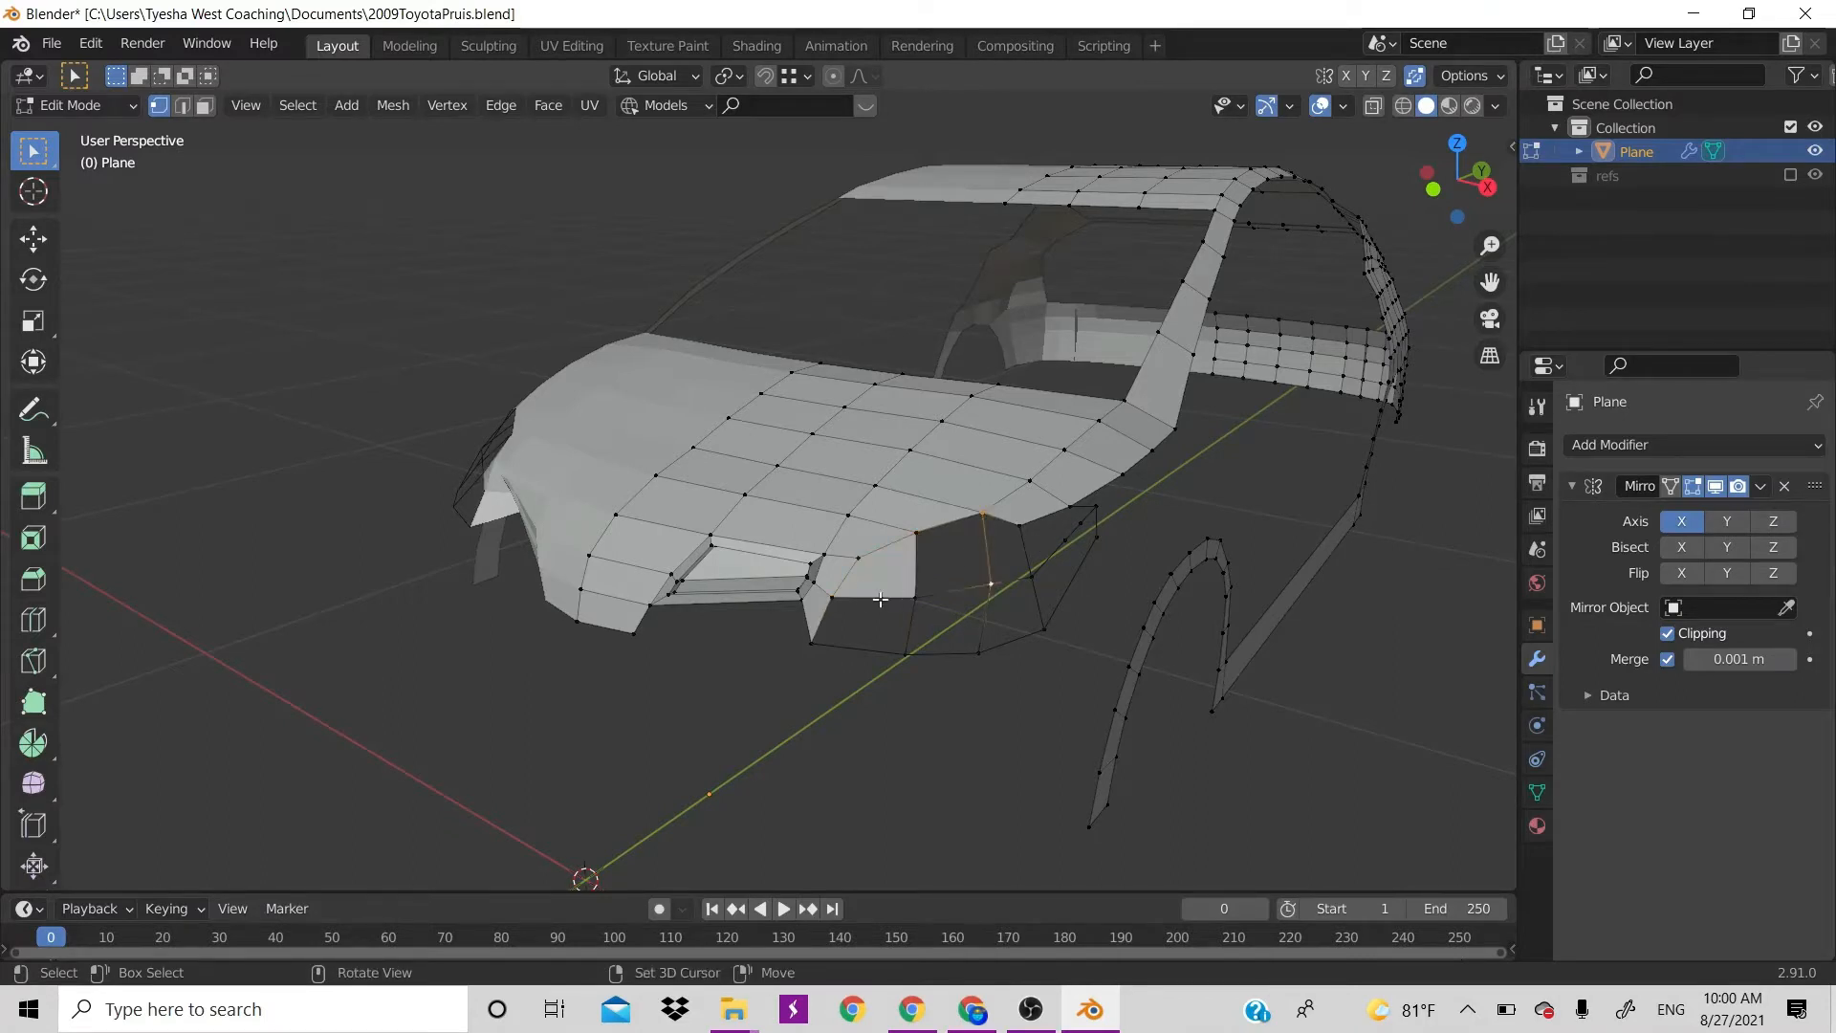
shift+click(916, 595)
key(f)
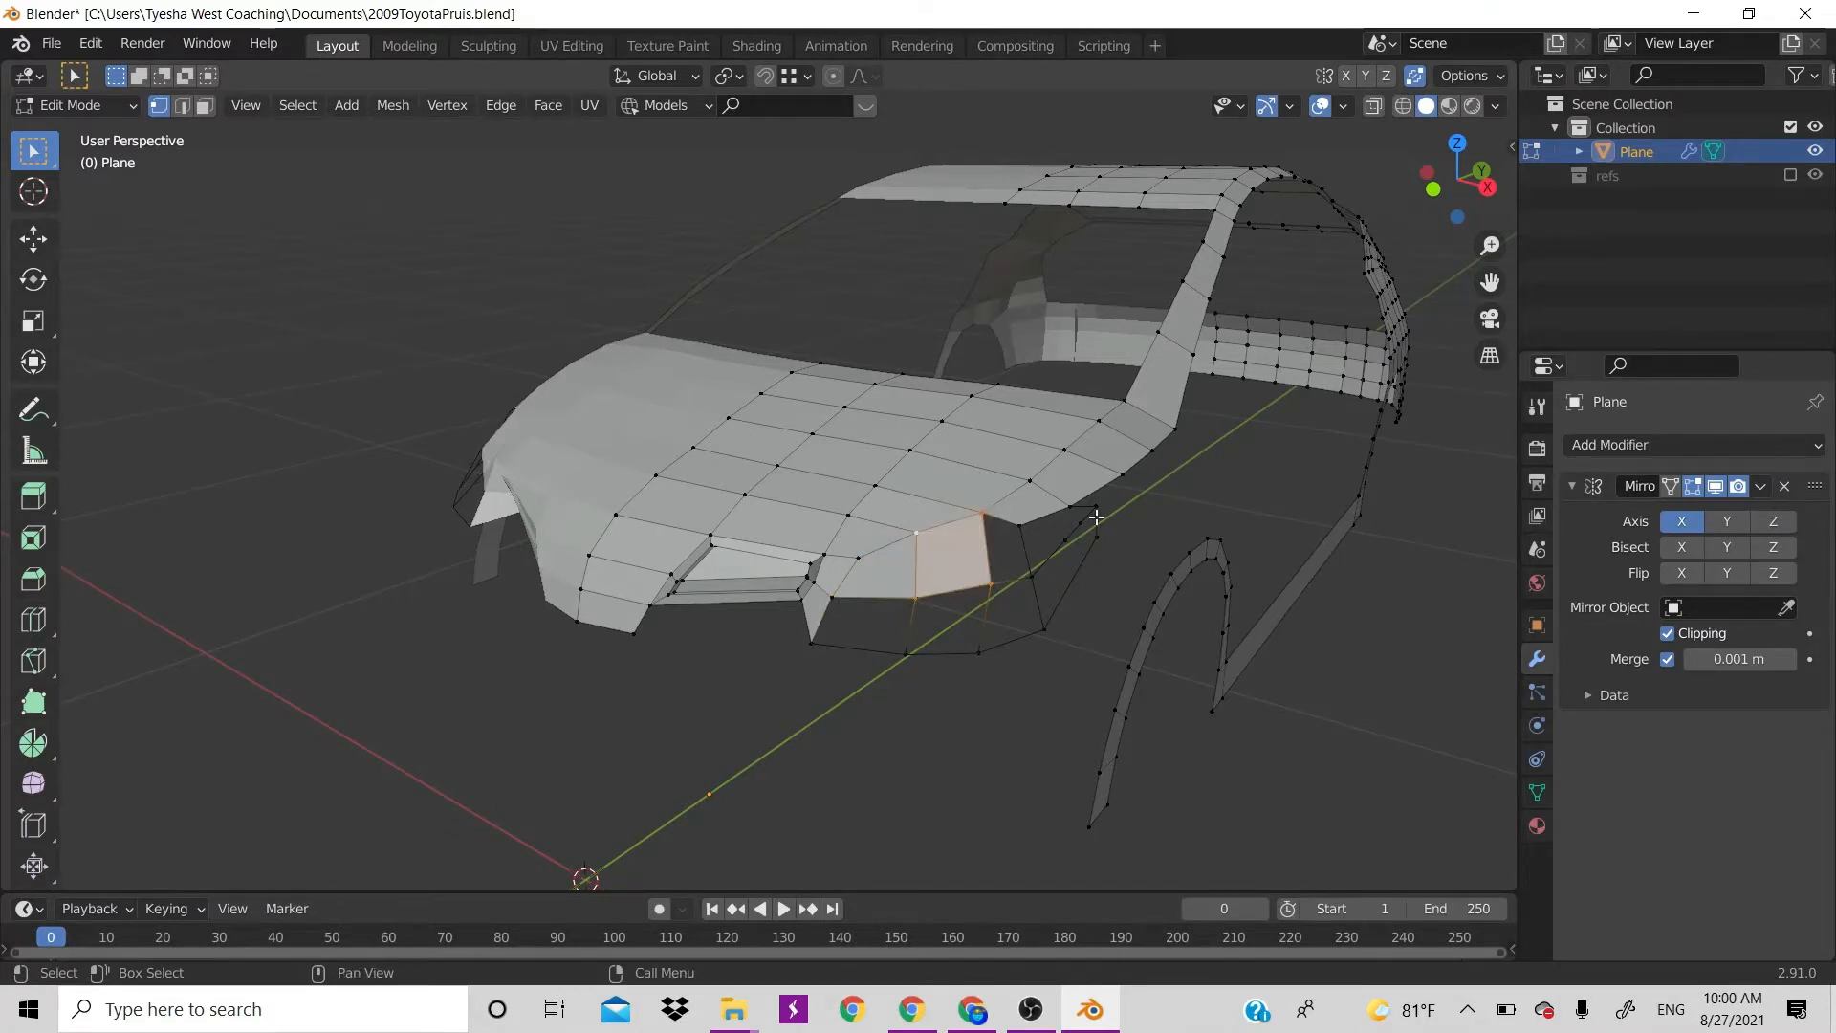
click(1020, 529)
shift+click(996, 575)
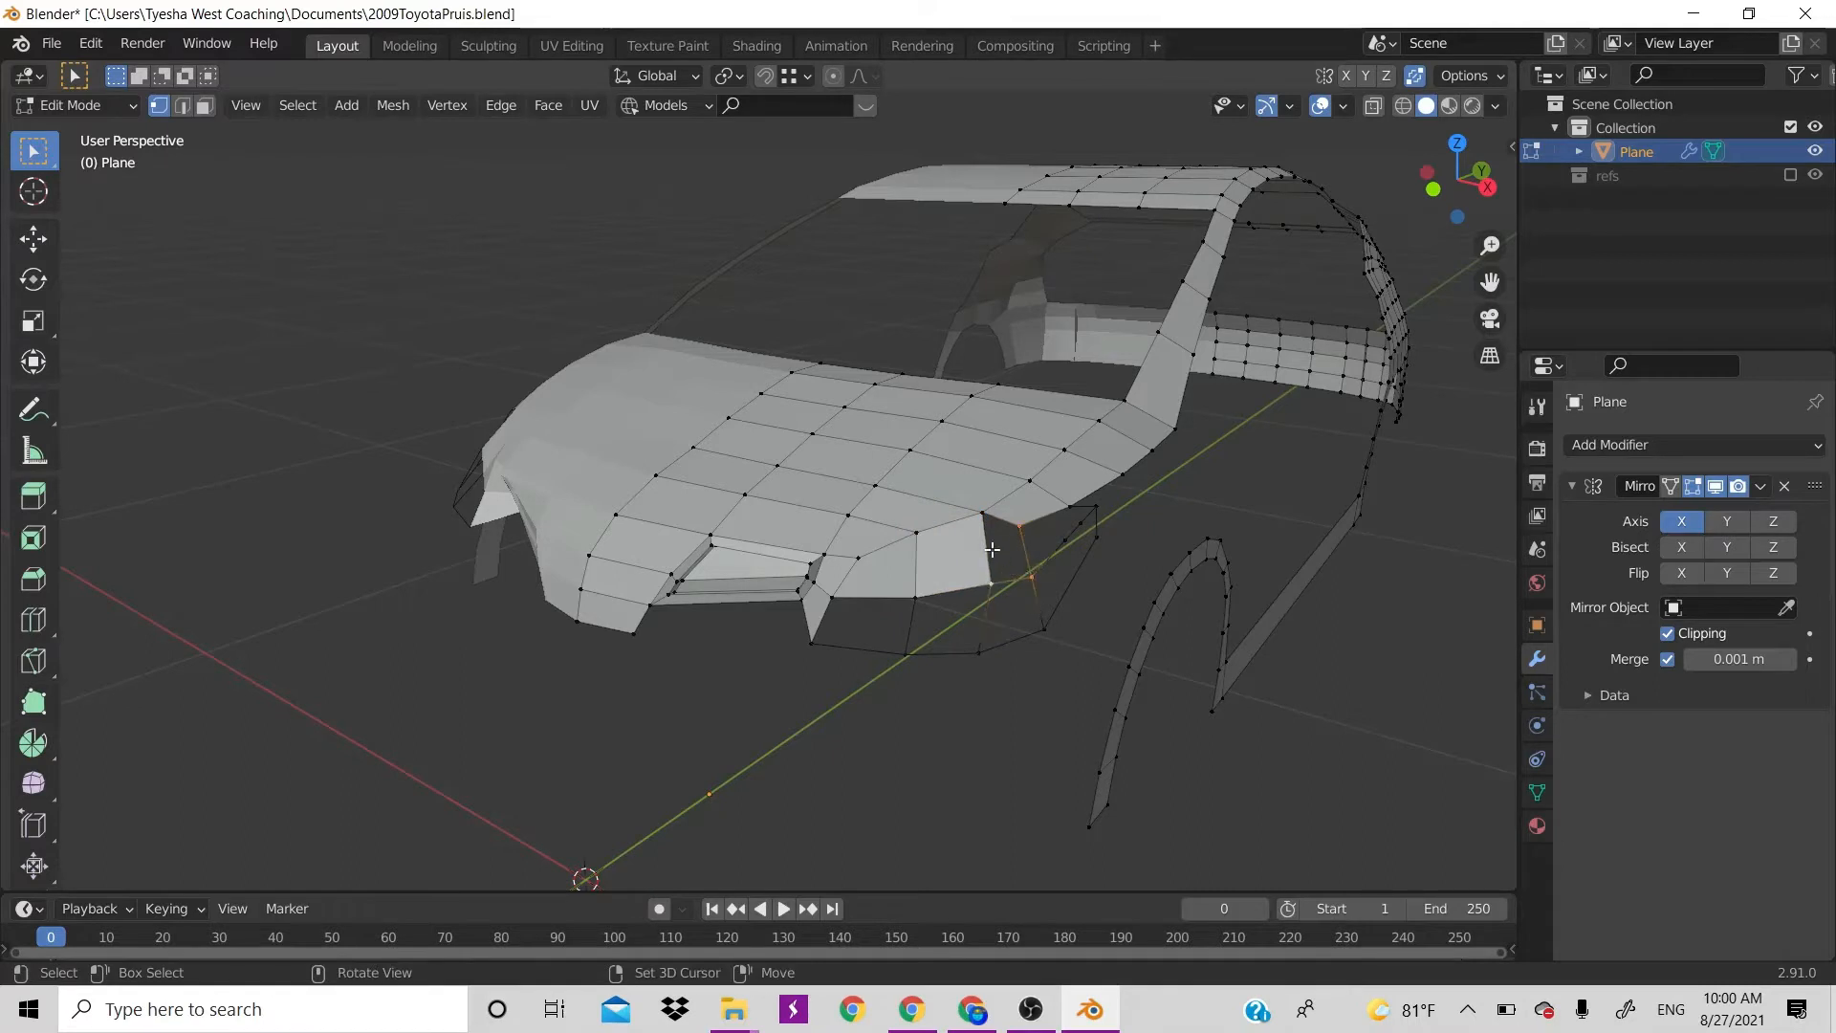
key(f)
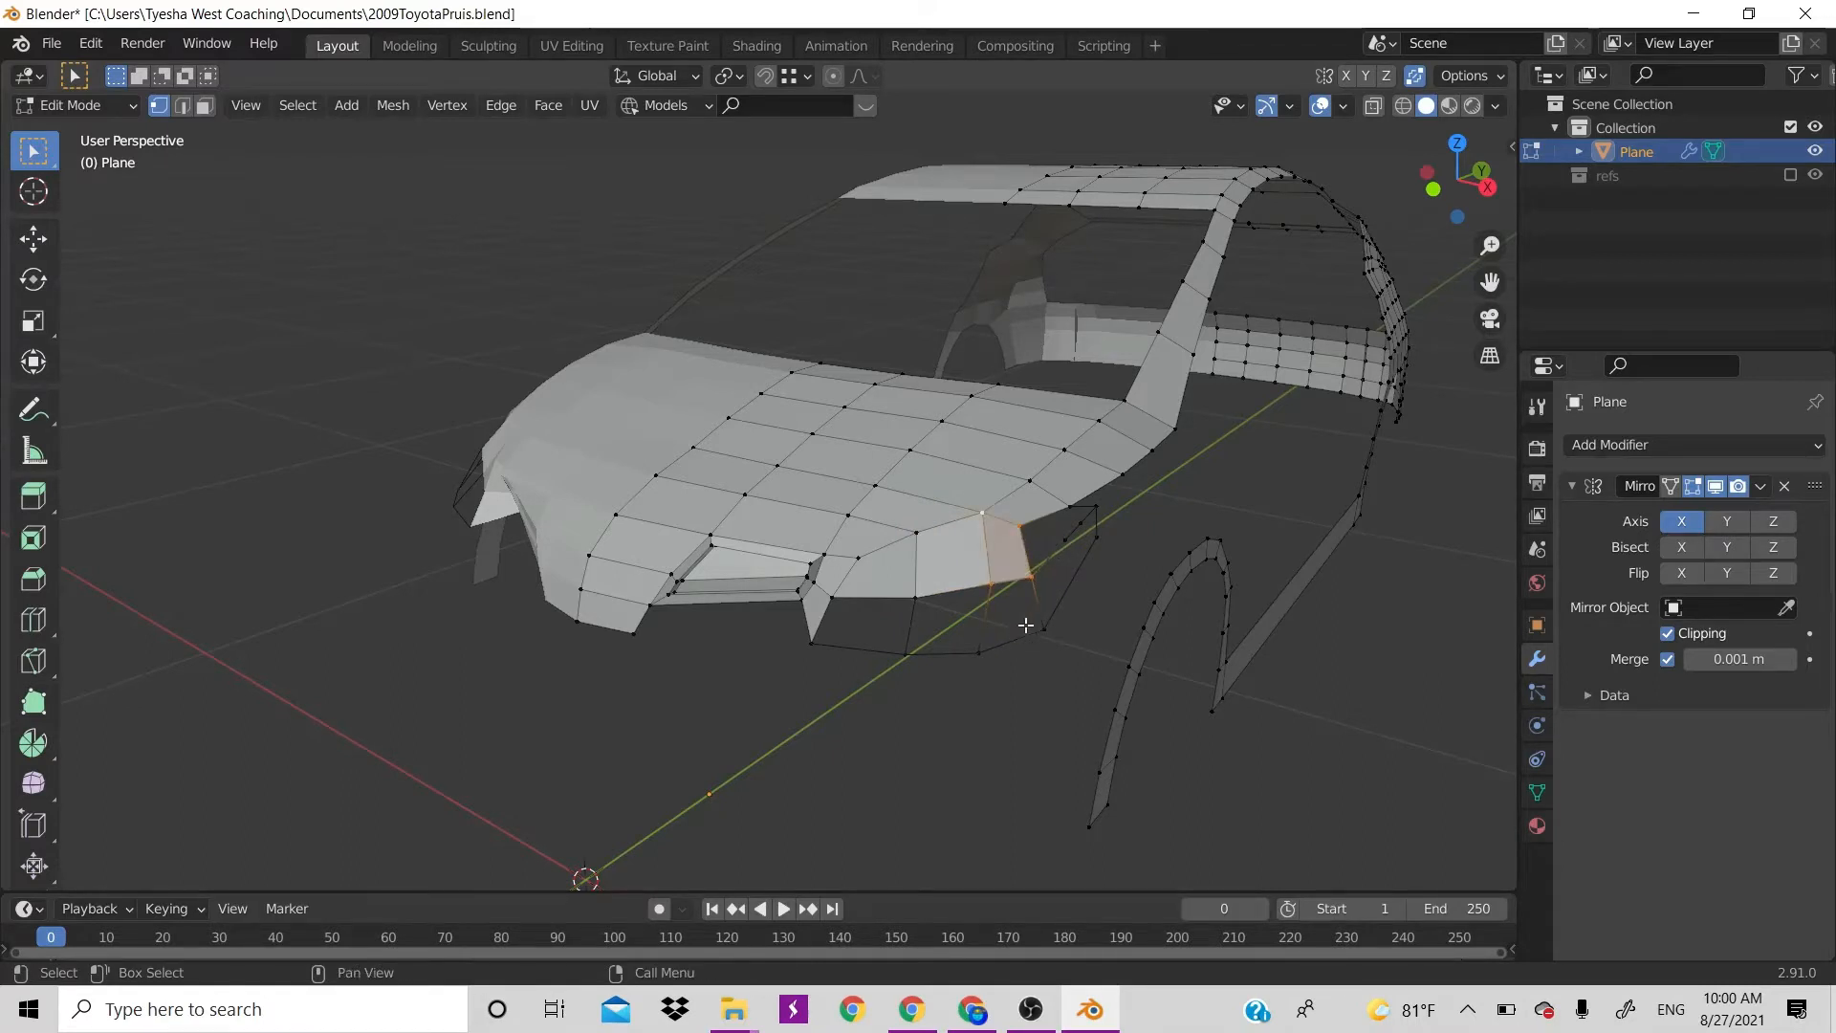
Fill the lower headlight face between the grille side and the first vertical edge
click(920, 601)
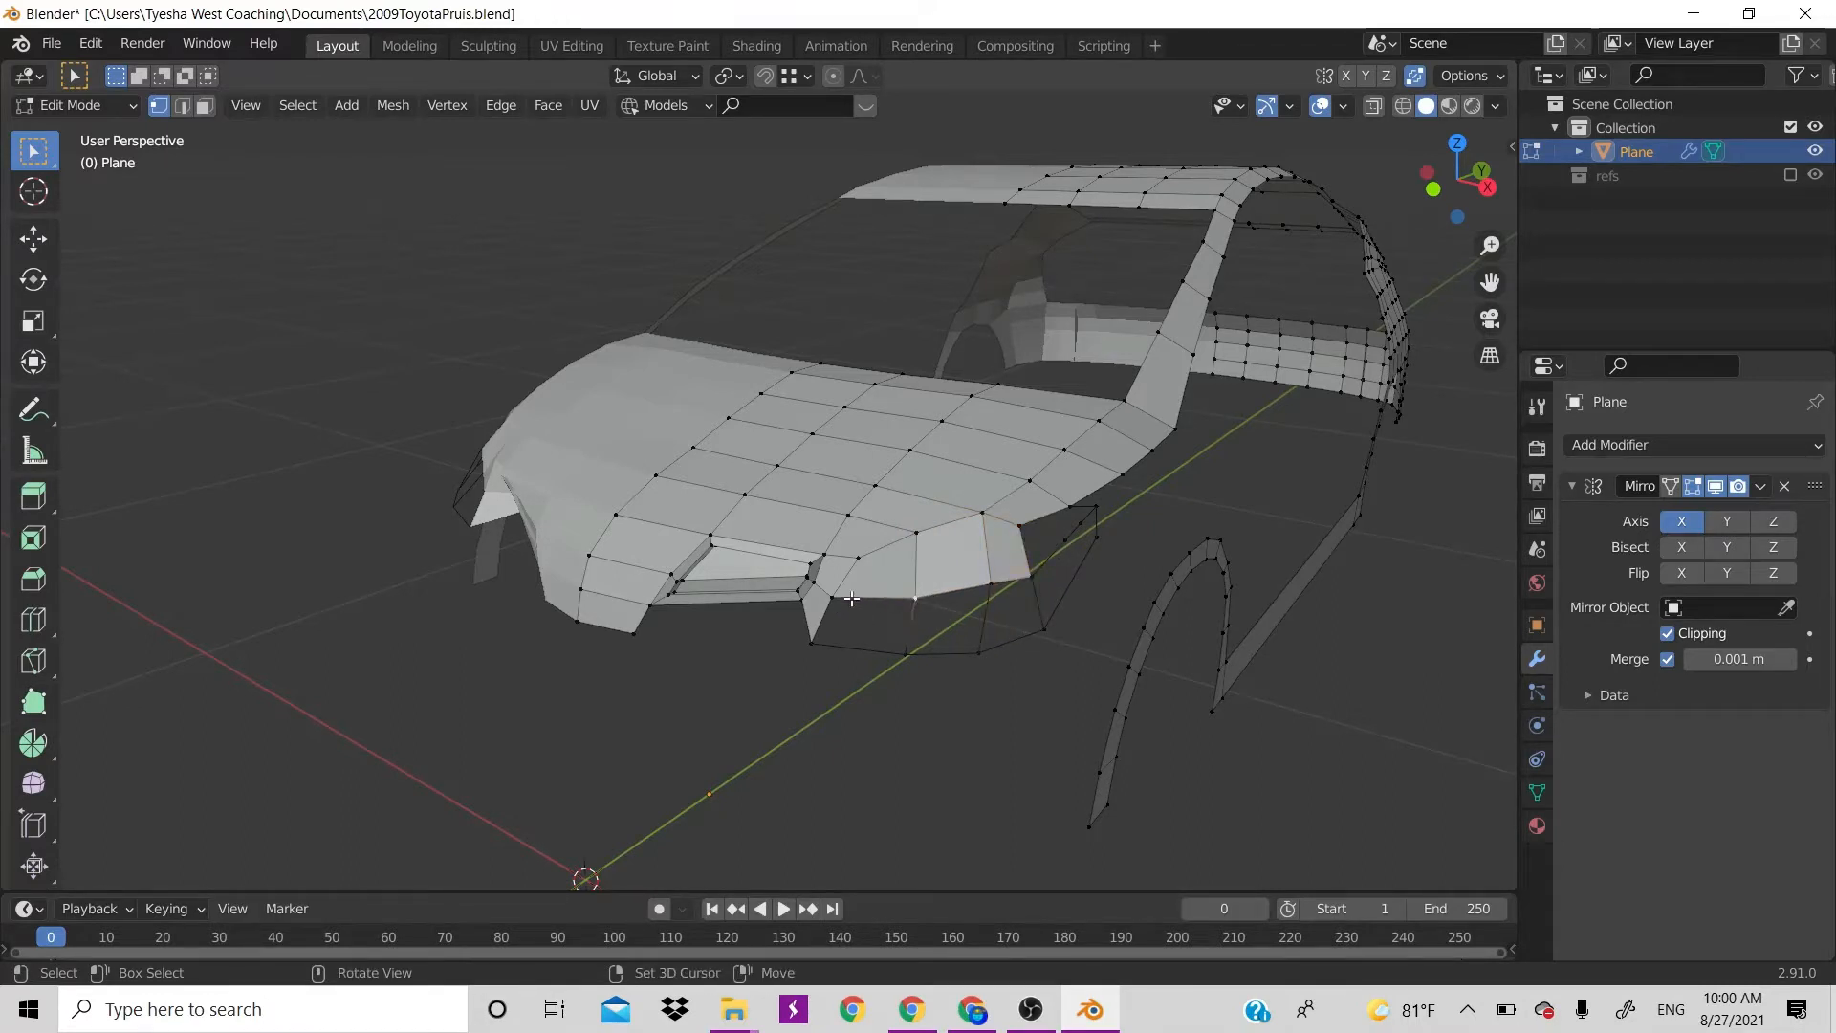
shift+click(811, 644)
shift+click(902, 655)
key(f)
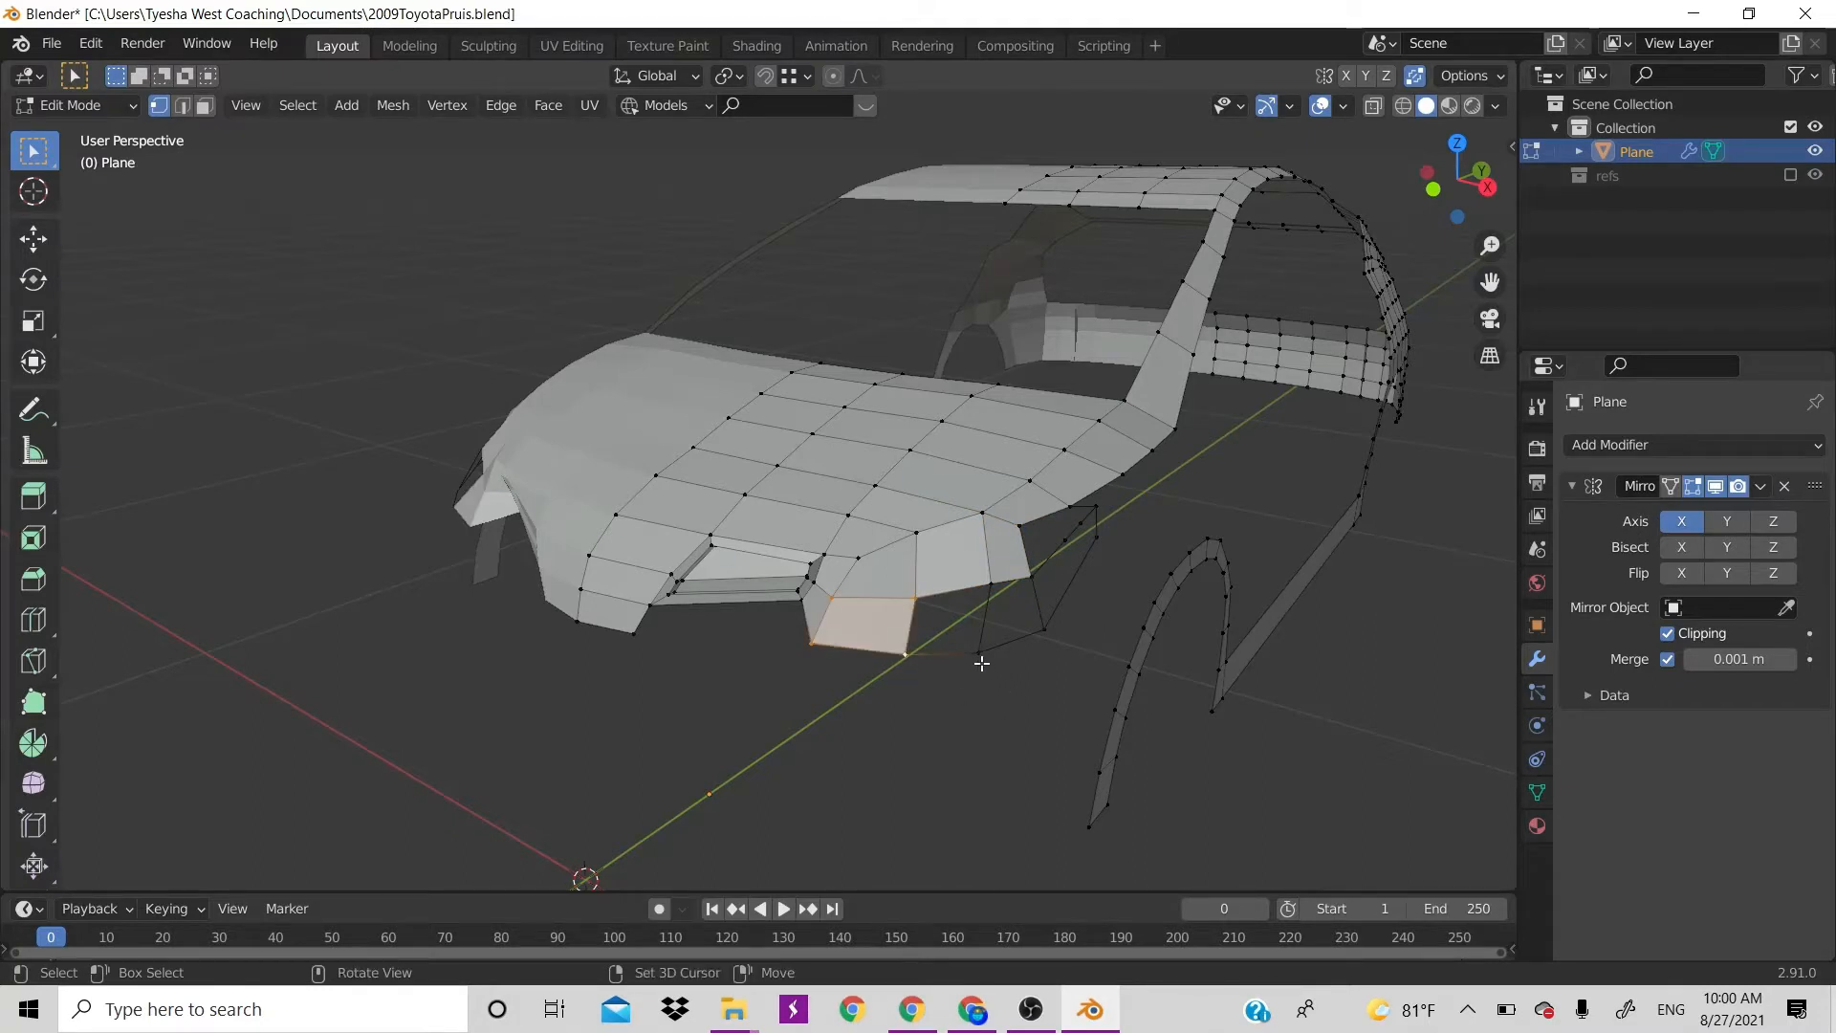
Fill the two remaining lower headlight faces from the first vertical edge back to the third
click(984, 651)
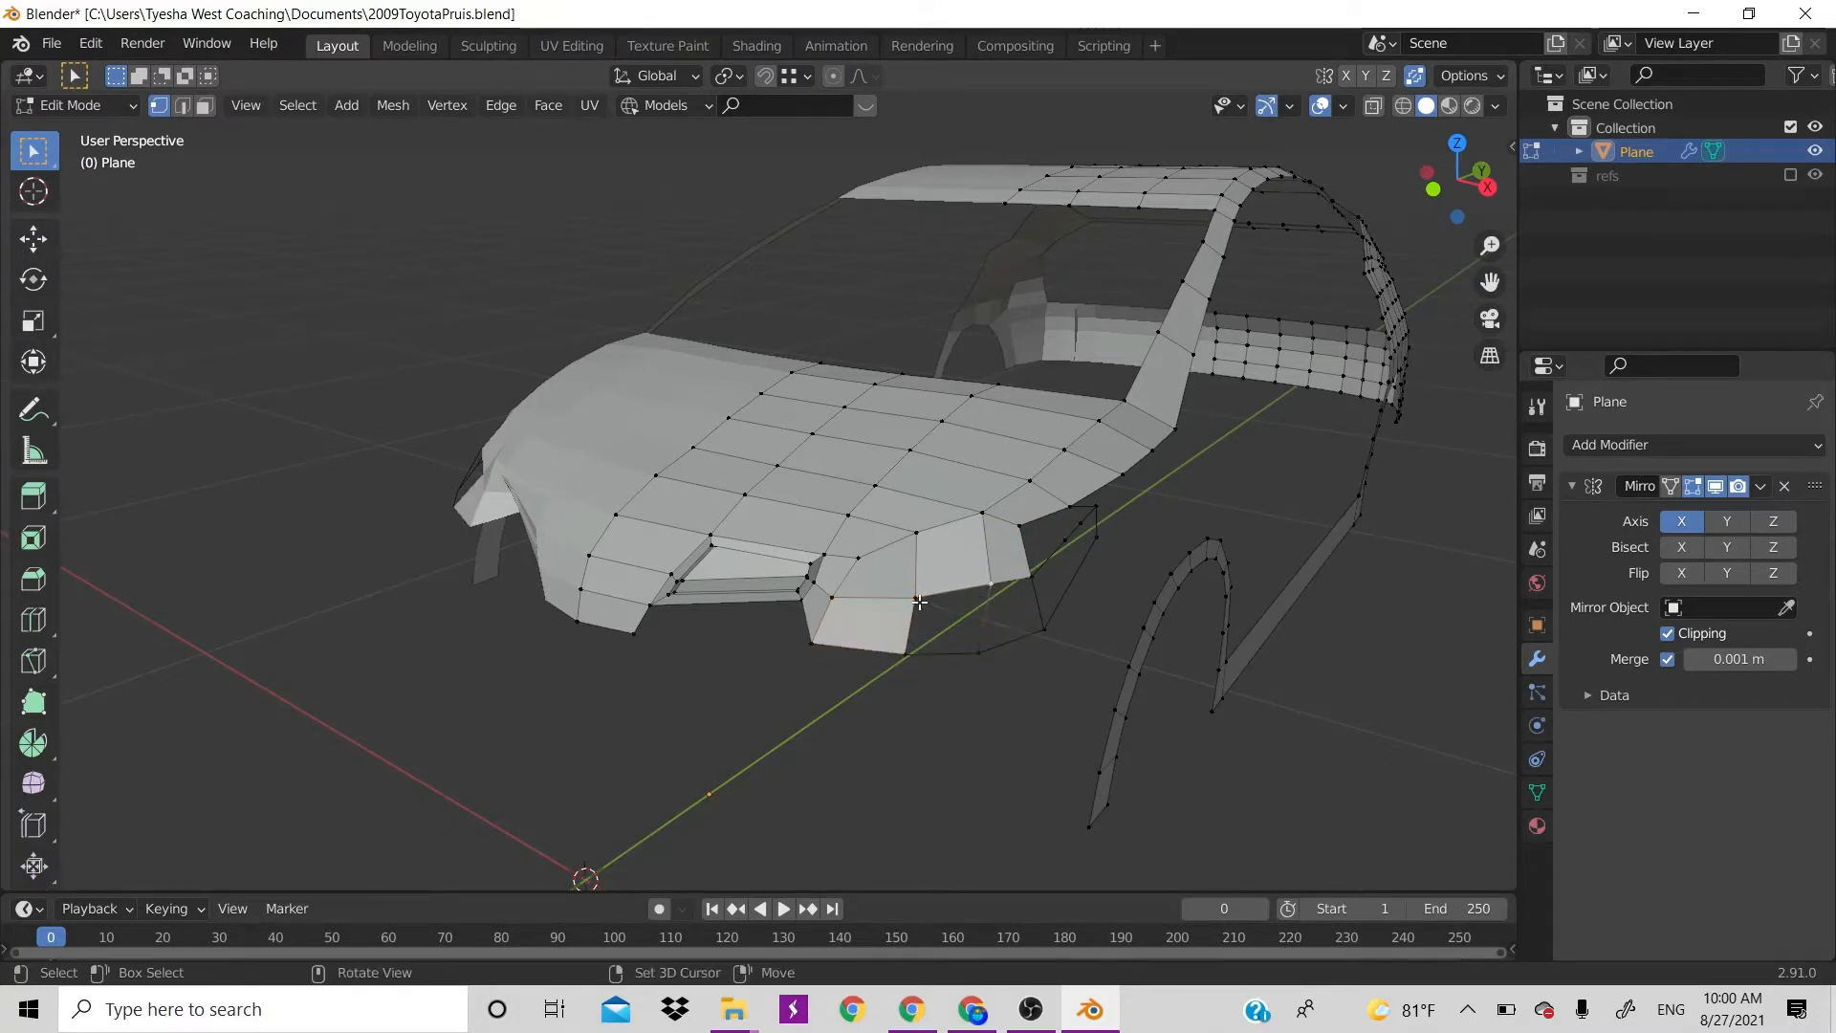
shift+click(988, 649)
key(f)
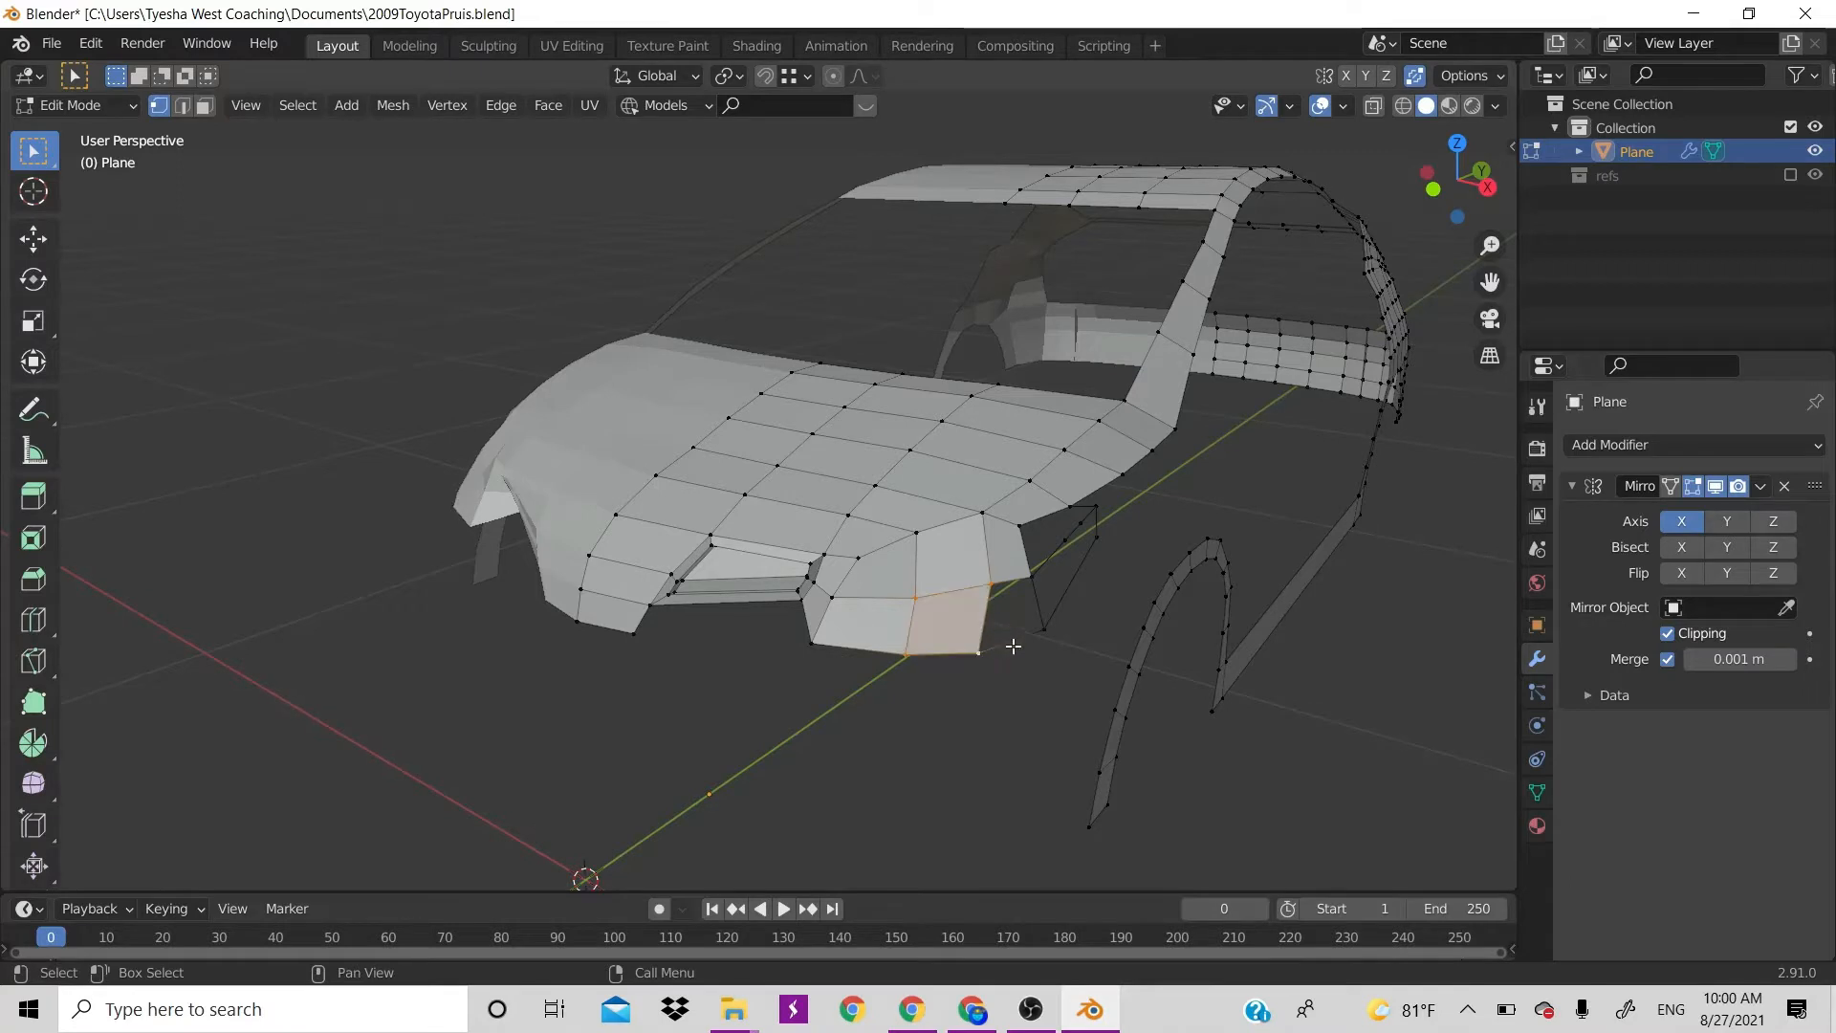
click(1041, 632)
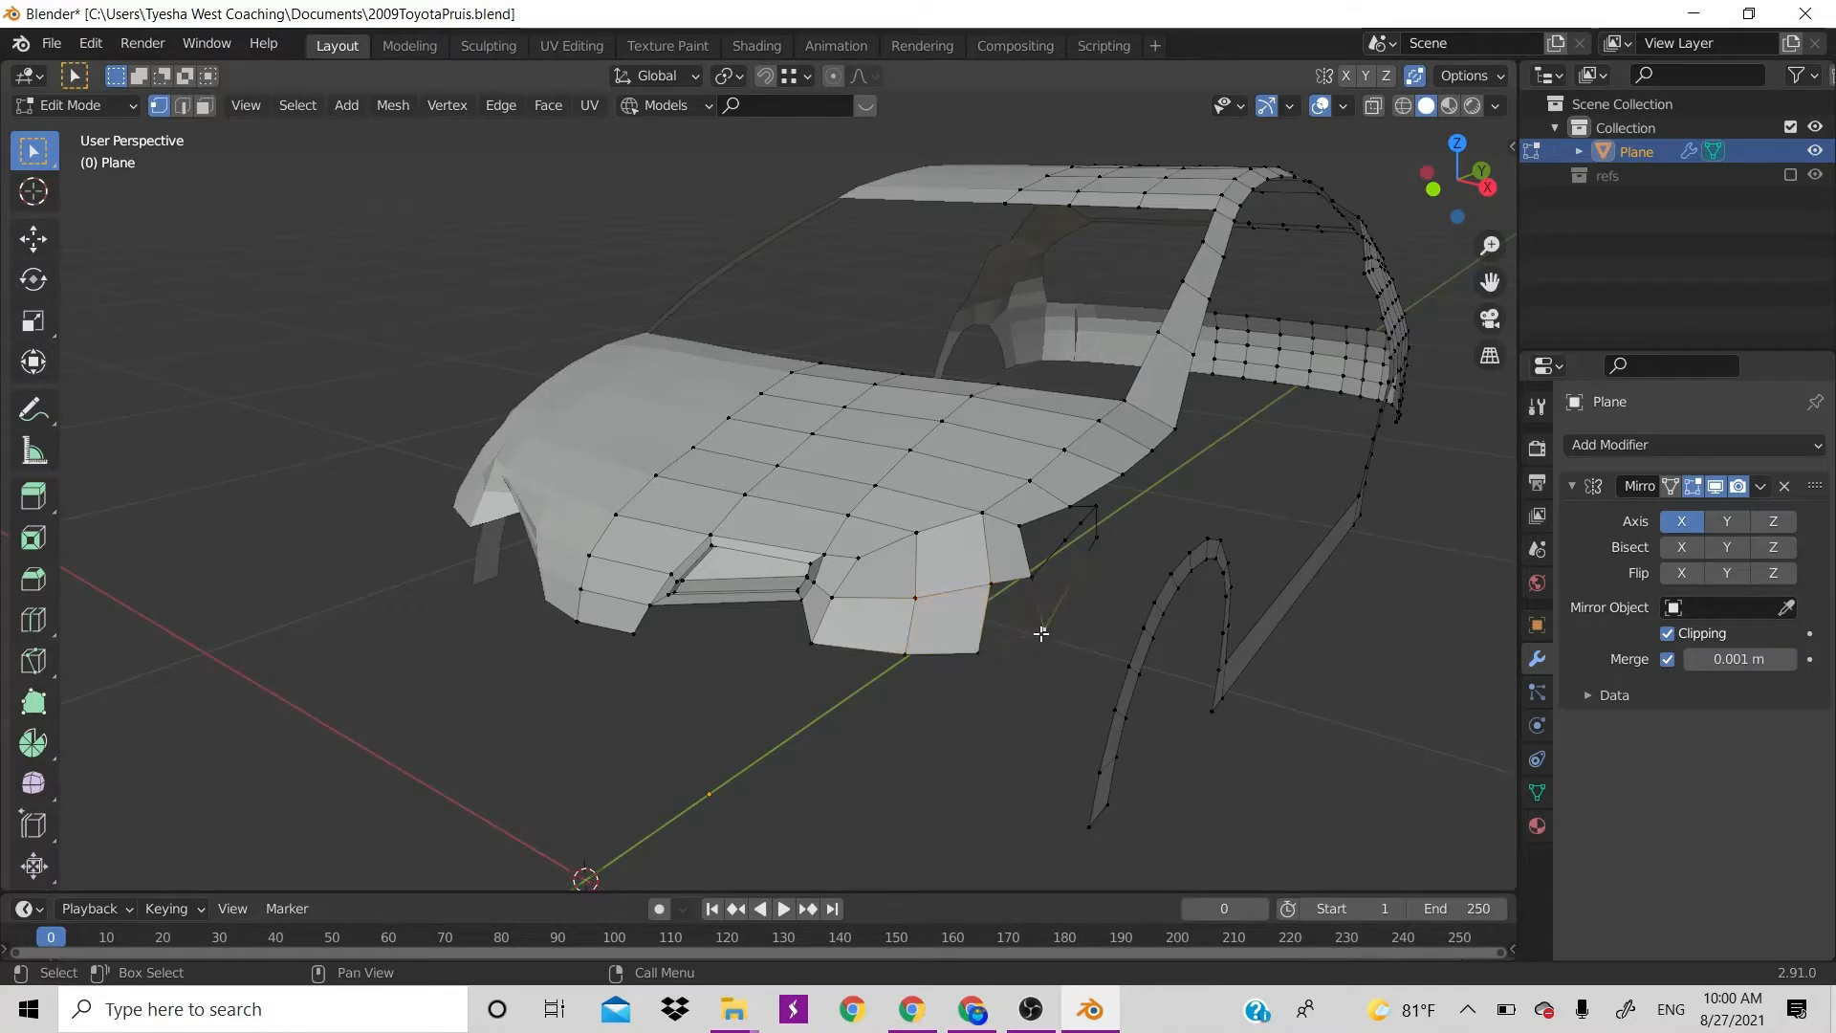
shift+click(1032, 577)
key(f)
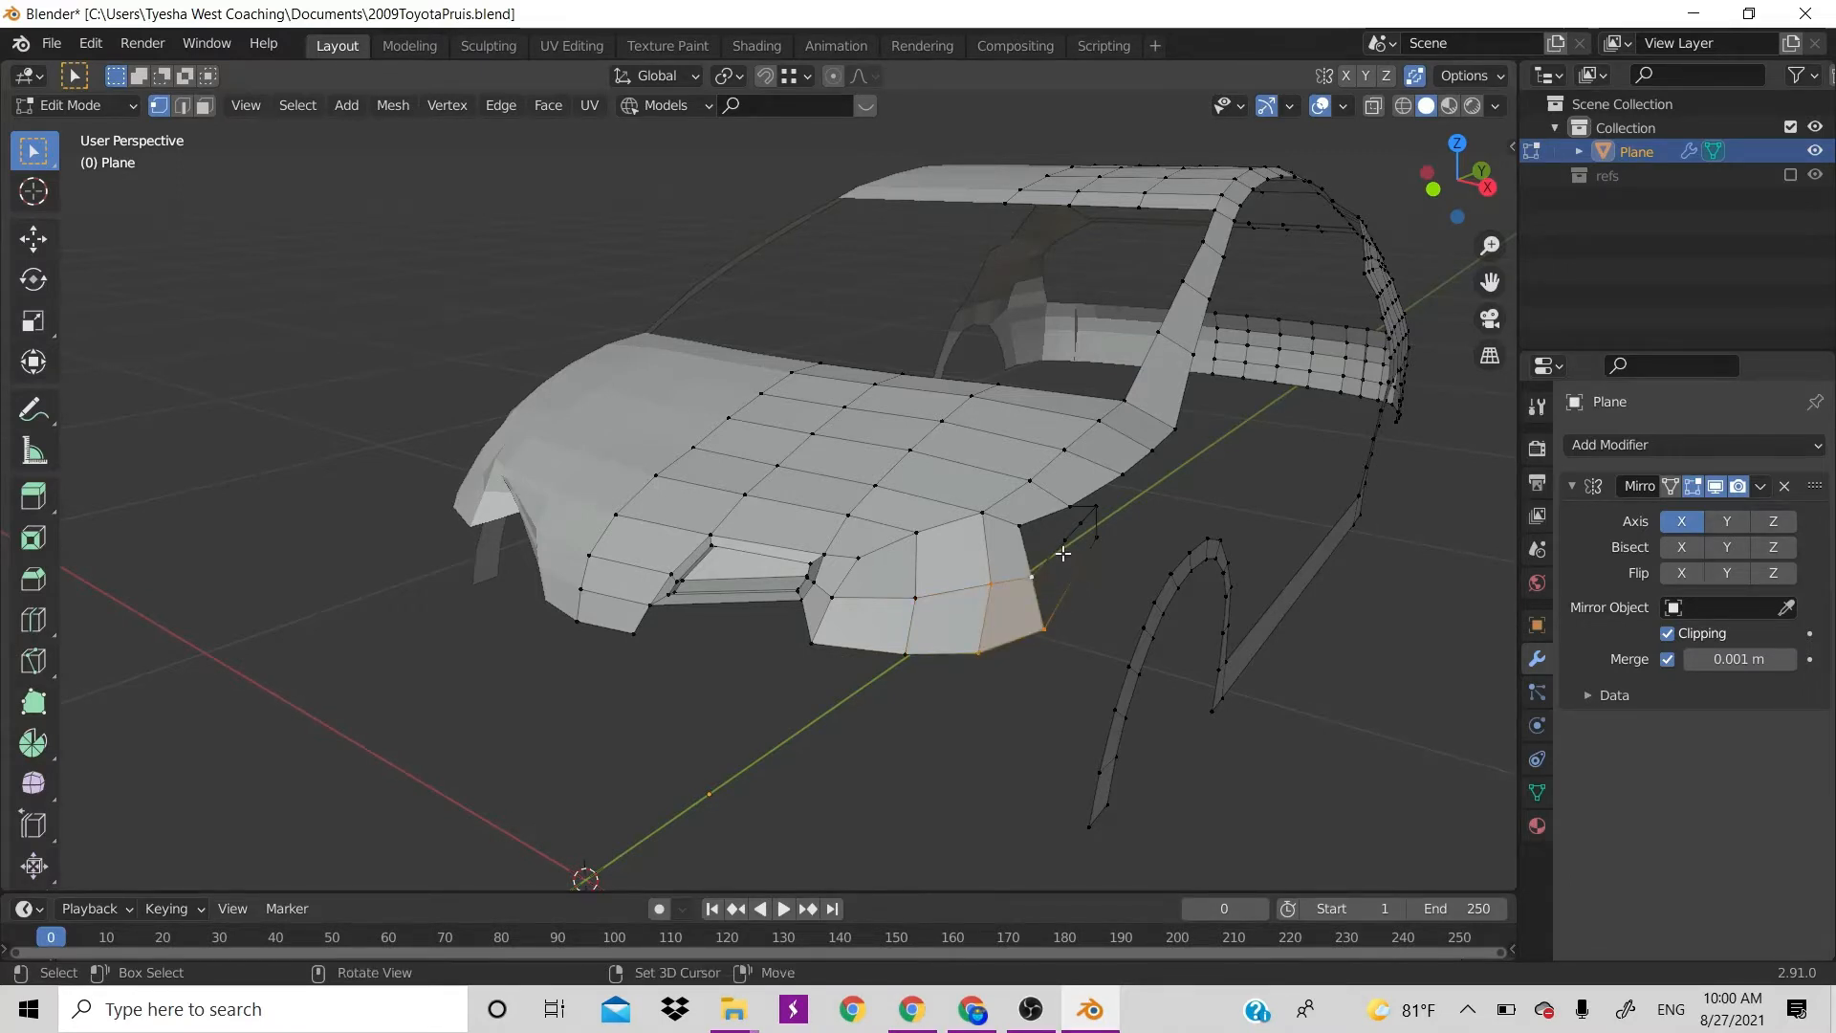
Fill two triangular faces at the headlight's rear tip, joining the outline's end vertices to the last middle vertex and the hood edge
click(1054, 618)
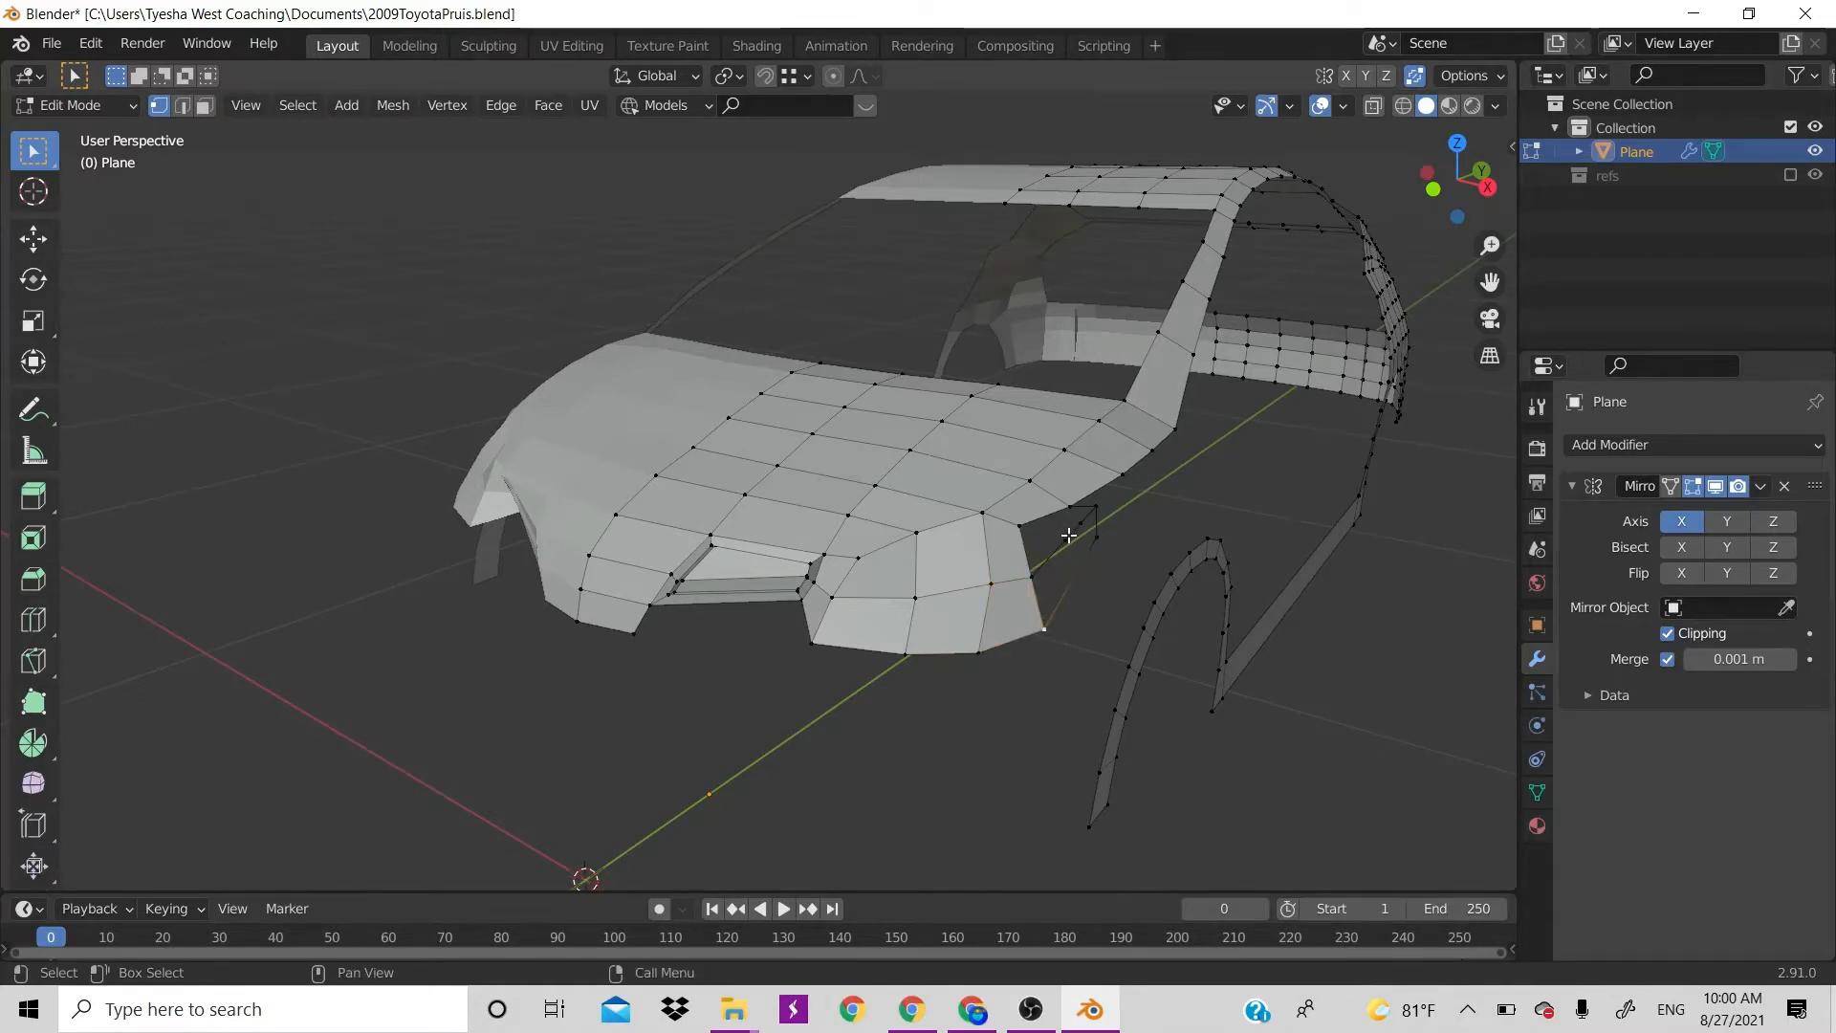
scroll(1068, 532, up, 4)
middle_drag(1140, 545, 980, 518)
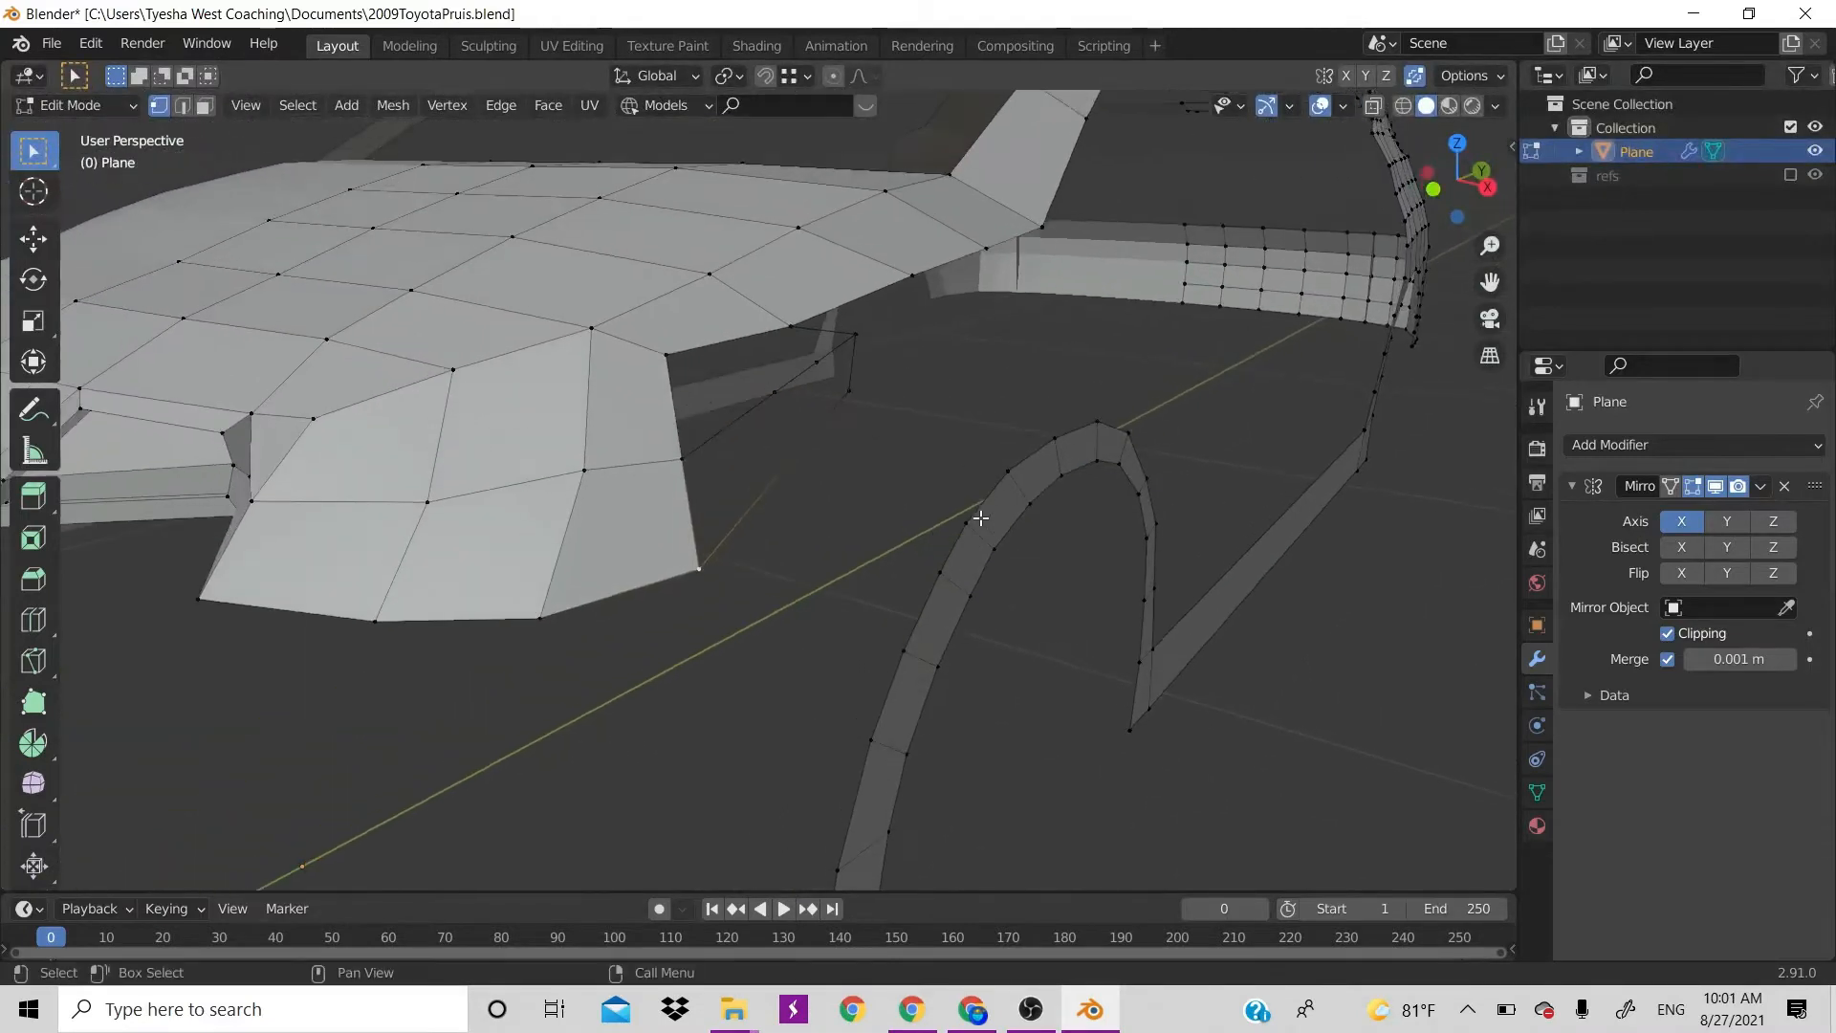
click(850, 395)
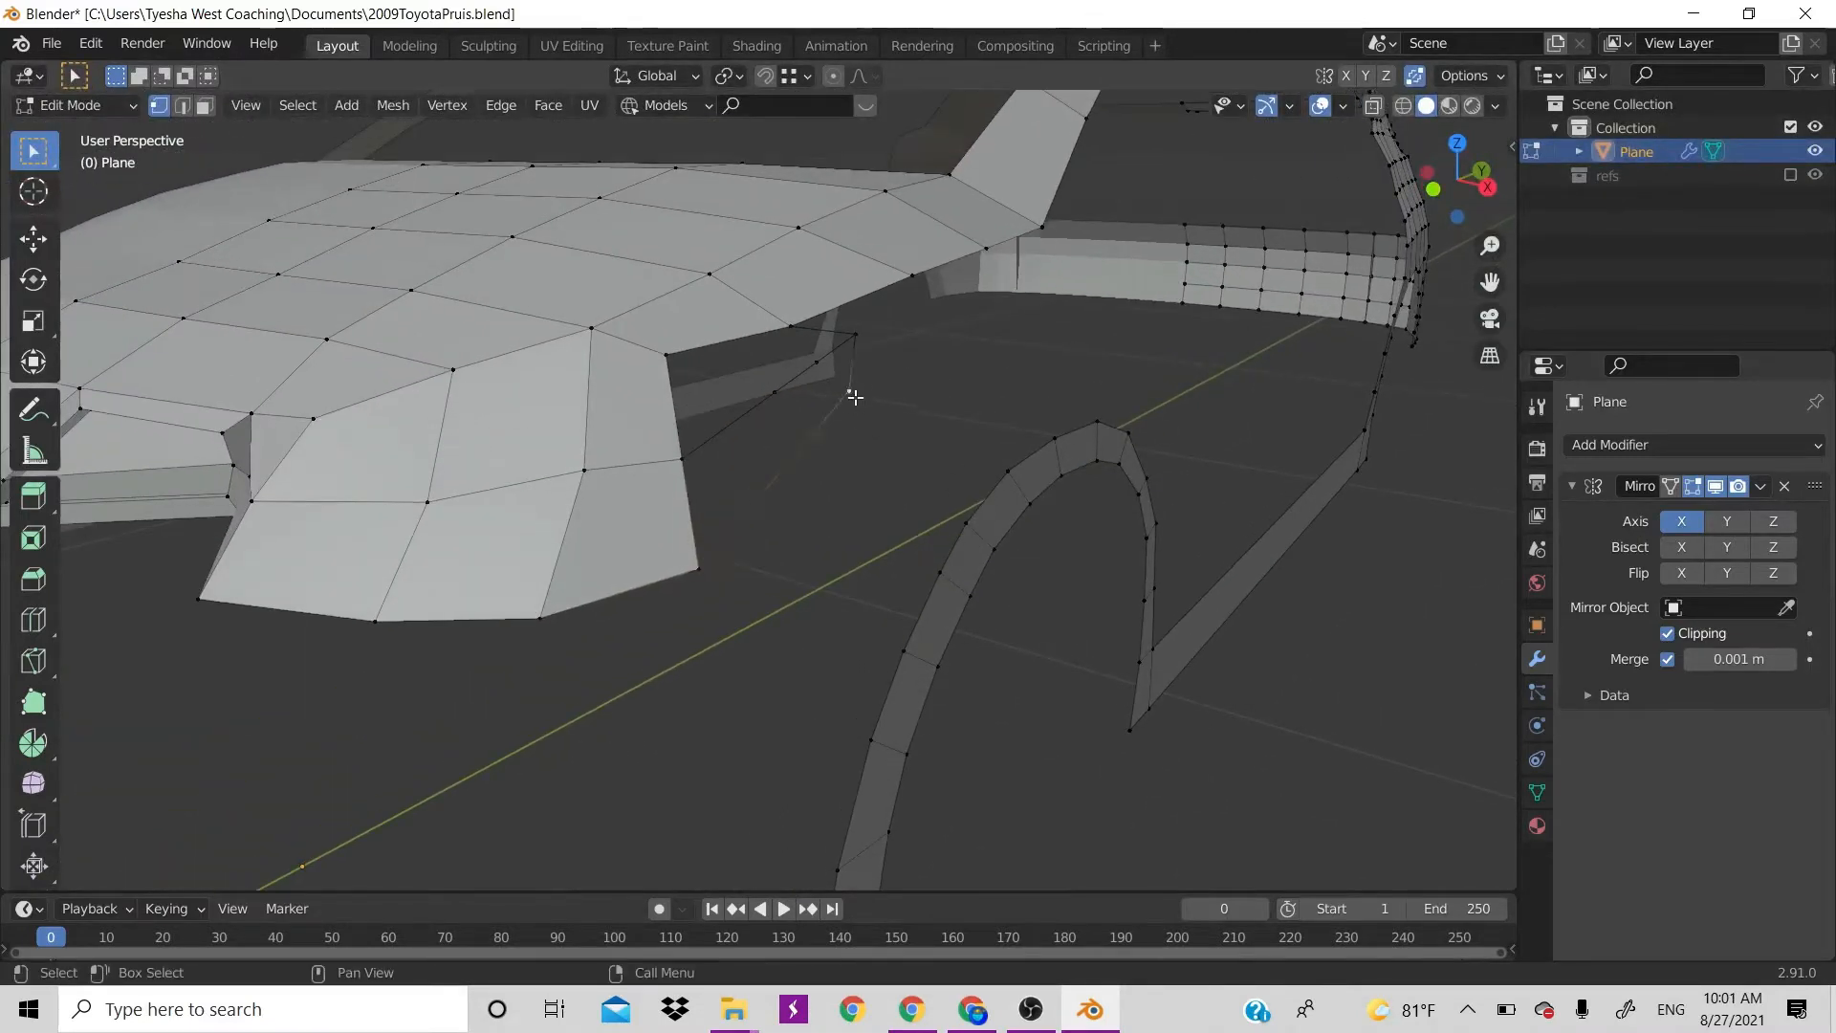
shift+click(851, 336)
key(f)
click(814, 359)
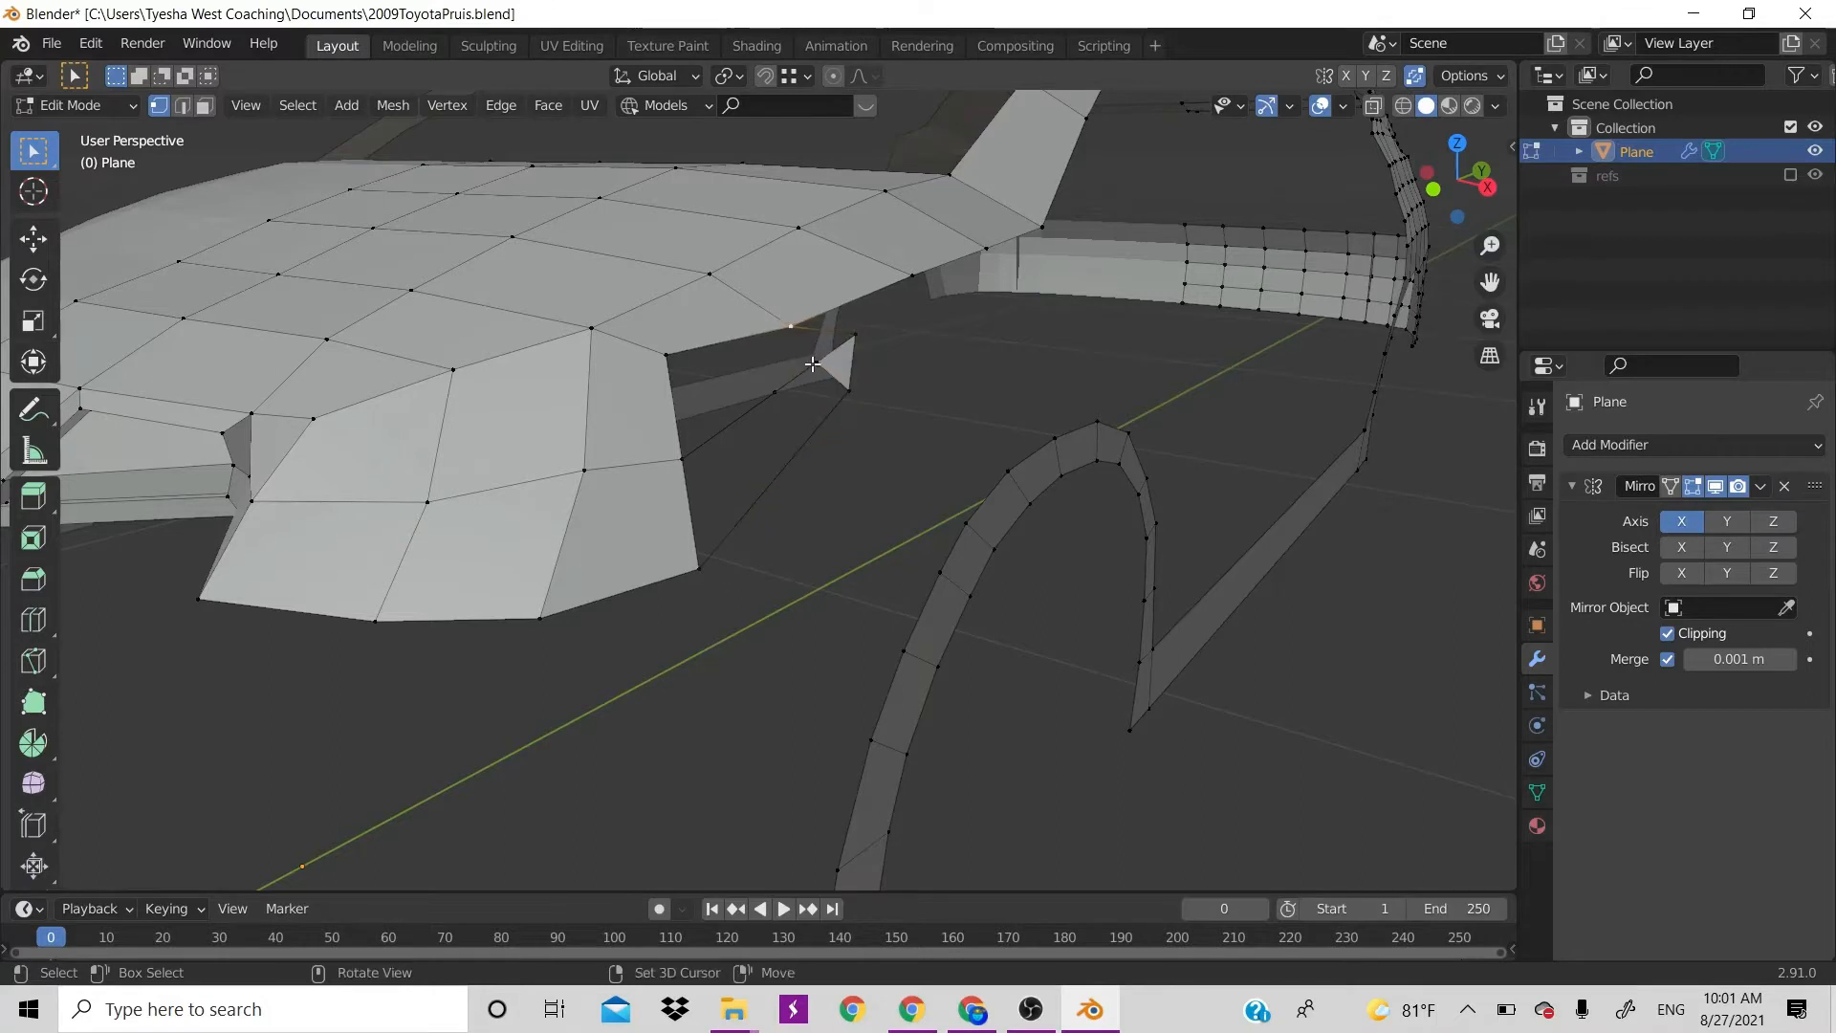
shift+click(858, 337)
key(f)
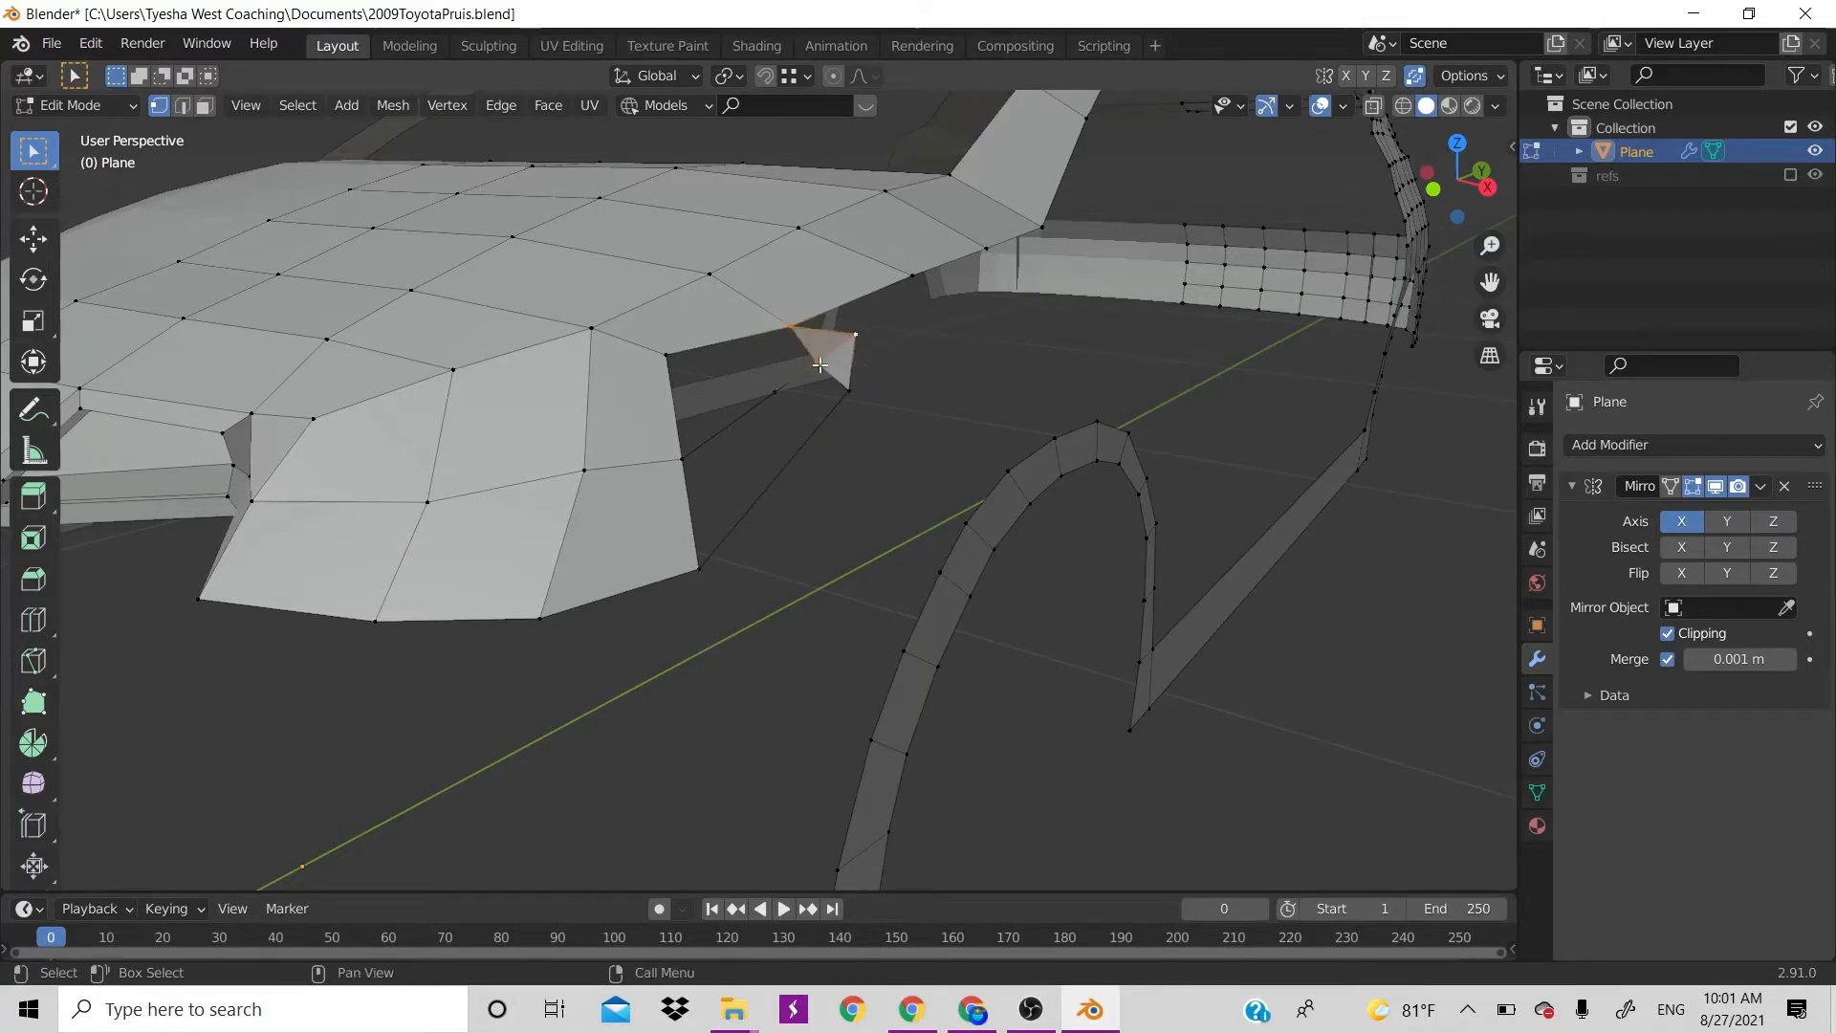
click(789, 391)
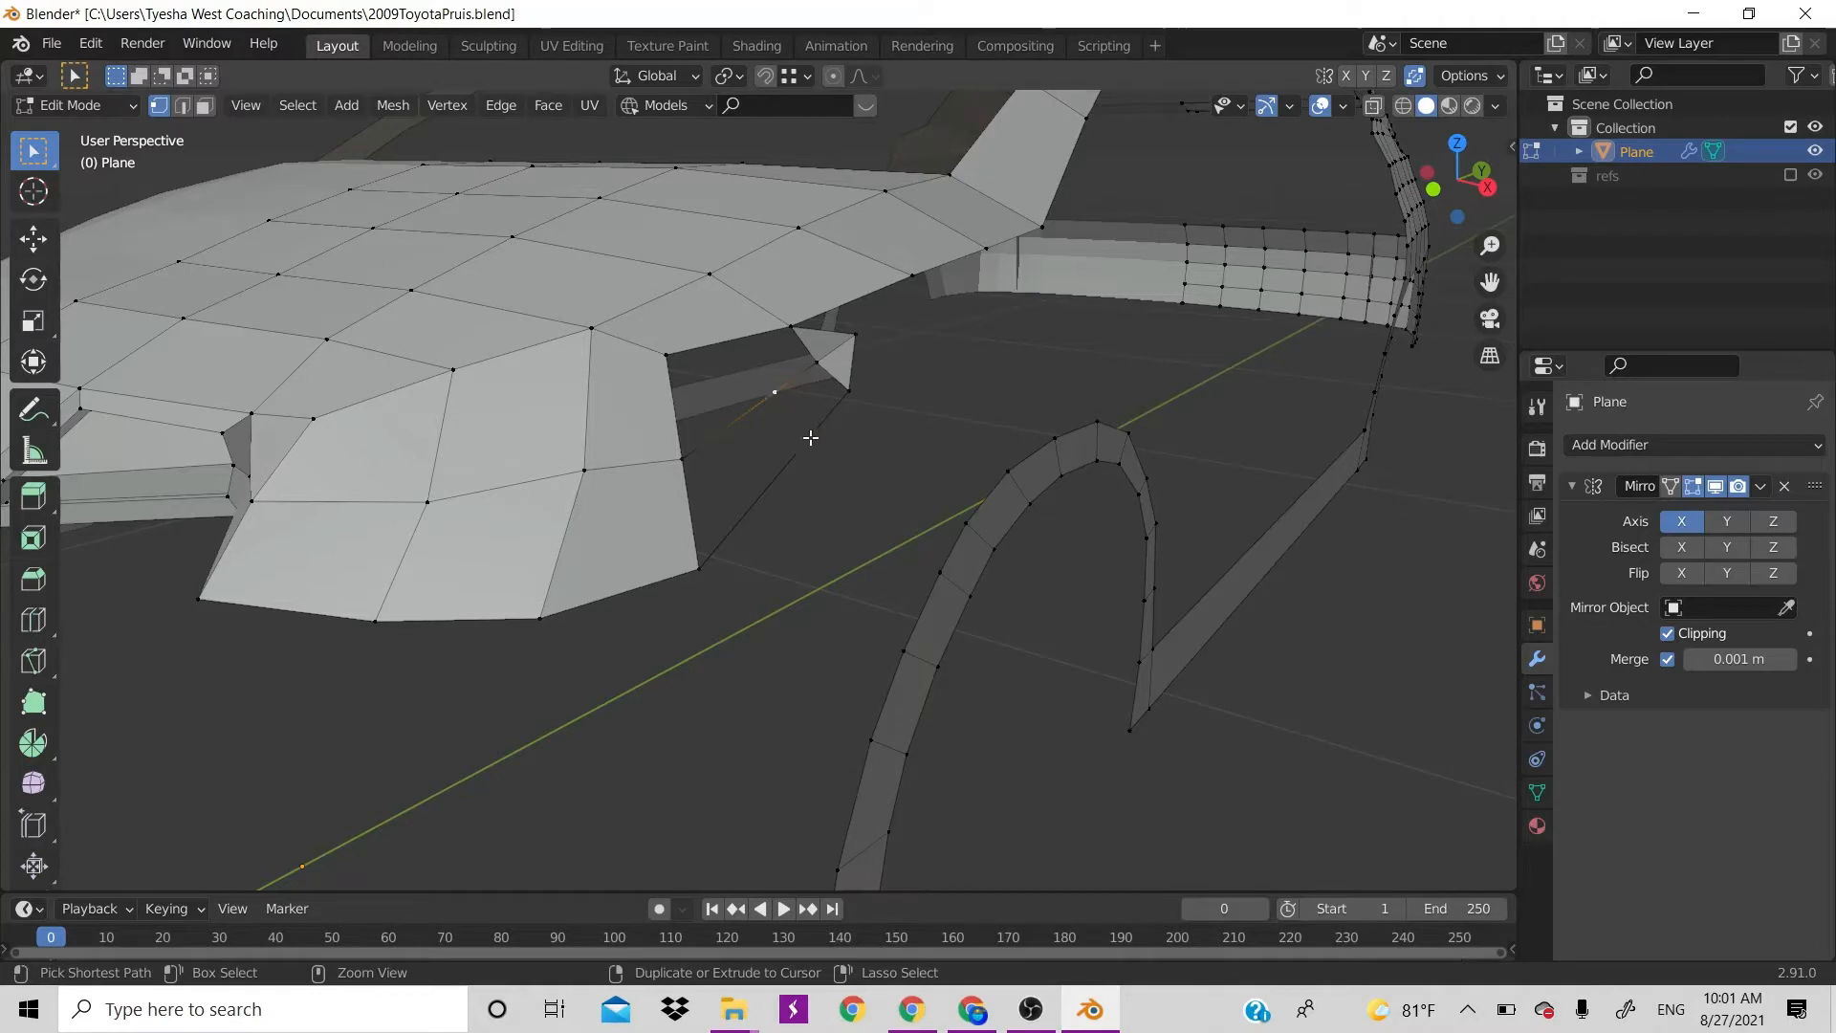
click(680, 461)
shift+click(700, 567)
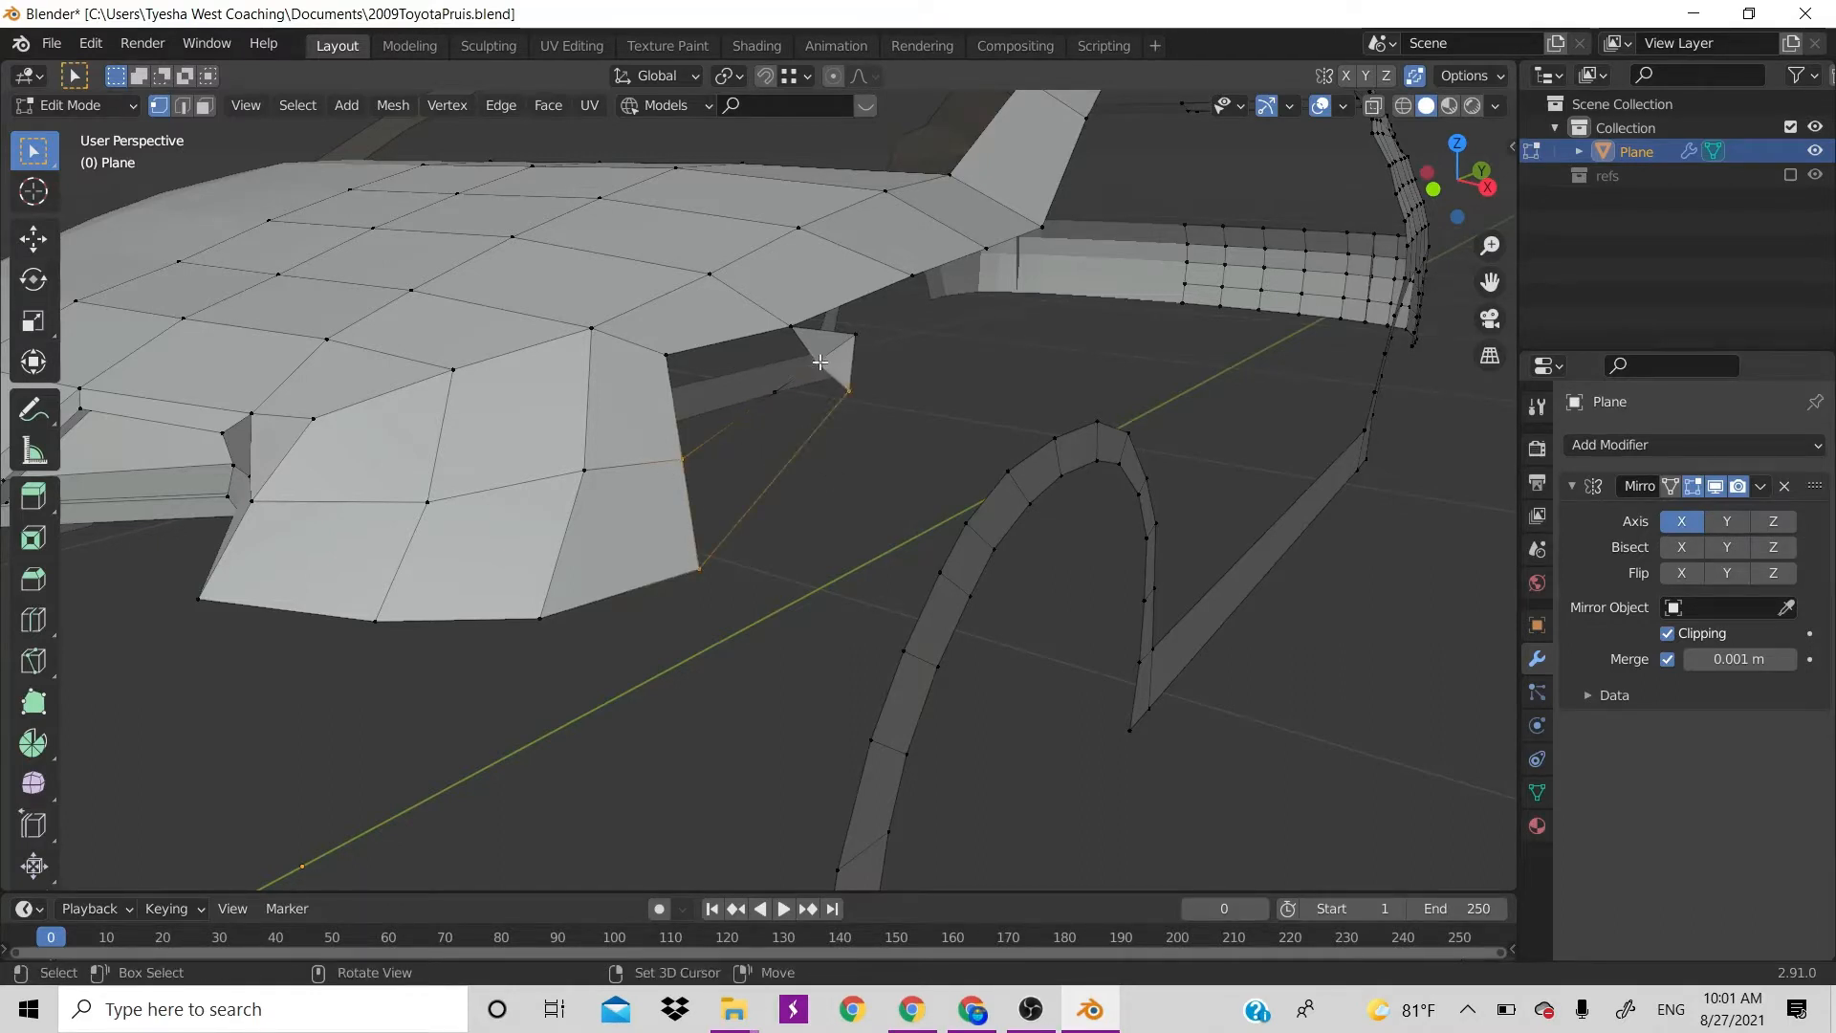
shift+click(775, 392)
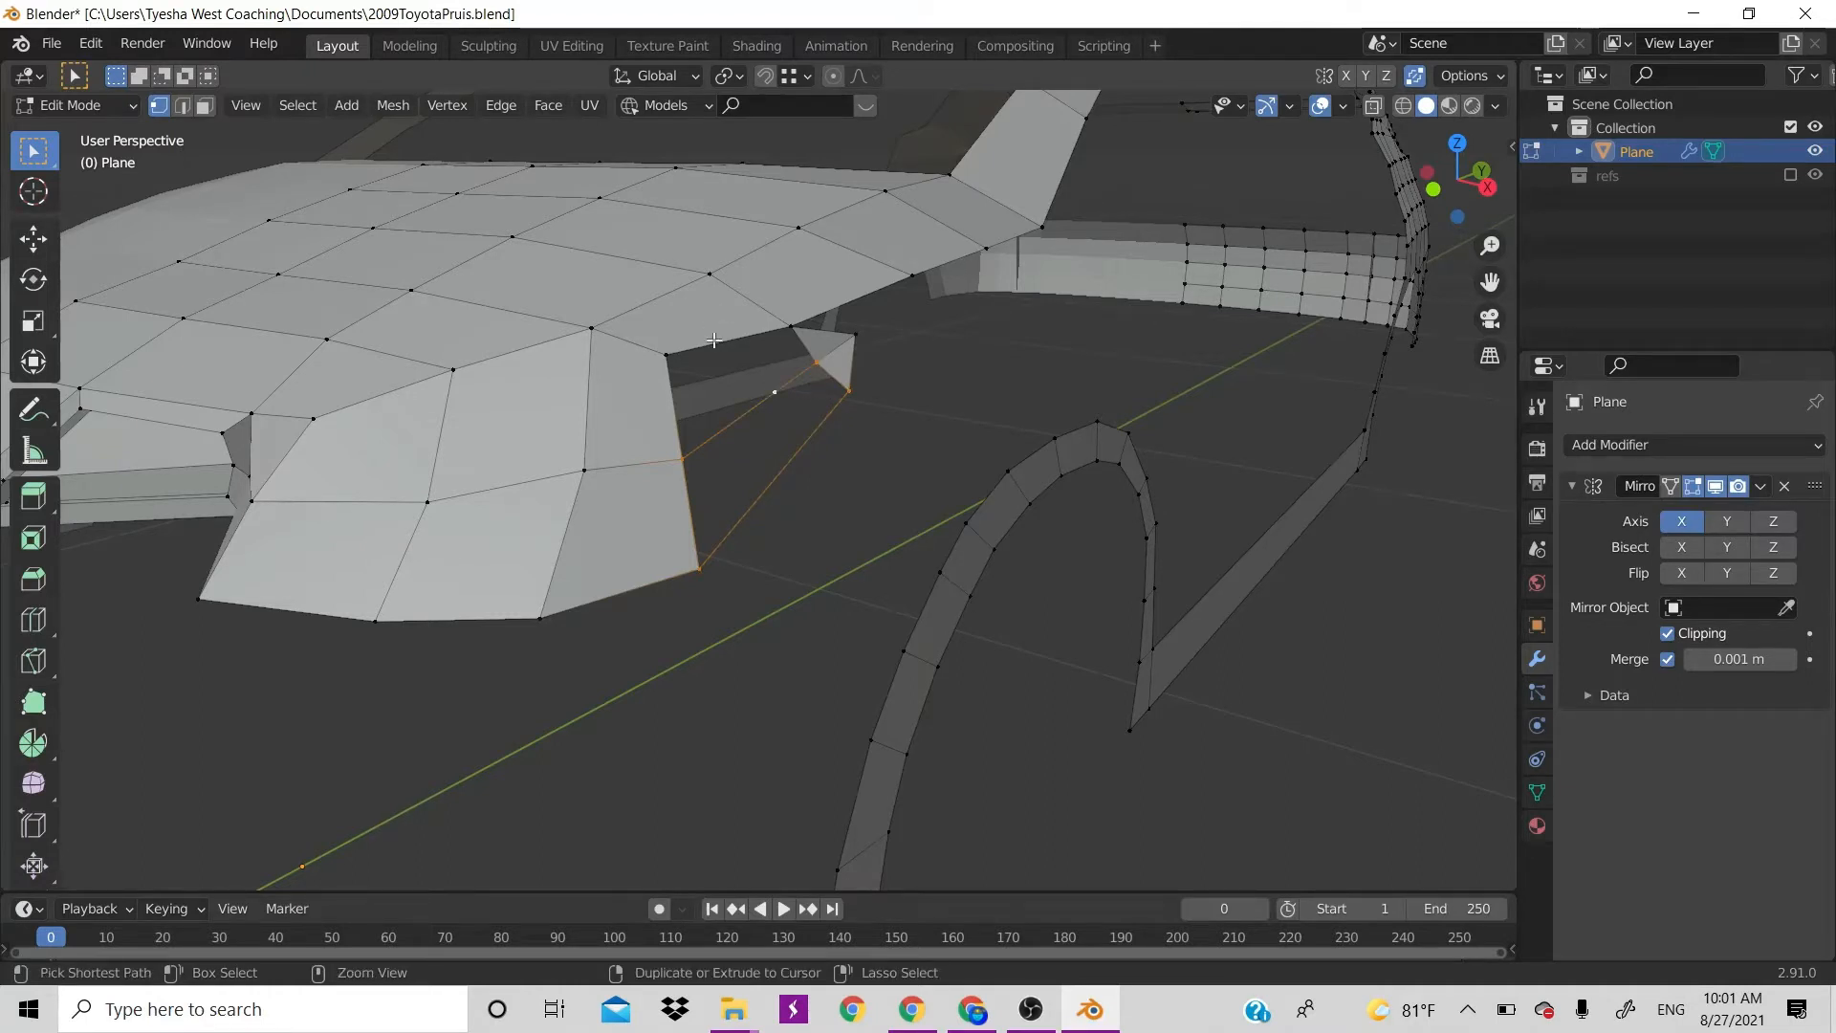
Add a loop cut across the hood, midway along the hood edge between the headlight's third vertical edge and rear triangle
key(ctrl+r)
click(717, 340)
click(722, 342)
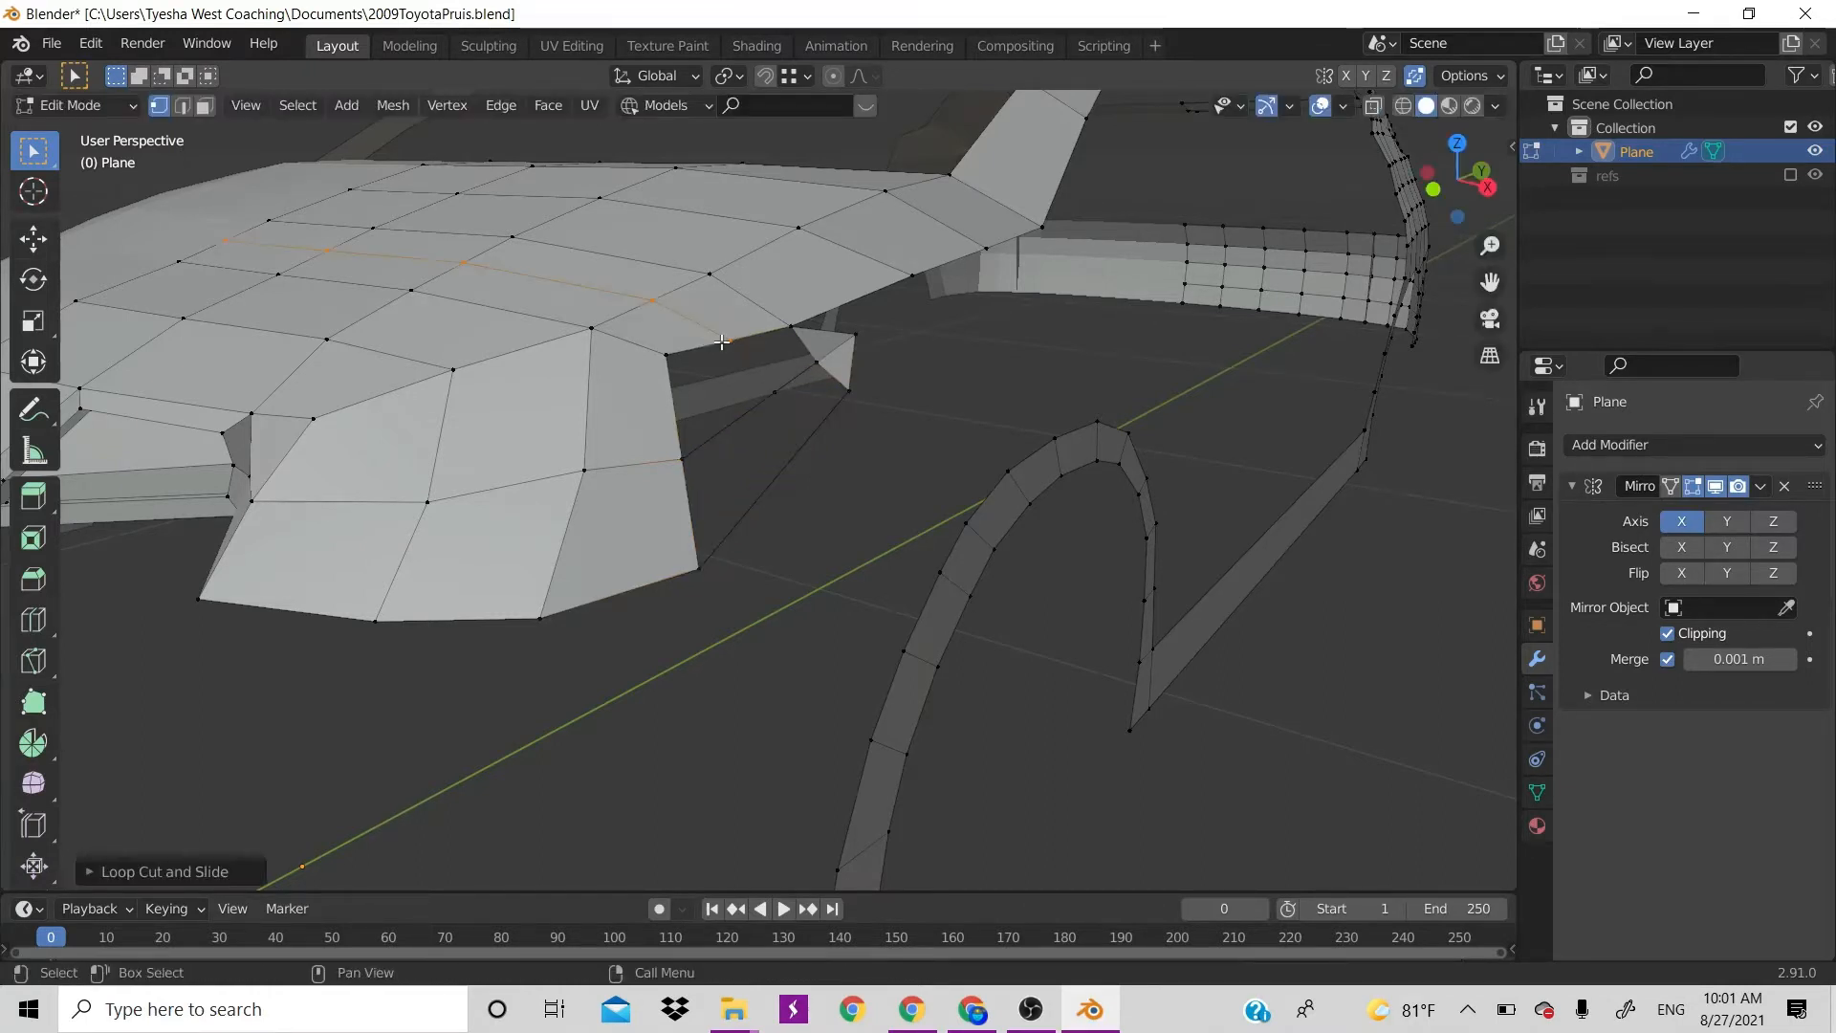
Slide the headlight's middle vertex behind the third vertical edge slightly forward along its edge, below the new hood cut
click(723, 343)
key(shift+v)
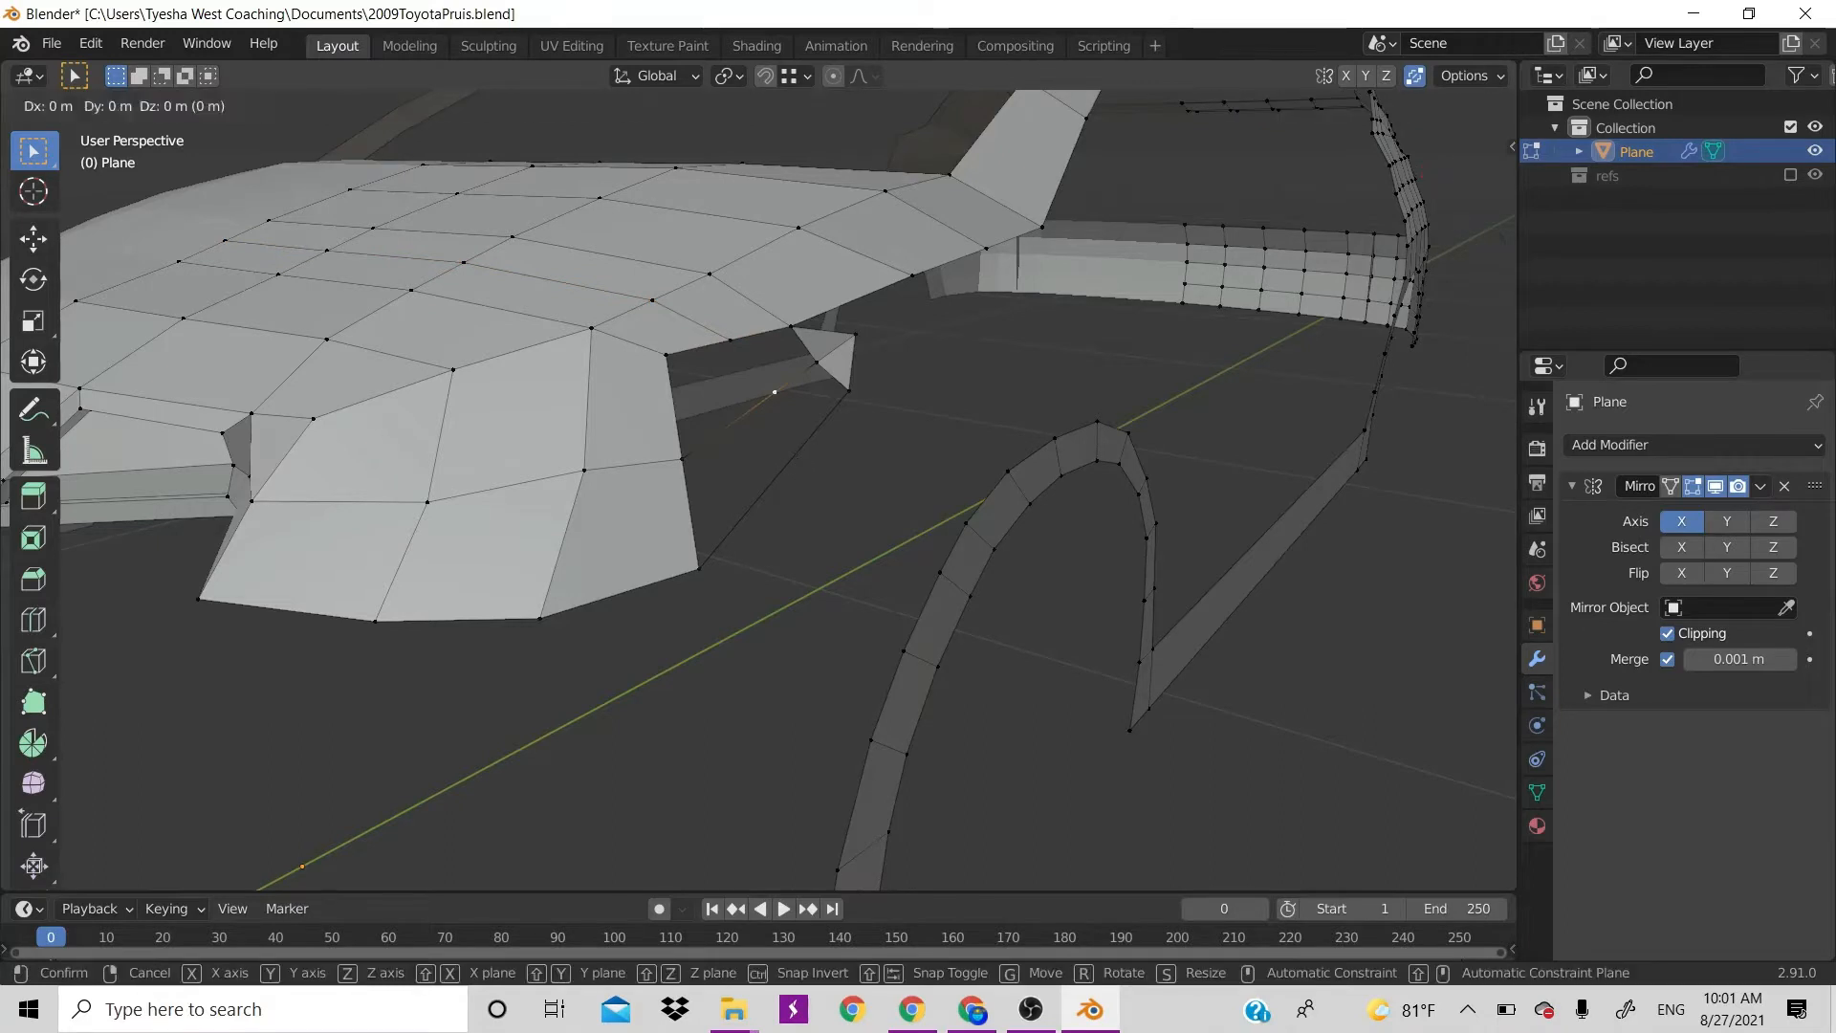
click(781, 478)
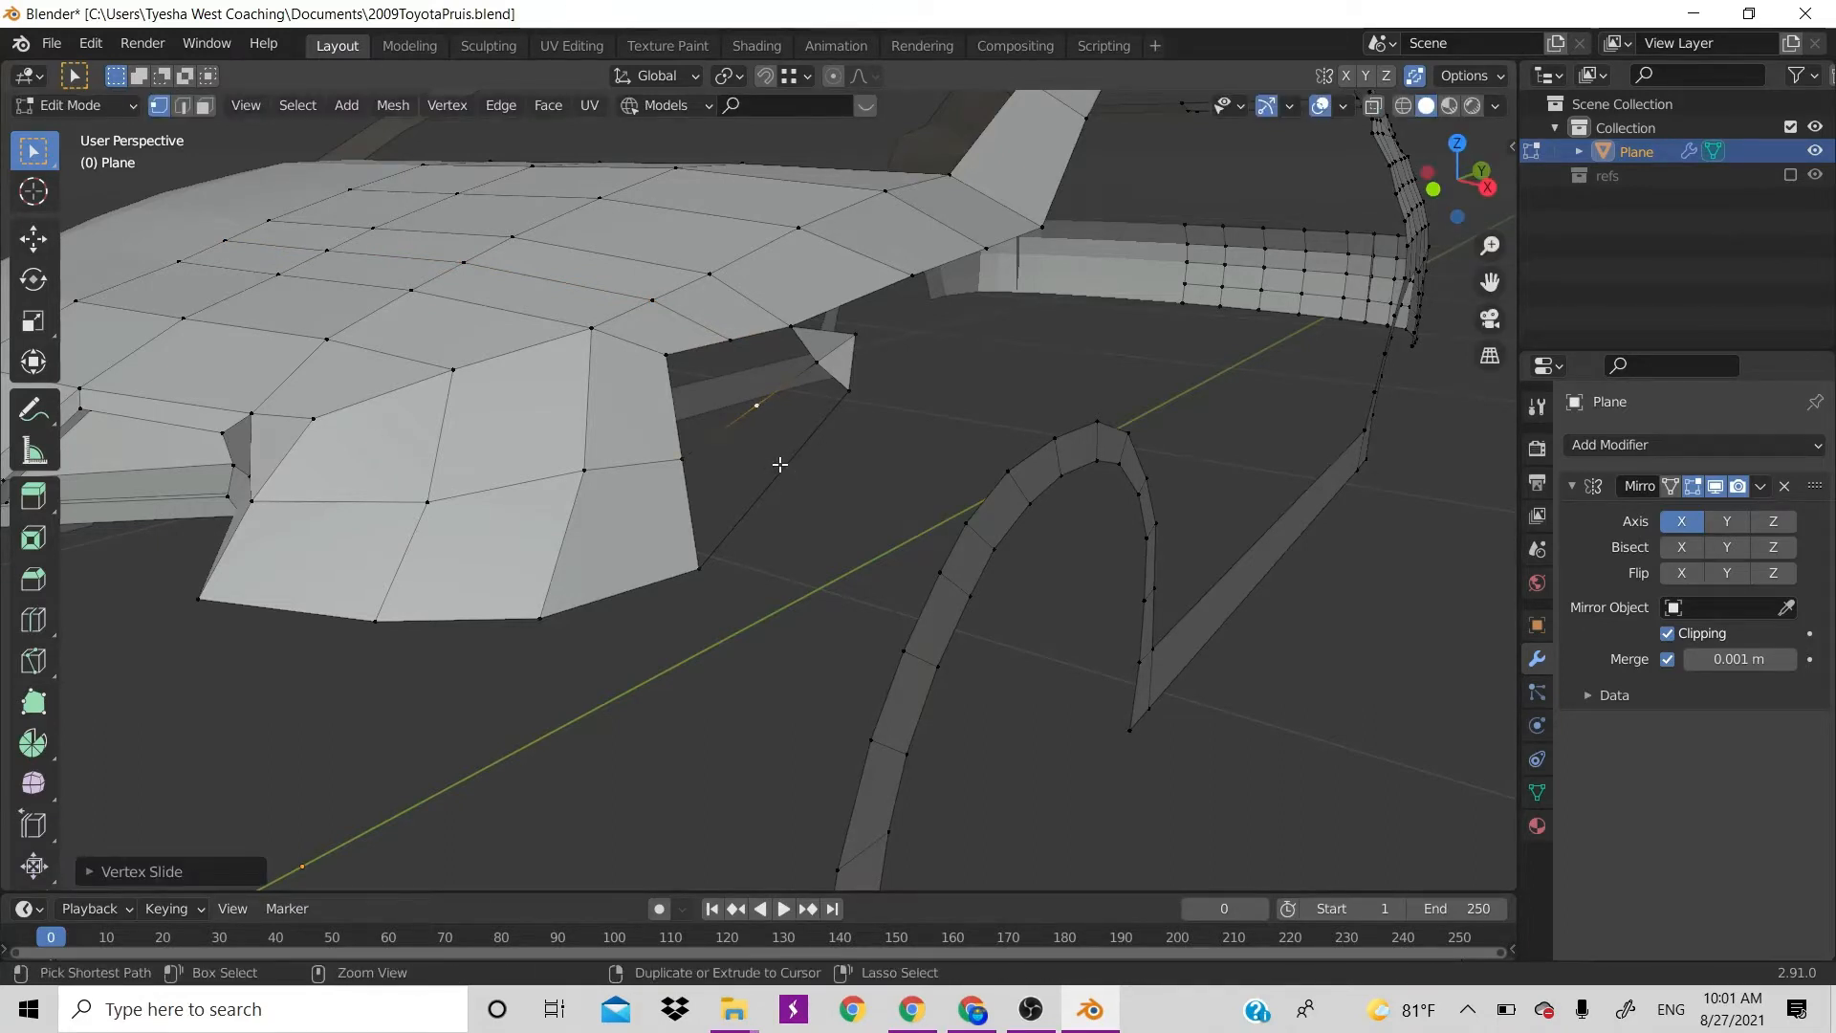
Fill the upper headlight face between the new hood cut and the rear triangle
click(734, 343)
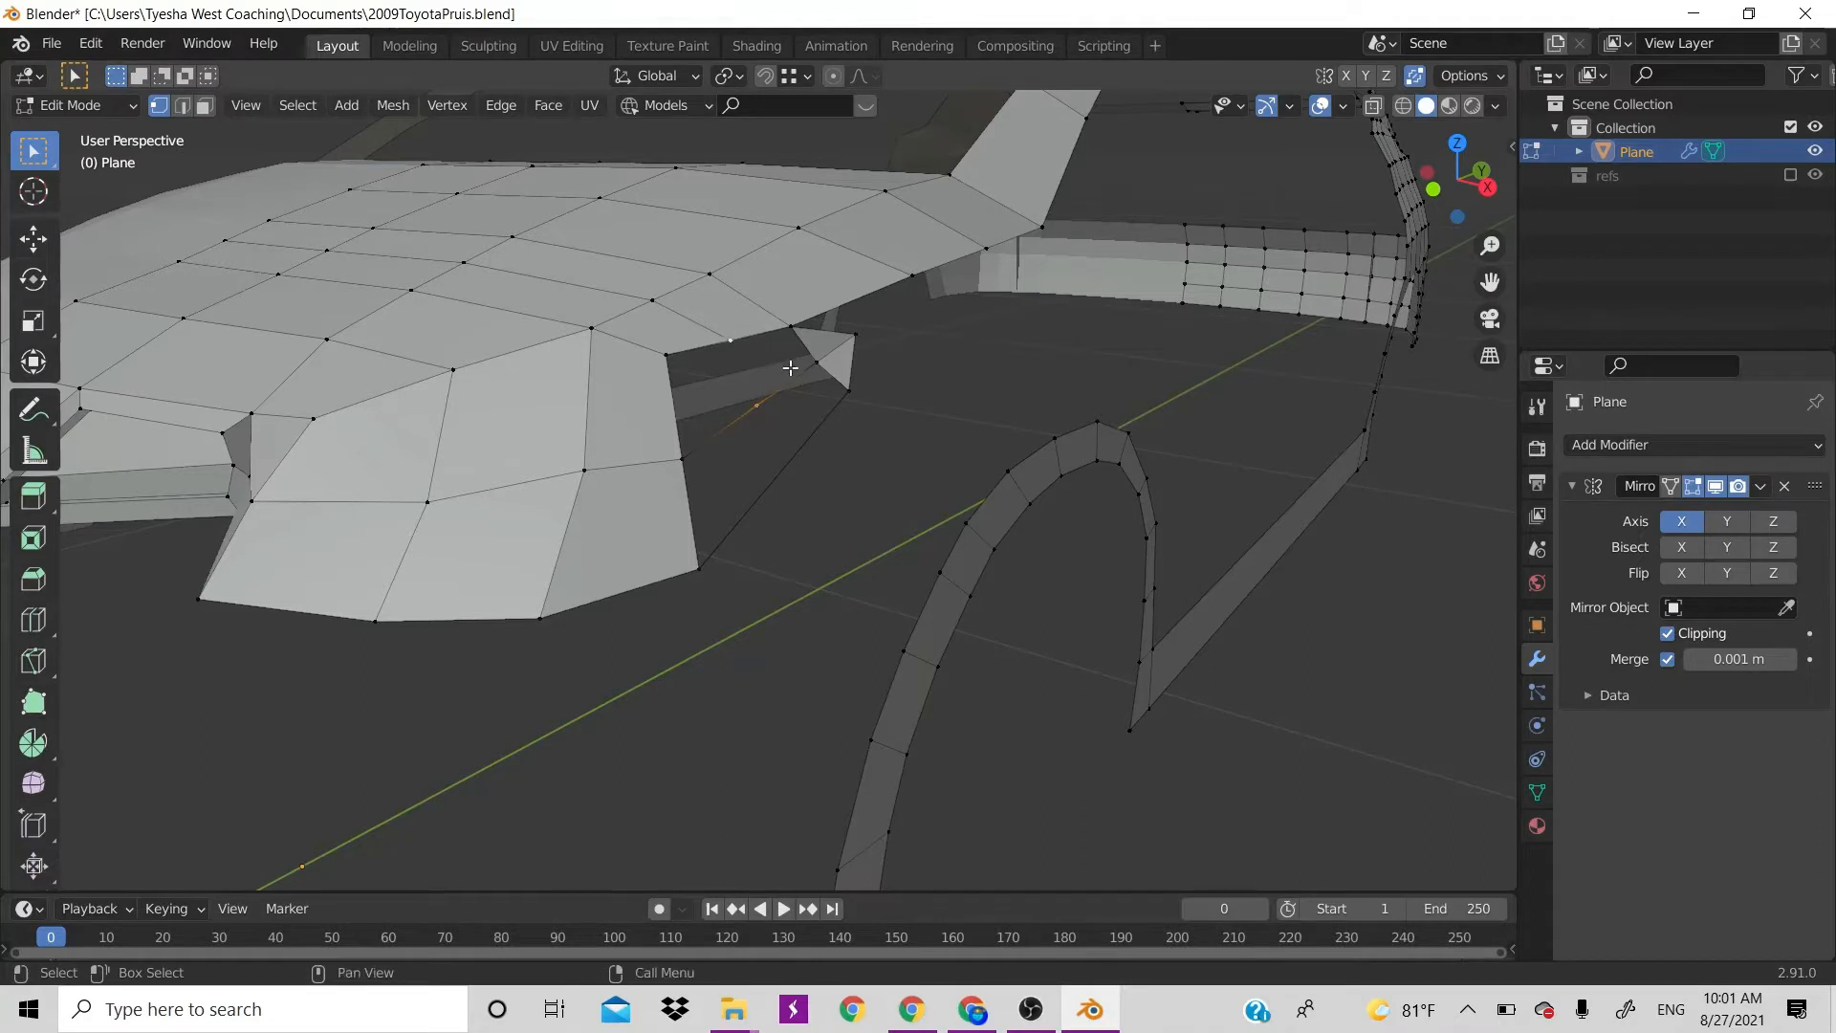
shift+click(790, 328)
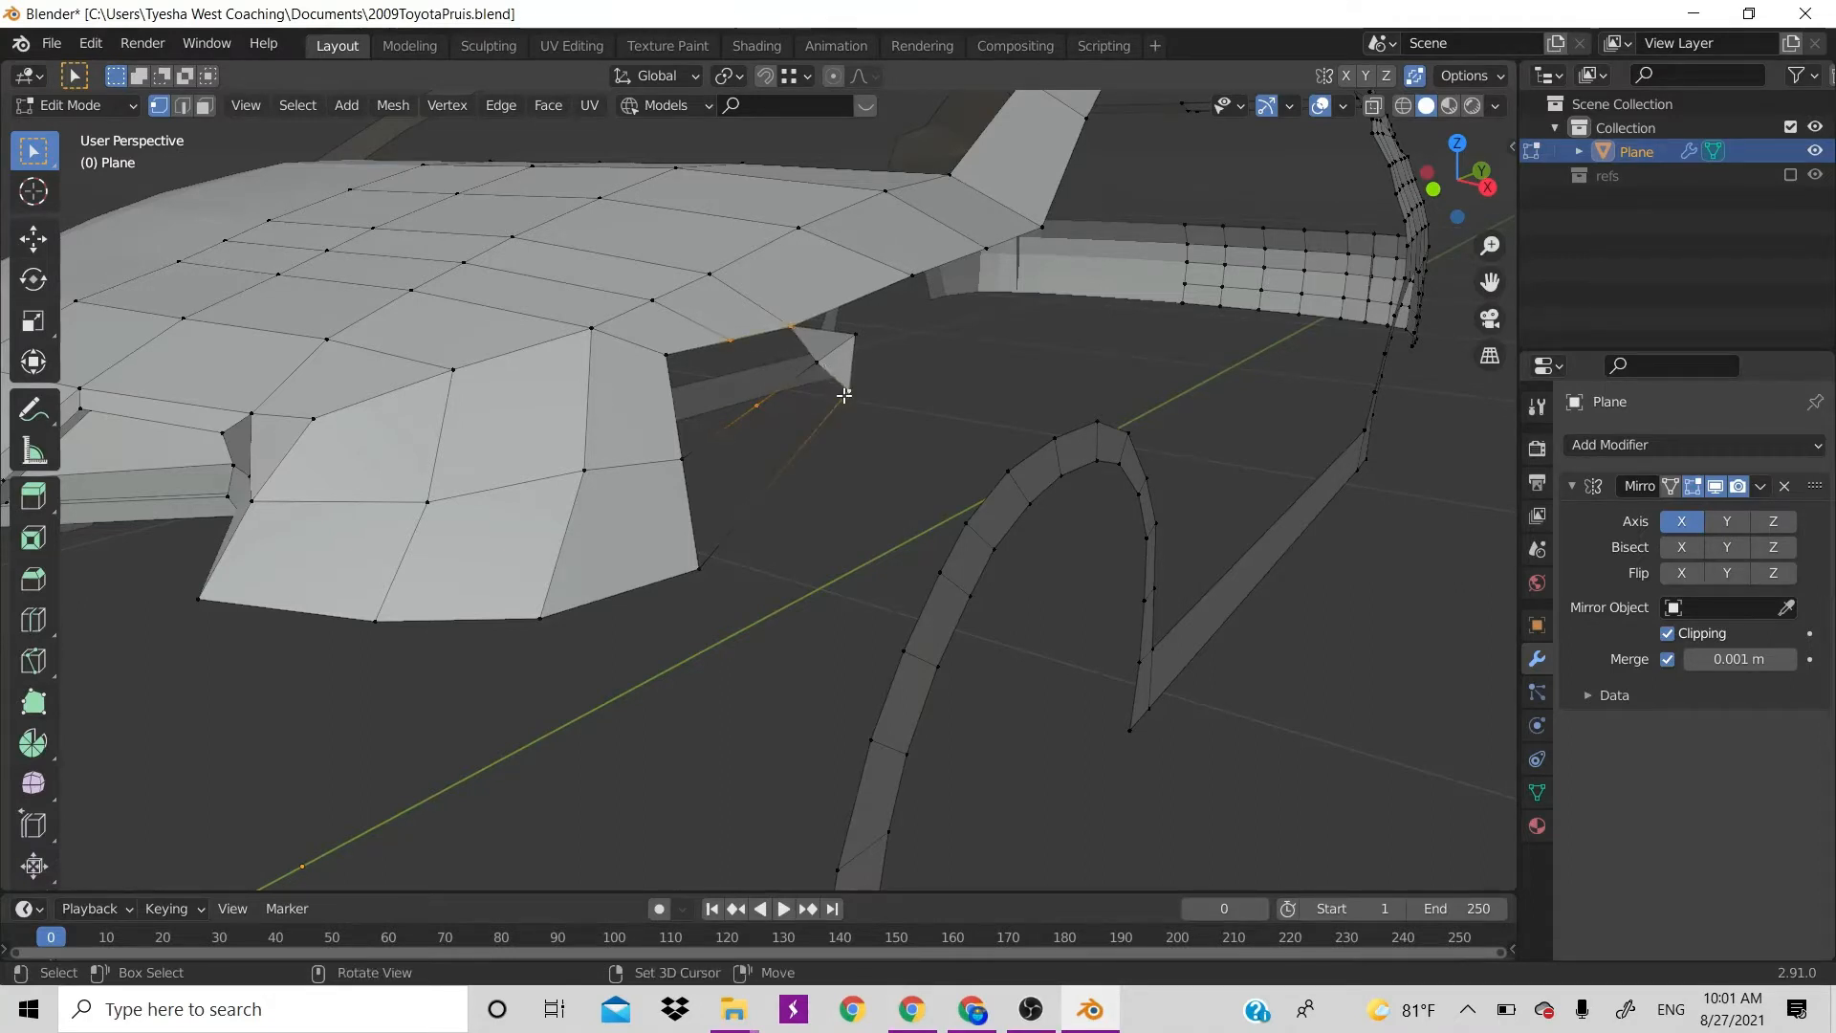
shift+click(843, 395)
shift+click(823, 380)
key(f)
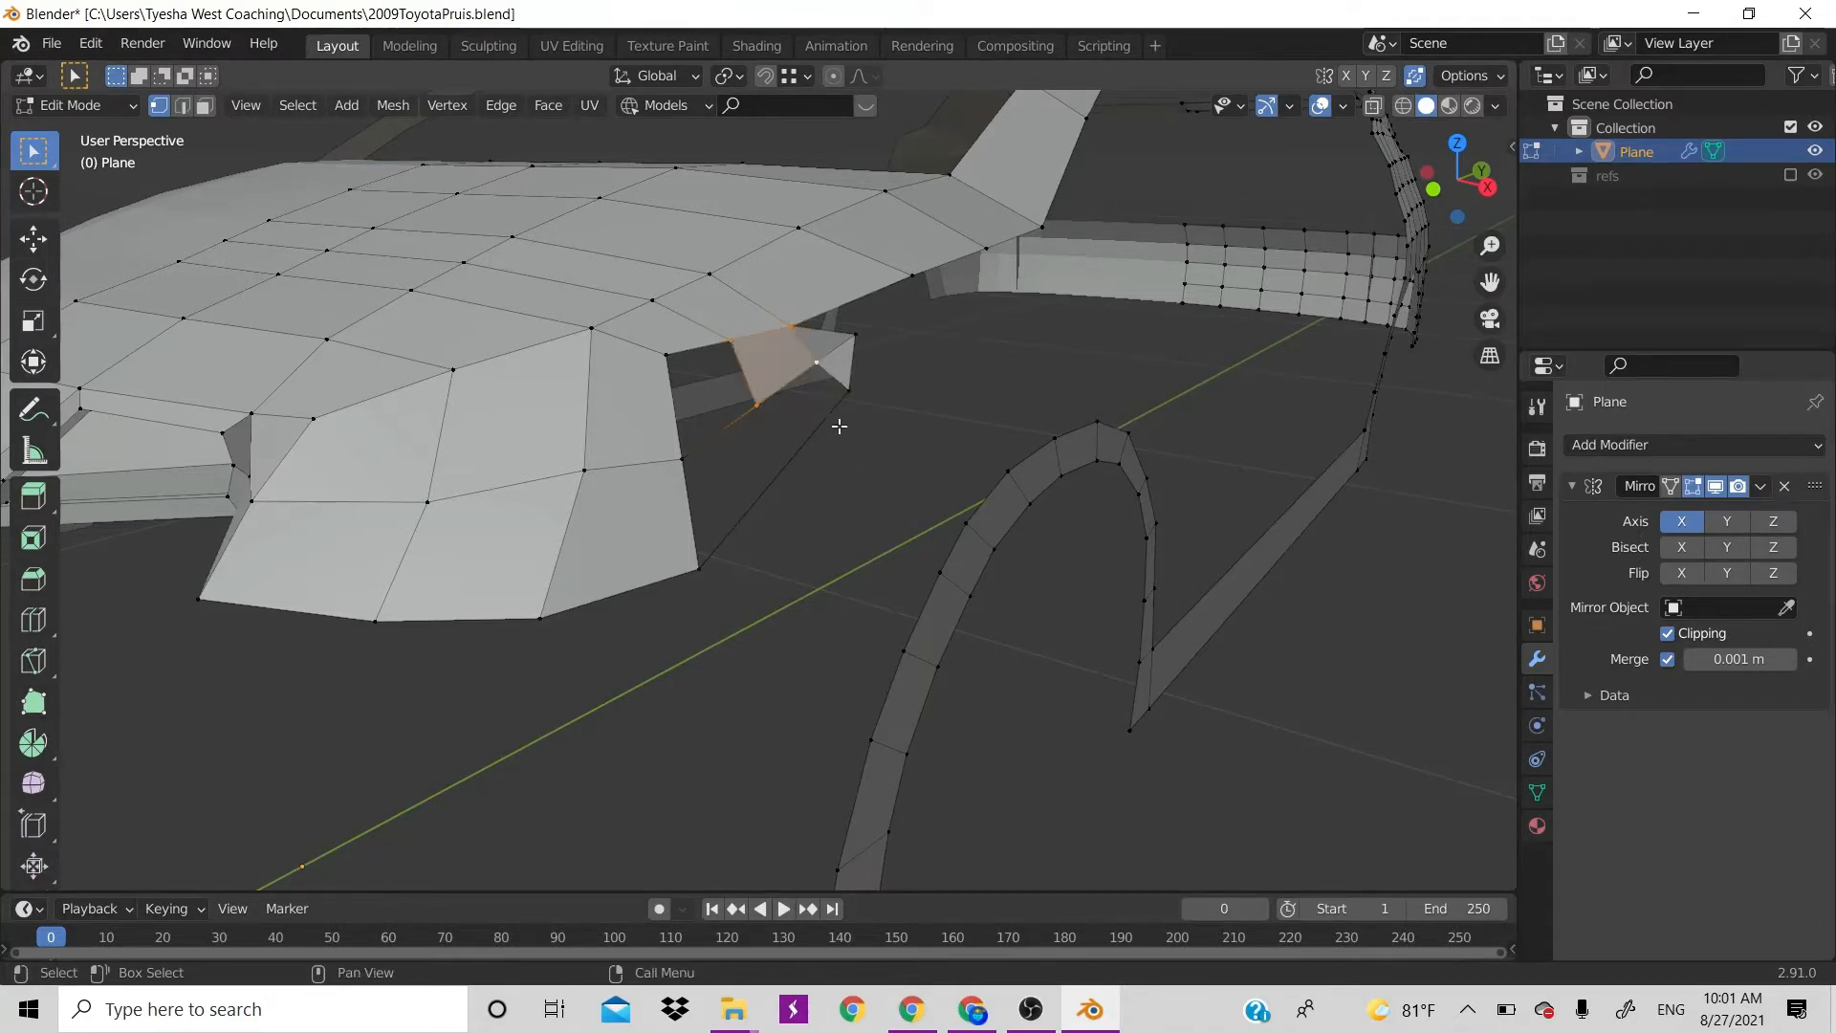
Fill the upper headlight face between the third vertical edge and the new hood cut
click(756, 406)
shift+click(666, 355)
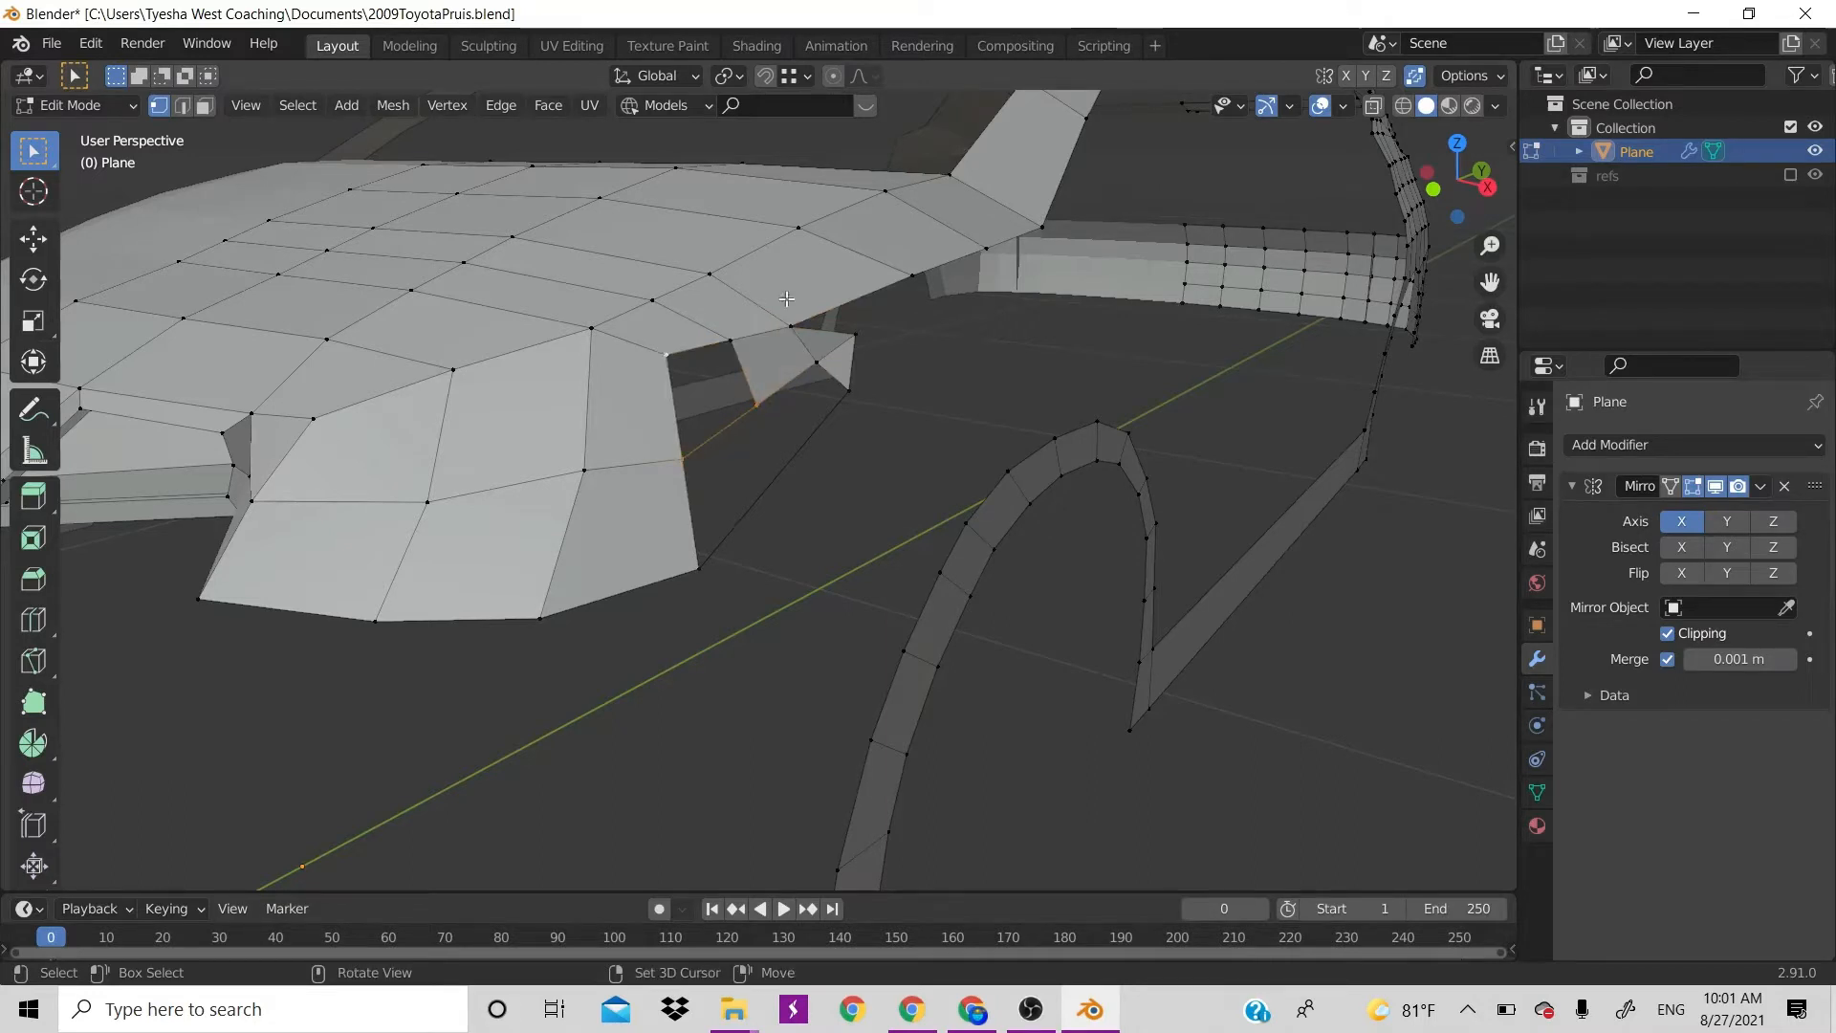
shift+click(791, 326)
shift+click(786, 327)
shift+click(730, 343)
key(f)
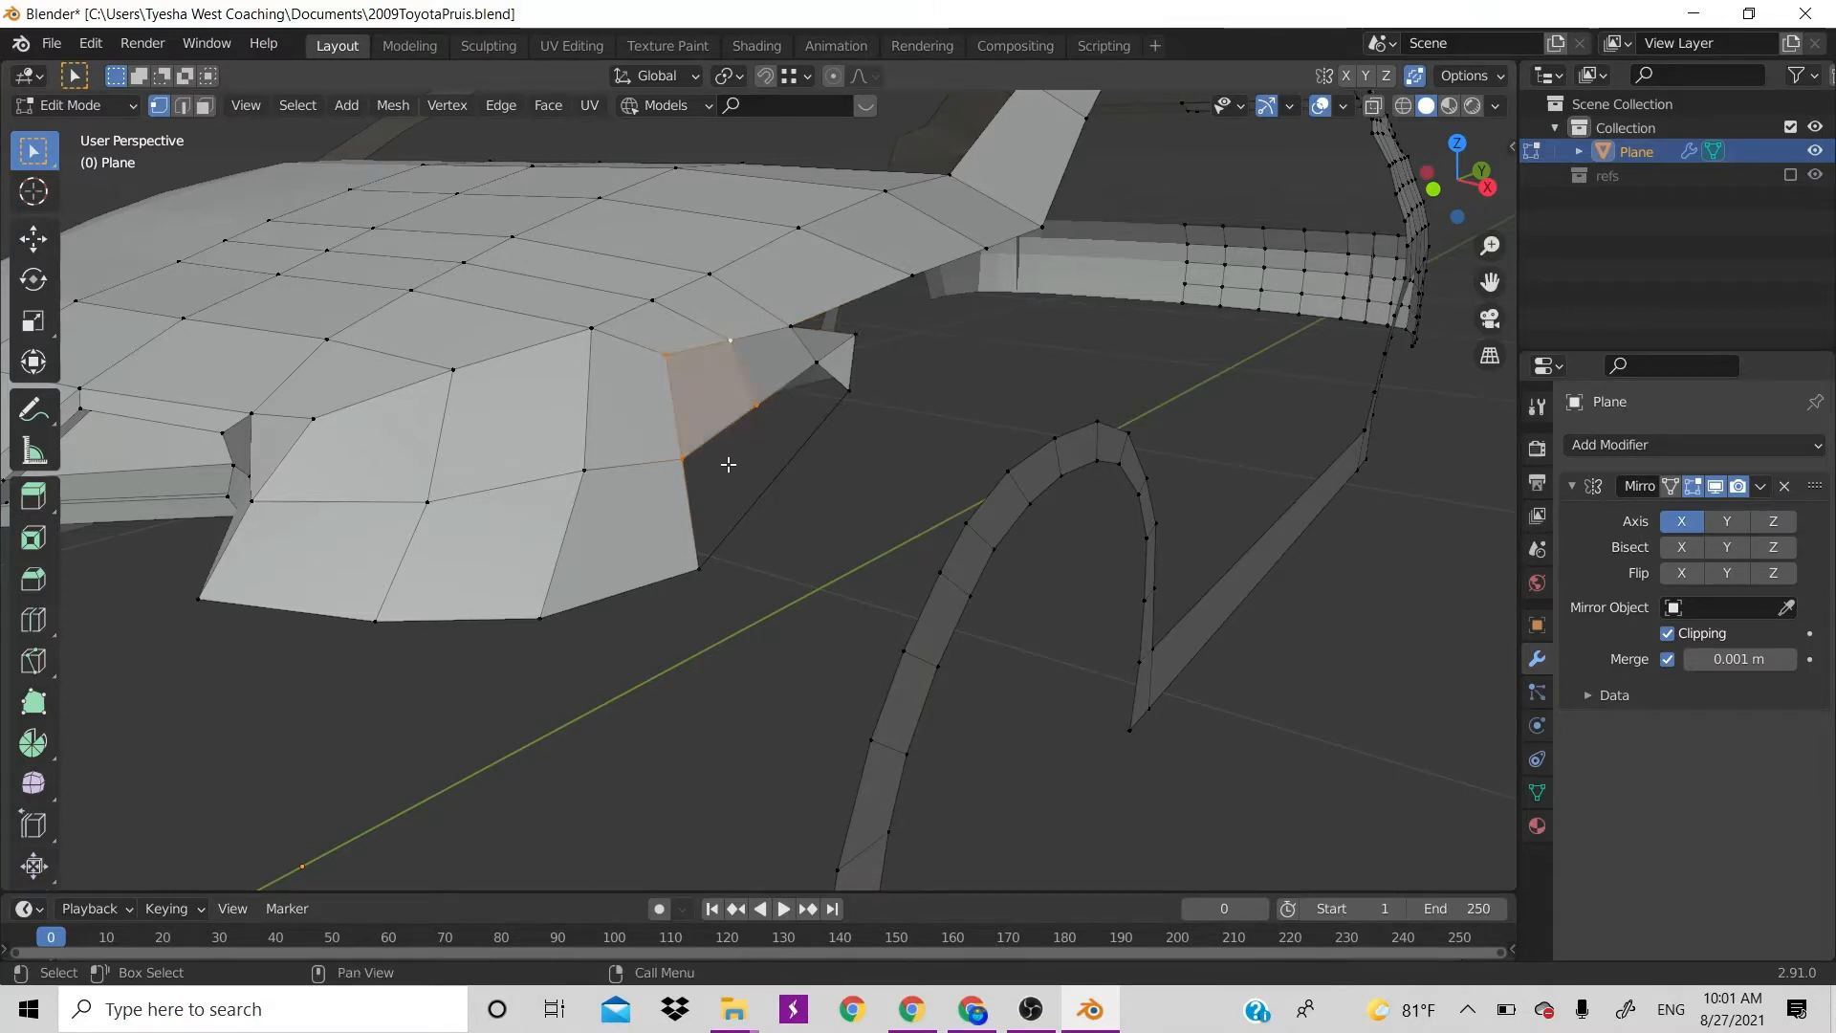
Split the headlight's rear lower outline edge at its midpoint and fill the lower face between that vertex and the third vertical edge
key(ctrl+r)
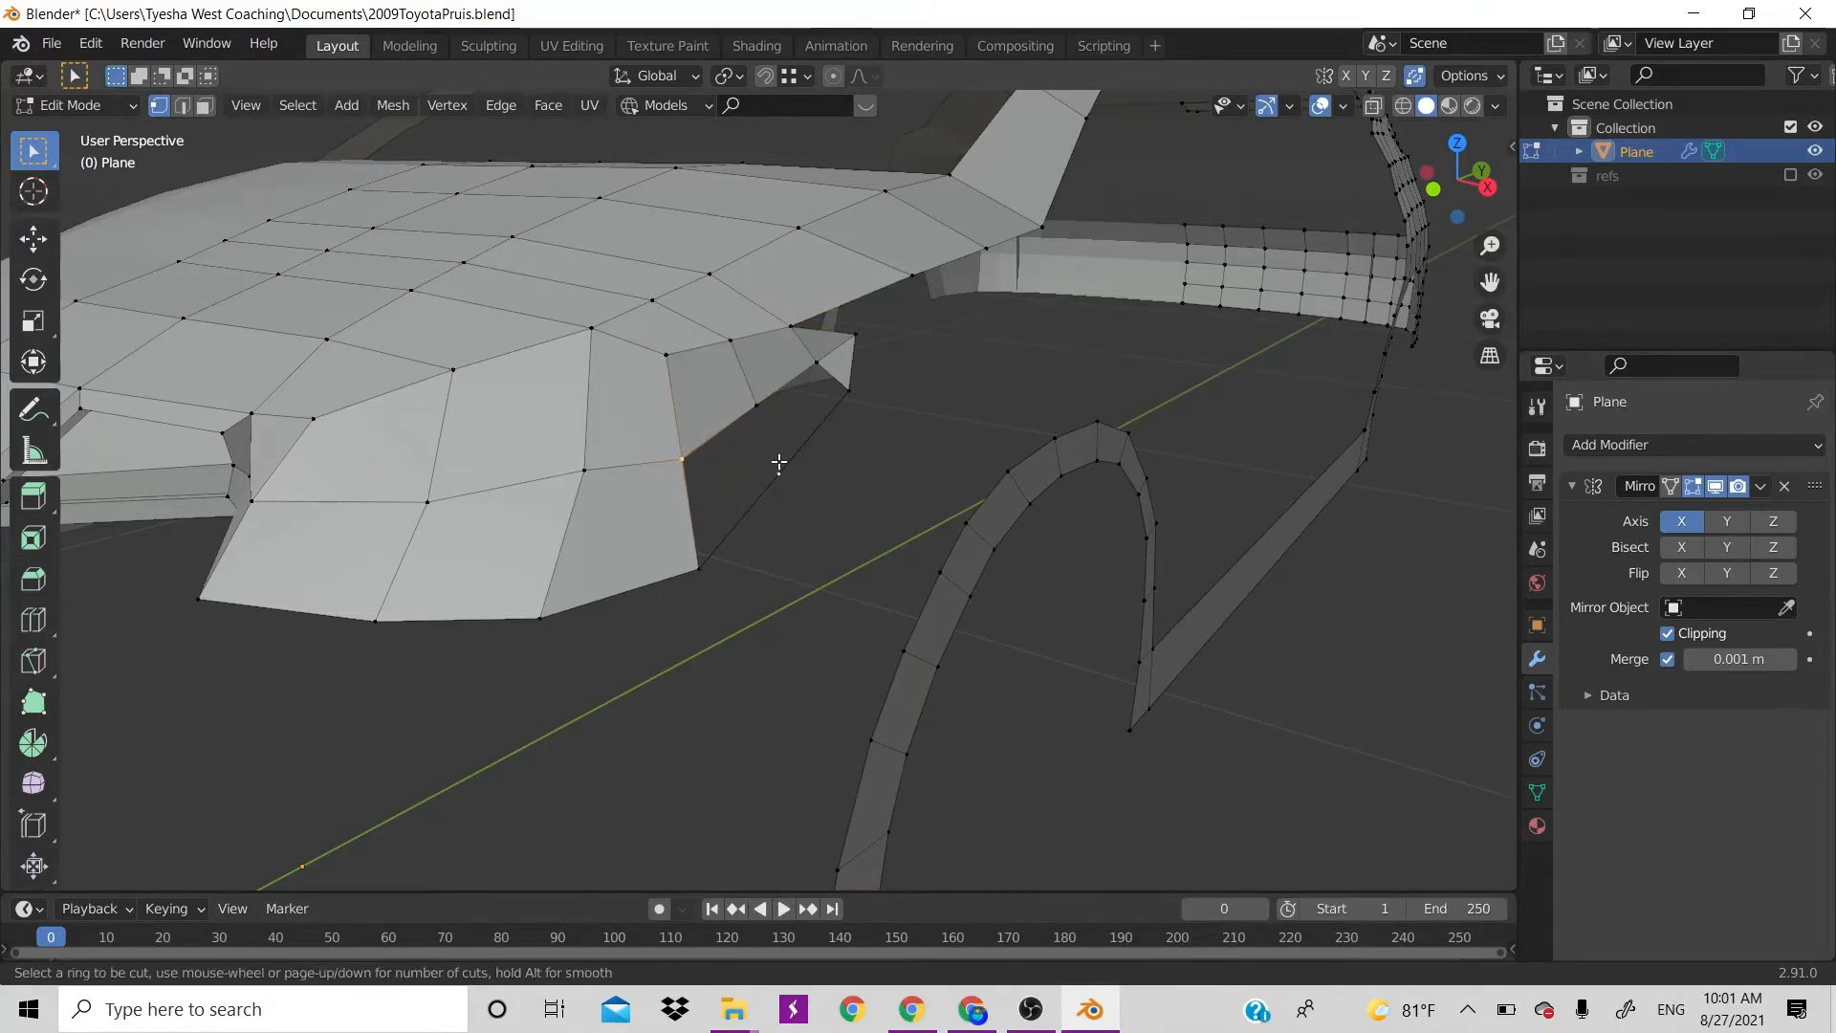
click(780, 463)
right_click(780, 461)
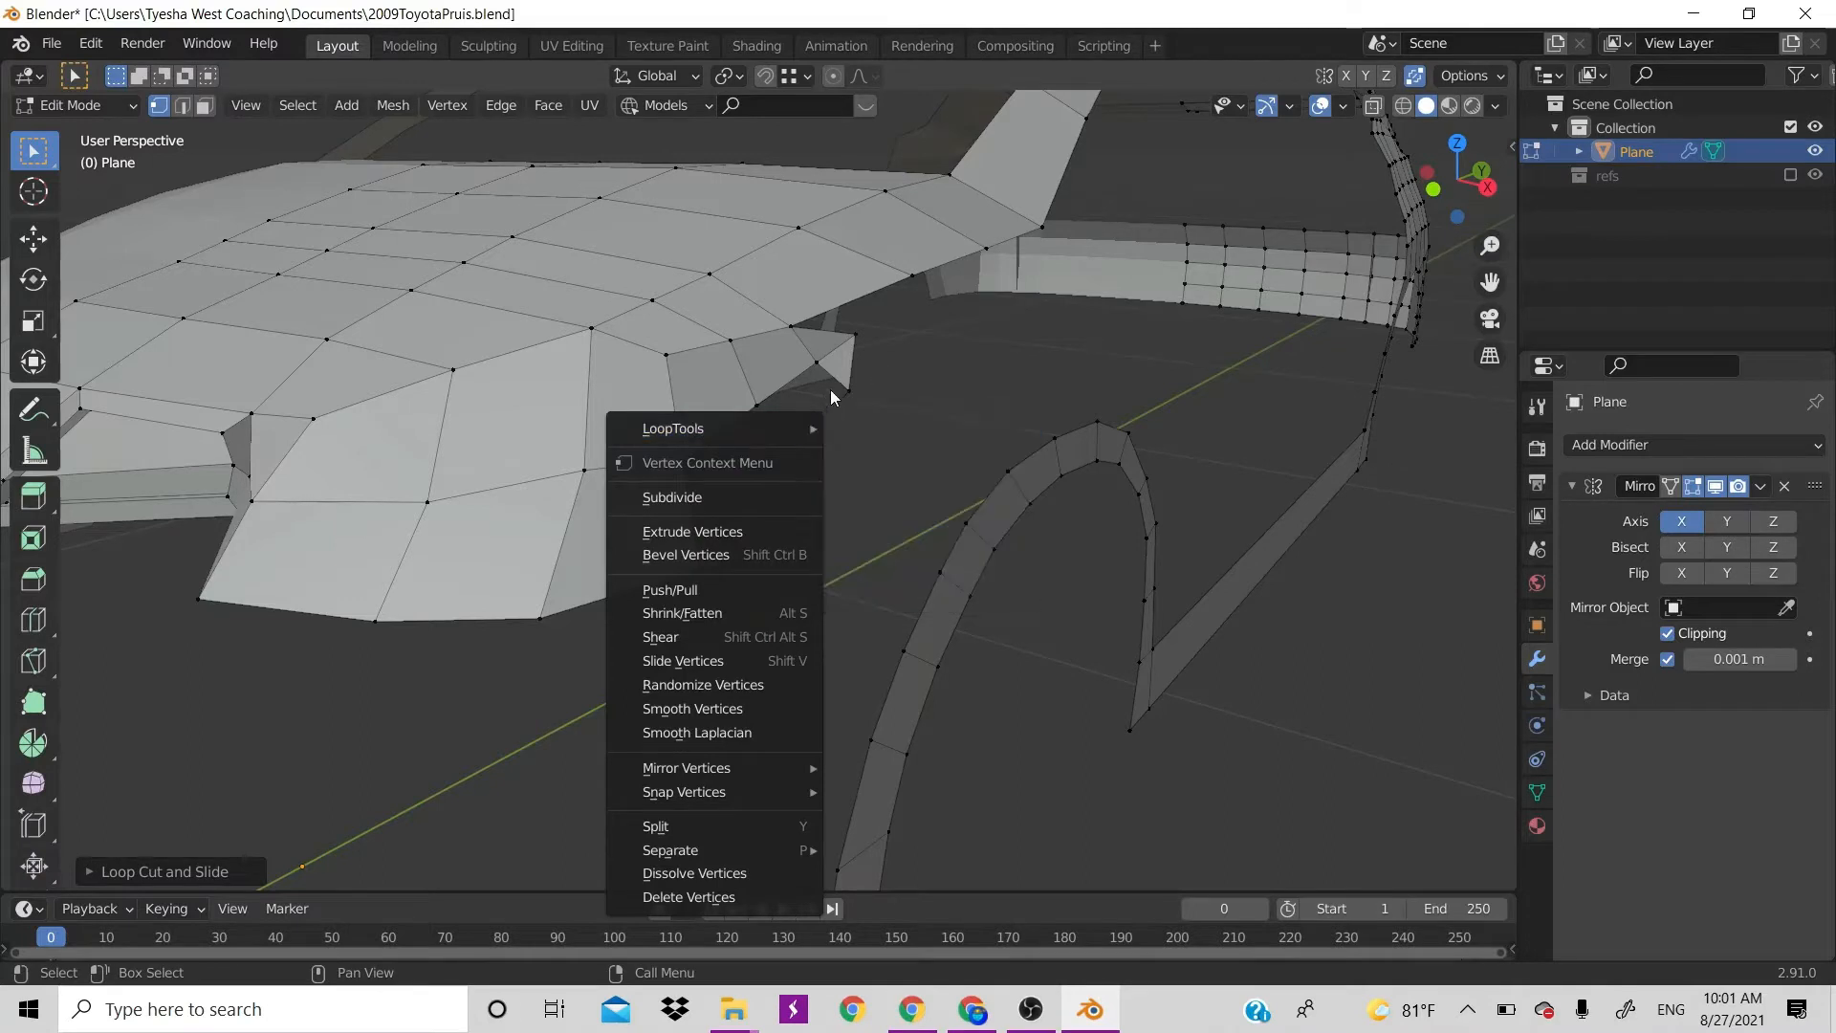
key(Escape)
click(758, 406)
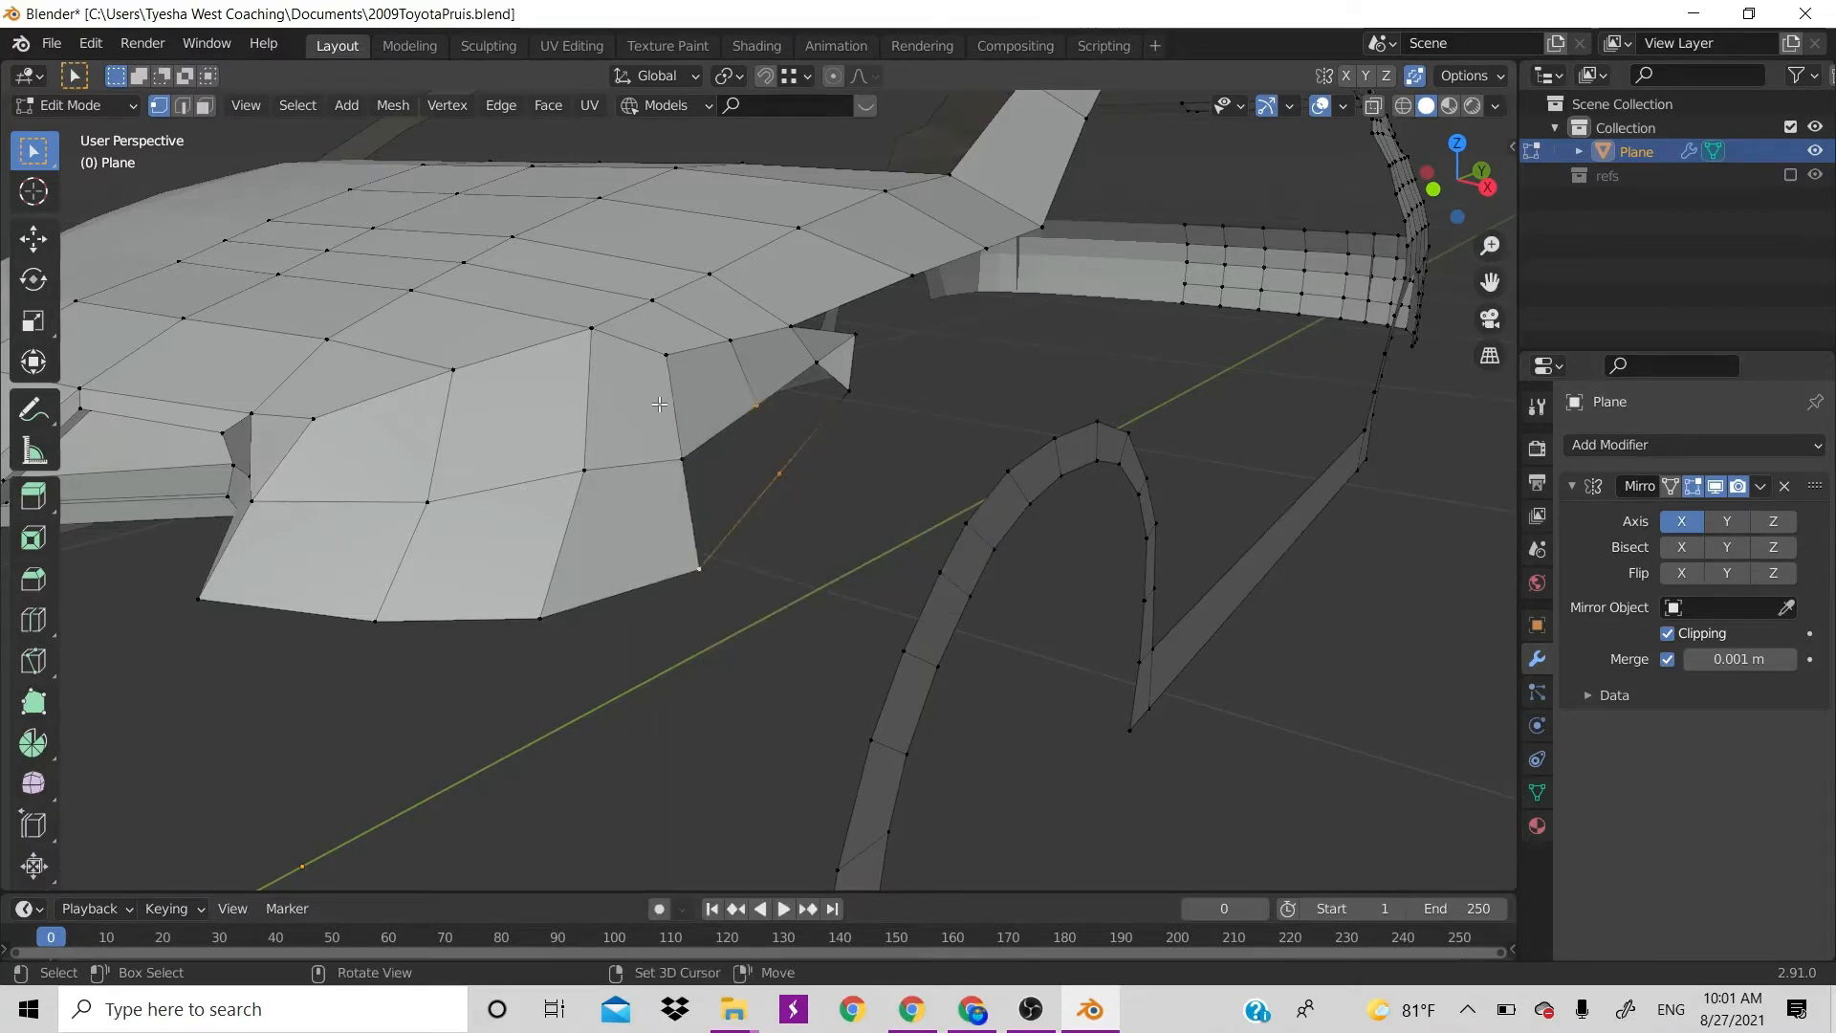
key(f)
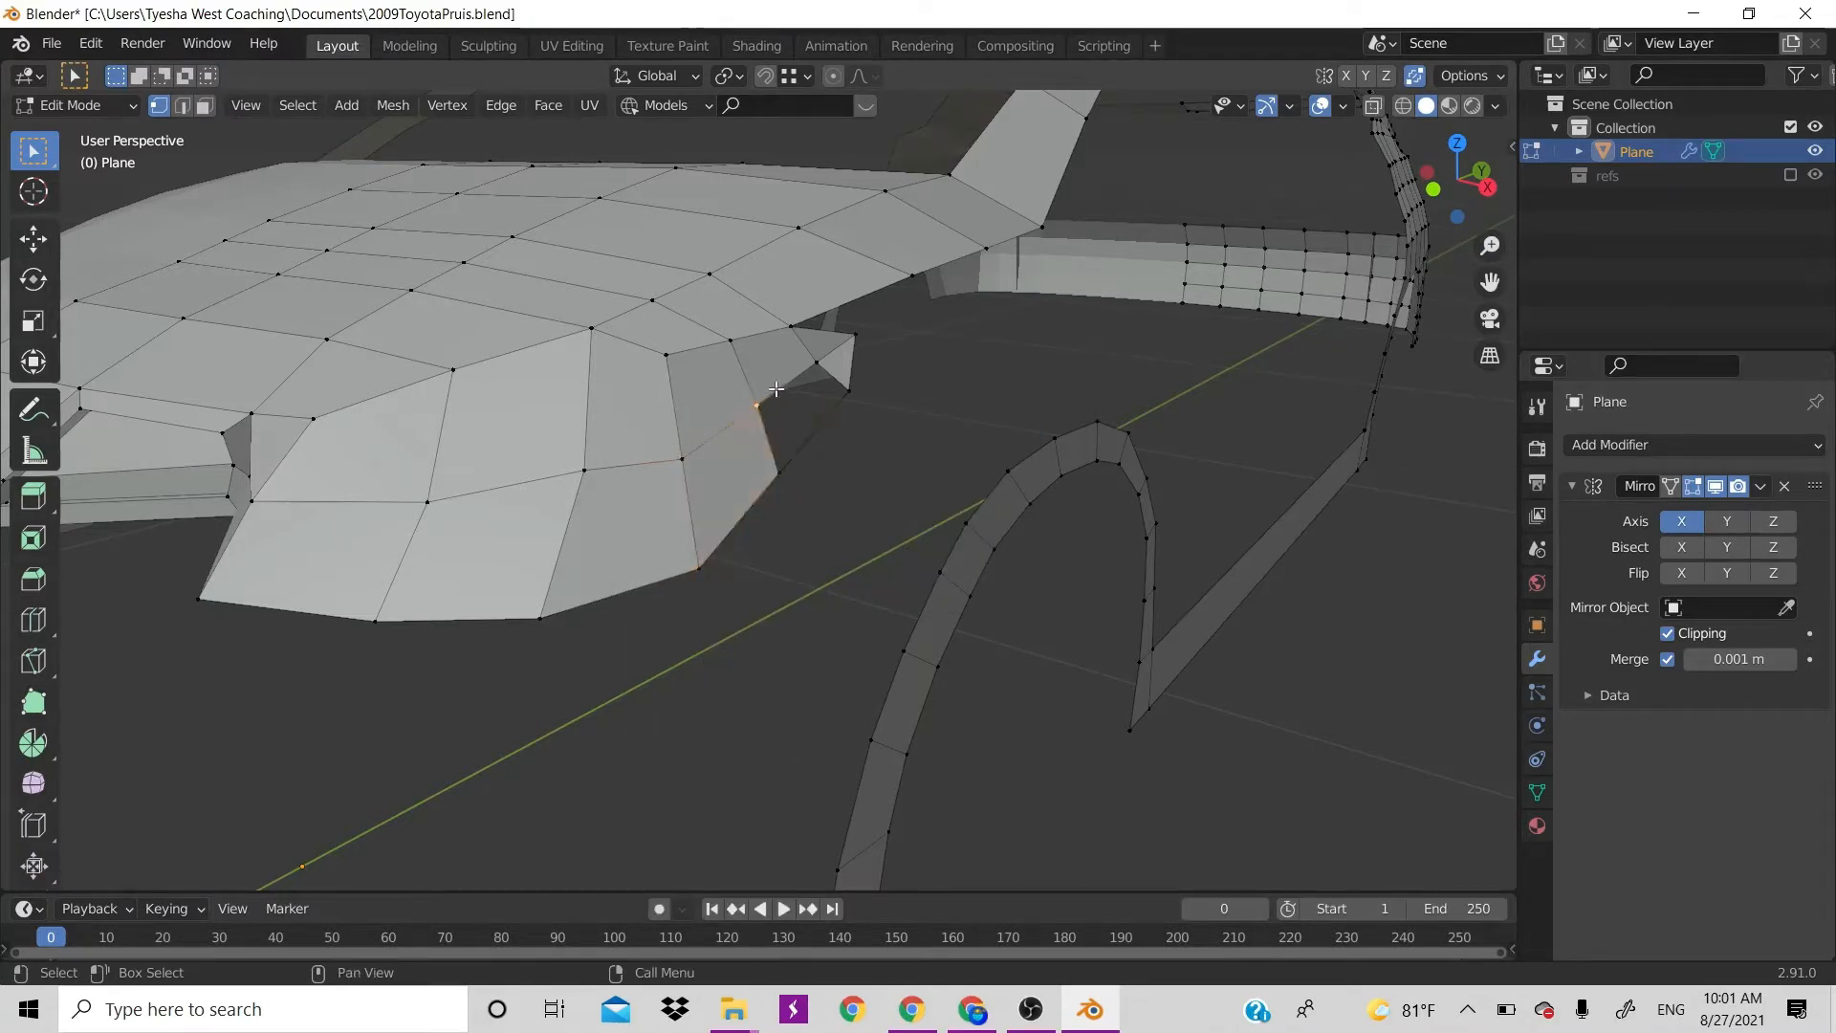
Fill the last lower headlight face between the outline's midpoint vertex and the rear triangle
shift+click(816, 363)
key(g)
right_click(902, 560)
key(f)
click(902, 561)
Examine the filled headlight and the front wheel arch from the side, ending in the right orthographic view
scroll(902, 560, down, 6)
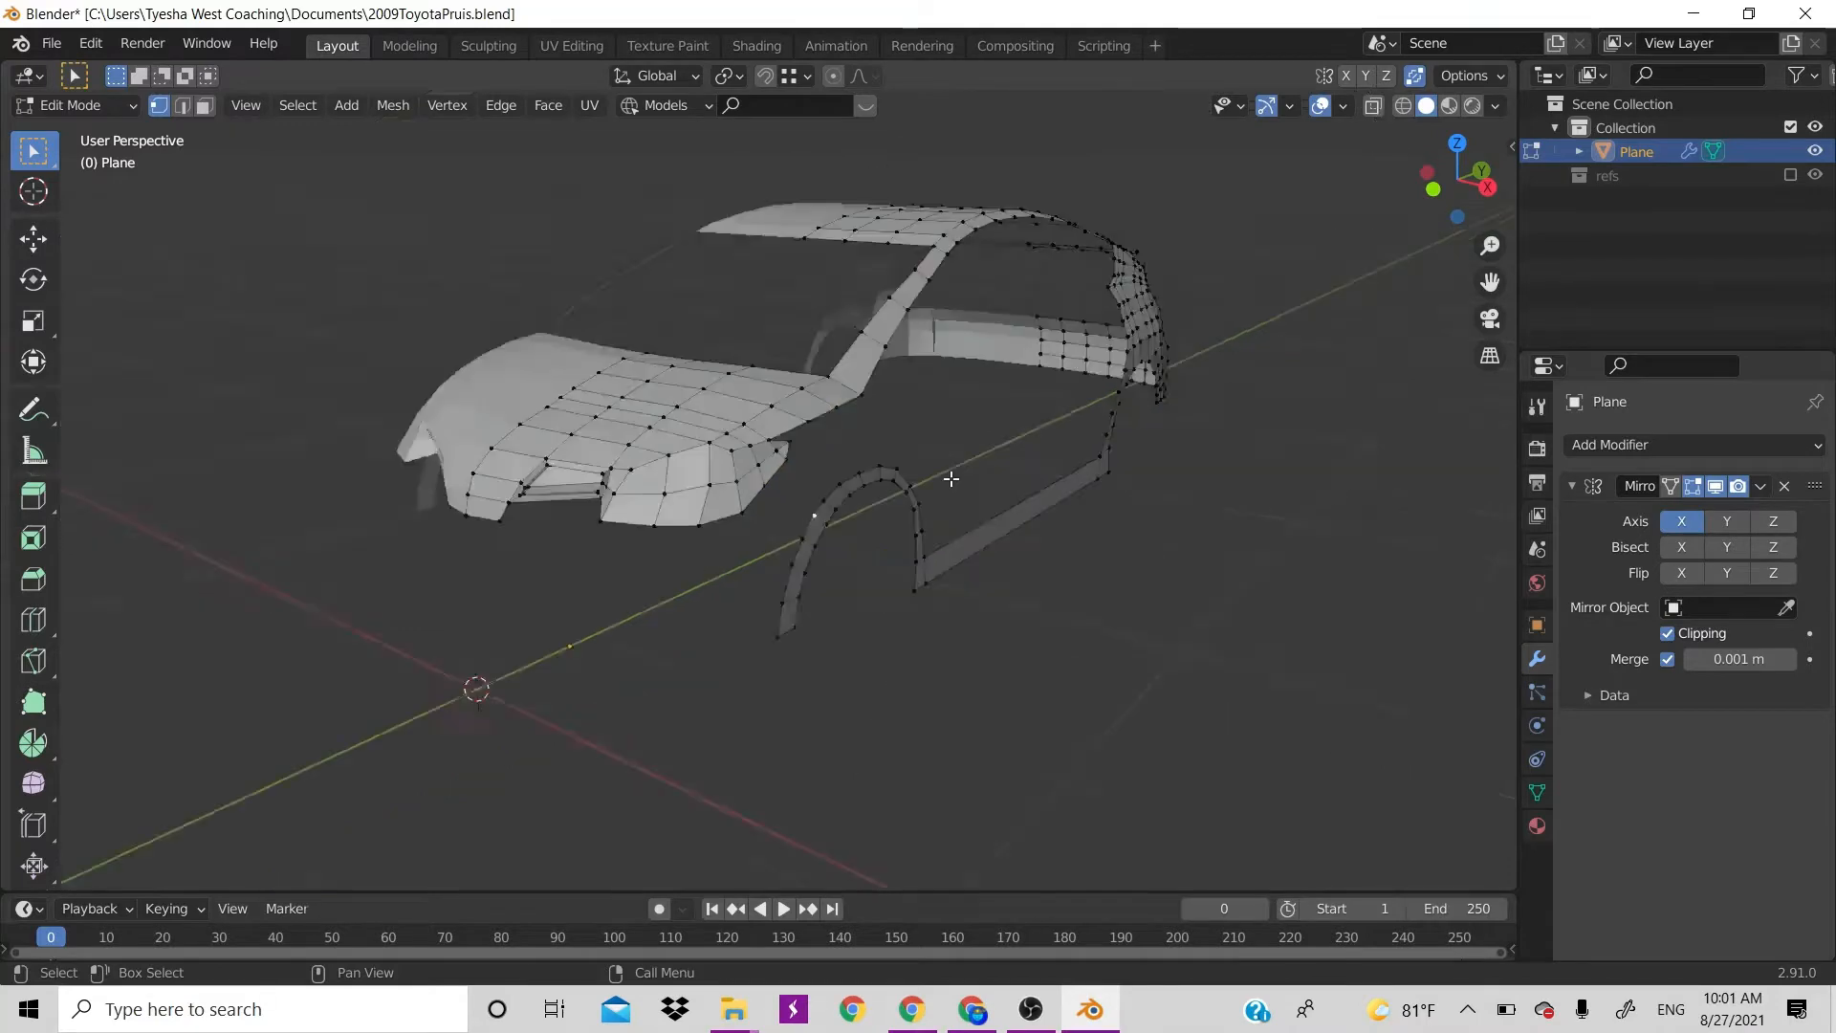
scroll(966, 491, up, 2)
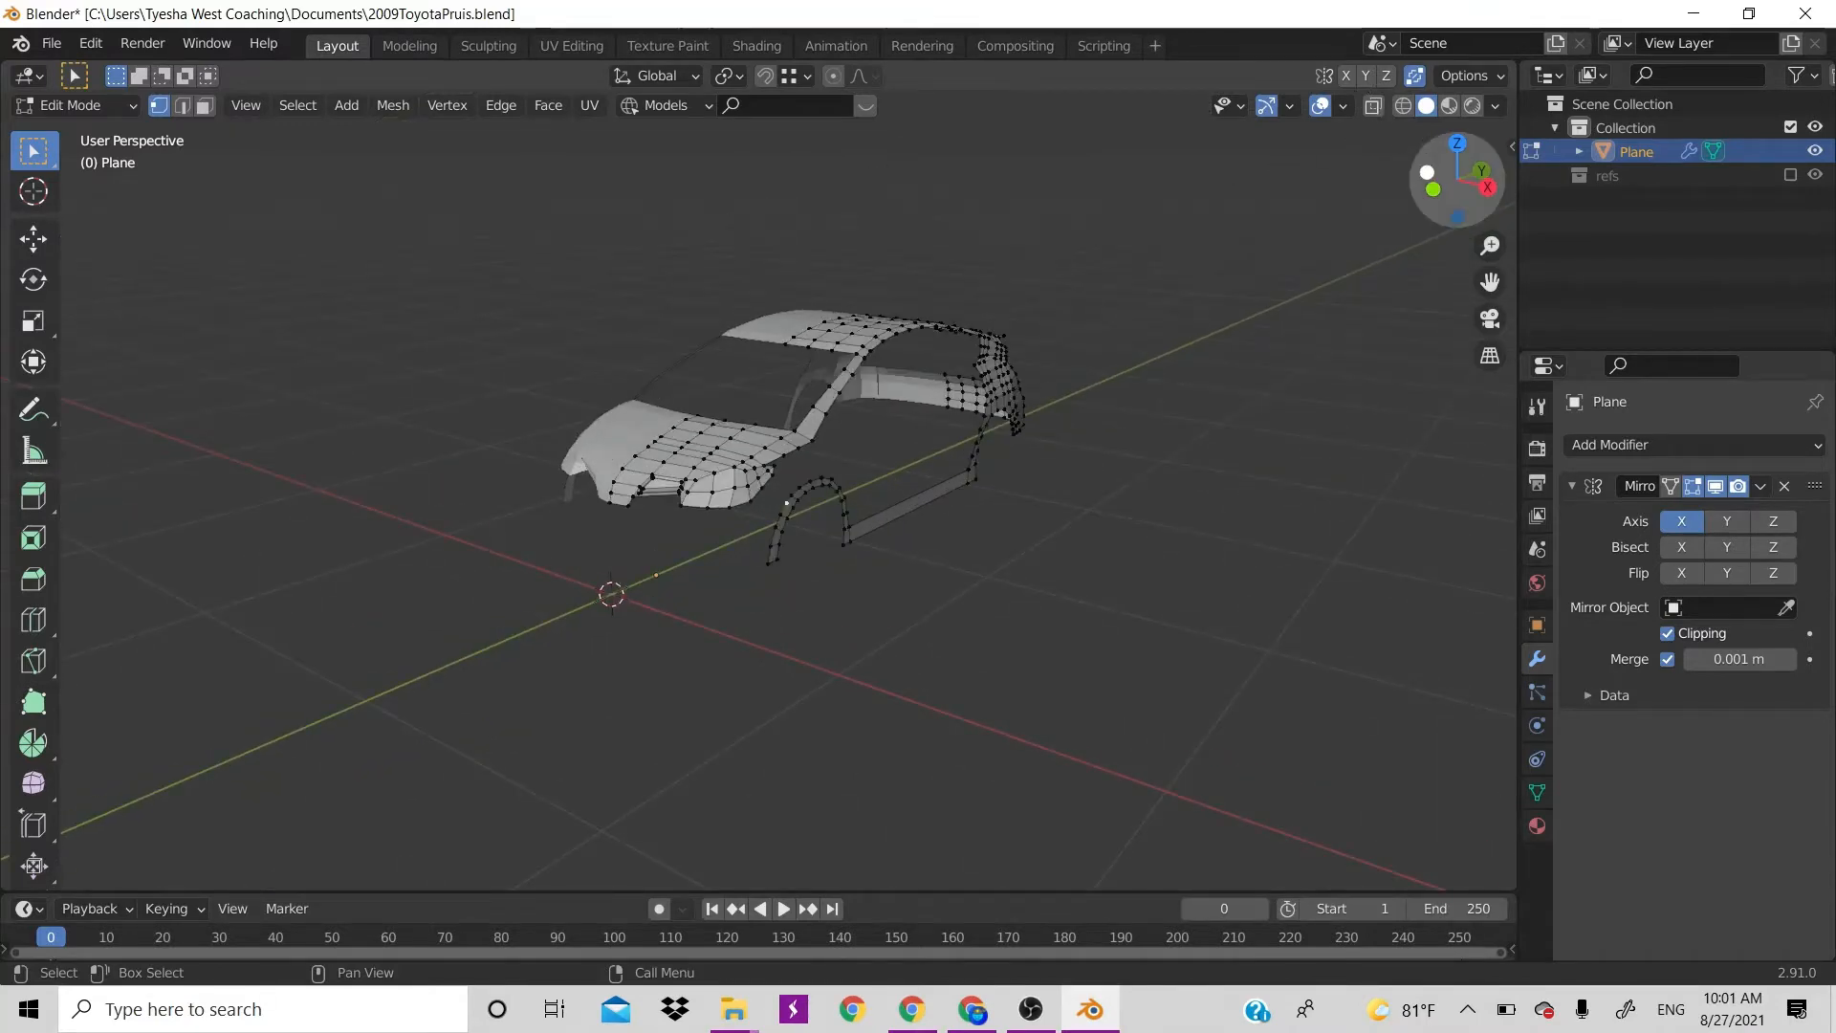
drag(1425, 146, 1332, 192)
scroll(953, 371, up, 4)
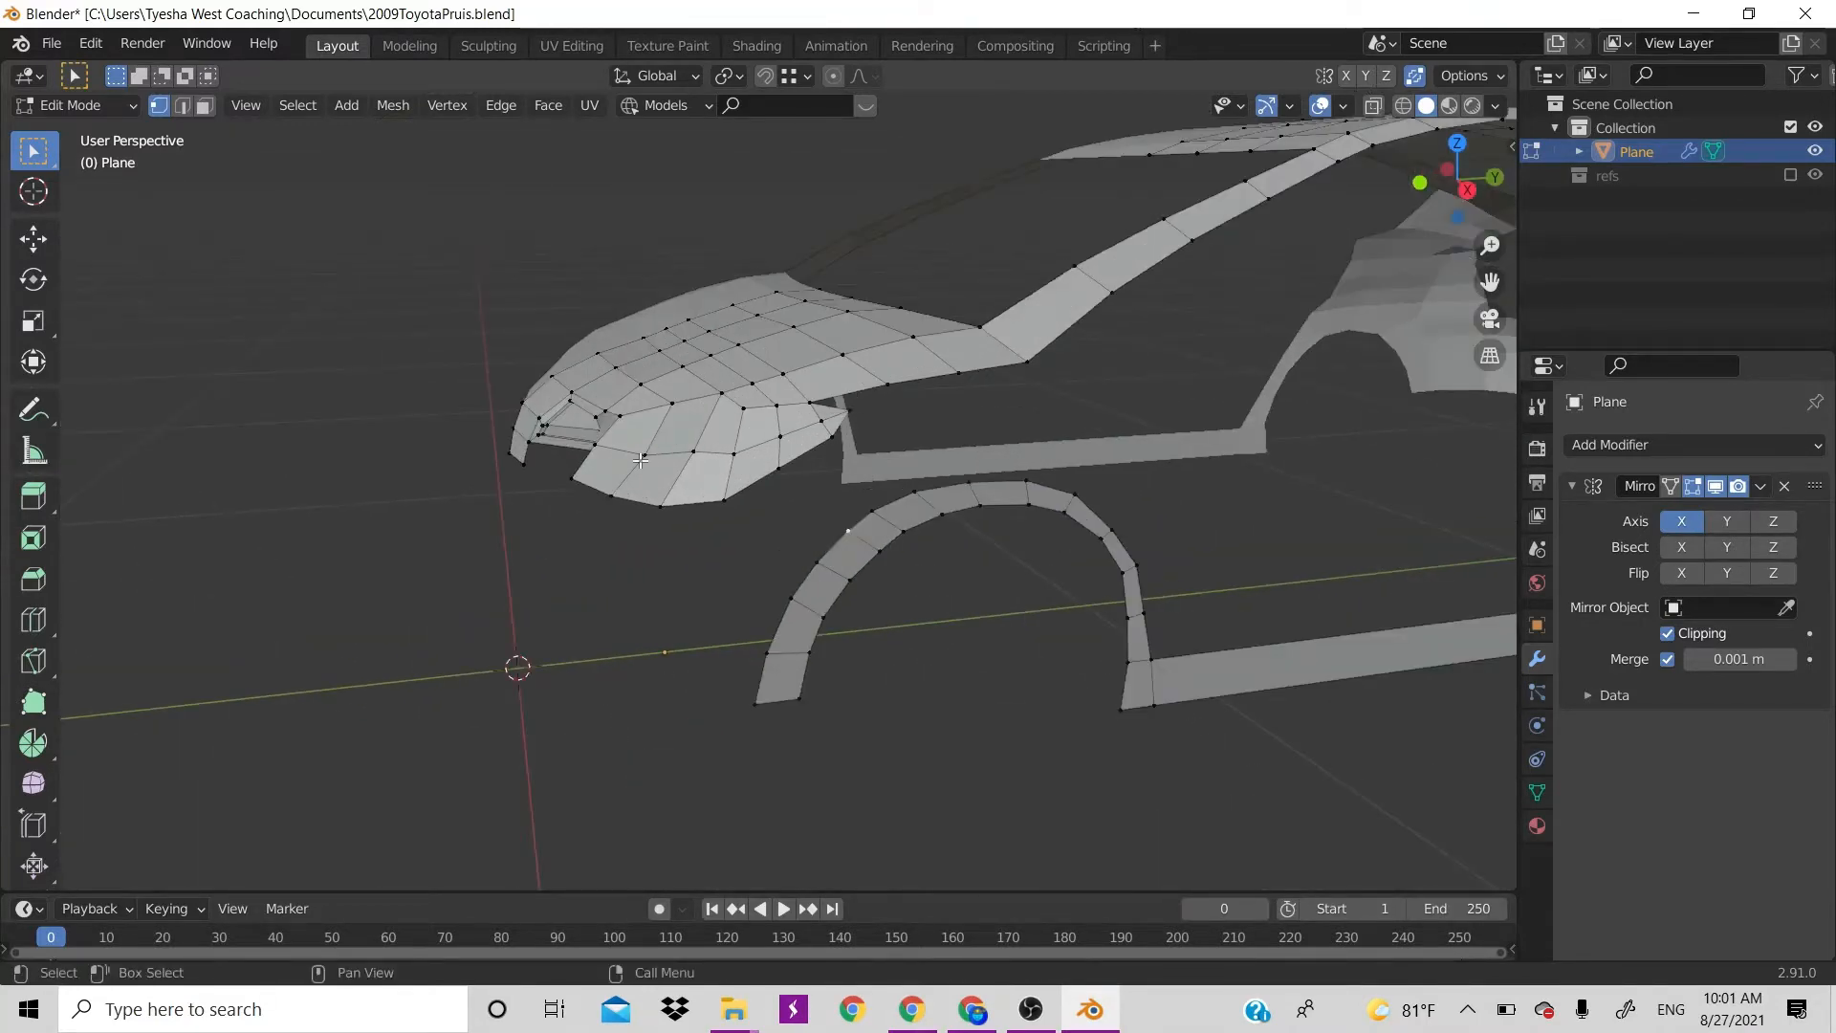
key(KP_3)
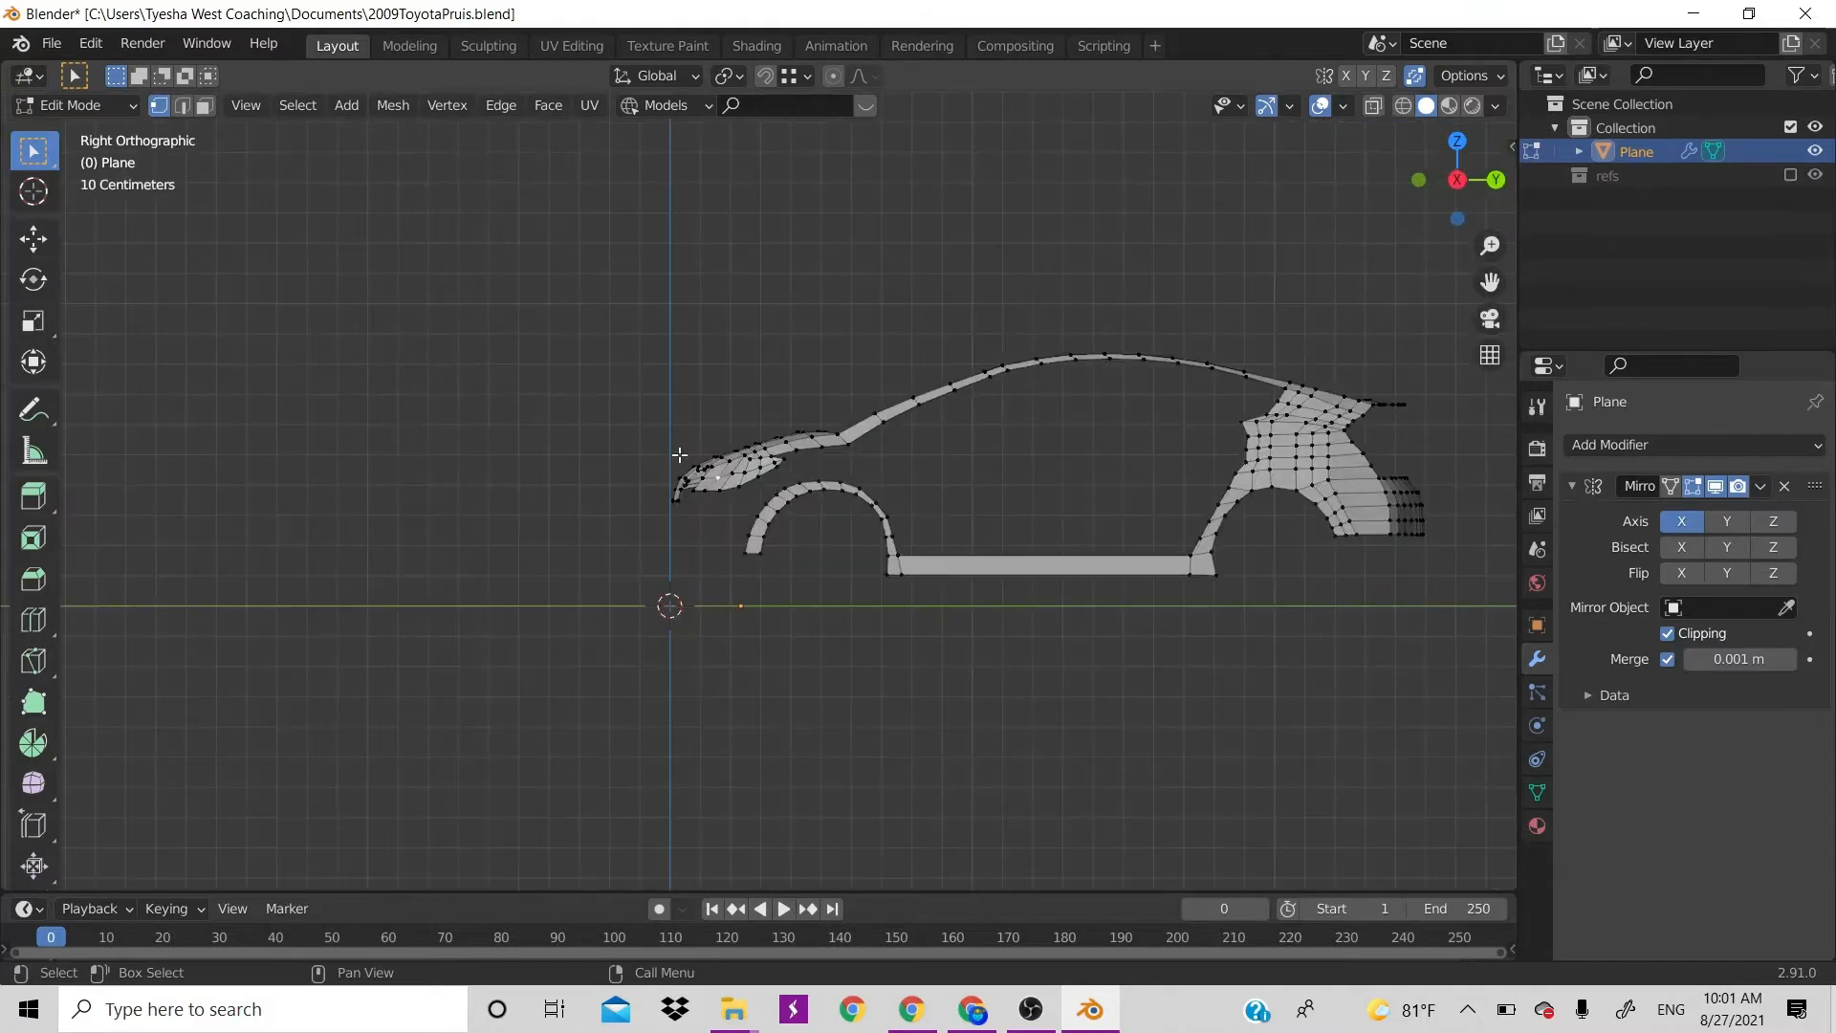
Move the selected vertex in the middle row of the headlight mesh slightly forward along the Y axis
scroll(802, 501, up, 4)
scroll(817, 507, up, 1)
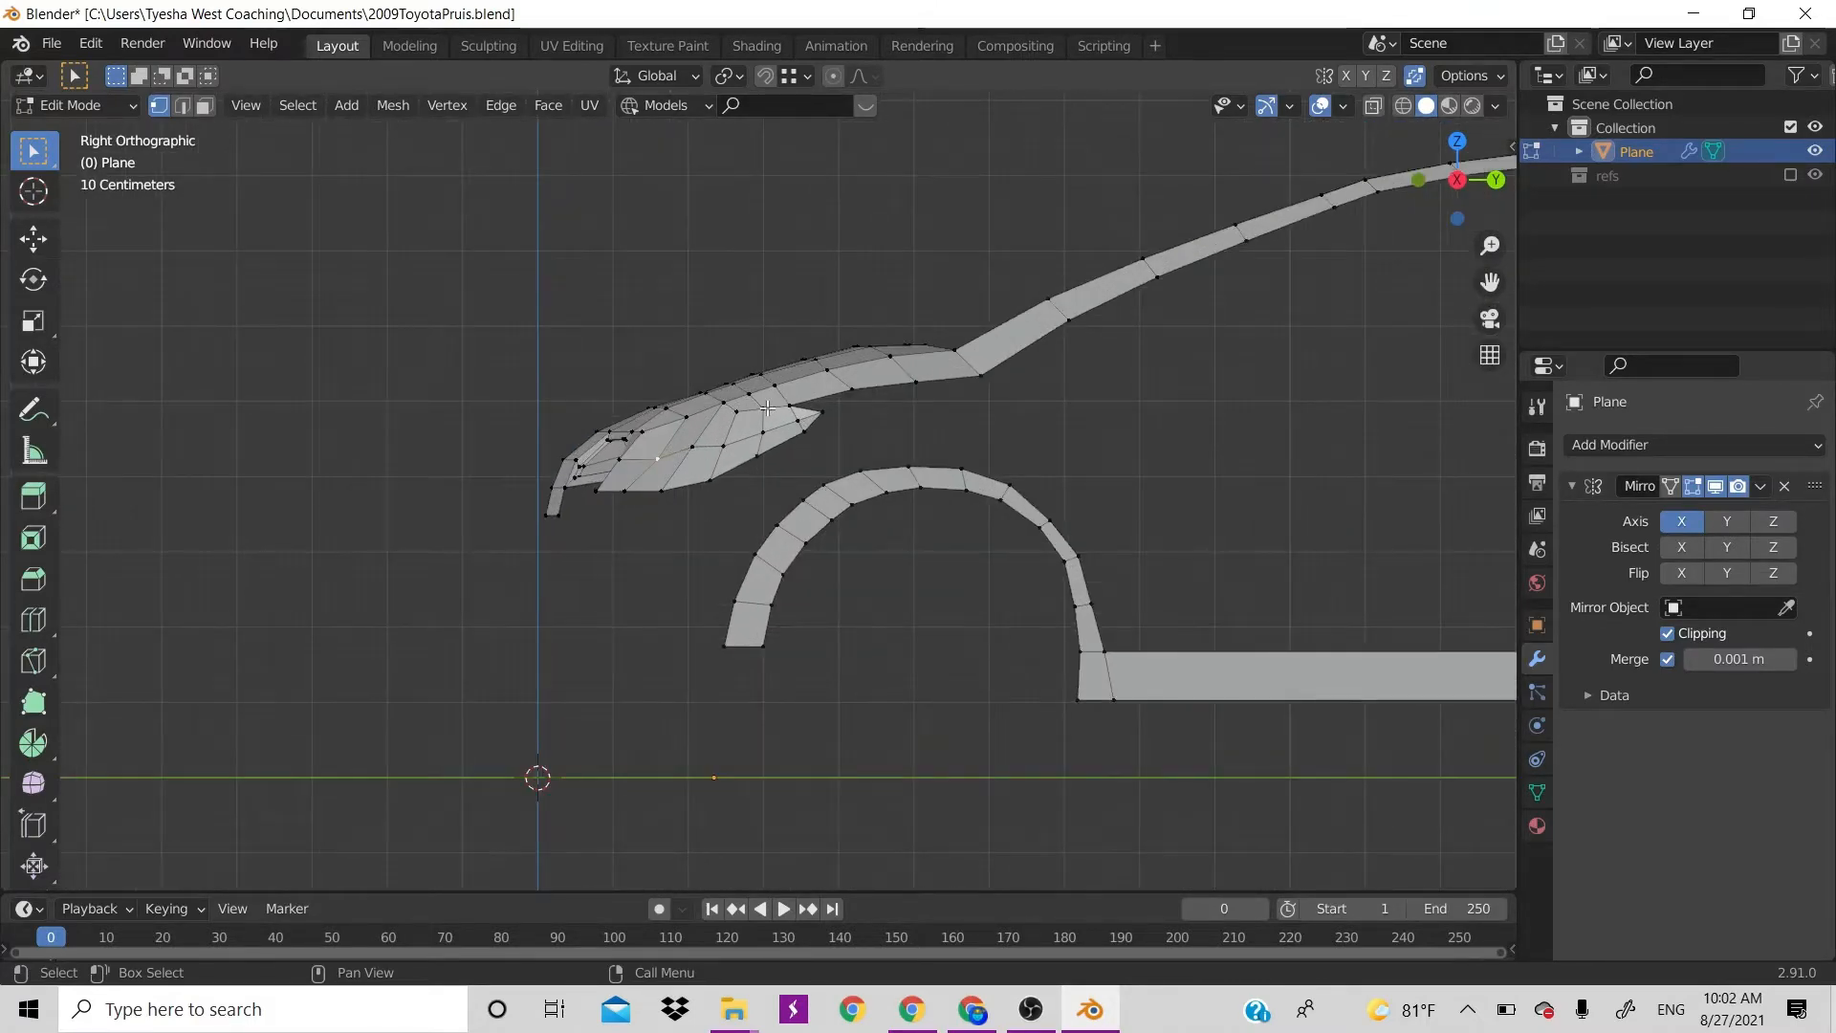
key(g)
key(y)
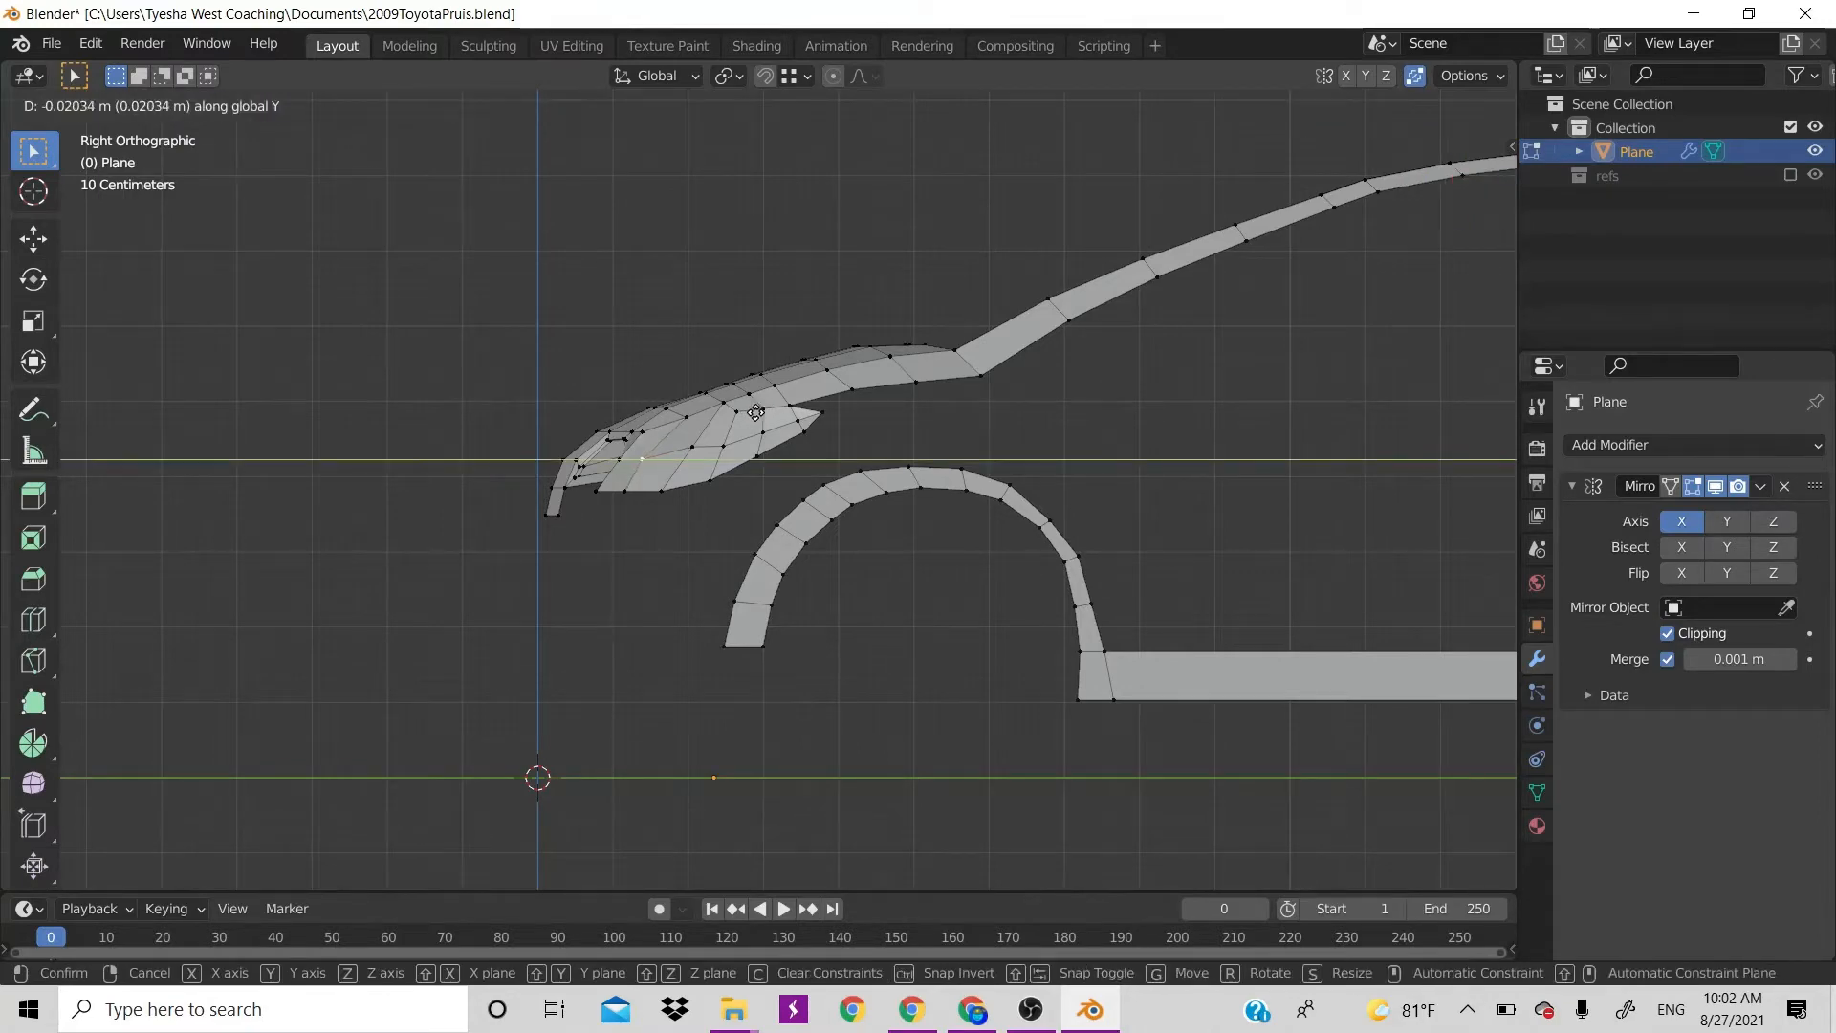
click(762, 412)
click(626, 459)
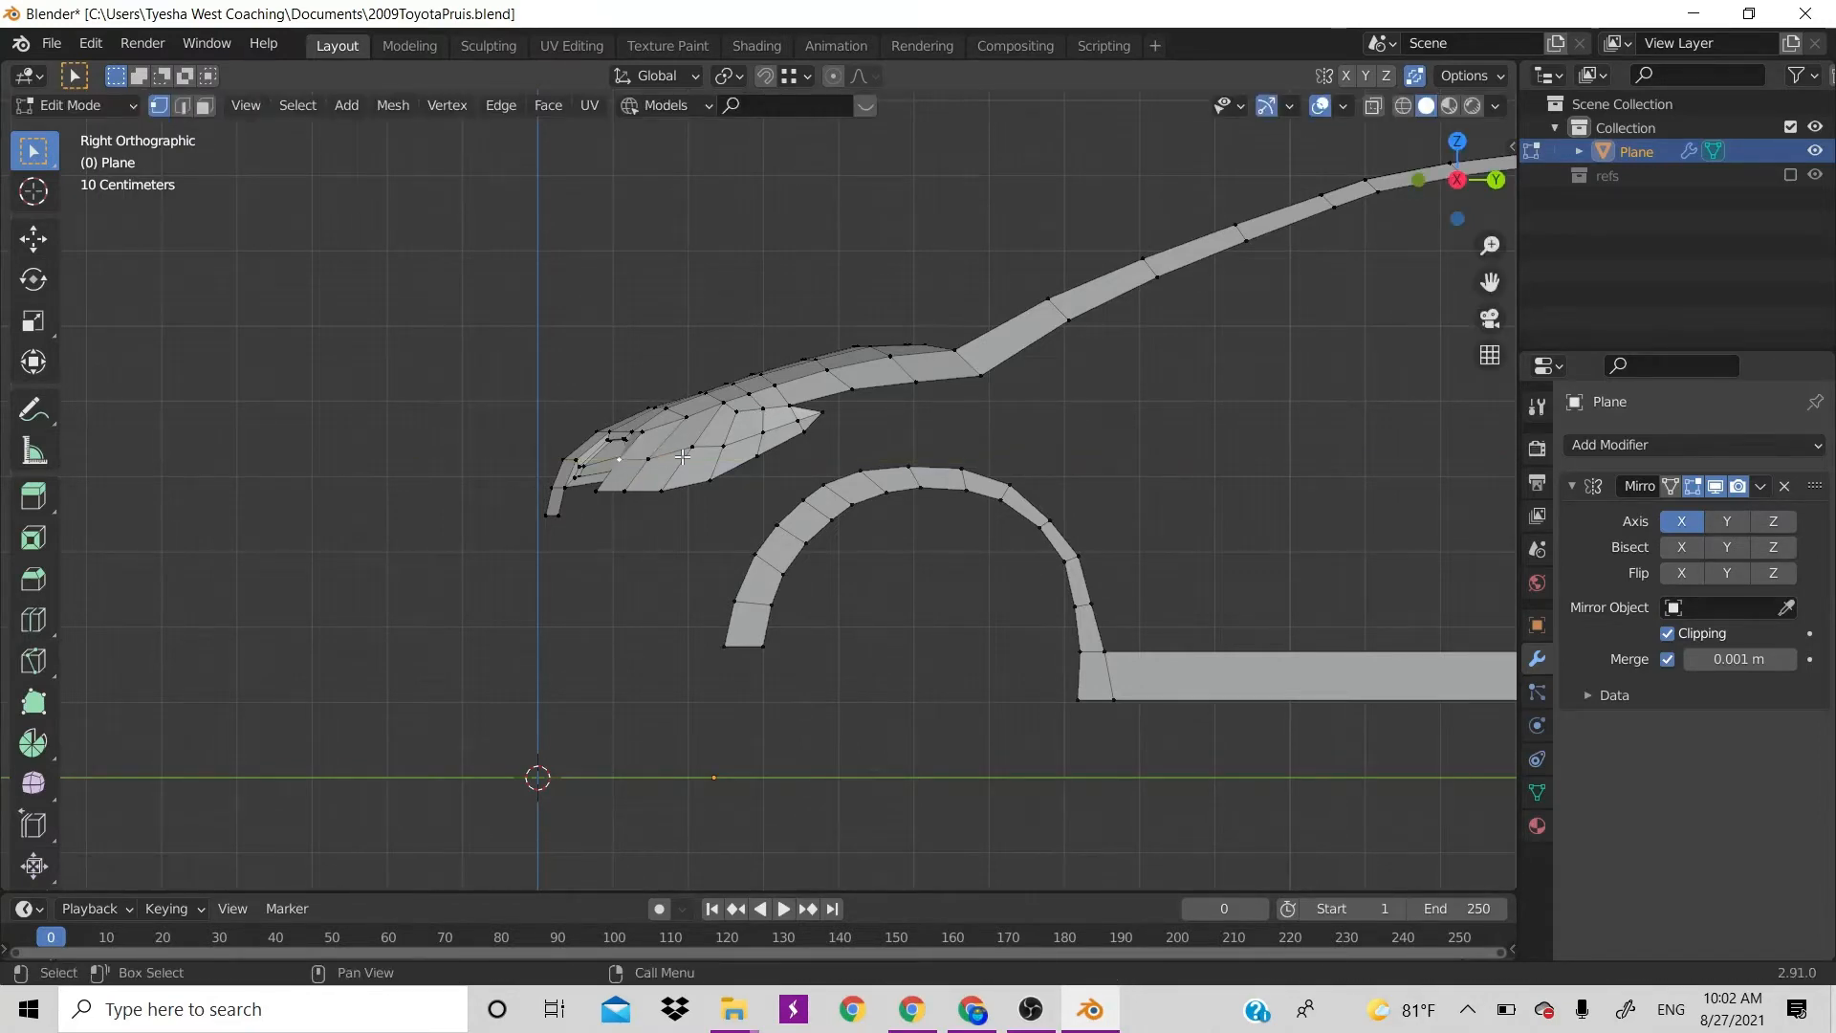
Lower the middle headlight vertex slightly along Z and shift it slightly forward along Y
click(689, 451)
key(g)
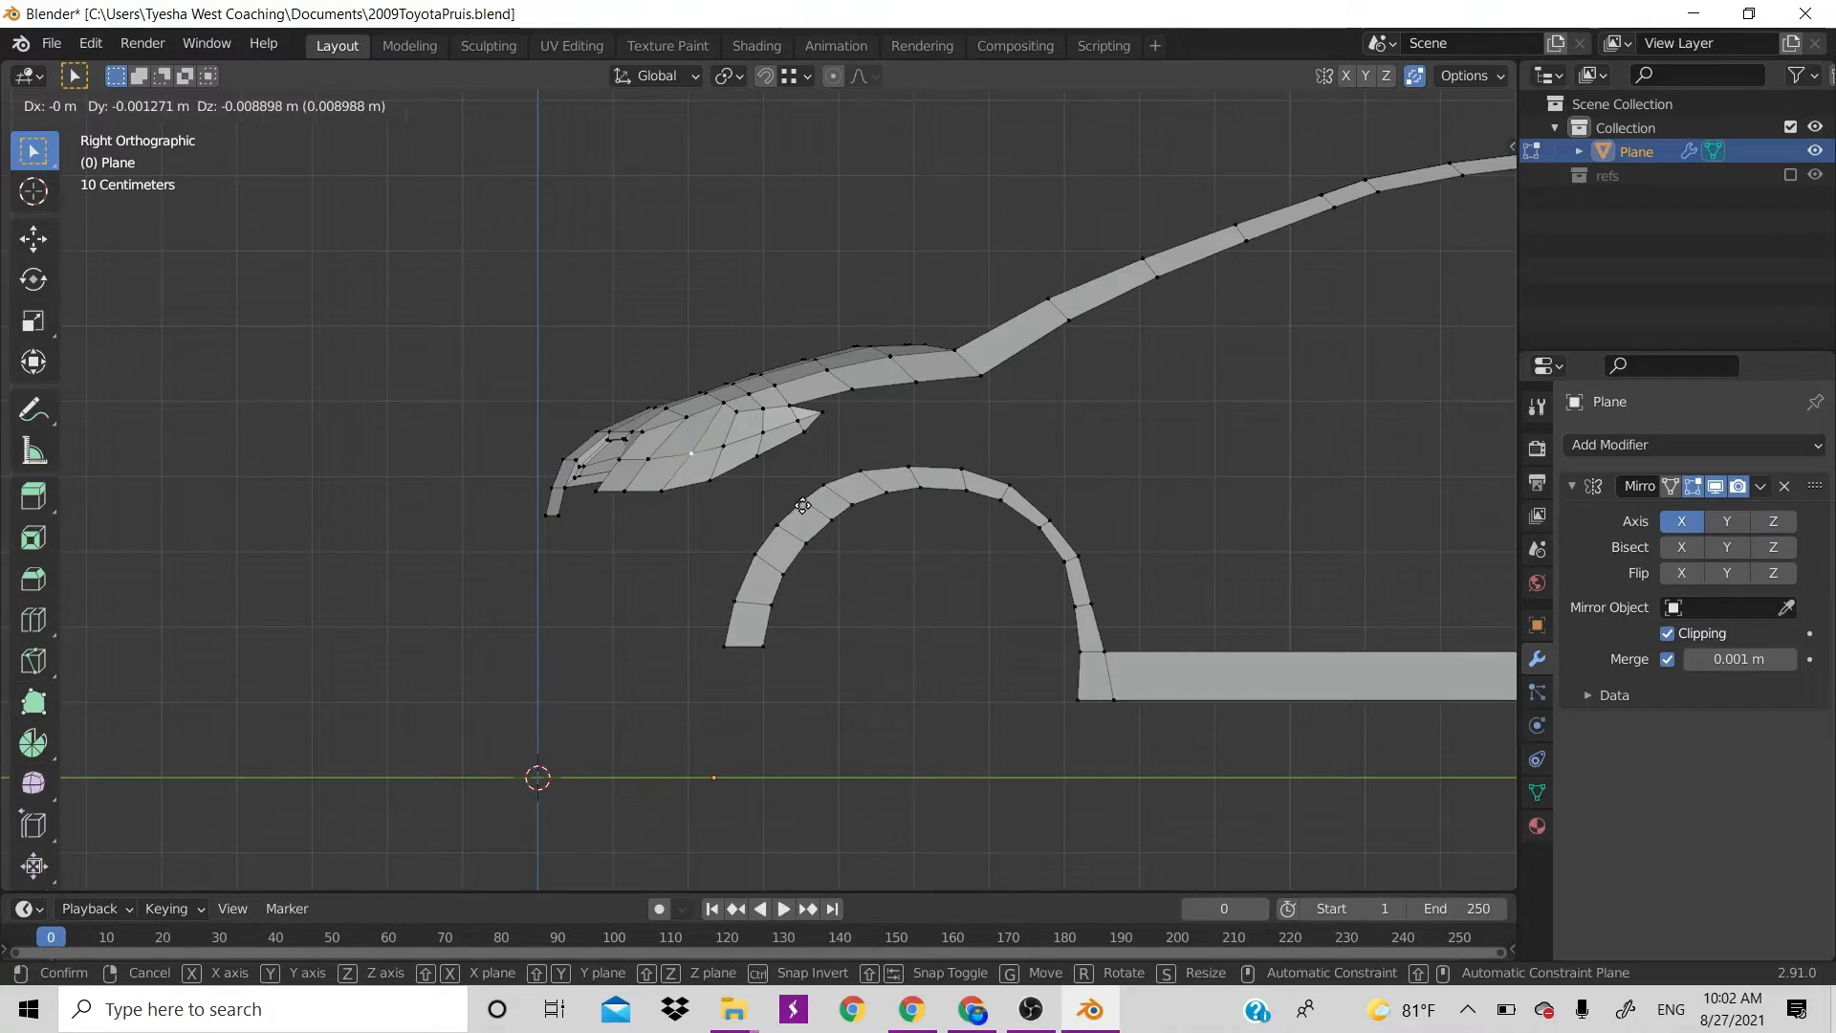
key(z)
click(802, 505)
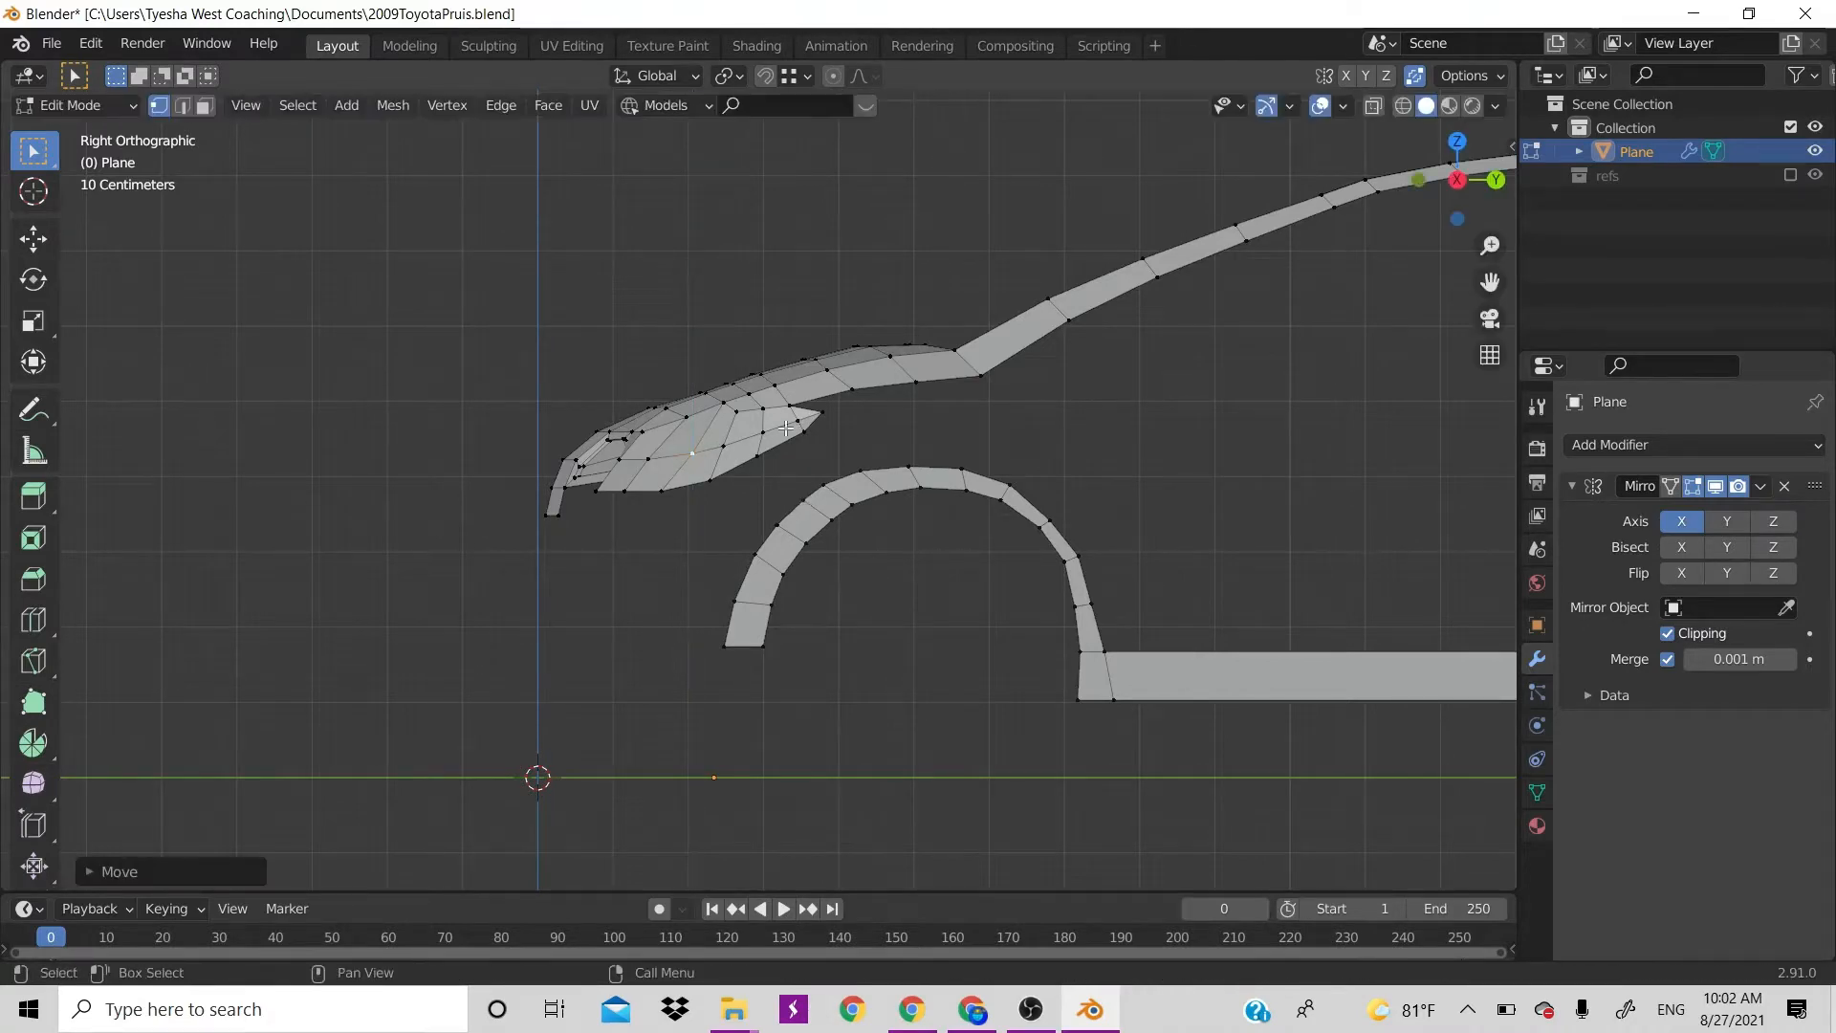
scroll(938, 373, down, 5)
scroll(999, 375, up, 3)
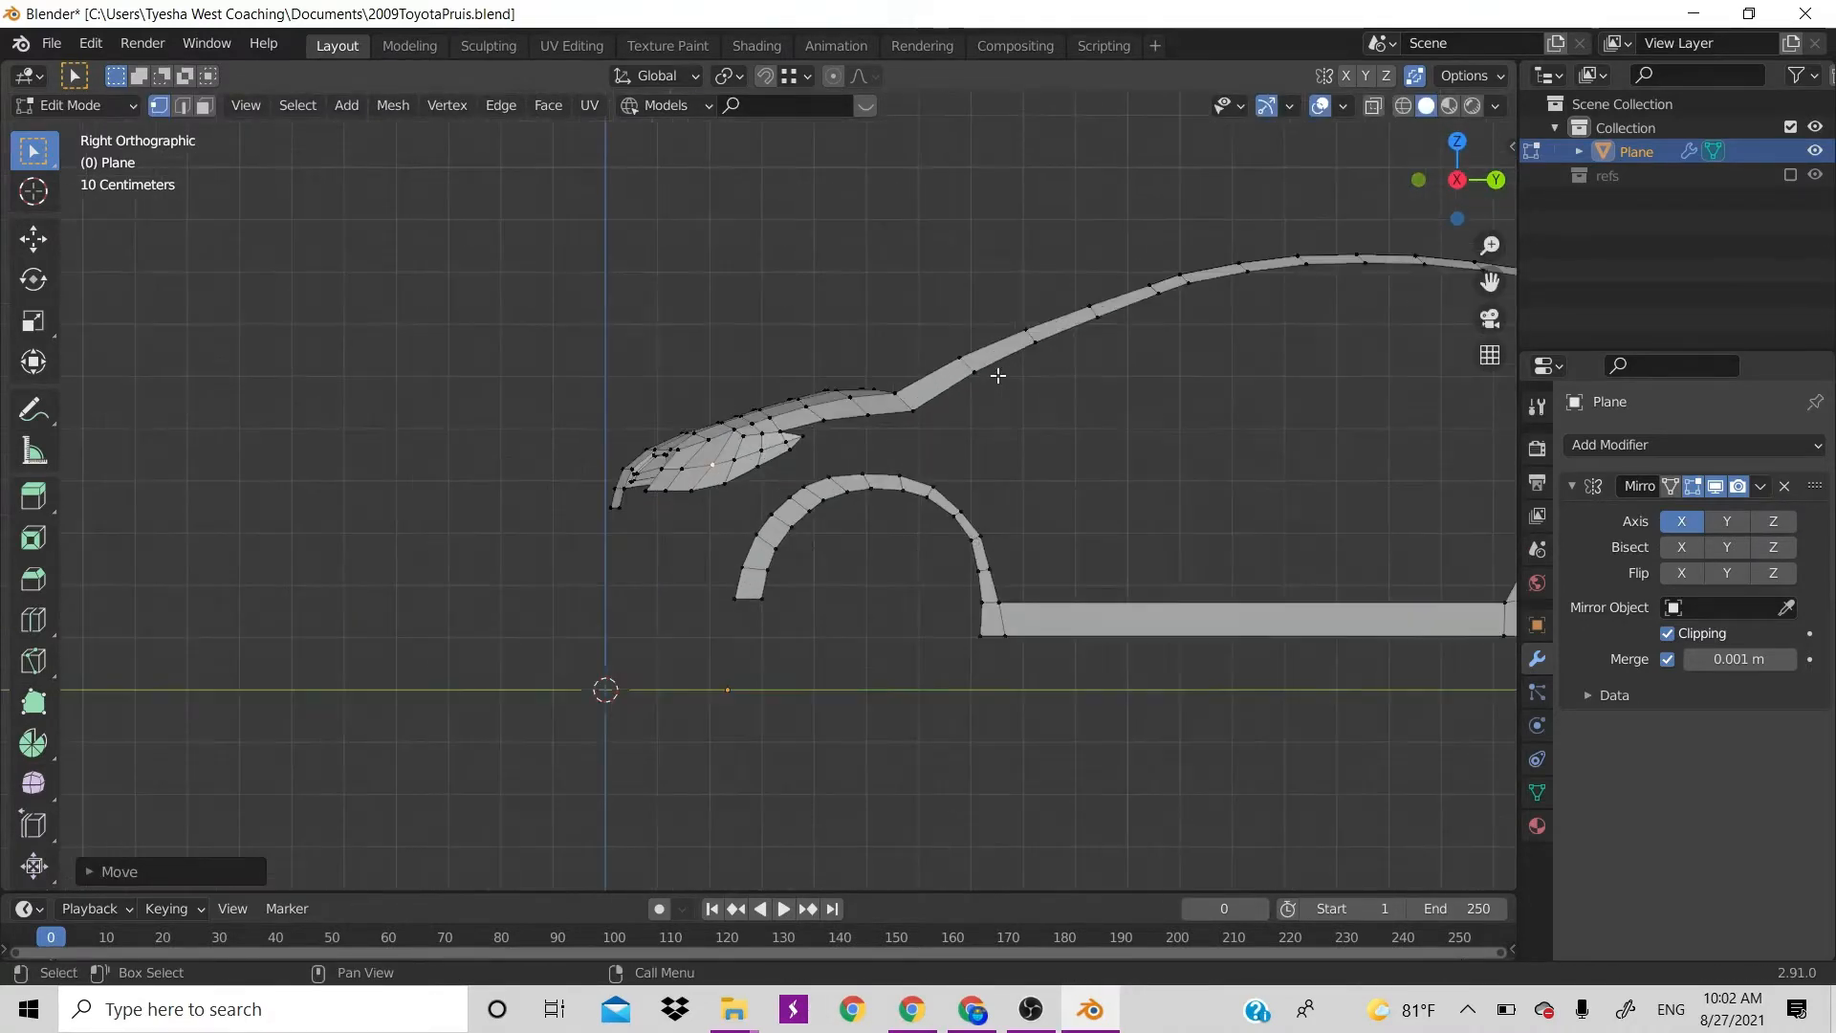
key(g)
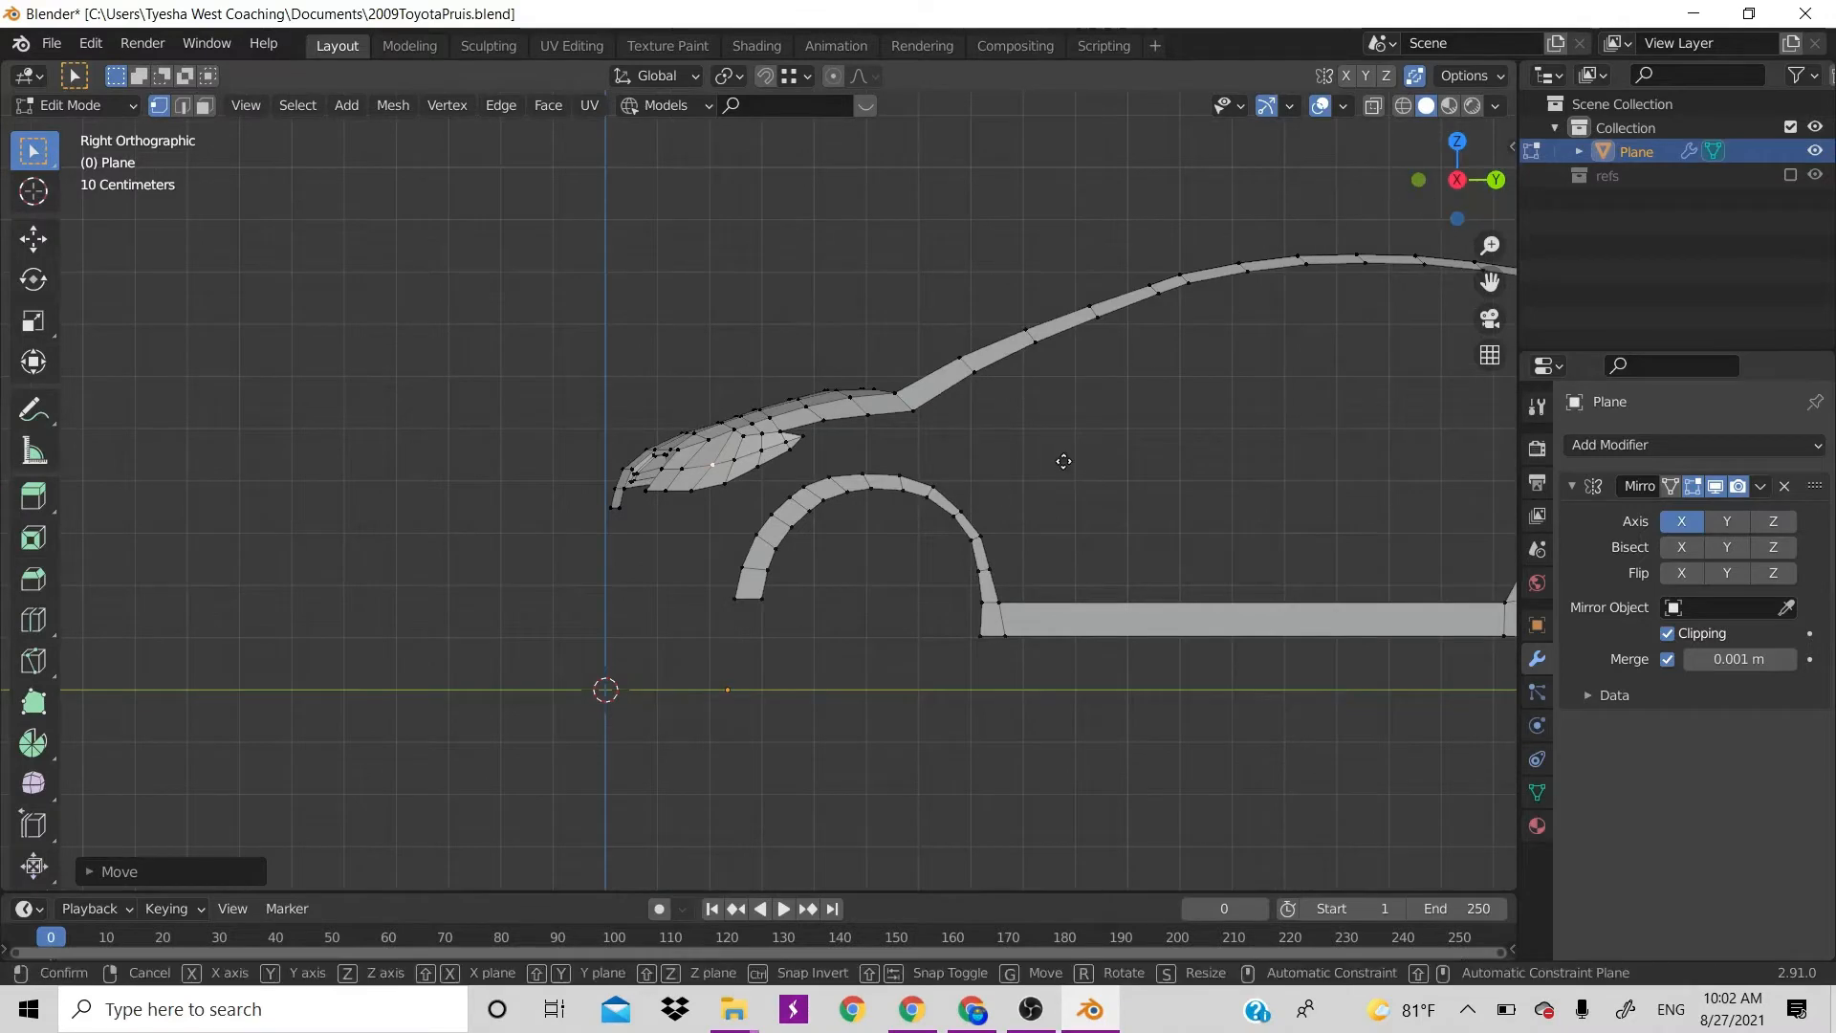
key(y)
click(1057, 460)
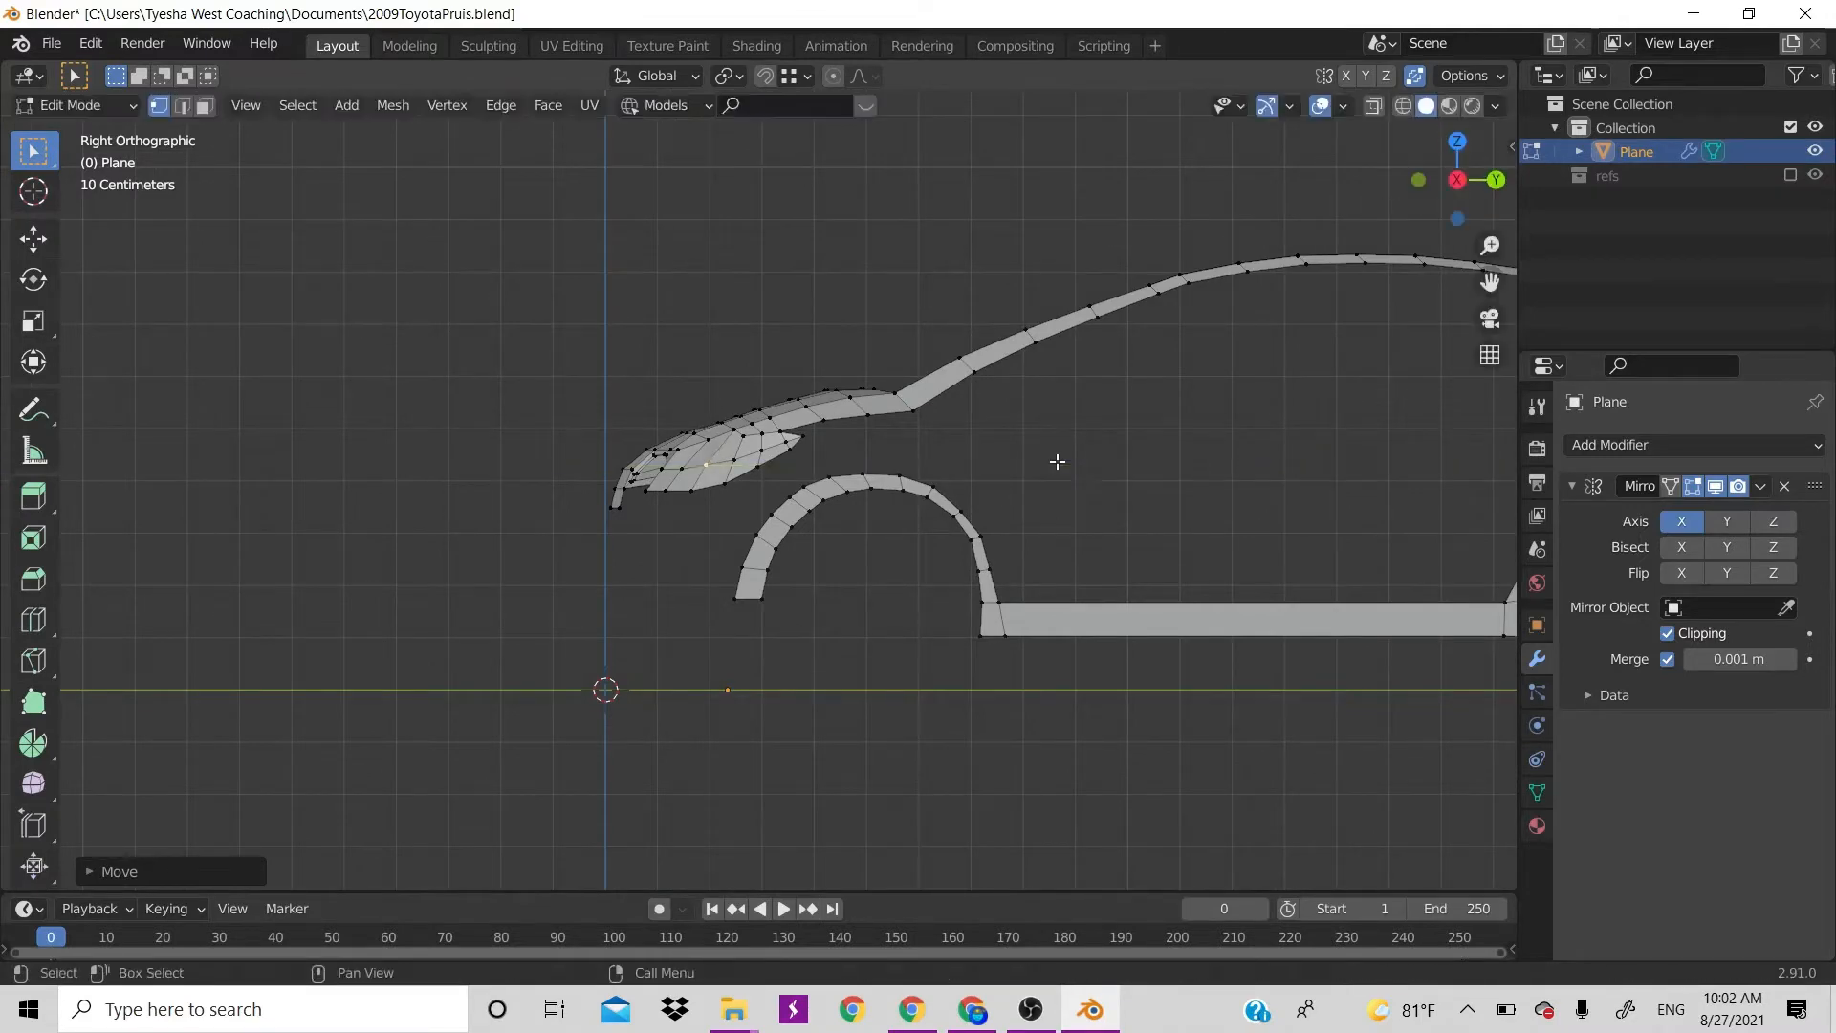
Move the next two vertices toward the front of the headlight's middle row slightly forward along Y
click(682, 468)
key(g)
key(y)
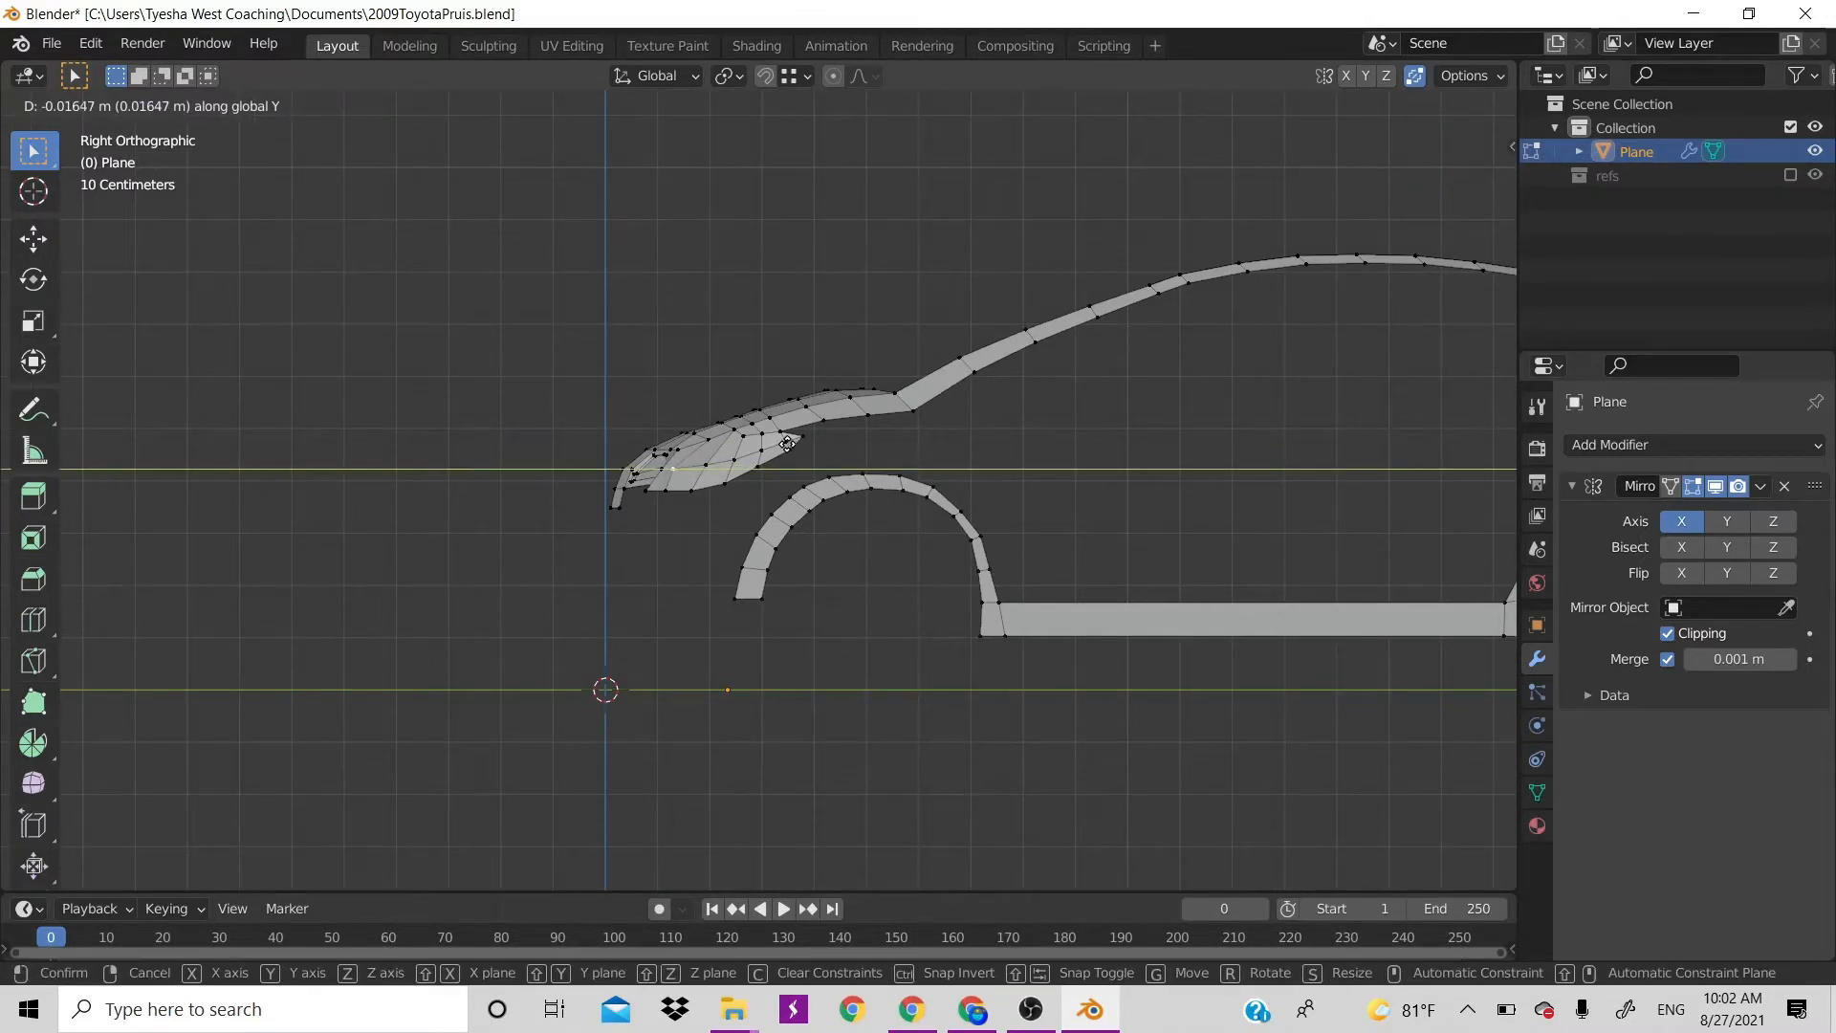
click(789, 443)
click(661, 475)
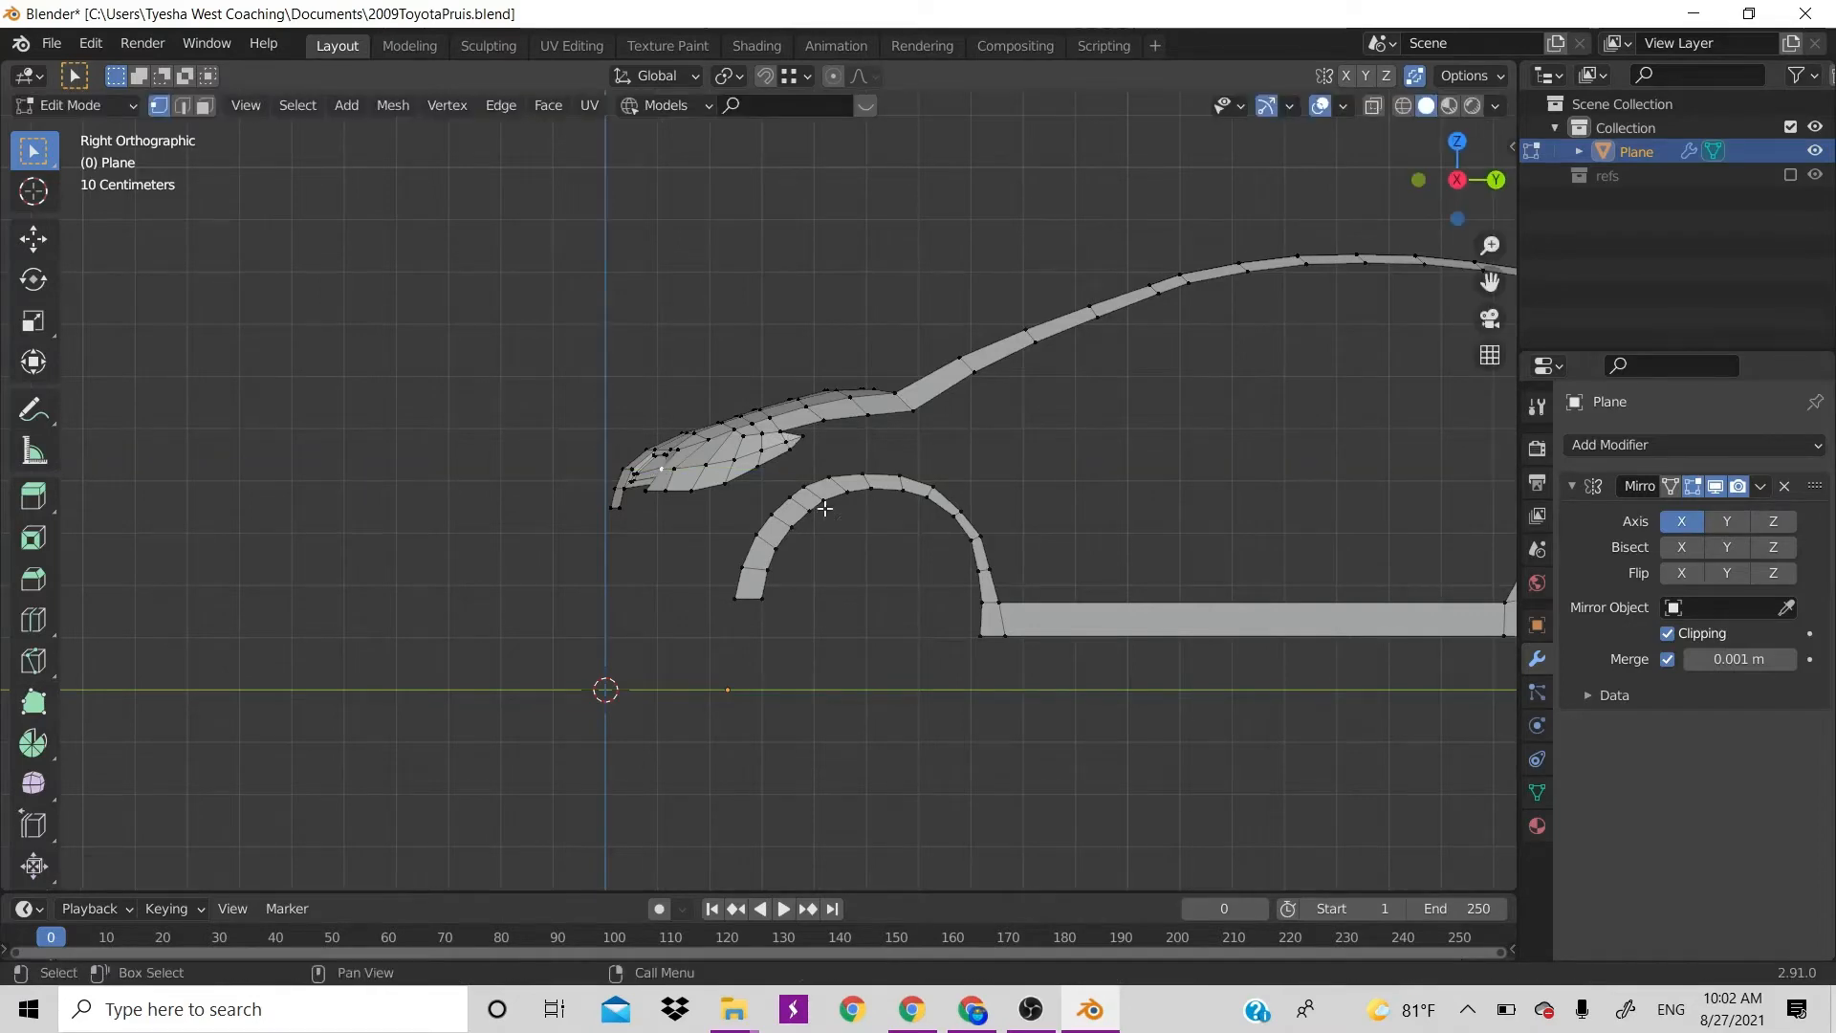
key(g)
key(y)
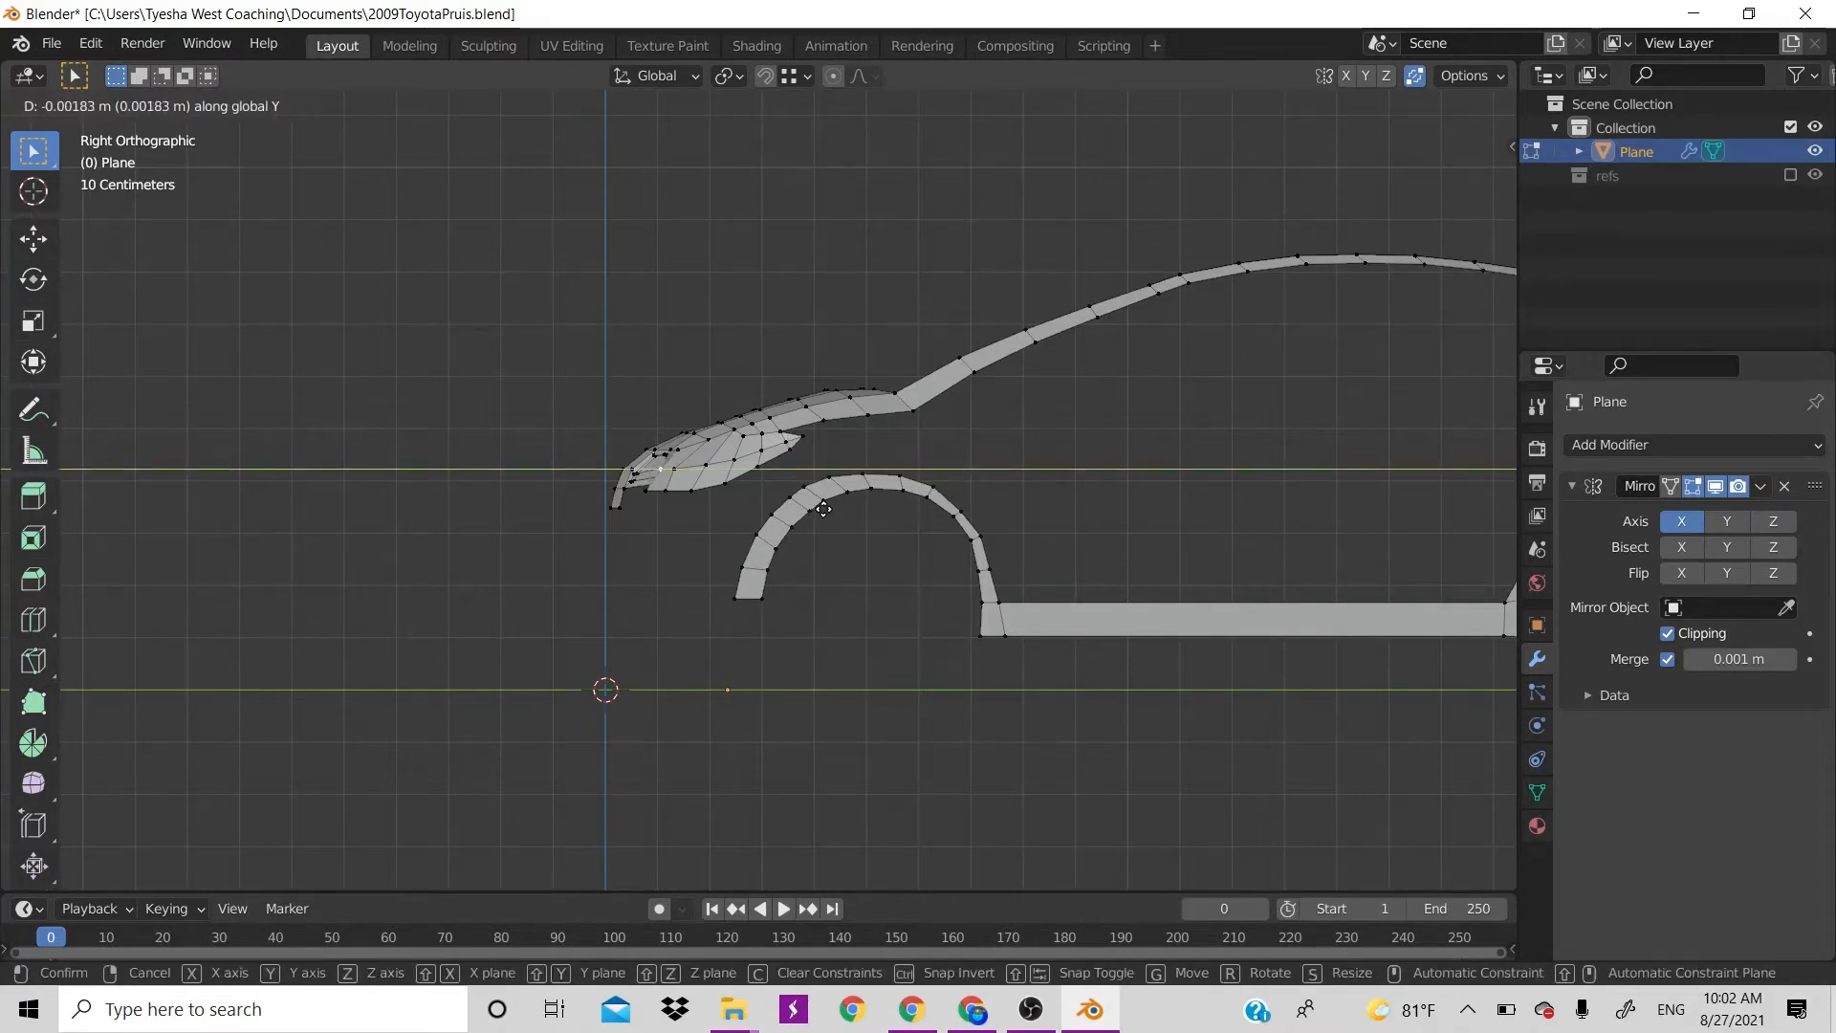
click(899, 449)
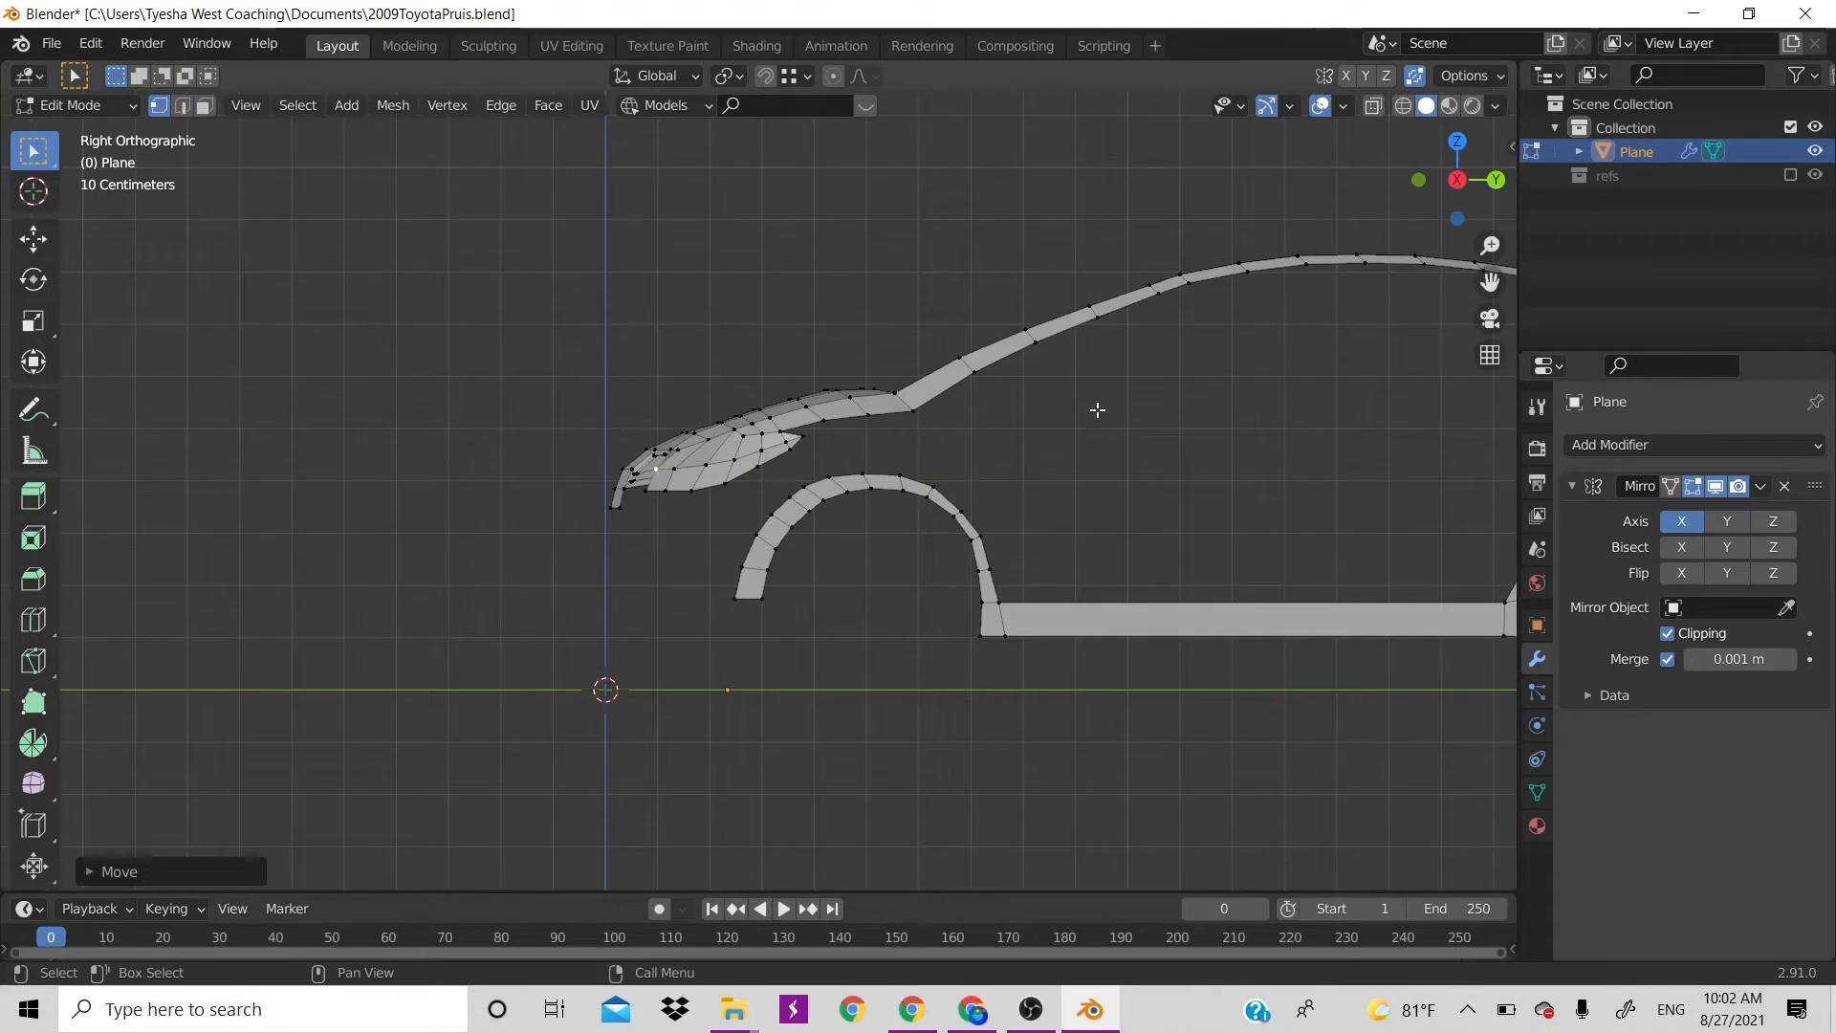
Examine the mirrored car body's front end in Object Mode from a perspective angle and return to Edit Mode
drag(1455, 174, 1534, 186)
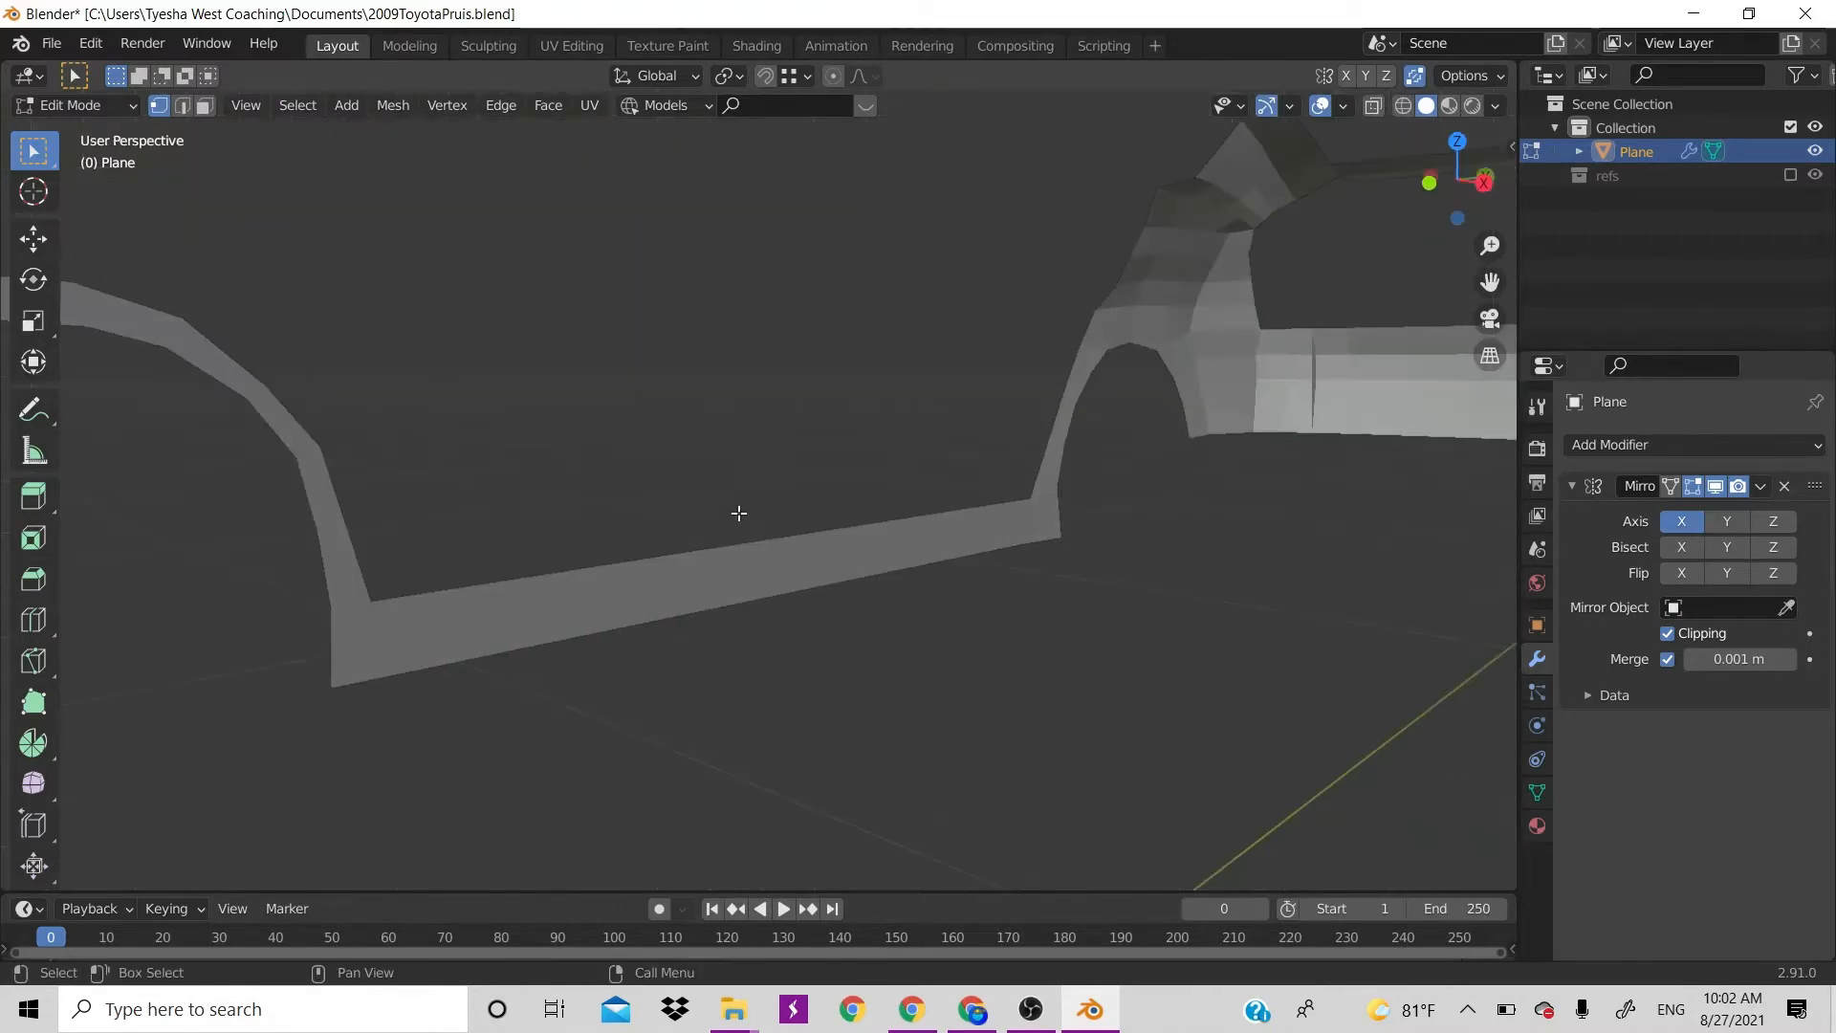
scroll(739, 514, down, 12)
scroll(739, 514, up, 6)
key(Tab)
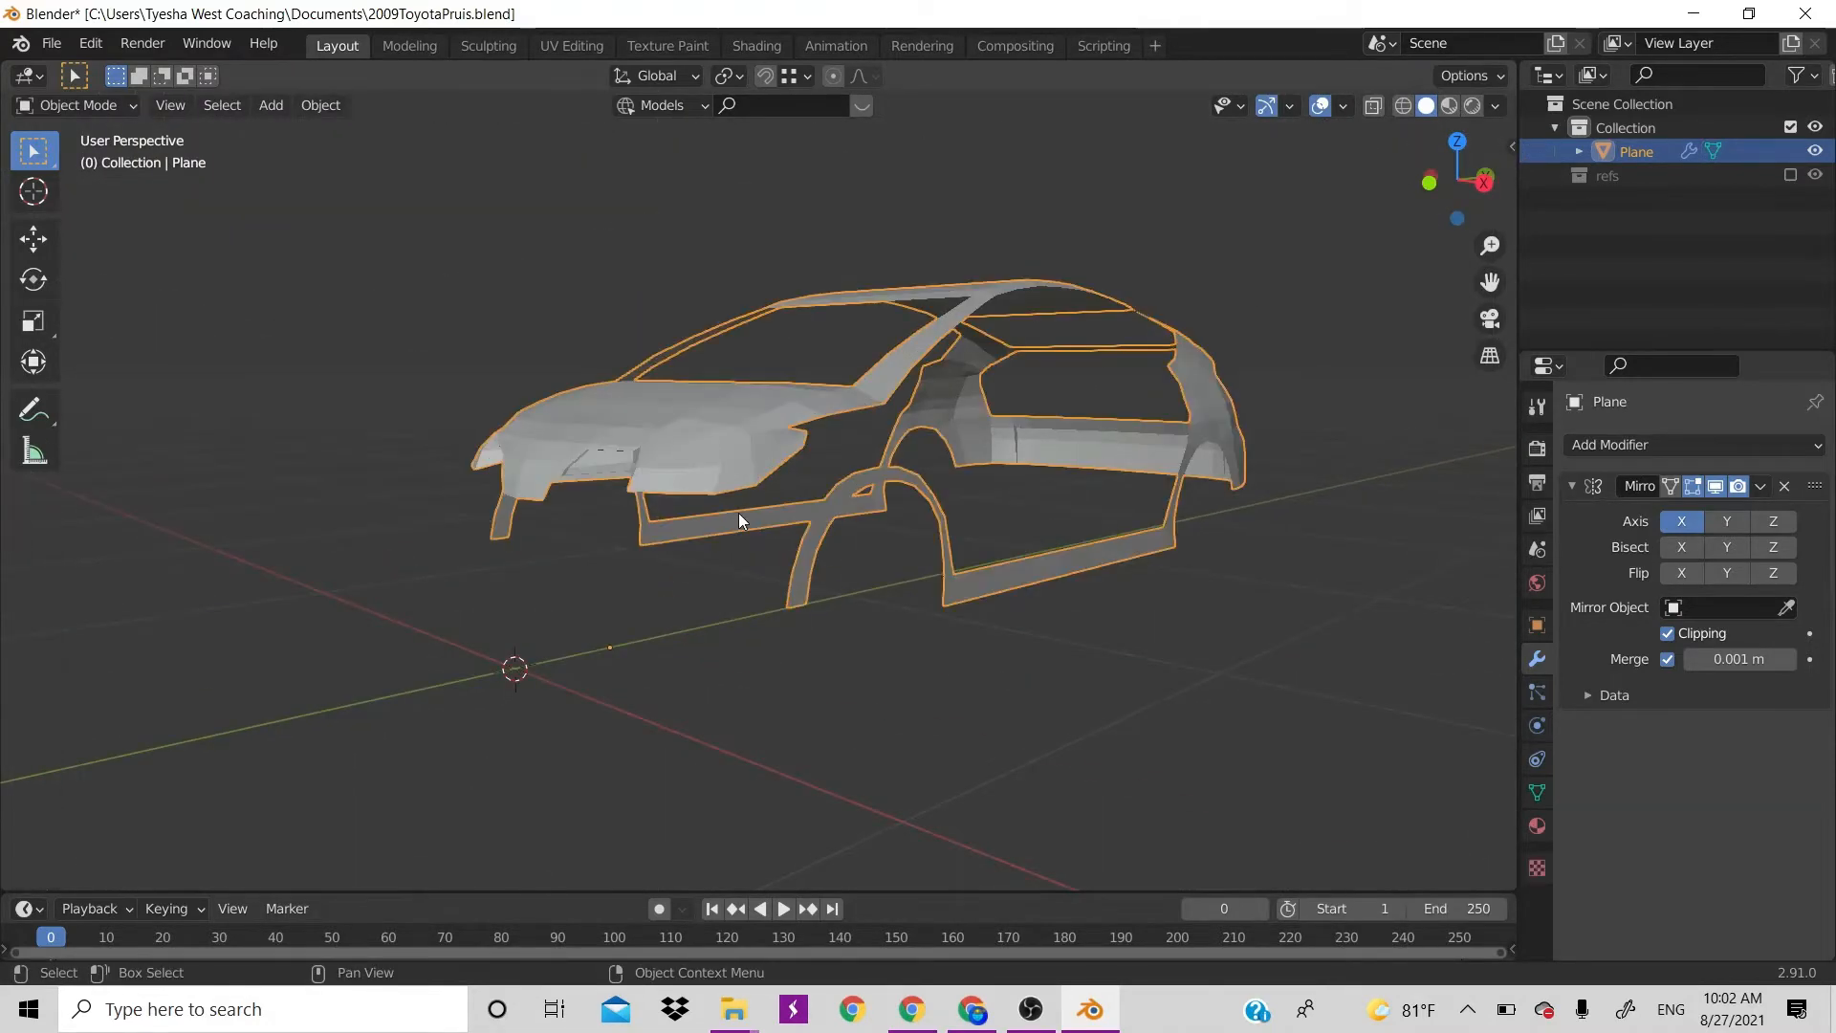
mouse_move(1468, 179)
mouse_down()
mouse_move(1324, 182)
mouse_move(1467, 180)
mouse_up()
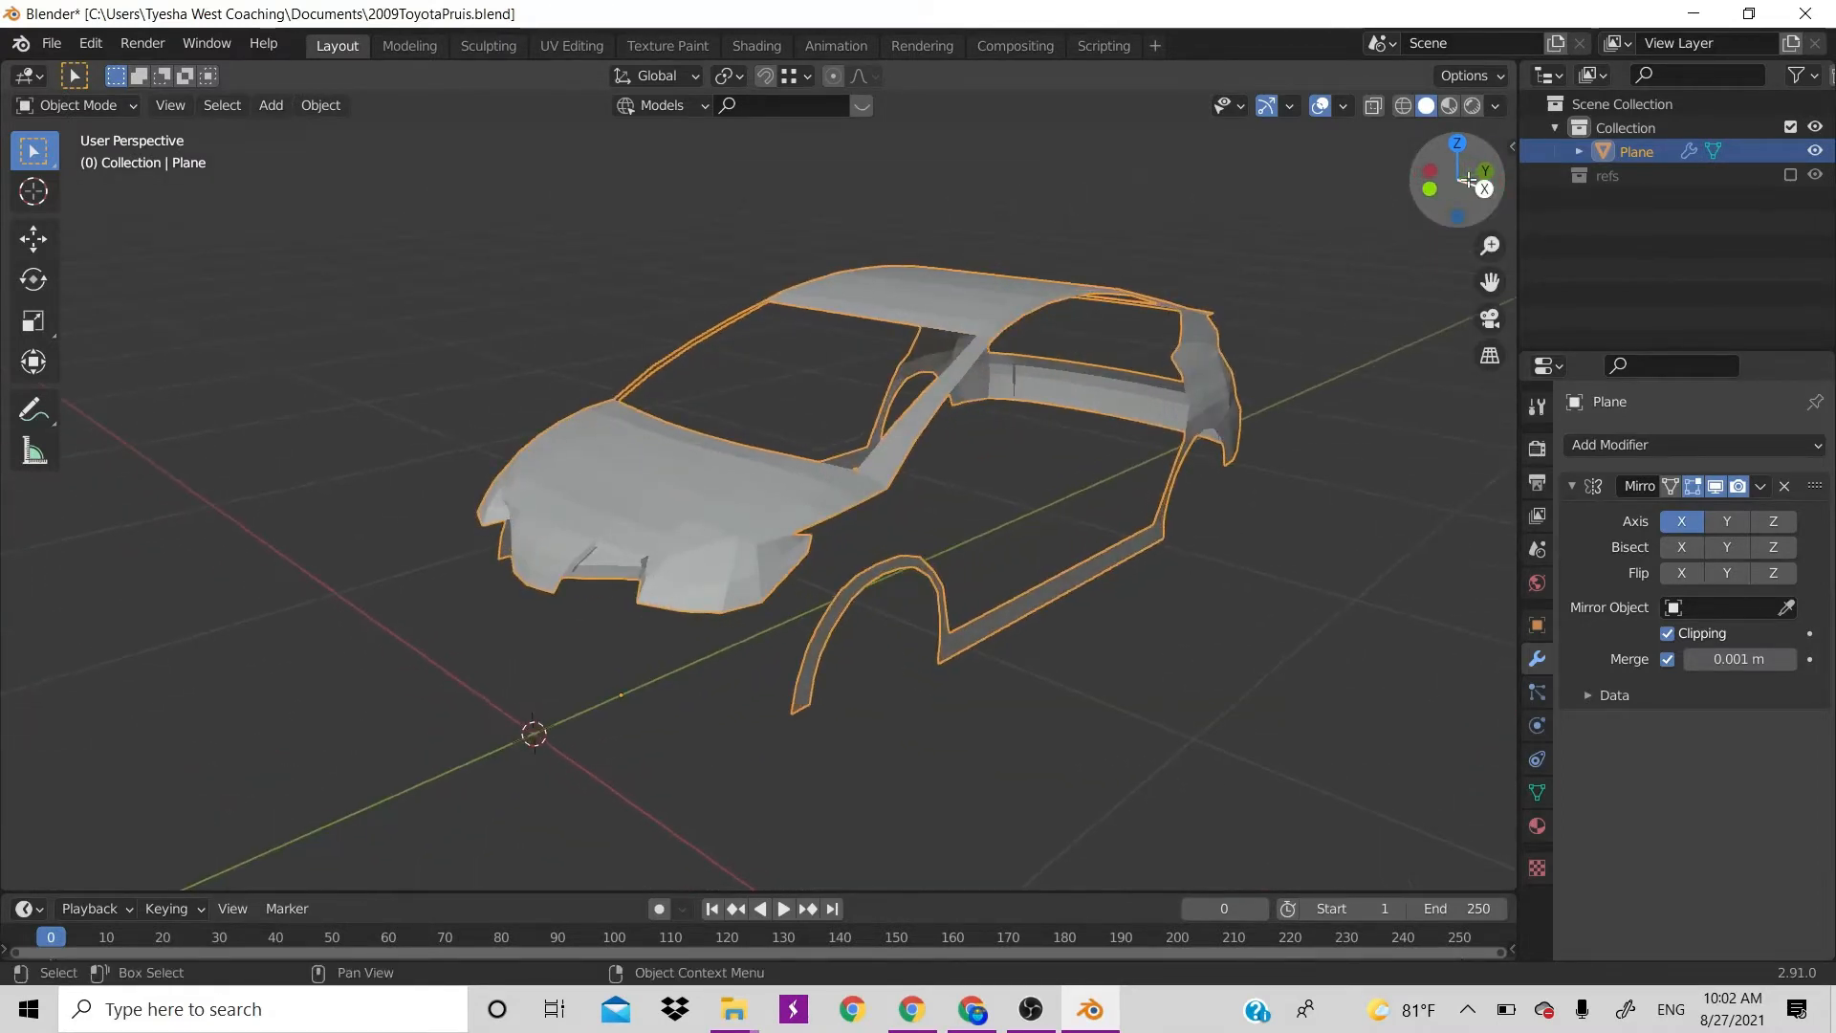
key(Tab)
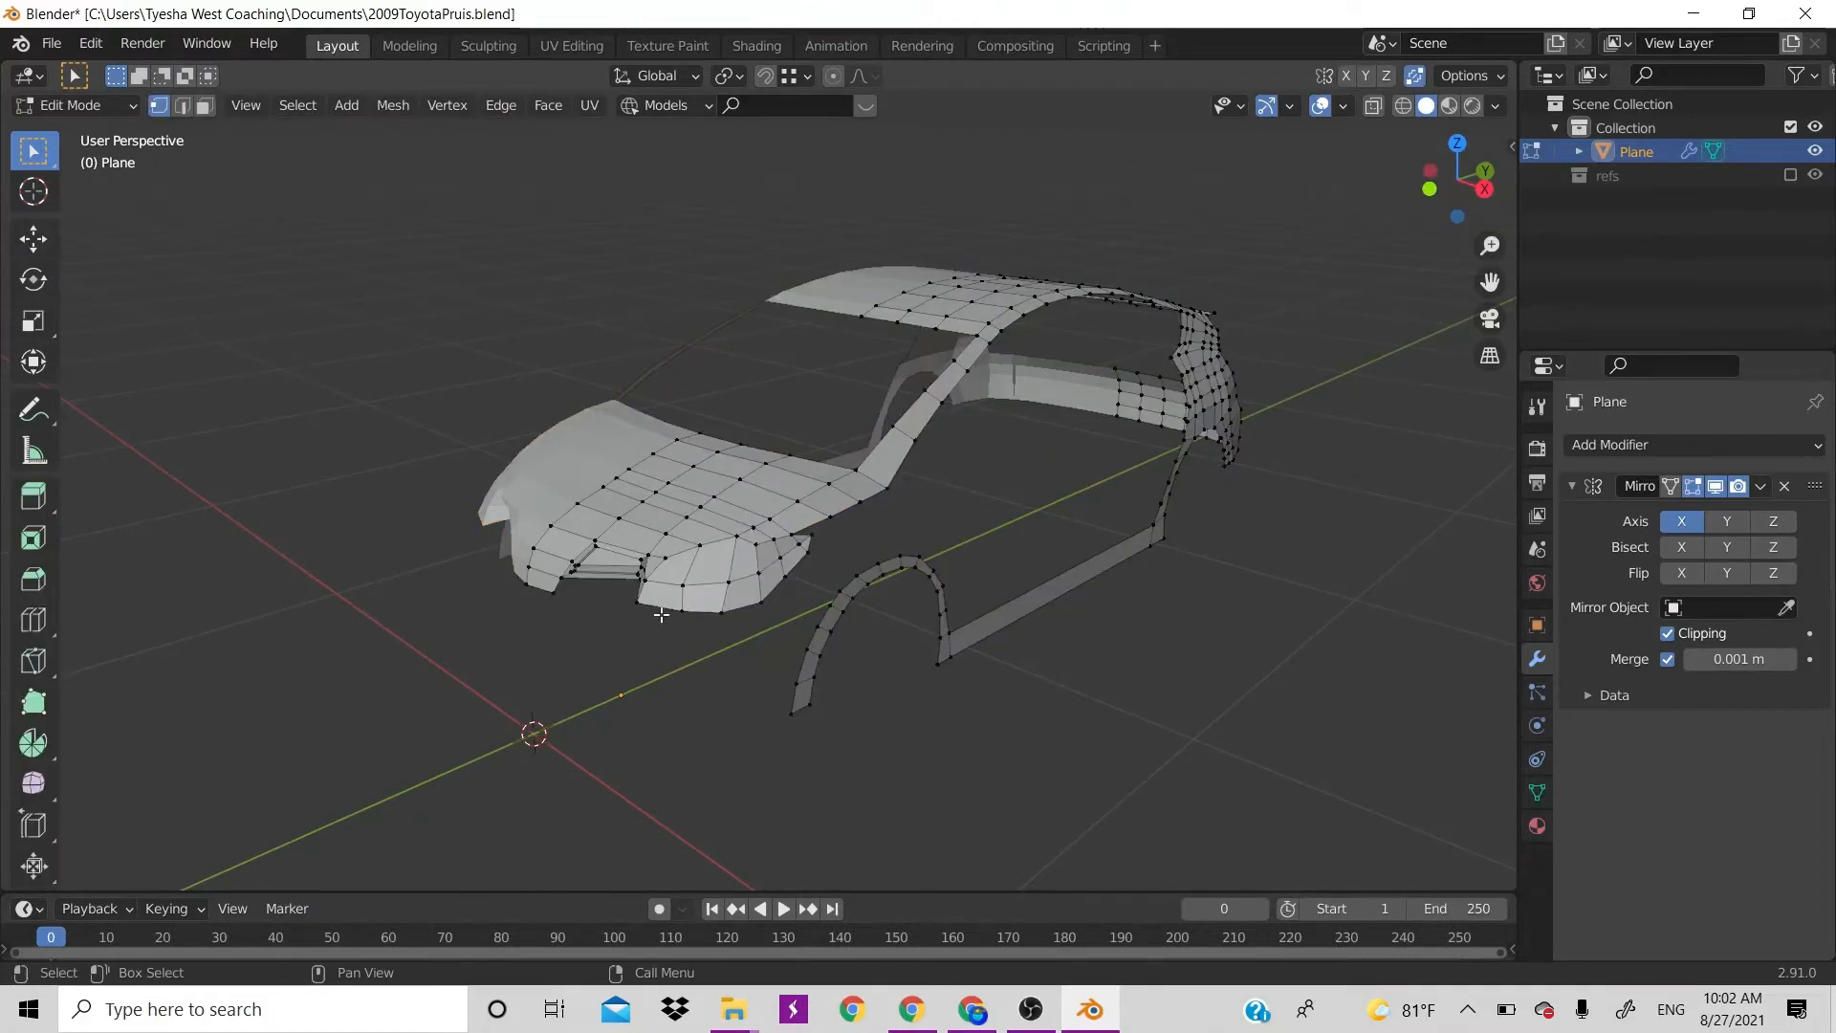
In front view, move a vertex on the headlight's outer side about 0.011 m outward along X
click(680, 587)
key(KP_1)
scroll(861, 571, up, 3)
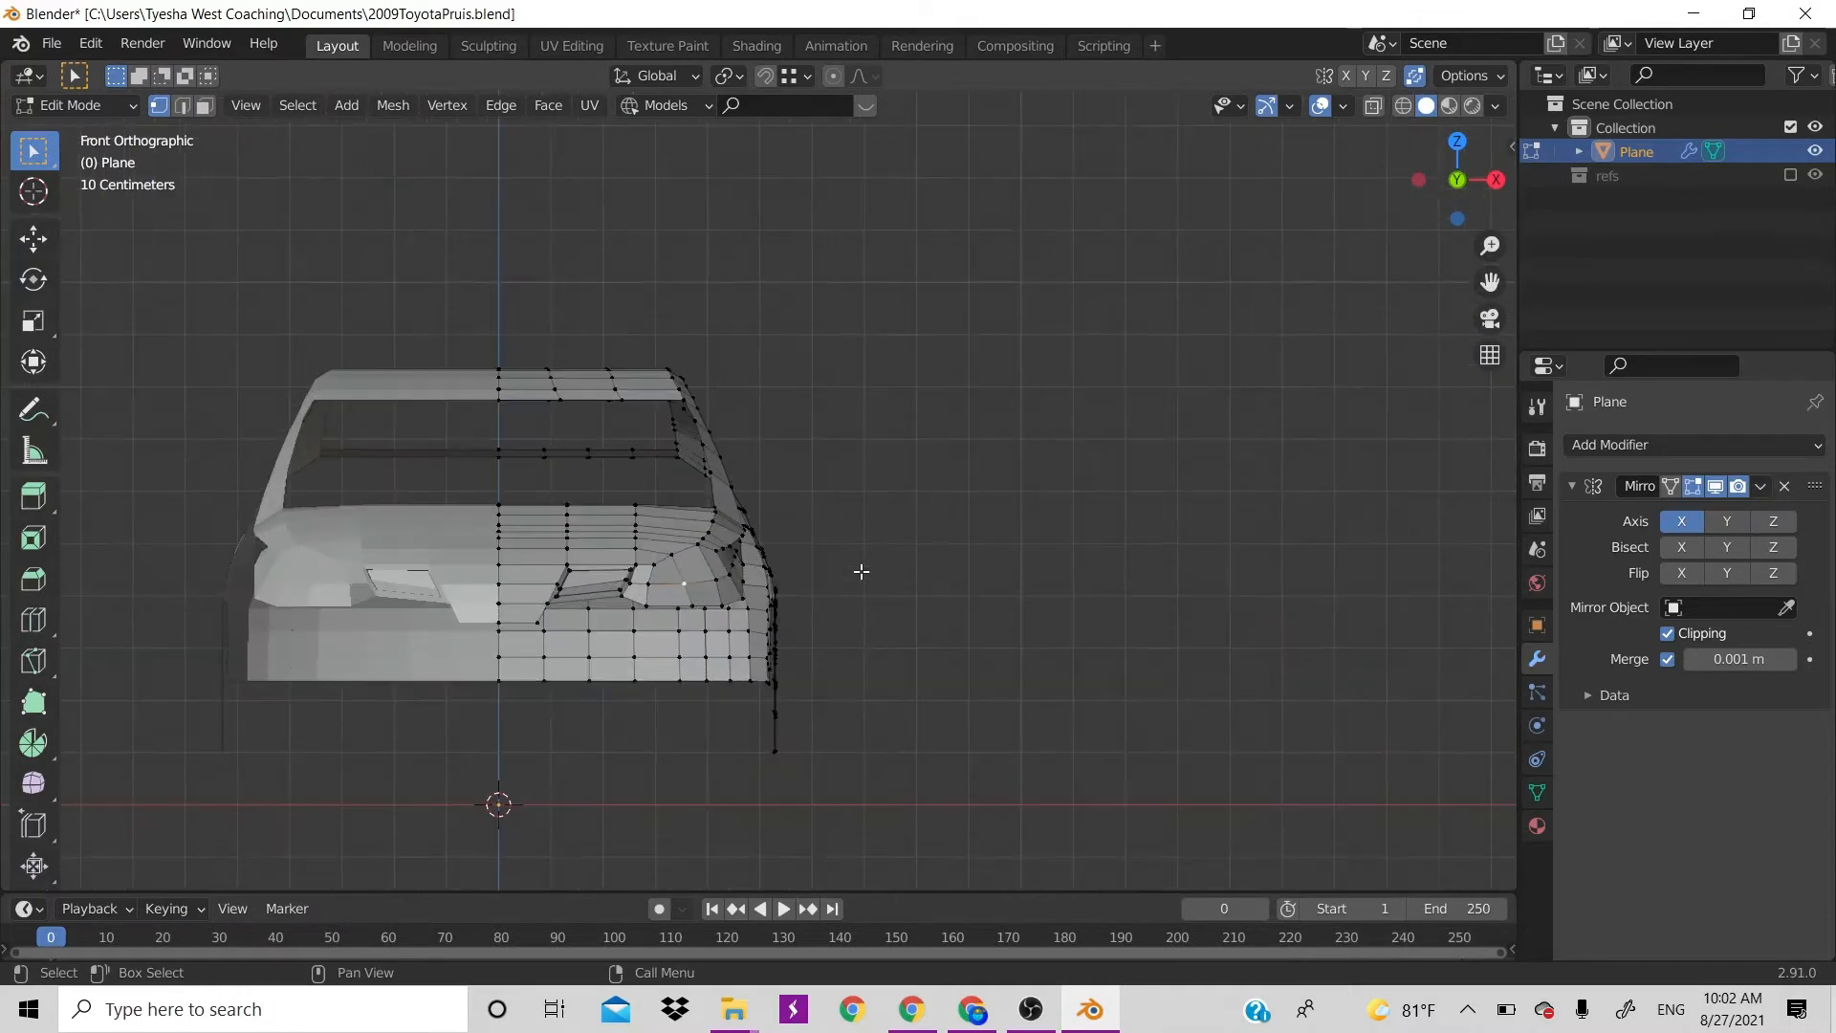
scroll(712, 600, up, 2)
scroll(712, 600, up, 1)
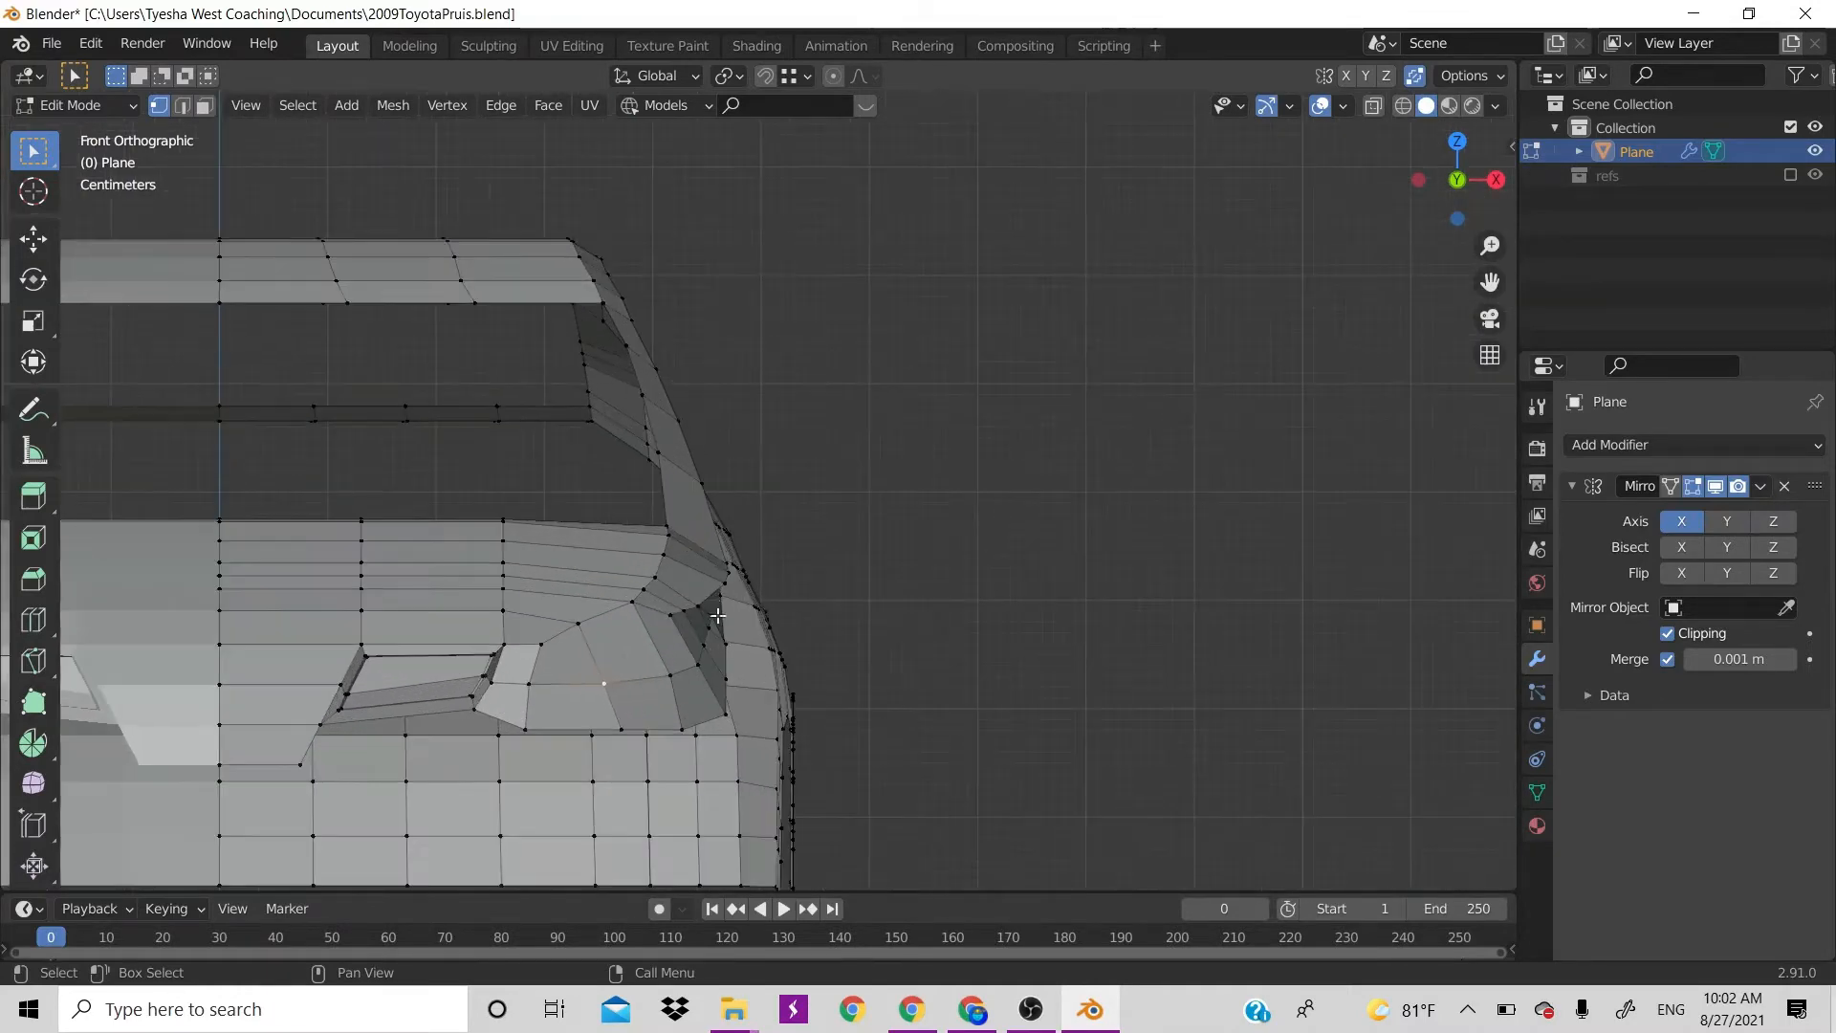
key(g)
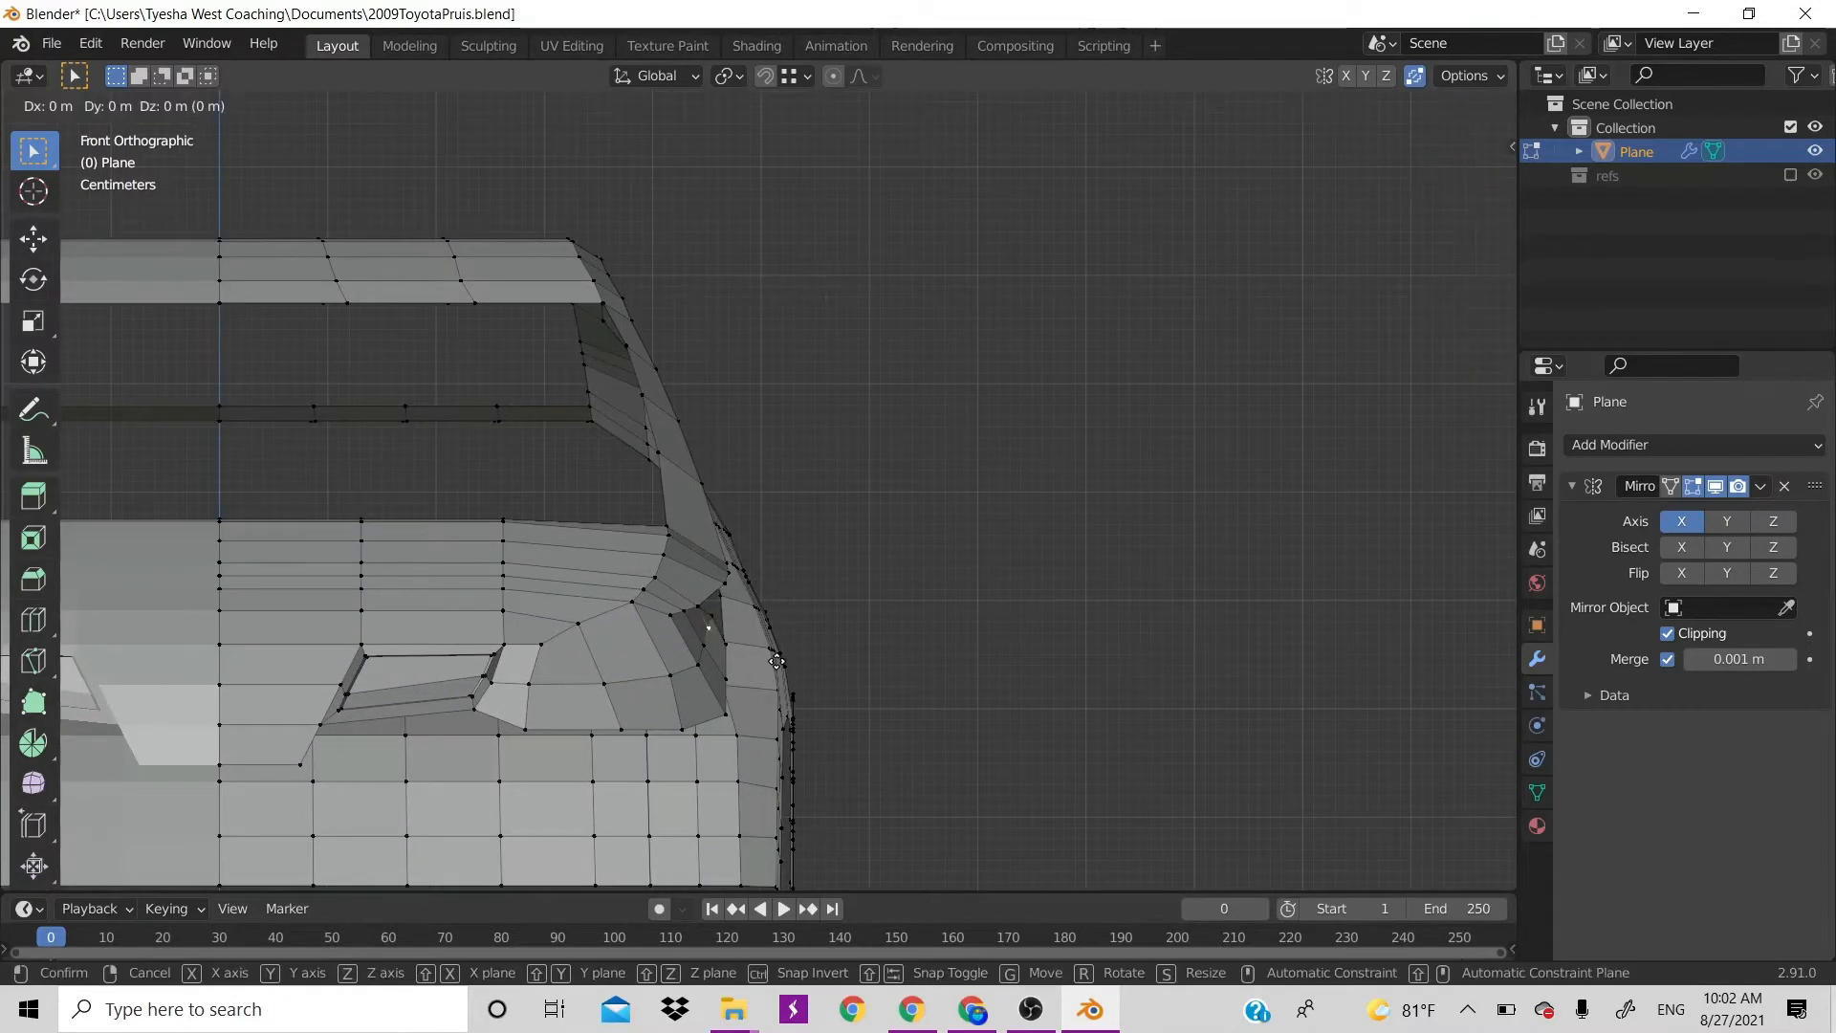
key(x)
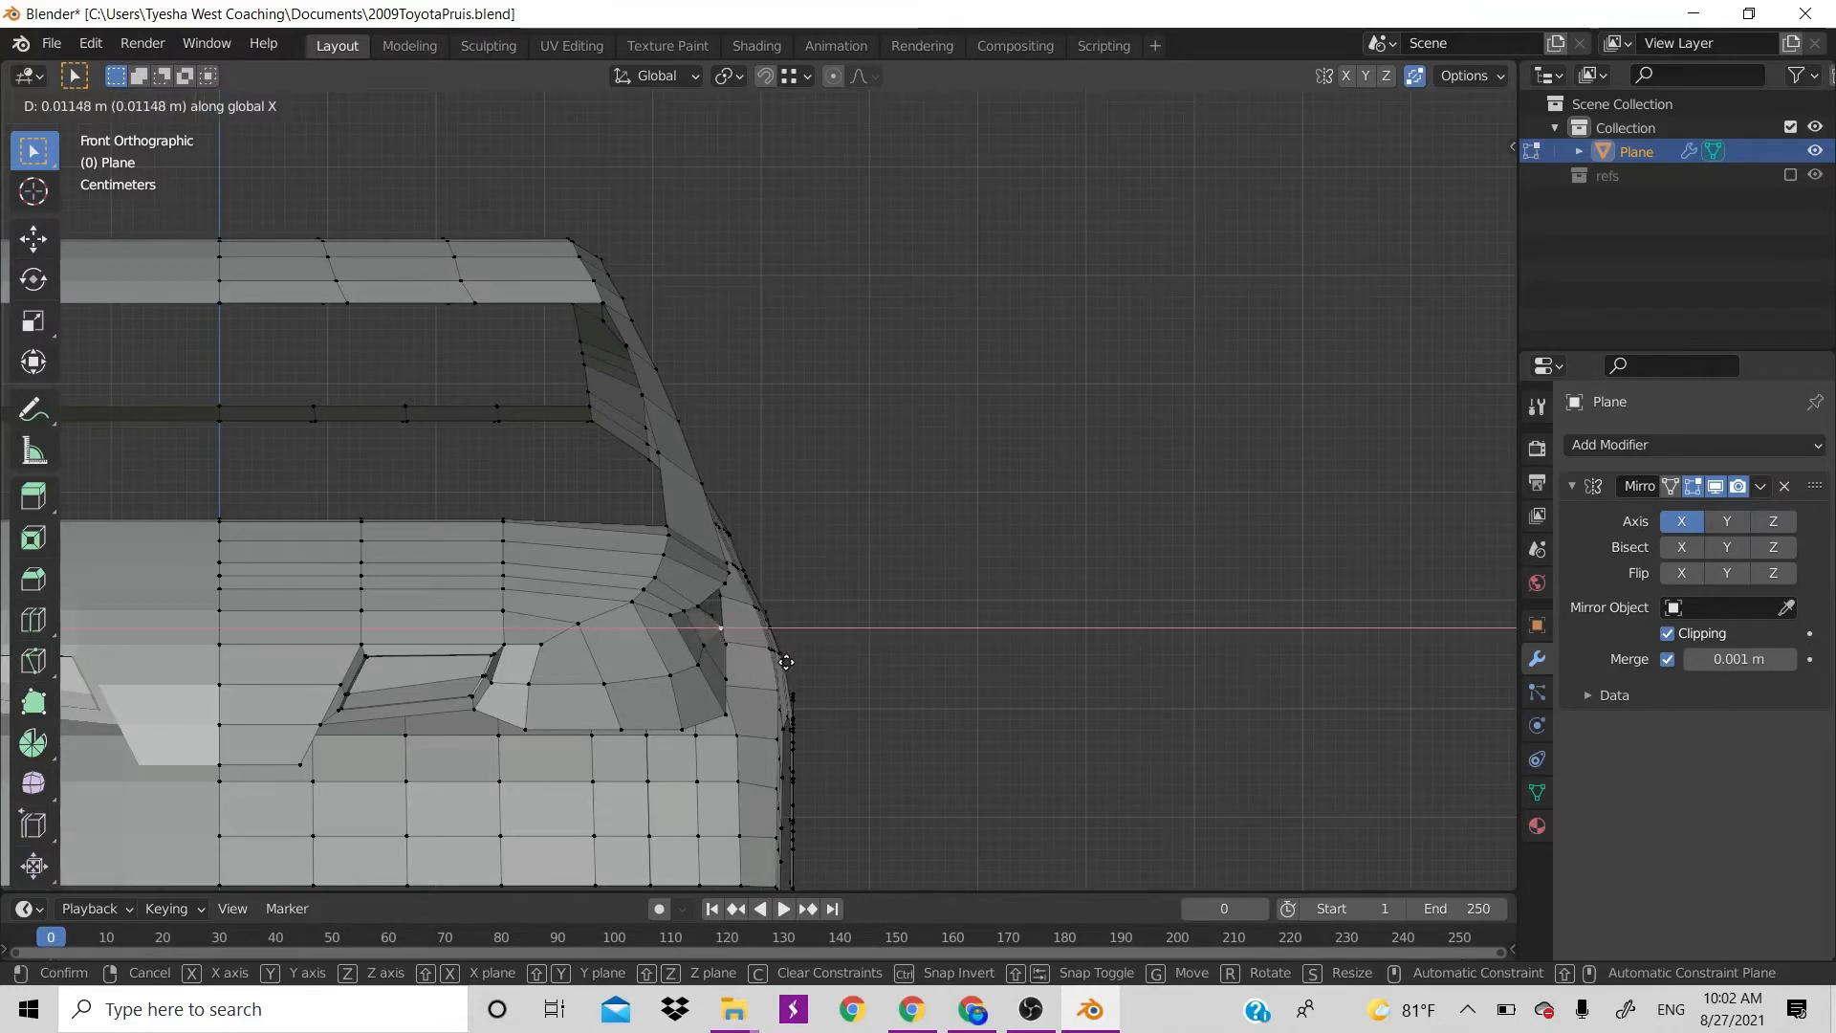
click(785, 662)
Move two neighbouring vertices on the headlight's outer side slightly outward along X
click(699, 647)
key(g)
key(x)
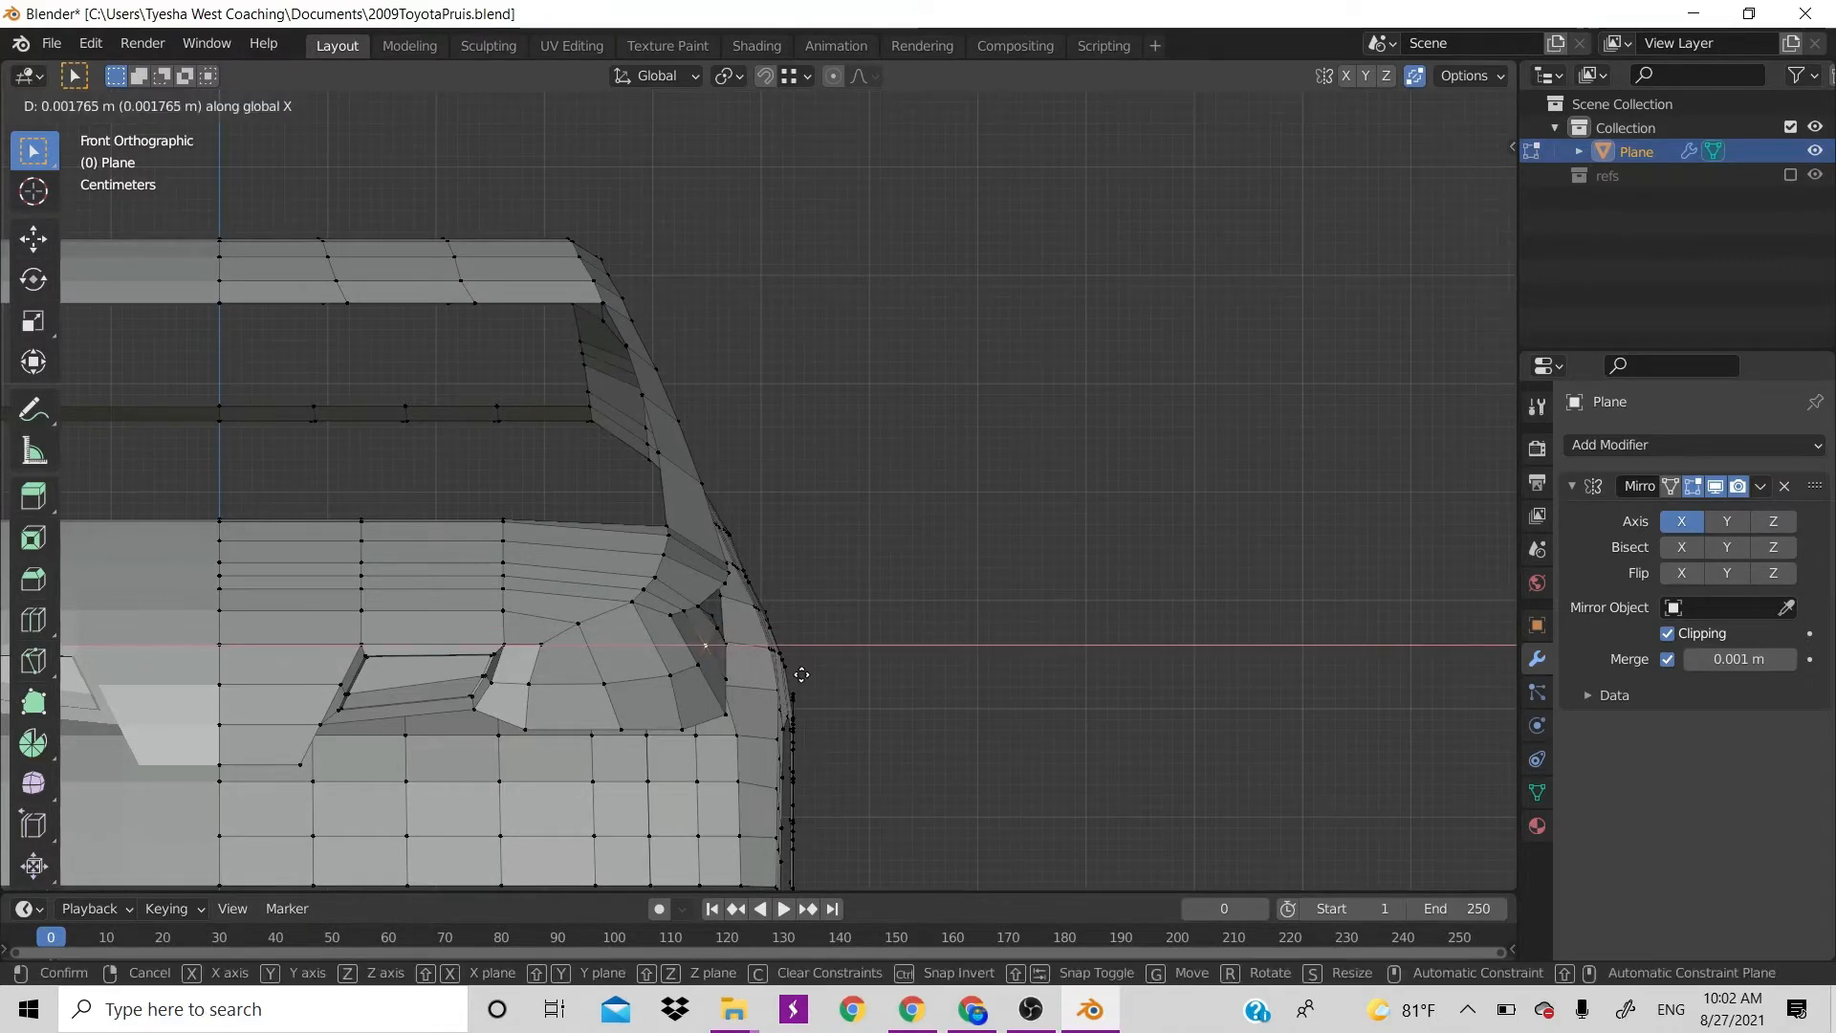
click(807, 676)
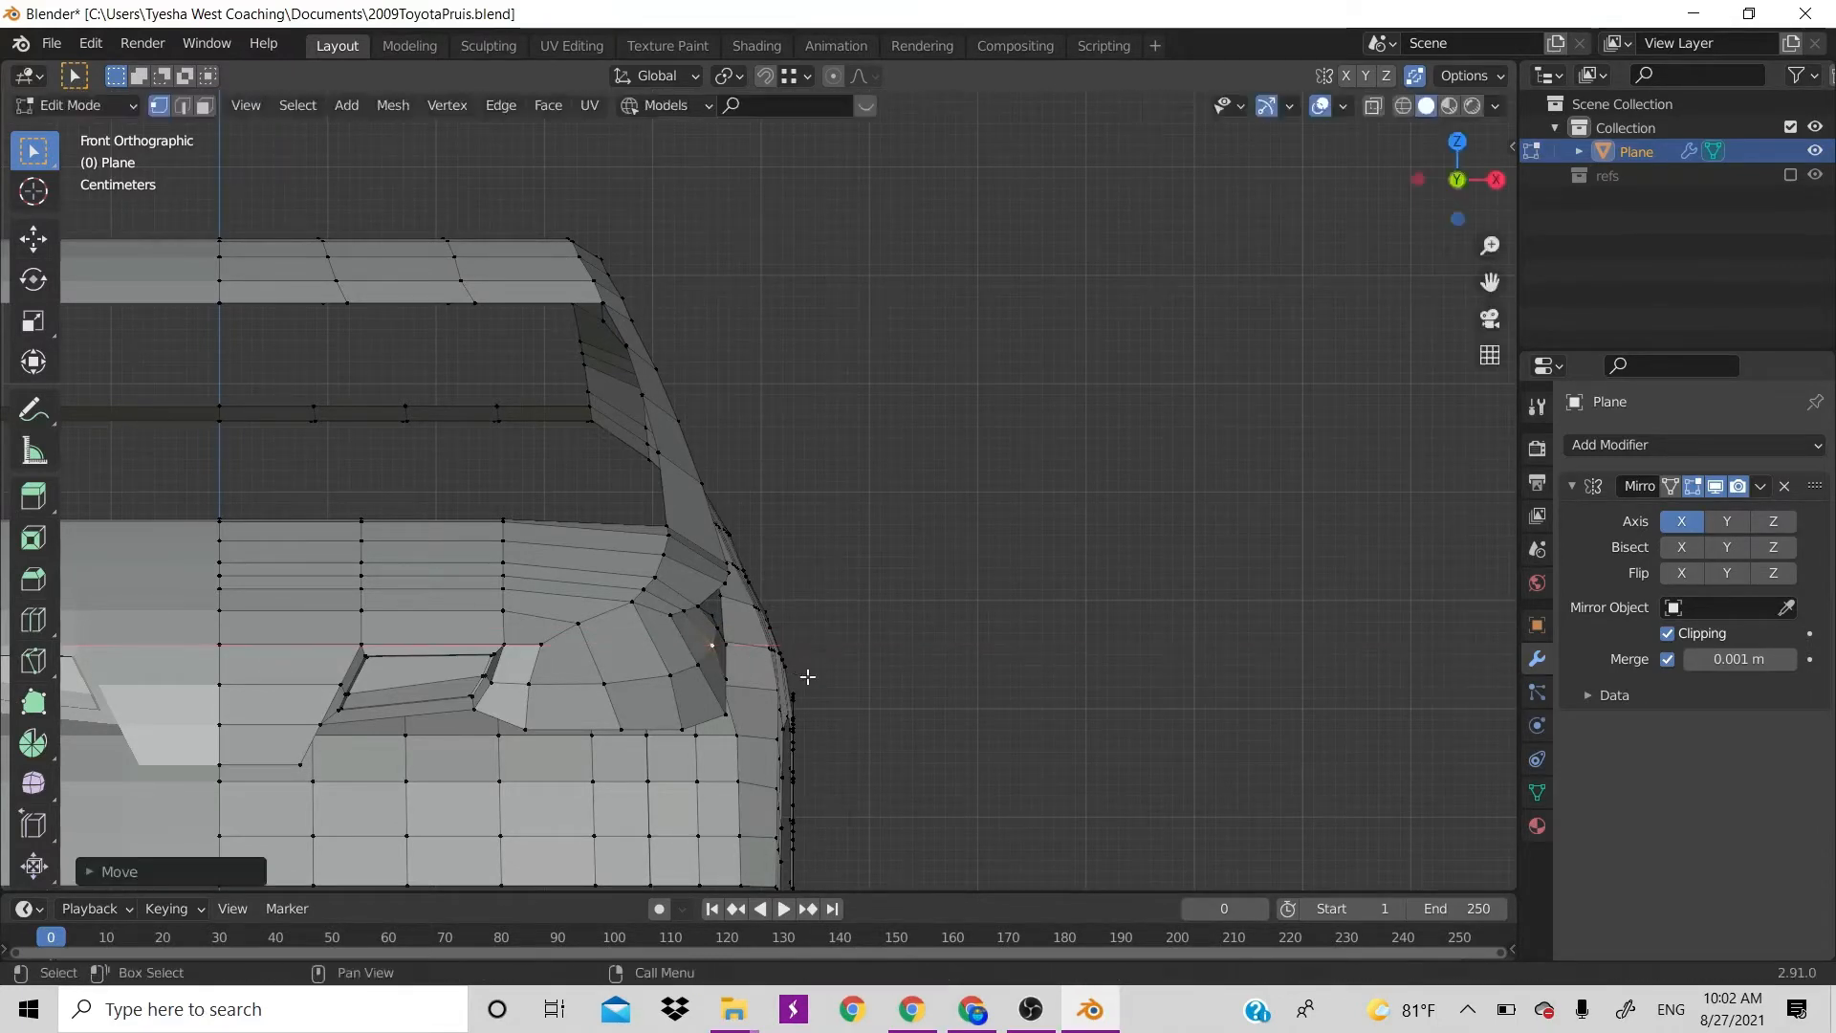
click(715, 617)
key(g)
key(x)
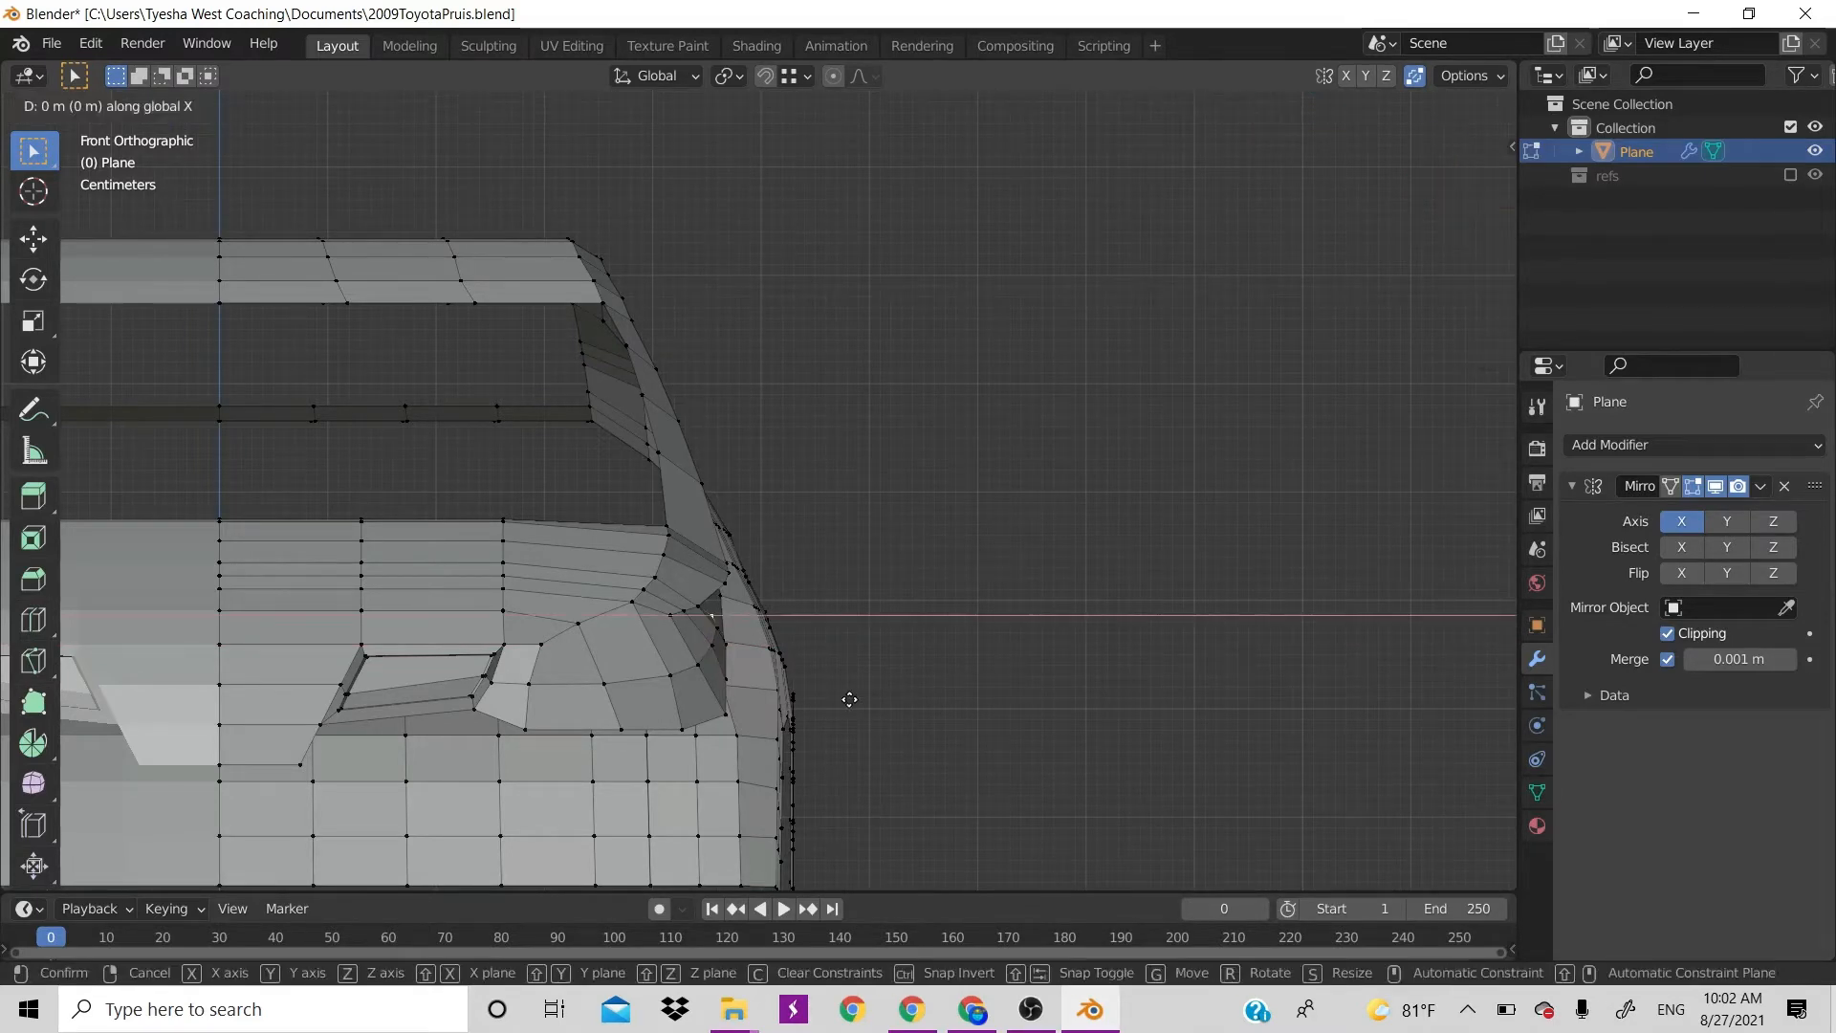
click(854, 700)
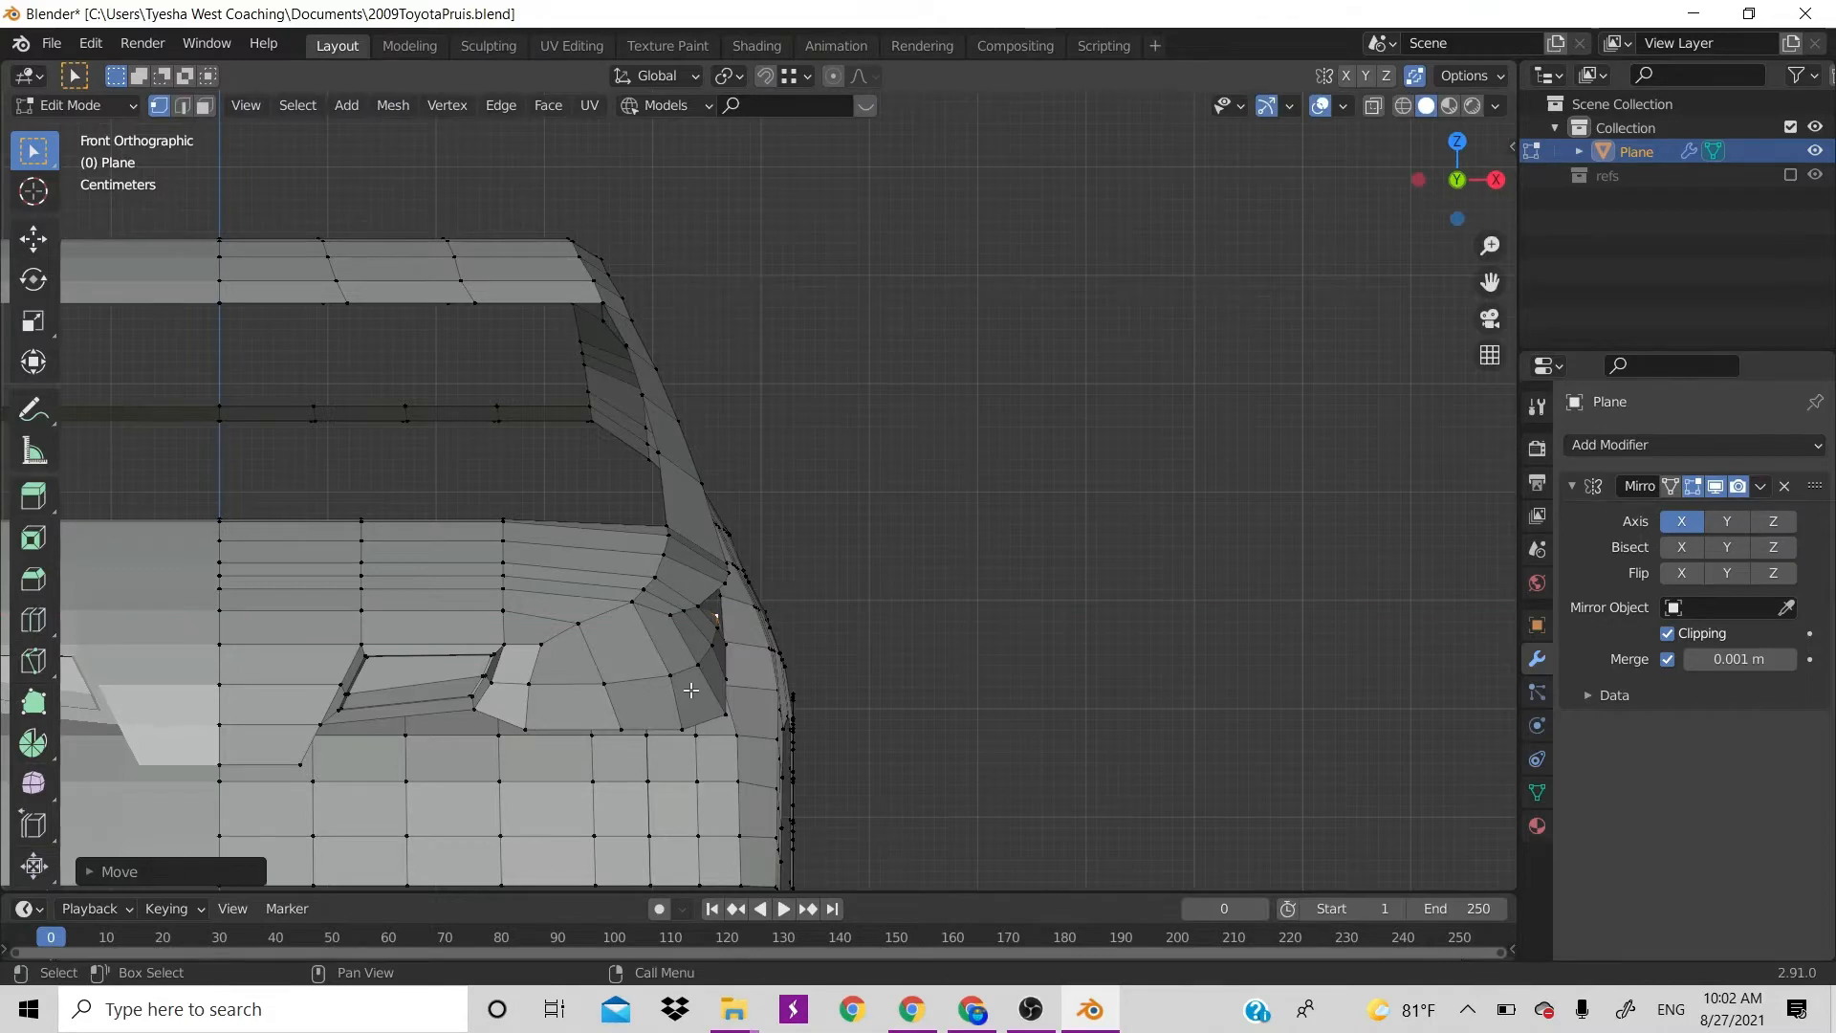
View the car mesh in perspective, switch to Chrome to compare it with the 2009 Toyota Prius photo, and return to Blender
scroll(691, 689, down, 4)
scroll(926, 500, up, 2)
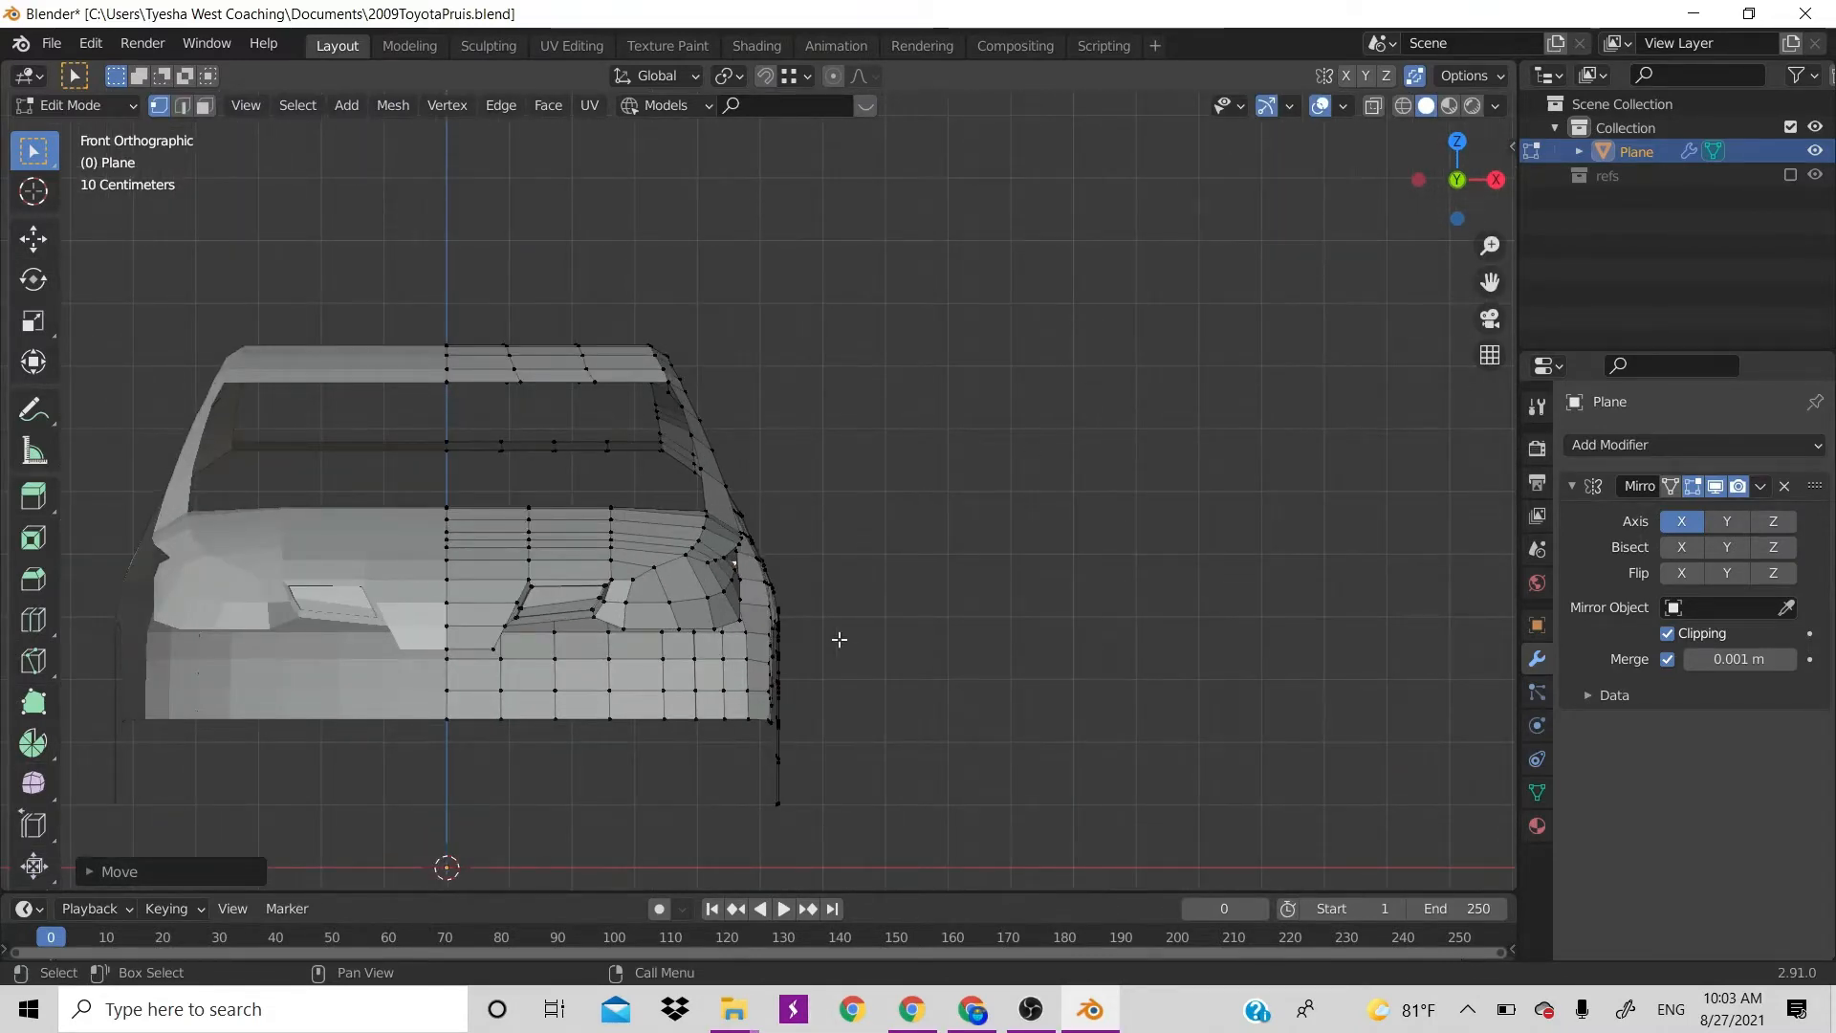
scroll(1117, 560, down, 5)
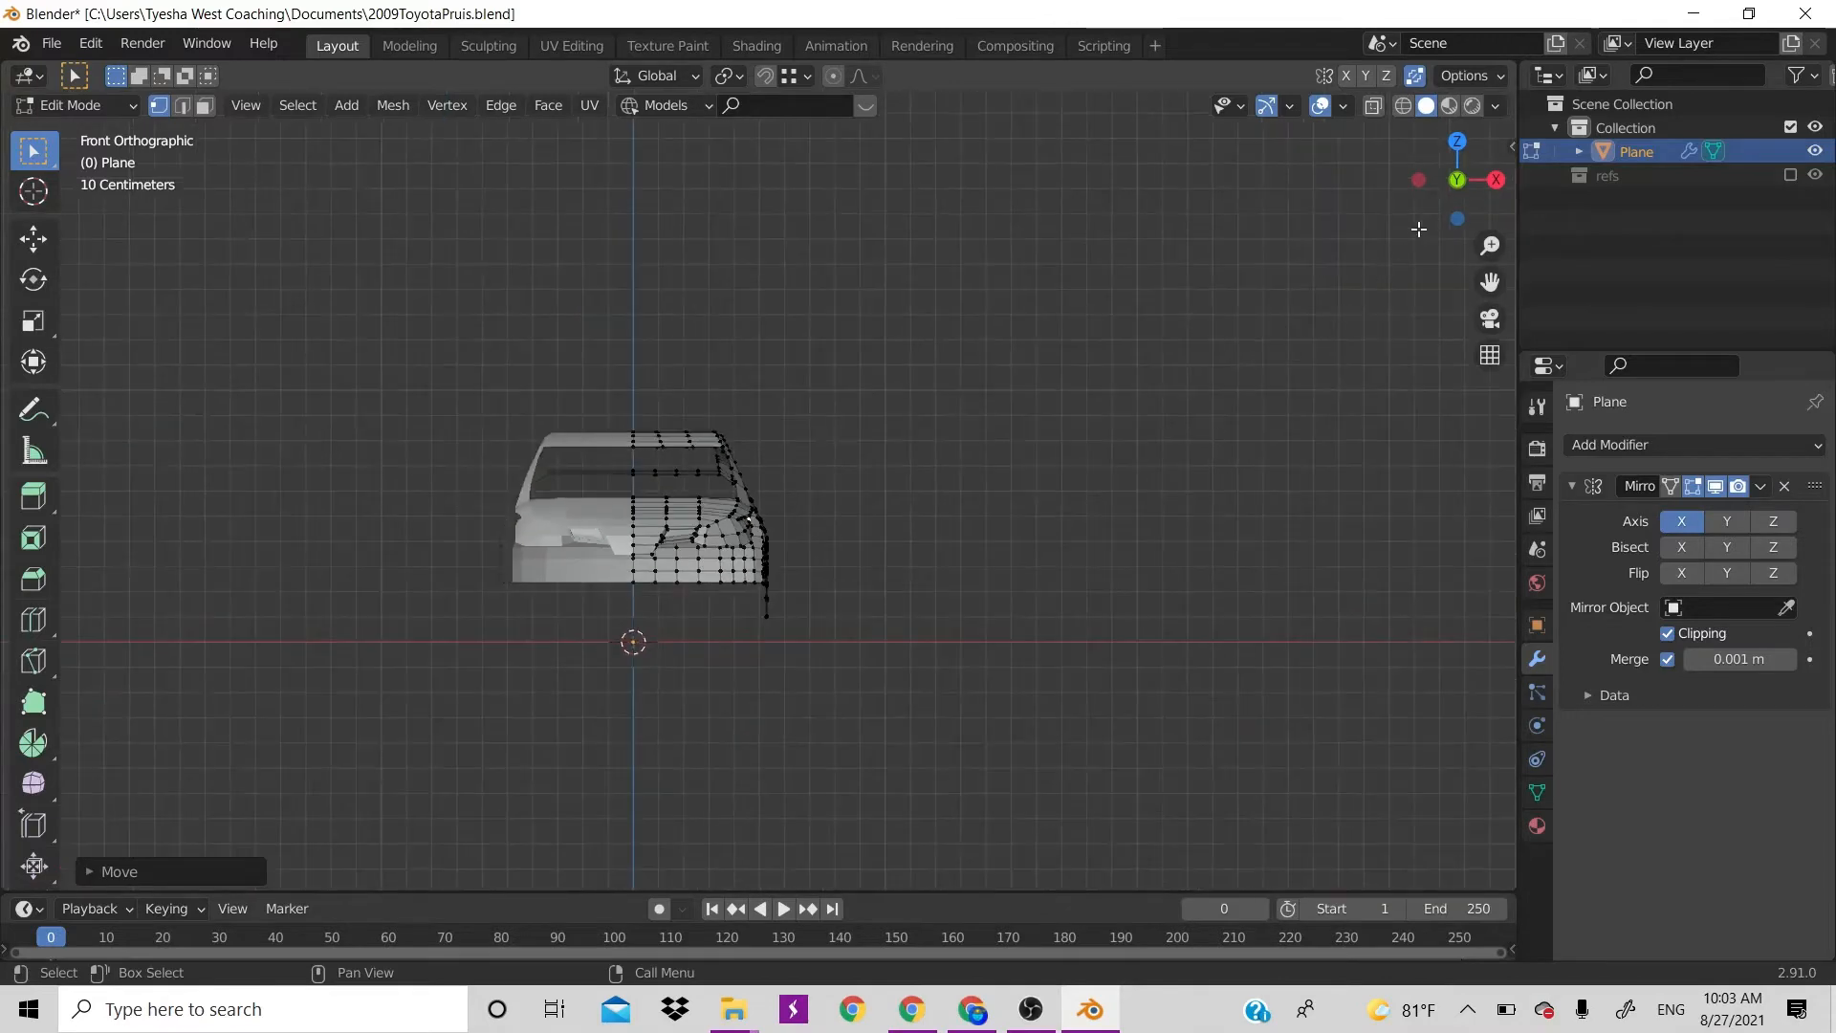
drag(1455, 182, 1478, 170)
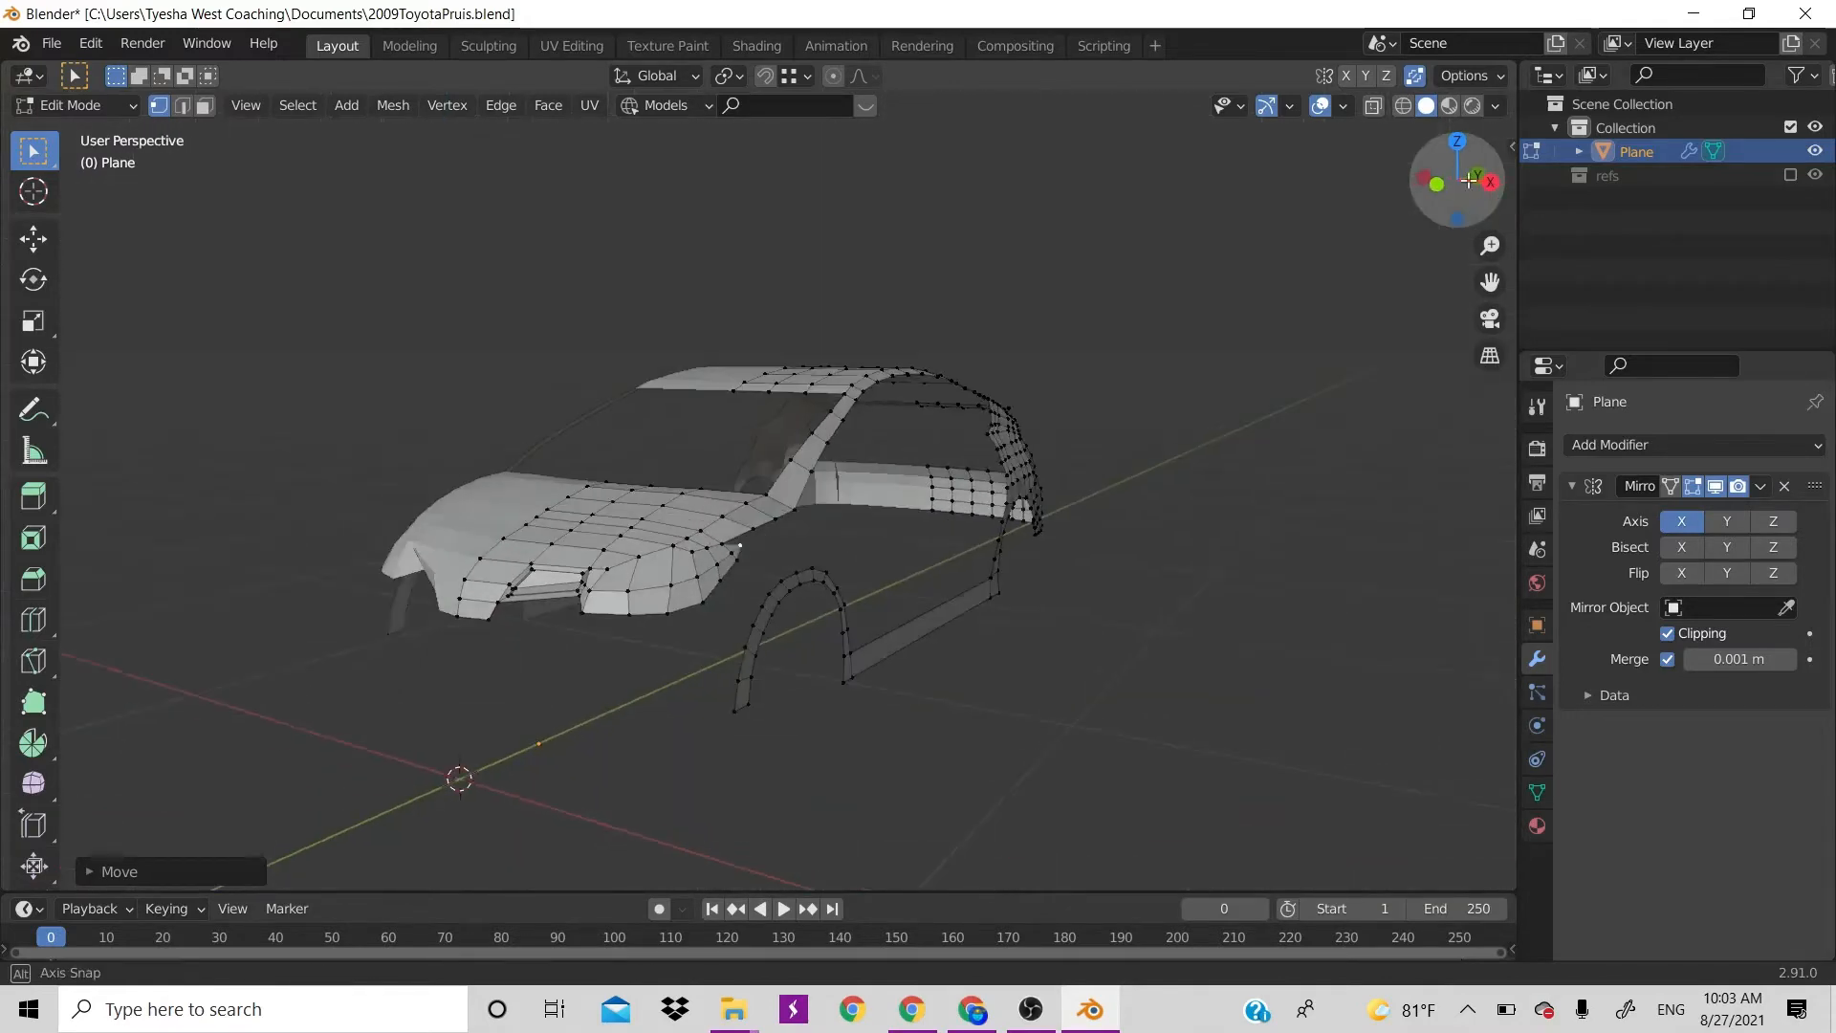
click(956, 1020)
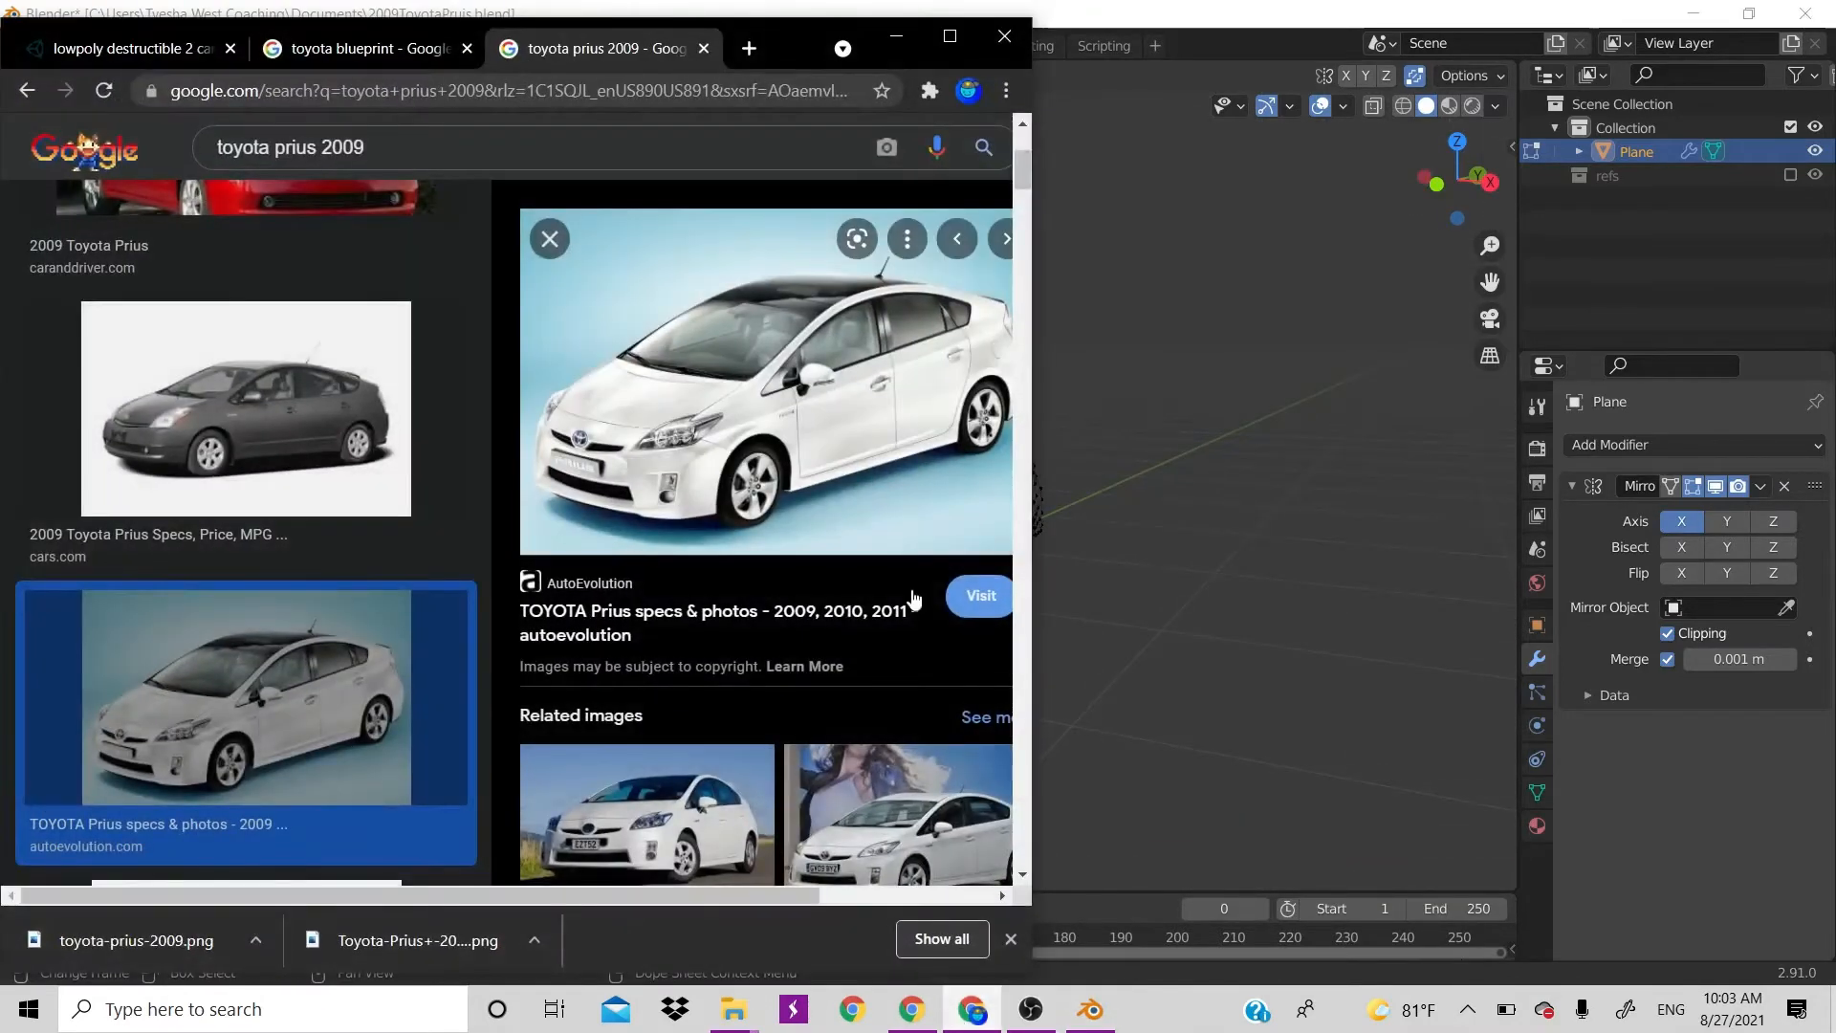
drag(775, 36, 1541, 23)
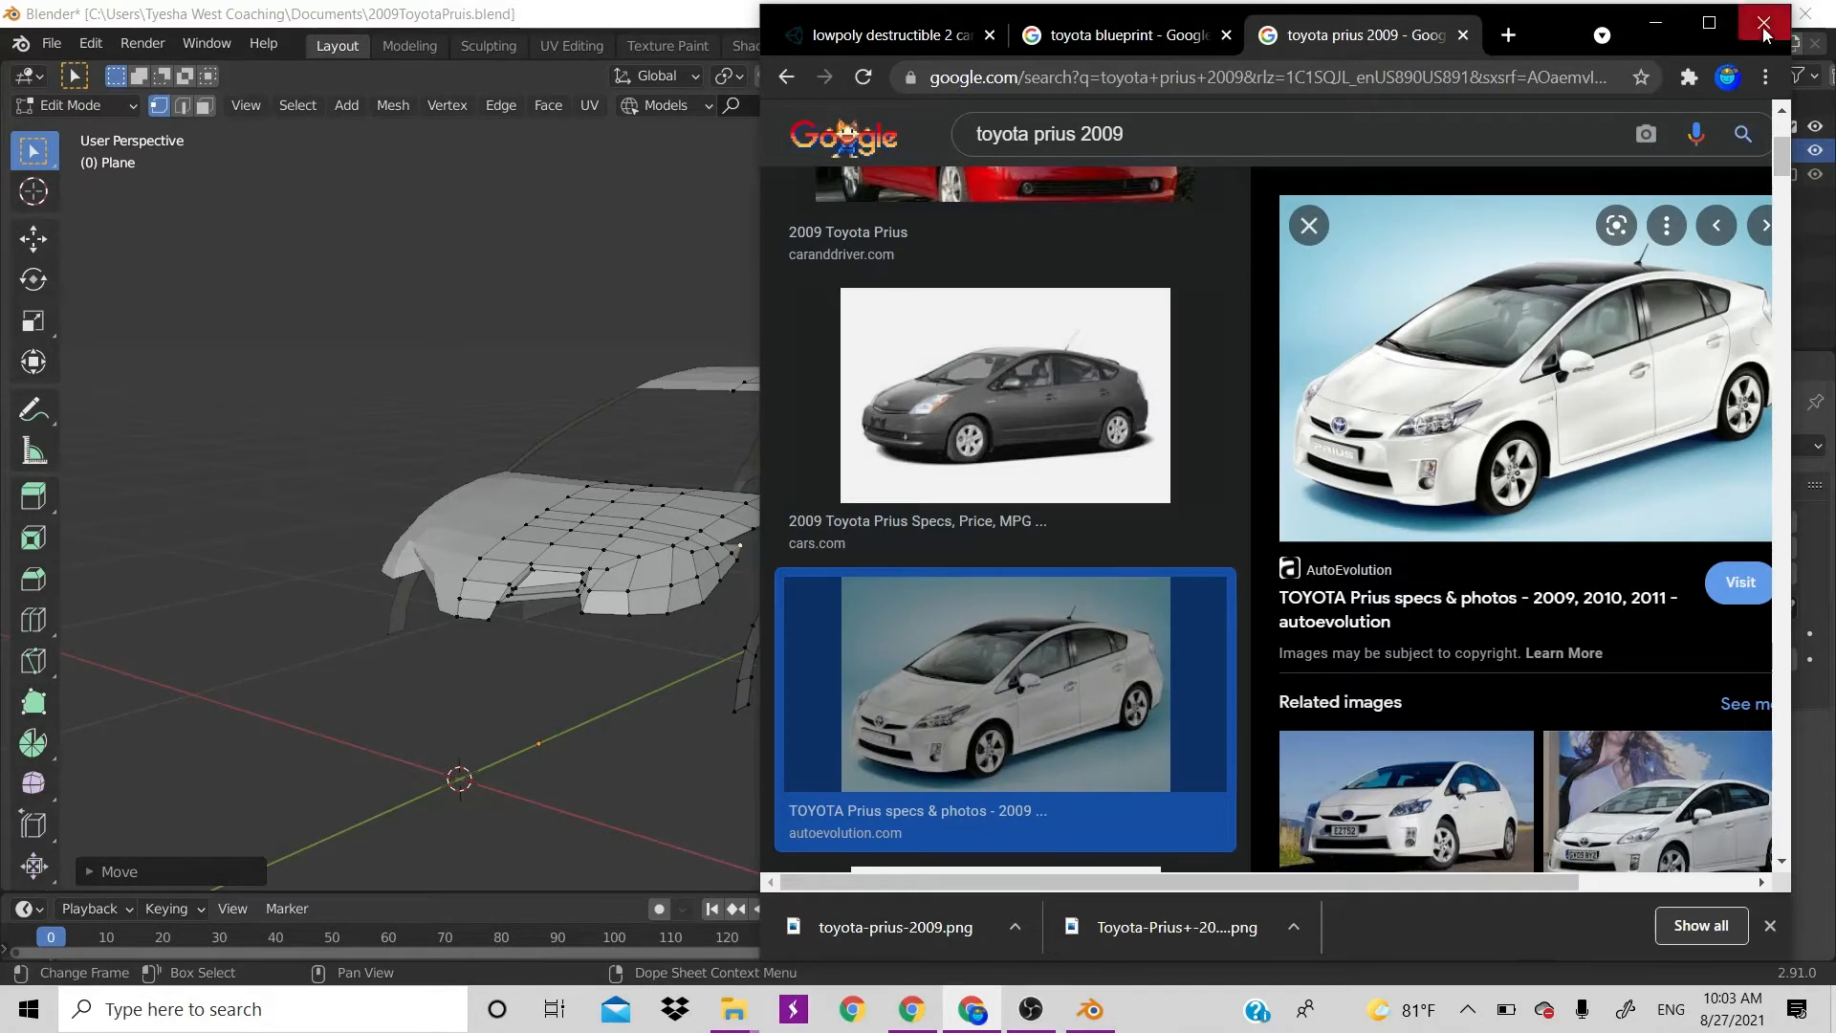
click(1655, 22)
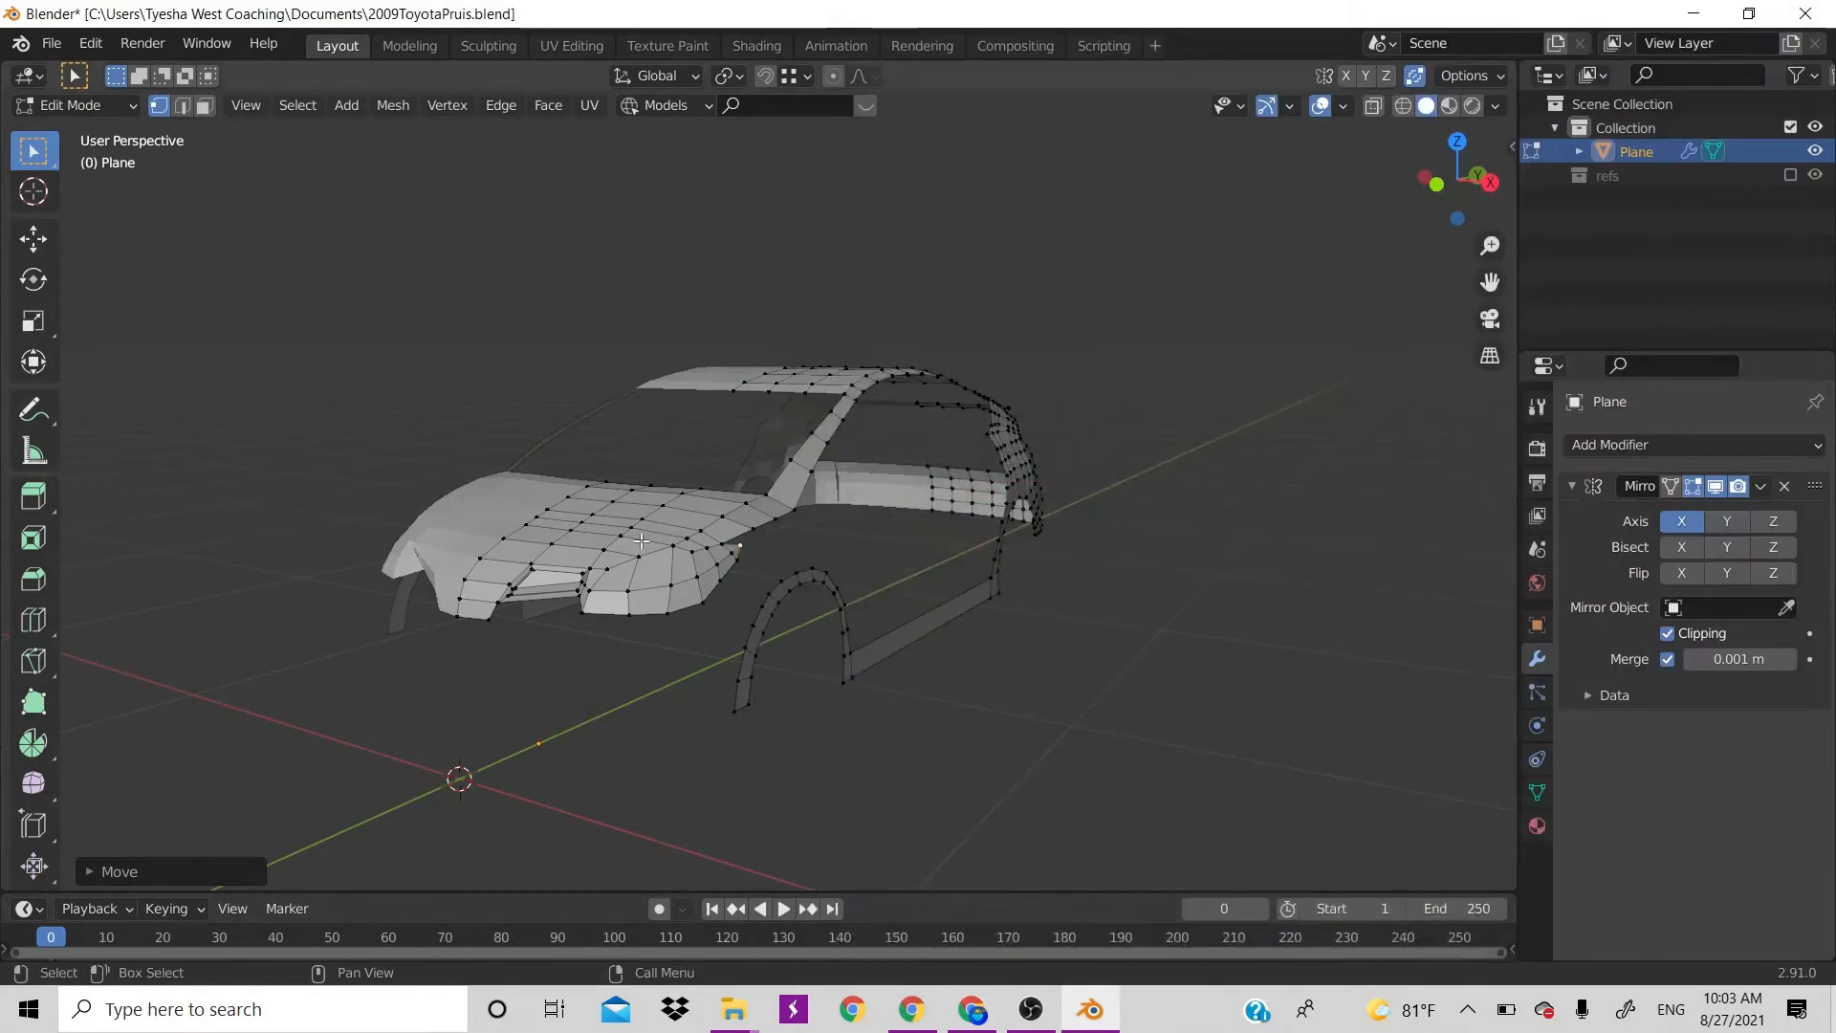
Move the vertex in the headlight's upper area slightly along the Y axis to smooth the surface
click(693, 548)
key(g)
key(y)
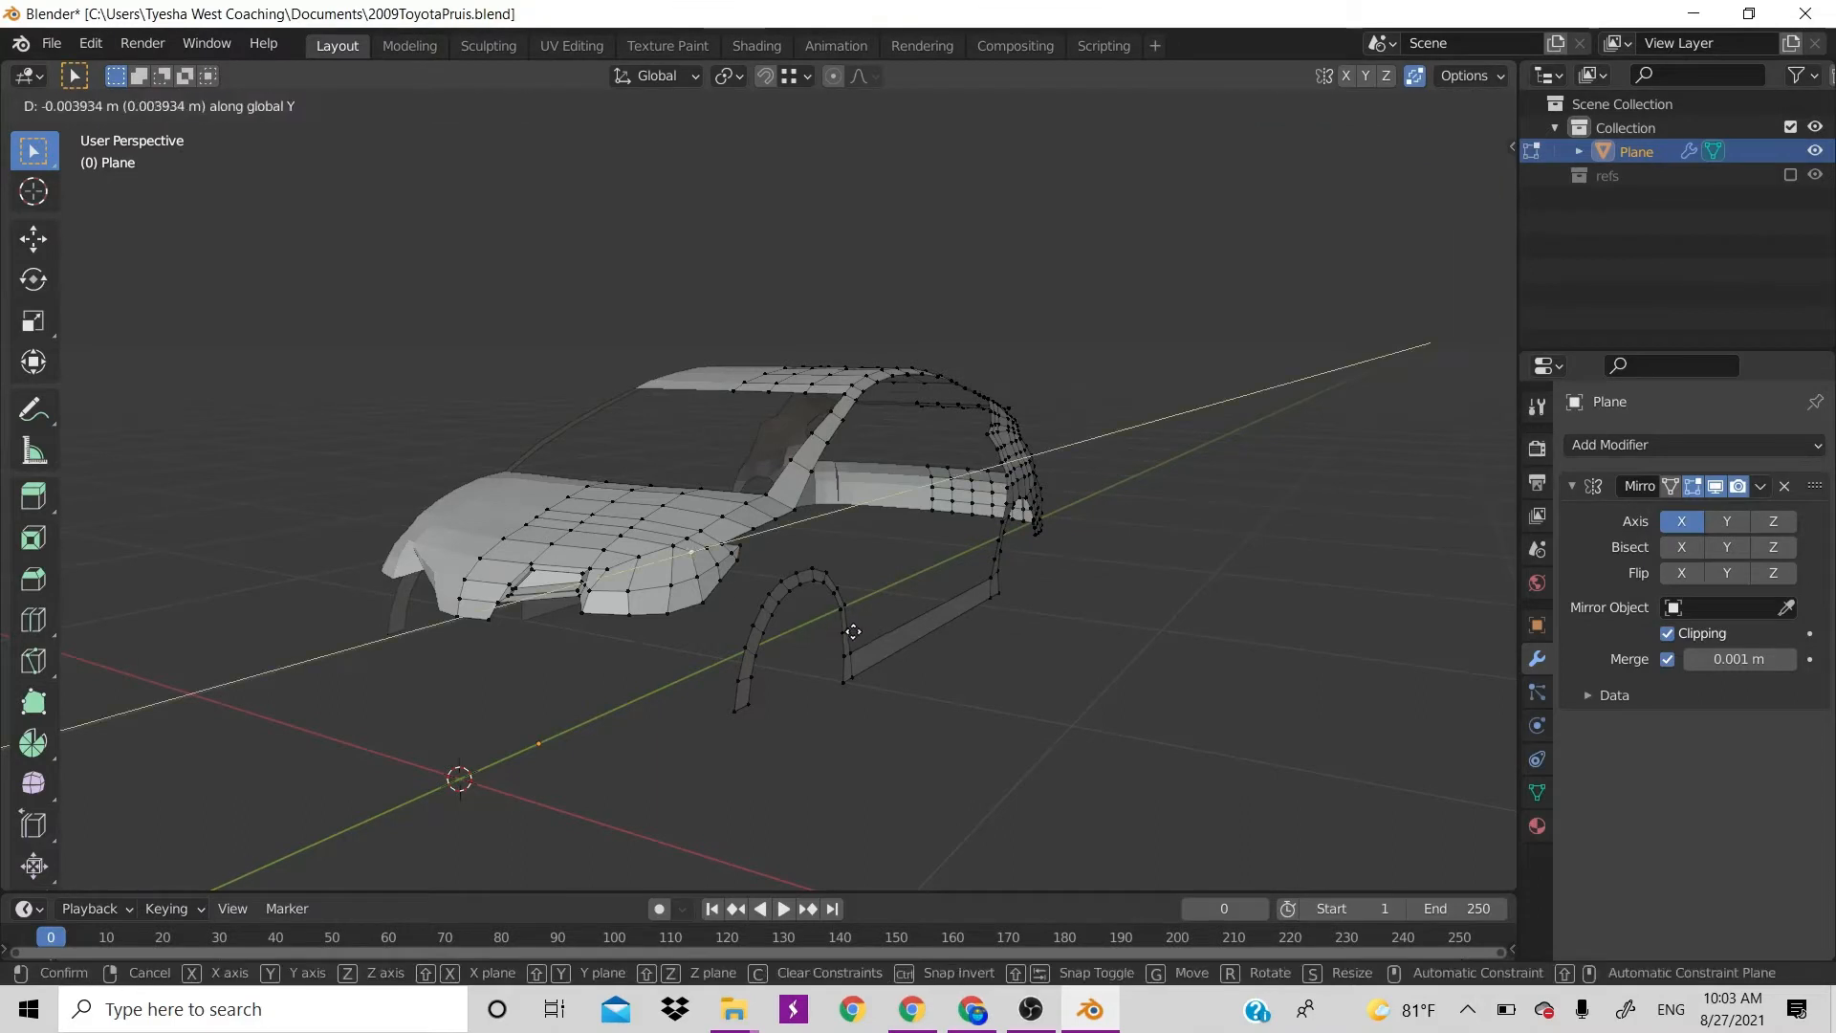
click(854, 628)
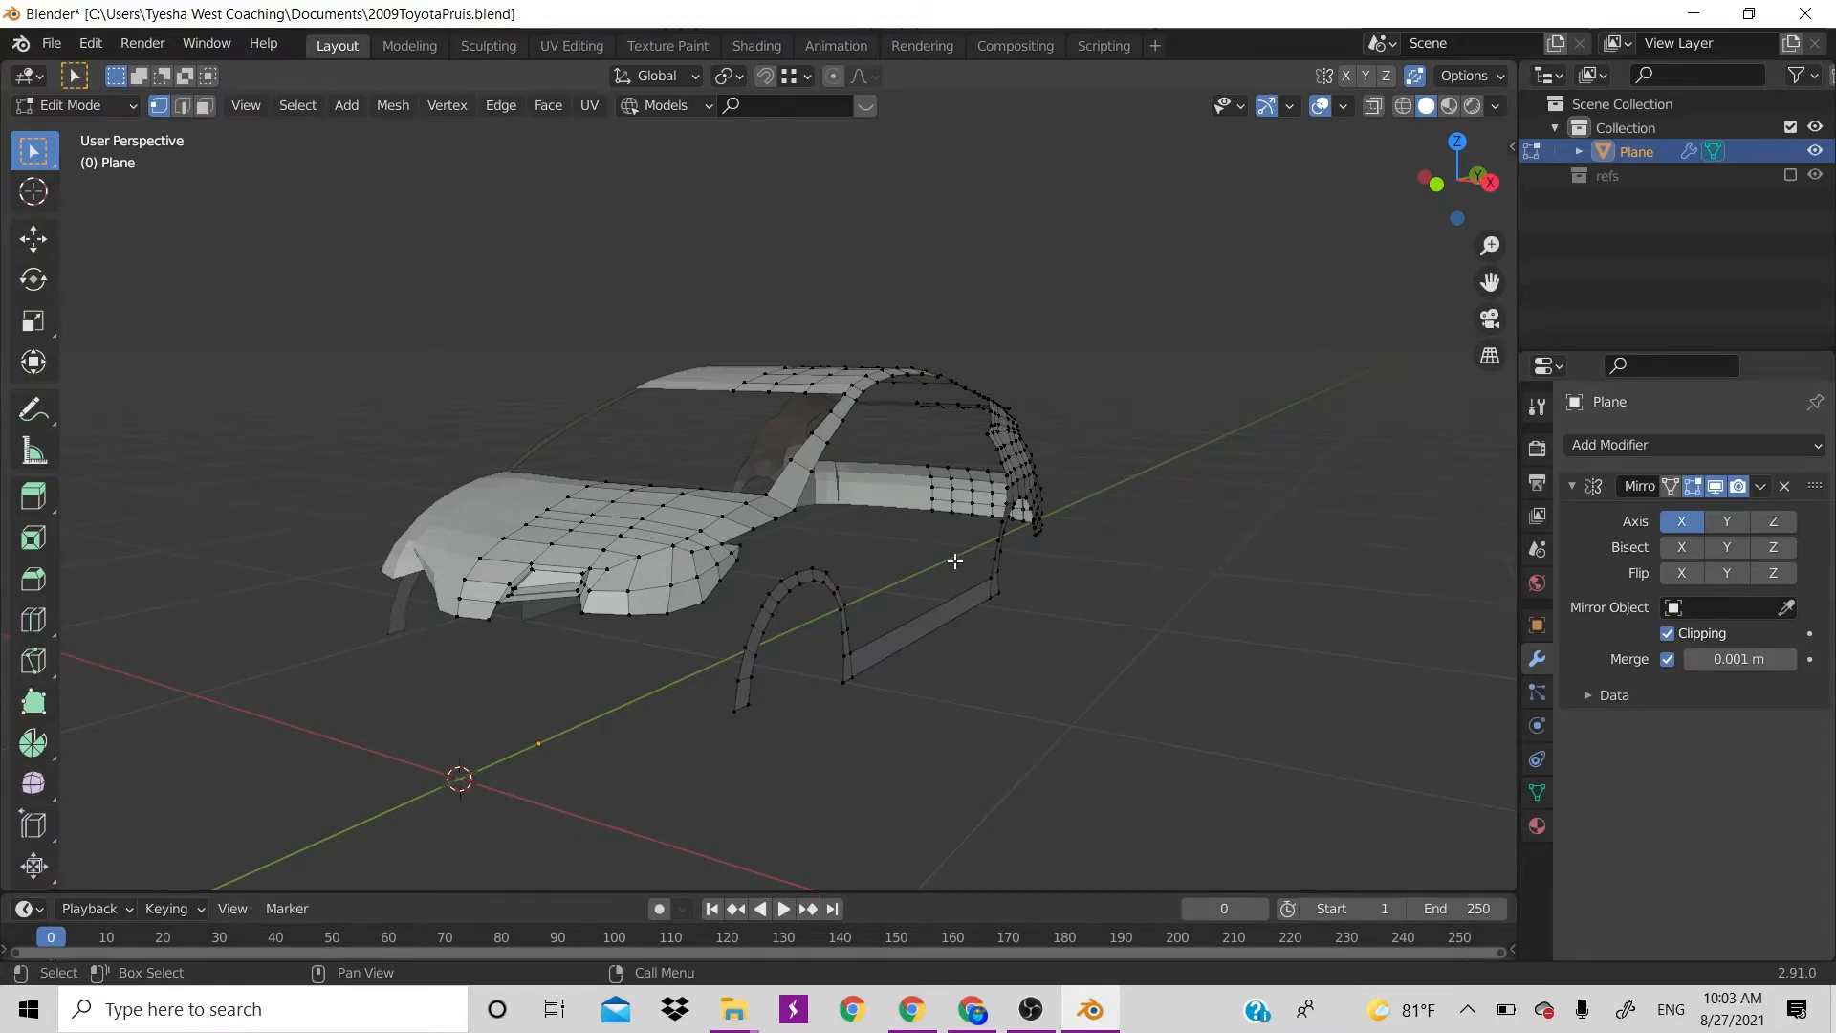
Turn on the refs collection in front view and centre the view on the car's front blueprint
key(KP_1)
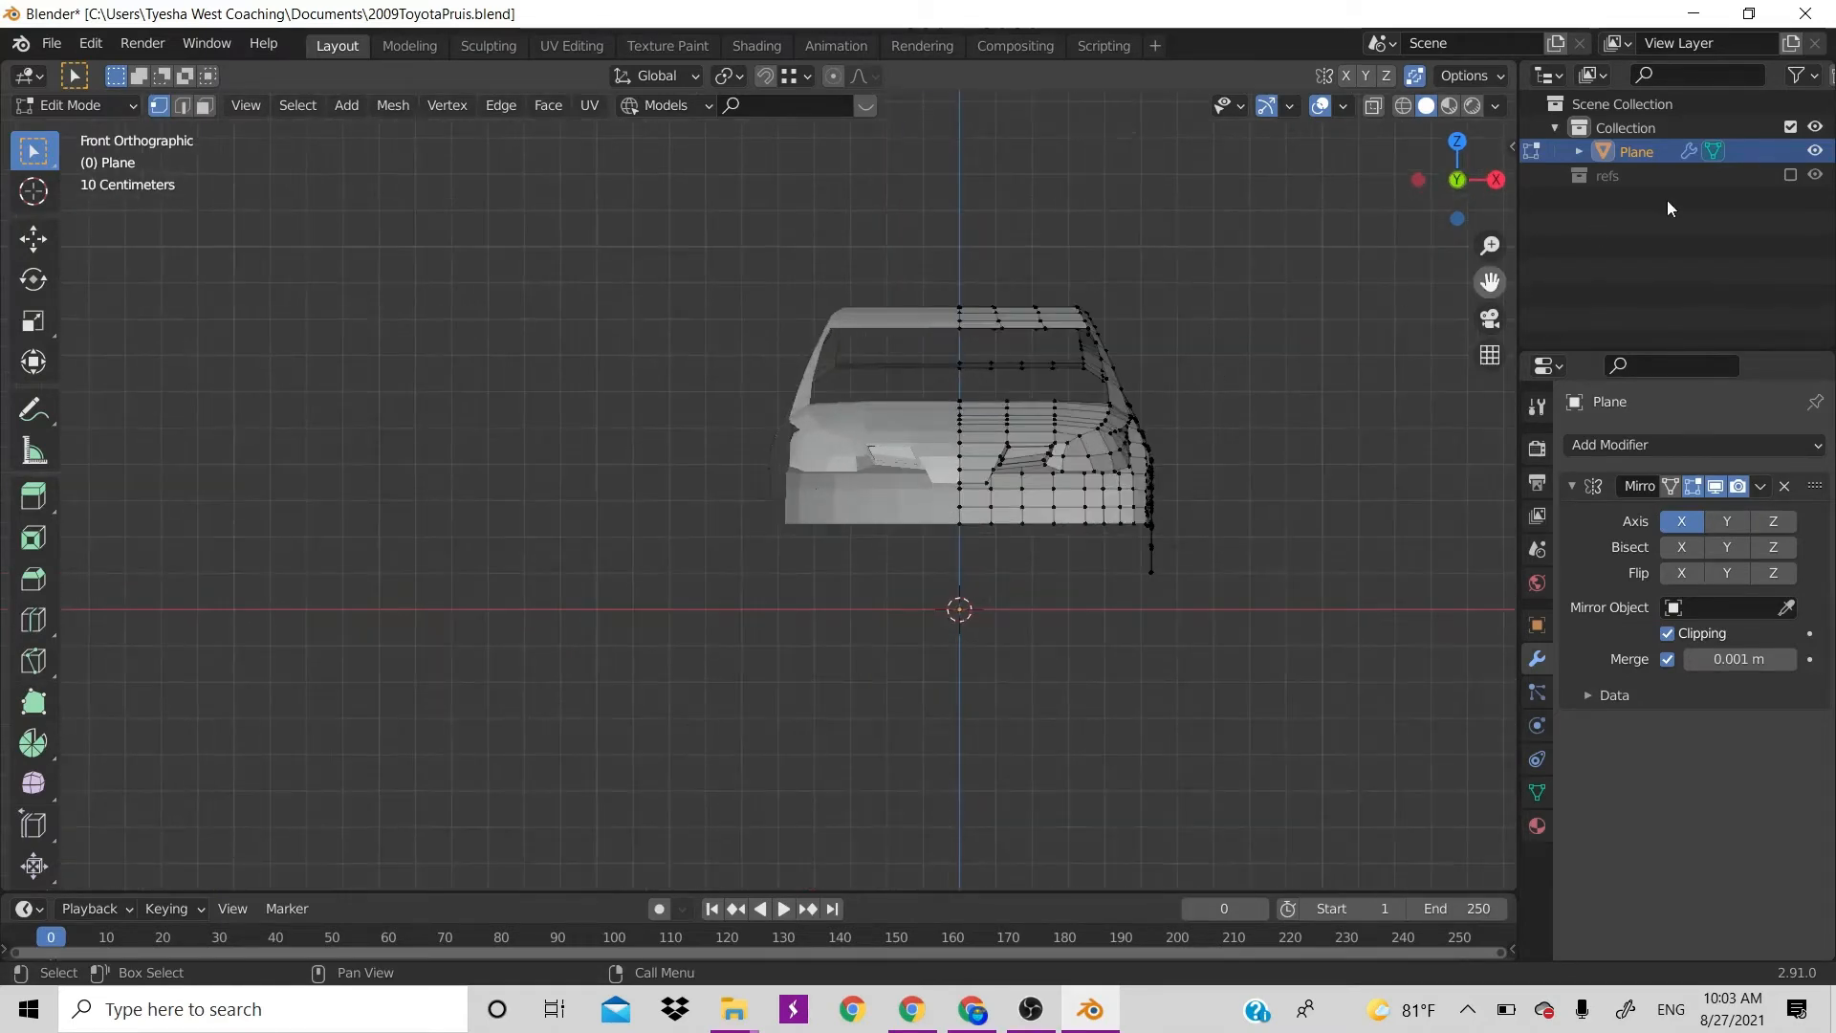
click(1790, 175)
scroll(943, 547, up, 3)
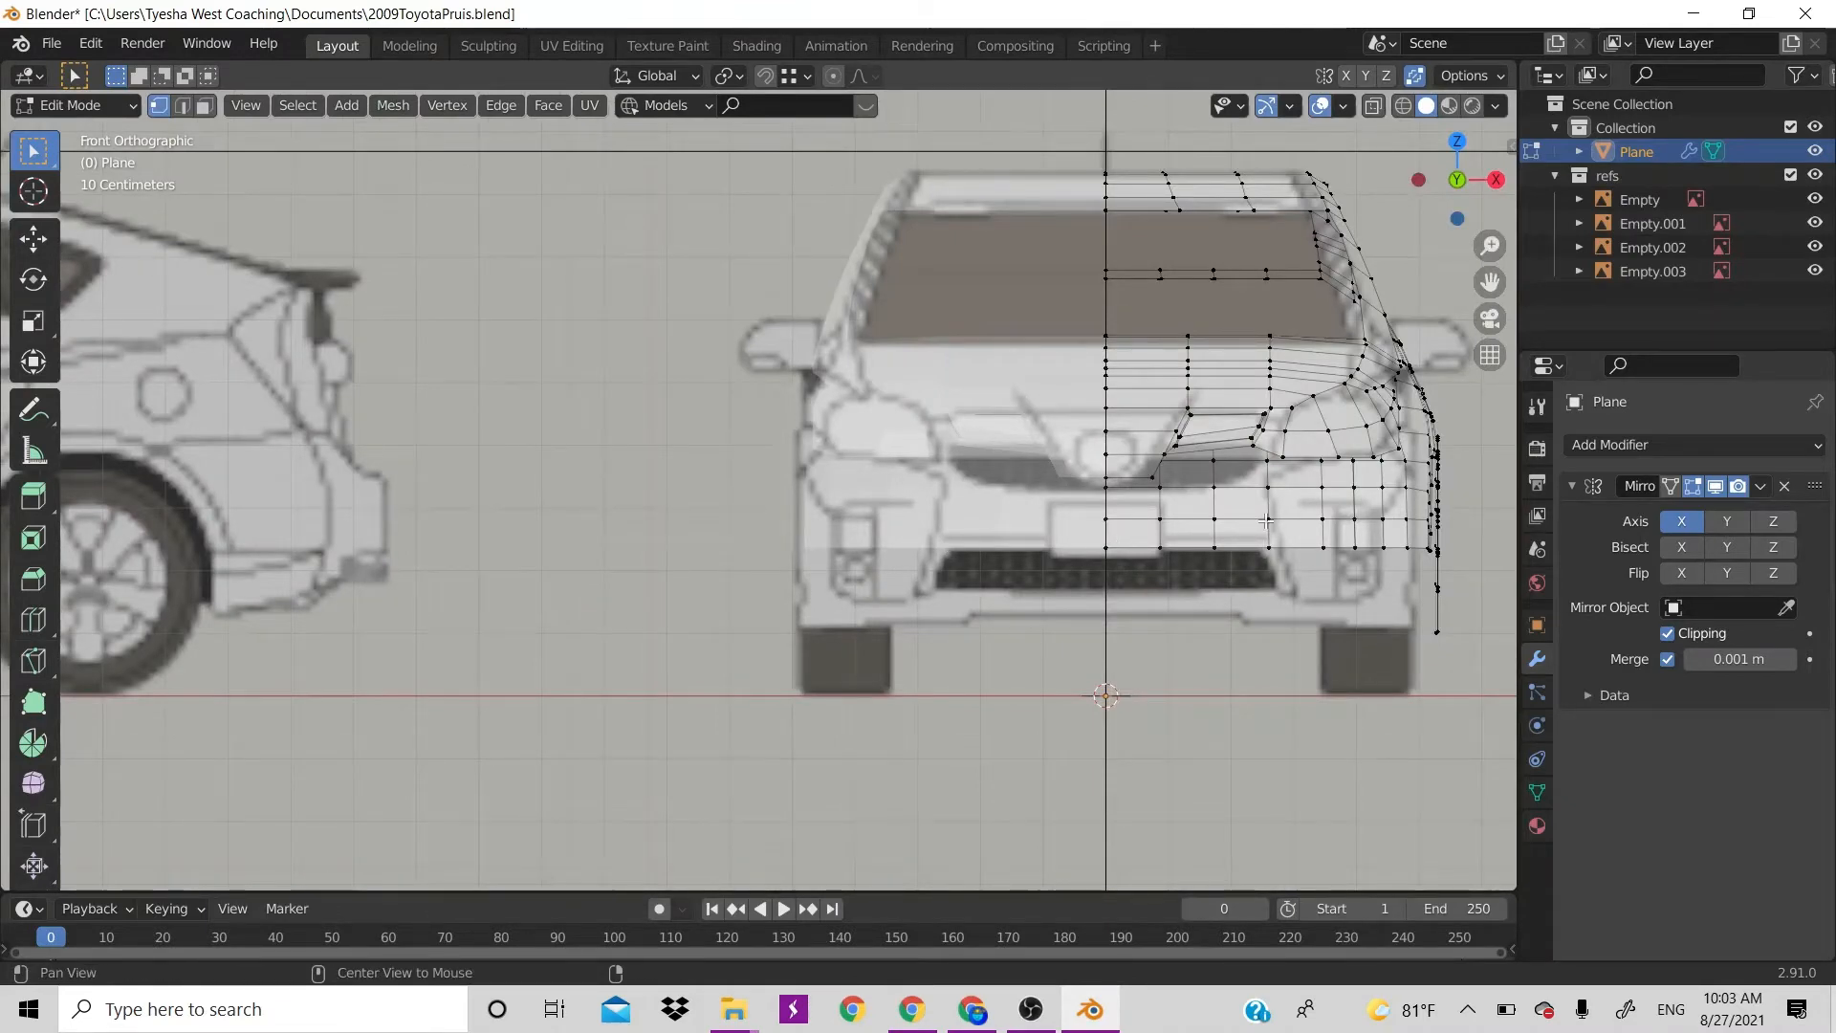
shift+middle_drag(1116, 531, 878, 543)
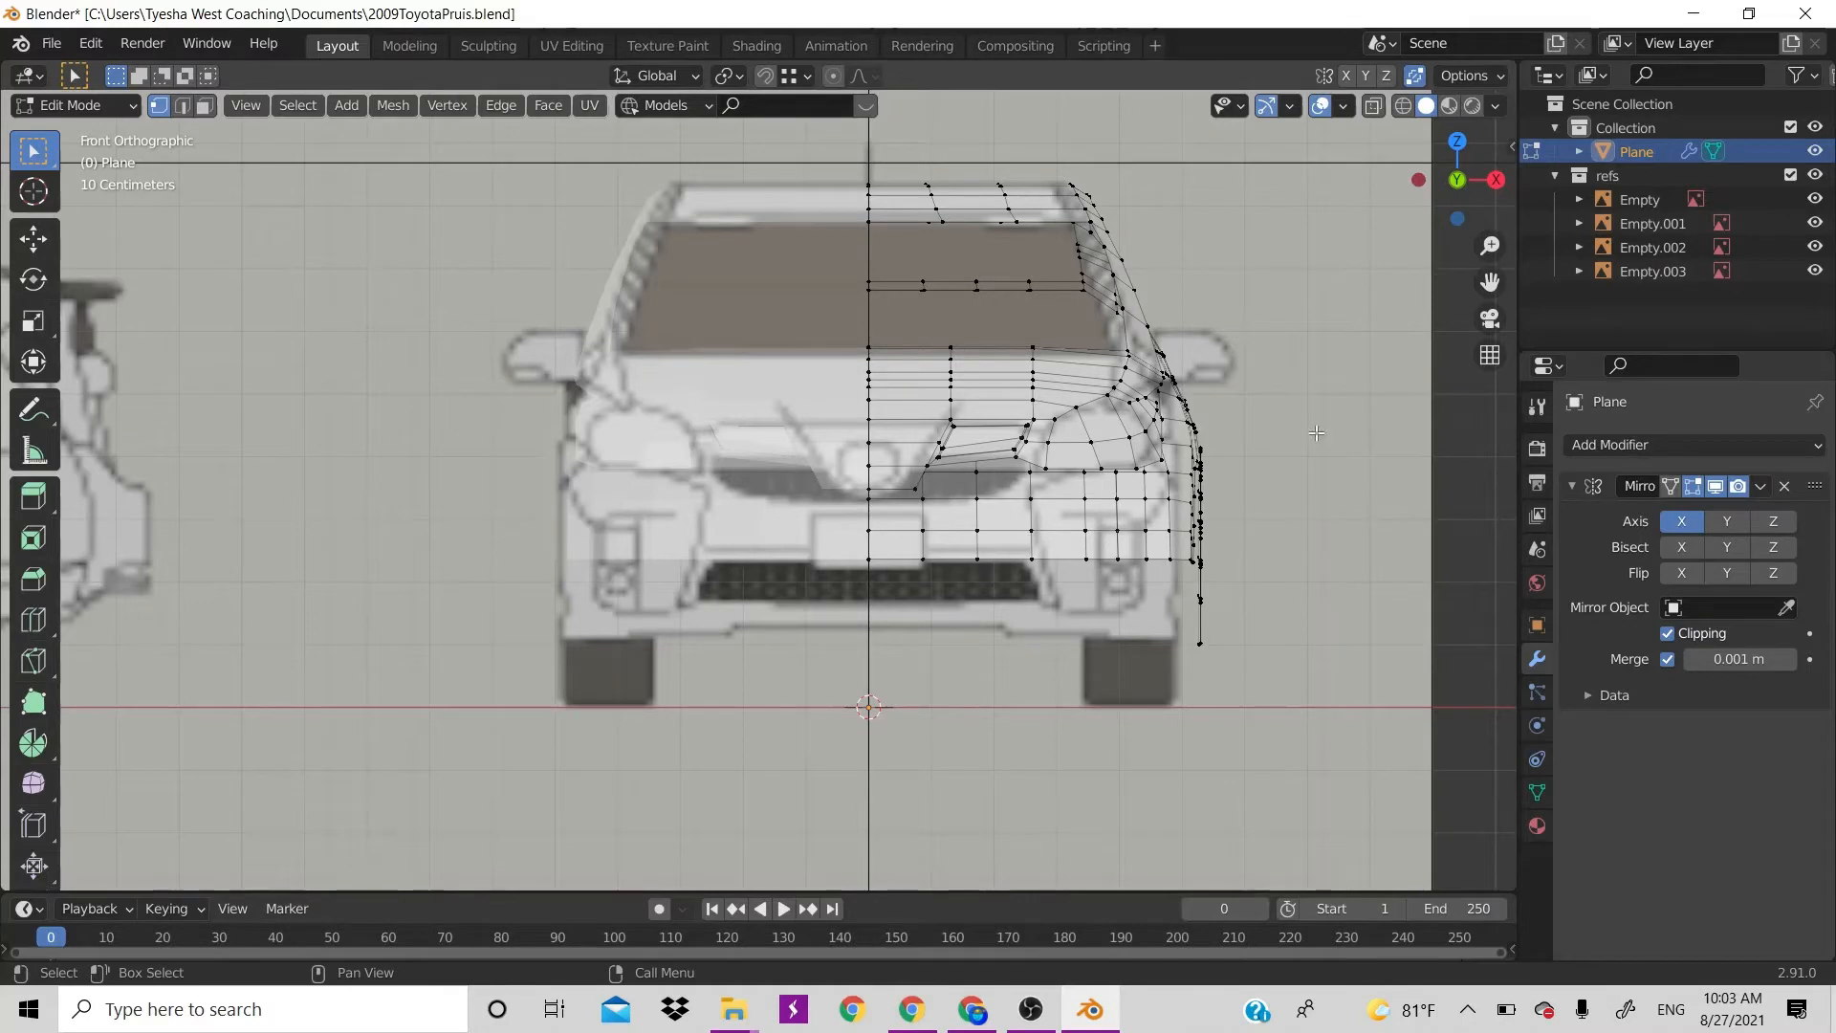
Compare the car's front blueprint with the 2009 Toyota Prius photo in Chrome and return to Blender
scroll(910, 531, up, 2)
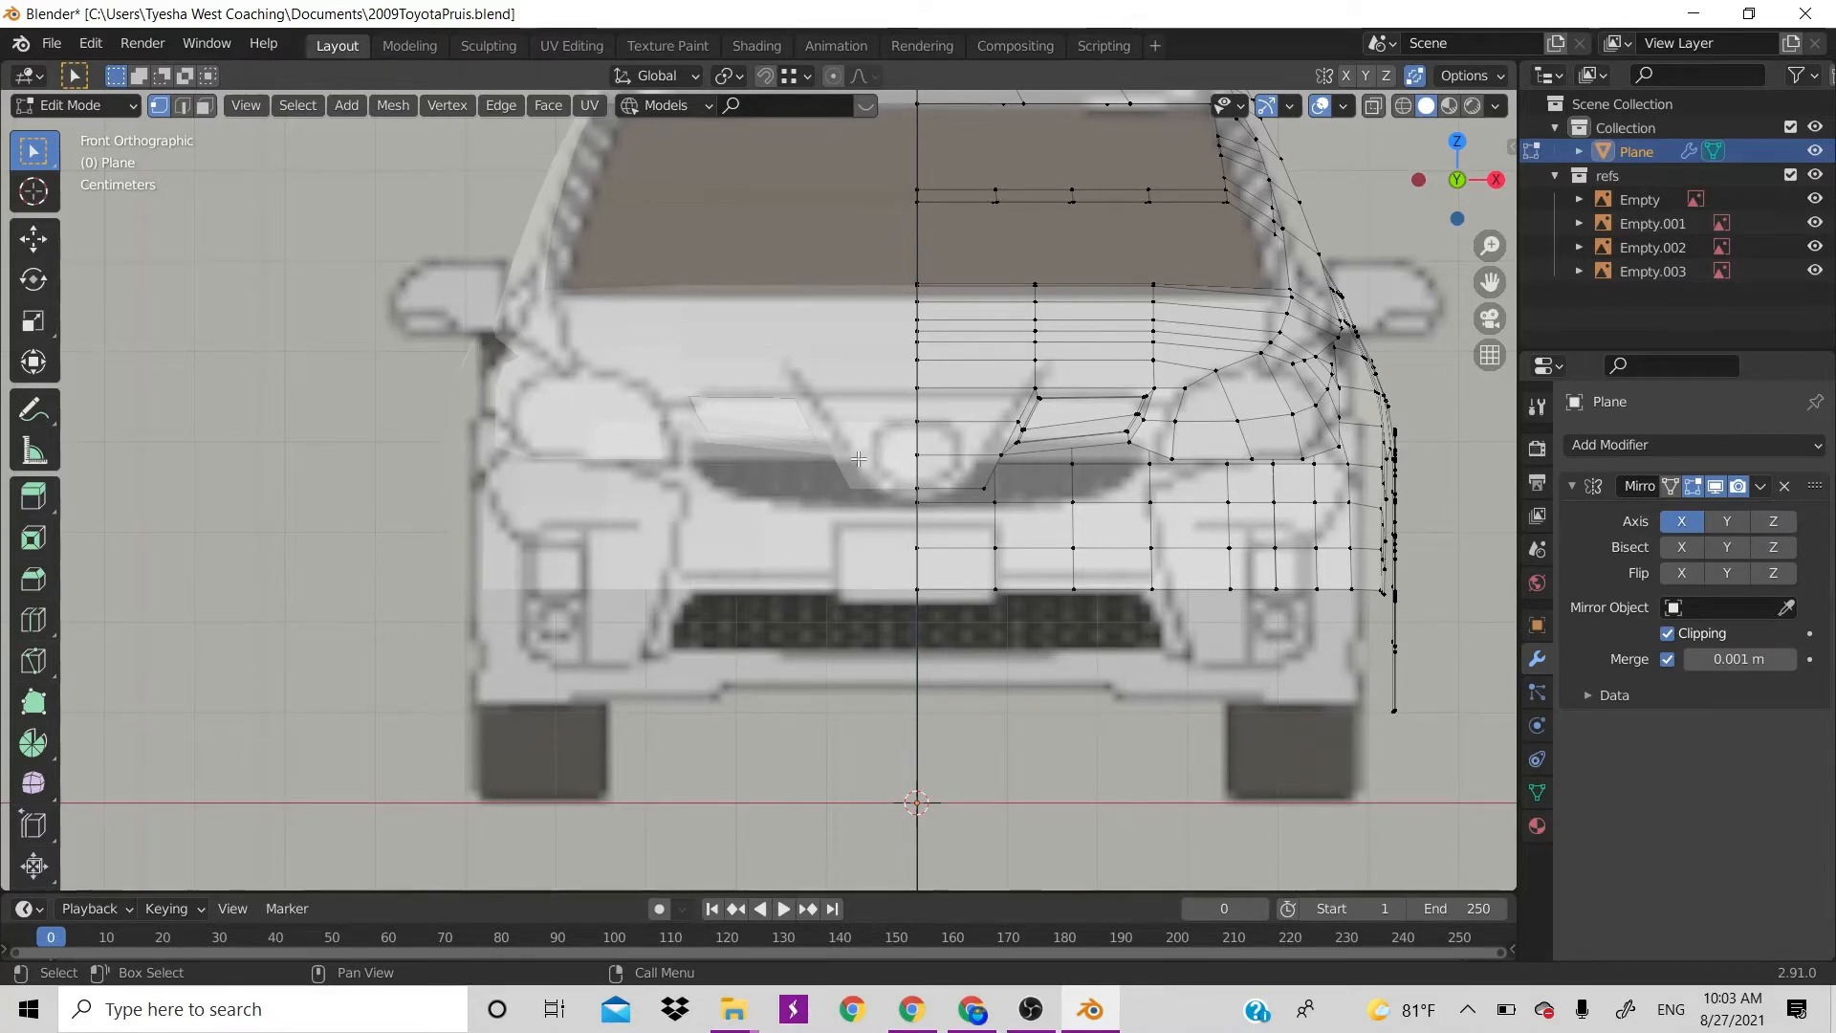
click(968, 1013)
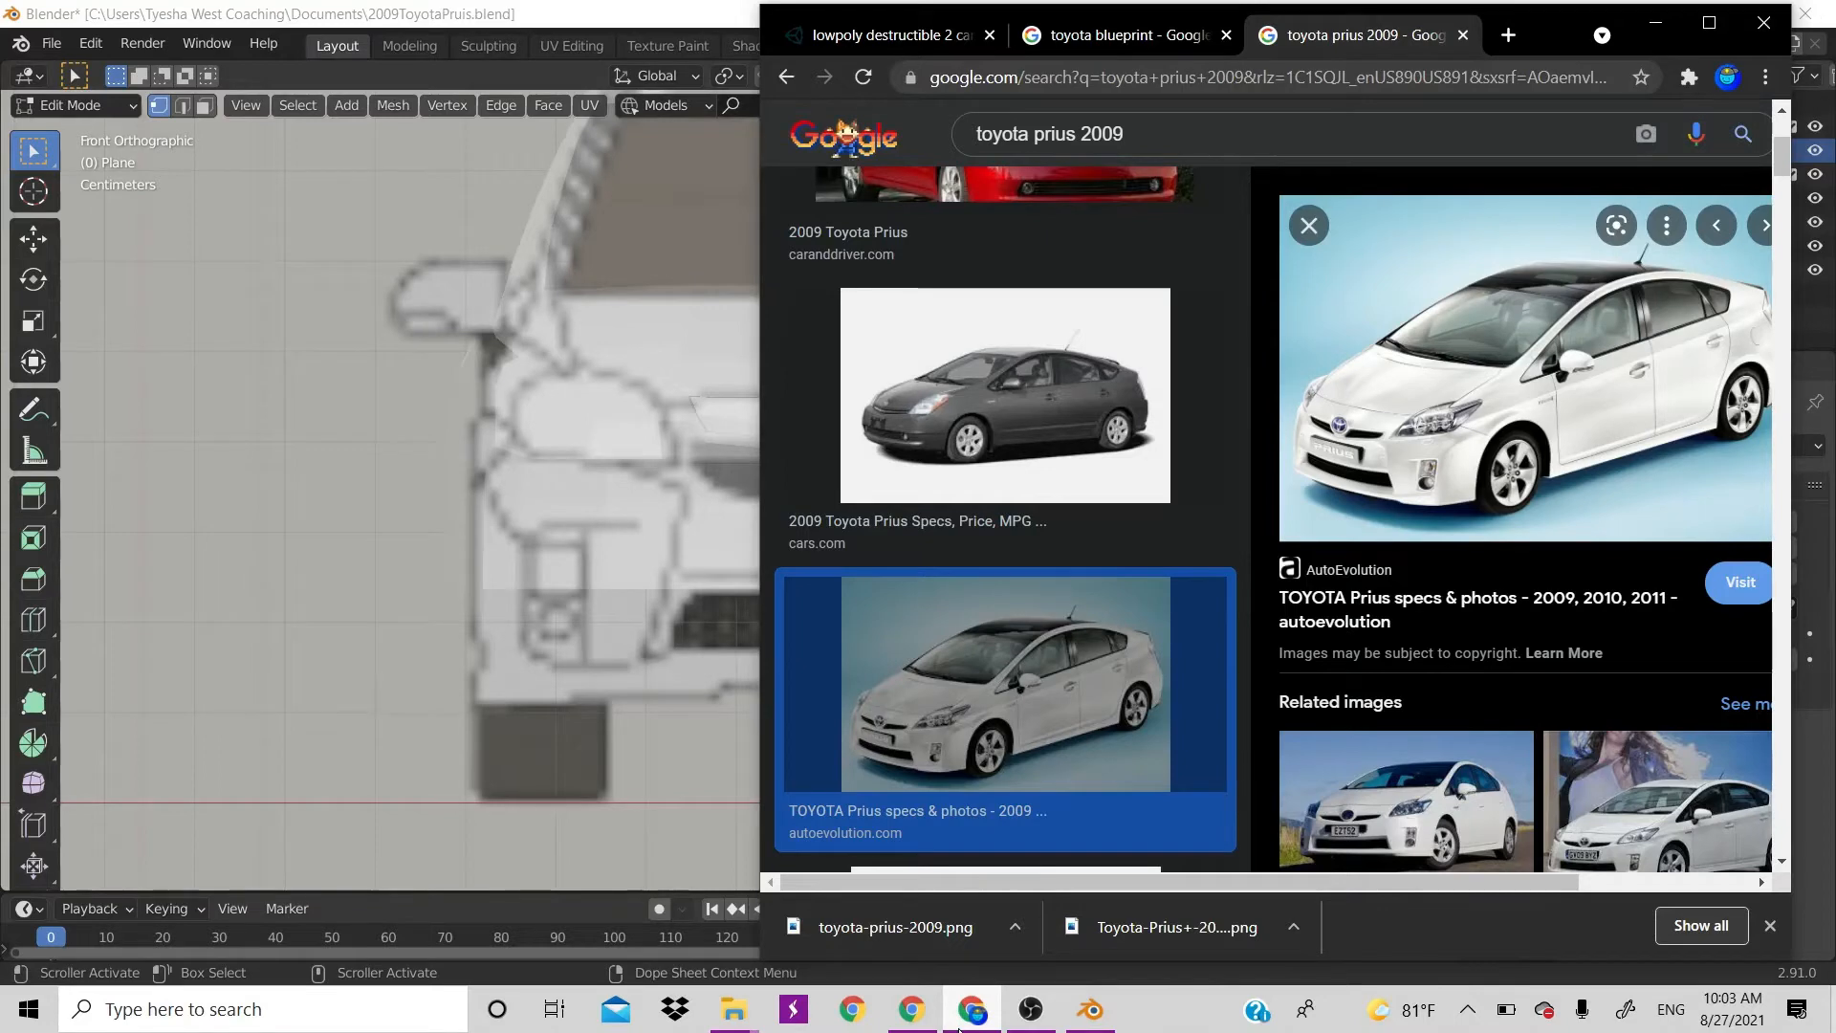
click(972, 1010)
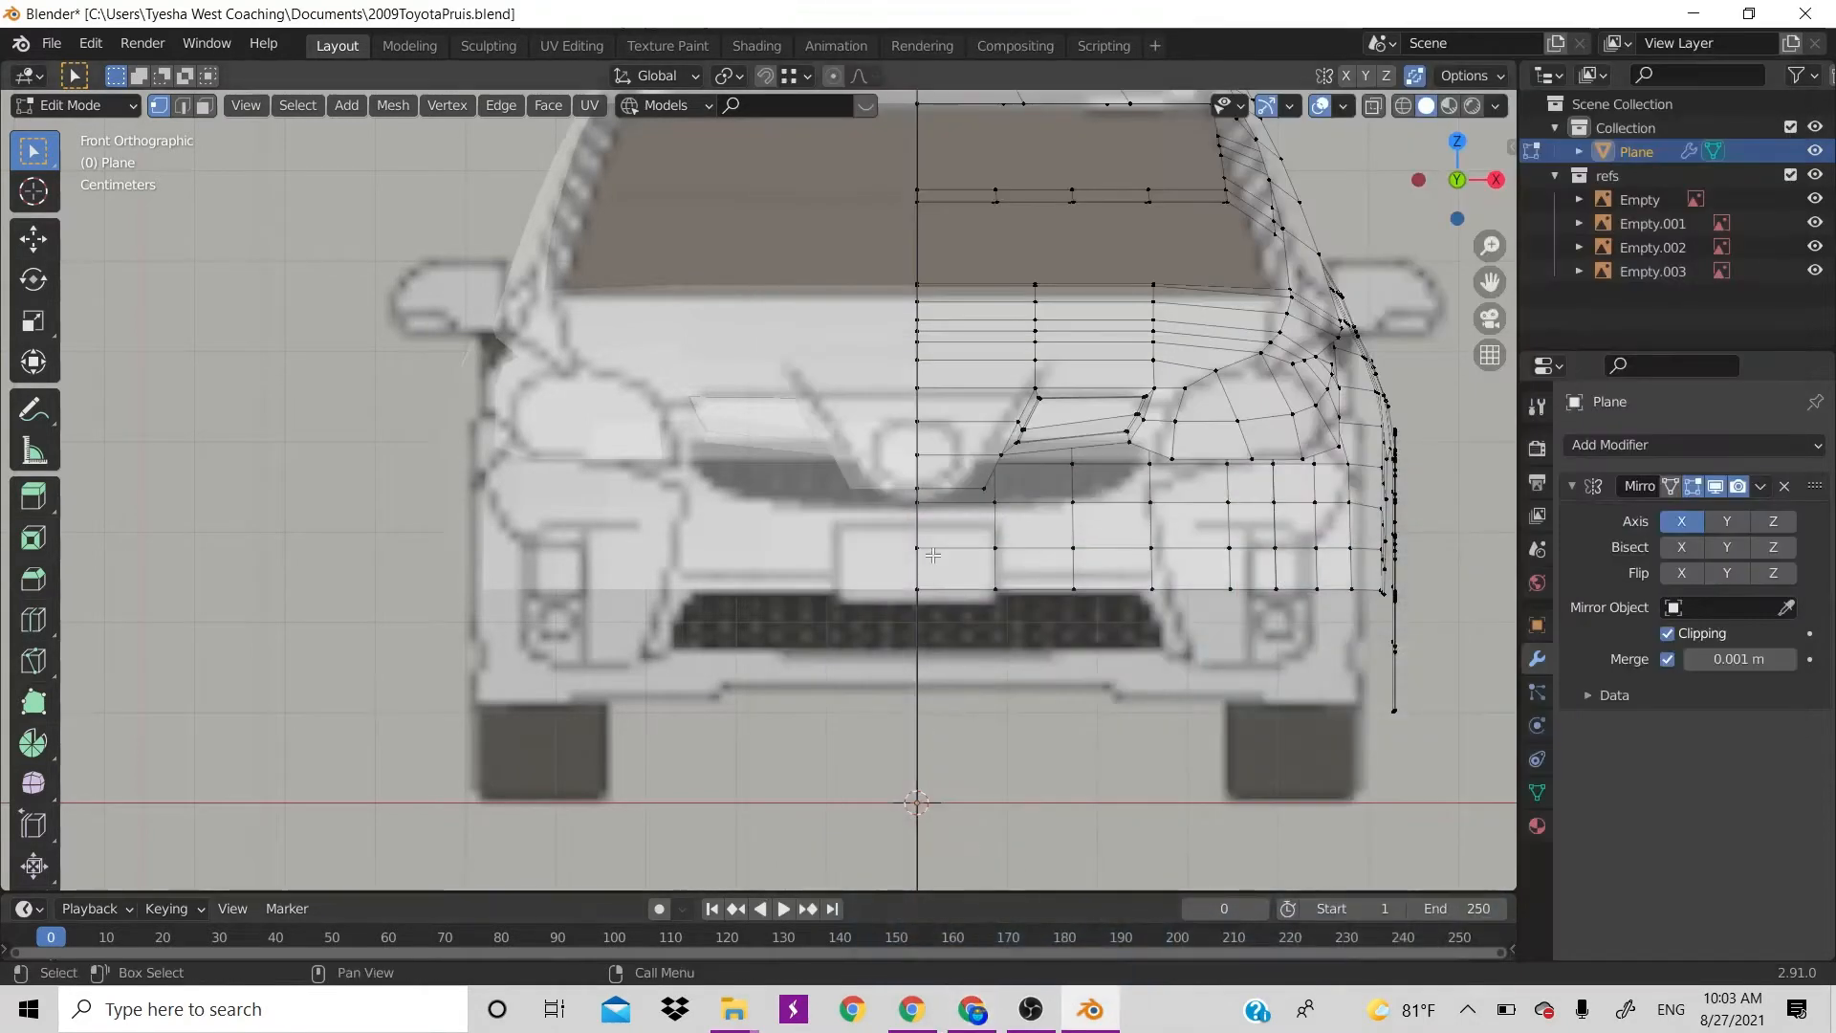
Scale the recessed face between the nose and the headlight to about 0.76 along Z and about 0.95 along X
key(3)
click(1067, 426)
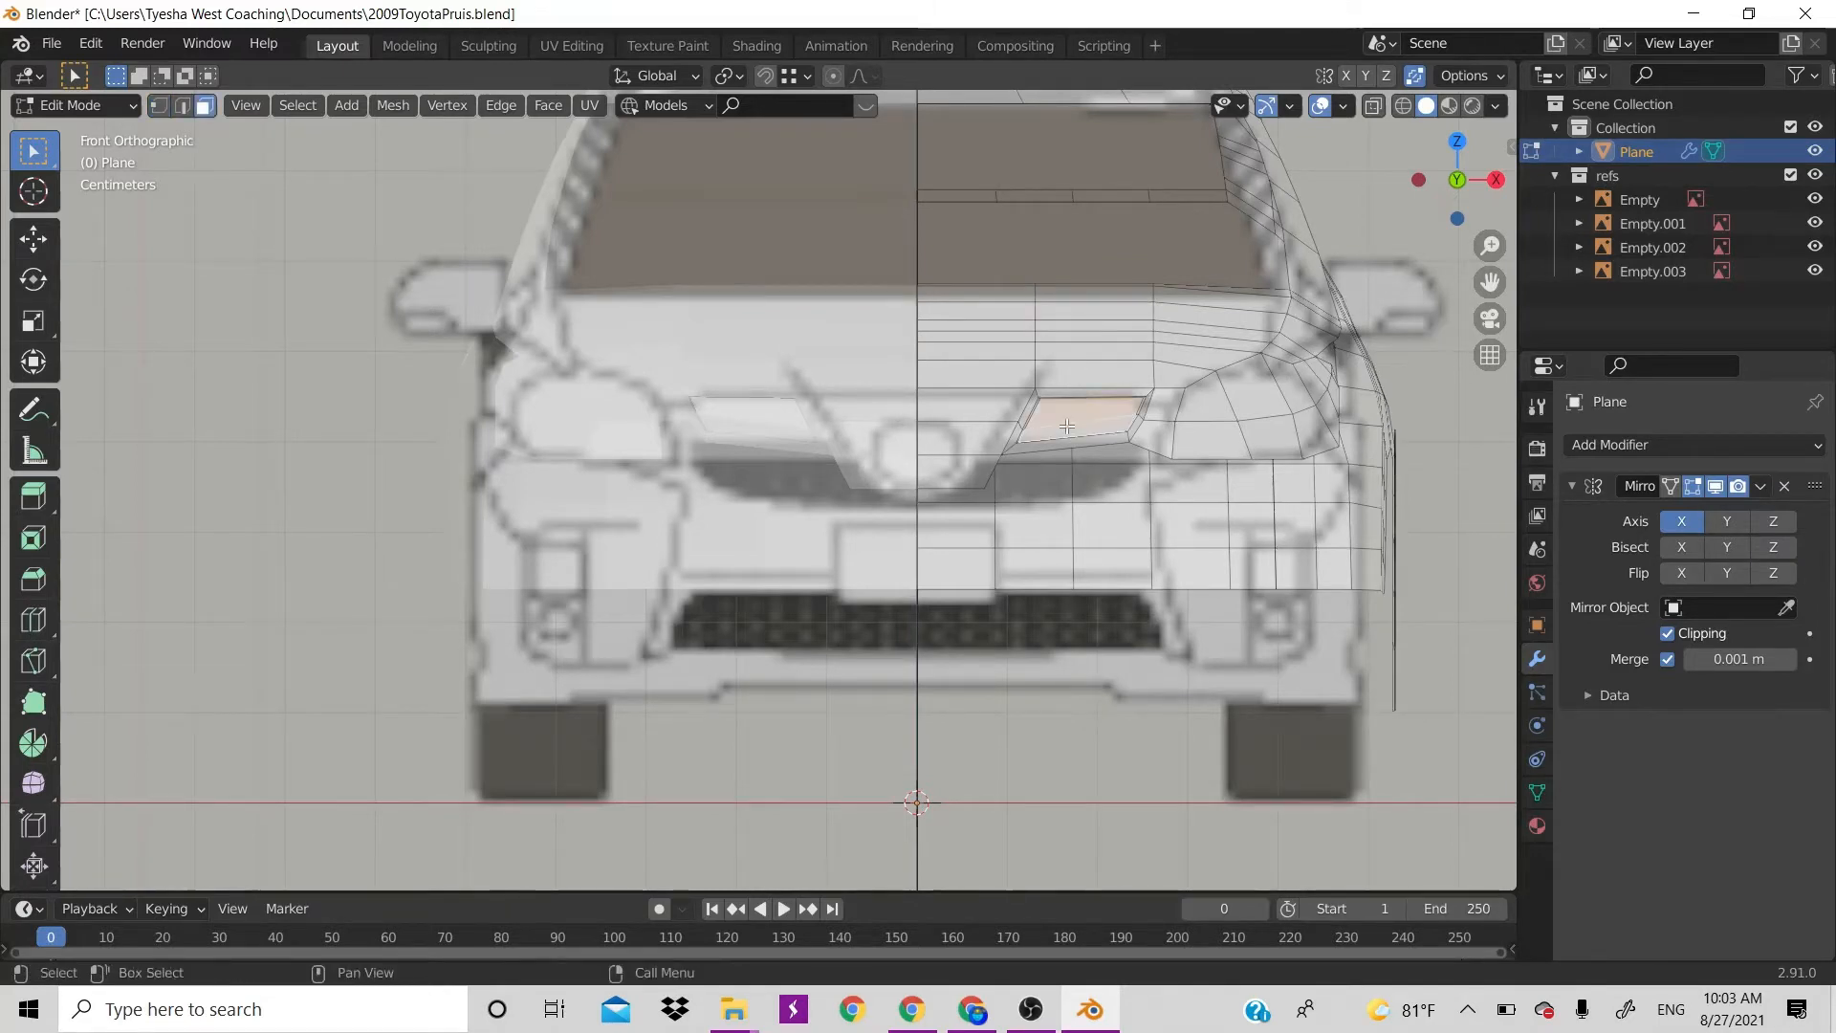
key(s)
key(z)
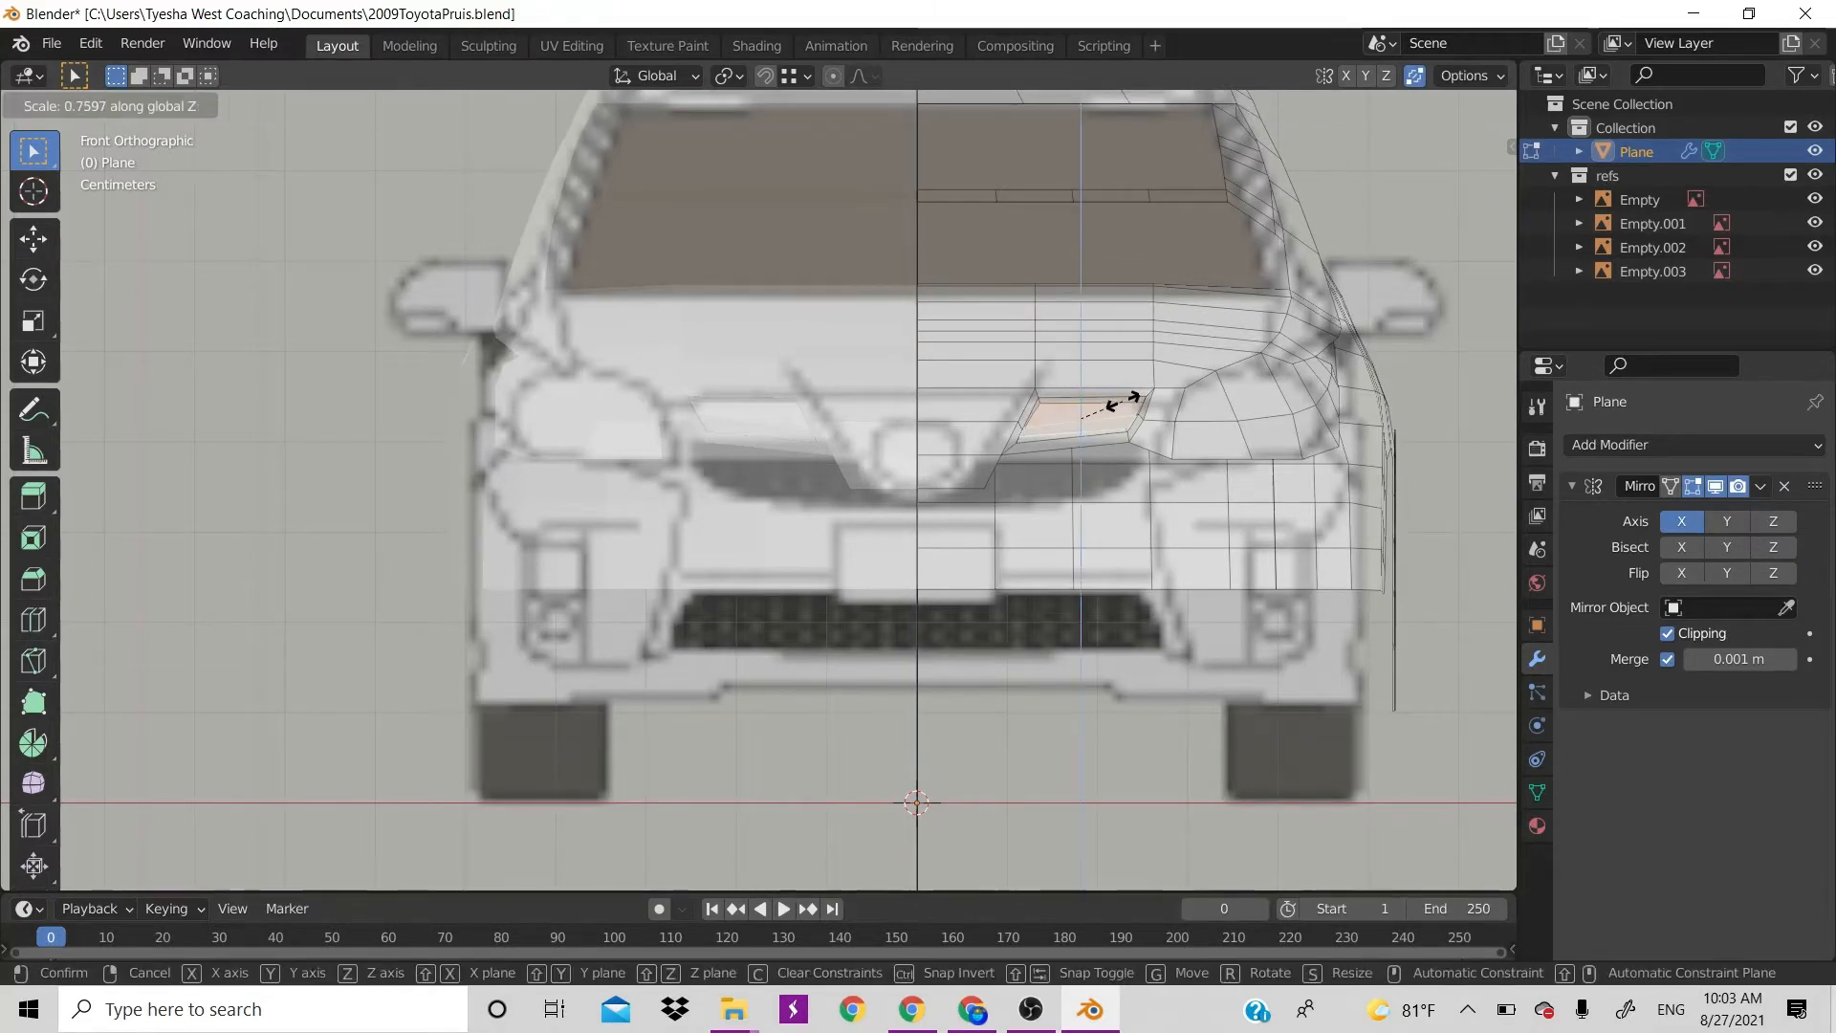
click(1124, 399)
key(s)
key(x)
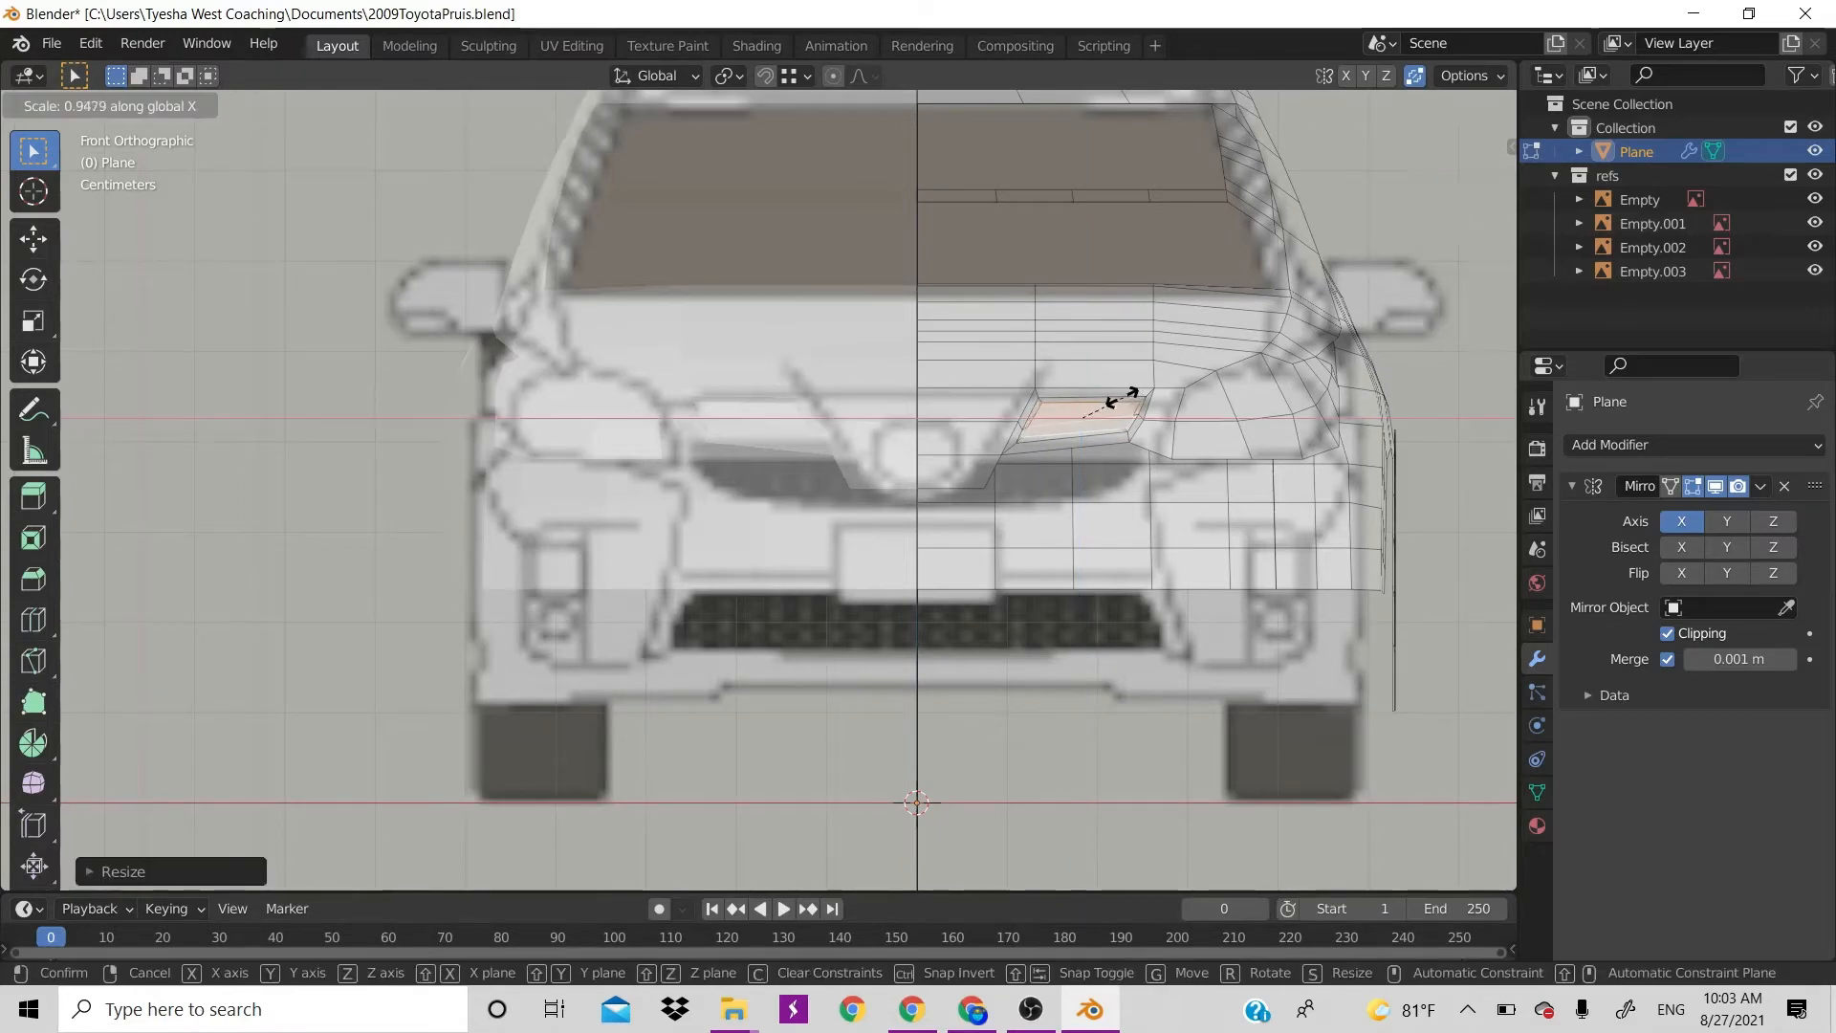
click(1123, 398)
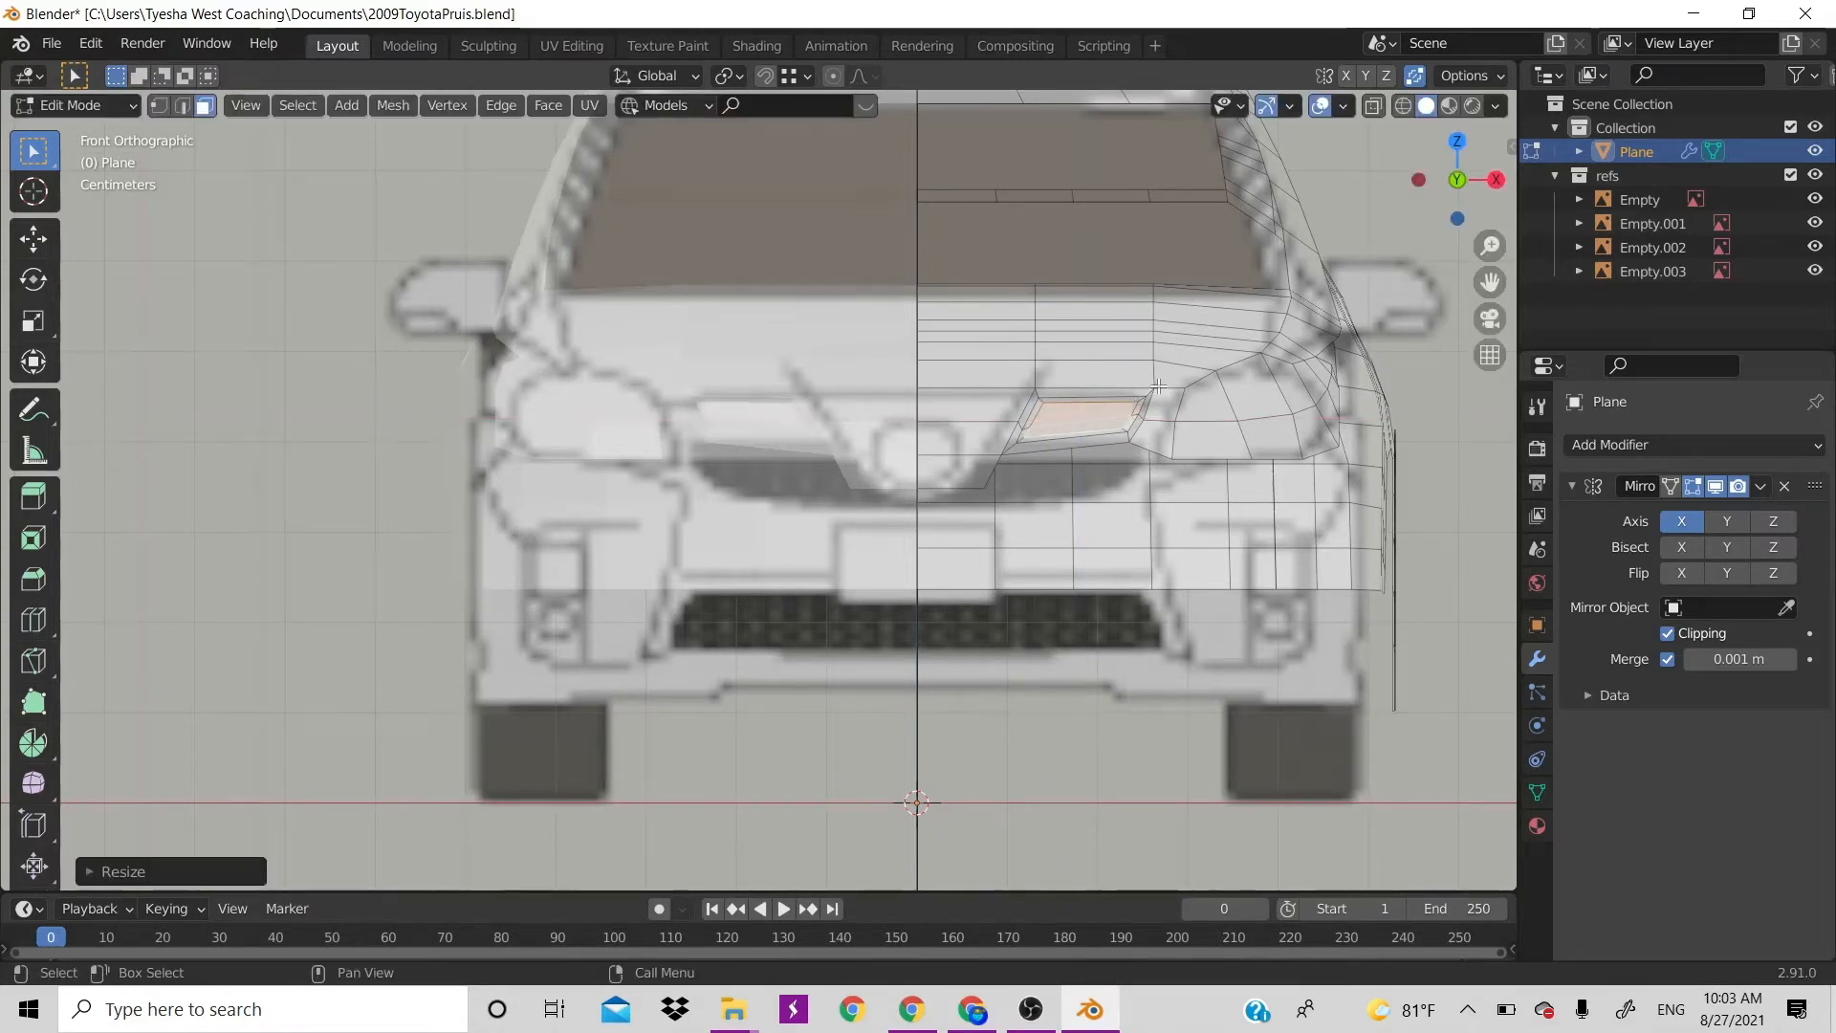
Examine the resized recessed face in perspective among the blueprint reference planes
scroll(1183, 392, down, 5)
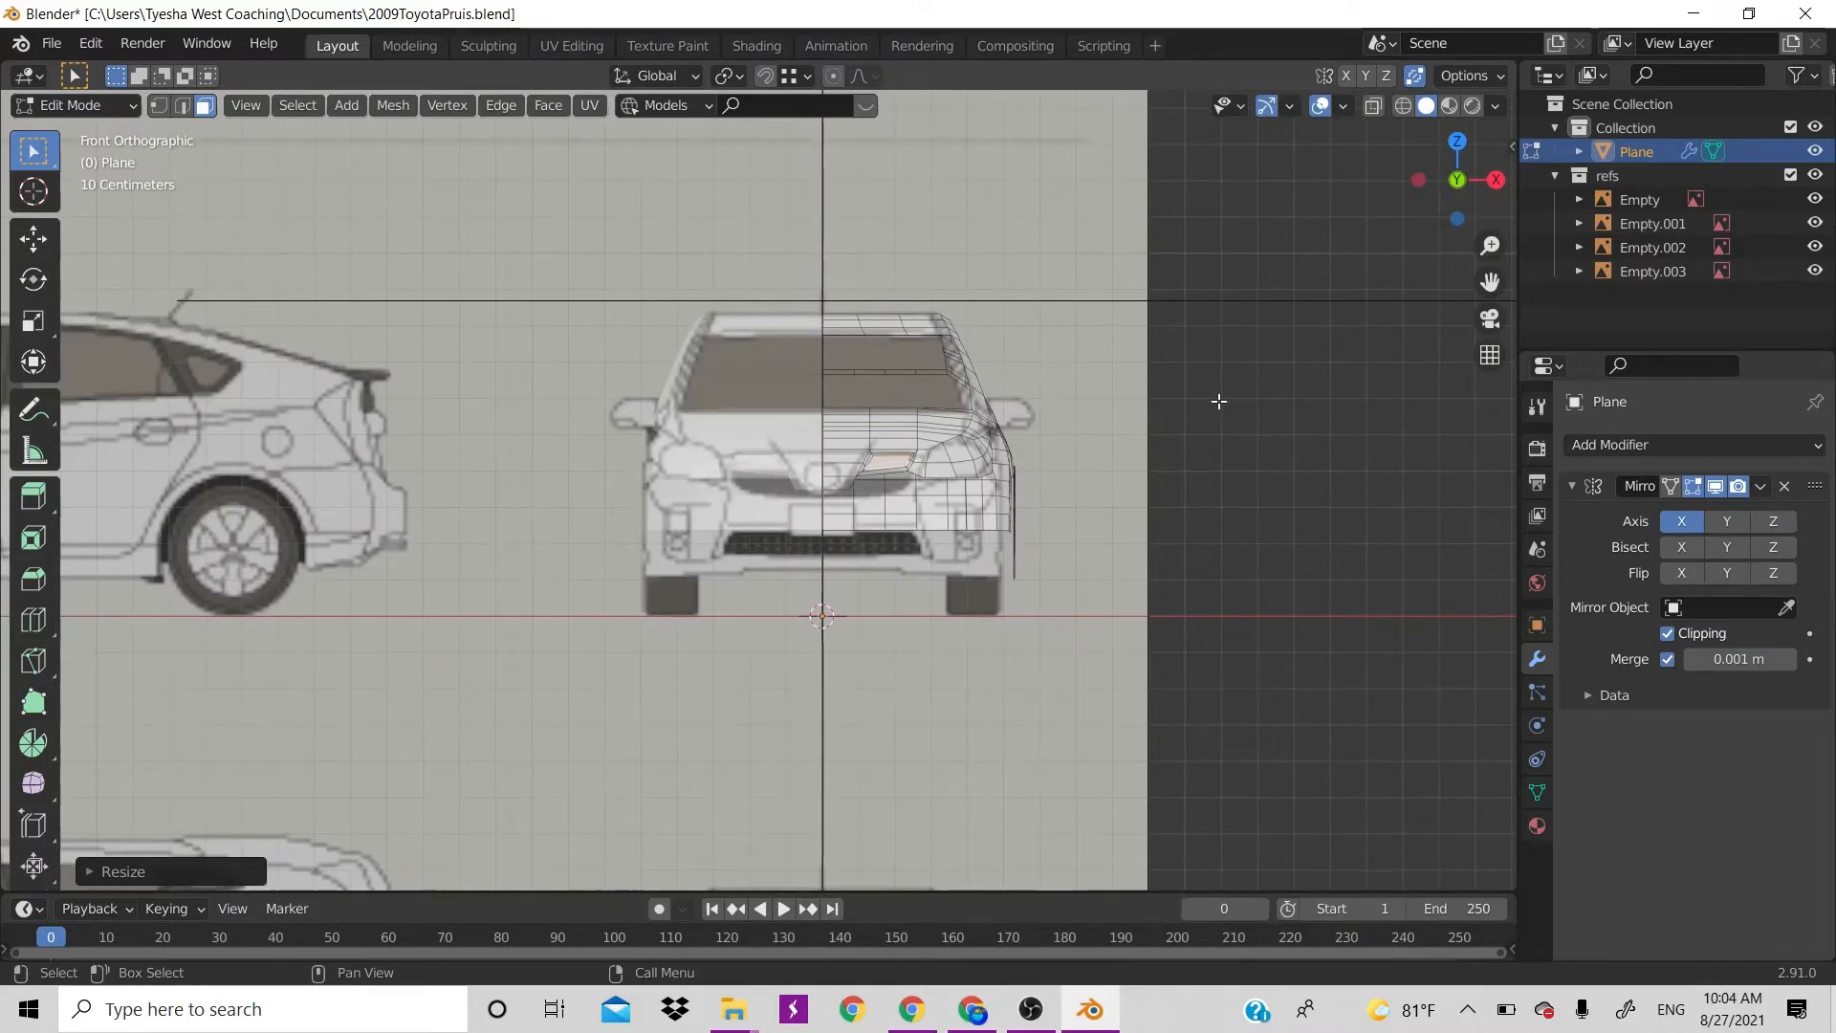
mouse_move(1453, 178)
mouse_down()
mouse_move(1477, 186)
mouse_move(1443, 192)
mouse_up()
scroll(1031, 429, down, 6)
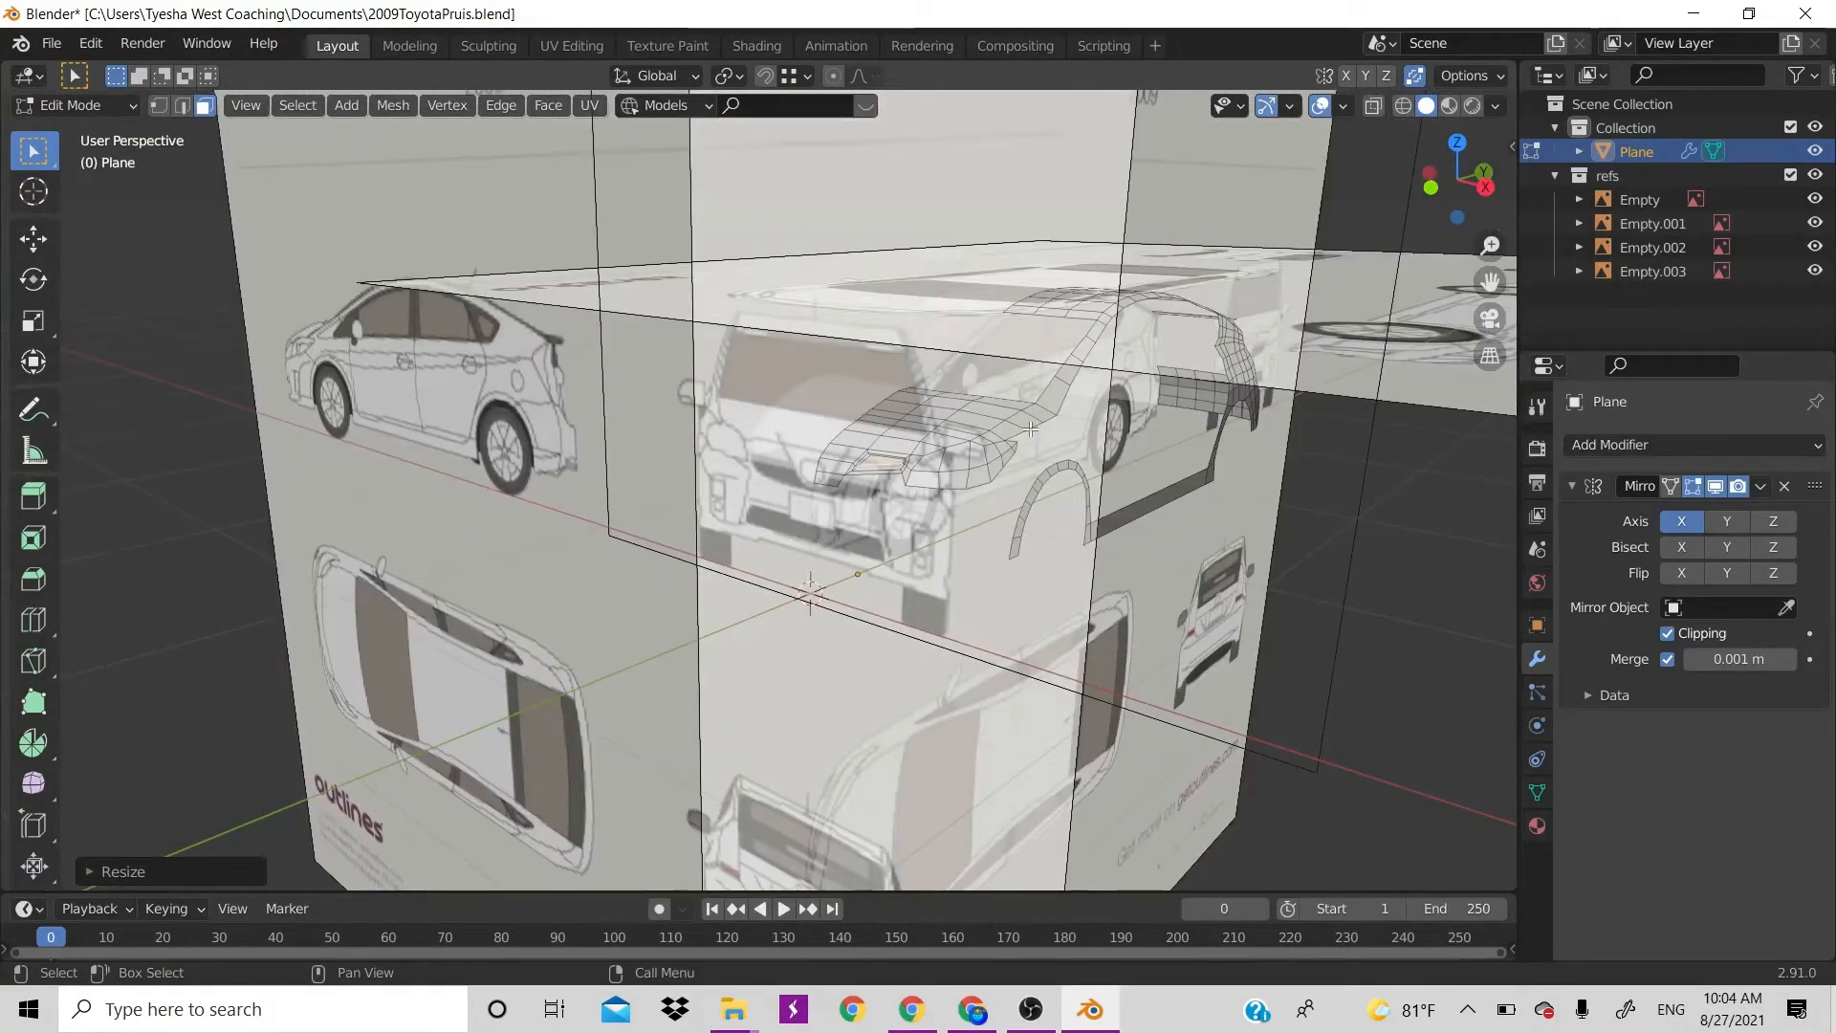
scroll(931, 516, down, 3)
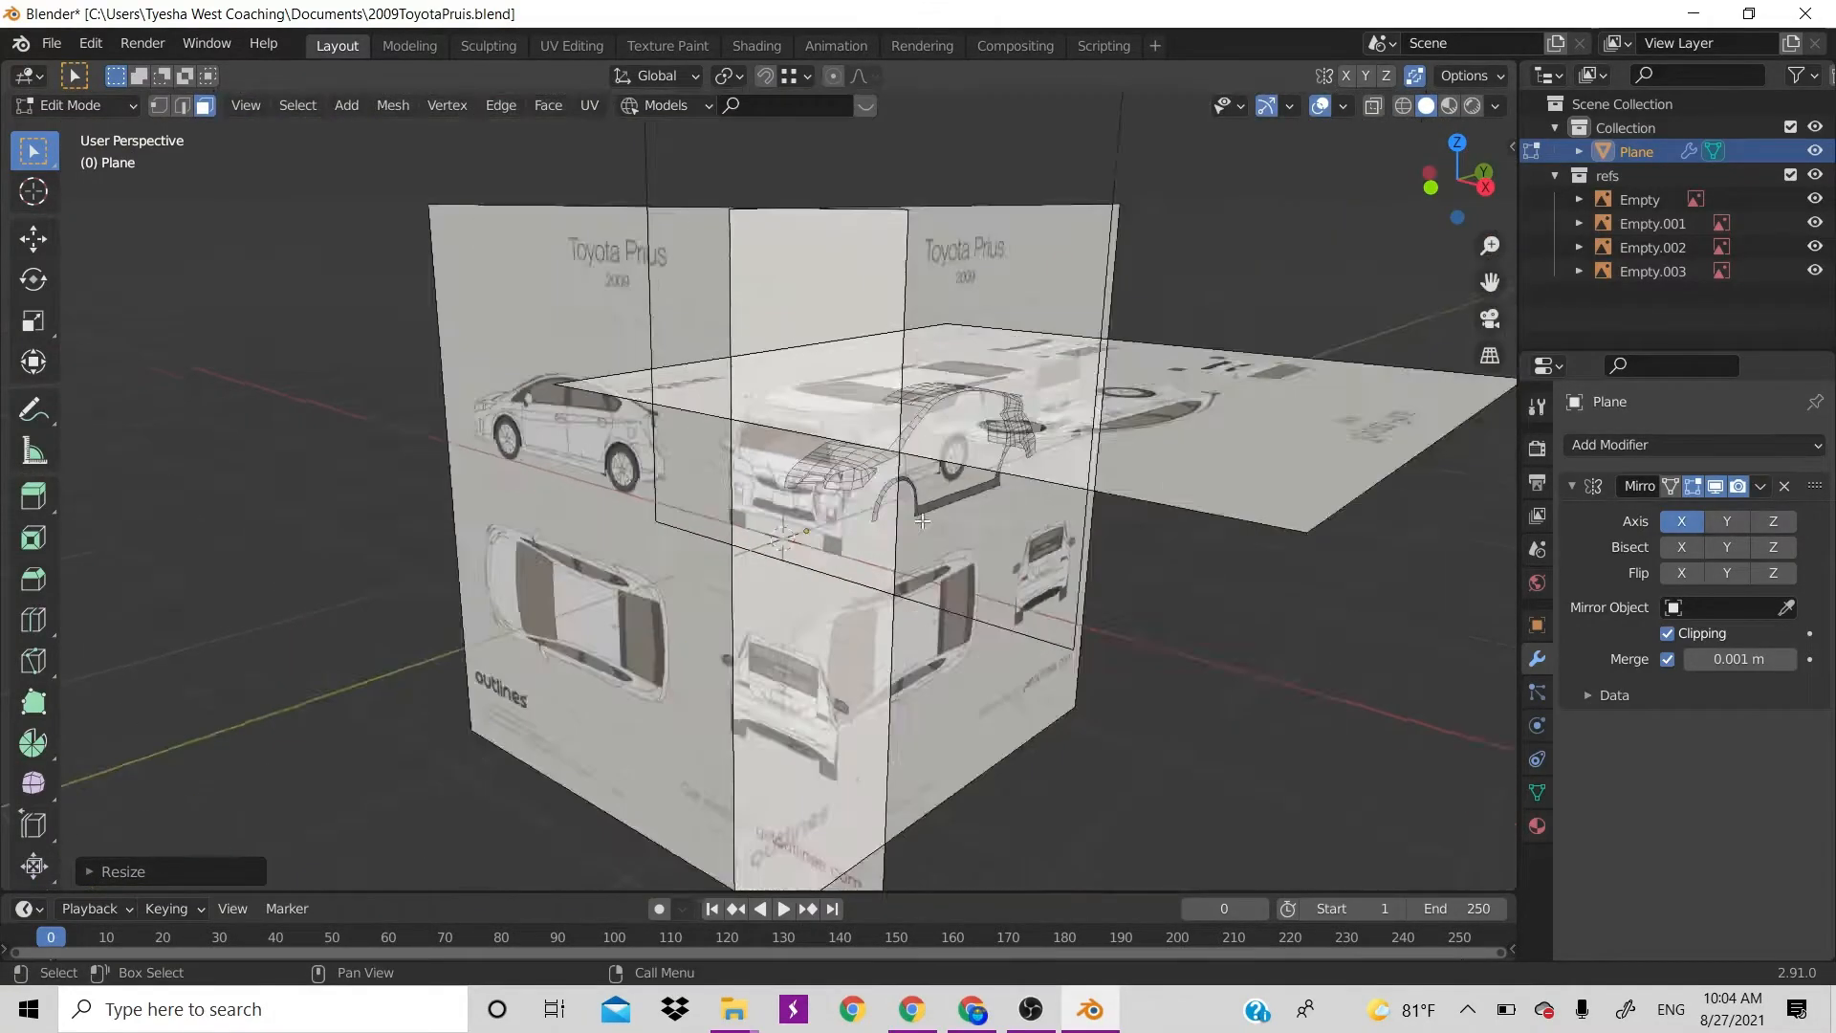
scroll(928, 518, up, 2)
scroll(924, 520, down, 4)
scroll(923, 521, down, 2)
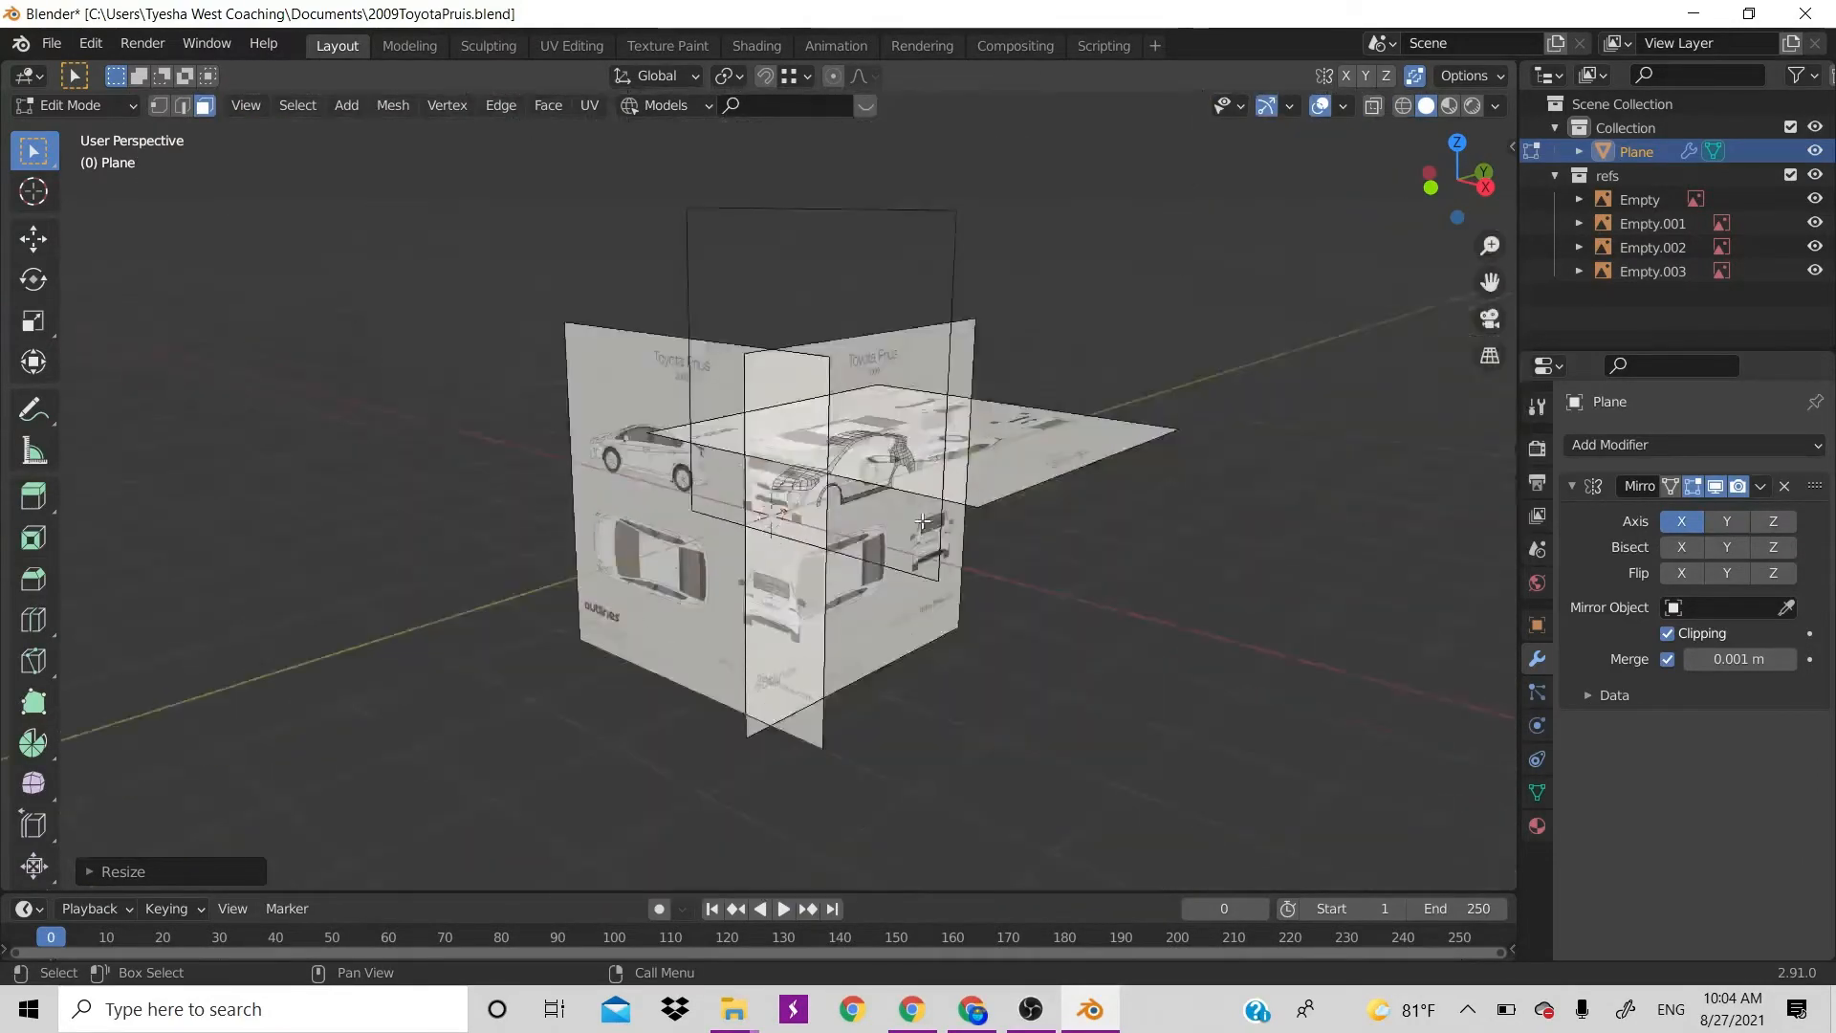
scroll(923, 520, up, 6)
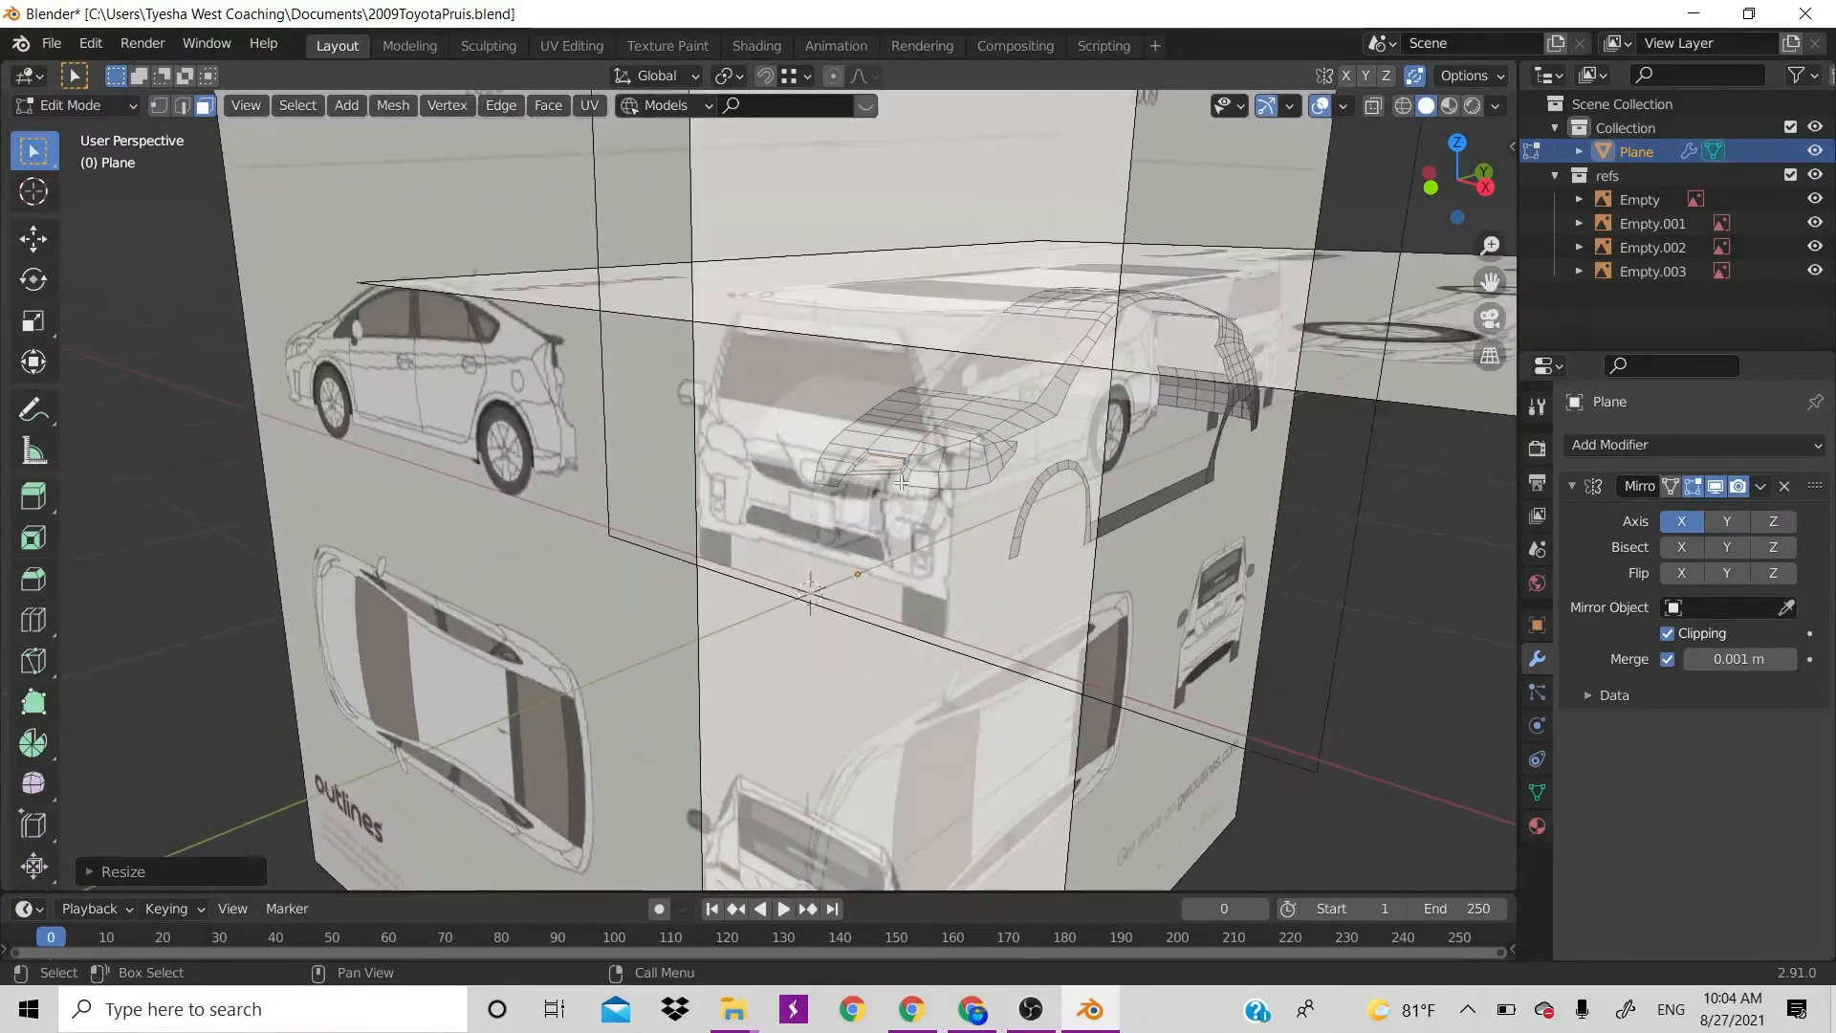
scroll(1095, 356, up, 5)
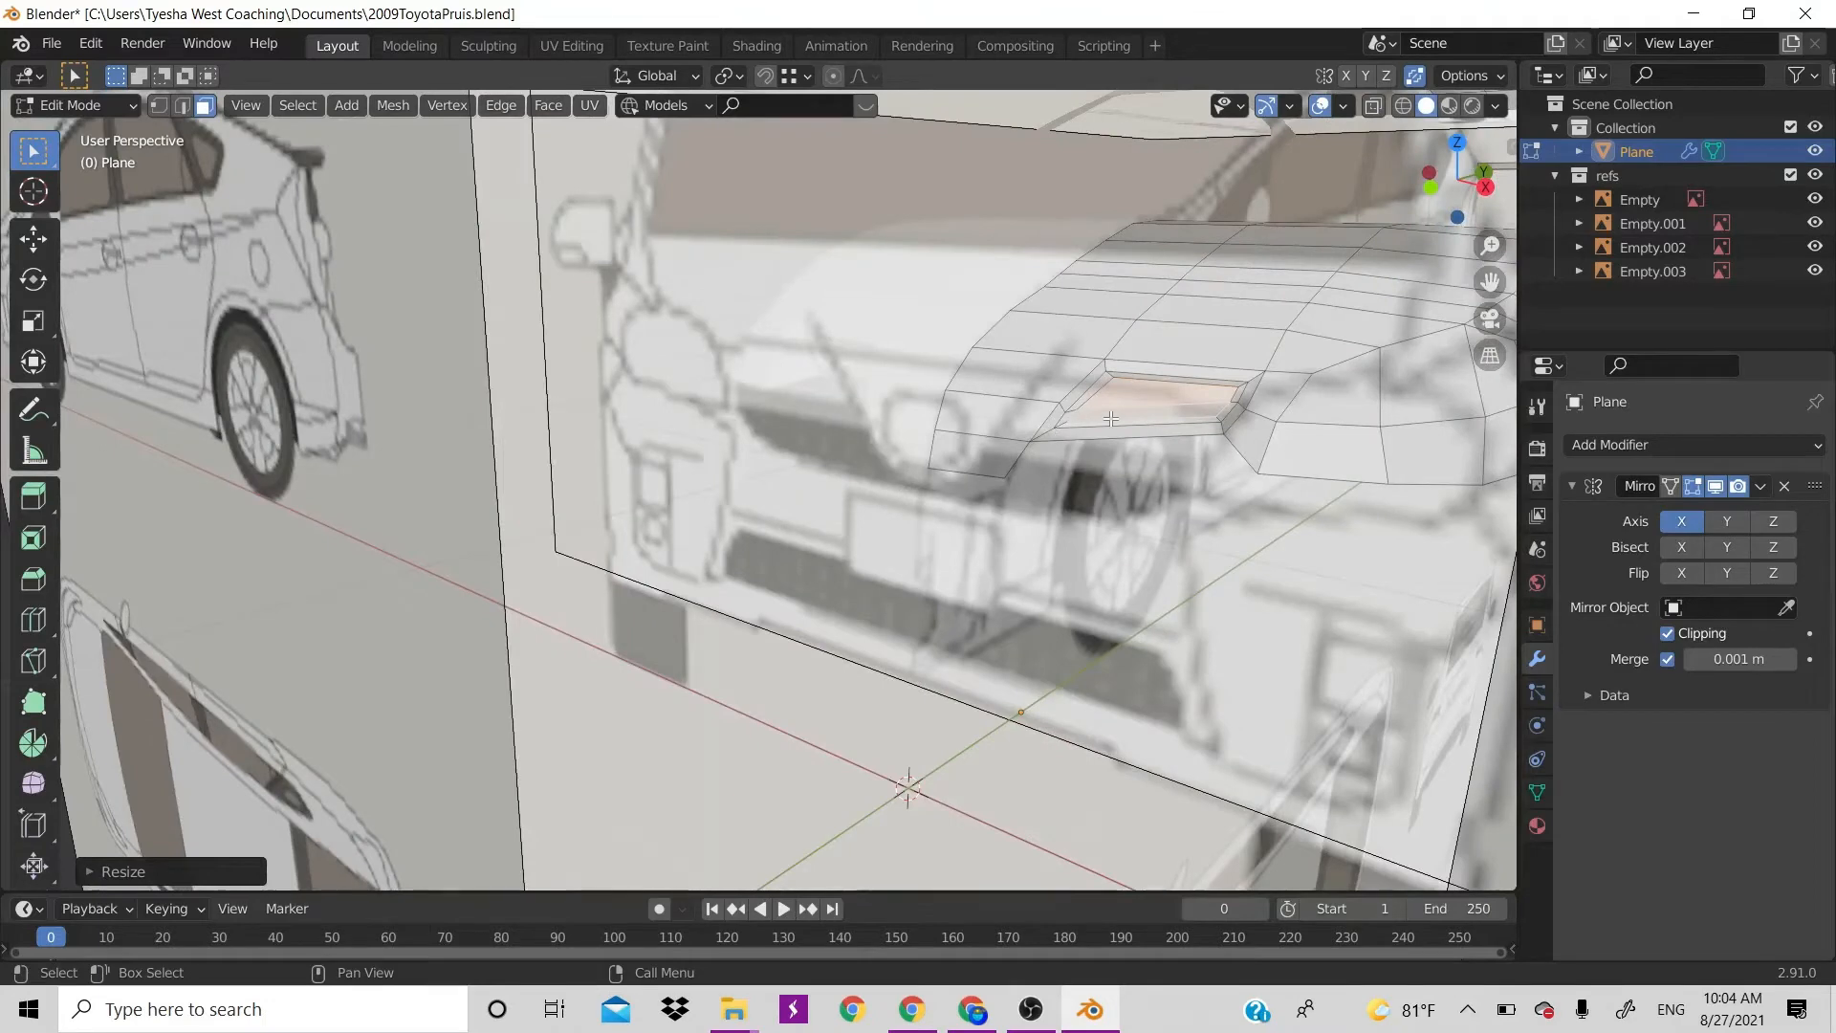
Undo the scaling of the recessed face and return to the front view of the blueprint
key(ctrl+z)
key(ctrl+z)
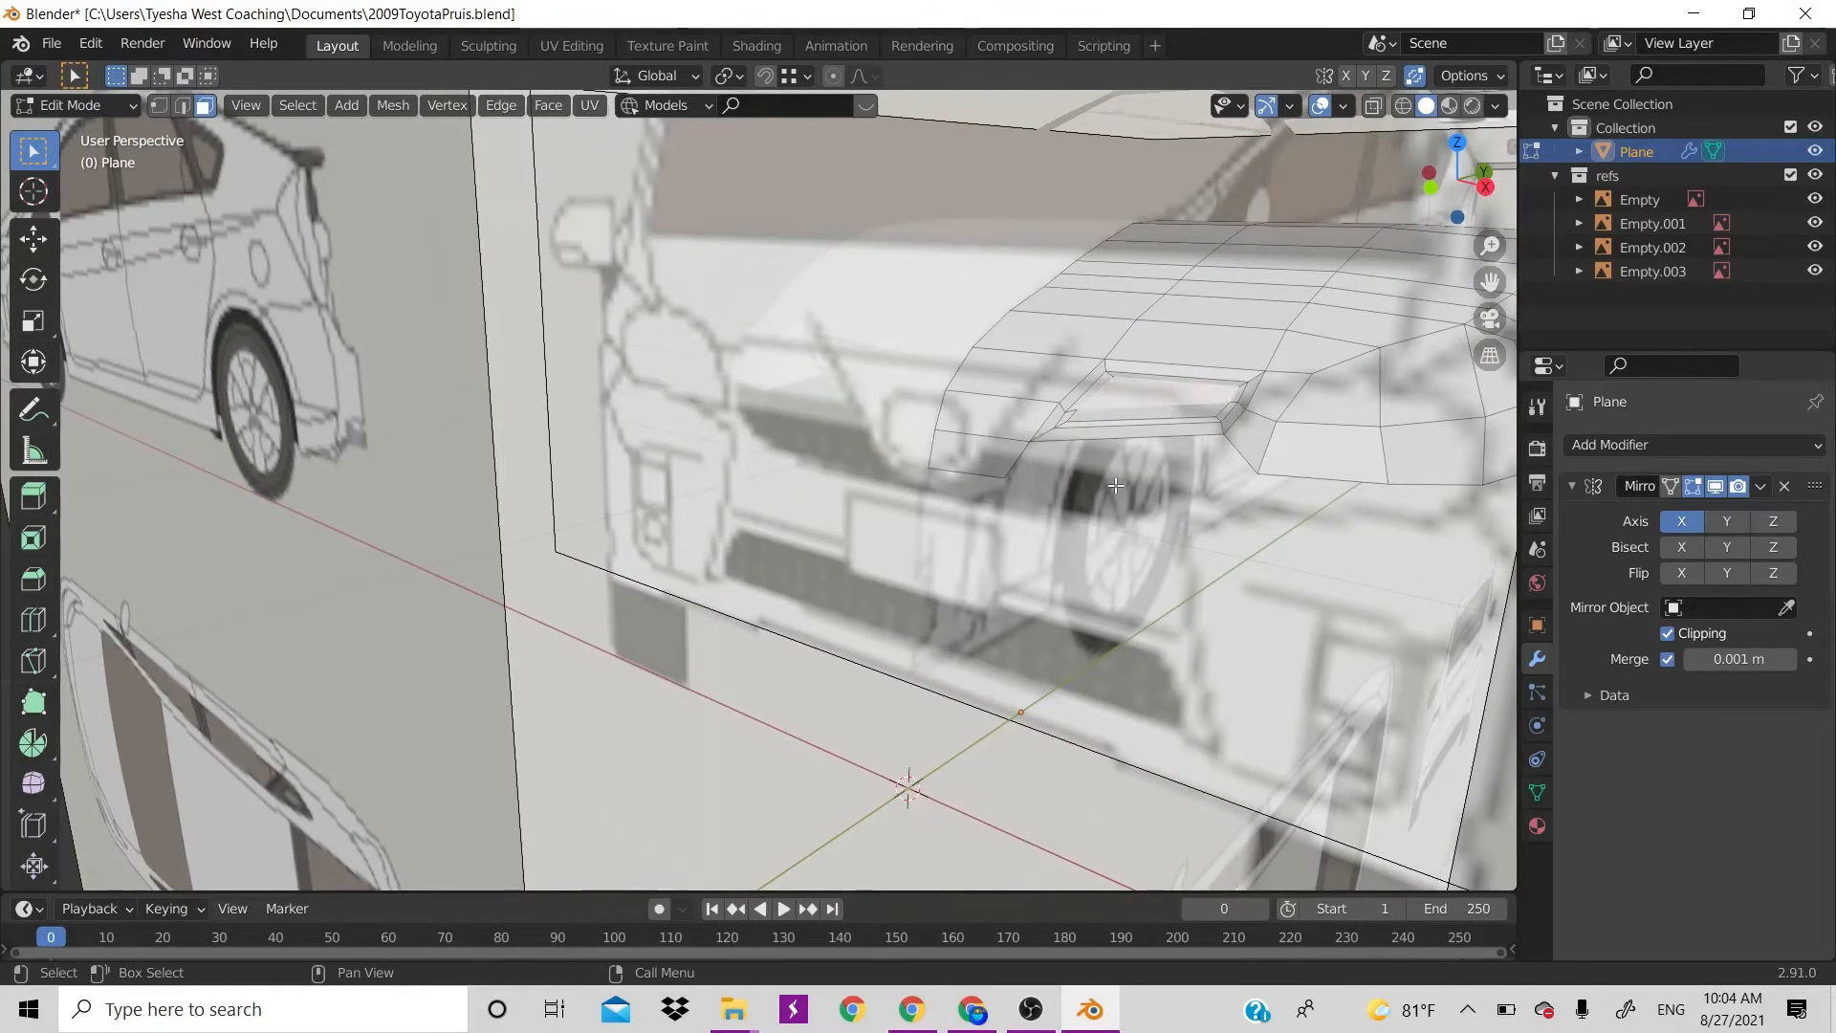
key(KP_1)
scroll(1059, 437, up, 6)
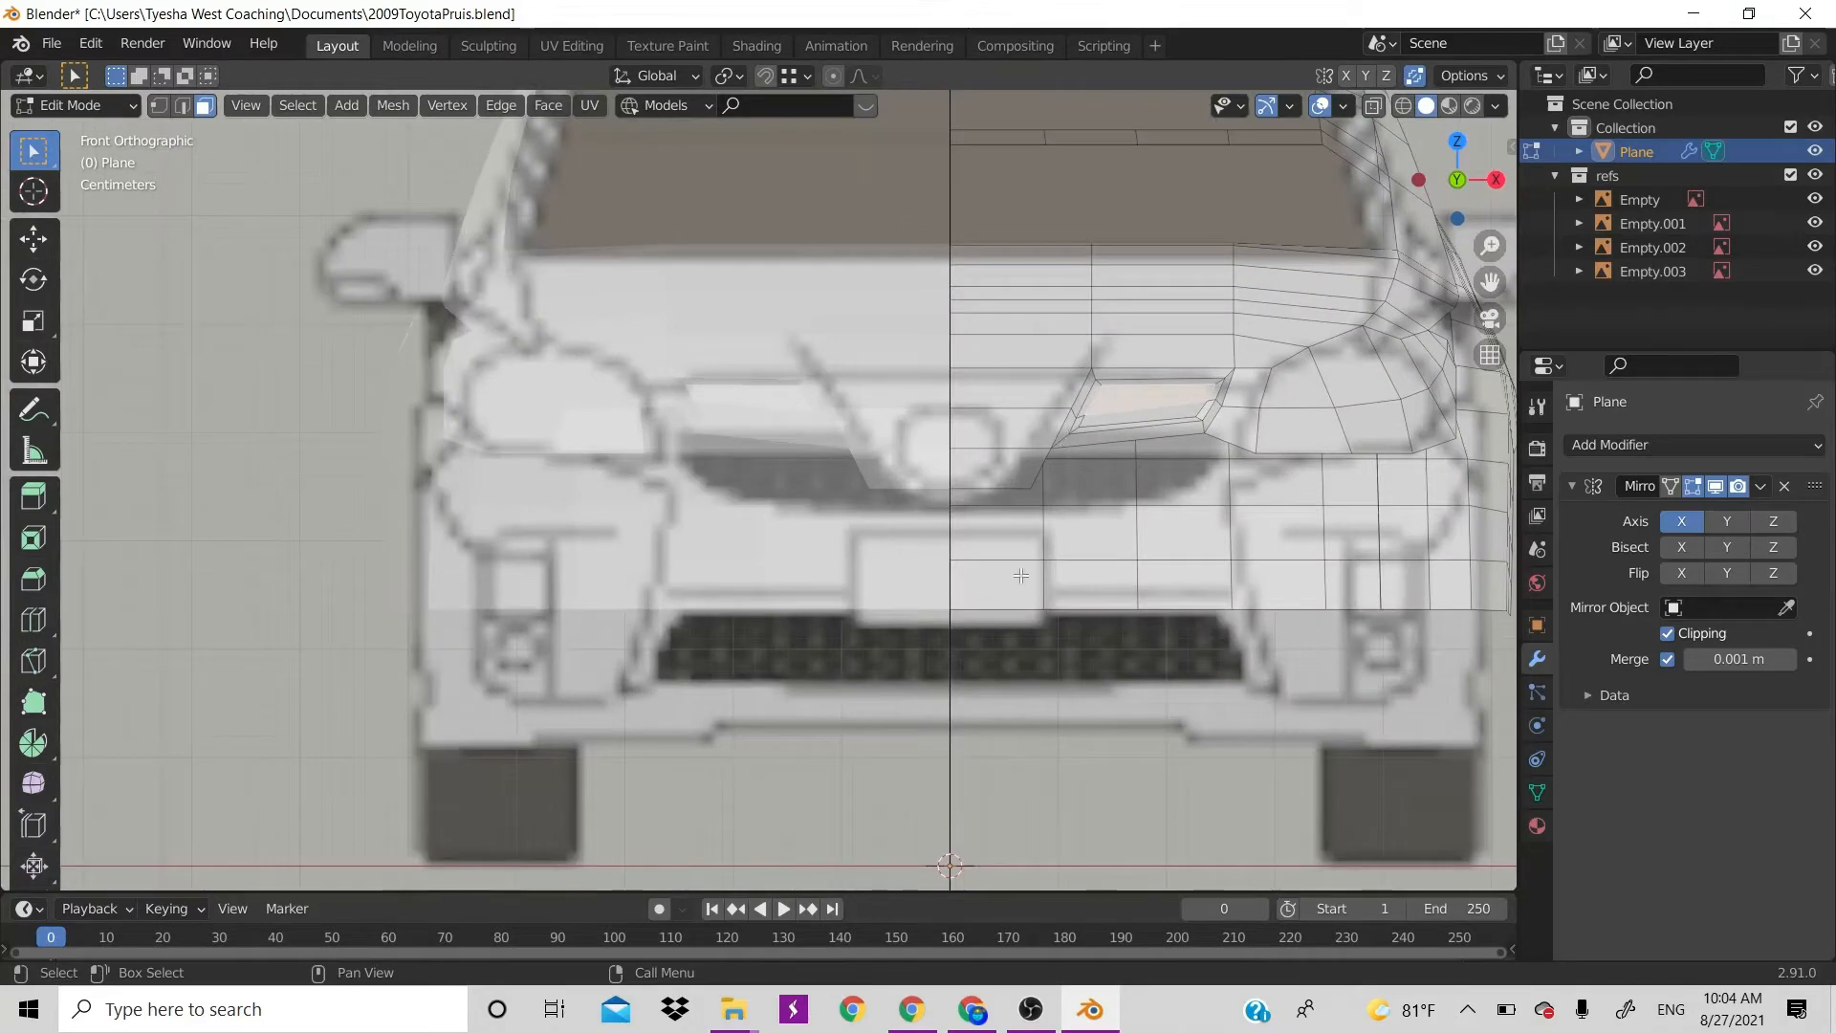
Check the front end of the white Toyota Prius photo in Chrome and return to Blender
click(972, 1008)
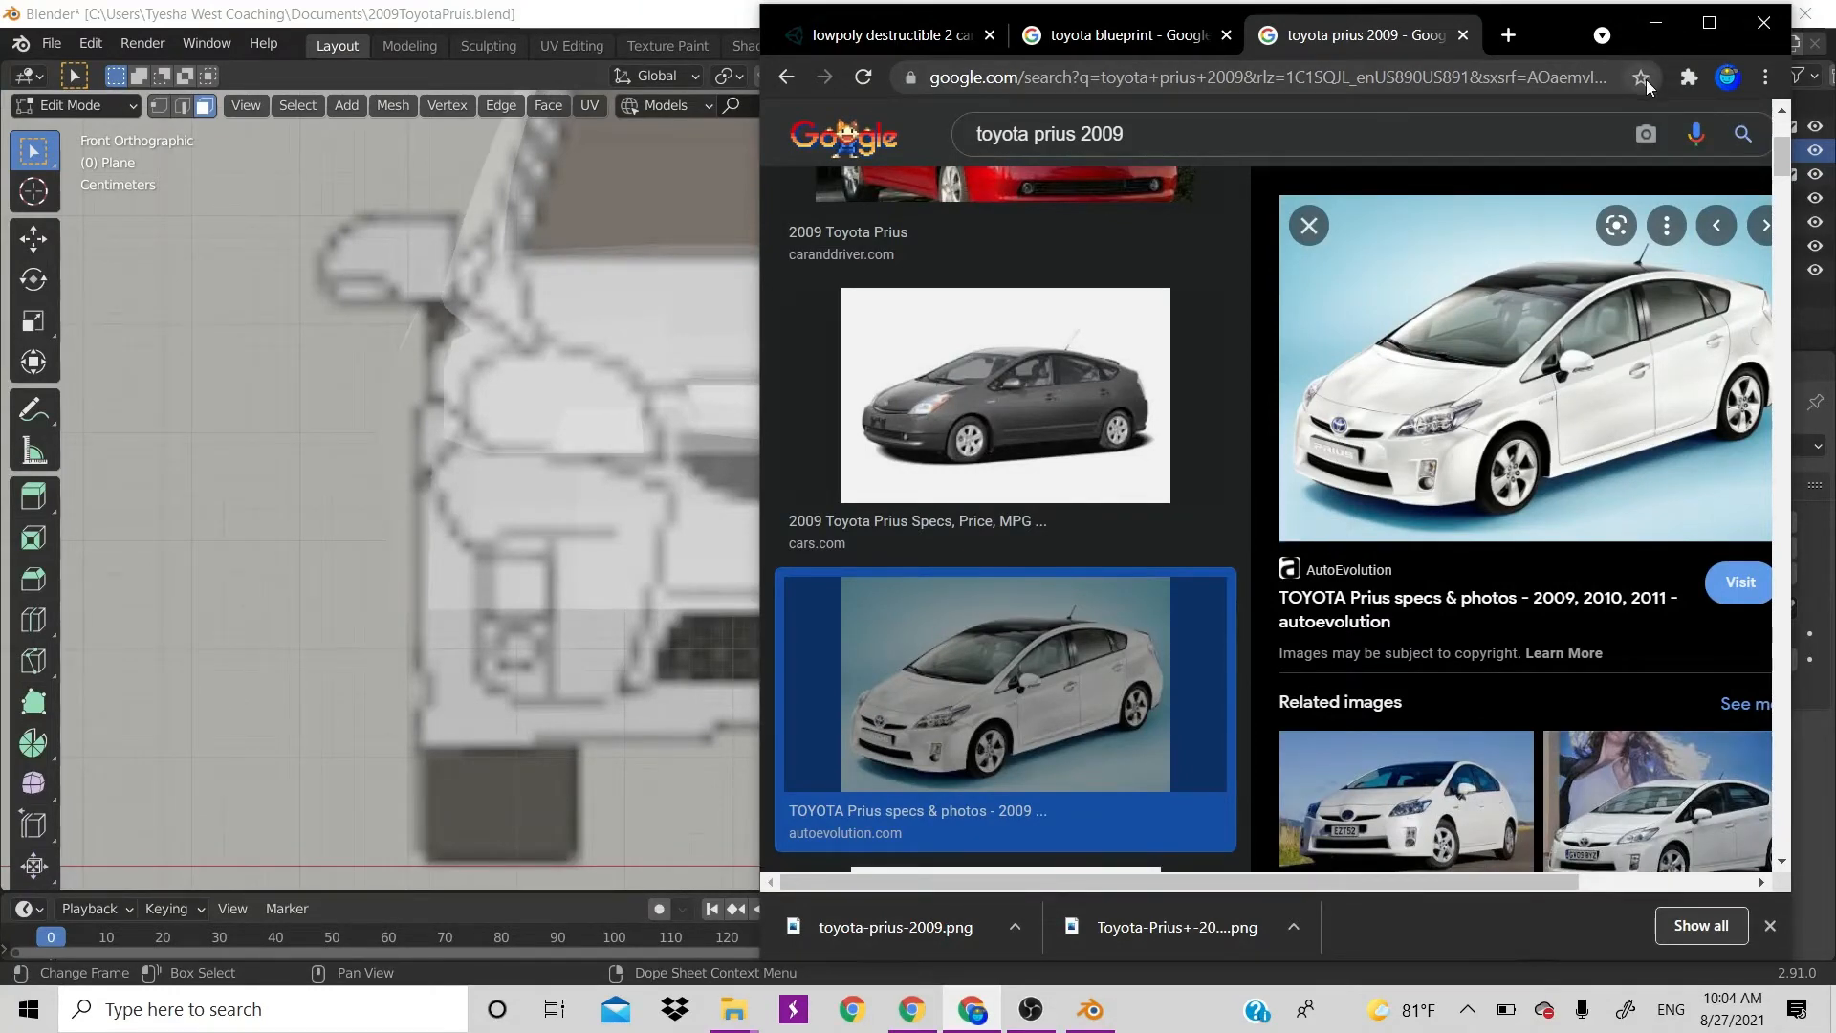
click(1660, 28)
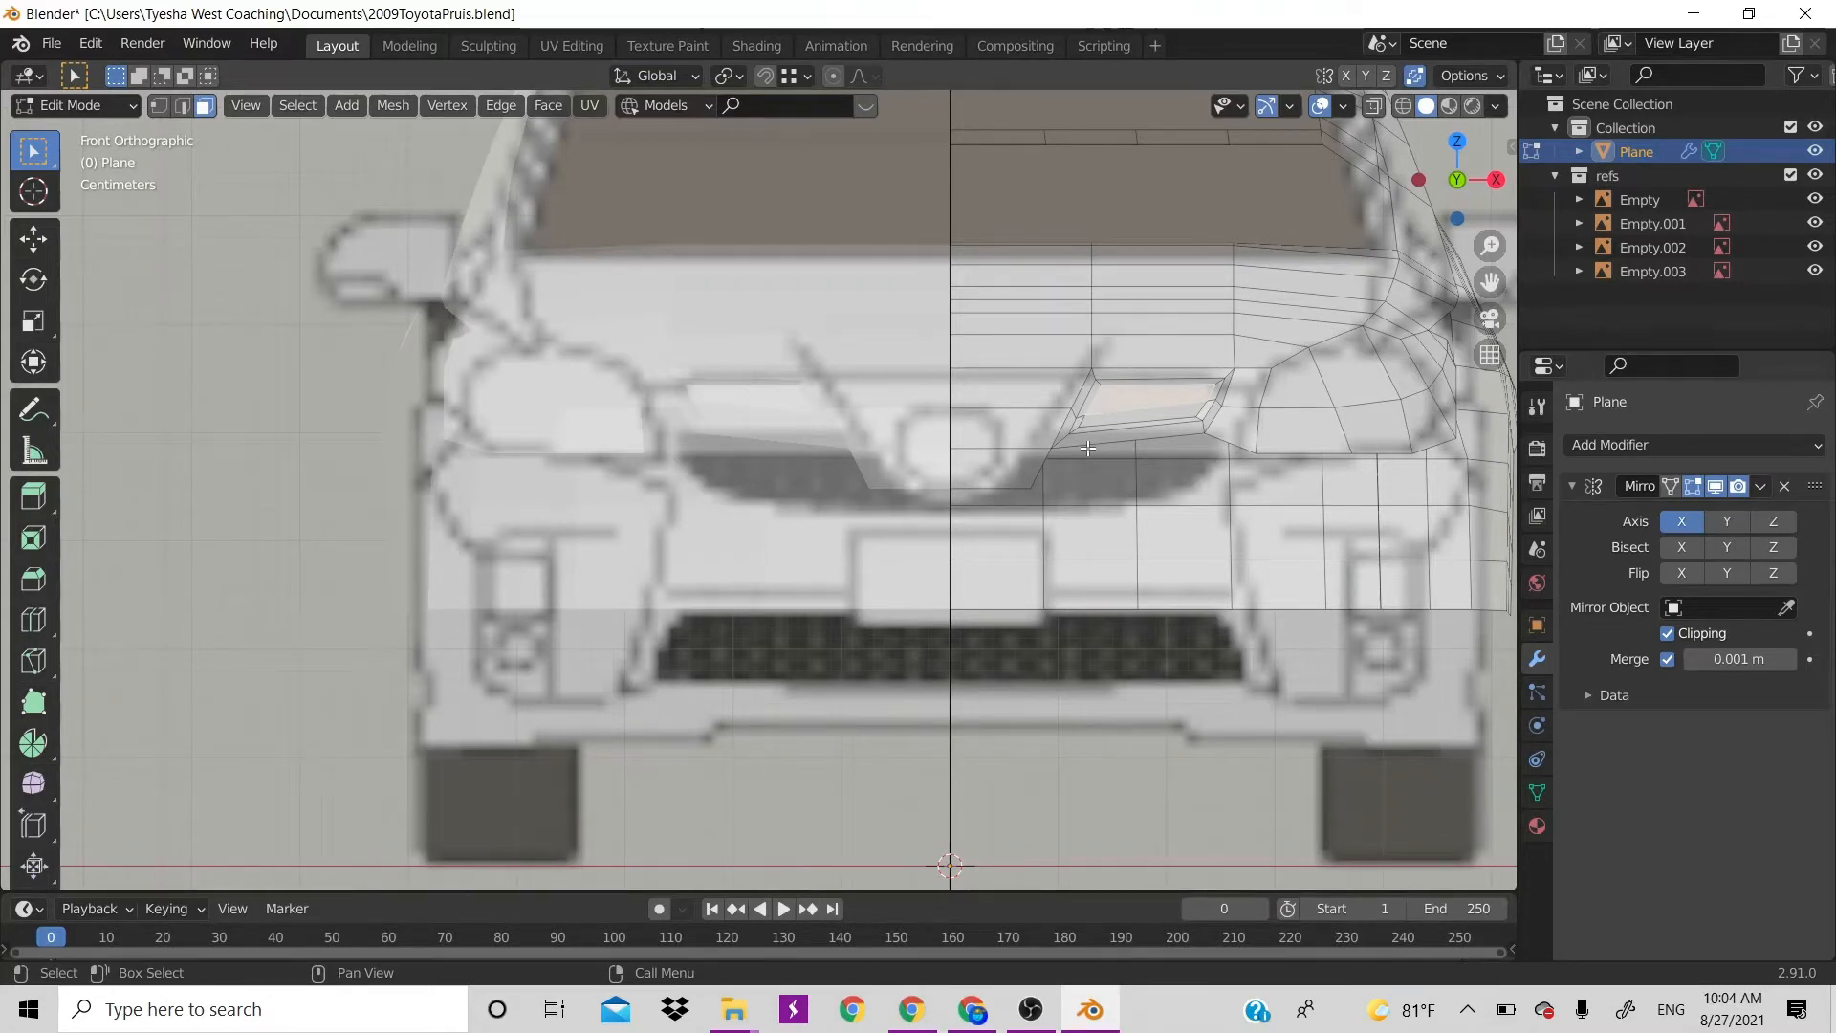
Hide the refs collection in perspective view, check the mirrored body in Object Mode, and return to Edit Mode
scroll(1088, 447, down, 4)
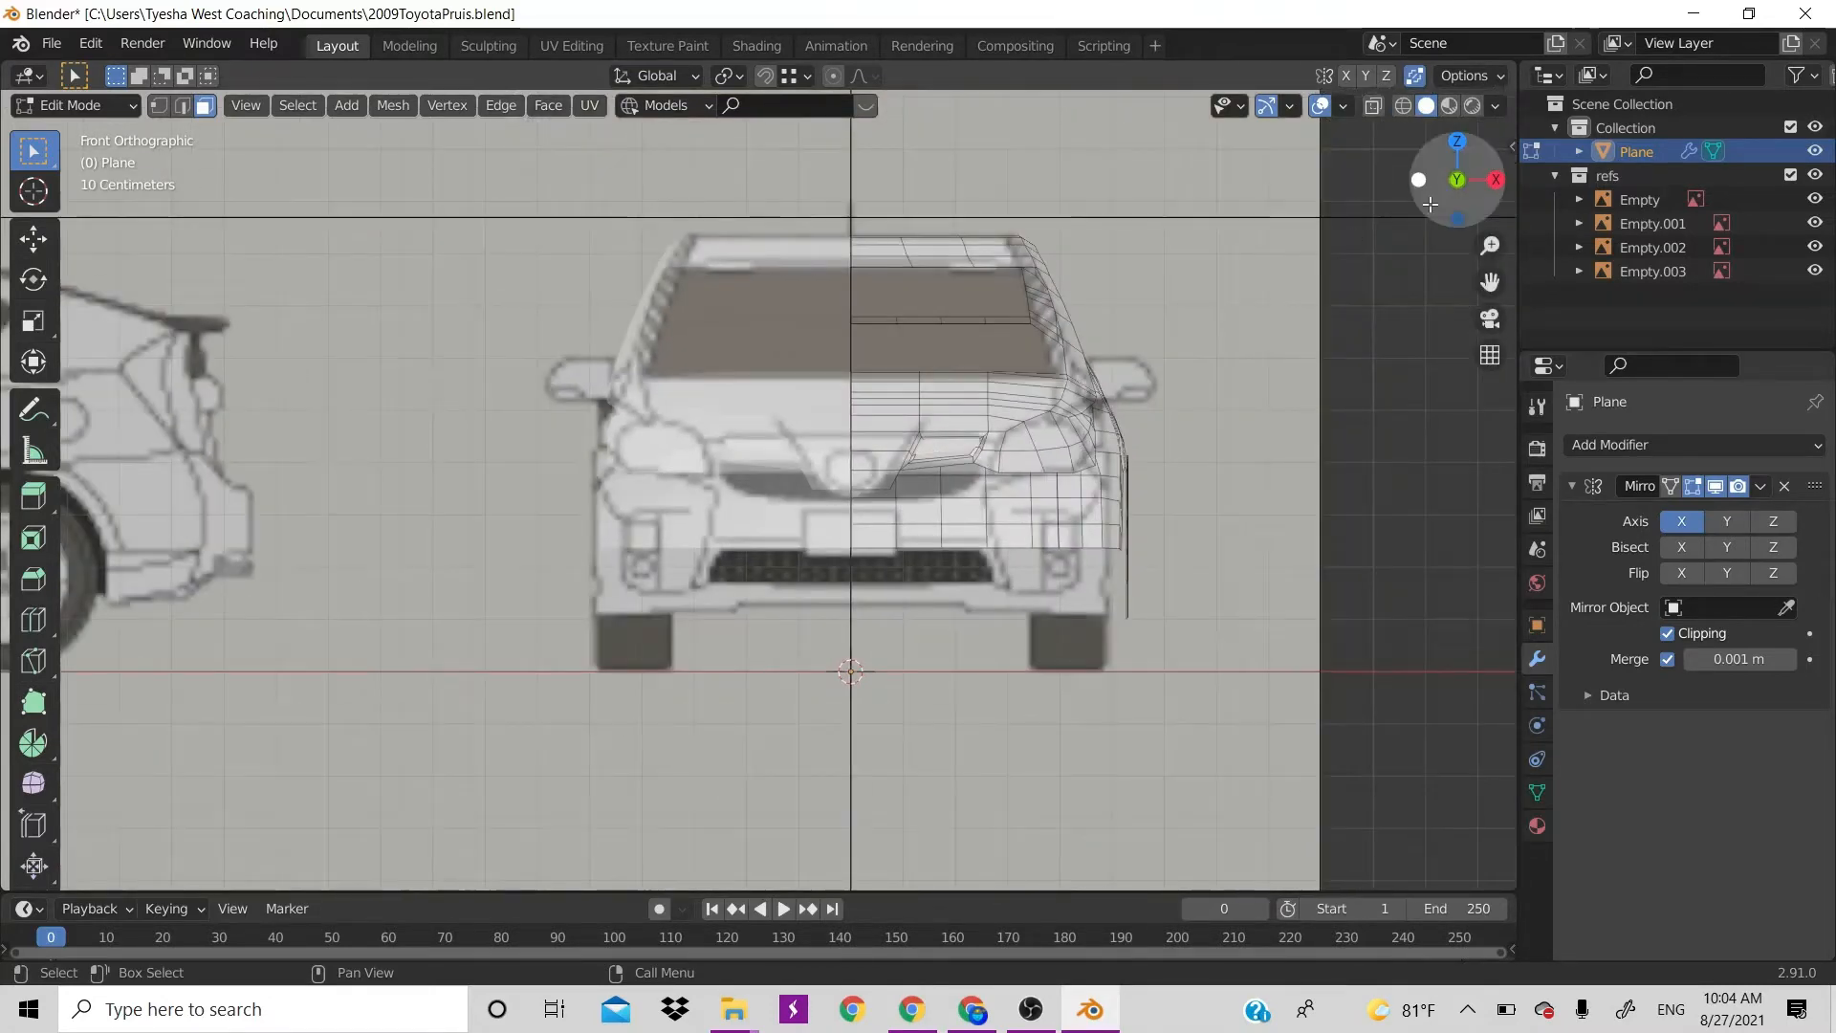
drag(1467, 183, 1412, 217)
scroll(976, 417, down, 6)
scroll(975, 417, down, 5)
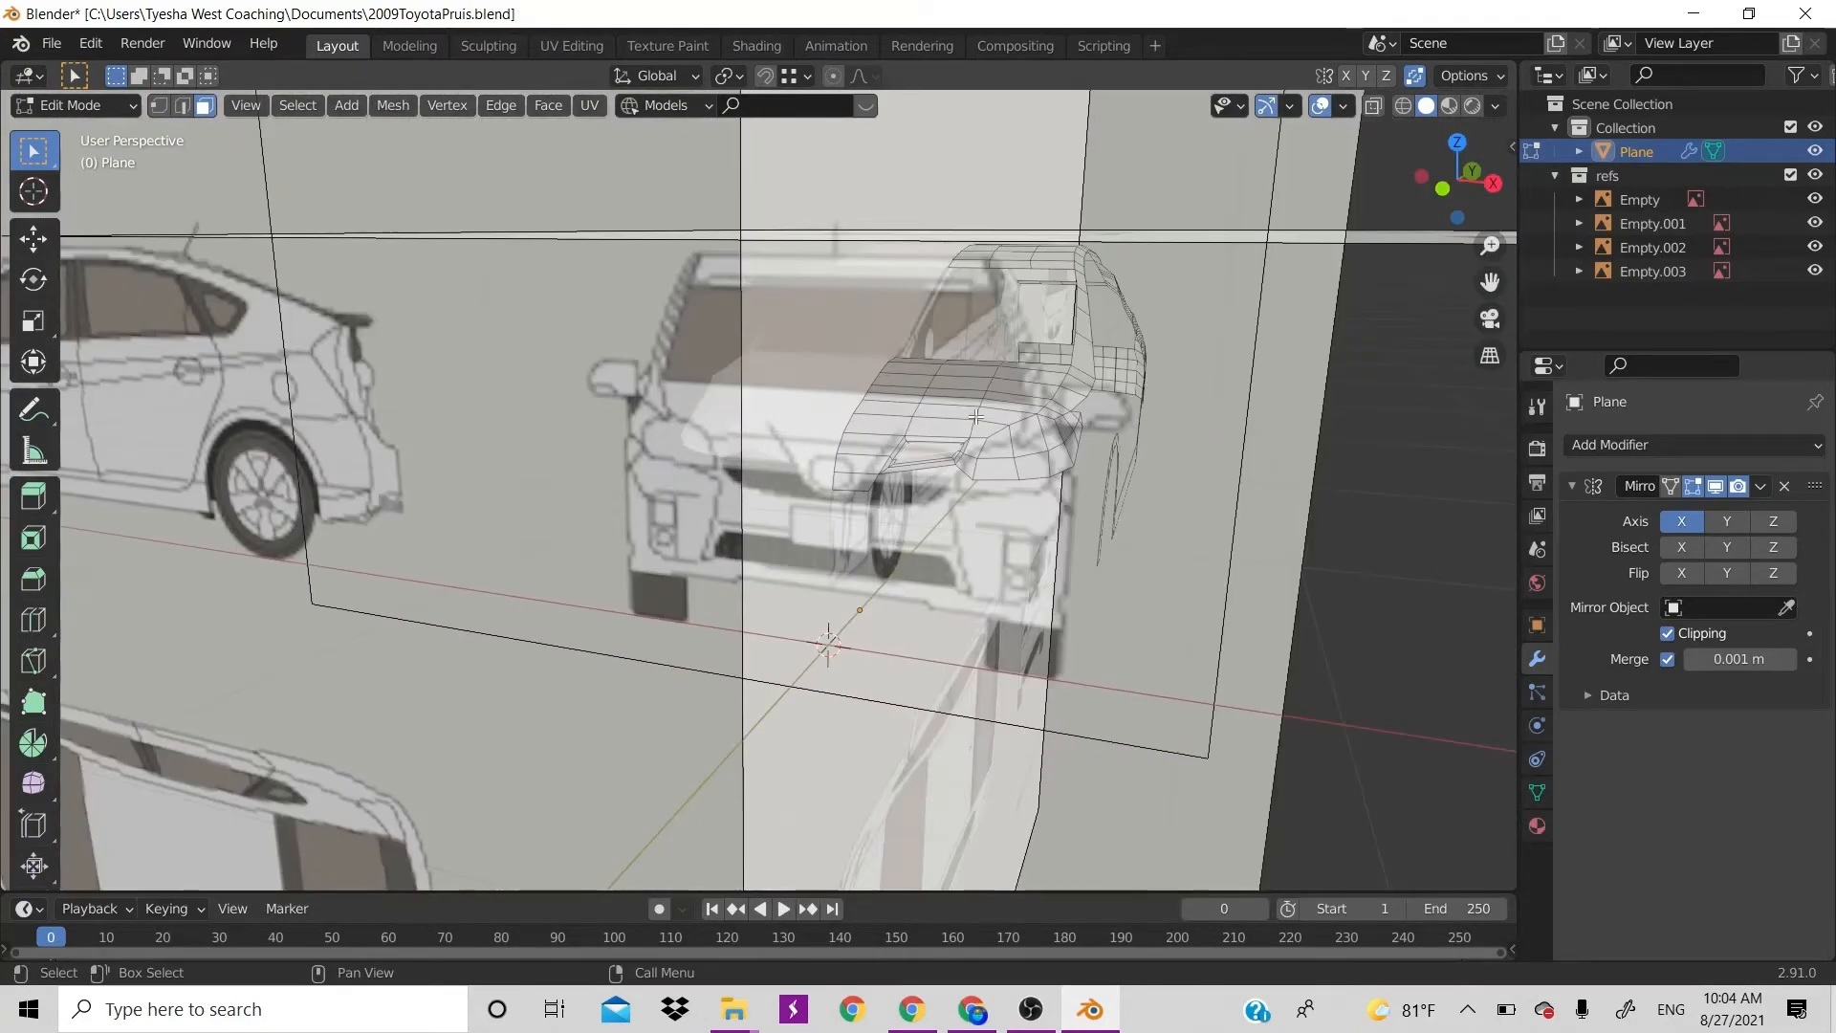
click(1814, 175)
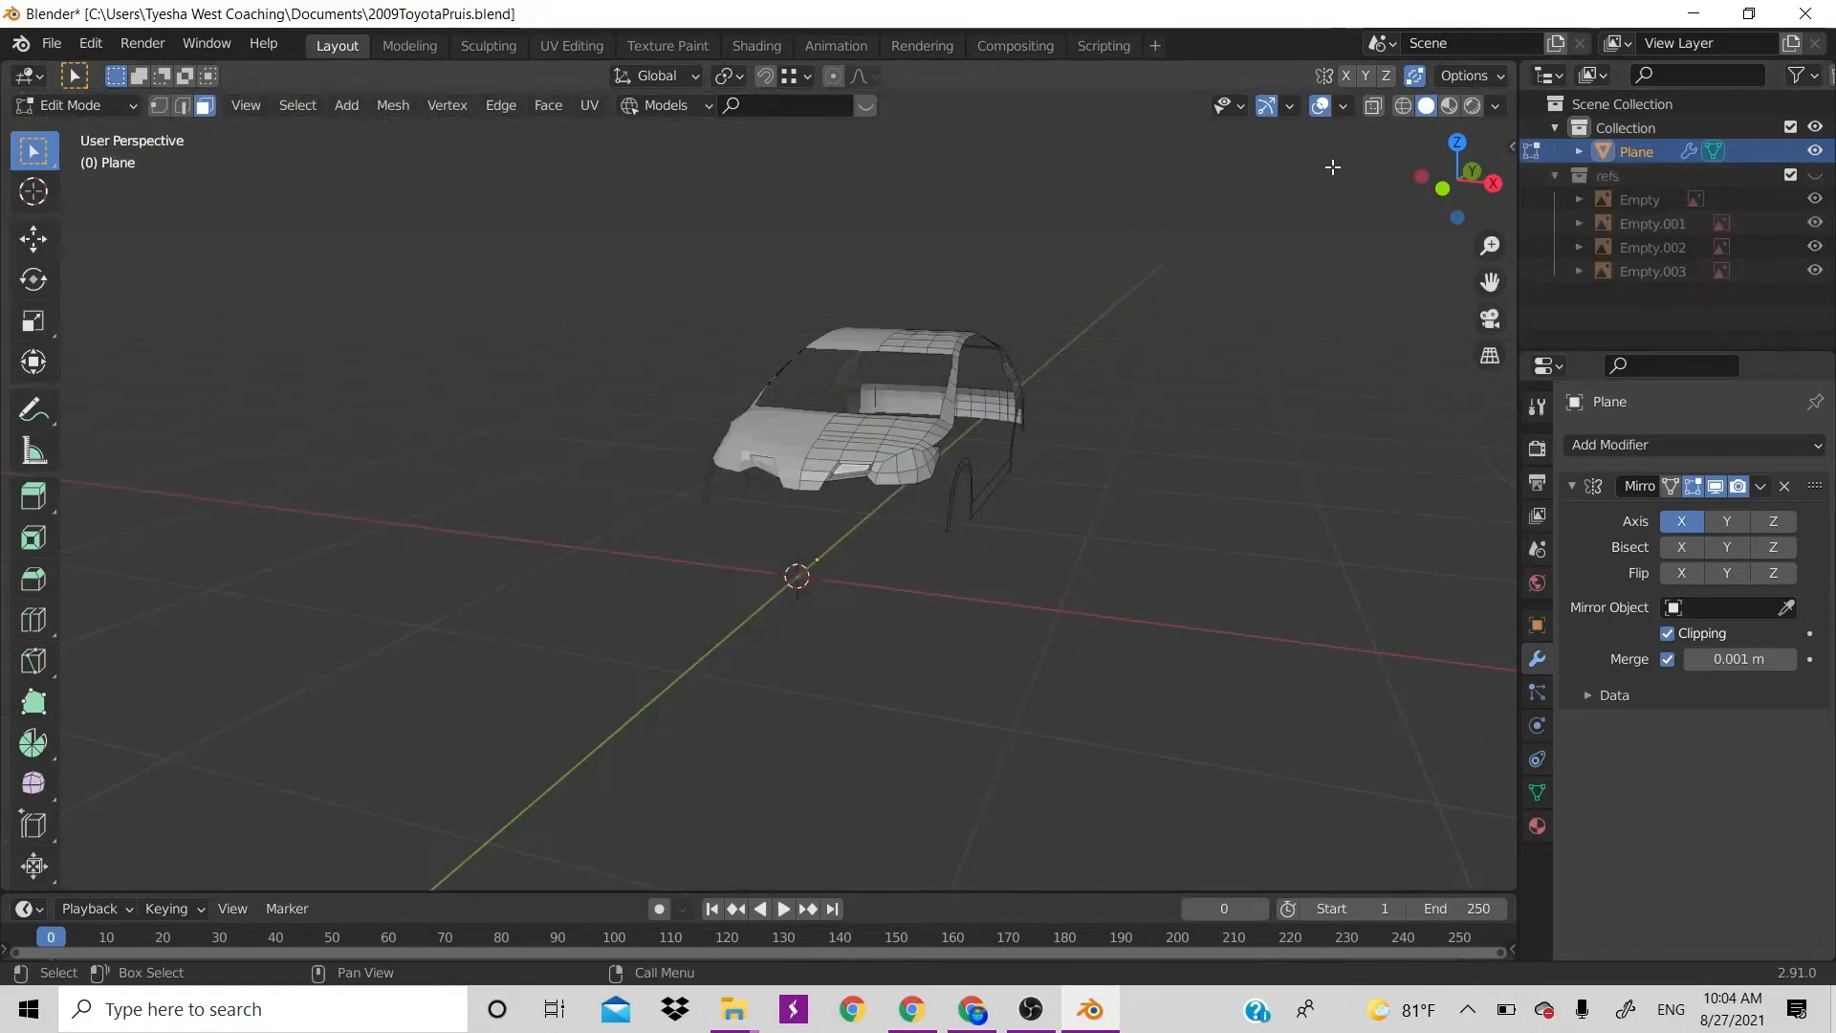
key(Tab)
scroll(1130, 340, up, 5)
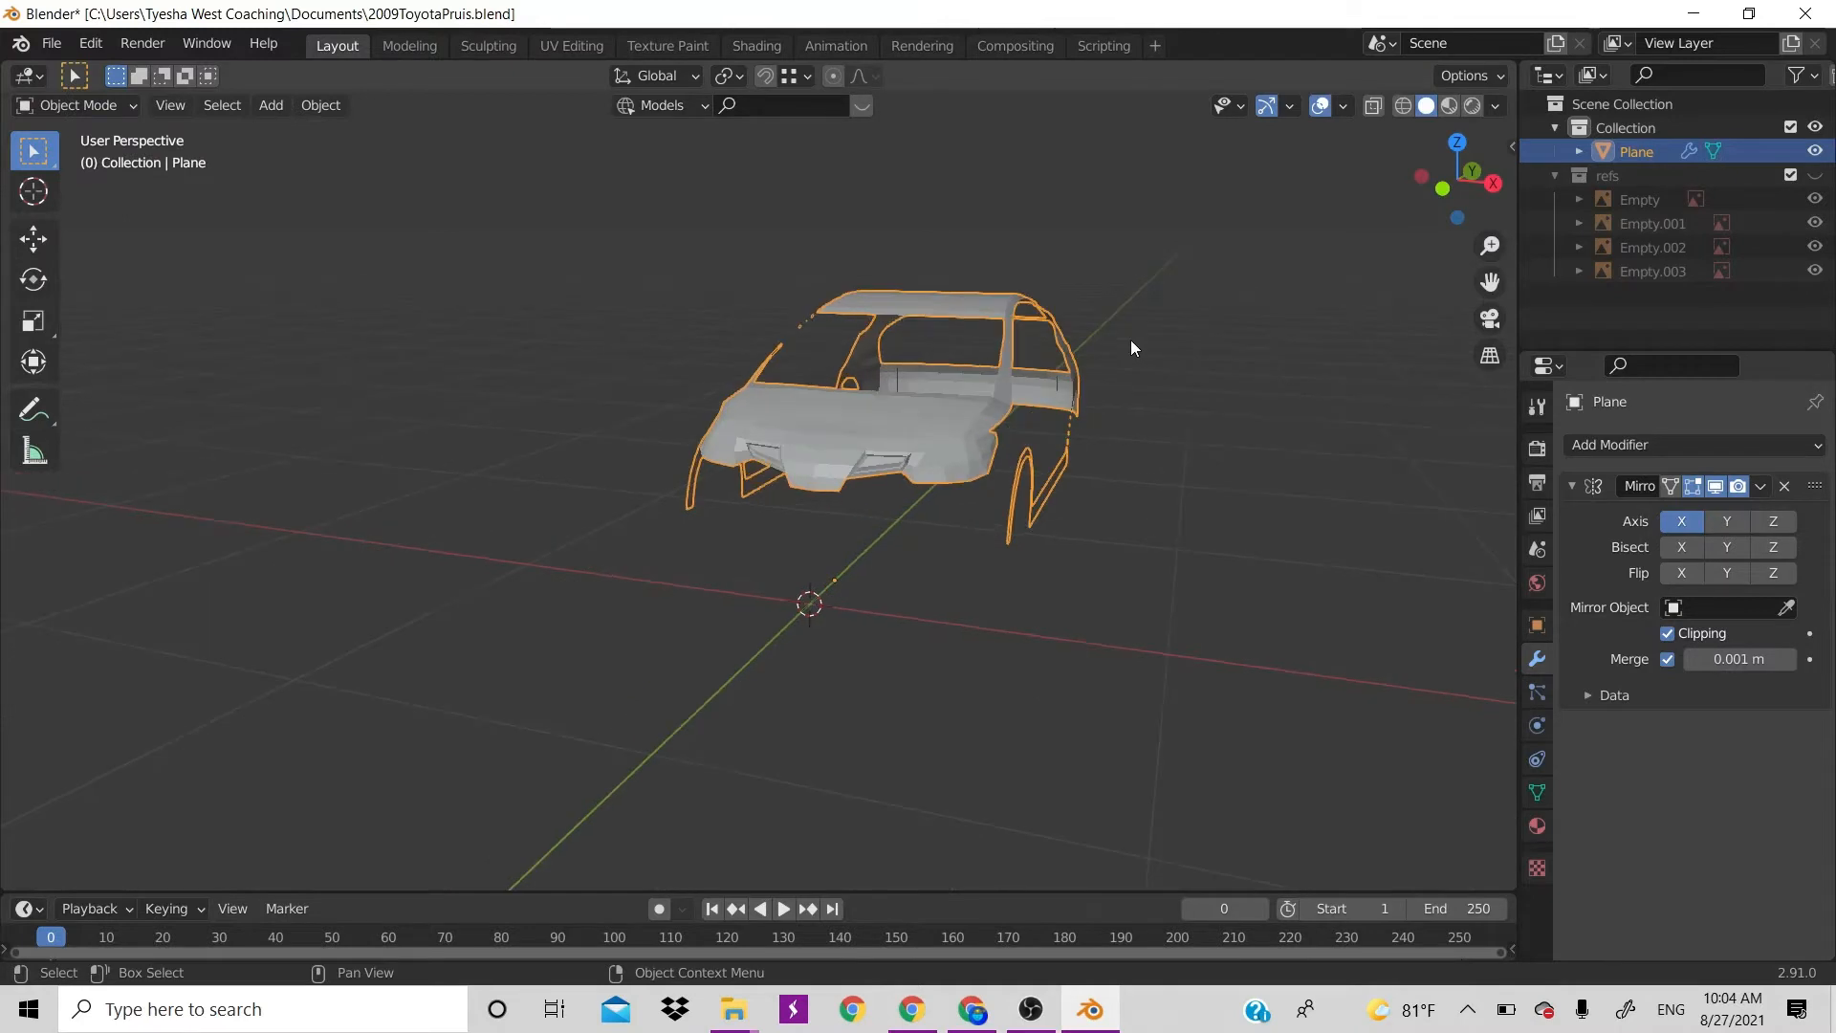
key(Tab)
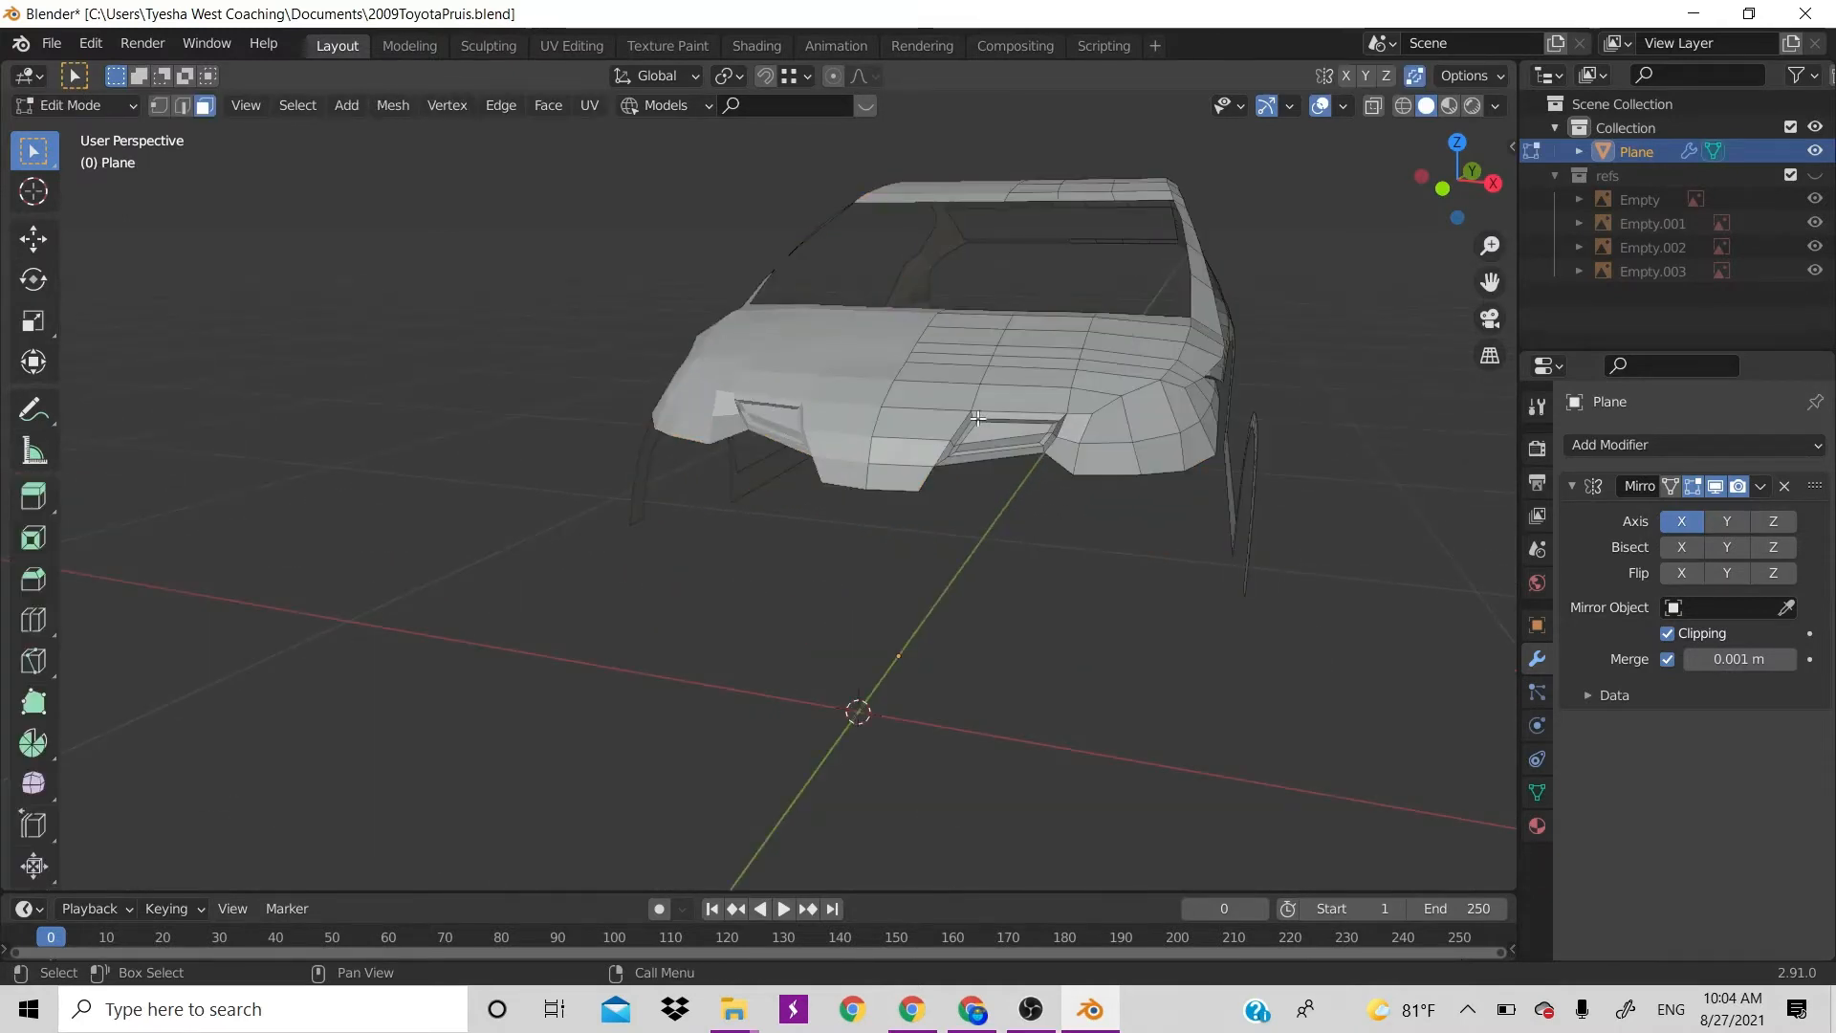
Delete the whole recessed face group between the hood's nose and the headlight, including its leftover pieces
drag(972, 422, 1016, 466)
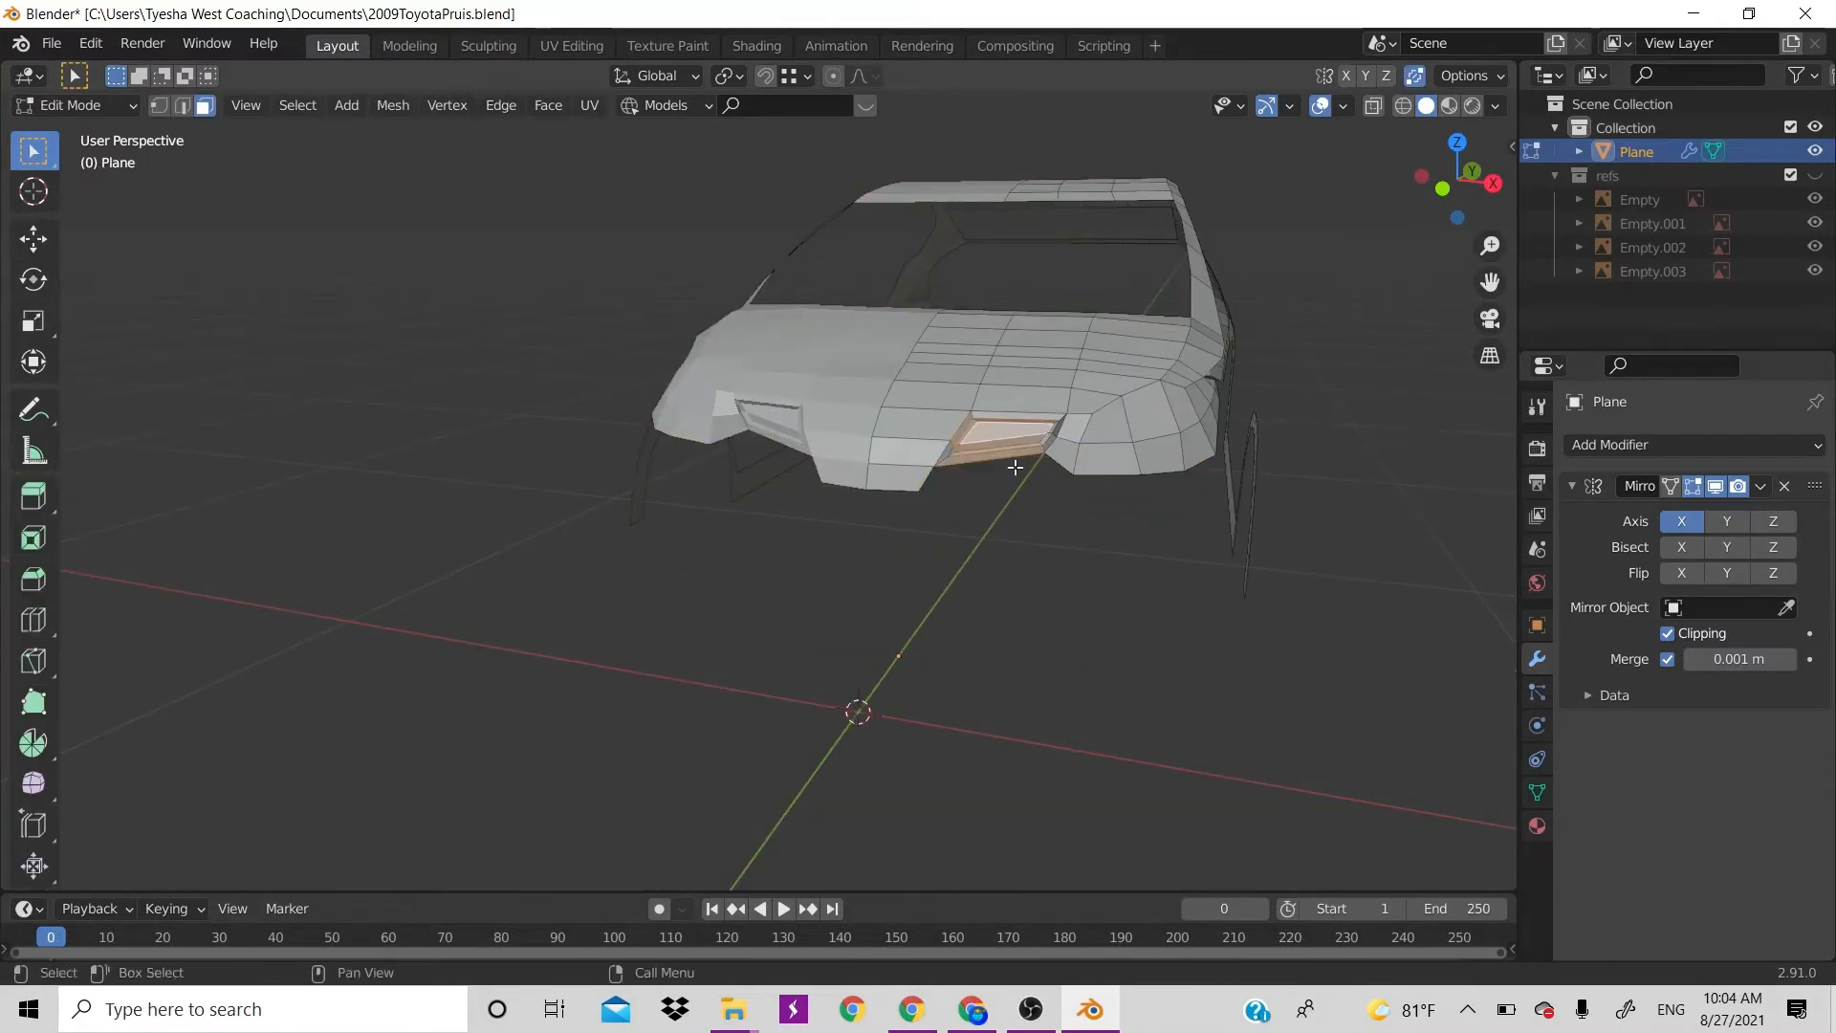
shift+click(959, 450)
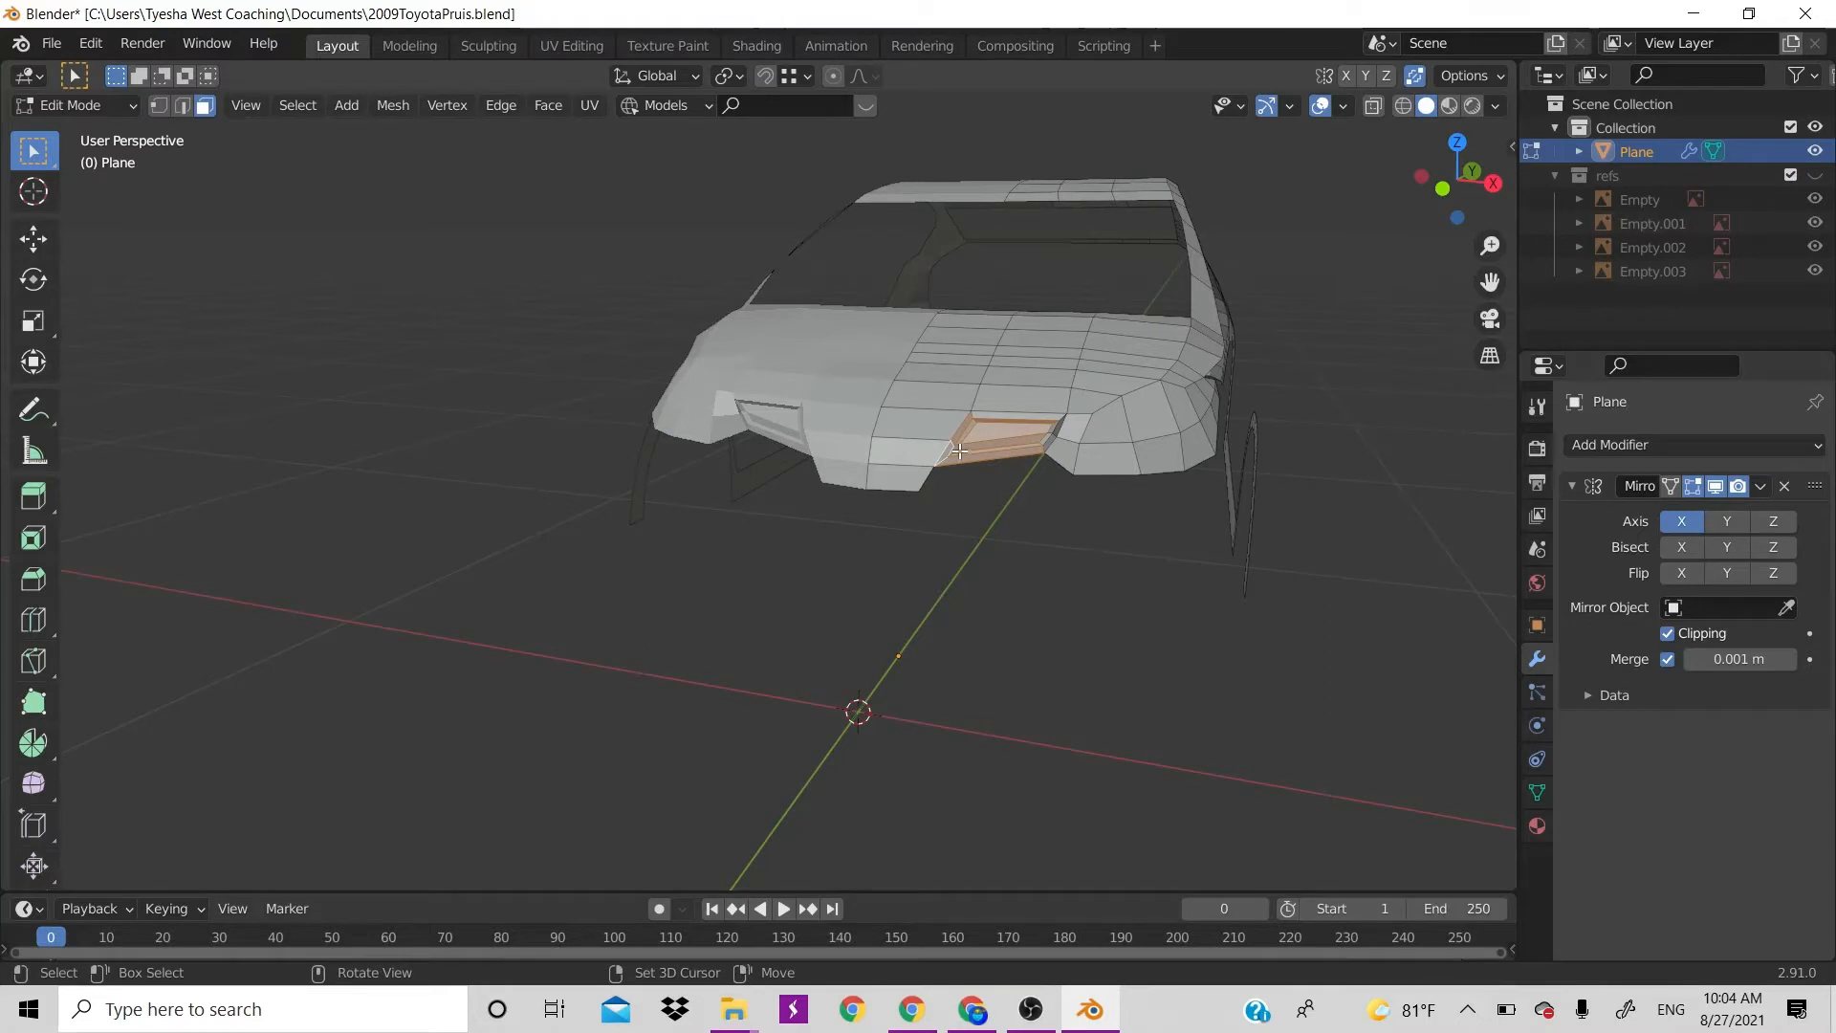
shift+click(1008, 417)
shift+click(1047, 432)
shift+click(1078, 427)
key(x)
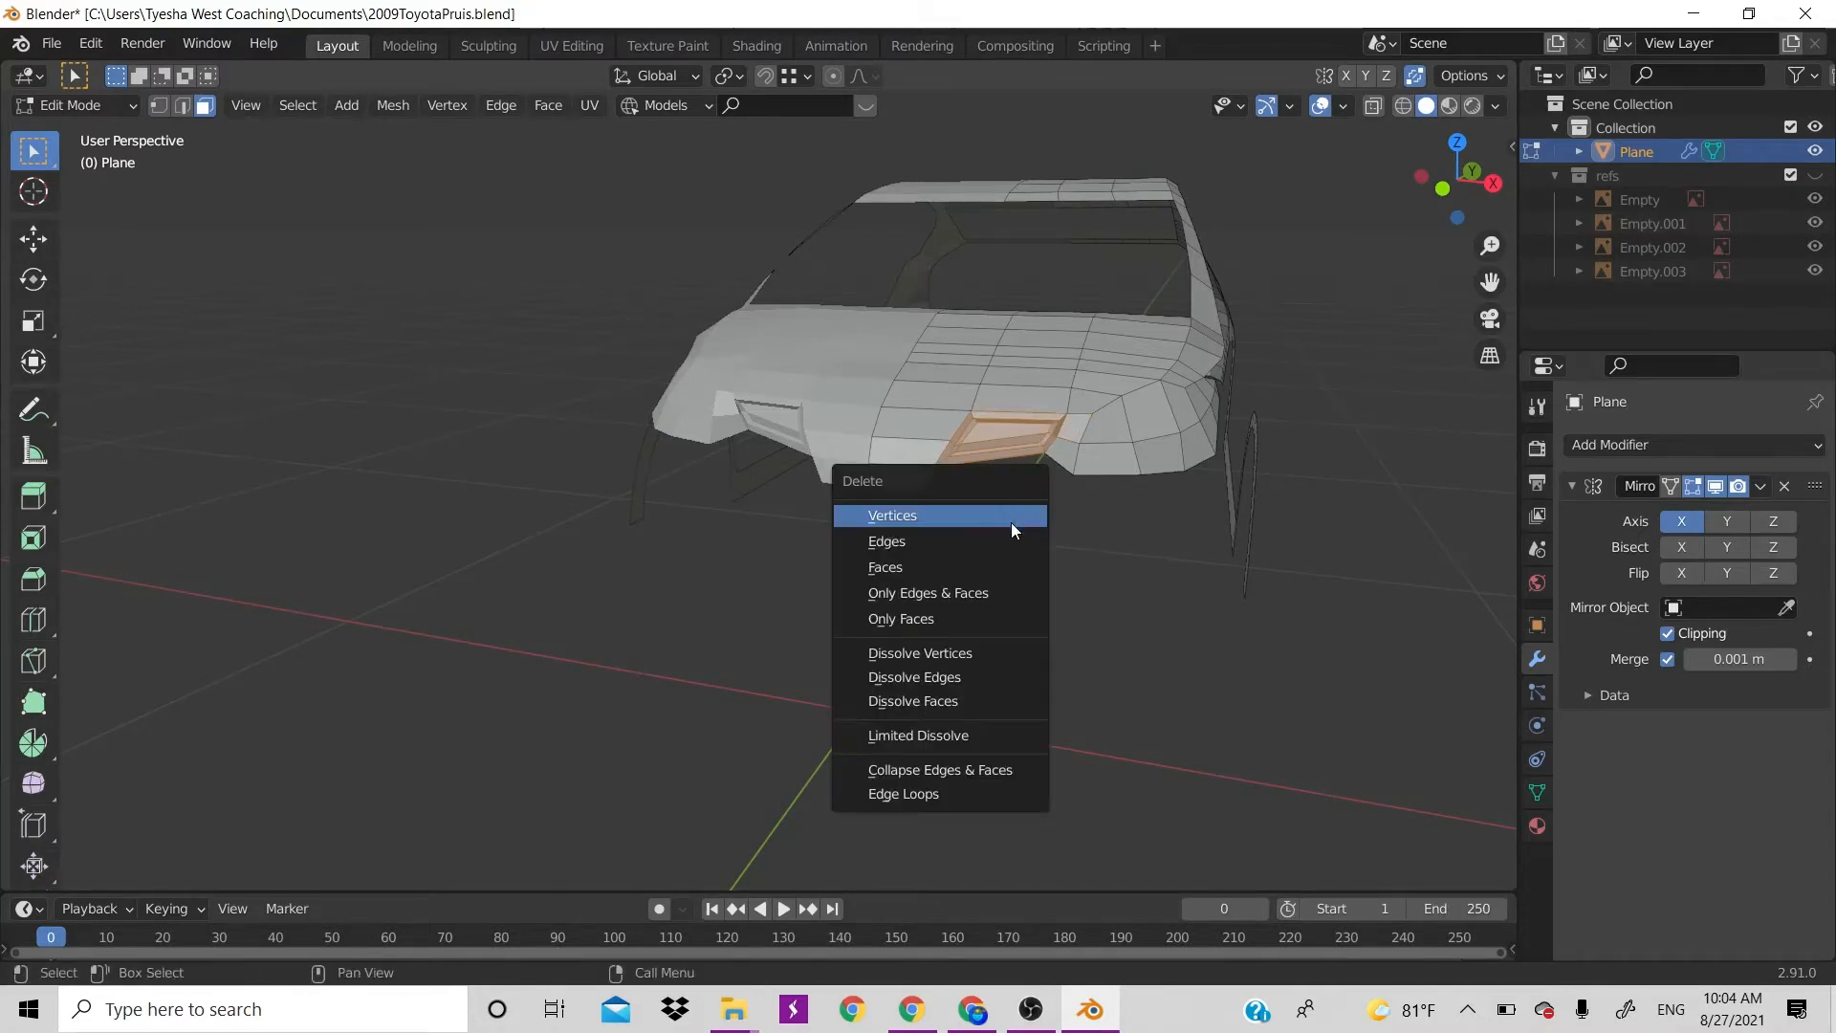
click(1013, 520)
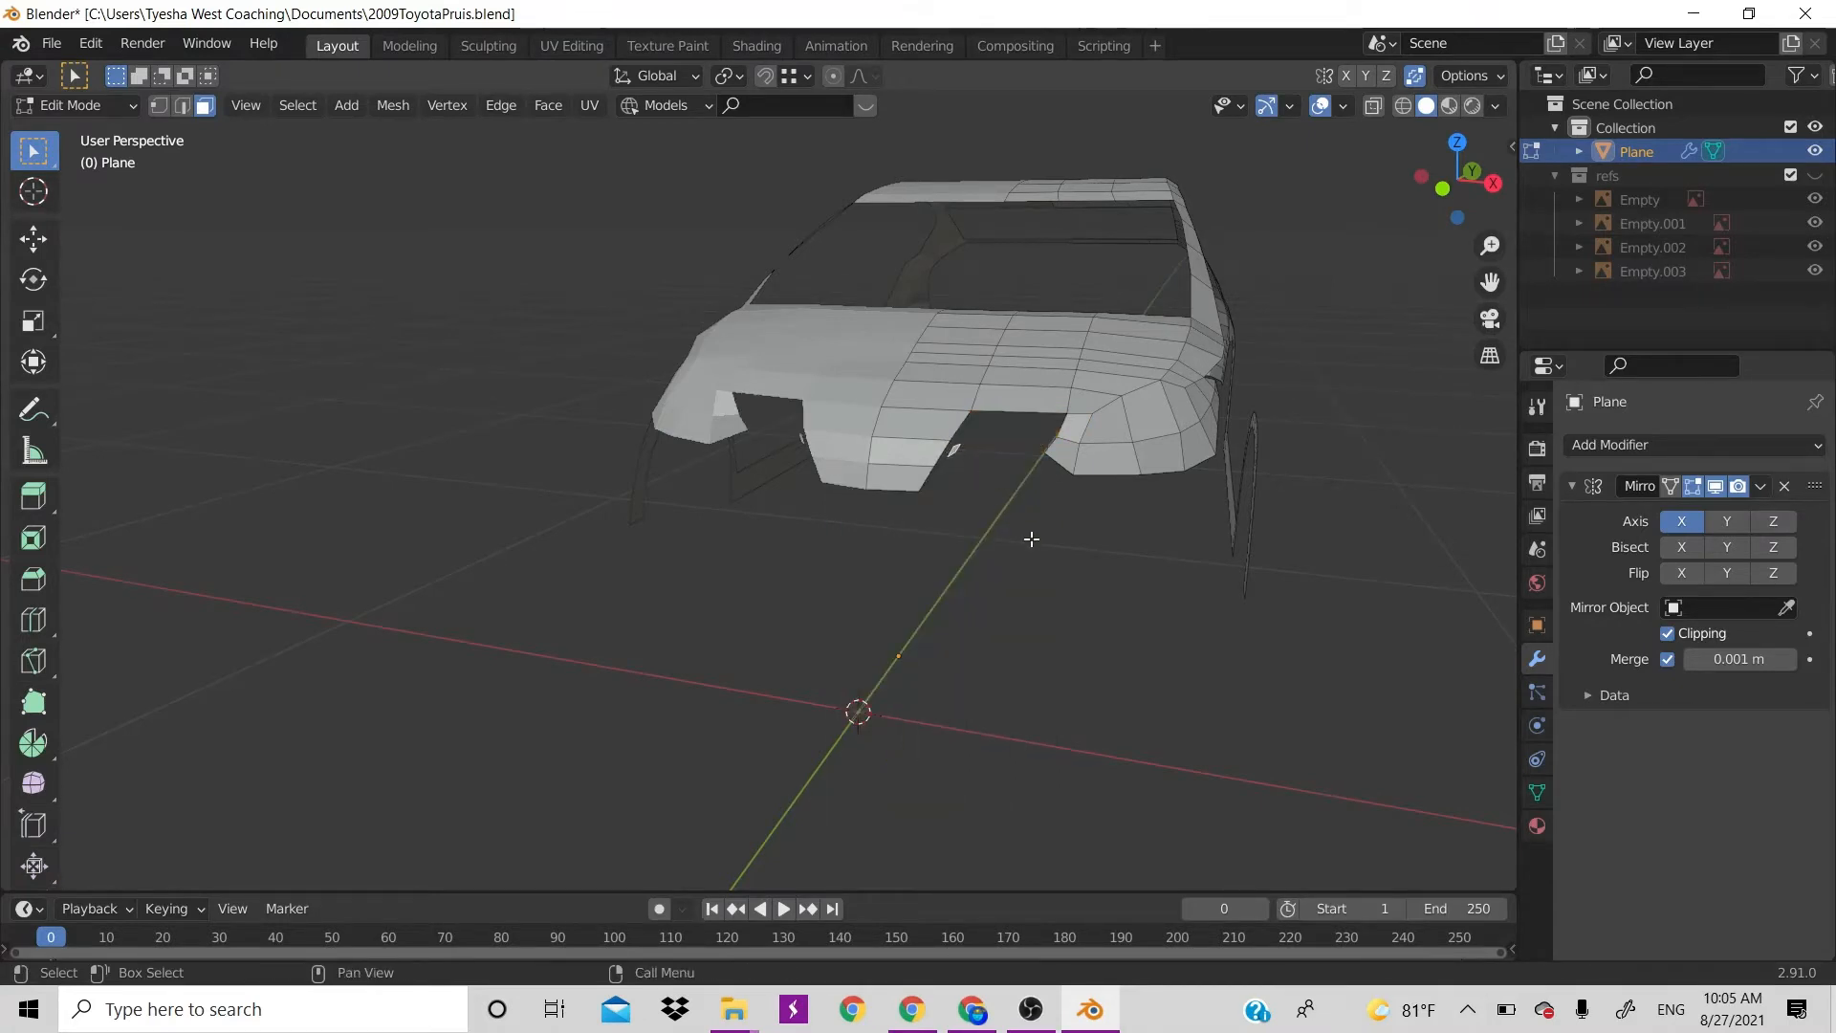
key(x)
click(1031, 540)
In vertex mode, extrude the vertex on the nose's outer edge about 0.15 m across the opening to the headlight's inner edge
scroll(989, 466, up, 1)
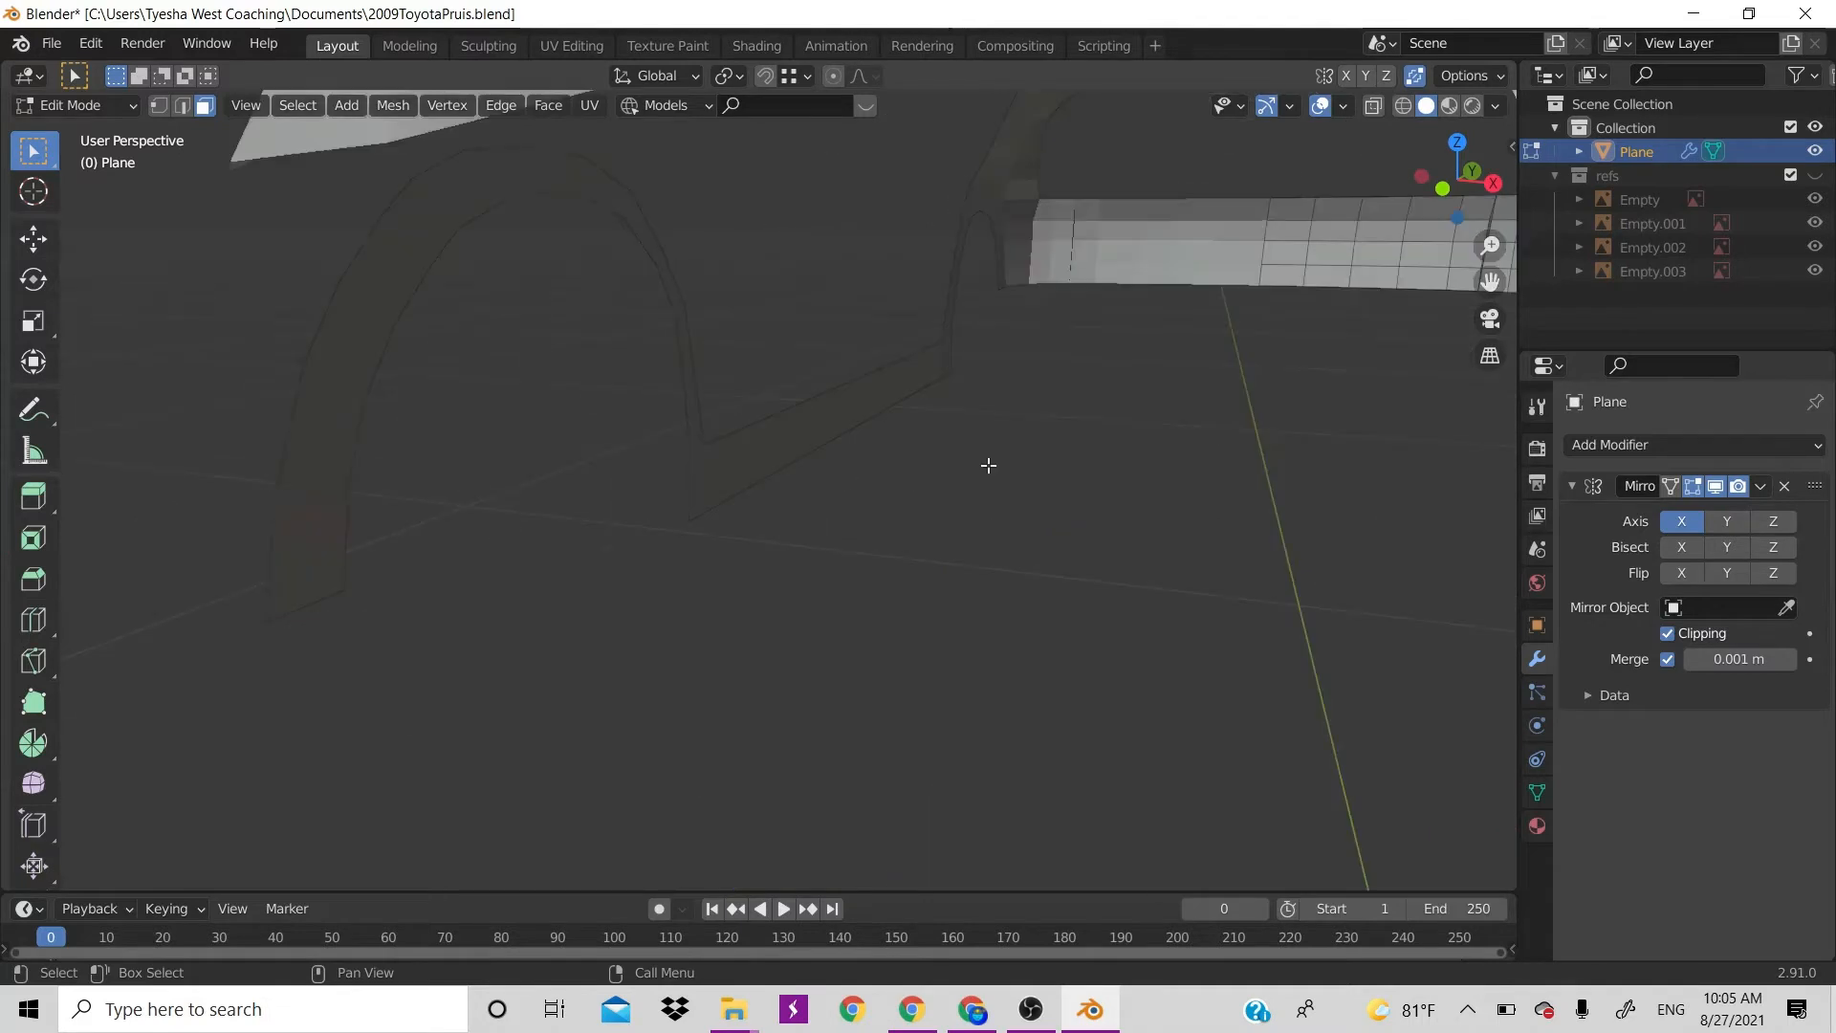
key(1)
scroll(989, 465, down, 4)
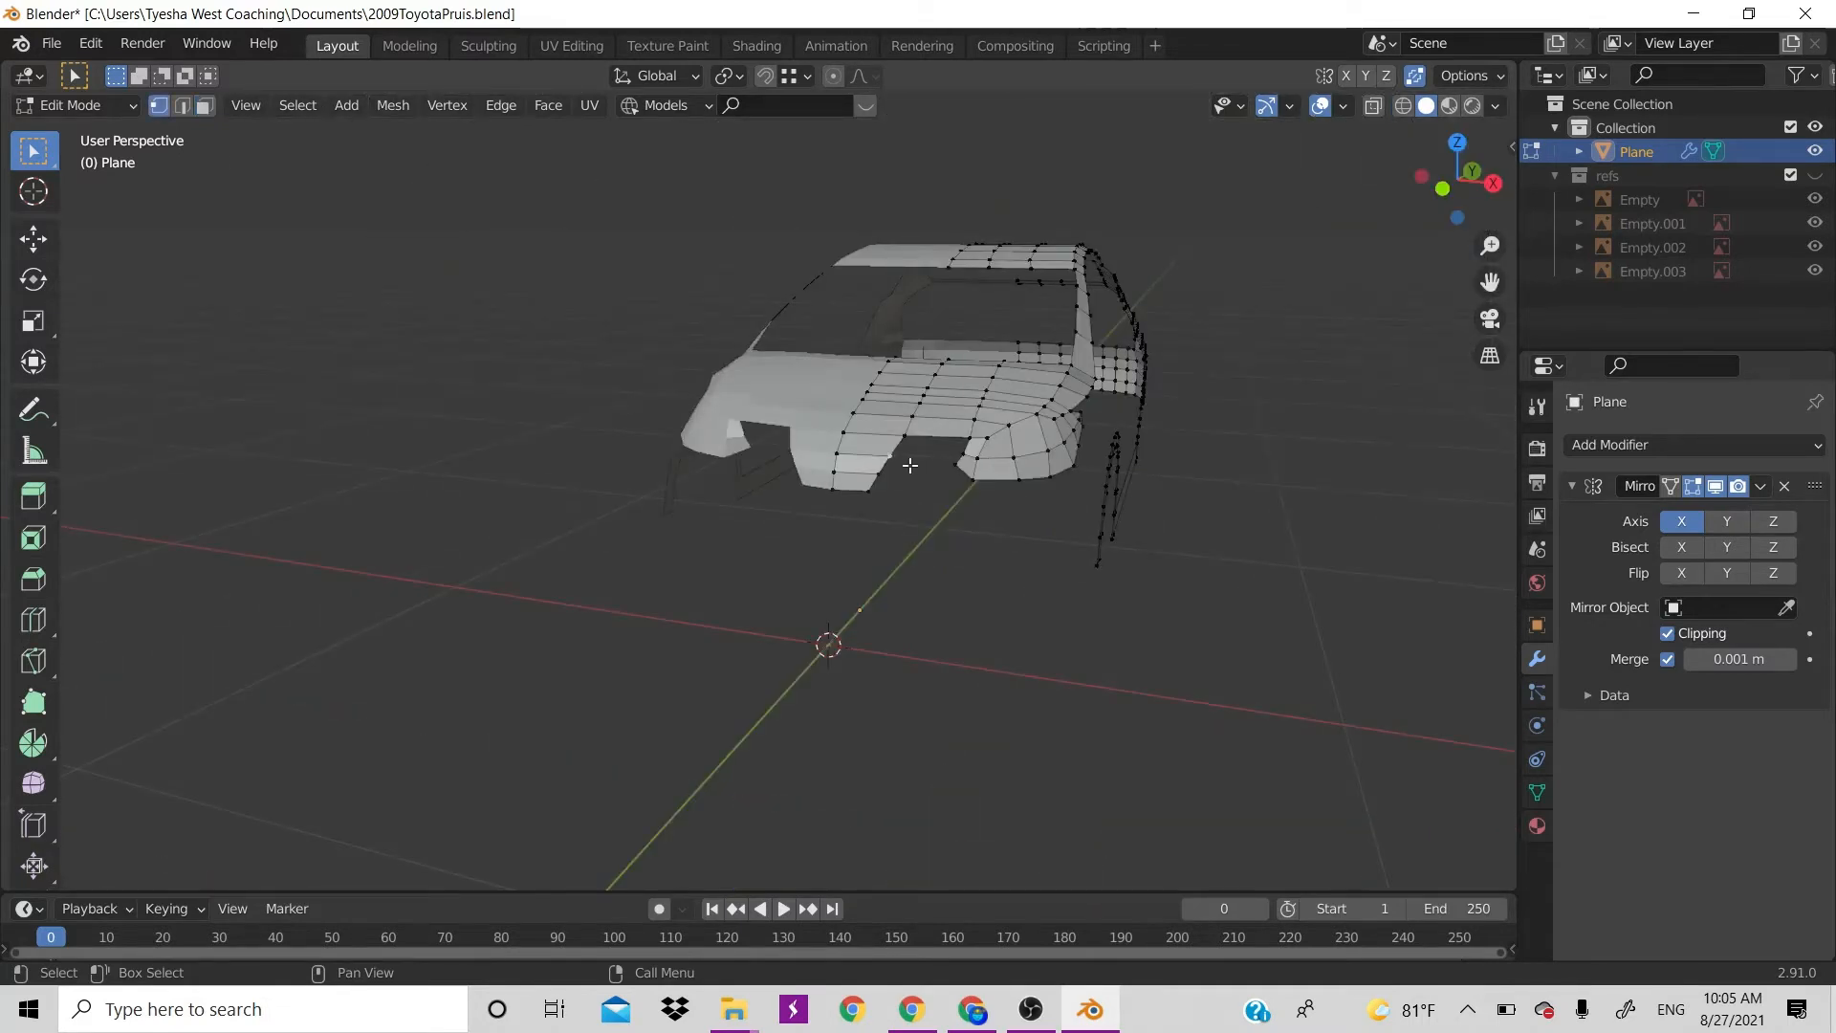
key(e)
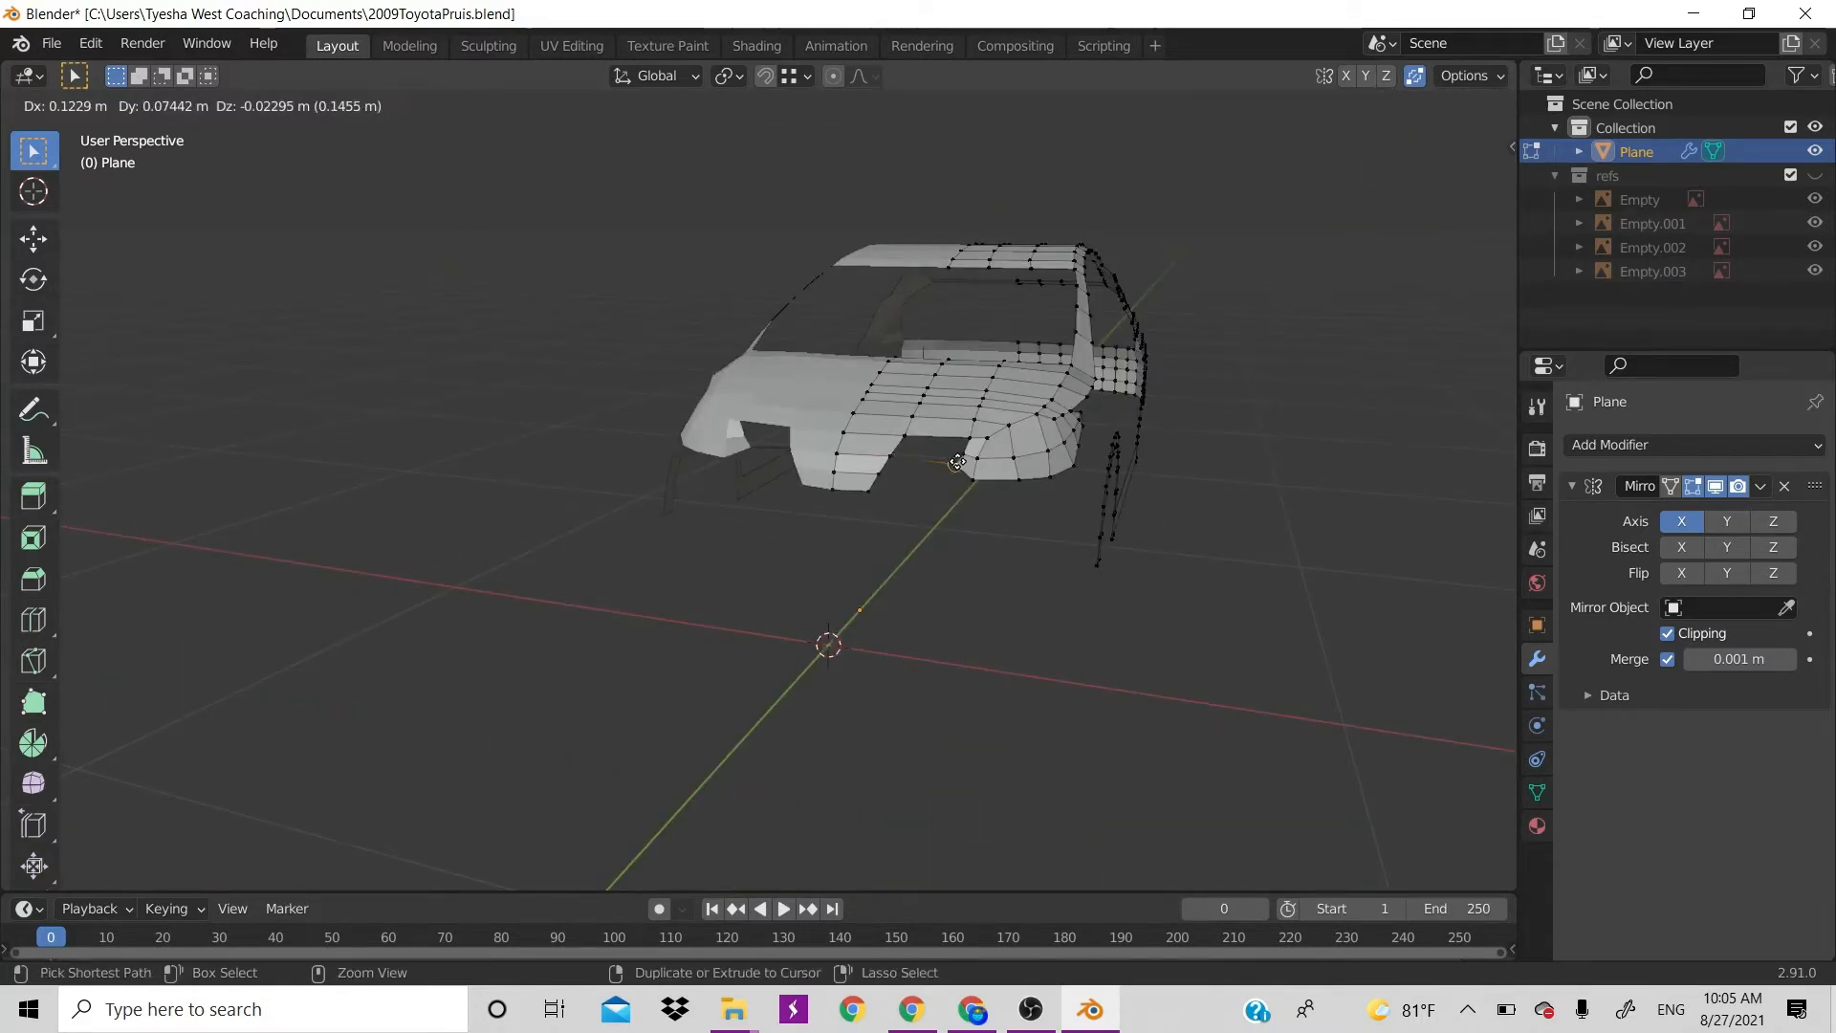
click(956, 463)
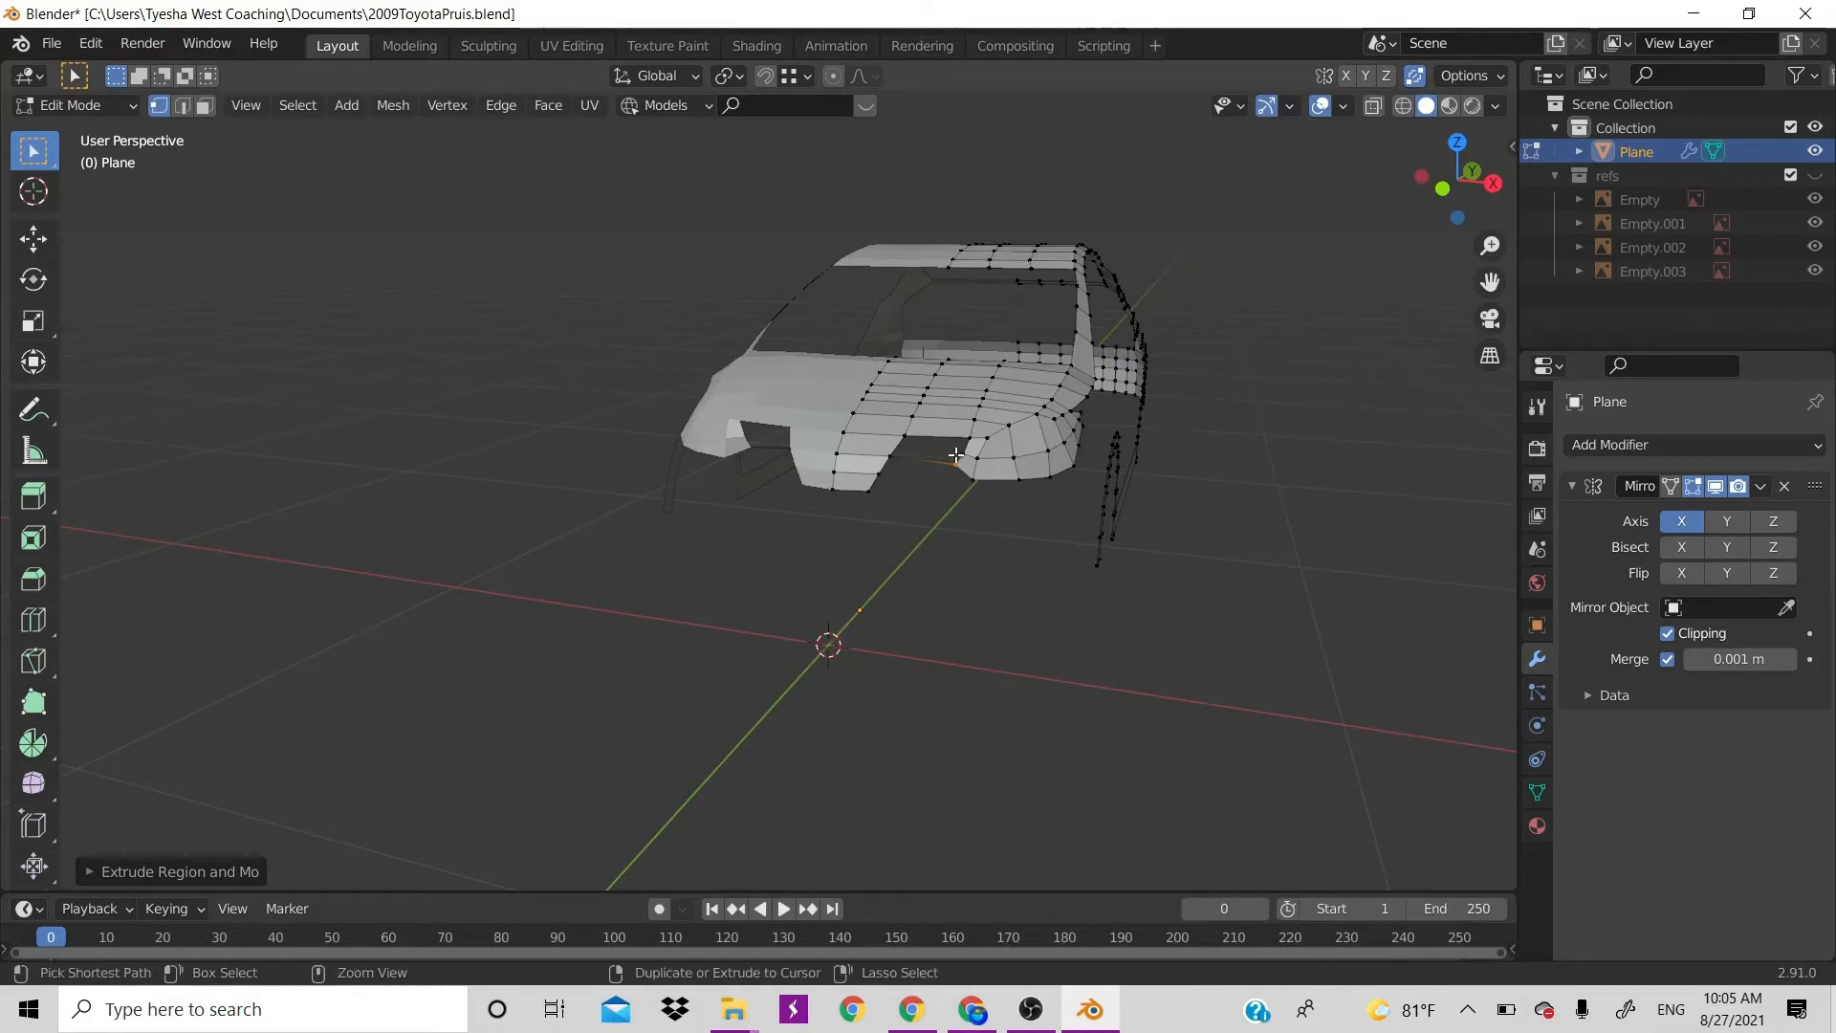
click(962, 454)
Add a centred loop cut across the lower faces of the hood's nose, beside the opening
key(ctrl+r)
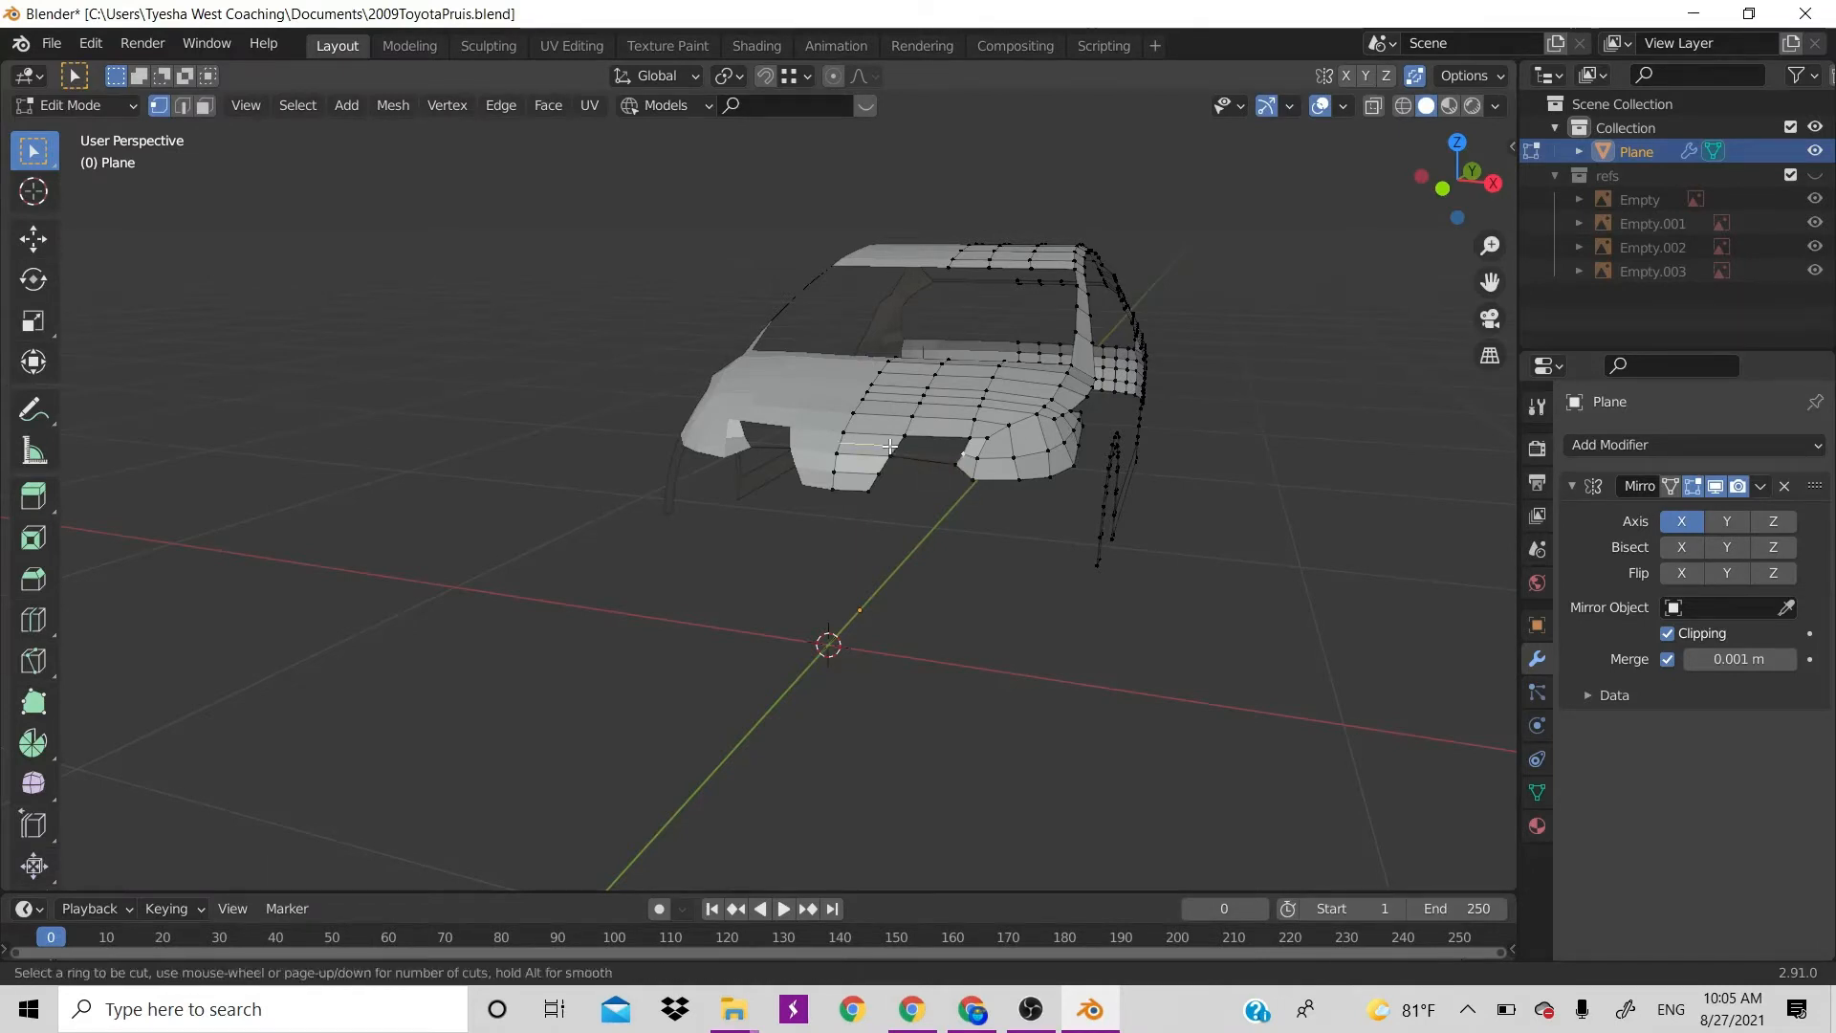
click(889, 446)
click(890, 446)
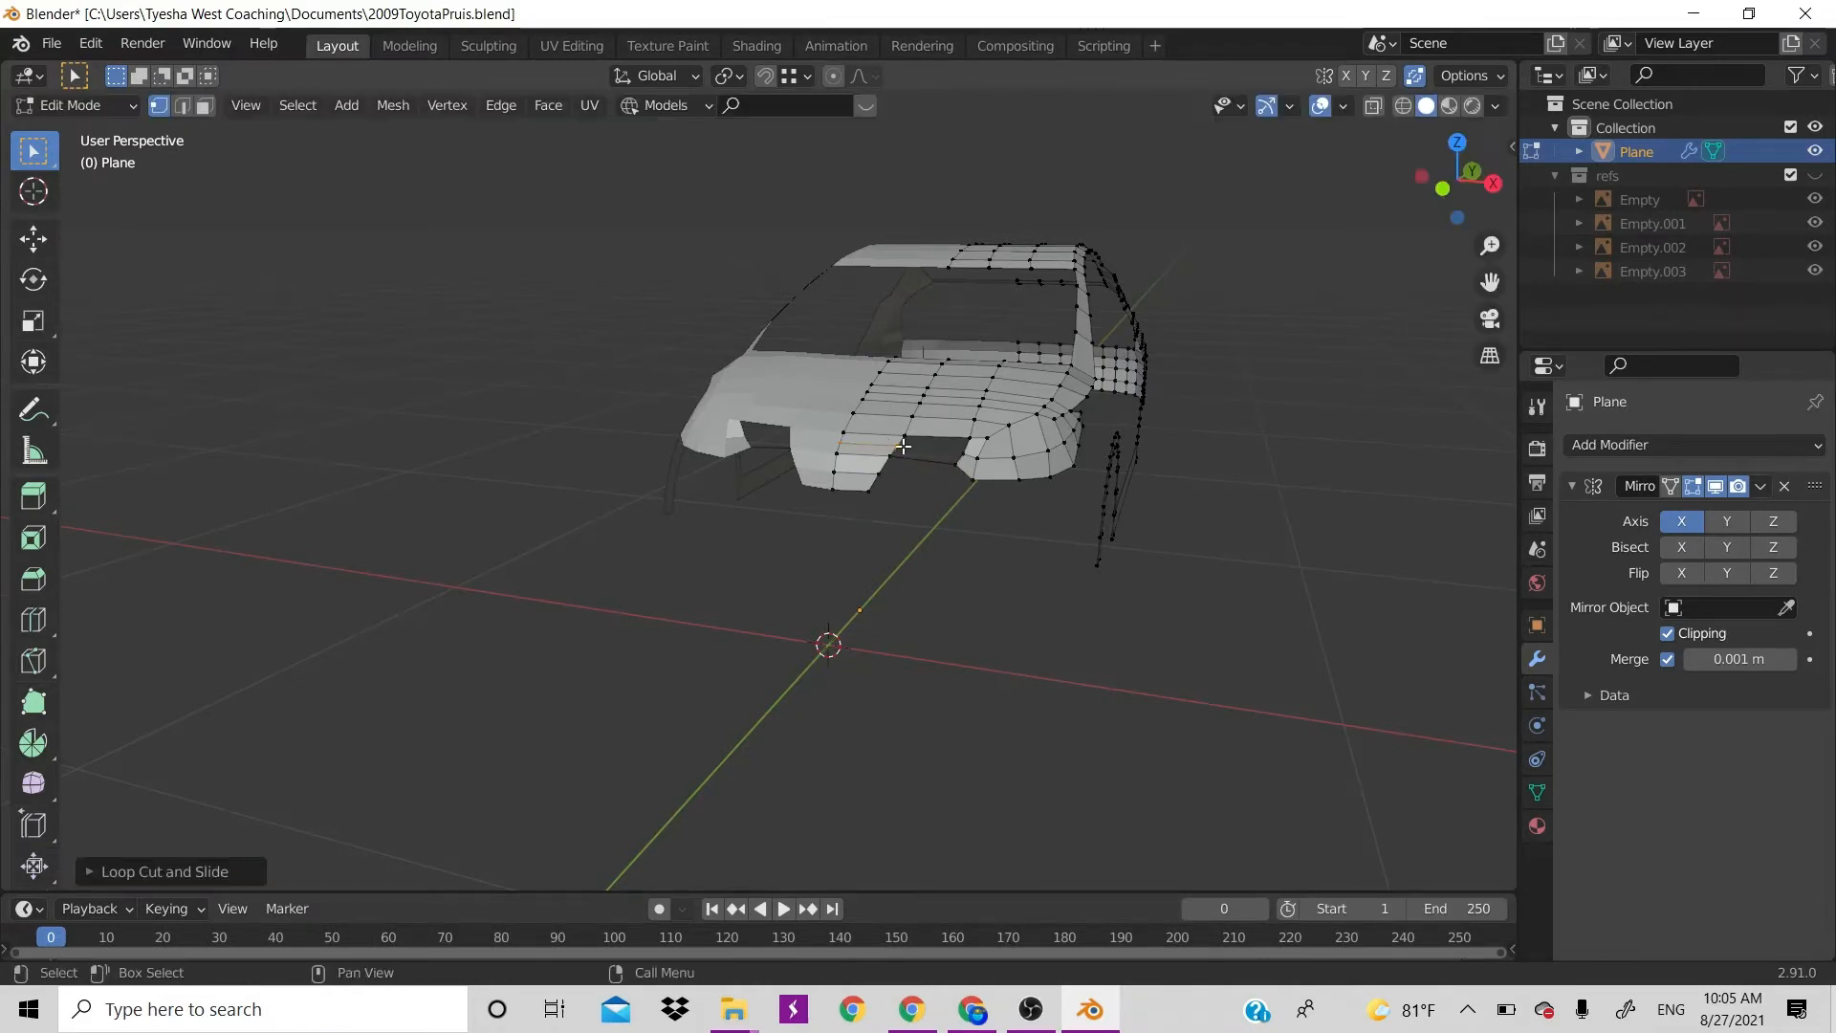
Extrude the loop cut's end vertex at the opening across to the headlight's inner edge to form a second edge
click(901, 446)
key(e)
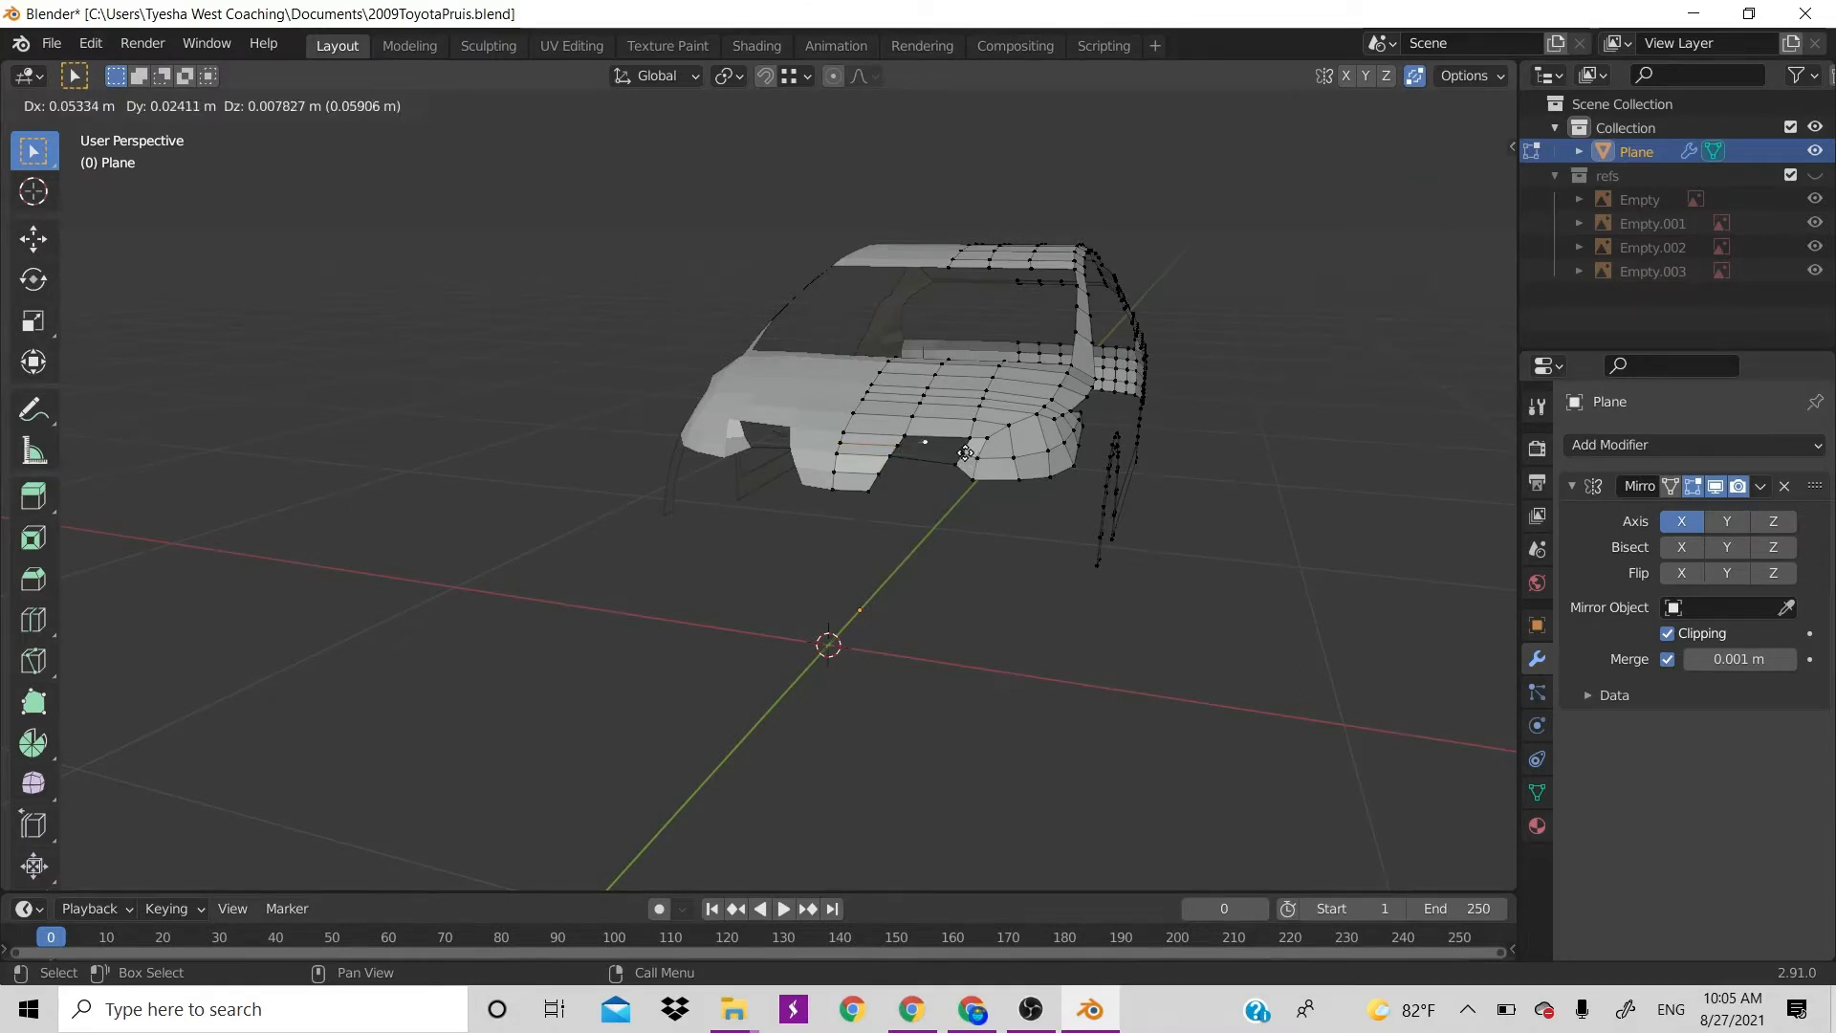
click(961, 462)
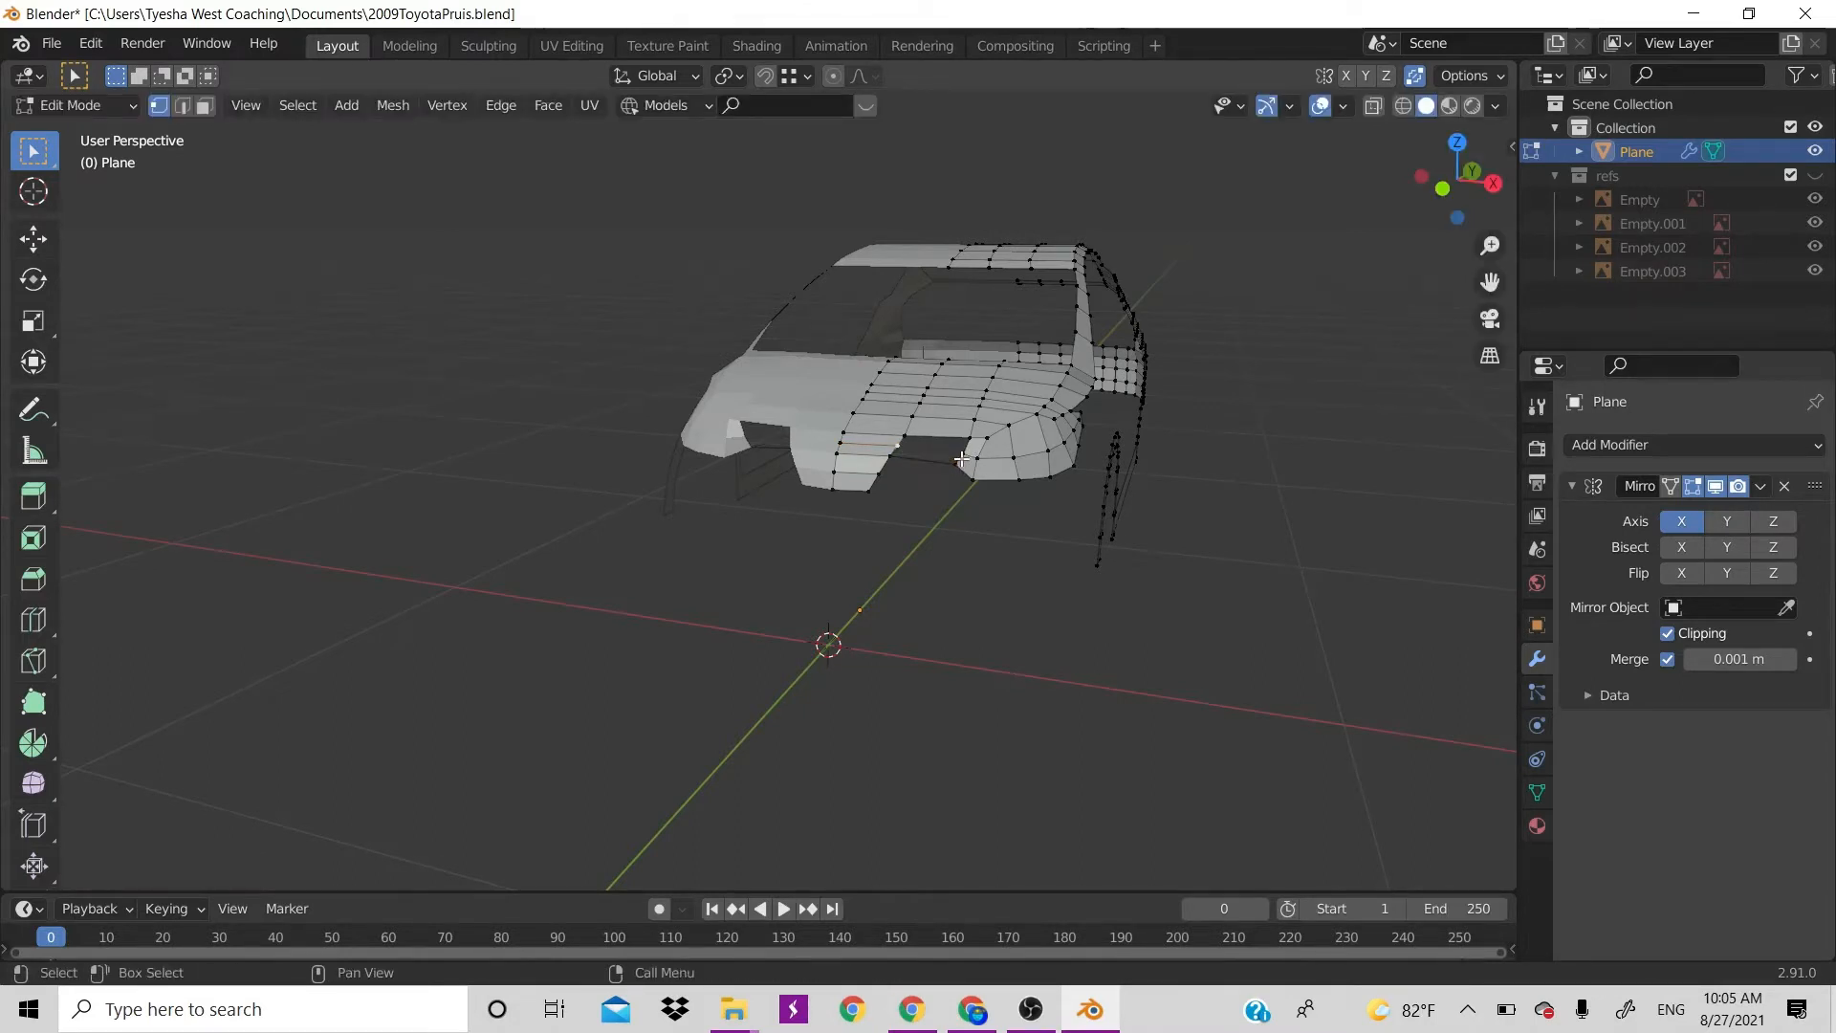
key(e)
click(969, 455)
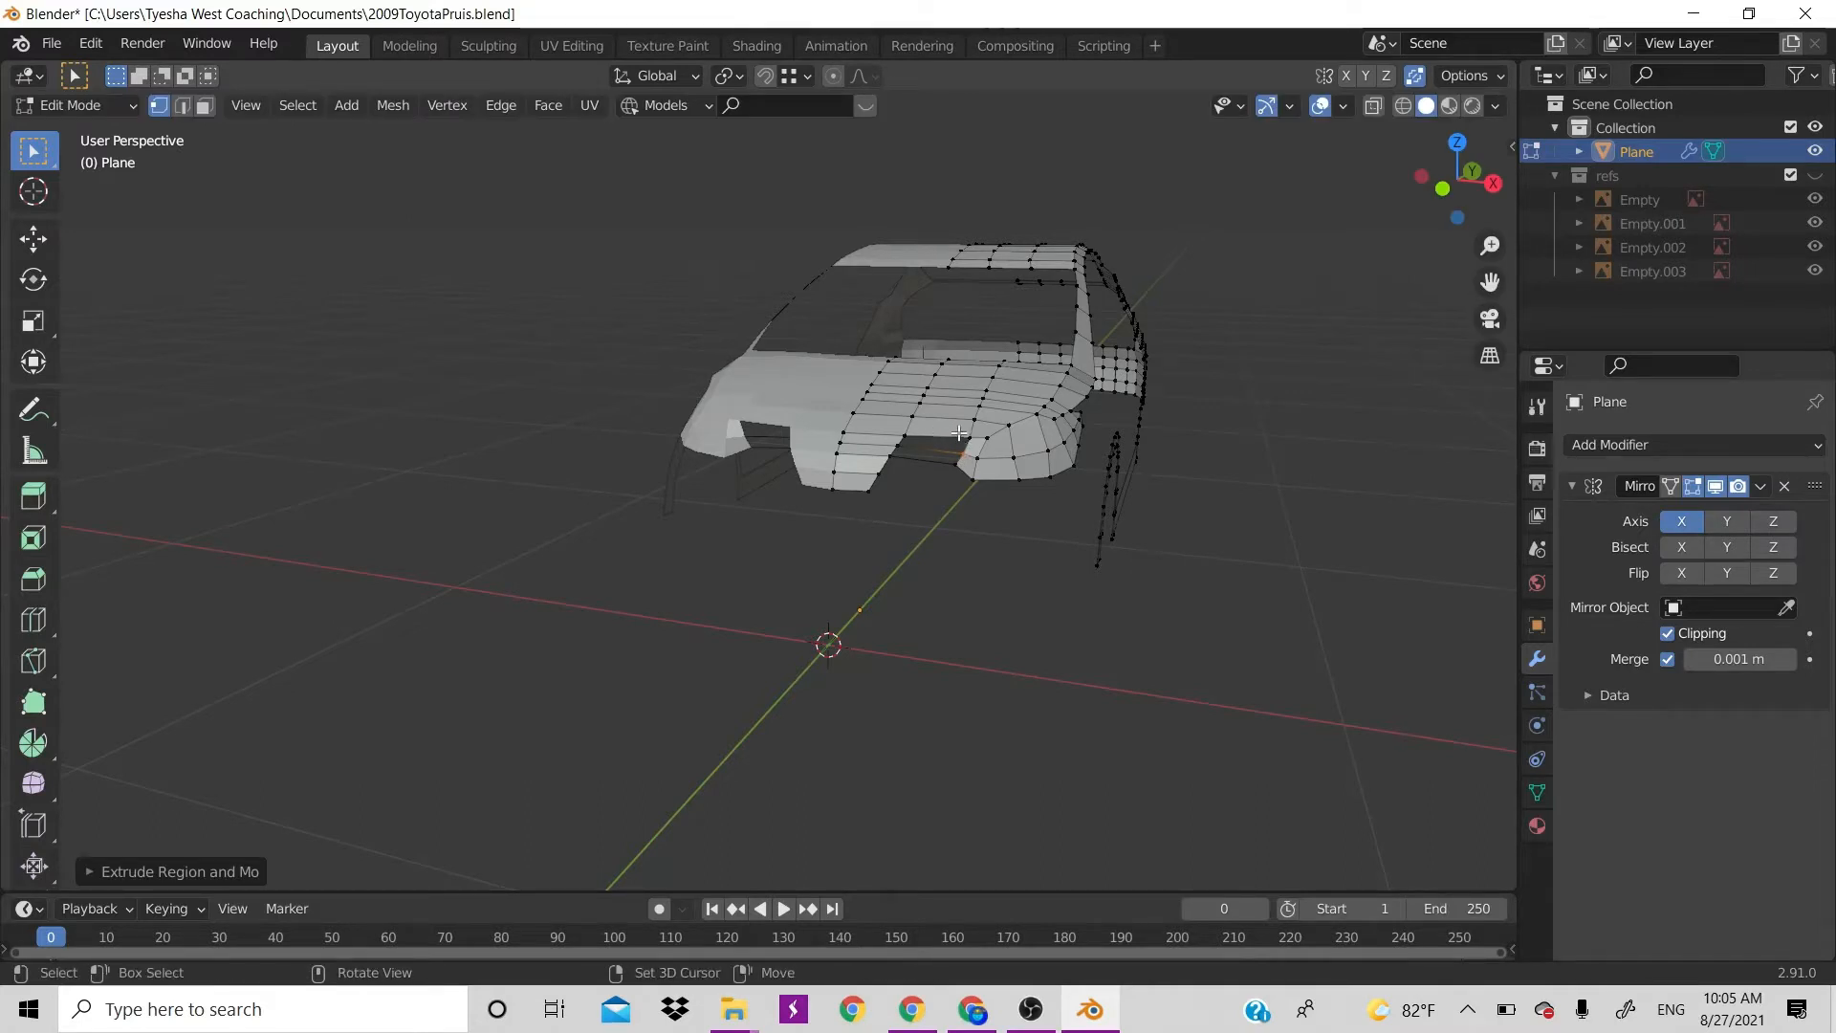
Select the end vertices of the two bridging edges and fill the strip between them with a face
click(966, 437)
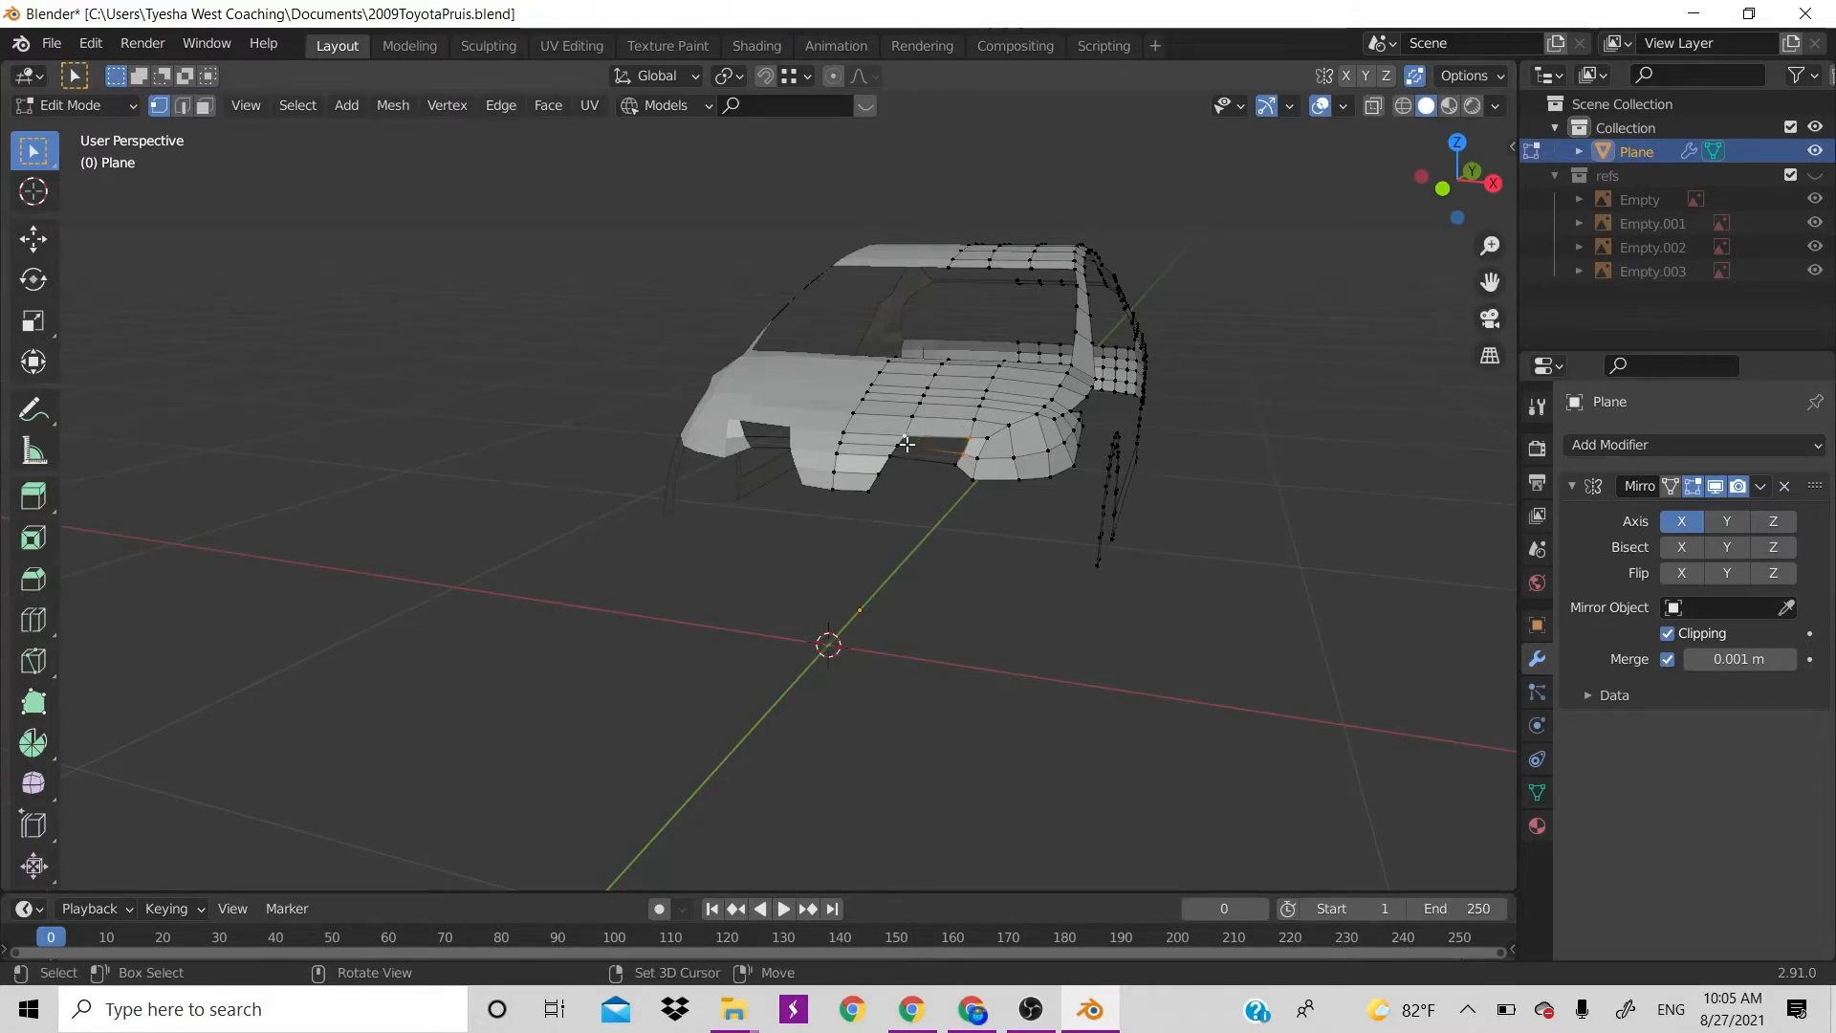
shift+click(905, 456)
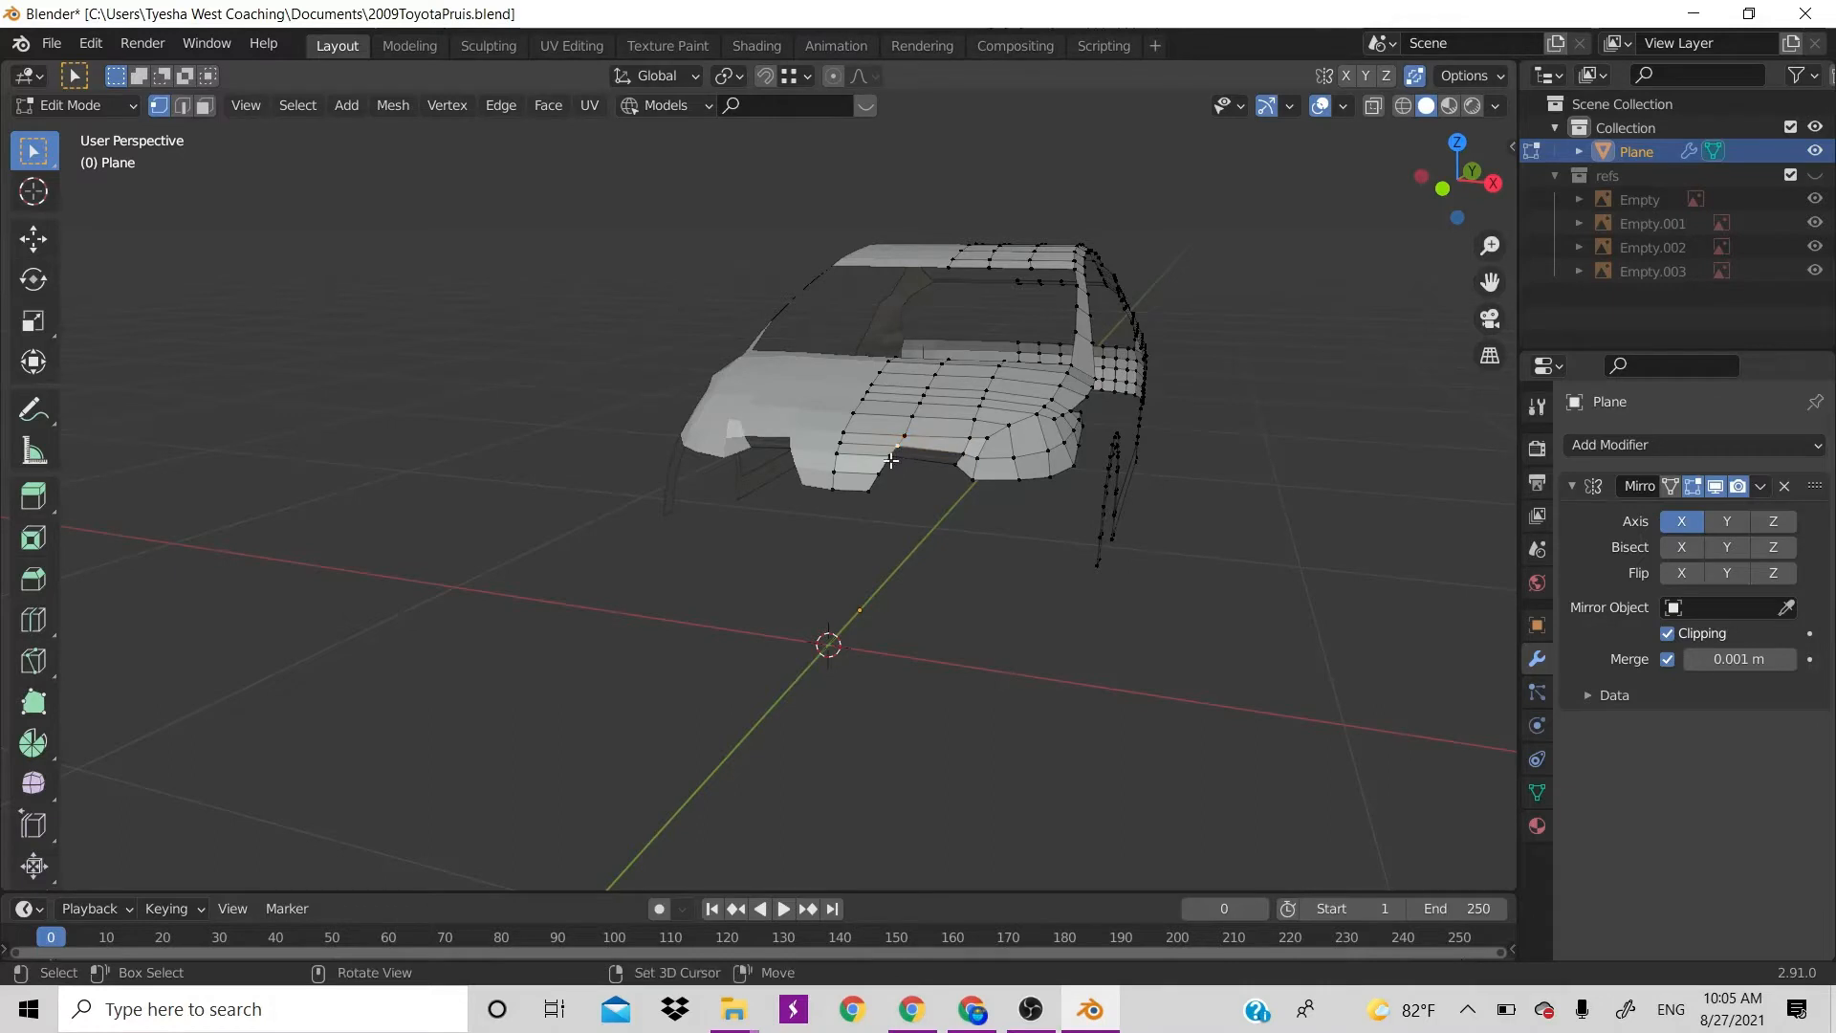
shift+click(960, 462)
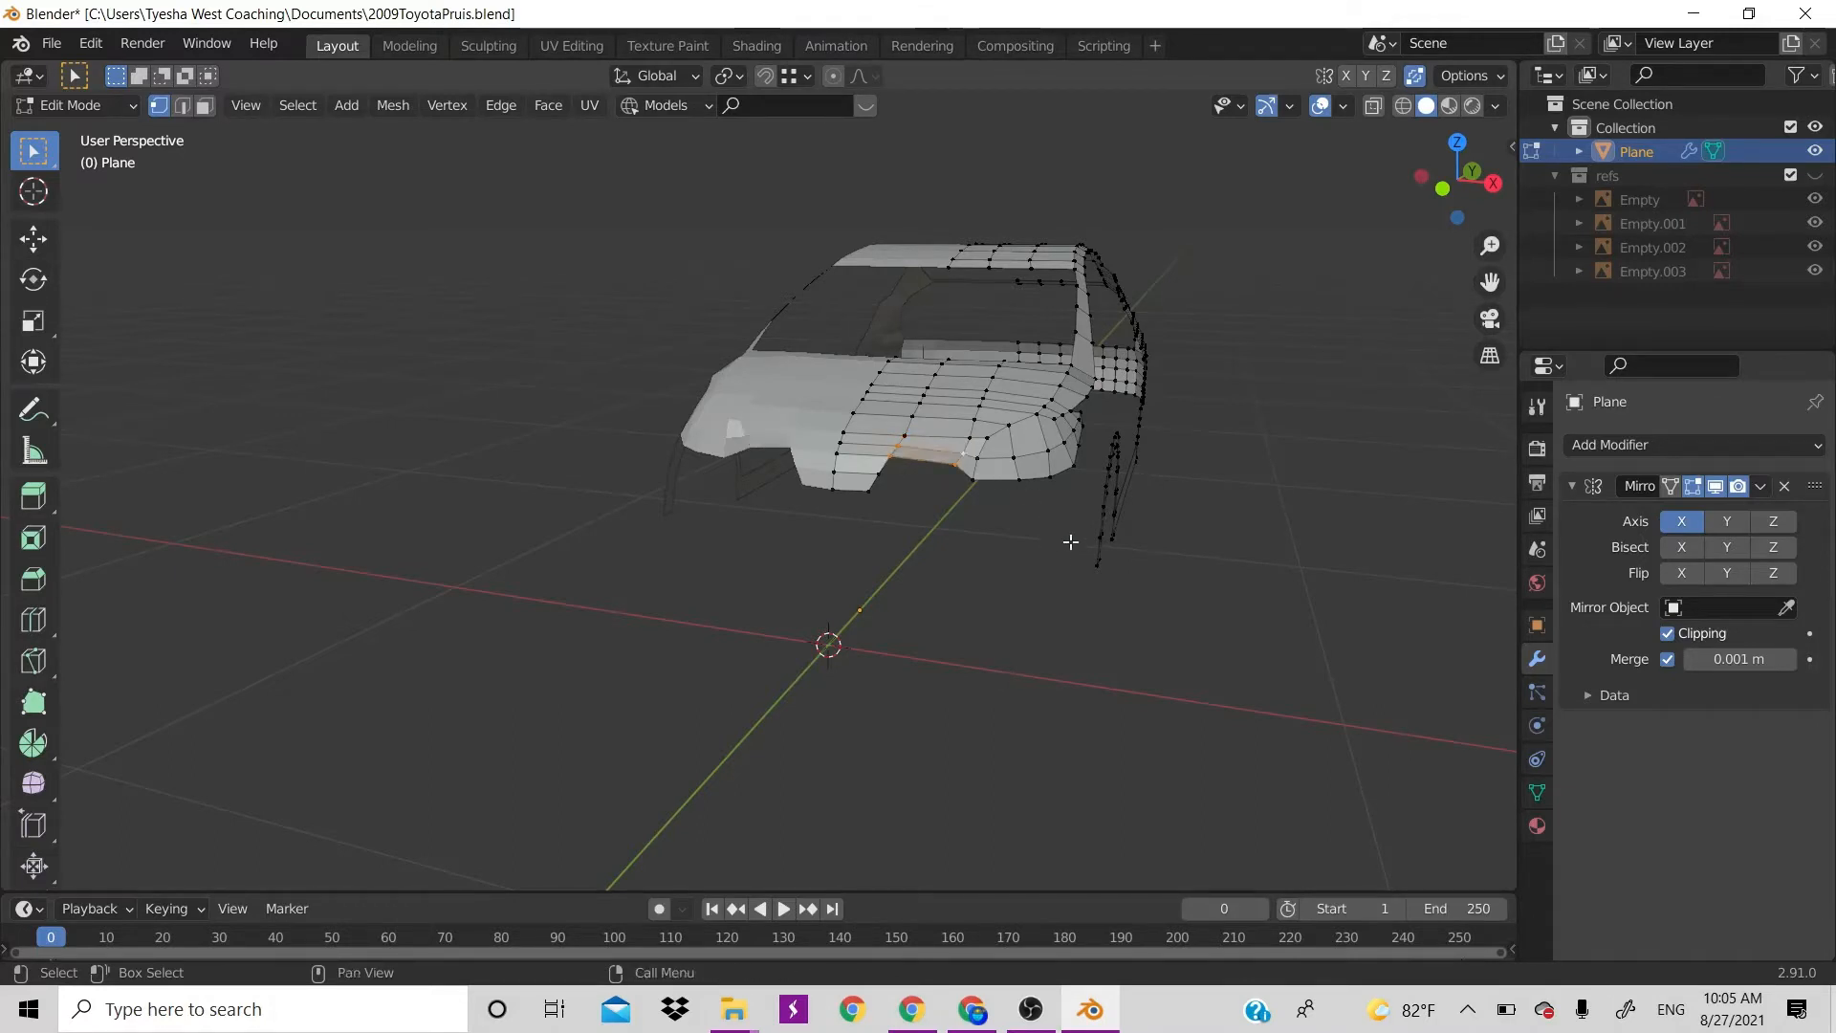
scroll(949, 546, up, 5)
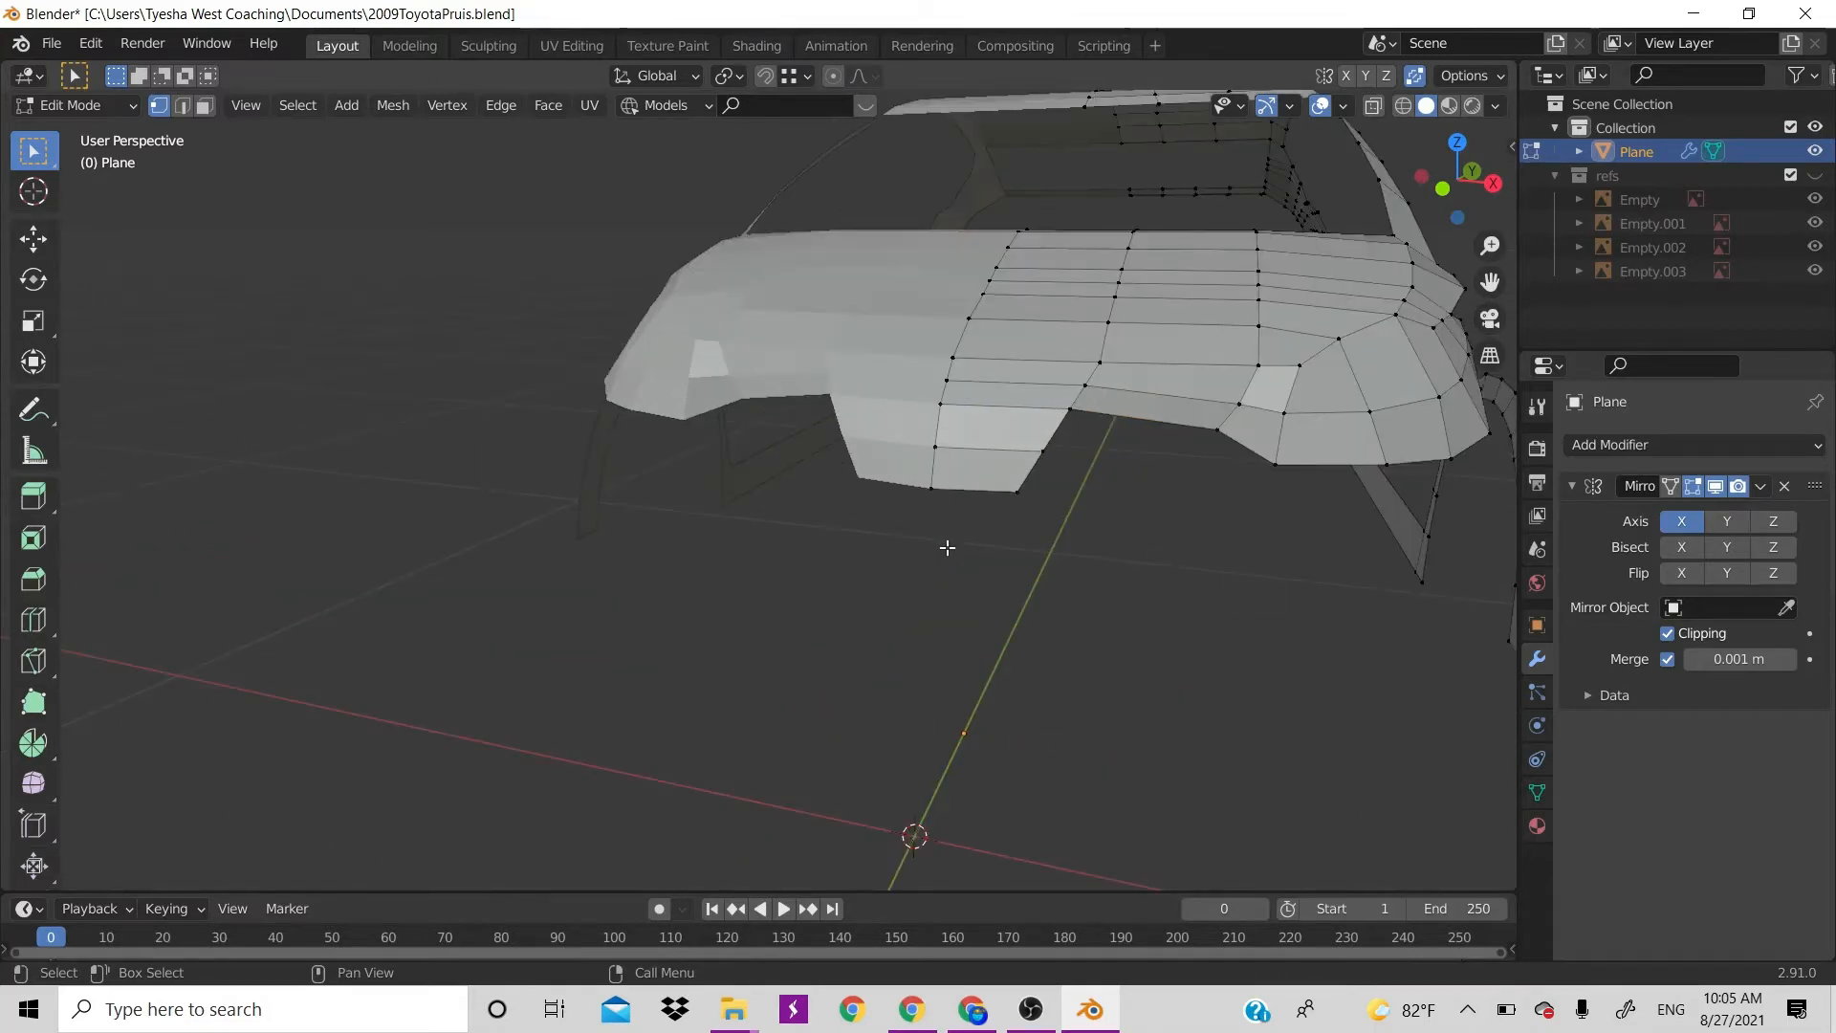
In front view, try to lower the outer vertex on the hood's nose about 0.026 m along Z
key(KP_1)
scroll(899, 476, up, 3)
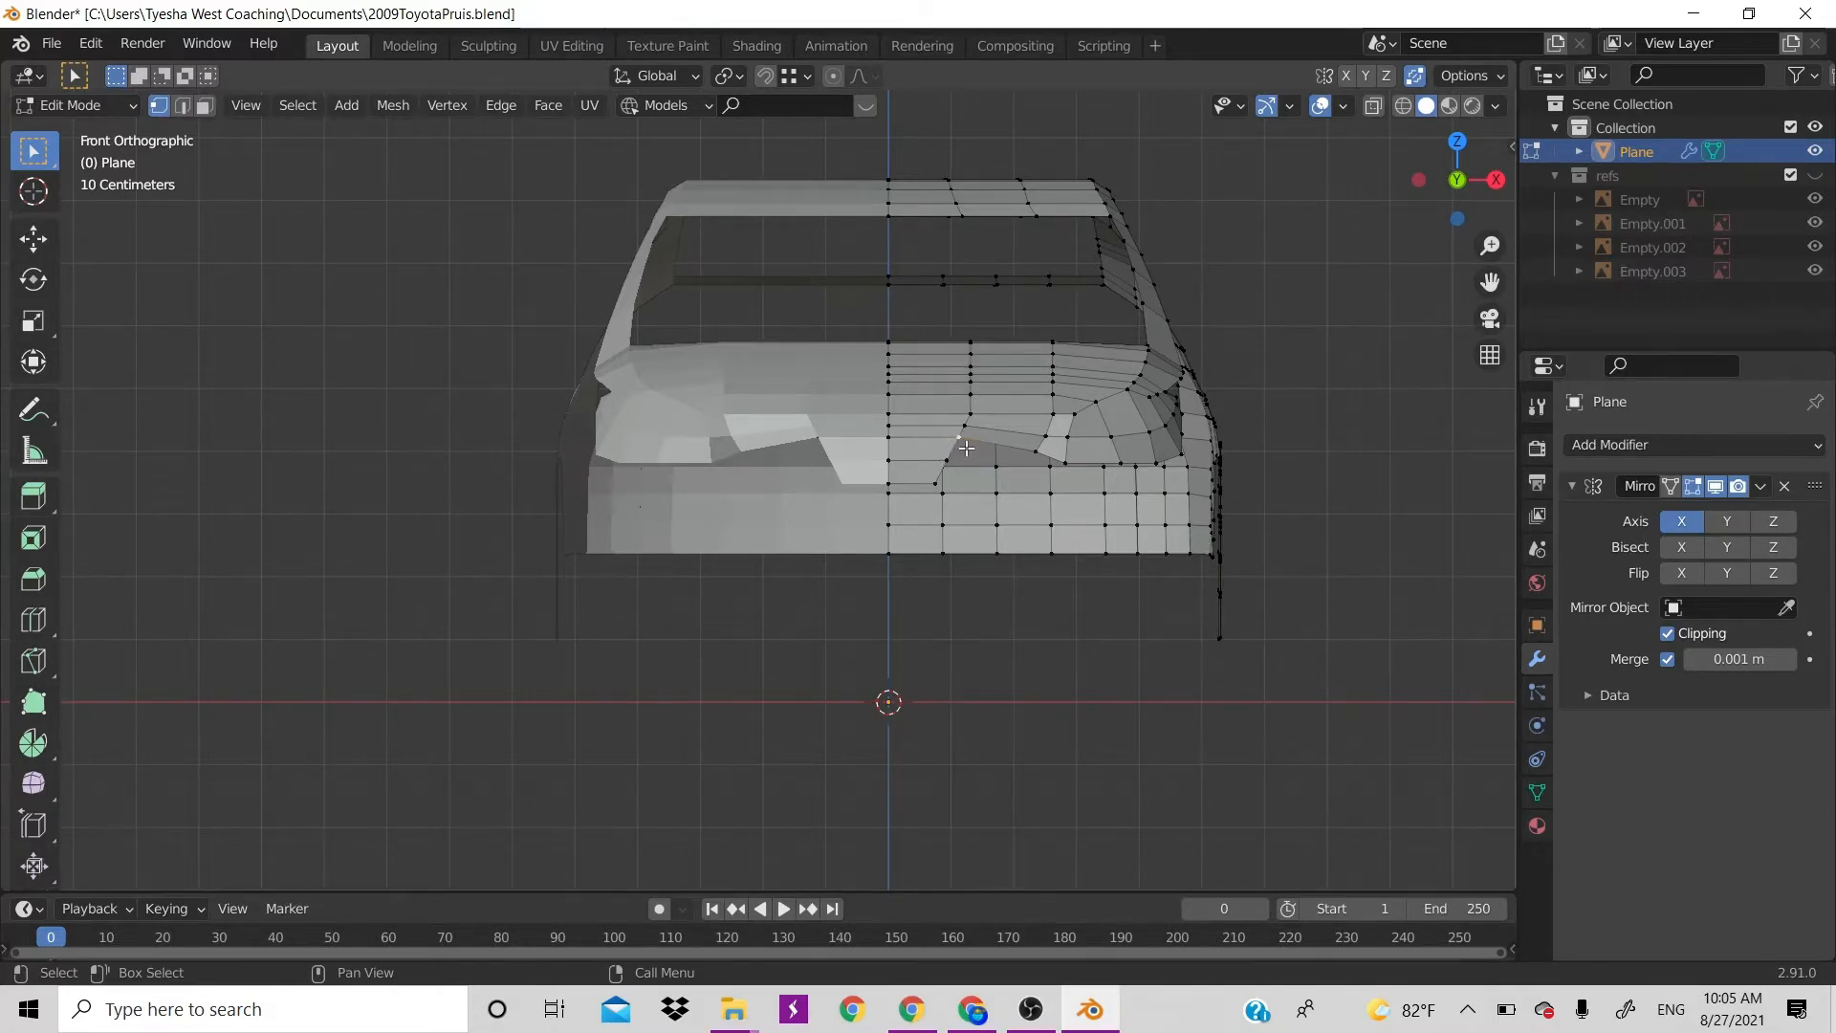
key(g)
key(z)
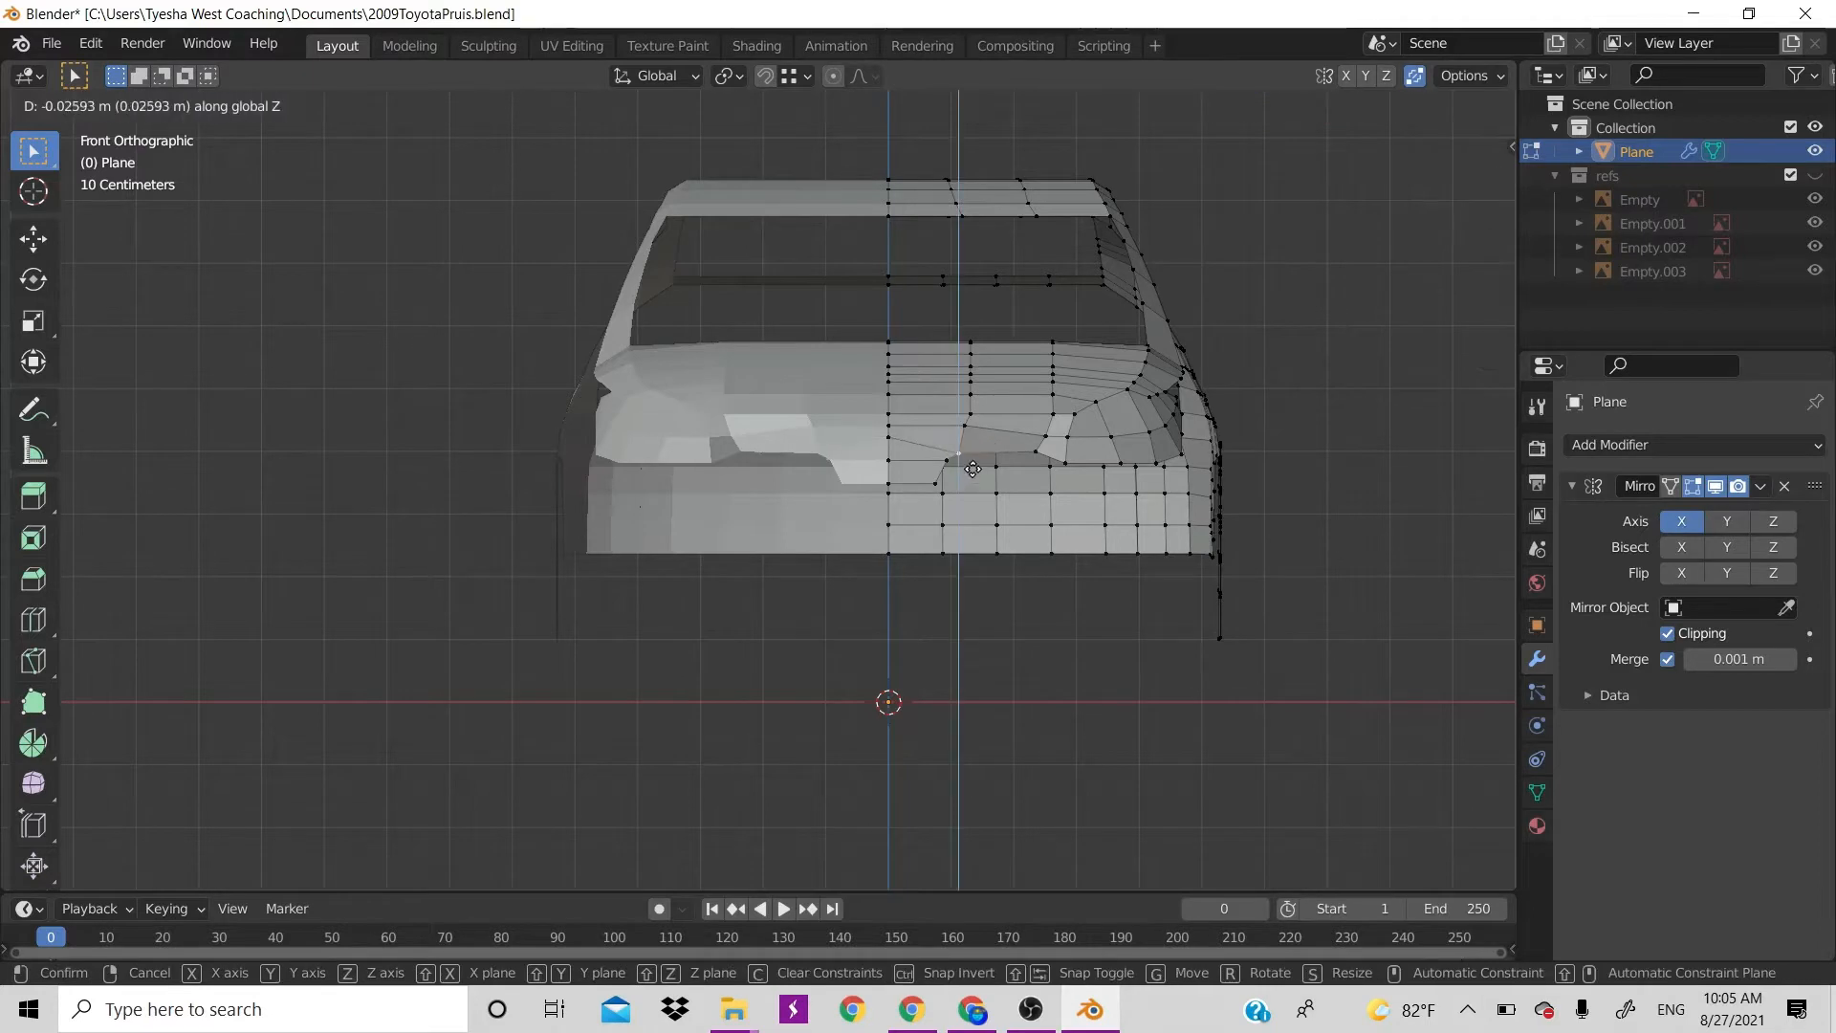
click(972, 468)
key(ctrl+z)
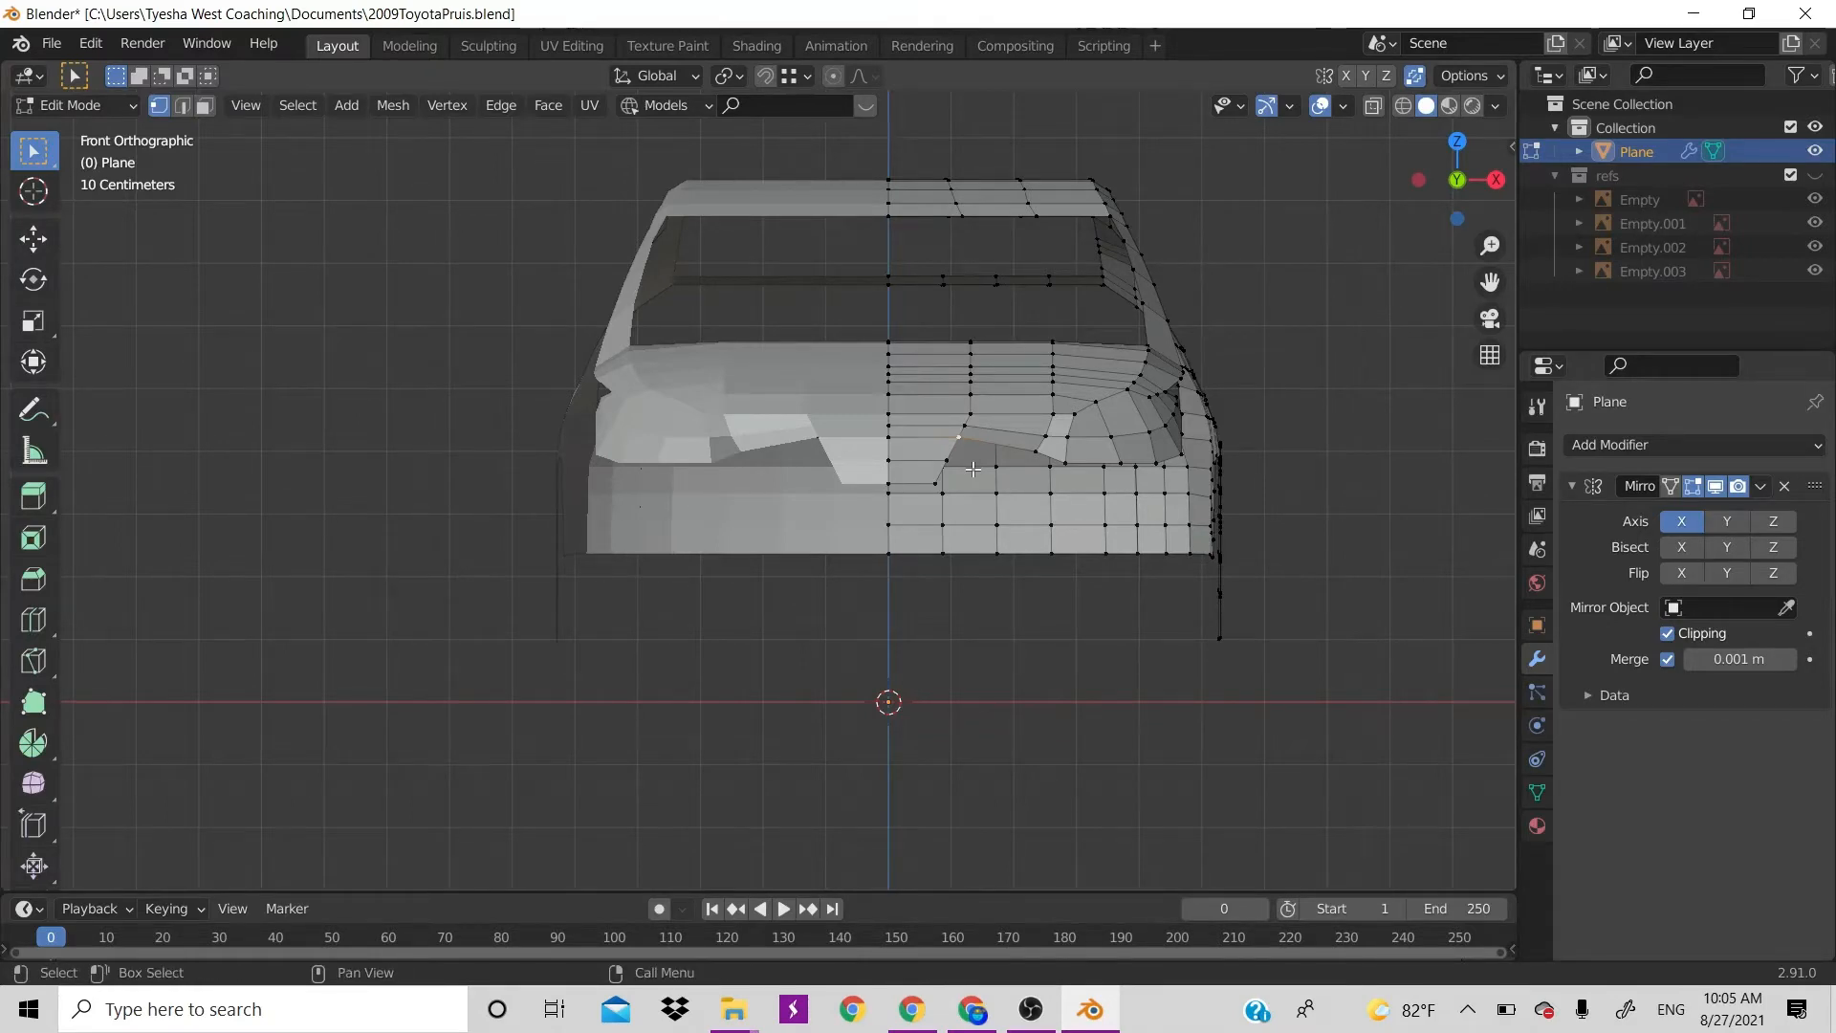
Save the Blender file
key(ctrl+s)
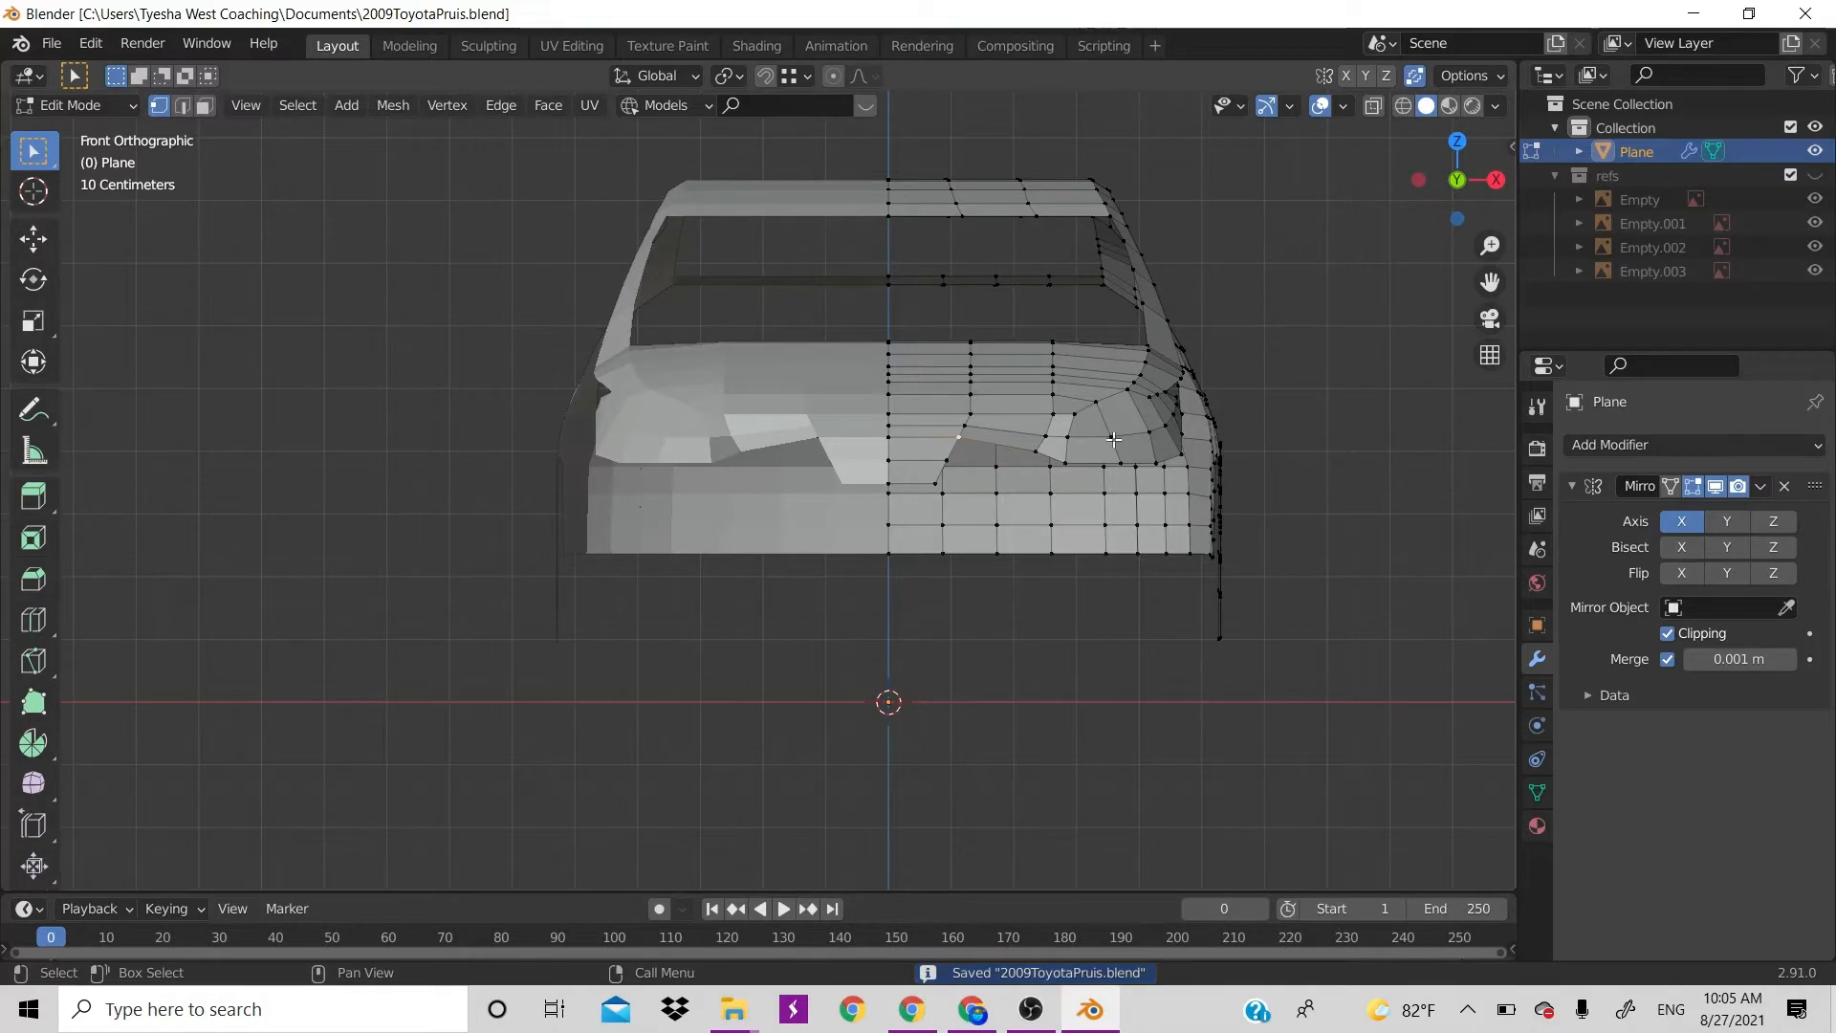
scroll(985, 488, up, 1)
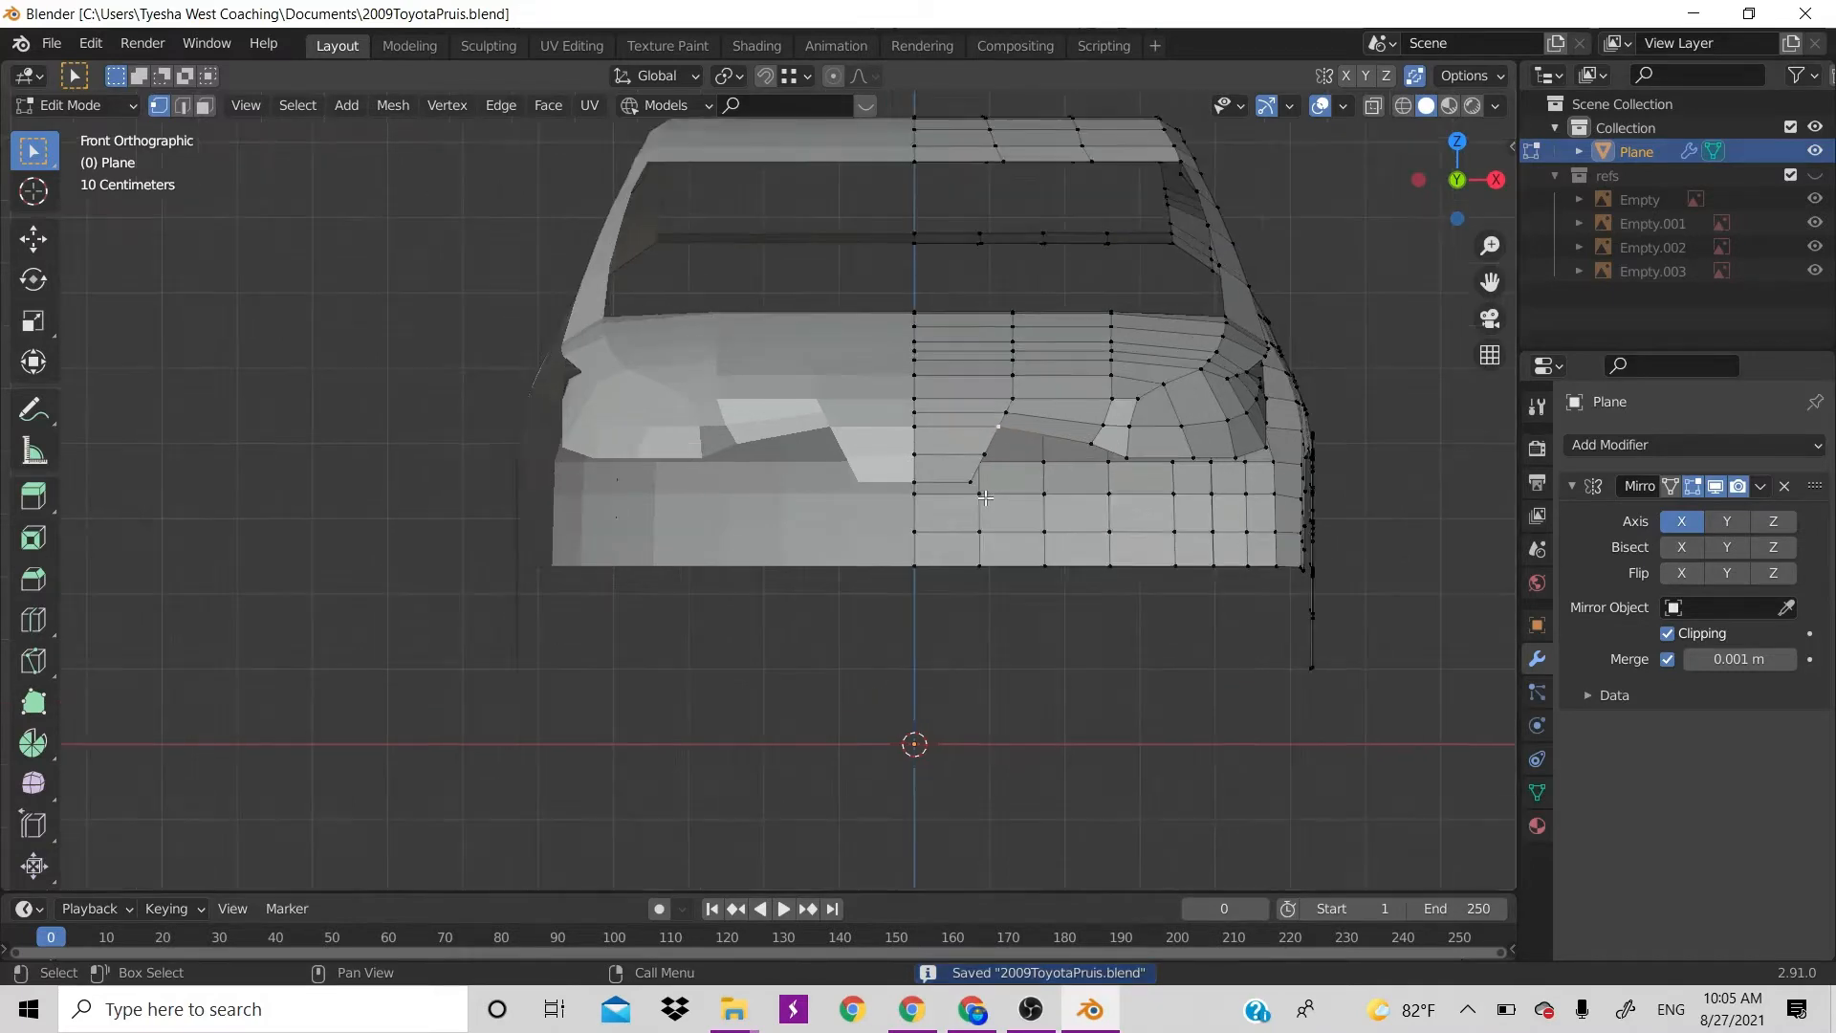
scroll(1061, 343, up, 4)
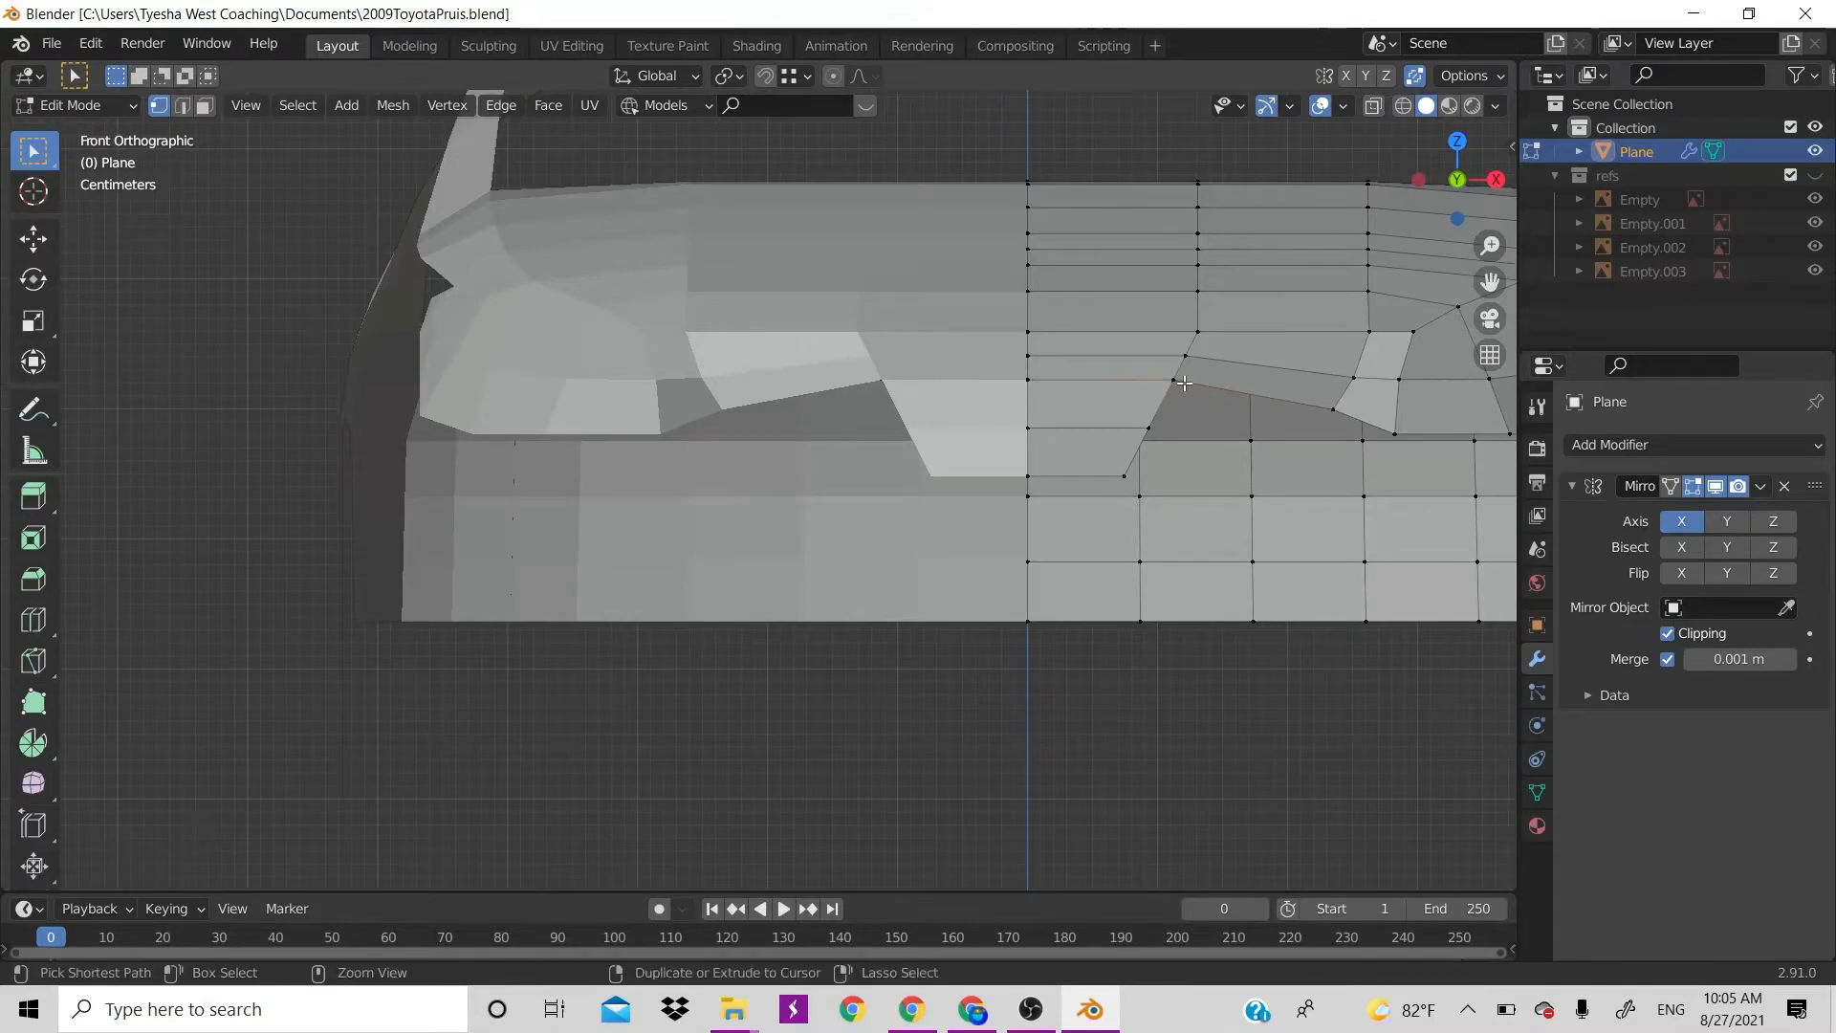
Undo the filled face, both bridging edges across the opening and the loop cut on the hood's nose
key(ctrl+z)
key(ctrl+z)
key(ctrl+z)
key(ctrl+z)
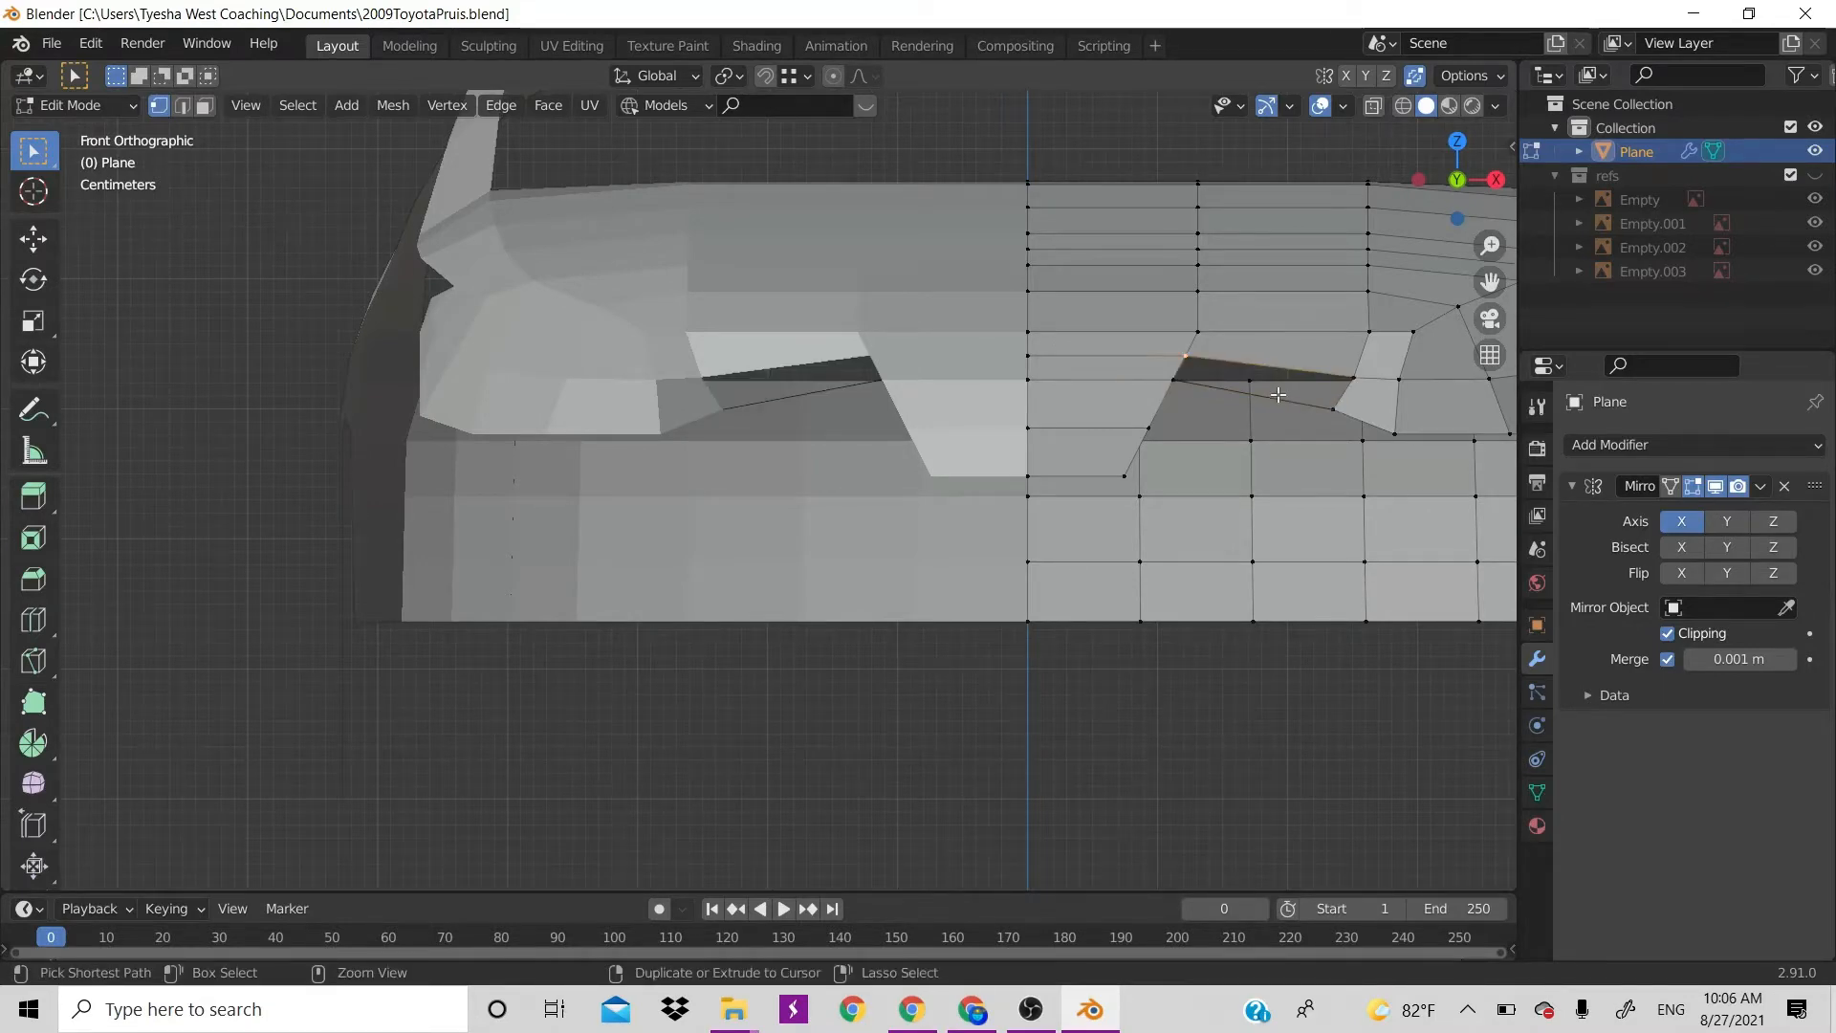
key(ctrl+z)
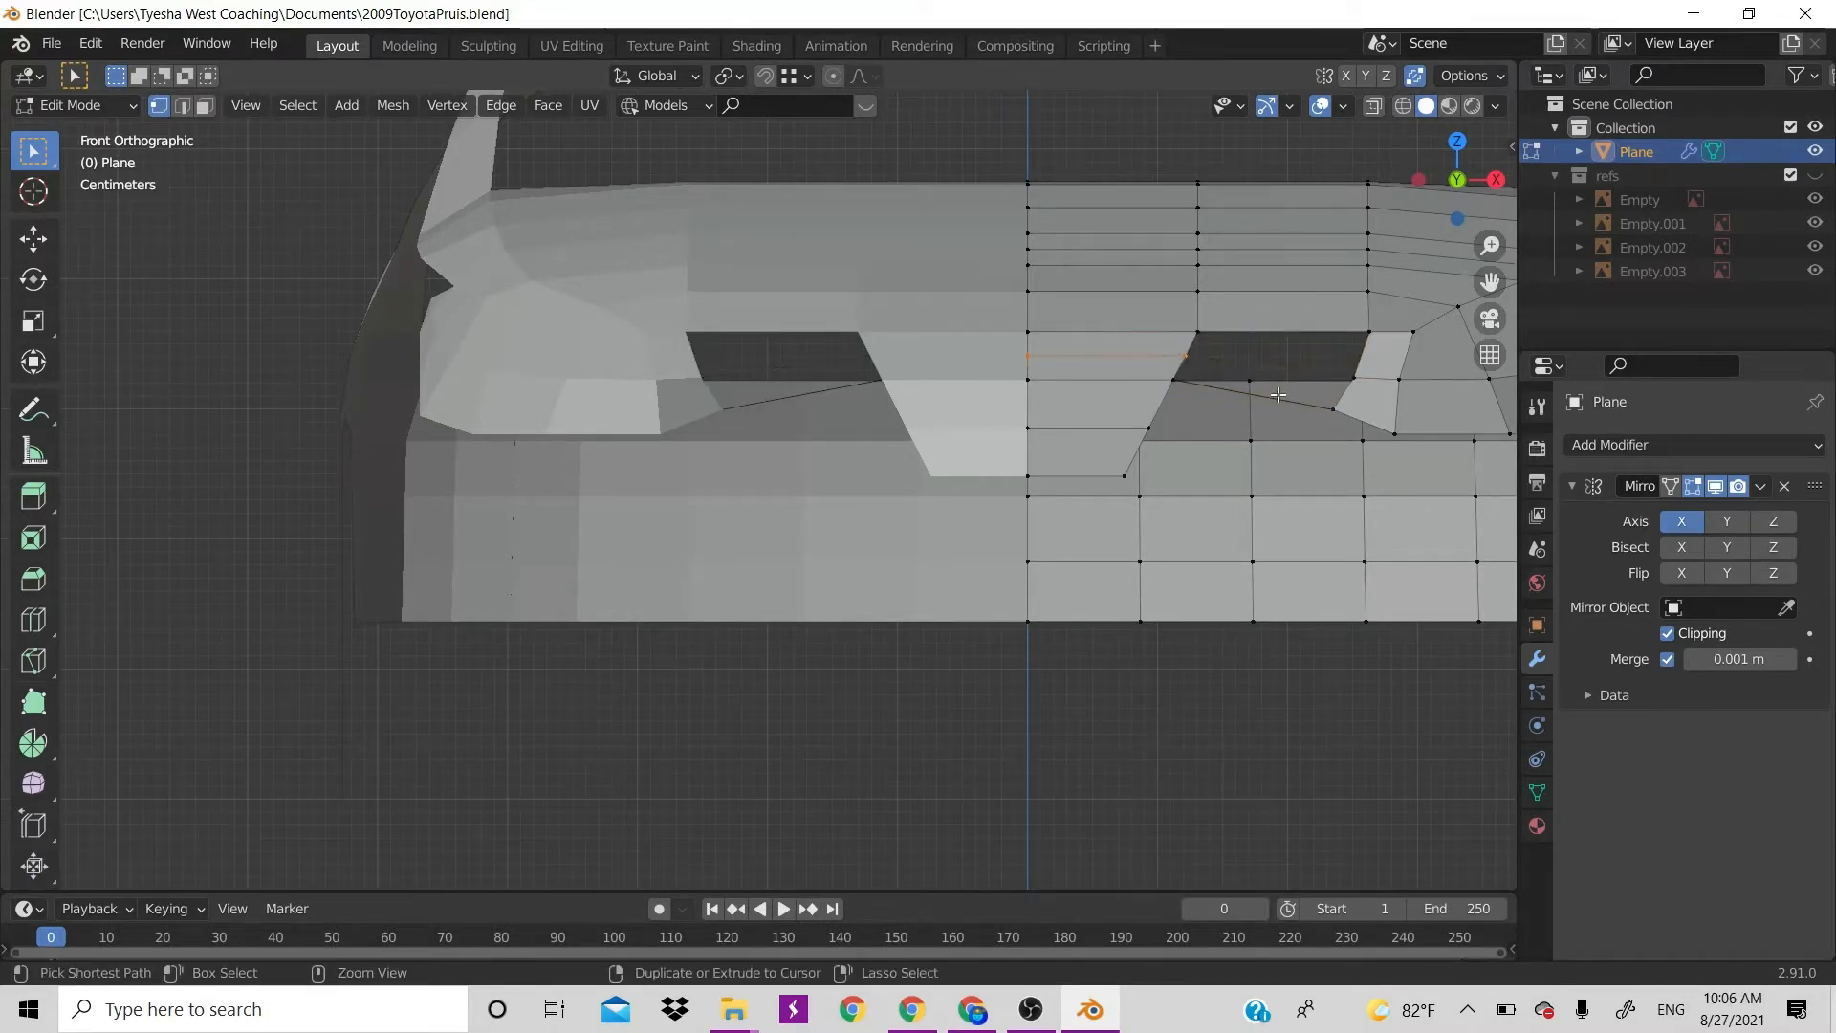
key(ctrl+z)
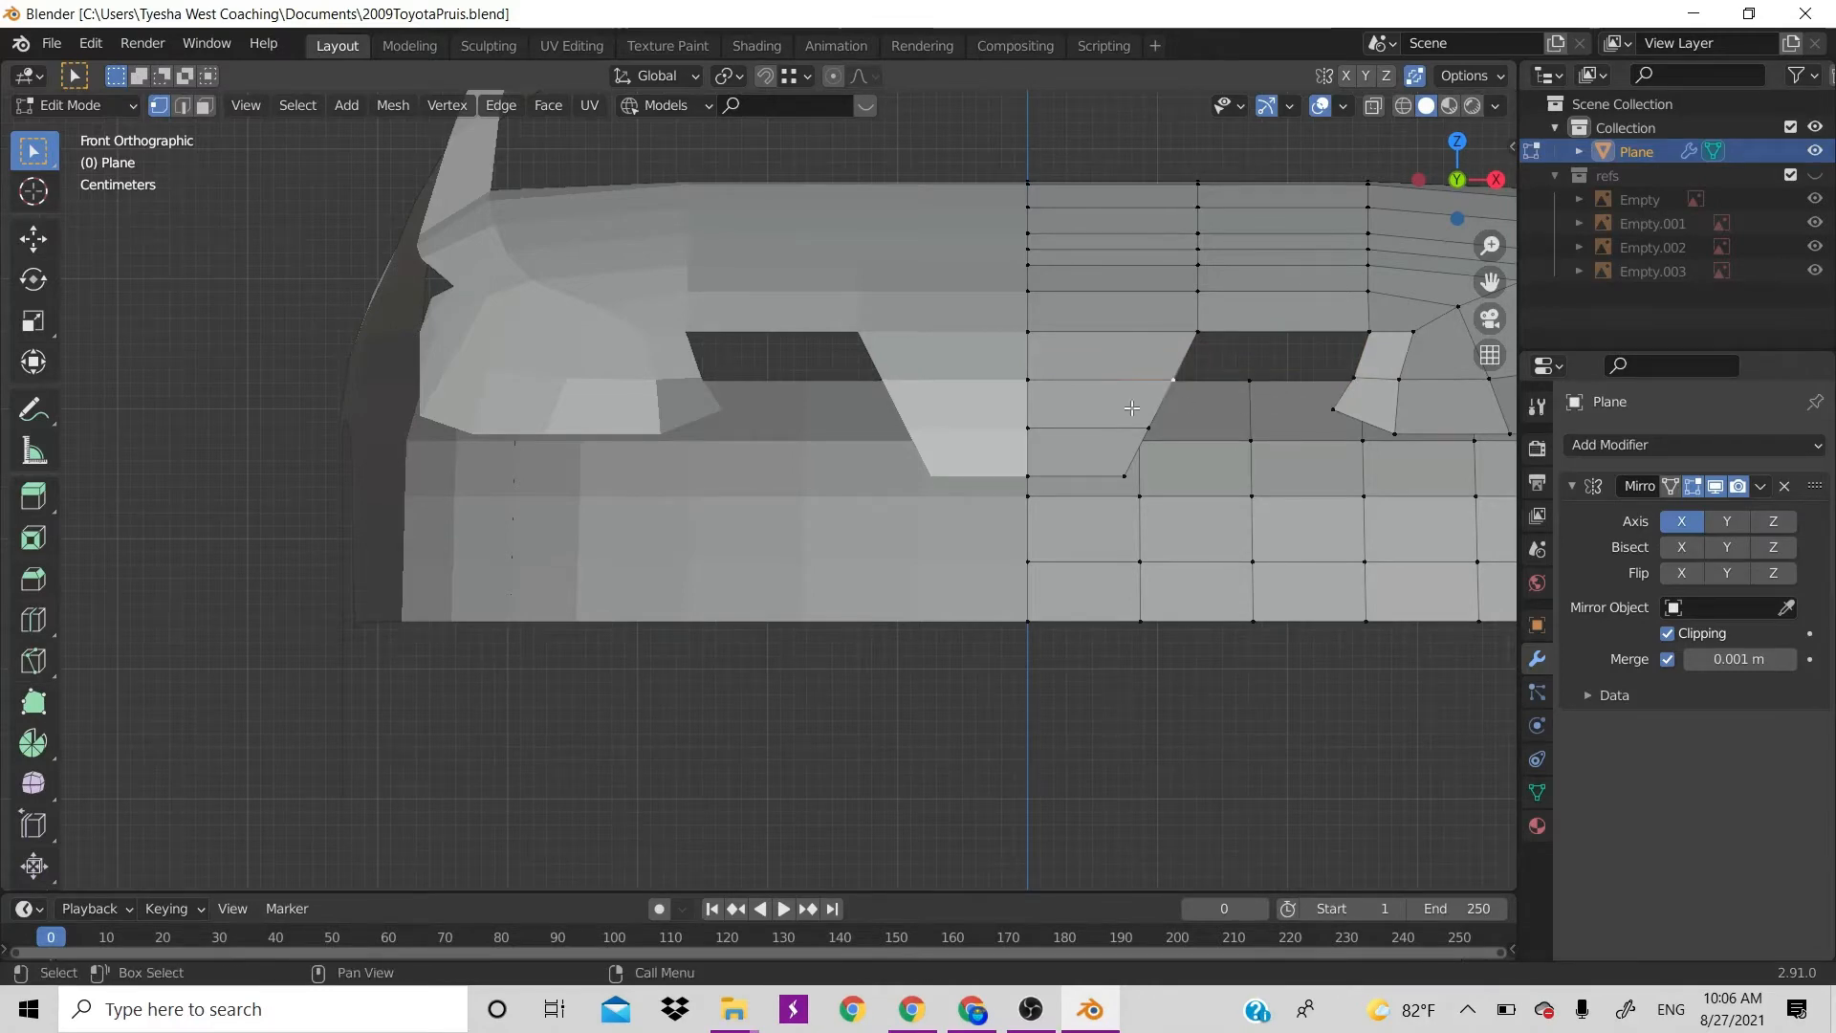
Edge-slide the upper cross edge of the lower nose, level with the opening's lower end, downward by a factor of about 0.31
click(1326, 418)
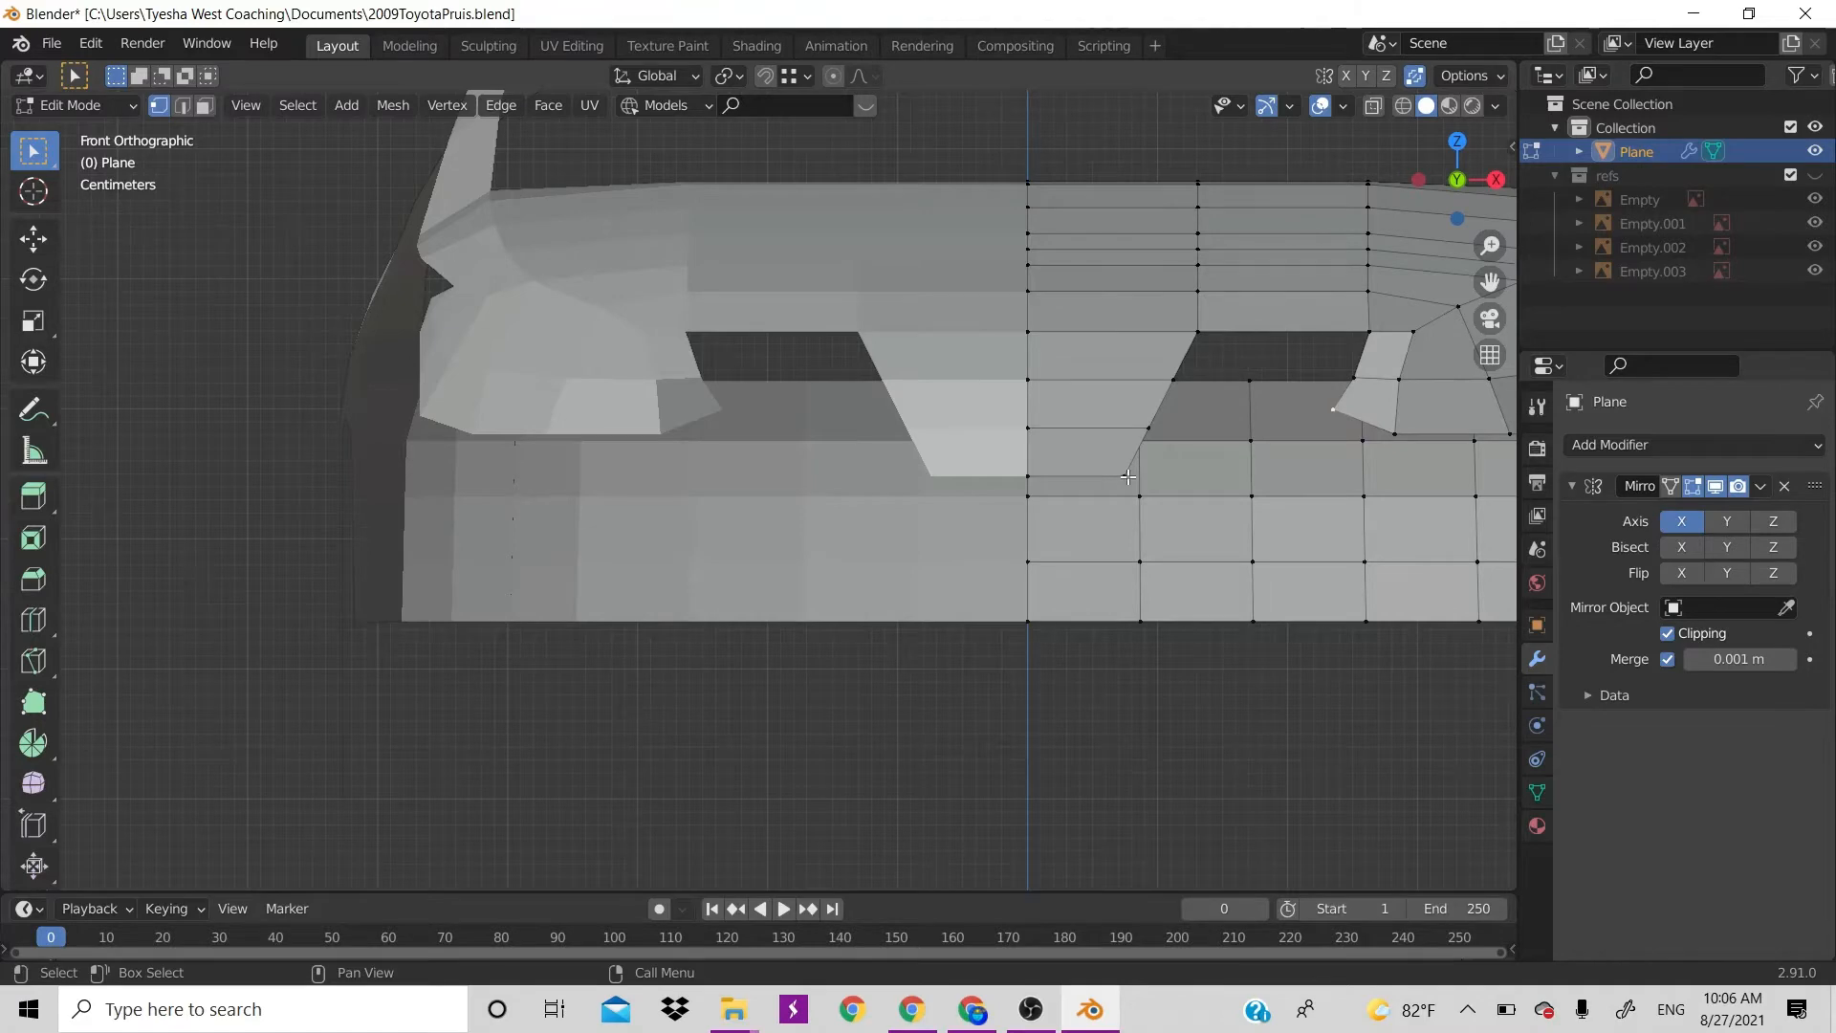
scroll(1128, 476, down, 1)
scroll(1128, 477, up, 2)
scroll(1129, 476, down, 1)
key(2)
click(1086, 379)
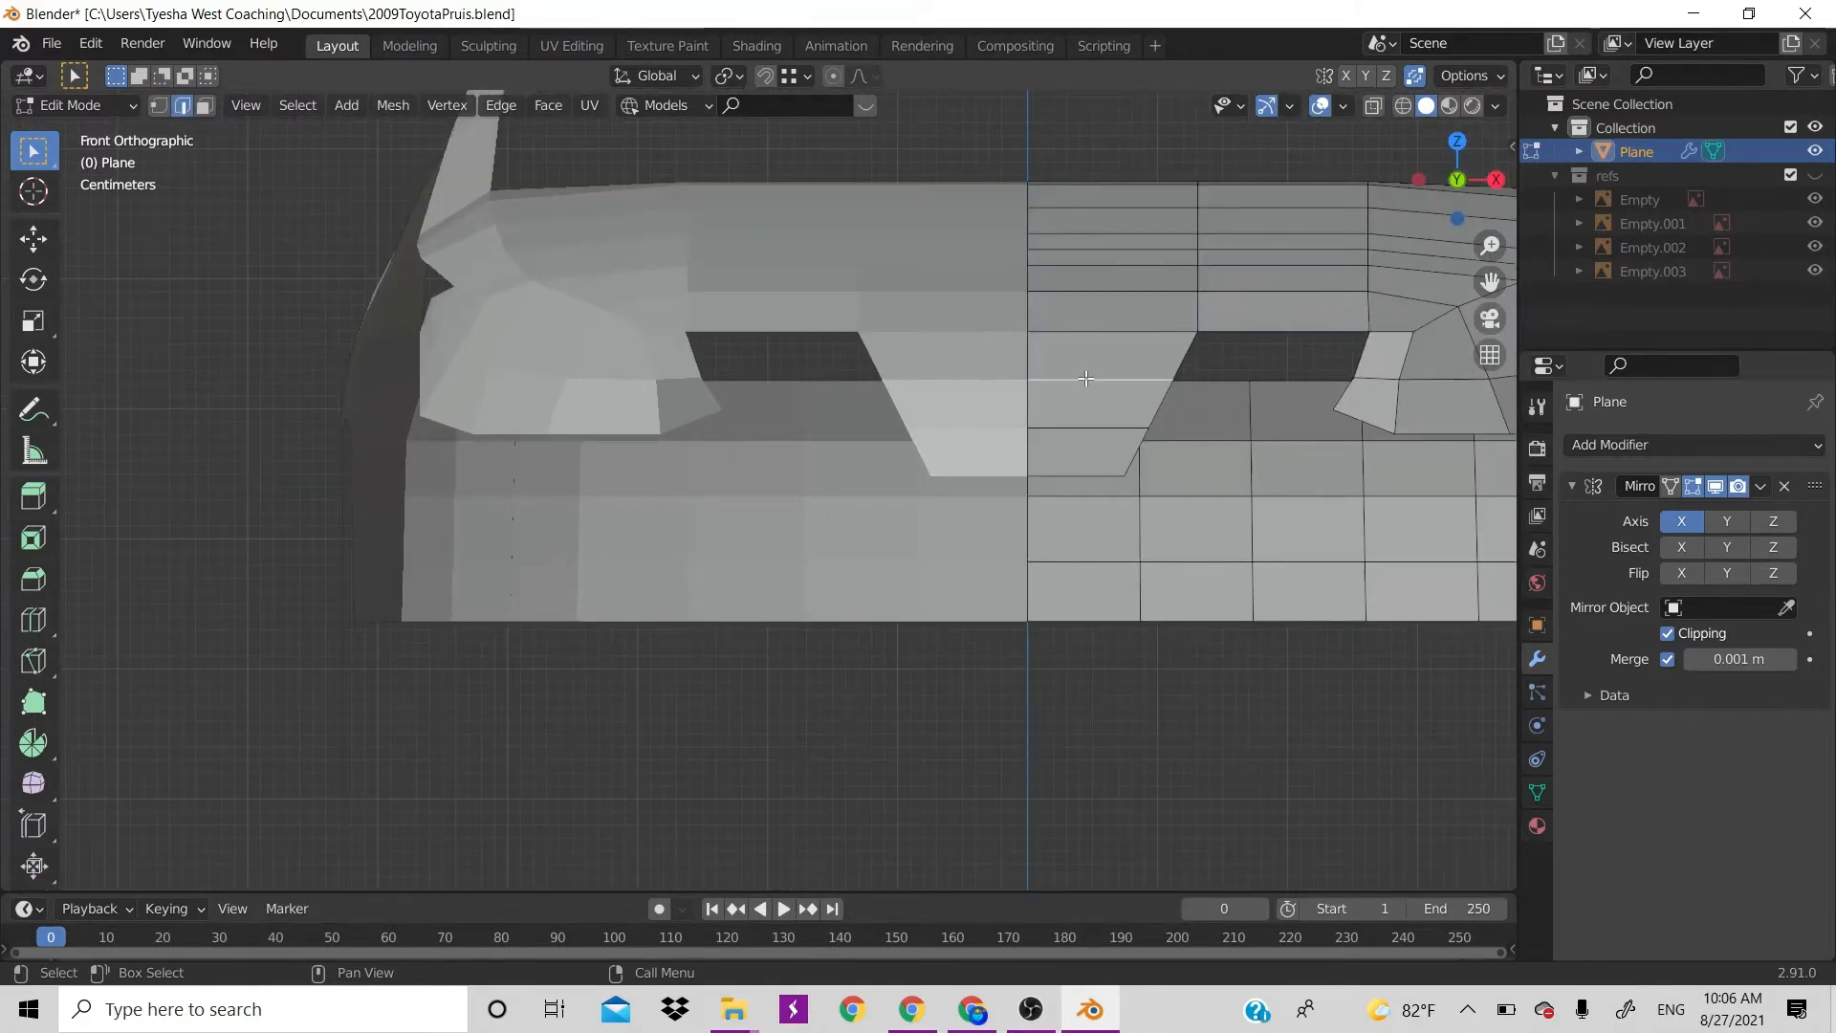
key(g)
key(g)
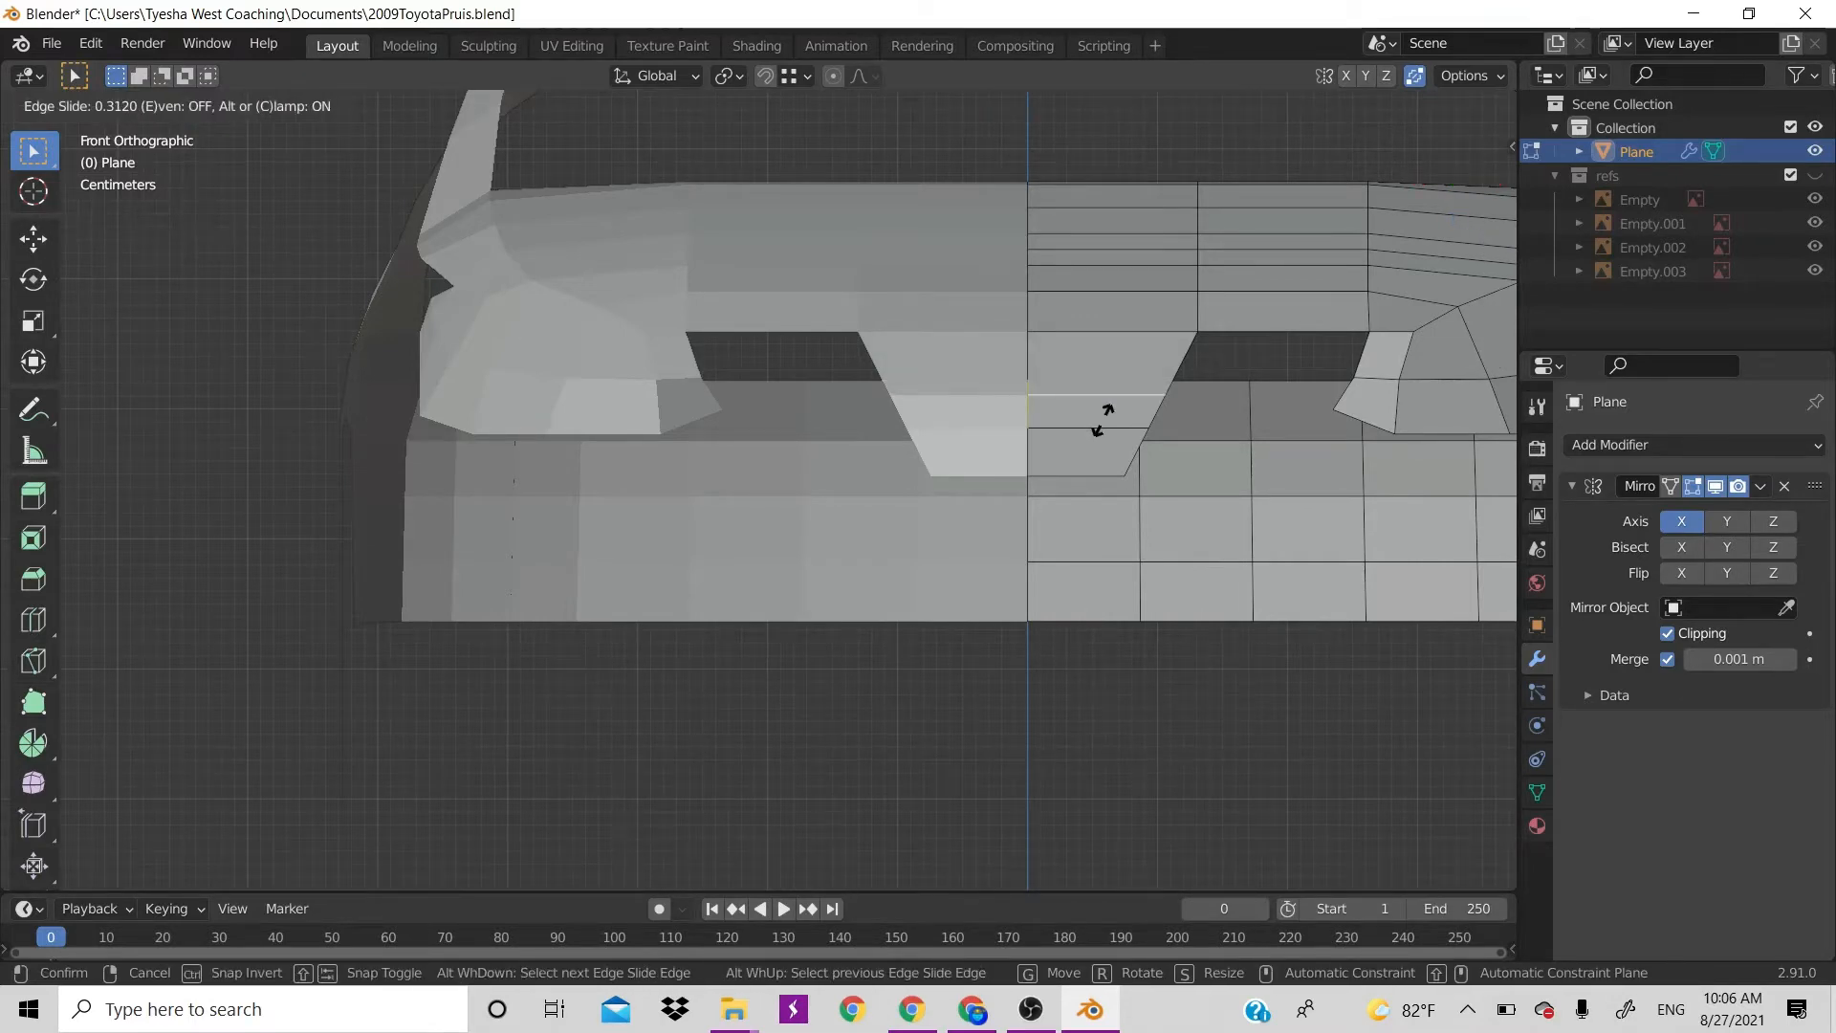
click(1099, 419)
In front view, move the vertex at the headlight's lower inner corner slightly outward along X
scroll(1357, 258, down, 8)
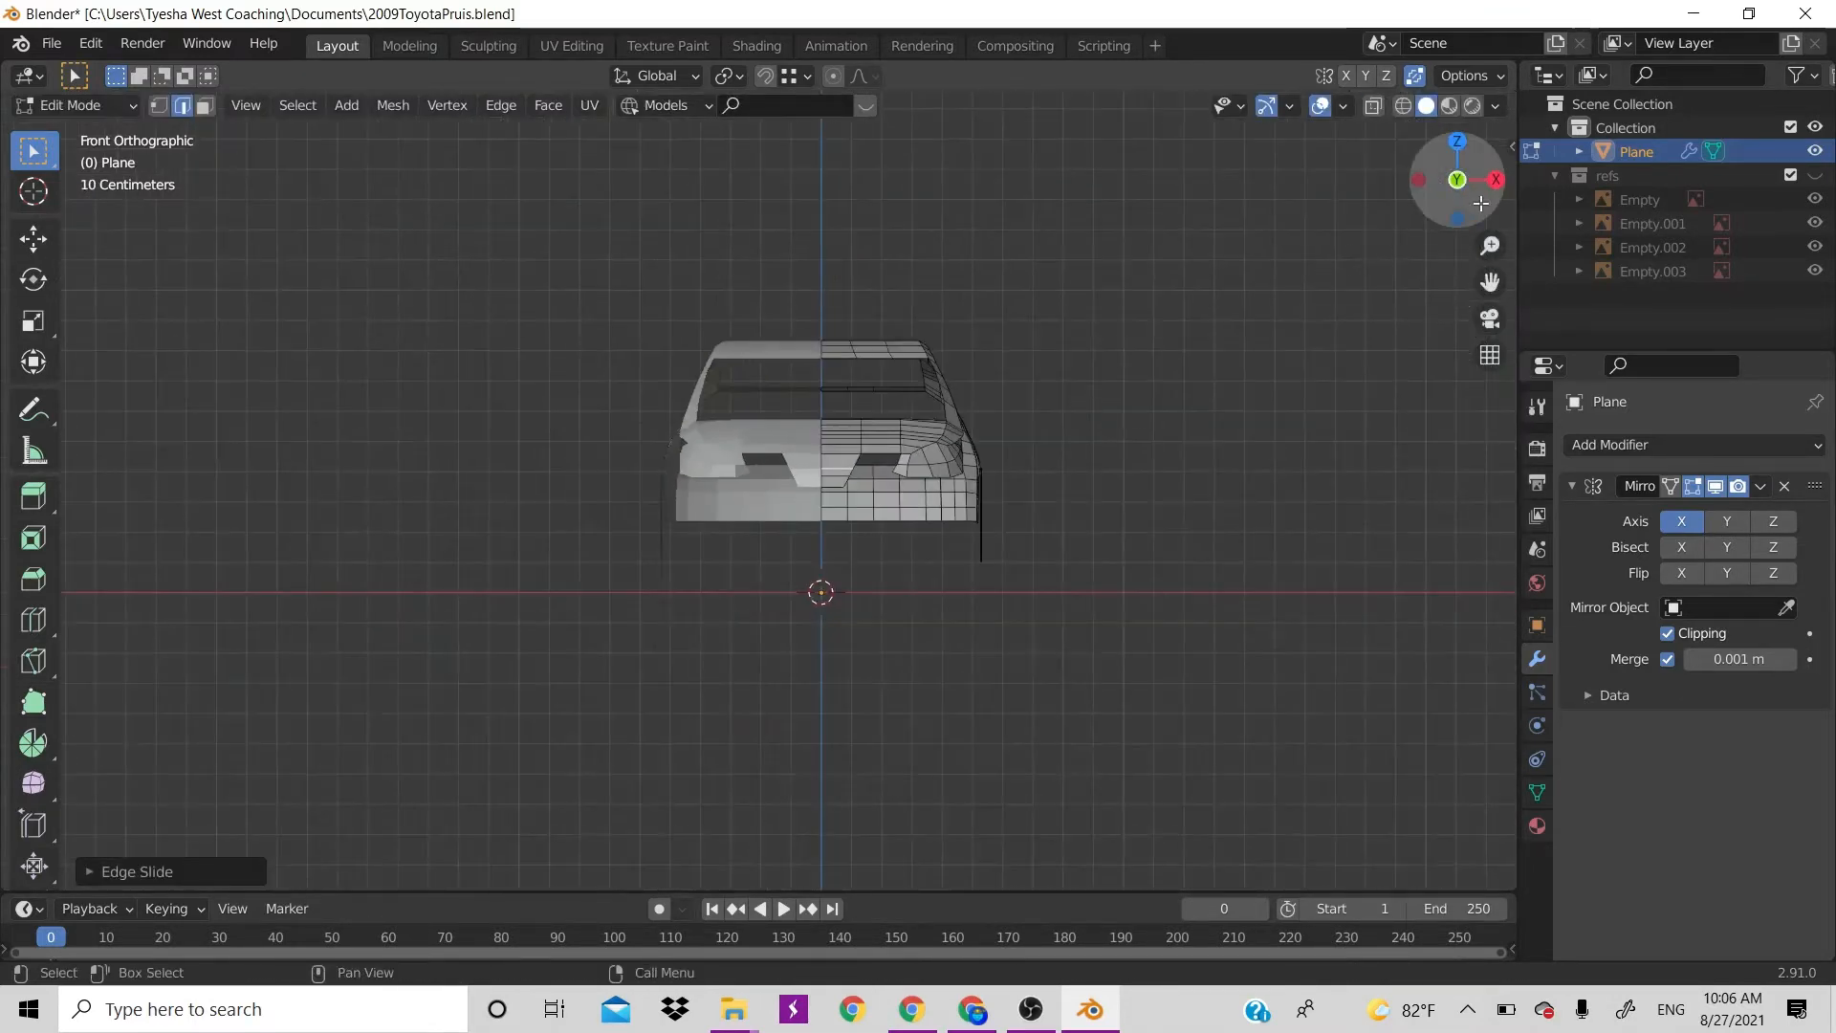
drag(1480, 203, 1116, 719)
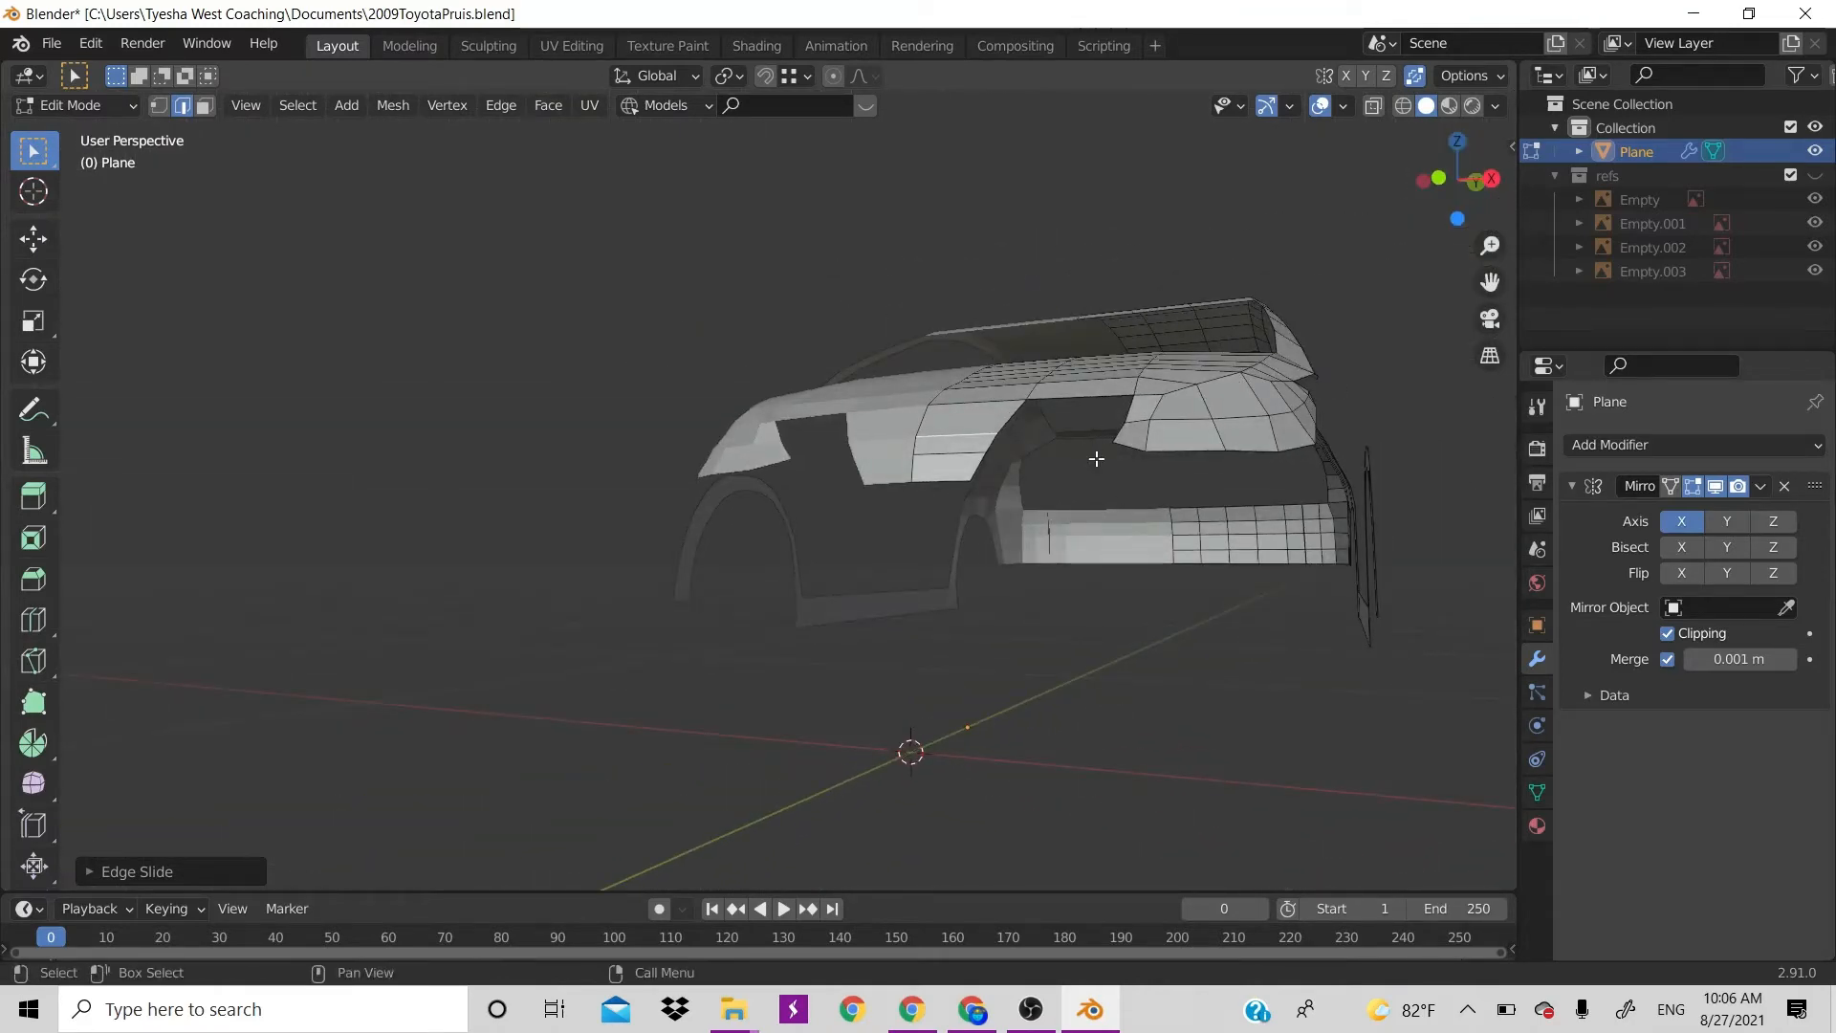
key(KP_1)
scroll(1096, 459, up, 5)
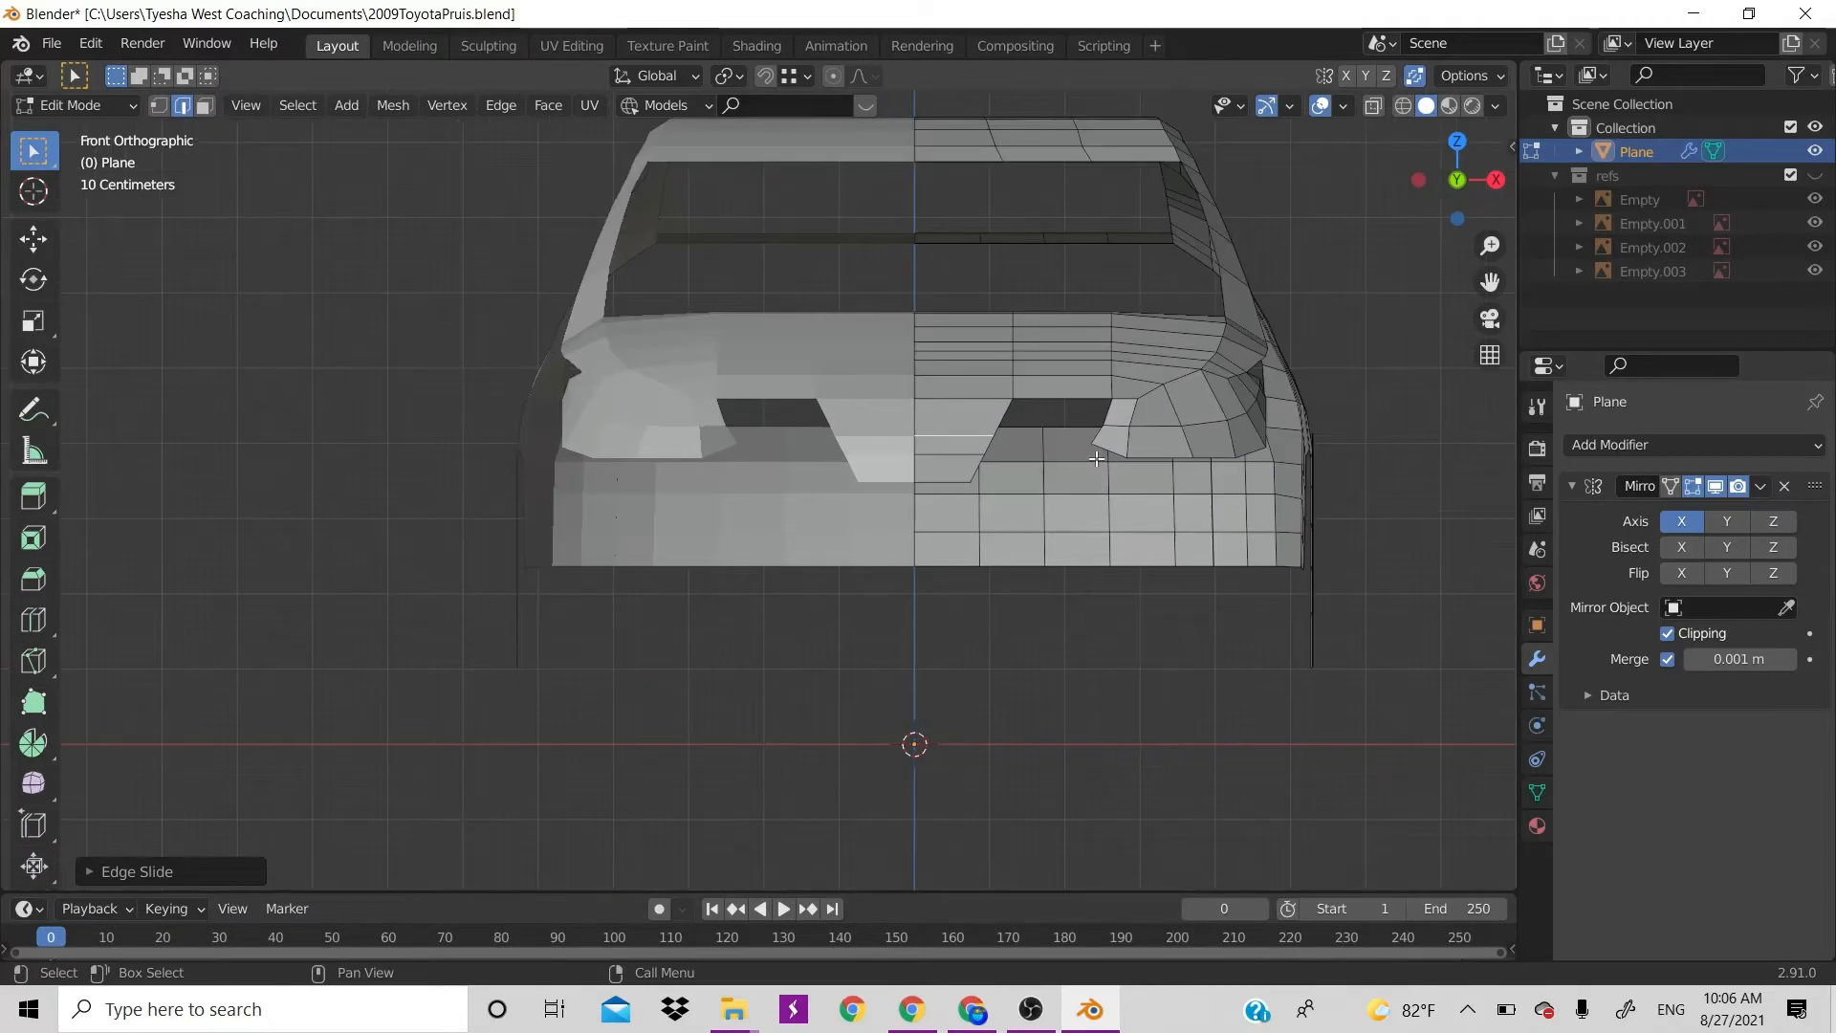
click(1096, 458)
key(1)
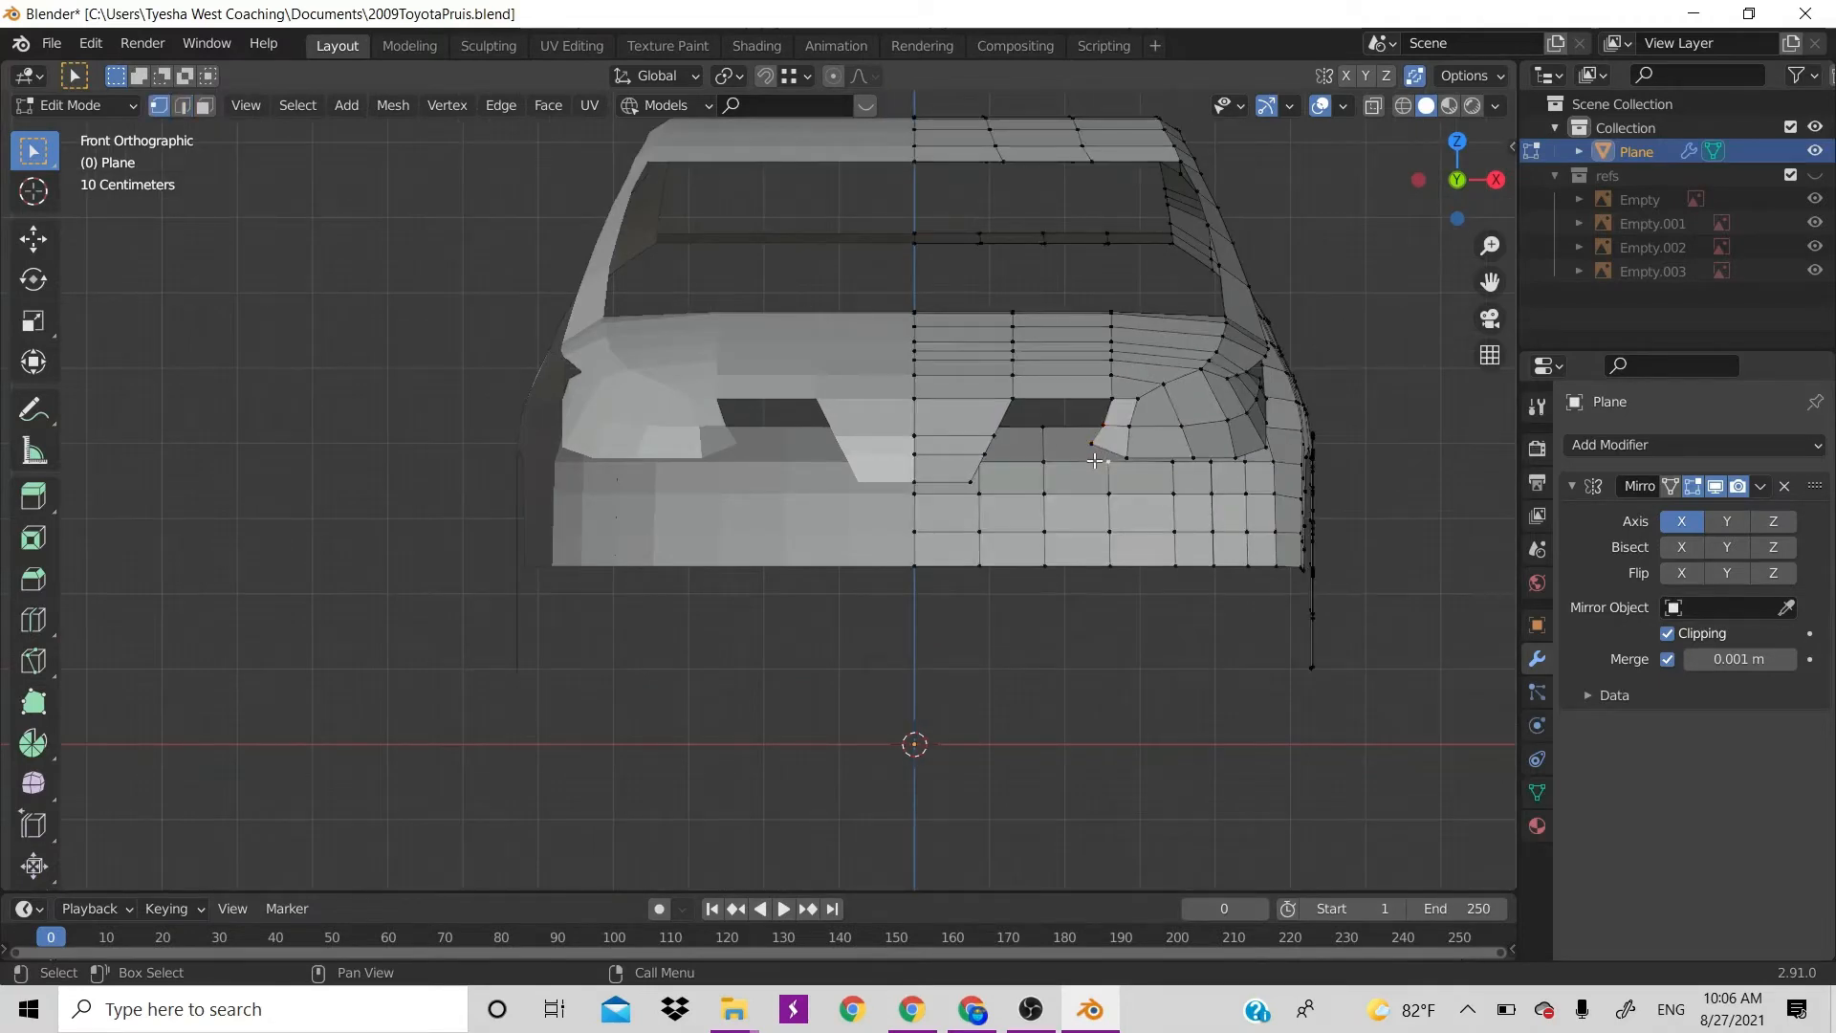
click(1093, 445)
key(g)
key(x)
click(1142, 477)
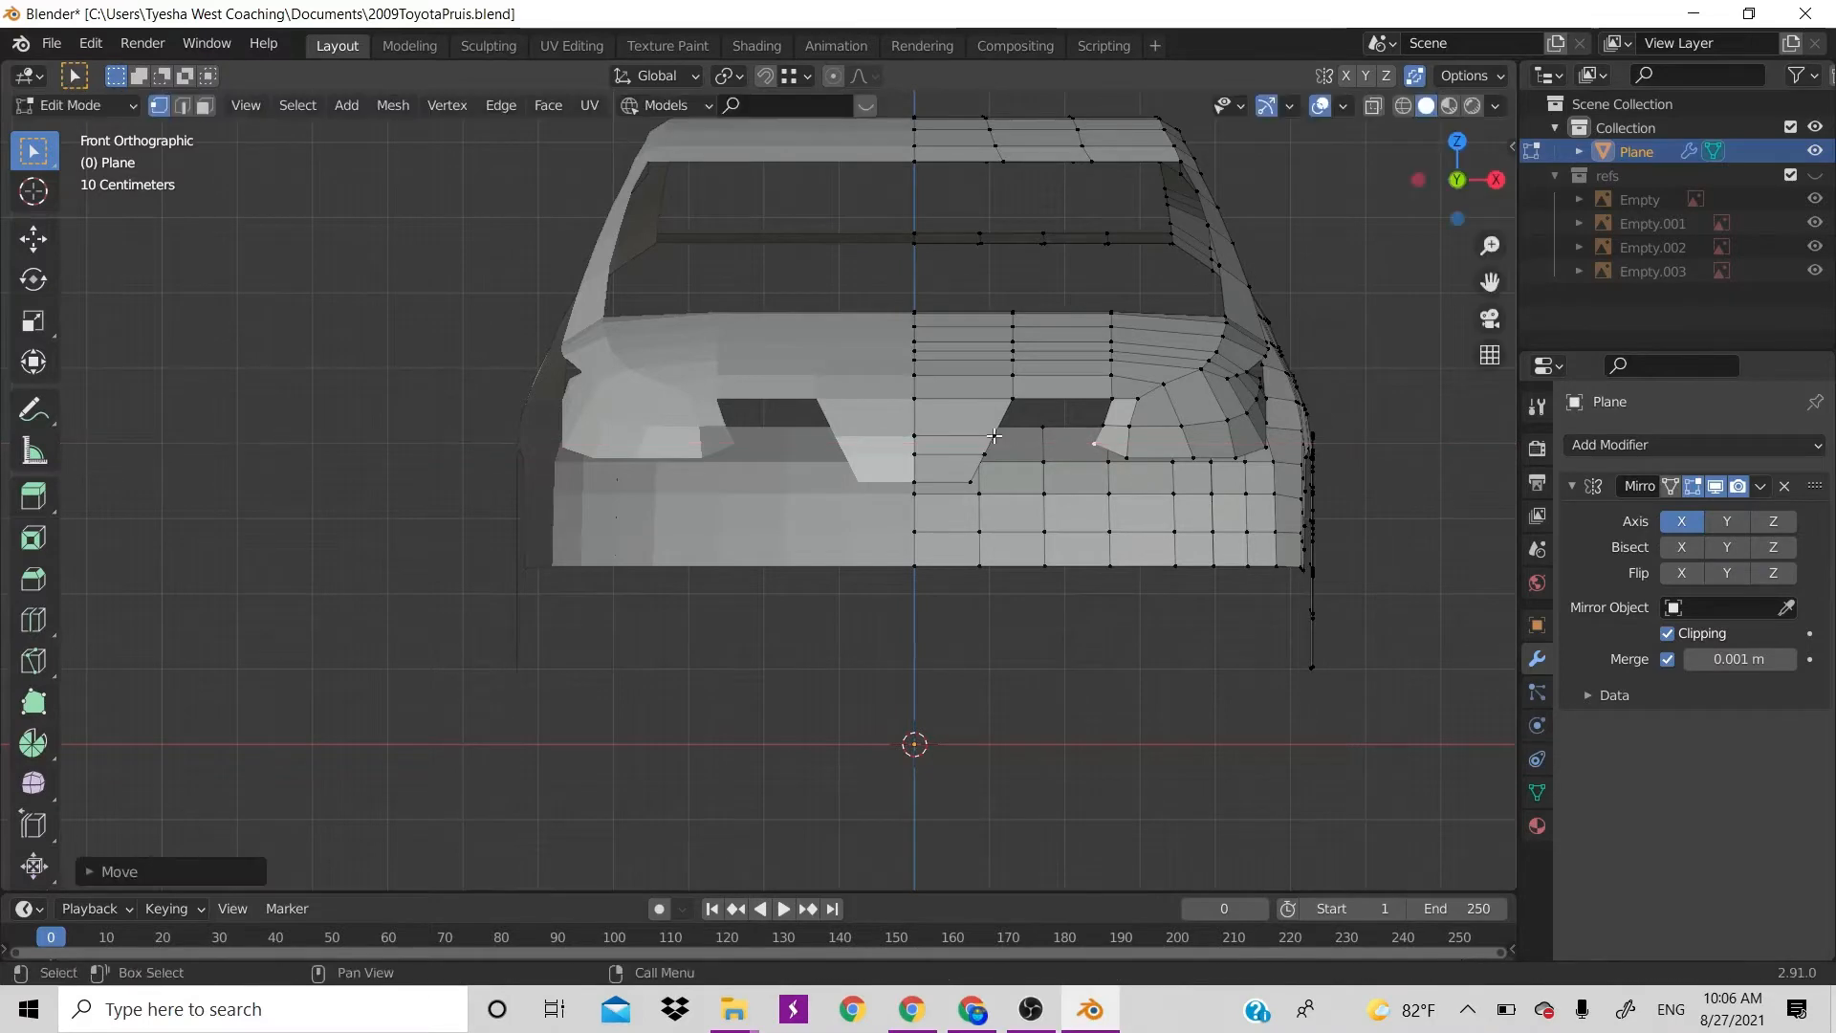
Try to connect the headlight's inner corner to the nose's outer vertex, and try a vertex slide on them
shift+click(995, 436)
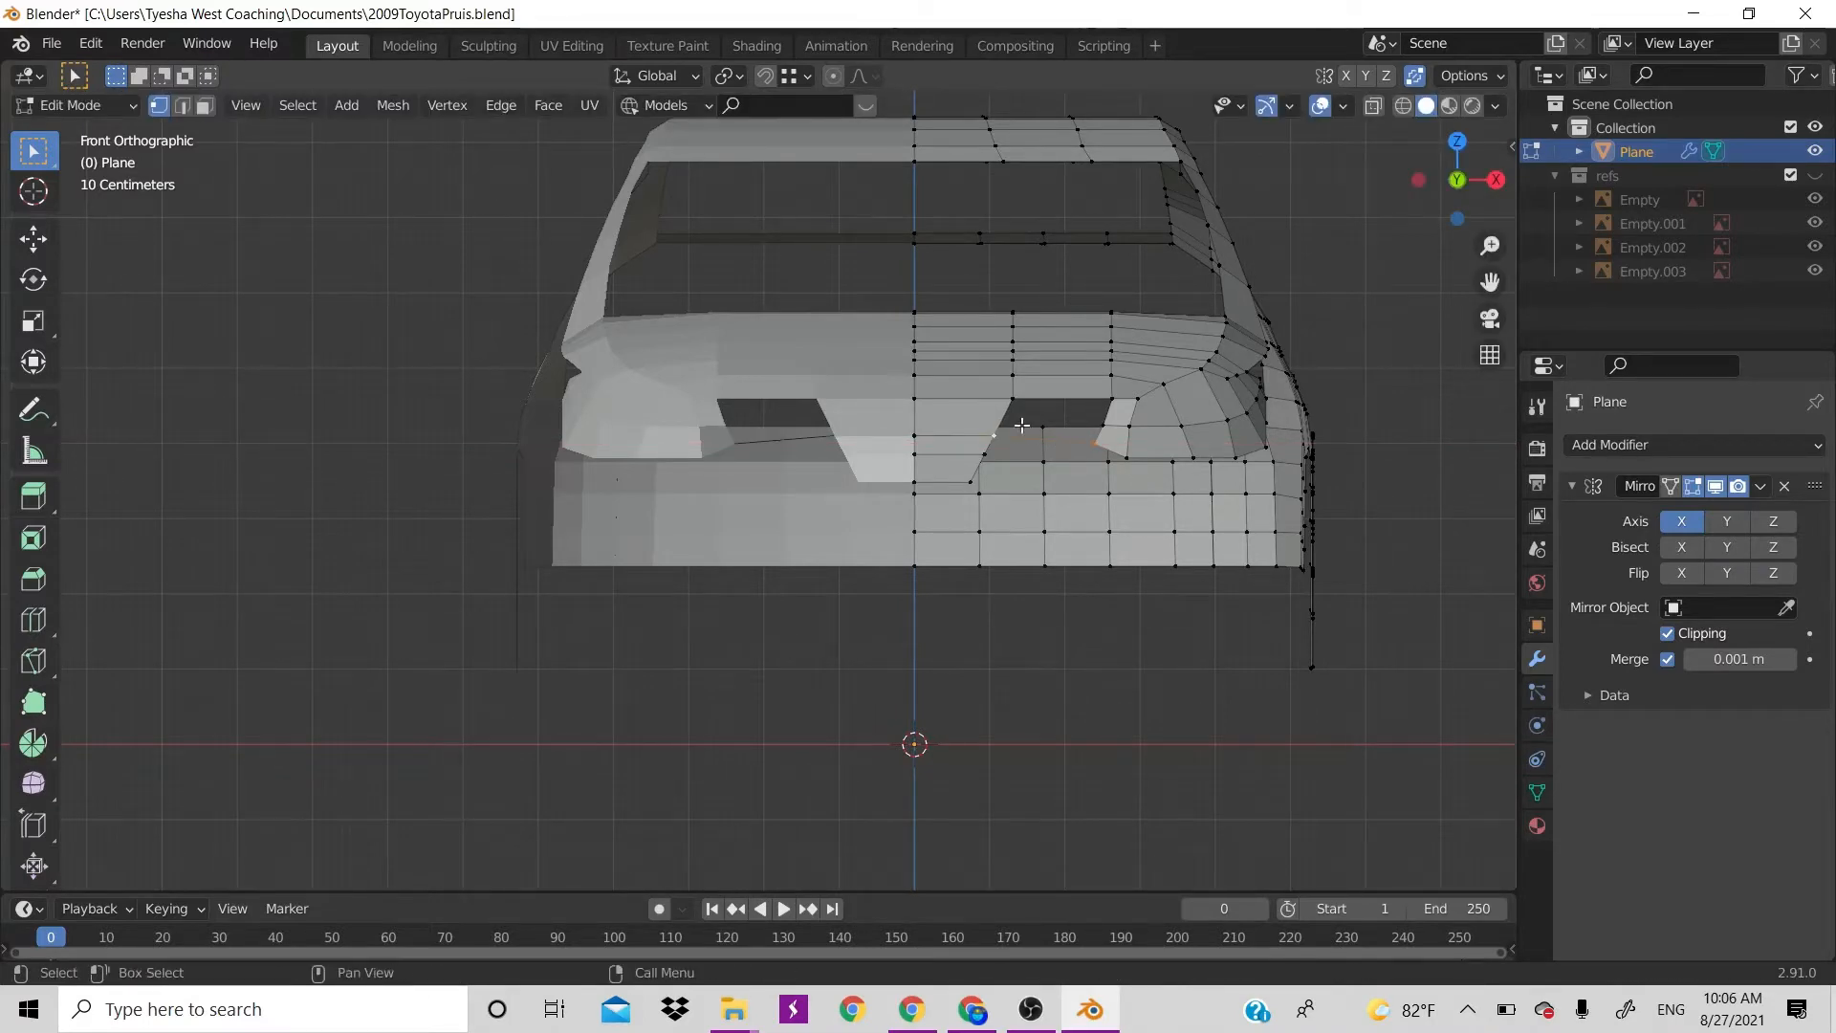
key(ctrl+z)
key(shift+v)
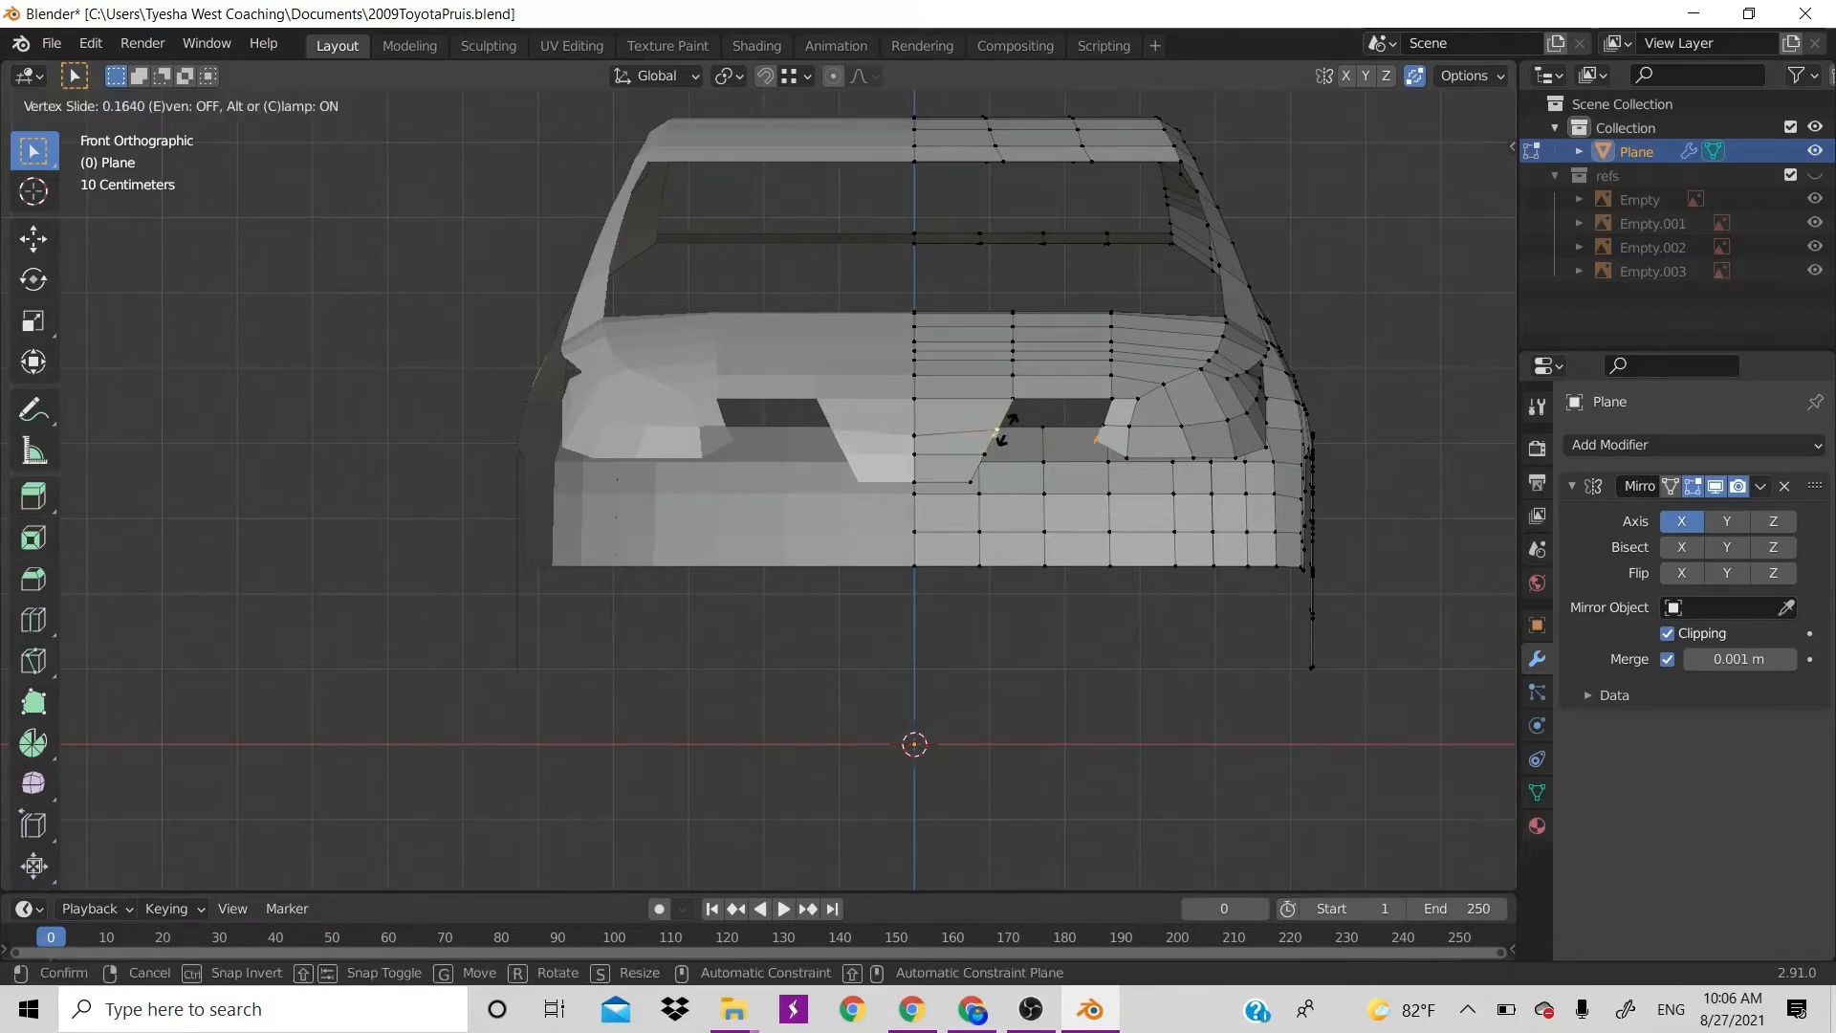
right_click(1007, 430)
Try again to bridge the opening with an edge from the nose's outer vertex to the headlight's inner corner
key(2)
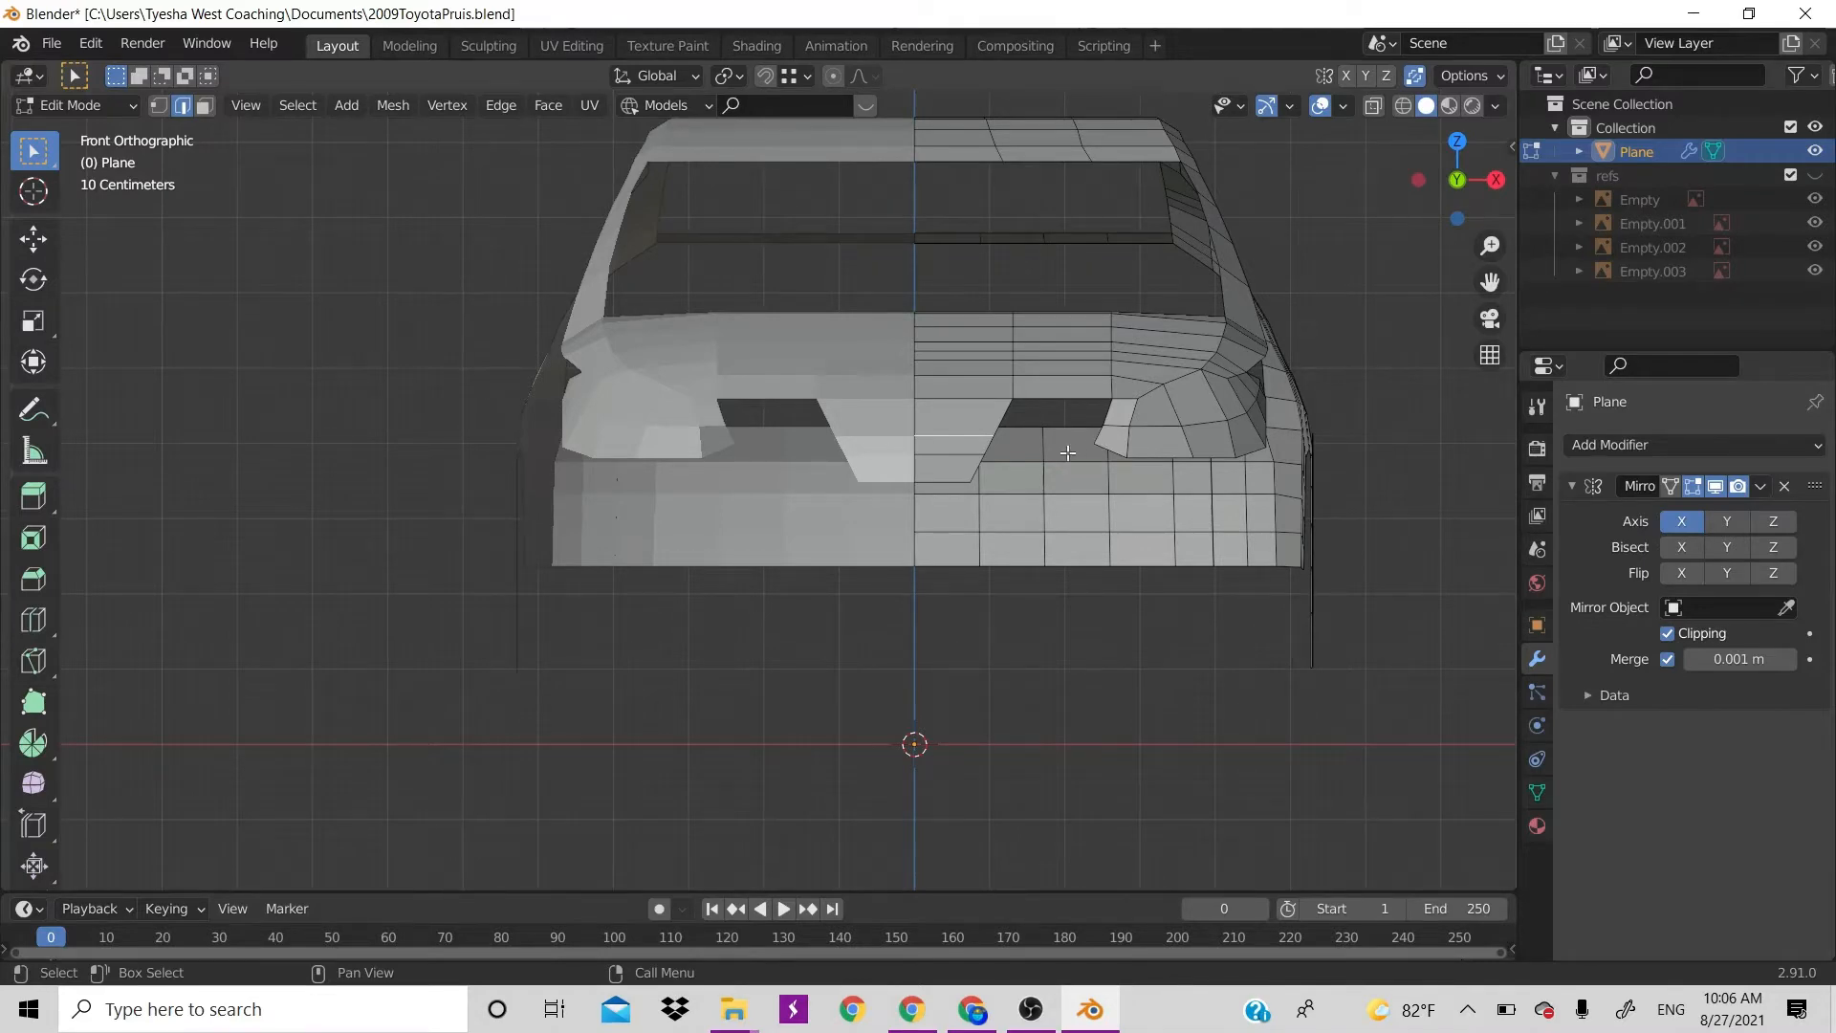
key(1)
click(994, 440)
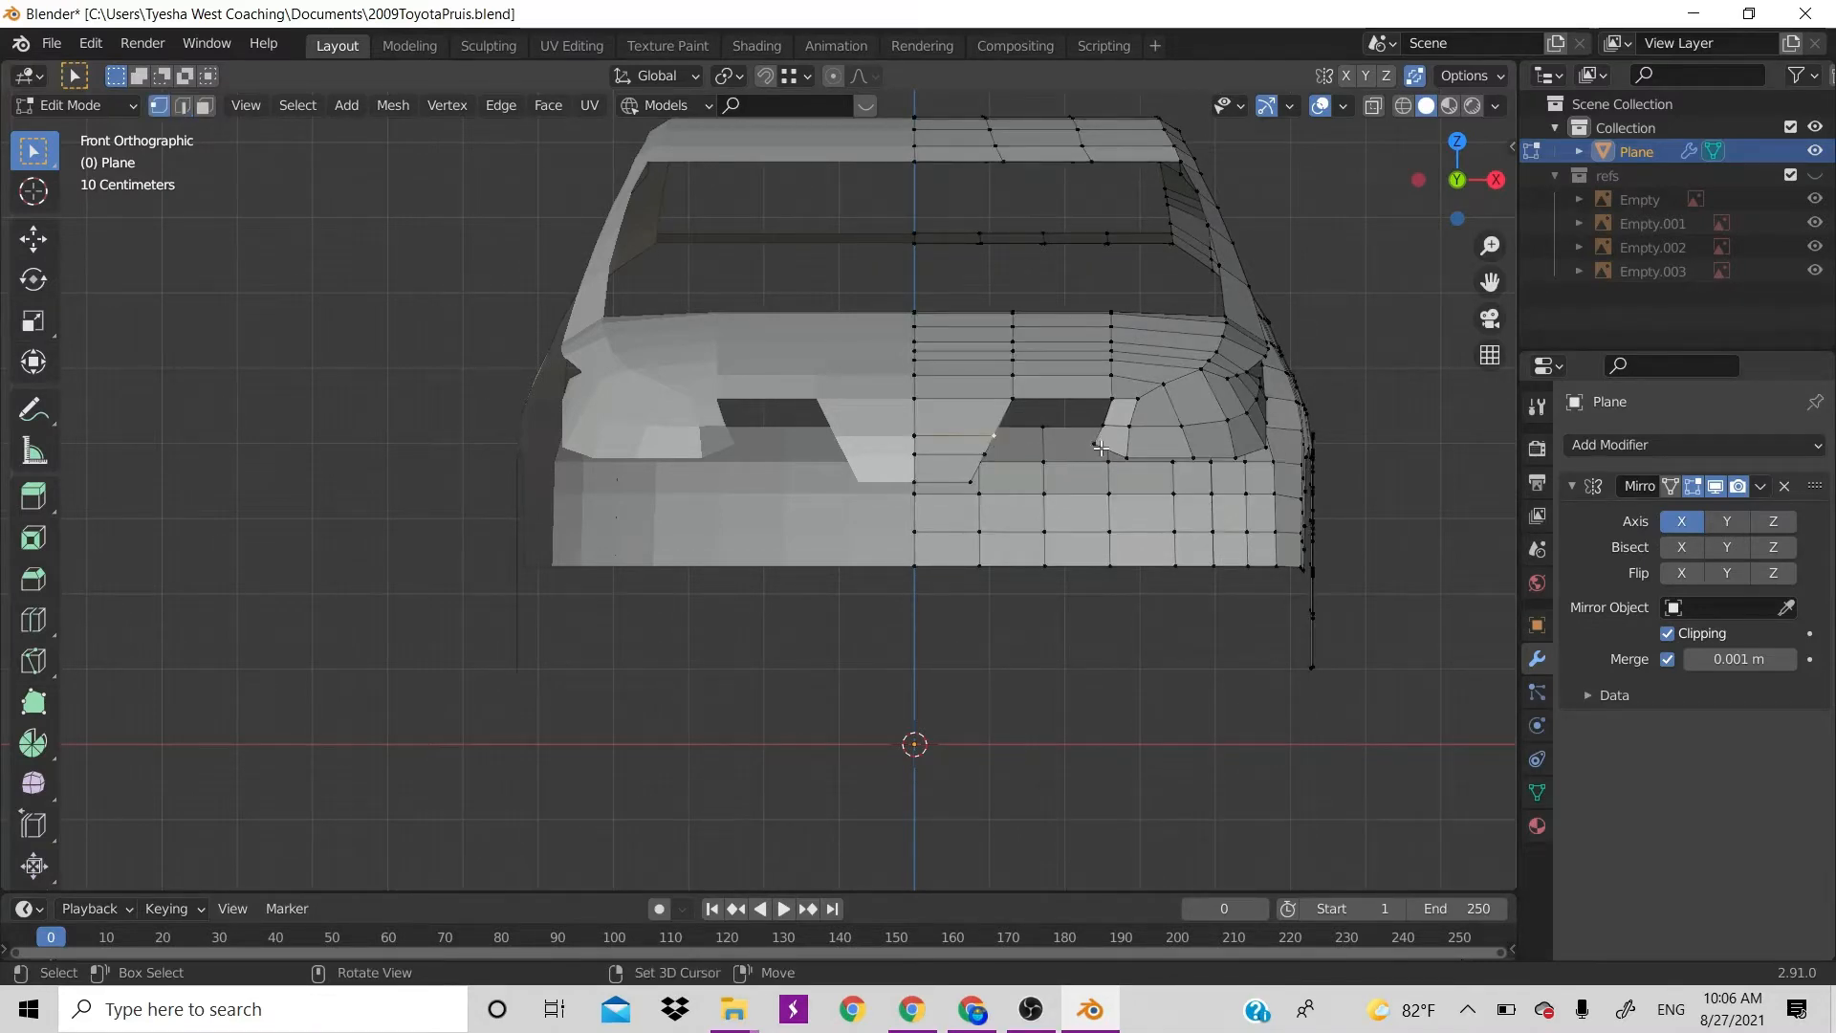
shift+click(1098, 445)
key(f)
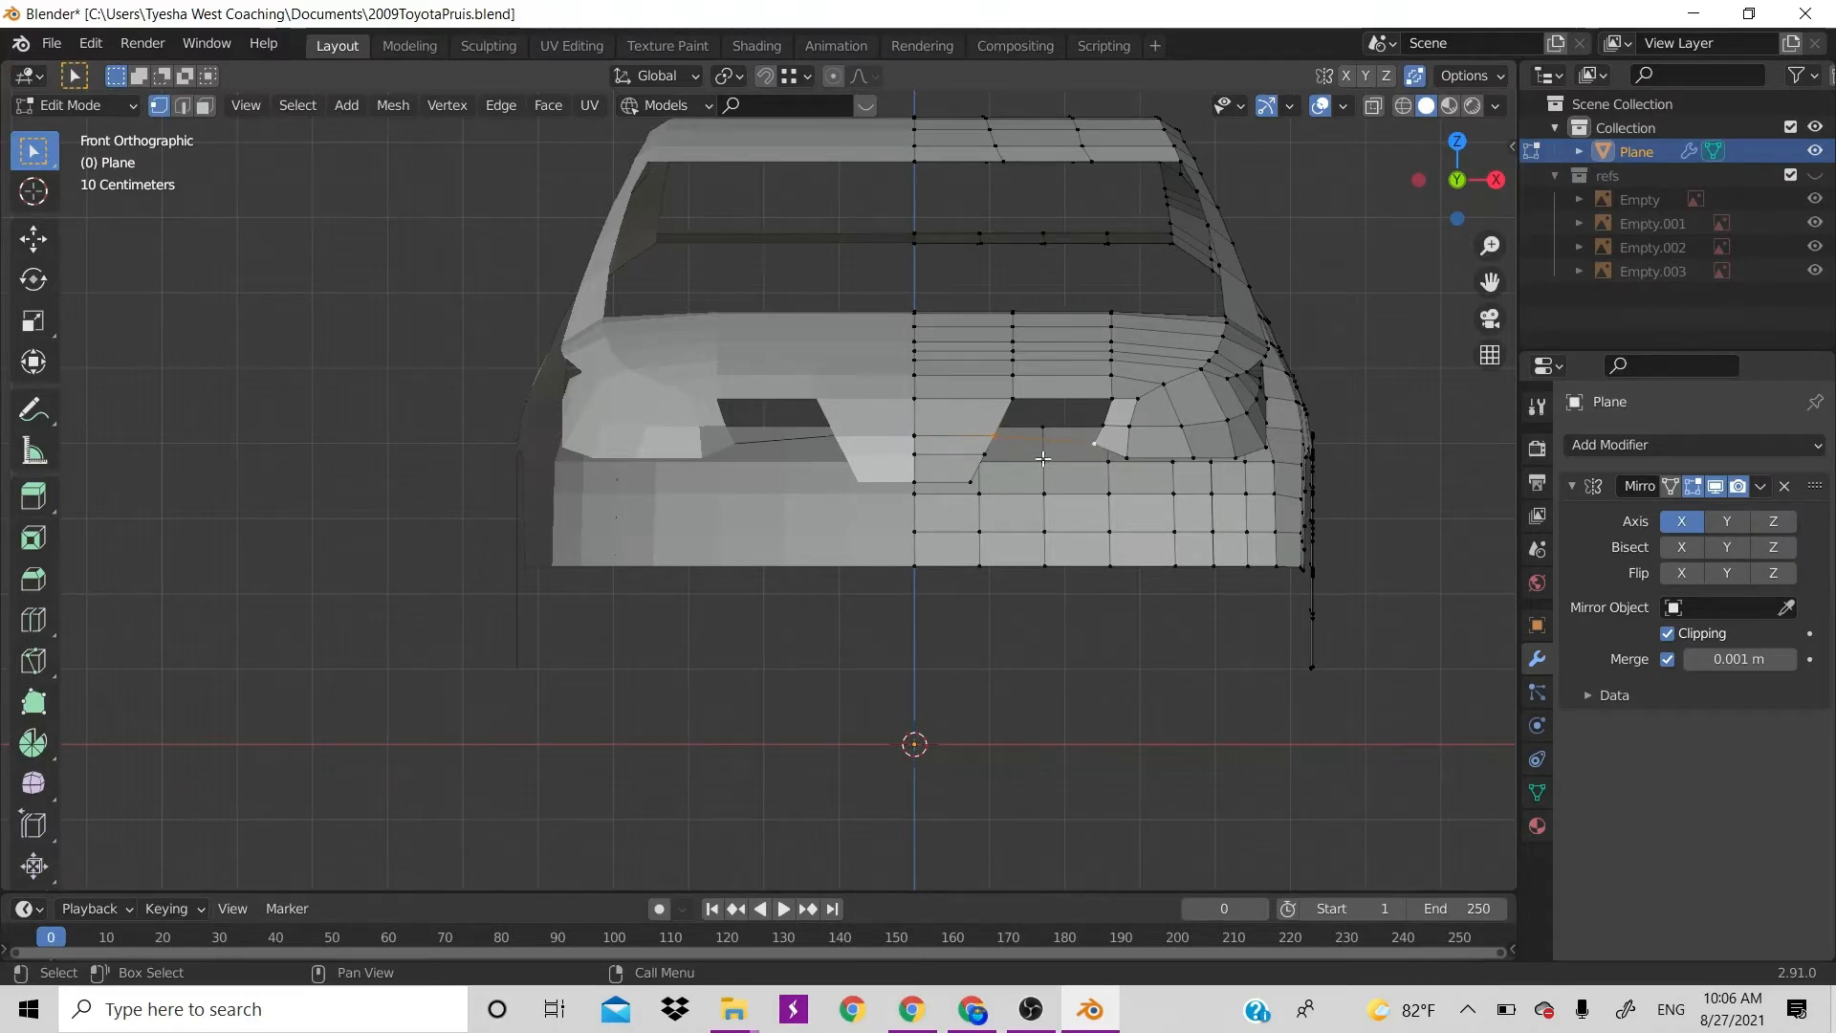
key(ctrl+z)
Raise the headlight's inner corner vertex slightly along Z and try to connect it to the nose's outer vertex
key(g)
key(z)
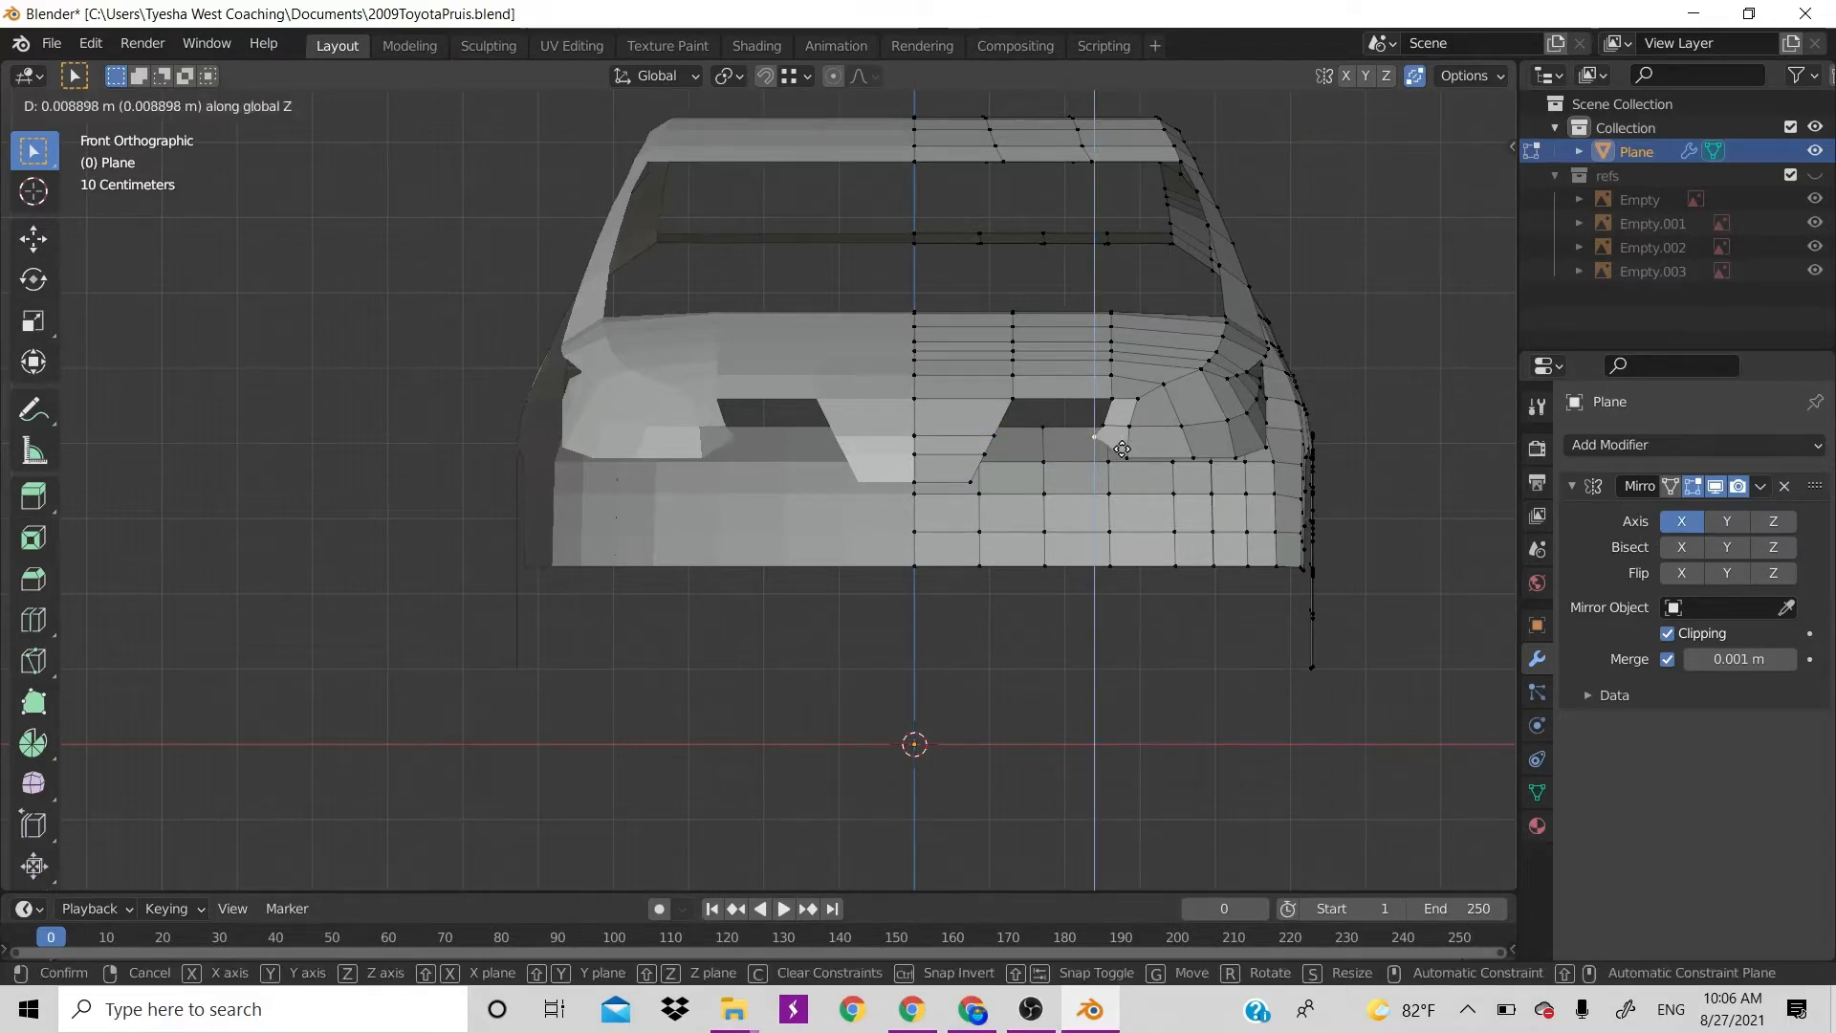
click(1122, 449)
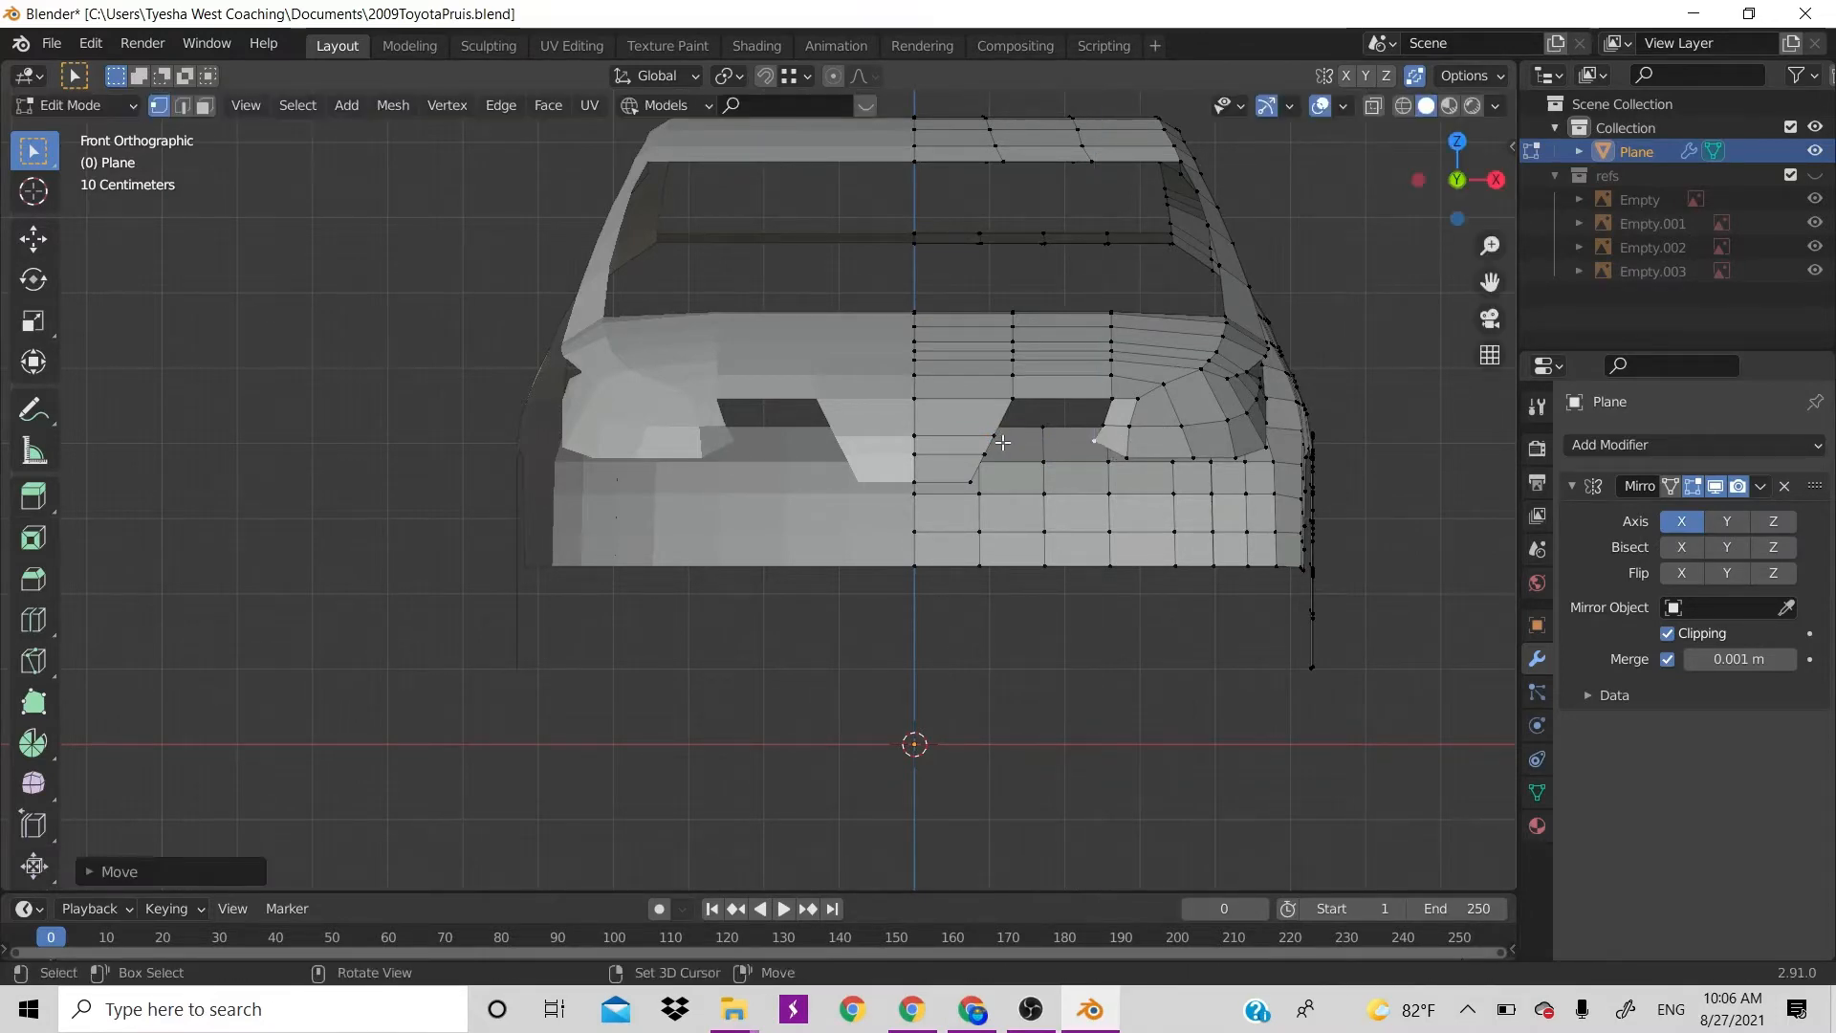
shift+click(1007, 441)
key(f)
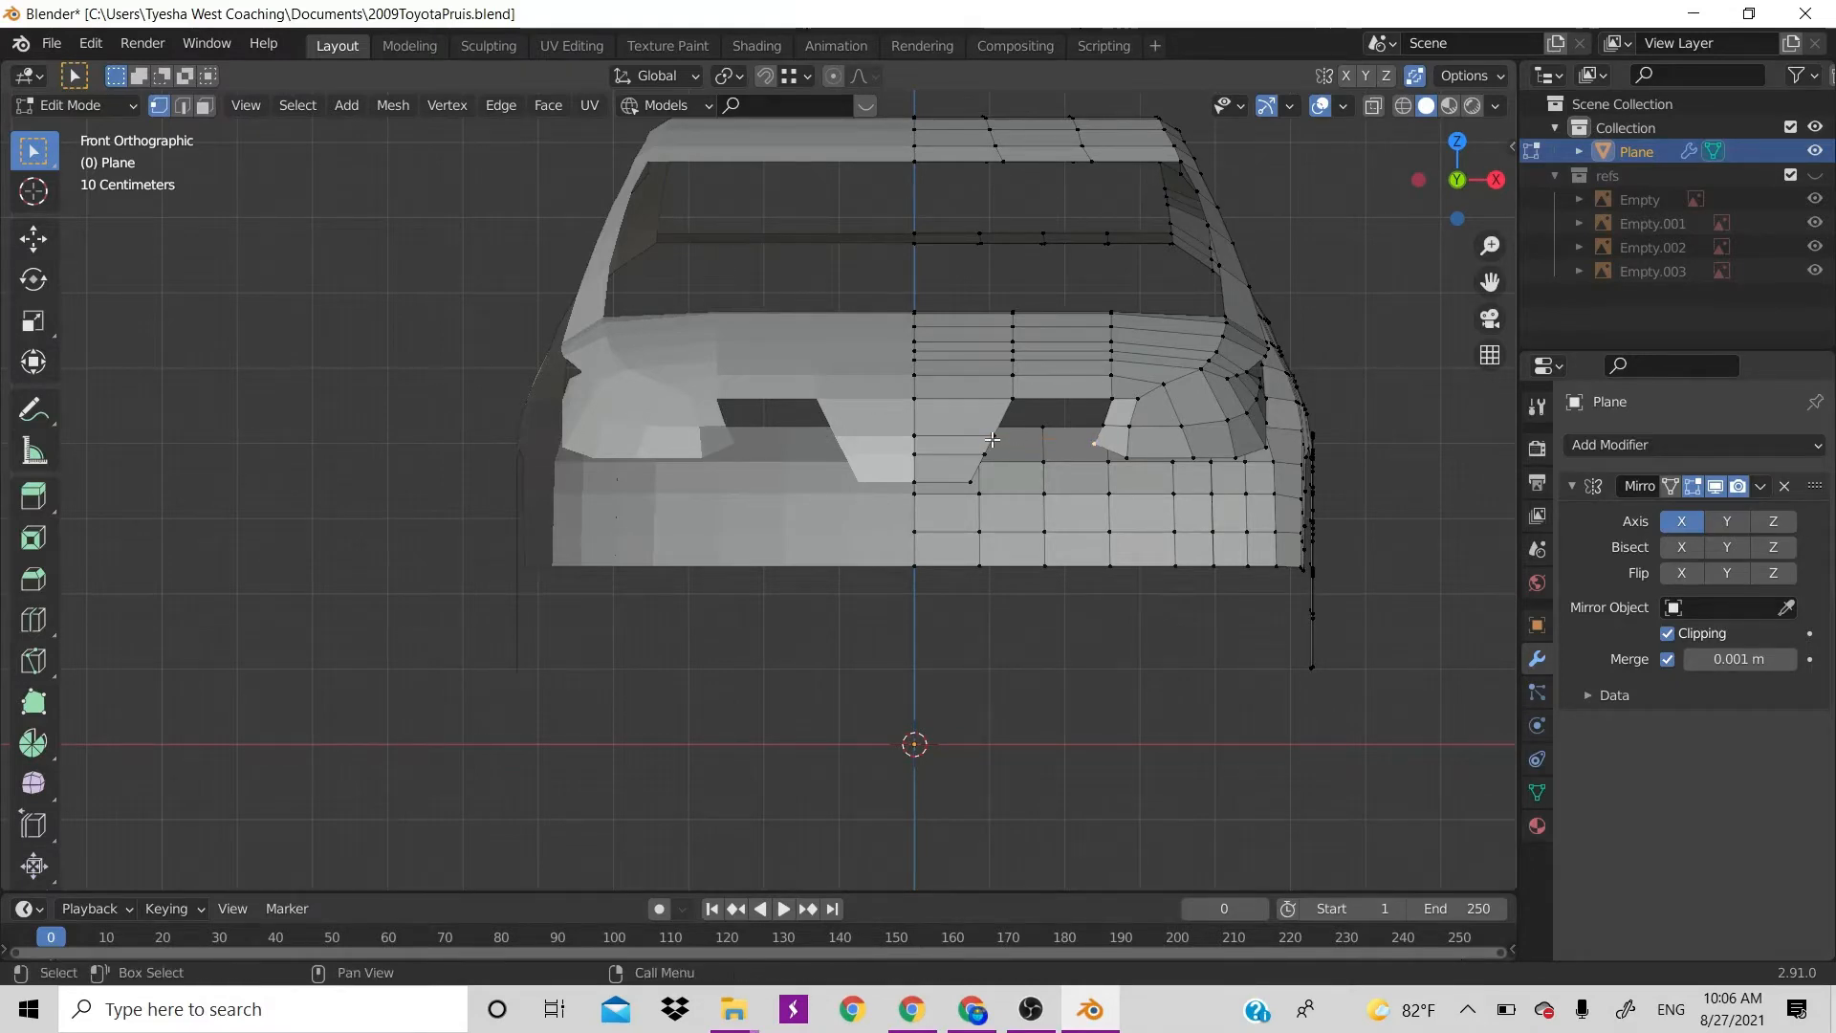
Edge-slide the nose's cross edge beside the opening further downward by a factor of about 0.11
key(2)
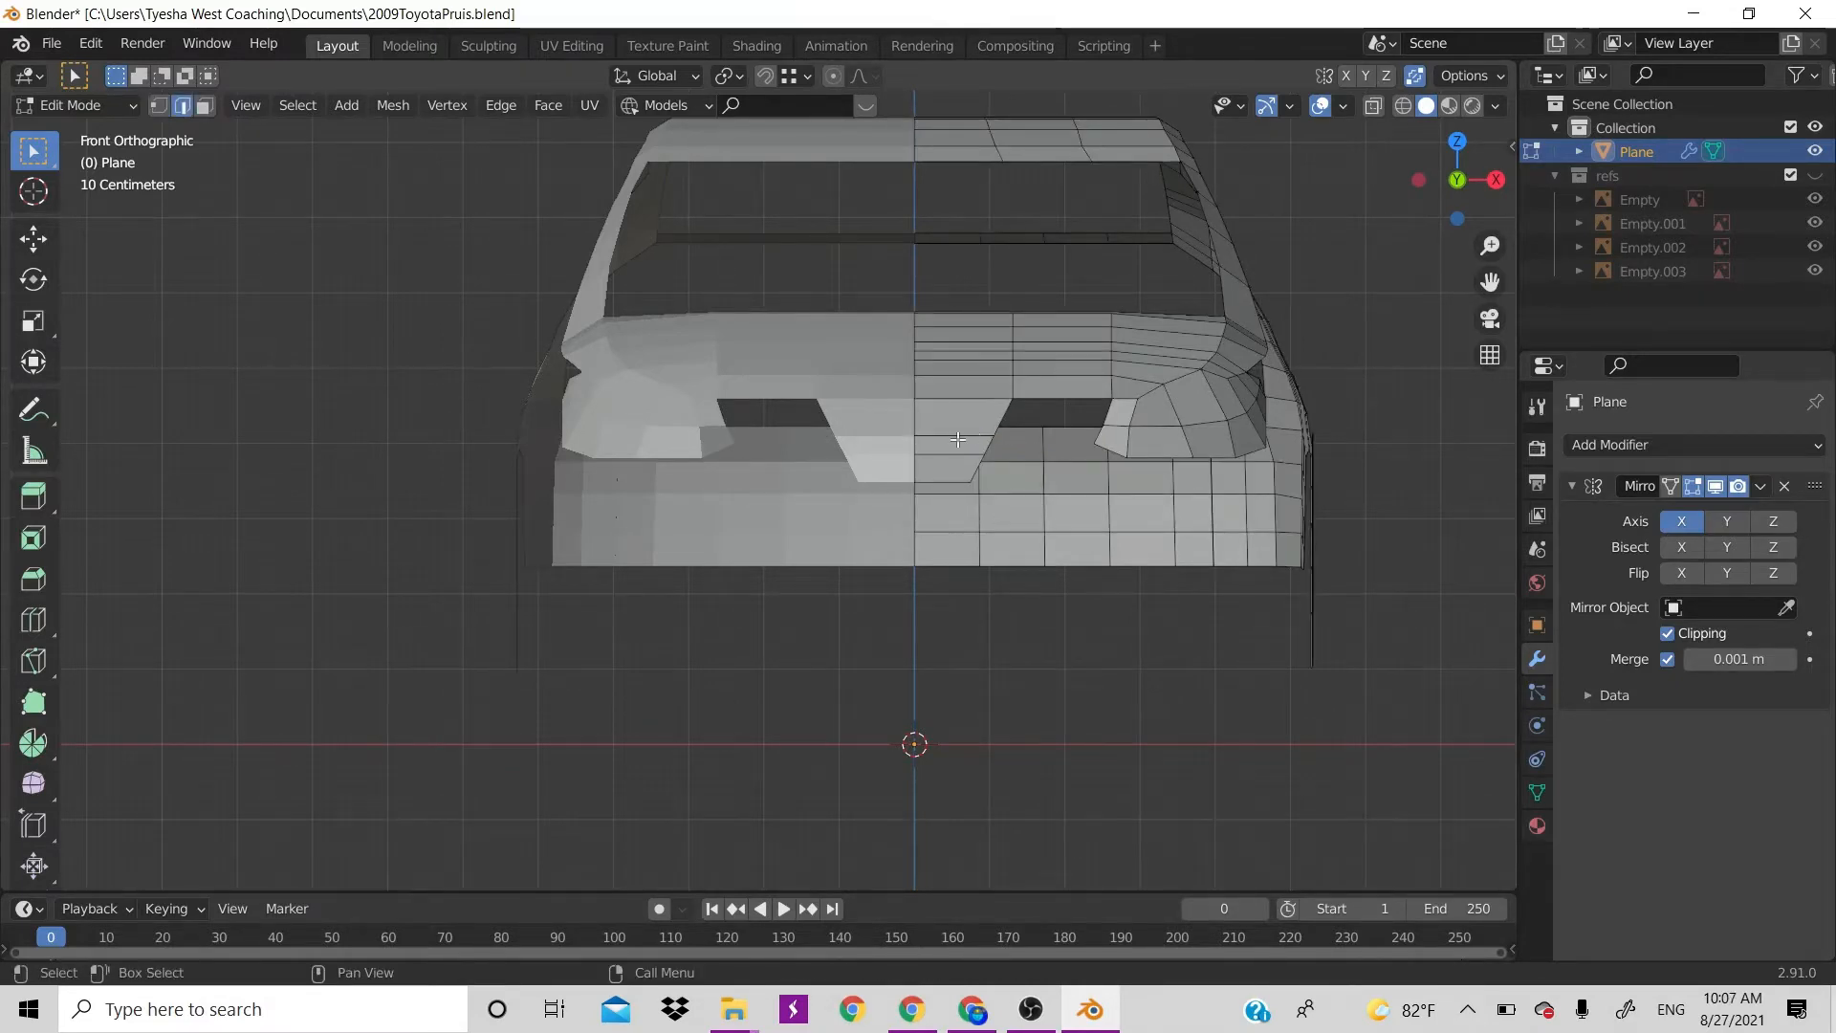
click(981, 437)
key(g)
key(g)
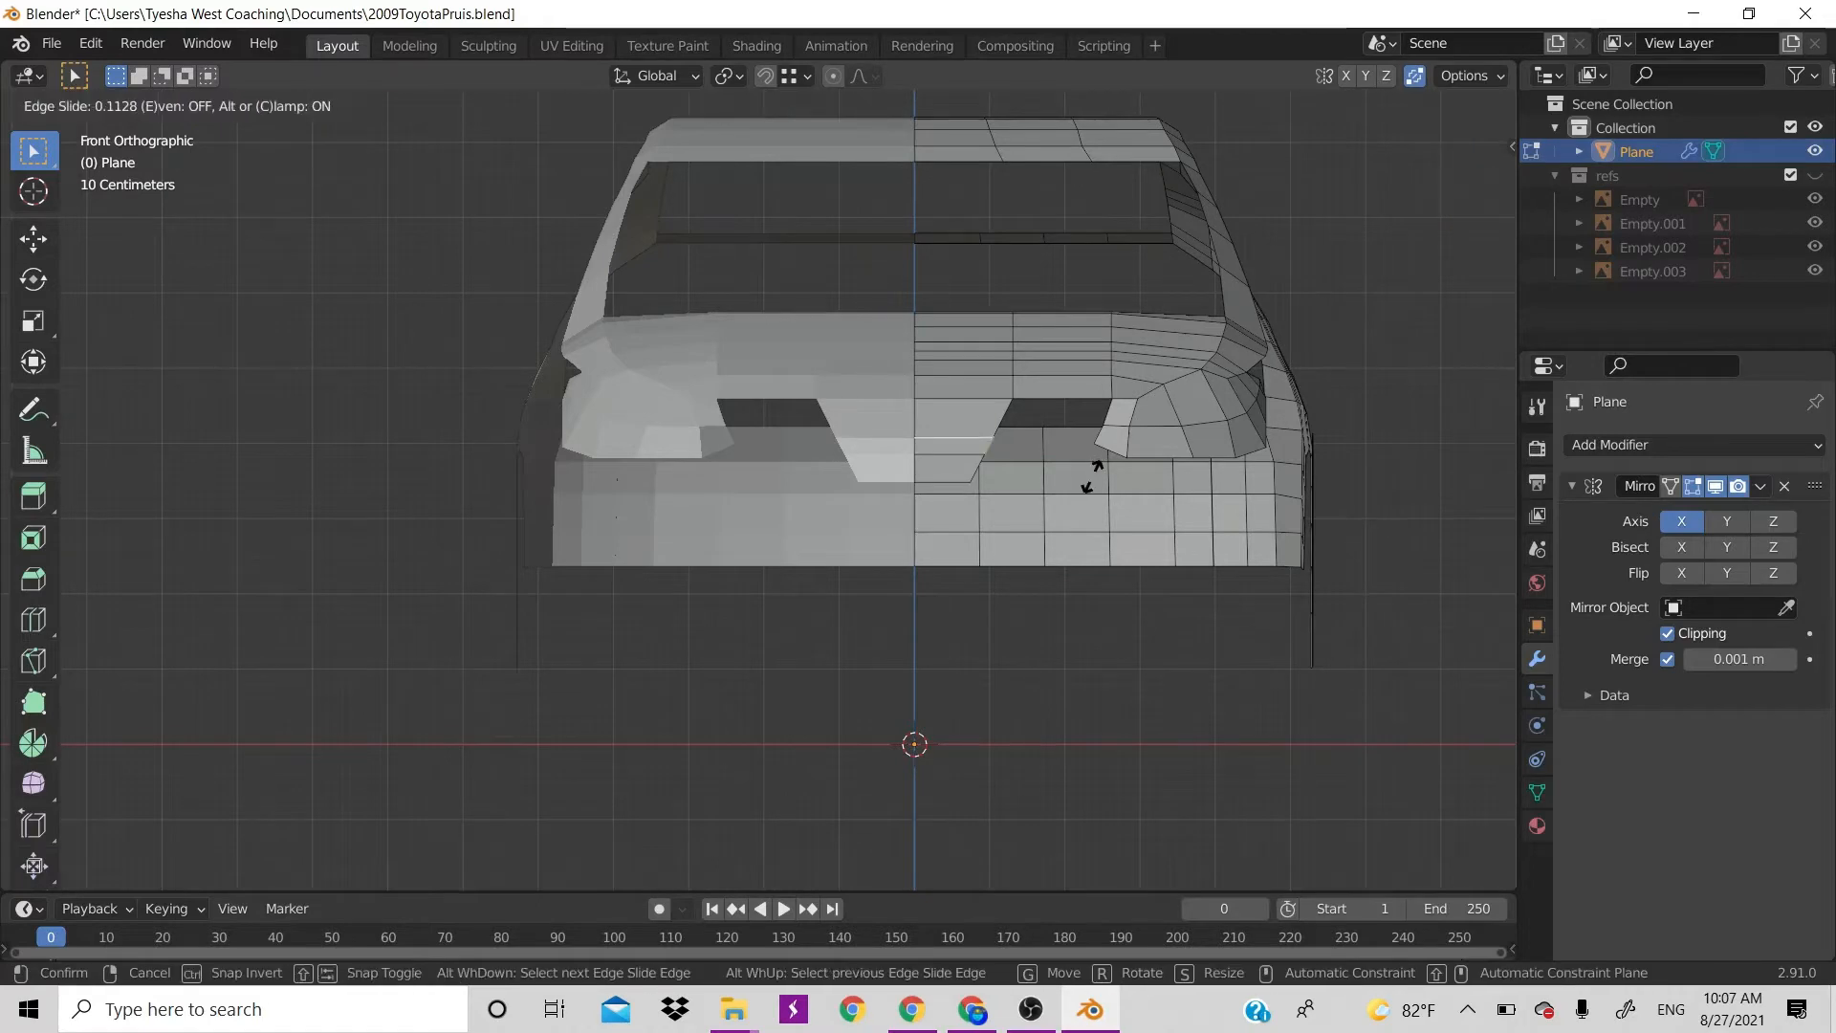
click(1093, 478)
Try a vertical loop cut running through the hood and its nose
click(962, 402)
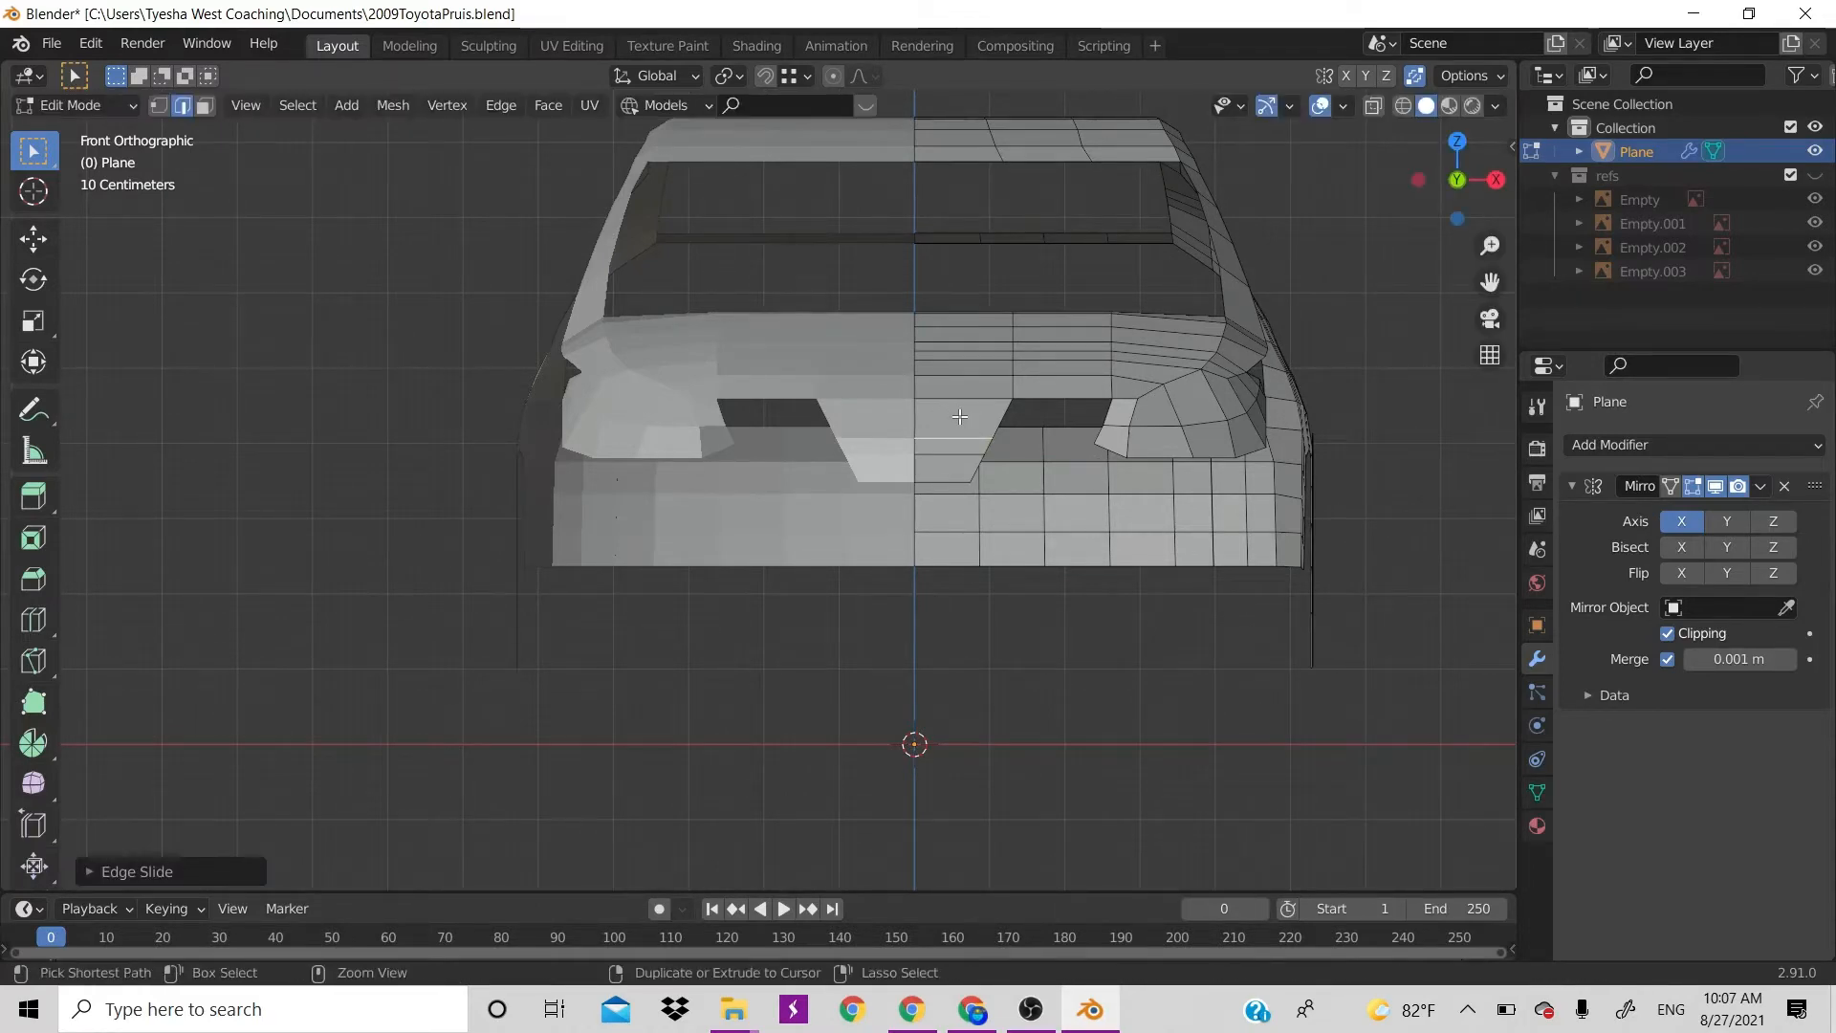
key(g)
key(g)
key(Escape)
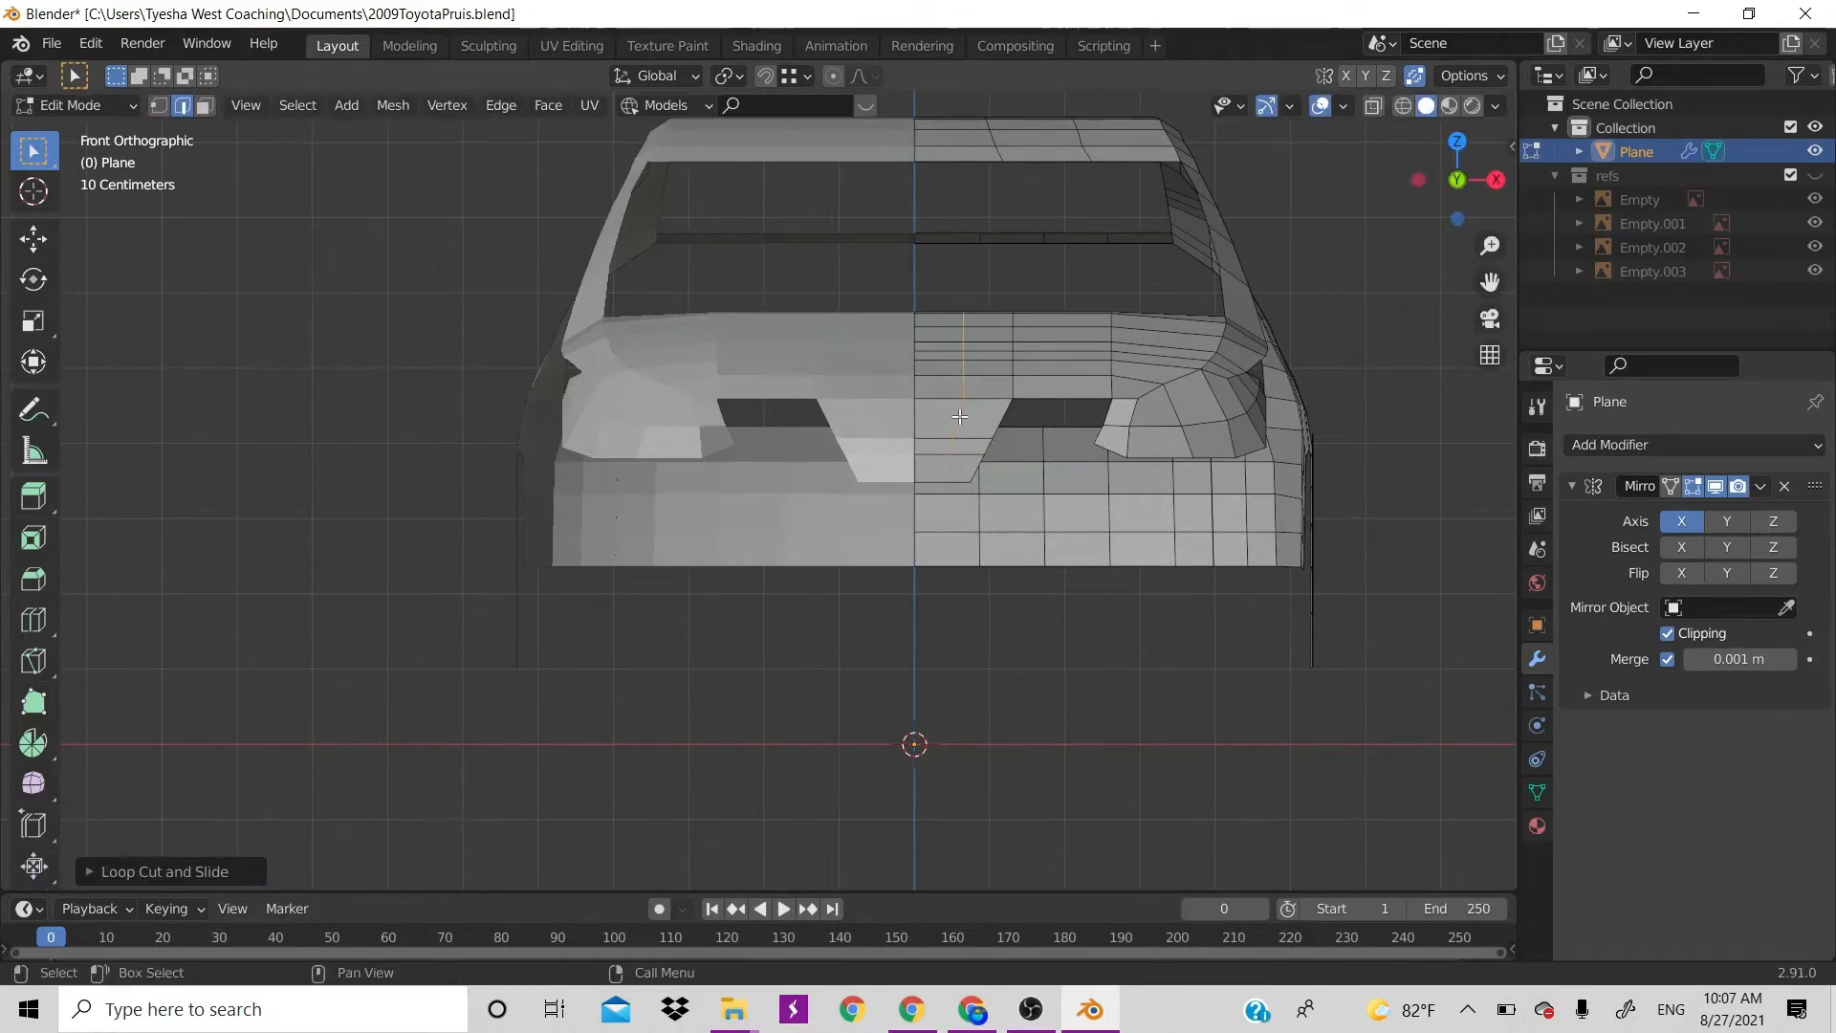
Add a centred horizontal loop cut across the nose face beside the opening
key(ctrl+r)
click(997, 416)
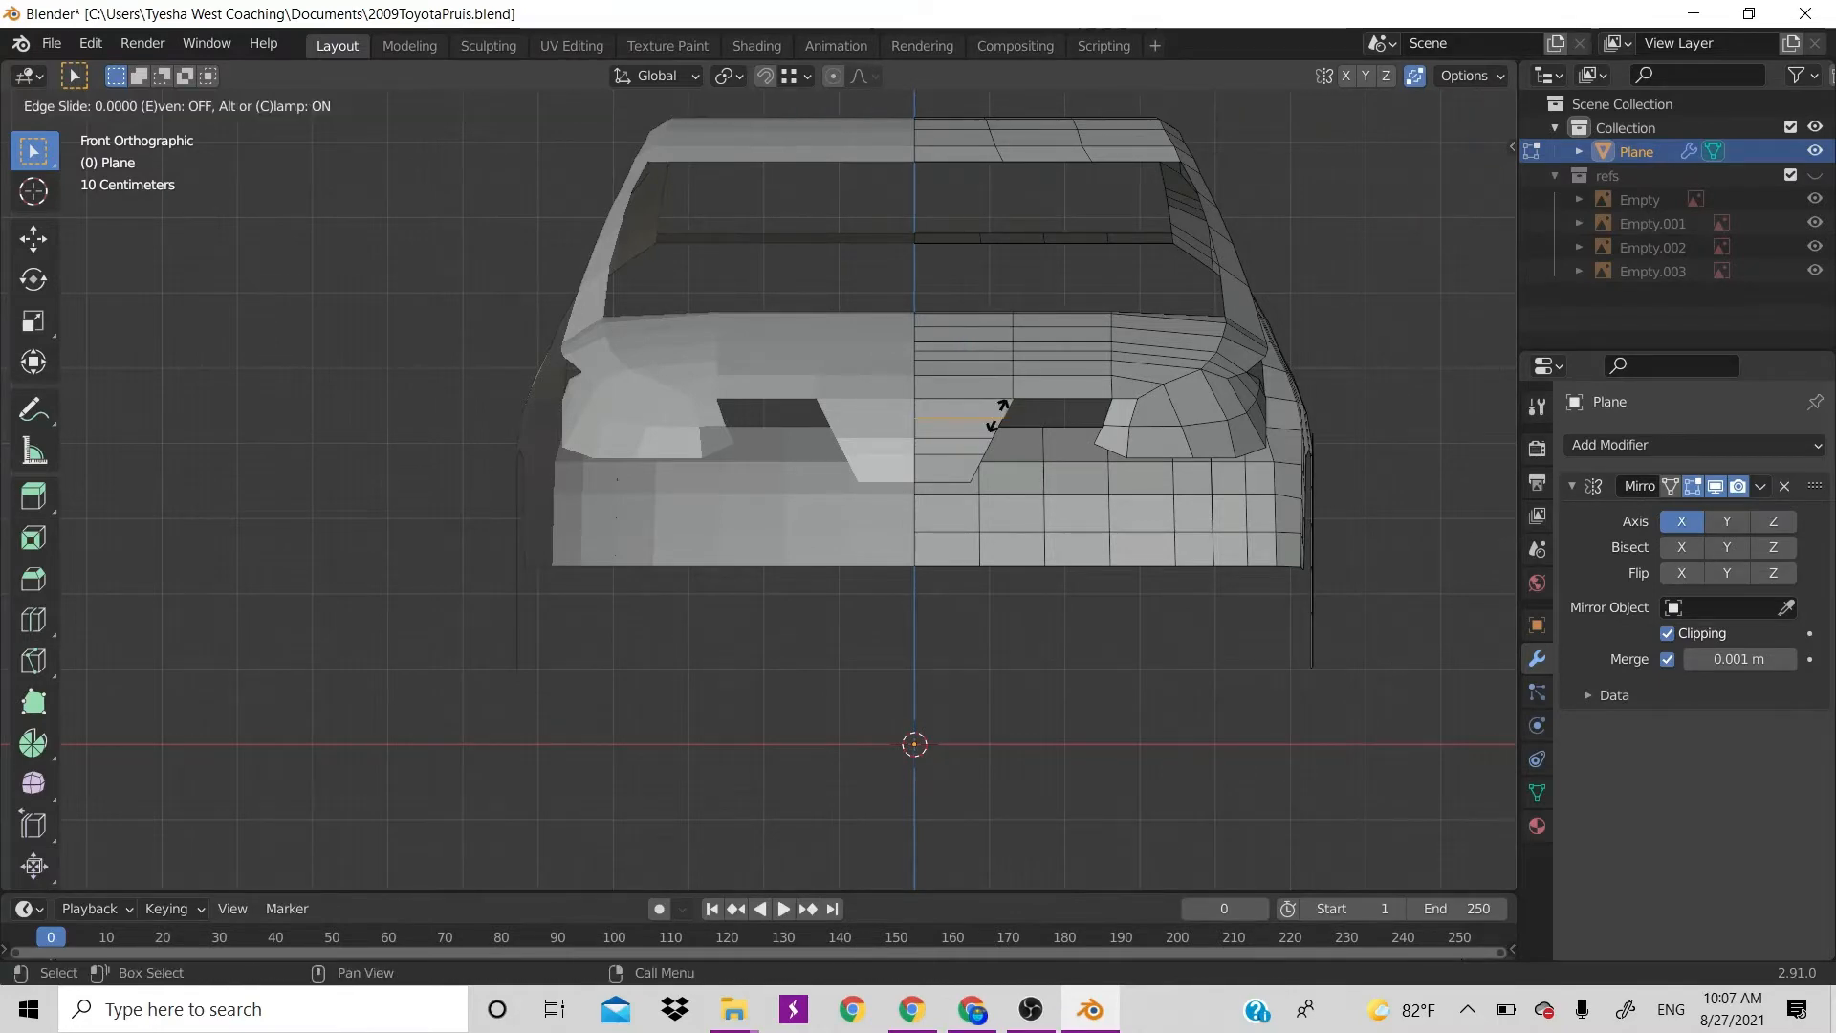
right_click(998, 416)
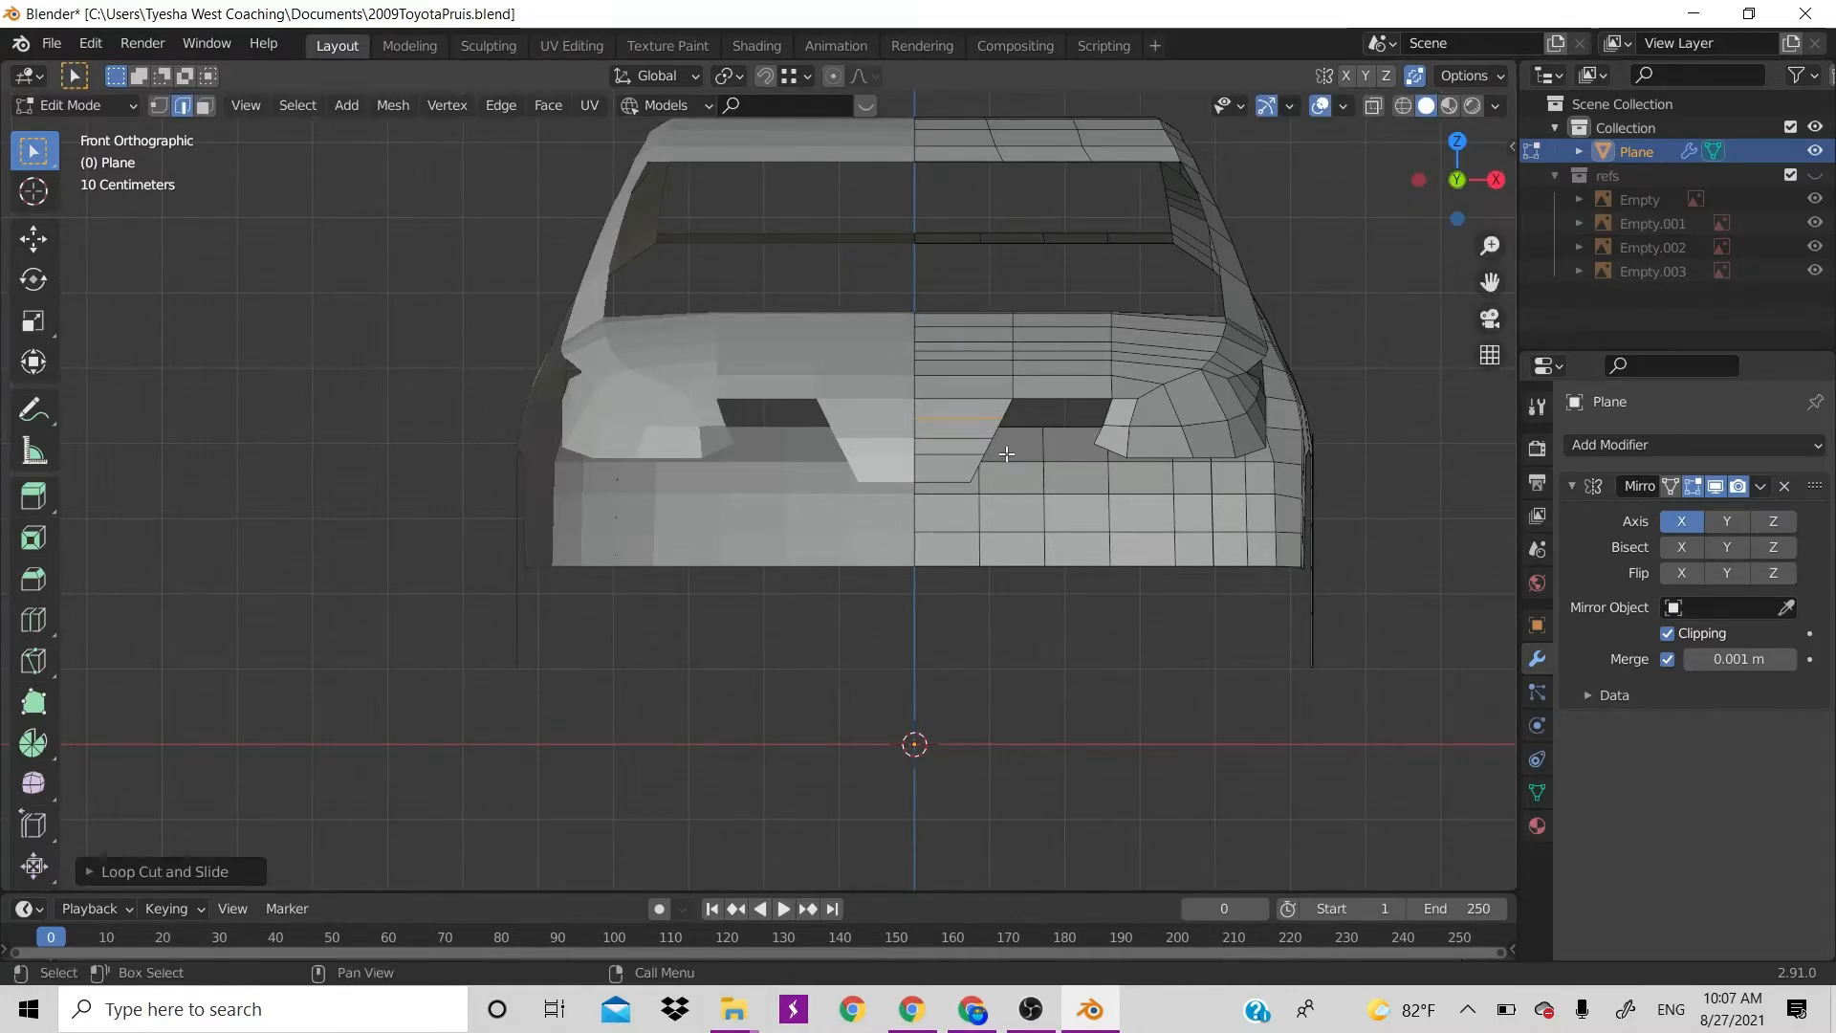
Fill a face between the middle two outer vertices of the nose and the headlight's inner edge vertices
key(1)
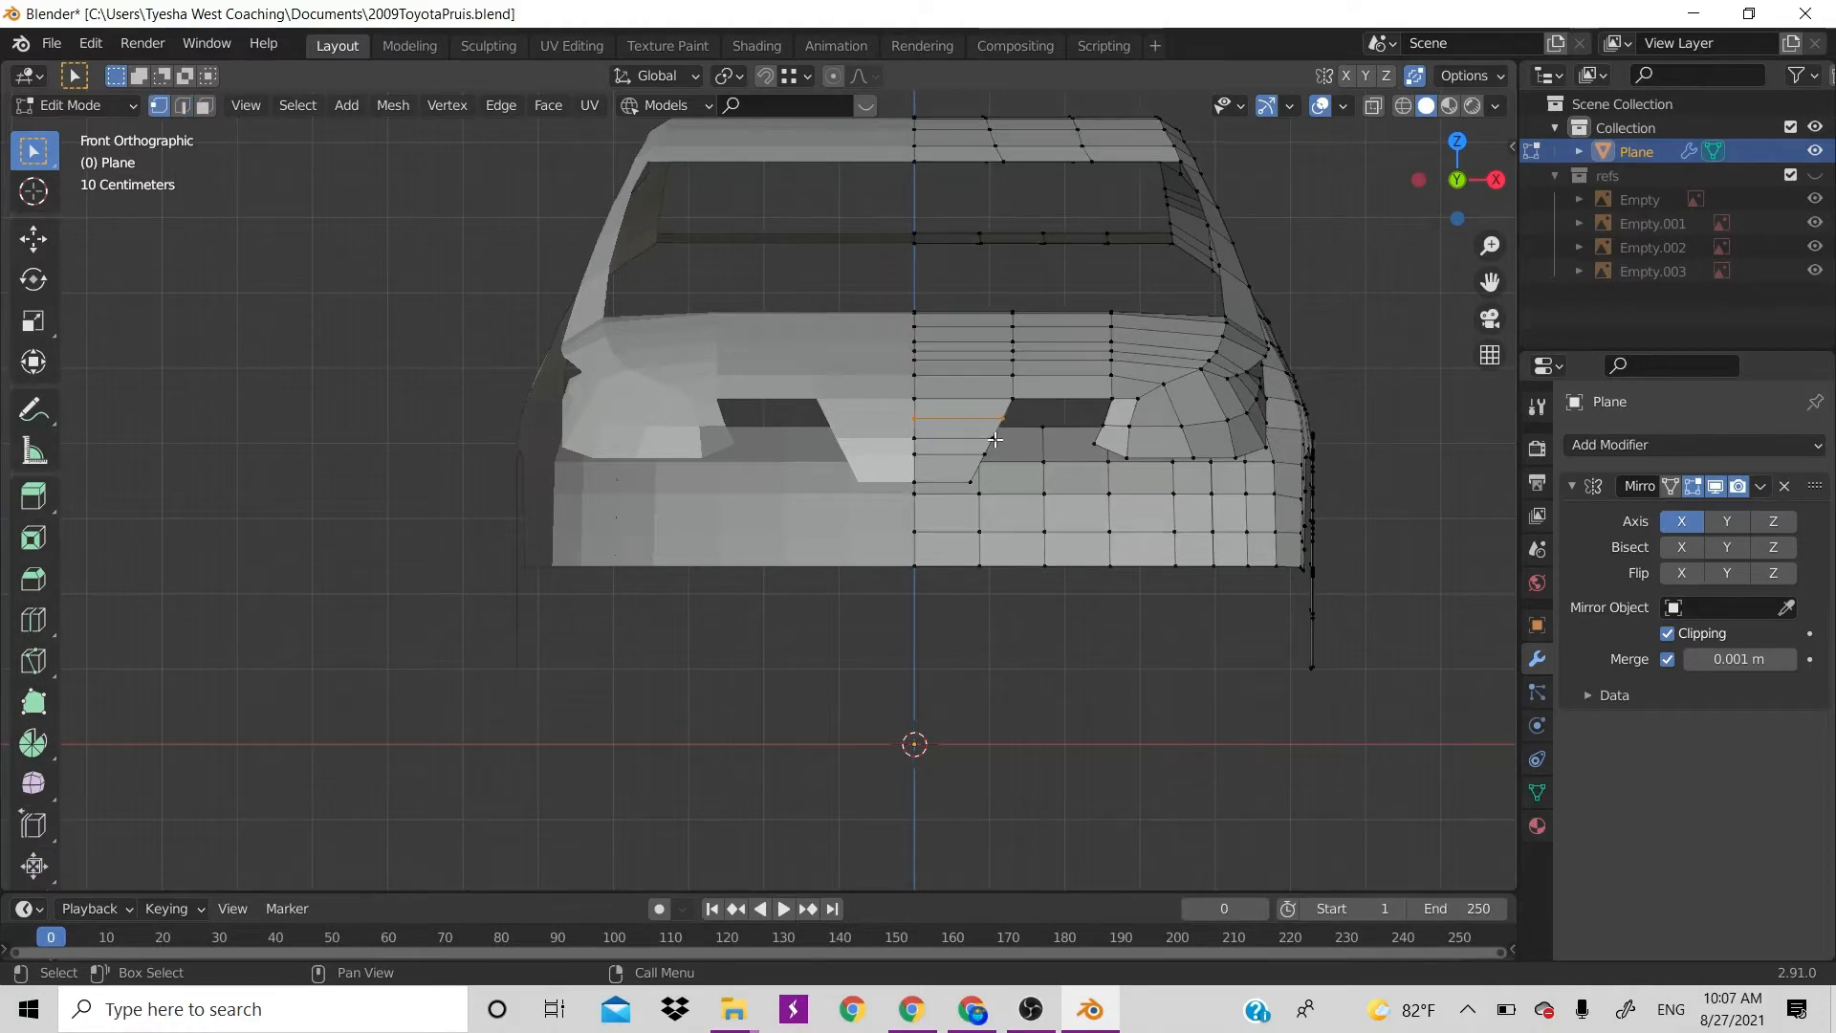
click(993, 439)
ctrl+right_click(1095, 442)
shift+click(1001, 419)
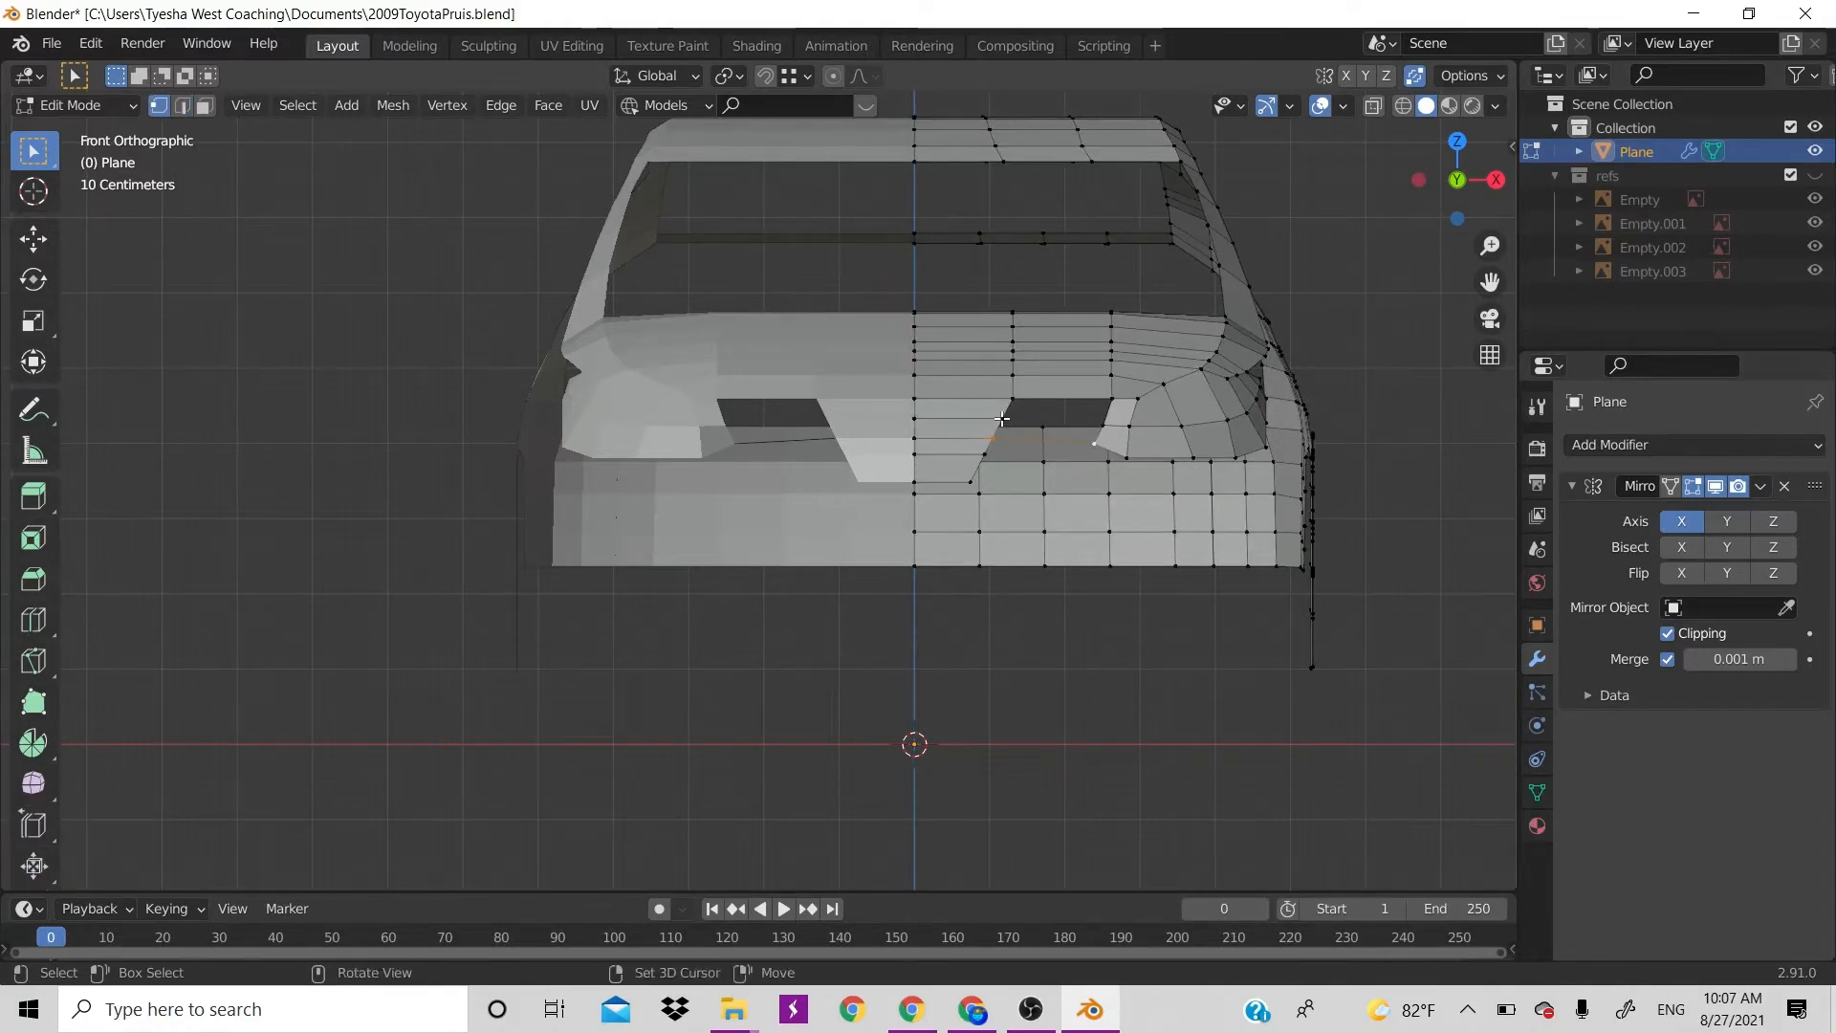
shift+click(1102, 426)
key(f)
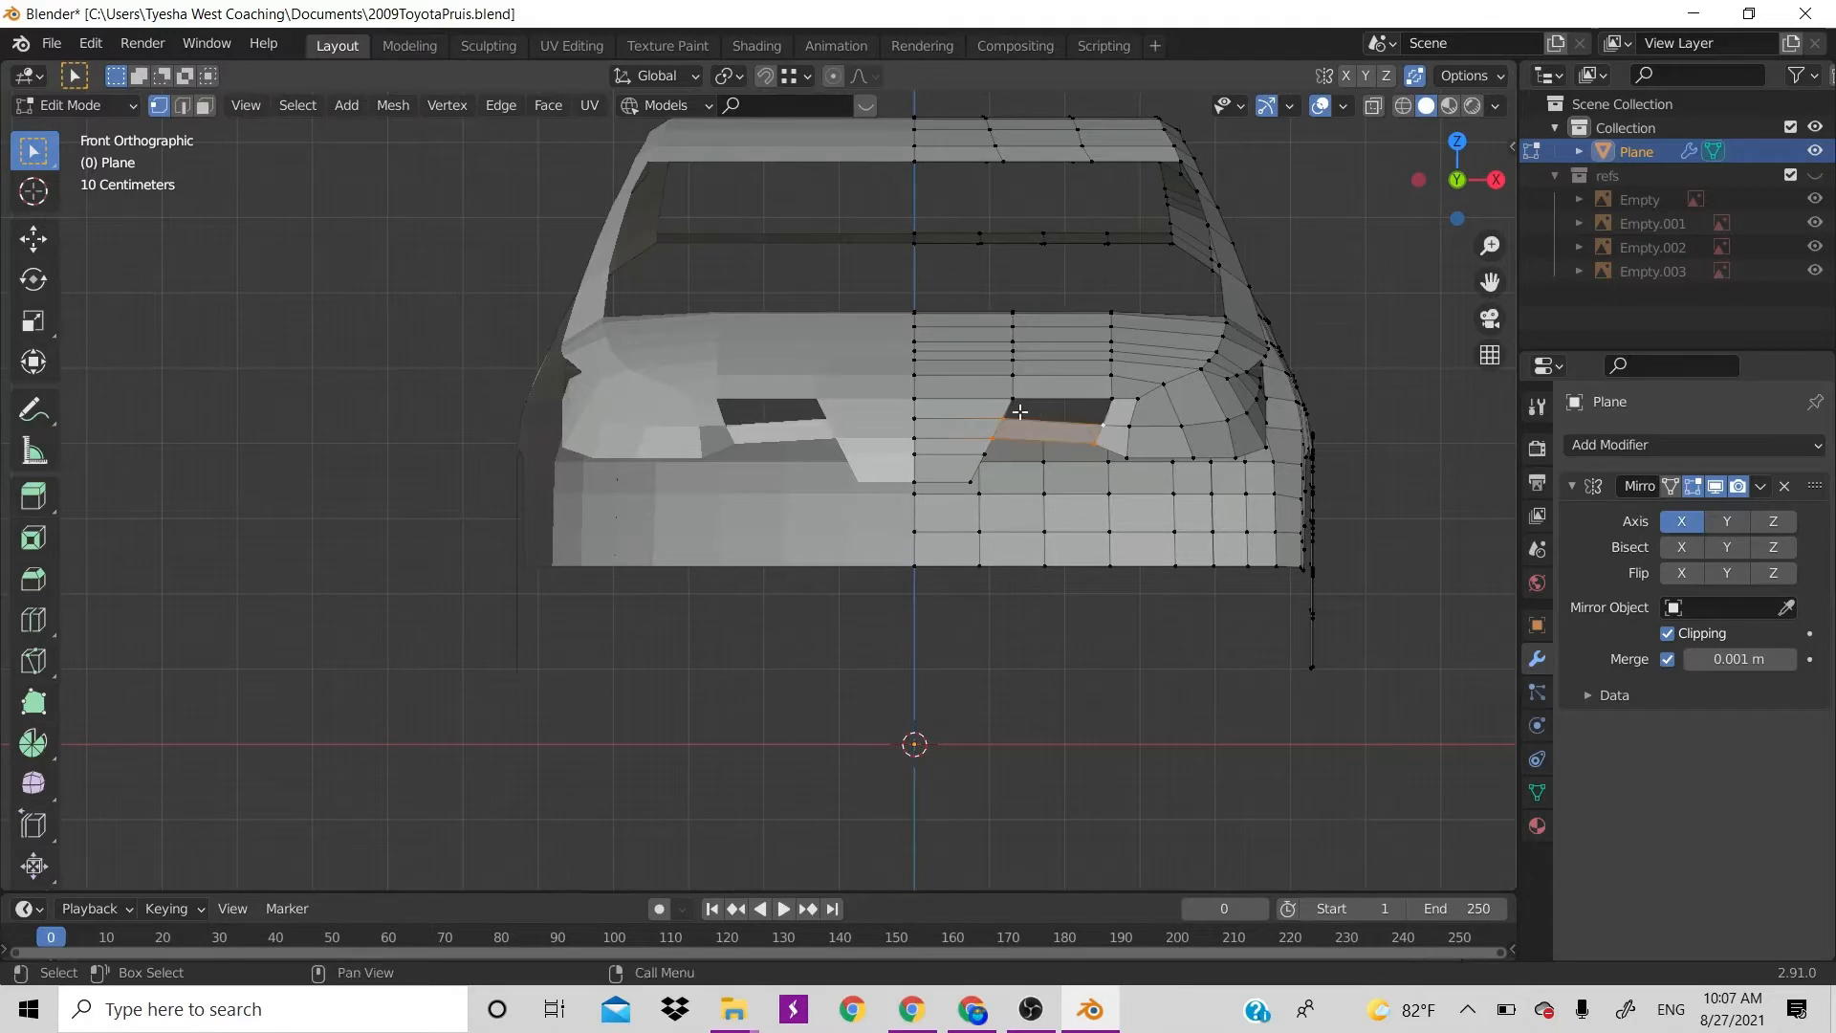
Fill the remaining upper gap between the hood's front edge, the nose and the headlight with a face
click(1013, 400)
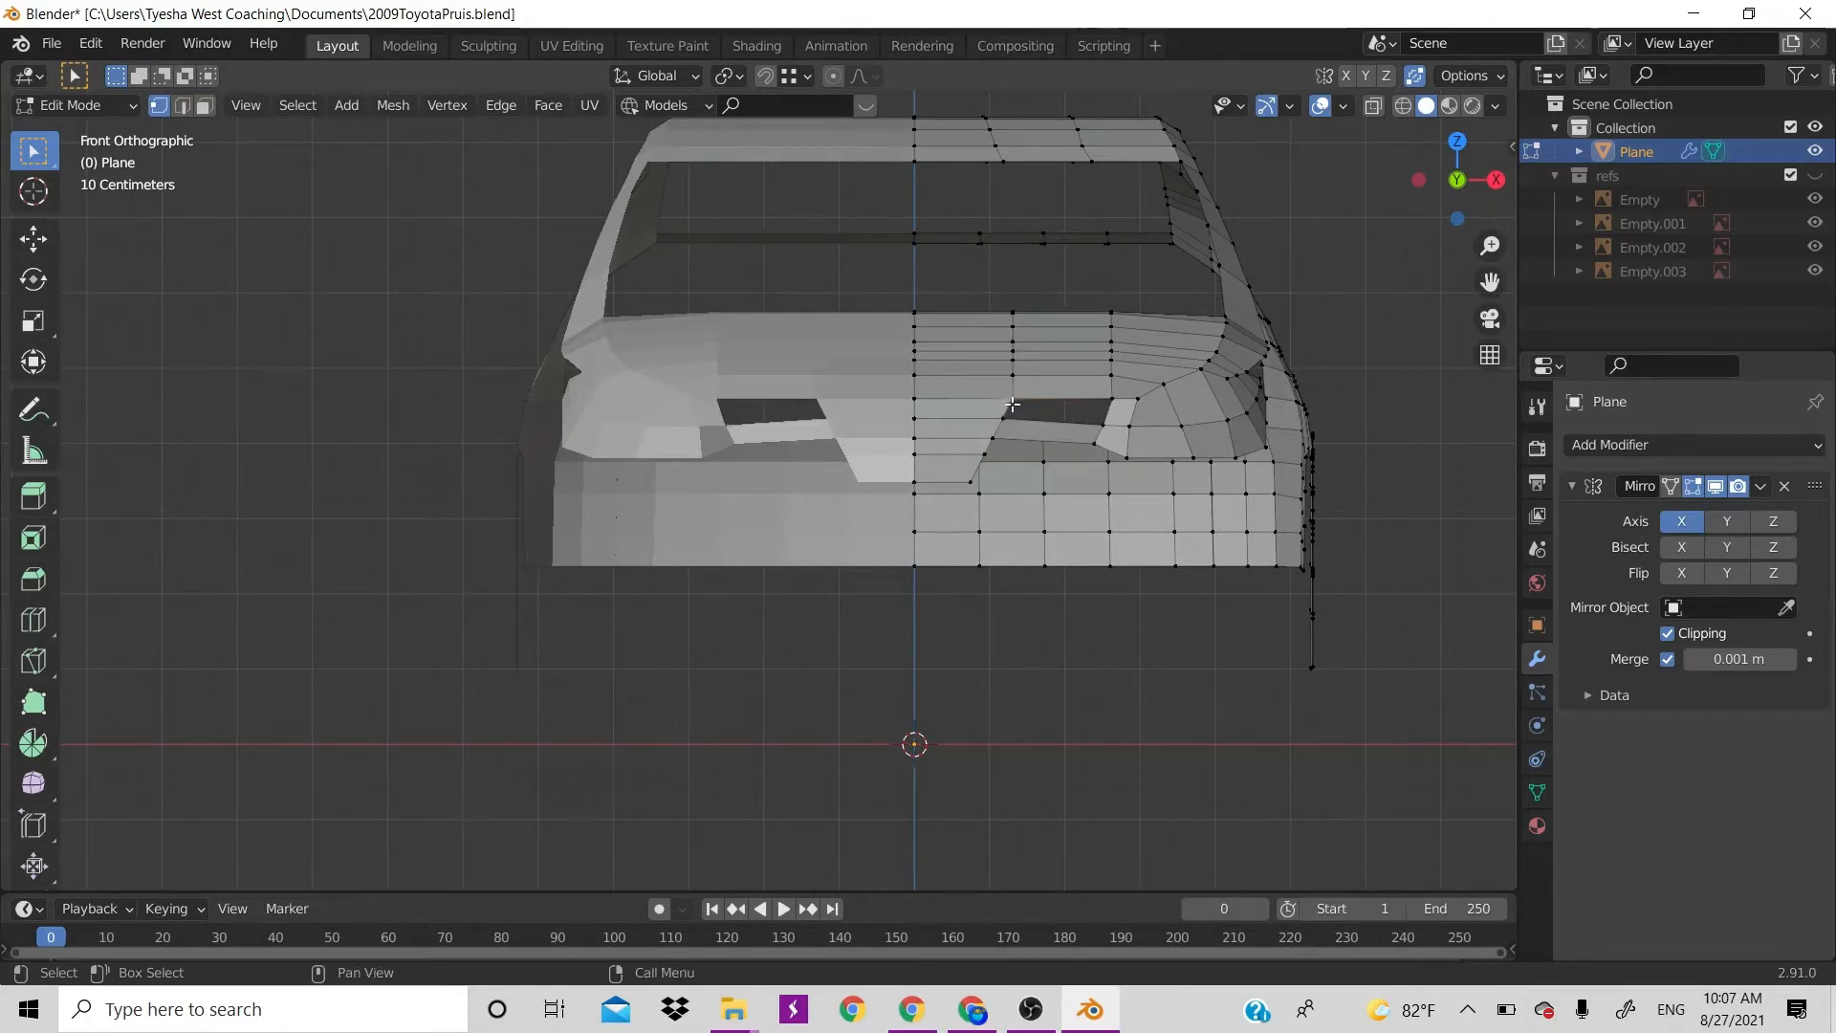
shift+click(1109, 406)
key(f)
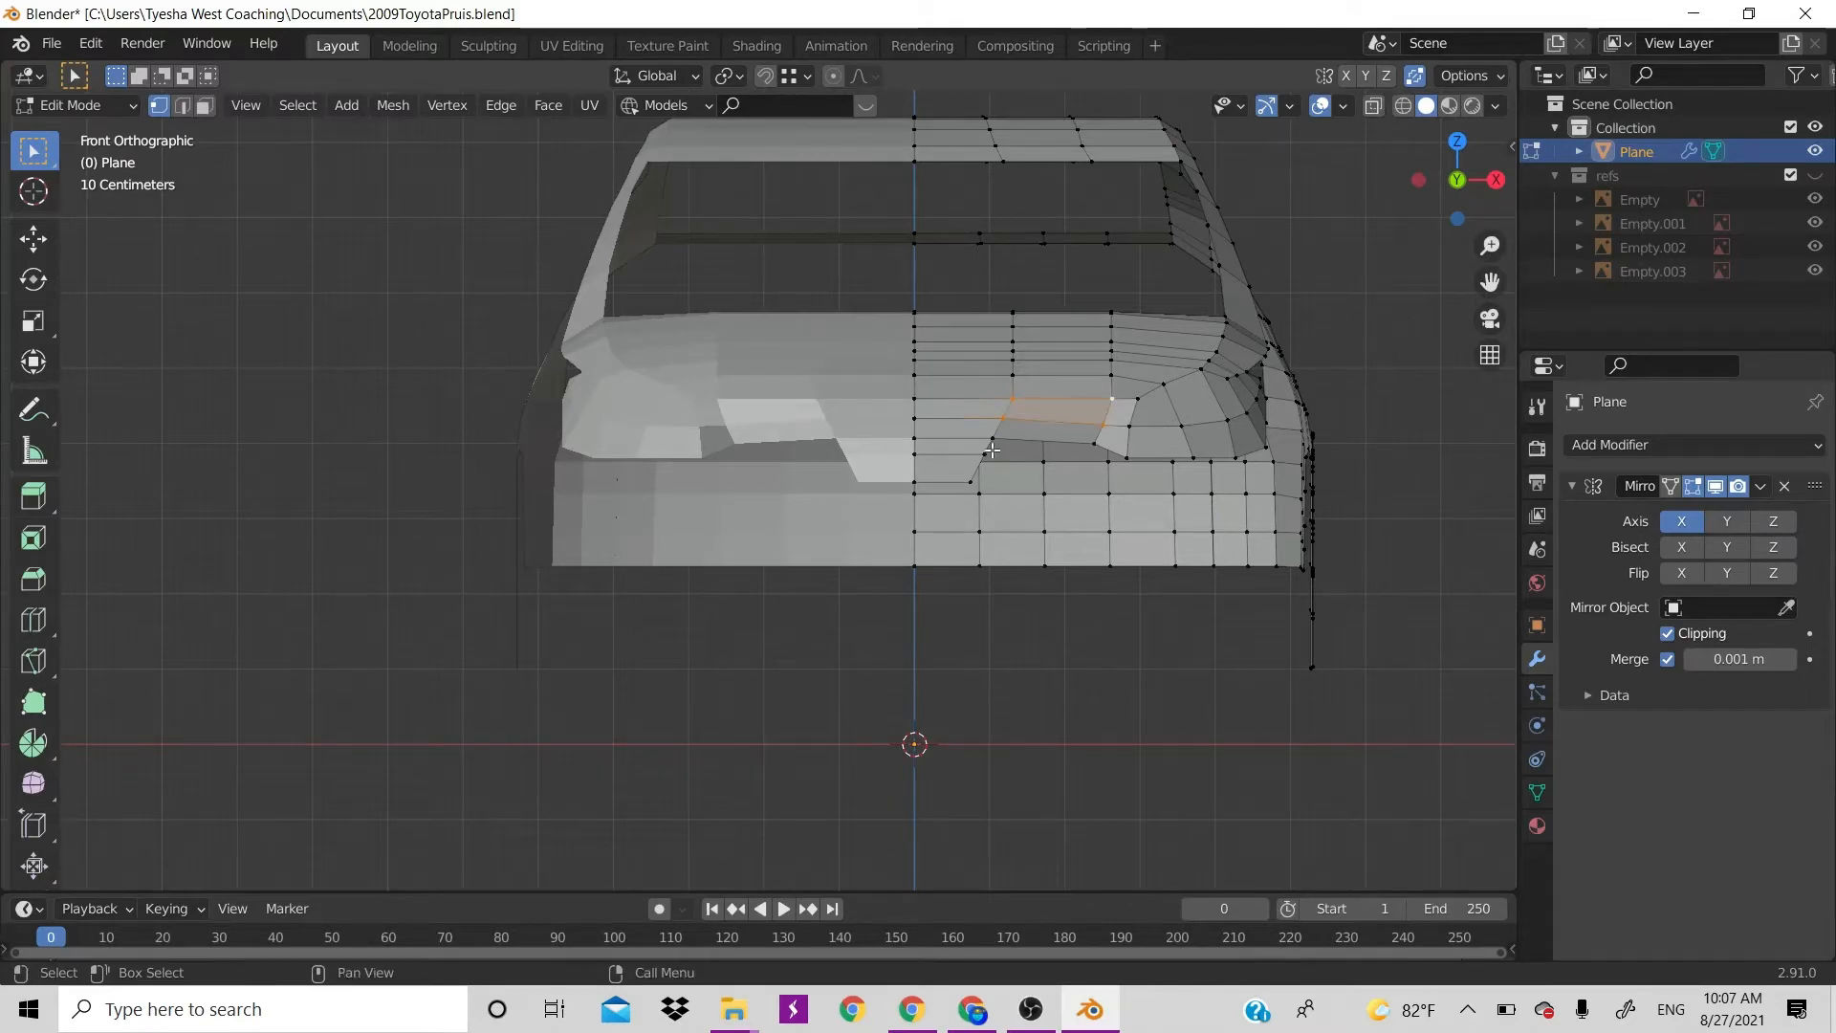
Lower the nose's outer vertex at the new face's bottom corner slightly along Z to level the edge
key(alt+a)
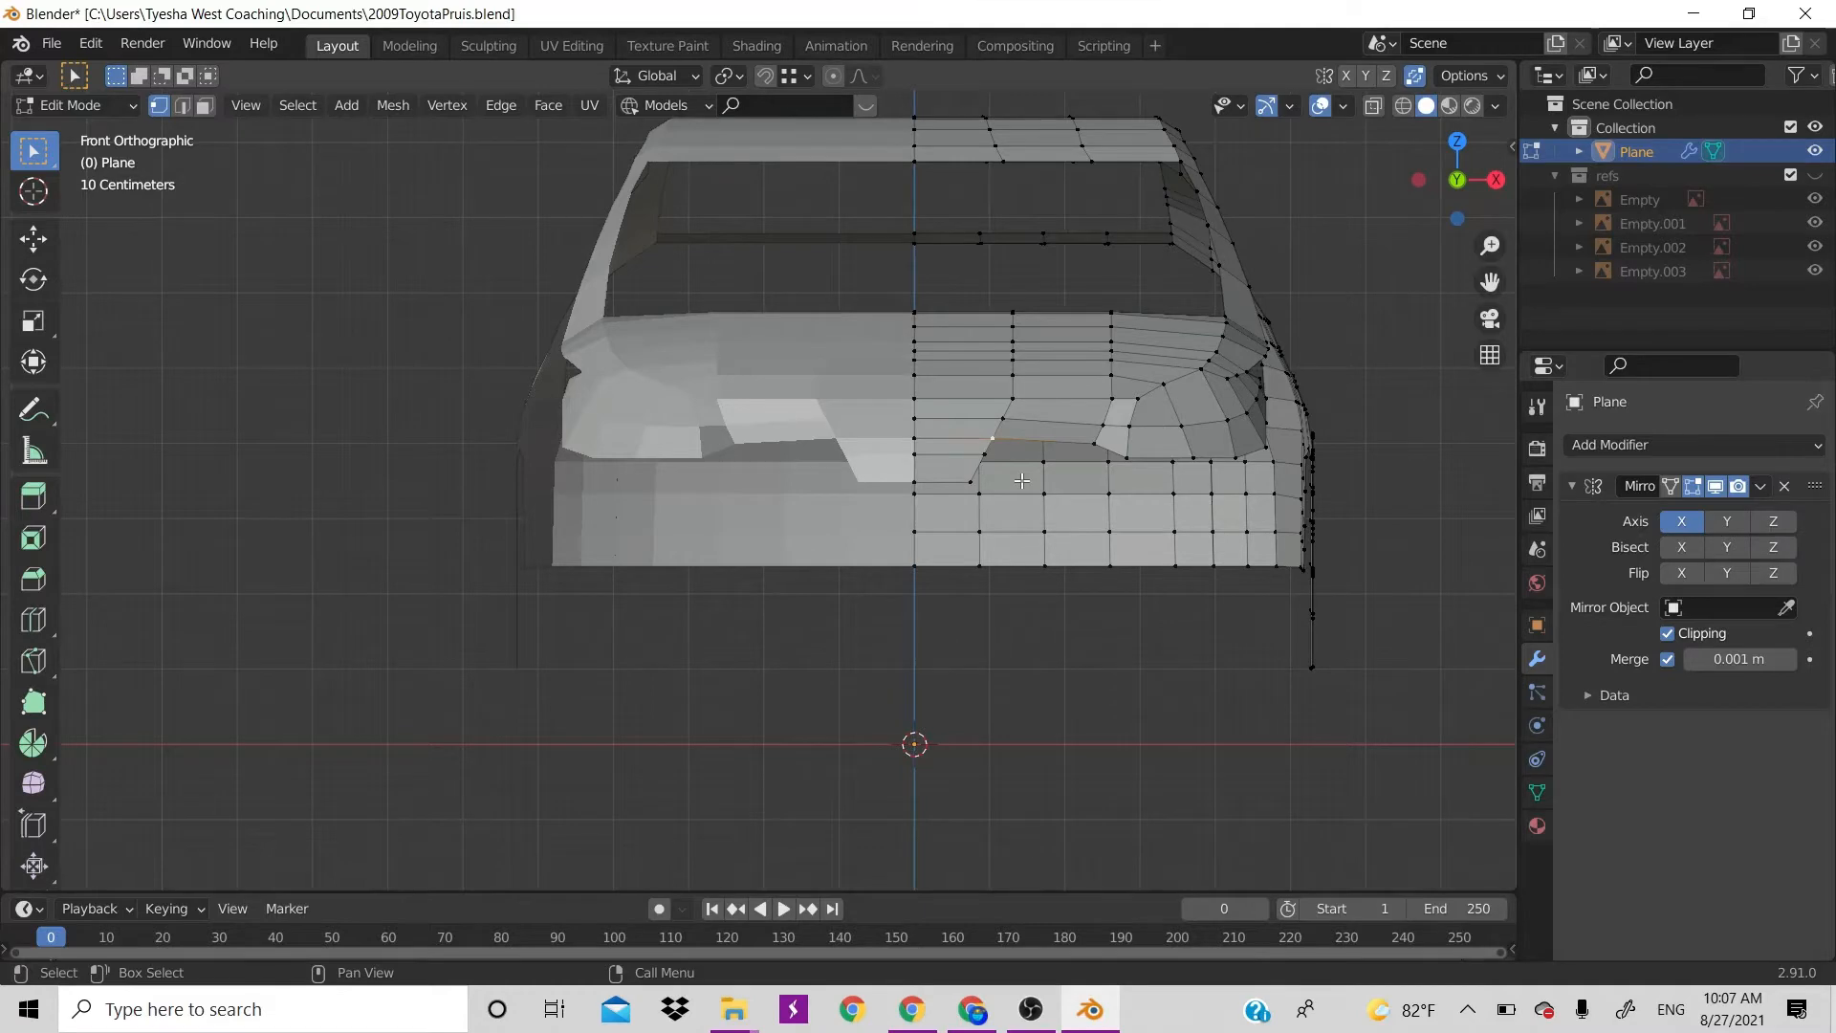
click(1007, 433)
key(g)
key(z)
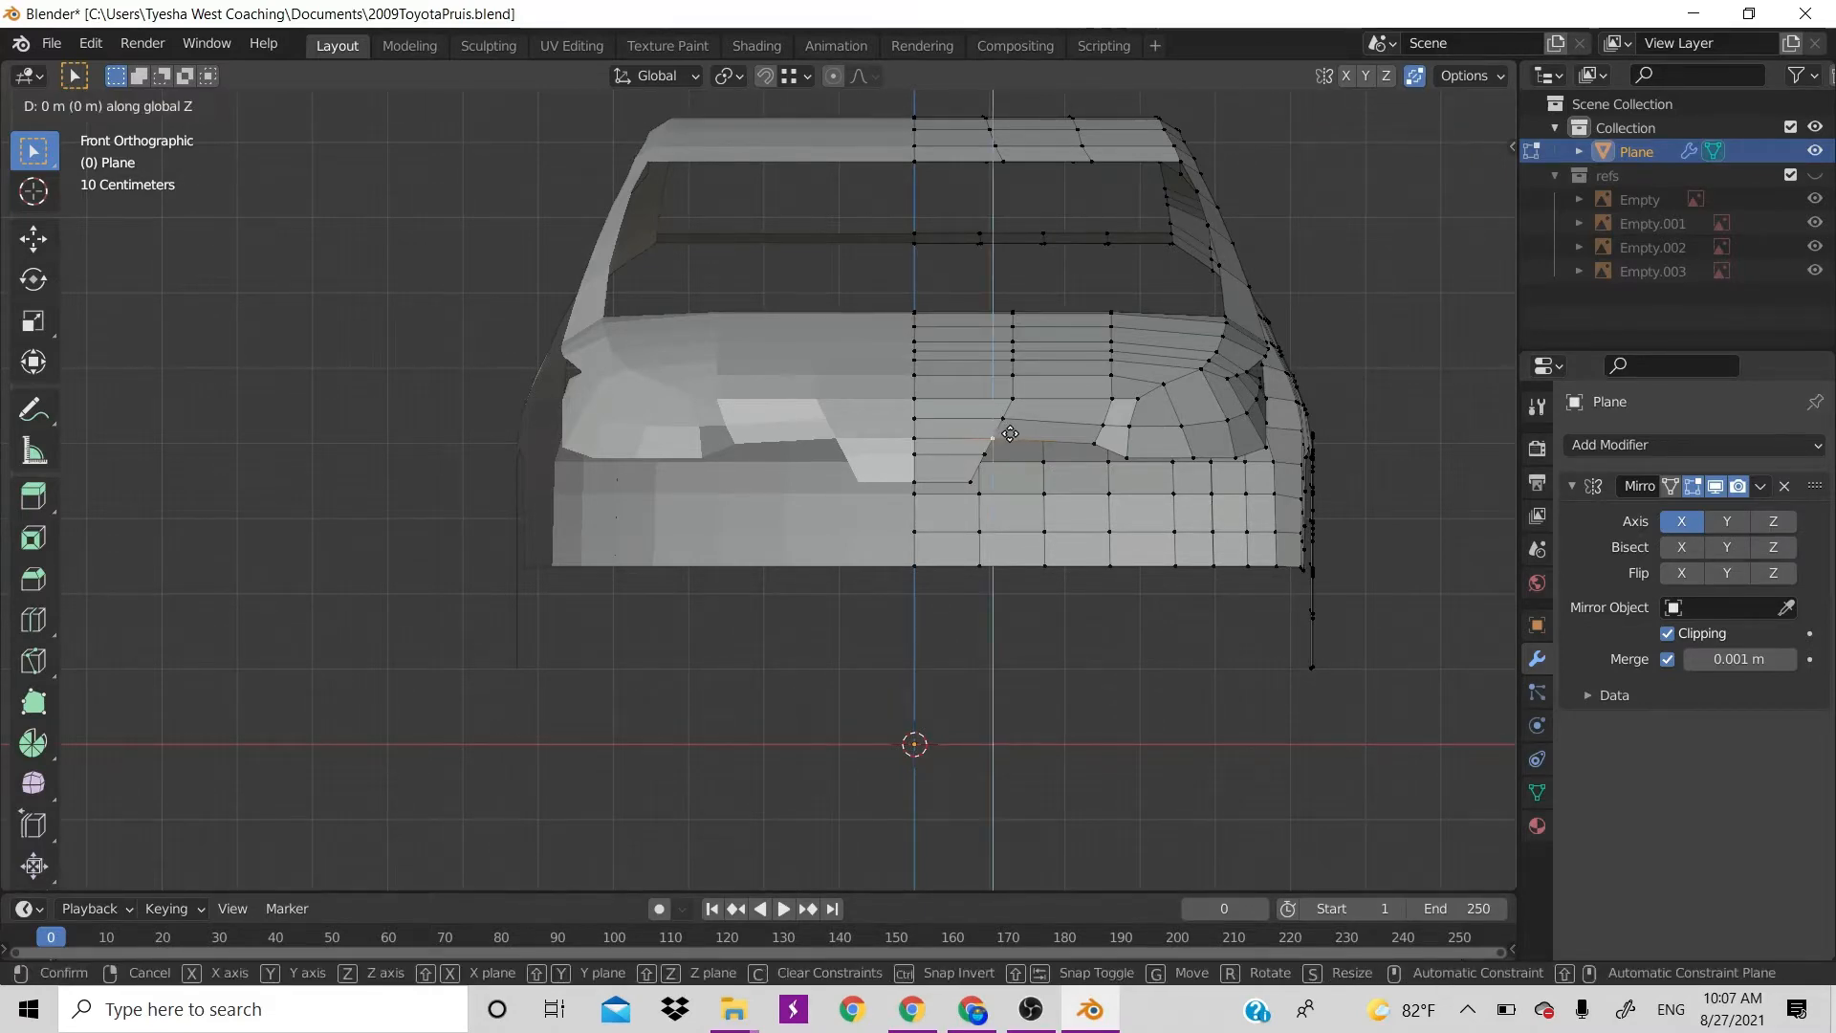
click(1013, 437)
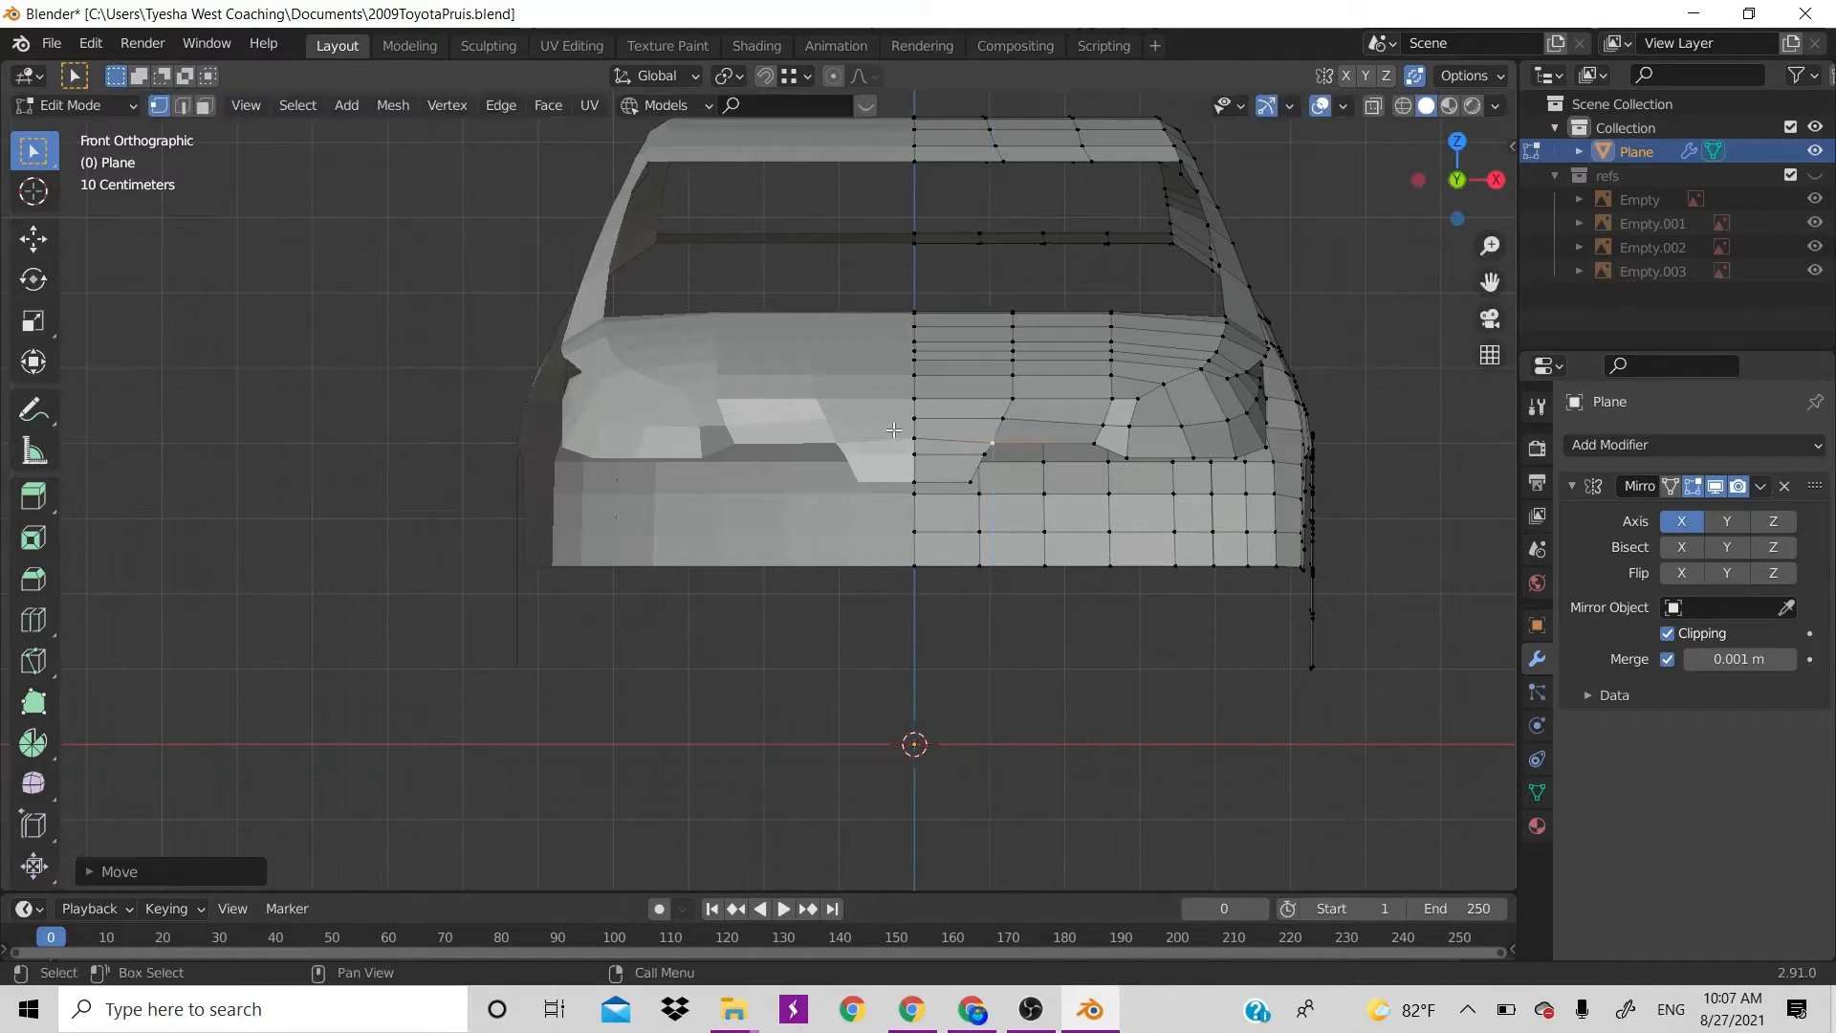
Move the nose's centre-line vertex on the same cross edge down about 0.009 m along Z
key(g)
key(z)
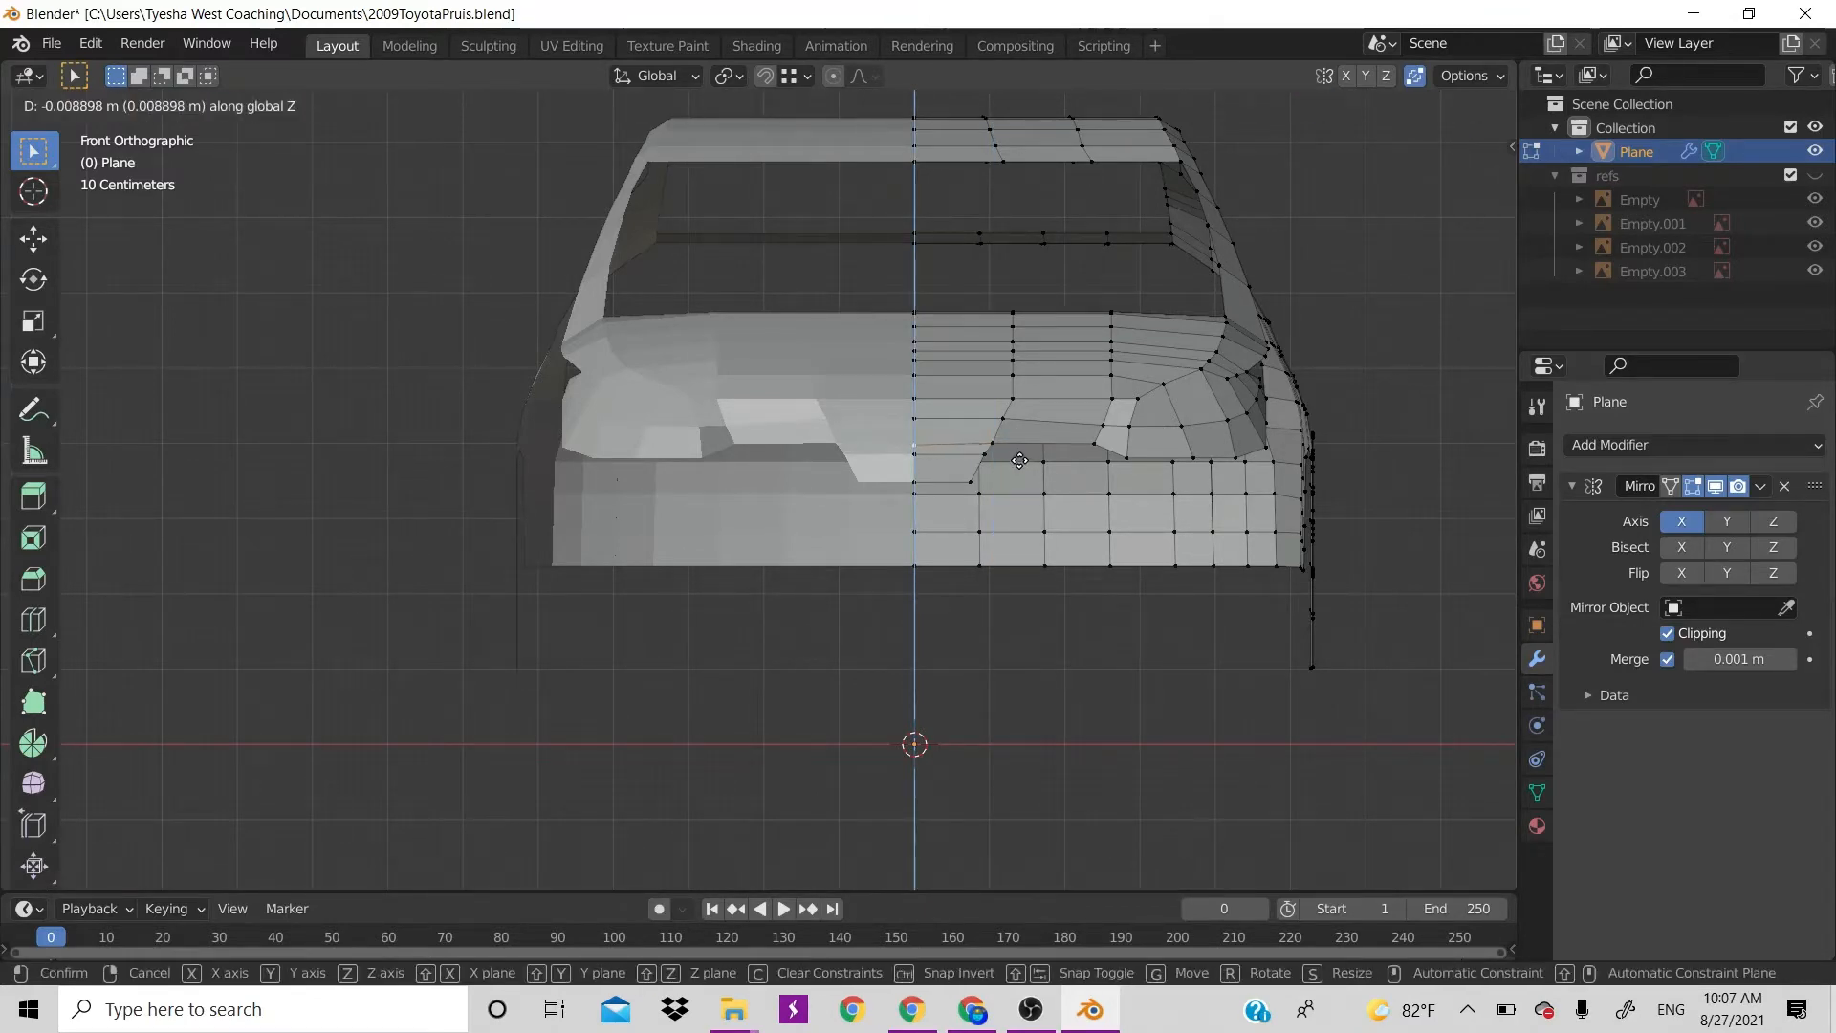
click(1019, 459)
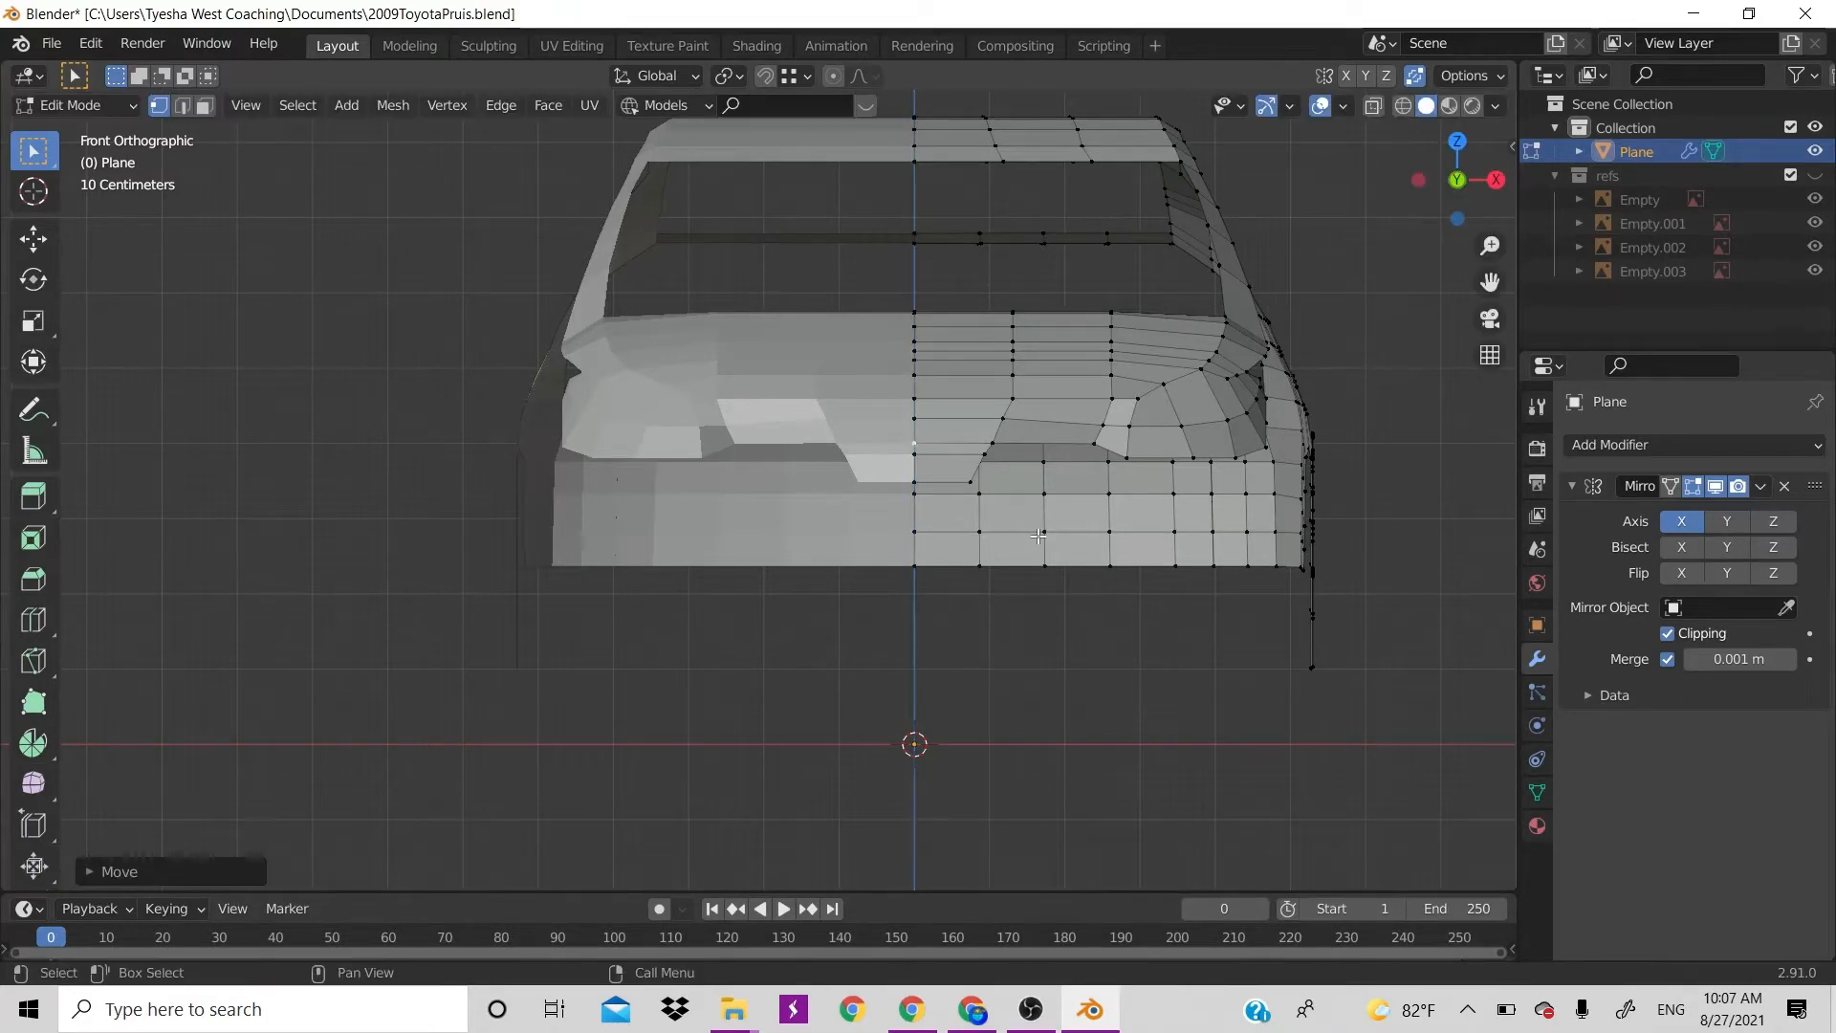
Leave Edit Mode and examine the filled front end of the body from a perspective angle
scroll(1019, 459, down, 2)
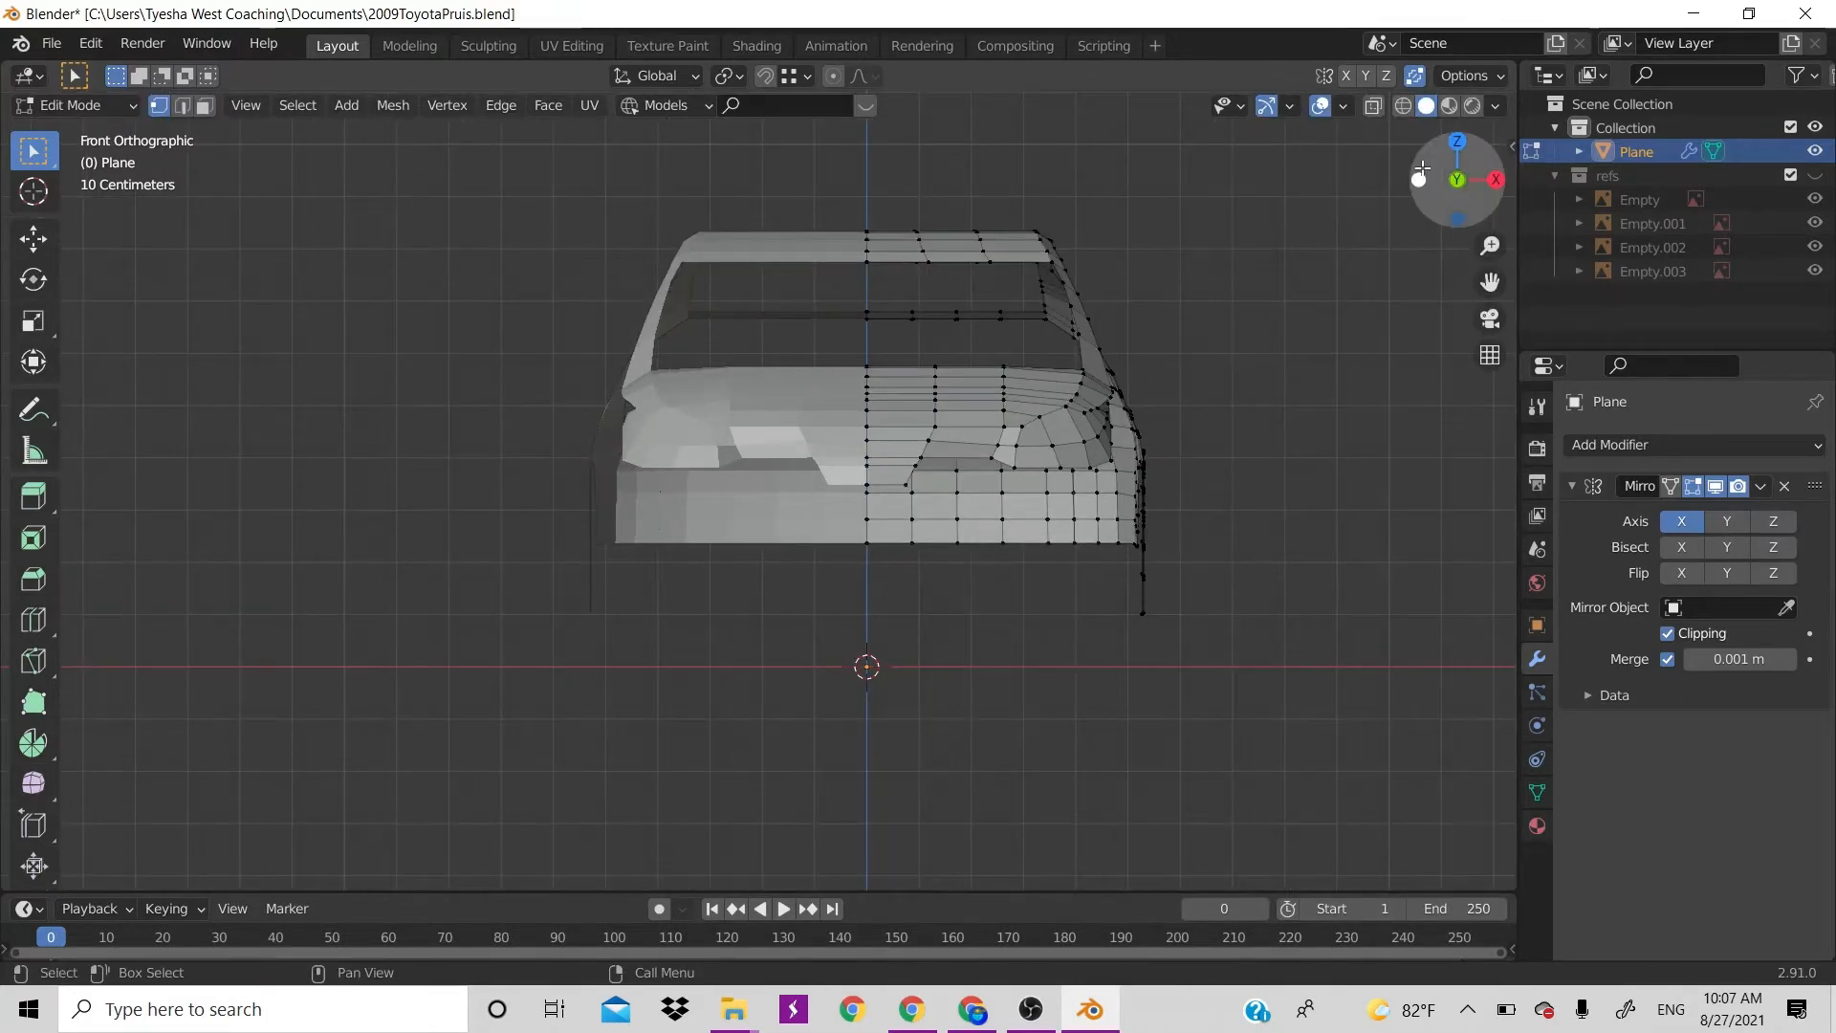
drag(1423, 169, 1340, 194)
scroll(1030, 353, down, 5)
scroll(1029, 353, up, 4)
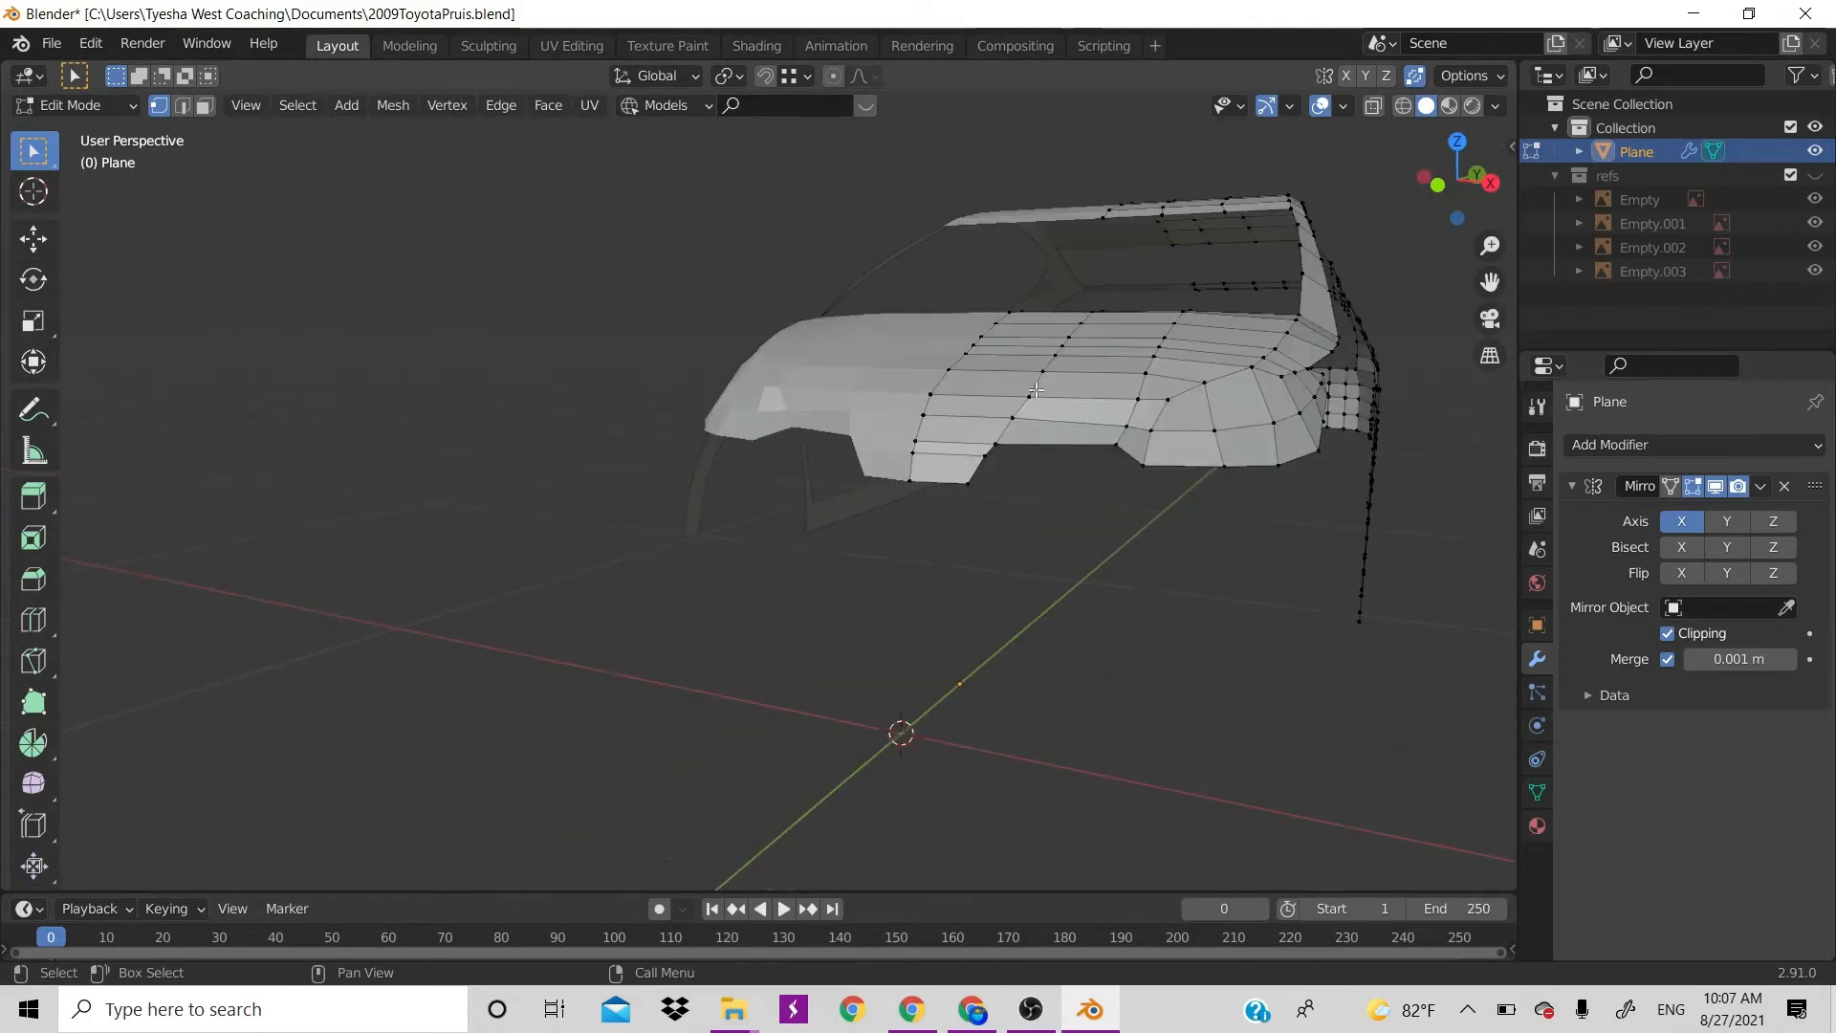
key(Tab)
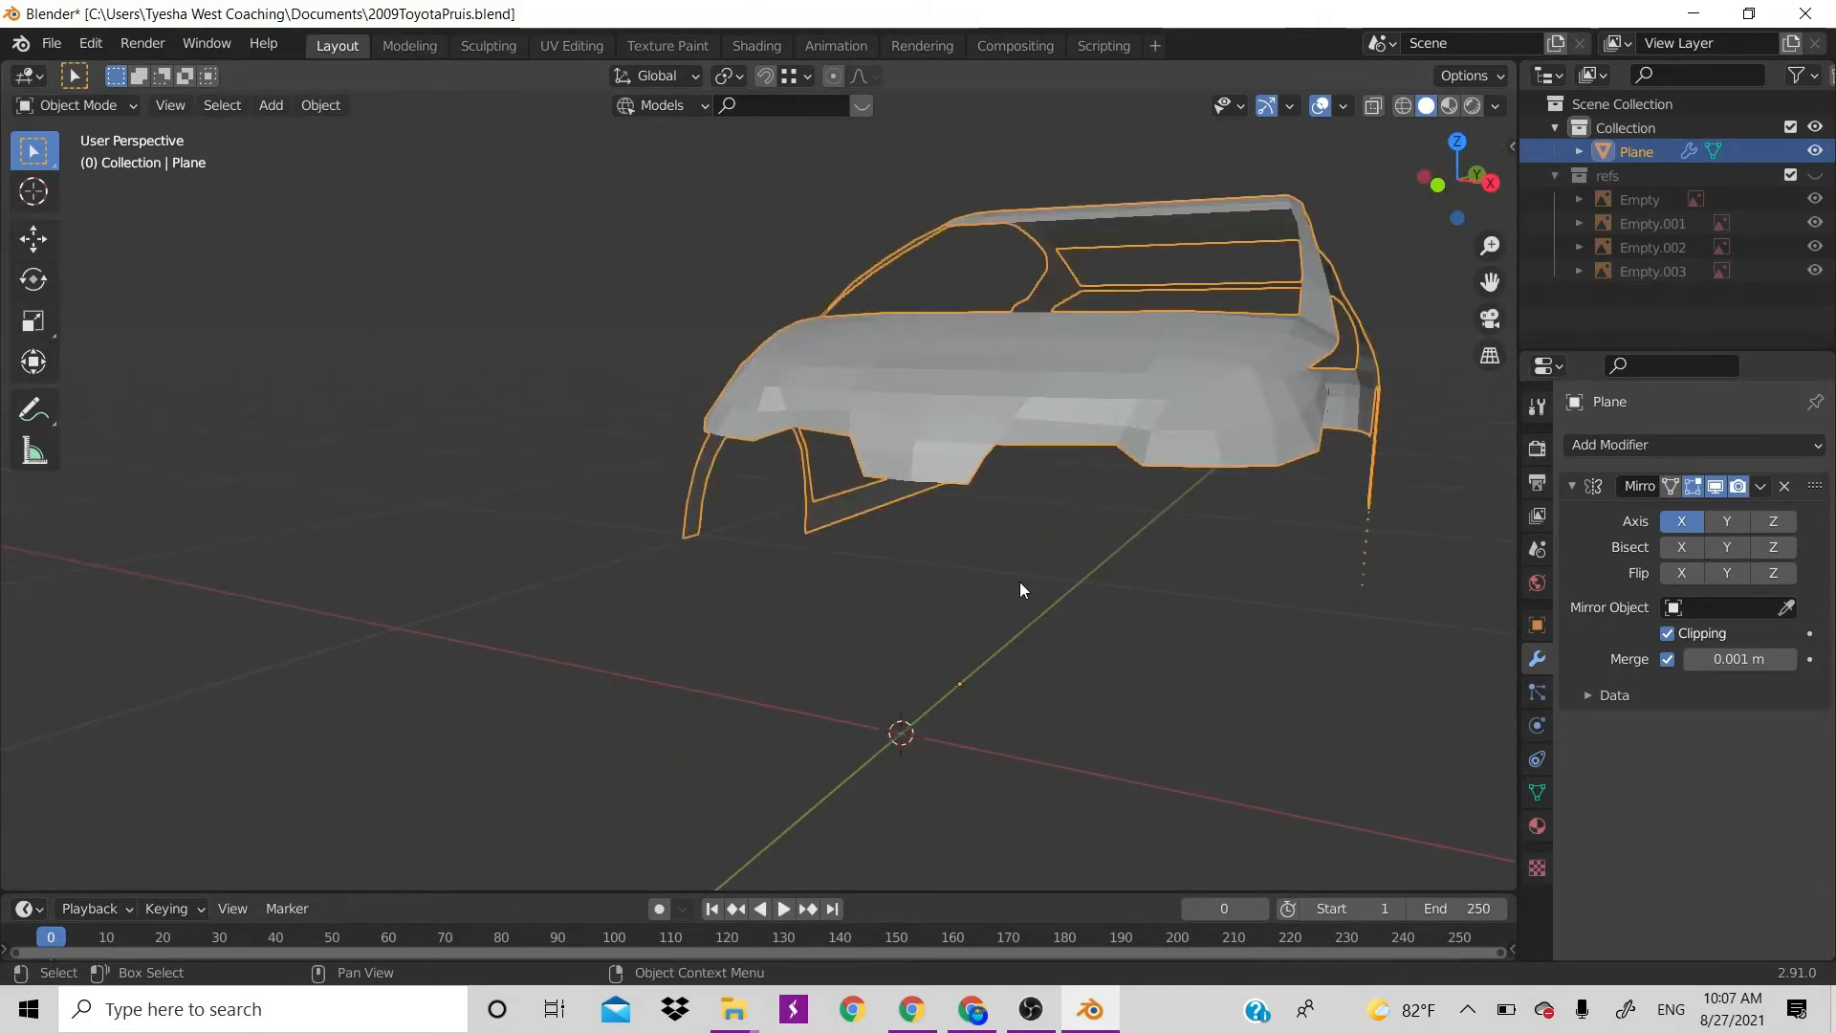
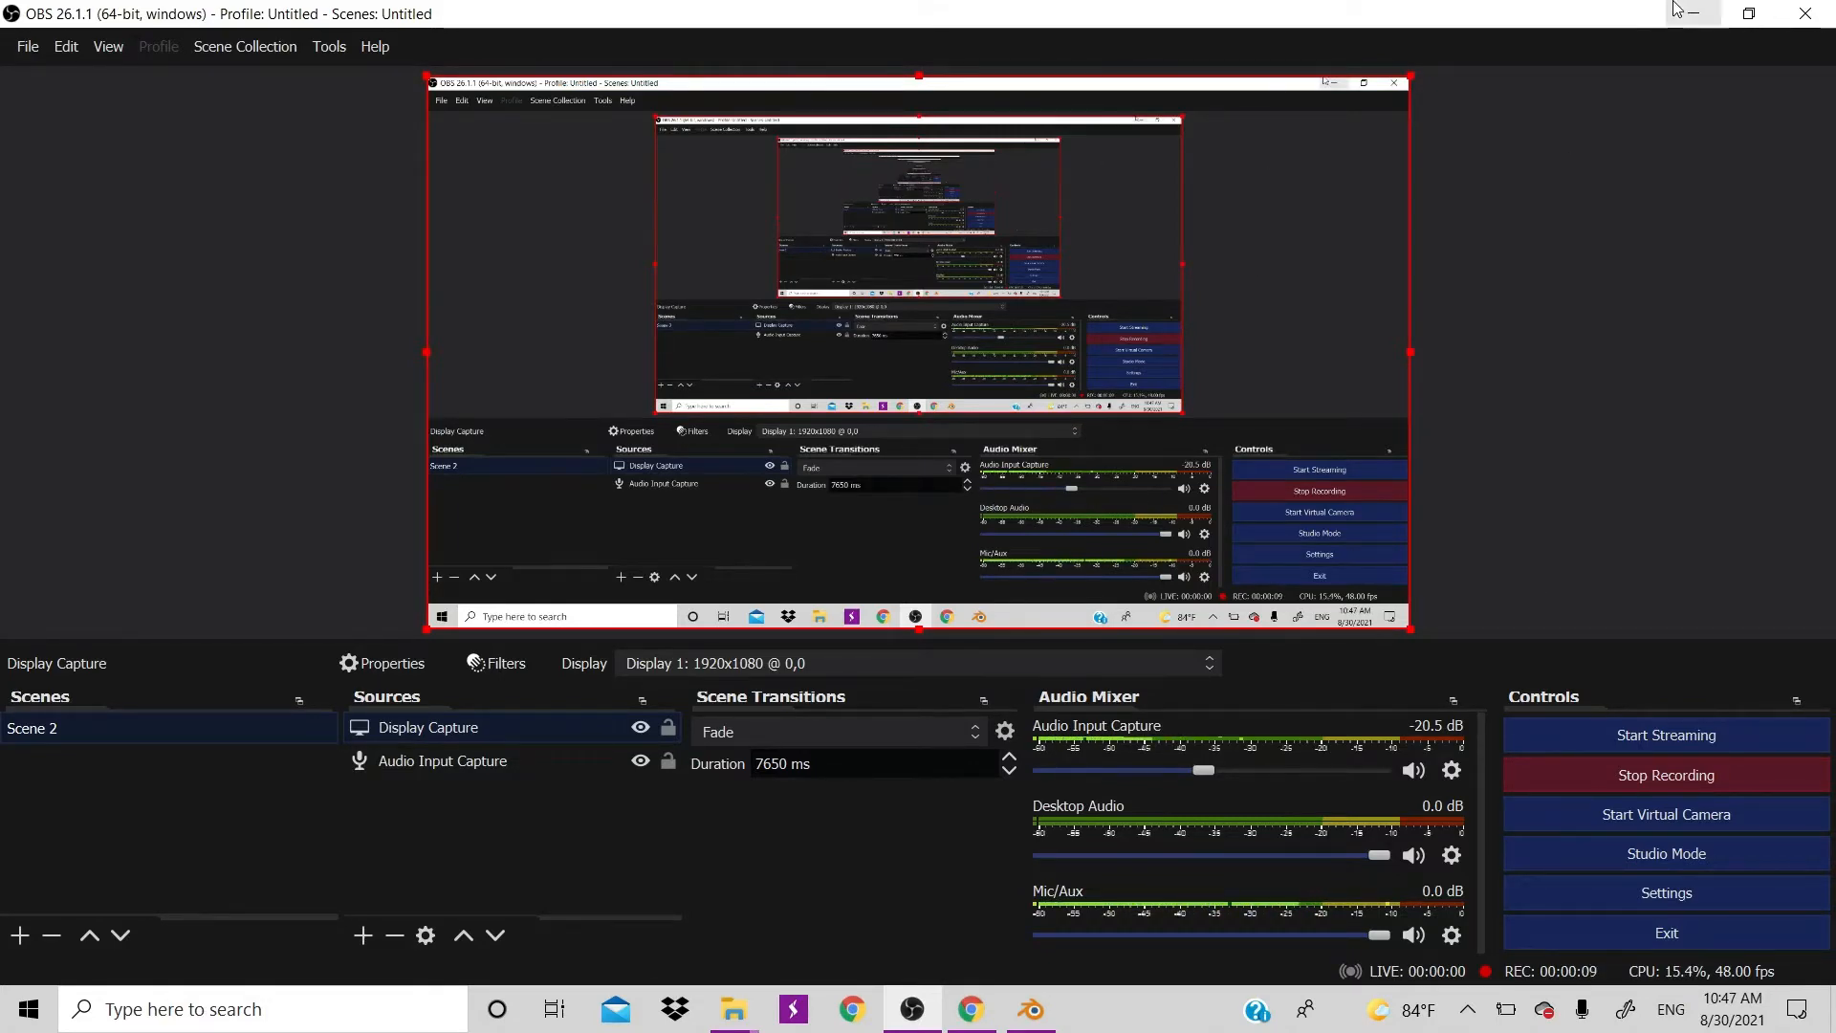
Switch from OBS to Blender, select the car body and save the file in Object Mode
click(1679, 12)
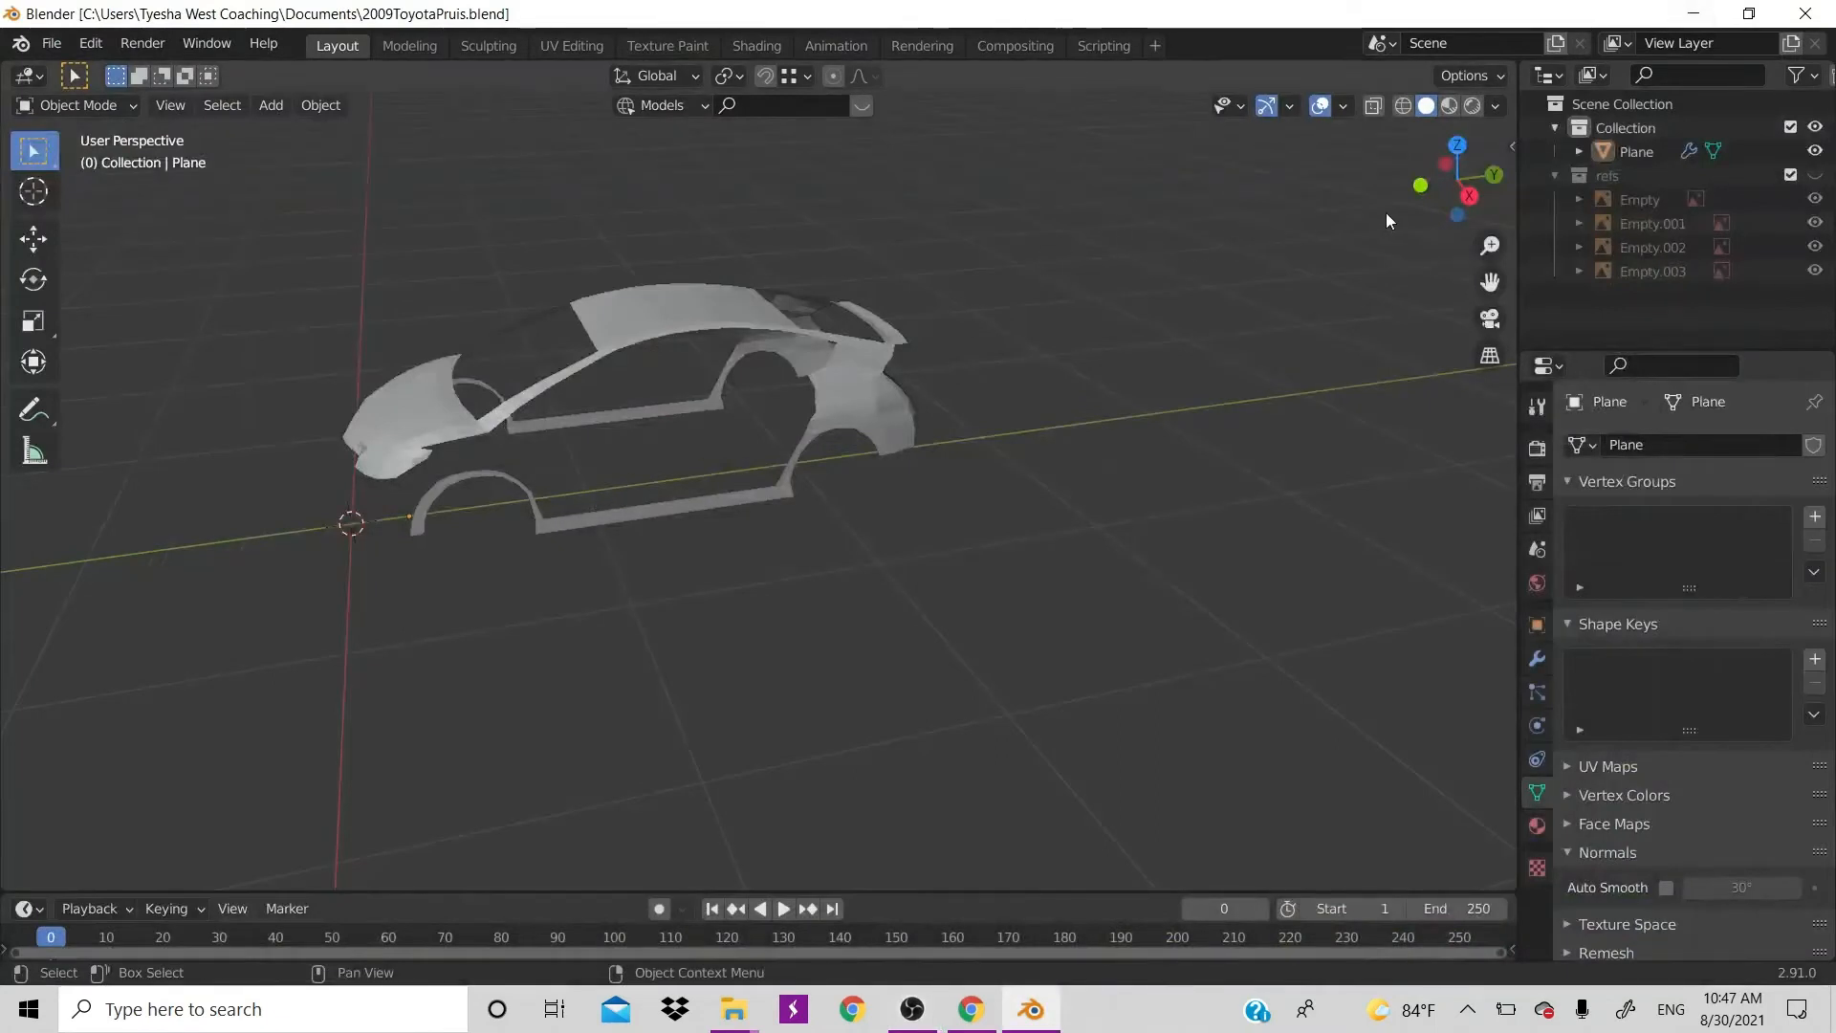
drag(1455, 184, 1492, 196)
click(636, 423)
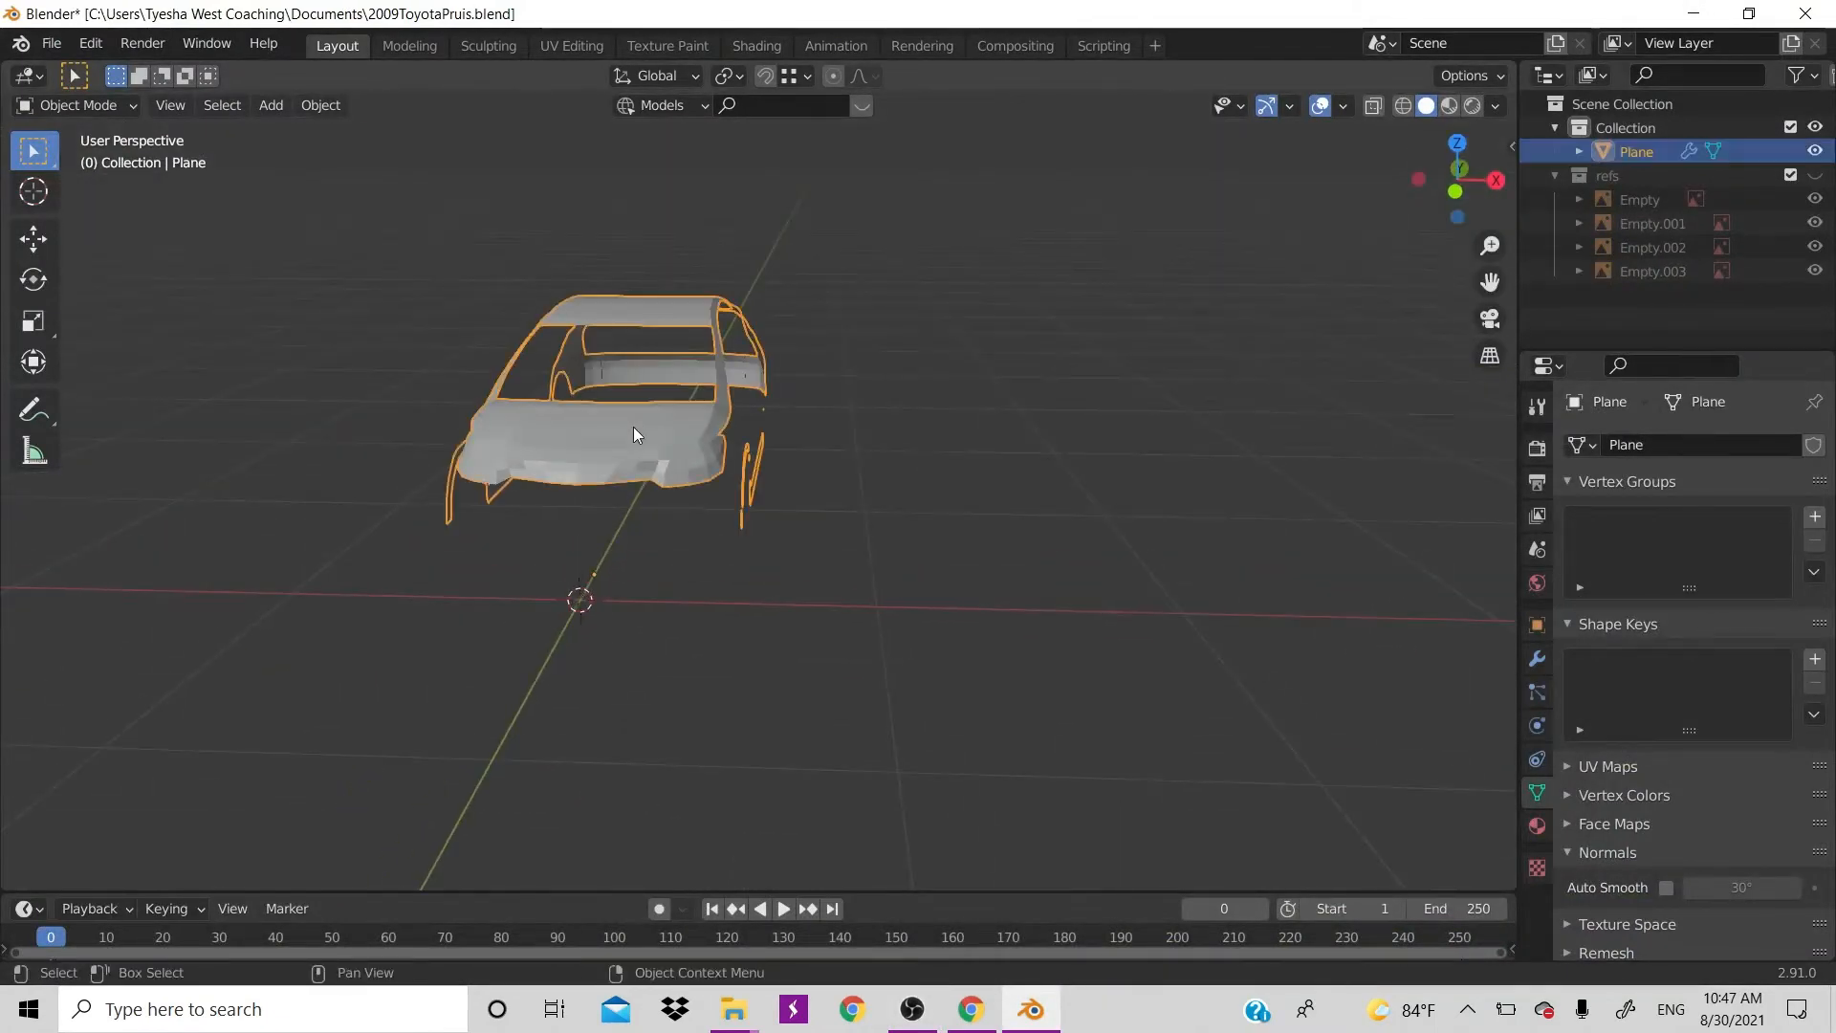
key(Tab)
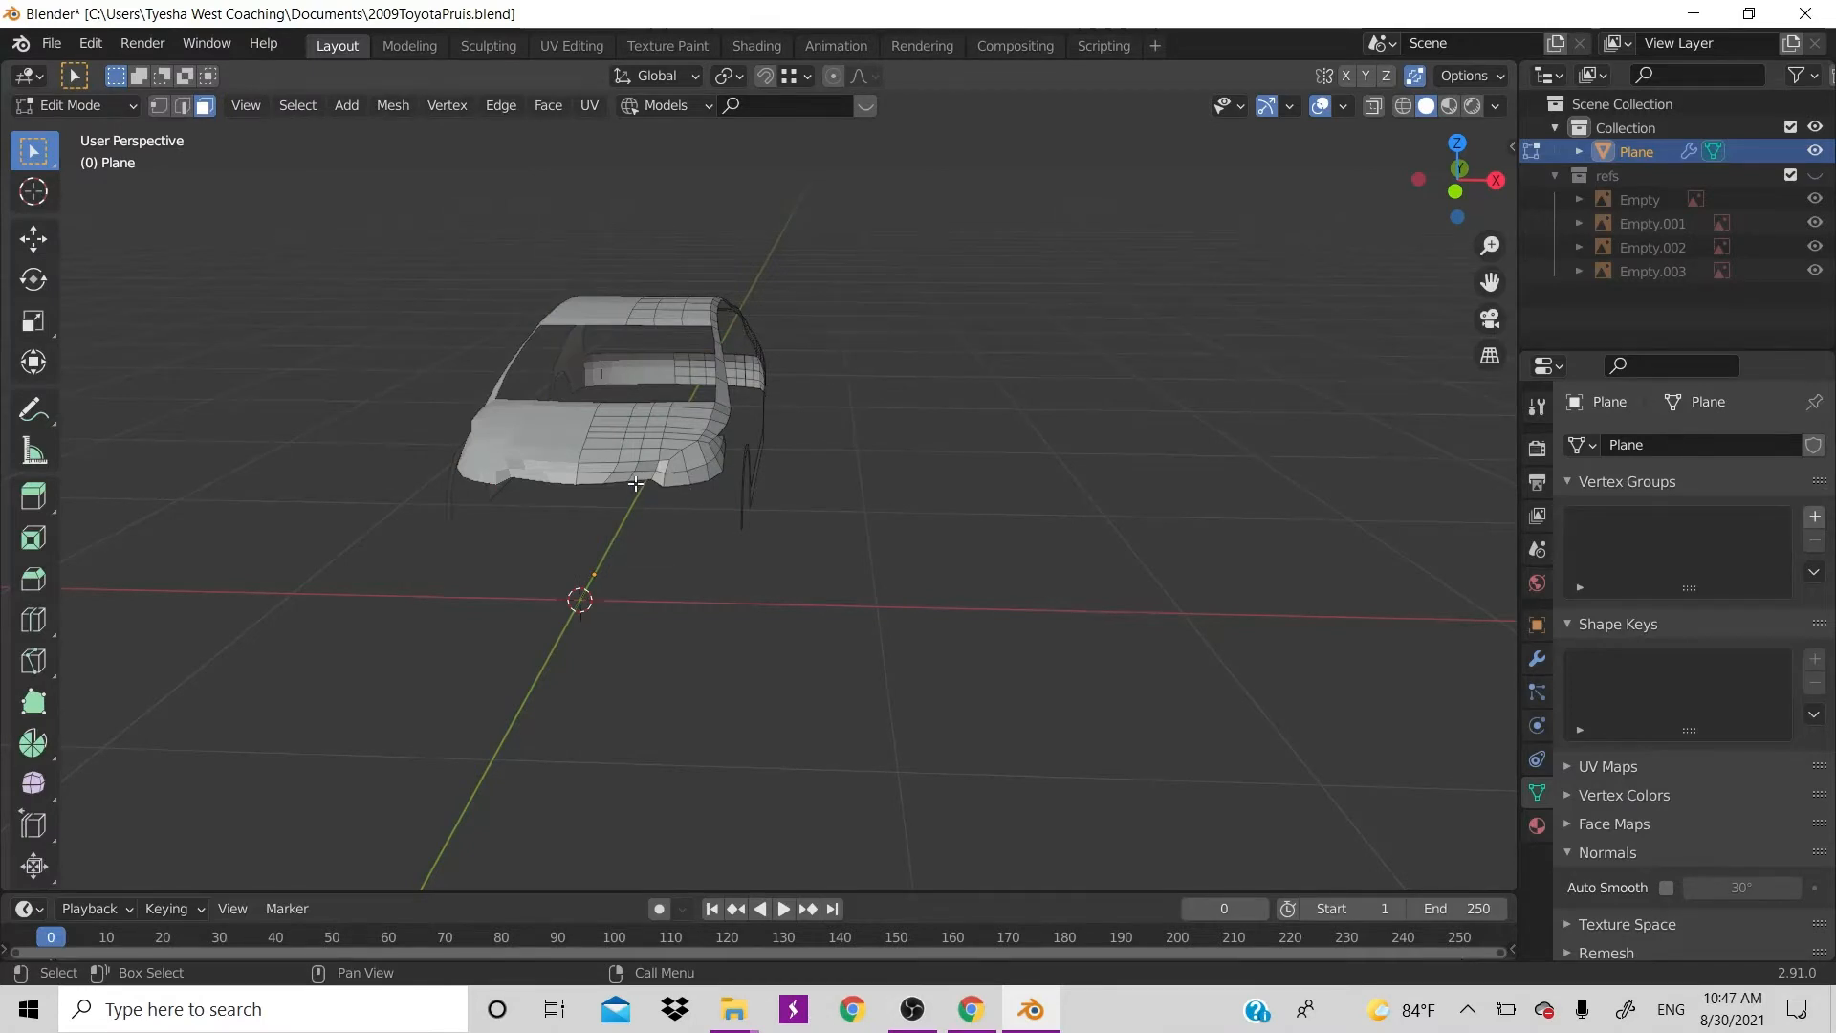
key(Tab)
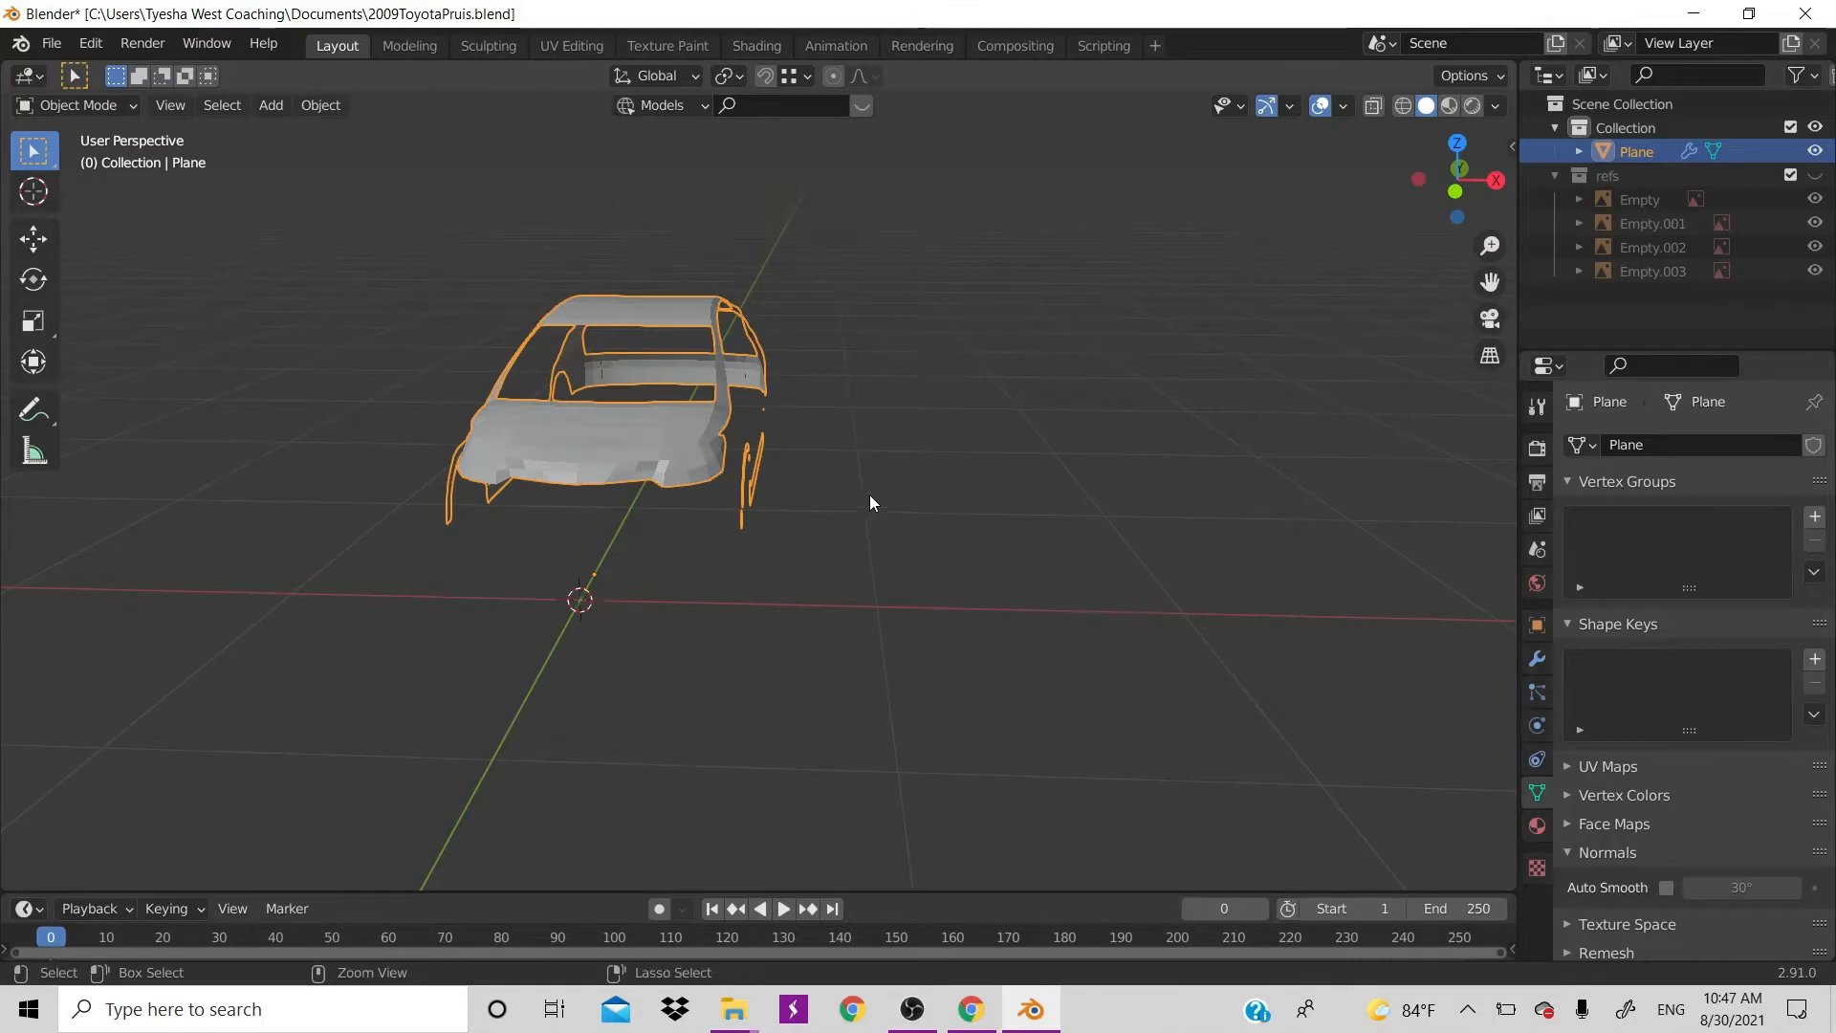
key(ctrl+s)
Open a Chrome window, restore the last closed tab and close the blank one
click(839, 1028)
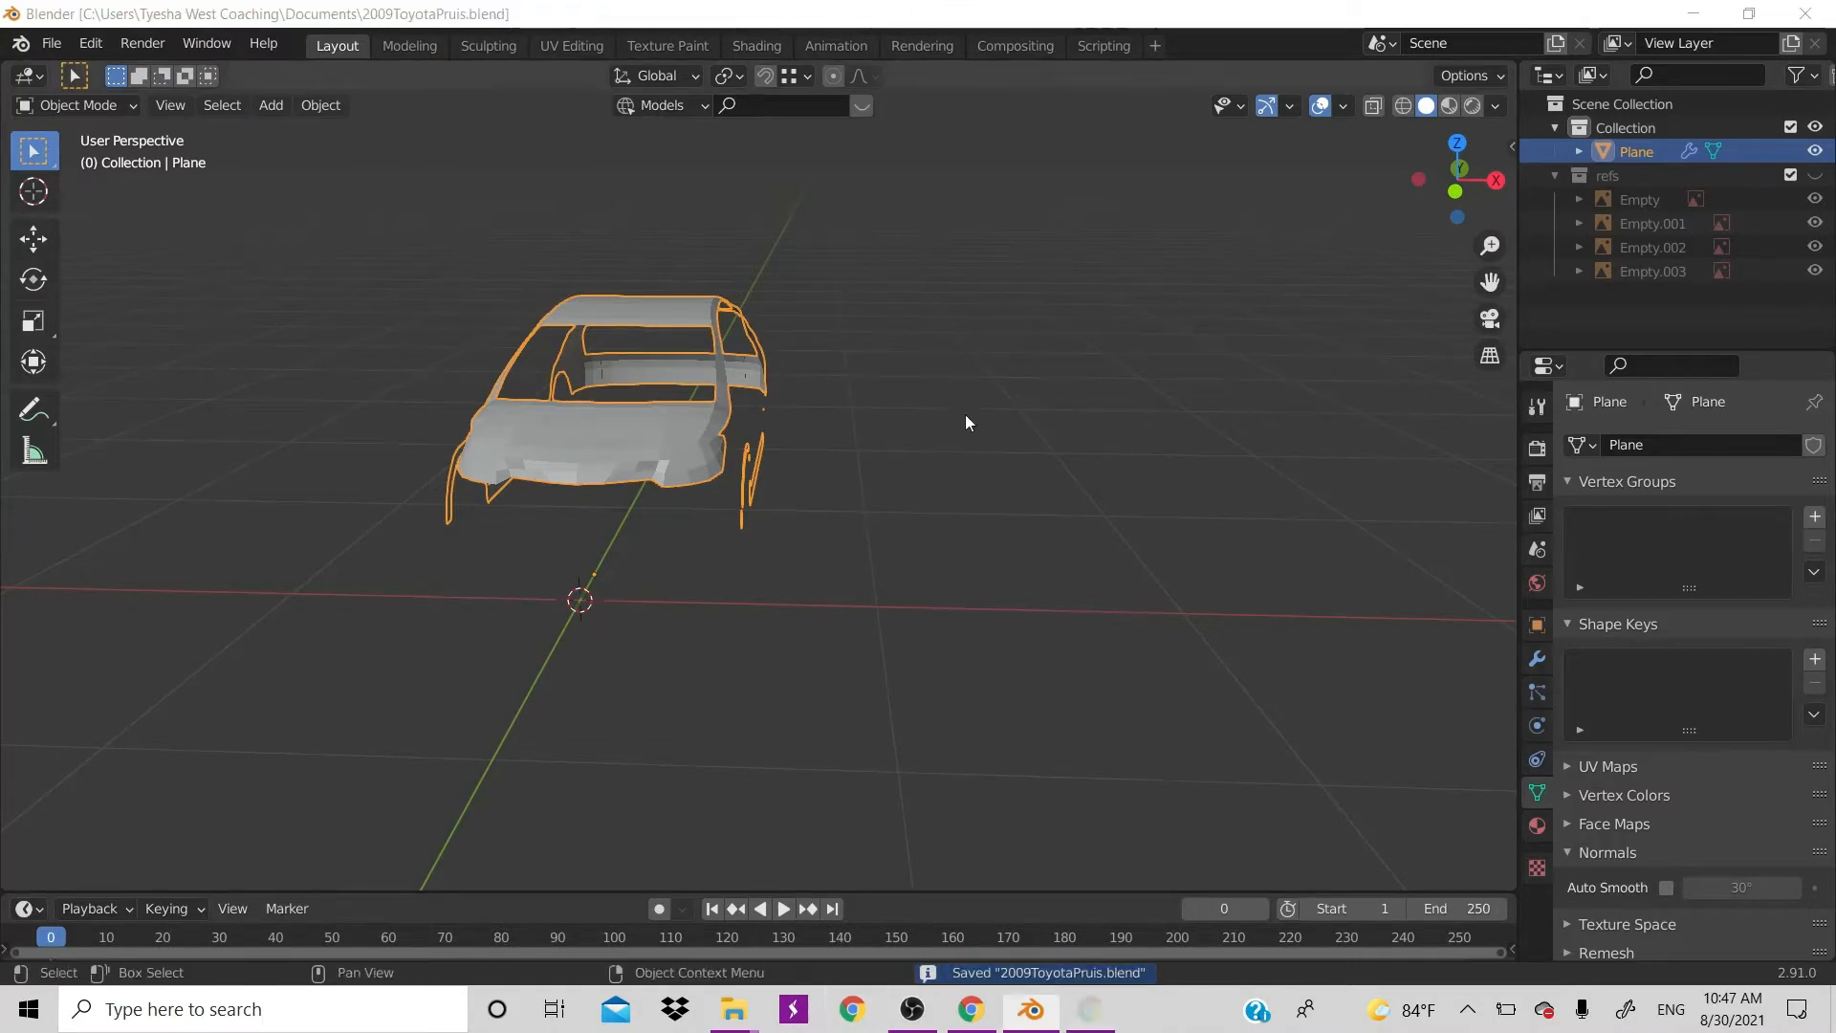
click(598, 521)
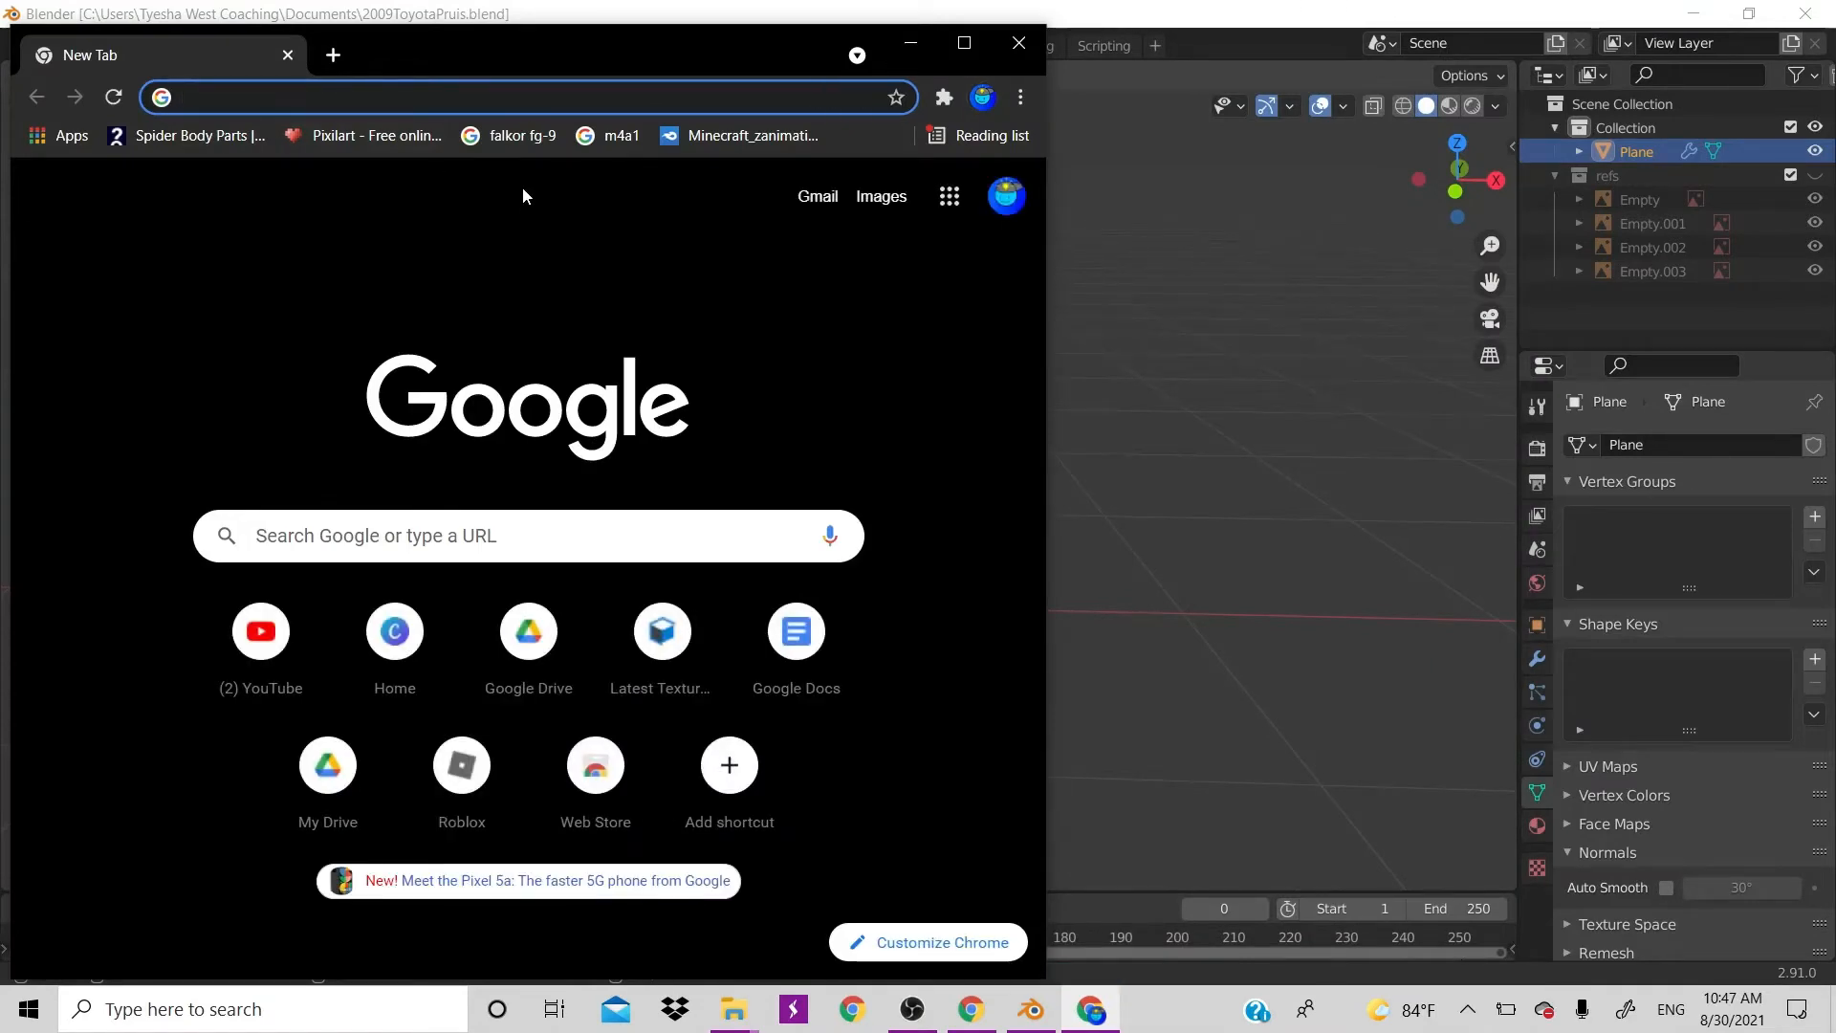
key(ctrl+shift+t)
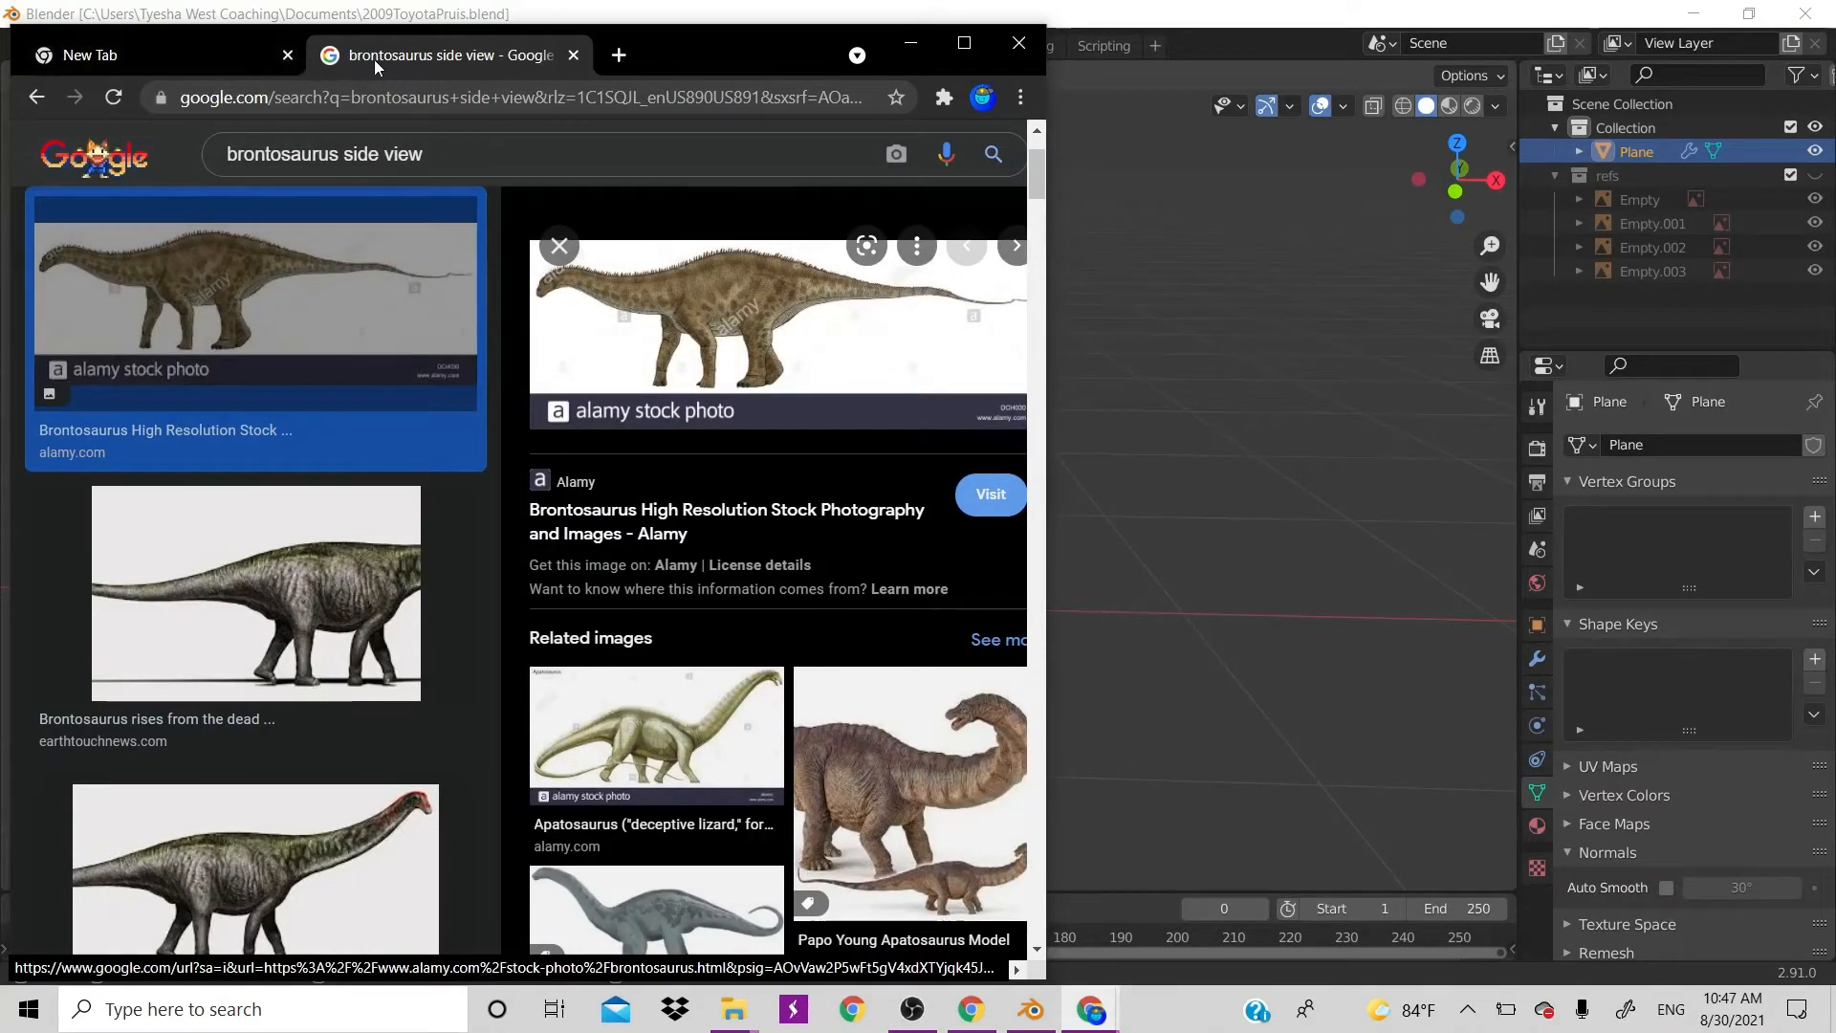
click(287, 55)
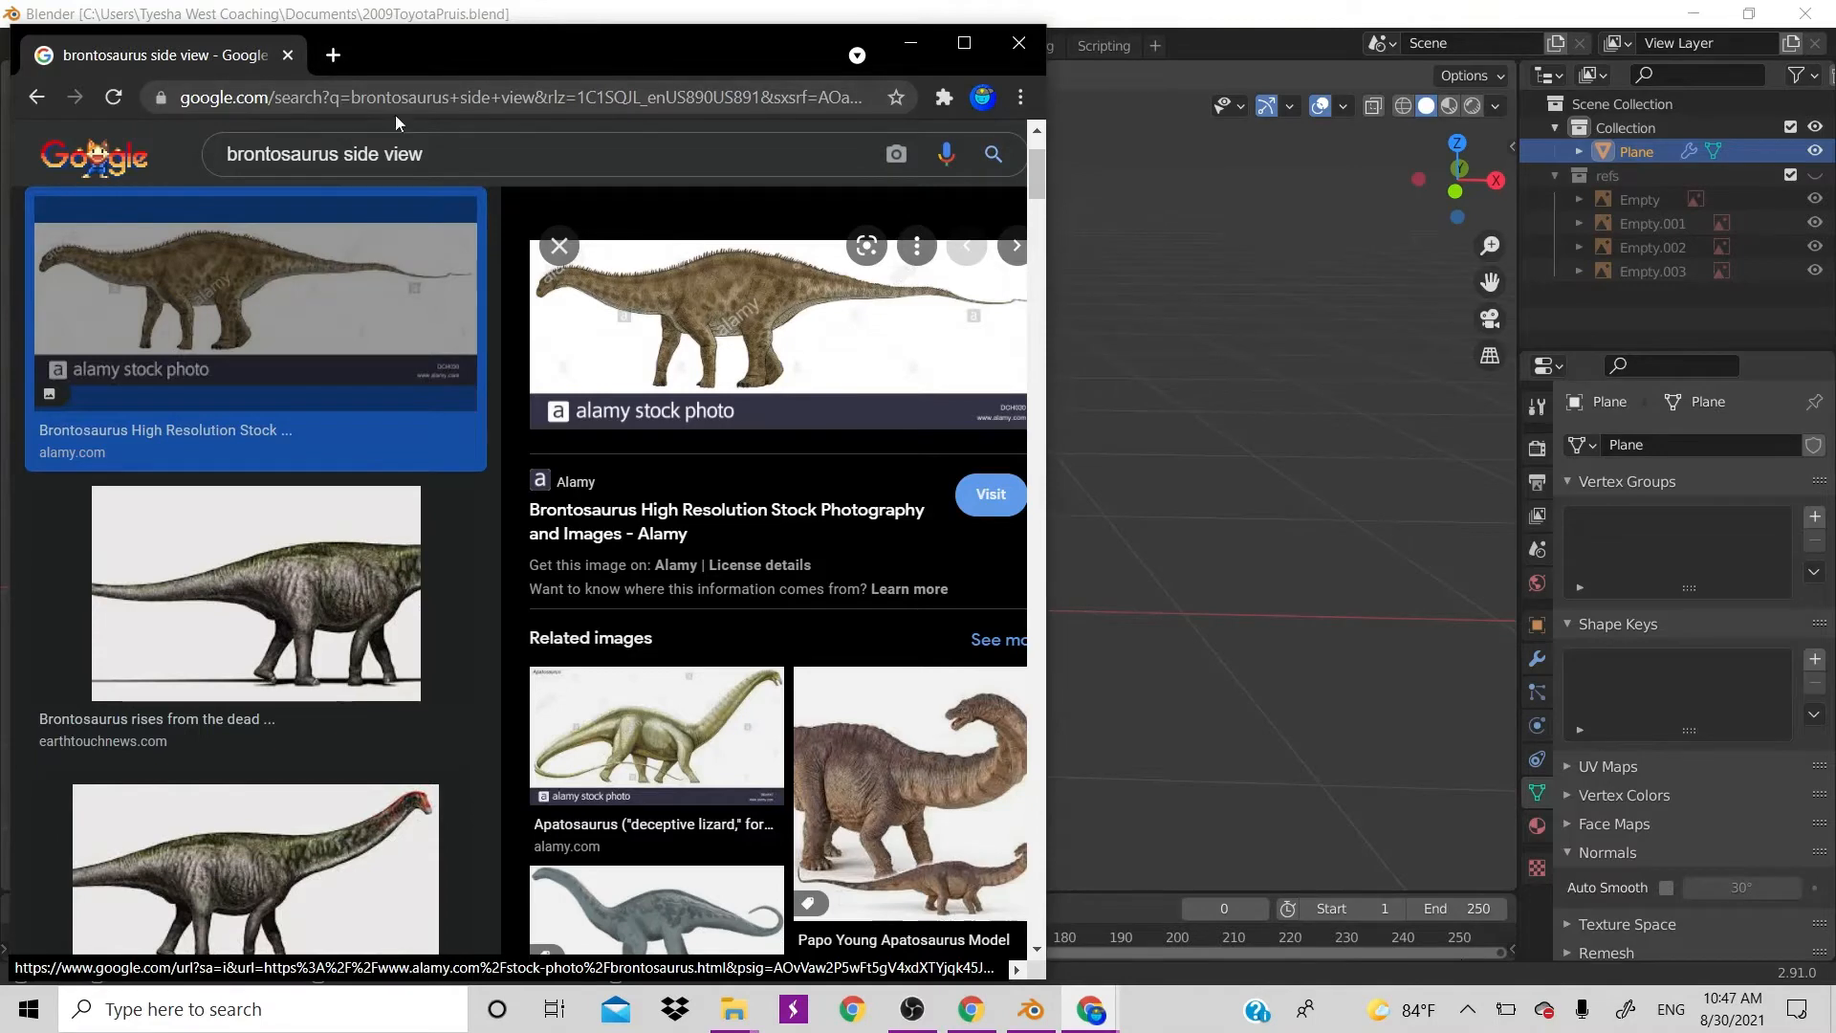
Search Google Images for "toyota prius 2009"
click(380, 95)
text(t)
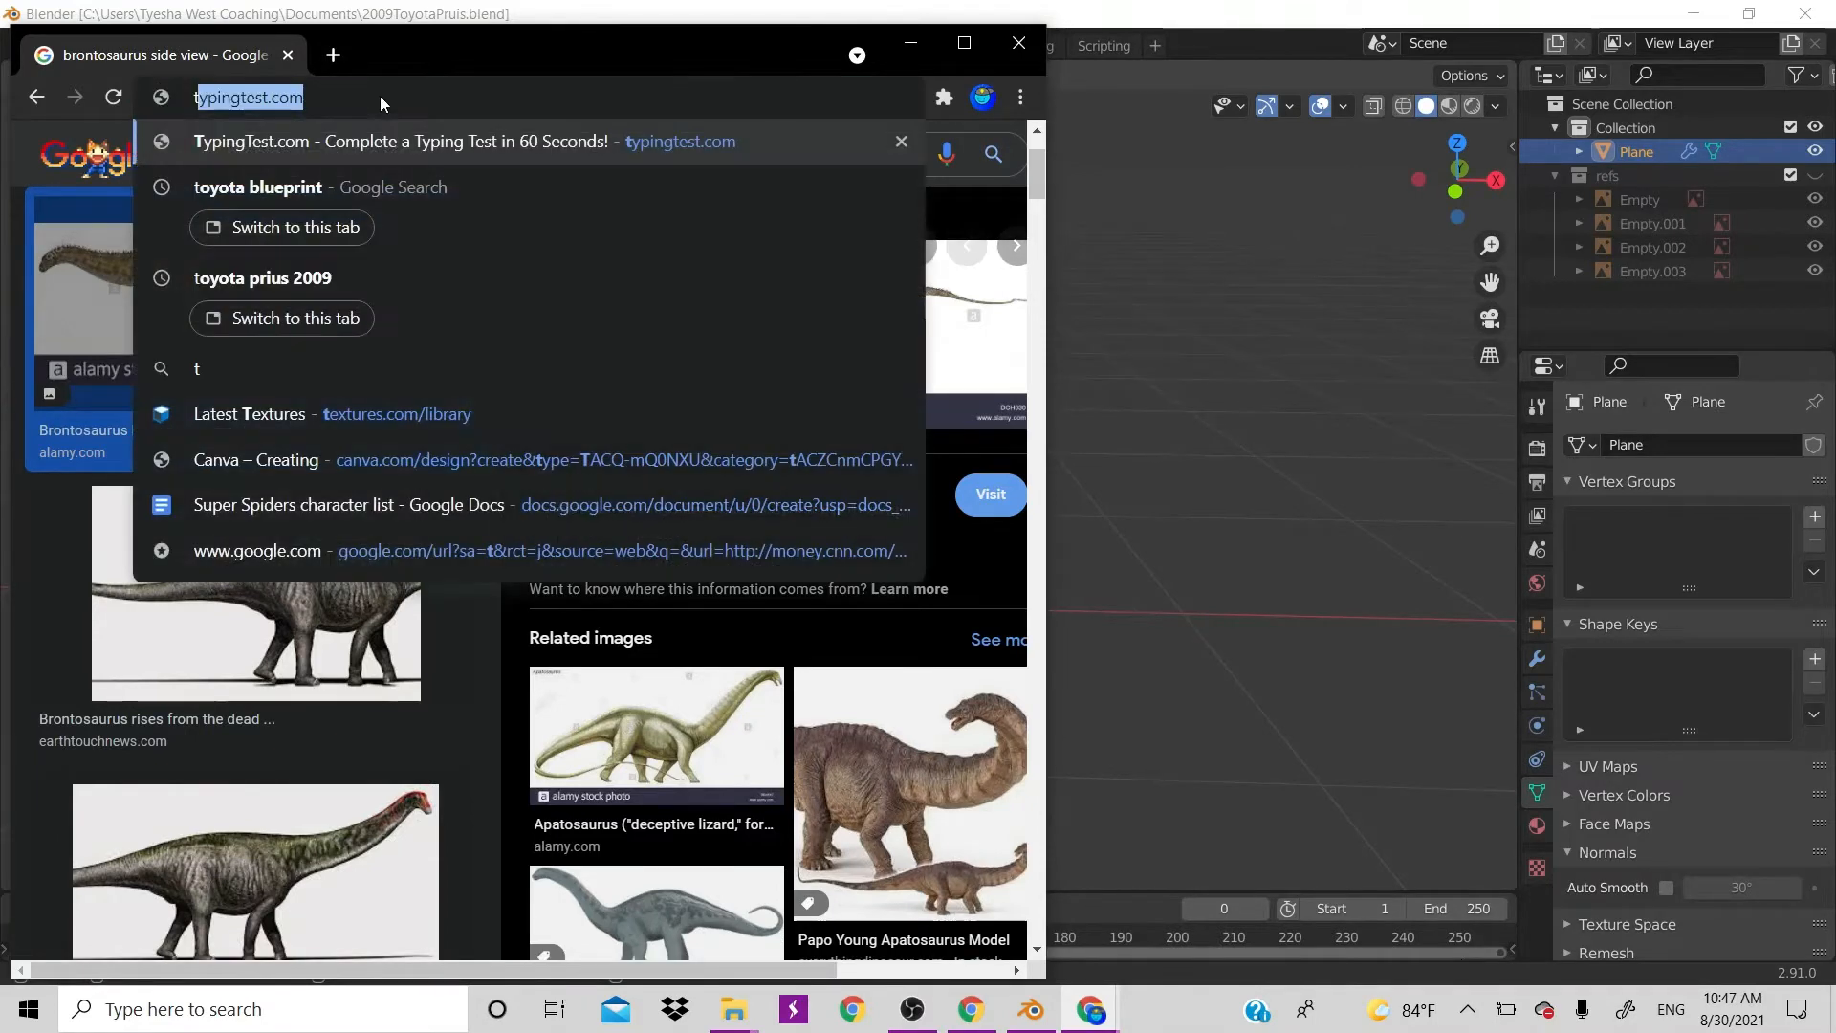
text(oyo)
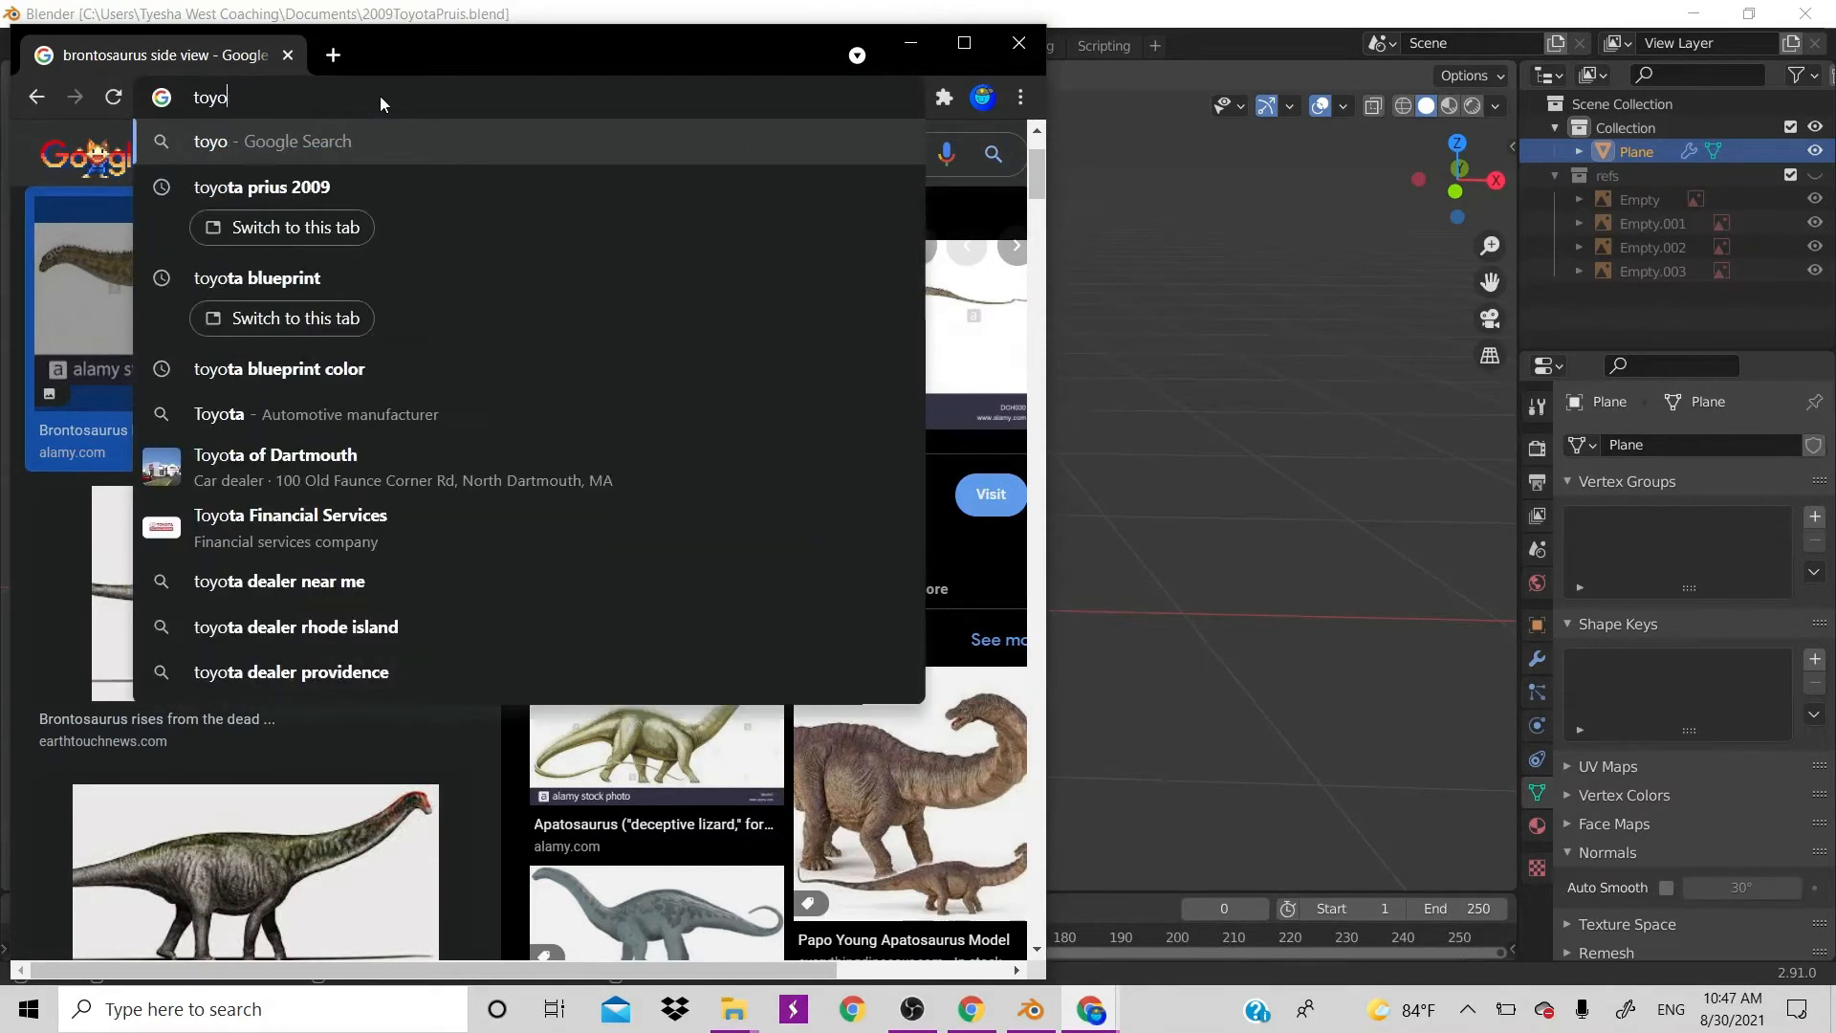
text(ta priu)
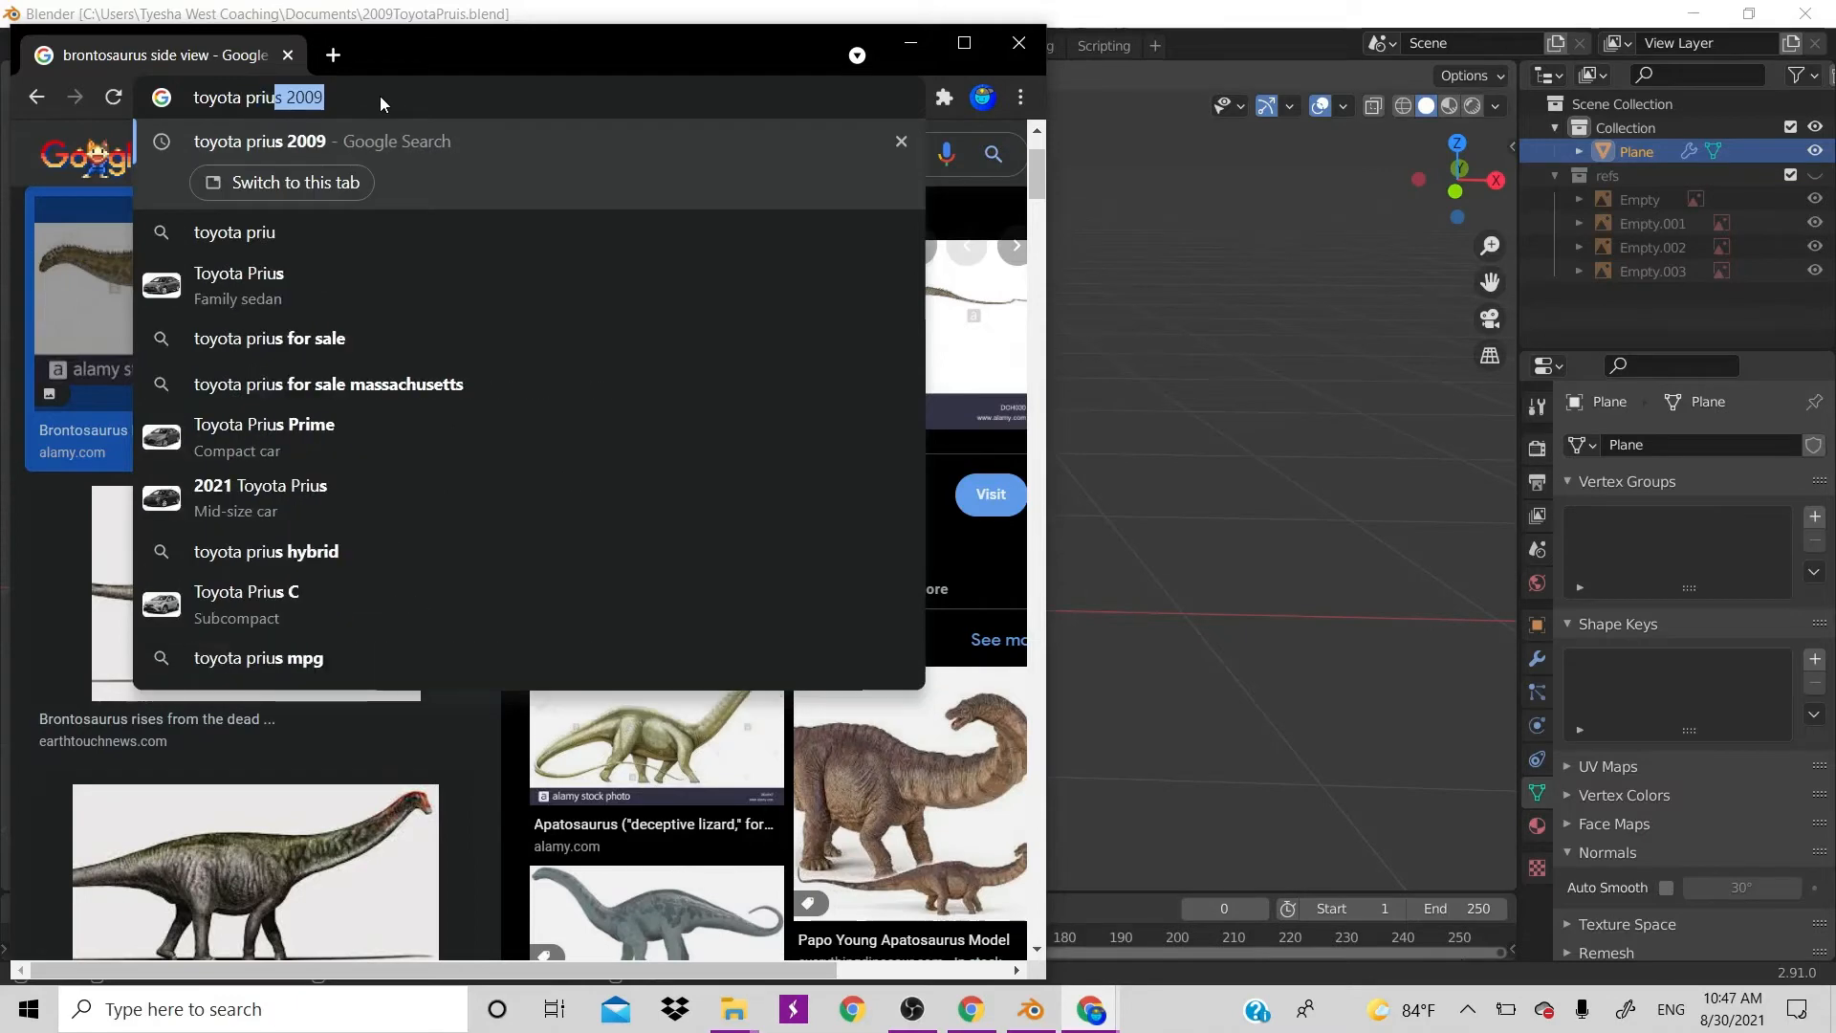
text(s 2009)
key(Return)
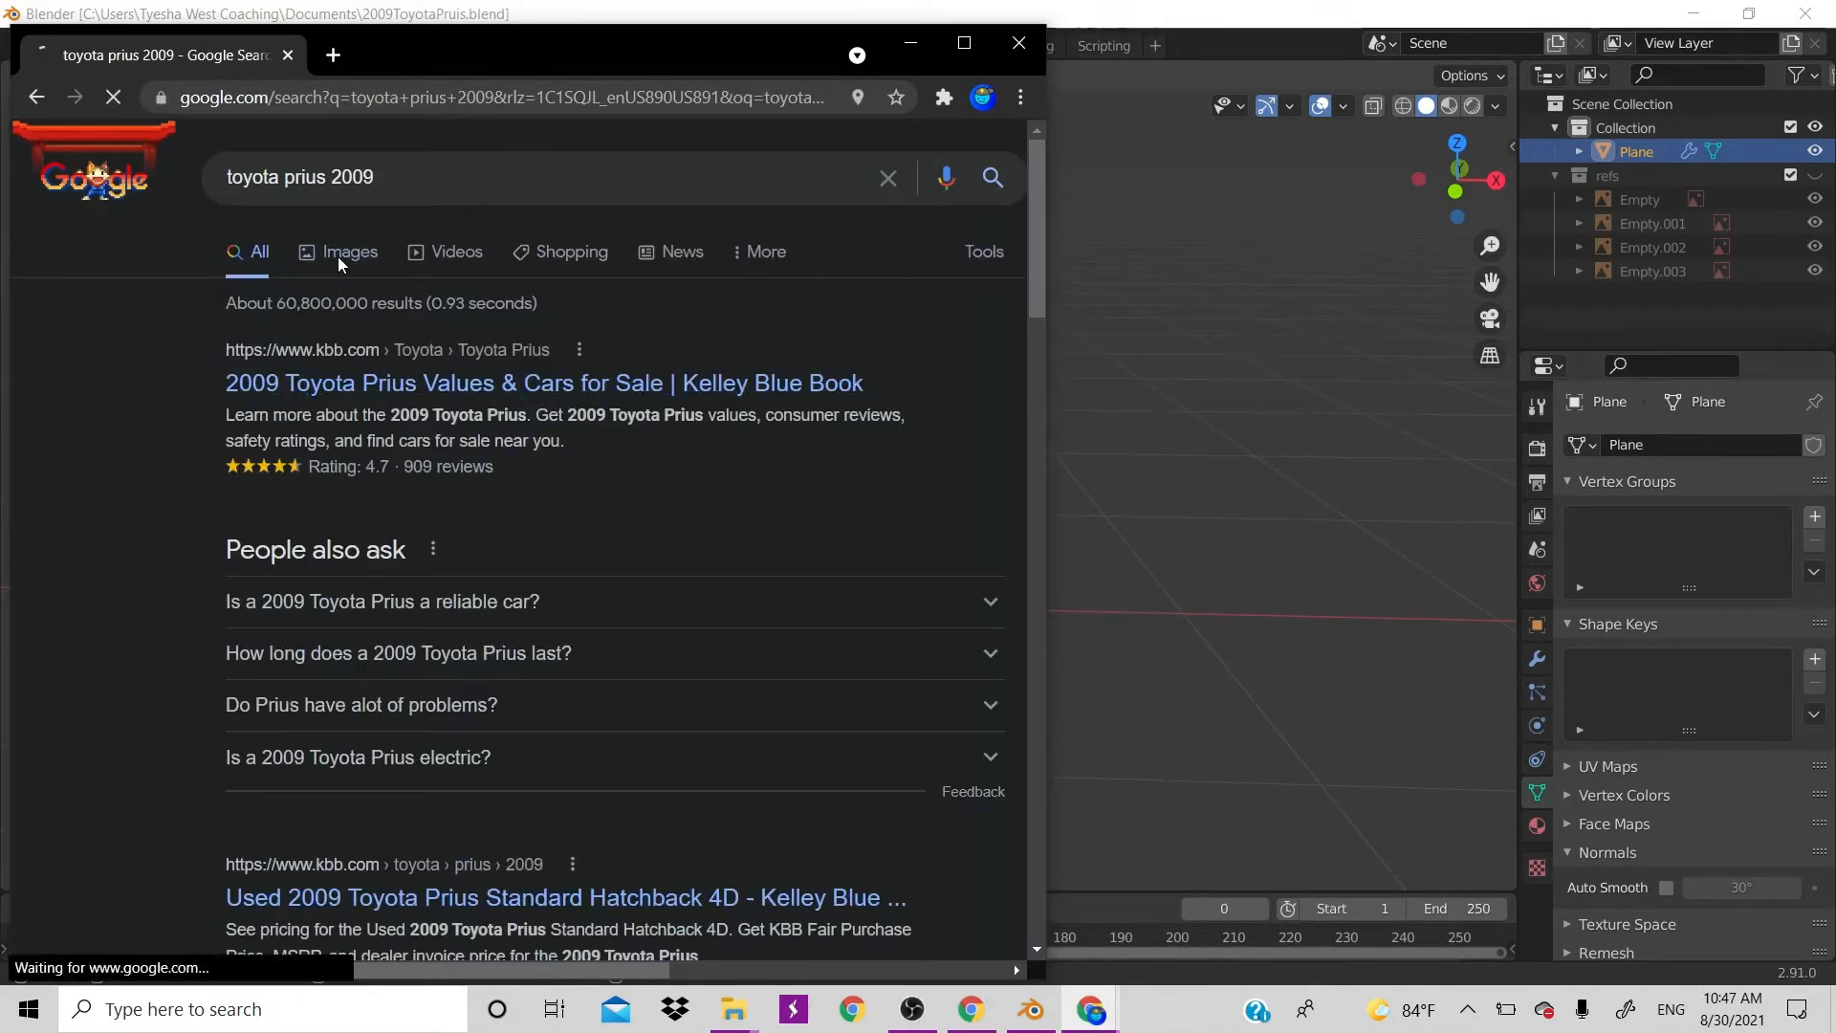
click(337, 257)
Browse the image results for Prius reference photos, briefly opening the autoevolution.com specs page and closing it
scroll(521, 352, down, 2)
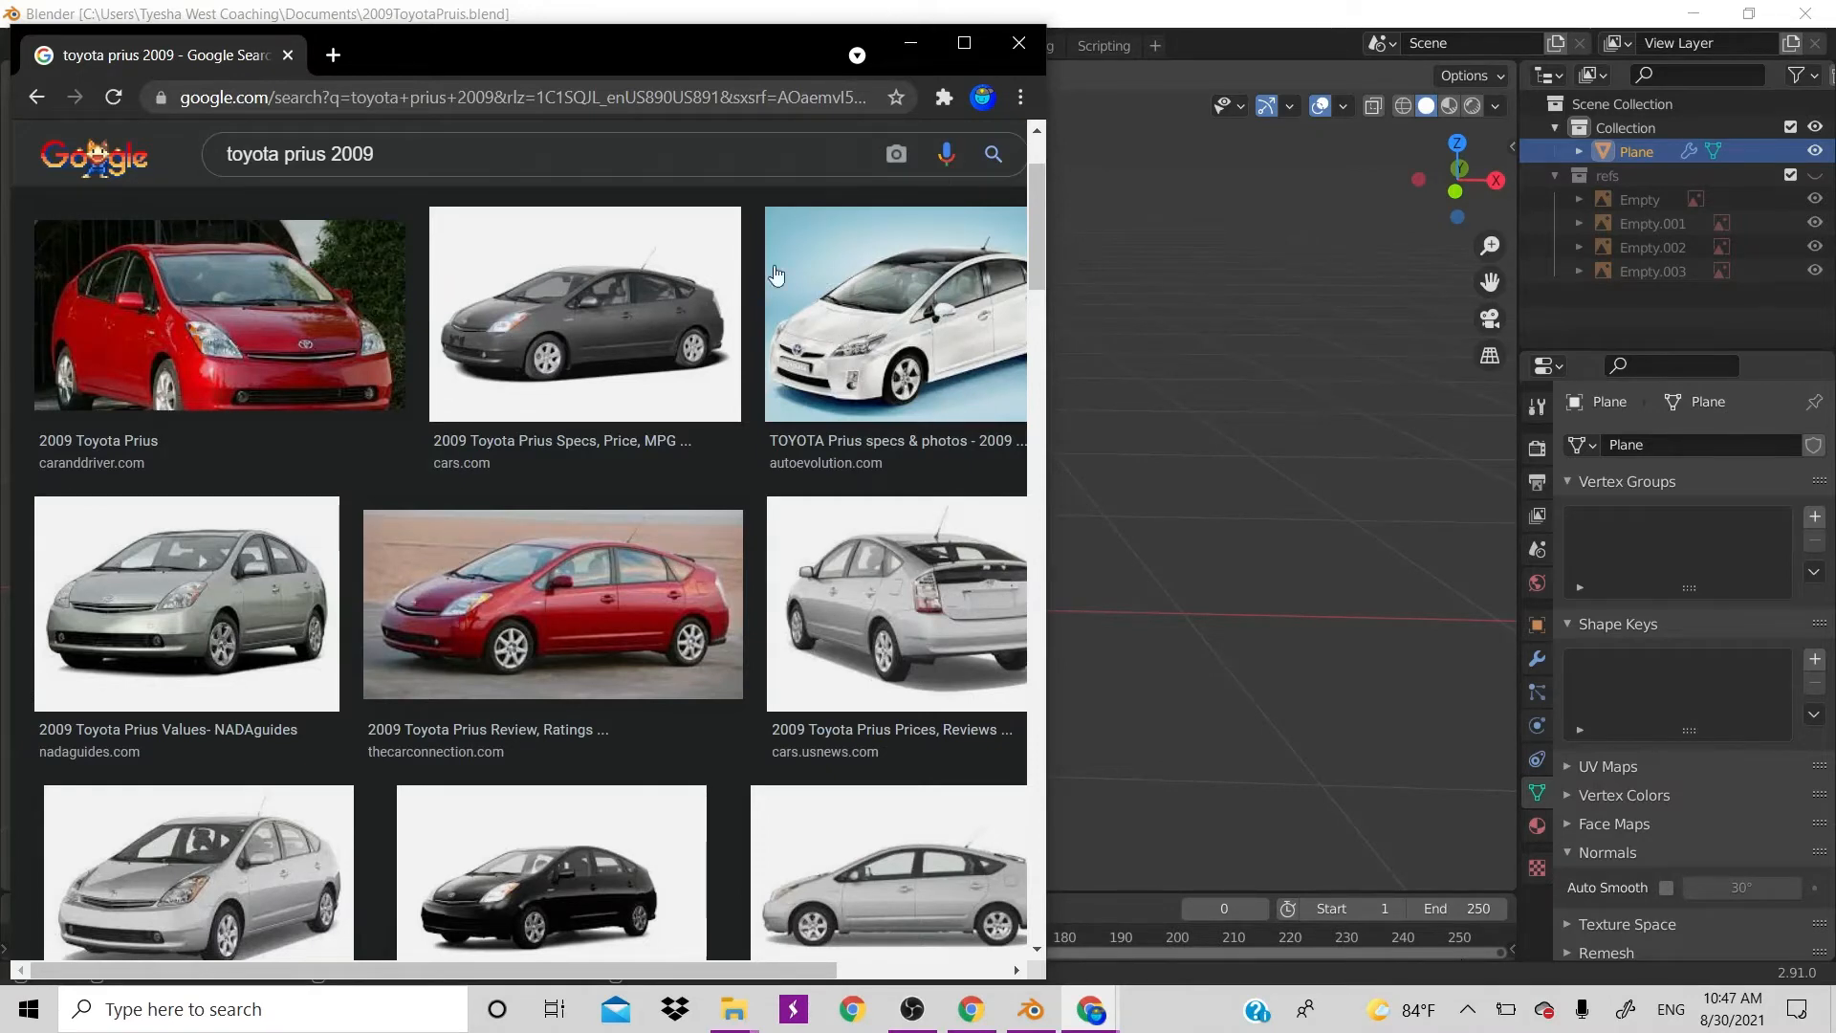
click(869, 438)
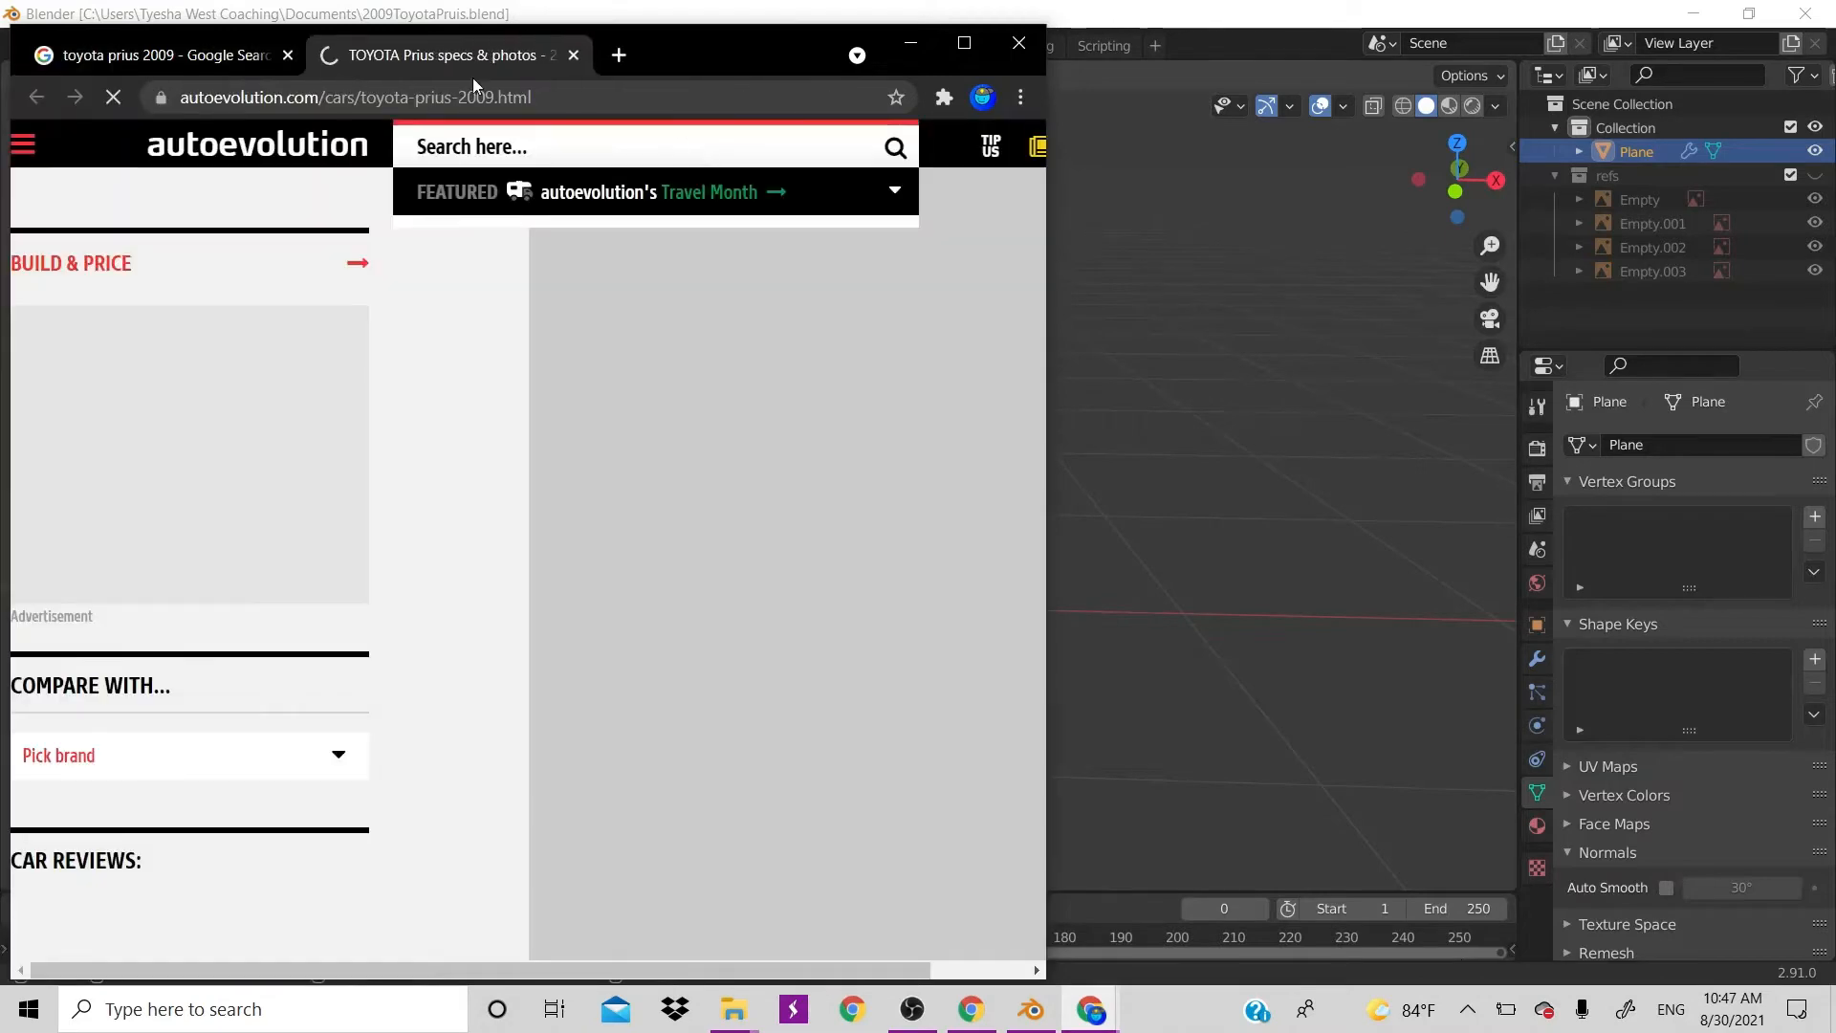
click(573, 56)
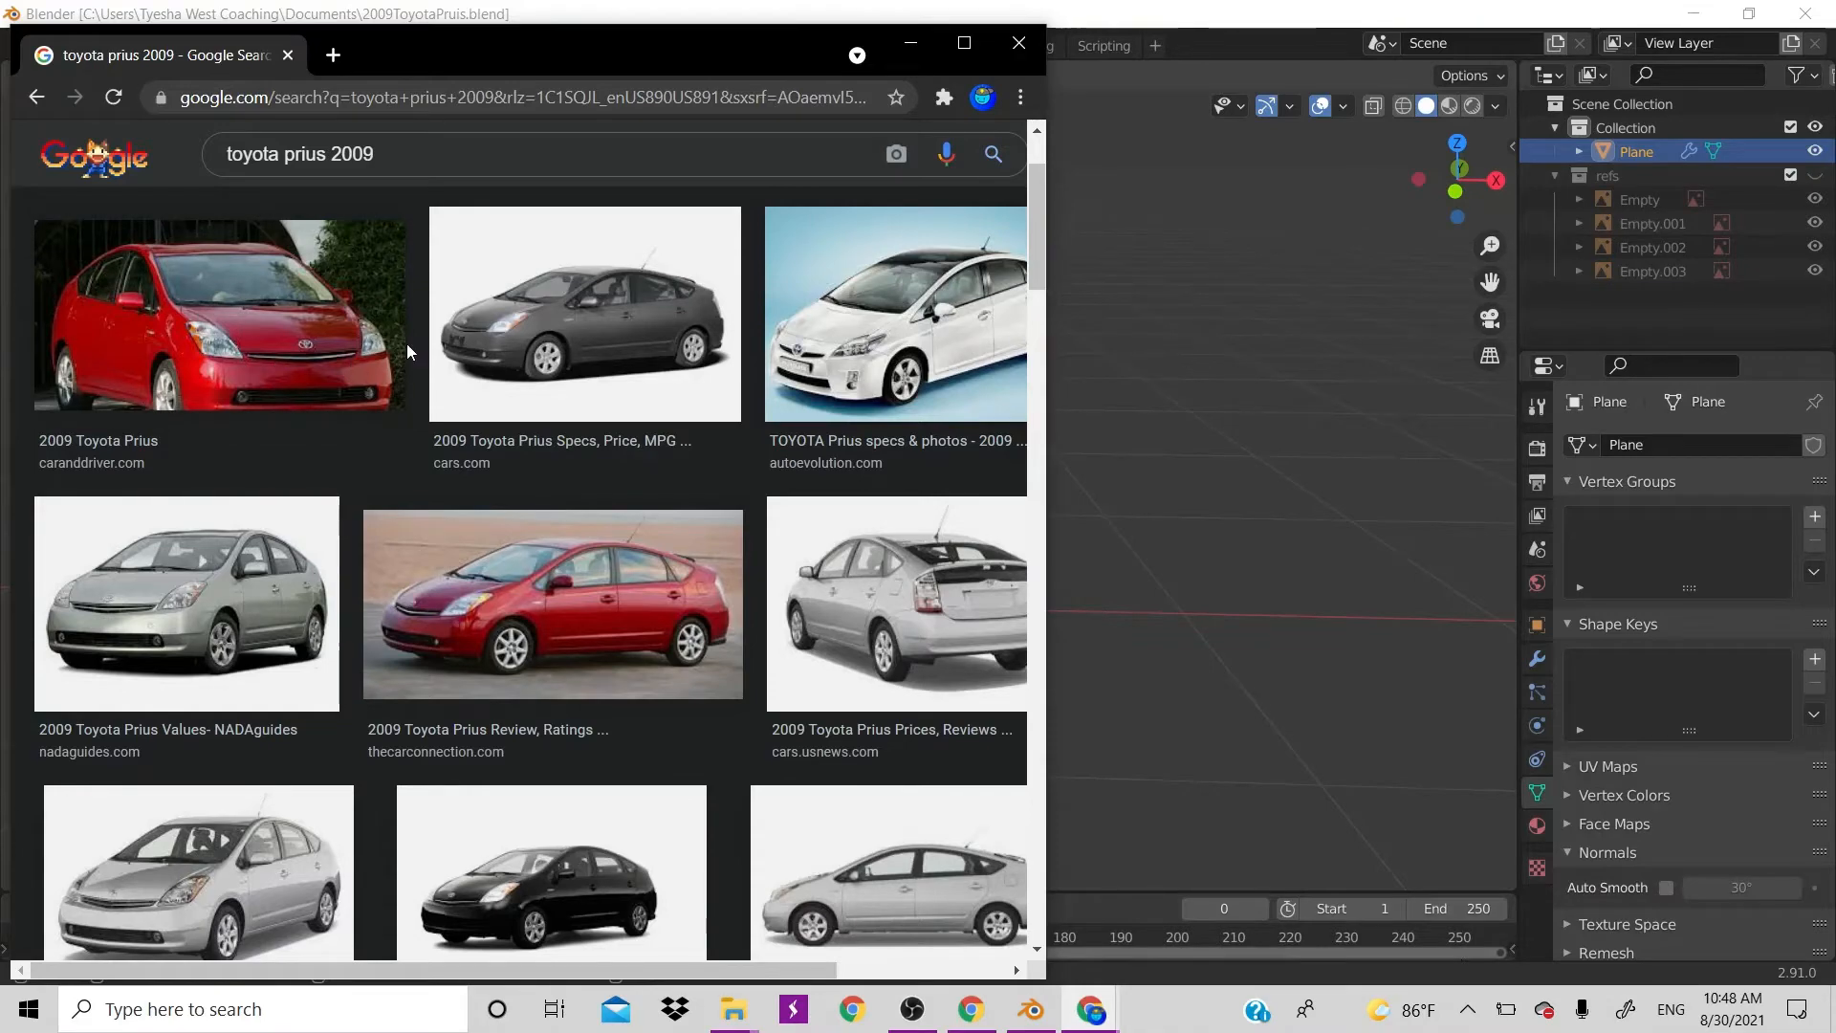
scroll(443, 706, down, 3)
scroll(443, 706, down, 5)
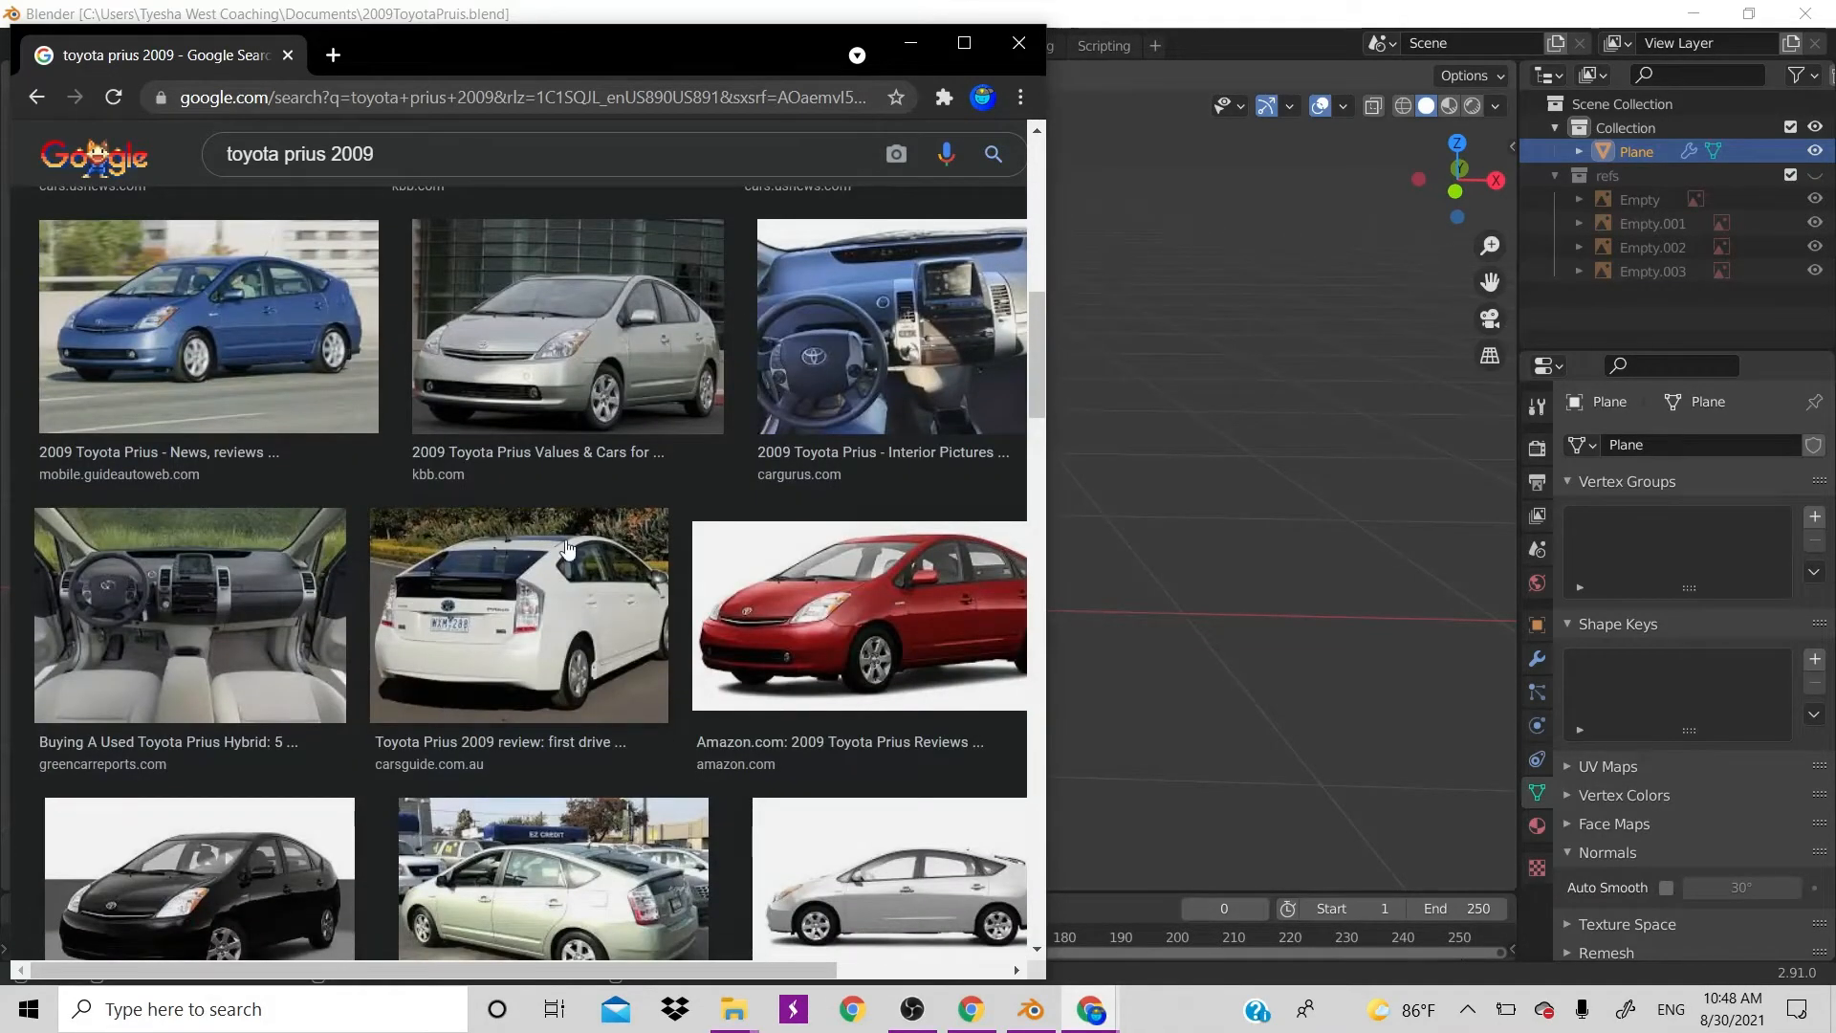
Switch to Blender and edit the body in edge-select mode from the front view with the refs collection shown
click(917, 35)
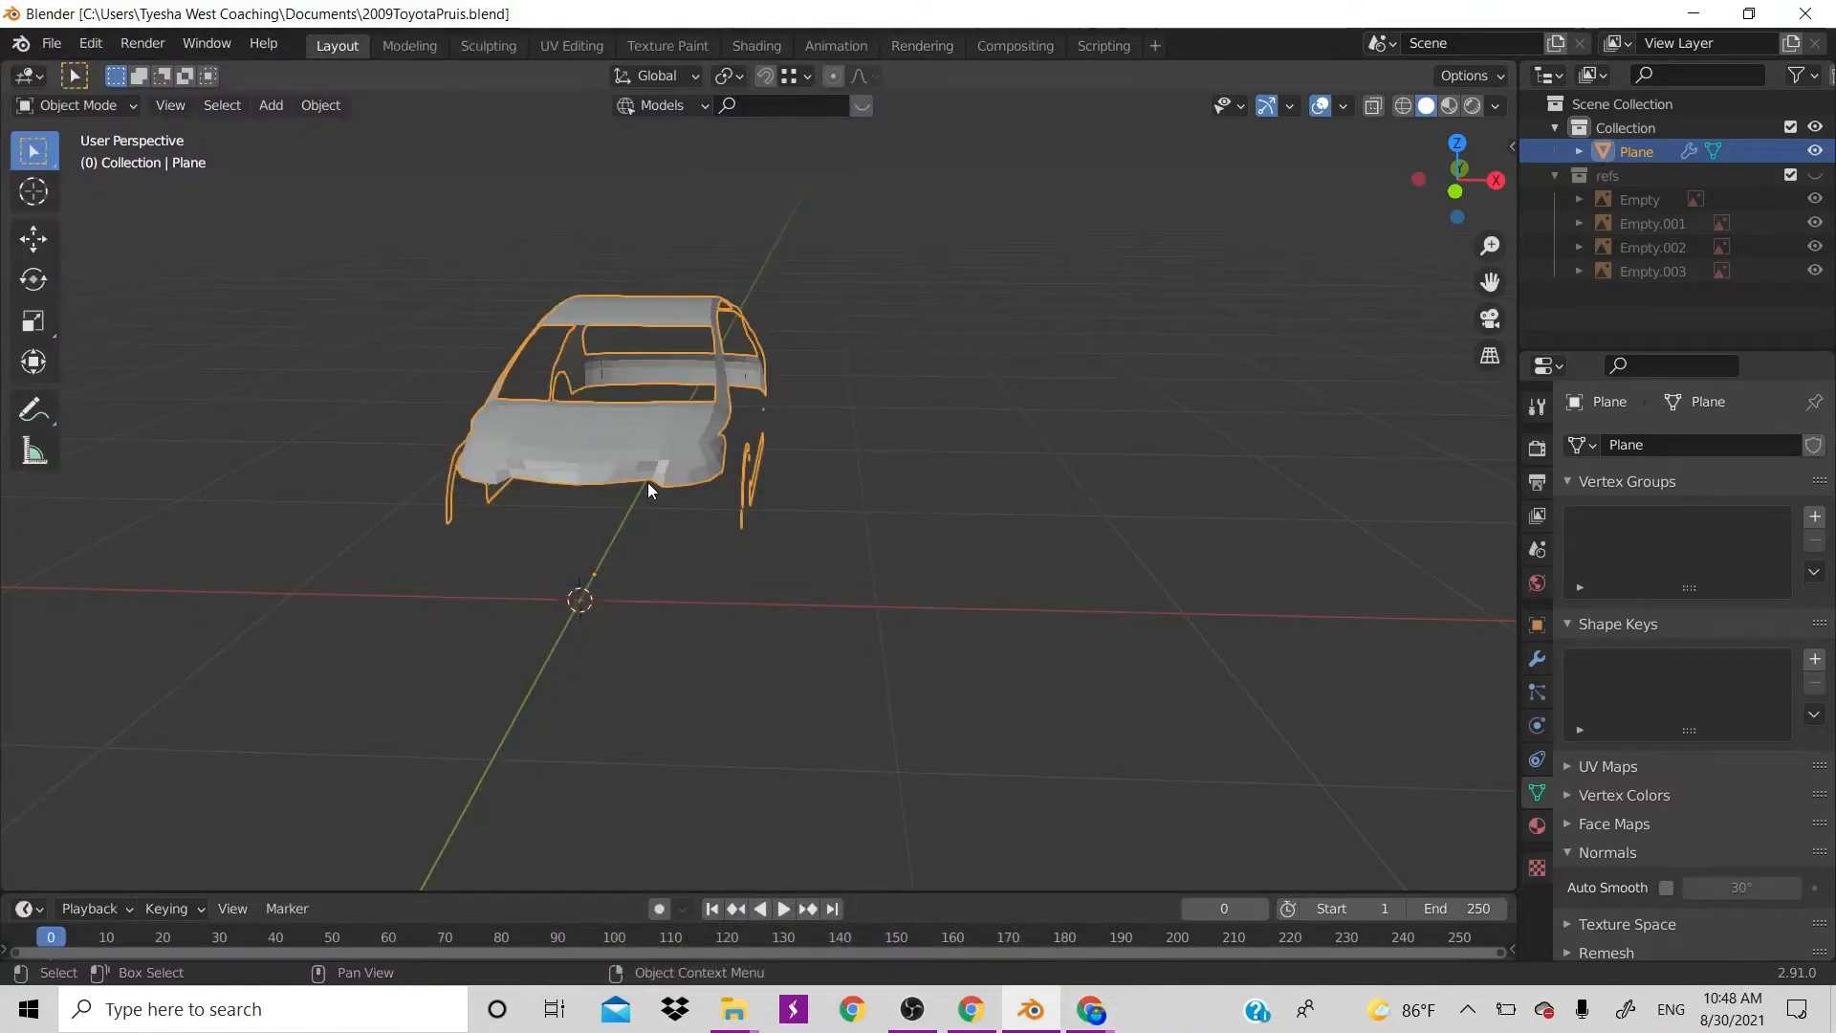
key(Tab)
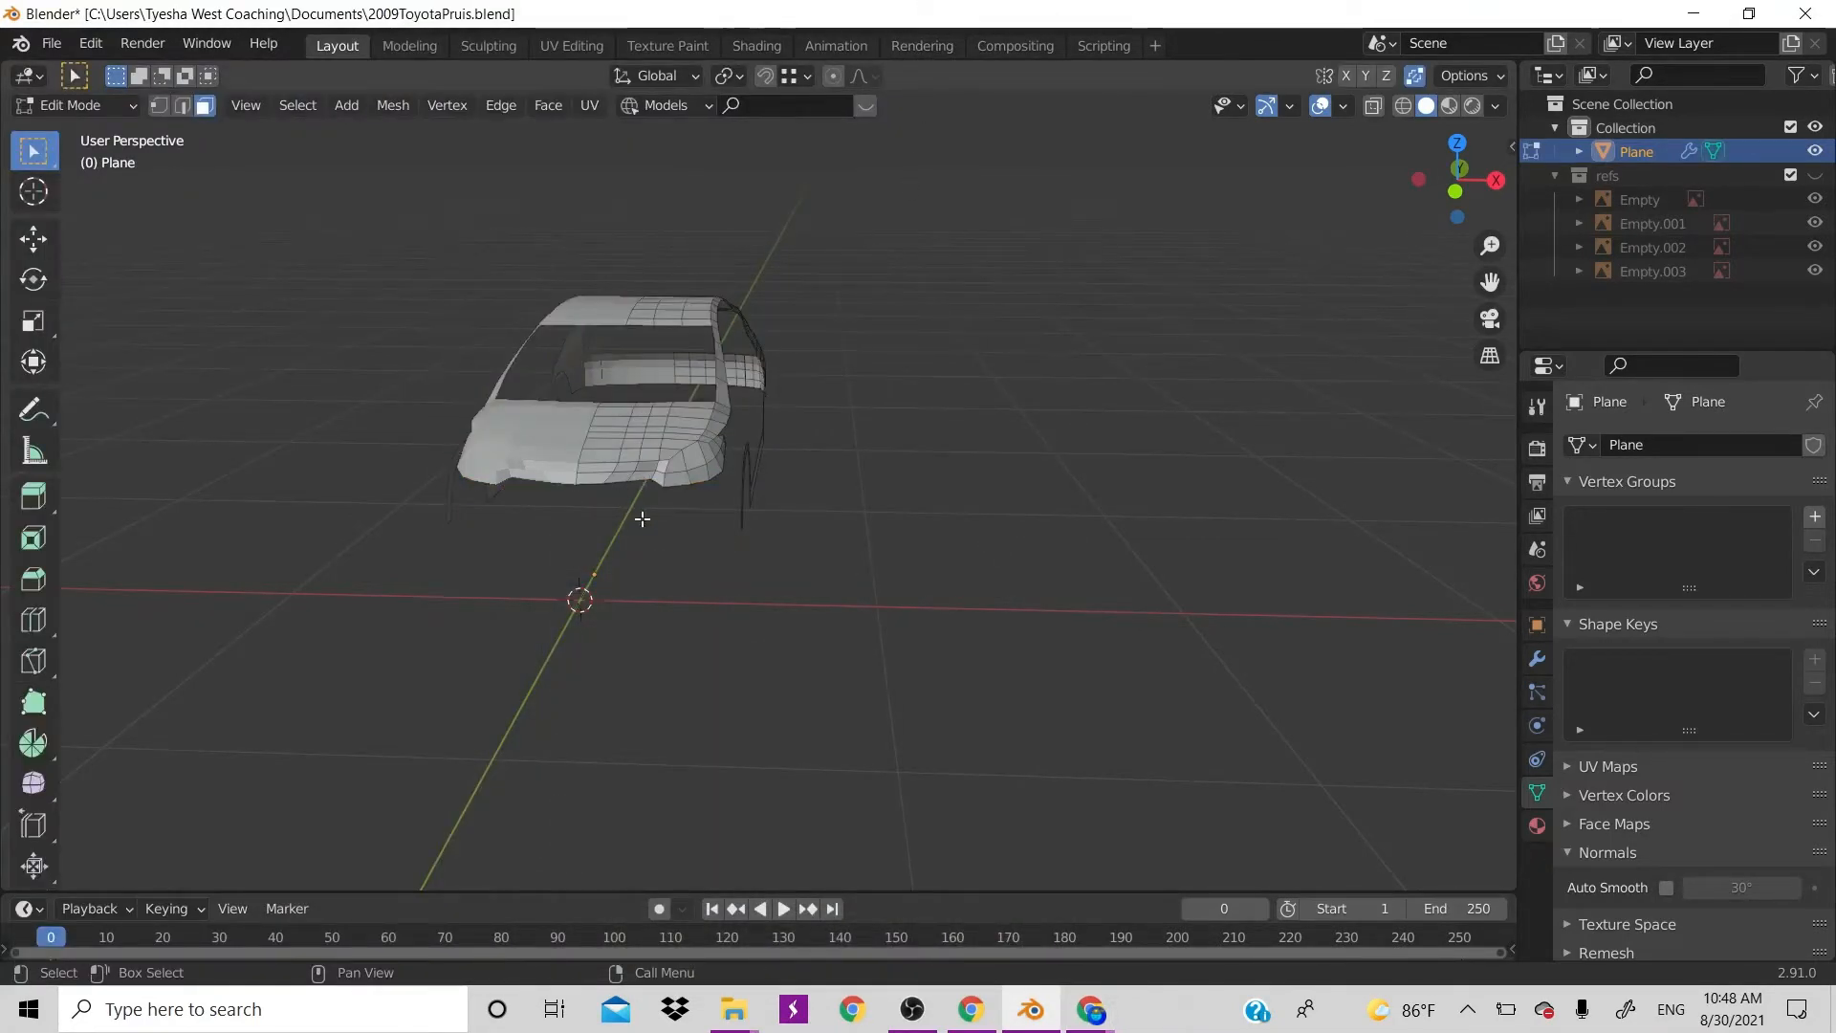
key(2)
key(KP_1)
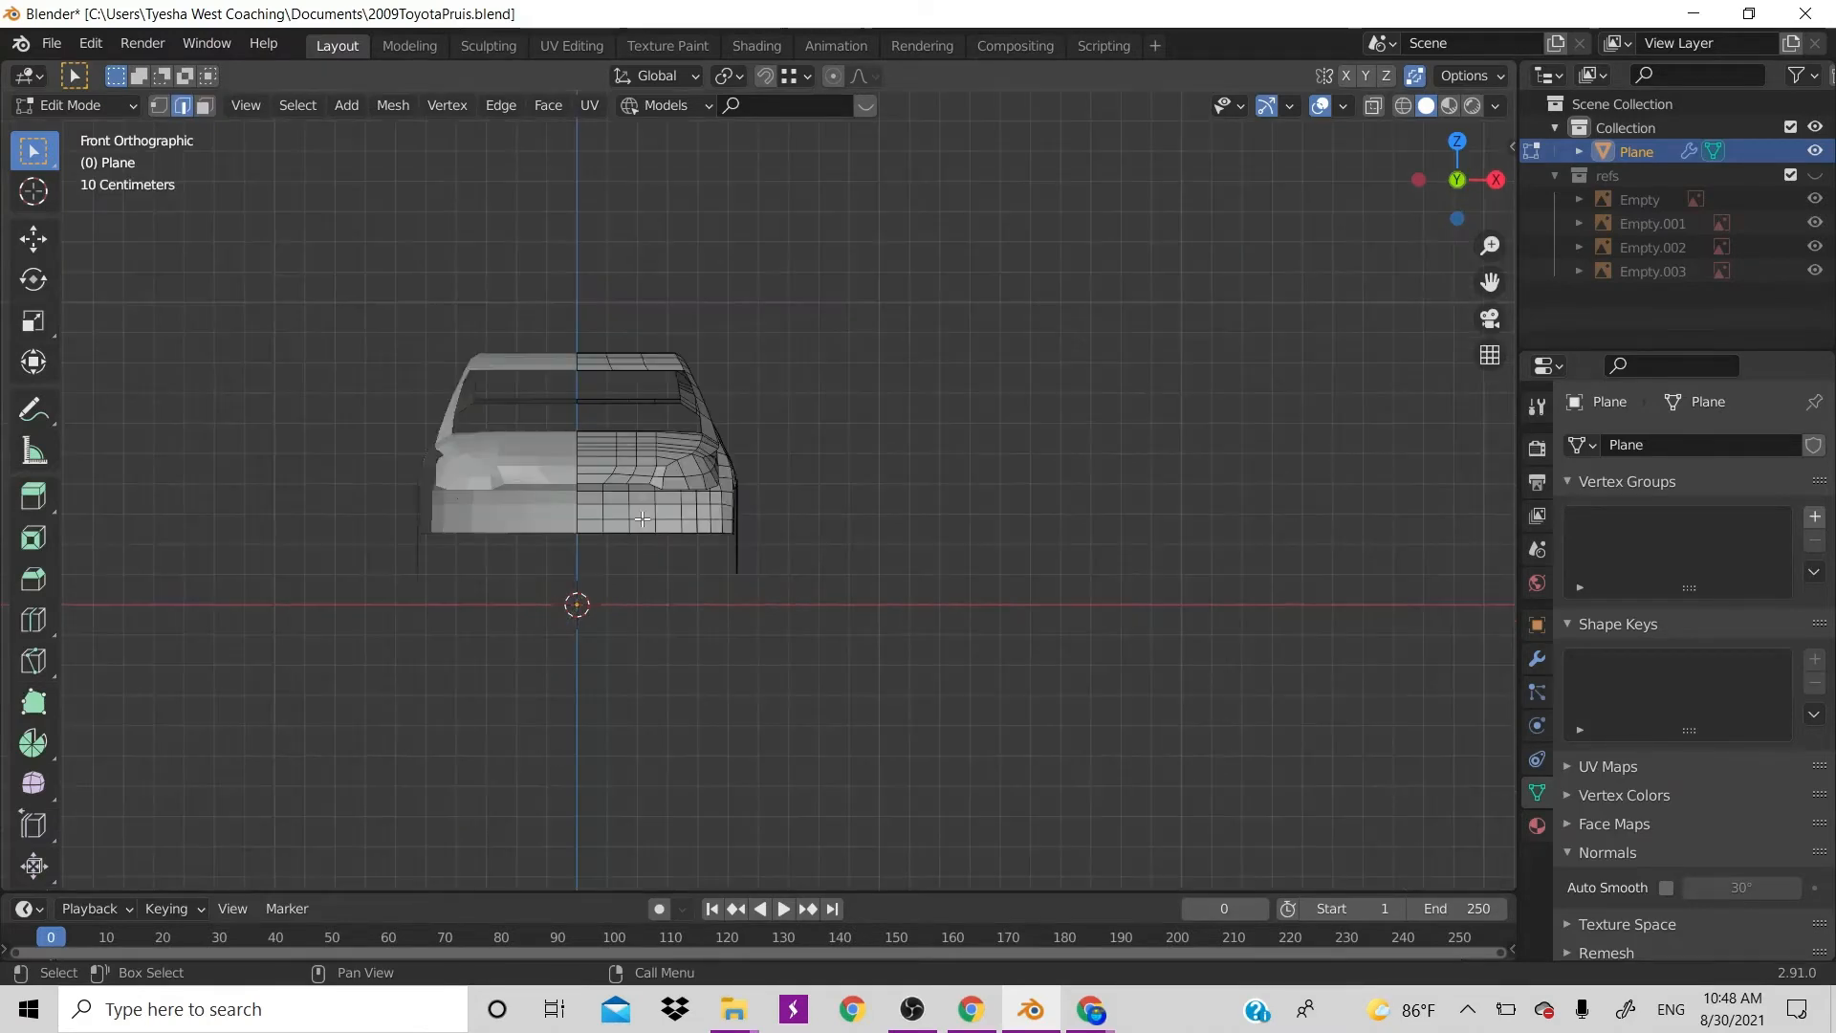
click(1815, 175)
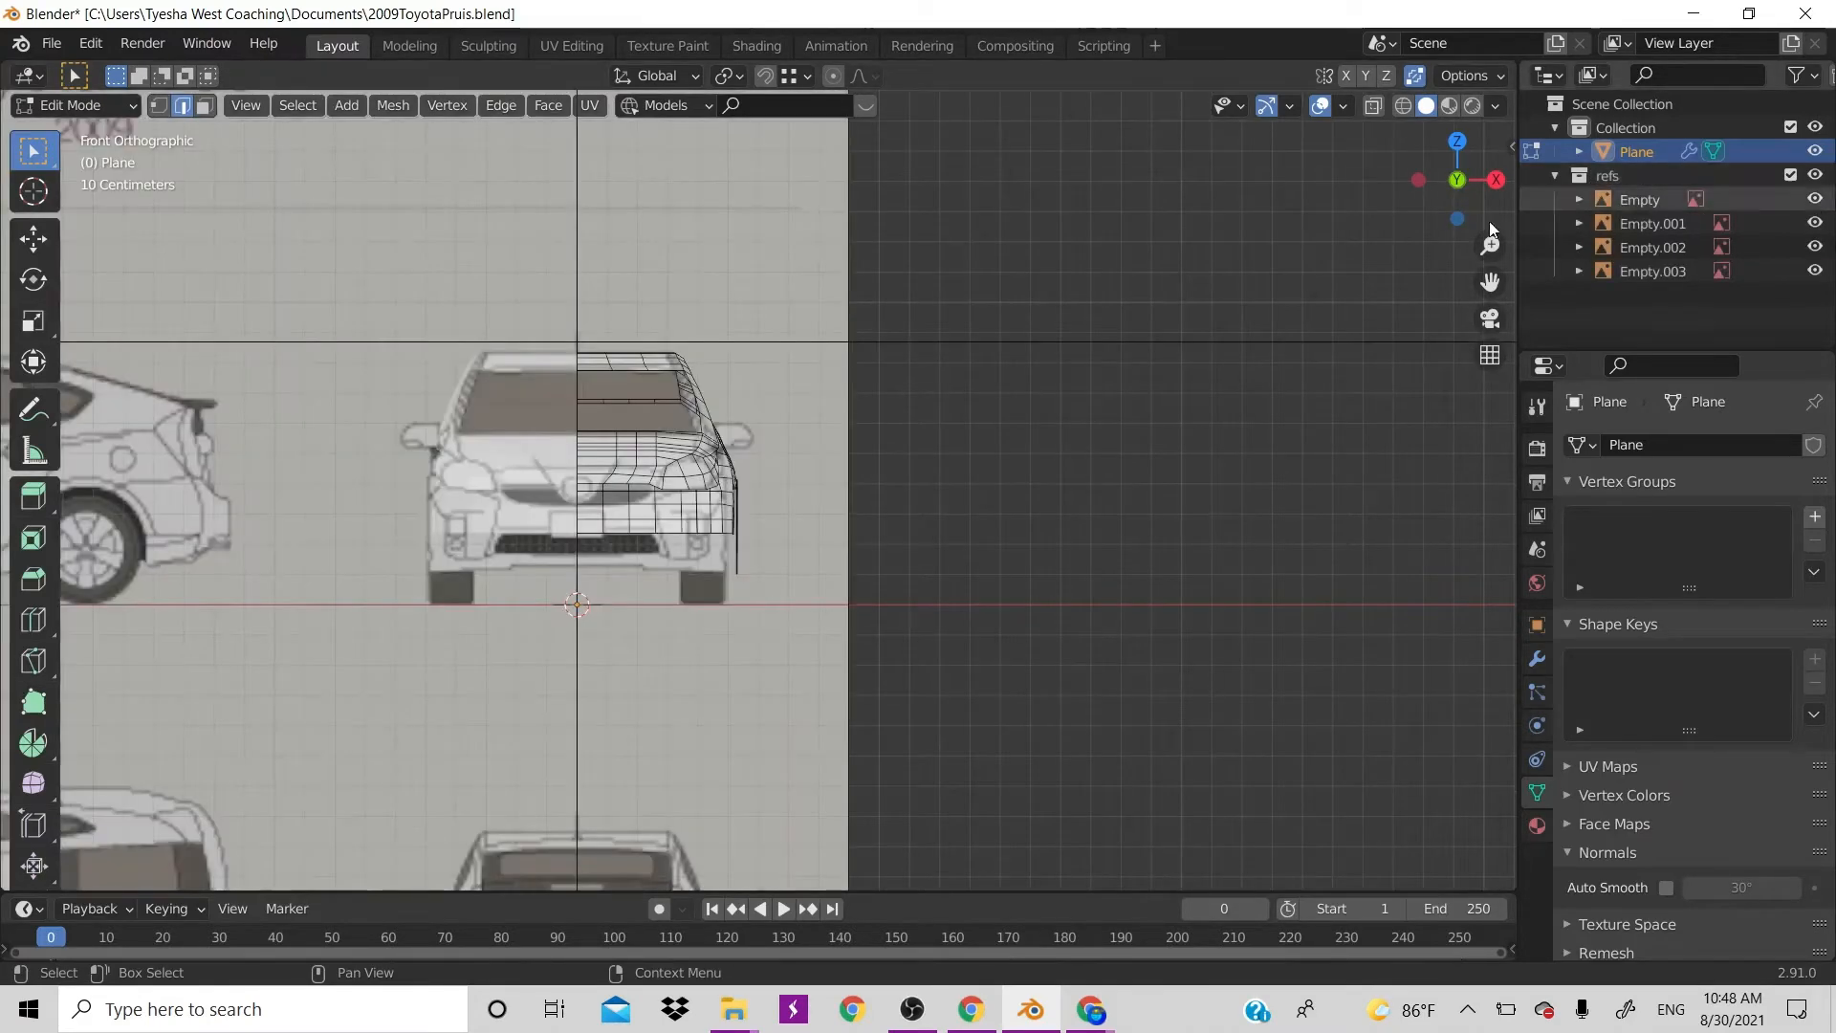
scroll(812, 348, up, 6)
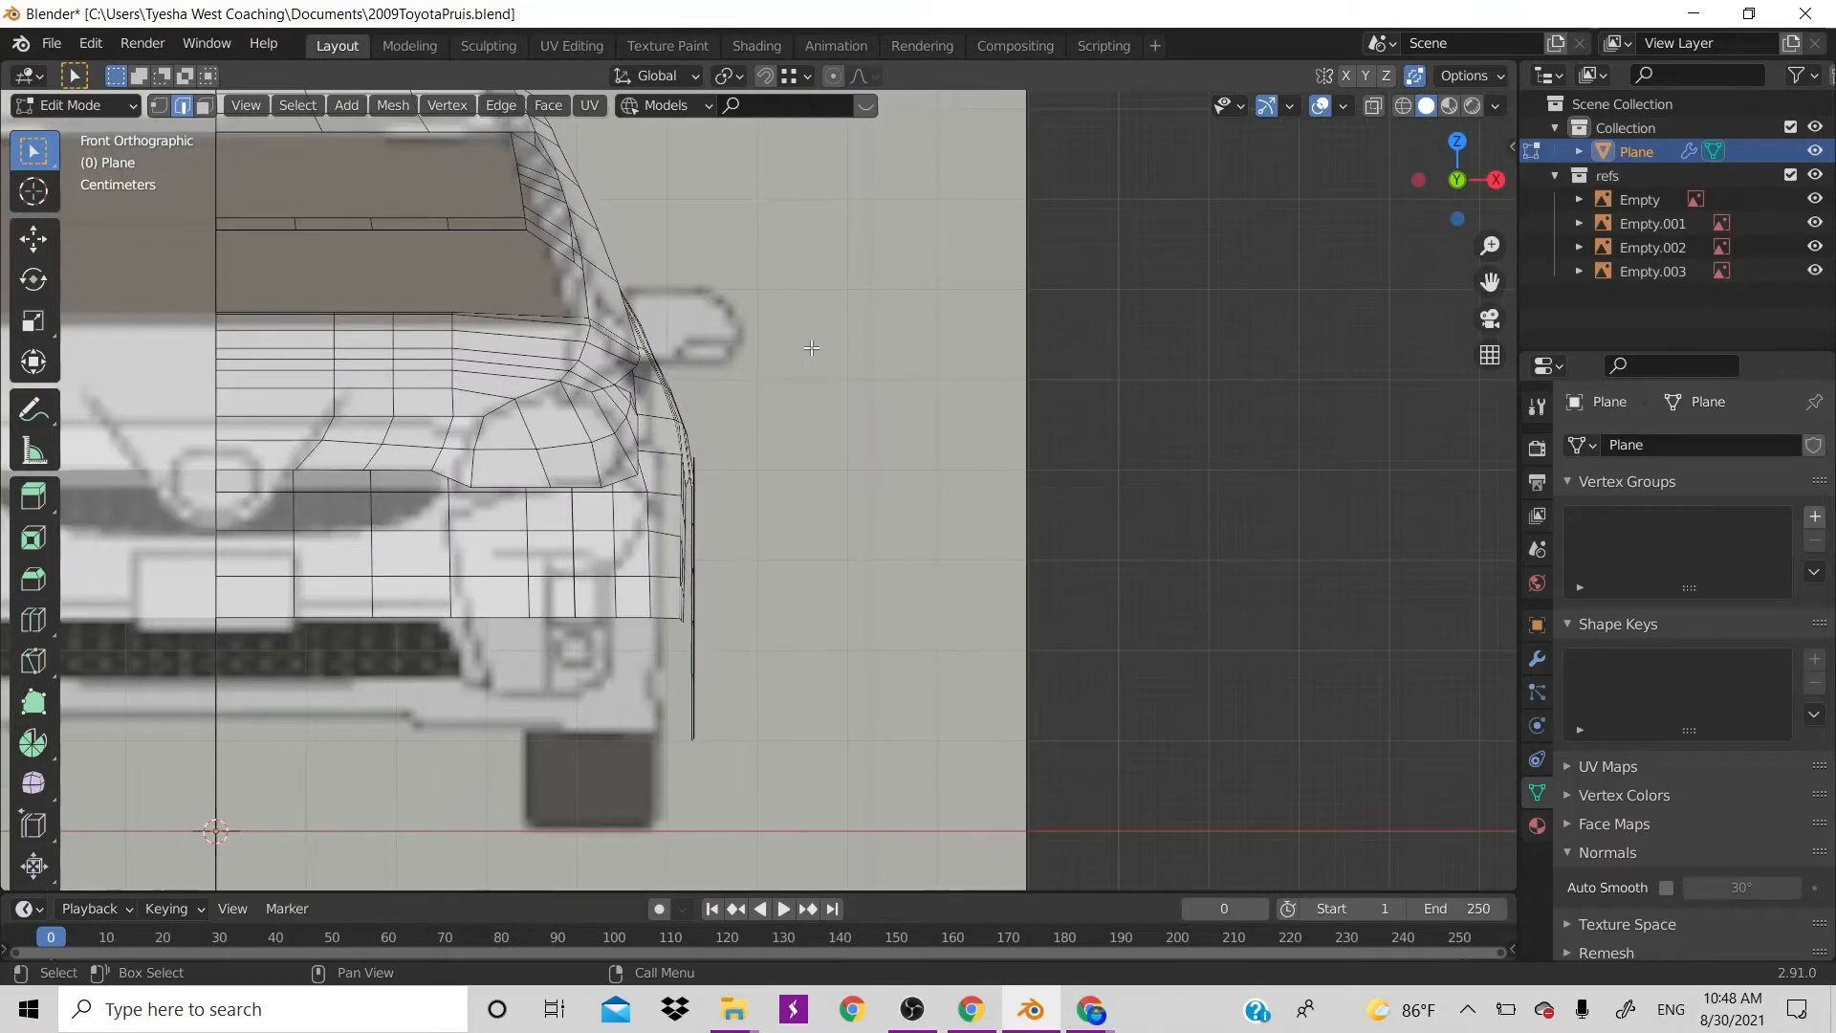
Extrude the lower edges of the nose and headlight downward in two sections to the bottom of the front bumper in the front blueprint
scroll(812, 348, up, 1)
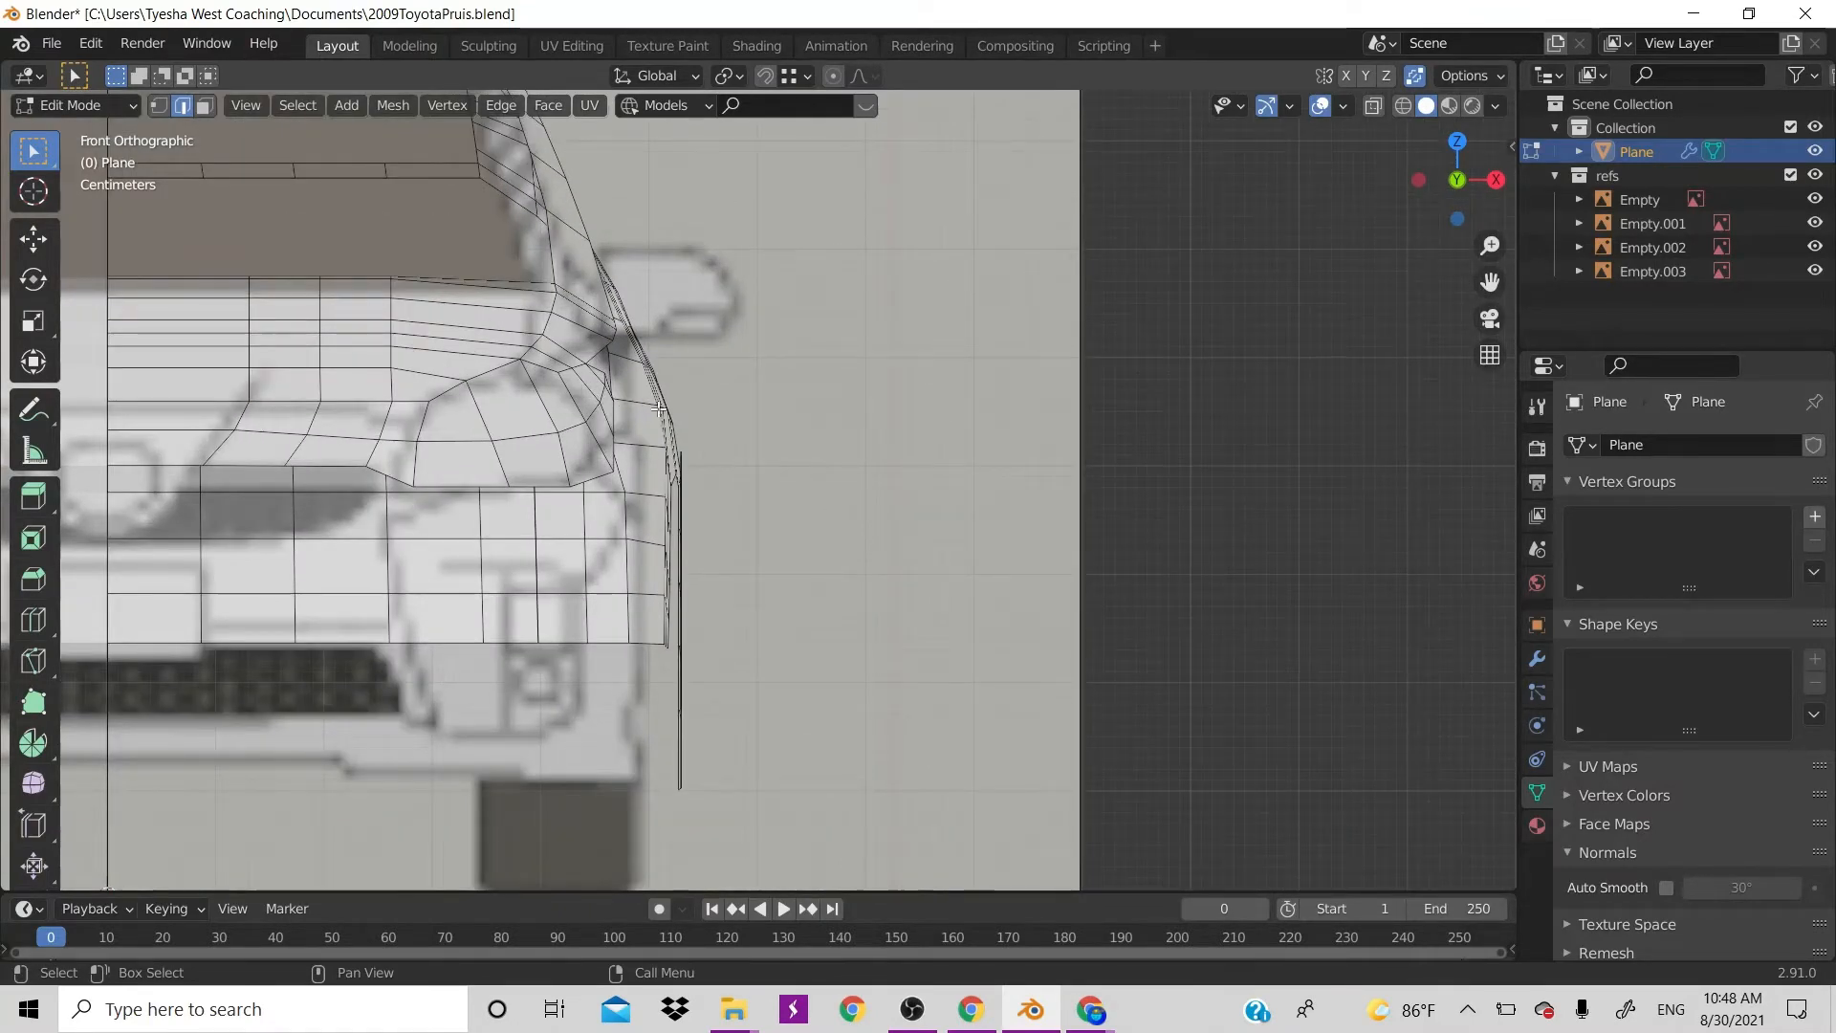
shift+middle_drag(660, 408, 1050, 394)
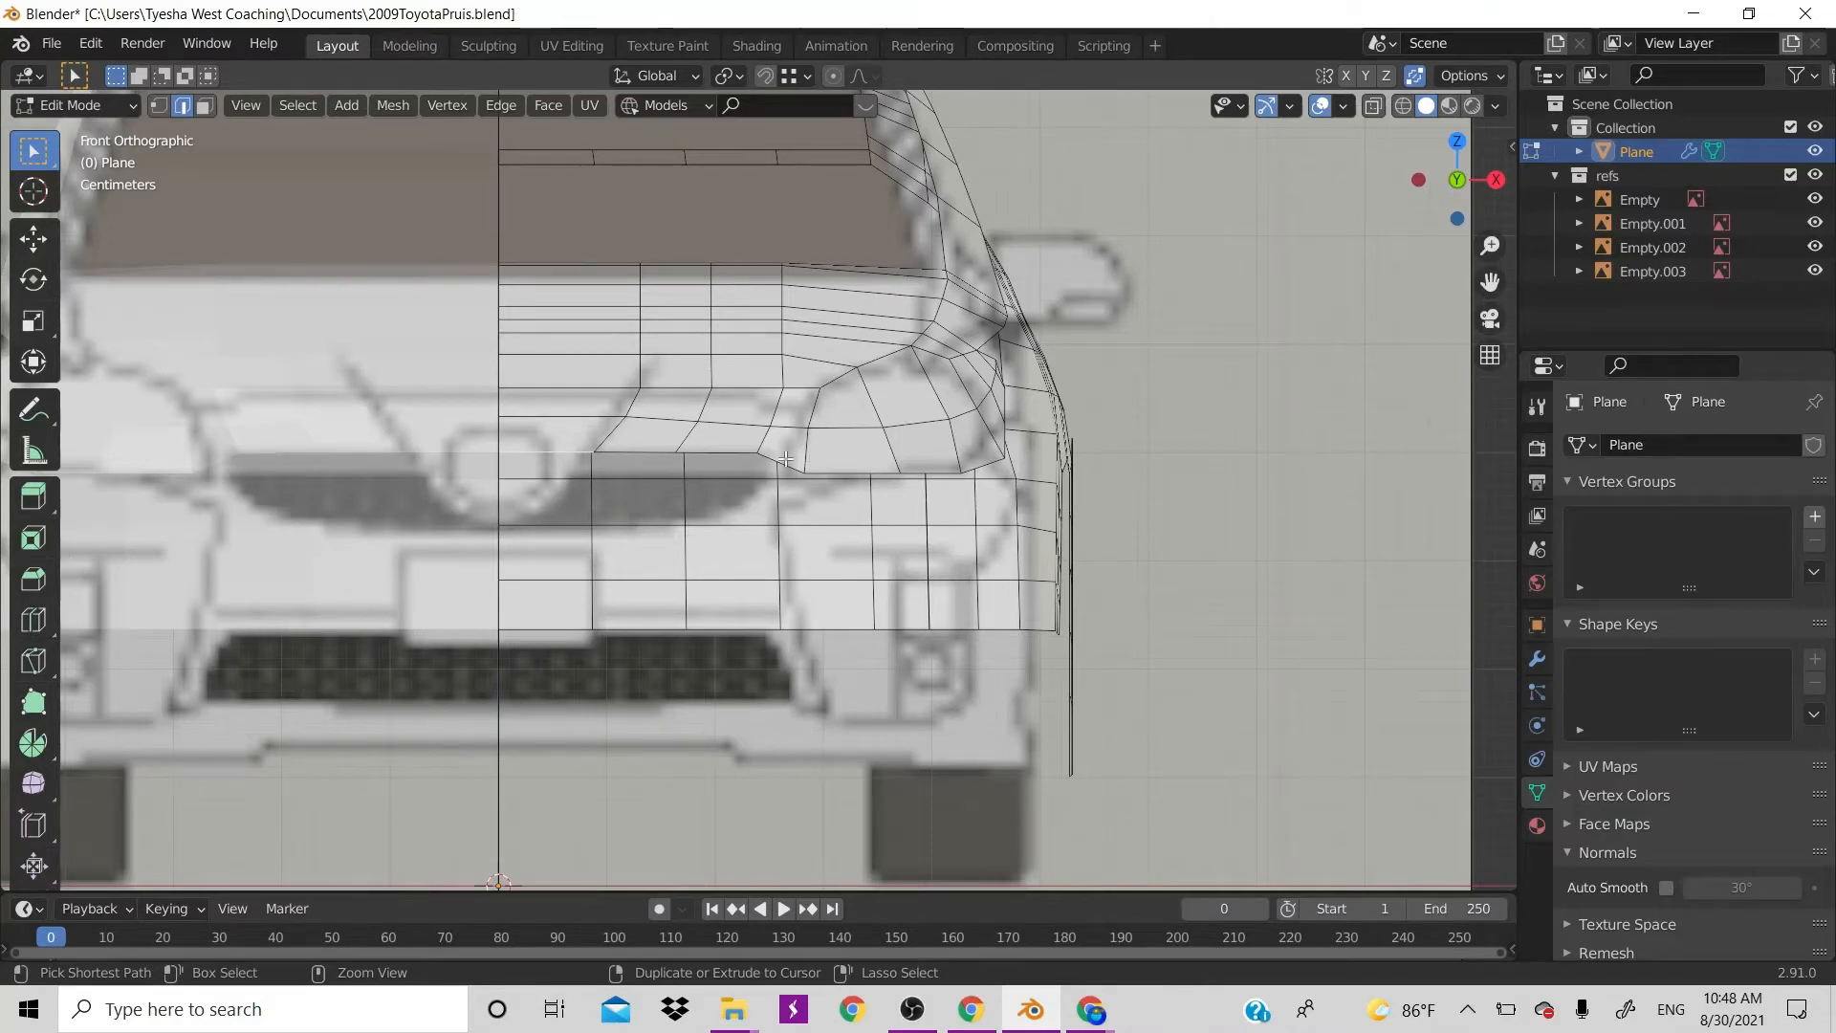
ctrl+click(959, 472)
key(g)
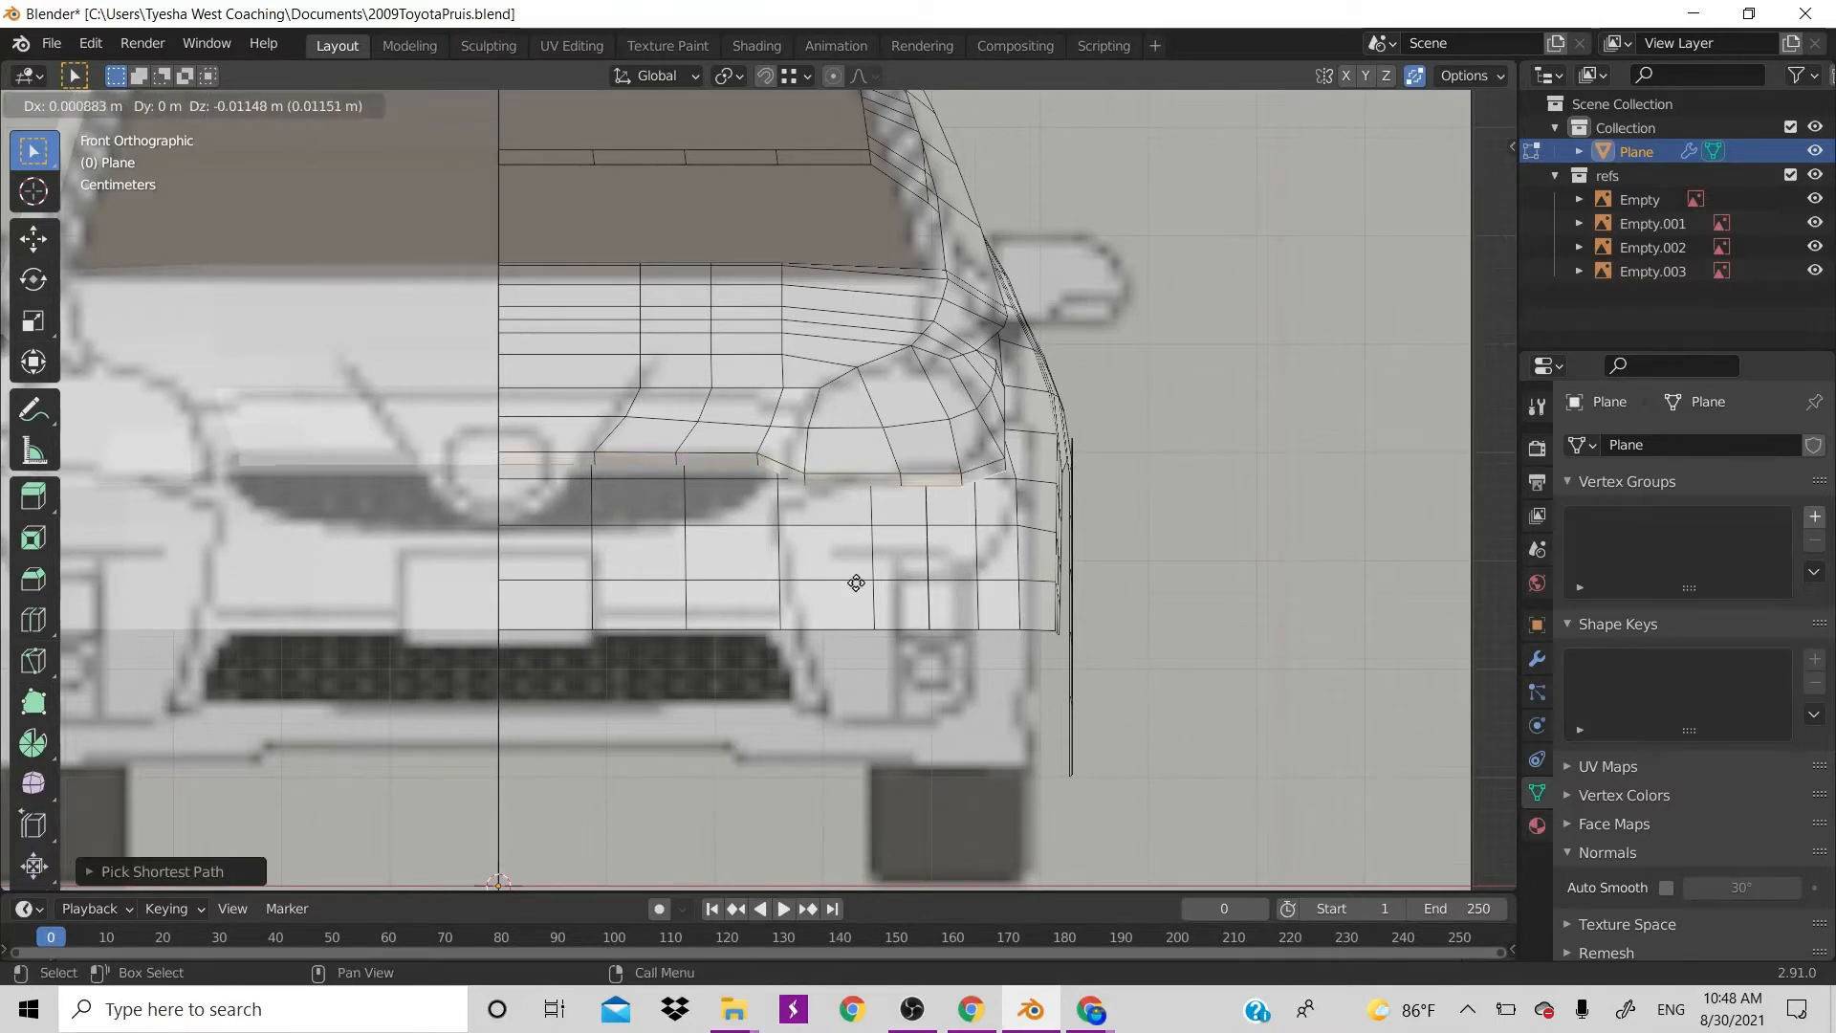
click(854, 607)
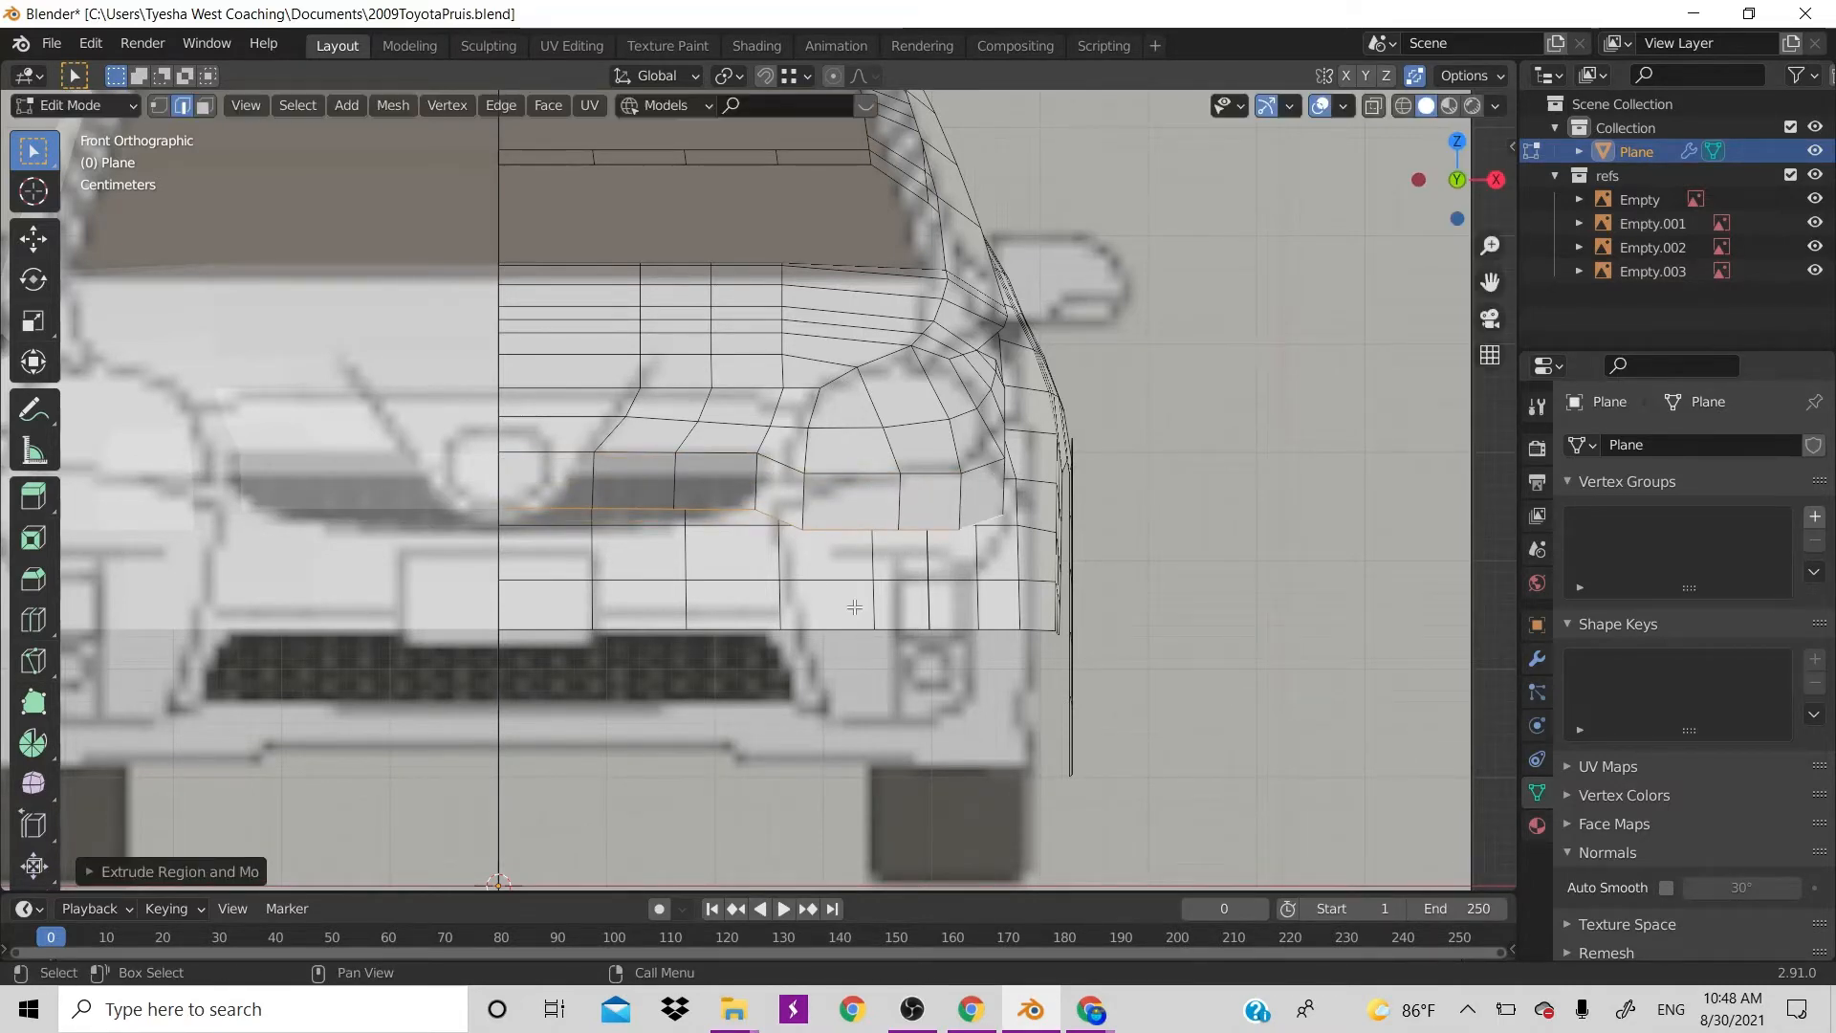
key(e)
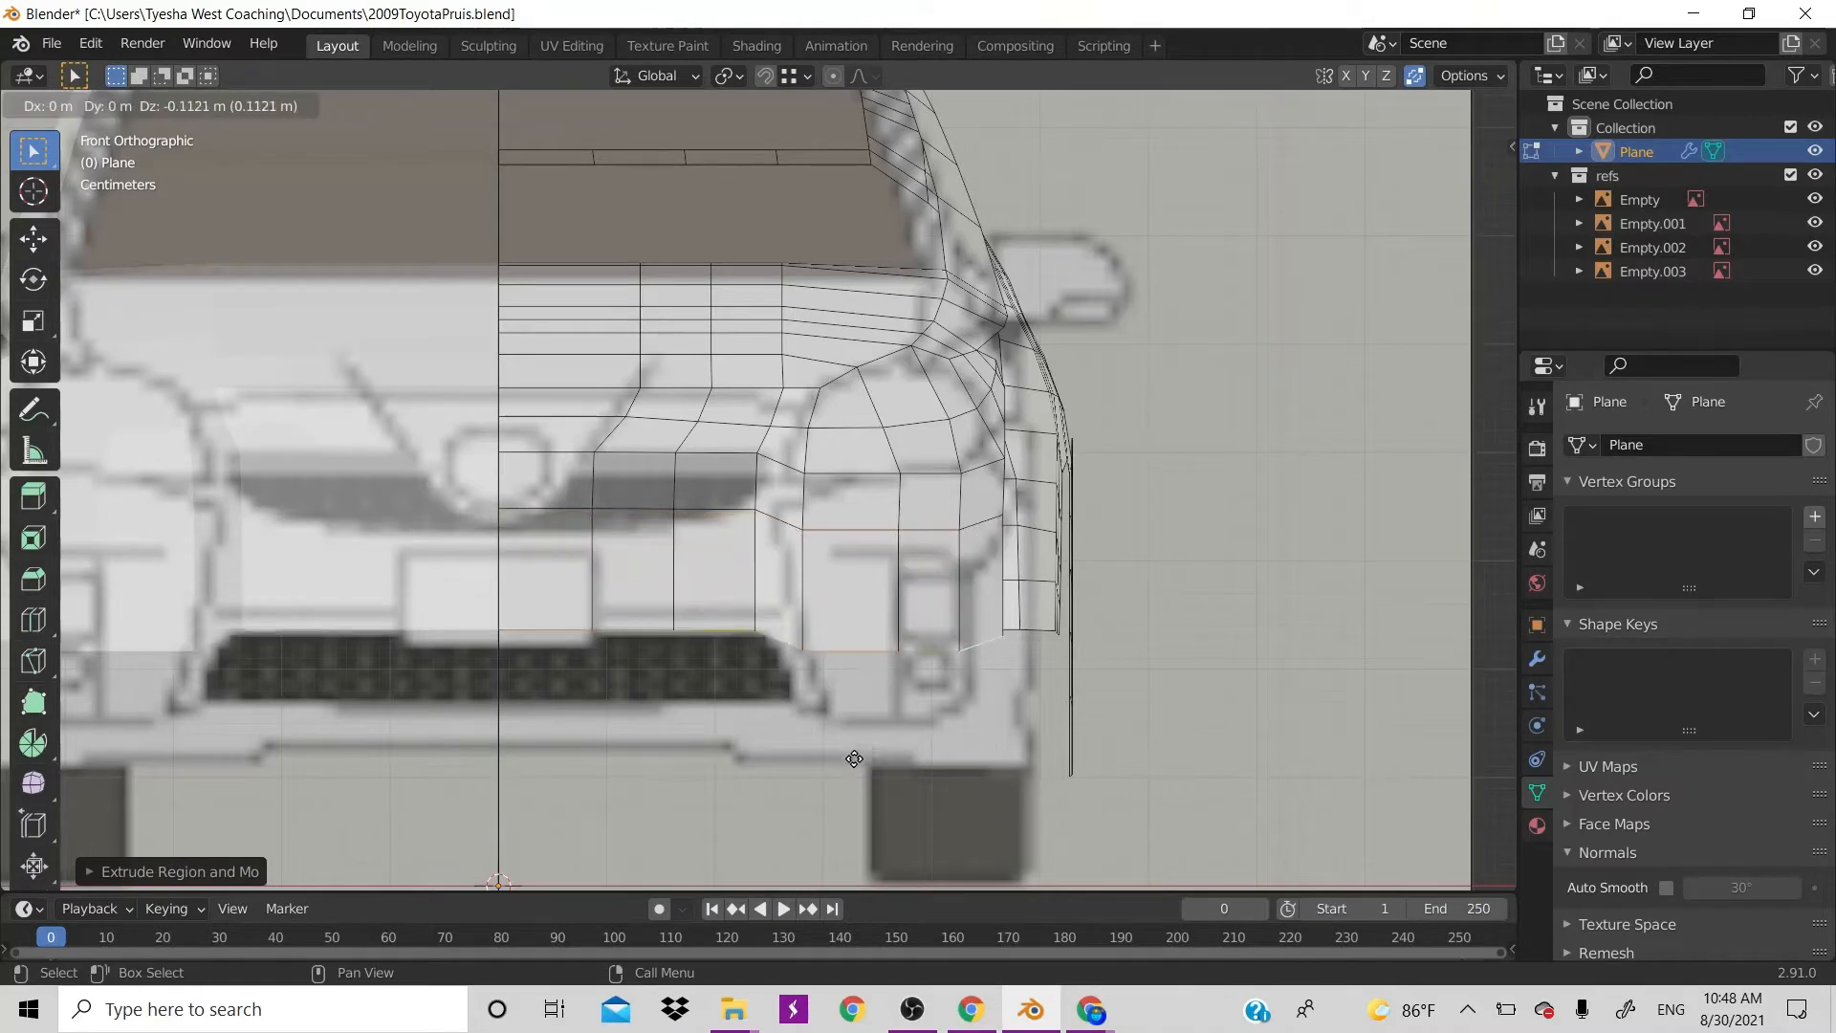
click(852, 840)
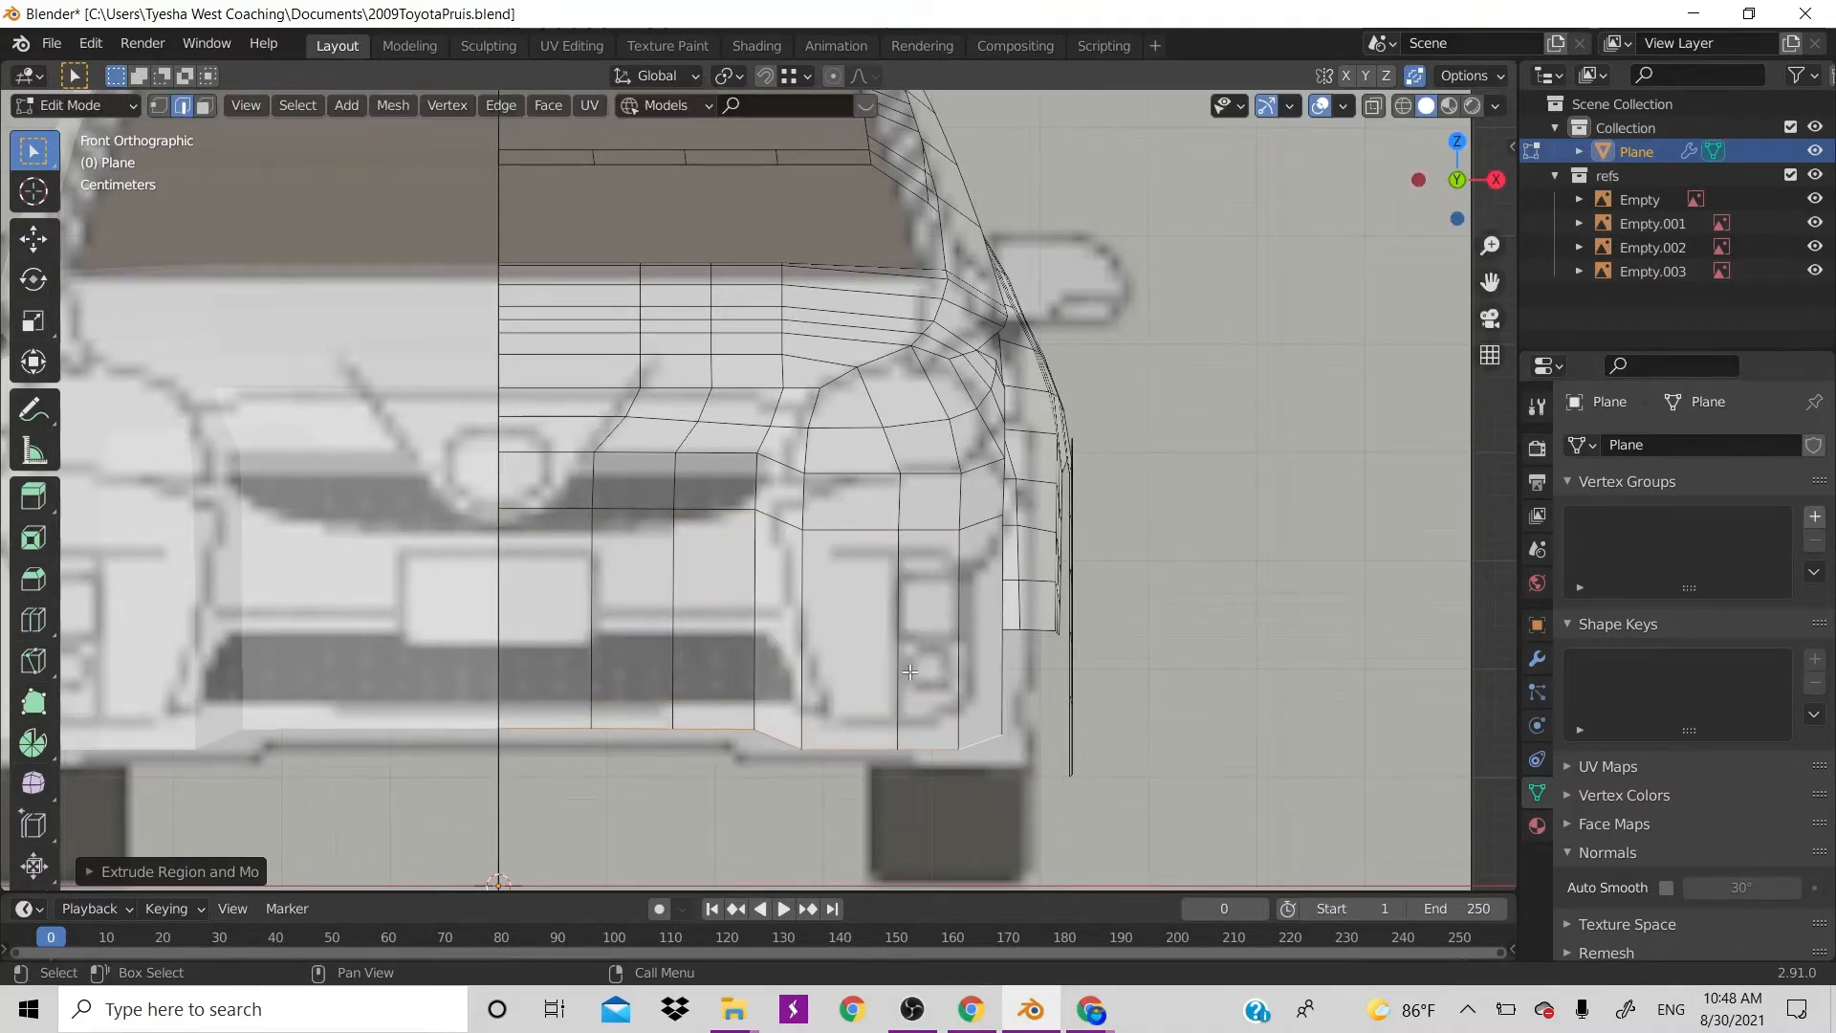
Hide the refs collection and examine the extended front bumper in perspective, in Object Mode and back in Edit Mode
scroll(909, 672, down, 5)
drag(1457, 179, 1445, 206)
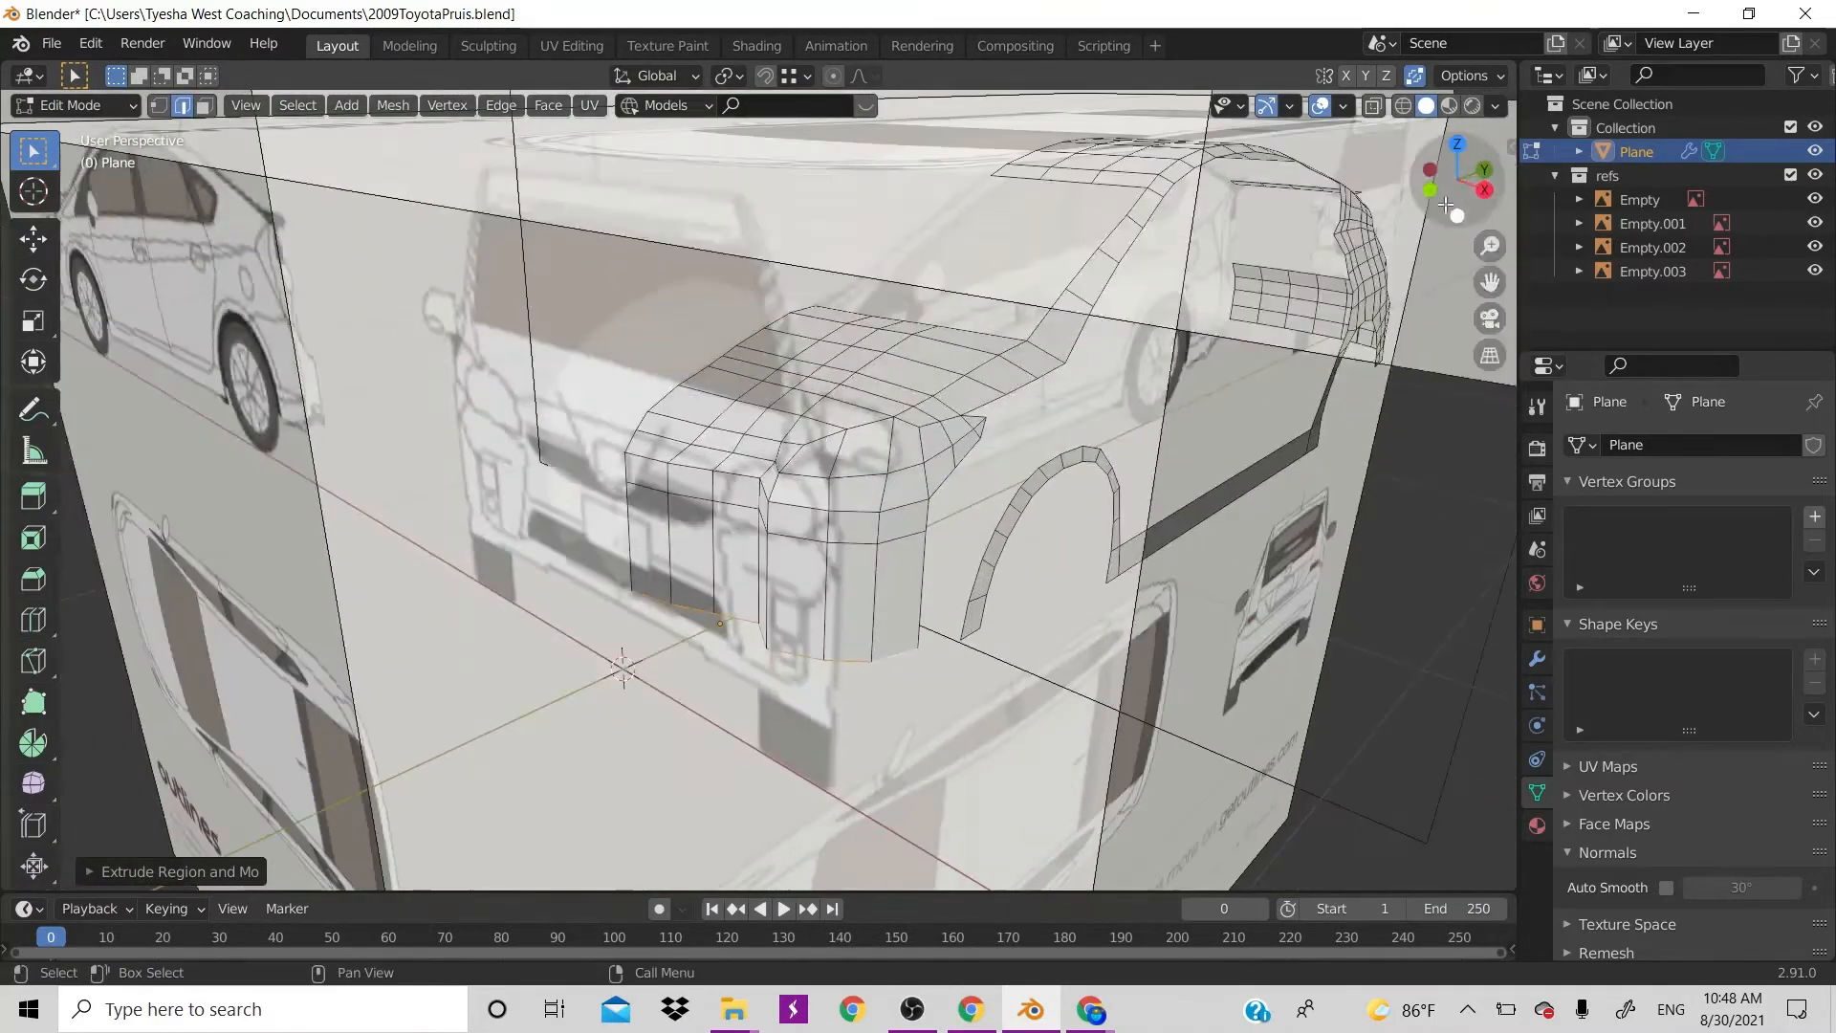
click(1815, 176)
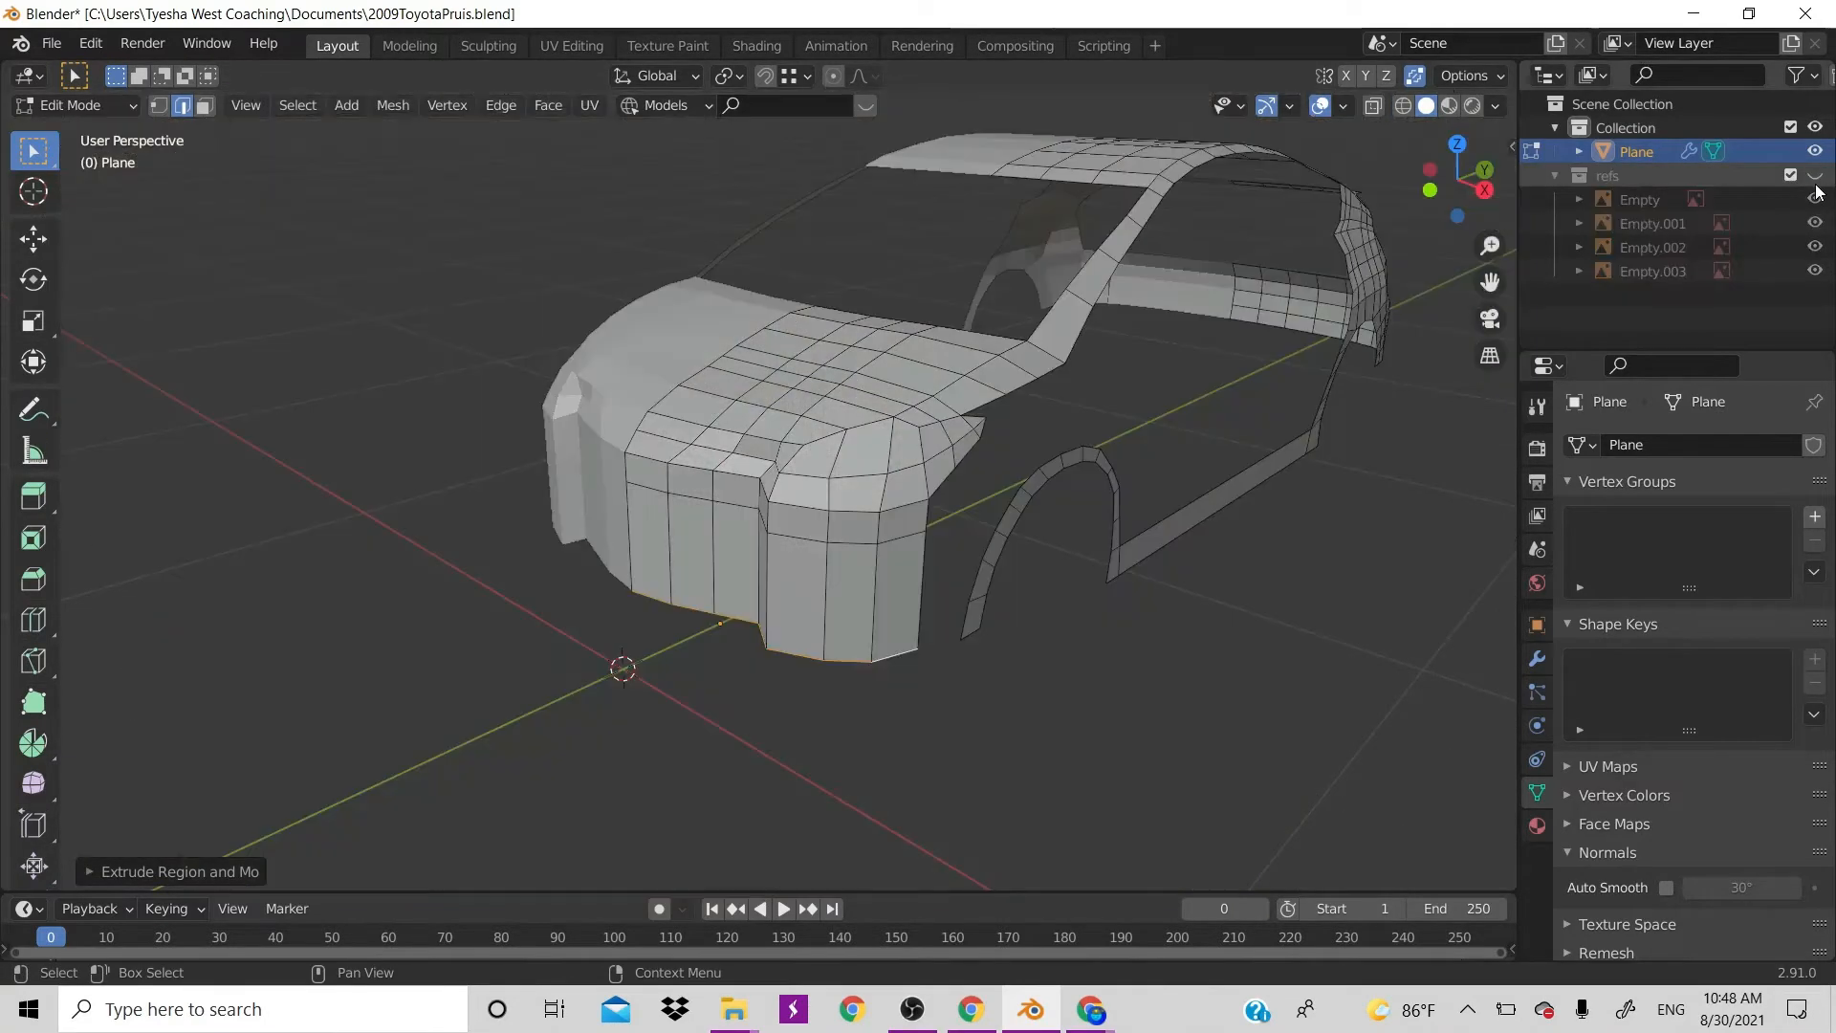
key(Tab)
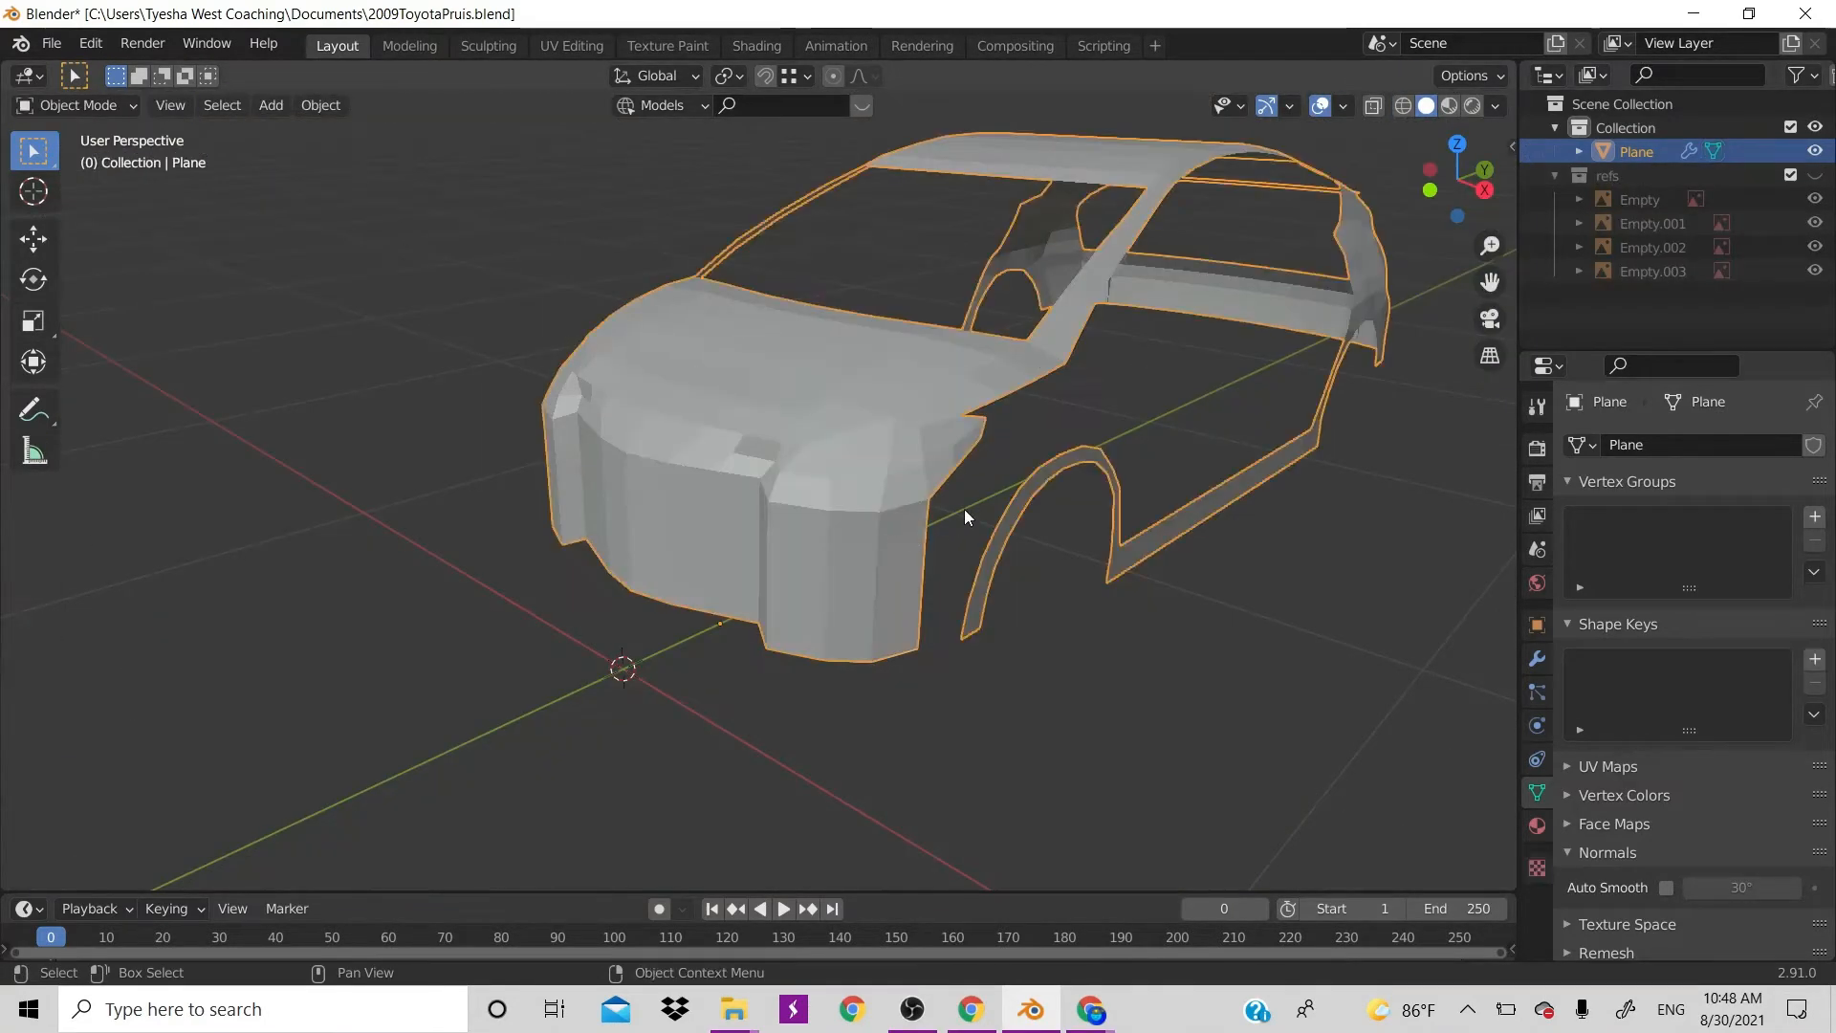
key(Tab)
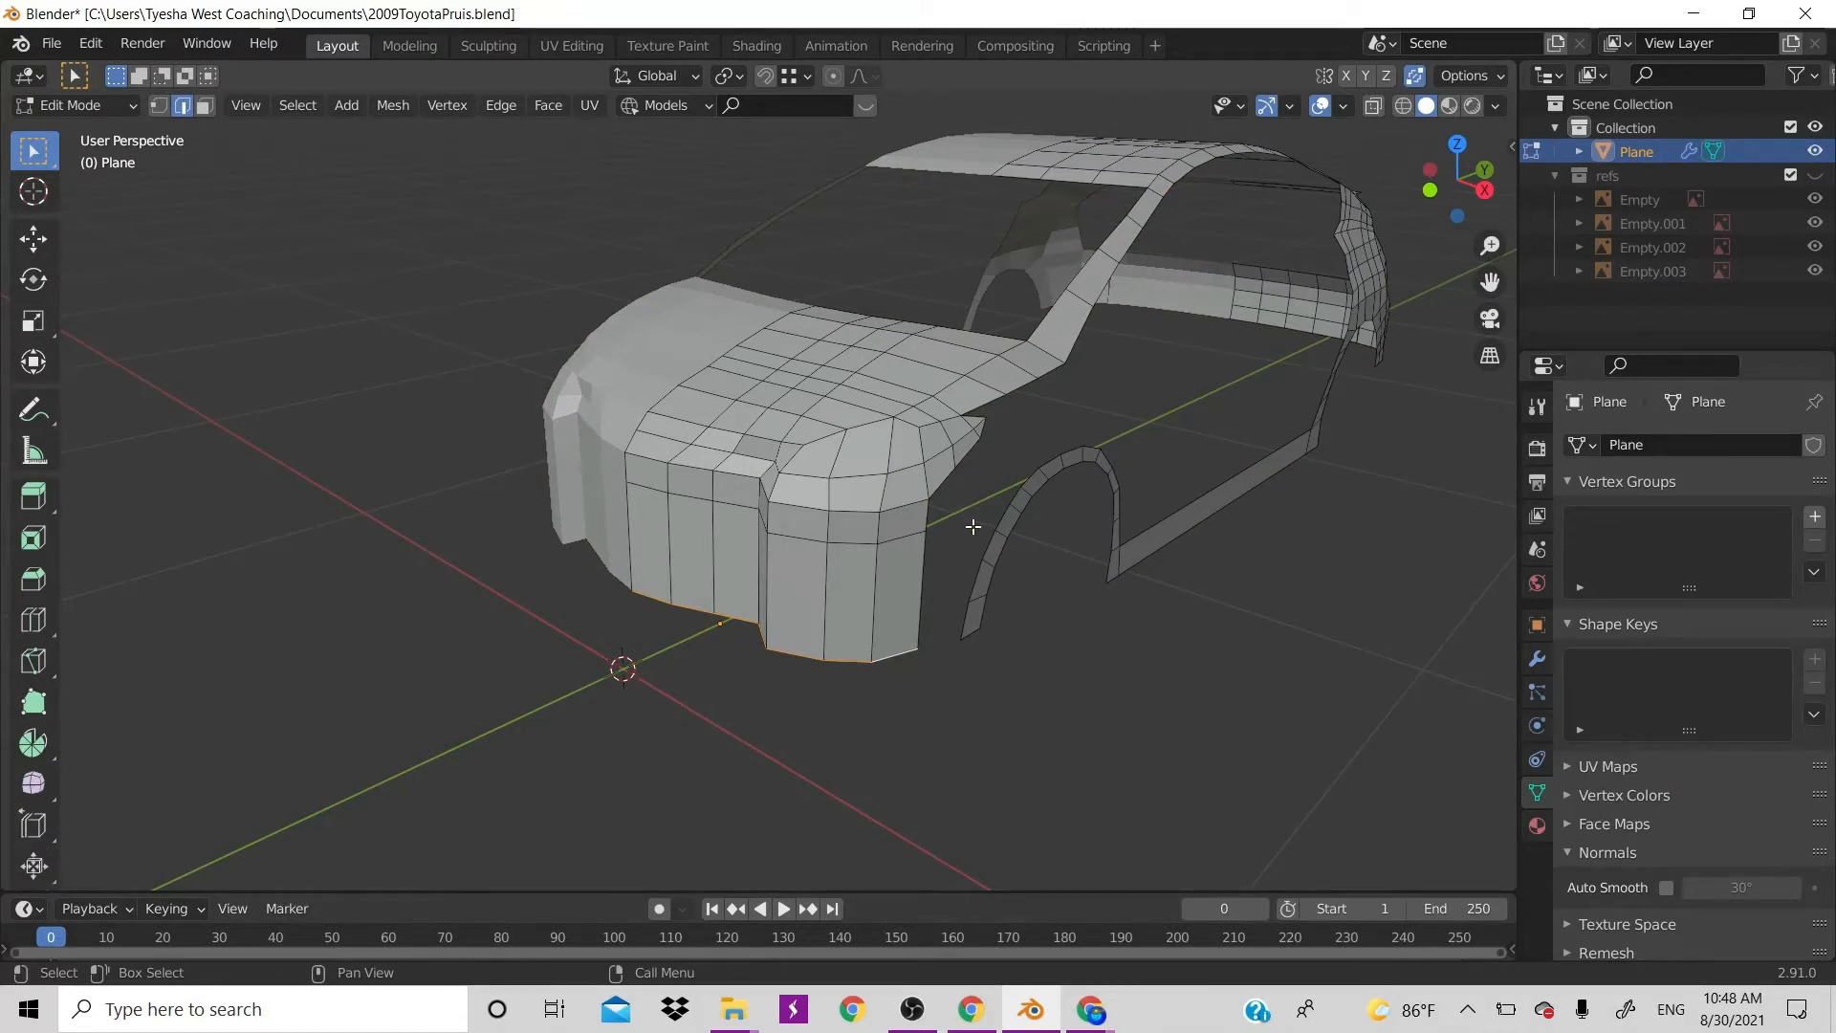
Show the refs collection and move the horizontal edge row across the upper bumper about 0.014 m forward along Y to follow the side blueprint
drag(973, 526, 818, 588)
key(KP_3)
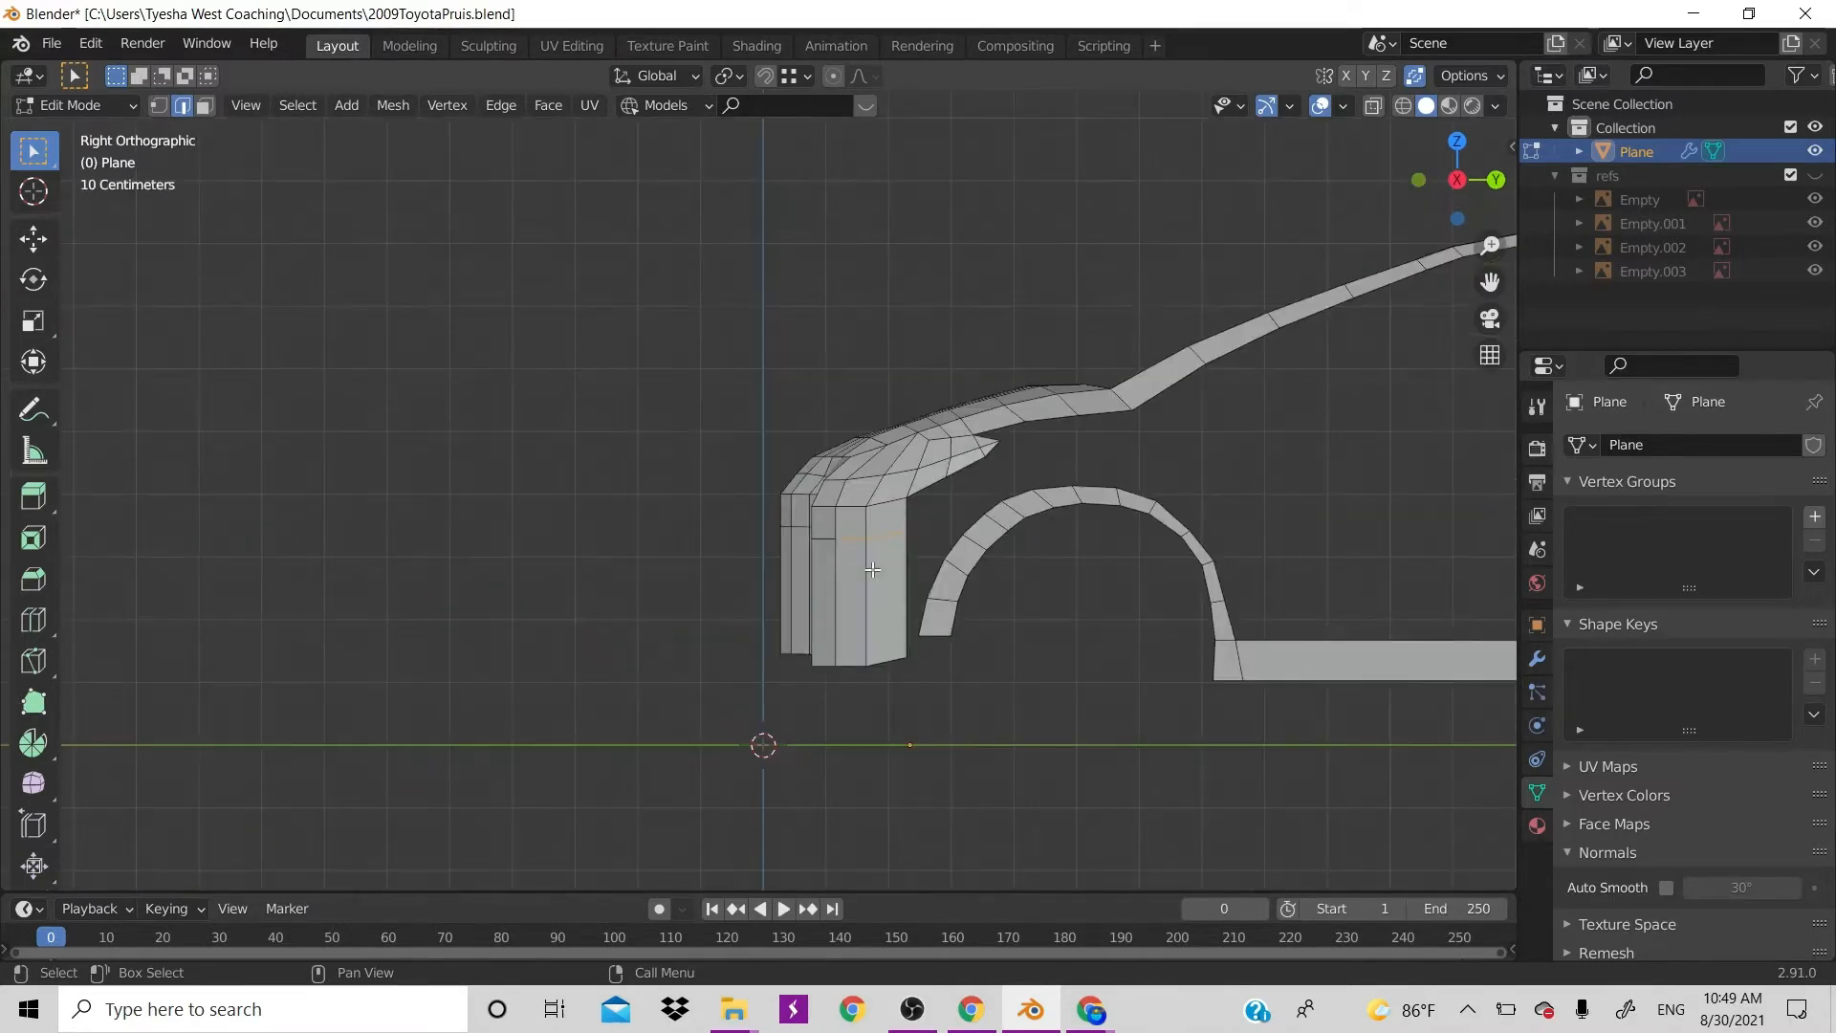
click(1815, 176)
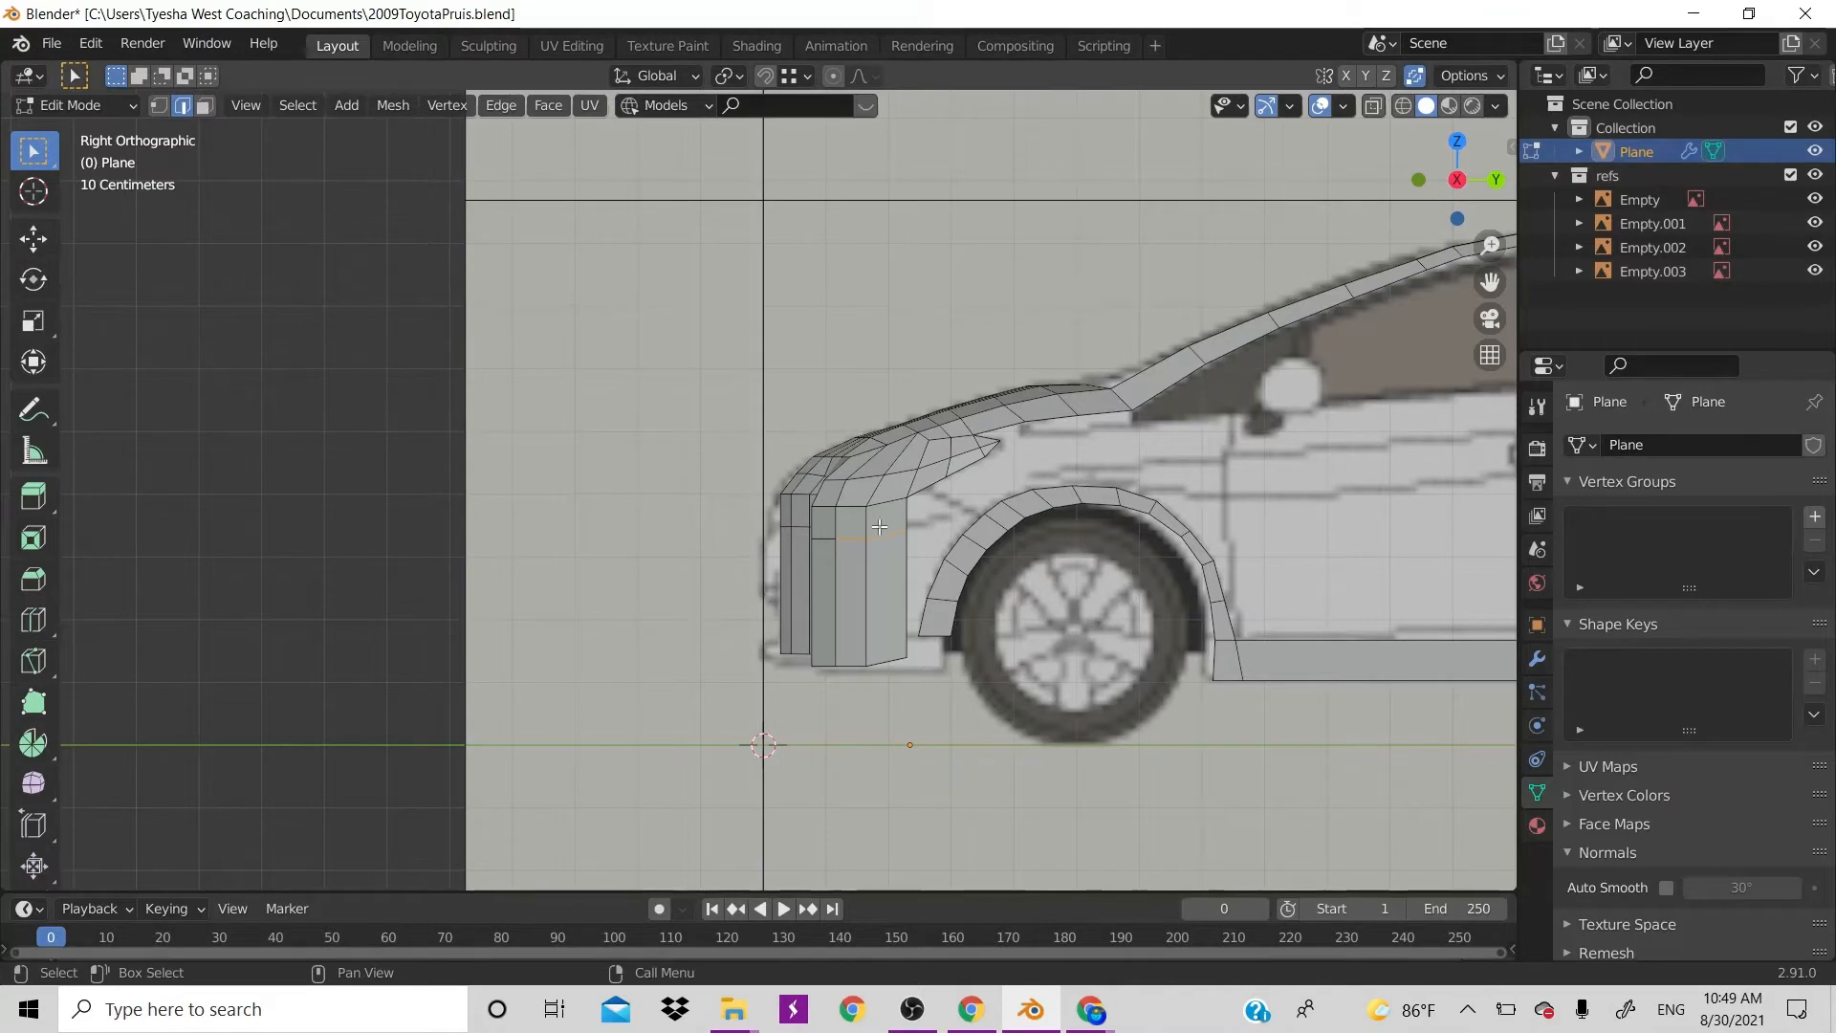
click(1653, 222)
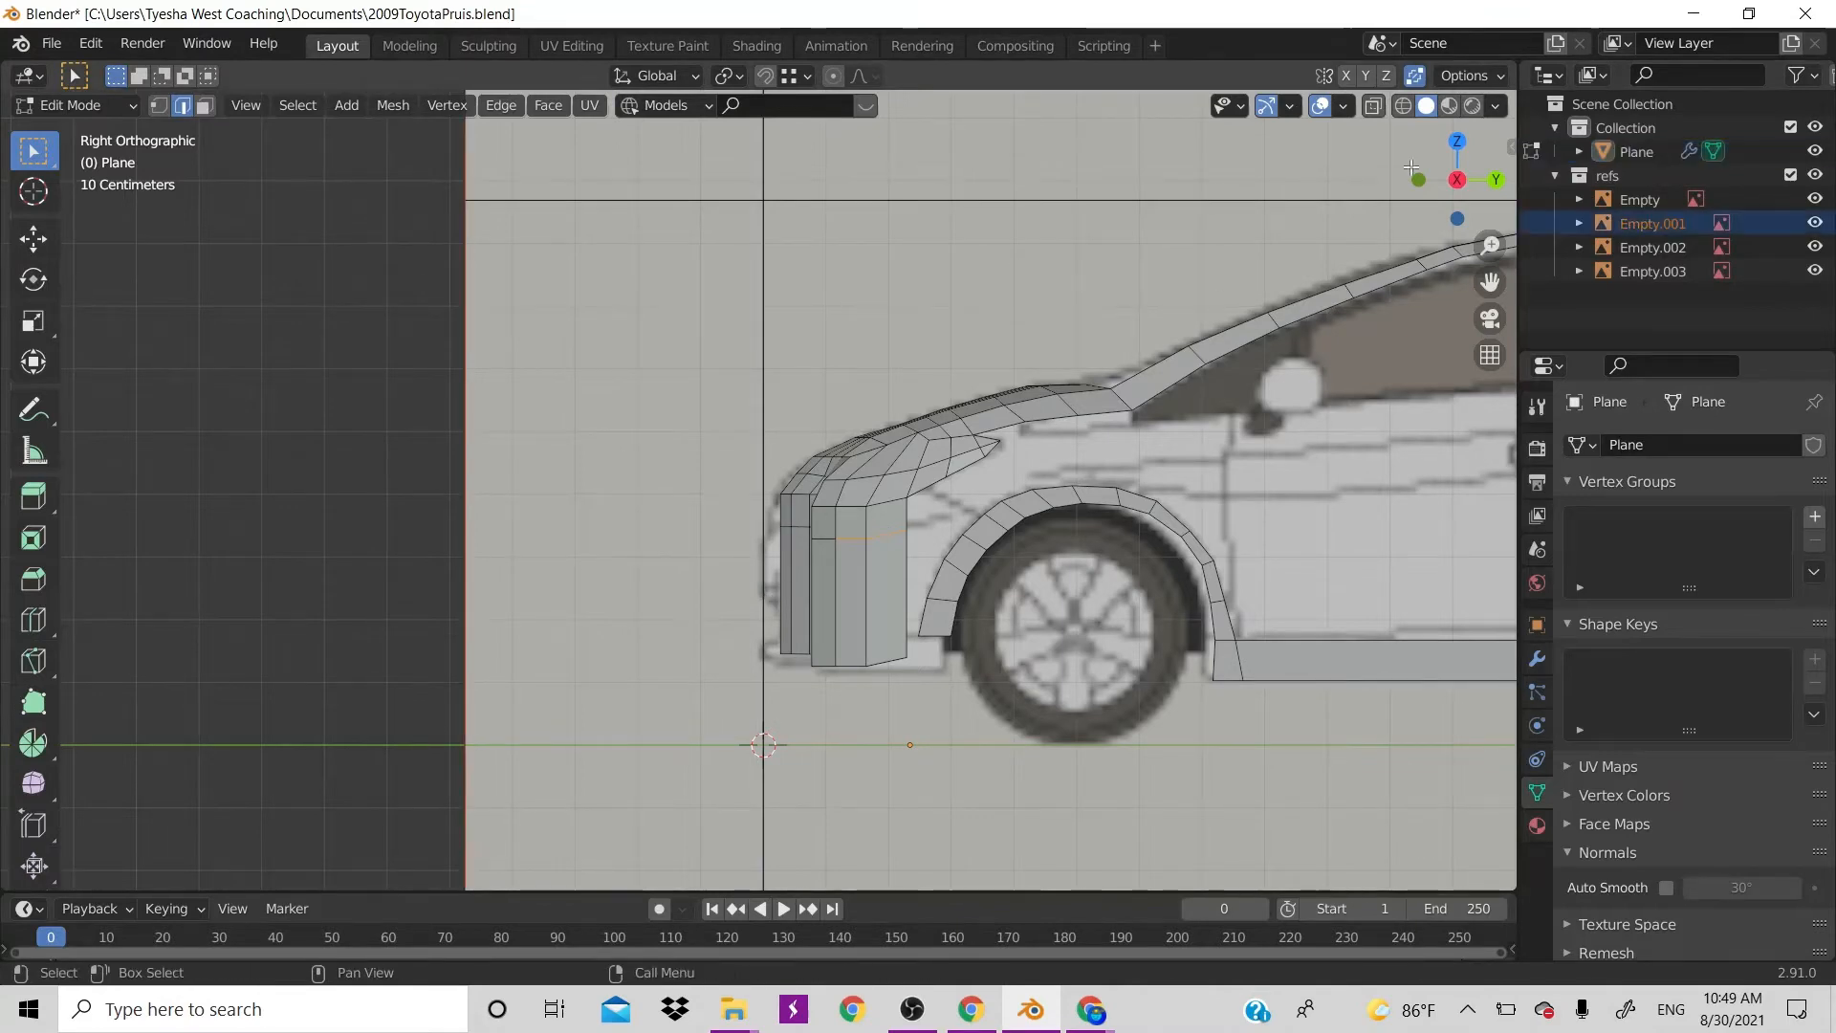
drag(1410, 168, 1328, 203)
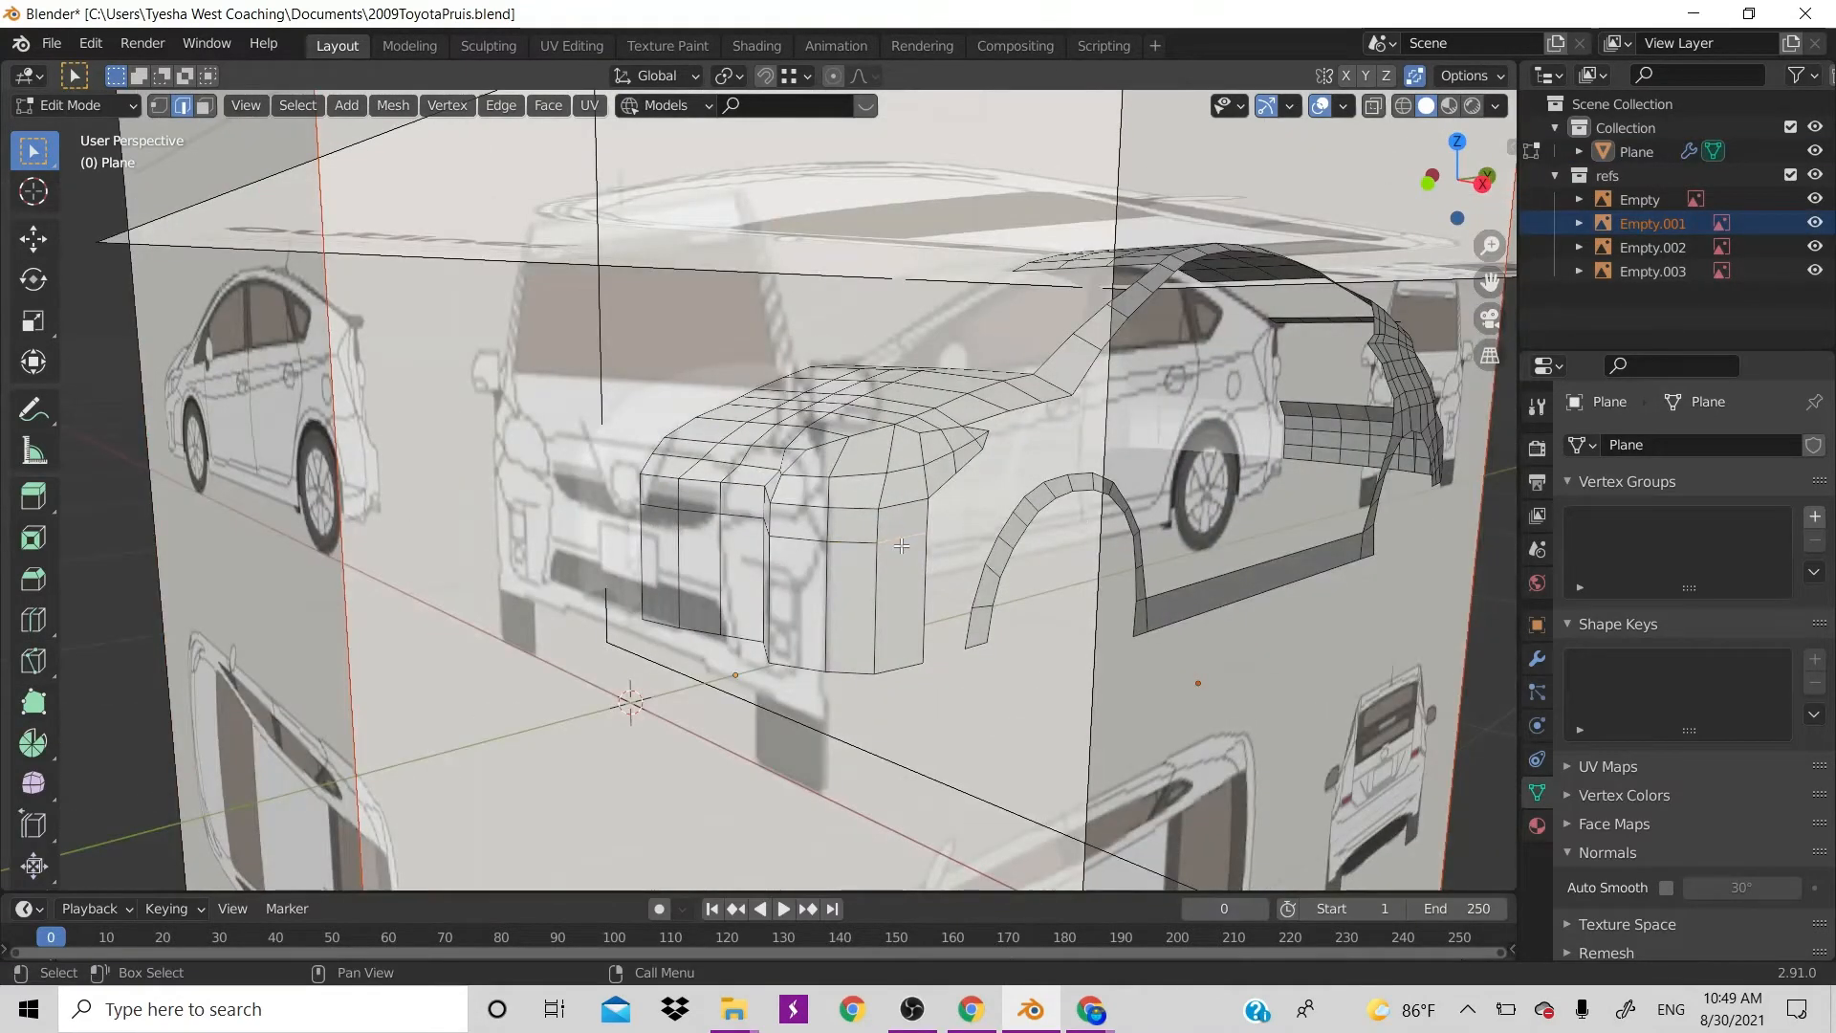
ctrl+click(683, 517)
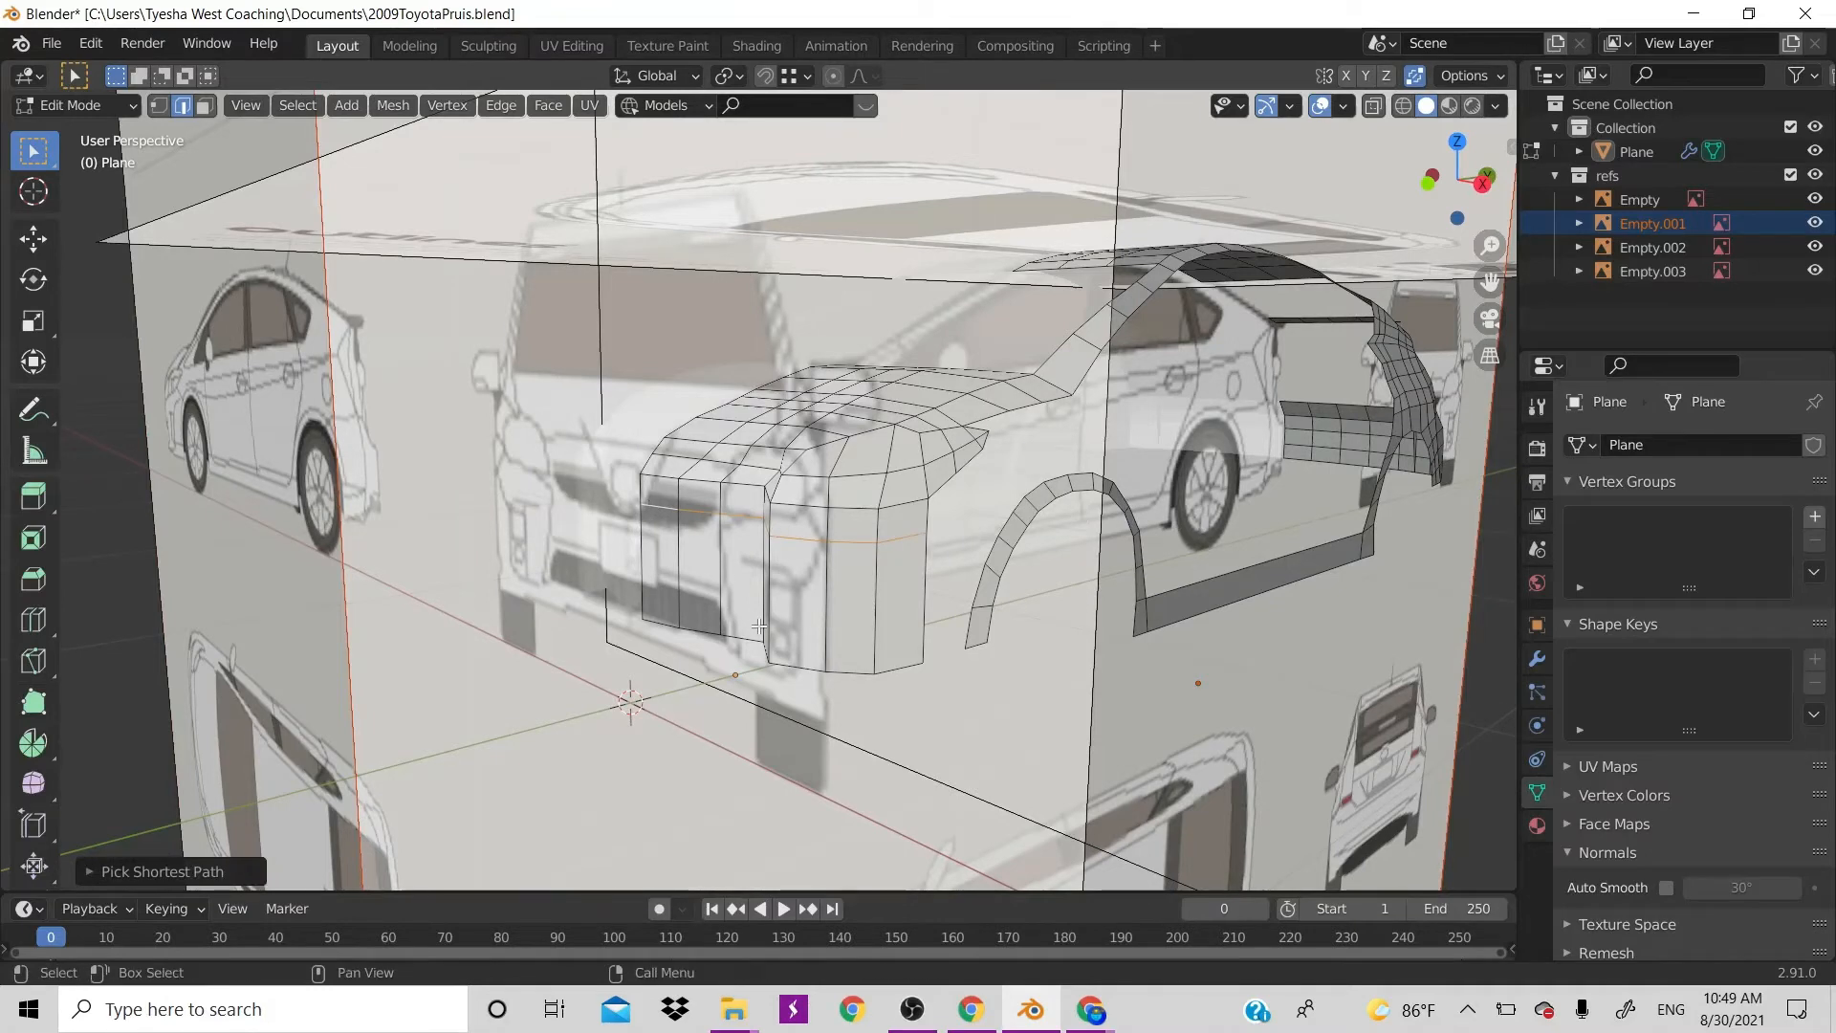
key(KP_3)
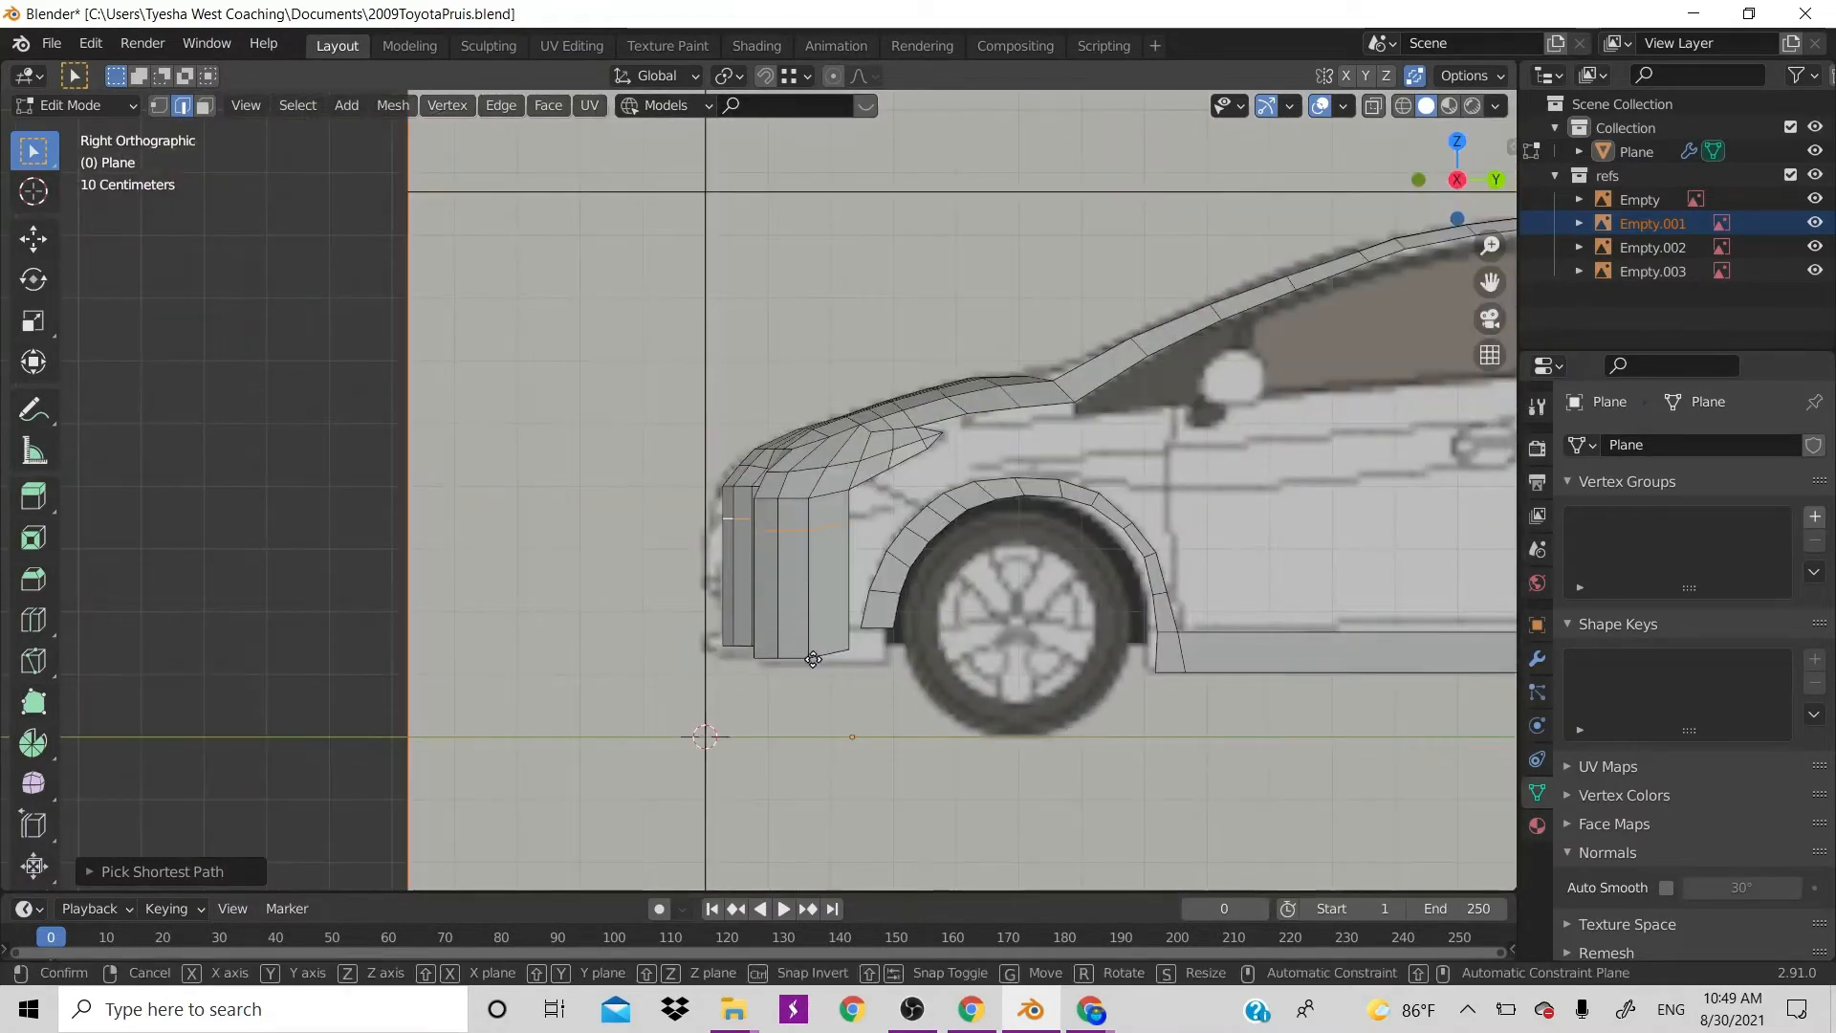
key(g)
key(y)
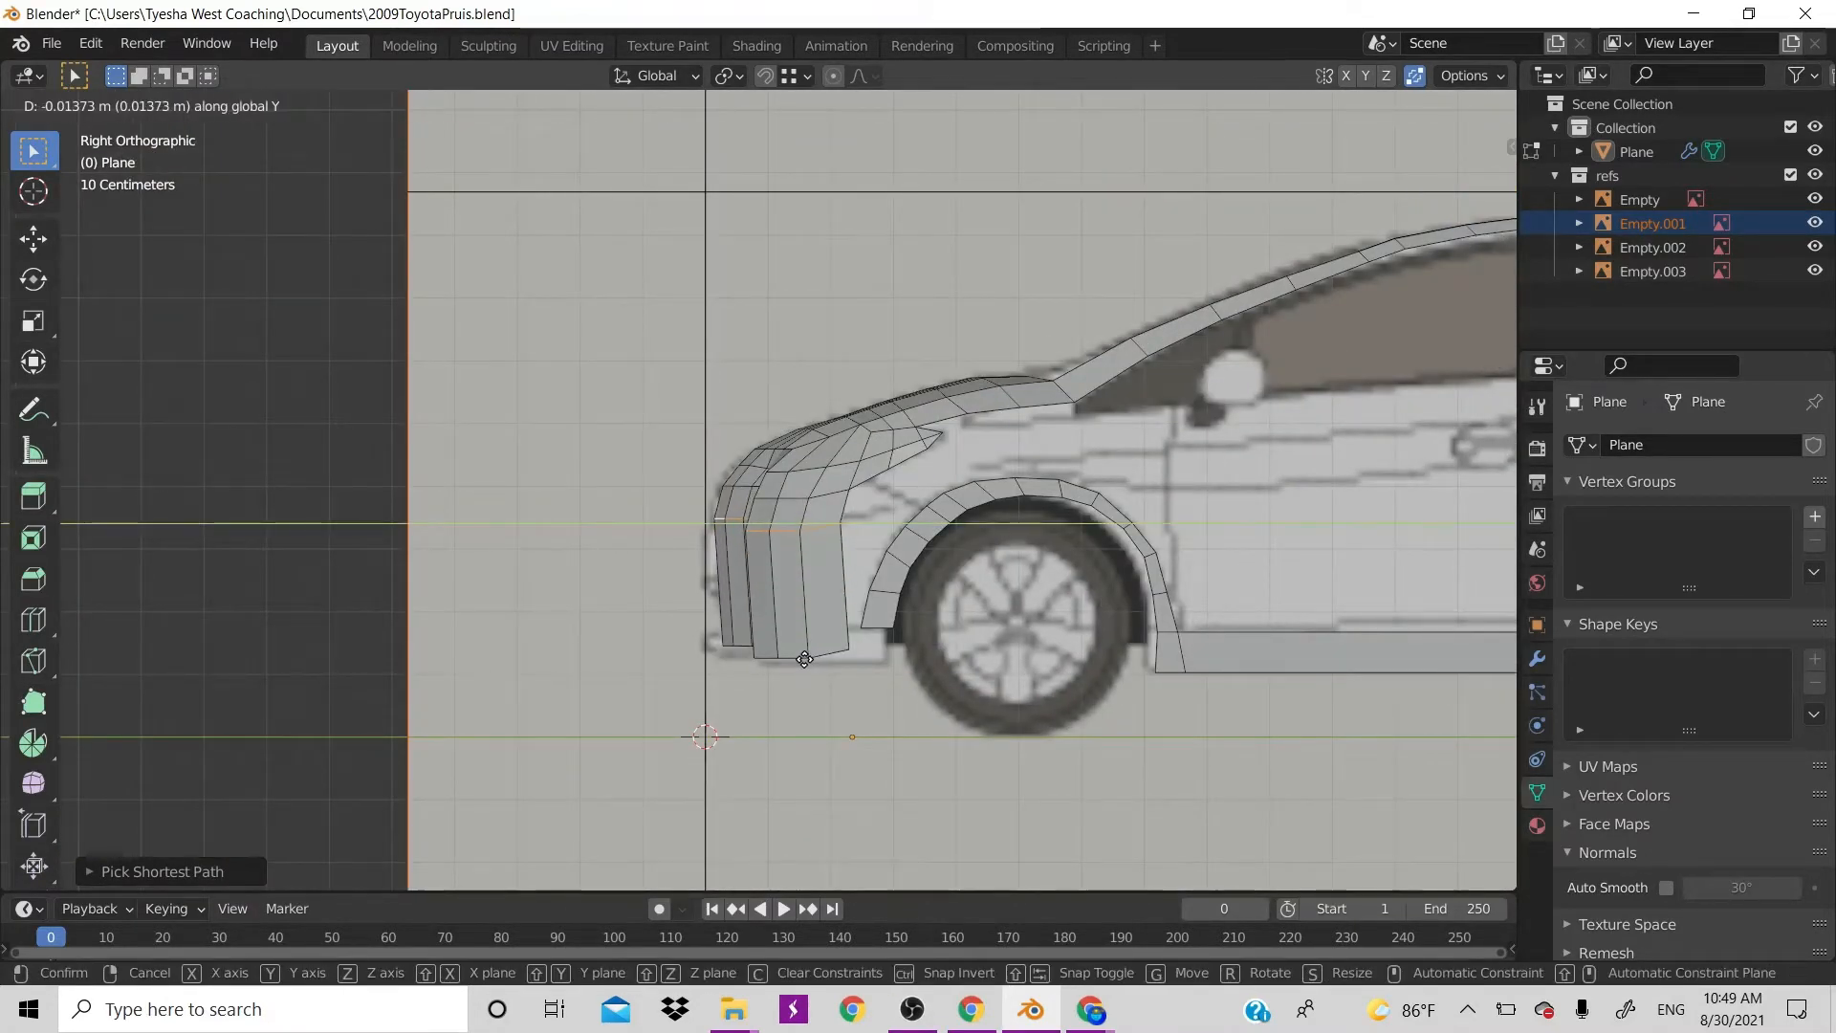
click(804, 659)
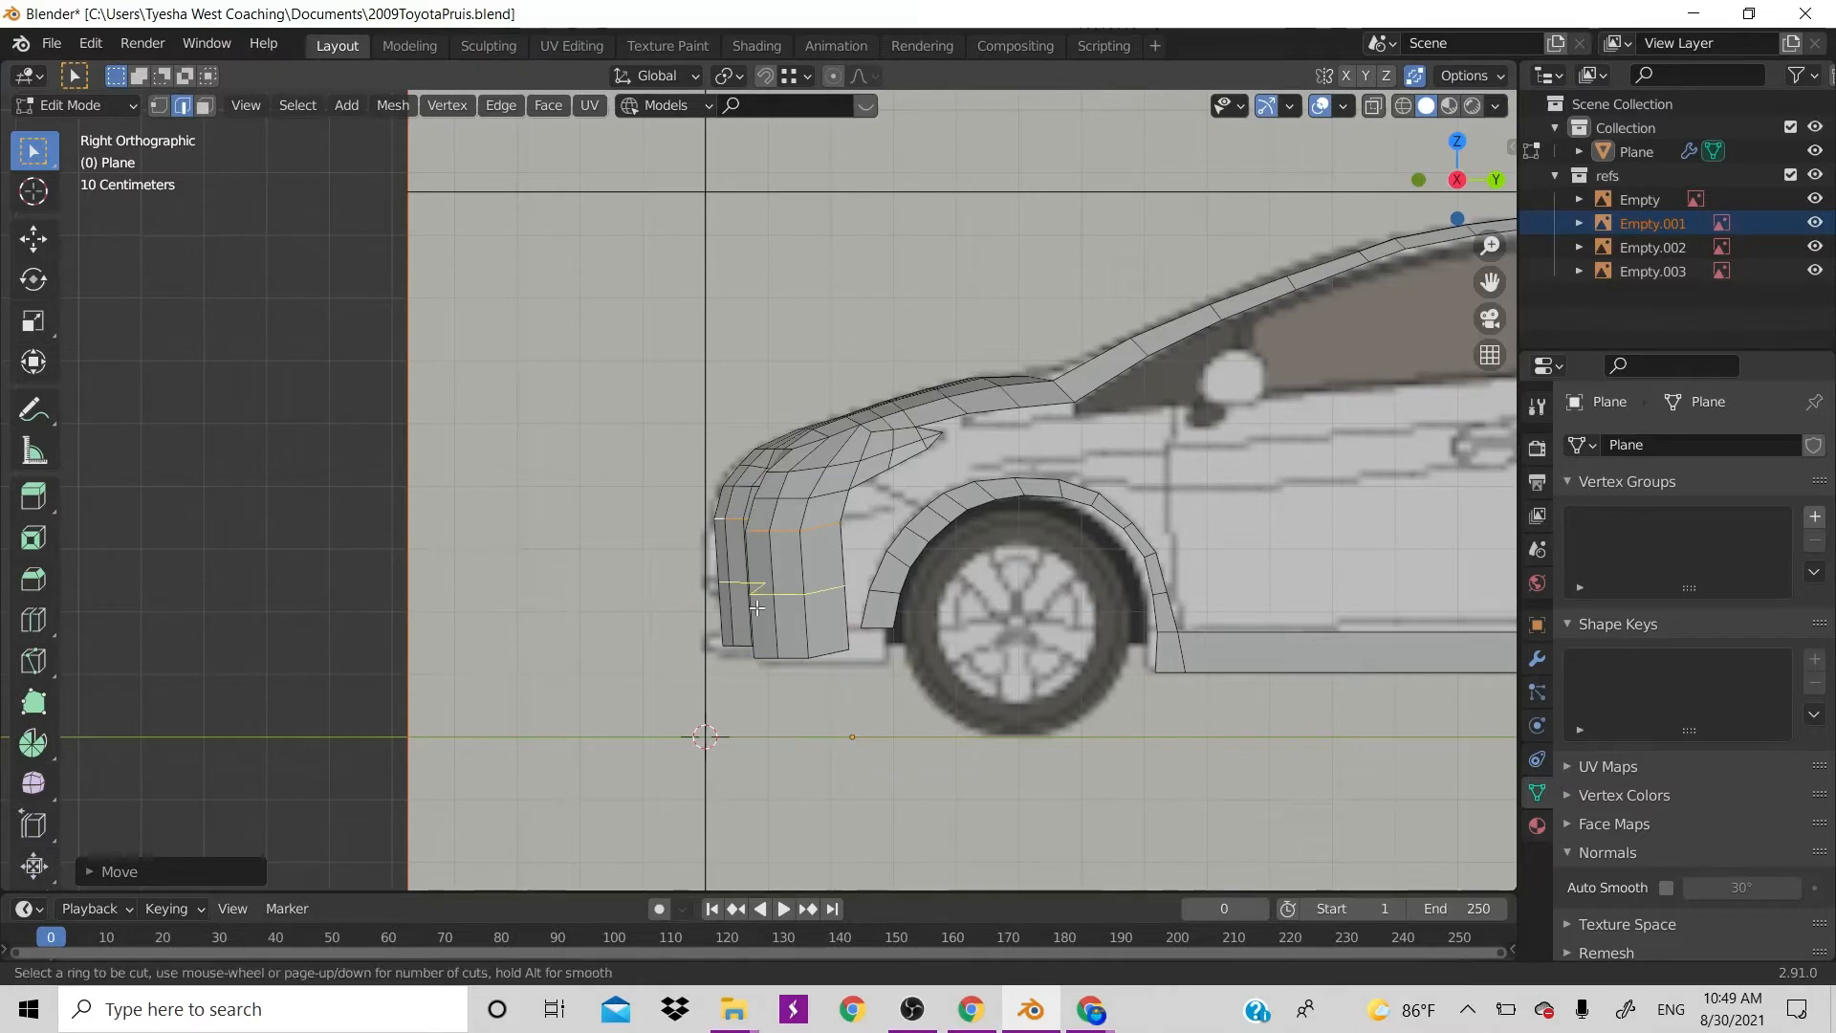
Add a horizontal loop cut midway down the front bumper and move it slightly forward along Y
click(757, 607)
click(829, 601)
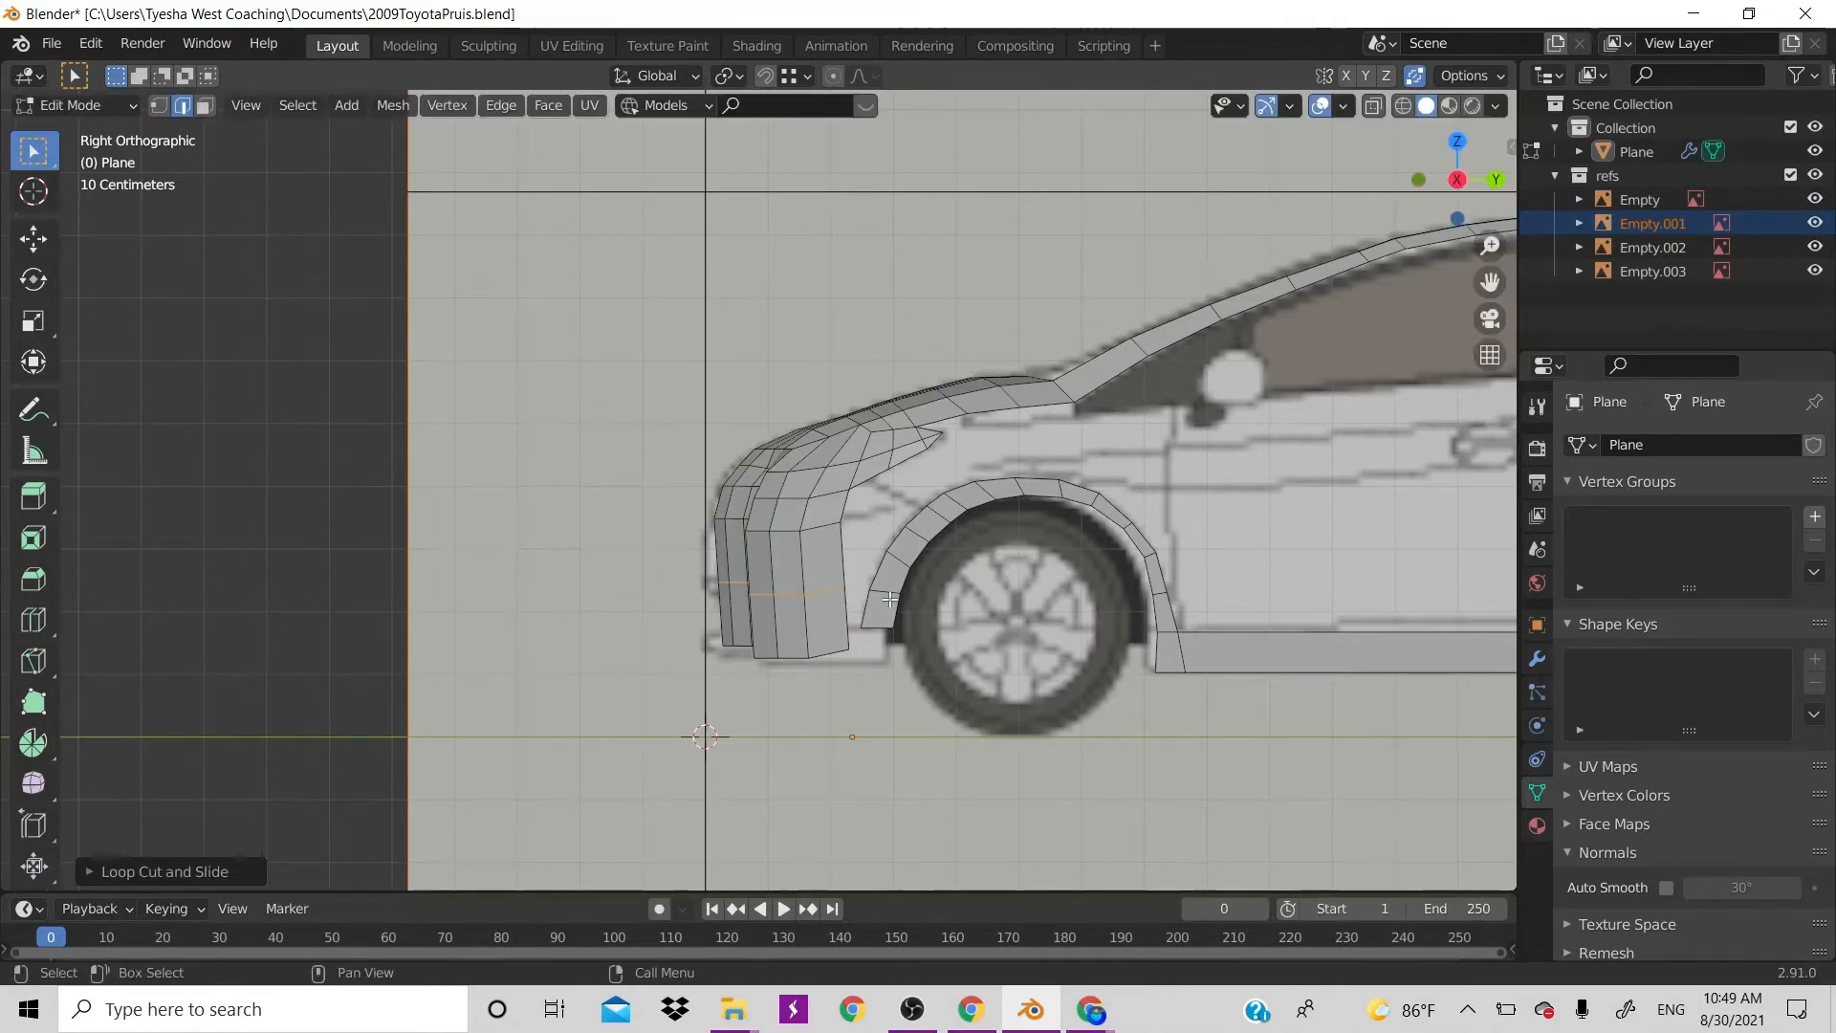
key(g)
key(y)
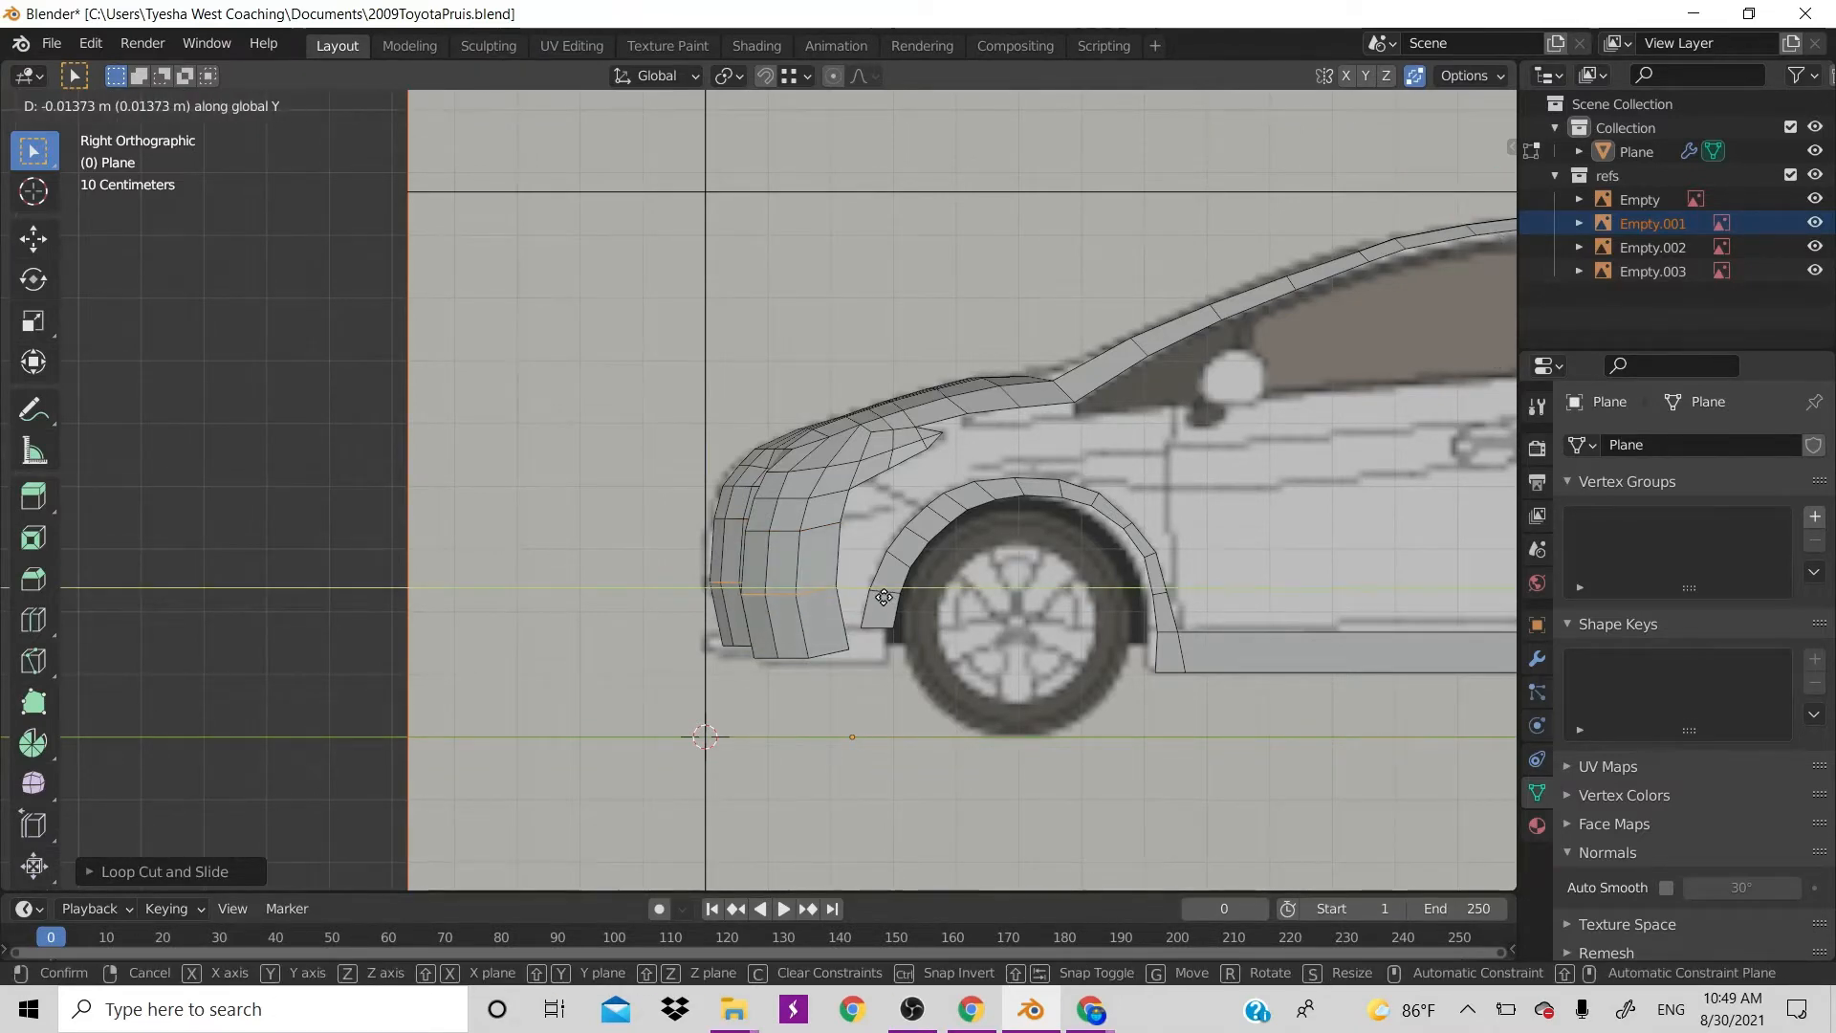
click(881, 597)
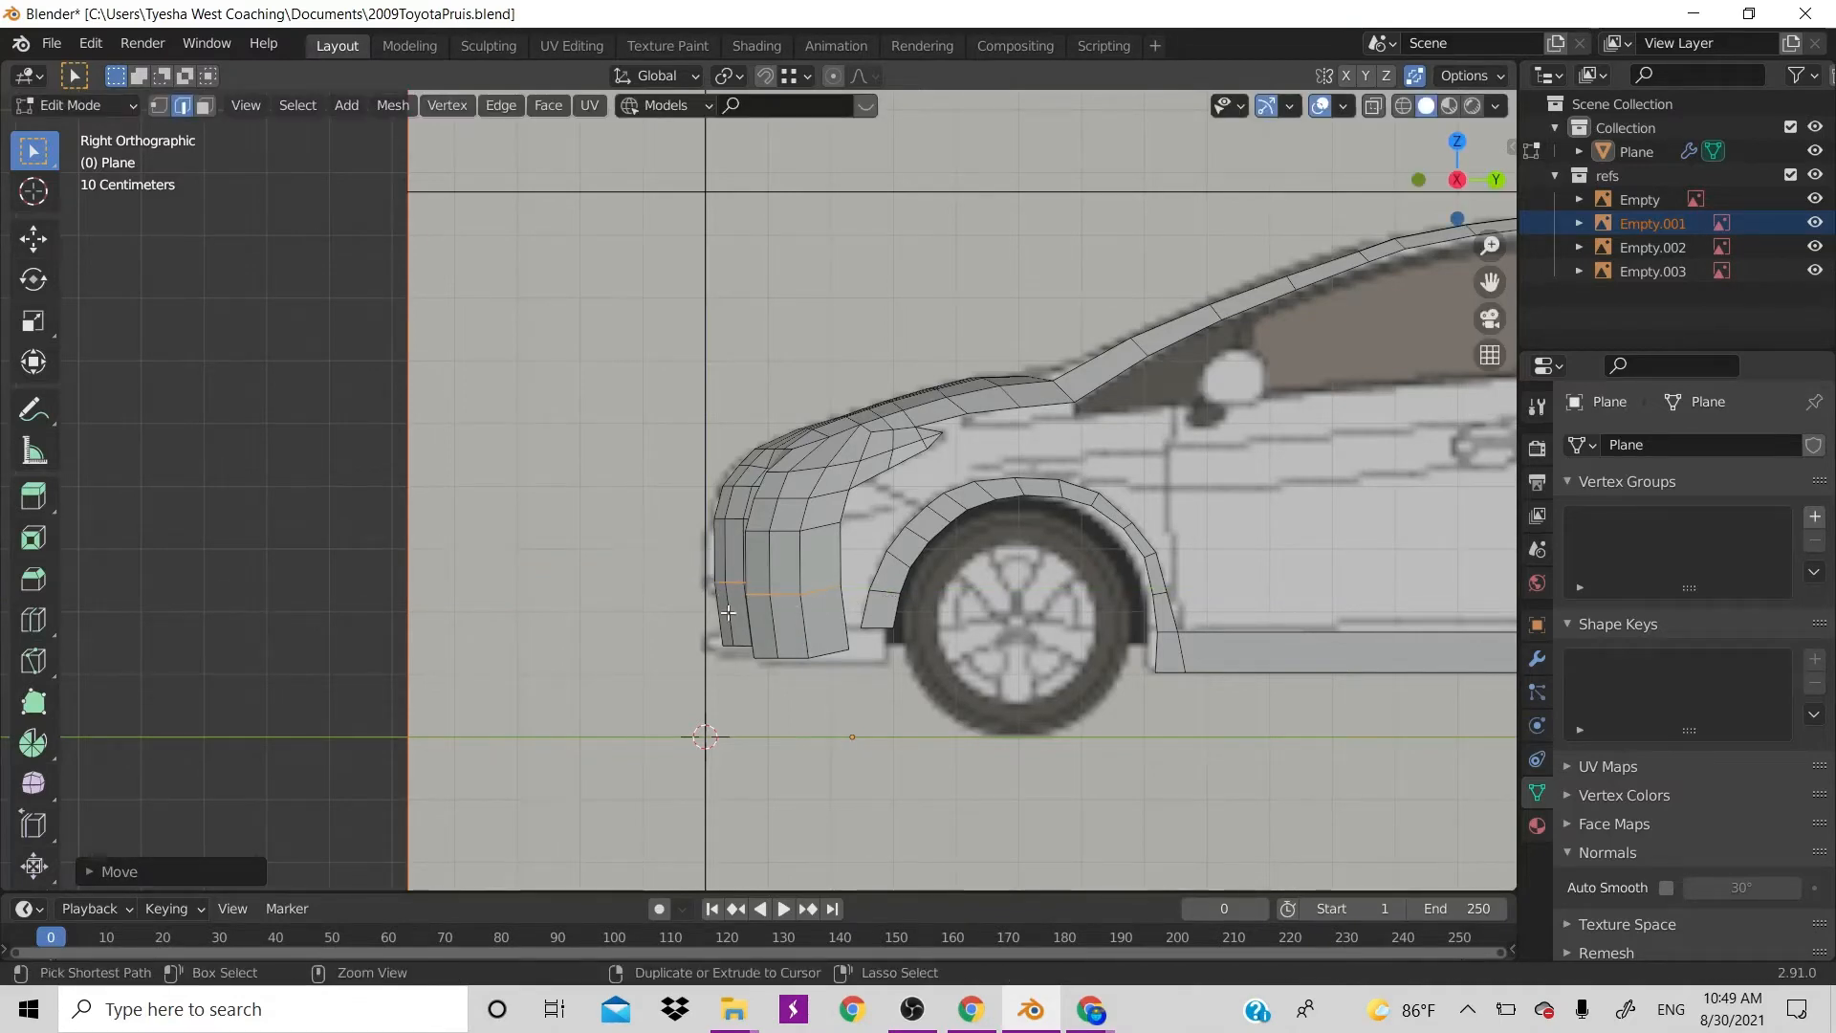
Select the whole bottom edge row of the front bumper and move it about 0.009 m forward and 0.012 m up
alt+click(876, 665)
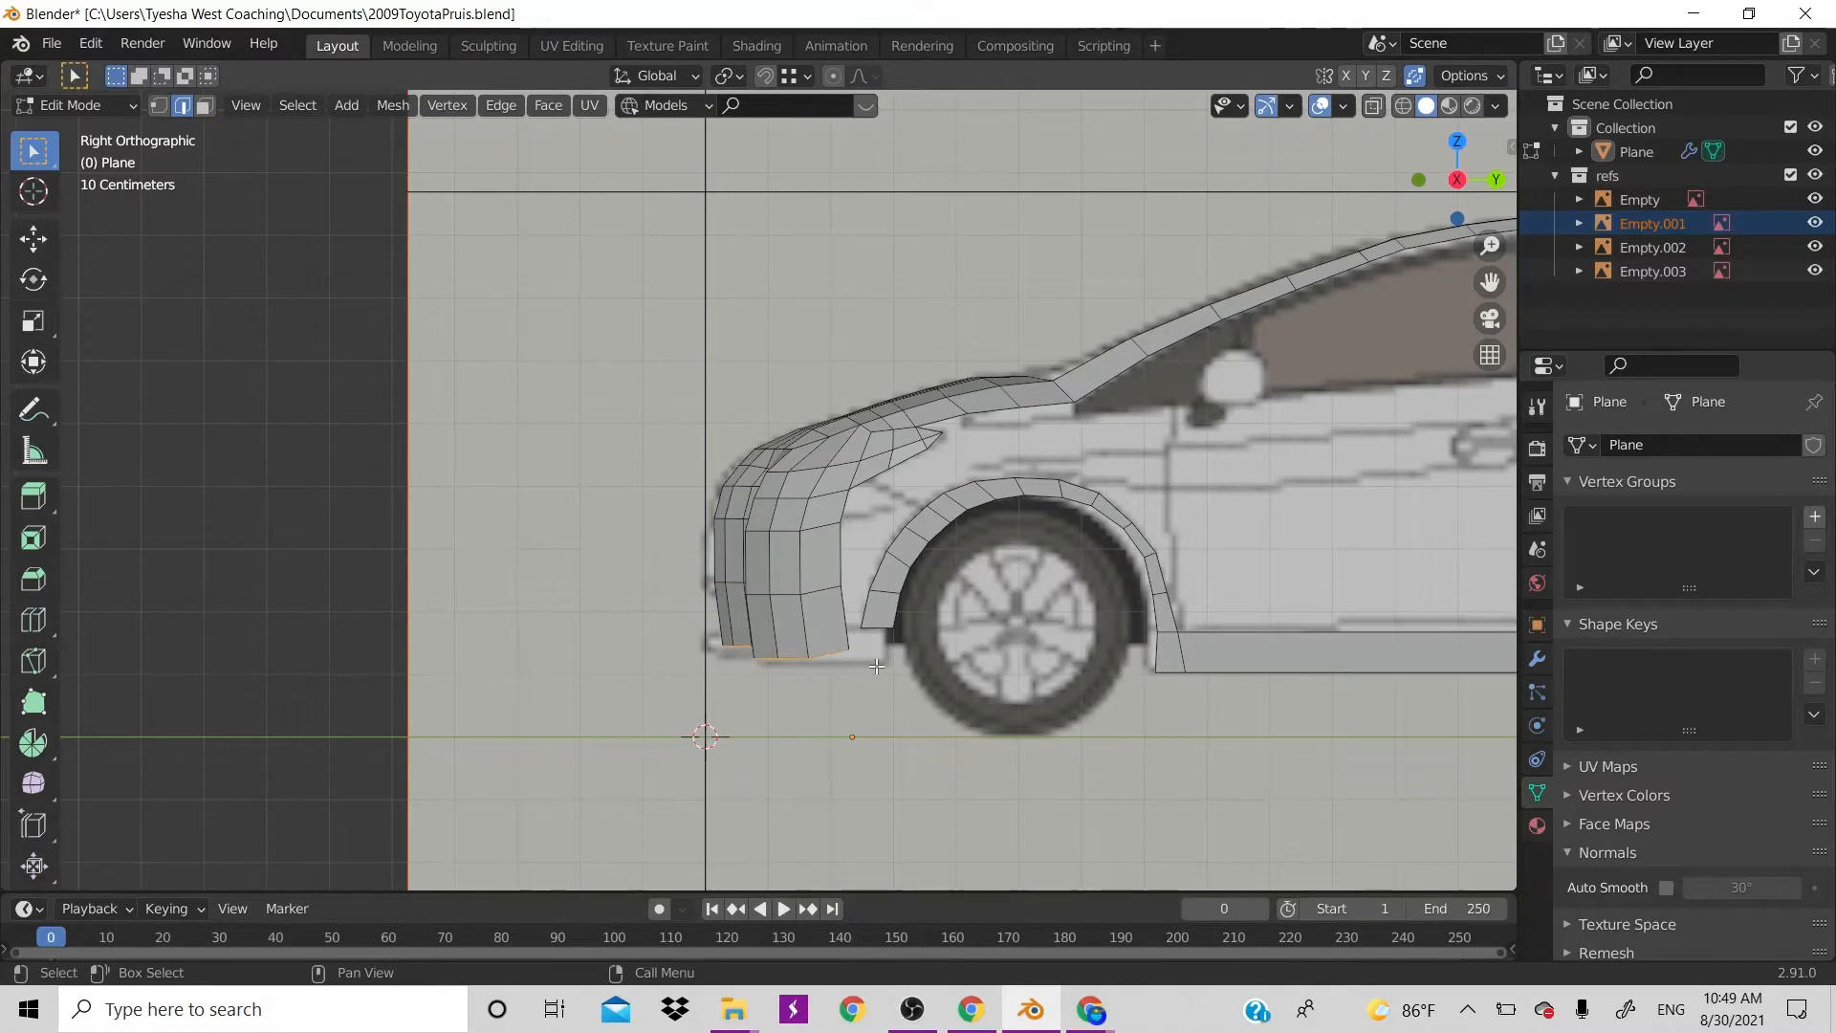
drag(1425, 182, 1545, 176)
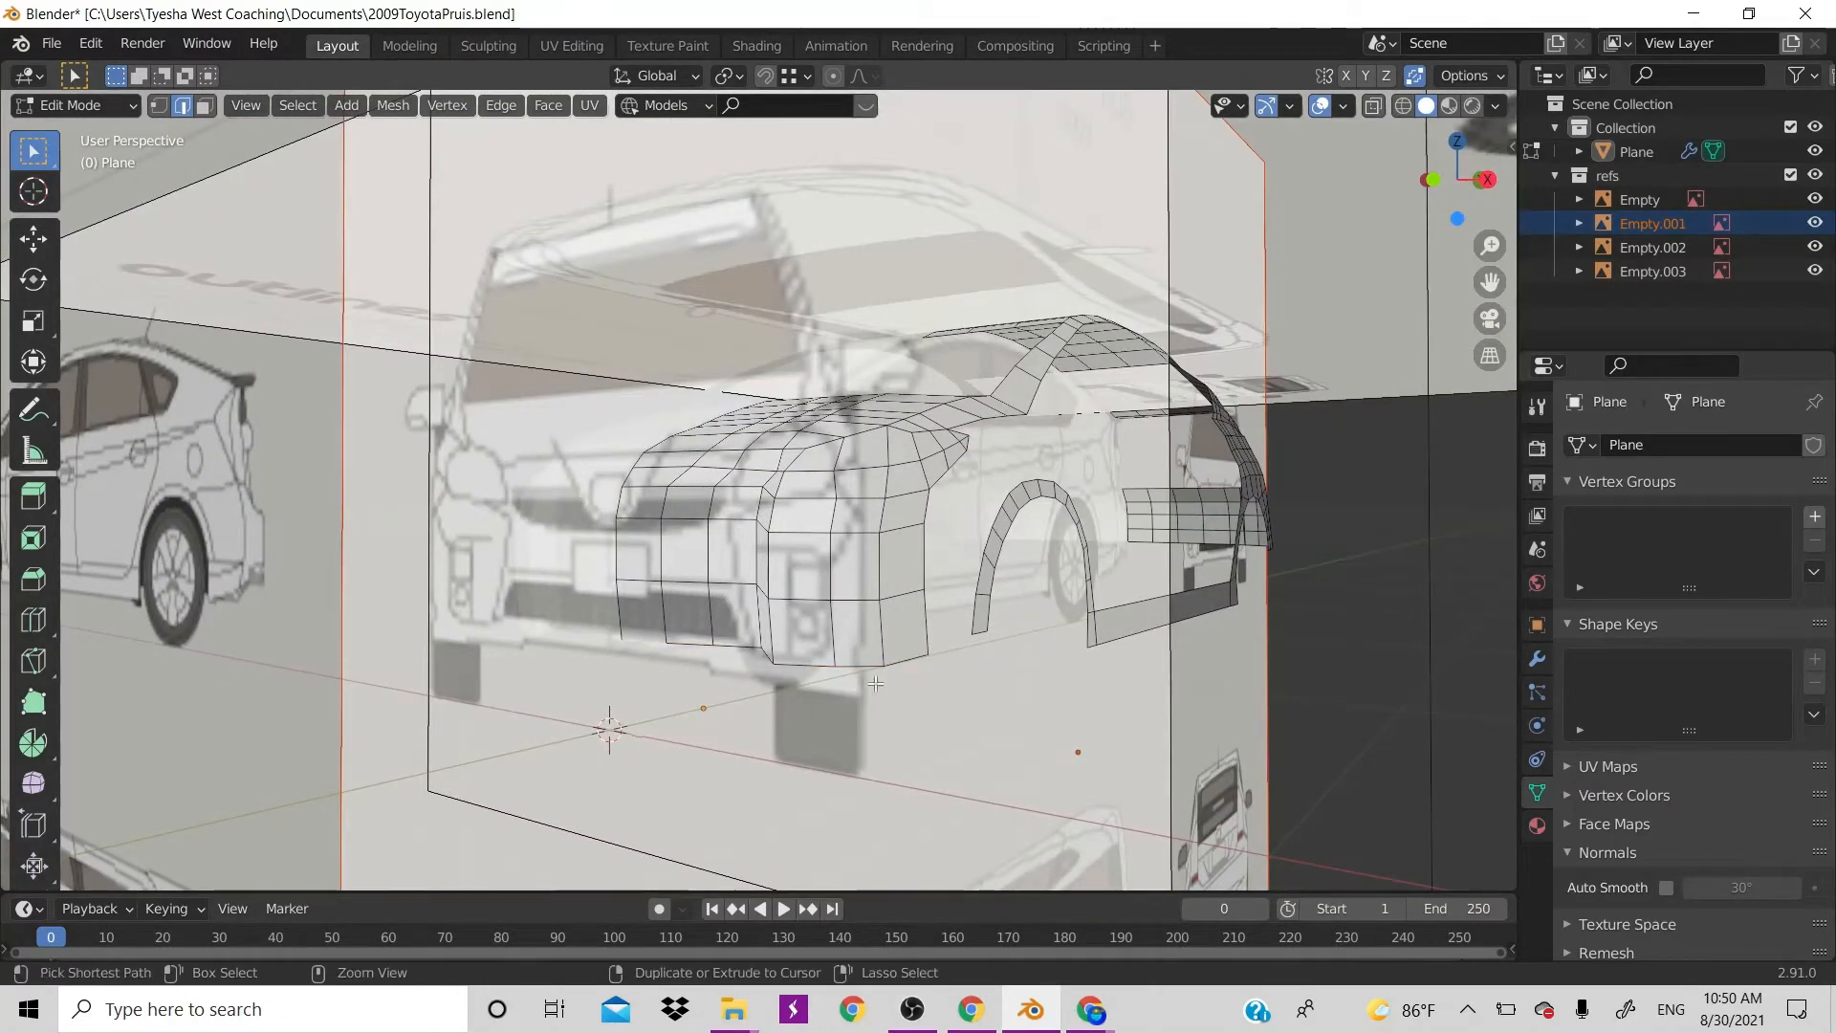
ctrl+click(903, 652)
key(KP_3)
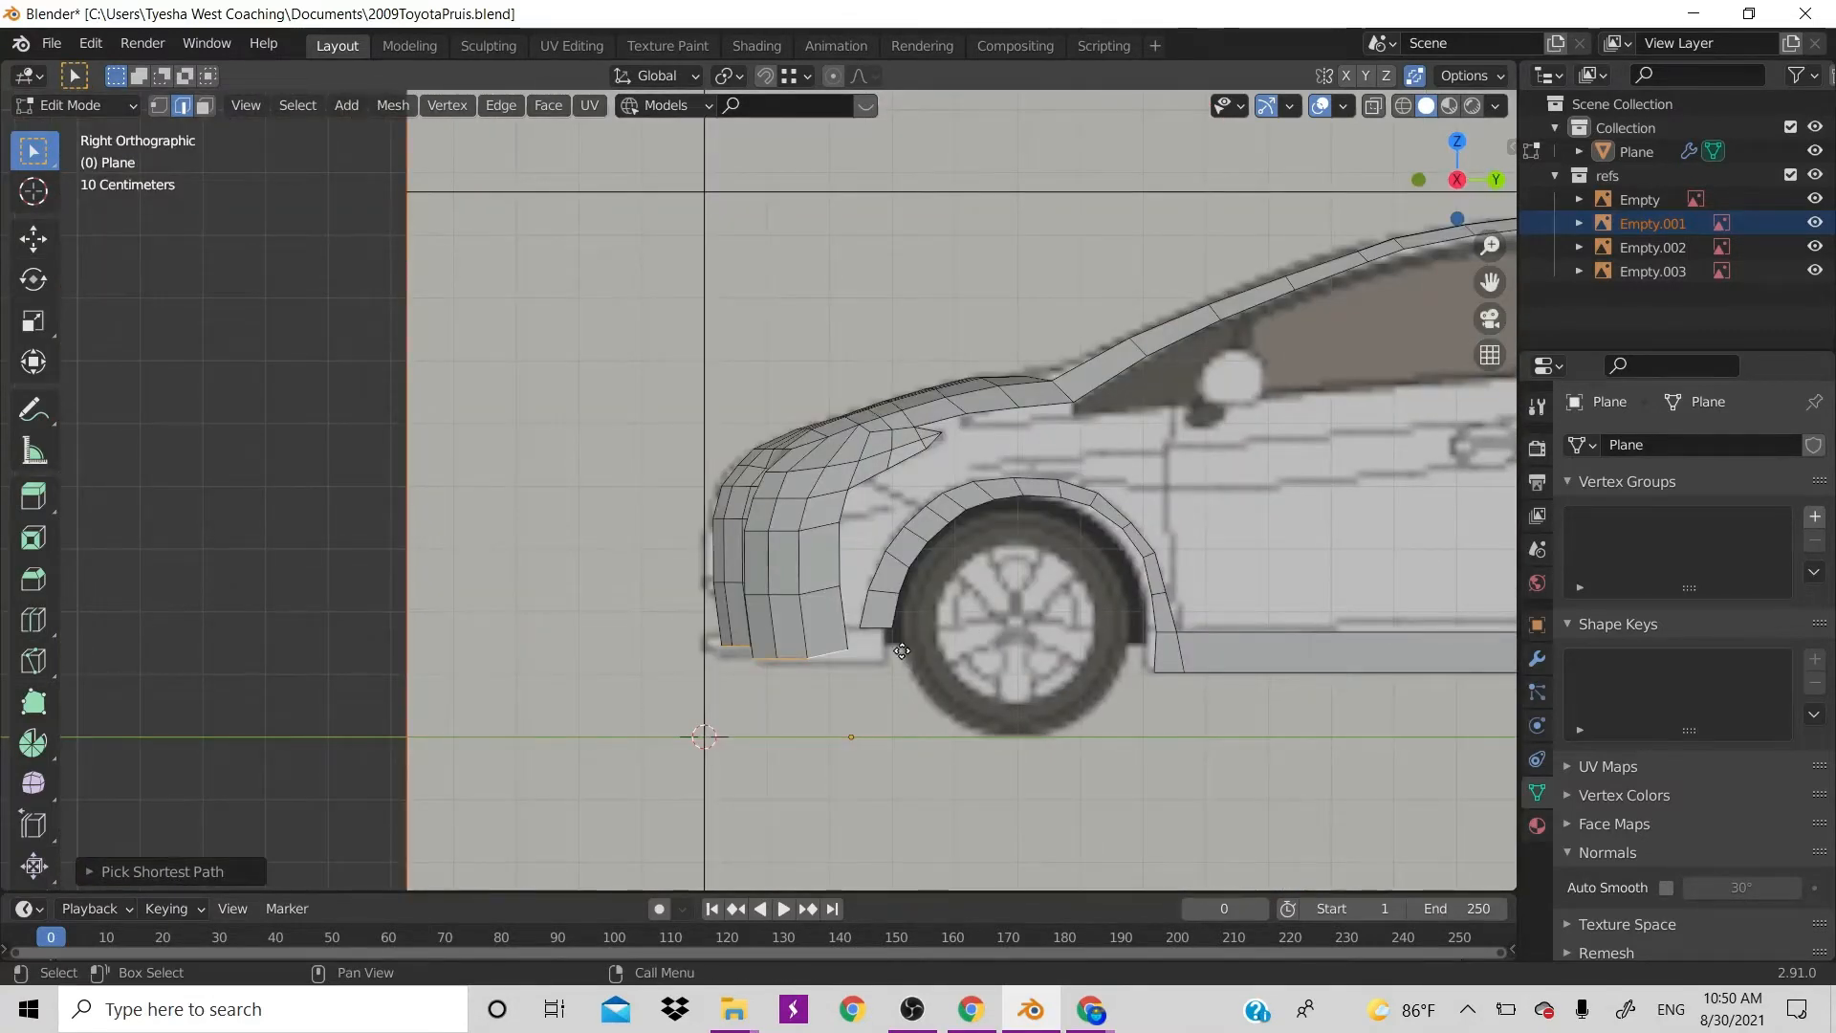
key(g)
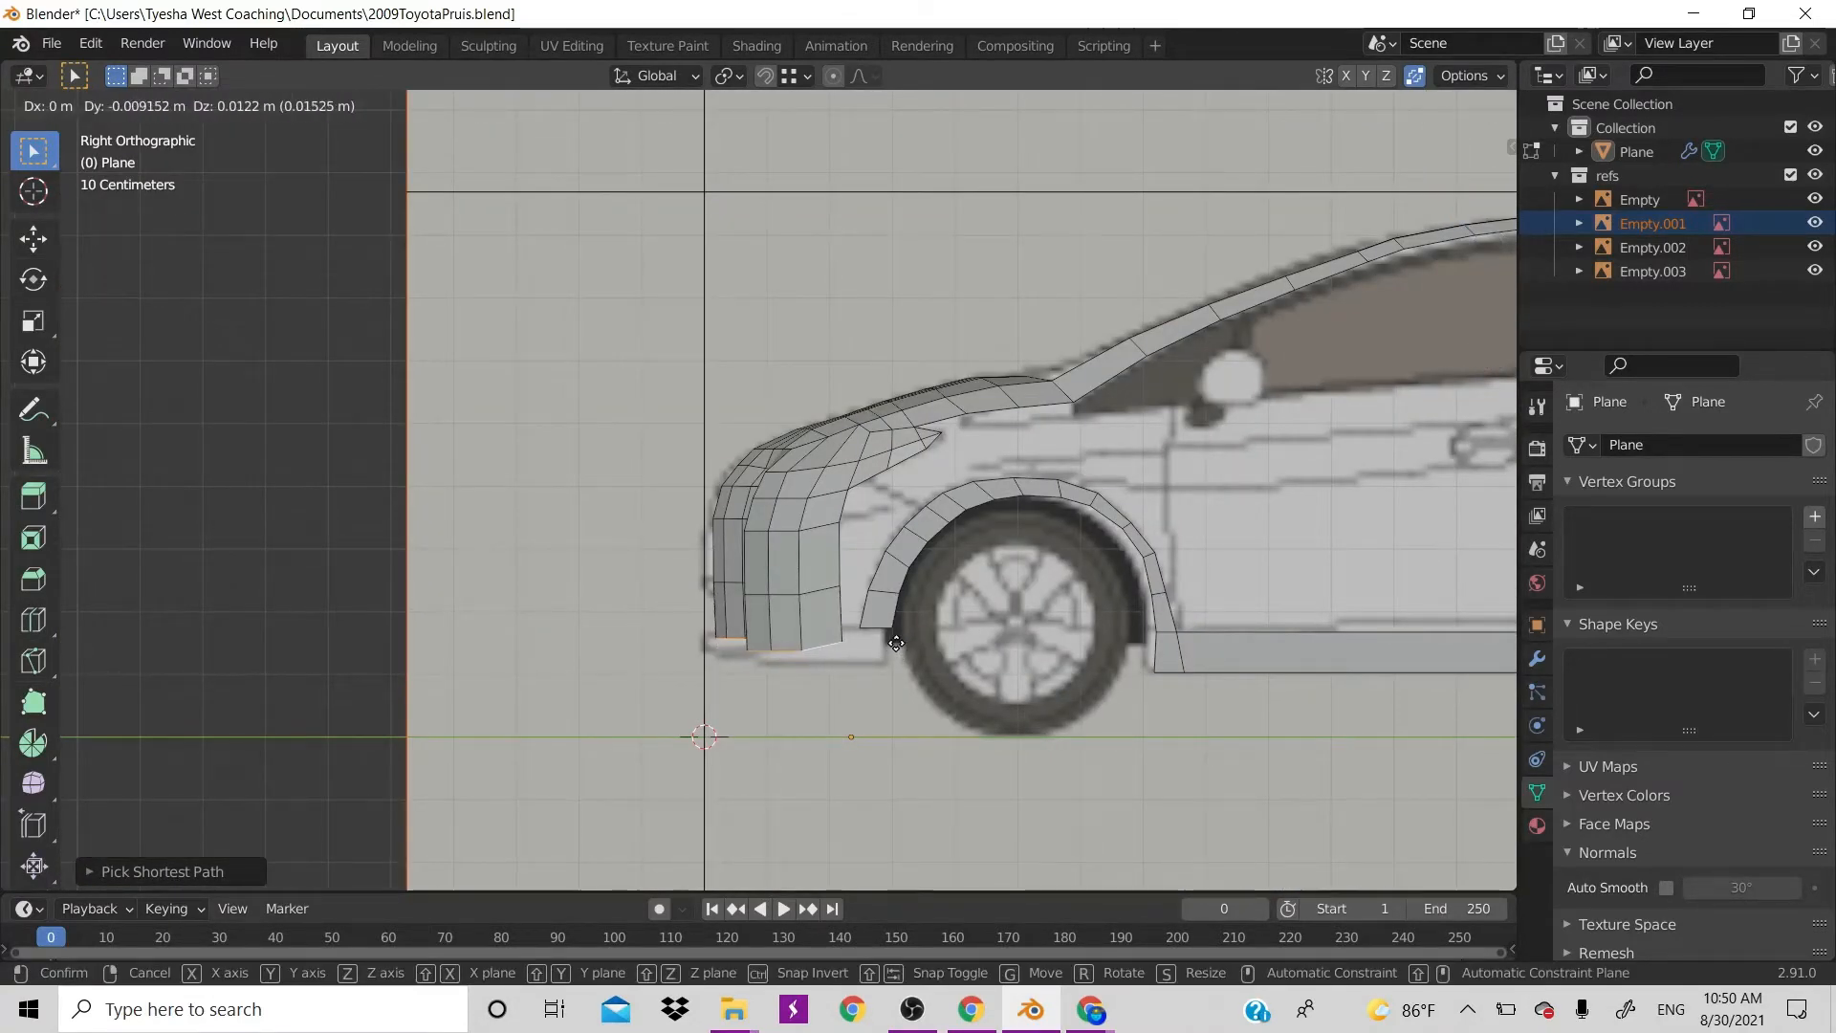
click(896, 643)
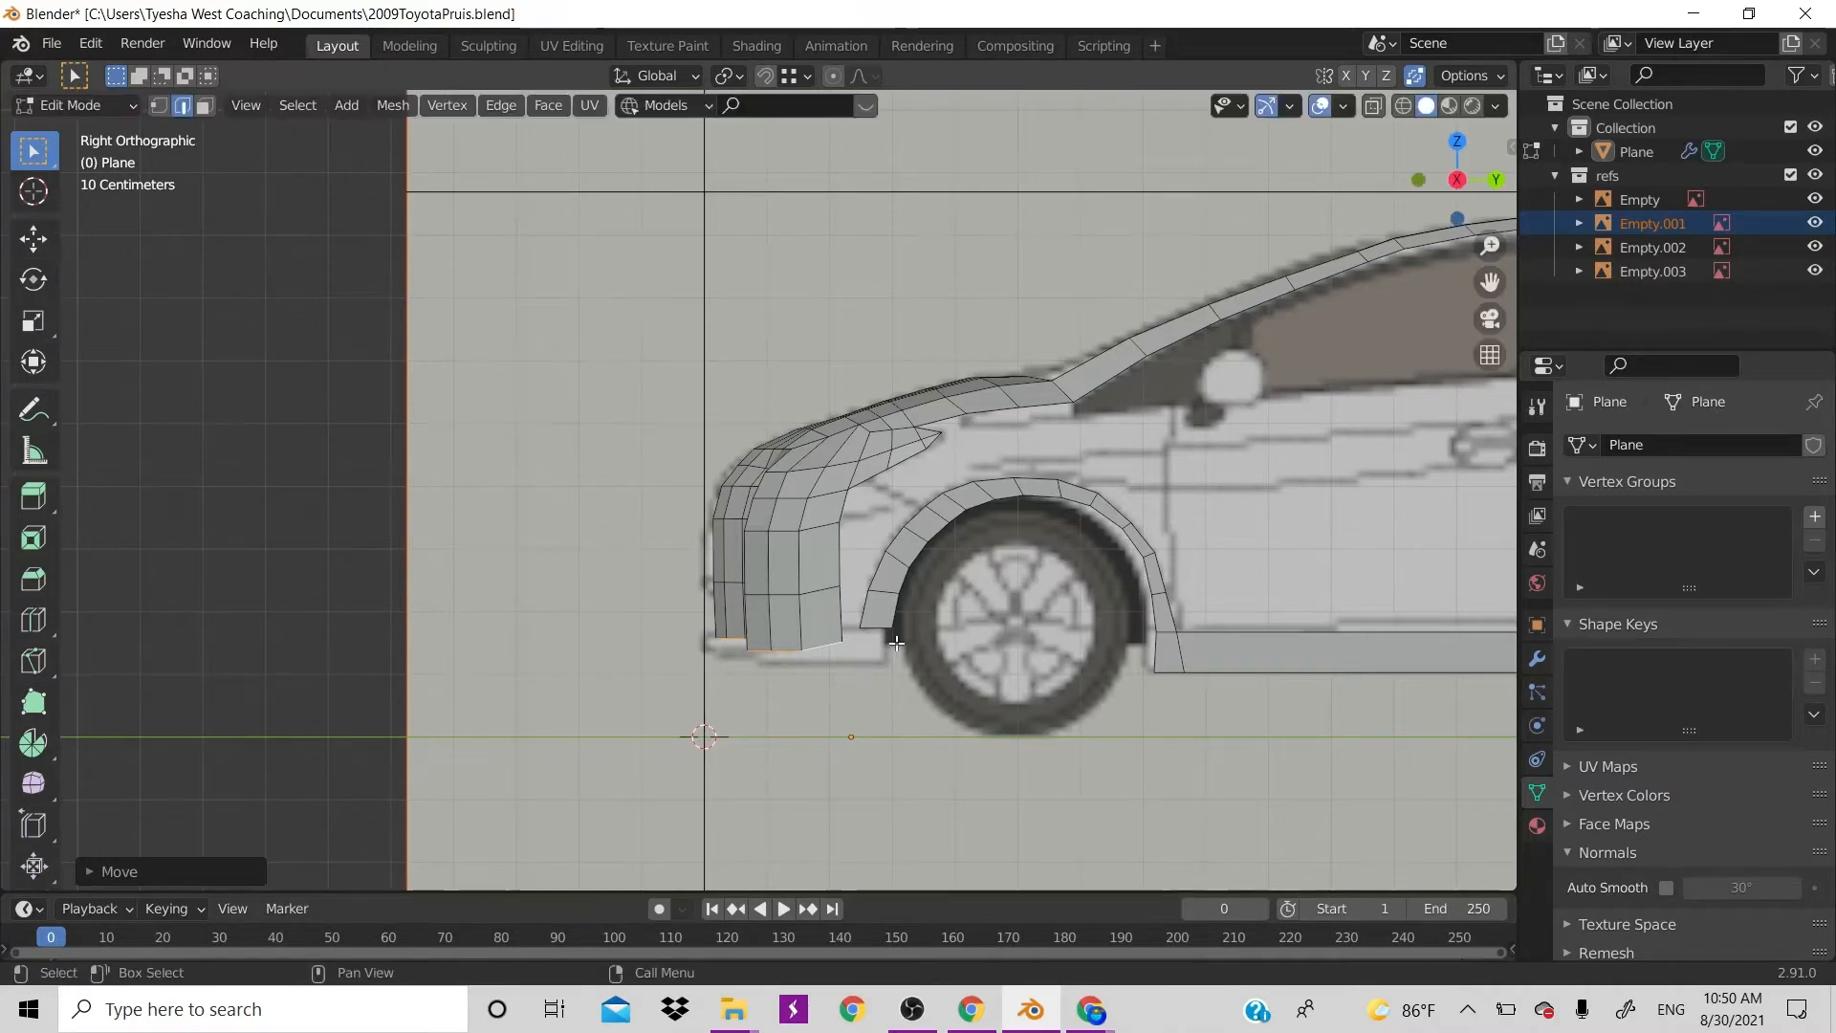
key(e)
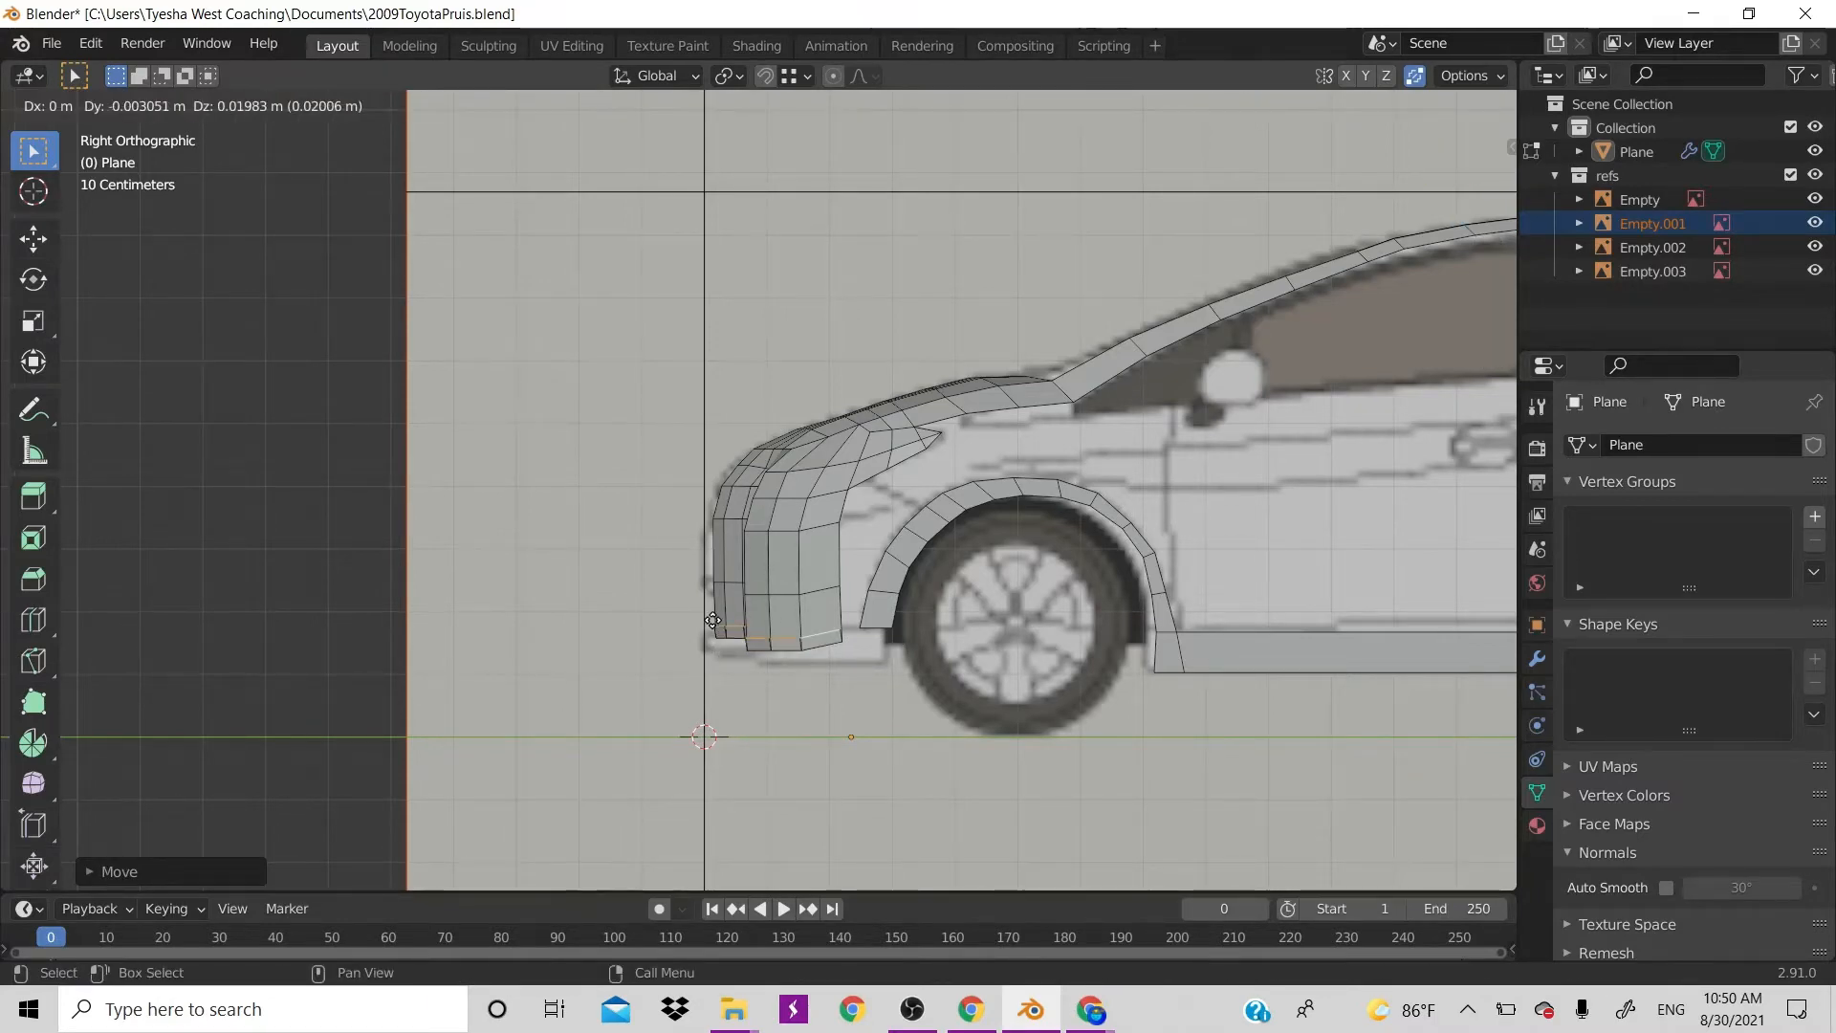
click(712, 629)
key(ctrl+z)
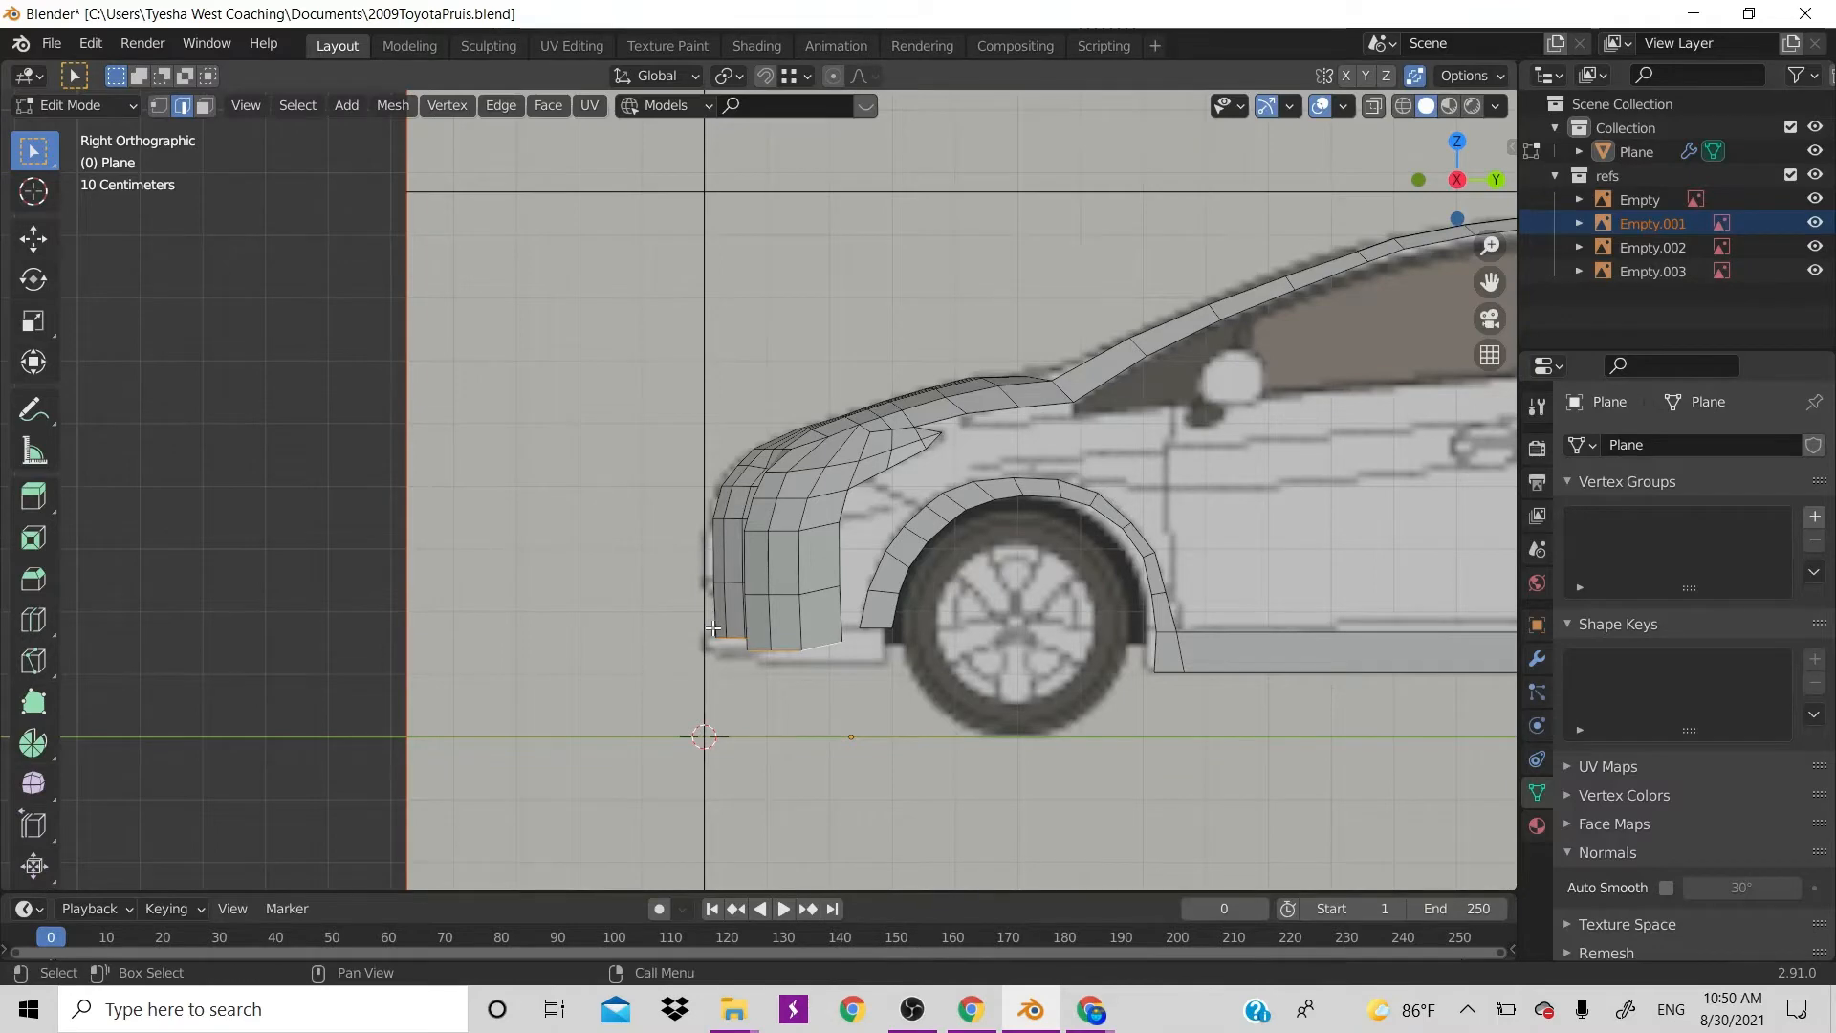
Select the lowest row of bumper faces with X-ray on, extrude and scale them slightly smaller, and hide the refs collection
key(3)
key(alt+z)
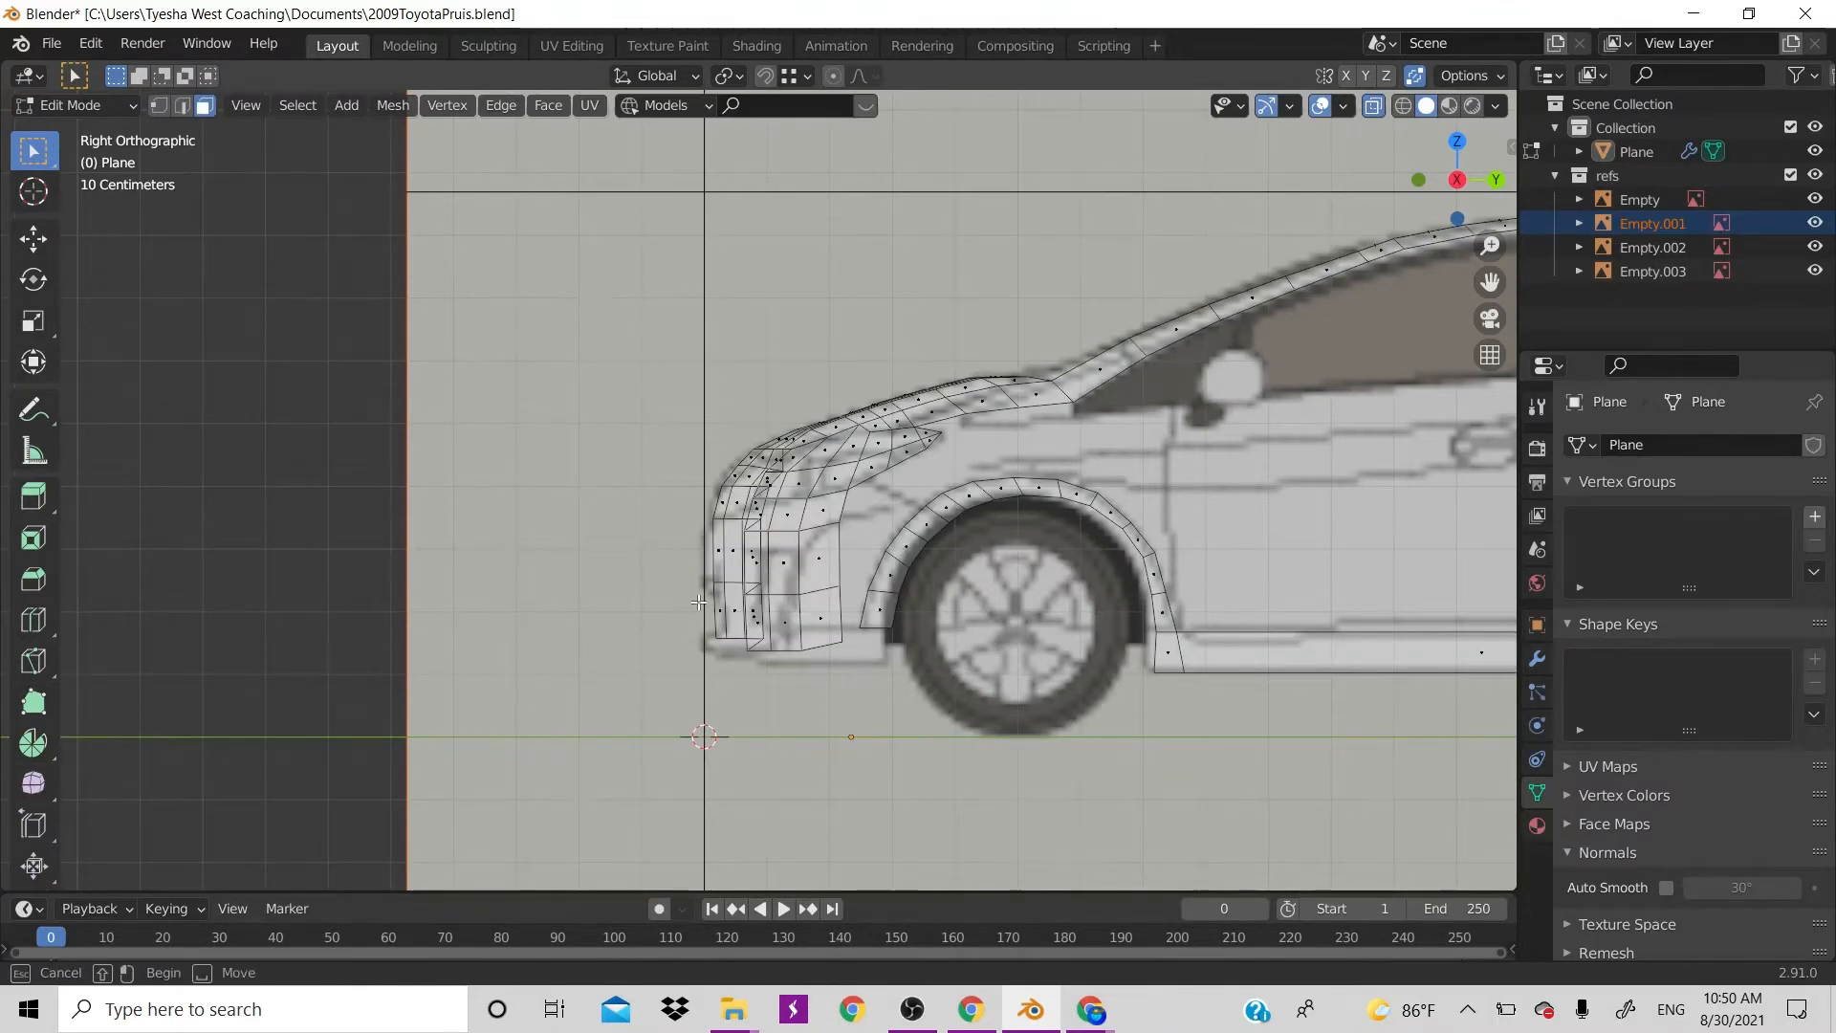
drag(693, 601, 840, 627)
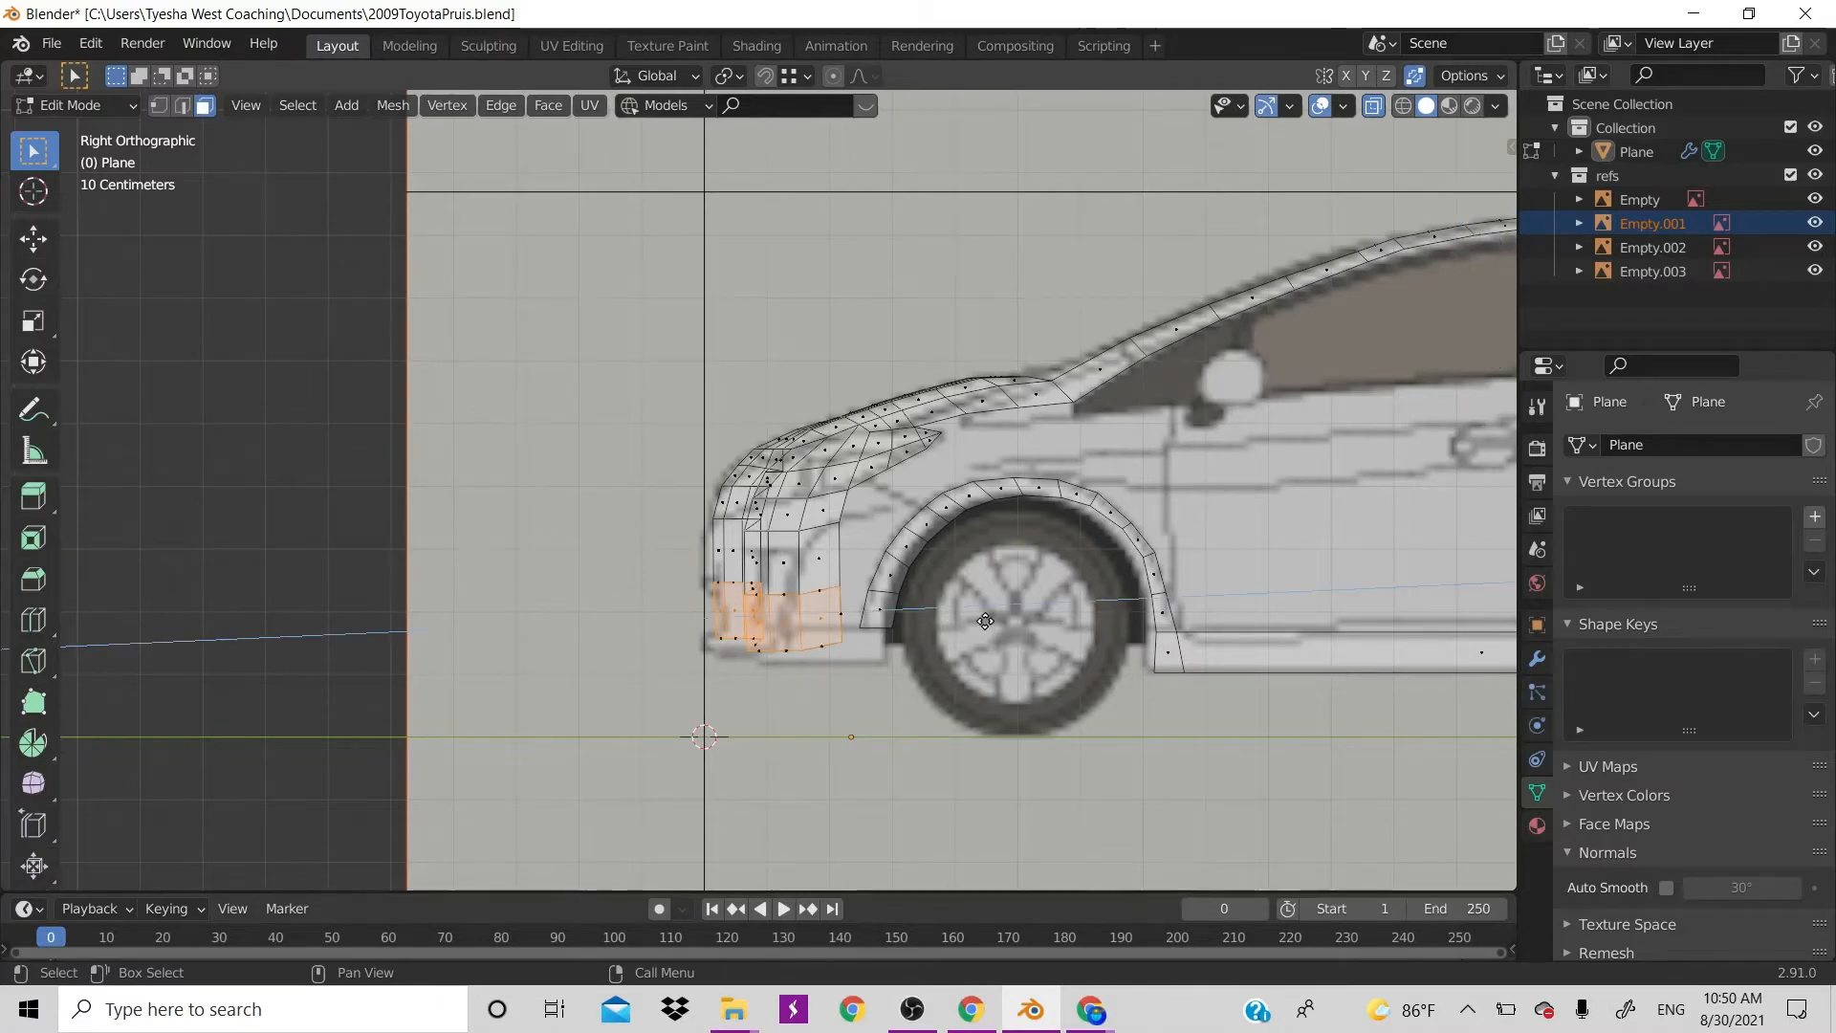
key(s)
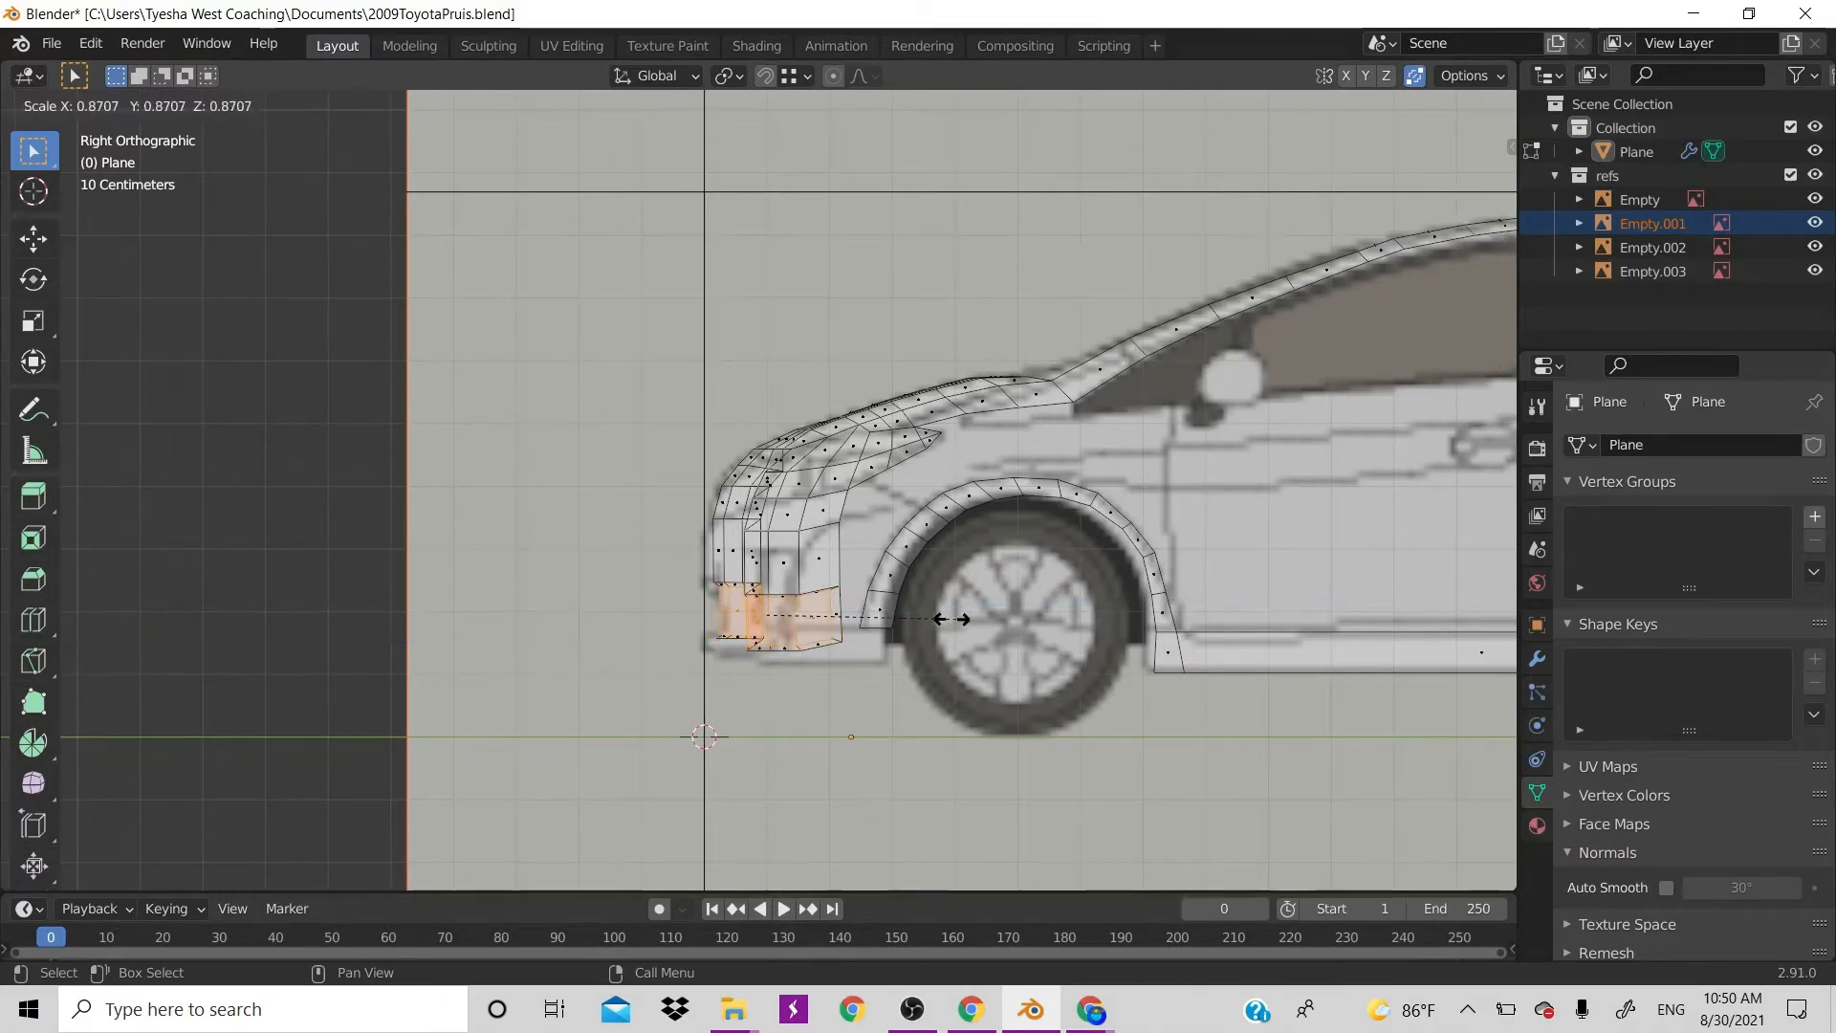
scroll(946, 618, down, 4)
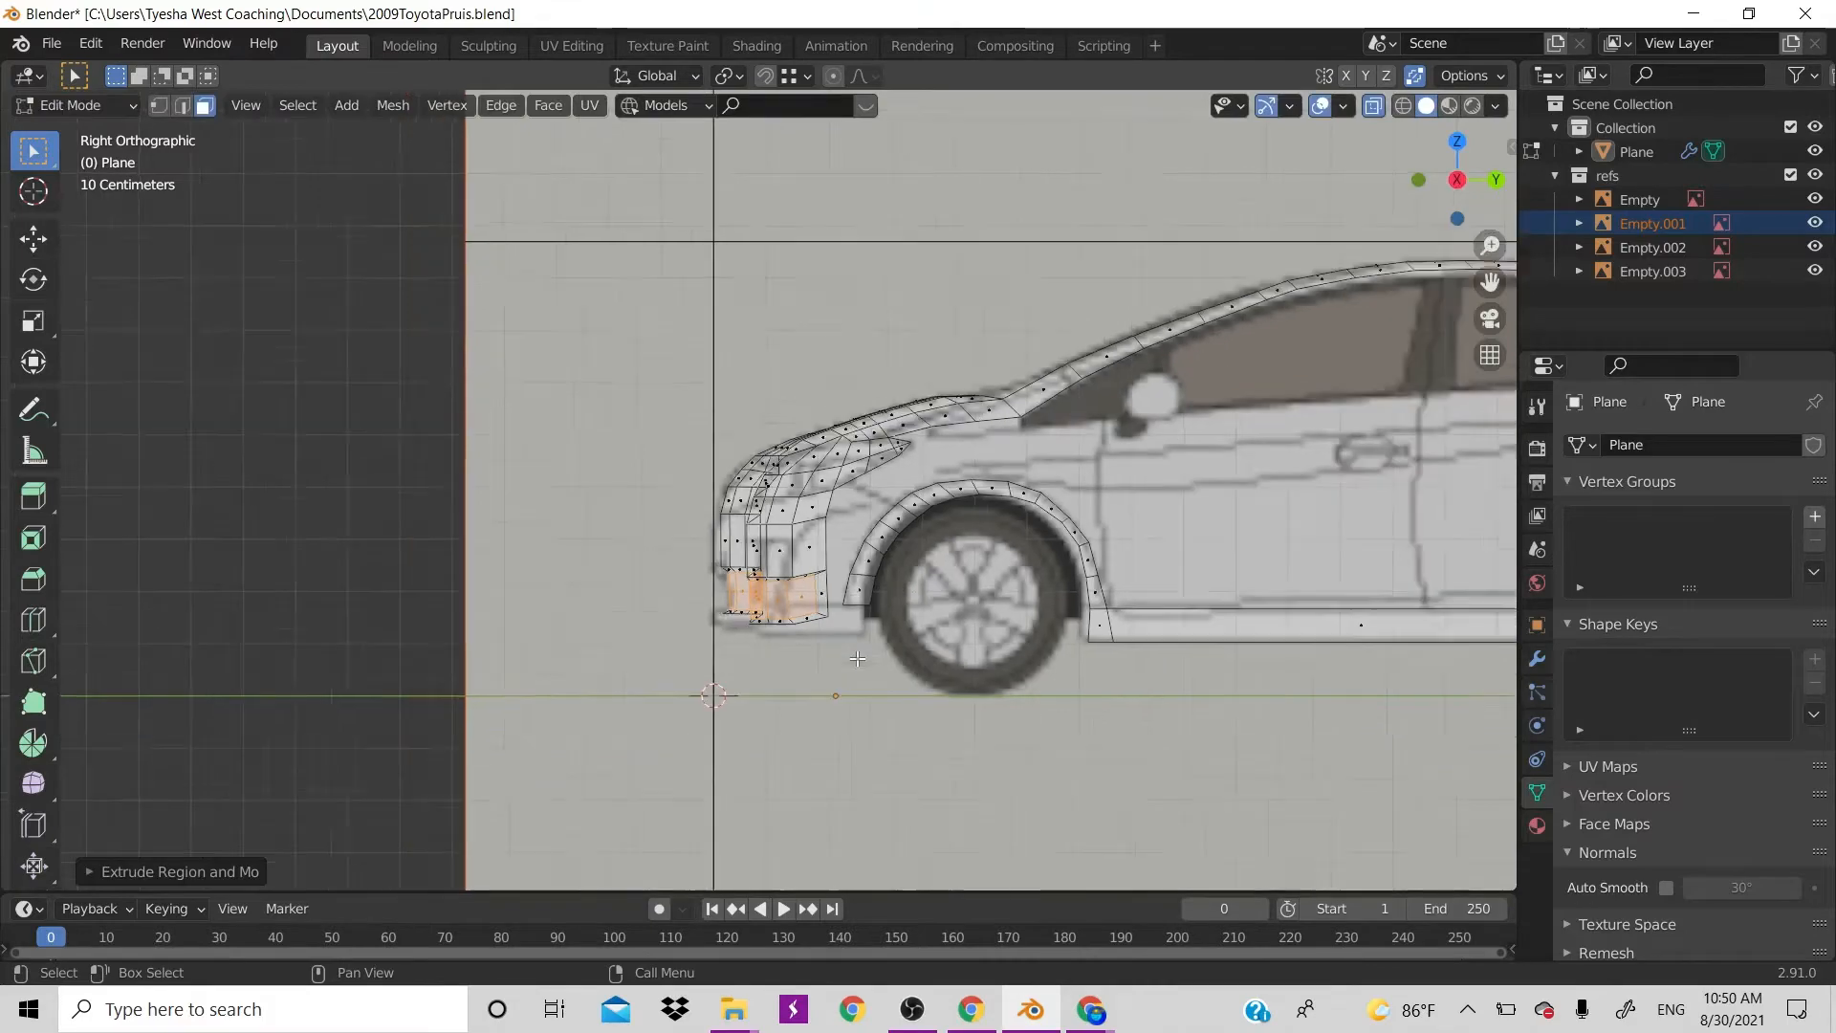
scroll(930, 620, up, 4)
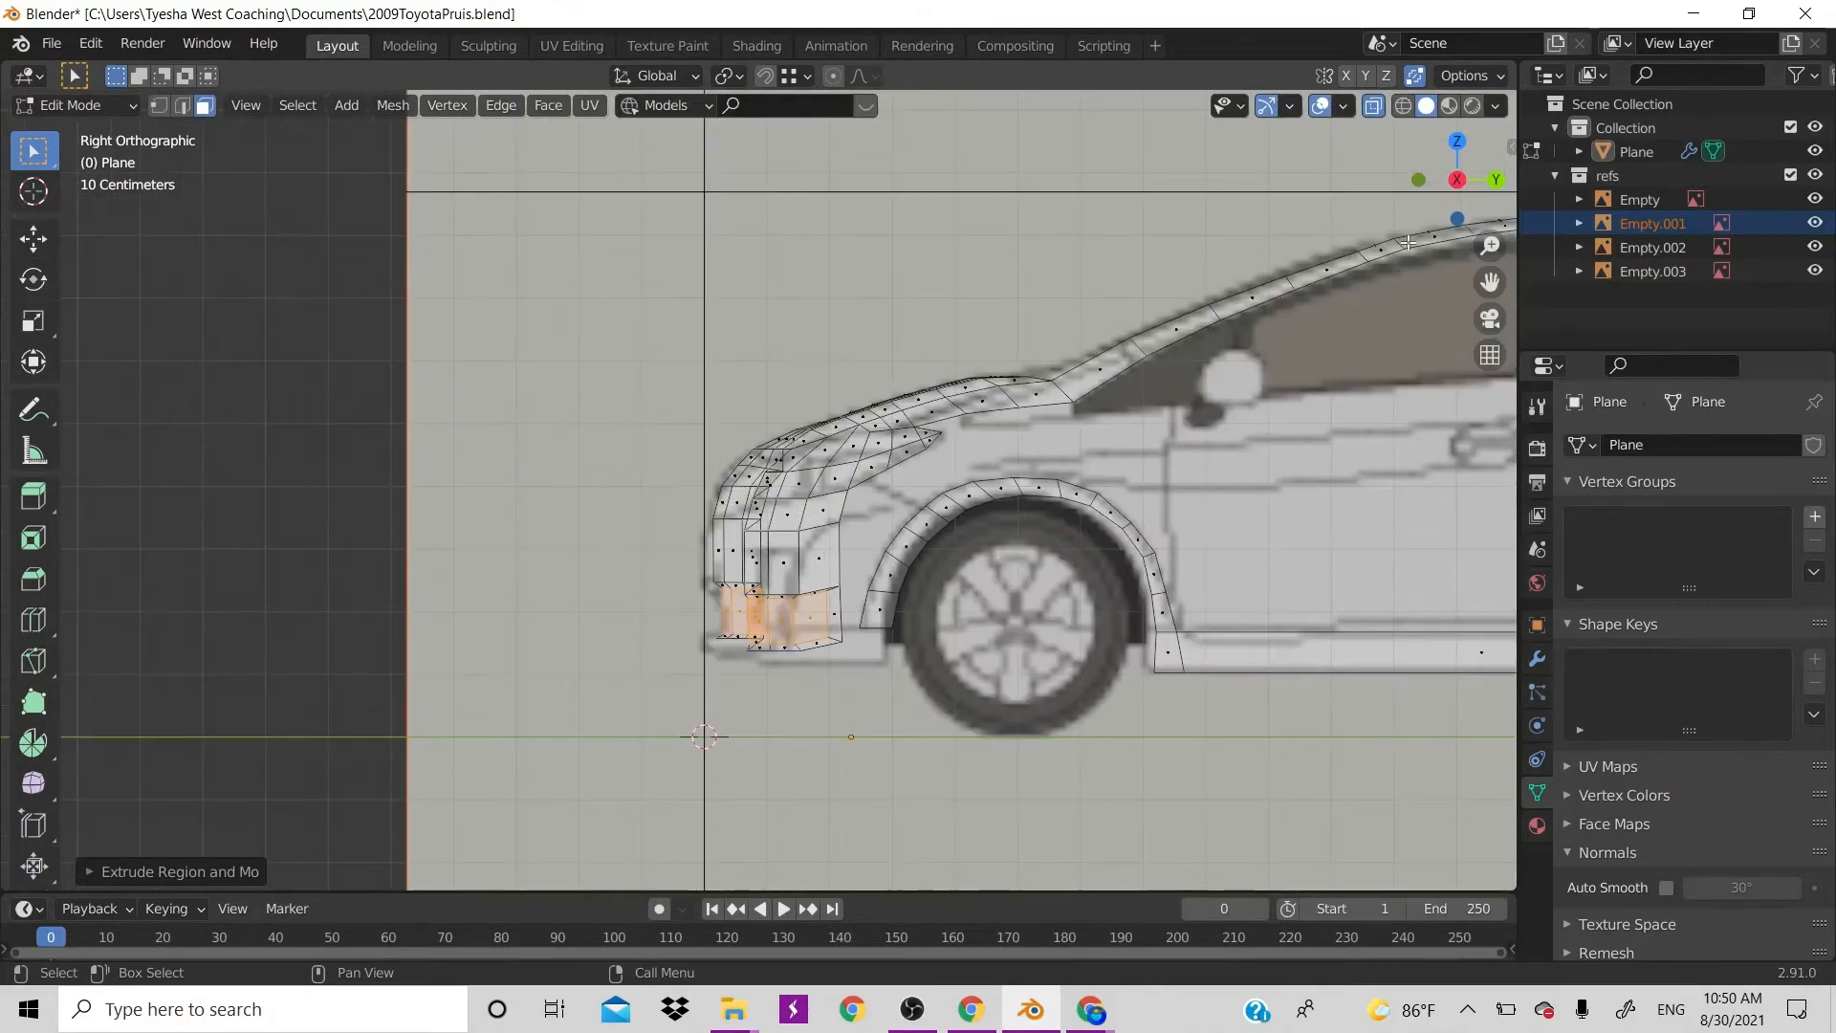
drag(1456, 181, 1542, 207)
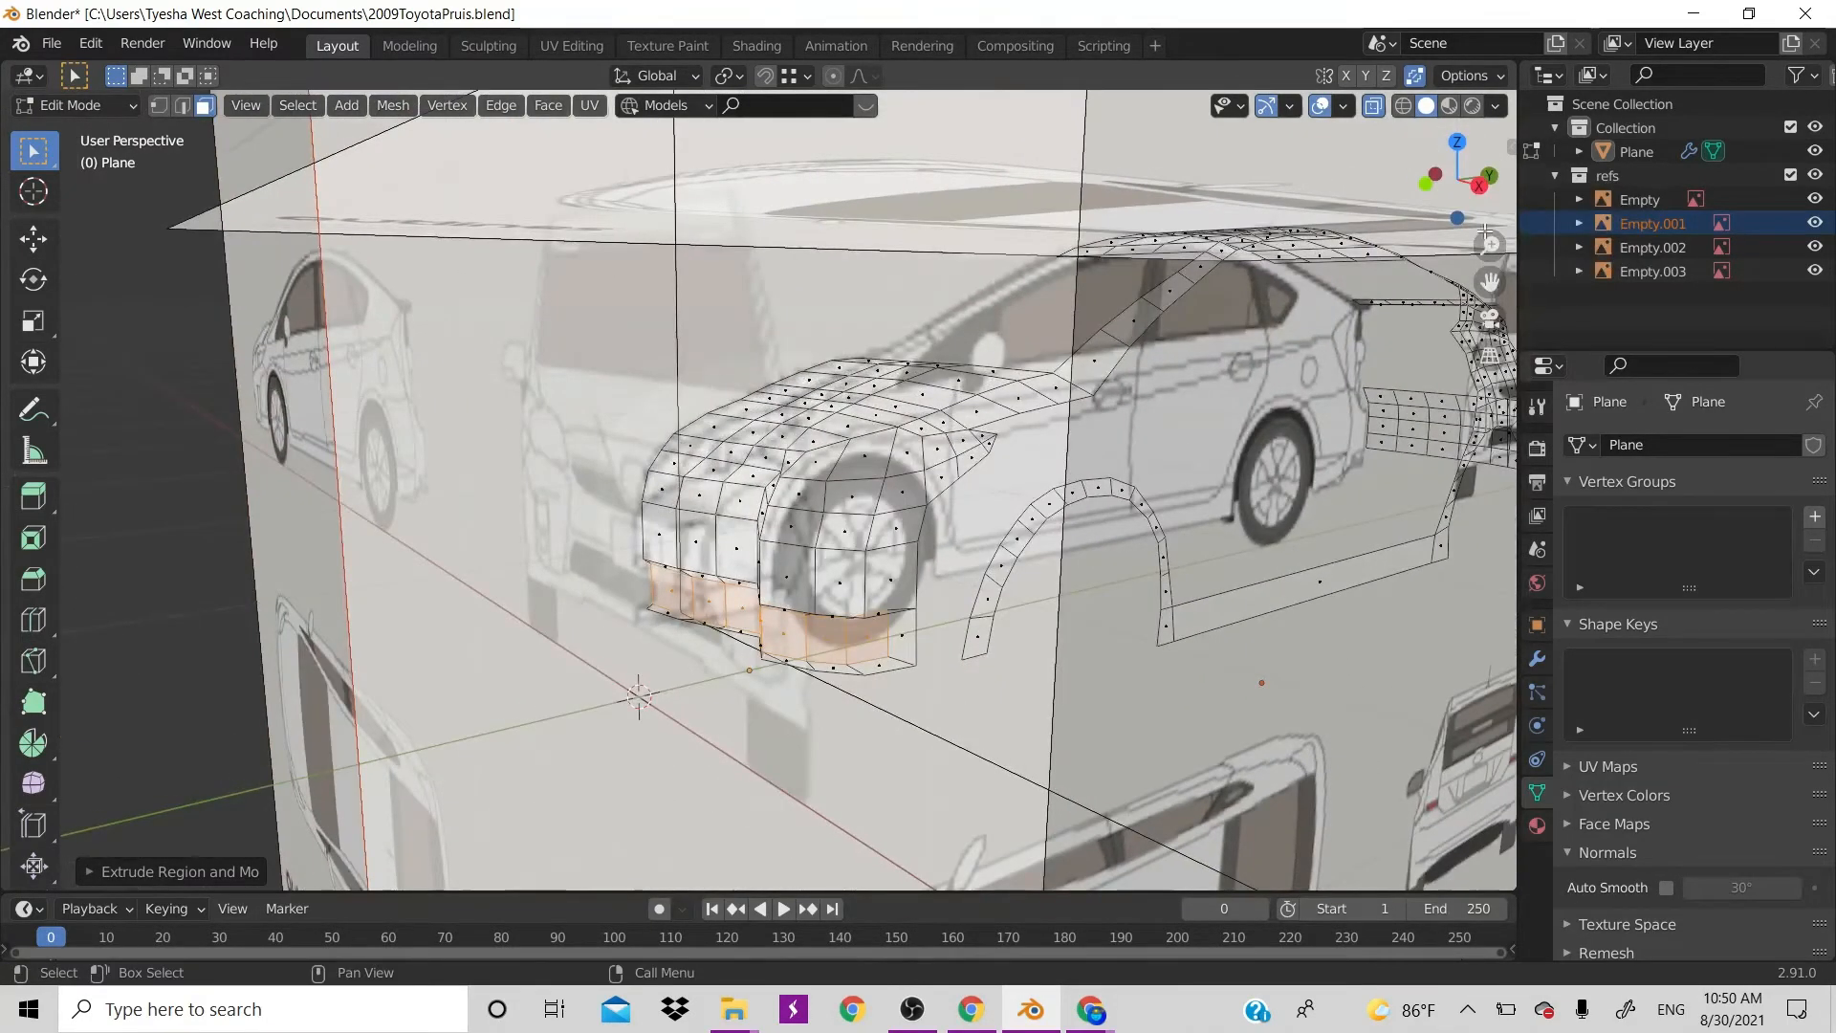
click(1814, 175)
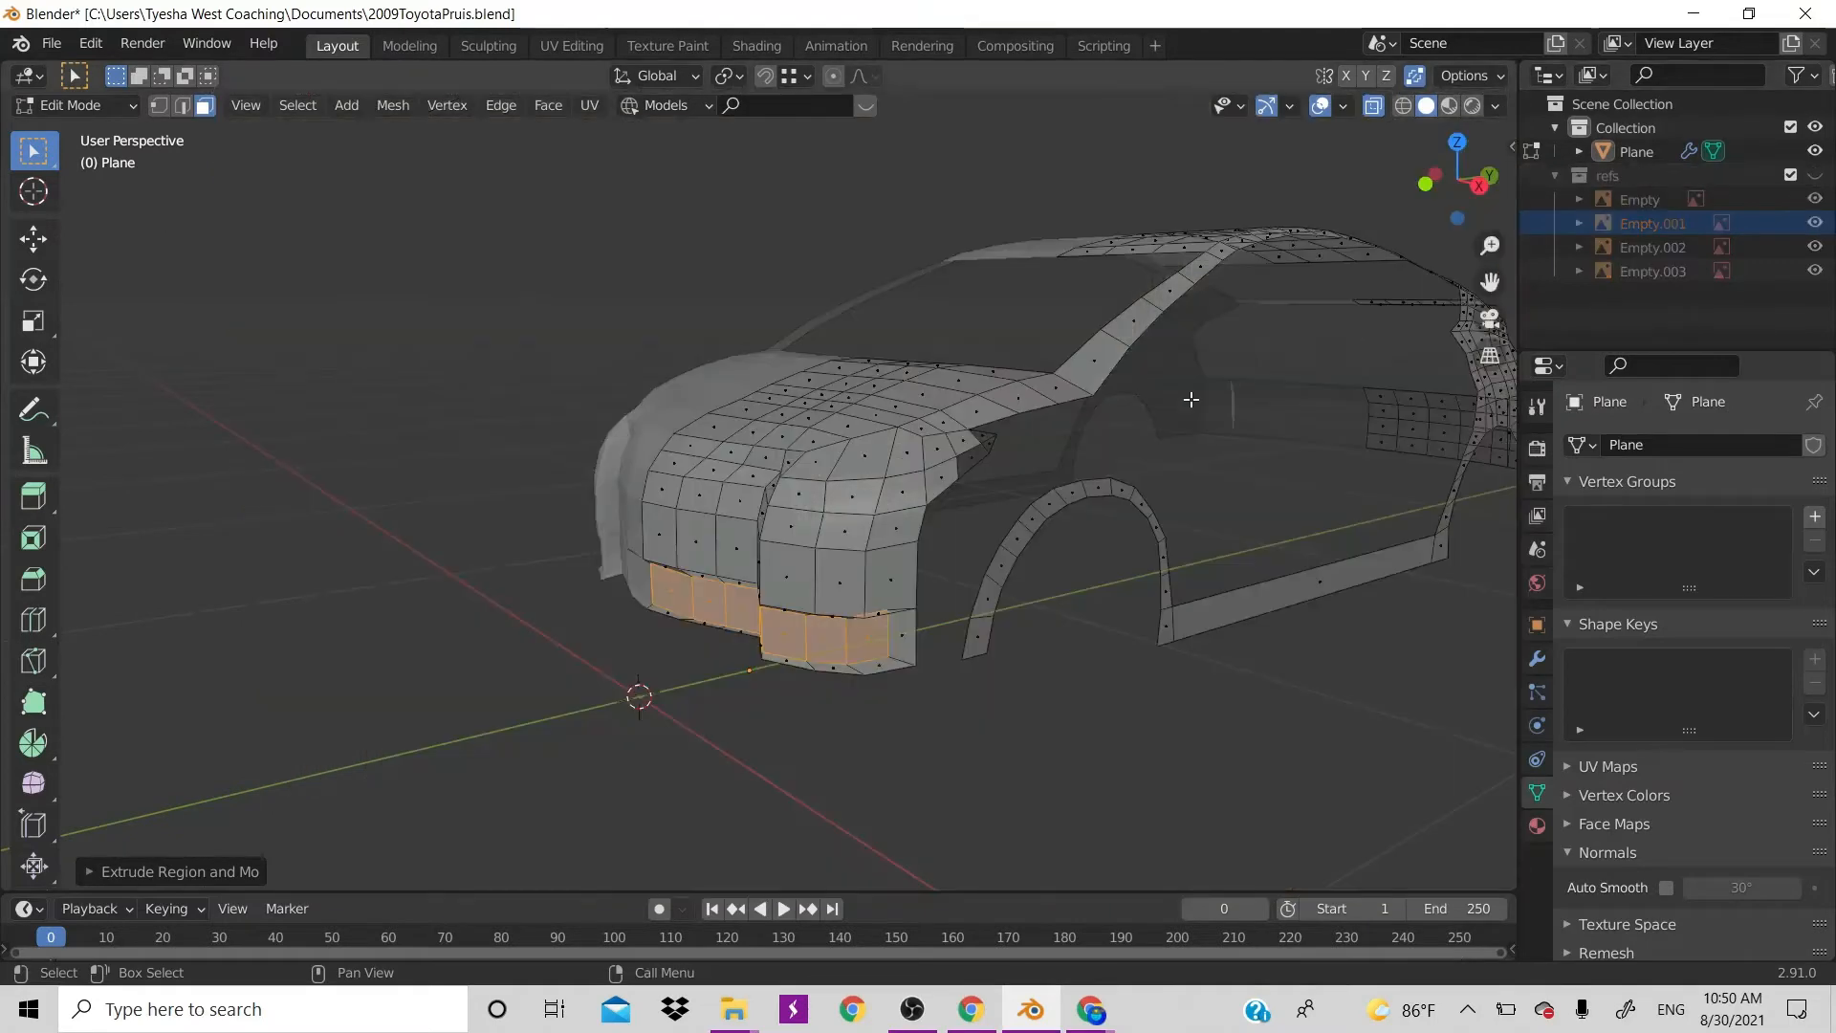
Turn off X-ray and undo the extrusion and scaling of the lowest row of front bumper faces
key(alt+z)
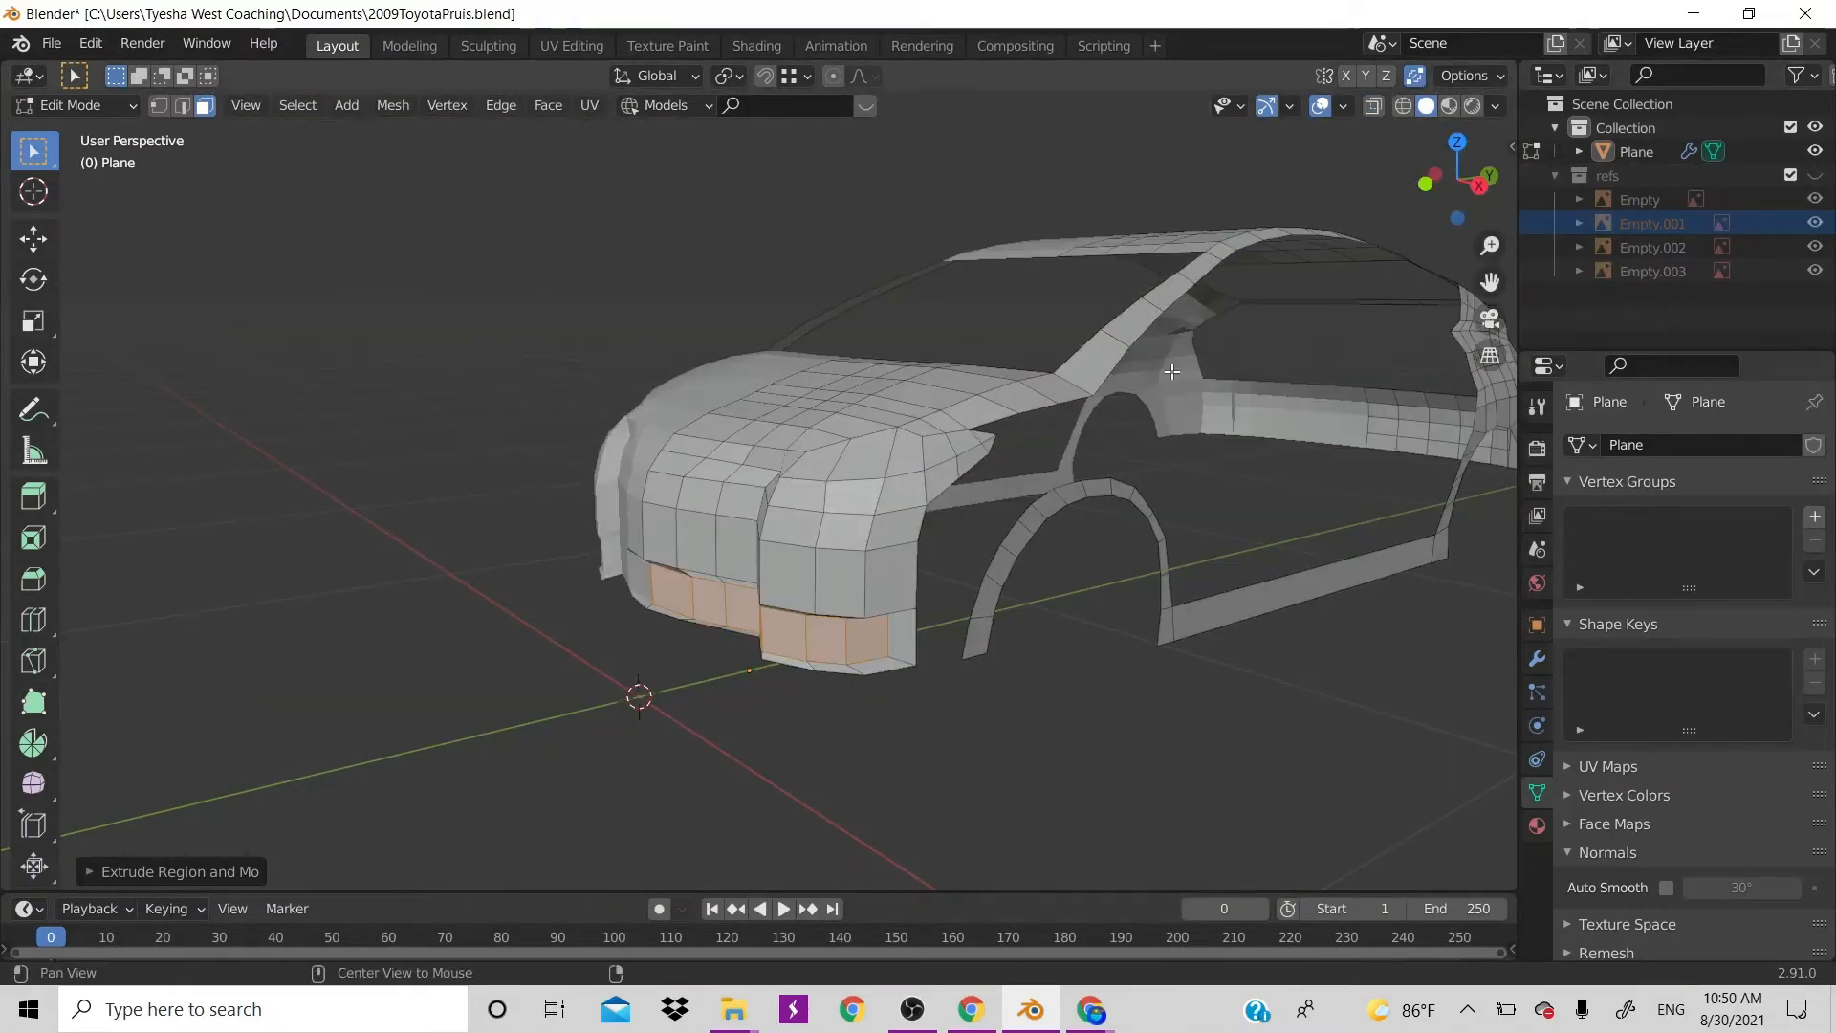
click(1292, 412)
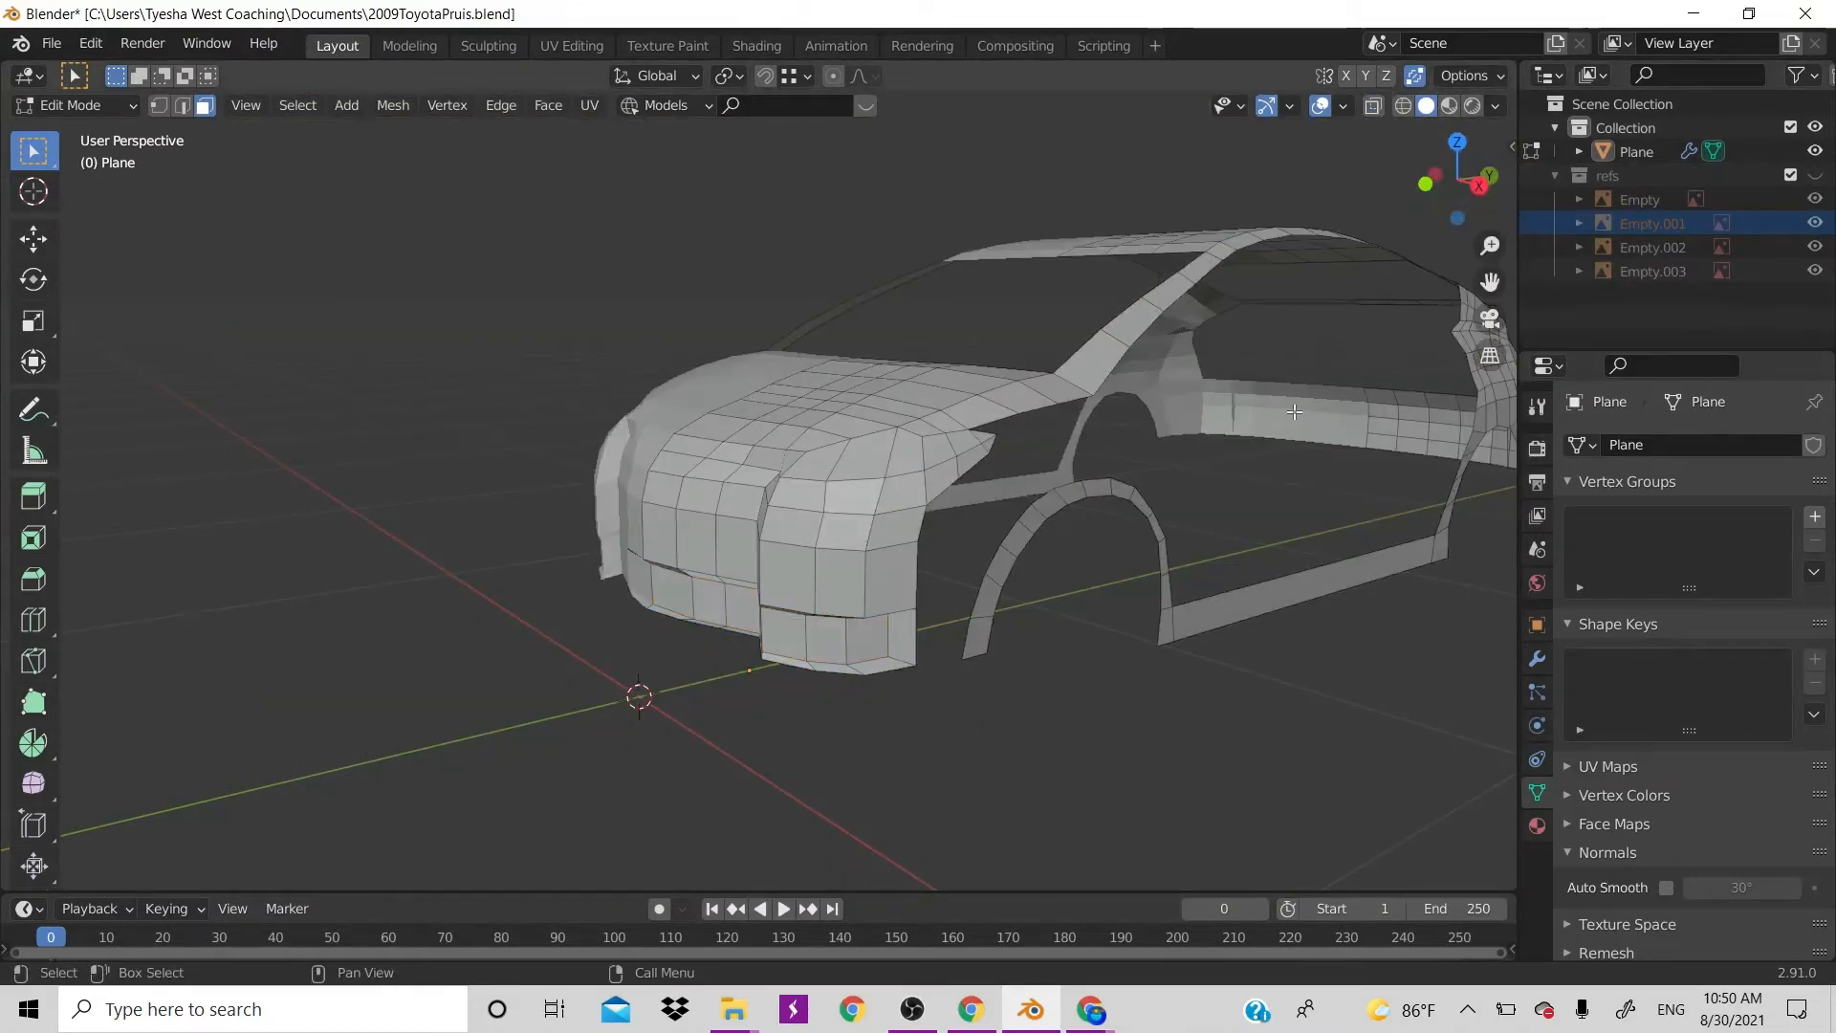
drag(1454, 164, 1454, 177)
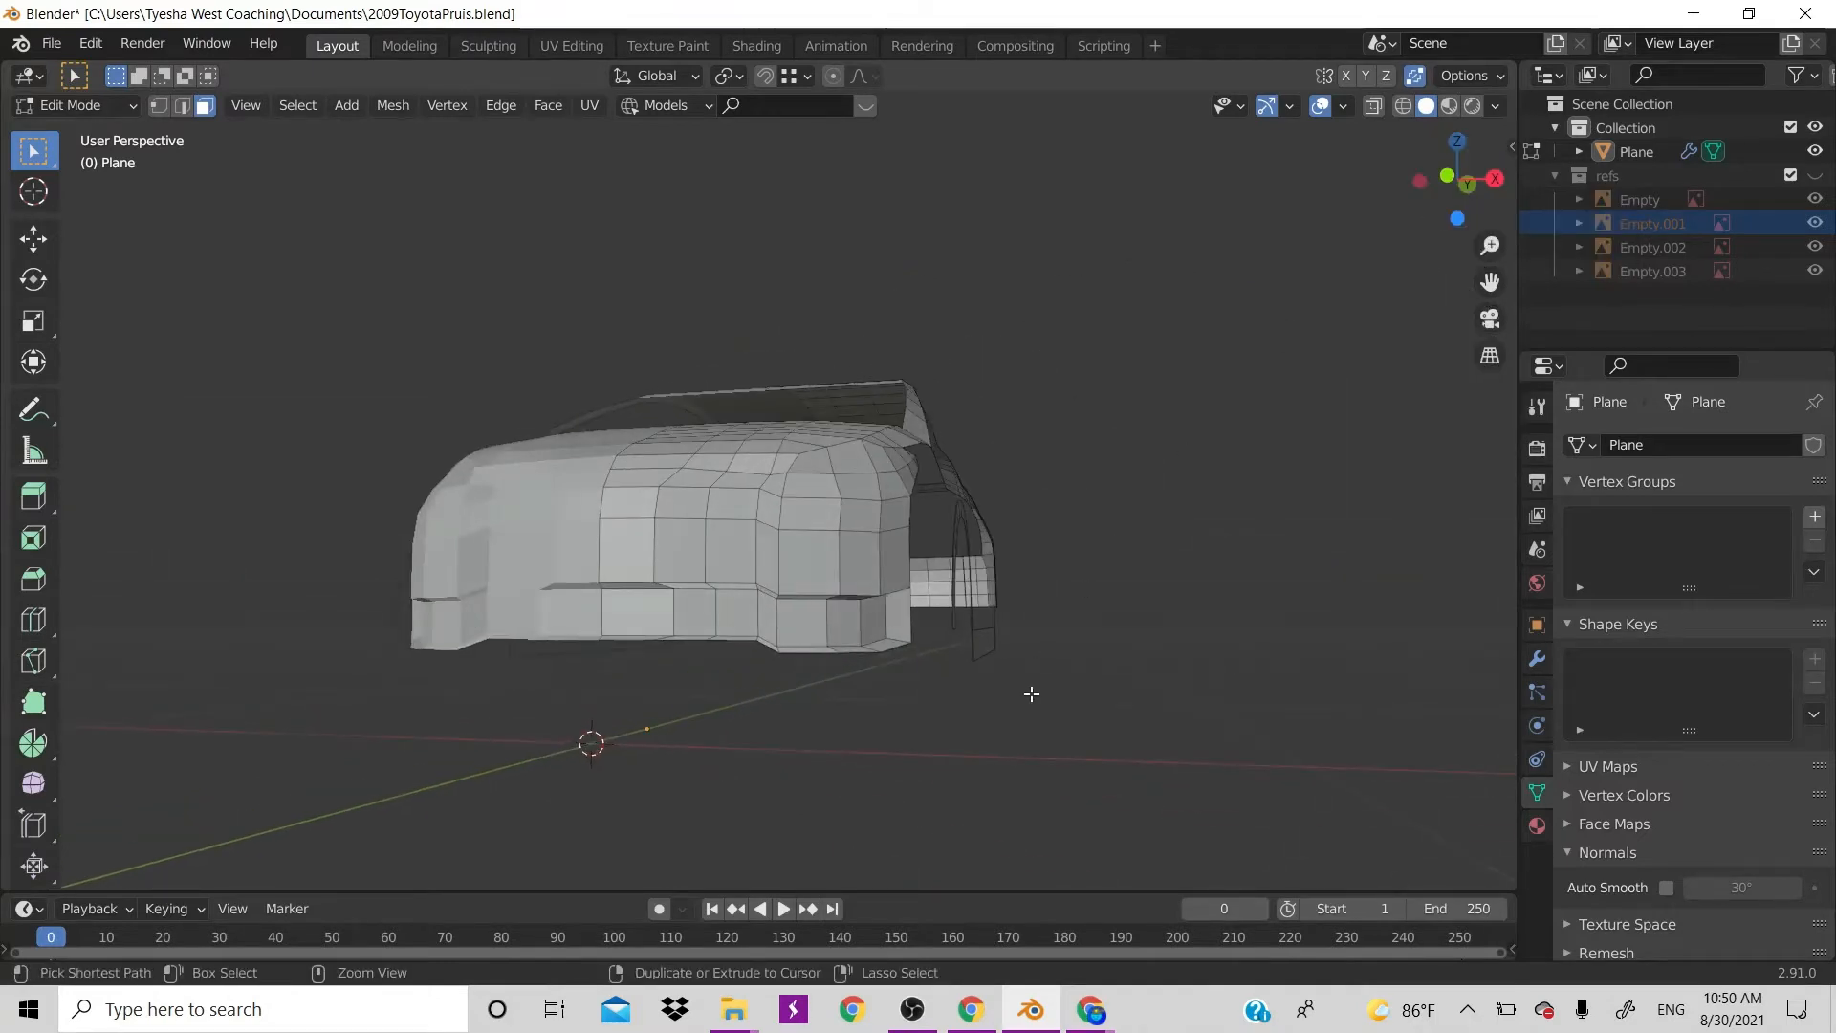
key(ctrl+z)
key(ctrl+z)
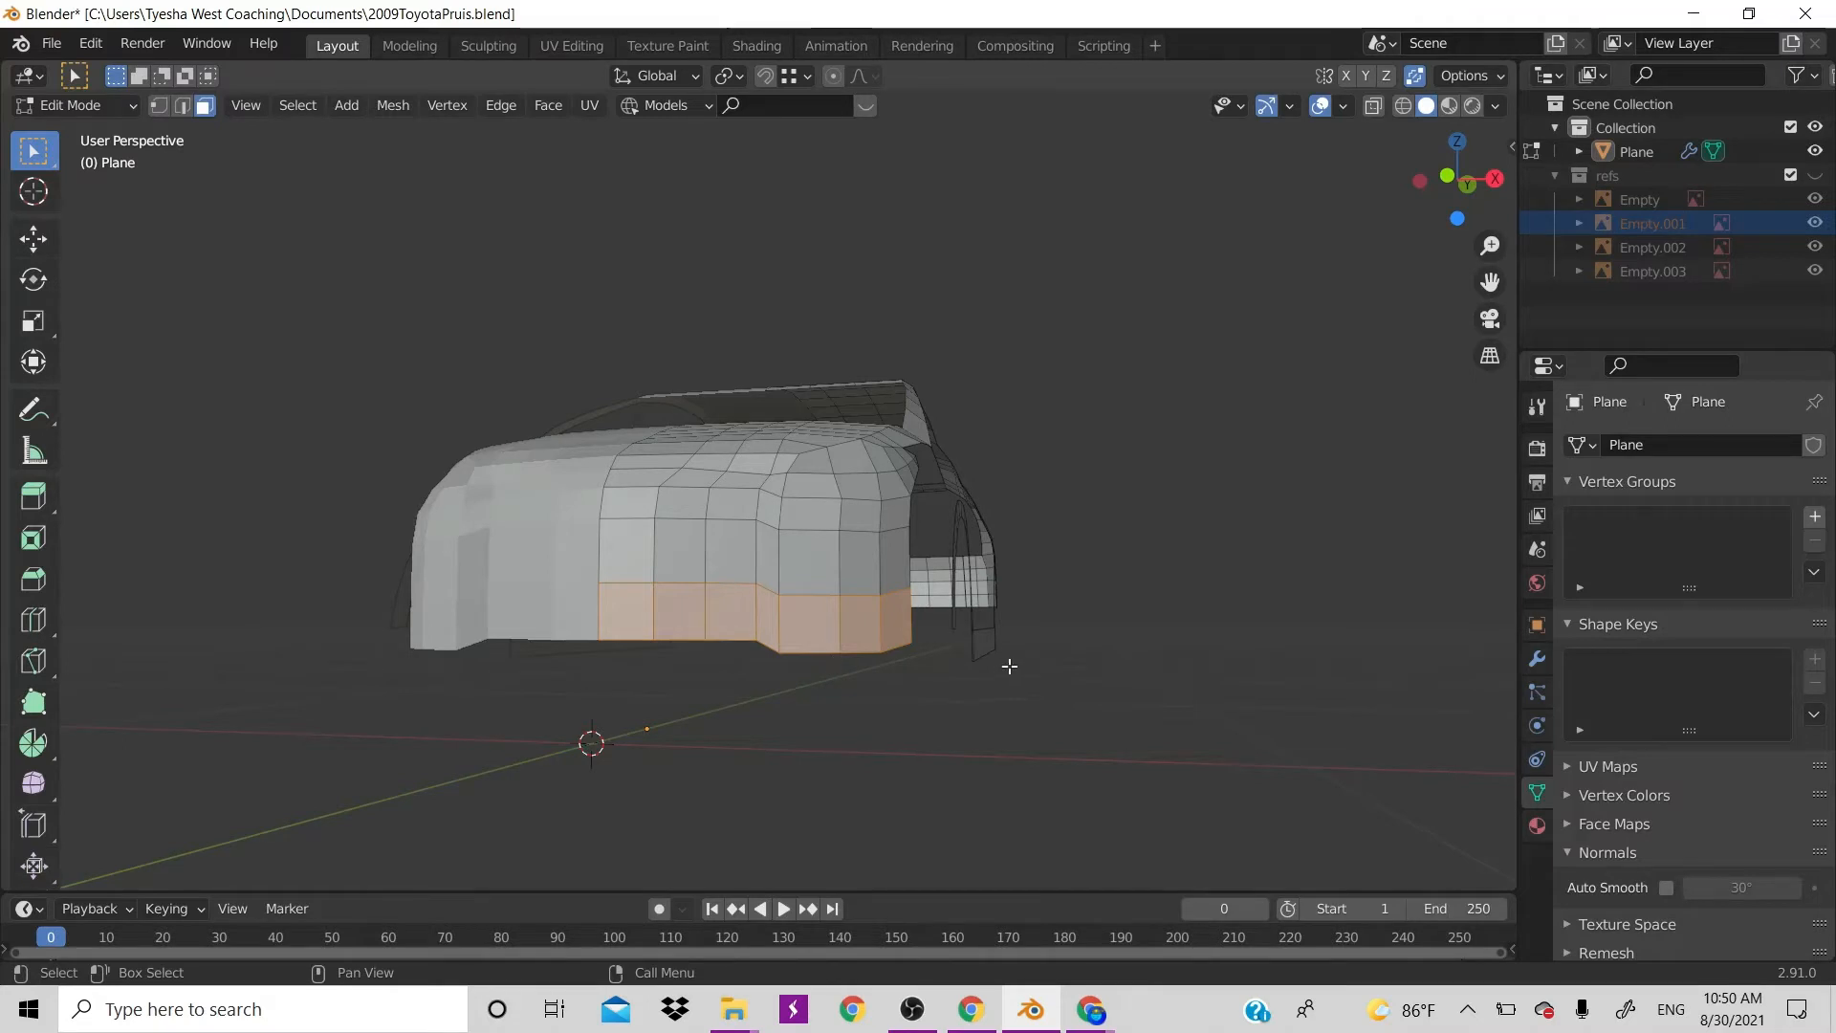
Try to move the lowest row of front bumper faces forward along Y
key(g)
key(y)
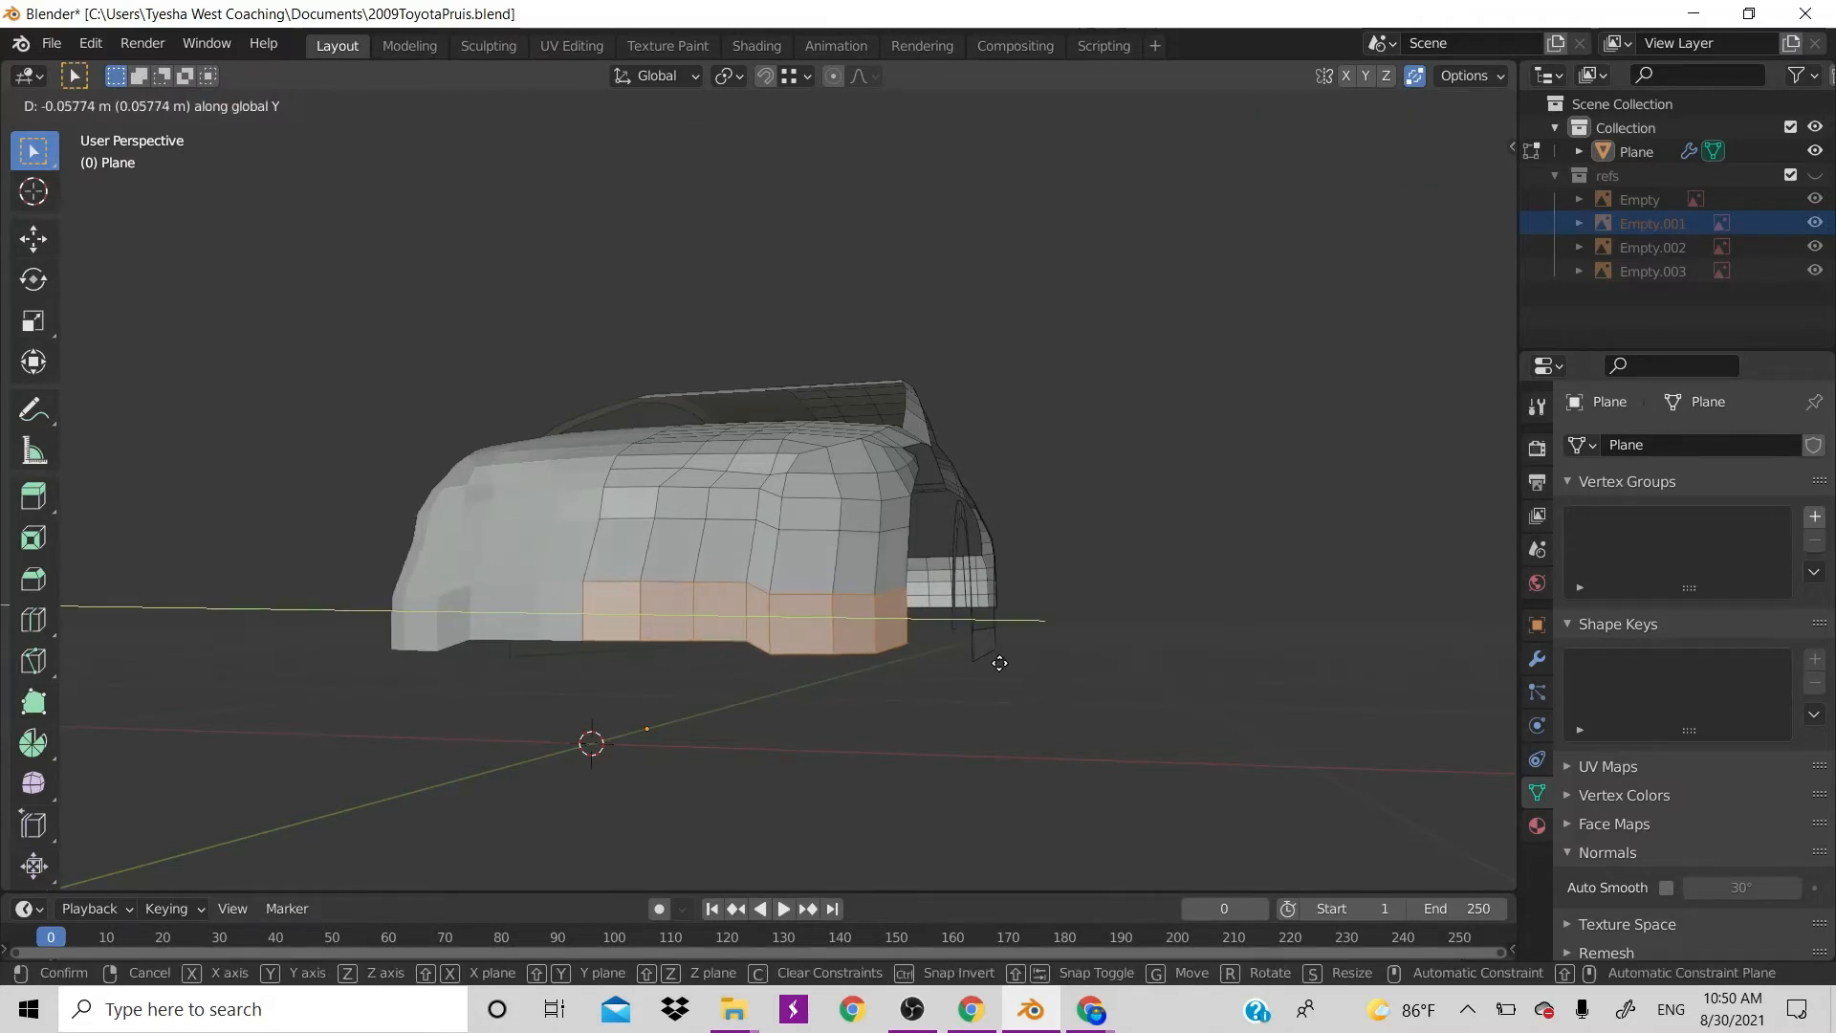
click(970, 668)
key(ctrl+z)
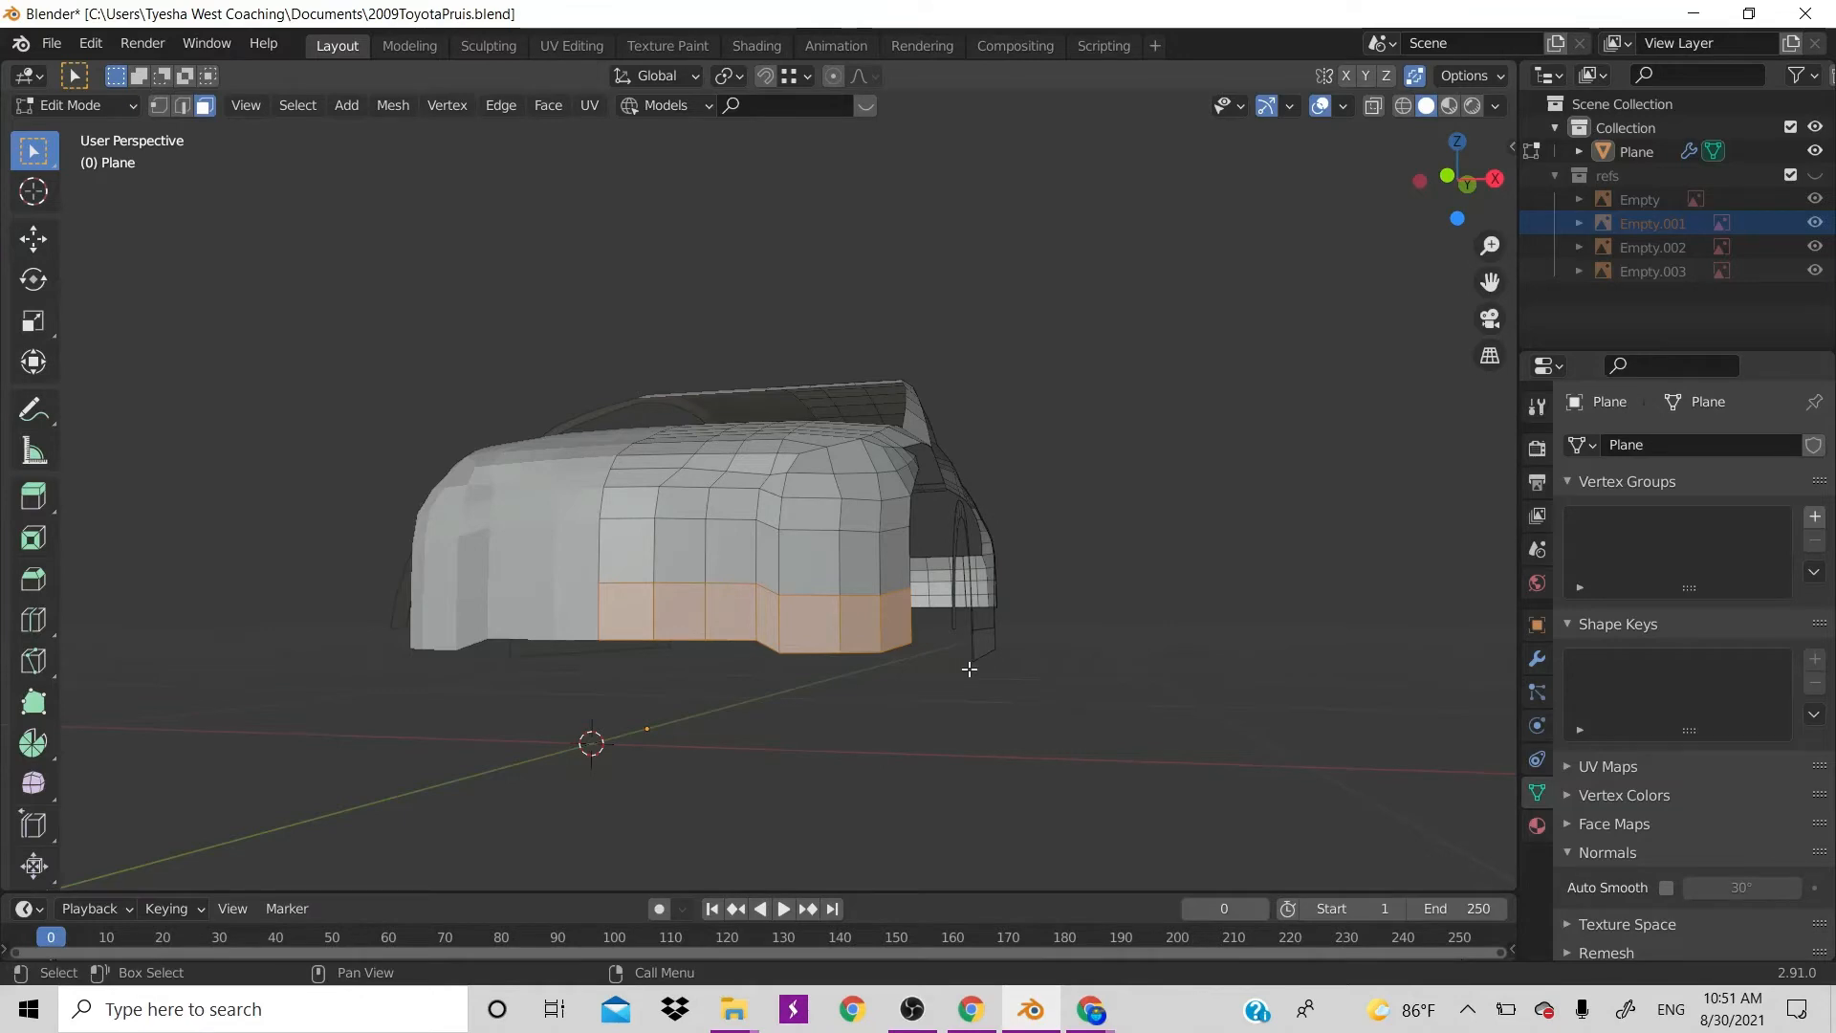
click(913, 1009)
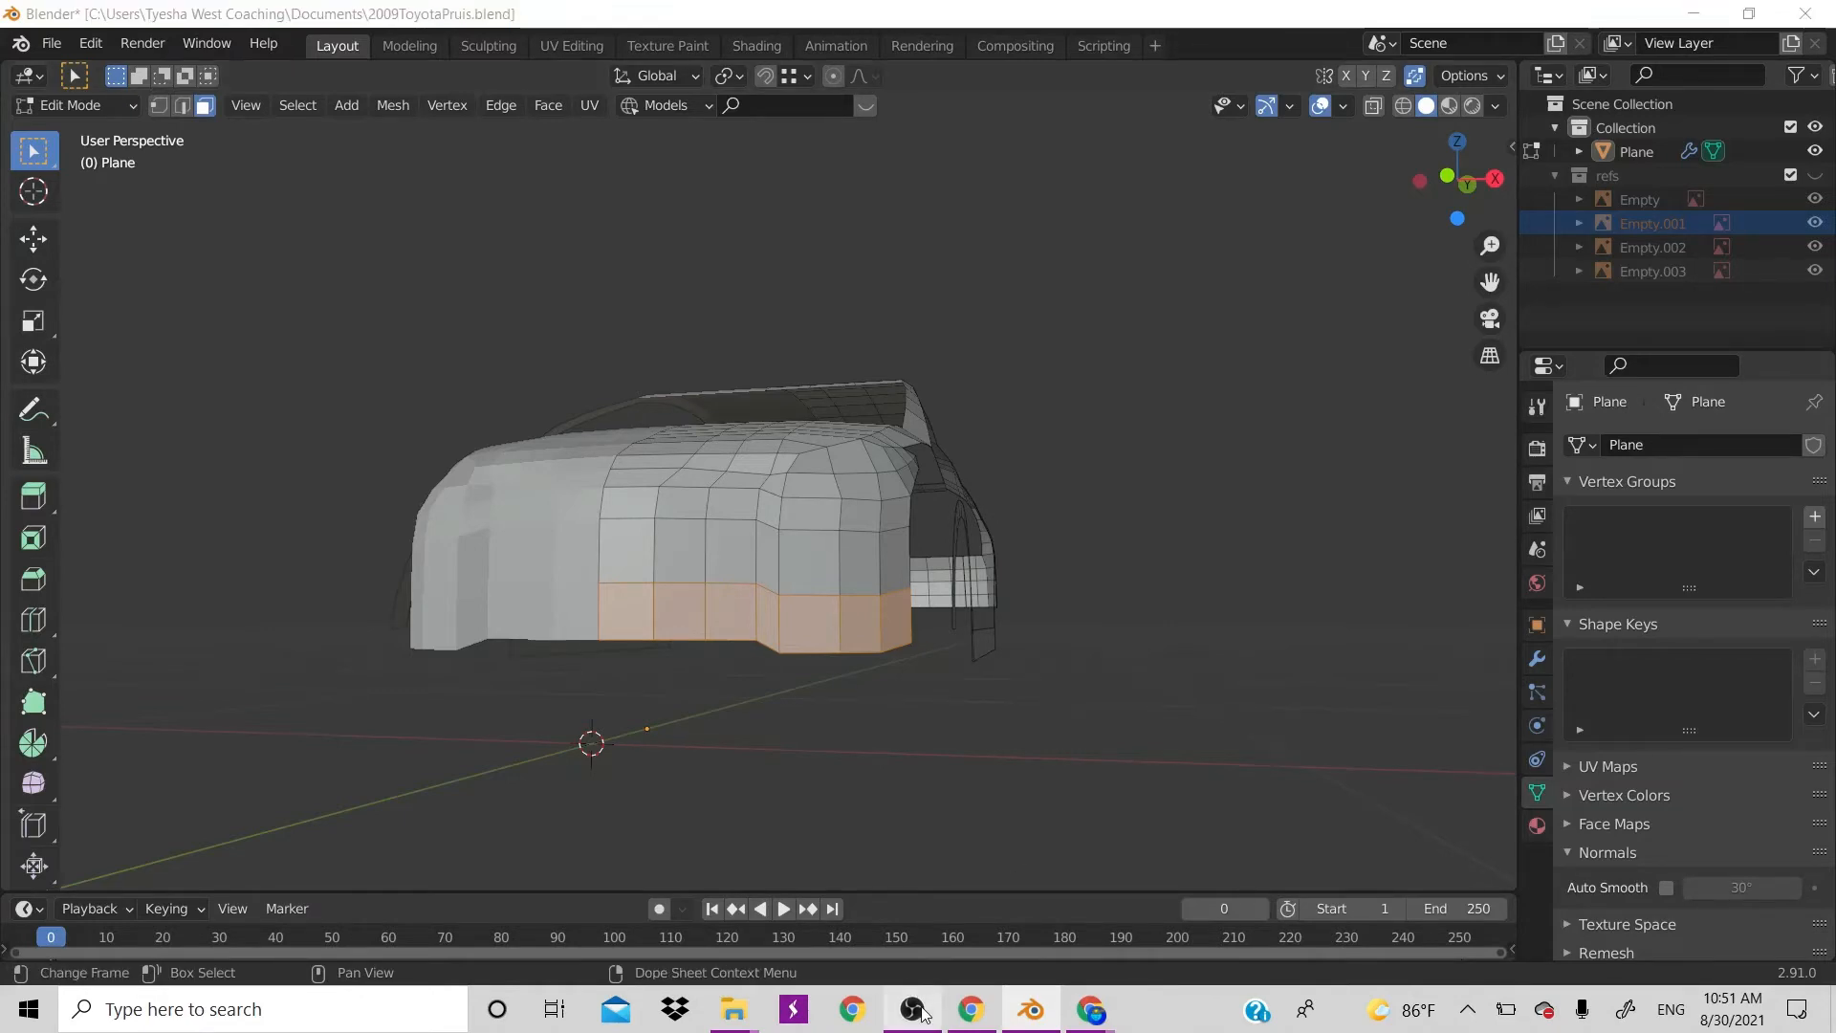
click(1708, 781)
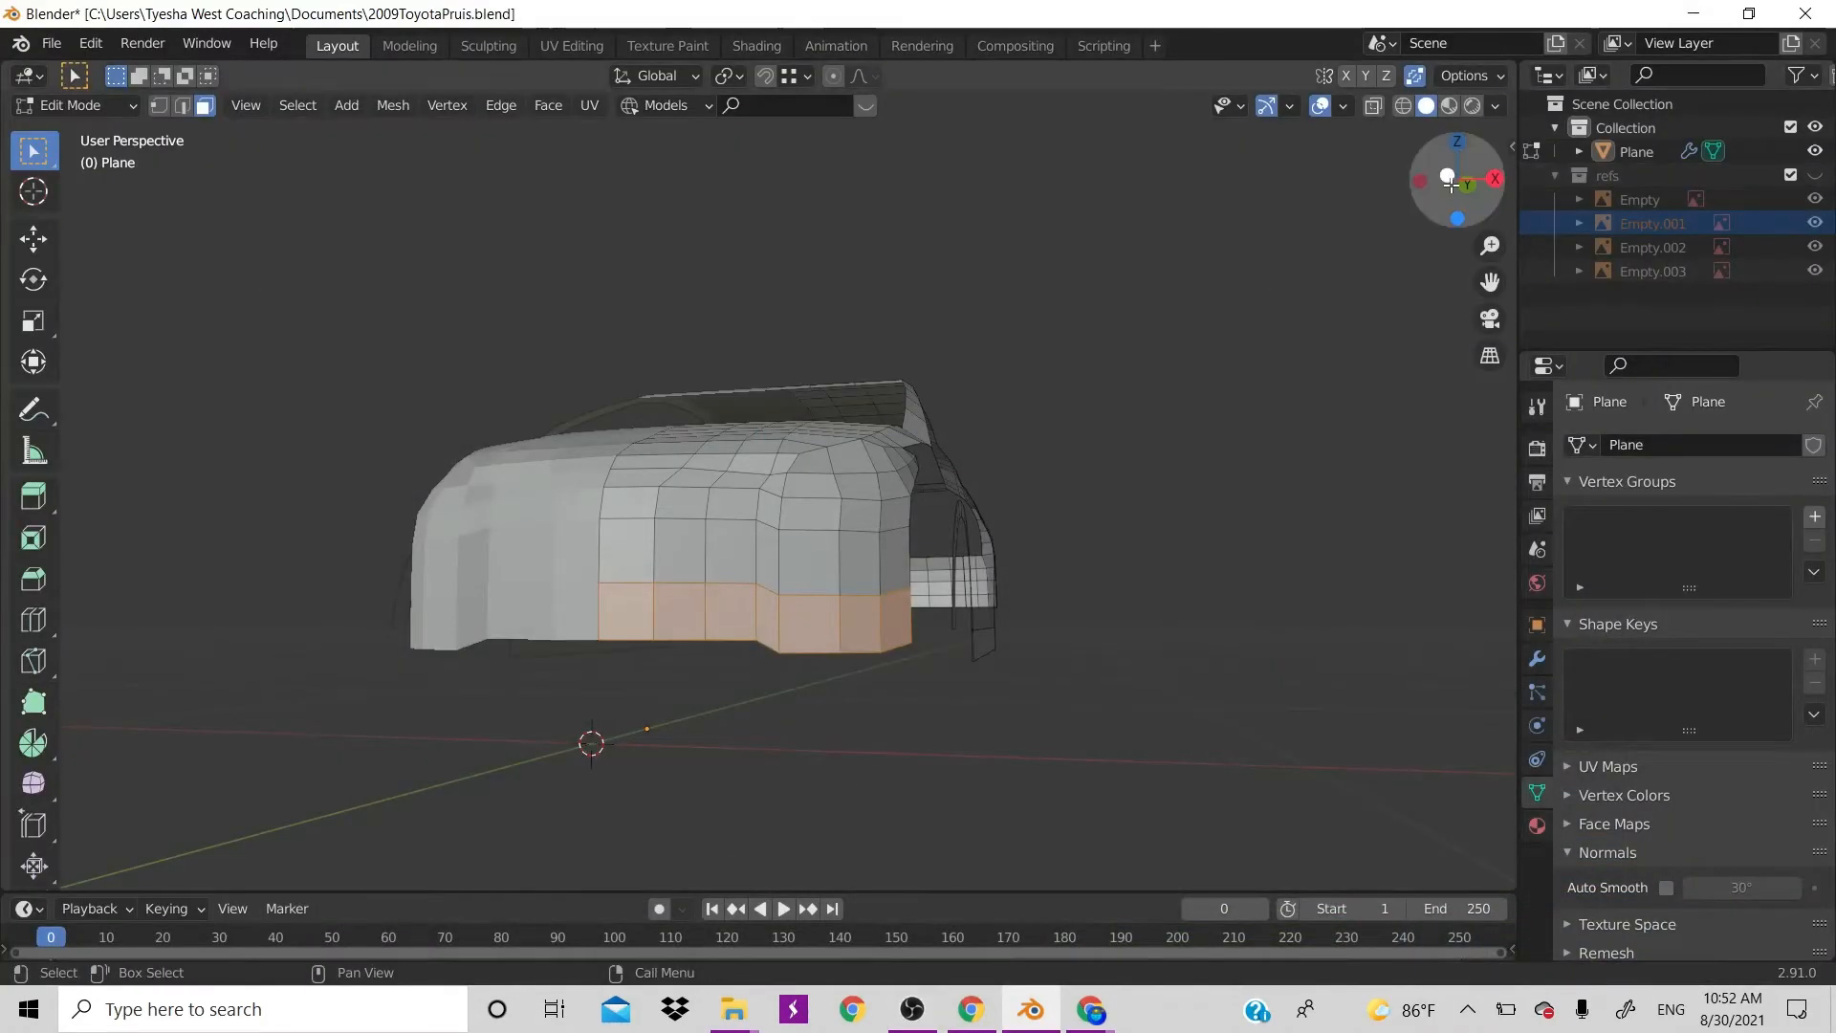
Show the refs collection in the right side view and move the lowest row of bumper faces very slightly against the blueprint
drag(1447, 176, 1321, 196)
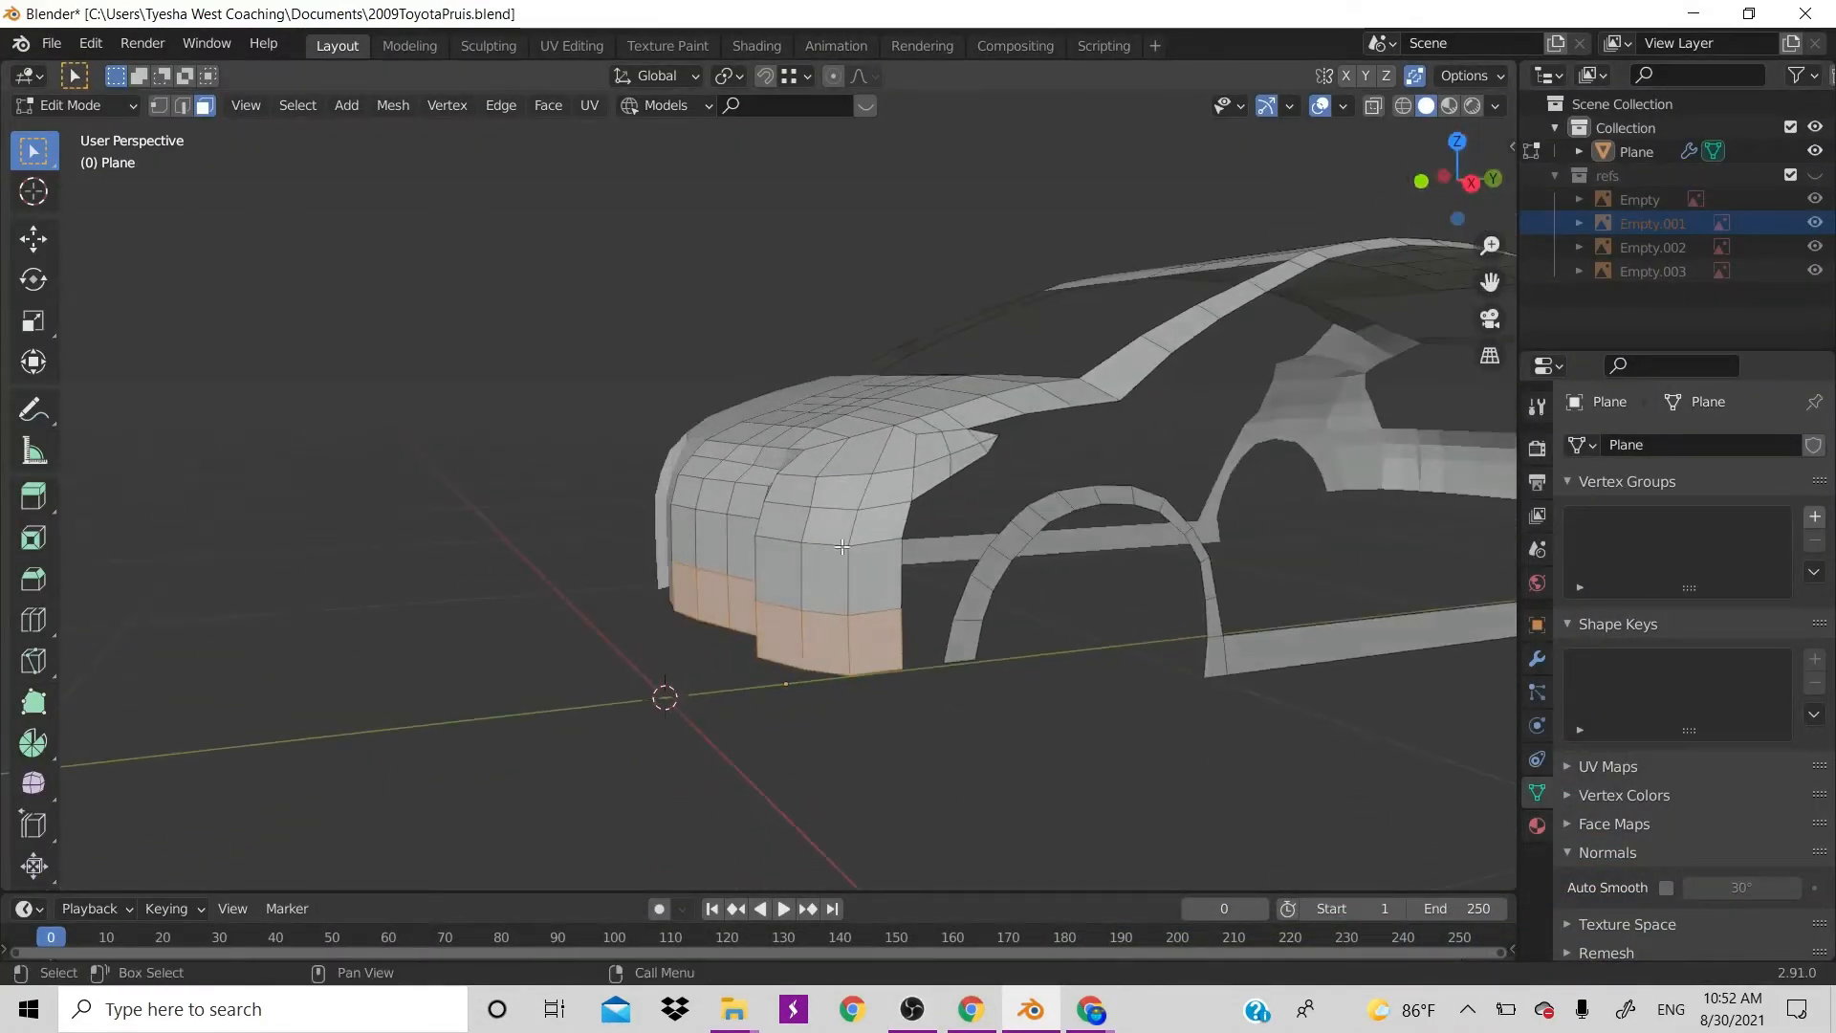
key(KP_3)
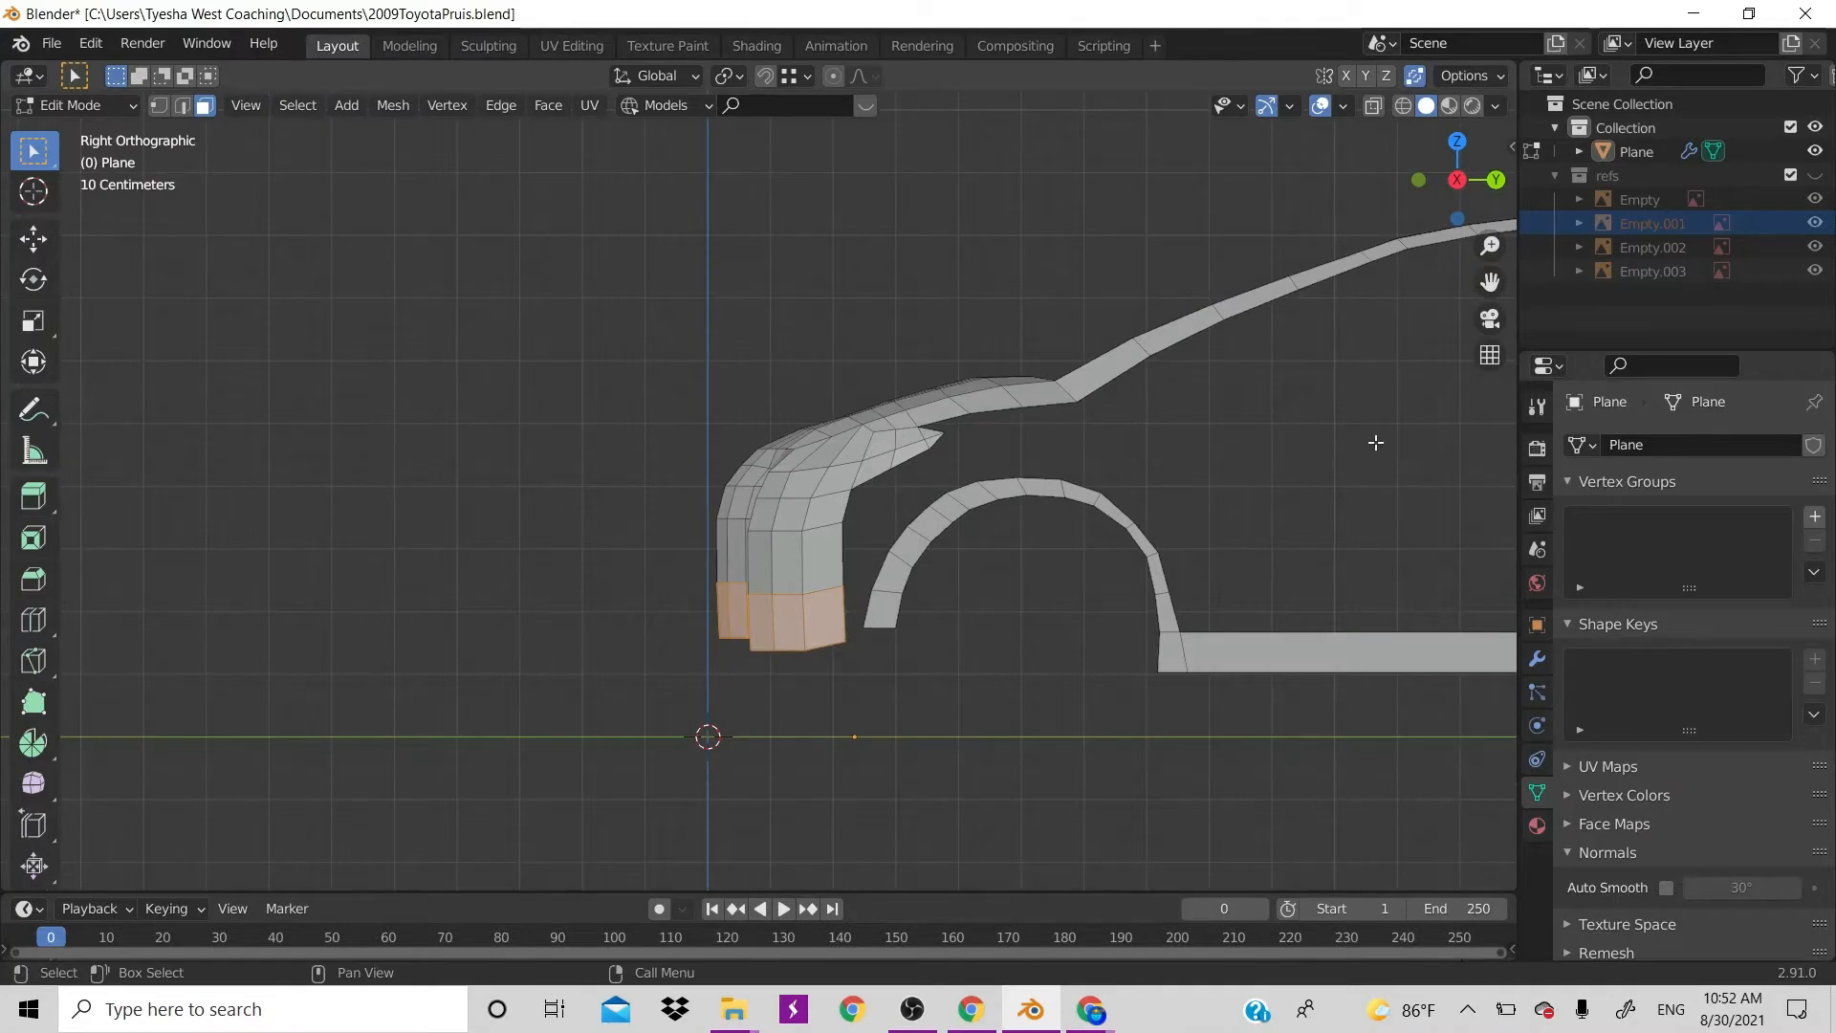
click(1815, 175)
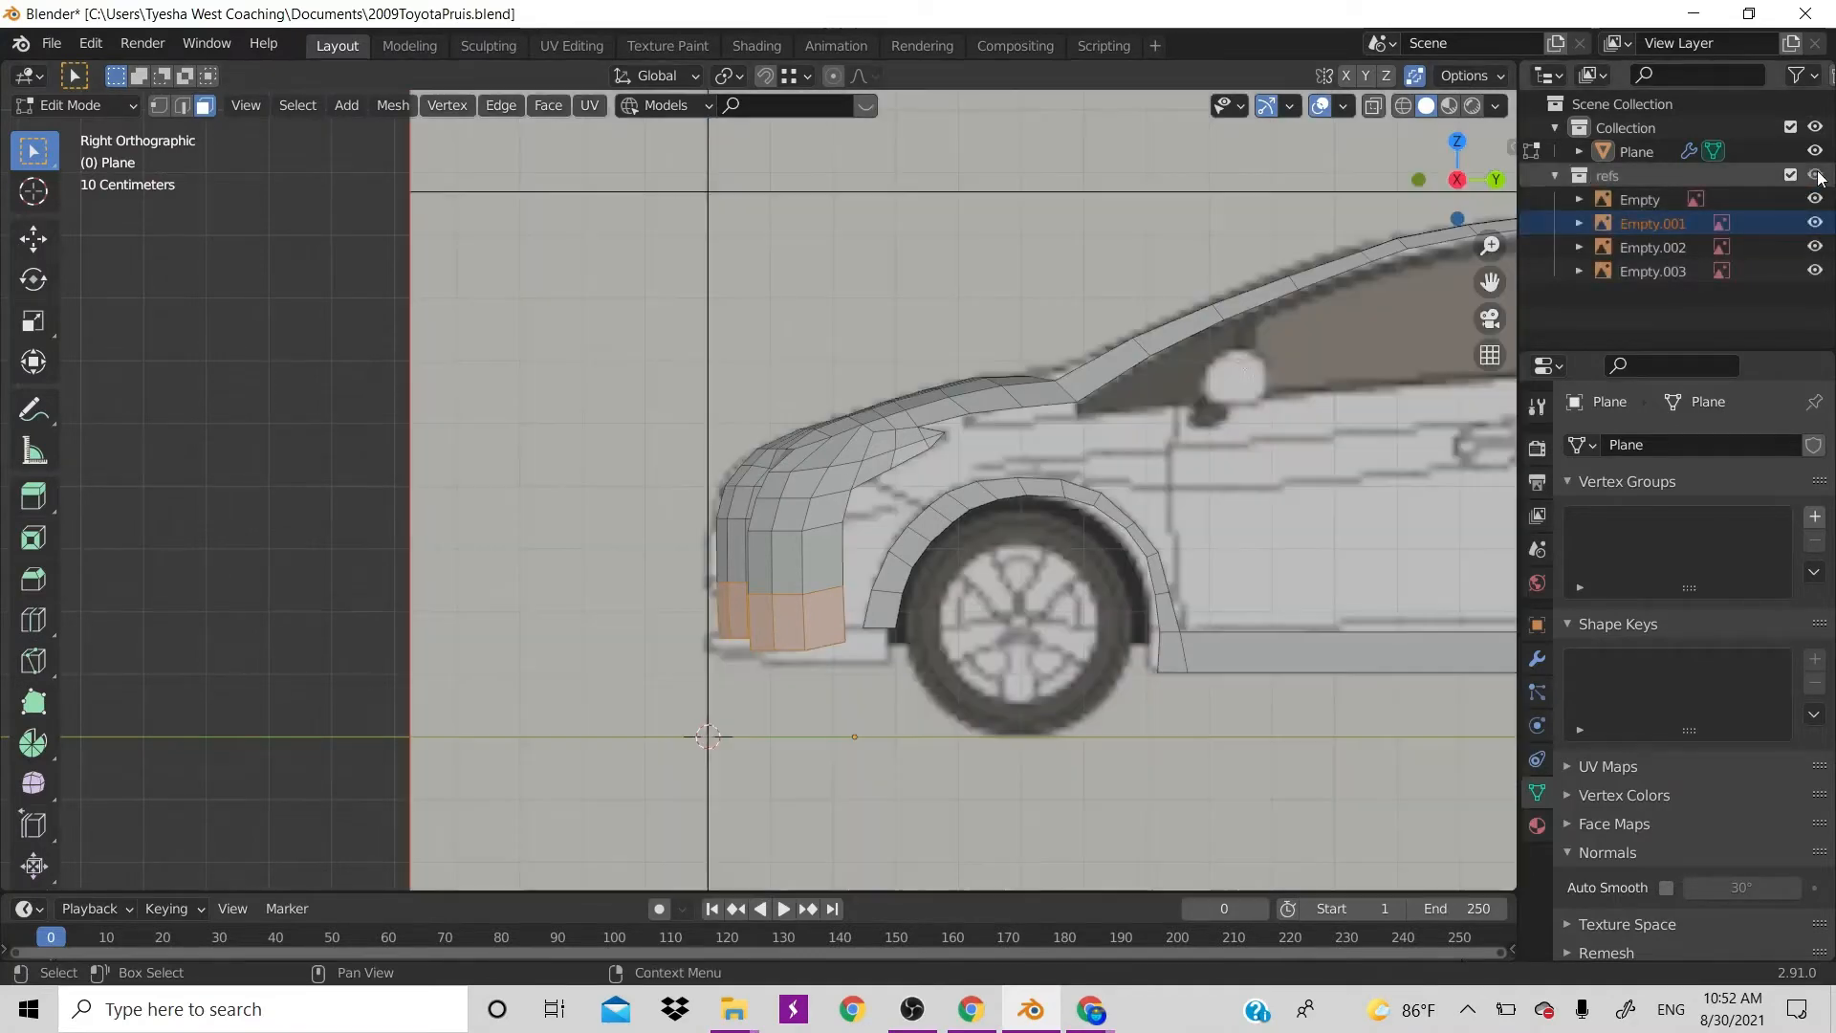
key(g)
click(788, 672)
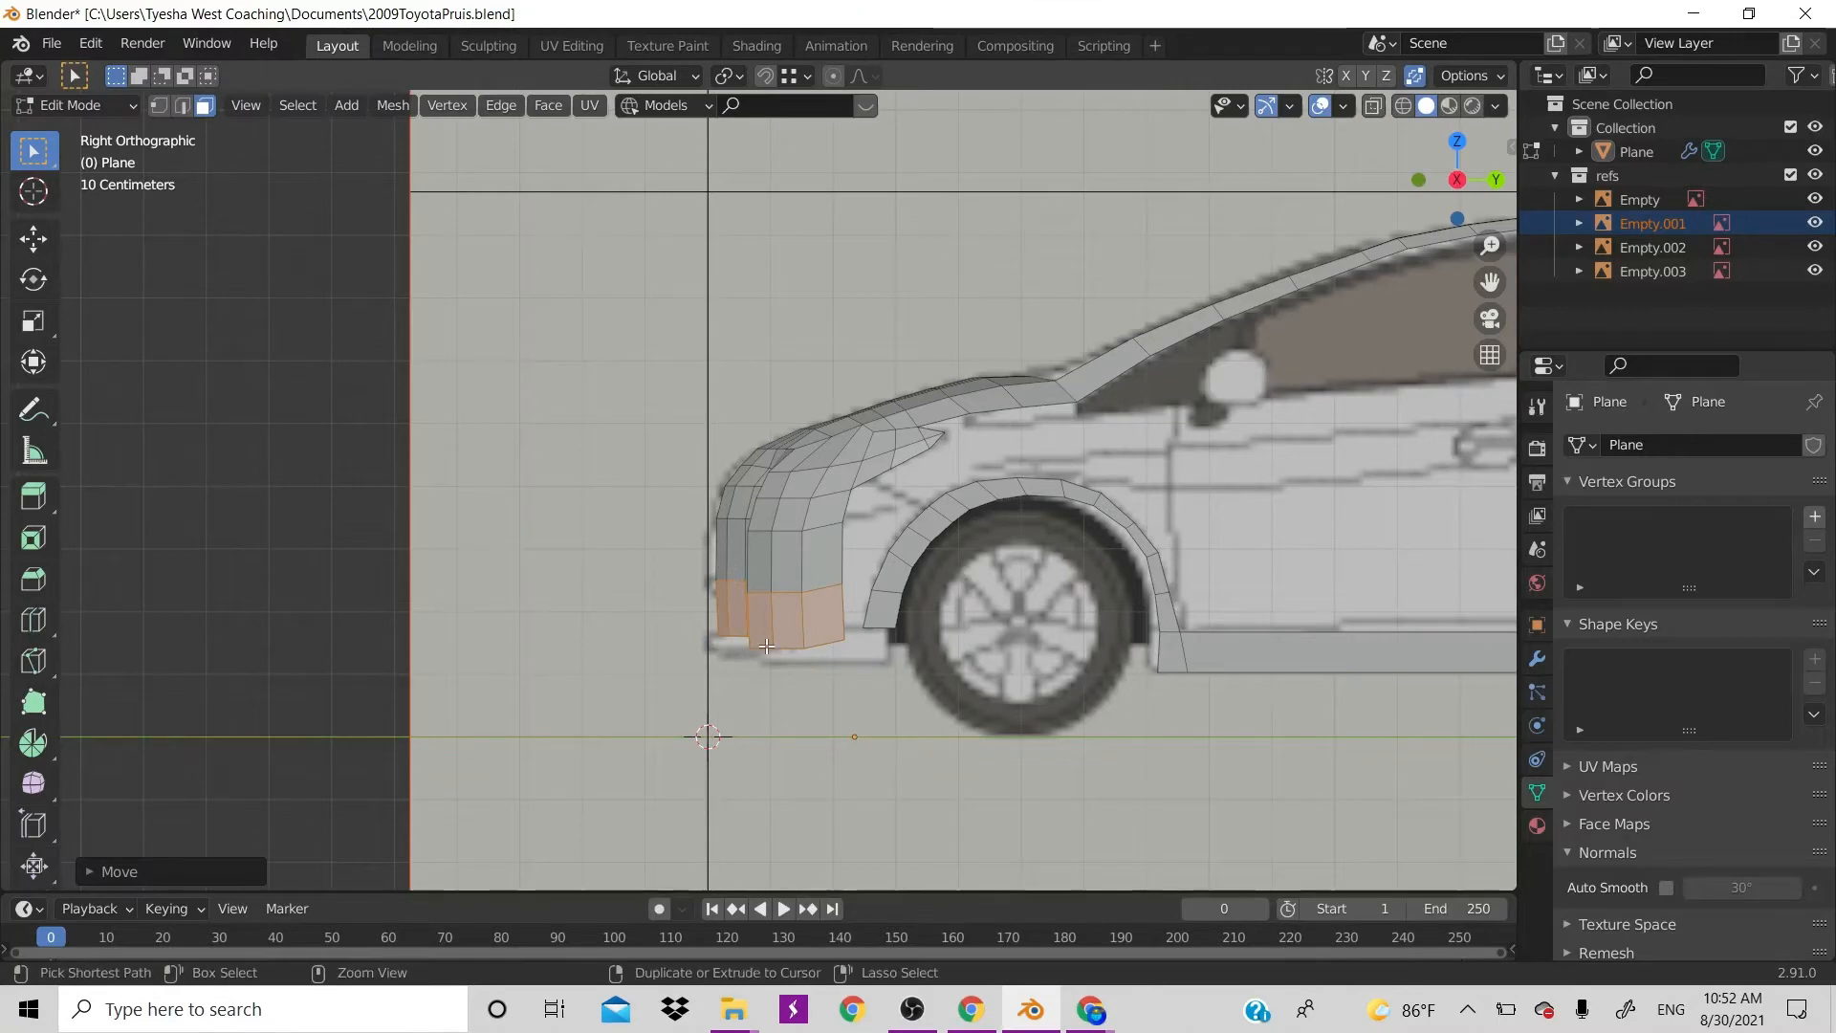
Try to extrude the lowest row of front bumper faces
key(e)
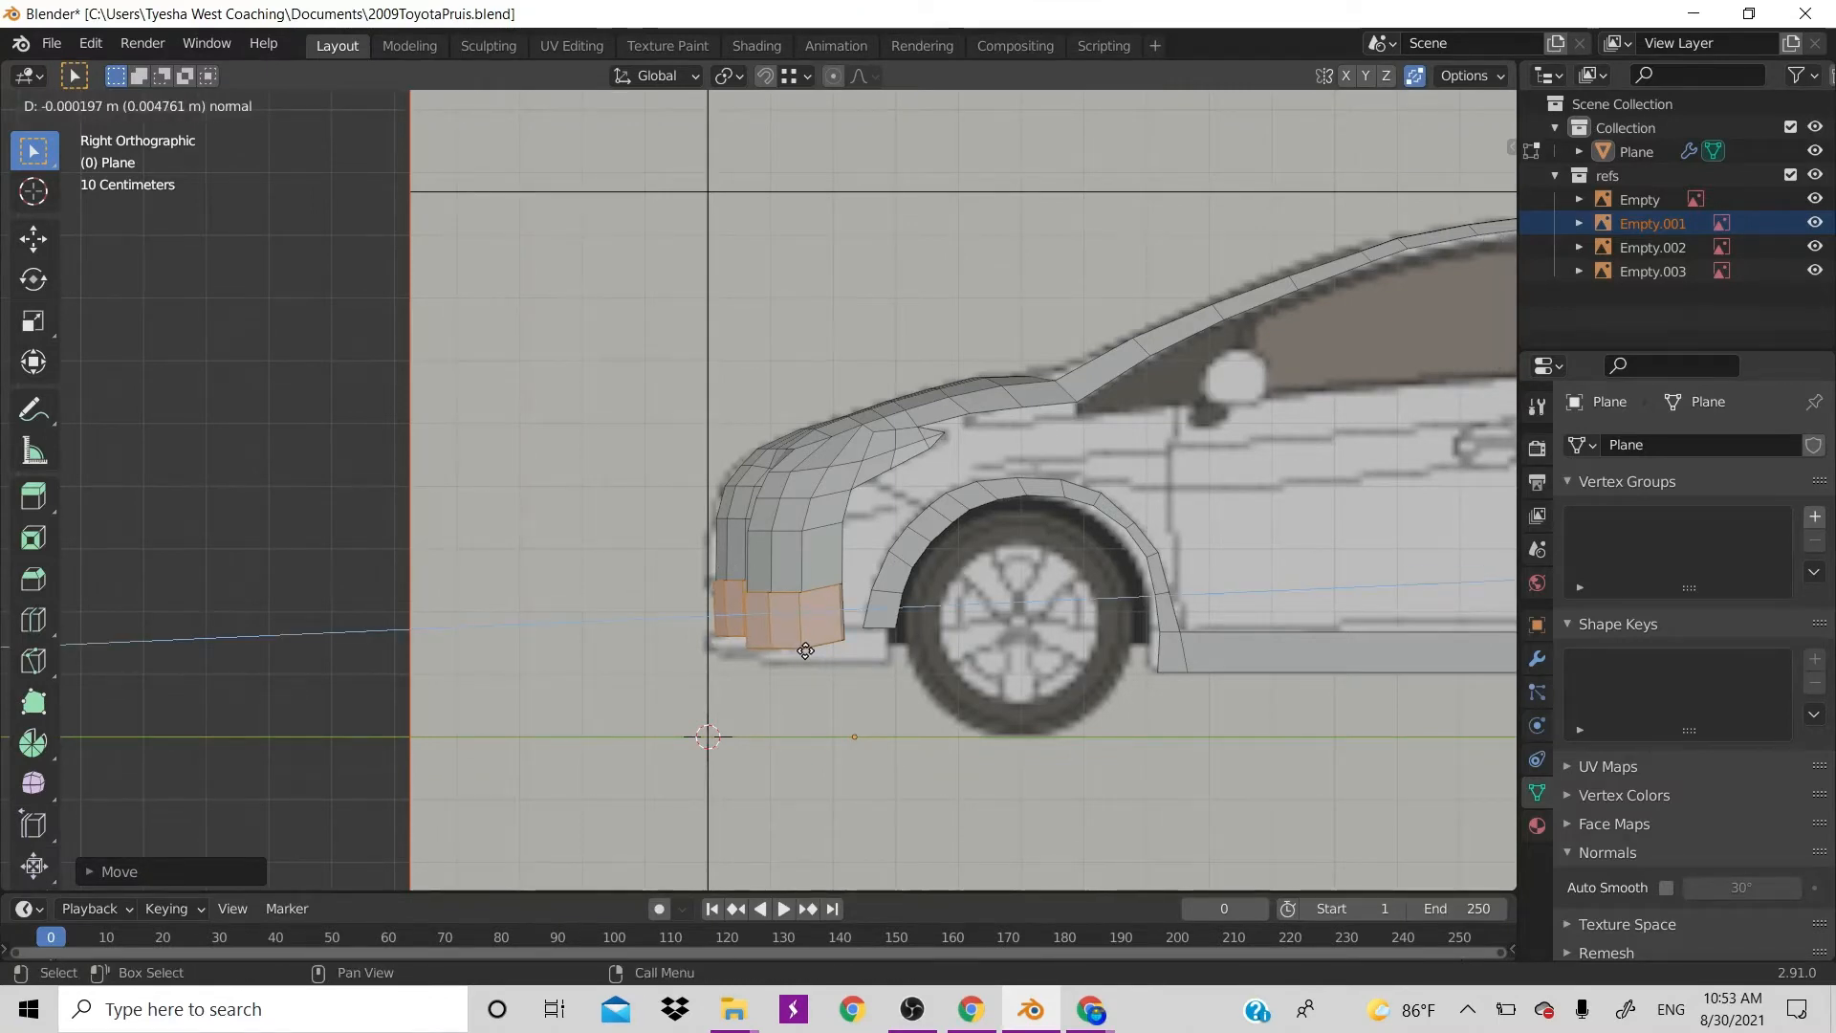
click(806, 665)
key(ctrl+z)
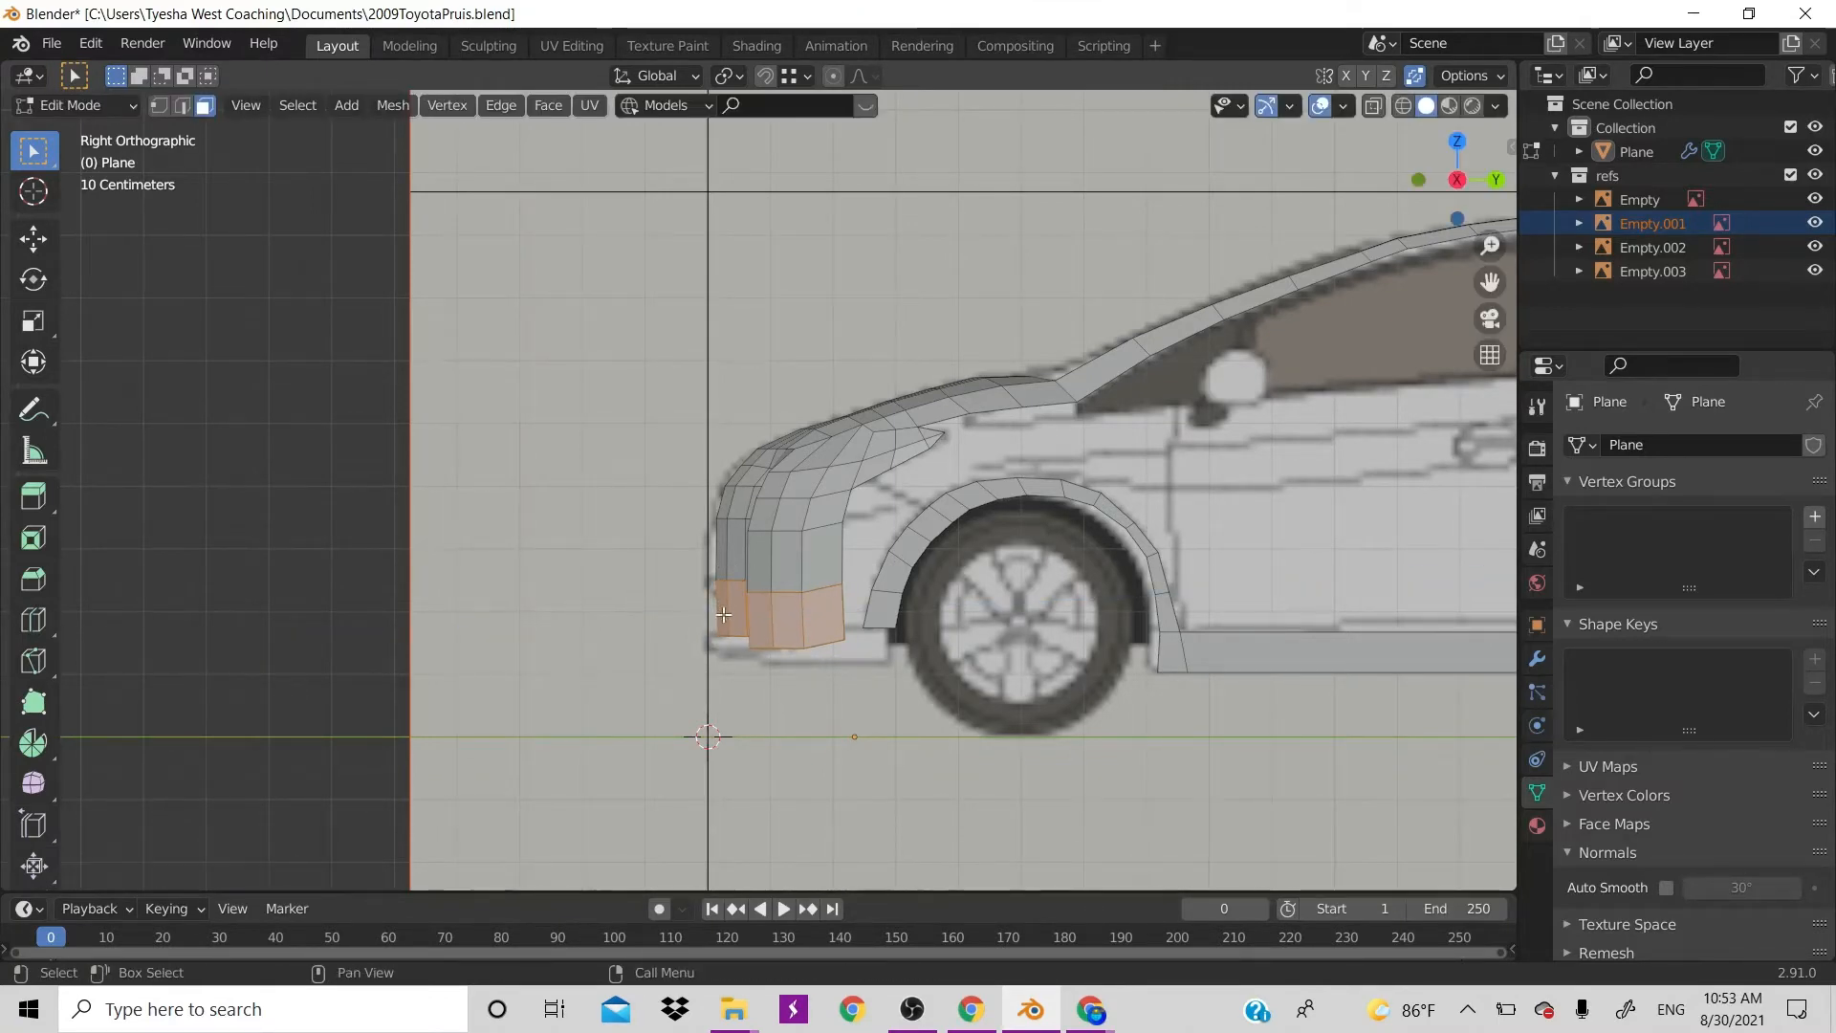
Select the bumper's bottom vertex row with X-ray on, extrude it slightly downward and move the new row about 0.015 m forward along Y
key(1)
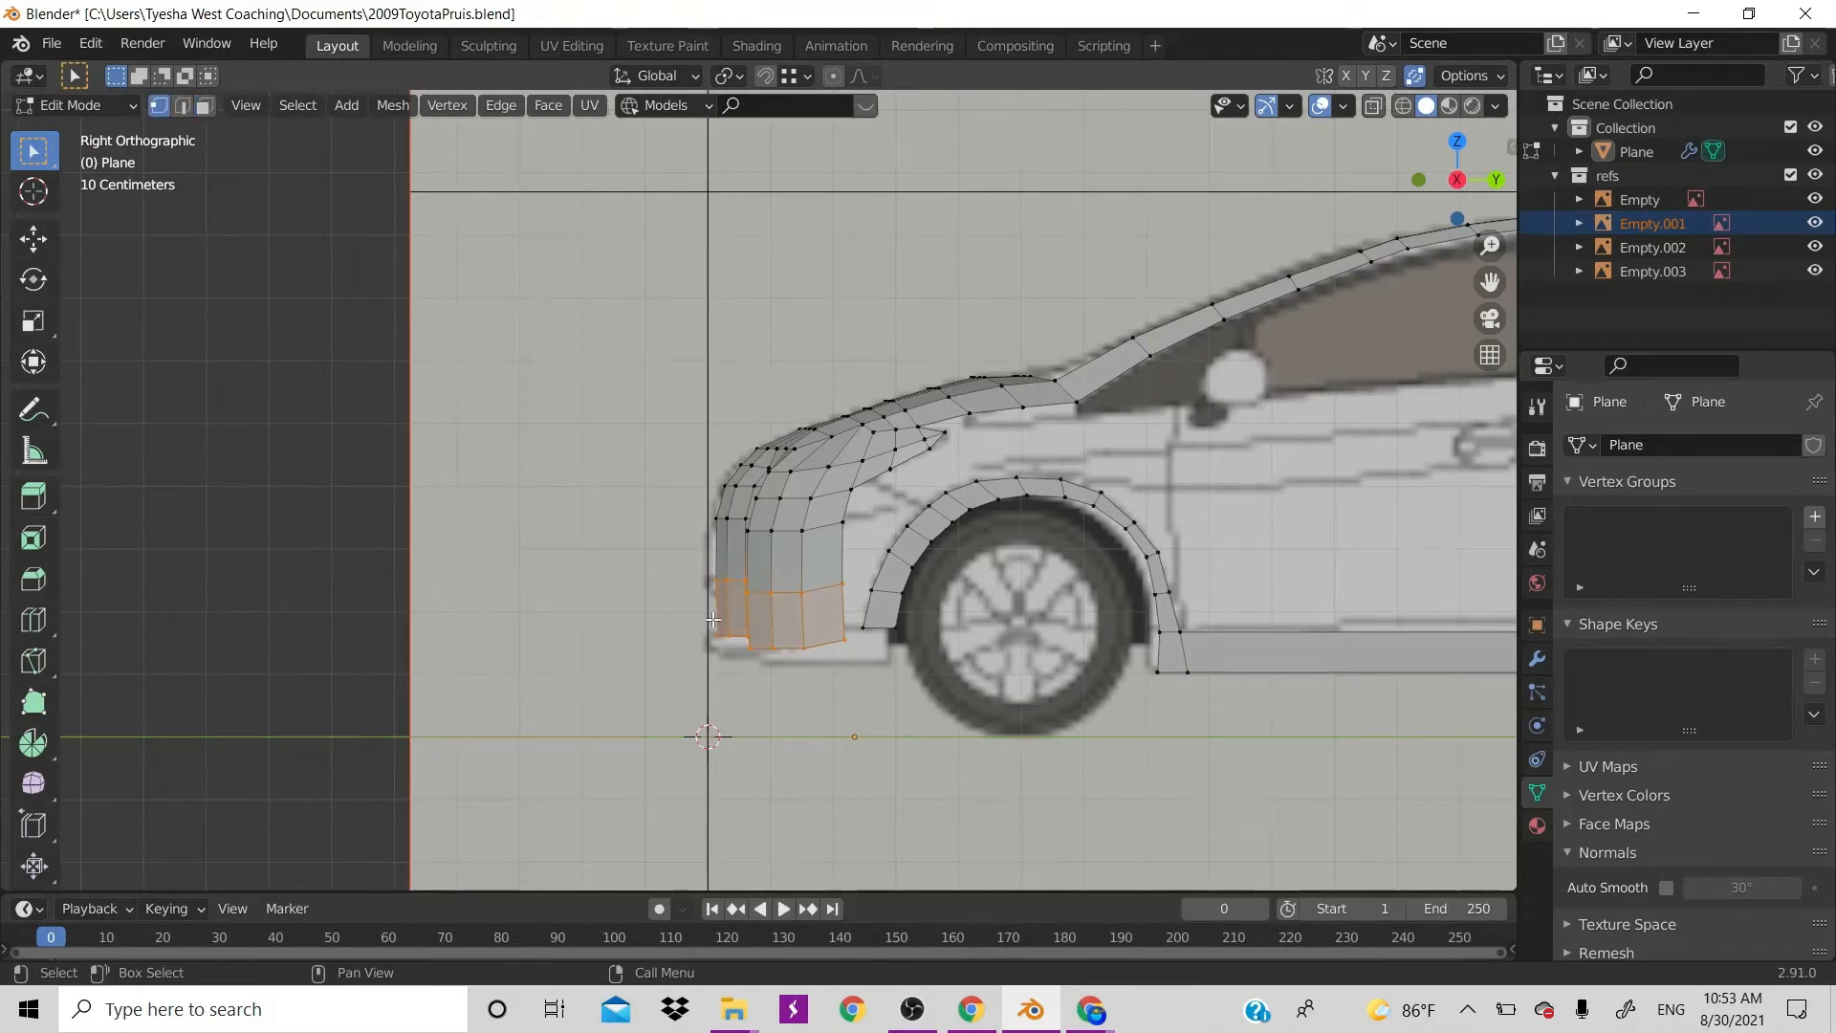
key(alt+z)
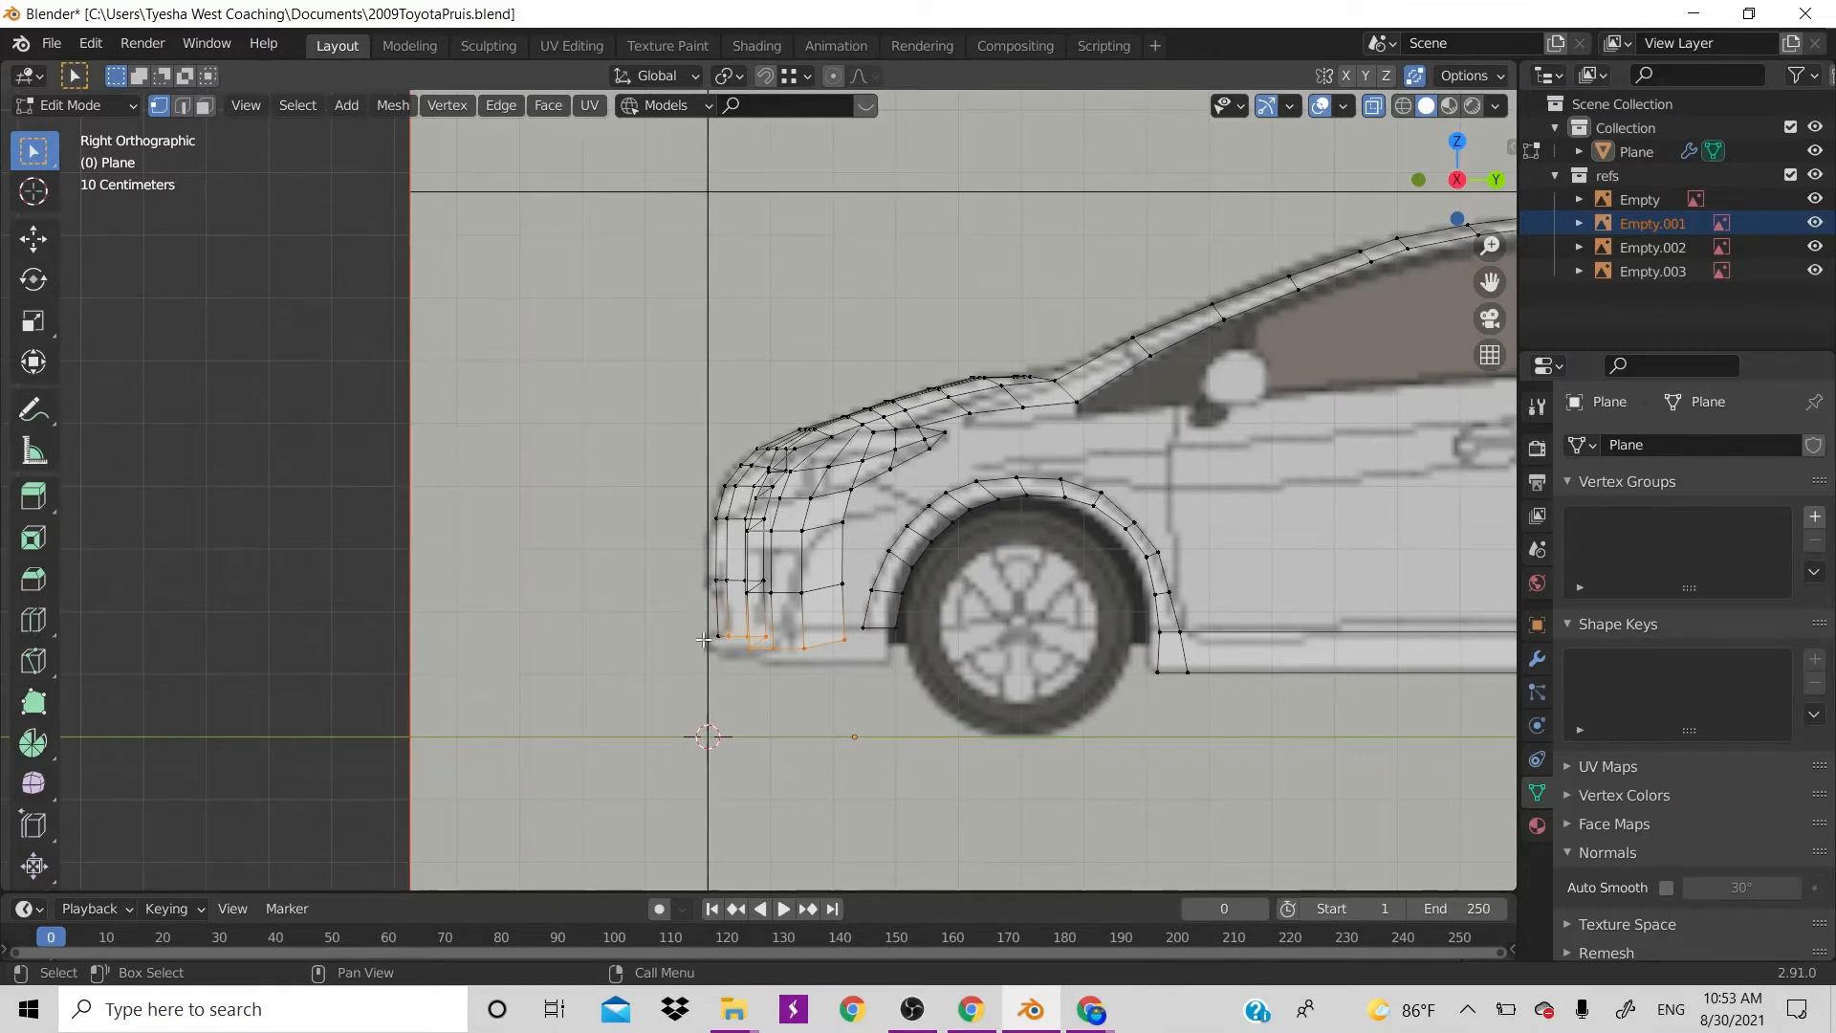
ctrl+drag(704, 625, 853, 712)
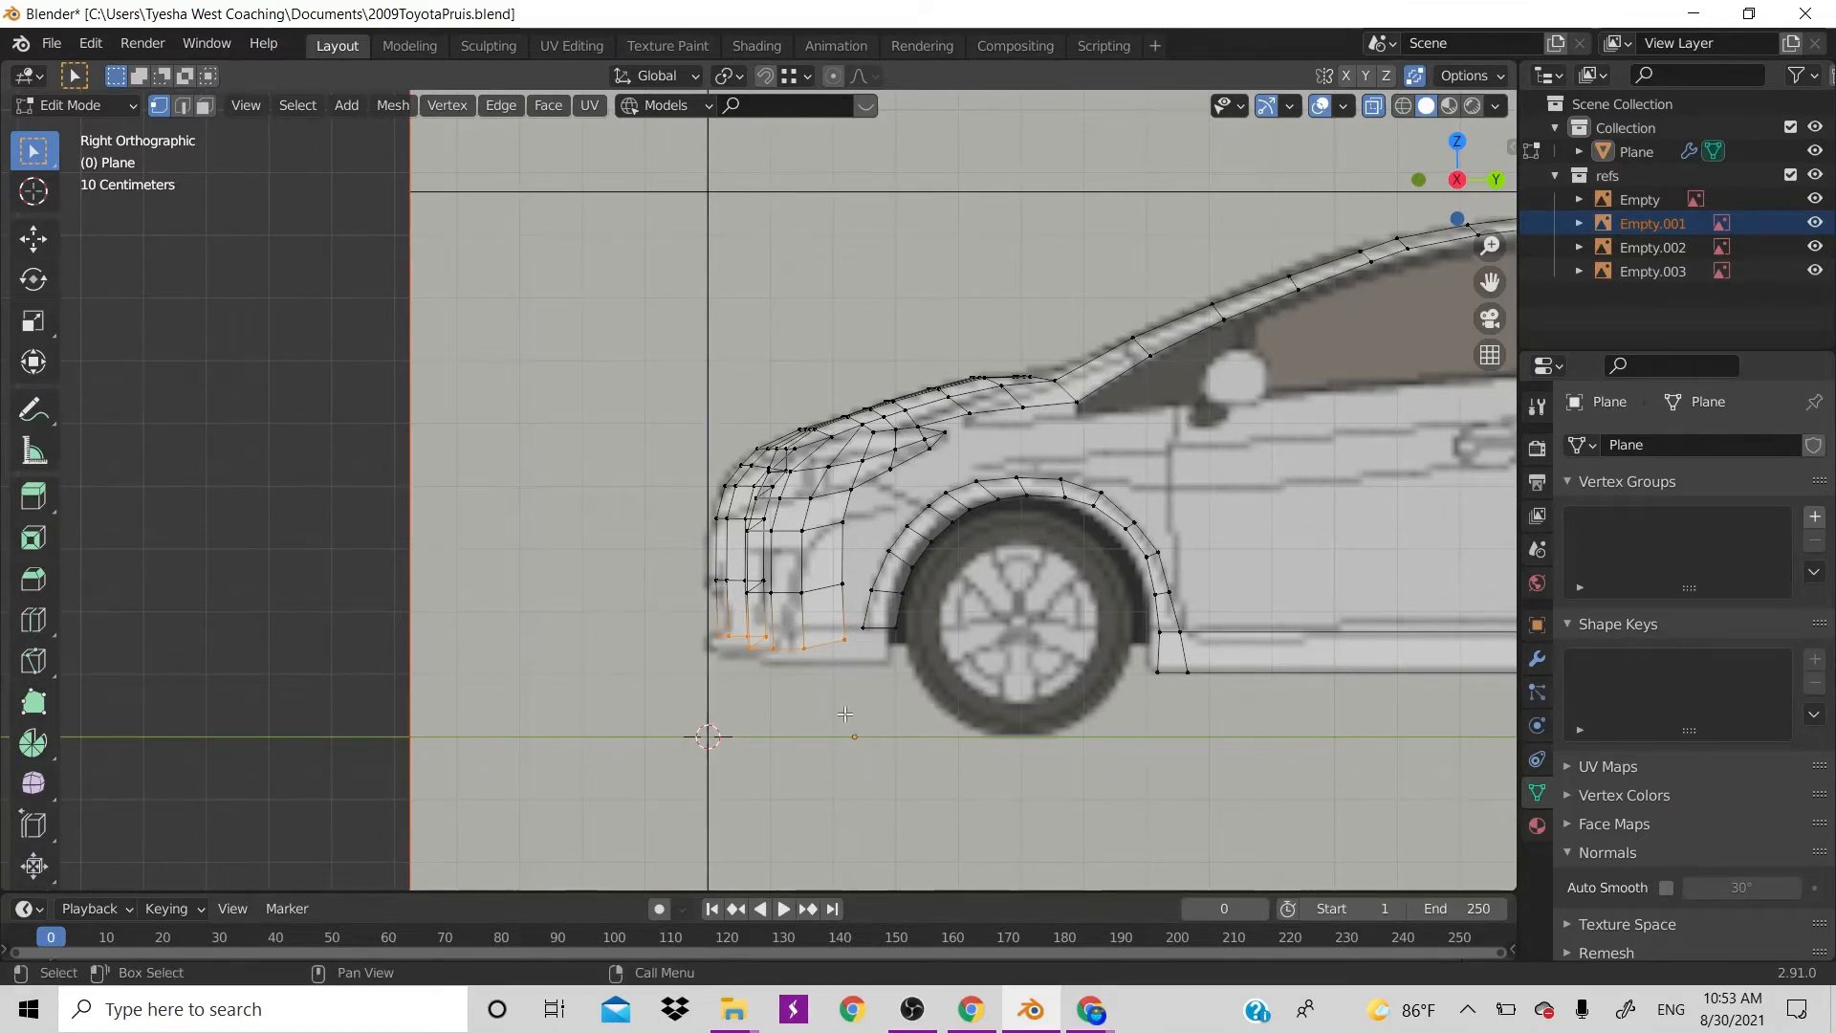
key(e)
click(845, 727)
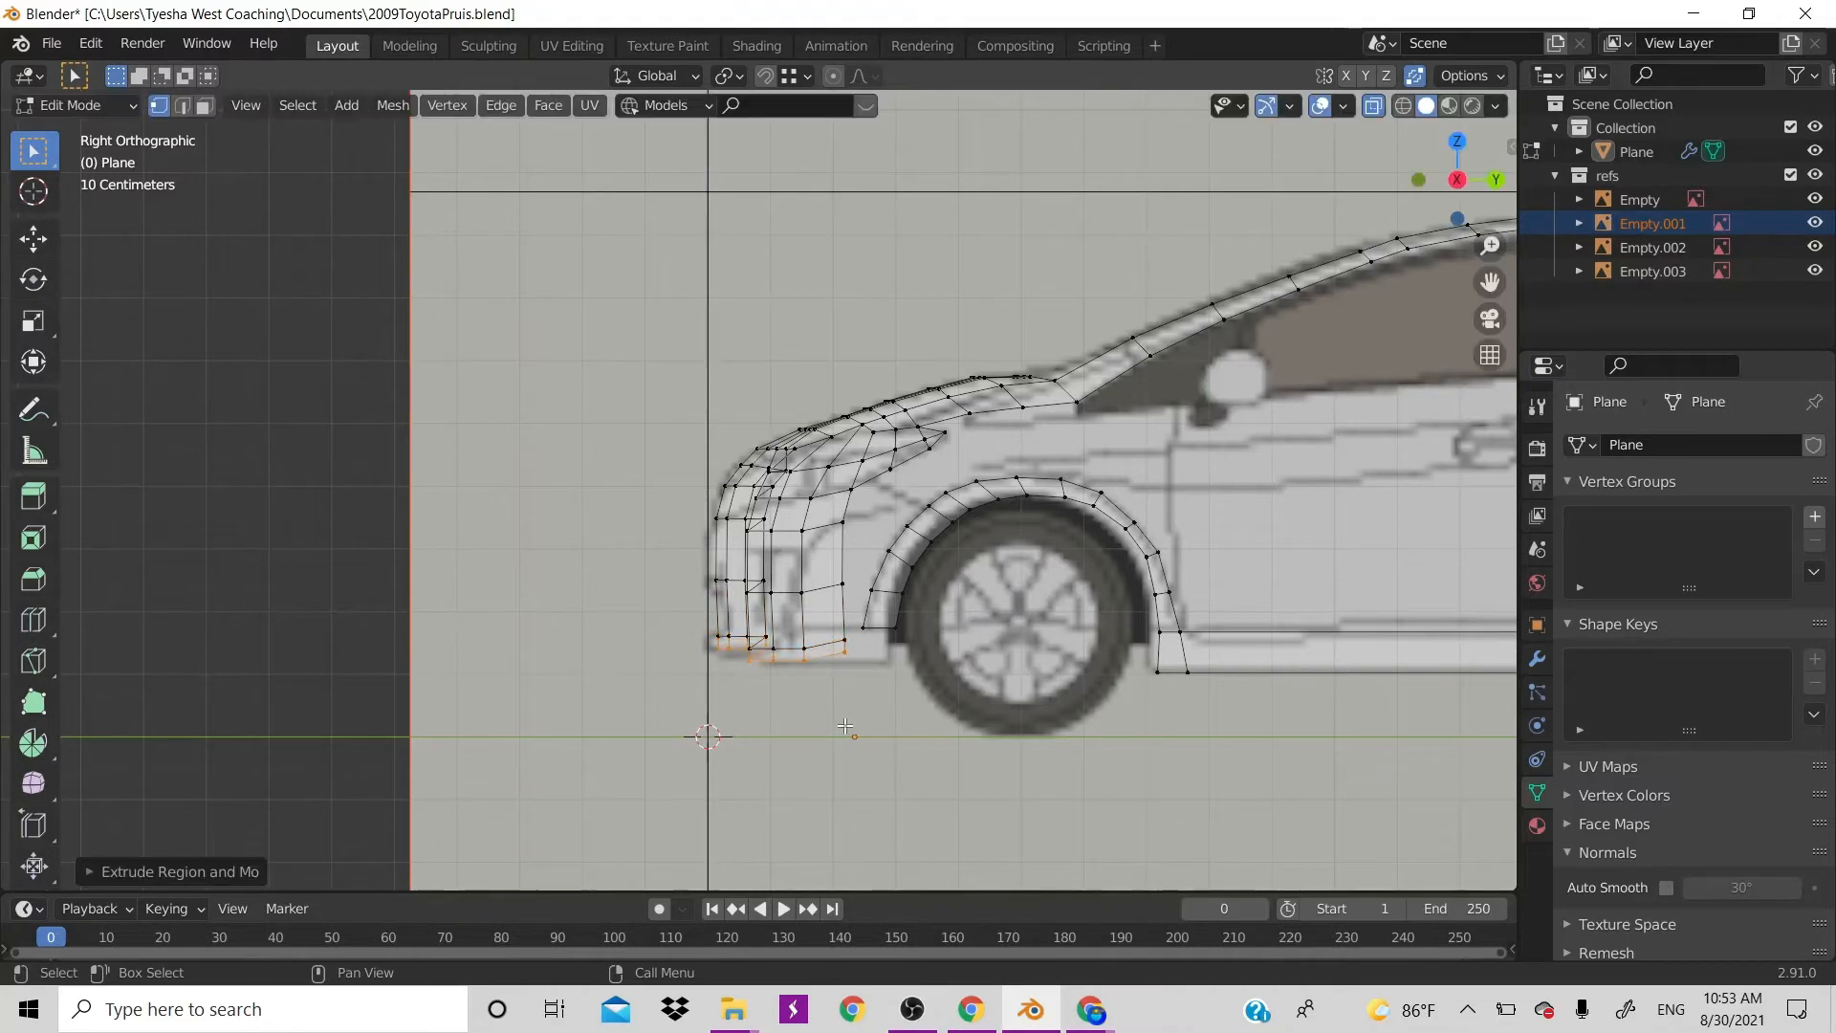
key(g)
key(y)
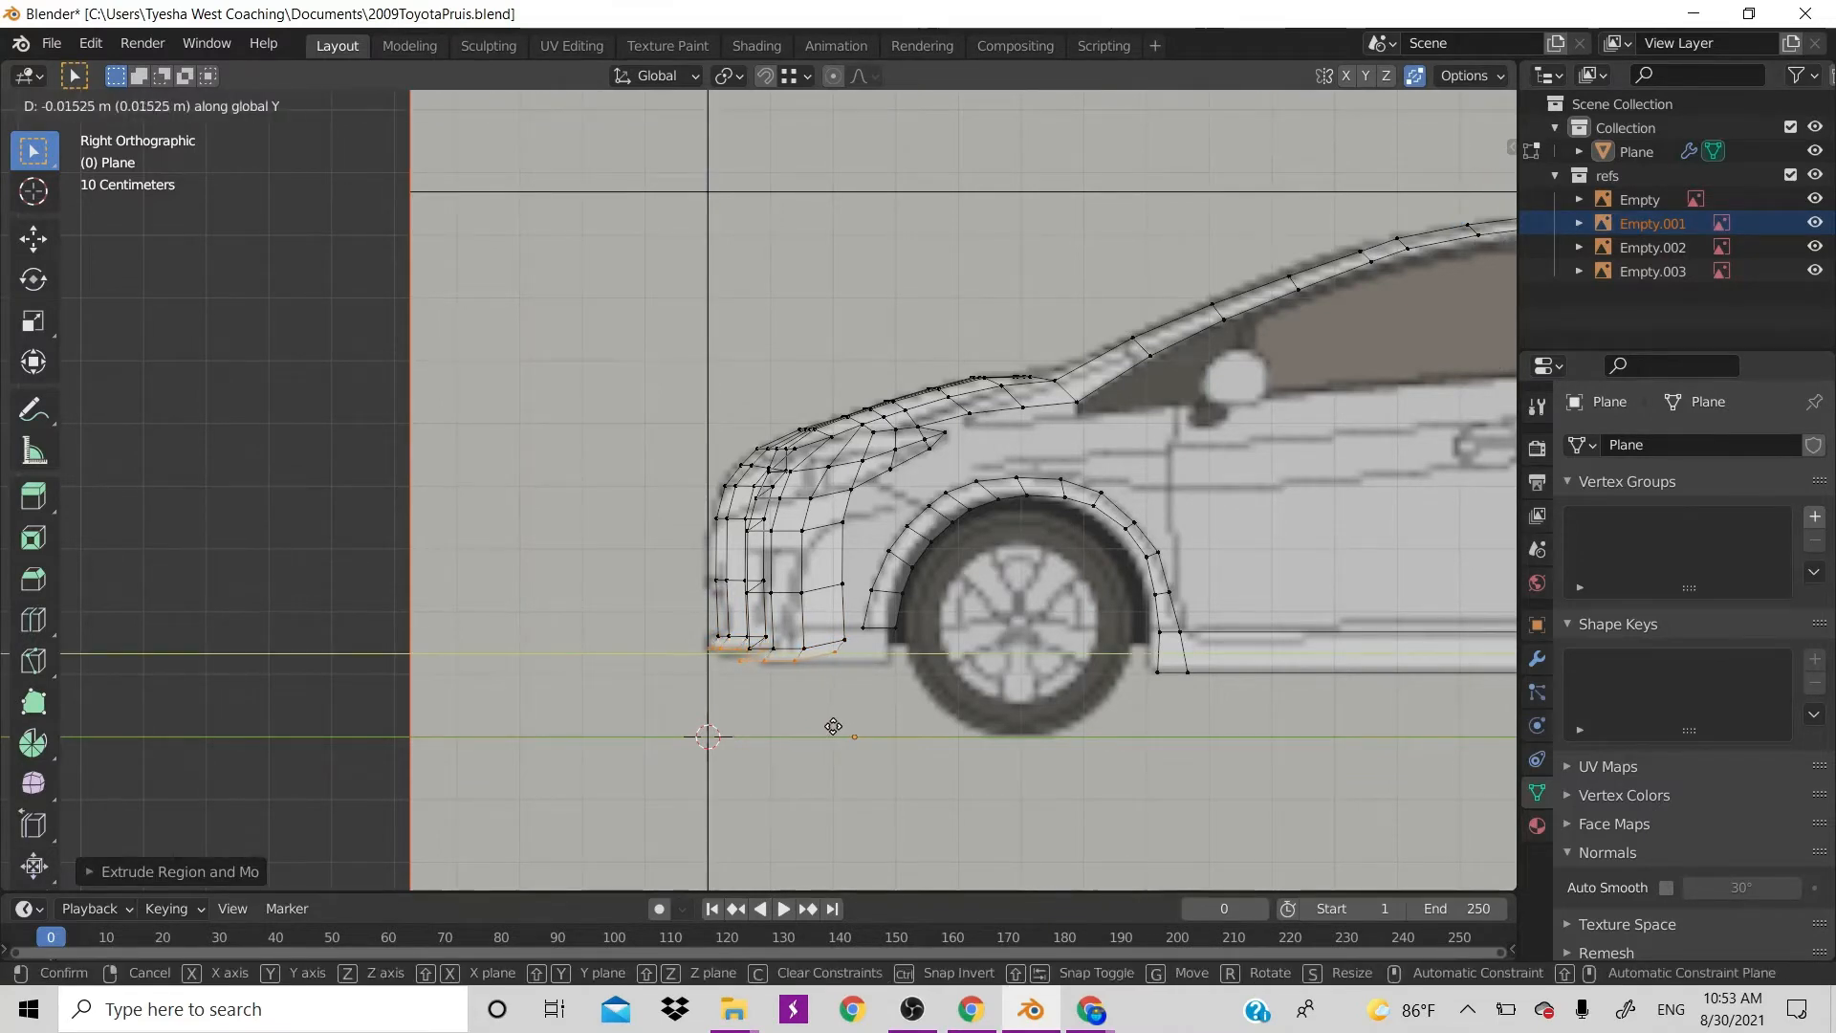
click(774, 683)
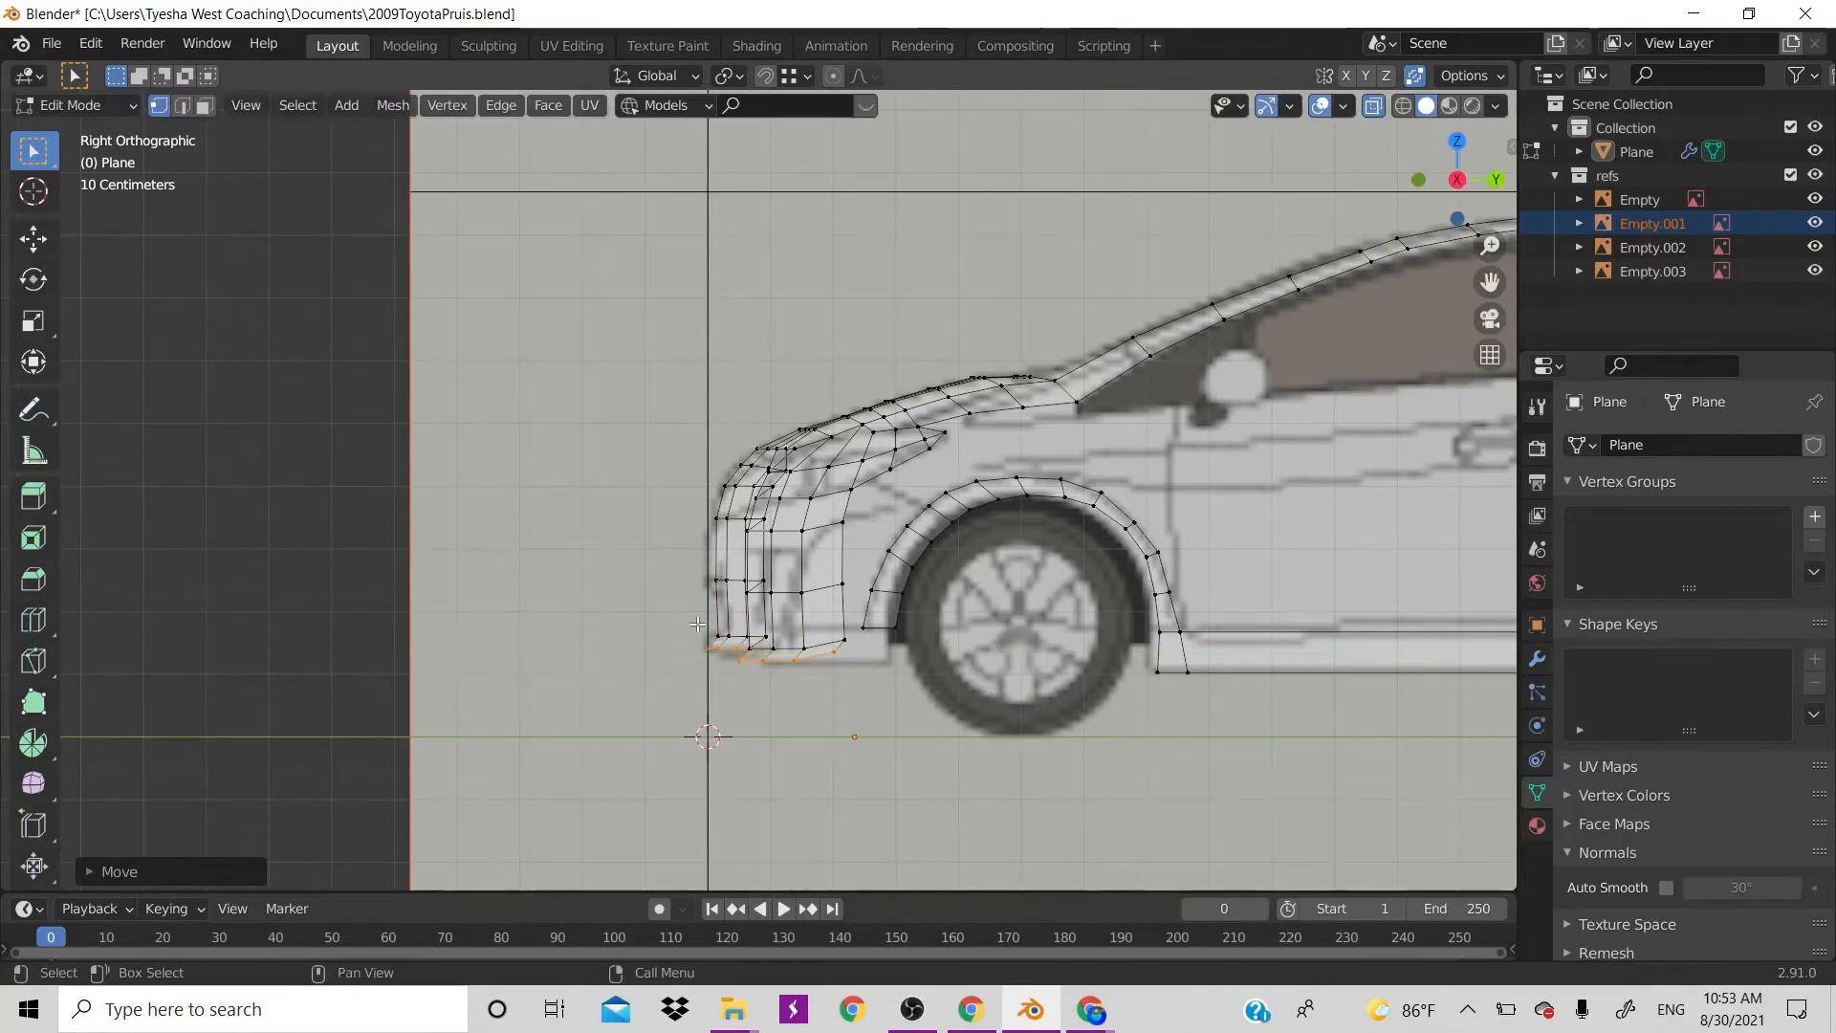
Select the whole vertex row just above the bumper's bottom edge and move it forward along Y to line up with that edge
drag(698, 625, 854, 648)
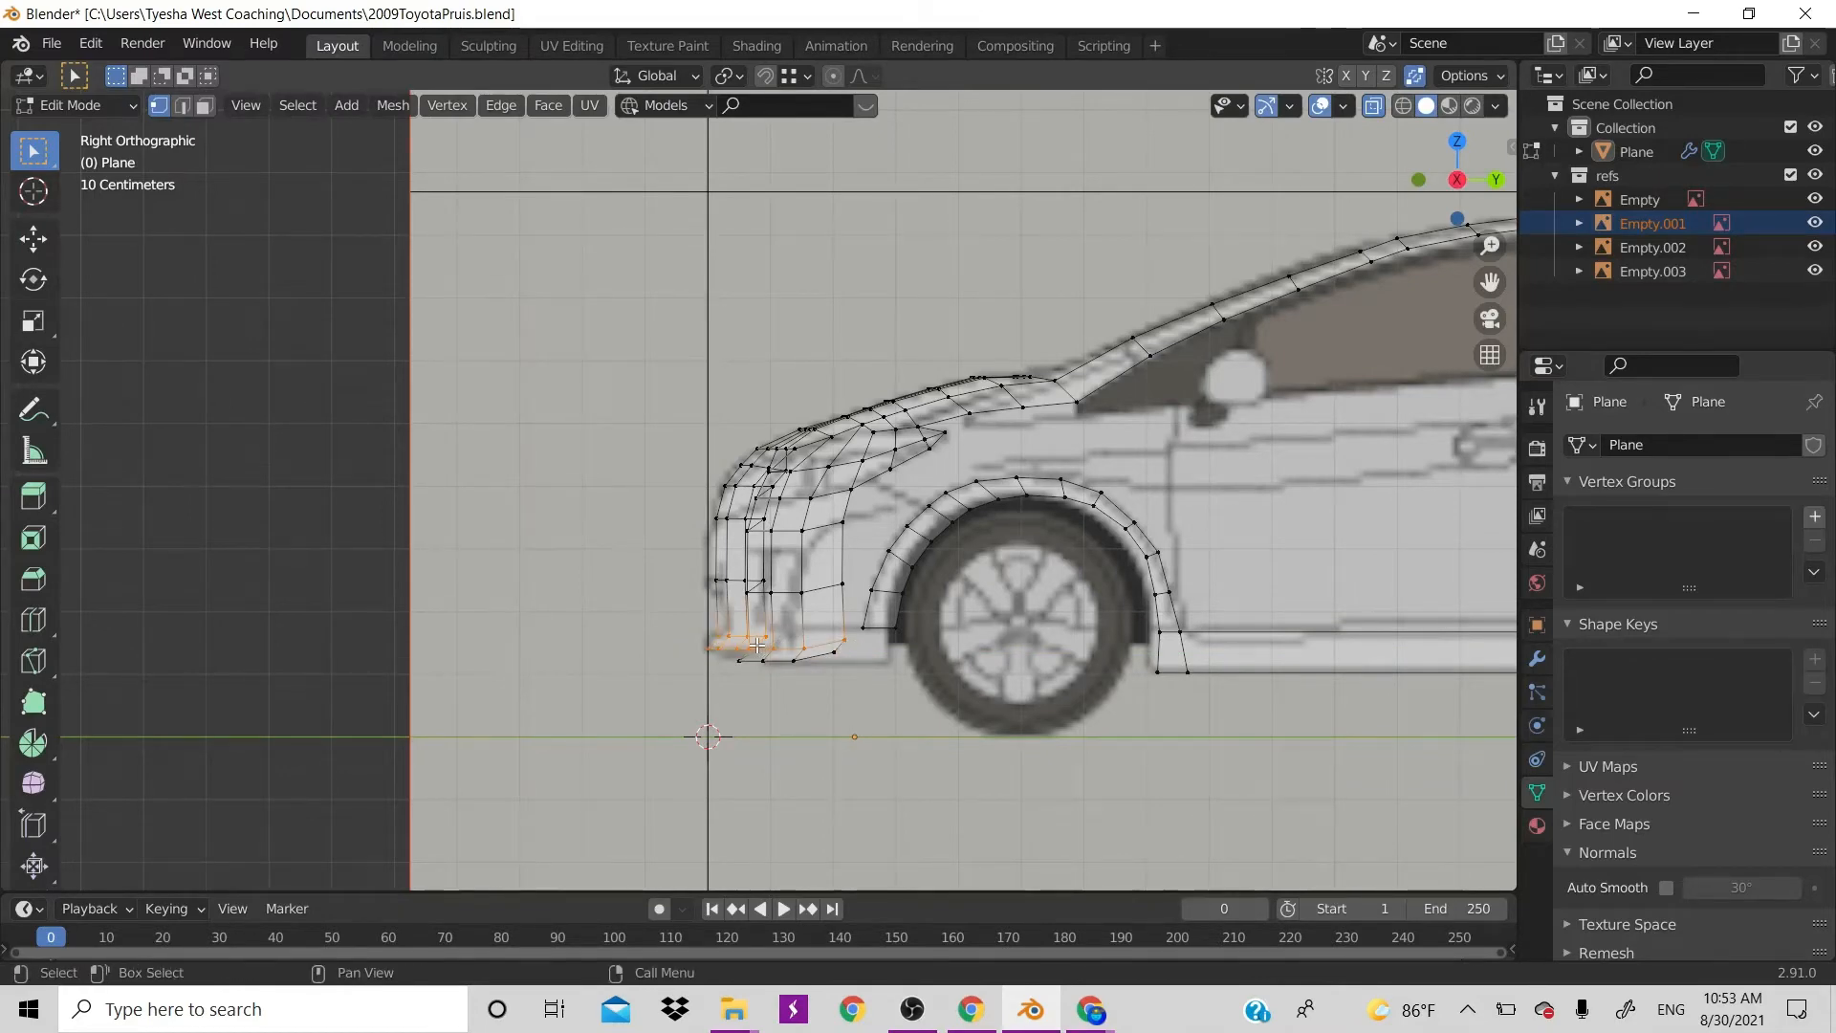
key(alt+a)
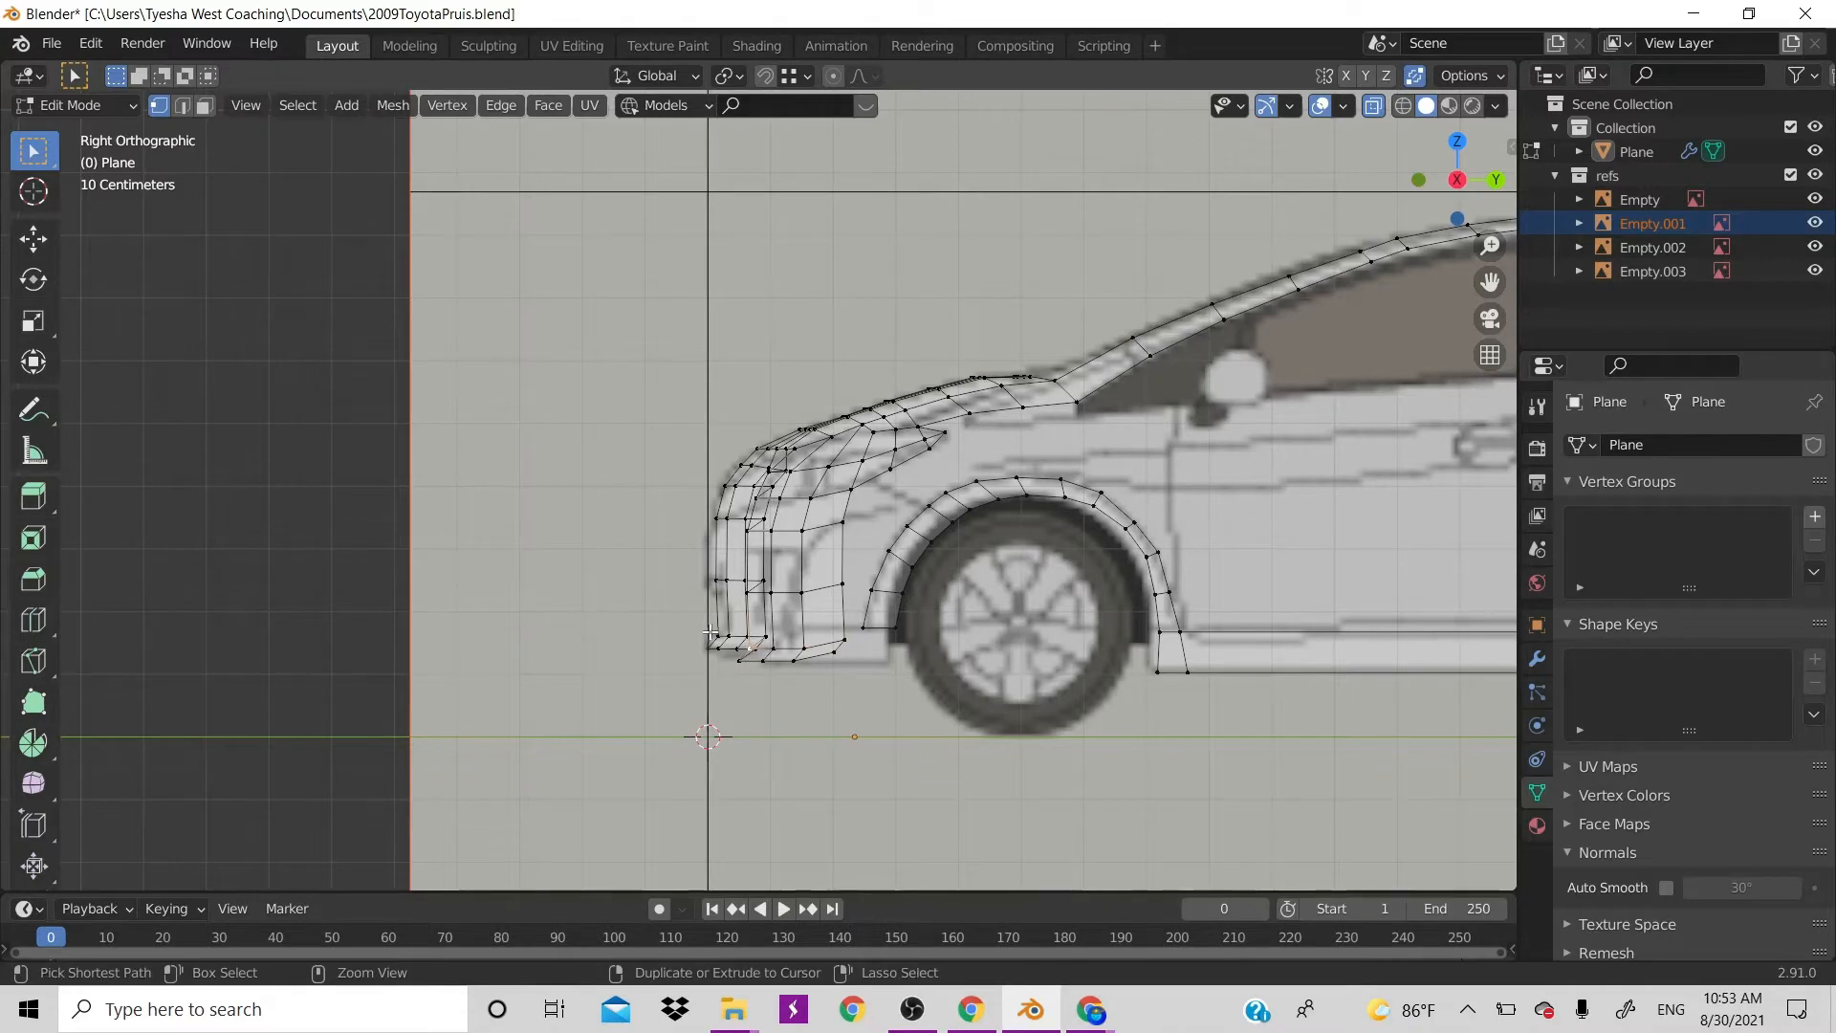
scroll(769, 634, up, 3)
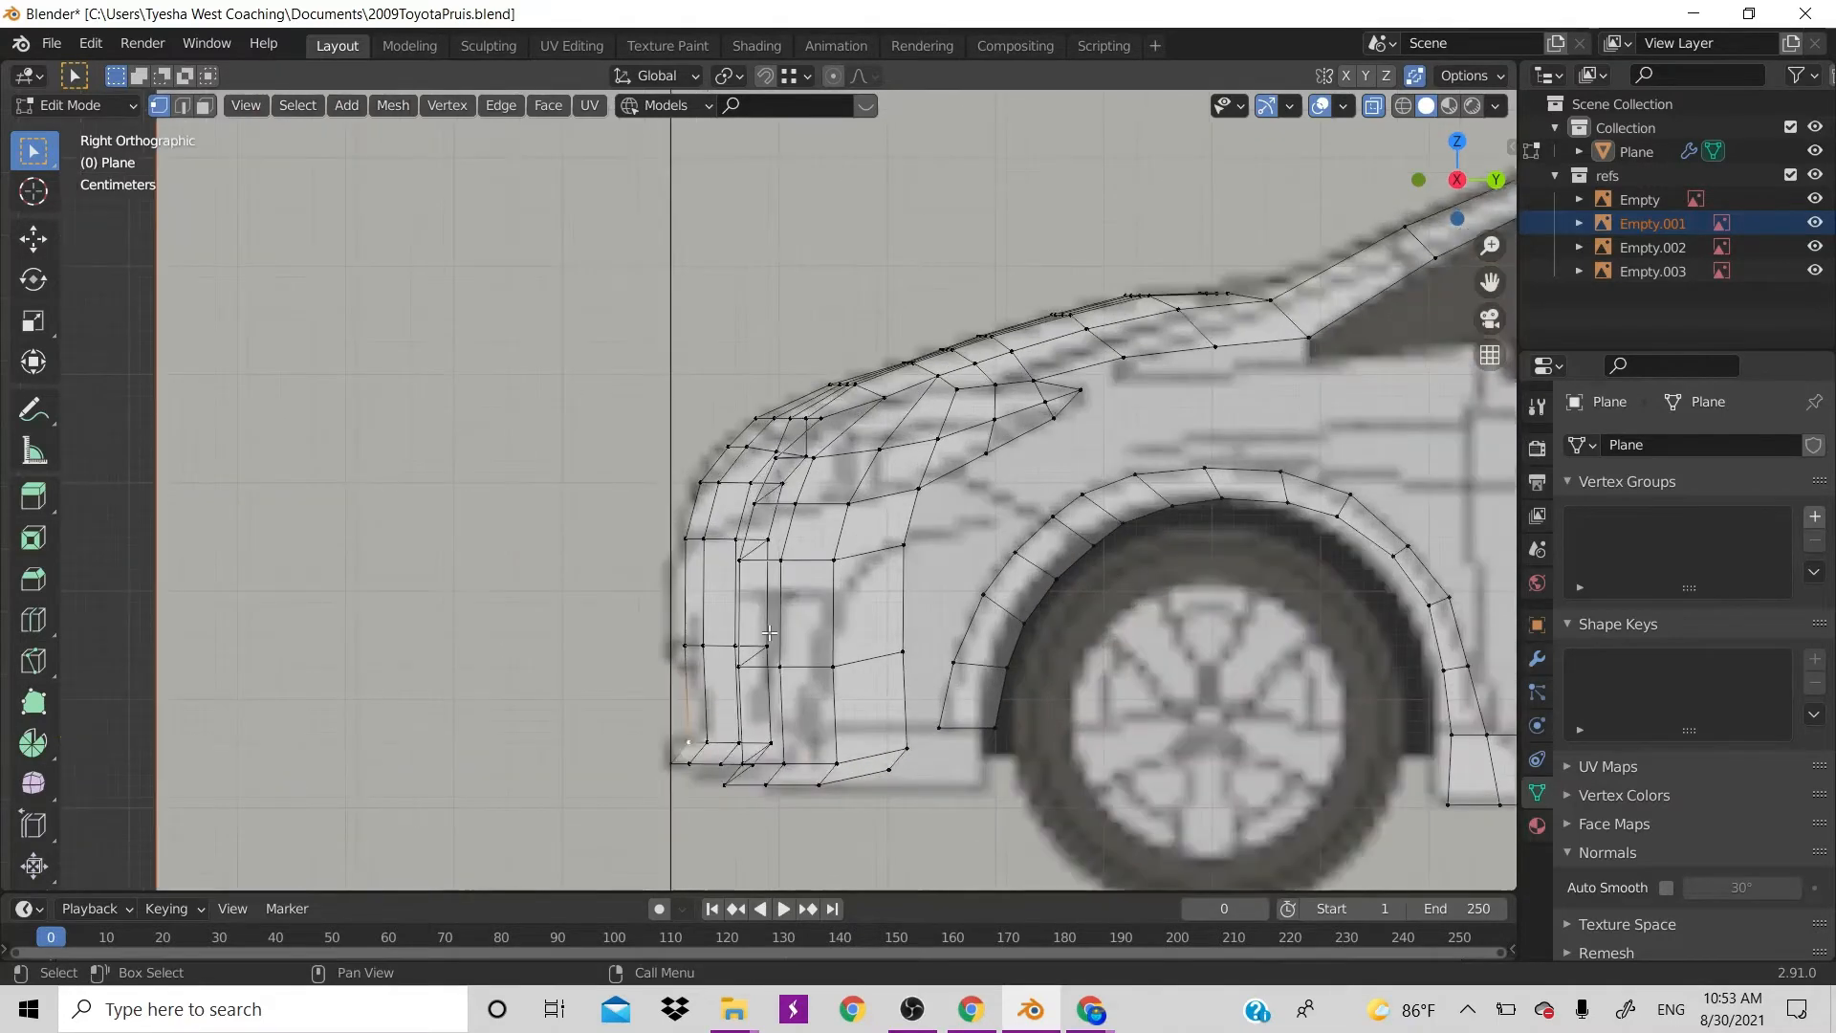
ctrl+click(767, 750)
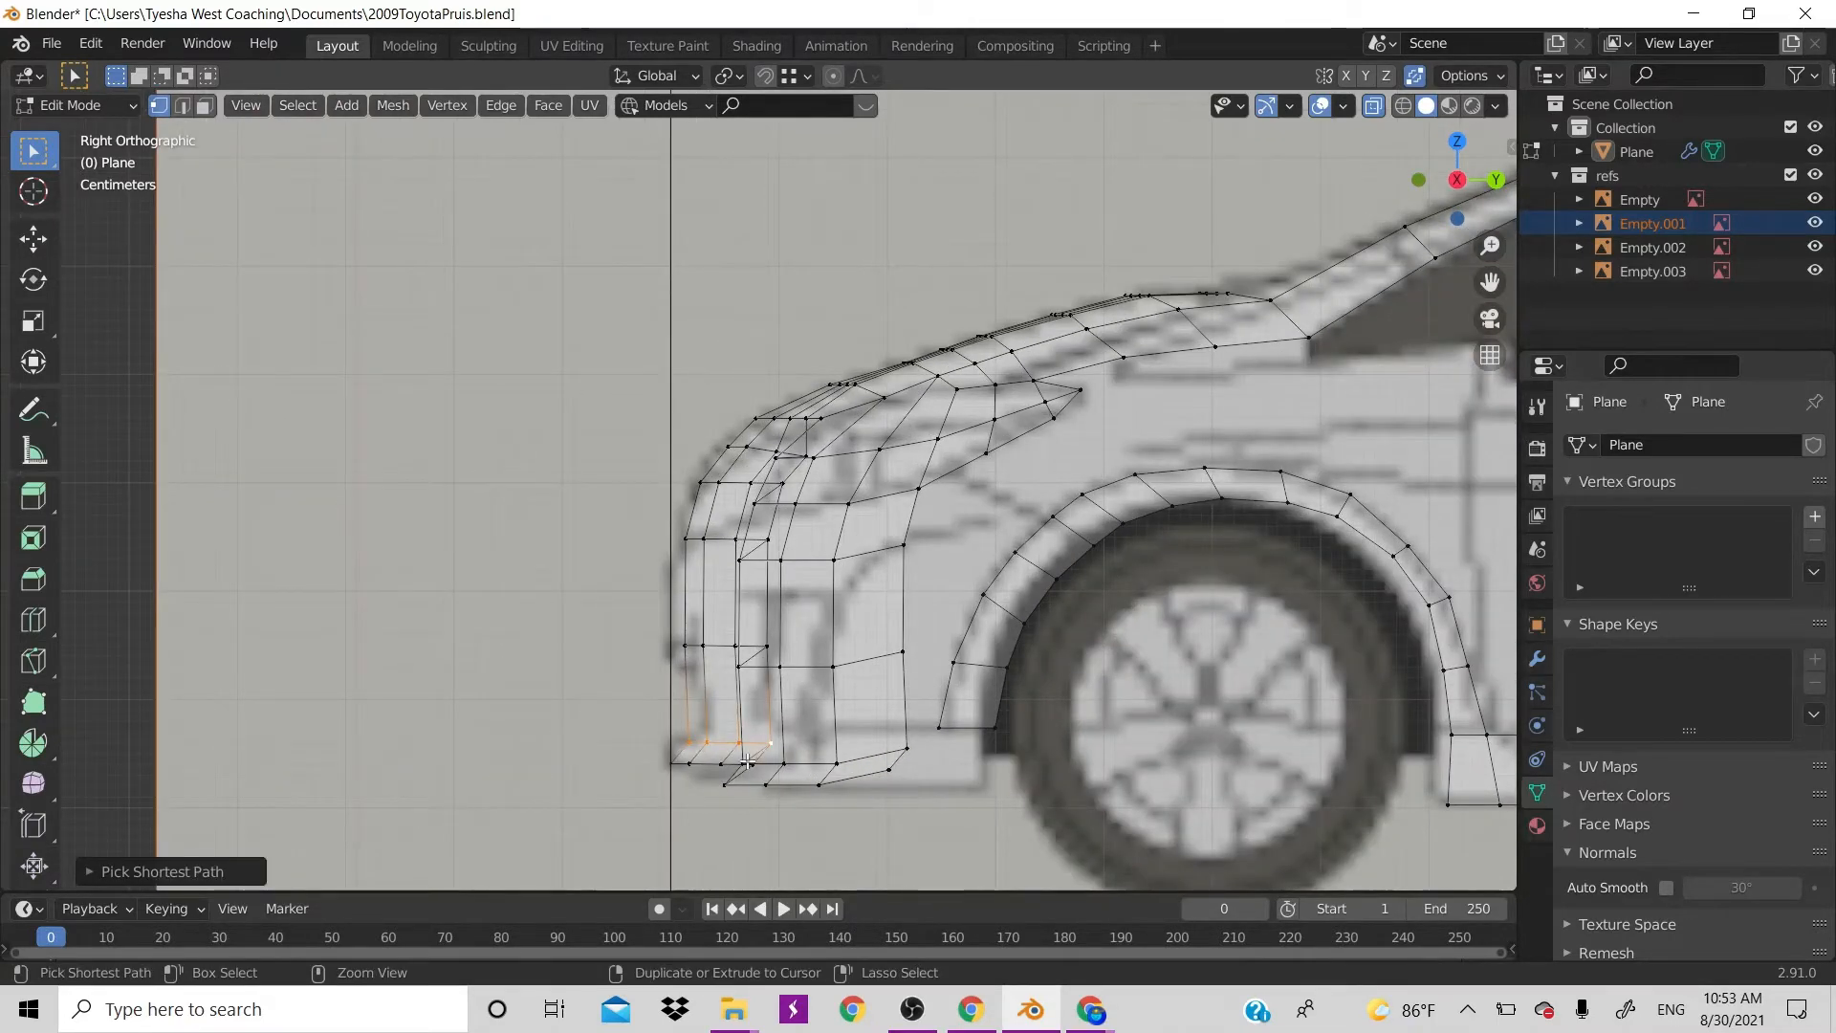
shift+click(746, 762)
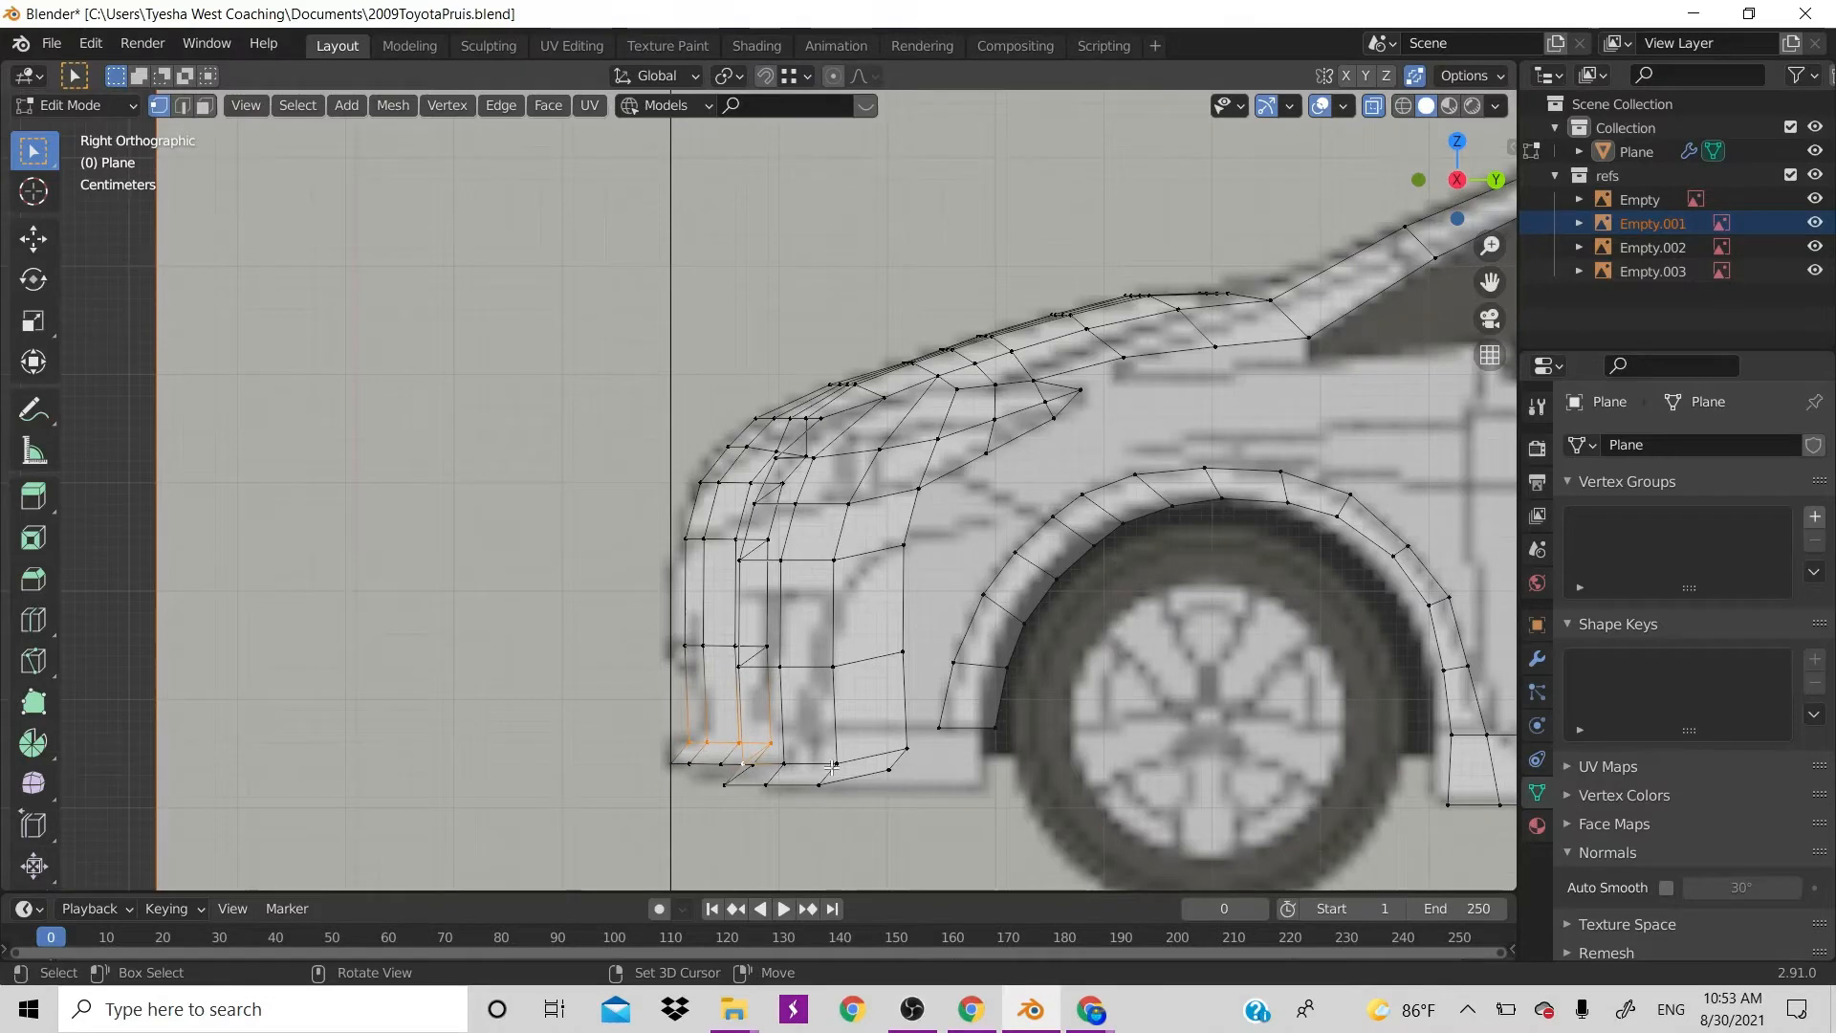
ctrl+click(905, 750)
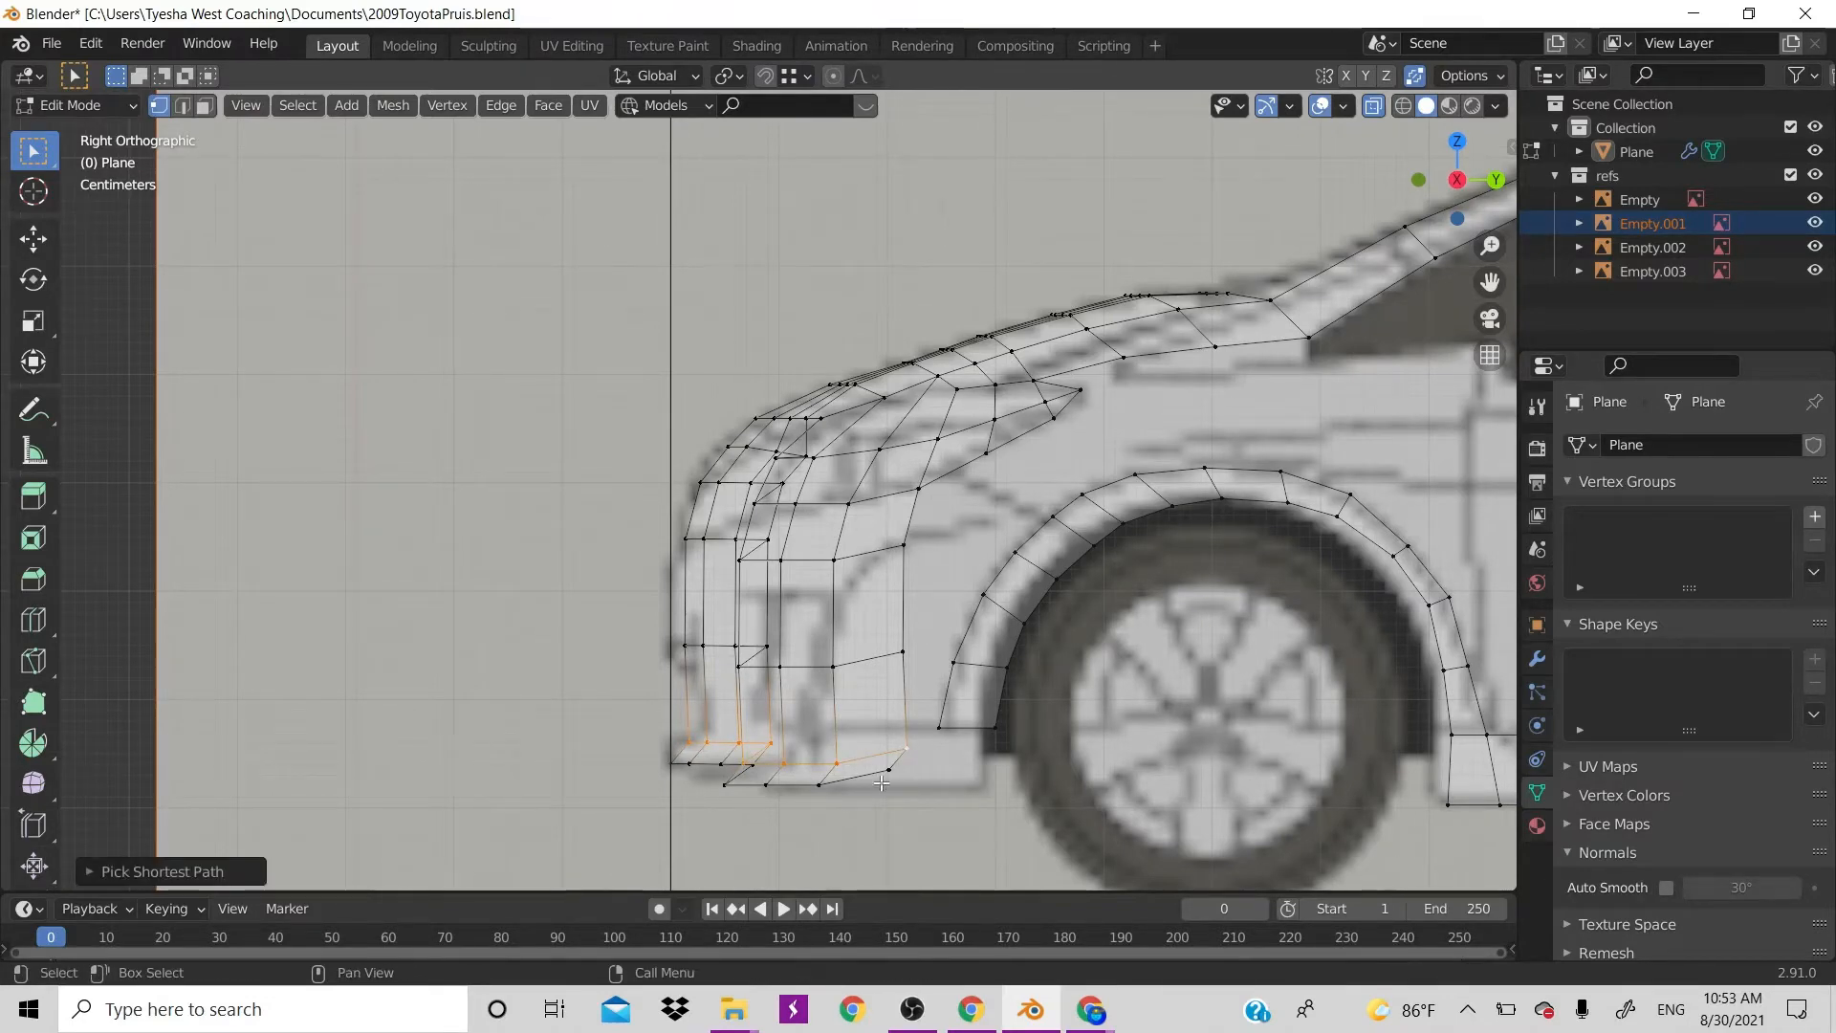
key(g)
key(y)
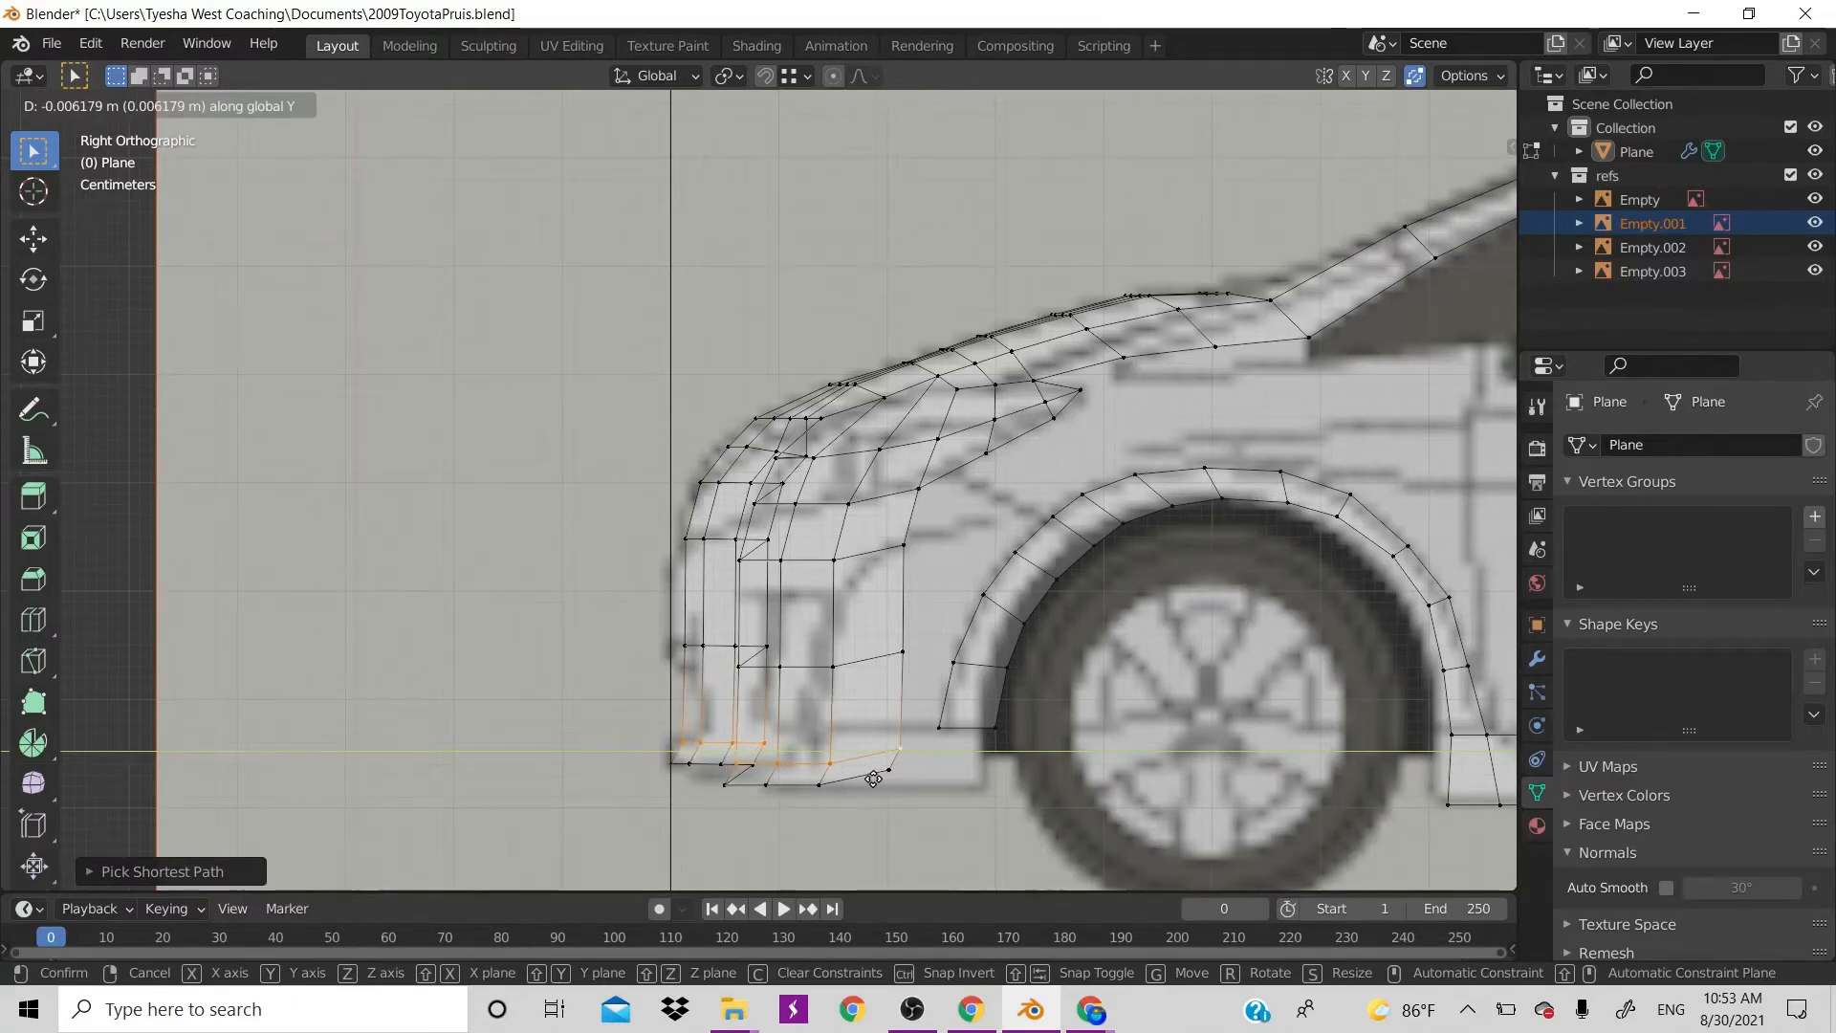
click(718, 671)
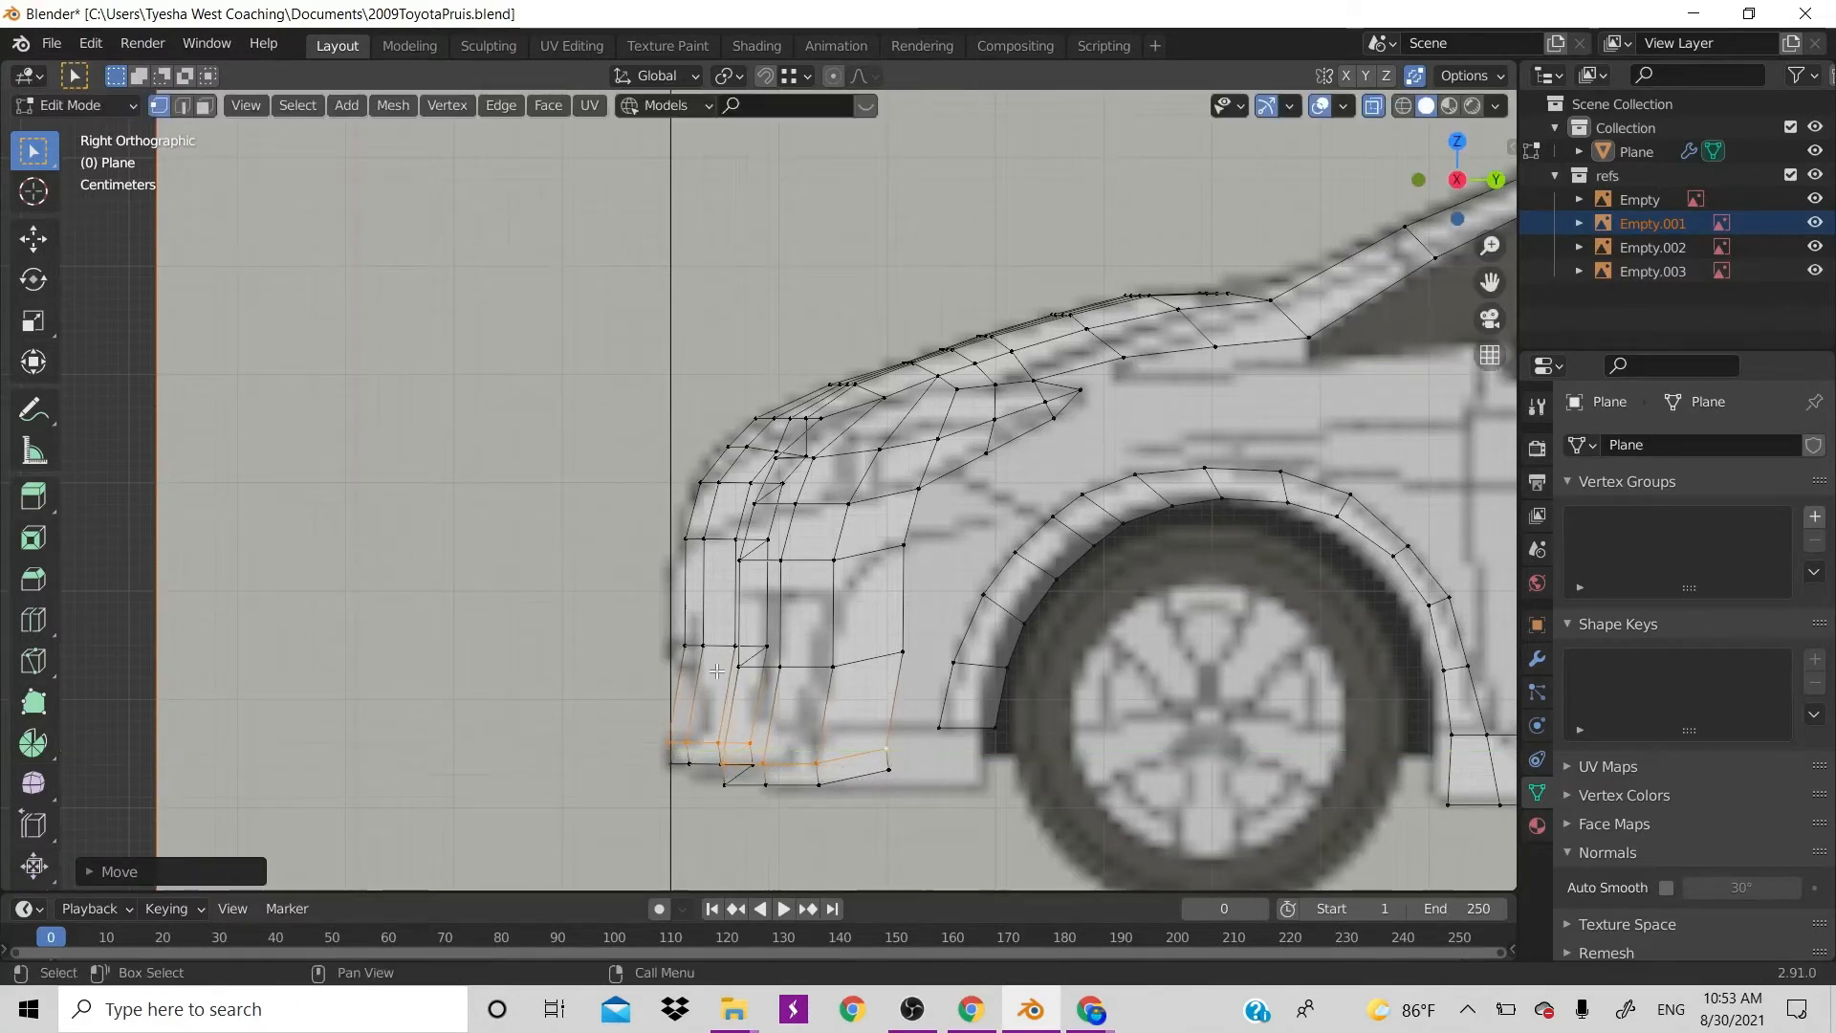
Add a horizontal loop cut just above the bumper's lower lip and move it about 0.014 m backward along Y
key(ctrl+r)
click(670, 717)
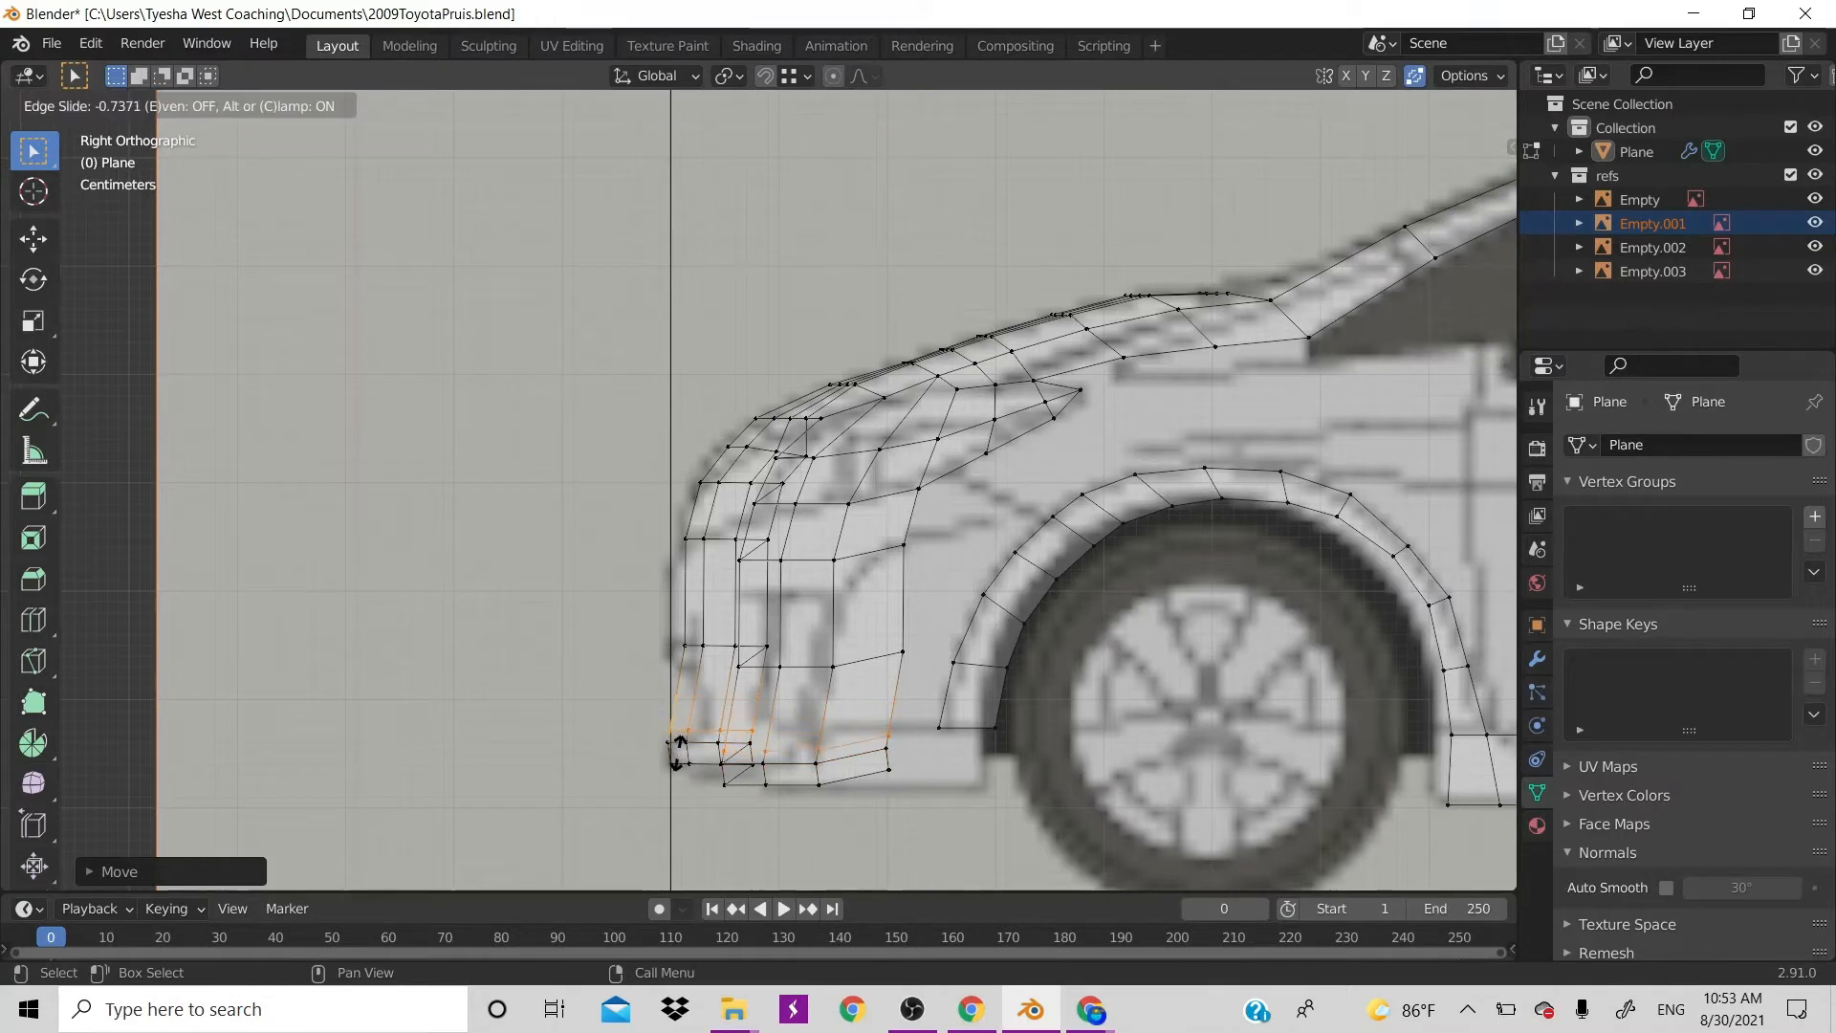
click(675, 743)
key(g)
key(y)
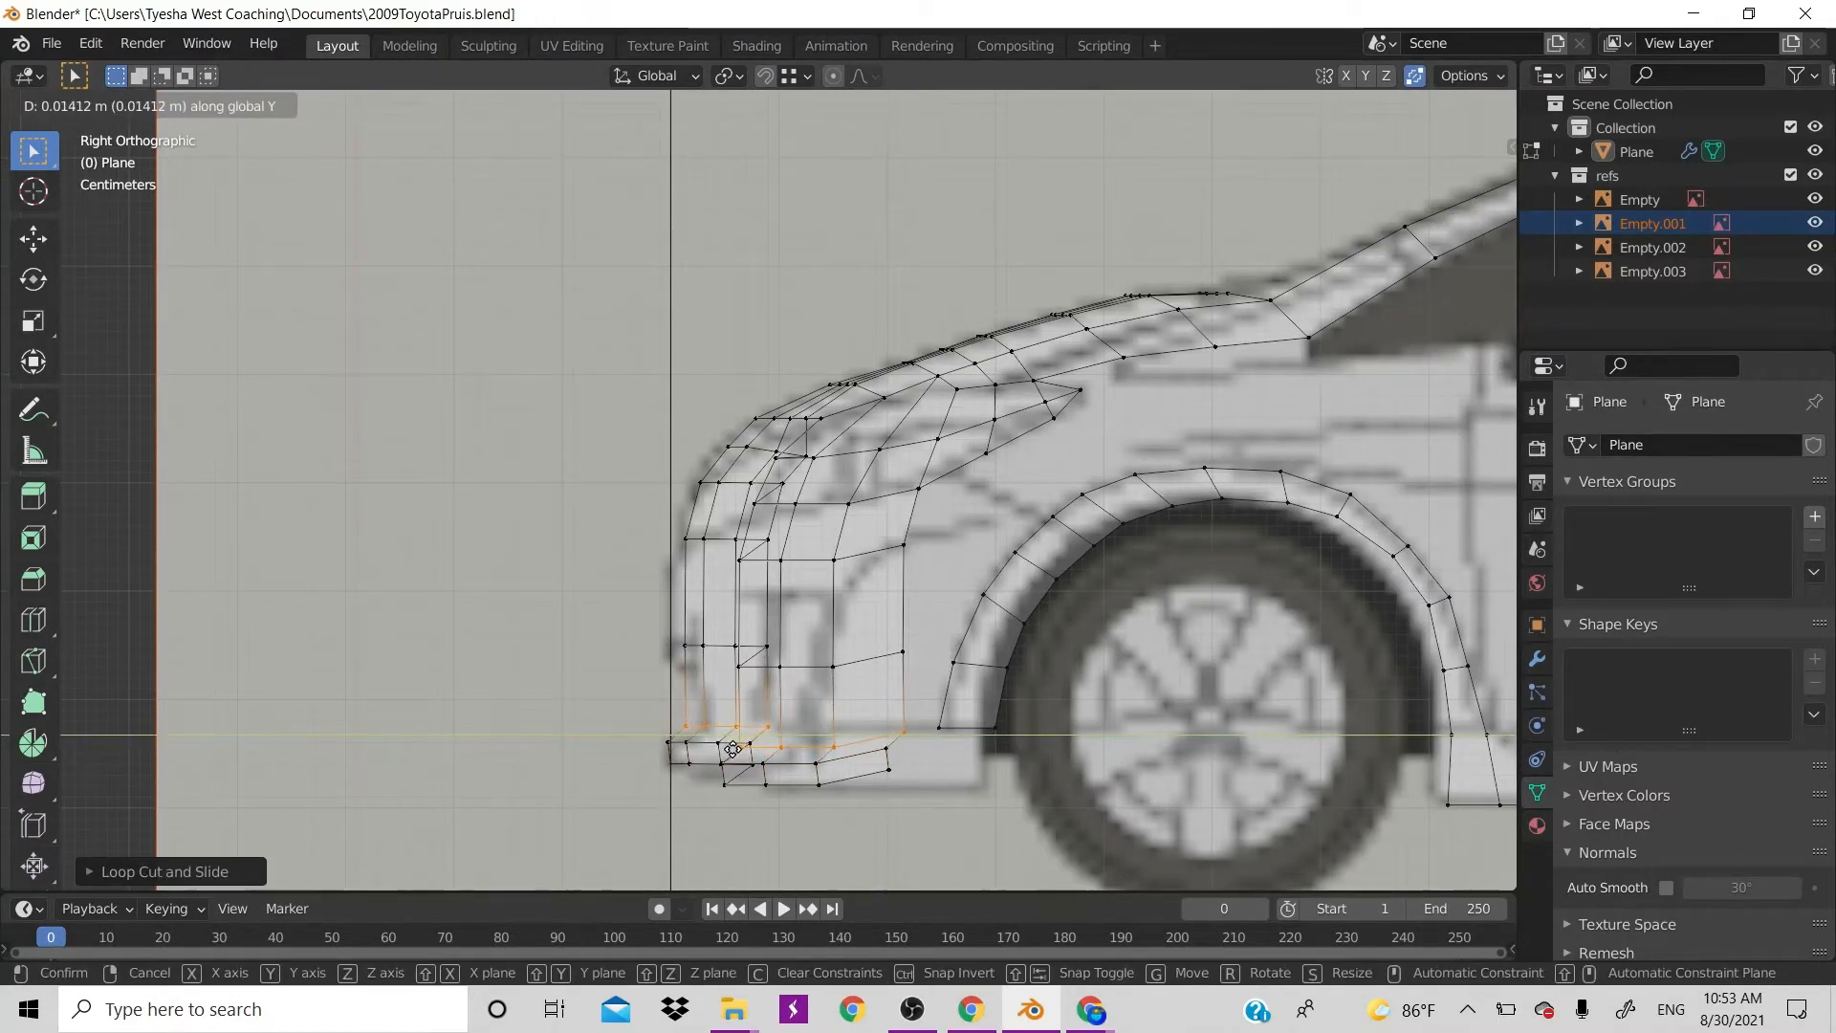
click(729, 747)
Select the horizontal edge loop across the middle of the front bumper and move it slightly forward along Y
alt+click(865, 660)
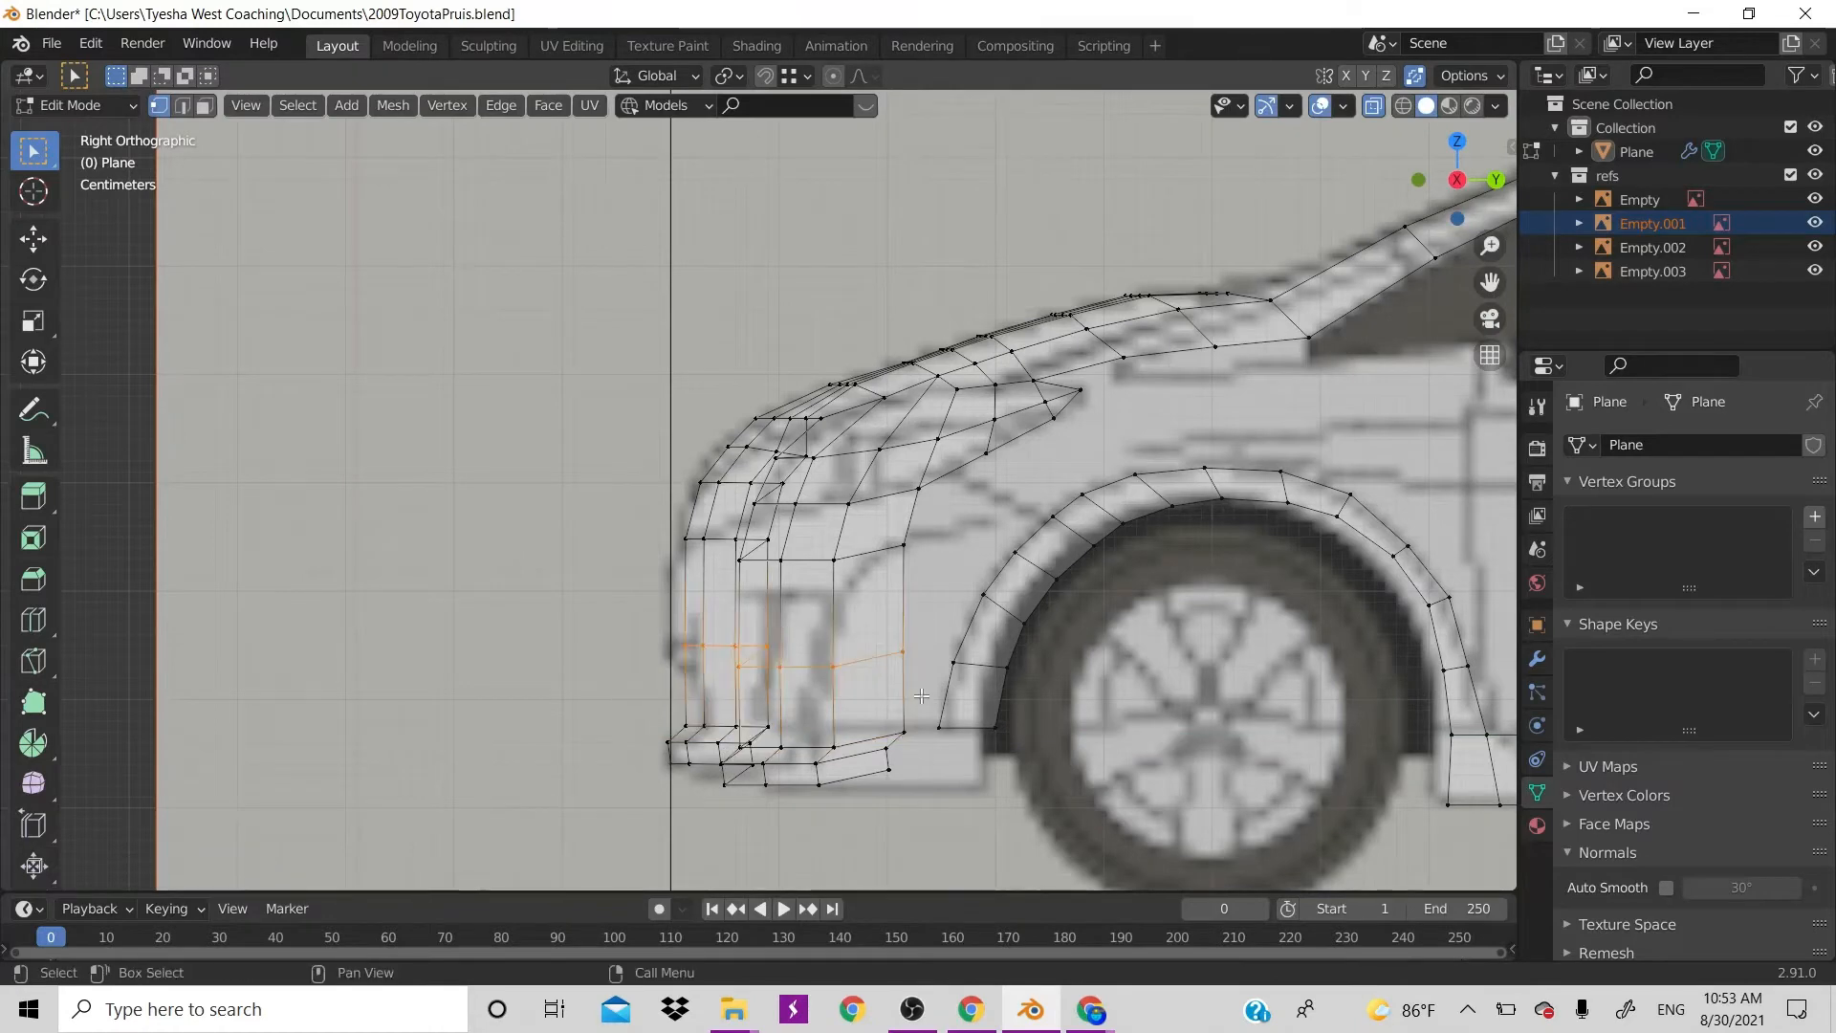
key(g)
key(y)
click(898, 689)
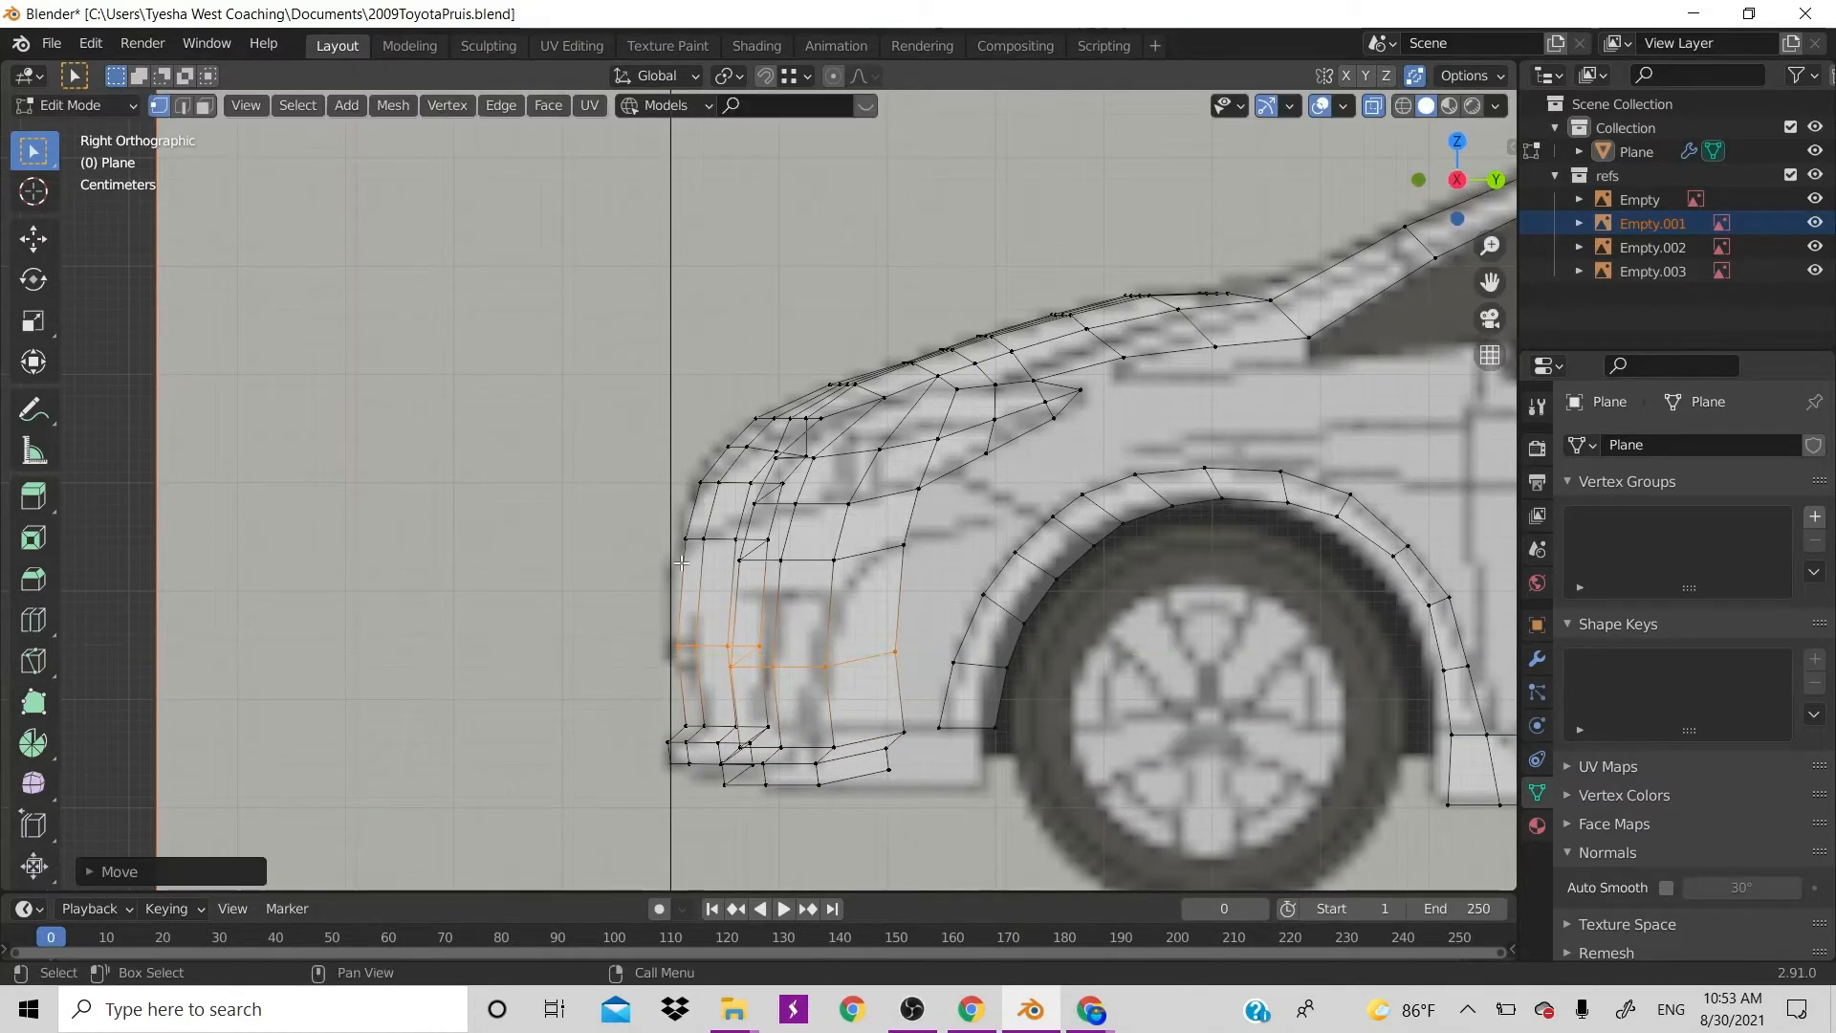
Add a centred horizontal loop cut across the upper bumper and move it about 0.011 m forward along Y
key(ctrl+r)
click(737, 593)
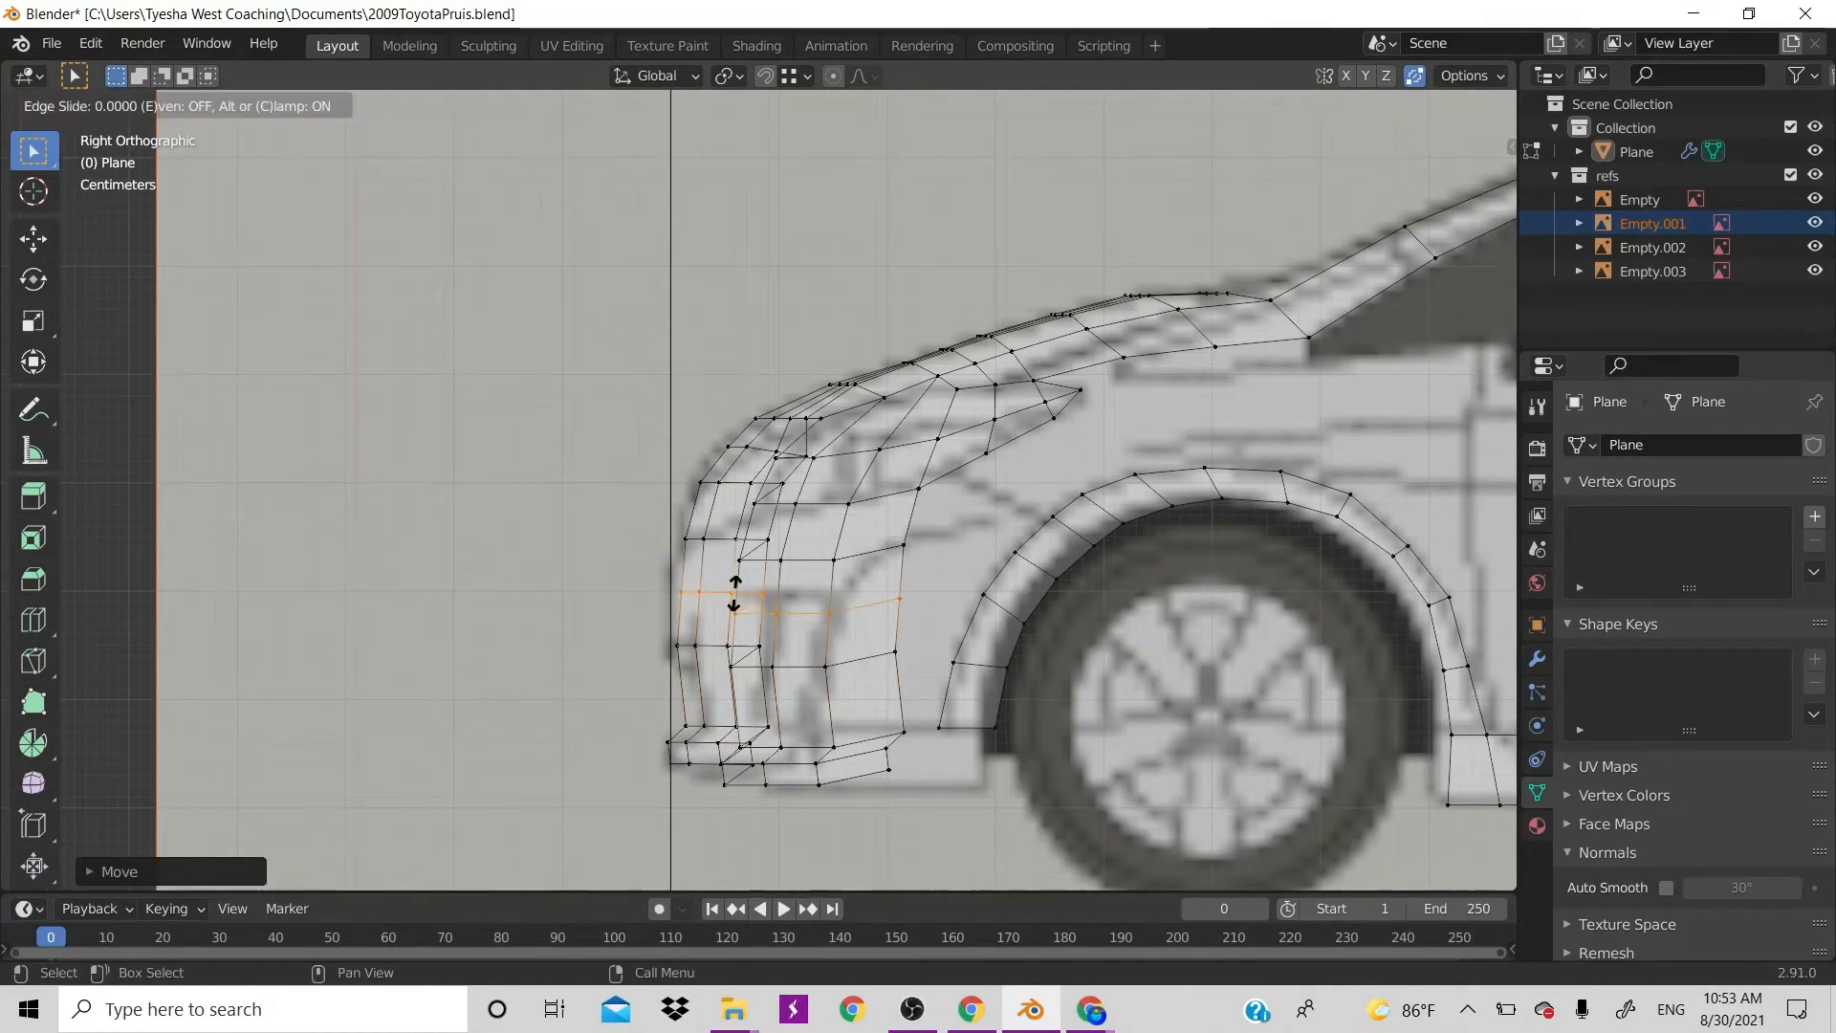
click(739, 593)
key(g)
key(y)
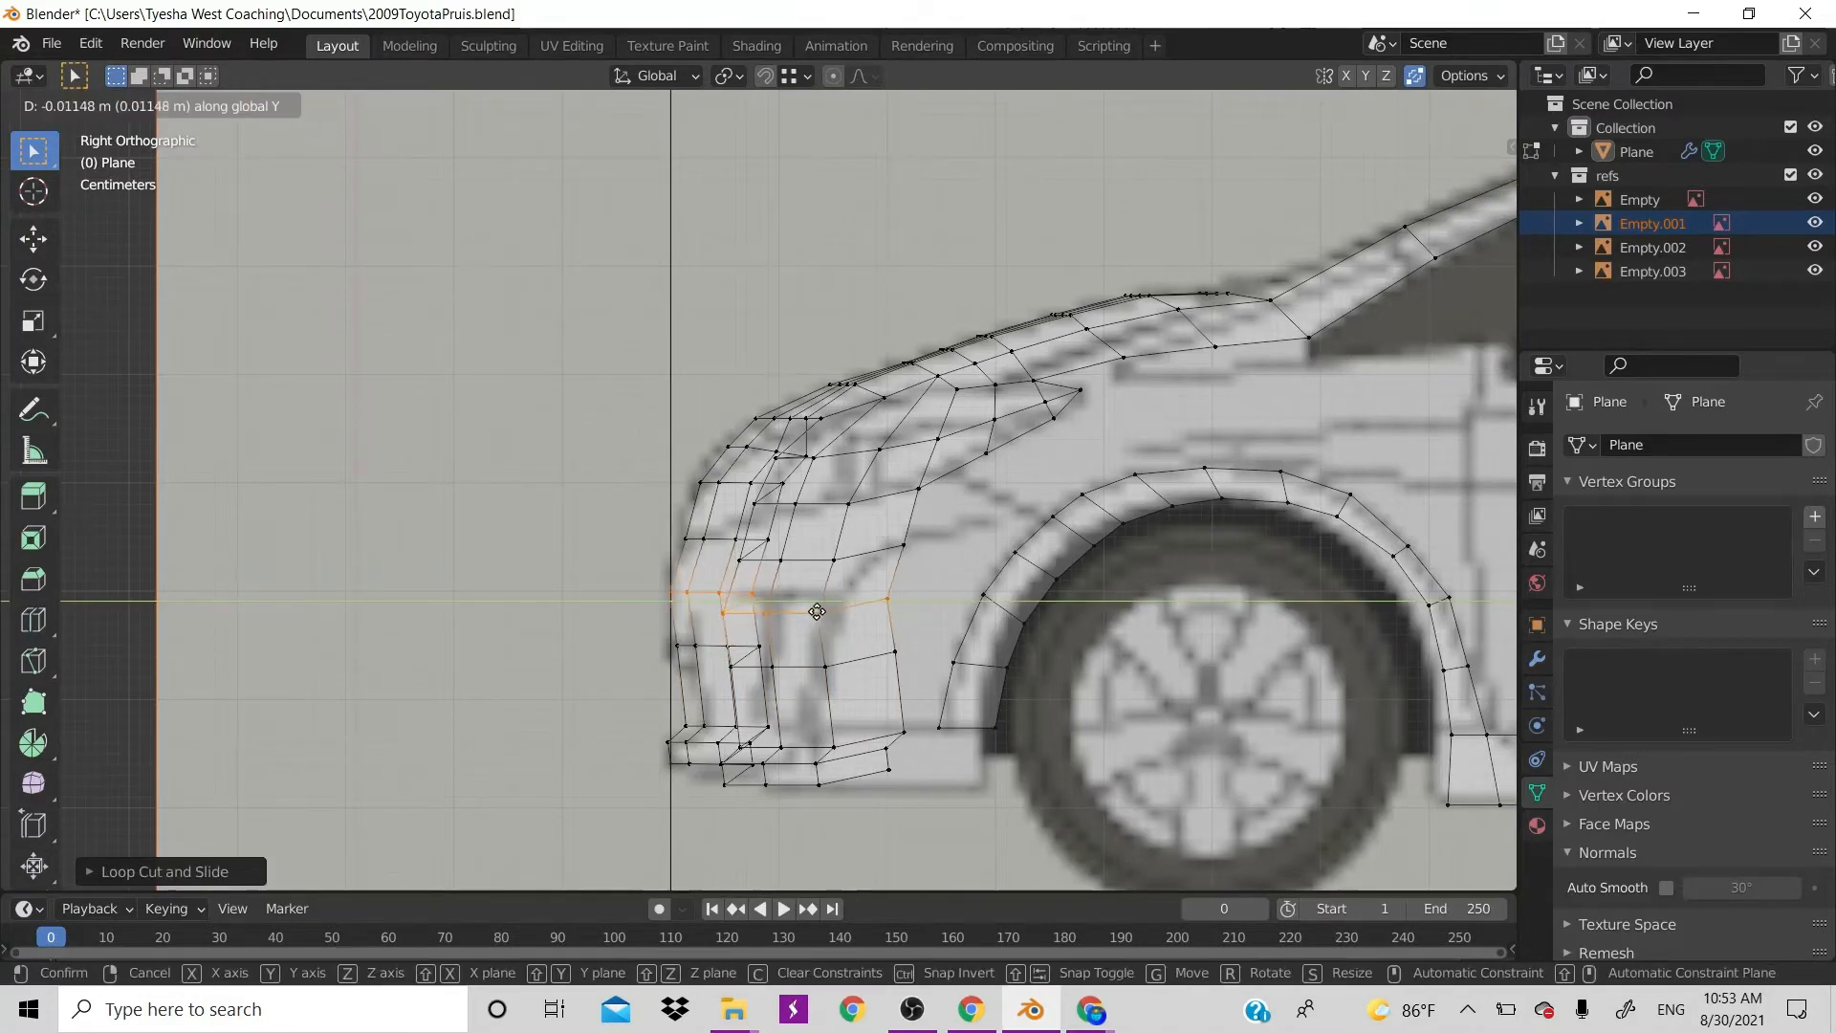
click(820, 615)
scroll(824, 624, down, 3)
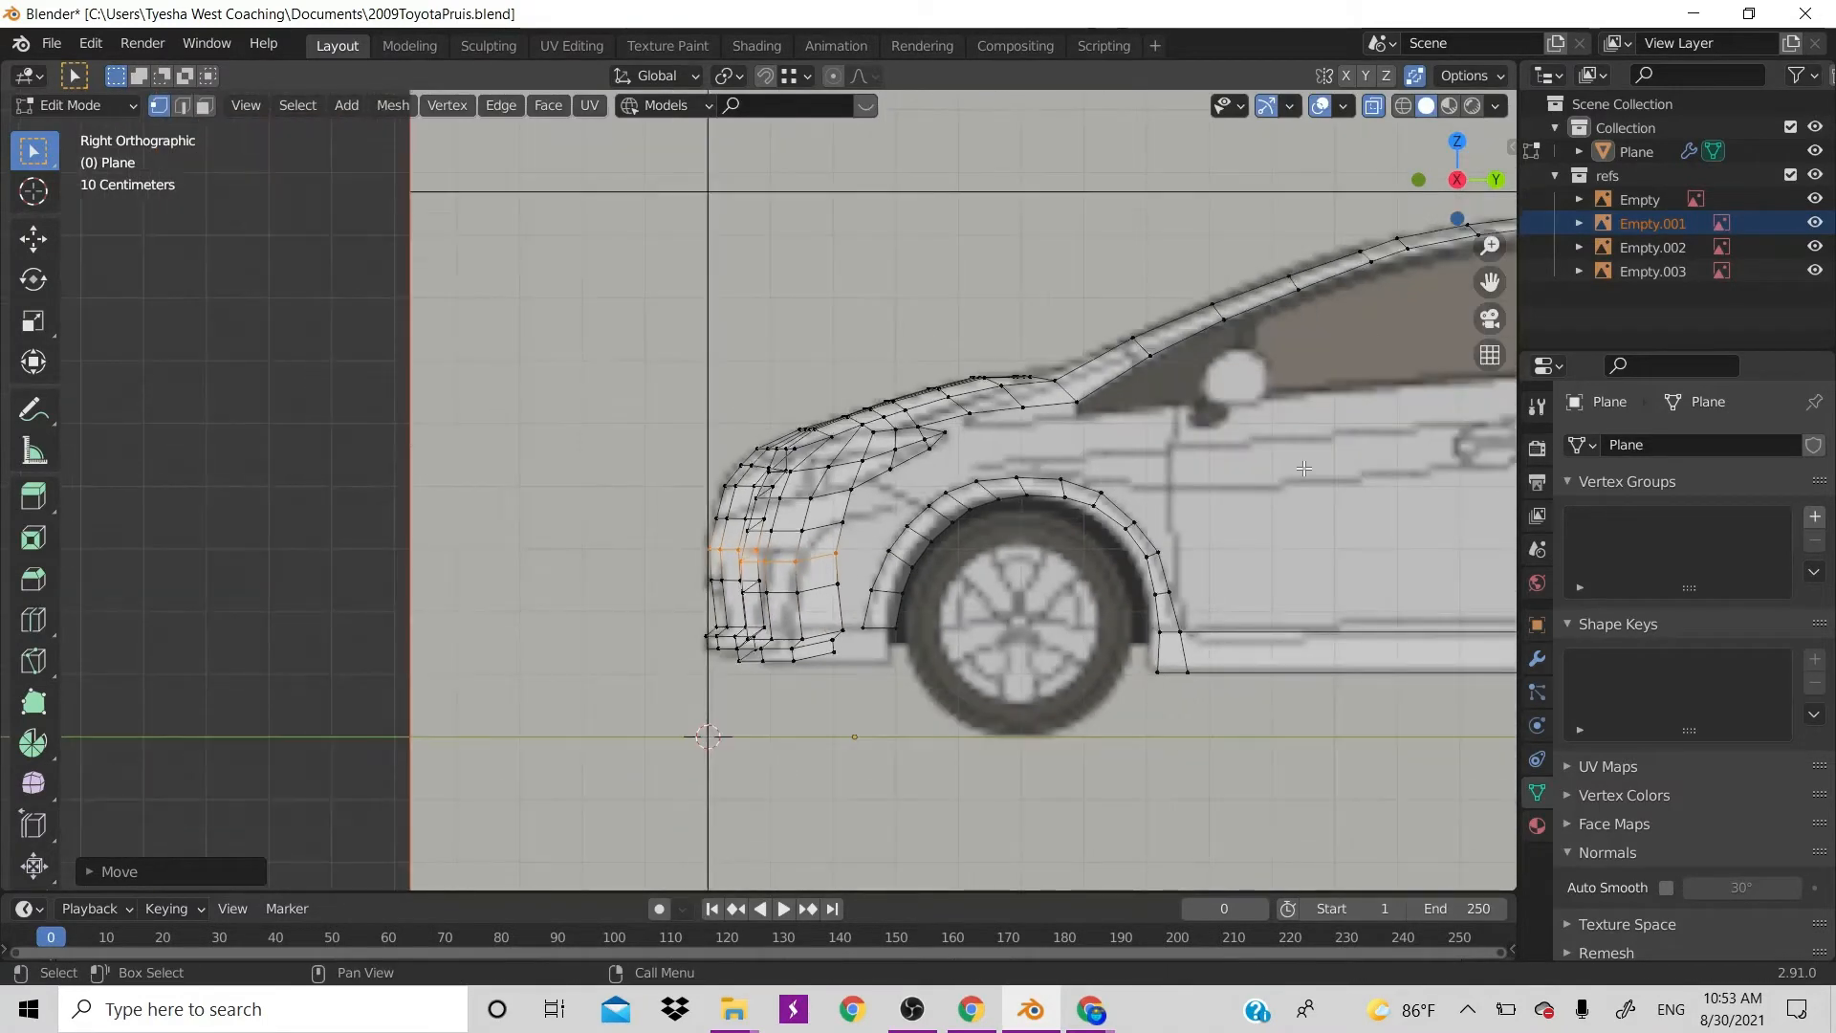
Turn off X-ray and hide the refs collection to show the bare front bumper mesh
key(alt+z)
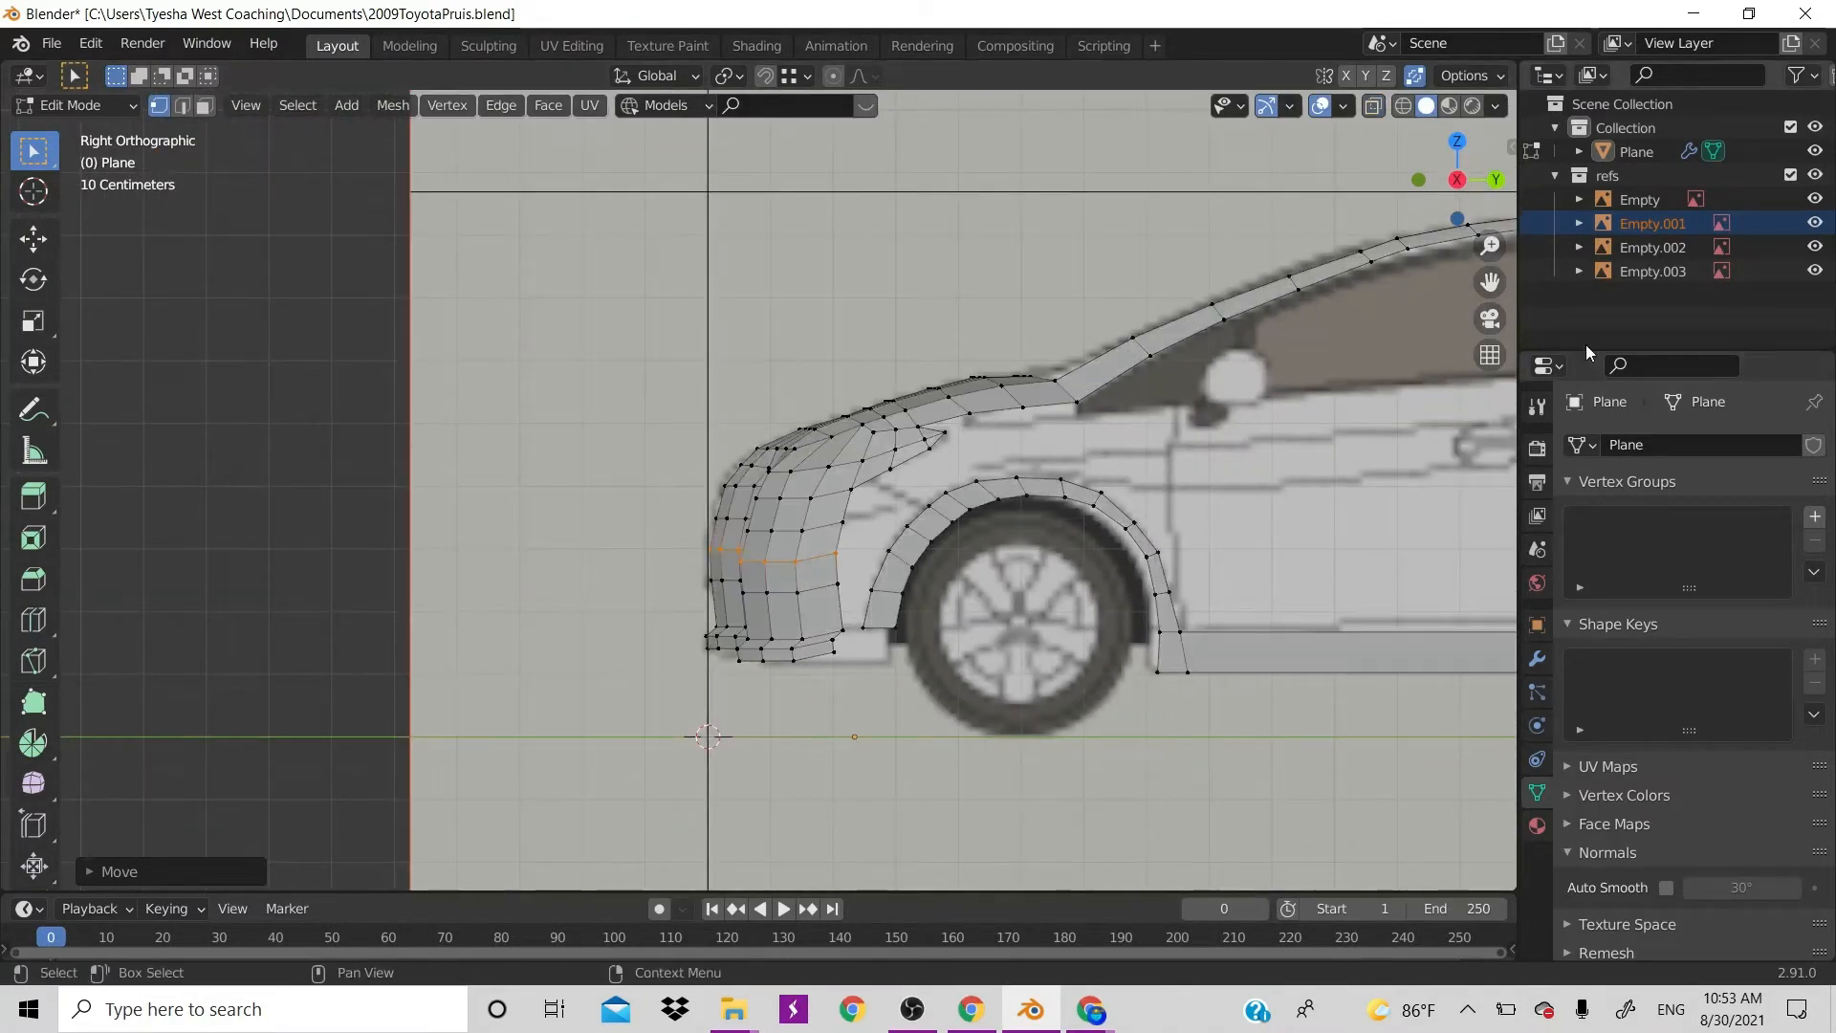
click(1815, 175)
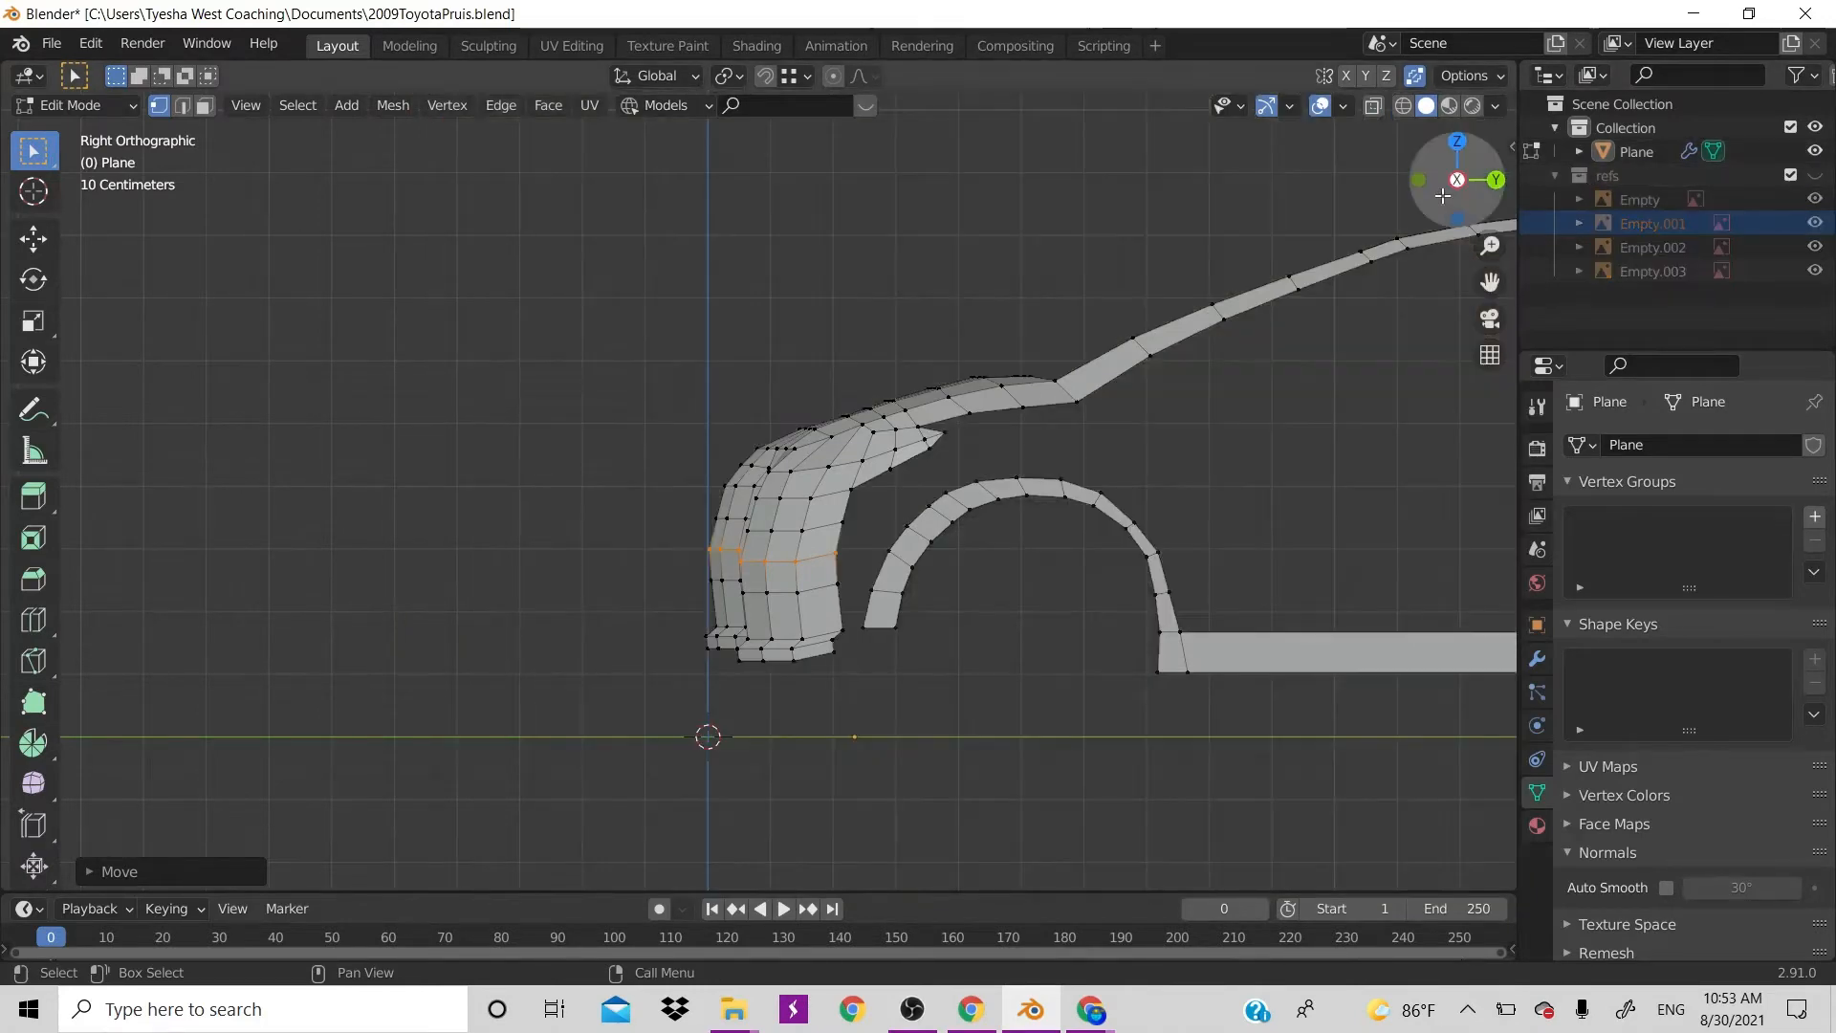
drag(1443, 195, 1262, 287)
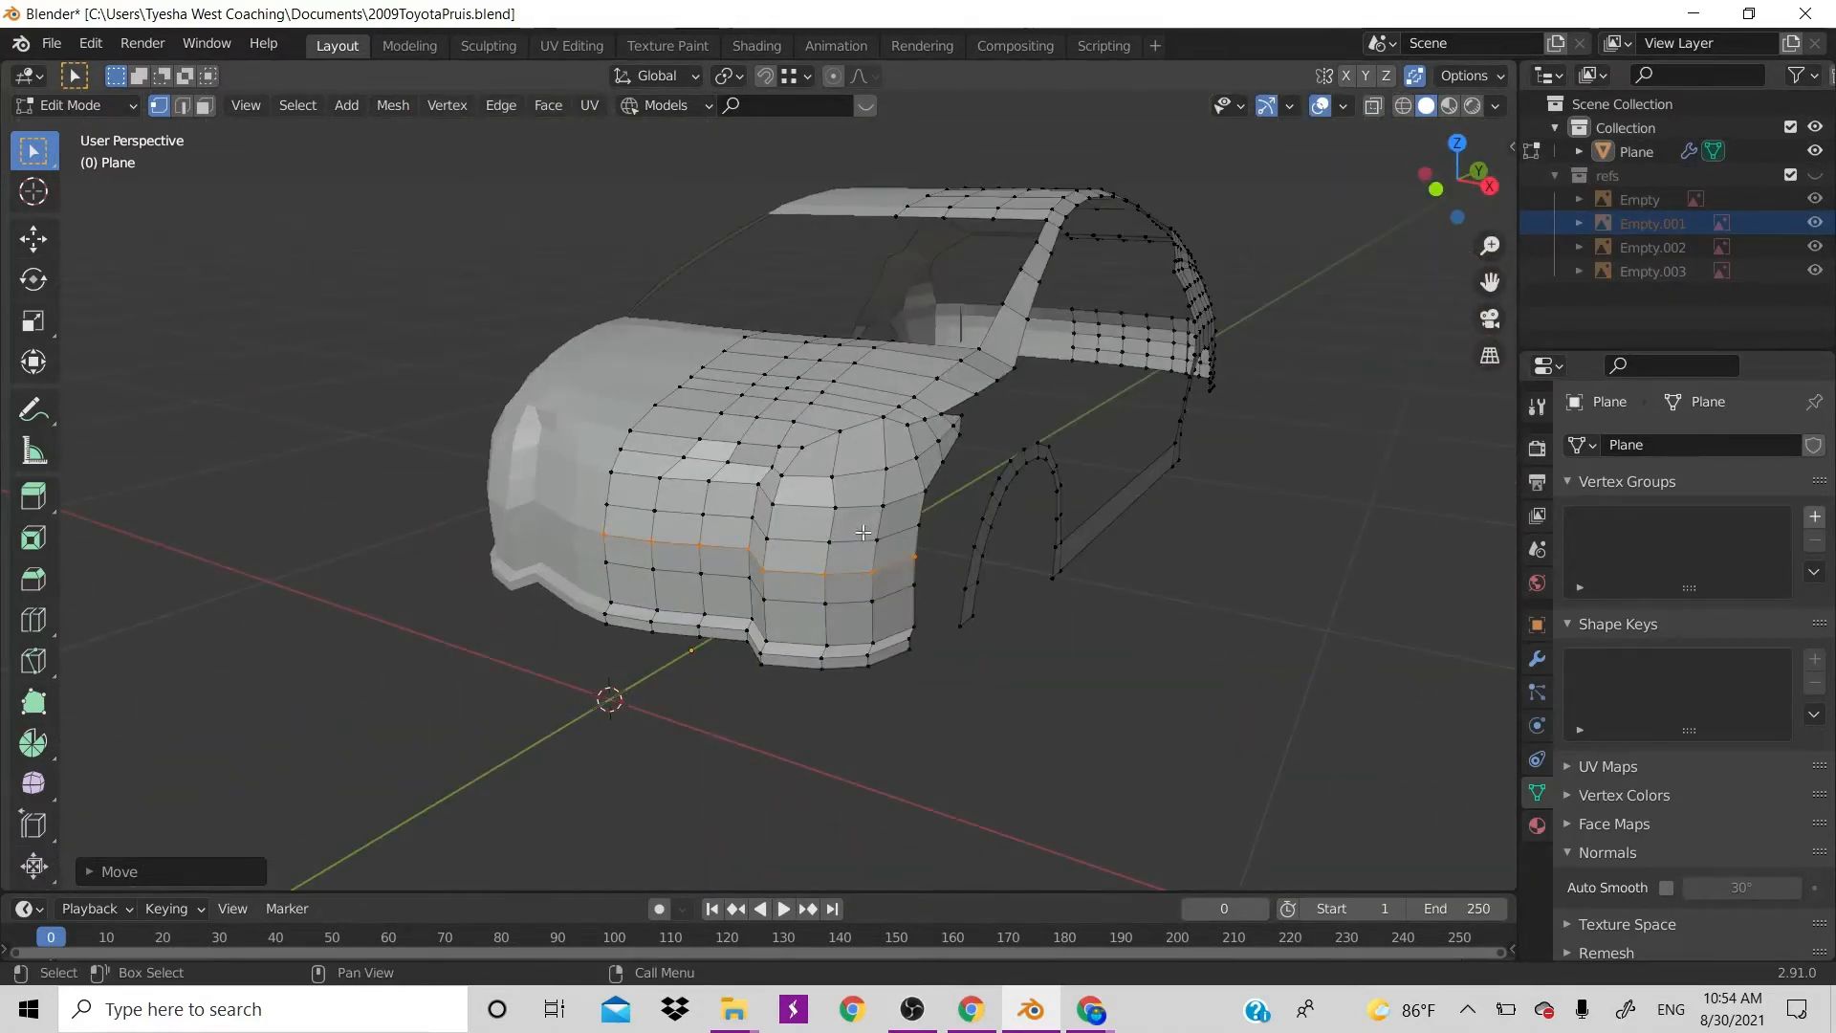
drag(1458, 180, 1544, 209)
Move the vertex at the top of the bumper's vertical crease about 0.018 m forward along Y
click(973, 485)
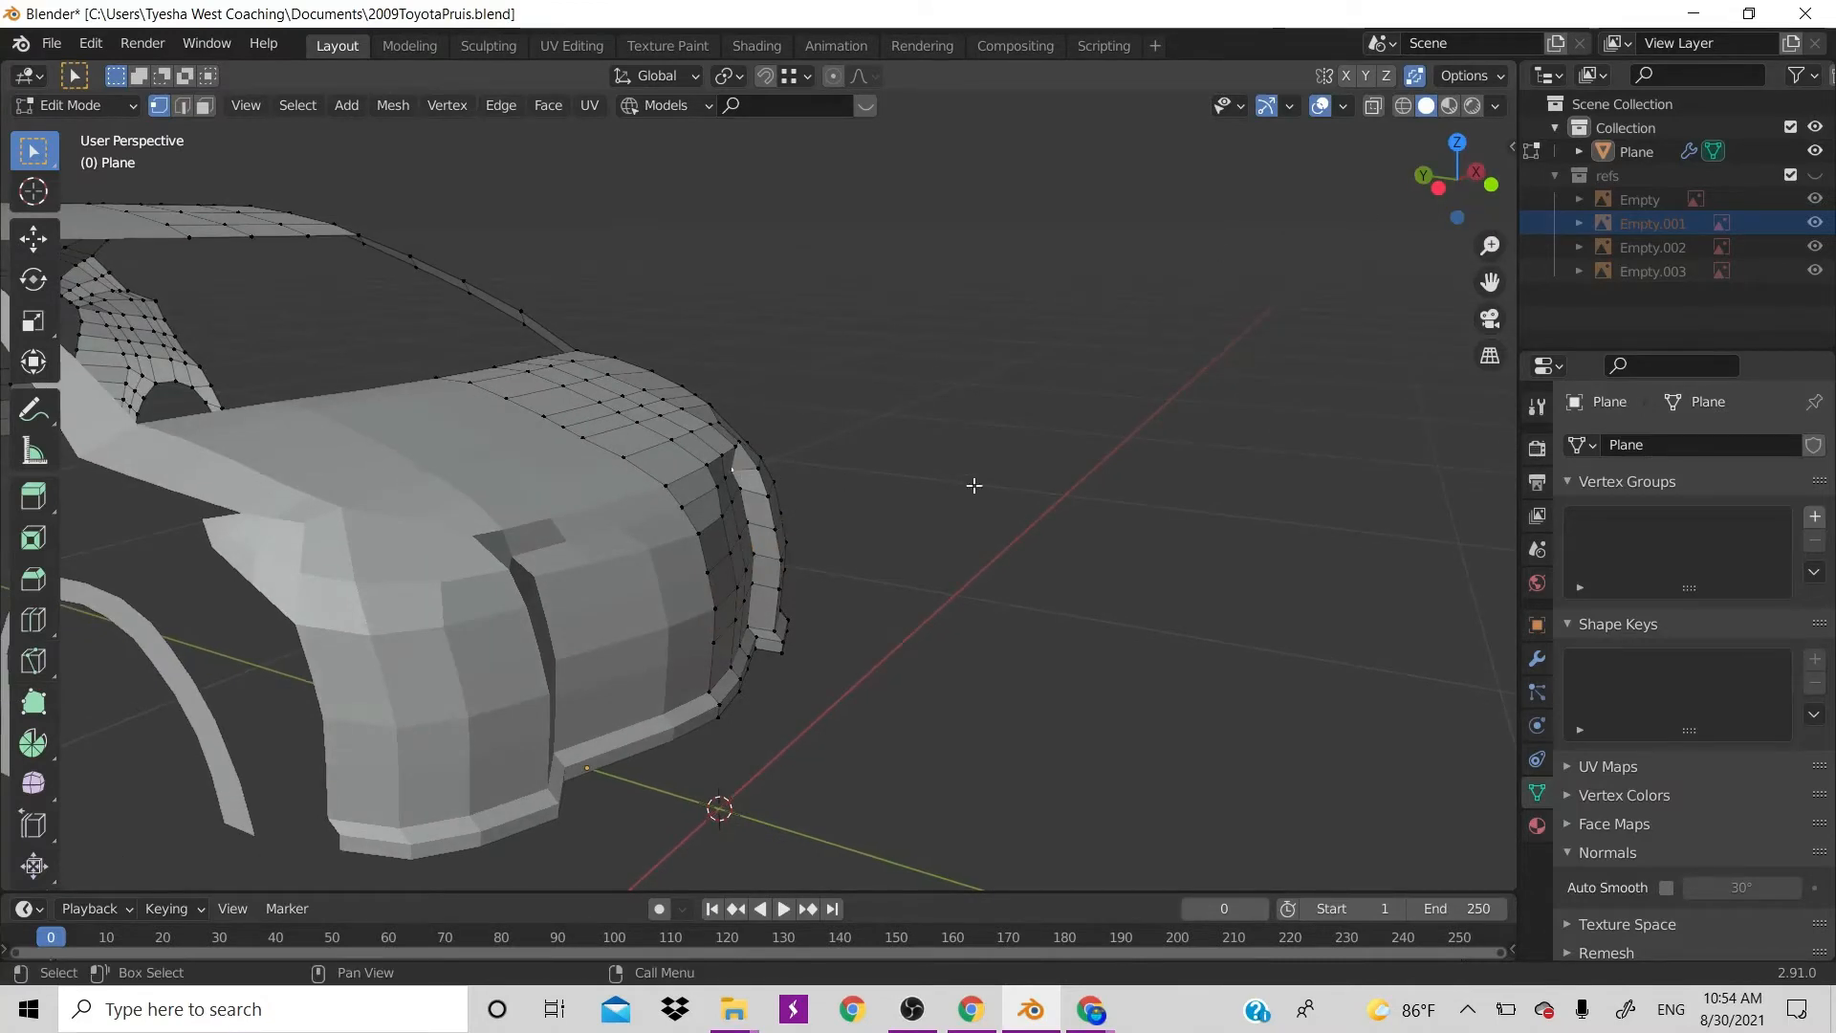
key(g)
key(y)
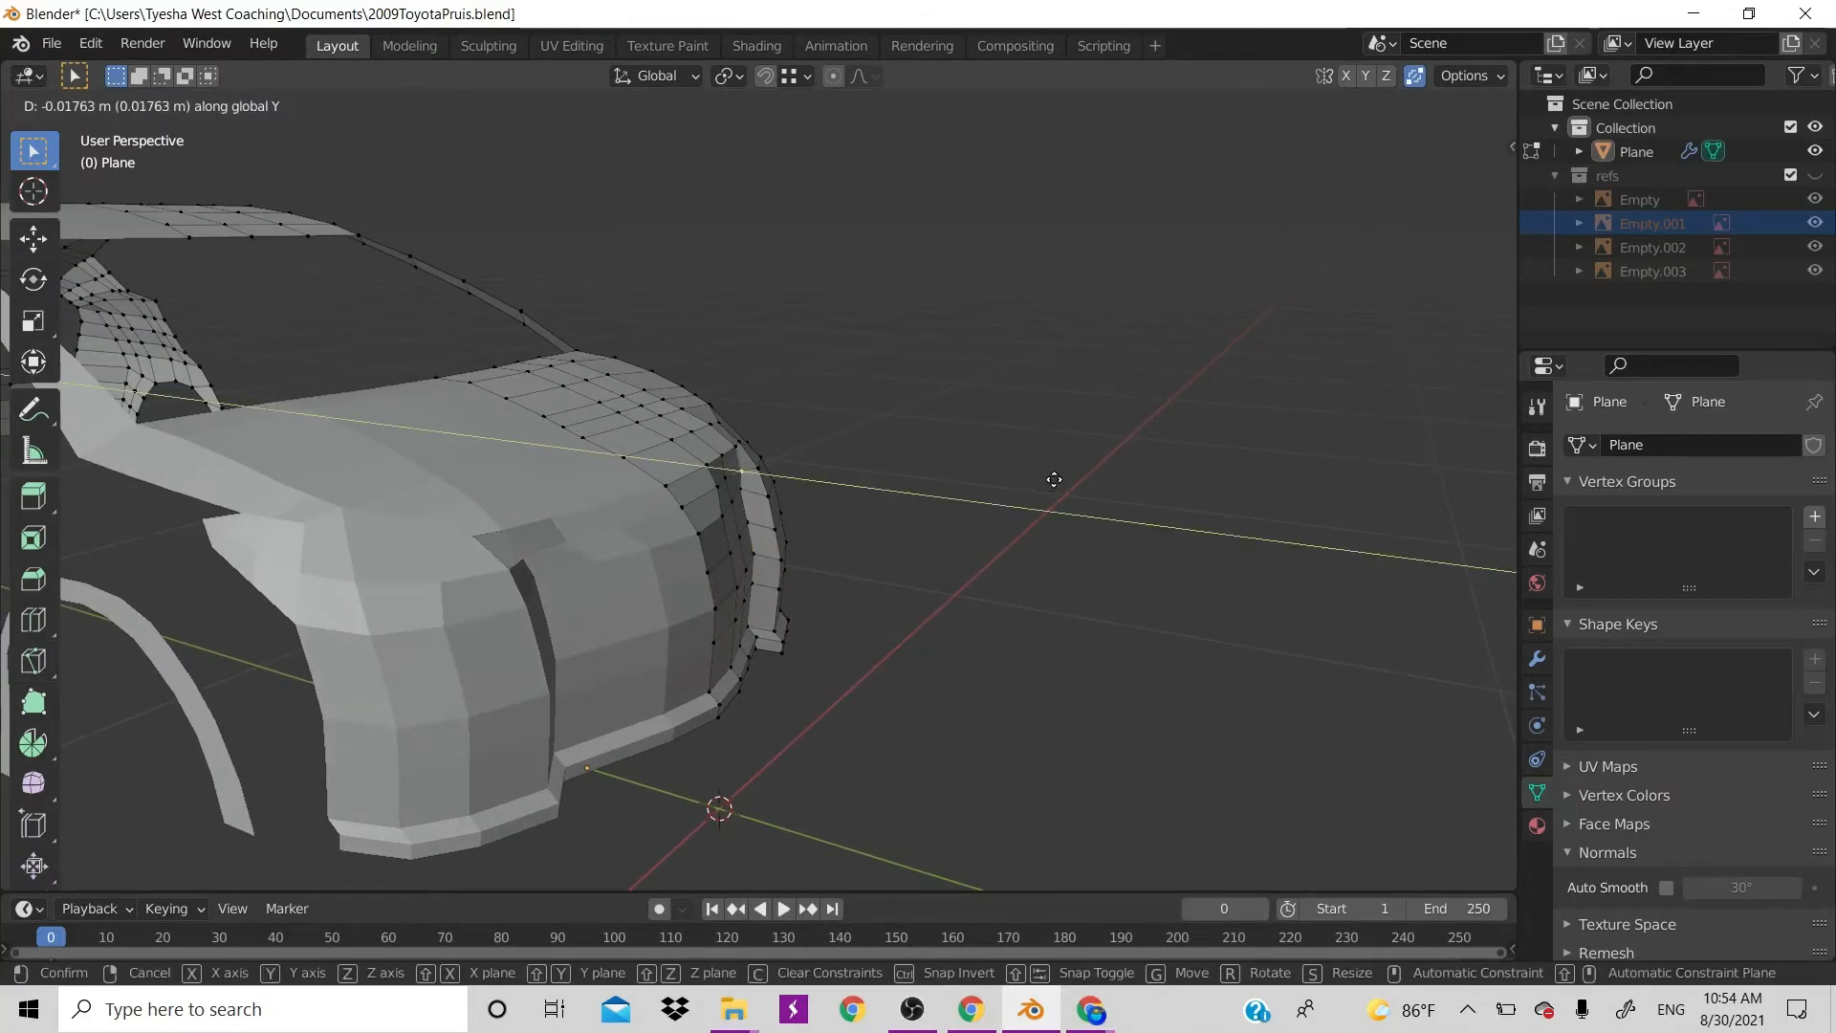
click(1053, 478)
scroll(949, 547, down, 2)
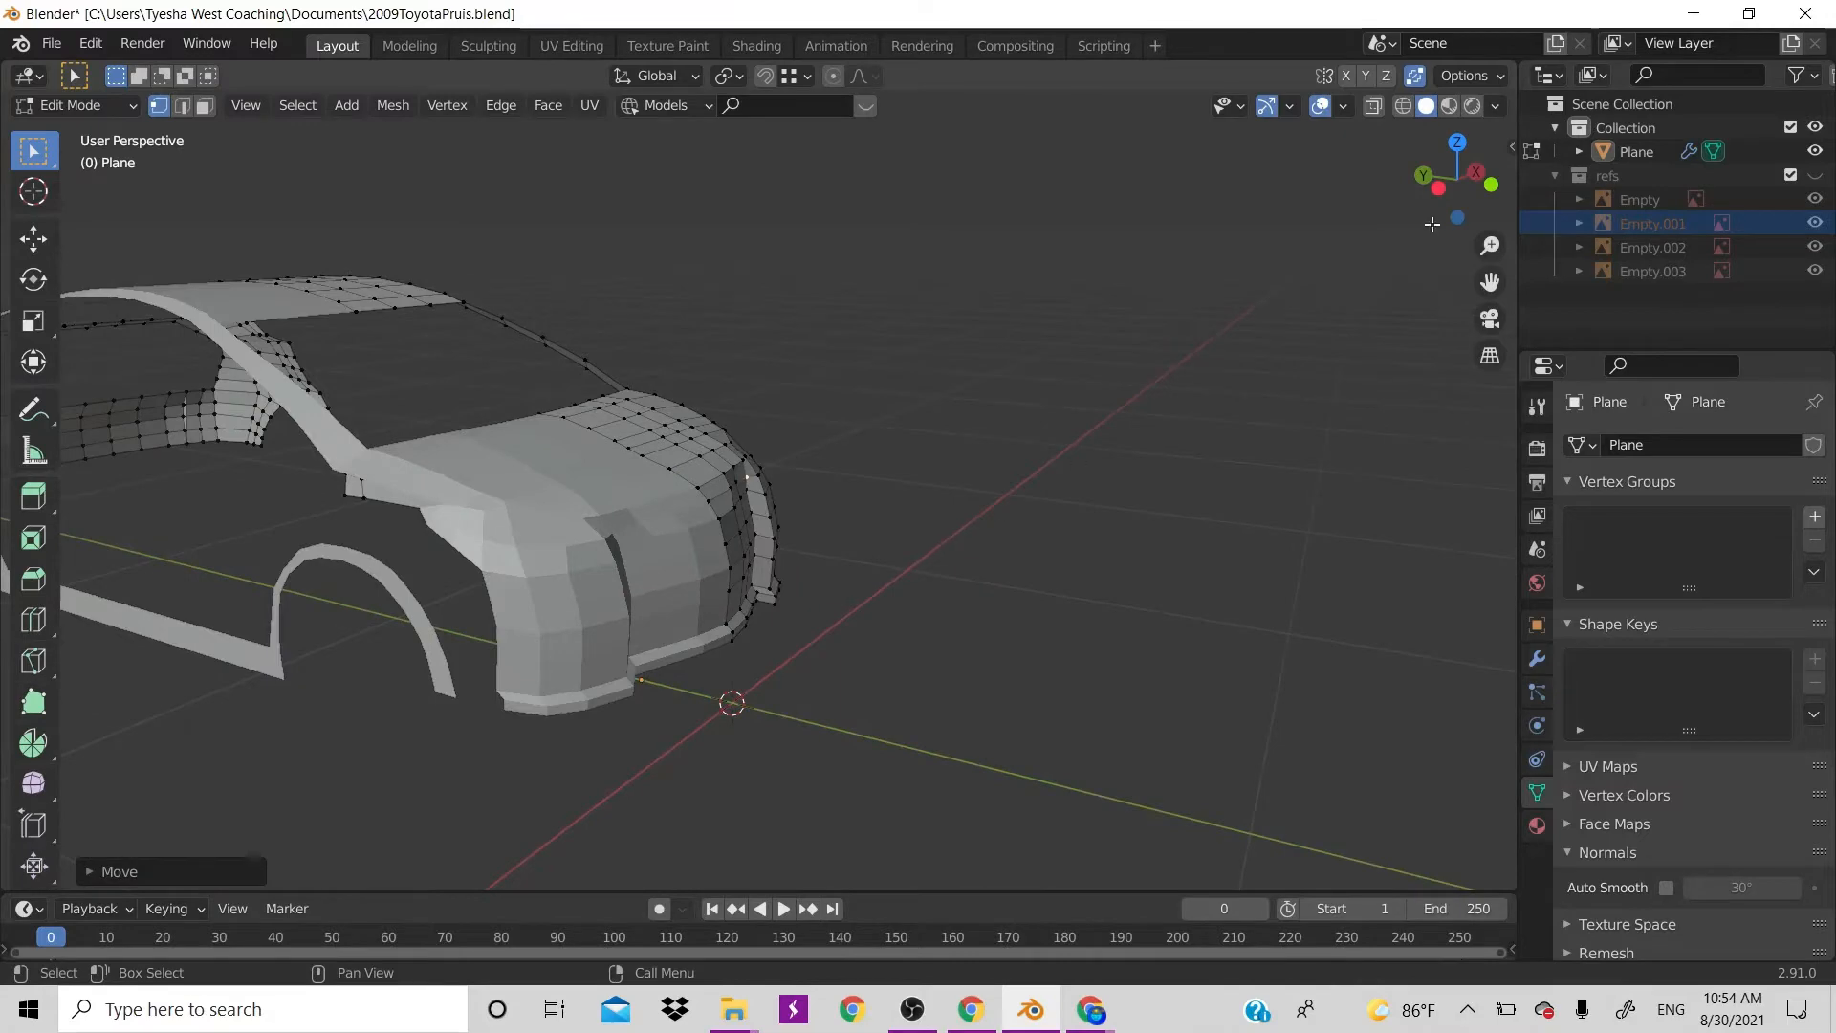
drag(1437, 219, 1382, 196)
Select the two rows of upper grille faces below the hood edge and inset them about 0.048 with Boundary off
scroll(526, 577, up, 4)
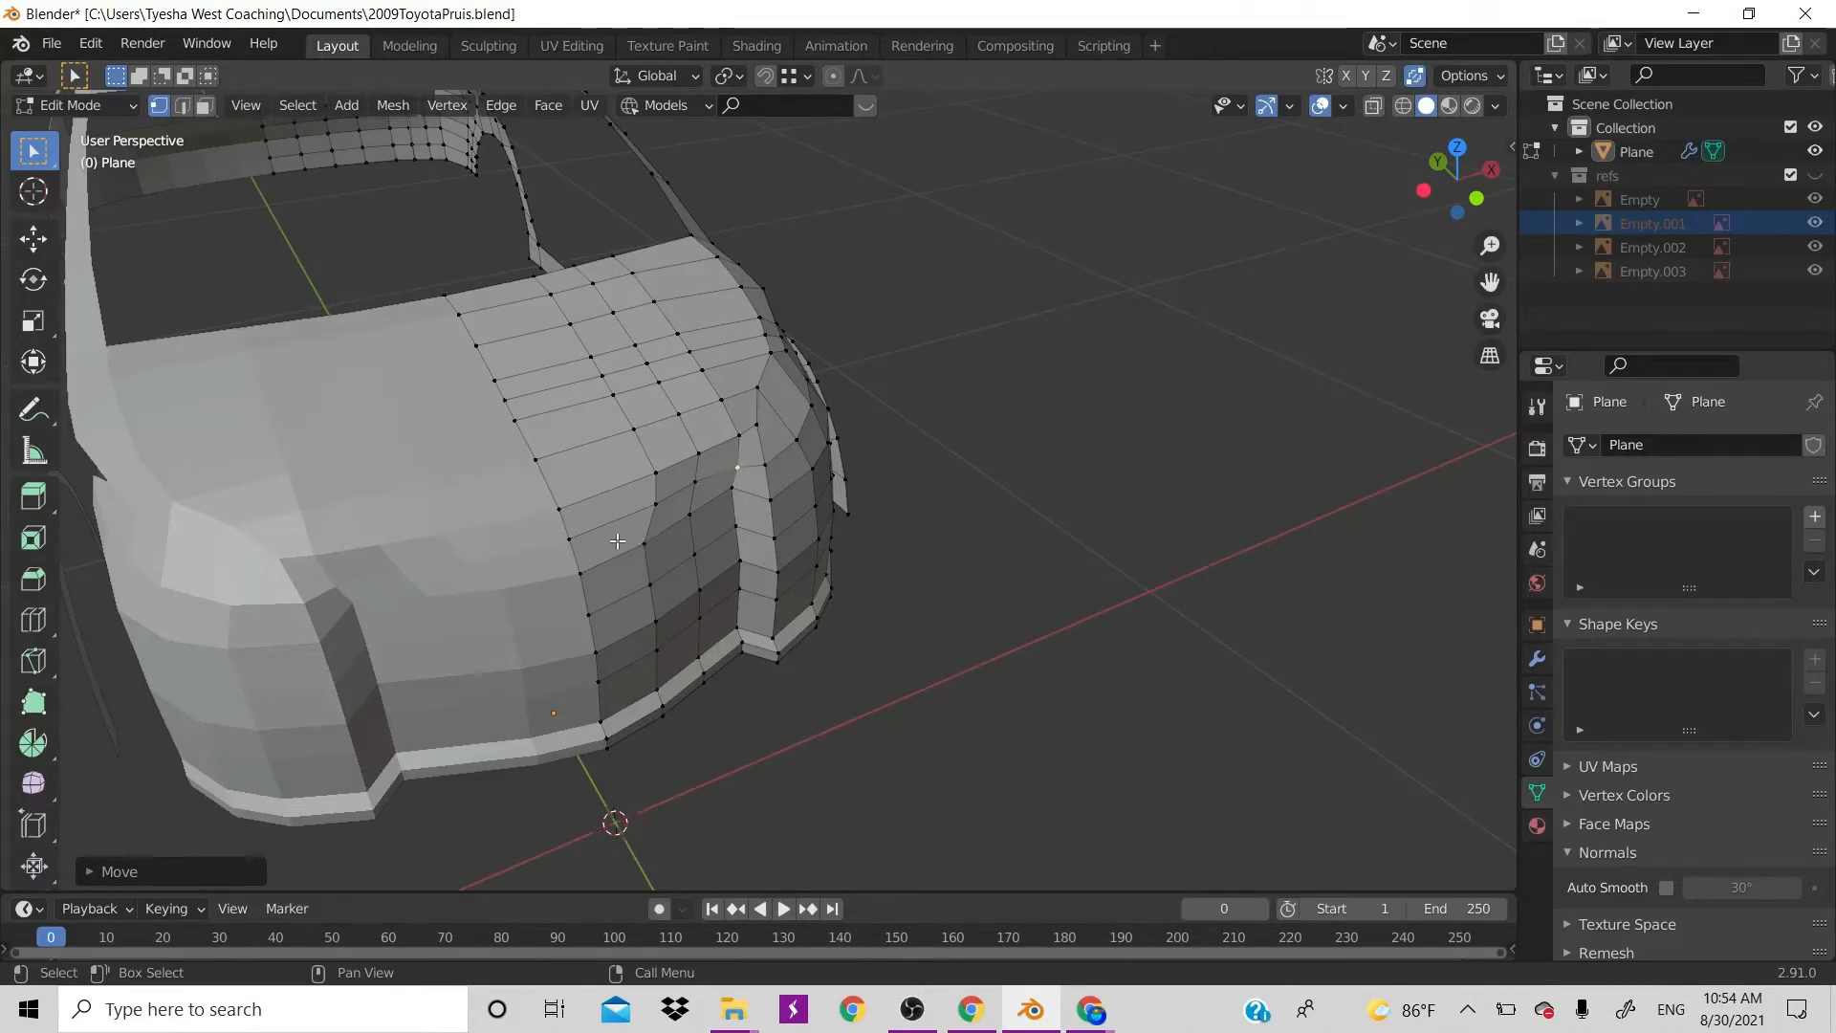
key(2)
click(561, 521)
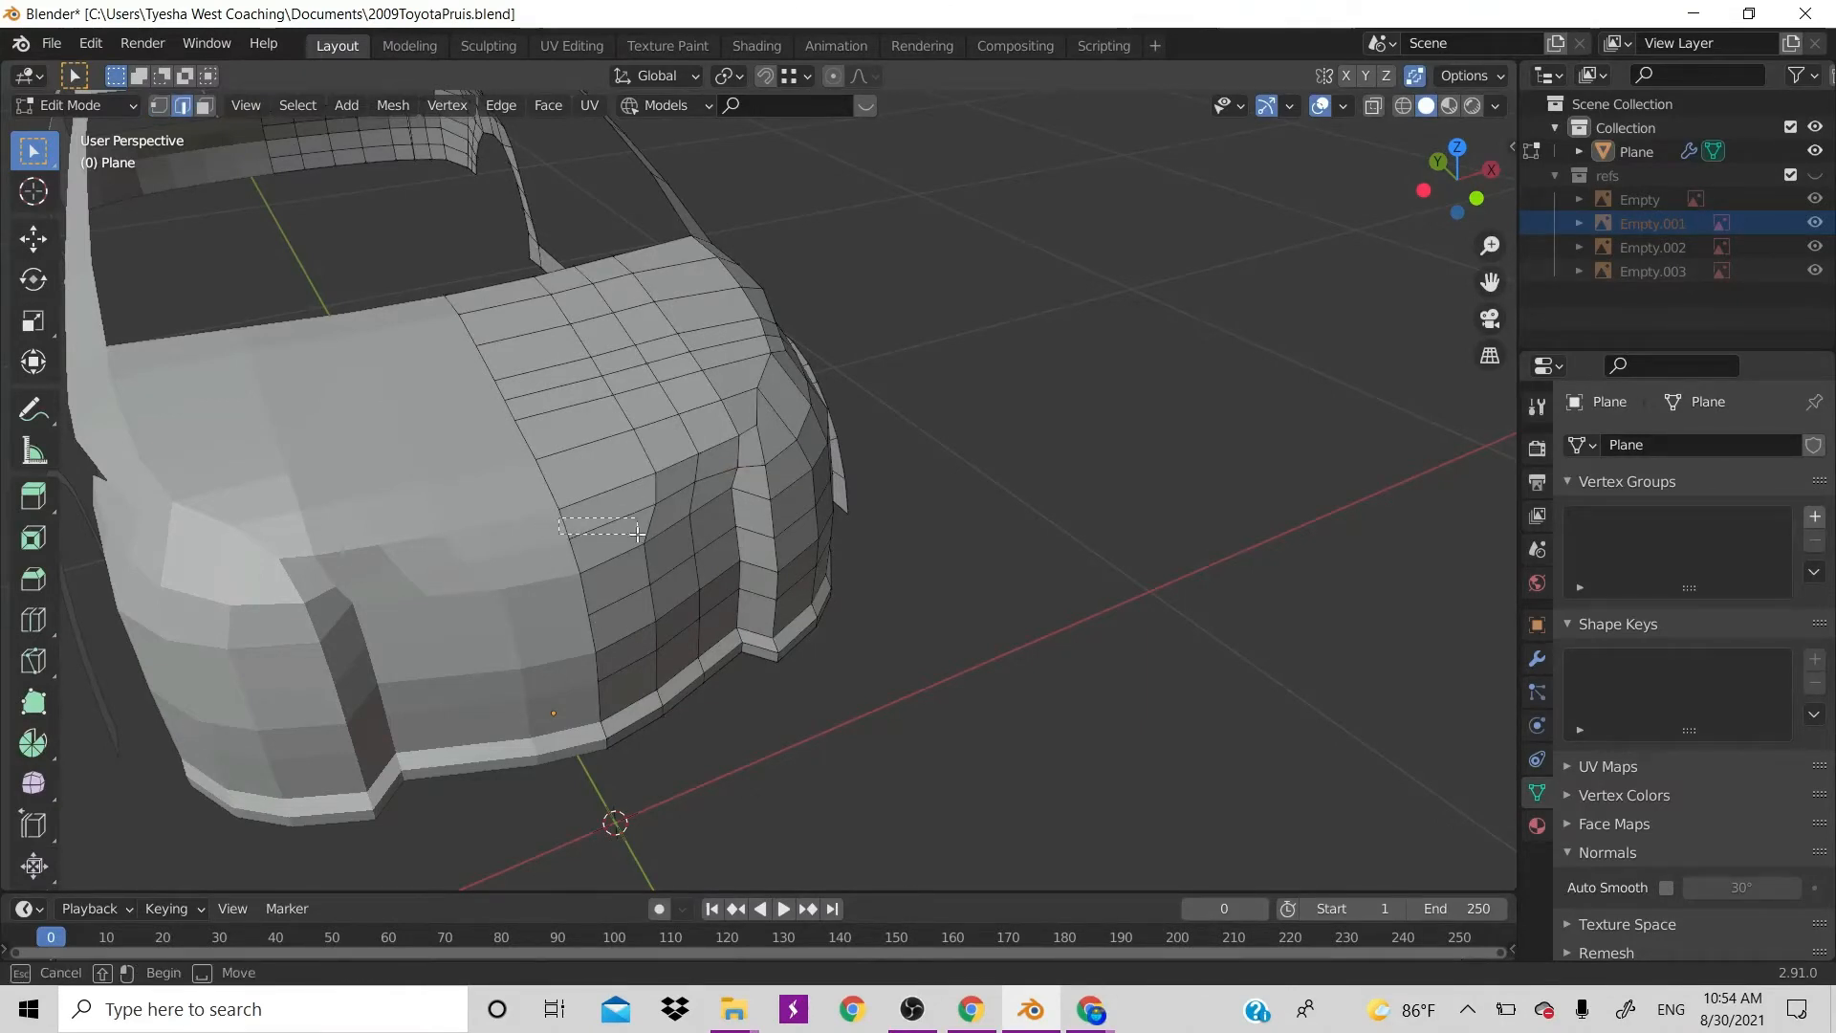
key(3)
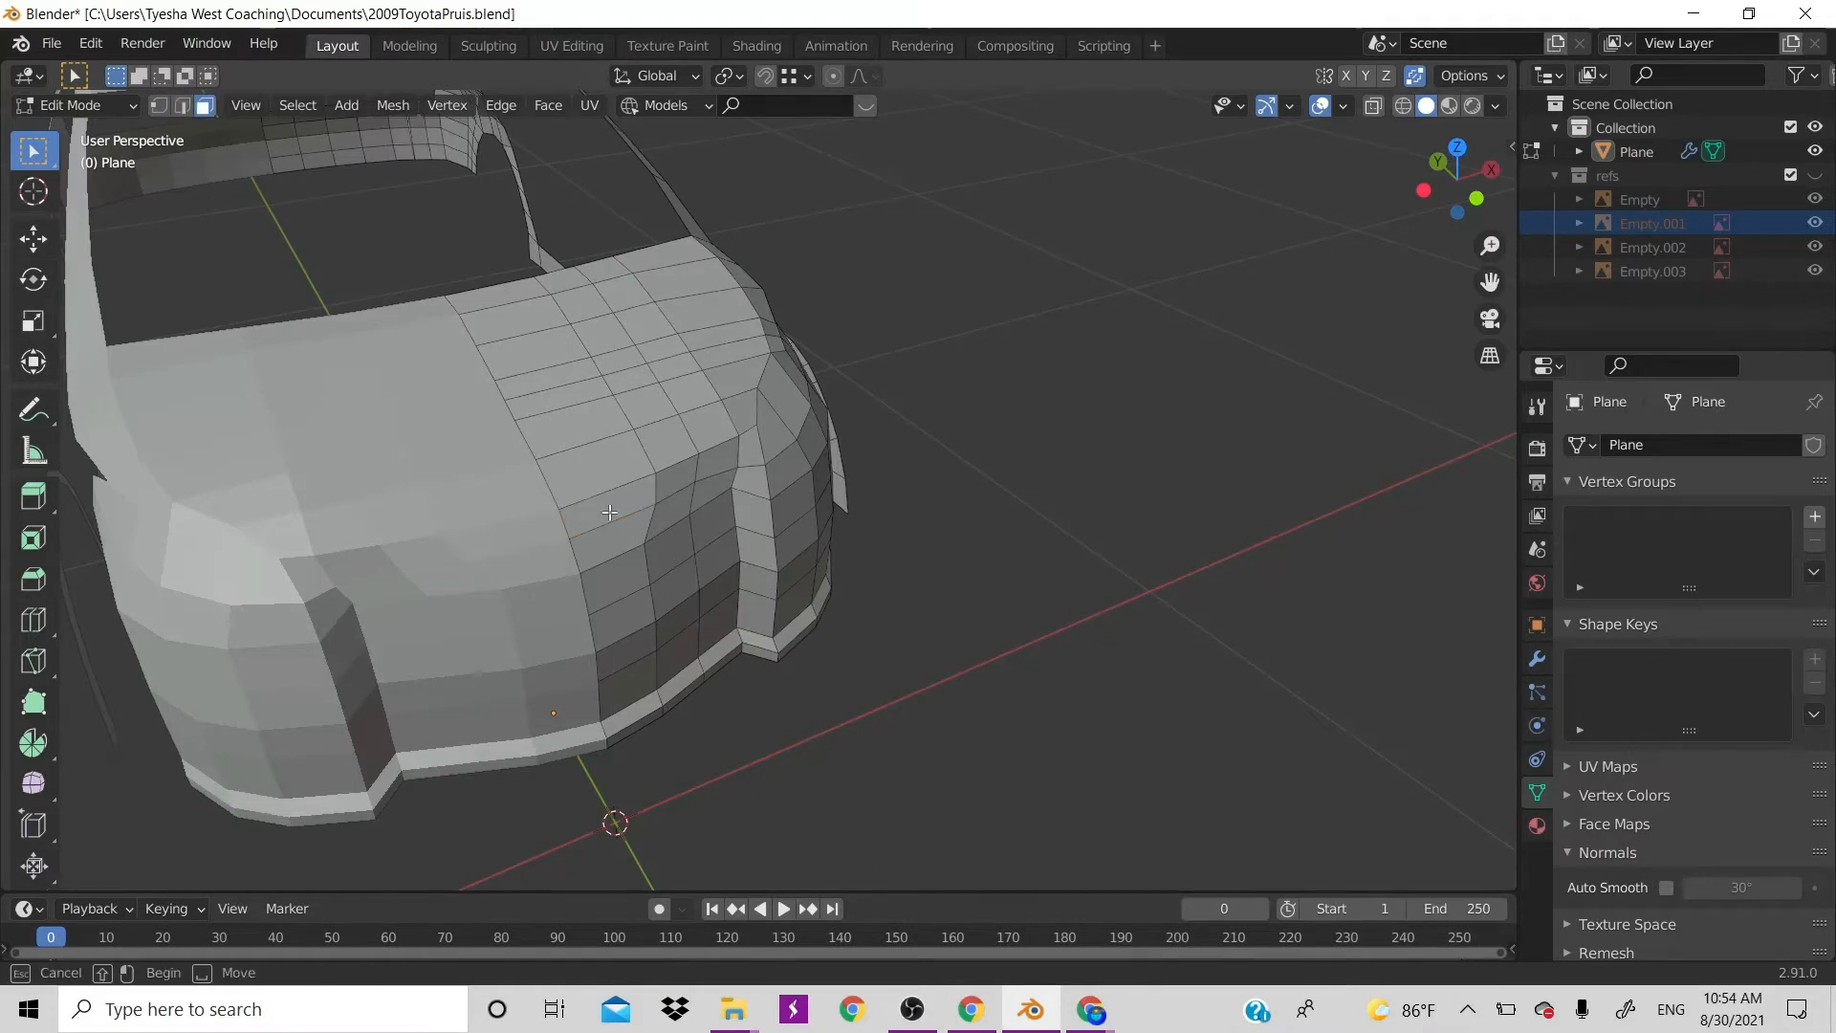
click(685, 514)
click(628, 517)
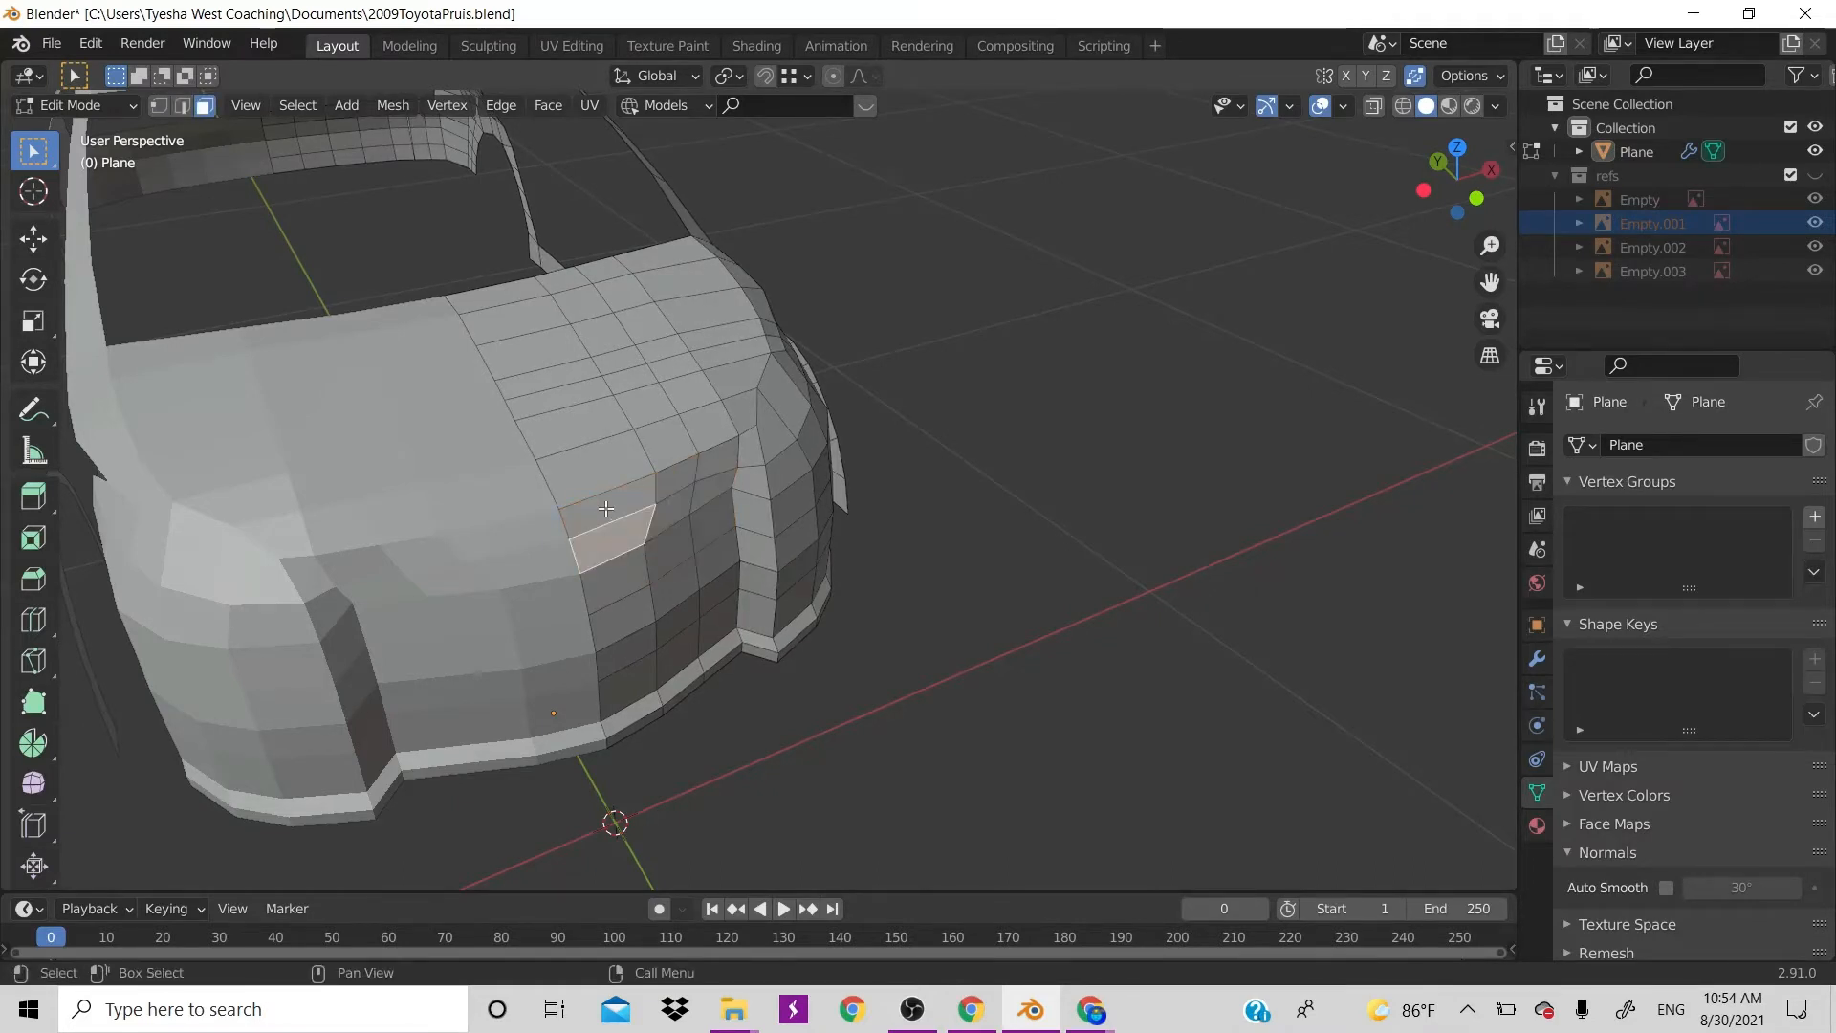
click(627, 501)
click(719, 462)
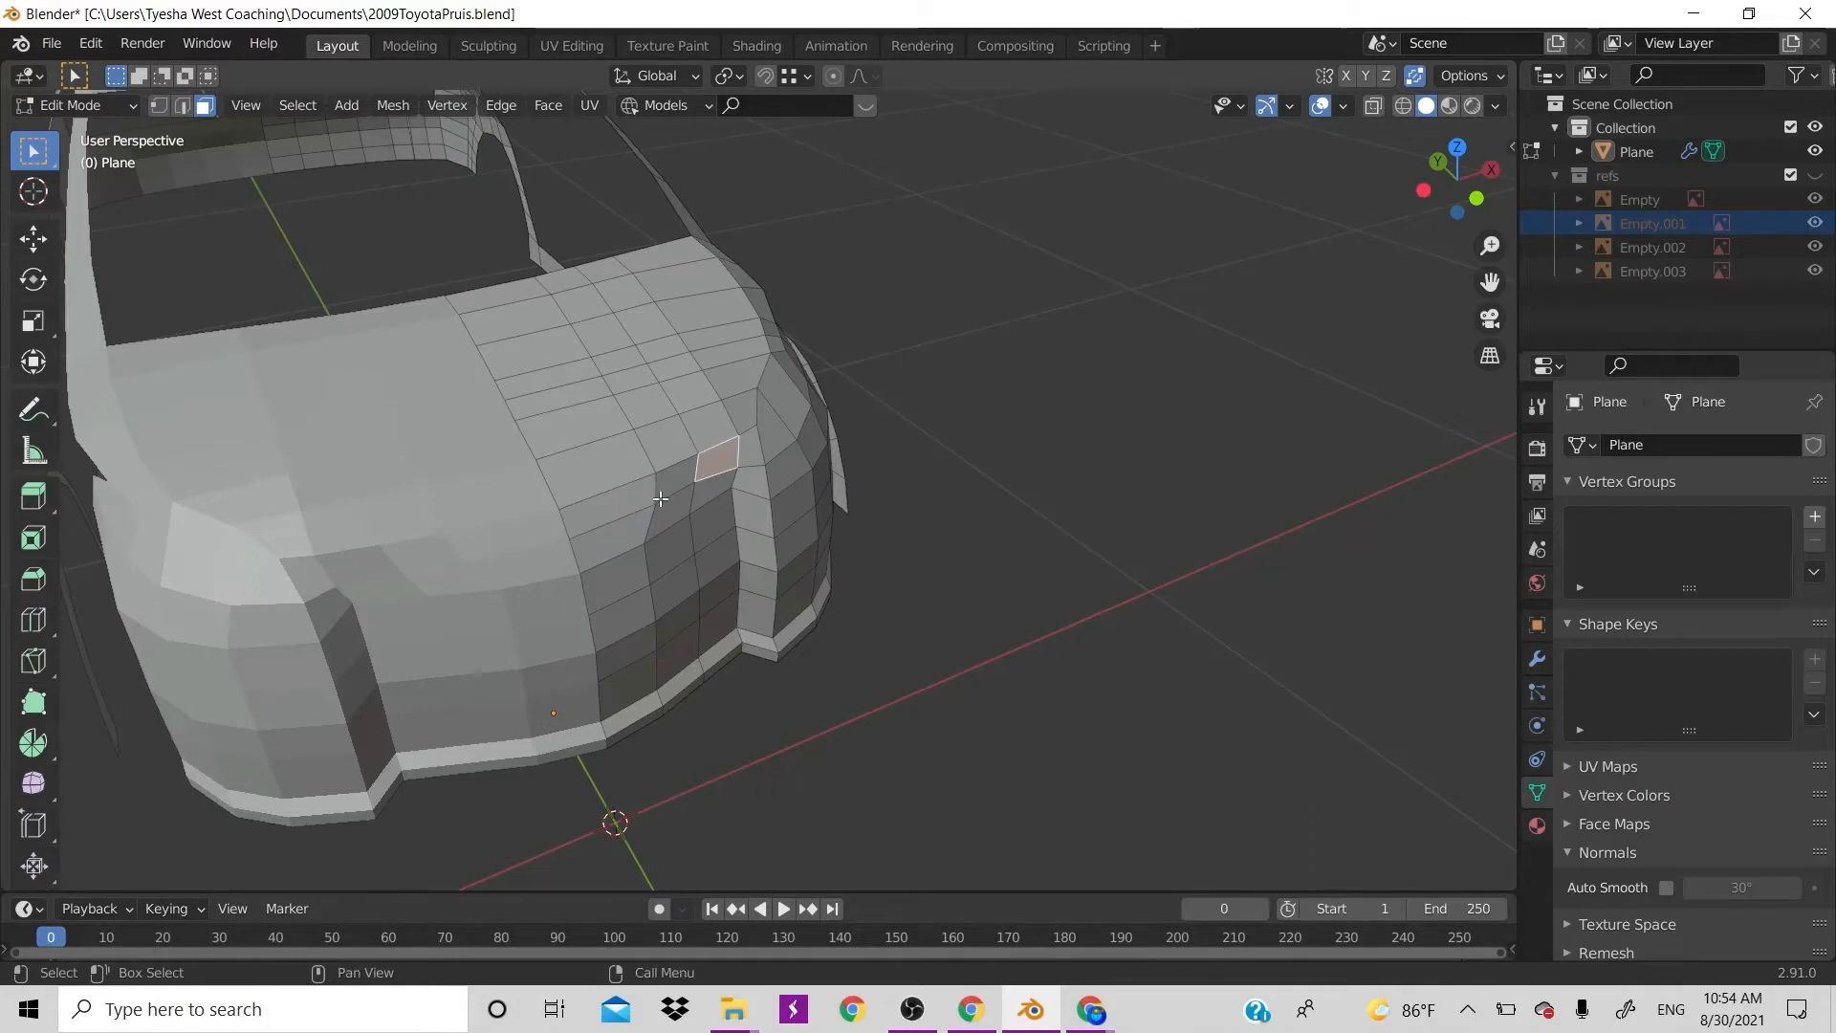
ctrl+click(626, 506)
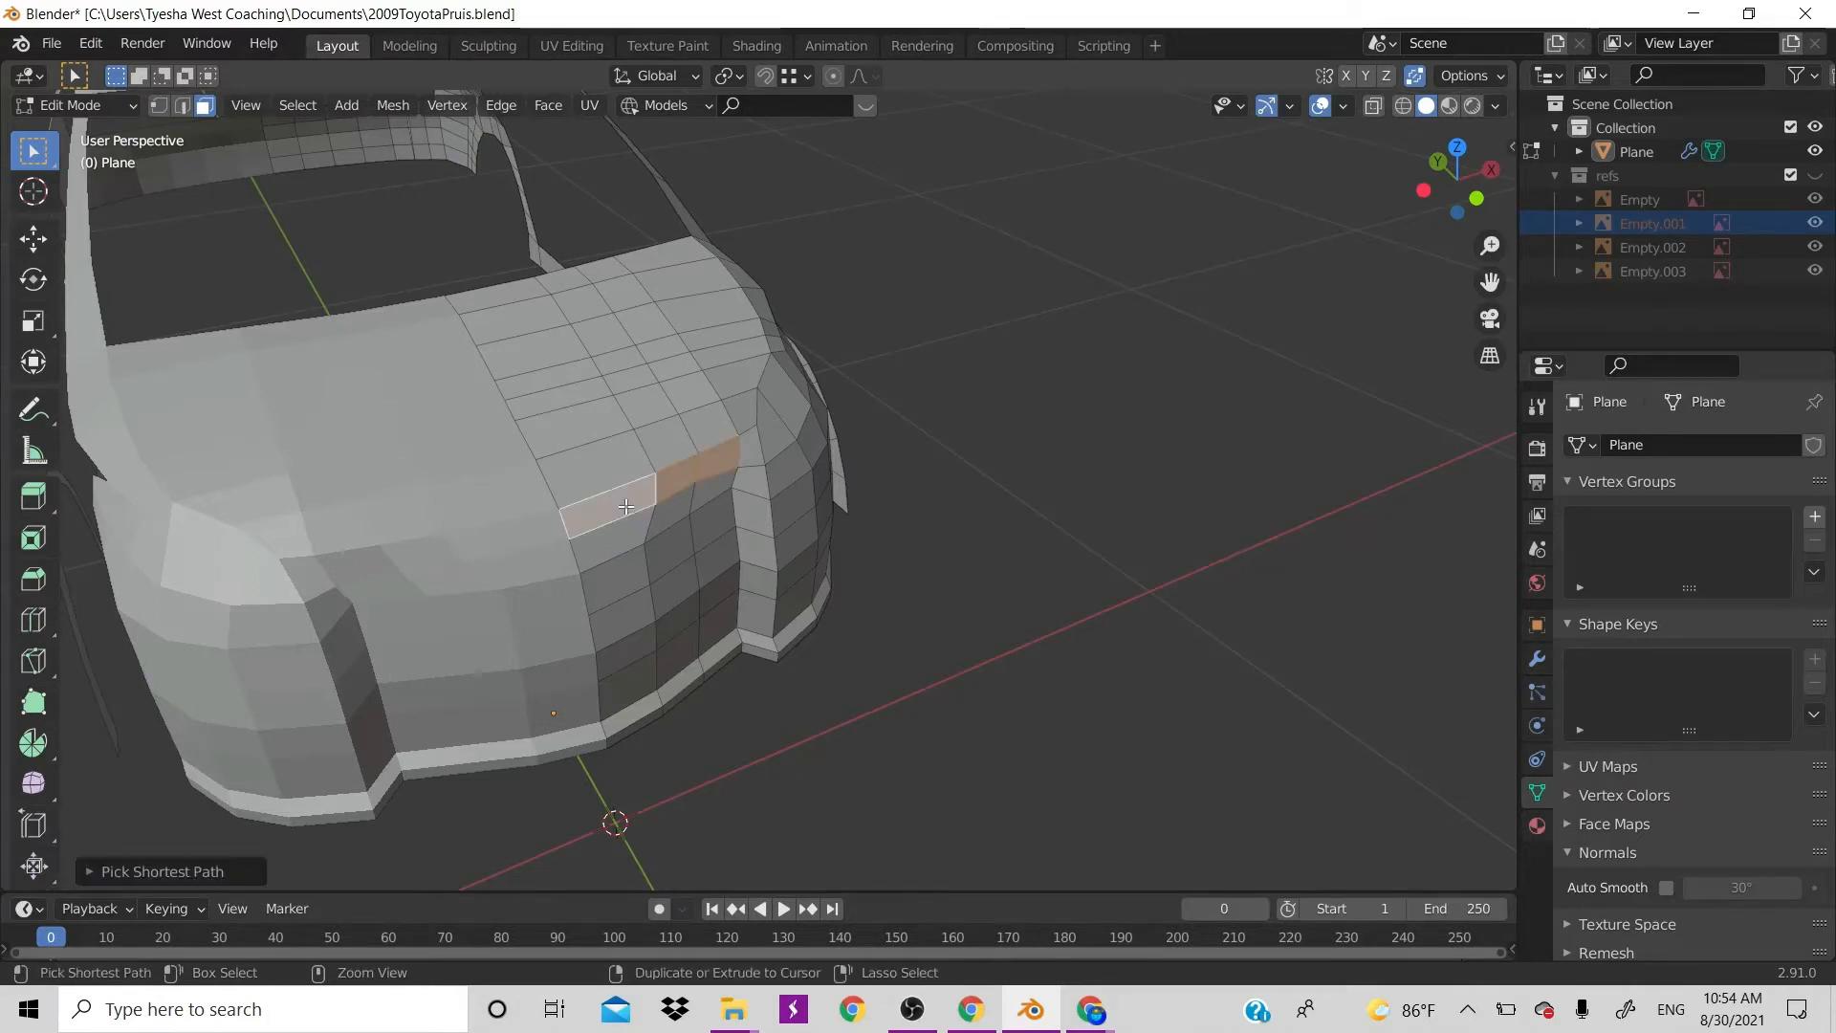
shift+click(600, 566)
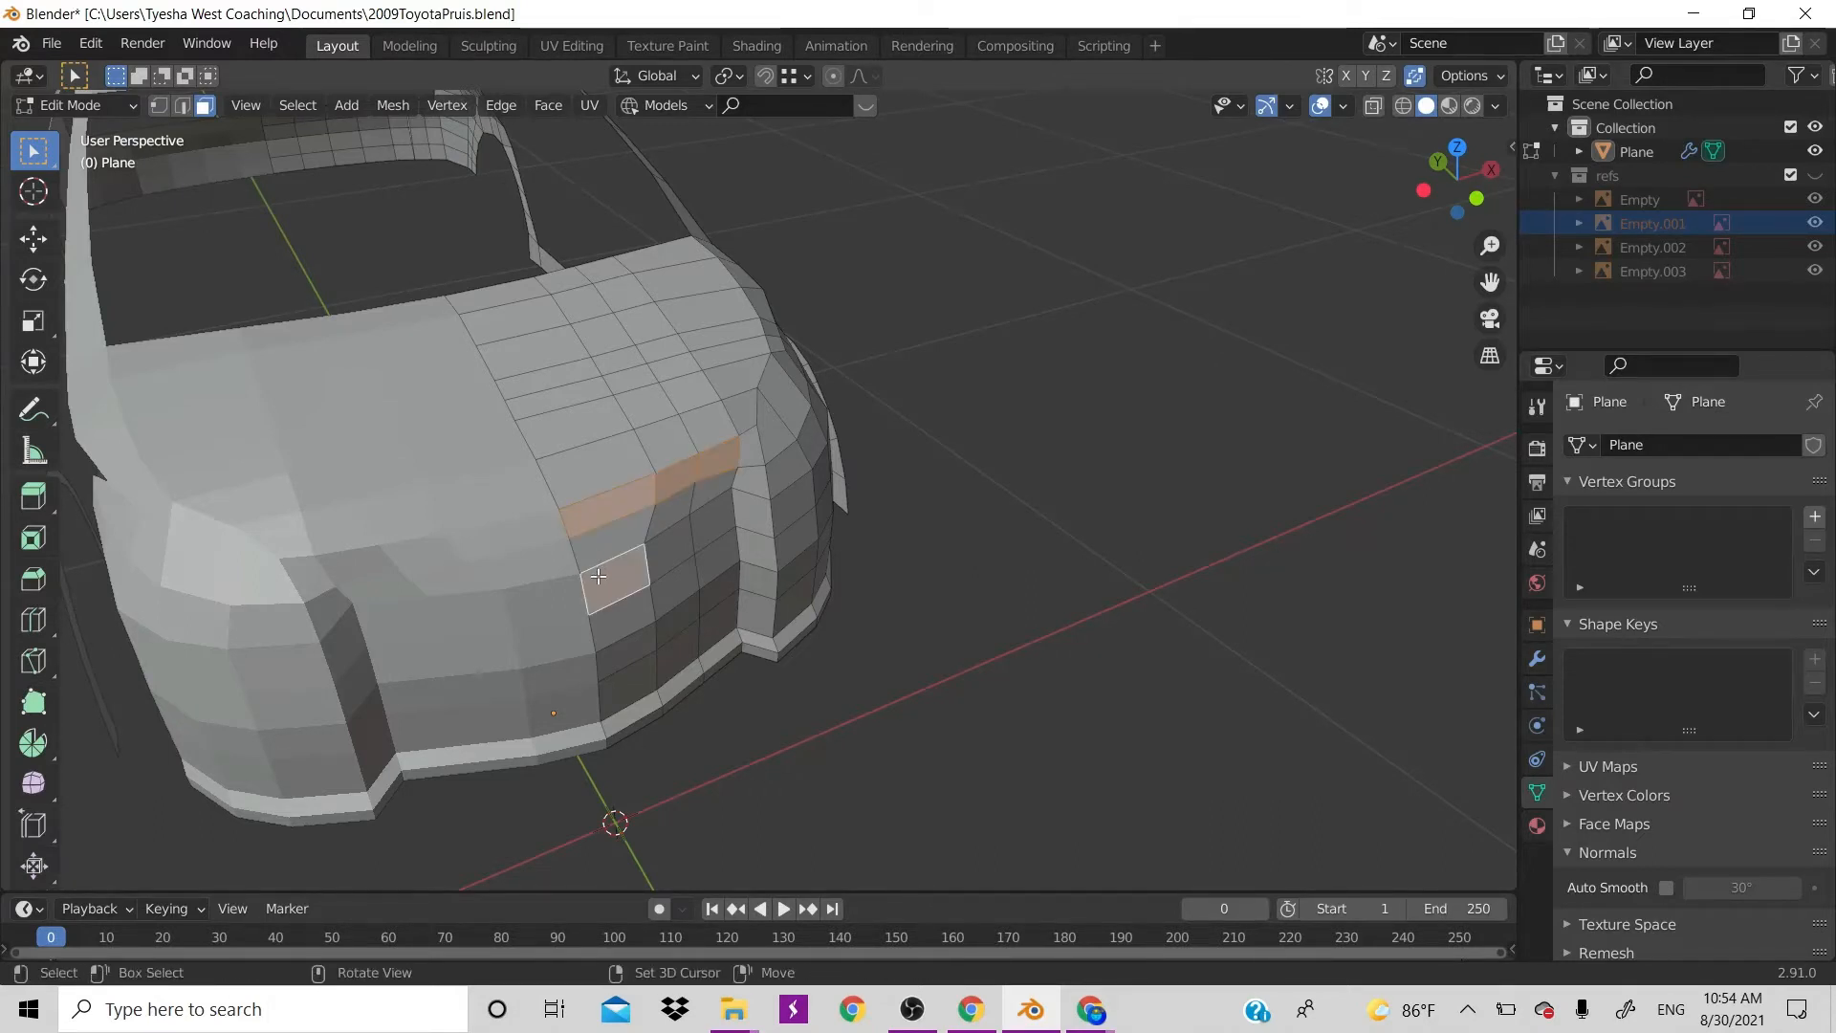
shift+click(603, 573)
shift+click(592, 553)
shift+click(673, 532)
shift+click(673, 544)
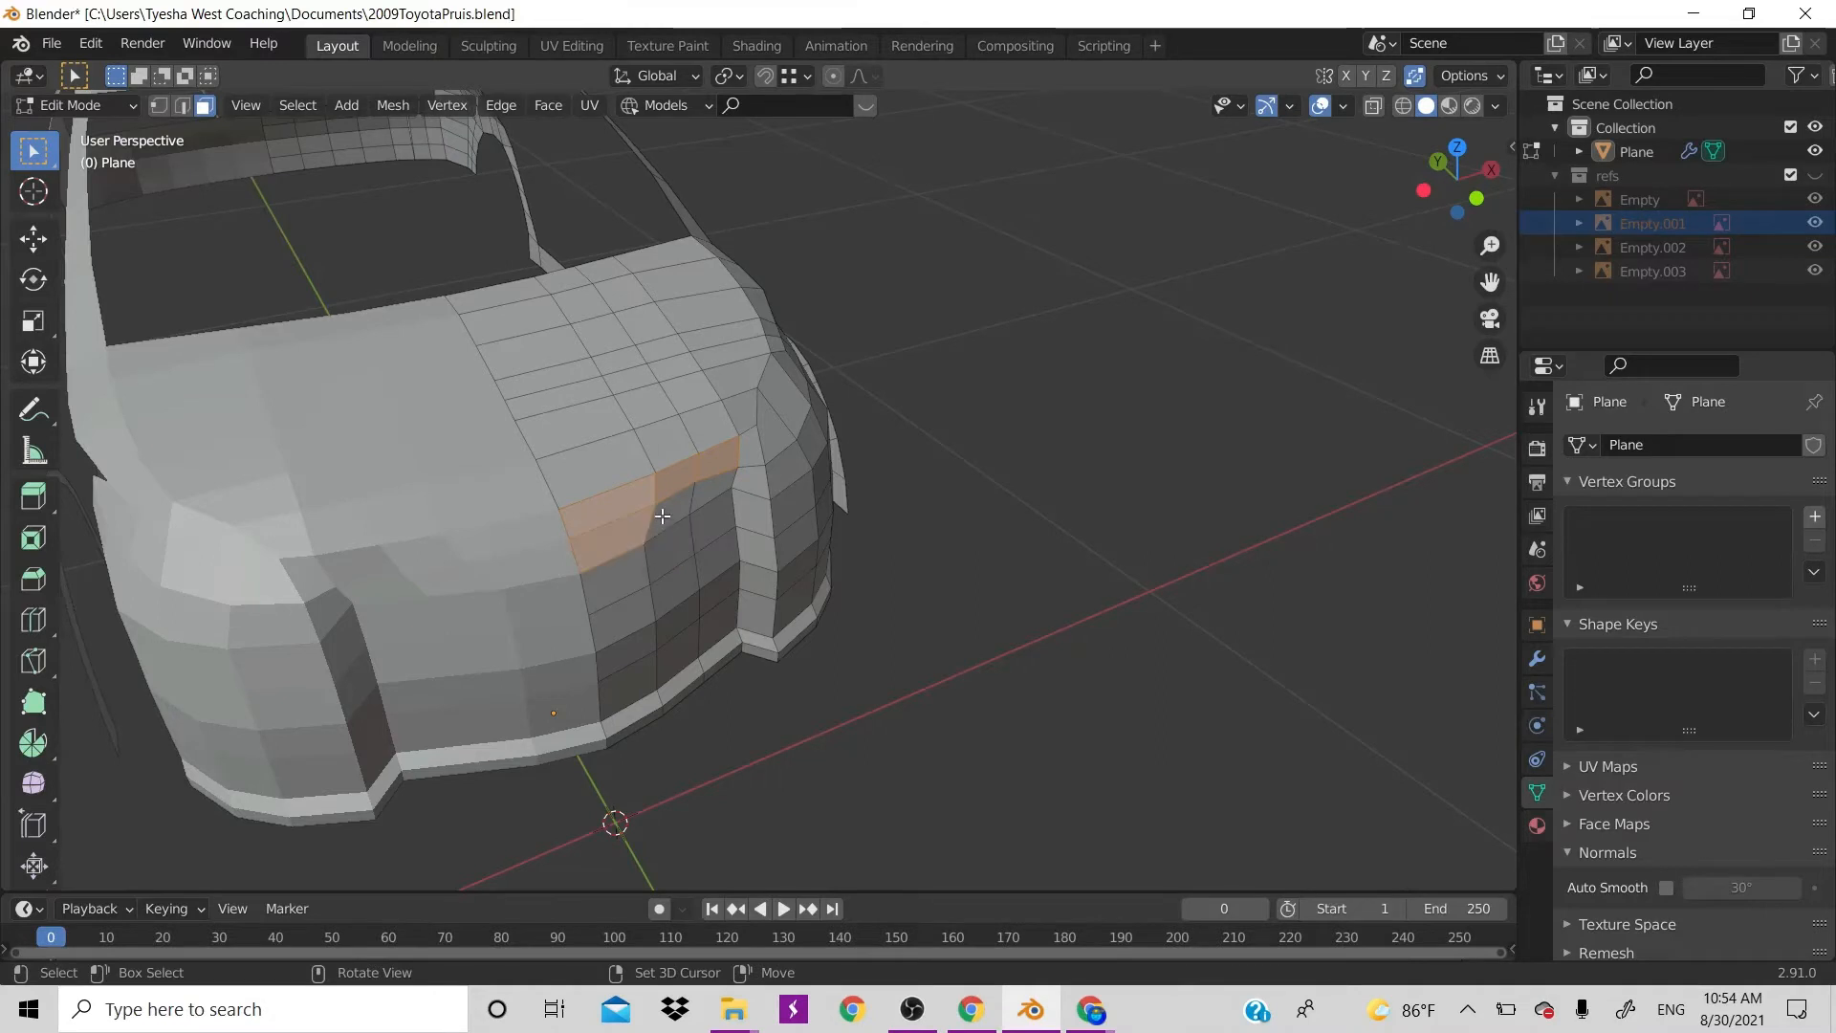
shift+click(703, 488)
key(i)
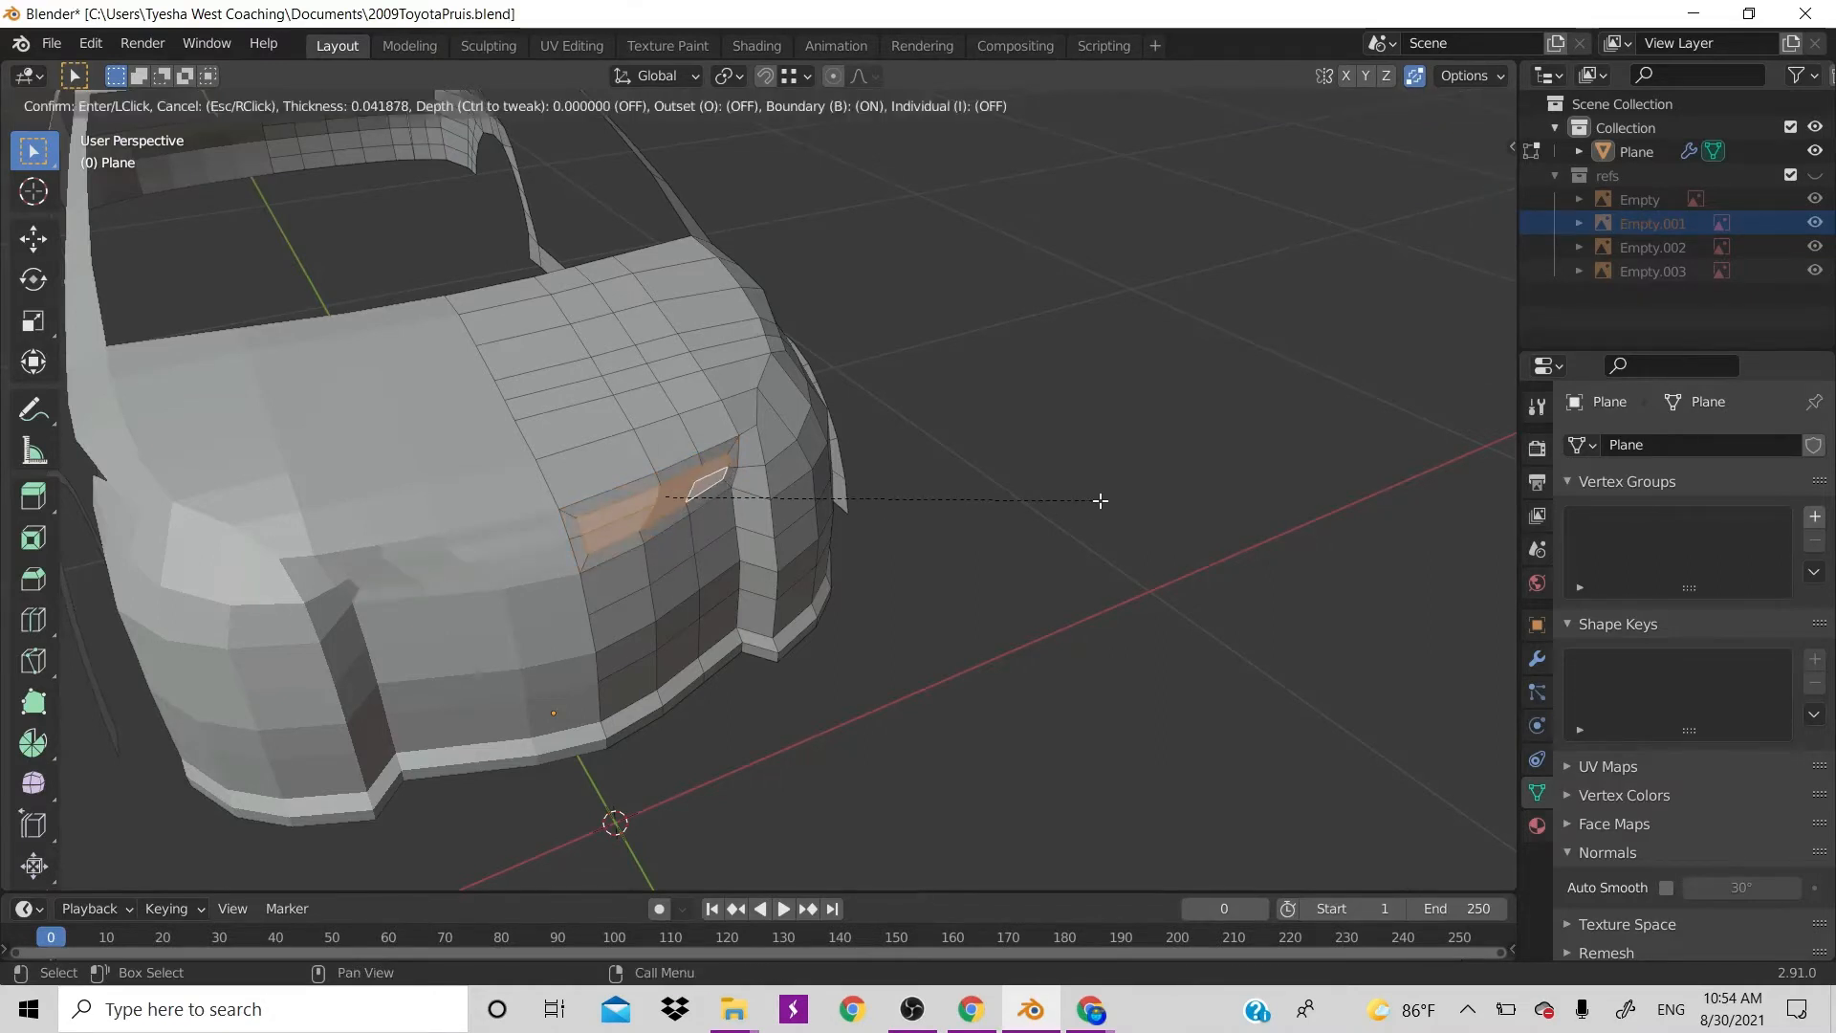
key(b)
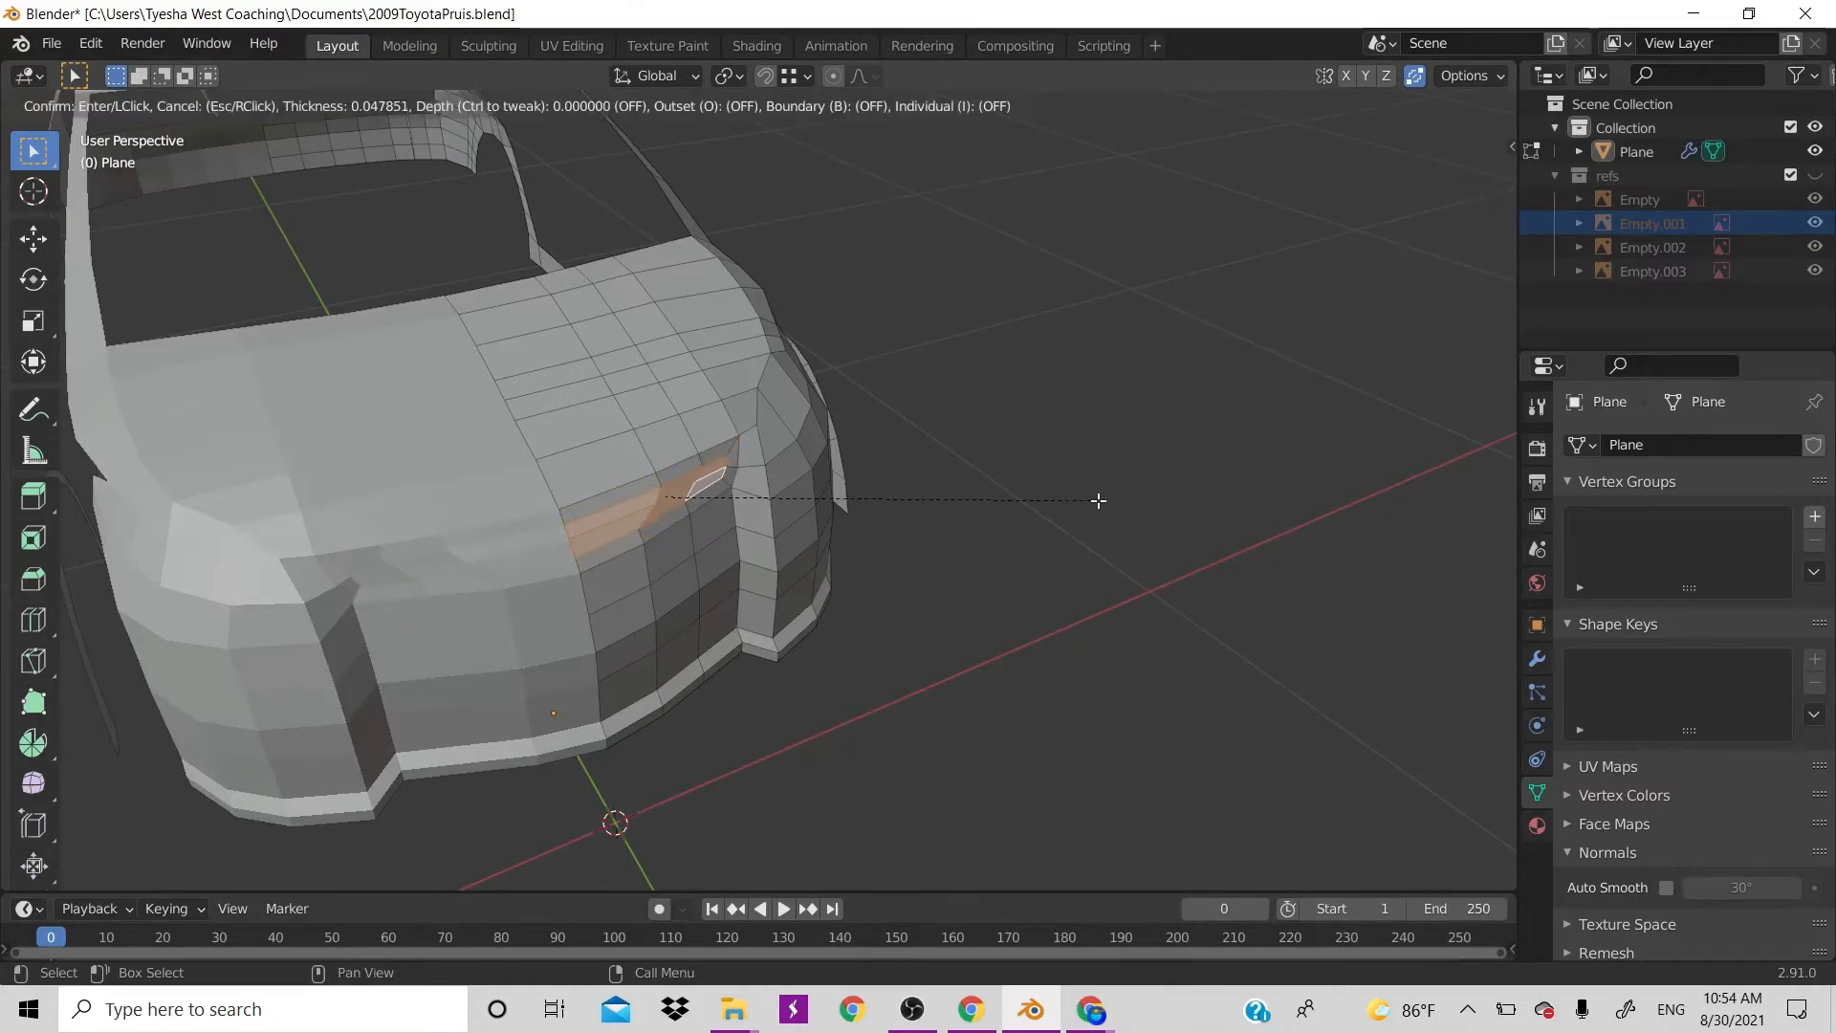
click(1100, 500)
Extrude the inset upper grille faces about 0.027 m inward along Y
key(e)
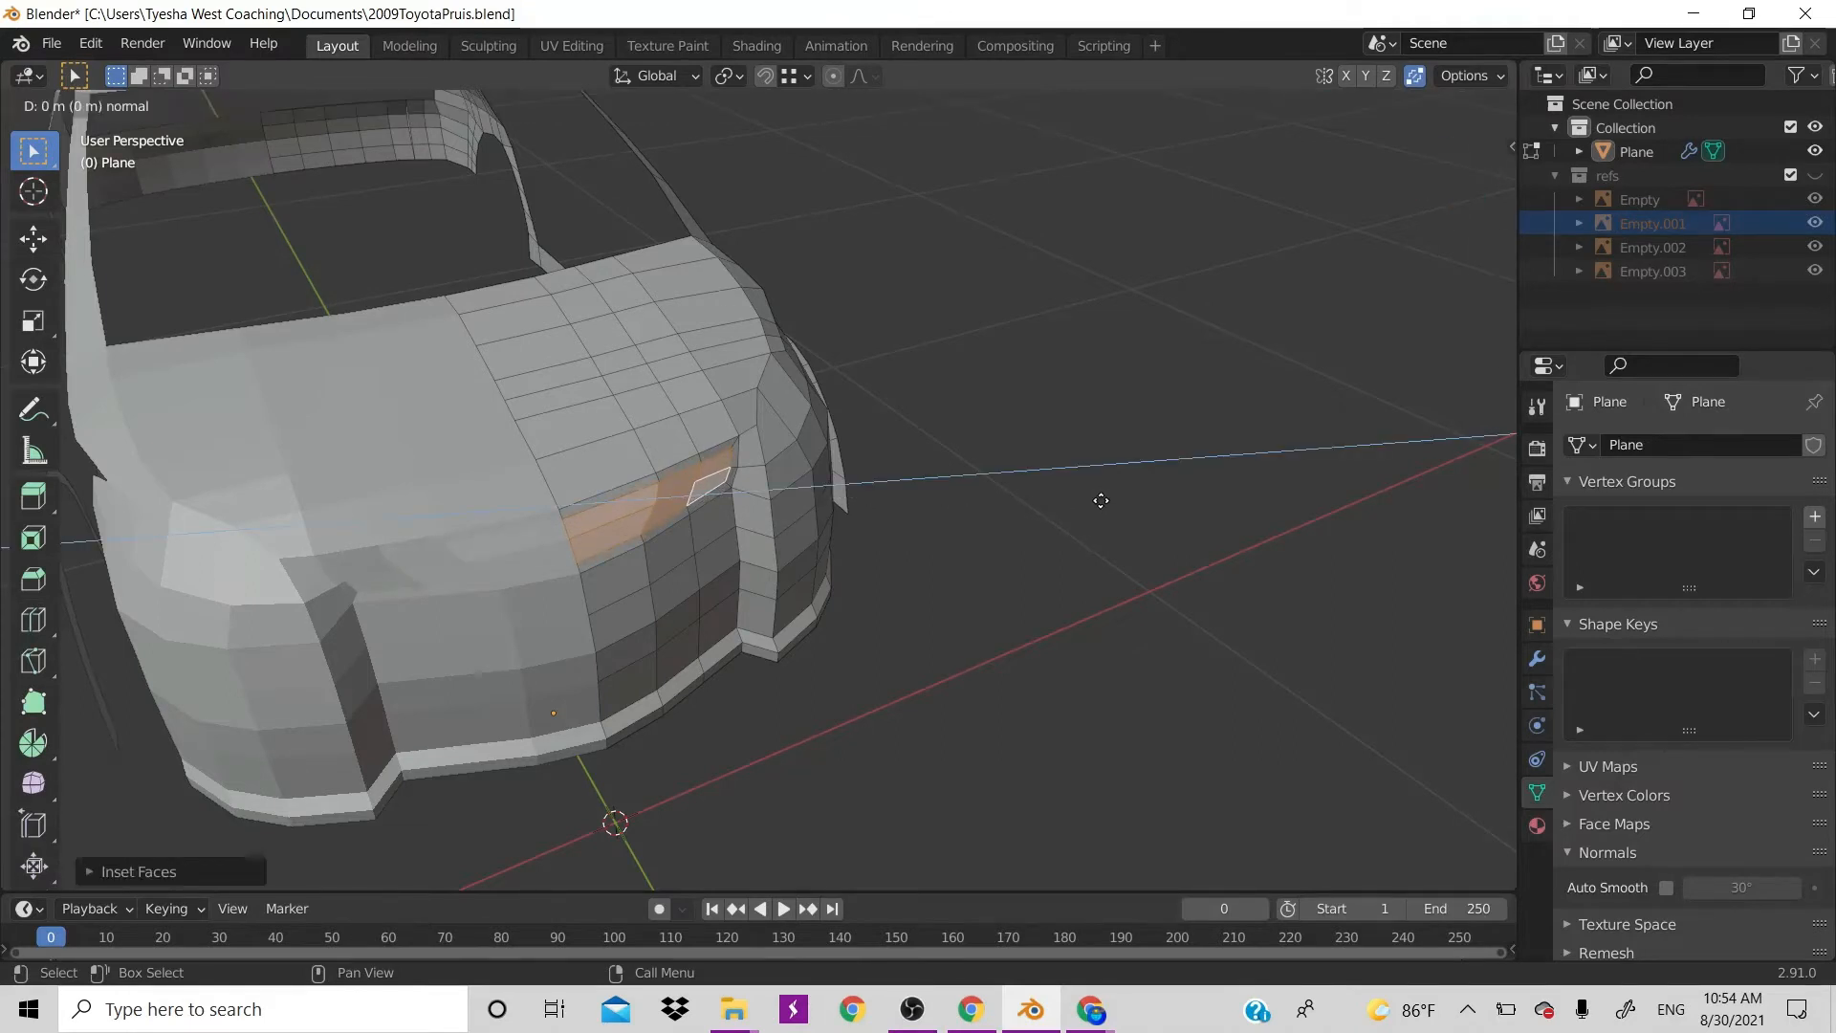
key(y)
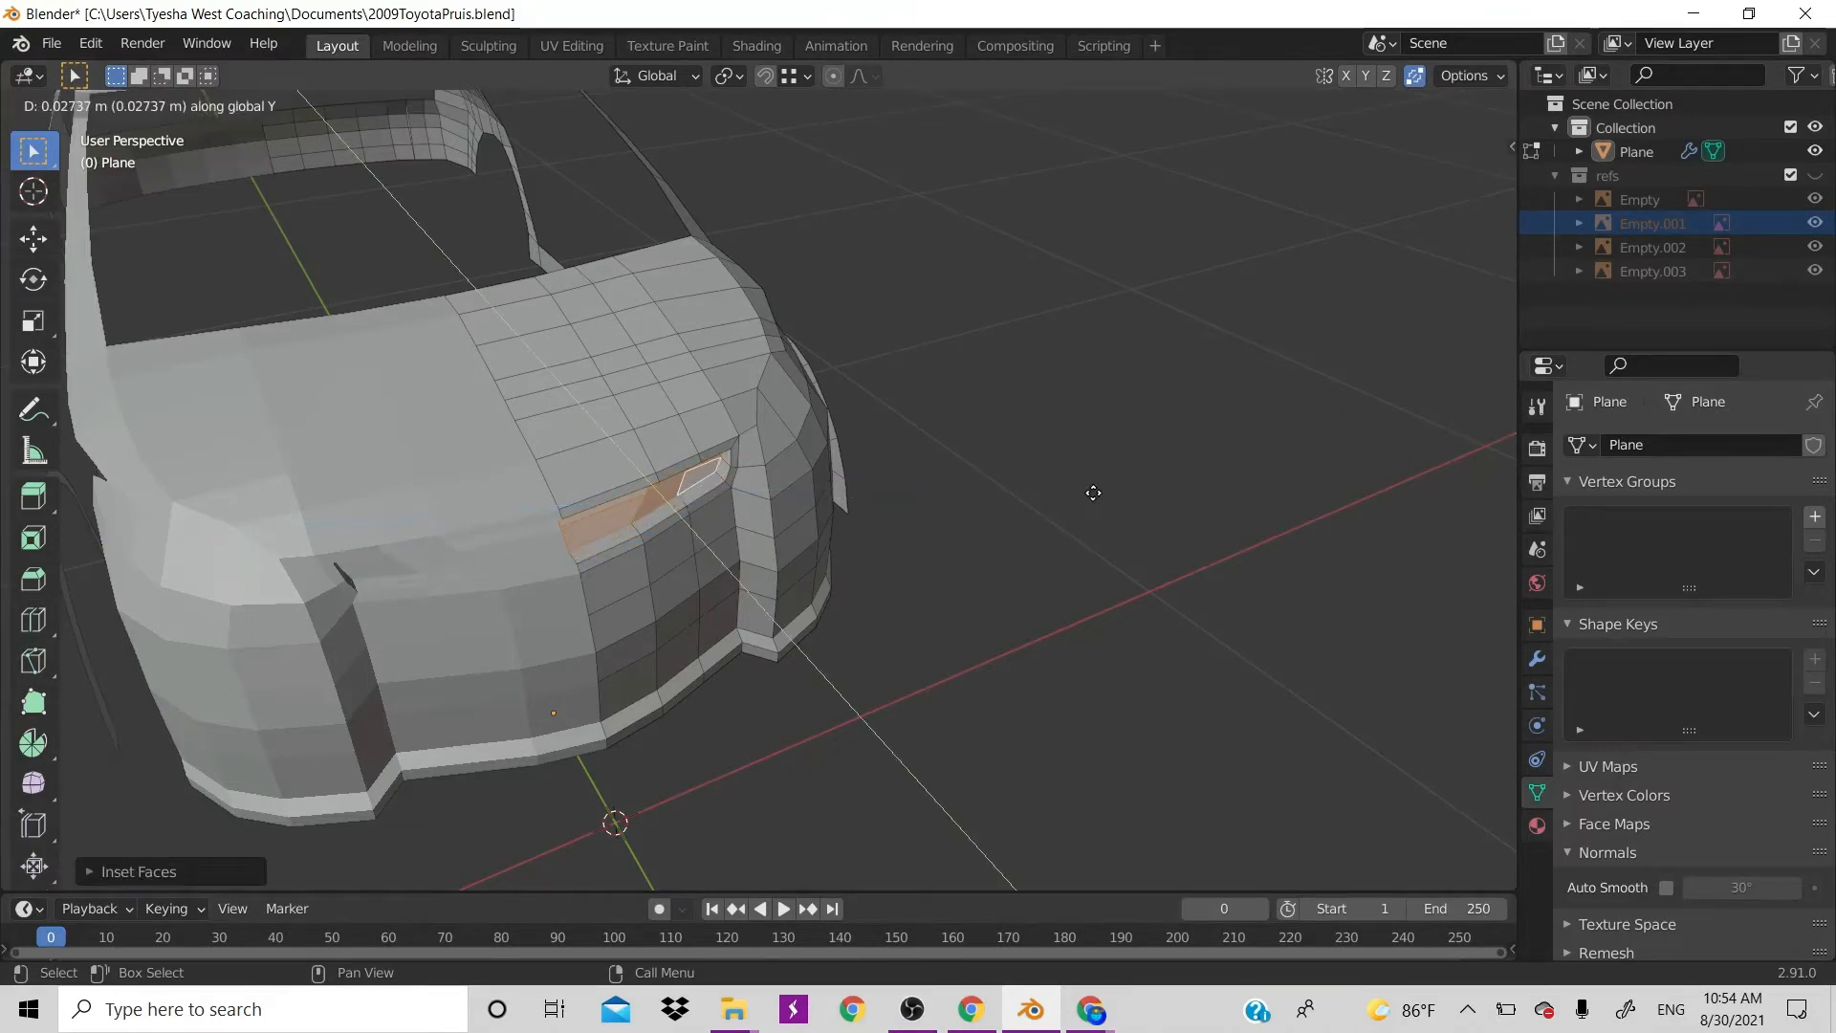
click(1094, 495)
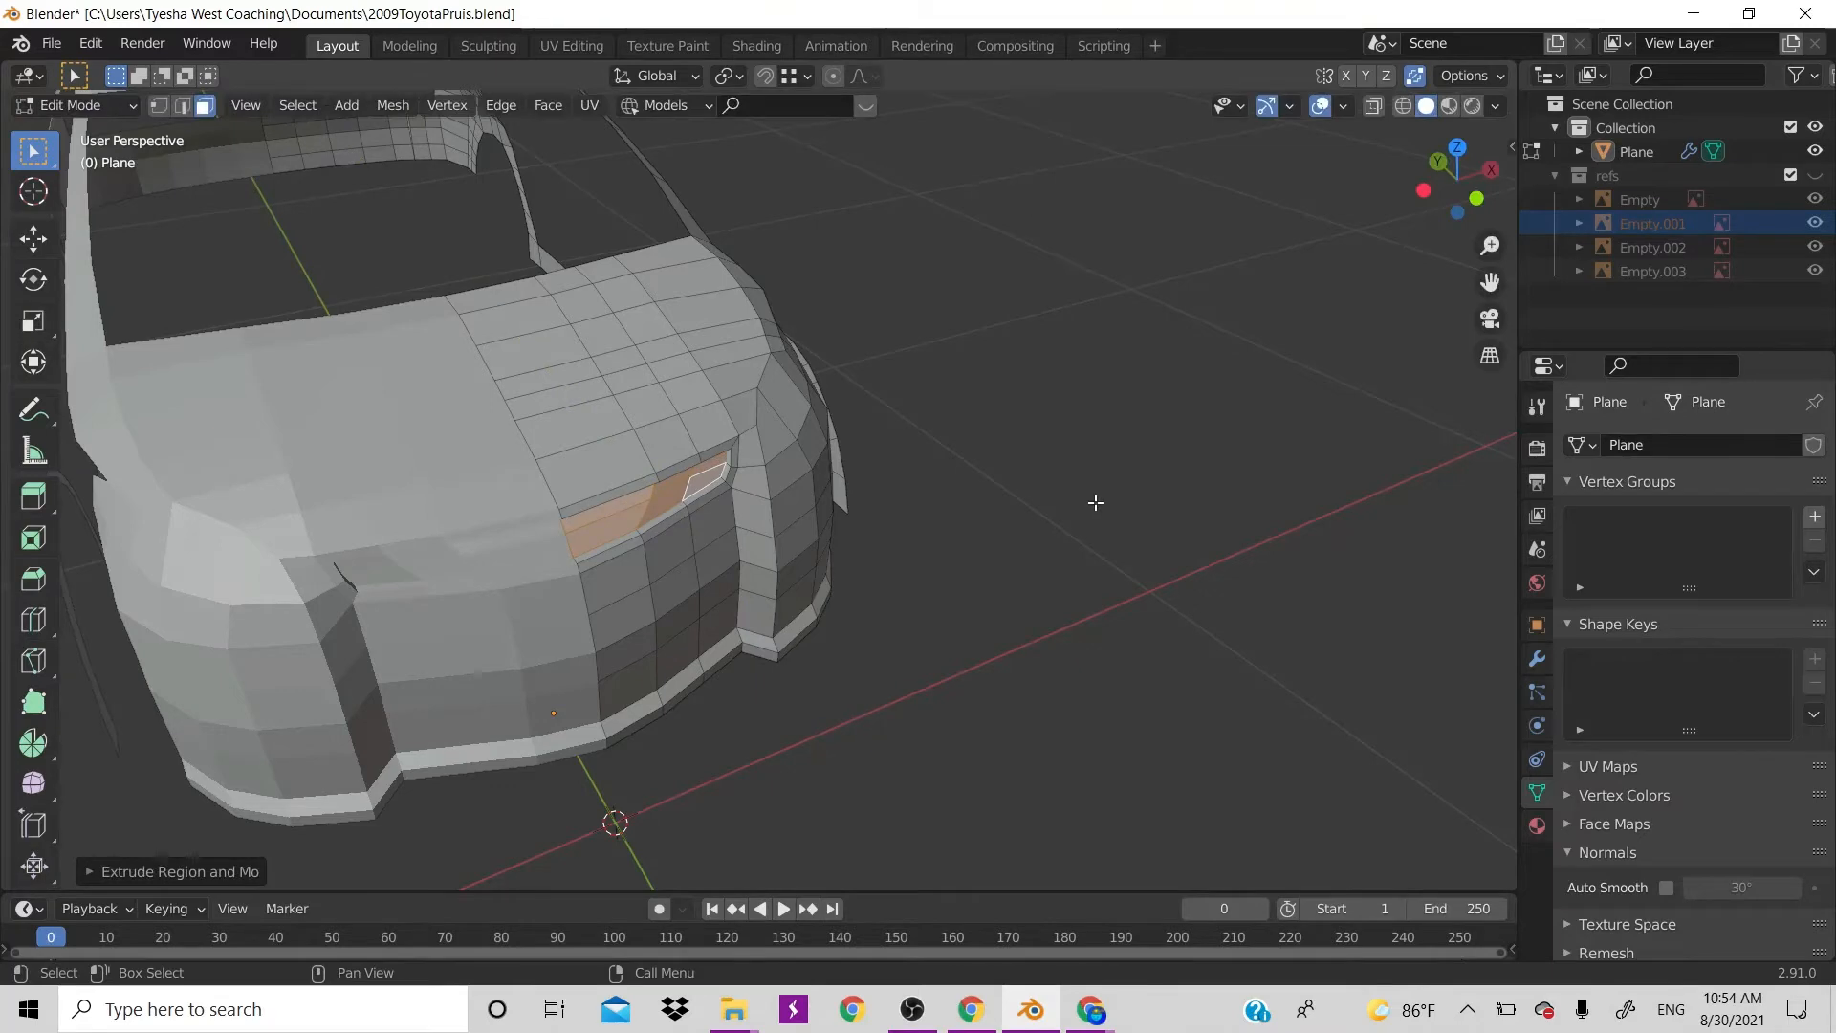
drag(1457, 182, 1344, 198)
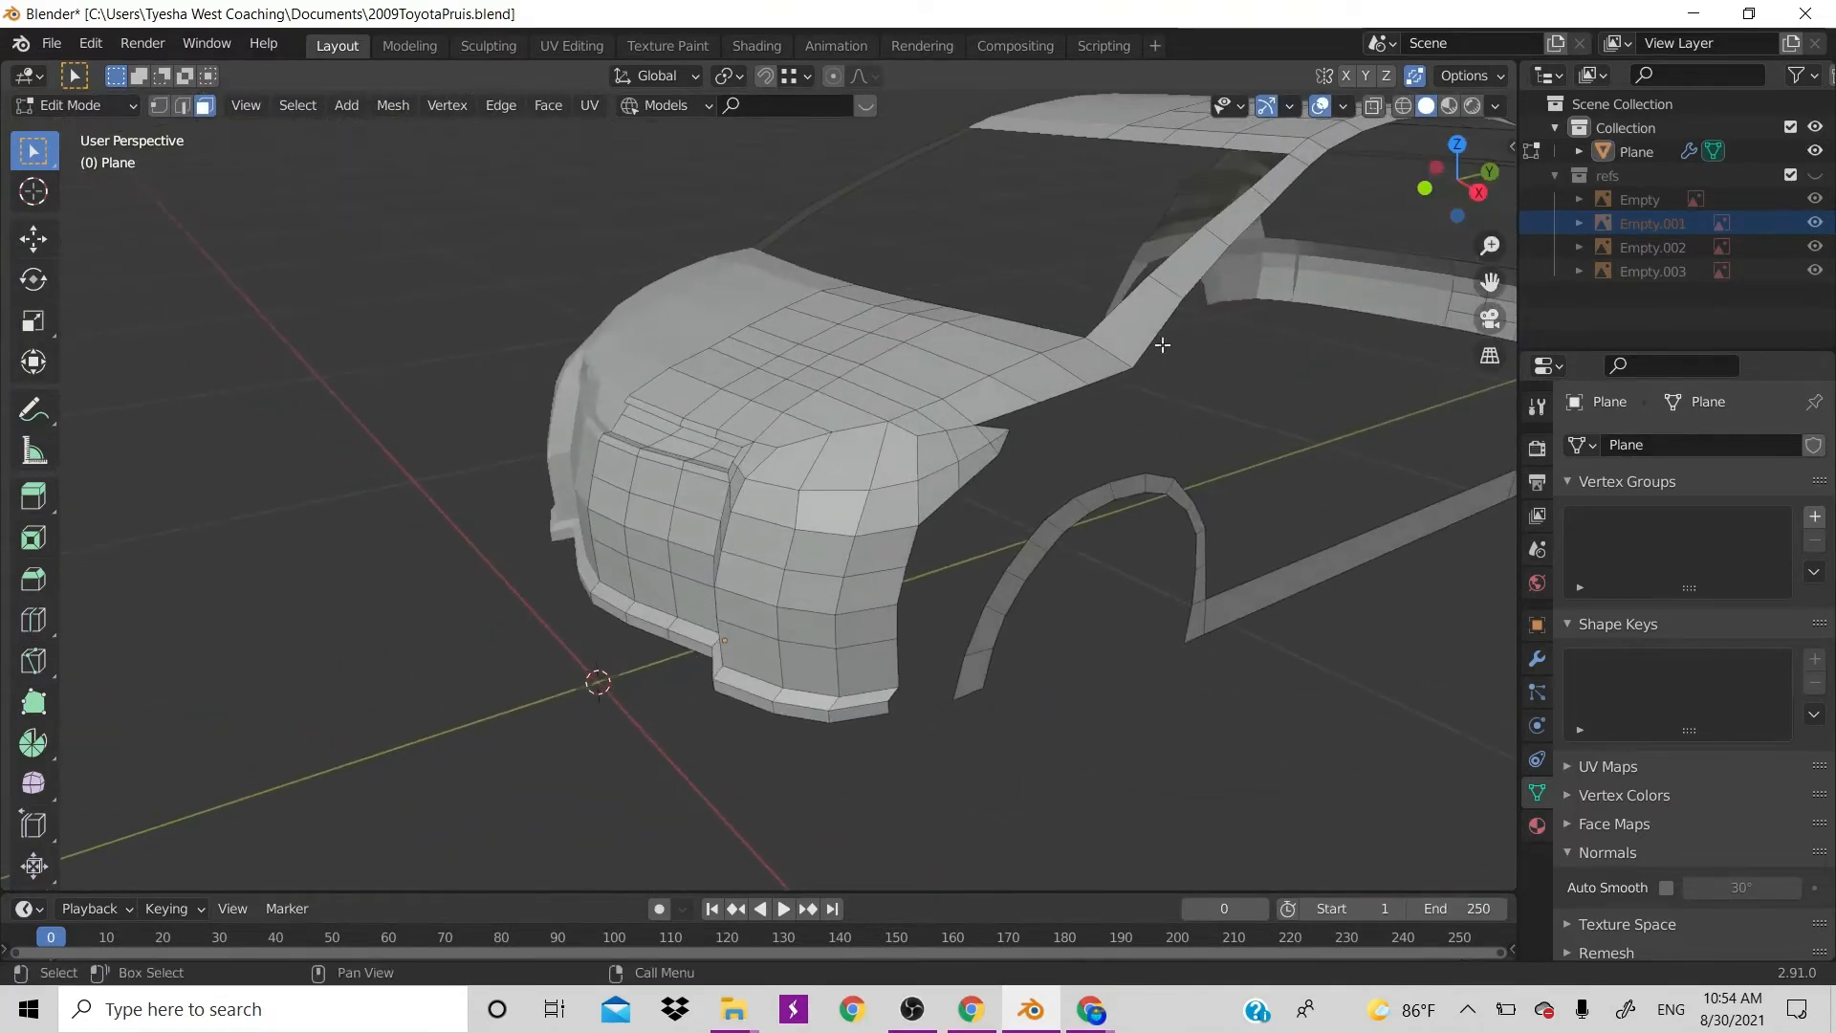
Show the refs collection again and compare the body with the side and front blueprints, ending in the front view
click(1814, 175)
key(KP_3)
key(KP_1)
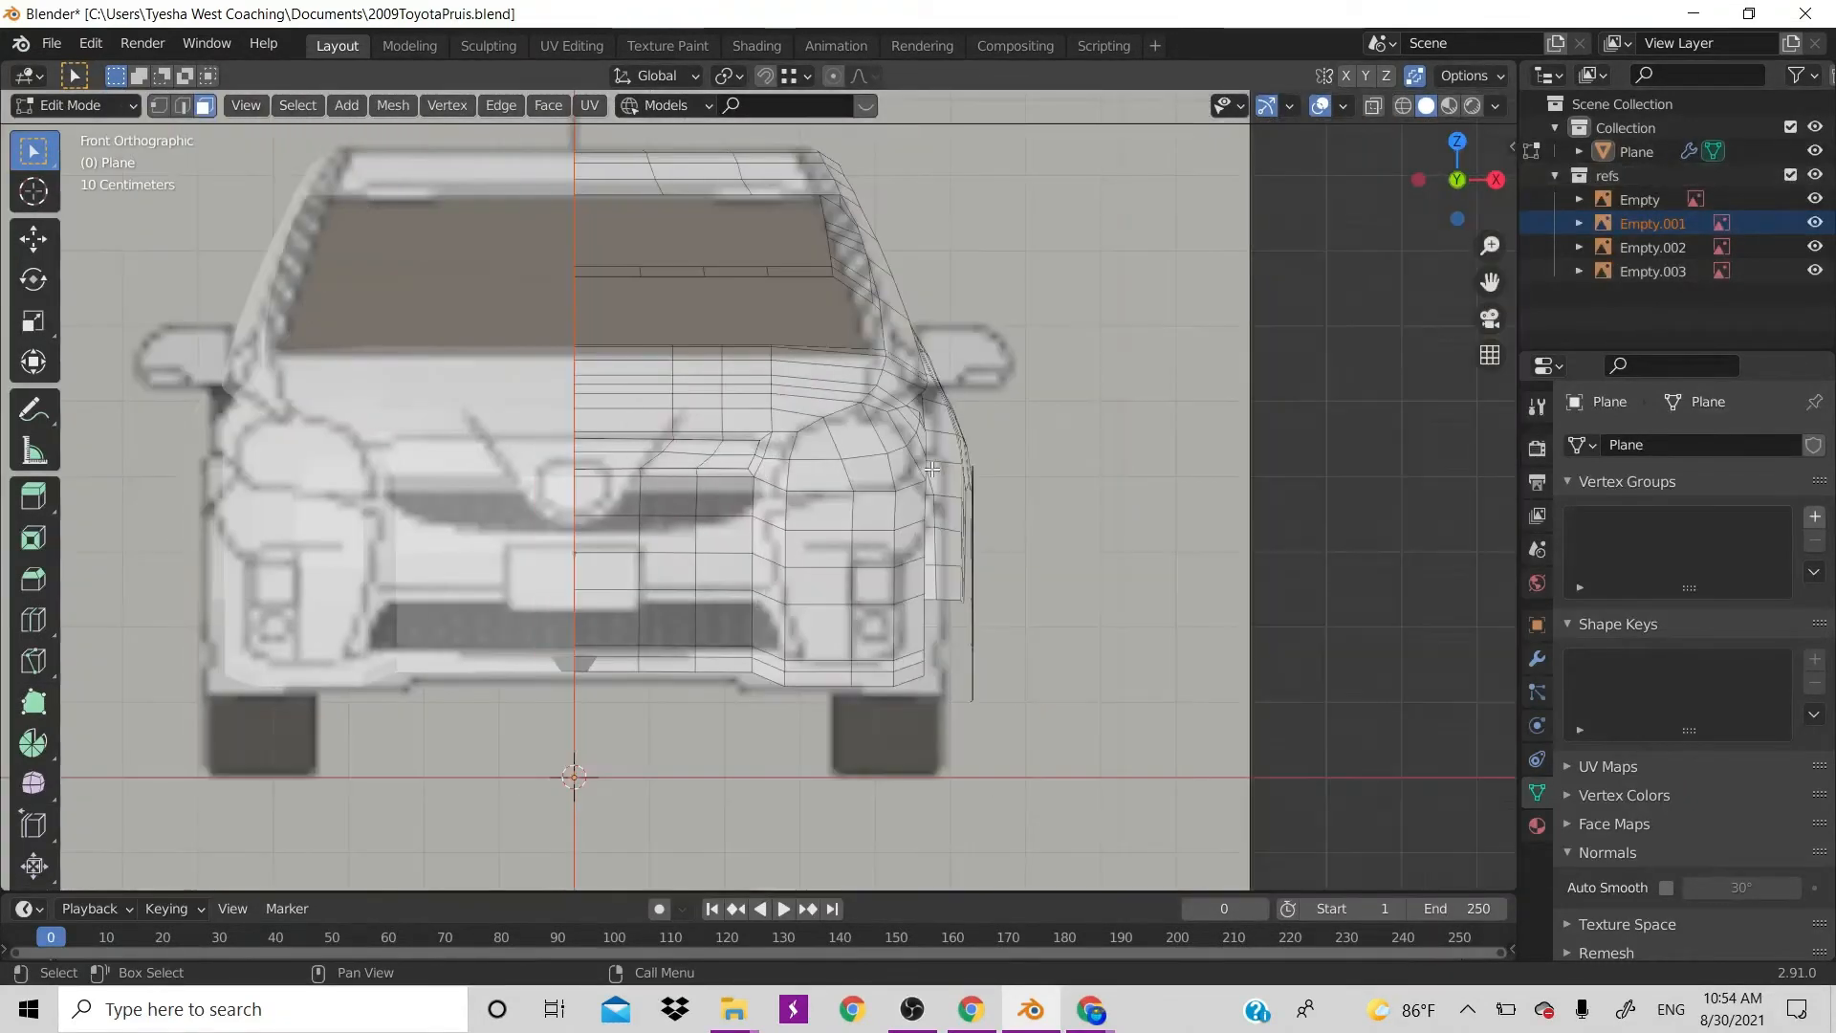
key(KP_3)
key(KP_1)
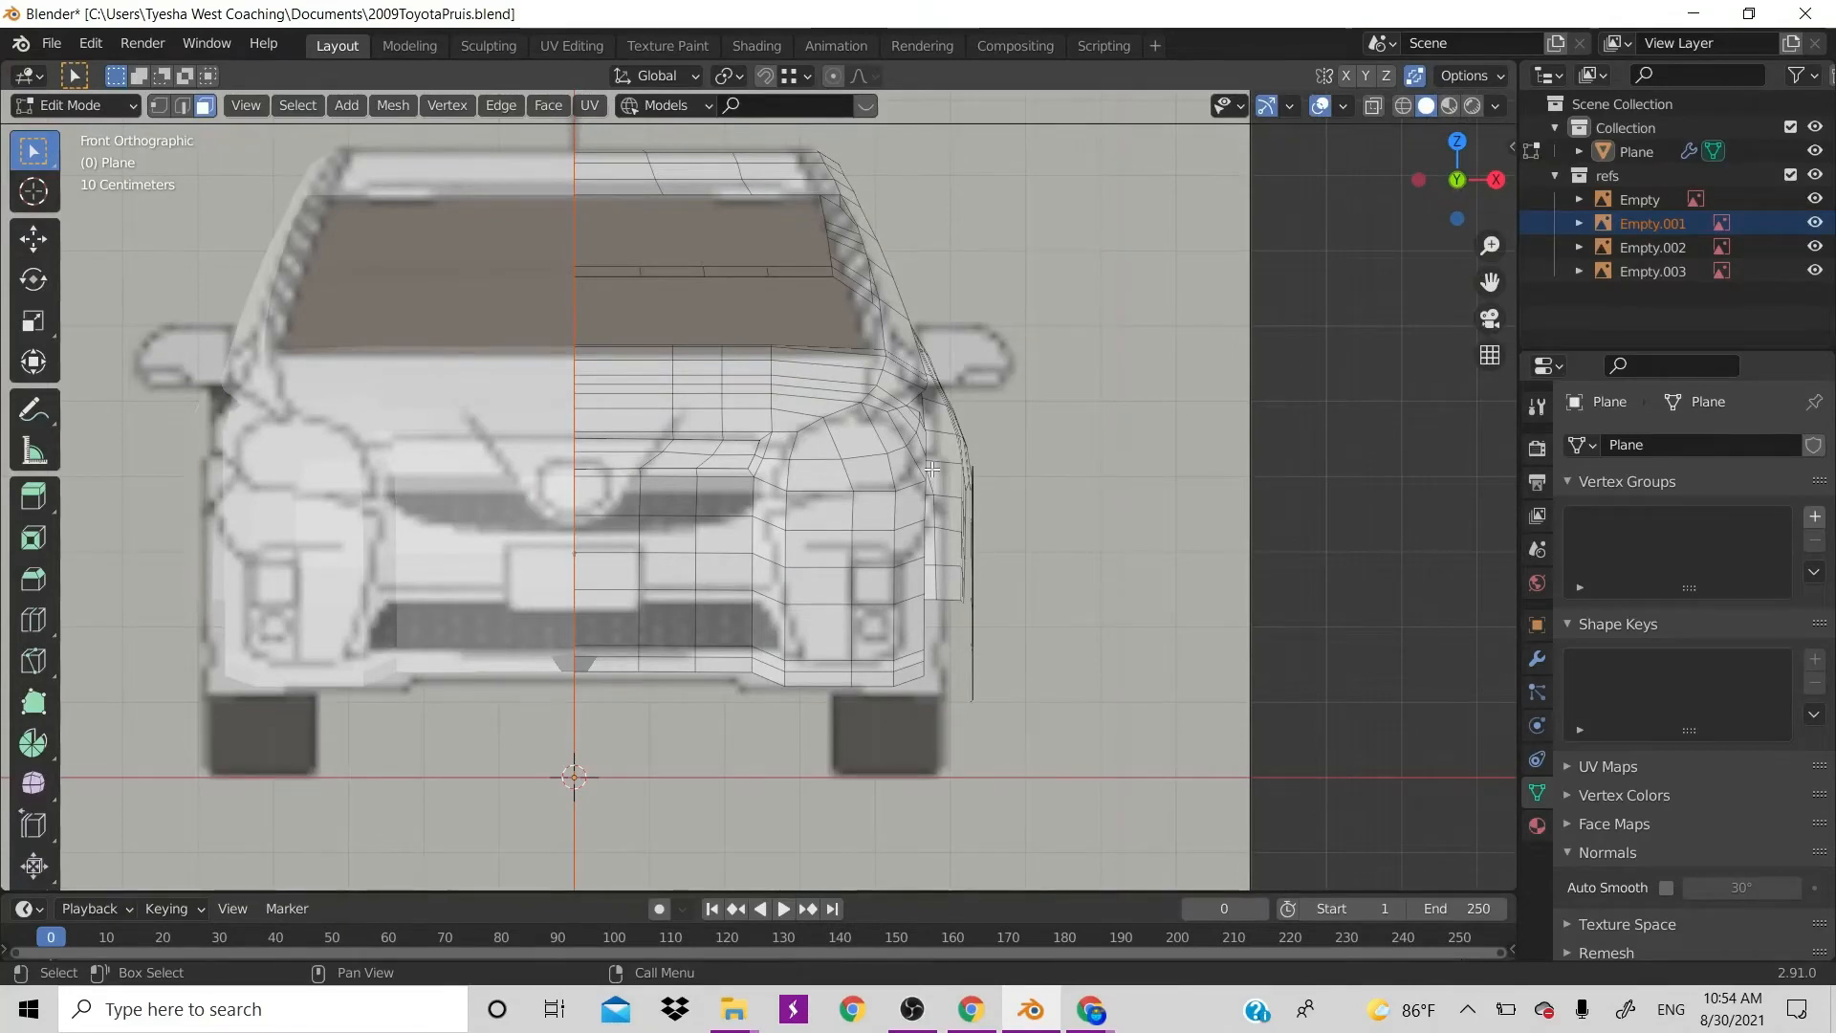
key(KP_3)
key(KP_1)
Select the bumper faces around the fog light and inset them about 0.025 with Boundary off
click(859, 571)
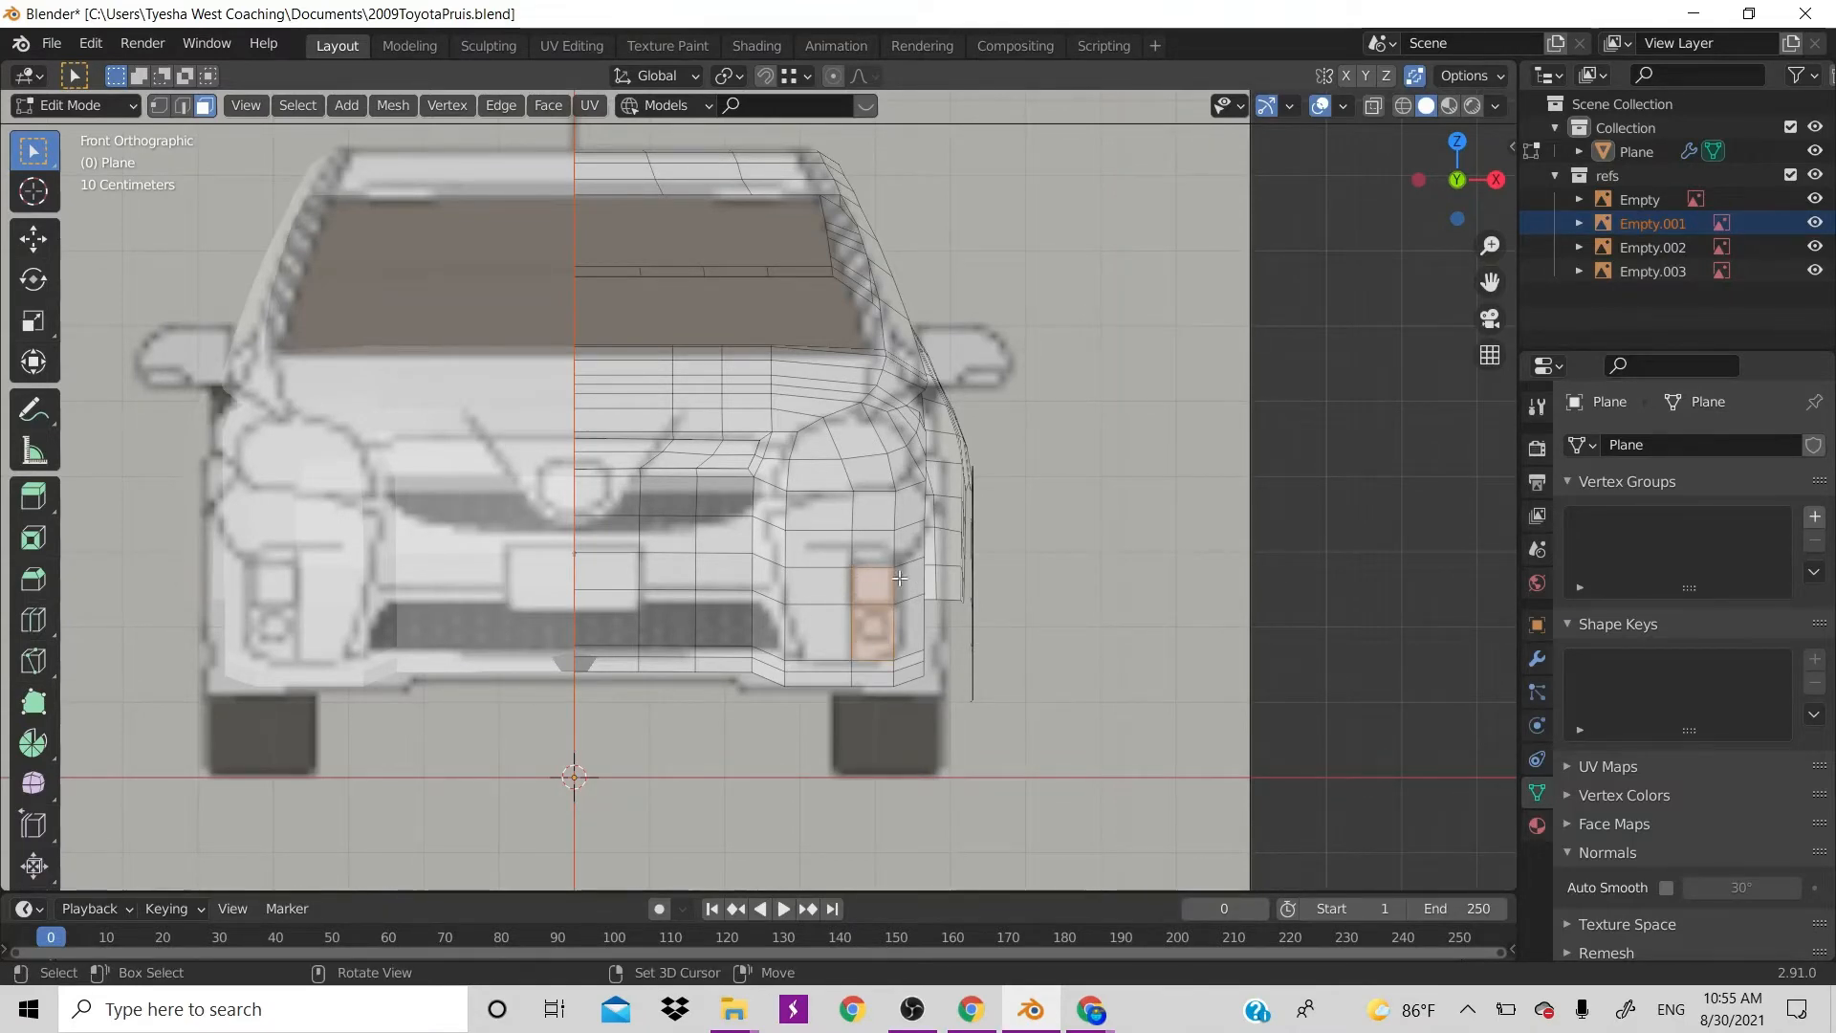
shift+click(831, 580)
key(i)
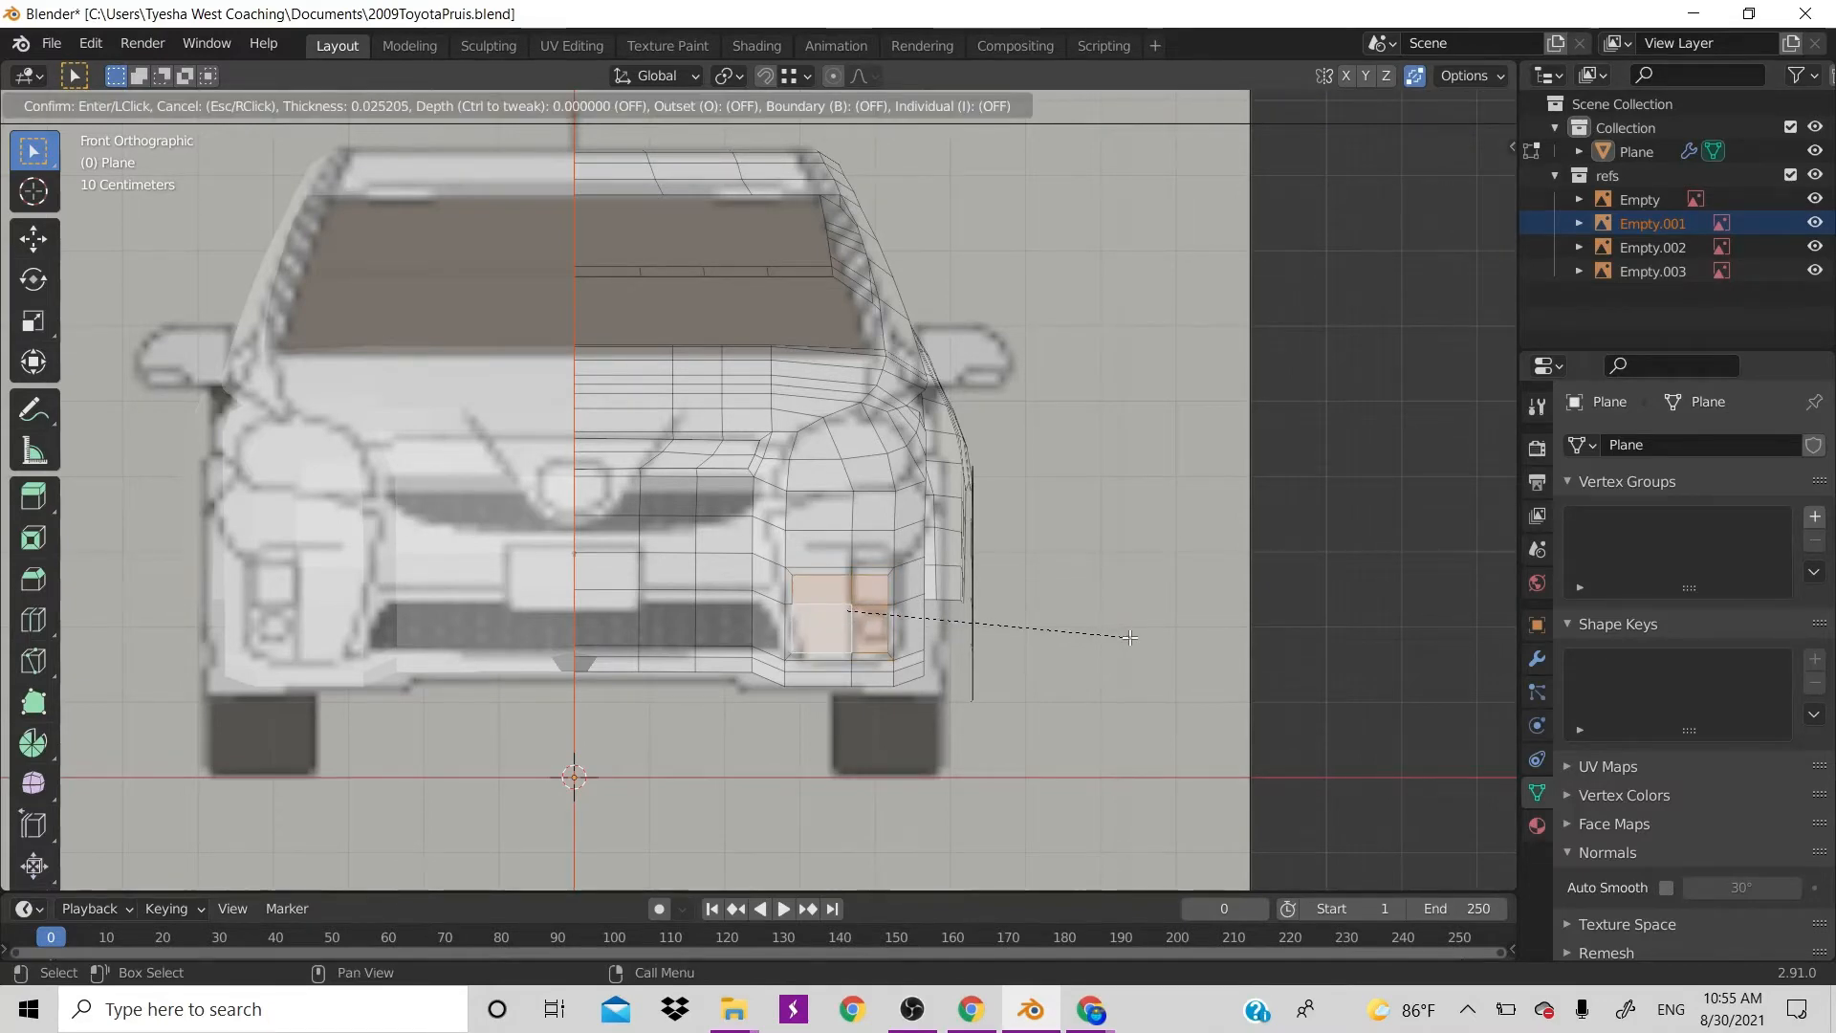
click(1115, 635)
Scale the inset fog-light faces to about 0.78 along X and shift them slightly along X toward the fog light
key(s)
key(x)
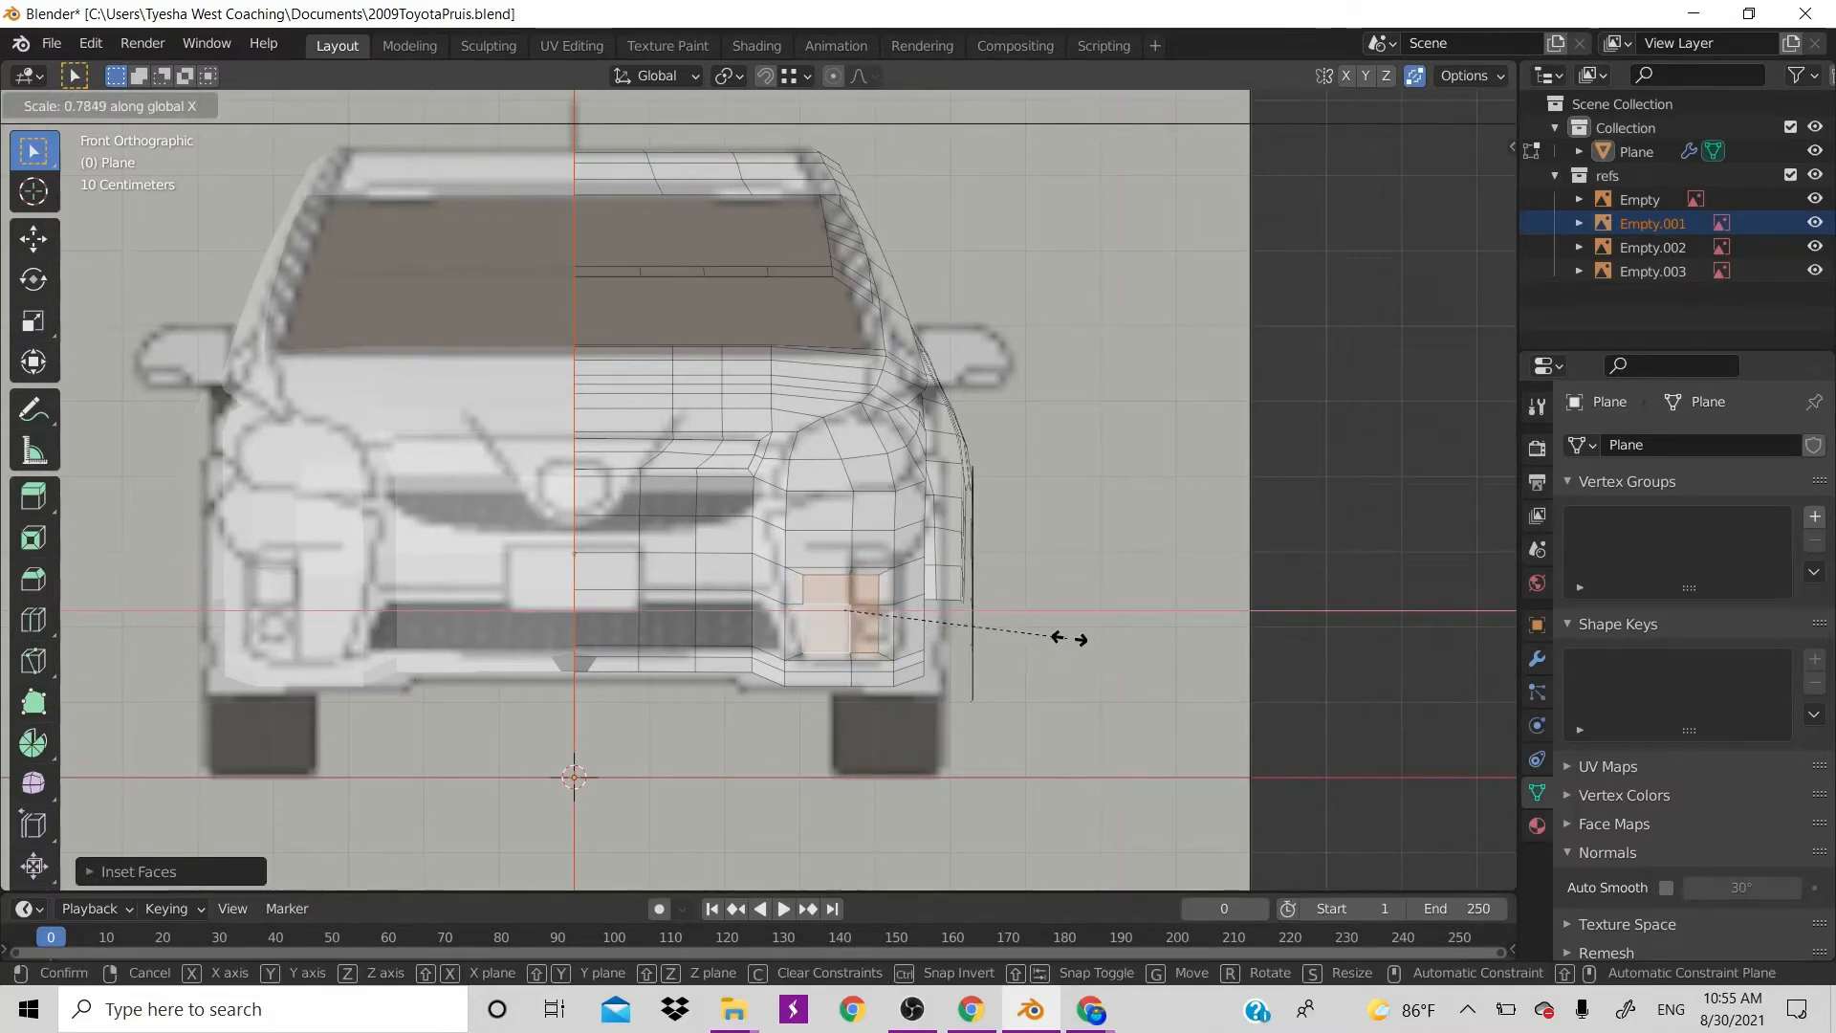
click(1073, 639)
key(g)
key(x)
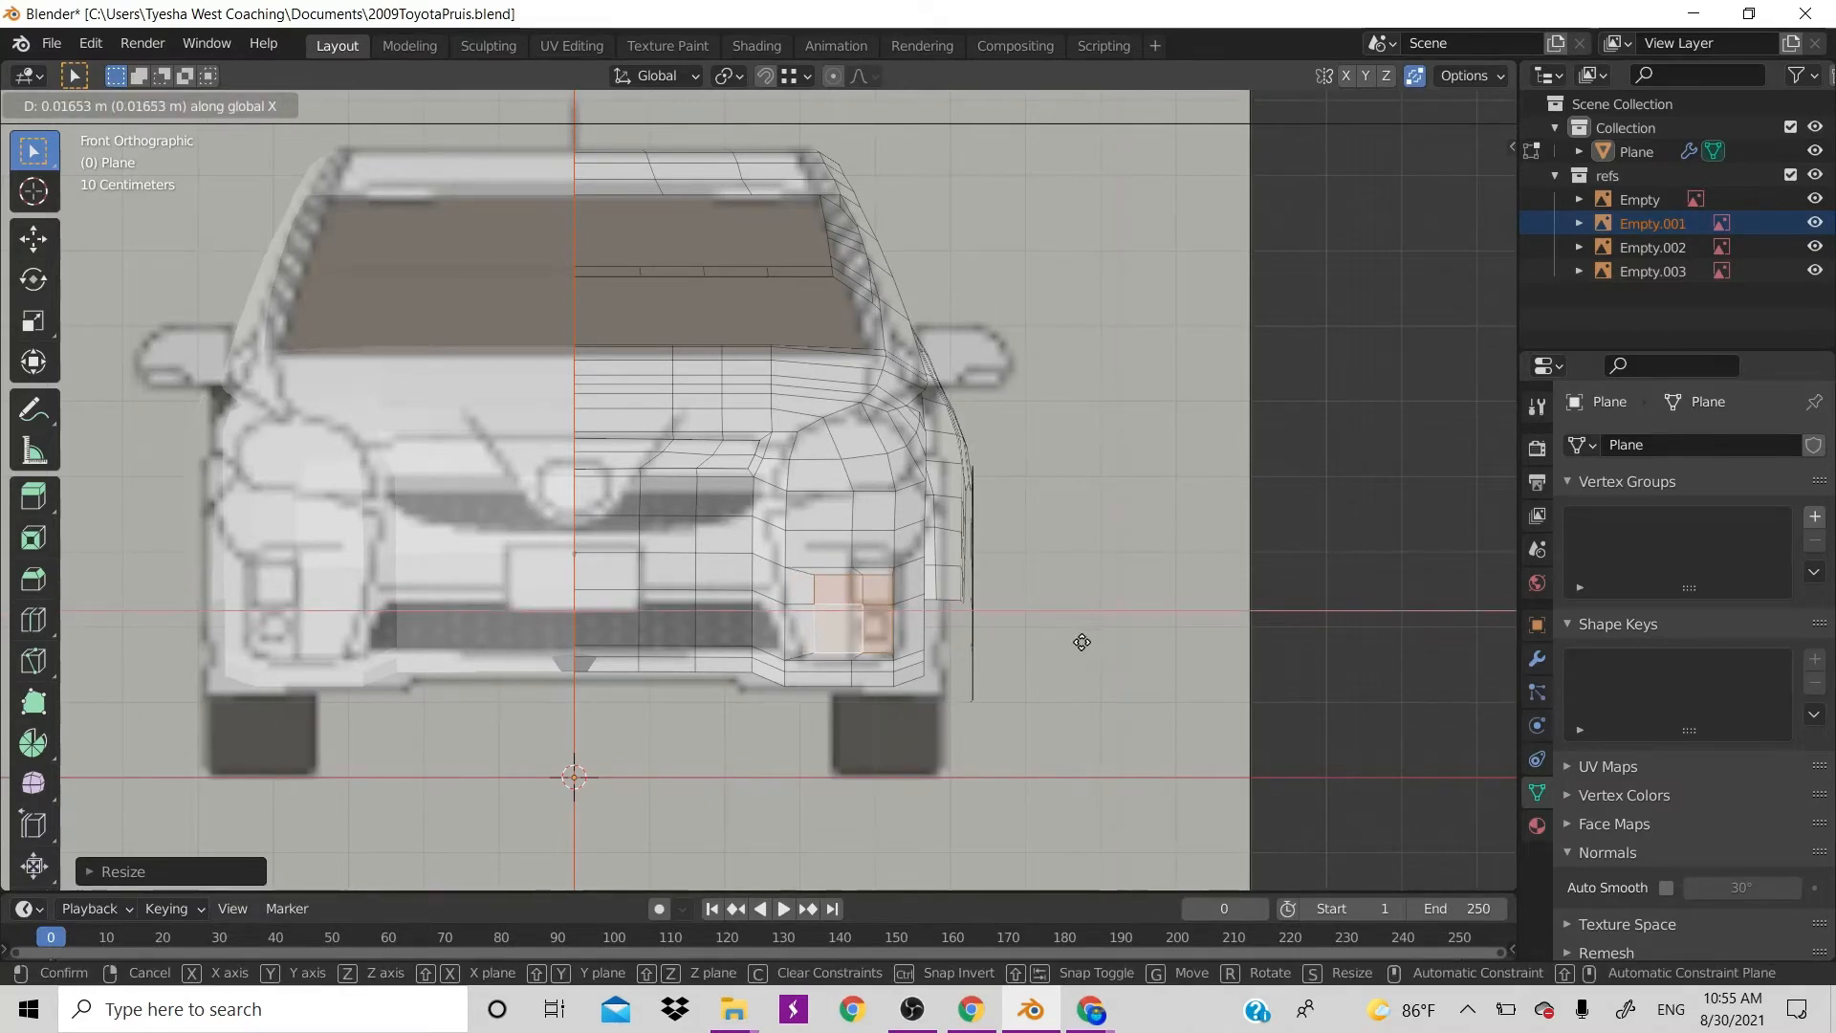
click(1078, 641)
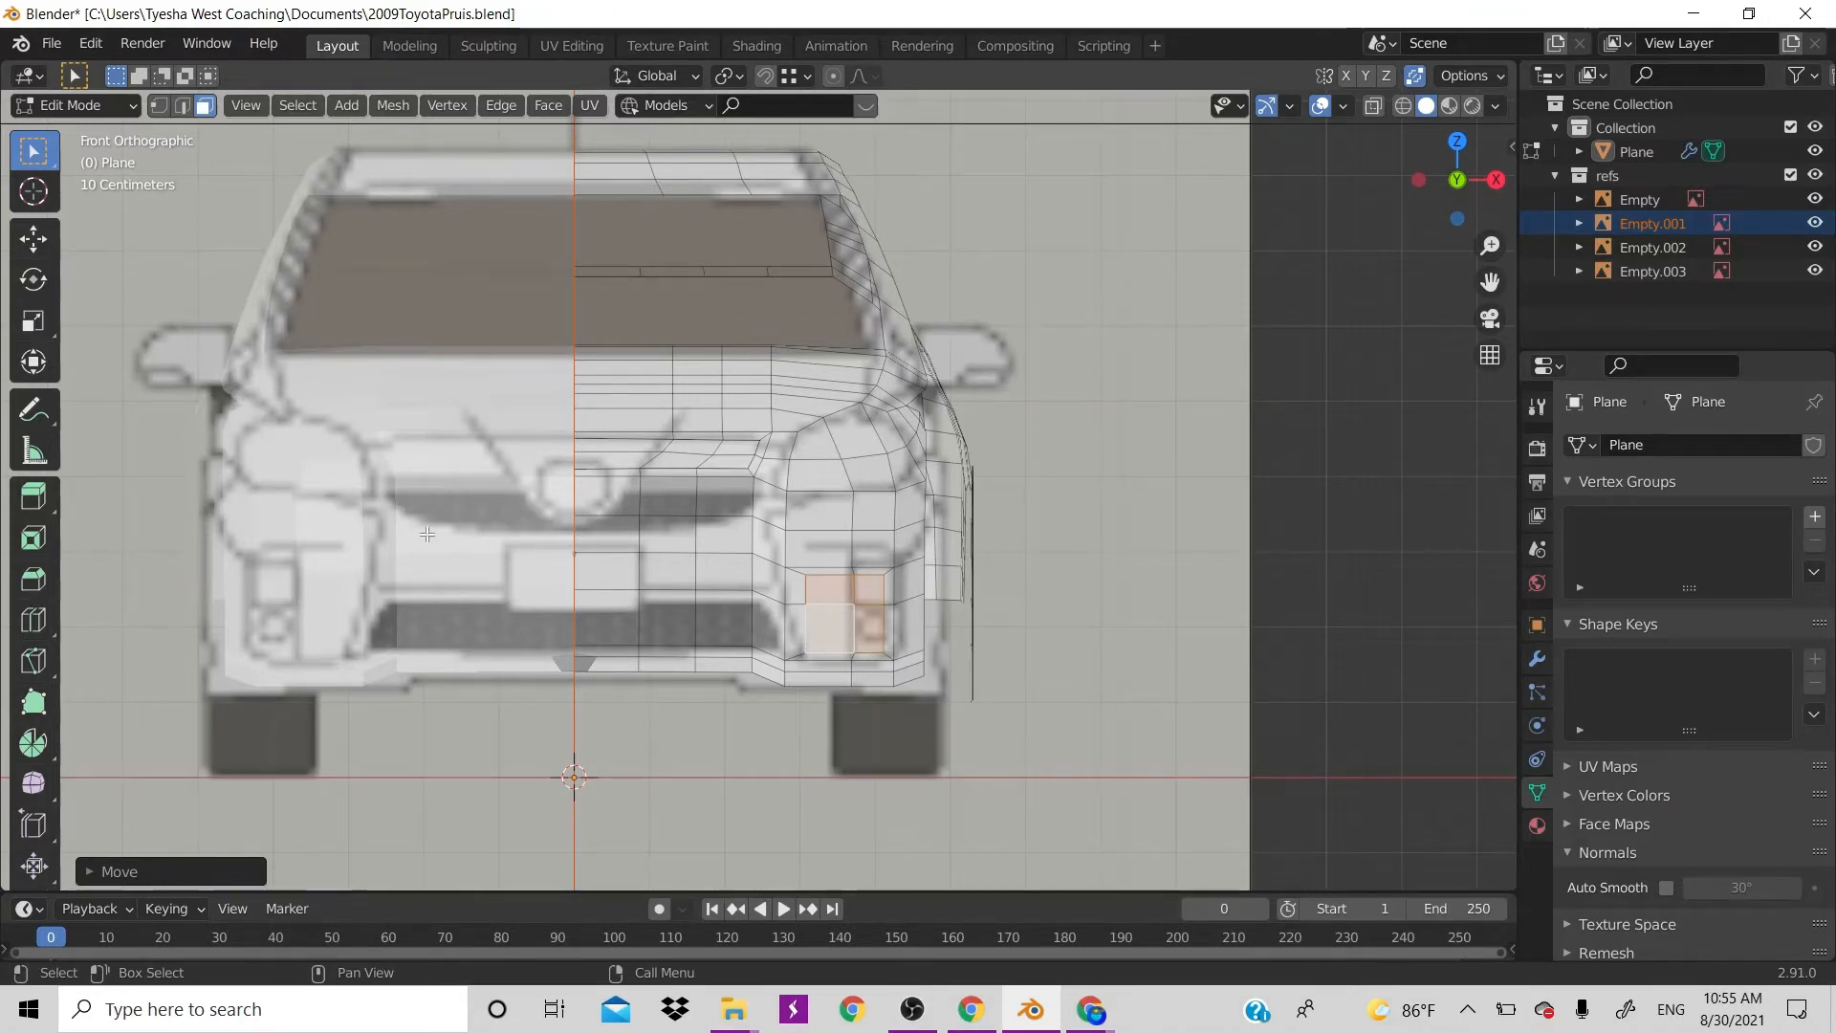
Inset the lower grille faces over the front blueprint and adjust their position along Z
drag(581, 620, 756, 645)
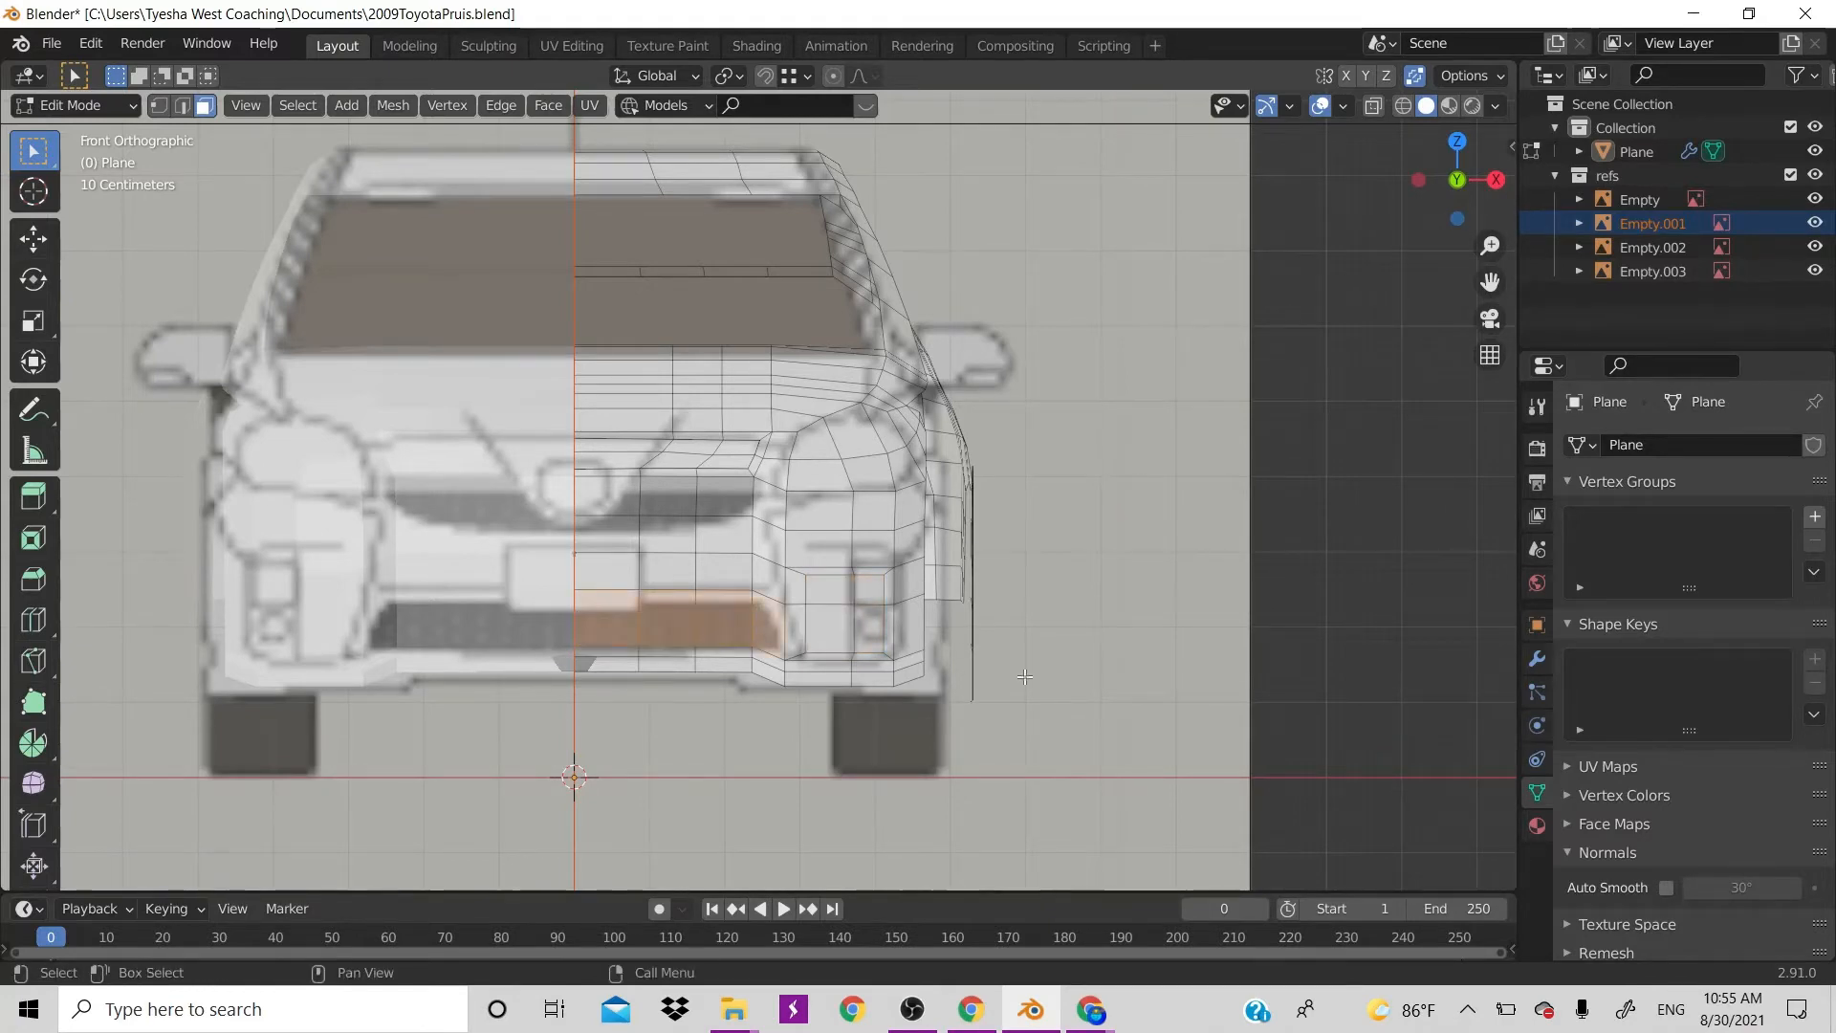
key(i)
click(1158, 686)
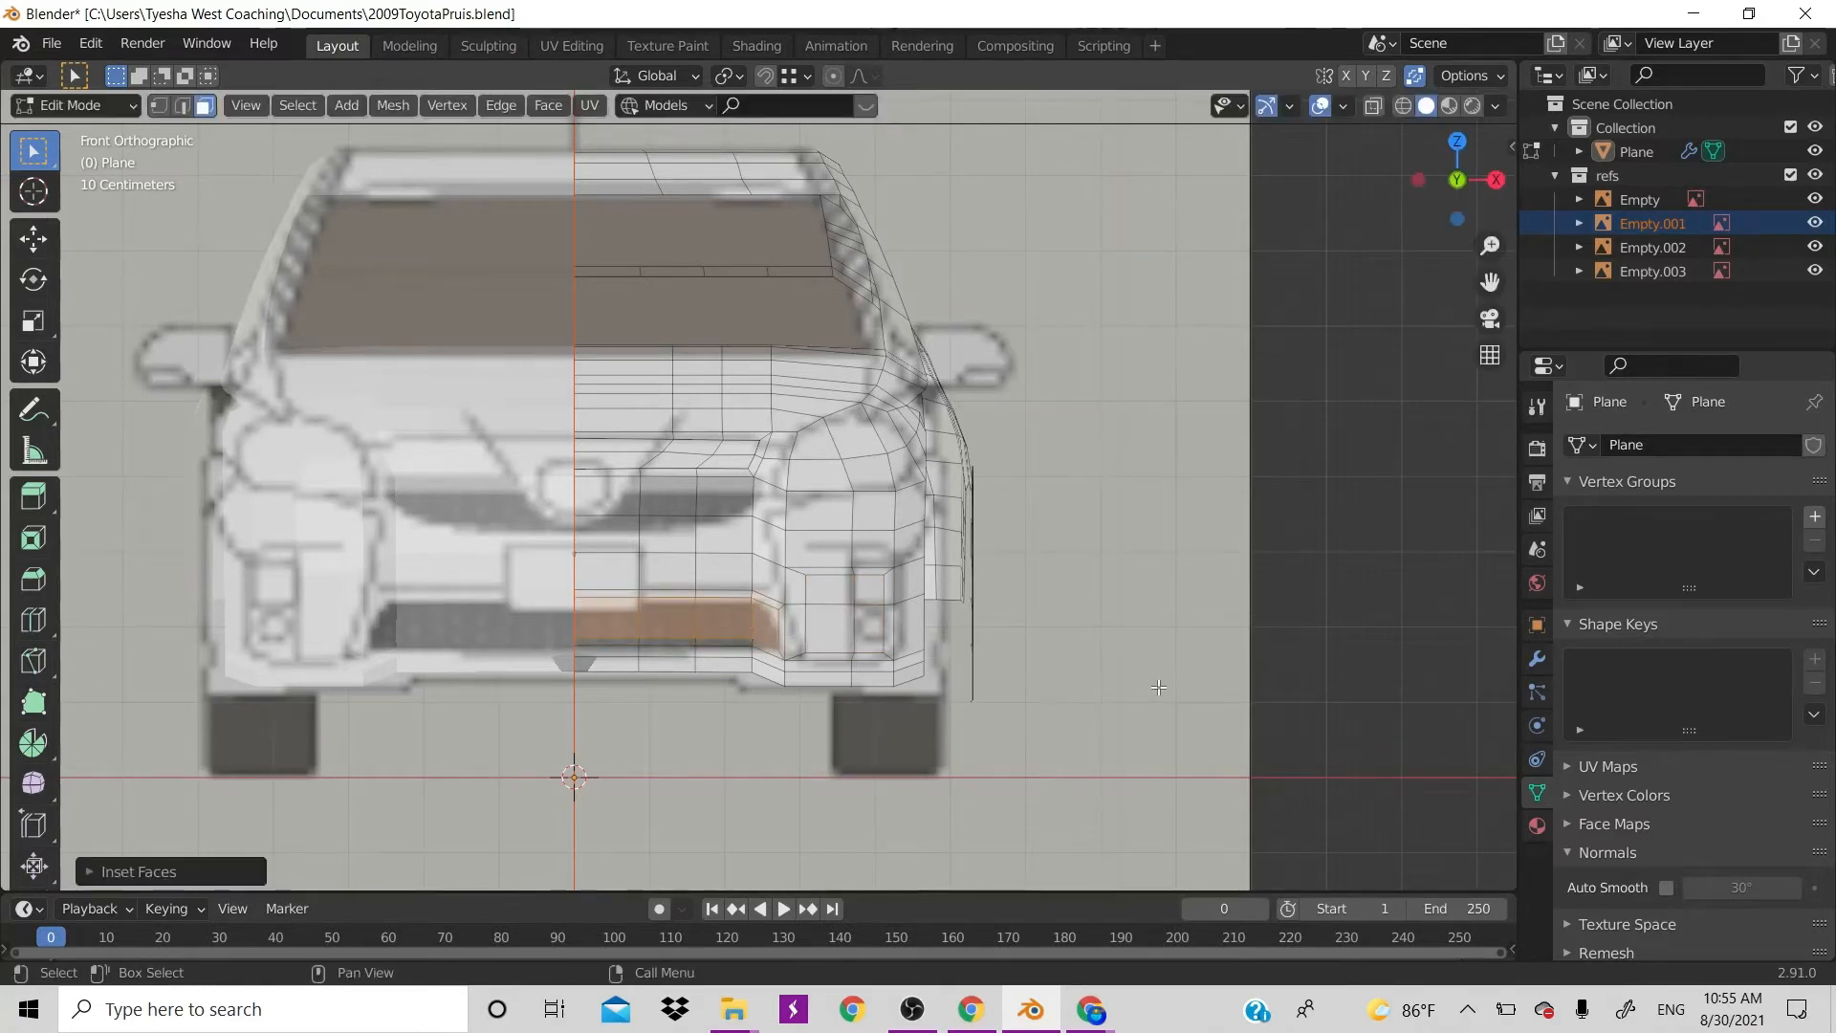
key(g)
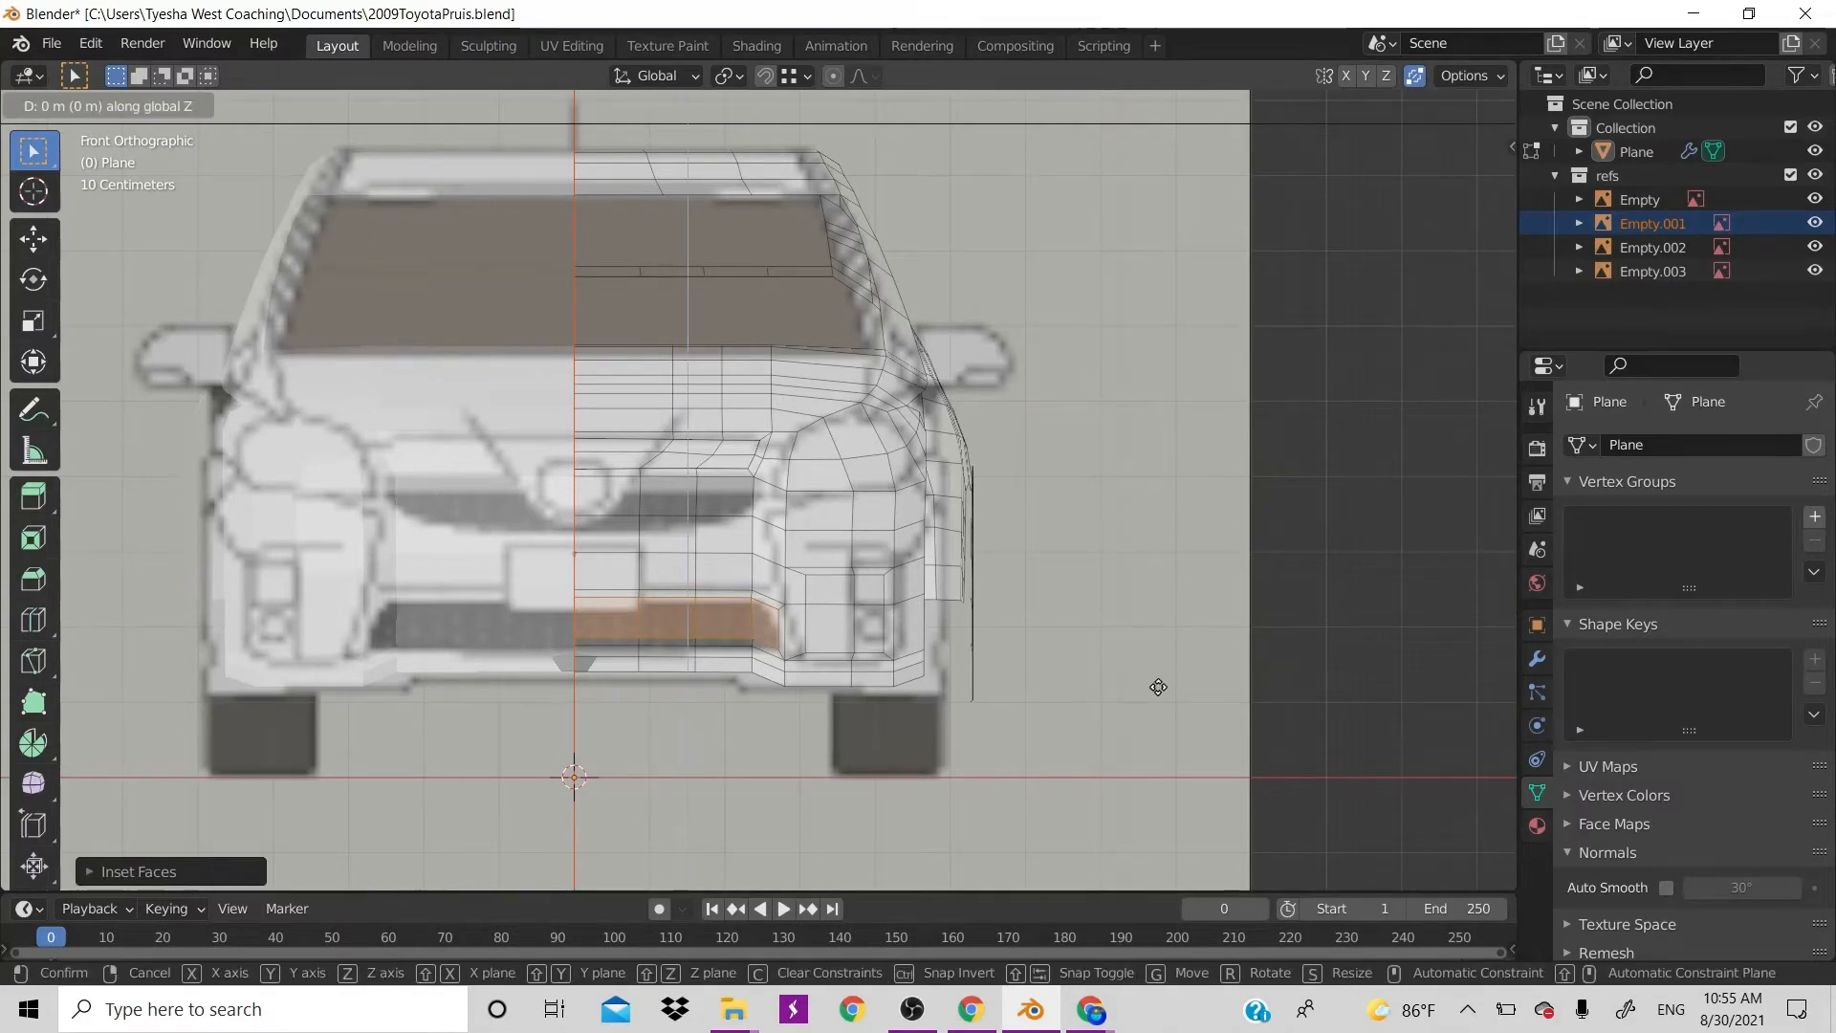
key(z)
click(1158, 687)
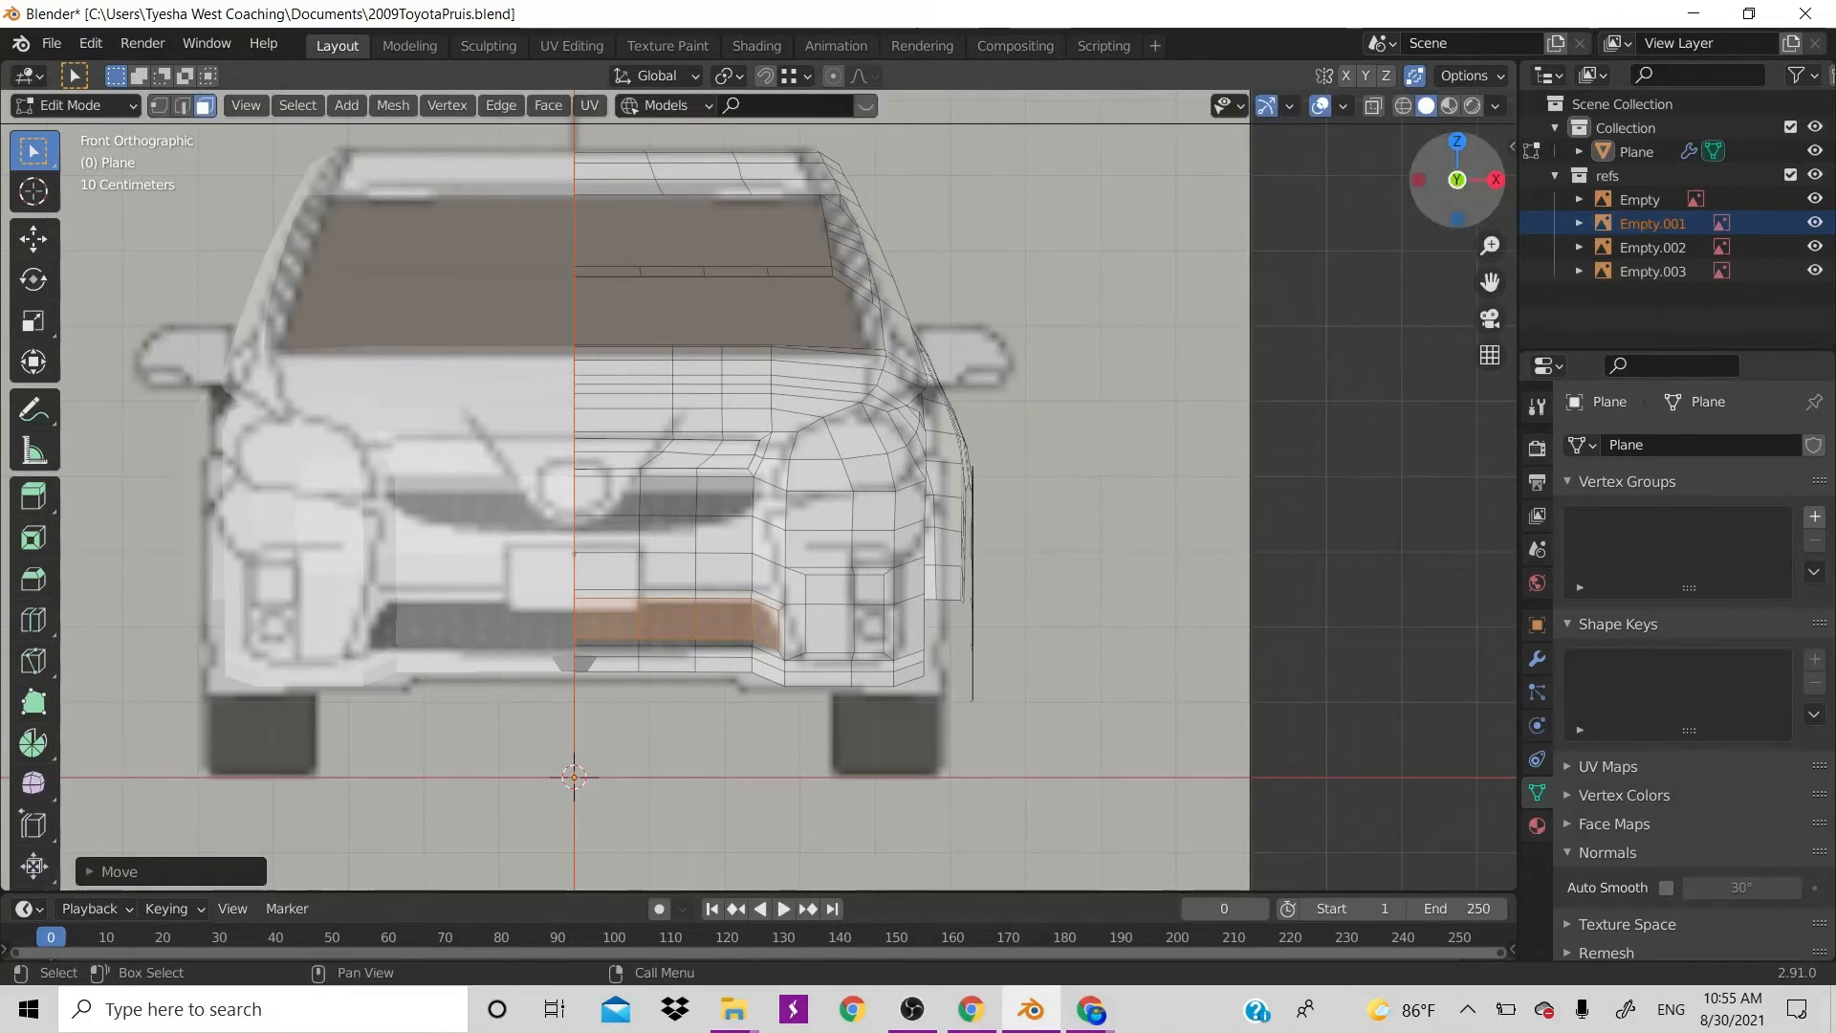
Extrude the inset lower grille faces slightly inward along their normal and hide the refs collection
drag(1450, 191, 1453, 187)
key(g)
key(z)
key(z)
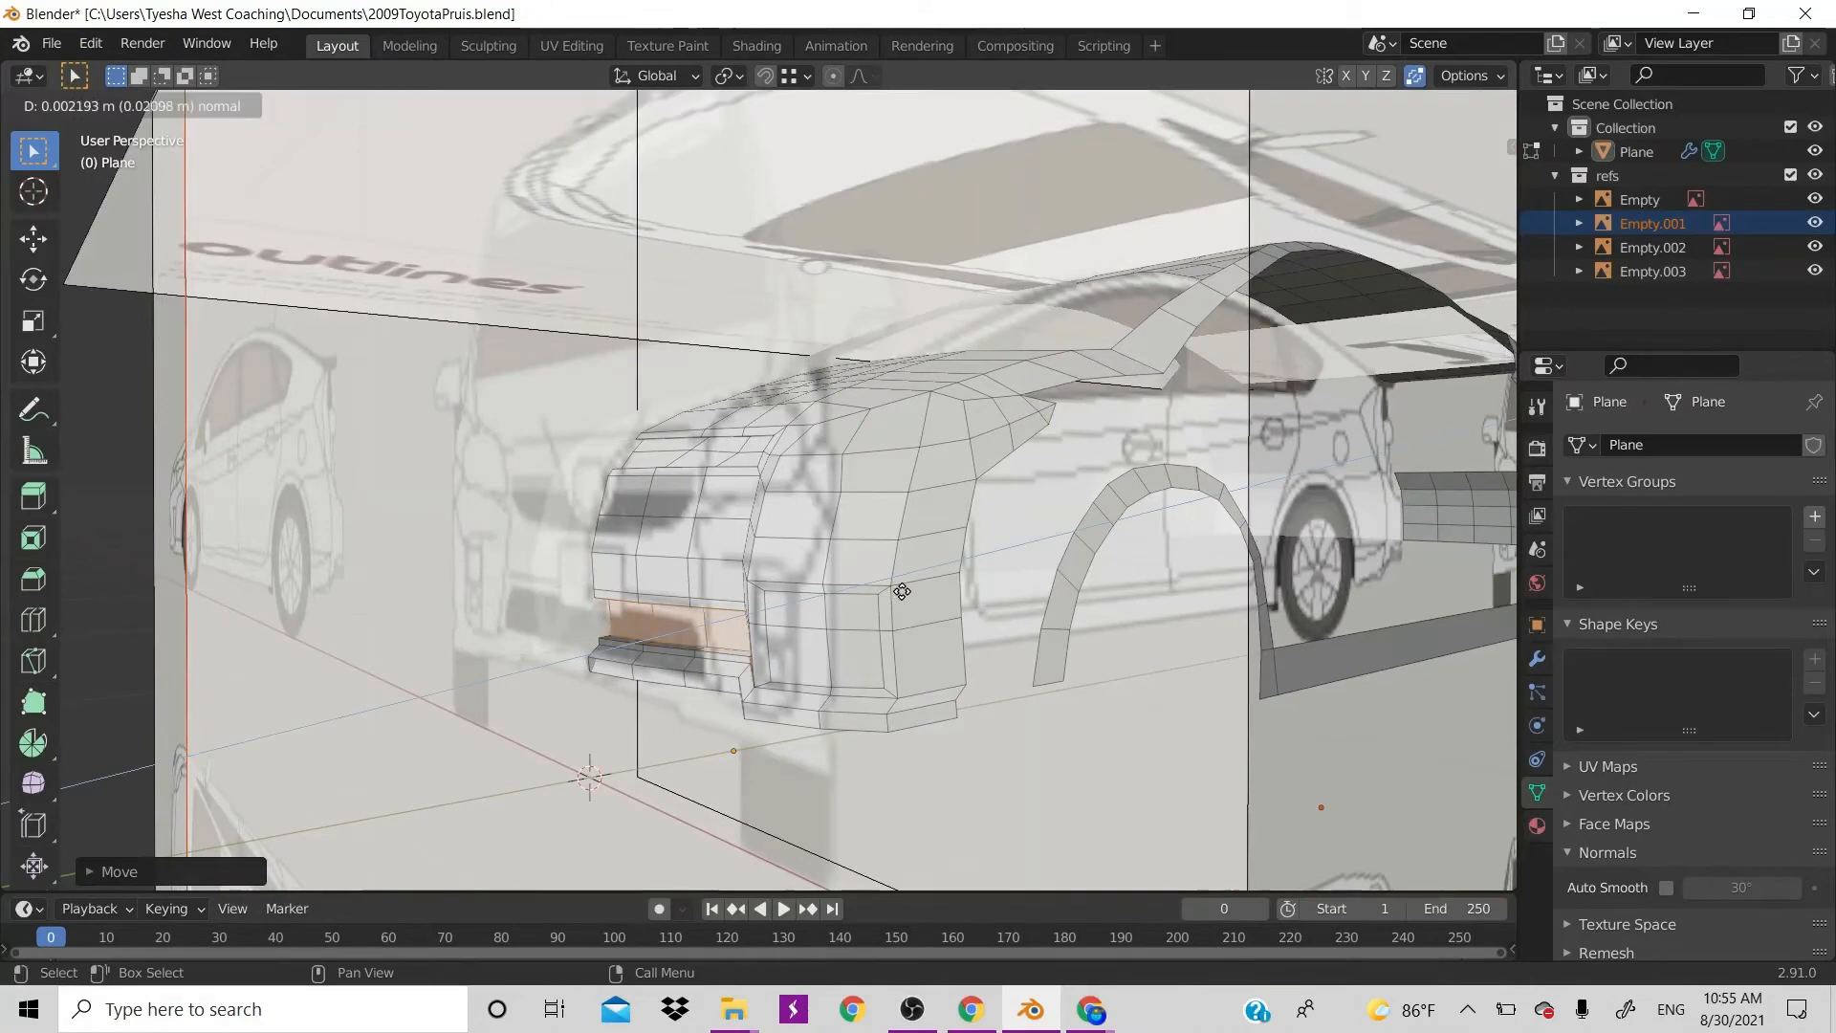
click(903, 590)
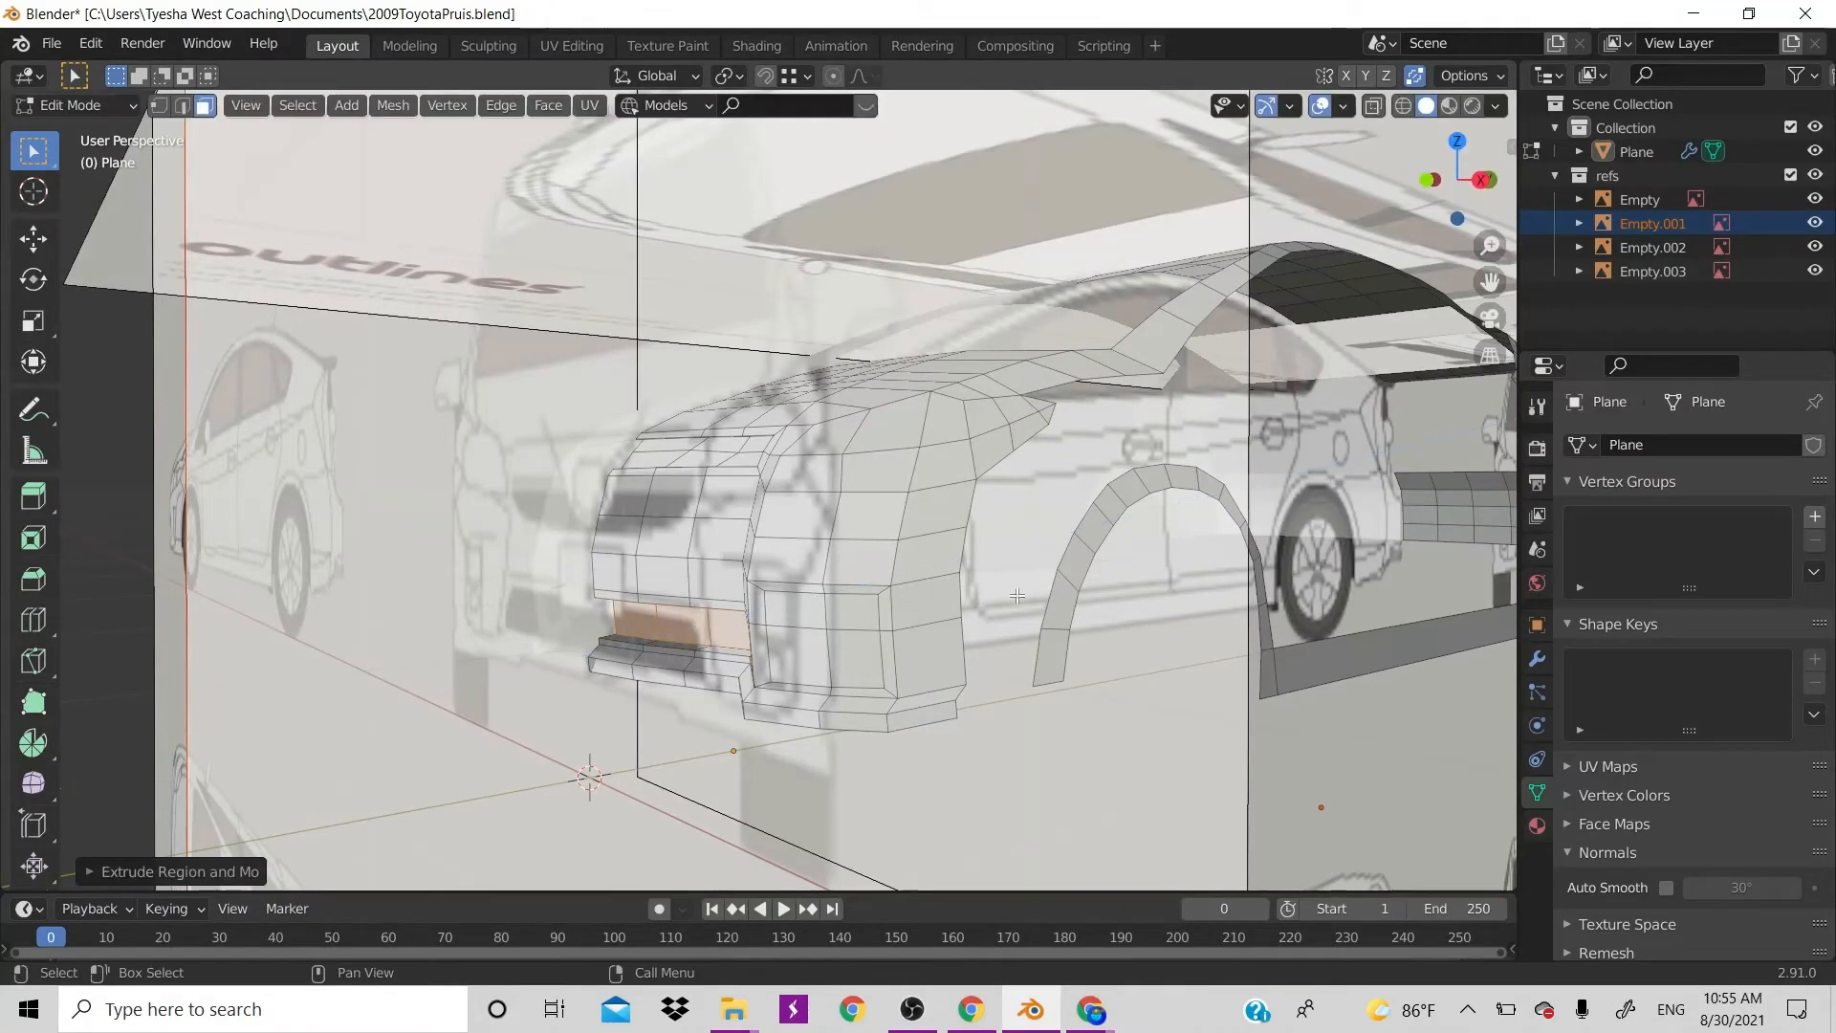
scroll(1016, 596, down, 3)
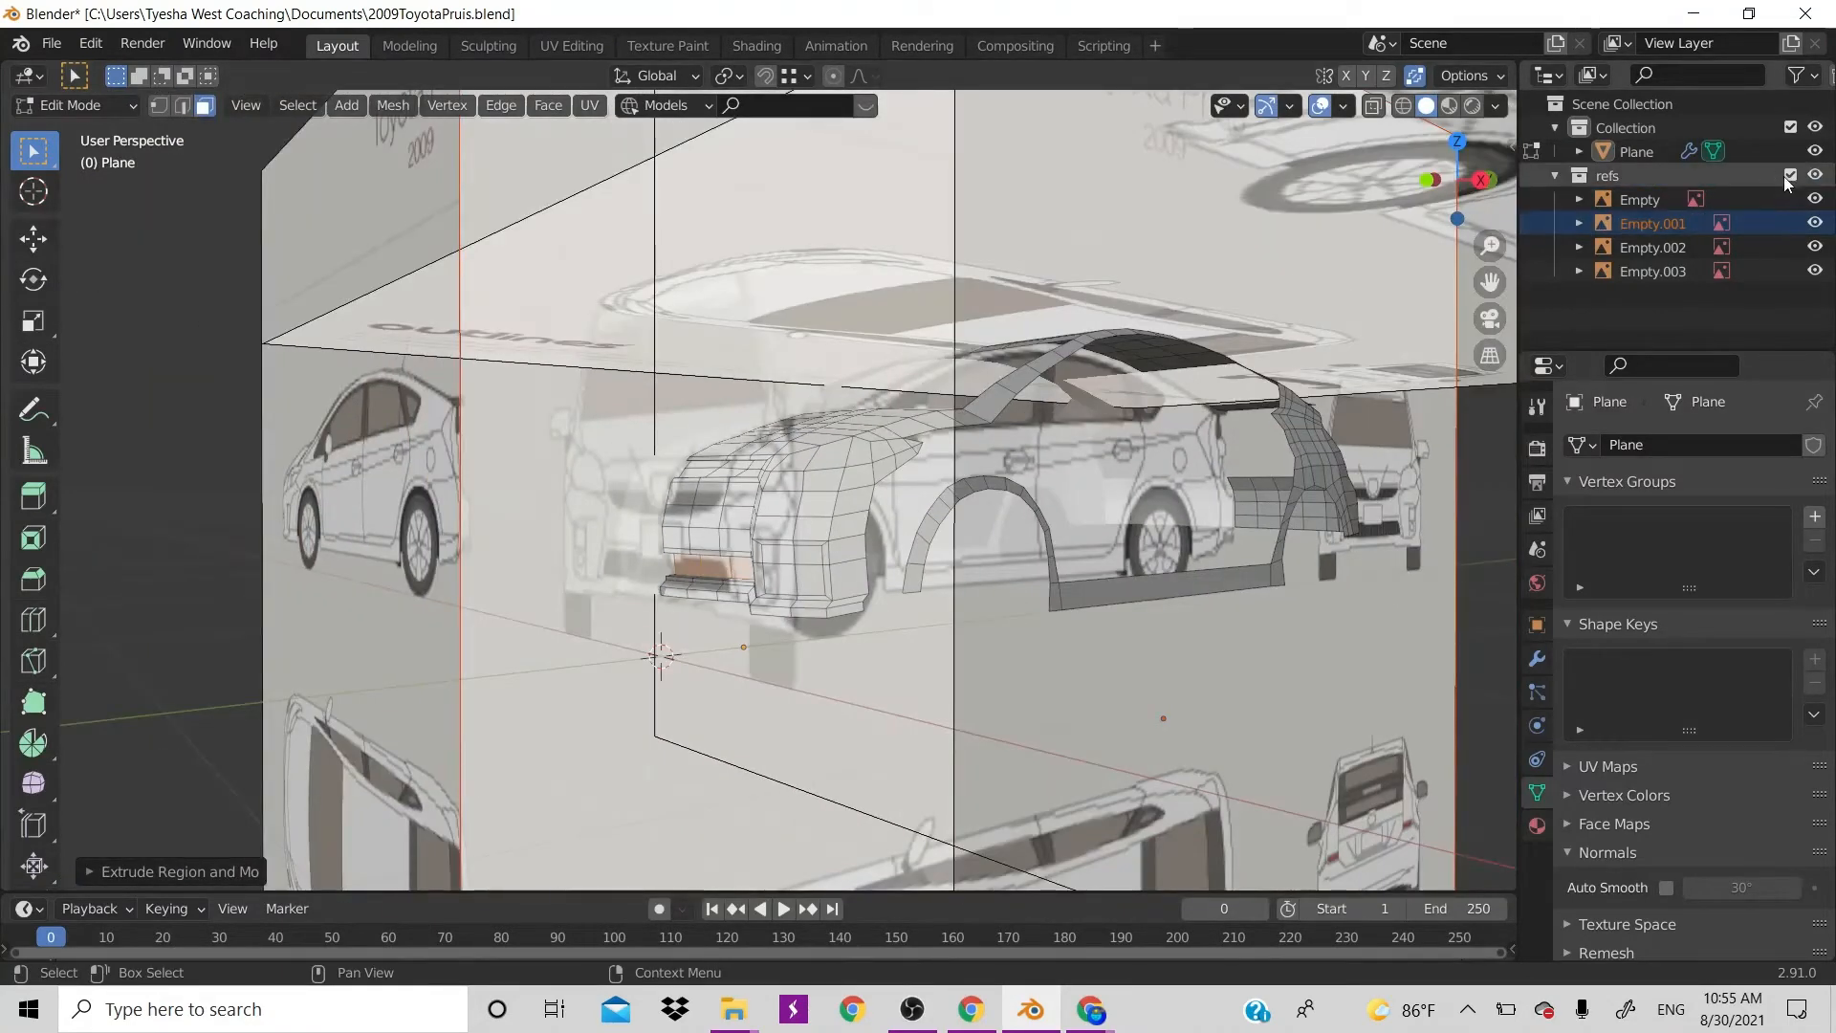
click(1813, 175)
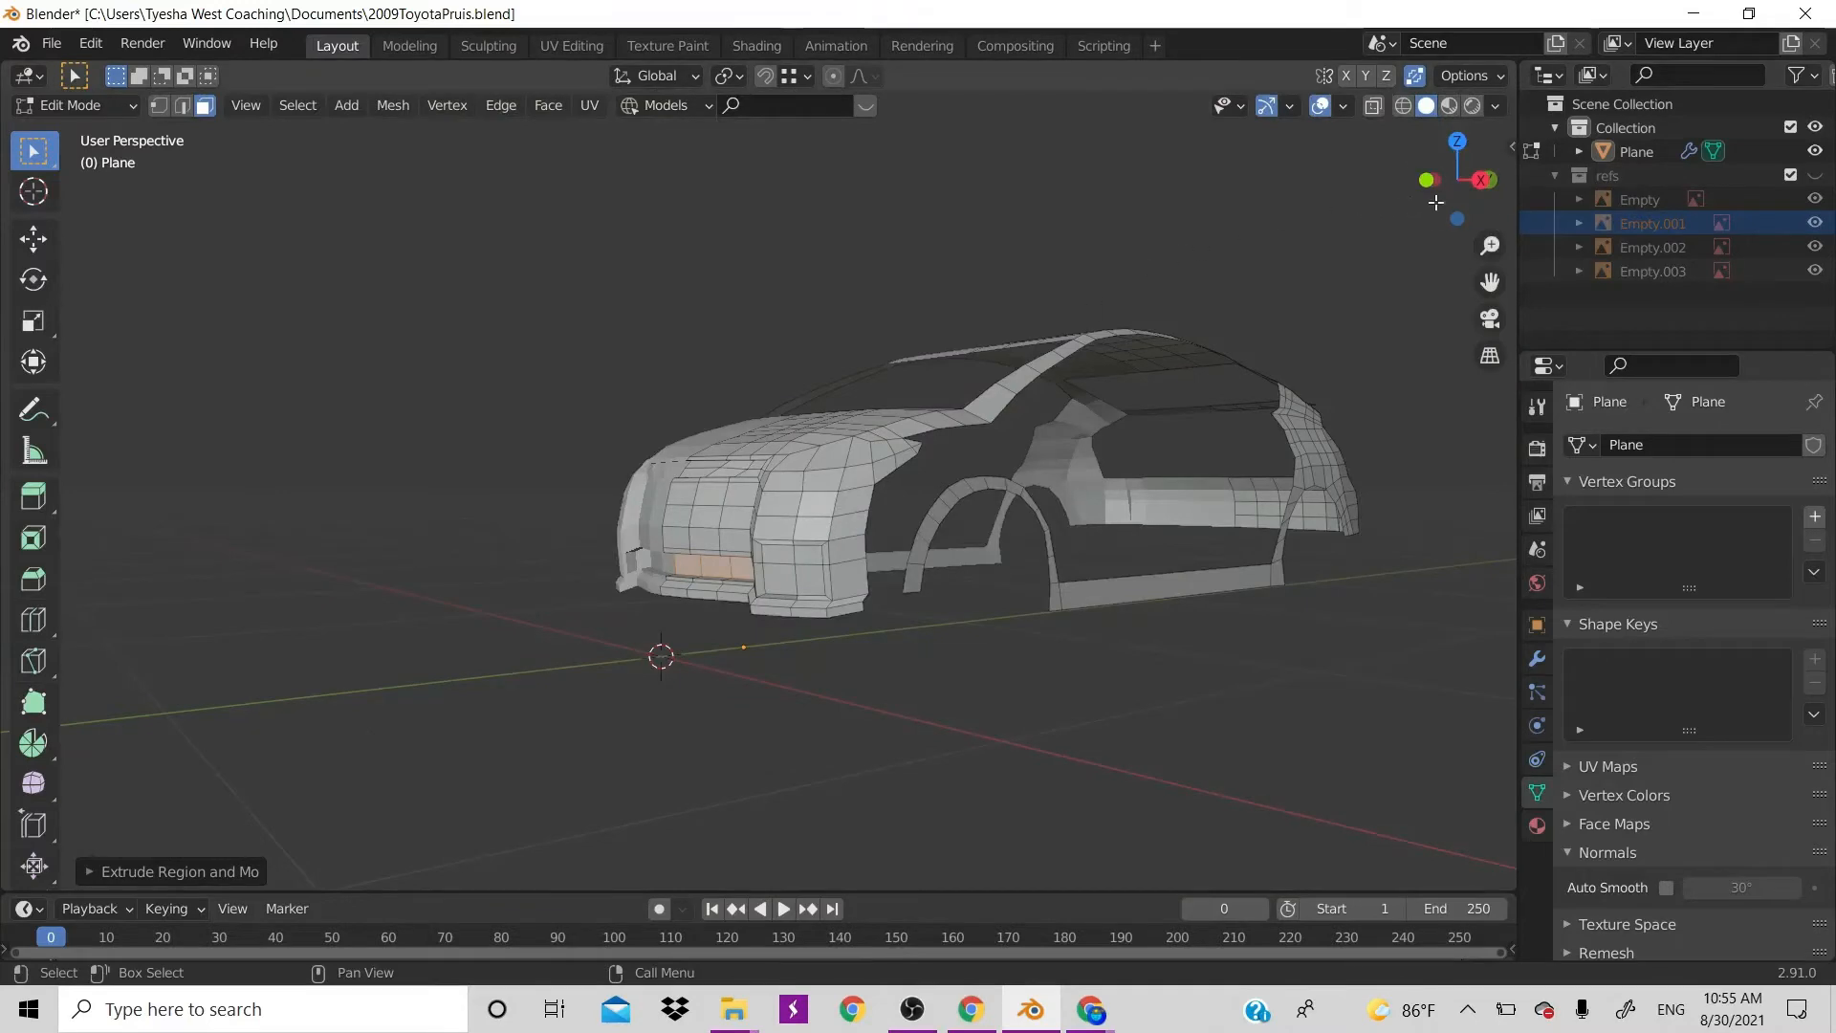
Try to move the lower lip faces of the front bumper along Z, first without and again with proportional editing
drag(1456, 179, 1095, 182)
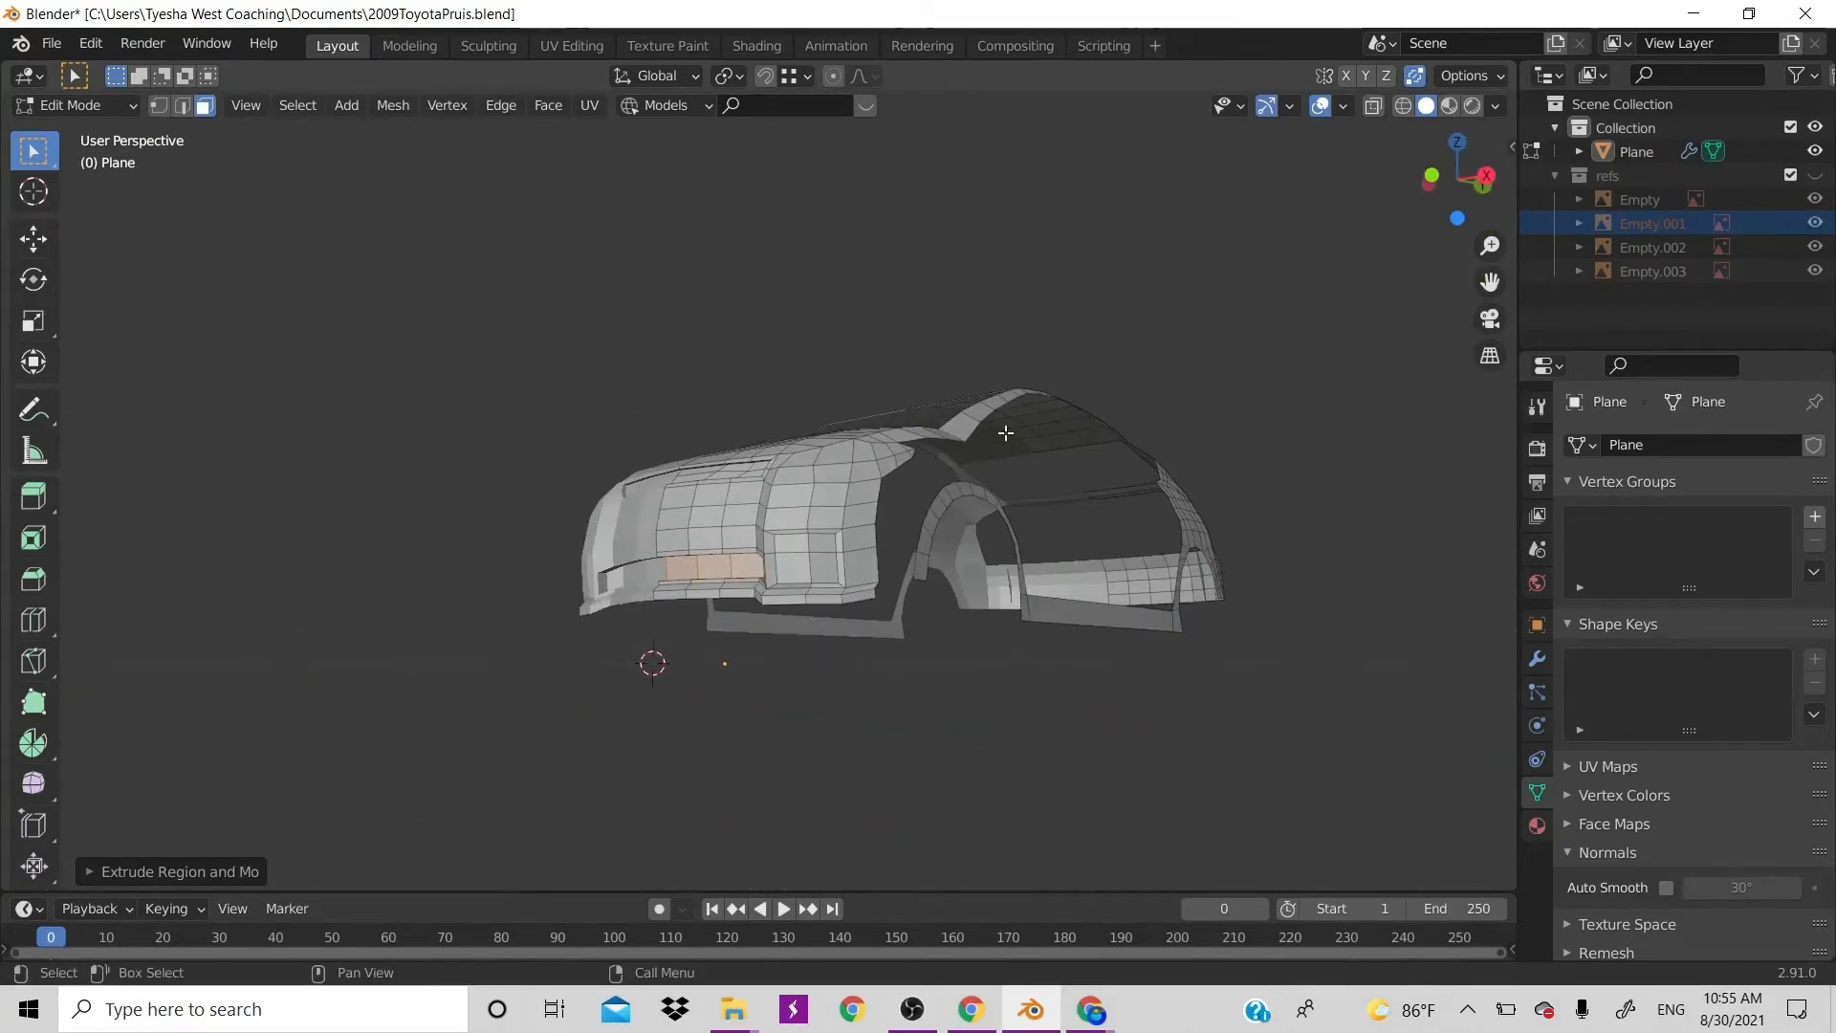
click(667, 594)
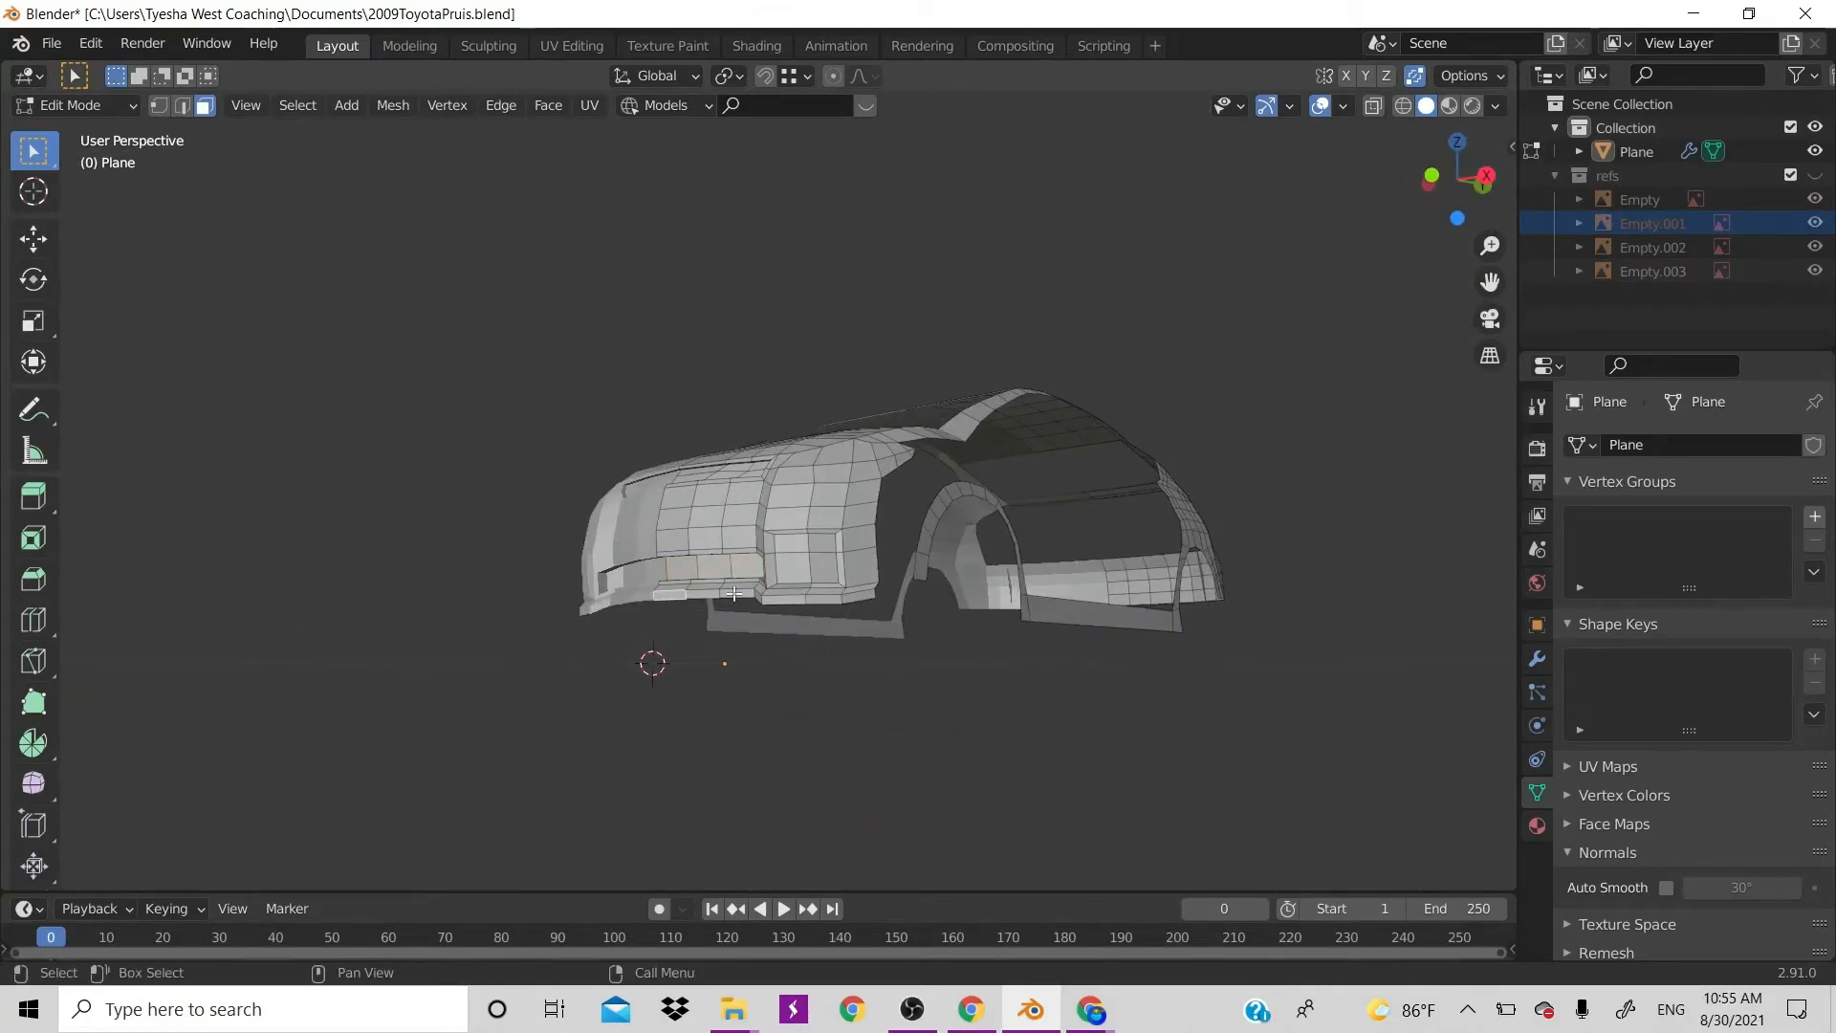
ctrl+click(859, 598)
key(g)
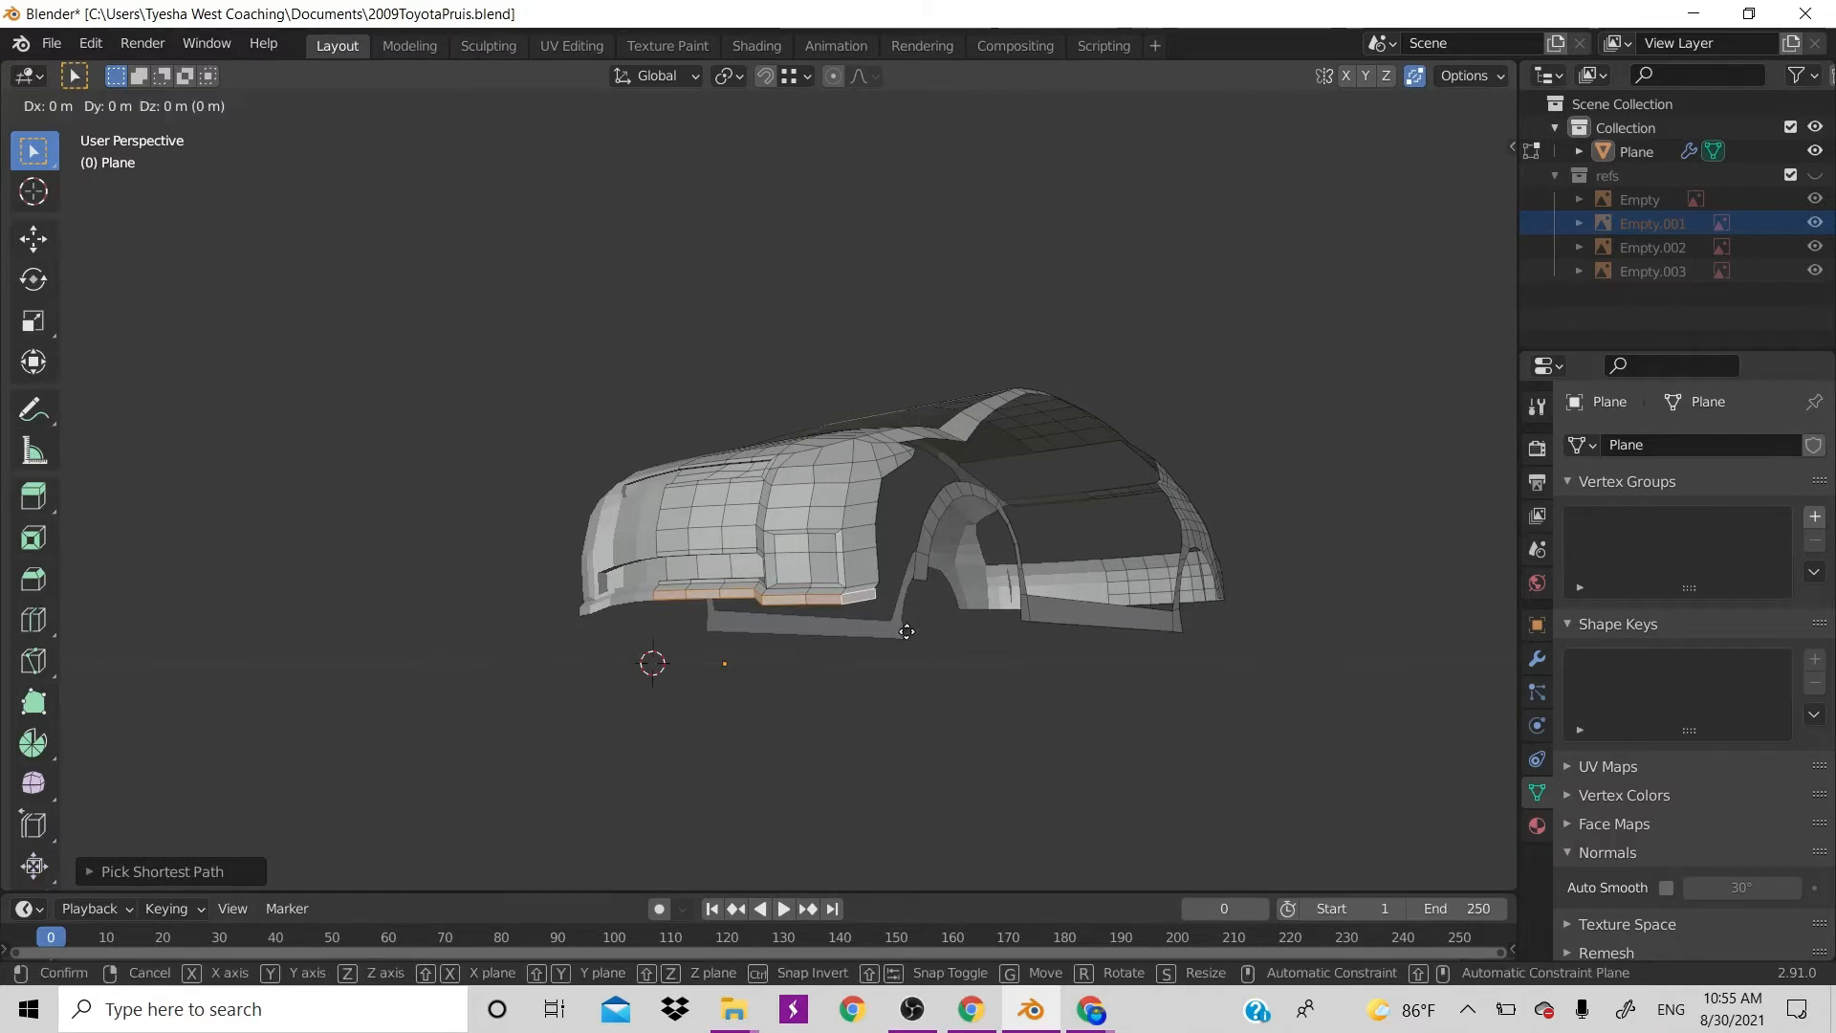
key(z)
right_click(890, 612)
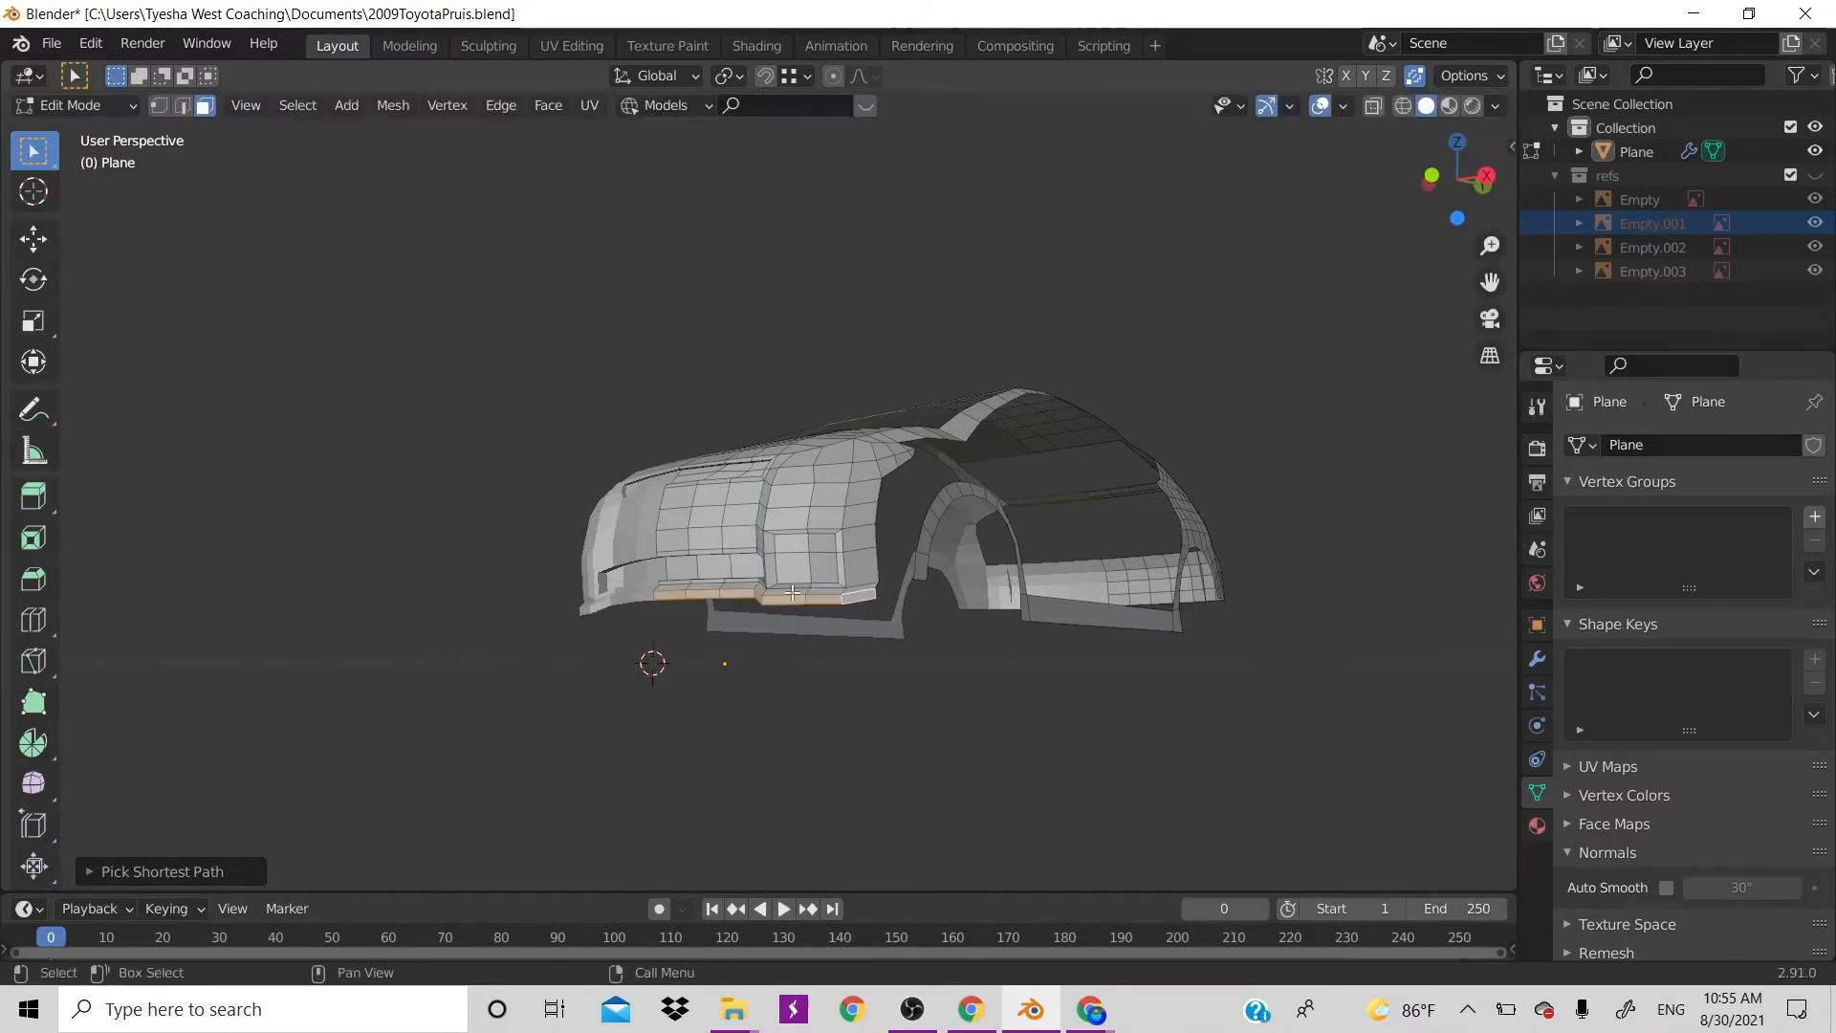
key(o)
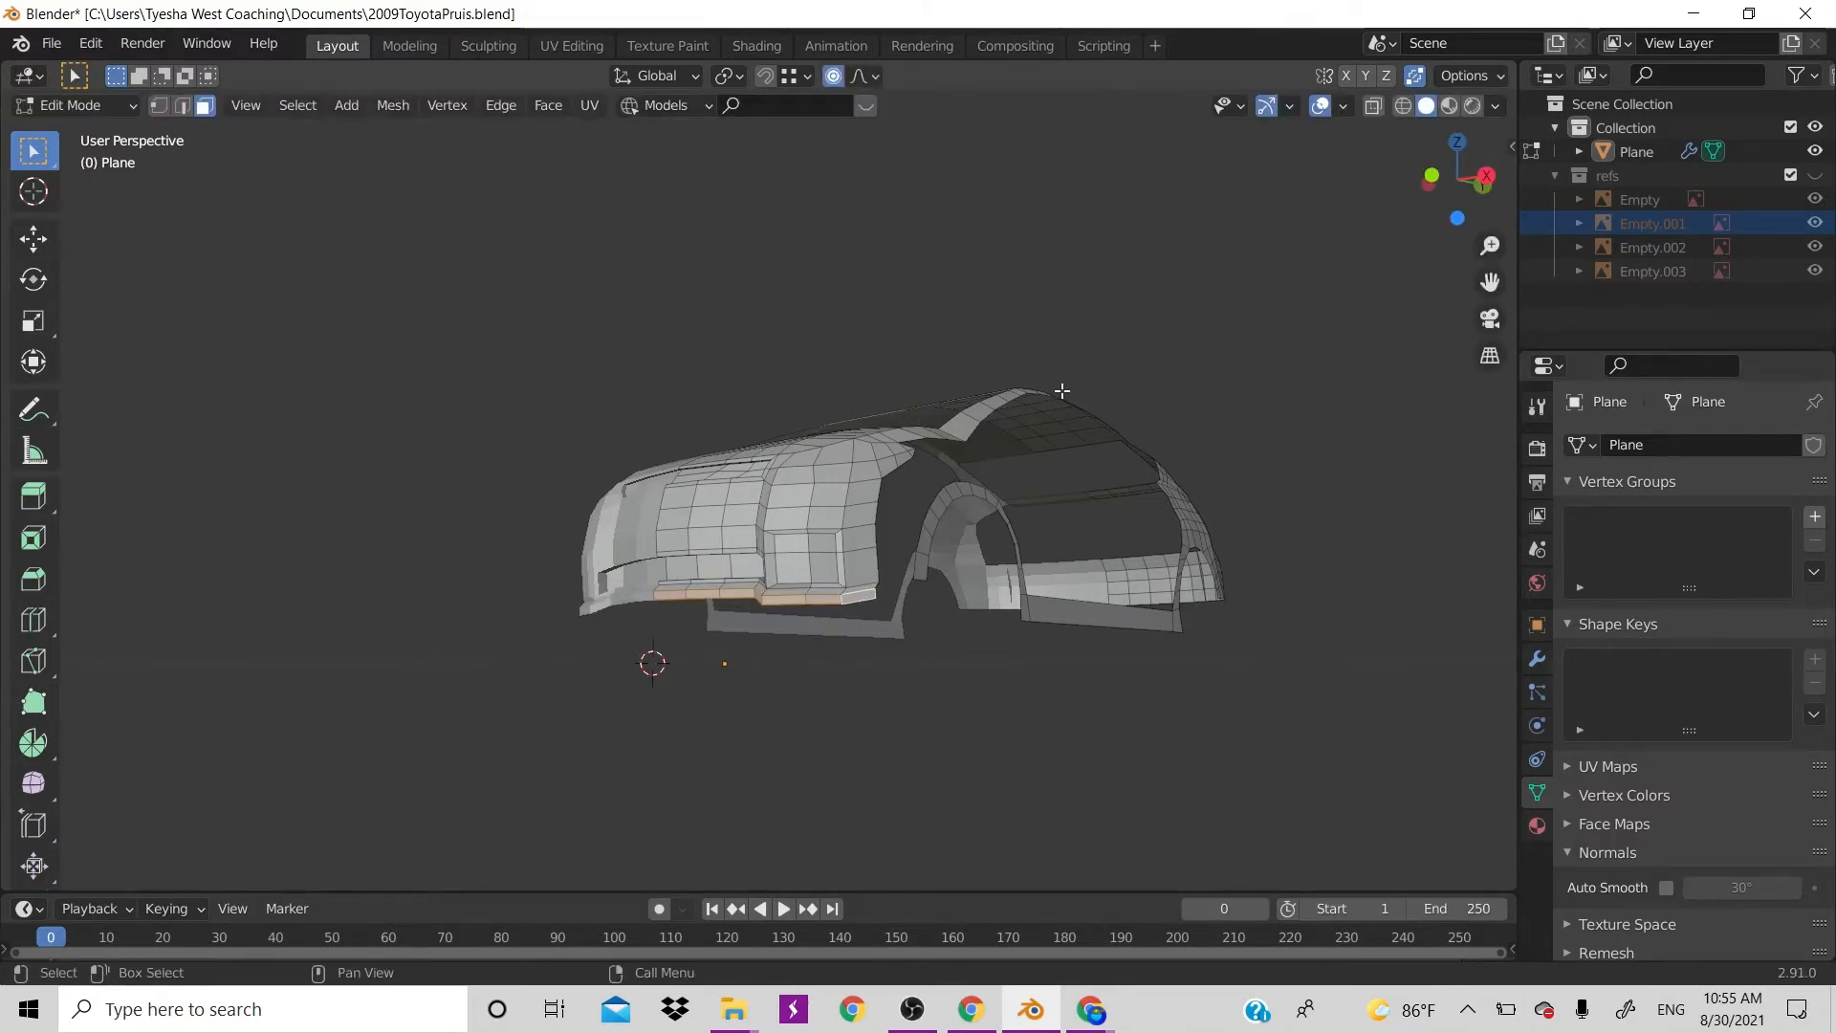
key(g)
key(z)
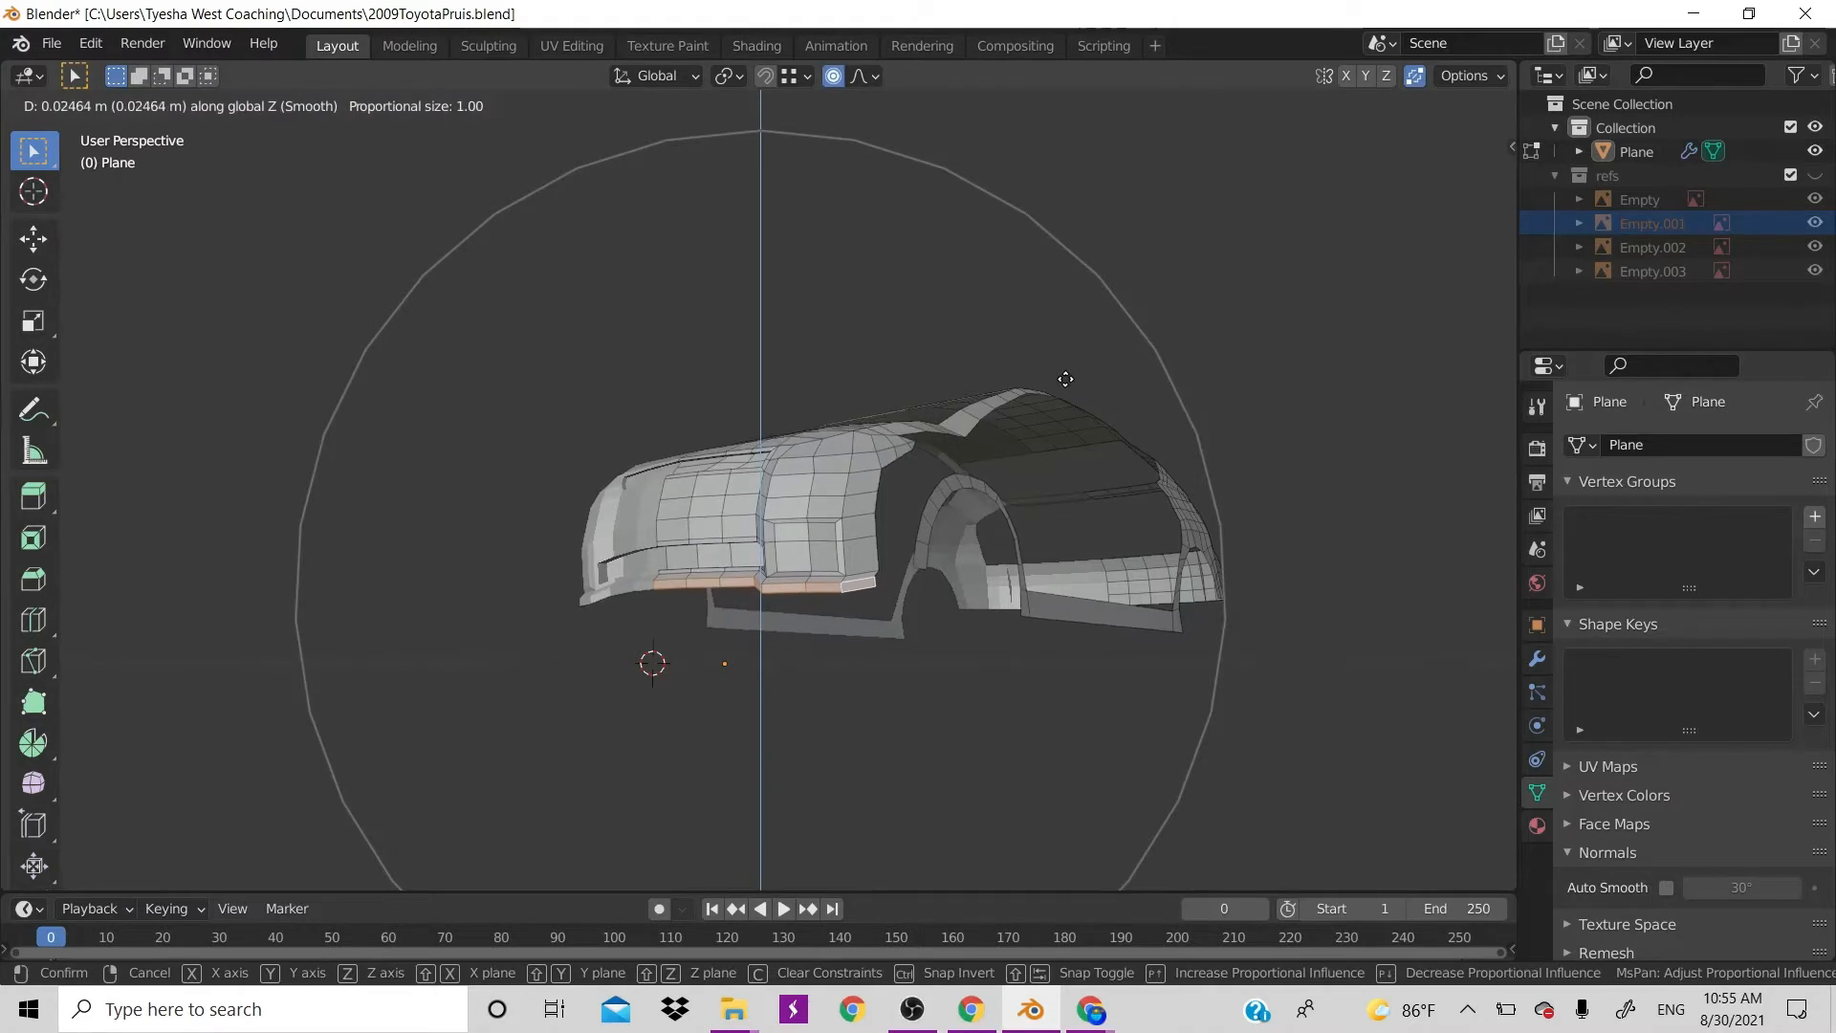
right_click(1066, 379)
Try raising the lower lip faces about 0.039 m along Z with a proportional size of 0.32, and undo it
key(g)
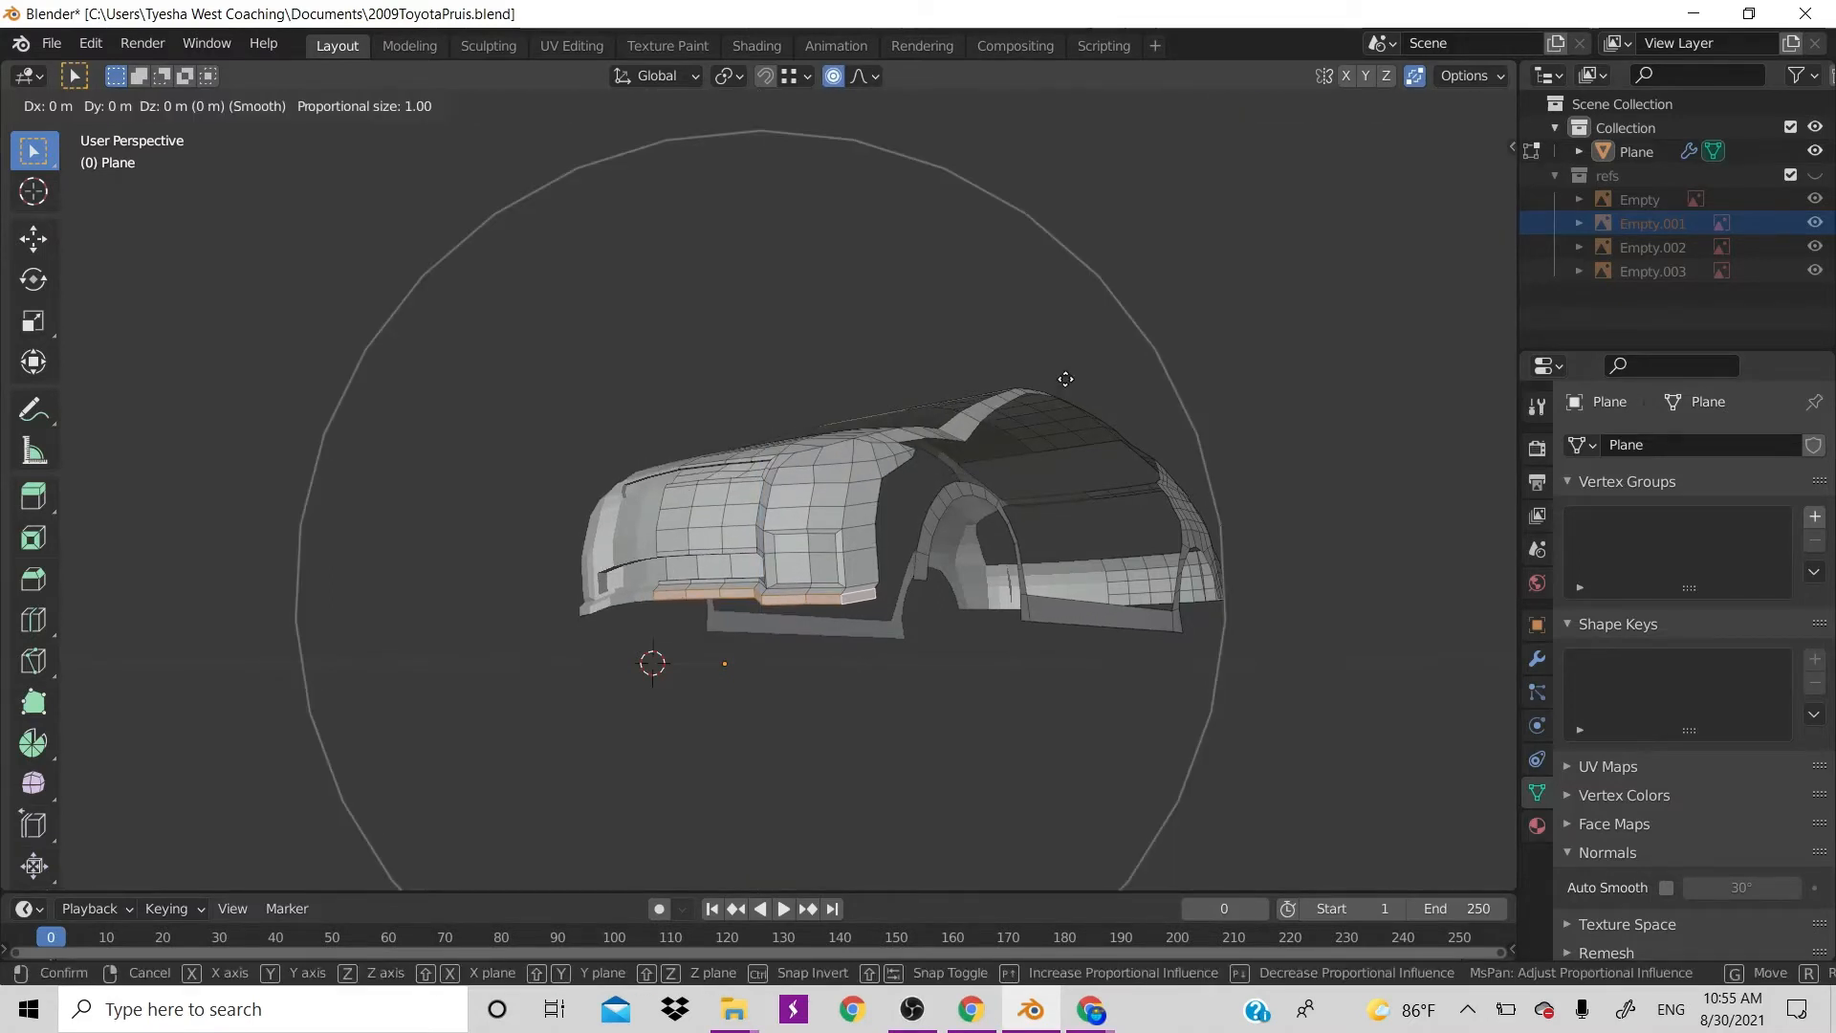
scroll(1066, 379, up, 5)
scroll(1066, 379, down, 1)
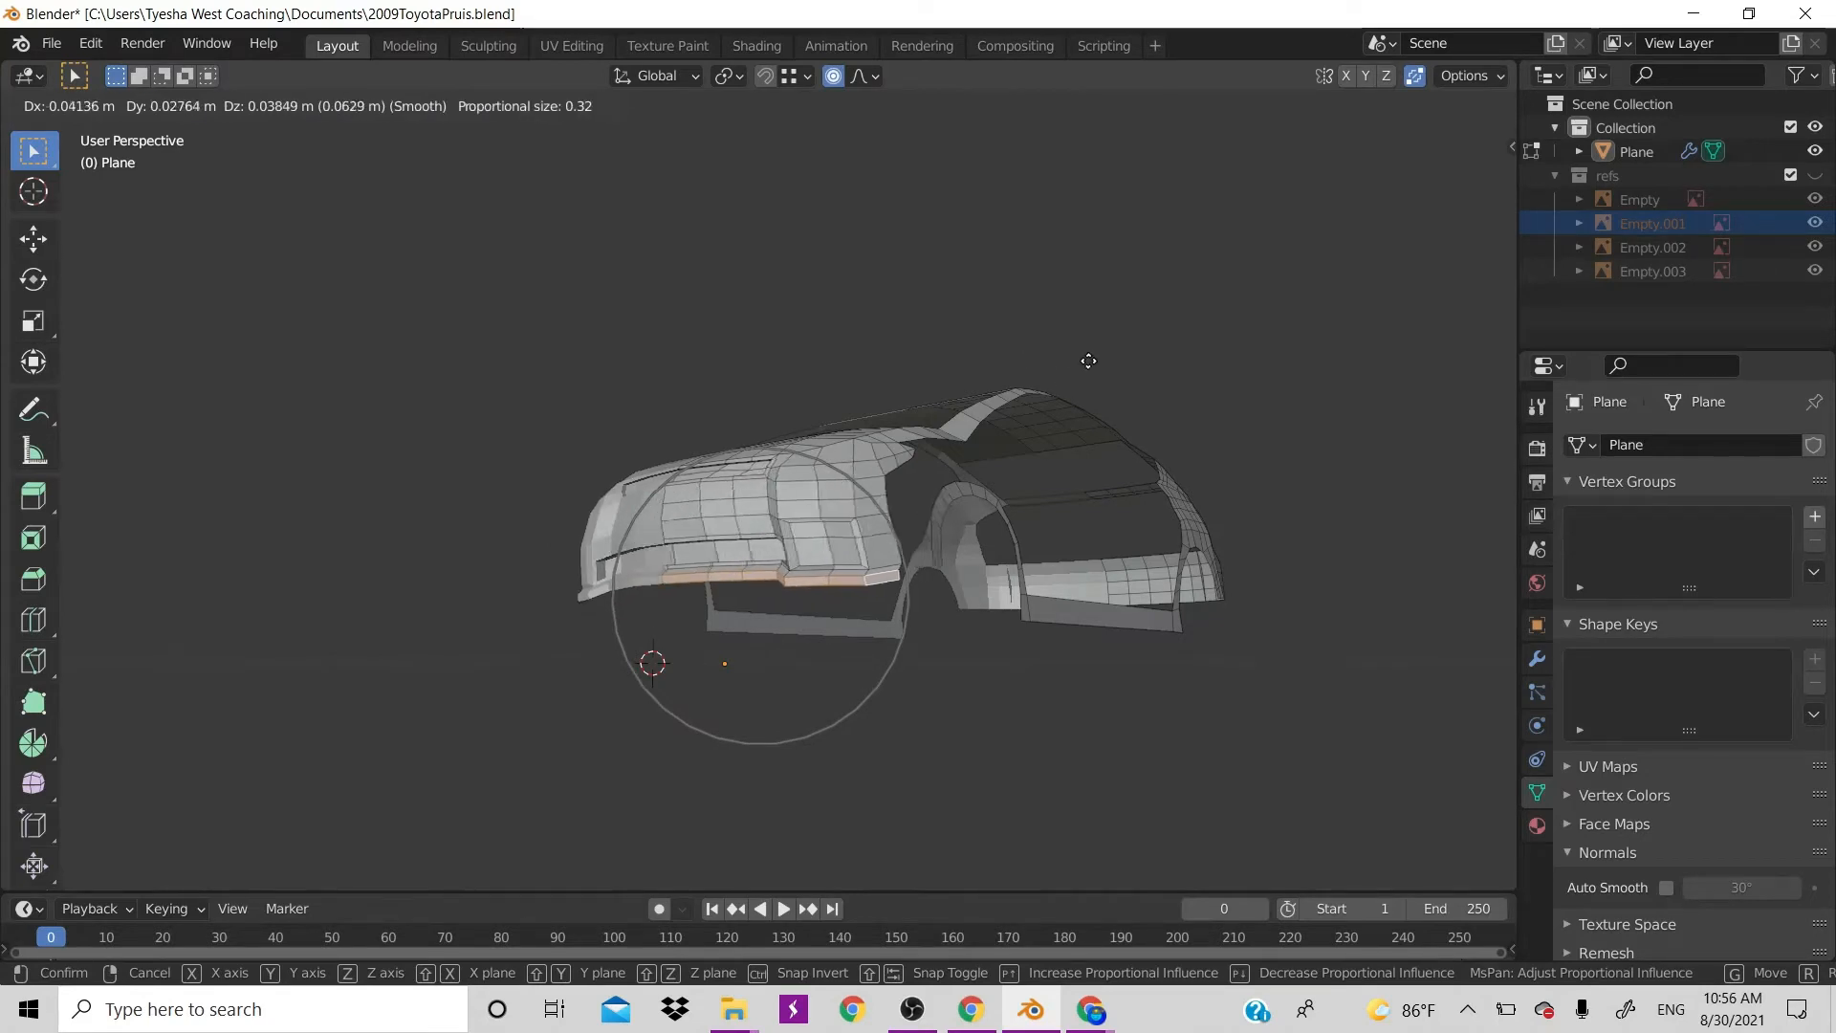
key(z)
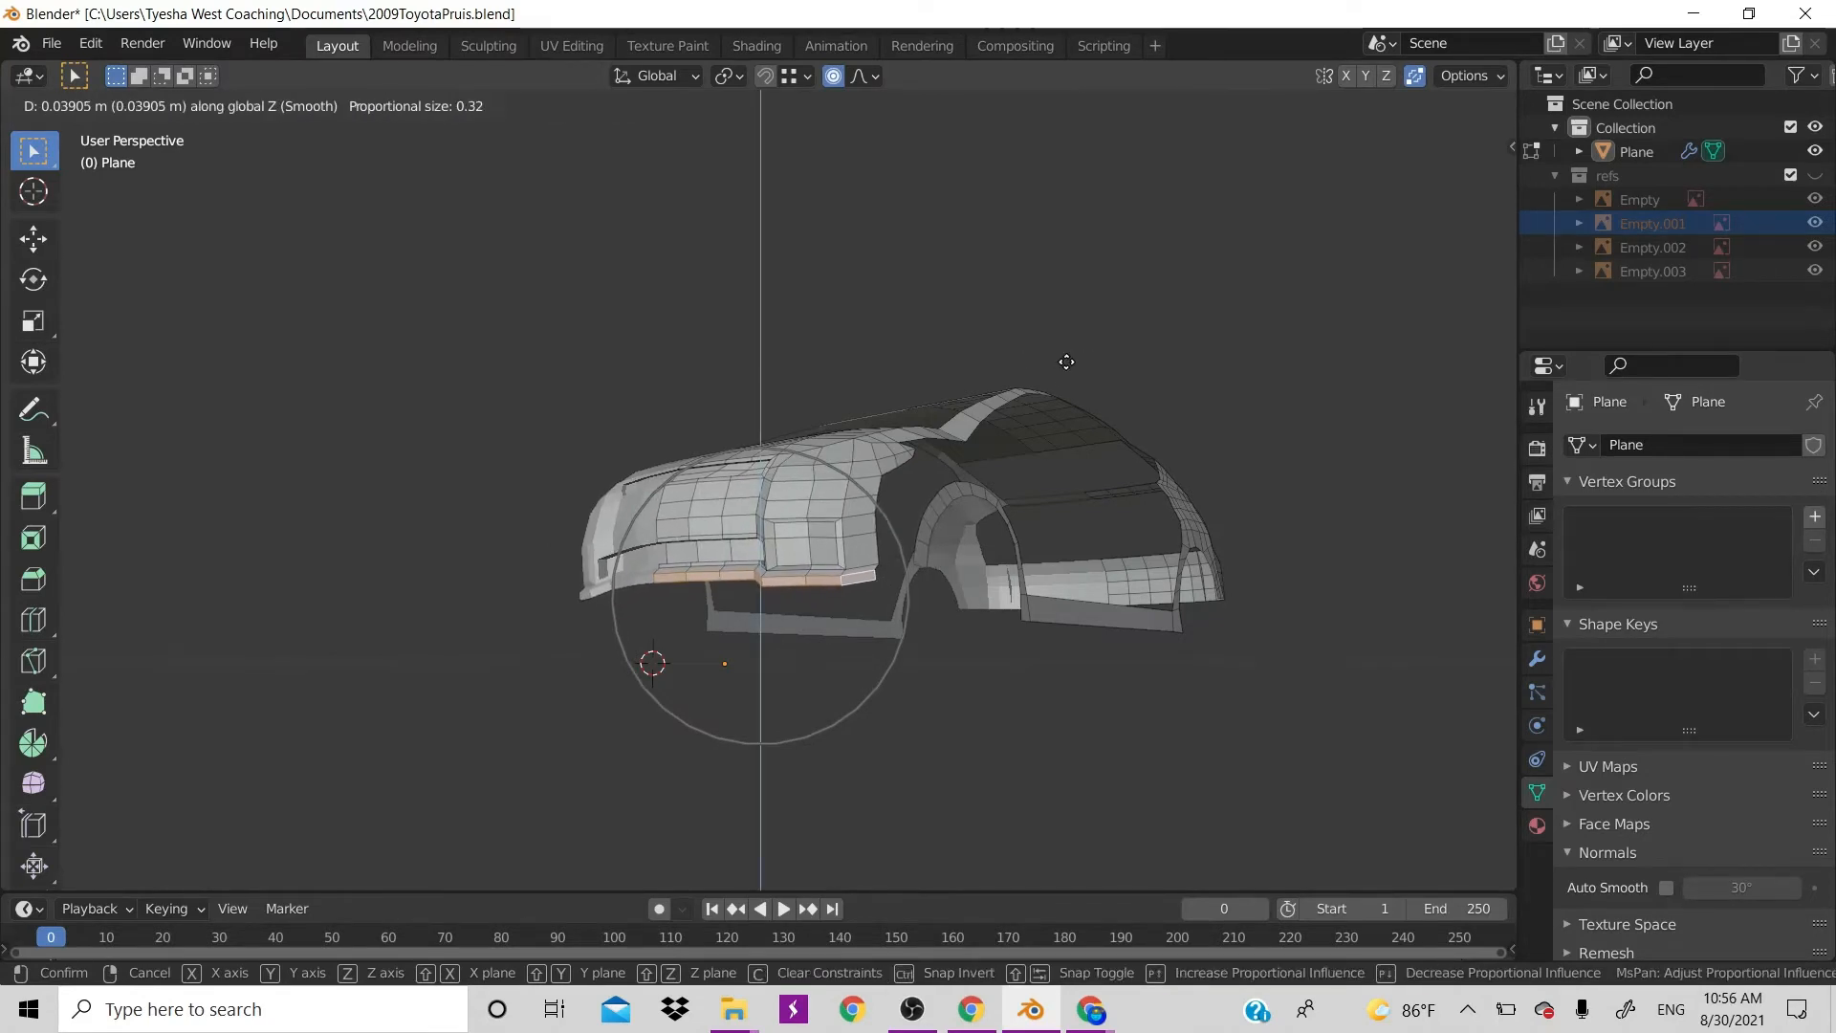
click(1065, 366)
click(1108, 360)
drag(1457, 179, 1115, 174)
key(ctrl+z)
key(ctrl+z)
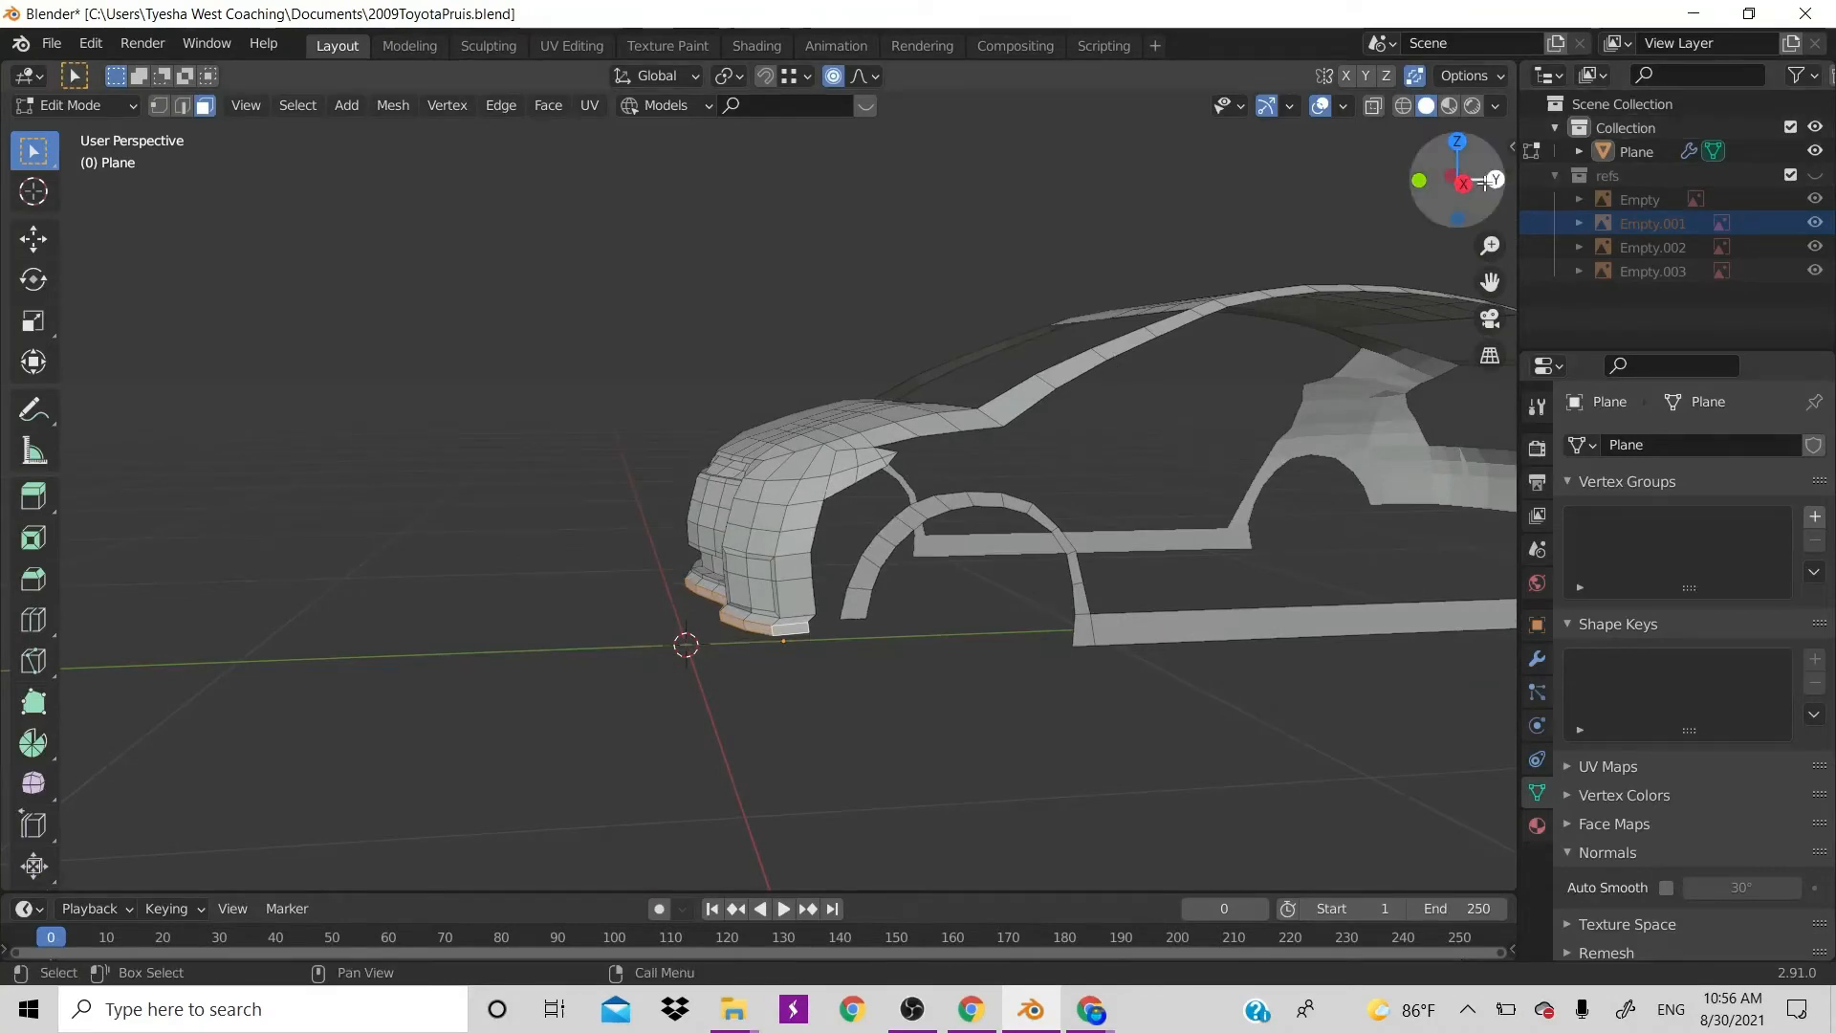
Select both adjoining rows of lower lip faces from the bumper's outer end to the car's centerline
drag(1459, 181, 1232, 43)
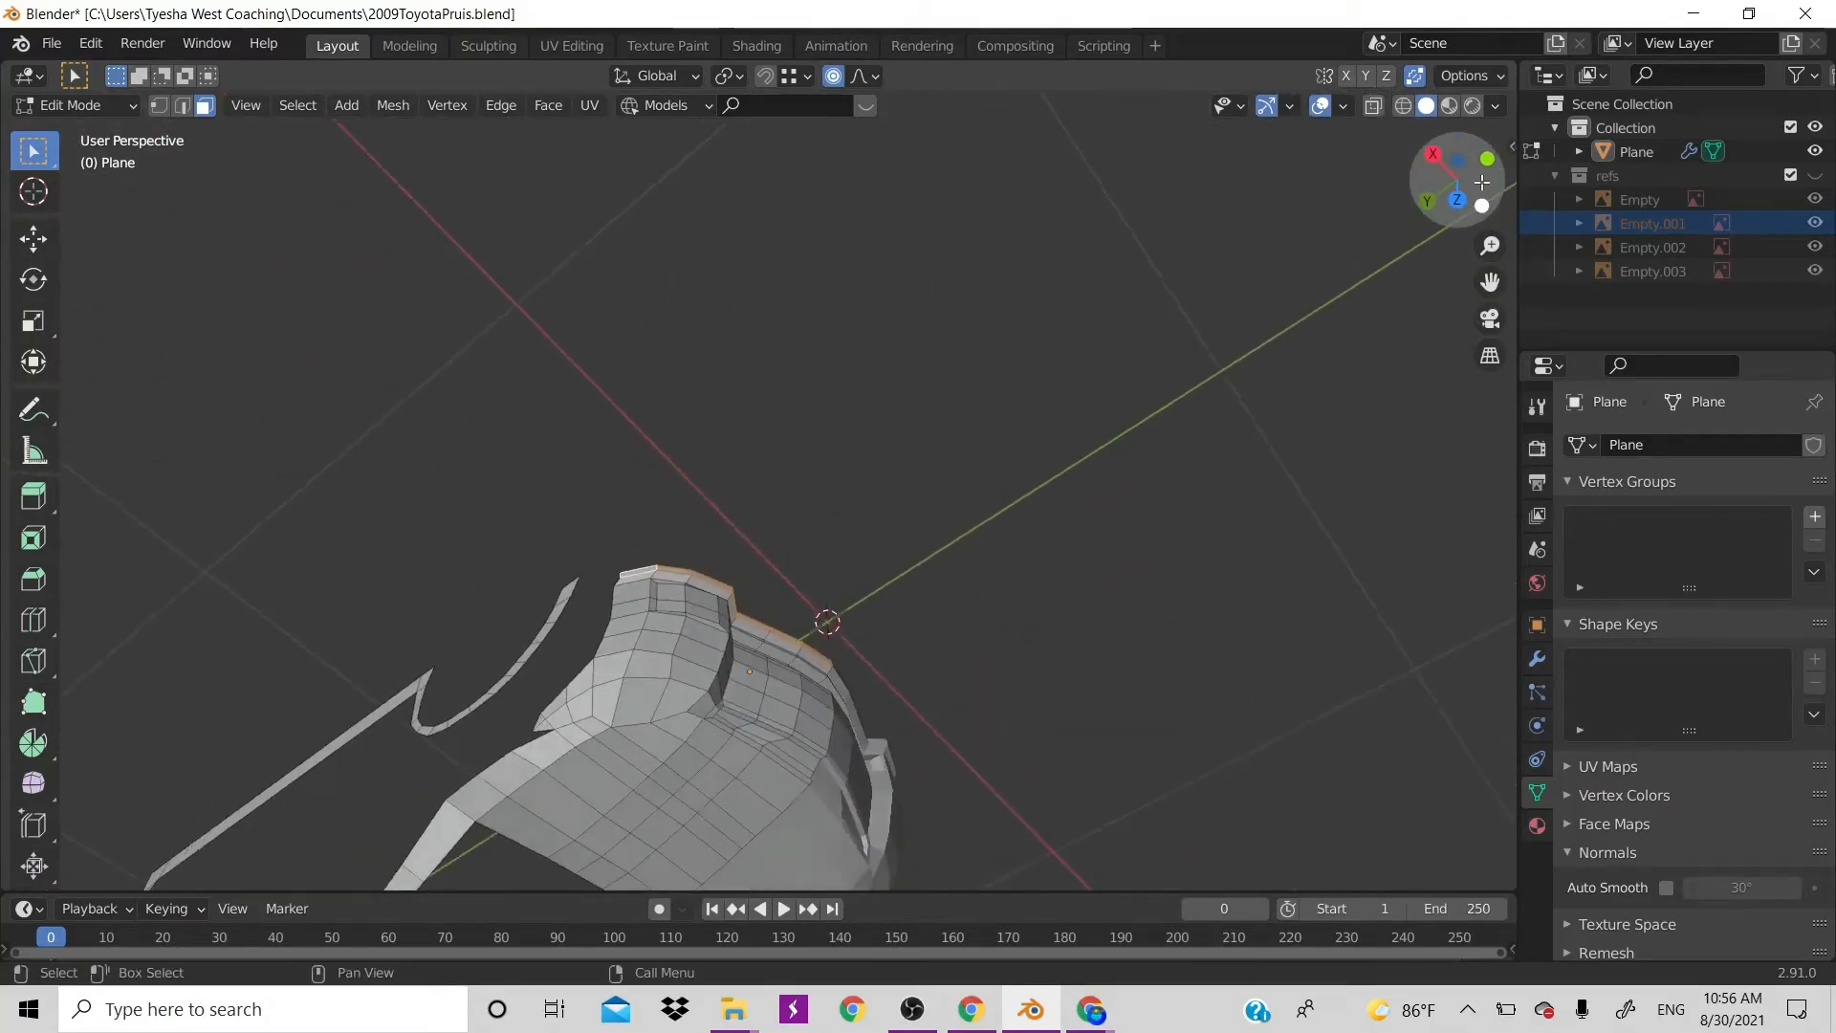
click(634, 576)
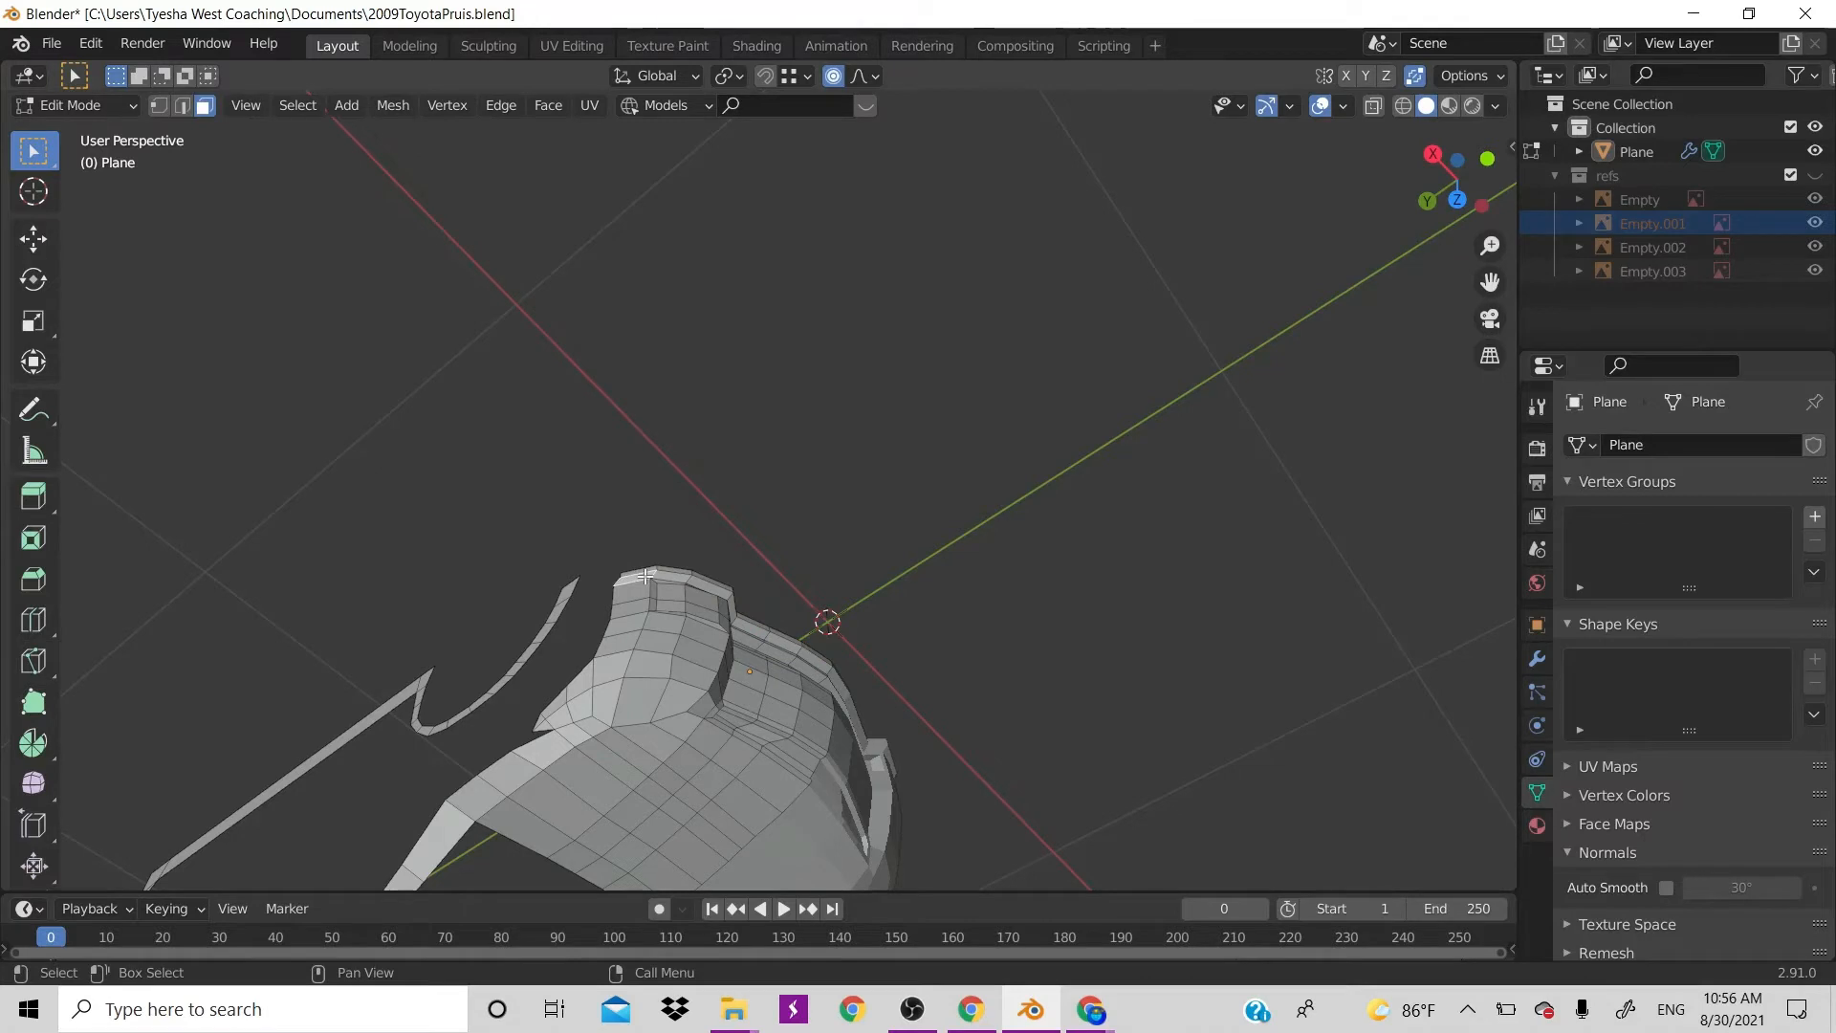
ctrl+click(811, 662)
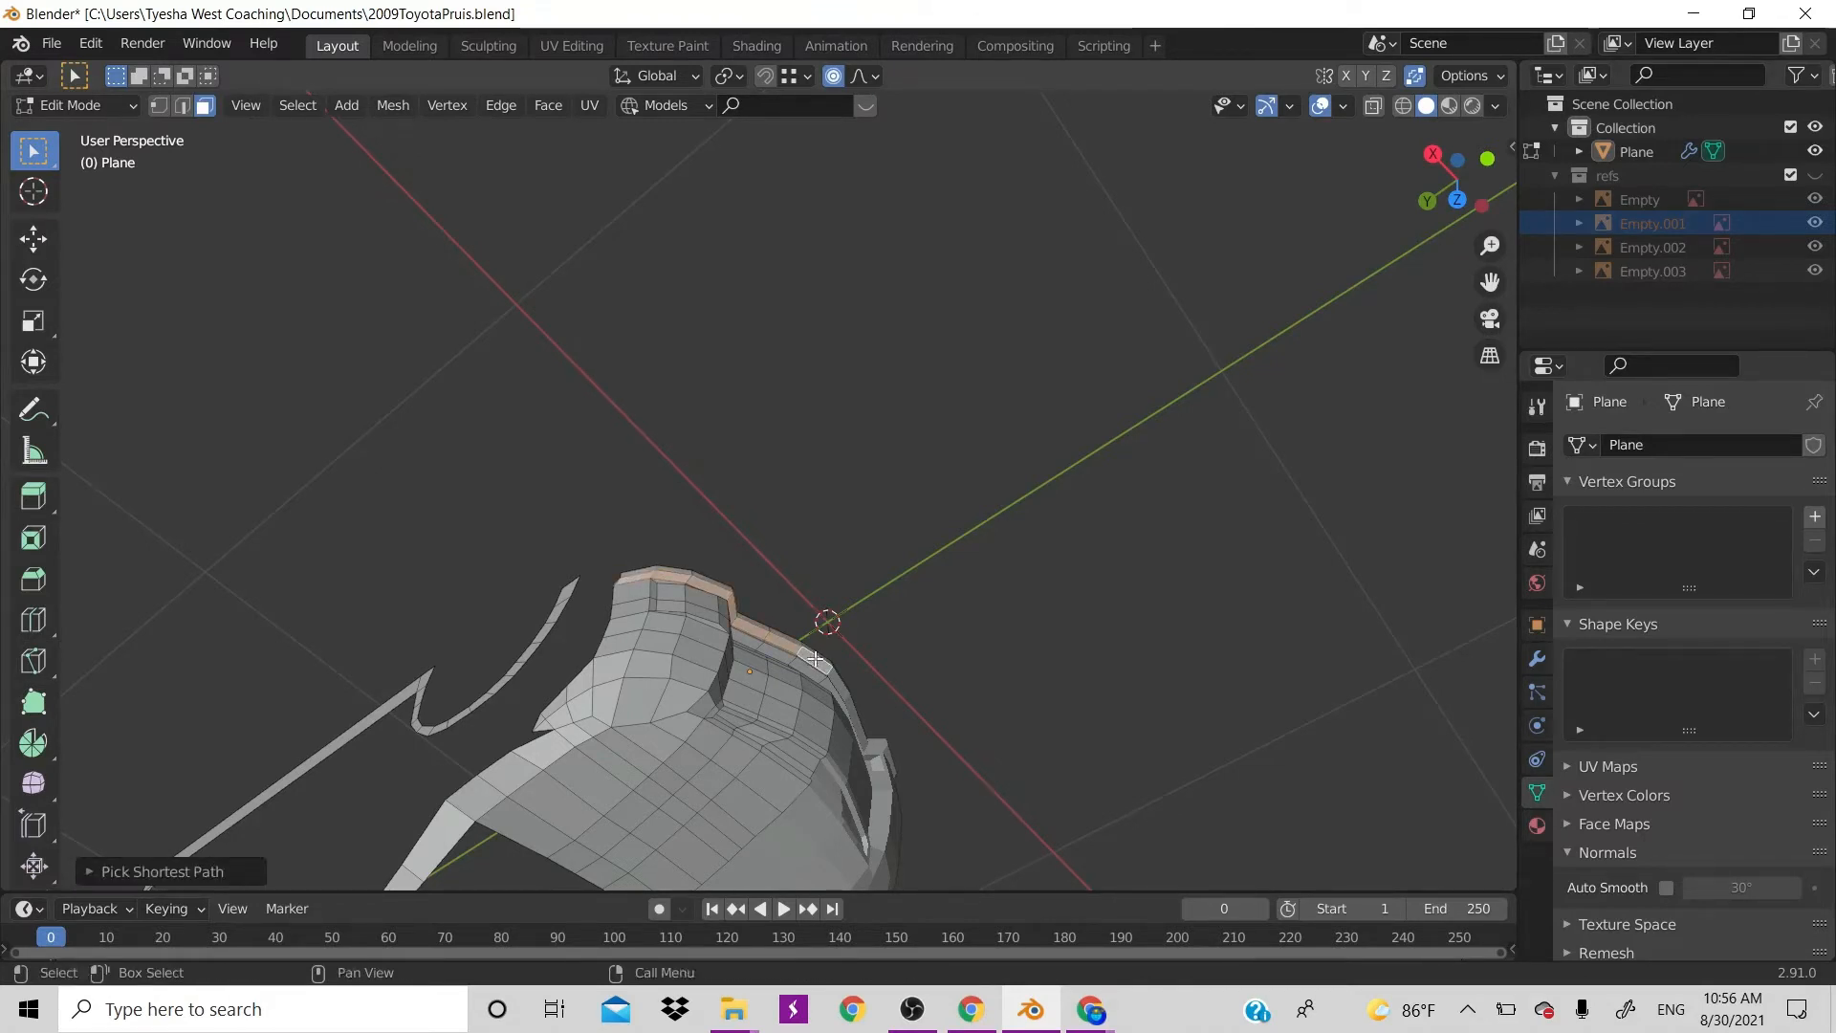
scroll(813, 660, up, 4)
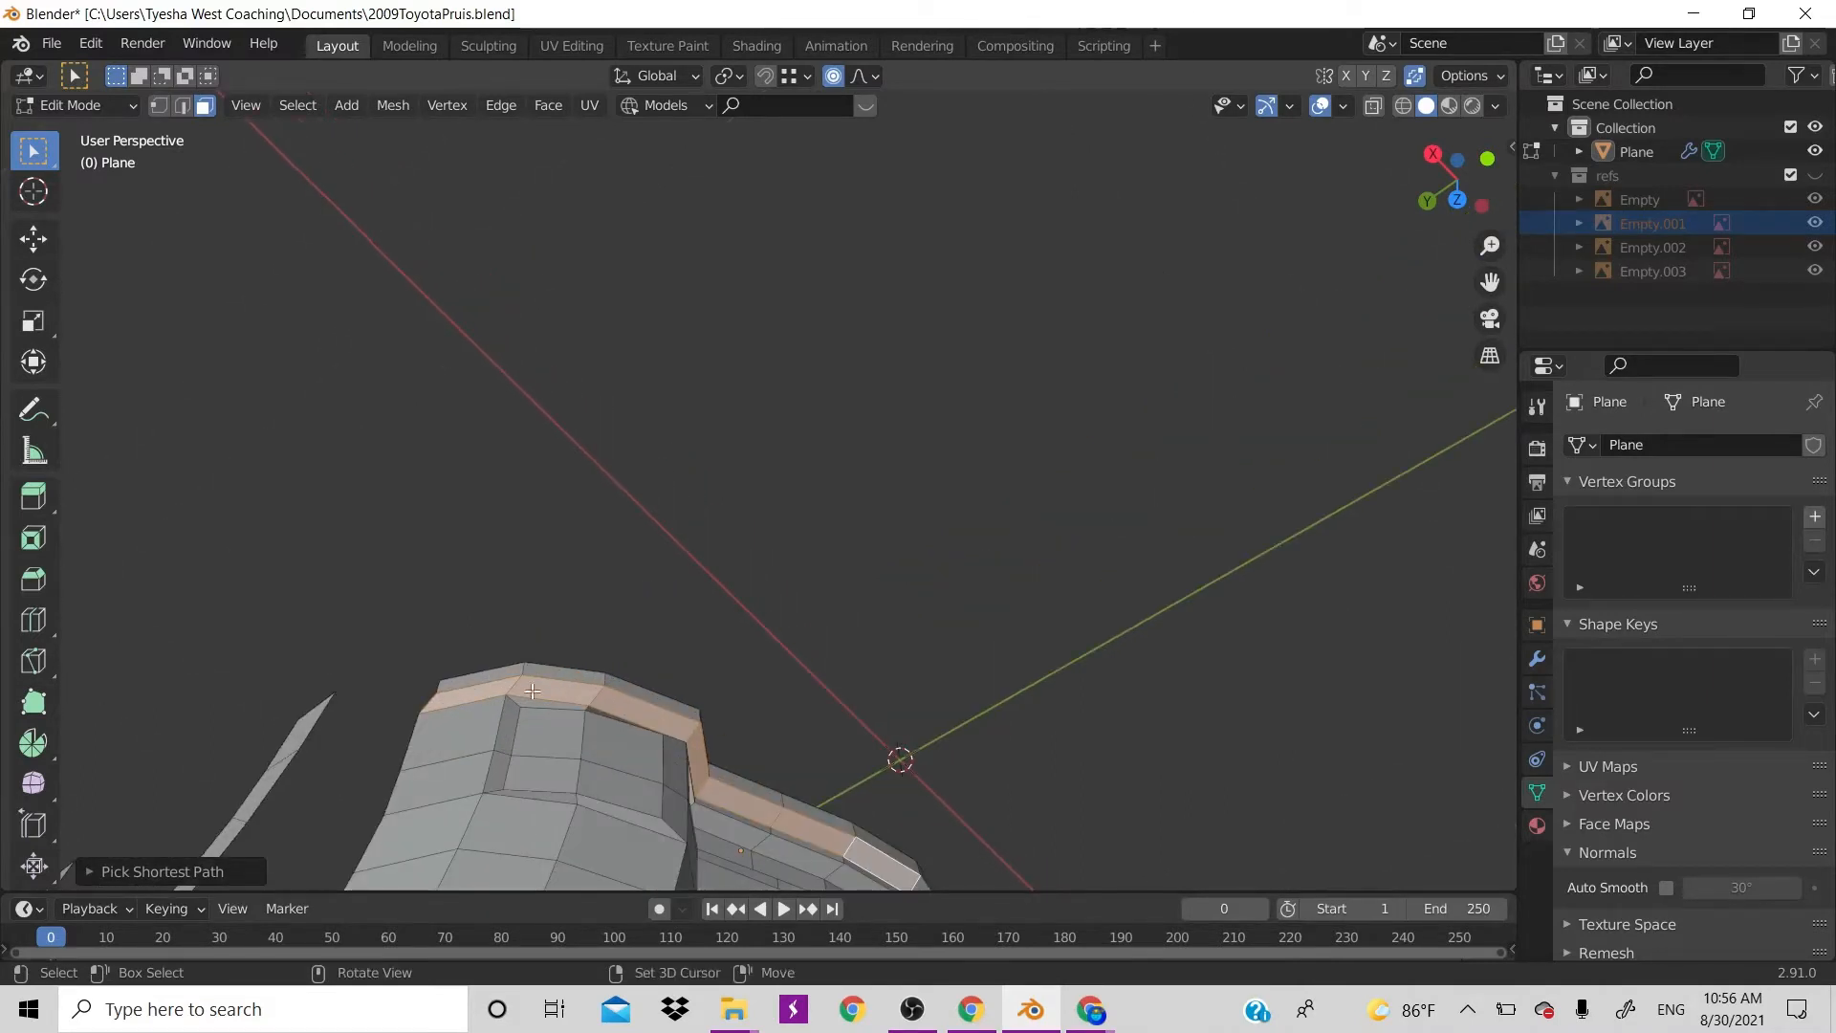
shift+click(500, 672)
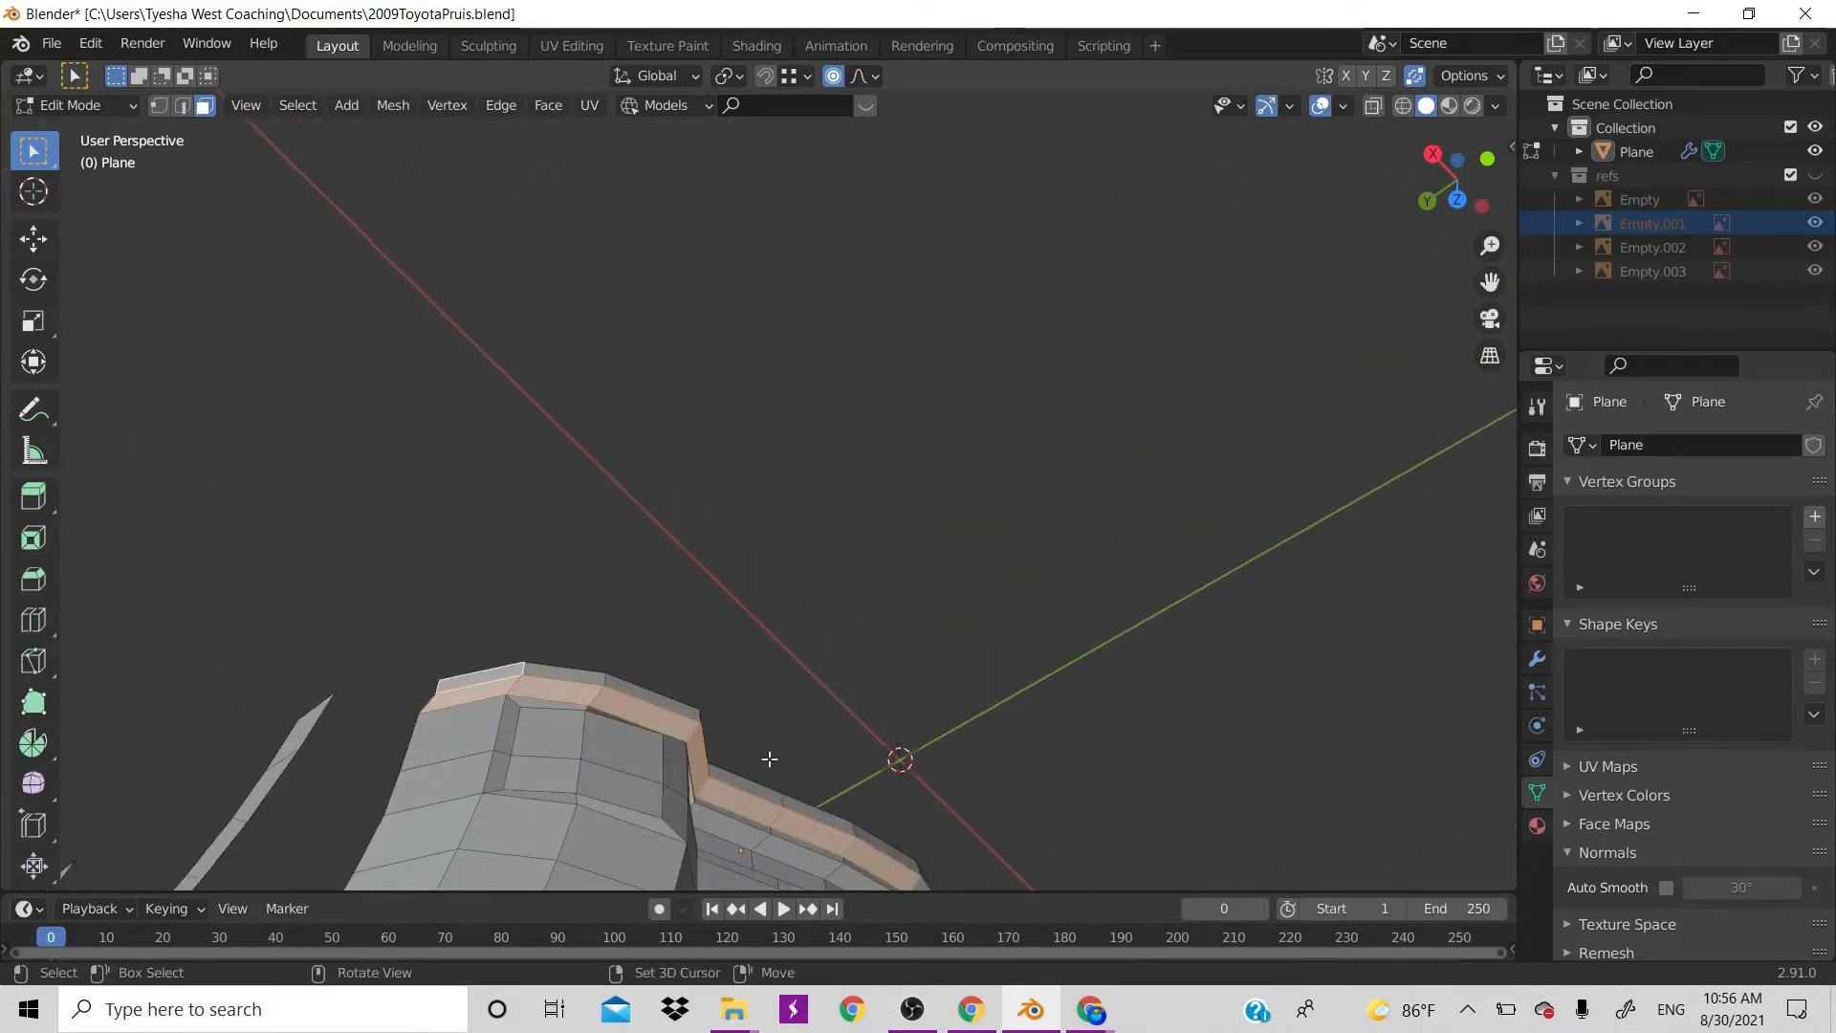
ctrl+click(905, 860)
scroll(937, 639, down, 3)
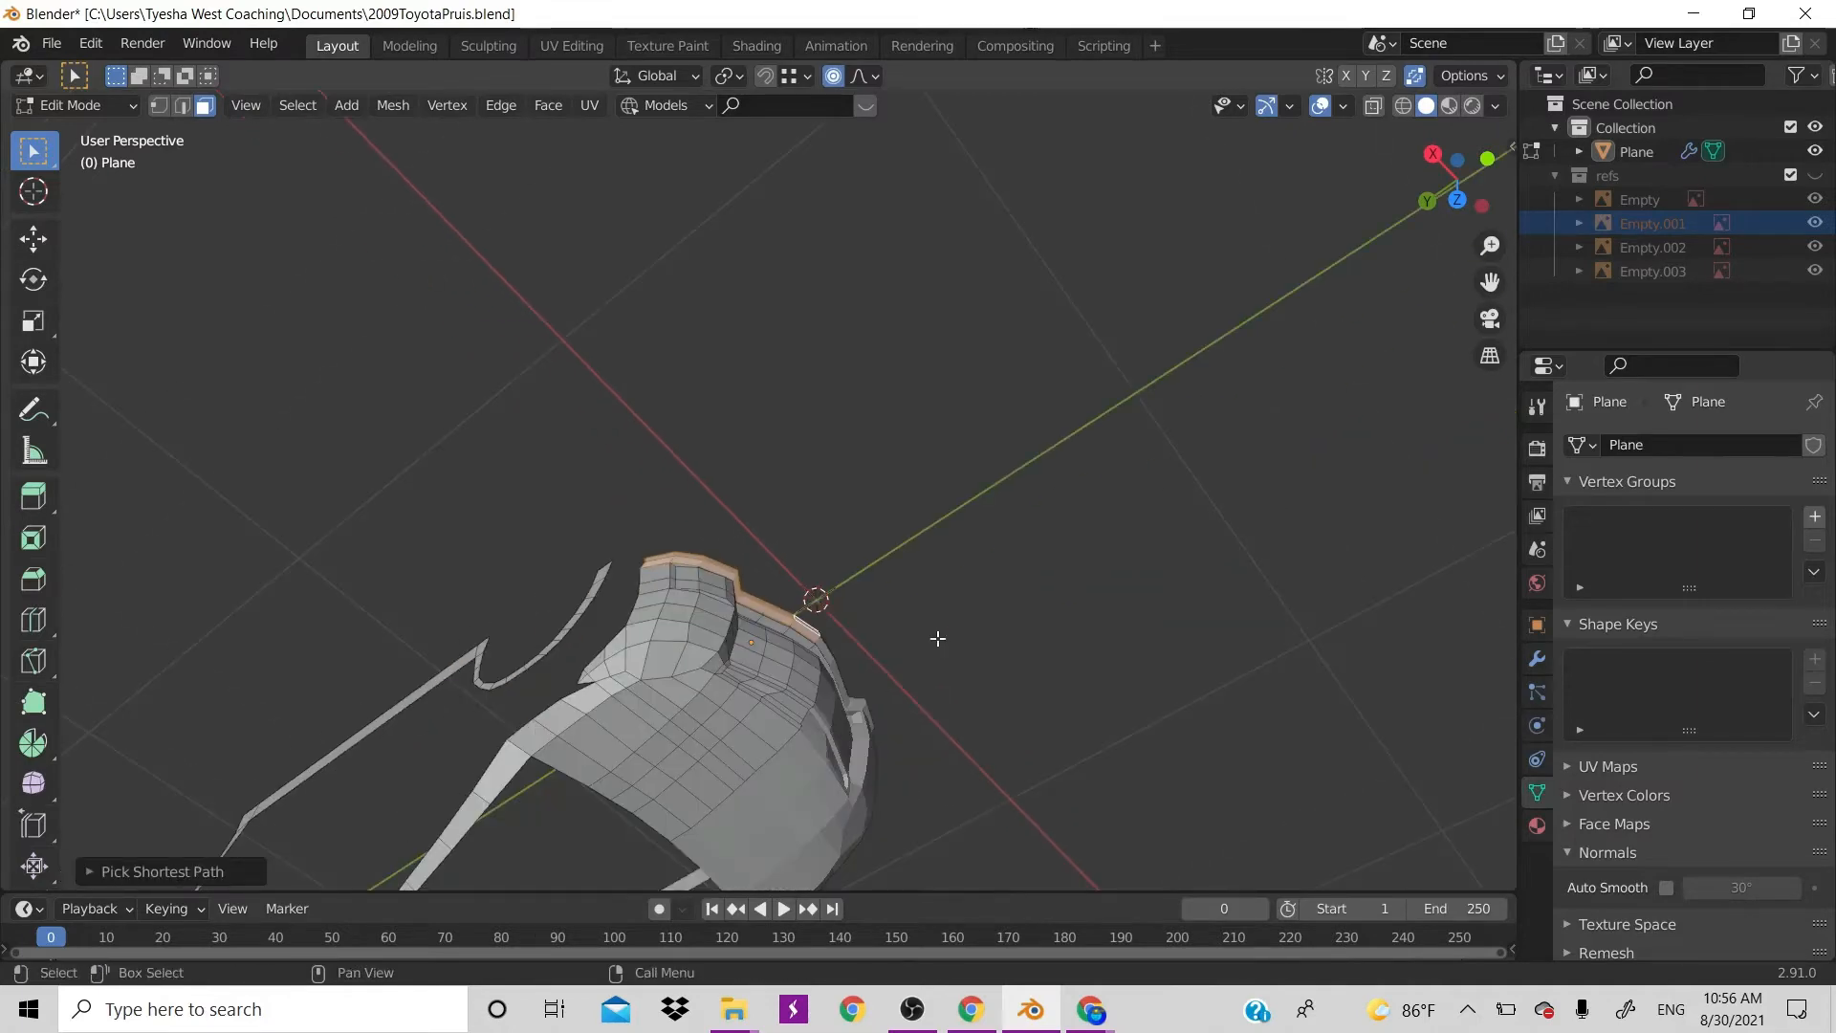
drag(1488, 165, 1009, 458)
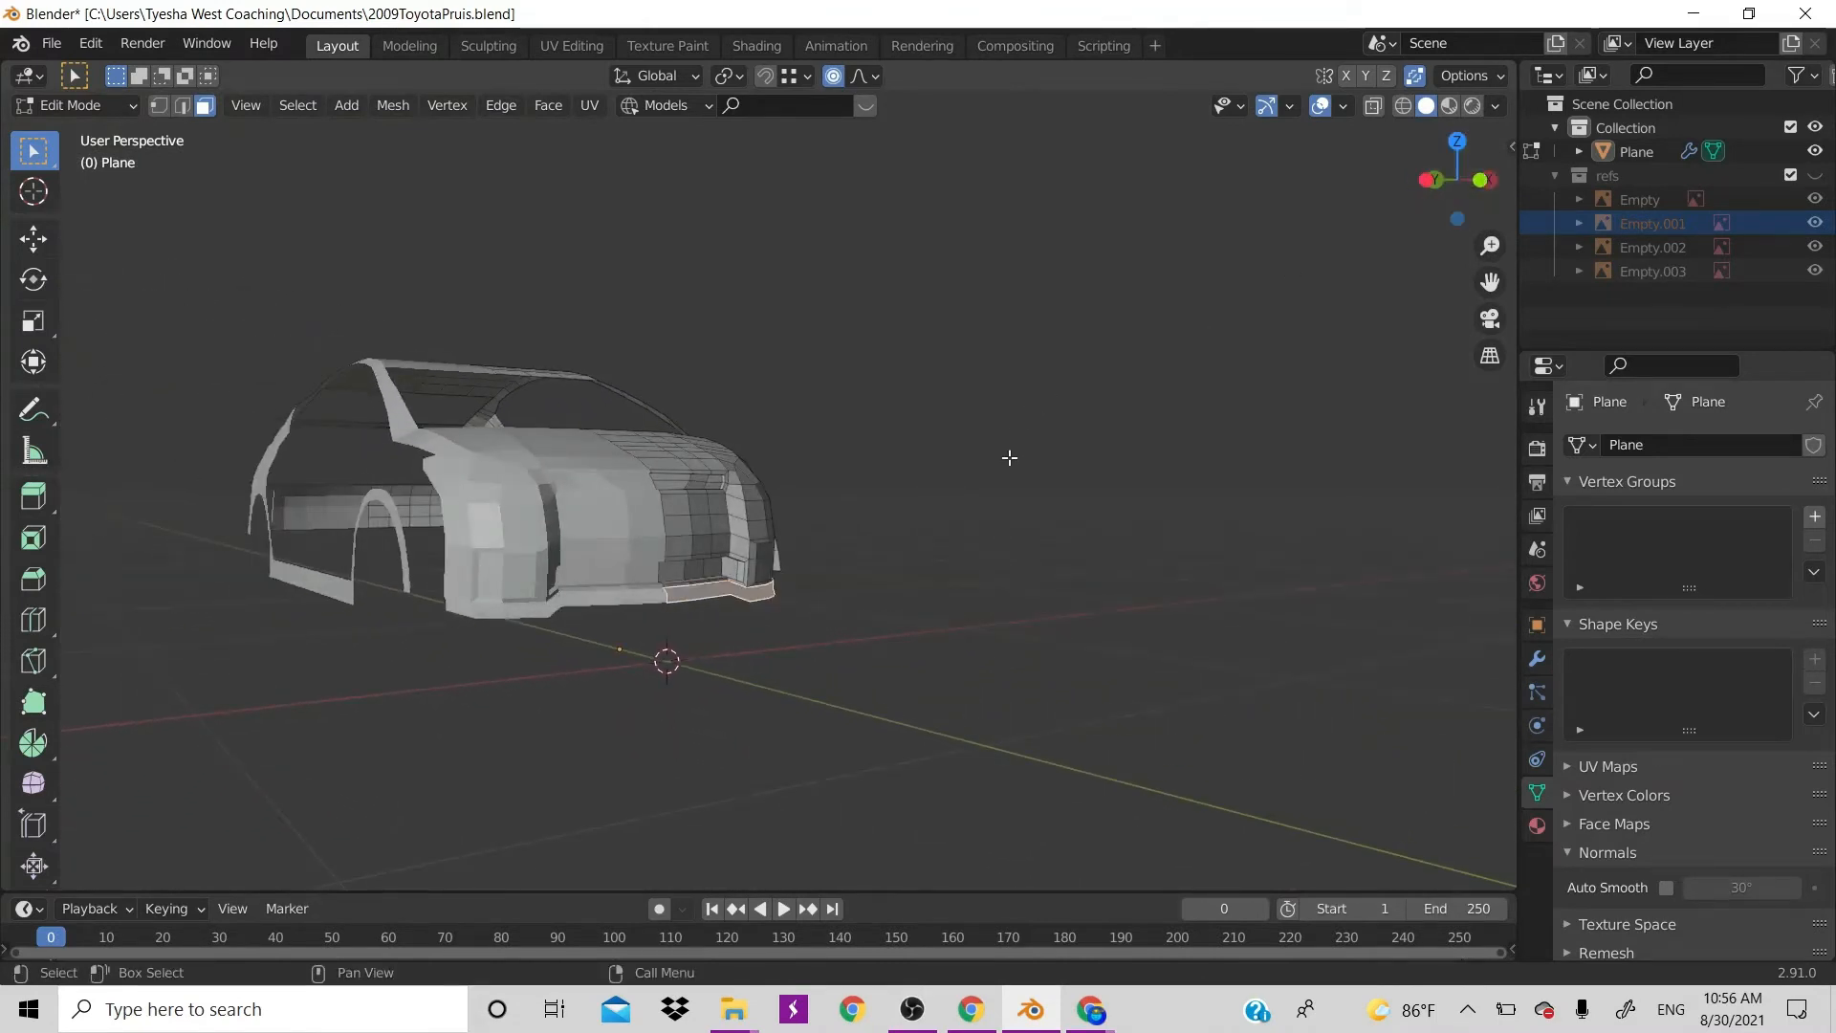
Try raising the selected lip faces about 0.012 m along Z with proportional editing
key(ctrl+l)
key(g)
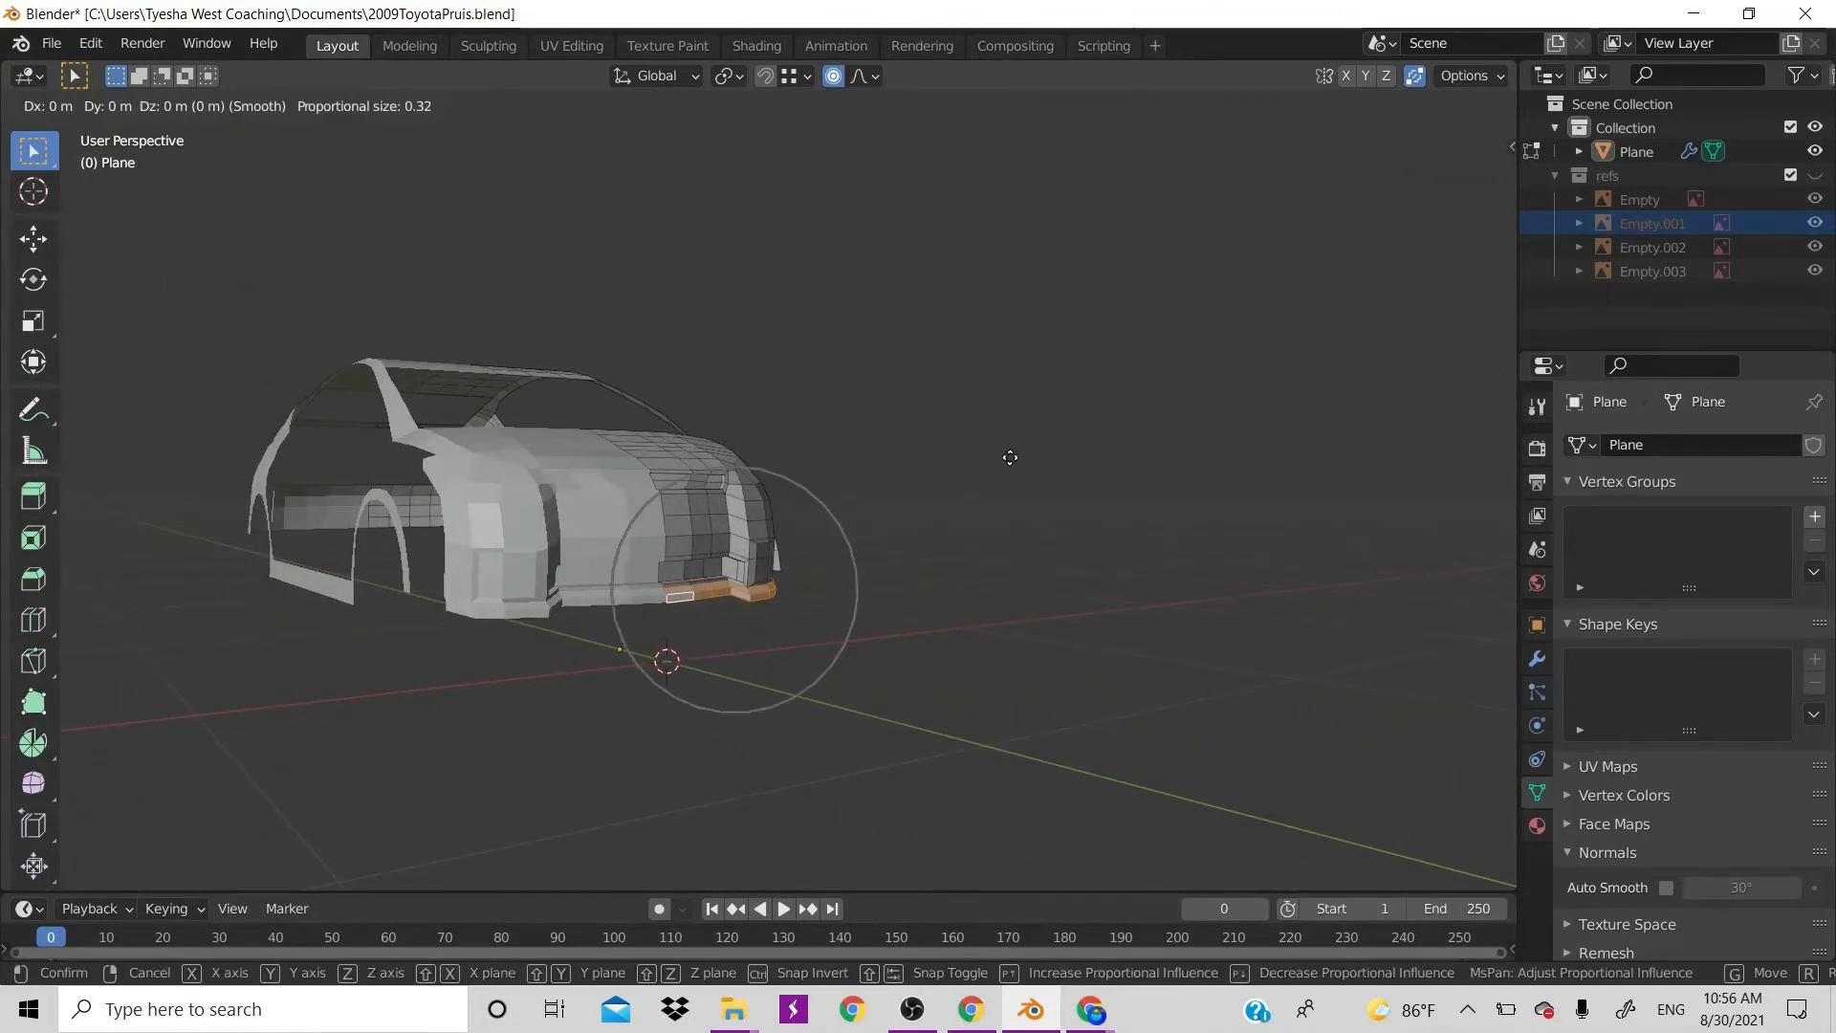
key(z)
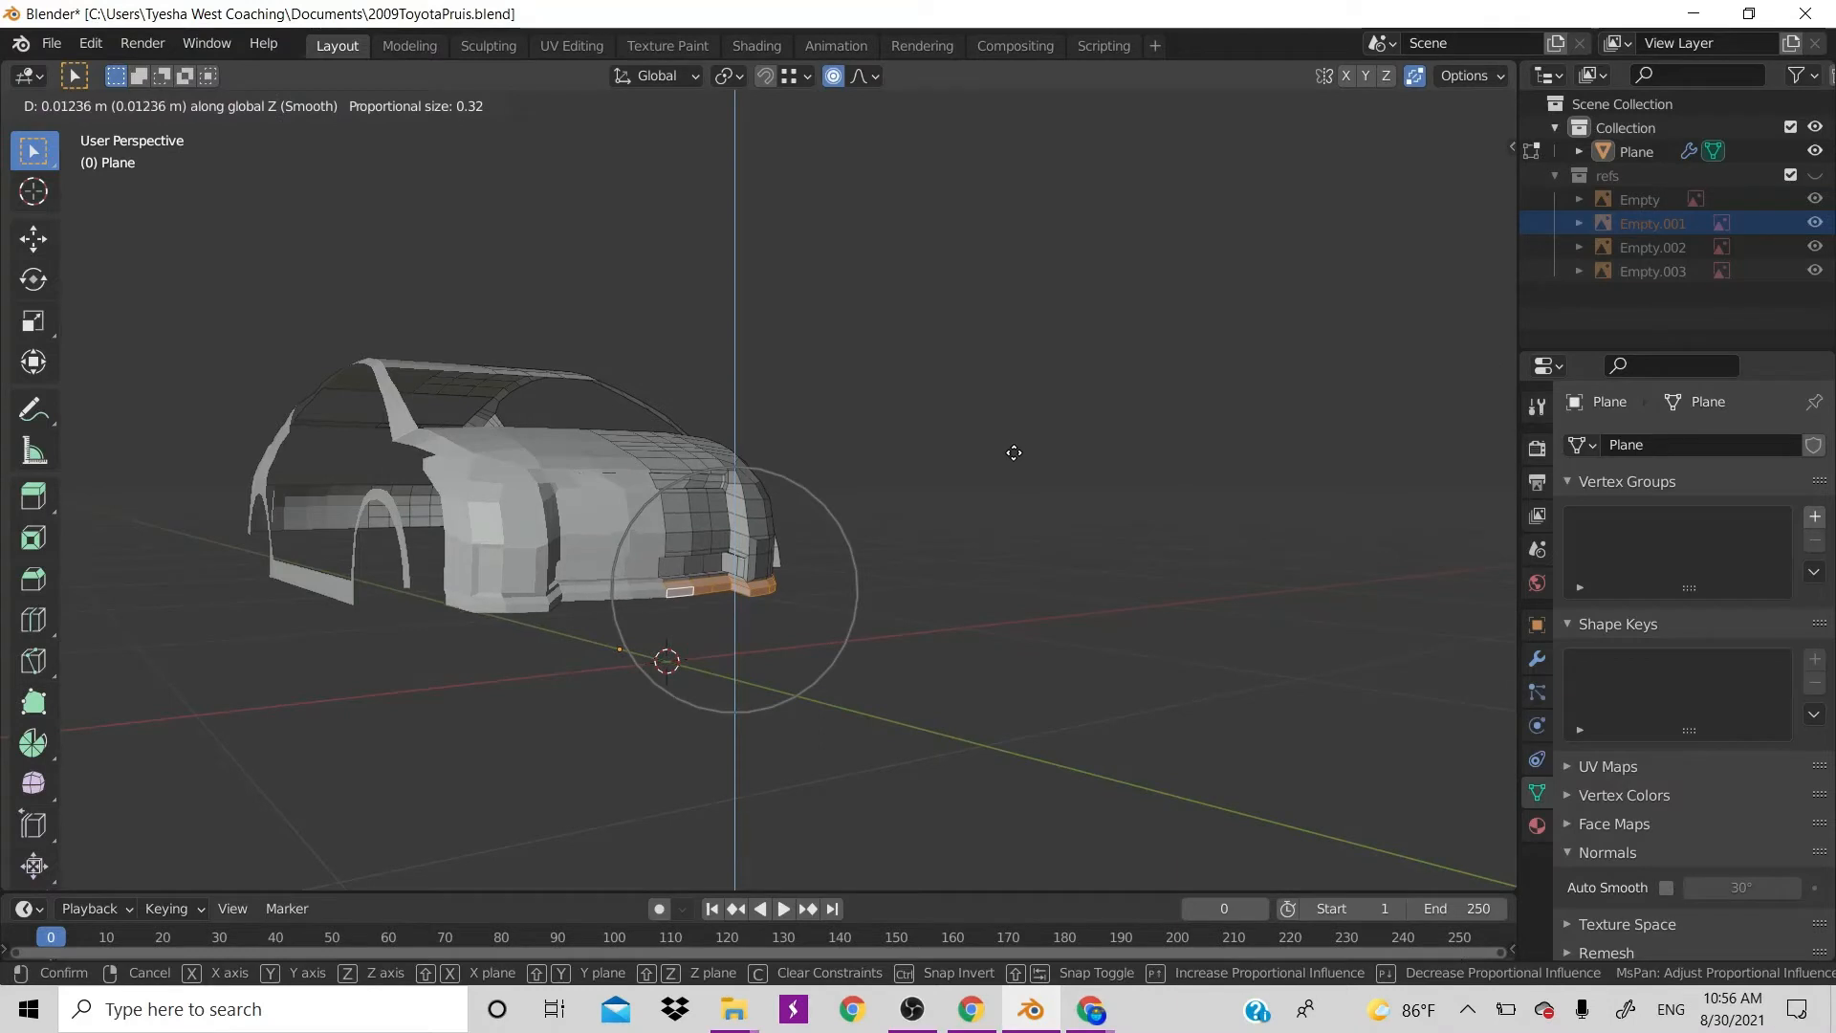
click(1013, 452)
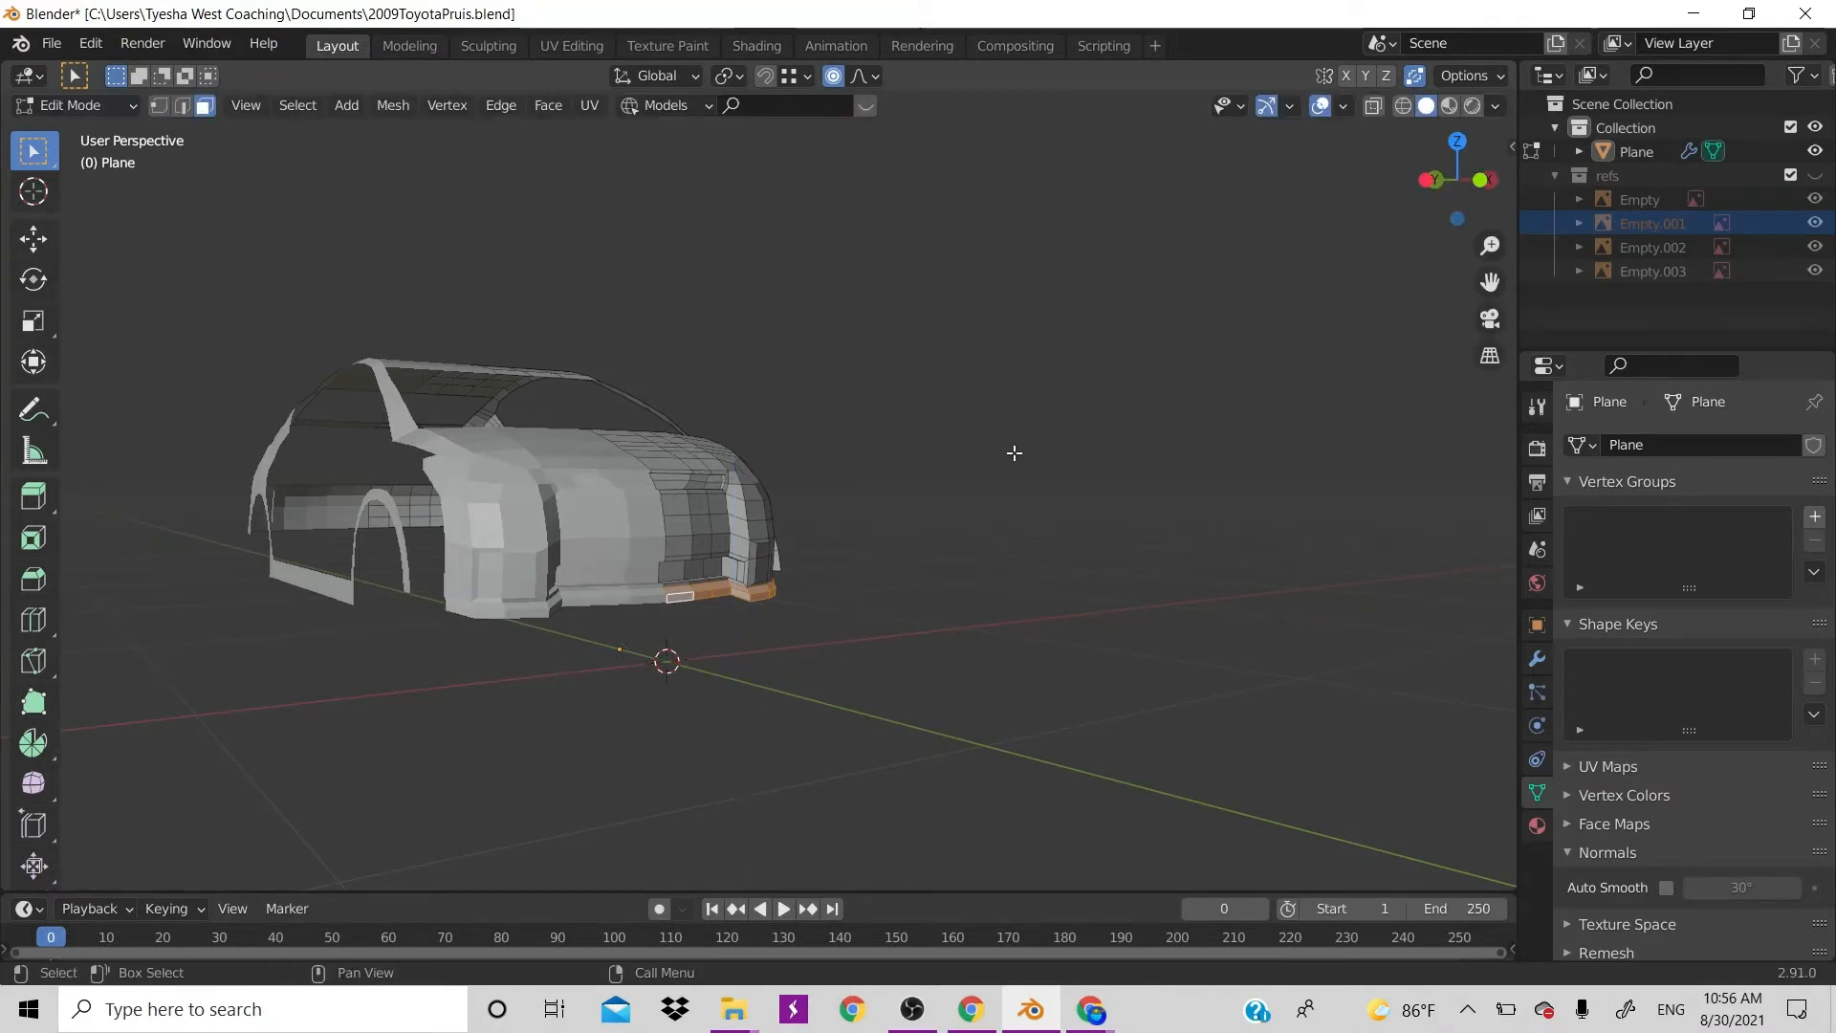
Turn off proportional editing and nudge the selected lip faces very slightly along Z
key(o)
key(g)
key(z)
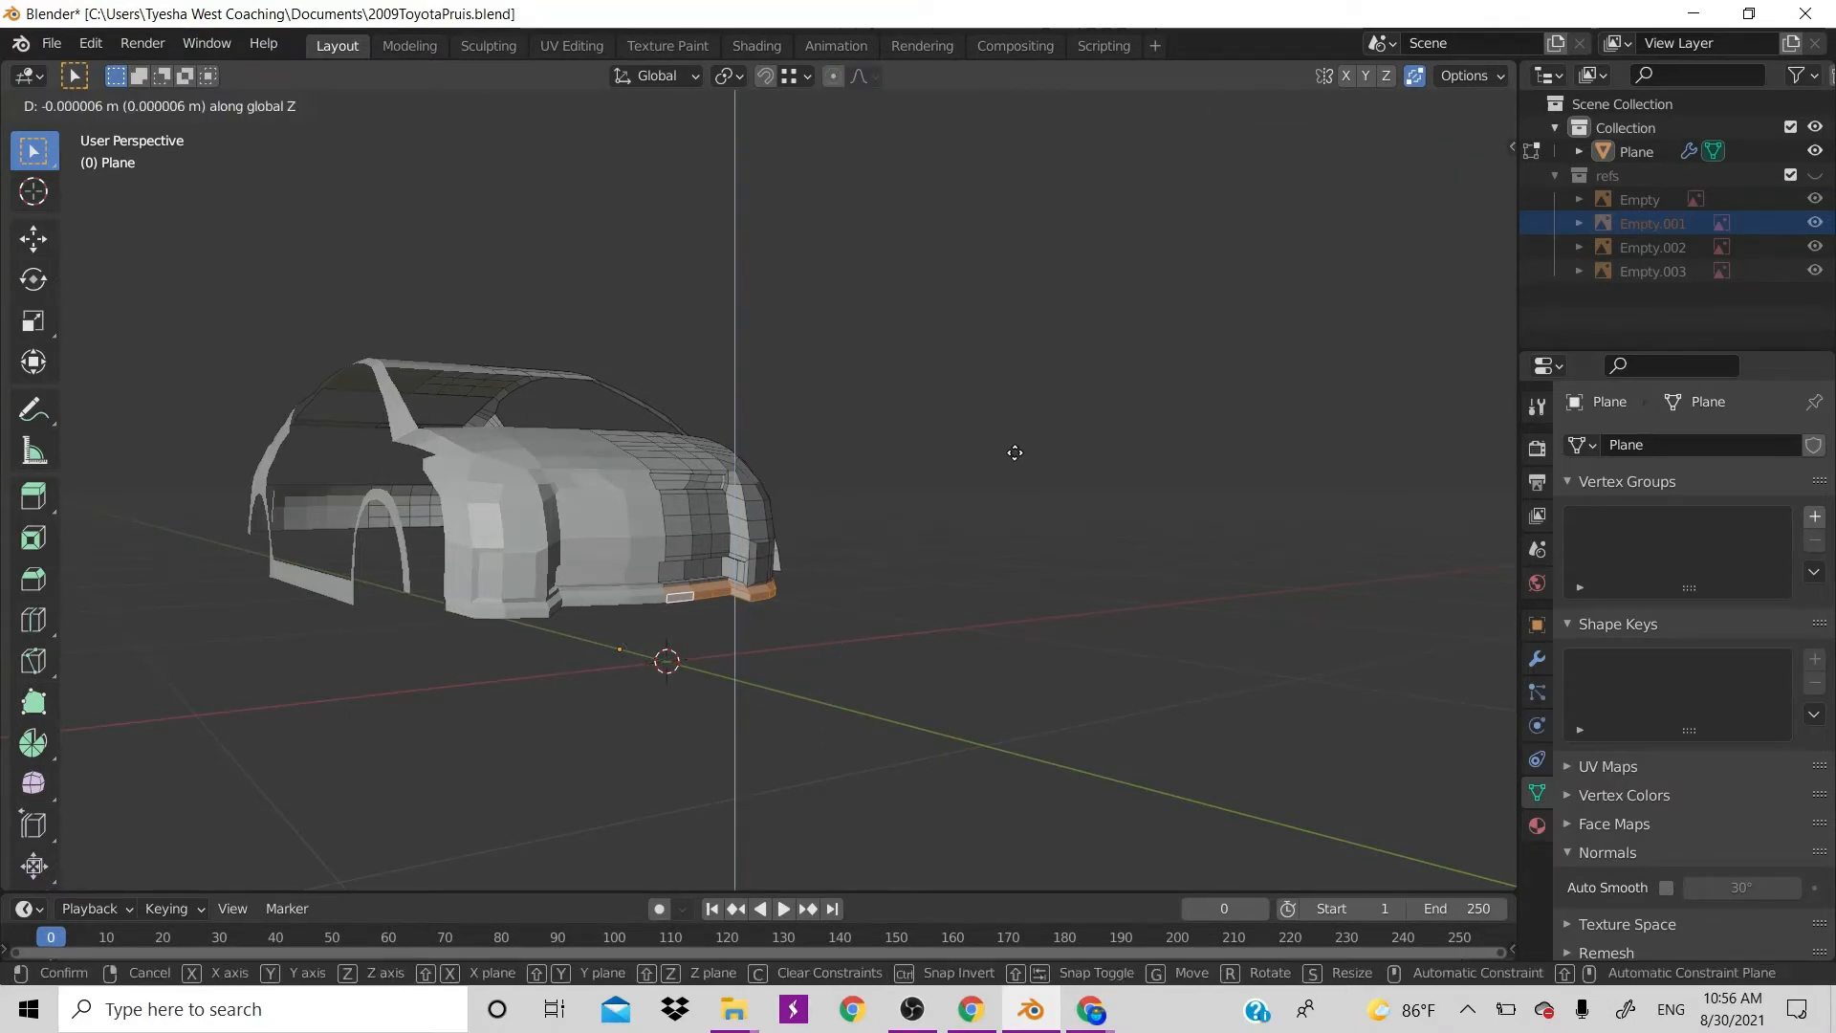
click(1016, 451)
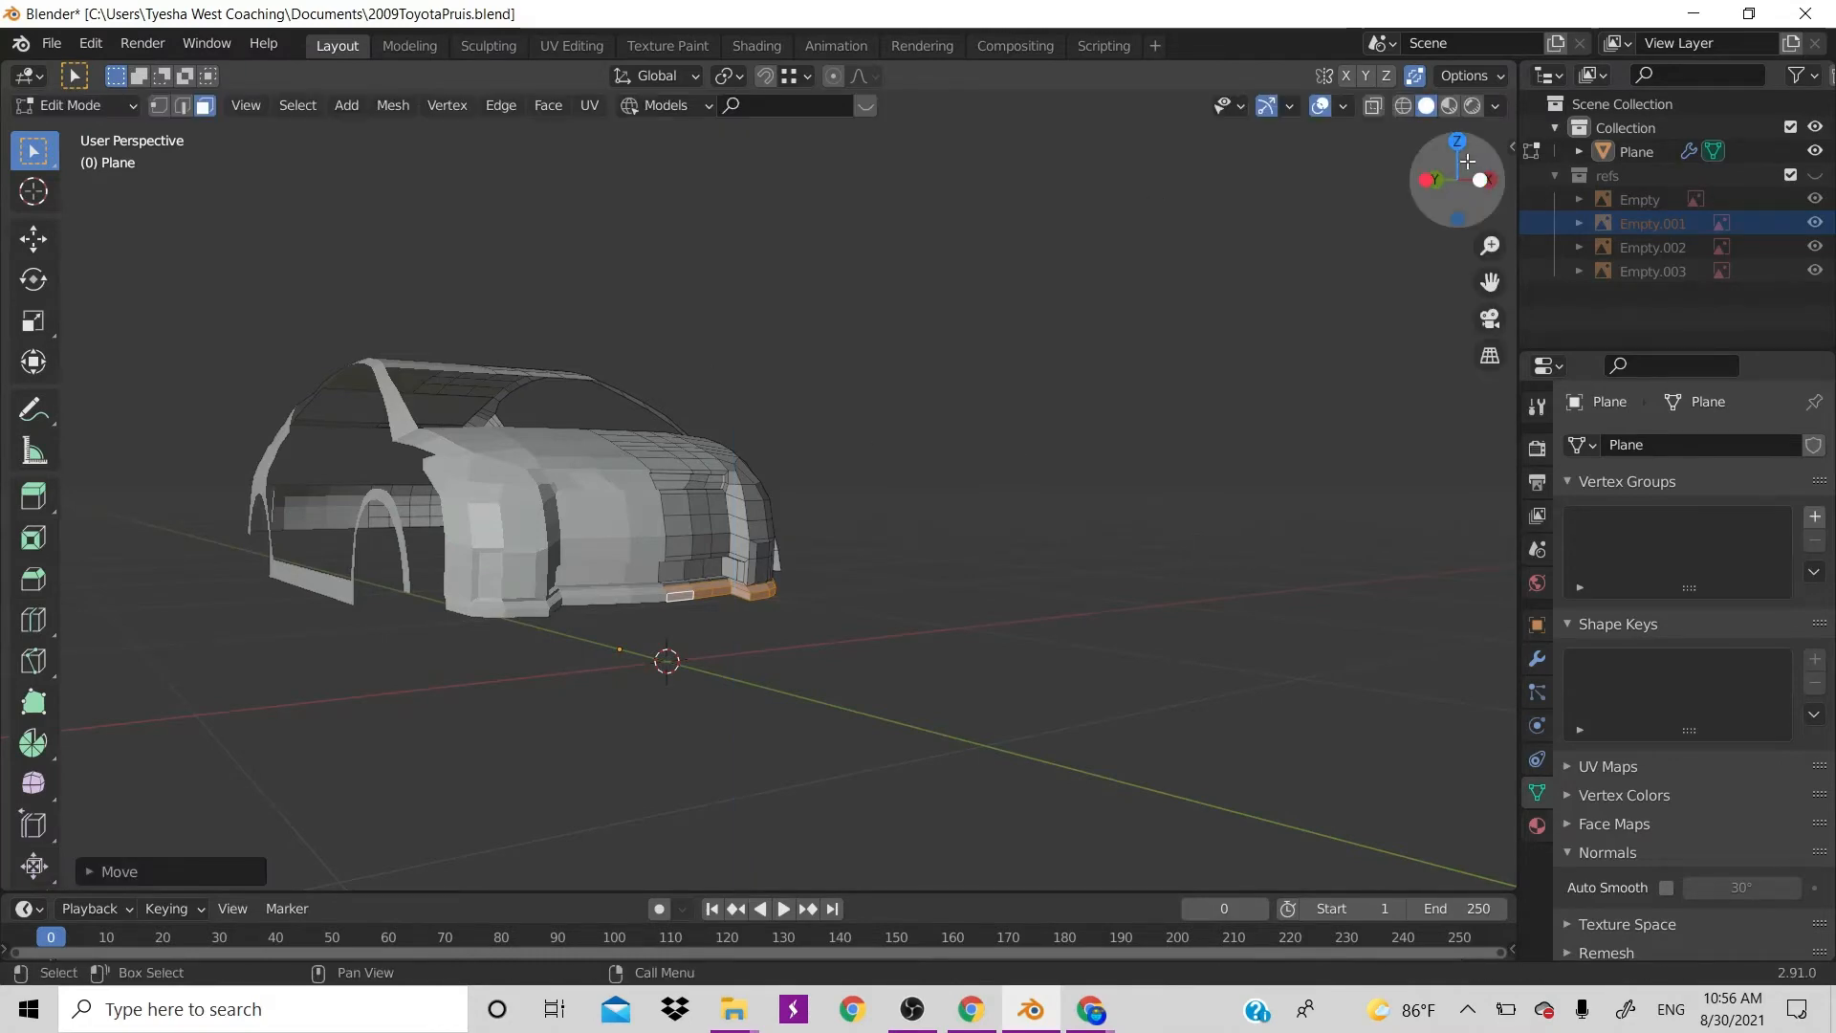
Examine the bumper's front shape and compare its outline with the blueprint in top view, showing the refs collection only briefly
mouse_move(1456, 179)
mouse_down()
mouse_move(1406, 192)
mouse_move(1491, 186)
mouse_move(1458, 182)
mouse_up()
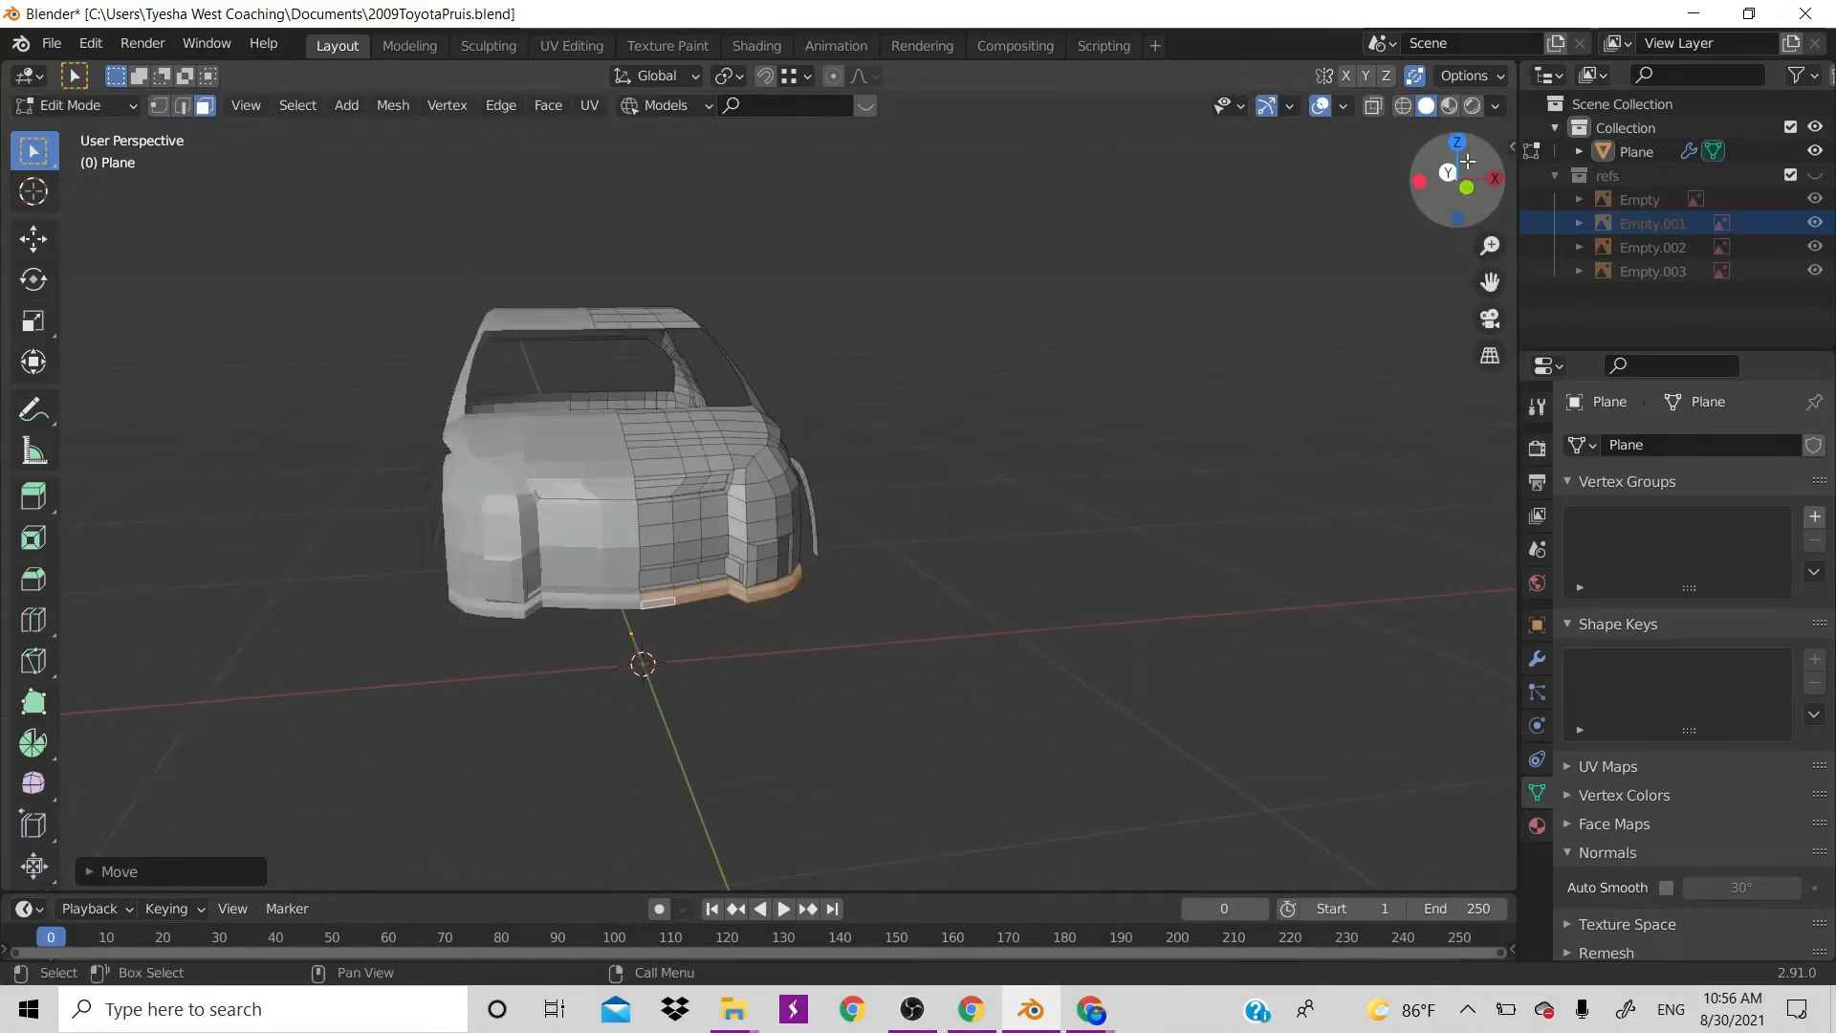
scroll(645, 511, up, 3)
scroll(645, 511, down, 4)
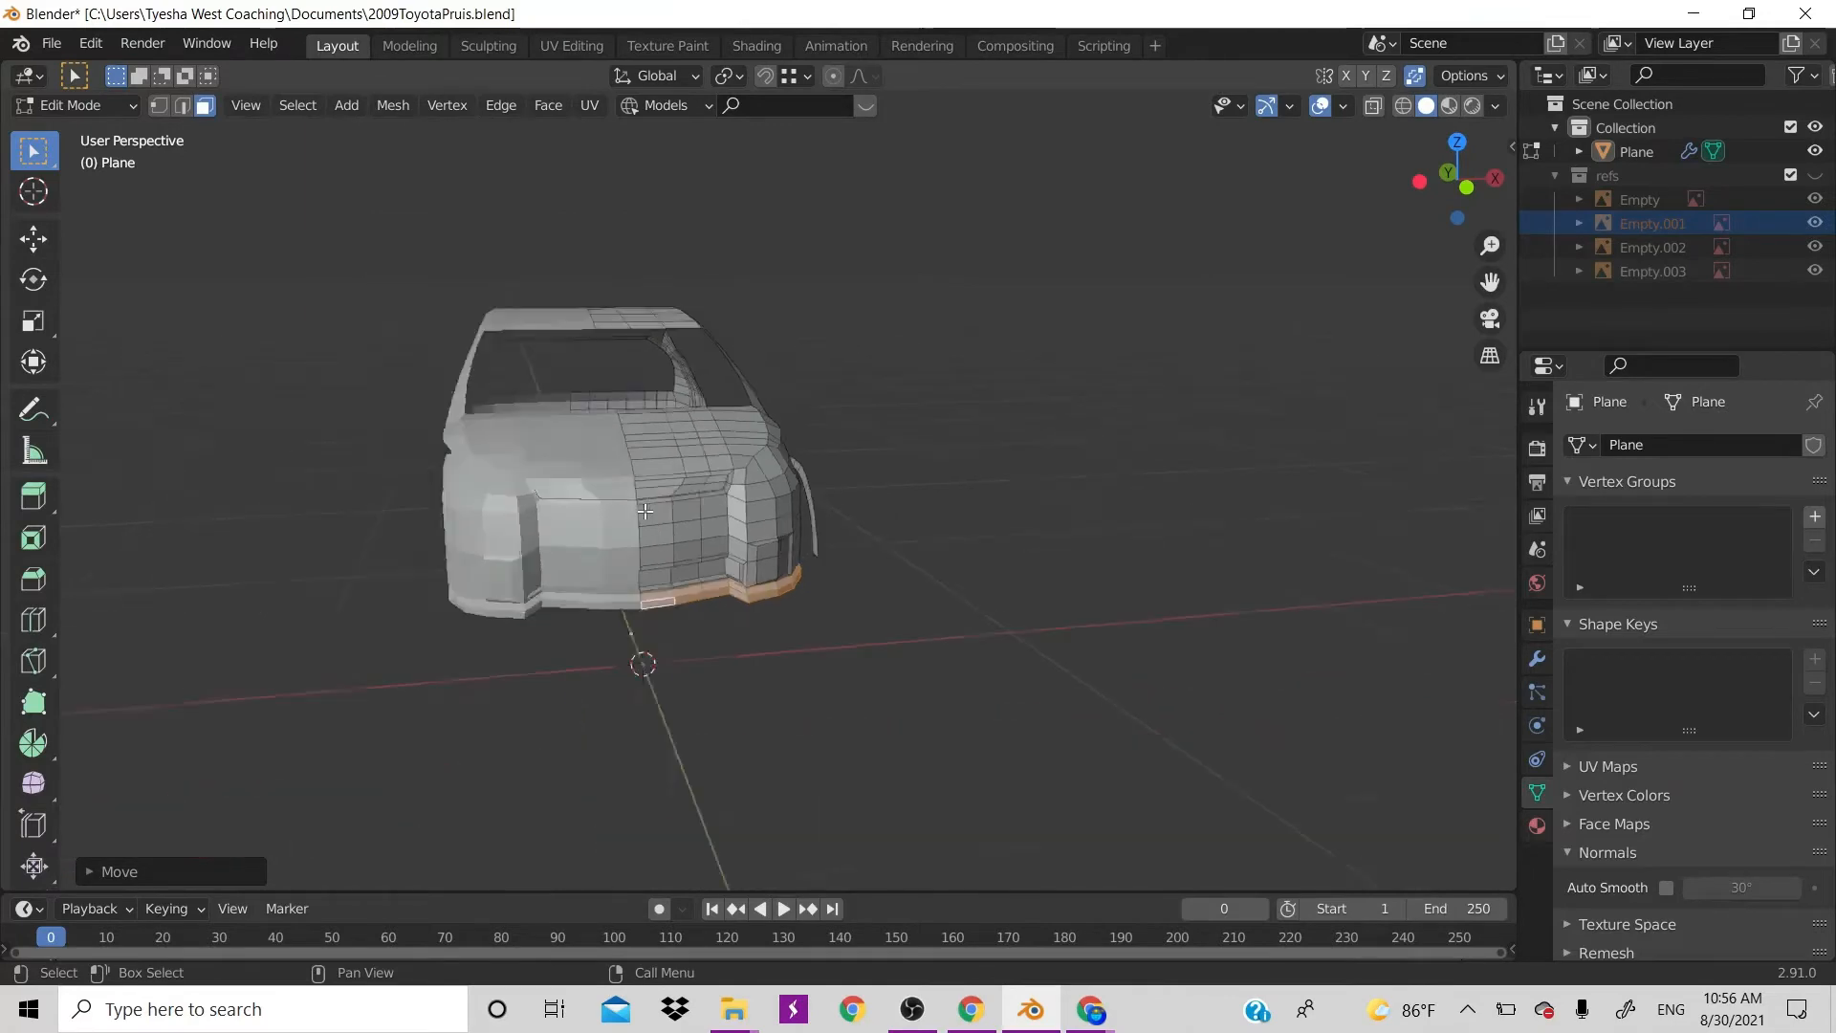
scroll(881, 454, up, 3)
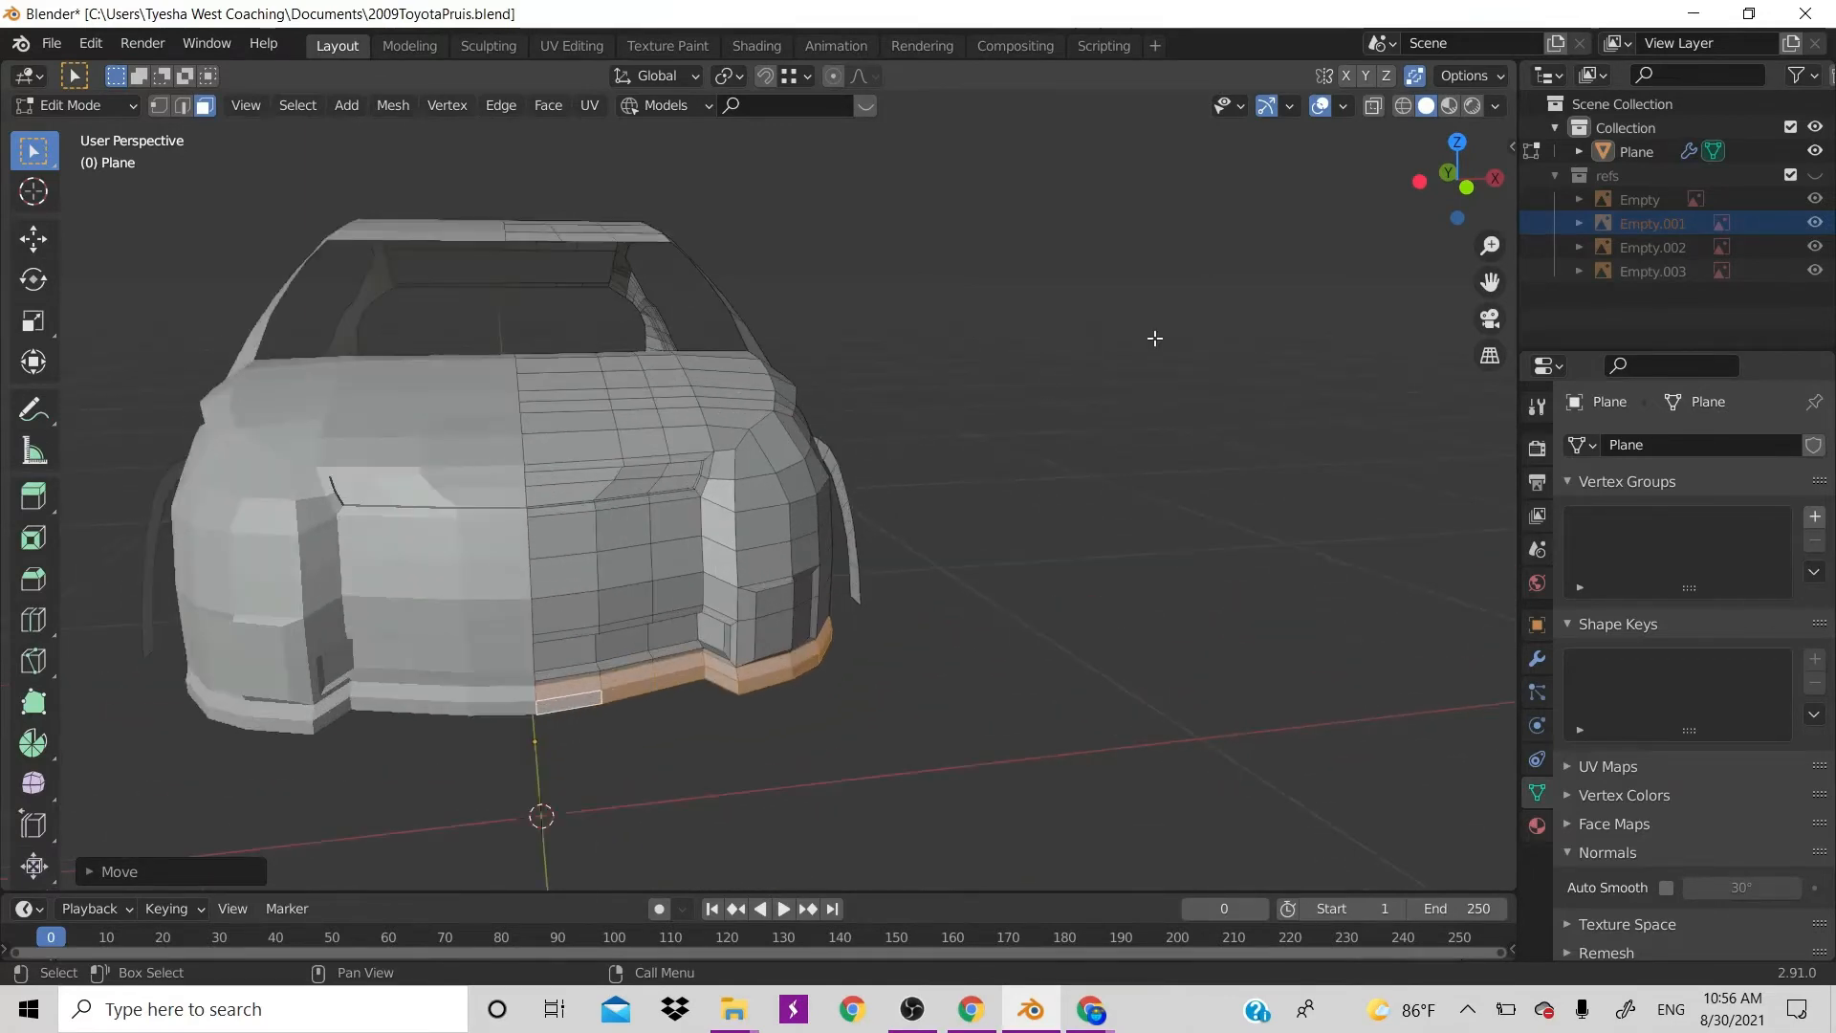
drag(1463, 186, 1290, 235)
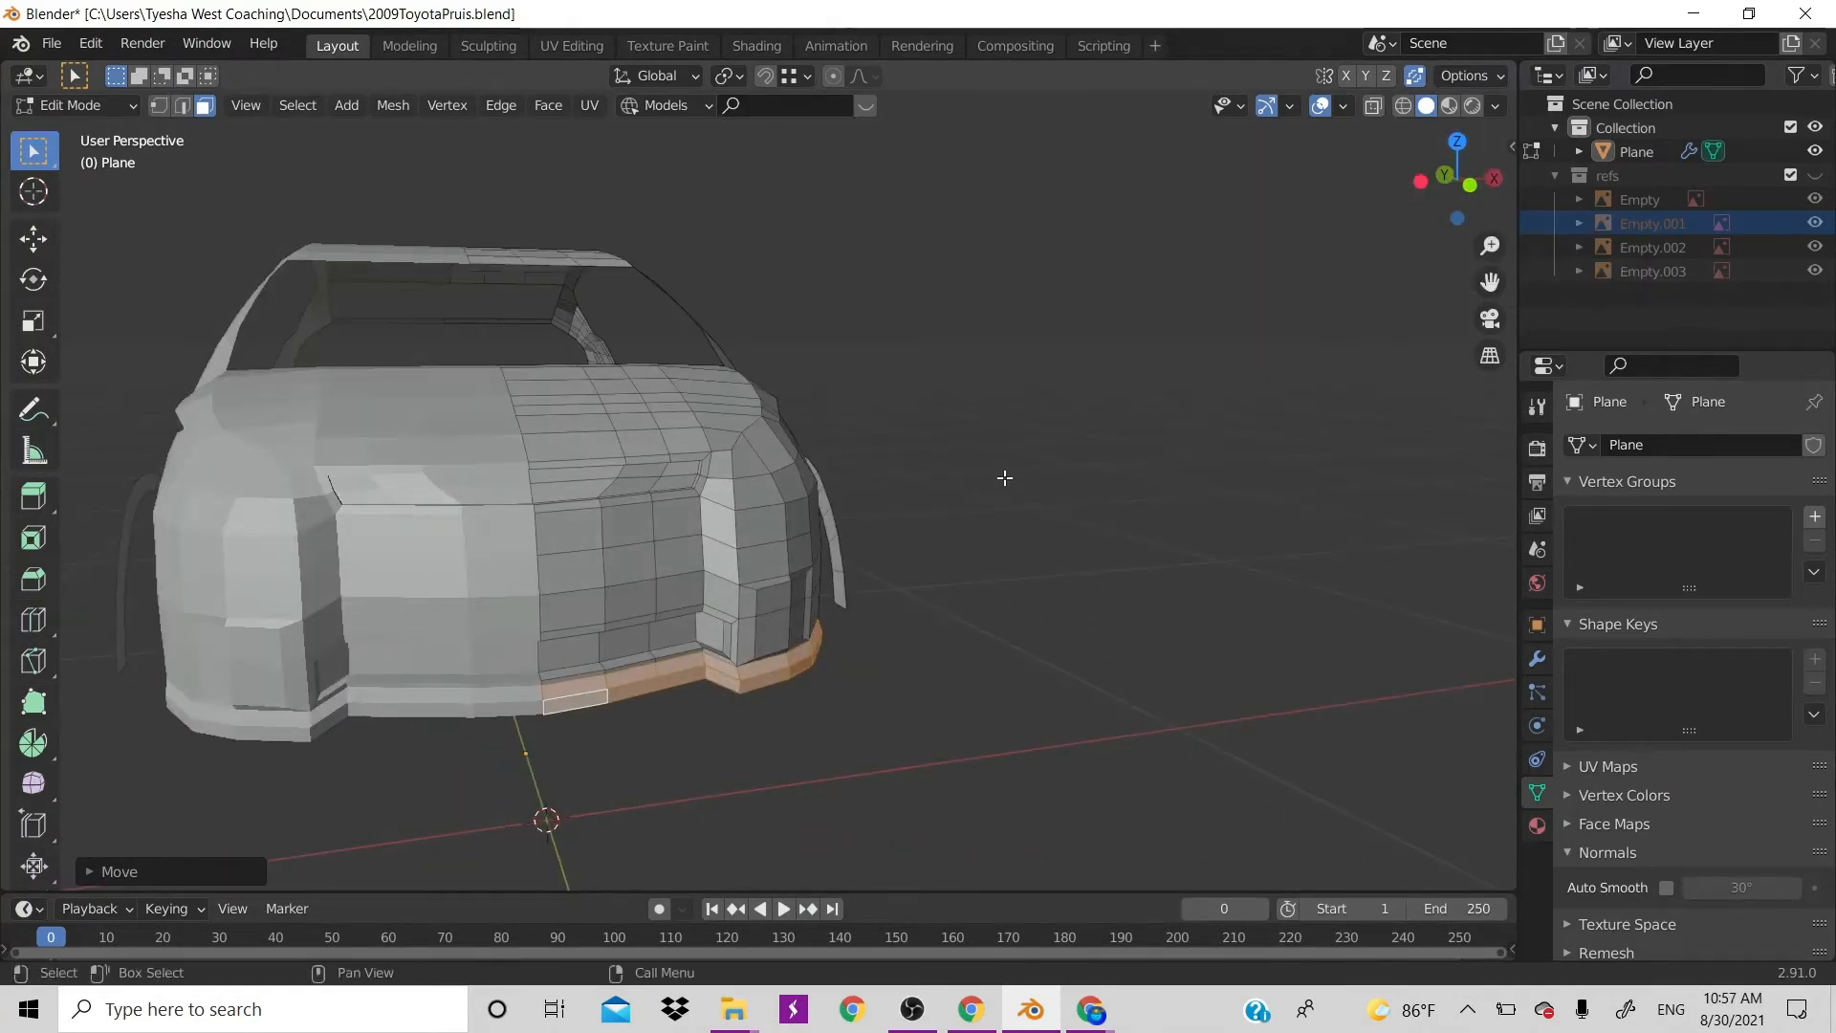
key(KP_3)
key(KP_7)
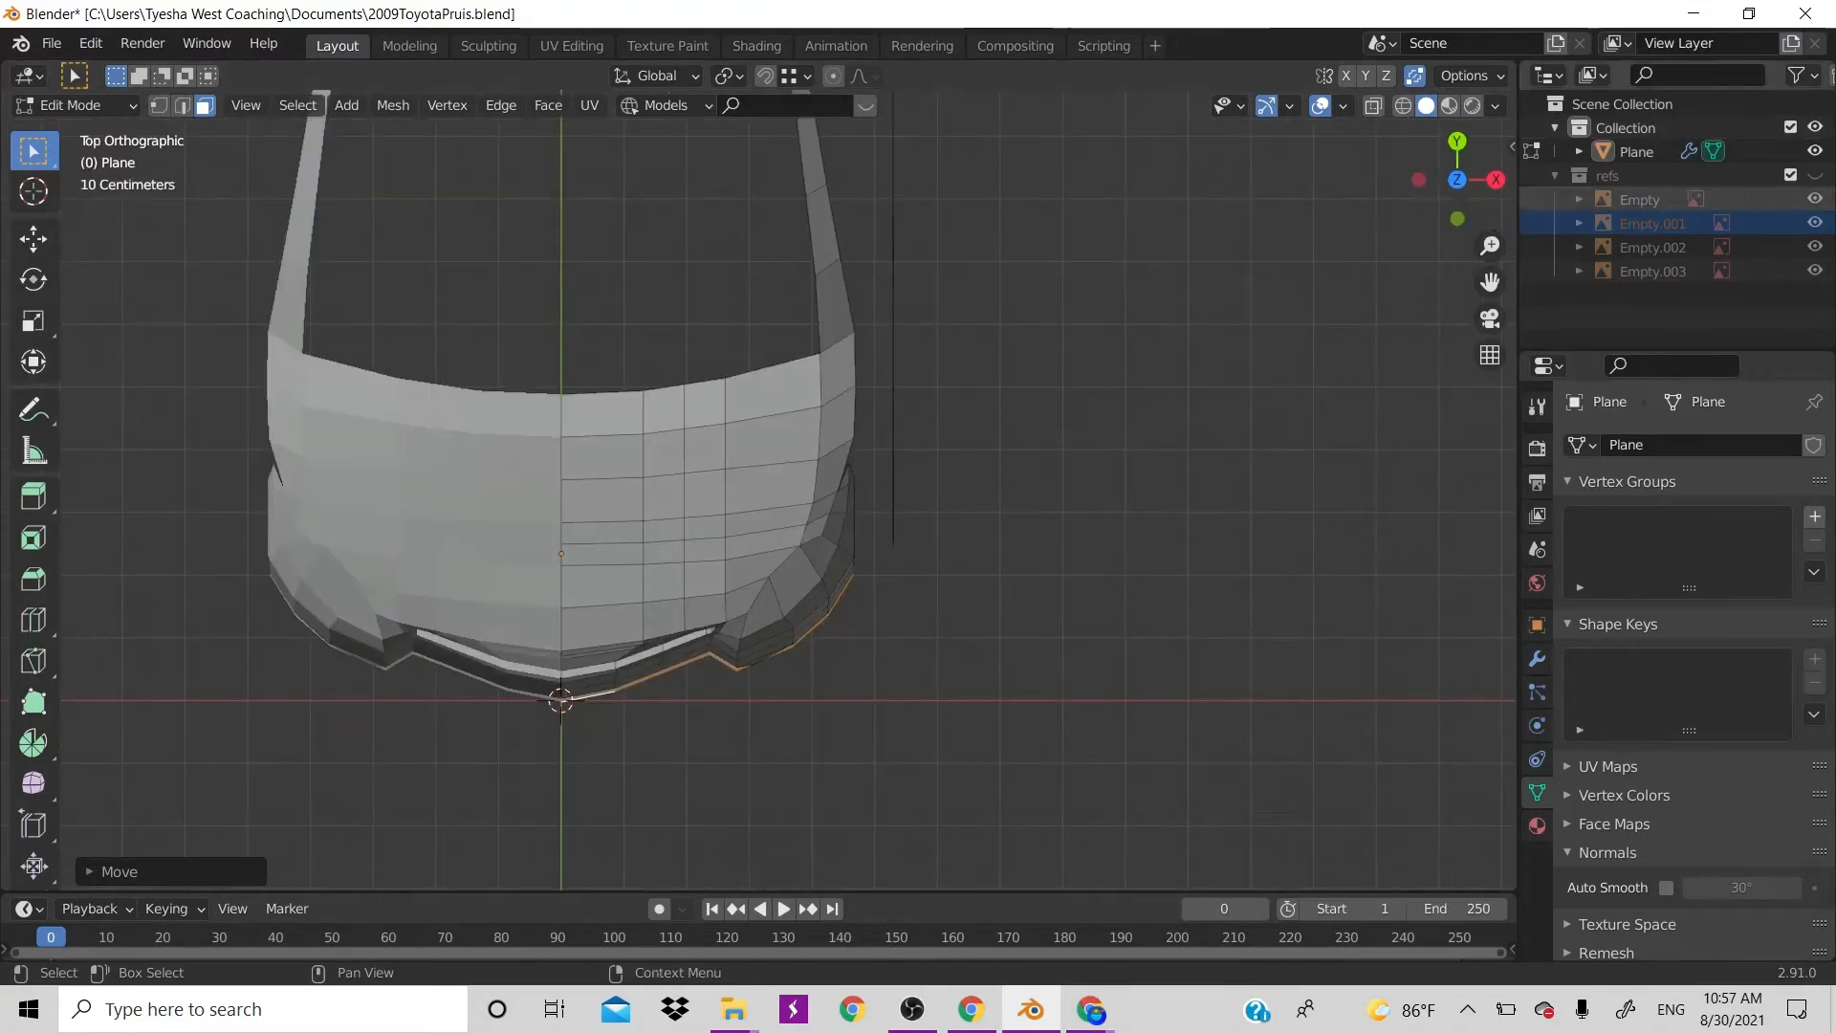
click(1815, 175)
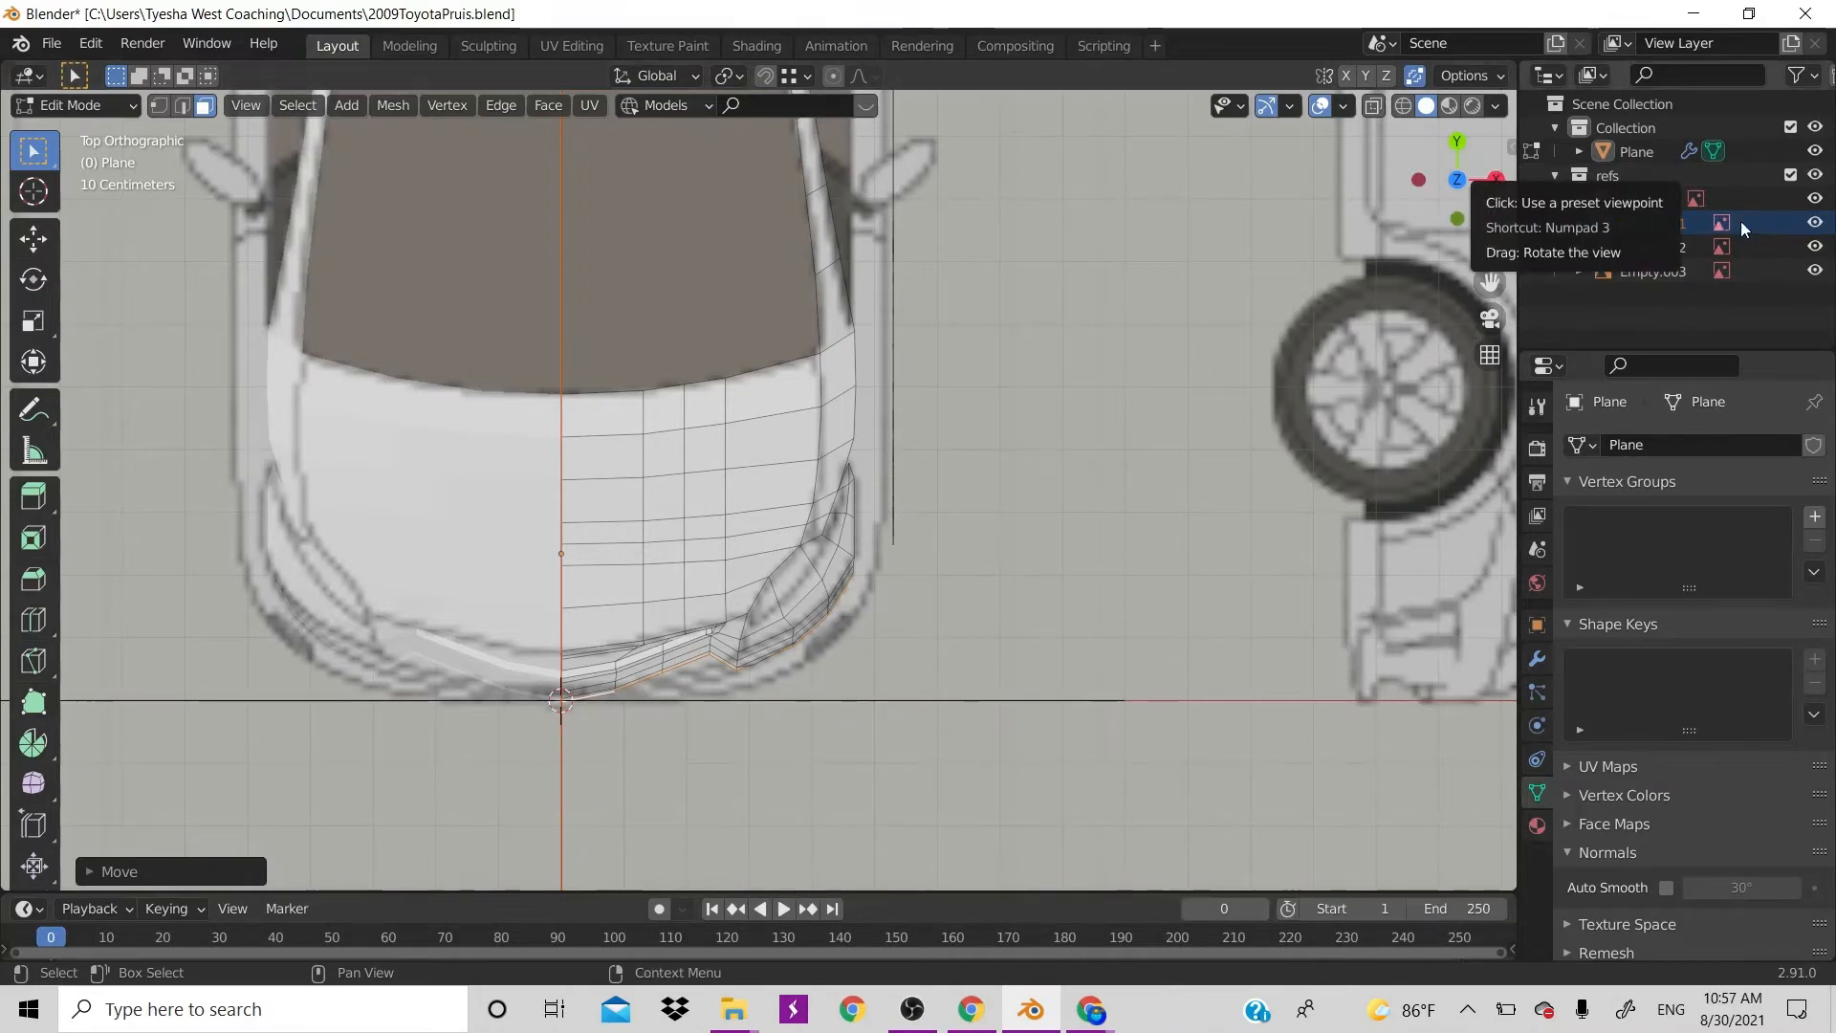
click(1815, 175)
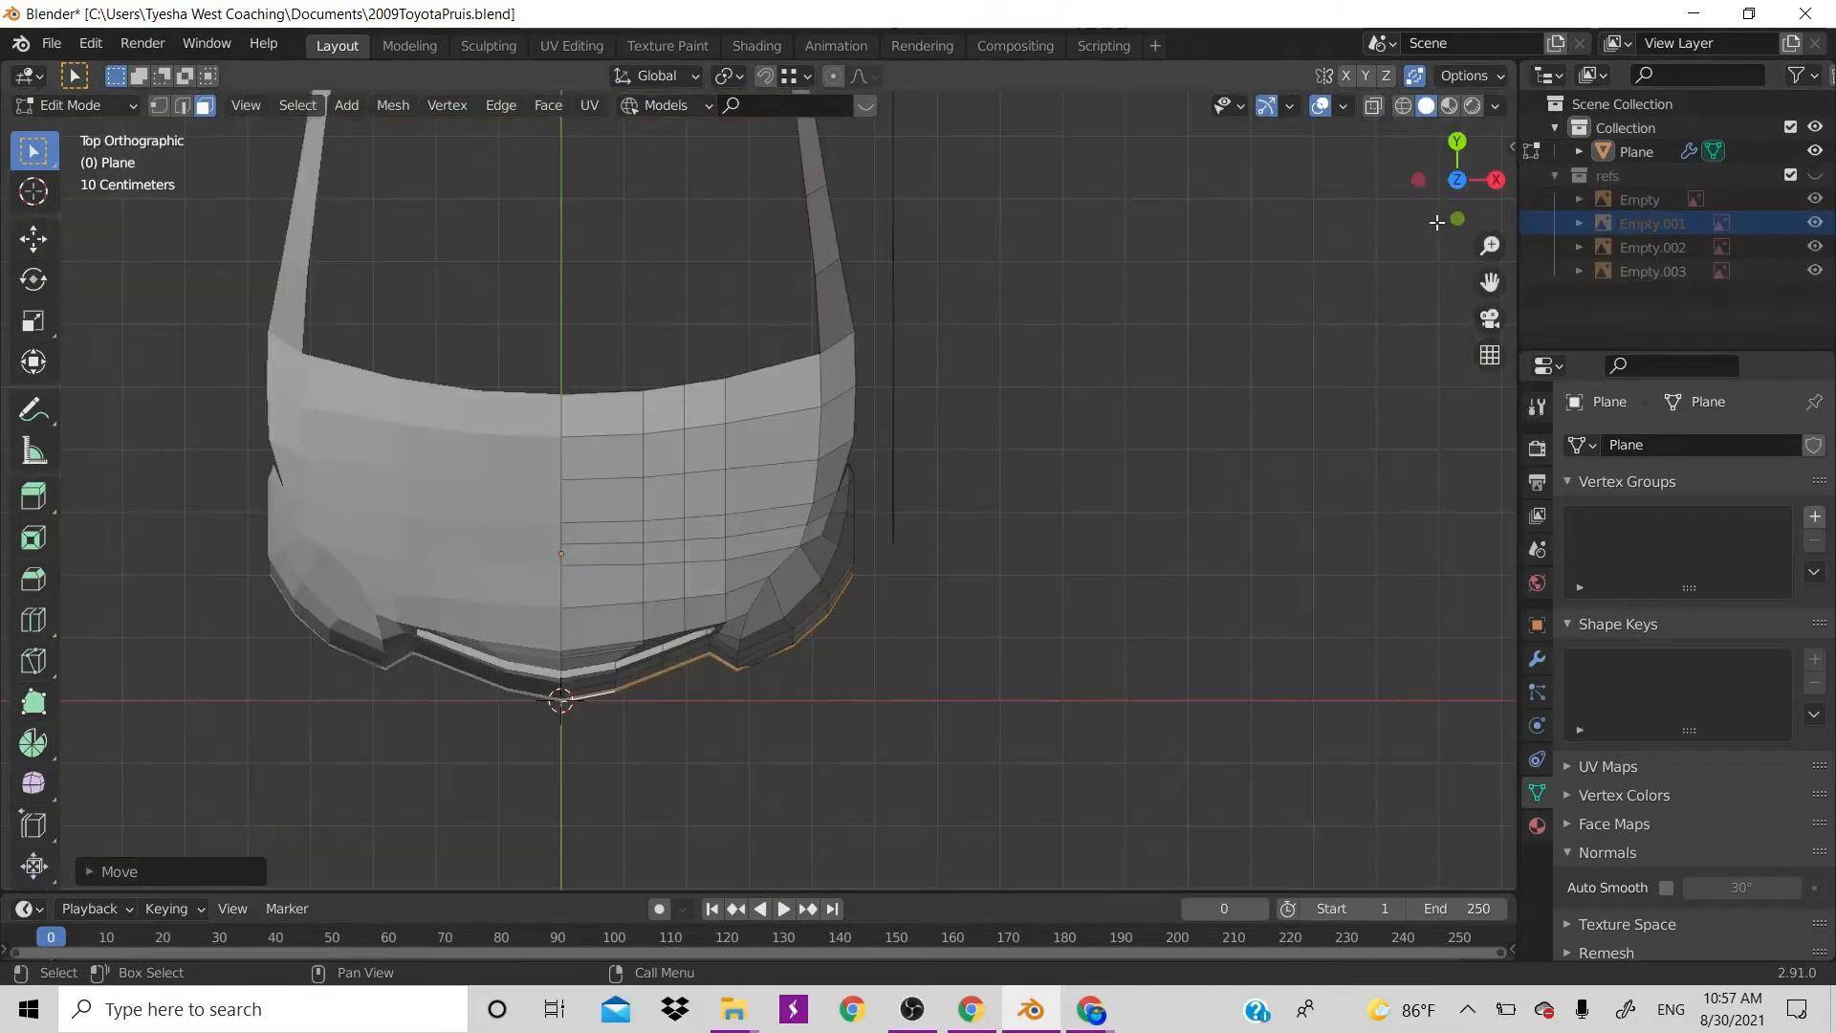
Try moving the vertical edge path beside the grille, from hood corner to lower lip, forward along Y, and undo the move
middle_drag(727, 670, 800, 500)
key(2)
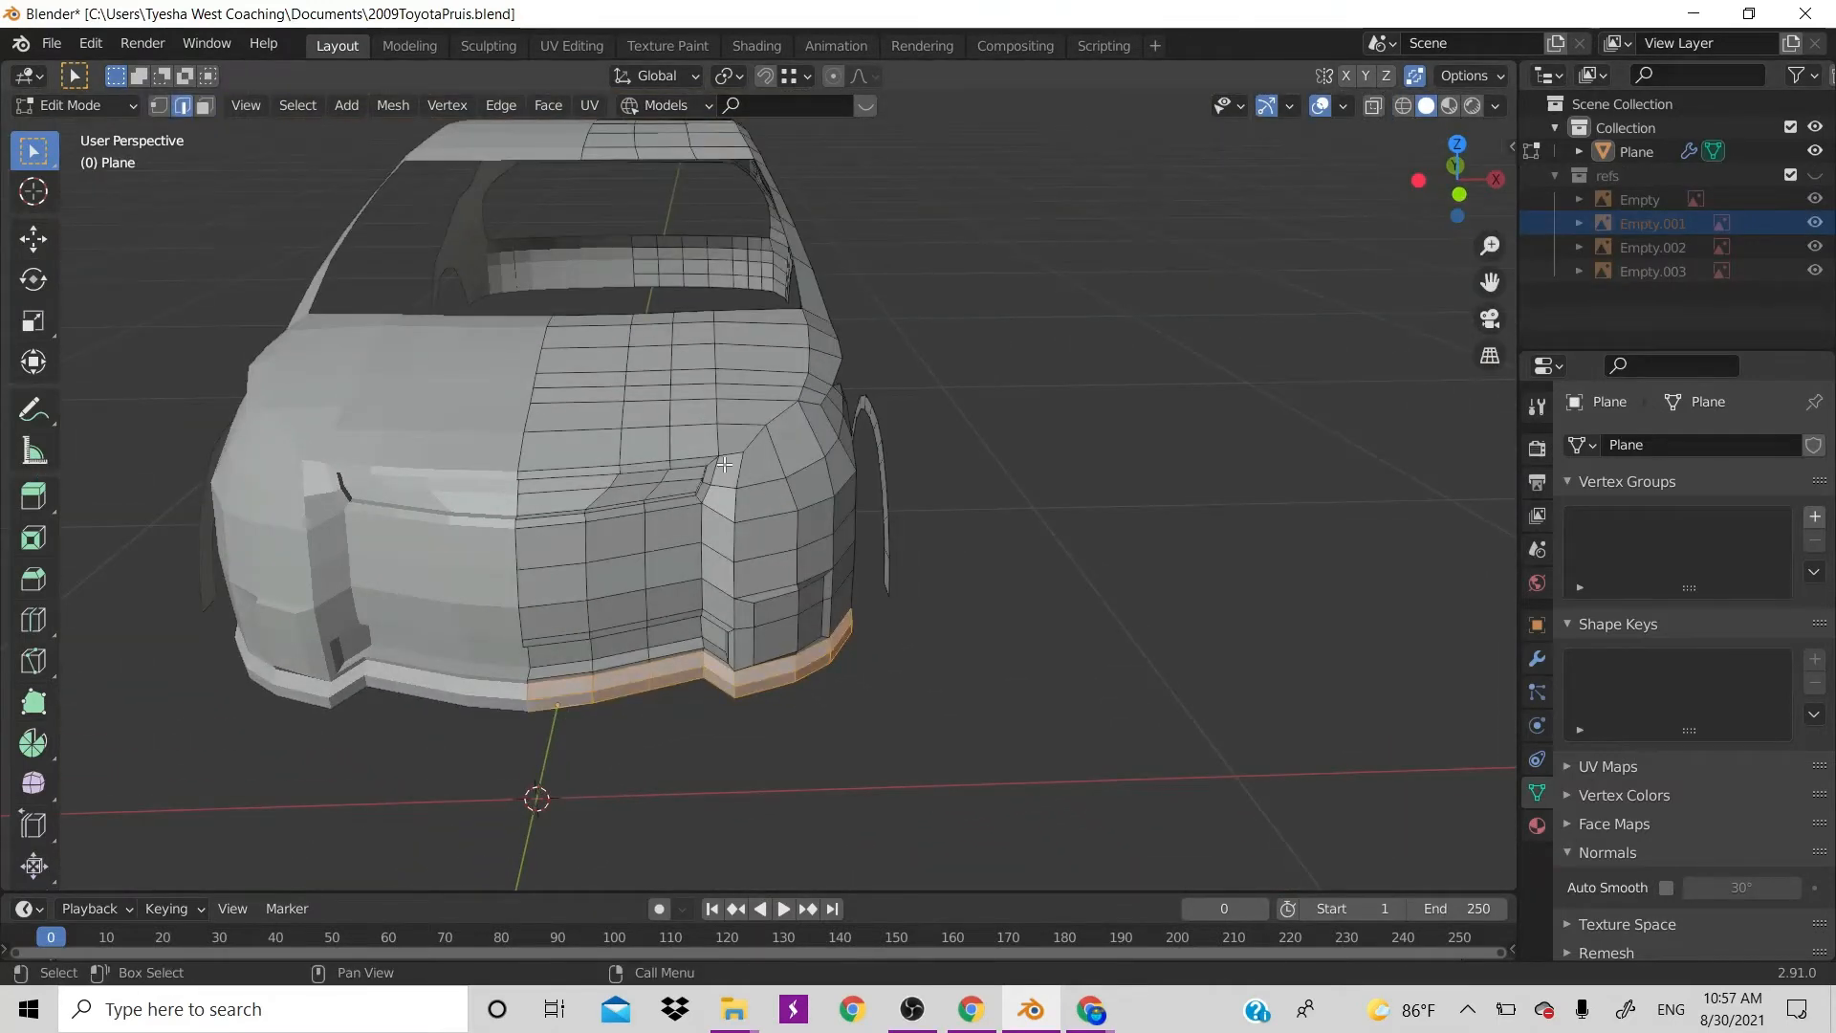
click(719, 470)
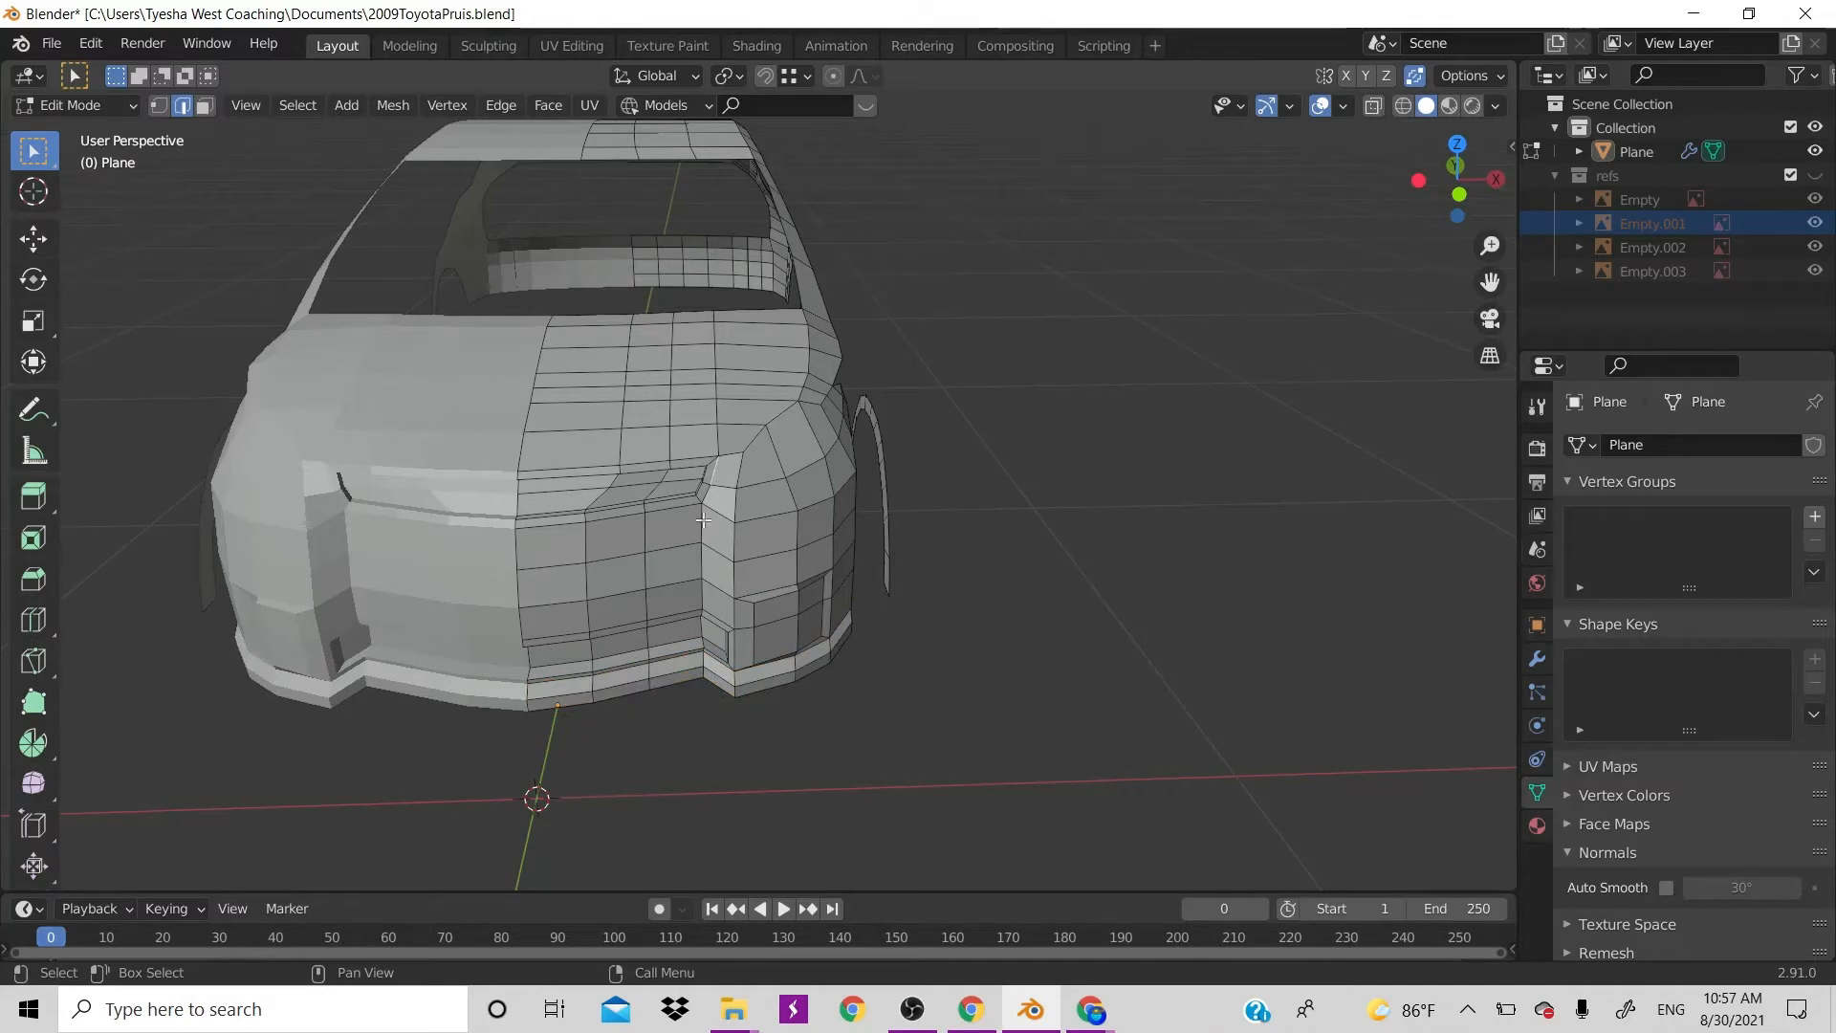
ctrl+click(705, 675)
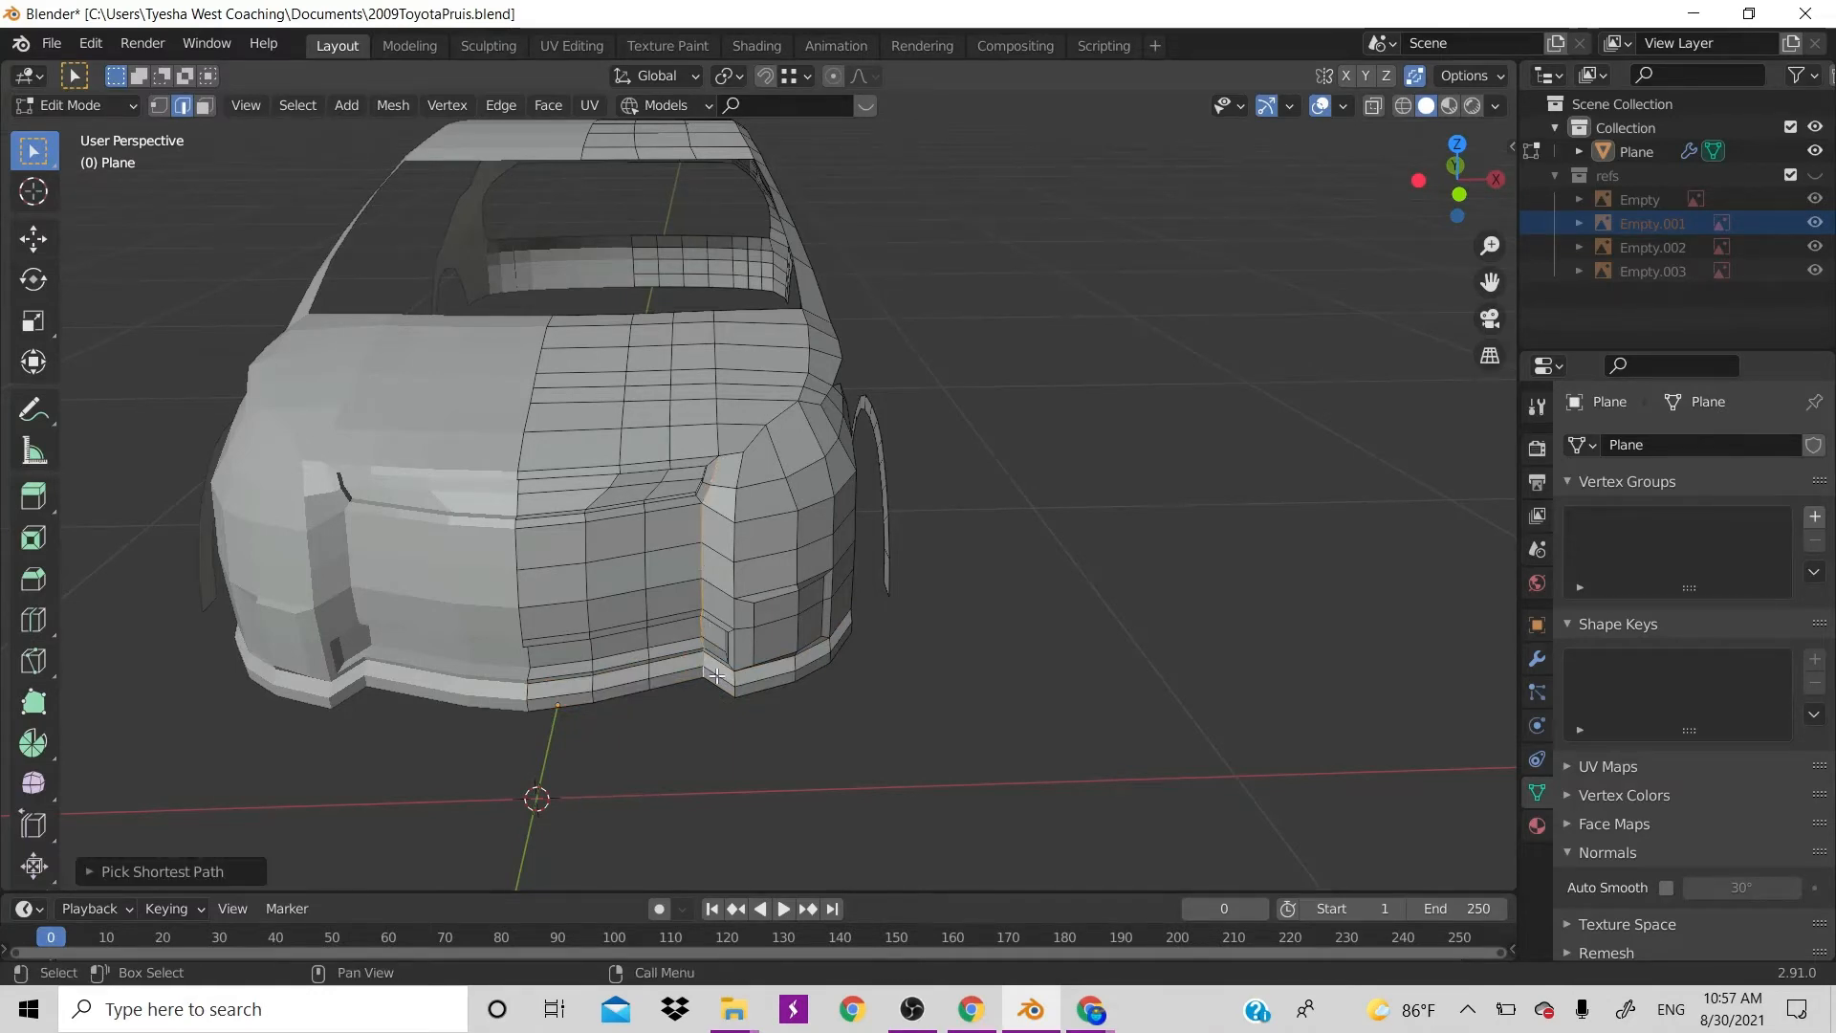
key(KP_7)
key(g)
key(y)
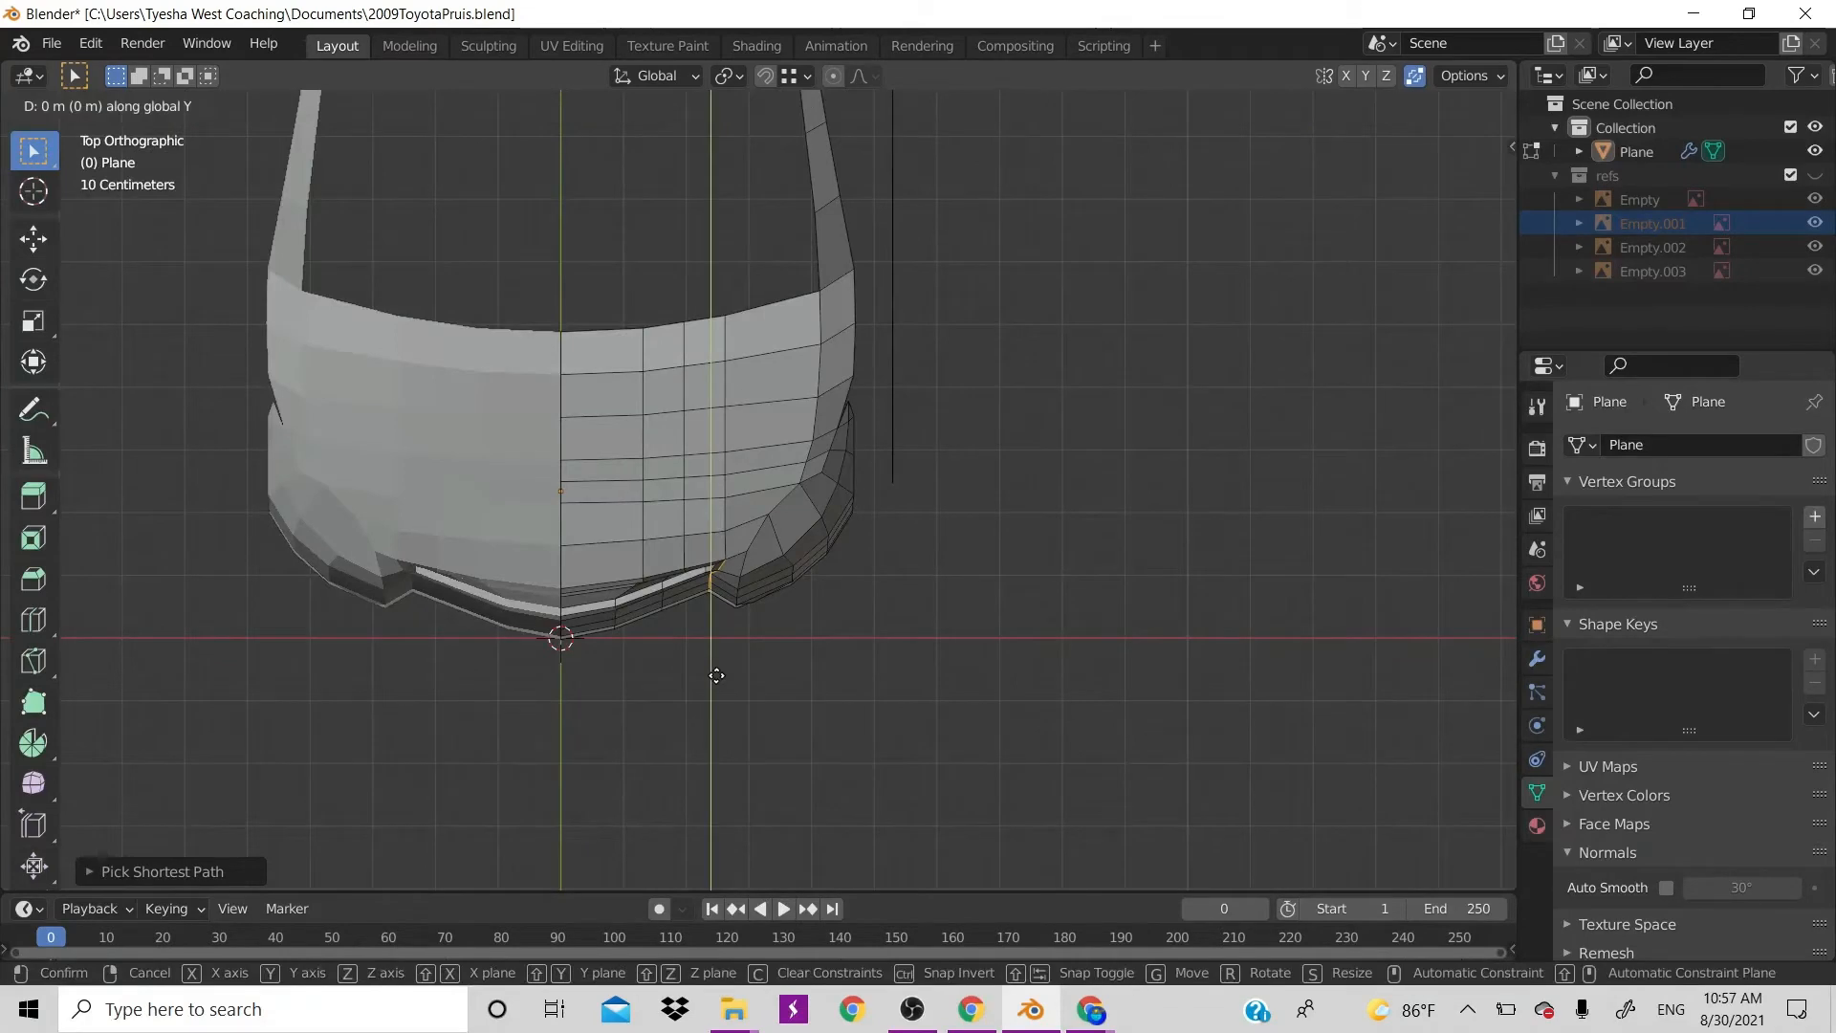
click(720, 693)
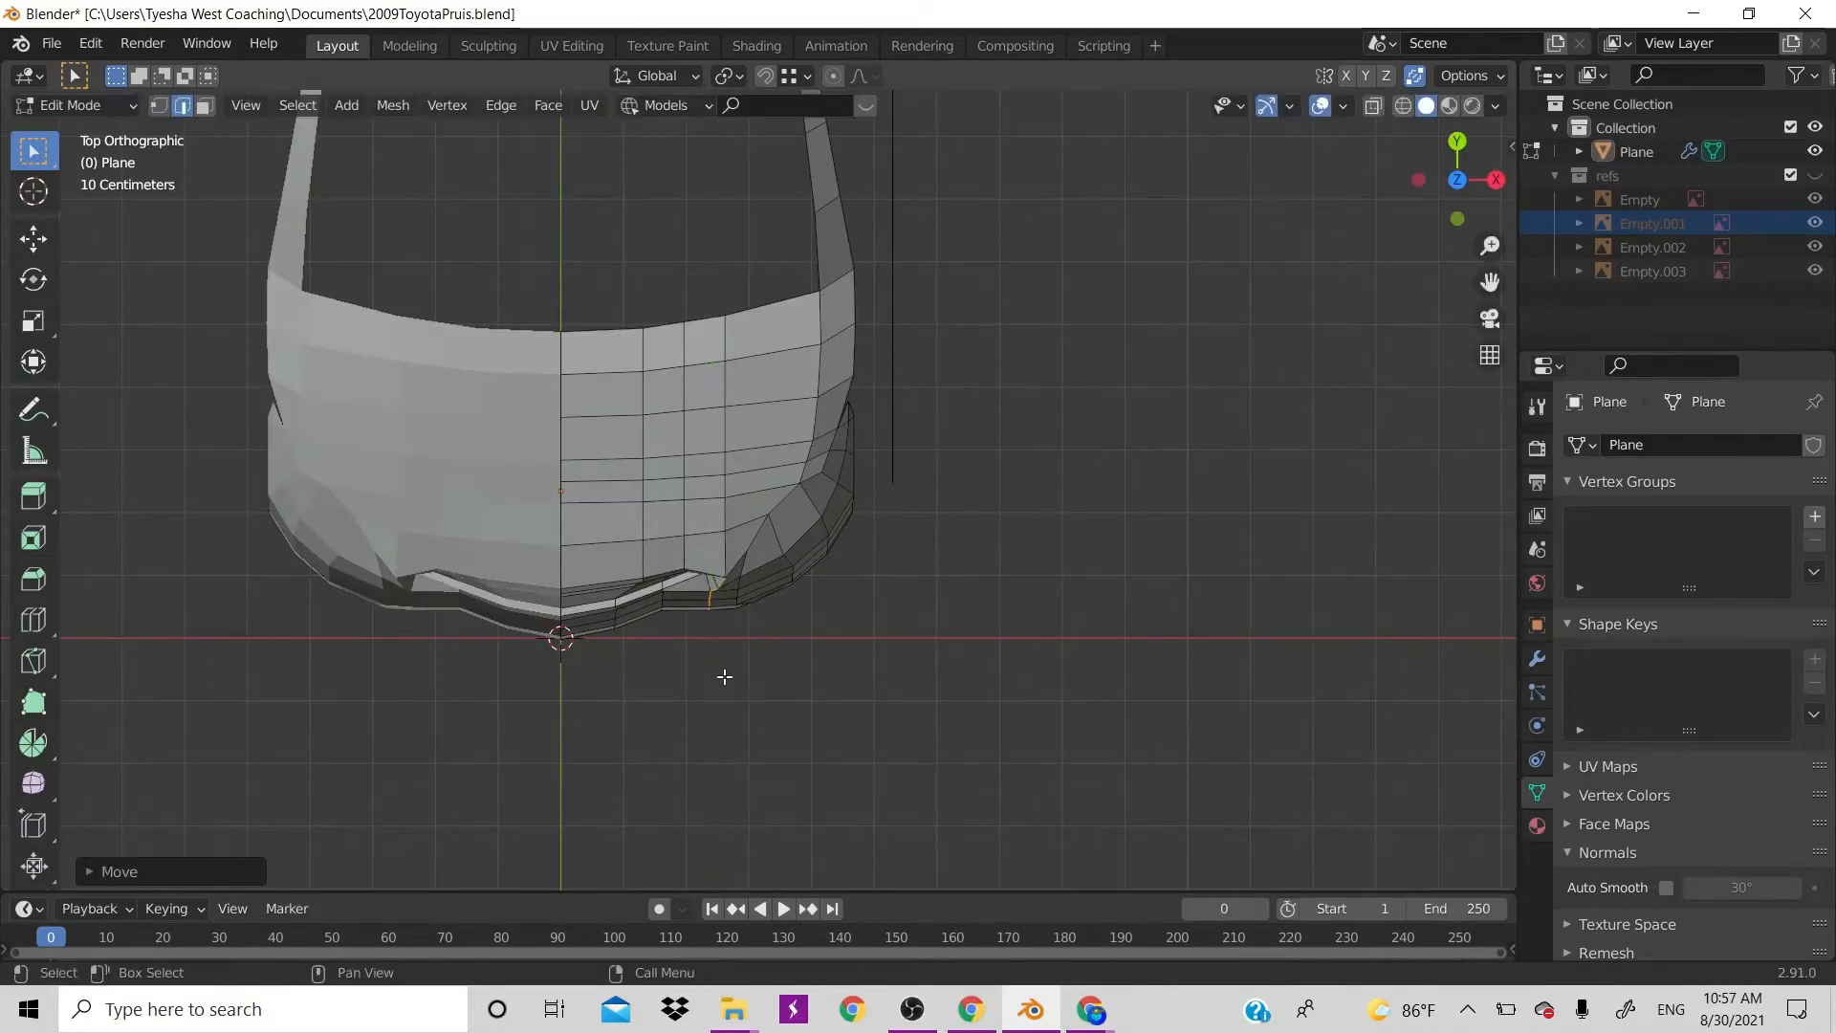
key(ctrl+z)
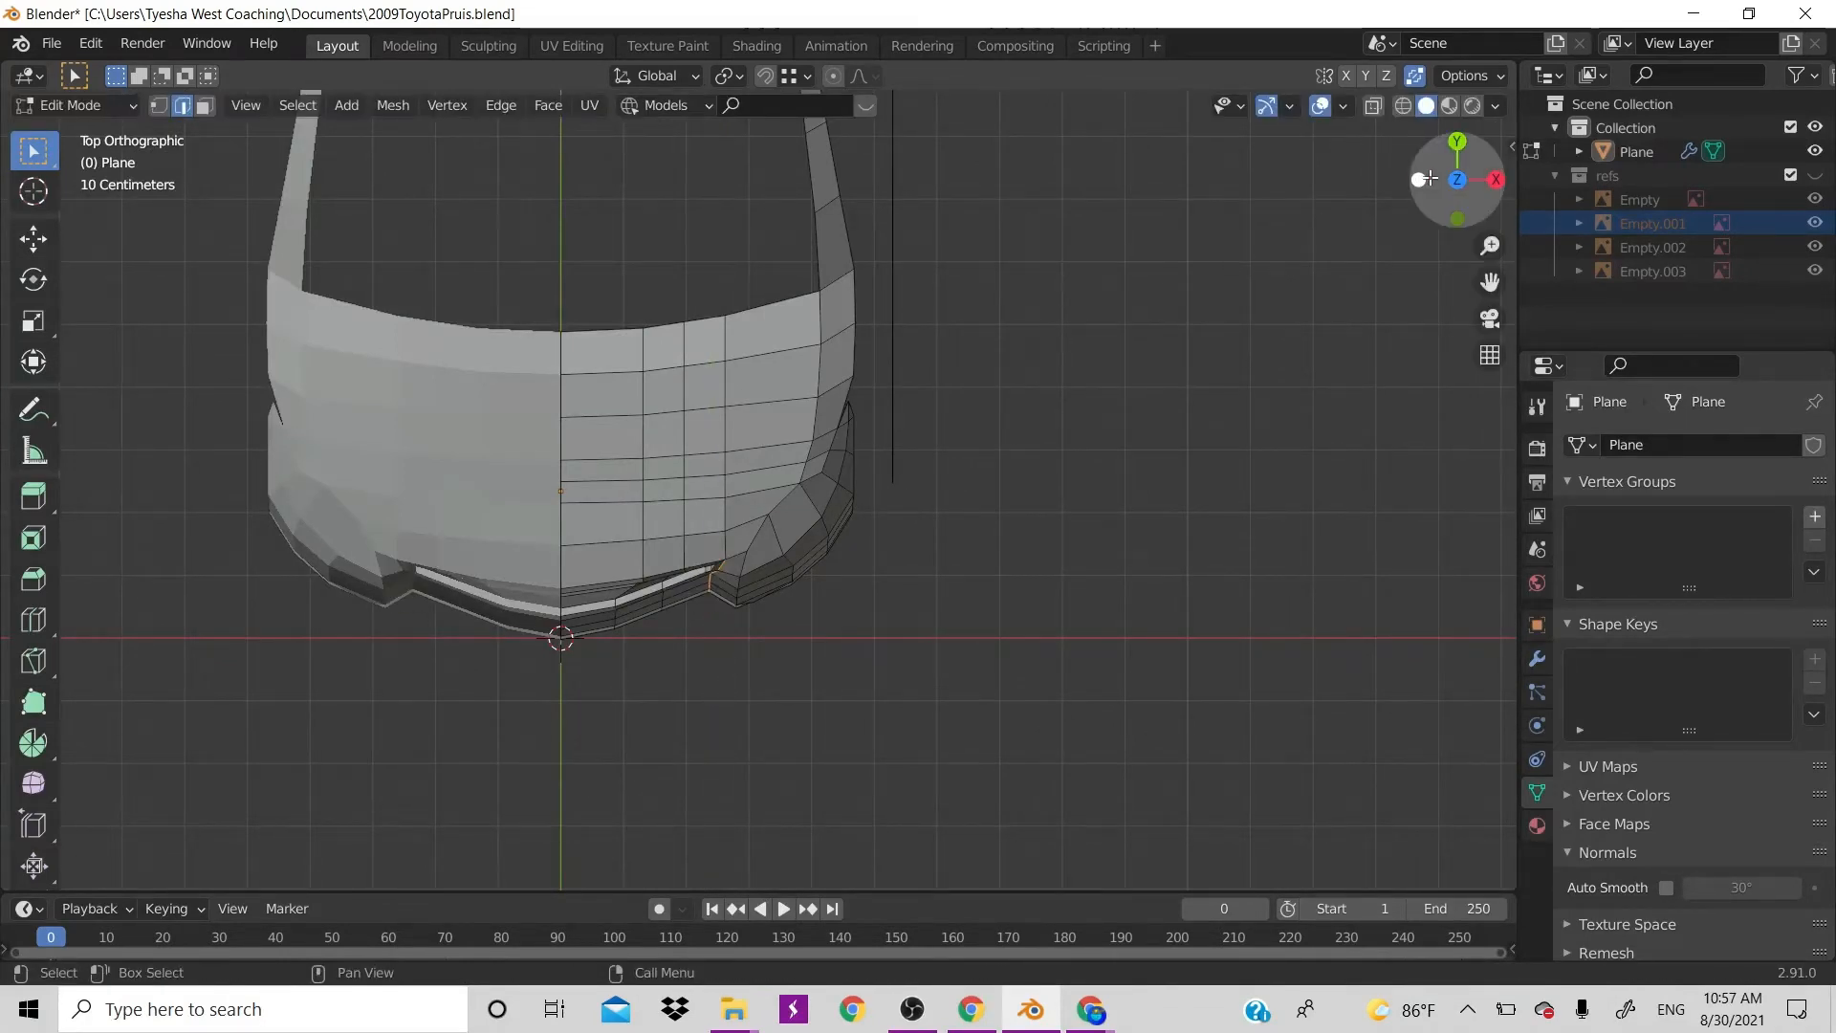
Add the neighbouring vertical edge path on the half bumper to the selection and move both paths forward about 0.037 m along Y
drag(1430, 178, 1454, 5)
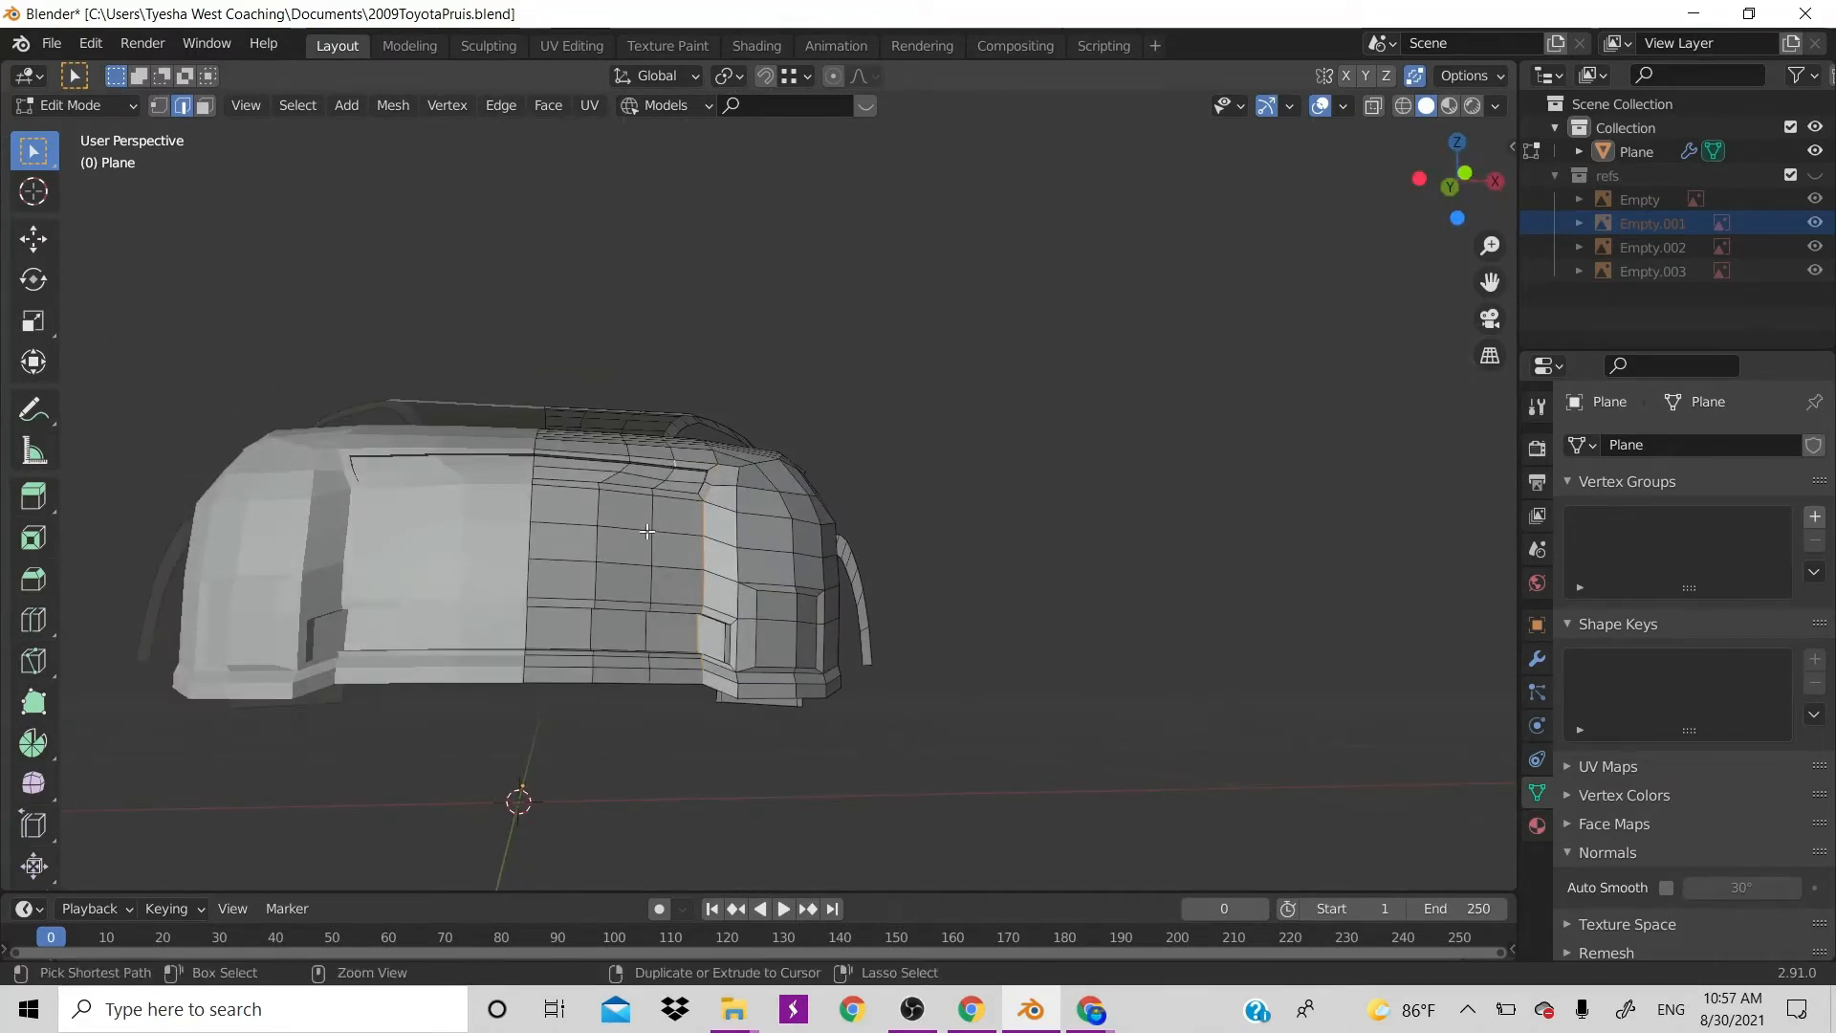
ctrl+click(650, 673)
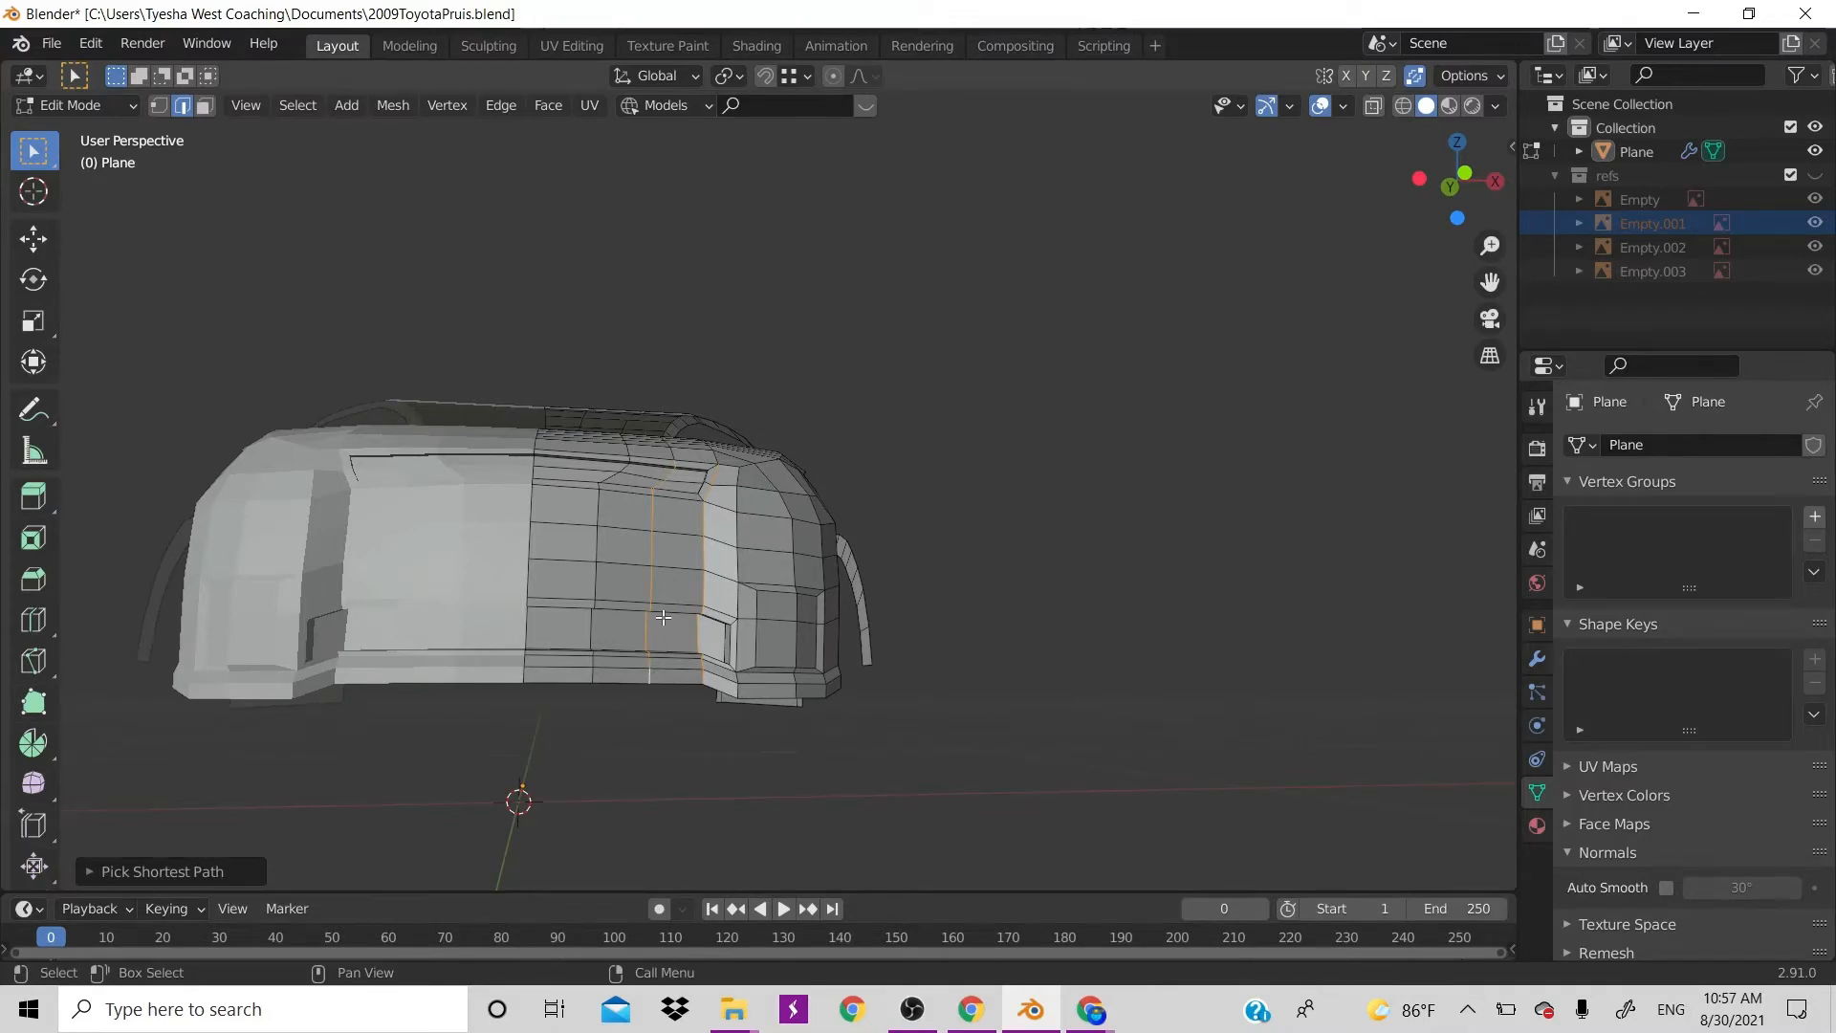
key(KP_7)
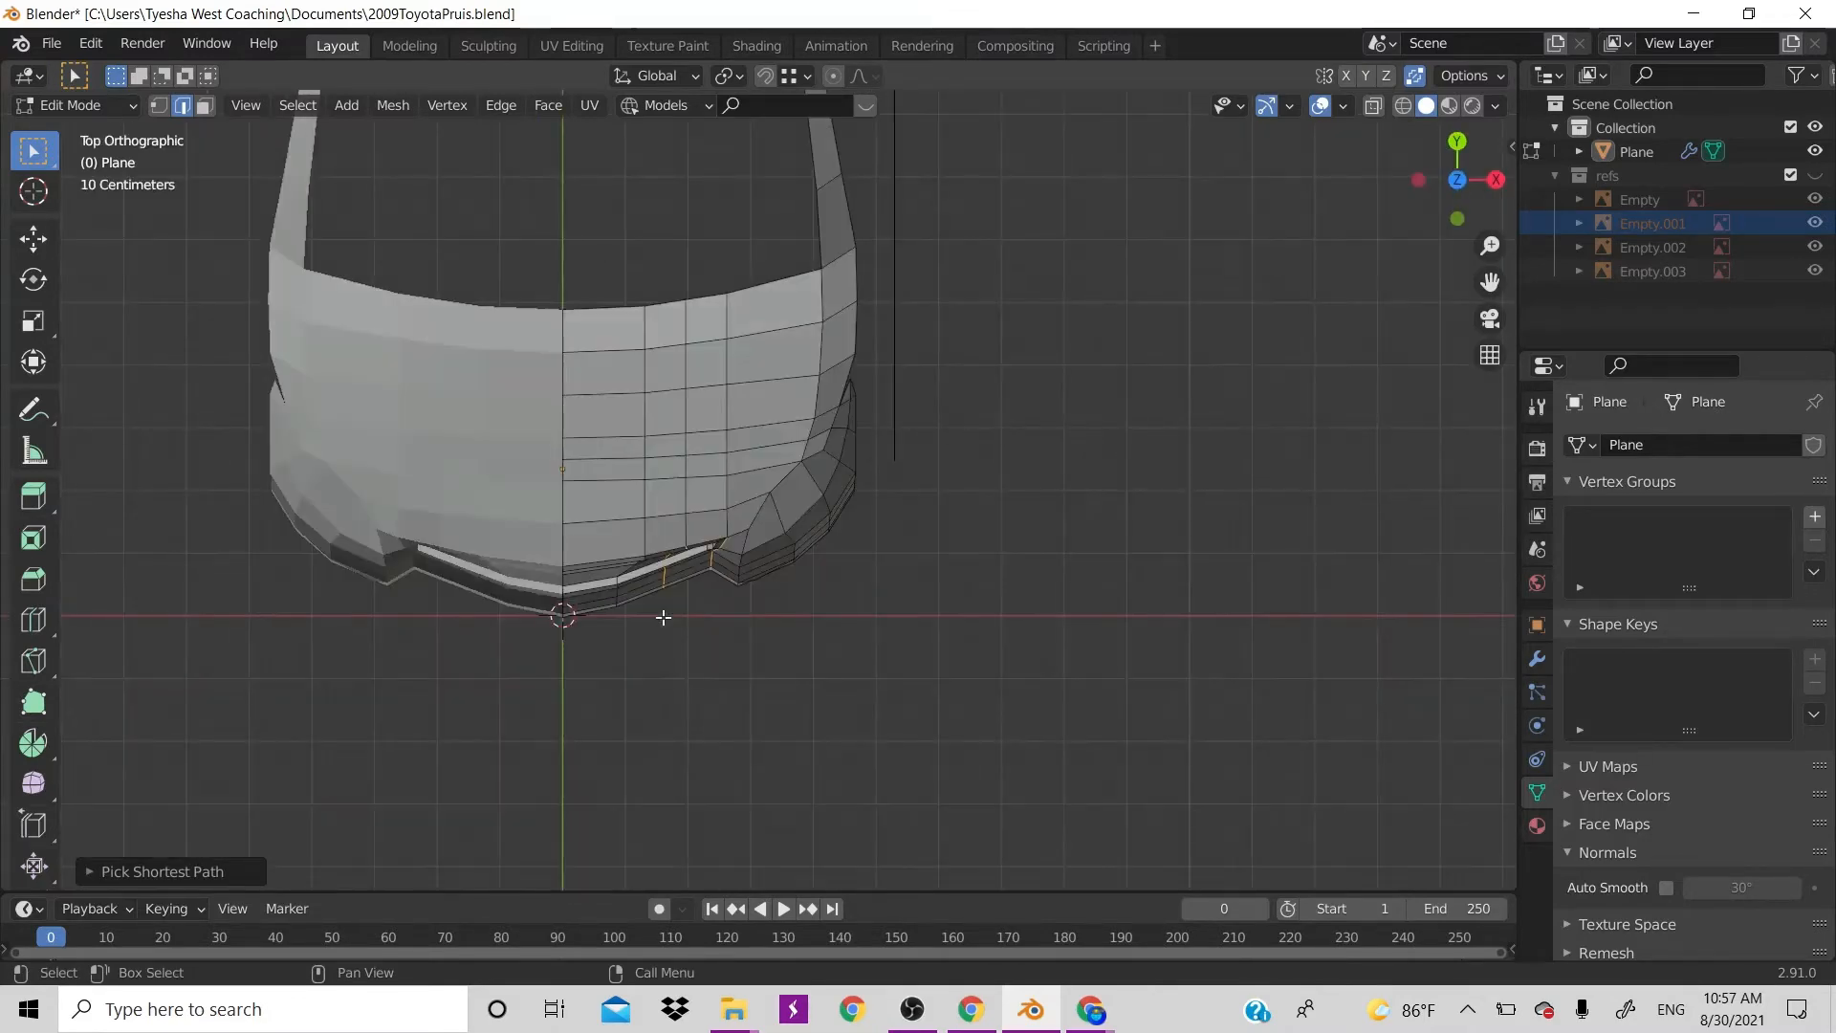
key(g)
key(y)
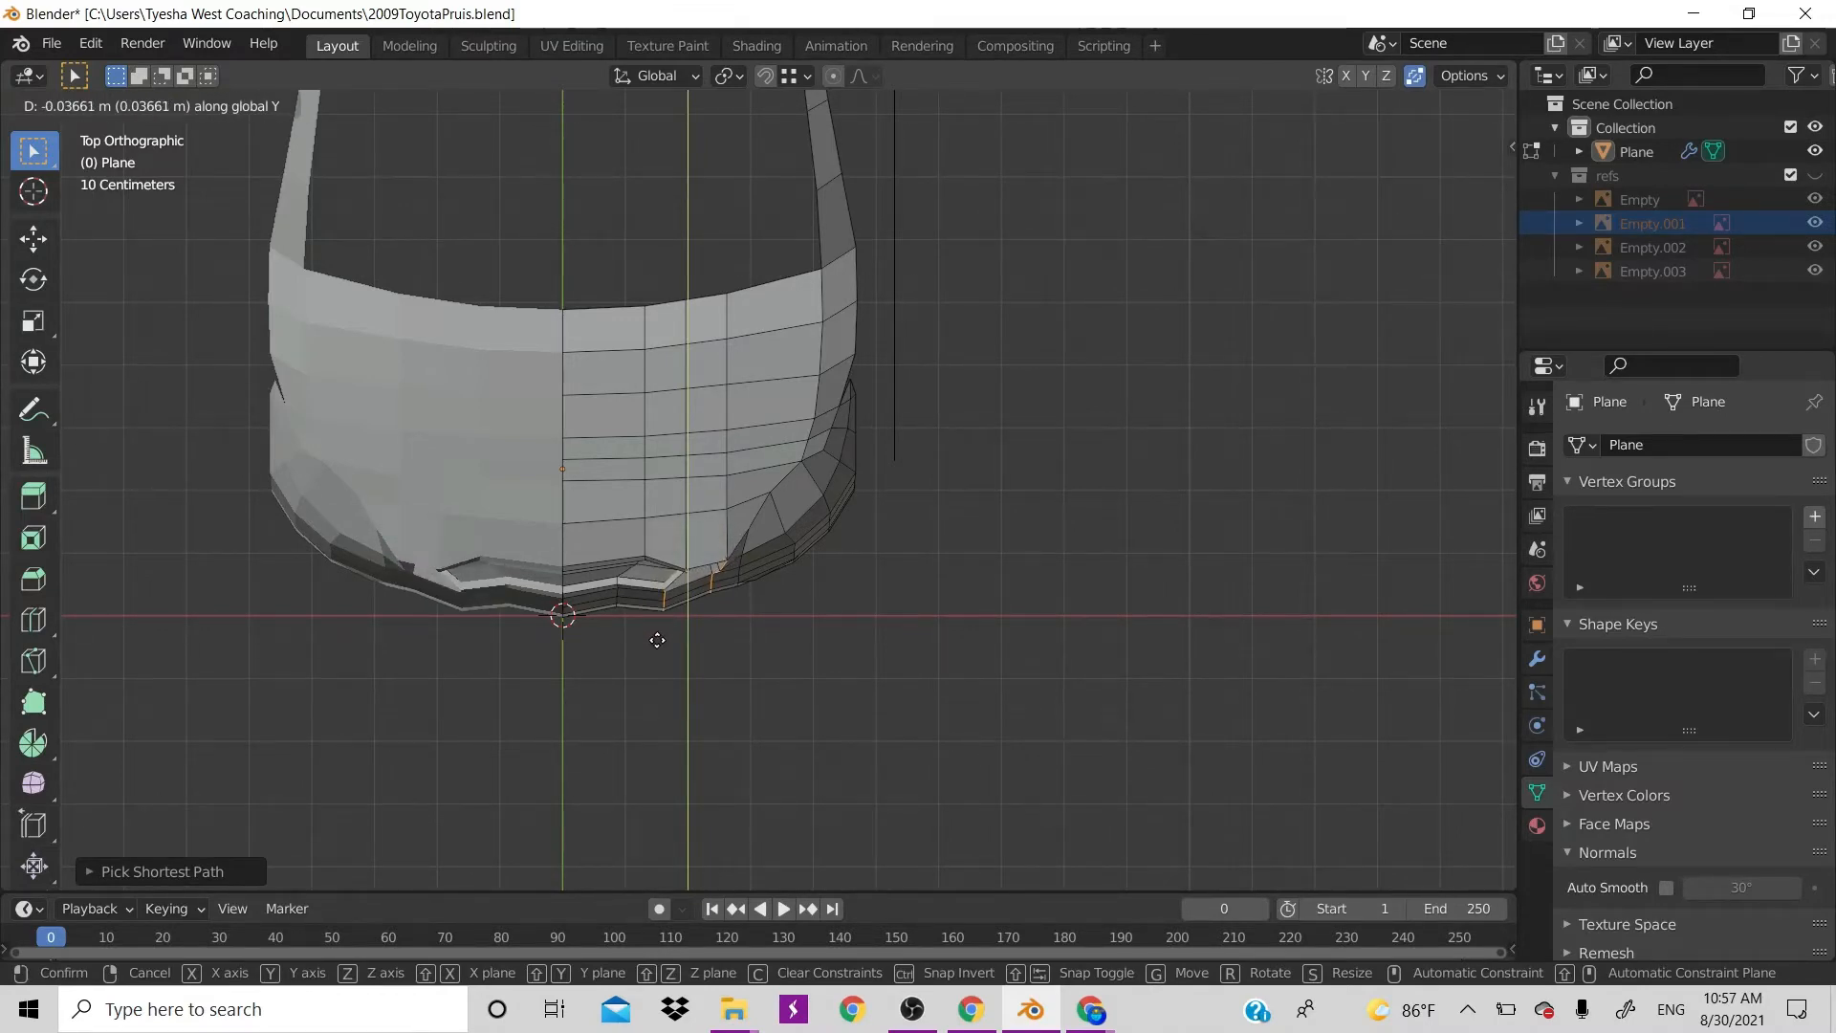
click(657, 638)
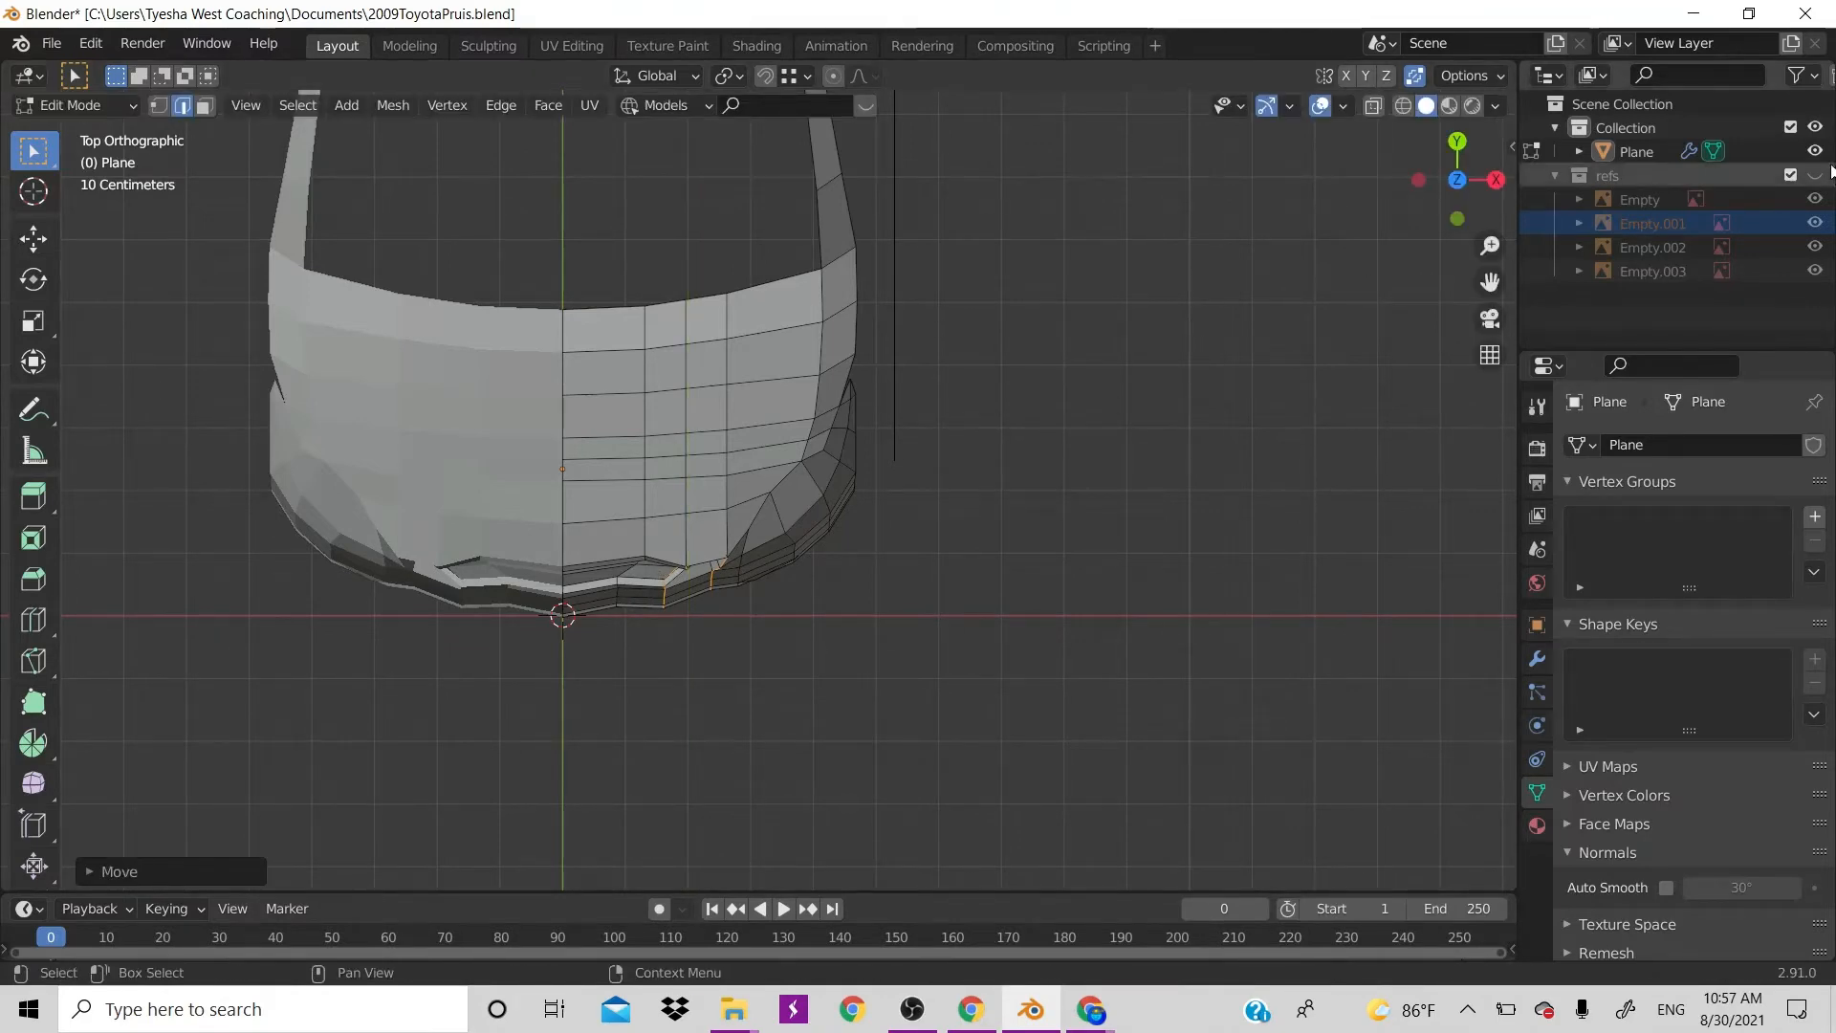
Show the refs collection and move the next vertical edge path towards the bumper's centre slightly forward along Y to follow the blueprint curve
click(1815, 175)
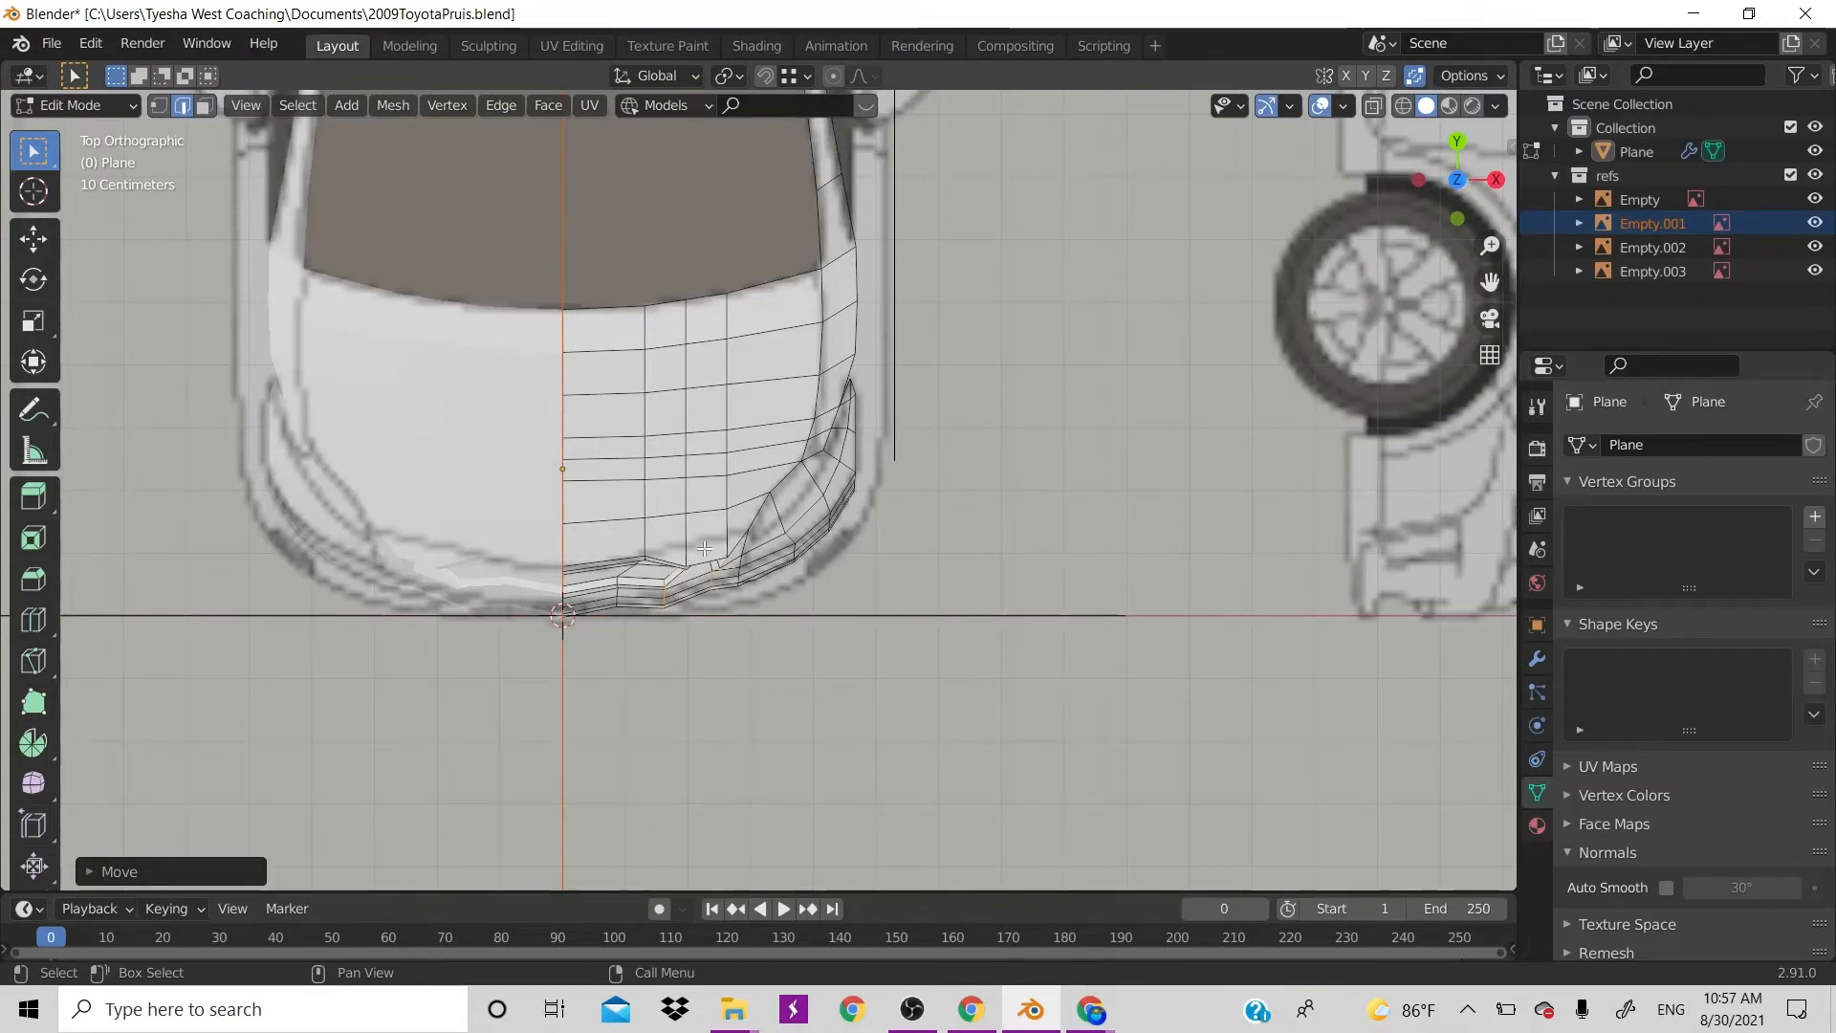
scroll(488, 695, up, 4)
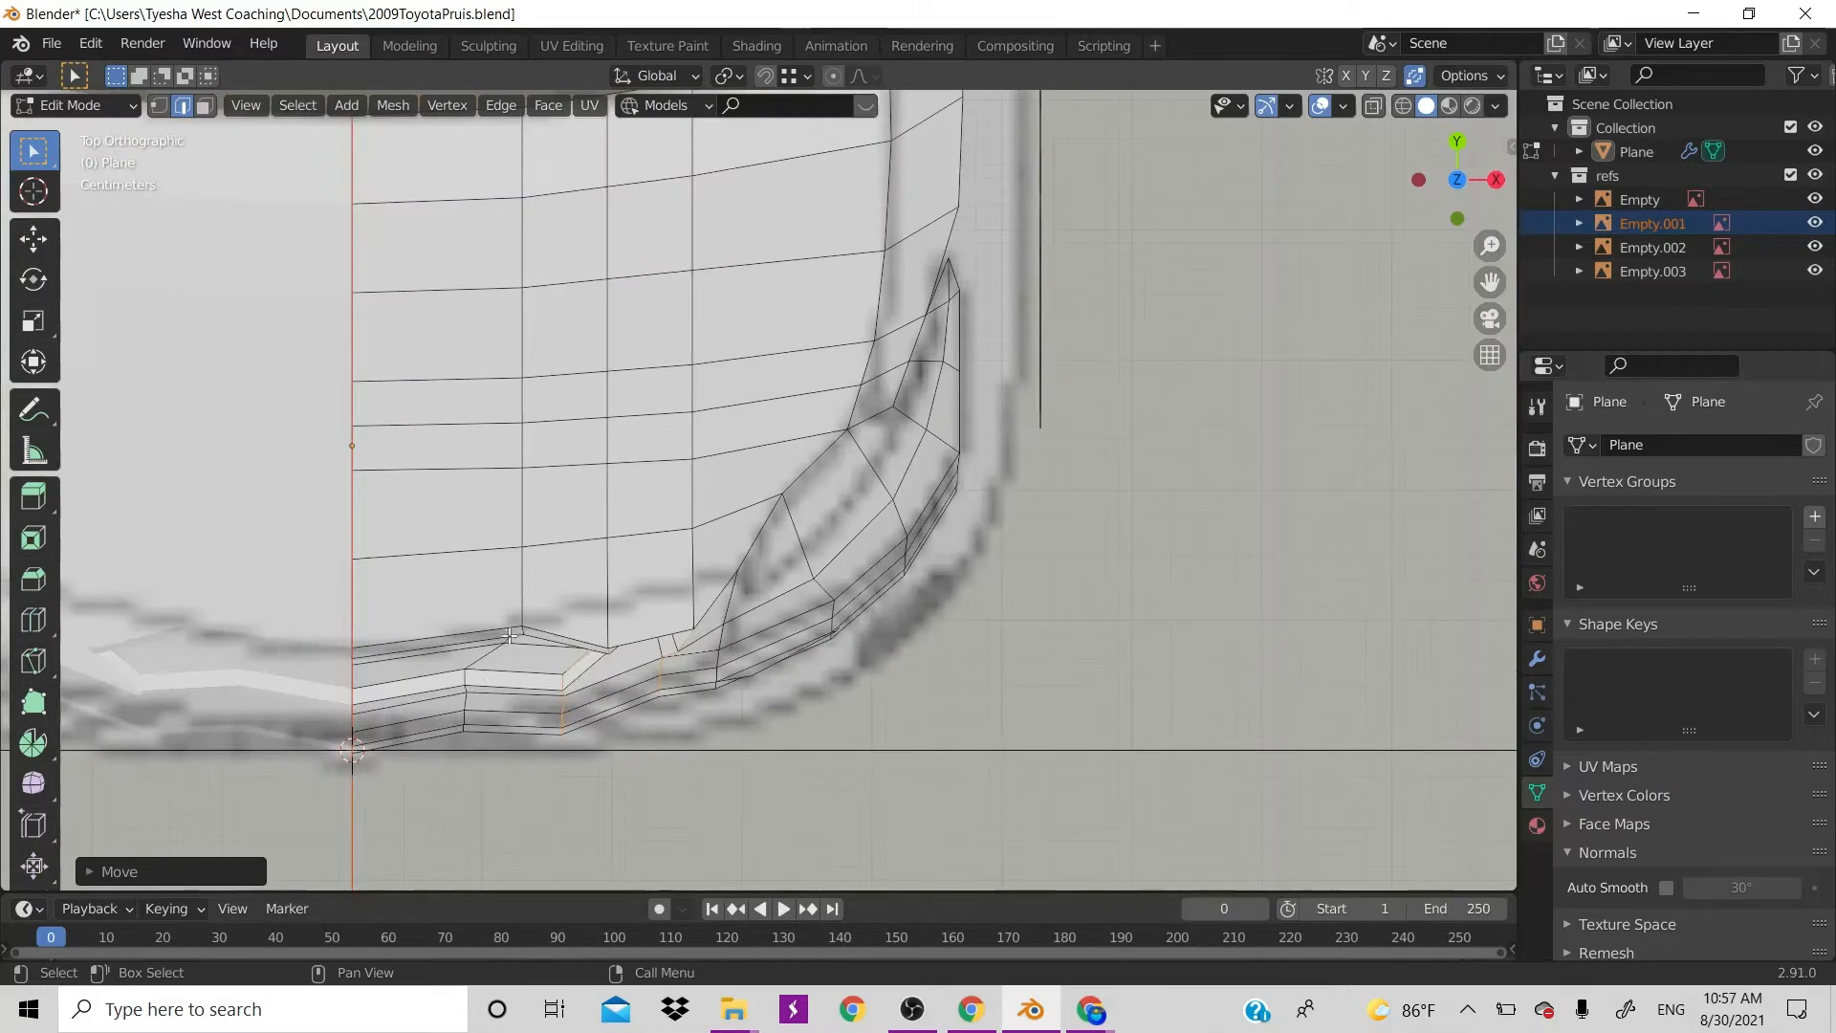
click(523, 646)
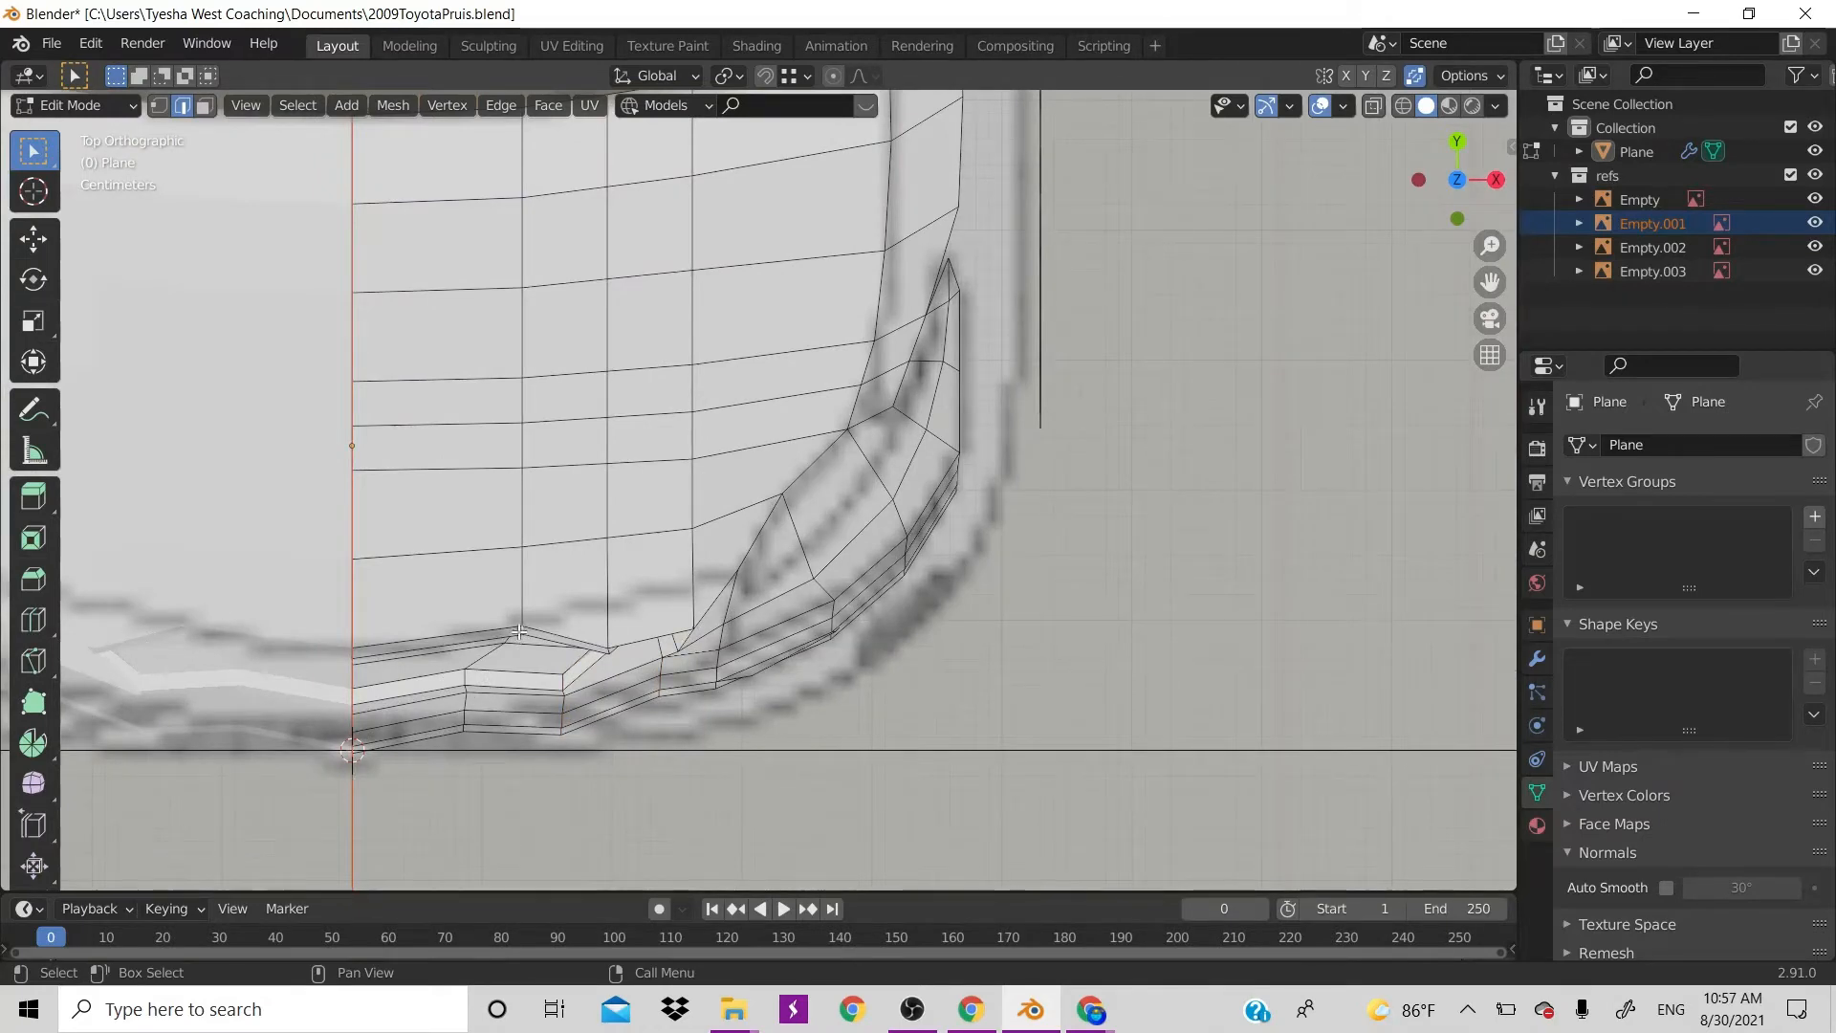
ctrl+click(461, 729)
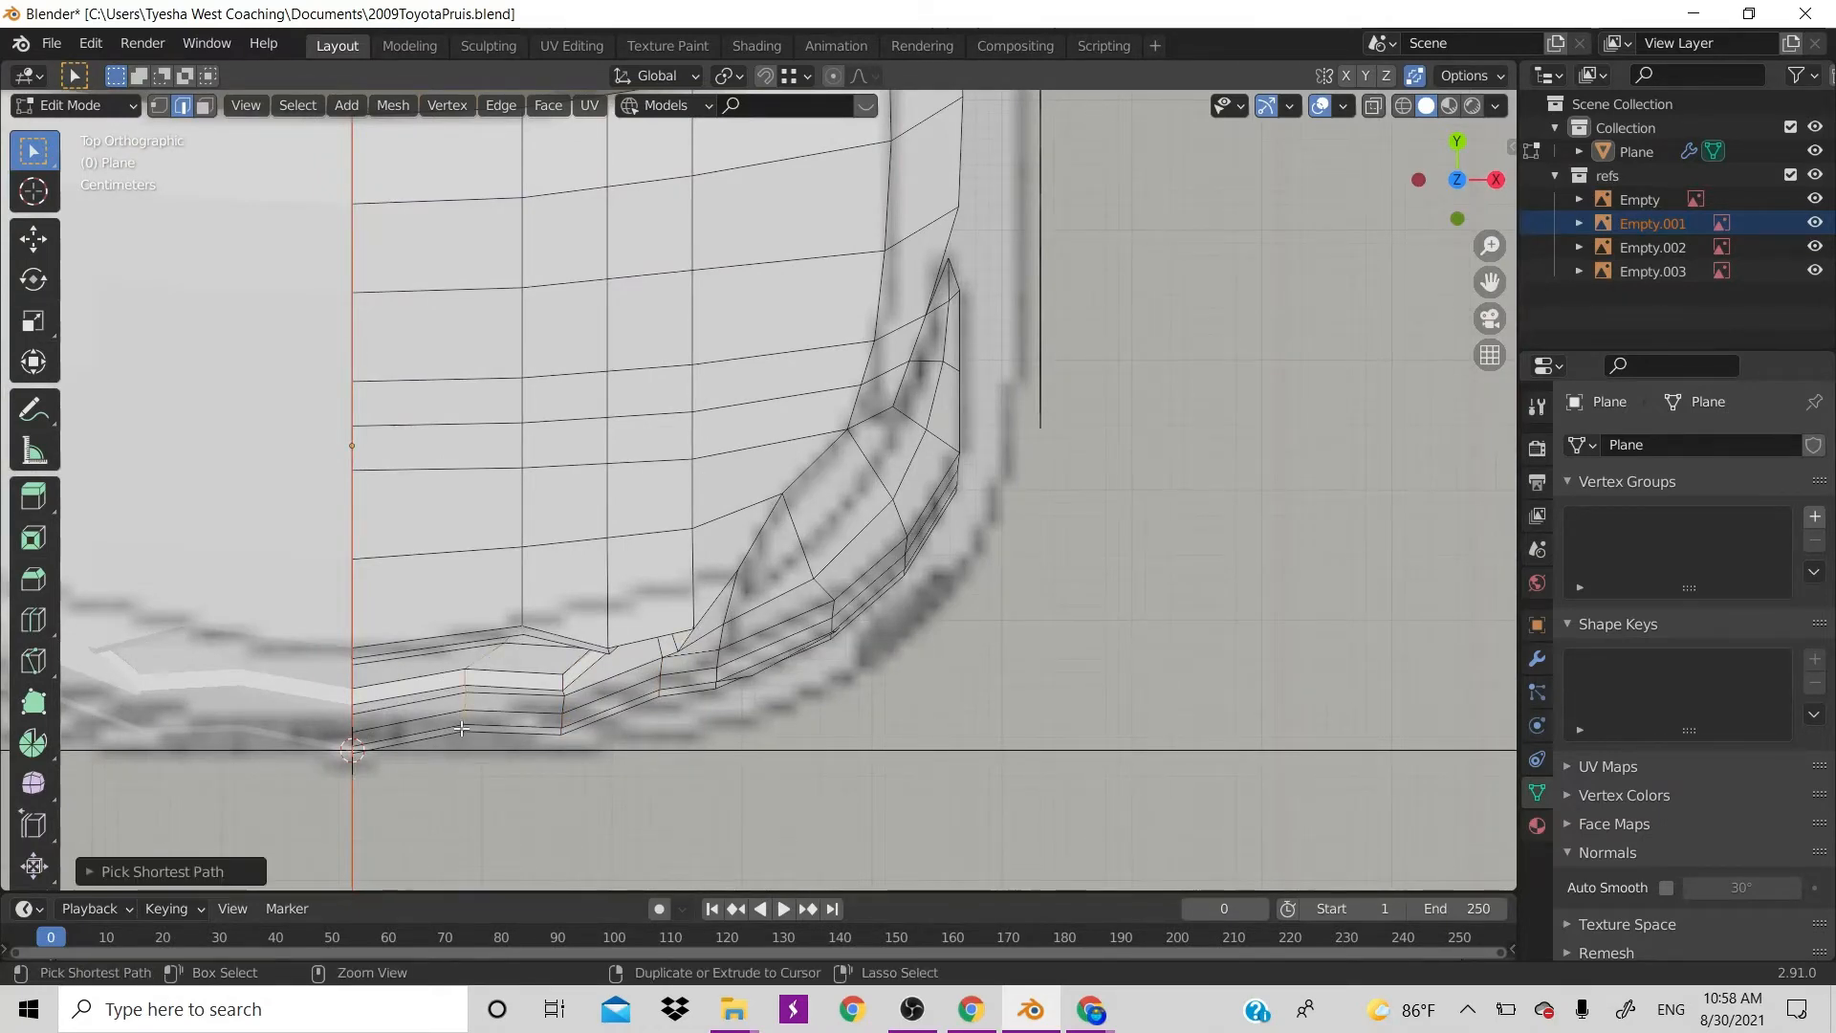
scroll(1102, 300, down, 5)
drag(1426, 152, 678, 773)
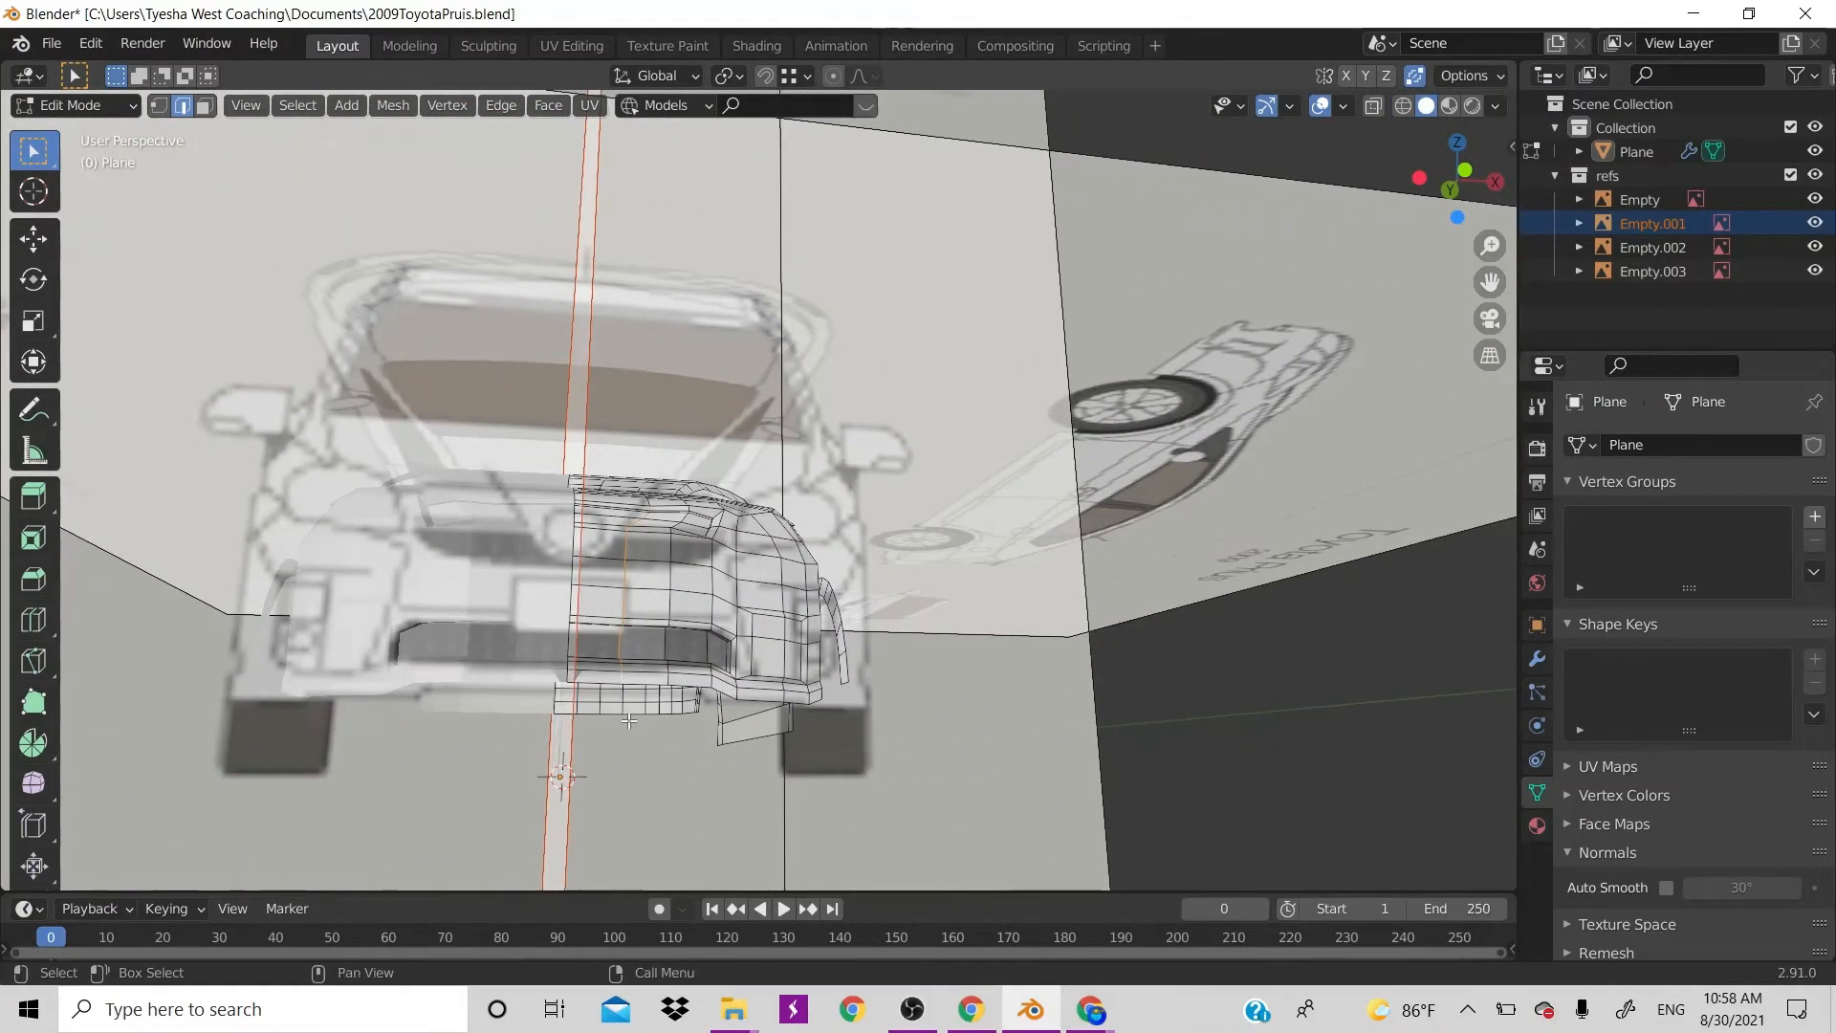
key(KP_7)
key(g)
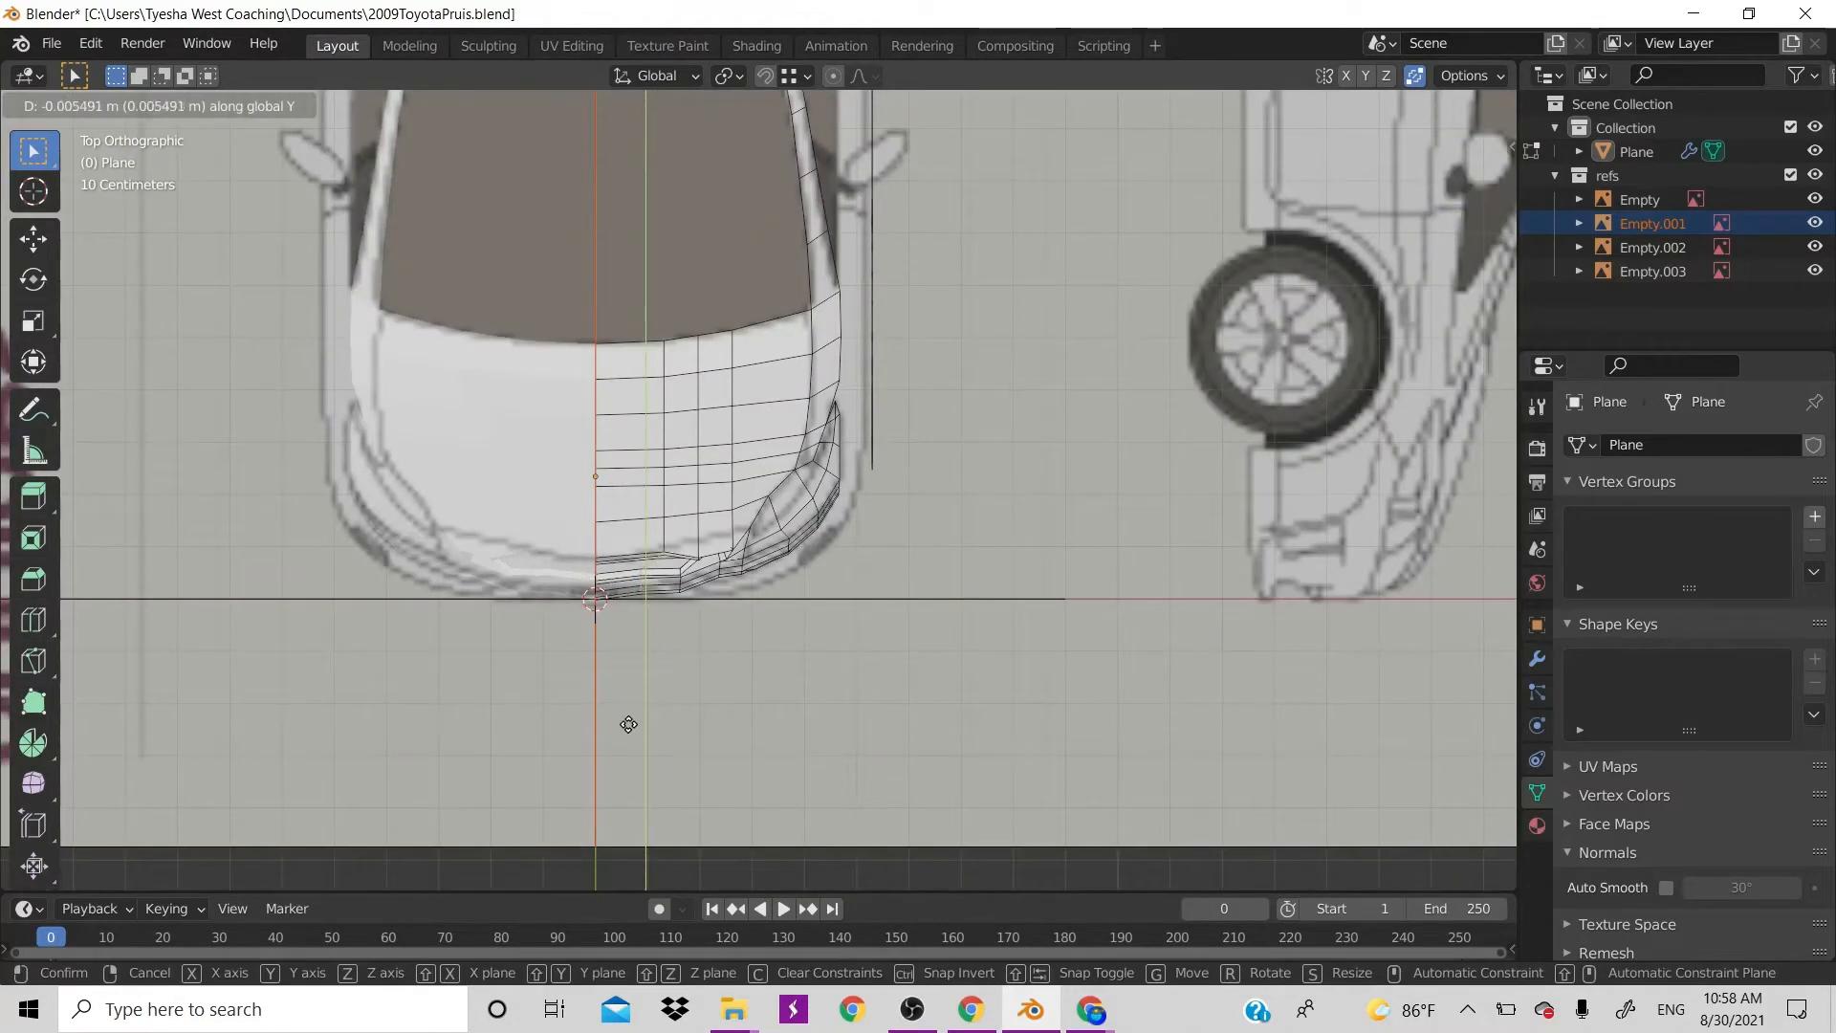
click(630, 729)
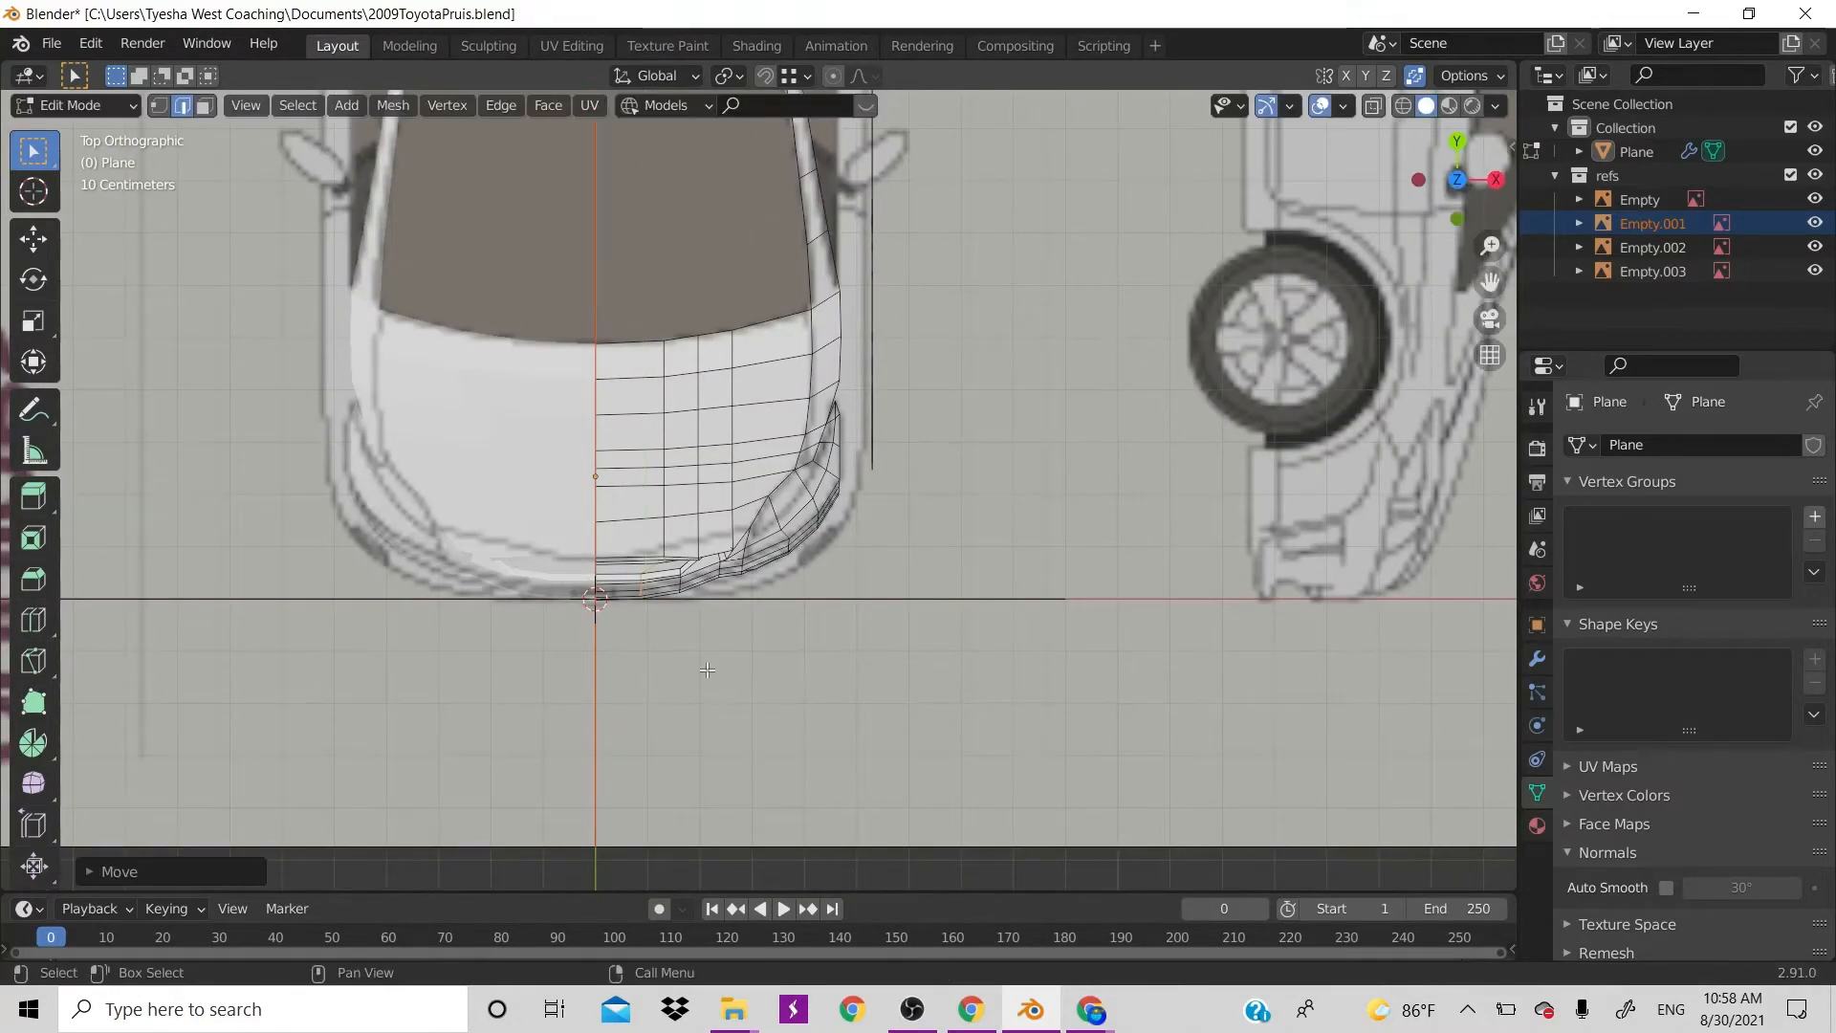
Move the inner face at the upper grille's outer corner about 0.033 m forward along Y, using X-ray in top view
middle_drag(839, 519, 595, 782)
drag(1457, 180, 1423, 179)
scroll(883, 417, up, 5)
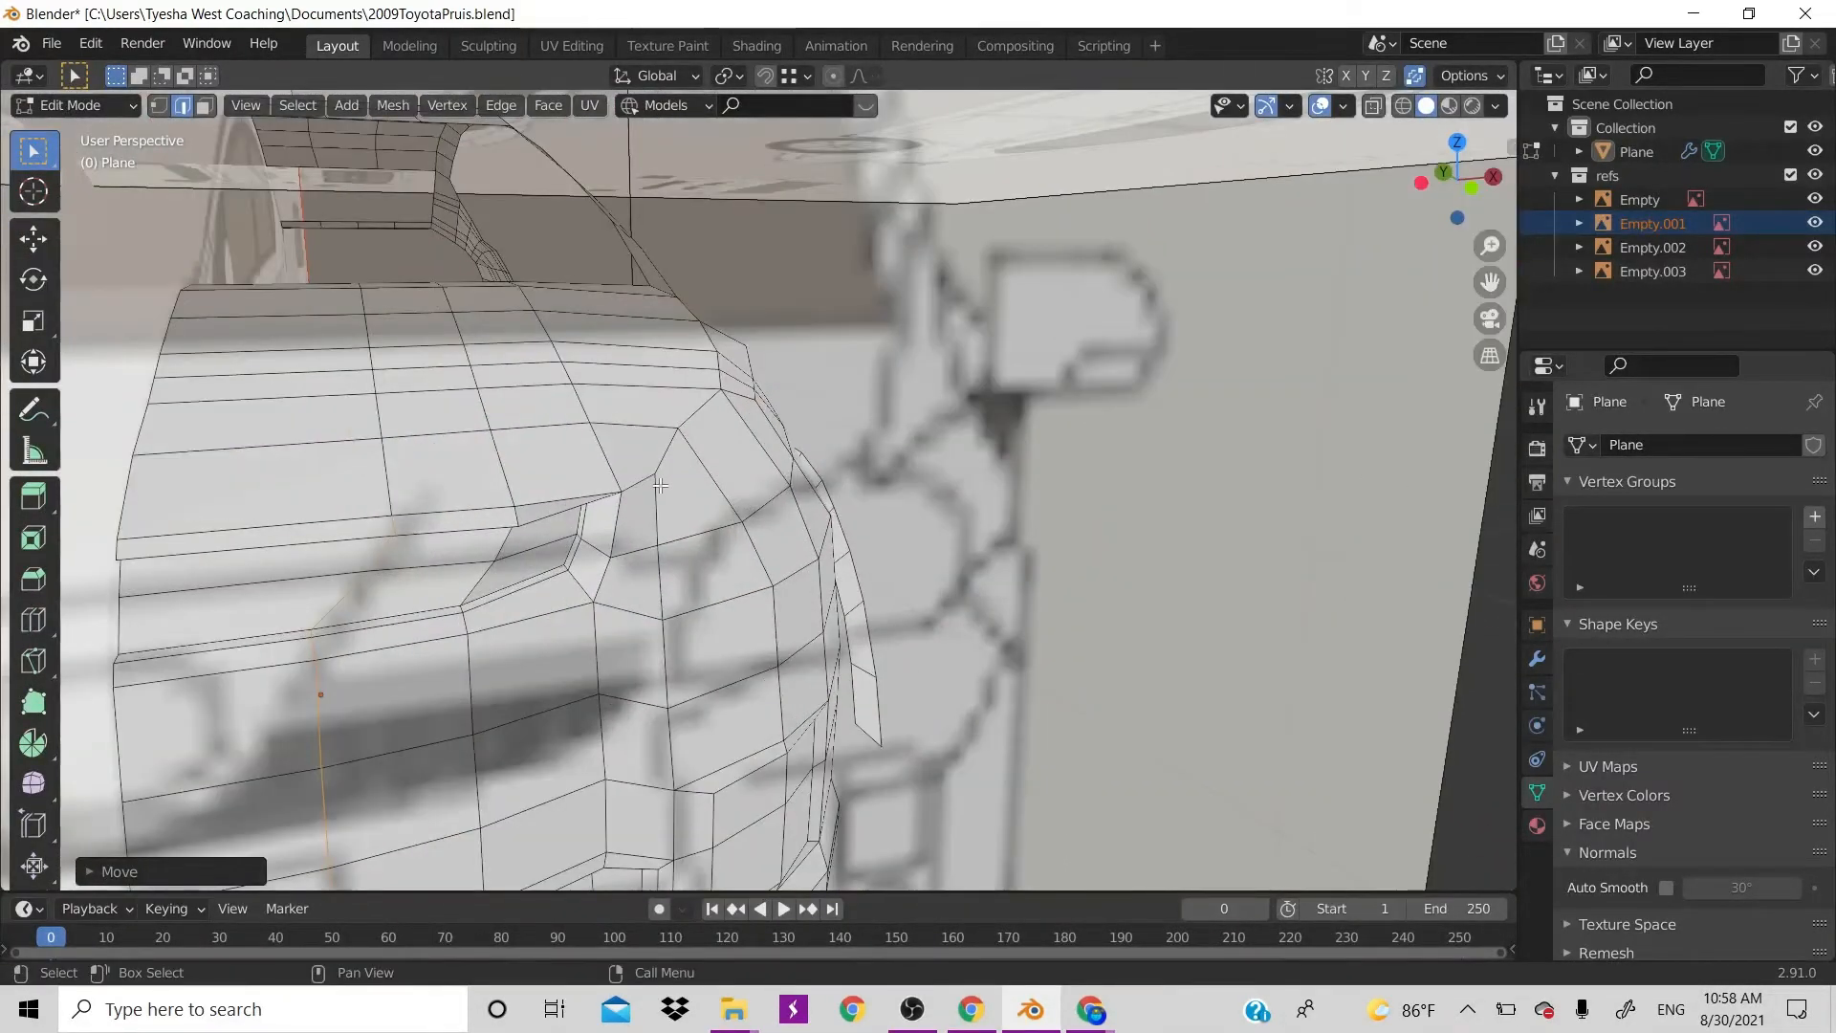
key(3)
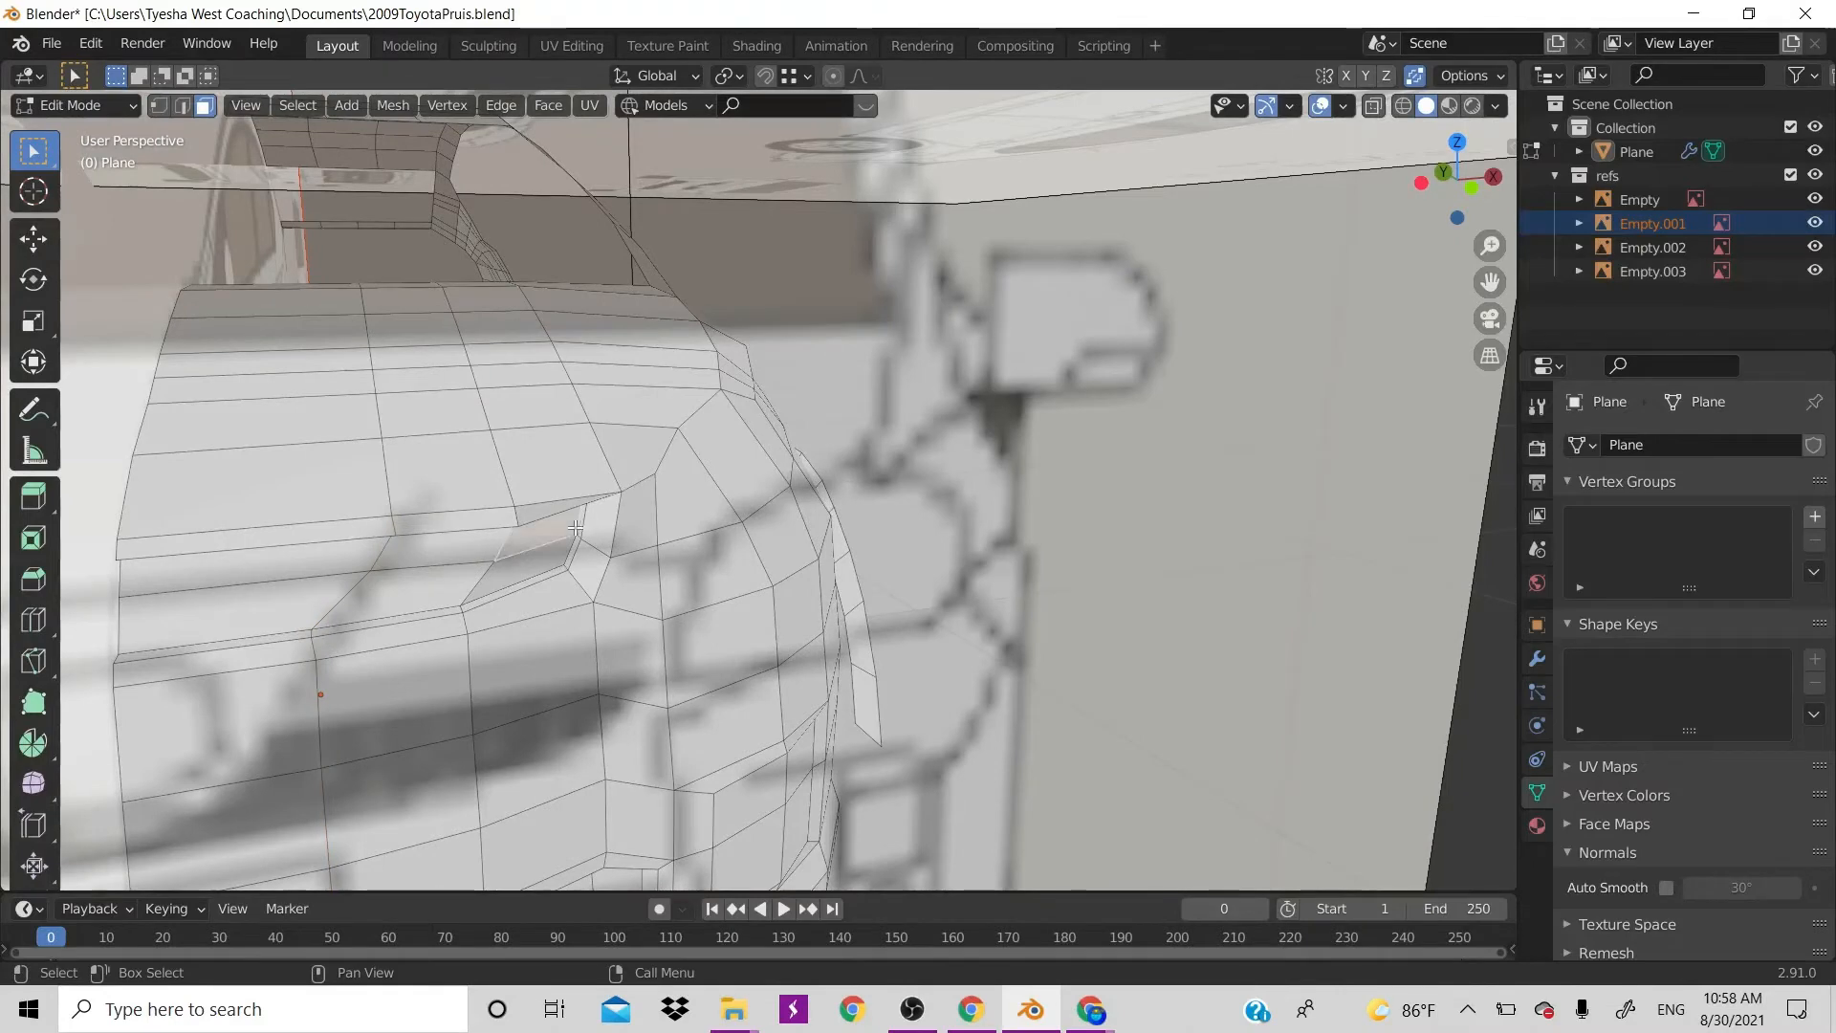
click(579, 532)
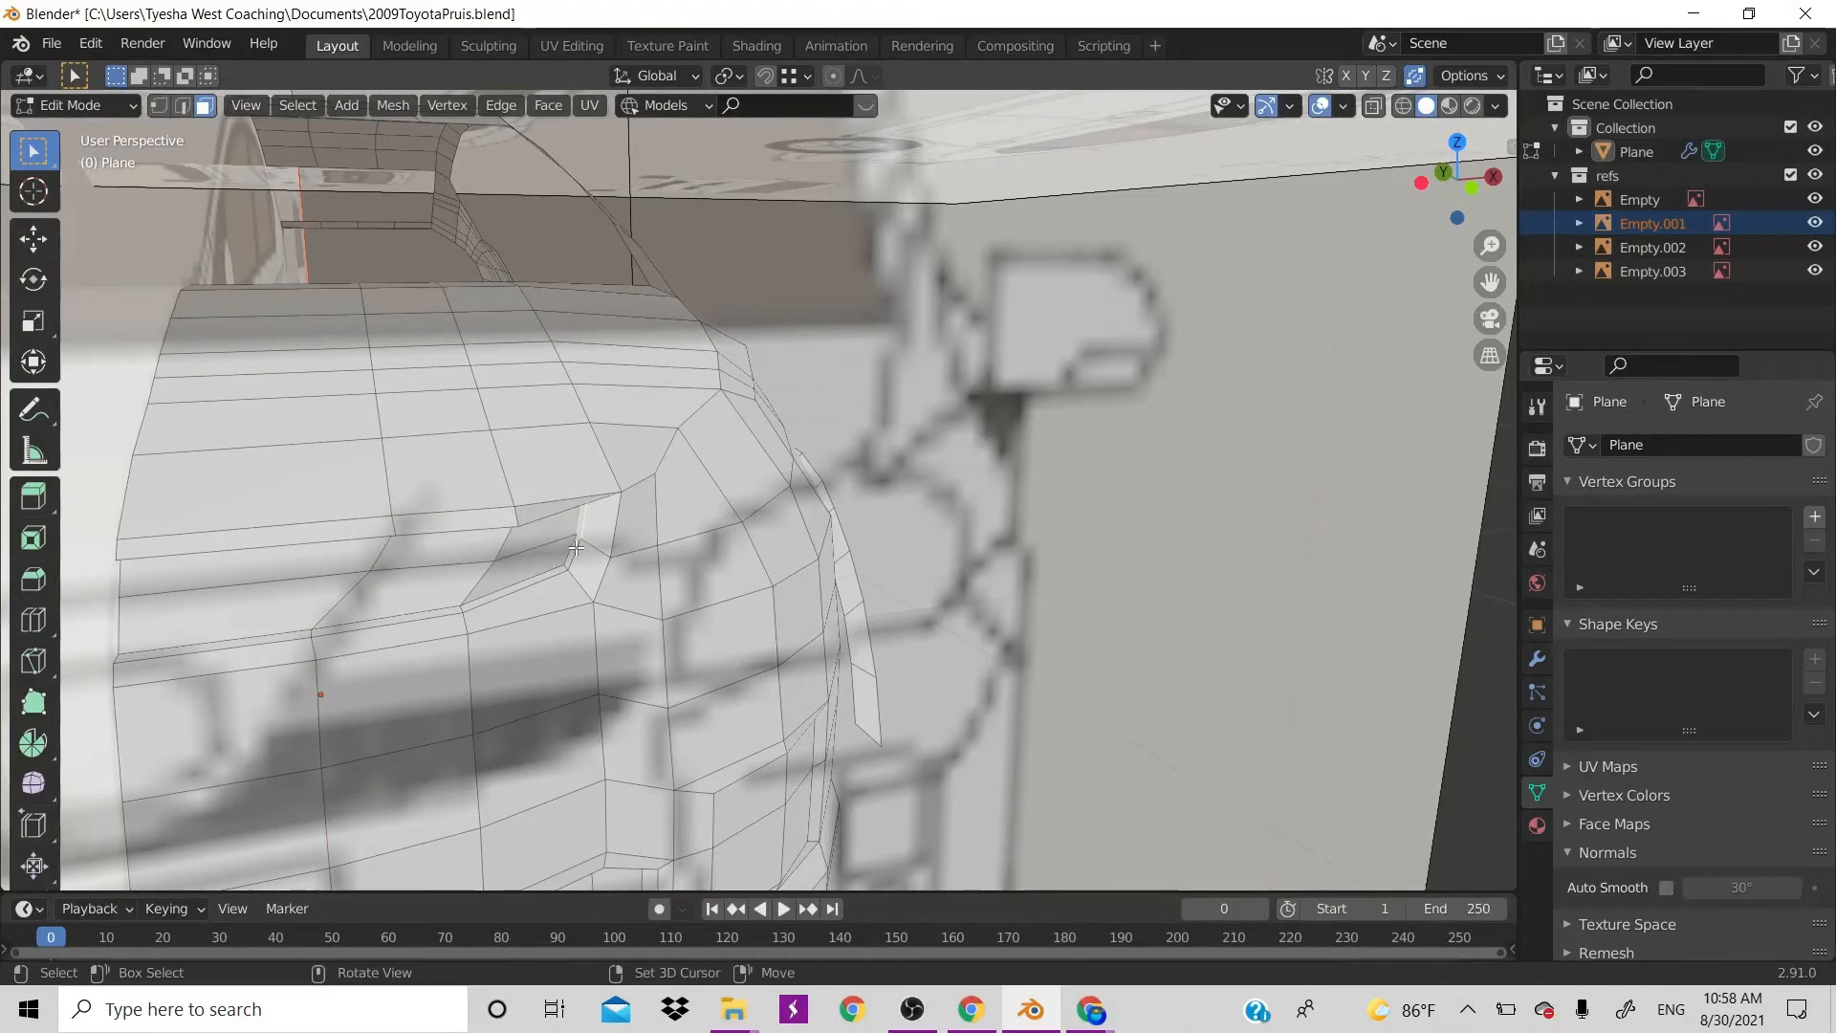
key(KP_7)
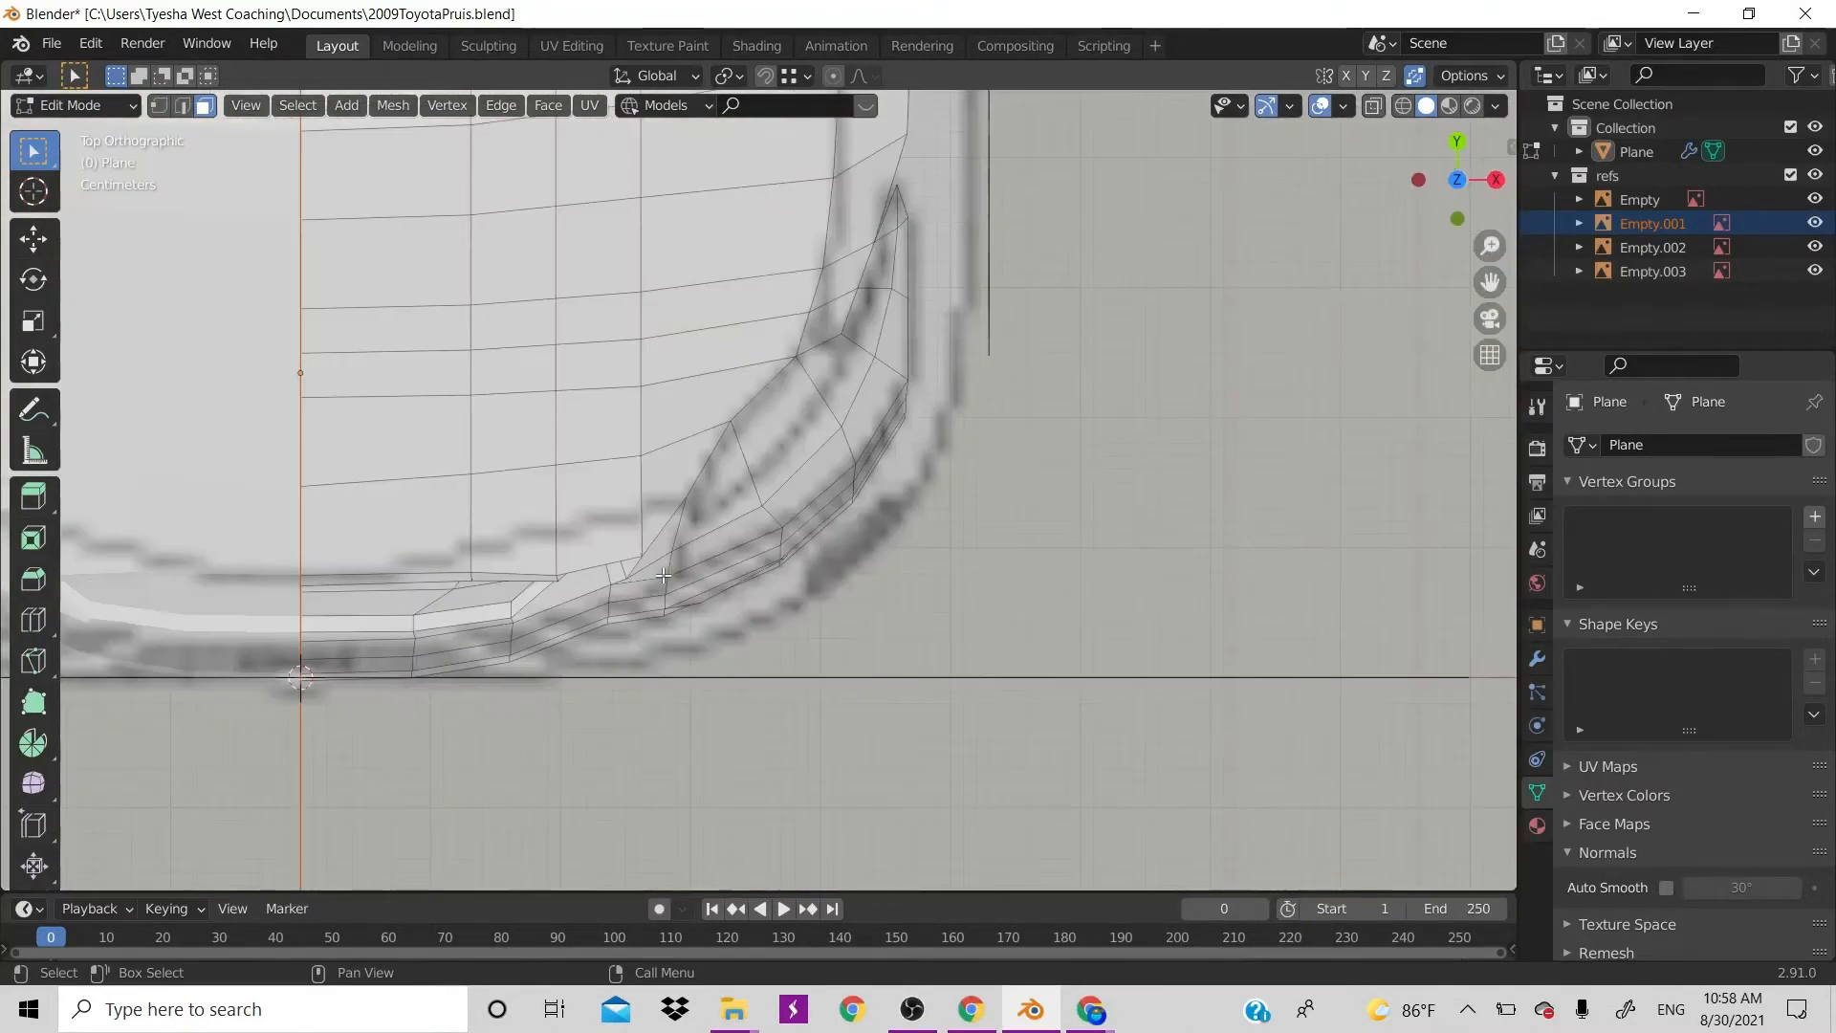
key(alt+z)
key(g)
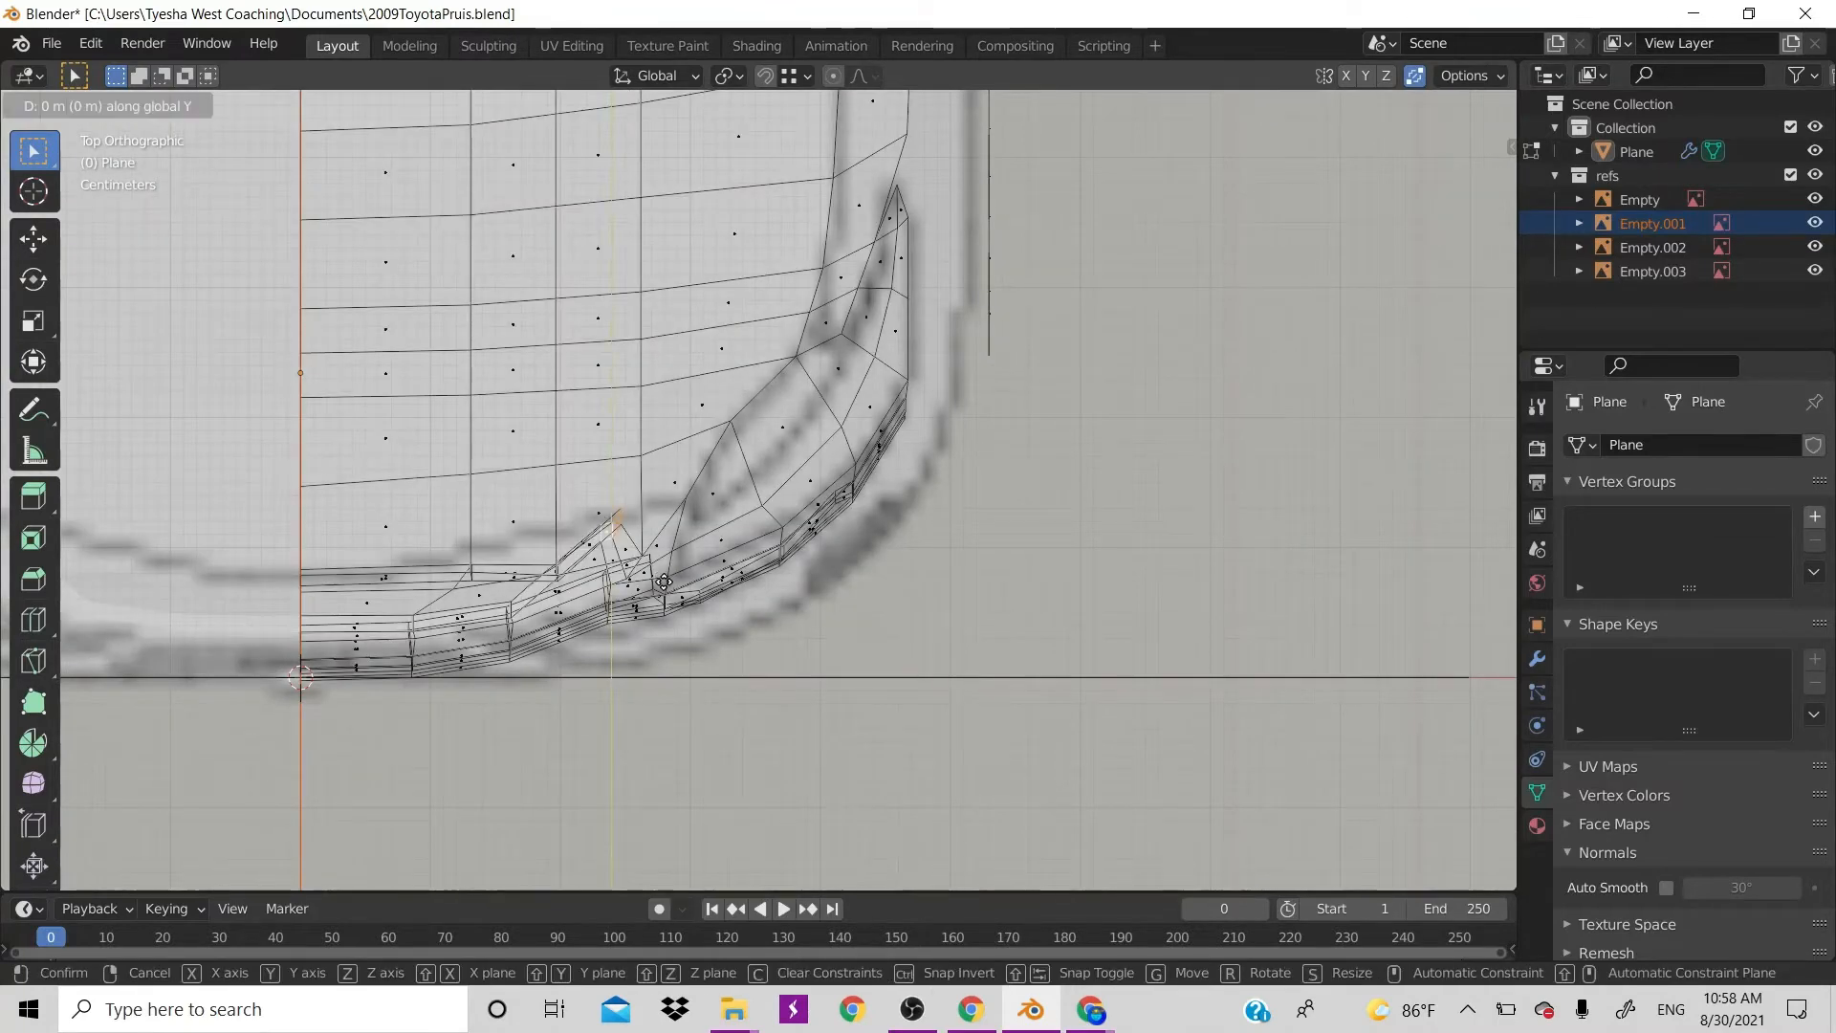
key(y)
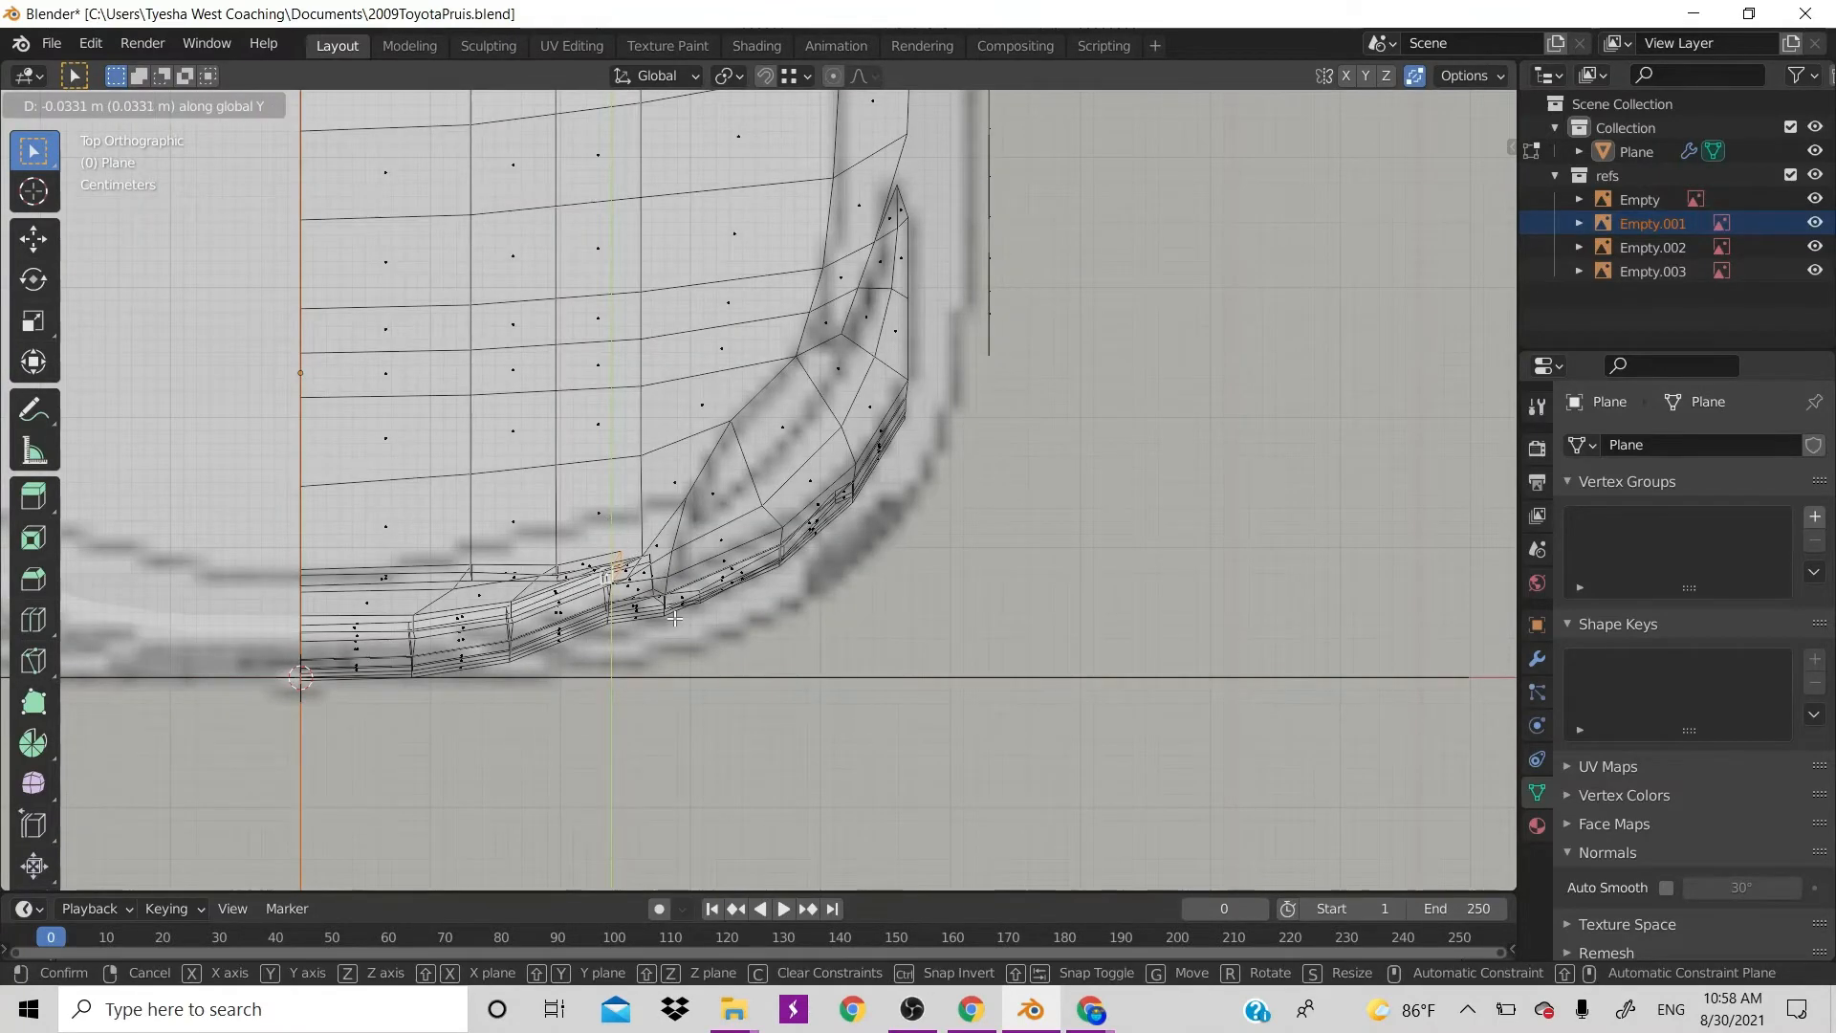
click(674, 606)
click(674, 583)
key(alt+z)
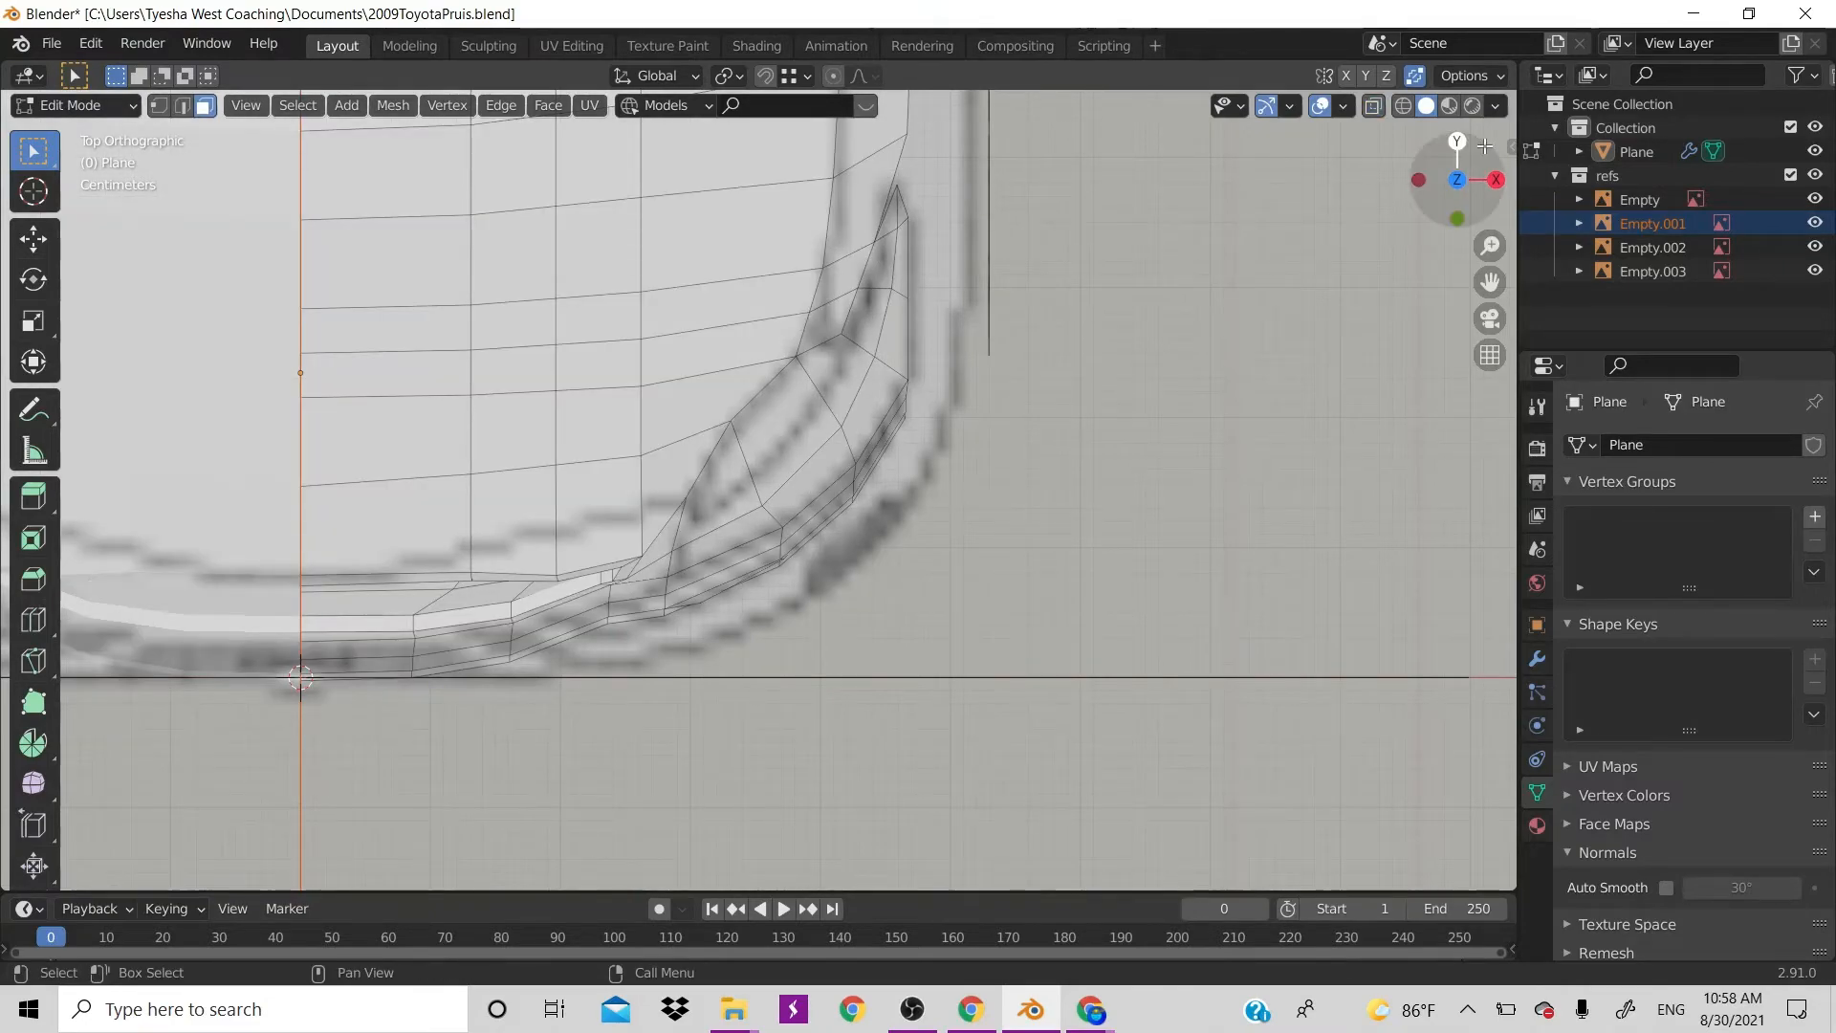
Nudge the hood's front edge above the grille's outer corner back about 0.005 m along Y
drag(1458, 182, 882, 406)
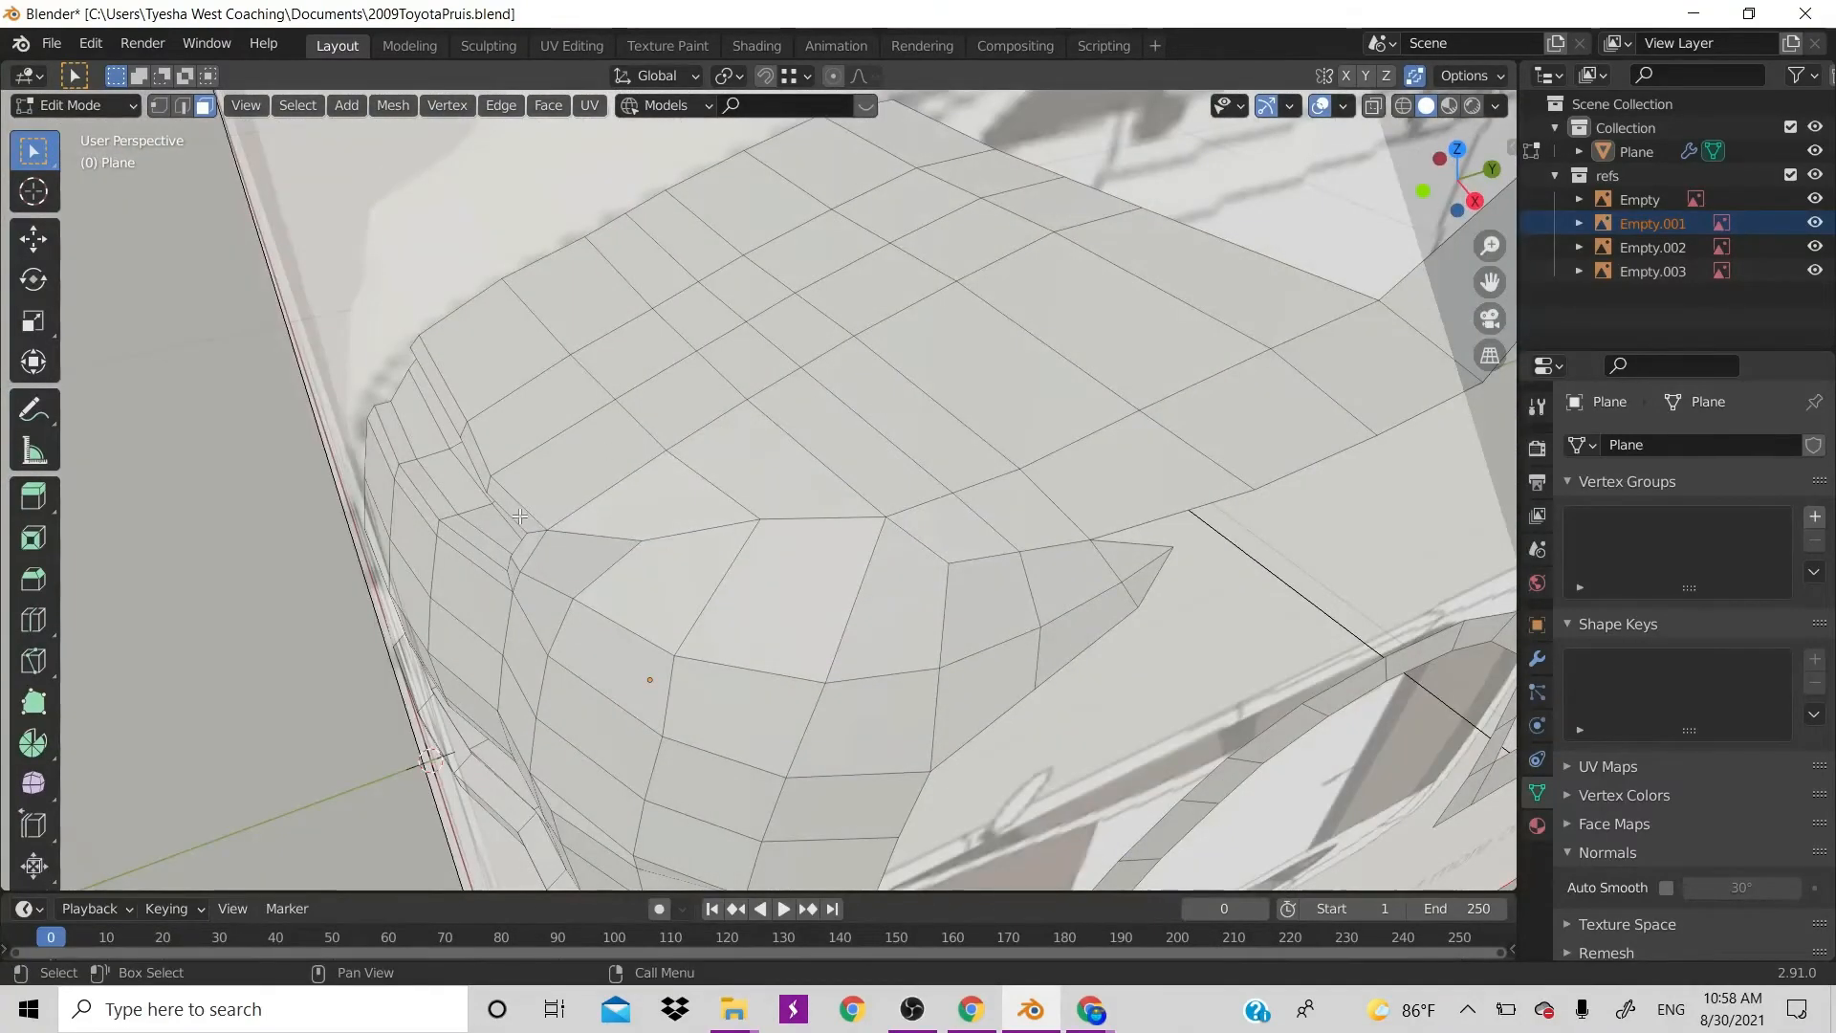
key(1)
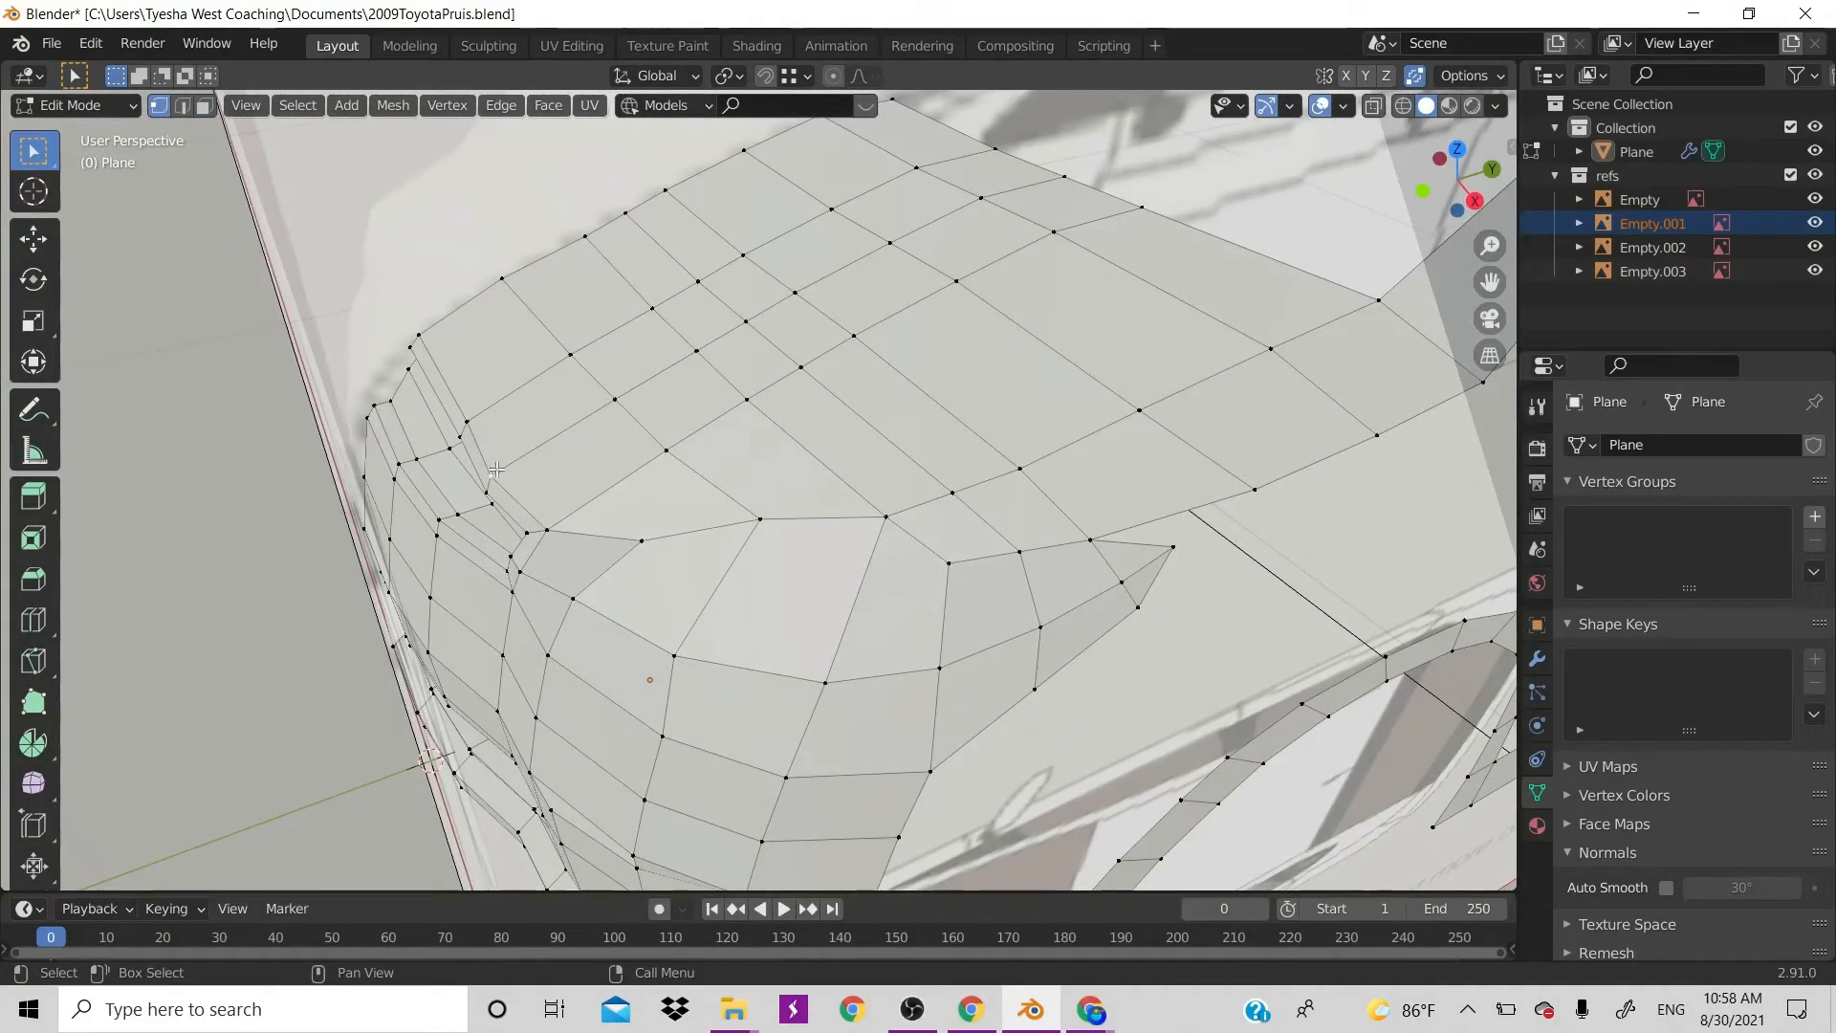
key(2)
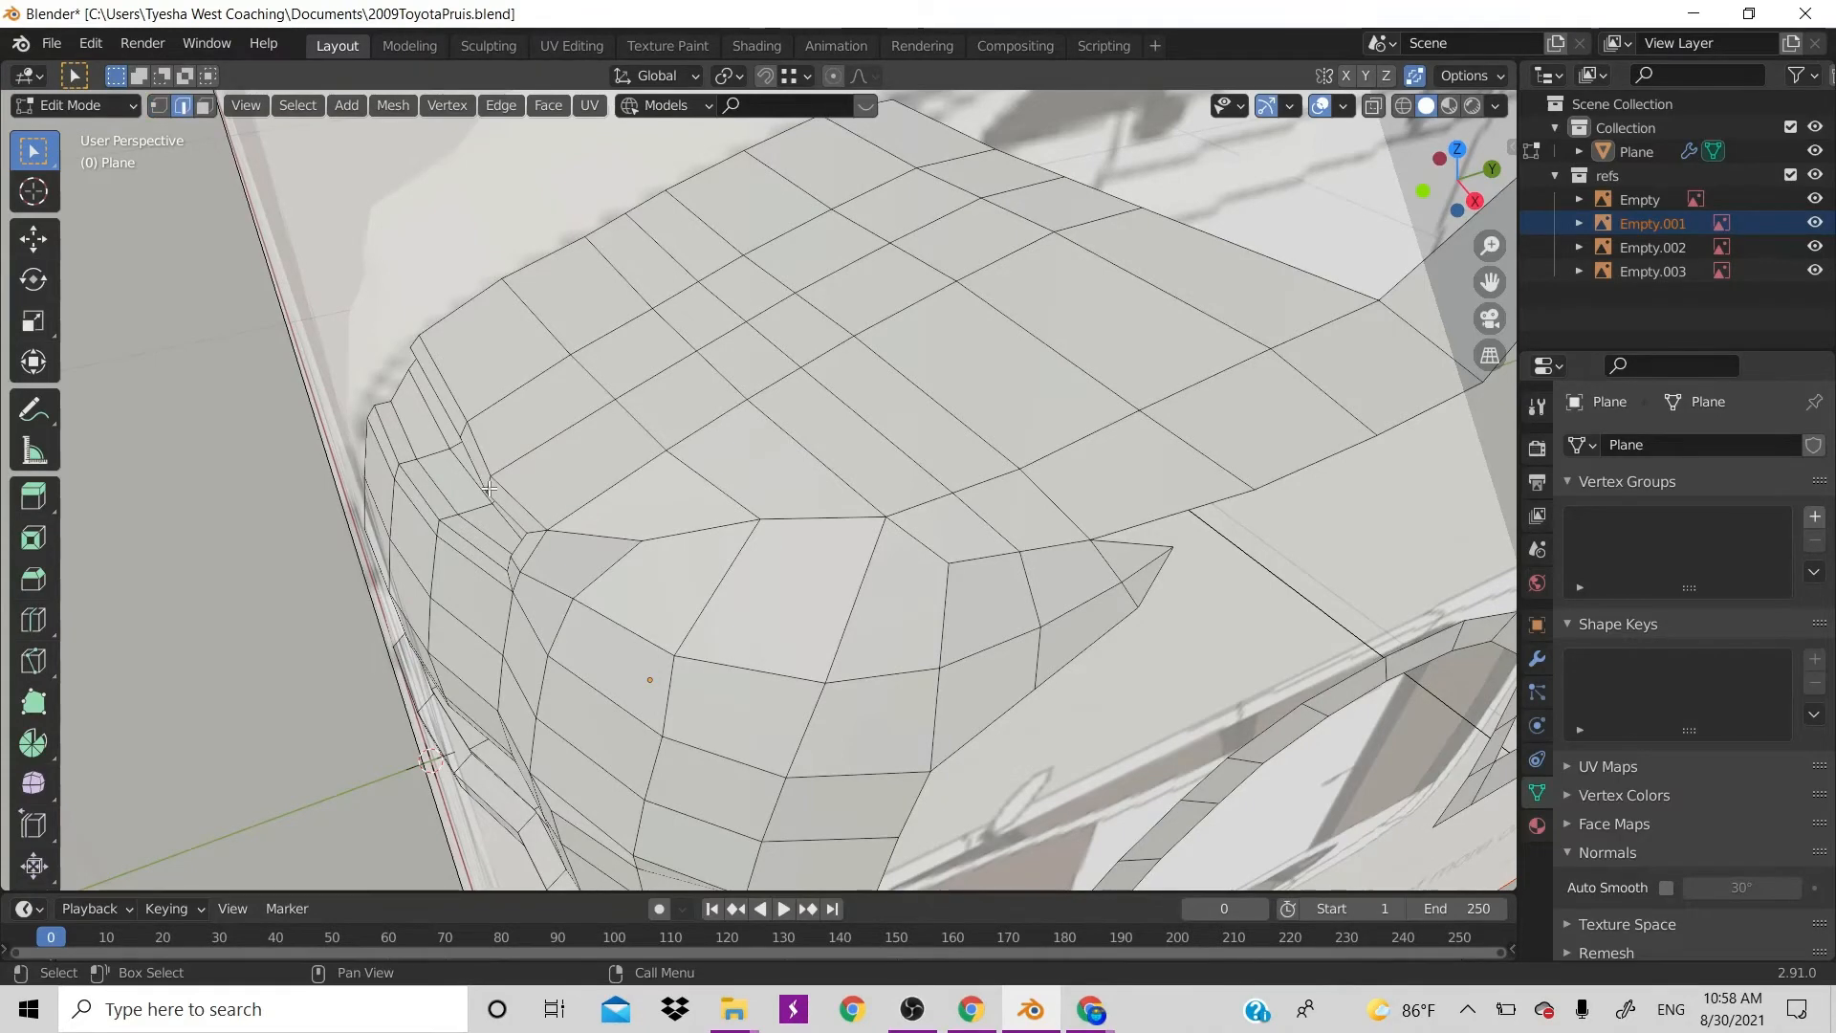
key(g)
key(y)
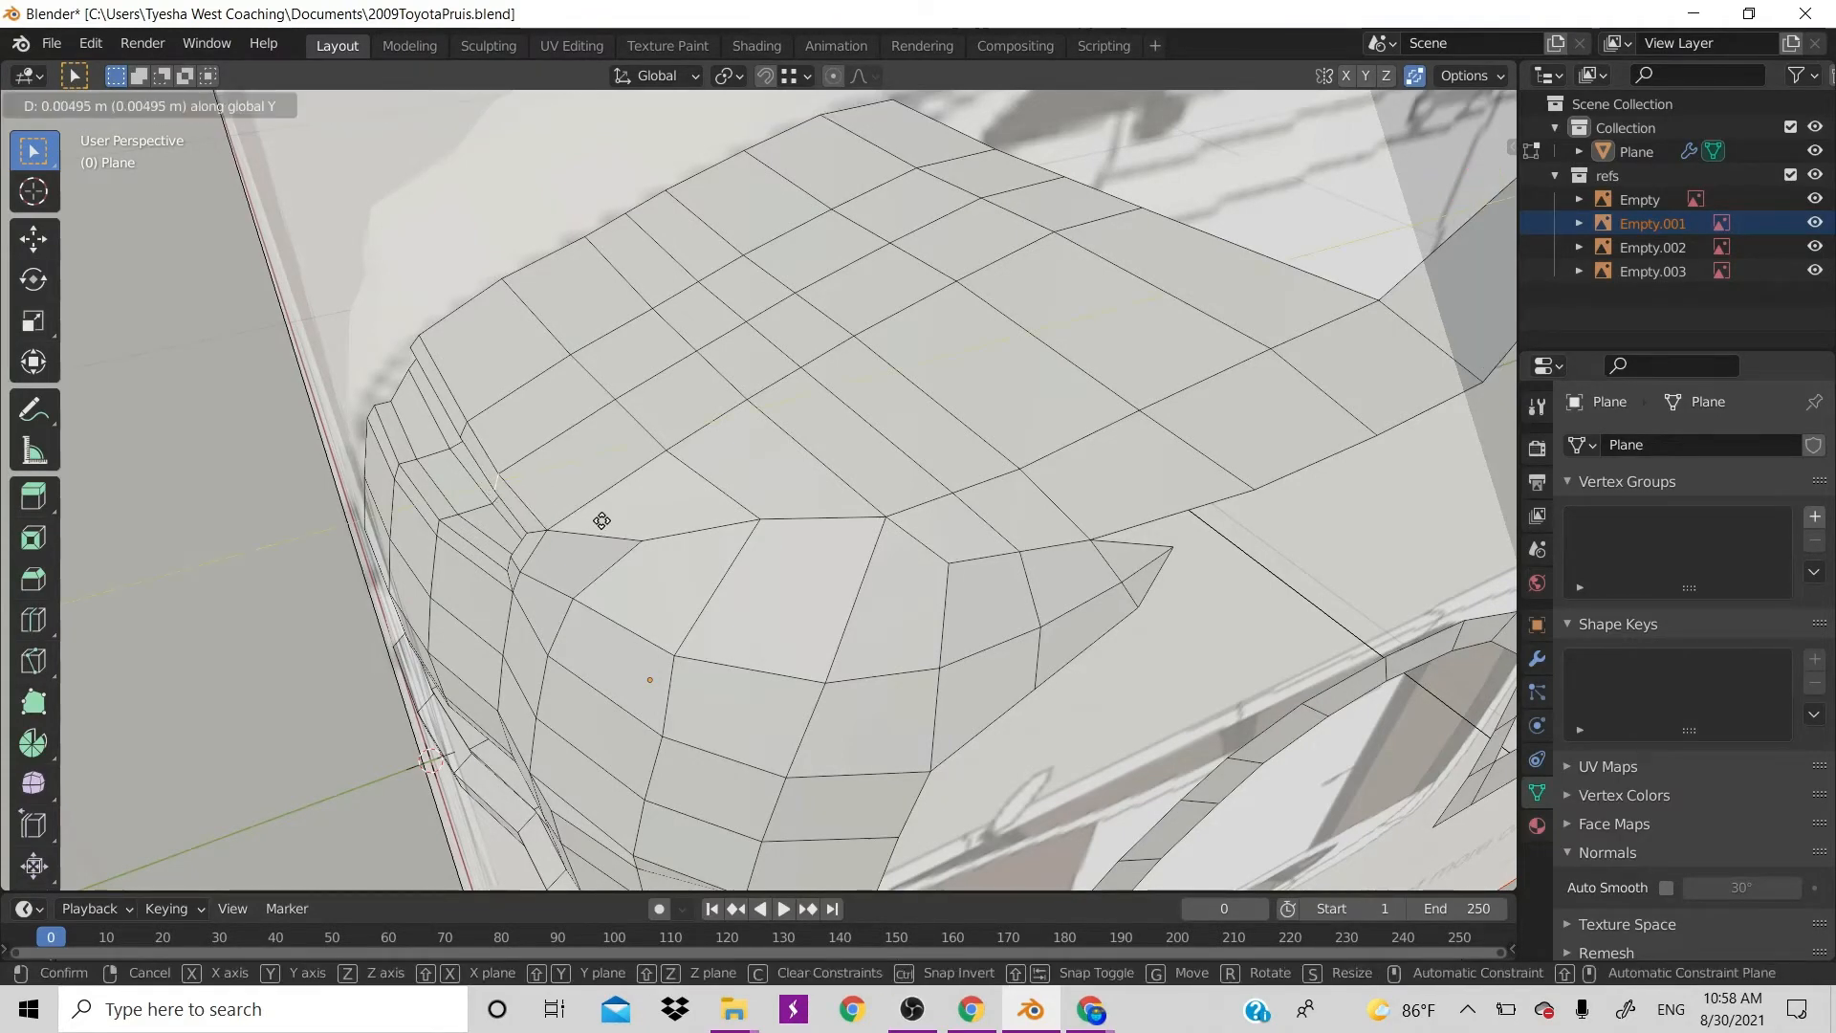
click(602, 521)
Nudge the edge at the hood's front corner beside the headlight back about 0.002 m along Y
click(543, 532)
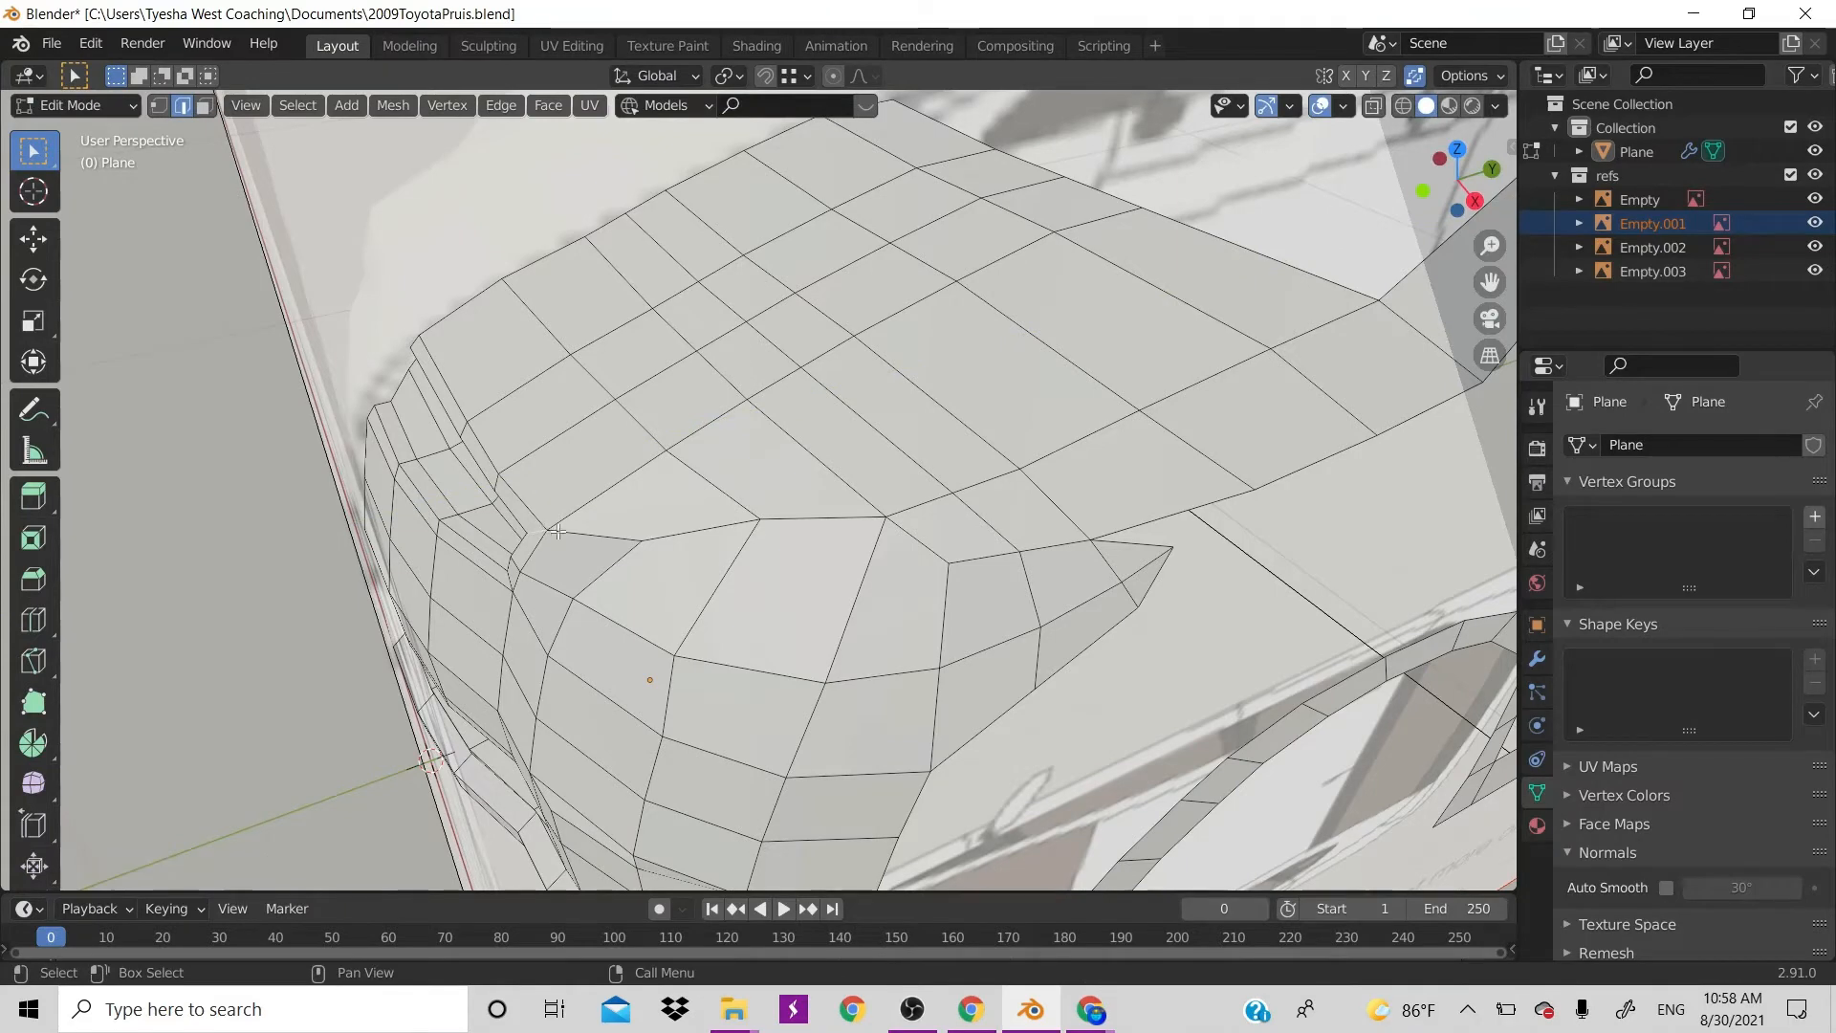
key(g)
key(y)
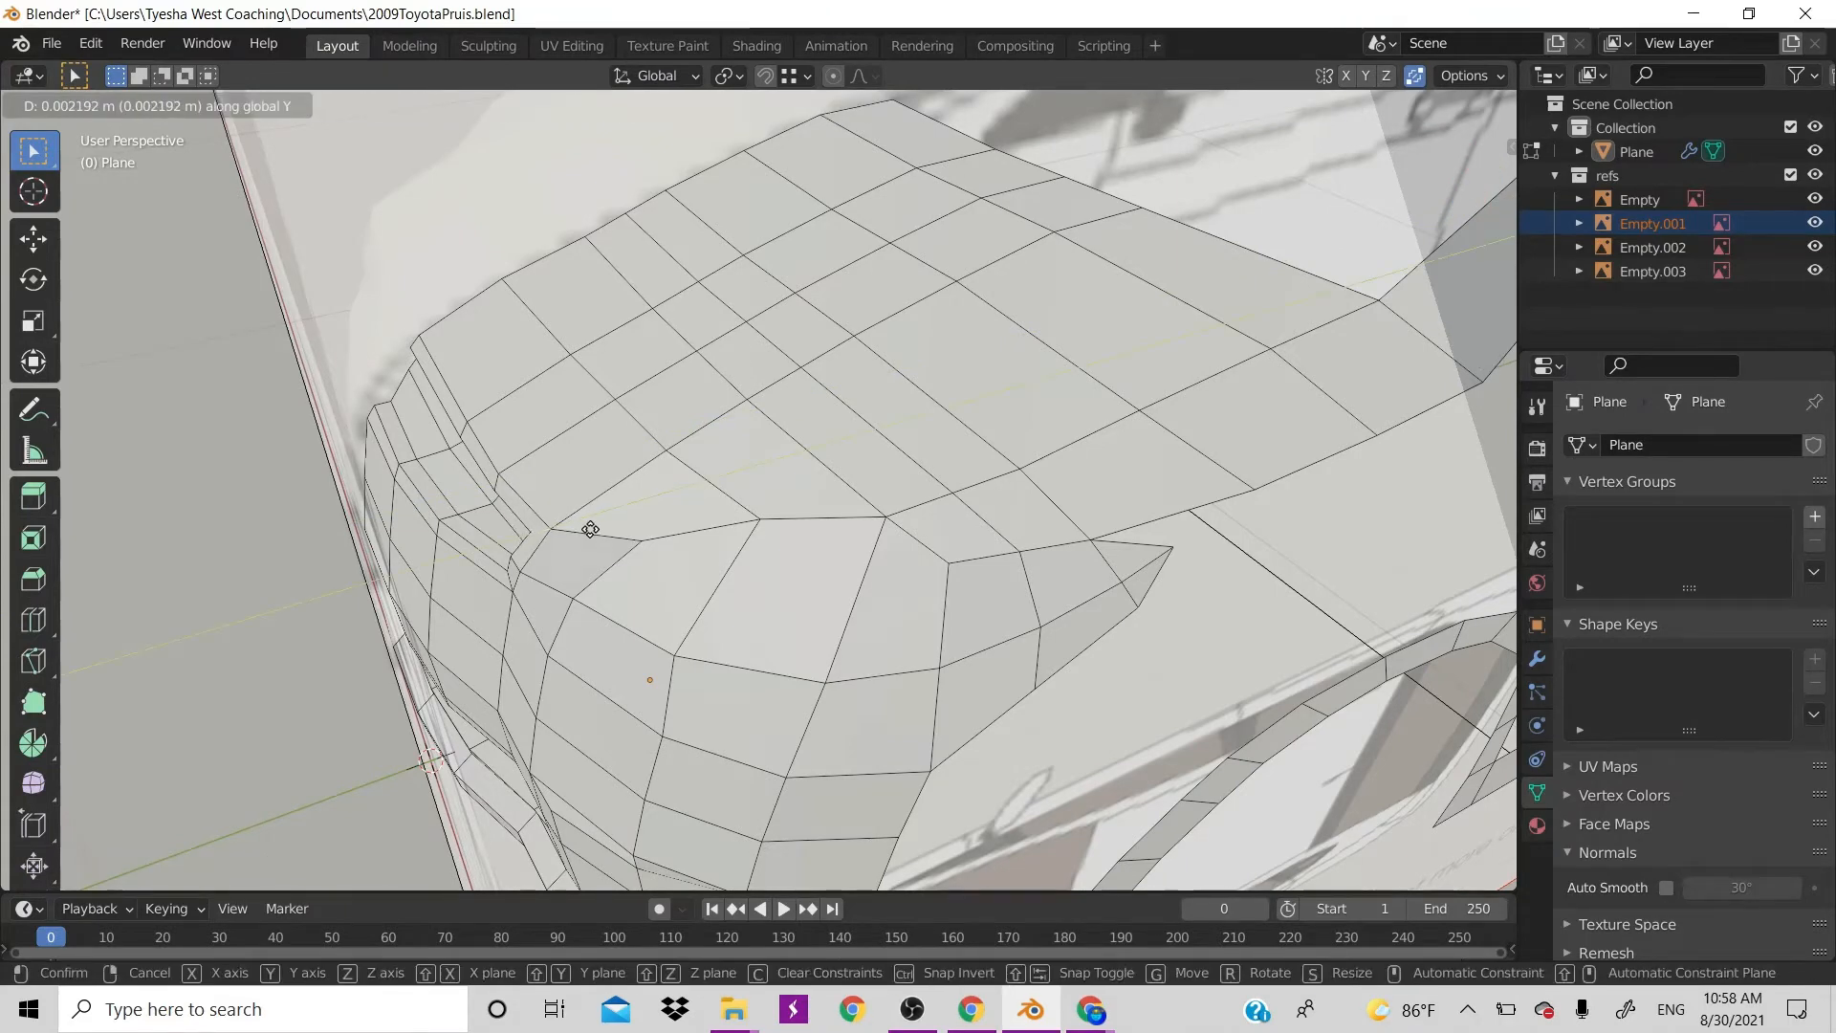
click(588, 529)
Try moving the vertical edge path beside the grille, from lower lip to hood corner, forward about 0.015 m along Y
scroll(478, 590, down, 8)
key(KP_7)
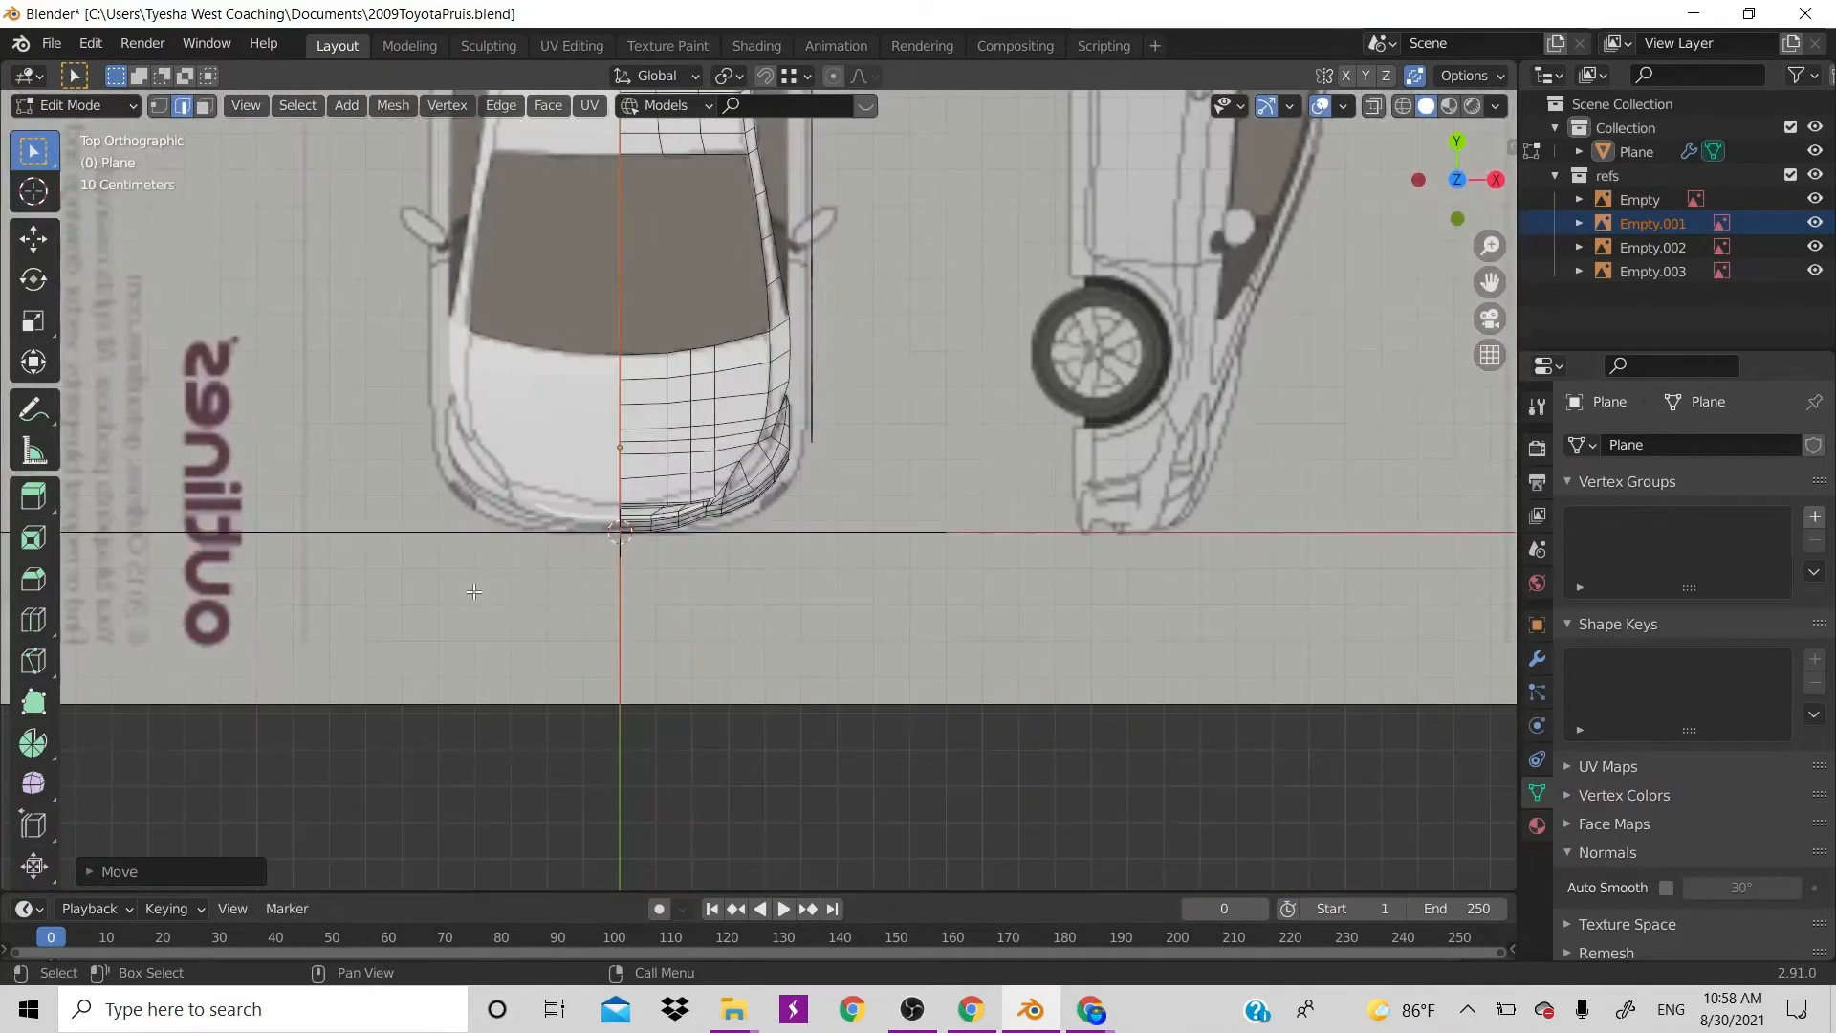
scroll(478, 492, up, 6)
scroll(479, 488, down, 1)
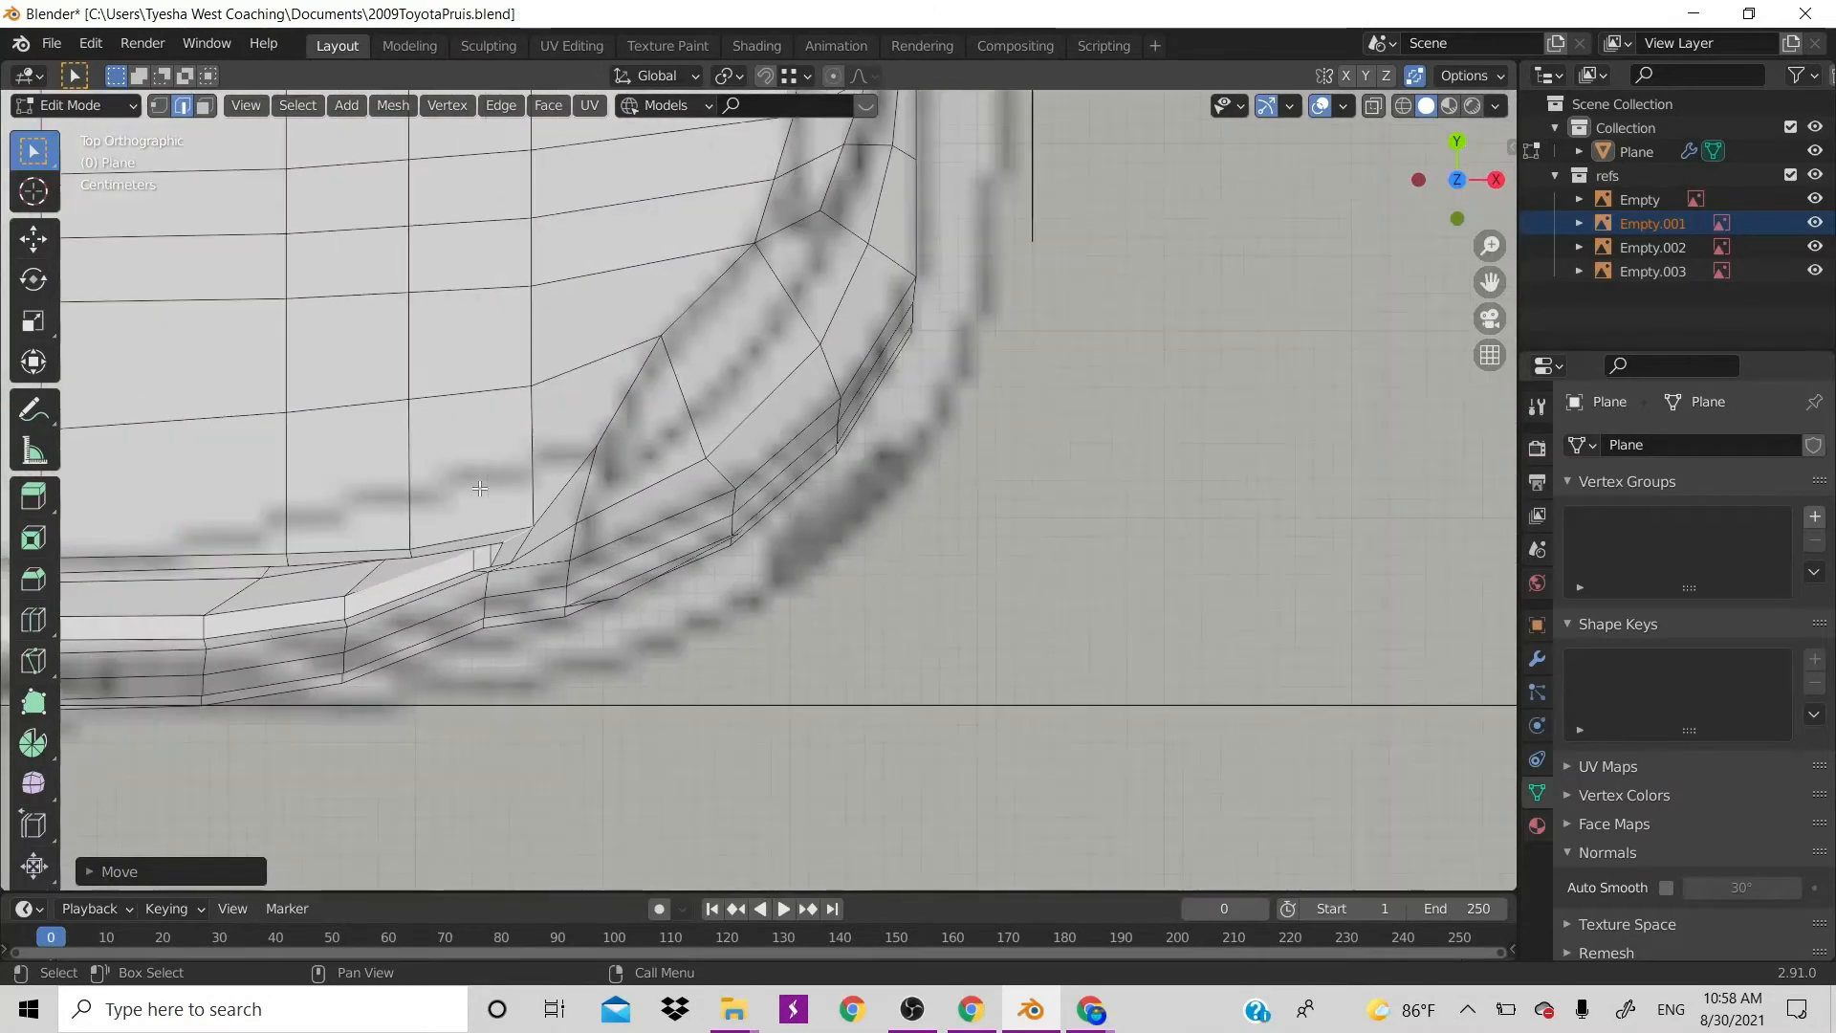
key(KP_1)
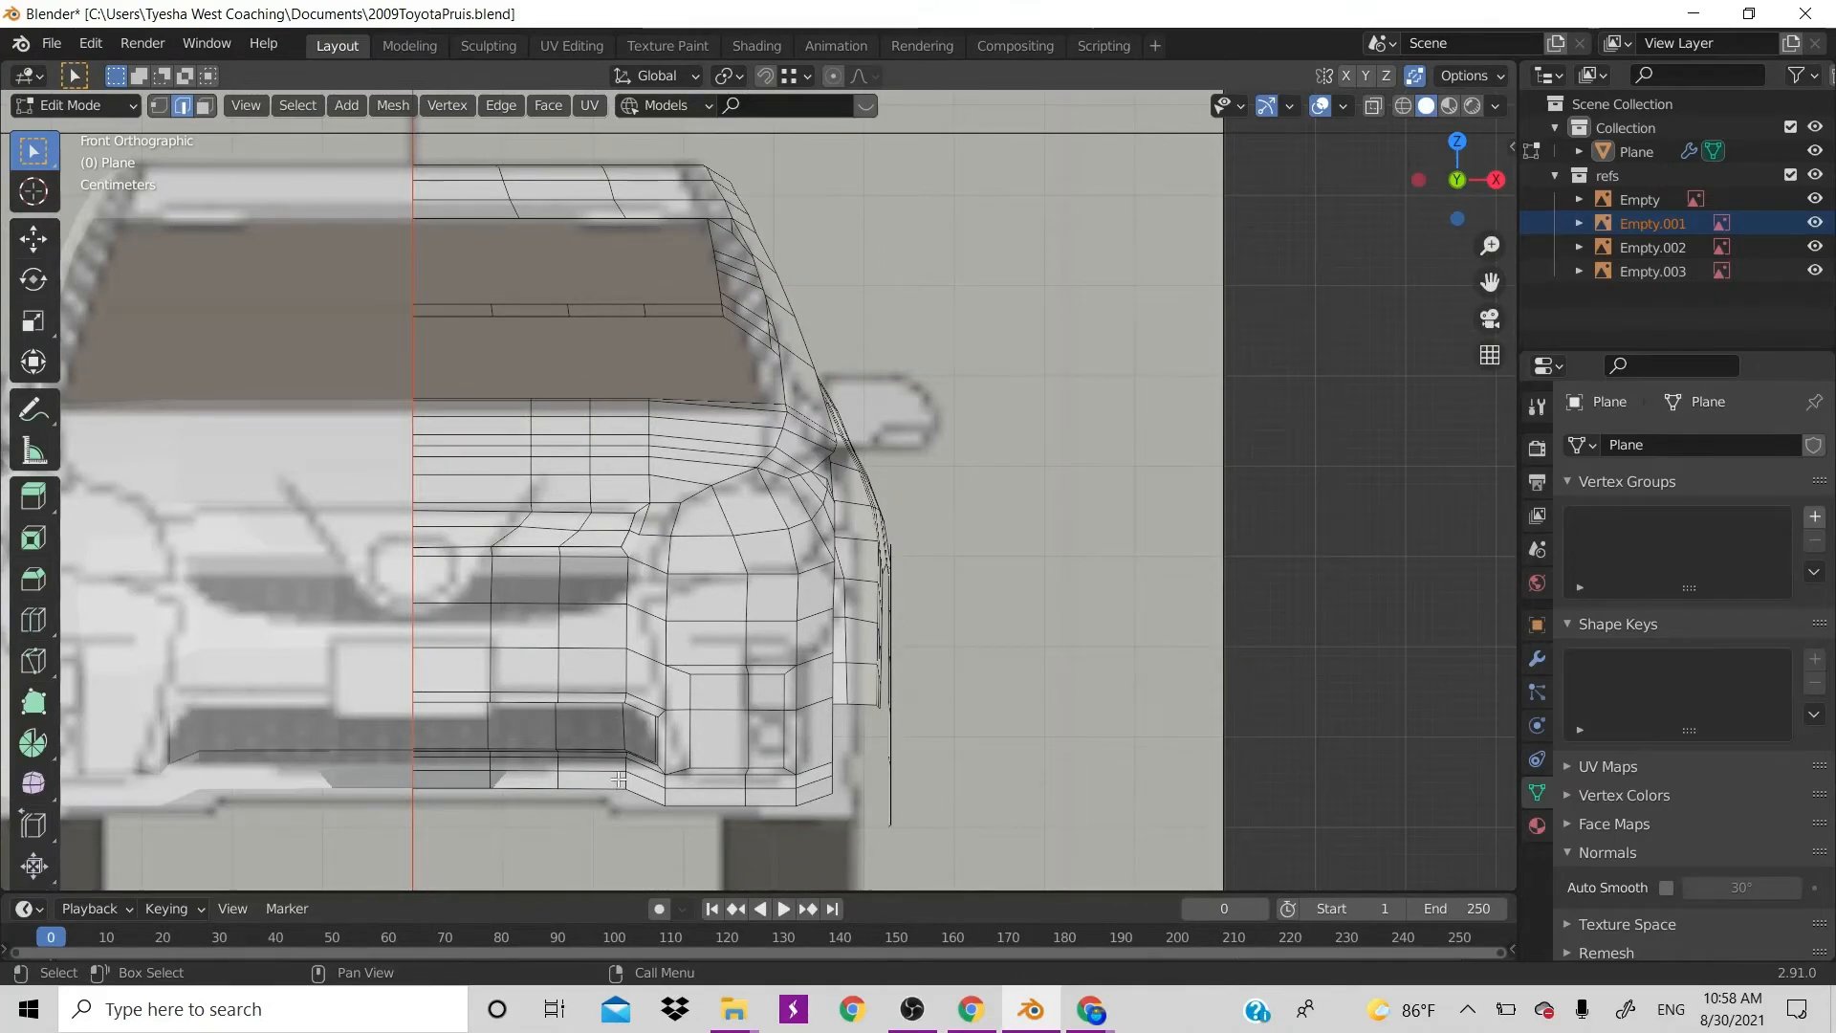
ctrl+click(641, 550)
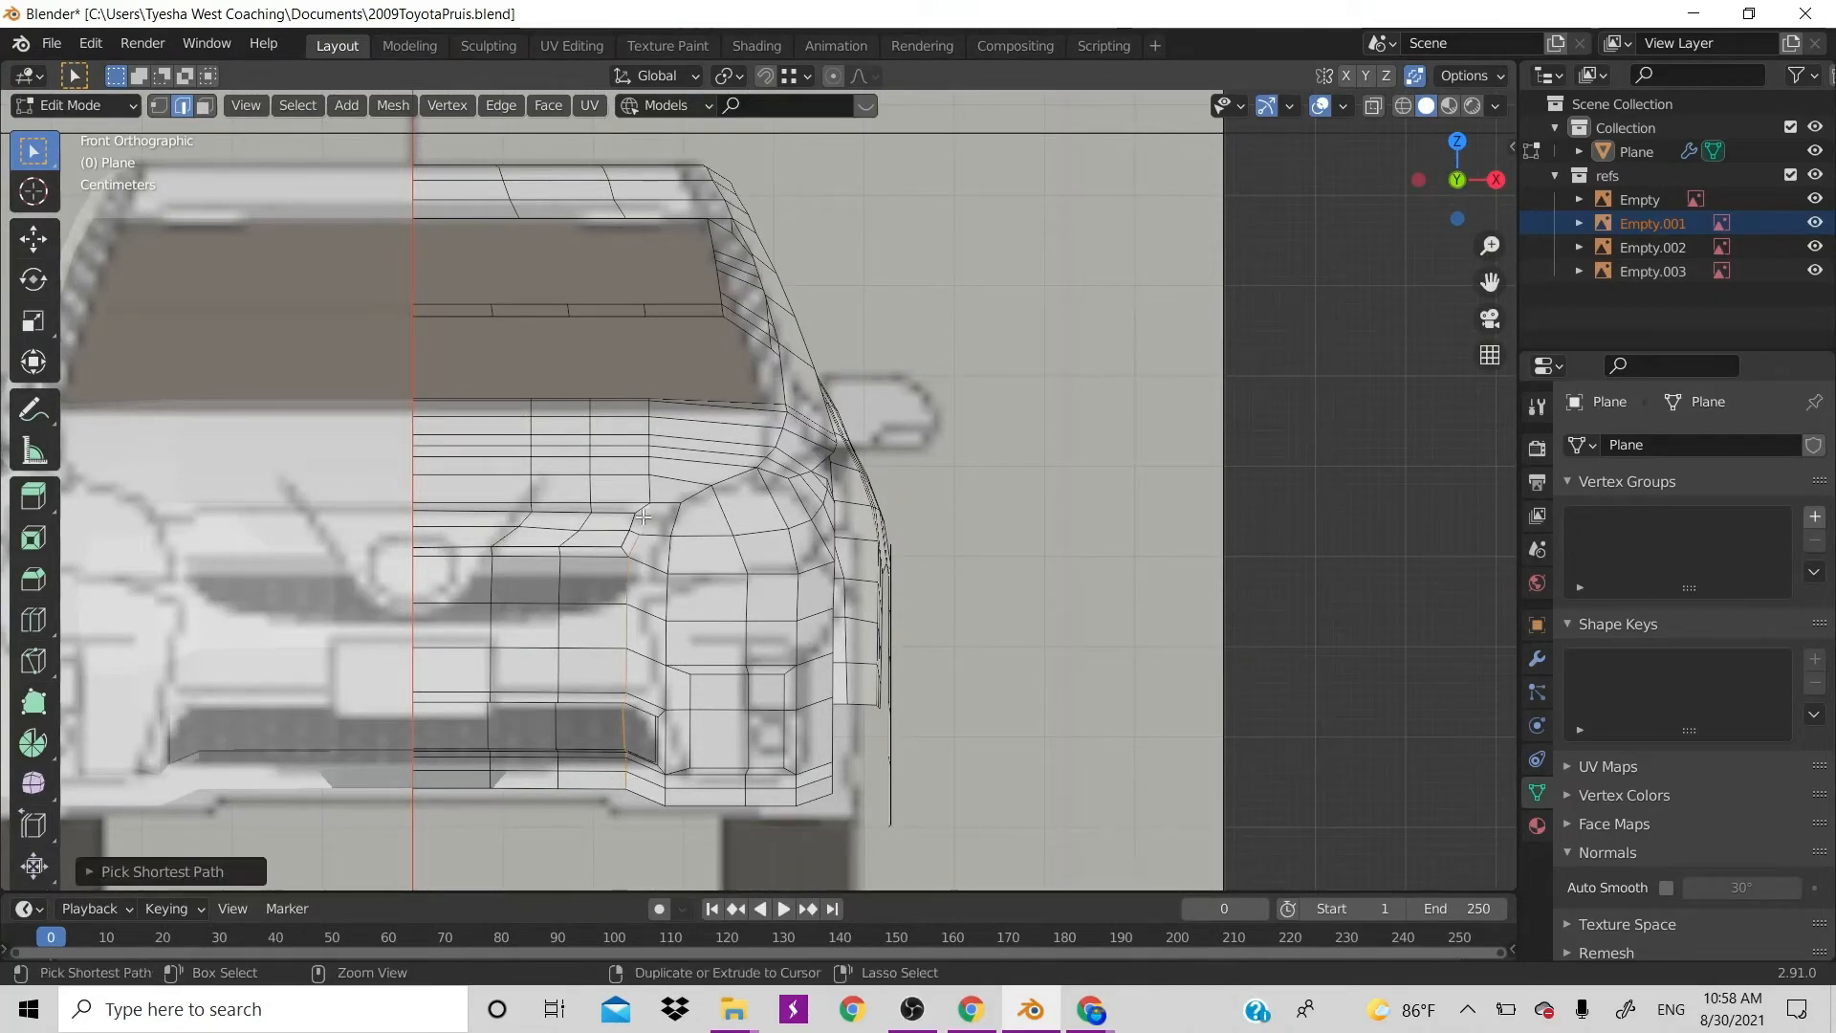
key(KP_7)
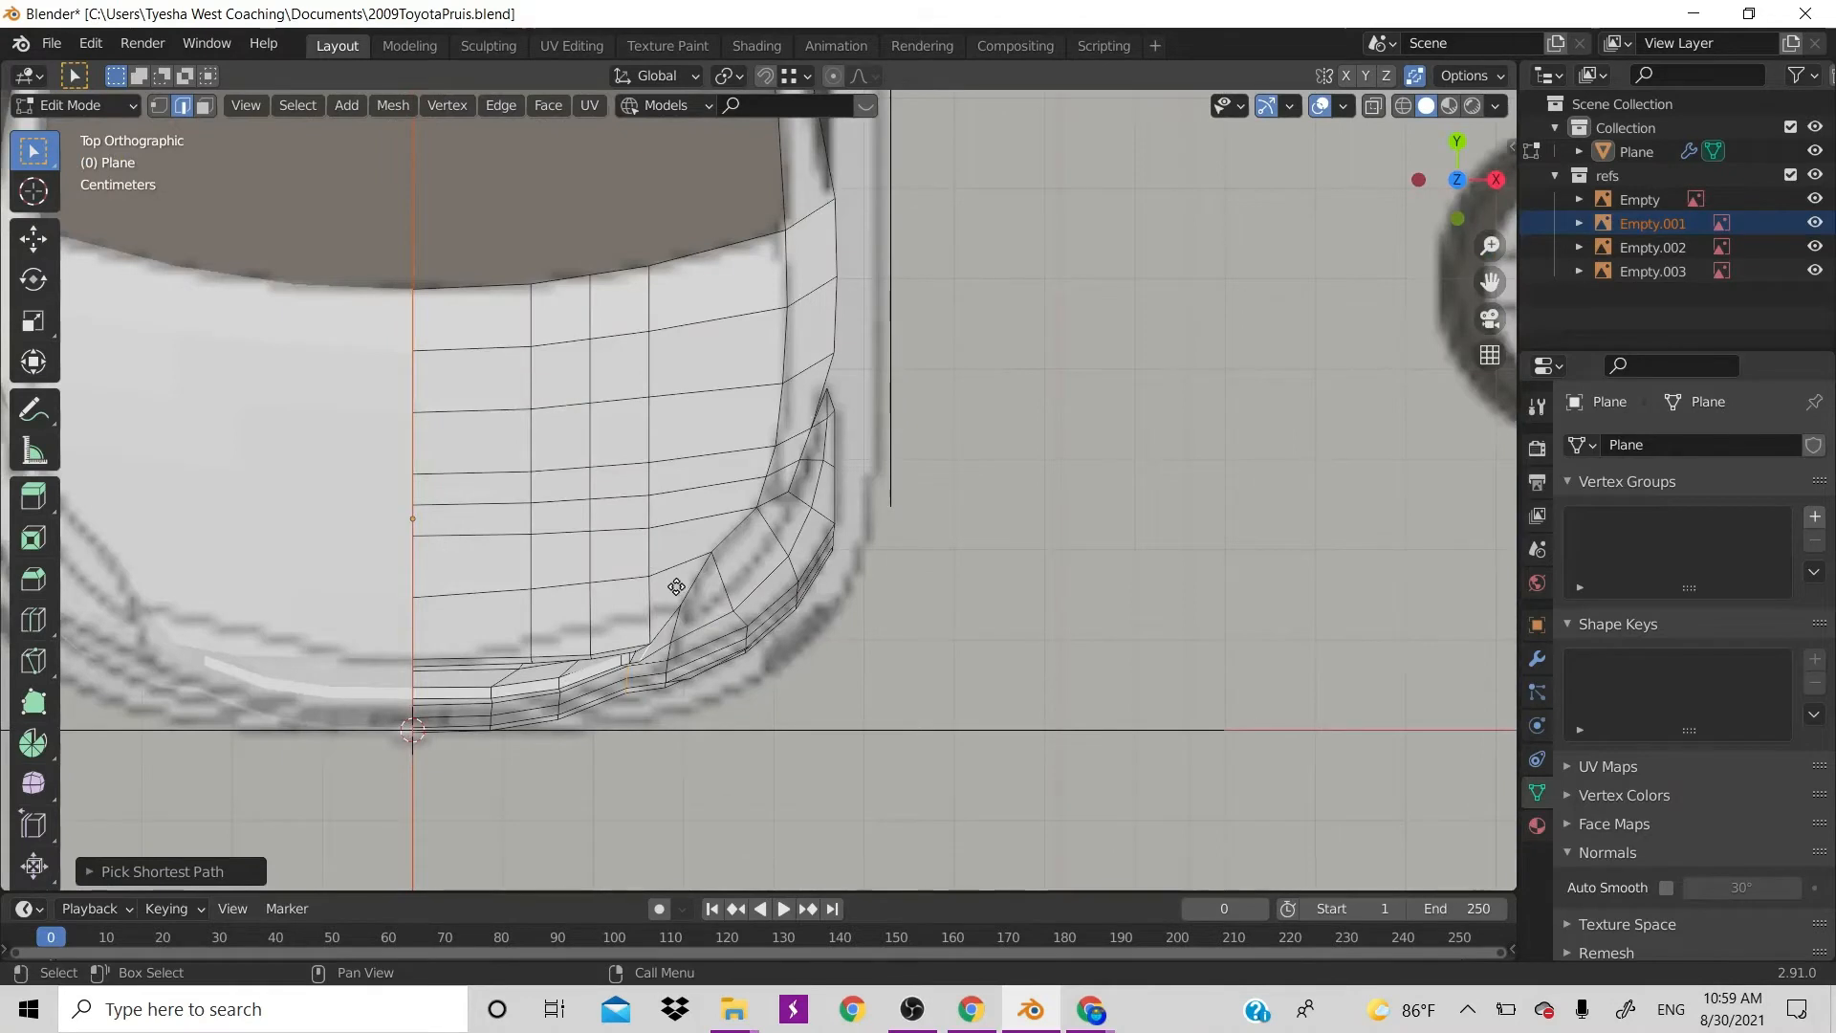
key(g)
key(y)
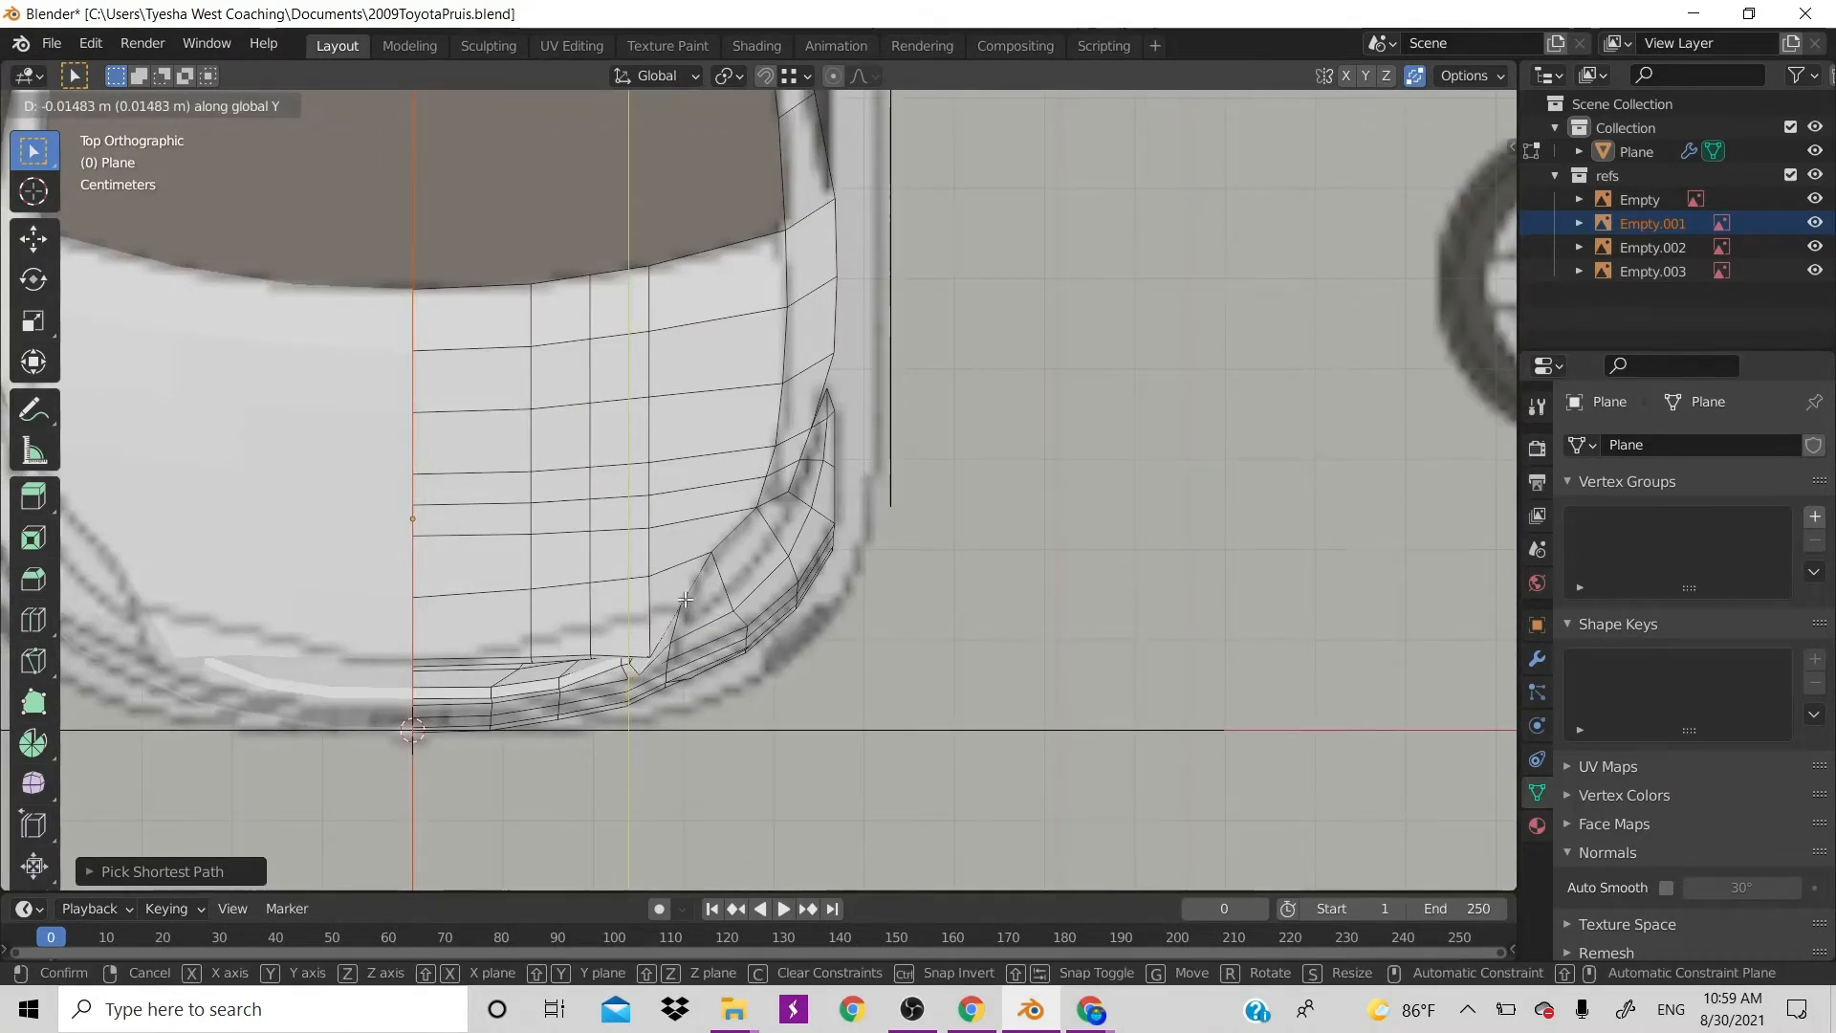
click(684, 603)
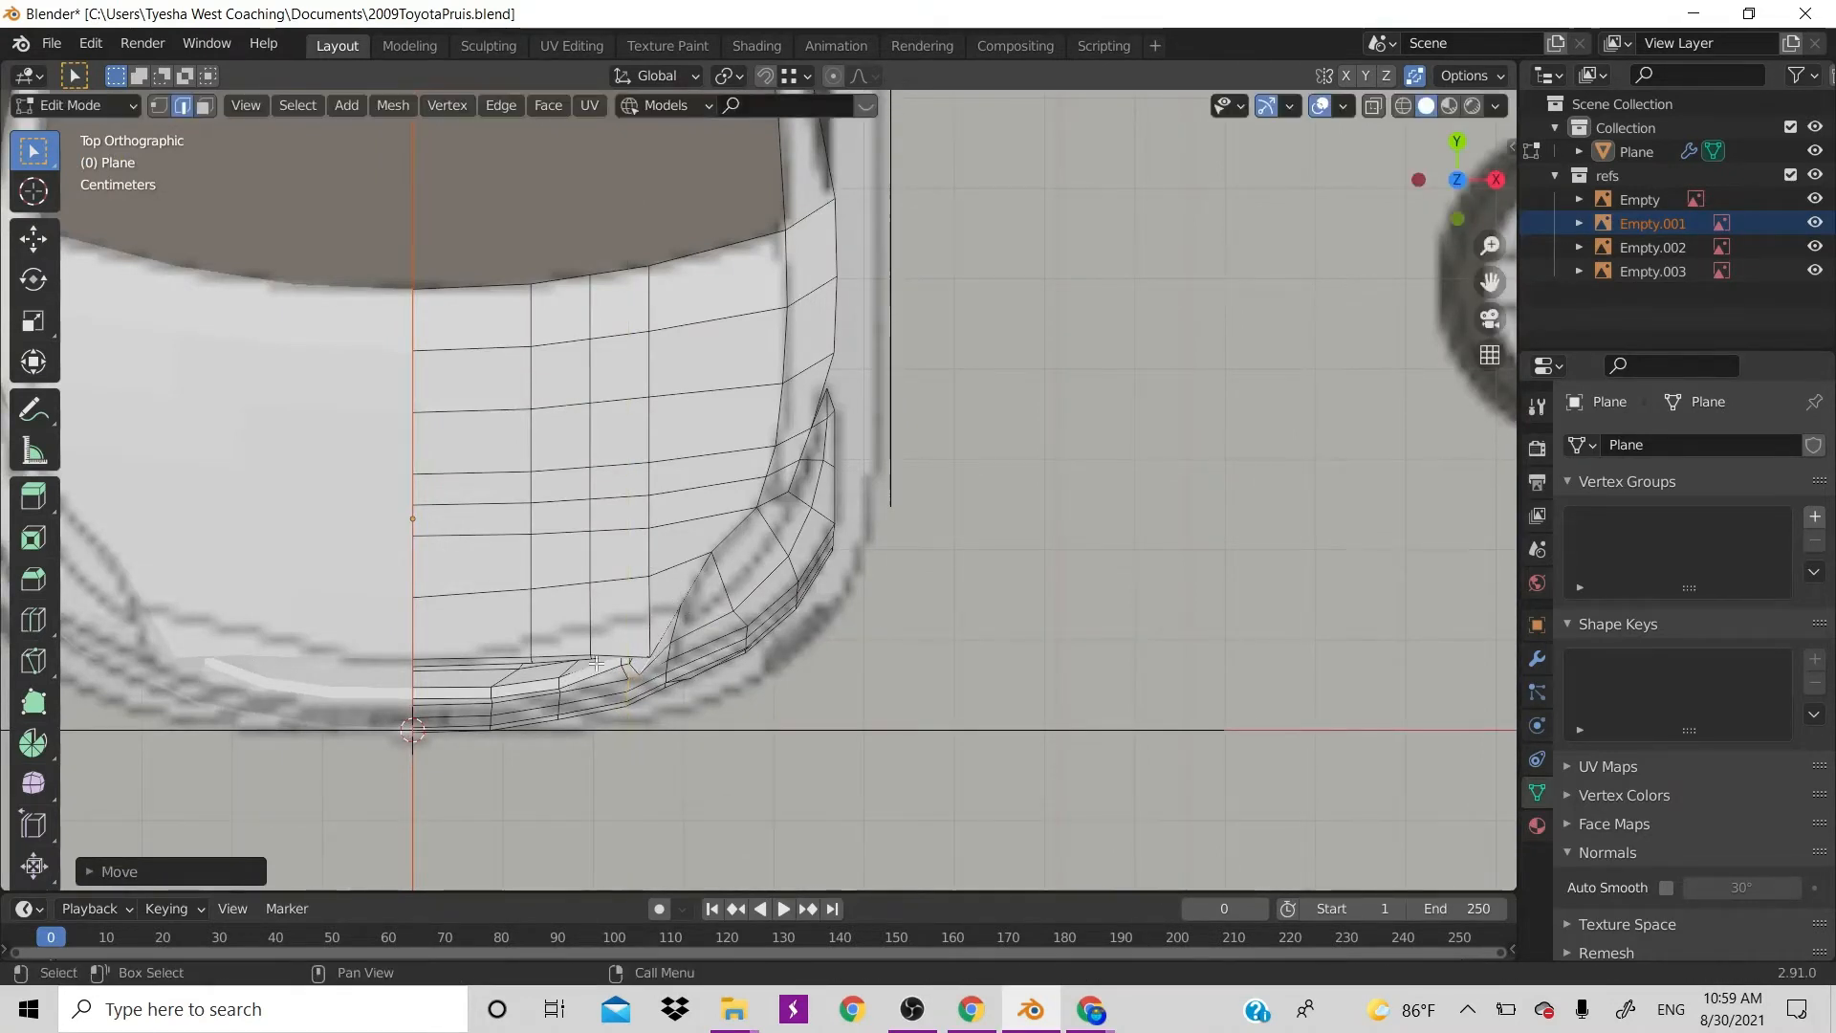
Move the vertical vertex path beside the grille, from its upper outer corner to the bumper's lower lip, forward about 0.023 m along Y
click(637, 637)
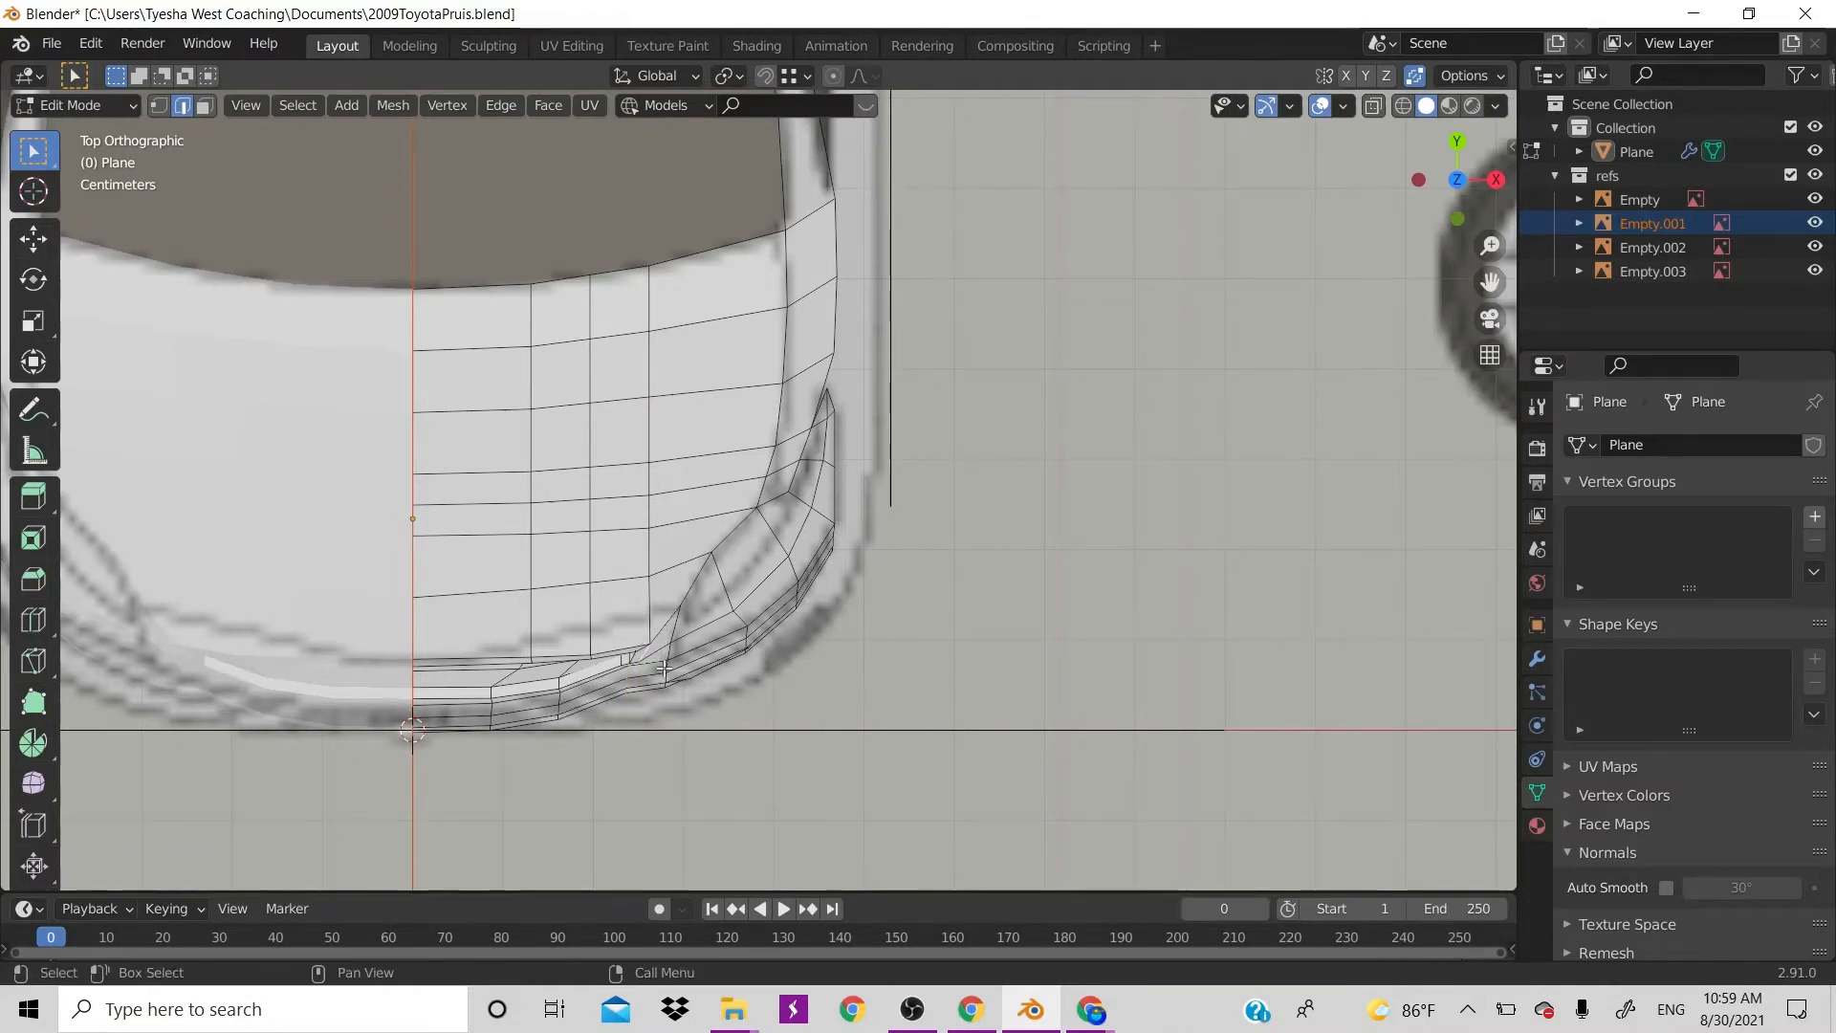
key(1)
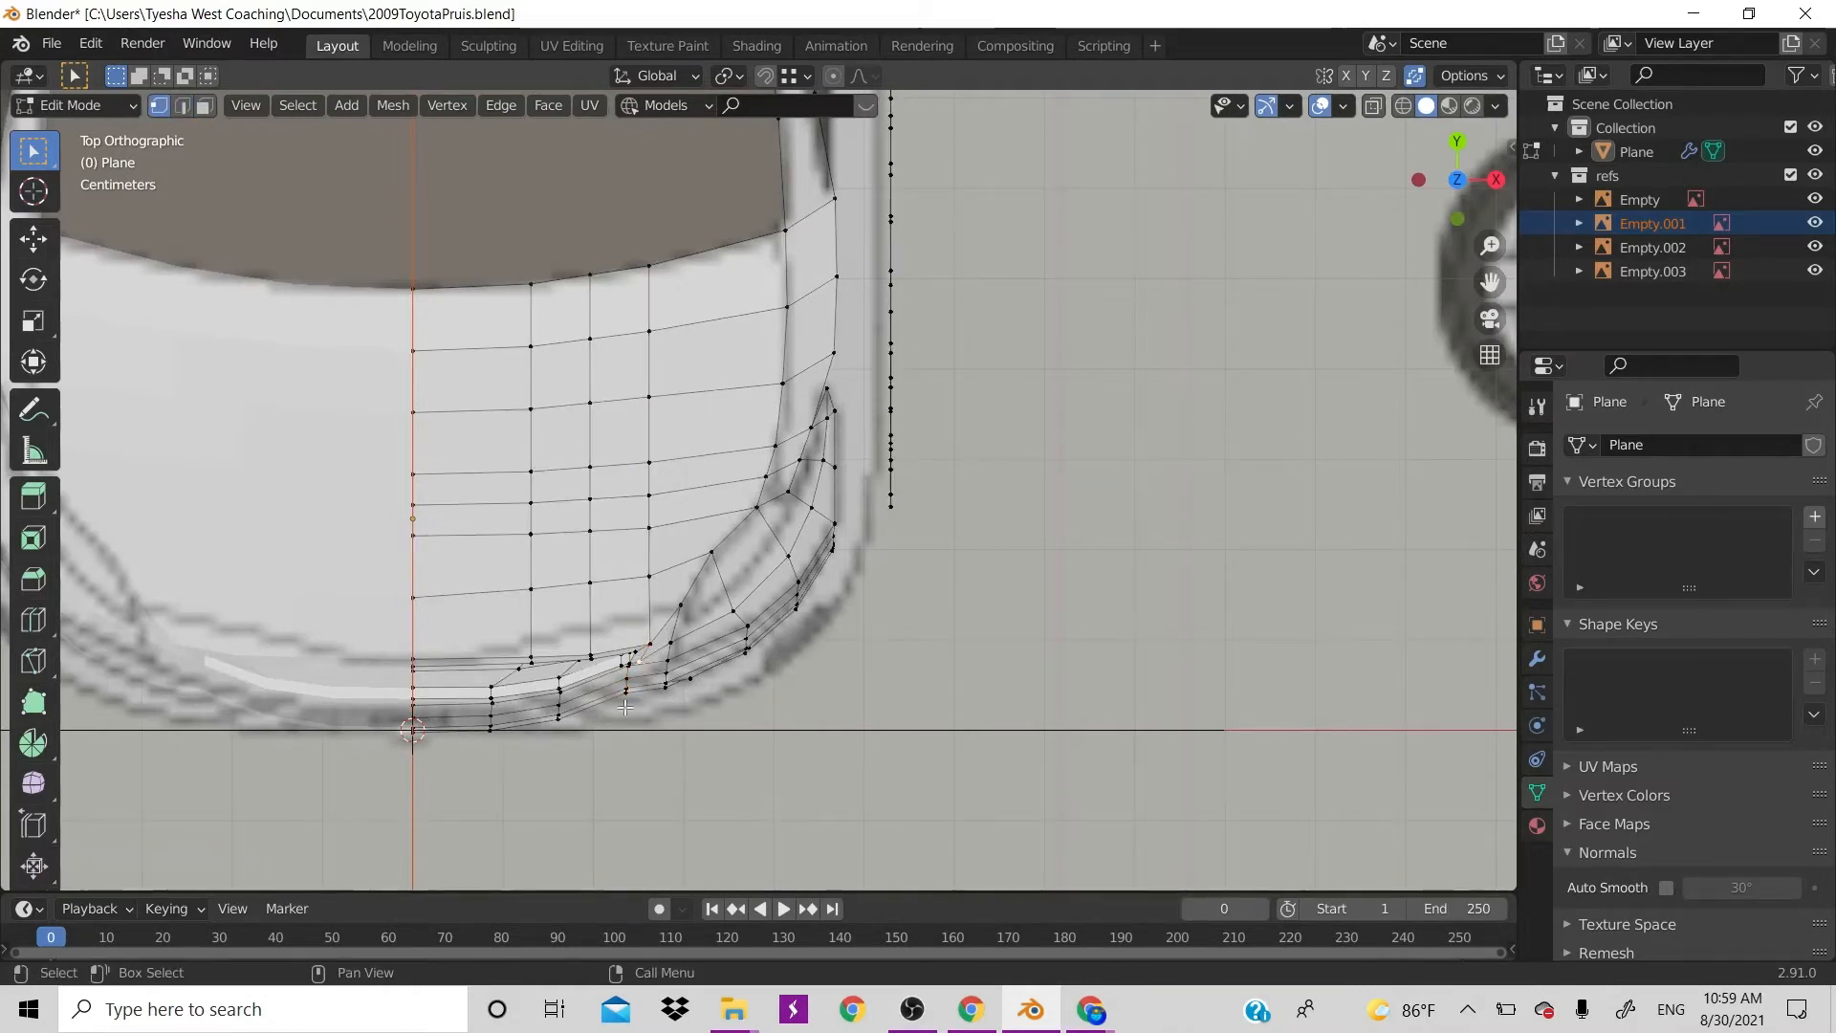
key(KP_1)
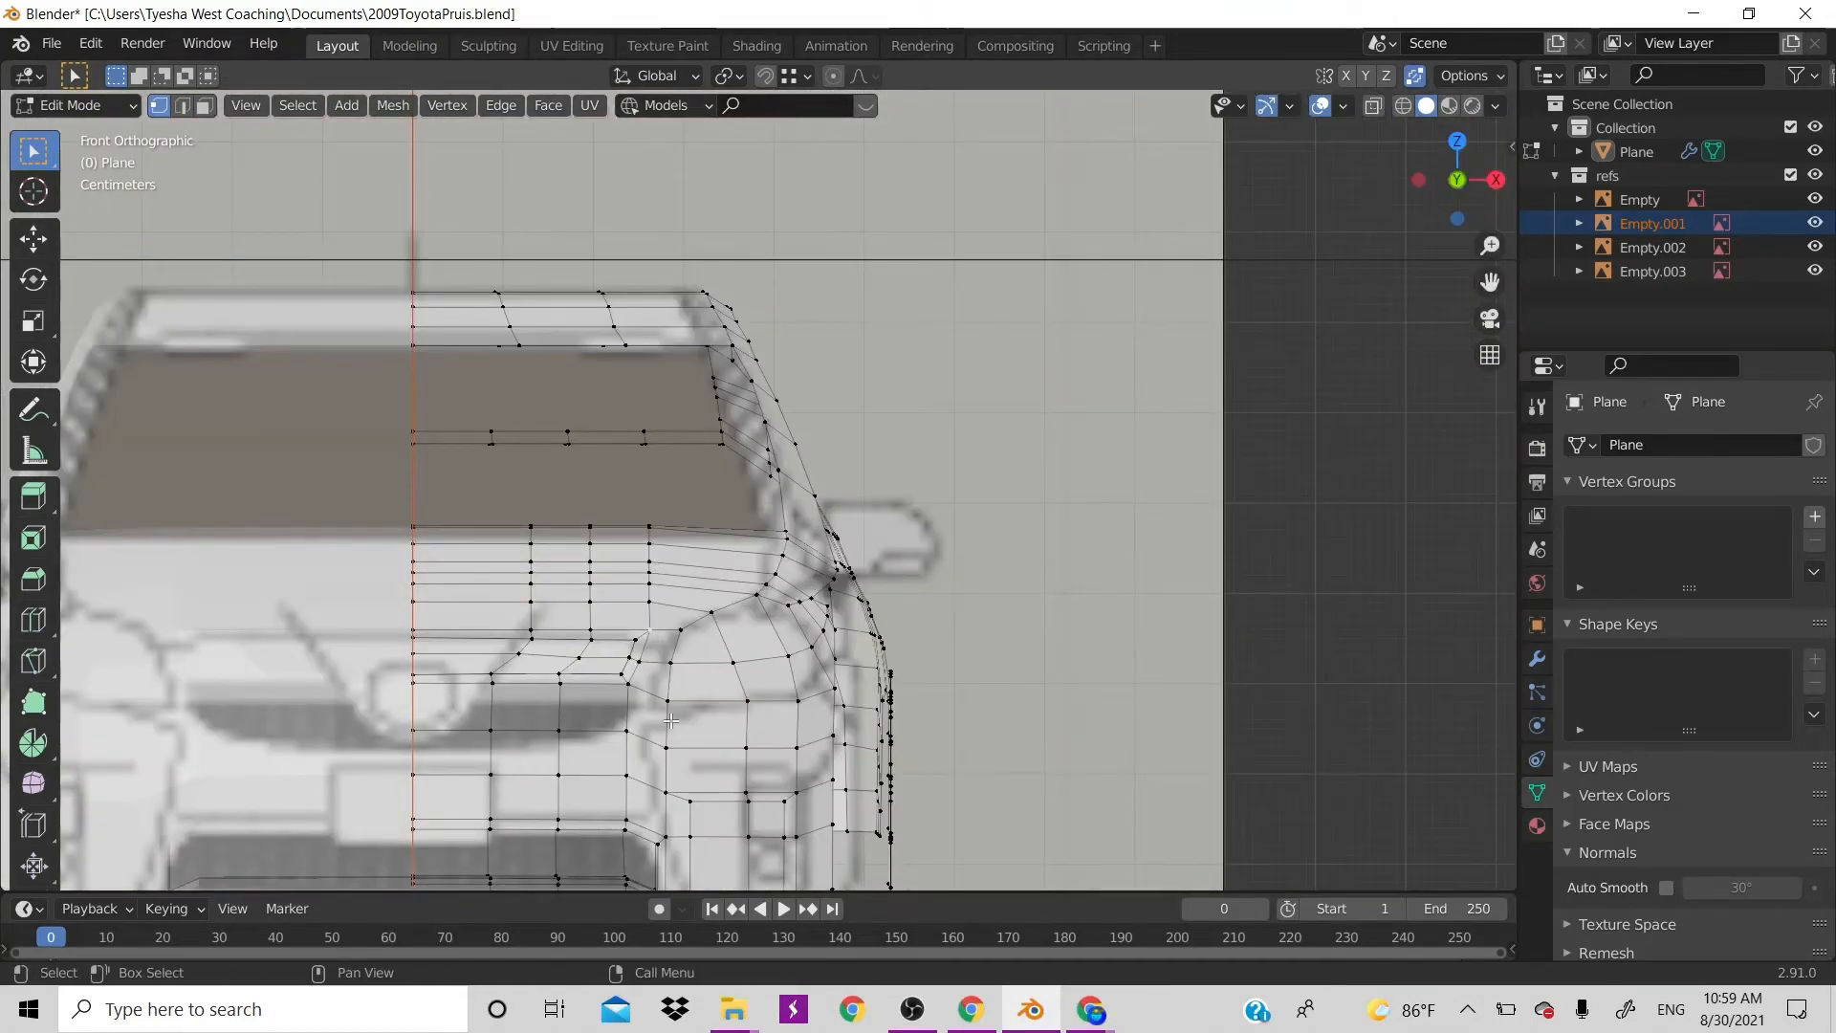
scroll(674, 712, down, 1)
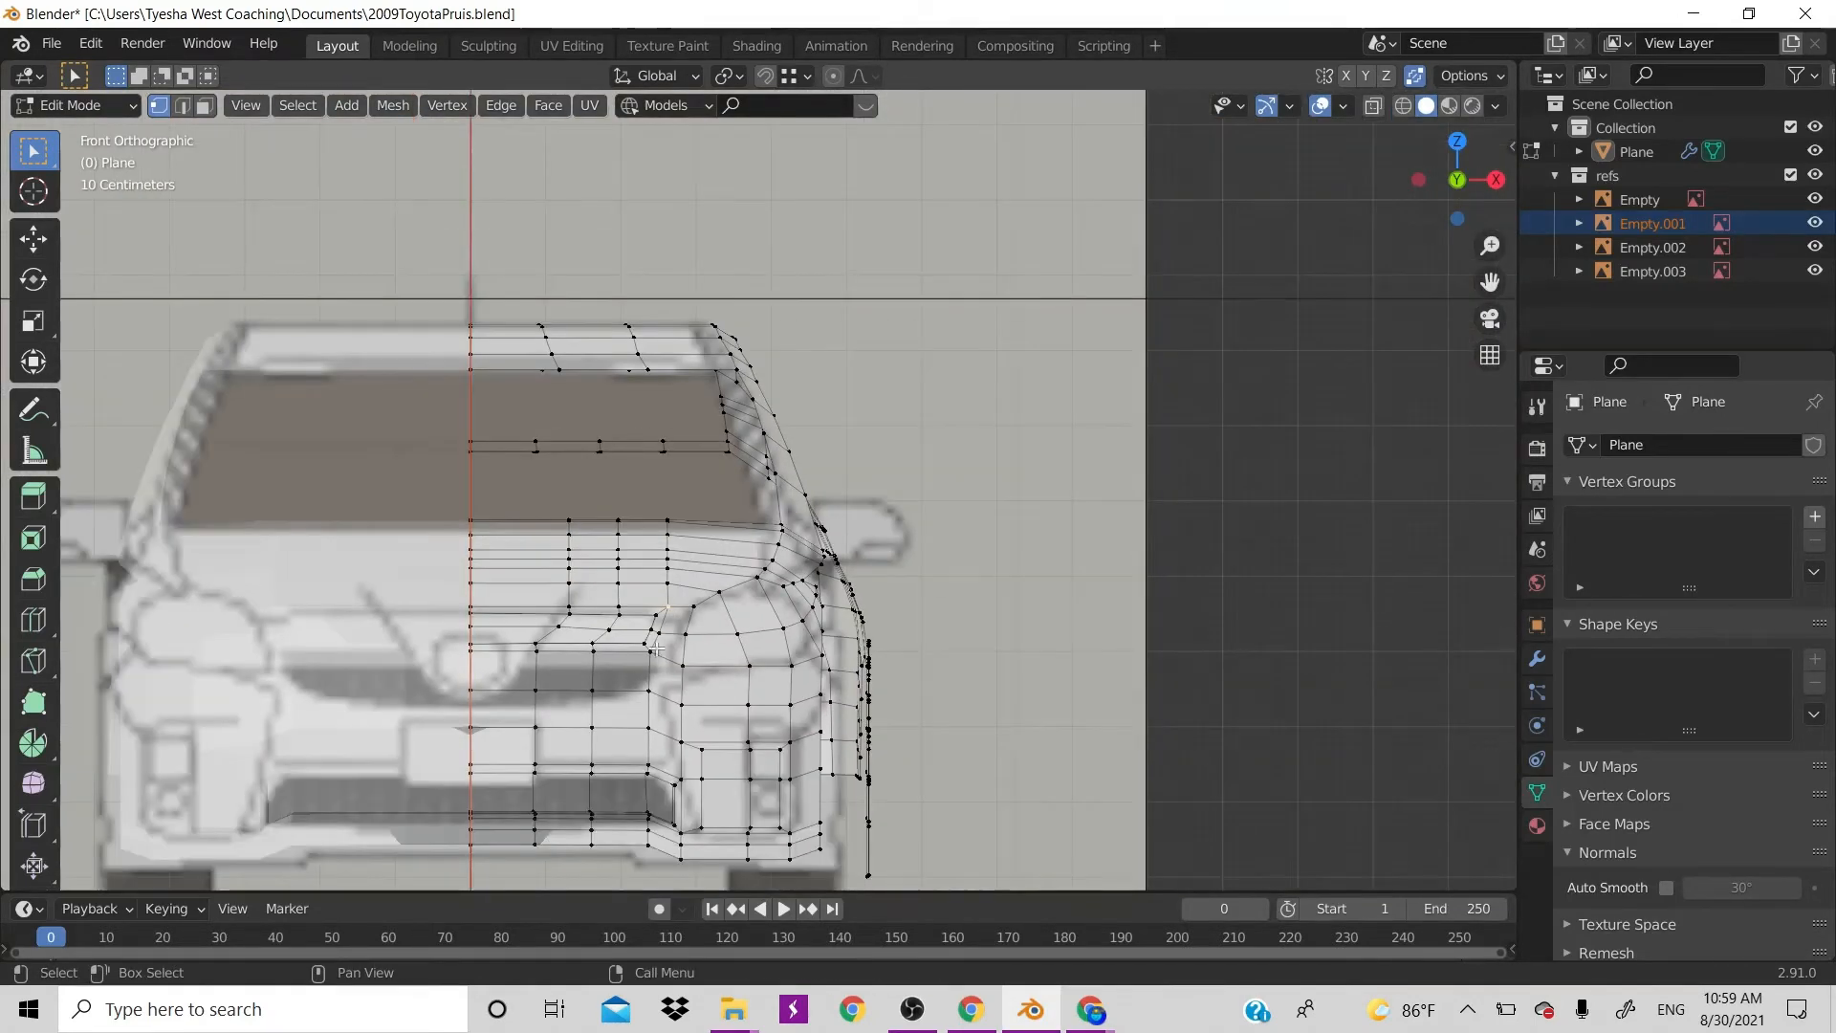
ctrl+click(653, 854)
key(KP_7)
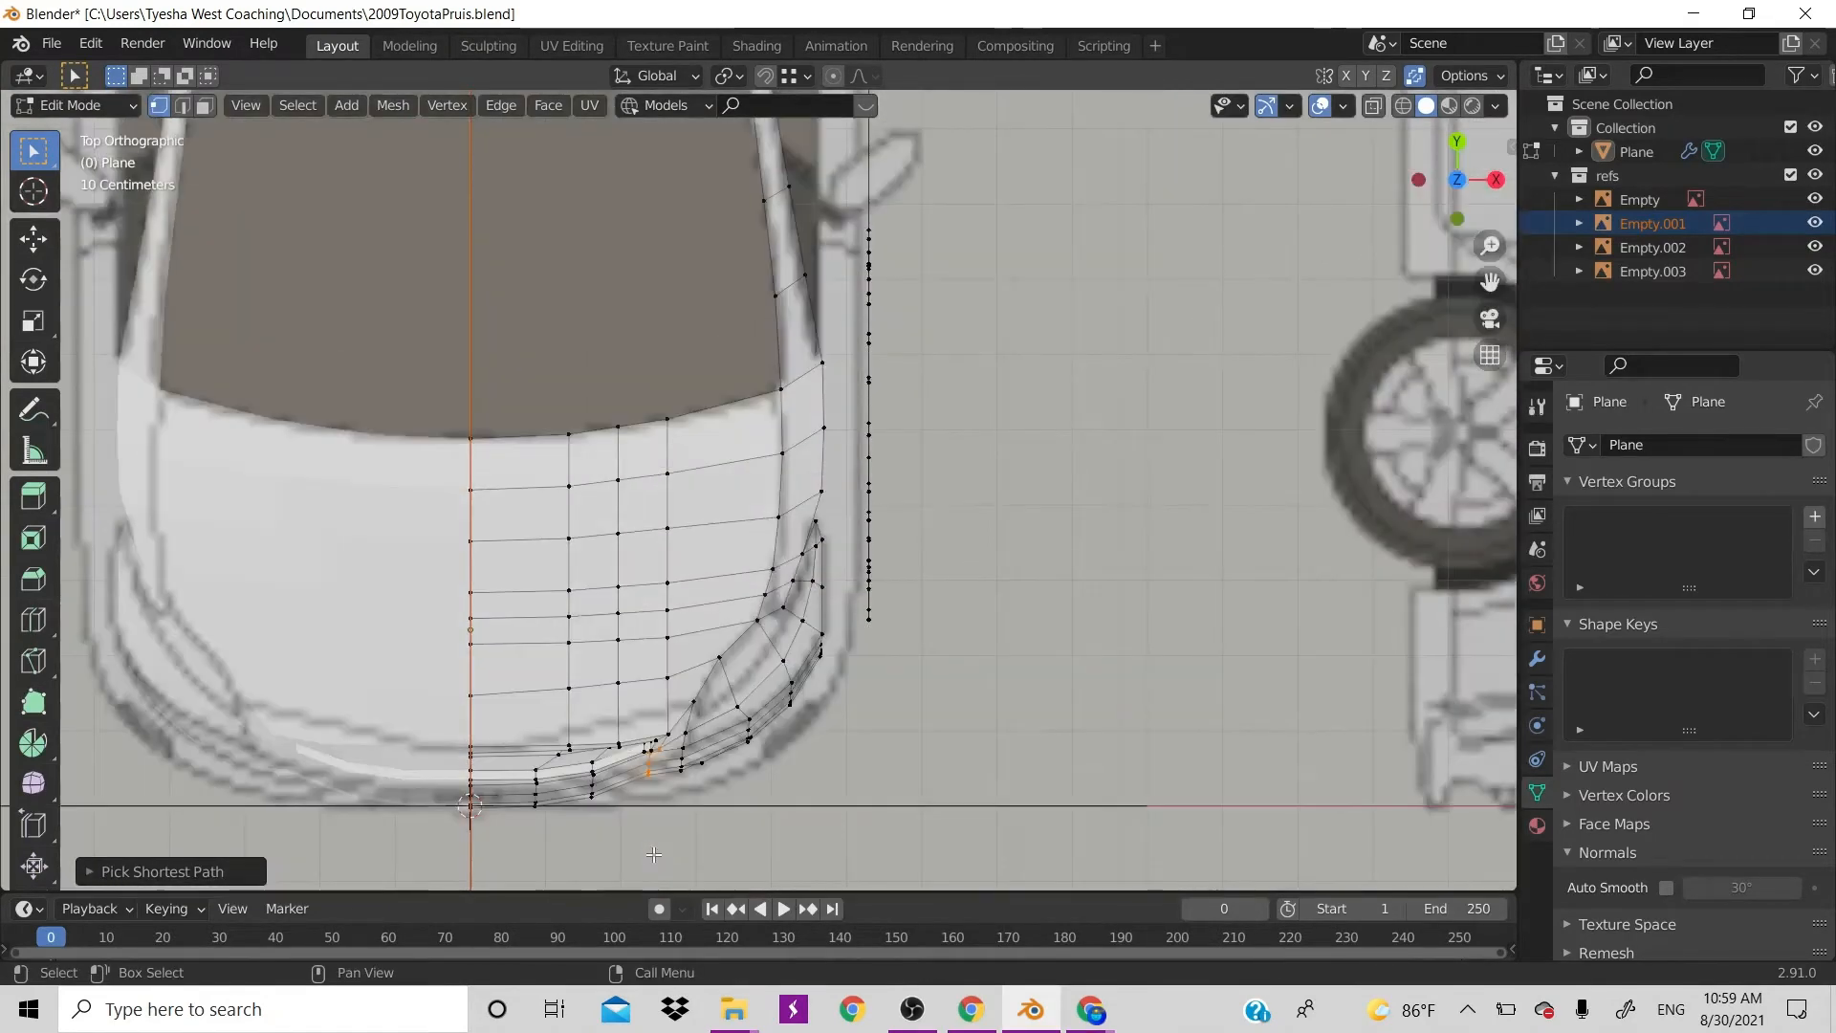
key(ctrl+z)
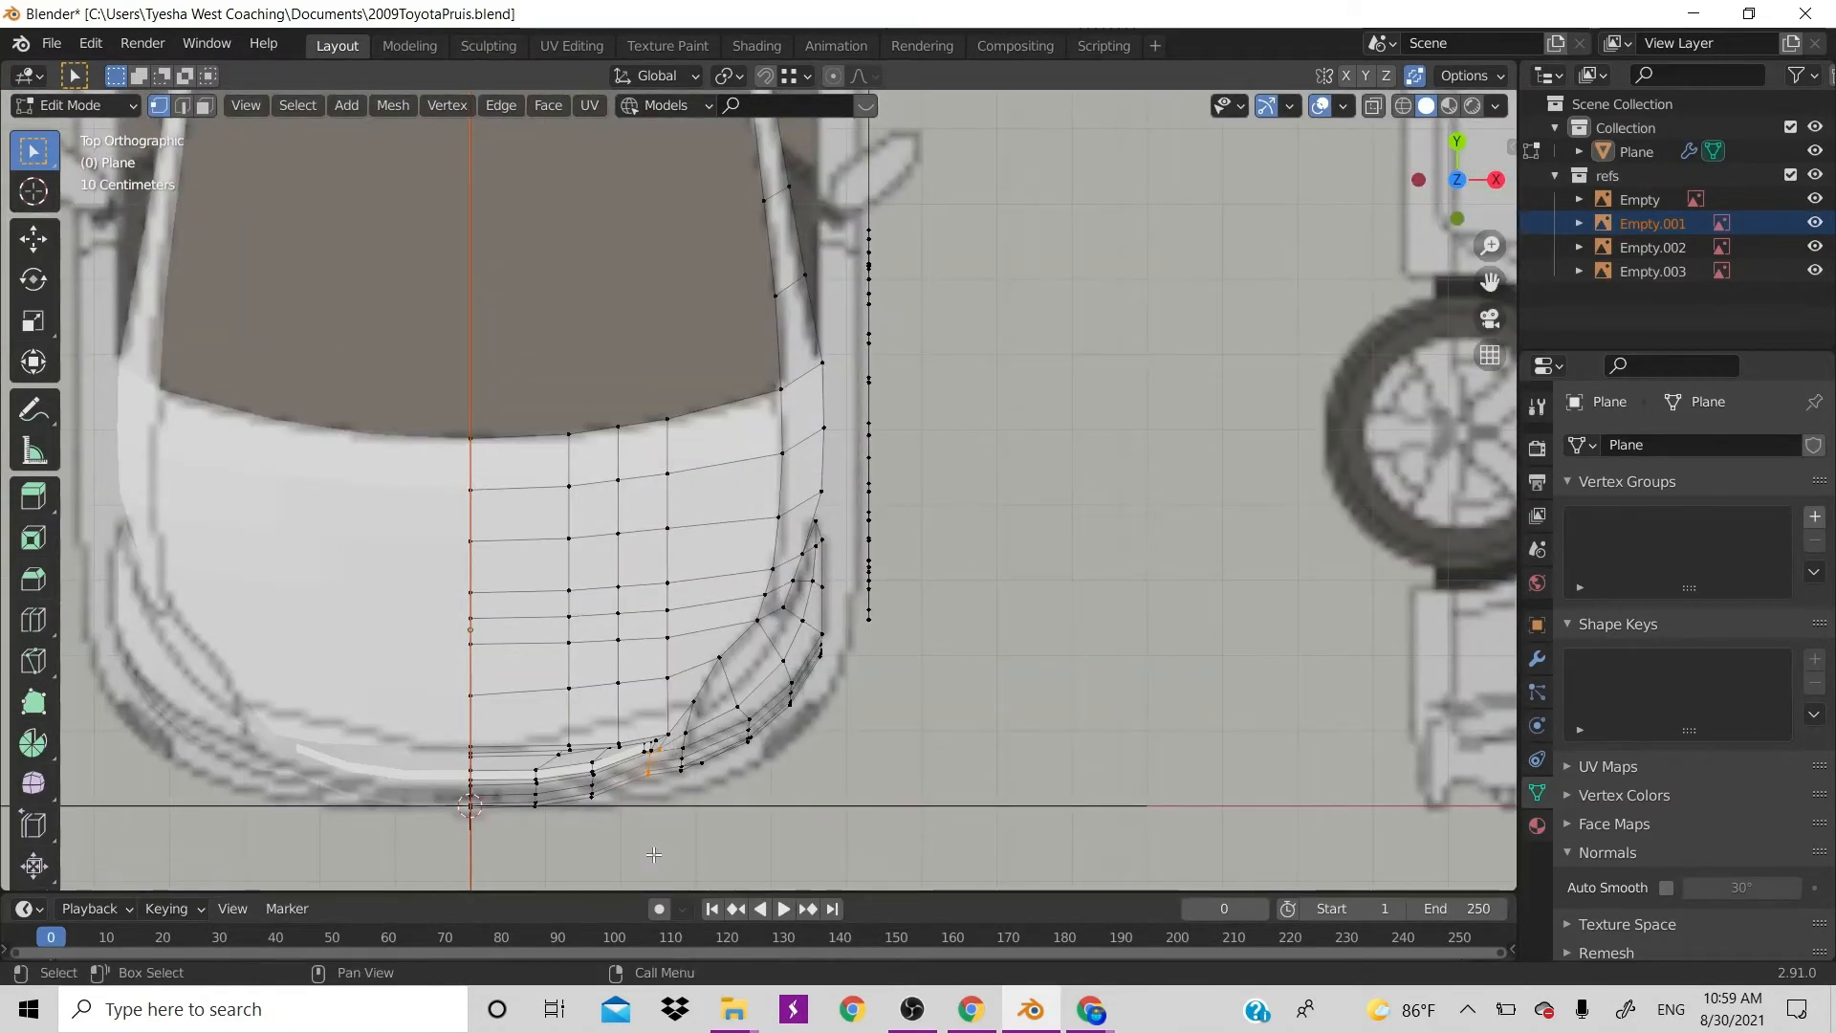
key(g)
key(y)
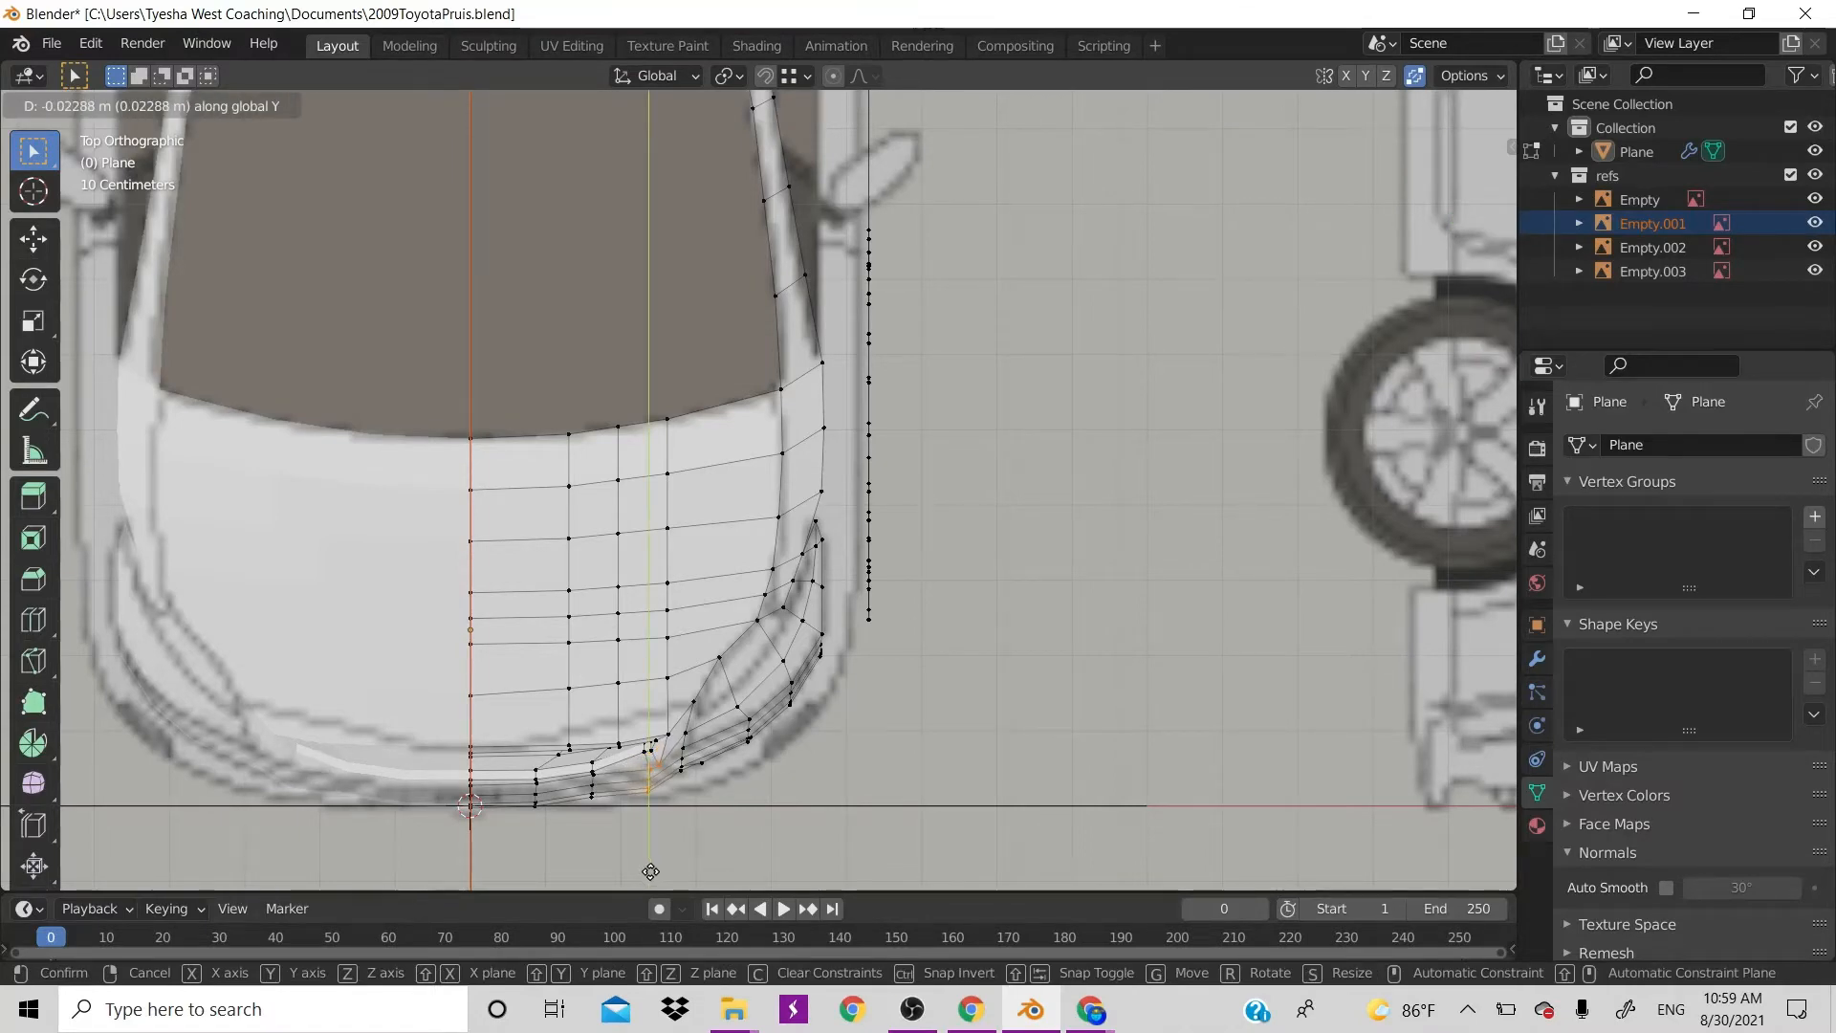
click(650, 871)
Move the next vertex path inboard, from the hood's front edge to the bumper's lower lip, forward about 0.008 m along Y
key(KP_1)
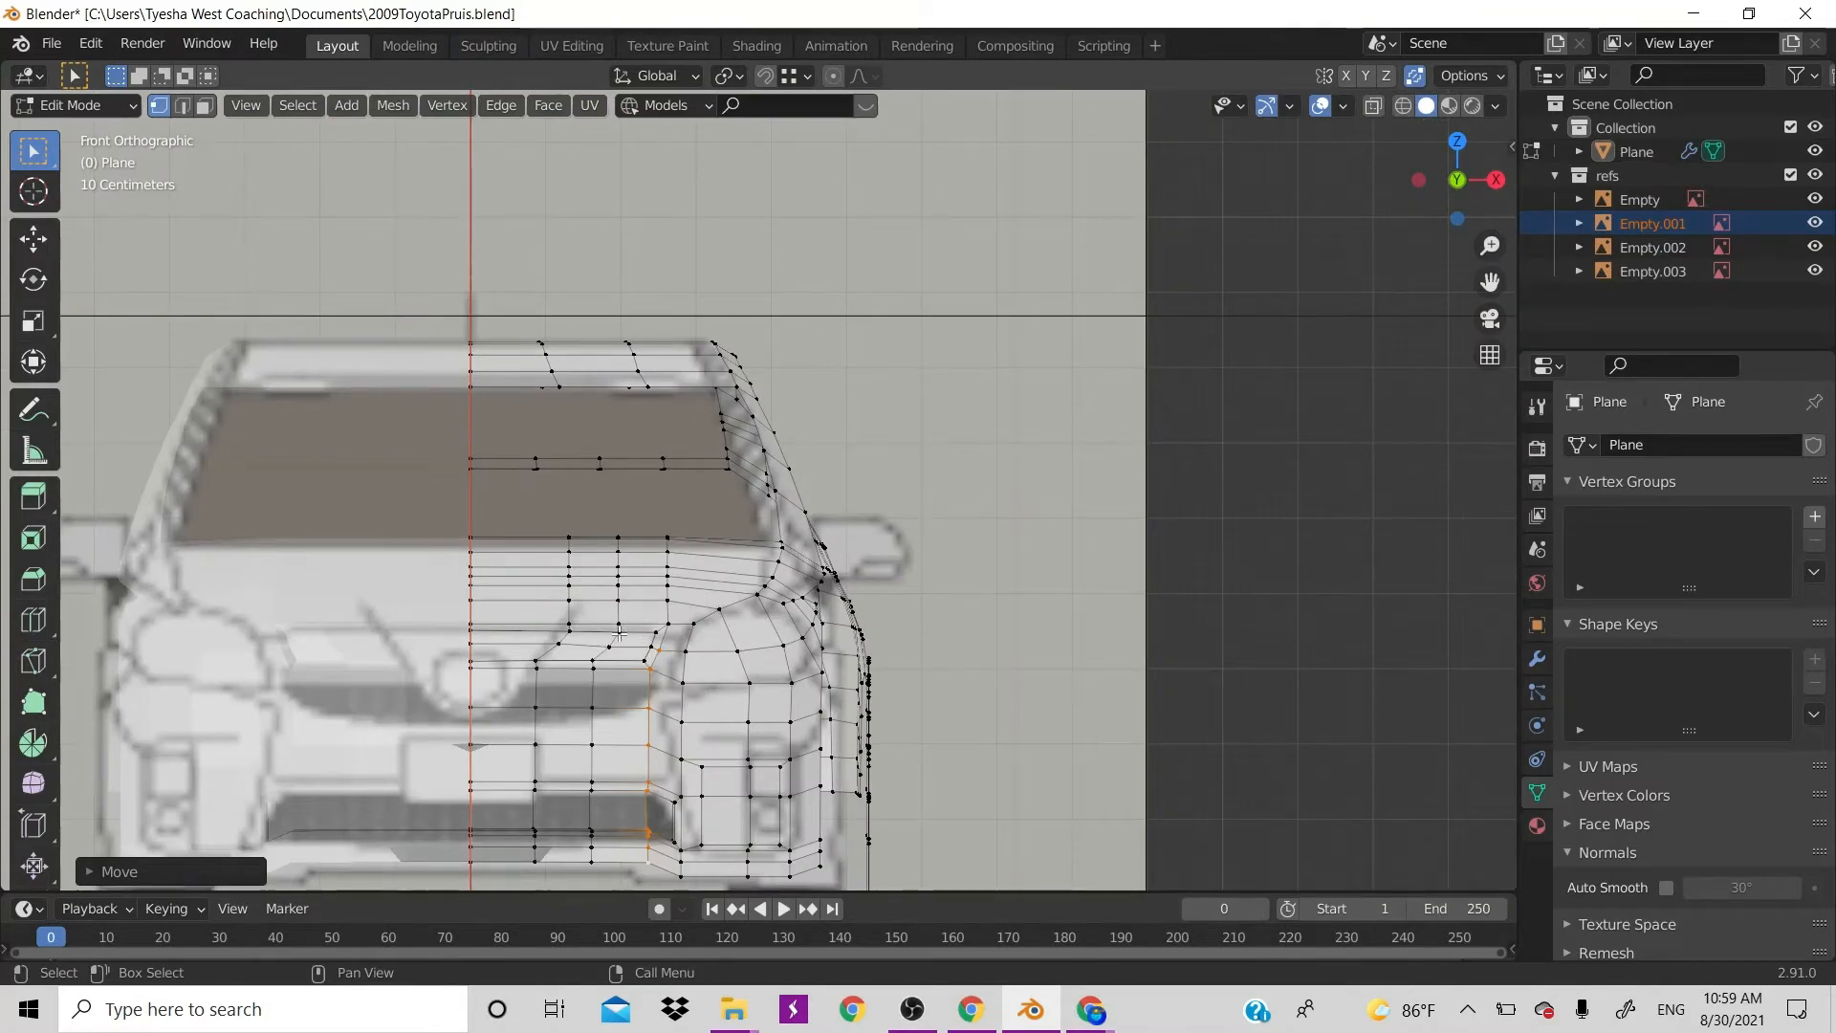
key(alt+a)
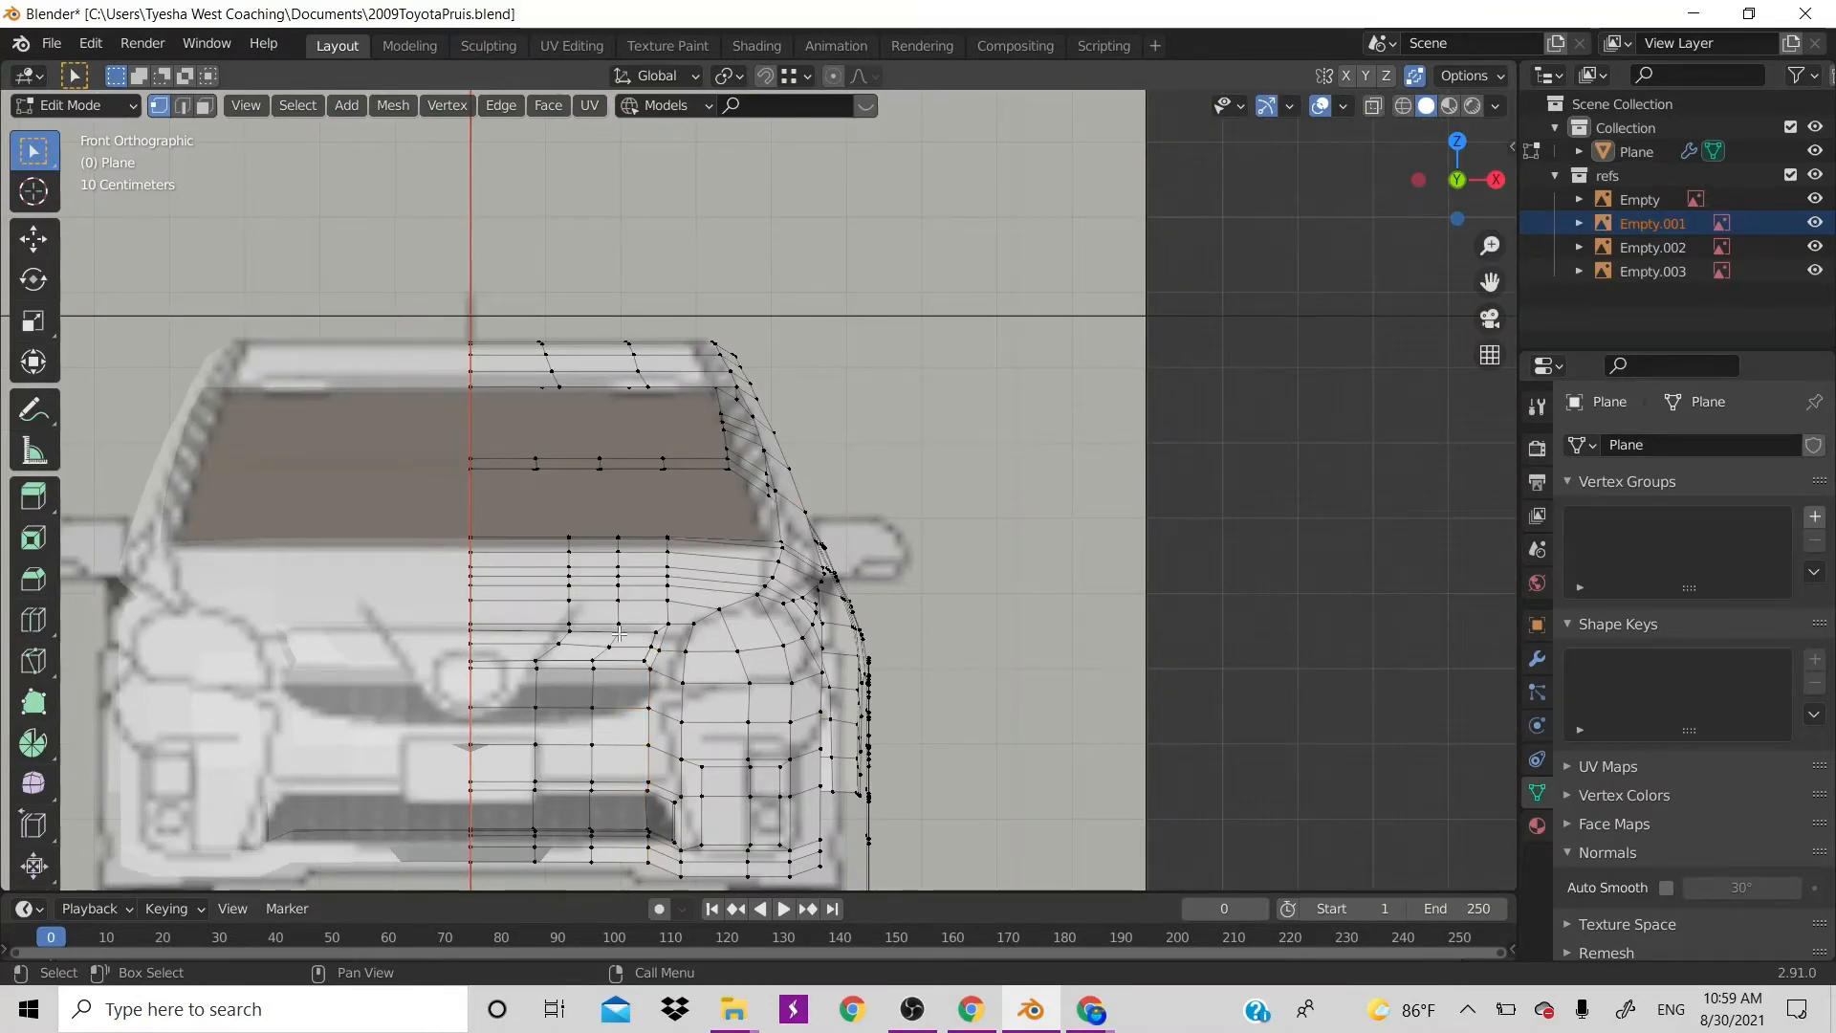
ctrl+click(597, 860)
key(KP_7)
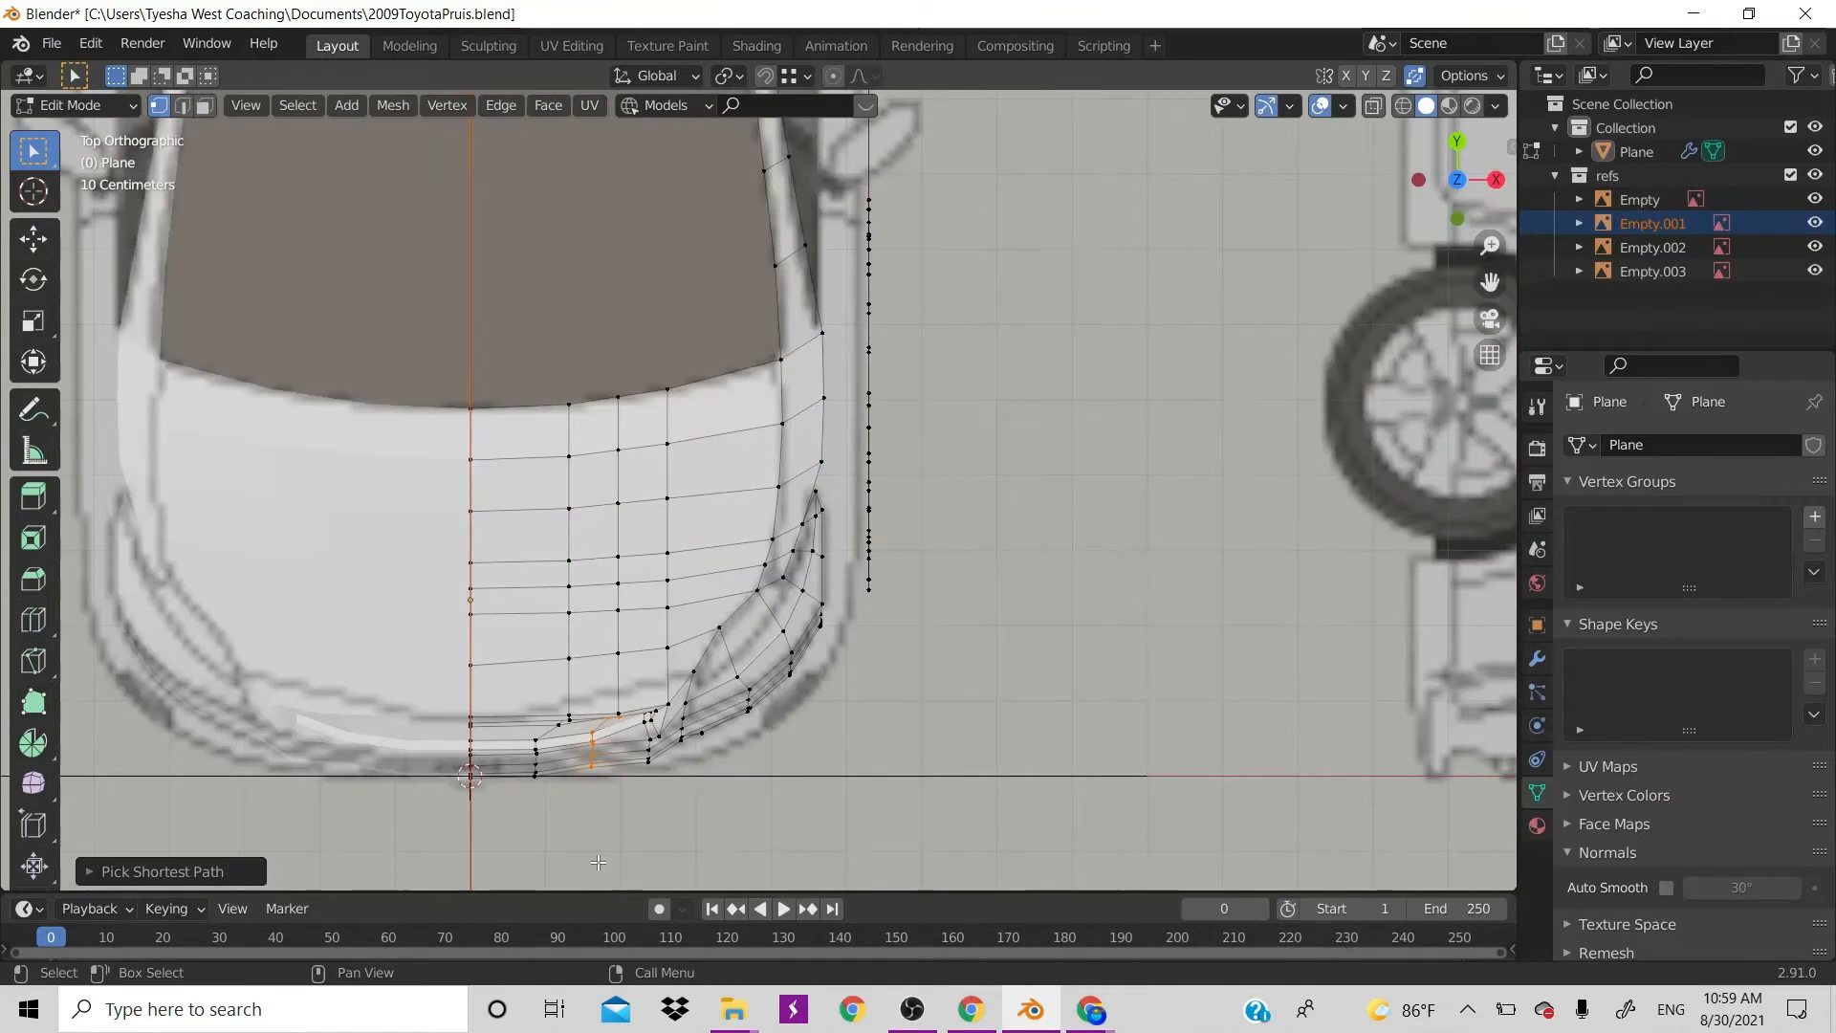
key(g)
key(y)
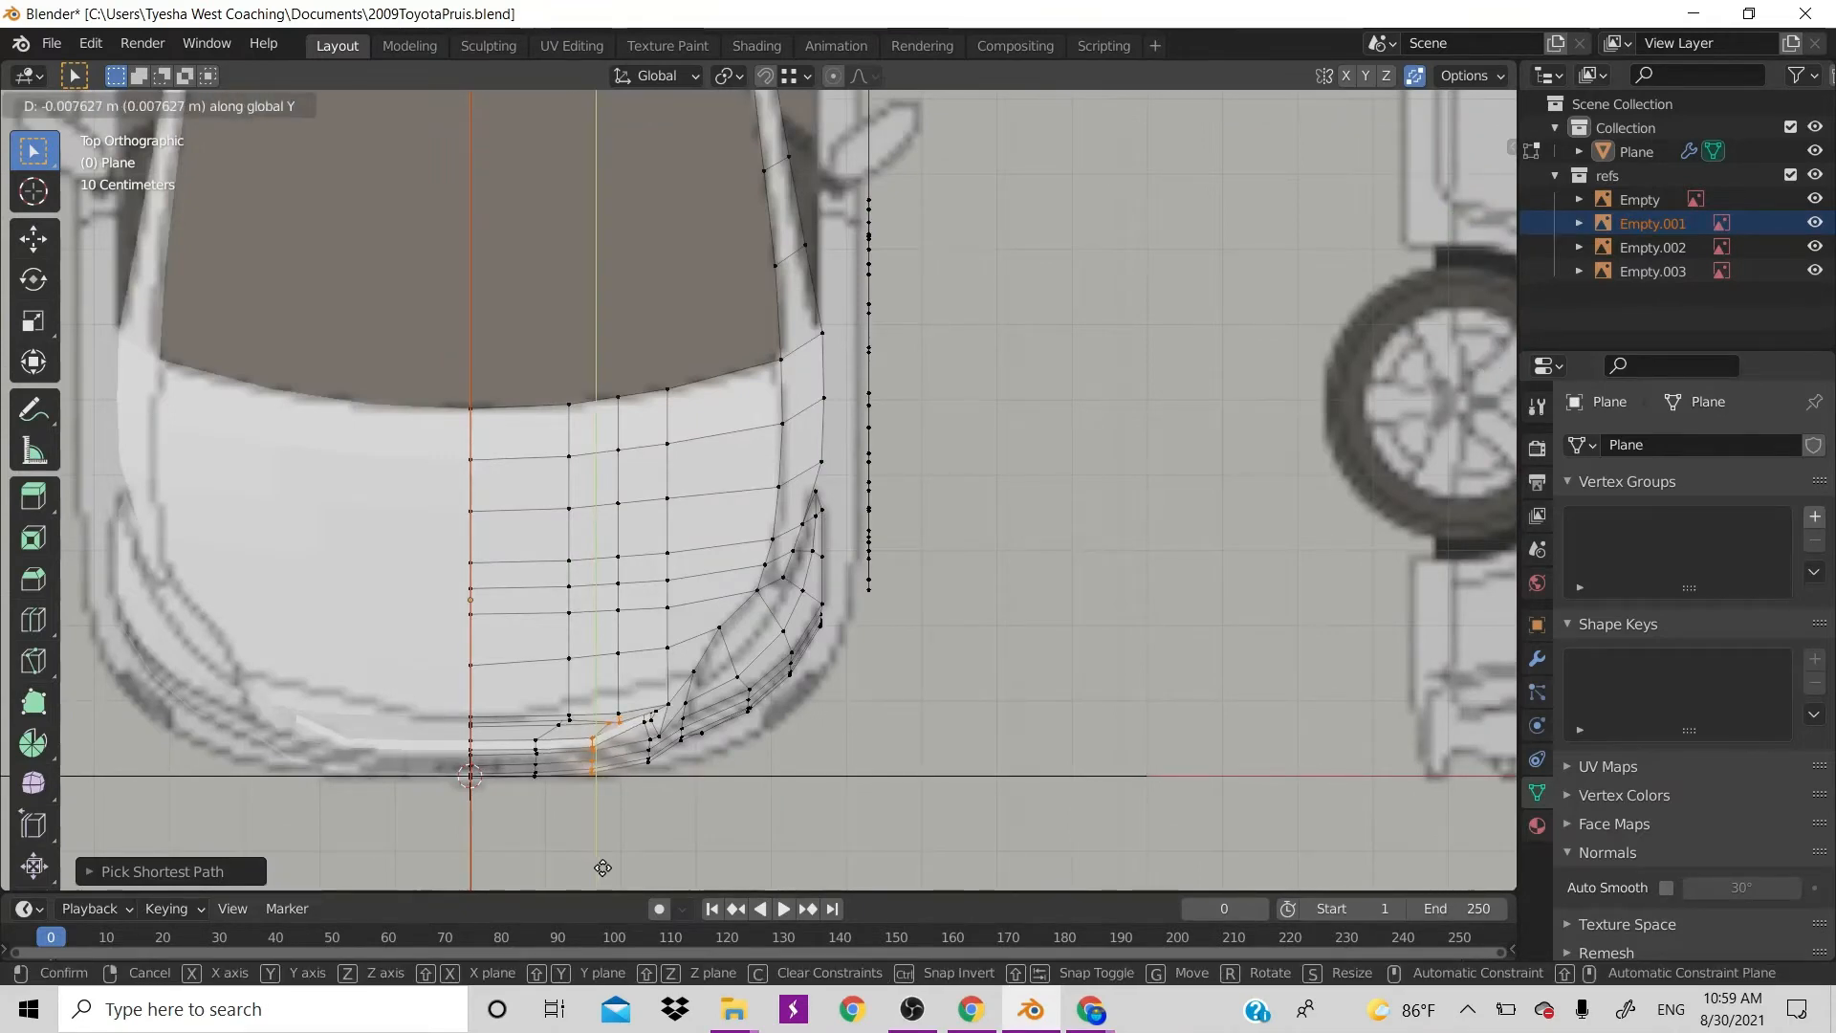
click(603, 868)
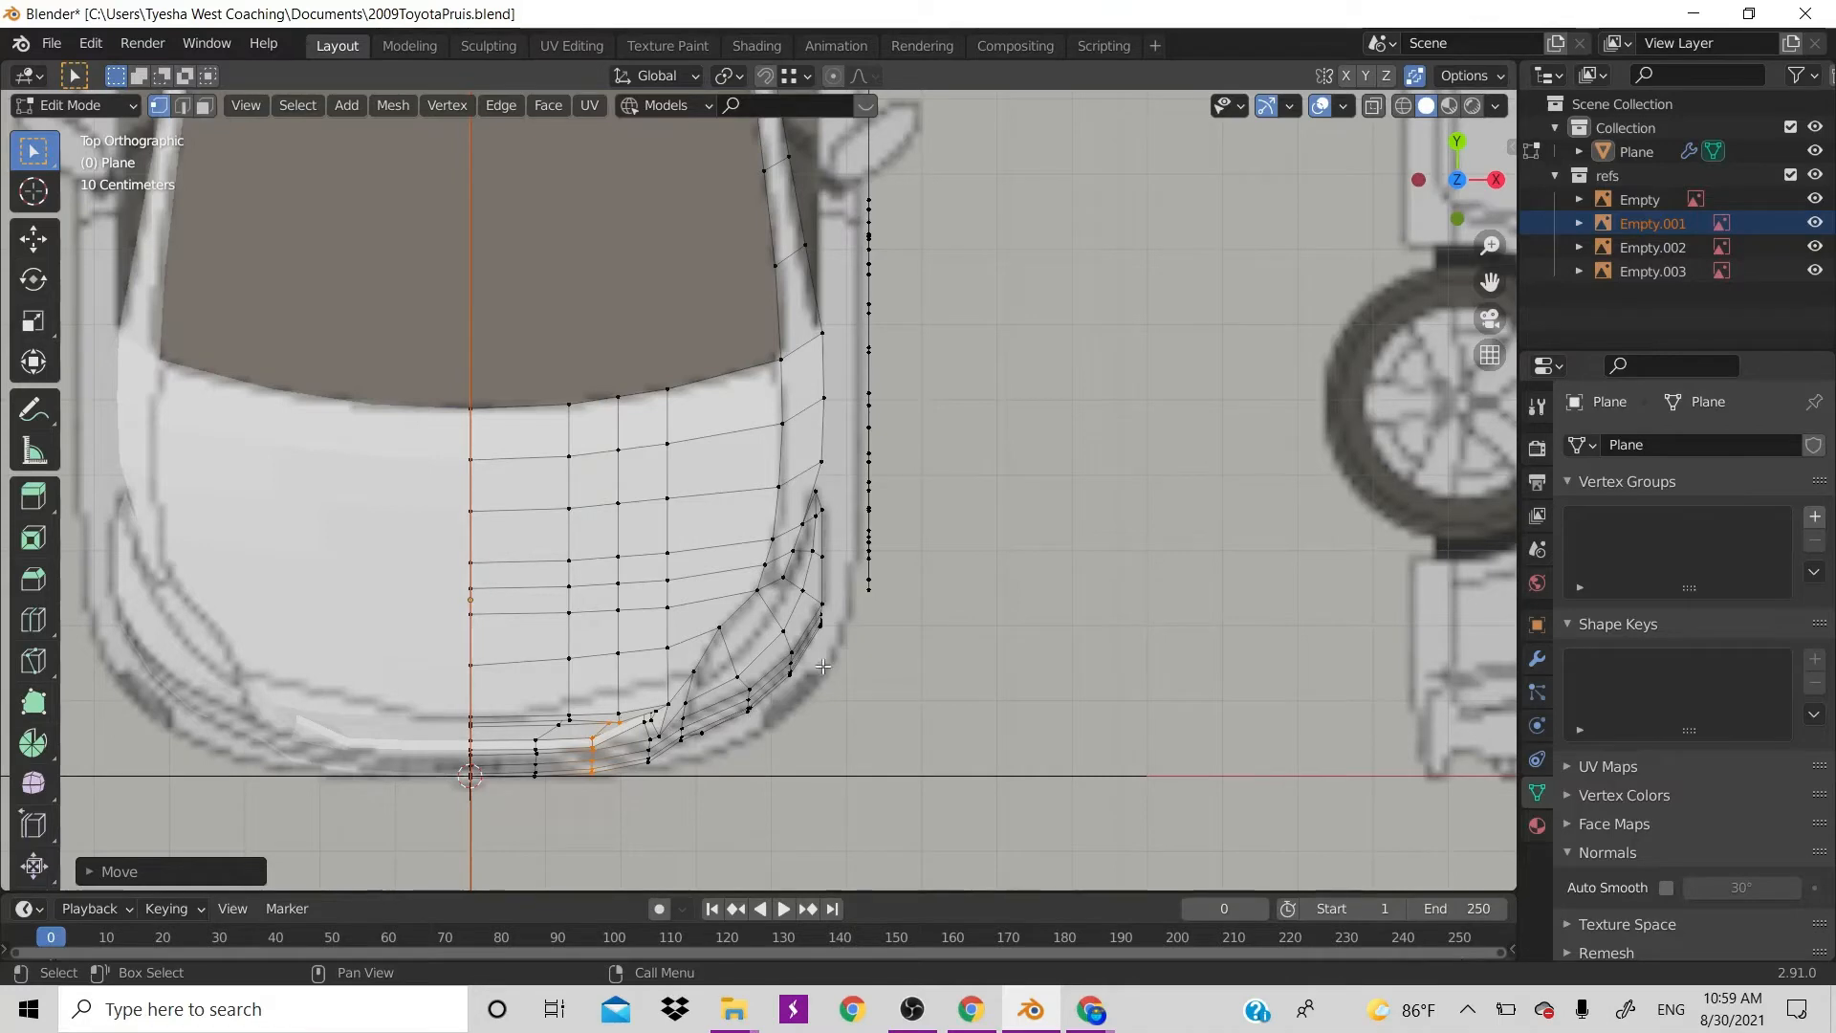
Clear the bumper path selection and hide the refs collection with the blueprint images
scroll(822, 666, down, 2)
scroll(861, 663, up, 2)
click(932, 659)
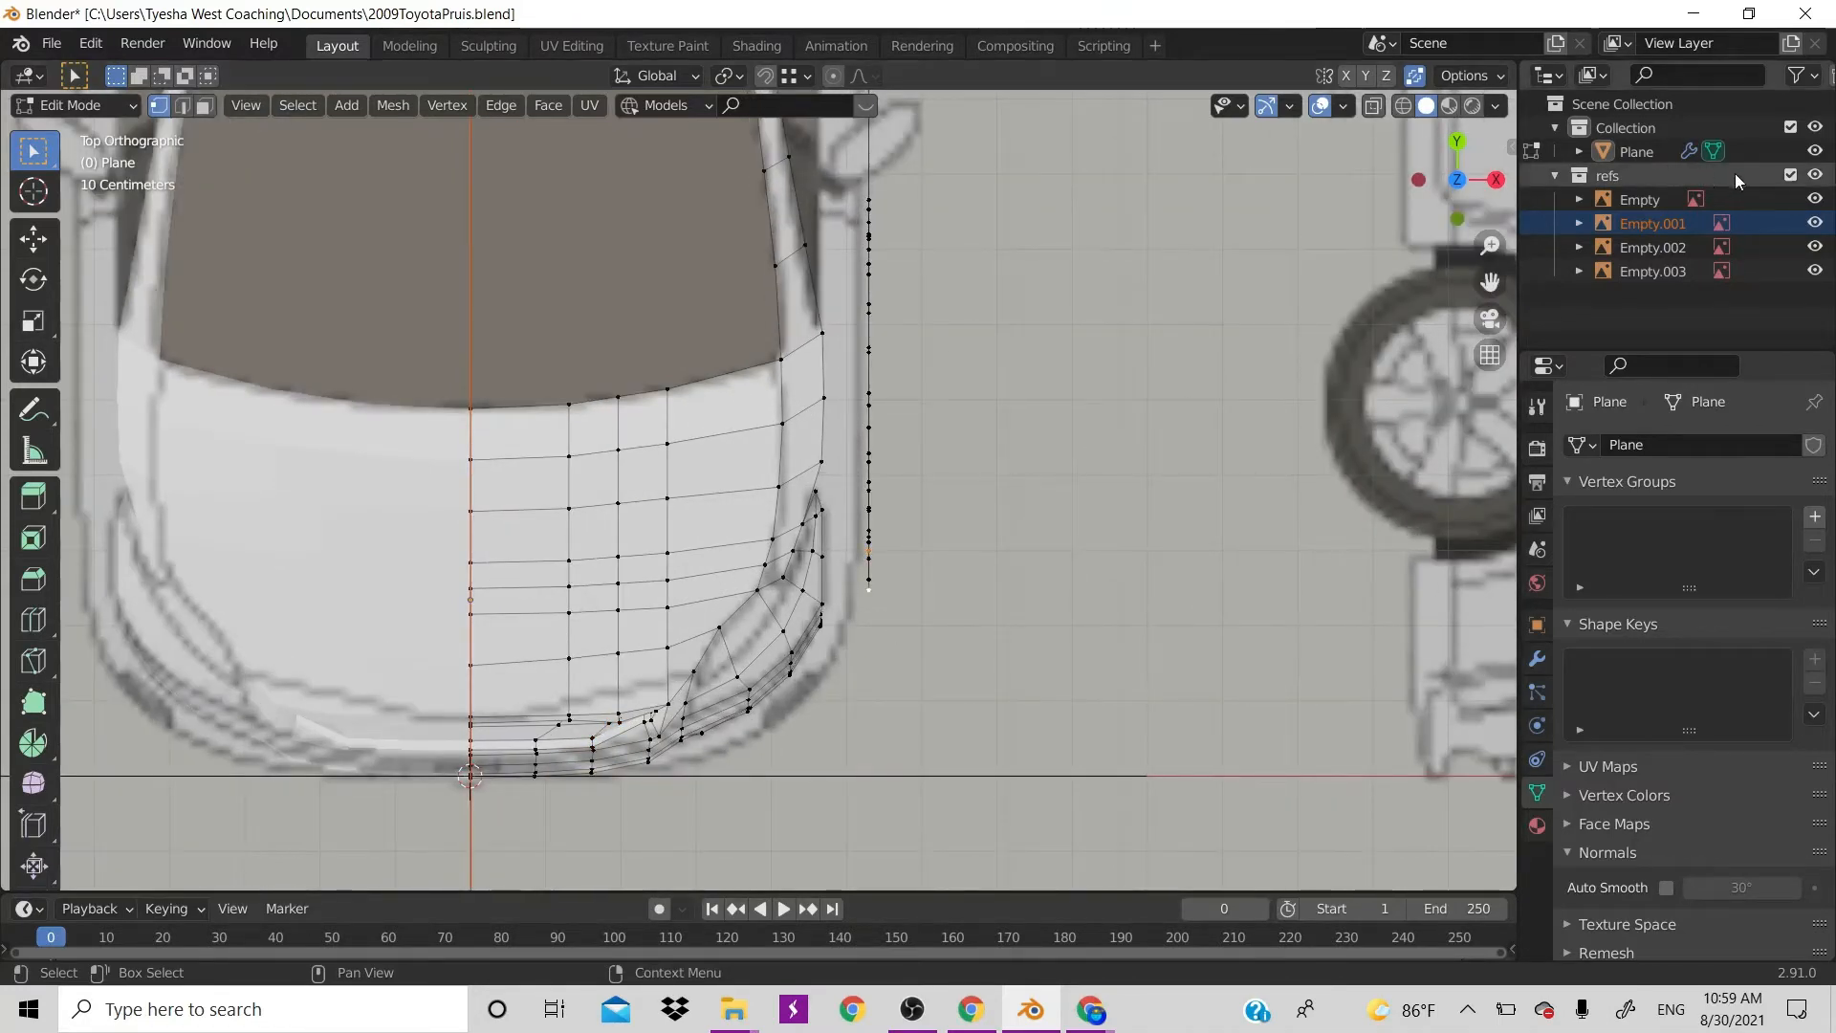
click(1815, 174)
Move the short vertex path from the grille's upper outer corner to the hood's front corner back about 0.012 m along Y
drag(1473, 148, 1053, 273)
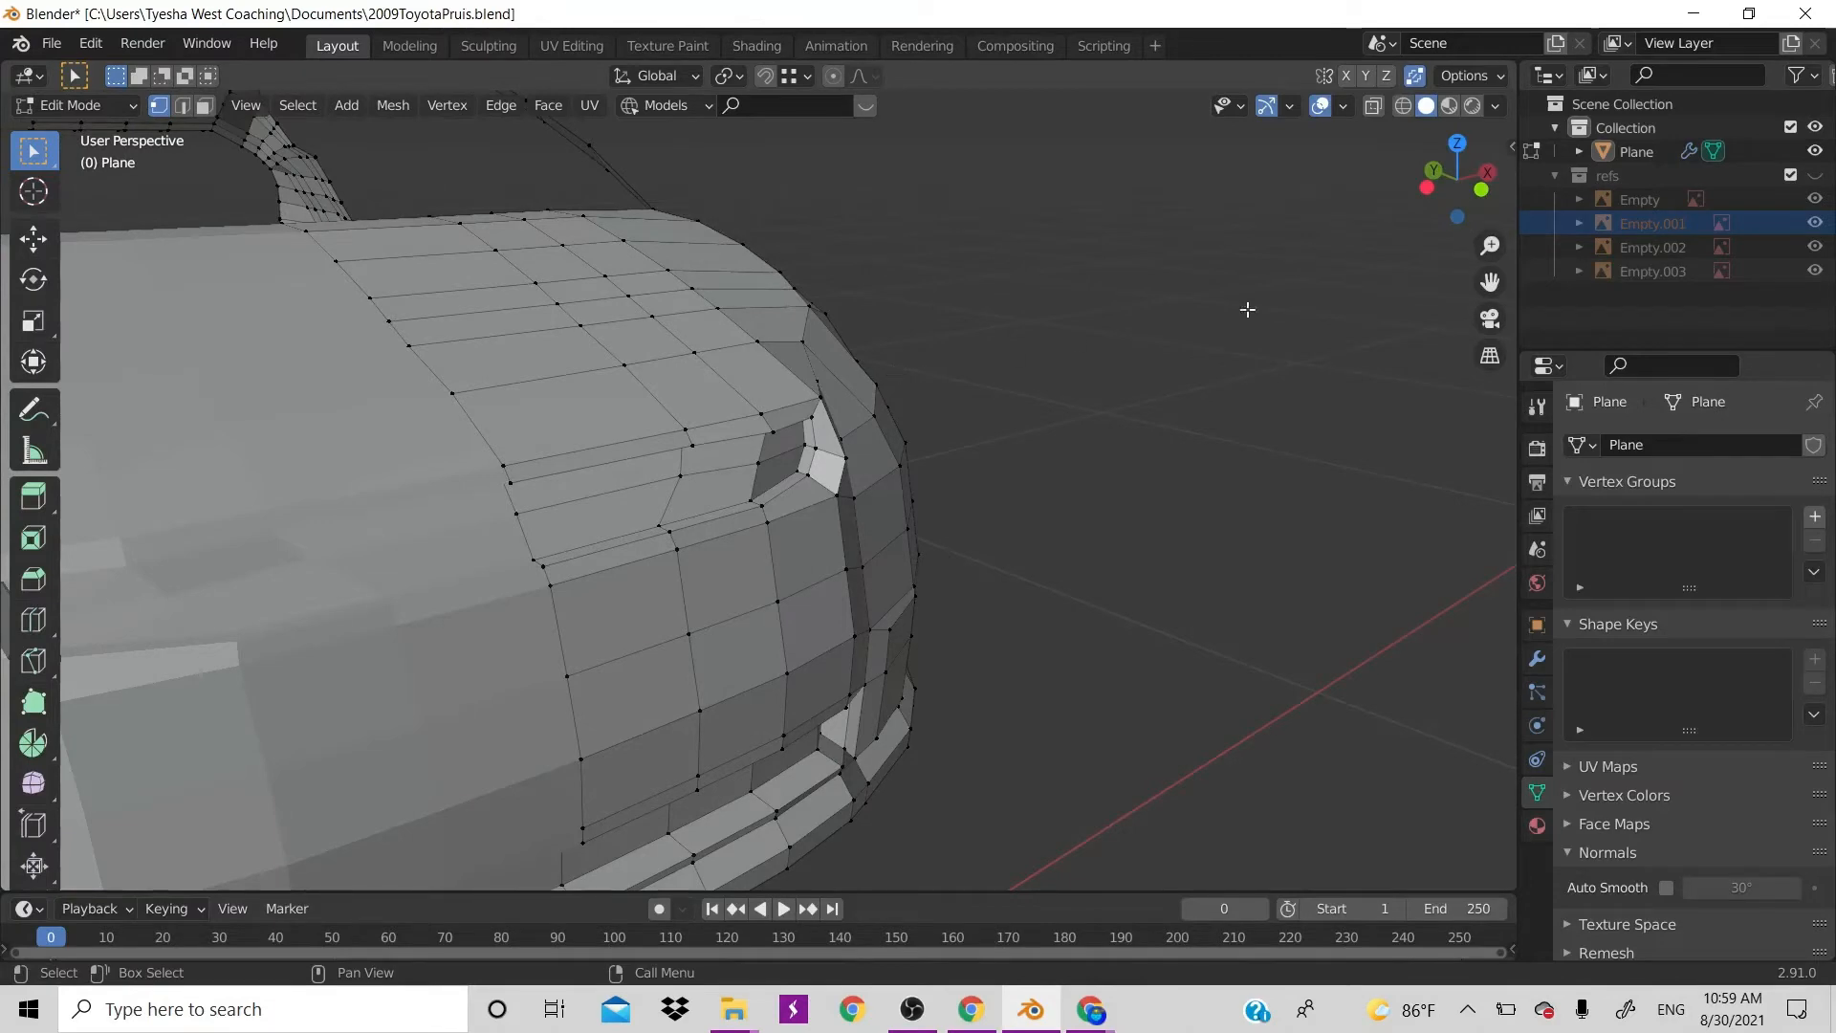
drag(1454, 177, 1491, 232)
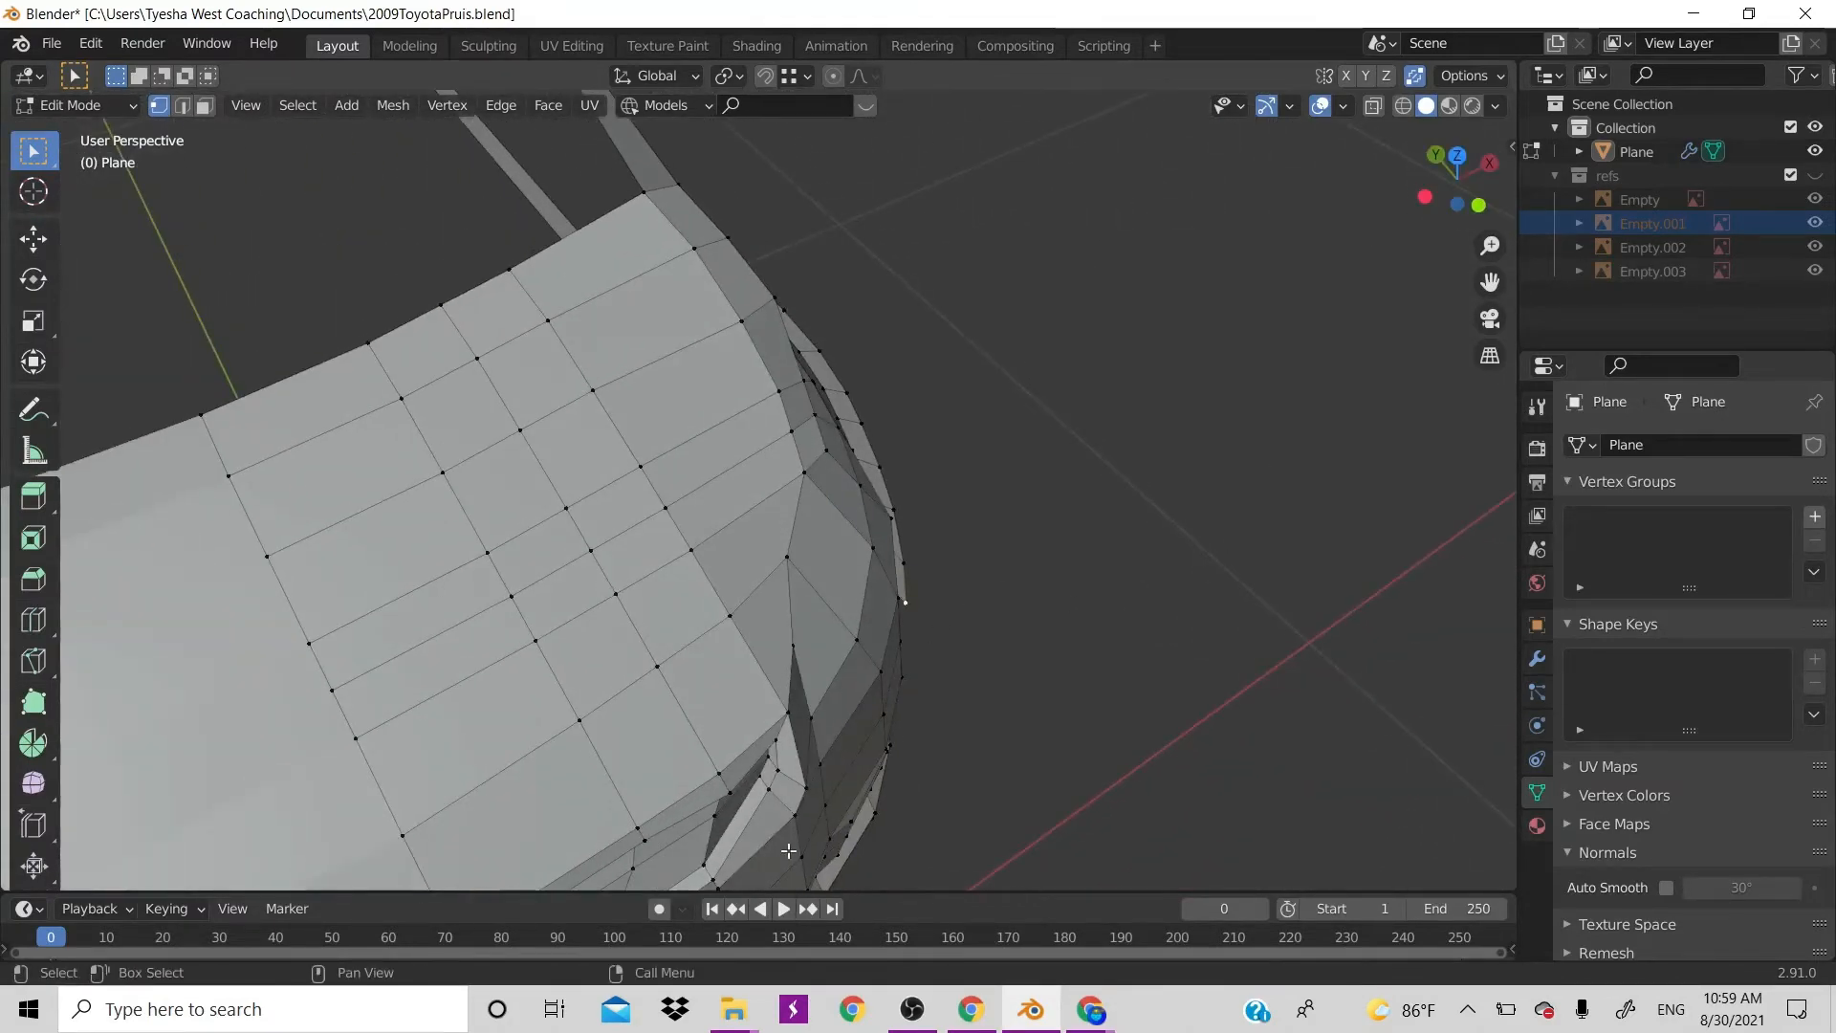
click(799, 797)
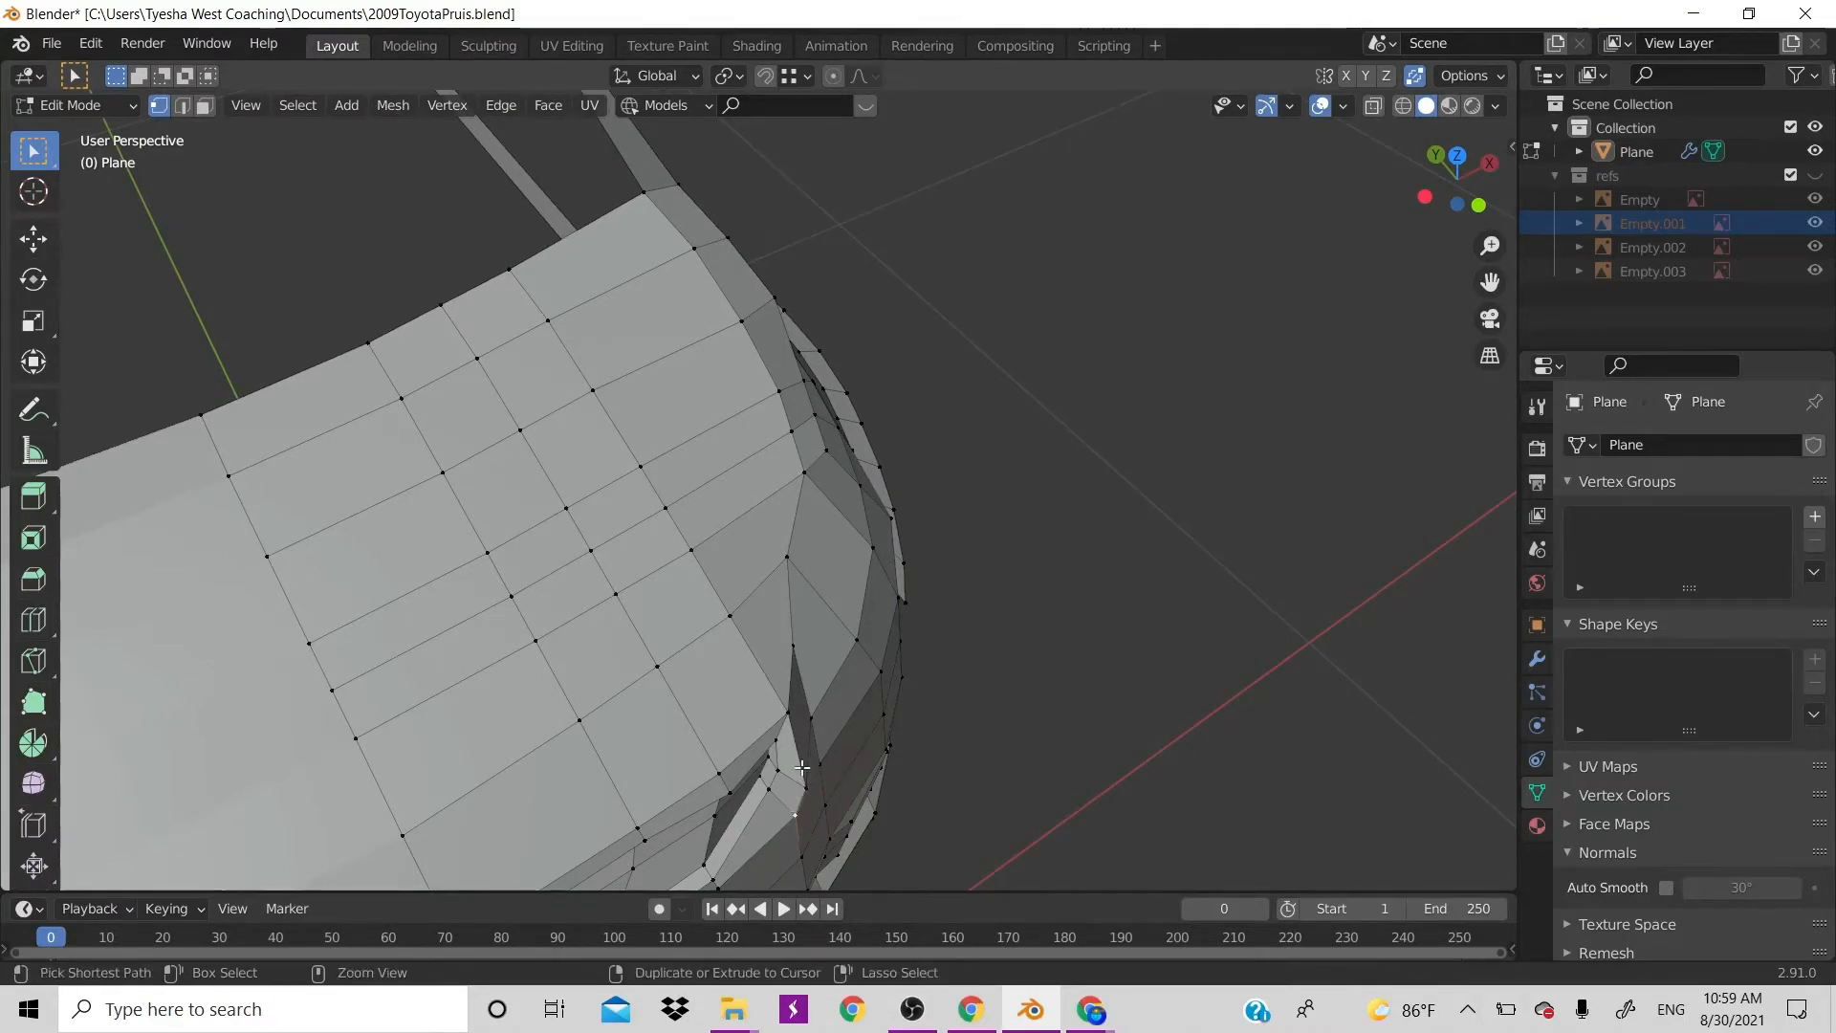
ctrl+click(788, 724)
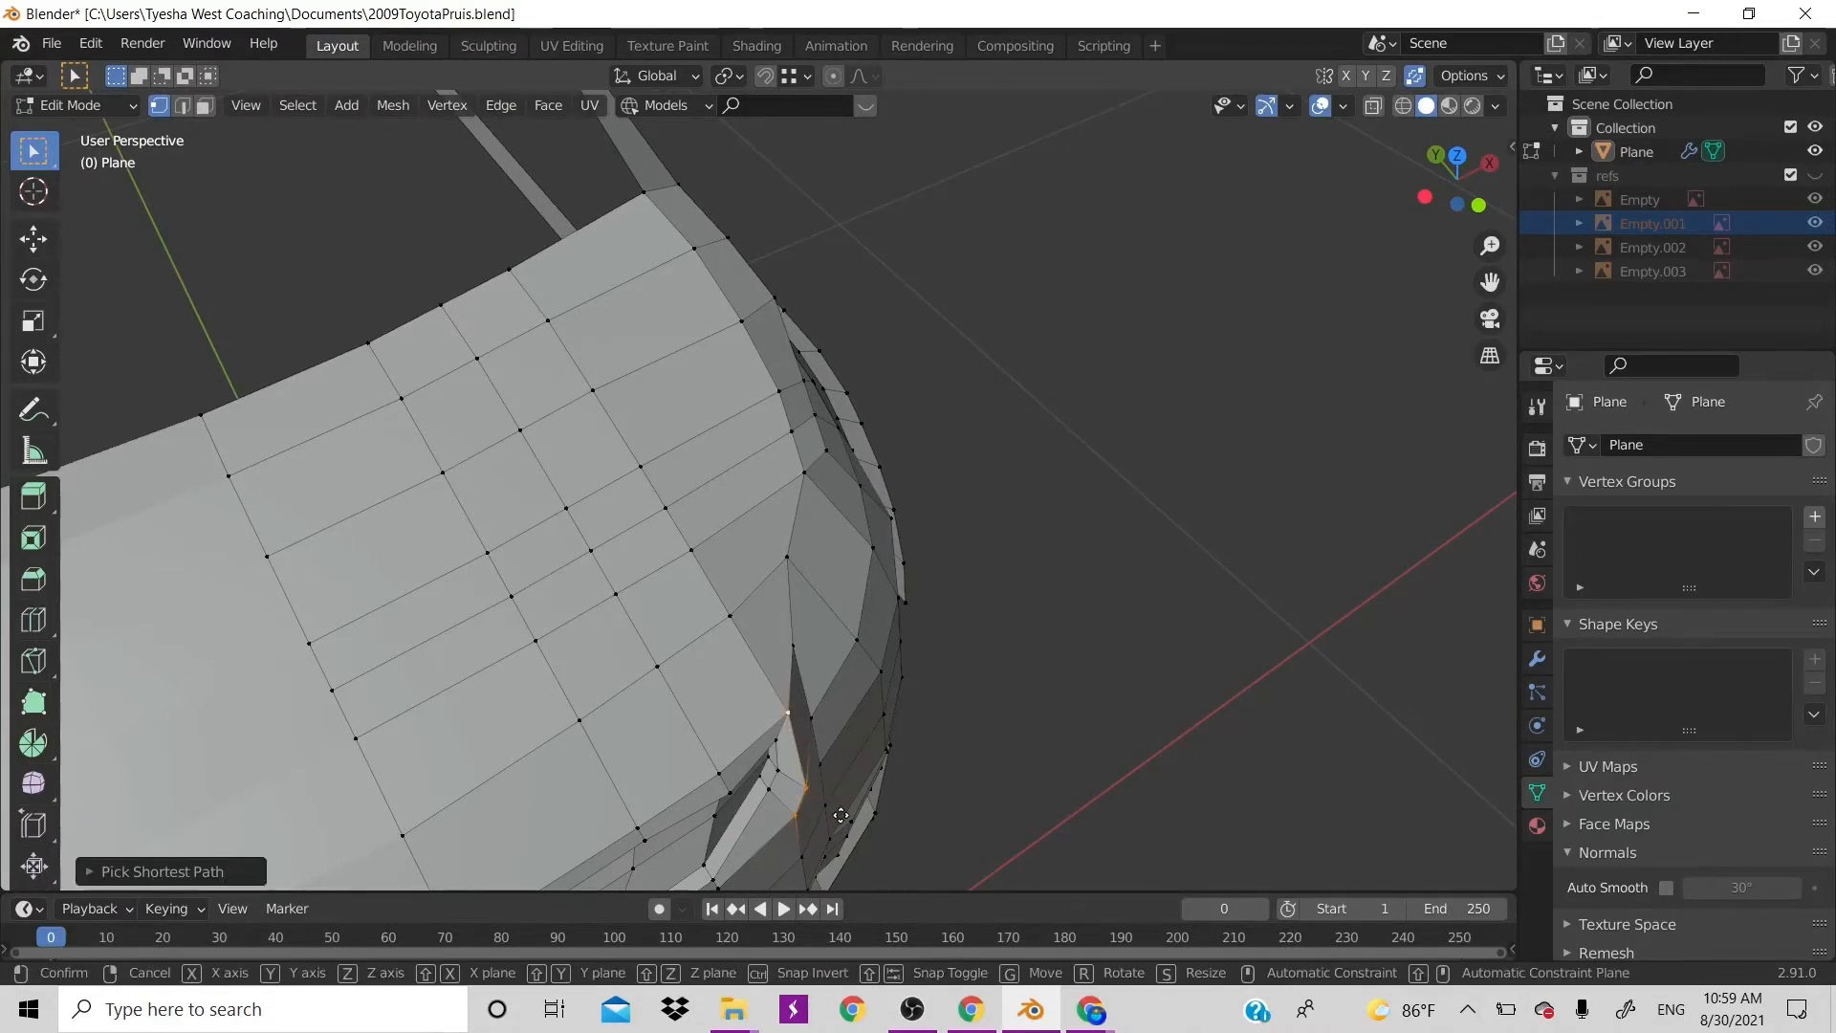
key(g)
key(y)
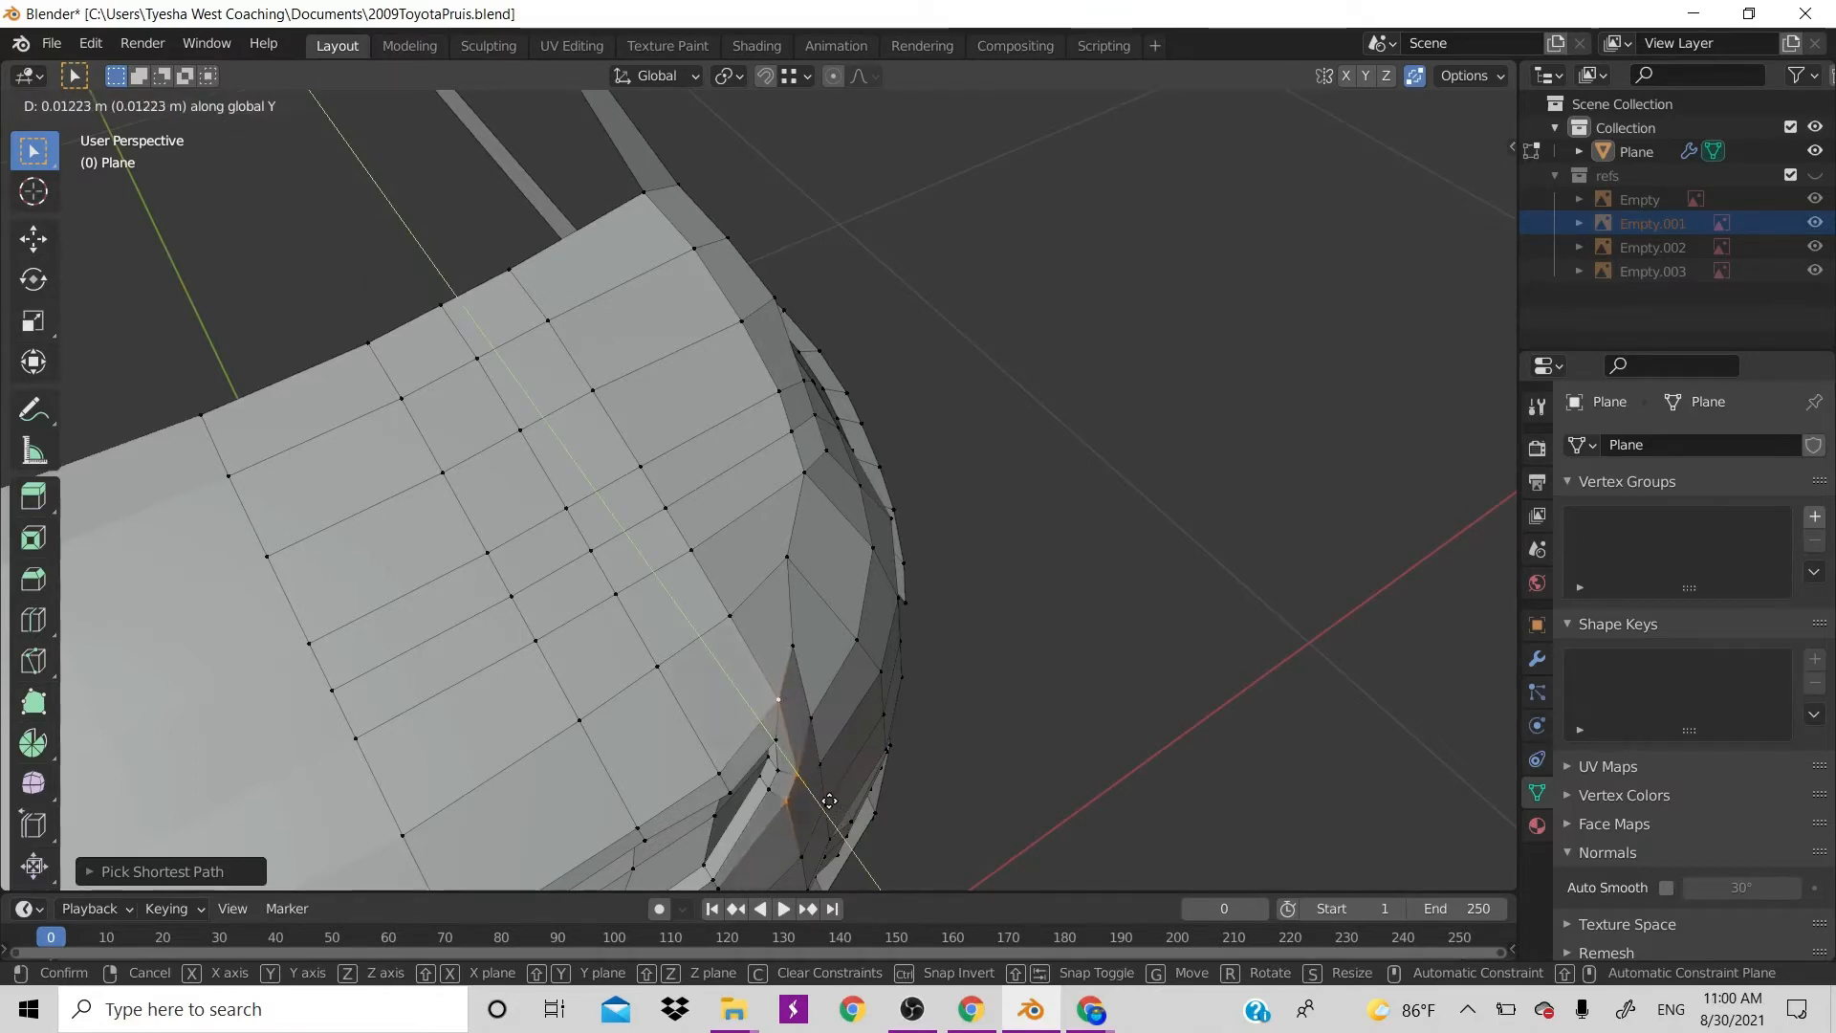
click(829, 800)
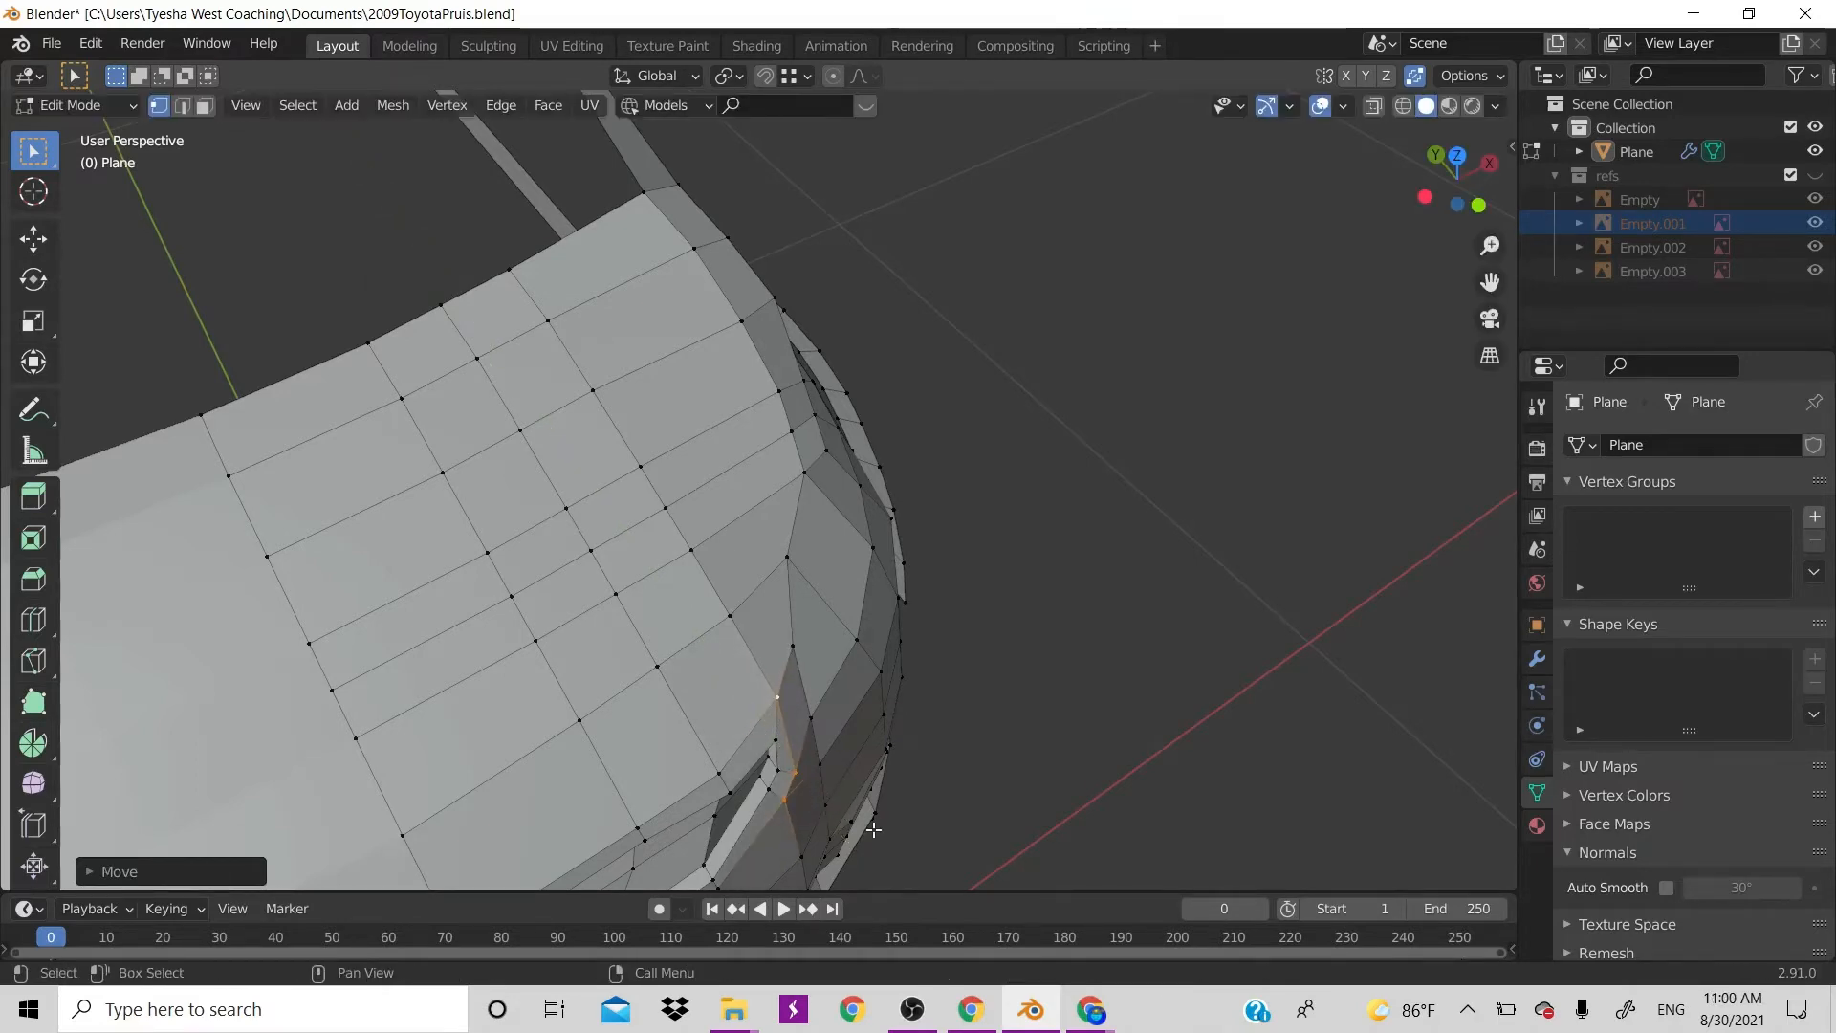
key(KP_1)
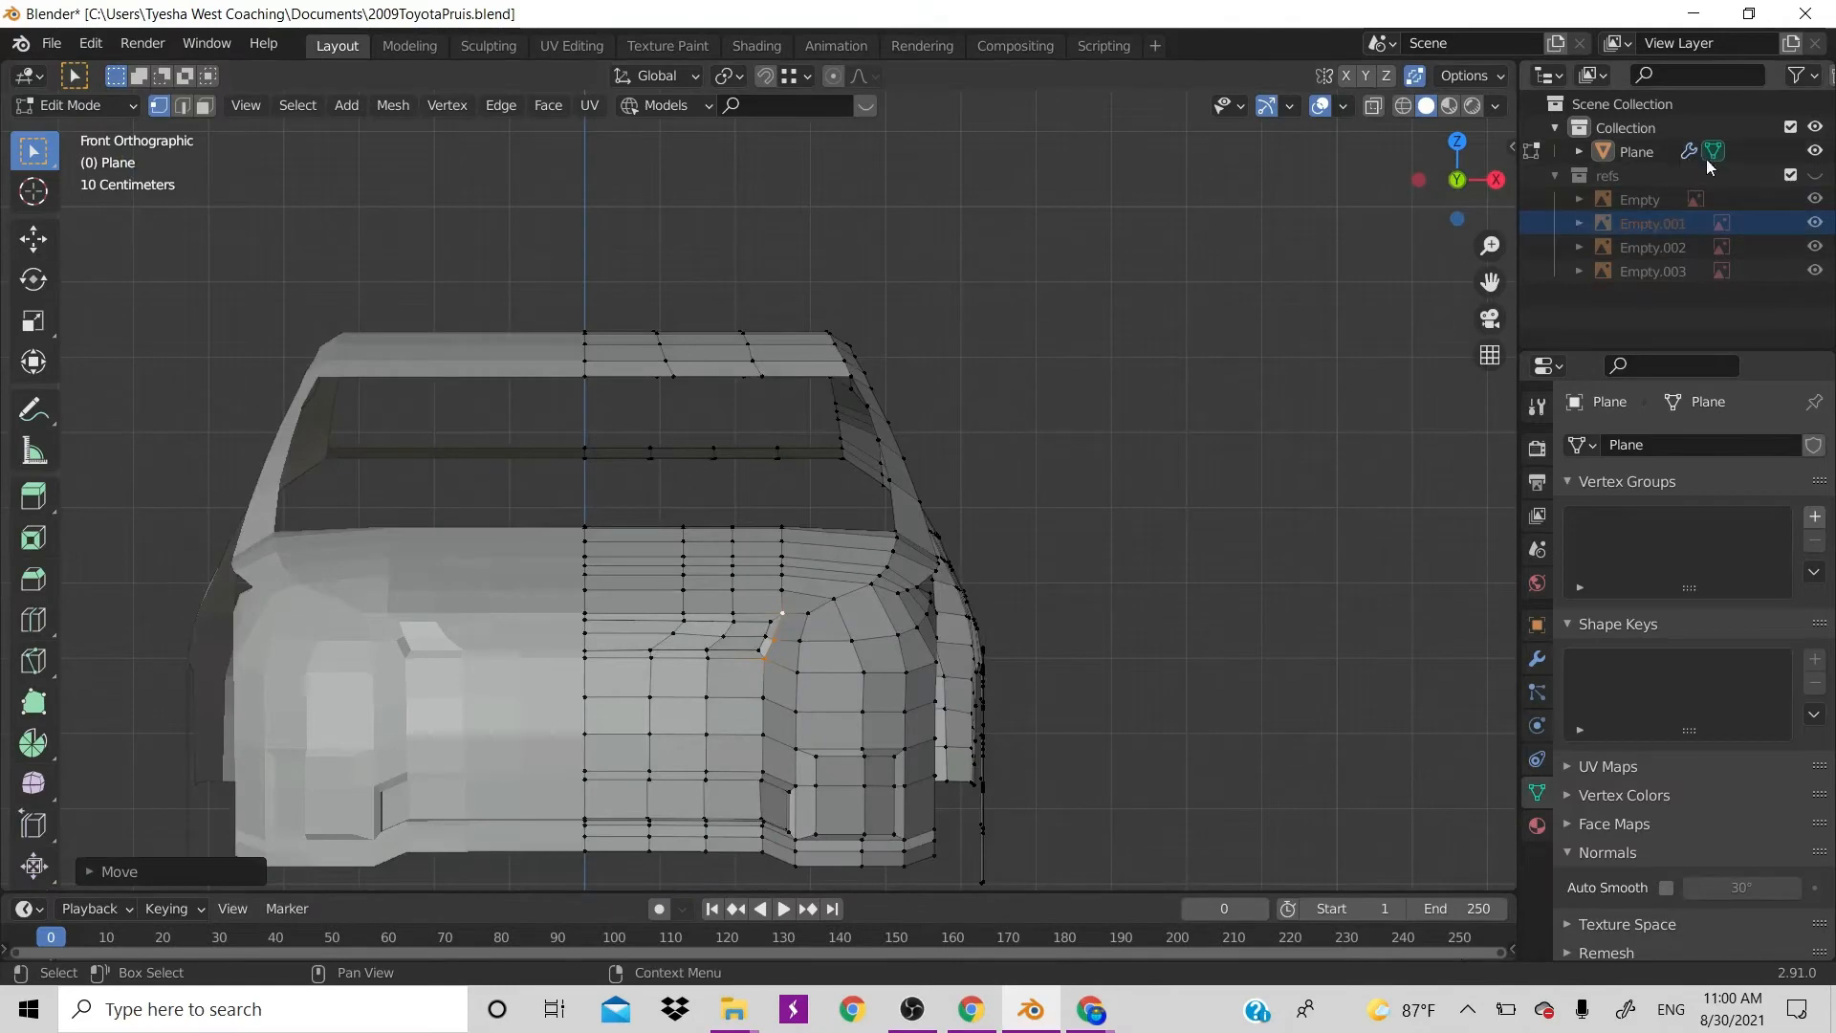
click(1815, 176)
click(1814, 176)
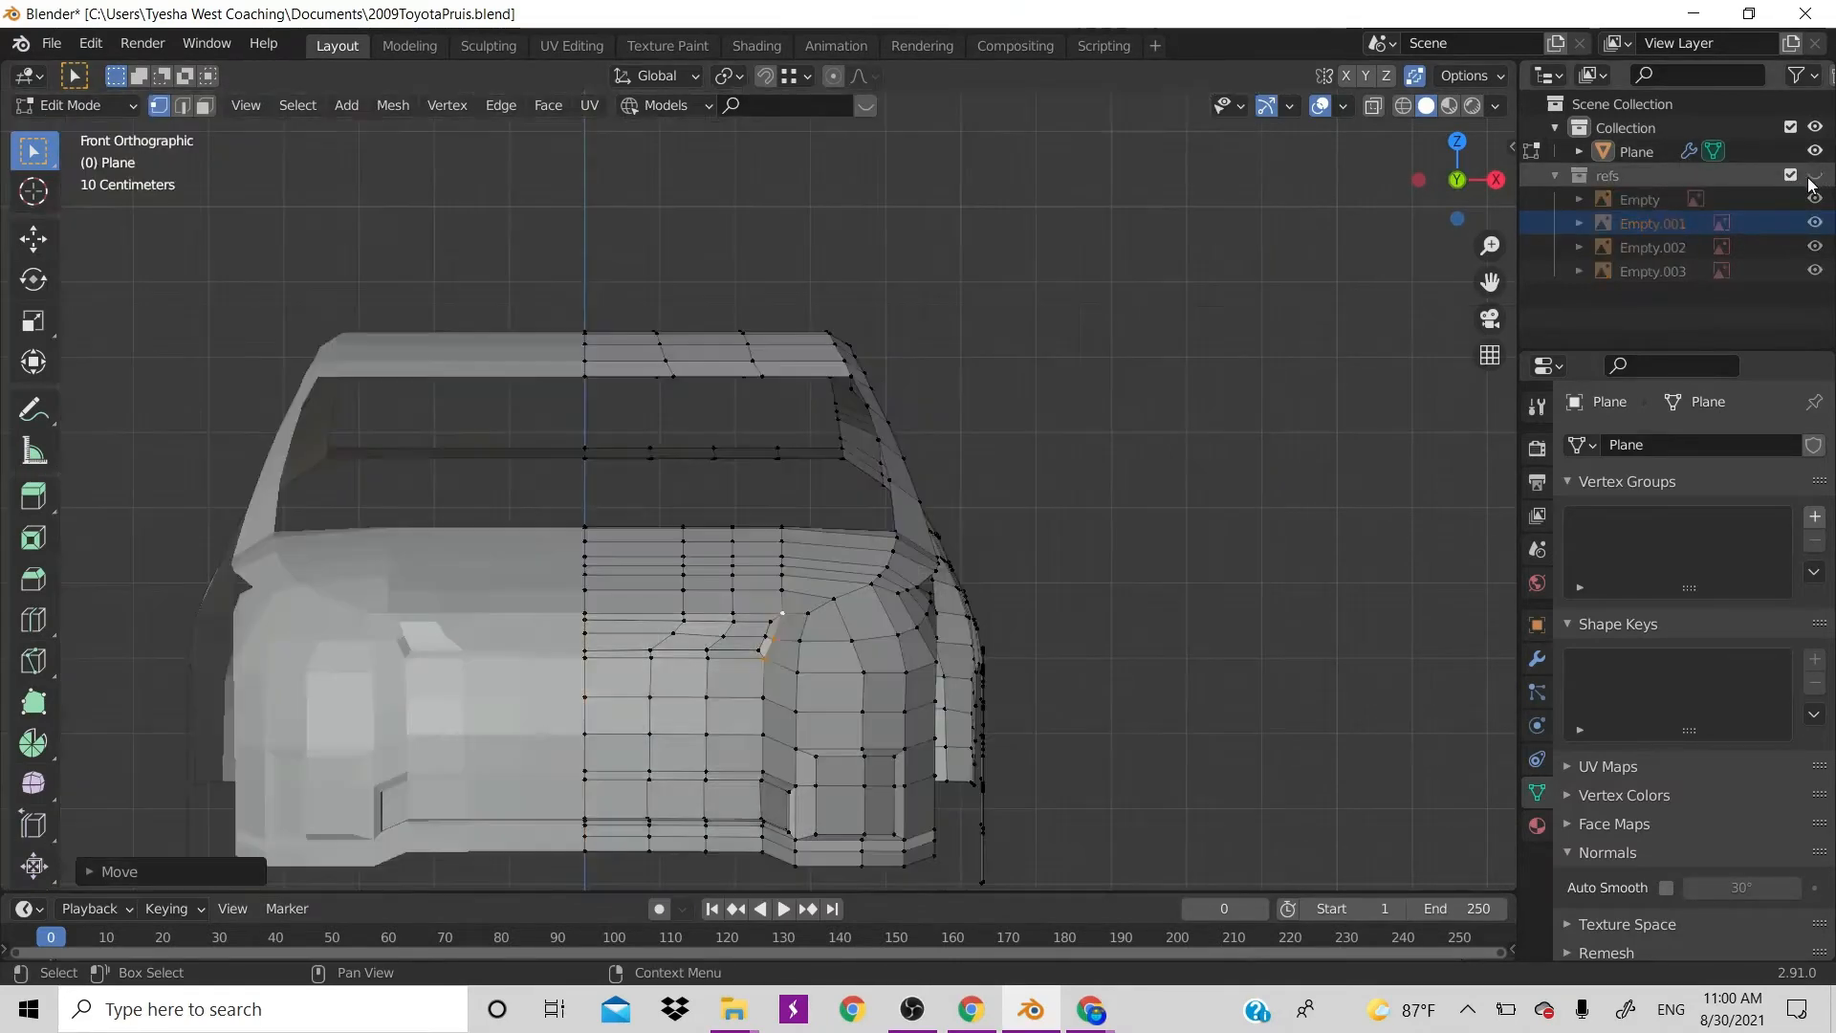
scroll(955, 605, down, 4)
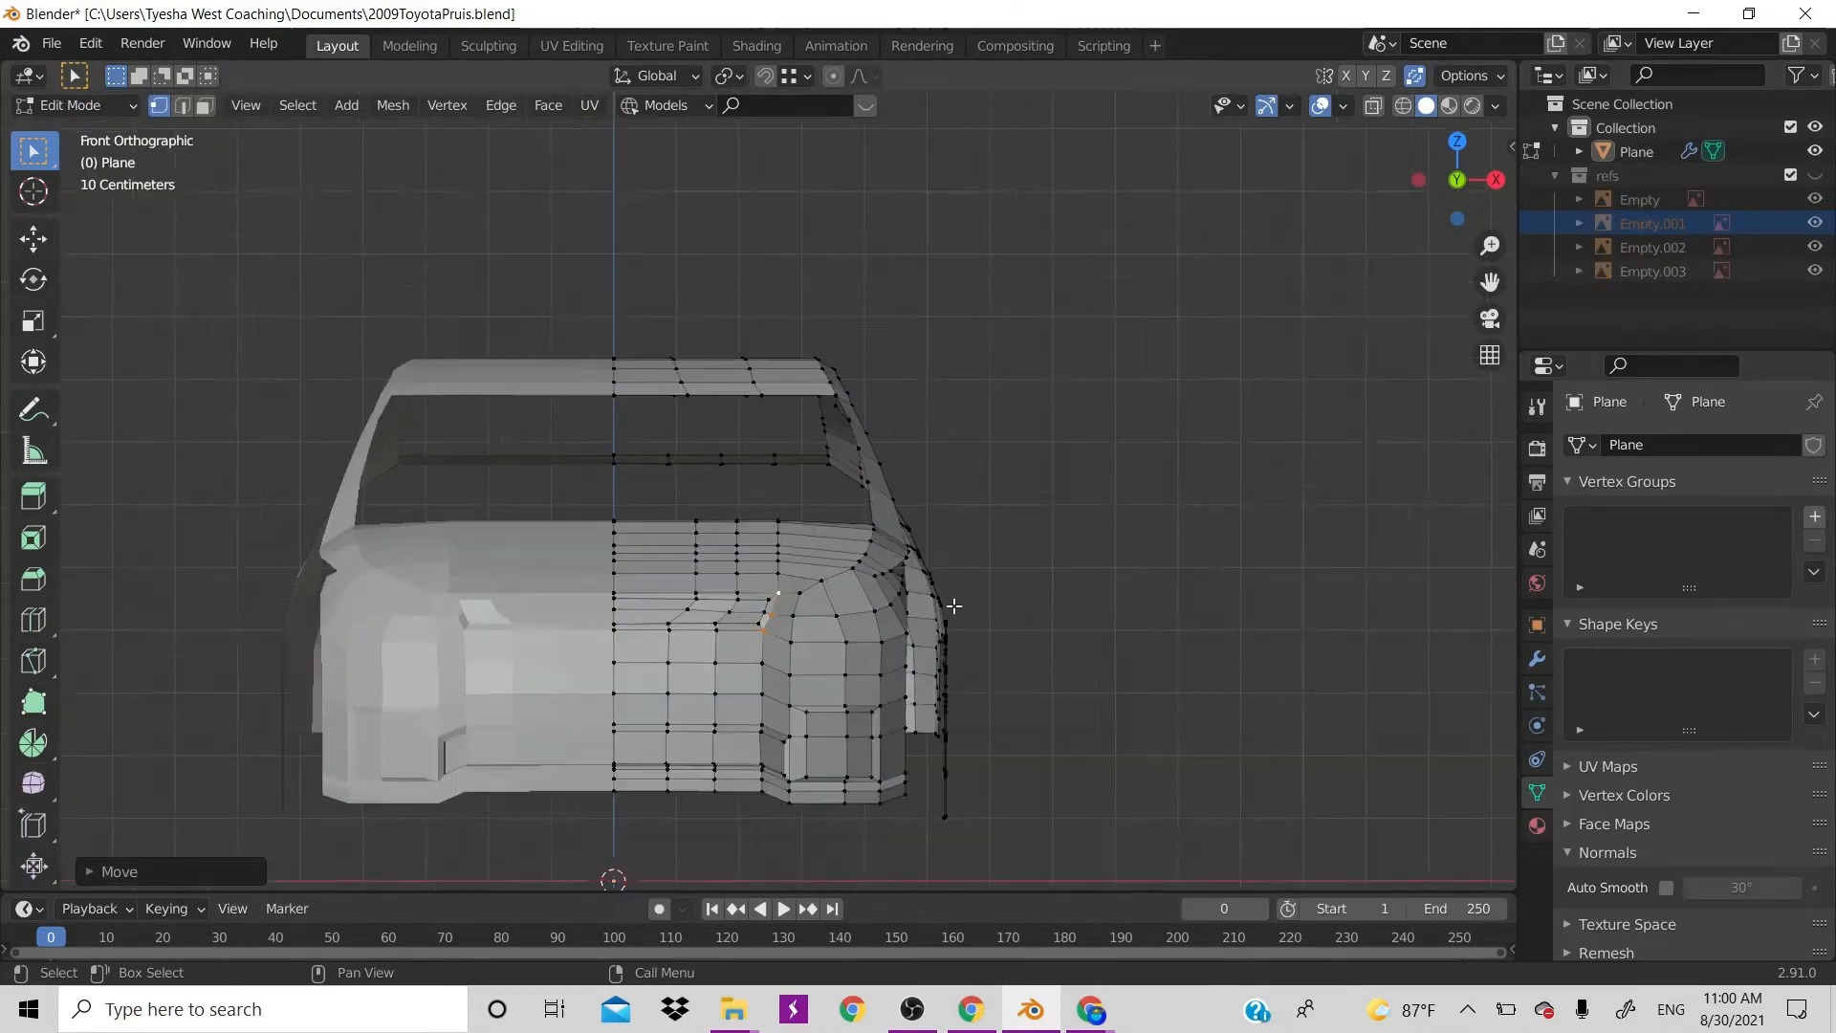
scroll(575, 656, up, 5)
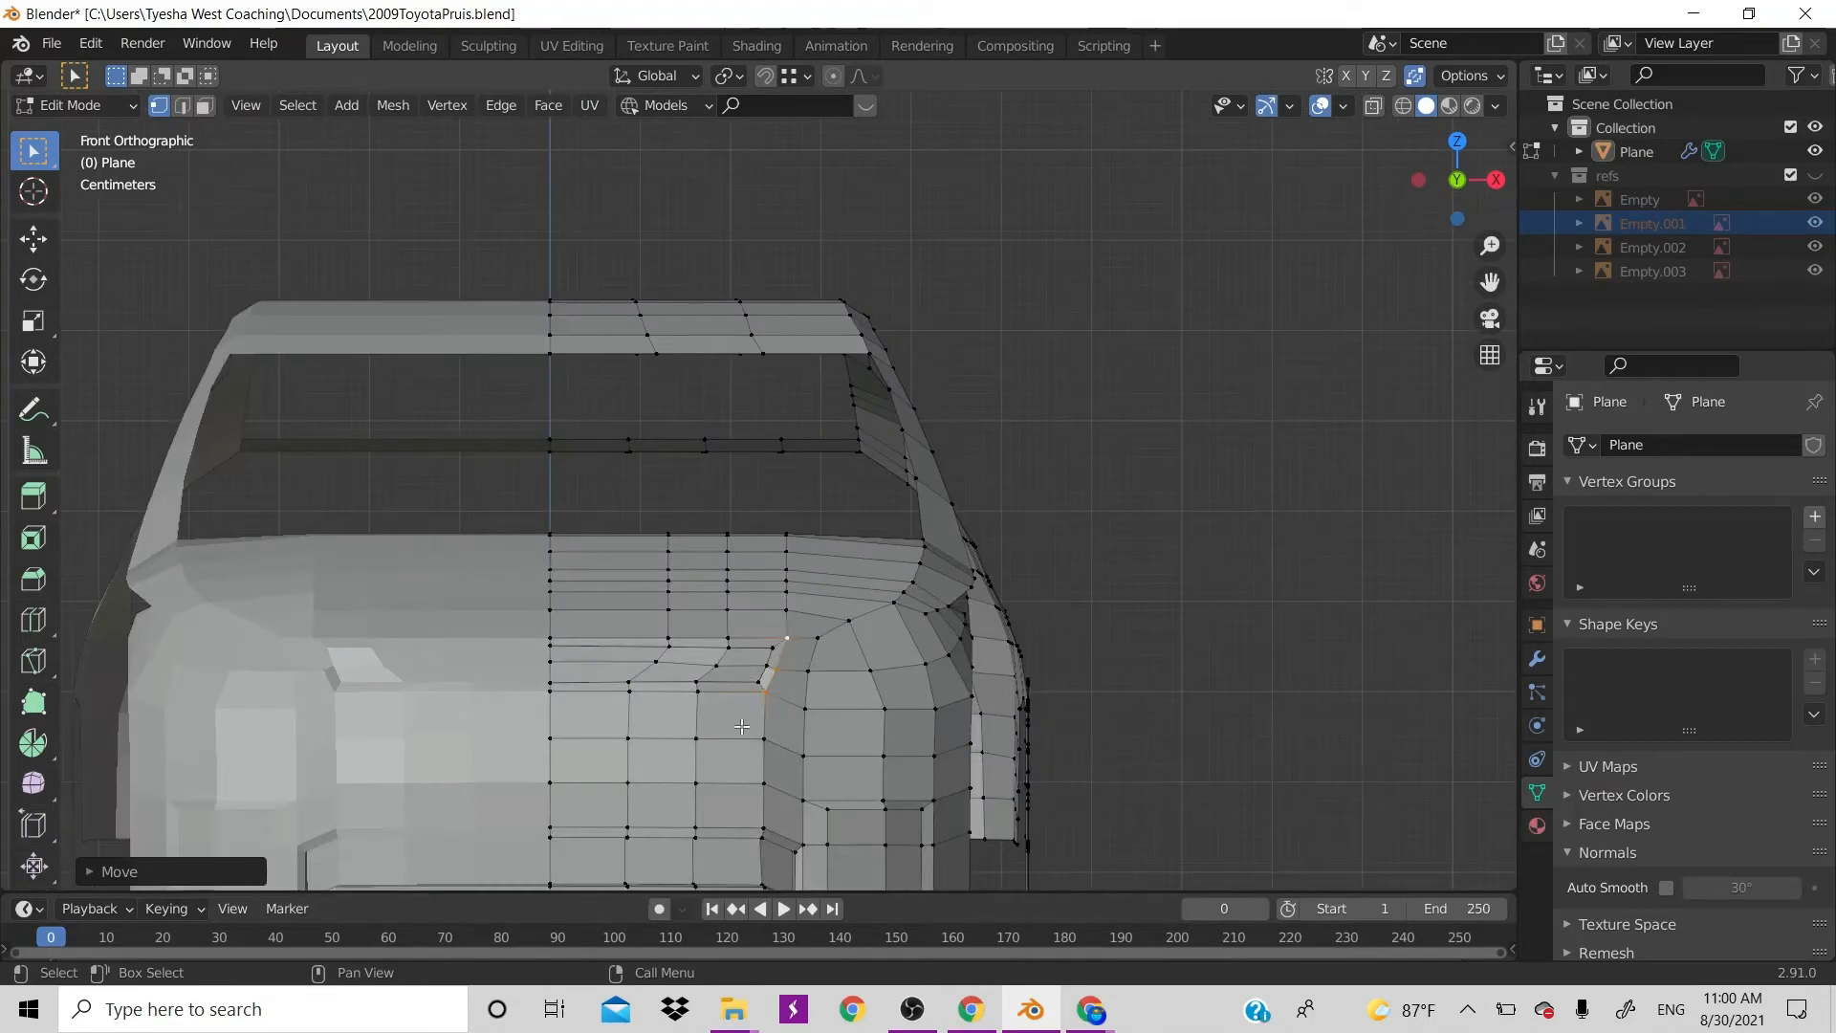
Examine the car body mesh from the front and back to check its overall shape
scroll(742, 727, up, 2)
scroll(742, 727, down, 4)
scroll(742, 727, up, 2)
scroll(742, 726, down, 4)
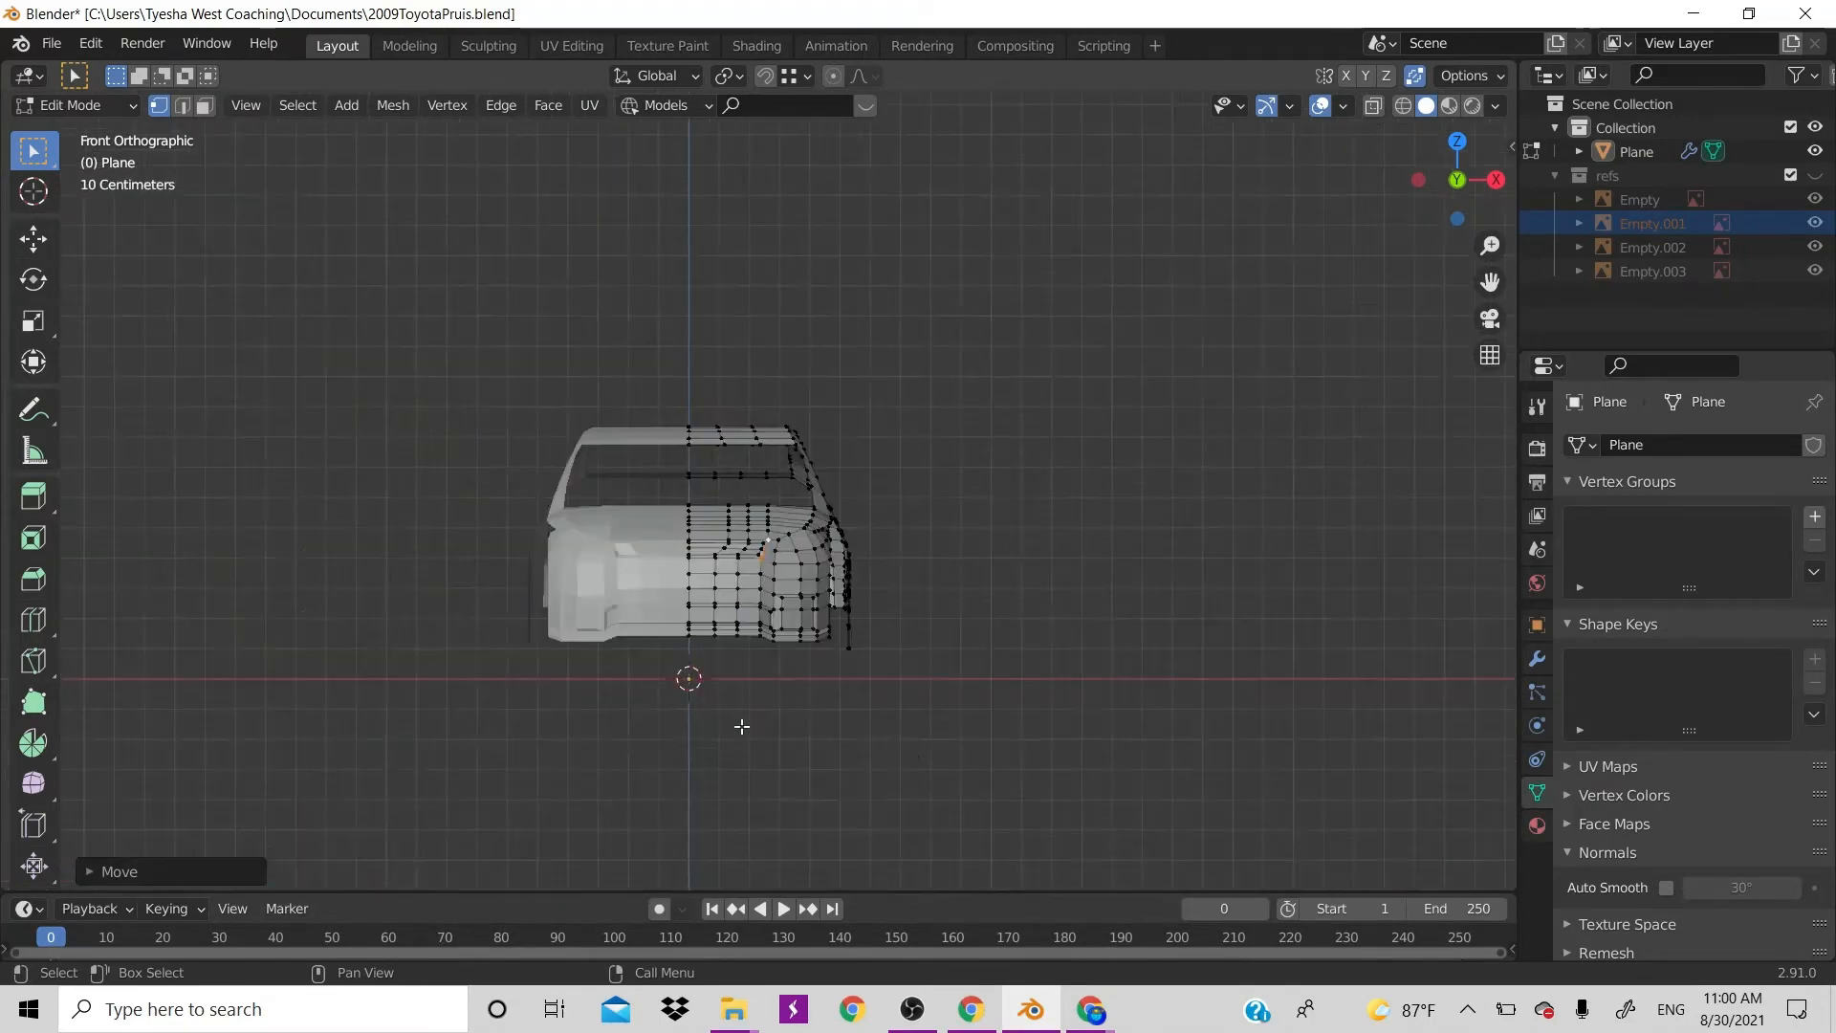
scroll(742, 726, up, 4)
scroll(742, 726, down, 4)
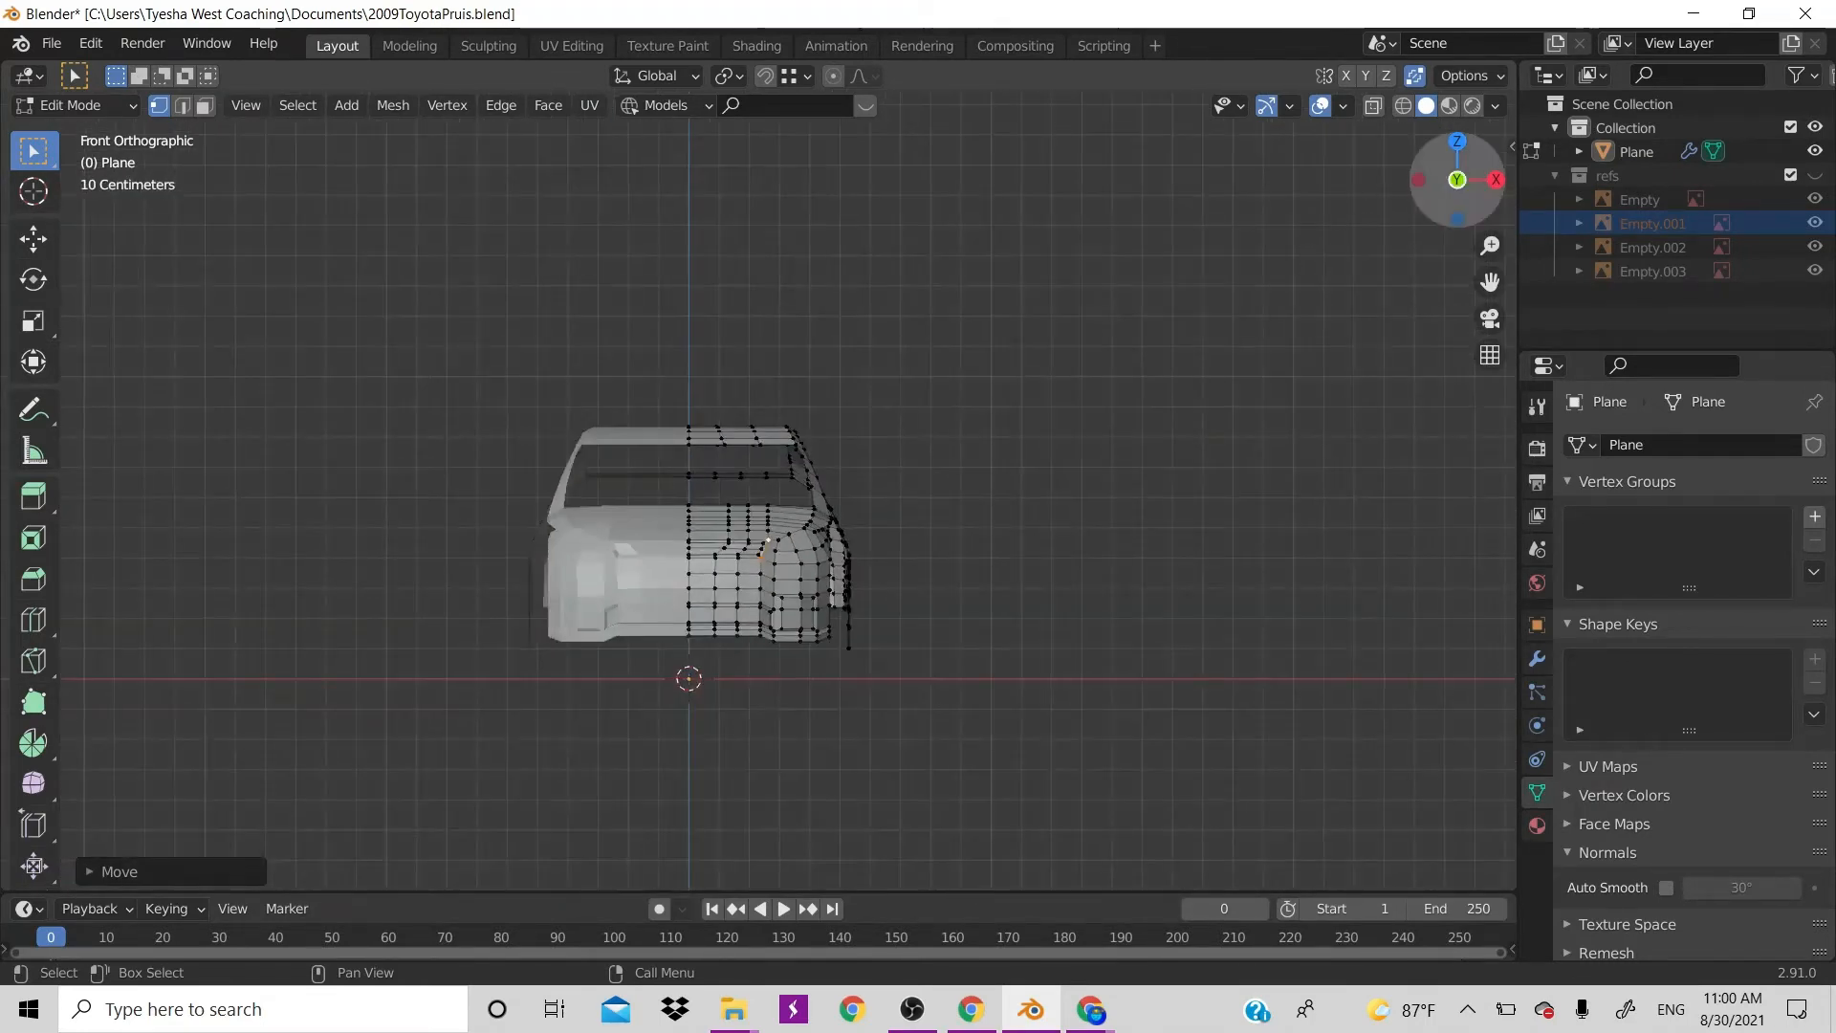
drag(1444, 180, 1292, 233)
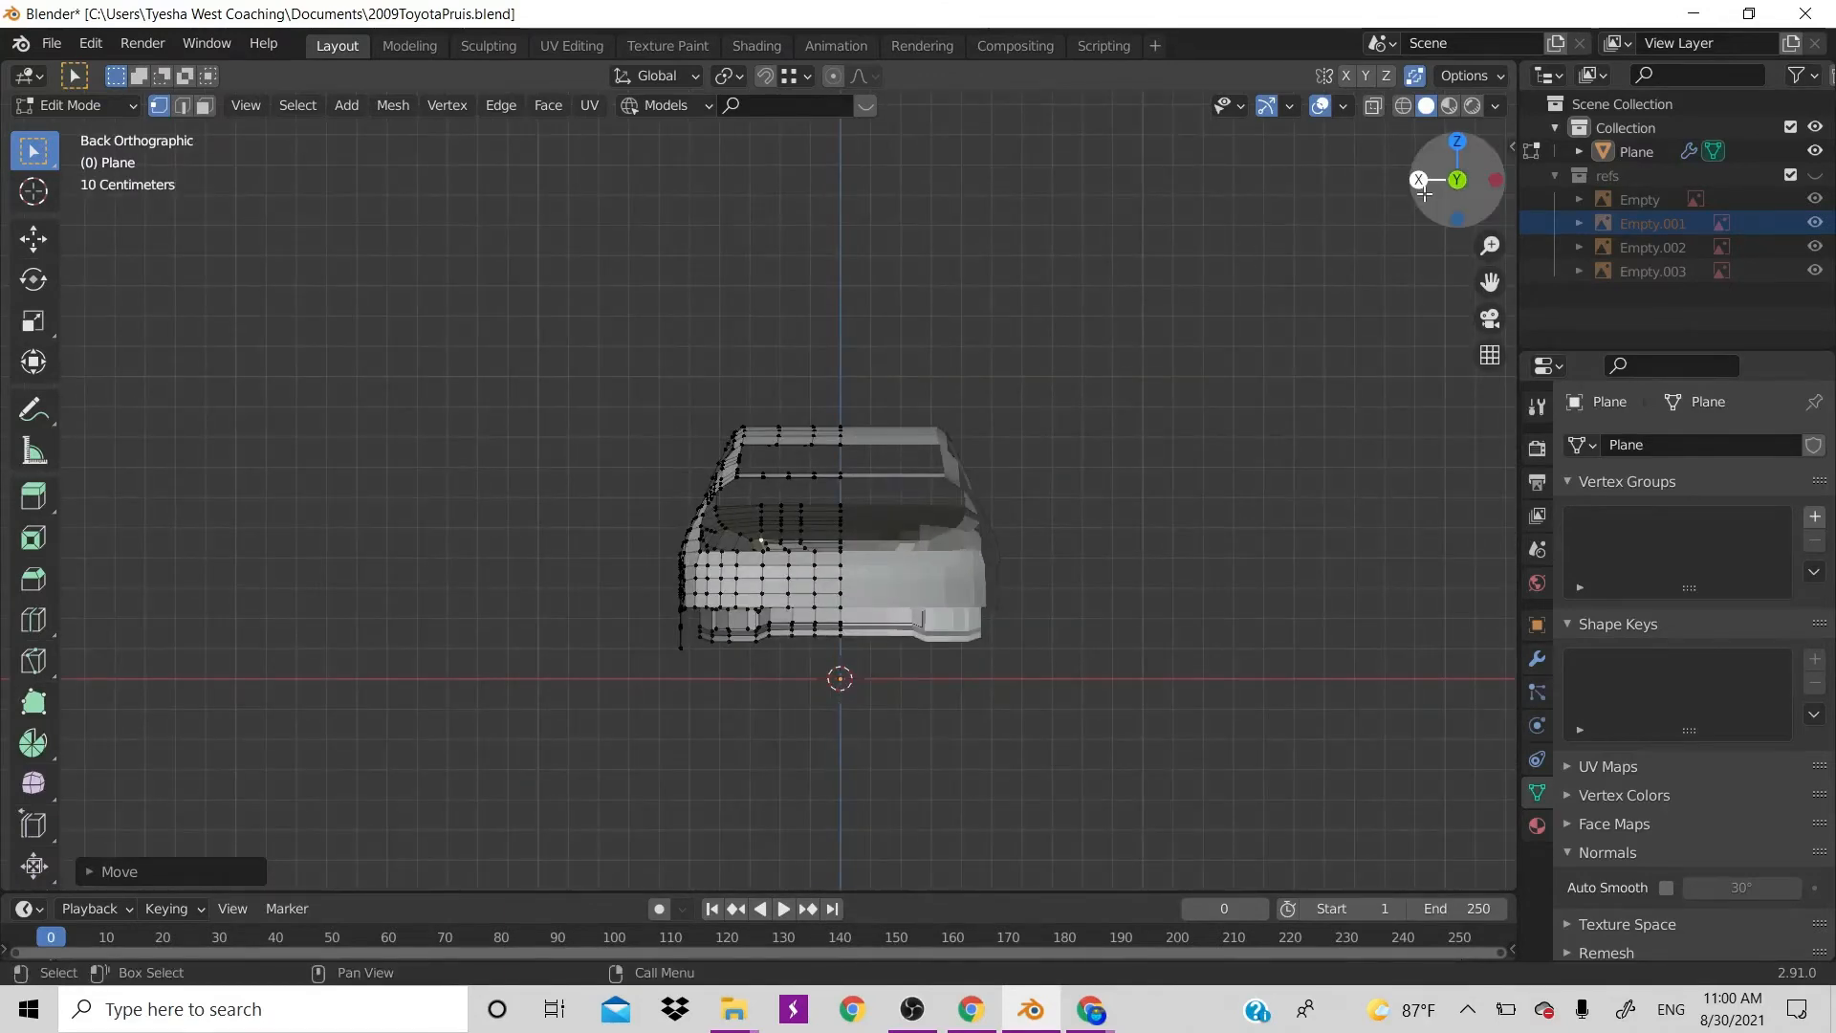
drag(1457, 191, 1304, 274)
Switch to Object Mode and examine the selected car body from angled front and side views
key(Tab)
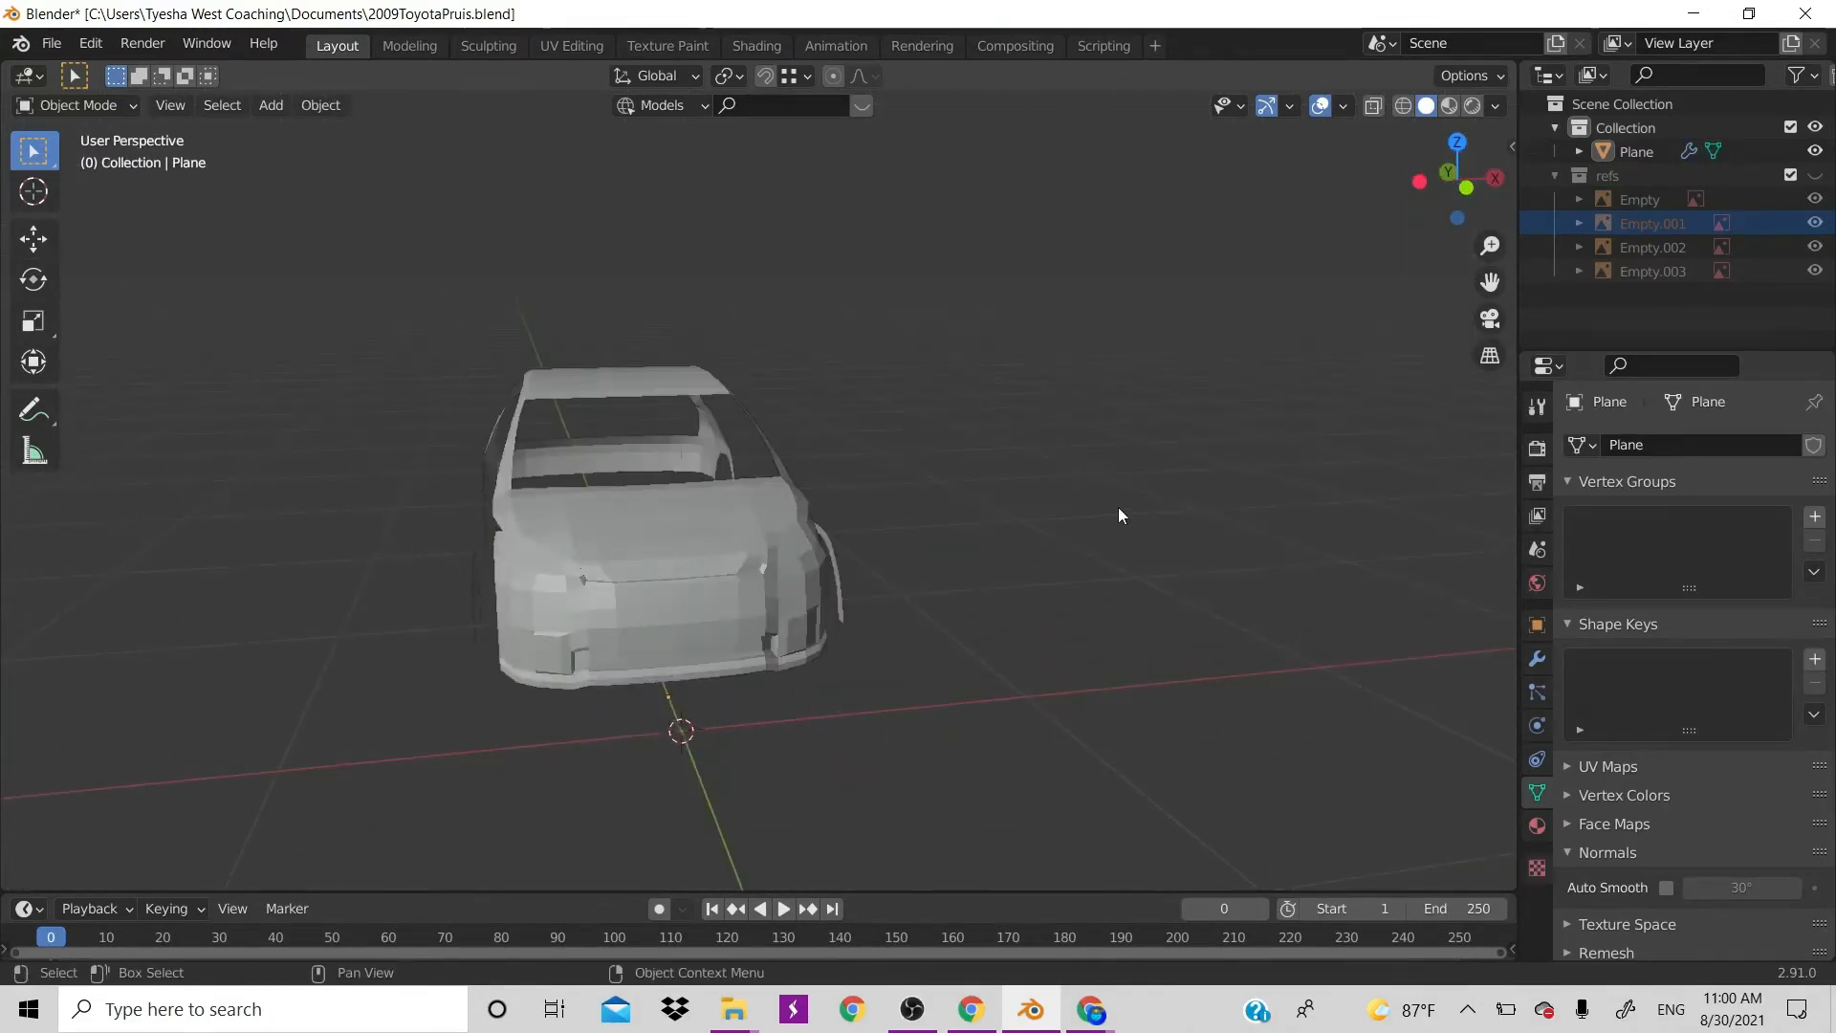
drag(1465, 187, 1048, 417)
scroll(1036, 422, up, 3)
click(811, 725)
scroll(858, 644, down, 2)
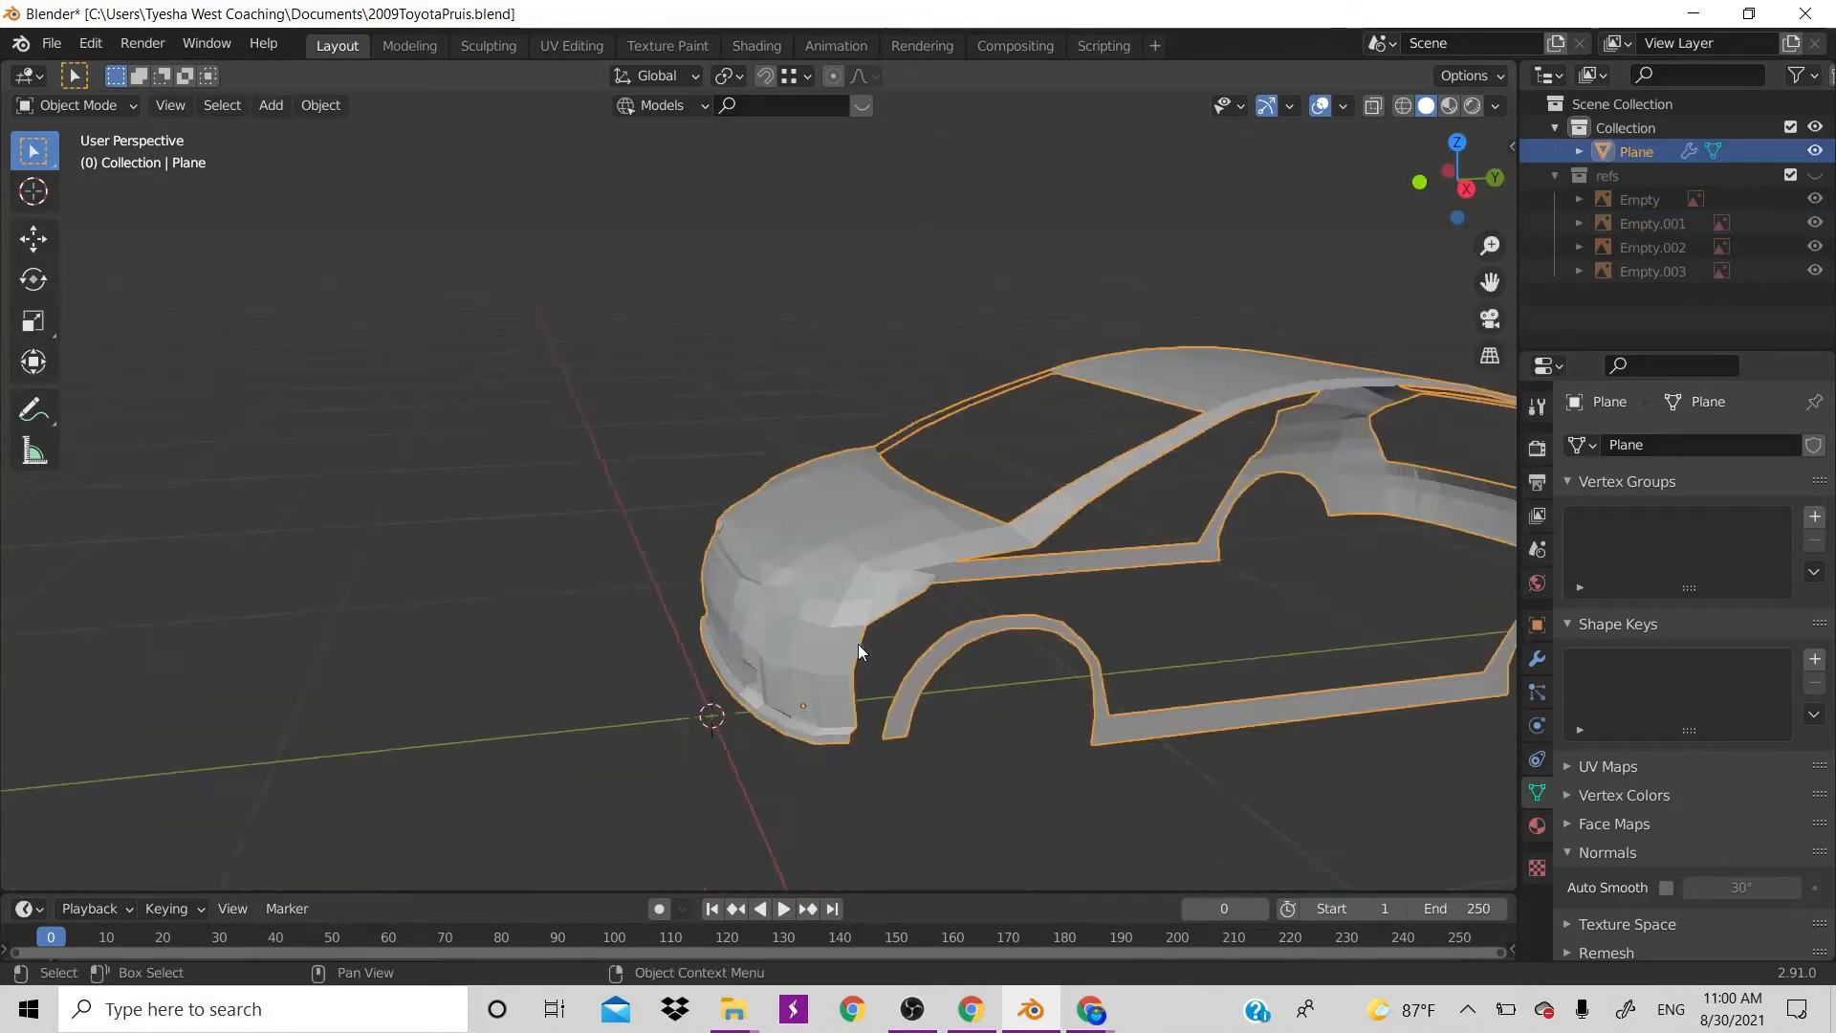
scroll(857, 644, up, 2)
drag(1459, 183, 981, 532)
scroll(960, 455, down, 3)
scroll(1000, 530, down, 1)
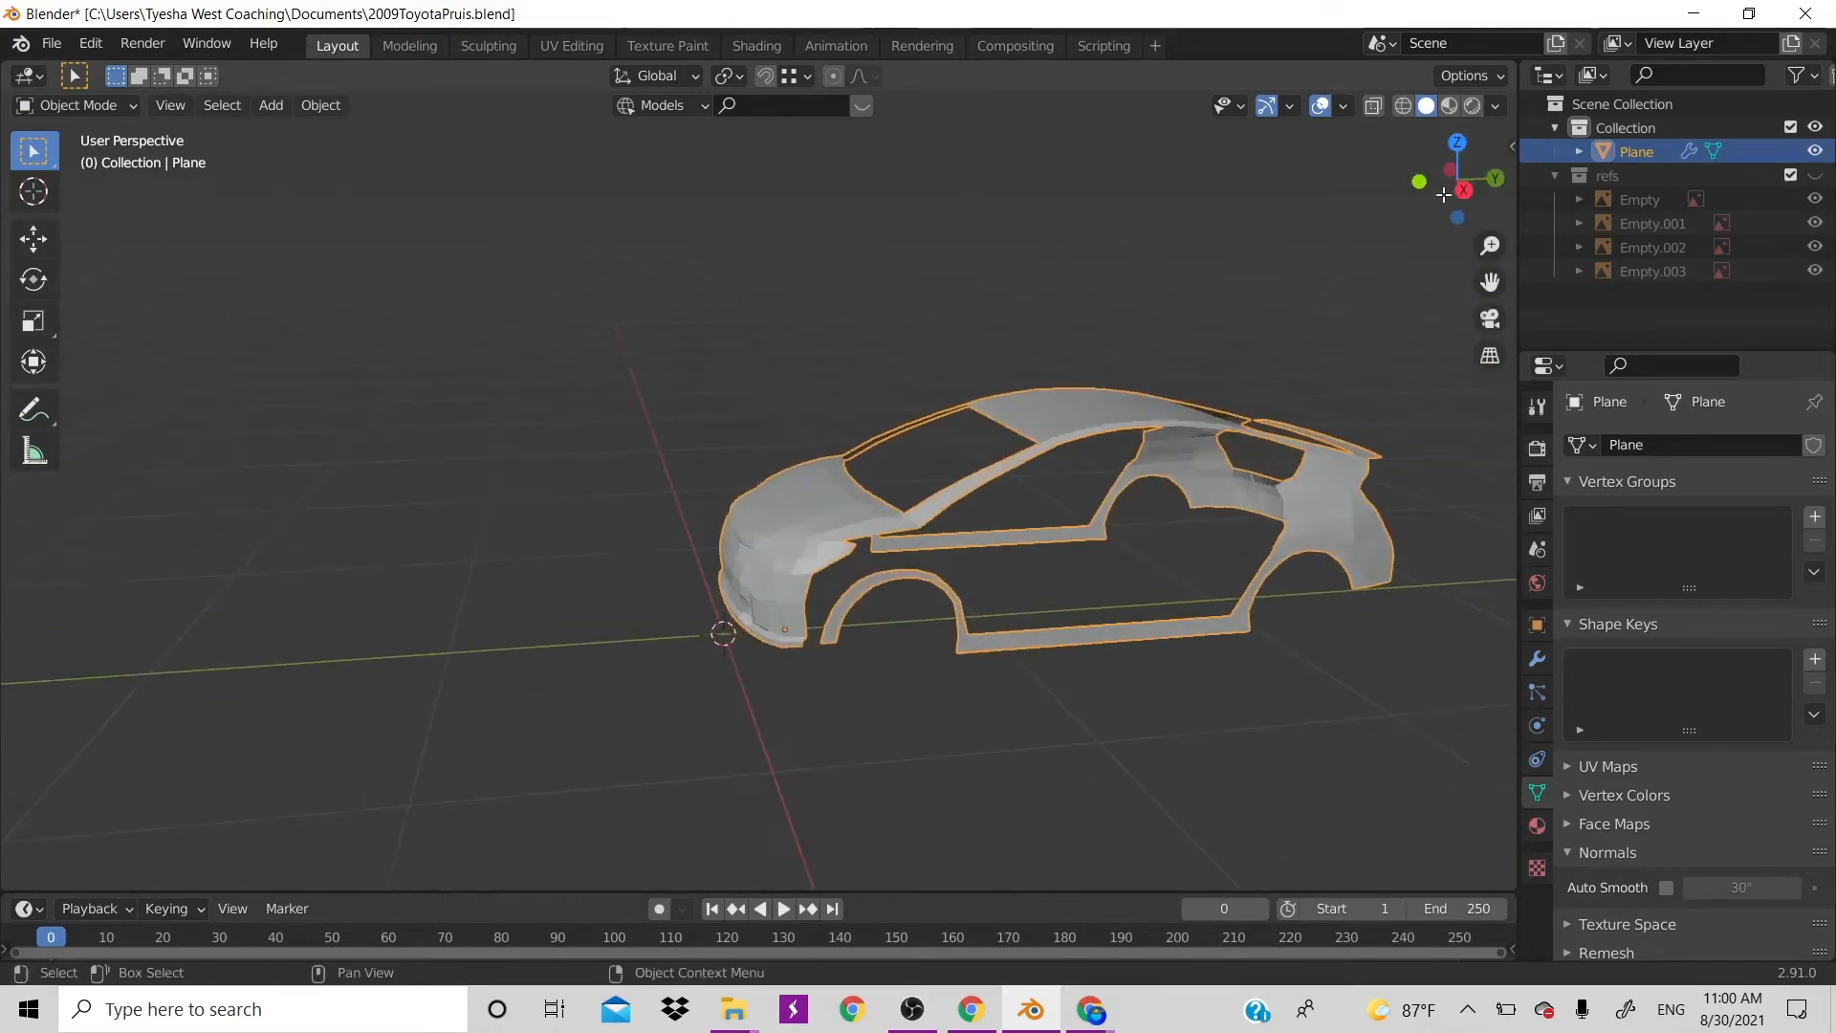
Show the refs collection's images behind the car in the right orthographic view and save the file
key(KP_3)
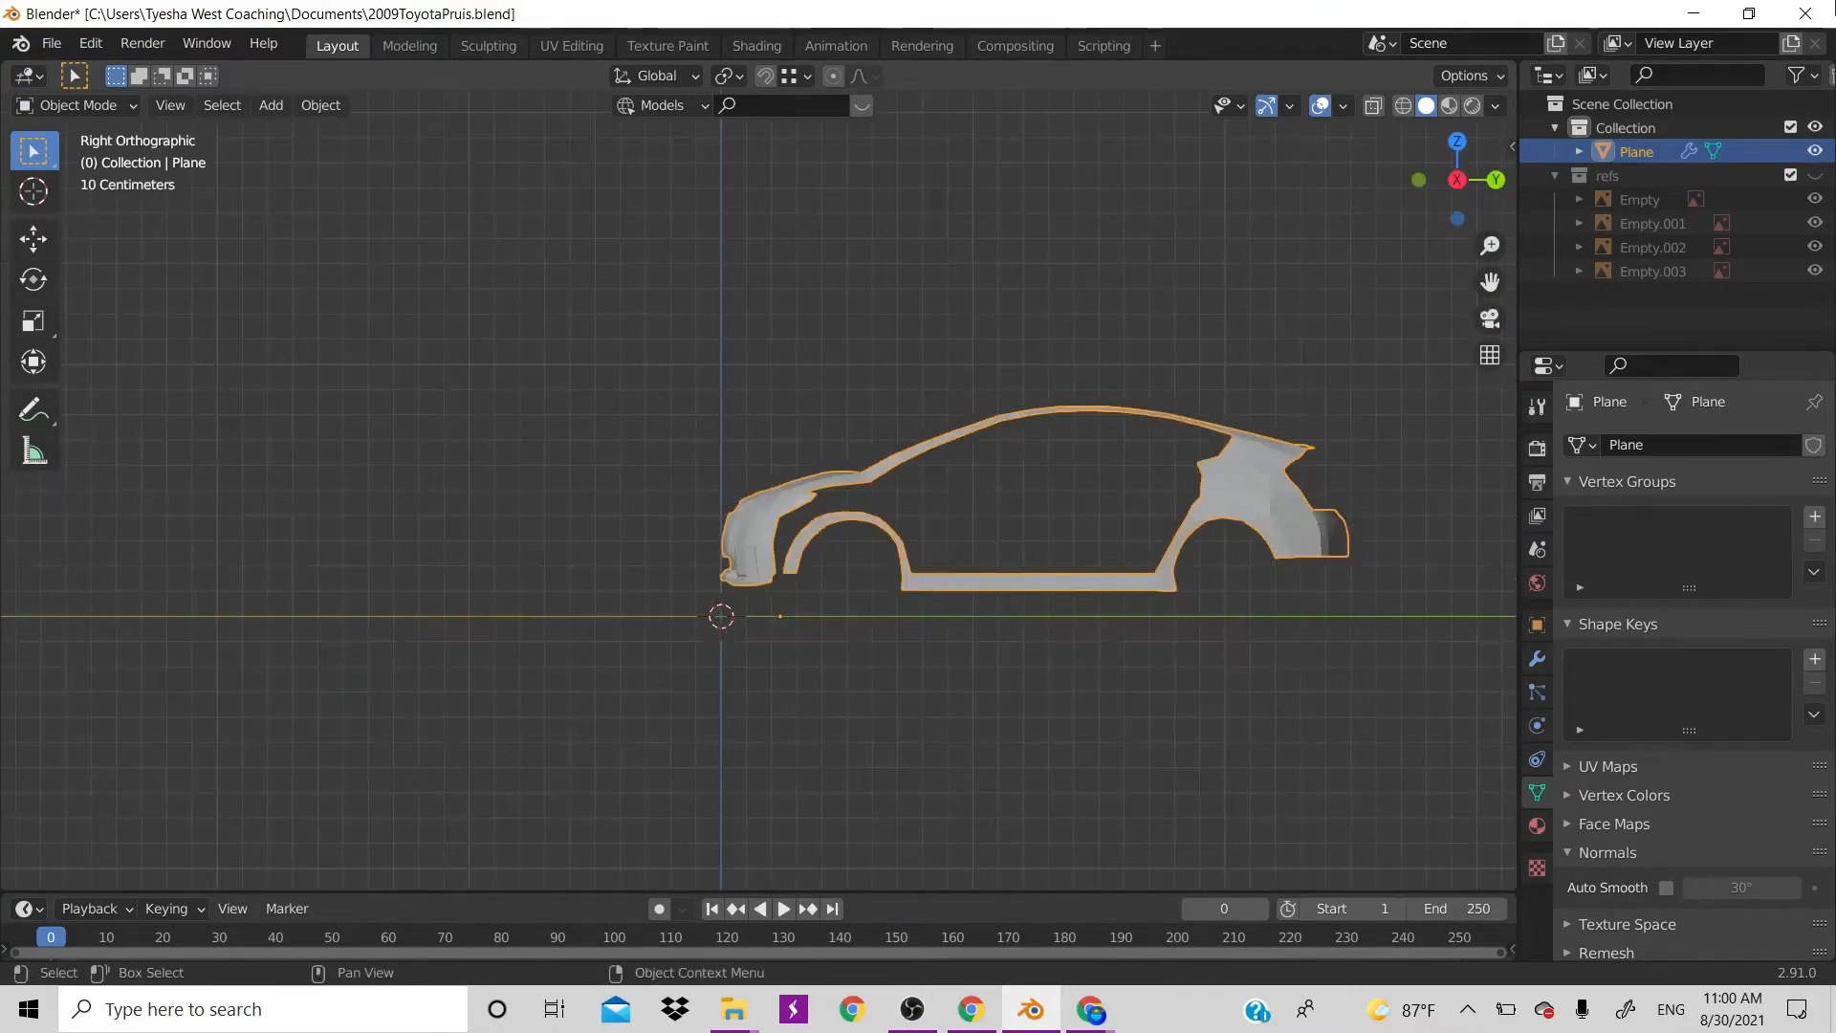
click(1815, 175)
scroll(862, 531, up, 2)
scroll(863, 531, up, 2)
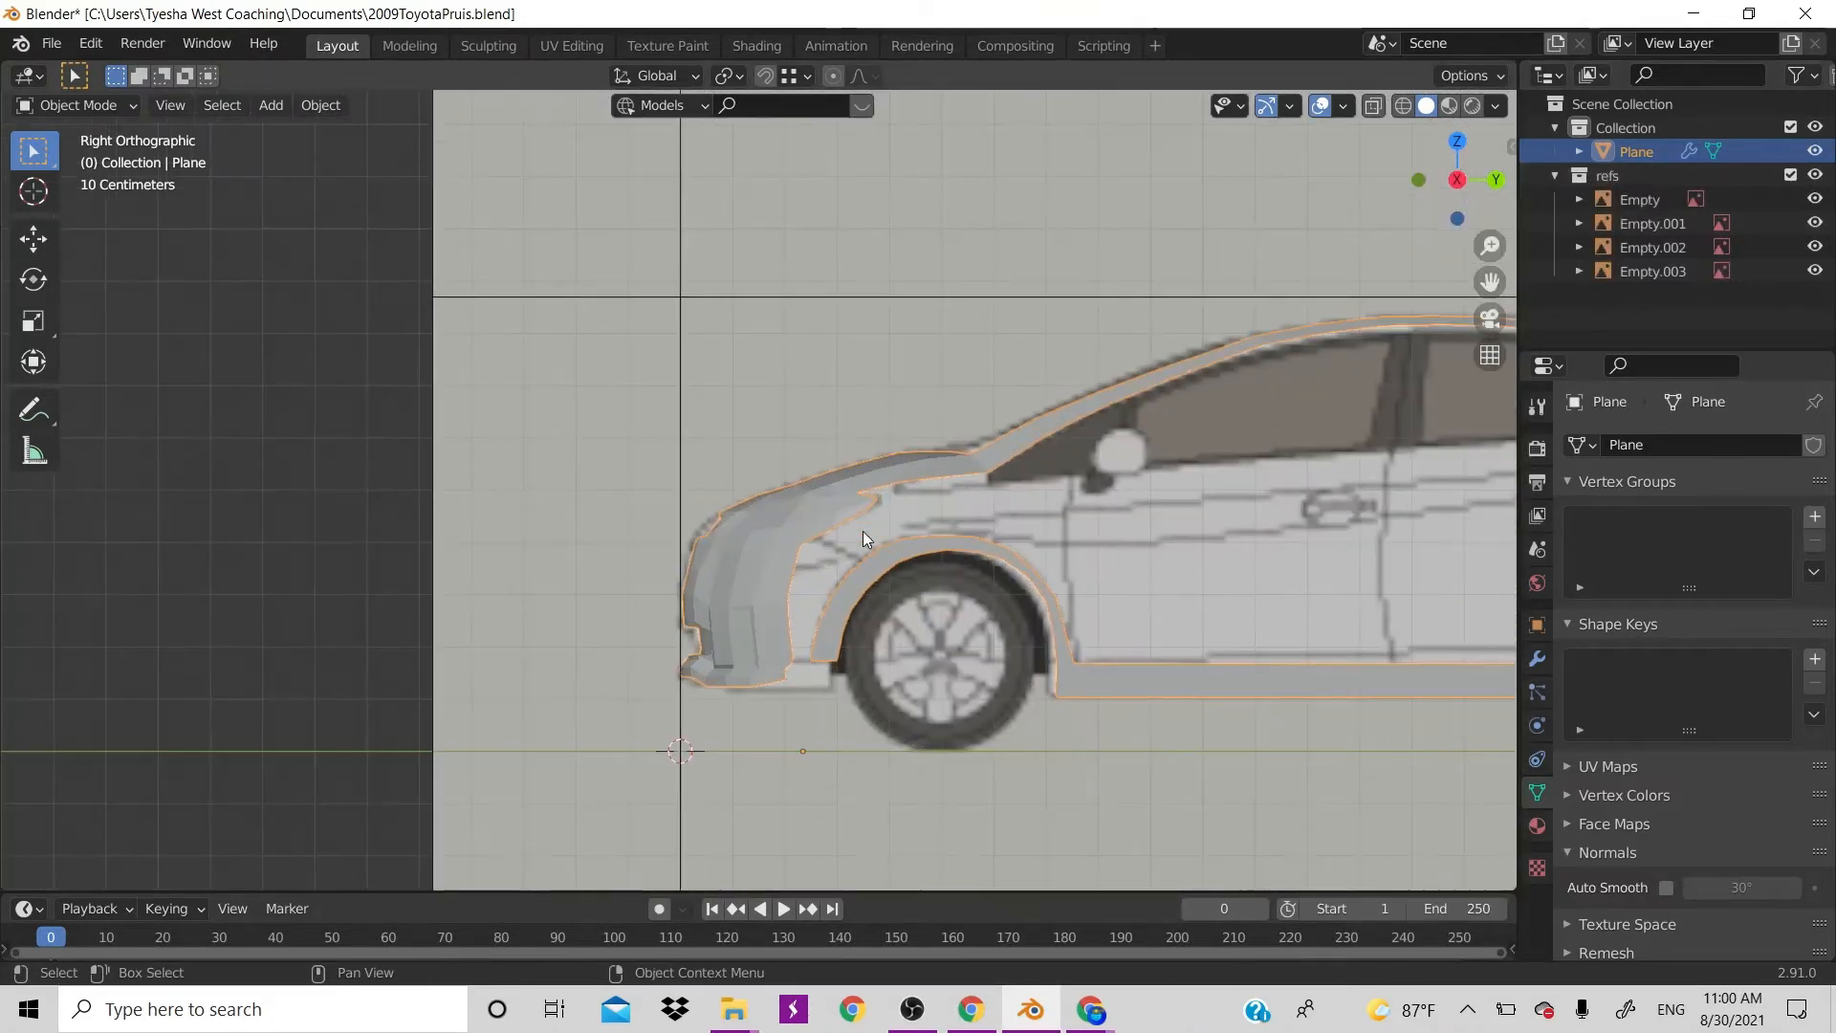
key(ctrl+s)
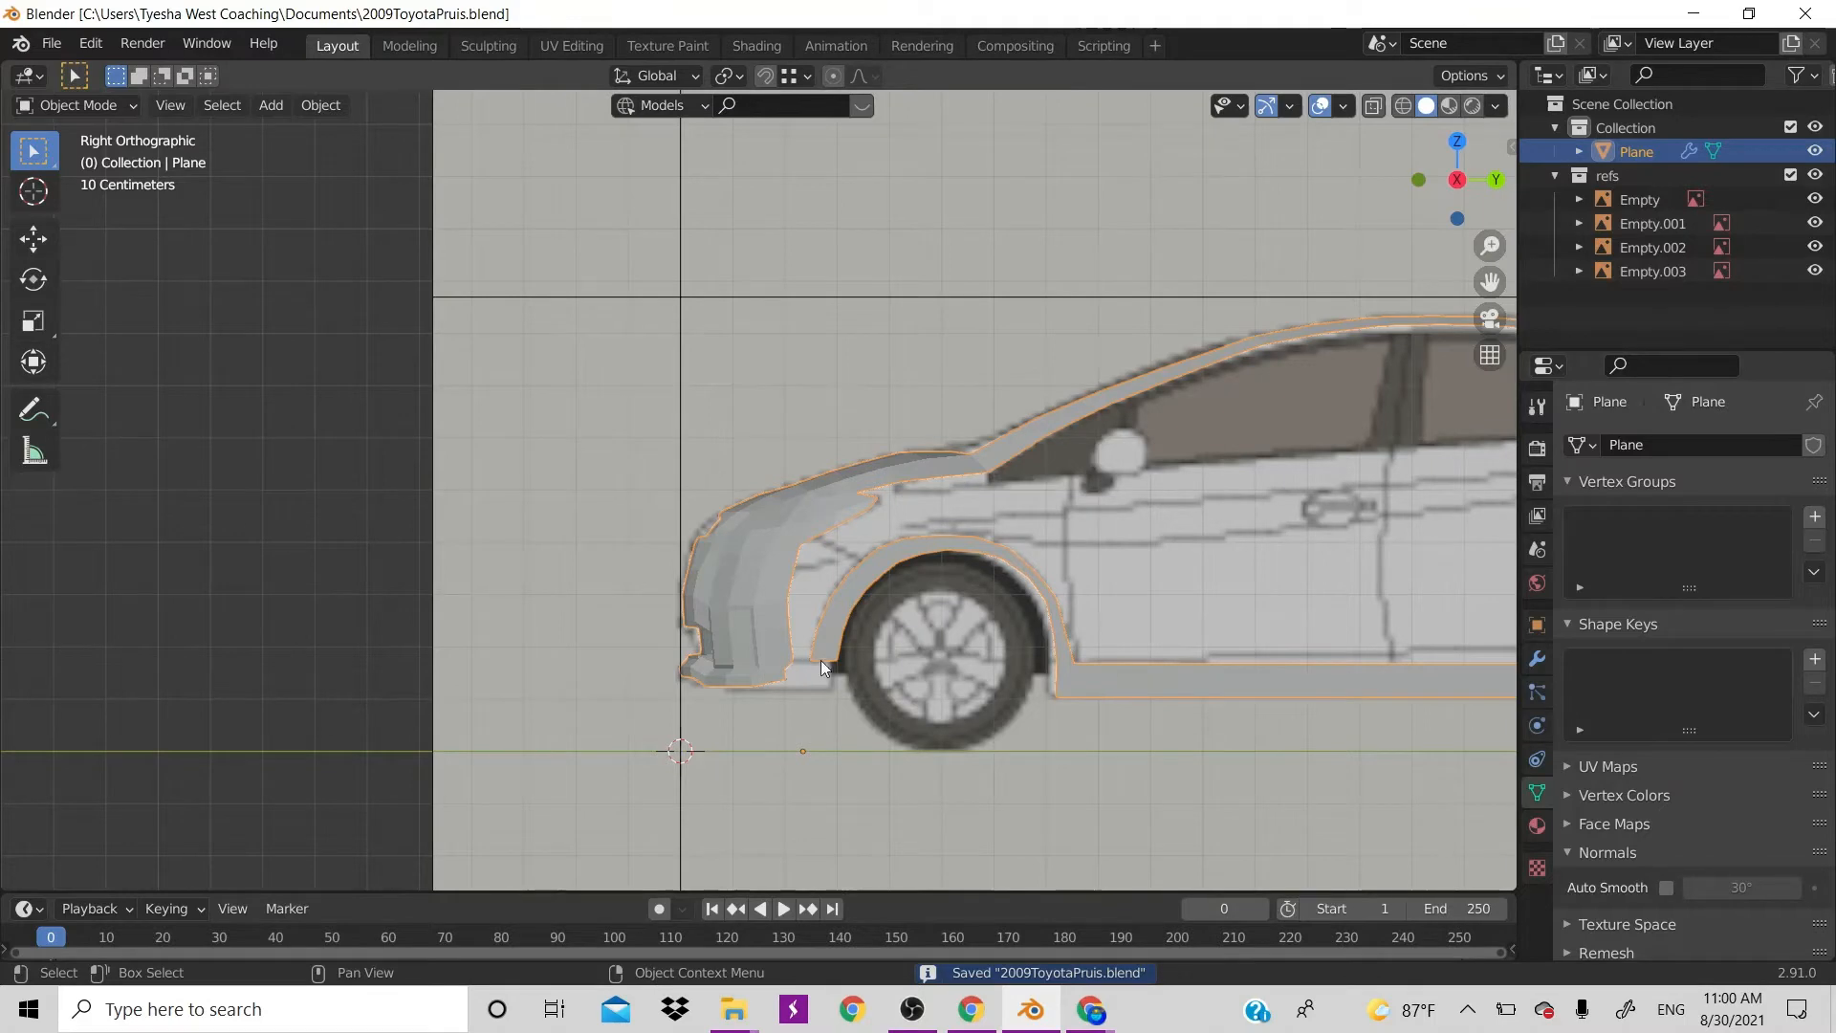
In Edit Mode, lower the front bumper's rear bottom vertices along Z to the bumper's bottom line in the reference image
scroll(817, 732, up, 2)
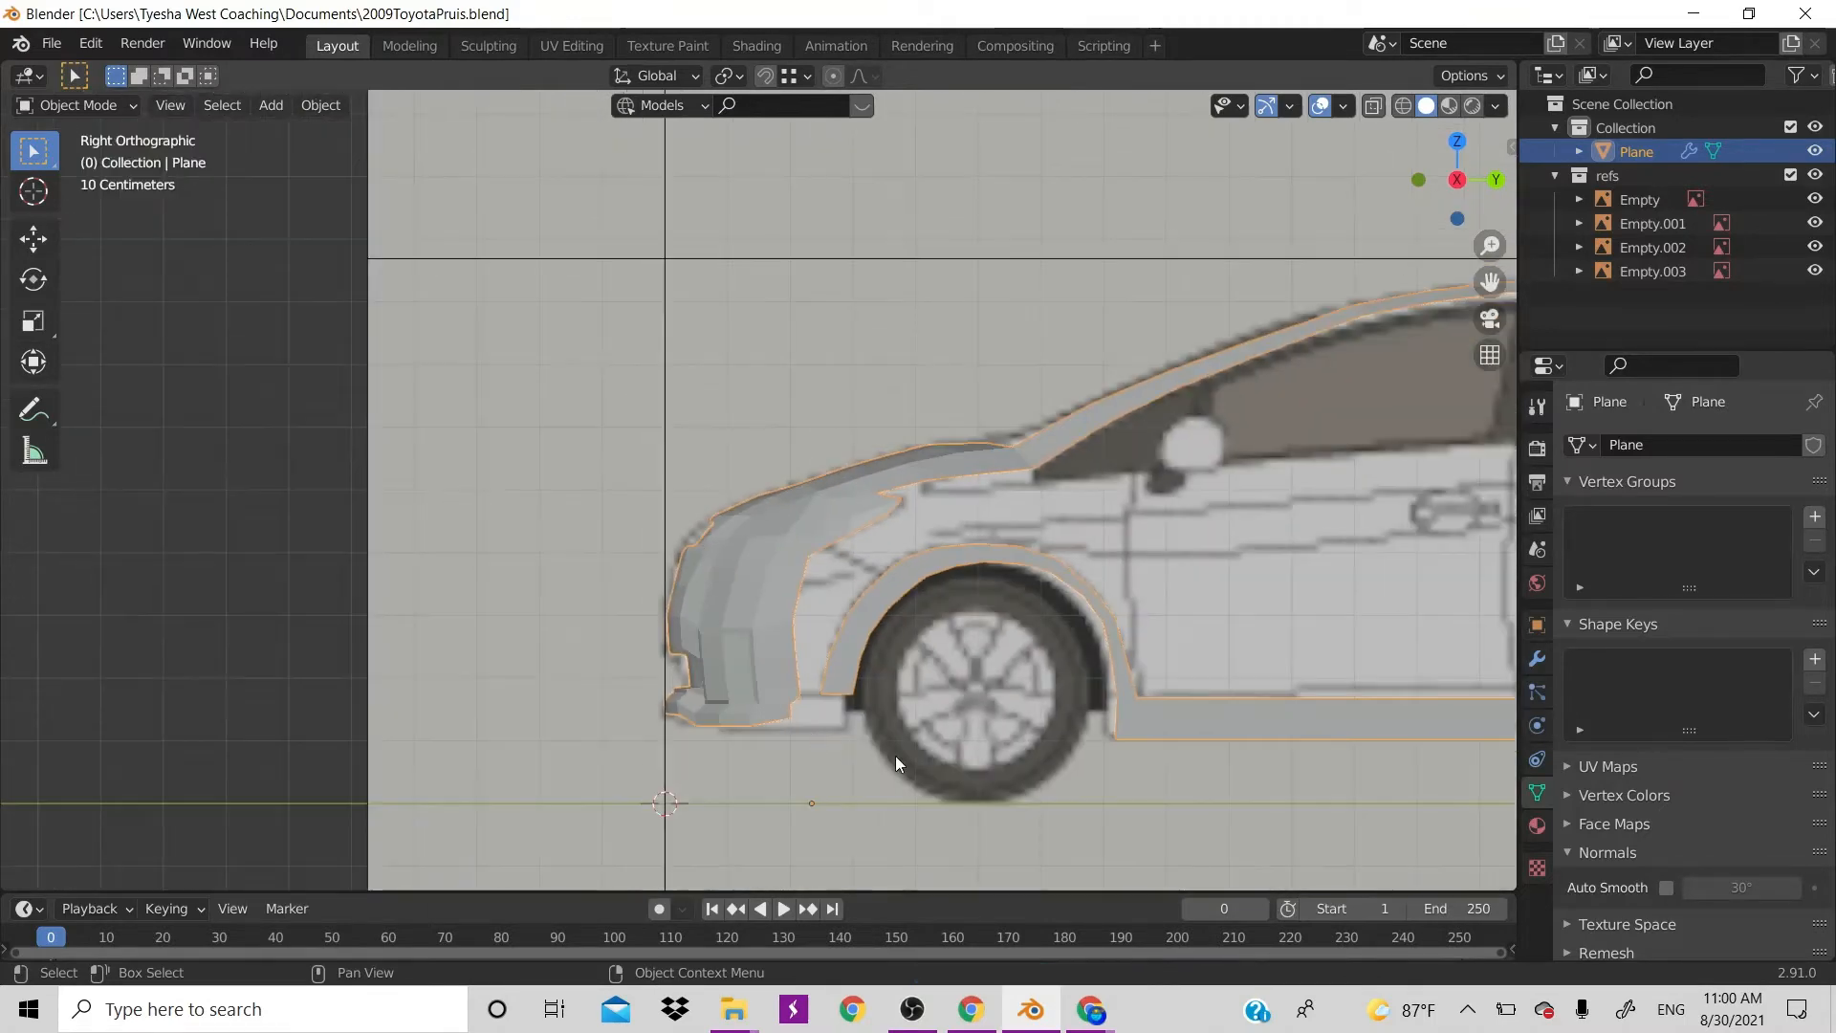
shift+middle_drag(874, 688, 790, 475)
scroll(761, 481, up, 4)
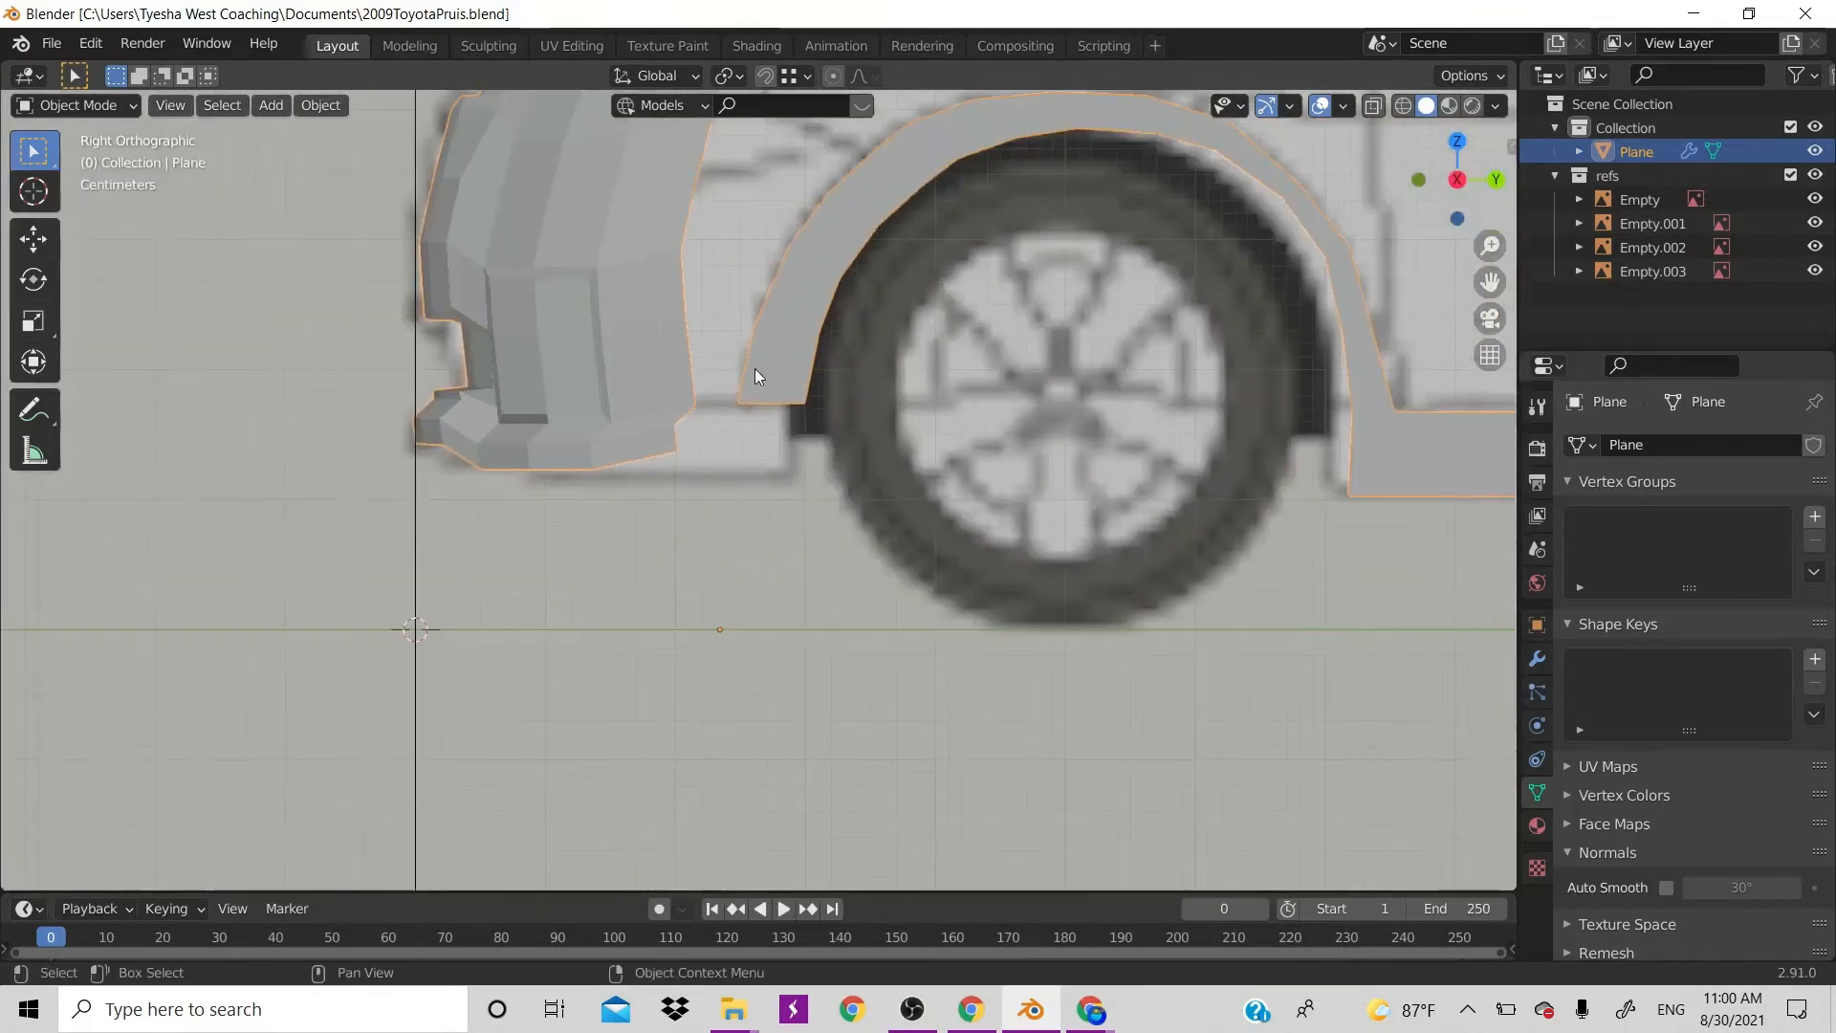
key(Tab)
scroll(683, 444, up, 2)
scroll(679, 449, down, 1)
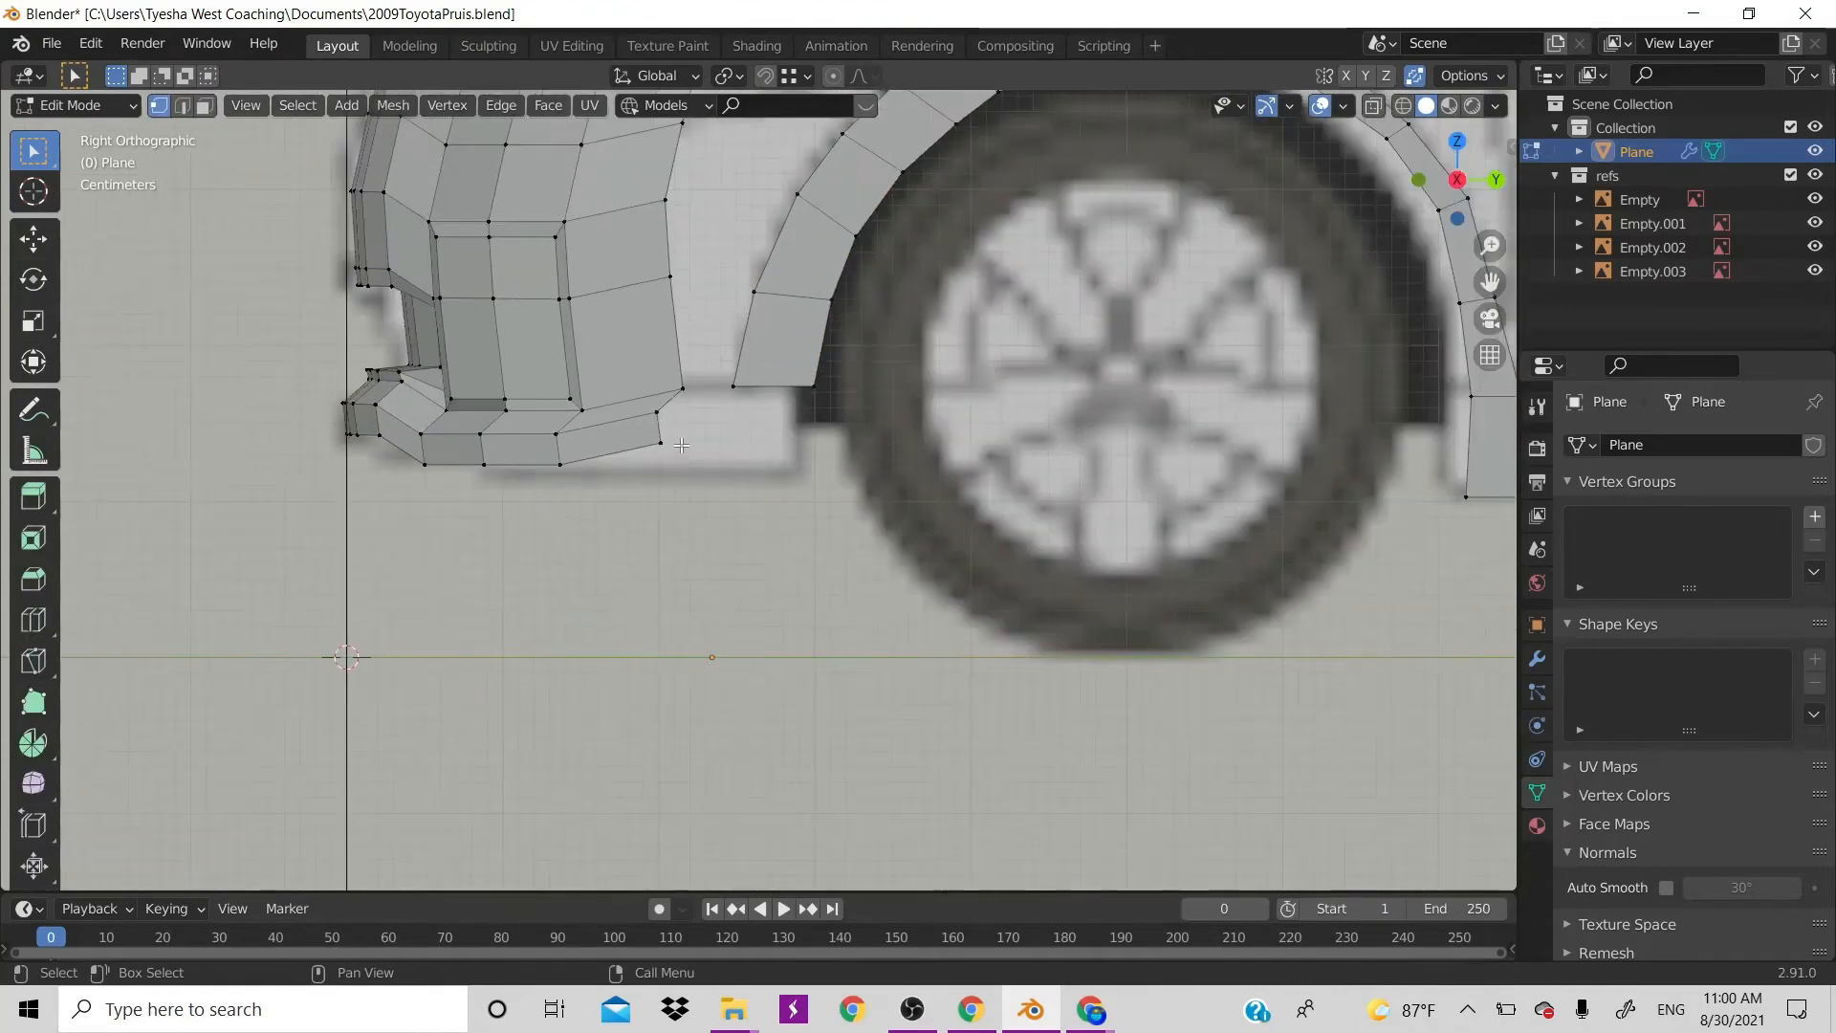
click(673, 450)
drag(645, 373, 726, 477)
key(g)
key(z)
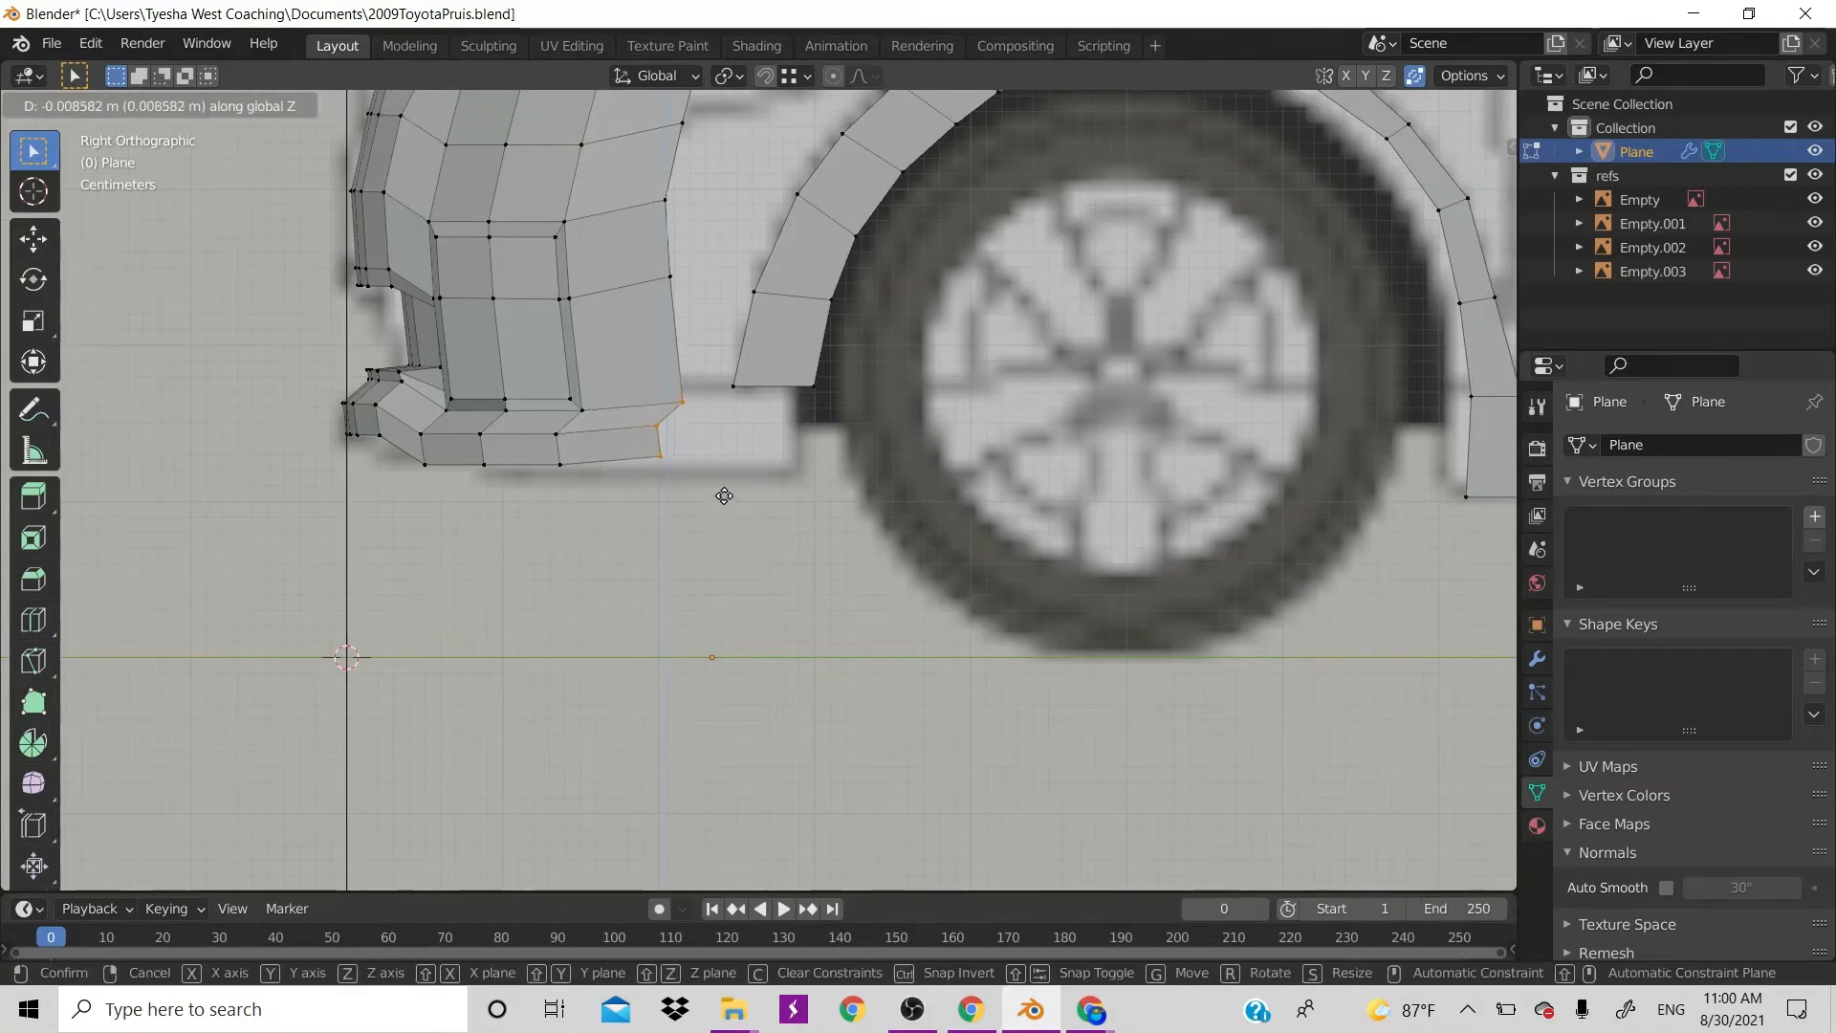
click(727, 505)
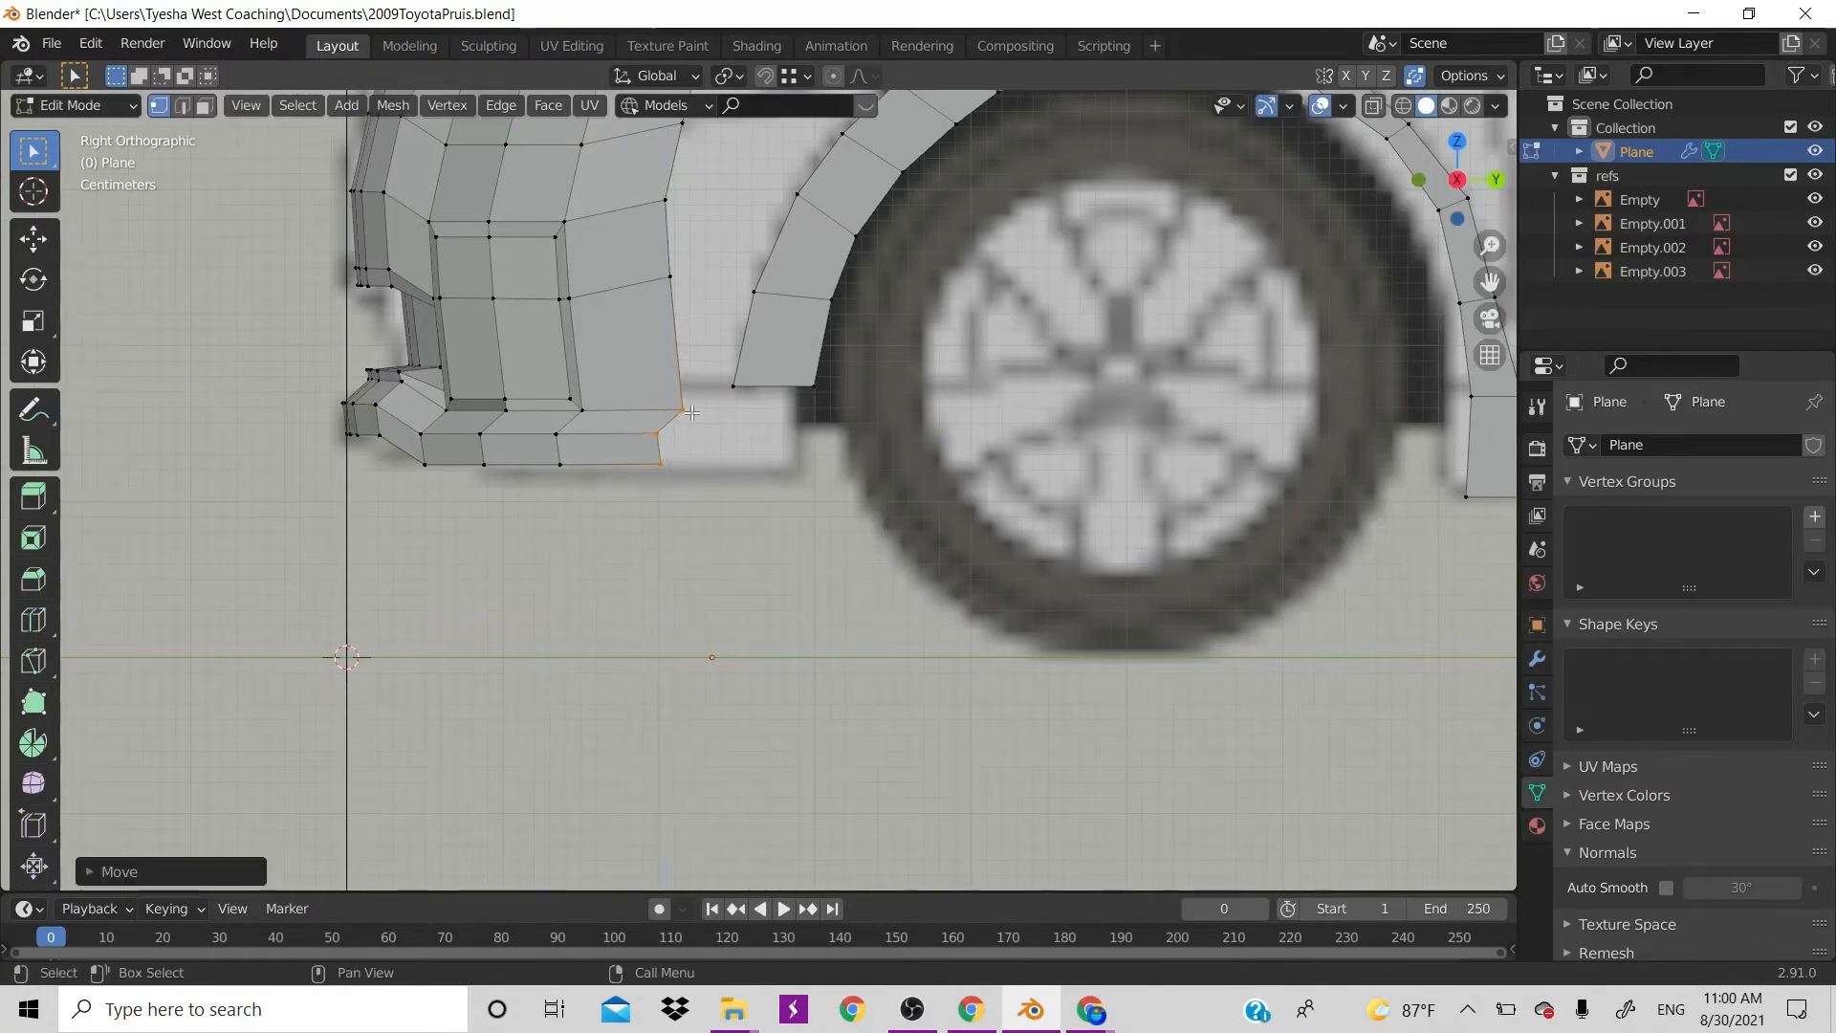
Extrude the front end of the wheel arch strip about 0.05 m down to the bumper's bottom and add a centred loop cut across it
drag(701, 368, 832, 420)
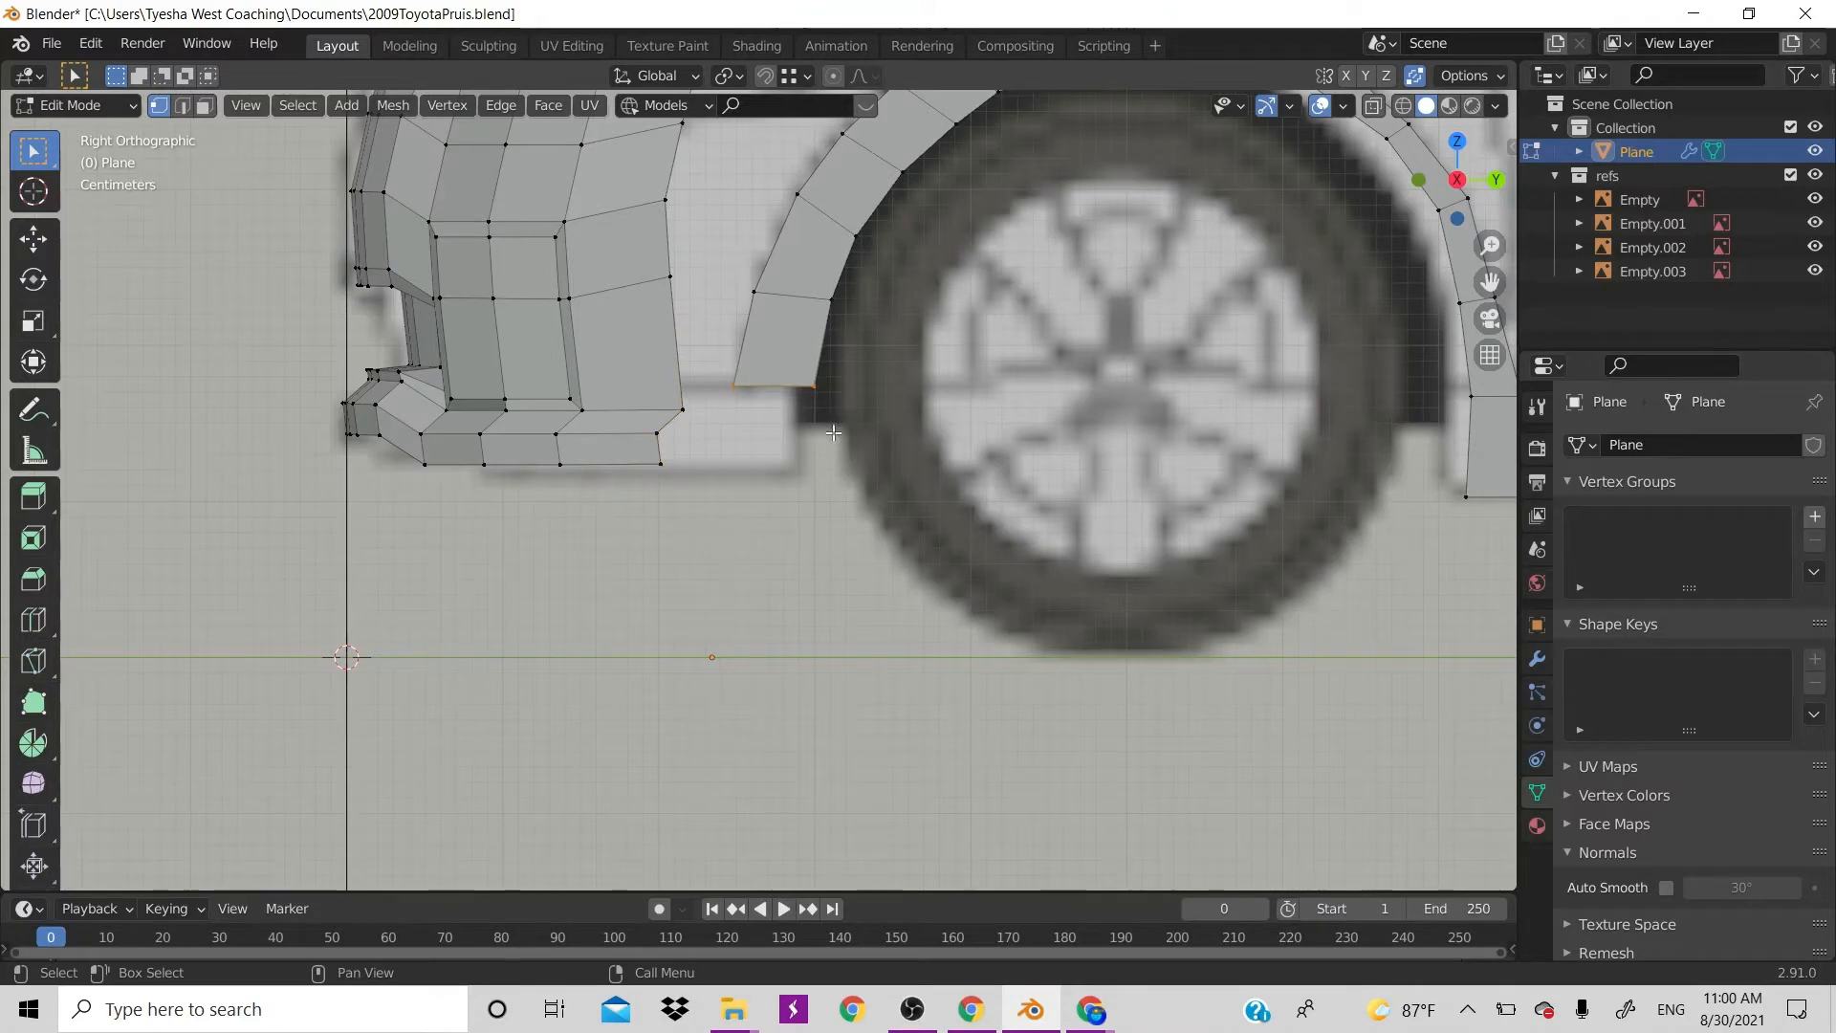
key(e)
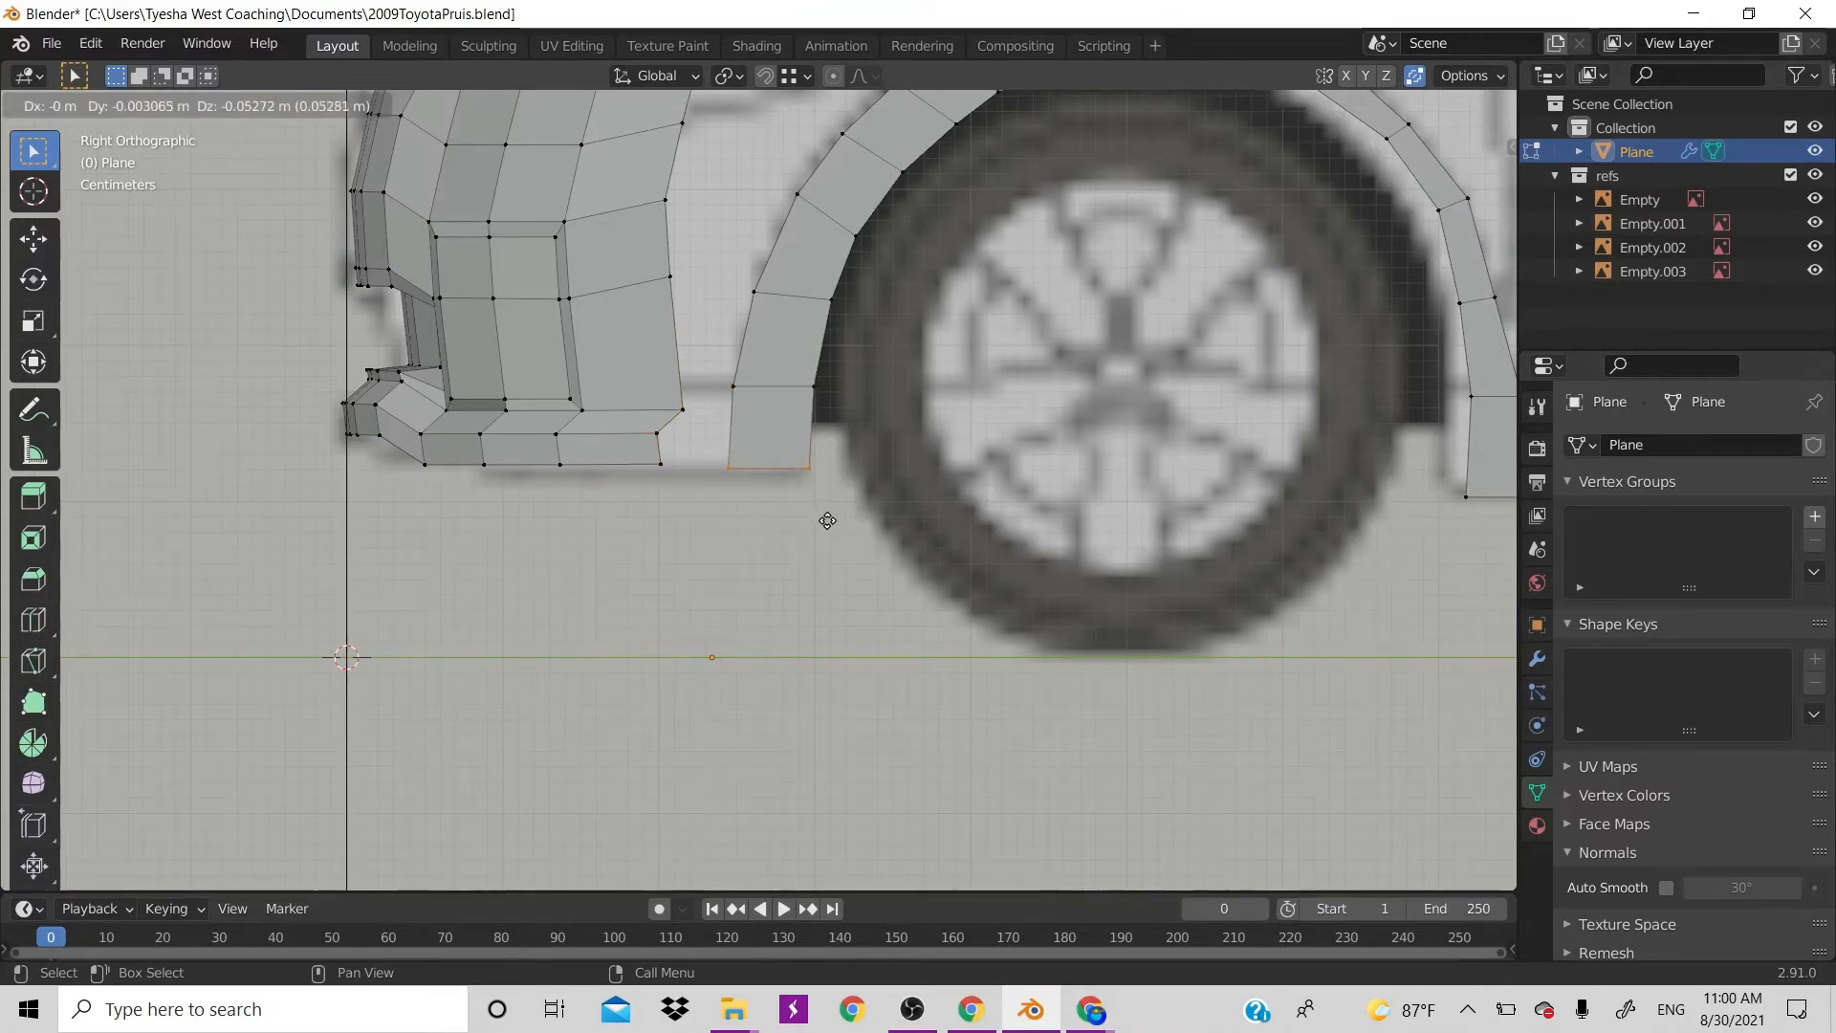
click(822, 511)
key(ctrl+r)
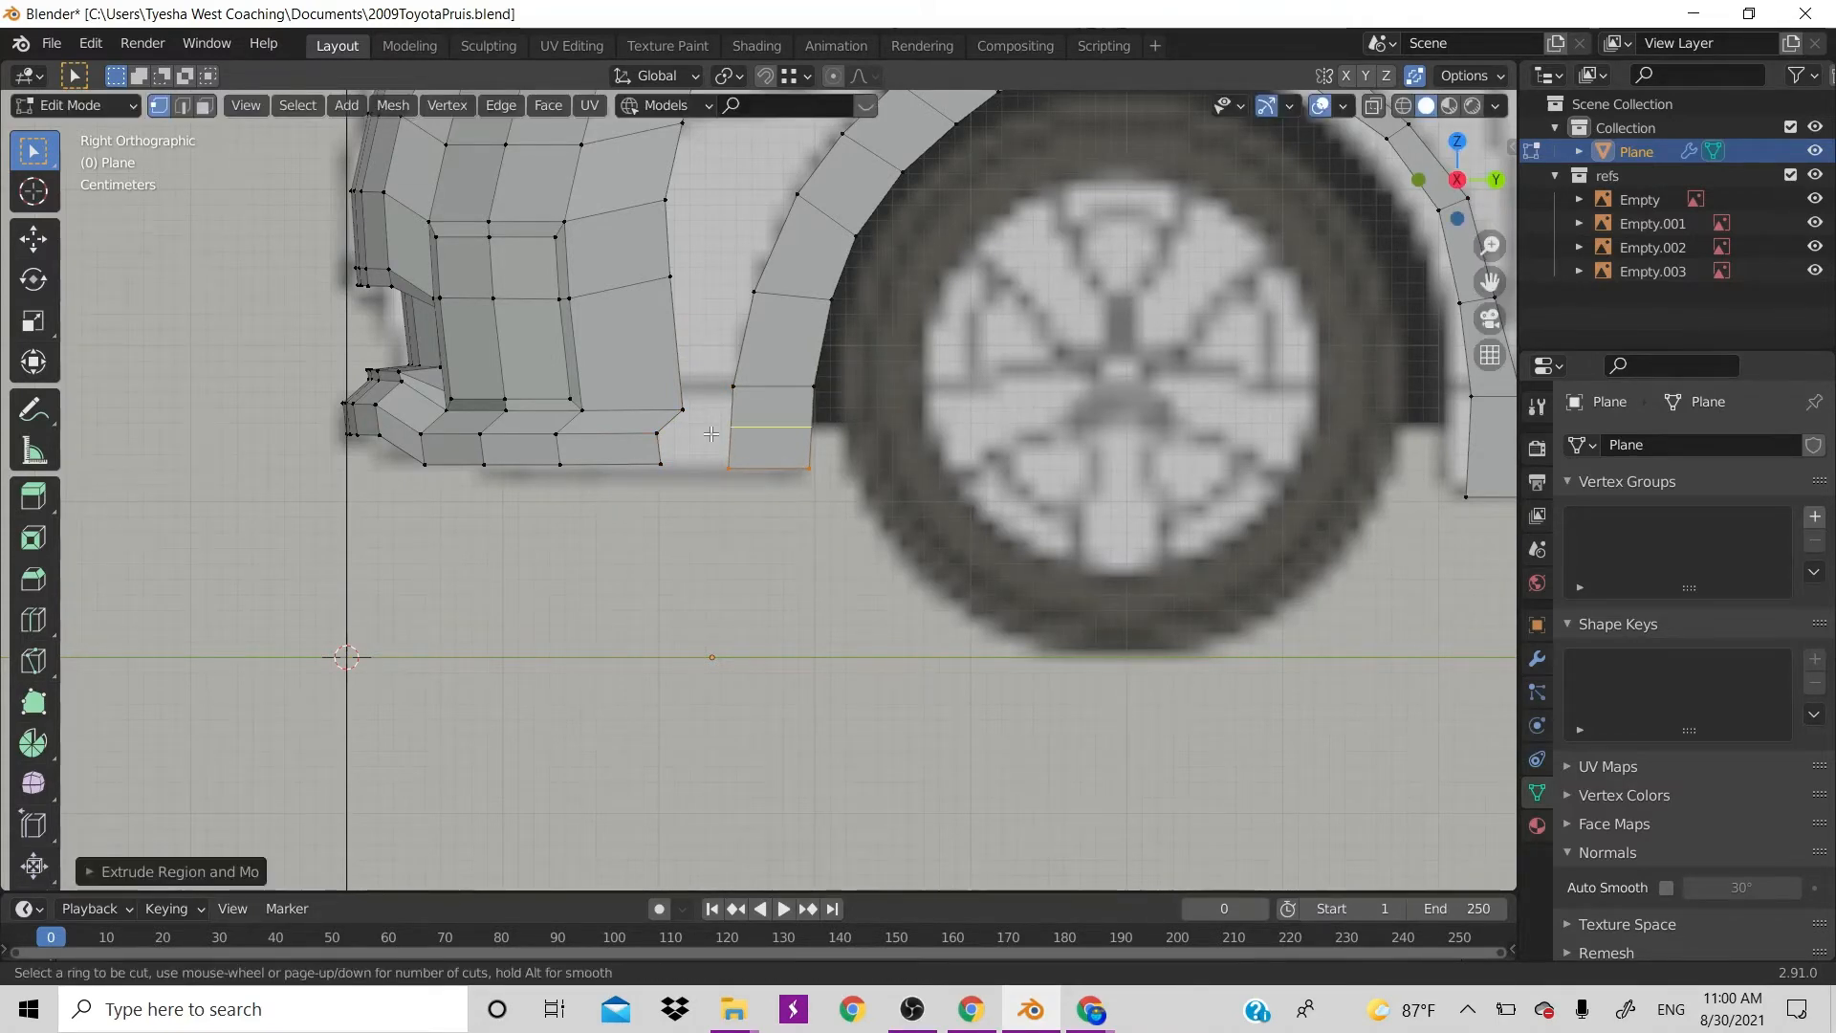
click(712, 427)
right_click(711, 434)
Raise the bumper's rear corner vertex about 0.02 m along Z to the reference panel line near the wheel arch
click(681, 405)
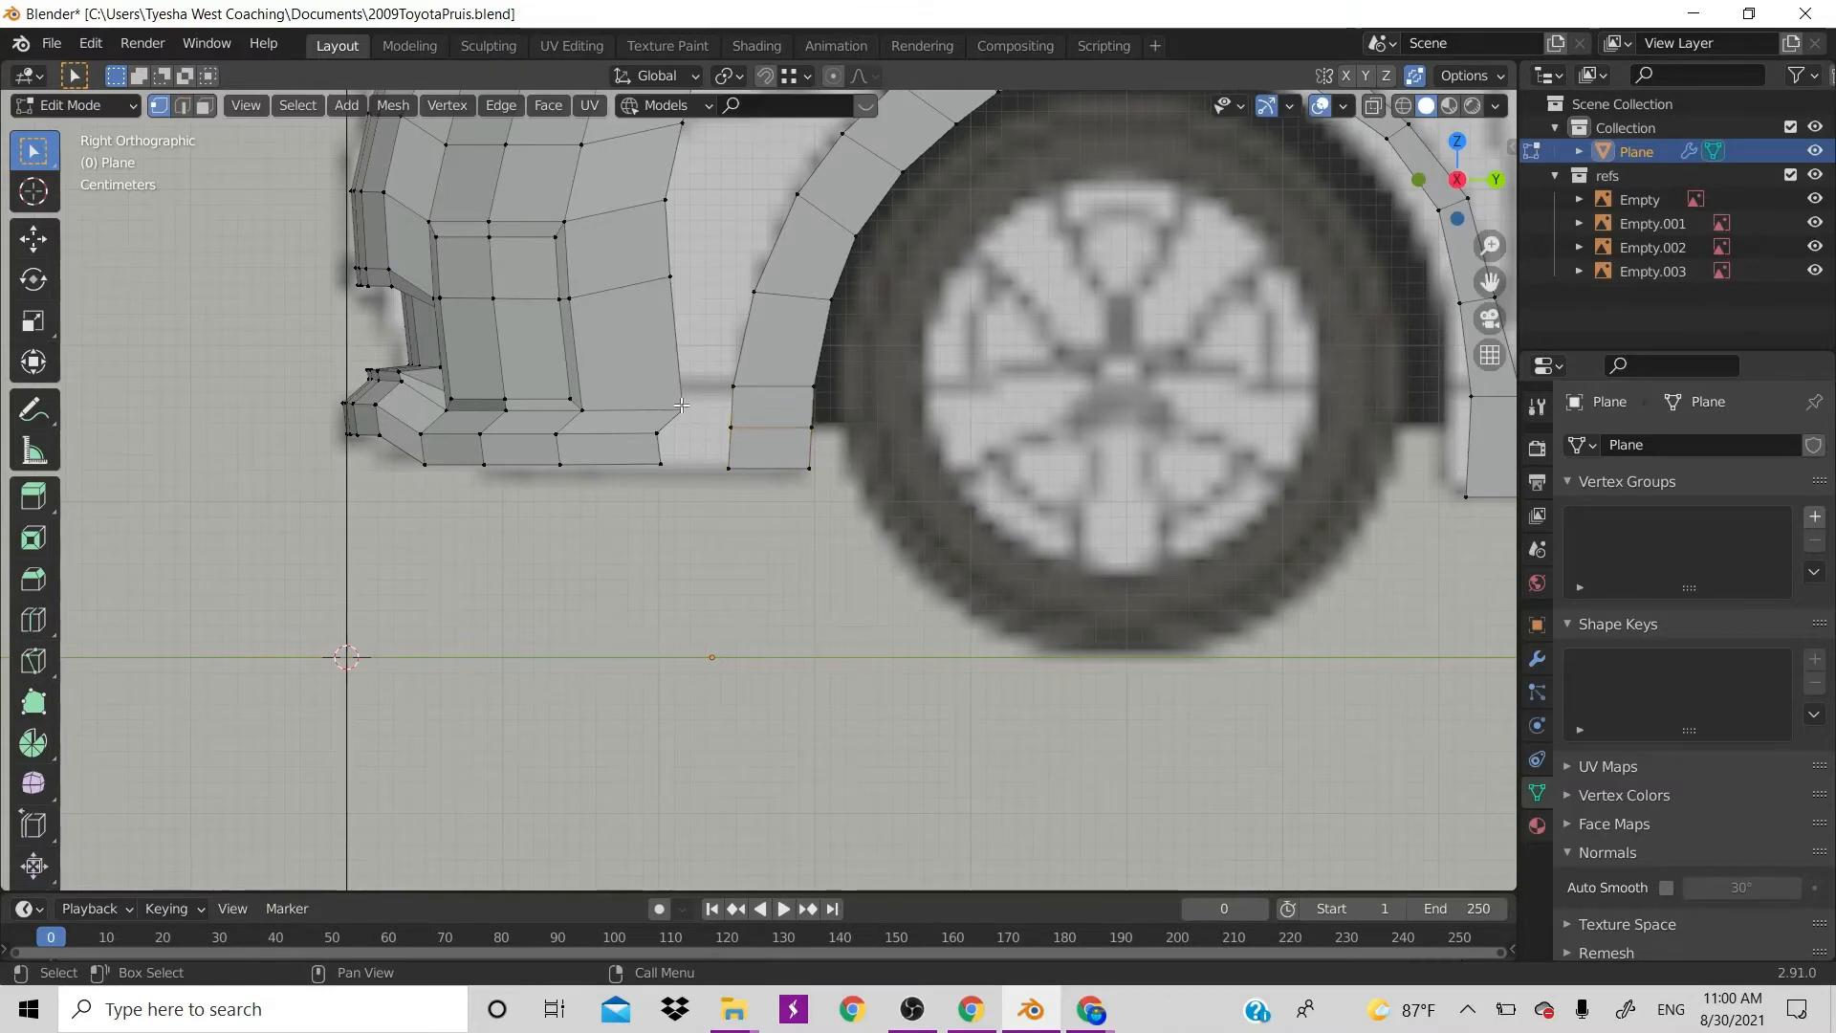
key(g)
key(z)
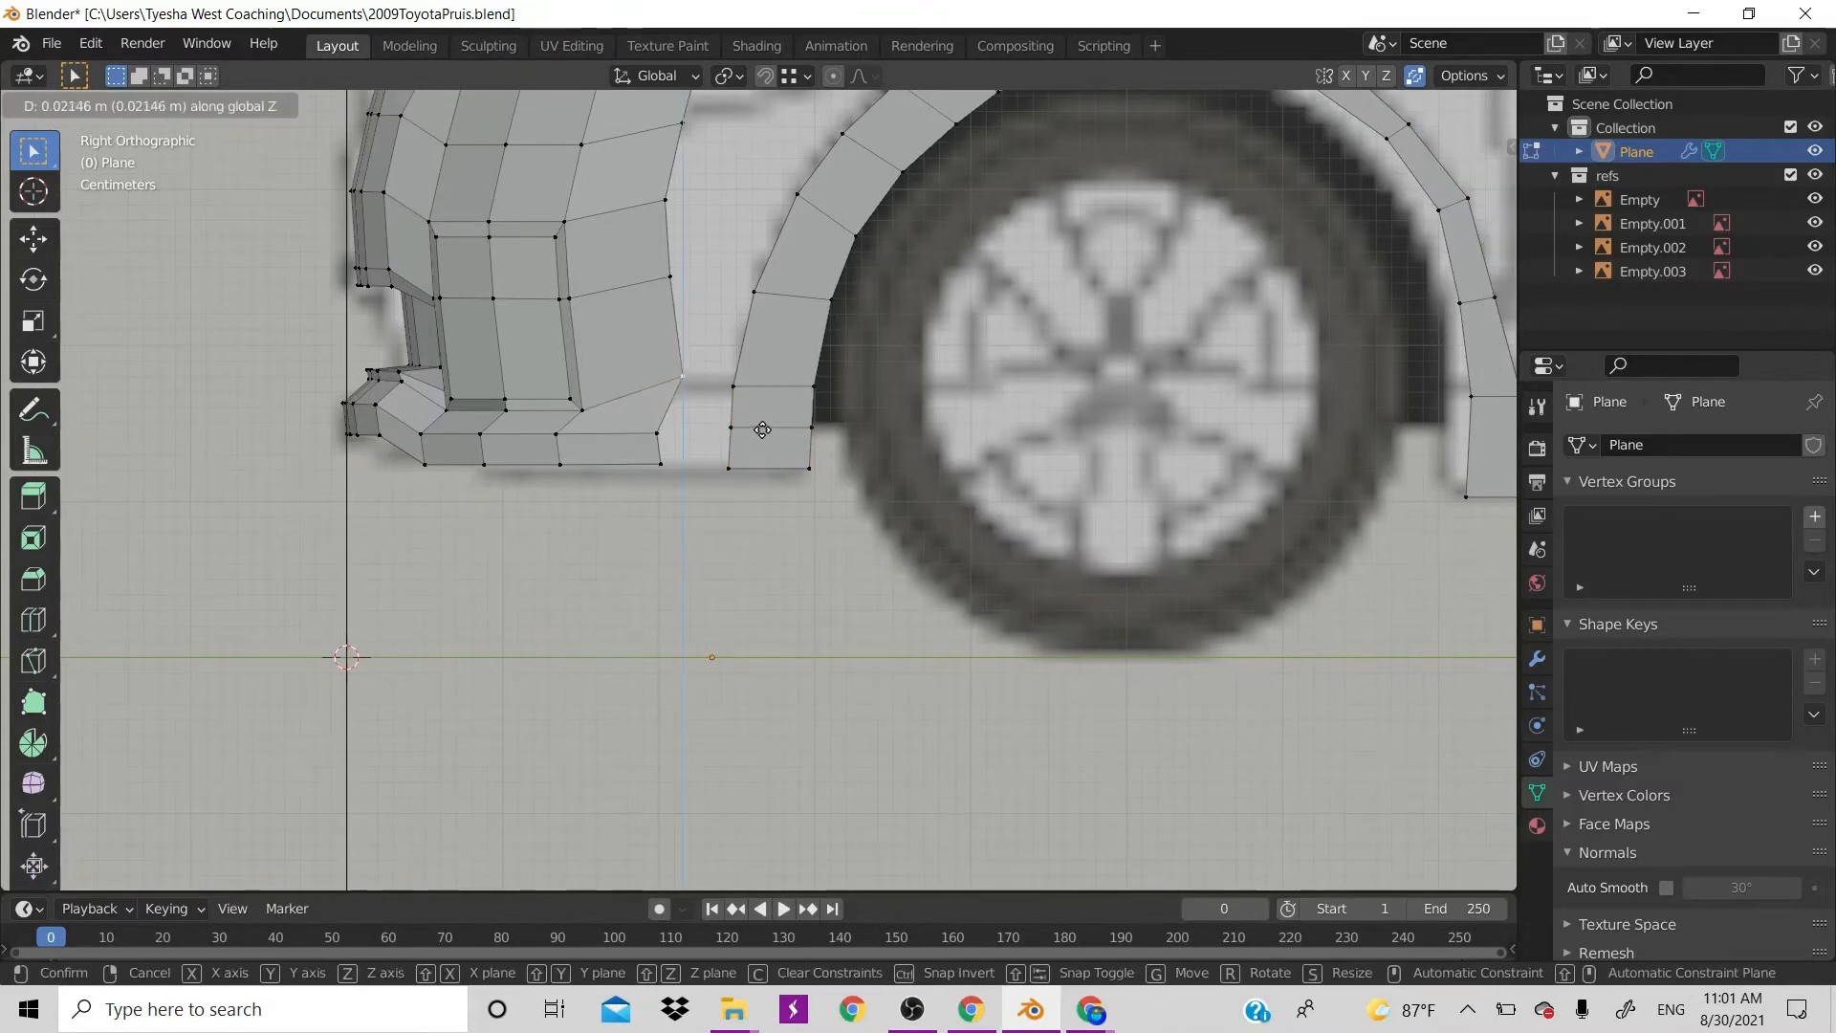
click(762, 436)
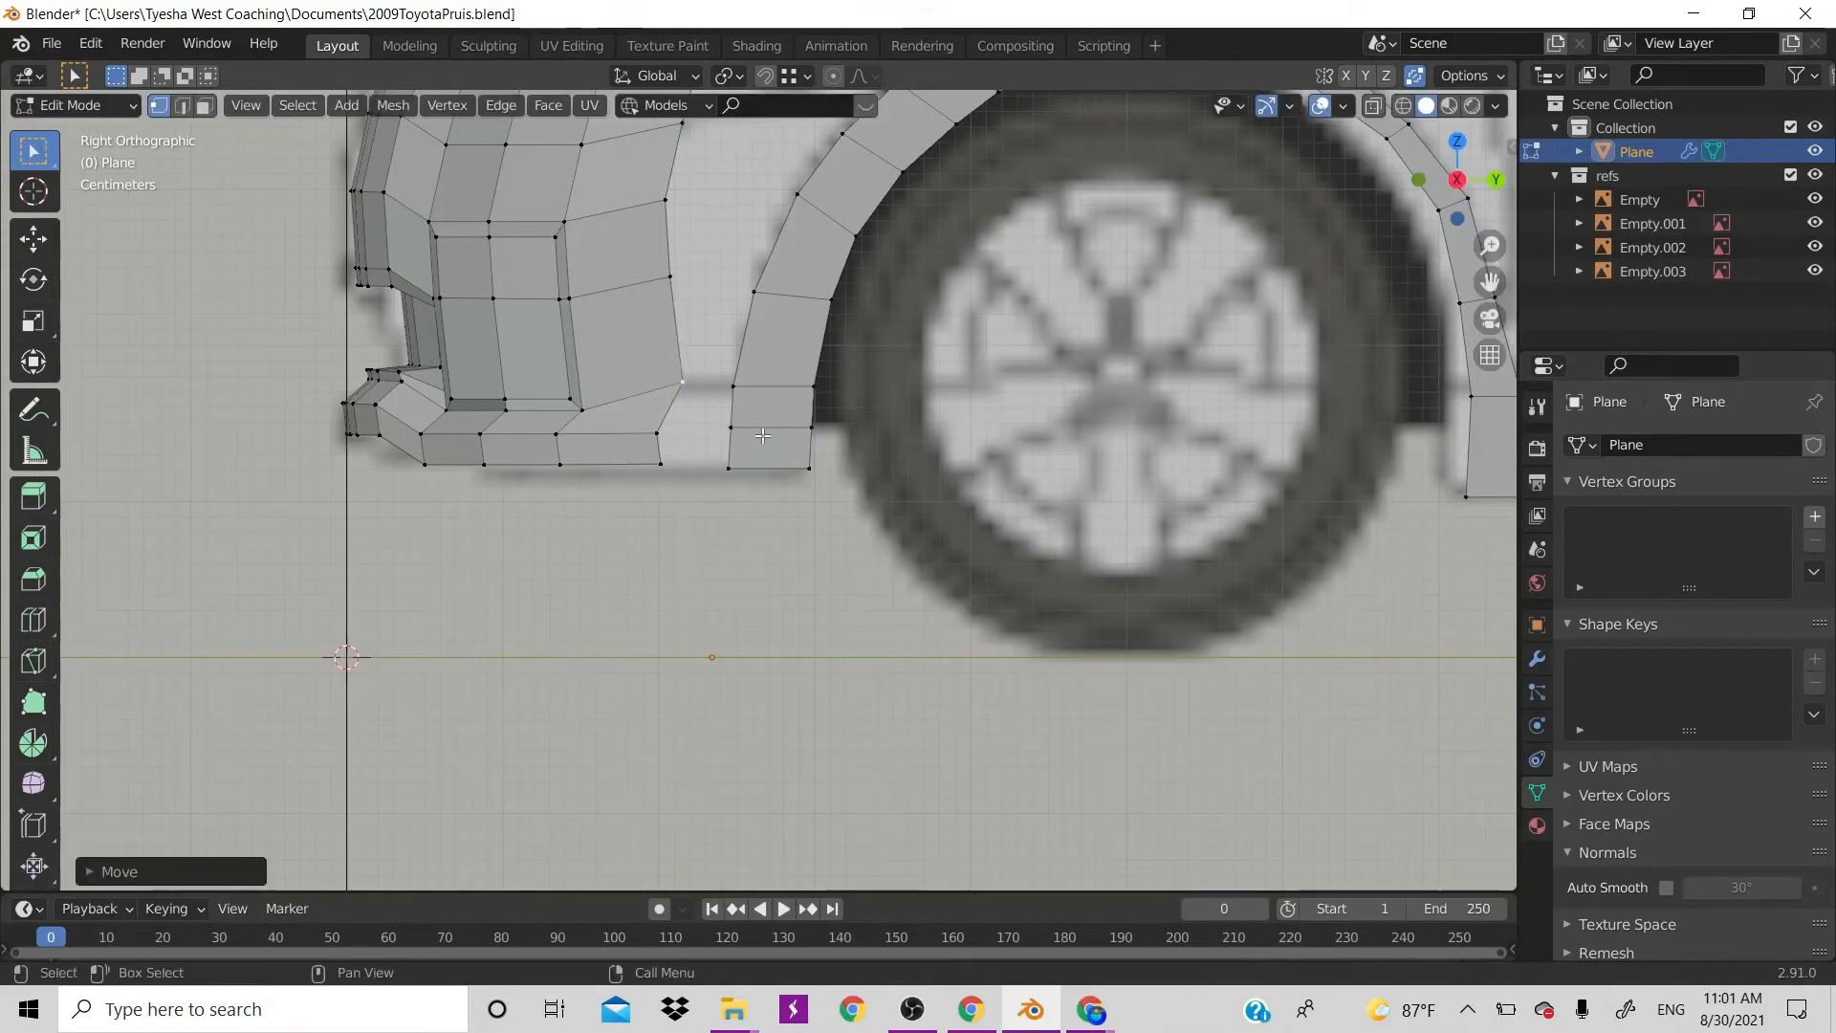
Try to fill the gap between the bumper's lower rear edge and the wheel arch strip with a single face
ctrl+click(661, 461)
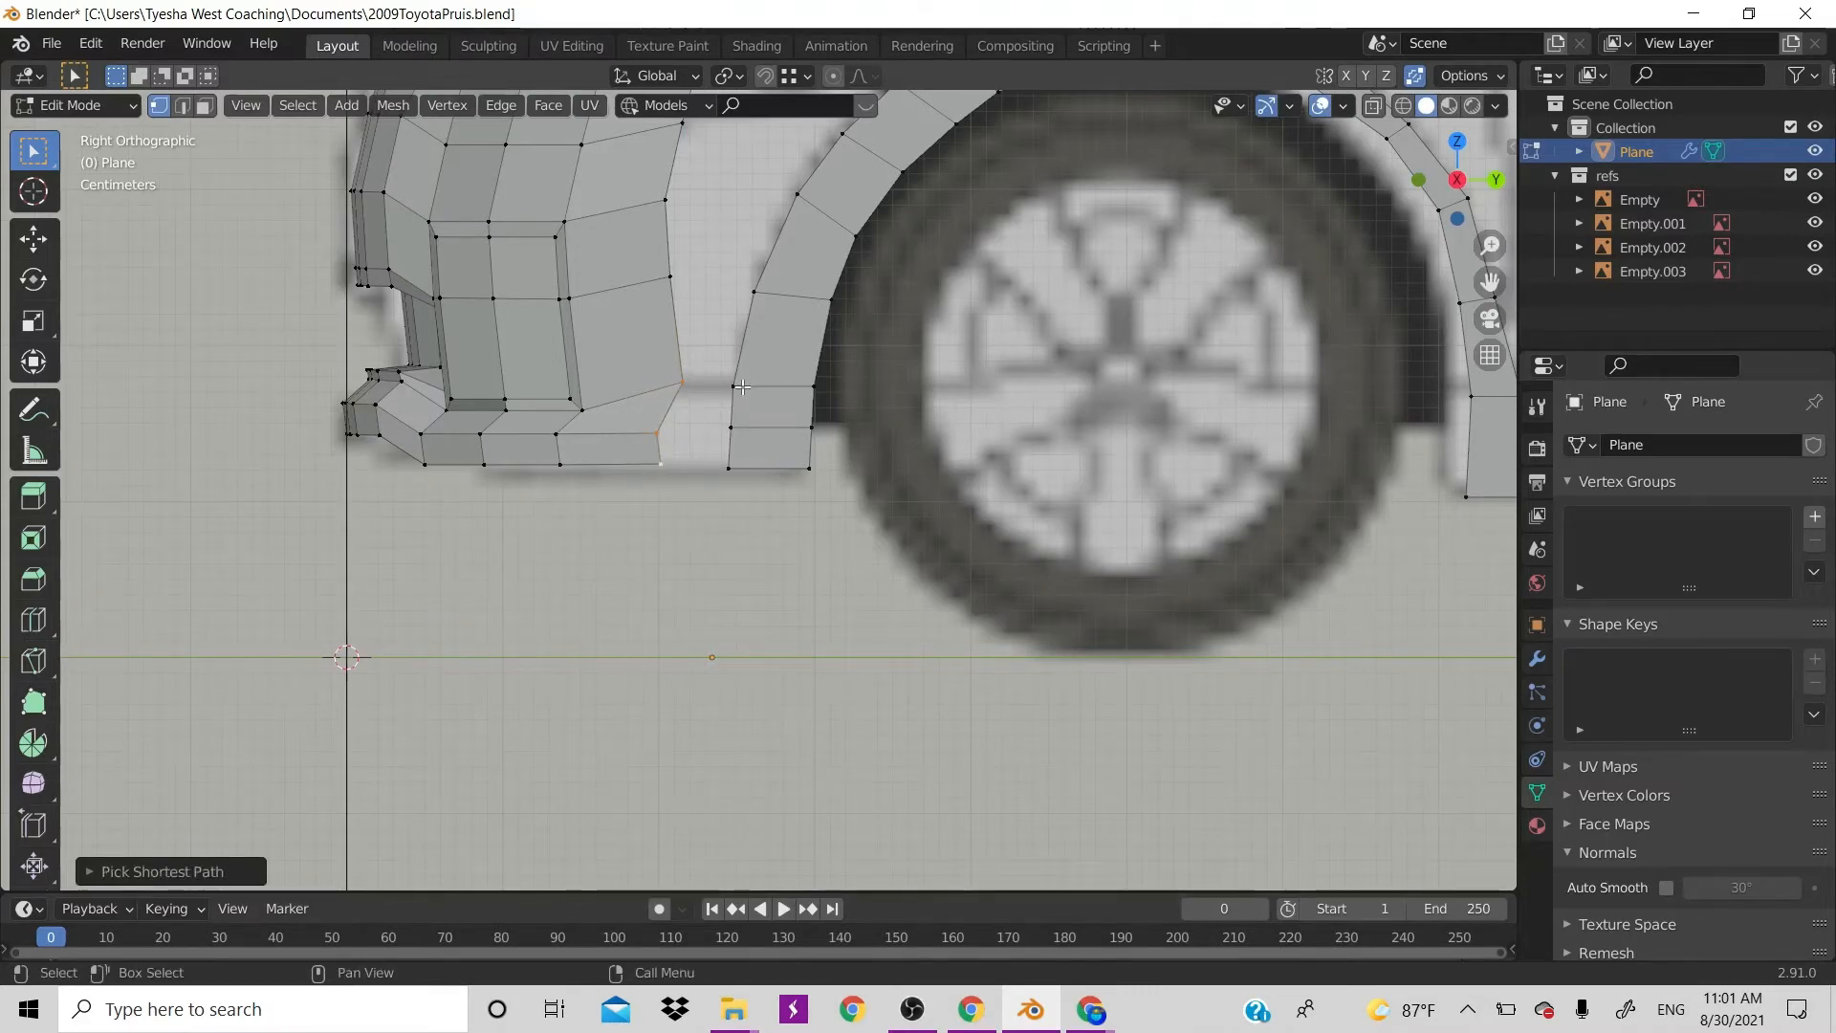
shift+click(737, 458)
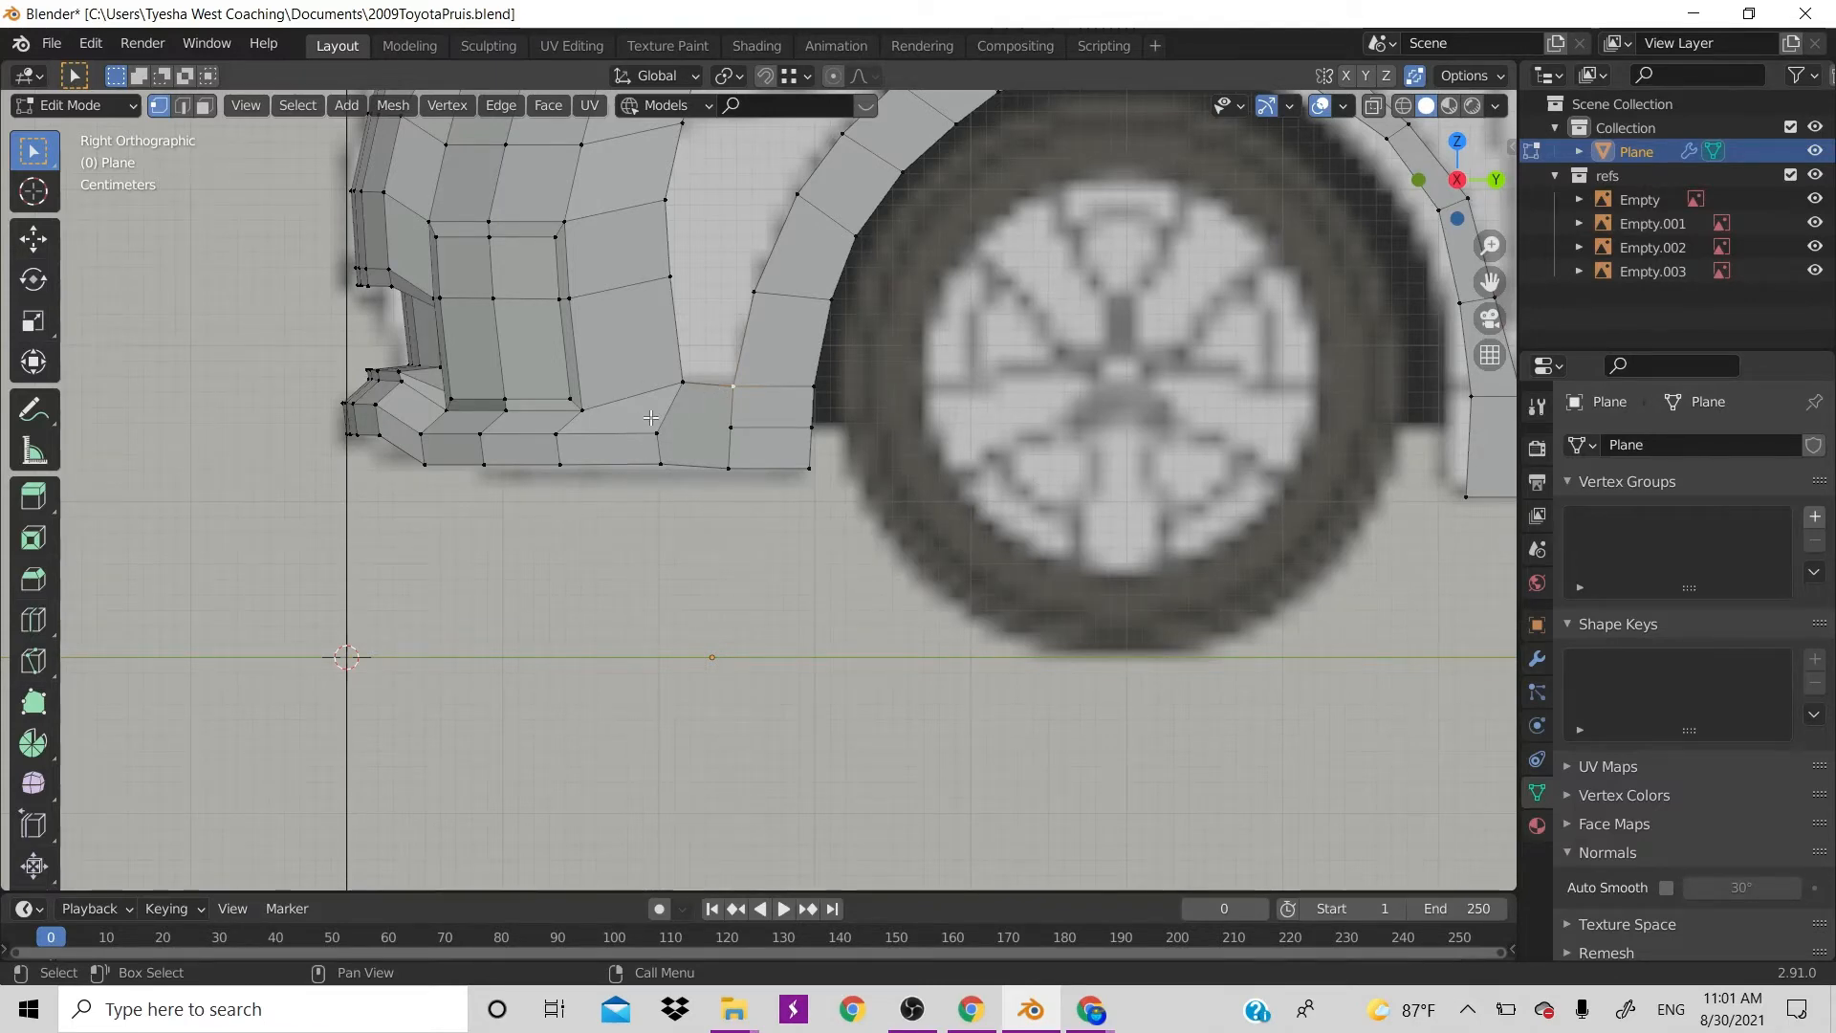
scroll(728, 443, up, 3)
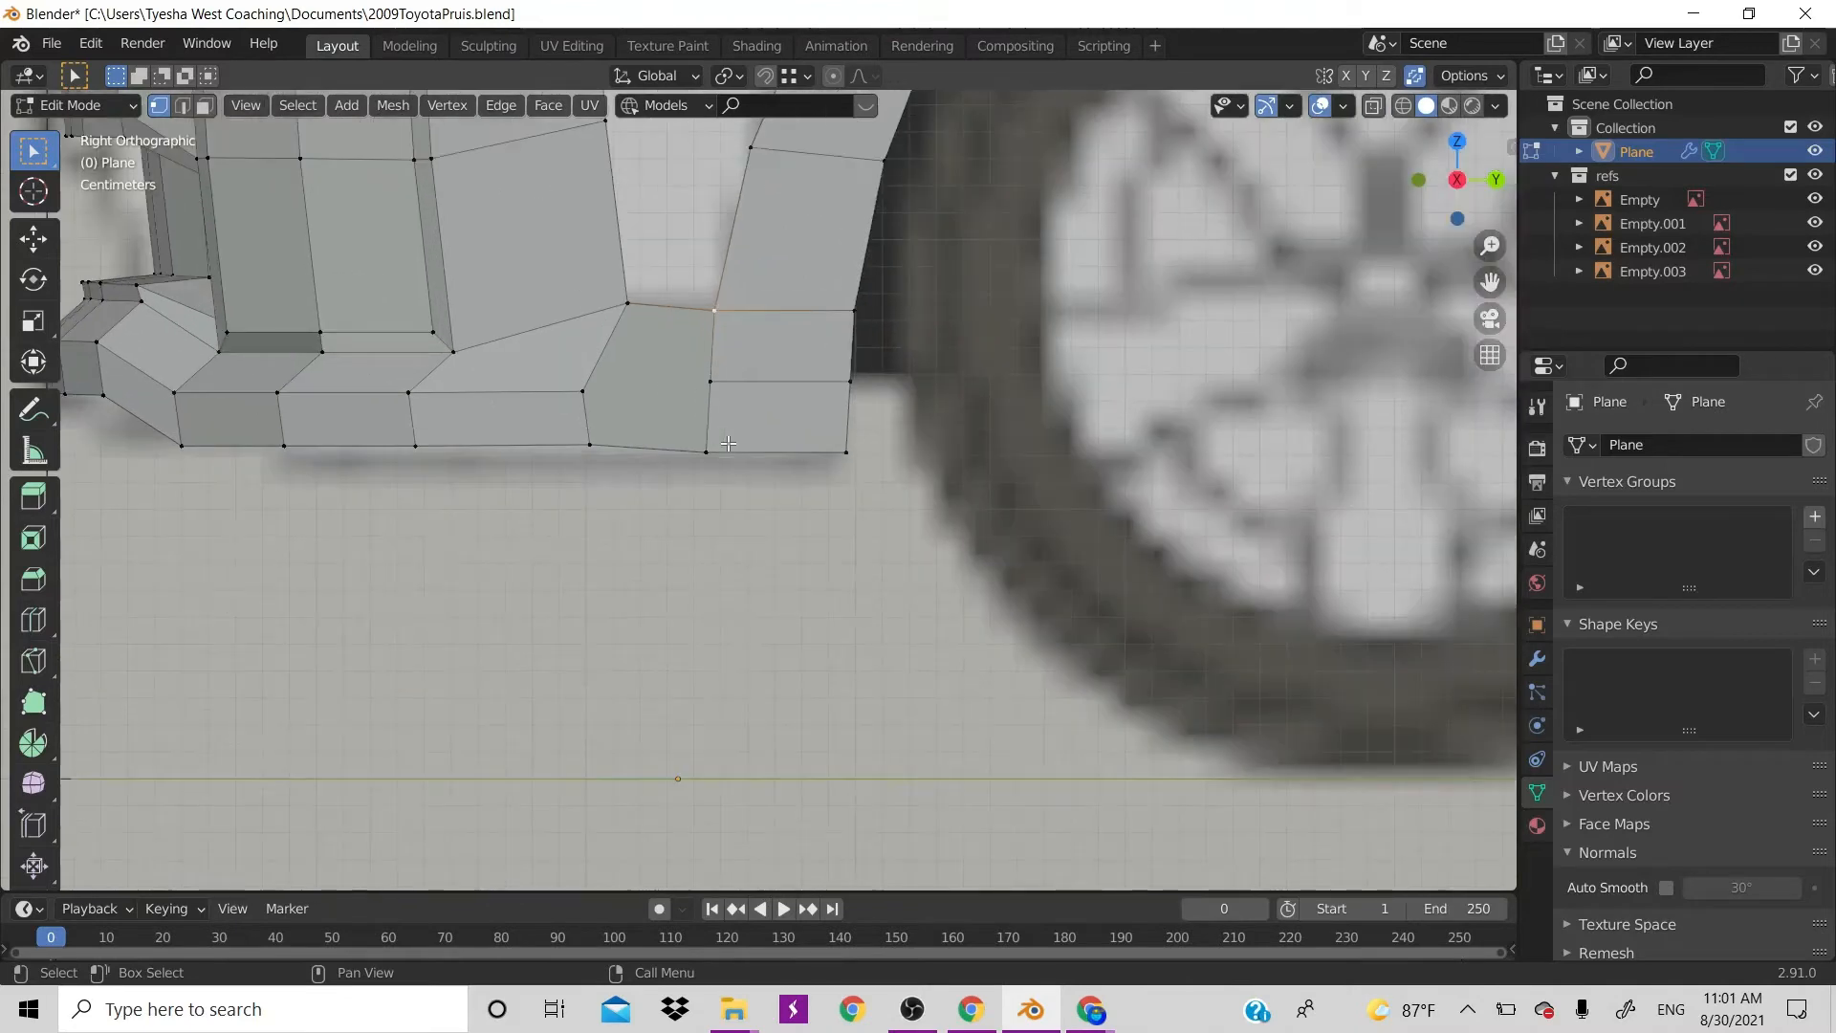
scroll(728, 444, up, 2)
scroll(728, 444, down, 2)
key(ctrl+r)
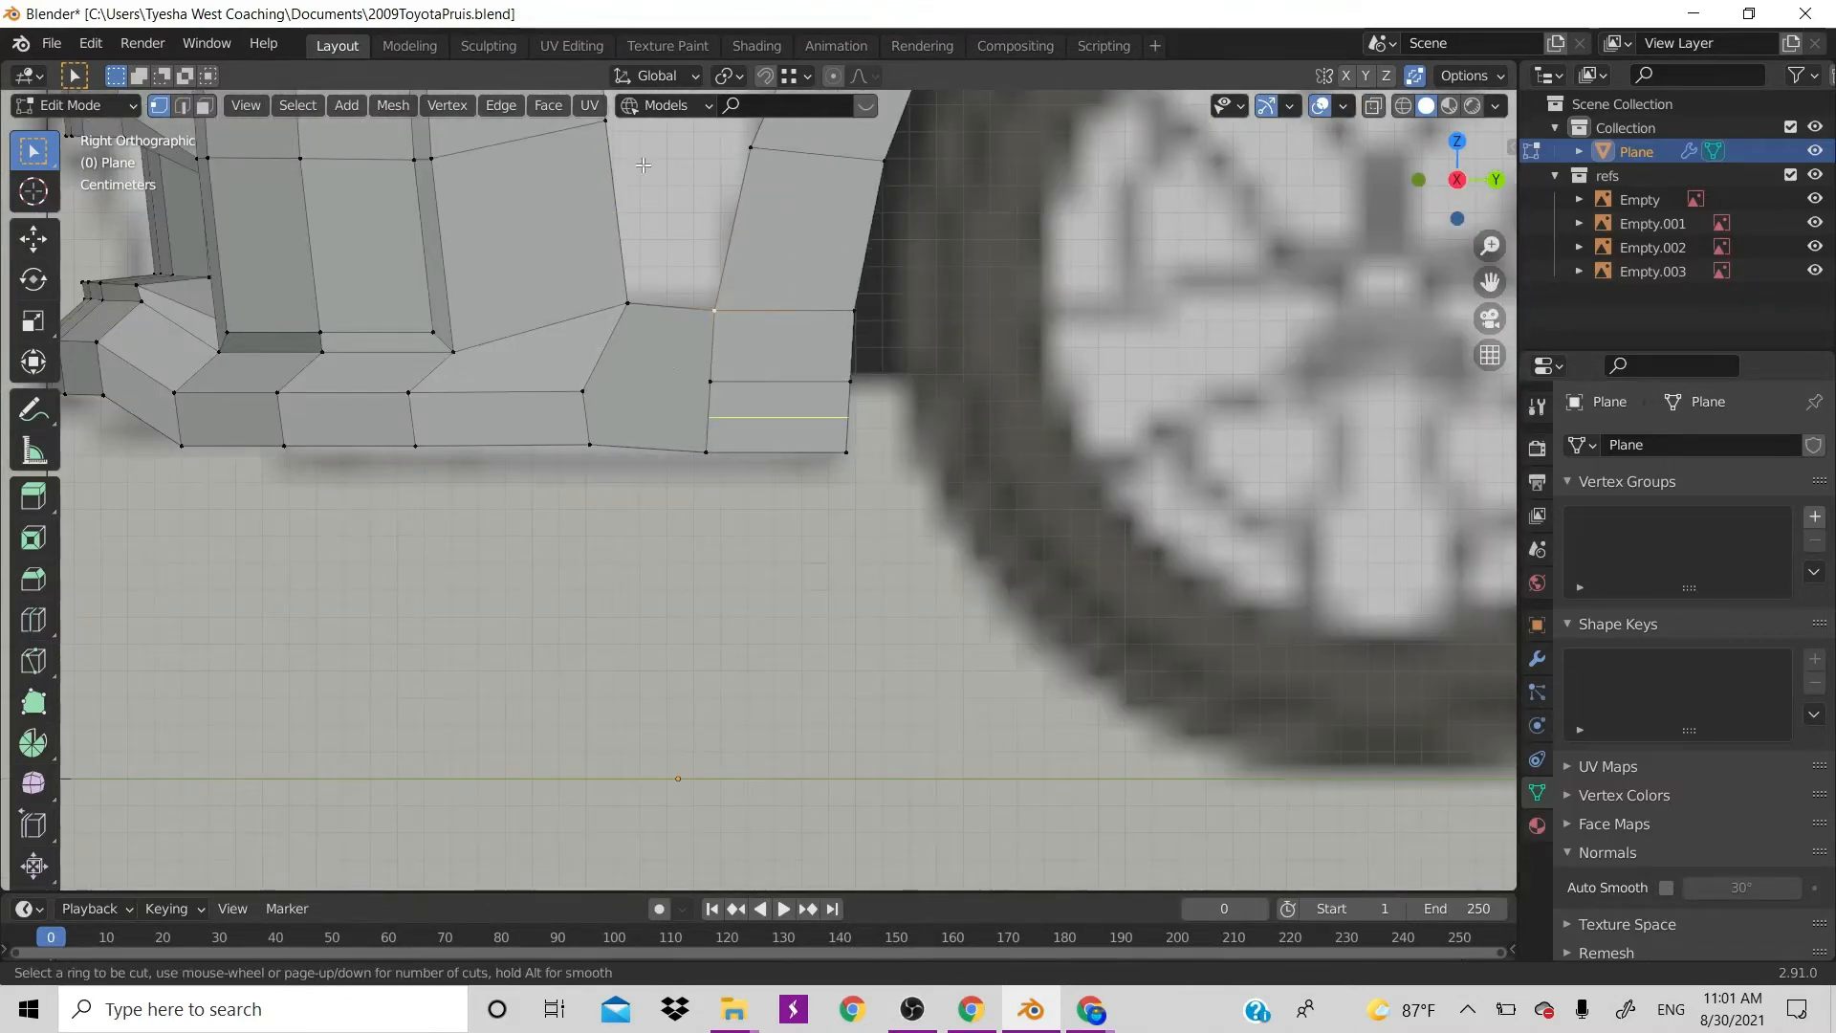
key(Escape)
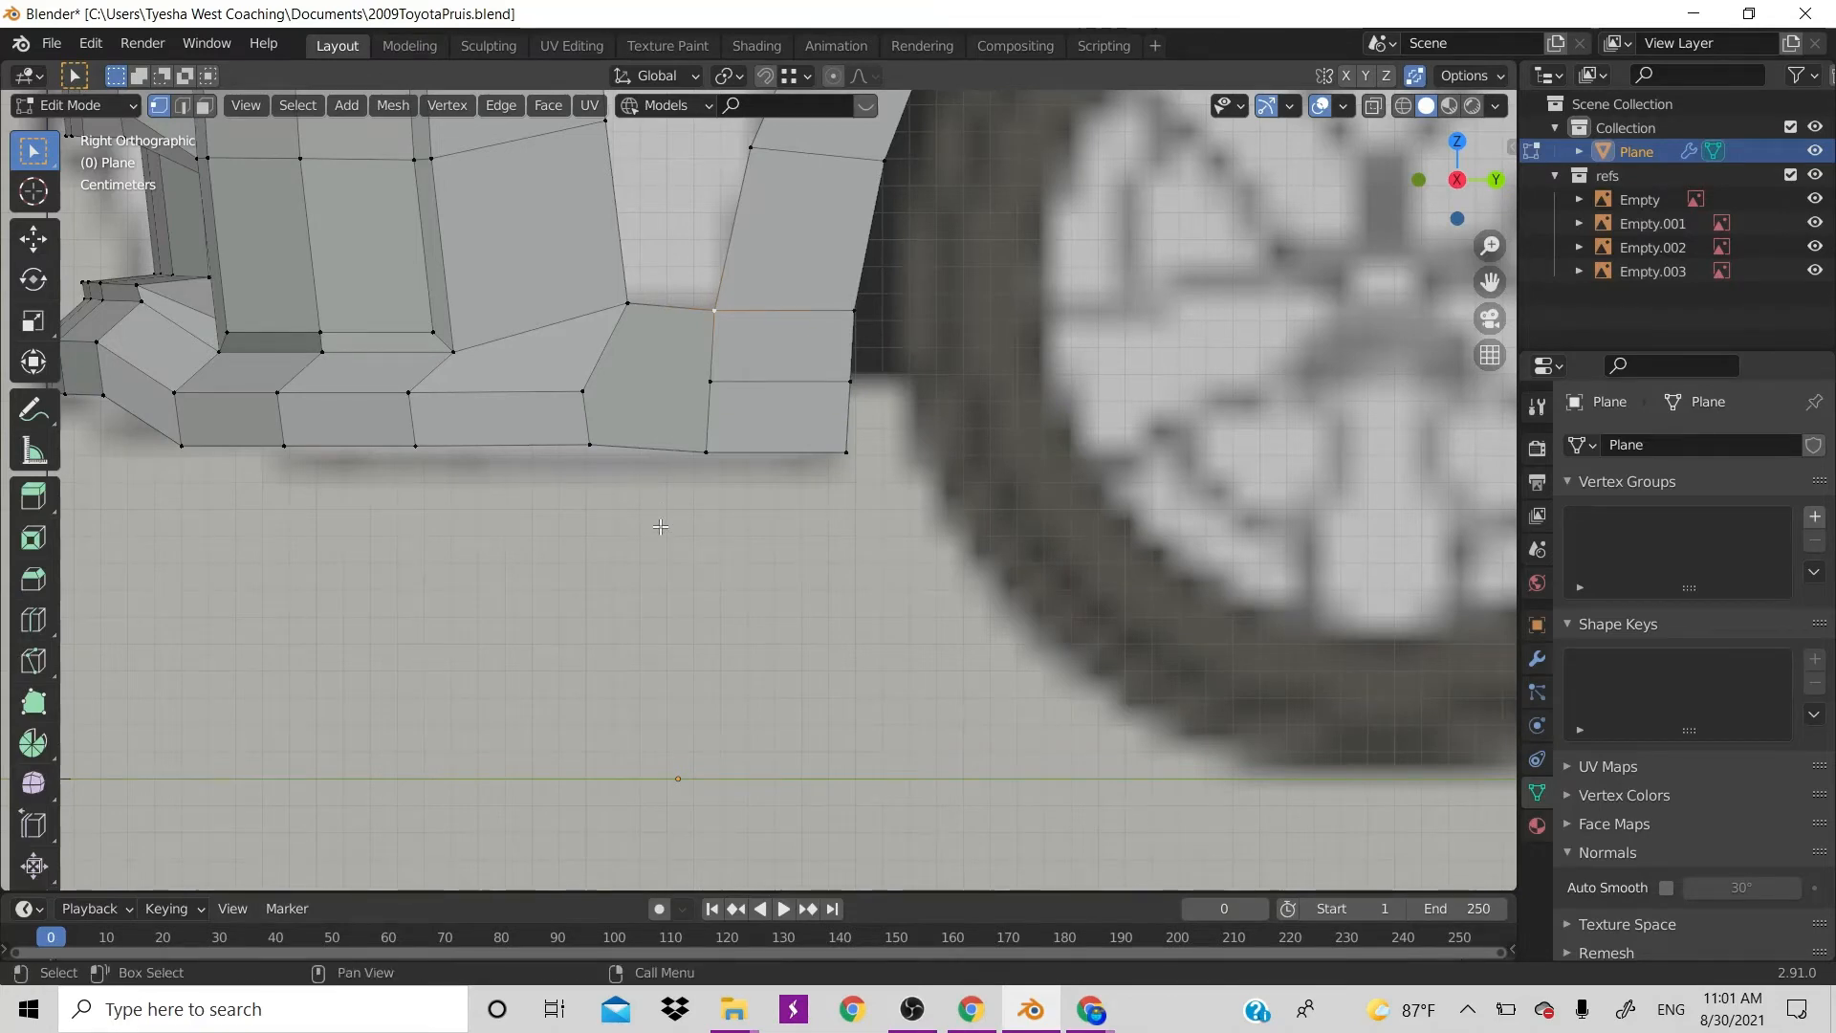
key(ctrl+z)
key(ctrl+z)
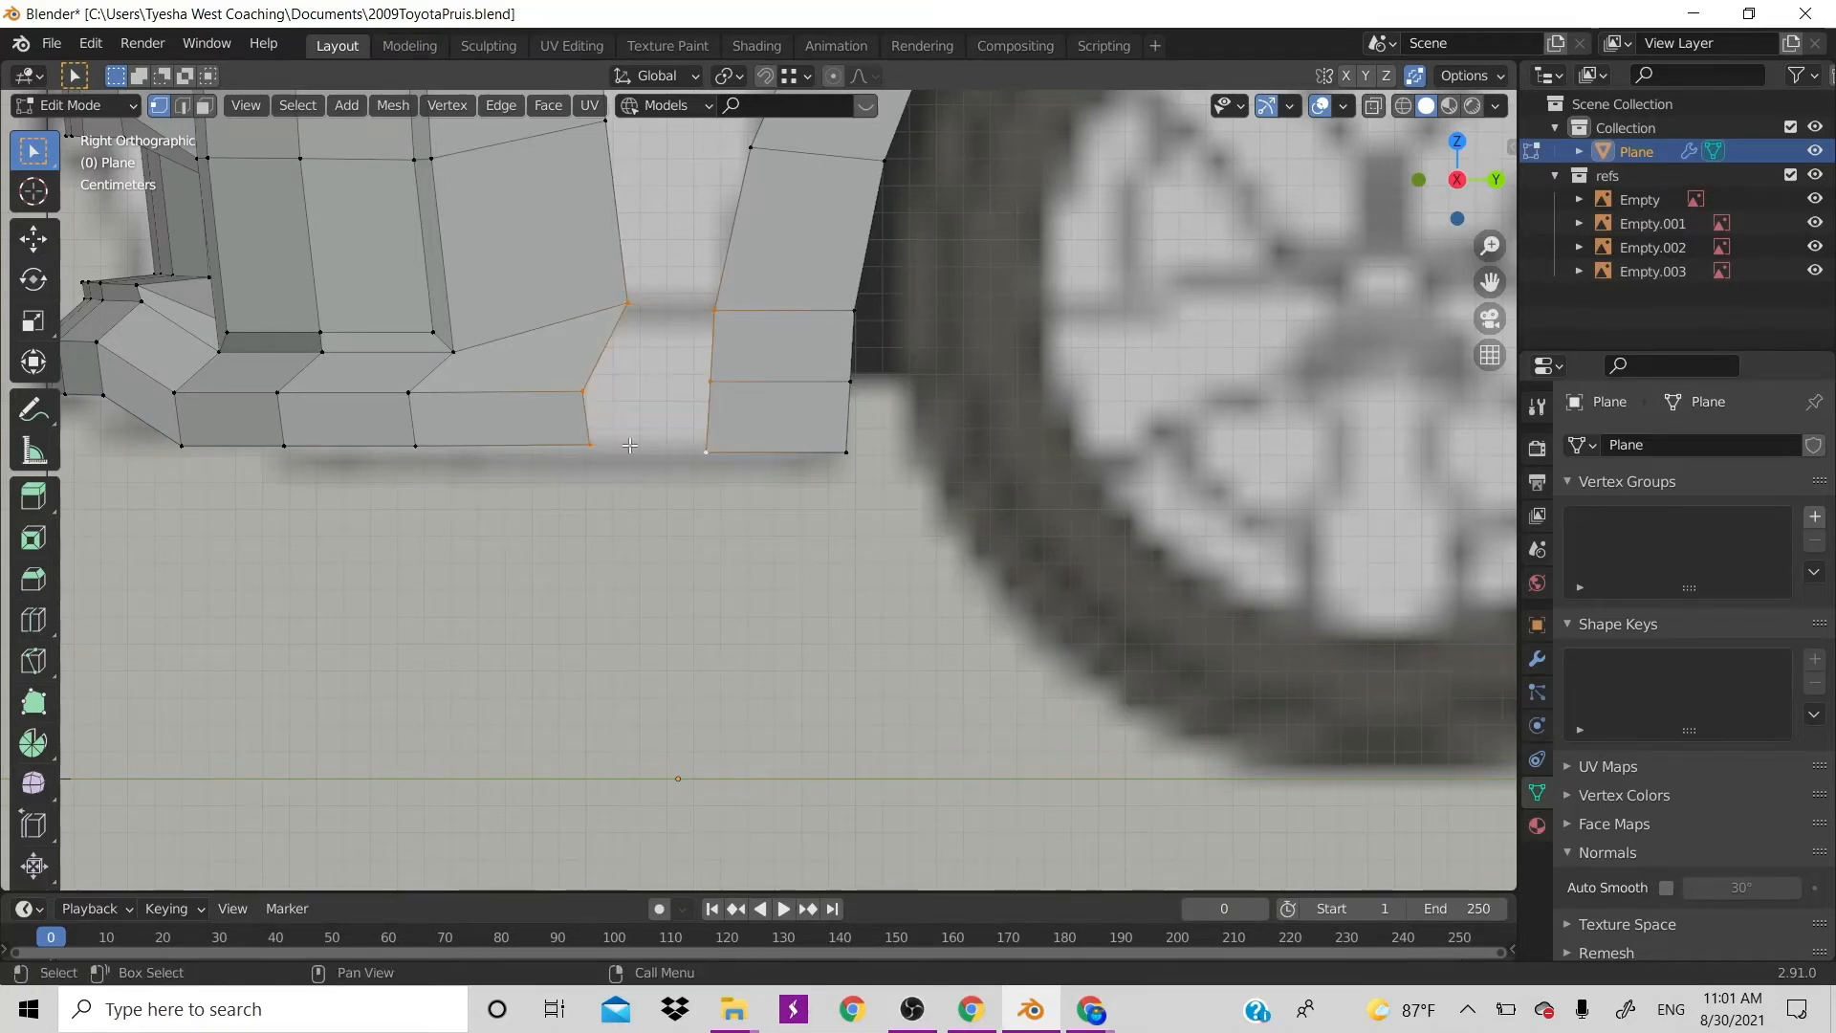
Join the bumper's three lower rear vertices to the matching wheel arch strip vertices with three edges across the gap
click(634, 308)
shift+click(717, 317)
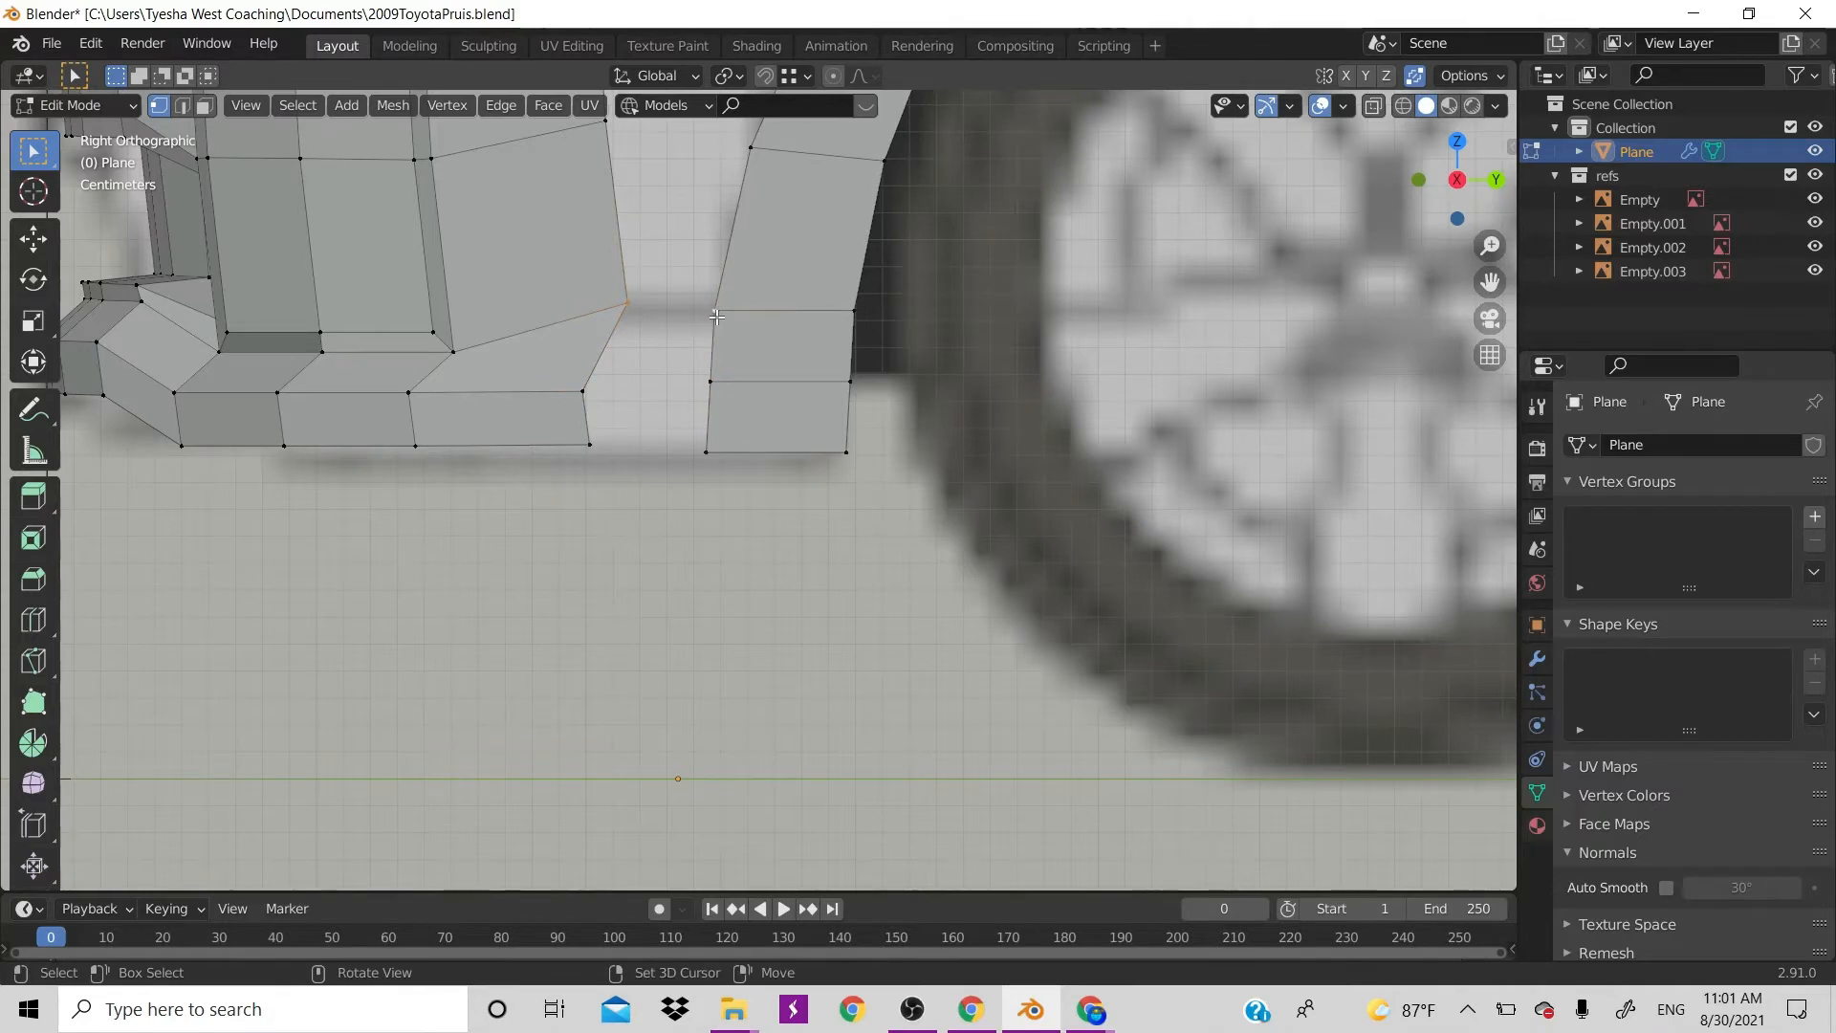
key(j)
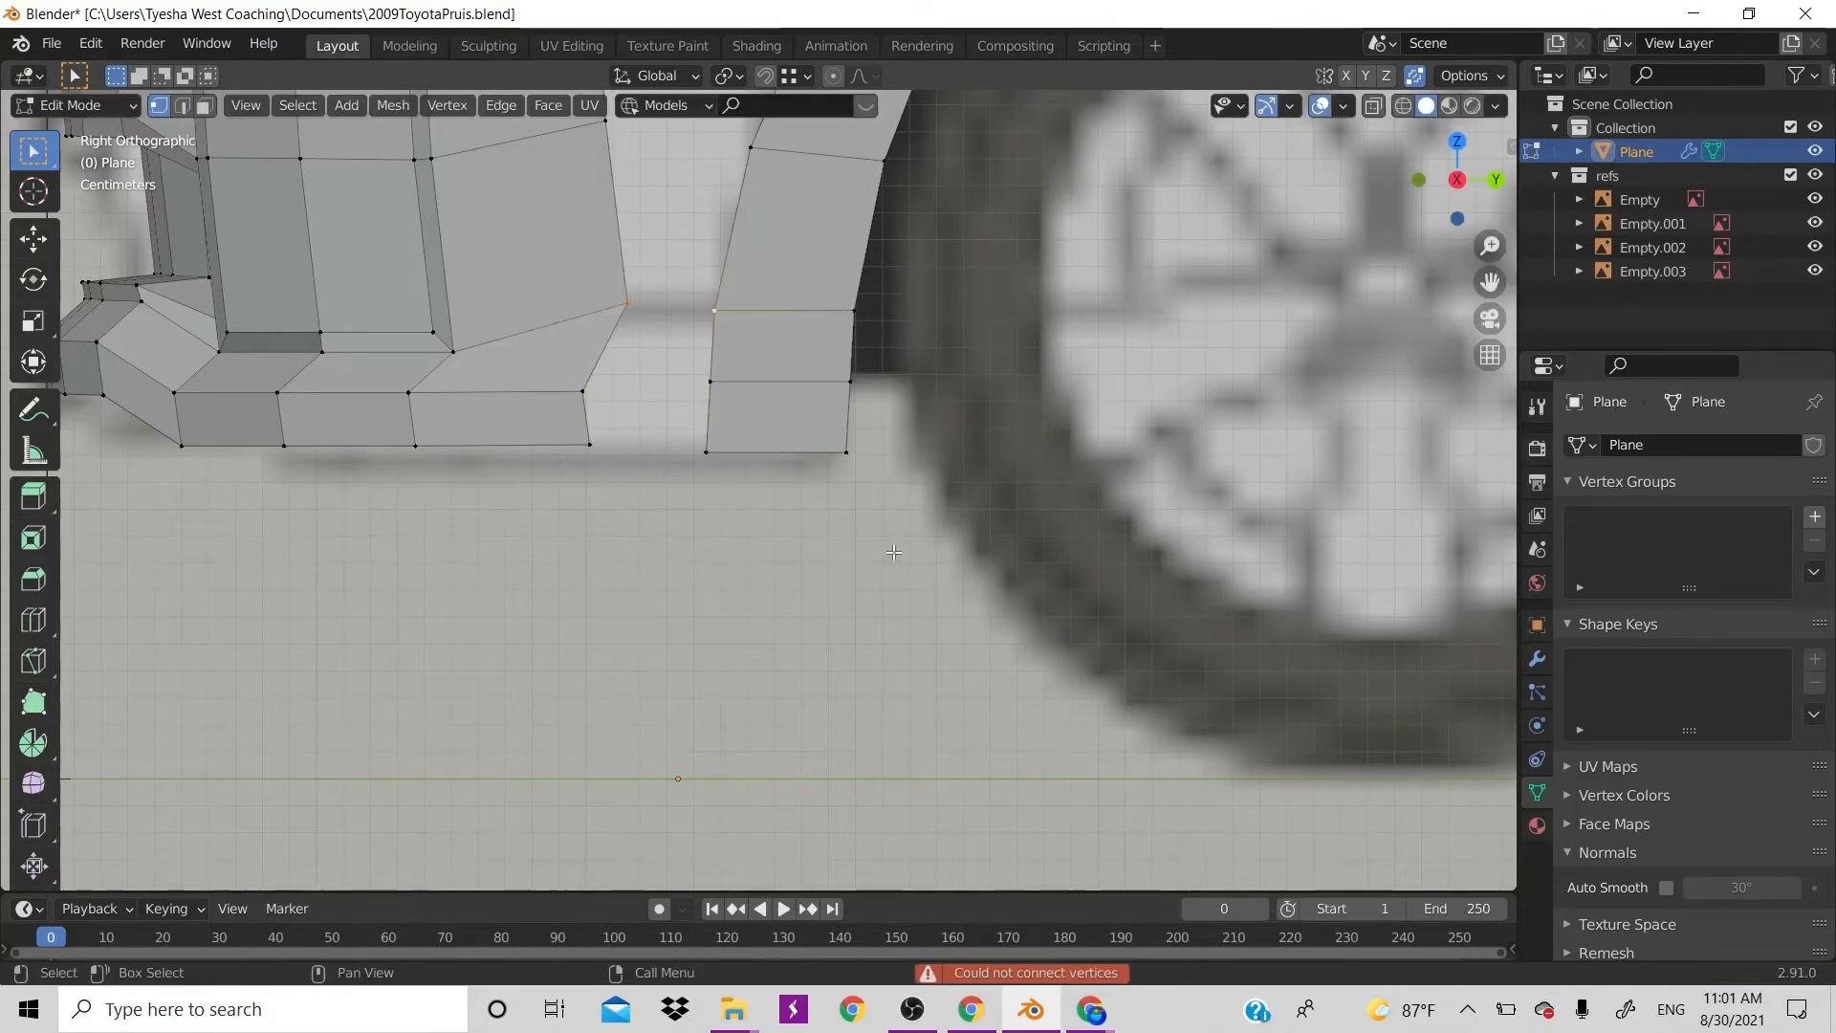
key(f)
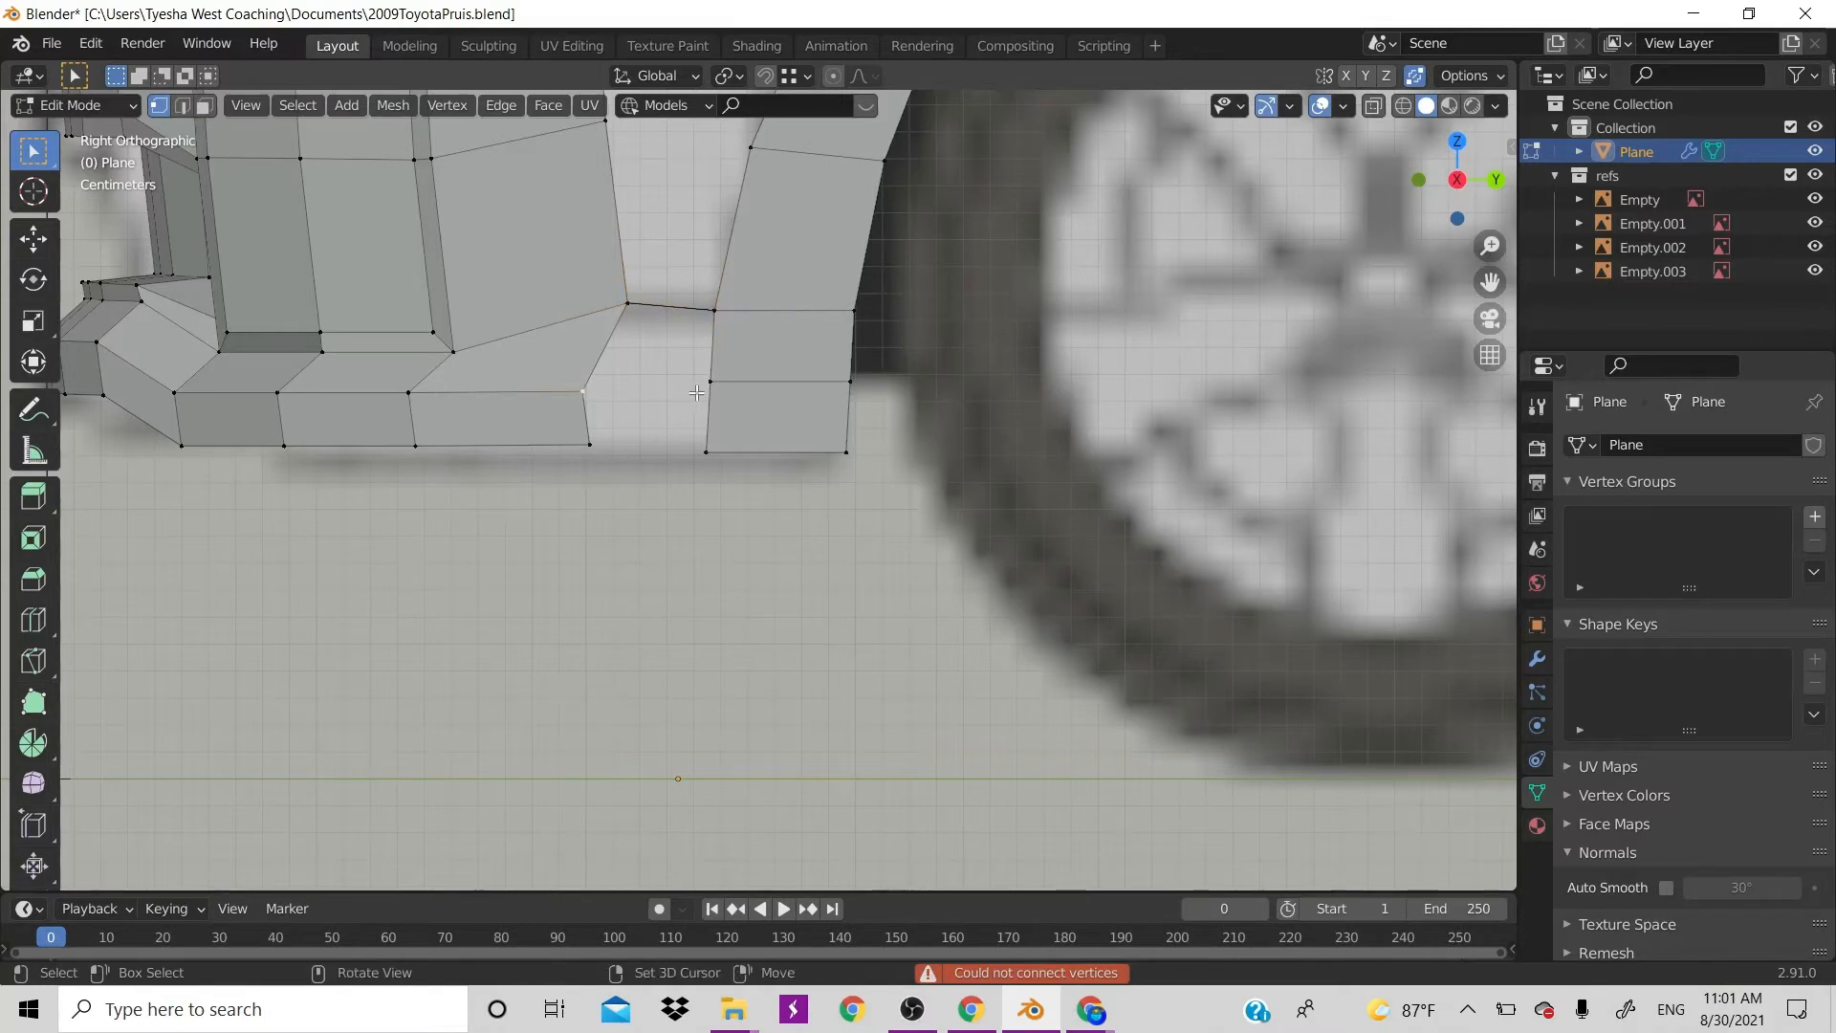
key(f)
key(ctrl+z)
click(590, 398)
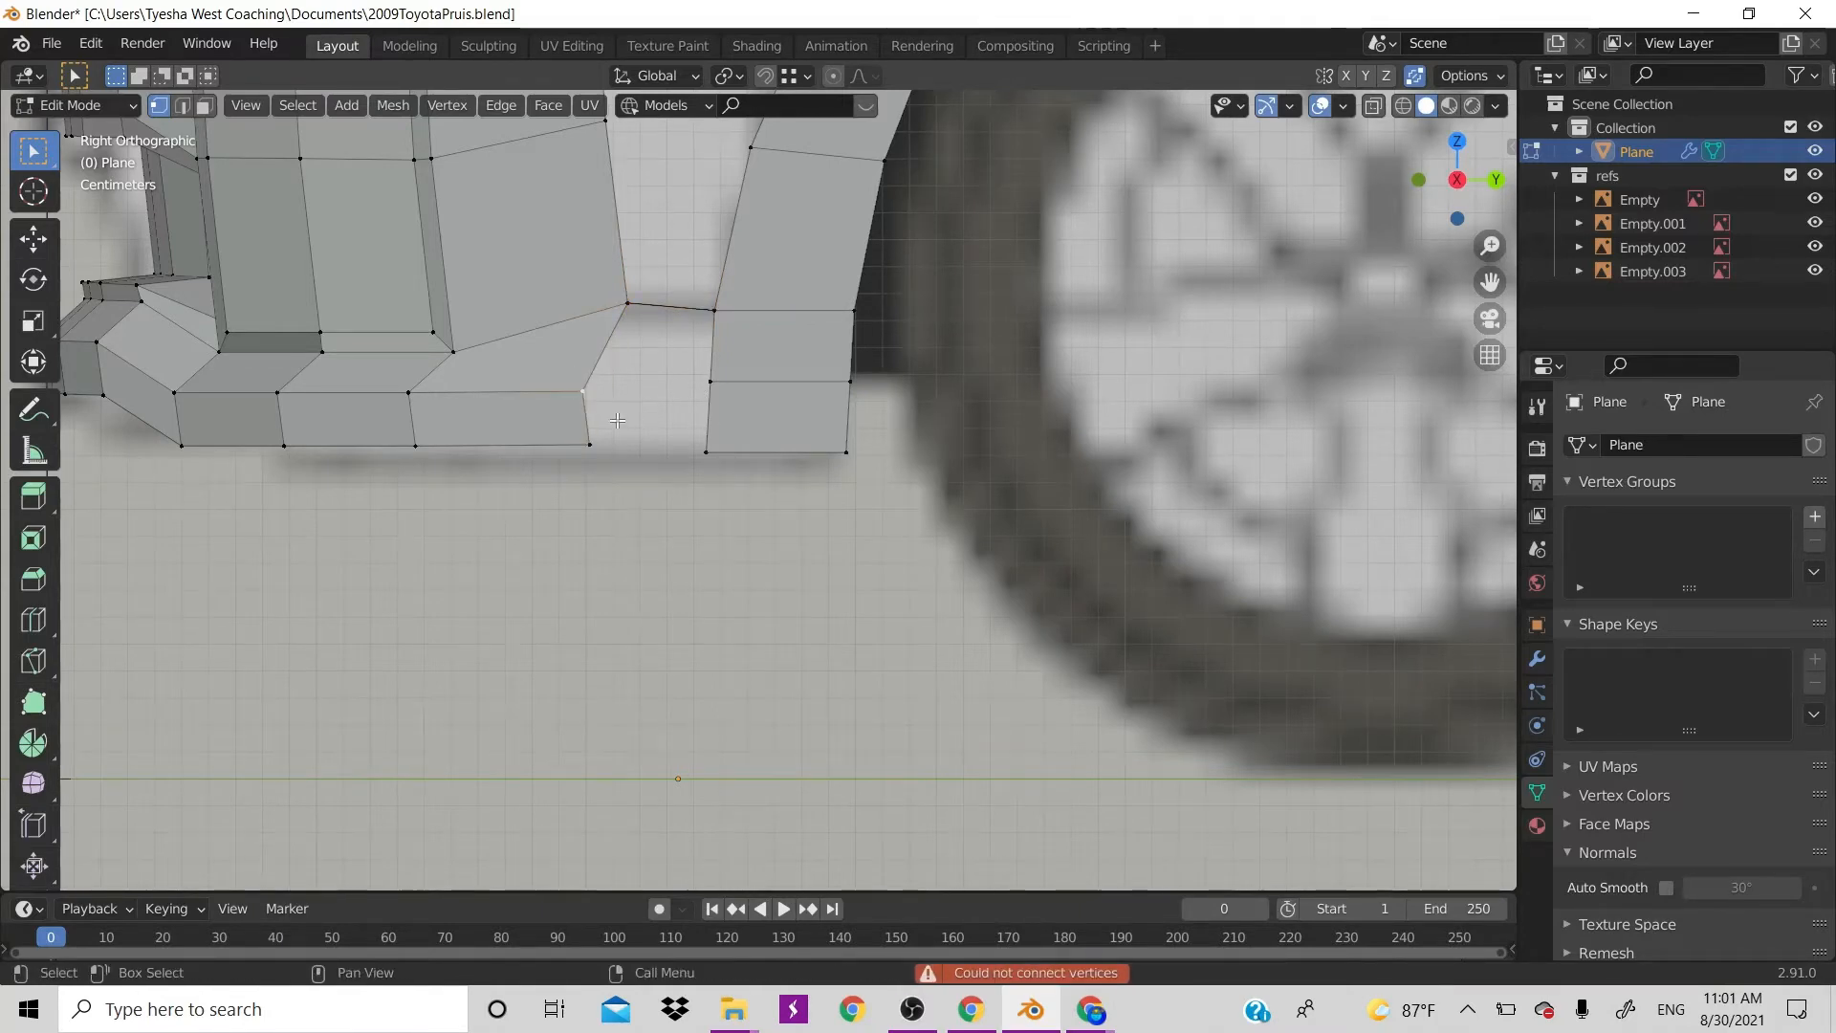
shift+click(711, 397)
key(f)
click(588, 444)
shift+click(705, 452)
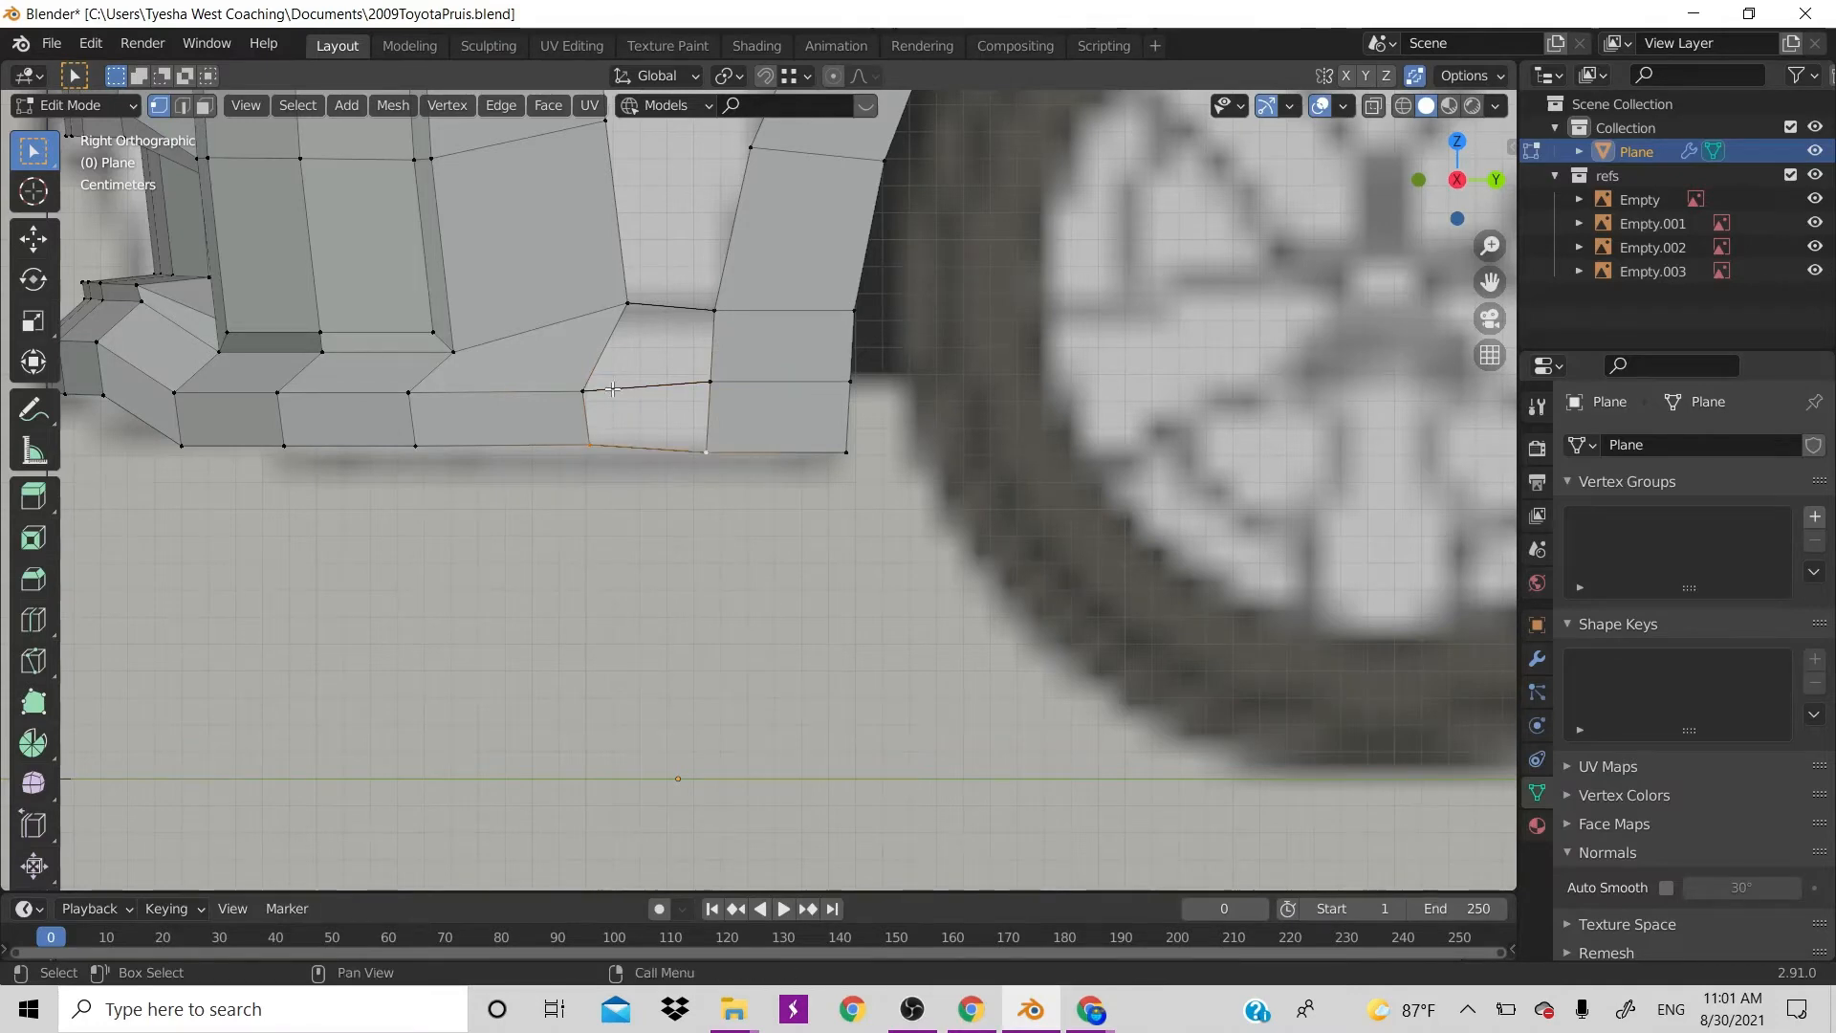
Try to fill the whole open boundary loop around the bumper and wheel arch gap
alt+click(582, 393)
key(f)
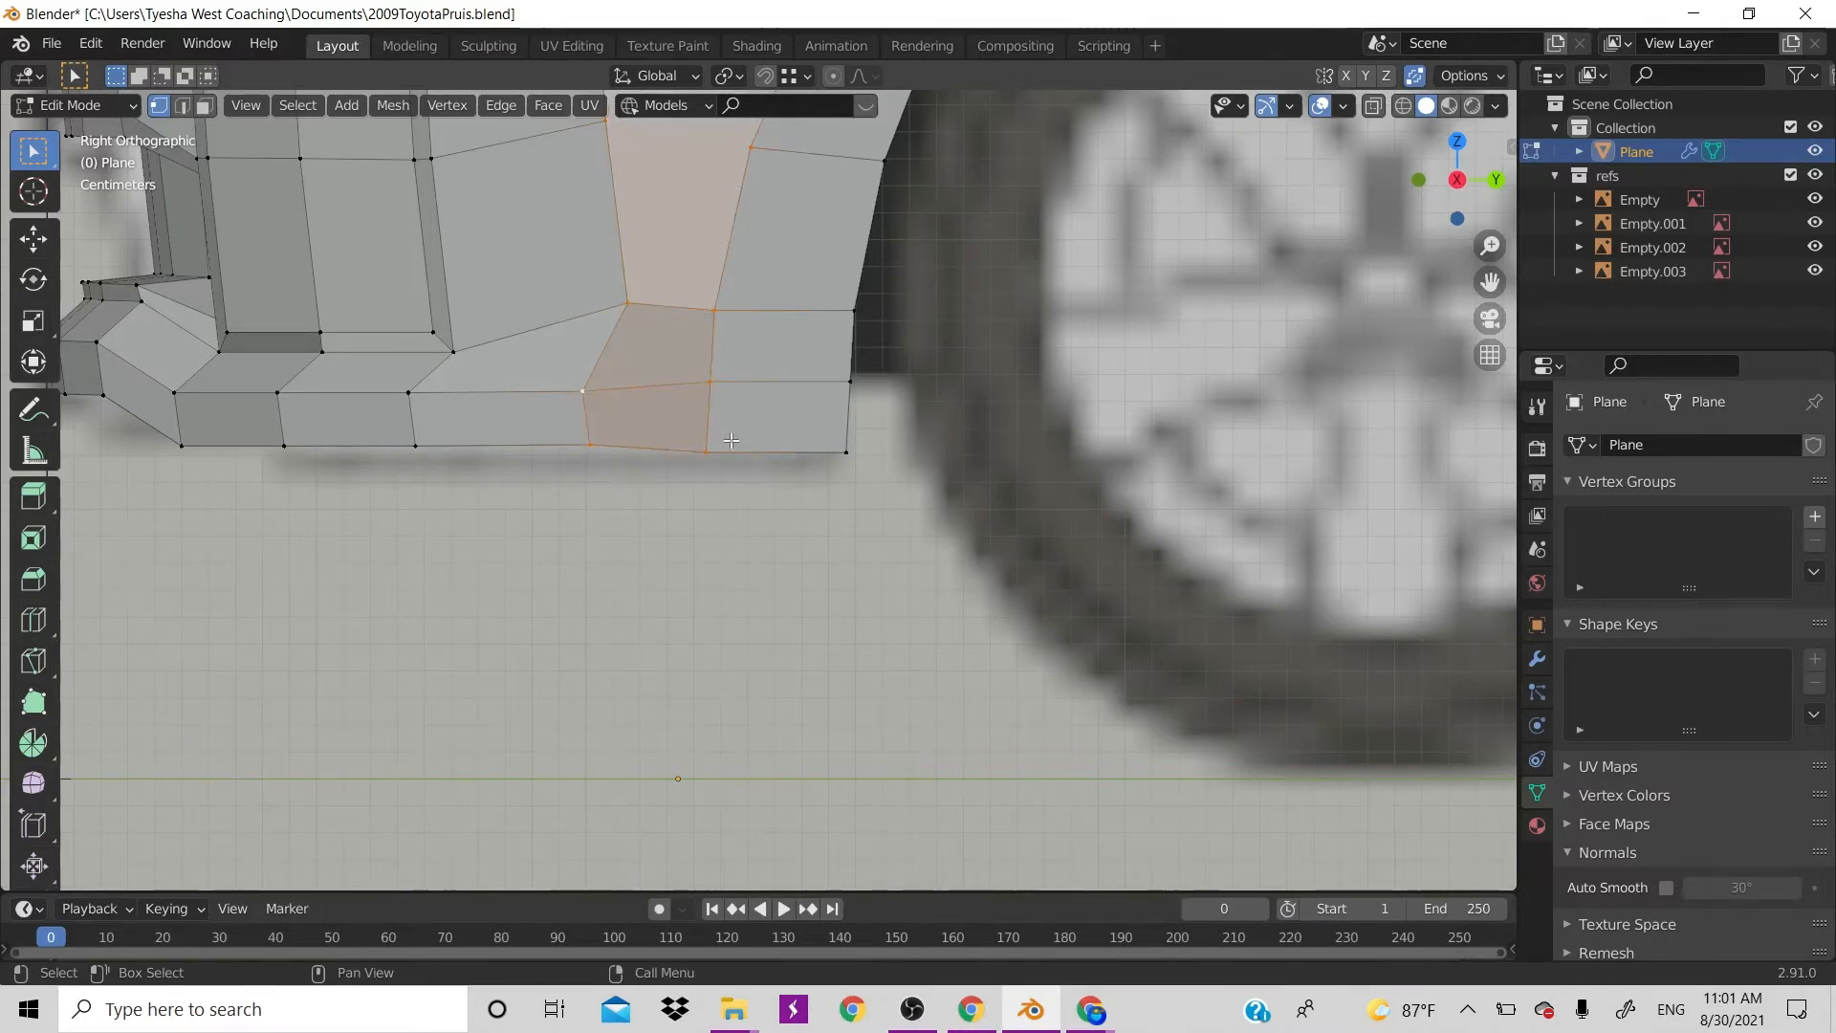
scroll(745, 534, down, 6)
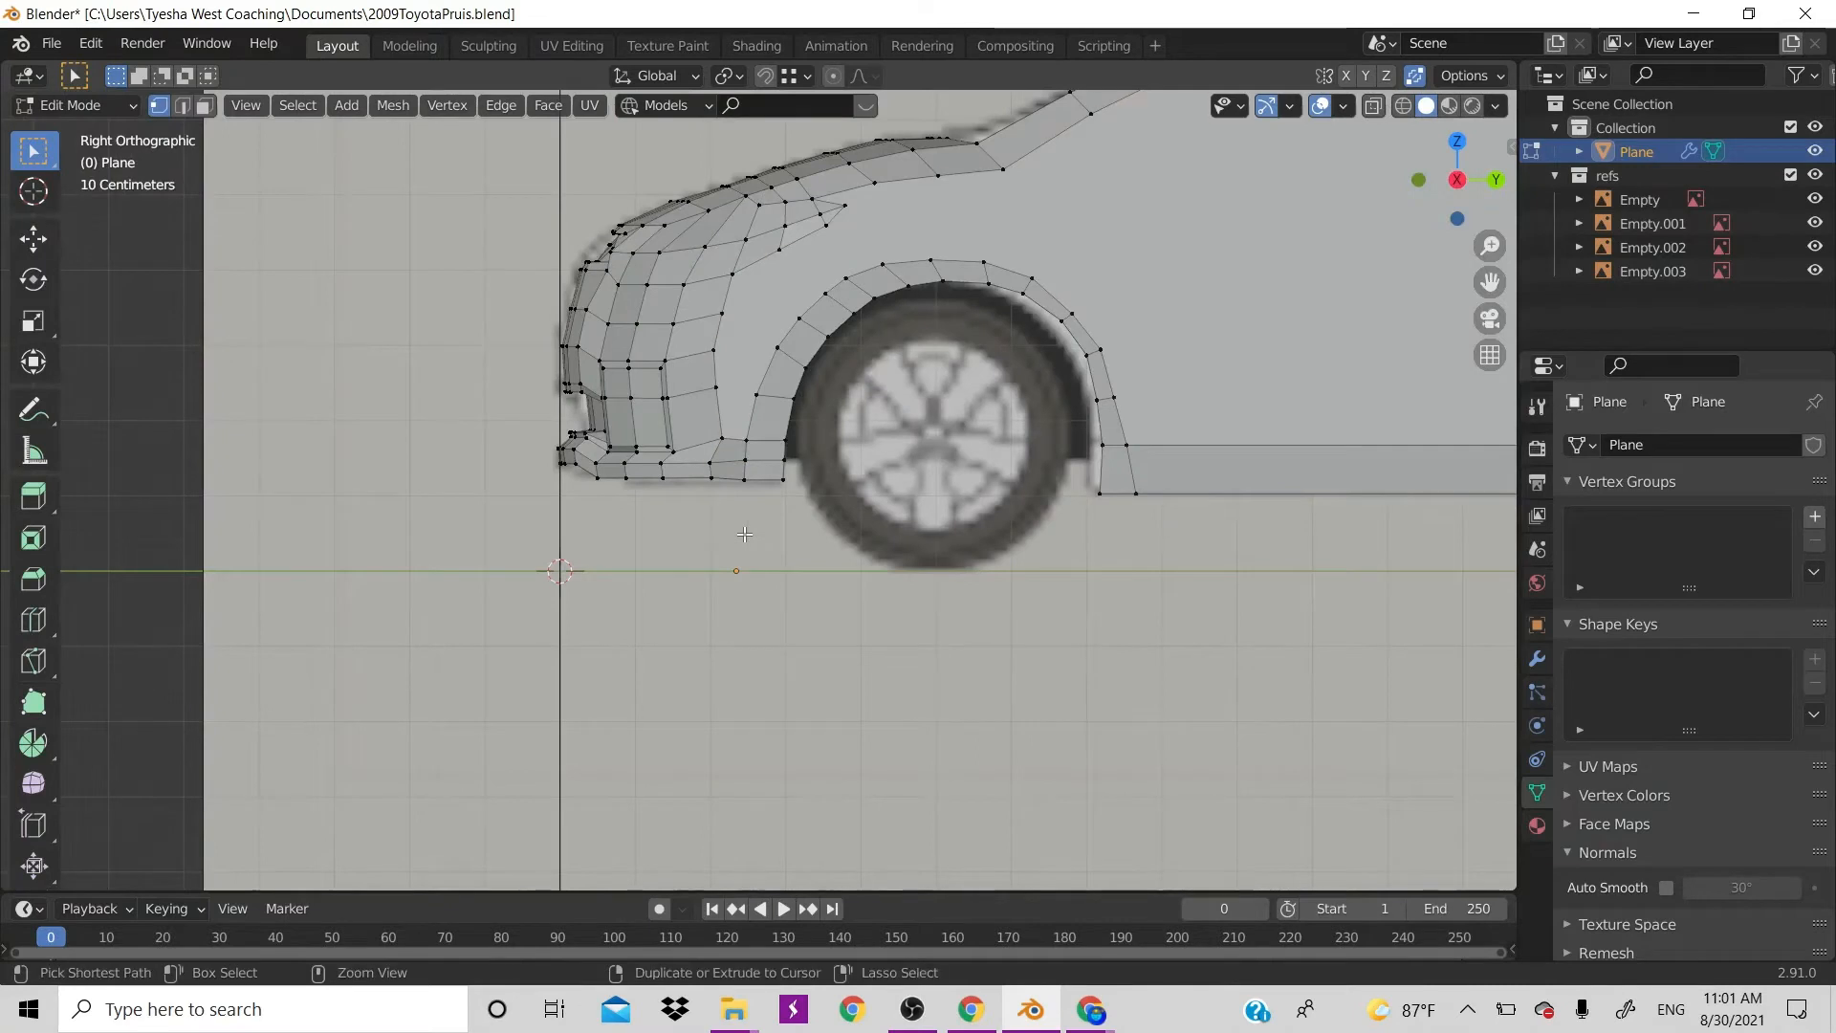
Fill the upper of the two openings between the bumper and the wheel arch strip with a four-sided face
shift+click(721, 440)
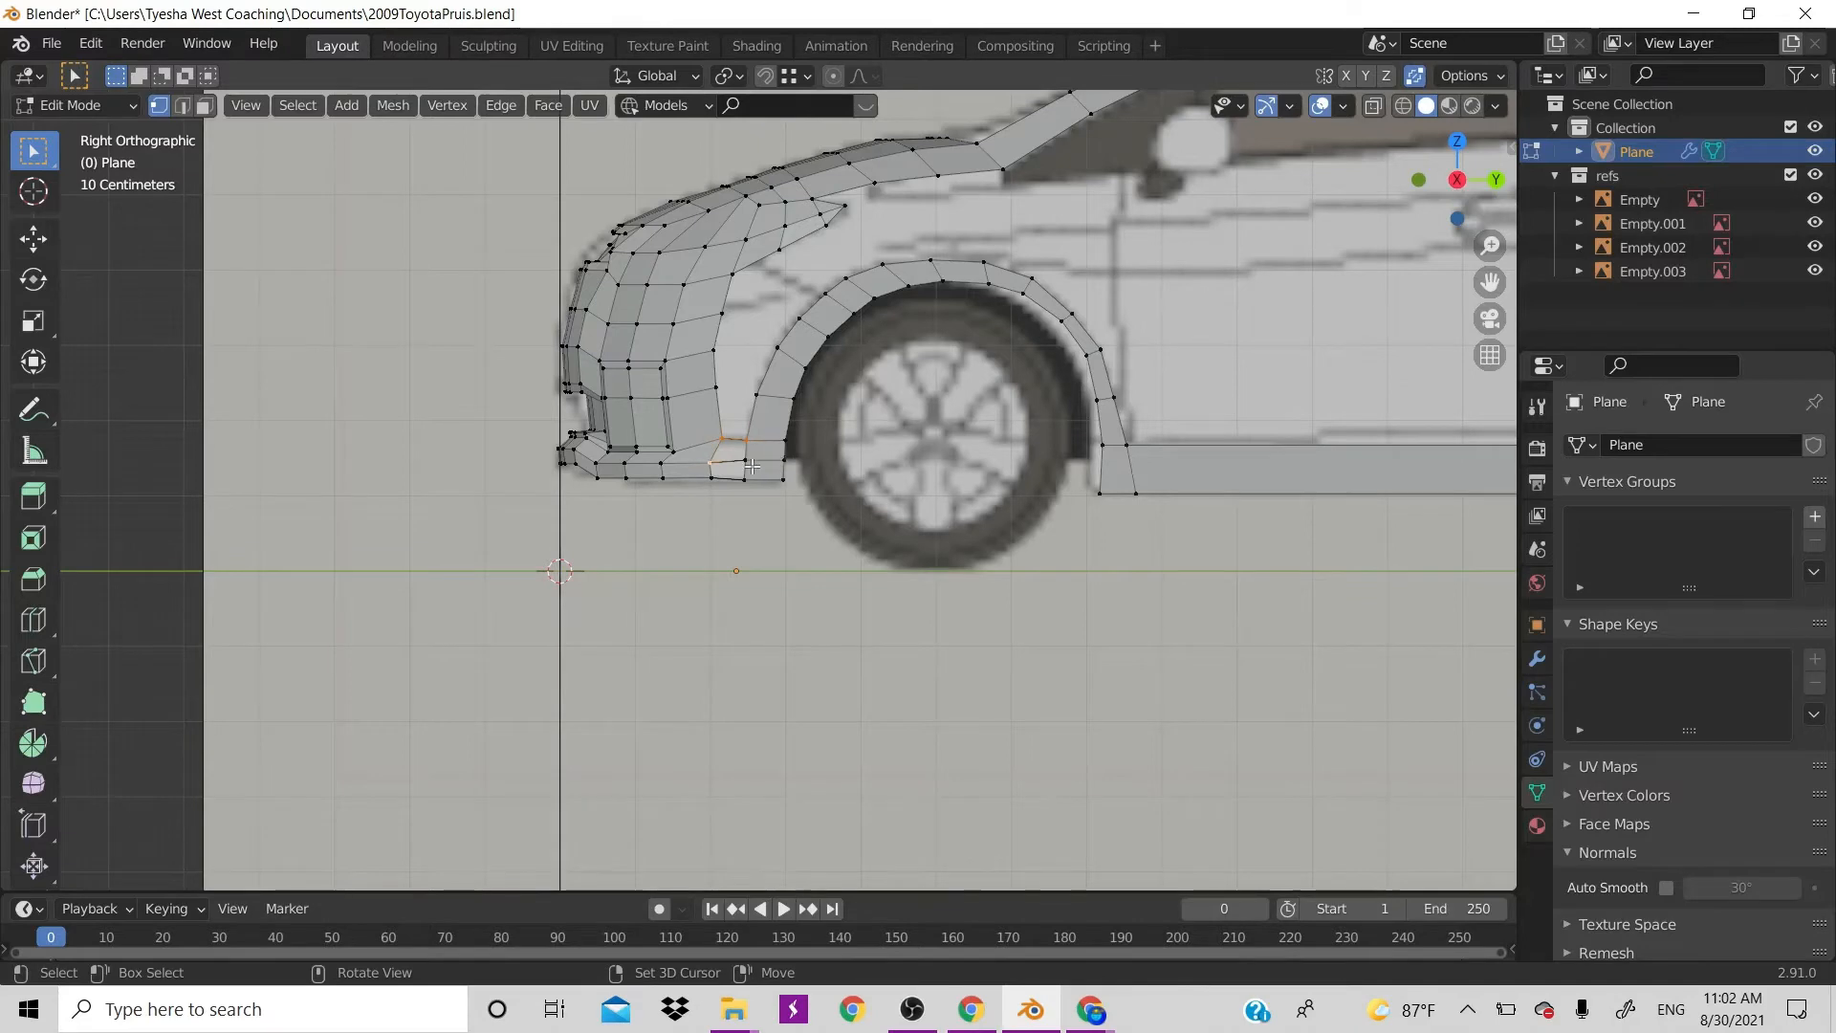
shift+click(744, 461)
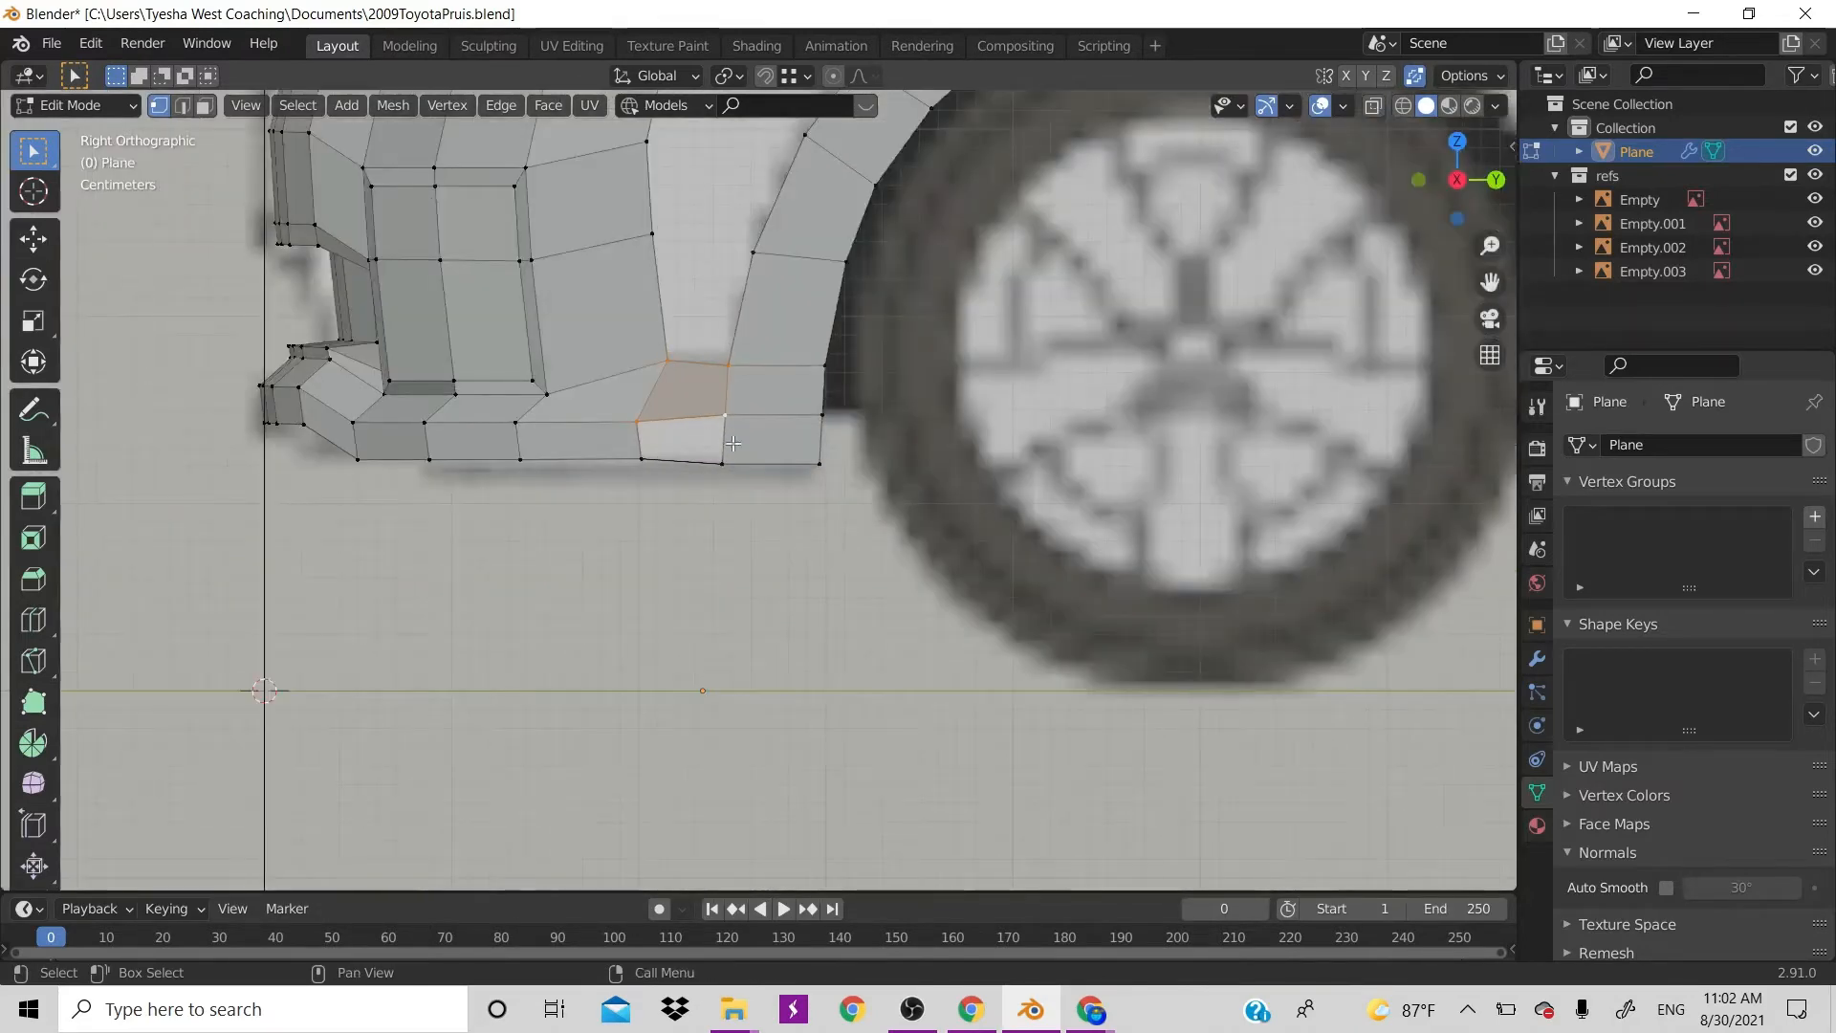
Fill the lower of the two openings between the bumper and the wheel arch strip with a four-sided face
shift+click(648, 467)
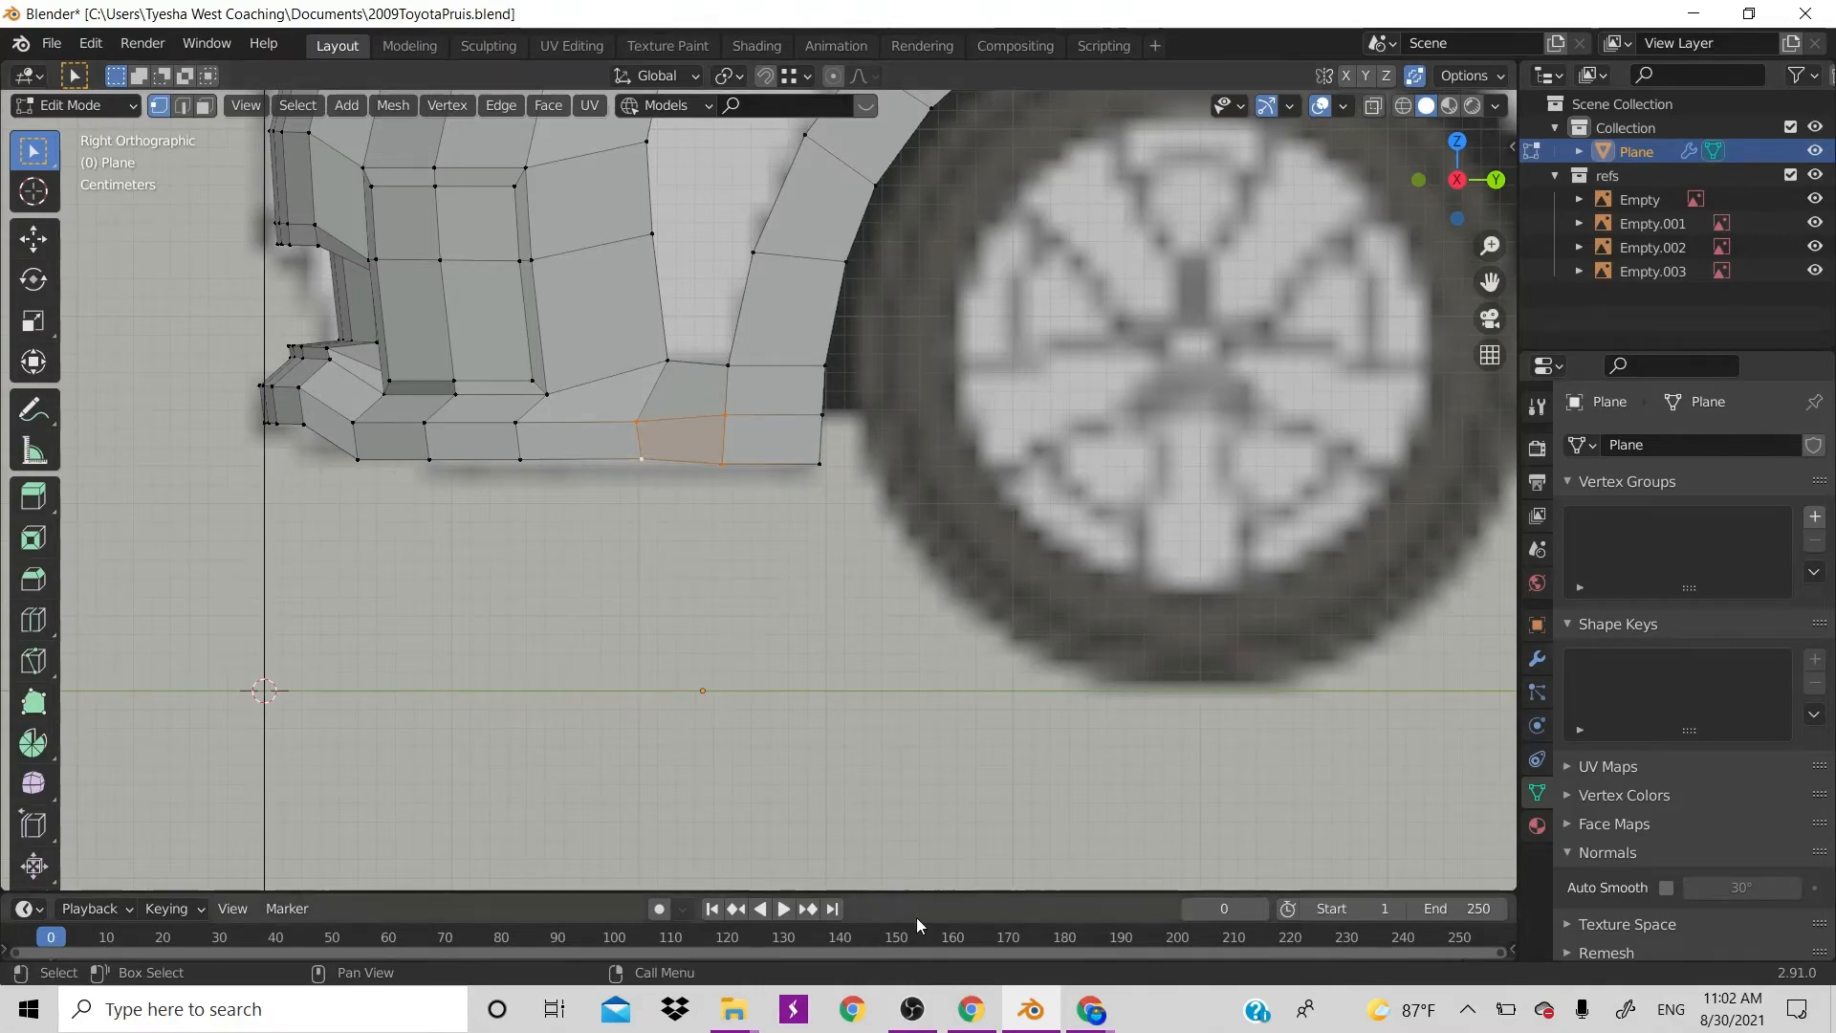
click(912, 1008)
click(911, 1009)
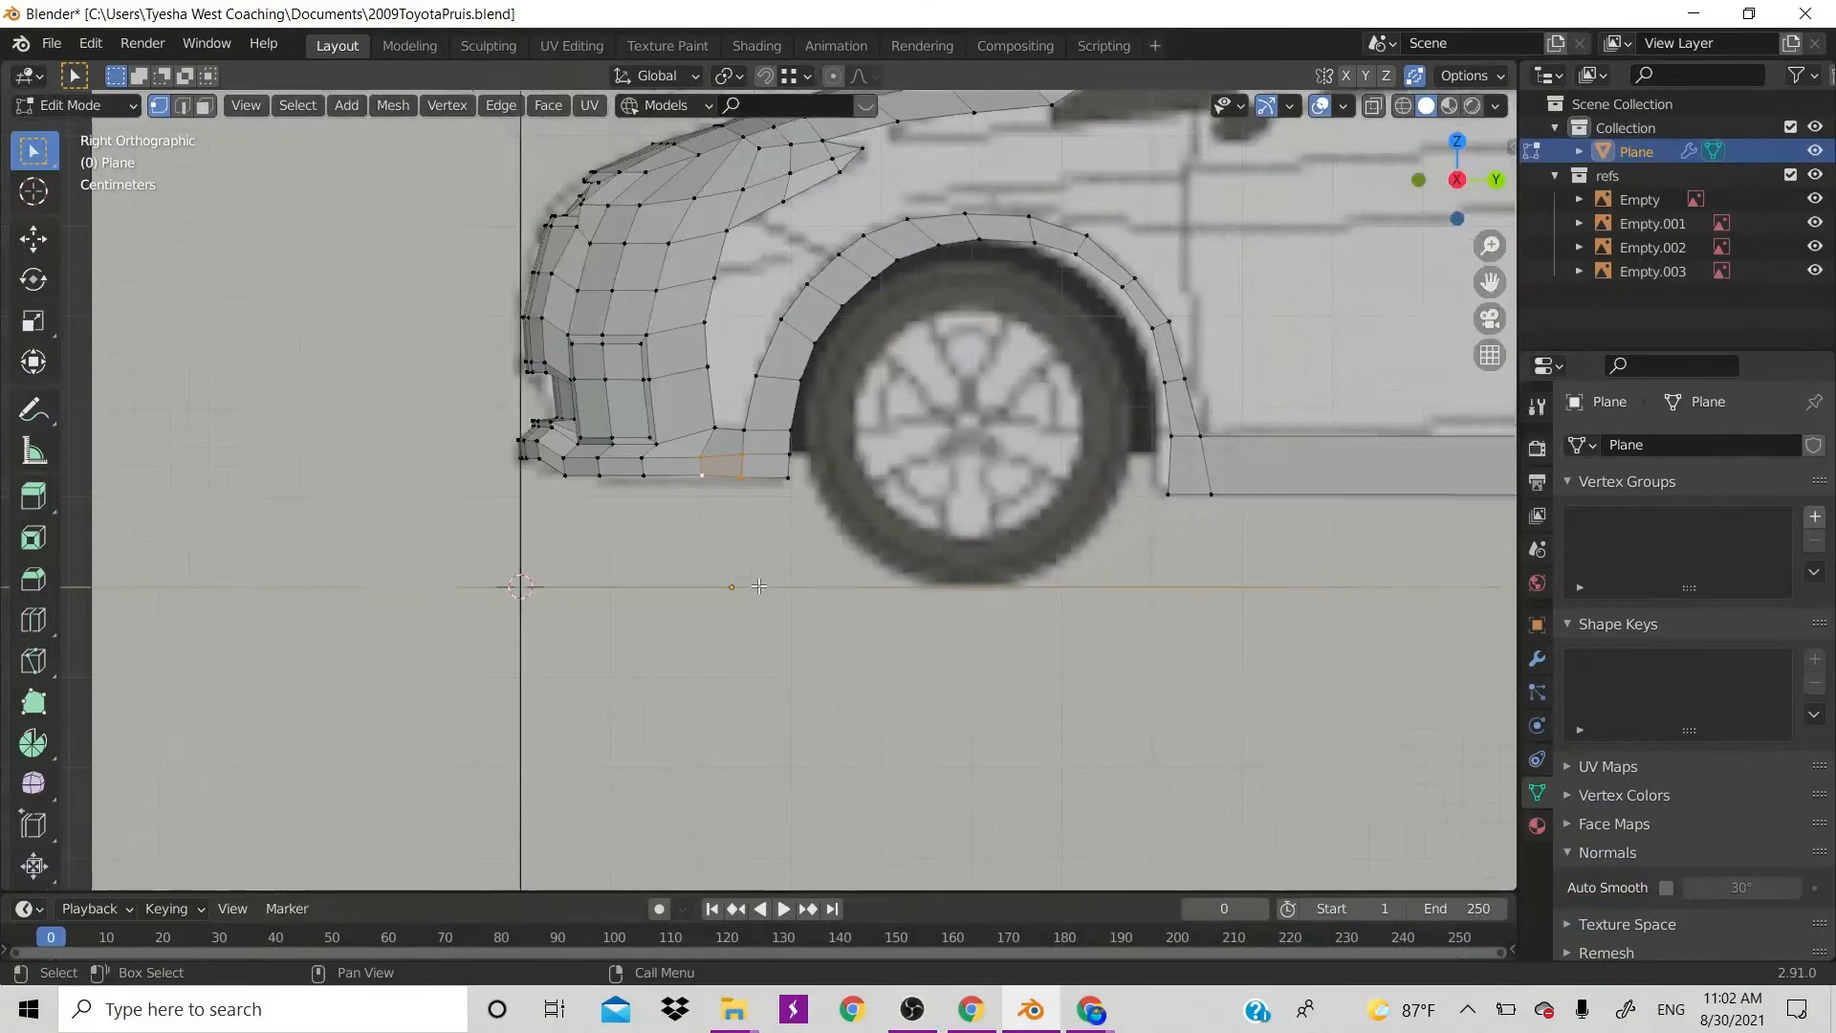
Move the upper front vertex of the new connecting faces slightly forward and down, level with the neighbouring wheel arch strip vertex
scroll(759, 586, up, 6)
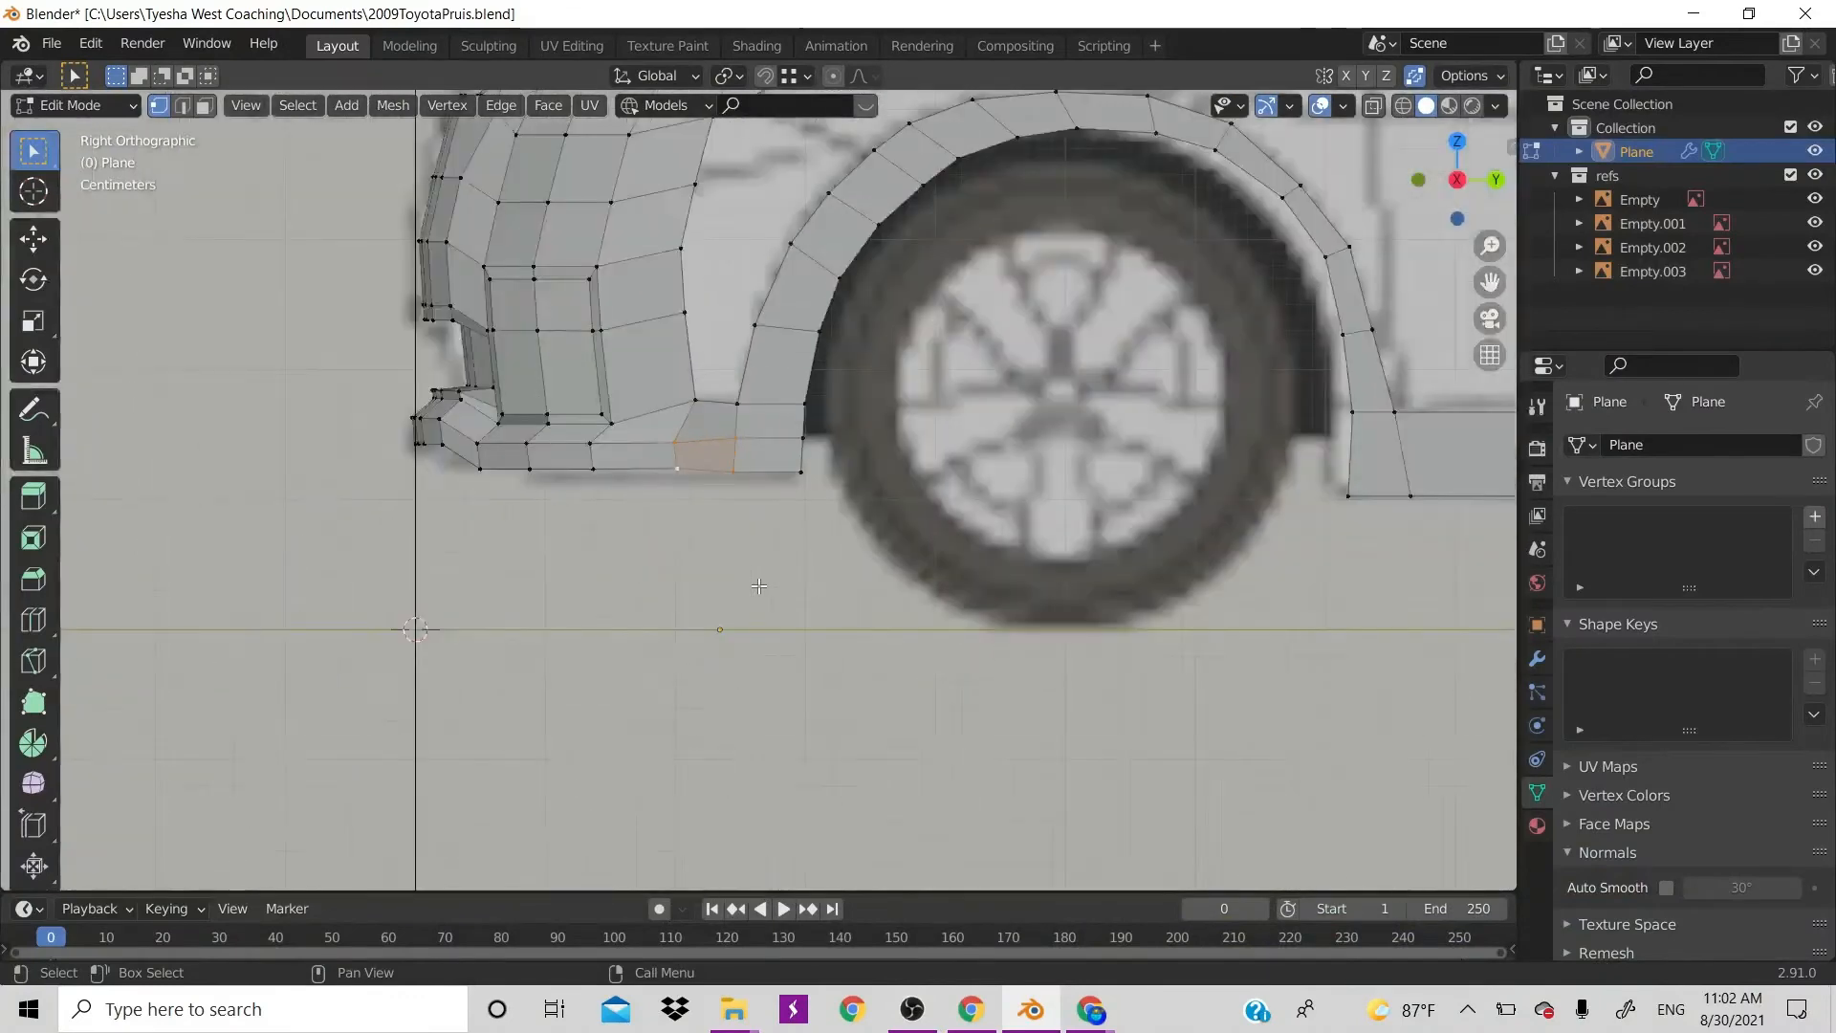
click(638, 306)
key(g)
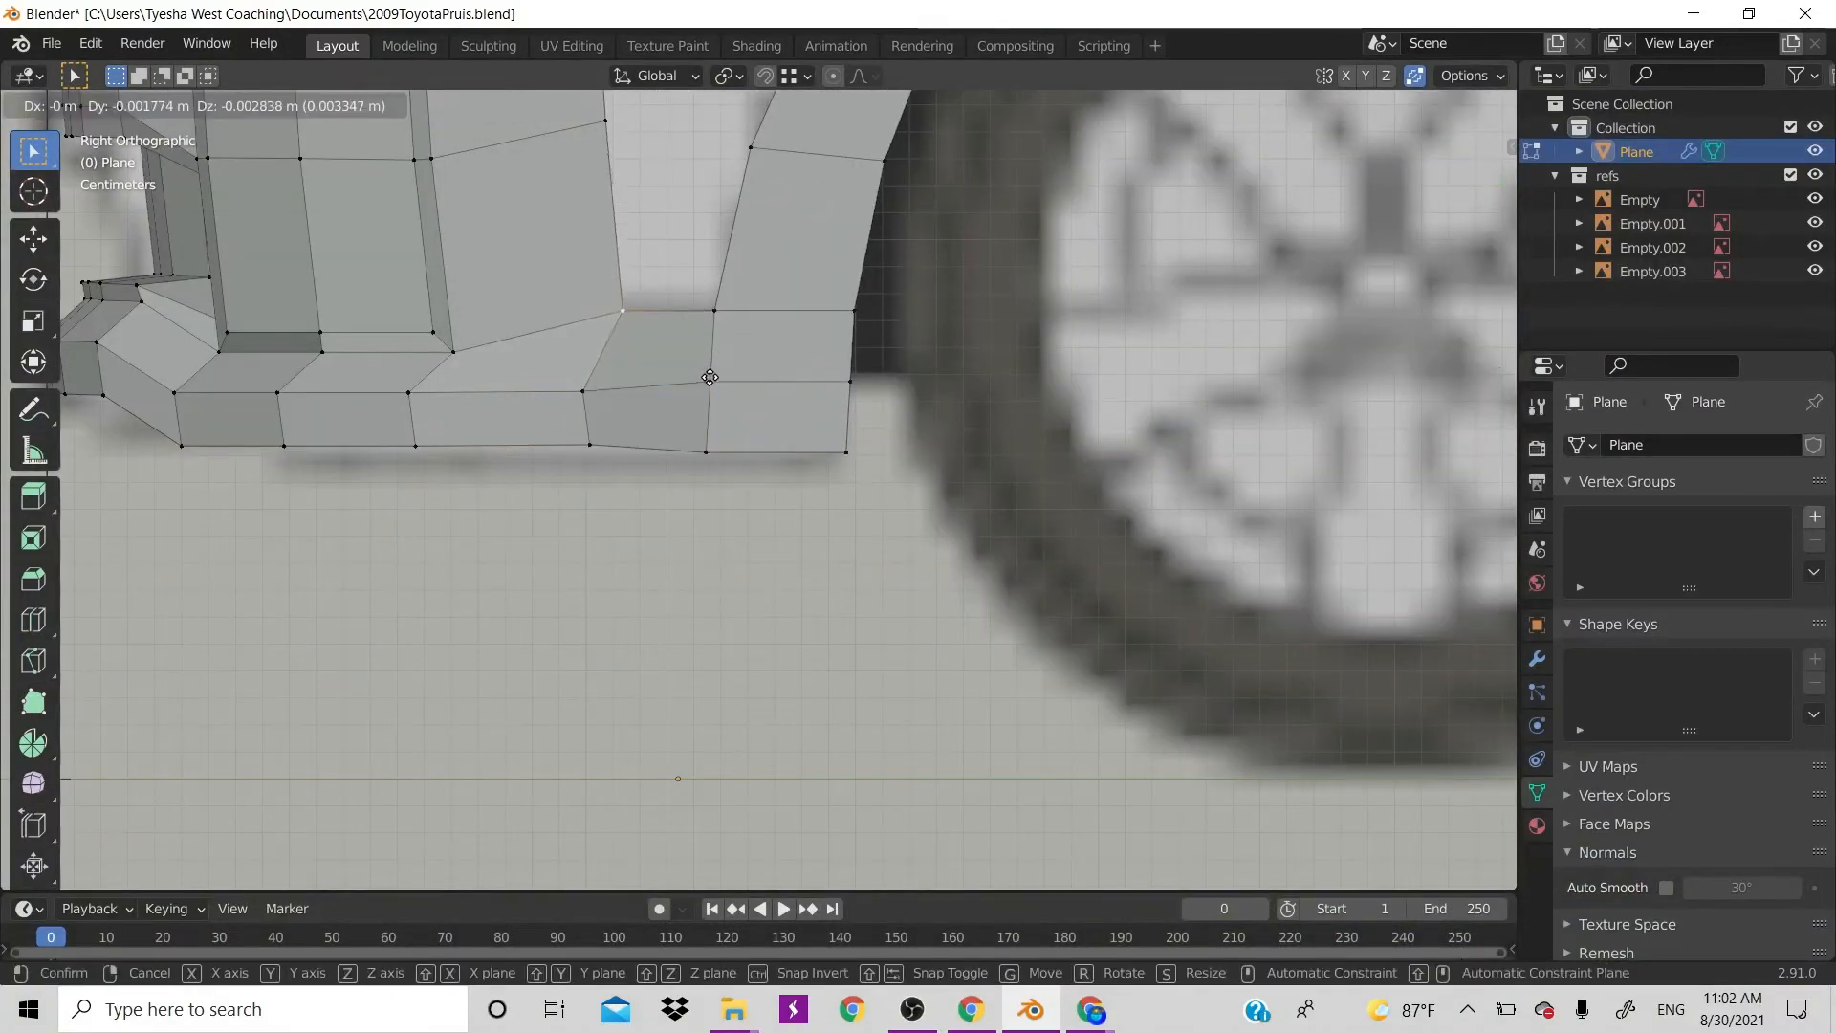
click(706, 373)
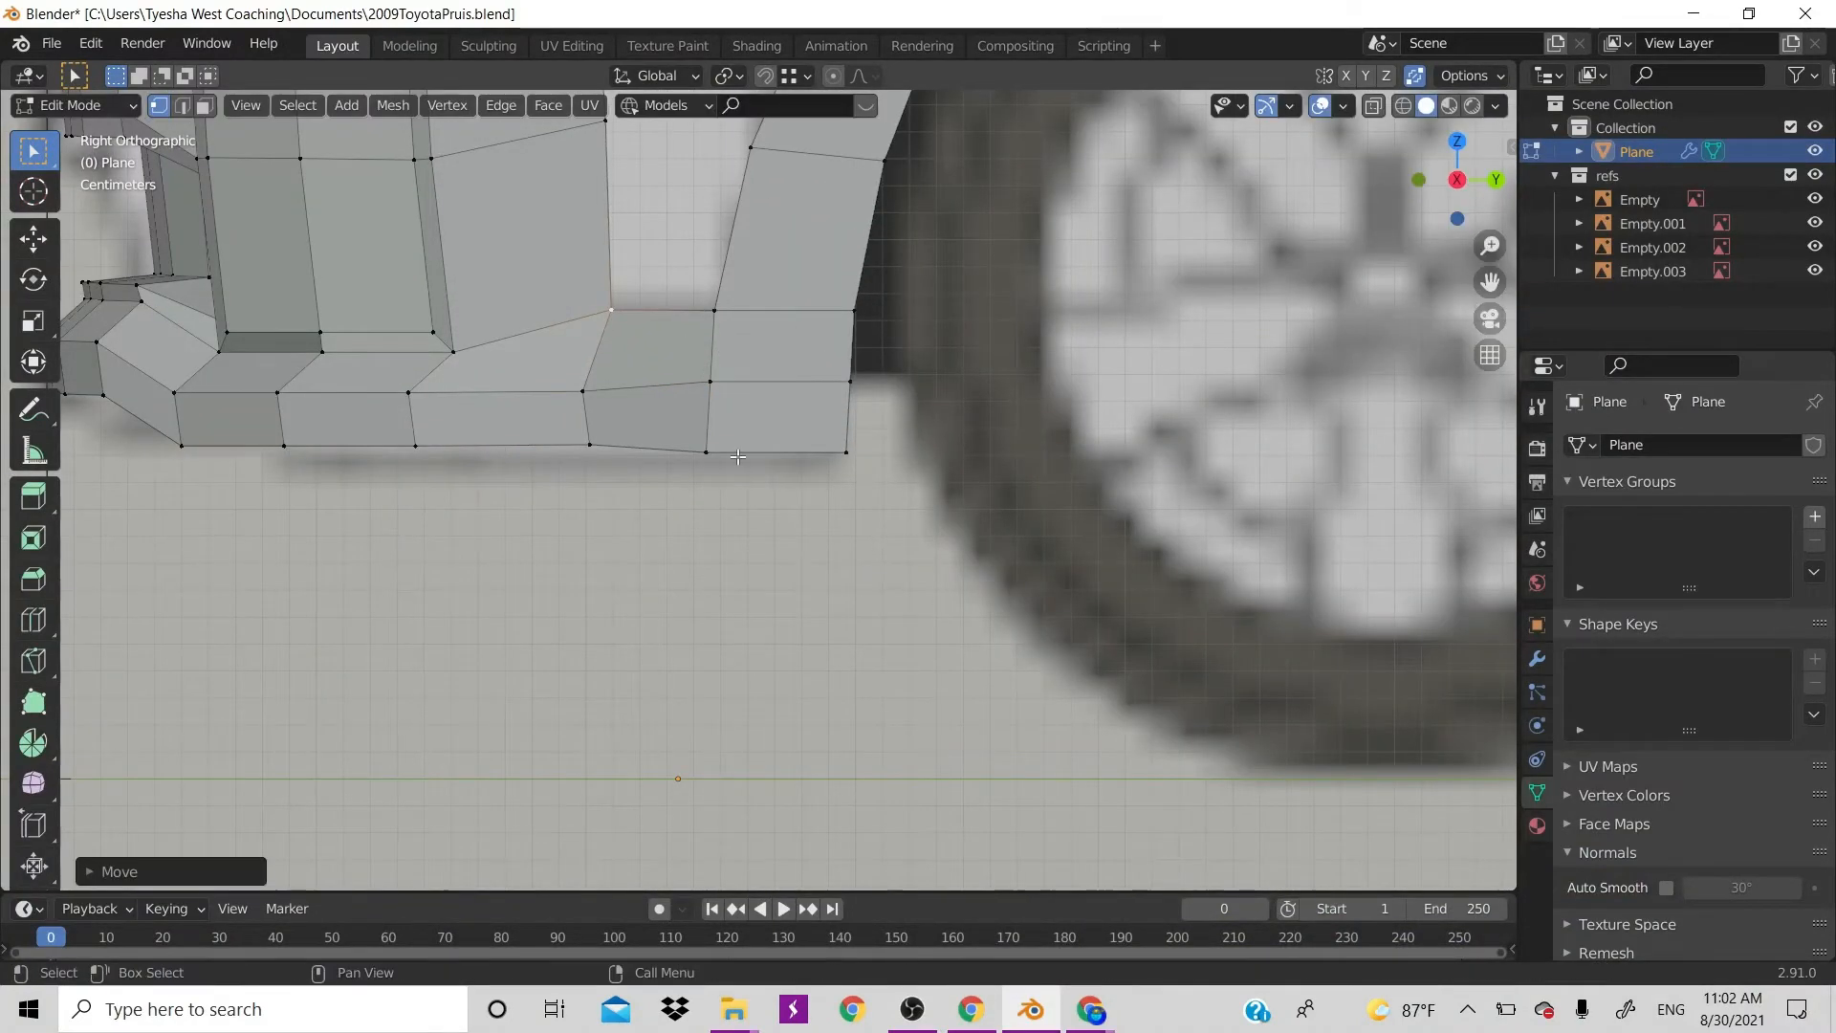
Raise the two bottom vertices of the wheel arch strip along Z to line up with the bumper's bottom edge
scroll(707, 383, down, 6)
scroll(738, 458, up, 7)
scroll(736, 464, down, 4)
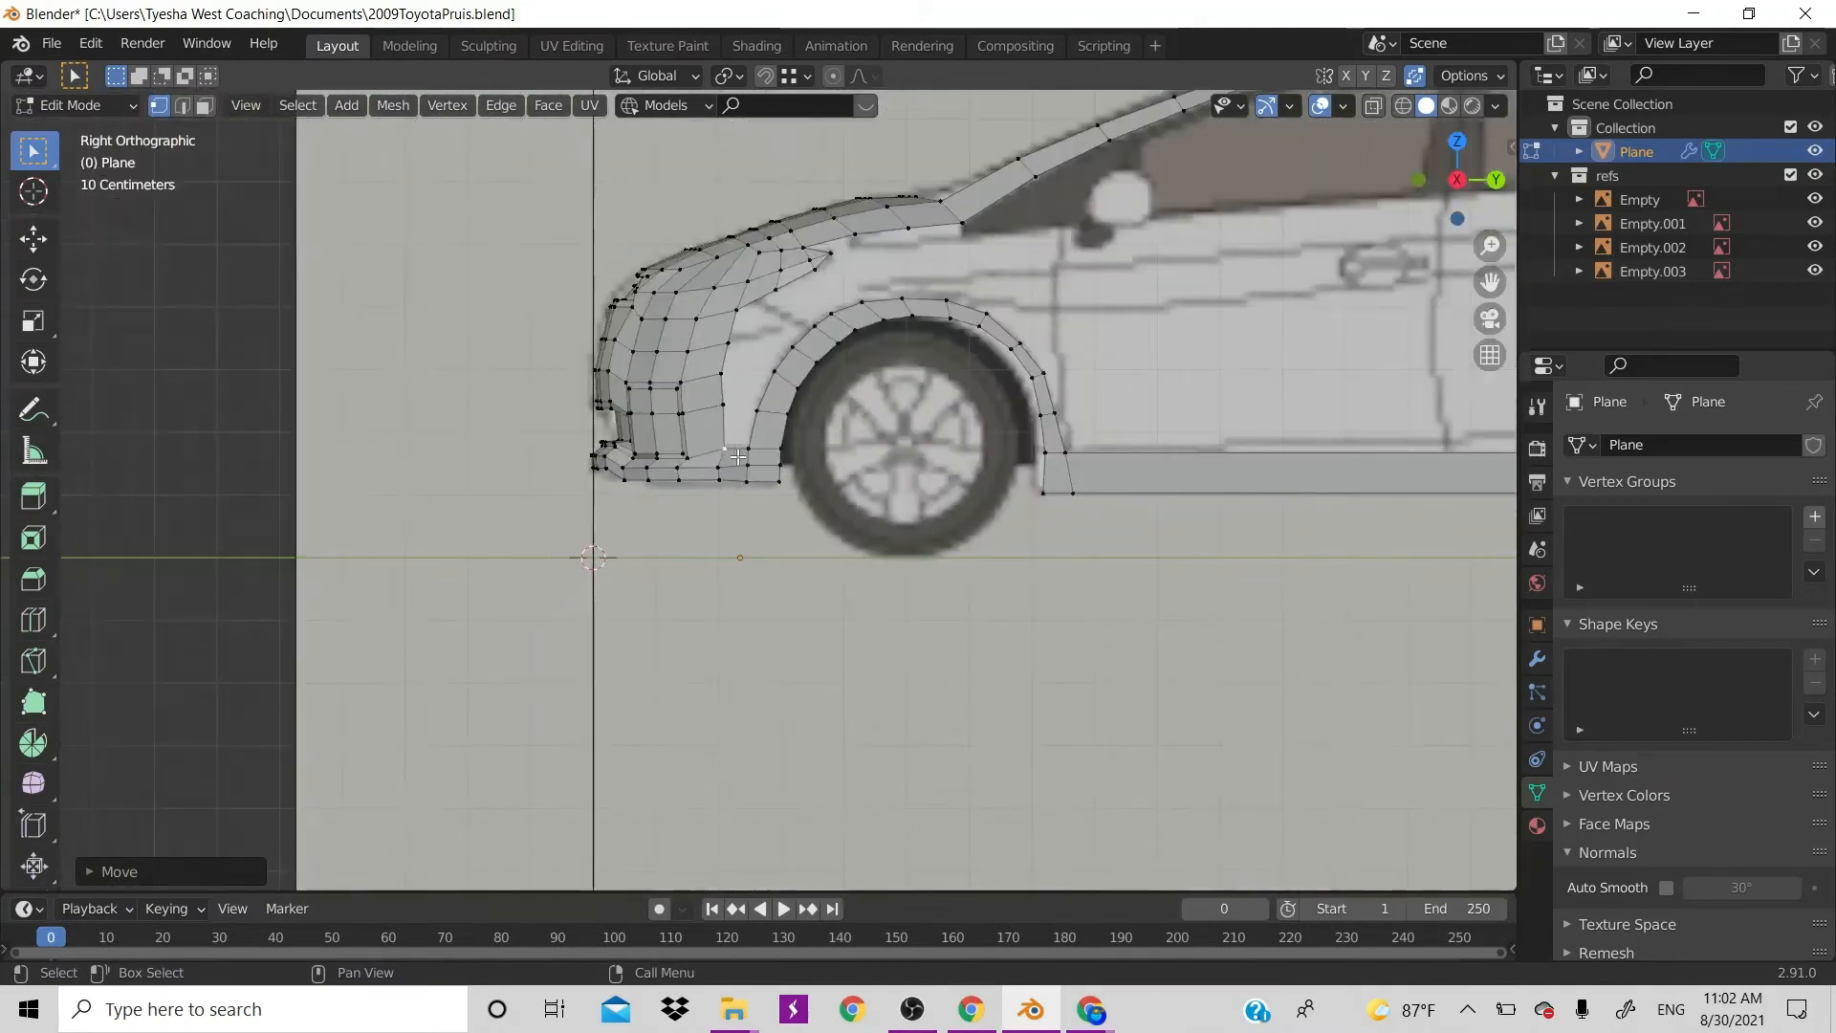
scroll(732, 478, up, 6)
click(714, 456)
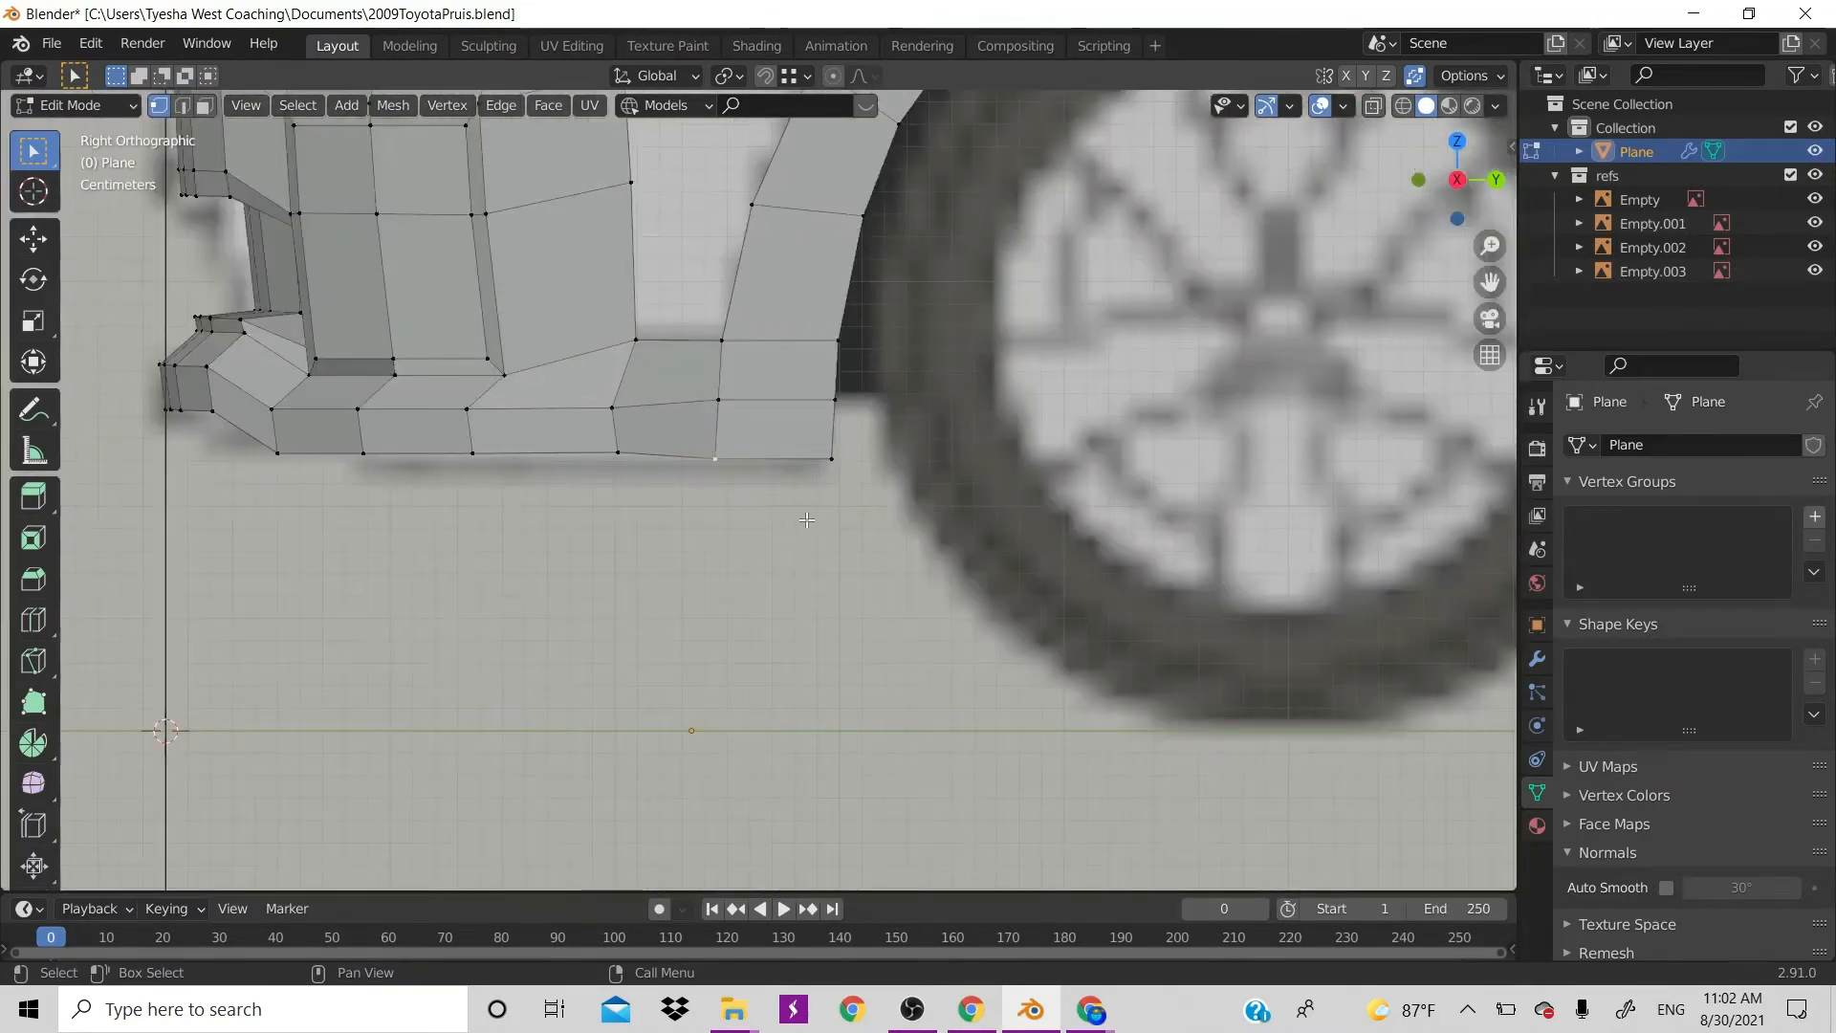
key(g)
key(z)
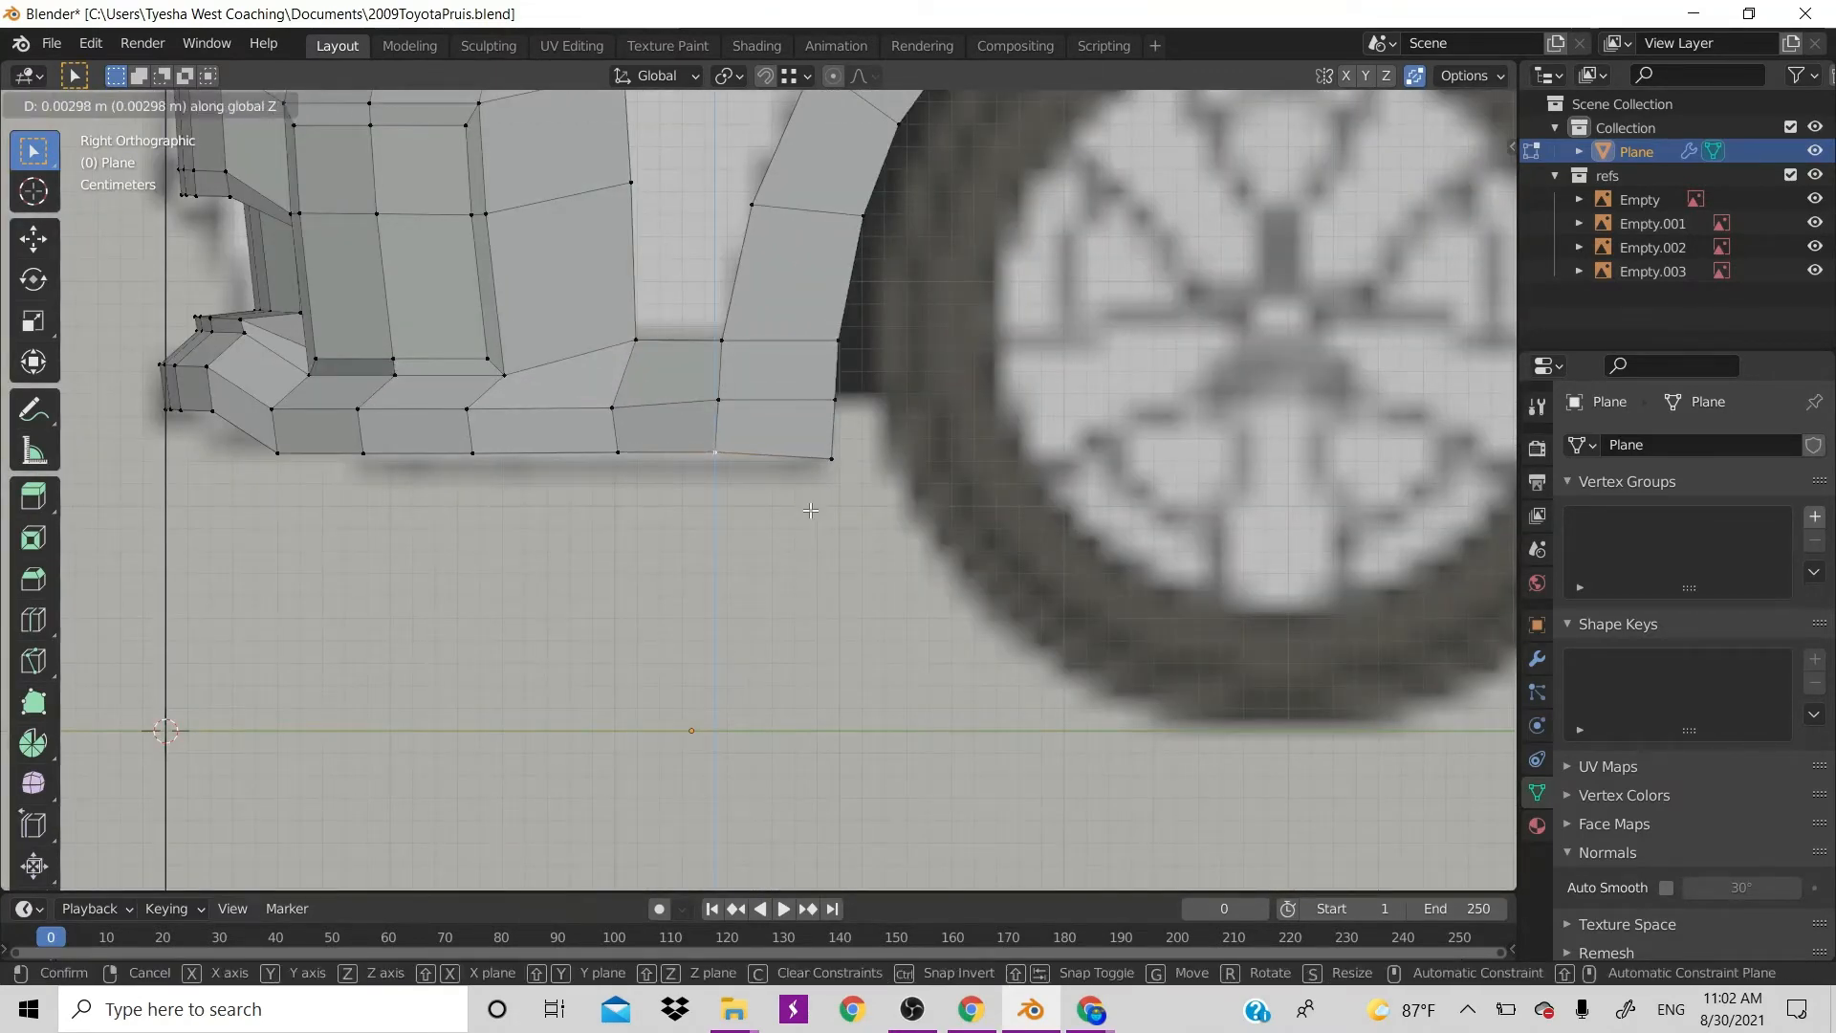
right_click(810, 511)
click(836, 480)
key(g)
key(z)
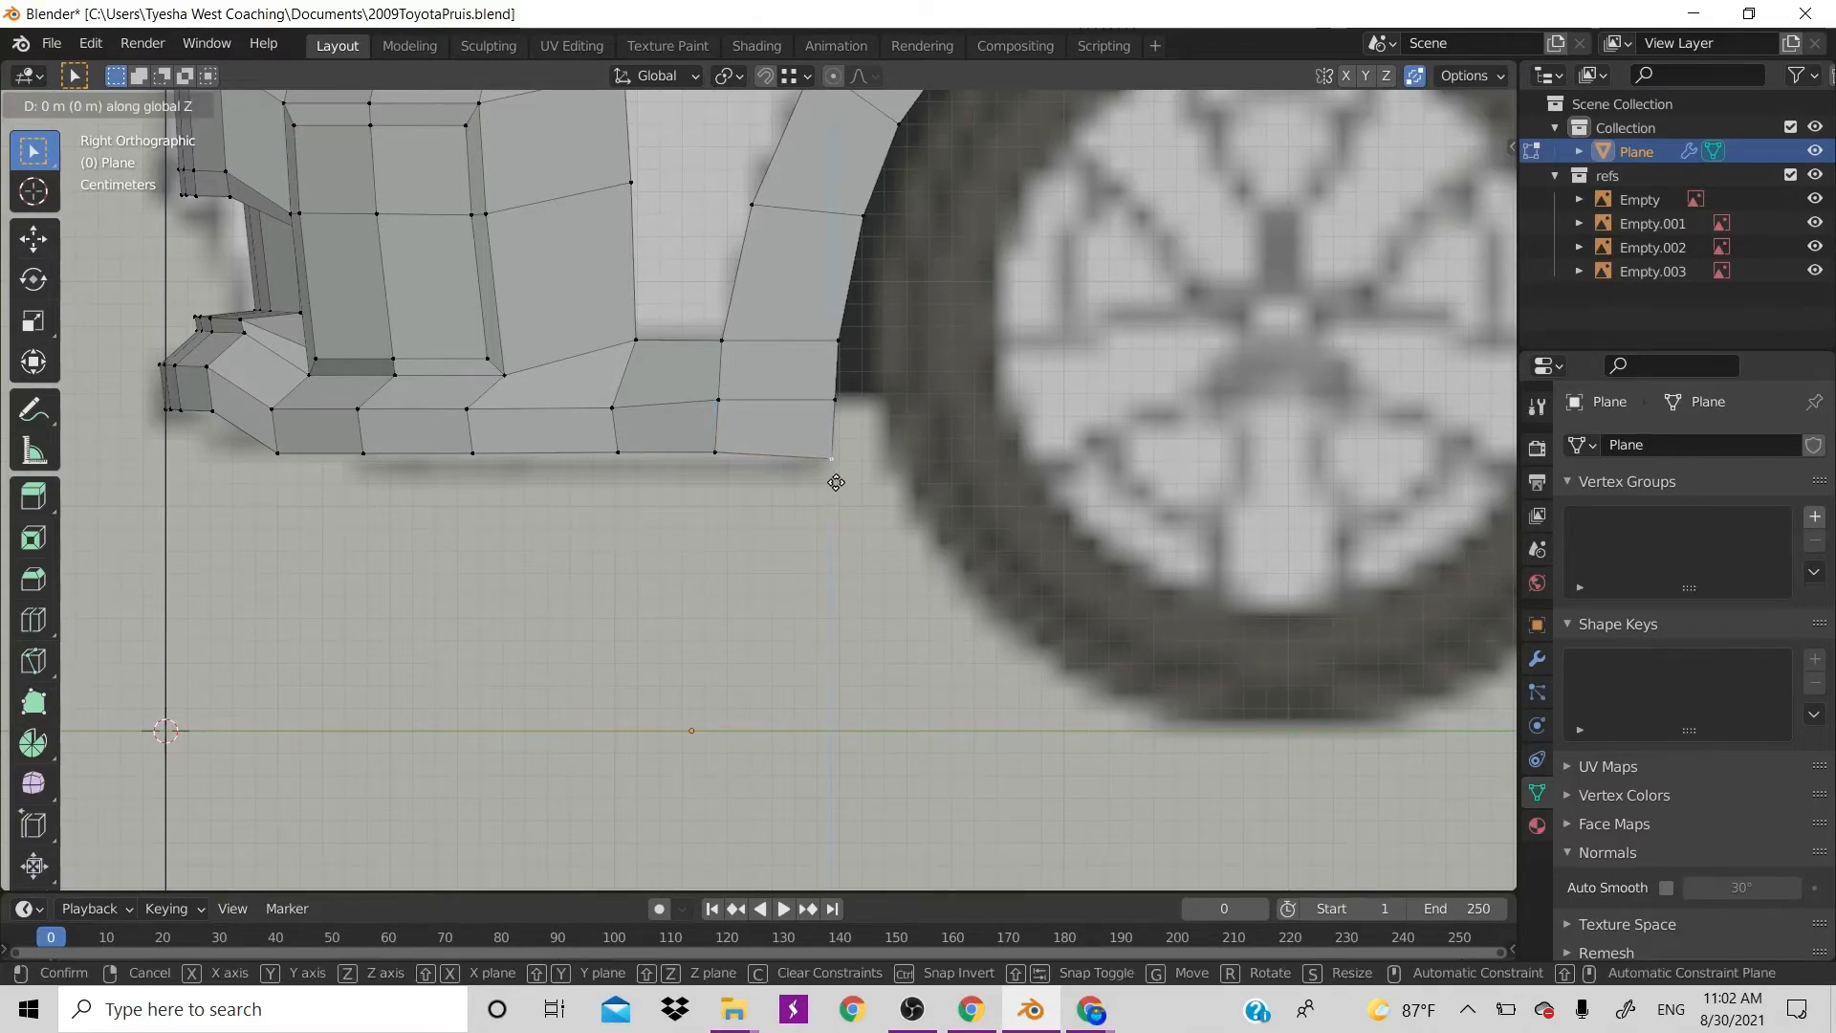
click(835, 481)
scroll(705, 546, down, 6)
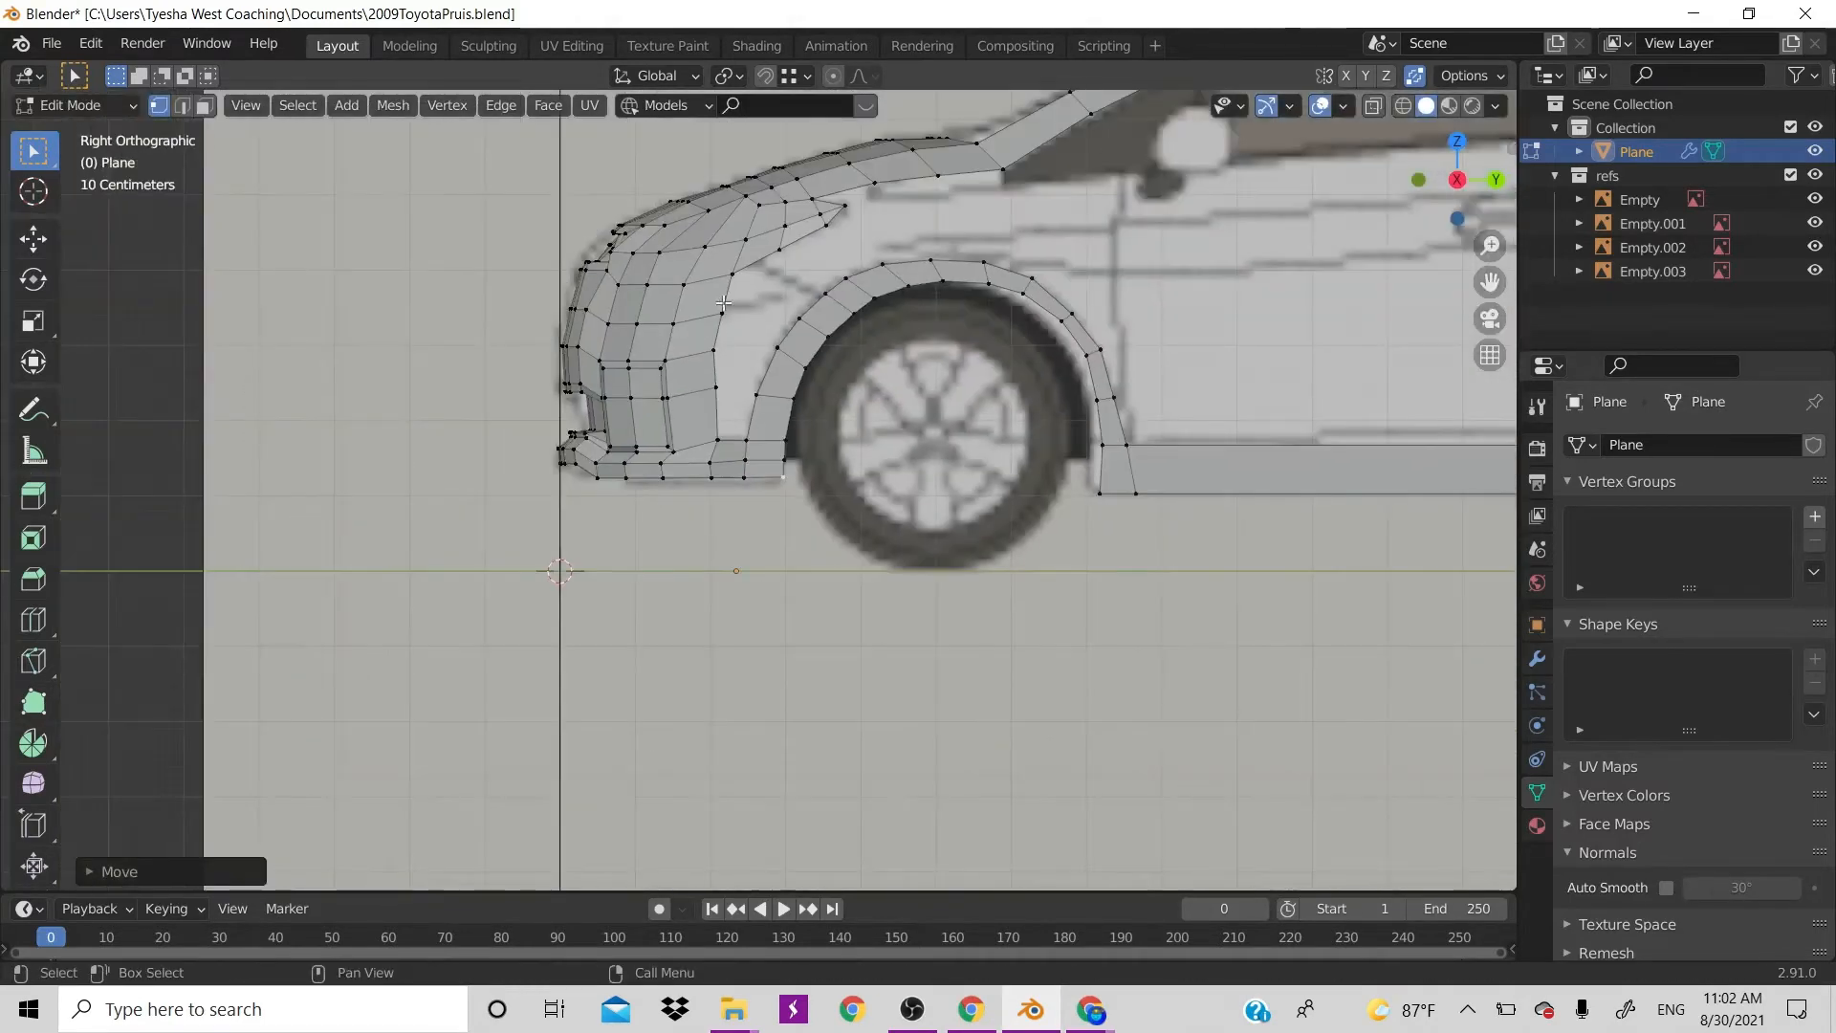
scroll(805, 472, down, 6)
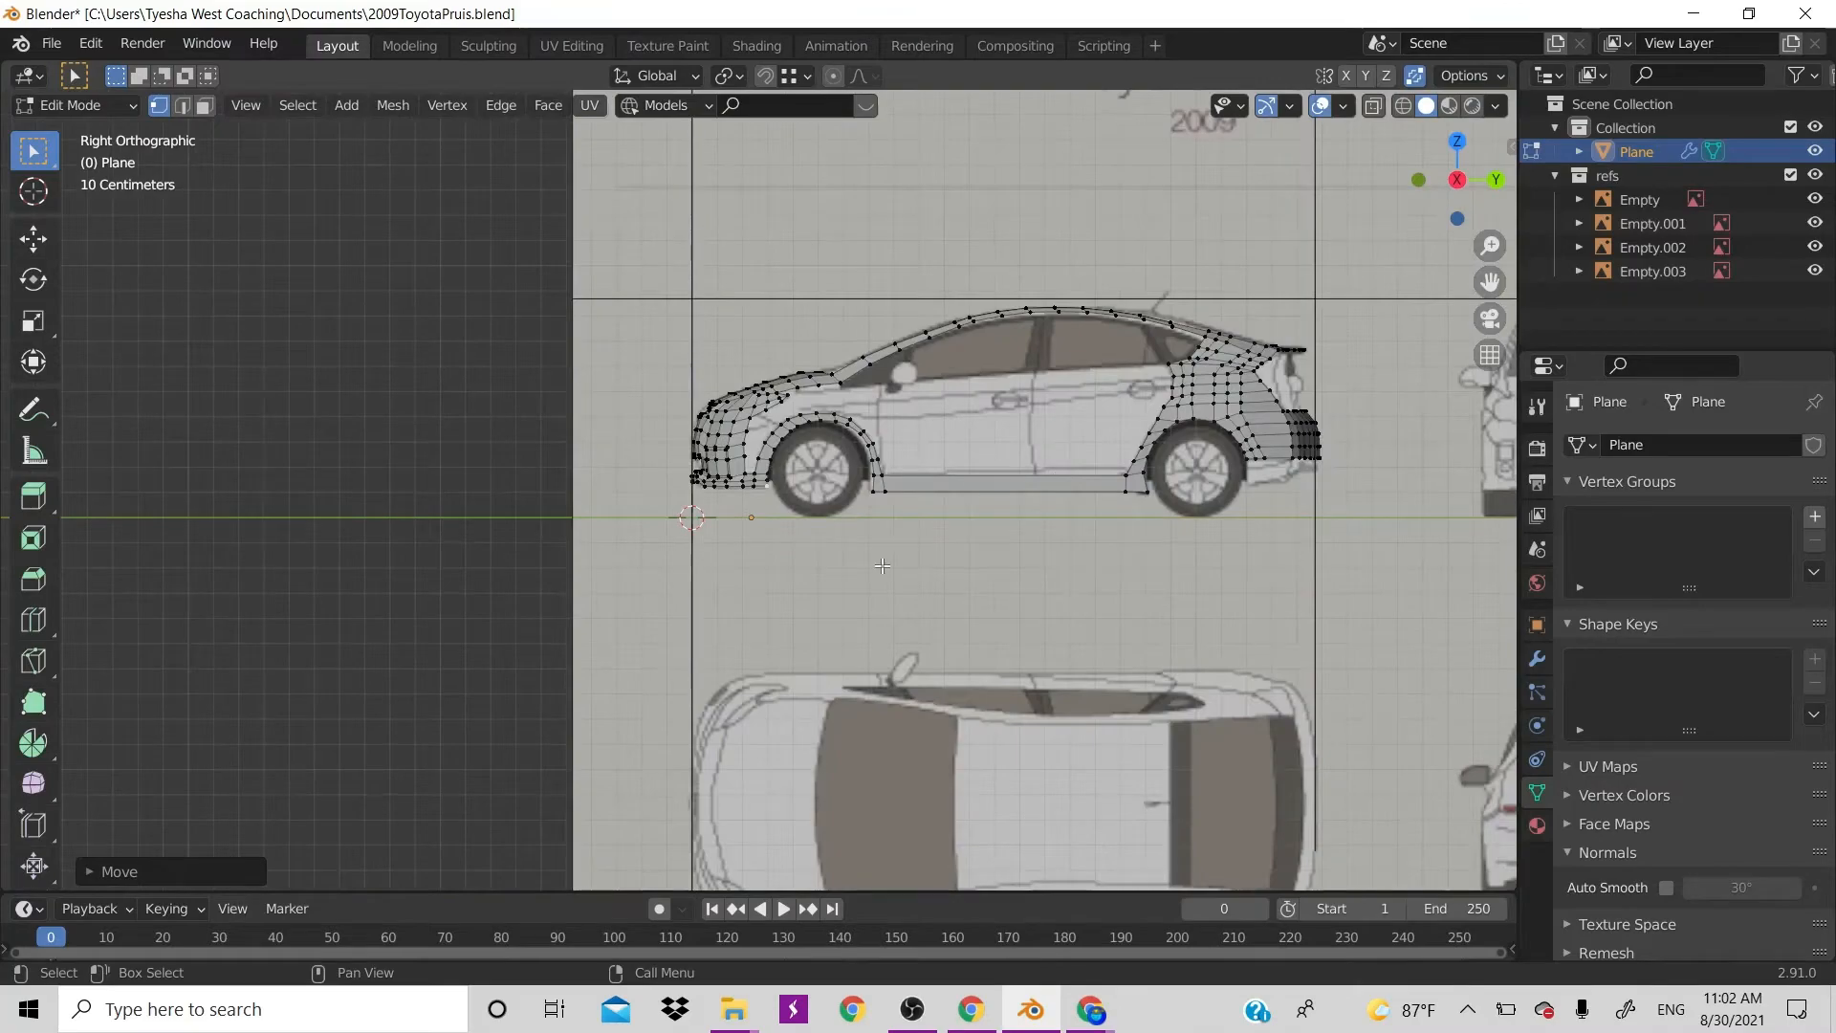
key(super+d)
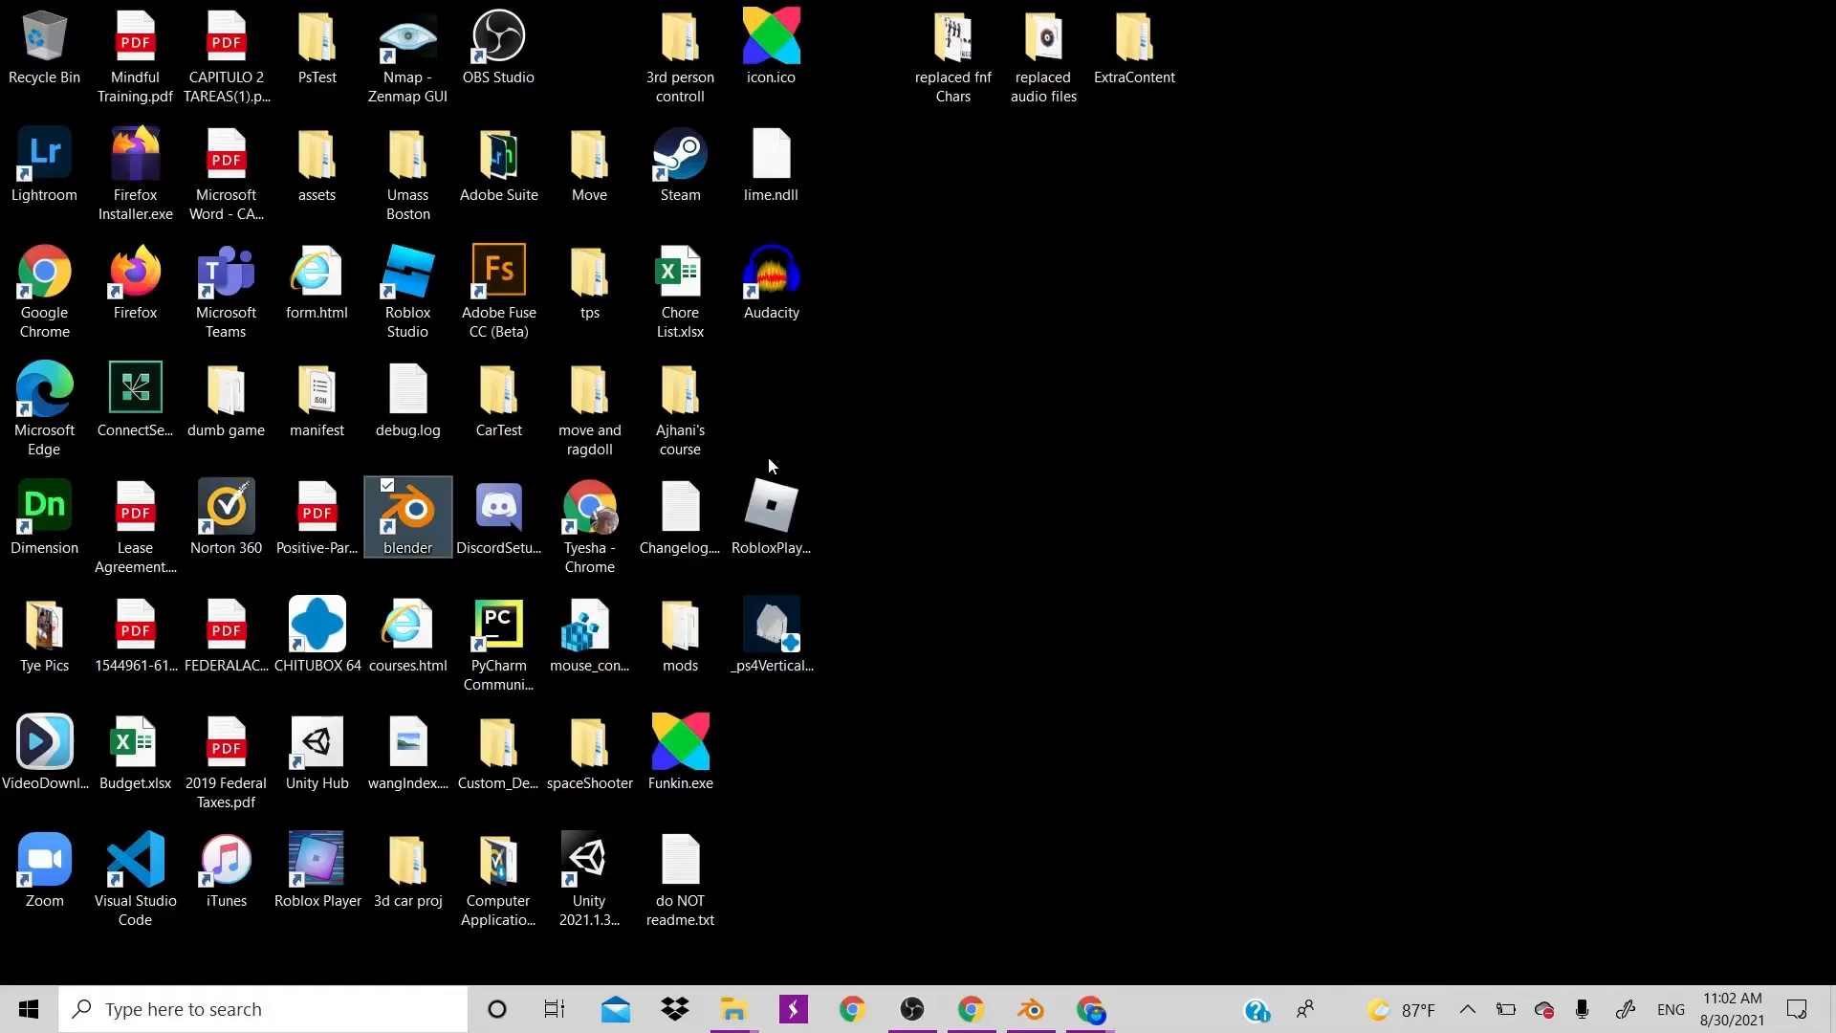
click(1031, 1009)
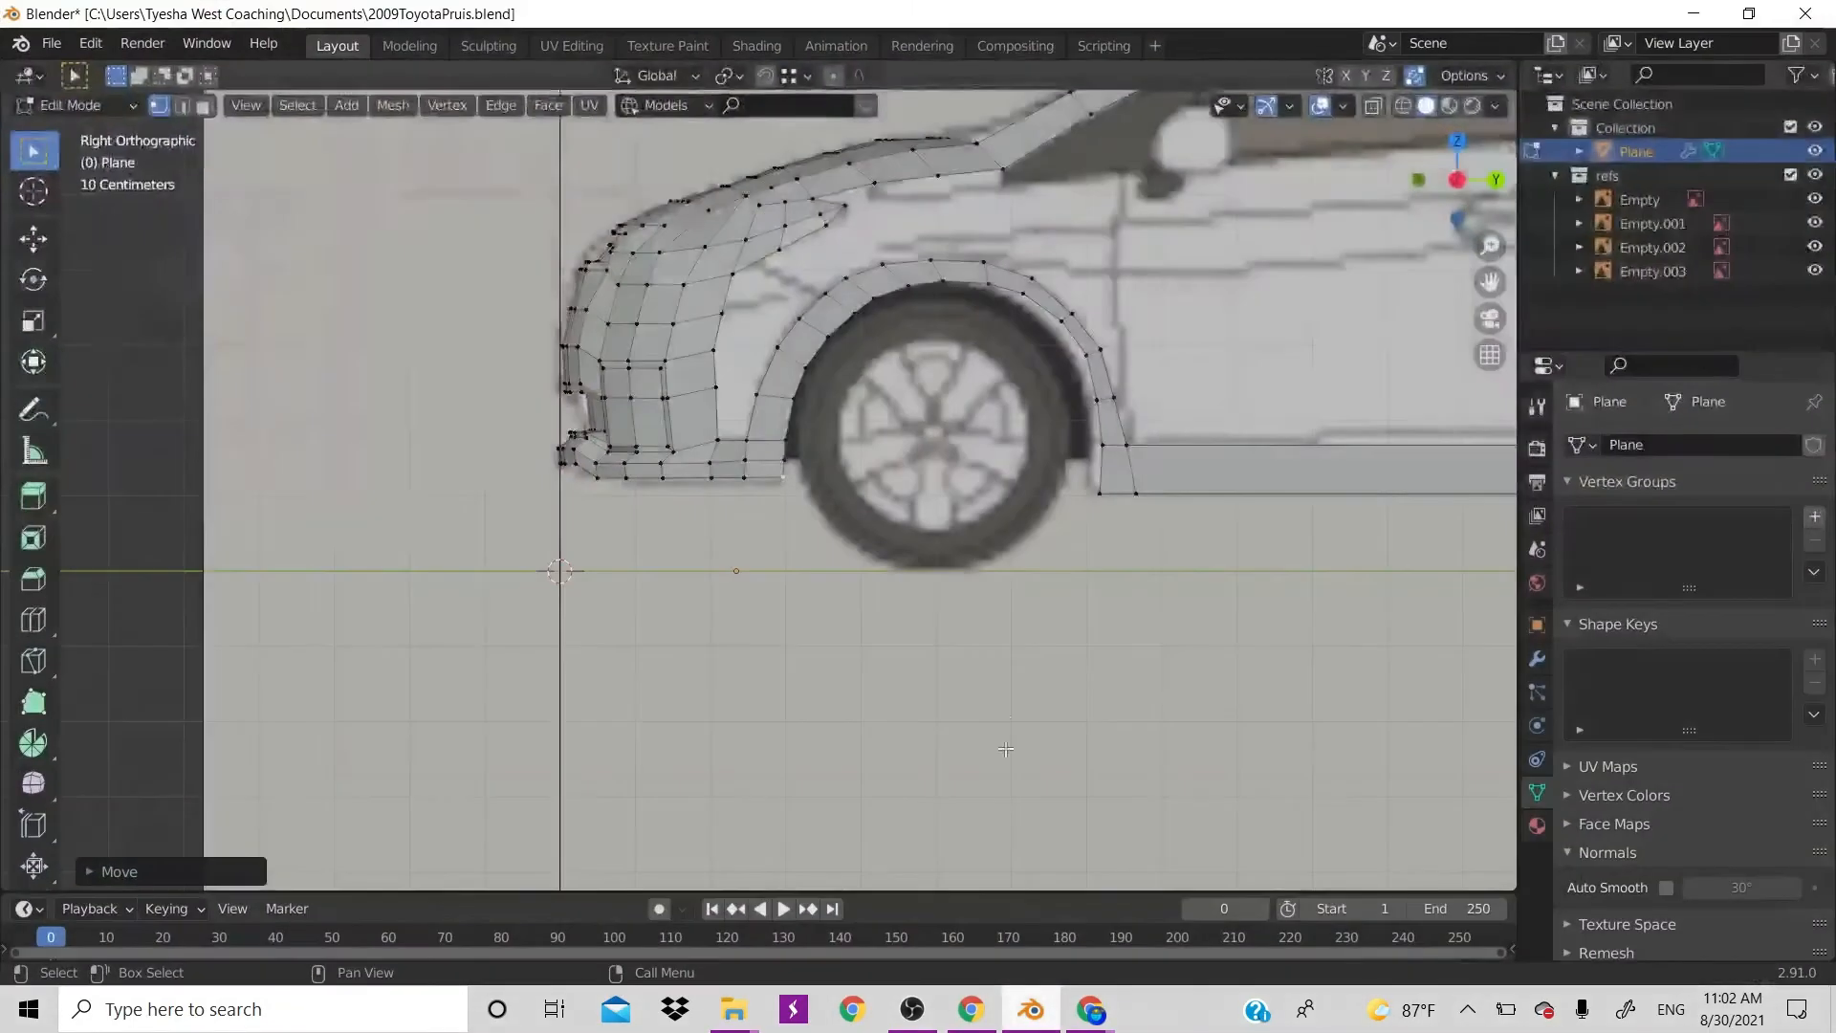
Fill the remaining gap between the bumper and the wheel arch with faces, working upward from the bottom edge to below the headlight corner
scroll(814, 525, up, 5)
scroll(813, 525, down, 4)
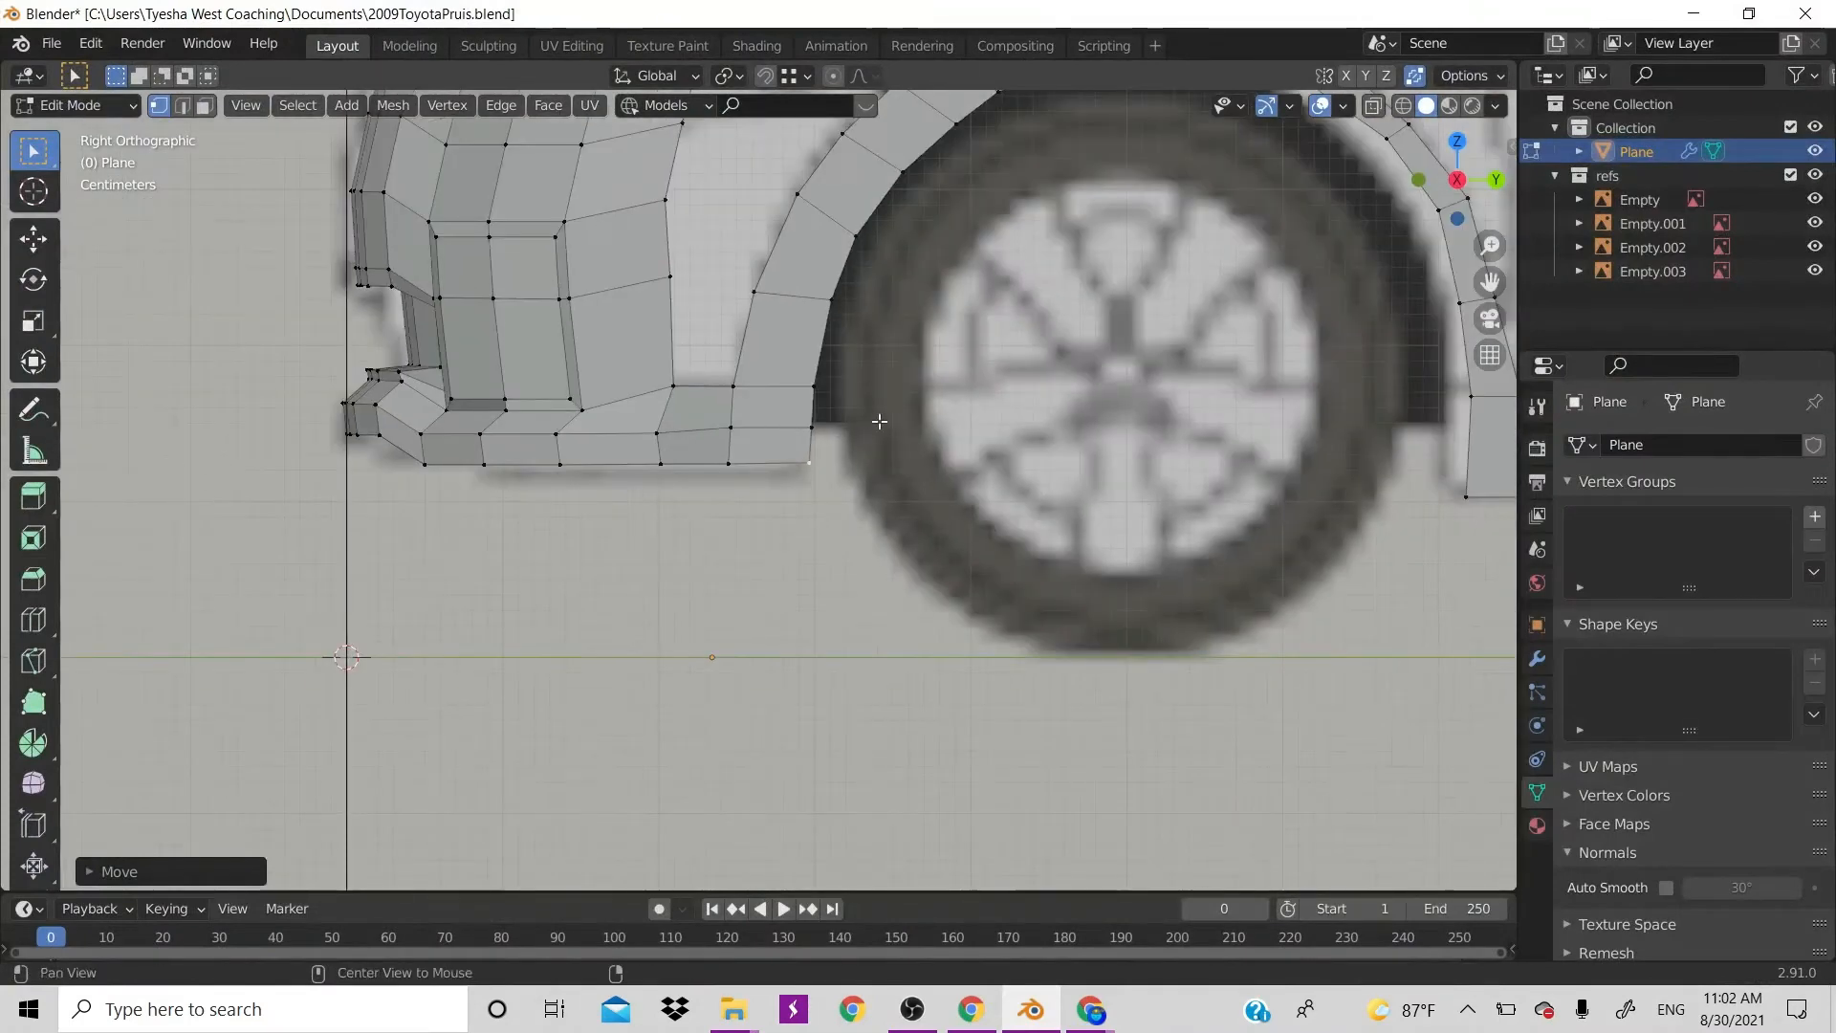
scroll(881, 421, down, 2)
key(2)
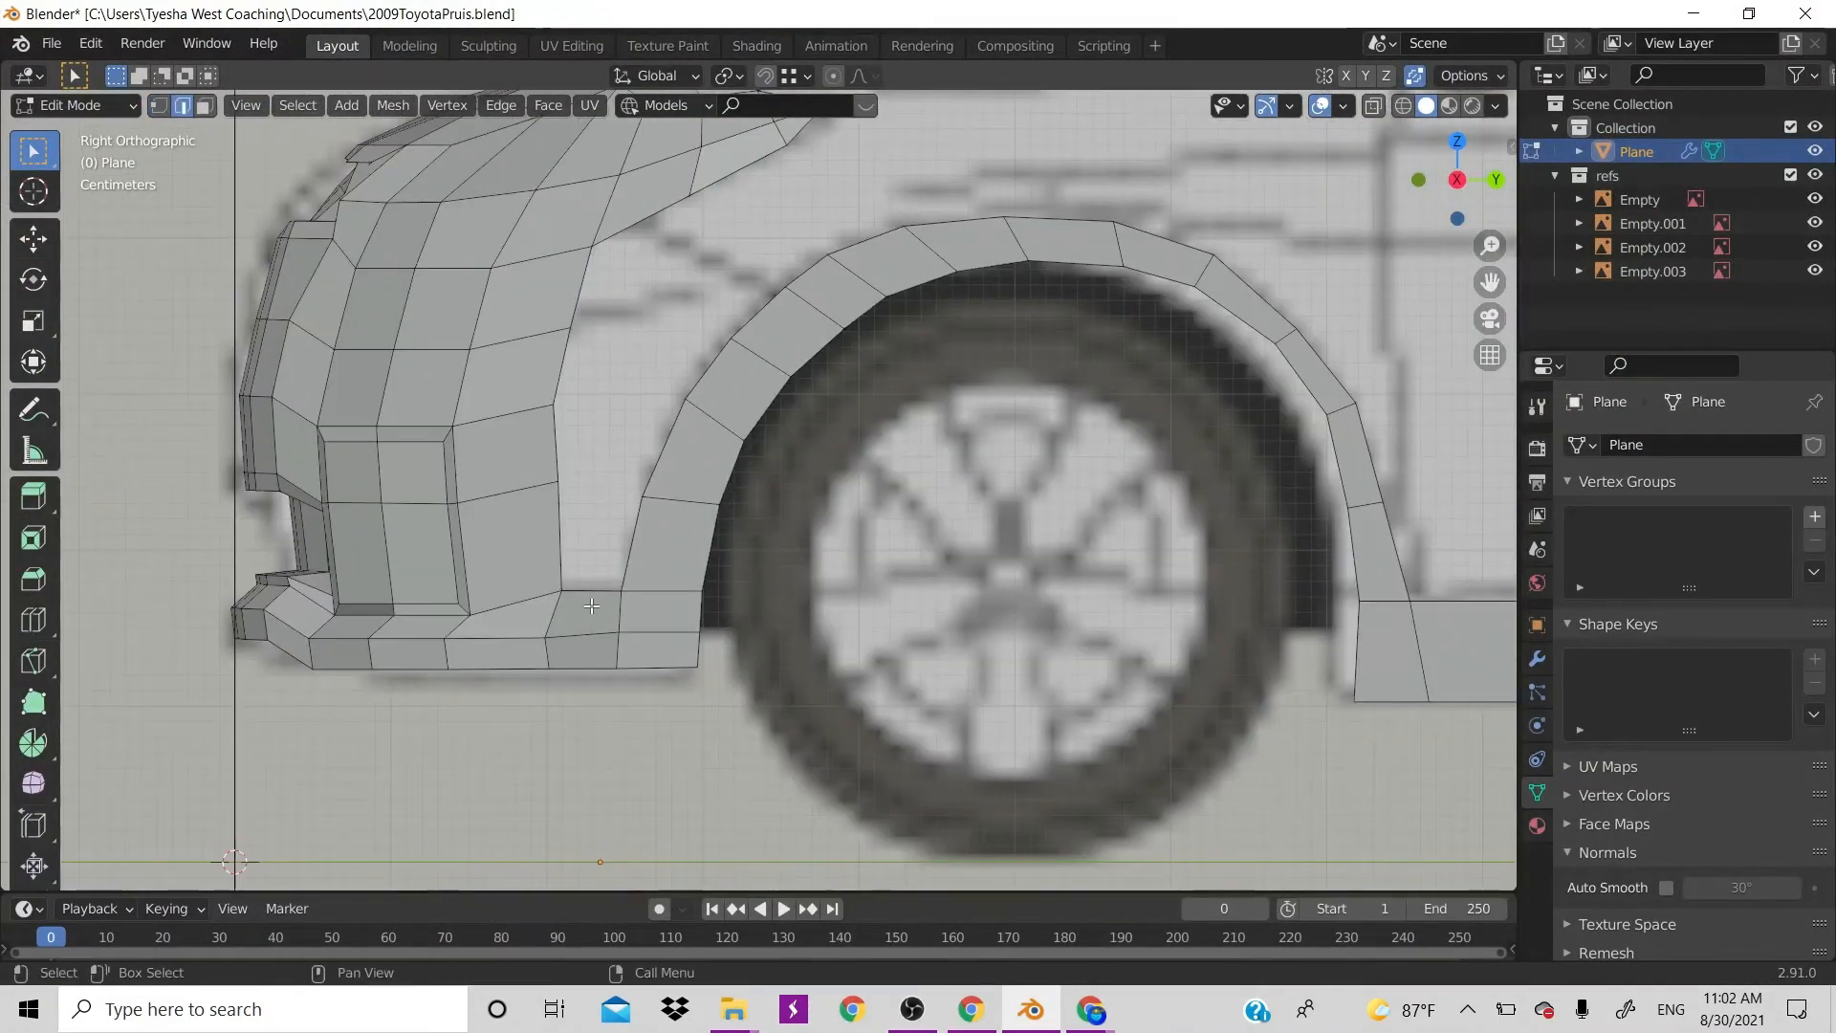
key(f)
key(f)
key(f)
key(f)
key(f)
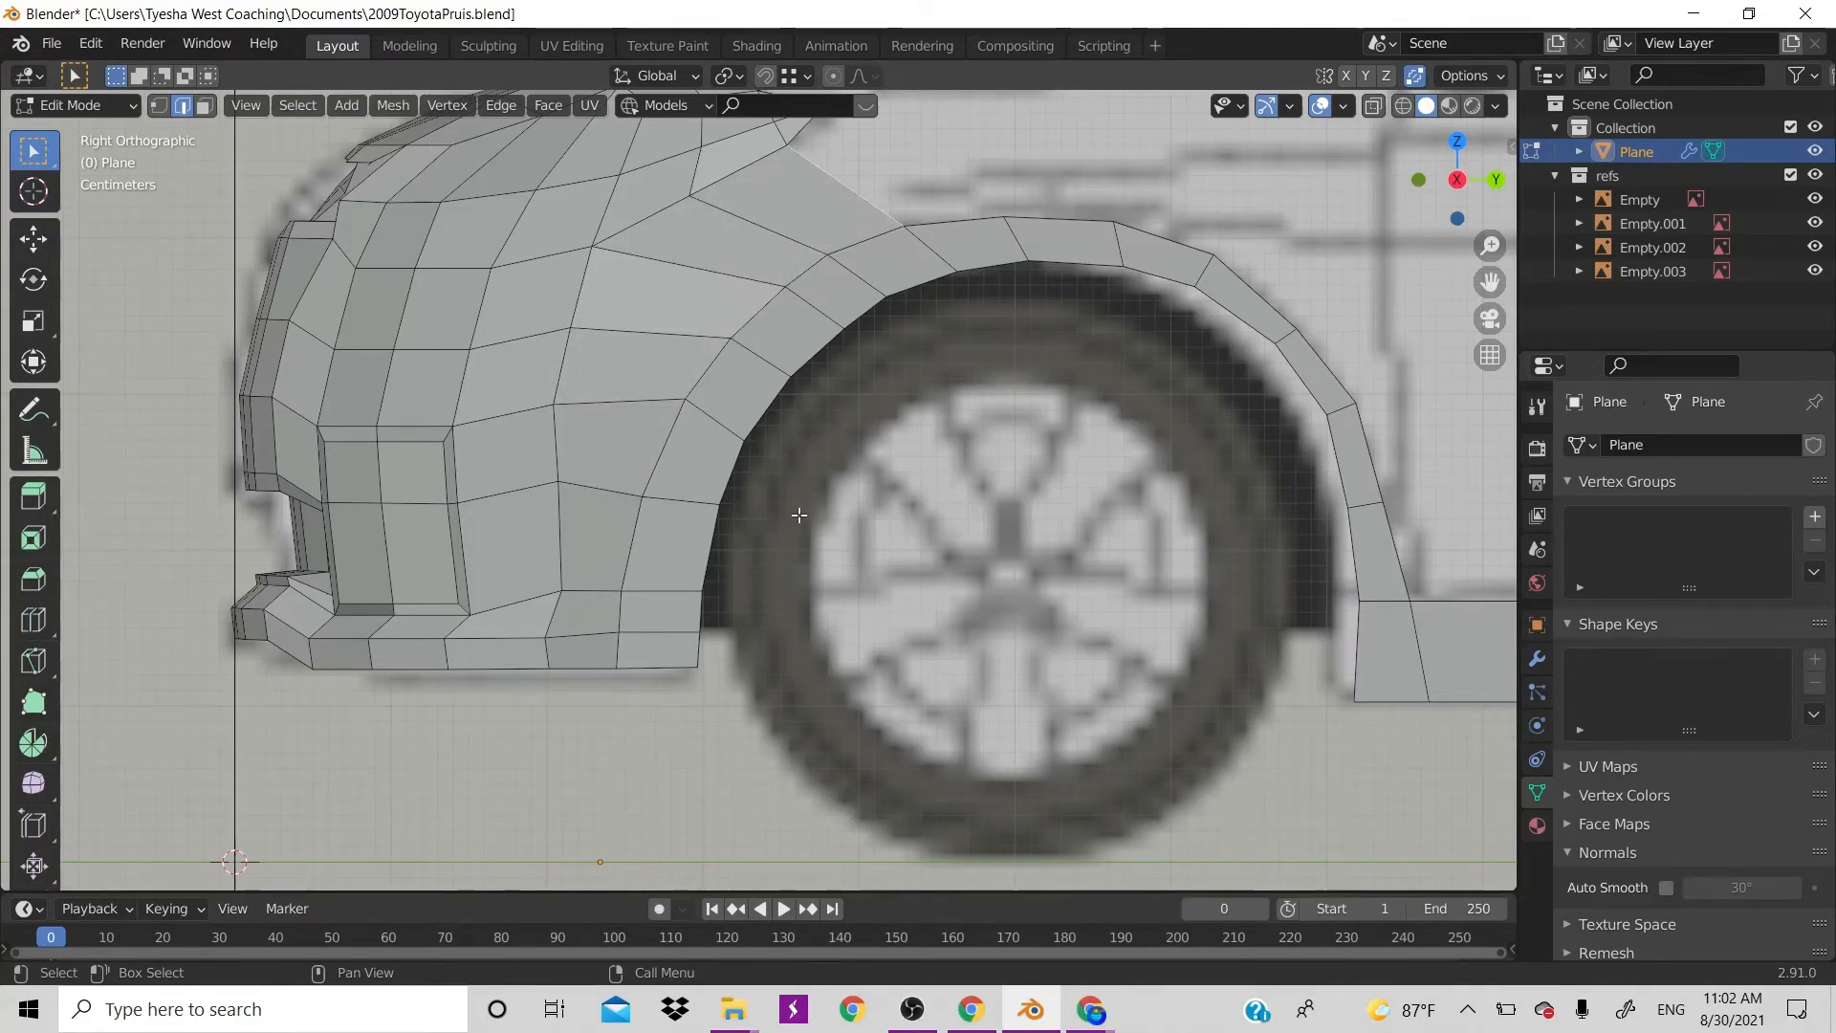
Move the bumper's rear vertex ahead of the wheel arch about 0.006 m forward and 0.011 m down to even out the faces
scroll(798, 515, down, 6)
scroll(799, 514, up, 5)
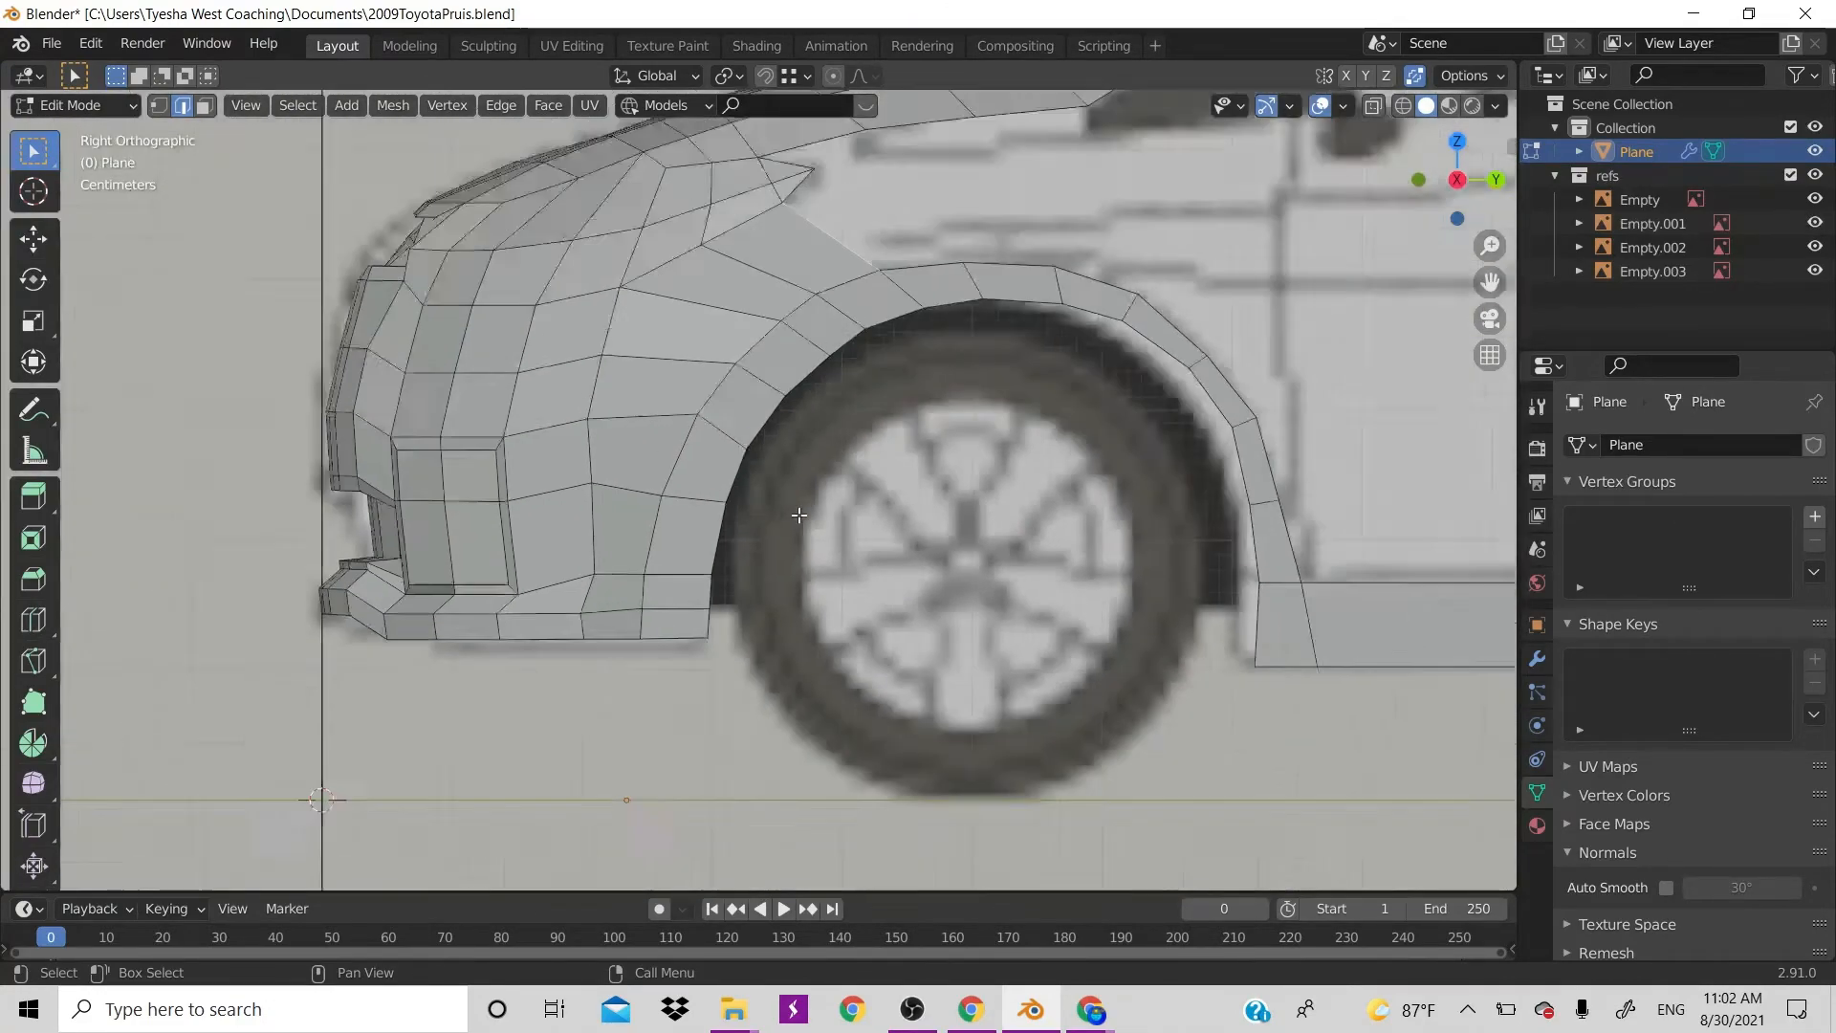
scroll(799, 514, down, 1)
key(1)
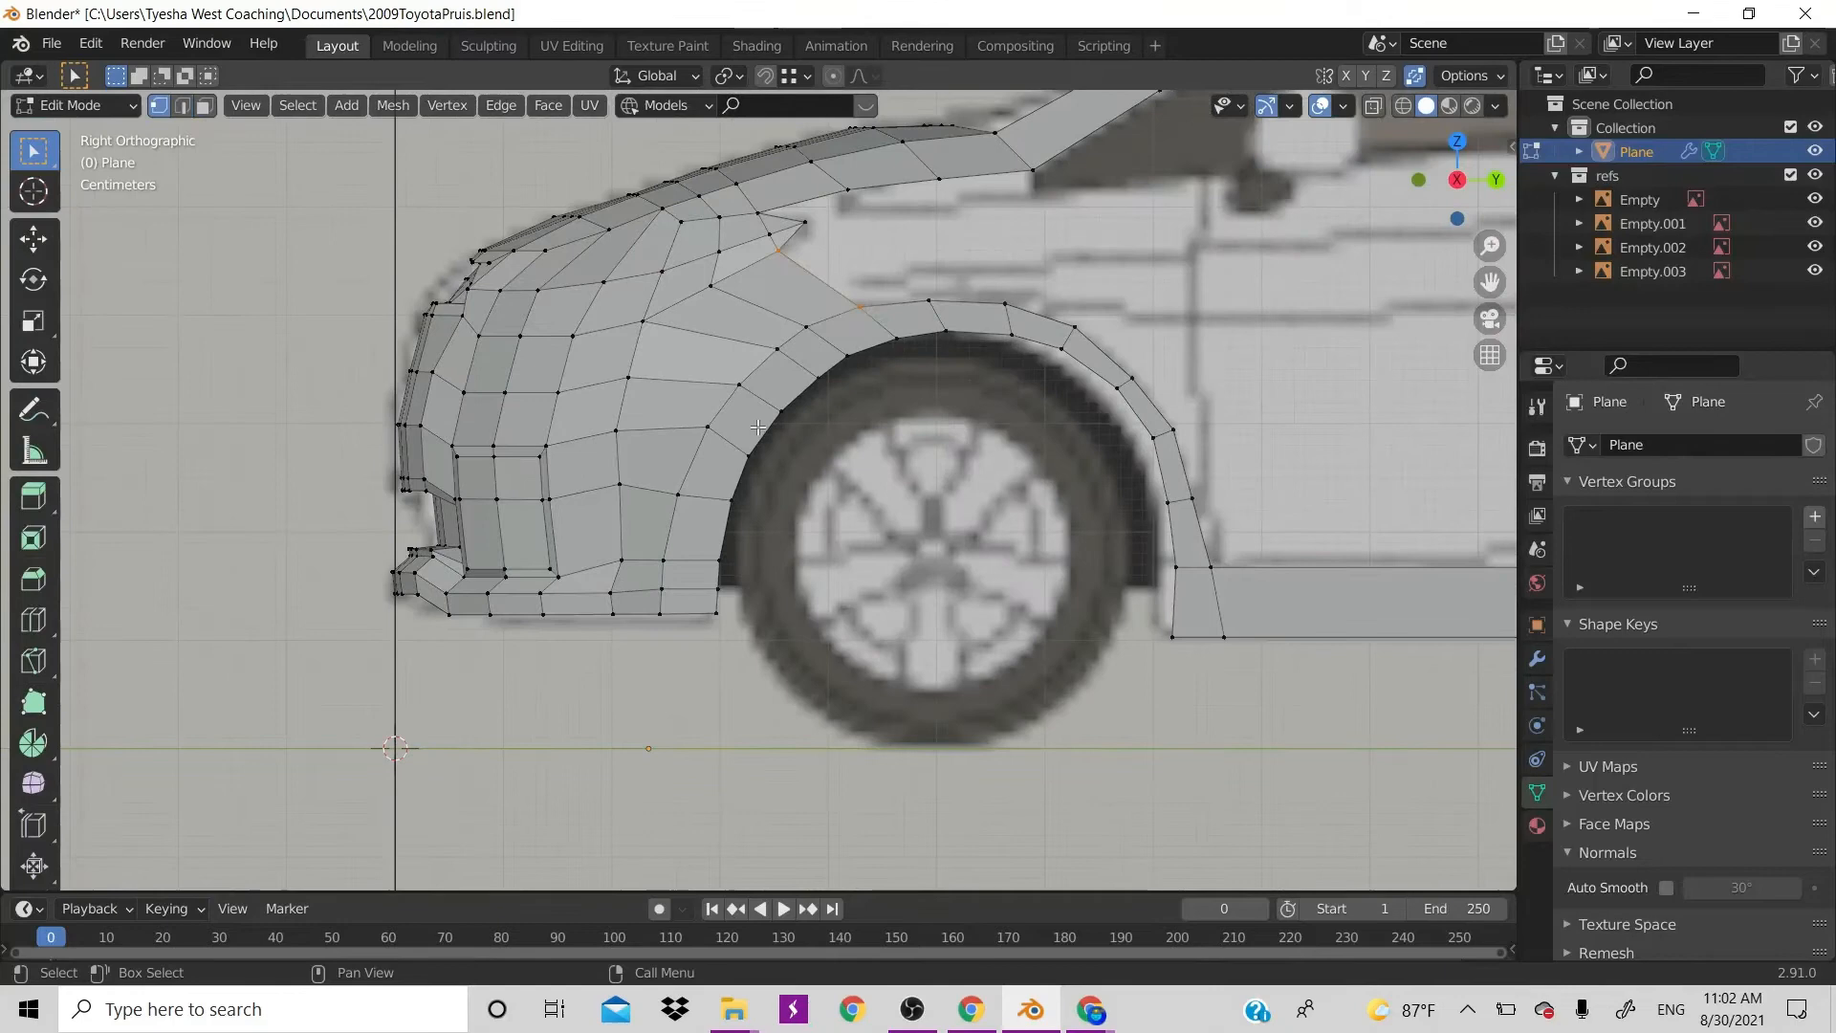
click(699, 438)
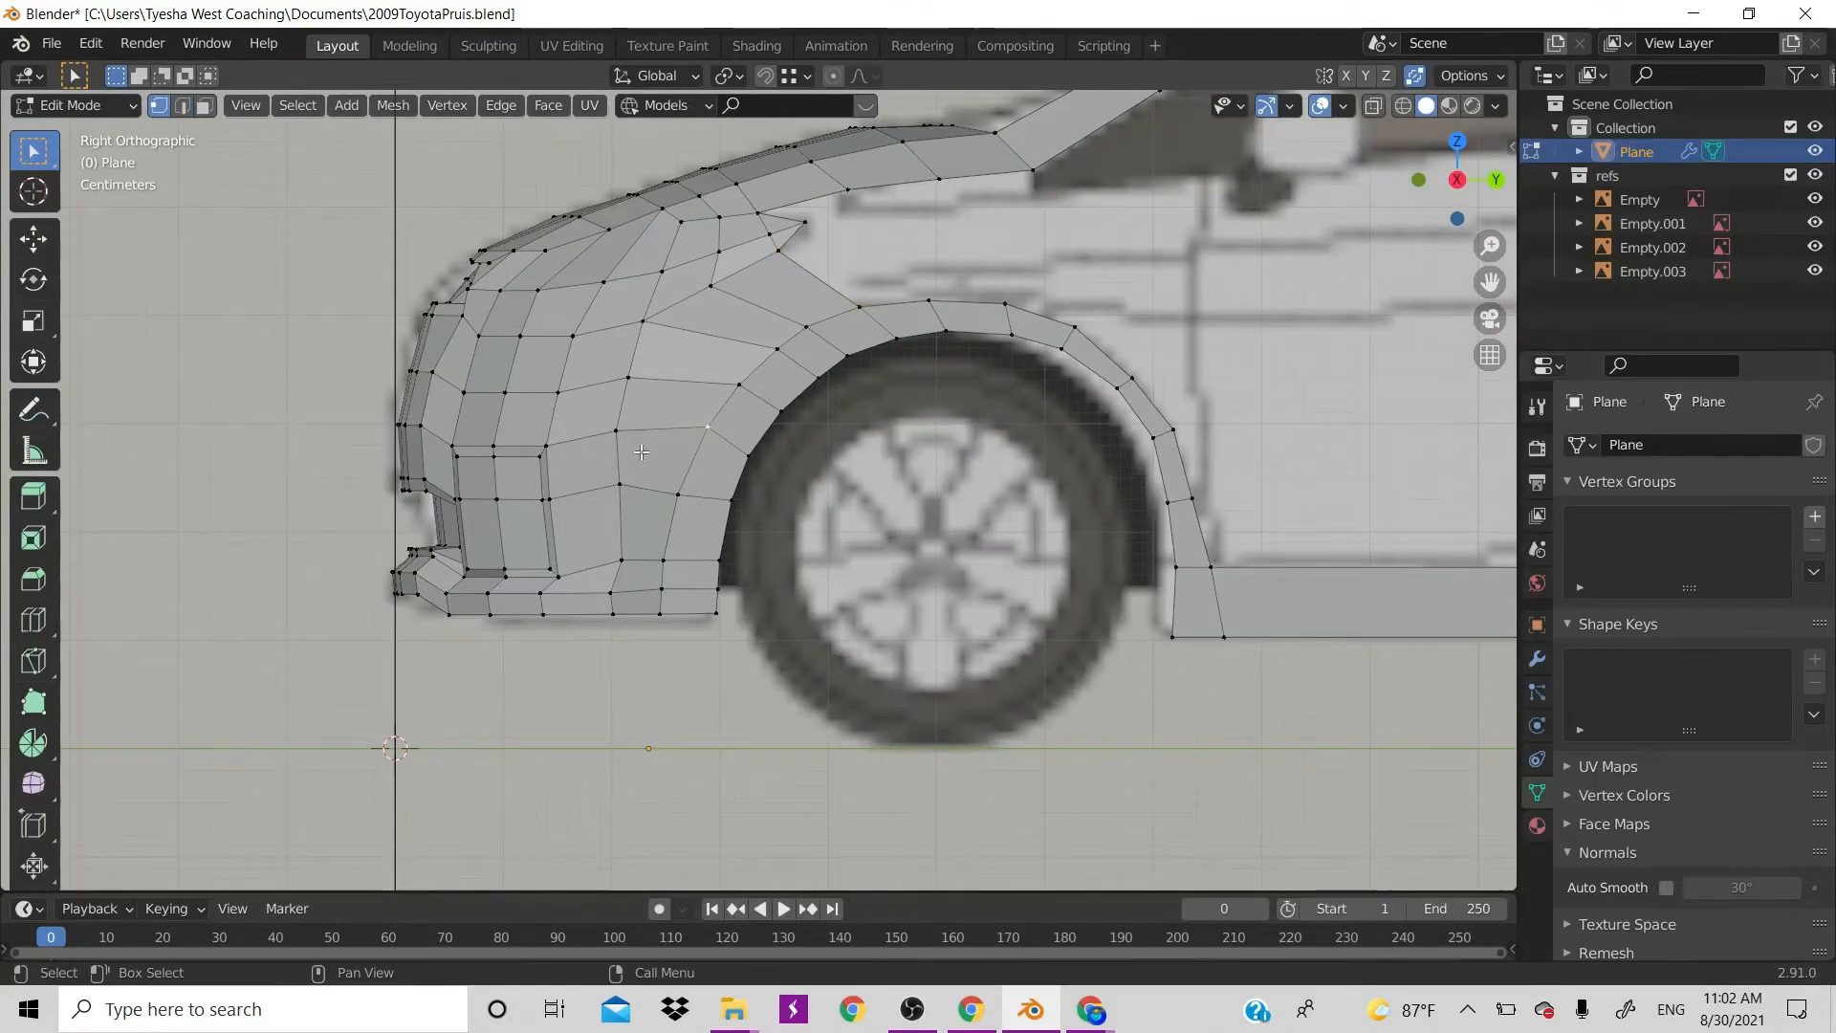
click(621, 485)
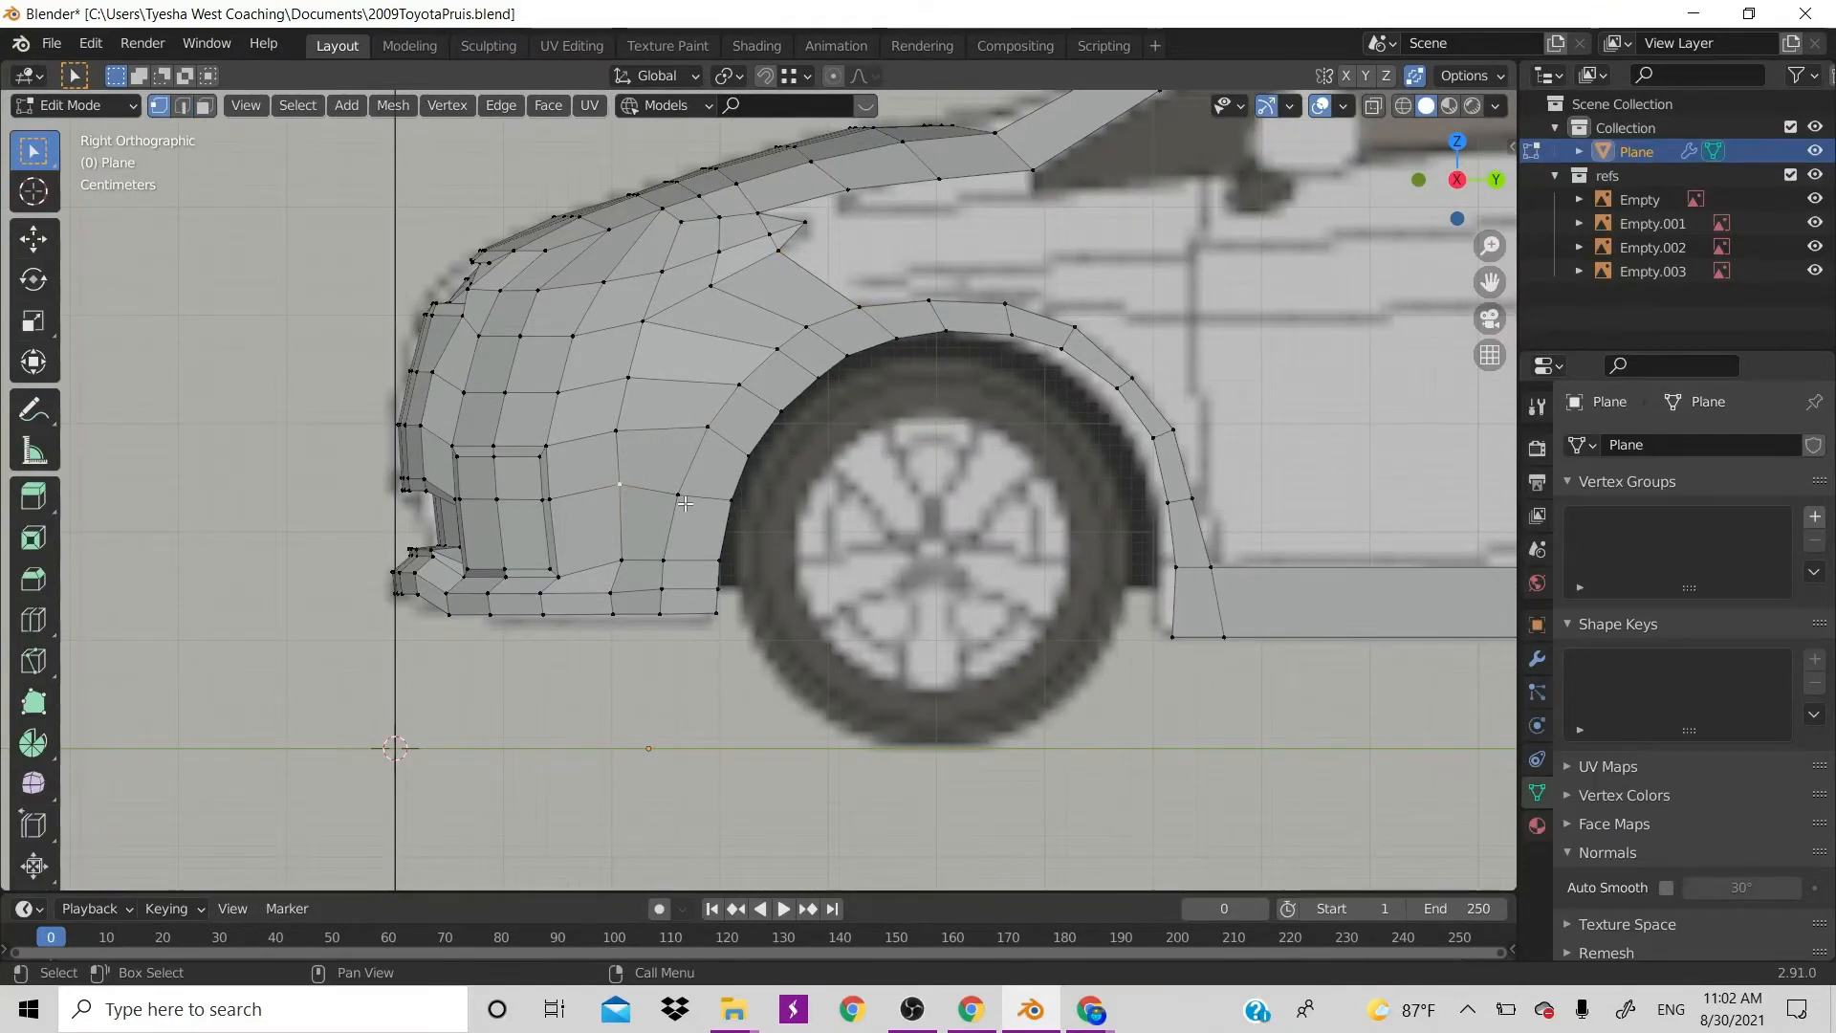
key(g)
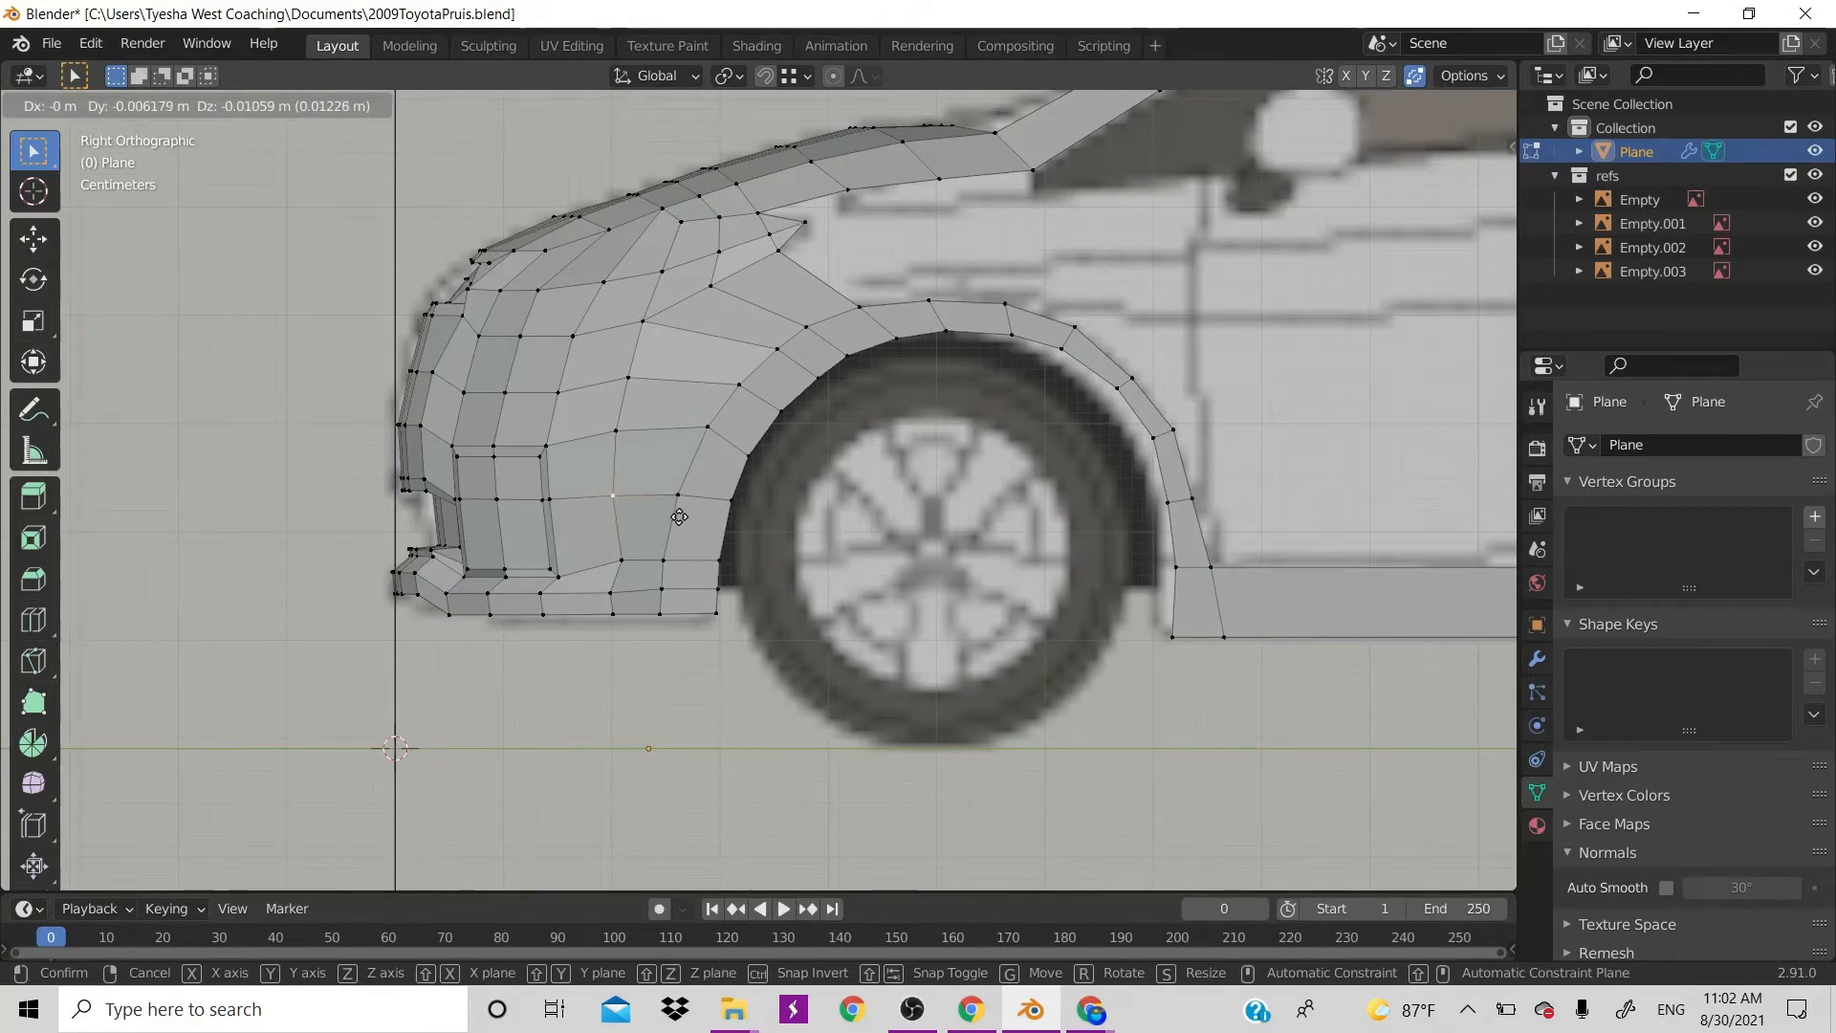
click(679, 517)
scroll(731, 596, down, 2)
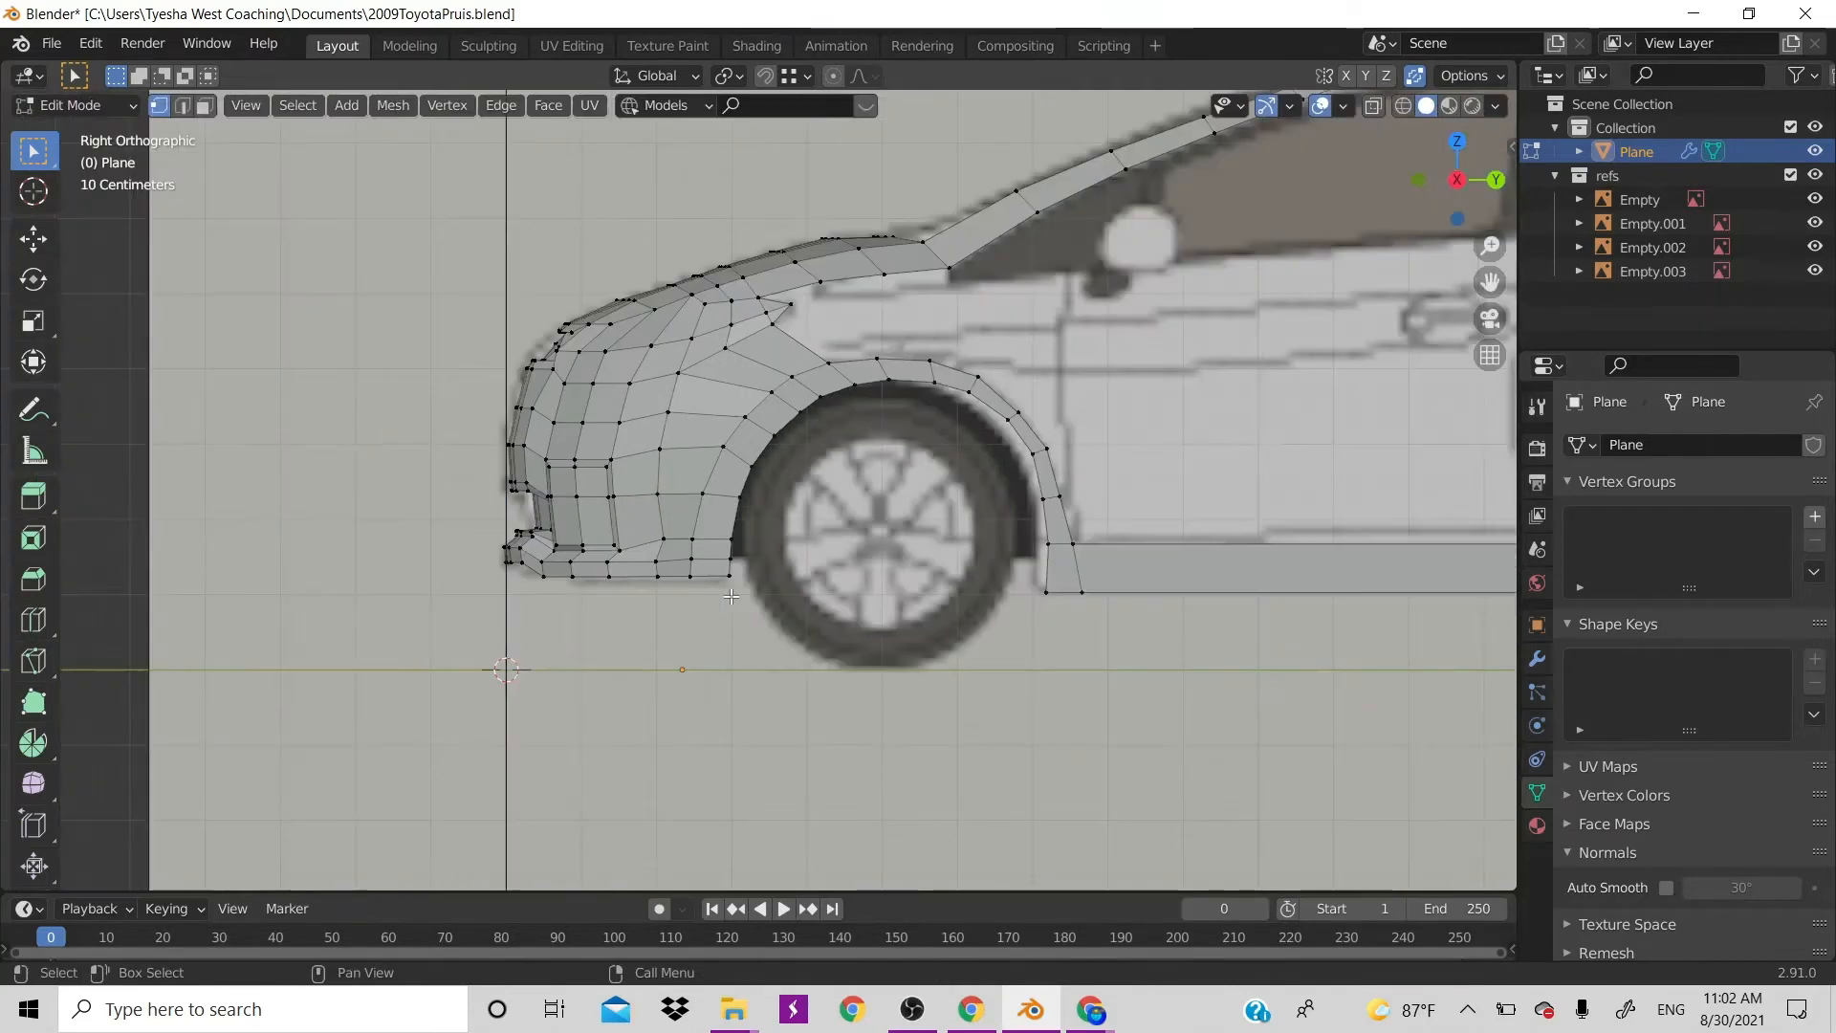
Compare the front body mesh with the side reference image using X-ray display
key(alt+z)
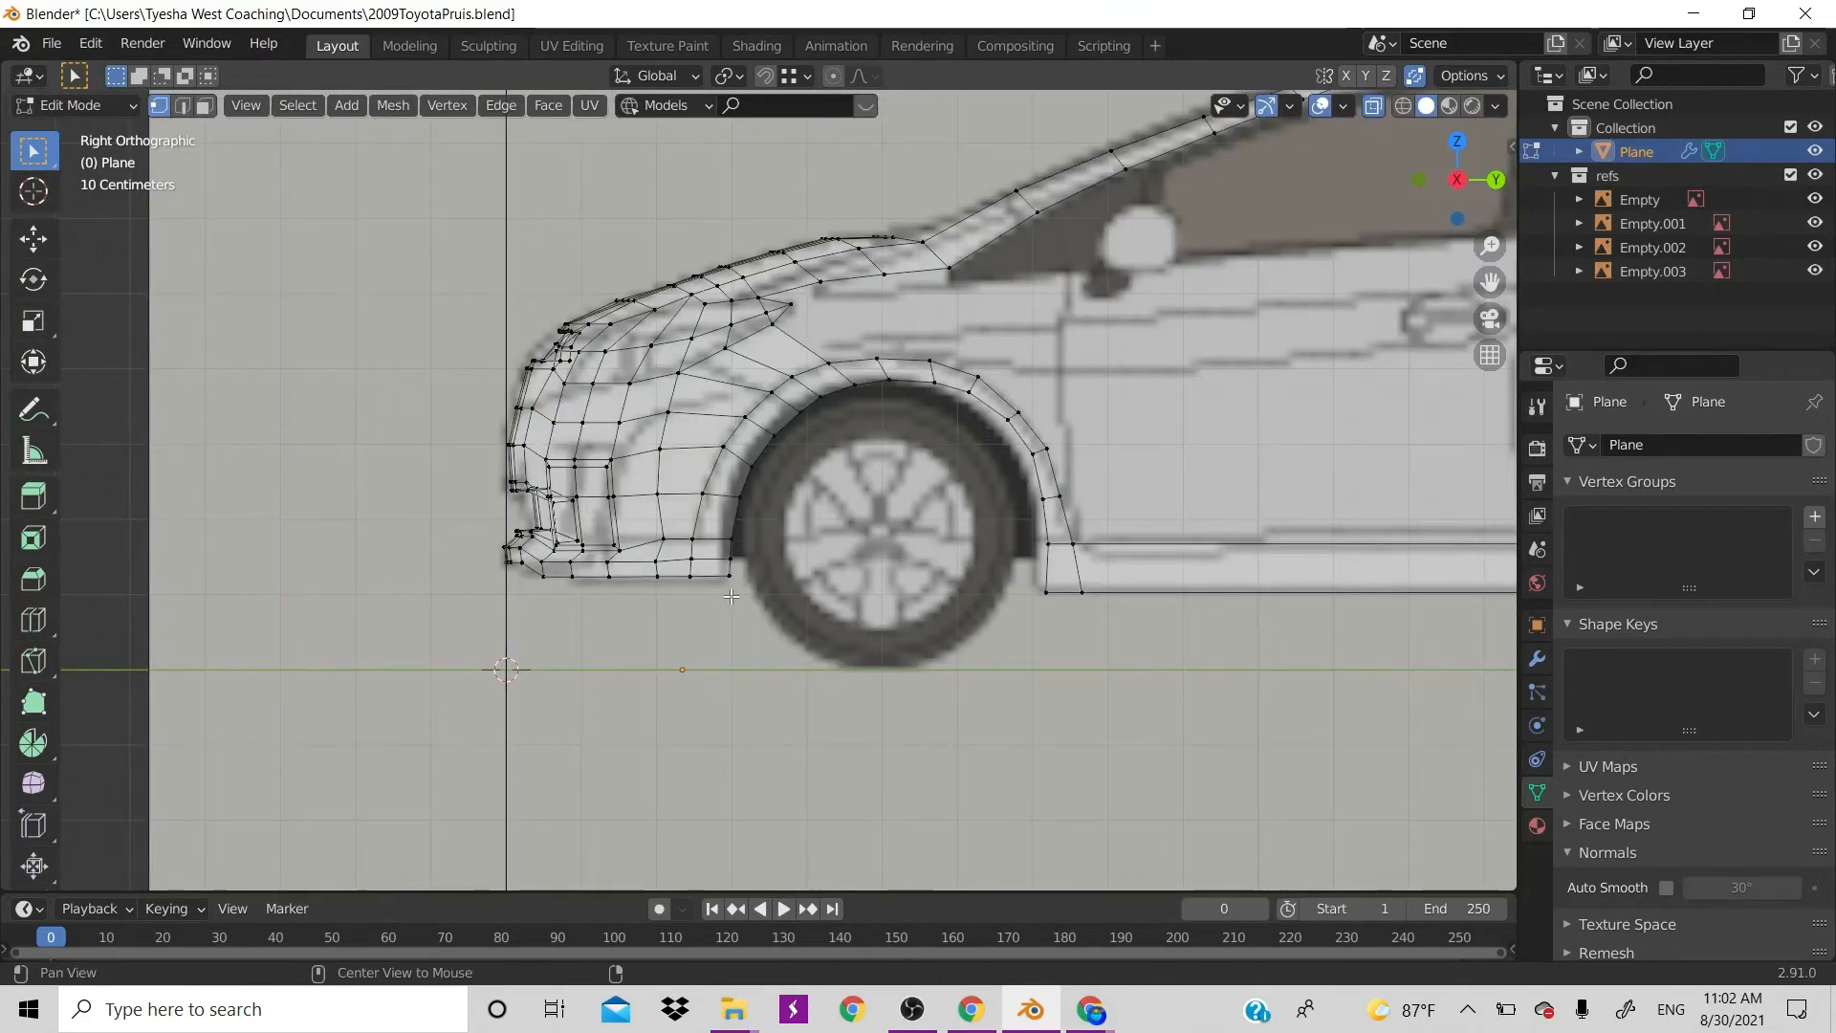
key(alt+z)
key(alt+z)
key(alt+z)
scroll(731, 596, down, 10)
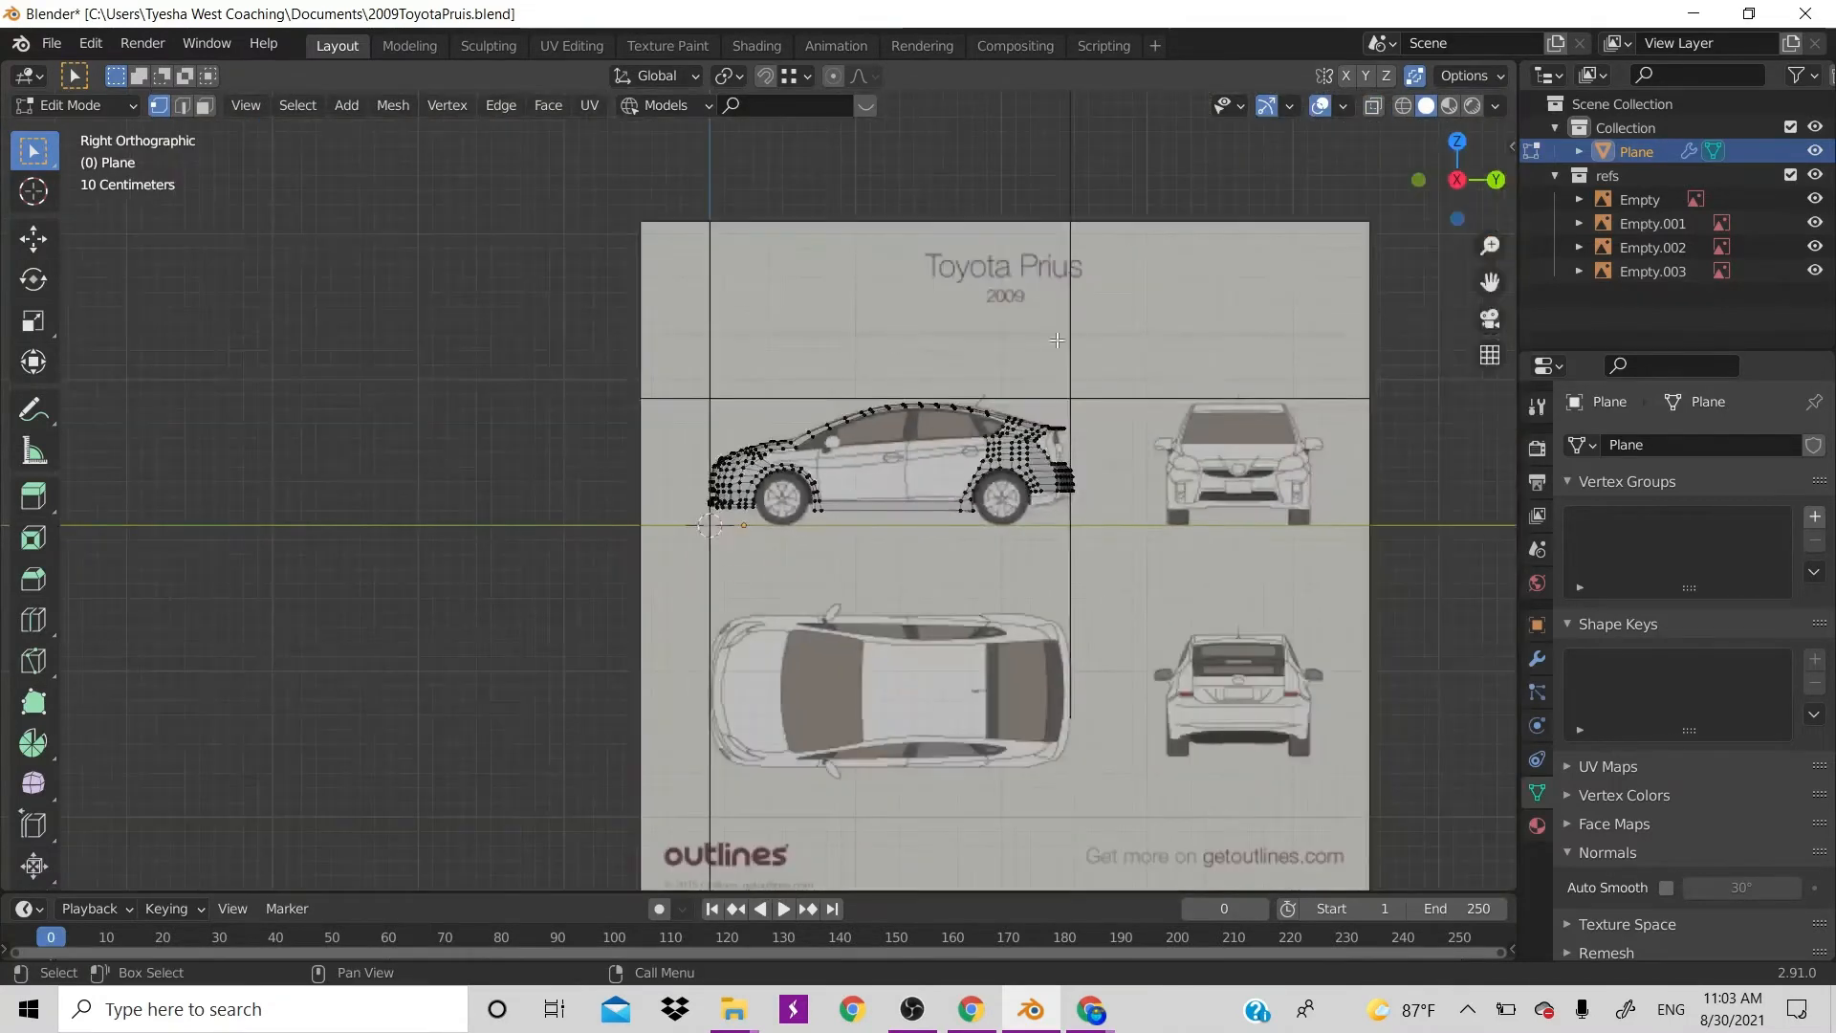
drag(1458, 180, 1475, 208)
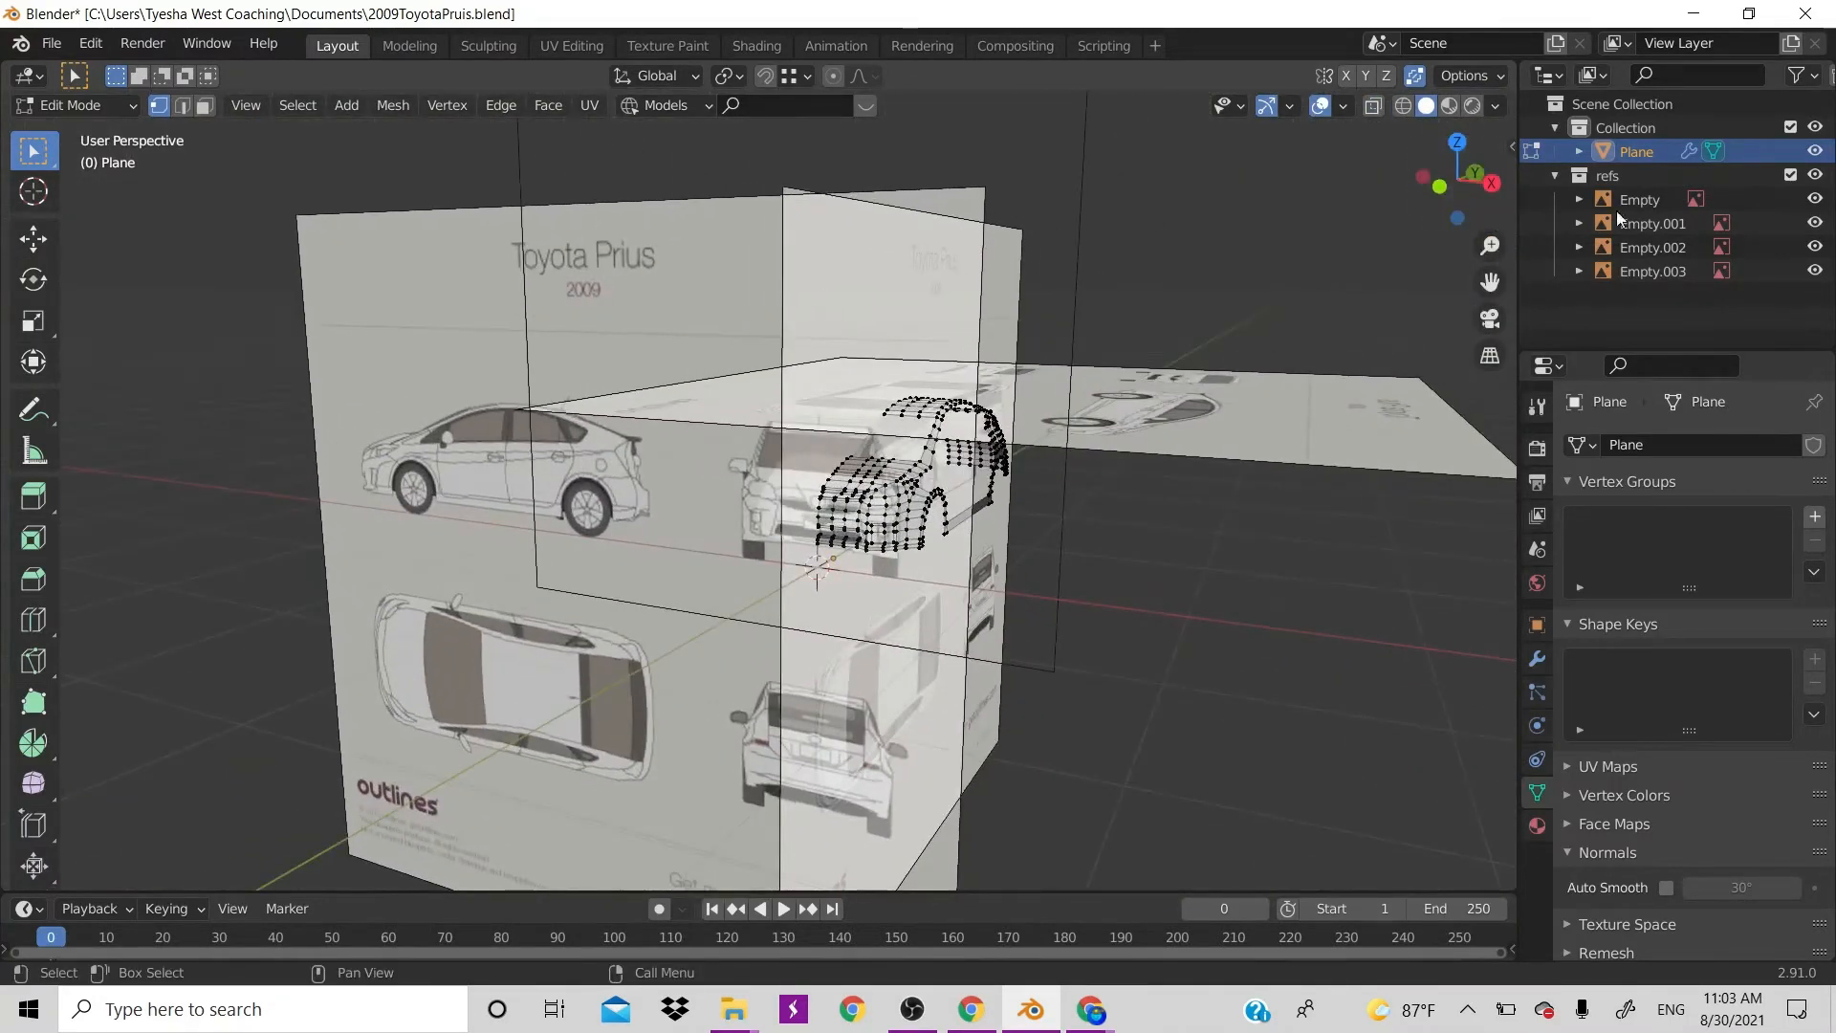
drag(1815, 152, 1814, 175)
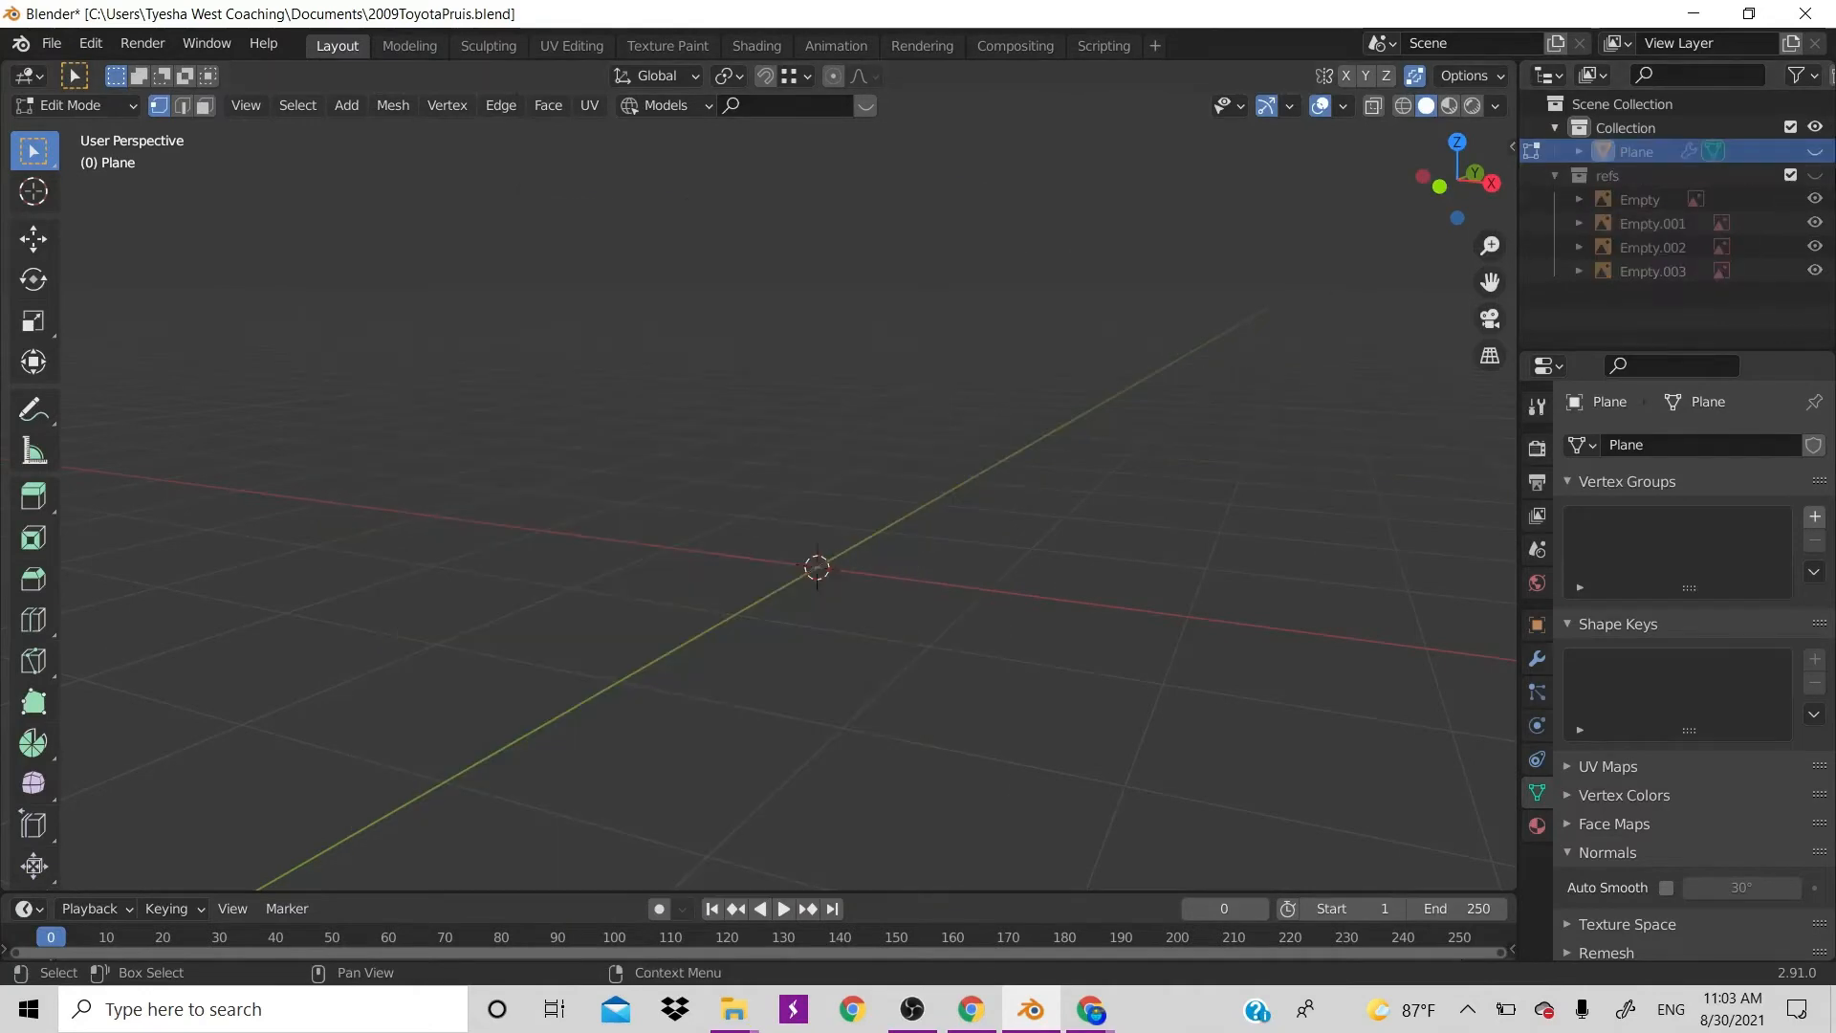
click(1815, 175)
click(1815, 152)
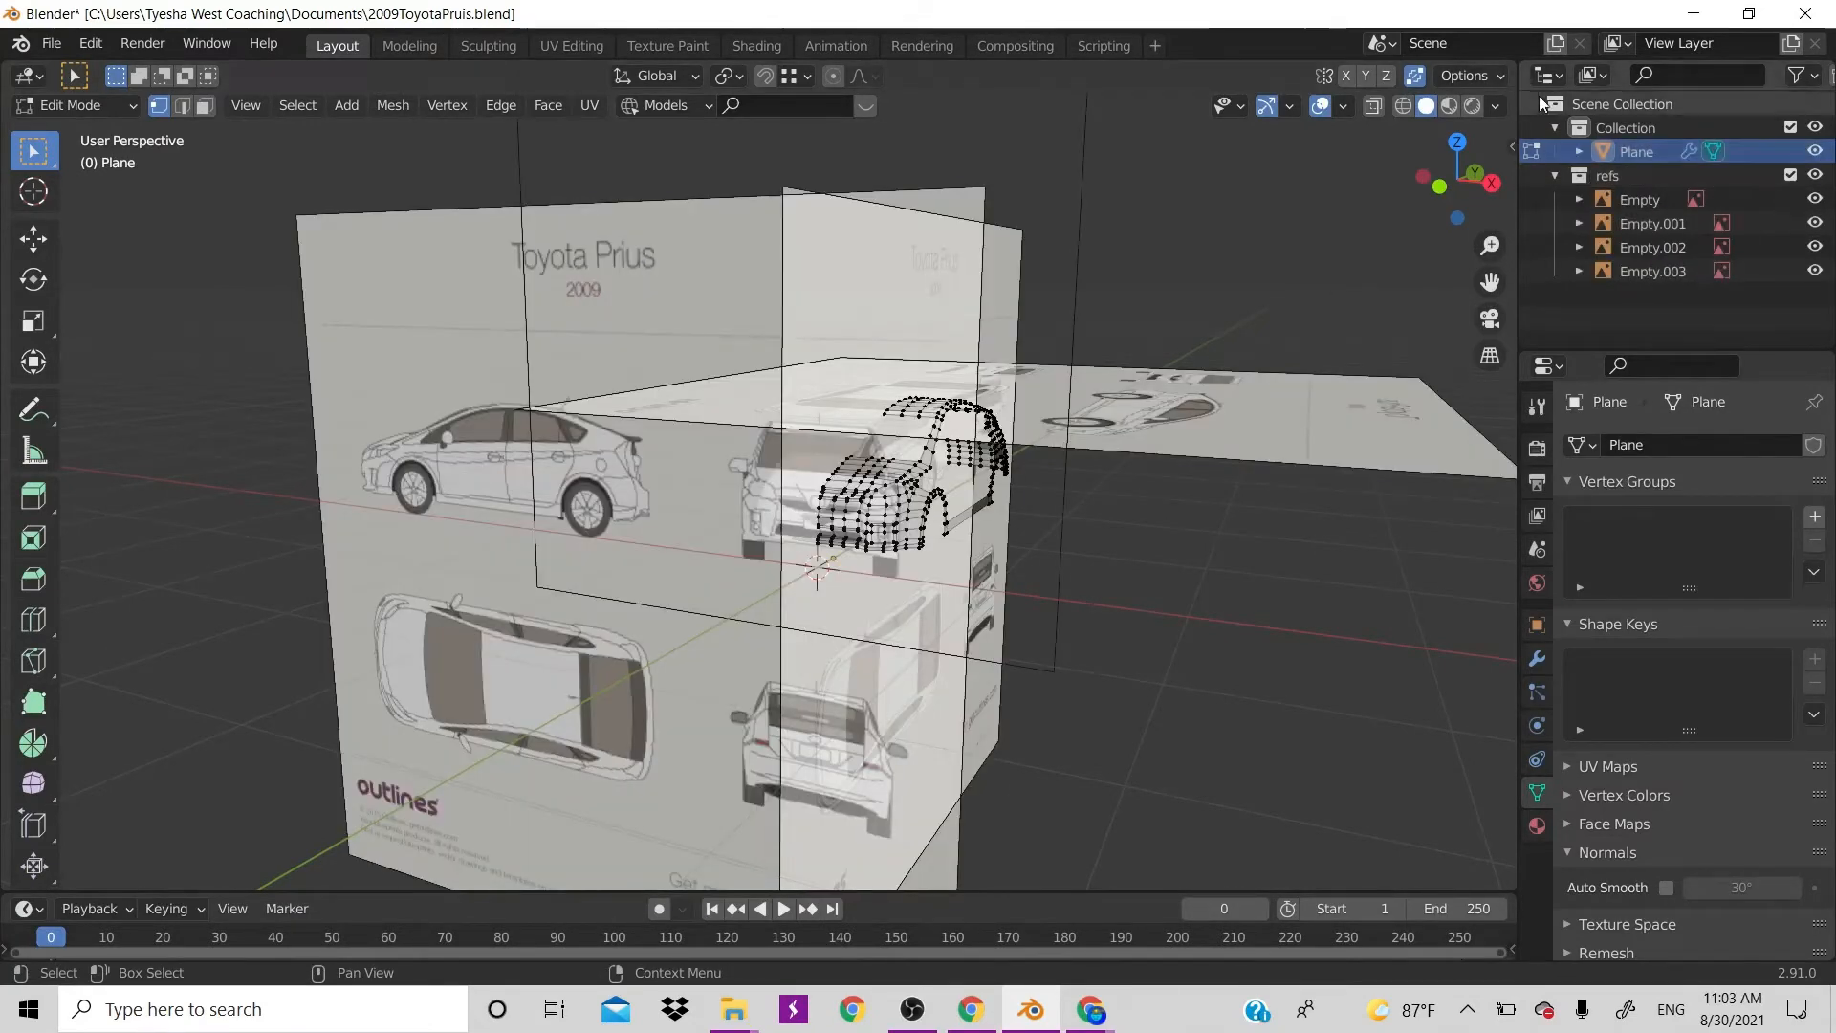
Inspect the shaded car body from the front corner with viewport overlays hidden, and save the file
click(1318, 107)
scroll(763, 402, up, 3)
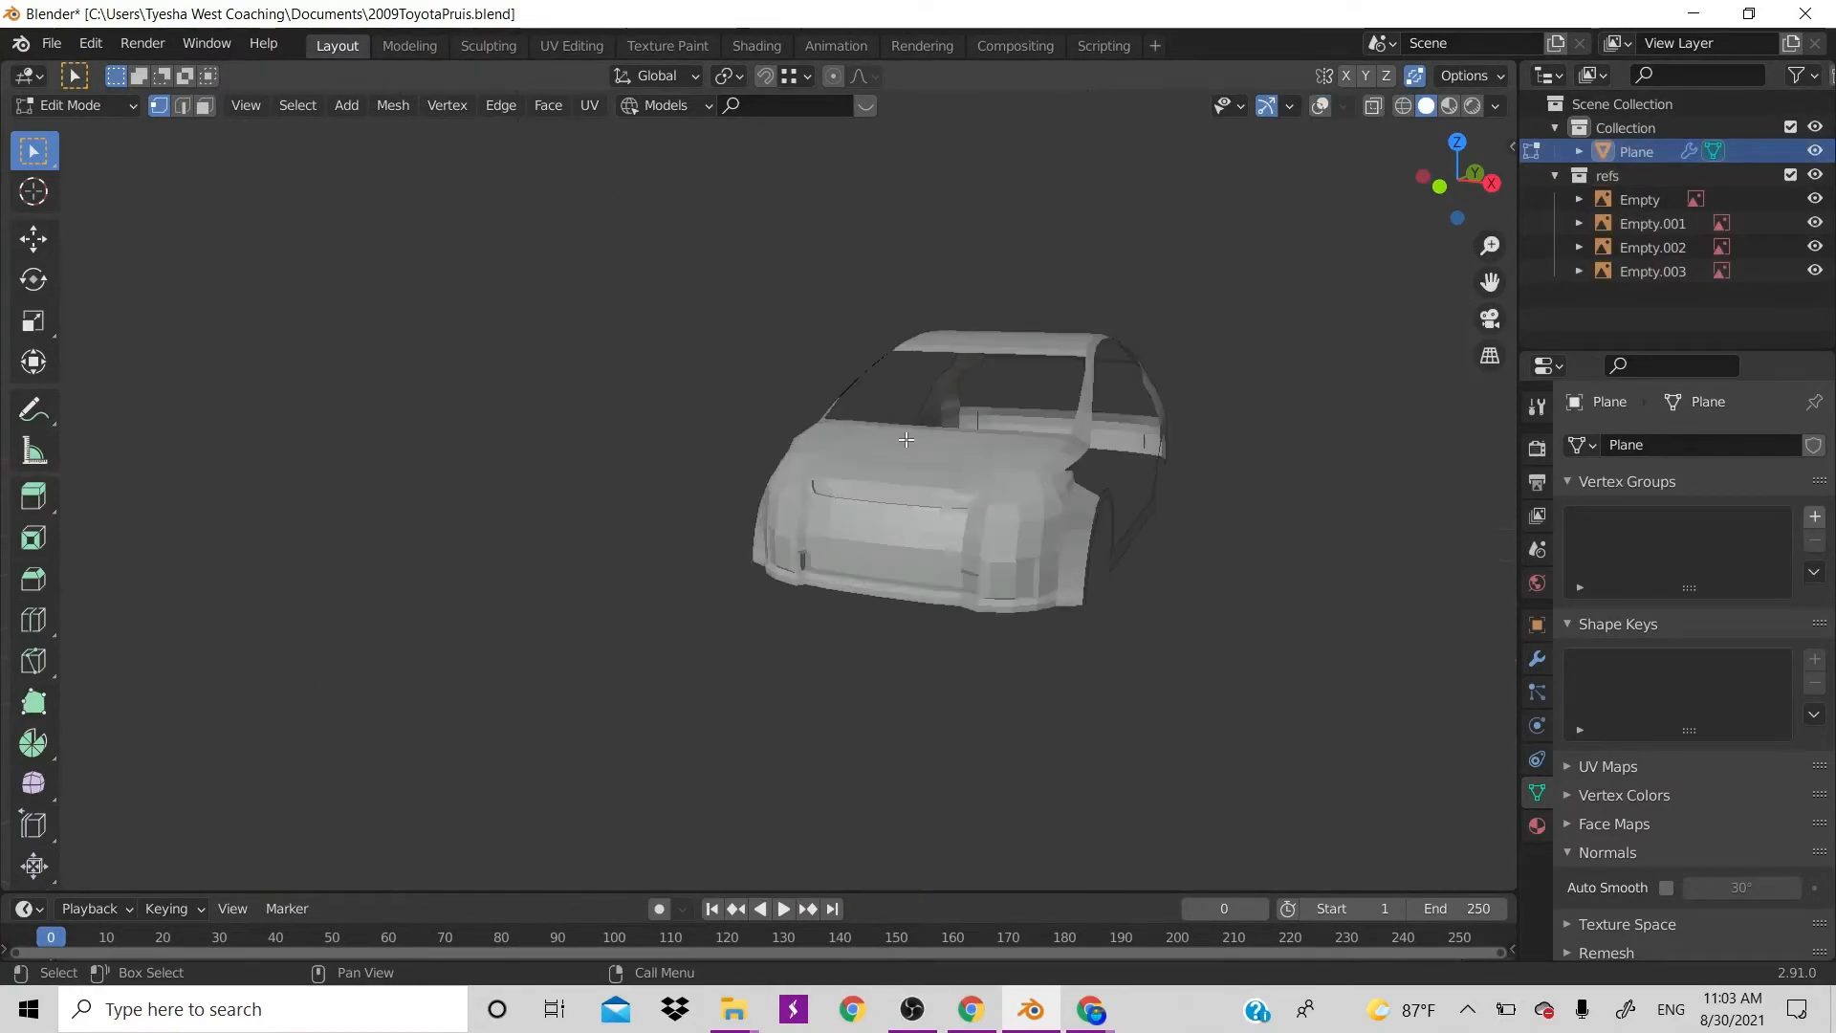
shift+middle_drag(1229, 327, 928, 335)
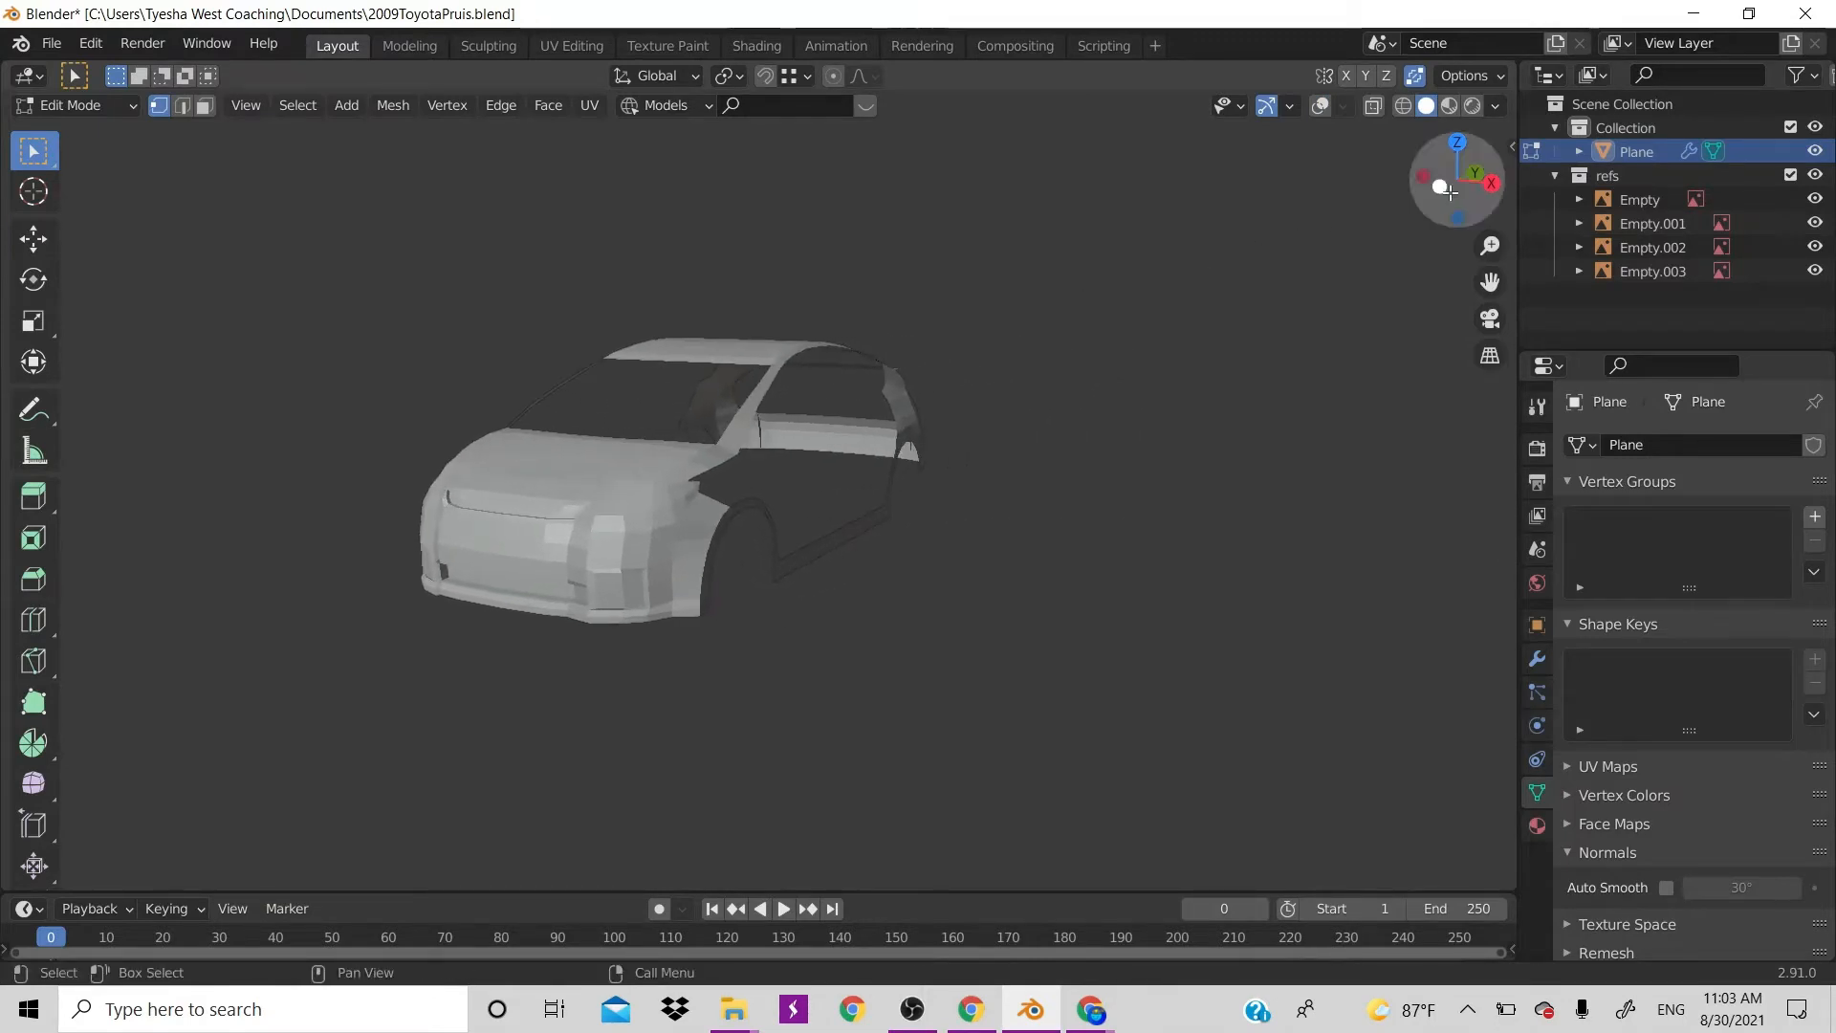
drag(1456, 180, 1058, 447)
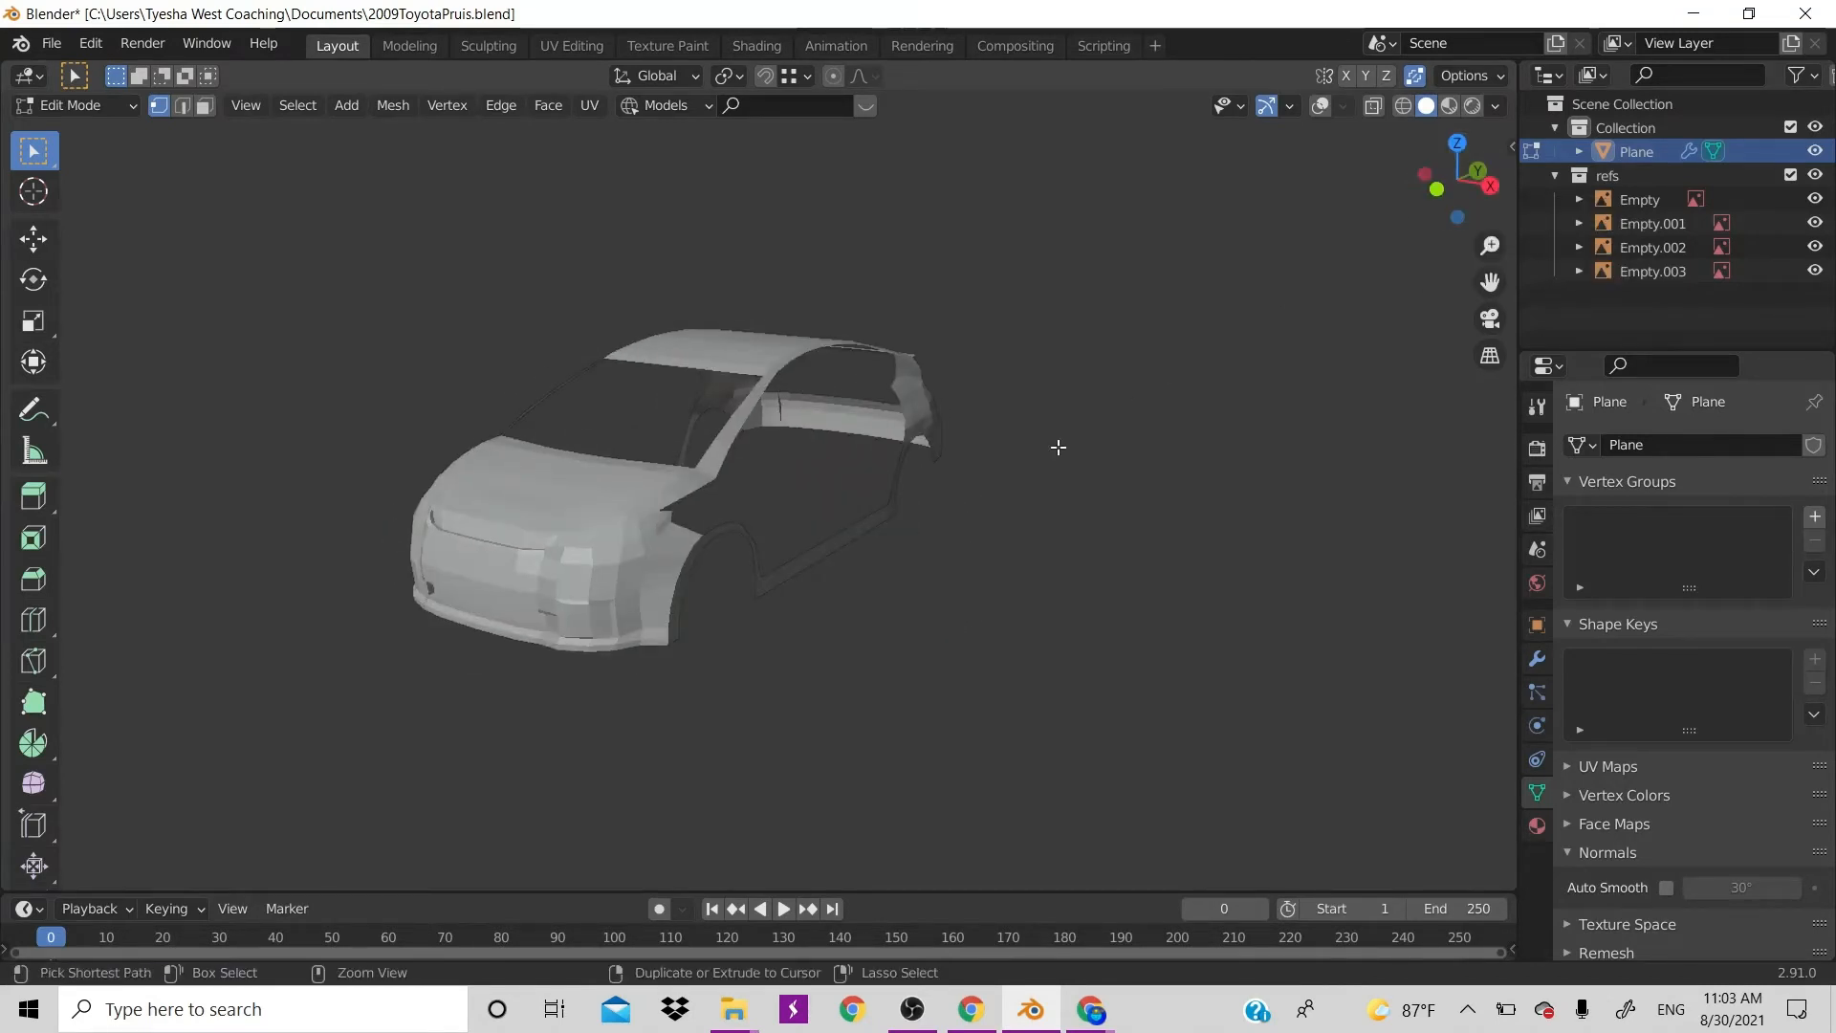
key(ctrl+s)
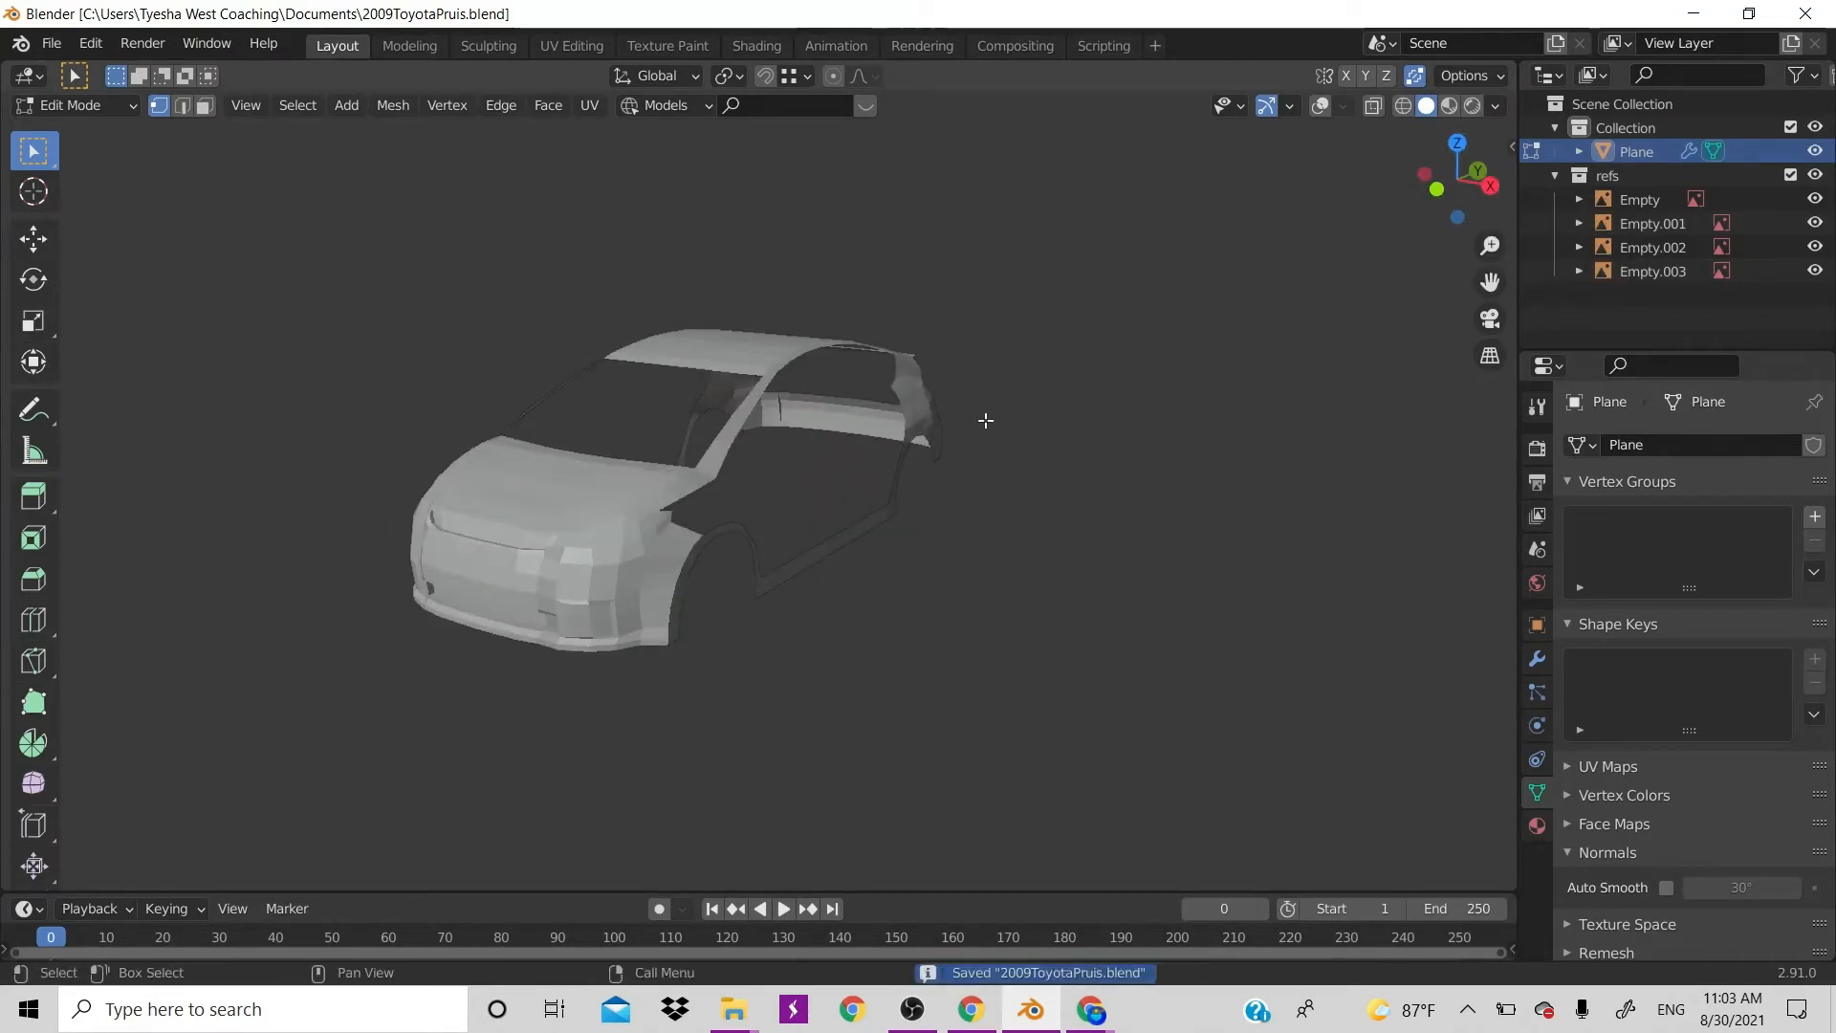
Select the faces around the front wheel arch and move them about 0.04 m inward along the X axis
click(1317, 107)
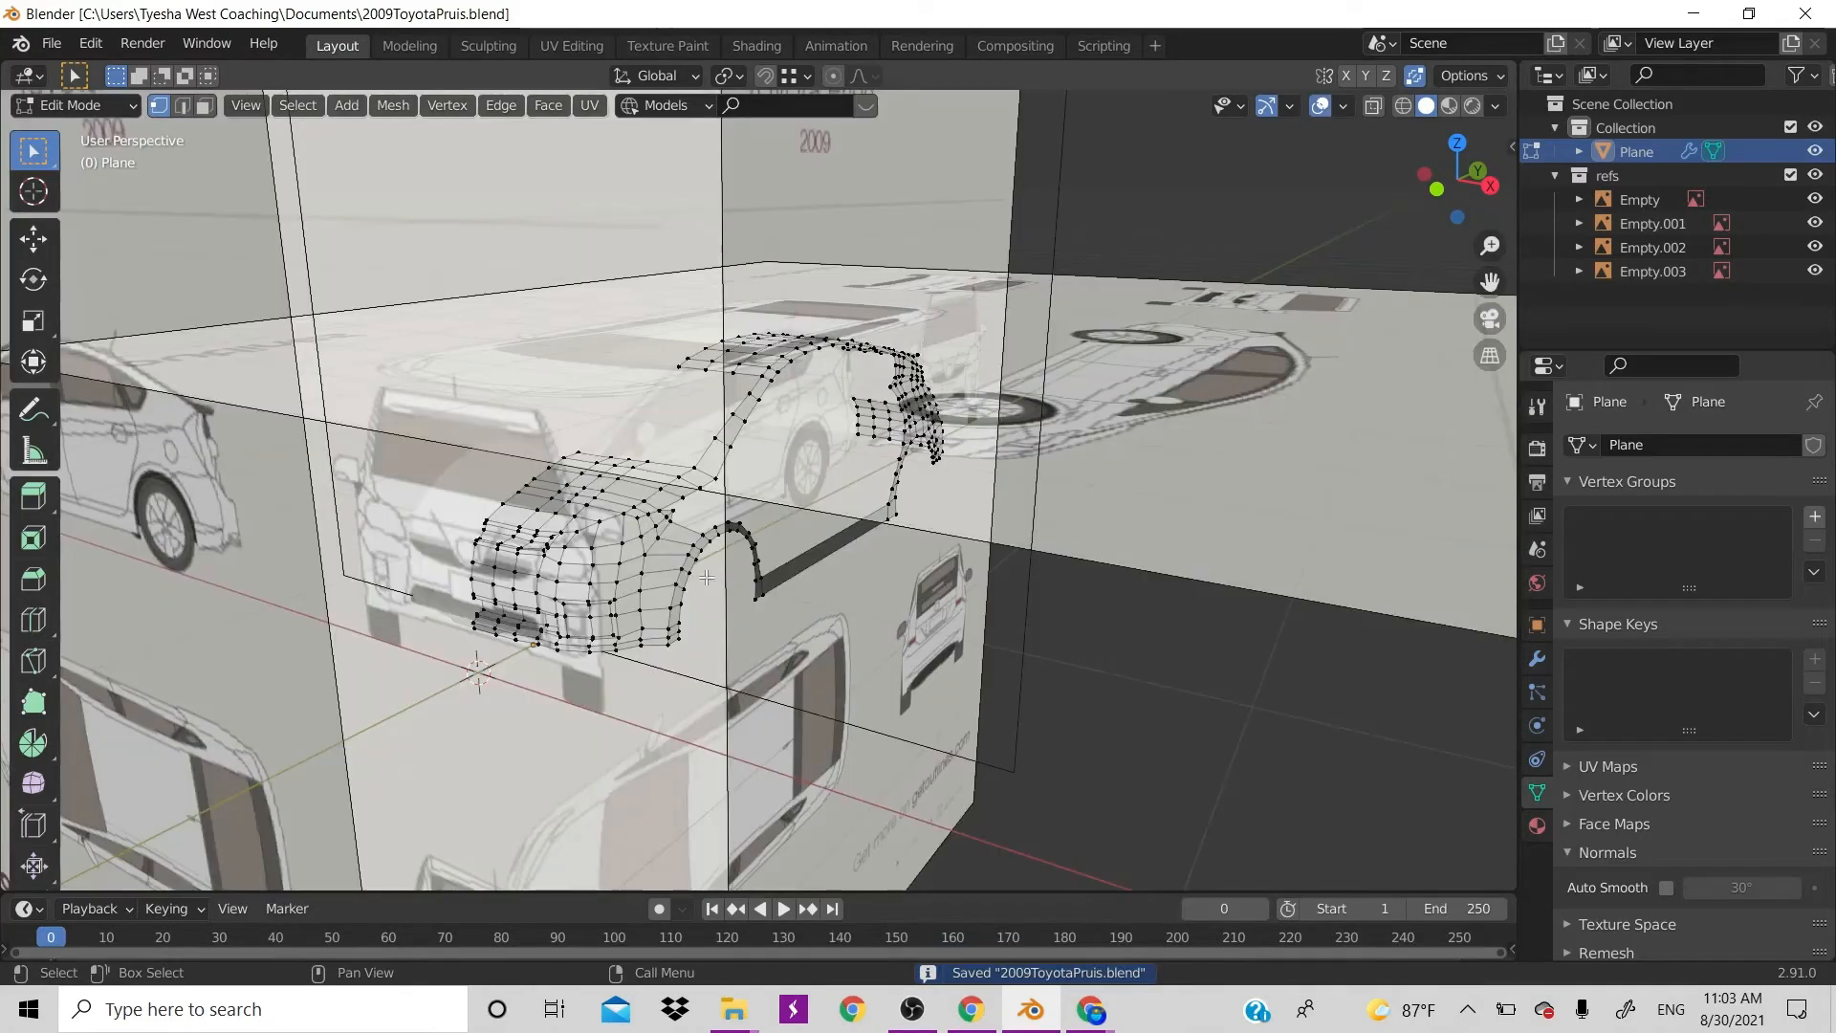
key(3)
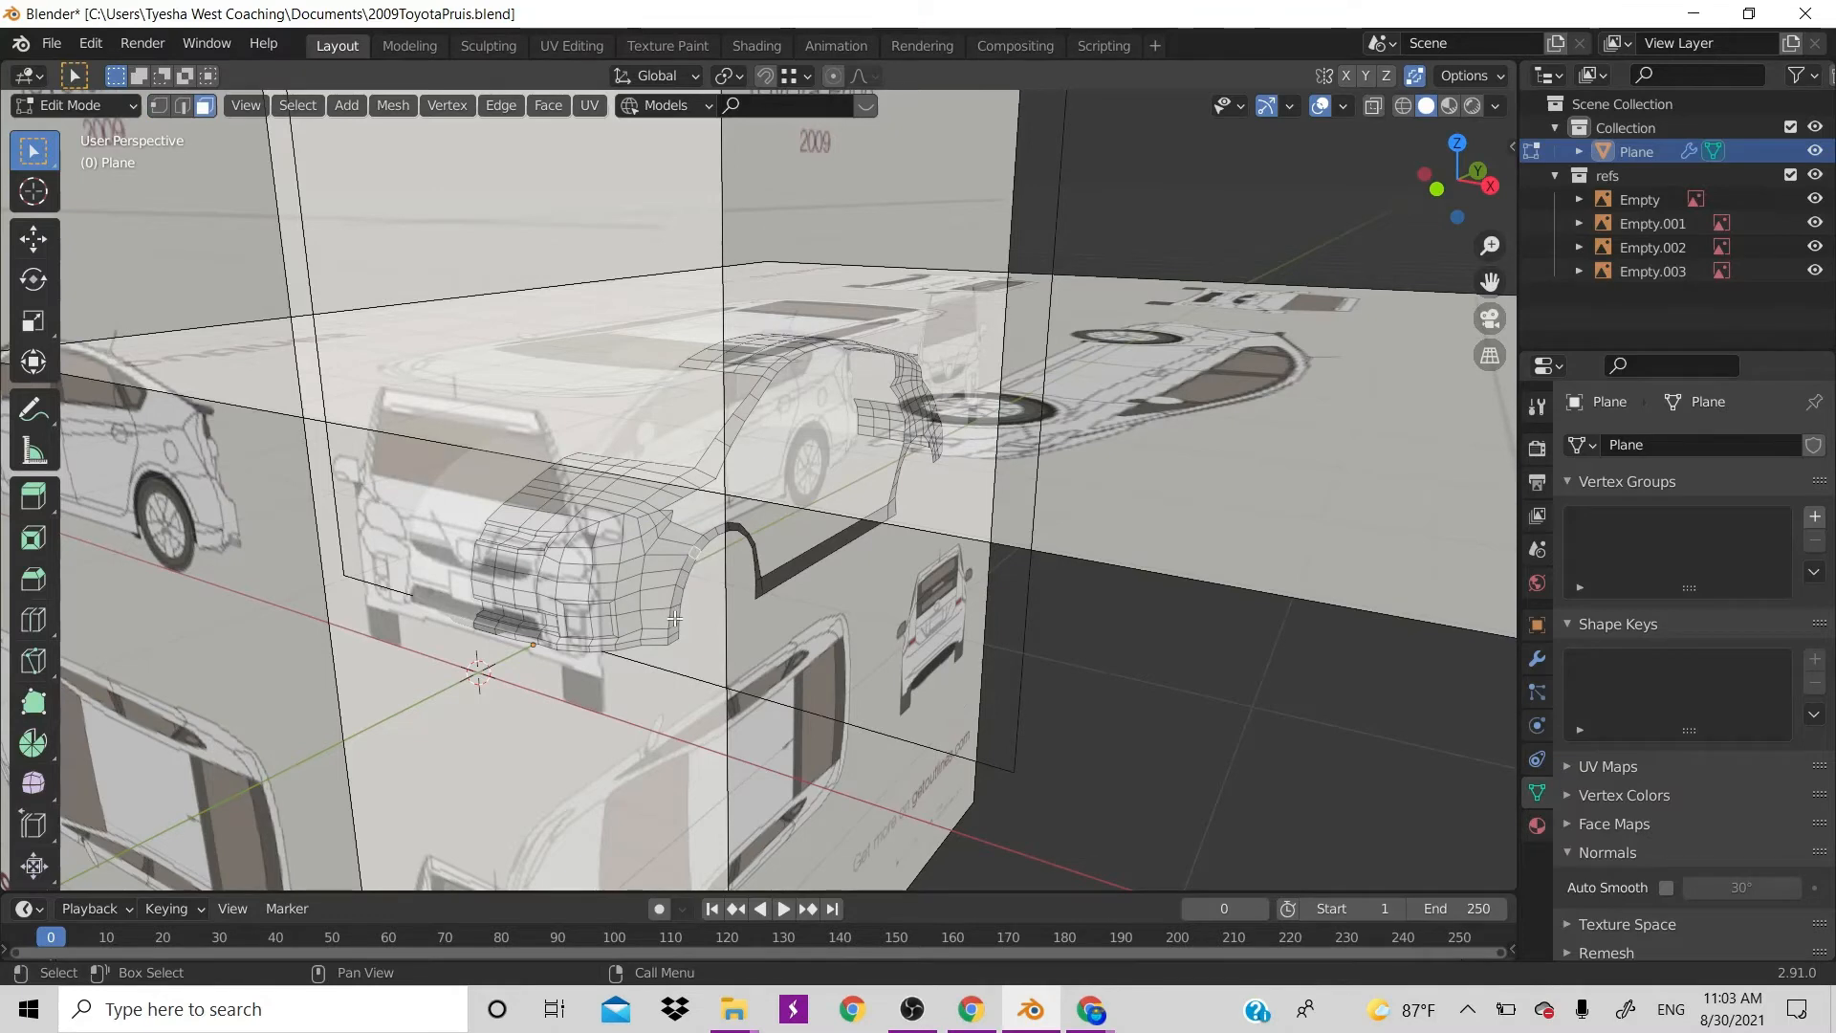
ctrl+click(676, 636)
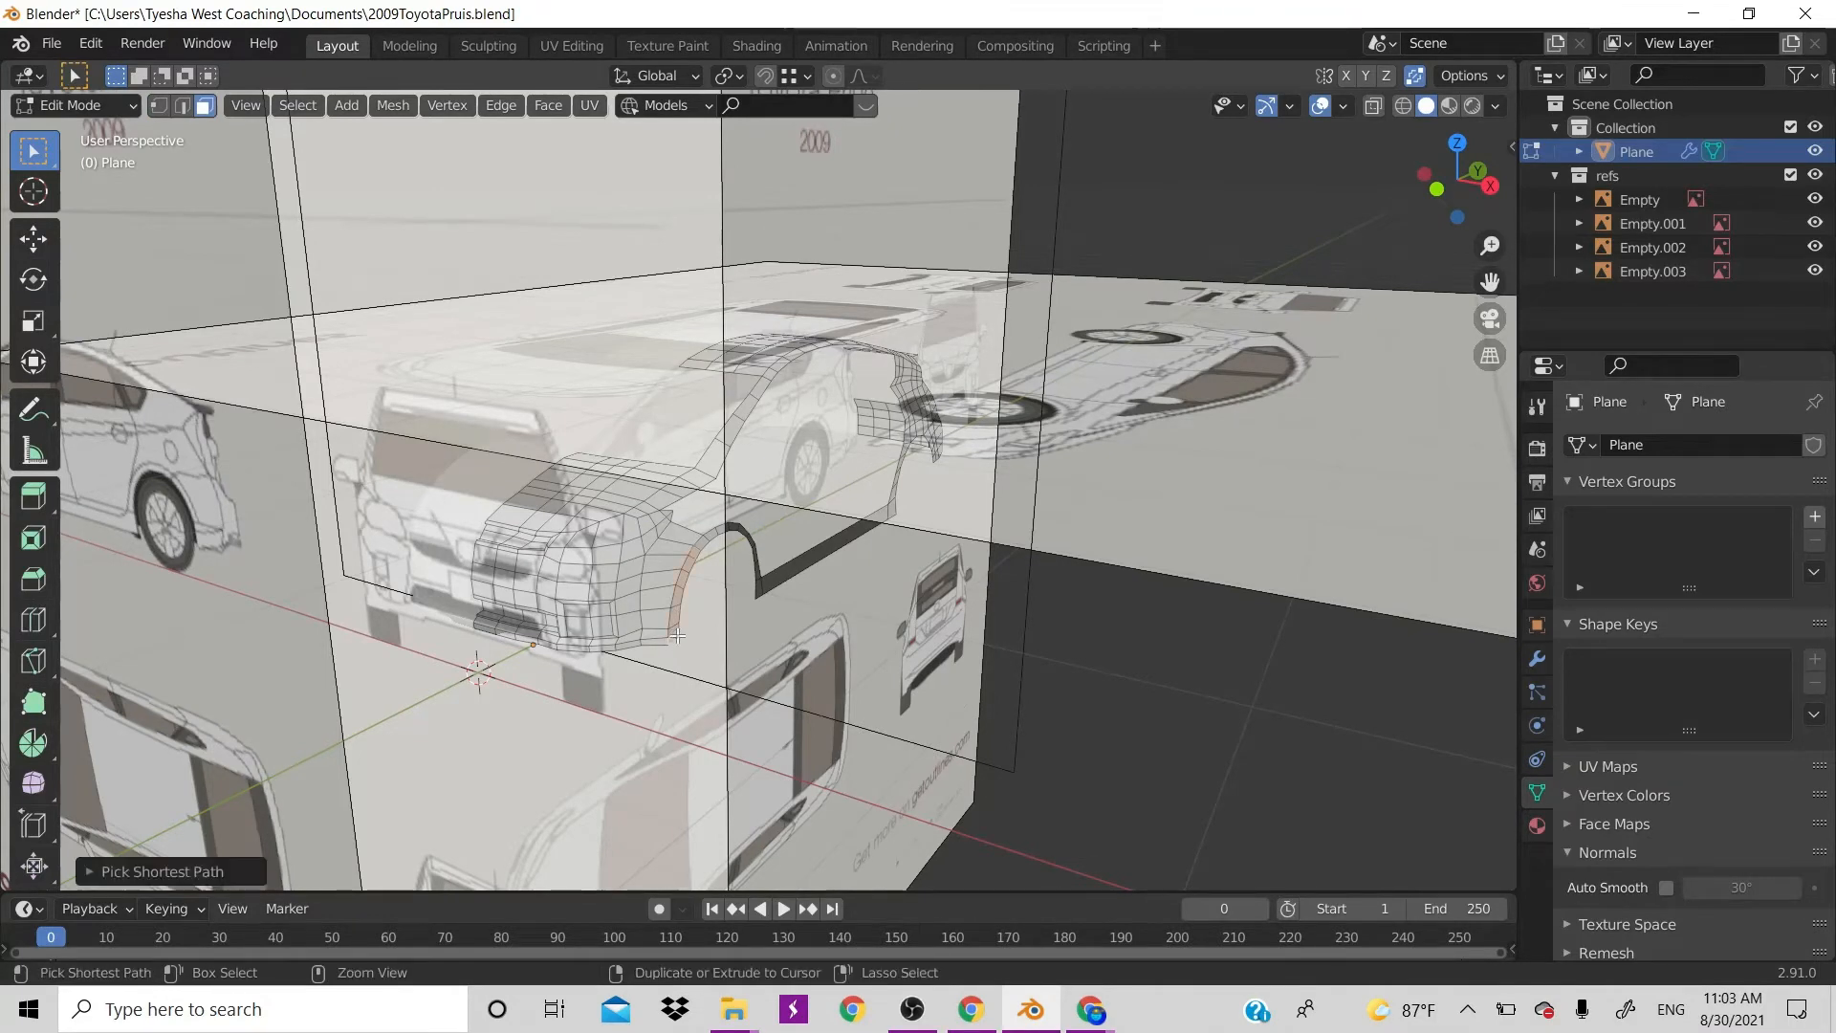
shift+click(720, 529)
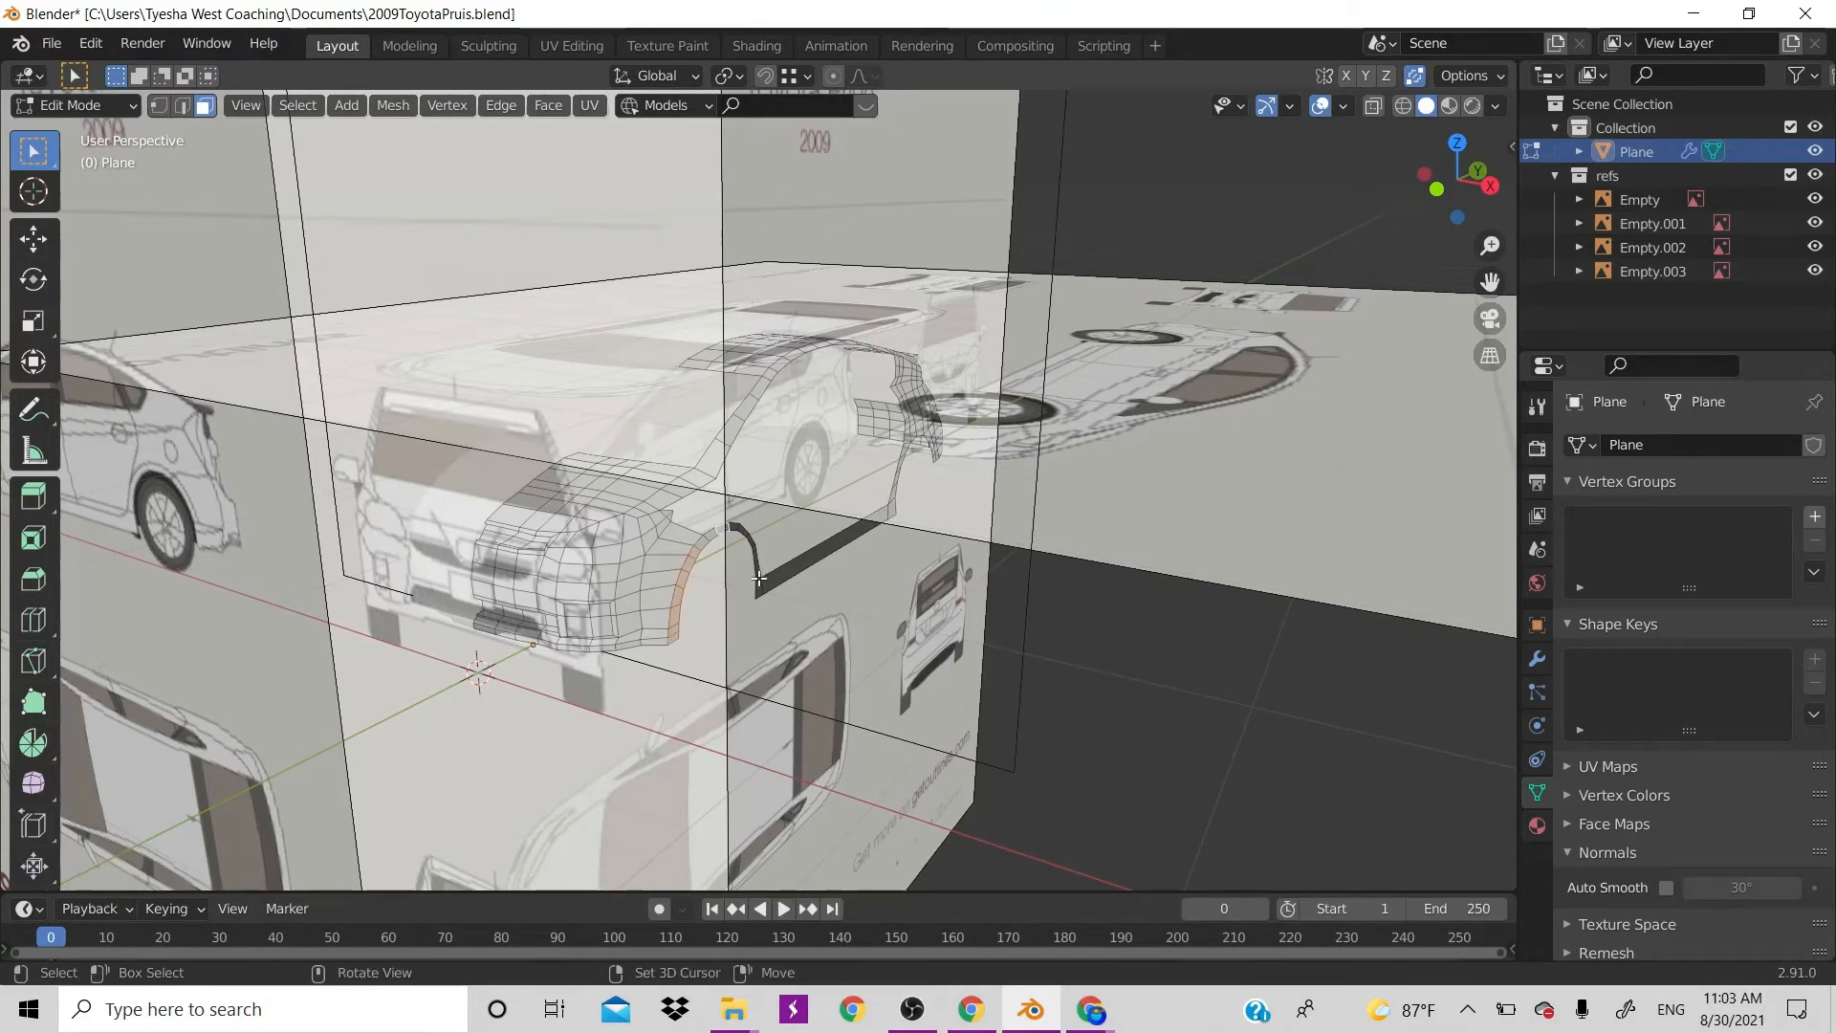
ctrl+click(759, 580)
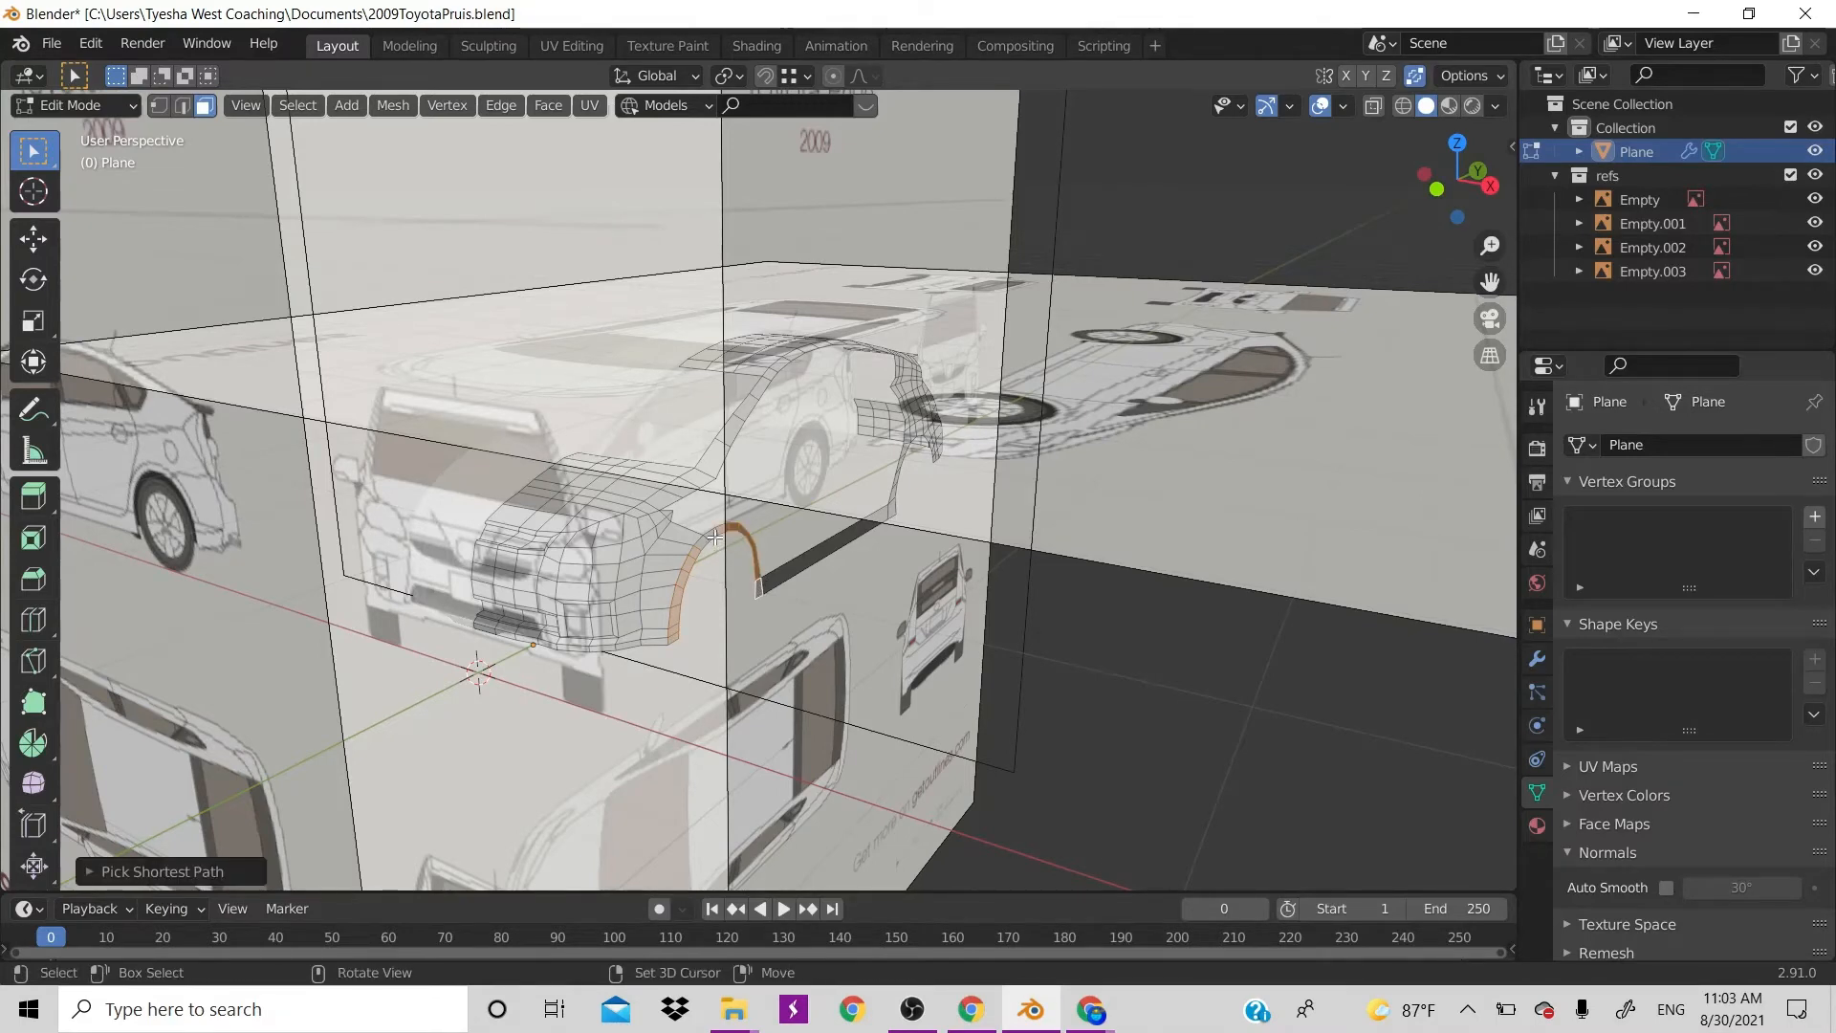
shift+click(706, 542)
key(g)
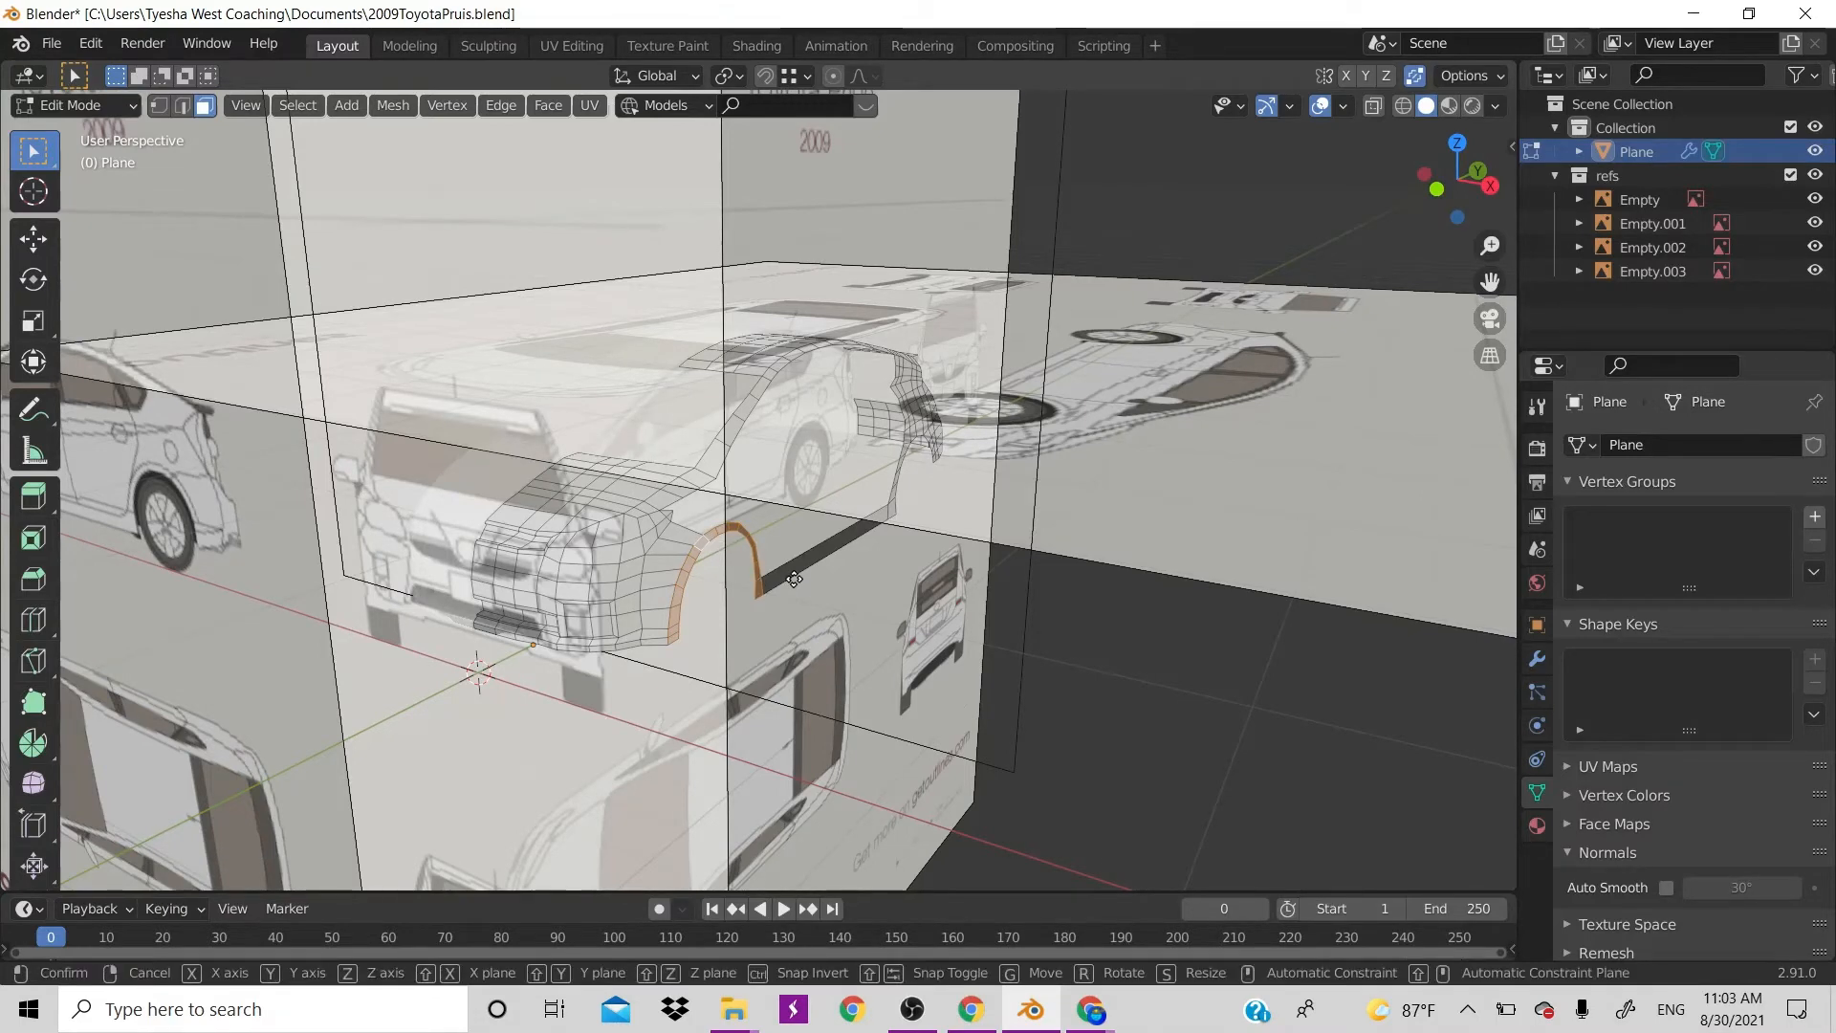
key(y)
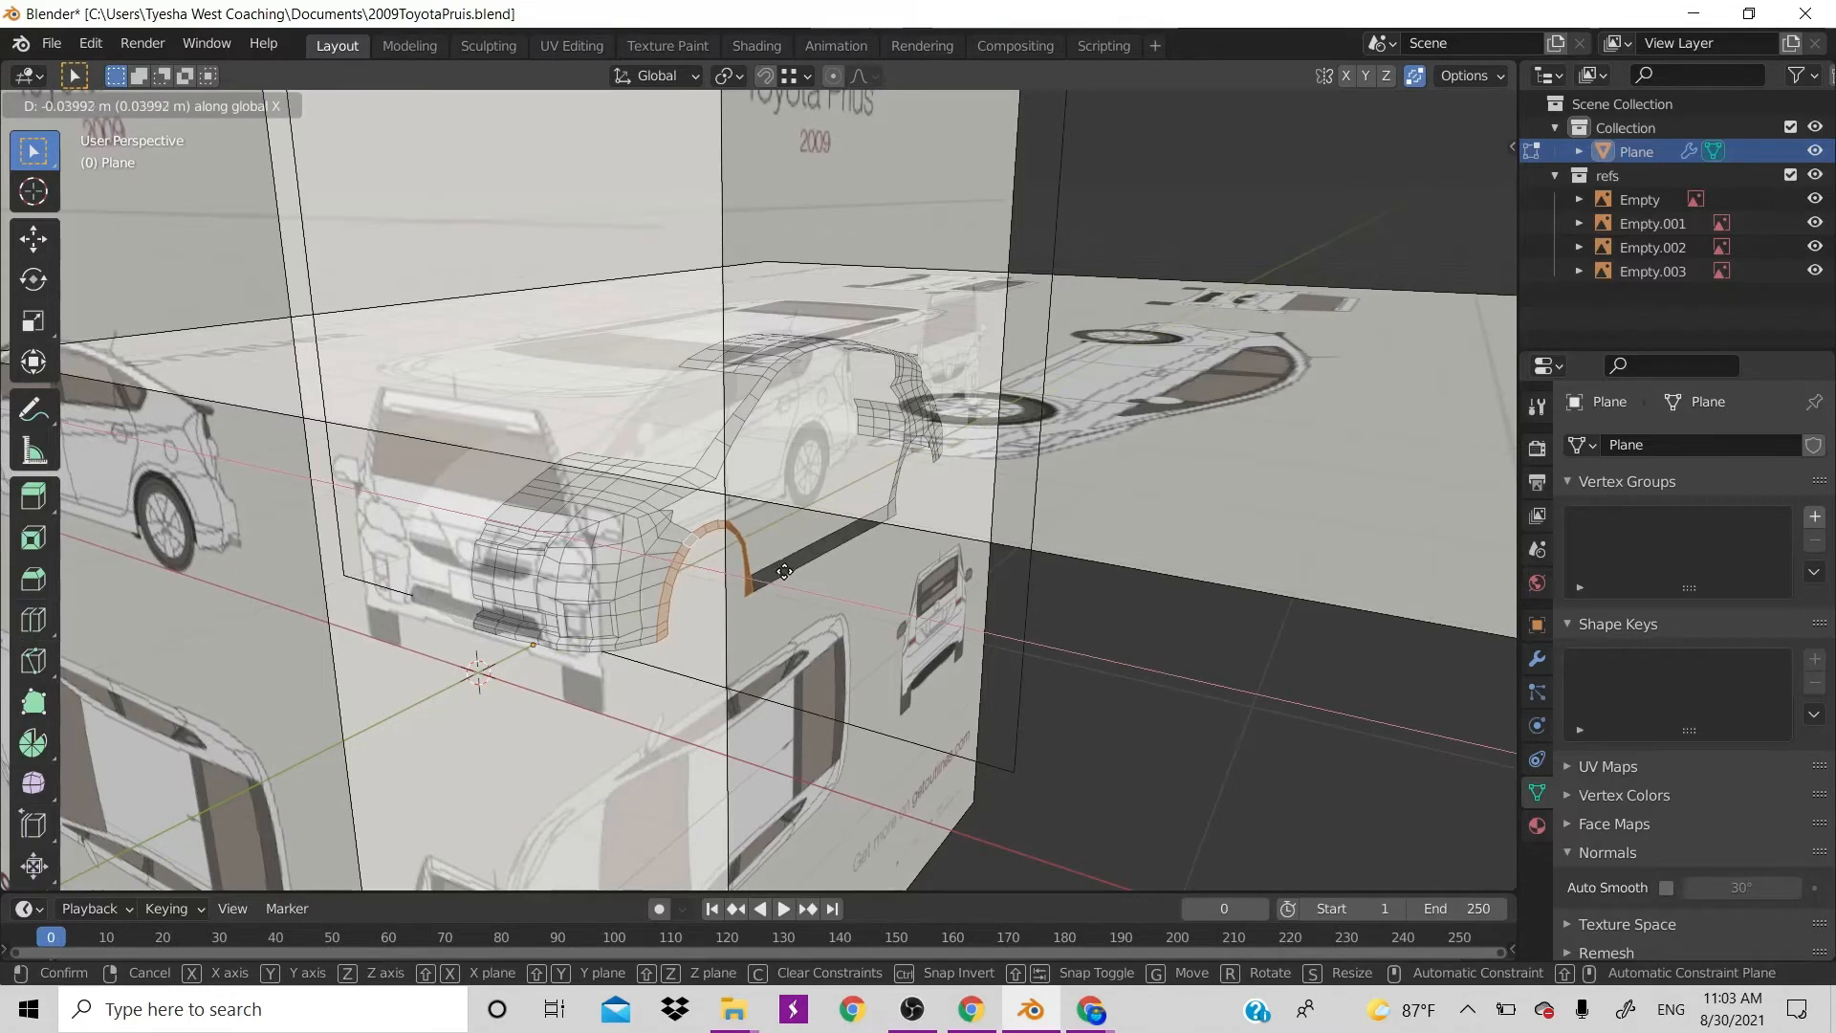
click(784, 570)
Compare the moved front wheel arch with the front reference image
key(KP_1)
scroll(761, 466, up, 5)
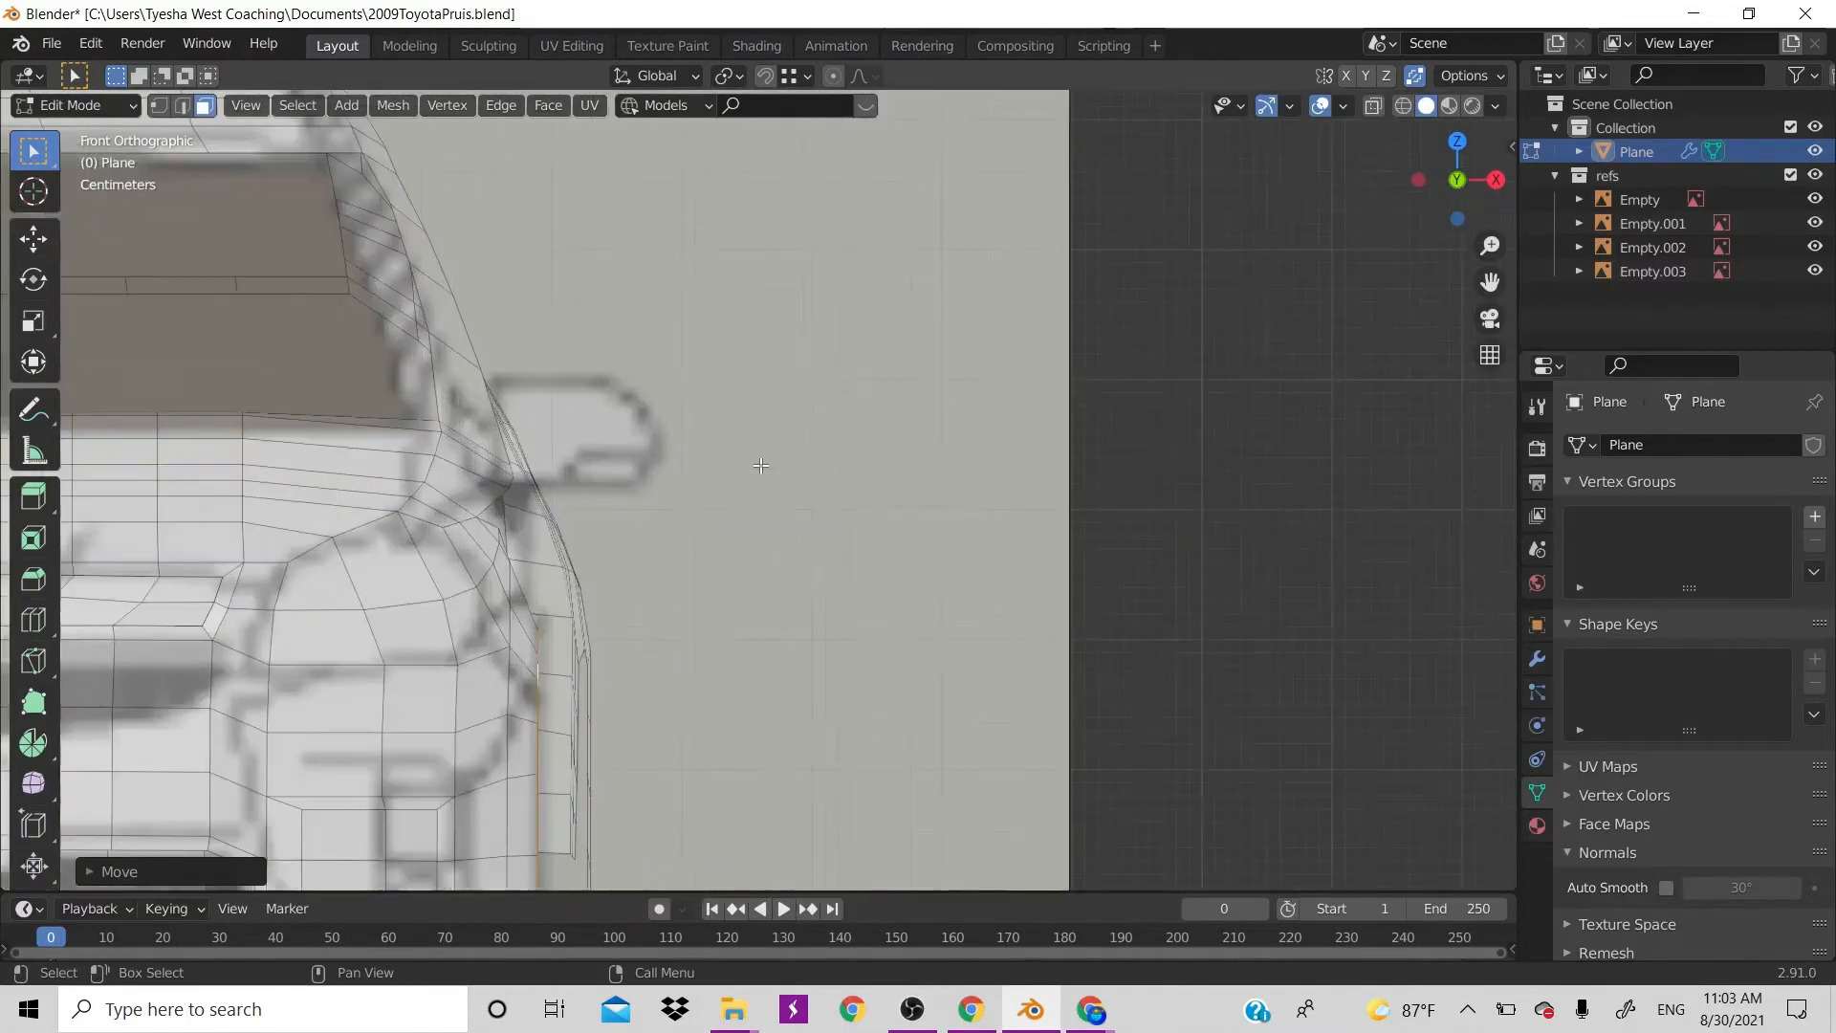
scroll(760, 465, down, 4)
scroll(727, 526, up, 3)
scroll(722, 538, down, 3)
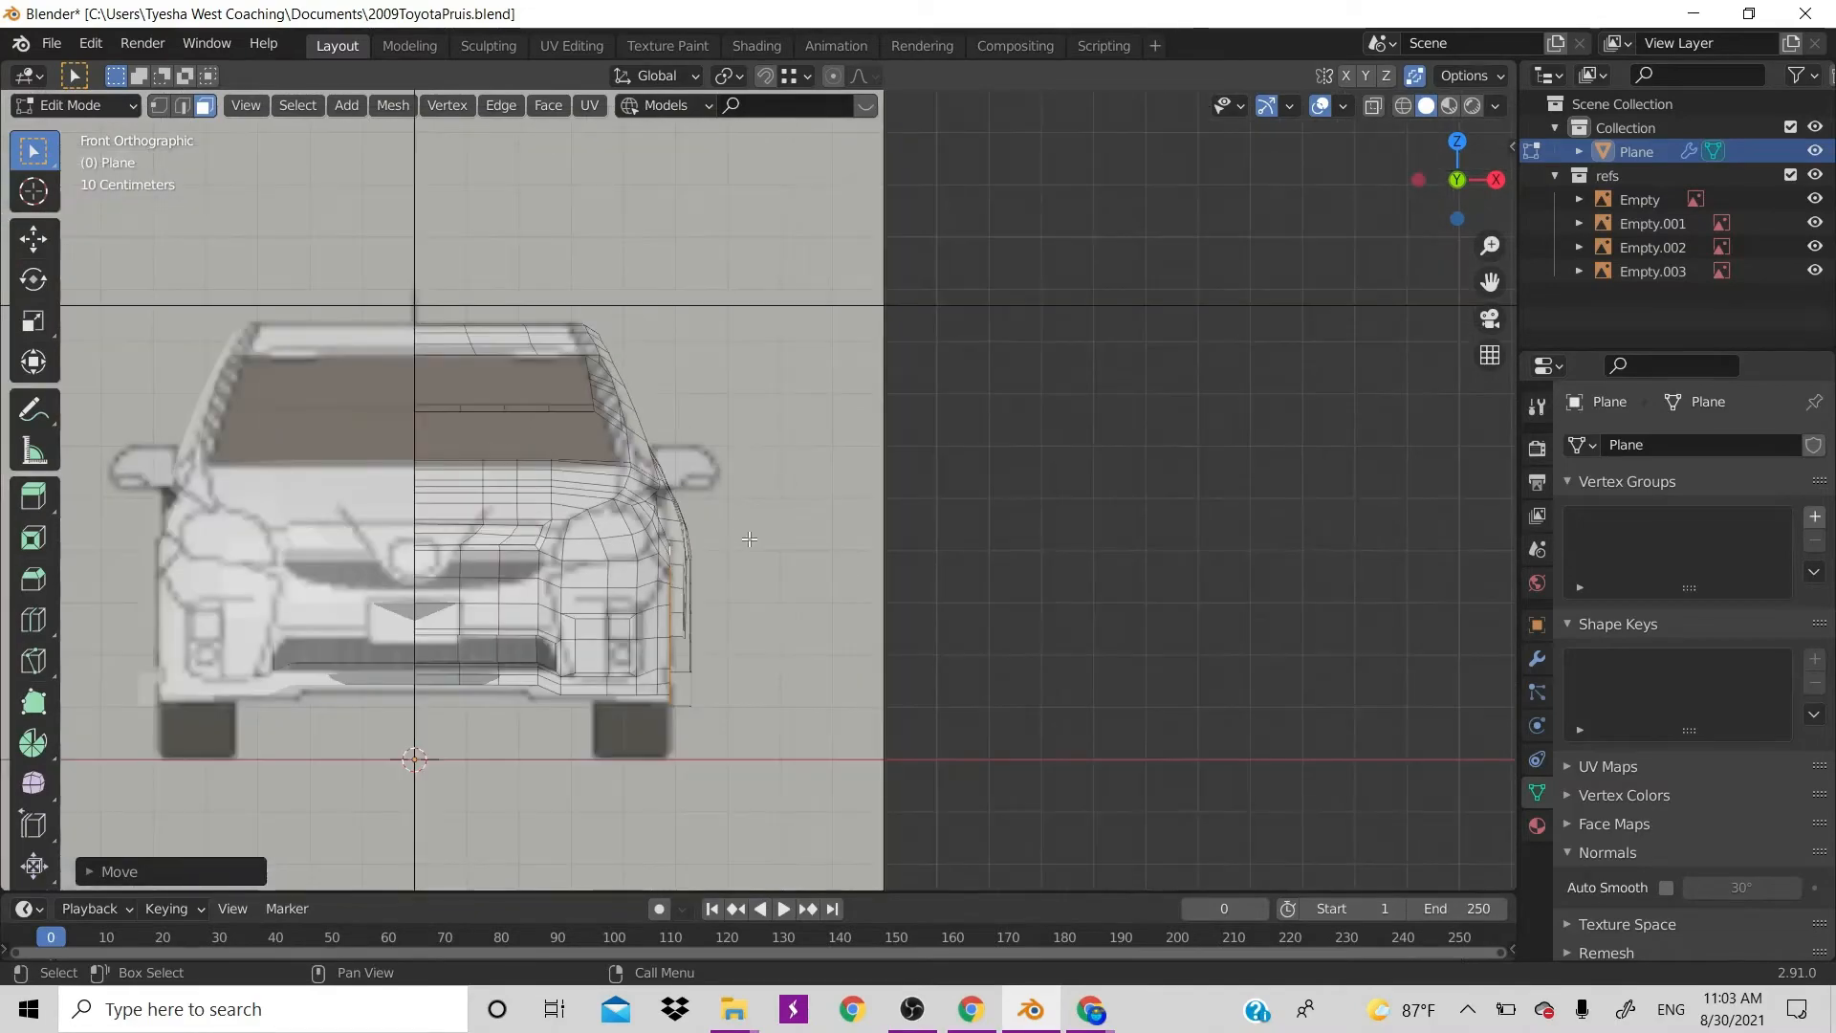
scroll(748, 539, up, 3)
scroll(613, 612, down, 3)
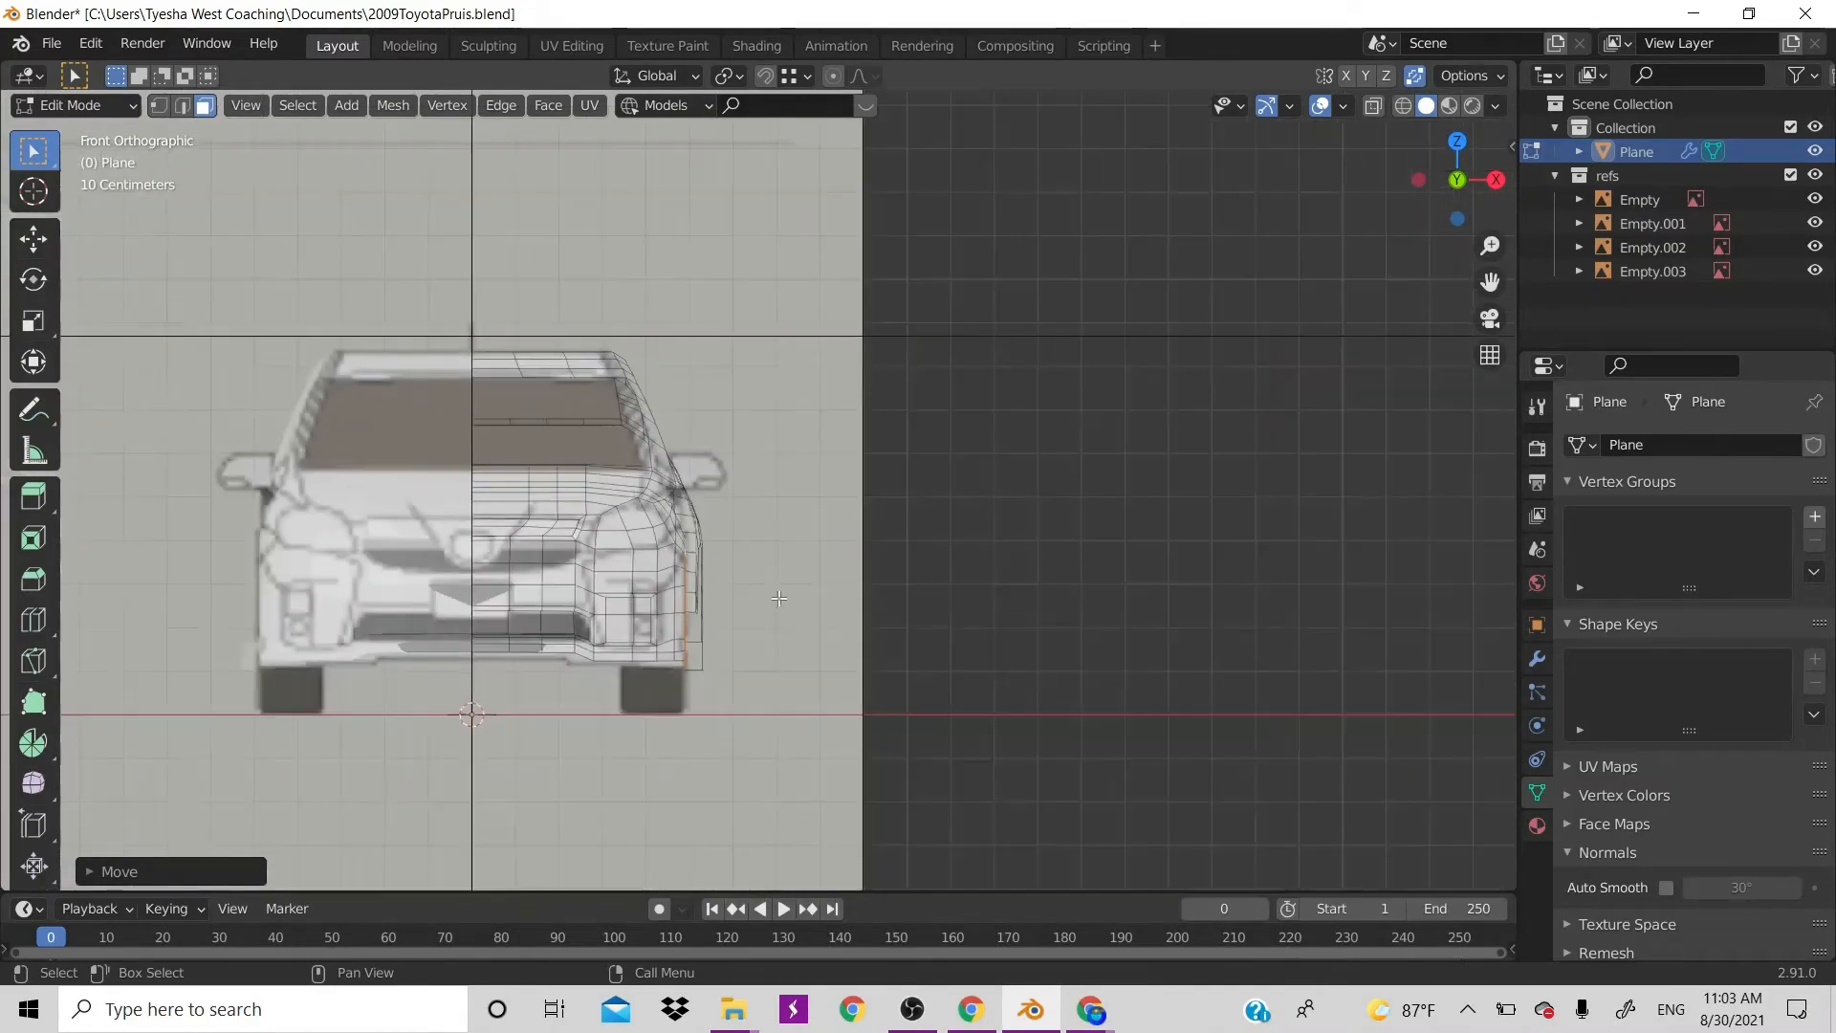
drag(1456, 180, 1420, 189)
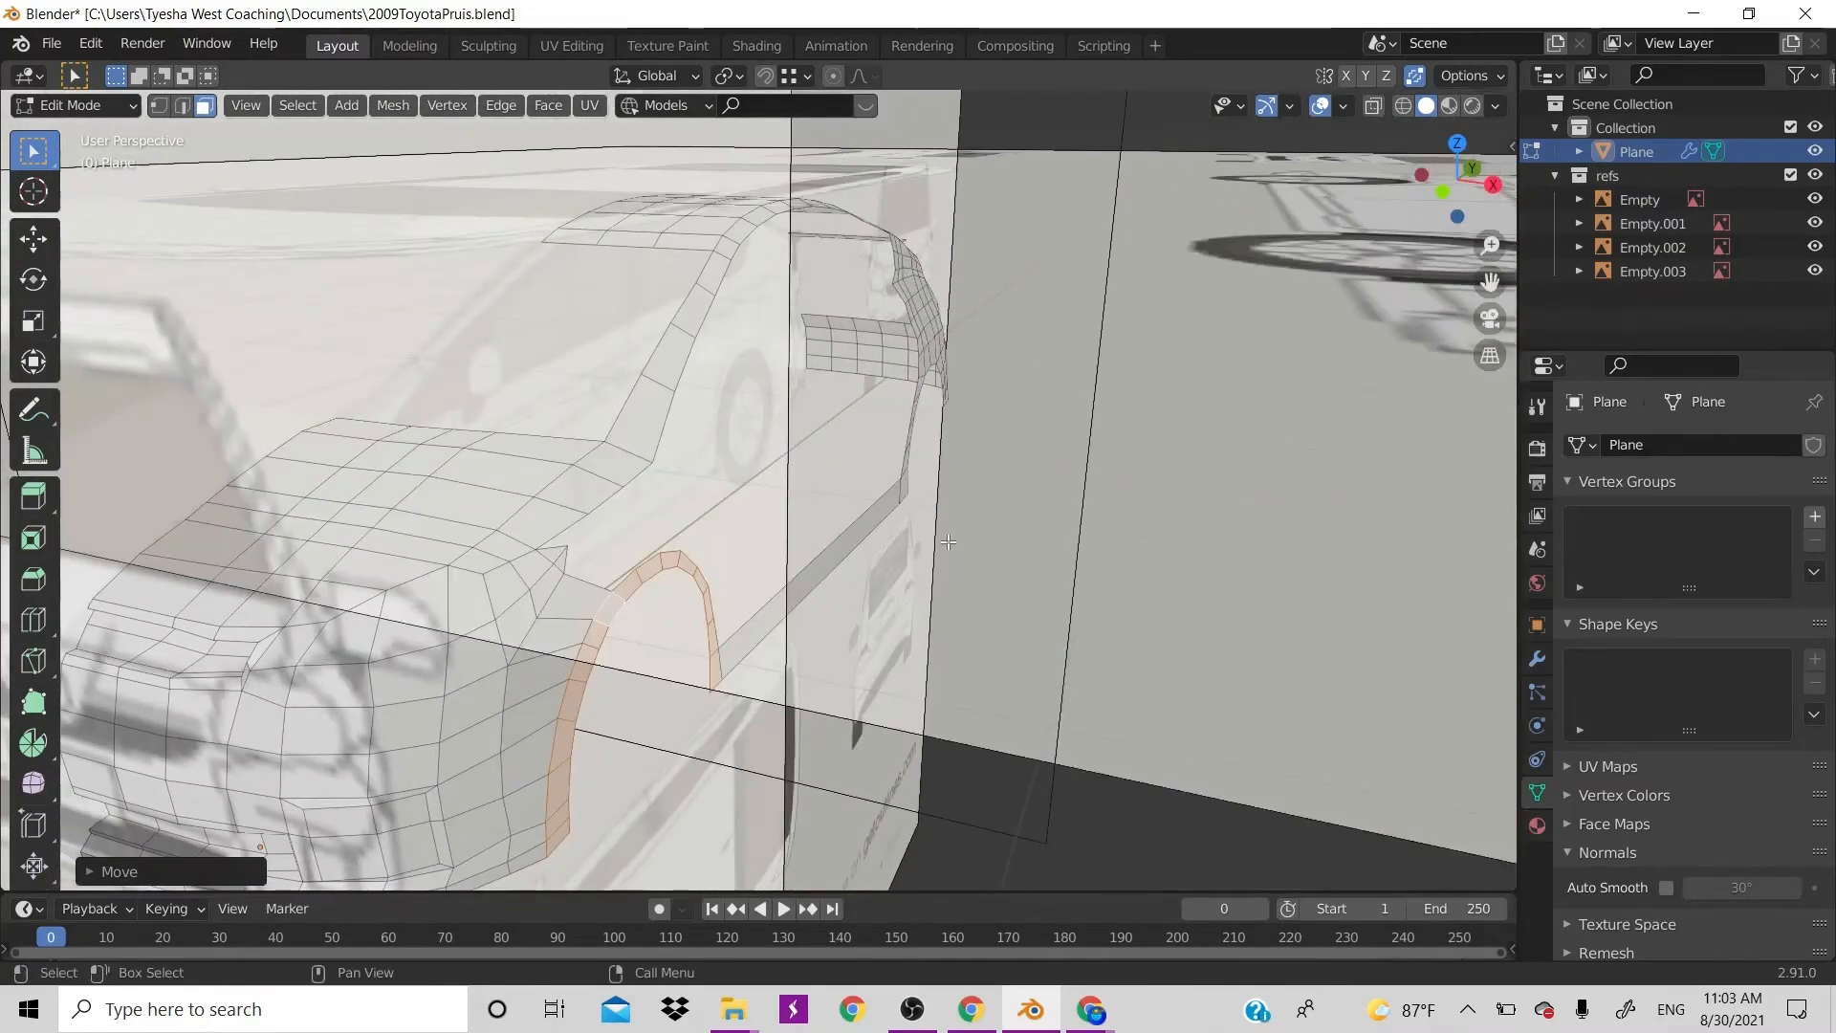
Inspect the shaded car body in Object Mode with viewport overlays hidden, restore the overlays, and save the file
key(Tab)
scroll(957, 501, down, 6)
click(1320, 106)
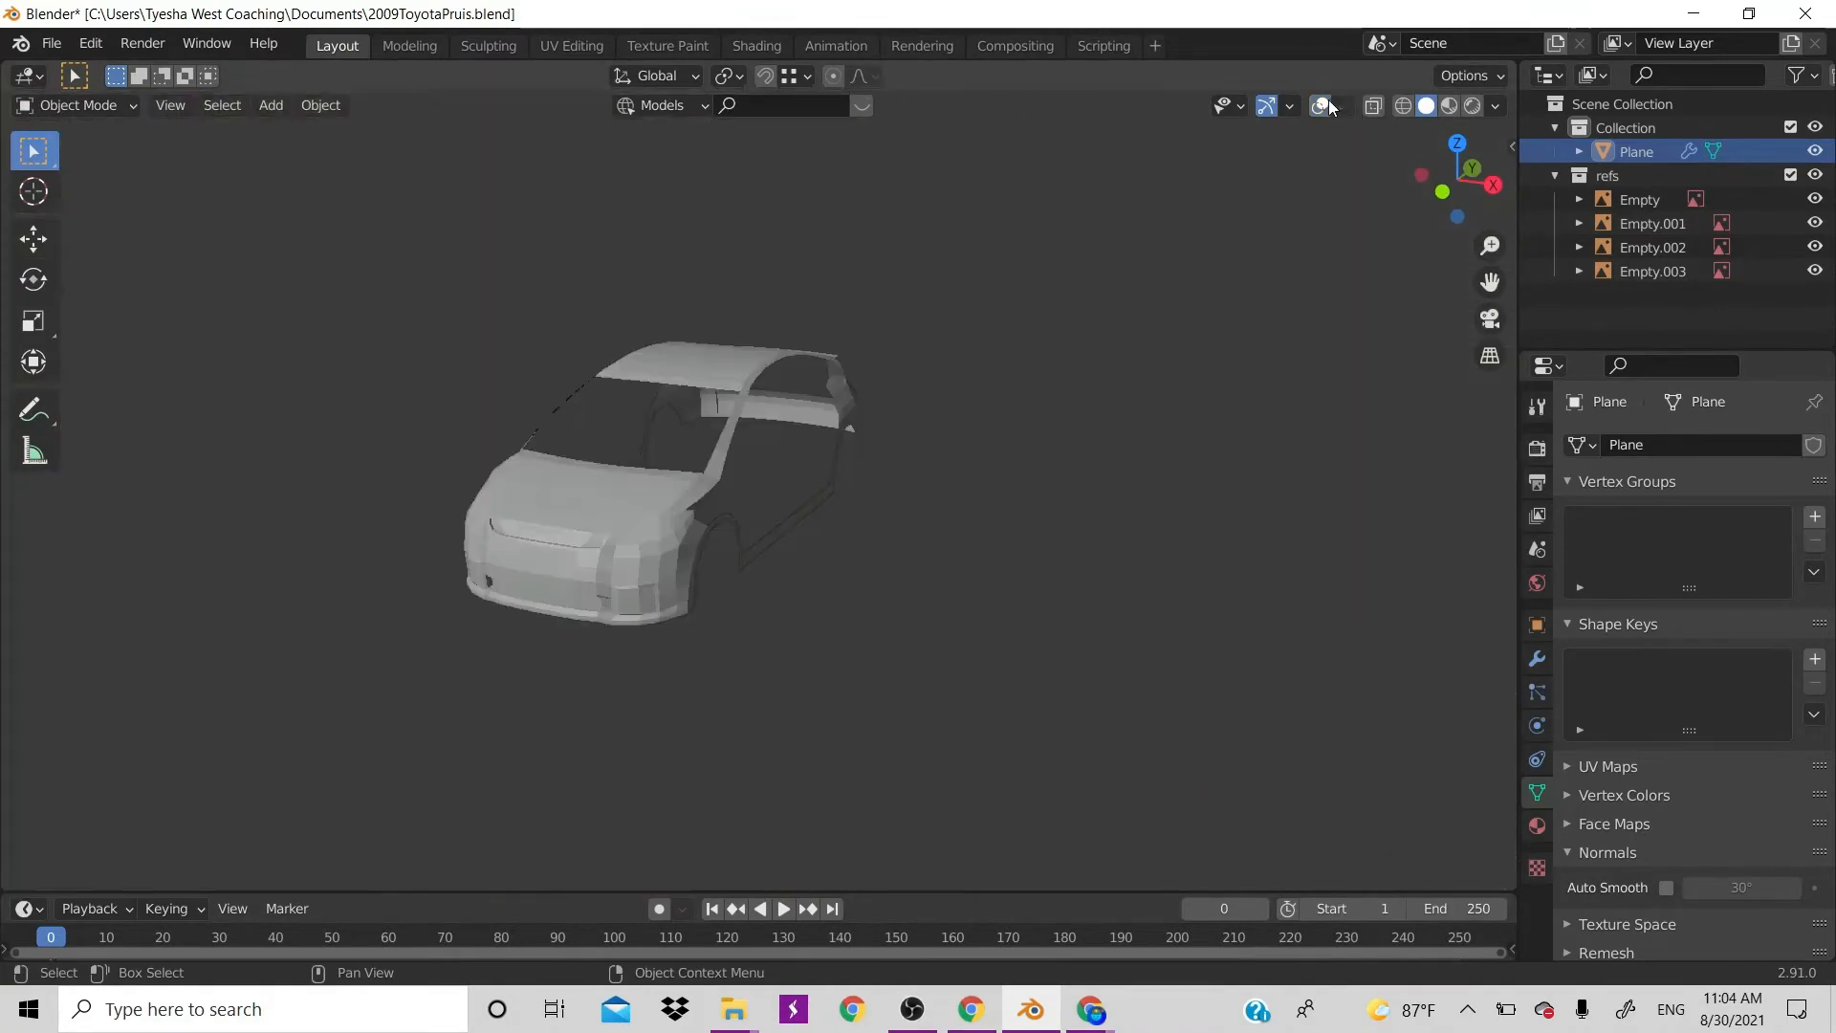
scroll(819, 473, up, 3)
scroll(819, 473, down, 5)
drag(1455, 180, 1408, 279)
scroll(1047, 456, up, 4)
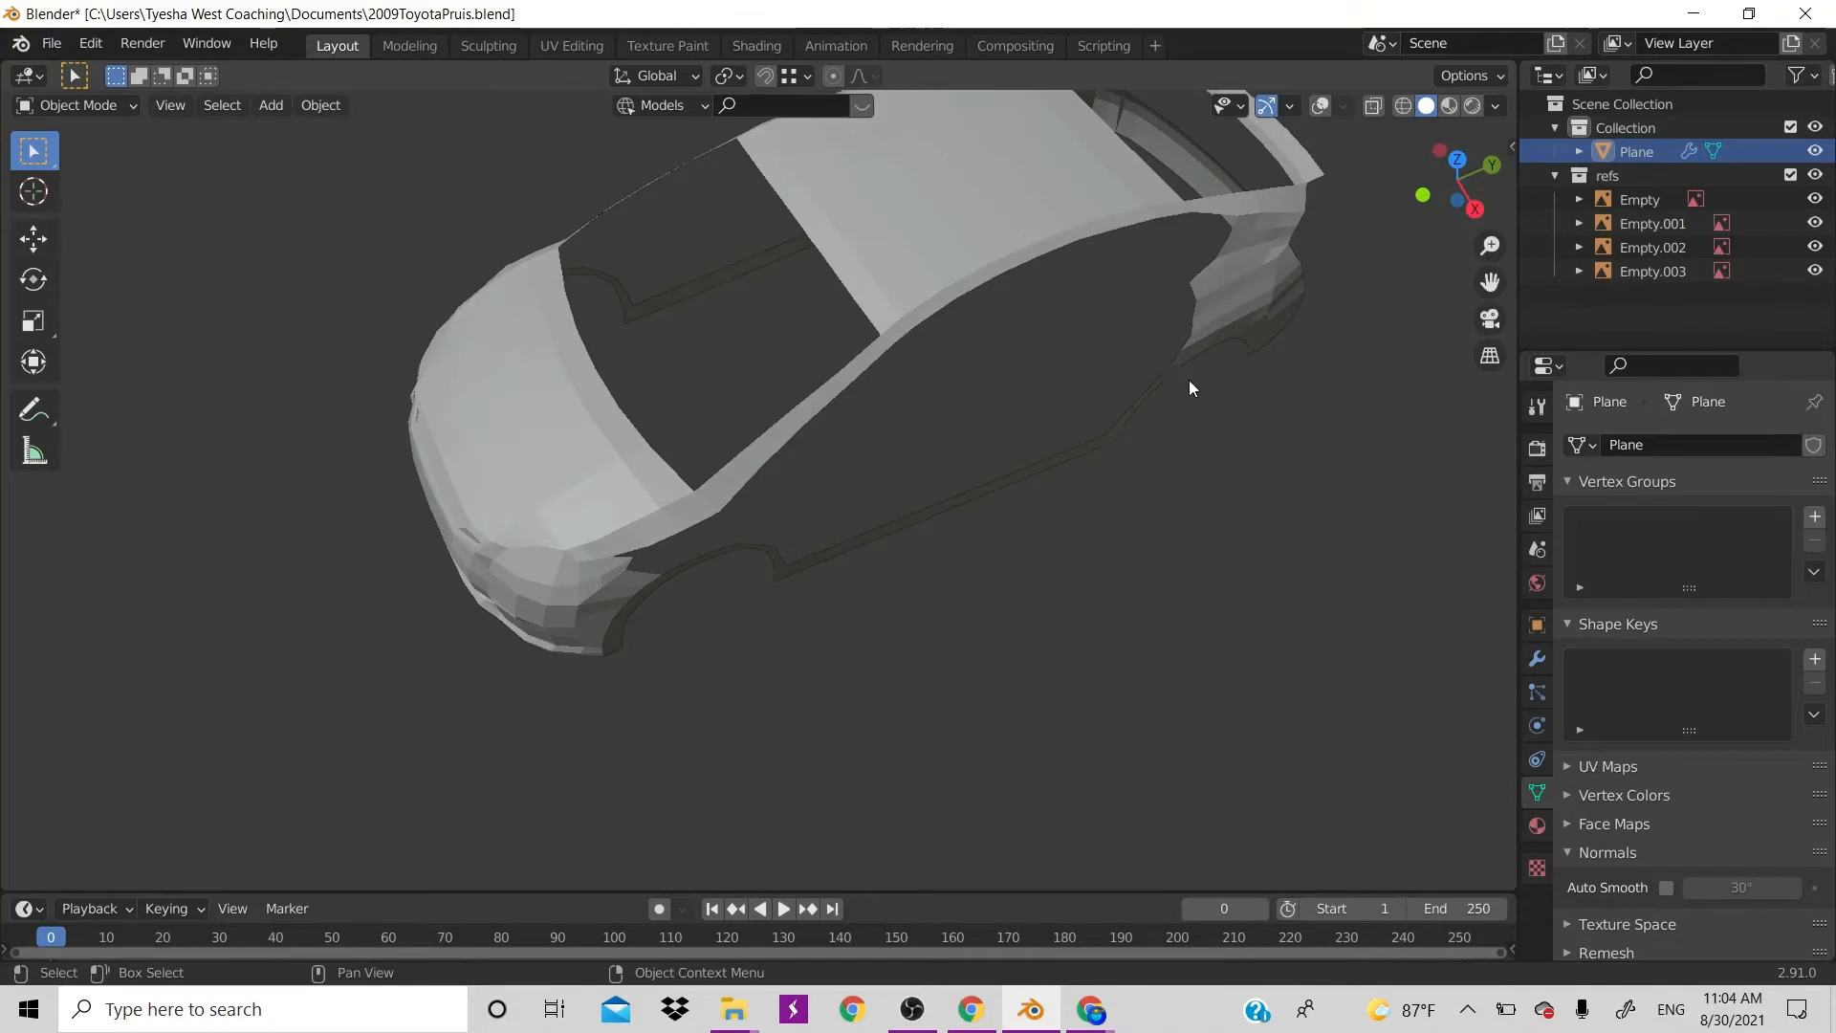
scroll(1258, 438, down, 3)
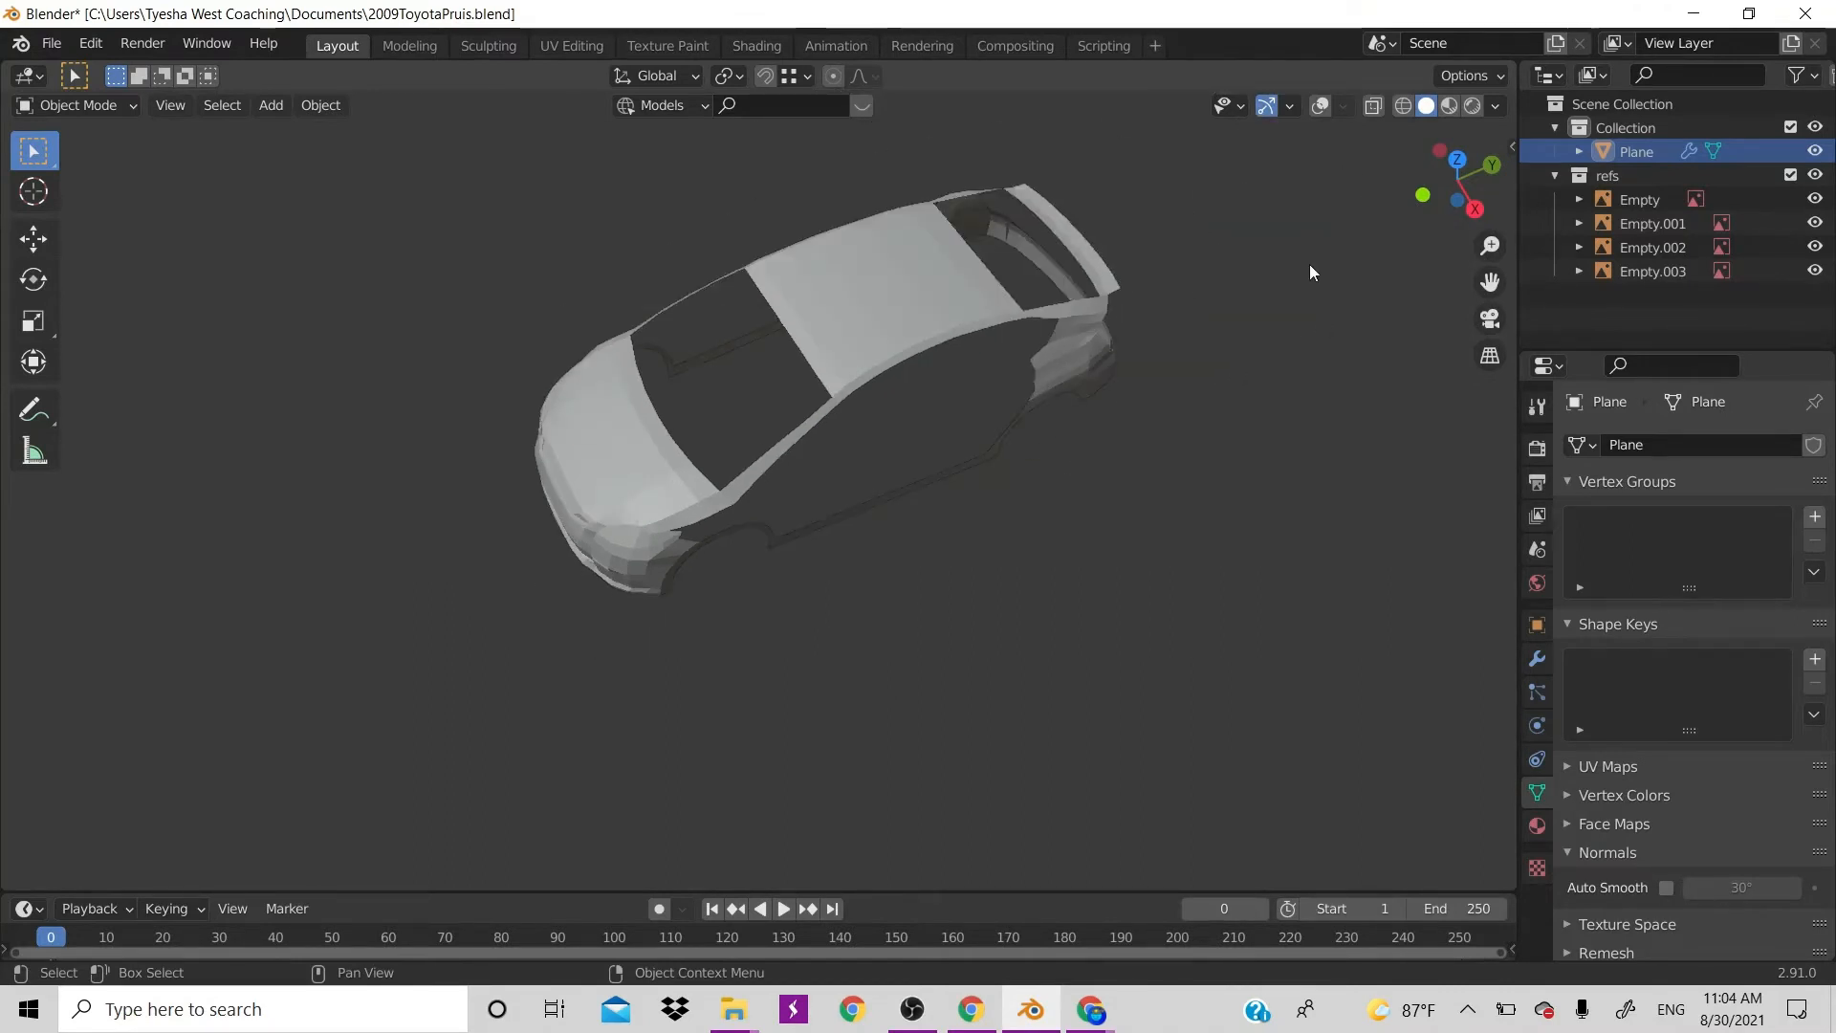
click(1314, 111)
key(ctrl+s)
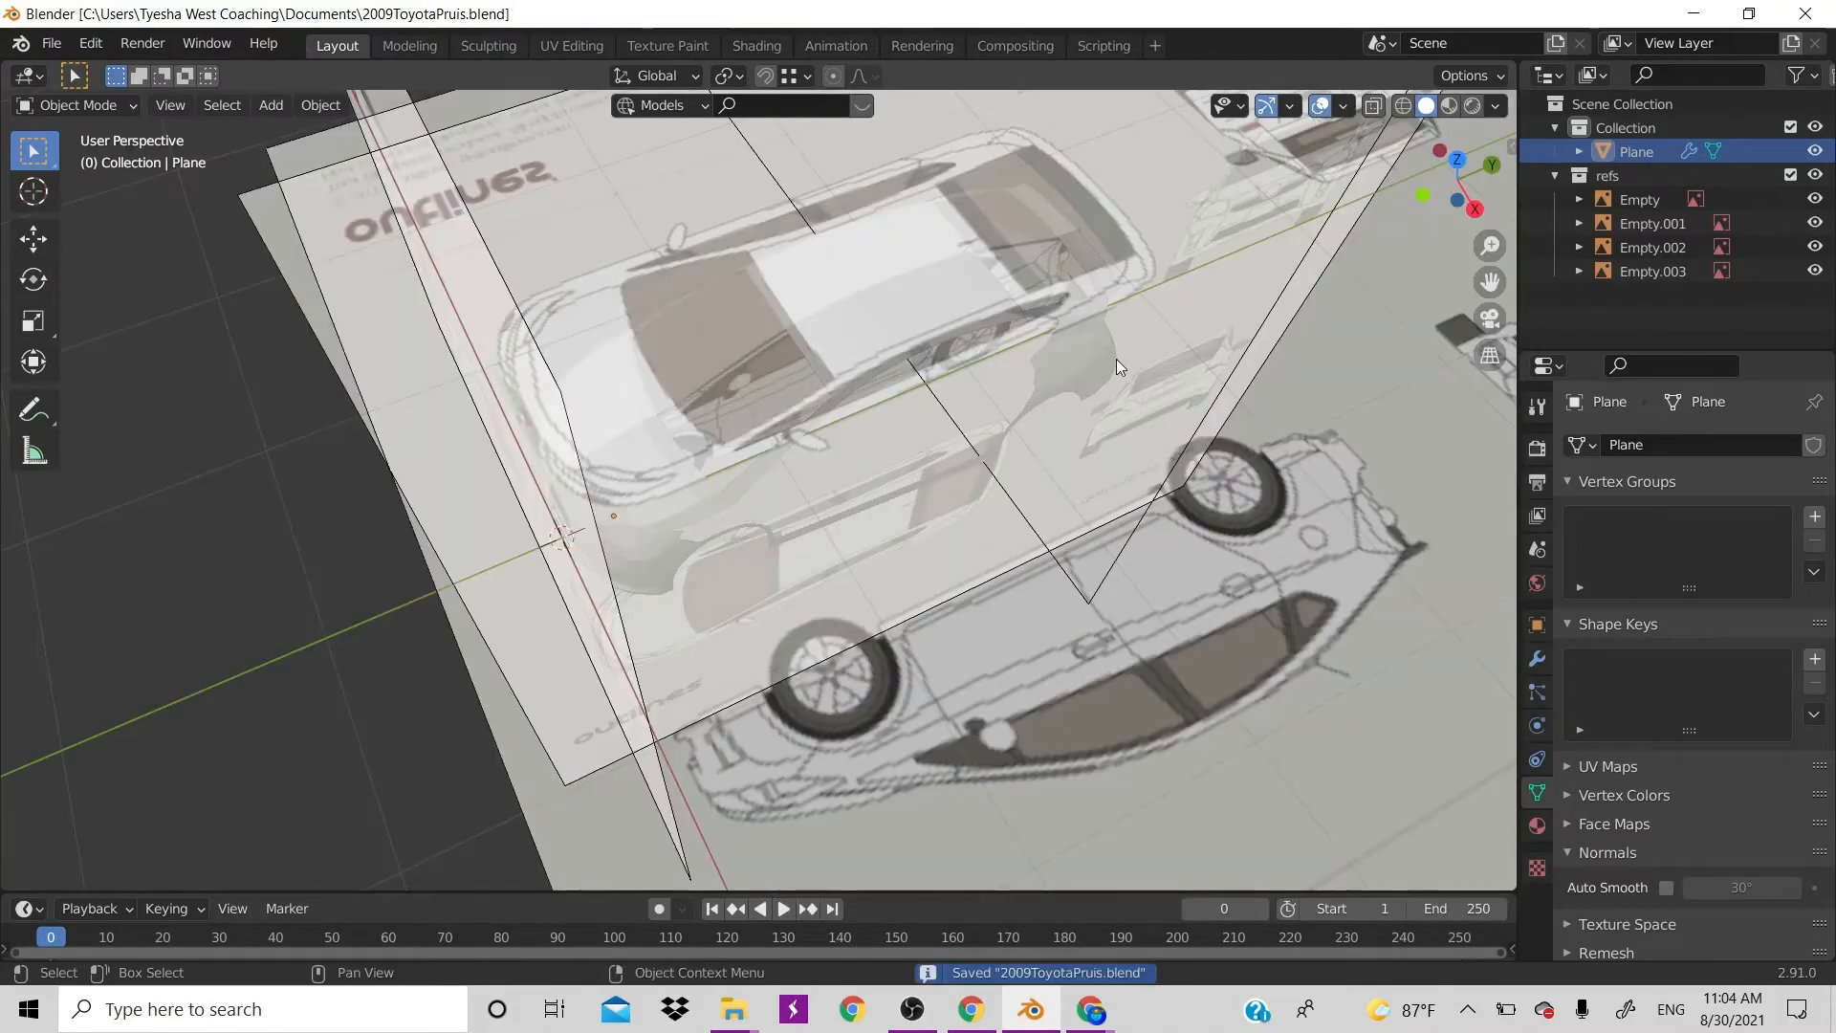
Show the body against the right side reference and return to editing its mesh
key(KP_1)
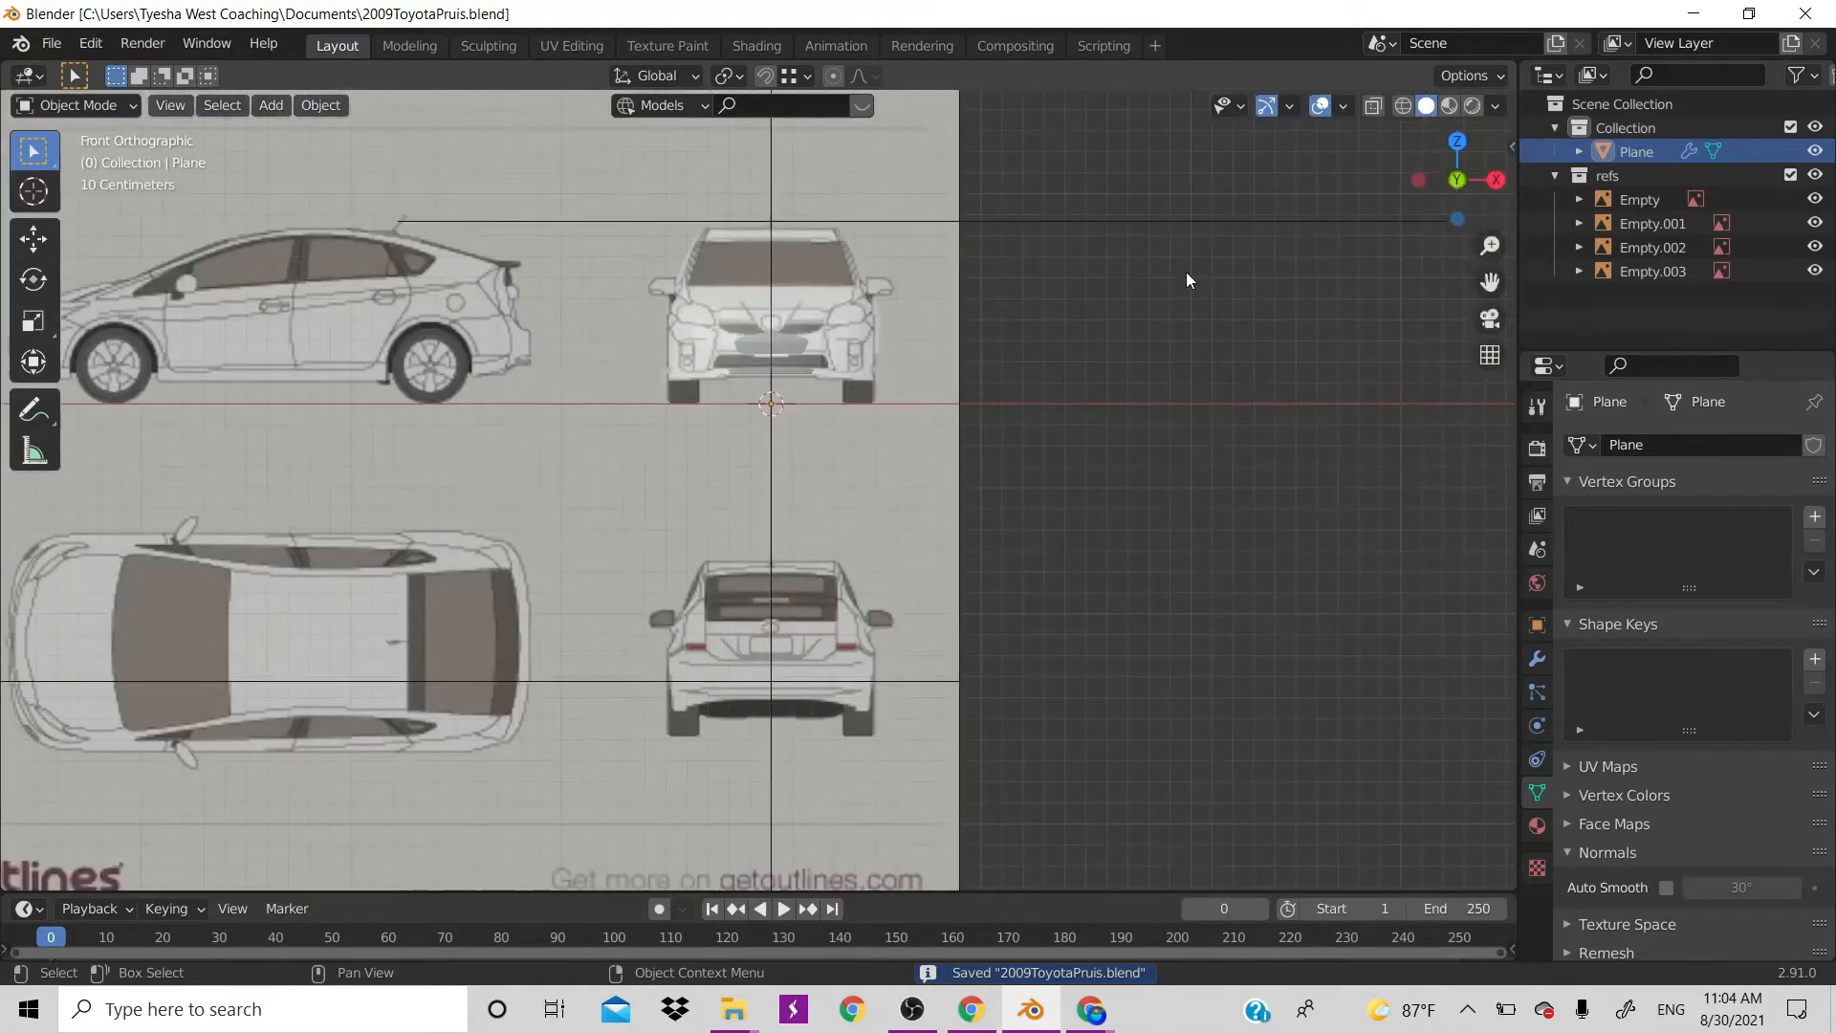
key(KP_3)
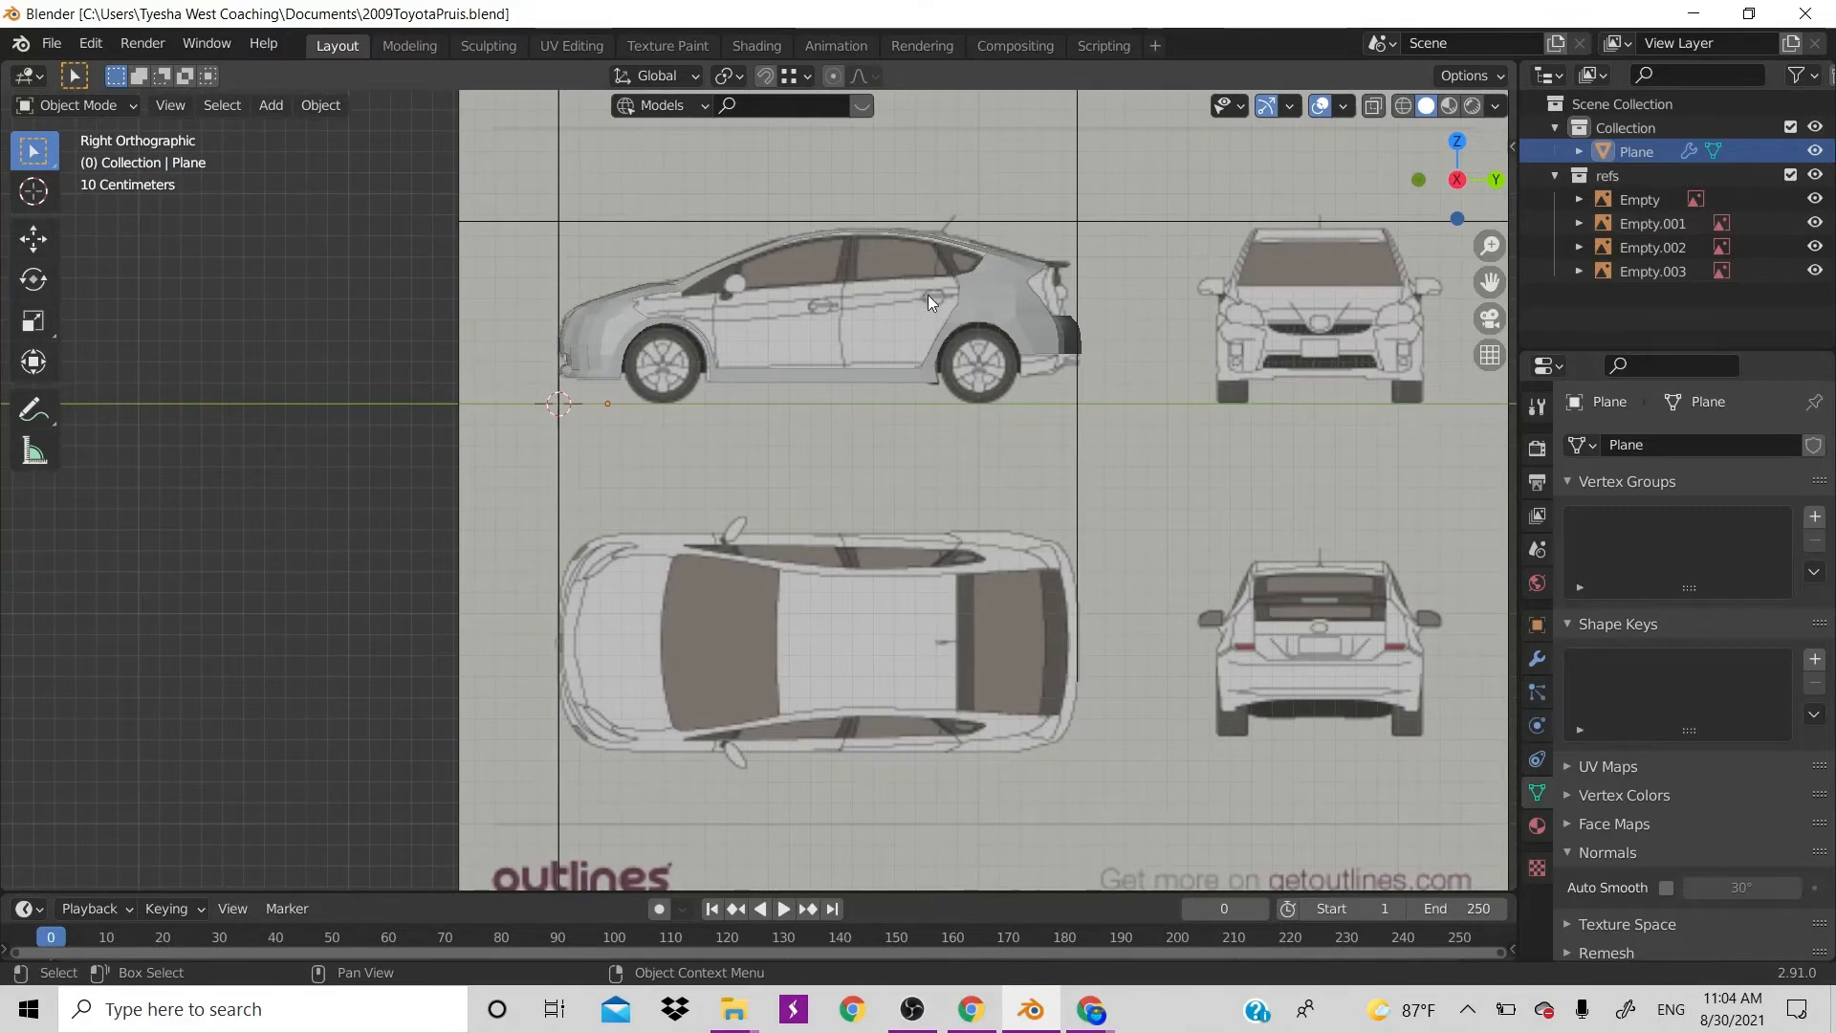
key(Tab)
scroll(979, 244, up, 2)
key(super)
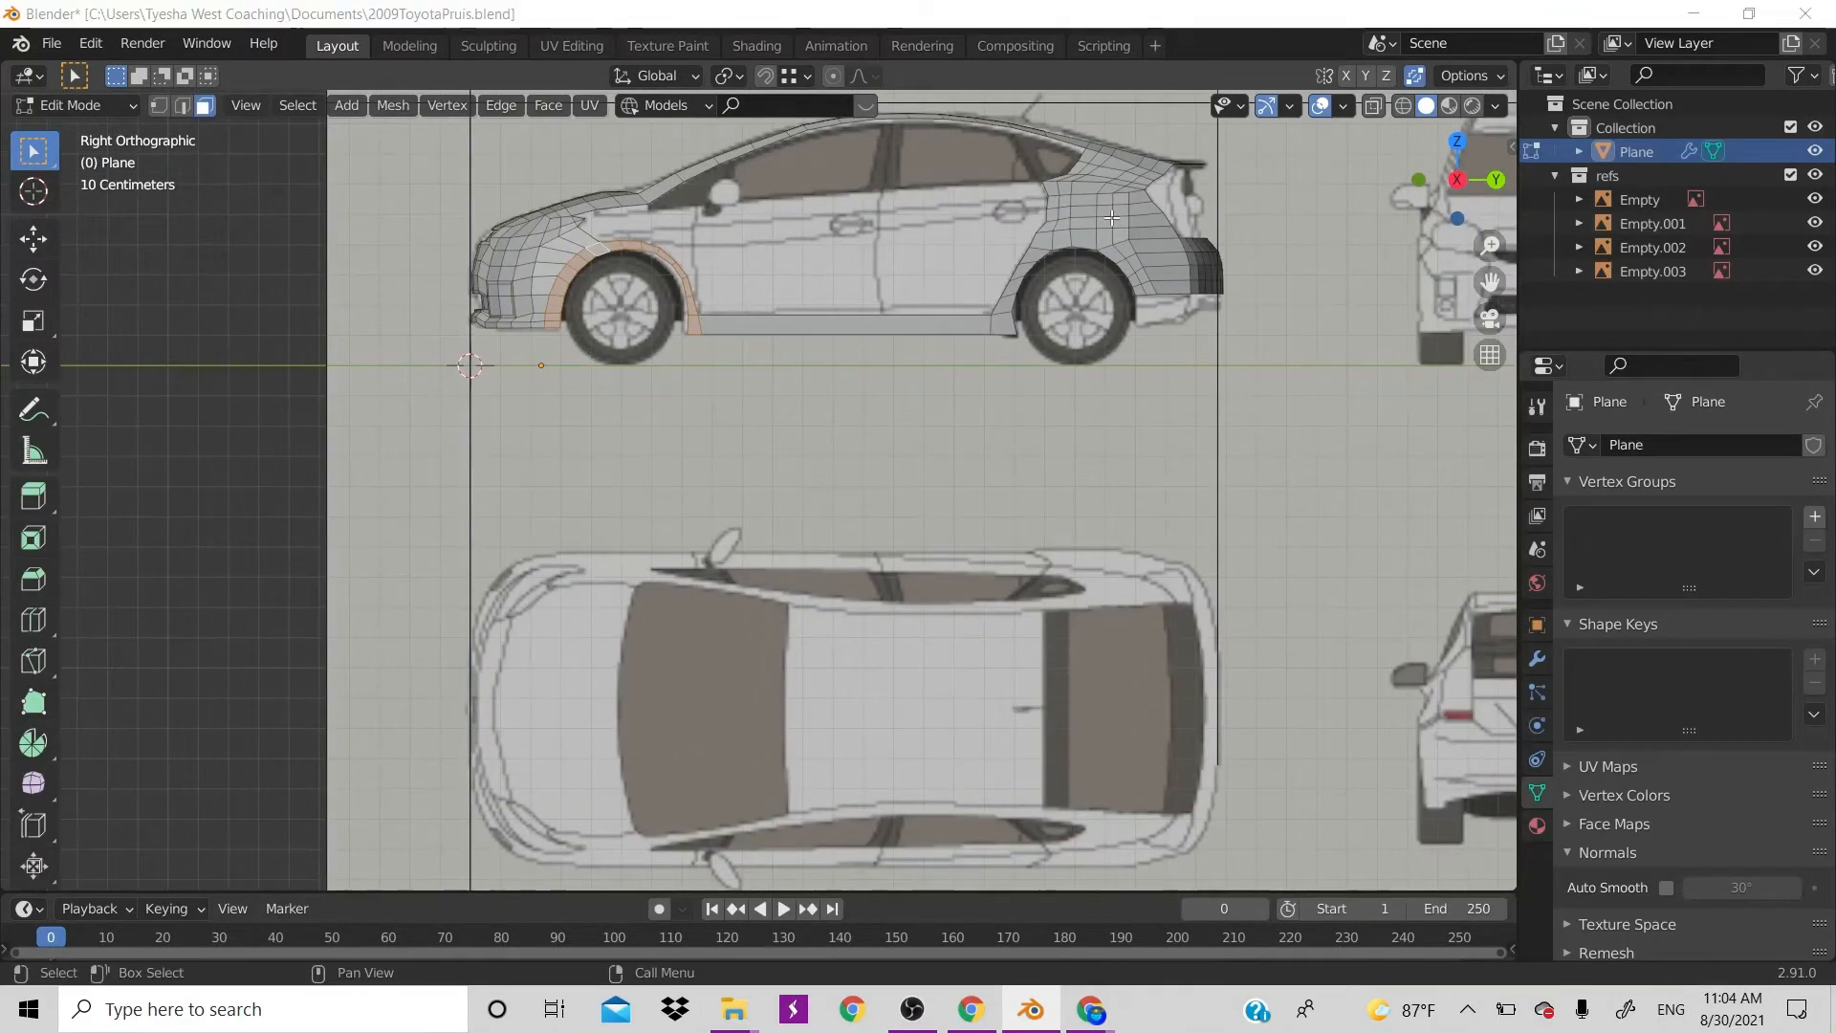
key(super)
key(space)
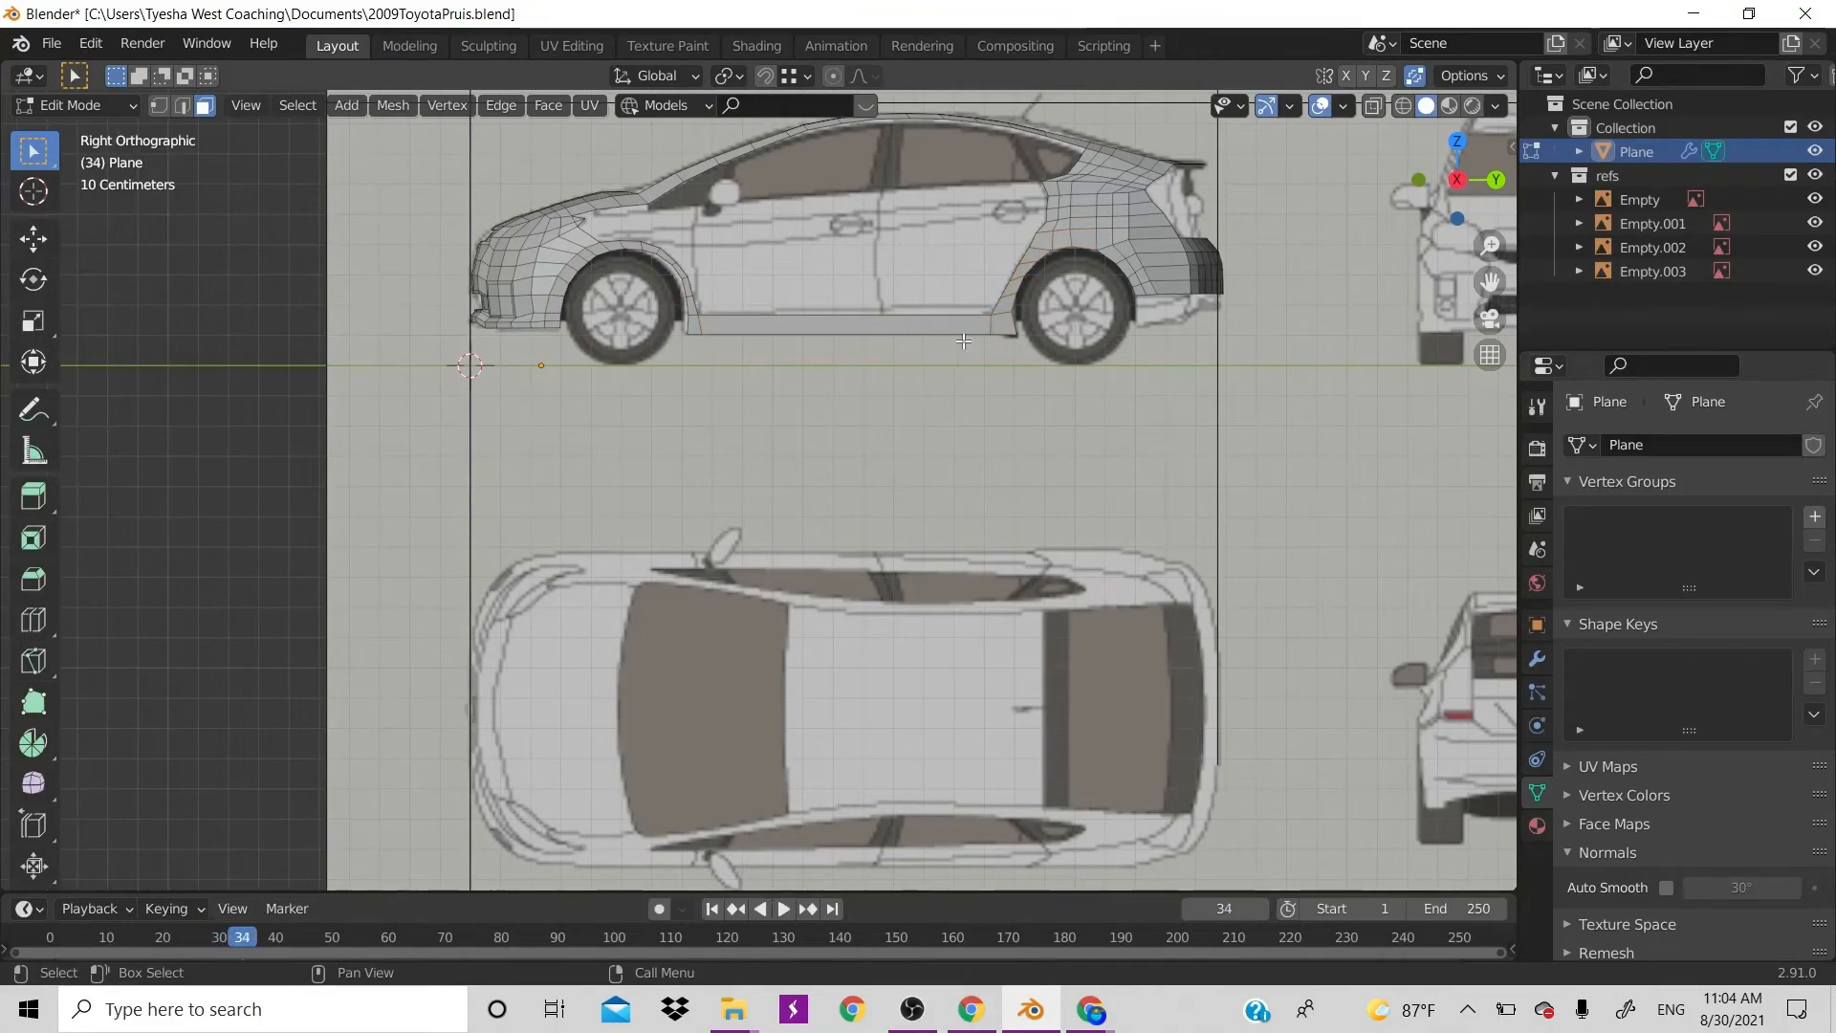
shift+middle_drag(963, 341, 630, 546)
scroll(831, 342, up, 9)
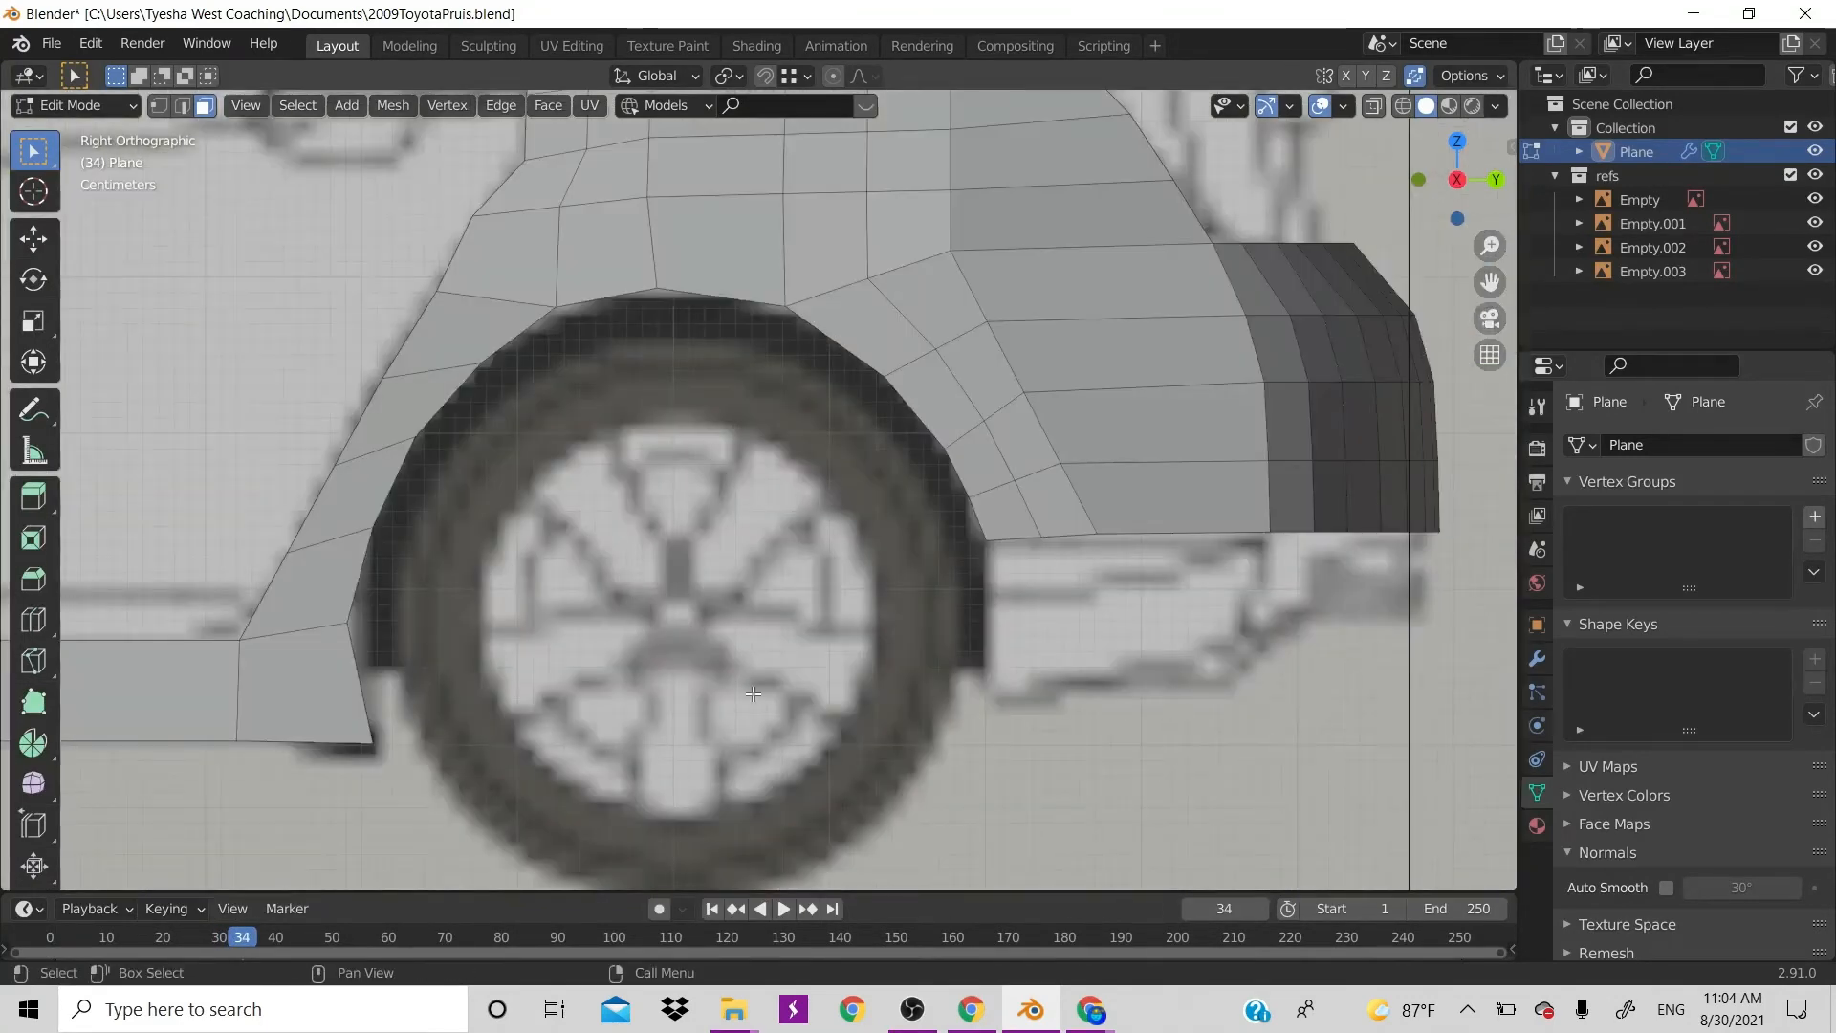
key(Escape)
scroll(830, 678, down, 12)
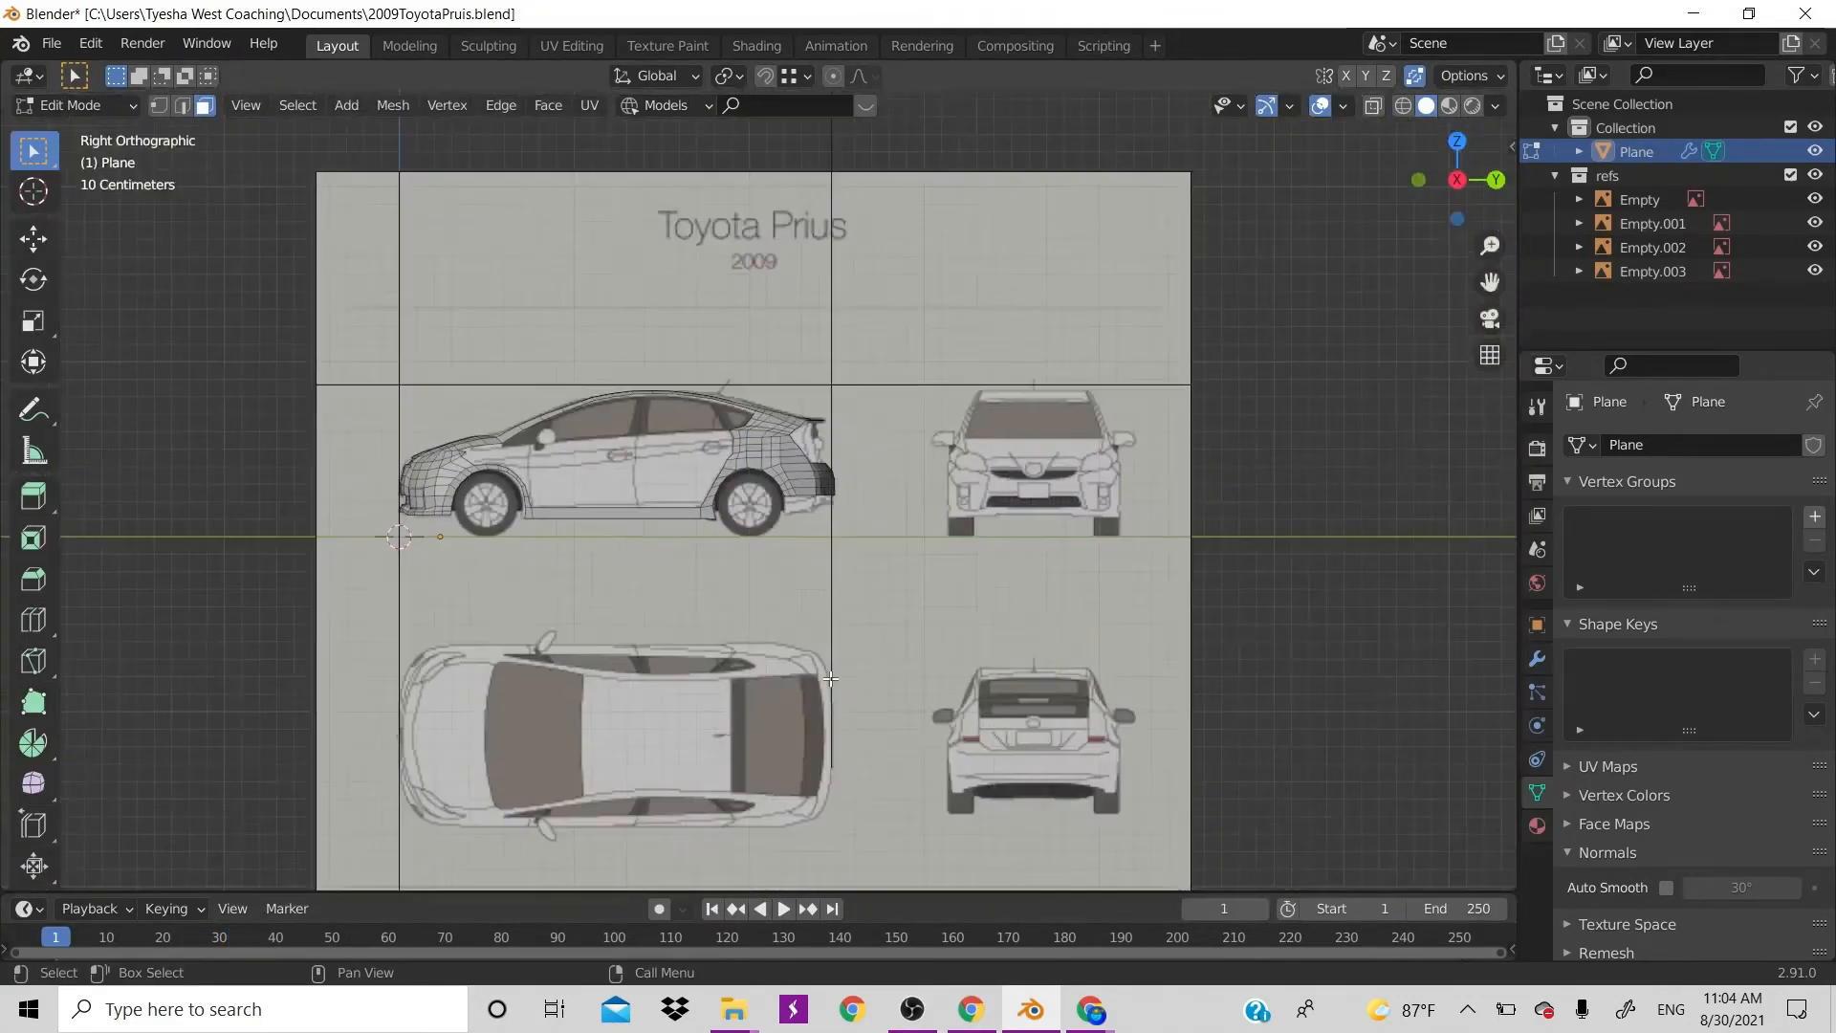
Select the faces around the rear wheel arch and move them about 0.023 m inward along the X axis in front view
scroll(830, 678, up, 2)
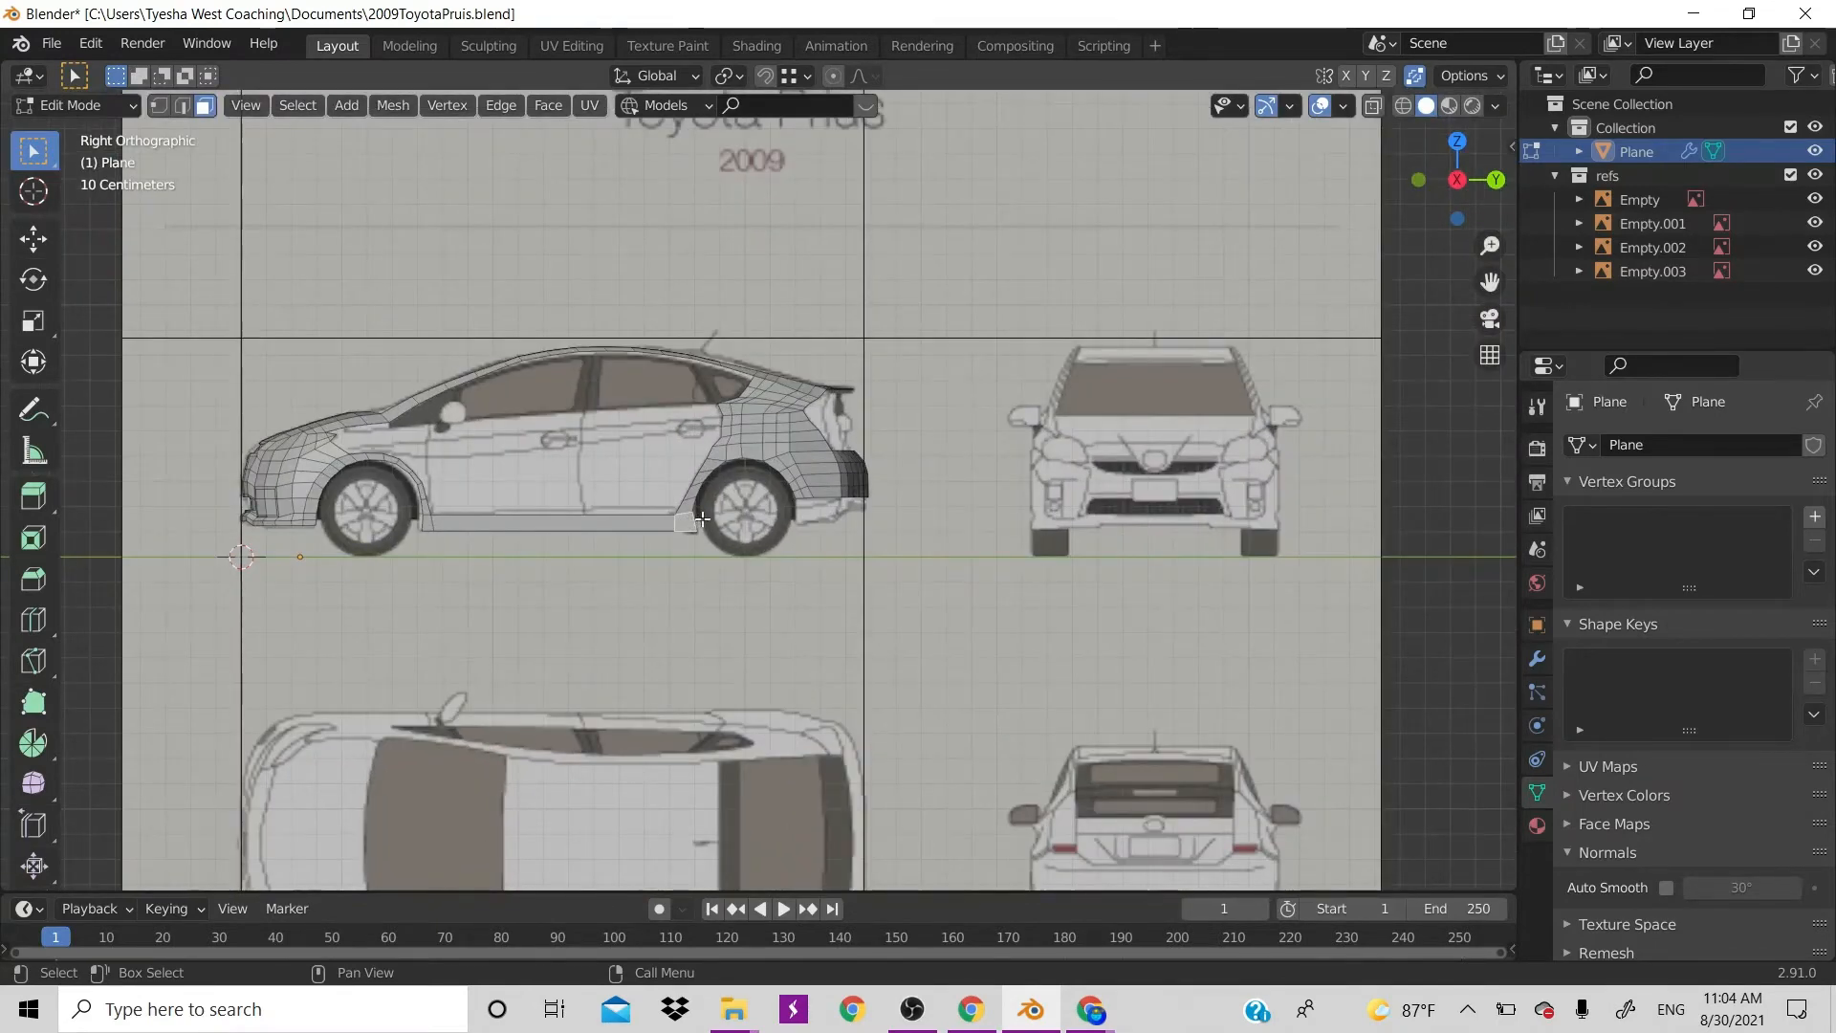
ctrl+click(801, 492)
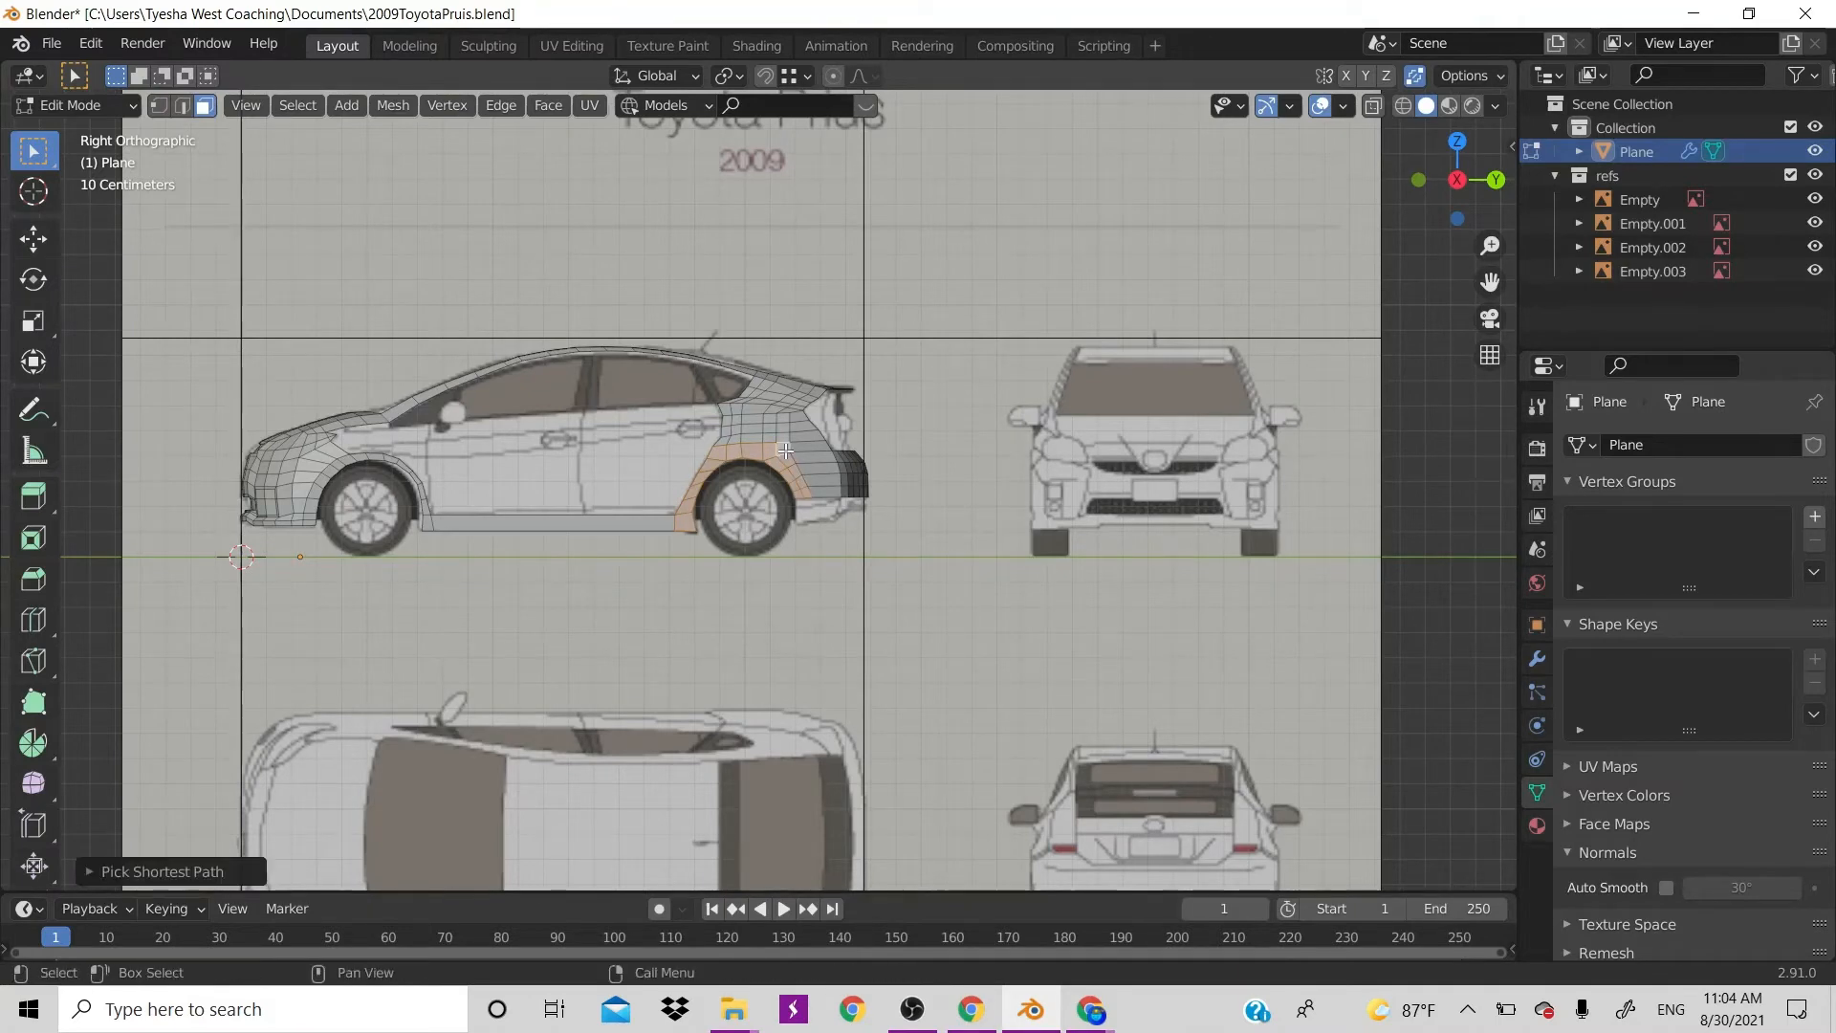
key(KP_1)
key(KP_Decimal)
scroll(785, 450, up, 3)
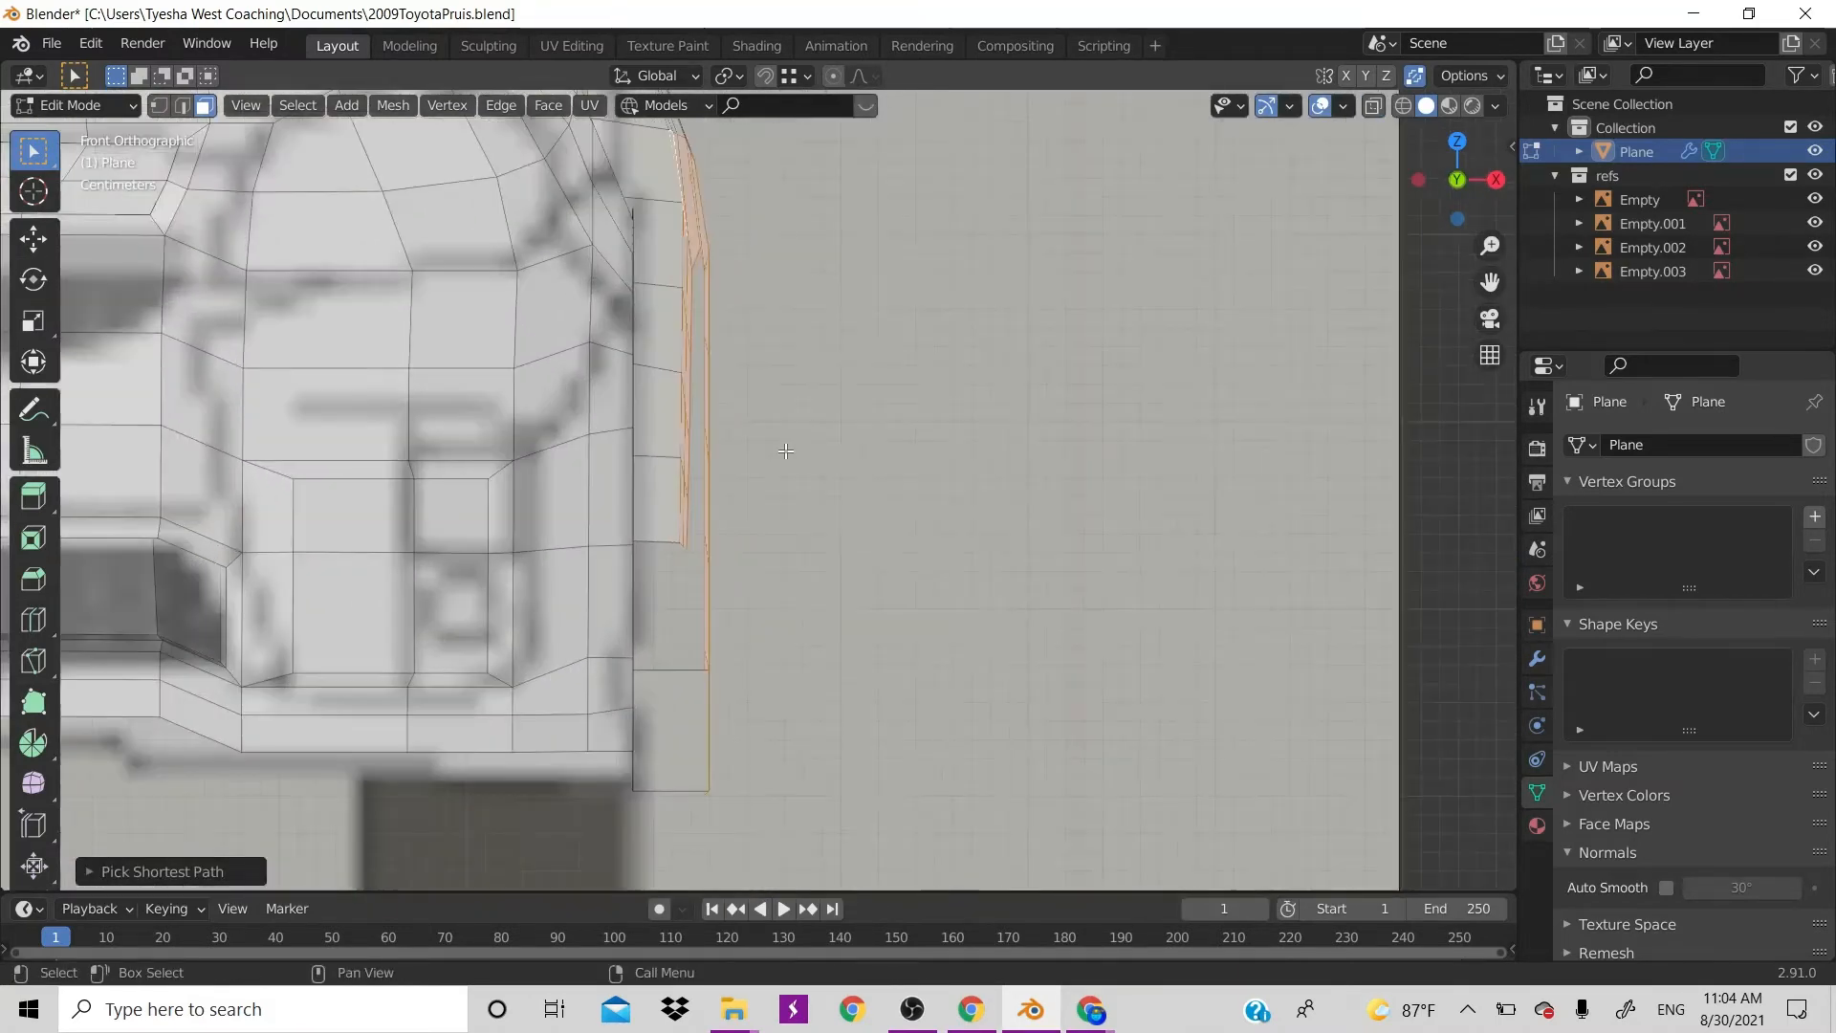
key(g)
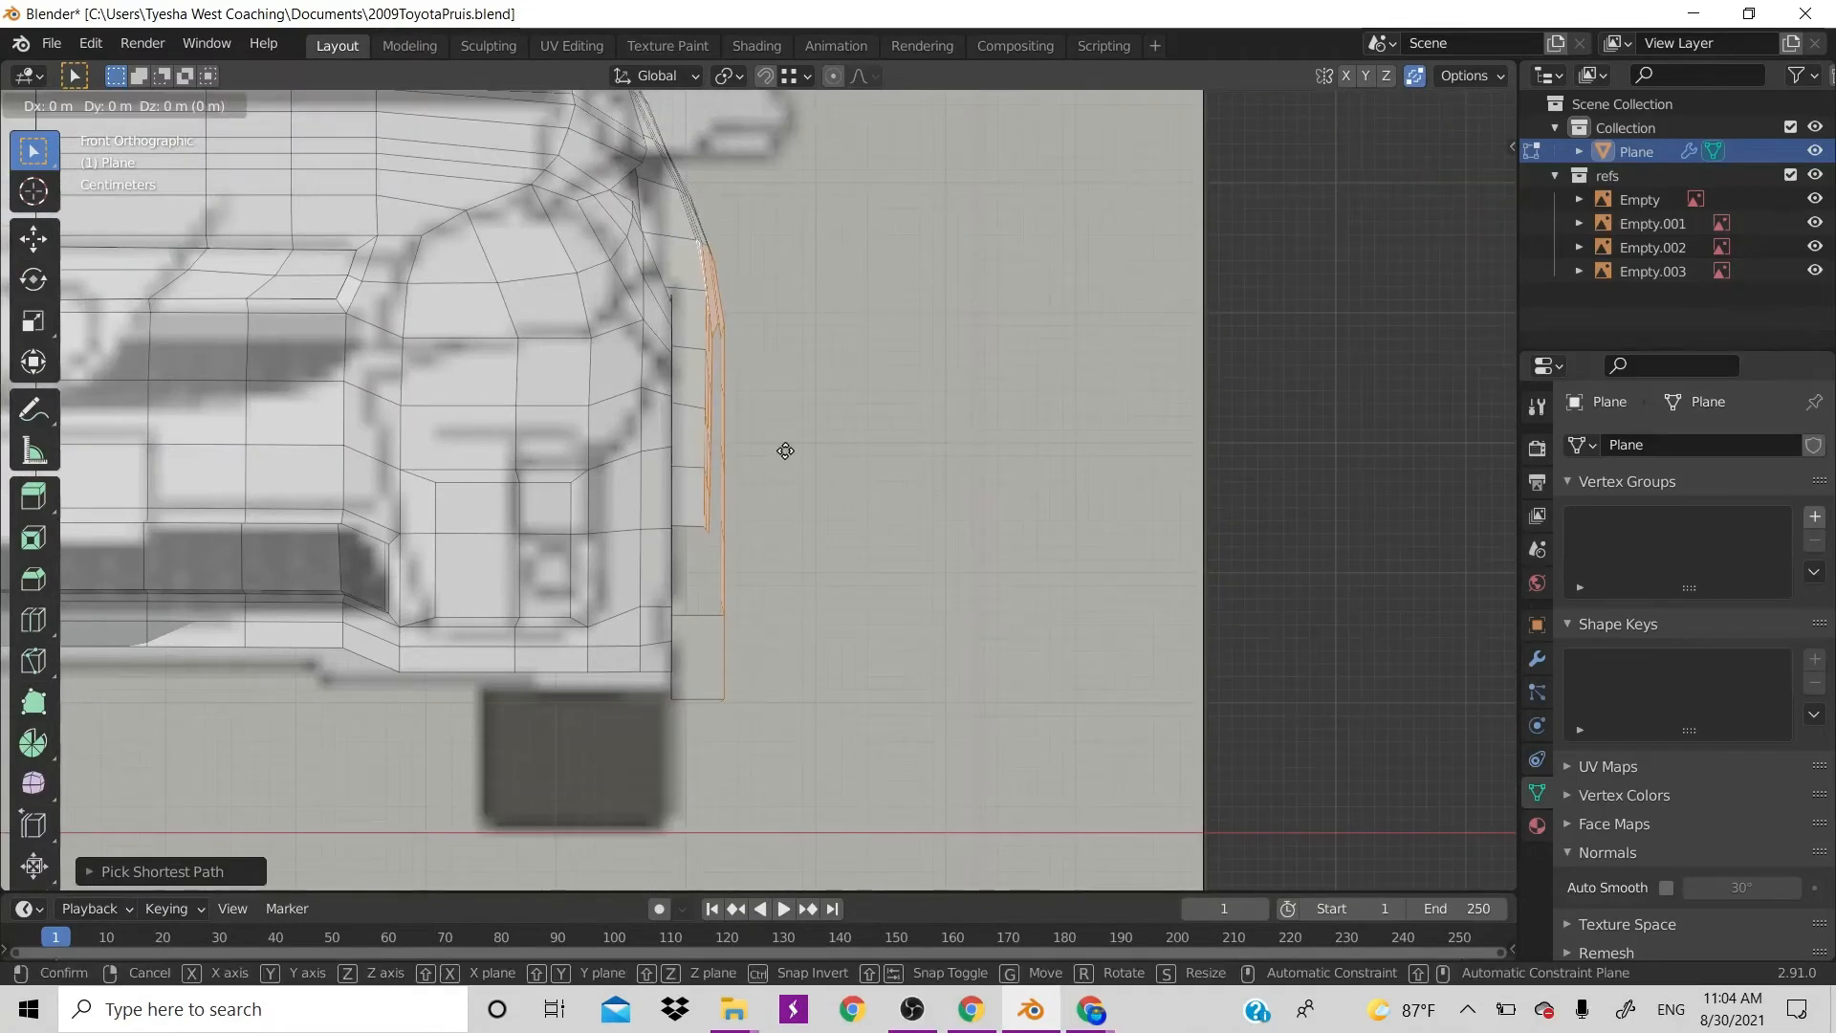
key(x)
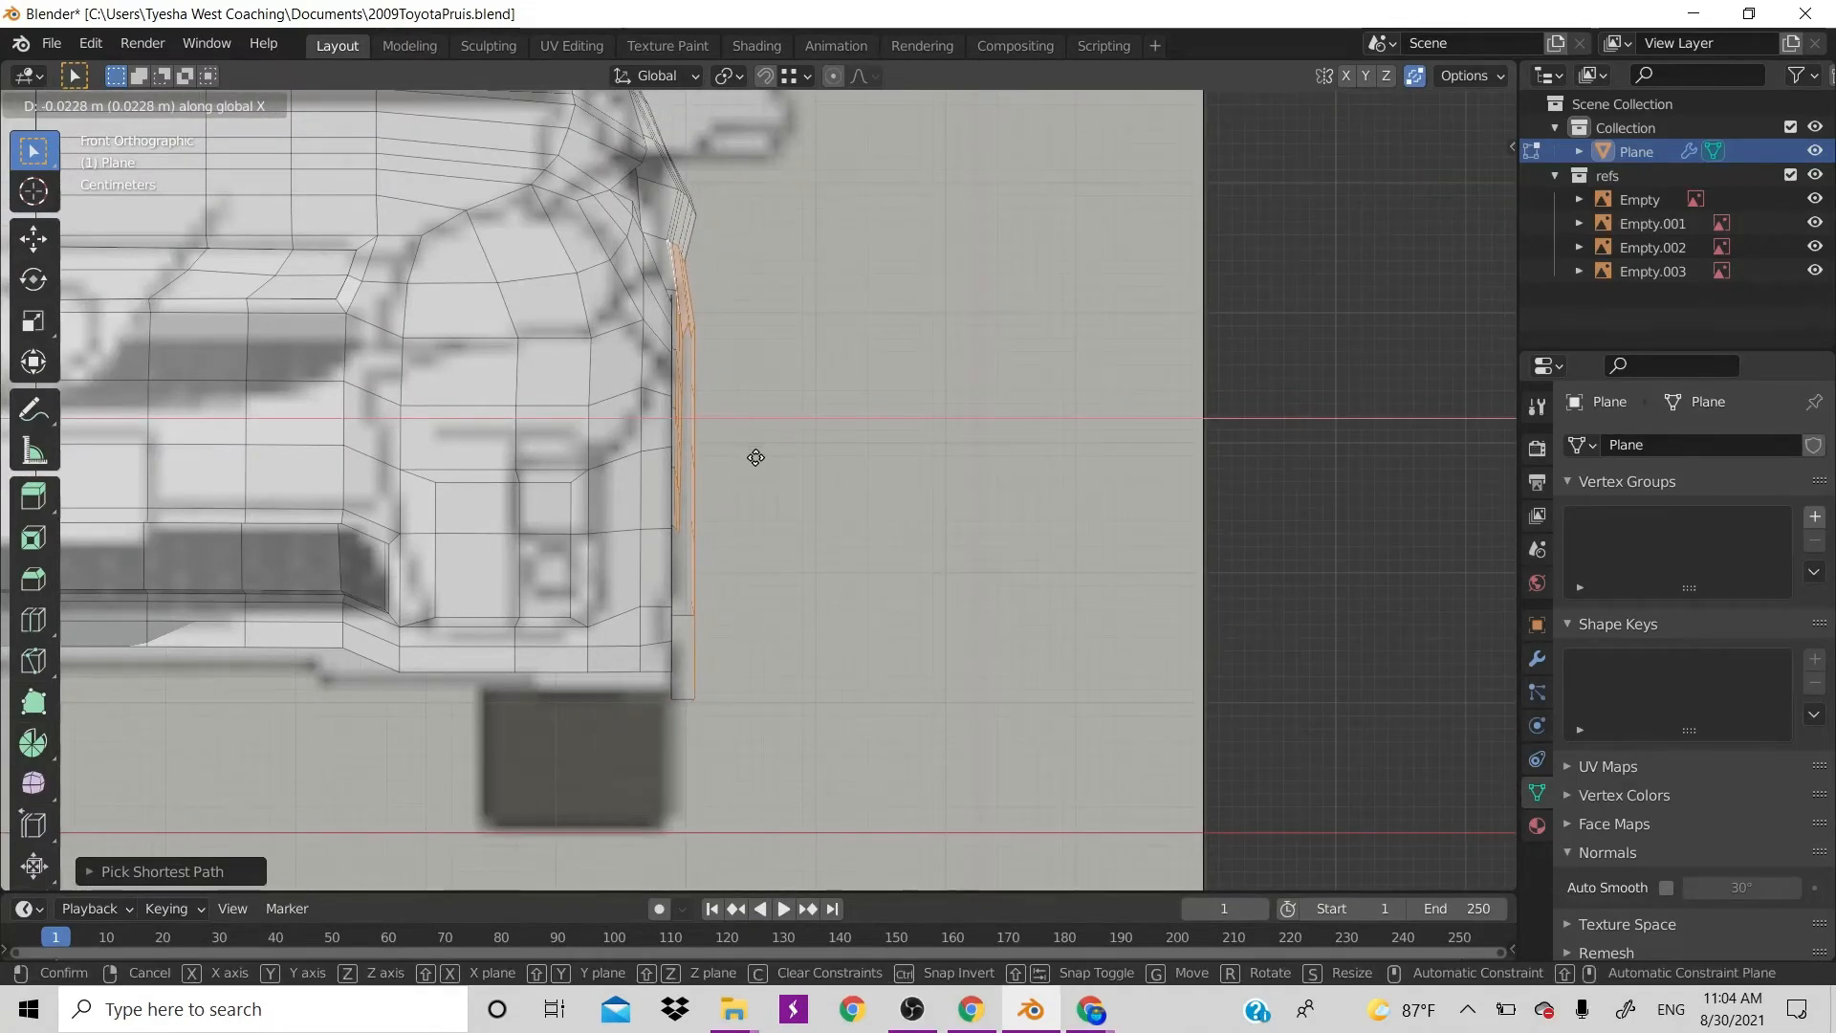
click(750, 457)
Move the selected rear wheel arch faces about 0.02 m outward along the X axis to match the top reference
scroll(755, 477, down, 5)
scroll(762, 498, down, 2)
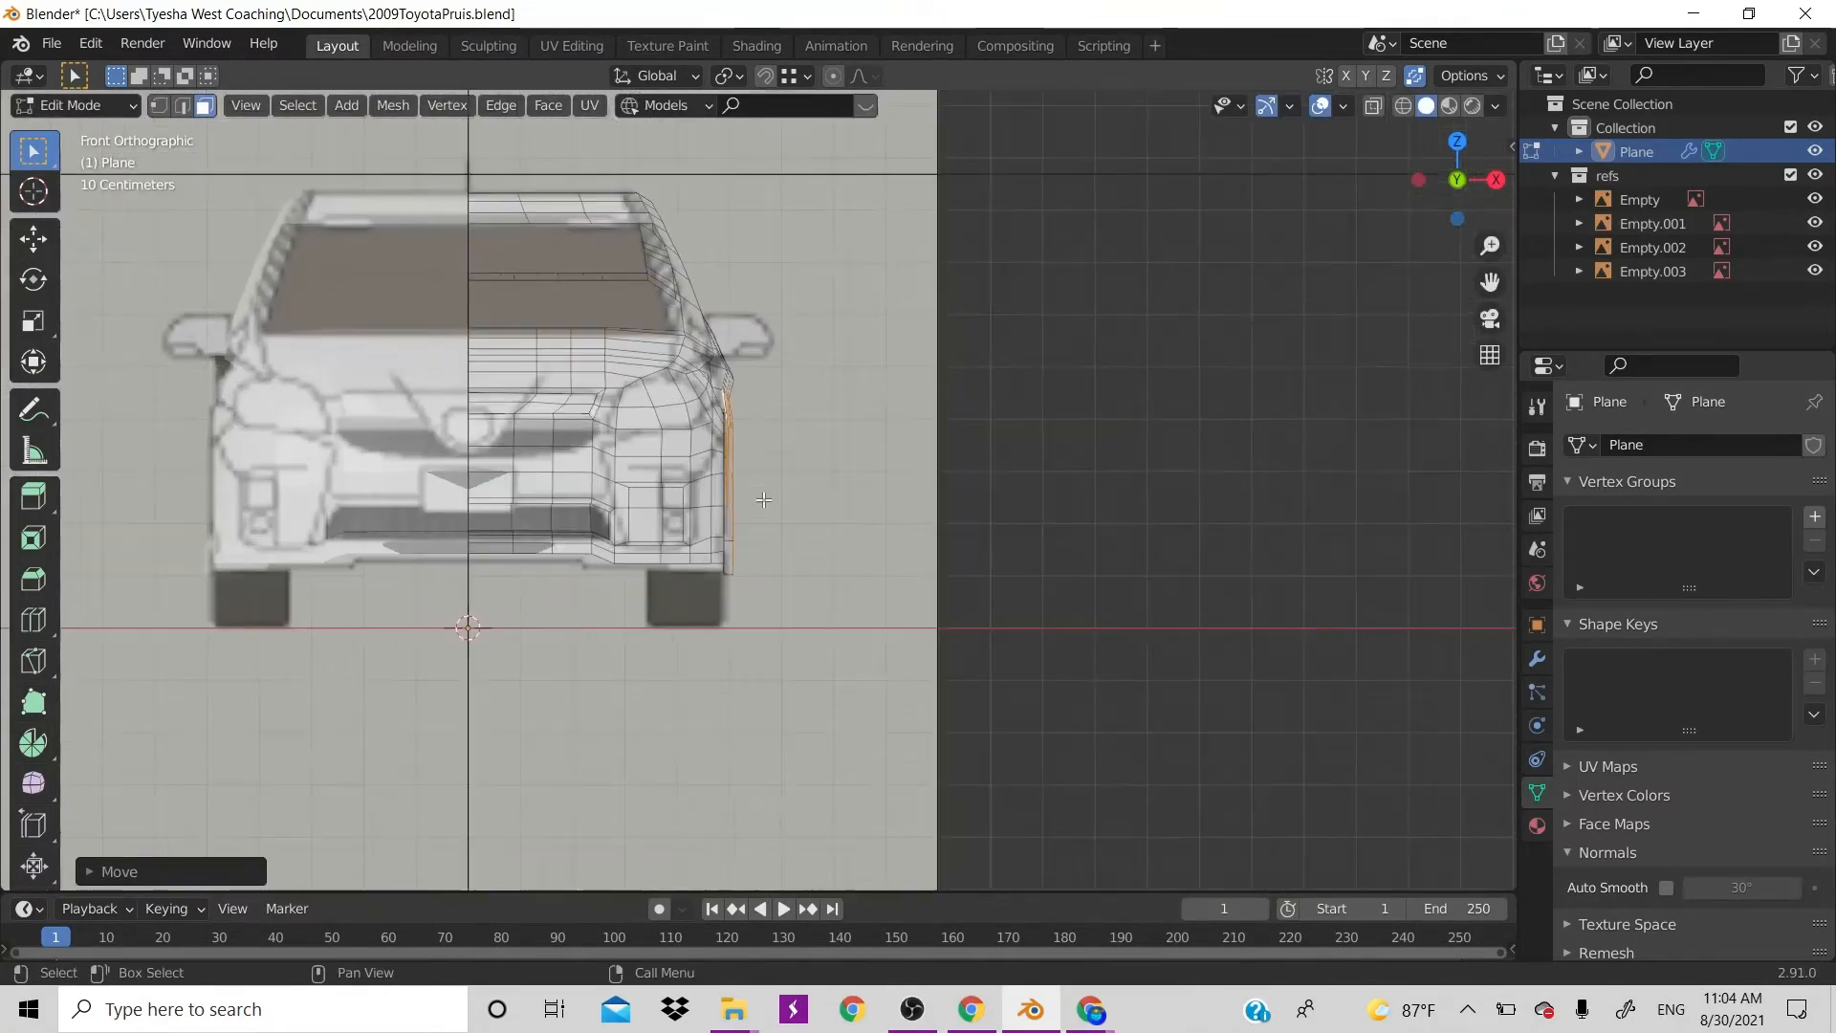
drag(1449, 182, 1287, 332)
key(KP_7)
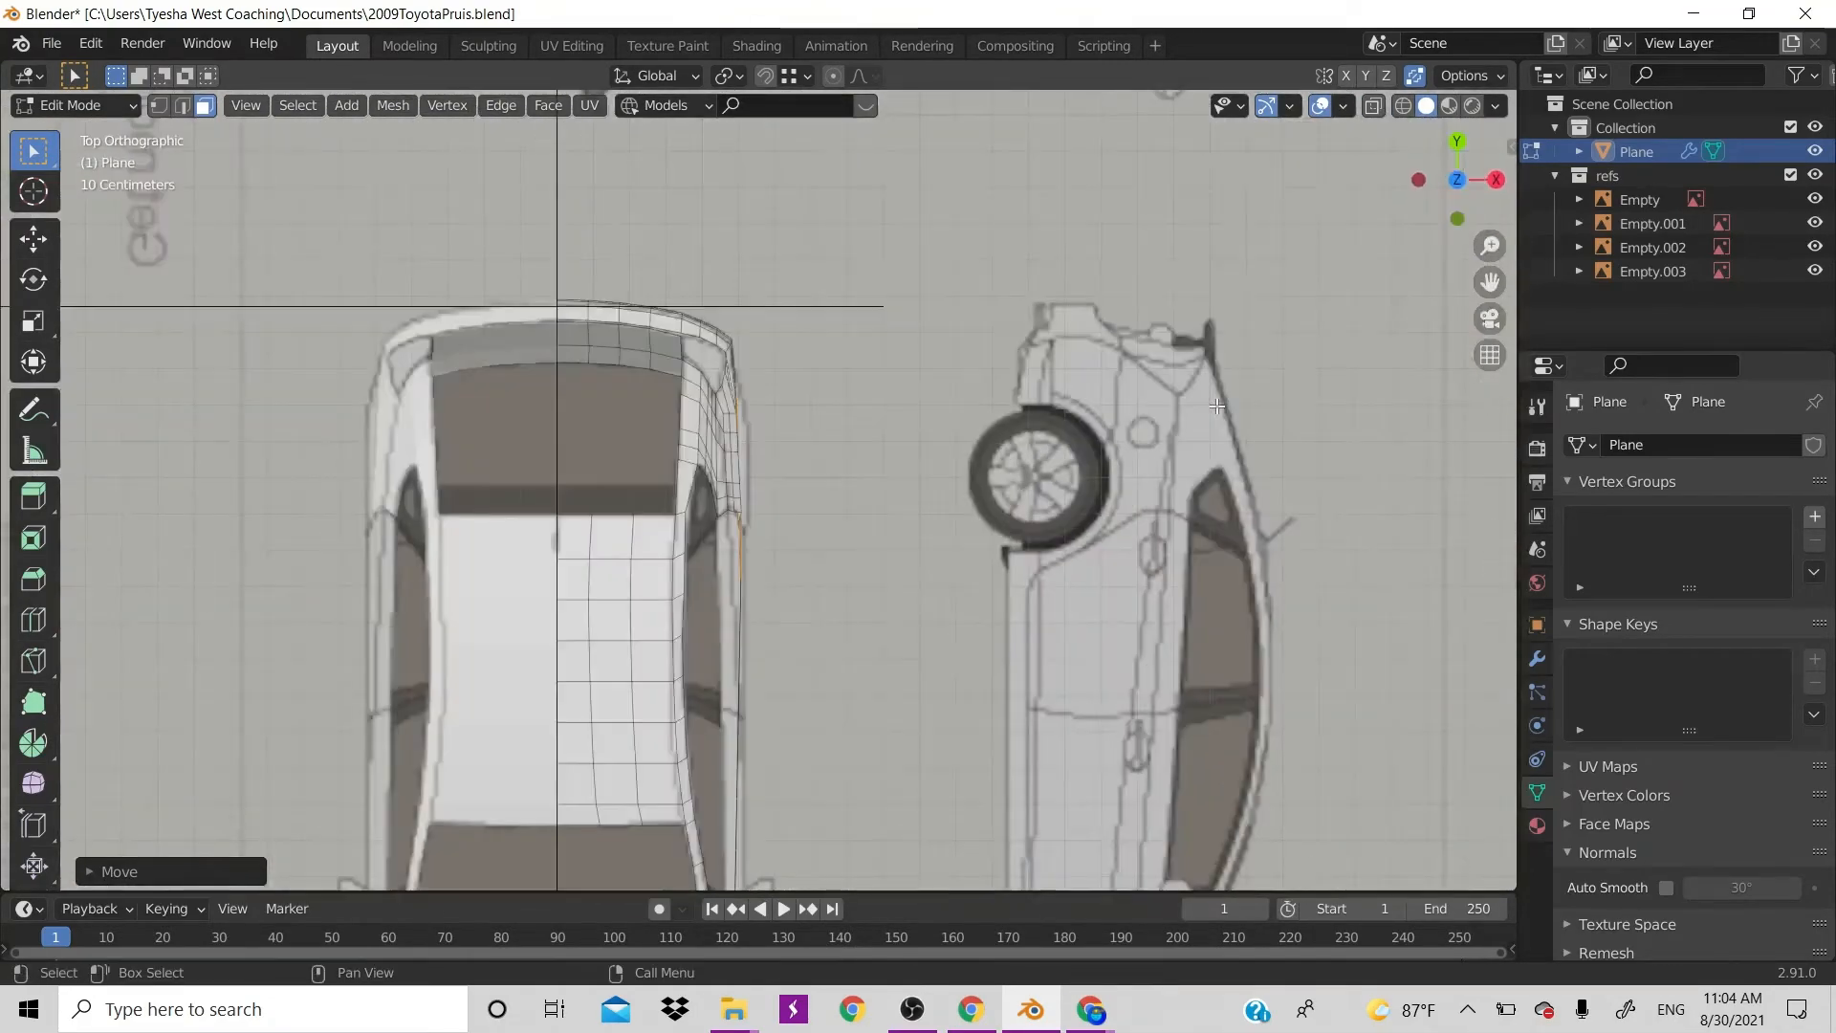
scroll(878, 491, up, 3)
key(g)
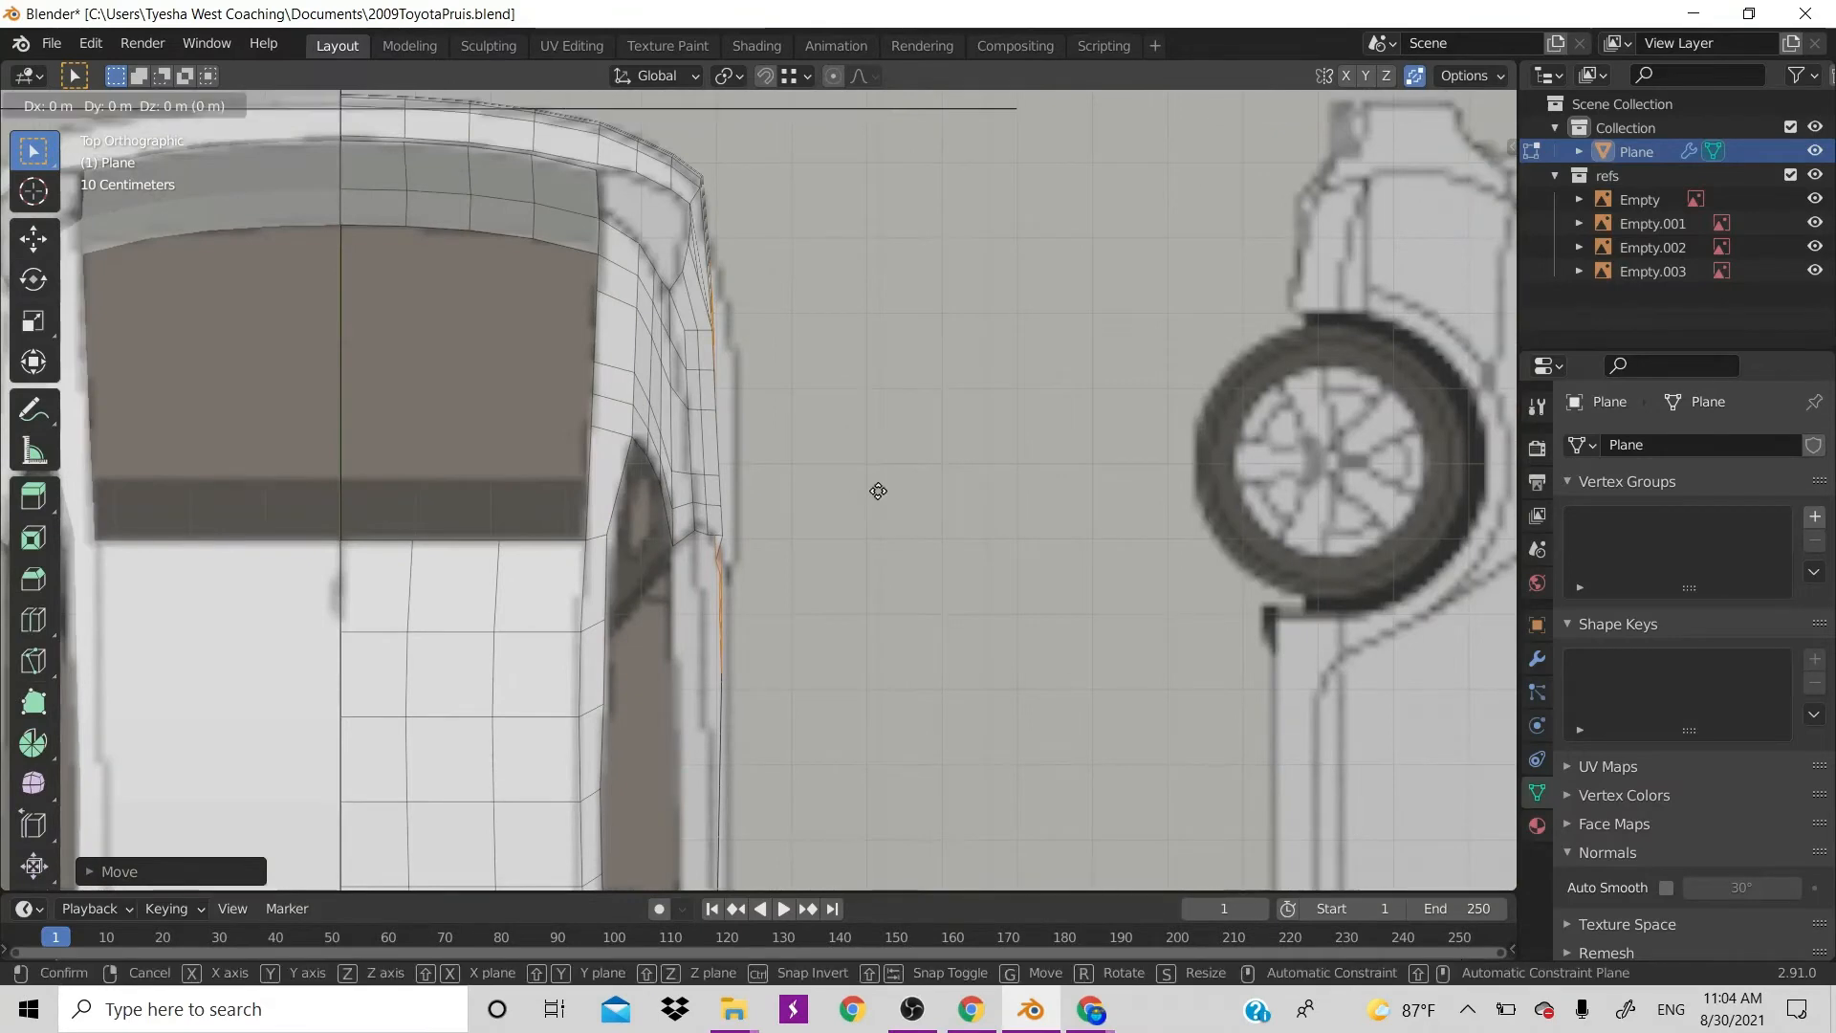
key(x)
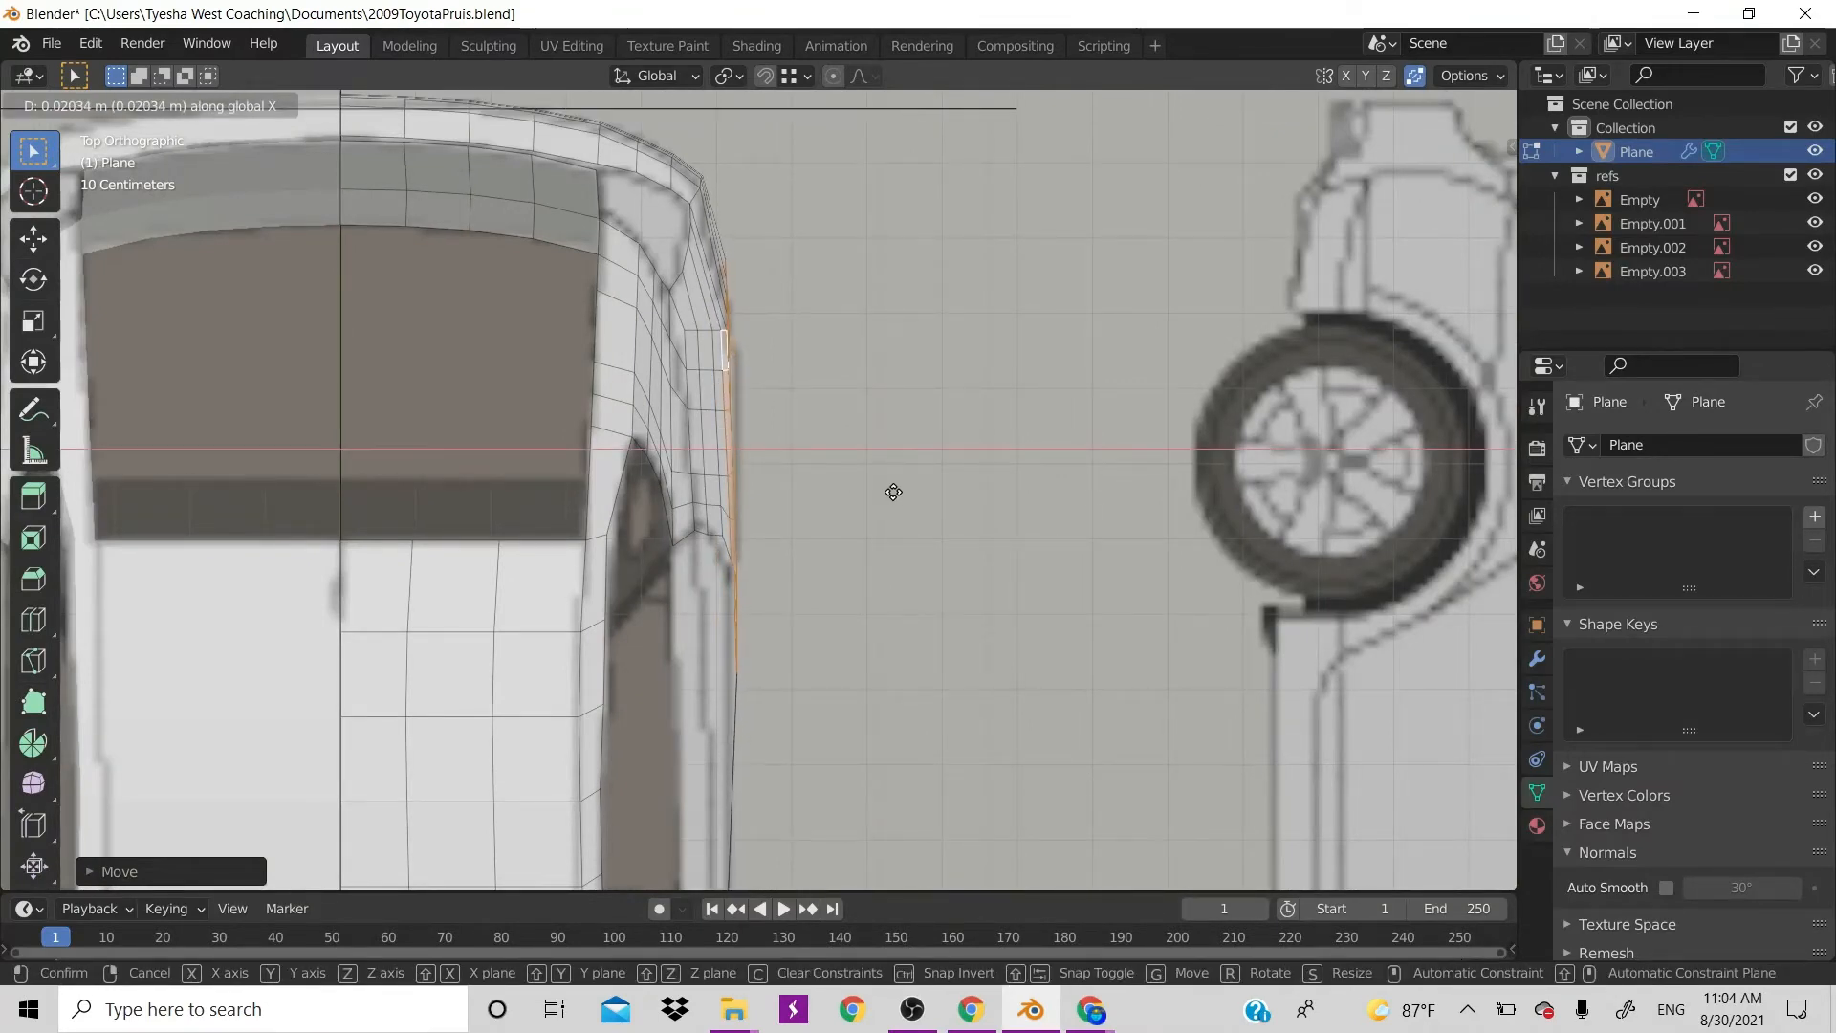
click(894, 492)
Select the vertical edge between the side sill and its rear end face, and try moving it inward along the X axis
scroll(894, 491, down, 6)
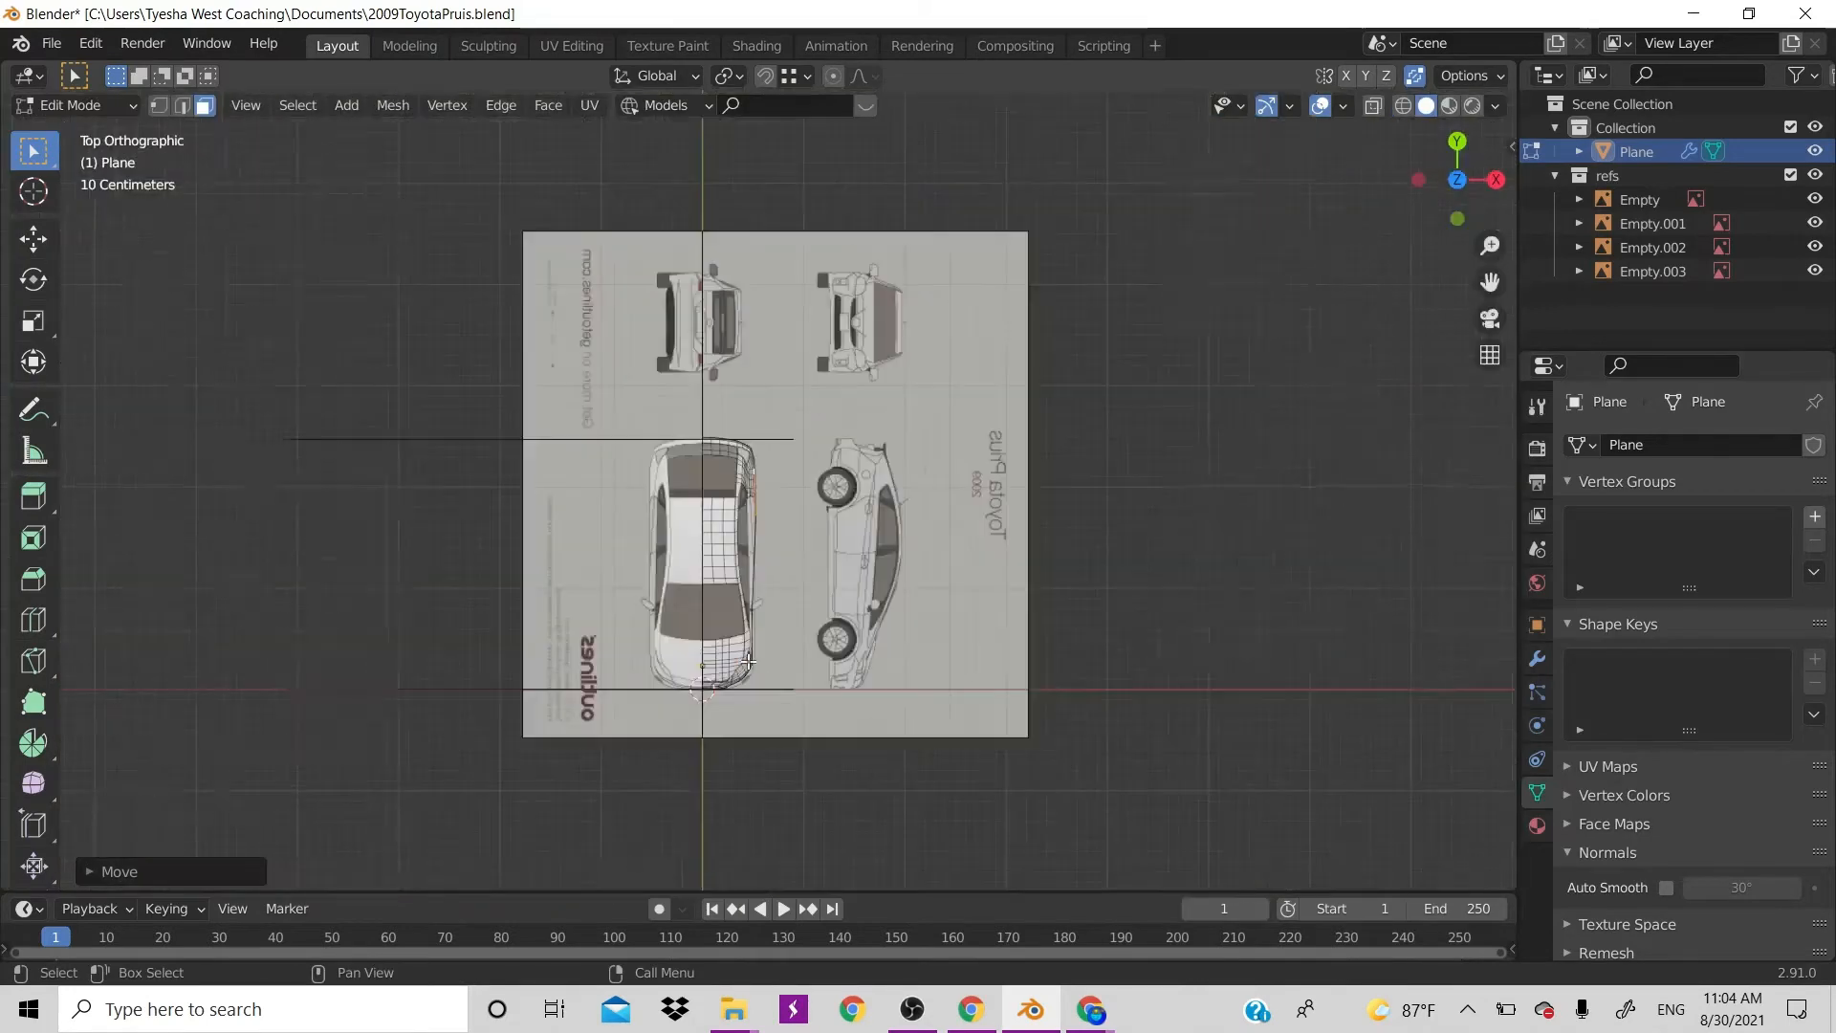
scroll(748, 661, up, 5)
scroll(748, 661, up, 4)
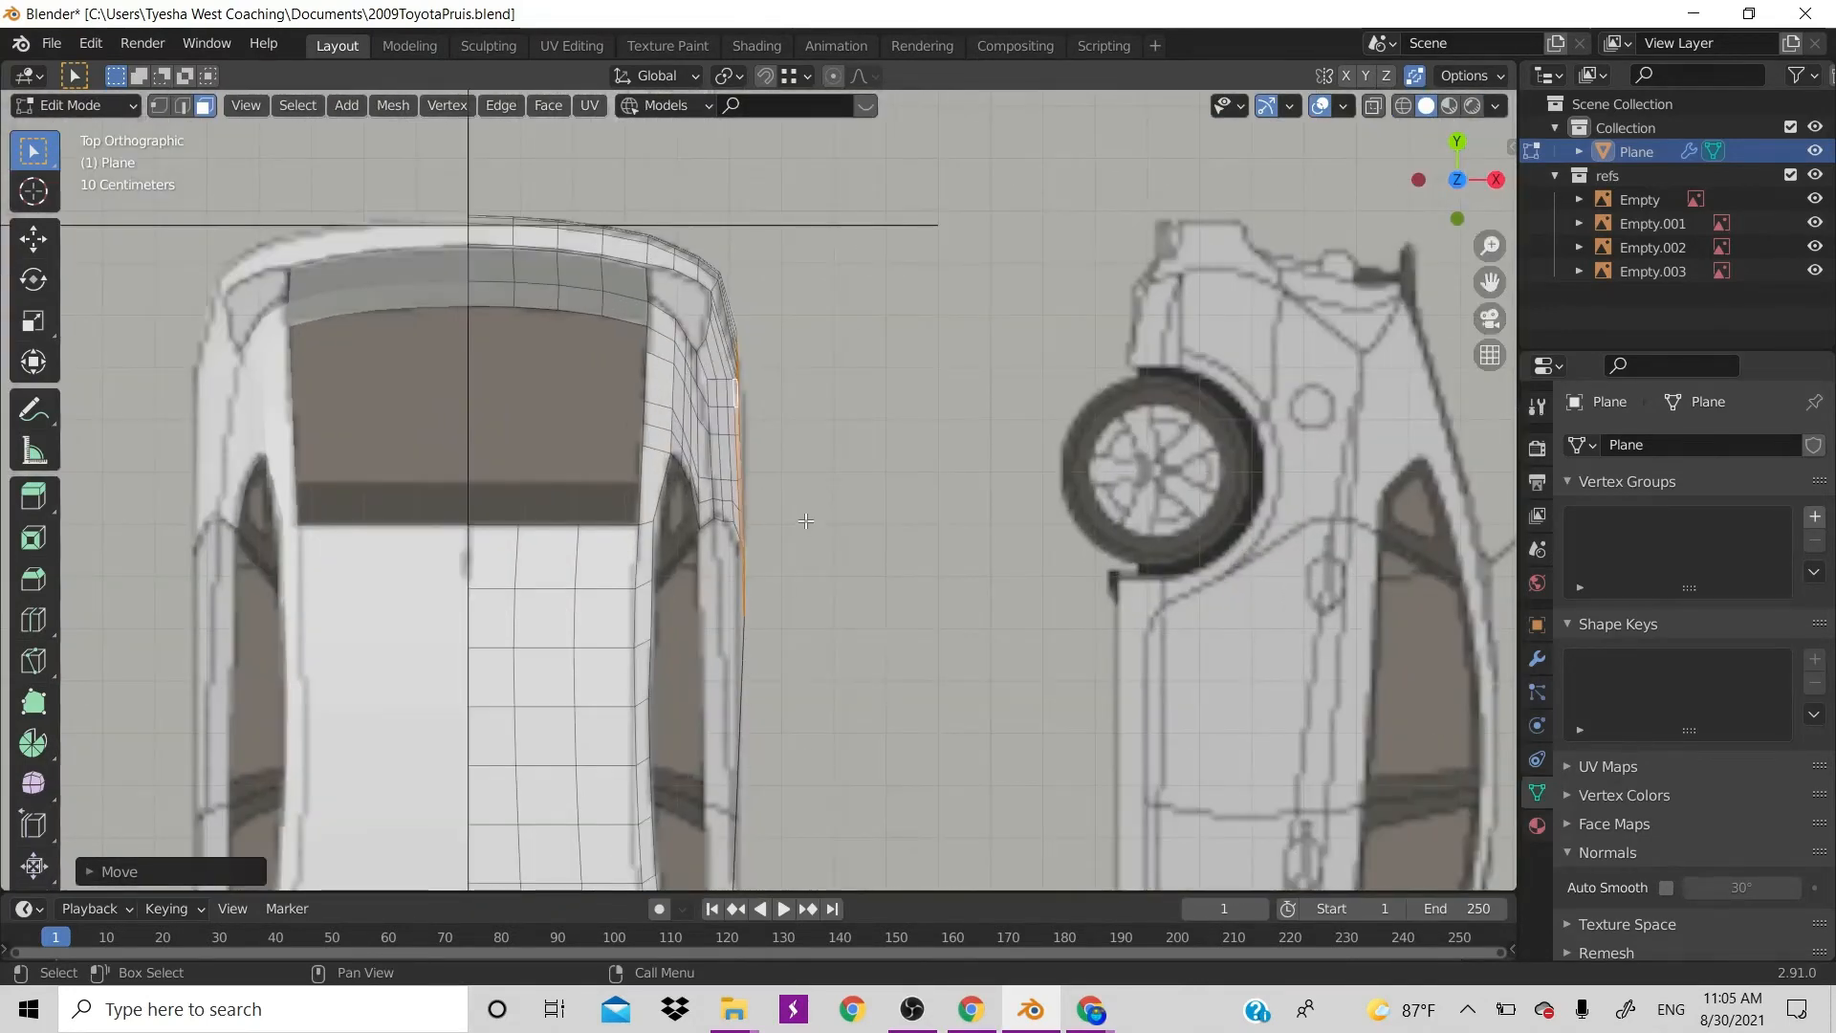
key(2)
scroll(769, 570, up, 4)
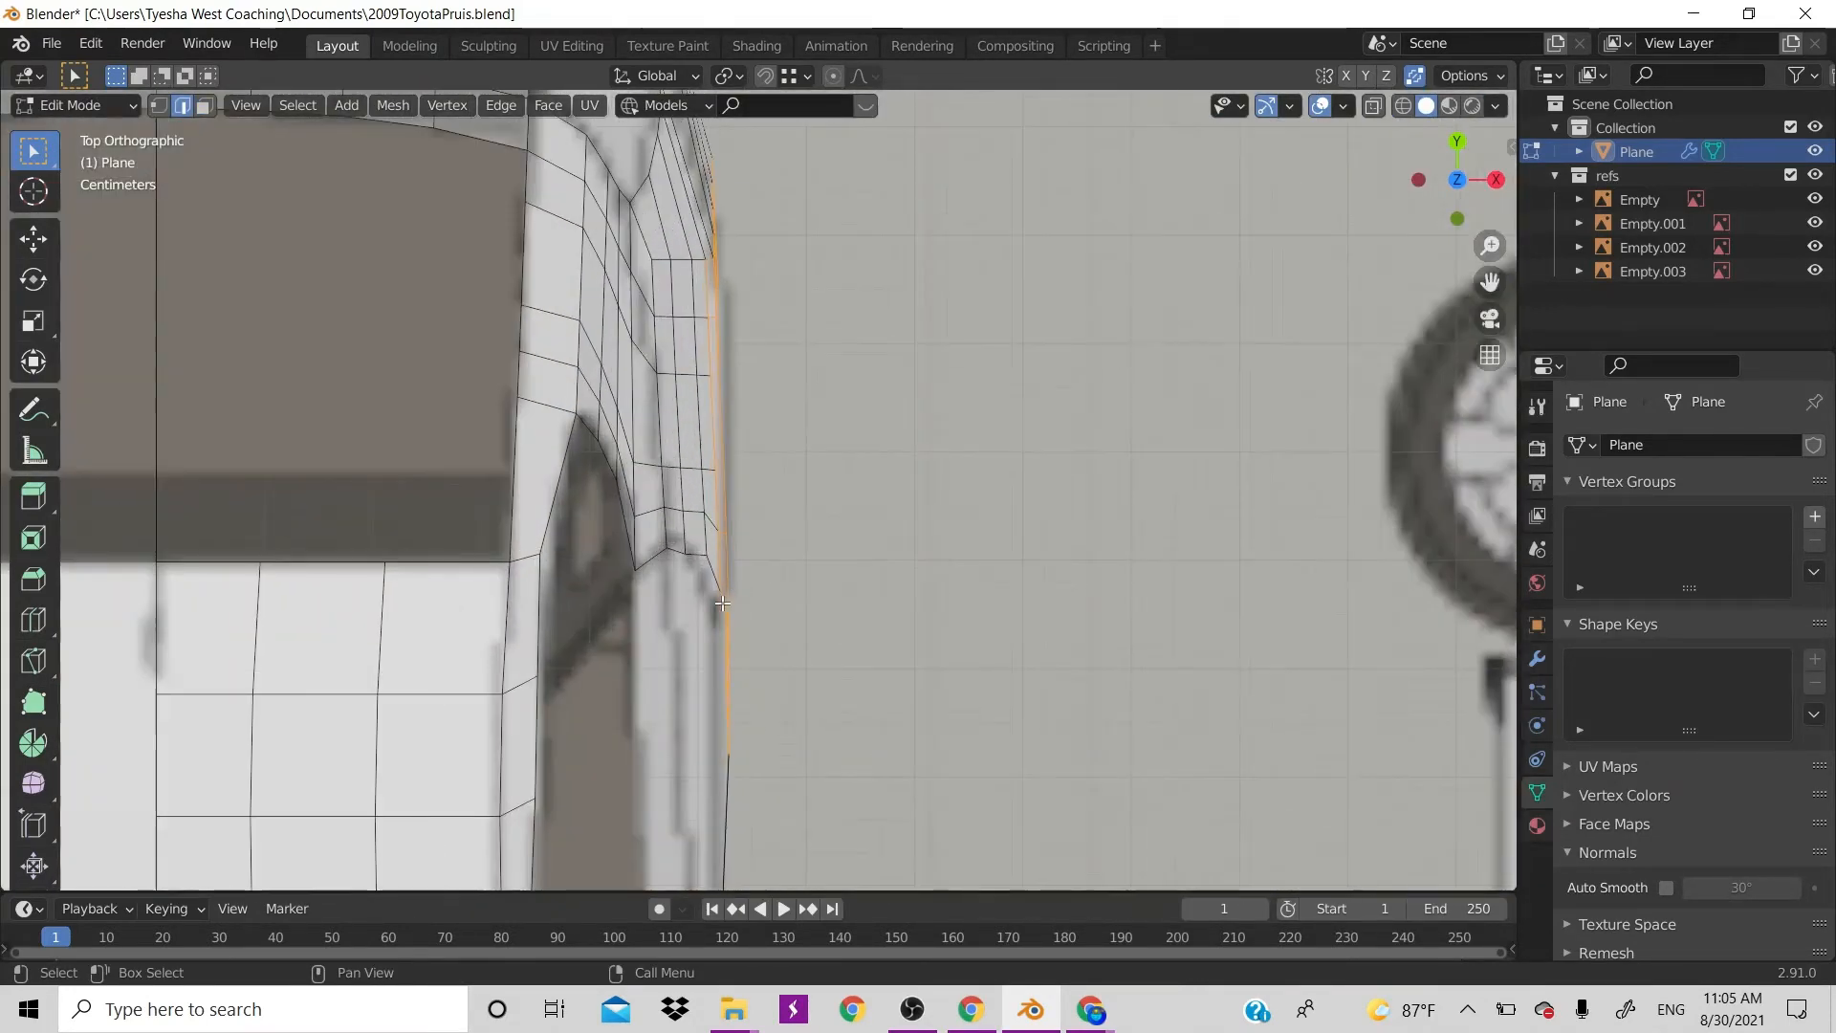
key(alt+a)
key(KP_3)
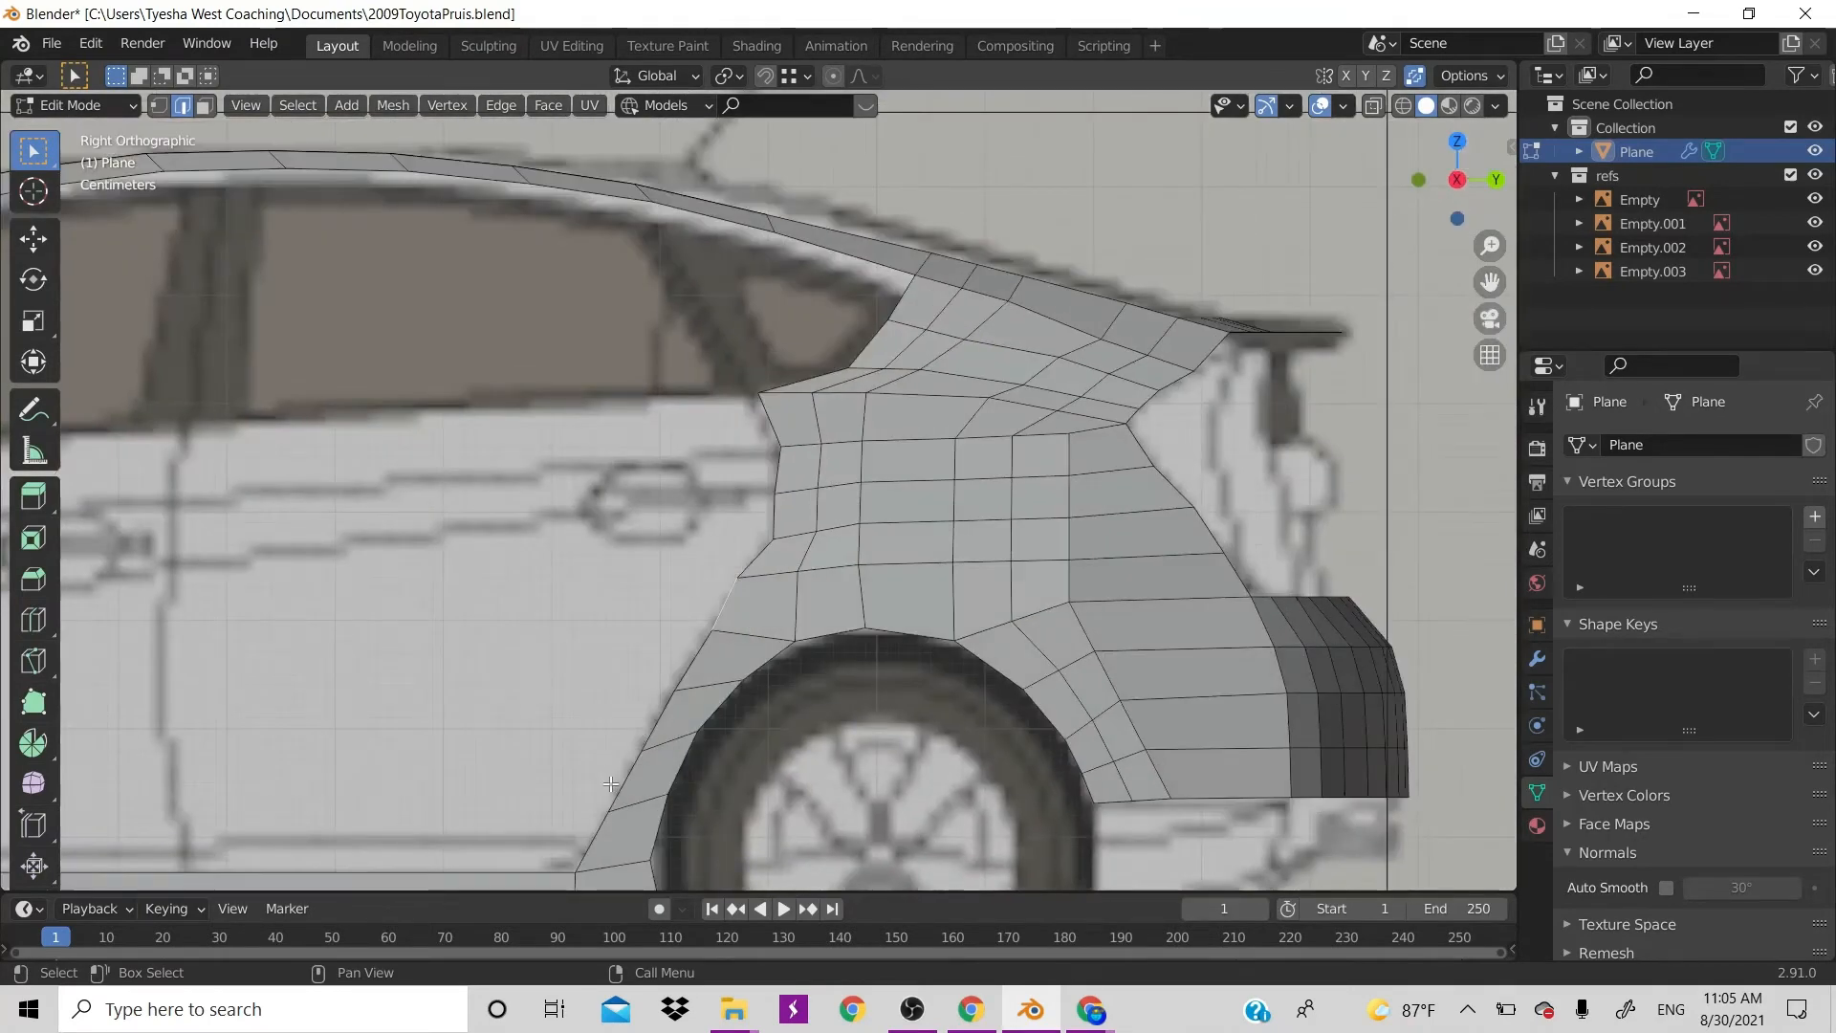
scroll(610, 783, down, 4)
key(KP_7)
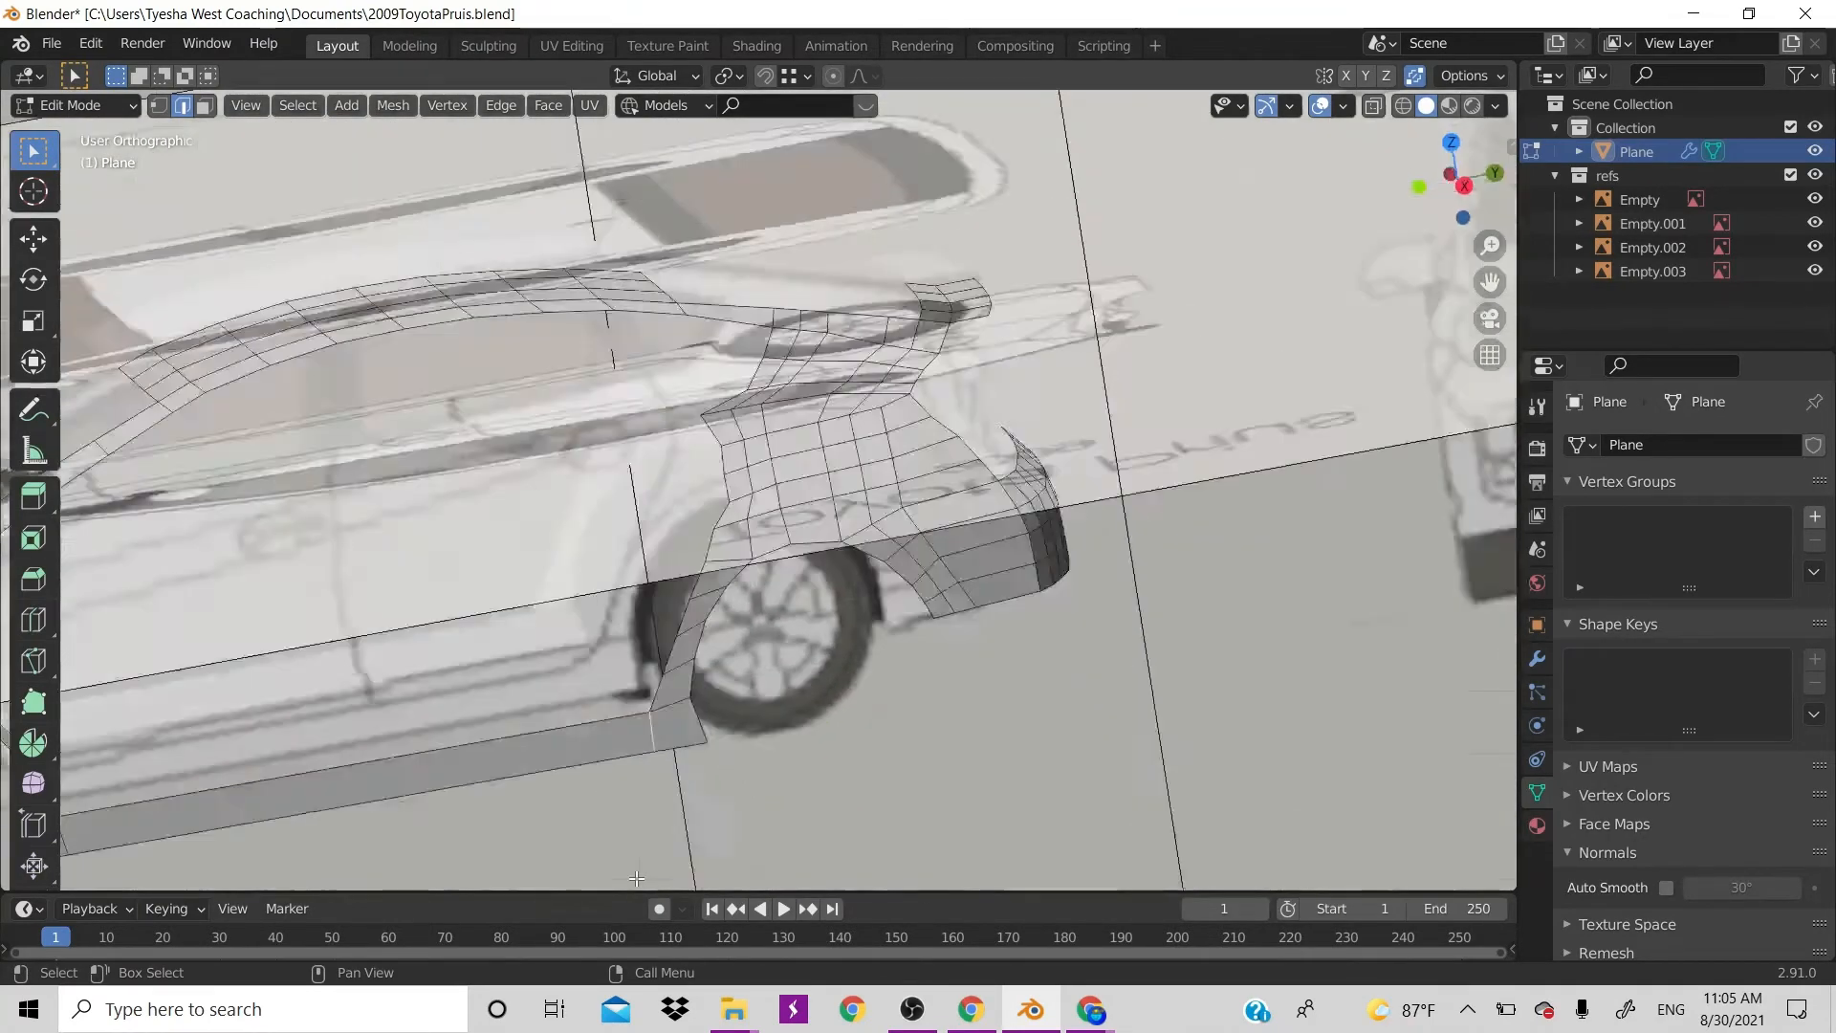
key(g)
key(x)
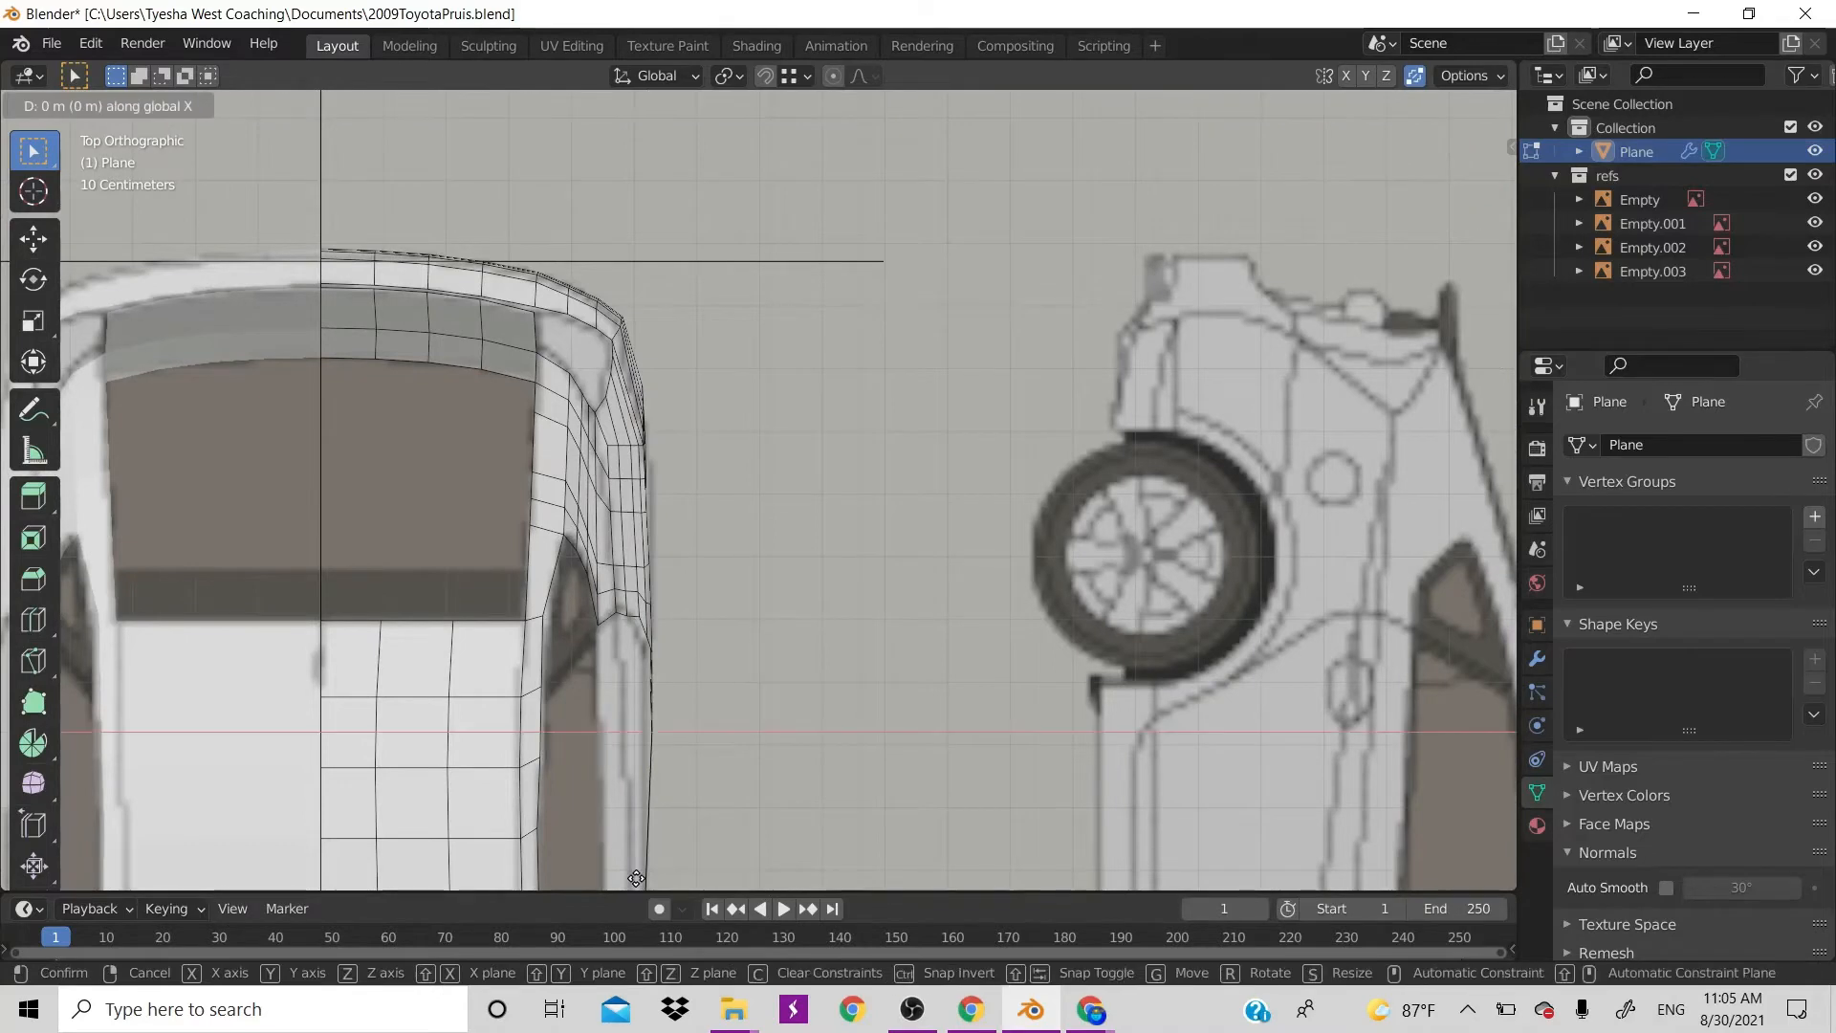
click(621, 878)
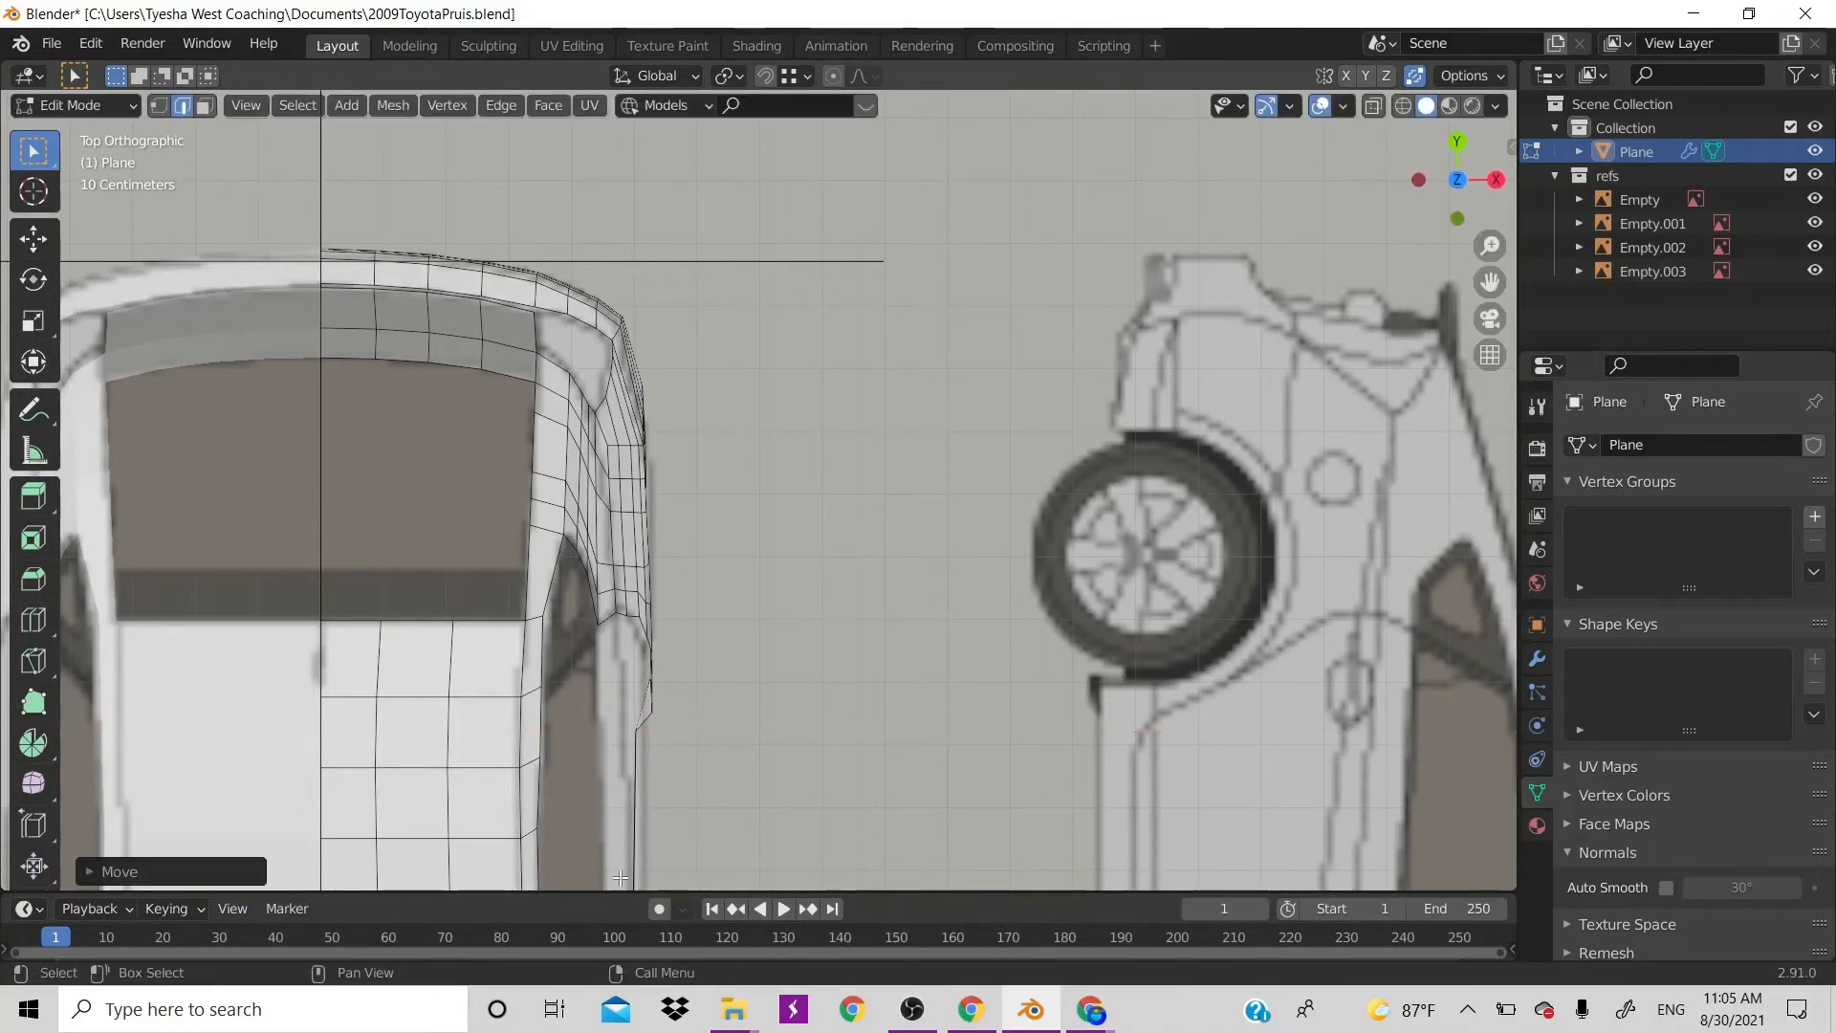
Compare the sill edge with the top and side references, then undo its inward move
scroll(692, 768, down, 6)
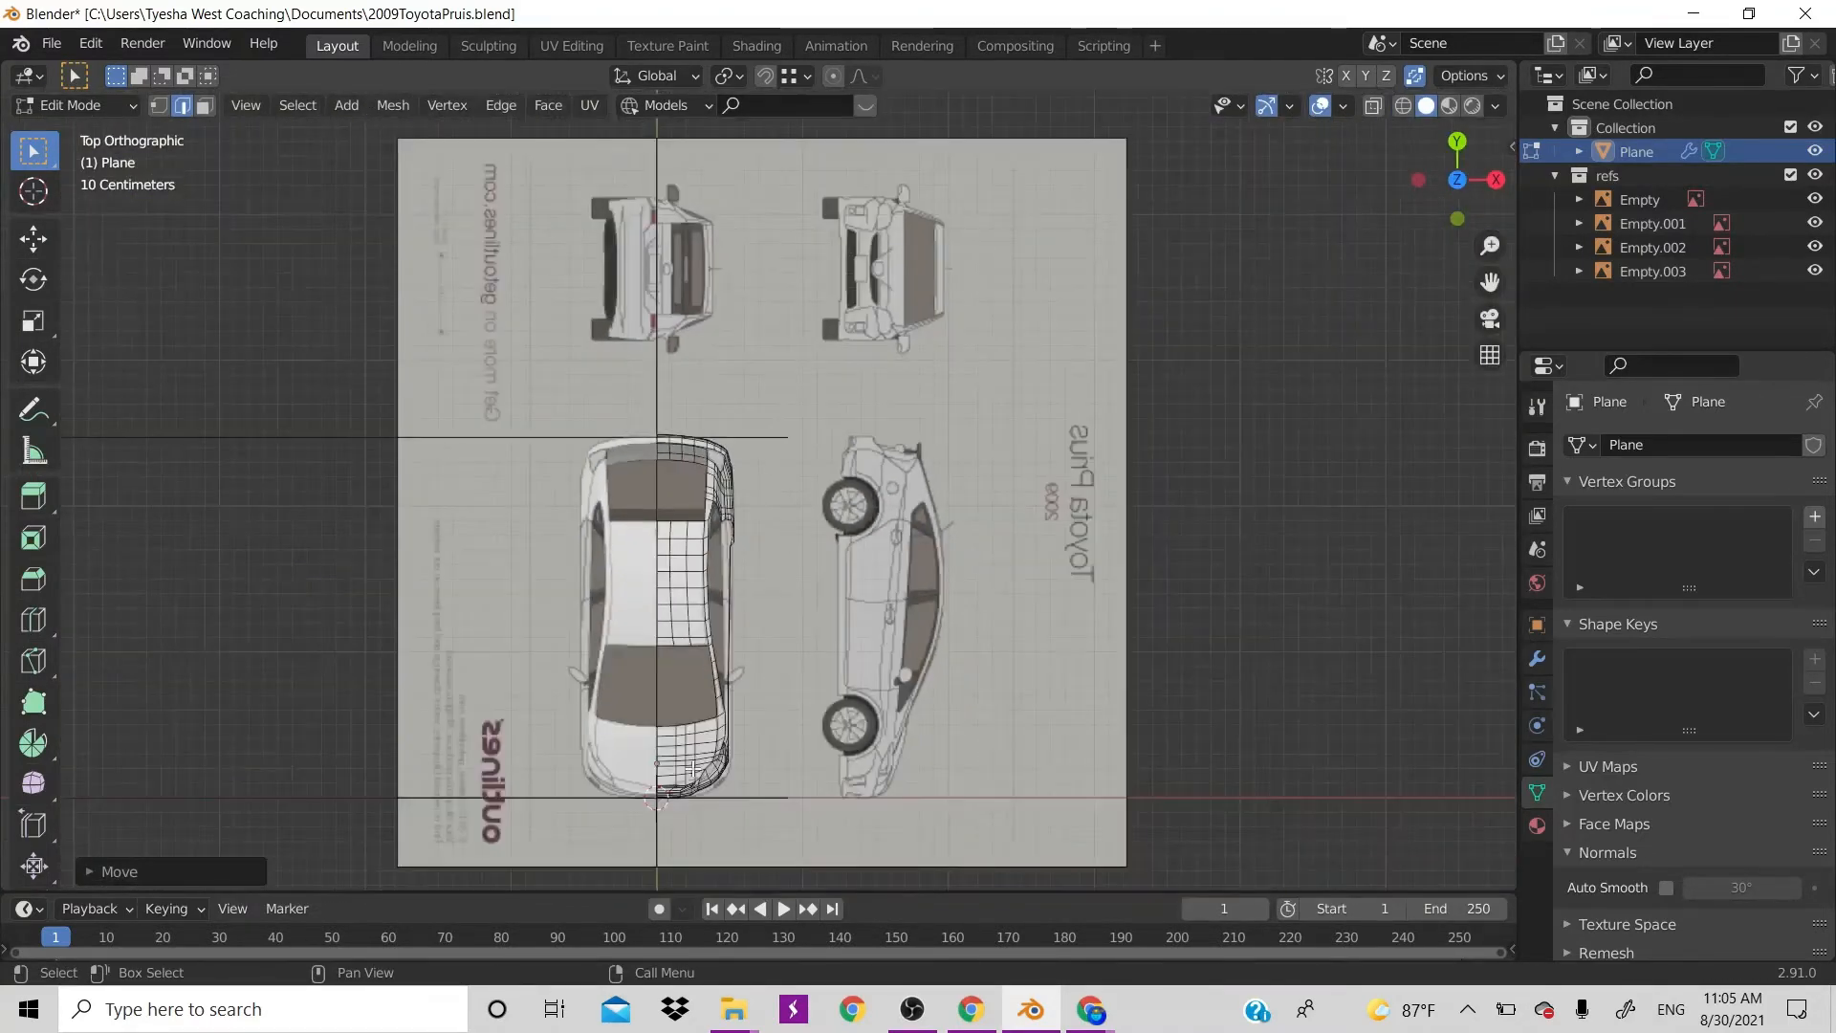
scroll(692, 768, up, 6)
scroll(692, 768, up, 1)
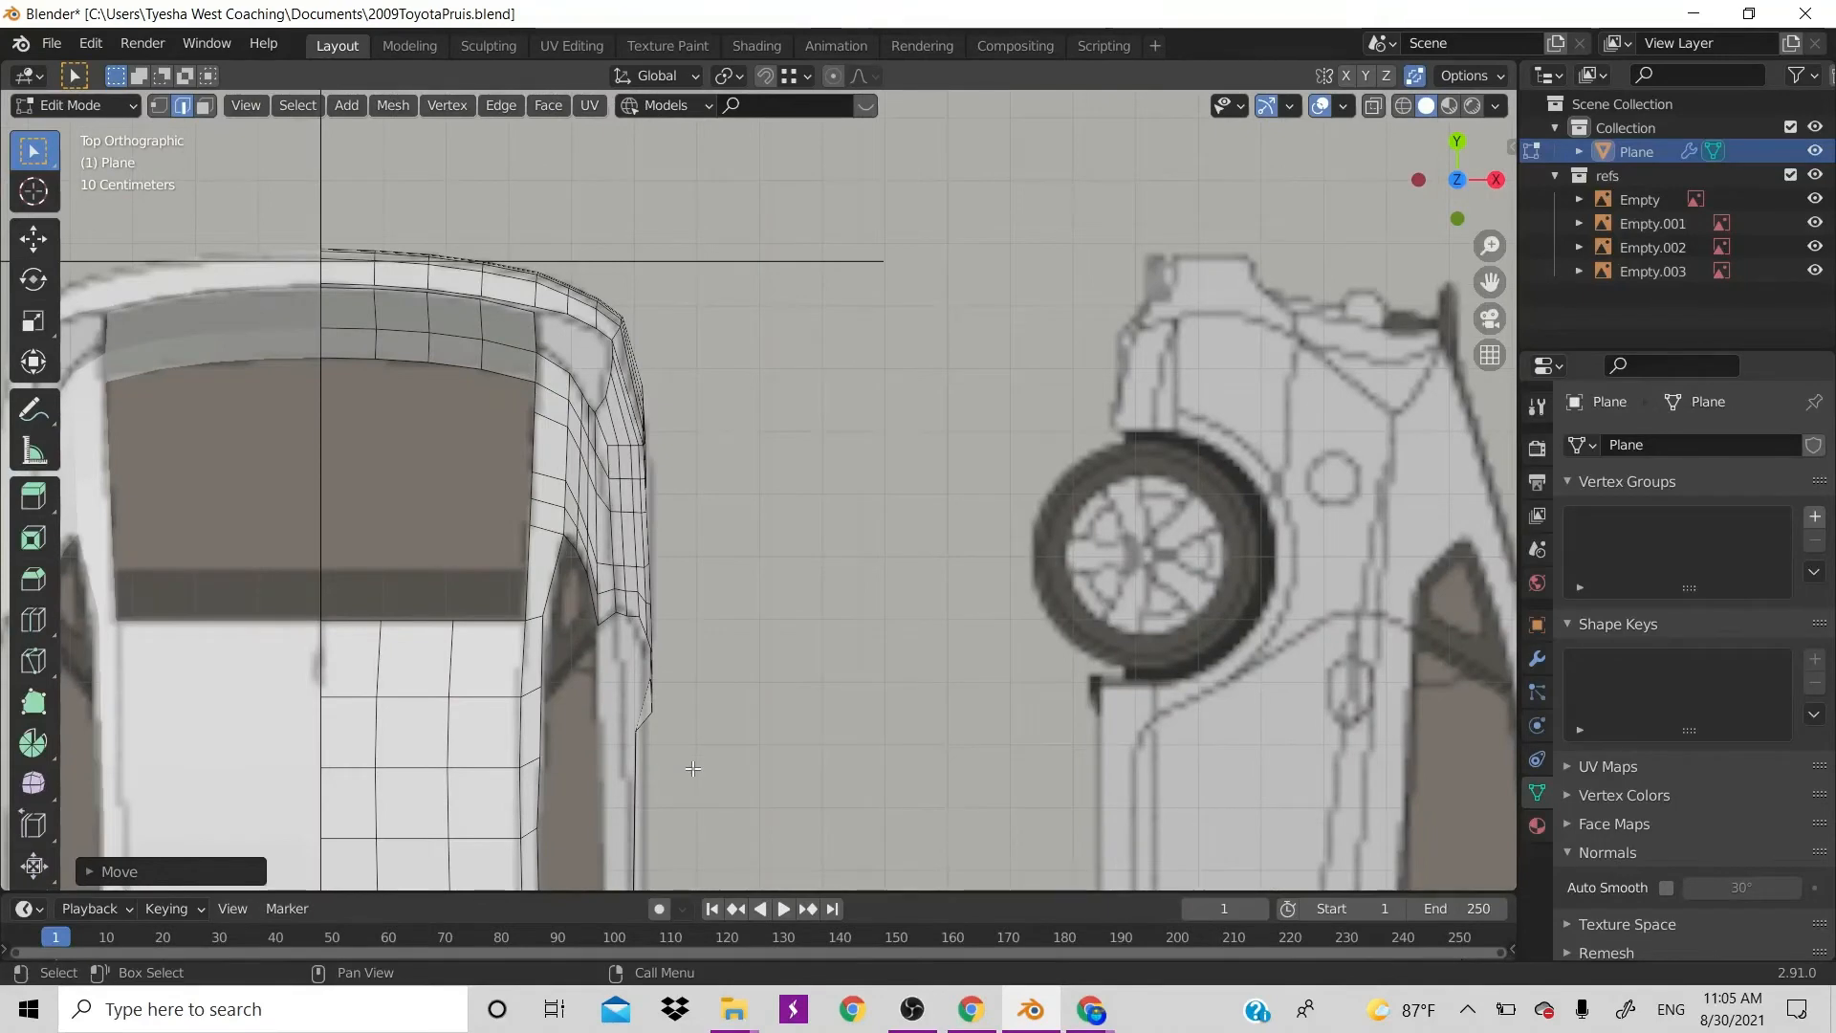
key(KP_3)
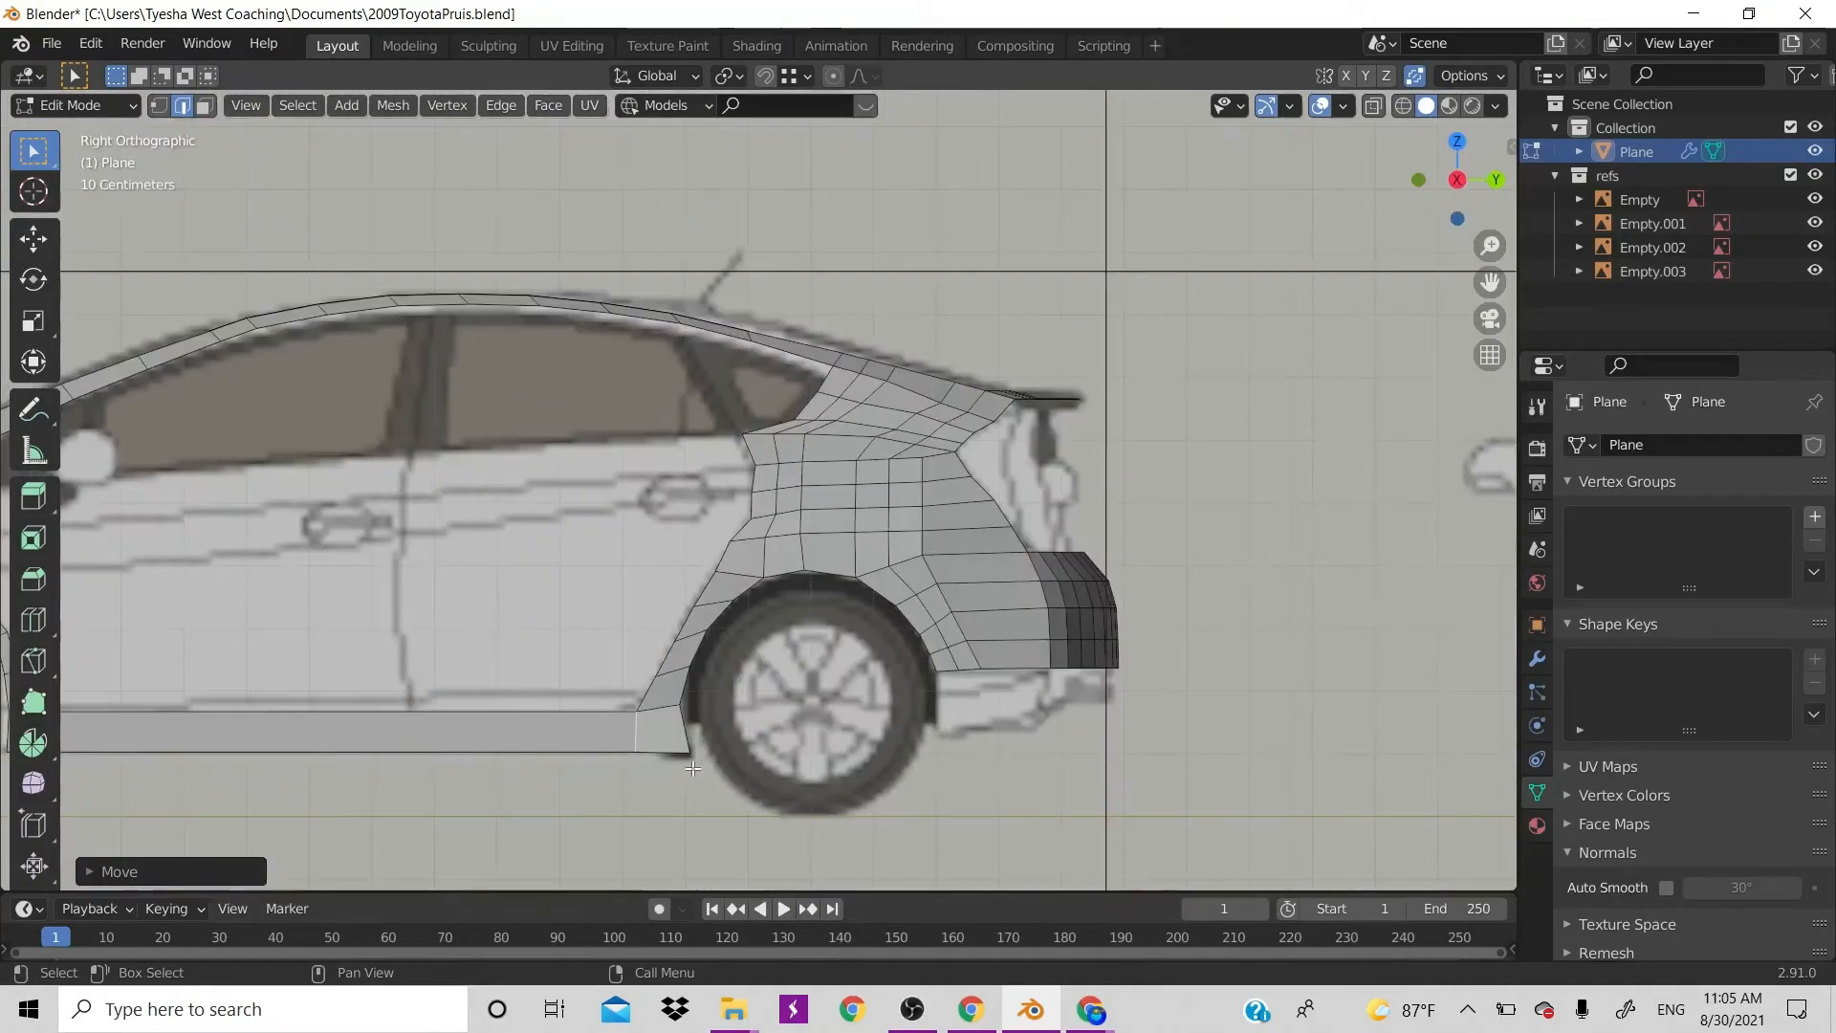
click(677, 717)
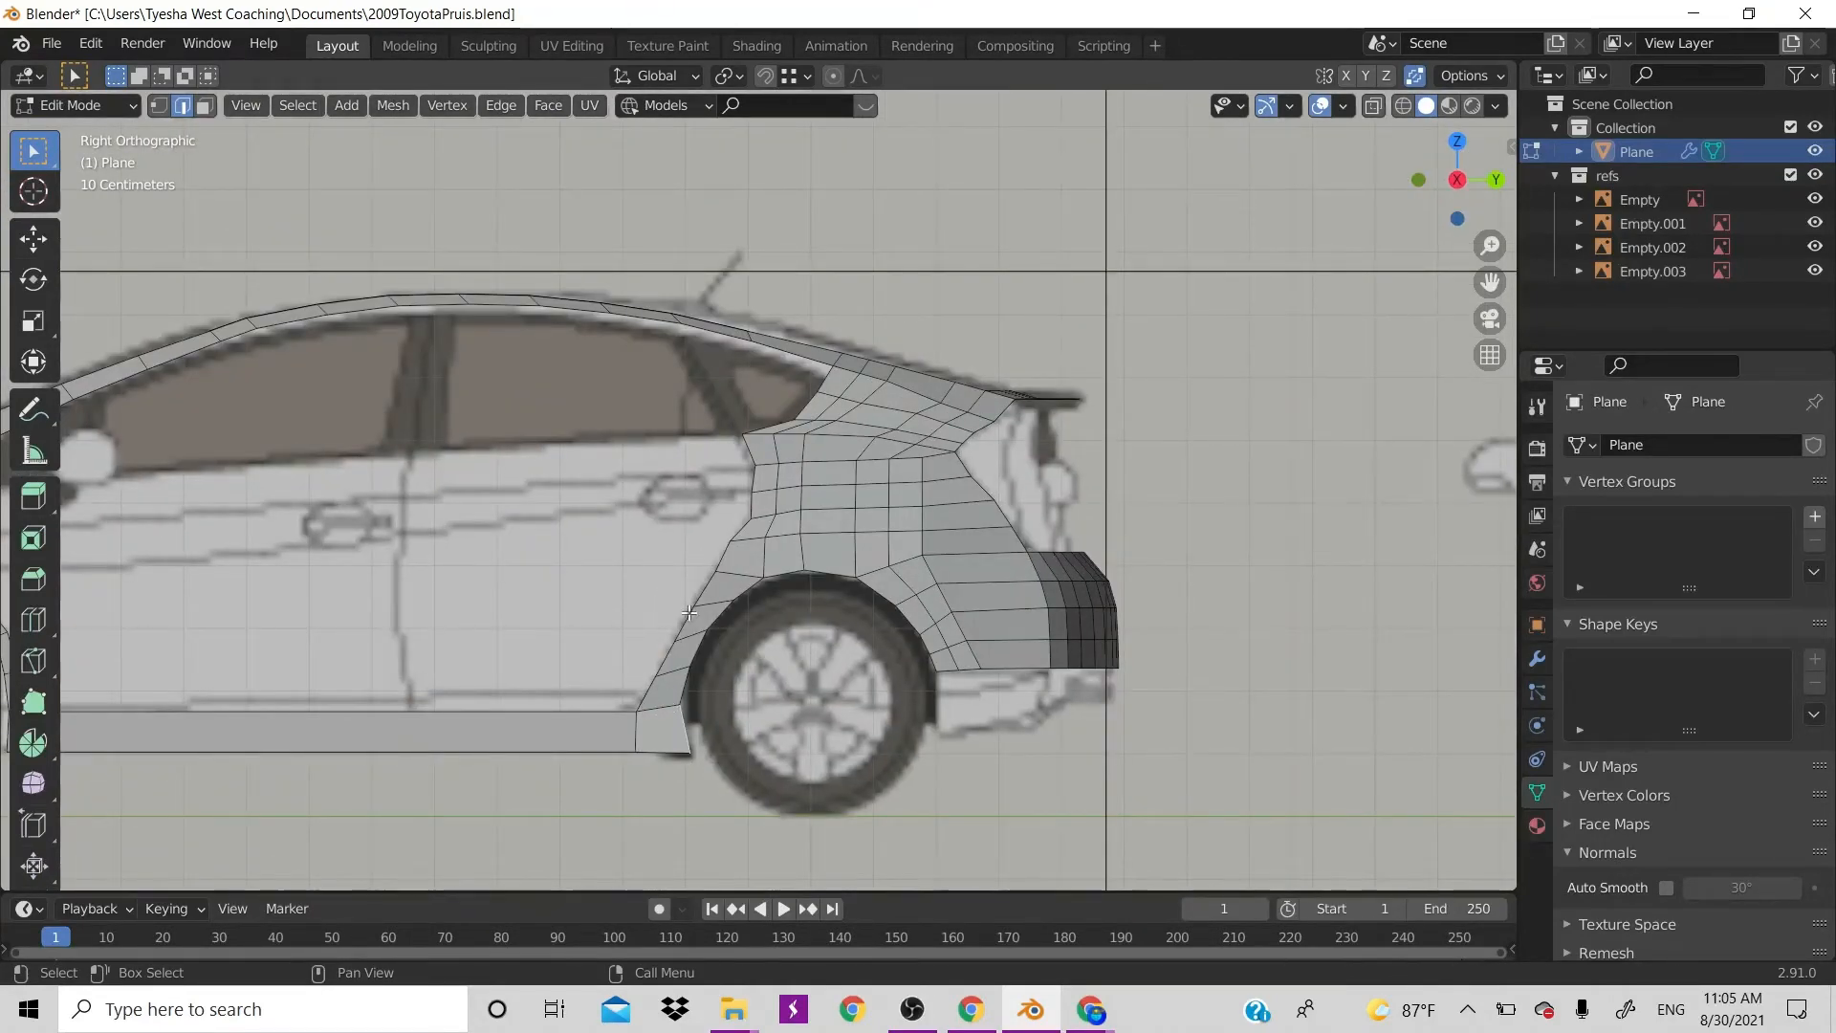
key(ctrl+z)
key(ctrl+z)
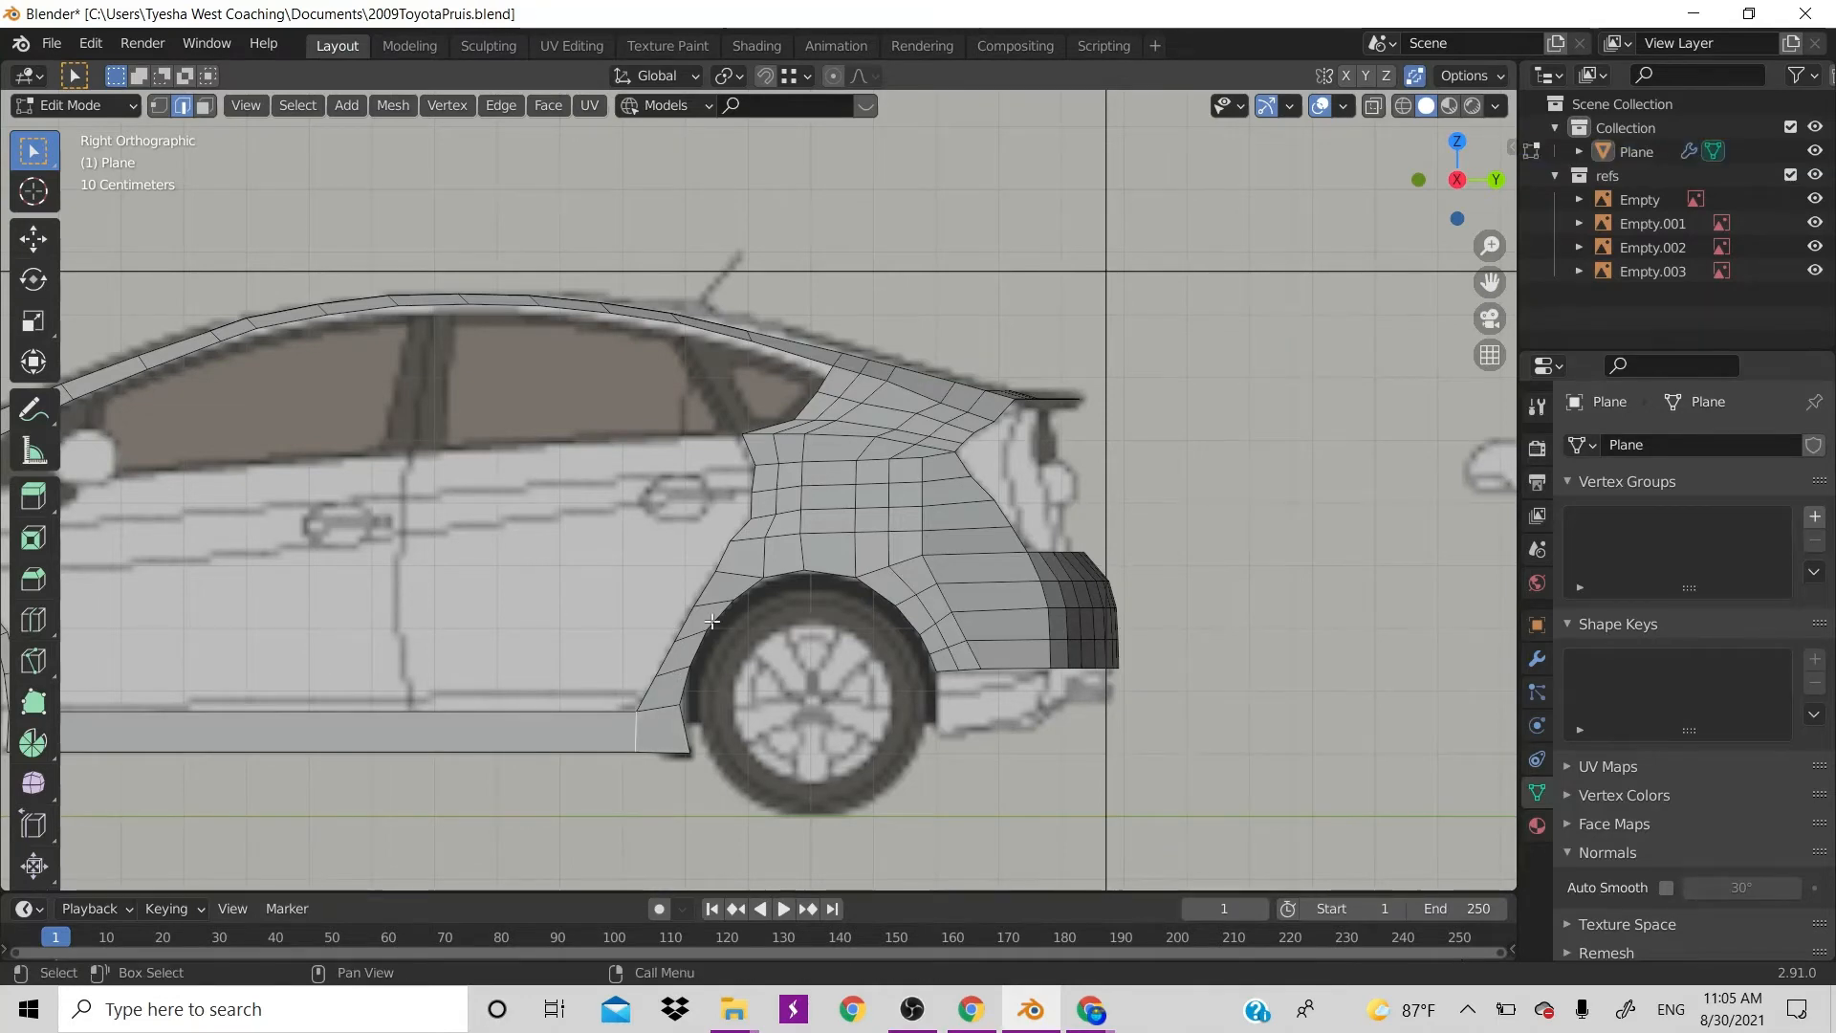
Select the ring of faces around the rear wheel arch, including the sill end, and try moving it about 0.009 m inward along X
key(3)
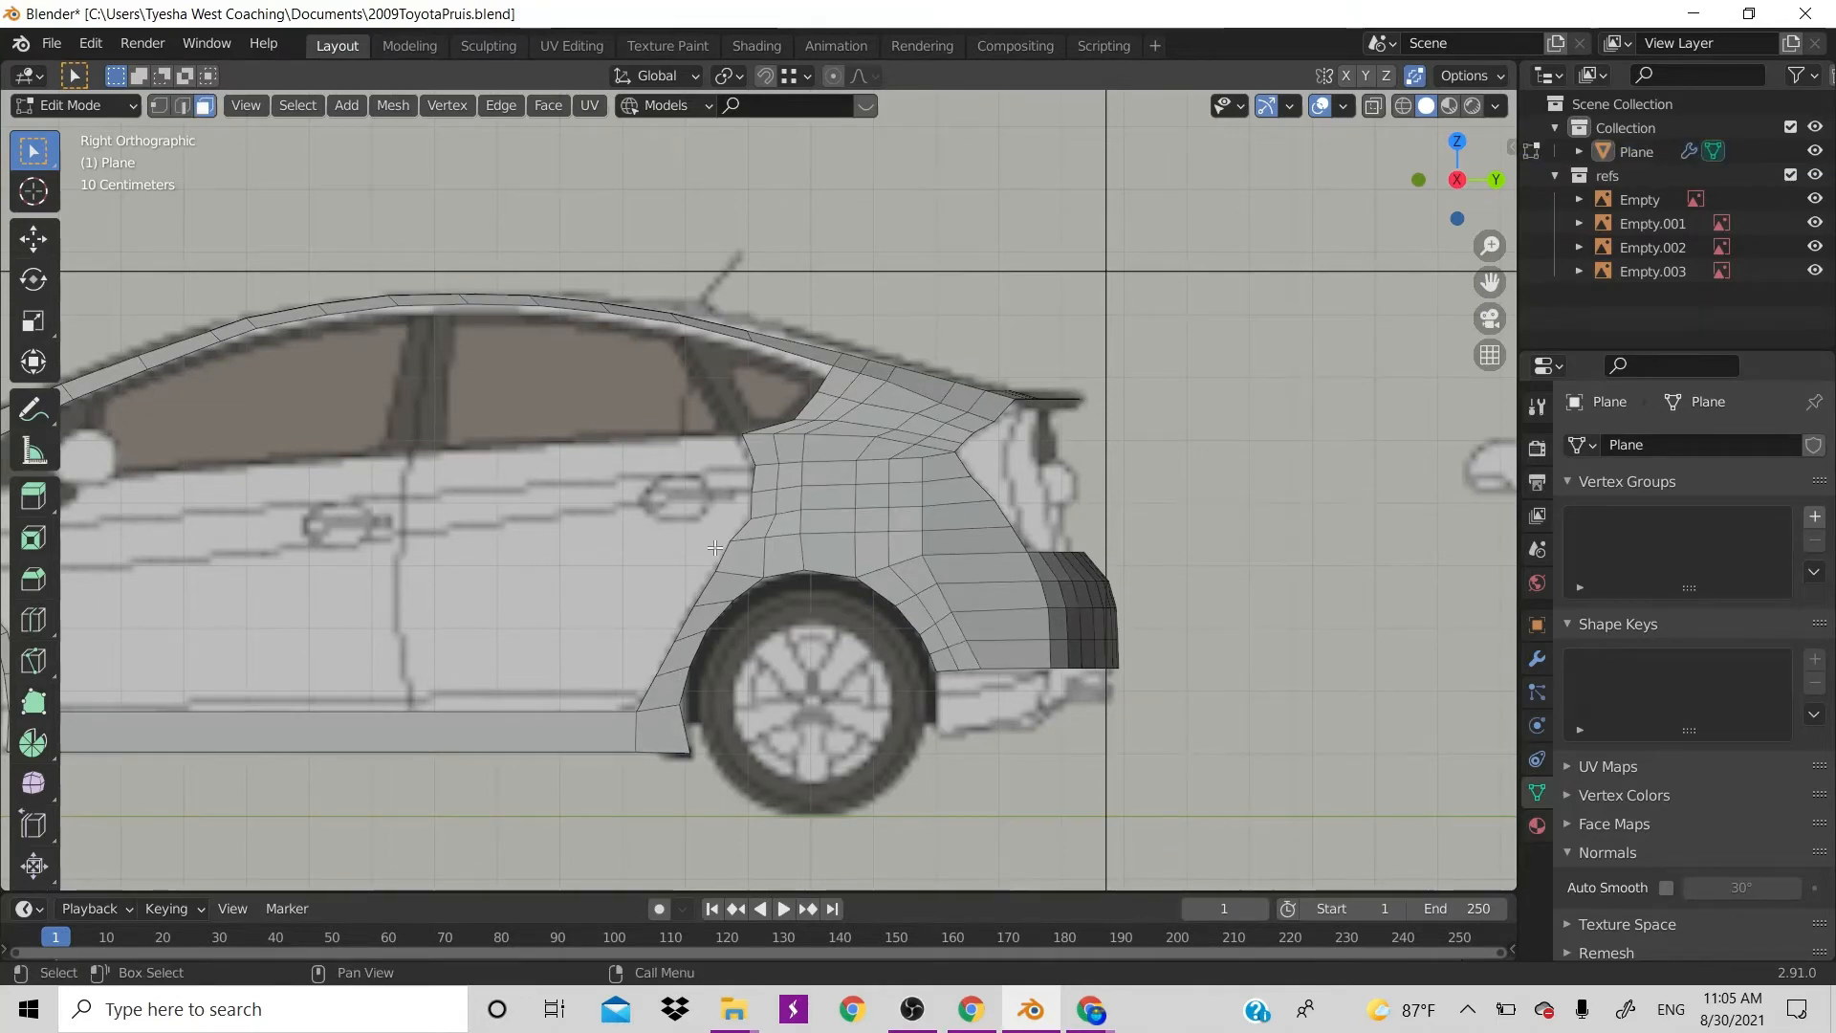
click(738, 560)
ctrl+click(664, 695)
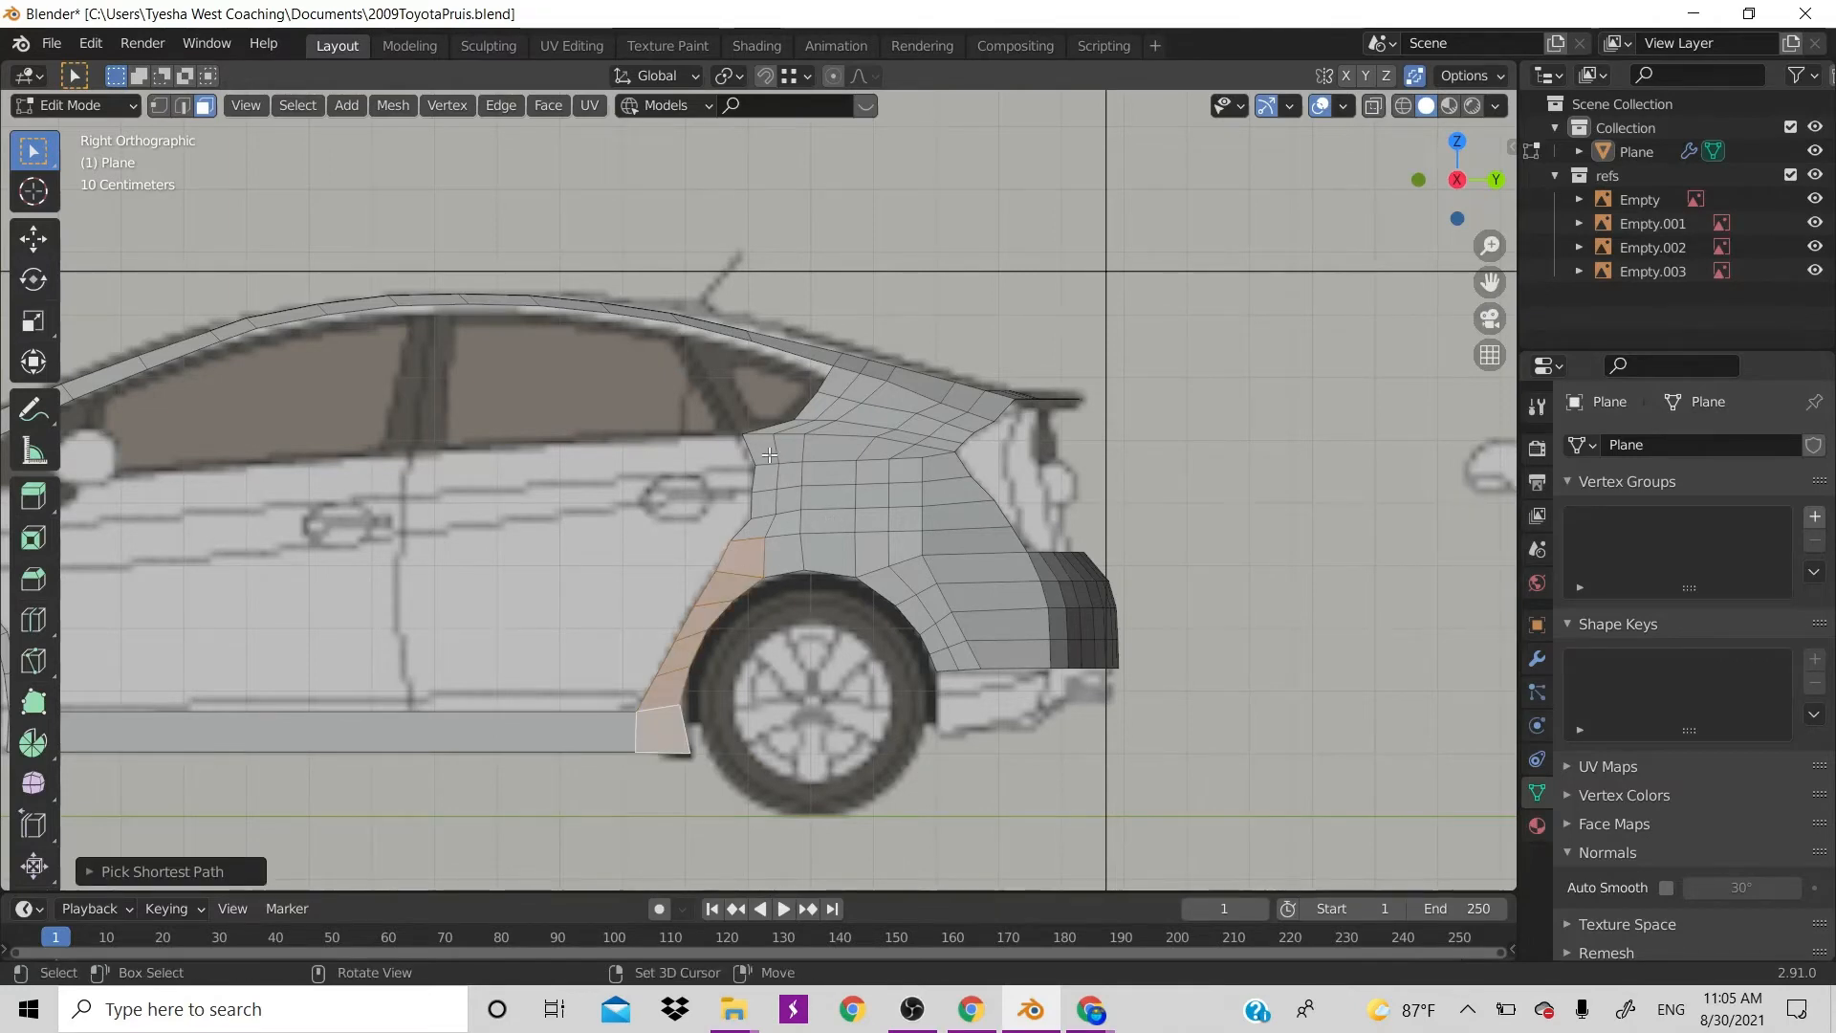
shift+click(780, 552)
shift+click(826, 553)
shift+click(874, 554)
shift+click(905, 549)
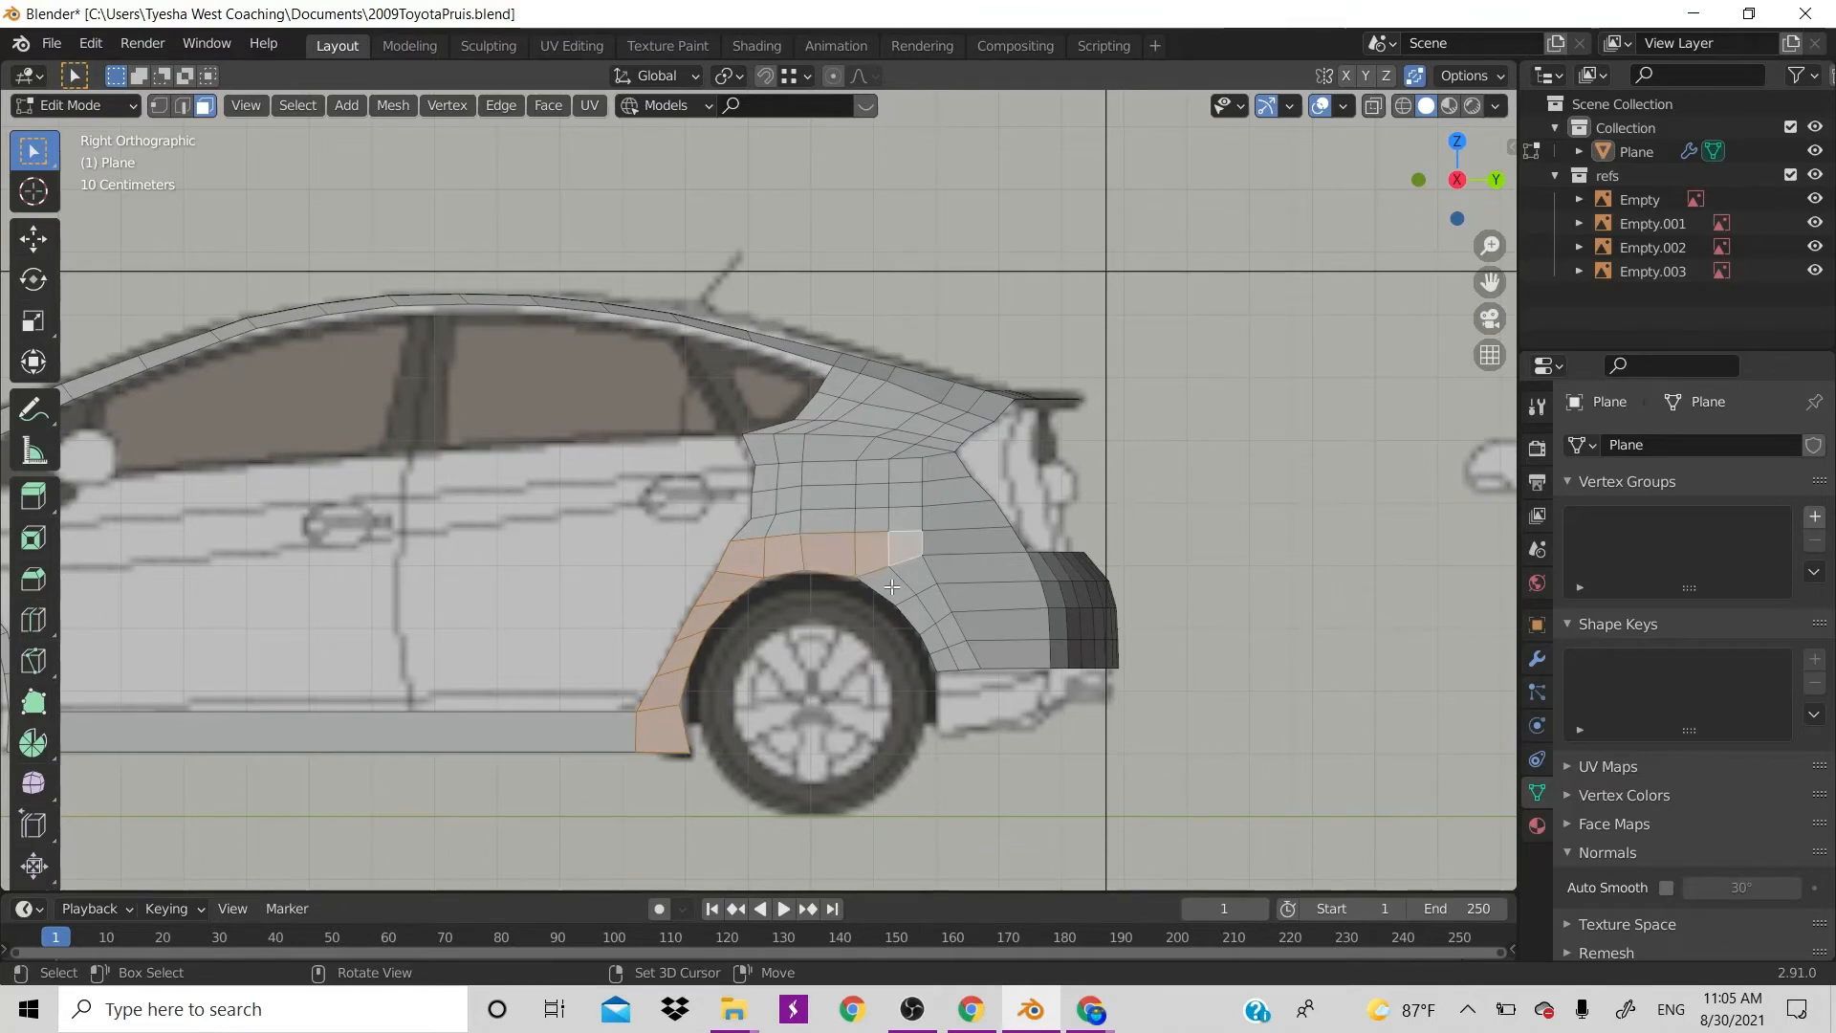
shift+click(889, 583)
shift+click(927, 545)
shift+click(926, 539)
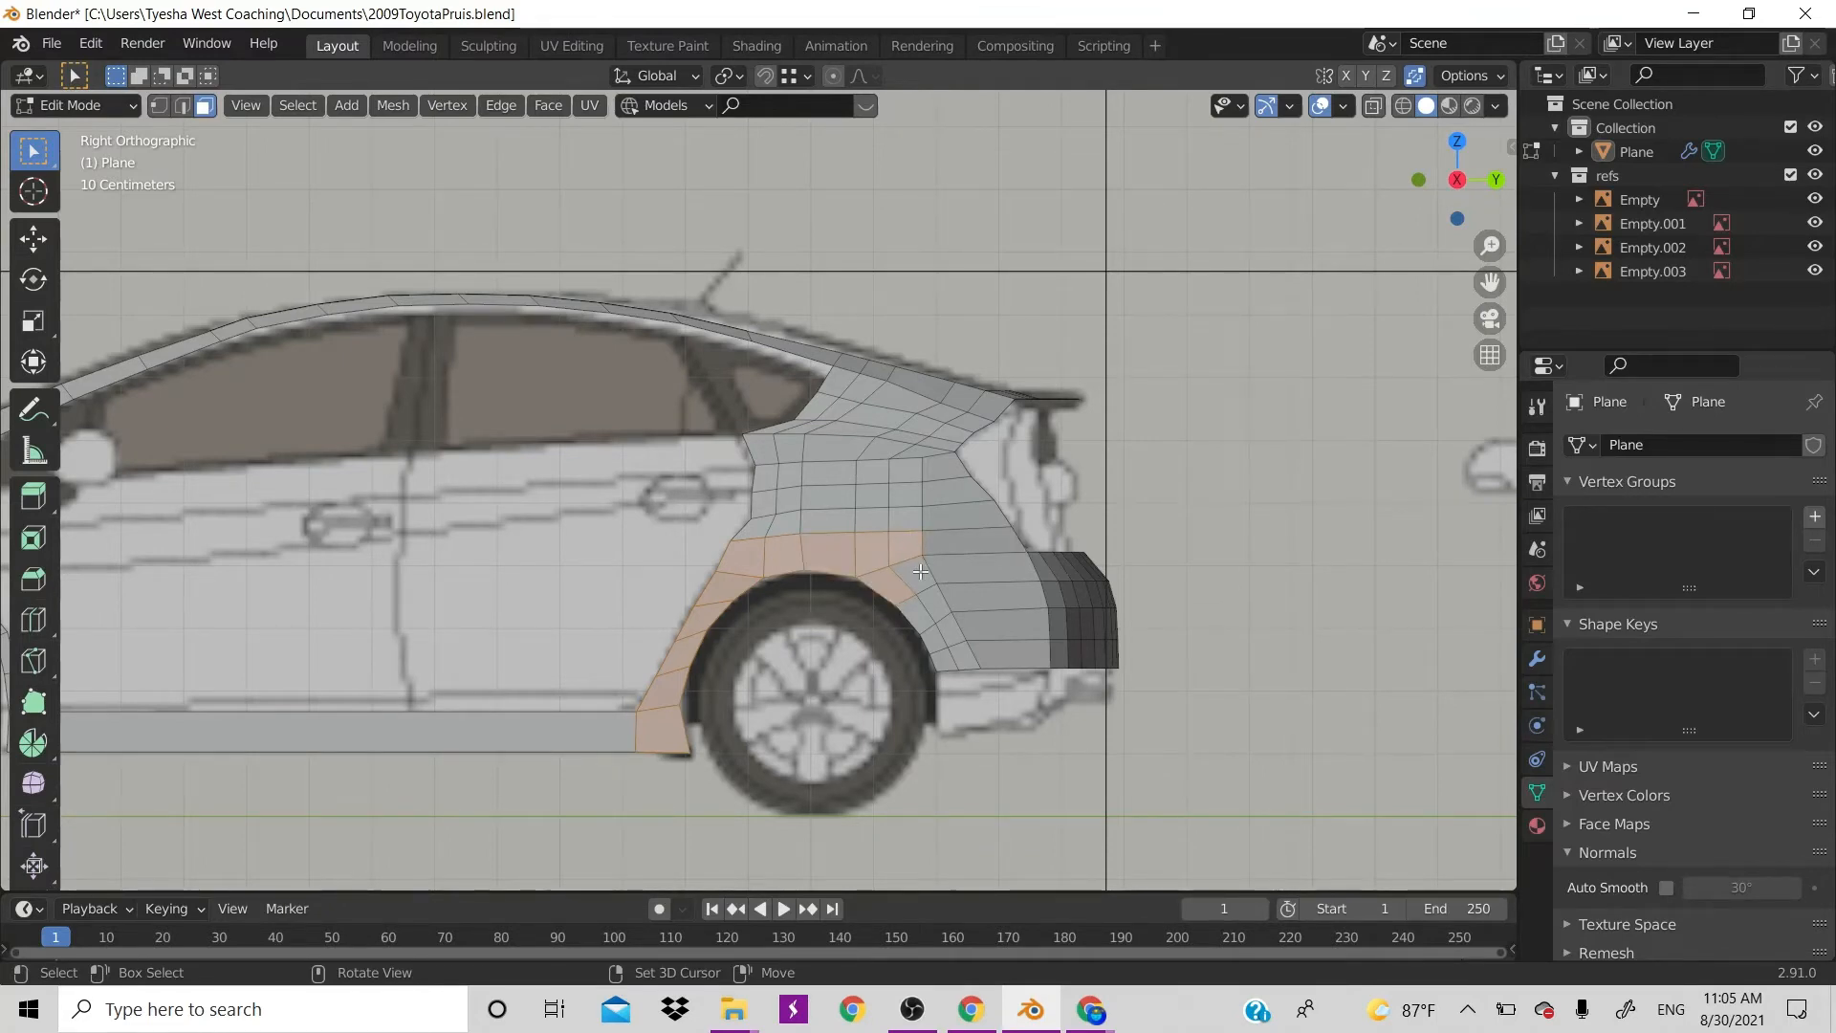
shift+click(916, 574)
shift+click(925, 610)
shift+click(939, 633)
shift+click(955, 661)
key(KP_7)
scroll(817, 478, up, 3)
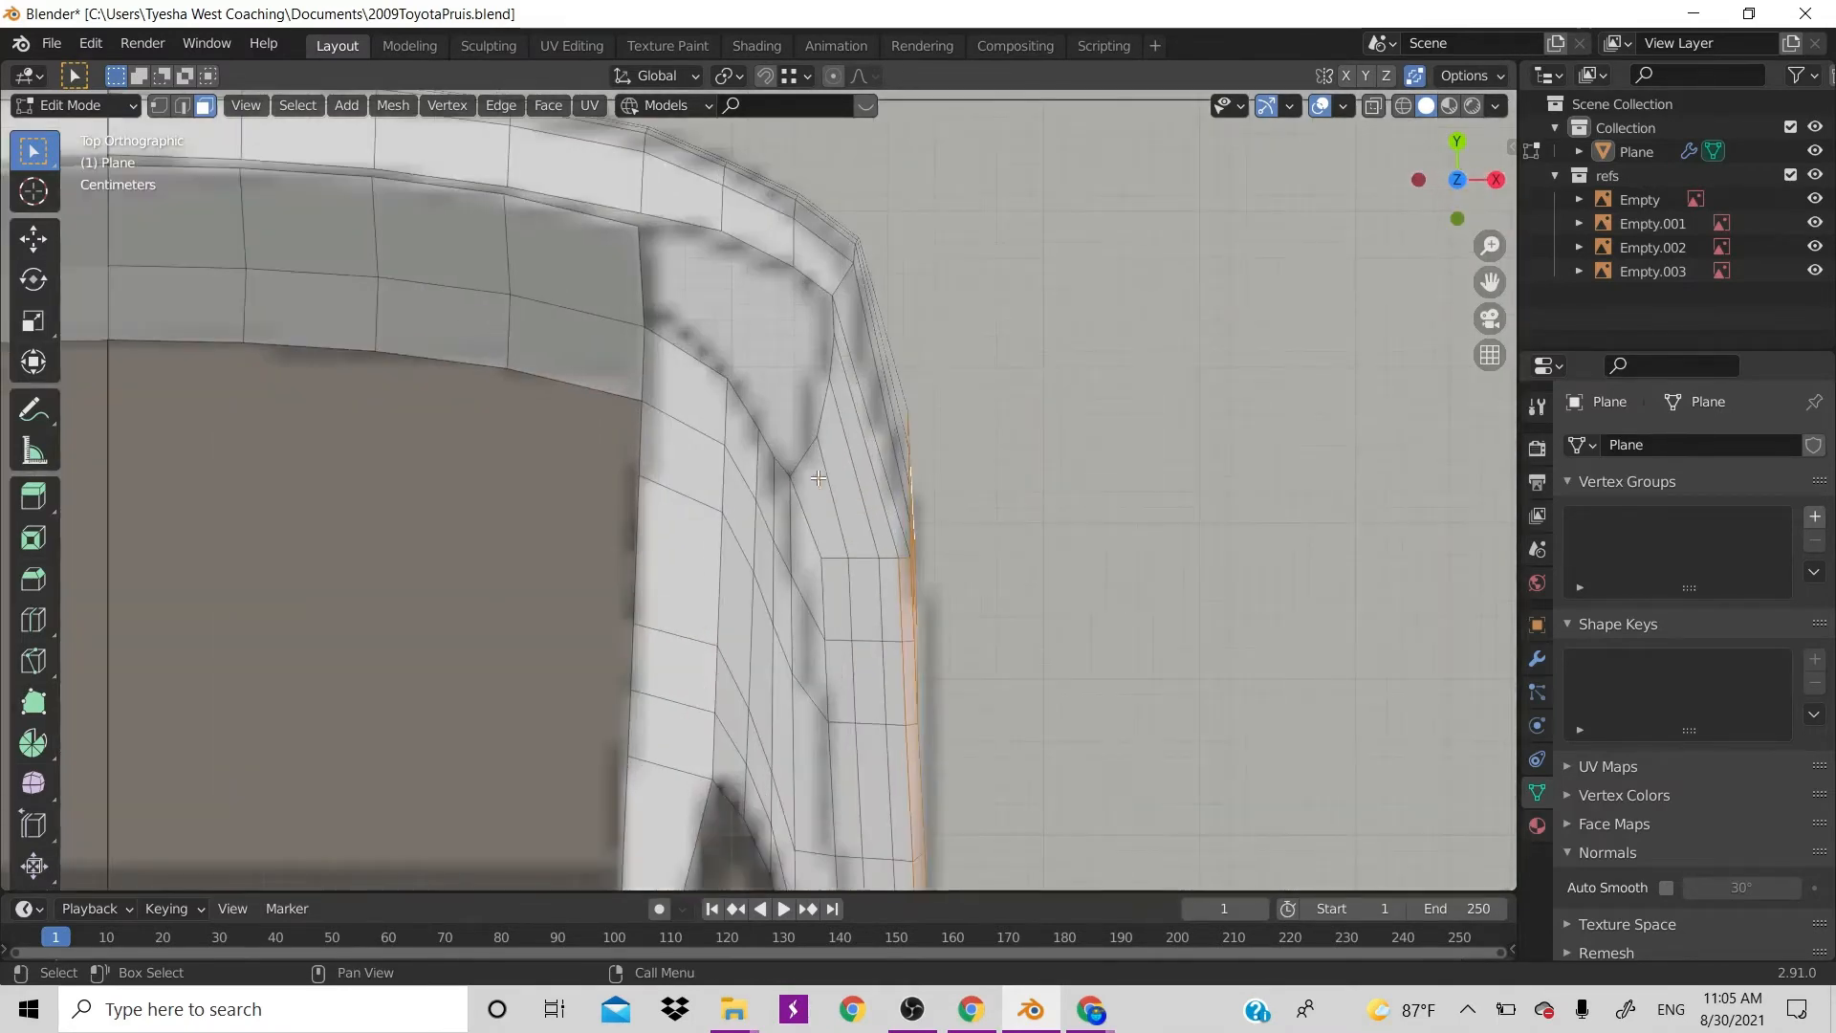
shift+middle_drag(1013, 494, 896, 304)
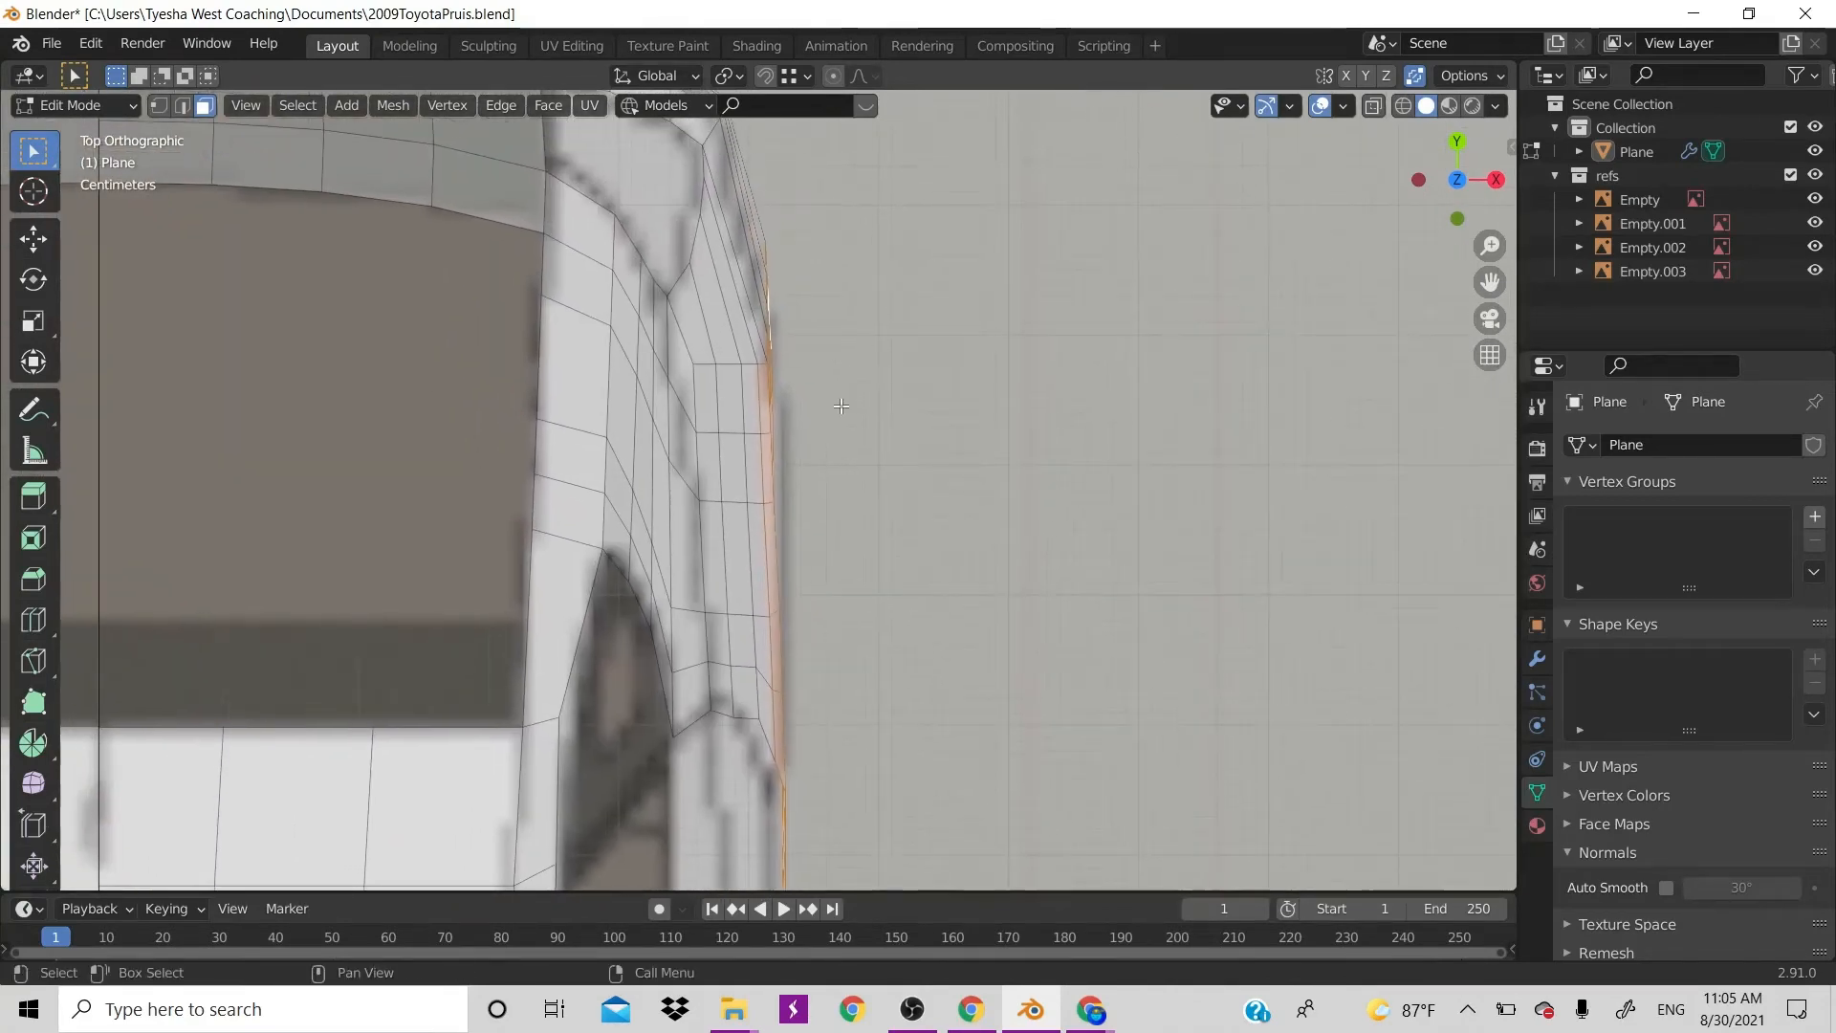
key(g)
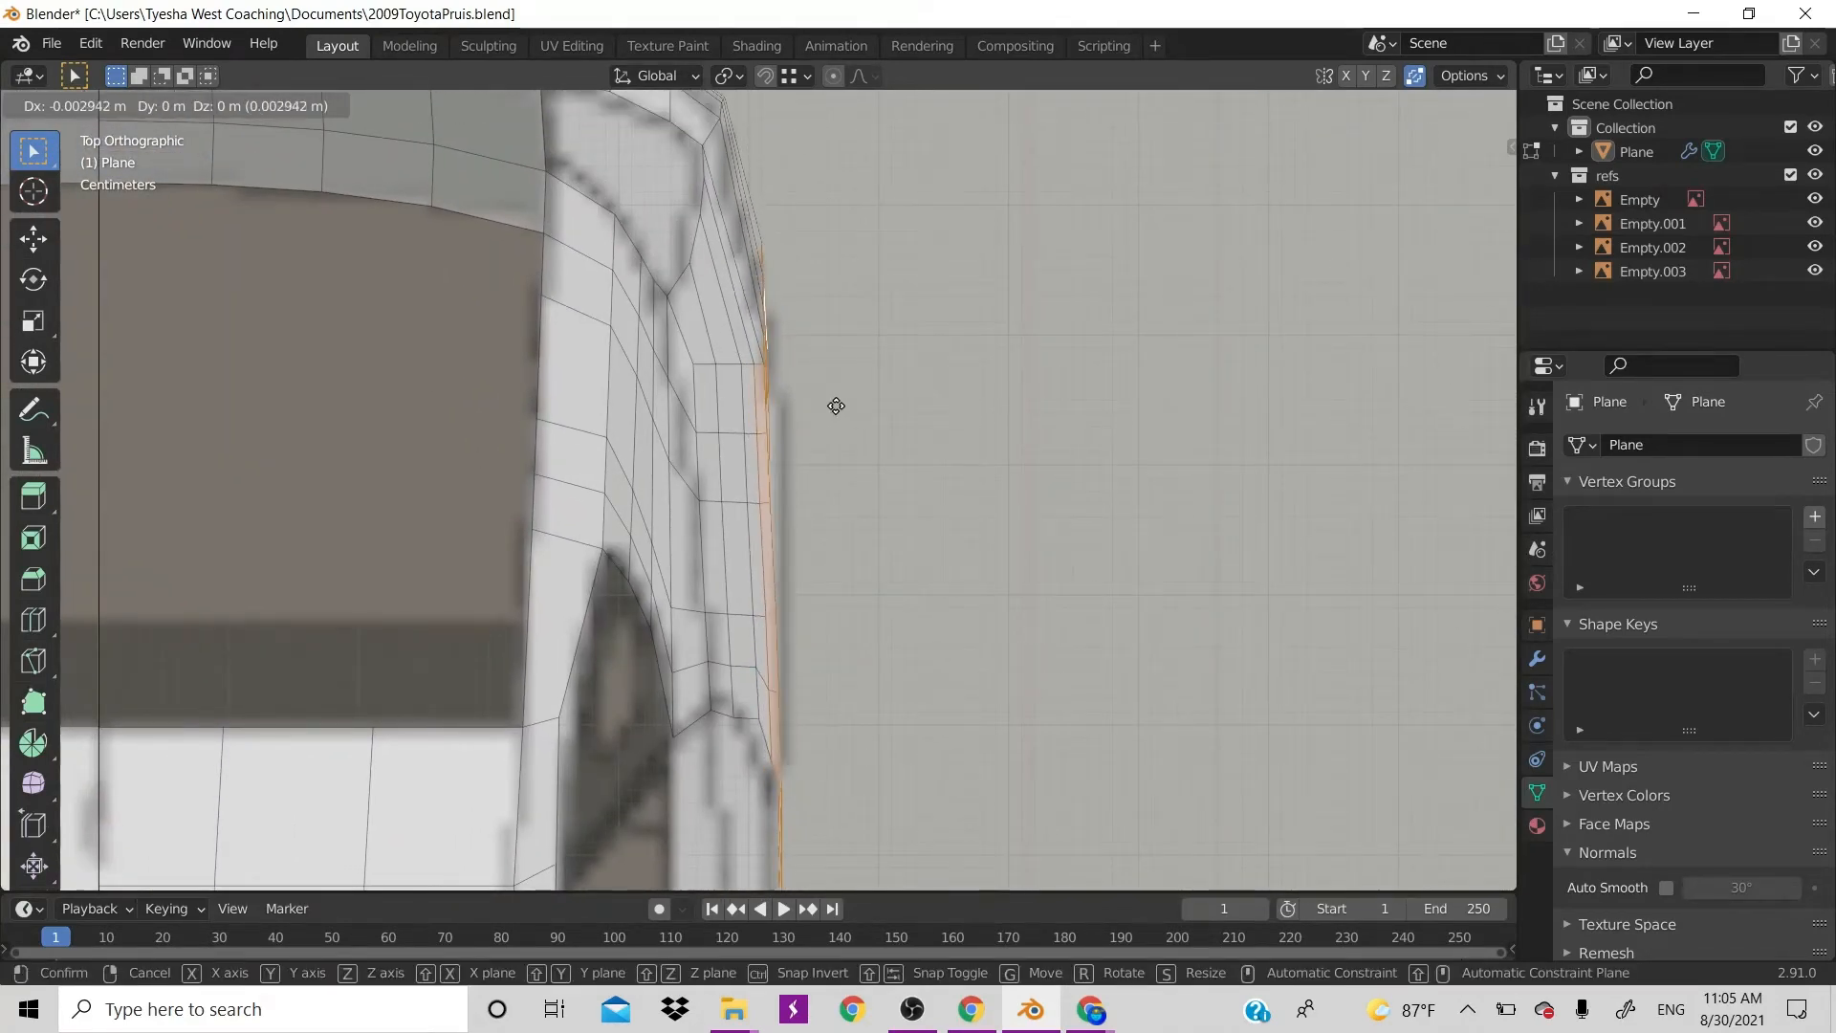
key(x)
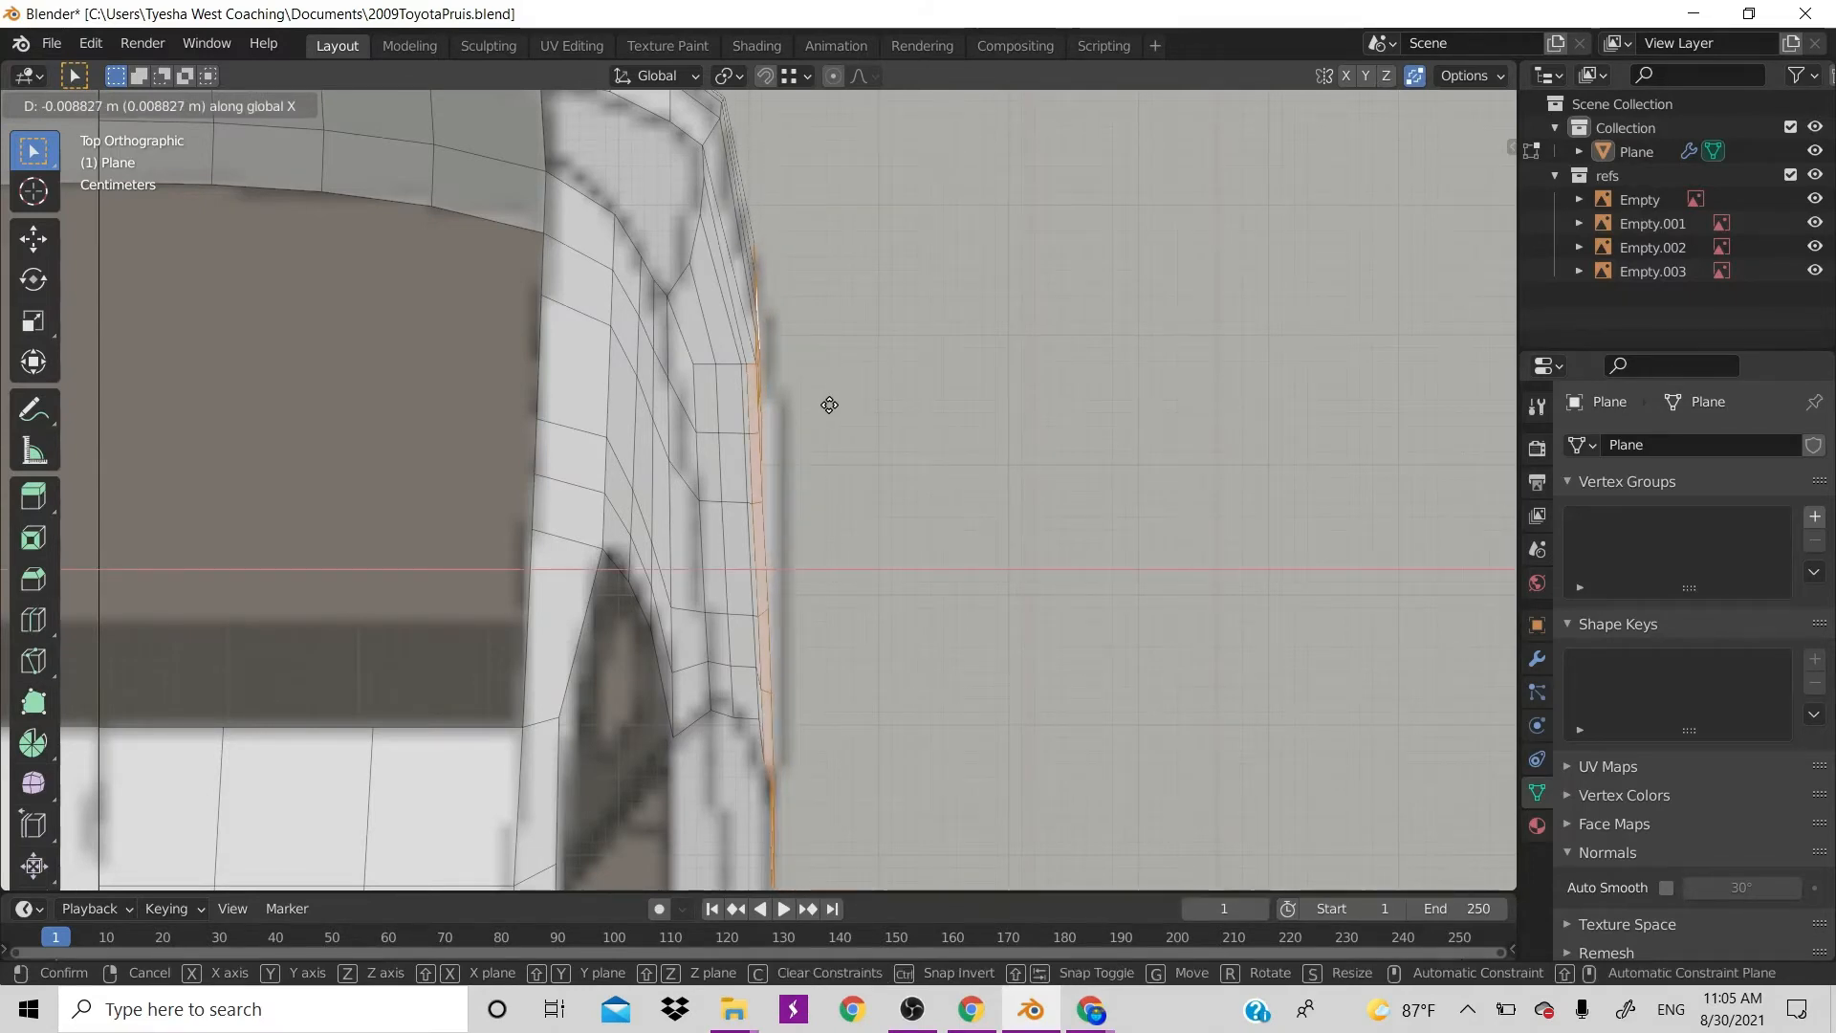
click(832, 403)
Compare the rear wheel arch with the top reference and undo the inward move of its faces
scroll(837, 452, down, 6)
scroll(838, 451, down, 3)
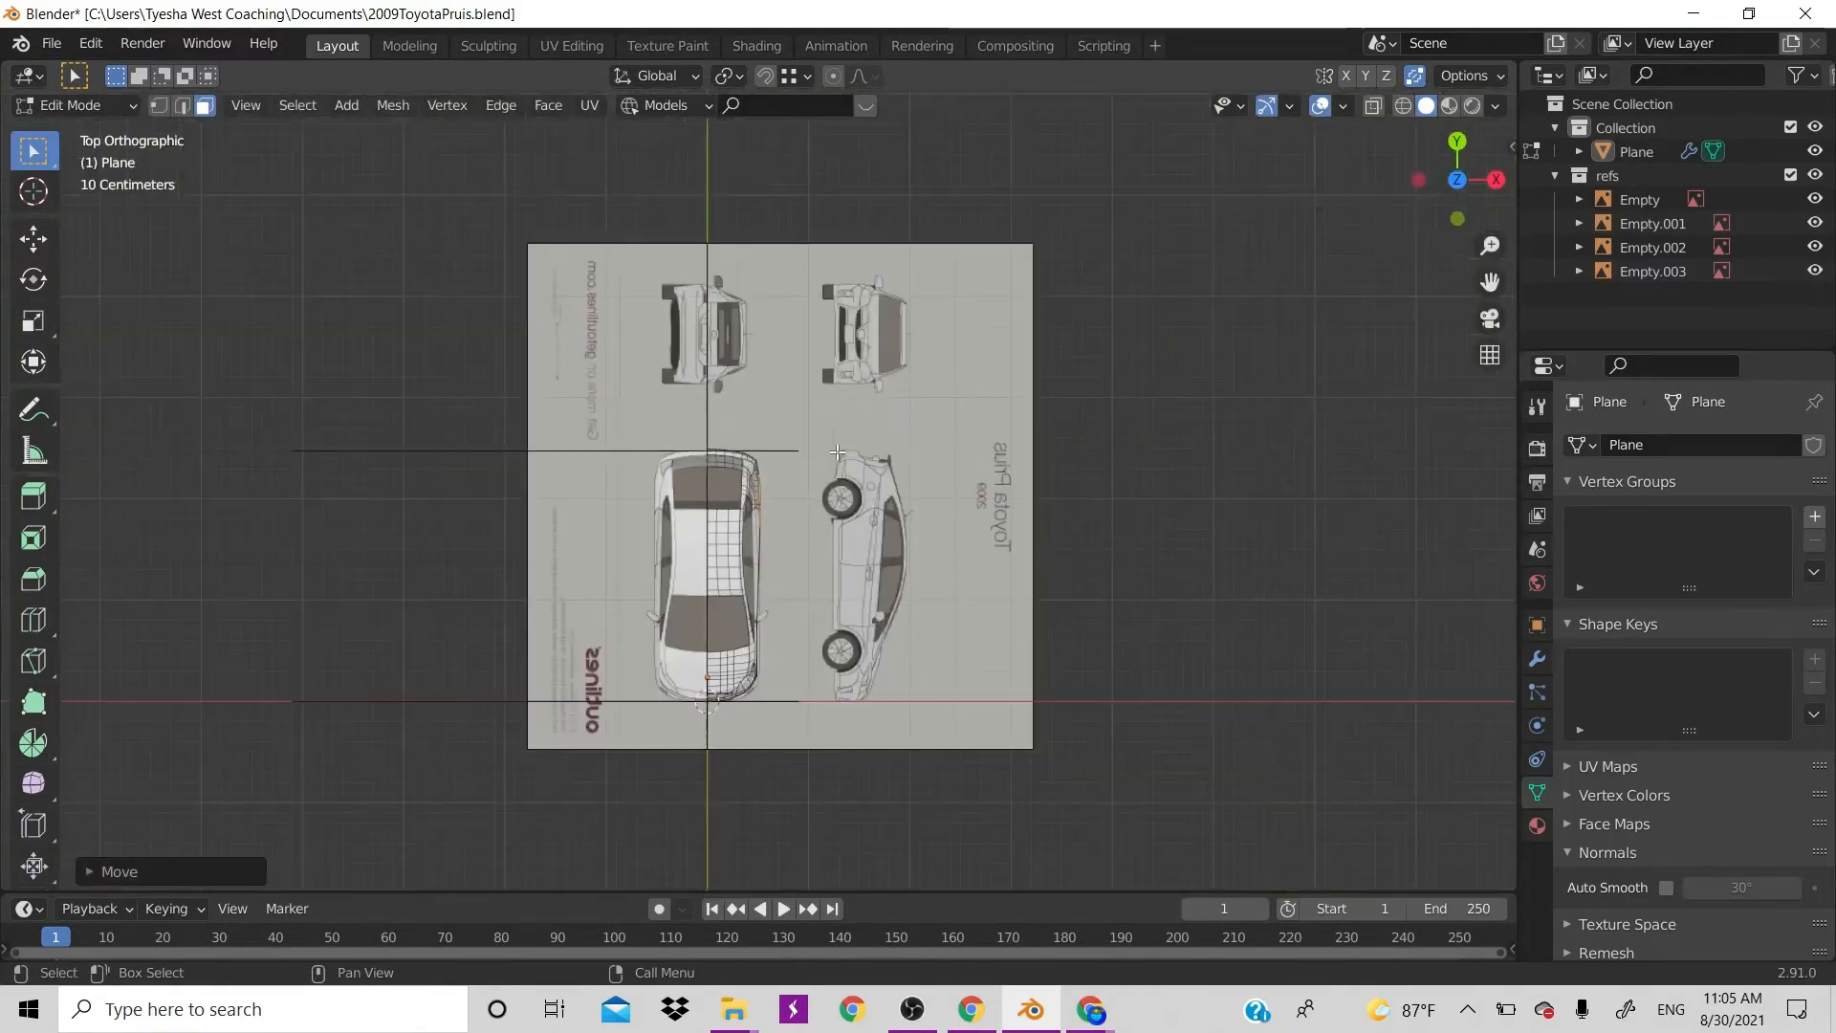
scroll(841, 455, up, 6)
scroll(851, 461, up, 1)
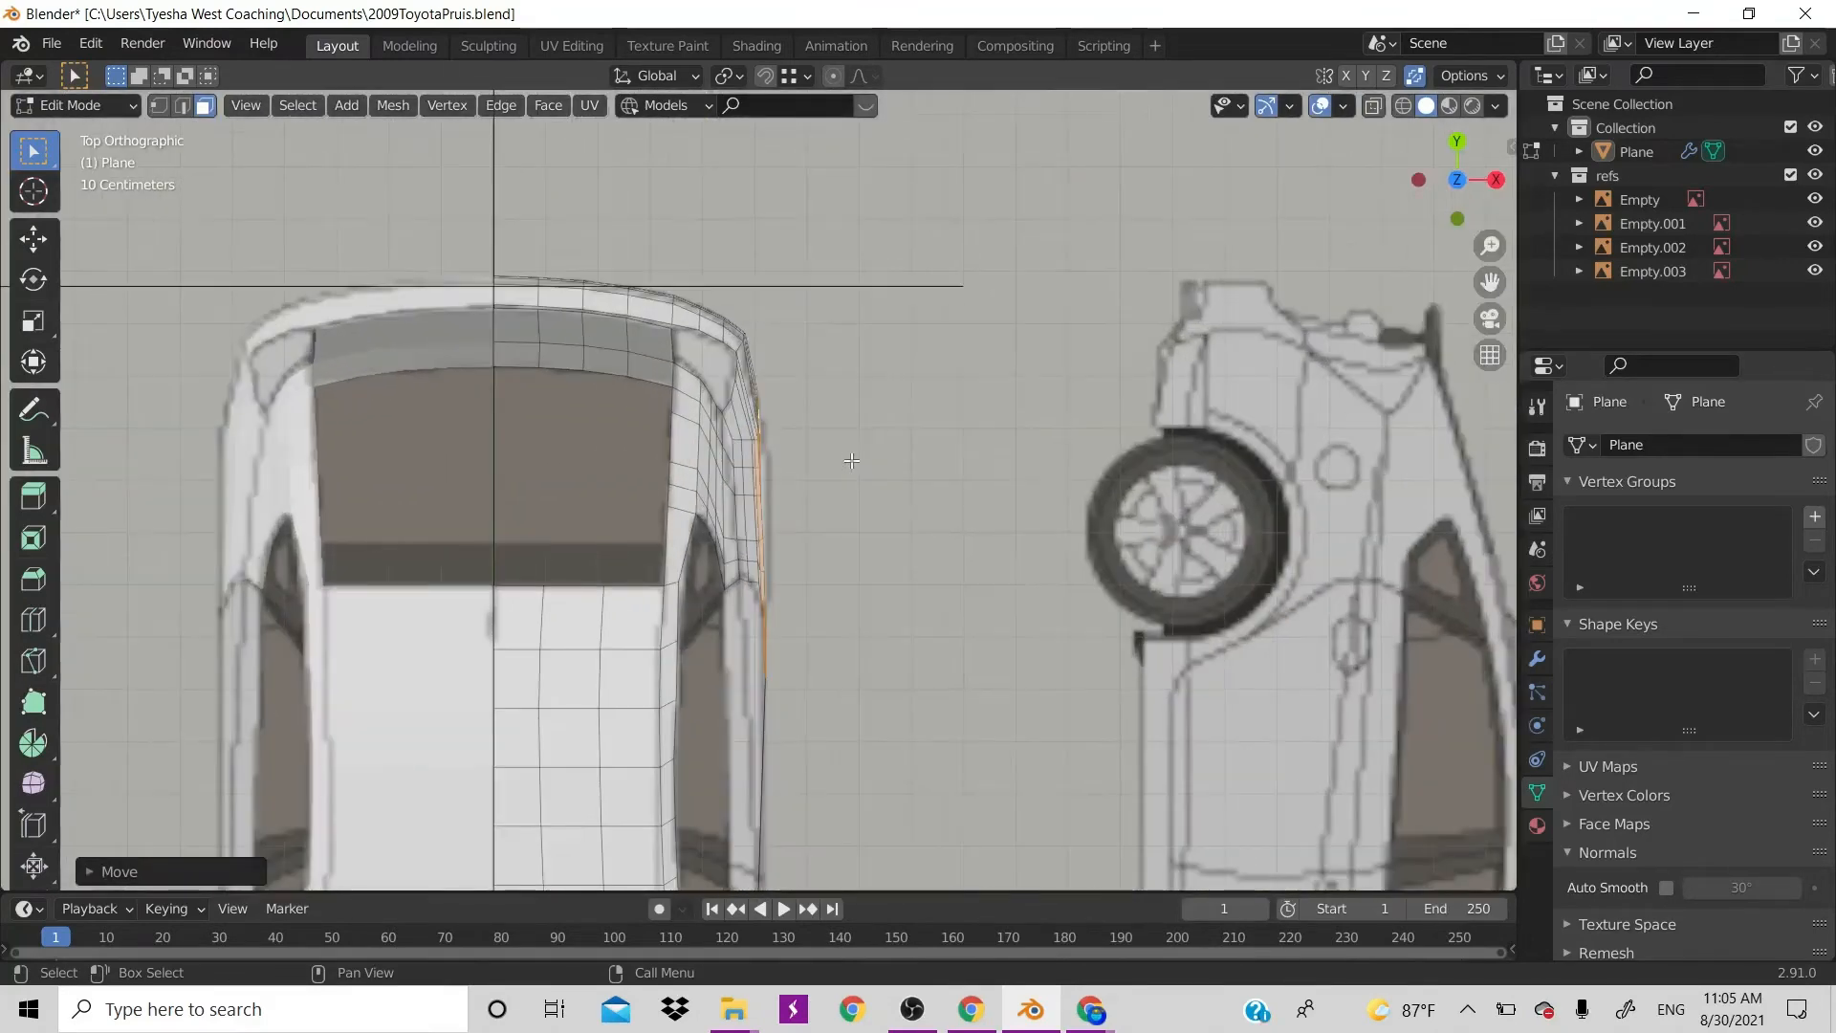
key(ctrl+z)
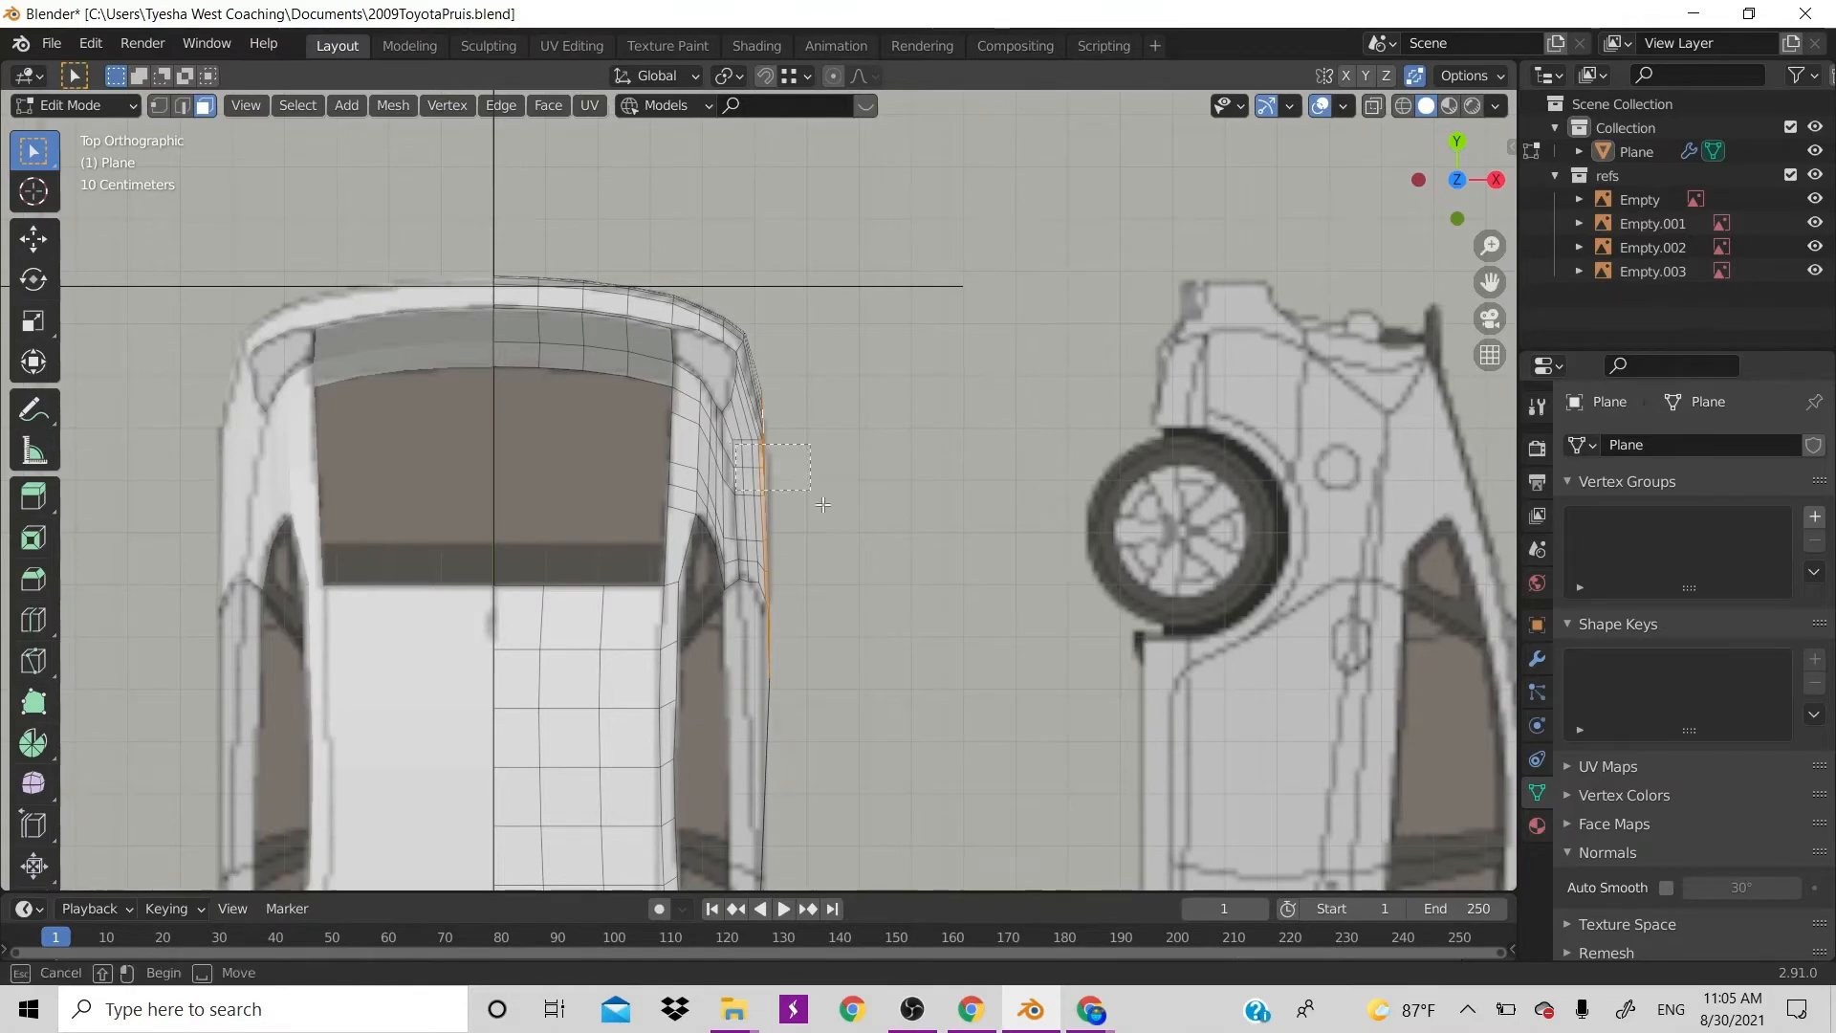
Select the rear quarter panel faces above and in front of the wheel arch in top view
drag(735, 445, 904, 709)
click(768, 567)
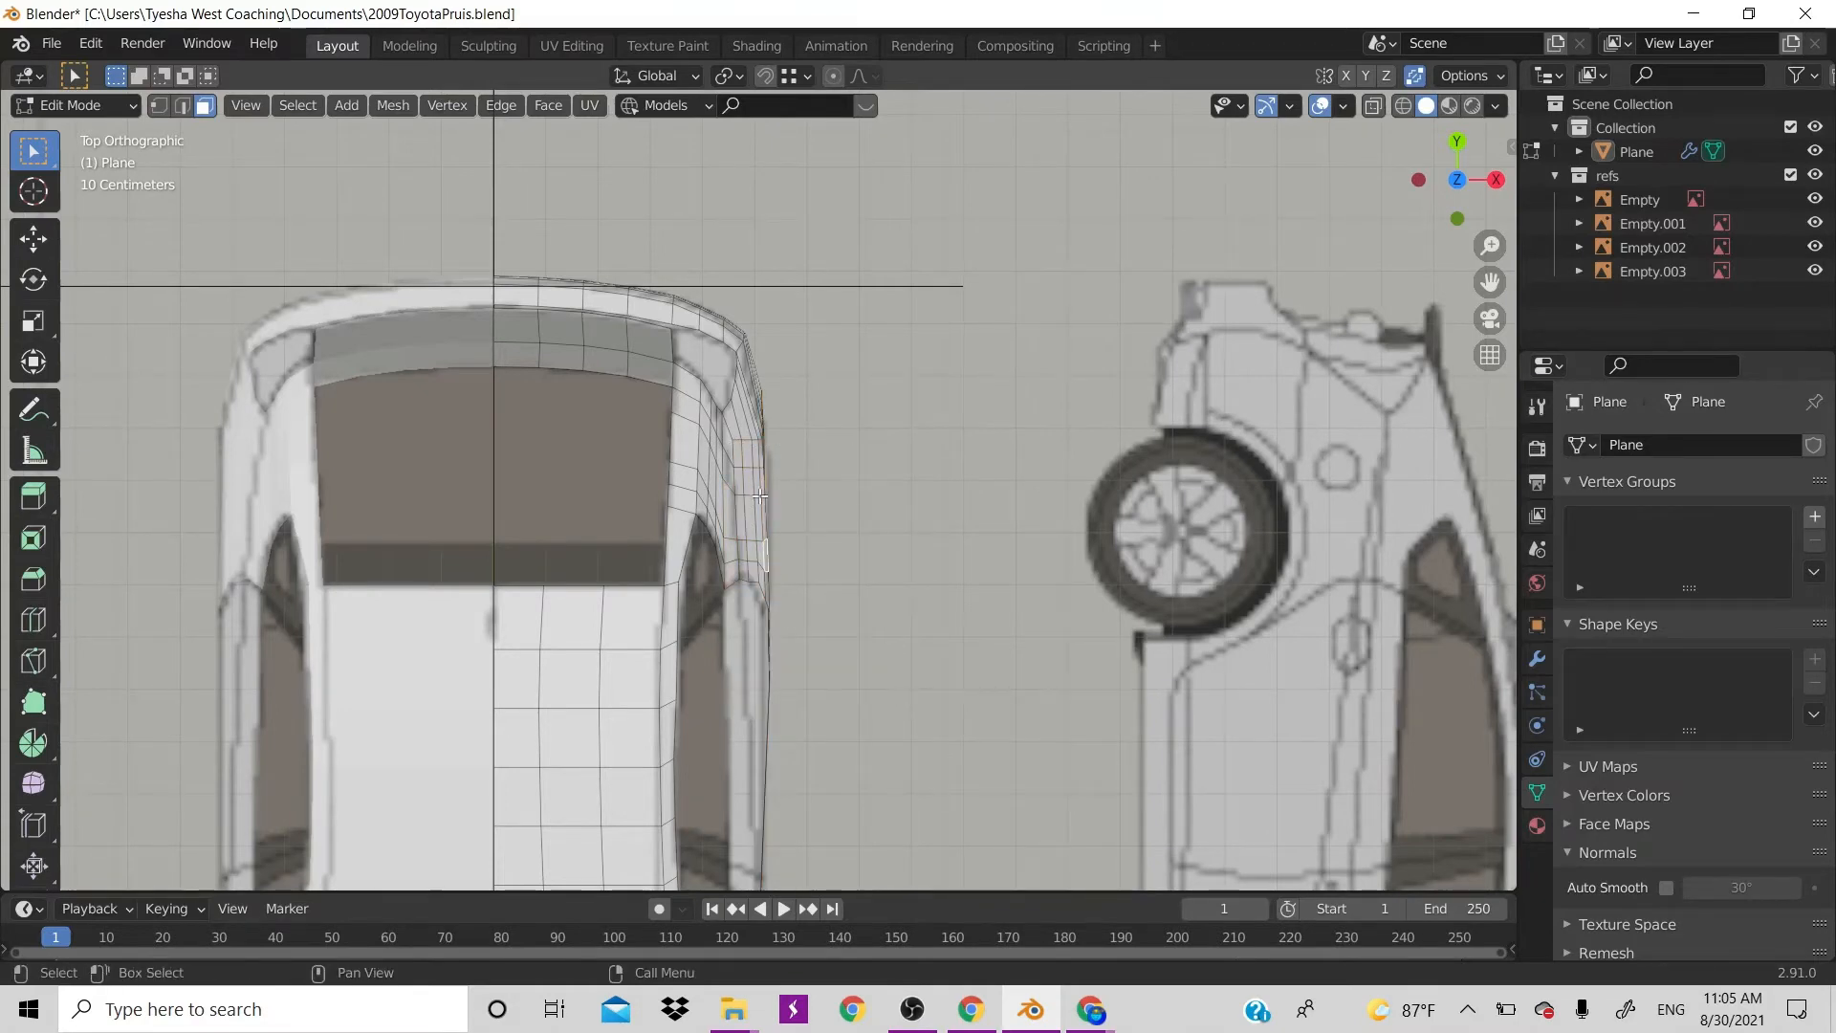
drag(735, 446, 959, 648)
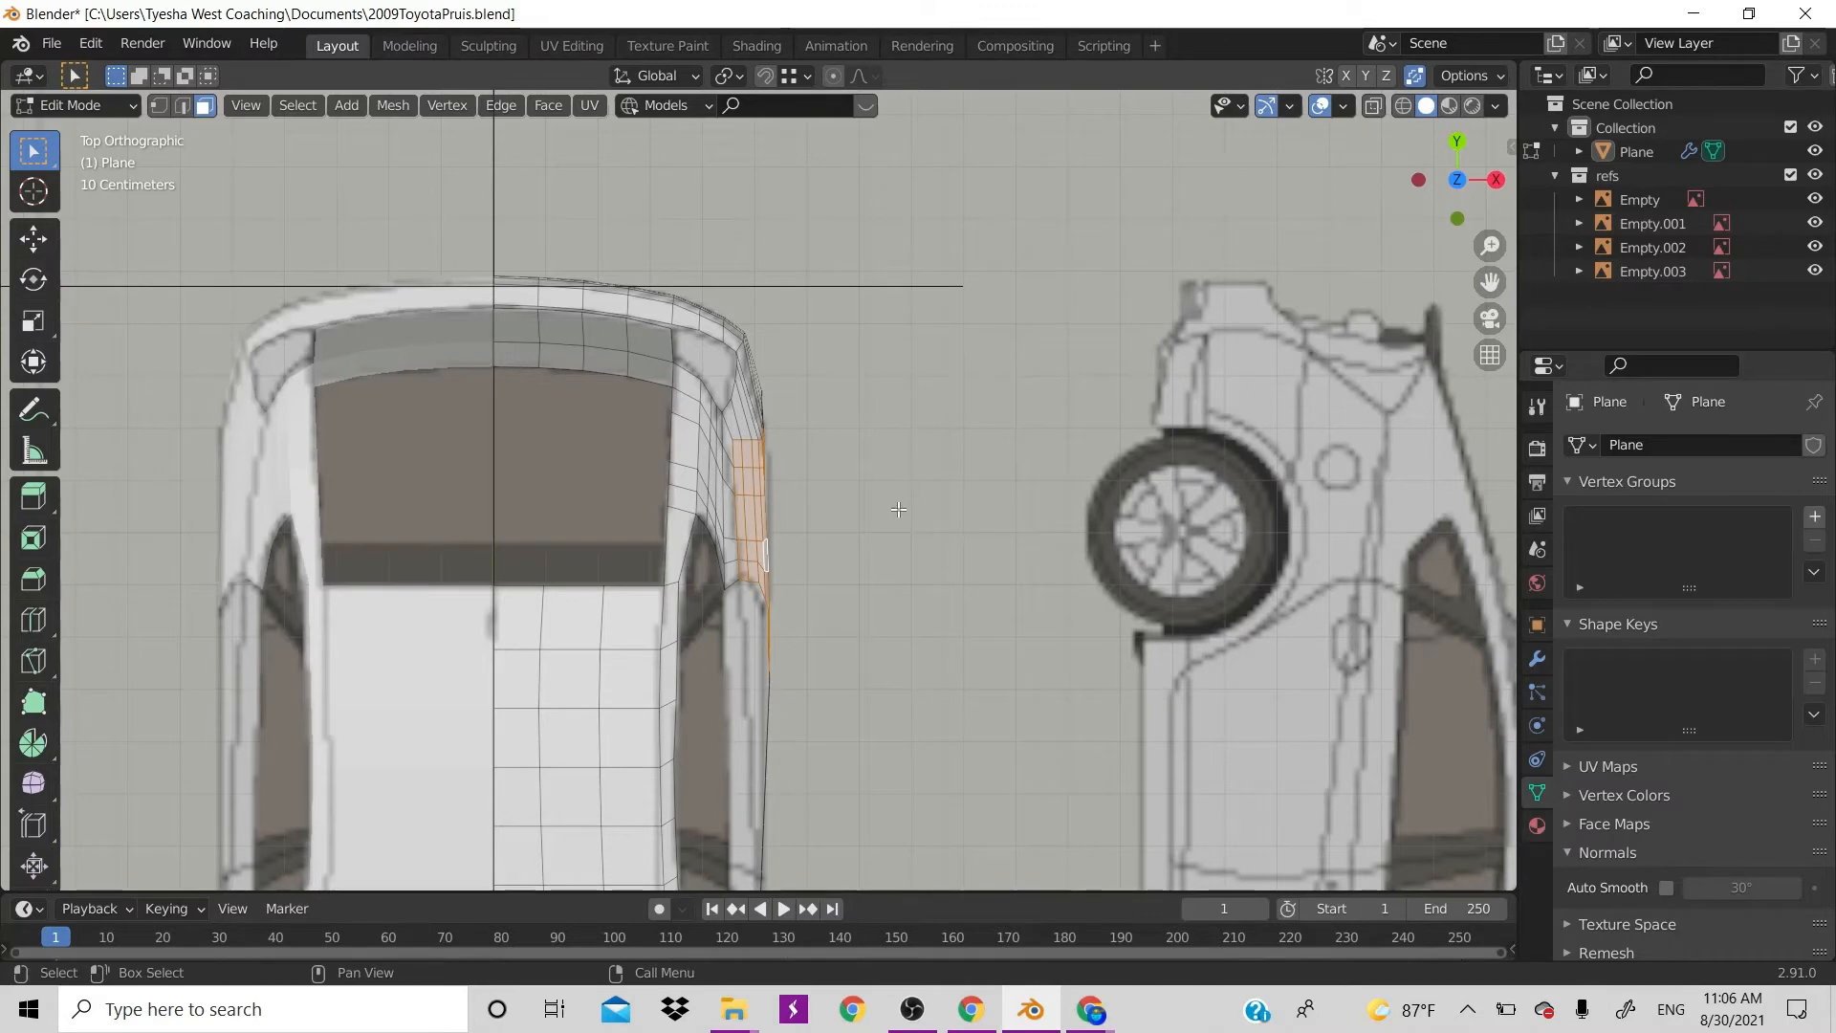
Try moving the selected rear quarter panel faces about 0.007 m inward along the X axis
key(g)
key(x)
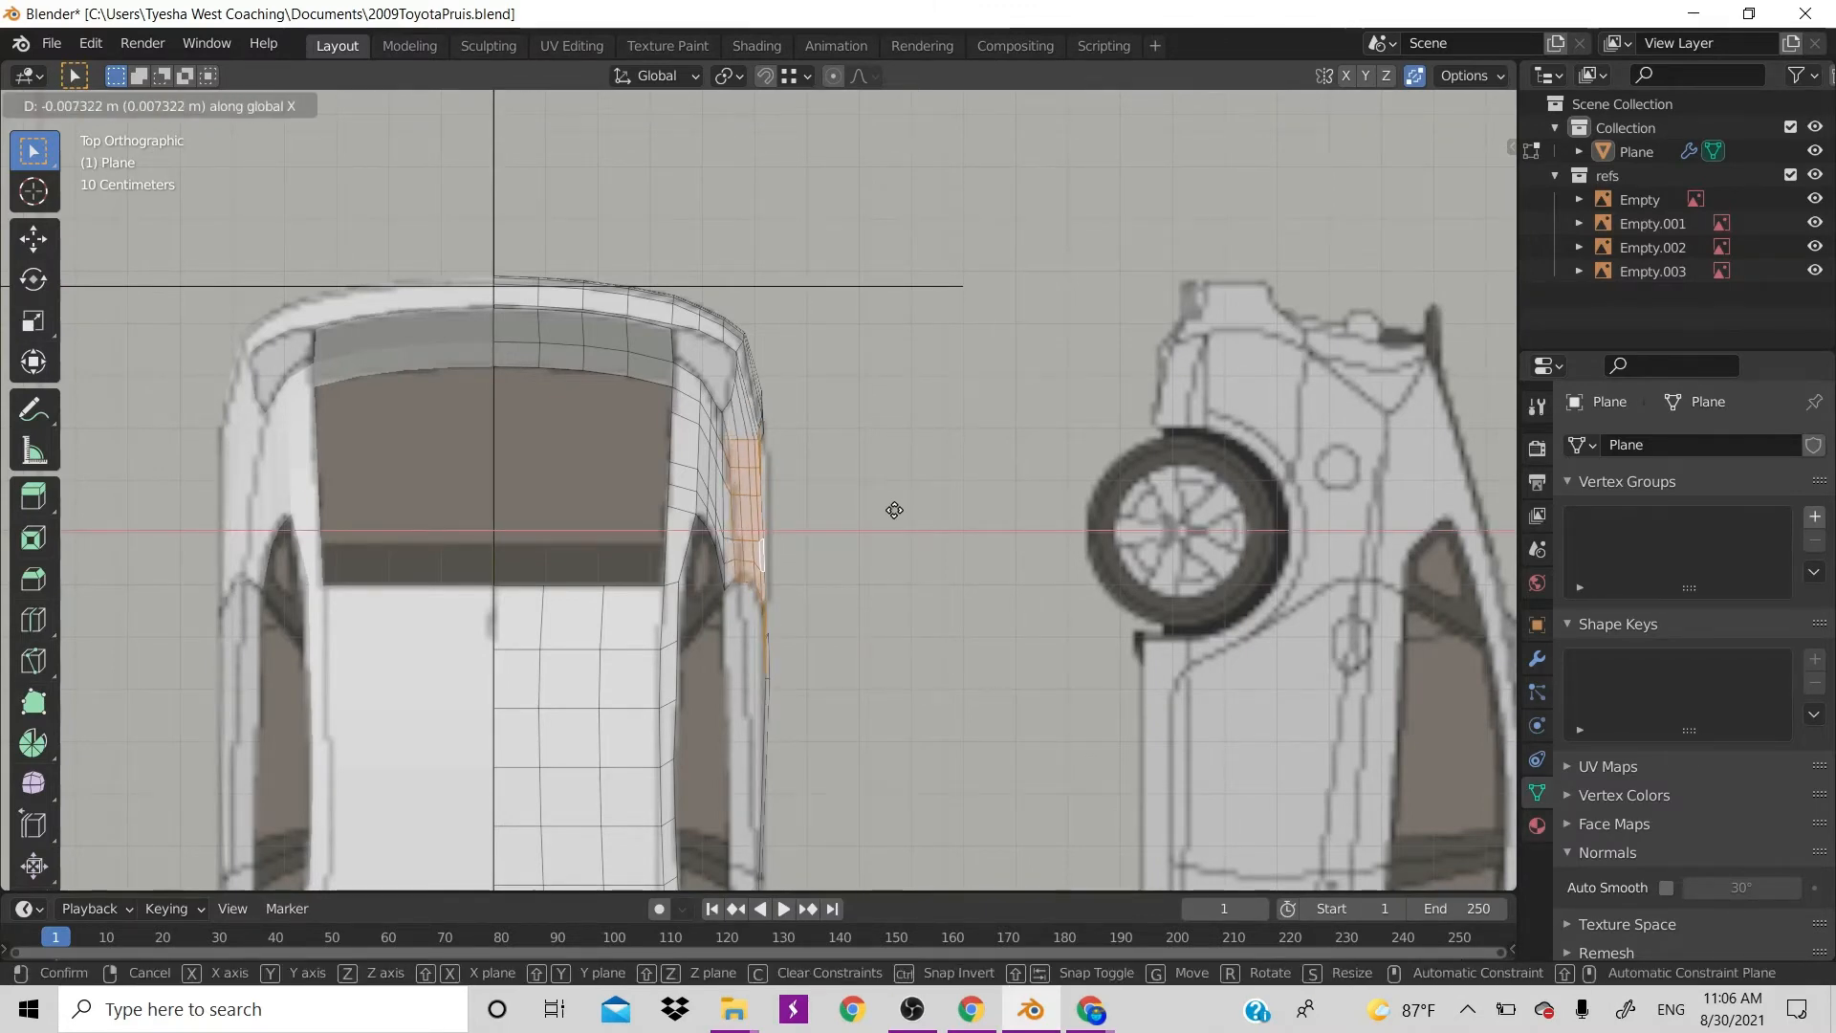
click(894, 511)
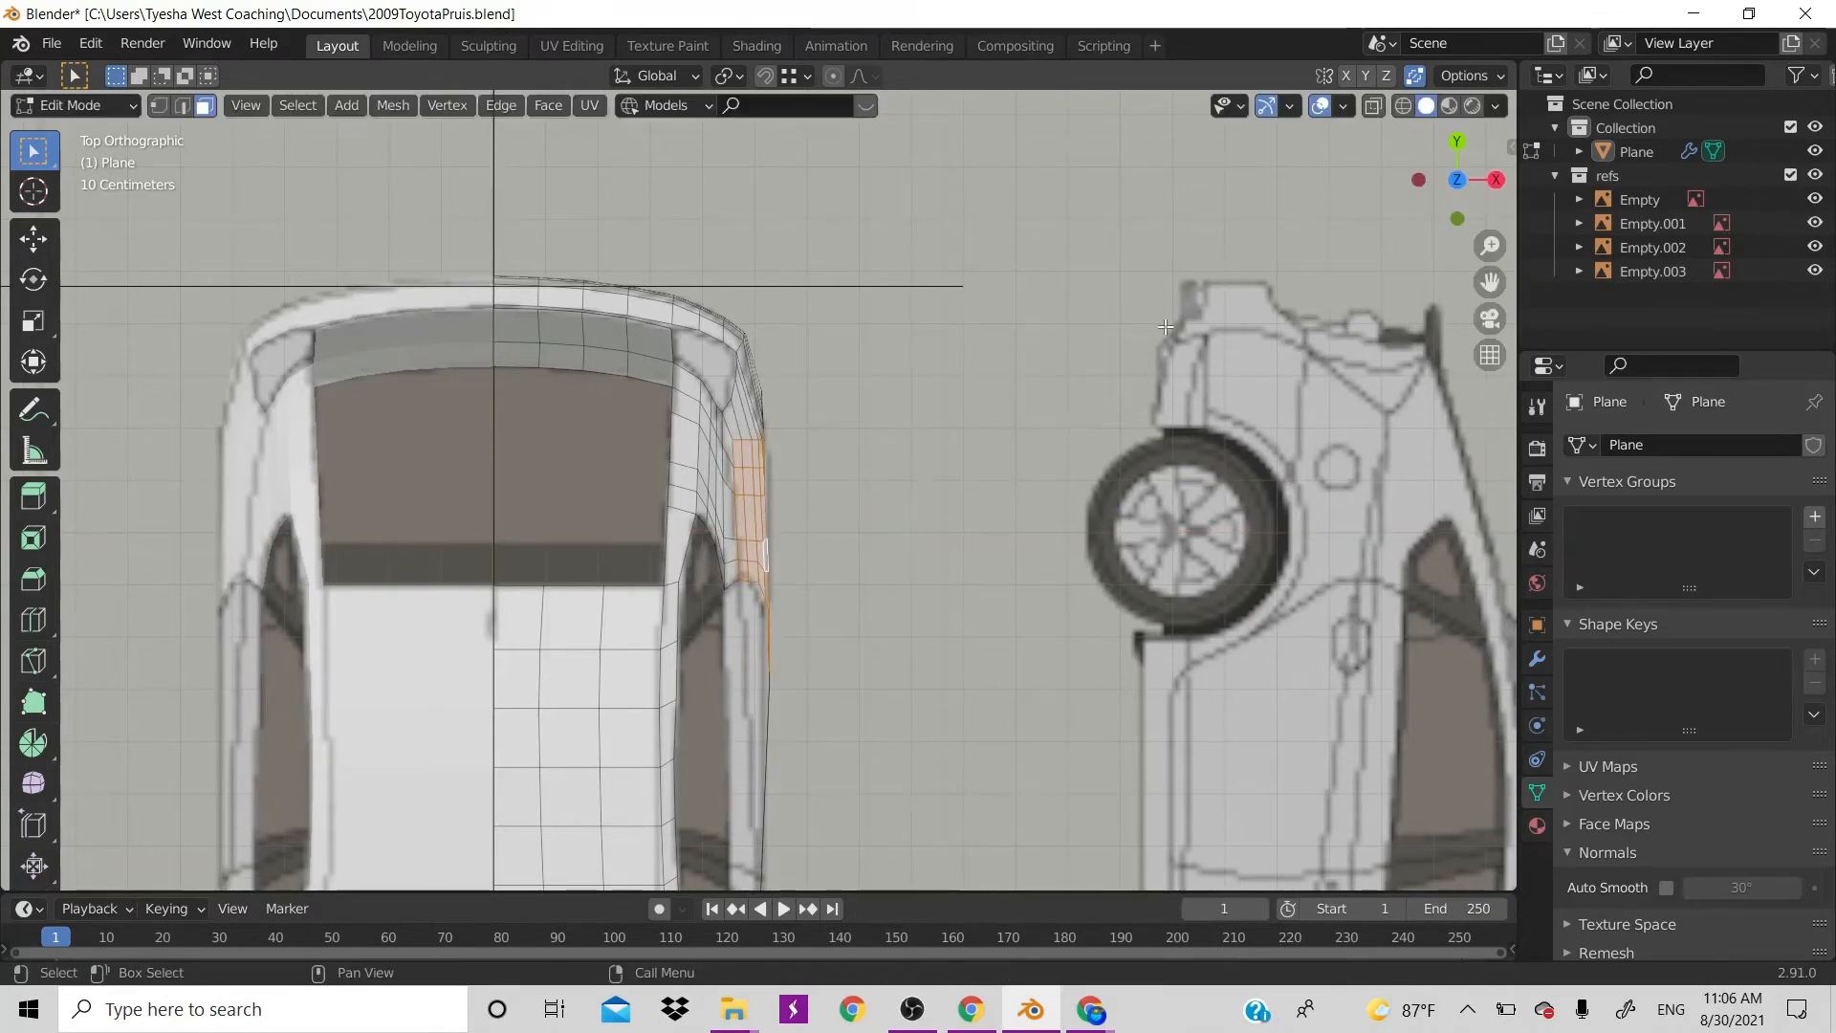
middle_drag(894, 510, 1165, 326)
Add the sill's rear end face to the quarter panel selection and move it all about 0.016 m inward along the X axis
key(KP_3)
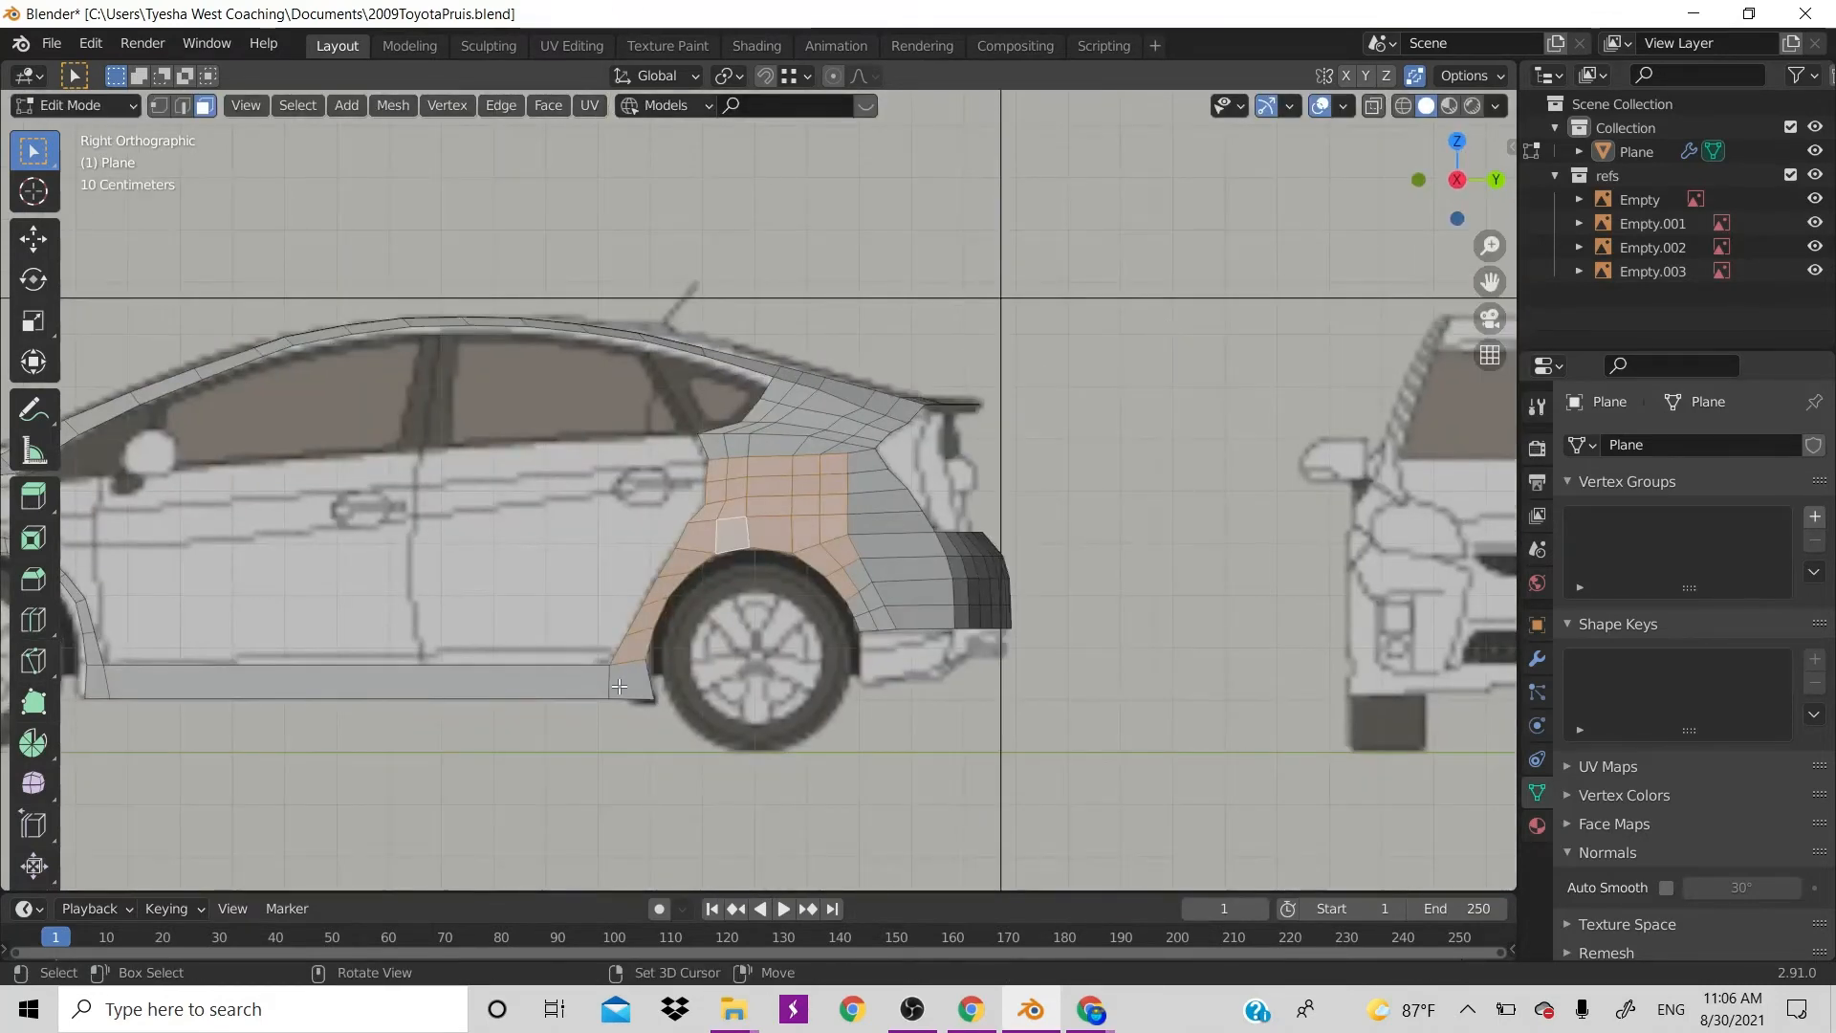
shift+click(620, 679)
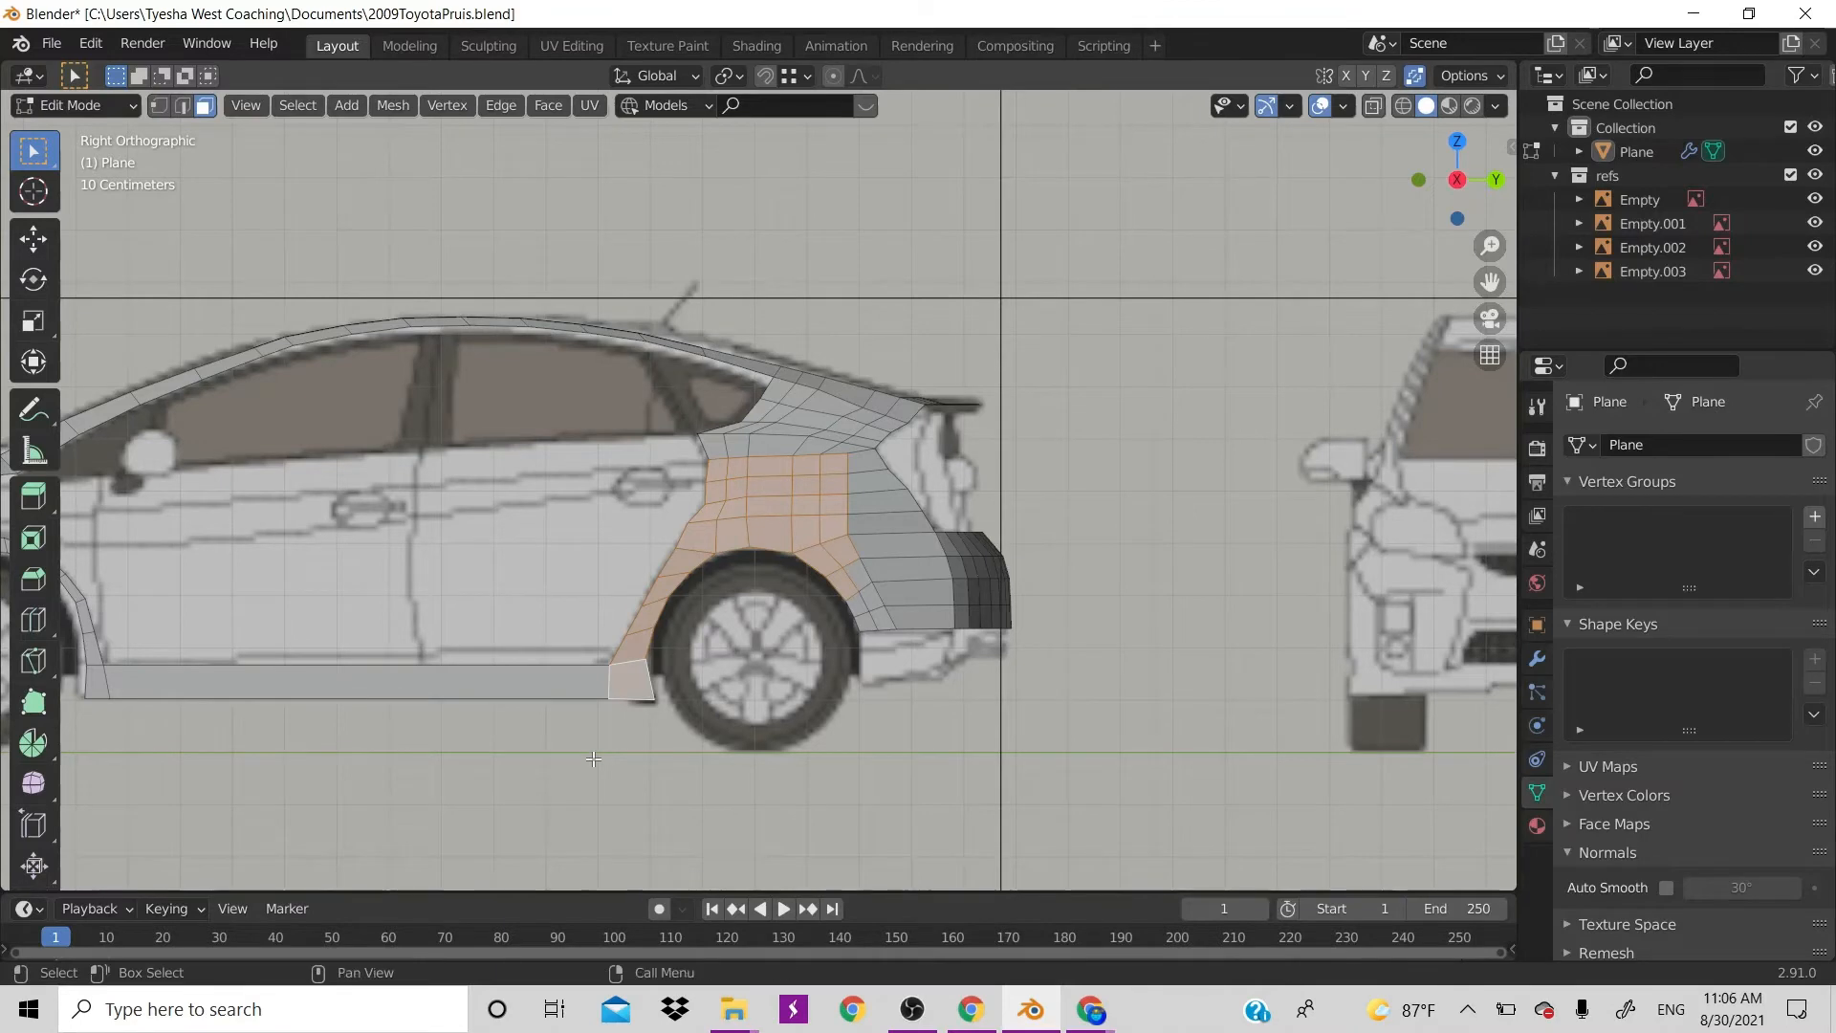
key(KP_7)
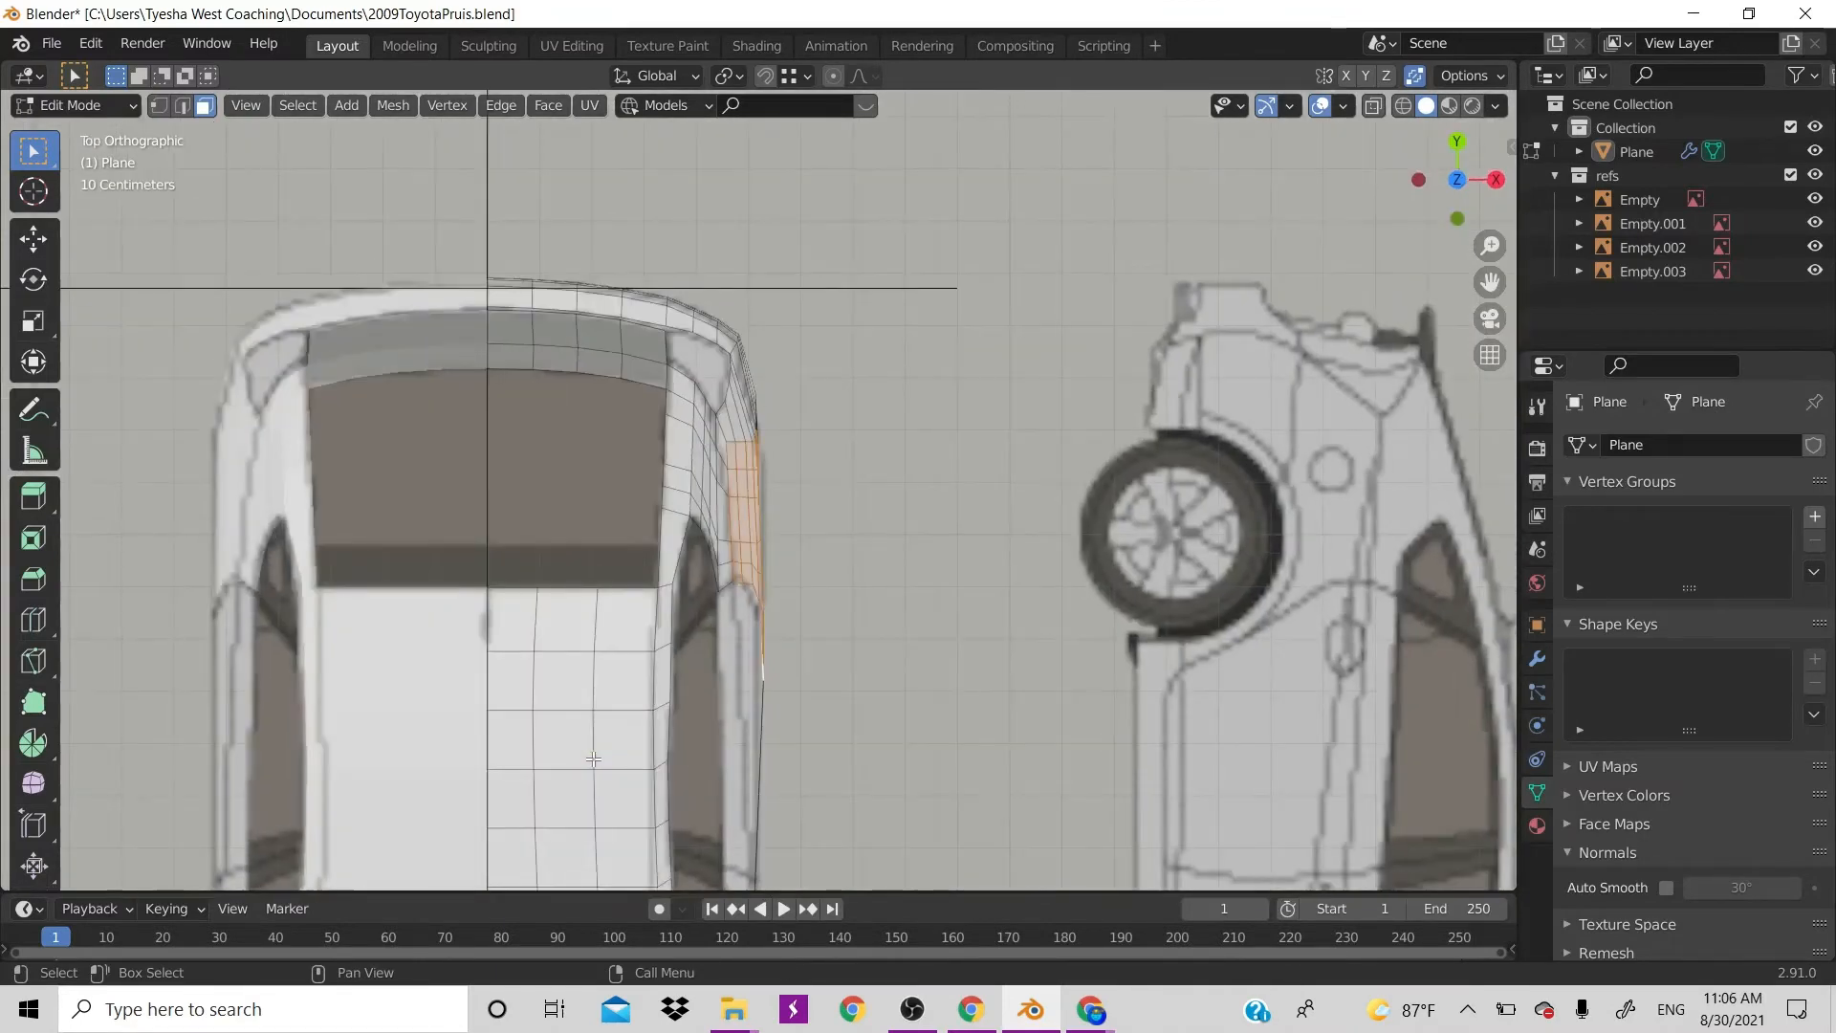
key(g)
key(x)
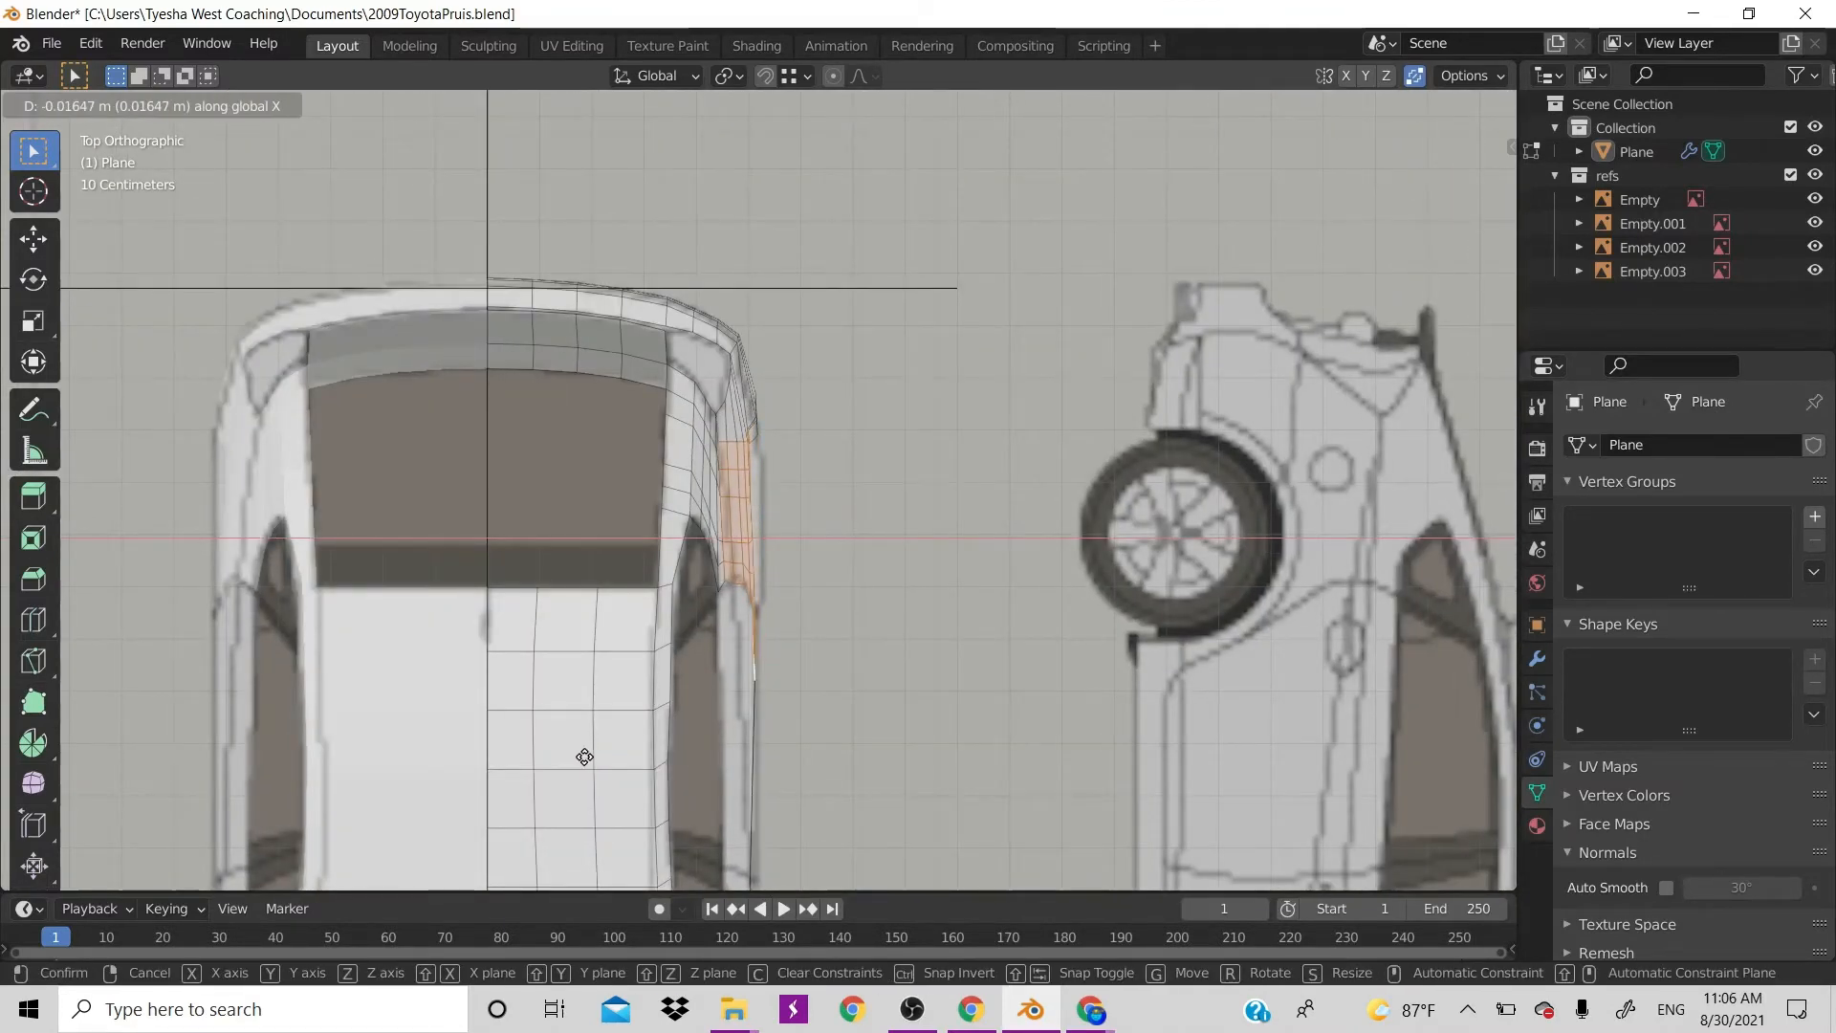
click(585, 756)
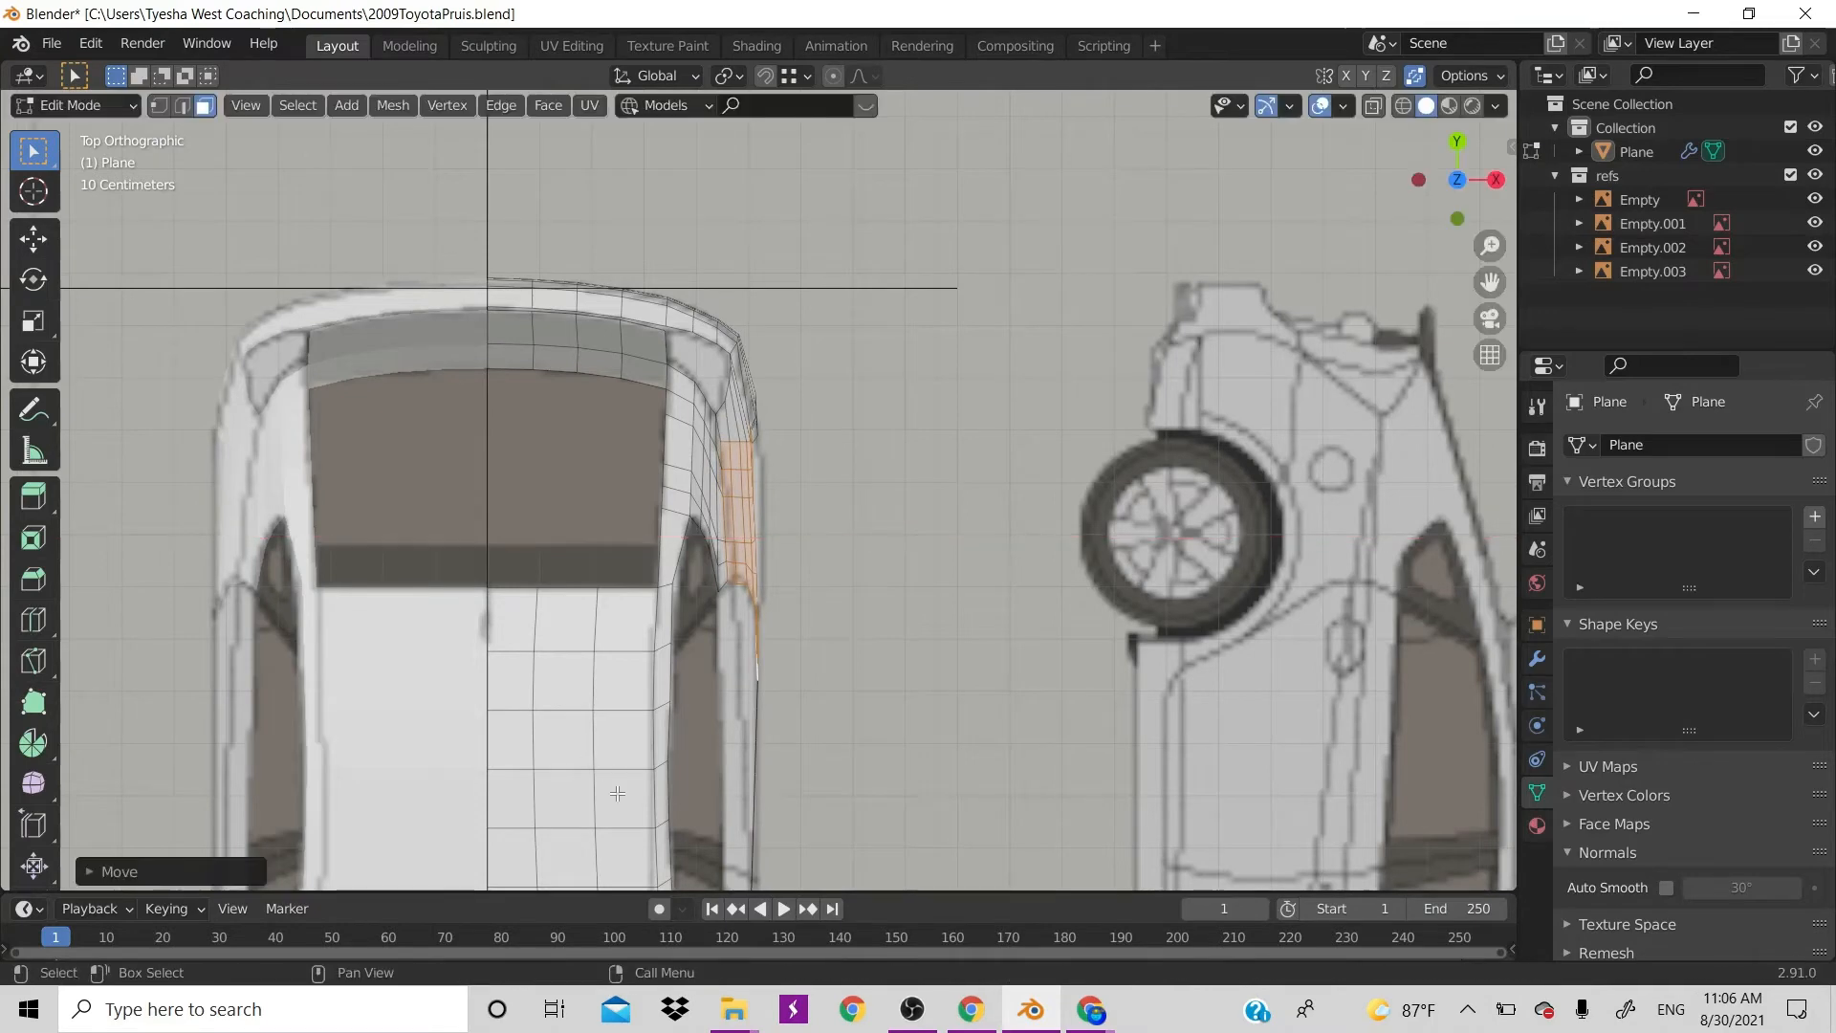
scroll(617, 793, down, 5)
scroll(616, 793, down, 1)
scroll(616, 793, up, 3)
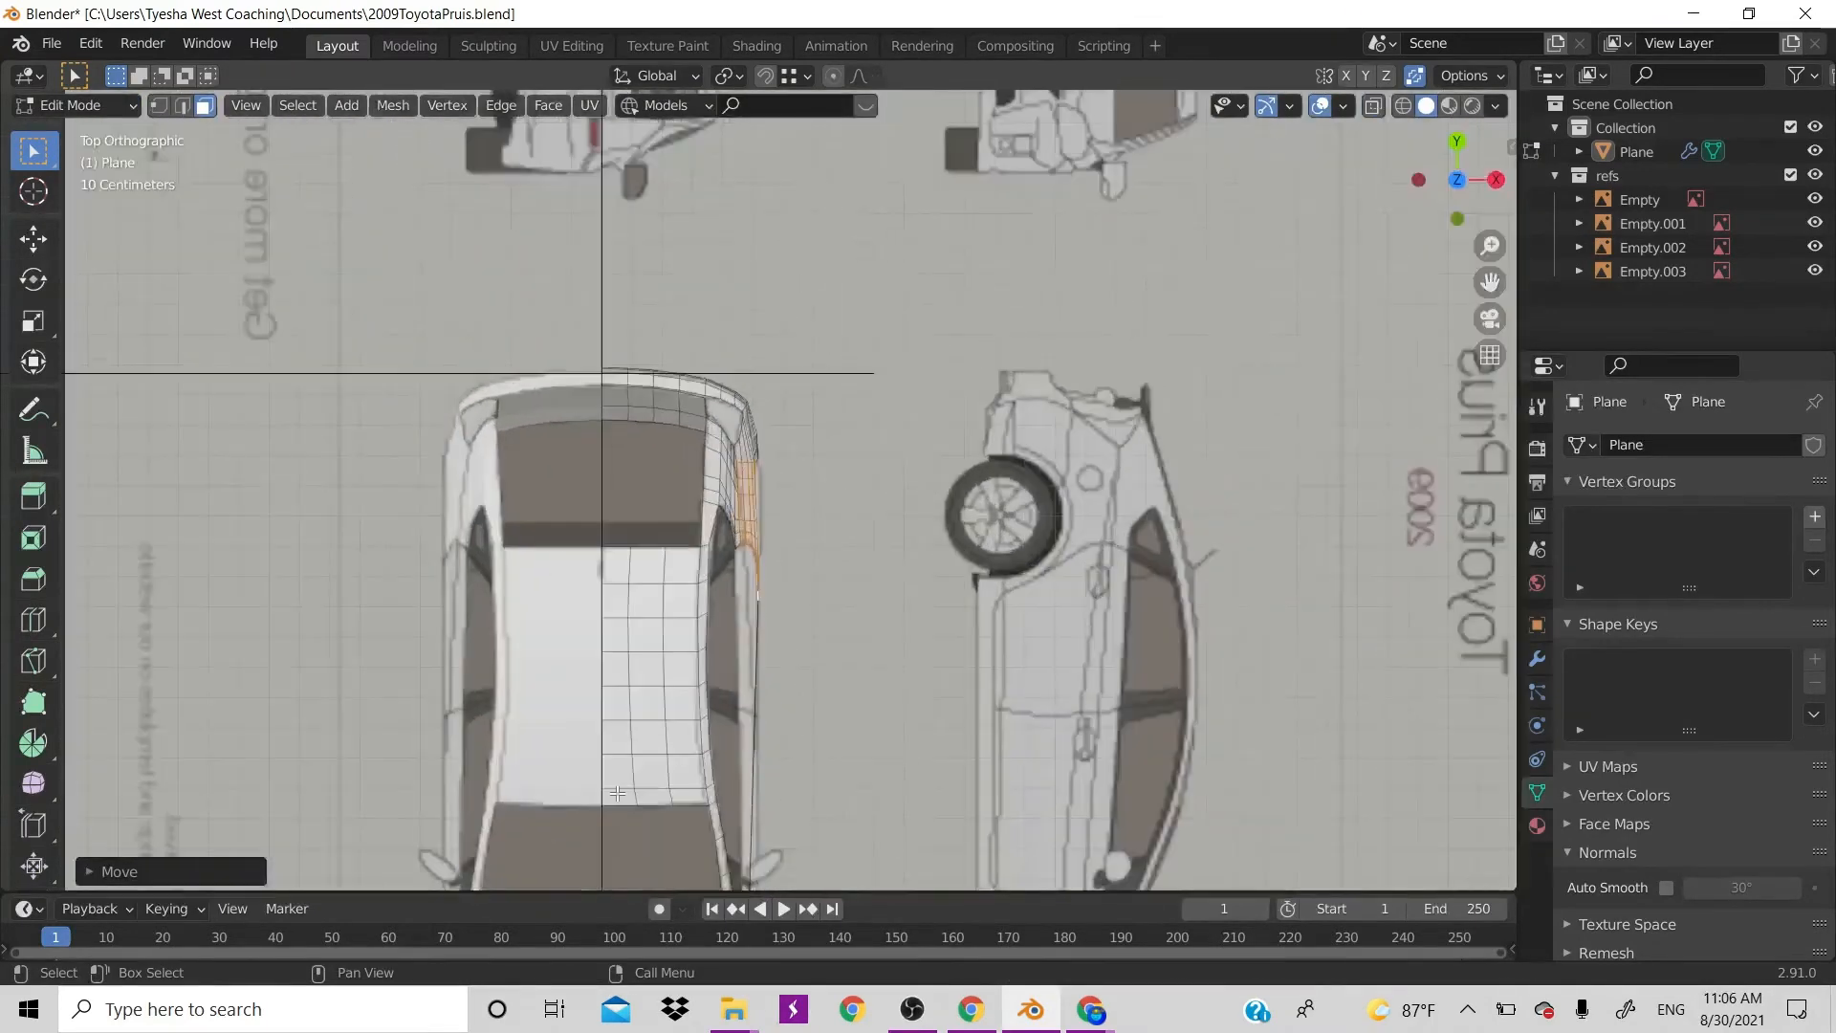
scroll(616, 792, down, 10)
scroll(791, 620, up, 5)
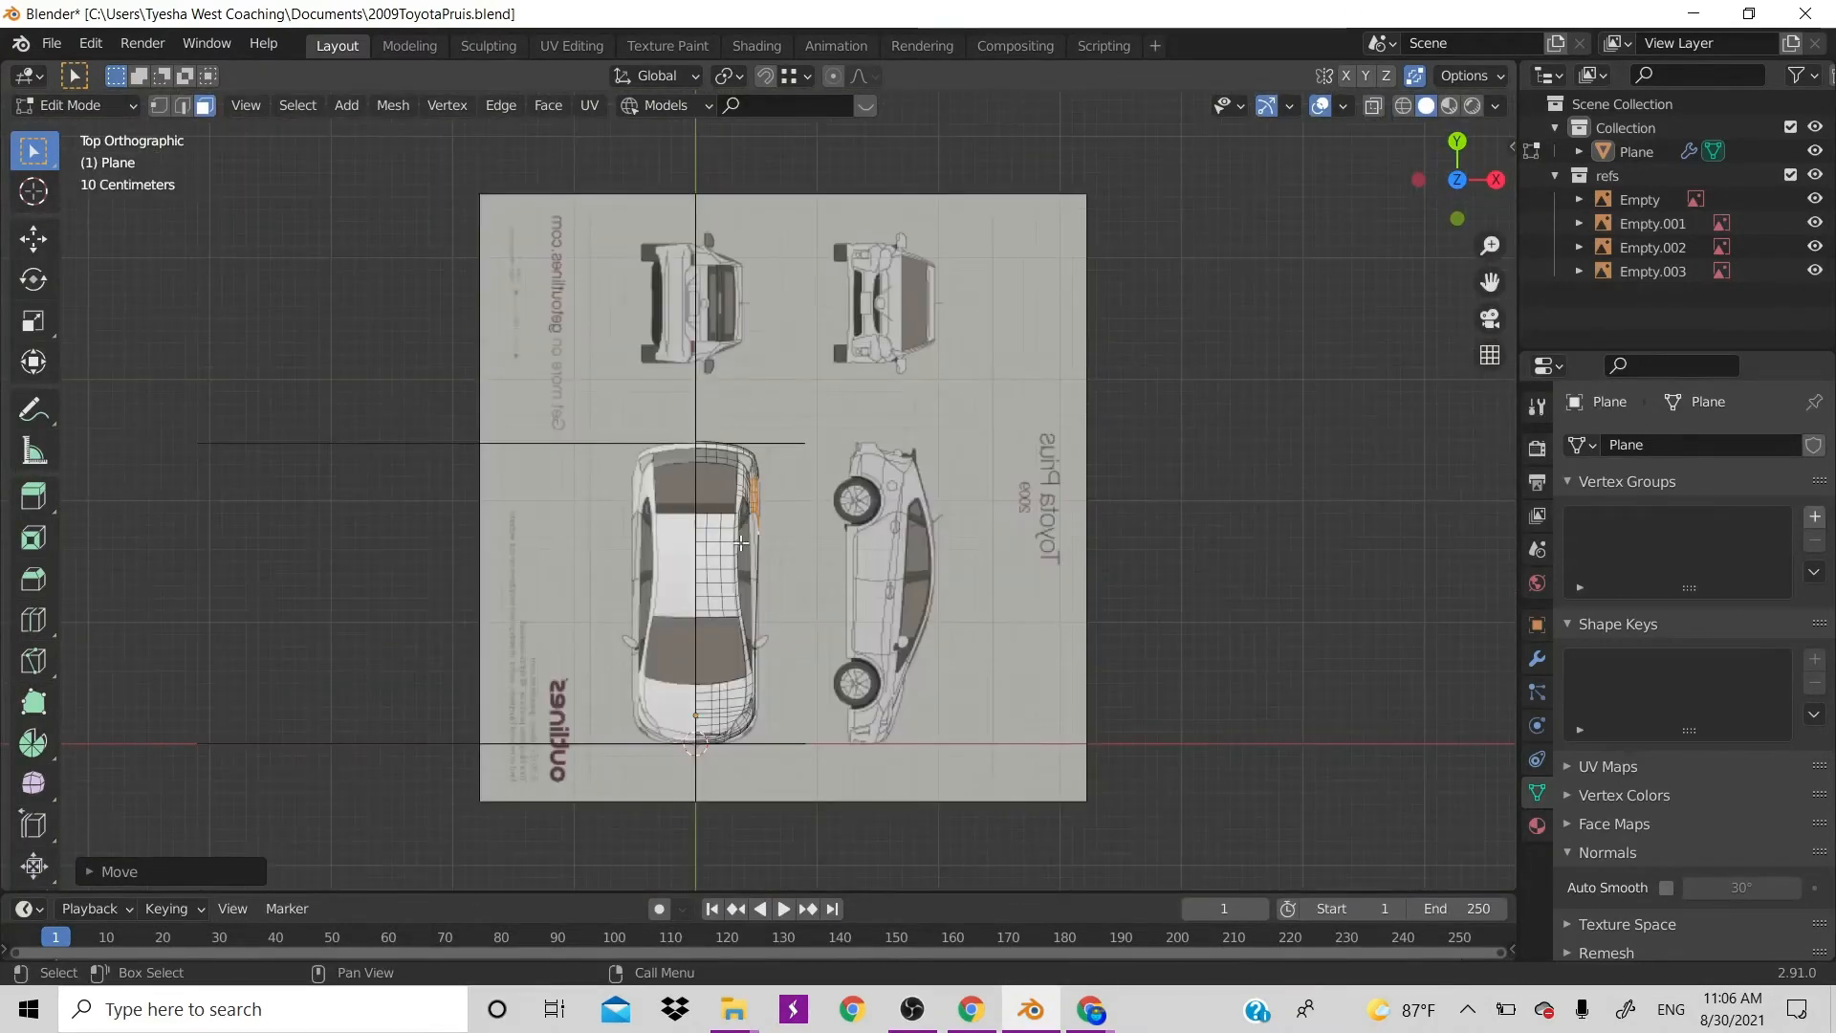
scroll(798, 505, up, 7)
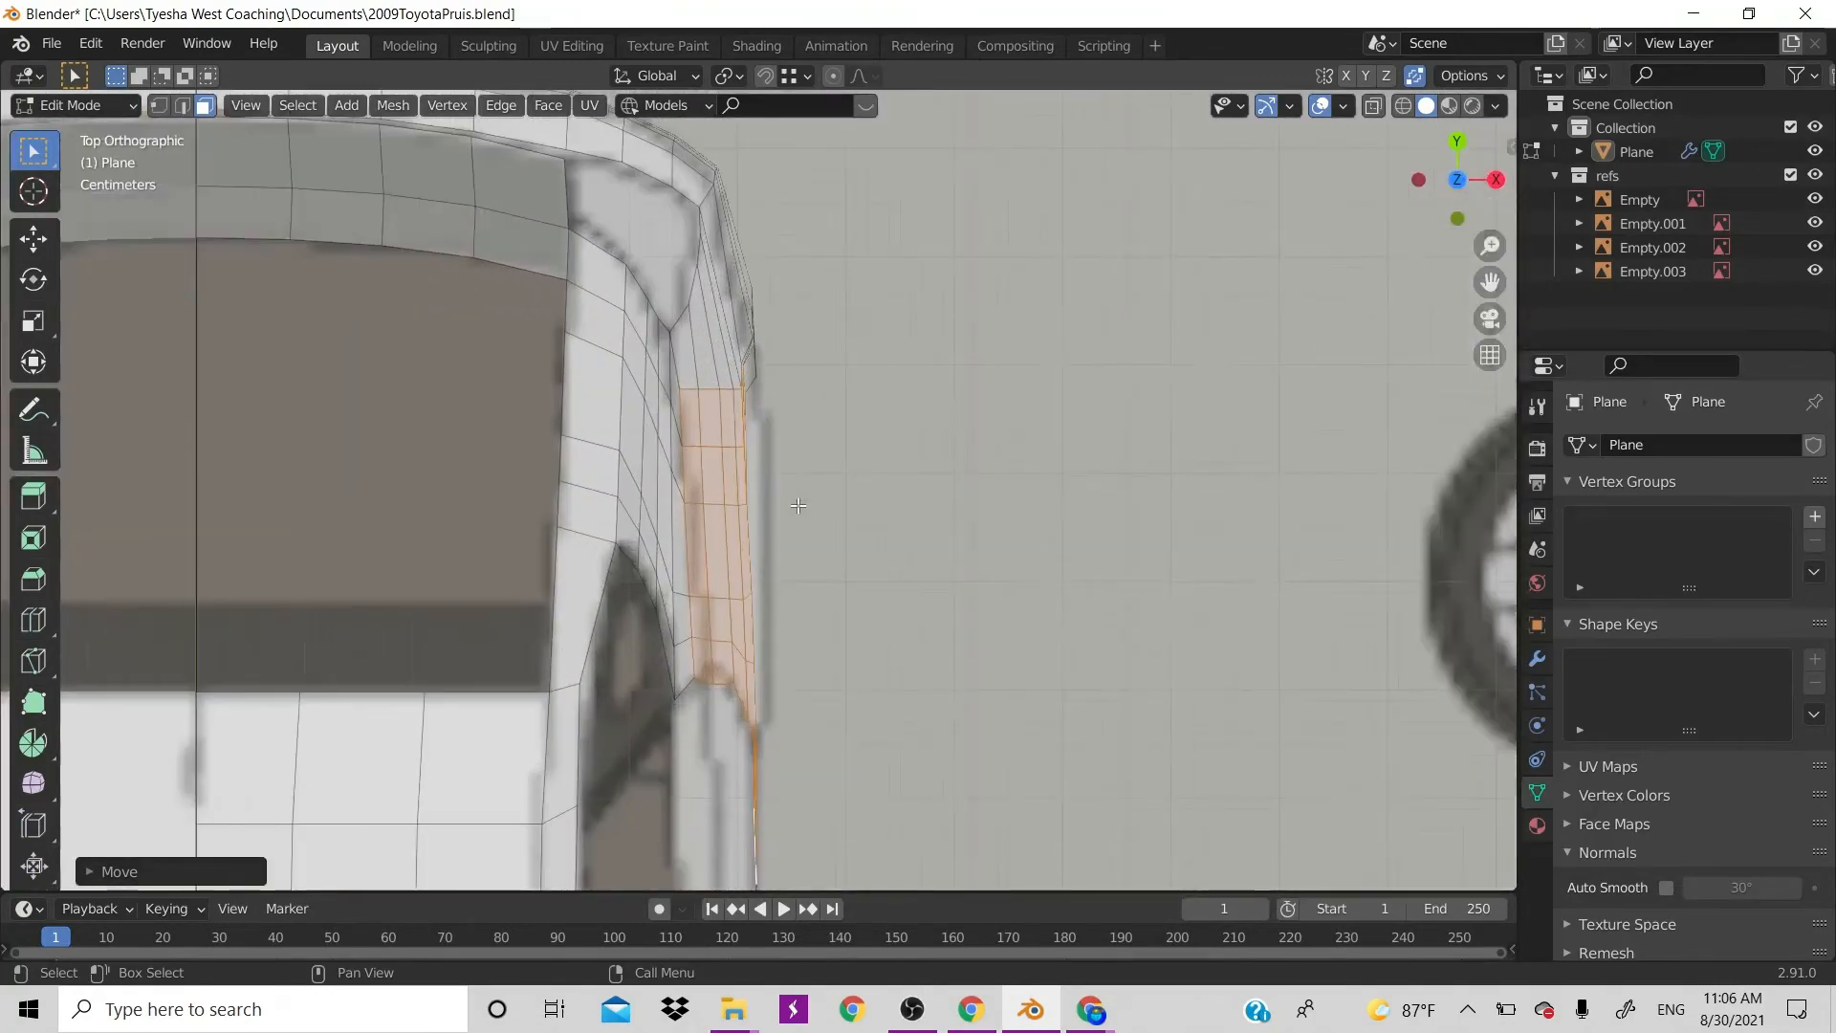
Compare the rear quarter panel's outline with the car's top reference
scroll(798, 504, down, 2)
scroll(798, 505, up, 2)
scroll(798, 505, down, 8)
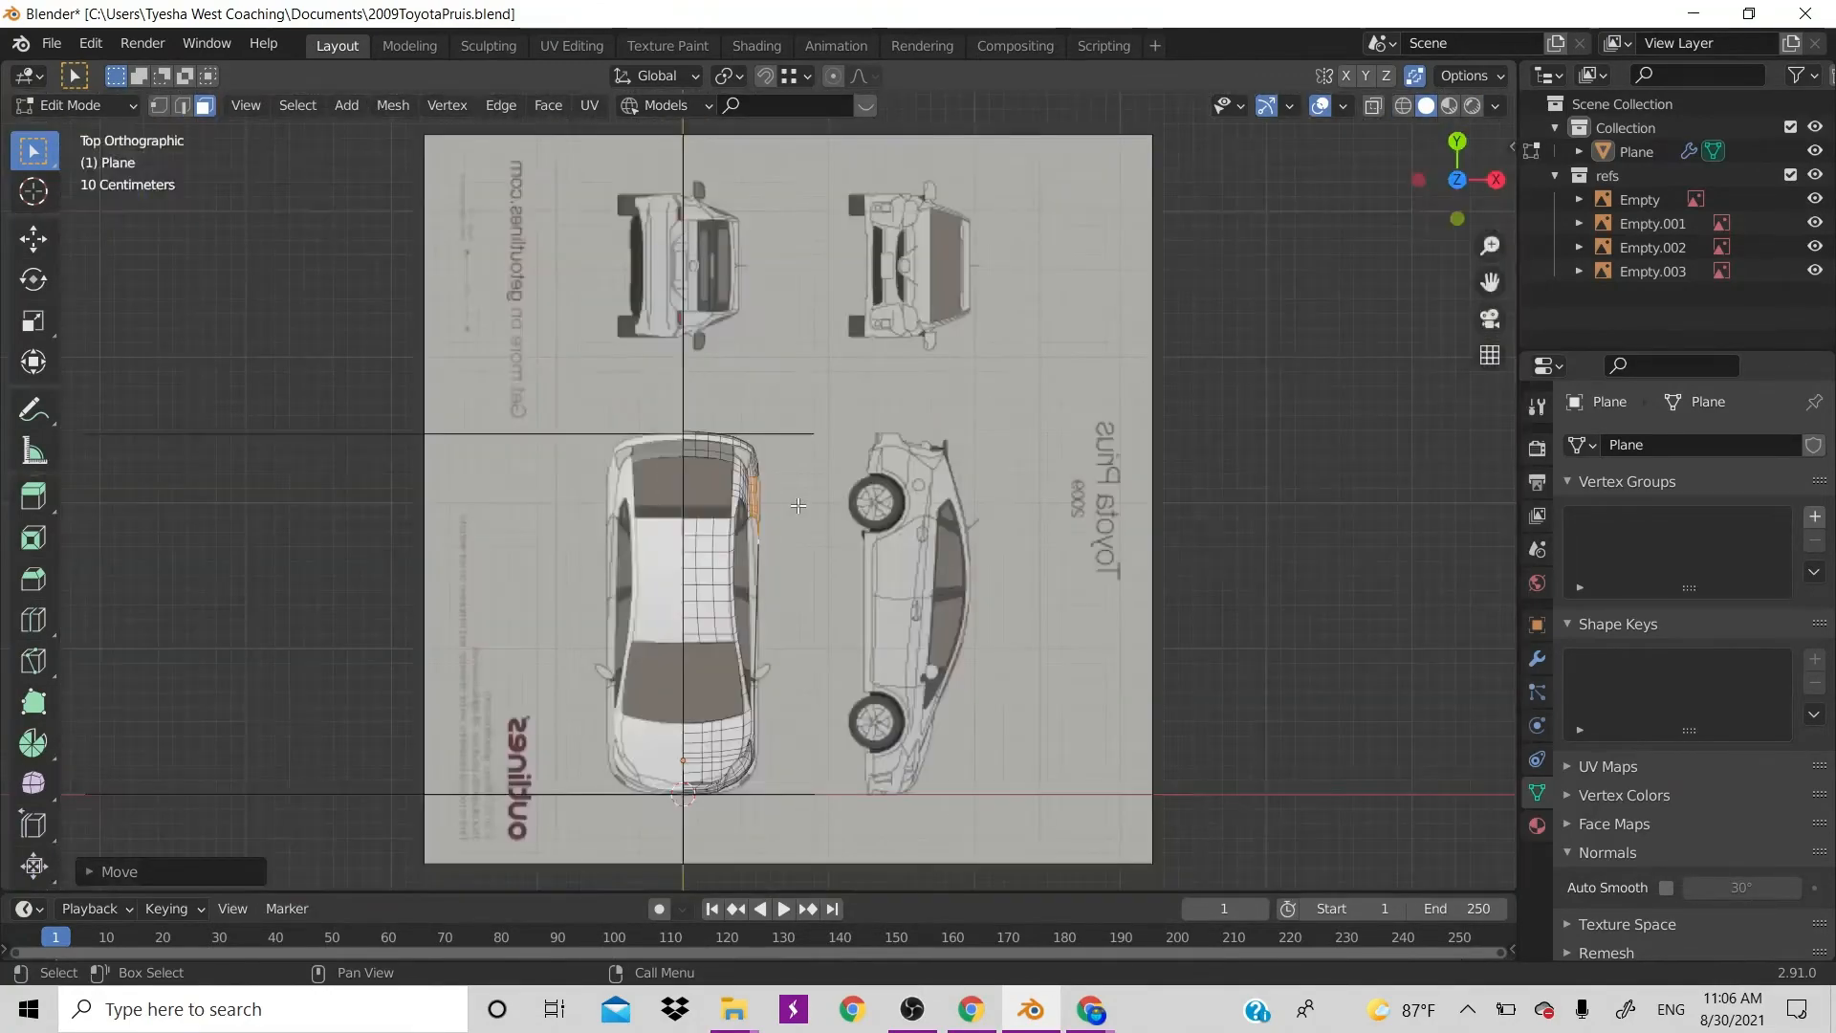
scroll(798, 504, up, 2)
scroll(798, 505, up, 2)
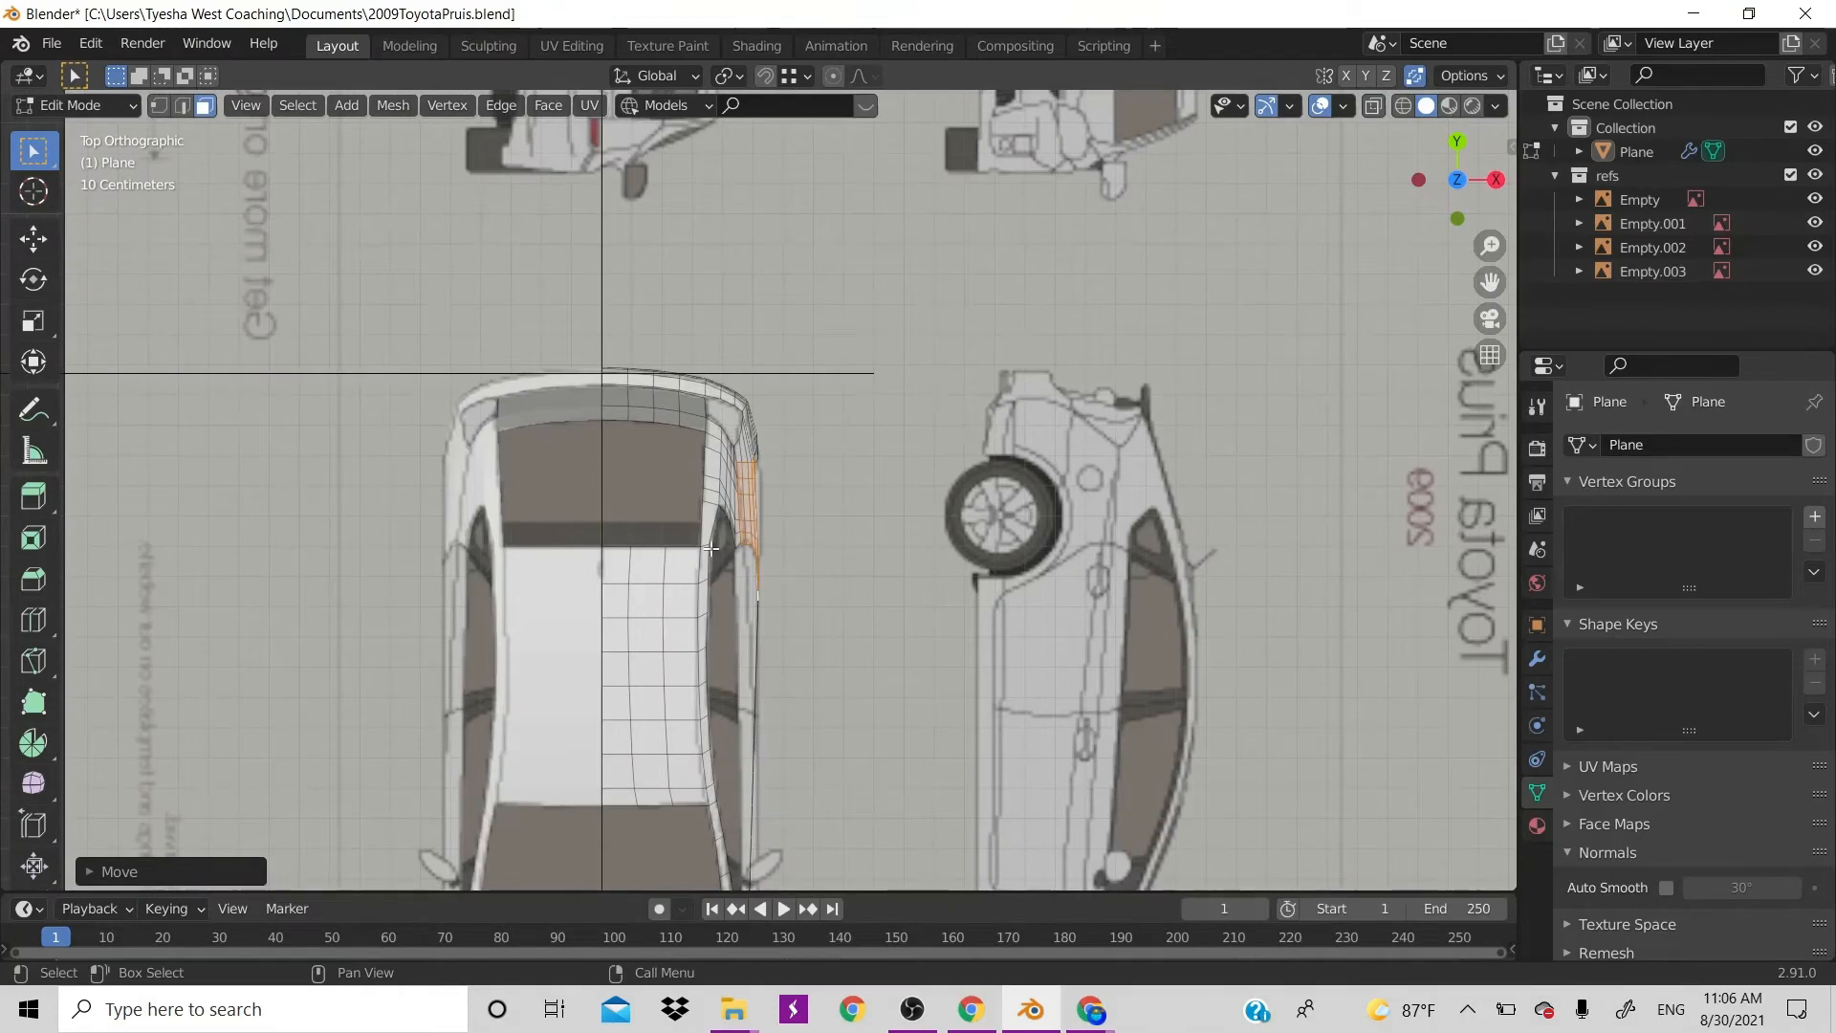
scroll(725, 532, down, 4)
scroll(797, 617, up, 2)
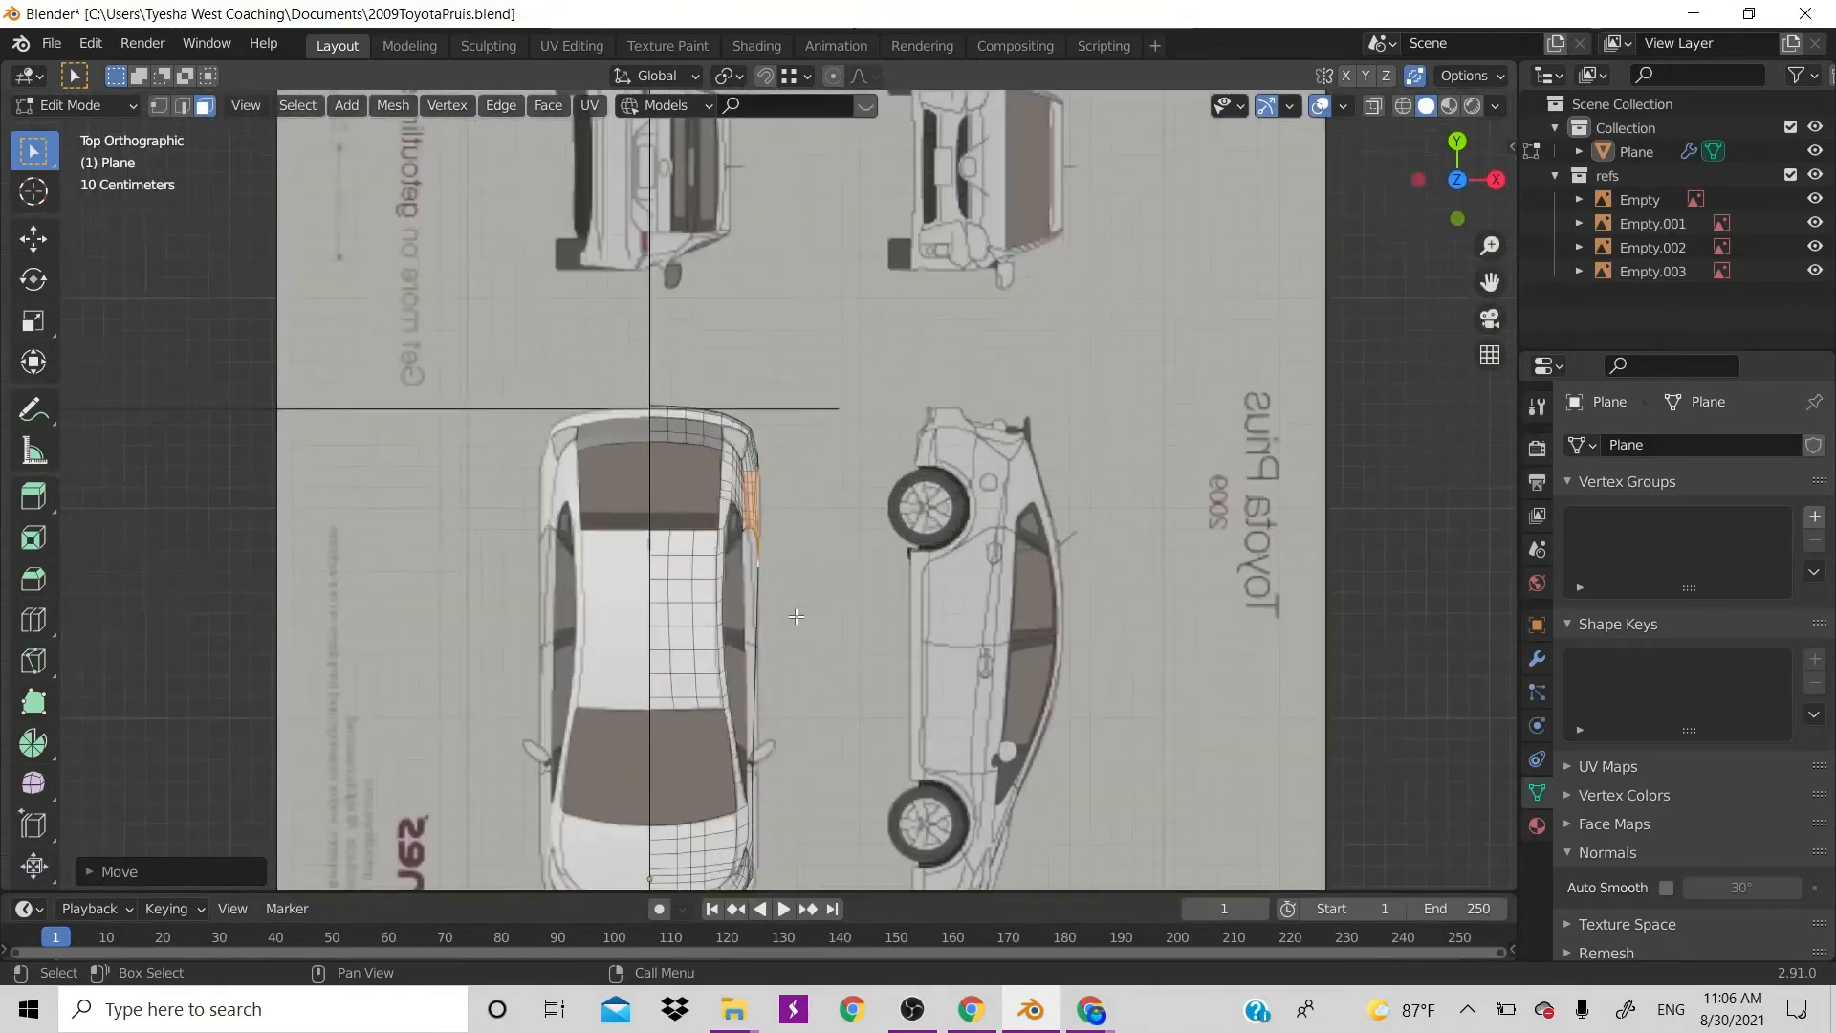
scroll(796, 616, down, 1)
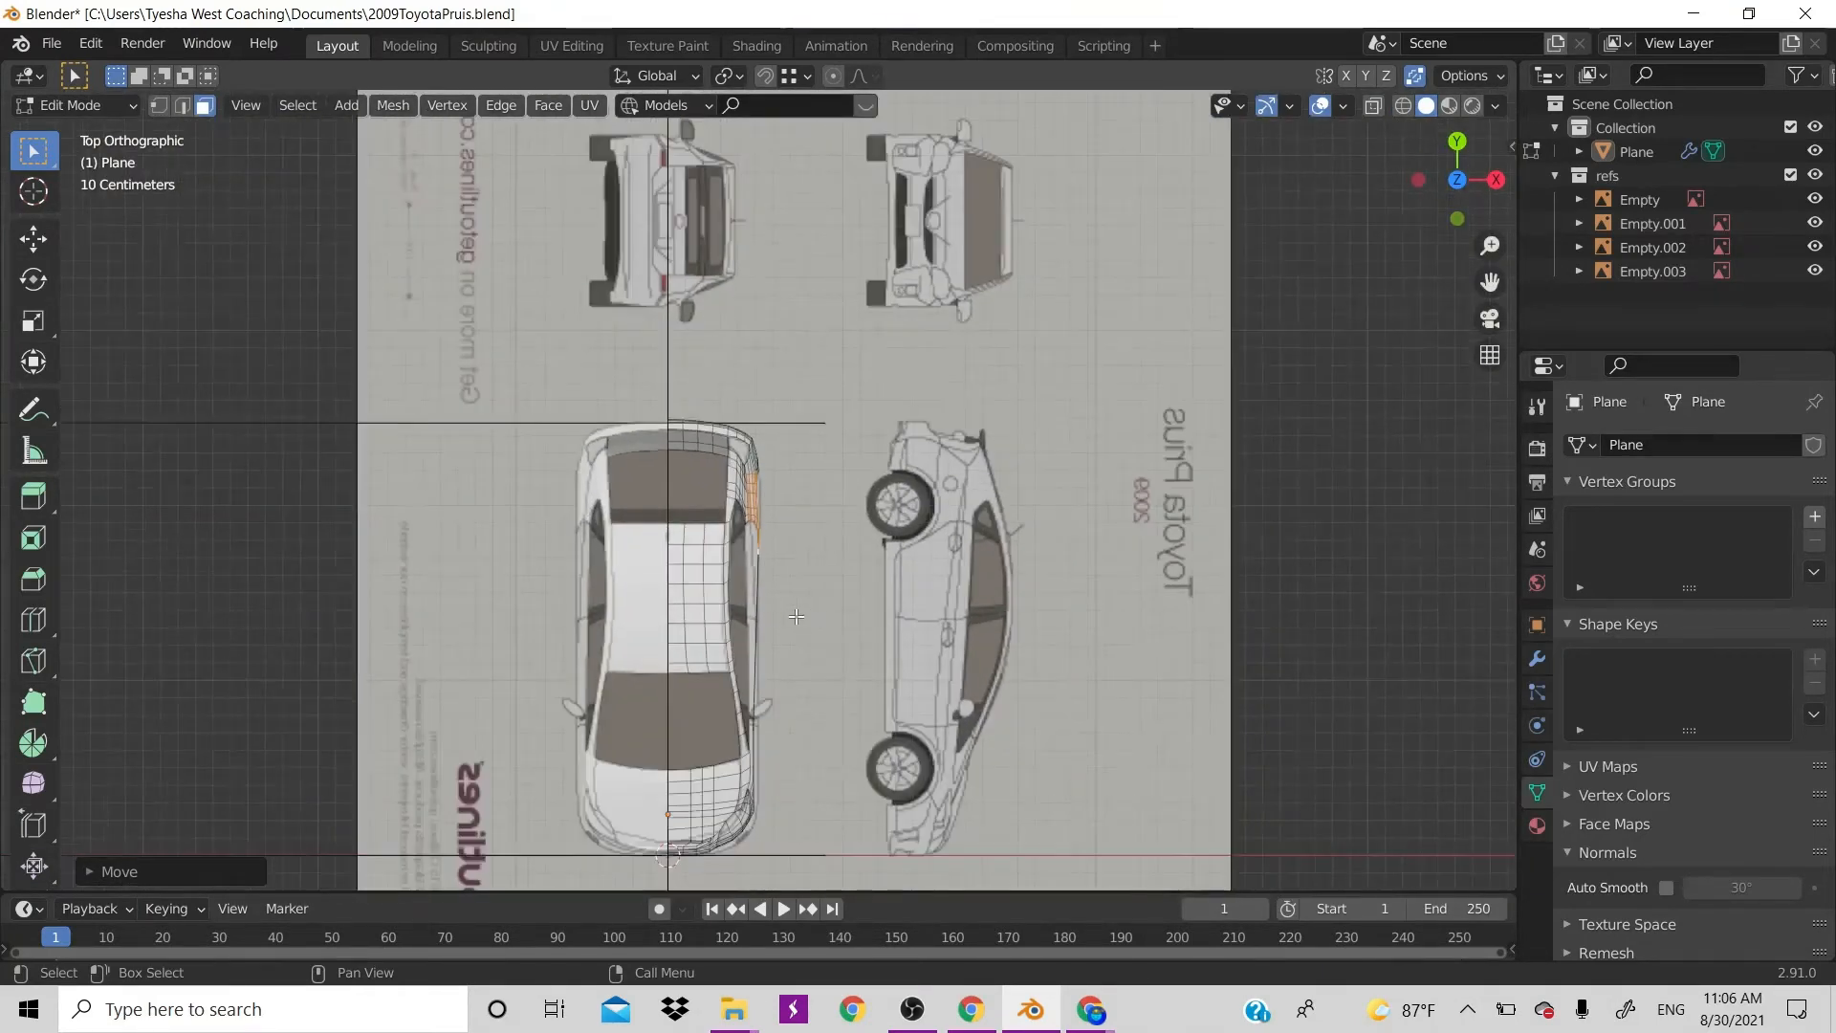
scroll(796, 616, up, 6)
scroll(796, 617, up, 3)
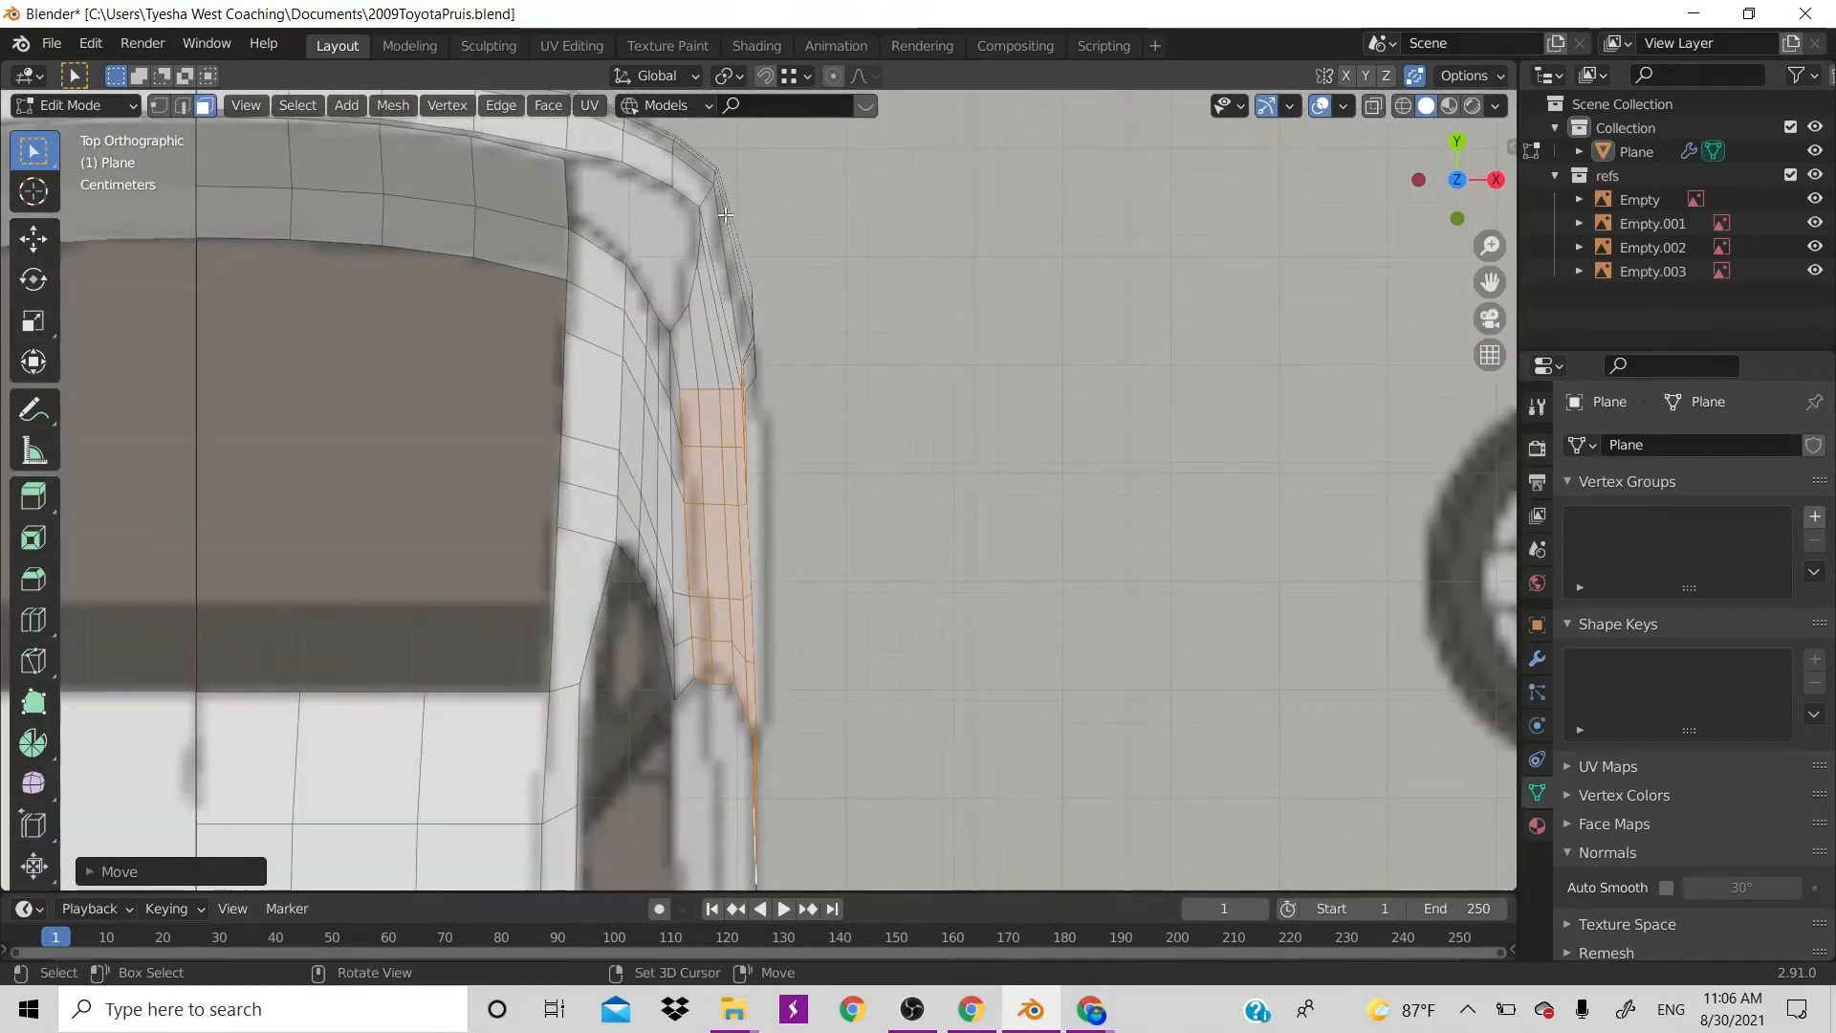
Add the quarter panel faces behind the wheel arch to the selection and try moving it all inward along the X axis in front view
drag(710, 212, 801, 370)
drag(895, 532, 895, 531)
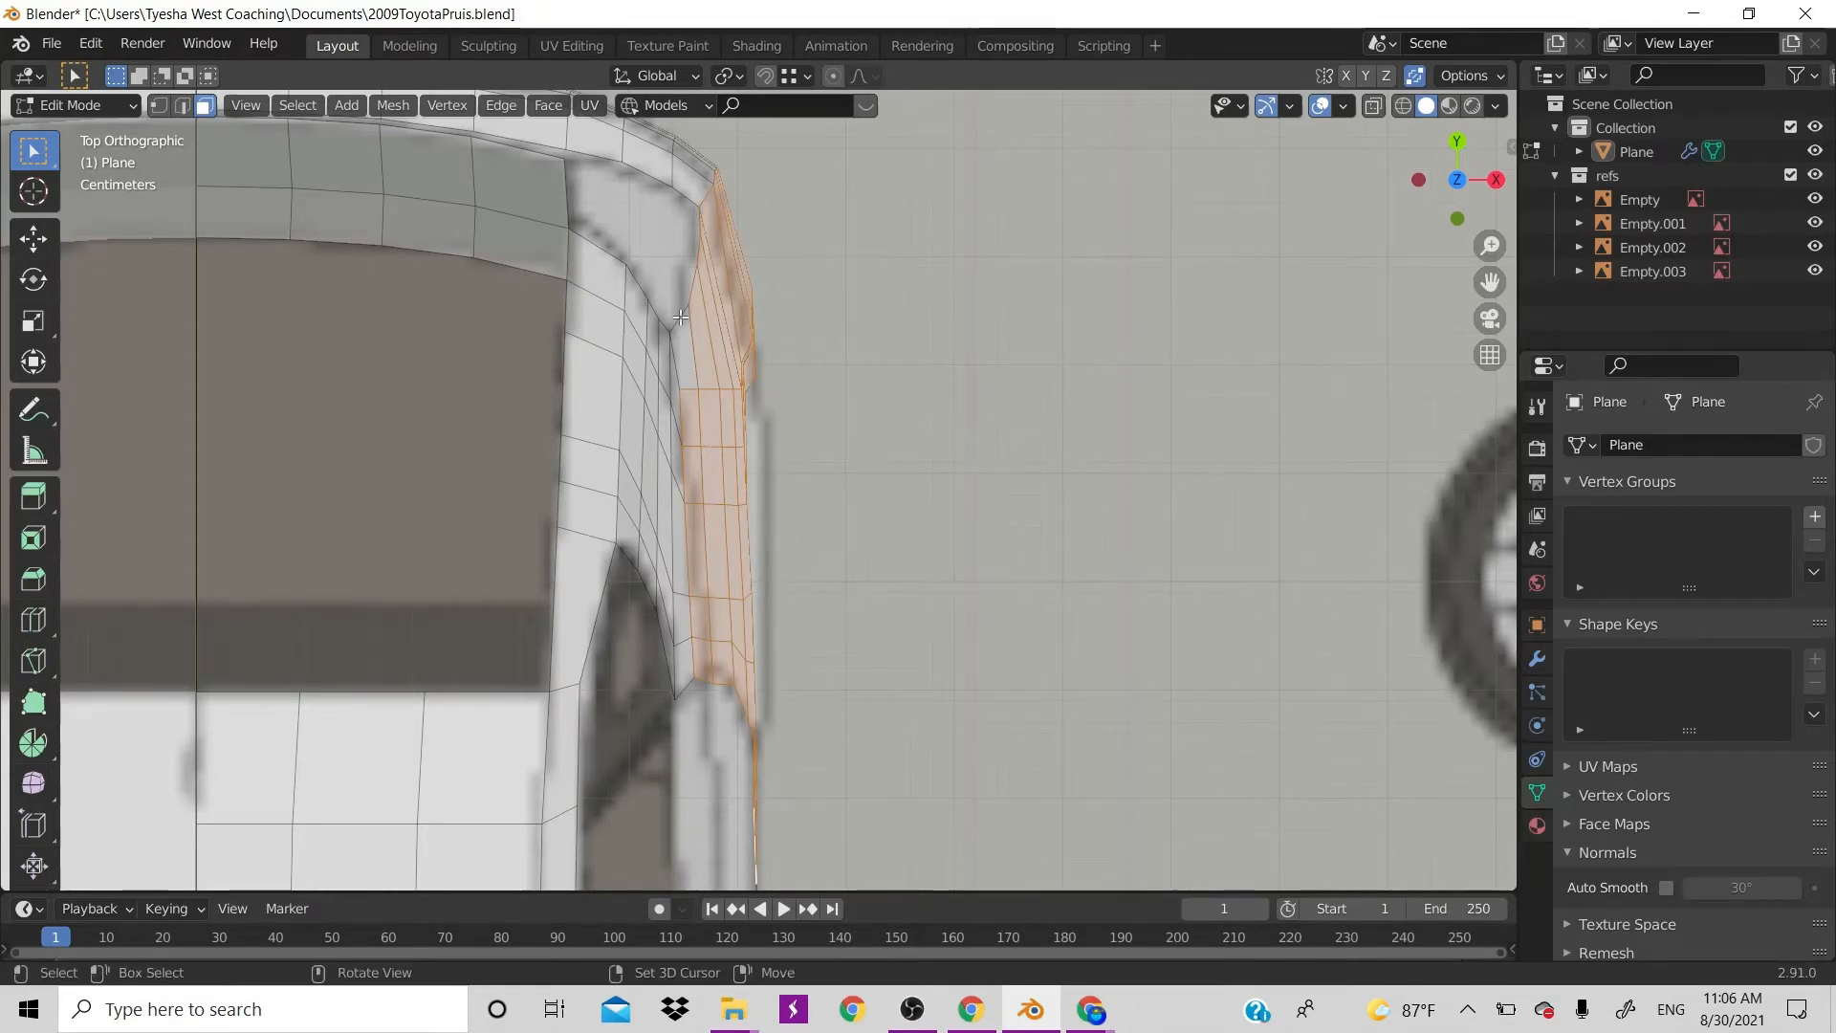
scroll(689, 343, down, 10)
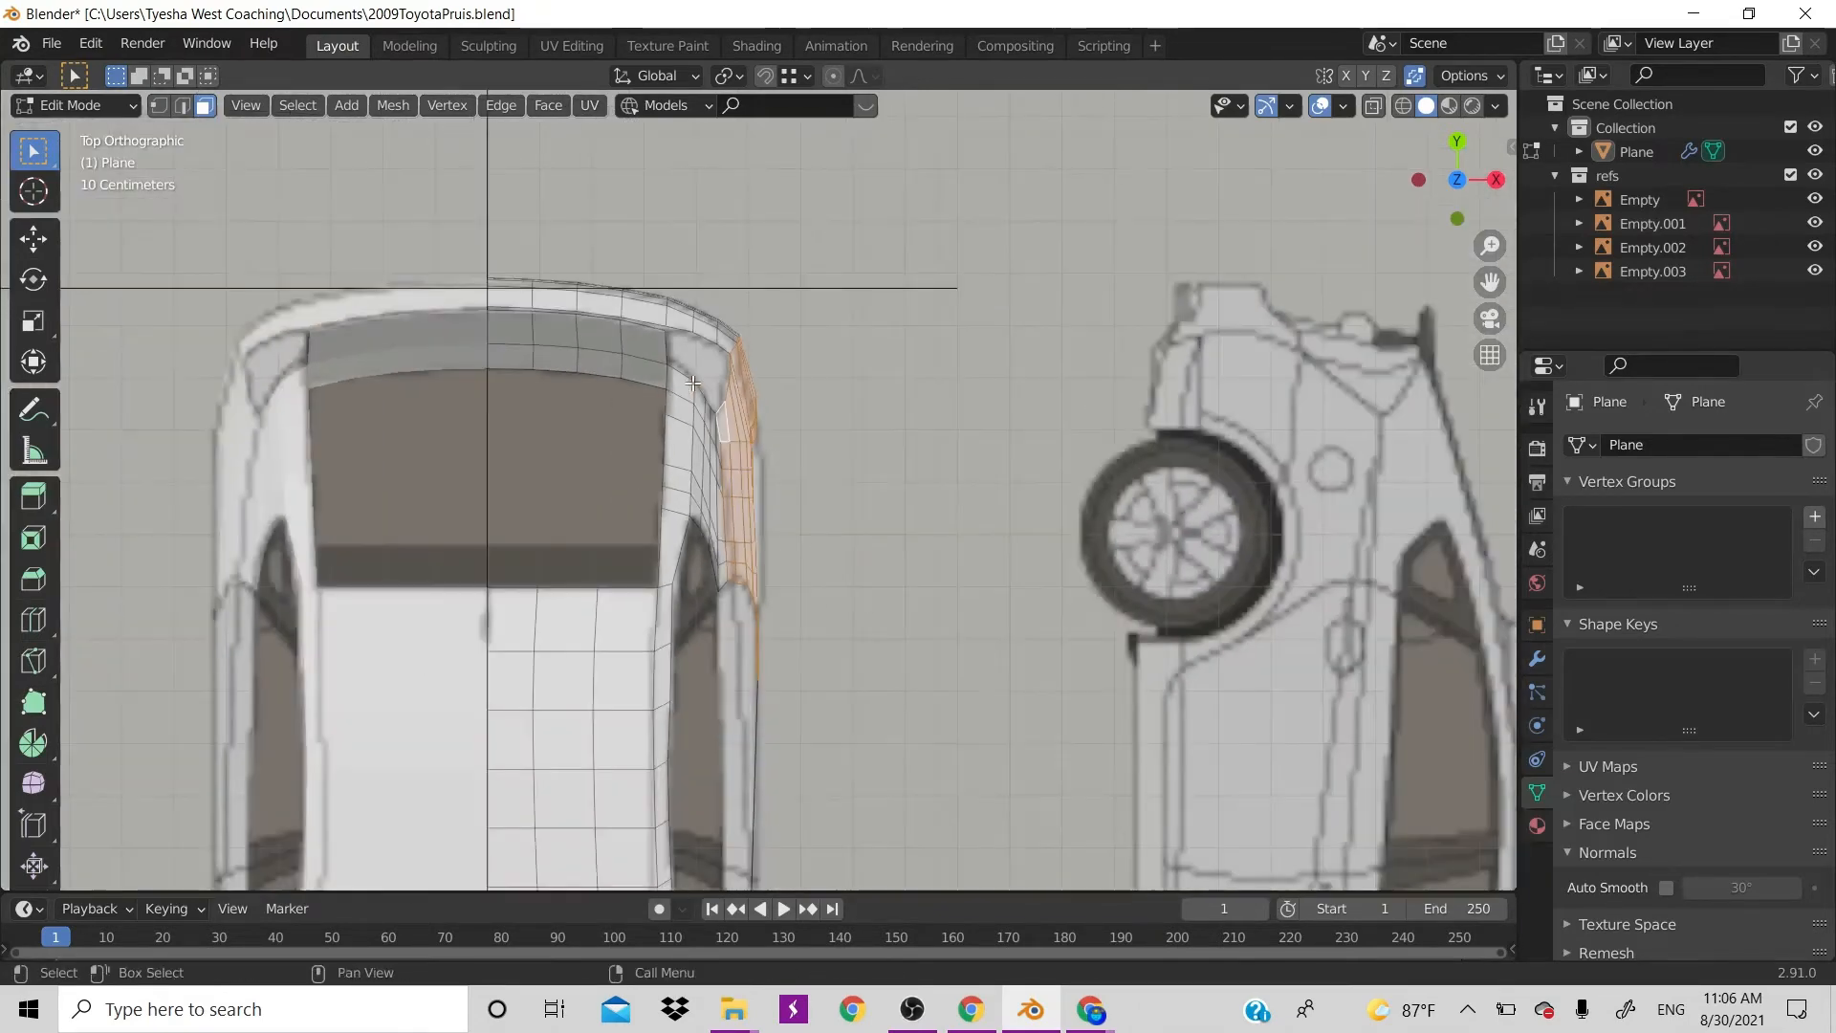
scroll(693, 382, up, 4)
key(KP_3)
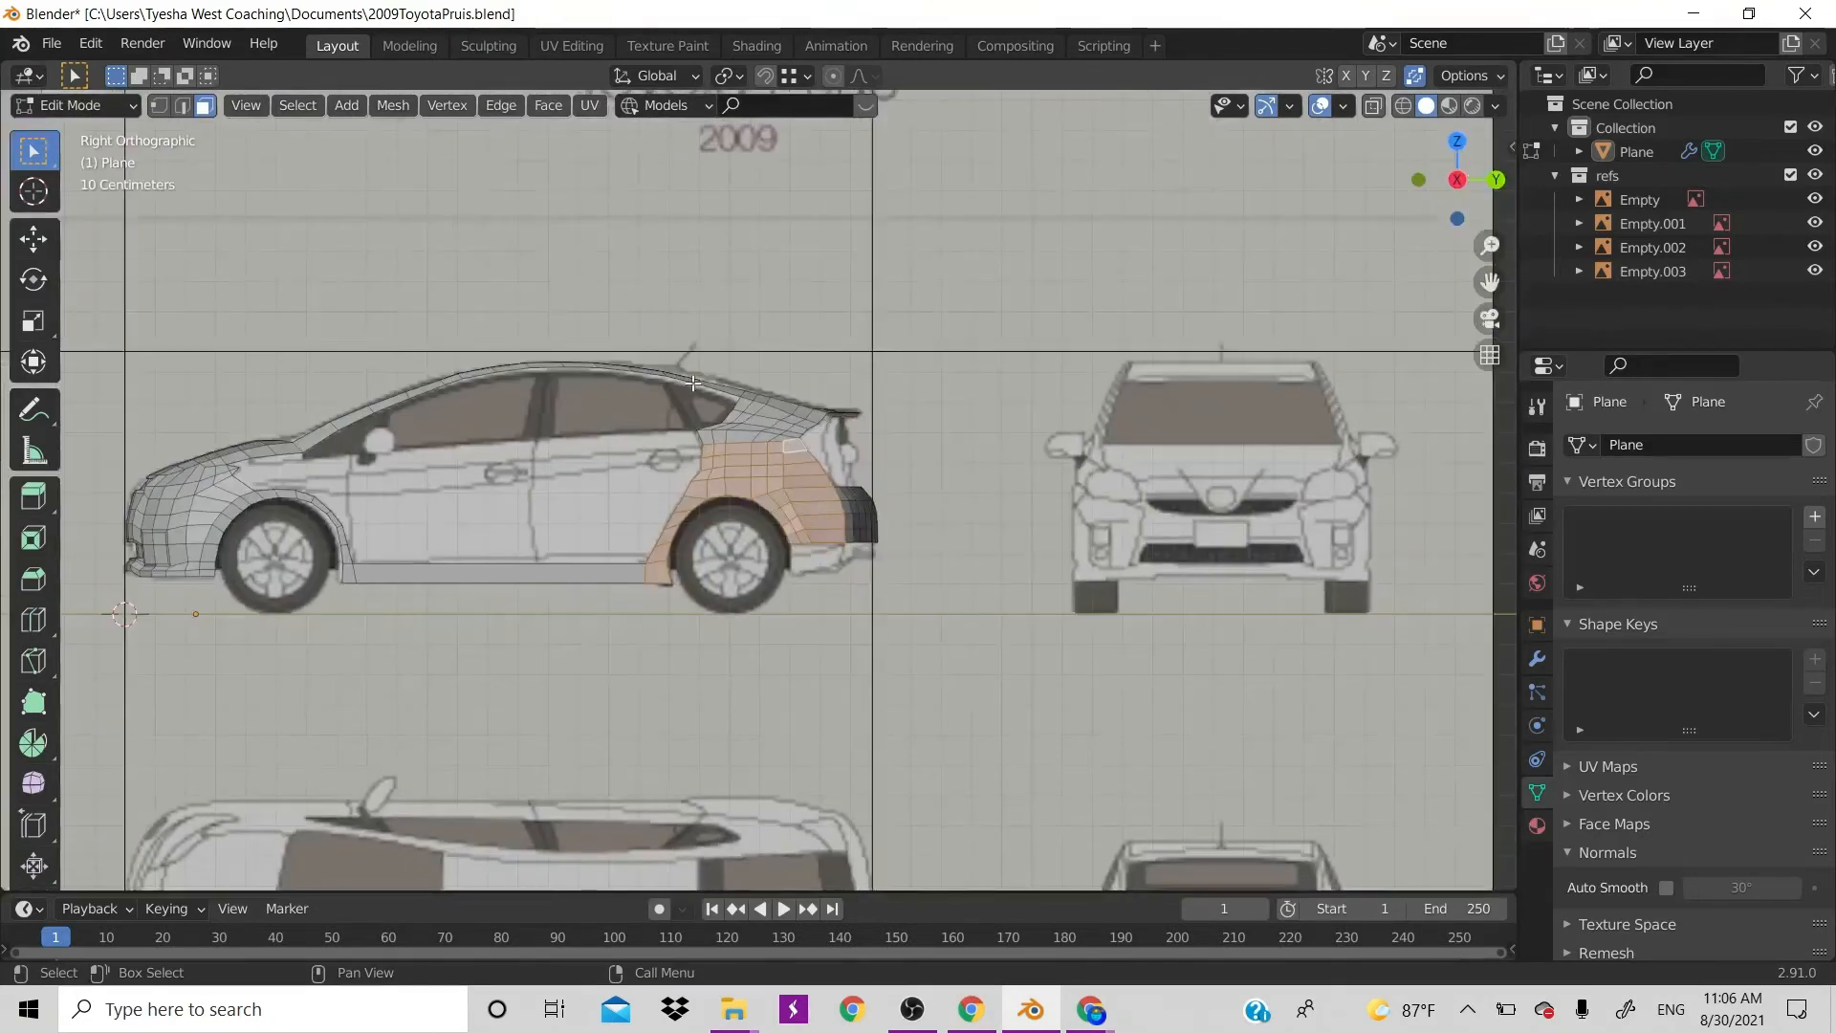
key(KP_1)
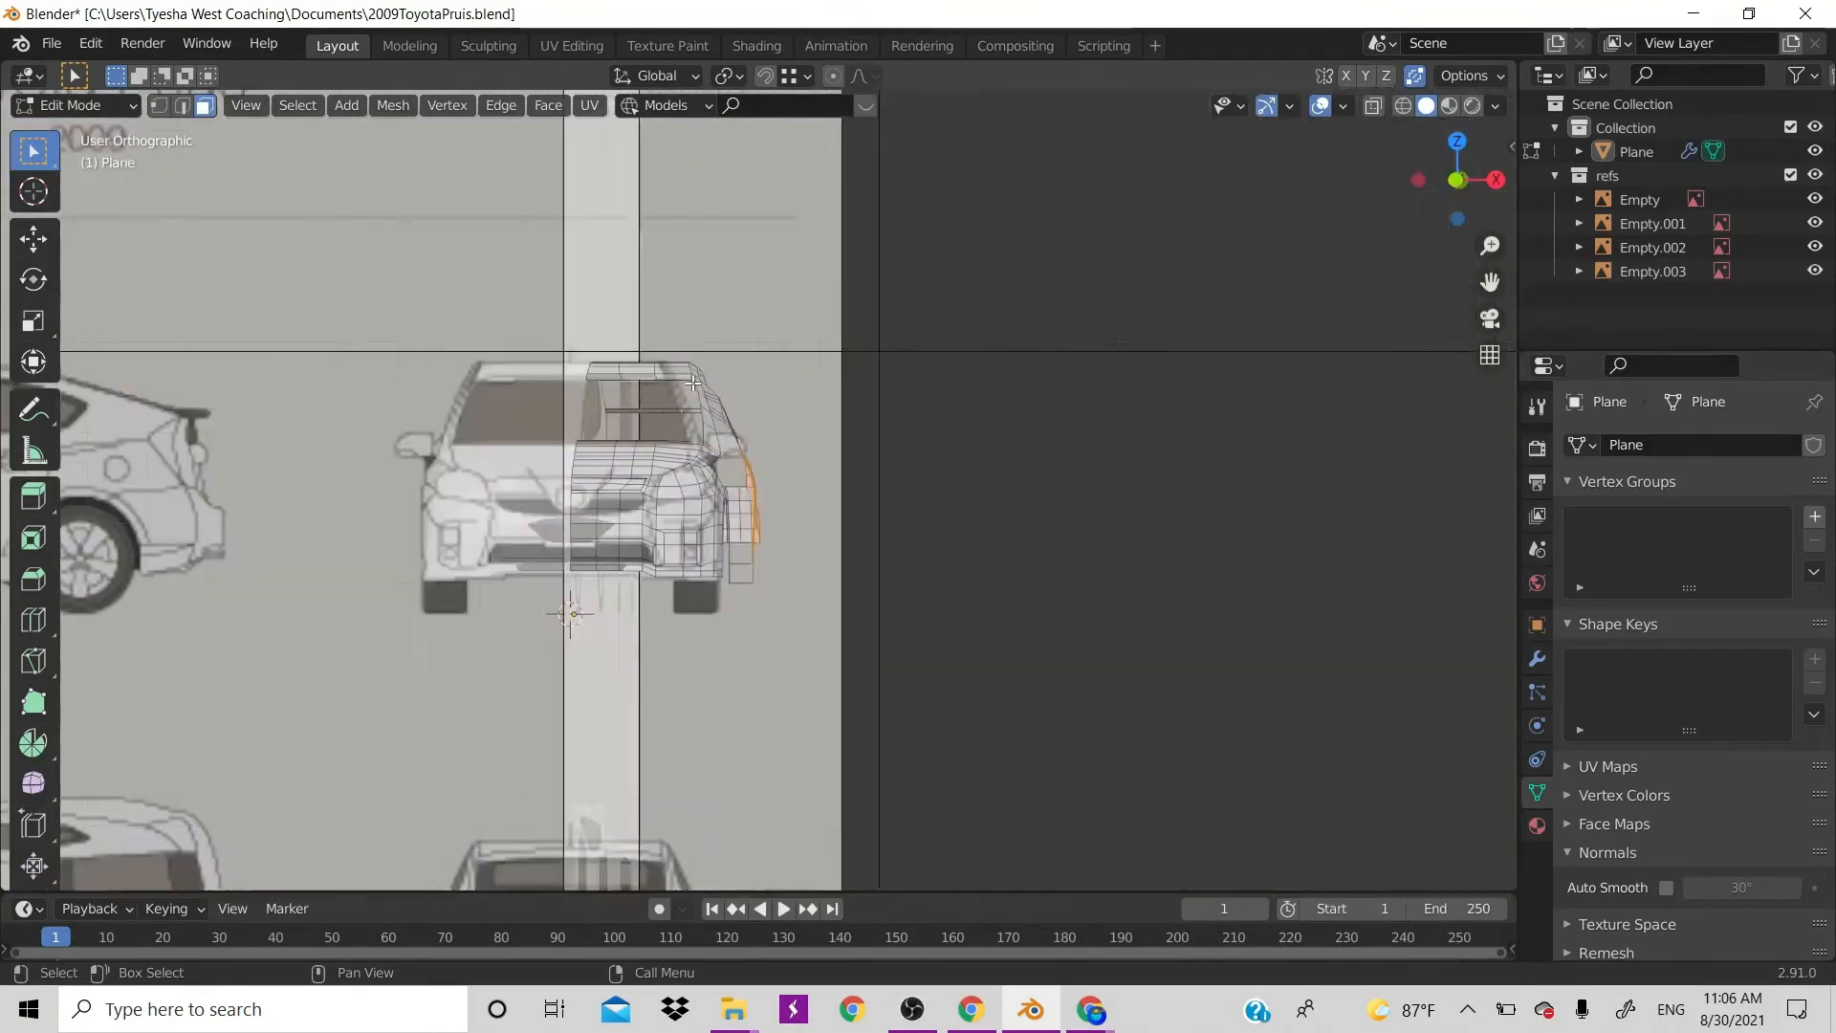
key(g)
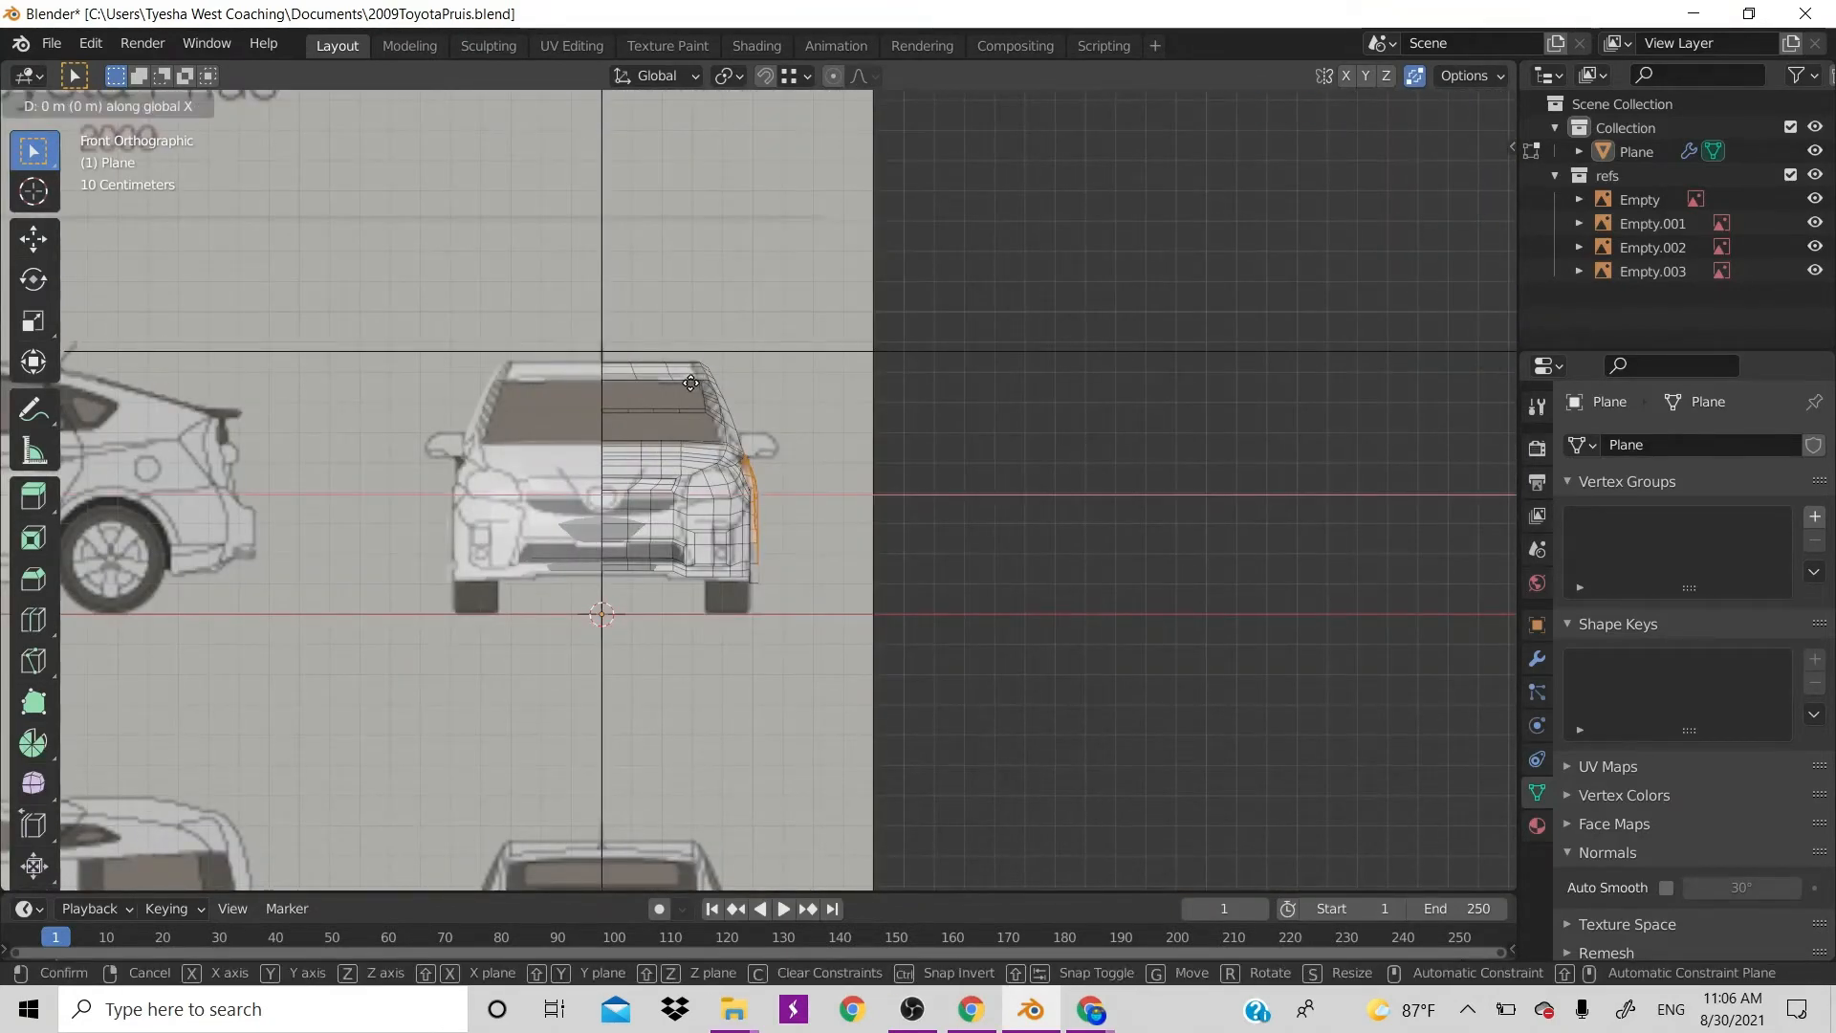
key(x)
click(687, 383)
scroll(688, 382, down, 5)
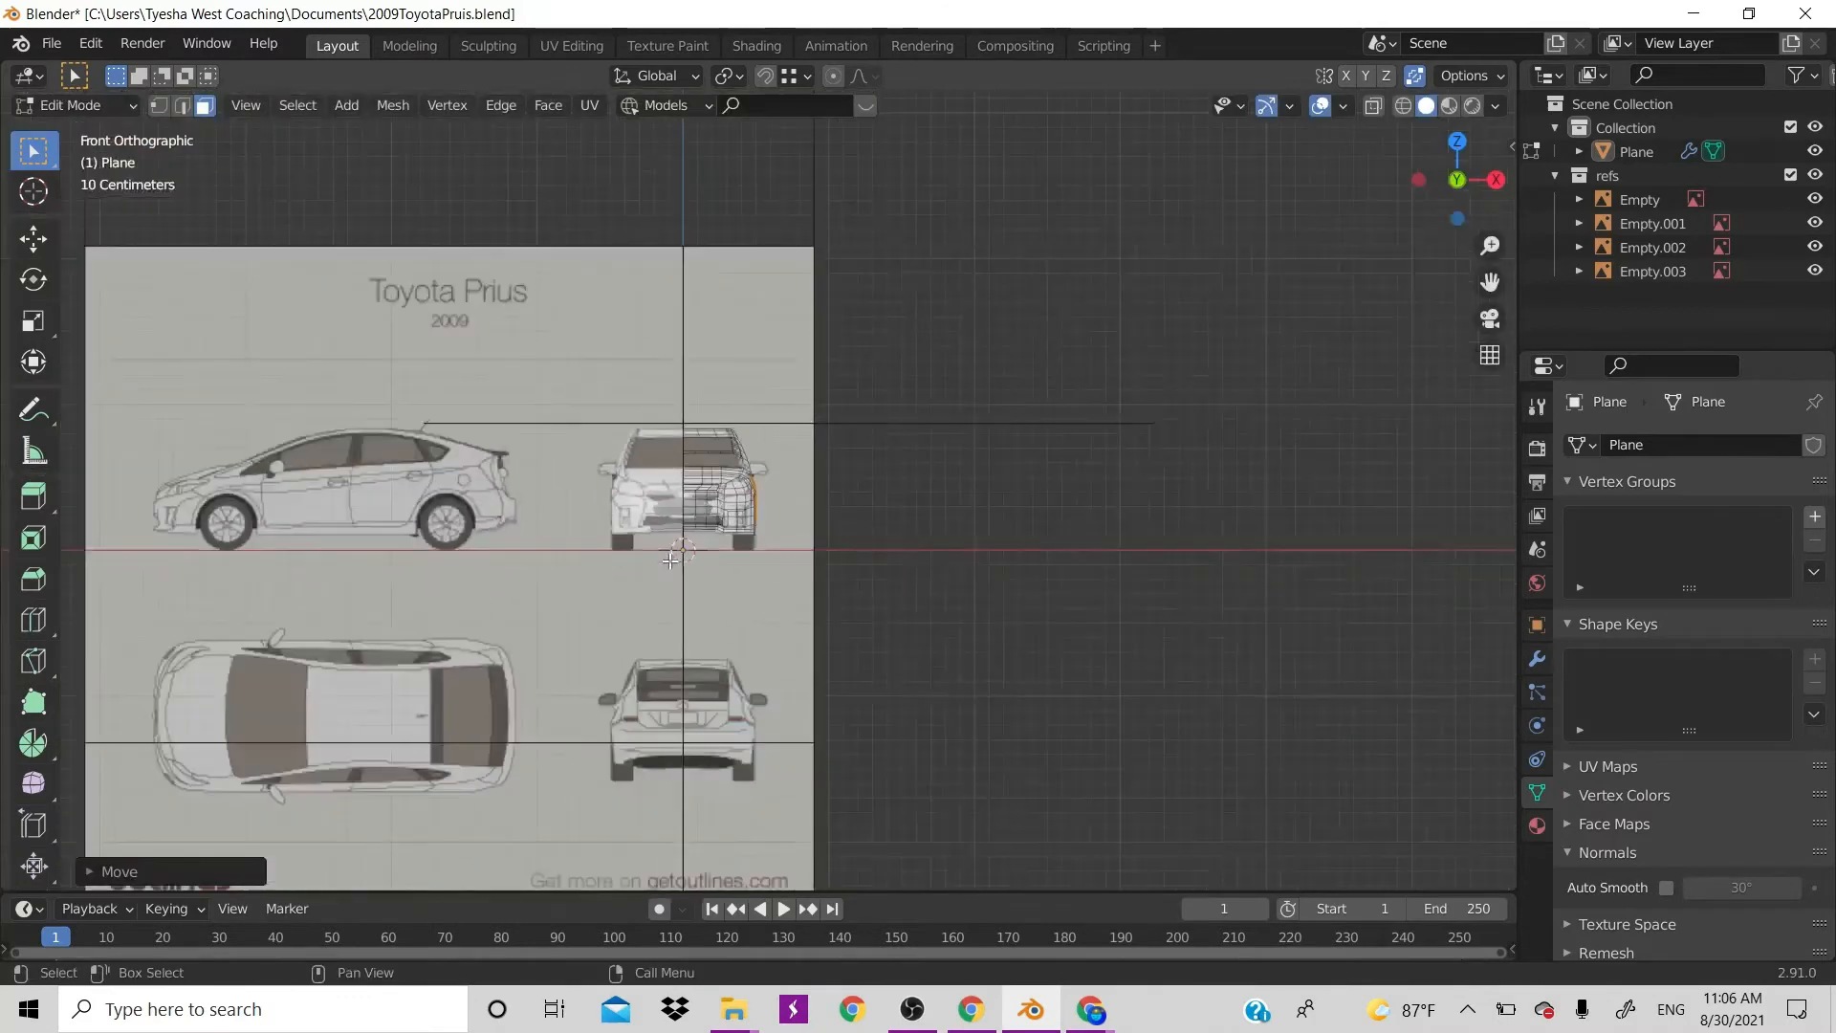
Examine the body's width and symmetry from the rear and from above with the viewport overlays hidden
key(KP_7)
scroll(822, 411, up, 10)
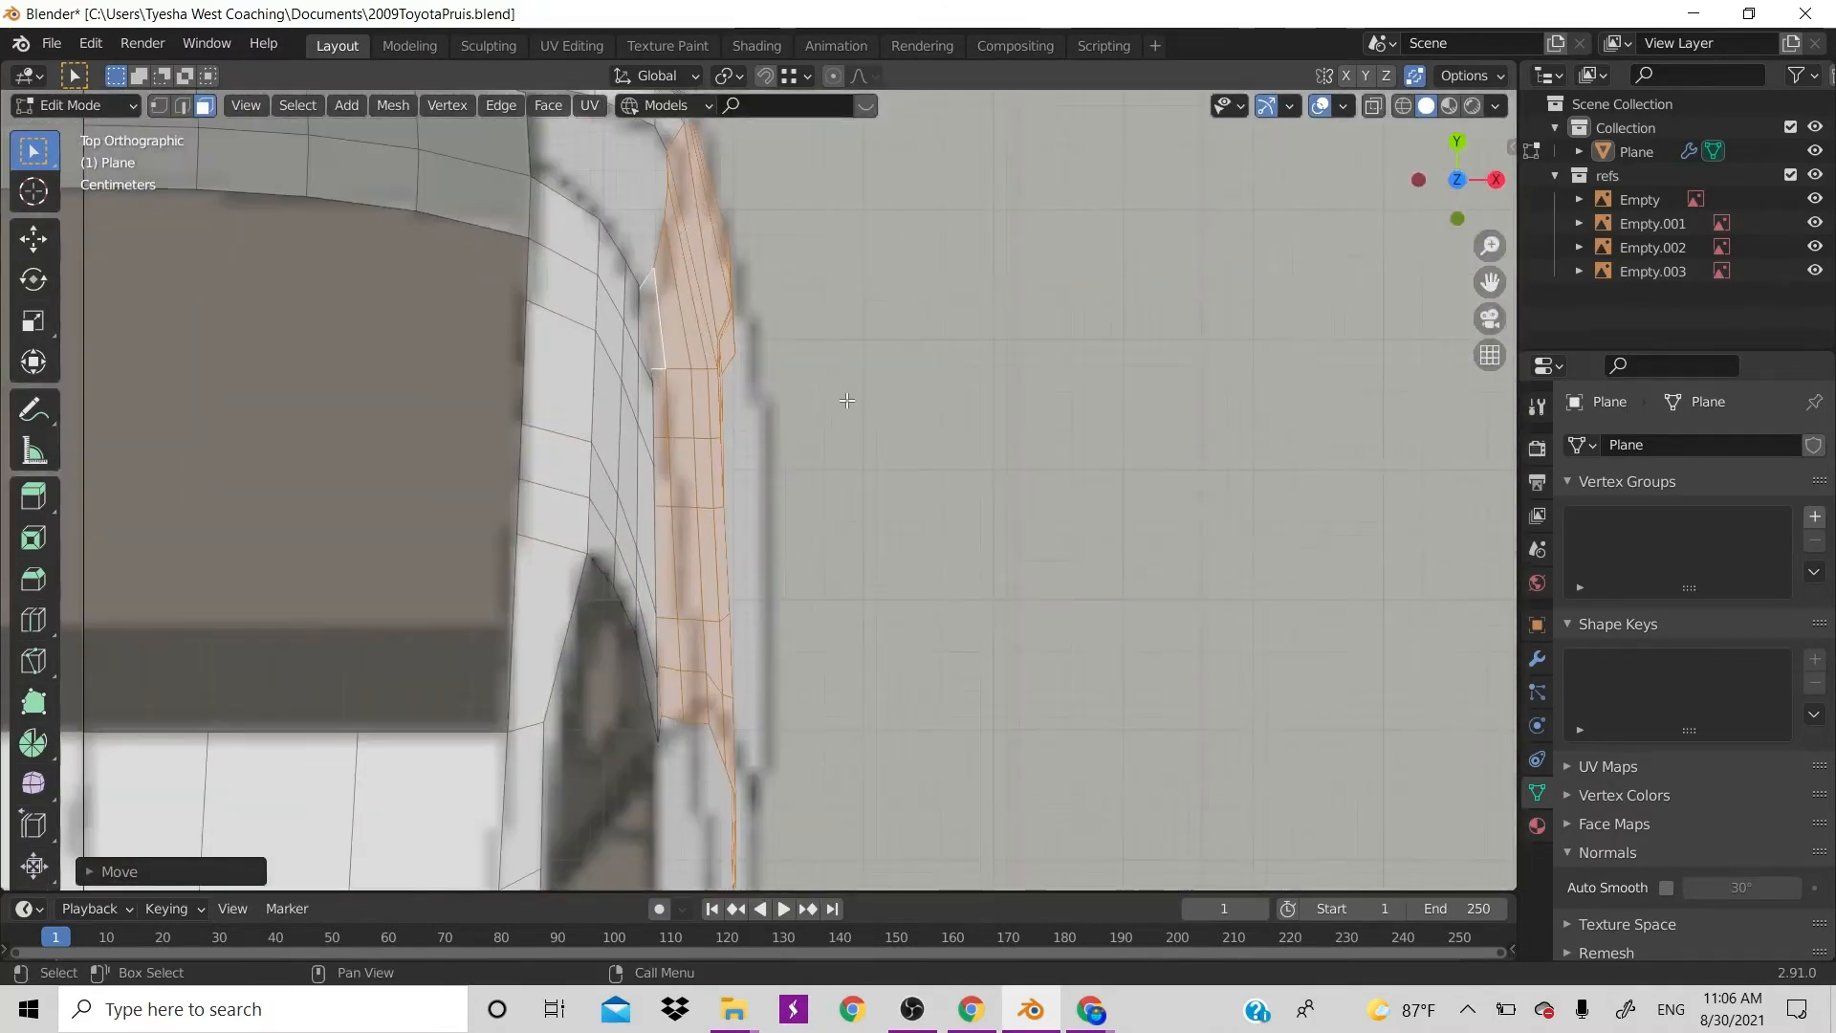
drag(1454, 183, 1127, 136)
scroll(886, 399, down, 4)
drag(1440, 166, 1330, 111)
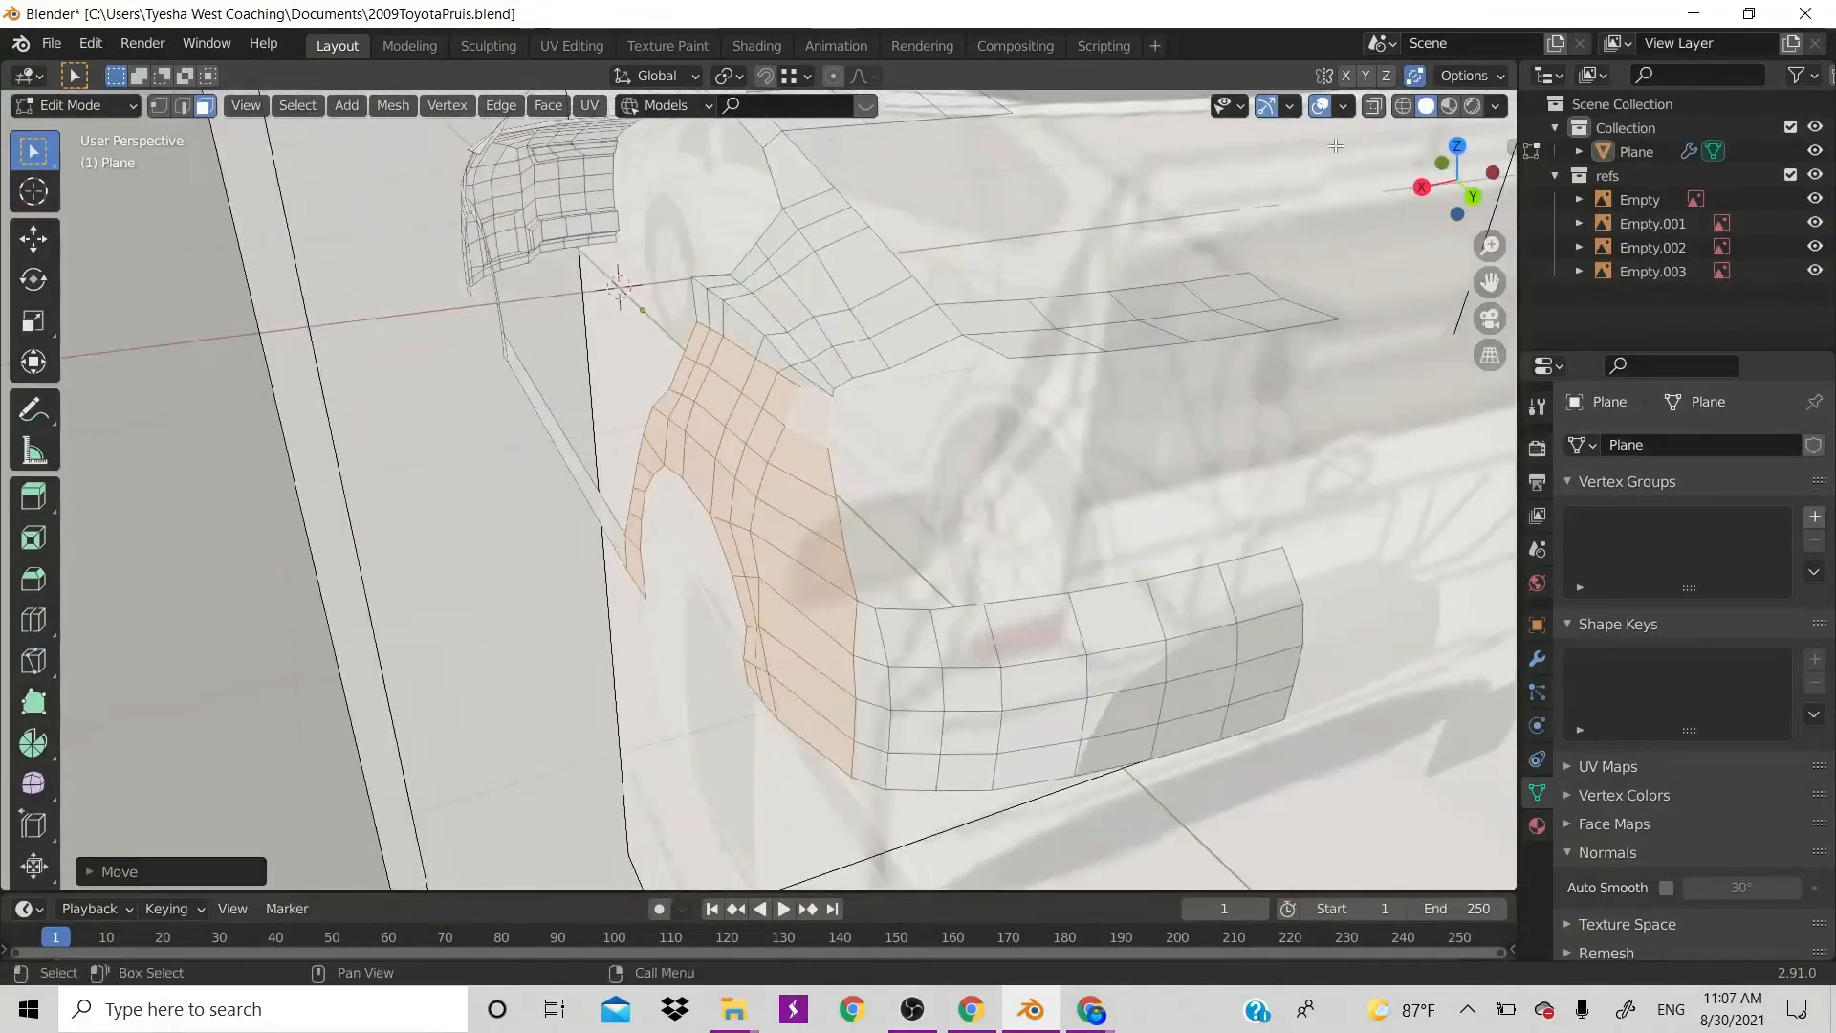
click(1323, 107)
scroll(912, 559, down, 4)
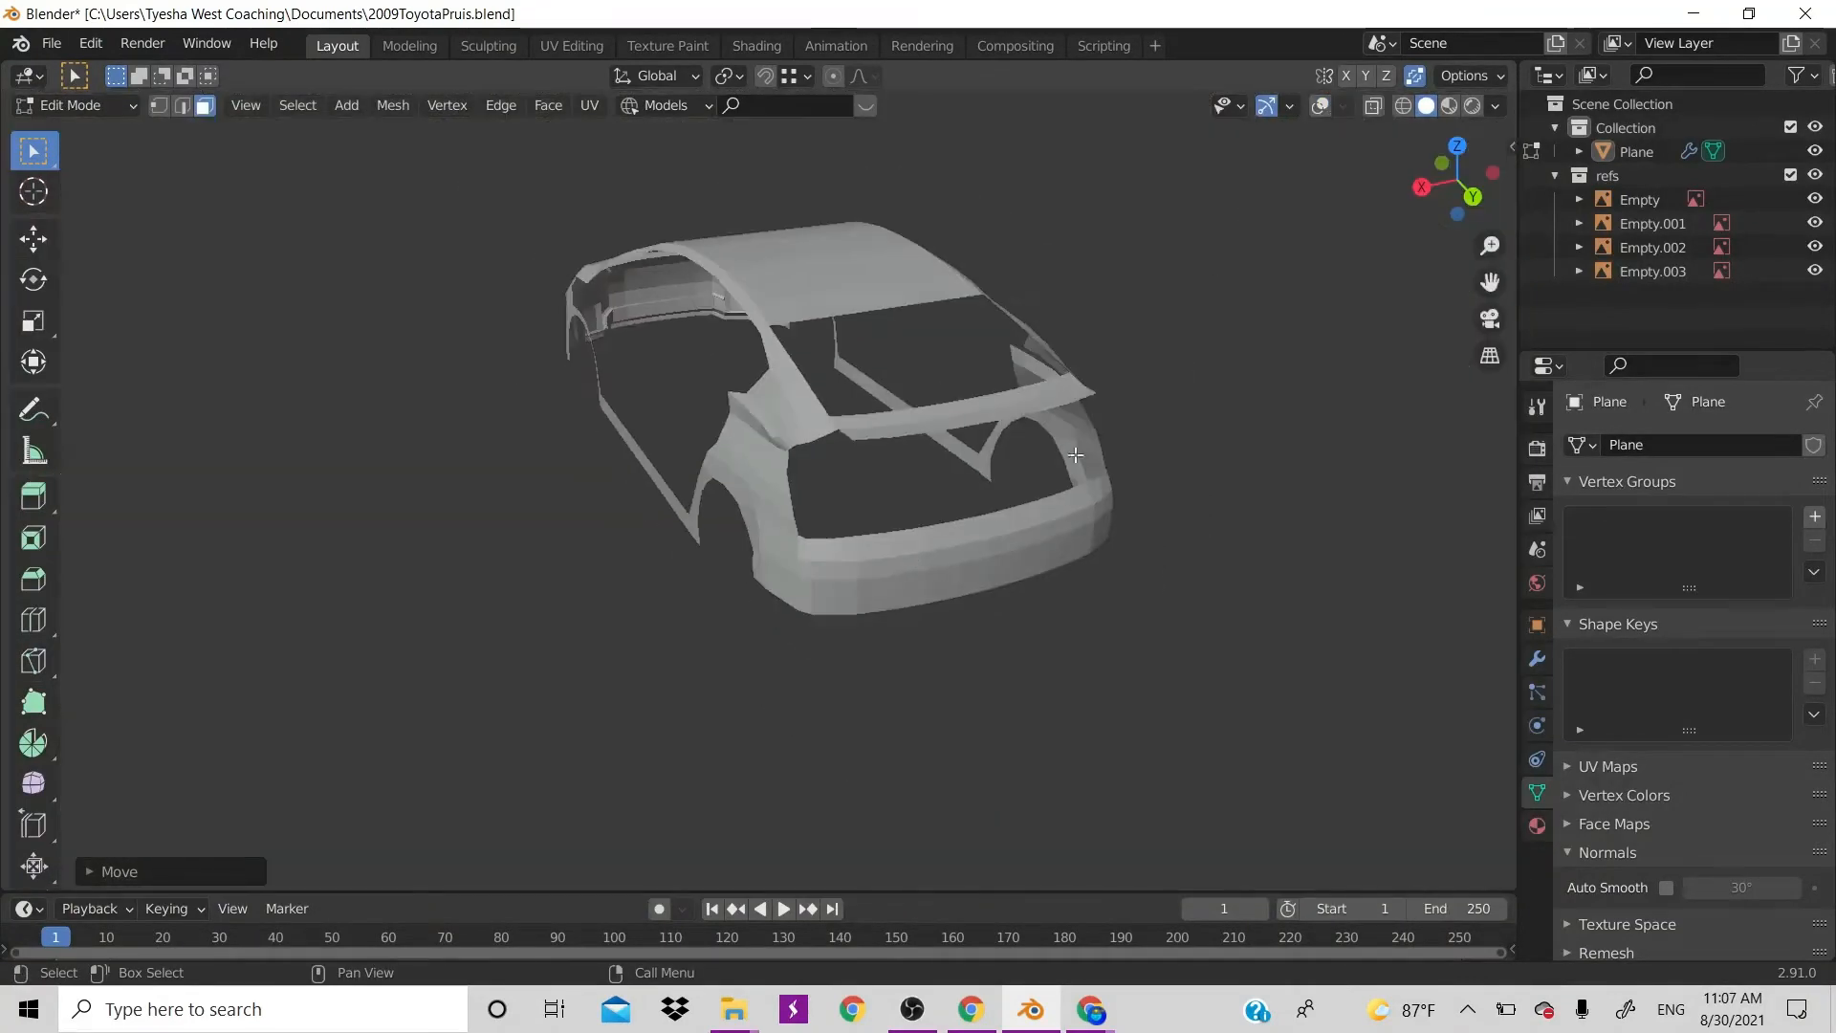
key(KP_7)
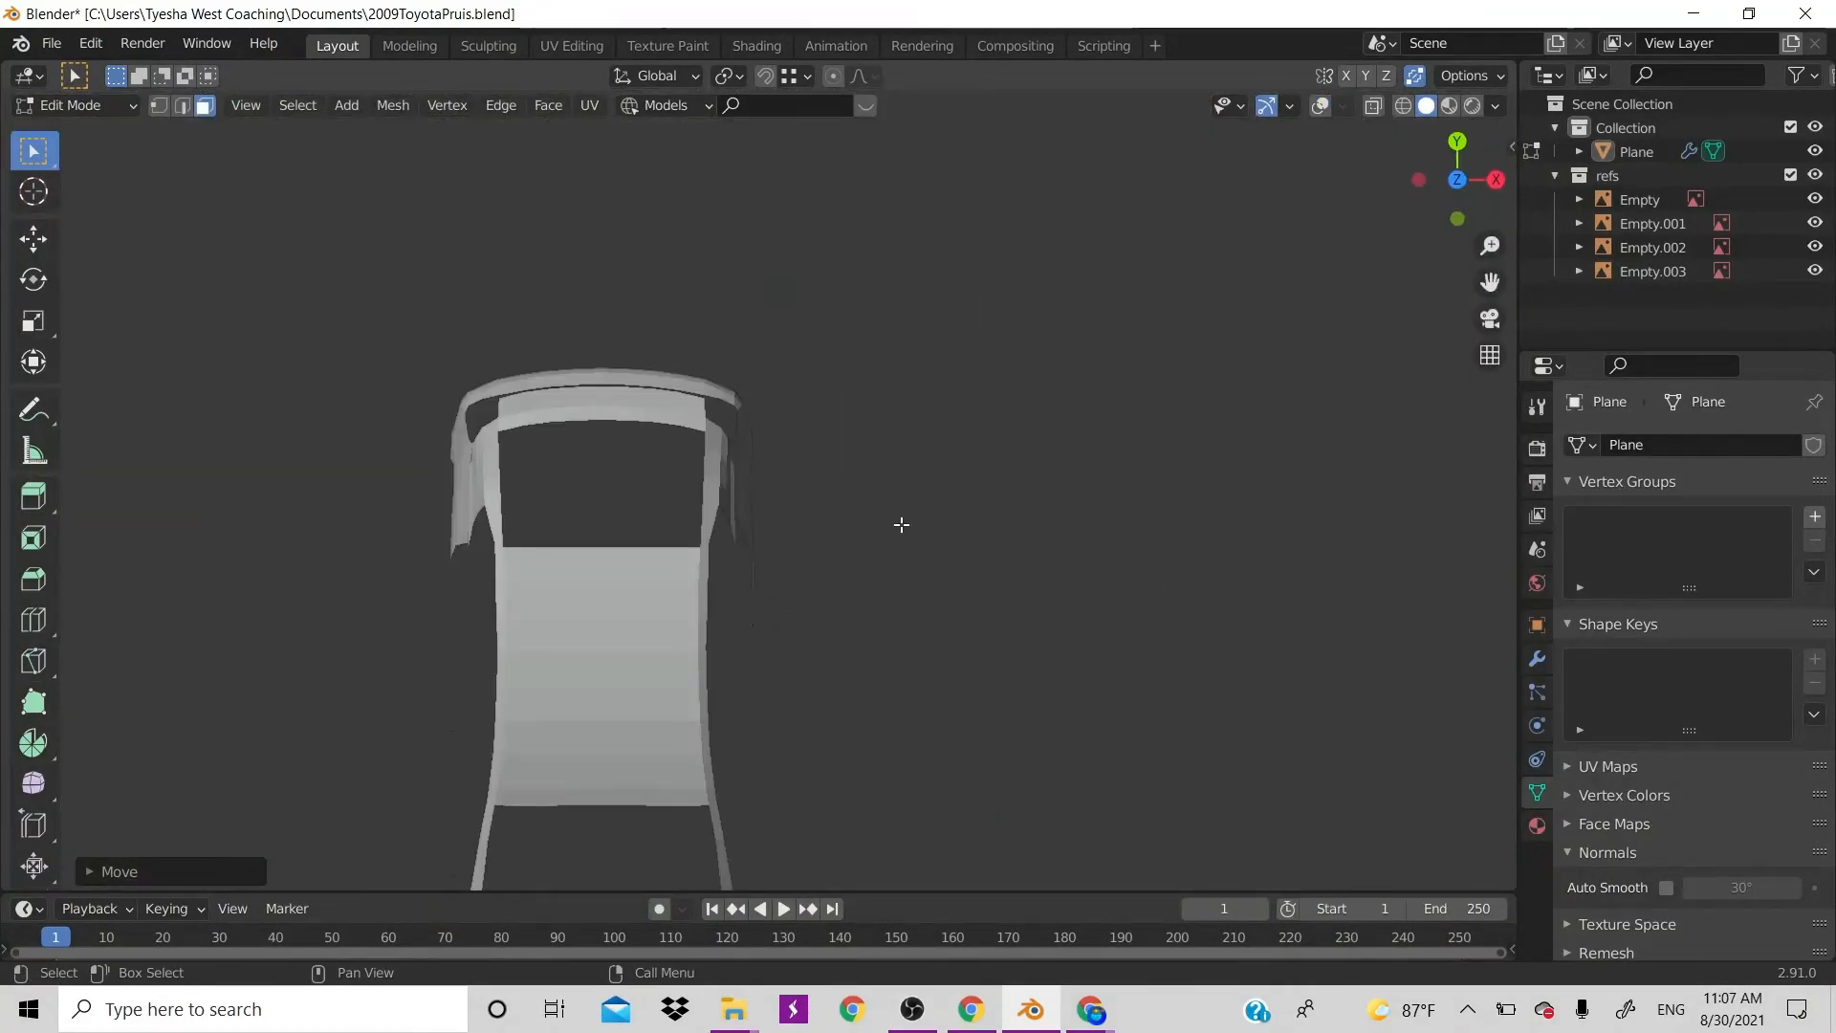
scroll(902, 524, down, 3)
scroll(901, 524, up, 2)
scroll(902, 524, up, 1)
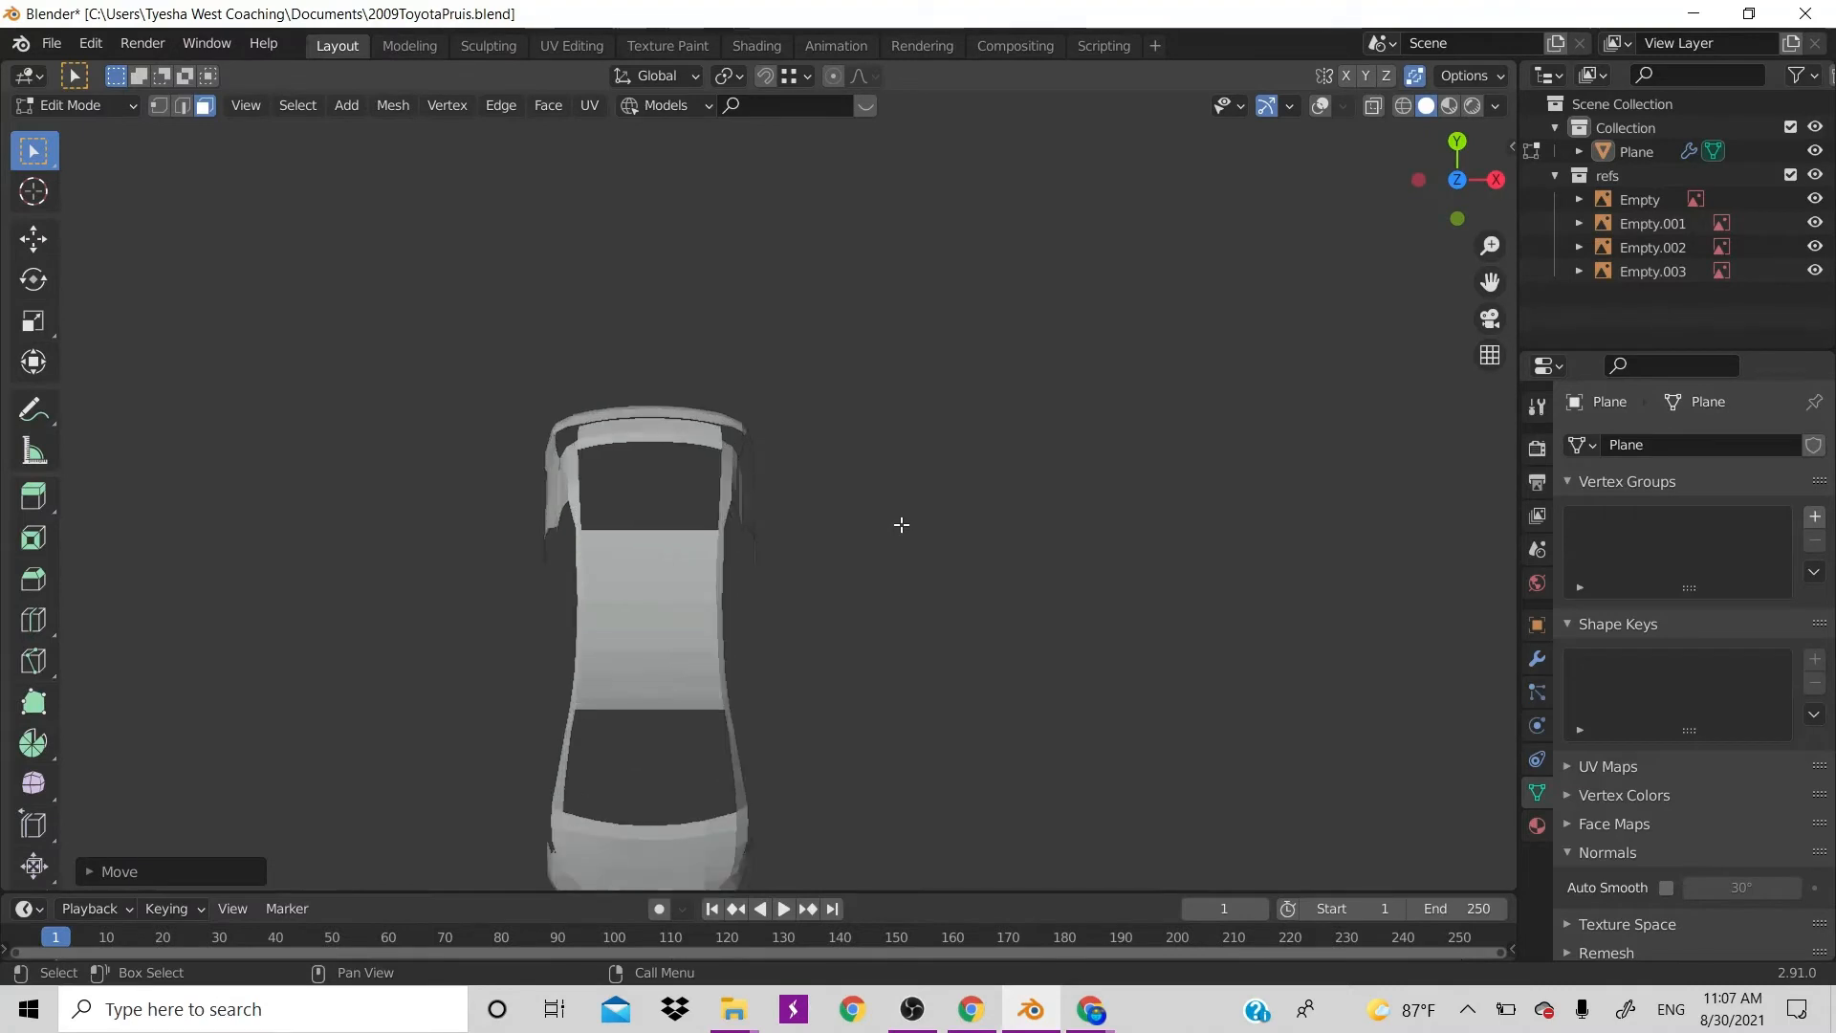
shift+middle_drag(902, 524, 870, 262)
scroll(730, 353, up, 6)
scroll(731, 353, down, 4)
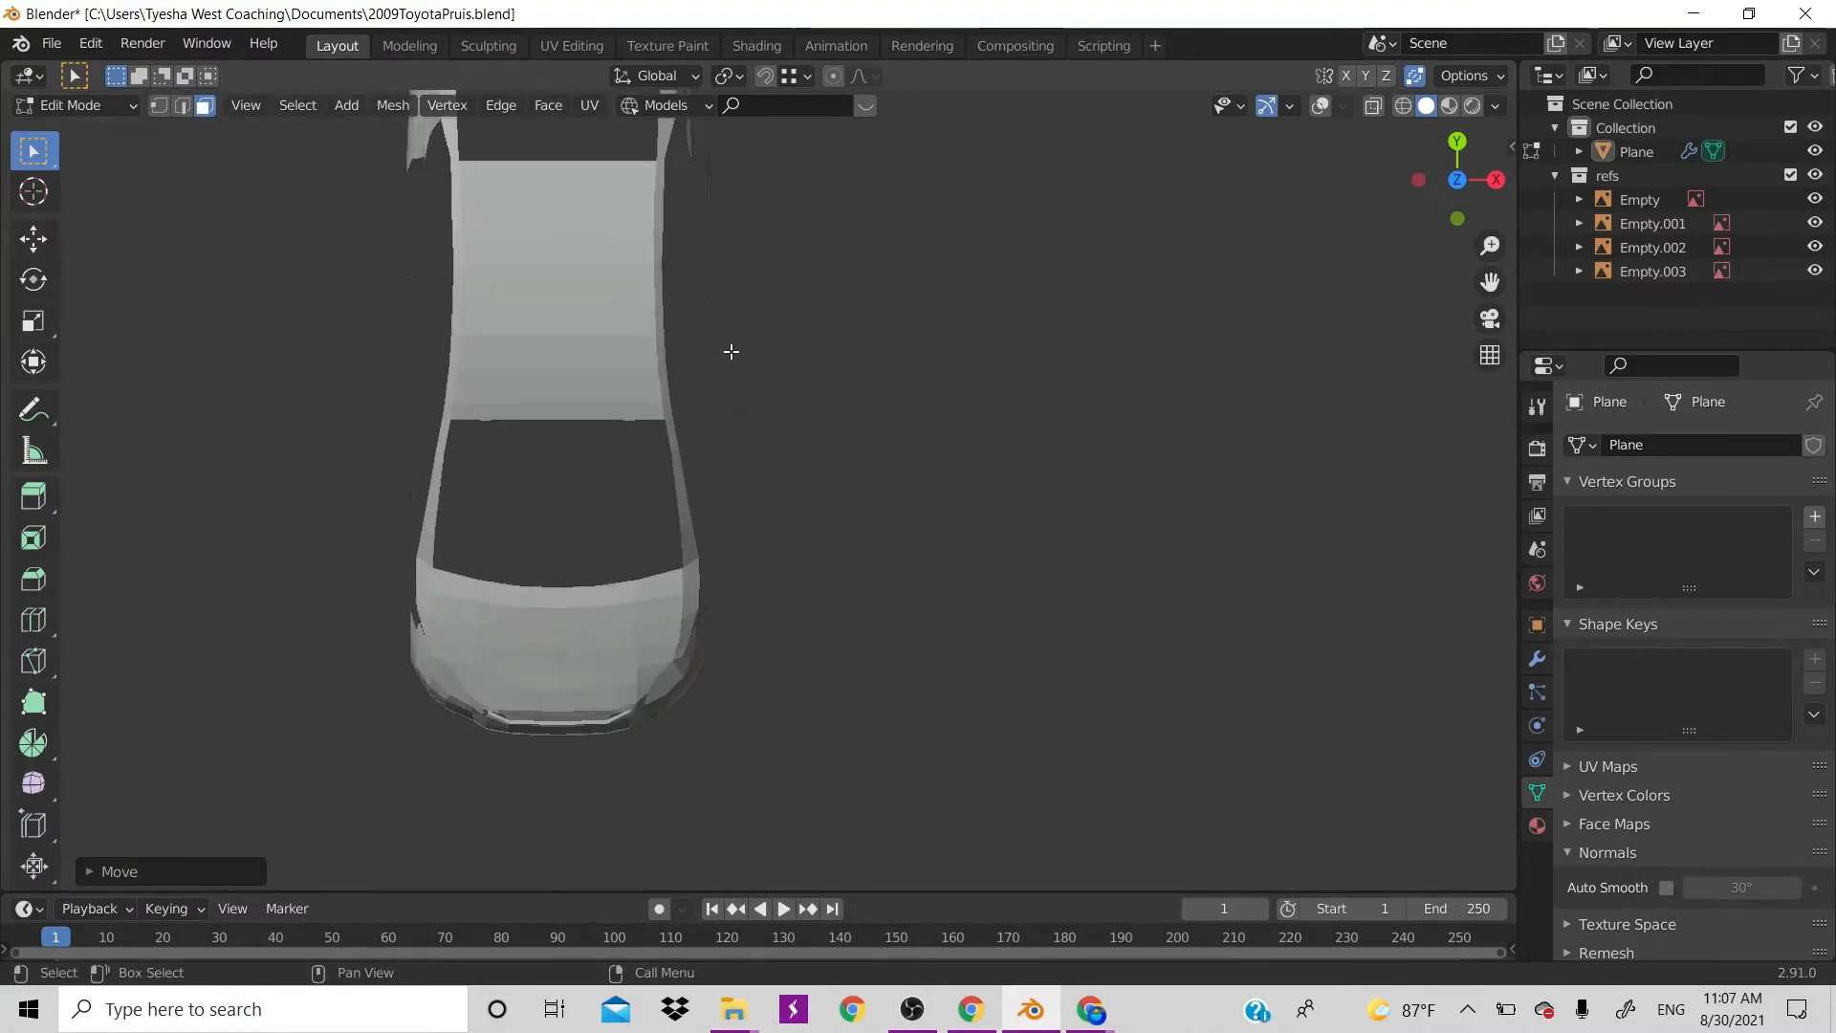
scroll(731, 352, down, 5)
scroll(731, 351, up, 3)
Show the viewport overlays again and undo the inward moves of the rear quarter panel and sill end faces
key(ctrl+z)
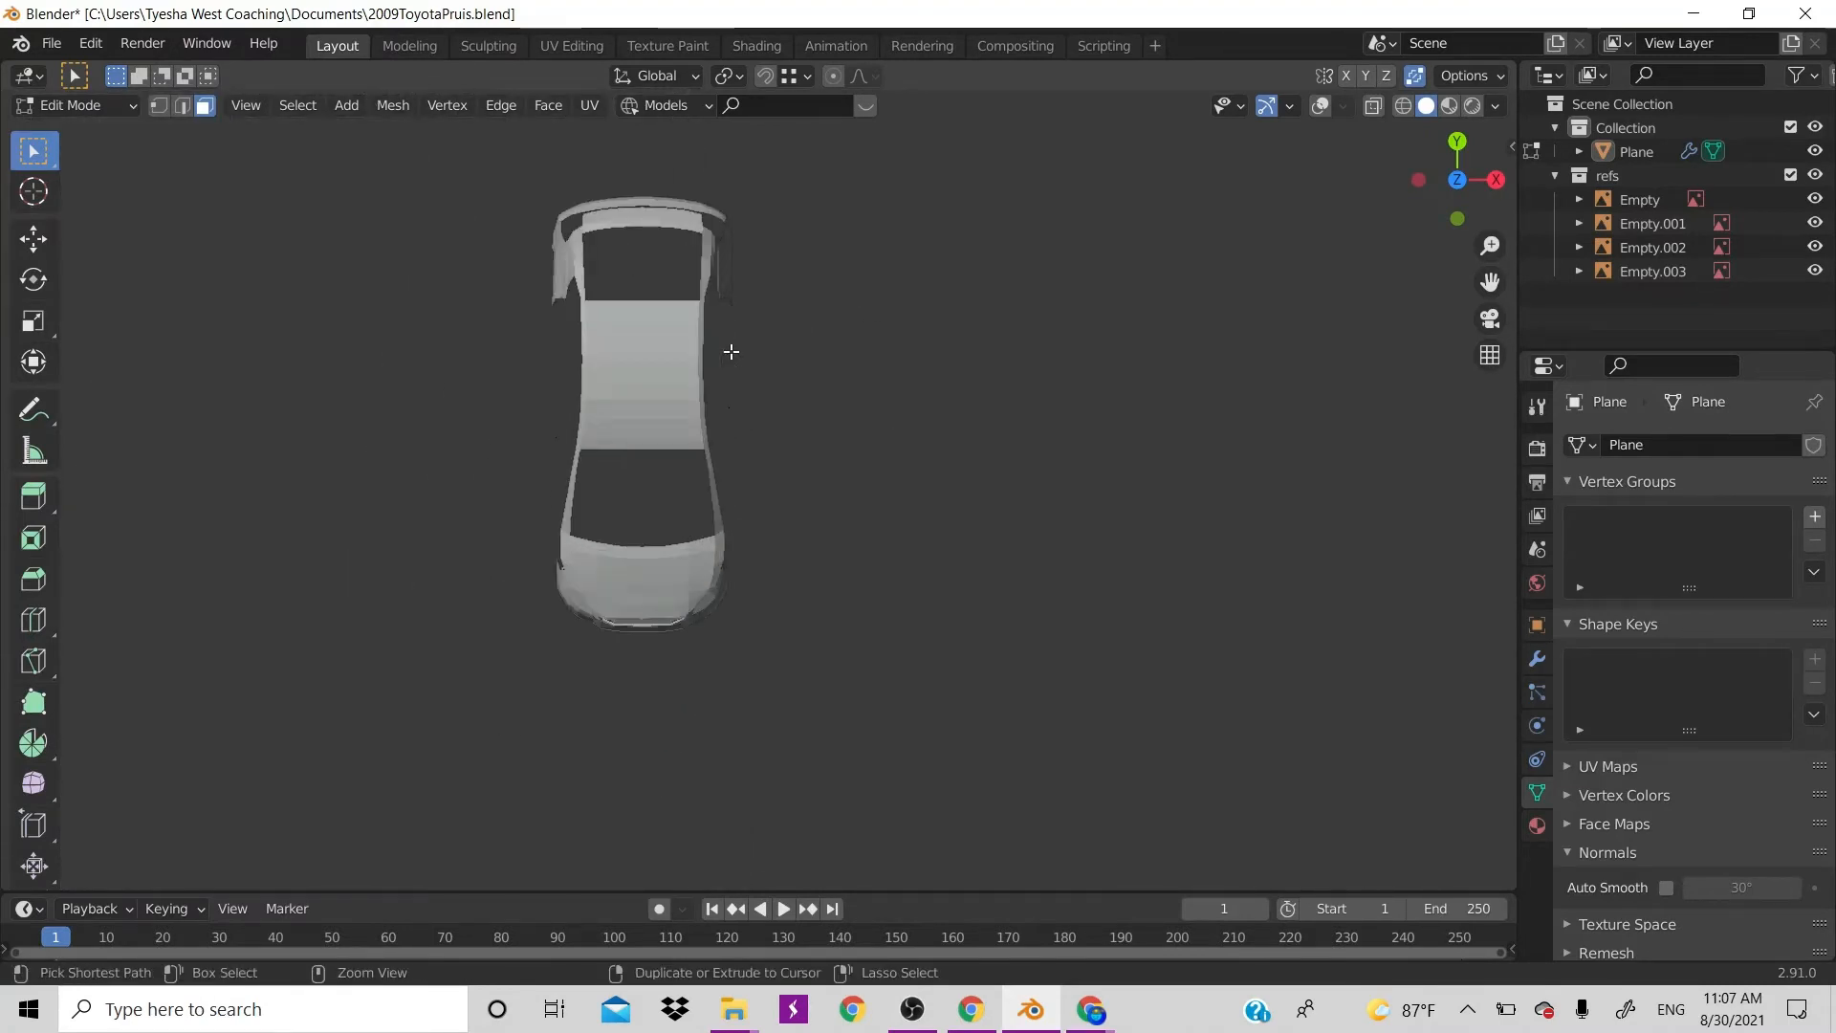
click(1320, 106)
drag(1453, 177, 1444, 163)
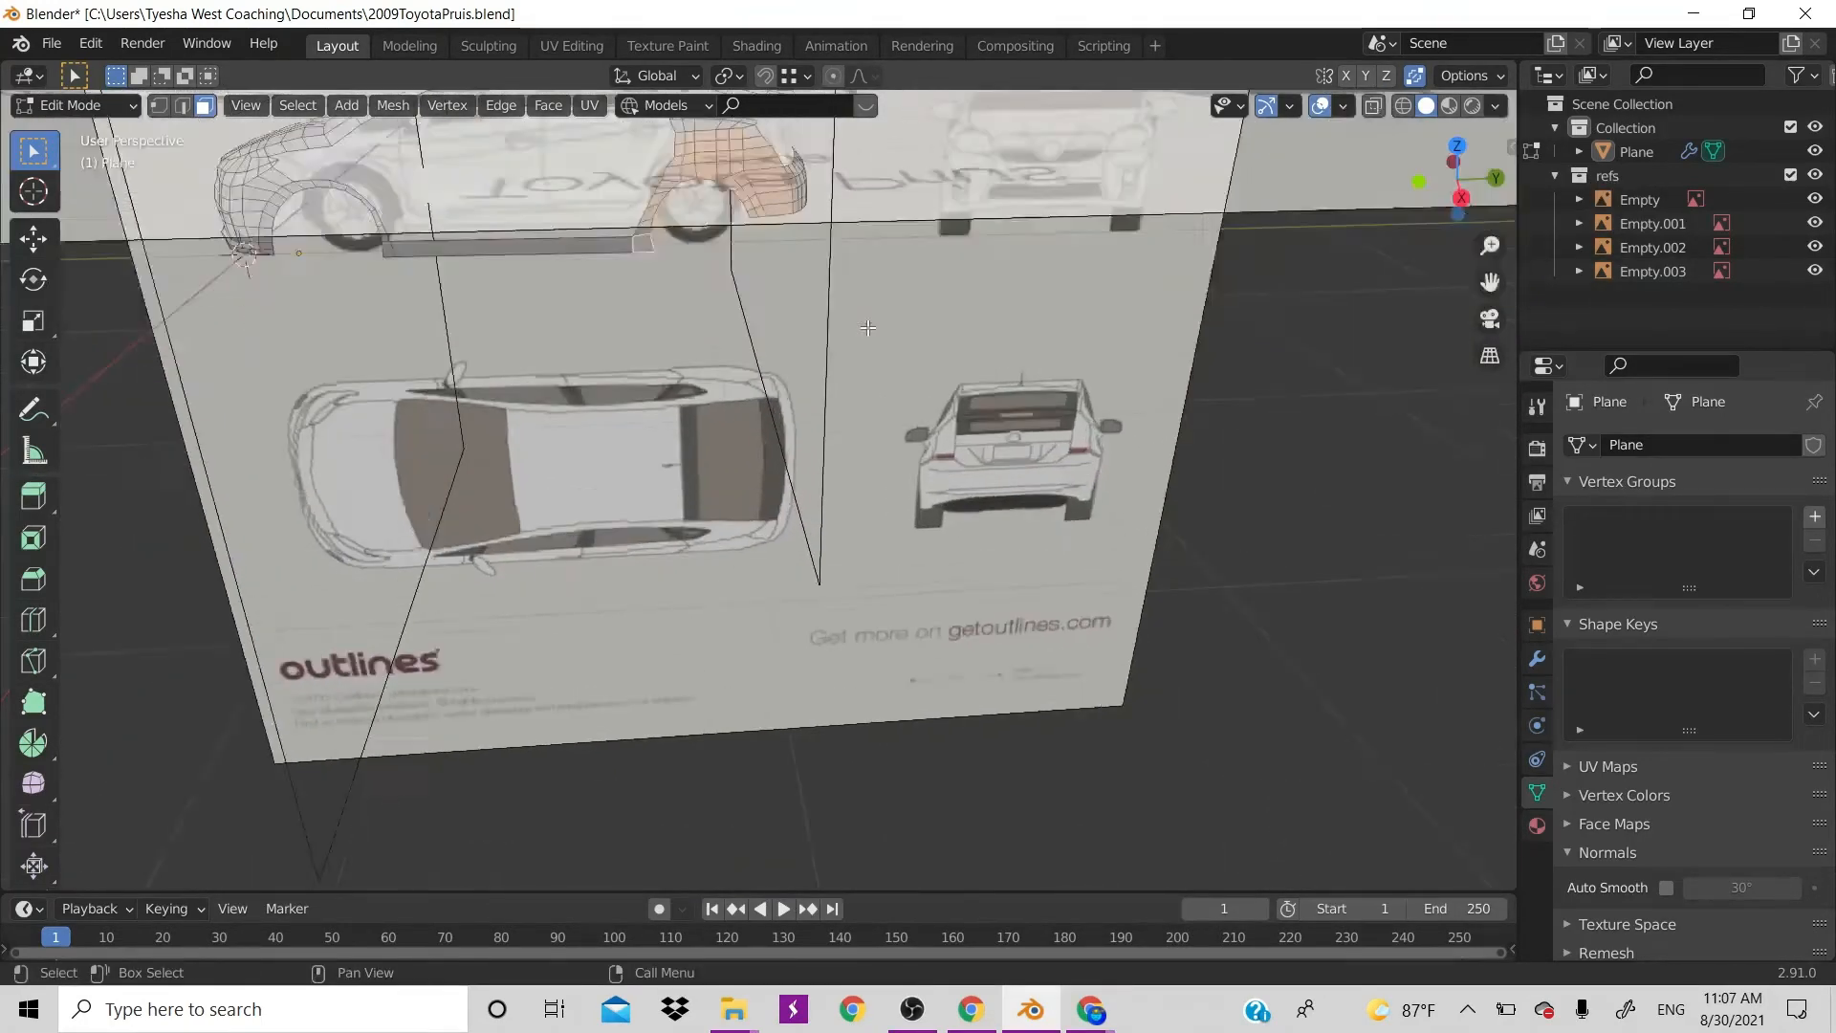
scroll(676, 275, up, 4)
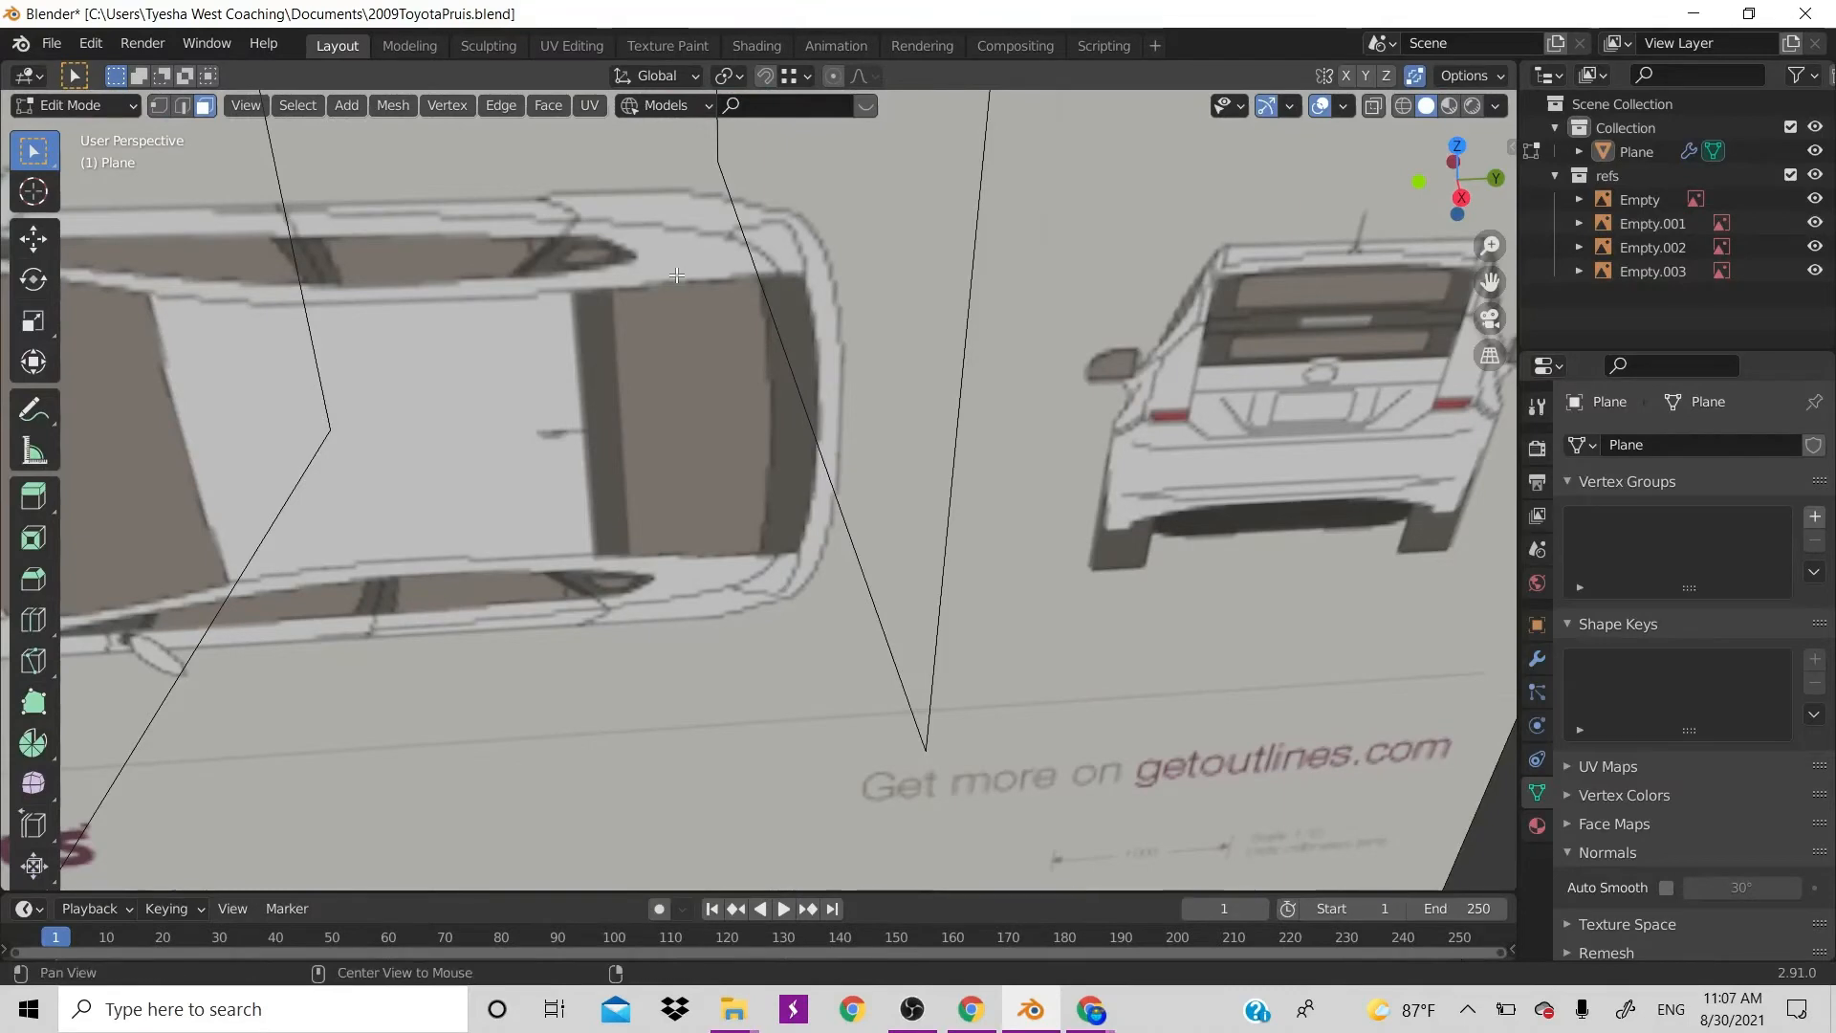
shift+middle_drag(676, 276, 1129, 197)
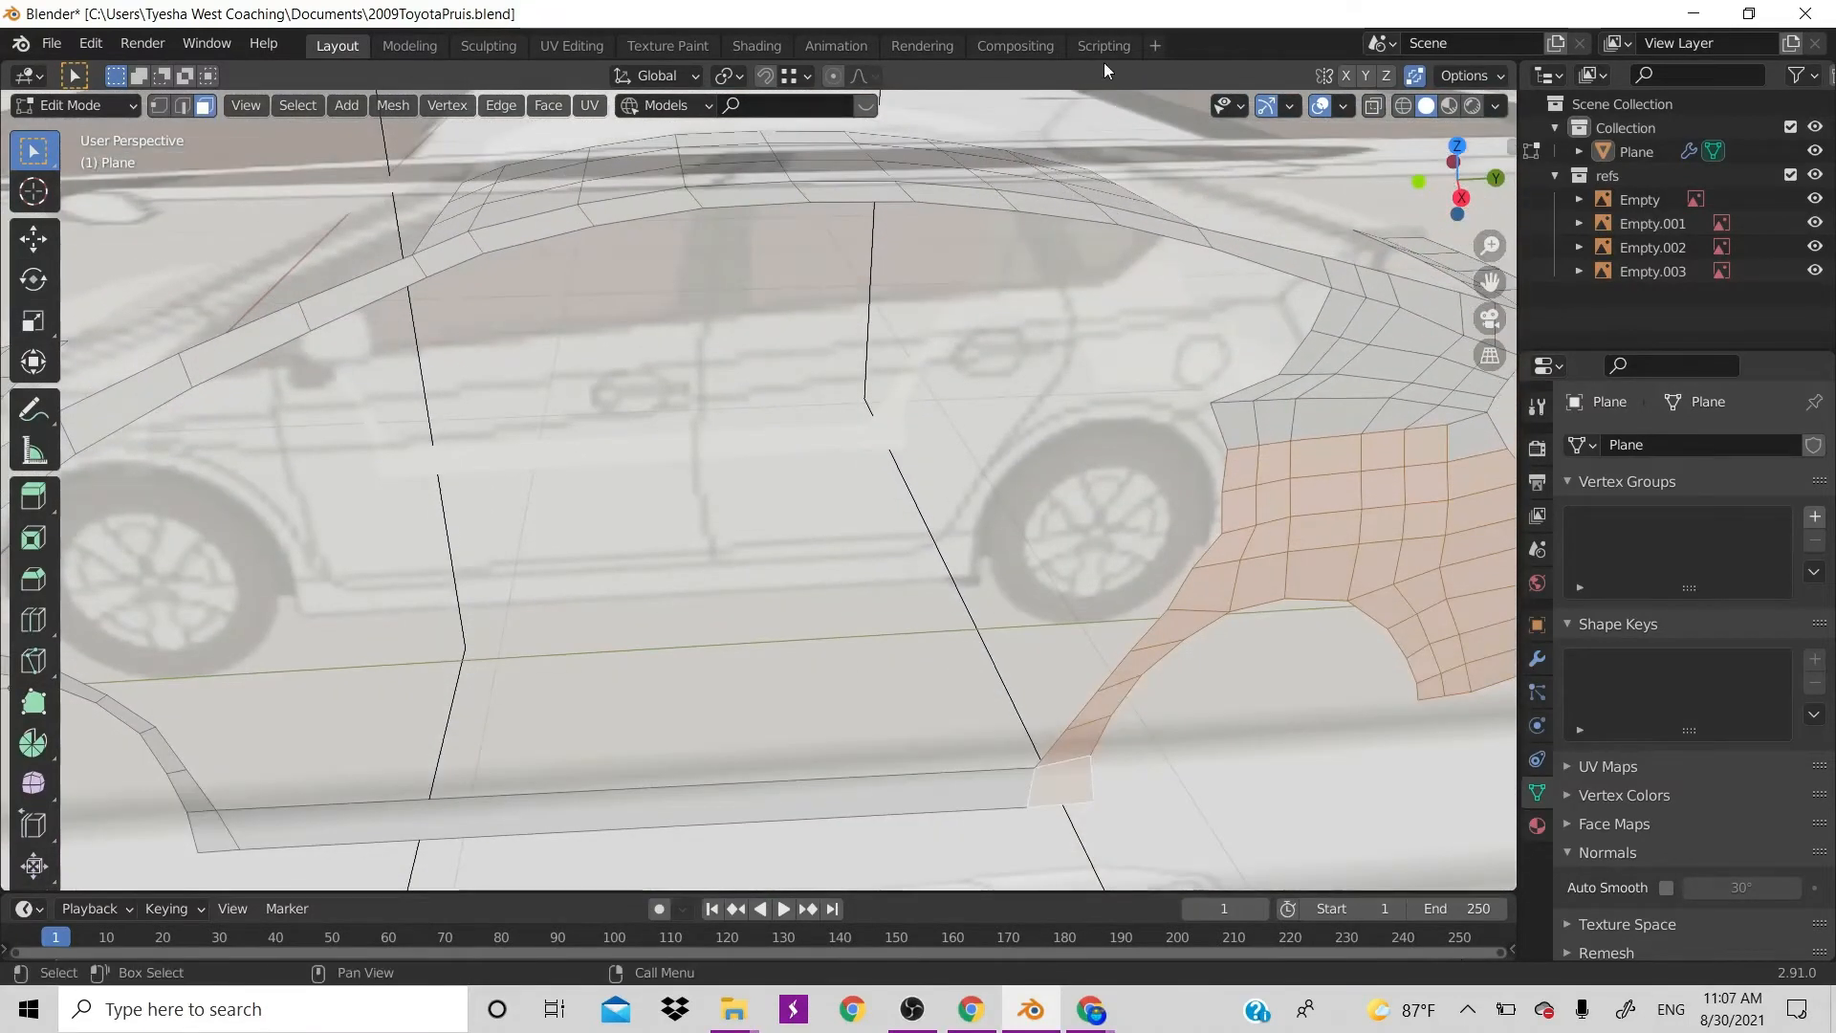
key(ctrl+z)
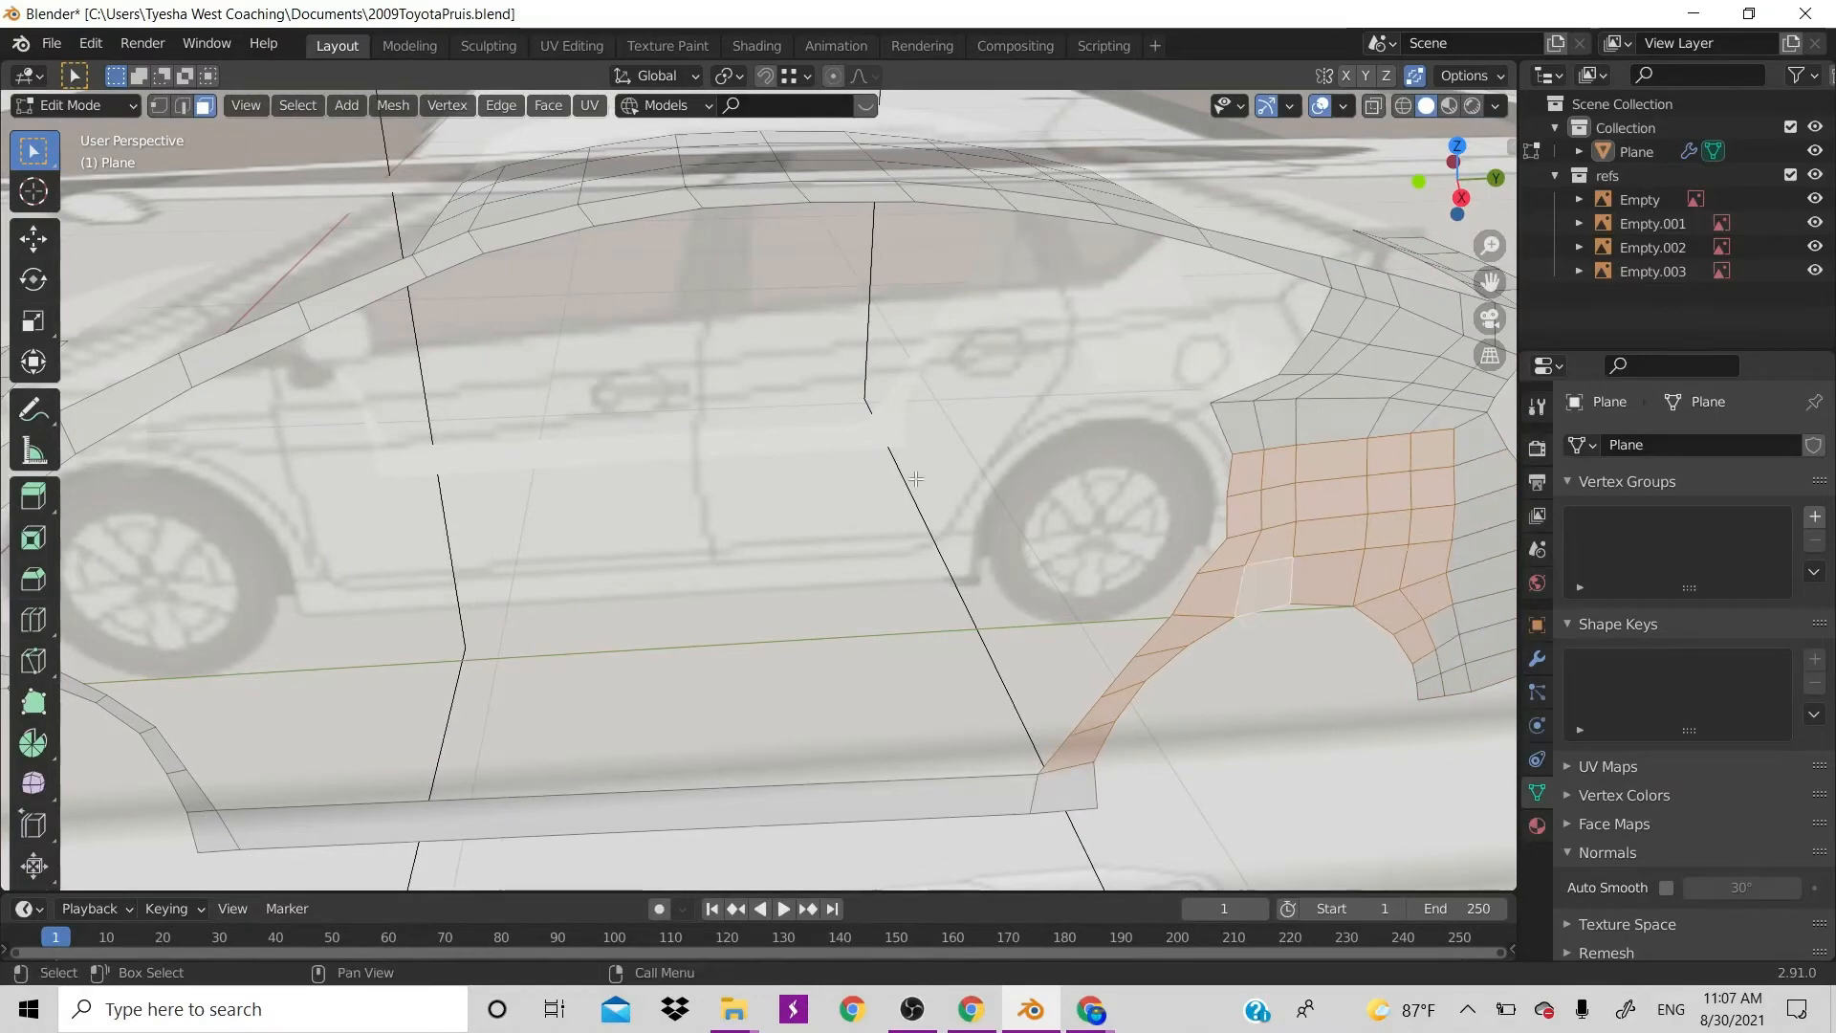
Delete the long sill face between the front and rear wheel arches
click(814, 813)
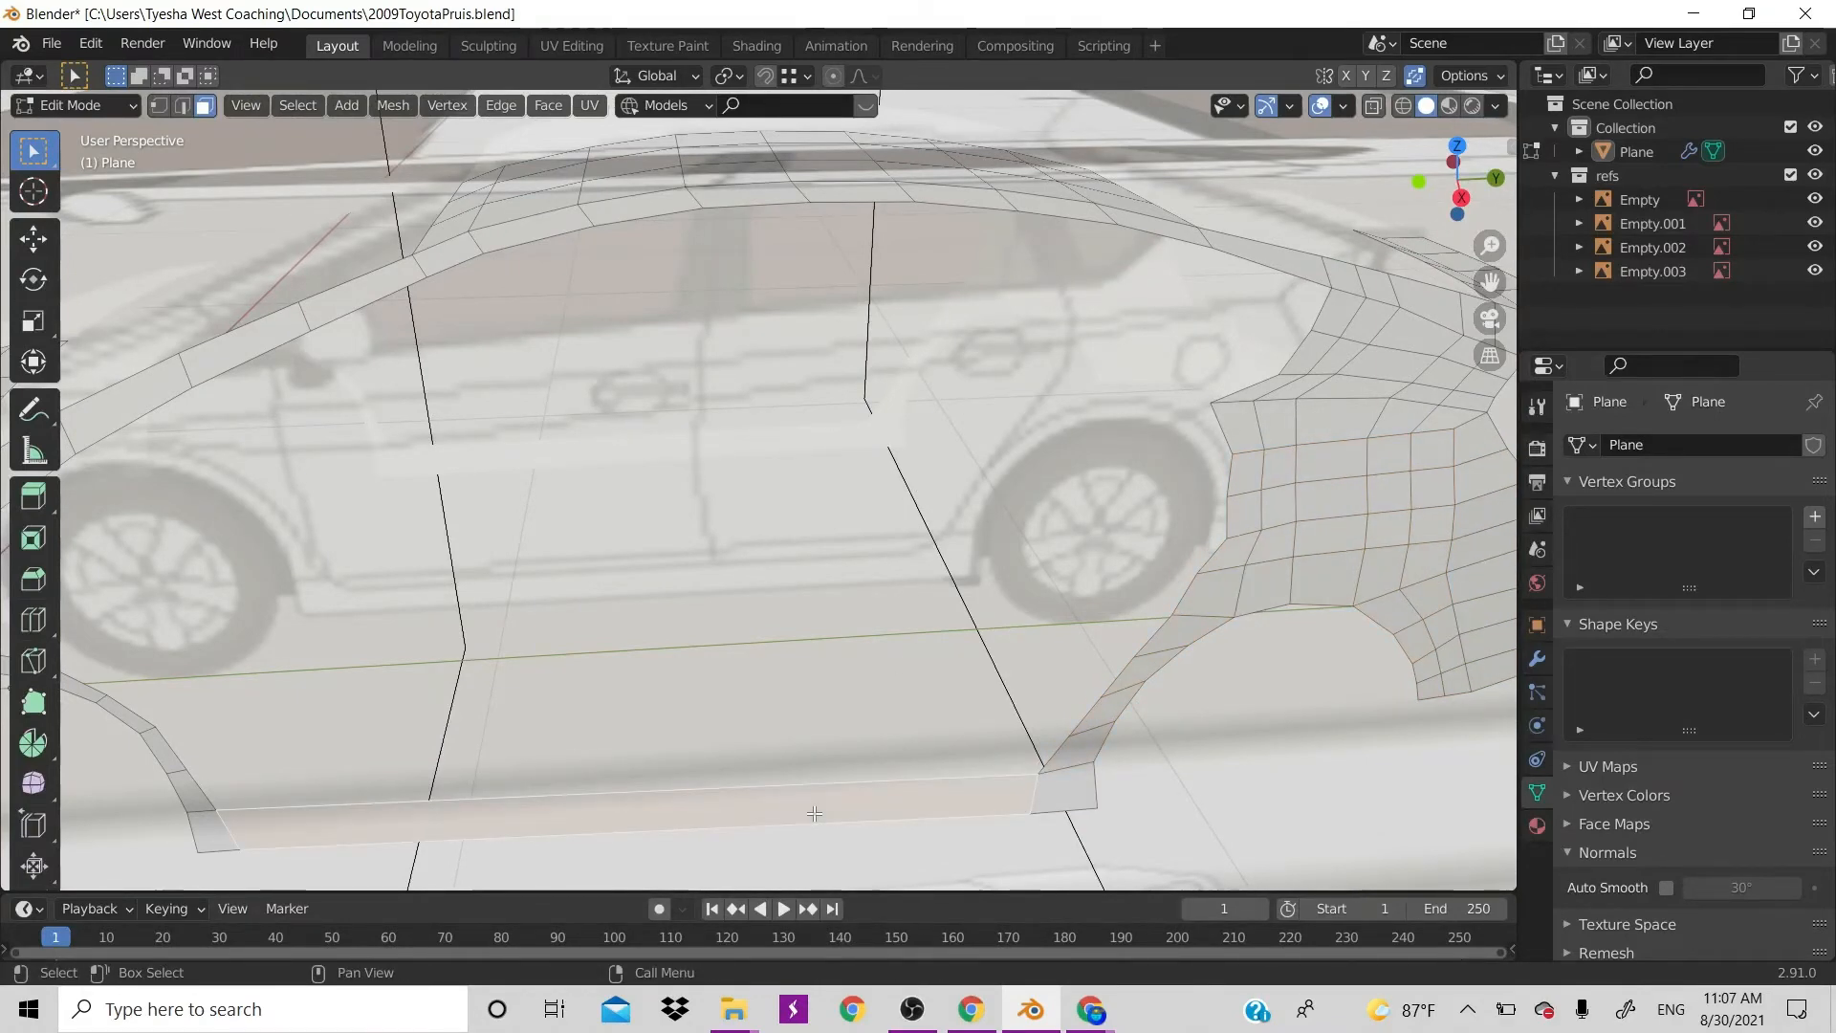
key(x)
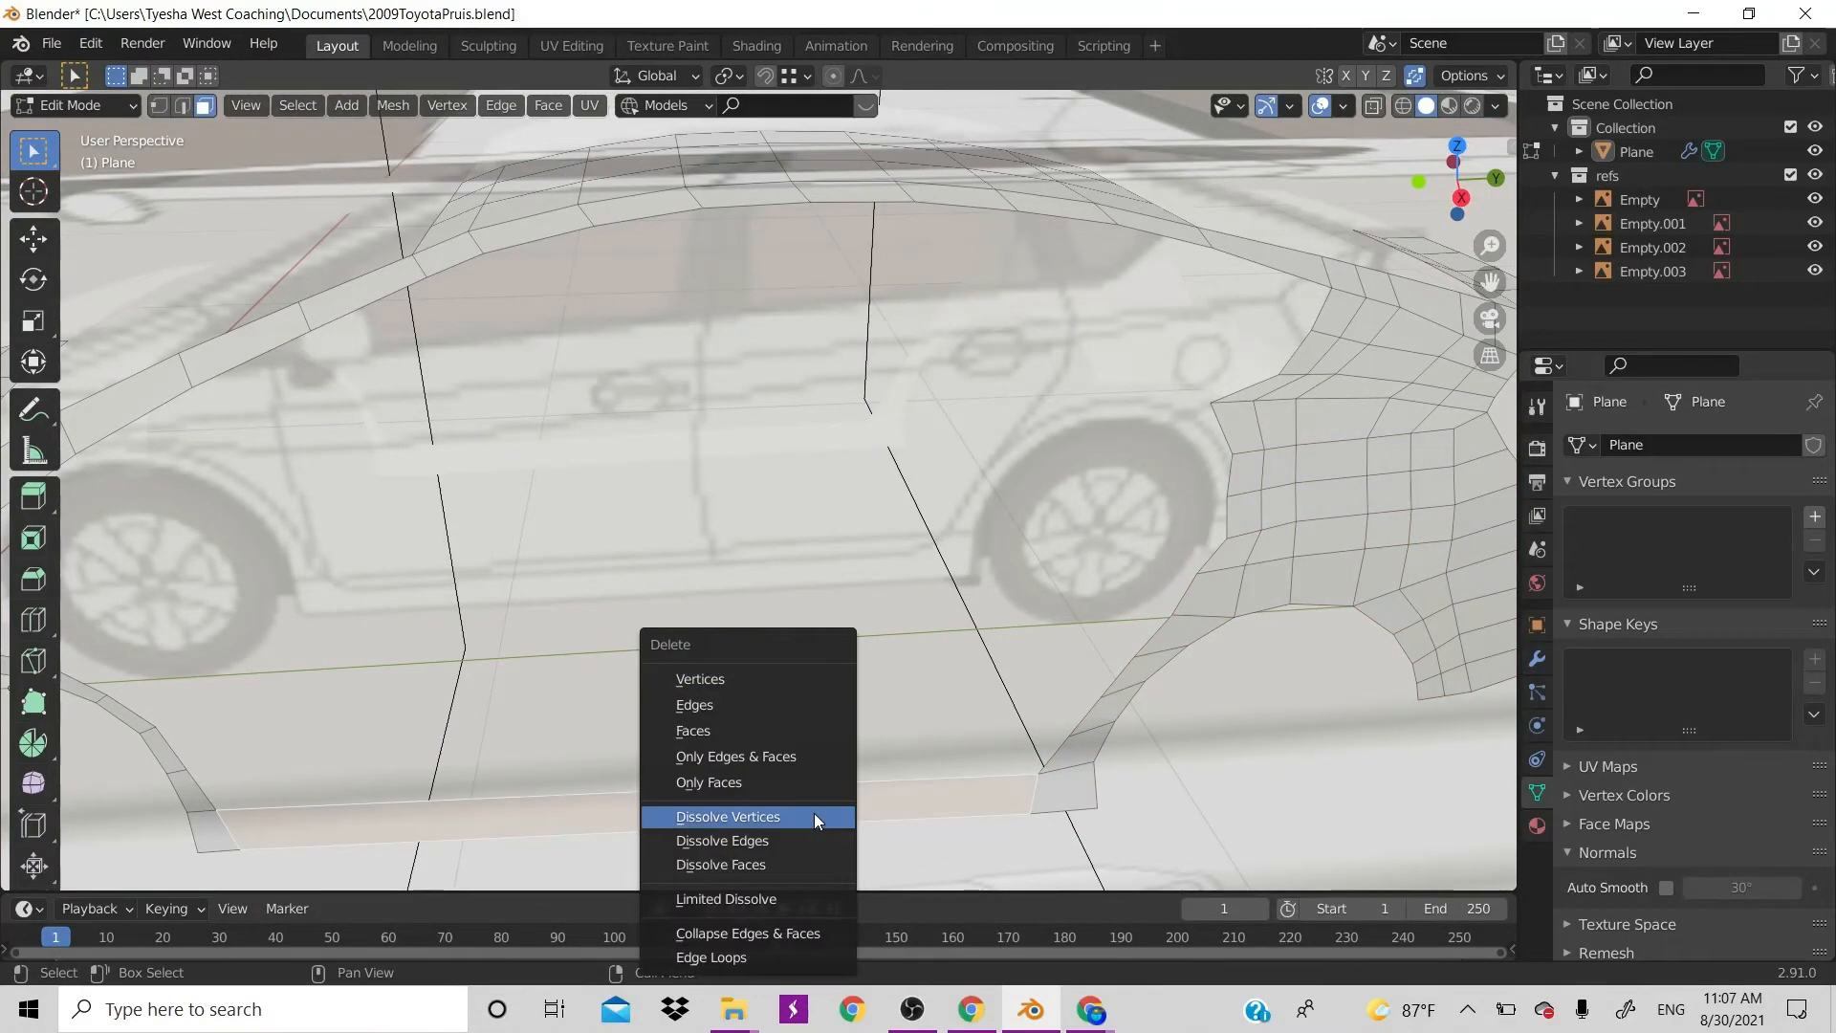
click(786, 731)
Check the rear body mesh against the reference in back view and save the file
scroll(800, 750, down, 5)
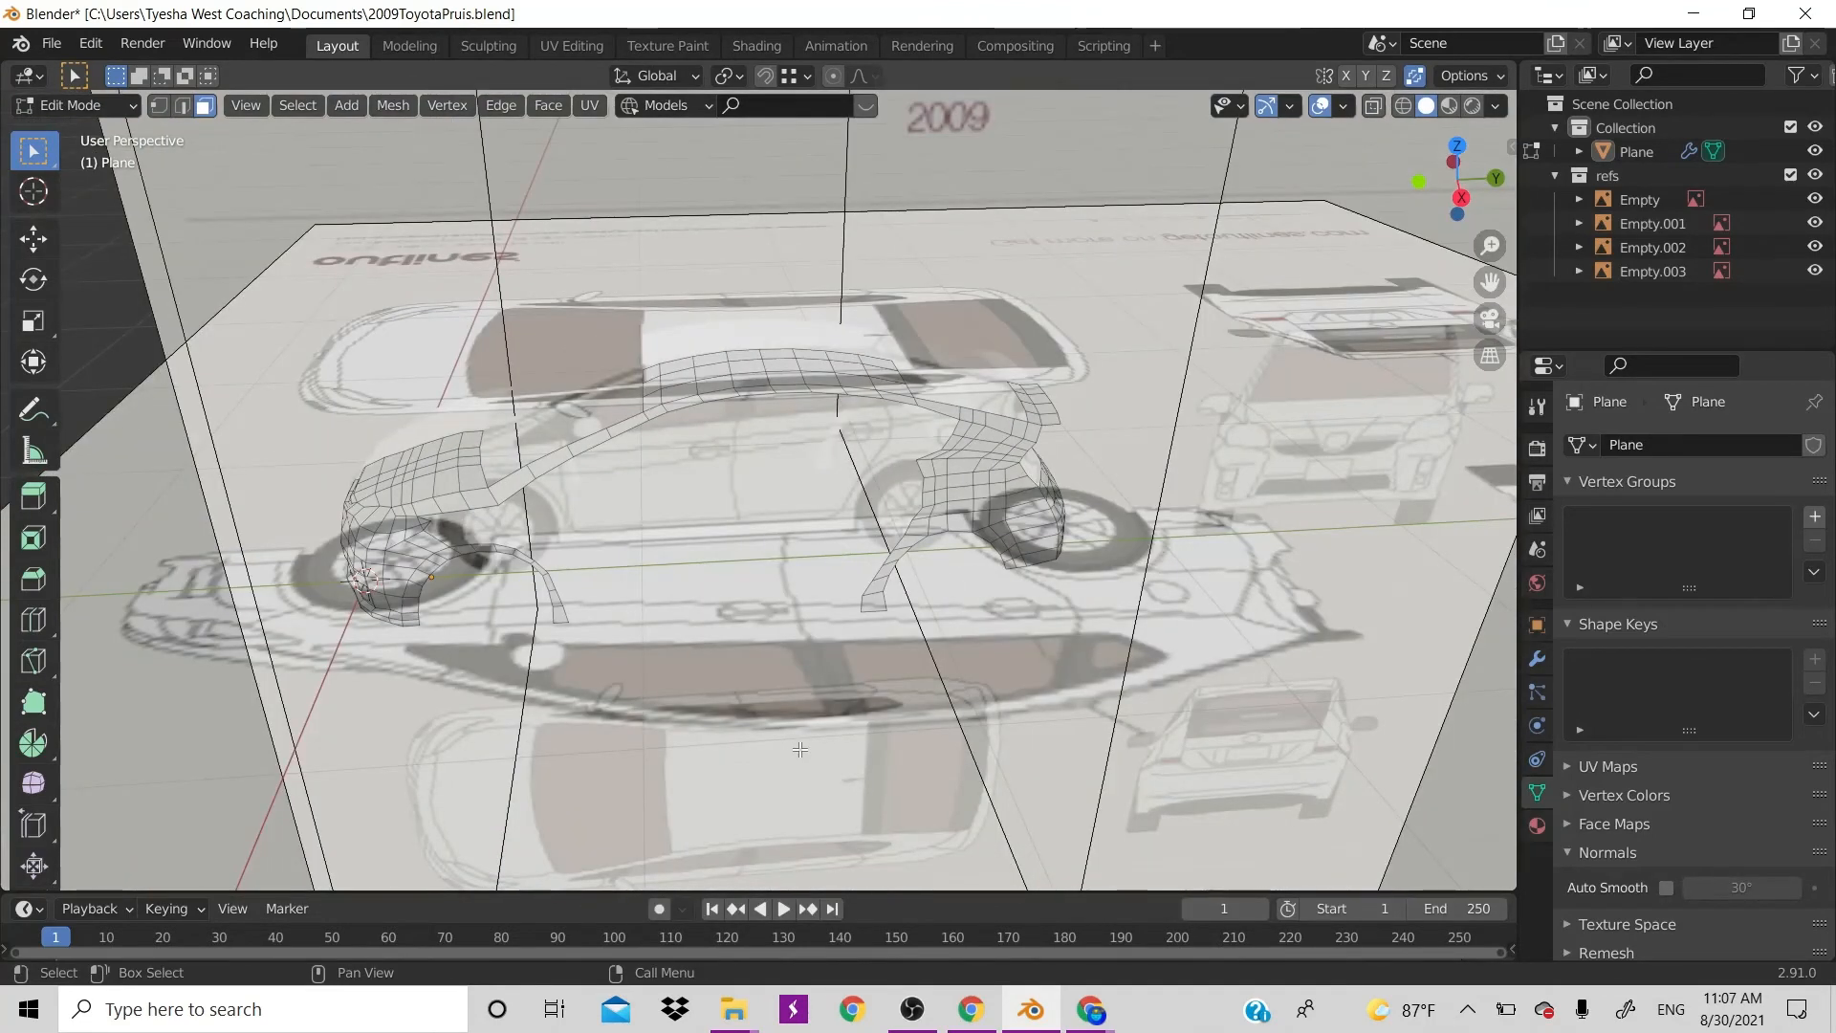
key(ctrl+KP_1)
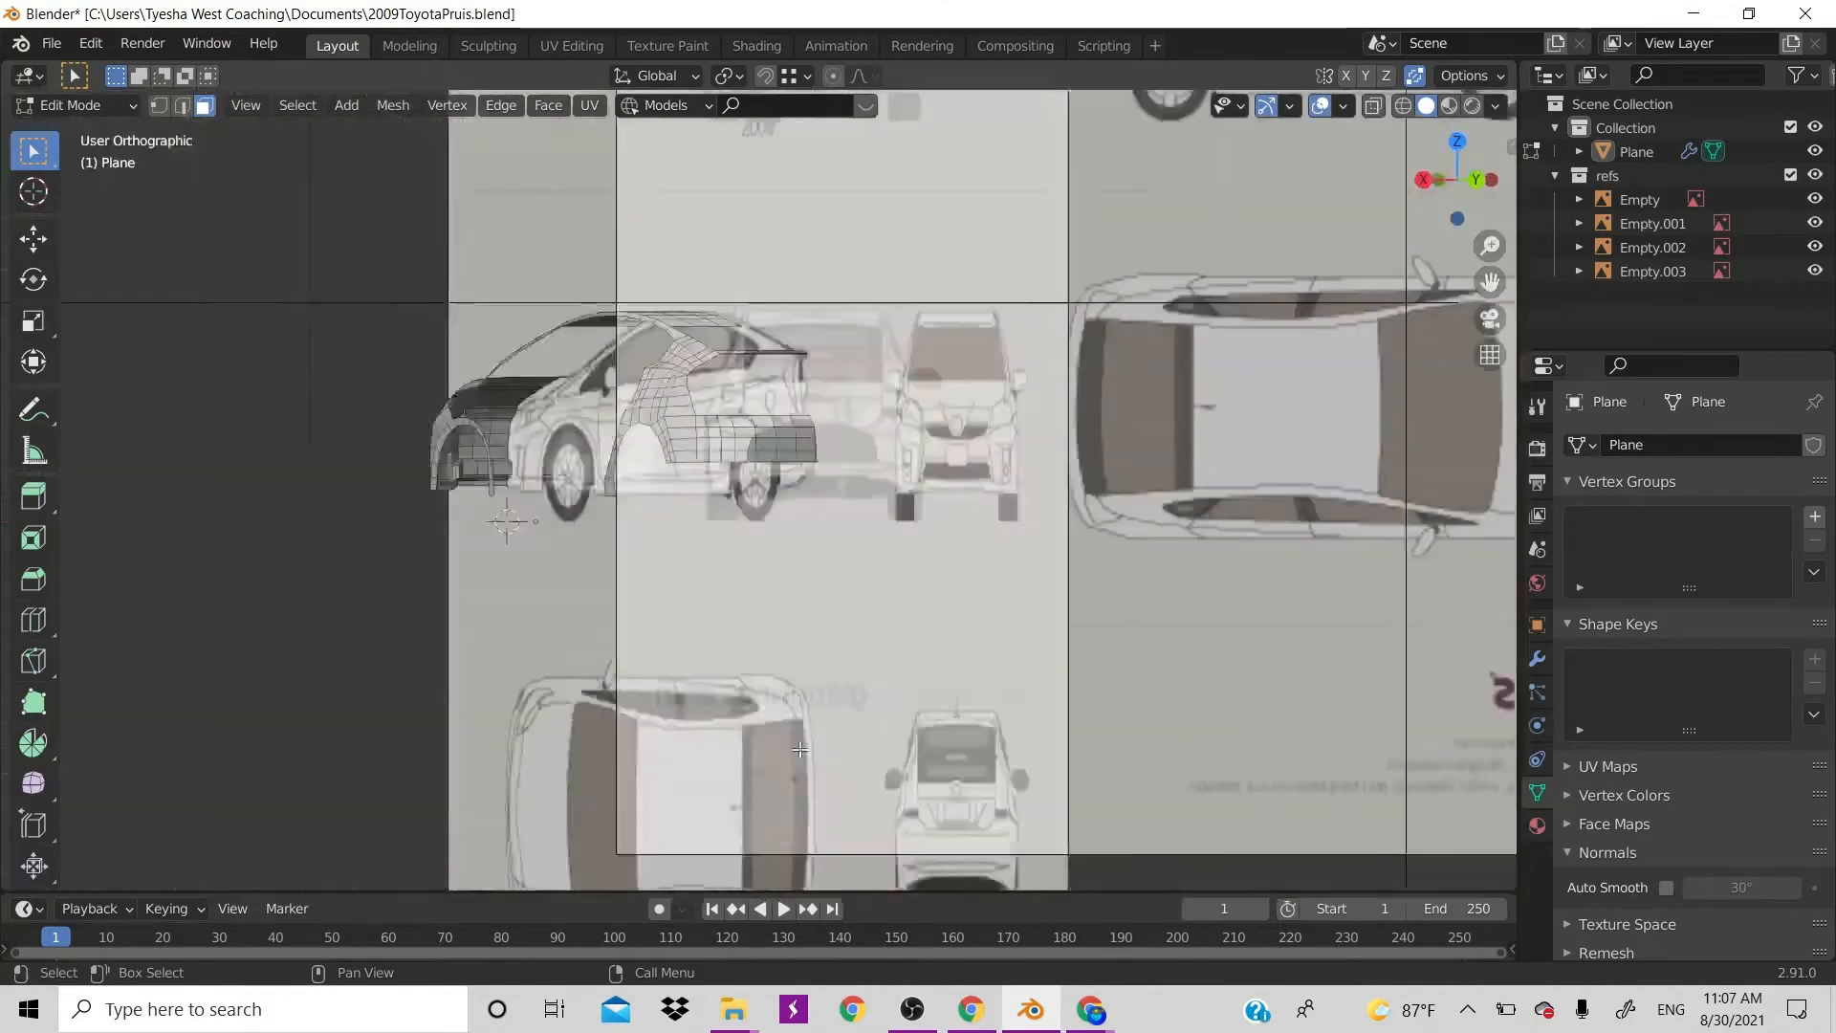
scroll(765, 377, up, 5)
scroll(765, 378, up, 1)
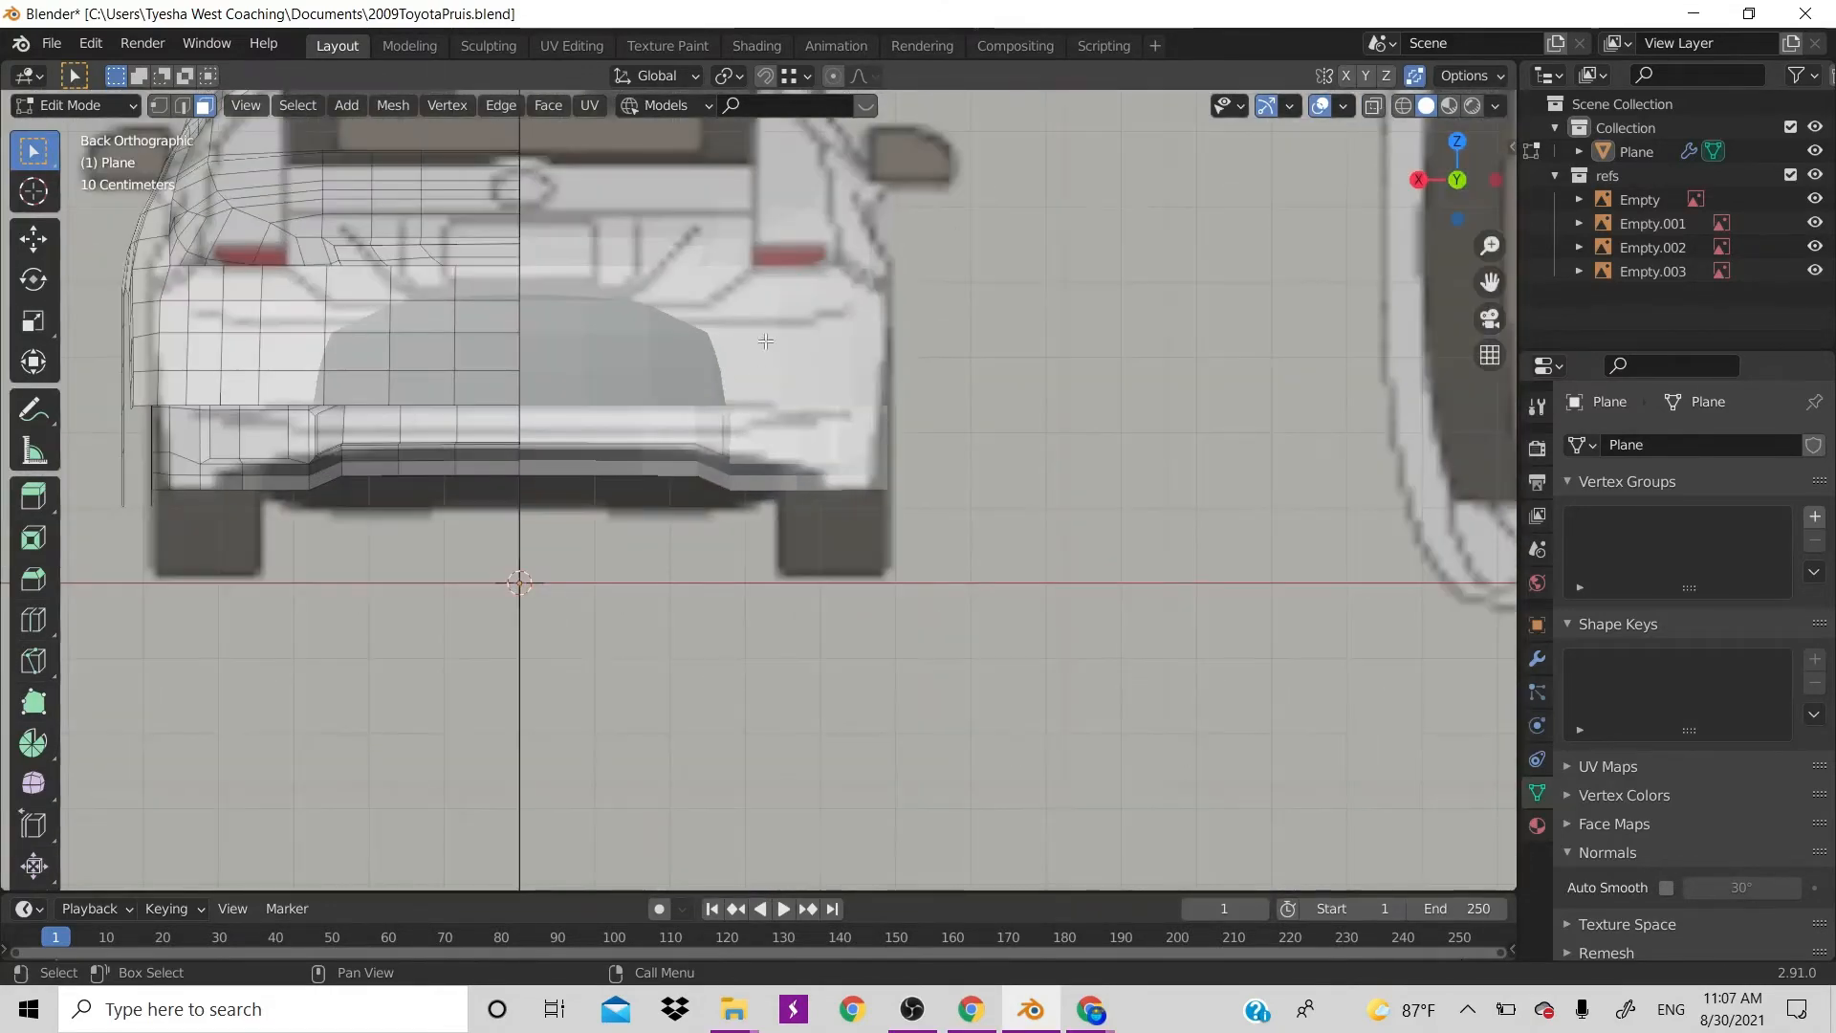
shift+middle_drag(751, 333, 1058, 697)
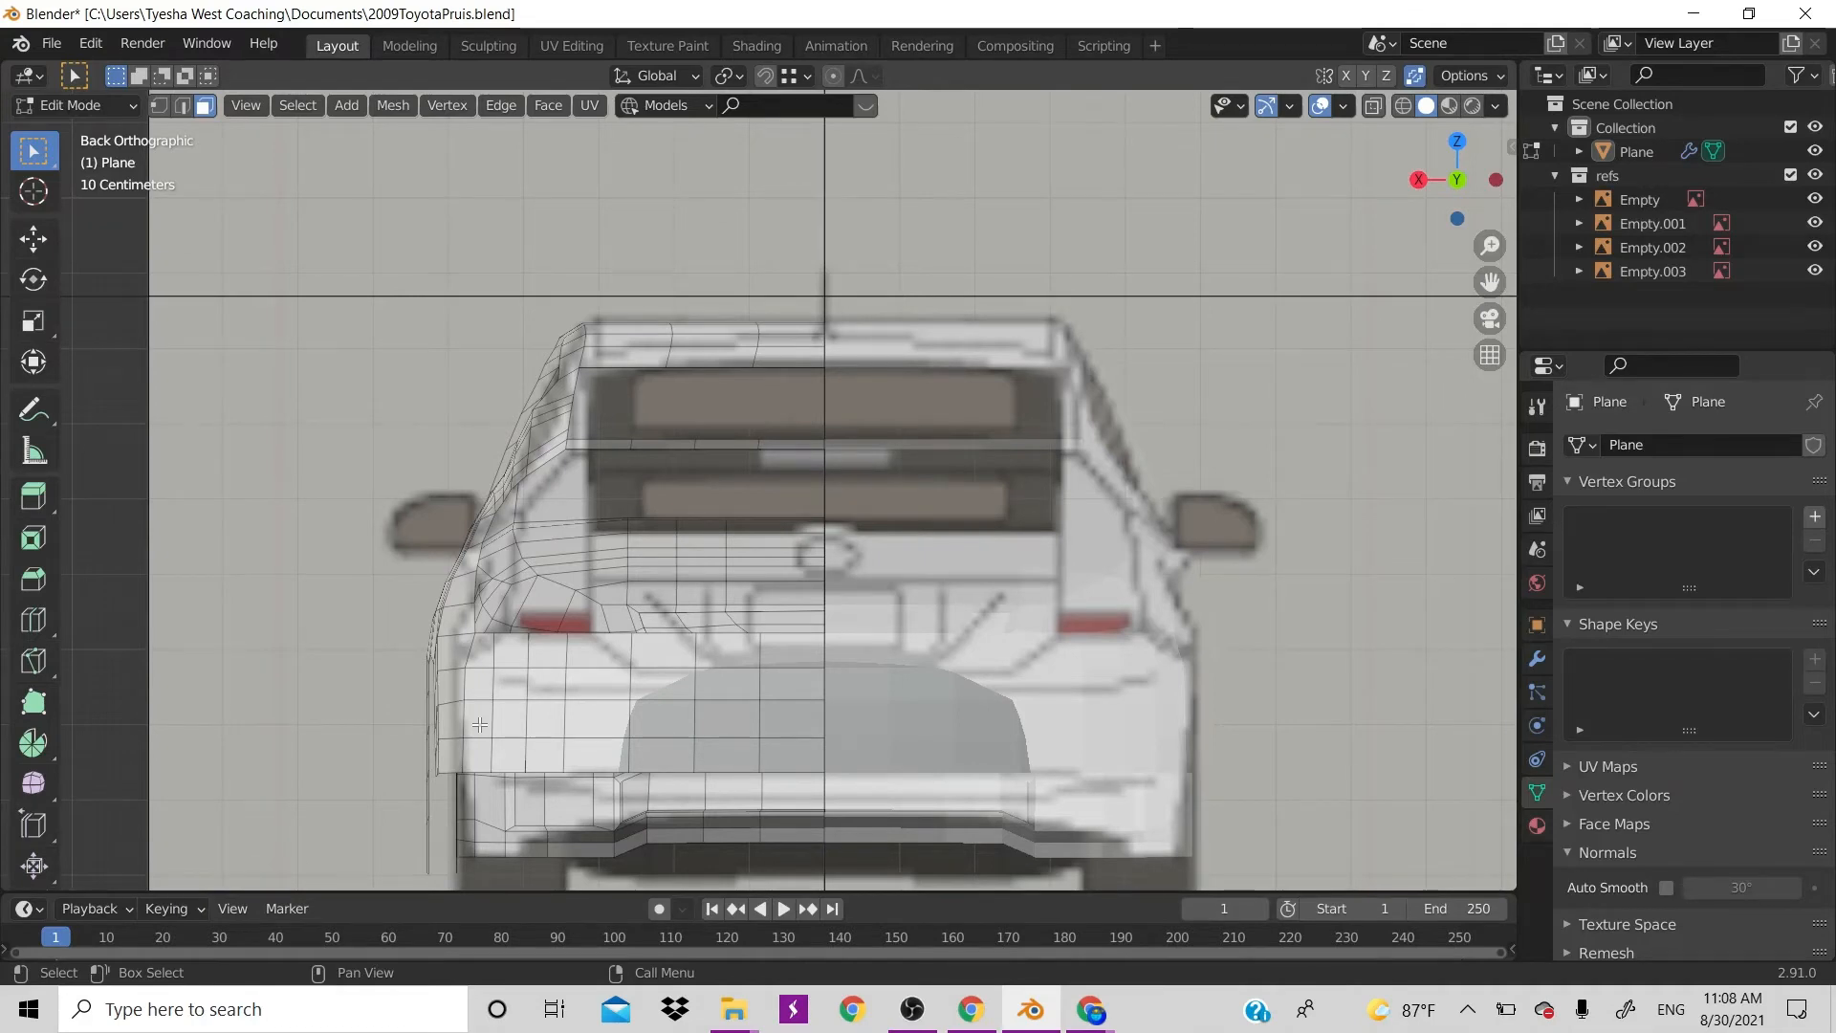
key(ctrl+s)
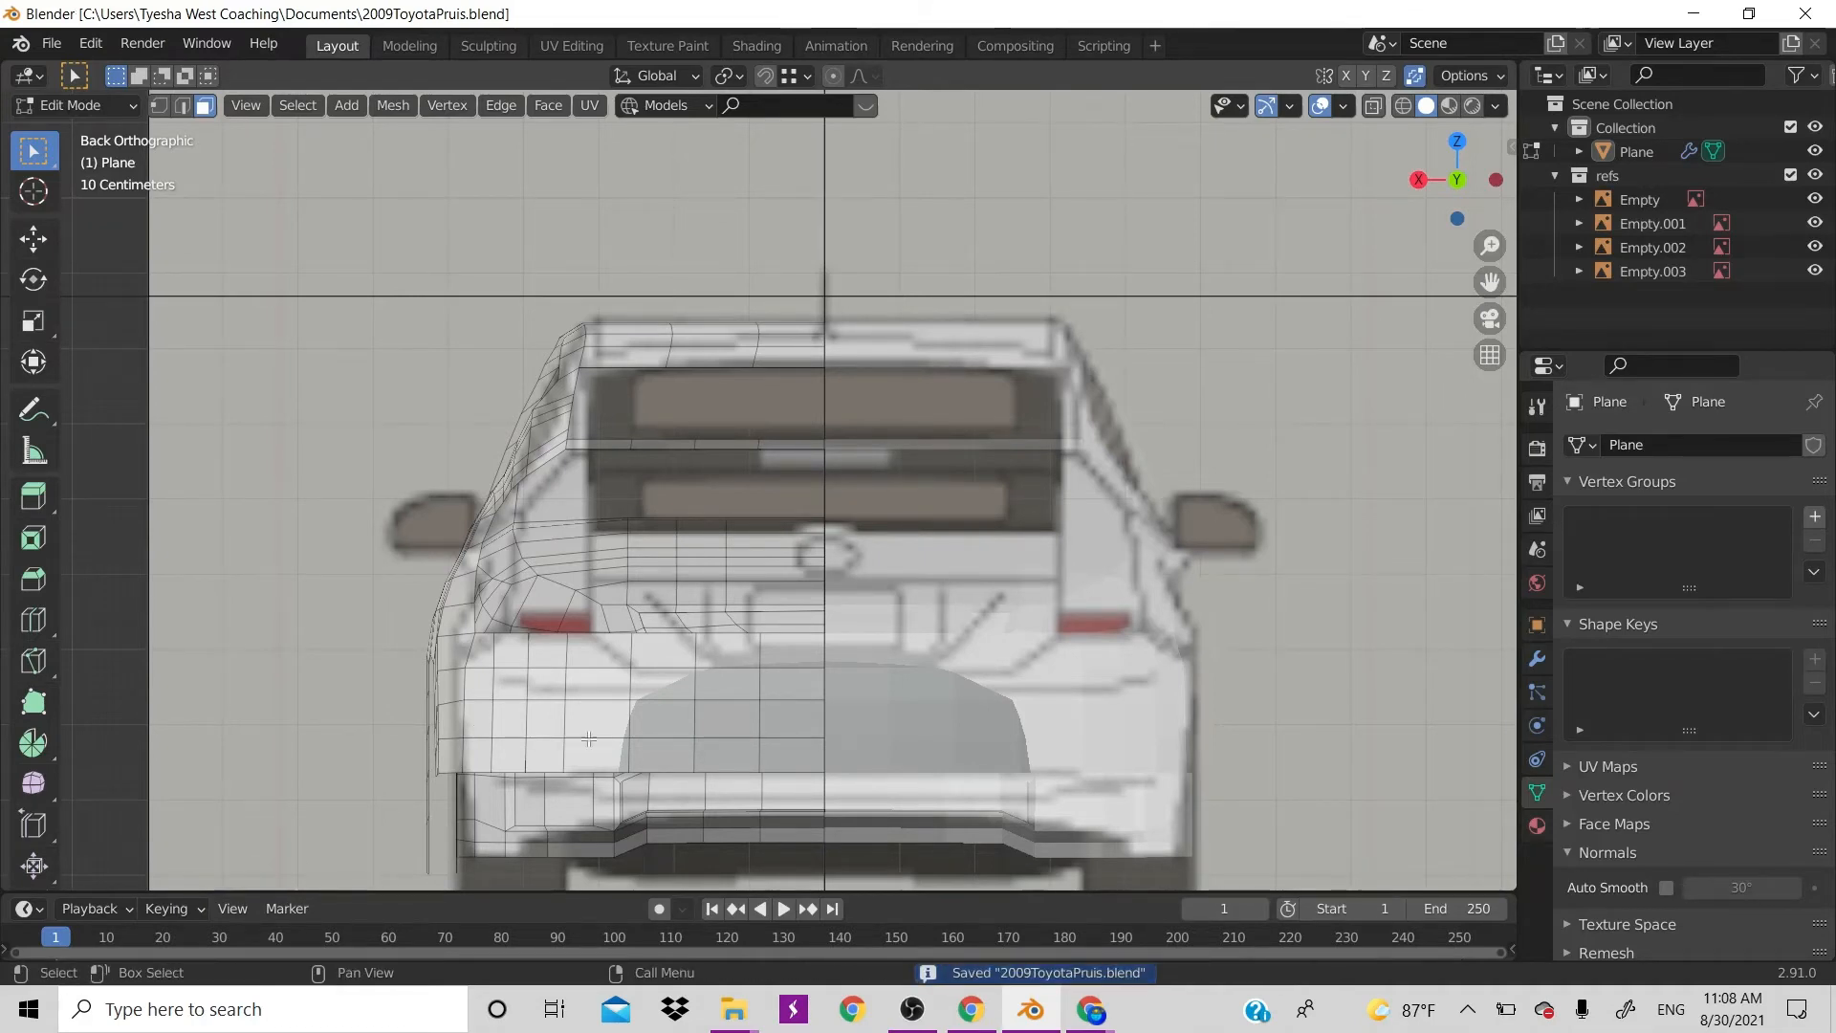
Examine how the rear quarter panel and bumper line up with the back and side references
scroll(669, 738, down, 1)
scroll(668, 738, down, 8)
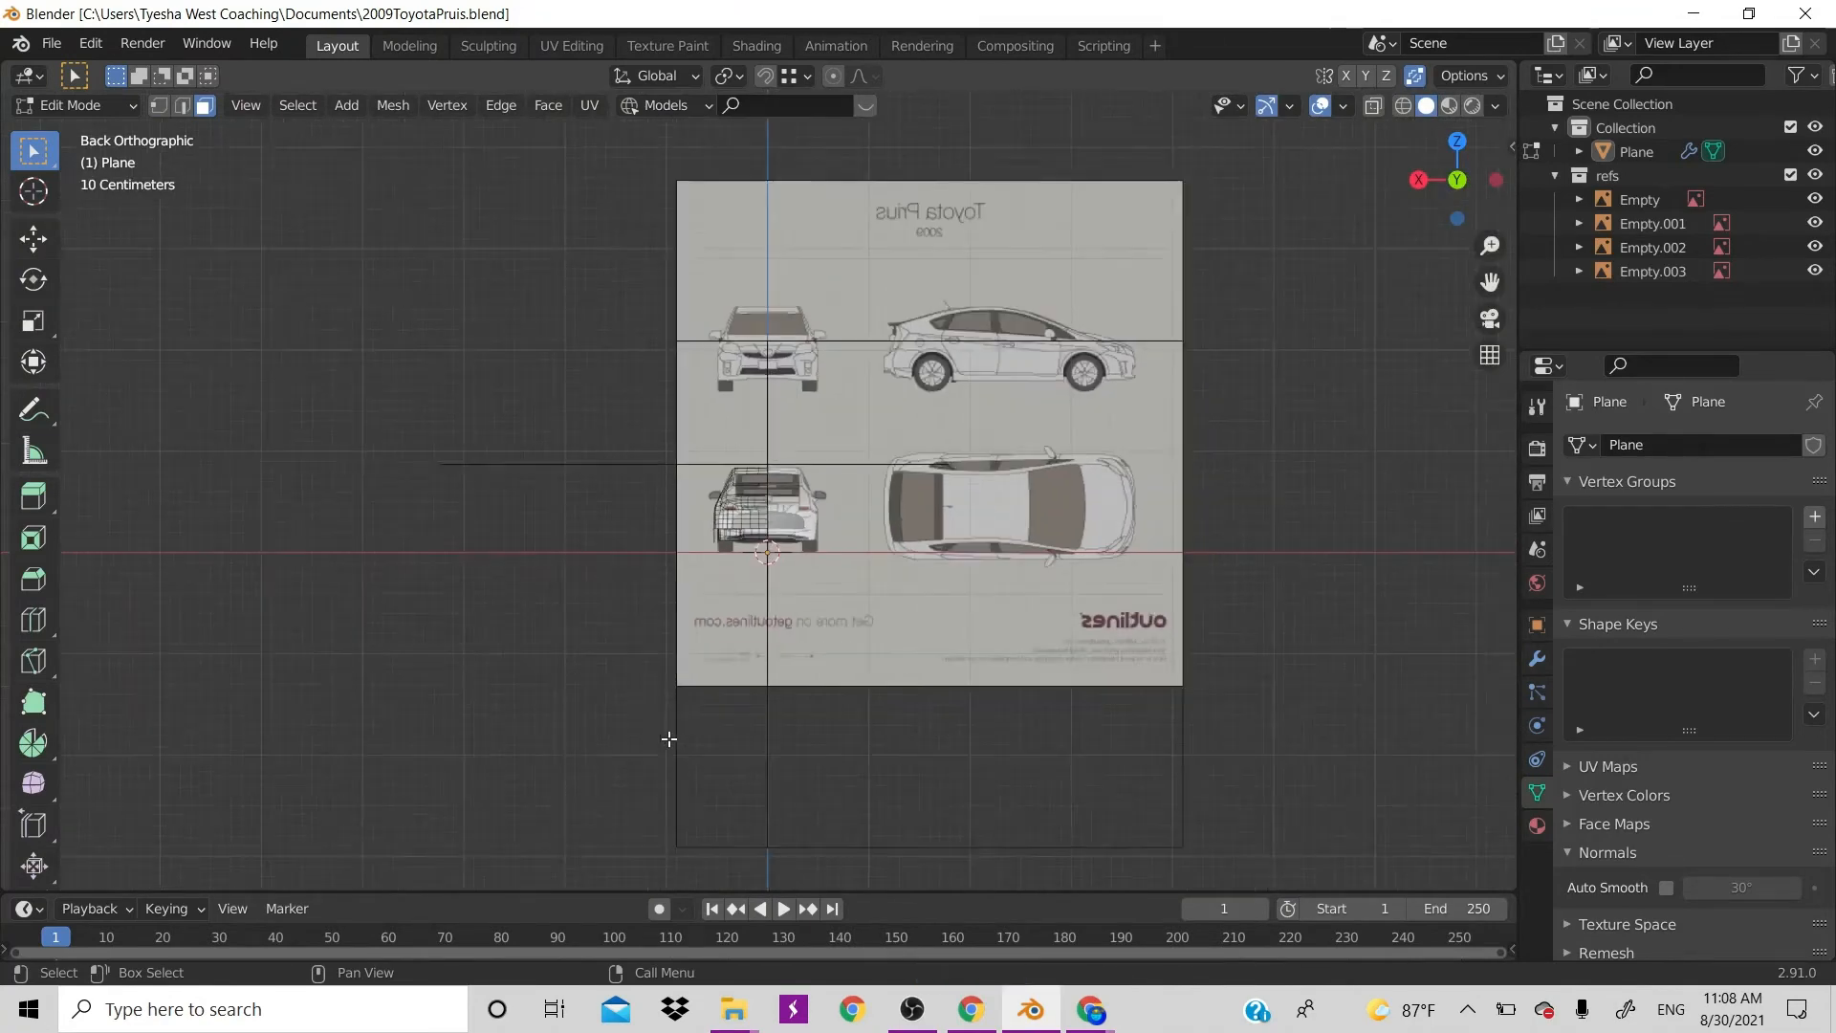
scroll(669, 738, up, 3)
scroll(669, 738, up, 2)
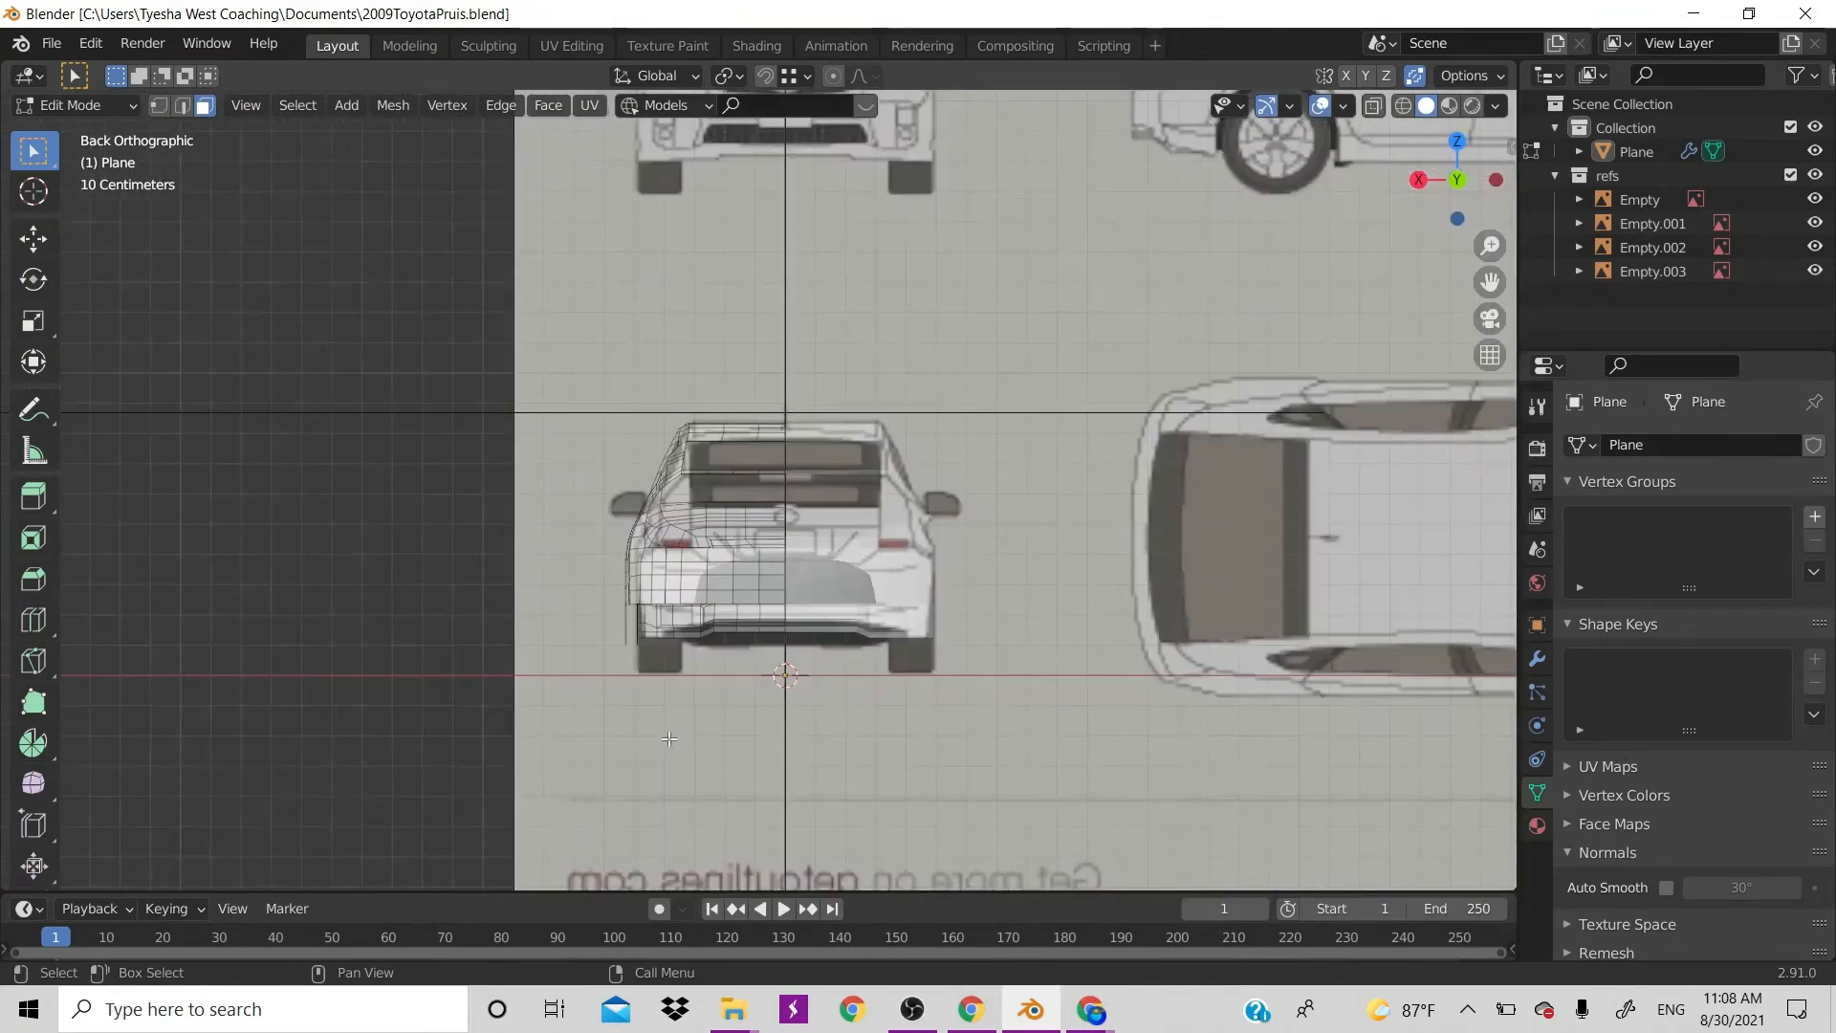
scroll(669, 738, down, 4)
scroll(668, 739, up, 5)
scroll(669, 738, up, 6)
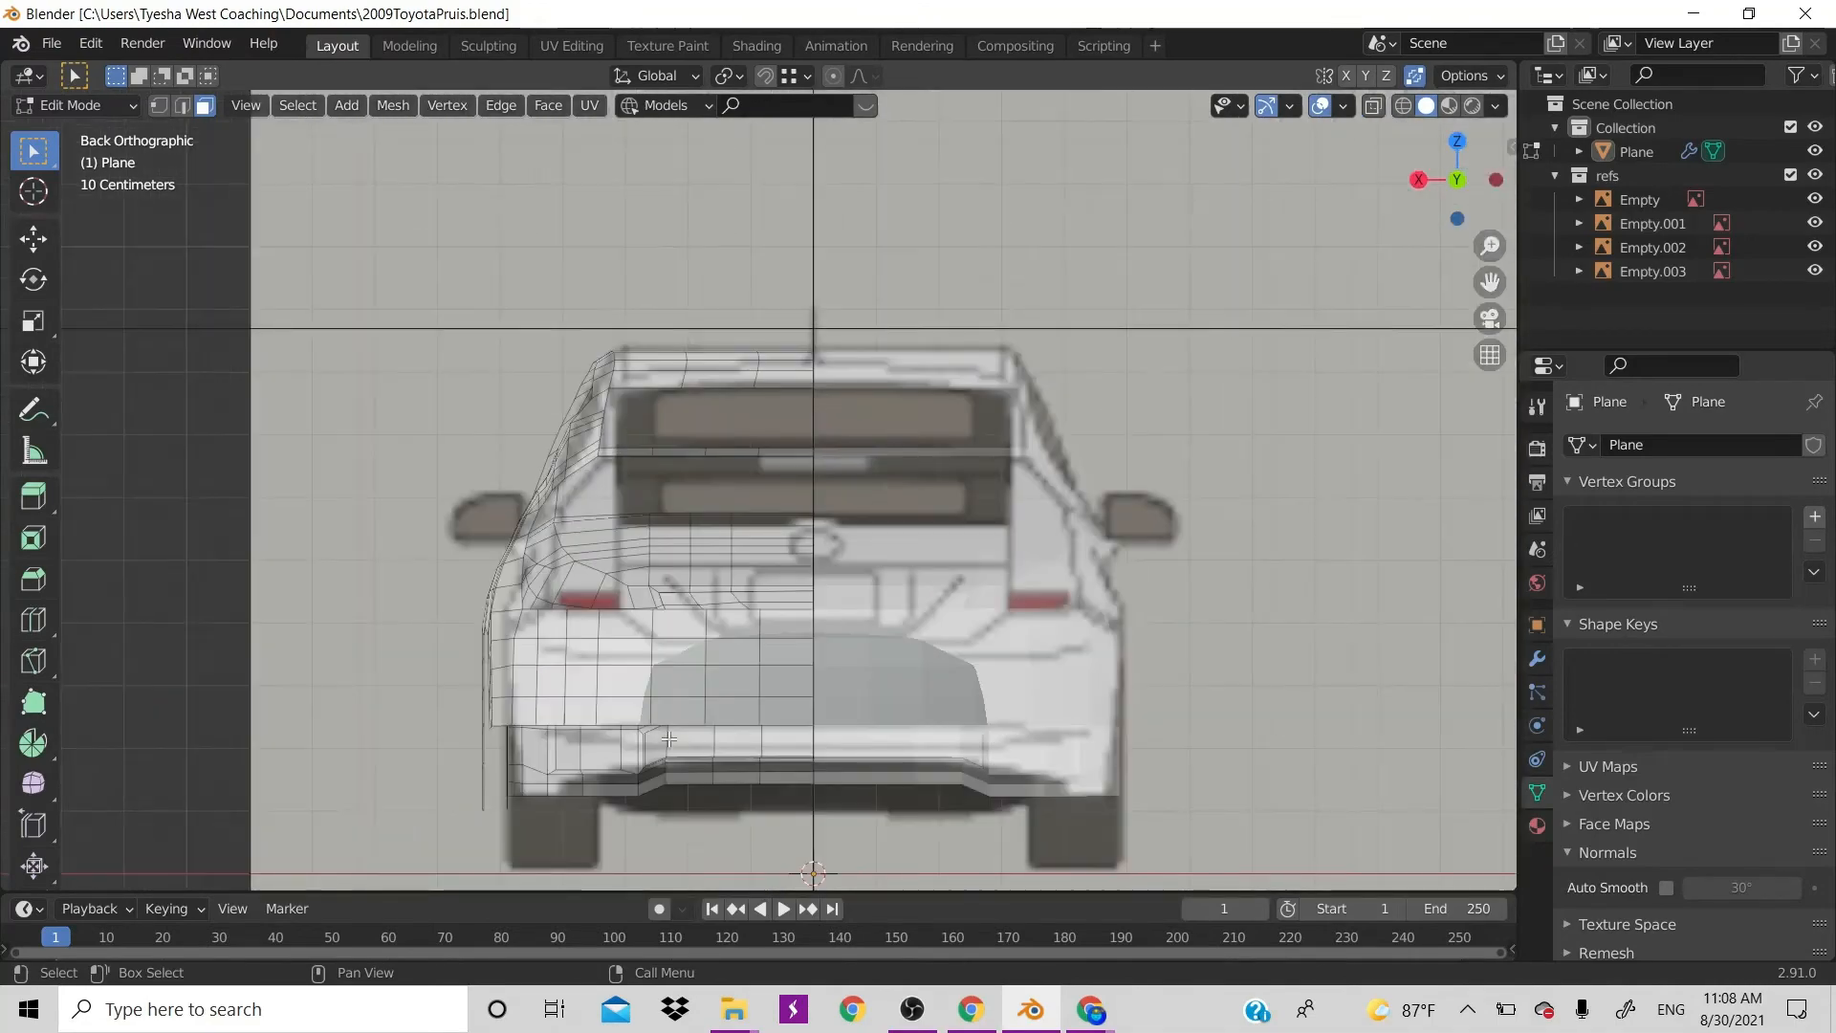
scroll(669, 738, down, 3)
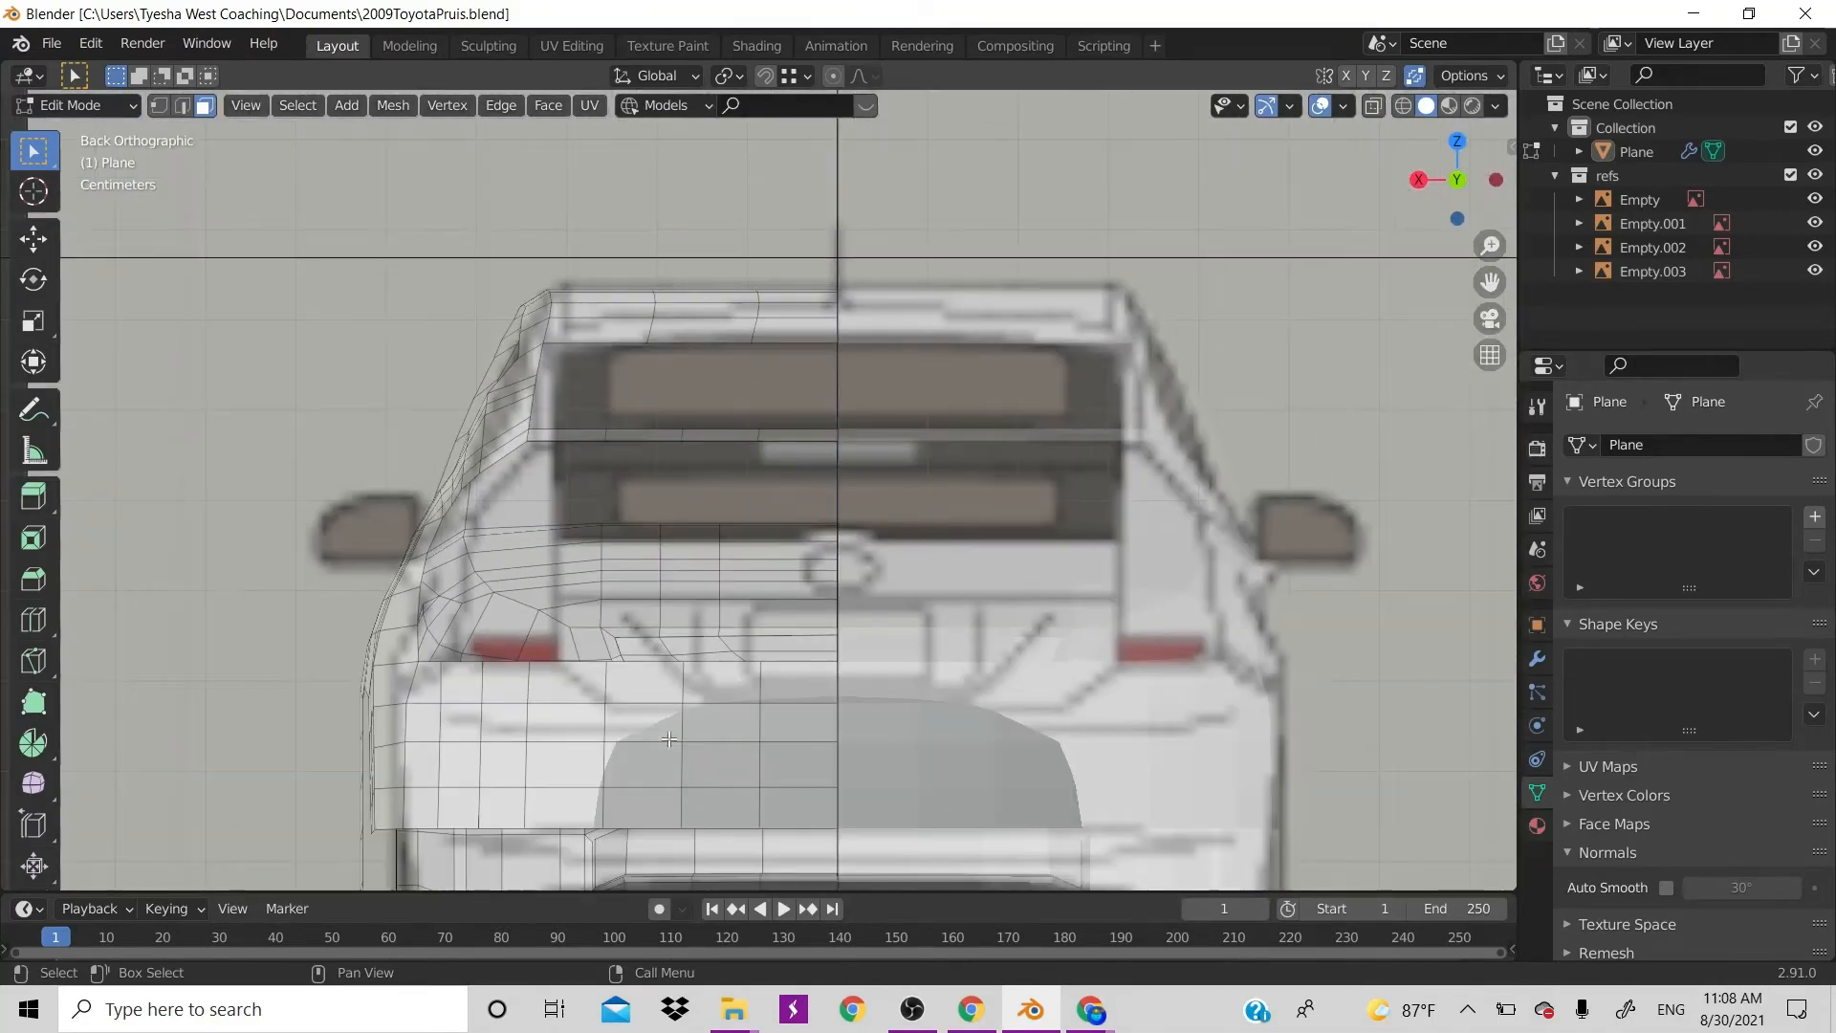
scroll(668, 738, up, 2)
scroll(669, 739, down, 3)
scroll(668, 738, down, 2)
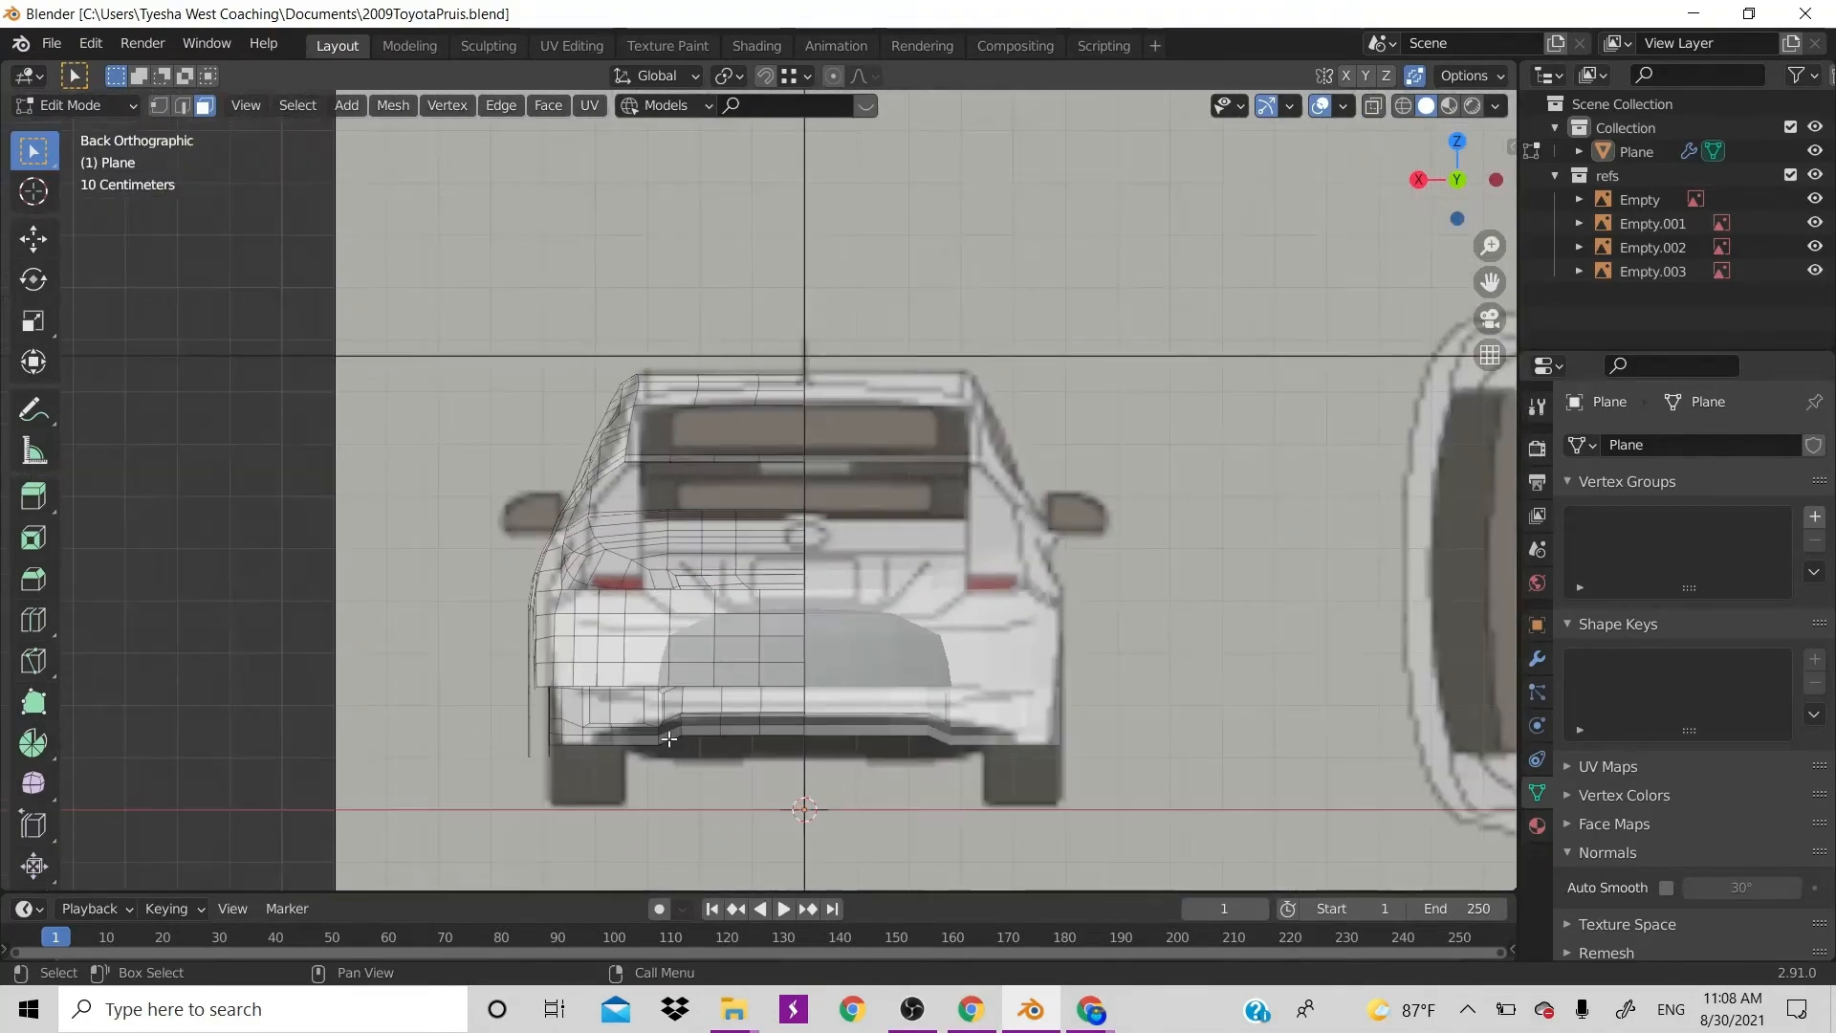
scroll(669, 738, down, 3)
scroll(668, 738, up, 4)
key(KP_3)
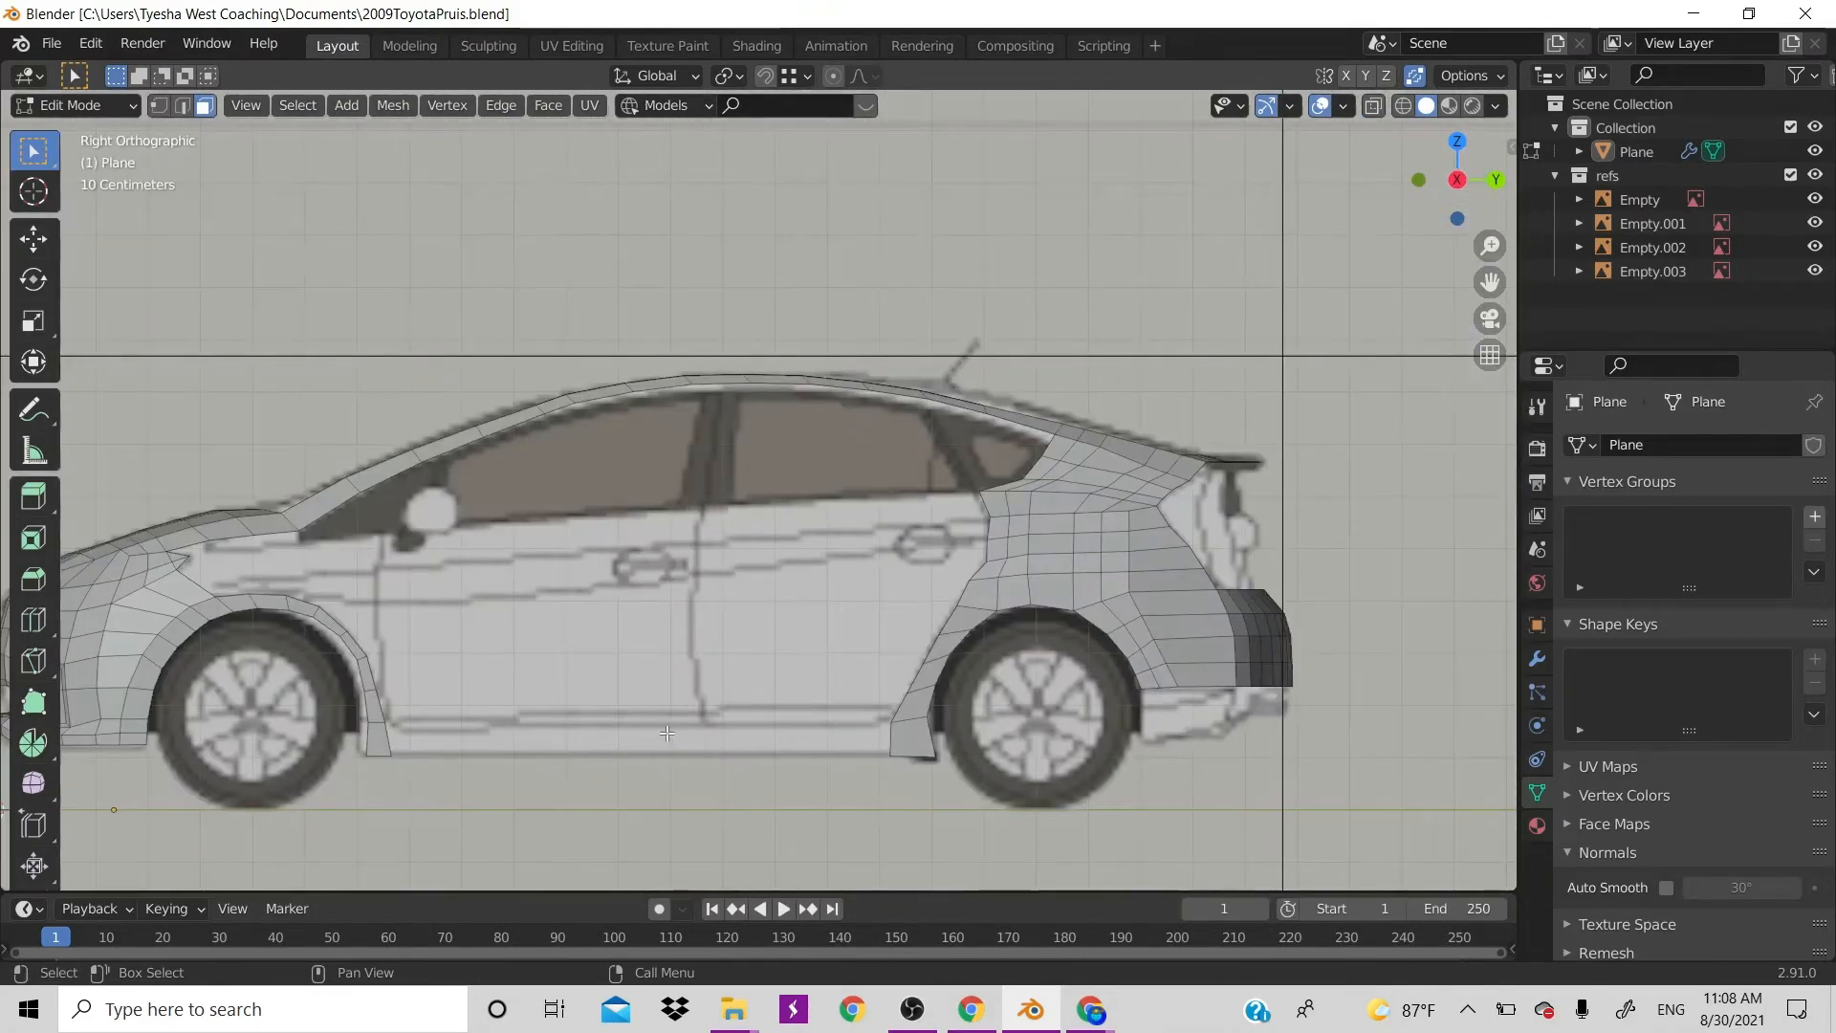
Examine the roof, rear window area and rear quarter panel against the top-view reference
key(KP_7)
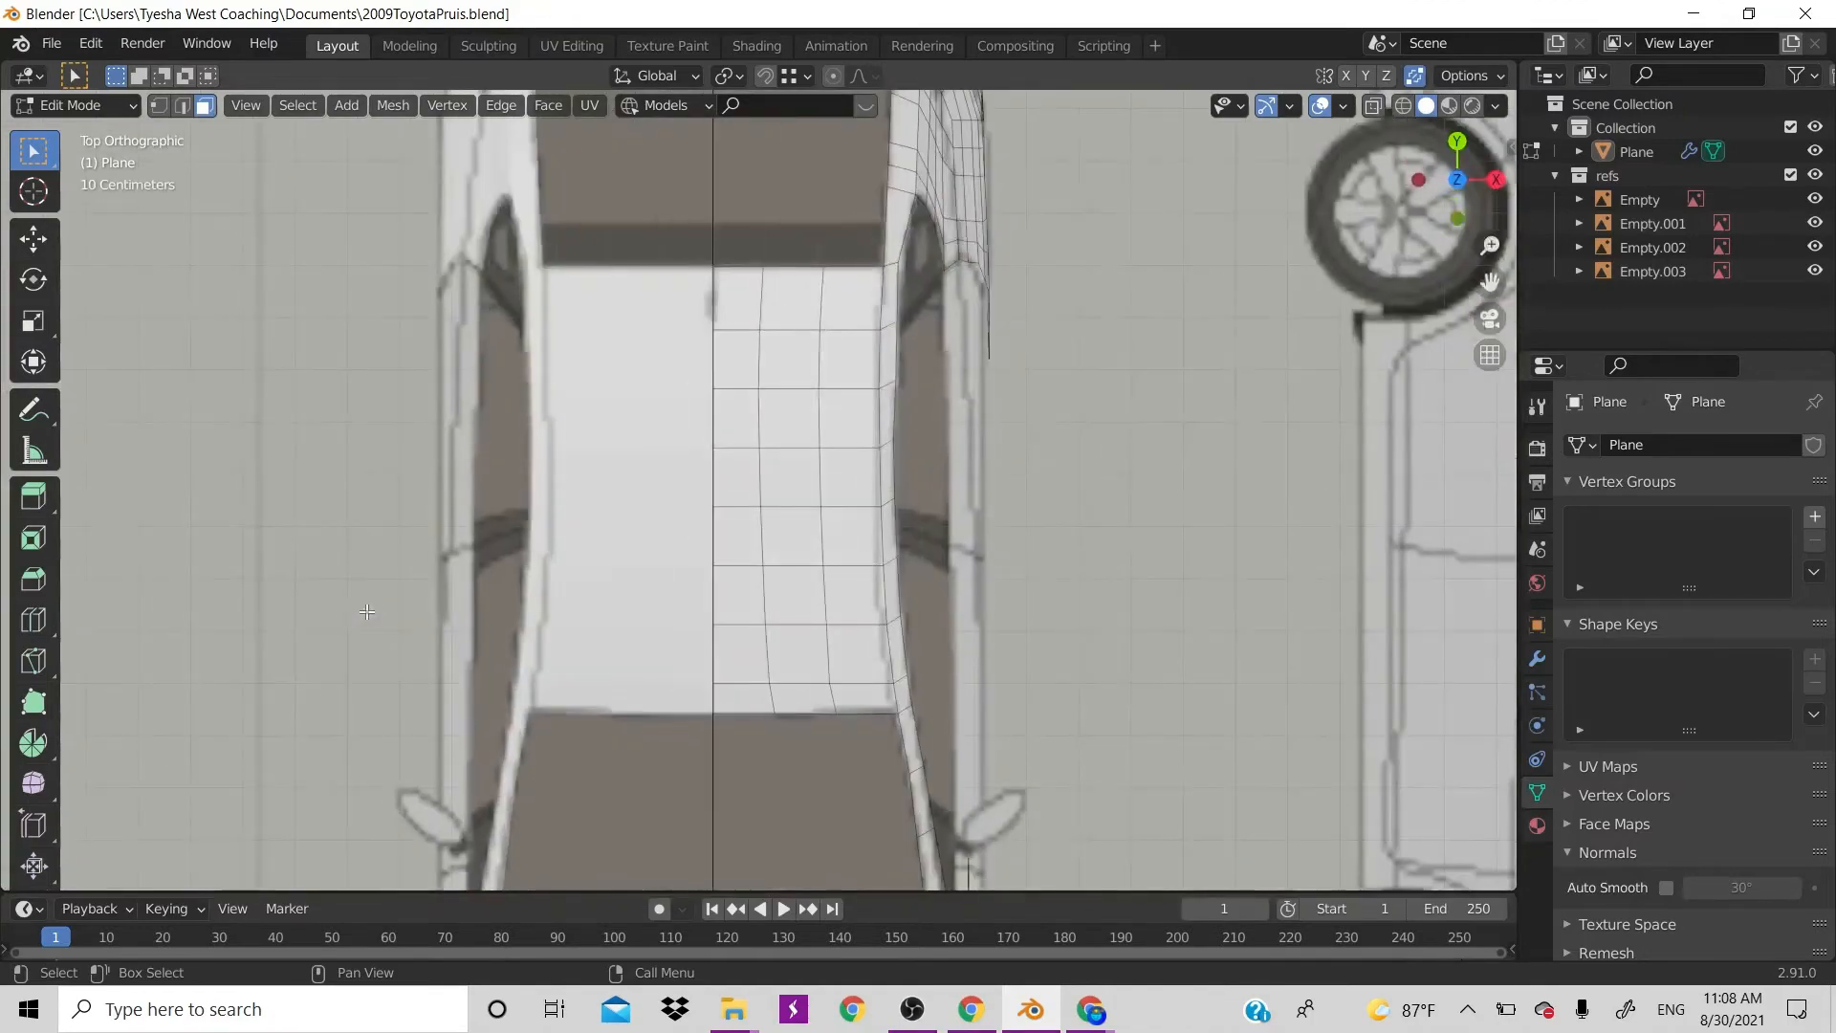
key(Home)
scroll(720, 508, up, 4)
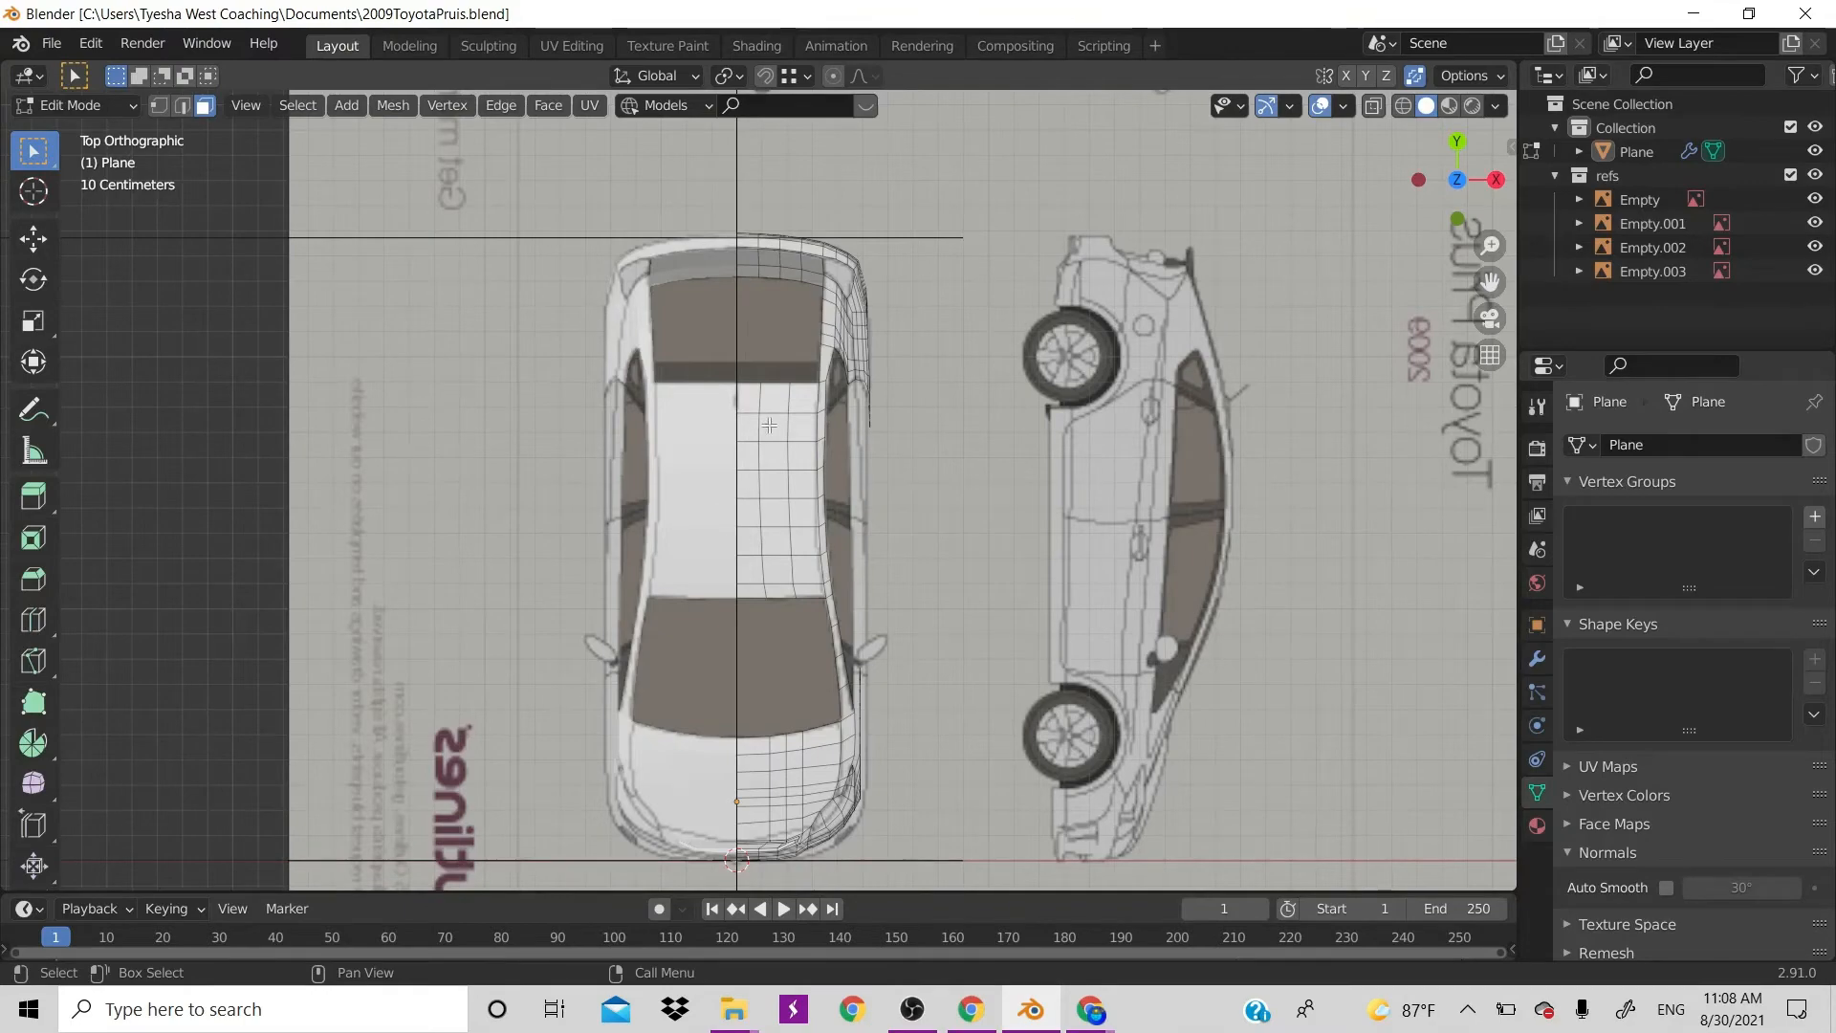
scroll(872, 603, down, 2)
scroll(875, 608, up, 5)
scroll(875, 608, down, 4)
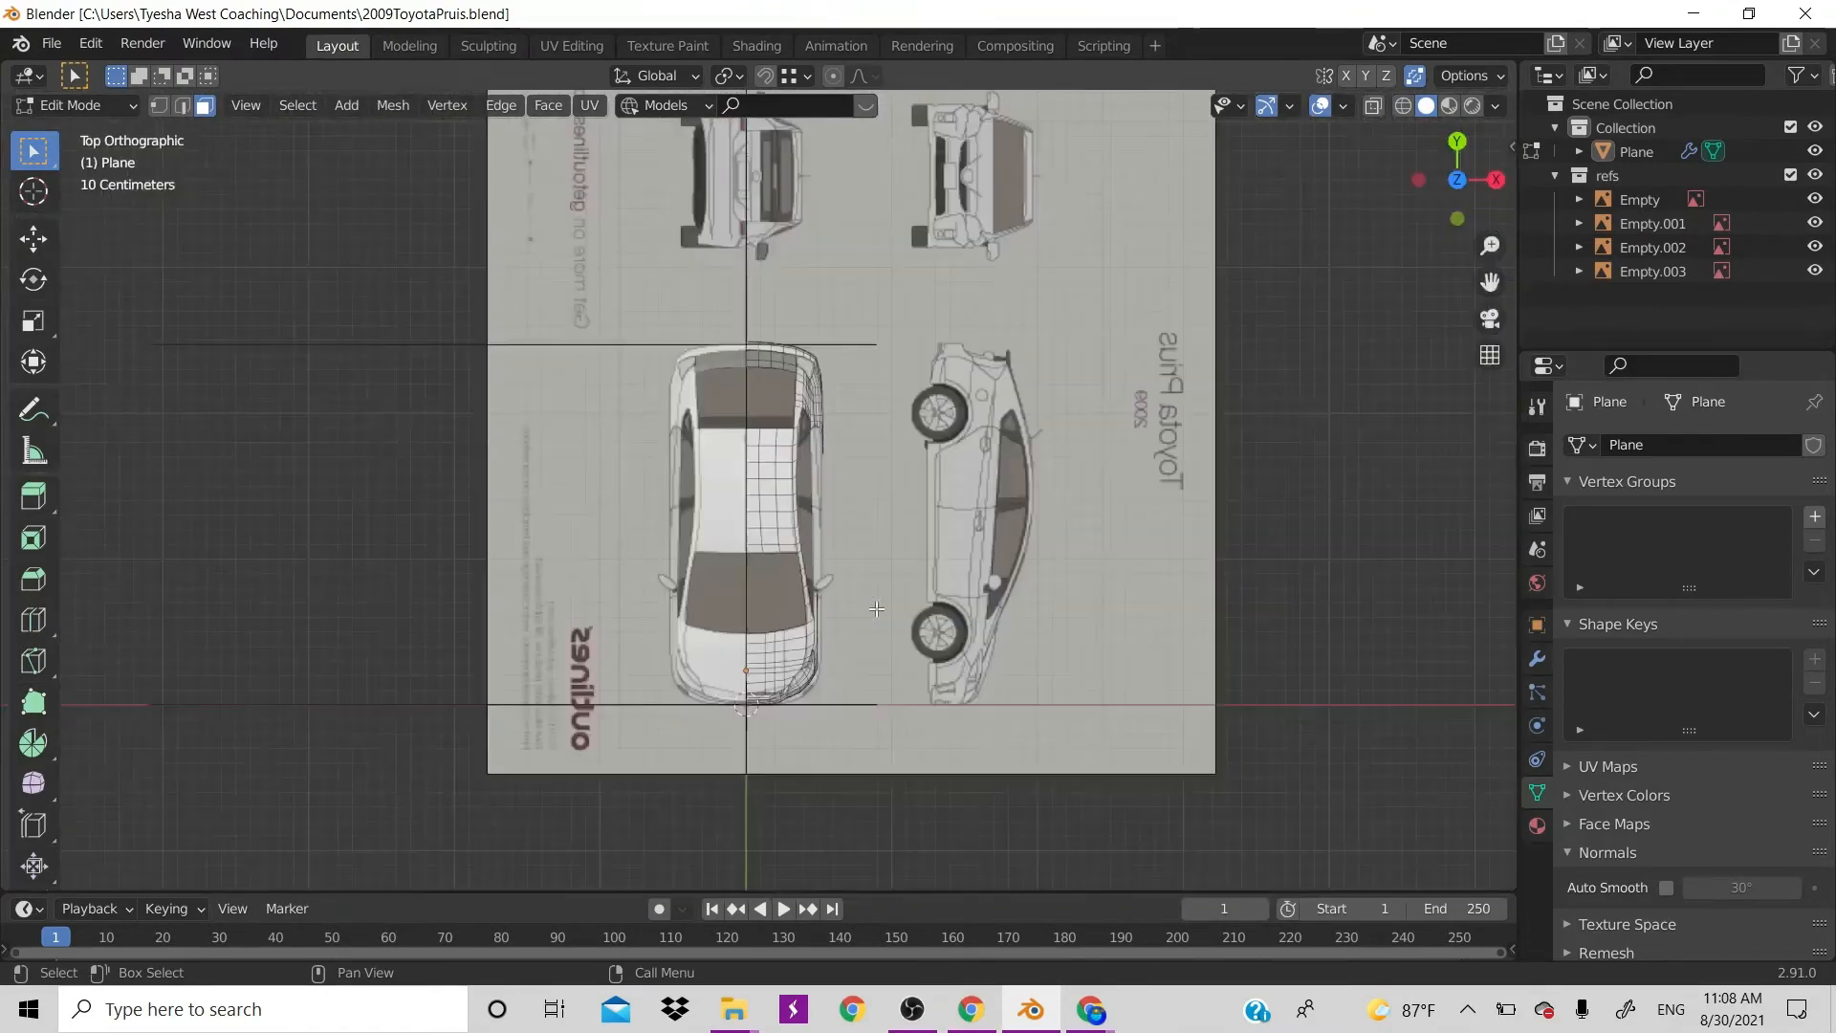
scroll(876, 608, up, 2)
scroll(875, 608, up, 1)
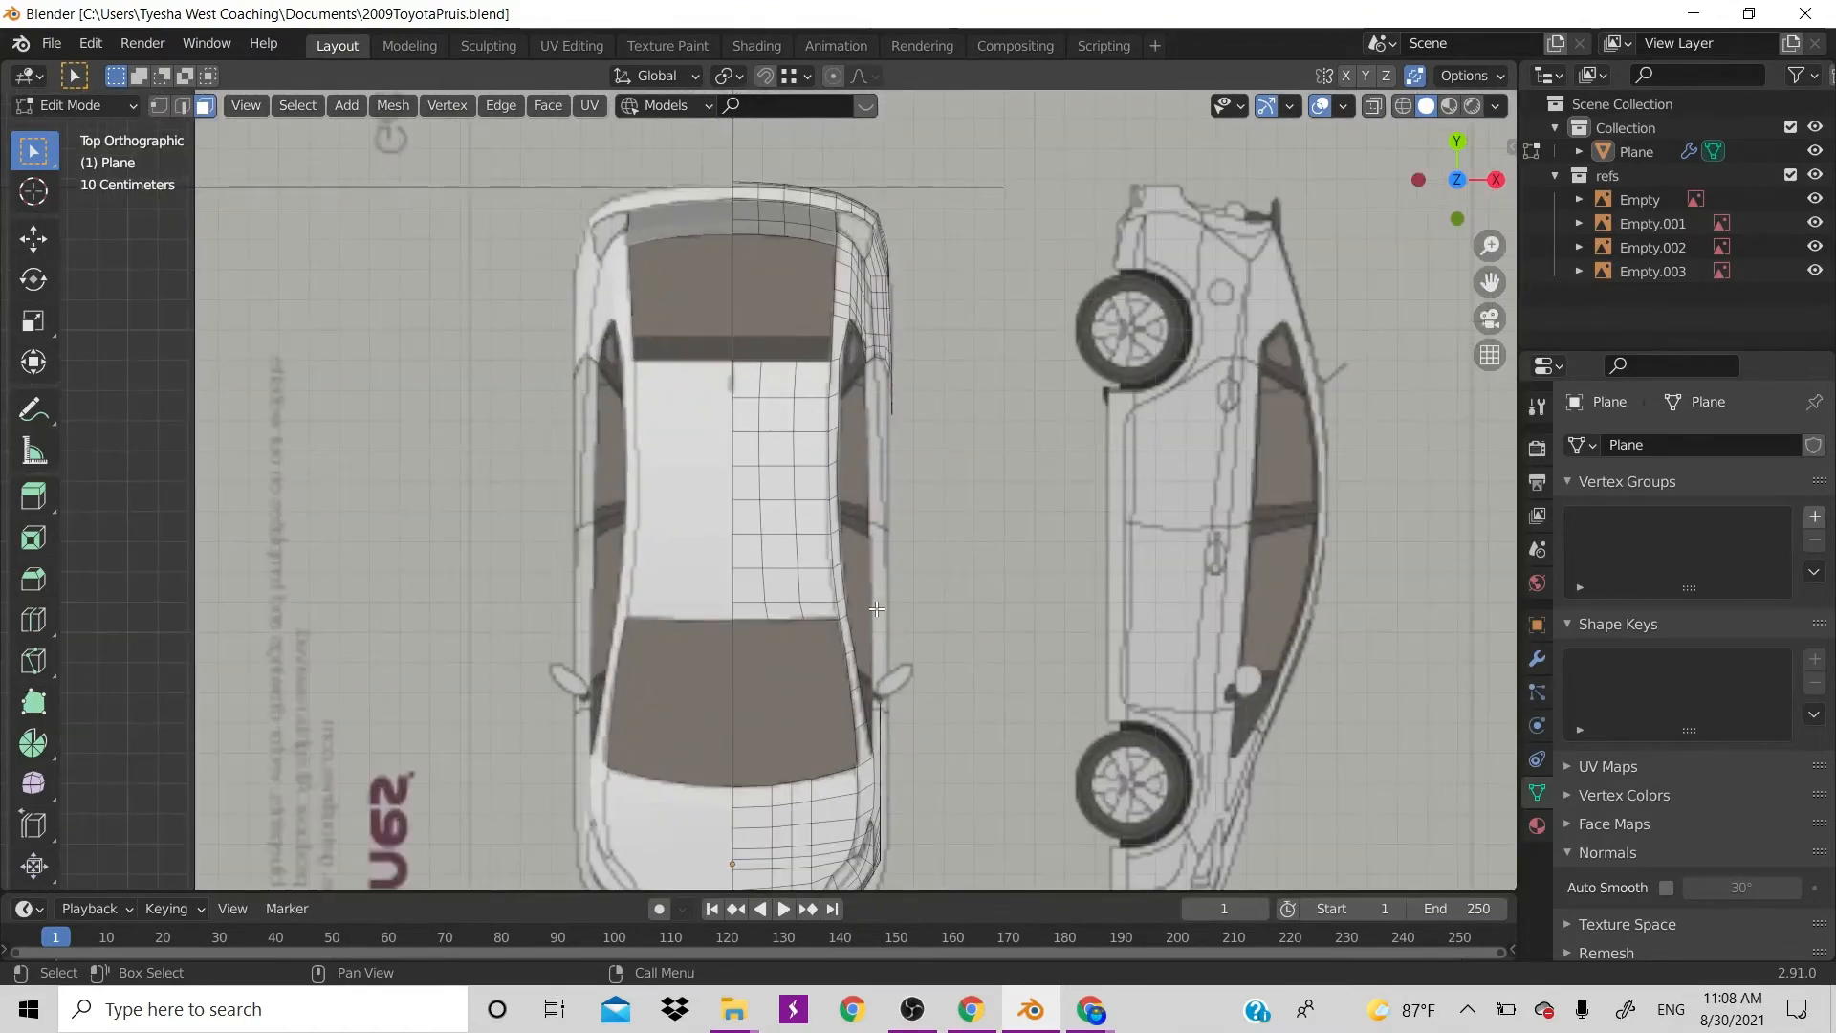
scroll(876, 608, down, 3)
scroll(876, 608, up, 5)
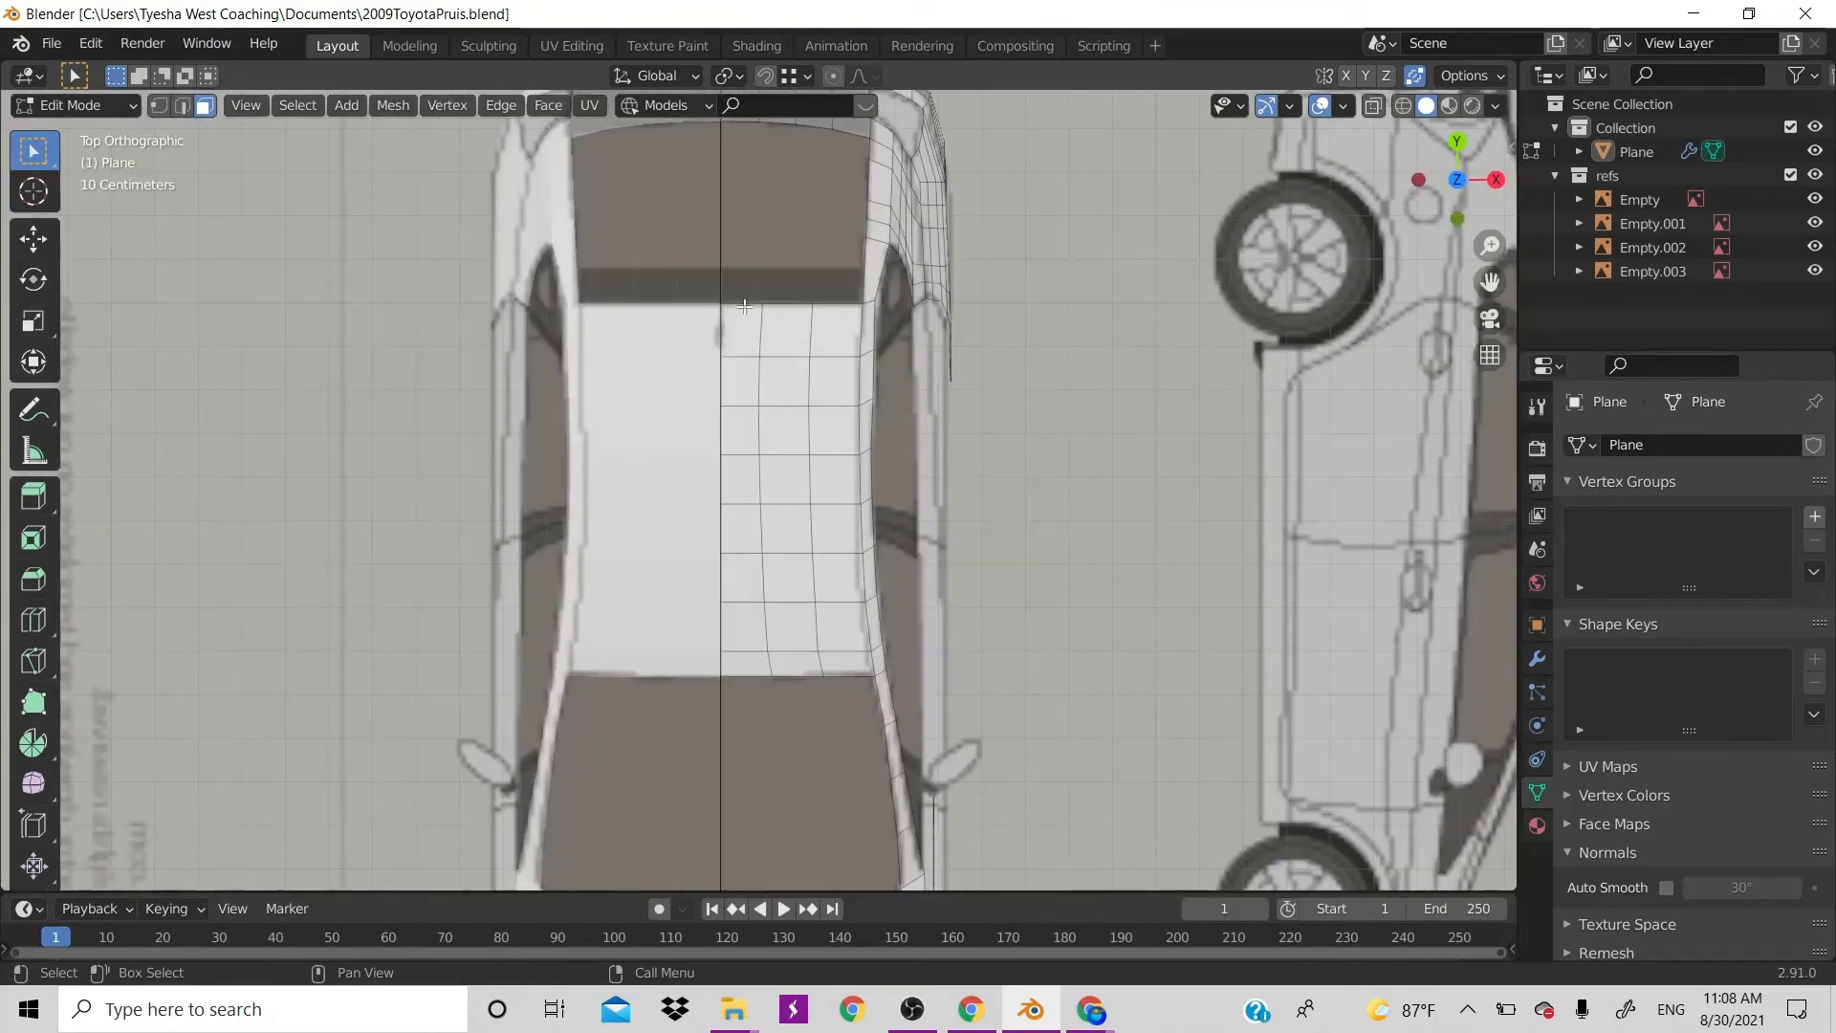
Fill the open rear window area with lengthwise strips of faces between the roof's rear edge and the tailgate edge
key(2)
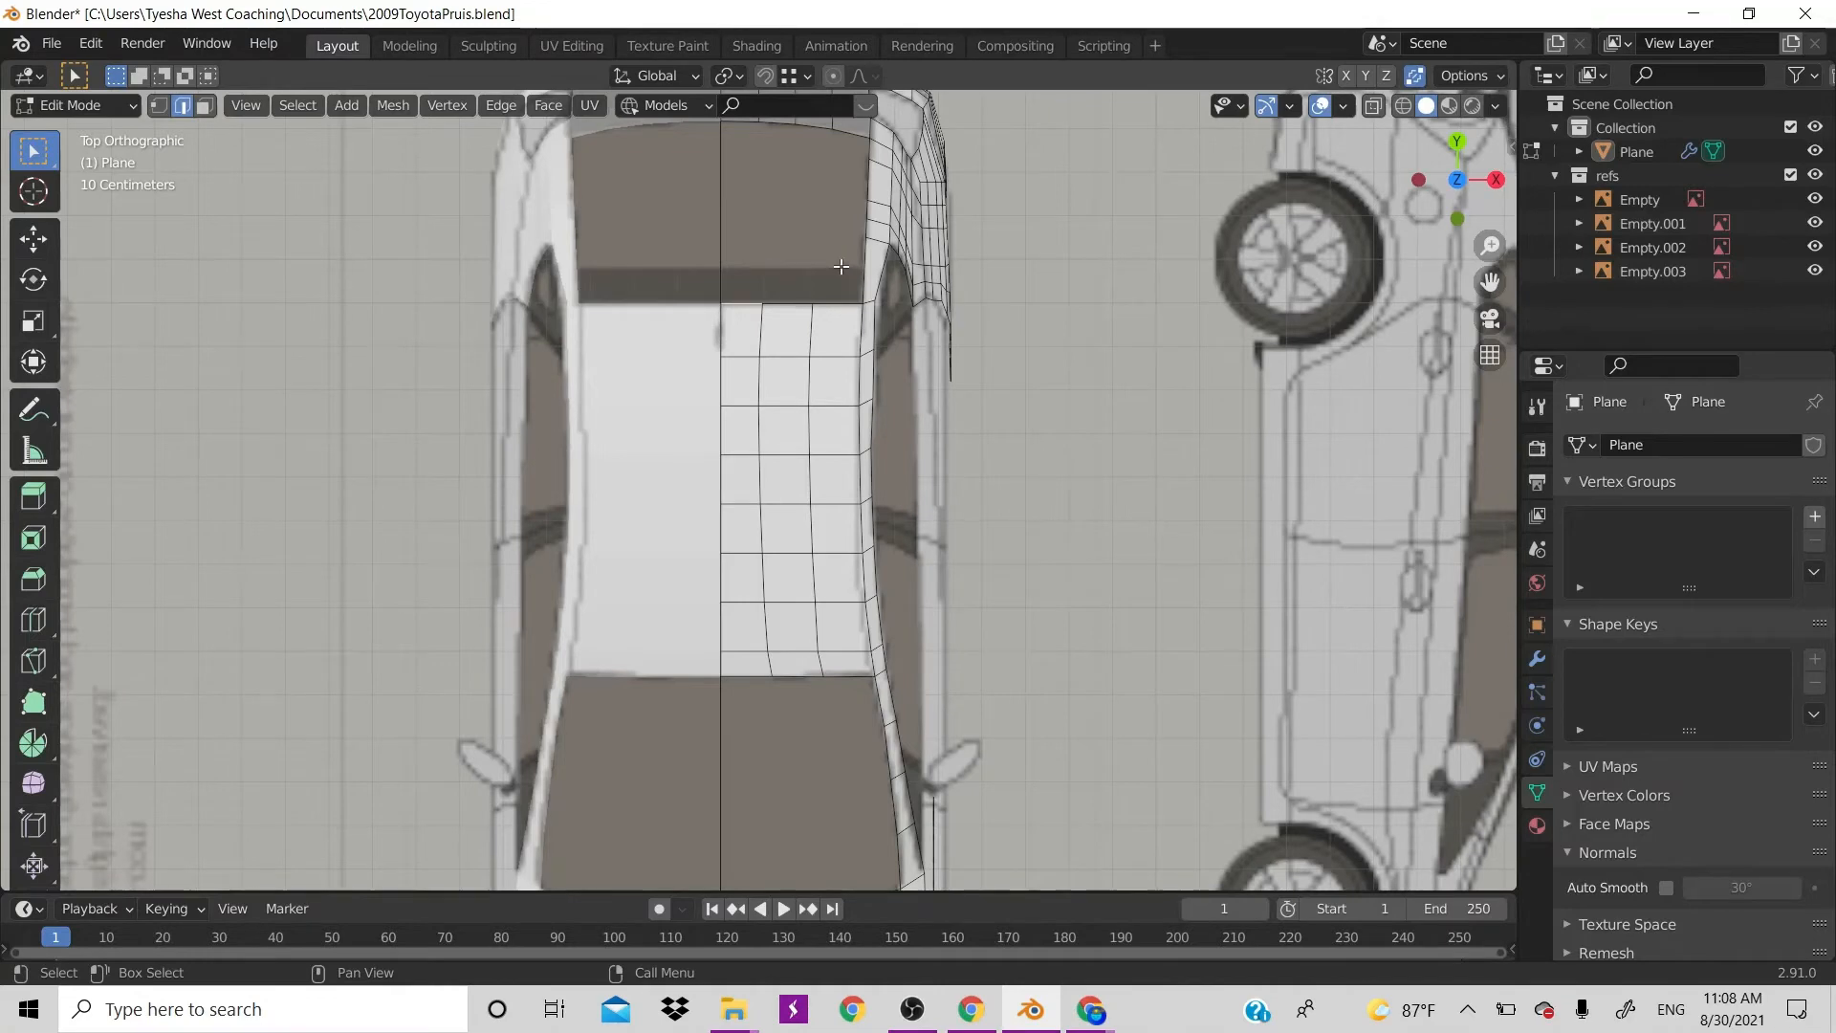
scroll(840, 266, up, 2)
scroll(840, 266, down, 3)
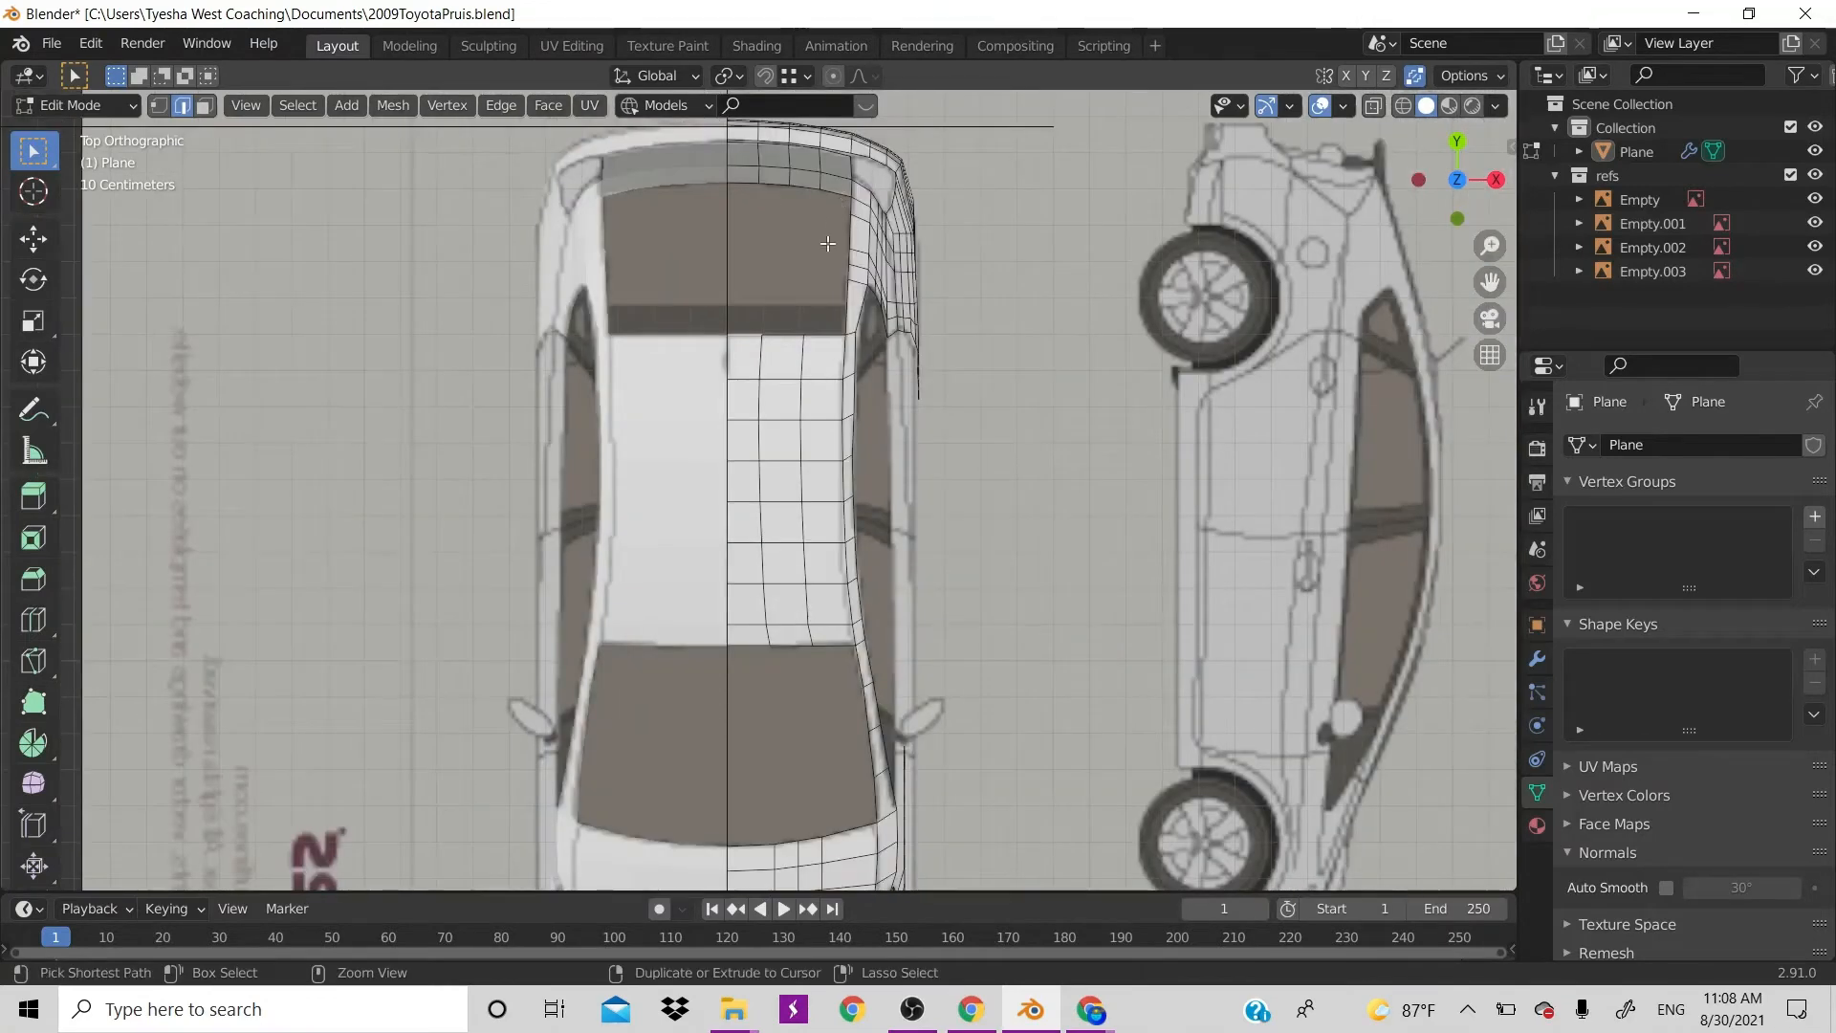
click(745, 181)
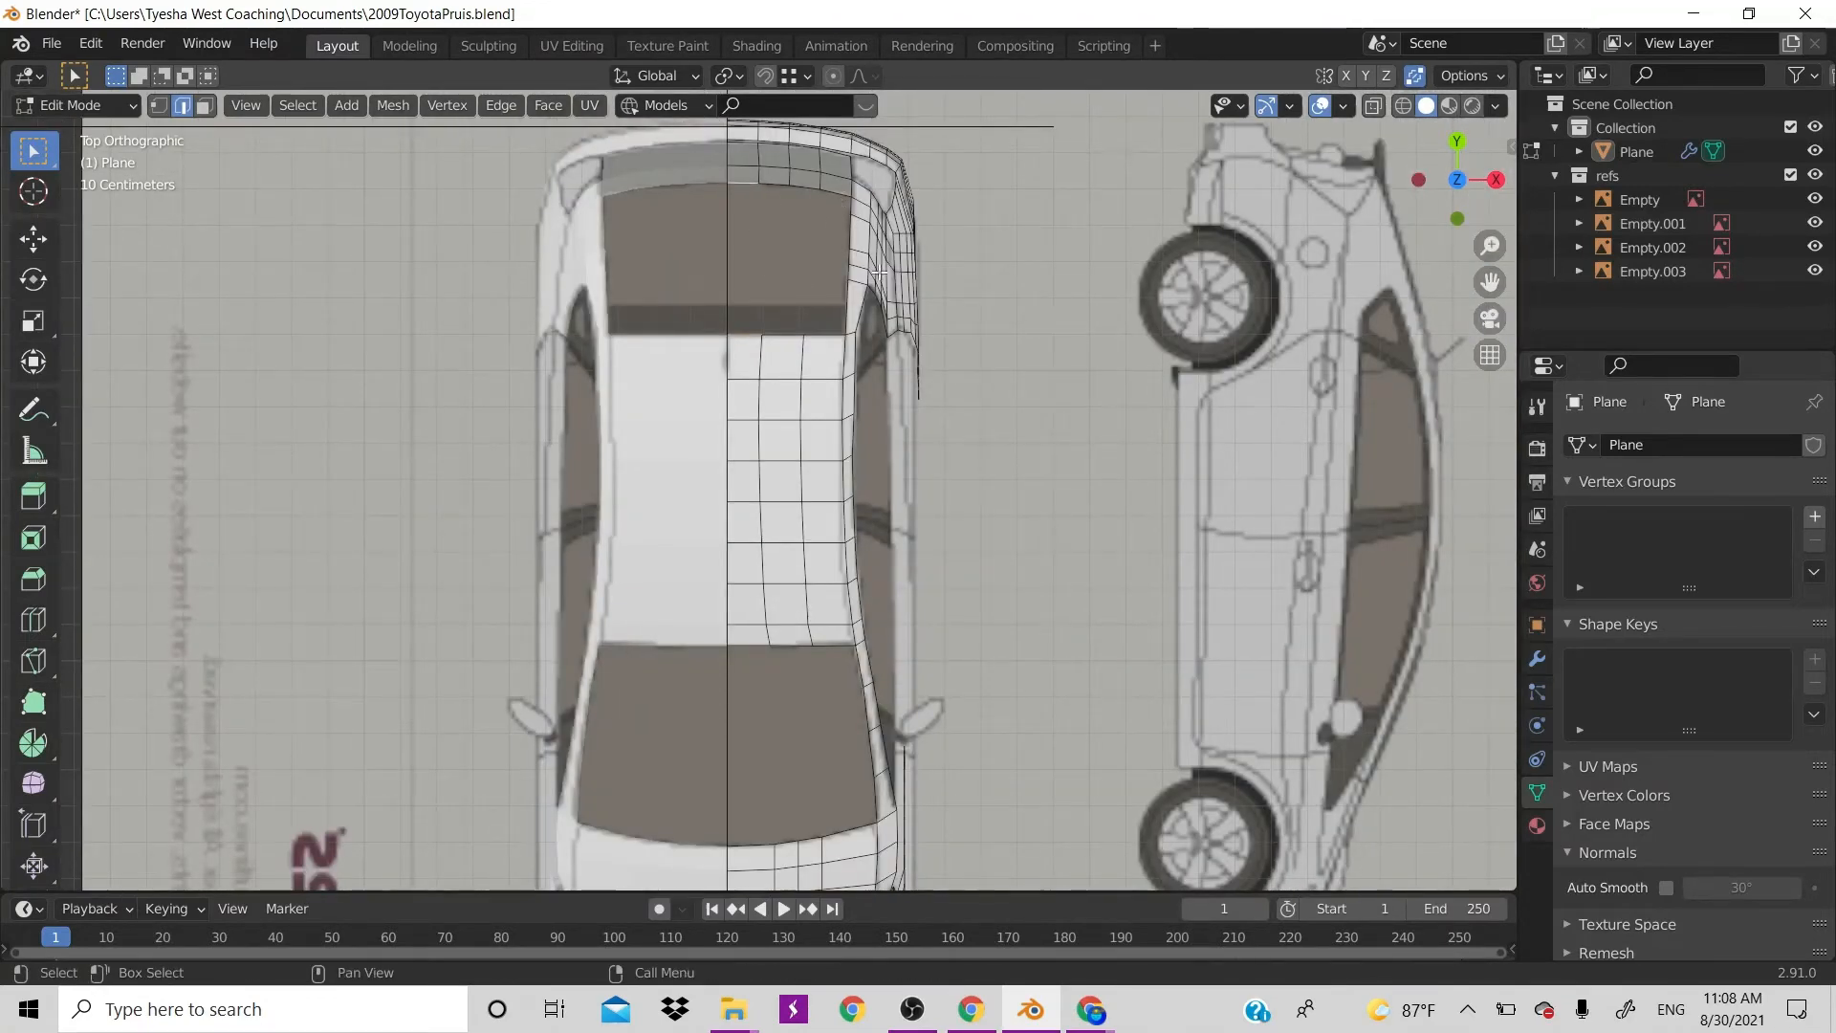
key(f)
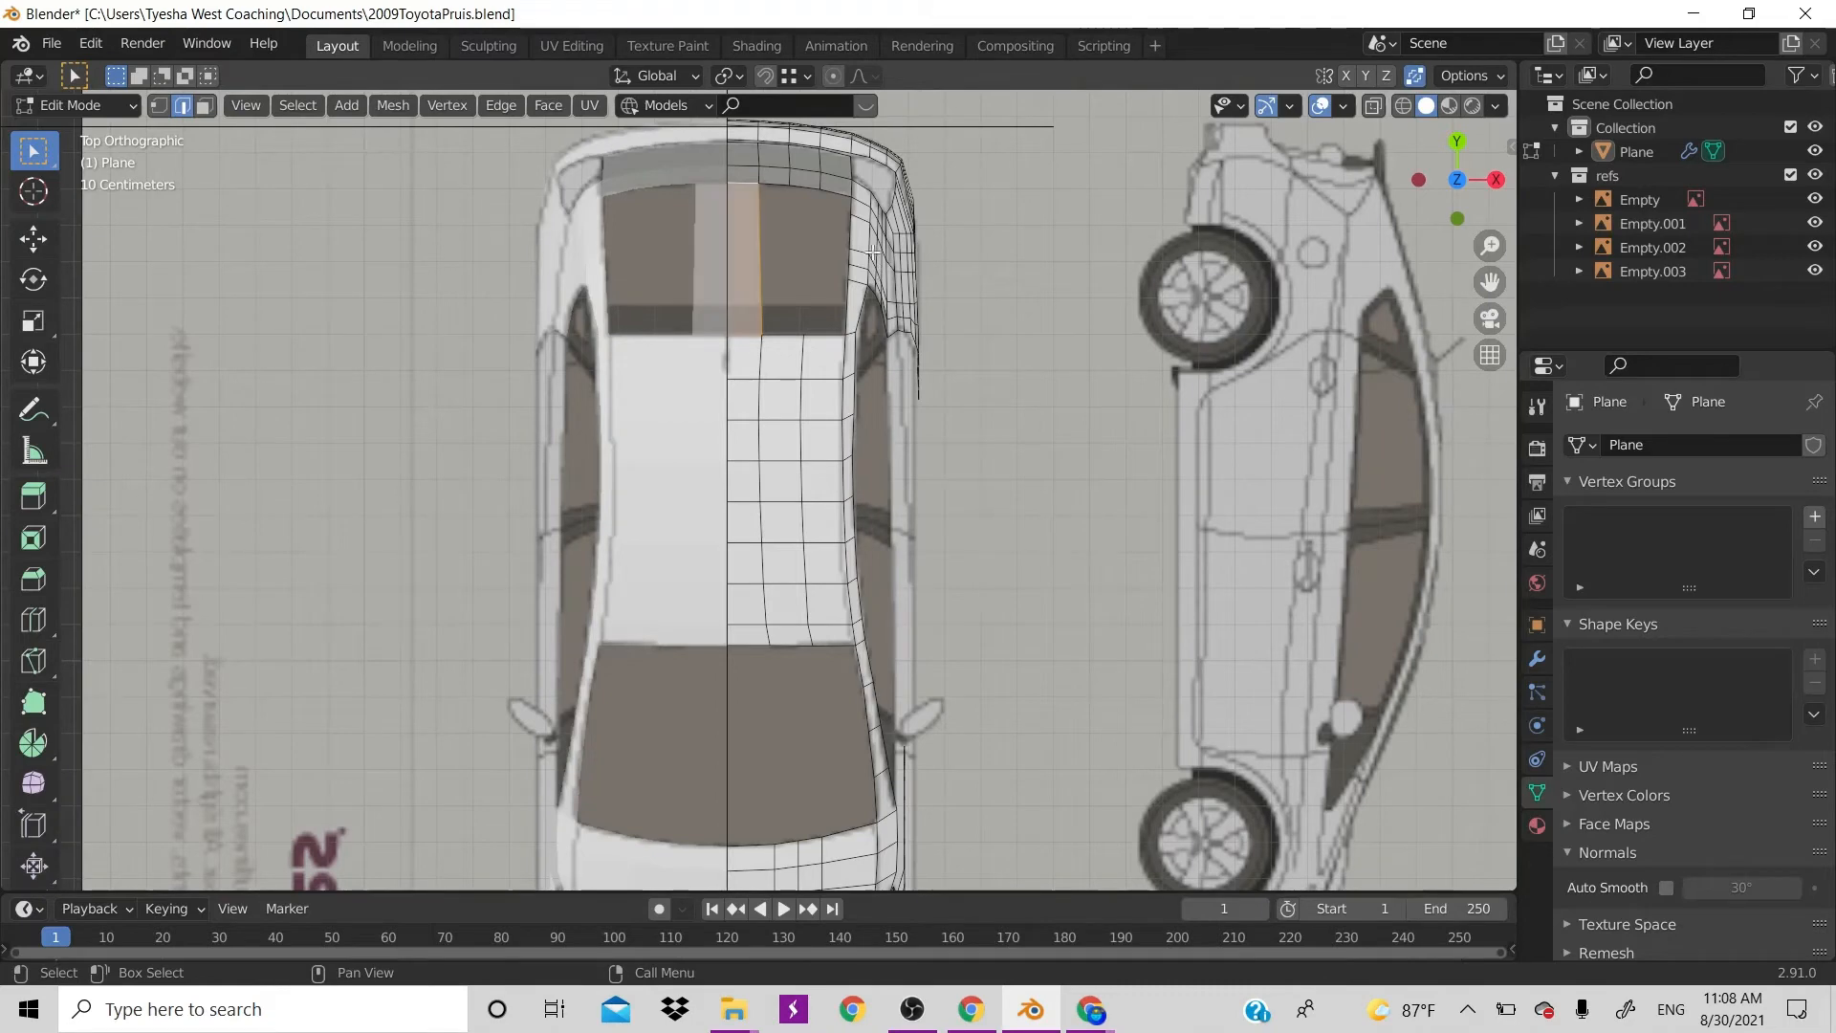
click(776, 195)
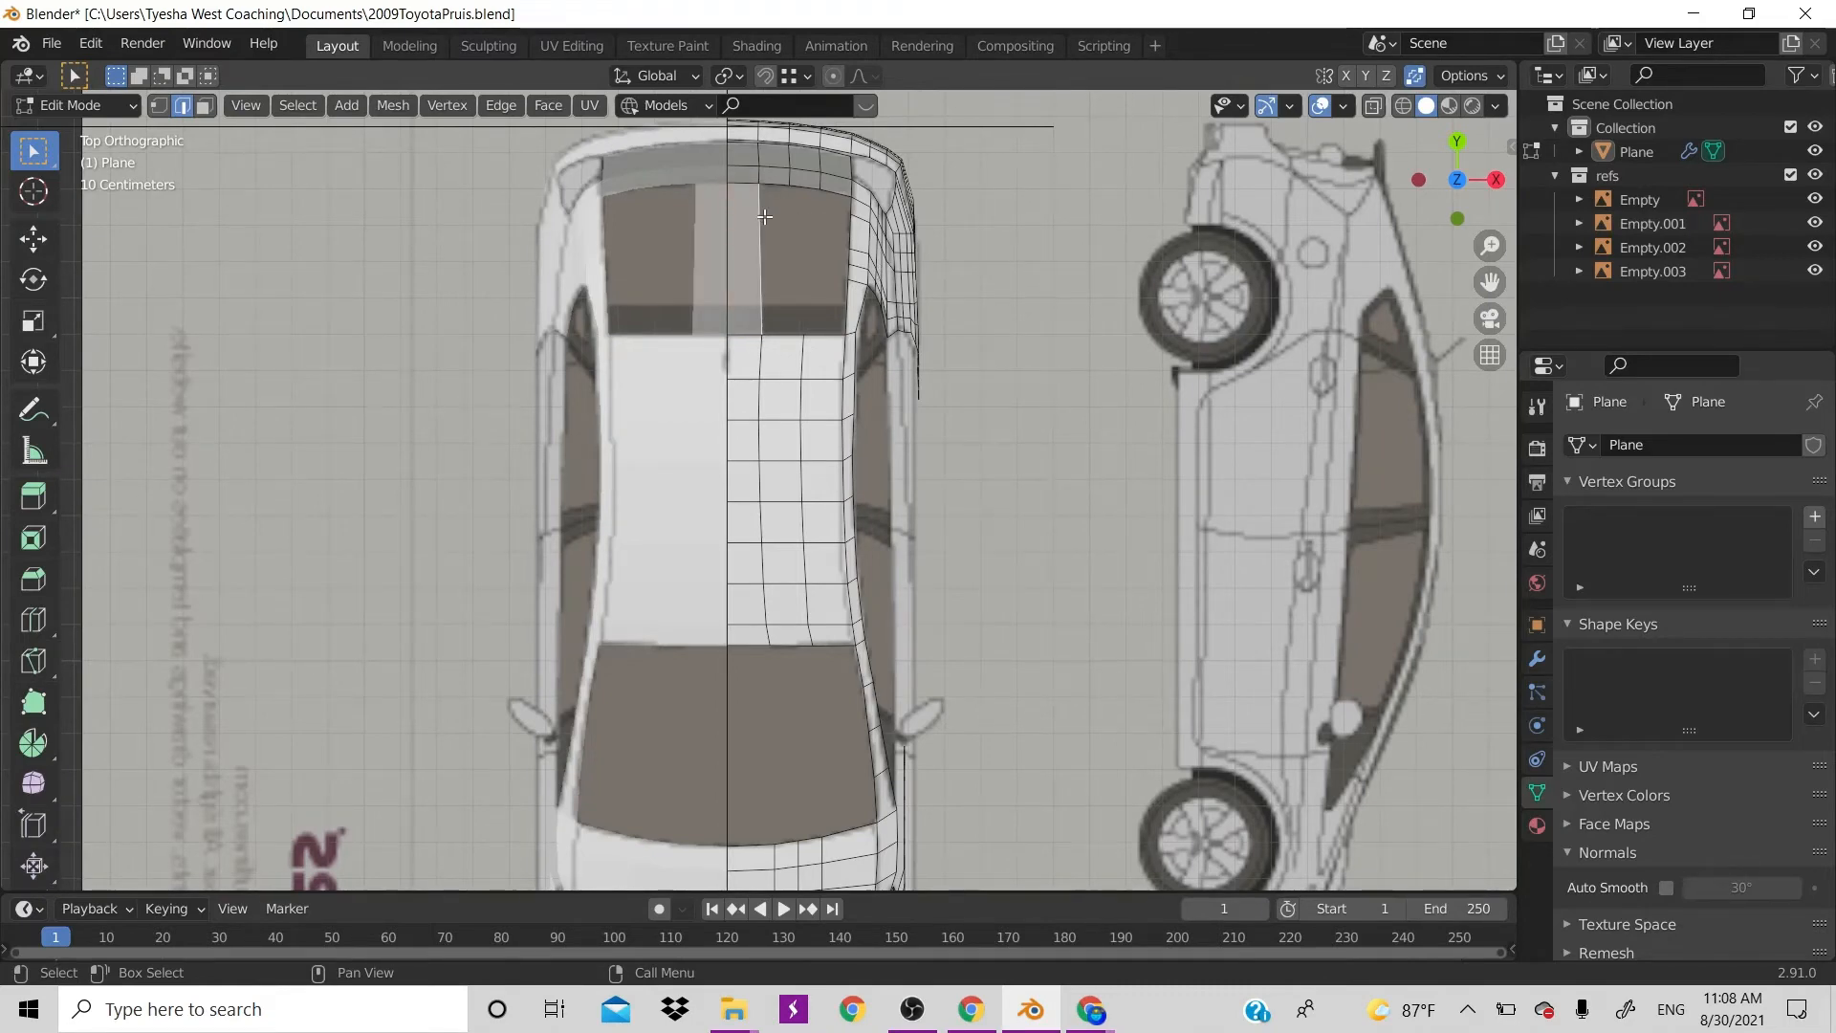
key(f)
key(f)
key(f)
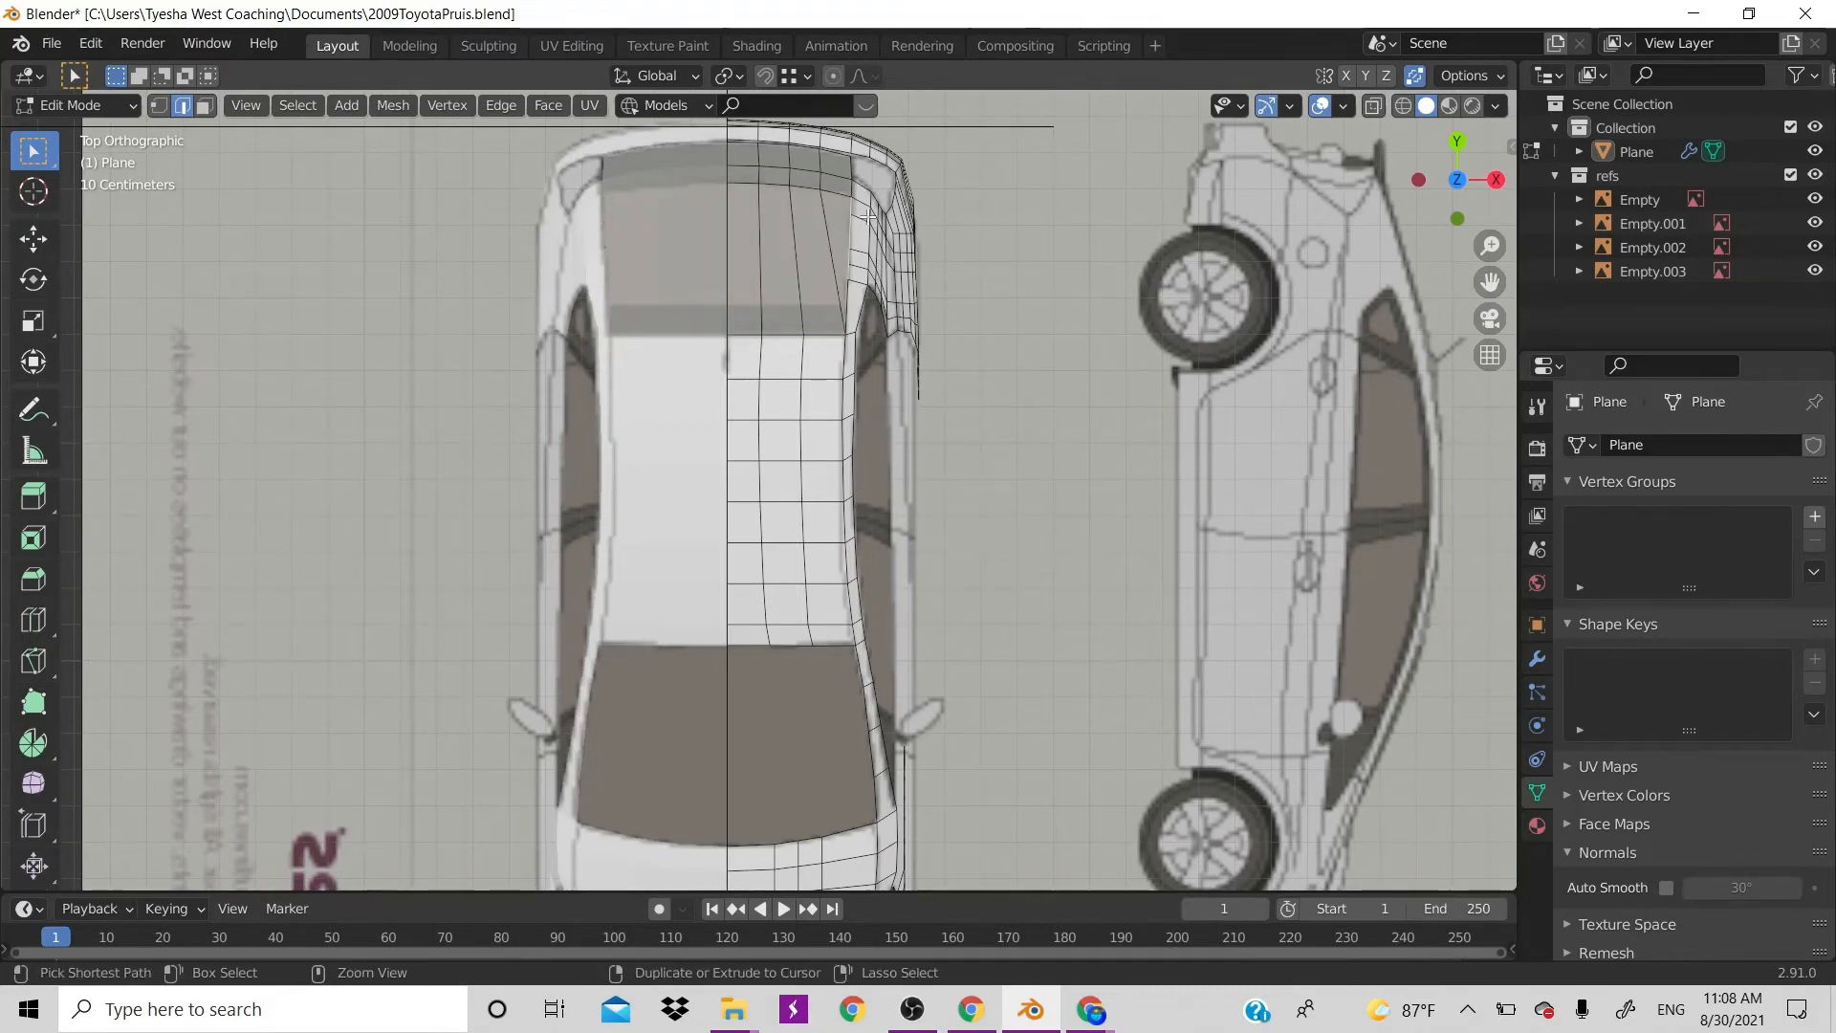
Undo the outer rear window strips and try filling them again from the tailgate edge to the roof edge
key(ctrl+z)
key(ctrl+z)
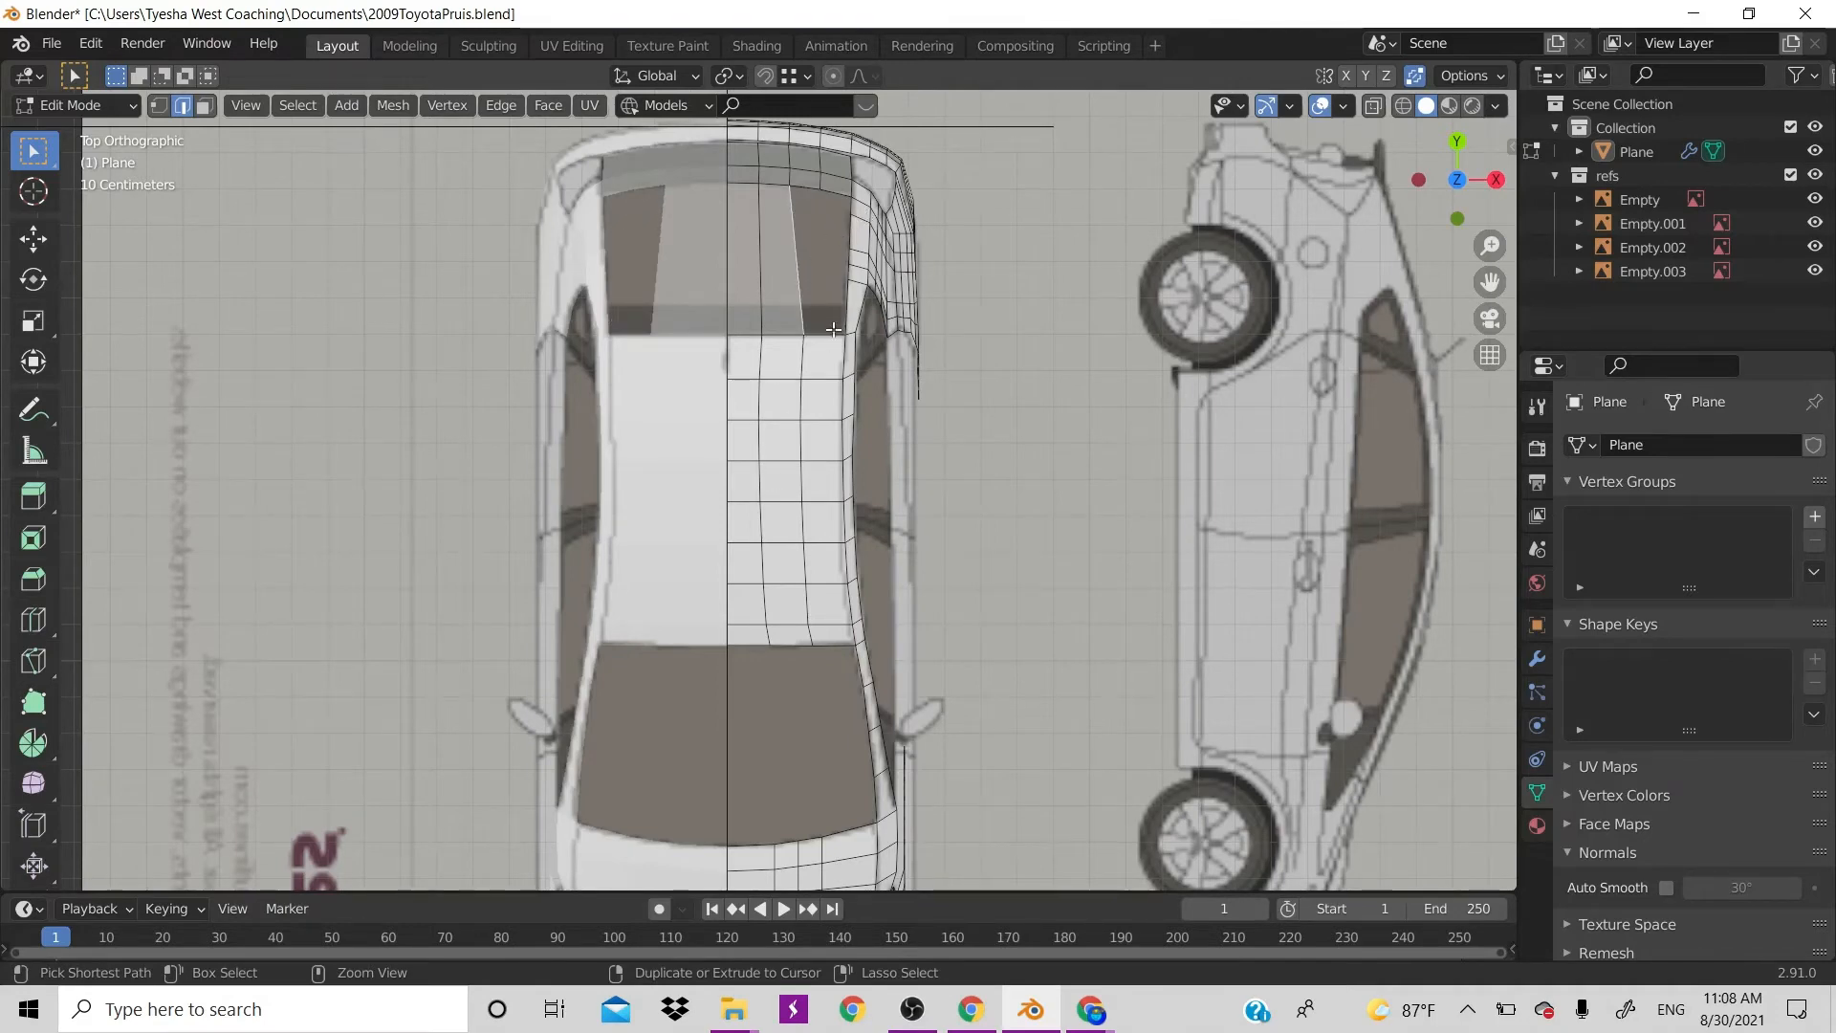
key(f)
key(f)
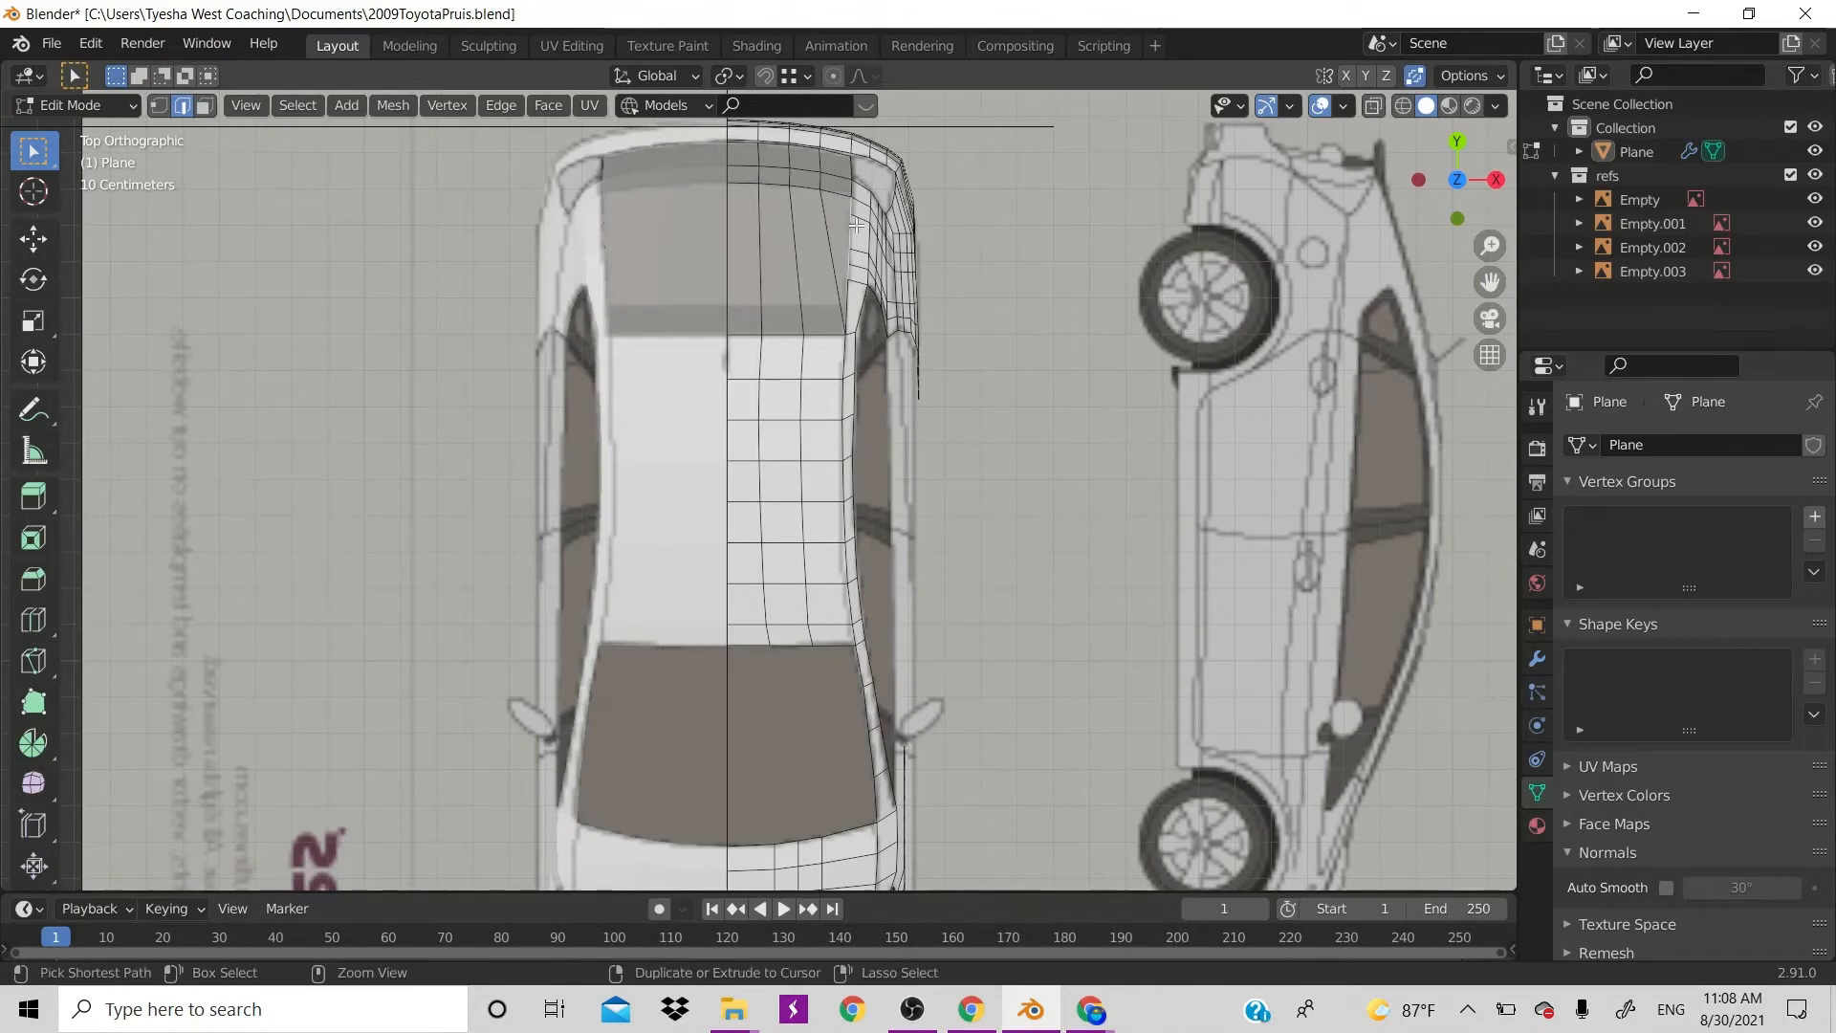
key(f)
key(f)
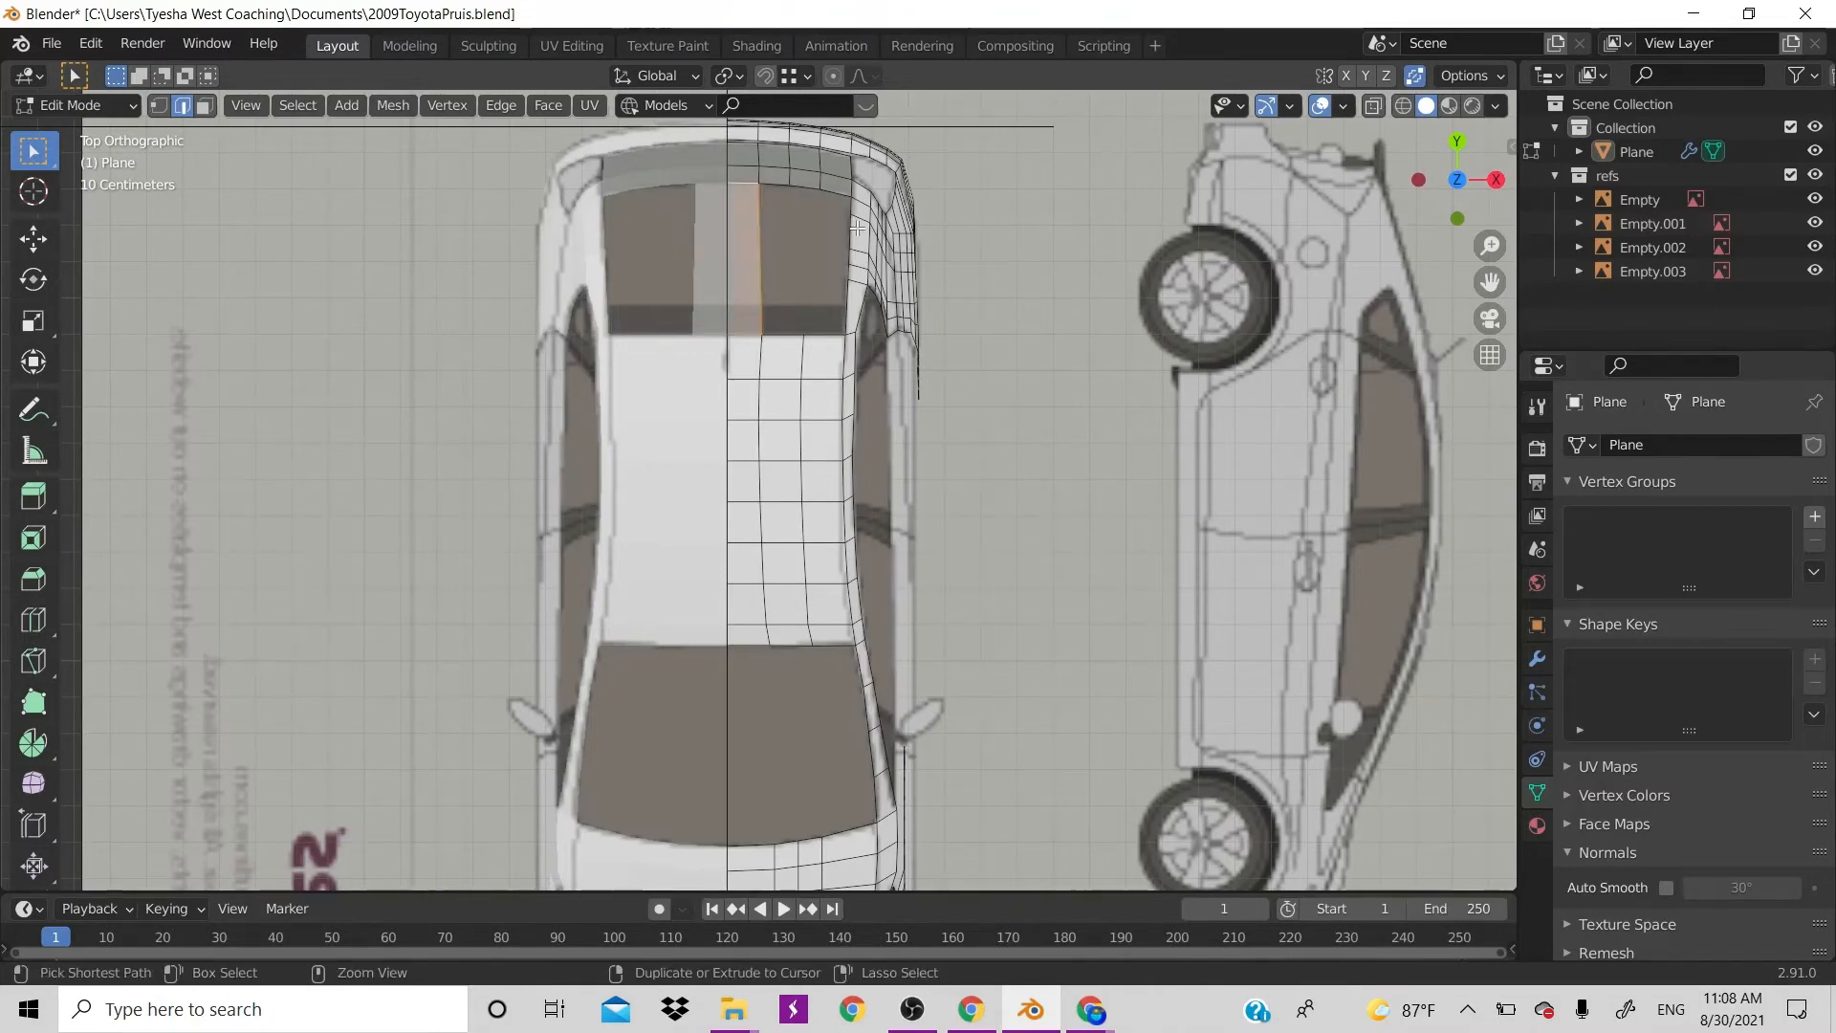
key(f)
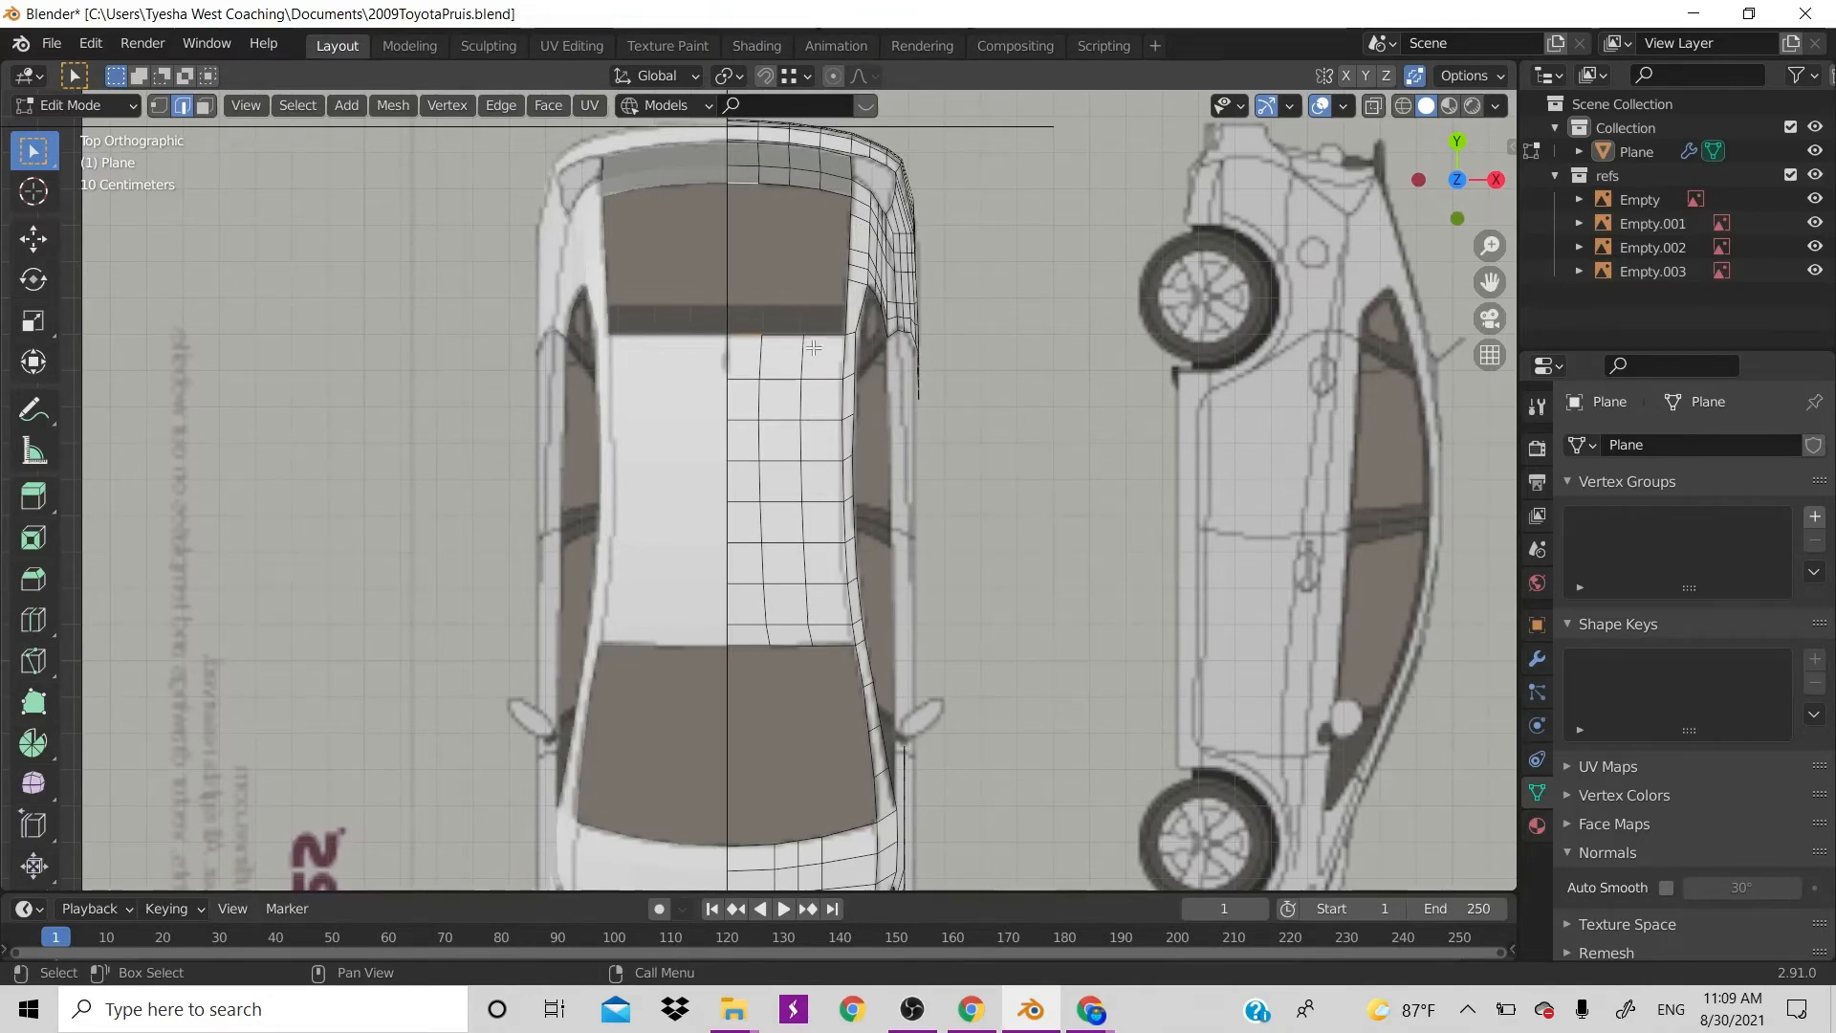
Try lengthwise loop cuts on the roof, one near its outer edge and one between the two inner edge lines
key(ctrl+r)
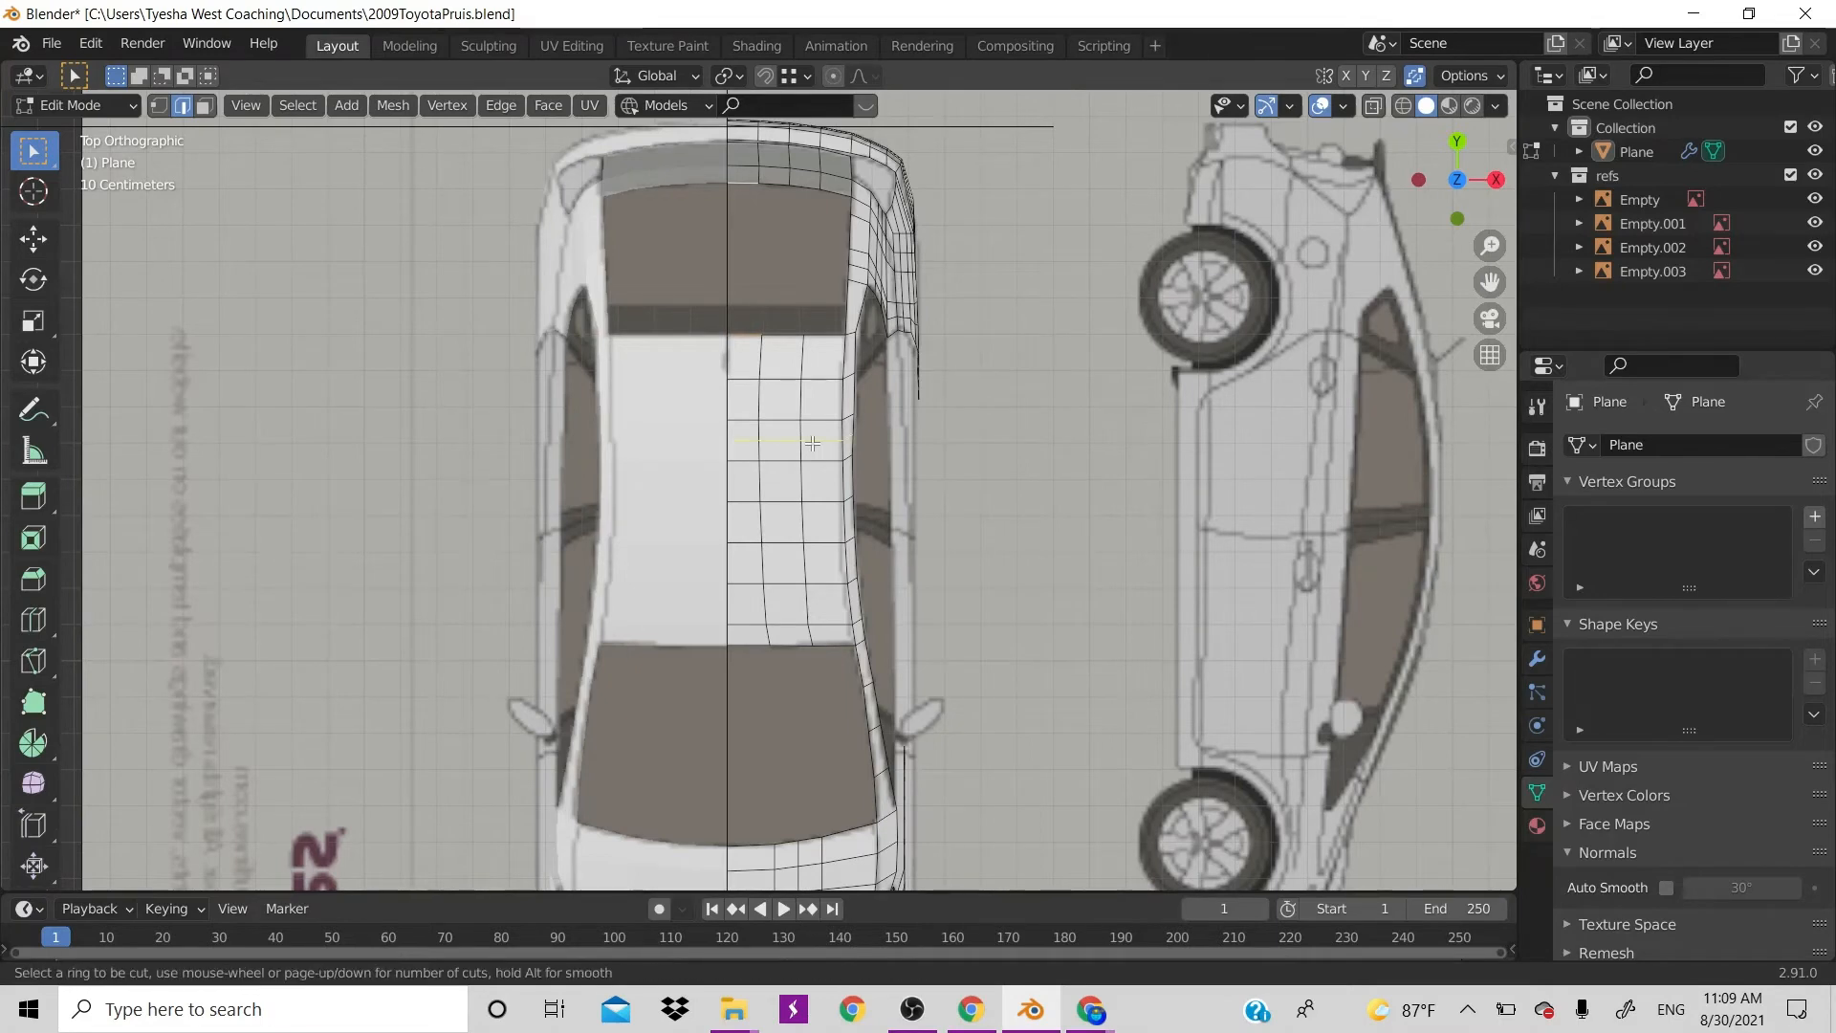
click(823, 495)
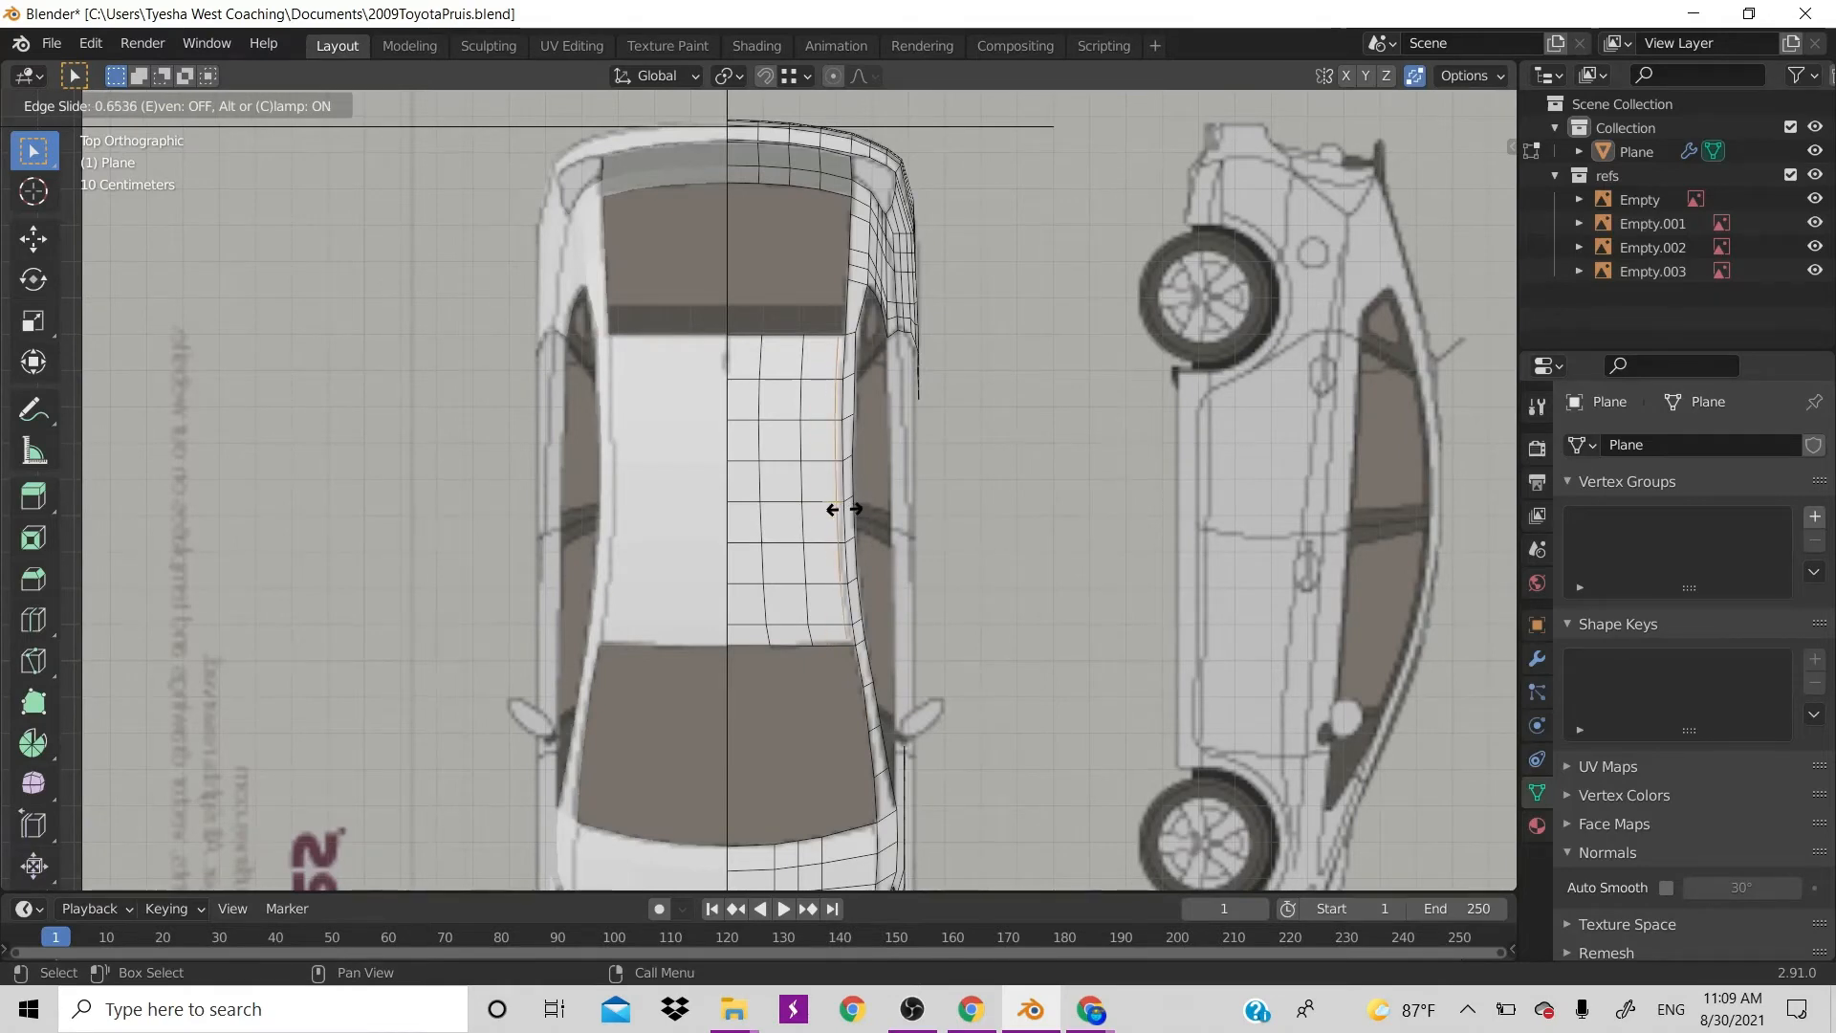
click(844, 509)
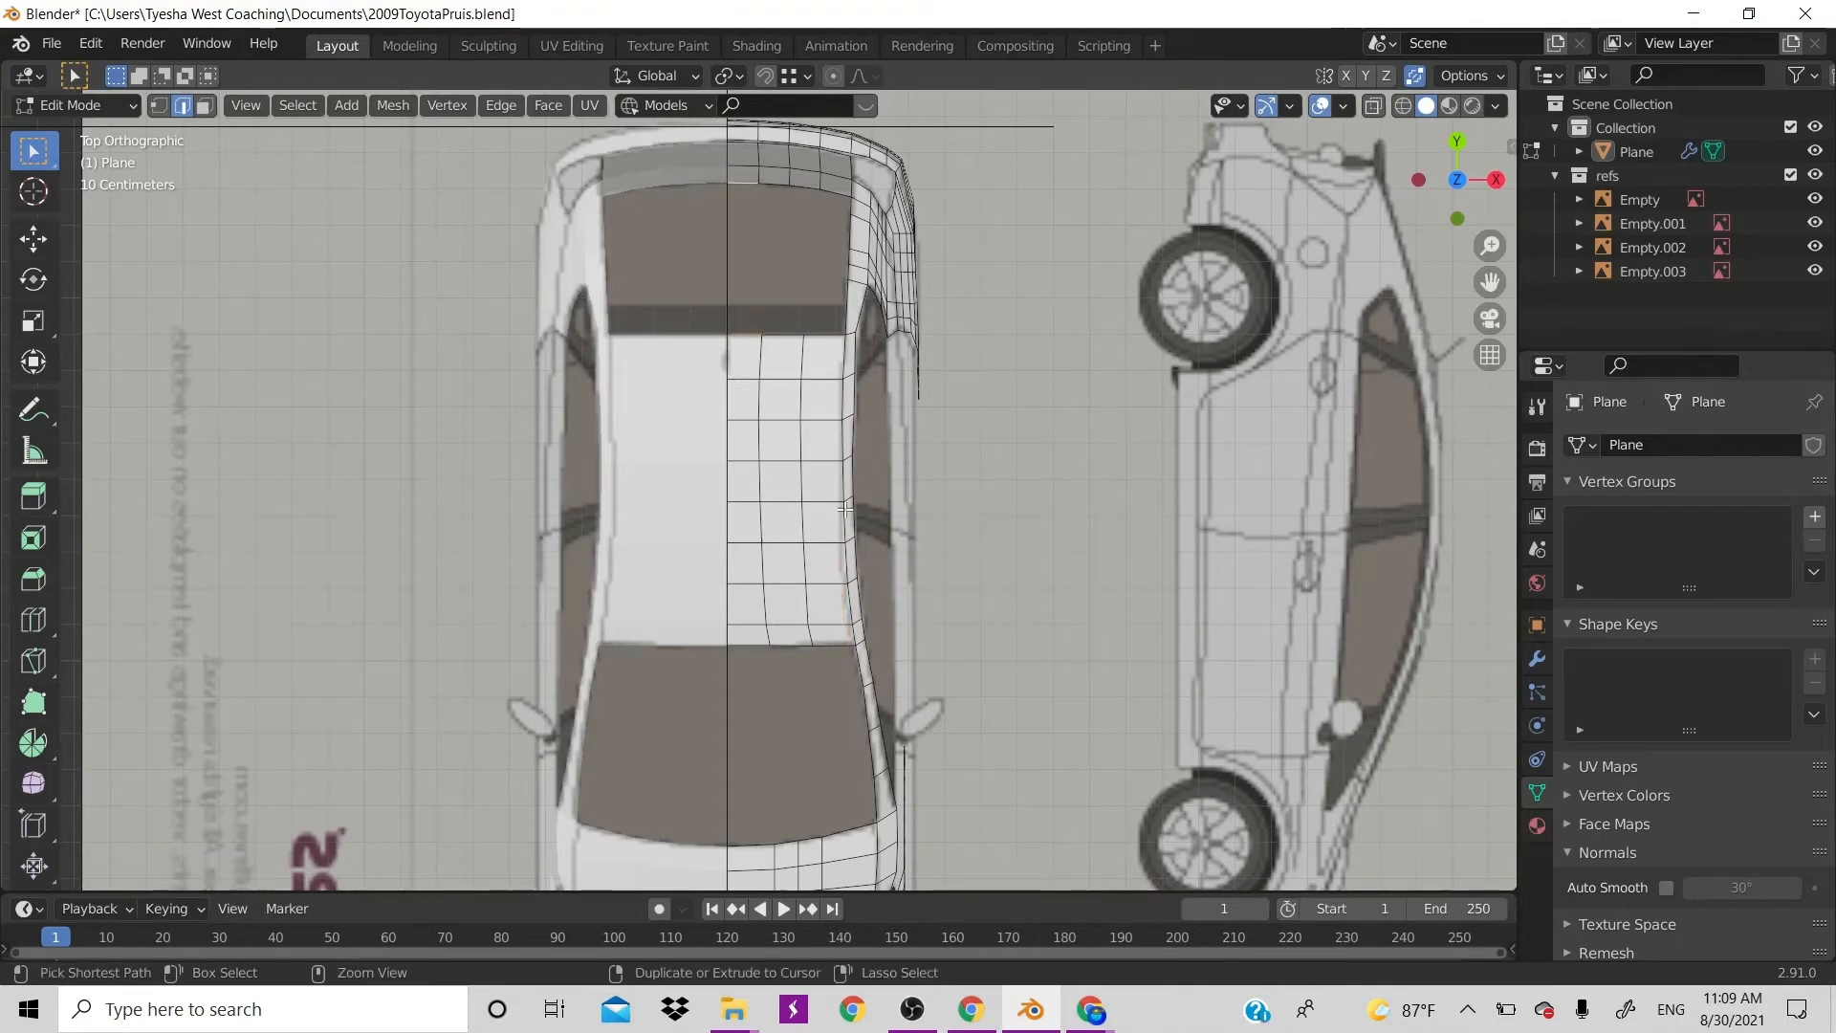
key(alt+a)
key(ctrl+r)
click(782, 622)
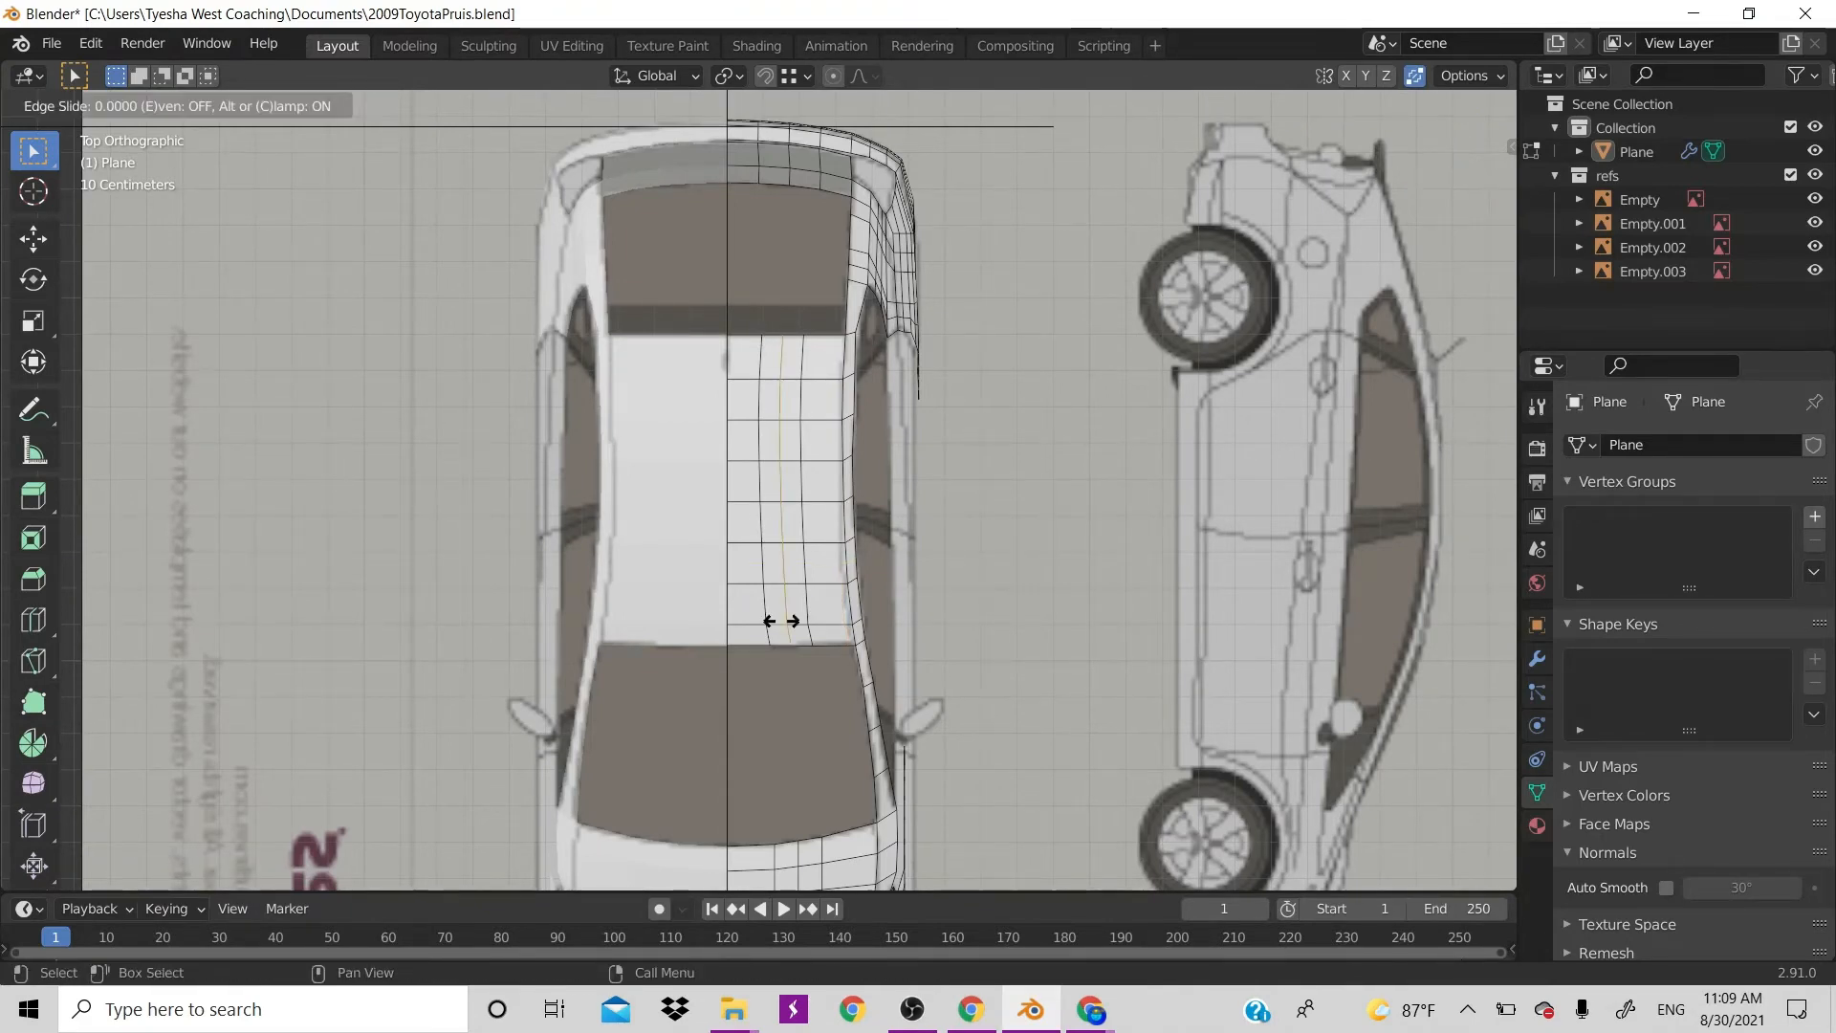
click(771, 623)
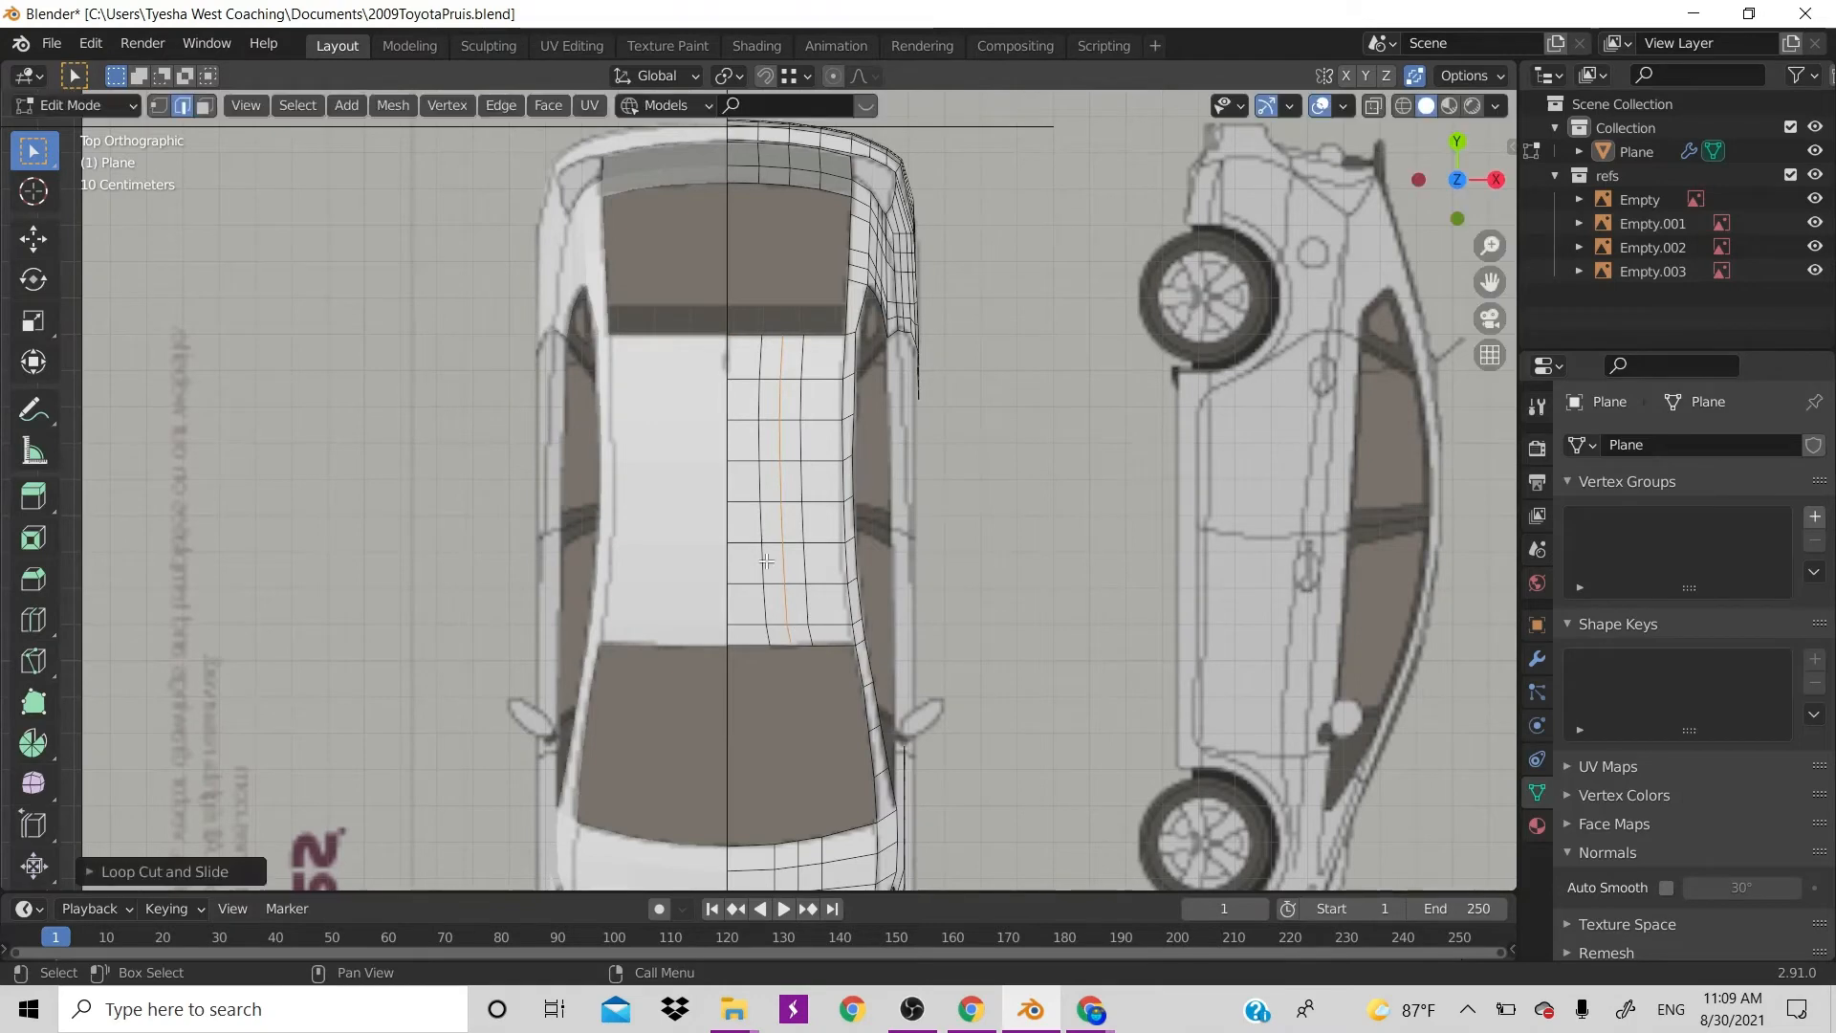
Rebuild the rear window strips from the subdivided roof edge to the matching tailgate edges
click(711, 189)
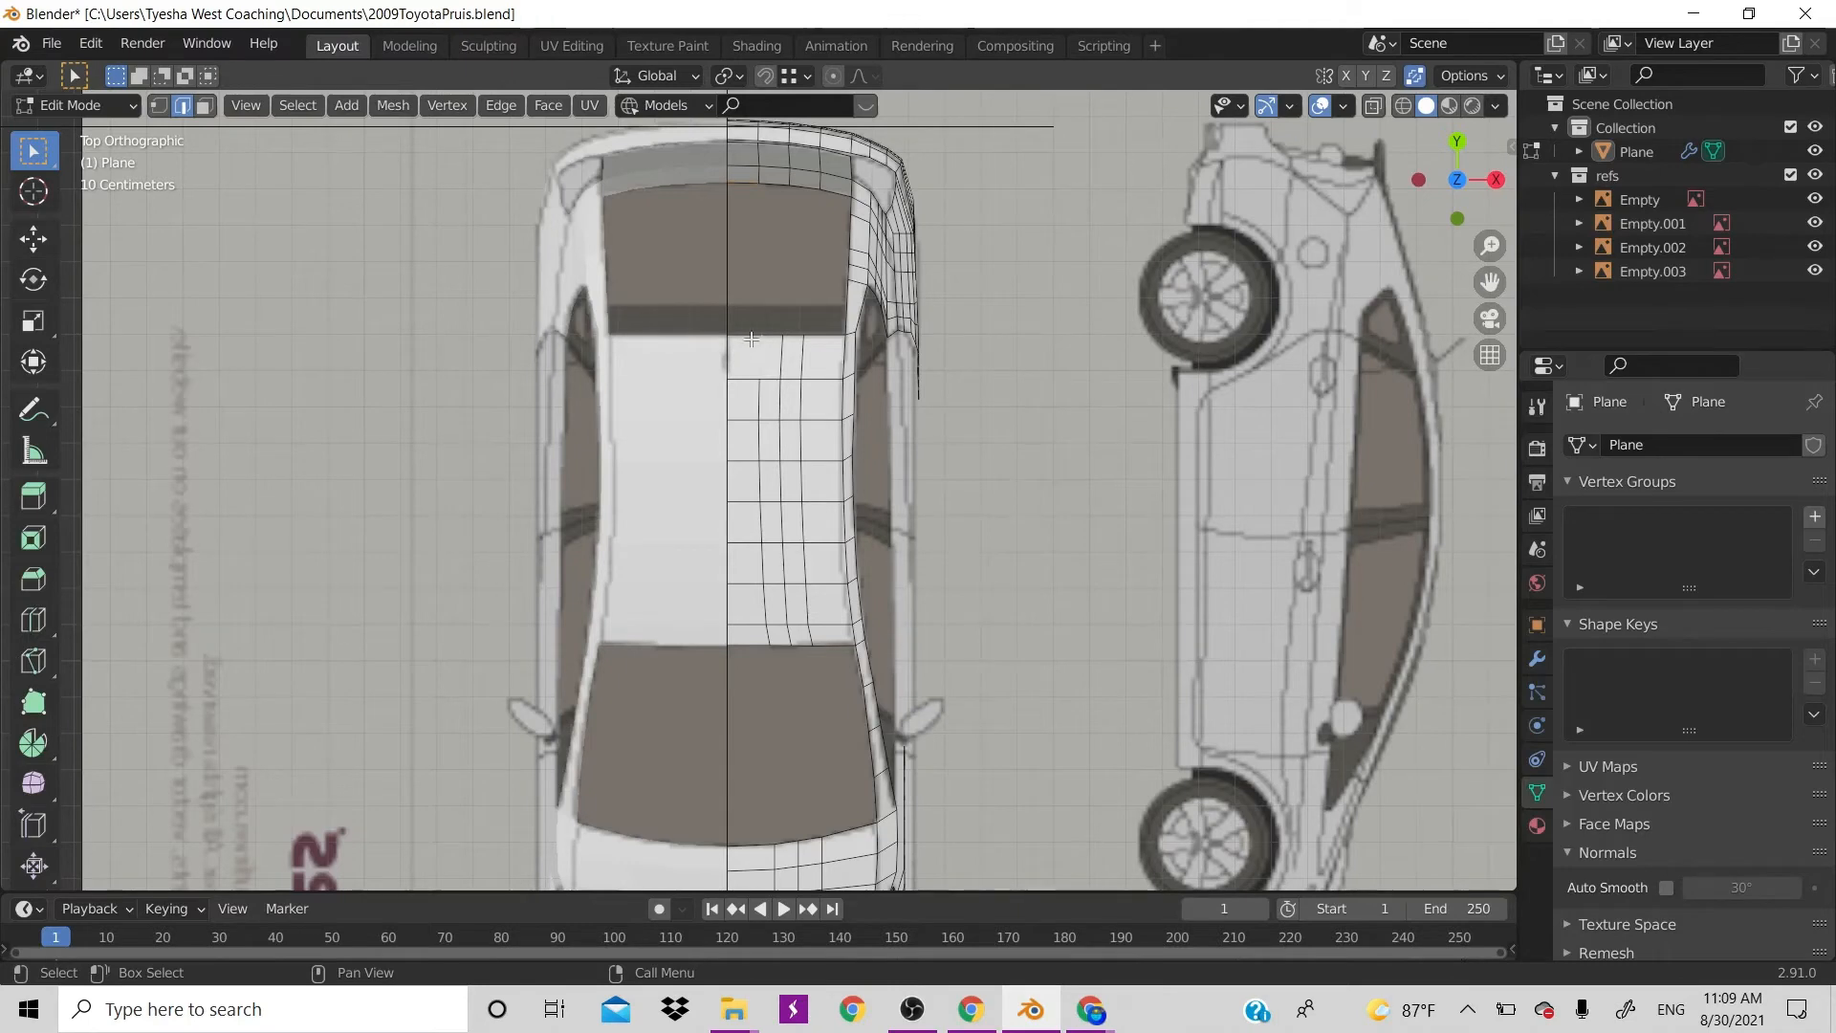
click(744, 334)
shift+click(750, 186)
key(f)
click(752, 277)
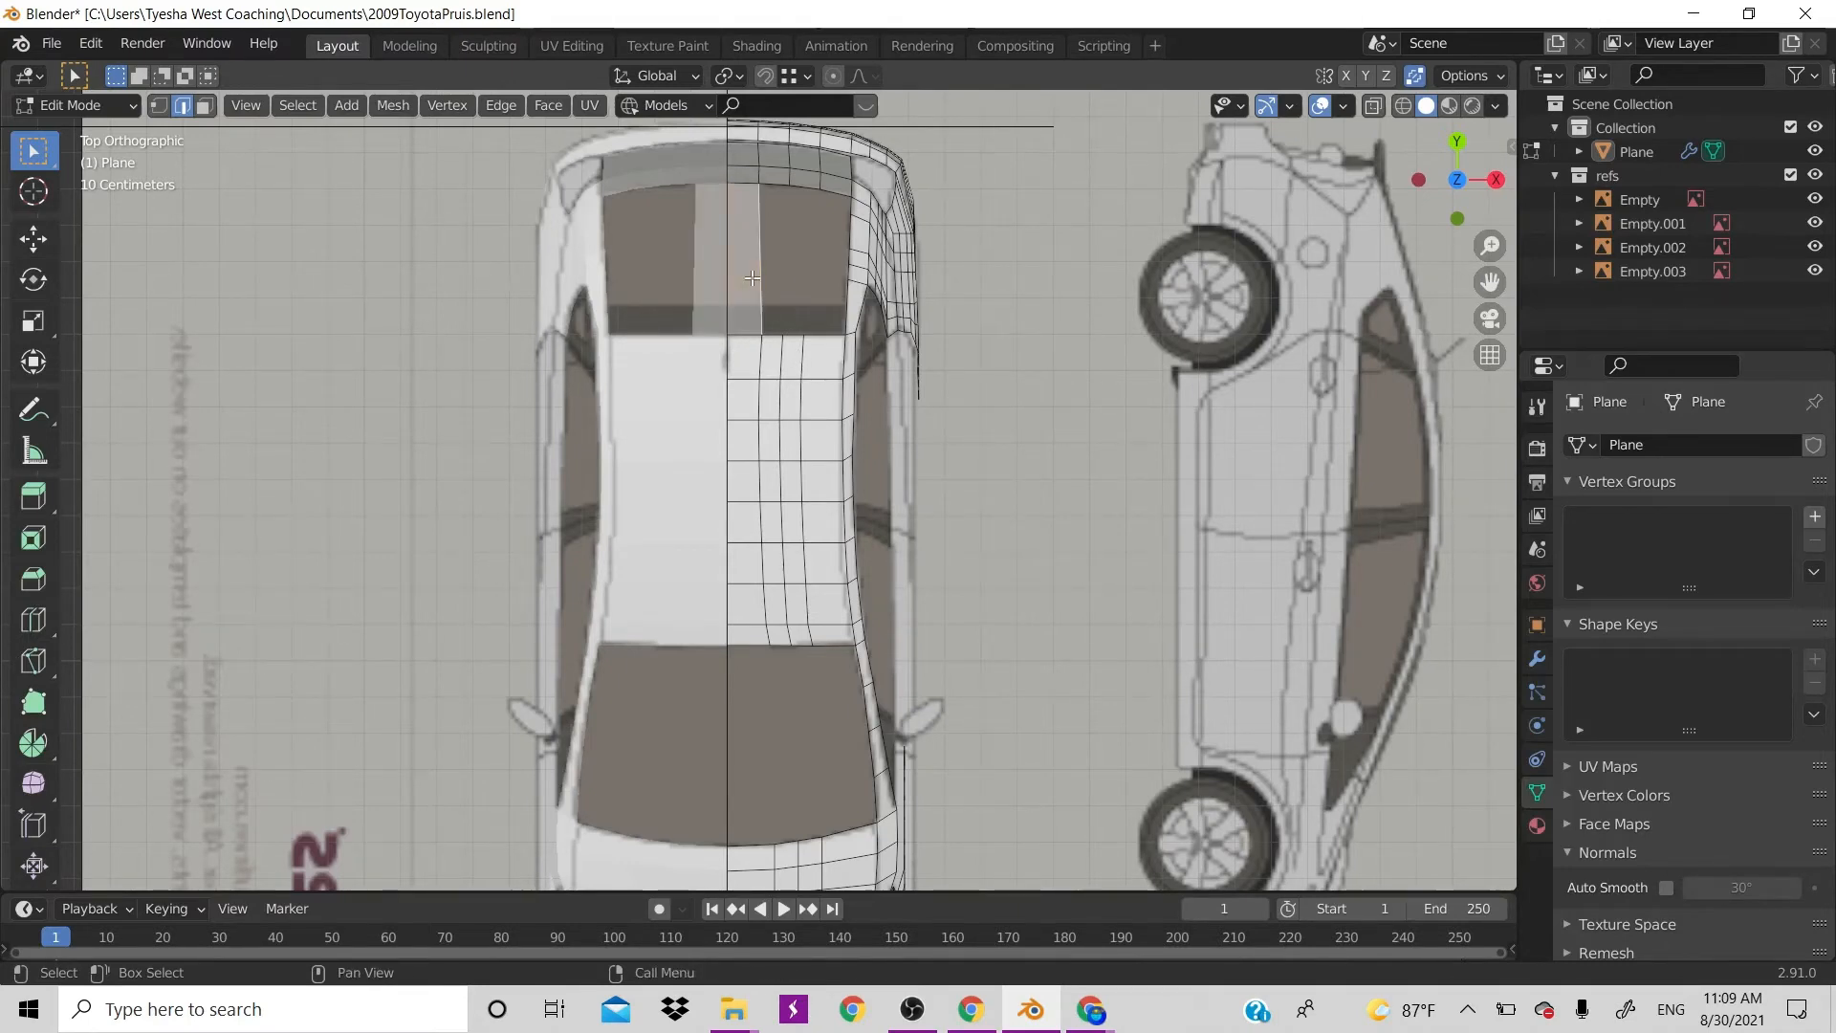
key(f)
key(f)
key(f)
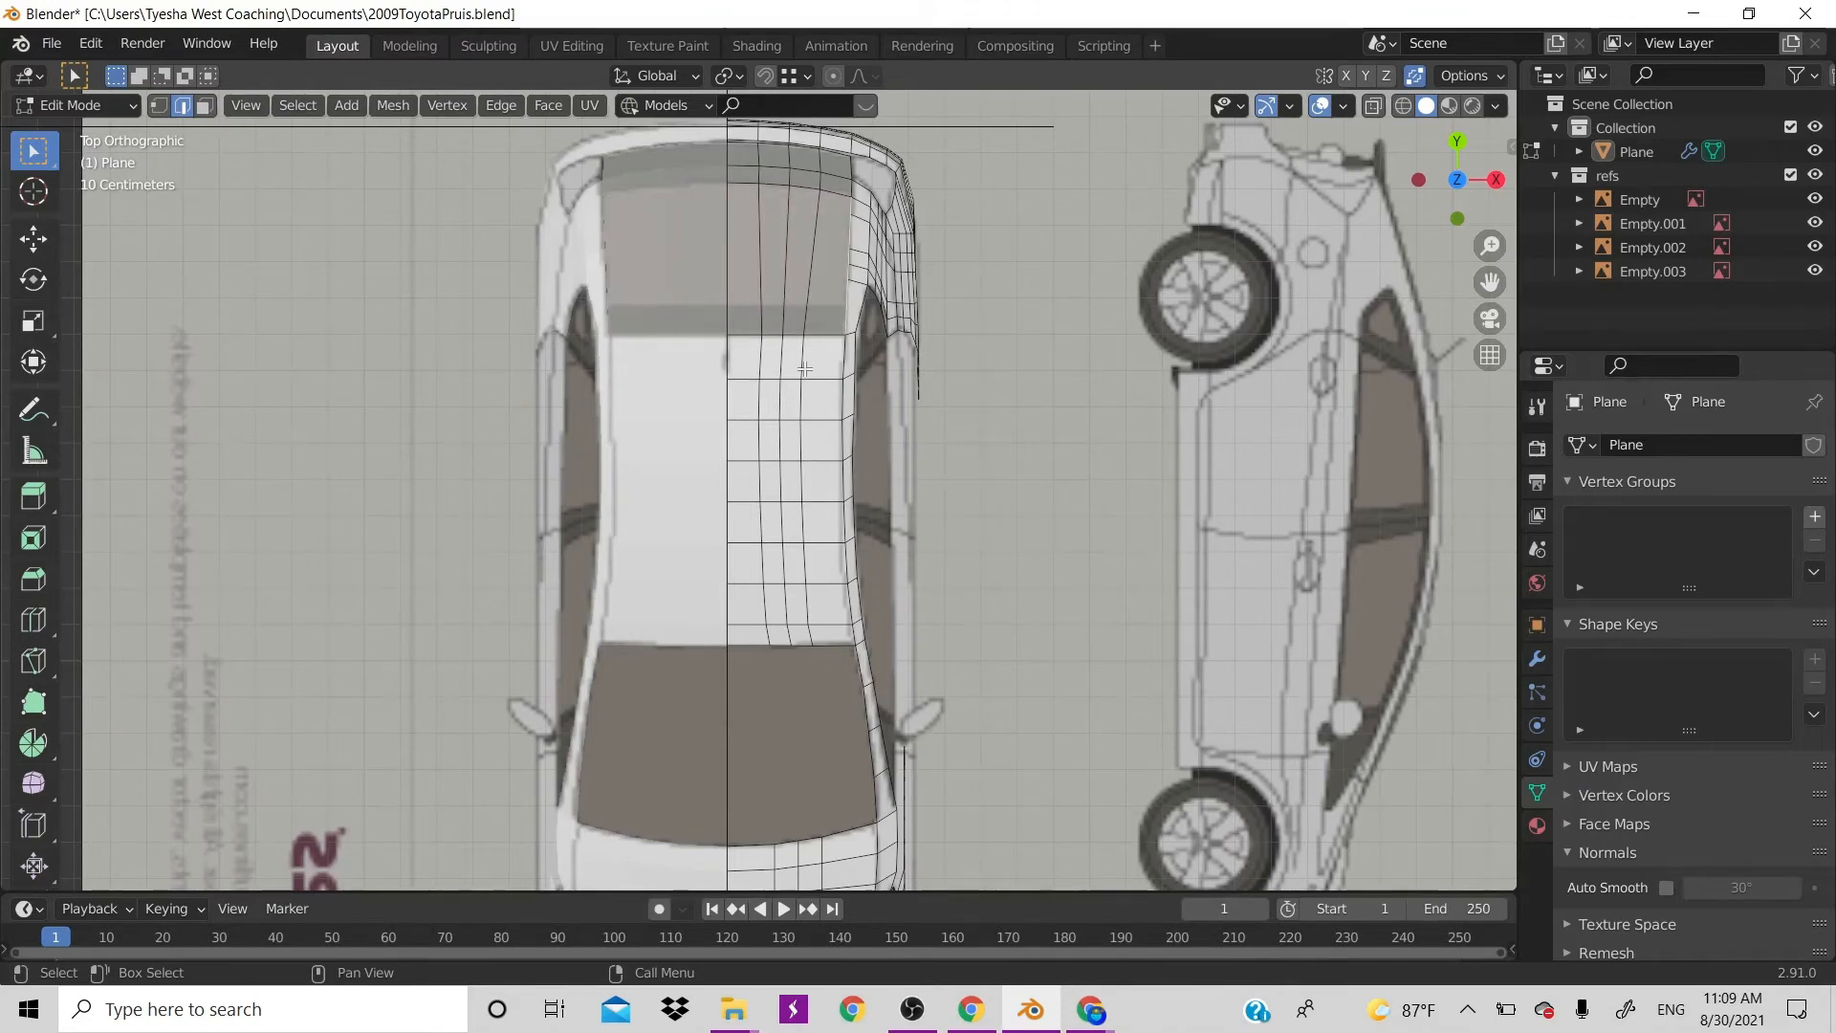
Undo the rebuilt rear window strips and the added roof loop cut
key(ctrl+z)
key(ctrl+z)
key(ctrl+z)
key(ctrl+z)
key(ctrl+z)
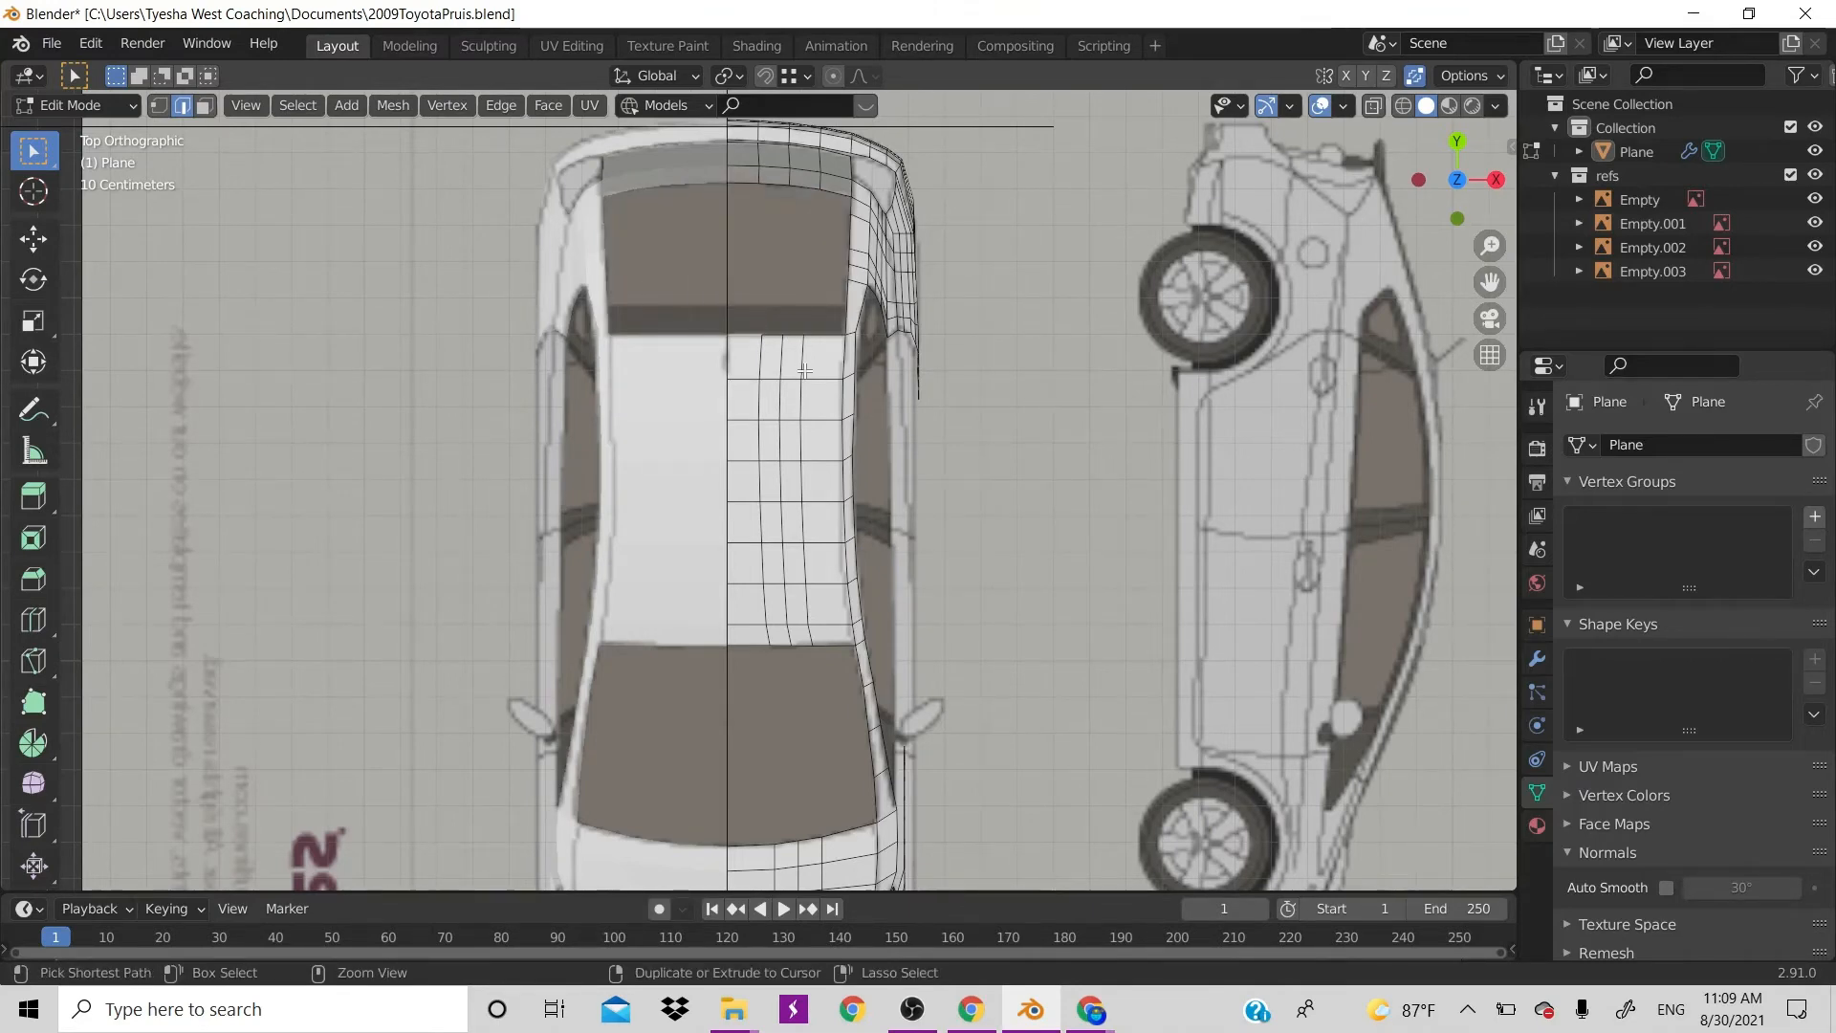
key(ctrl+z)
key(ctrl+z)
key(ctrl+z)
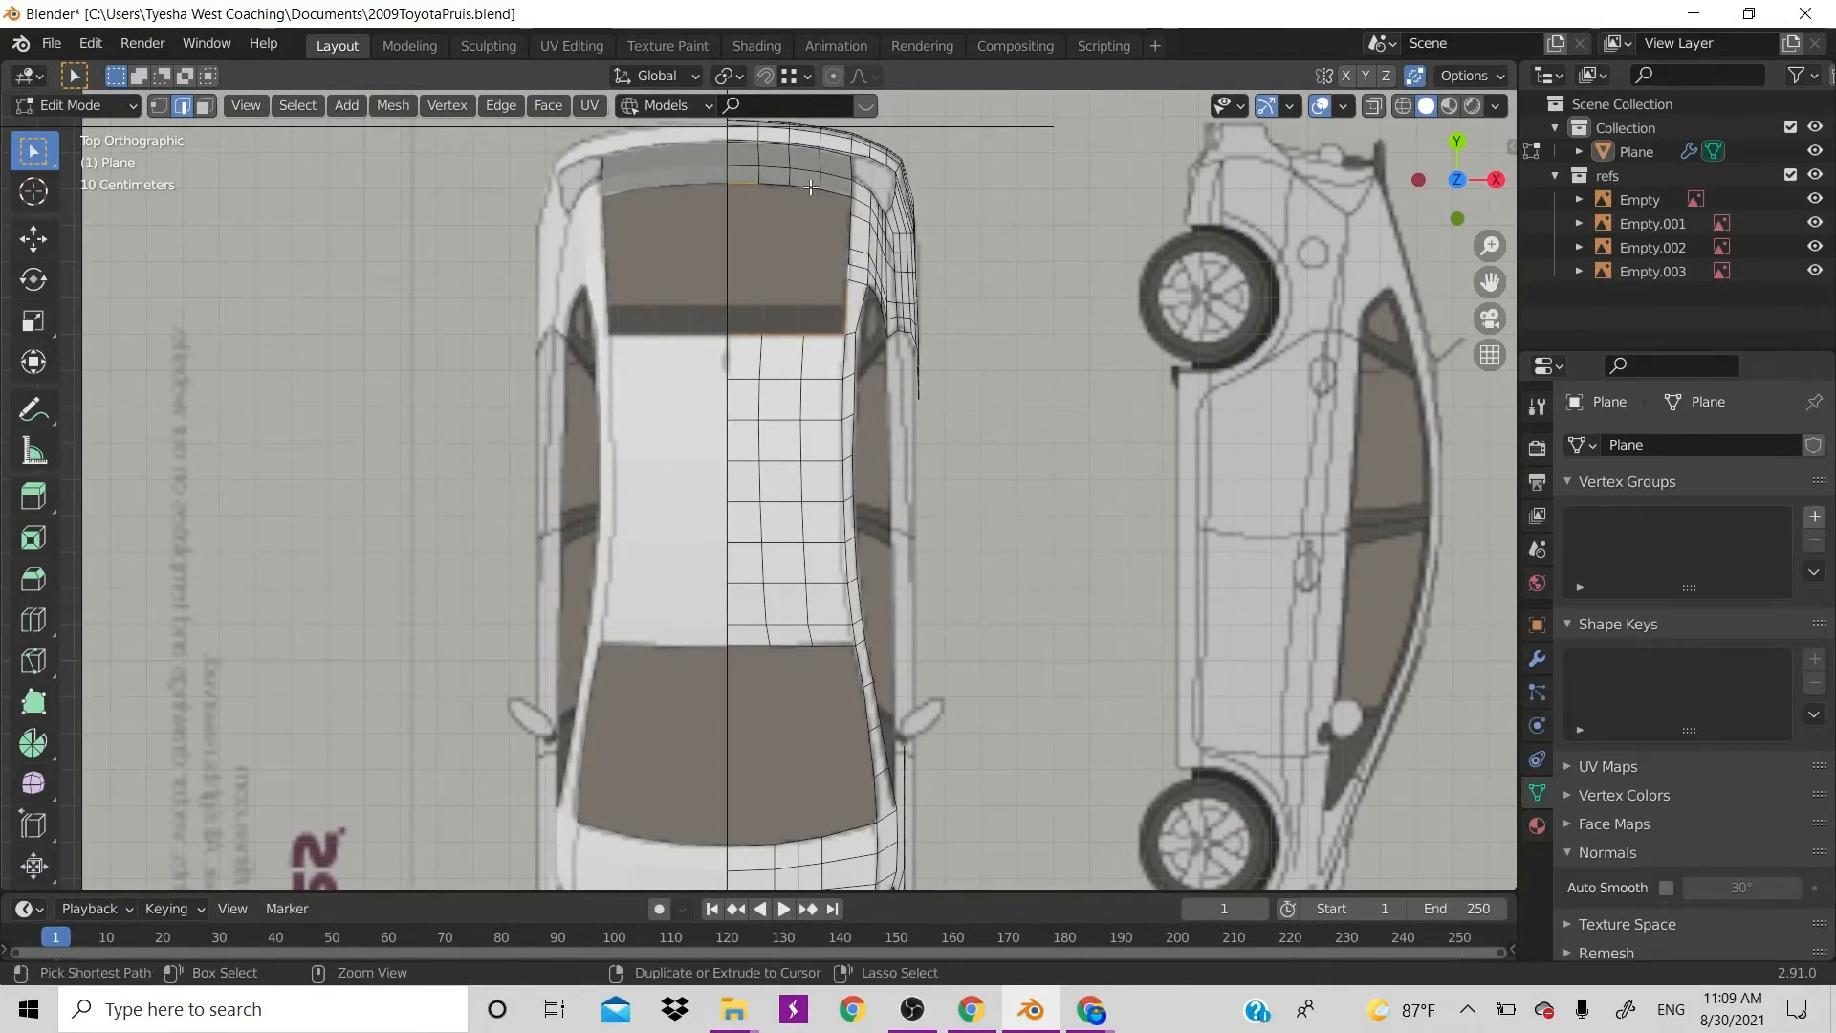
Fill the rear window opening with a single face between the roof and tailgate edges and inspect it in perspective
ctrl+click(782, 187)
key(f)
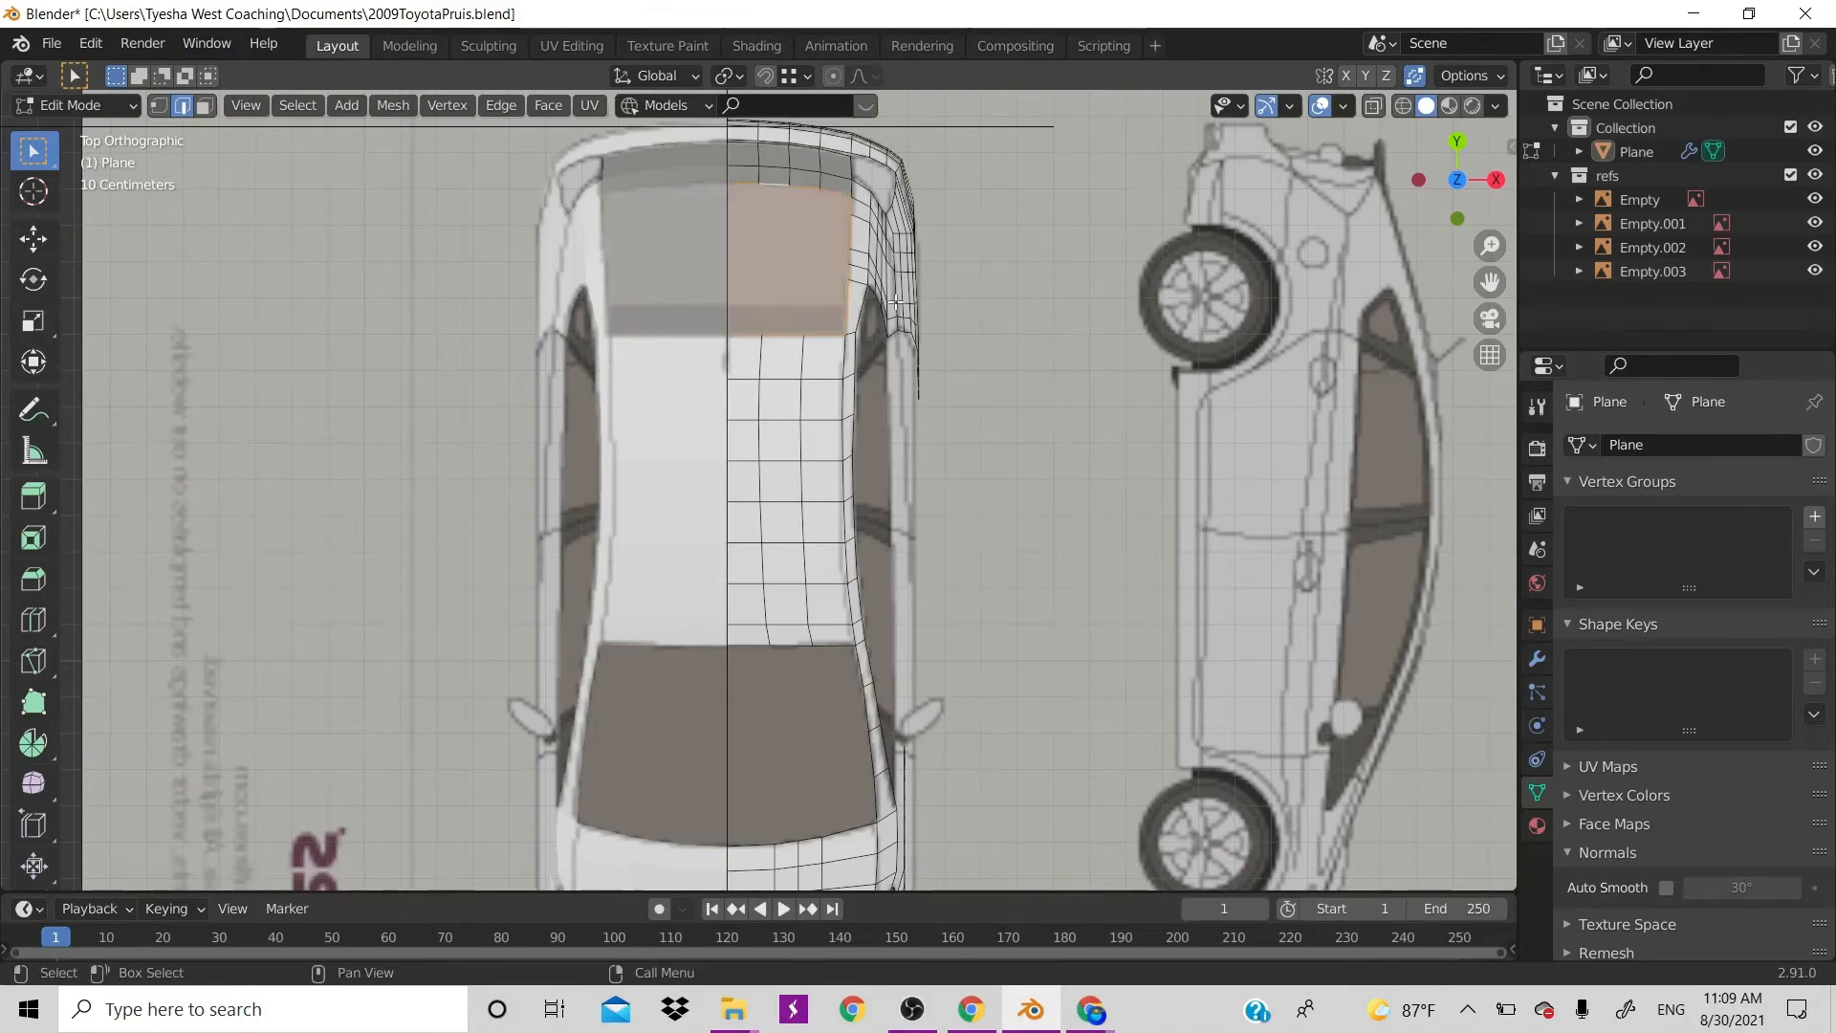
scroll(811, 389, down, 3)
drag(1456, 179, 1396, 129)
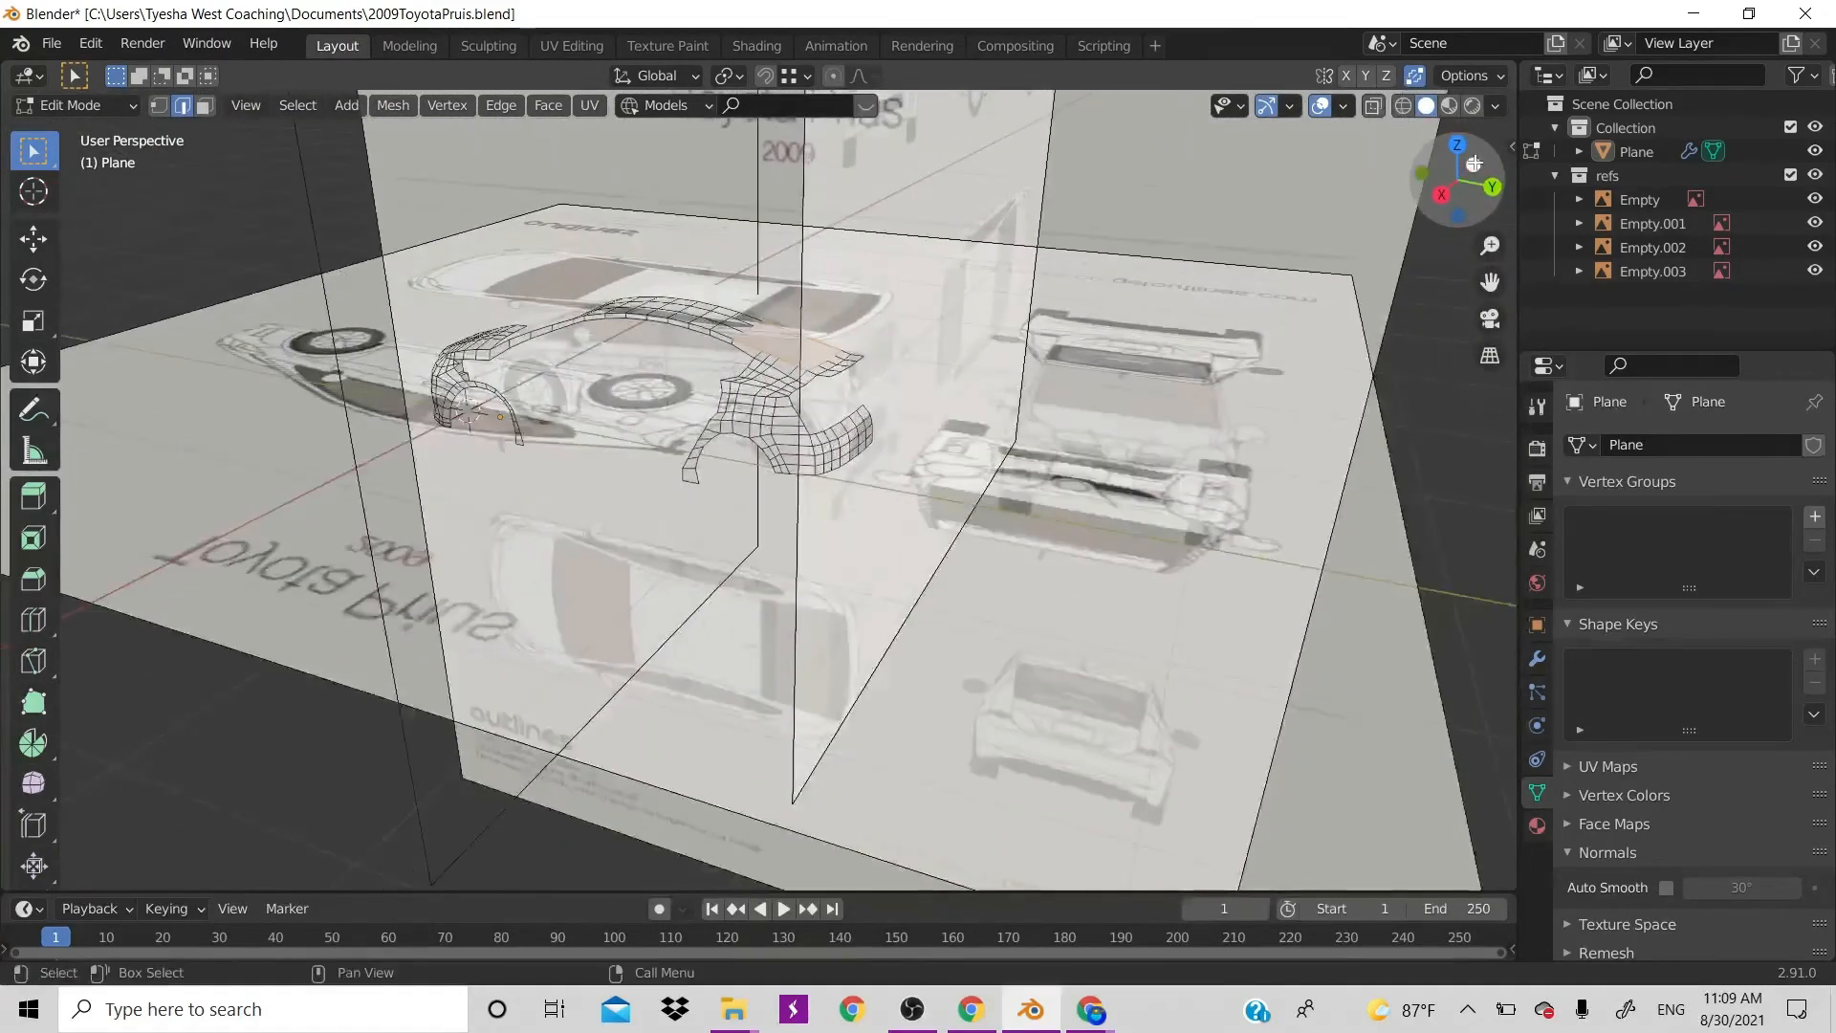
scroll(1125, 409, up, 3)
scroll(1124, 409, down, 3)
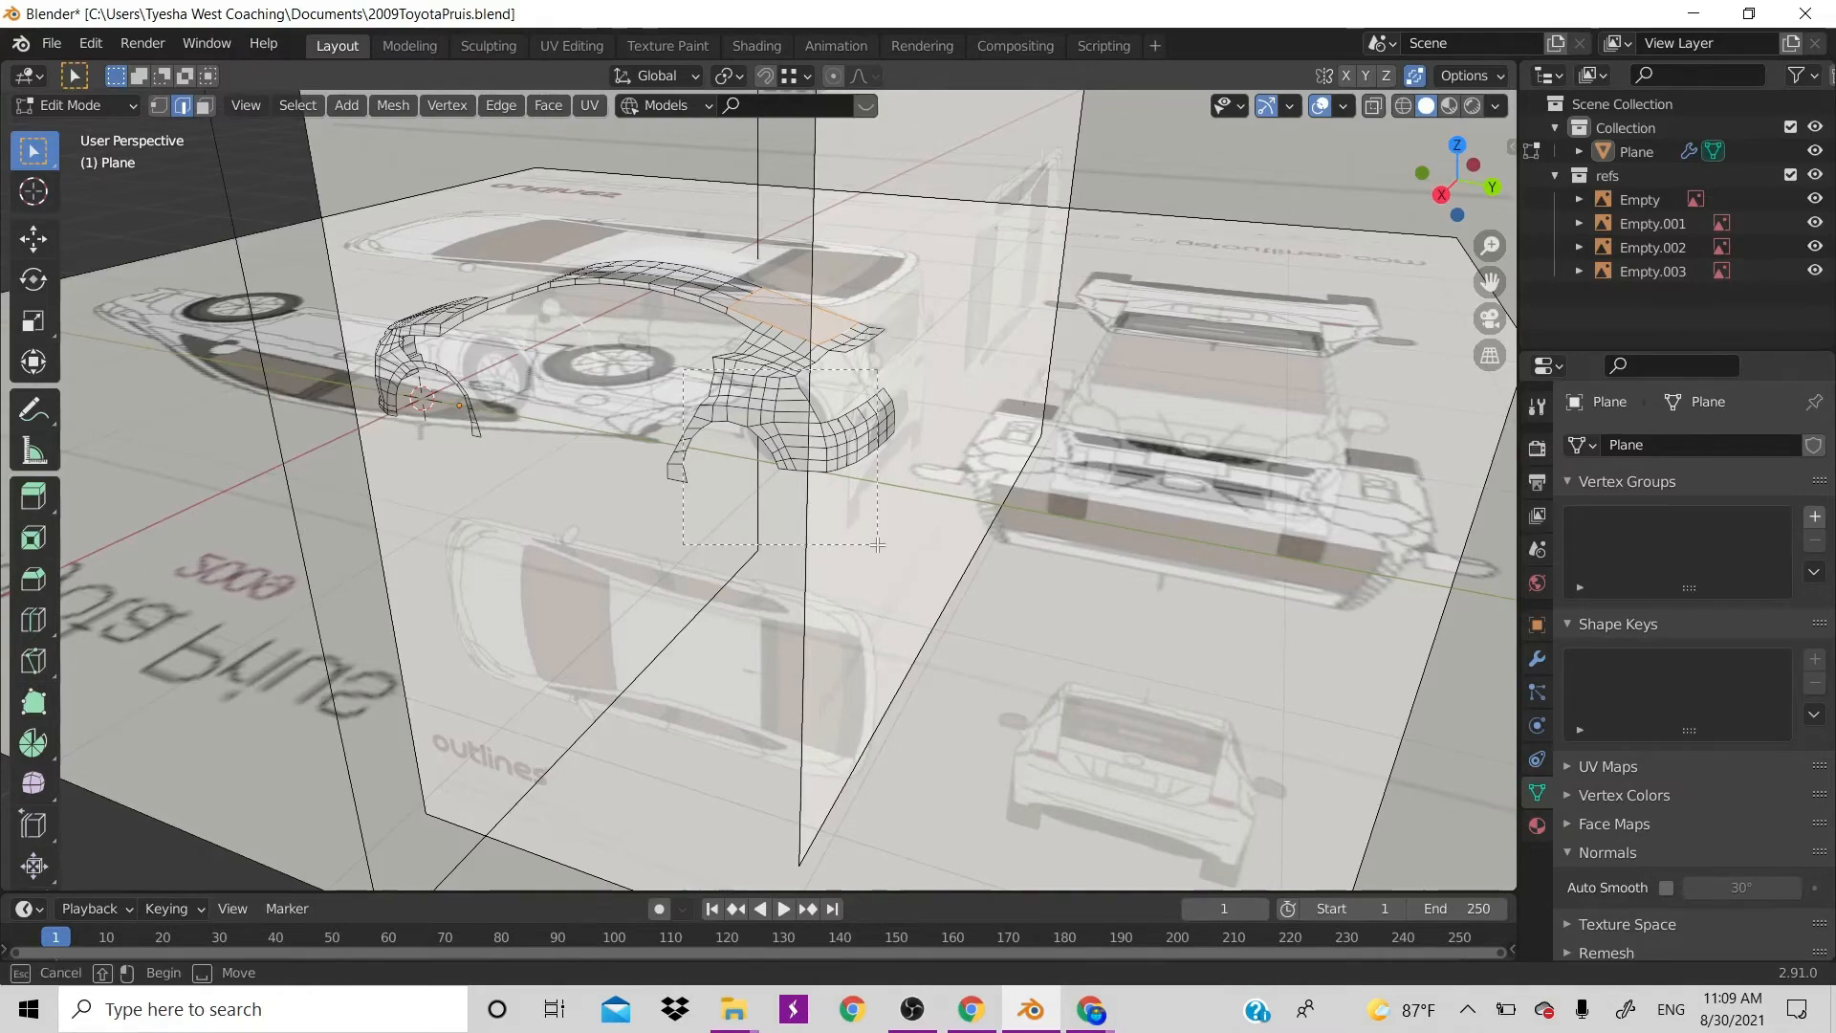
Move the rear quarter panel, wheel arch and sill end faces inward about 0.026 m along X, checking front and top views
drag(688, 372, 791, 534)
key(KP_7)
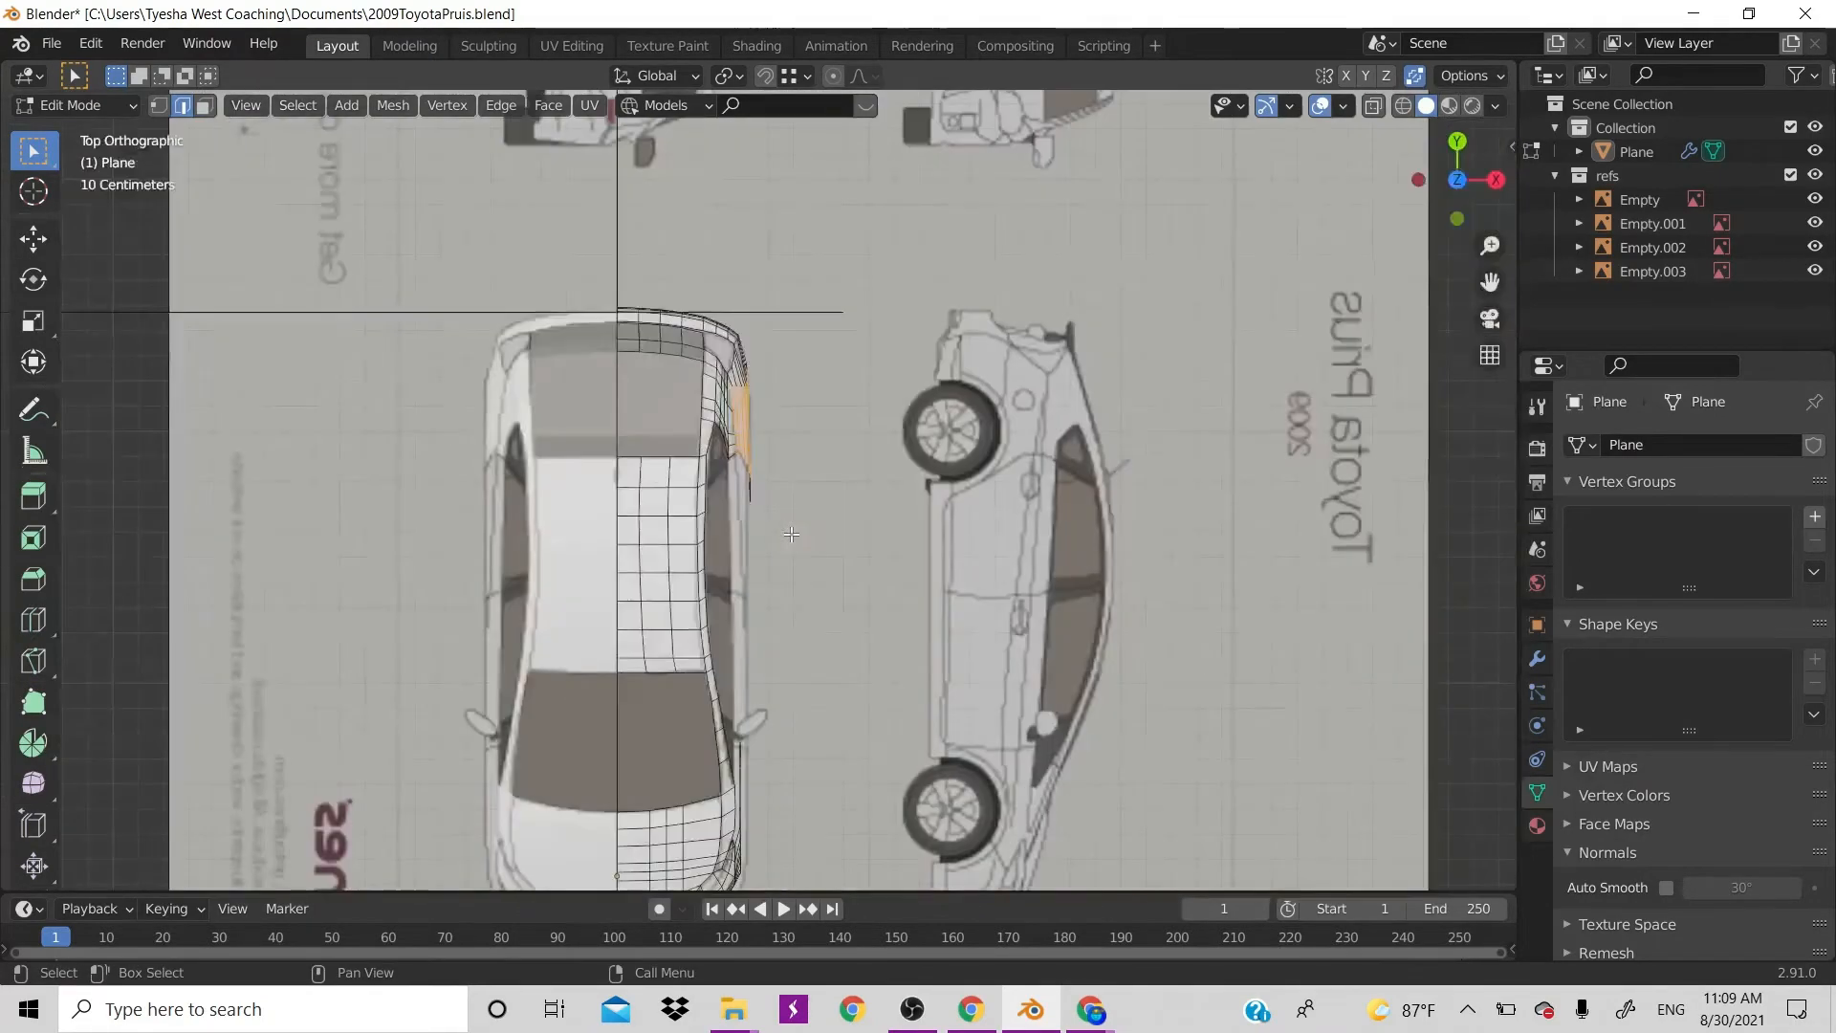
key(KP_3)
scroll(639, 346, up, 3)
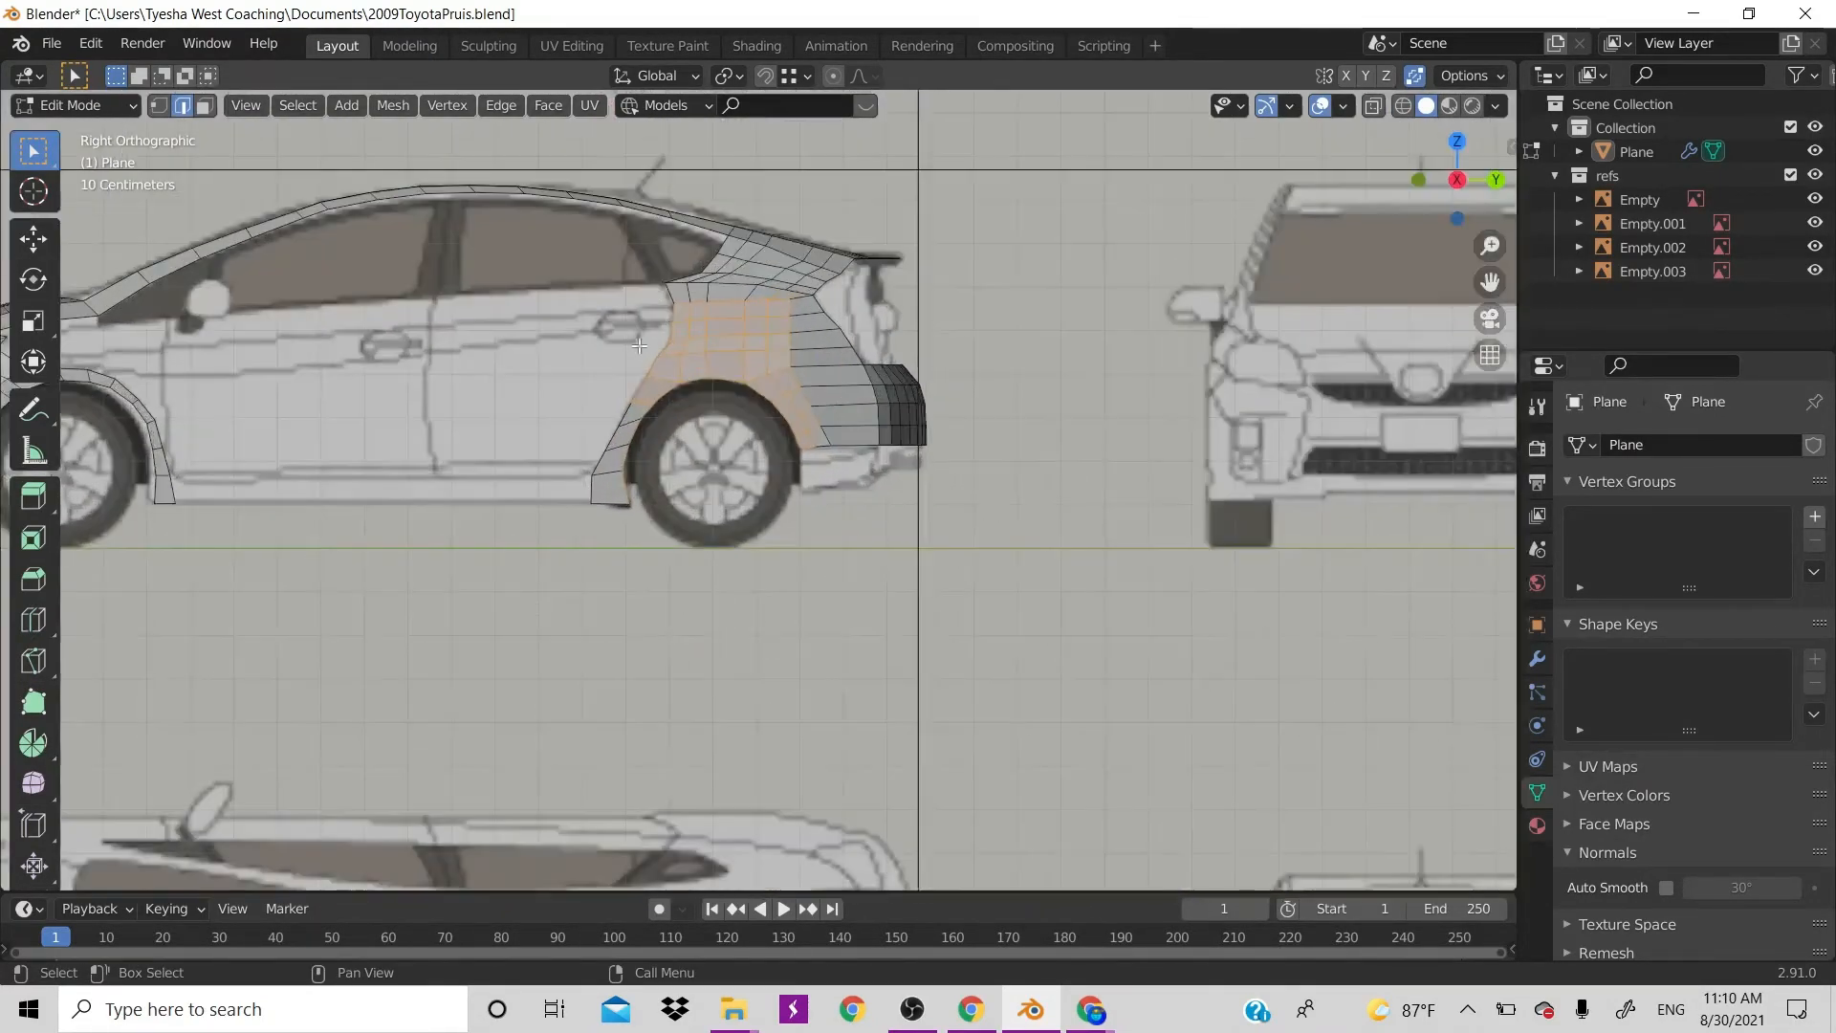
drag(626, 279, 782, 456)
key(3)
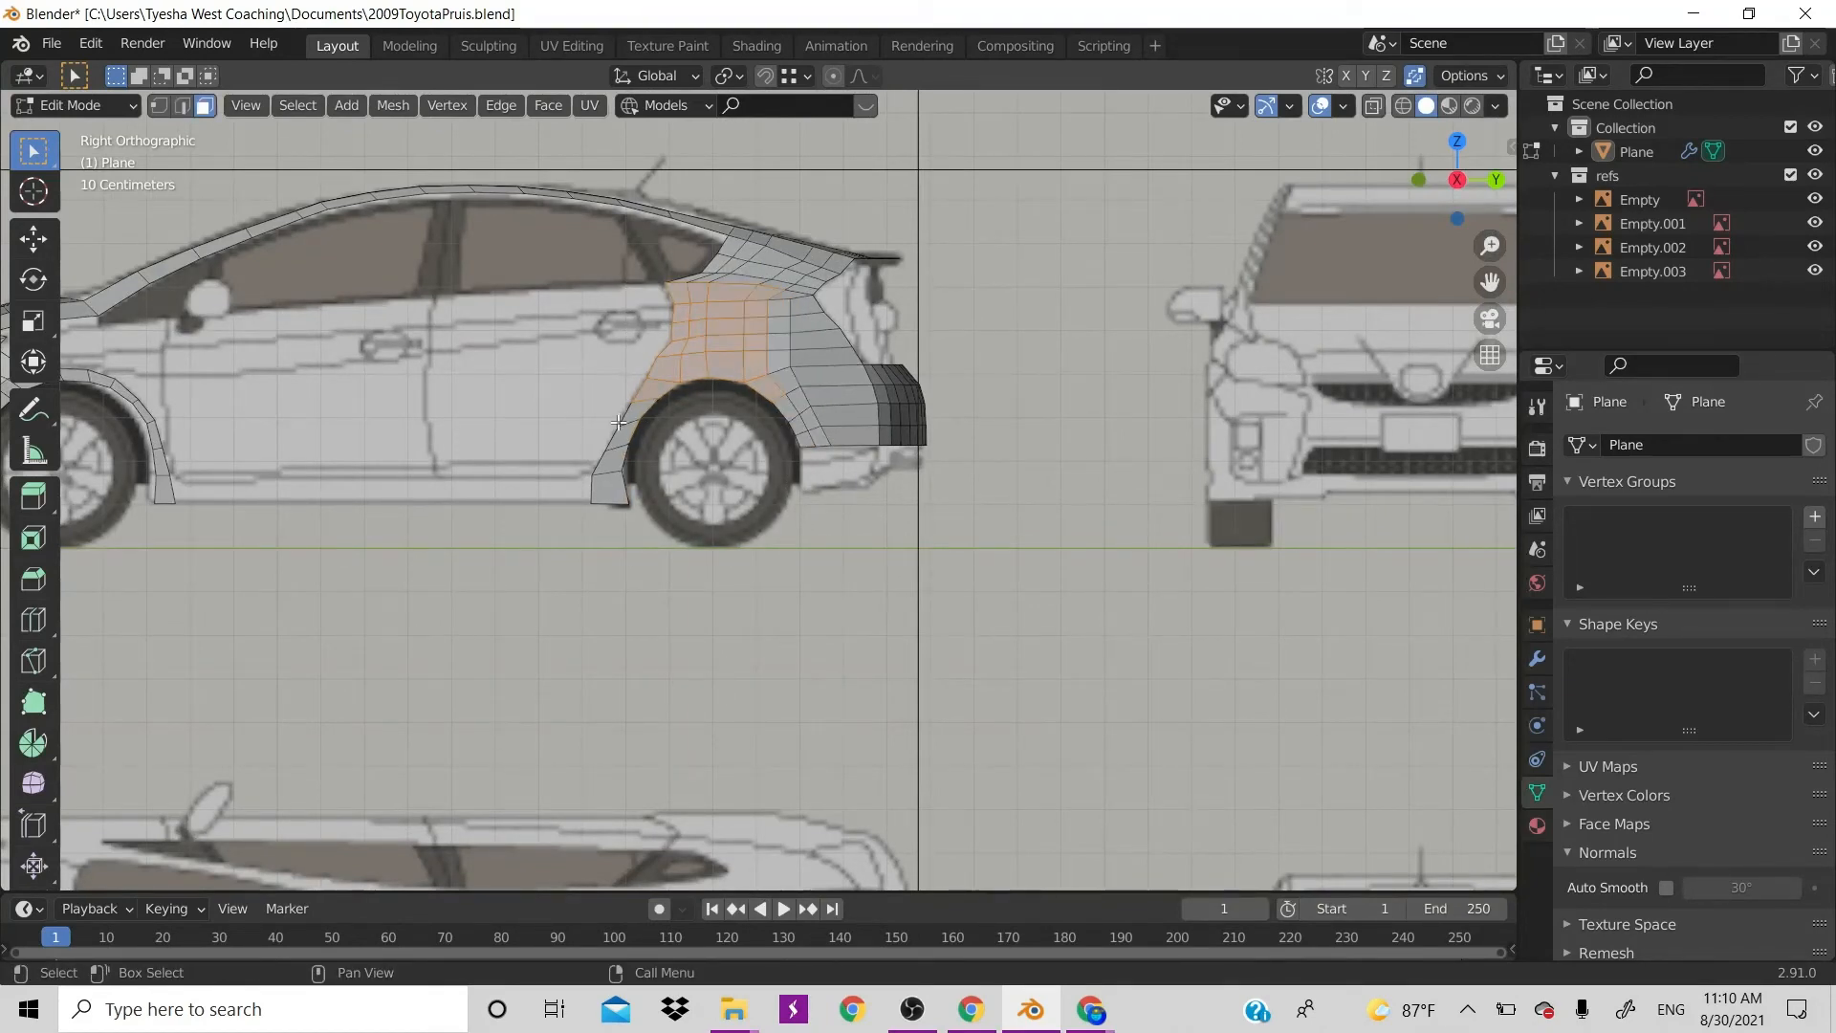
drag(529, 327, 841, 621)
shift+drag(672, 287, 801, 394)
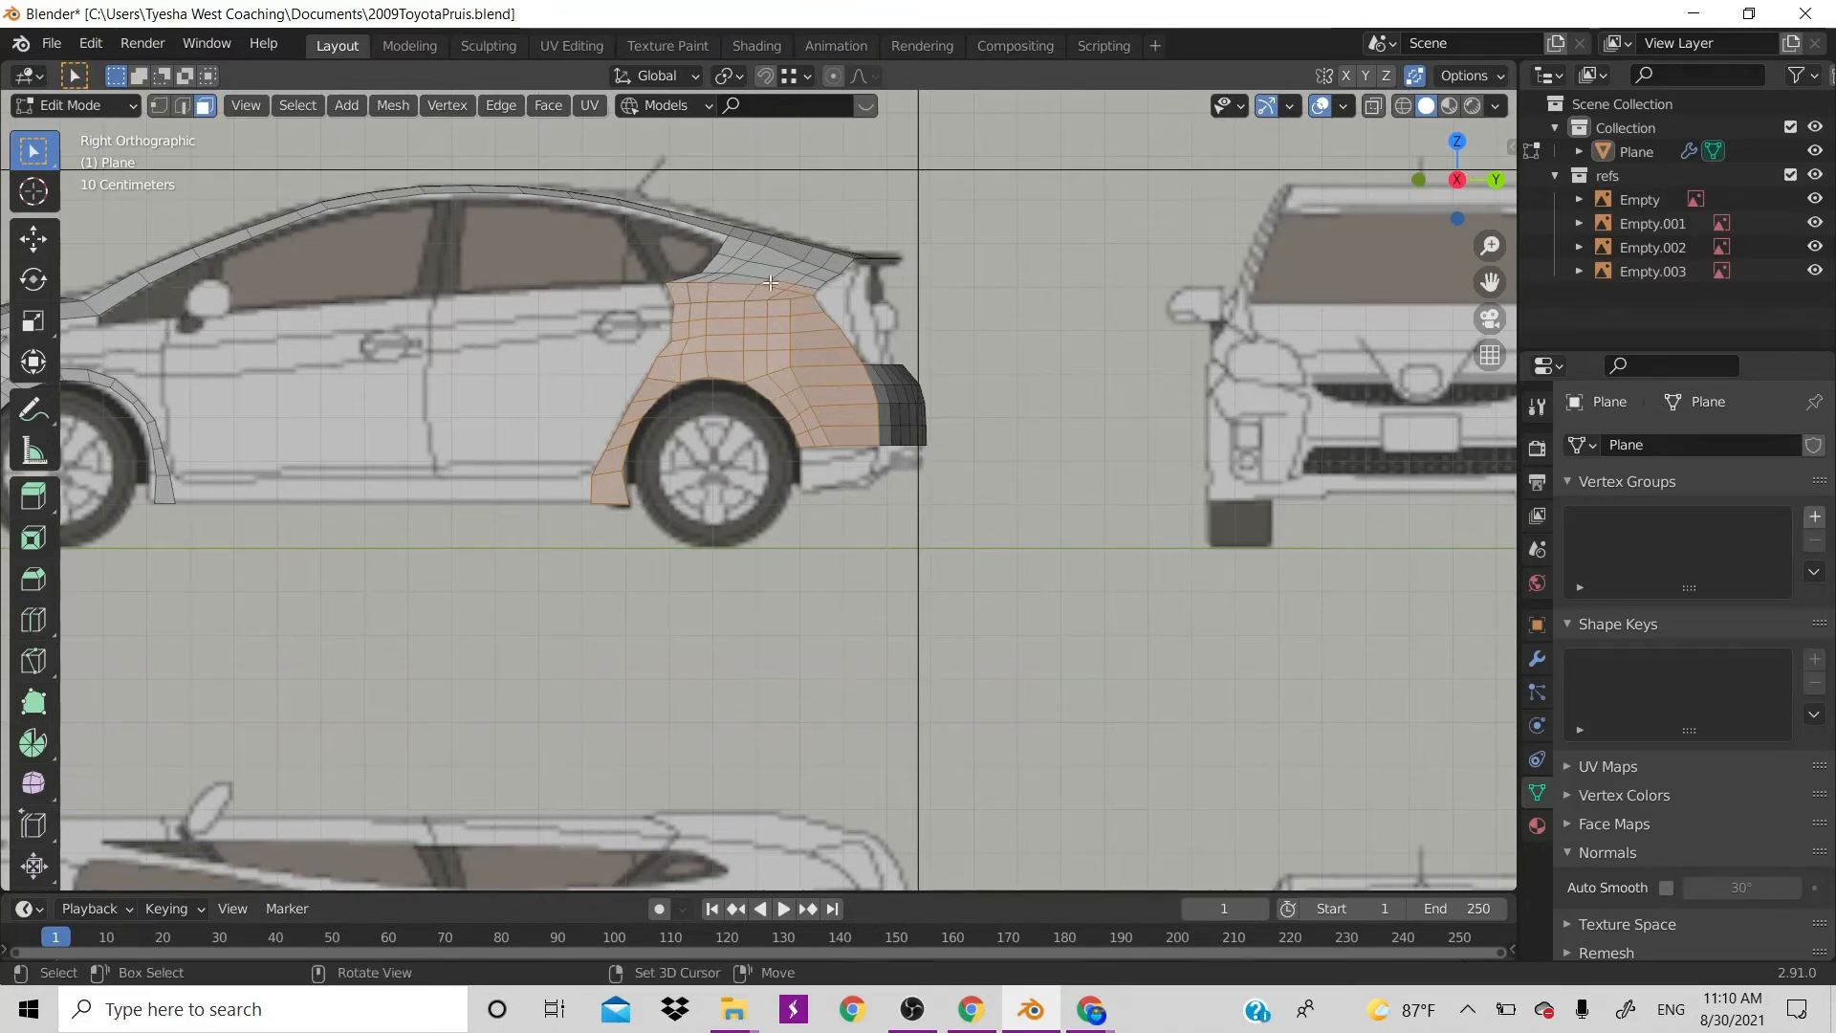
key(KP_1)
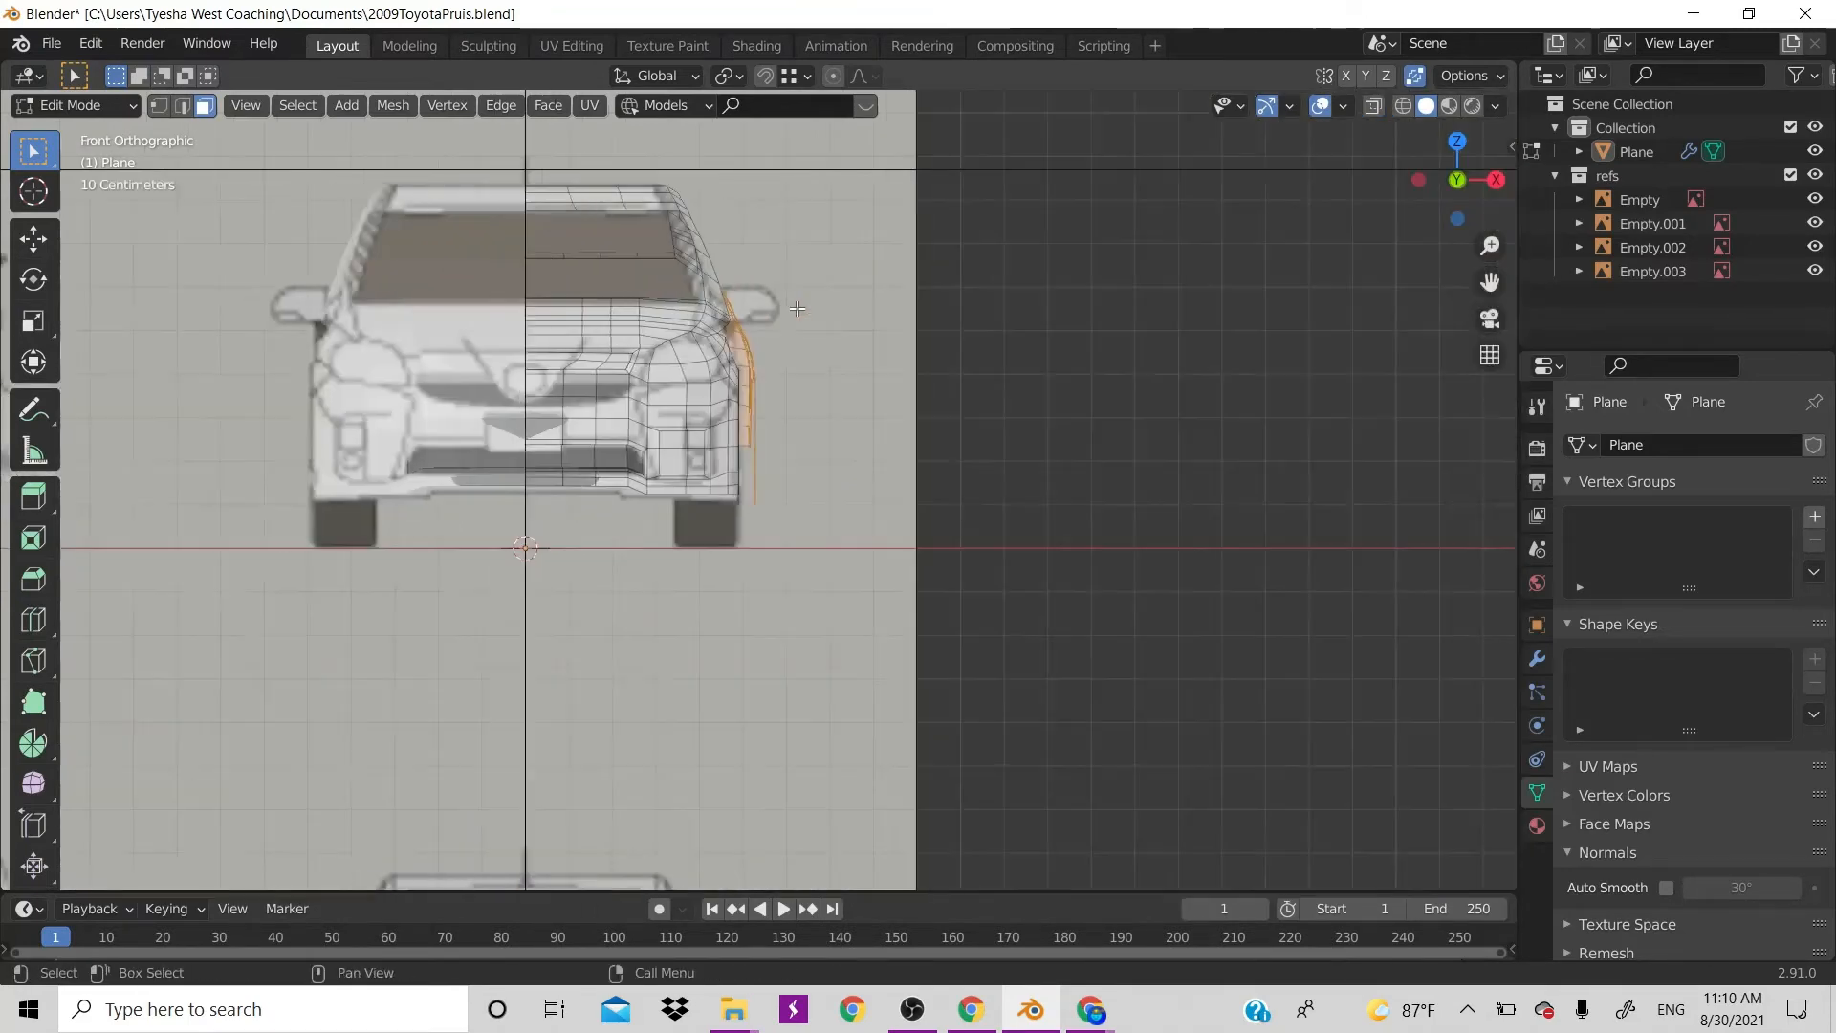
key(g)
key(x)
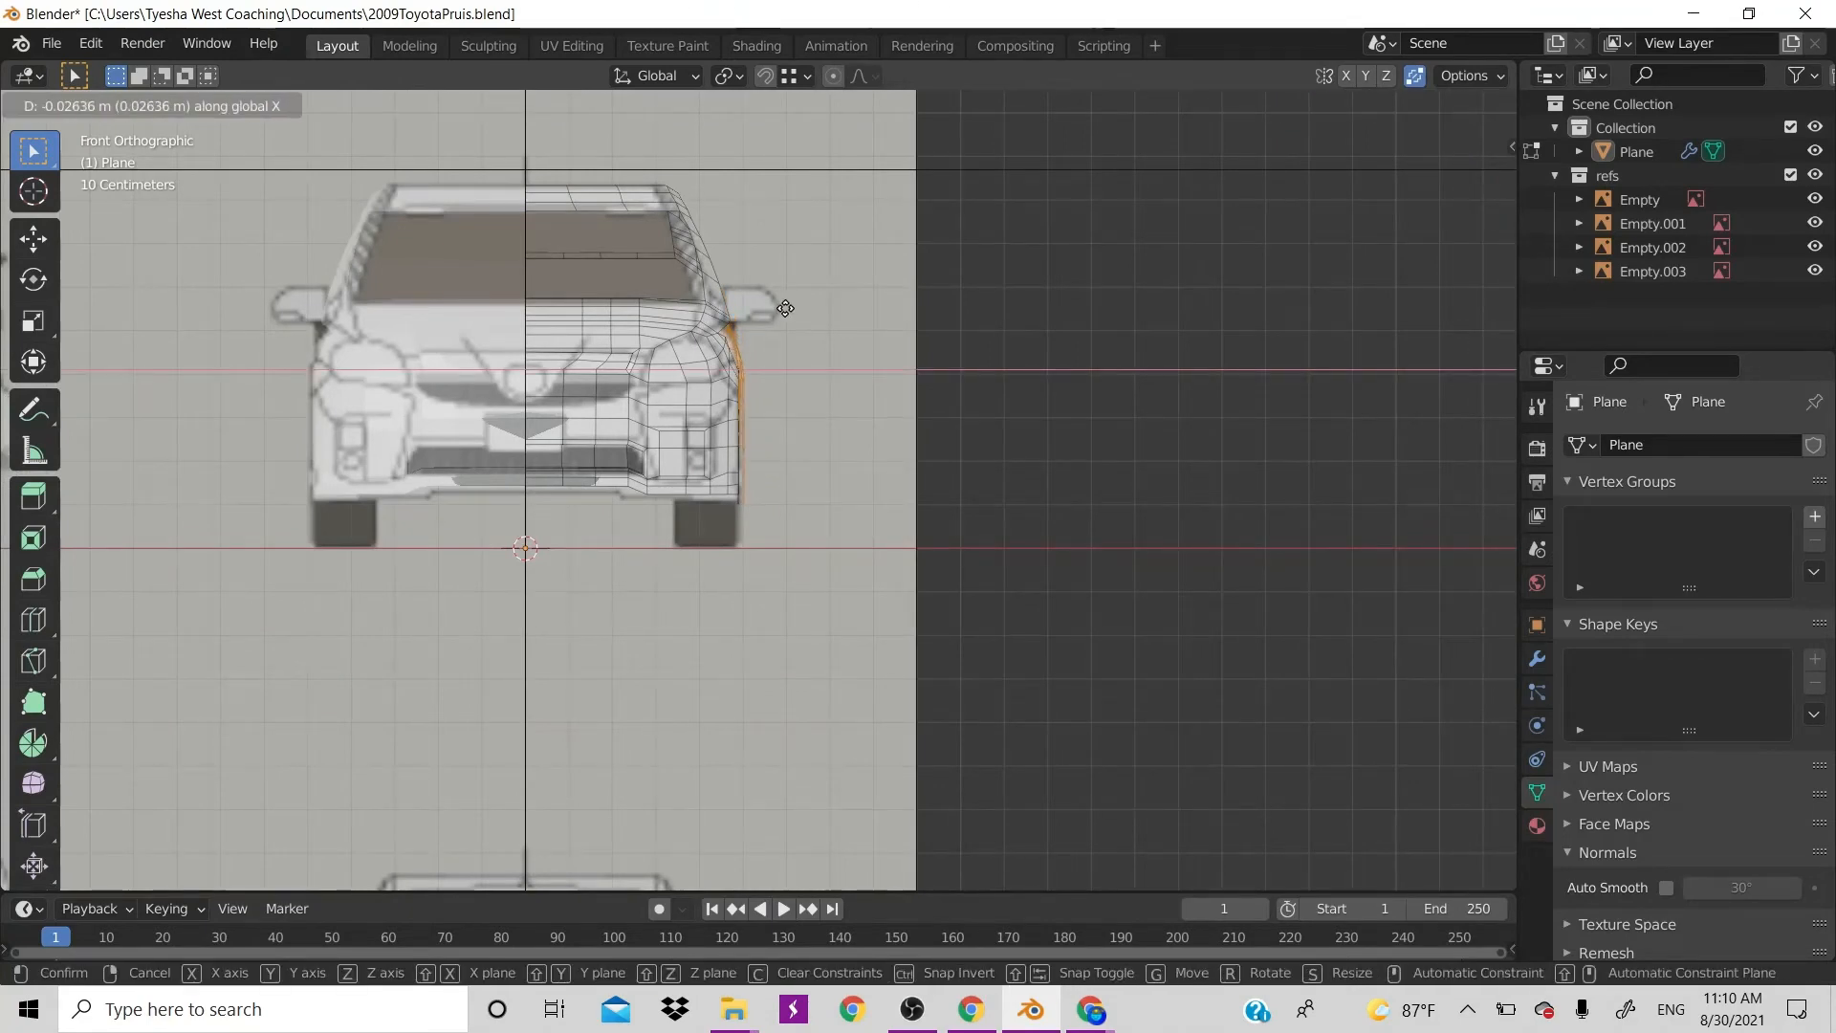
click(785, 308)
key(KP_7)
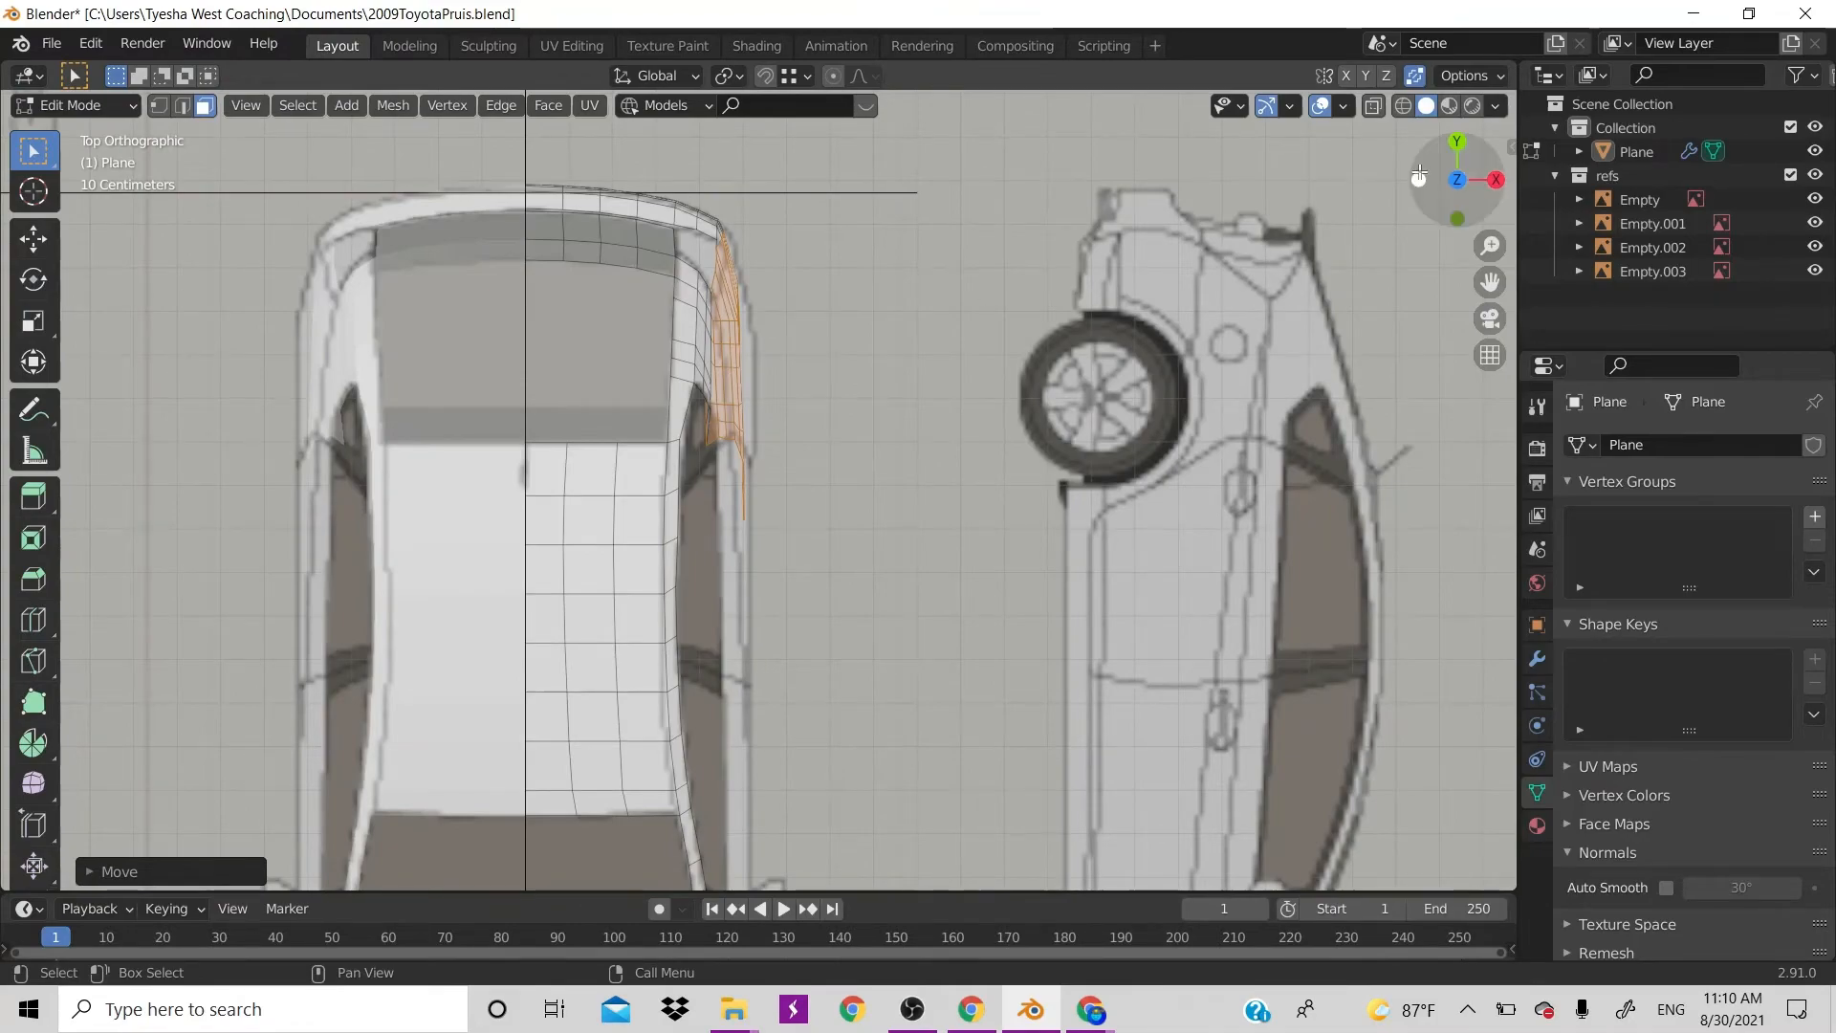
Examine the moved rear quarter panel against the back reference view and from the side in perspective
drag(1465, 193, 1092, 46)
key(KP_3)
key(ctrl+KP_1)
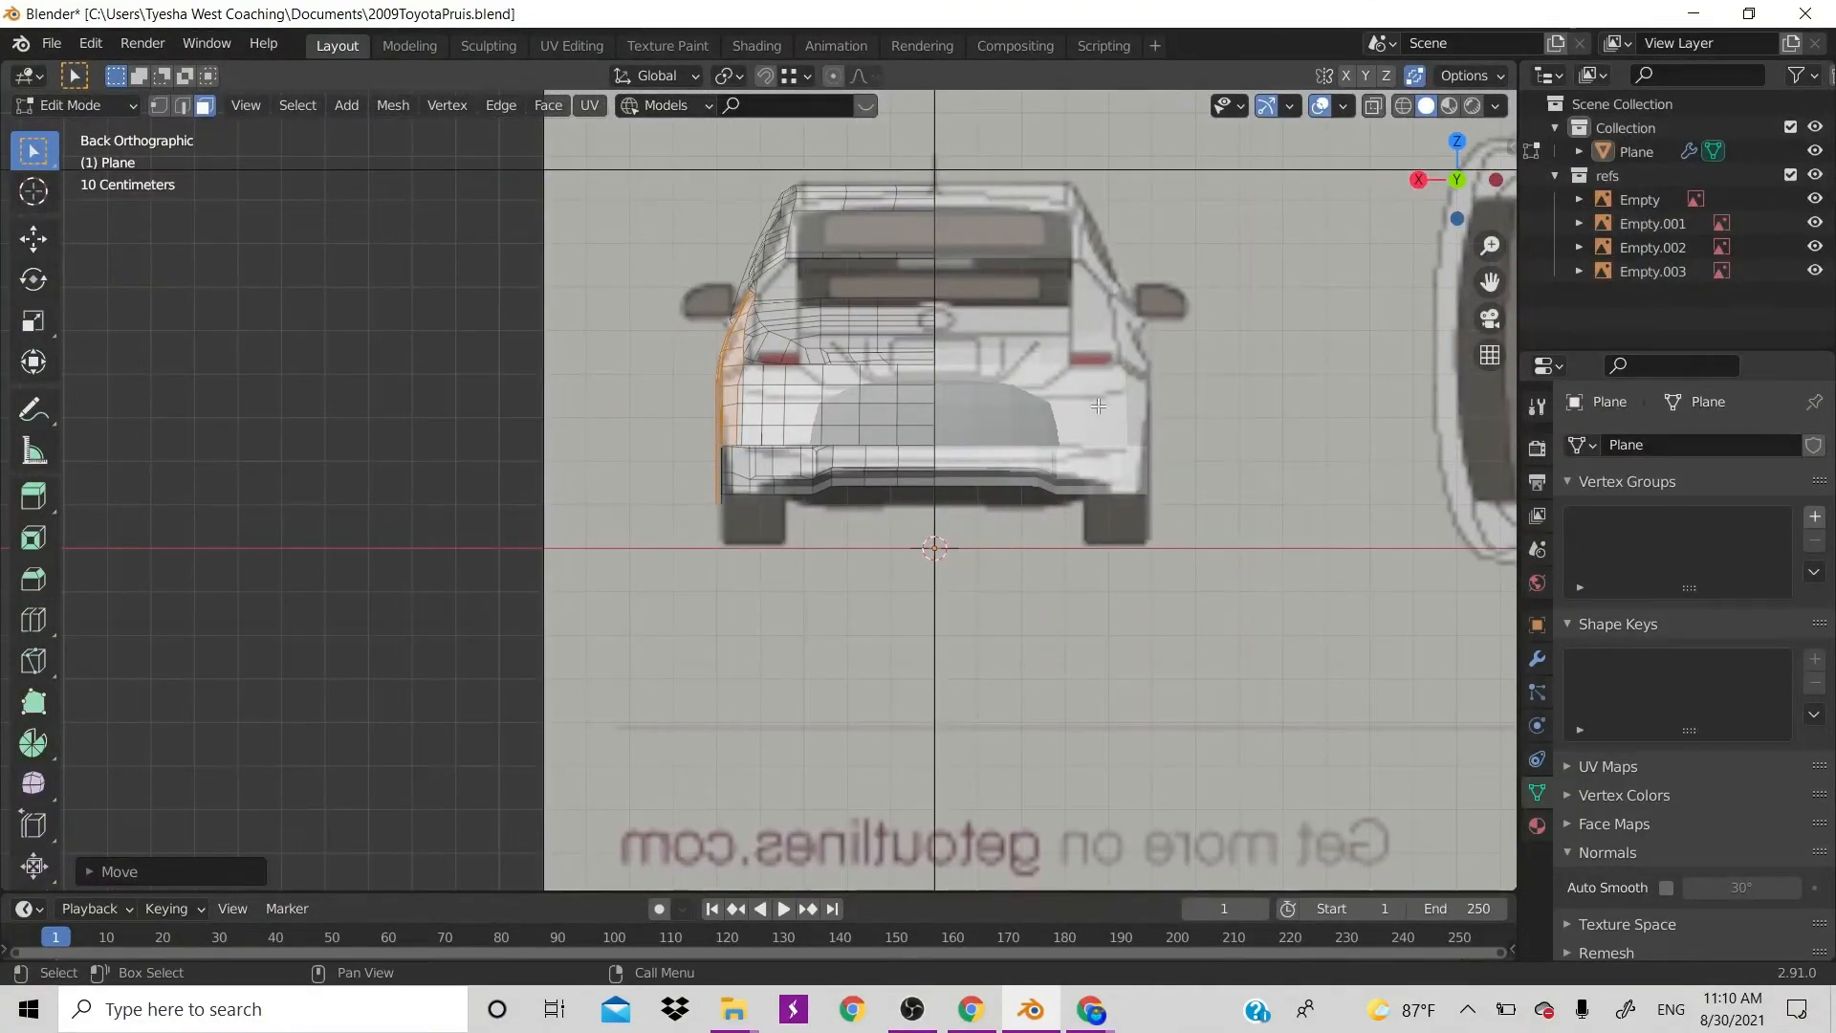
middle_drag(1098, 406, 1133, 421)
drag(1457, 180, 1494, 251)
scroll(1076, 257, up, 3)
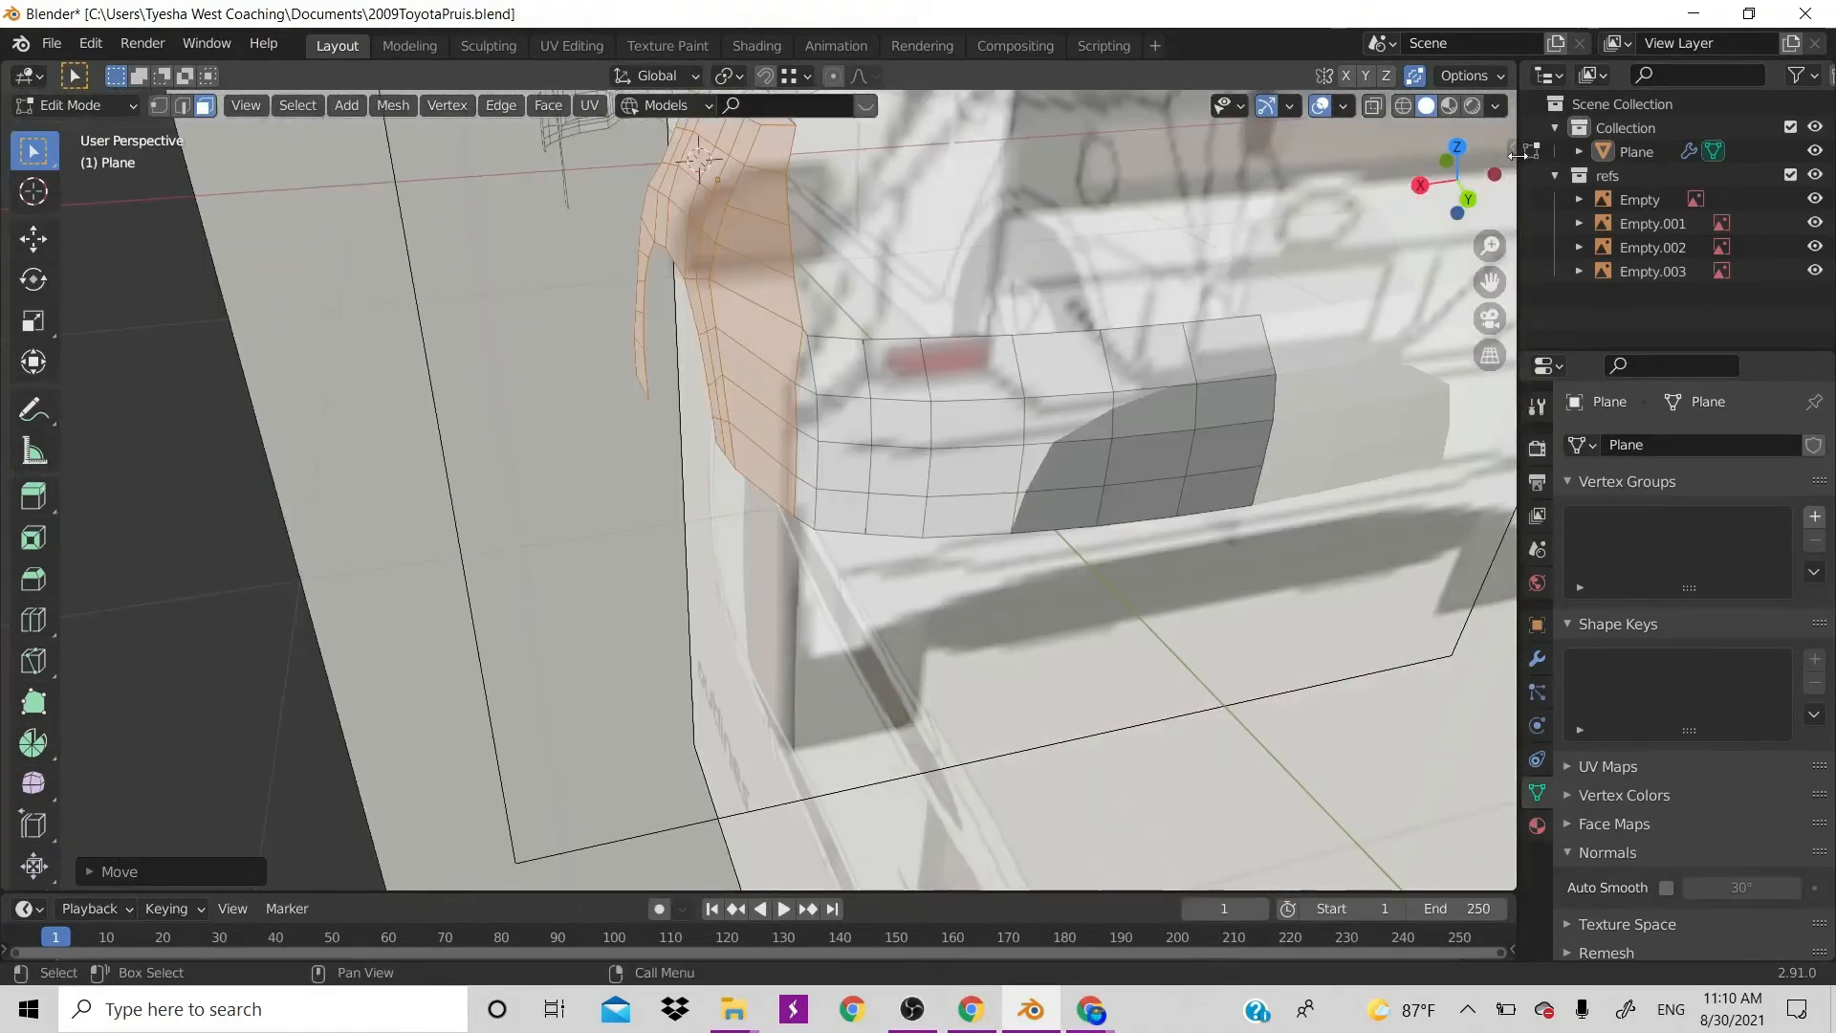
drag(1490, 282, 1475, 651)
drag(1470, 186, 1745, 191)
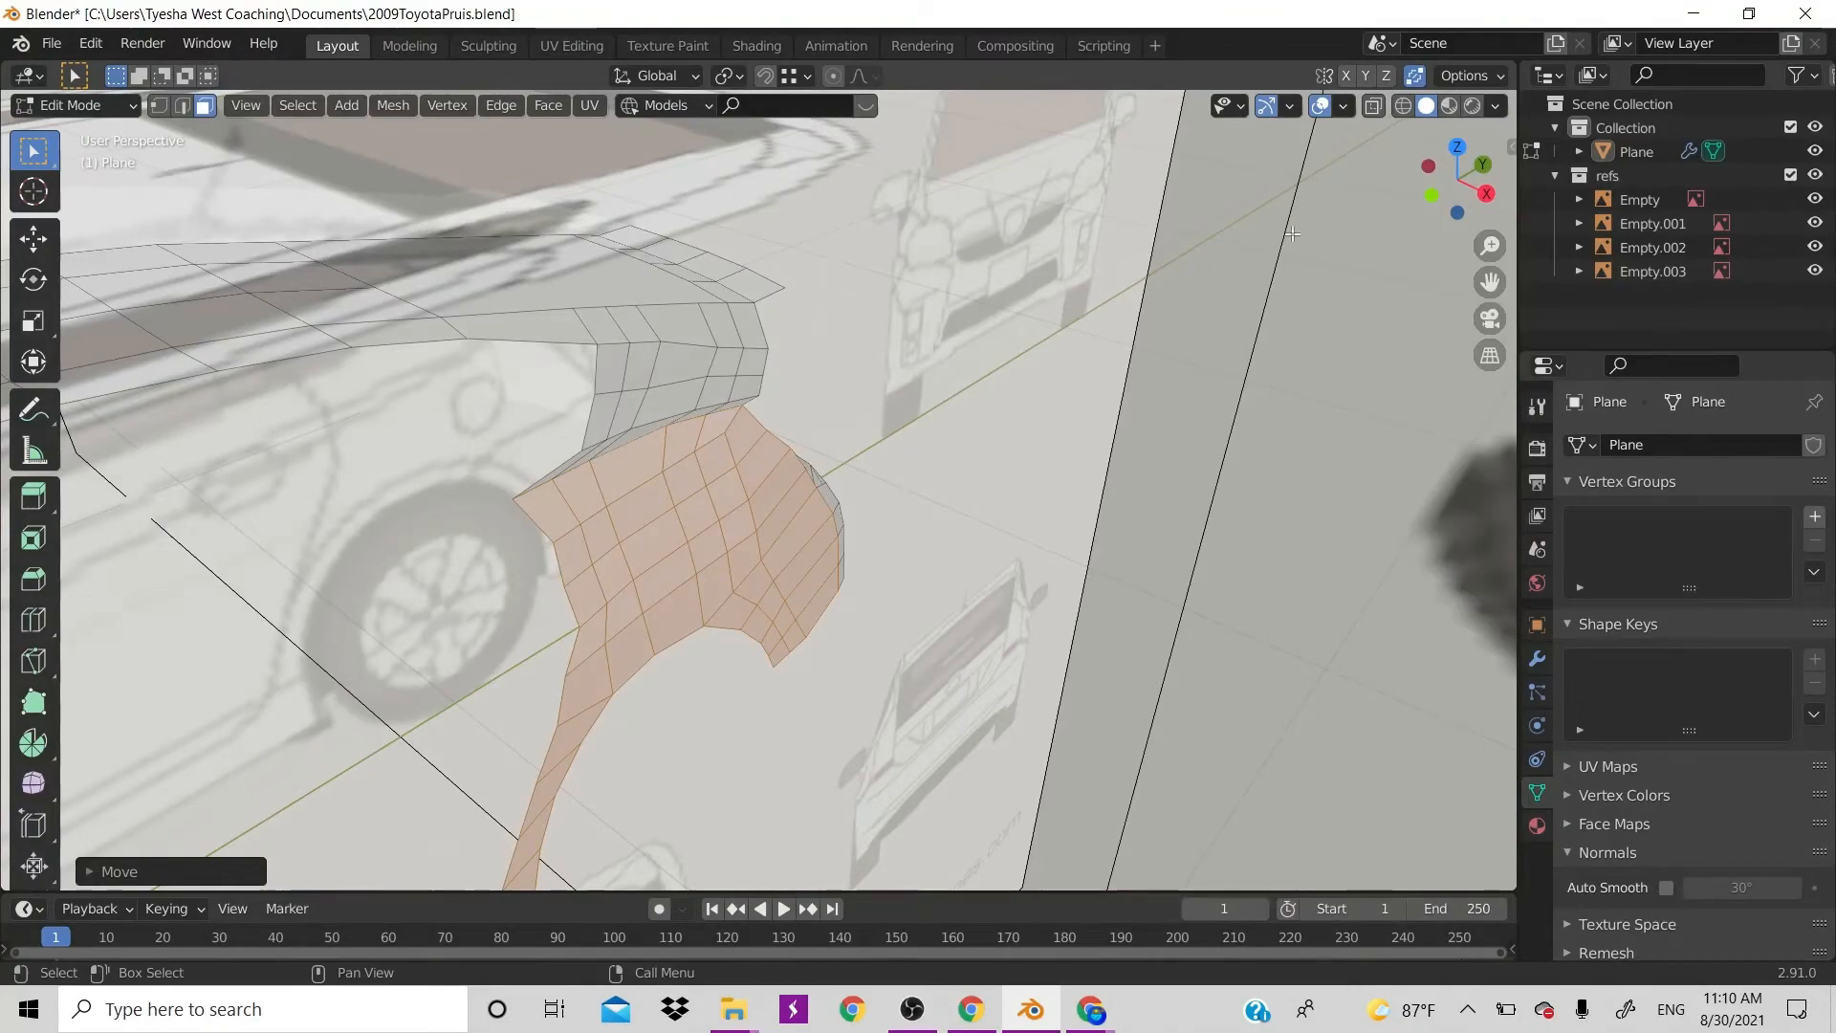
middle_drag(828, 243, 1041, 287)
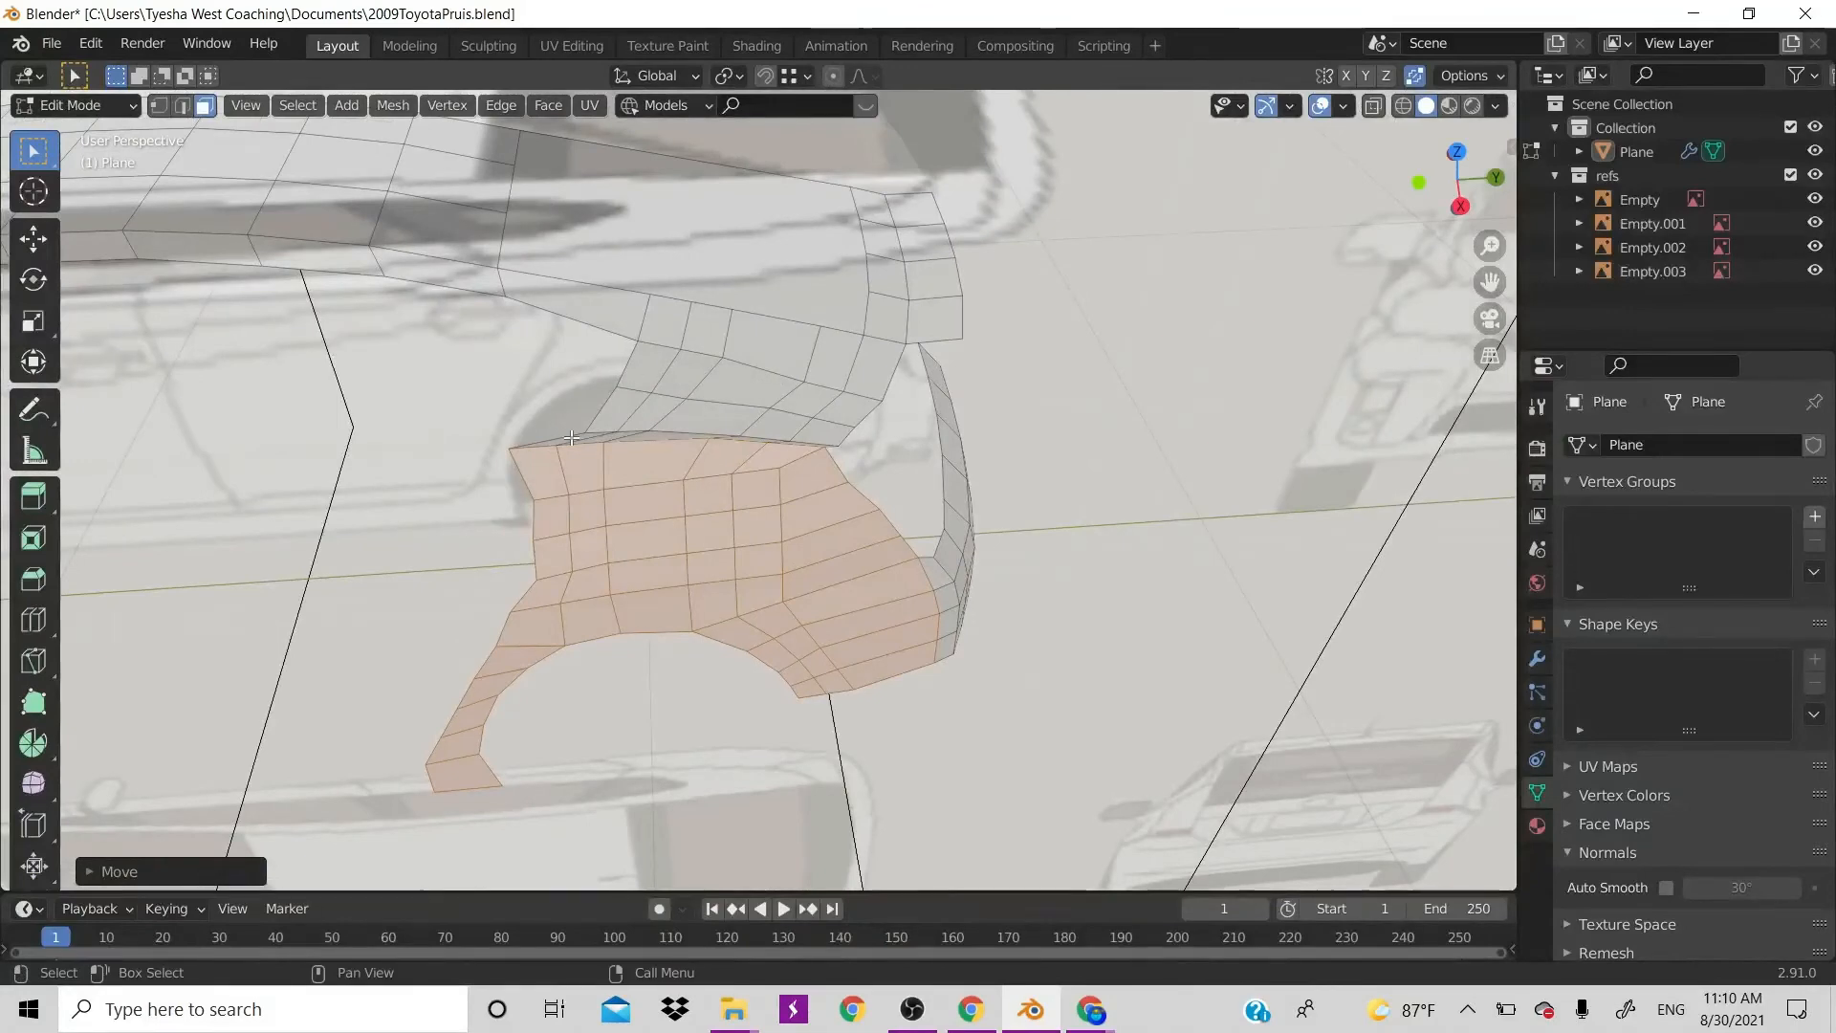
Select the strip above the quarter panel and the adjoining rear pillar faces and move them outward about 0.005 m along X
key(alt+a)
ctrl+click(814, 444)
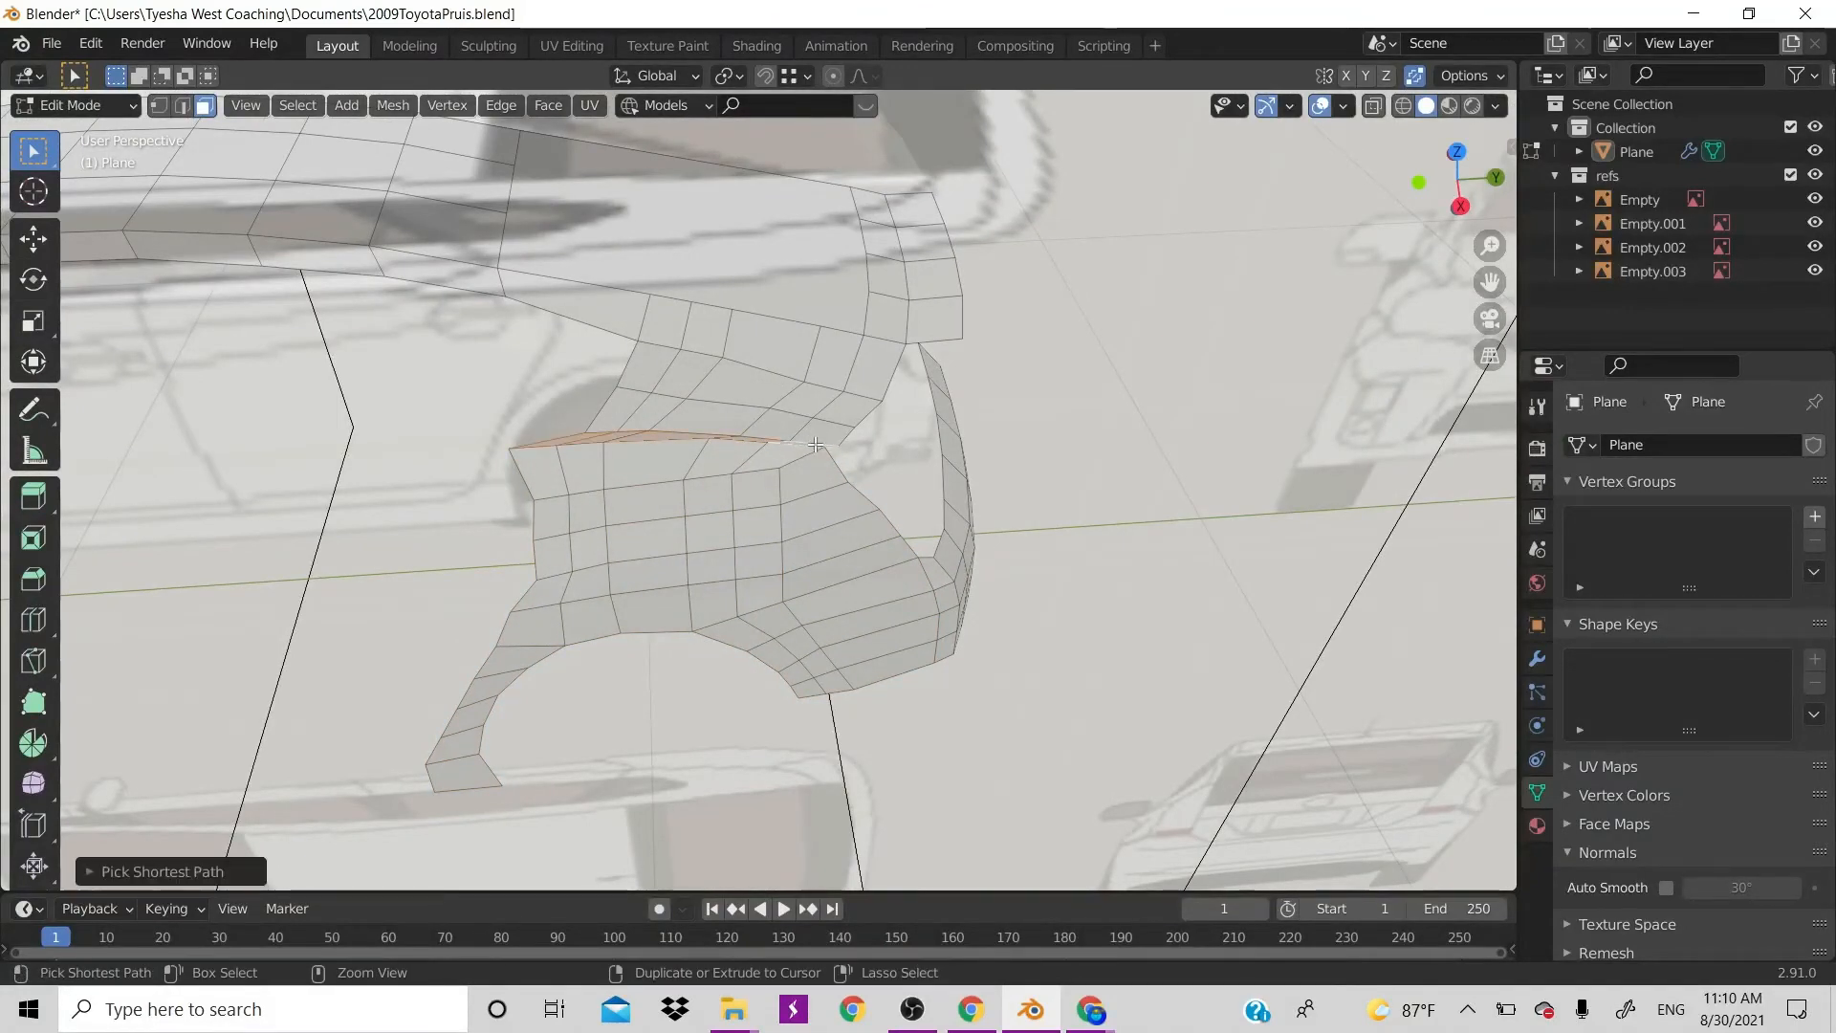
shift+click(621, 411)
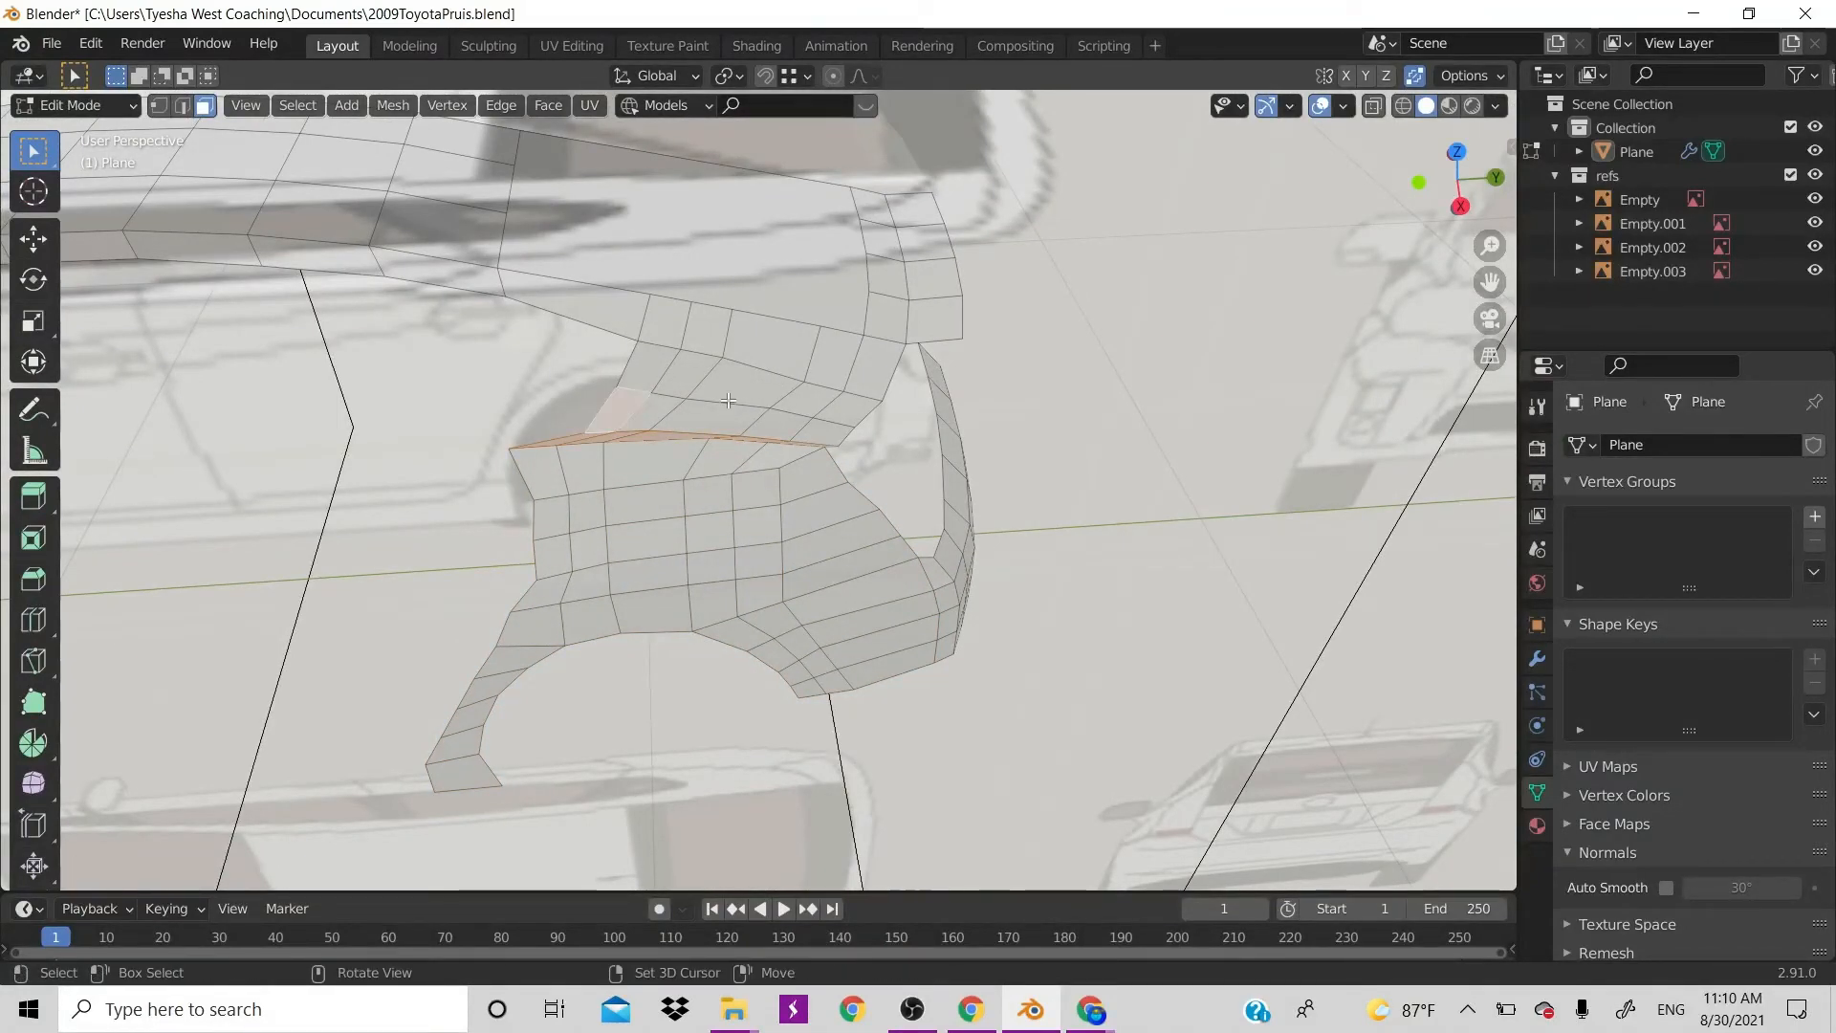
ctrl+click(819, 433)
ctrl+click(660, 364)
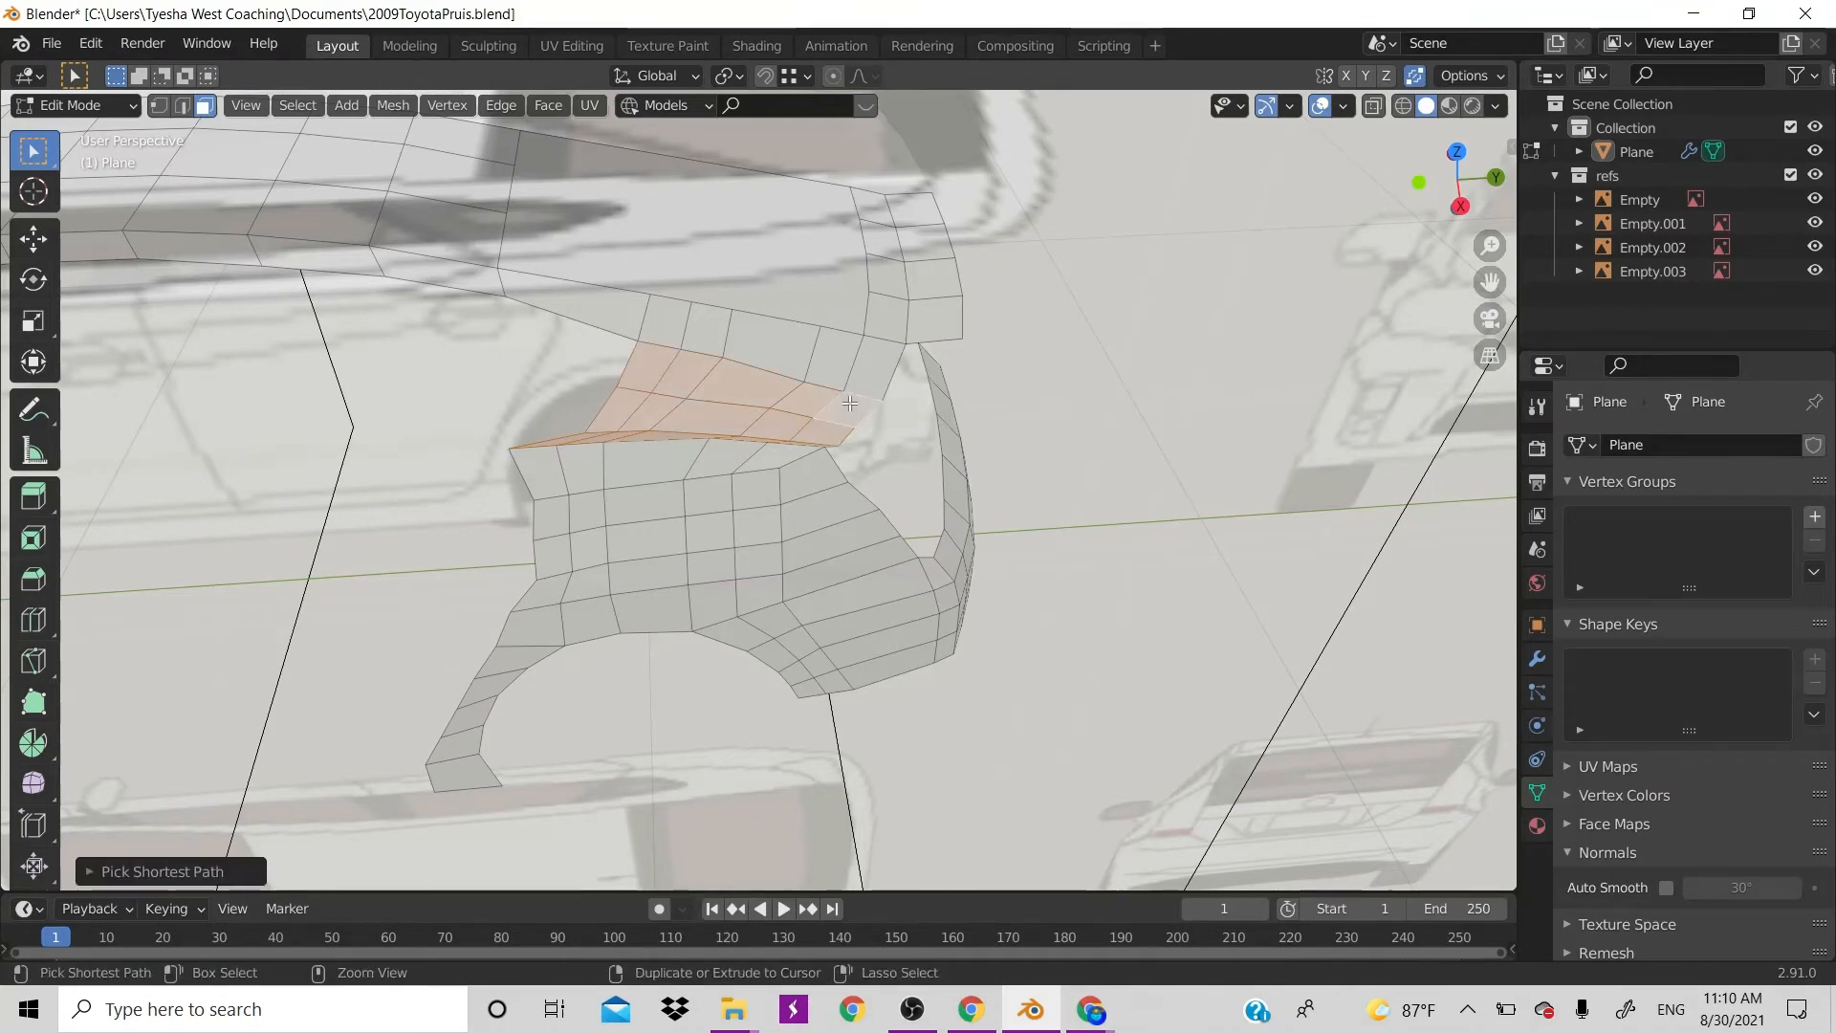
key(g)
key(x)
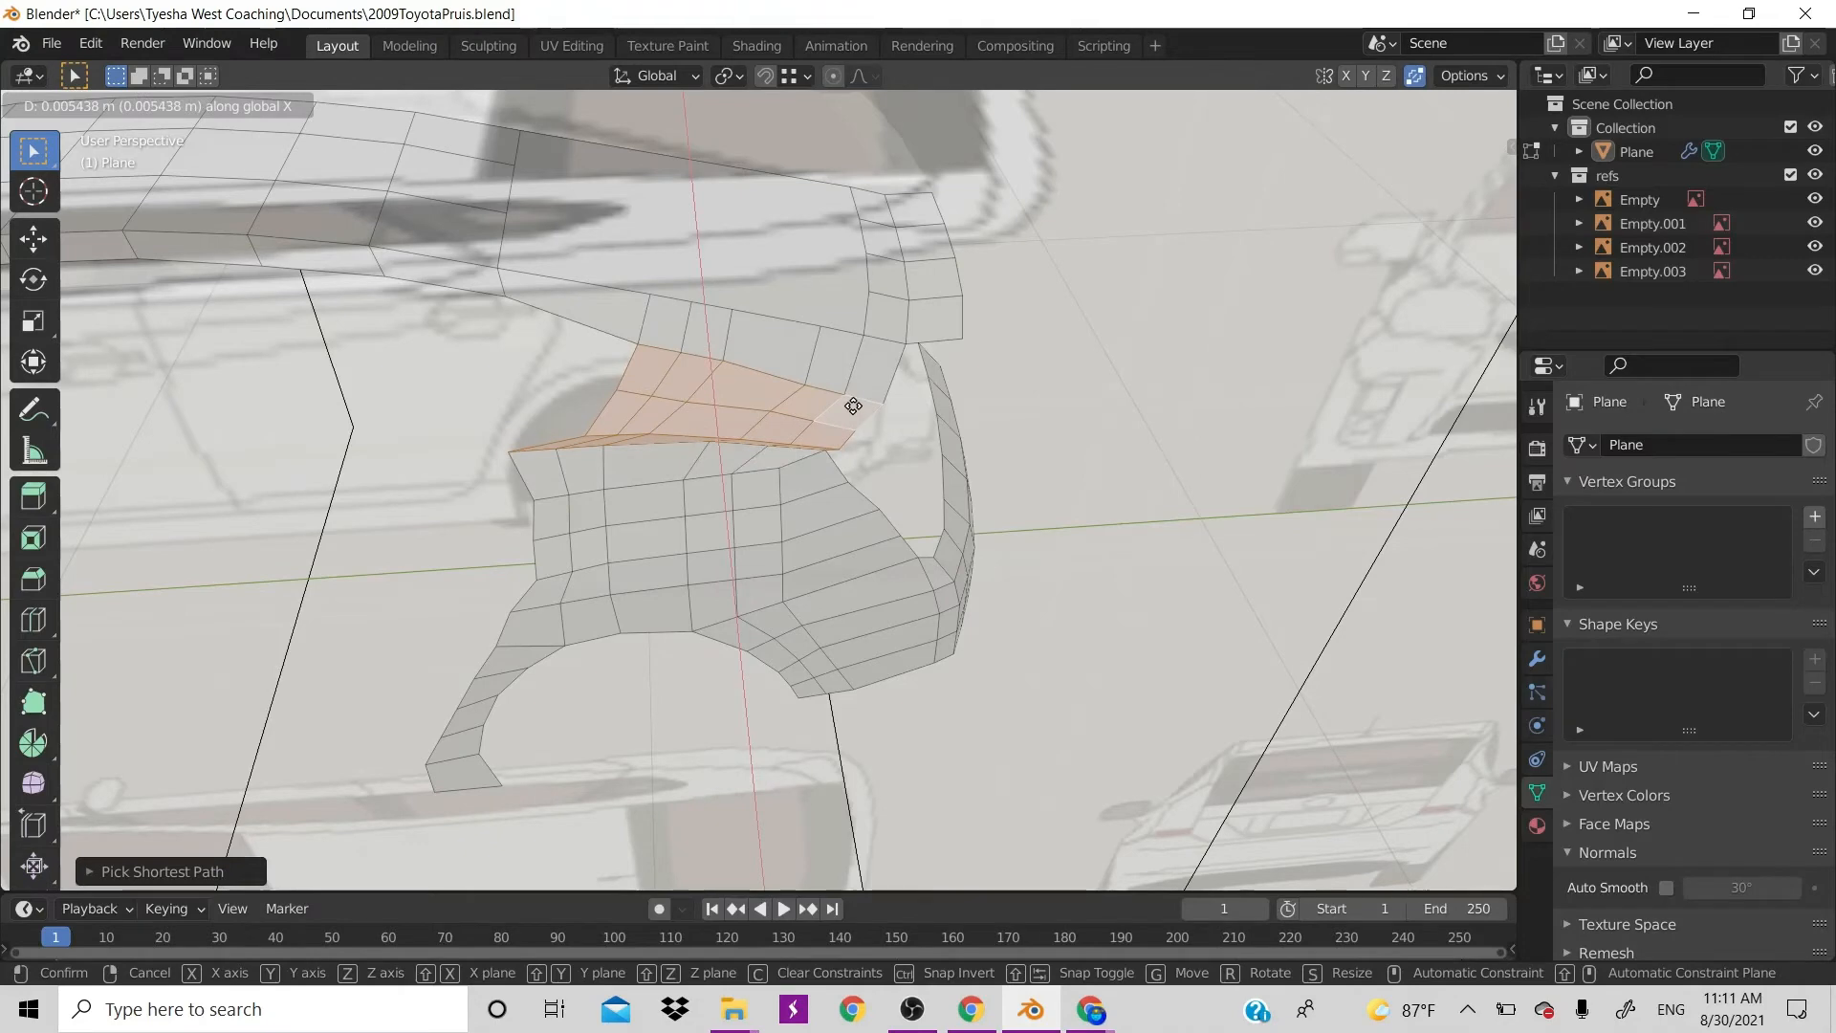
click(852, 407)
Select only the rear pillar faces above the quarter panel strip and move them inward about 0.028 m along X
drag(1453, 163, 988, 388)
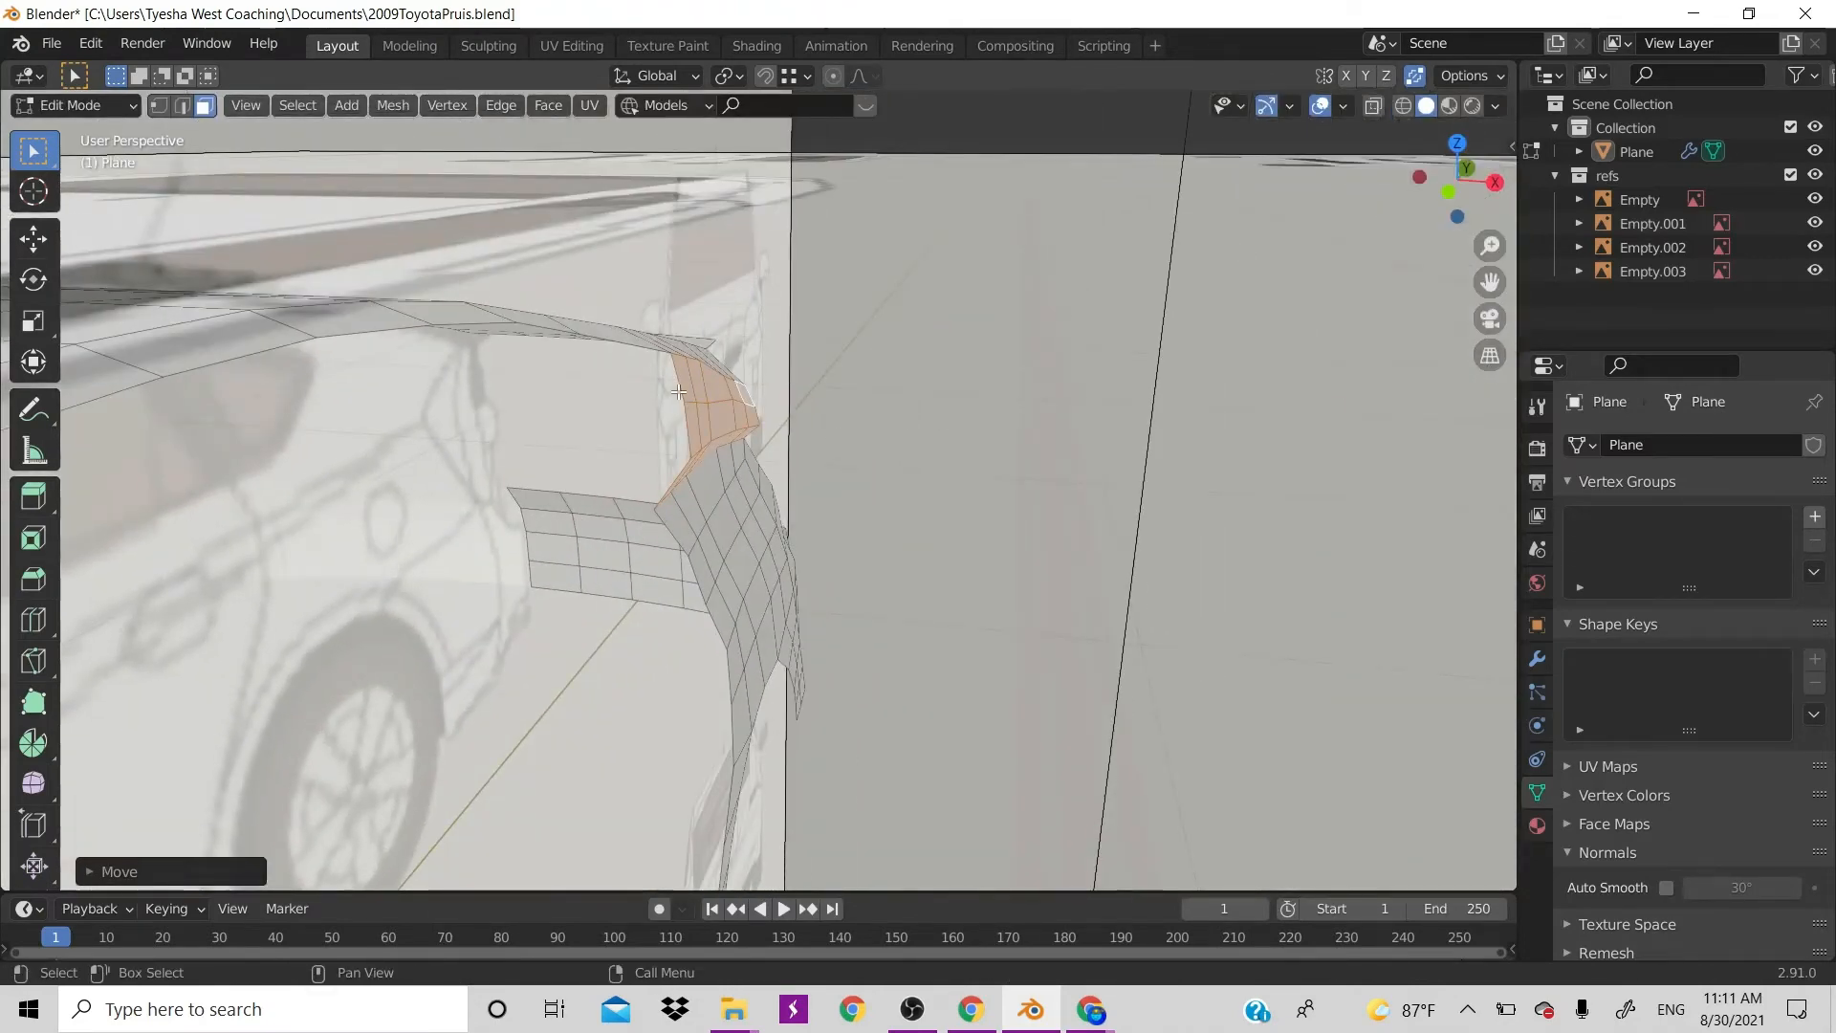
key(alt+a)
drag(677, 373, 741, 428)
shift+click(751, 414)
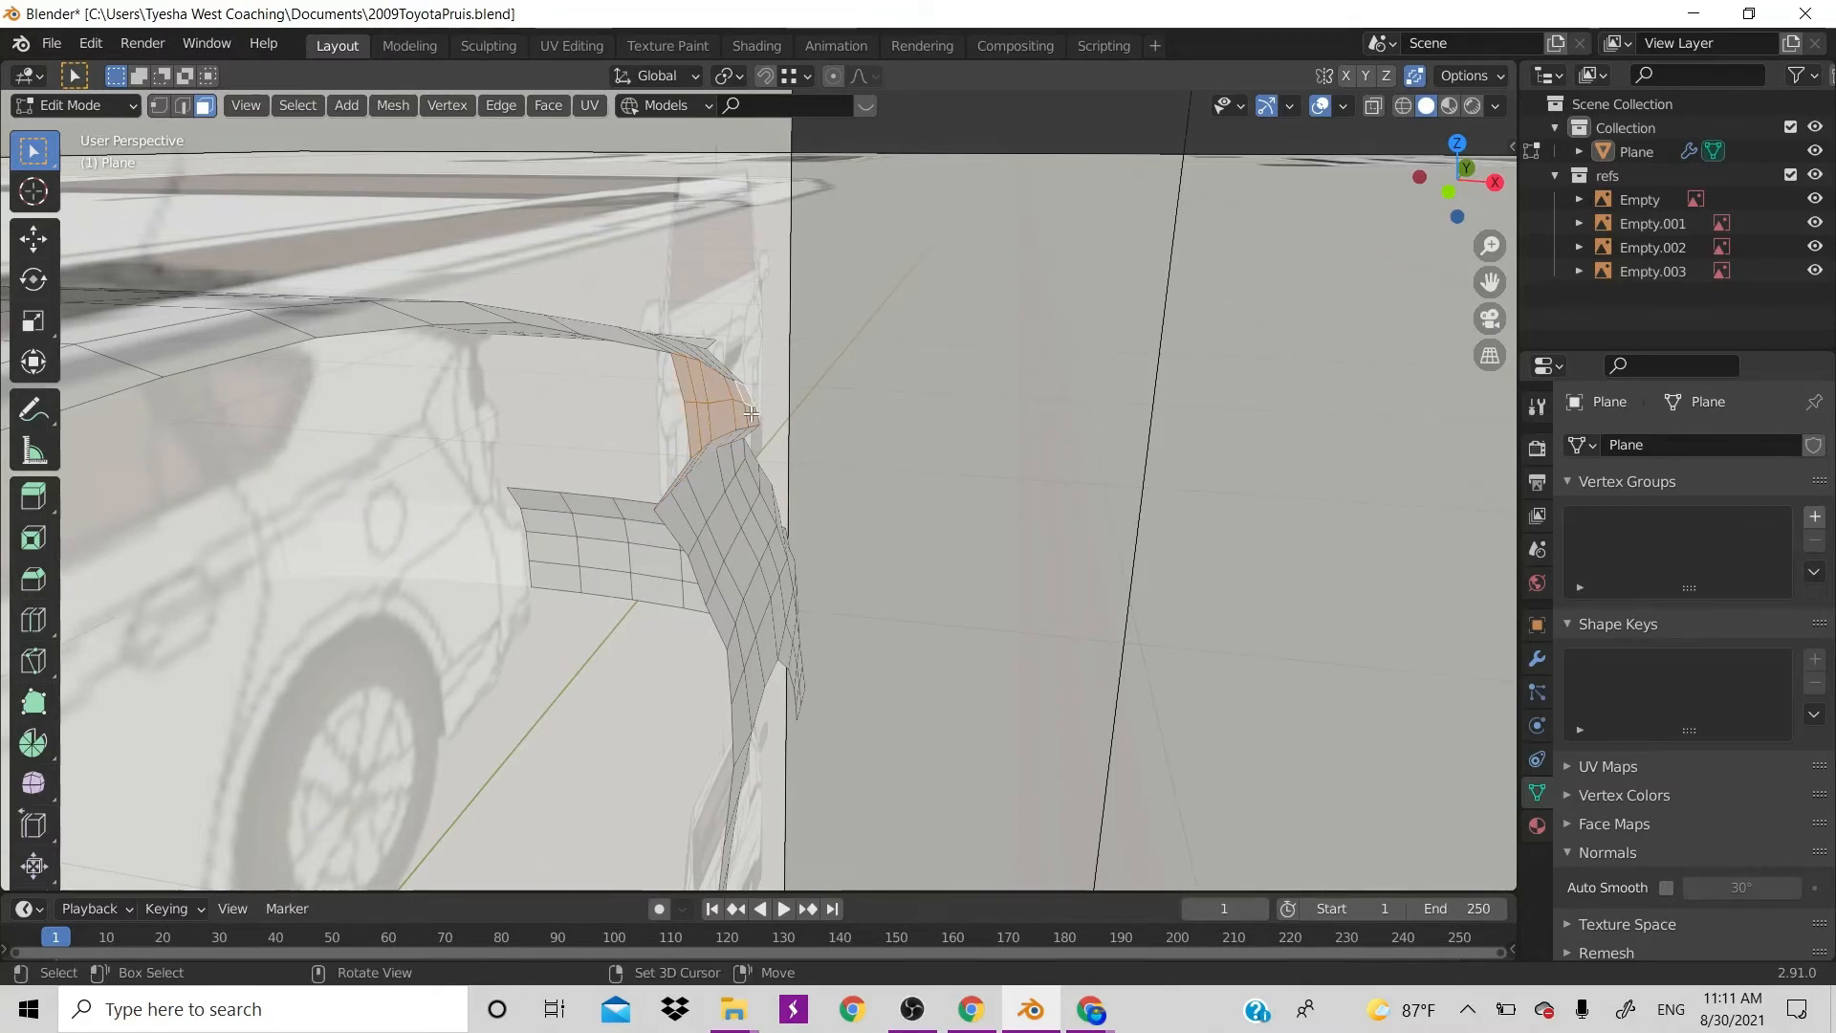
key(g)
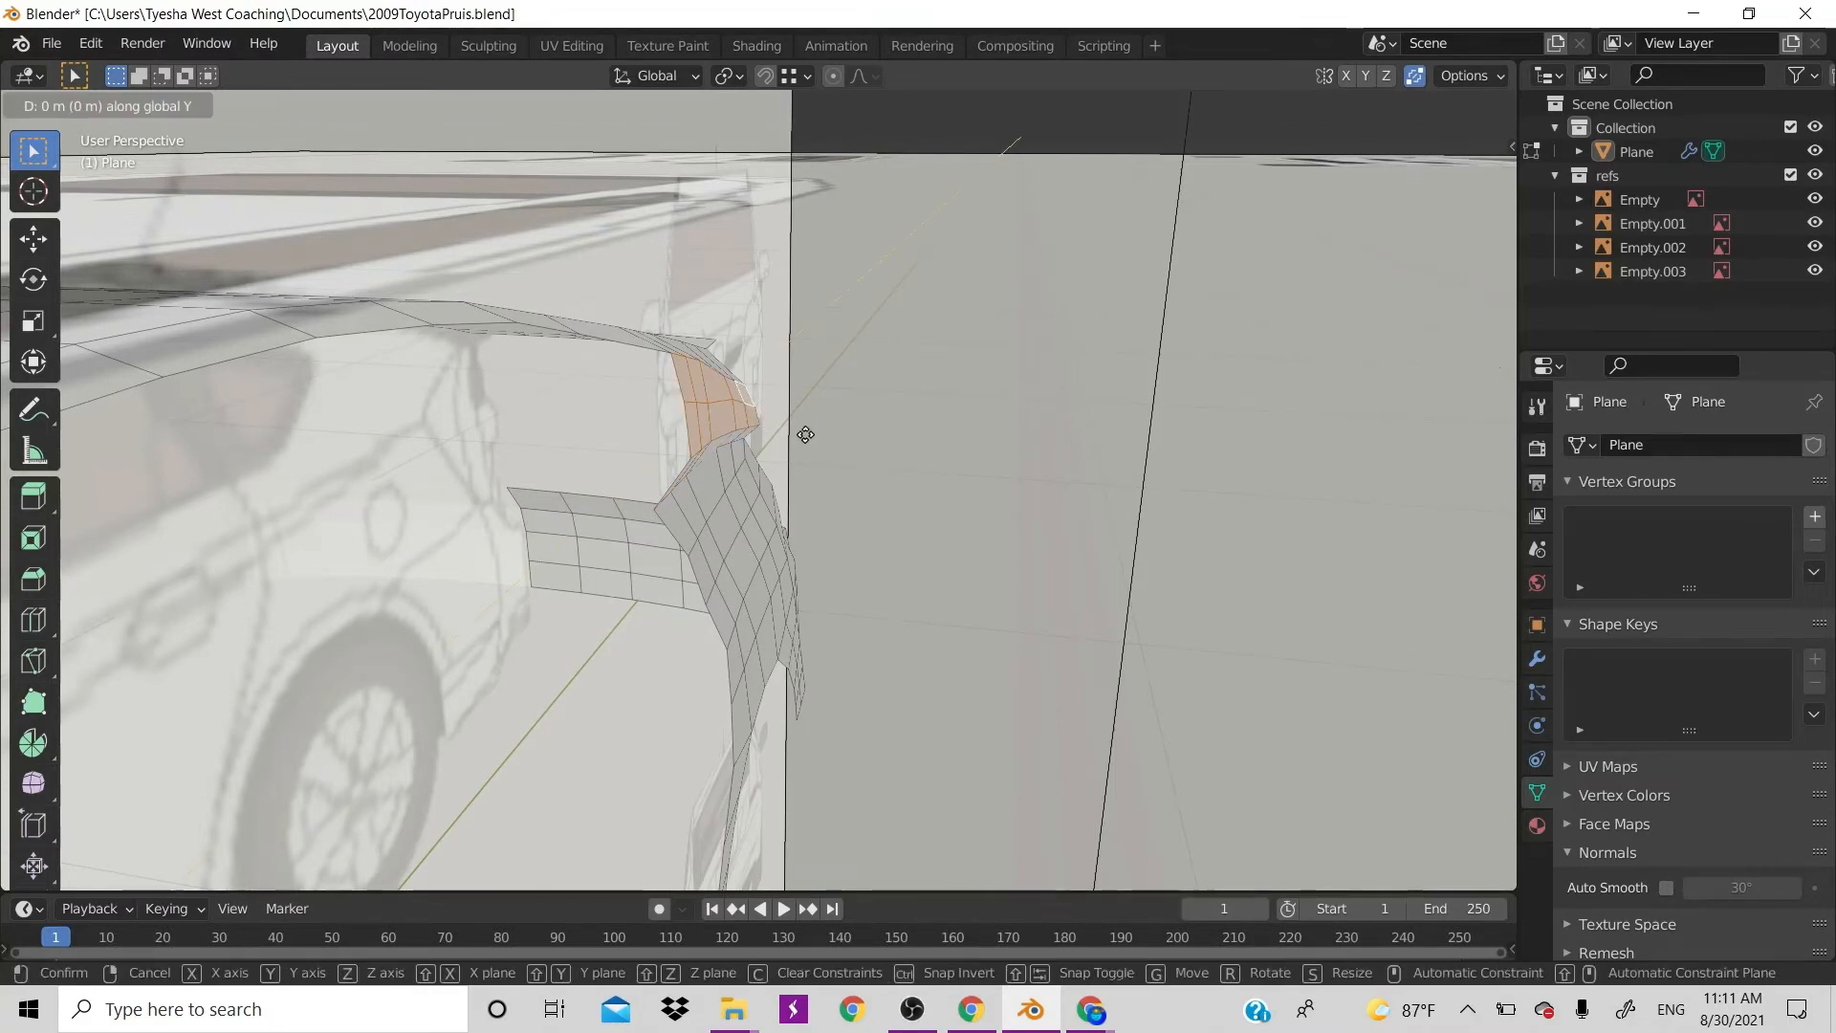
key(y)
key(x)
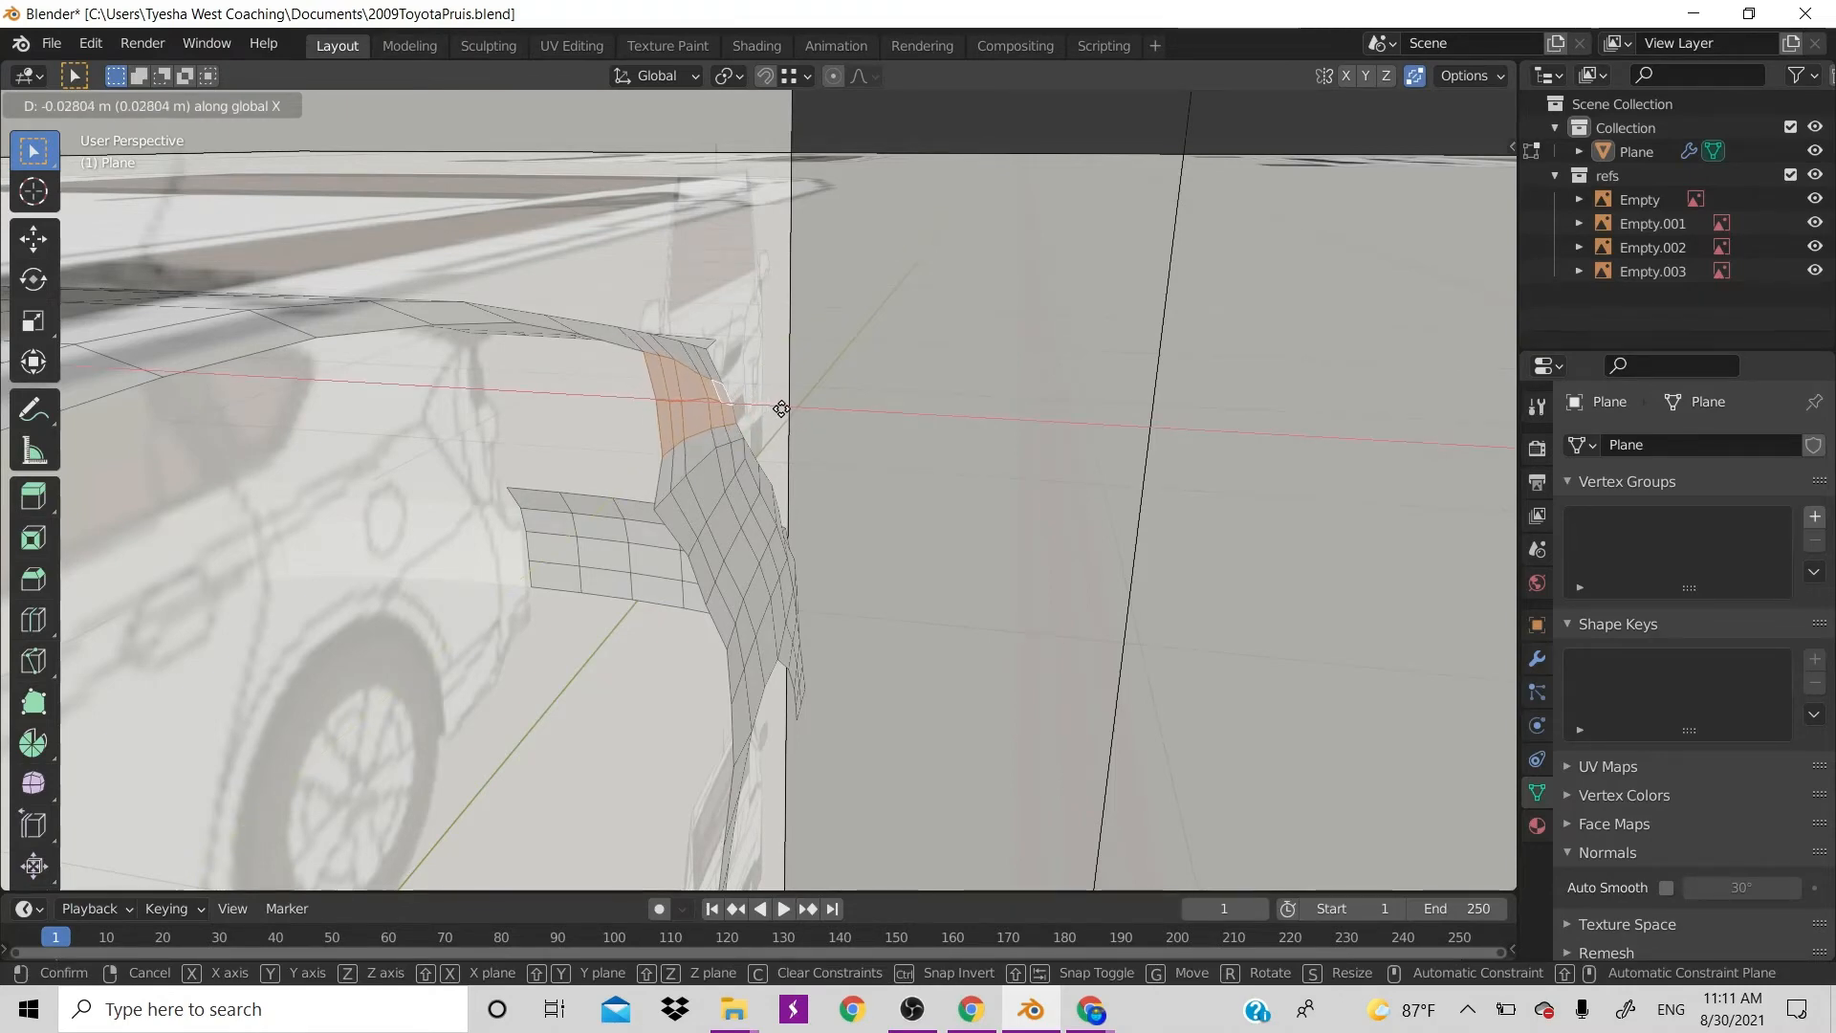
click(777, 409)
Select the edge run between the rear pillar and quarter panel and move it outward about 0.011 m along X in the back view
drag(1457, 192, 1338, 220)
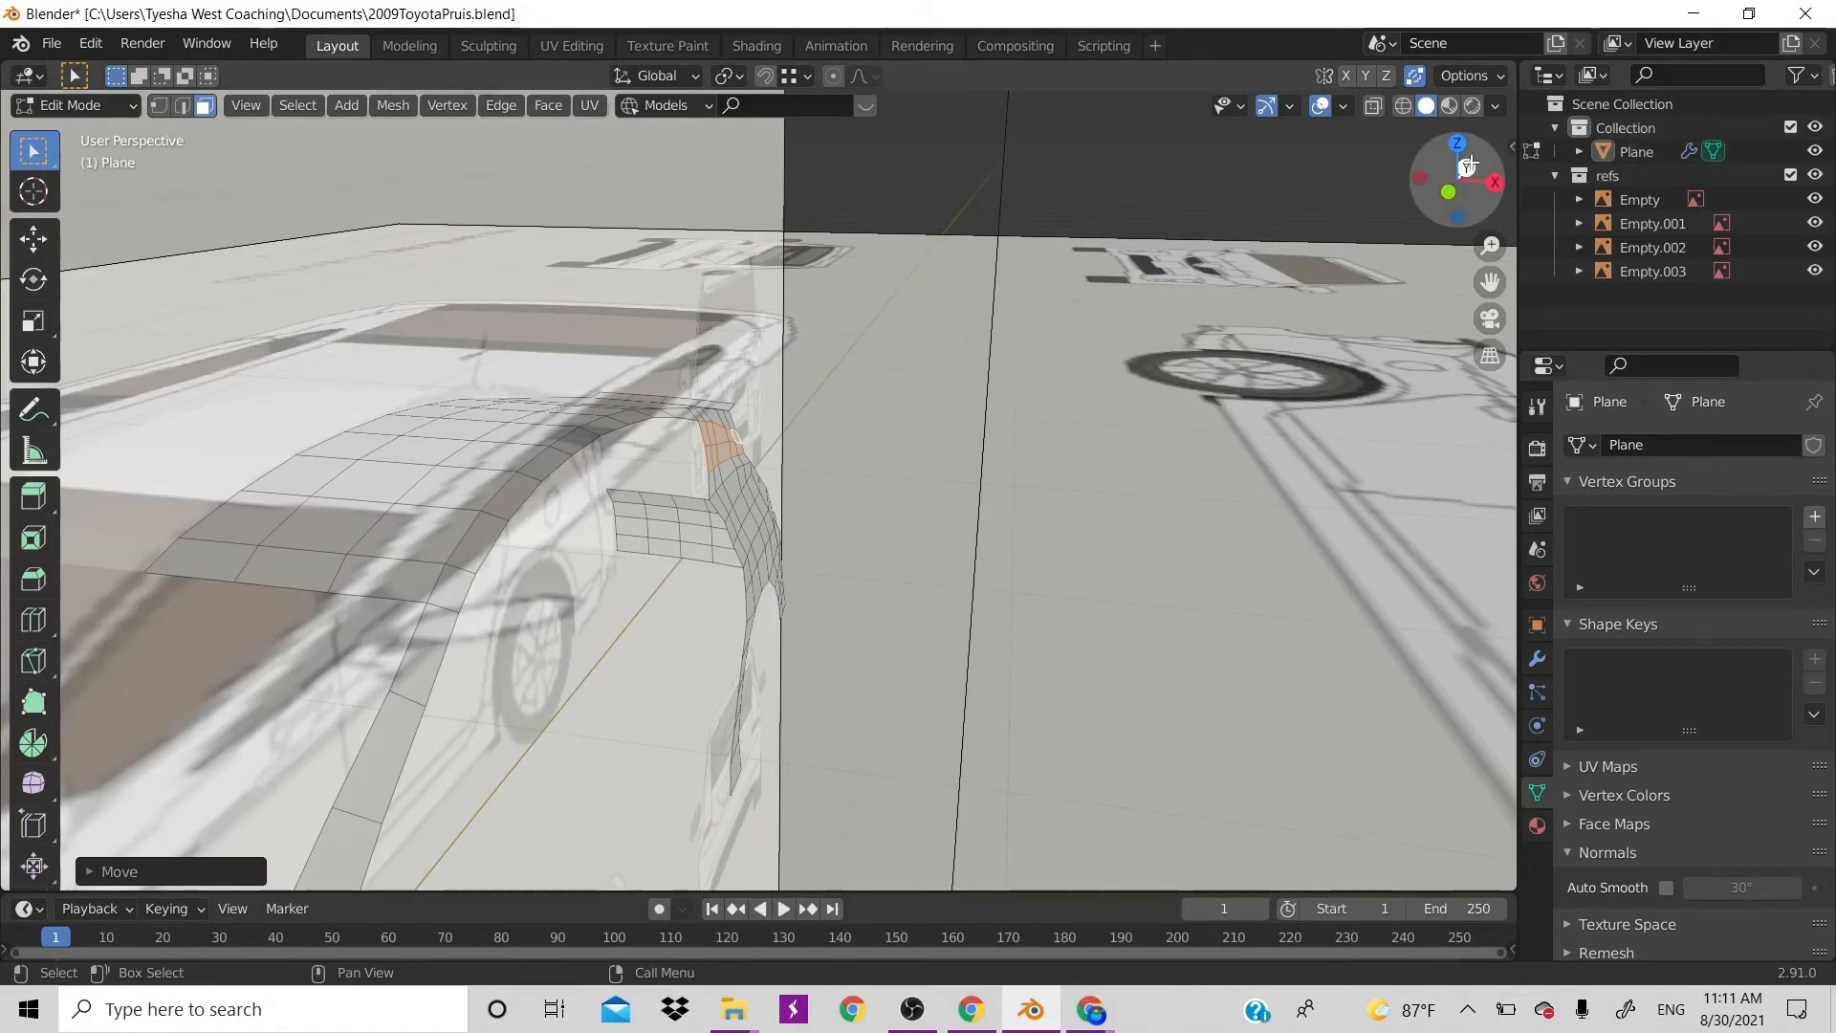
mouse_move(1457, 191)
mouse_down()
mouse_move(1329, 250)
mouse_move(1470, 162)
mouse_up()
scroll(1091, 538, up, 4)
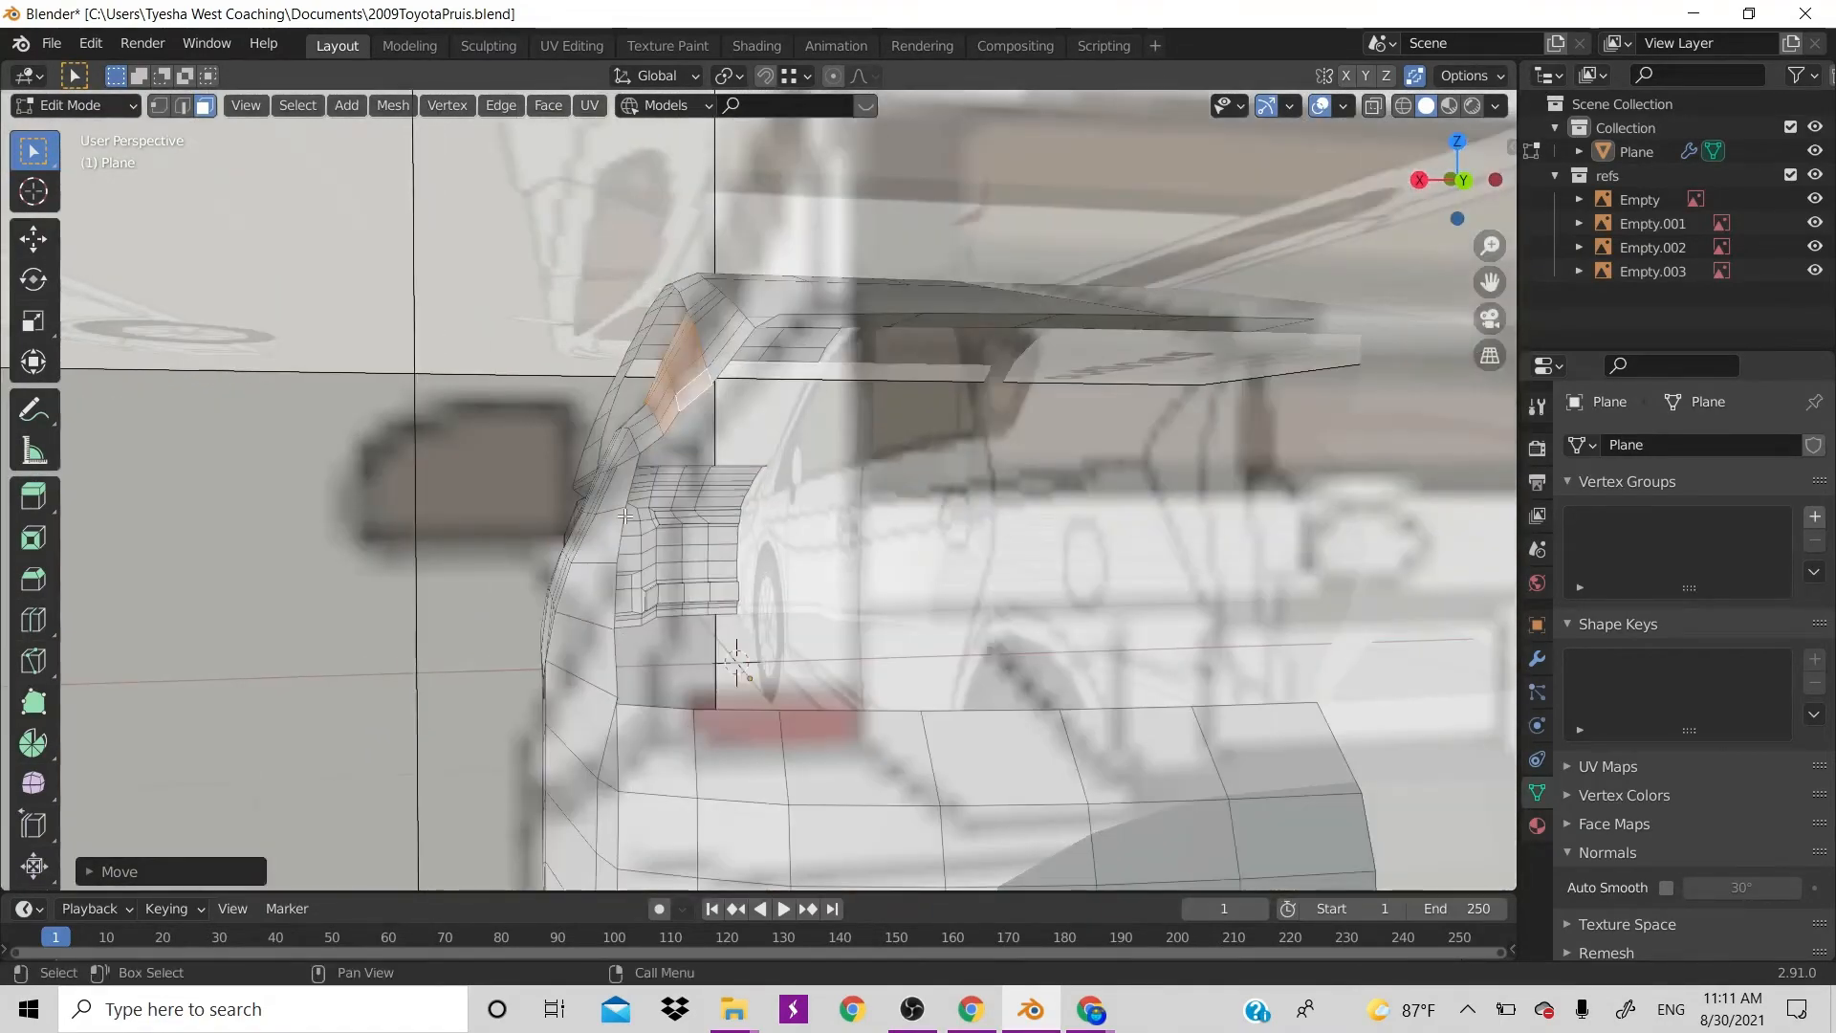
key(2)
alt+click(661, 436)
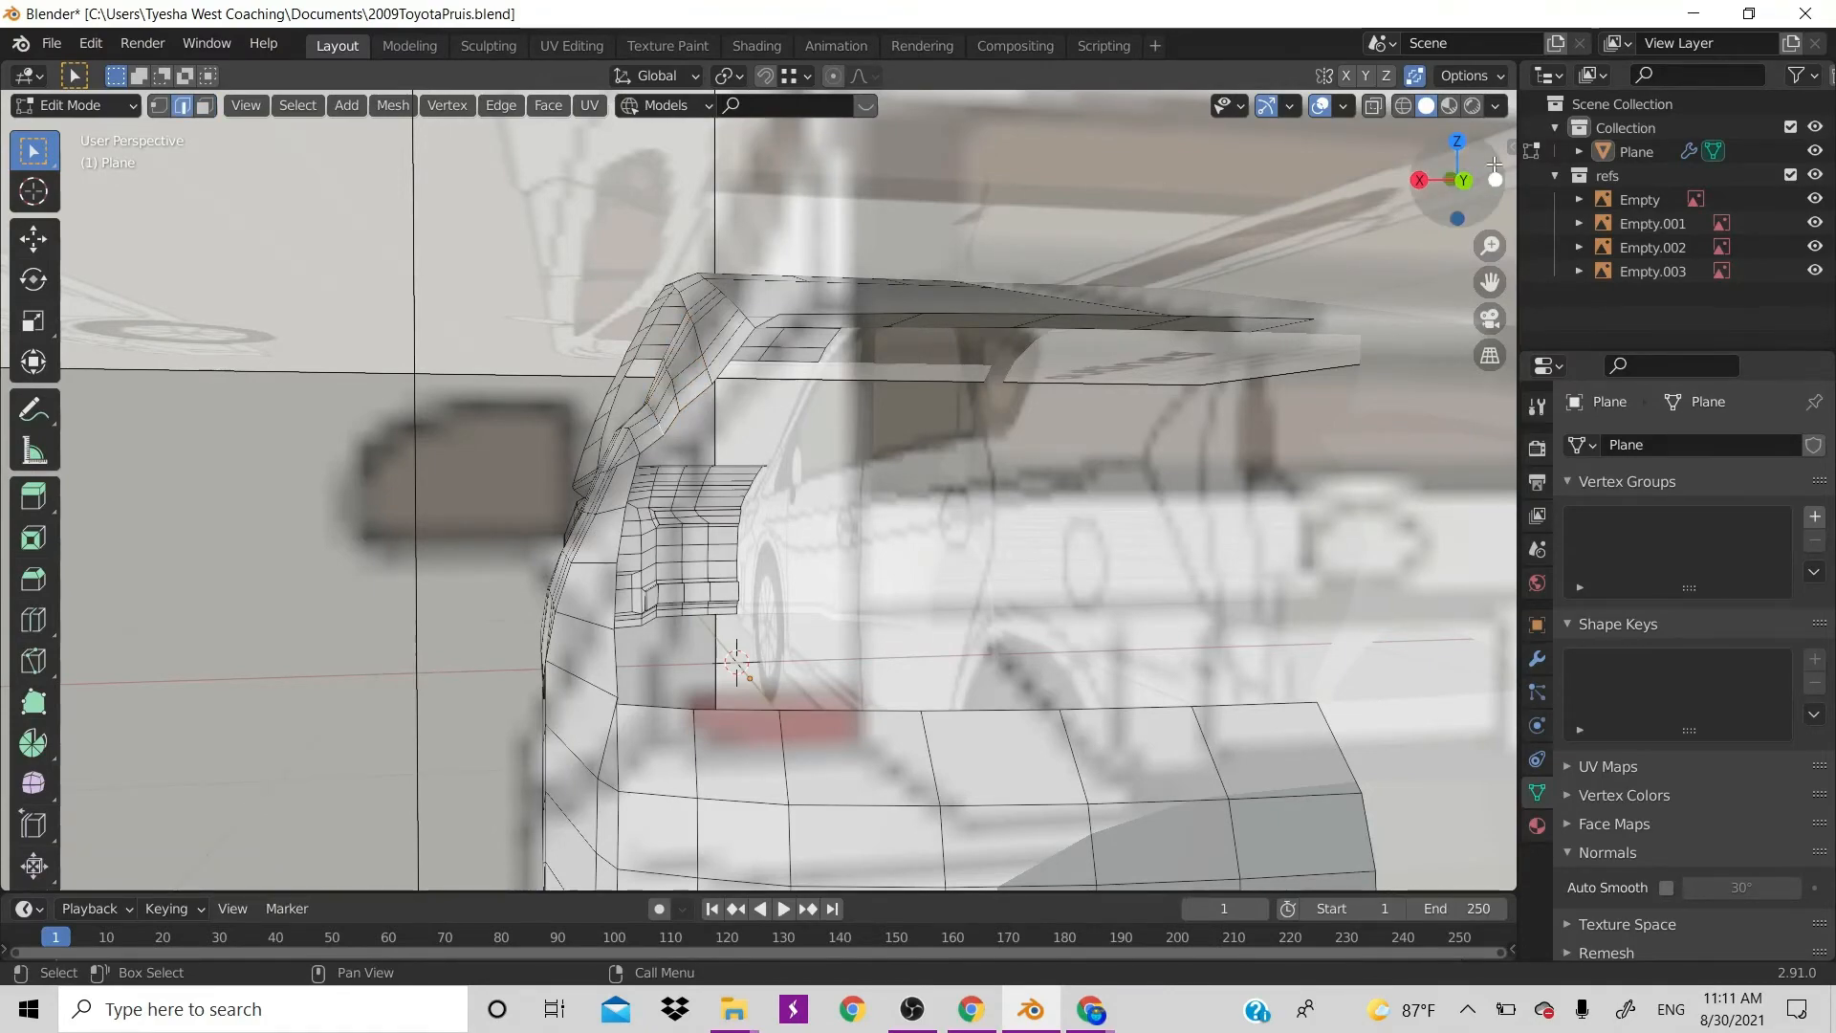
drag(1457, 181, 1654, 199)
ctrl+click(391, 378)
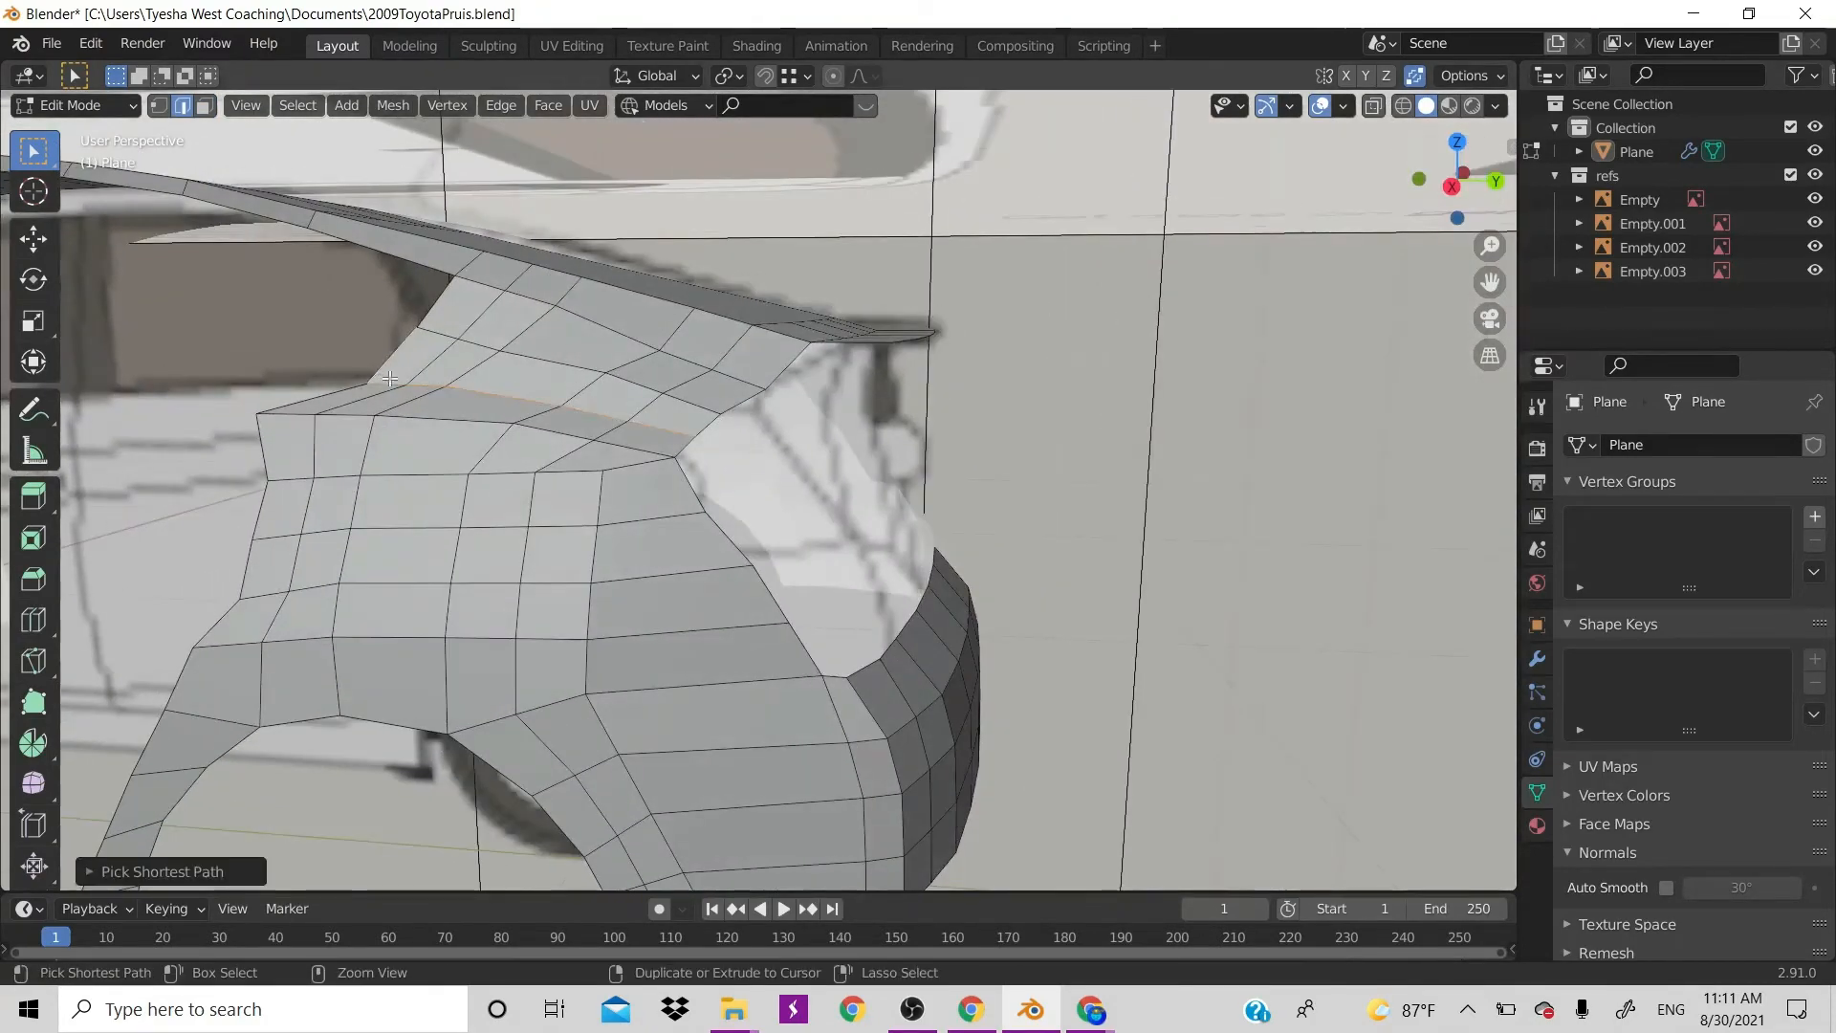
key(ctrl+z)
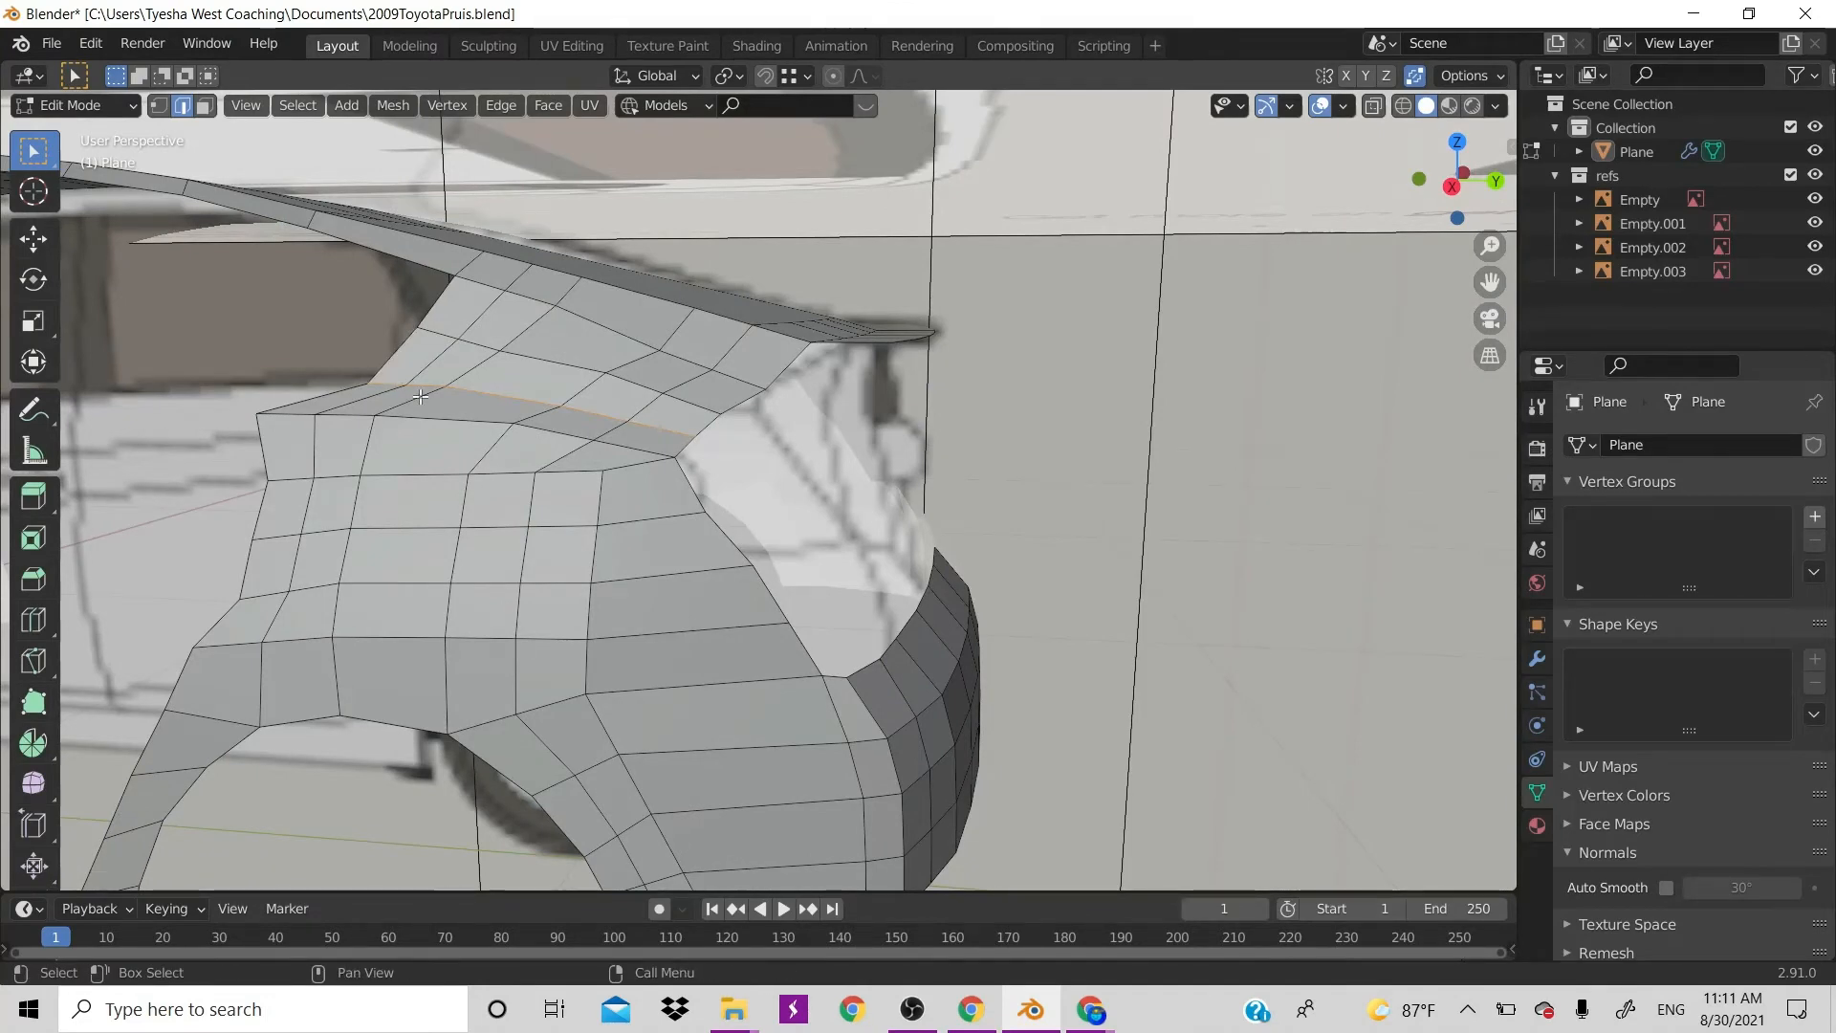
key(KP_1)
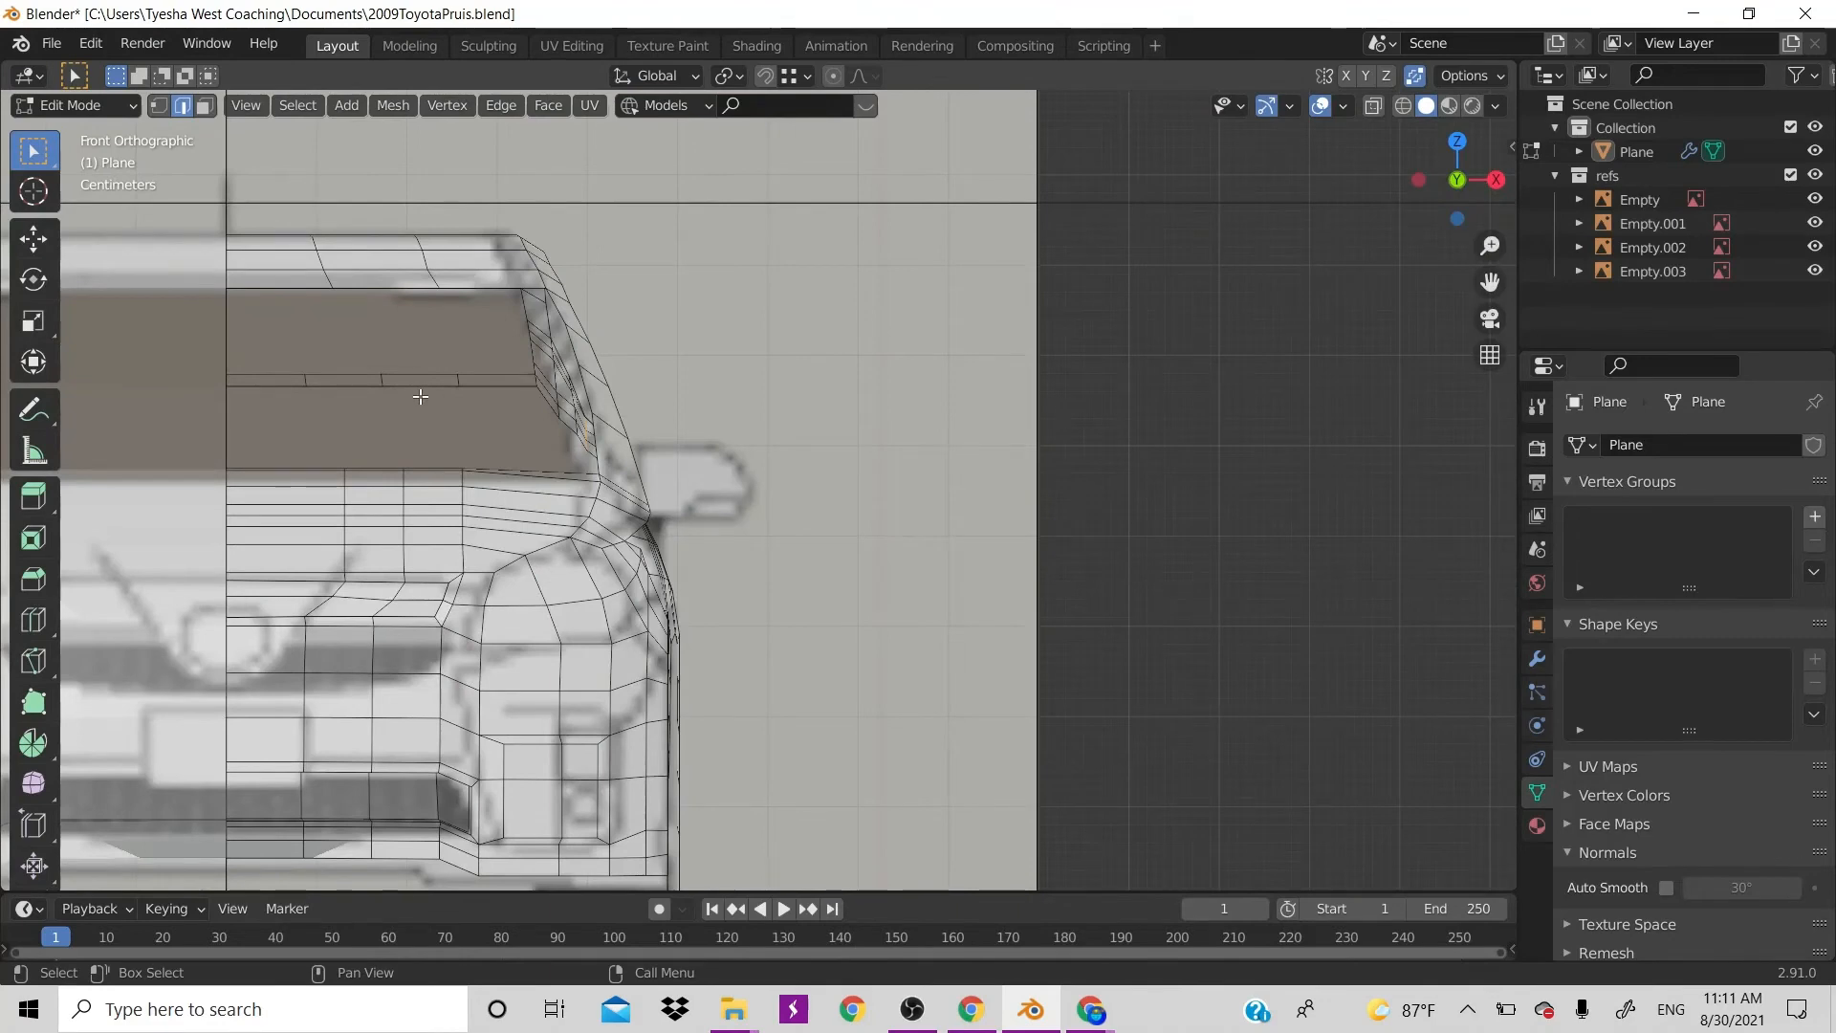
key(ctrl+KP_1)
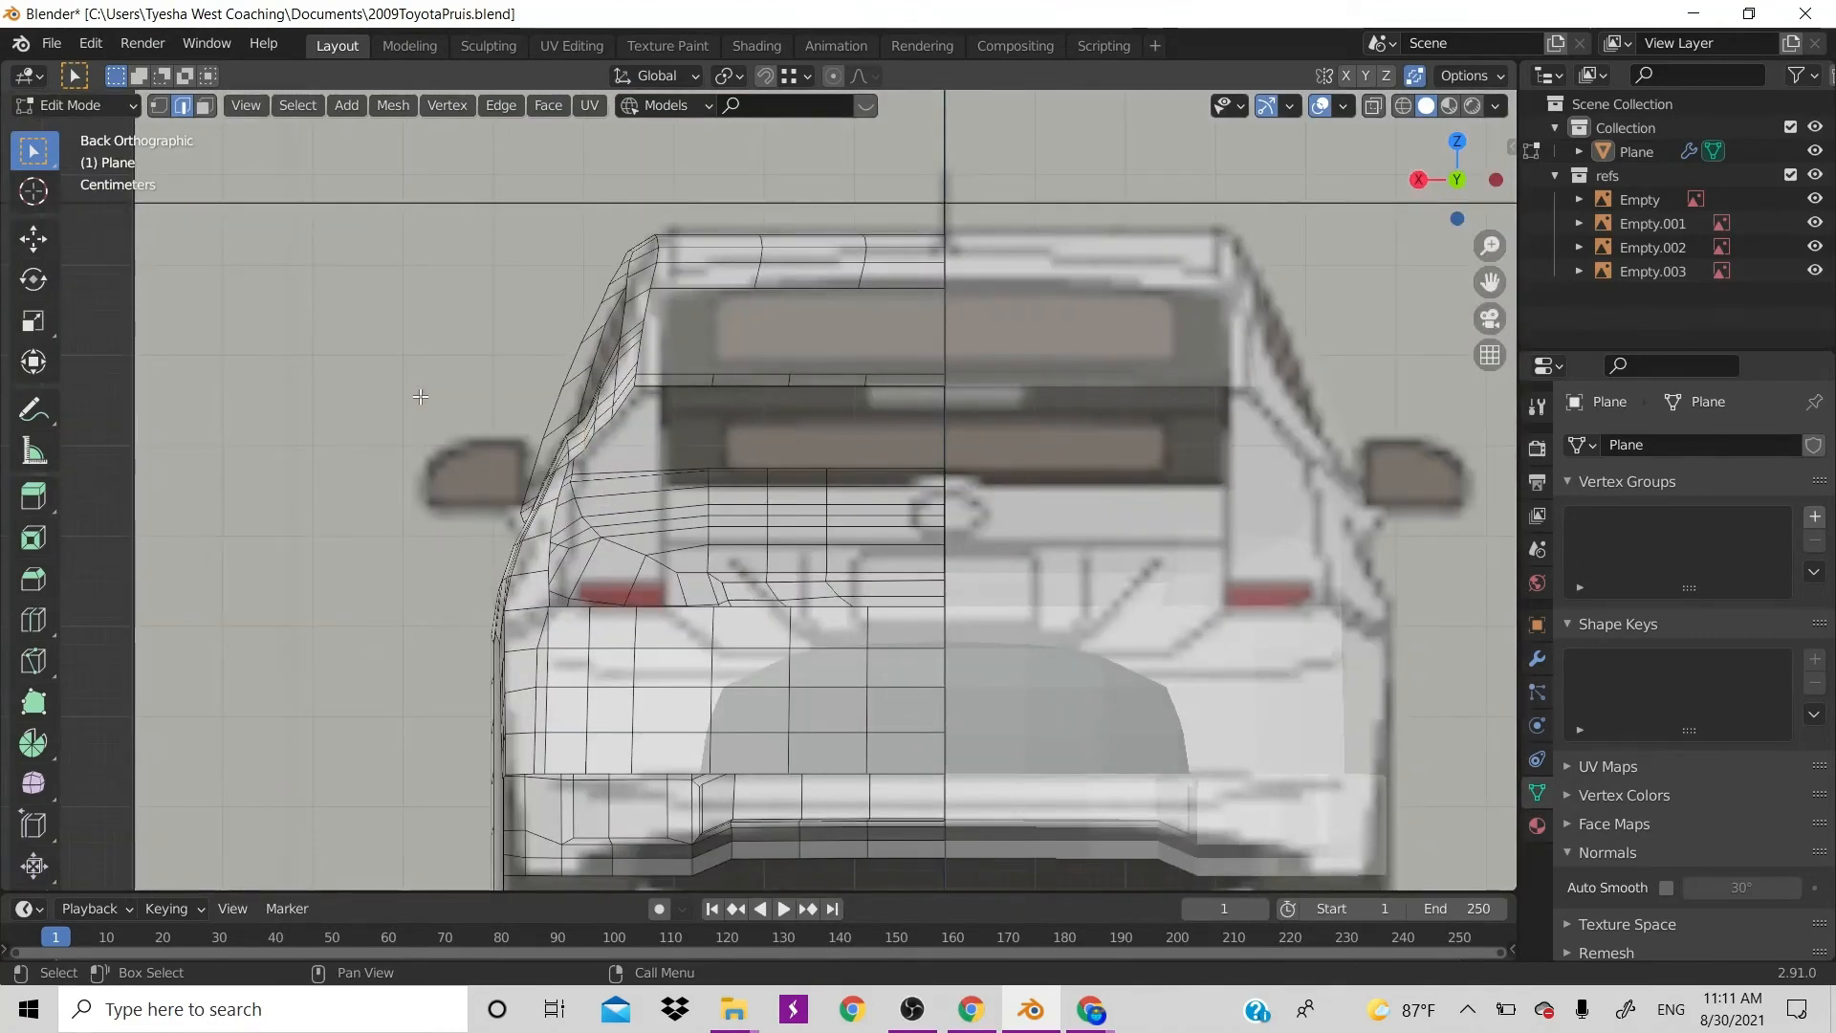
key(g)
key(x)
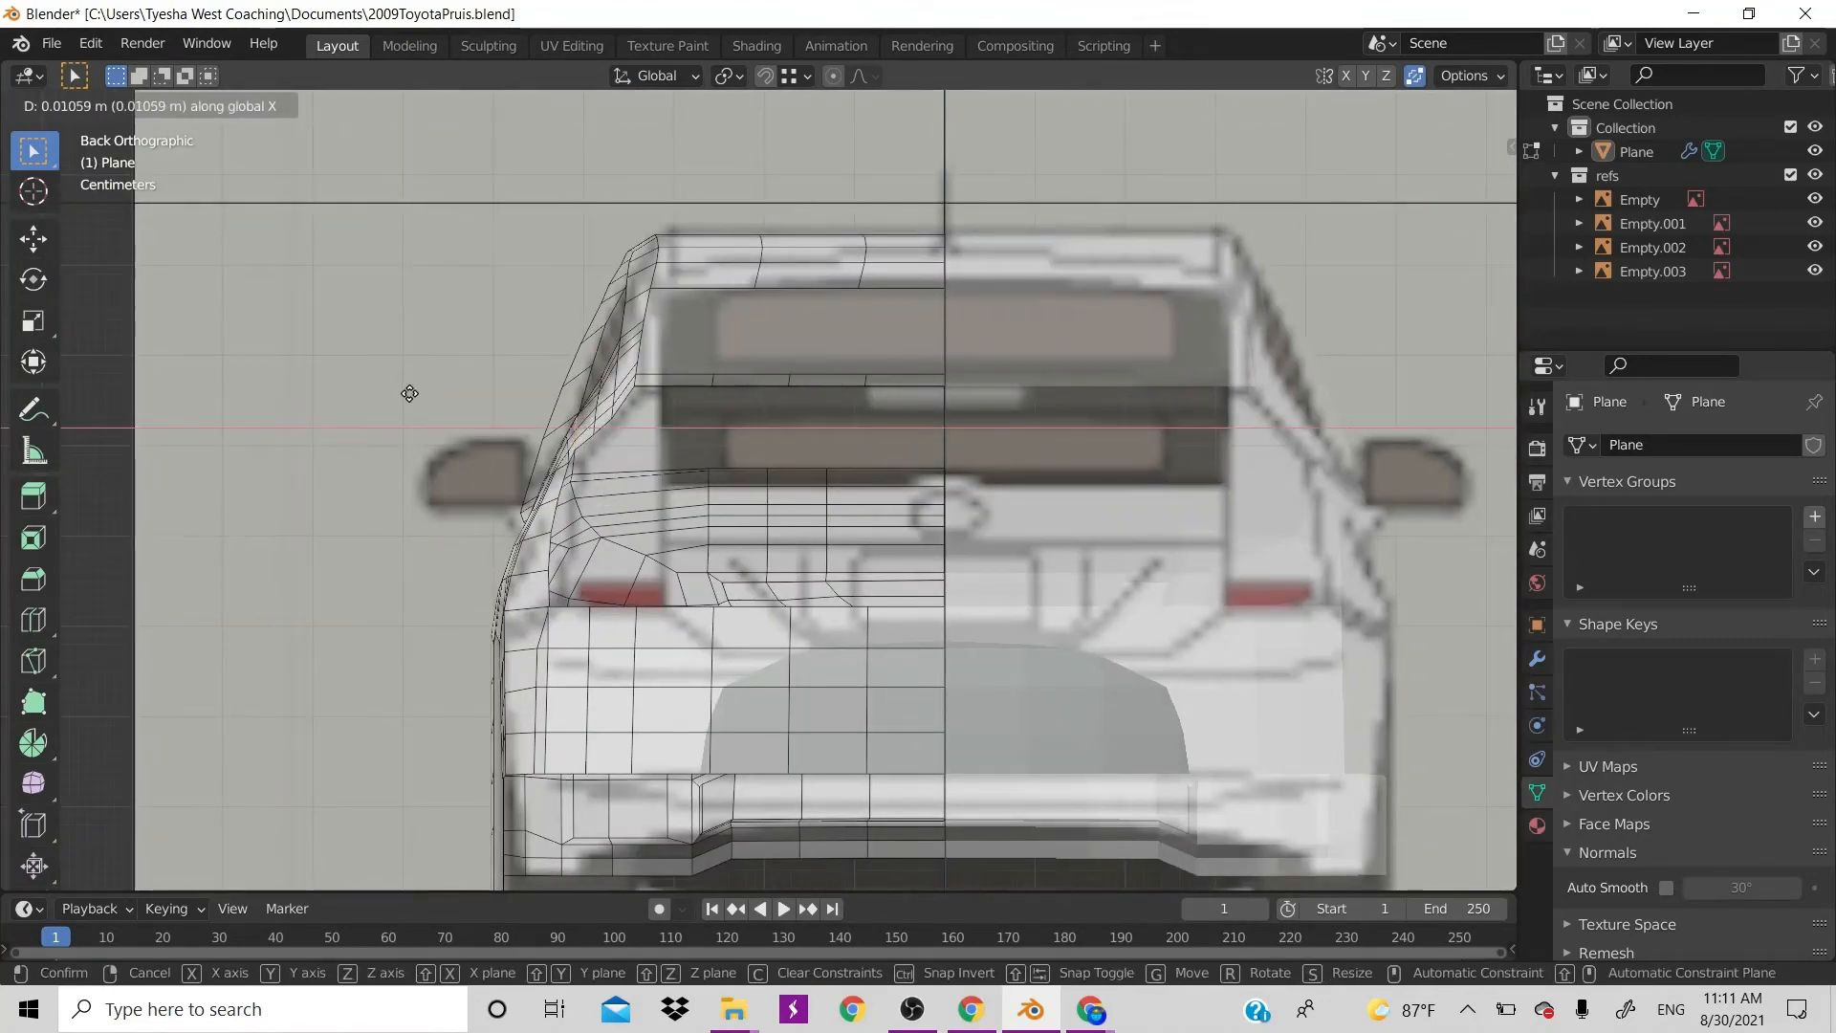
click(409, 393)
Check the adjusted rear pillar and whole body mesh in back and perspective views, and save the file
scroll(578, 411, down, 1)
scroll(577, 411, up, 2)
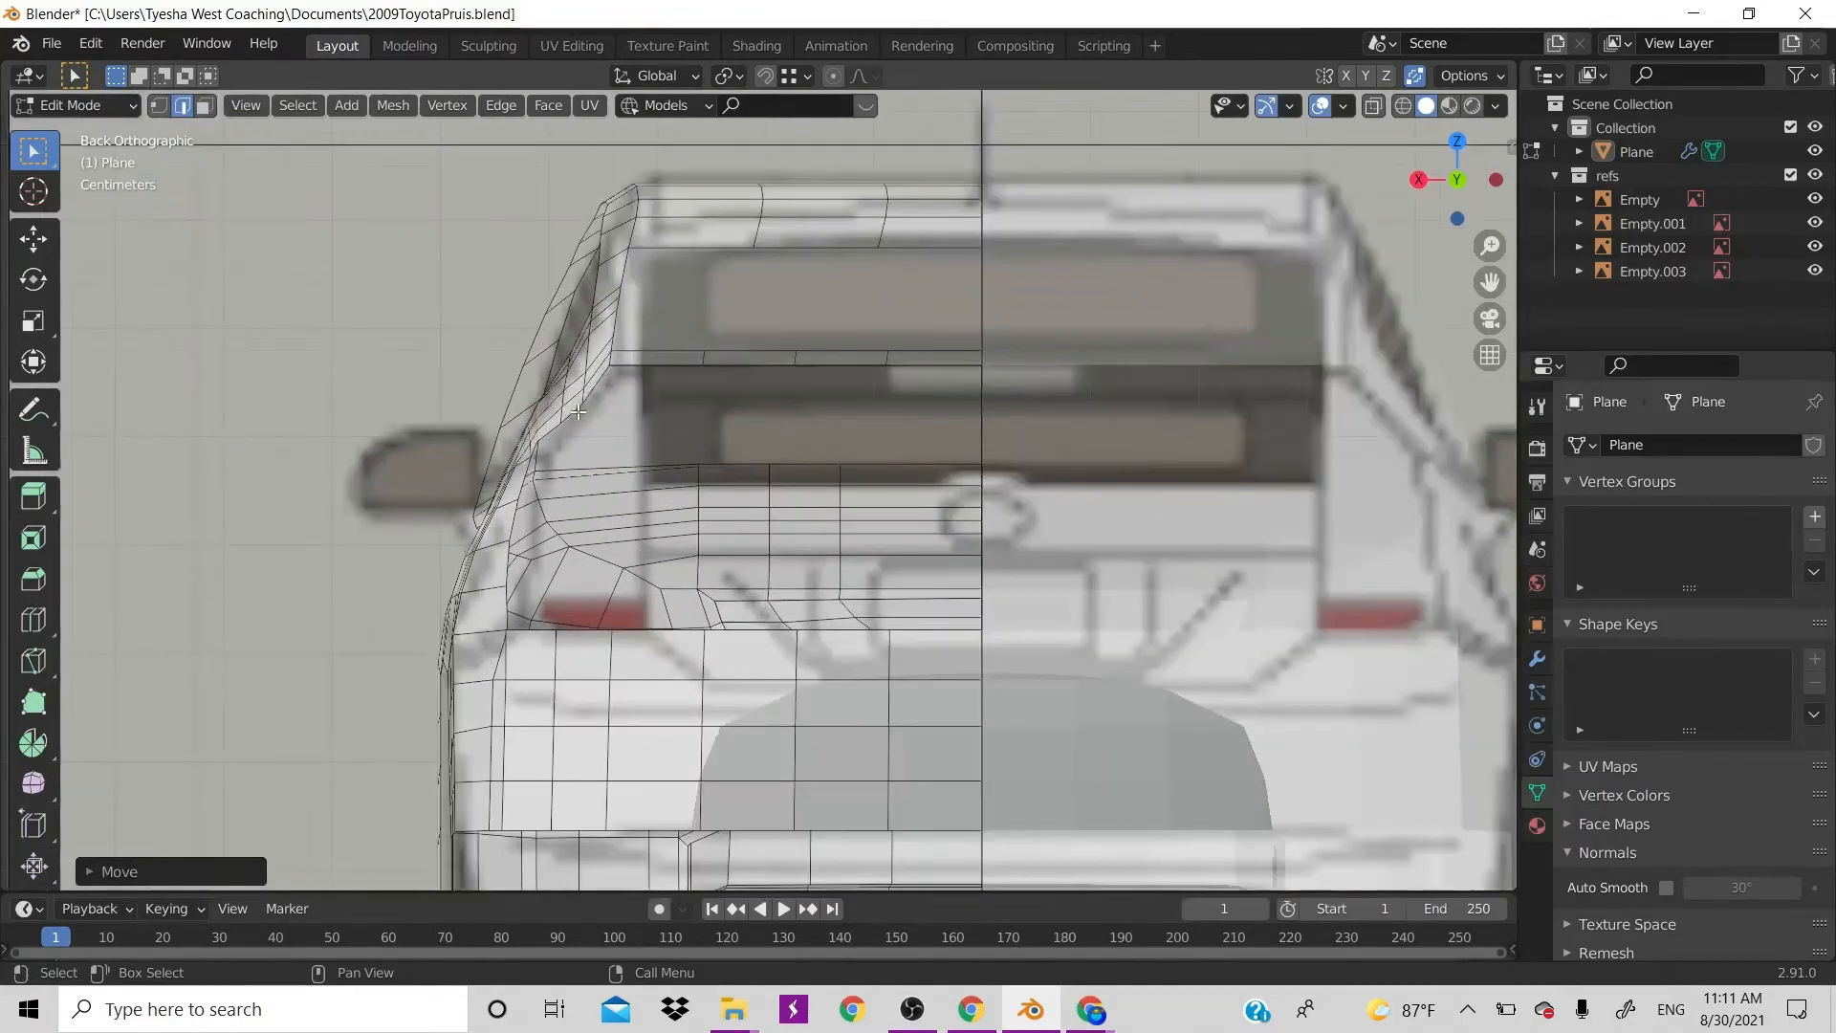
scroll(578, 411, down, 4)
drag(1456, 180, 1208, 190)
drag(1477, 158, 1503, 180)
scroll(548, 677, down, 8)
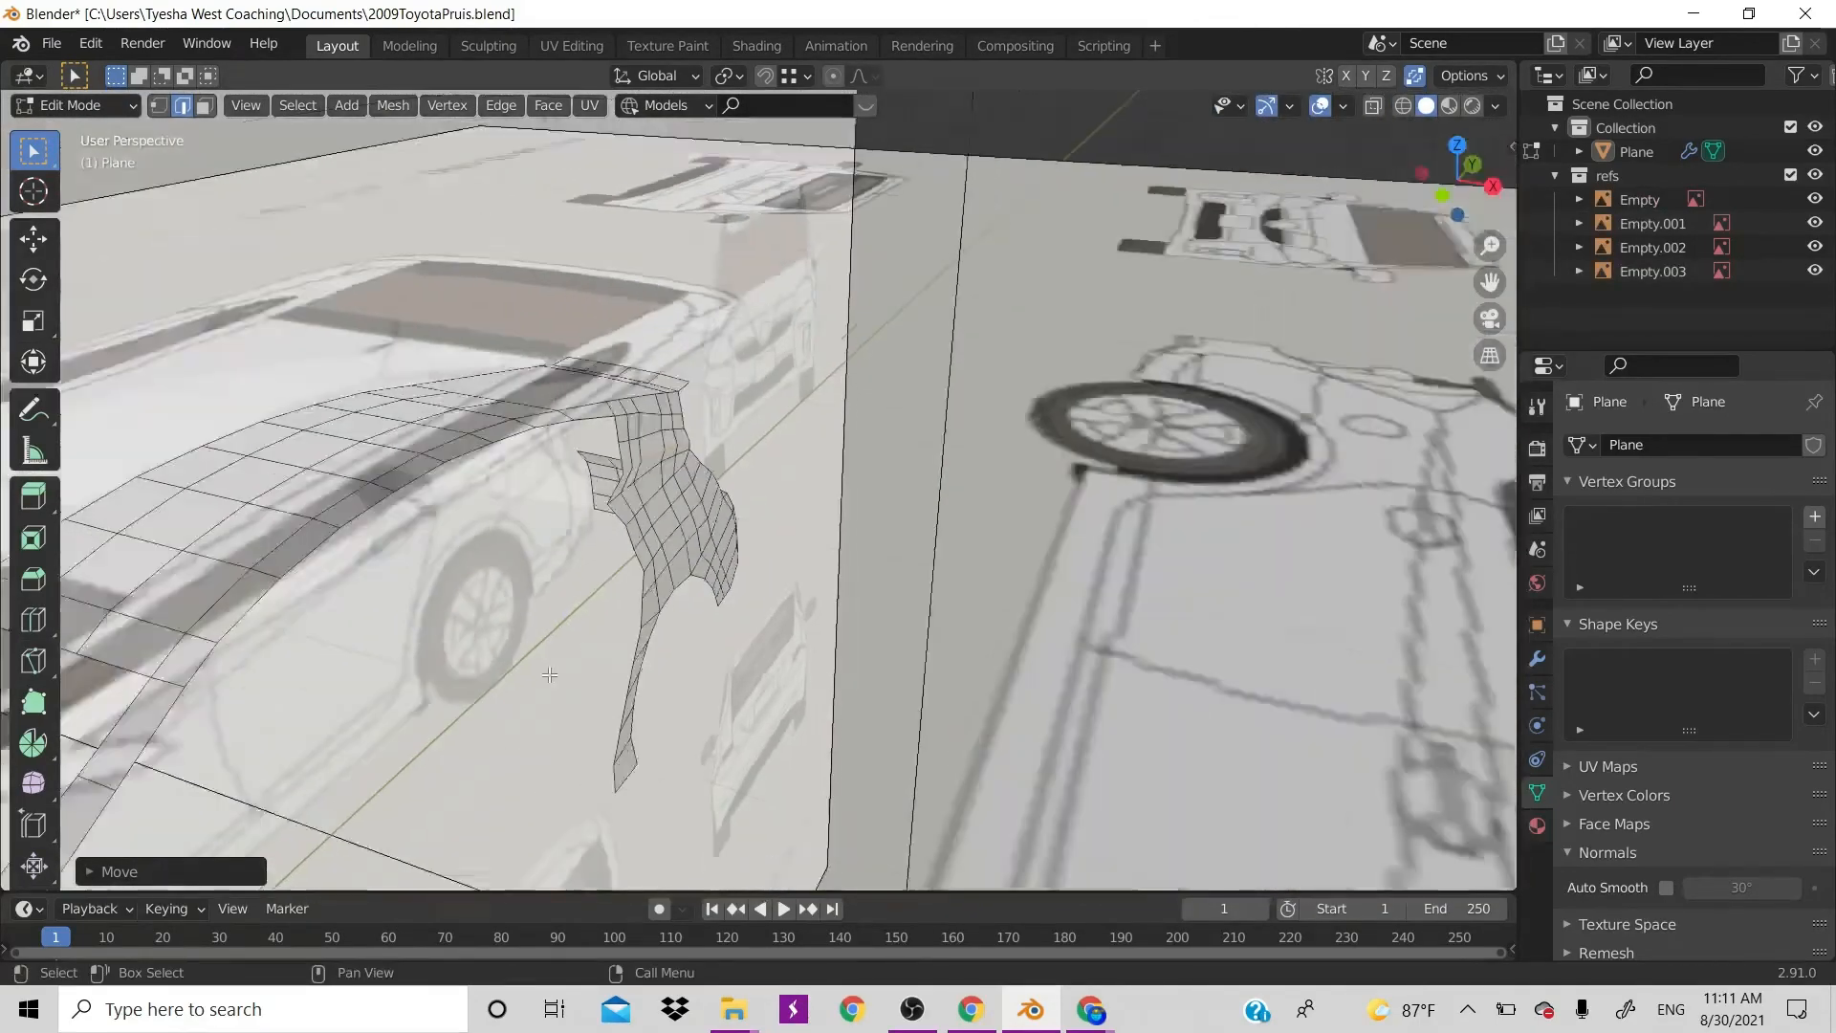
scroll(548, 676, up, 4)
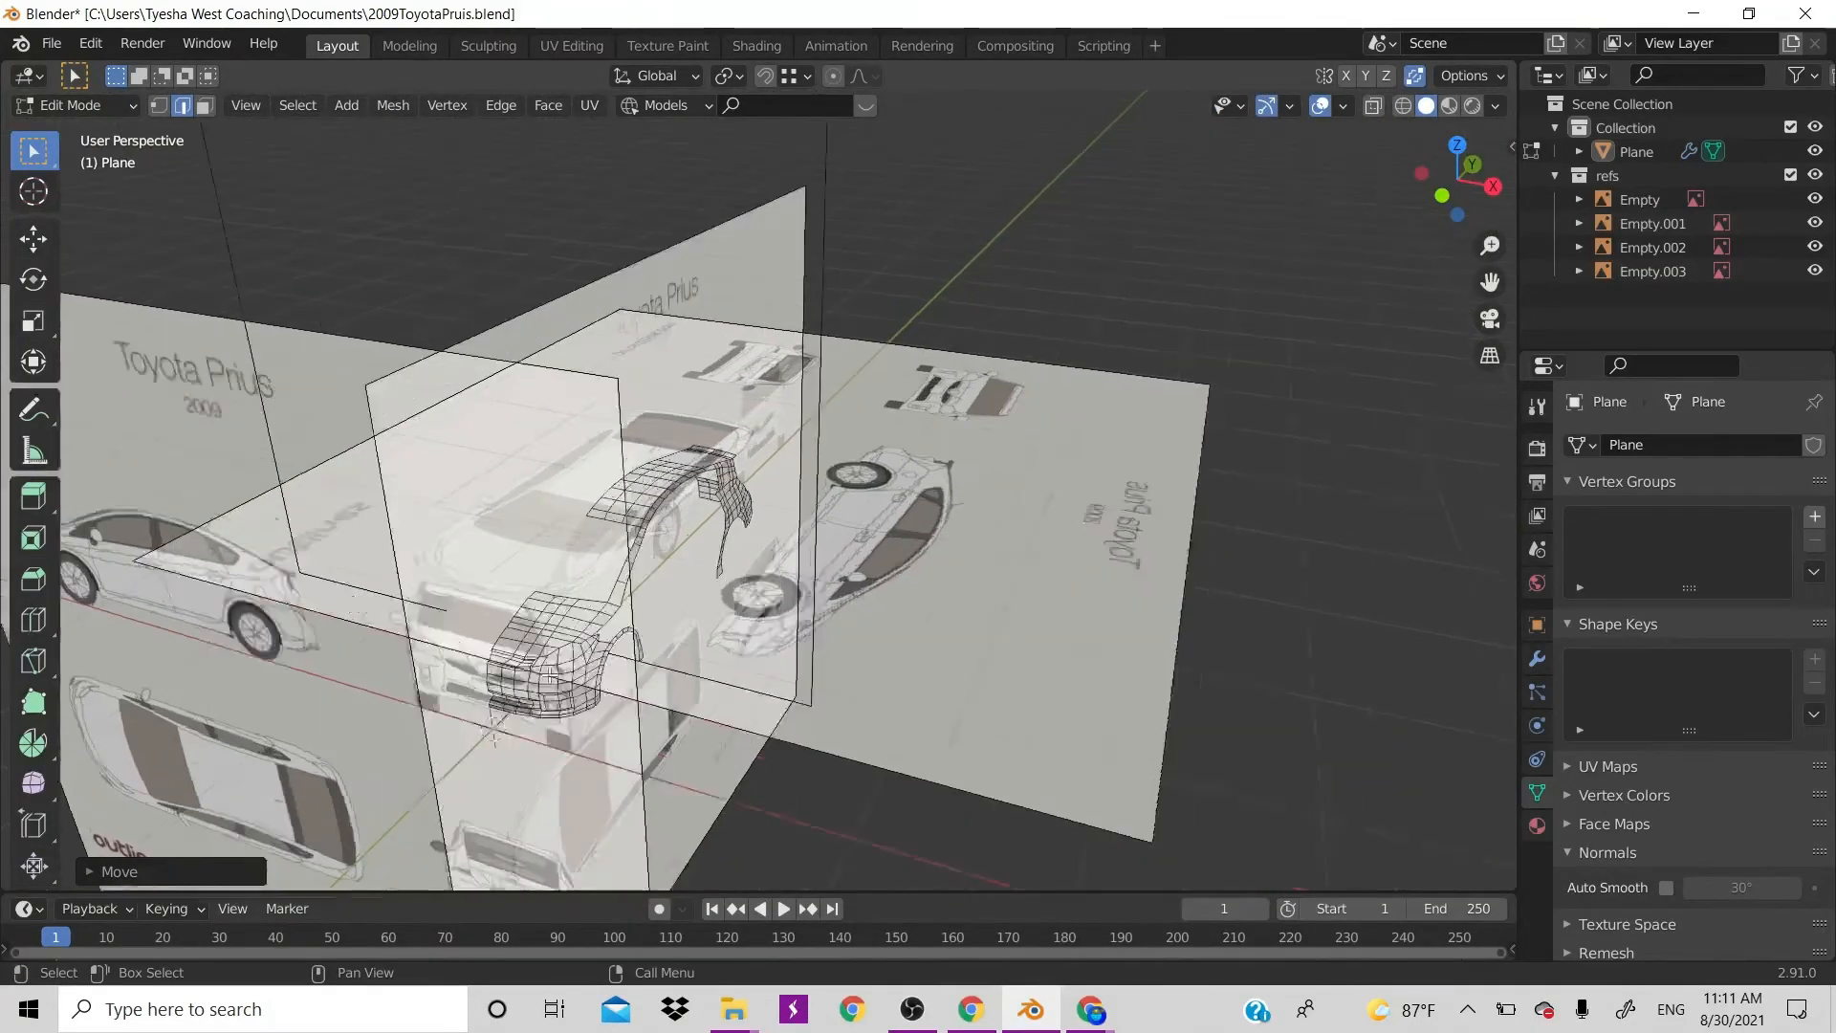
scroll(855, 439, up, 3)
scroll(855, 438, down, 2)
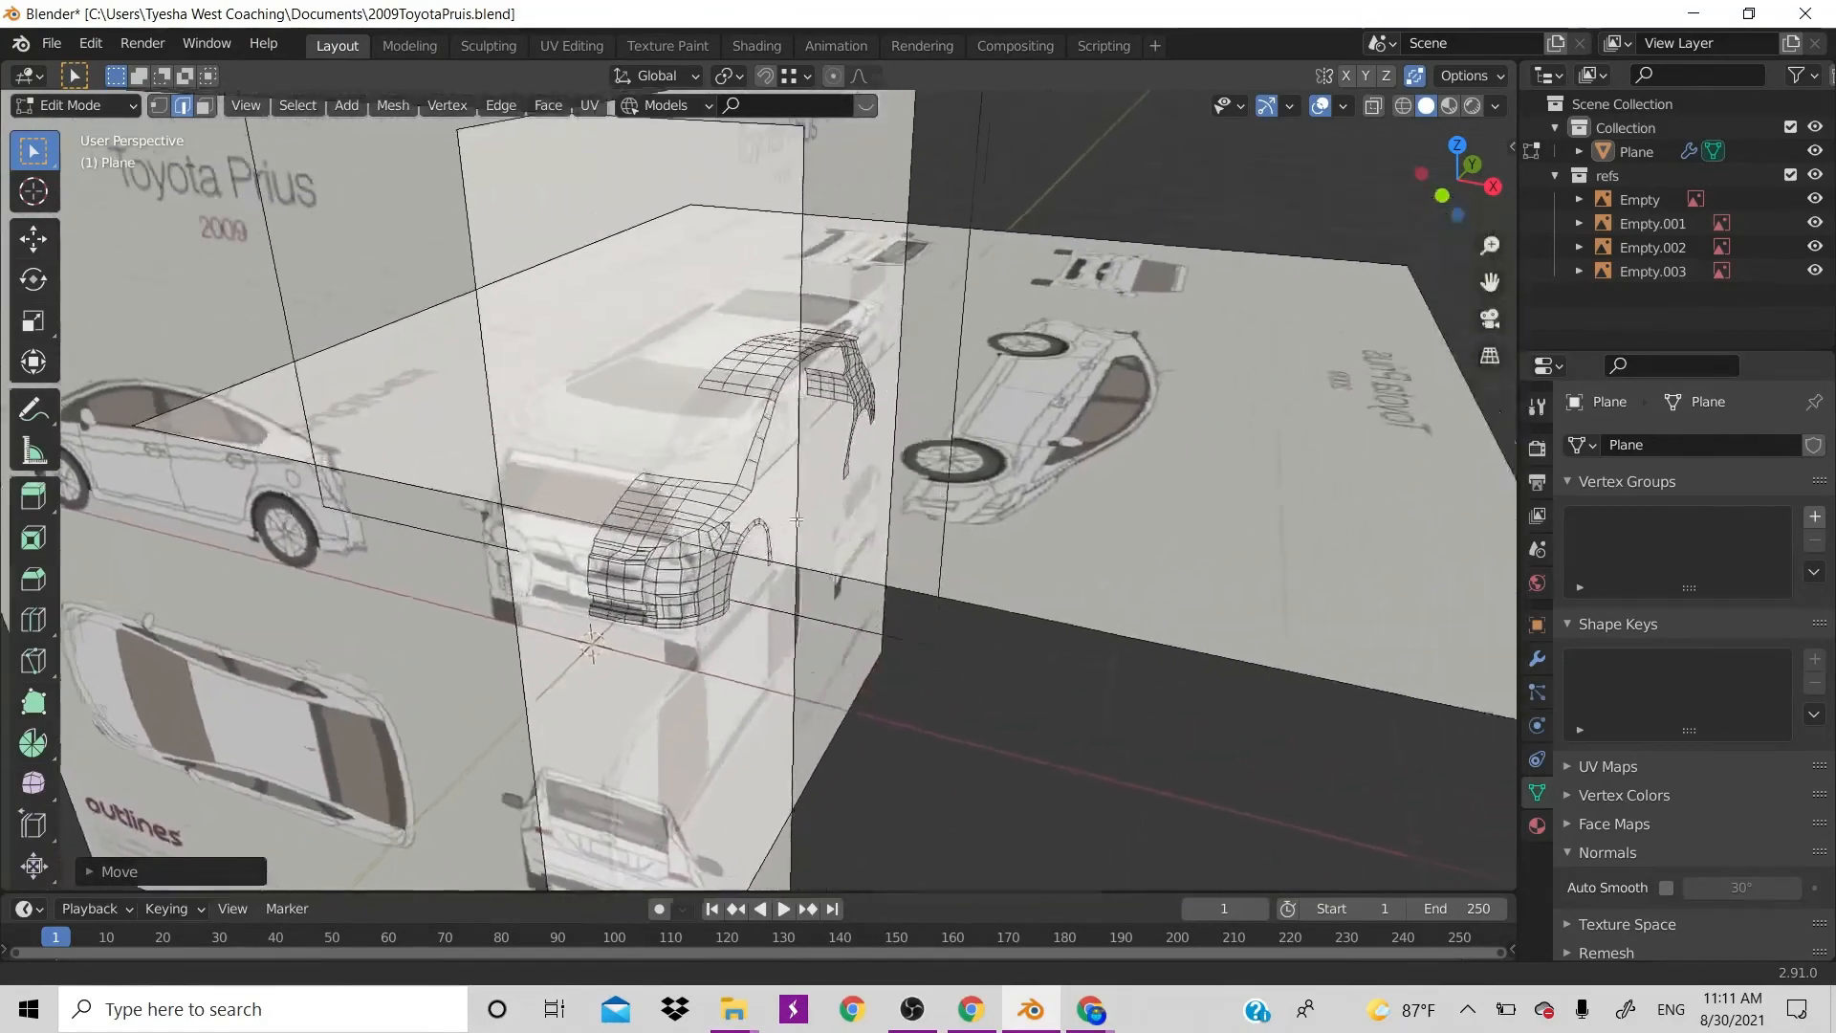
key(ctrl+s)
Switch to Chrome and search Google in a new tab for "toyota prius 2009 blueprint"
click(970, 1008)
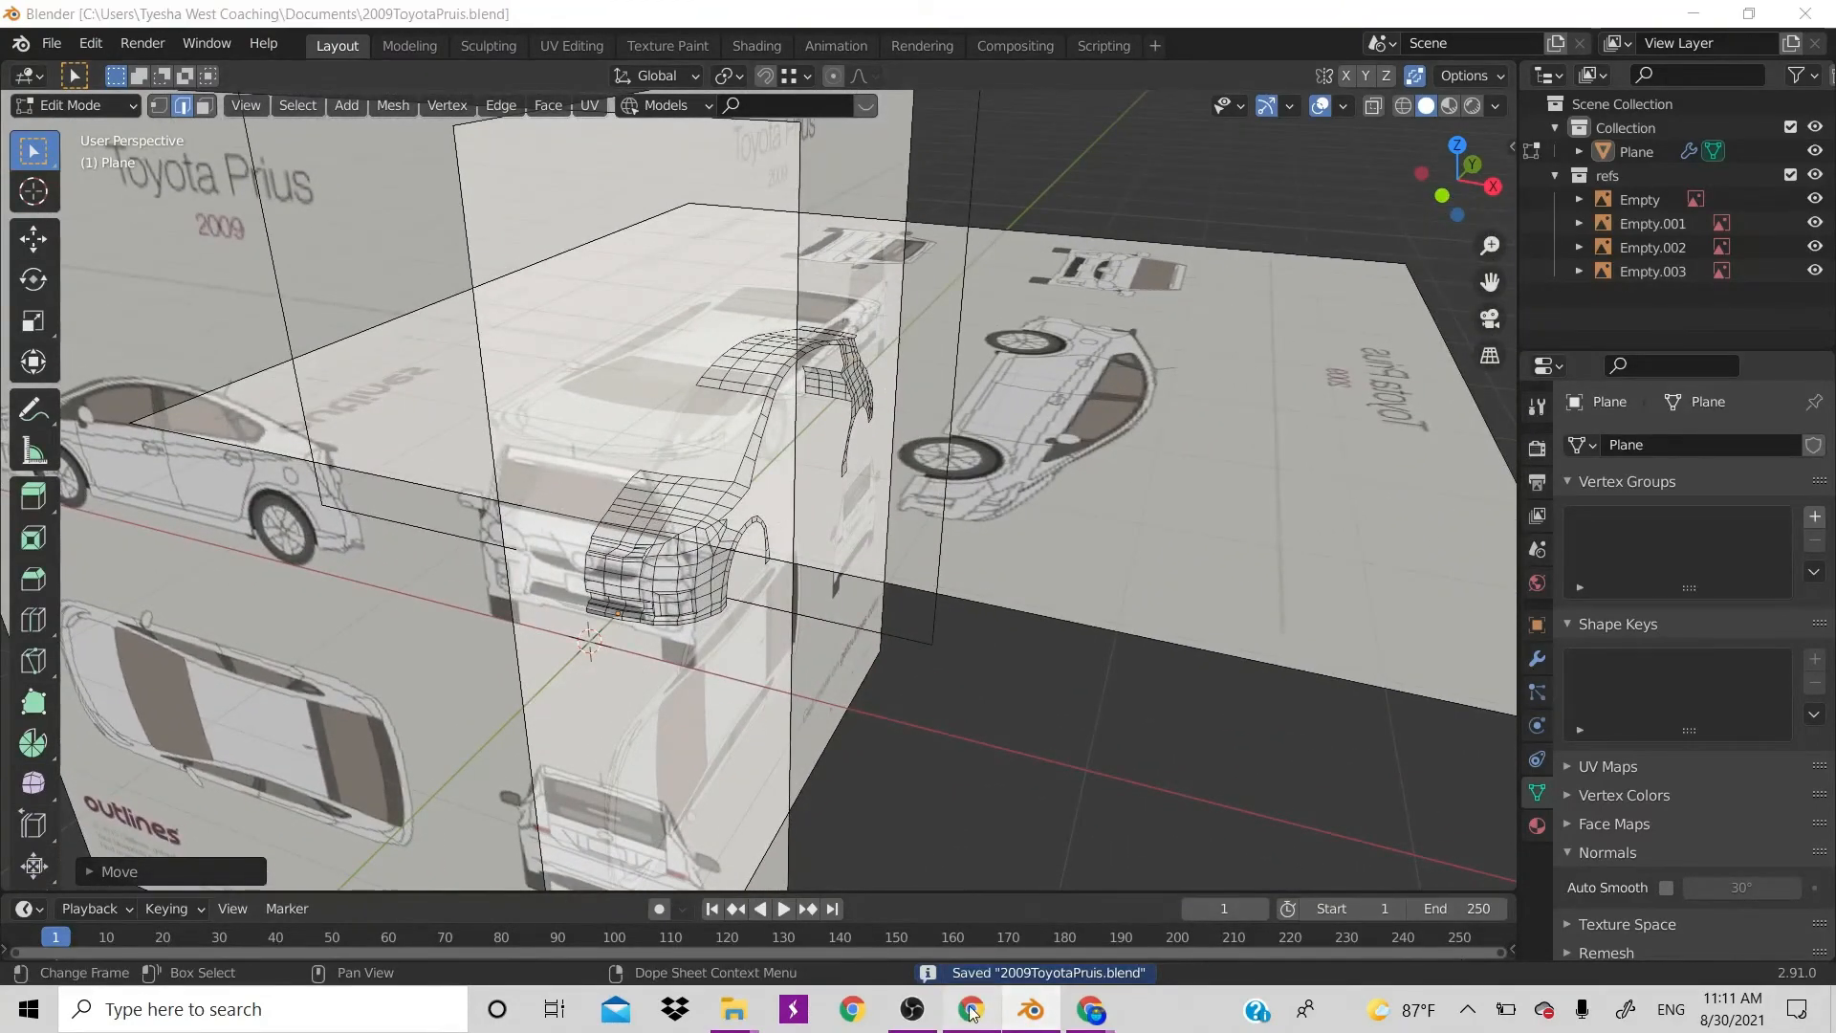
click(971, 1009)
click(1090, 1009)
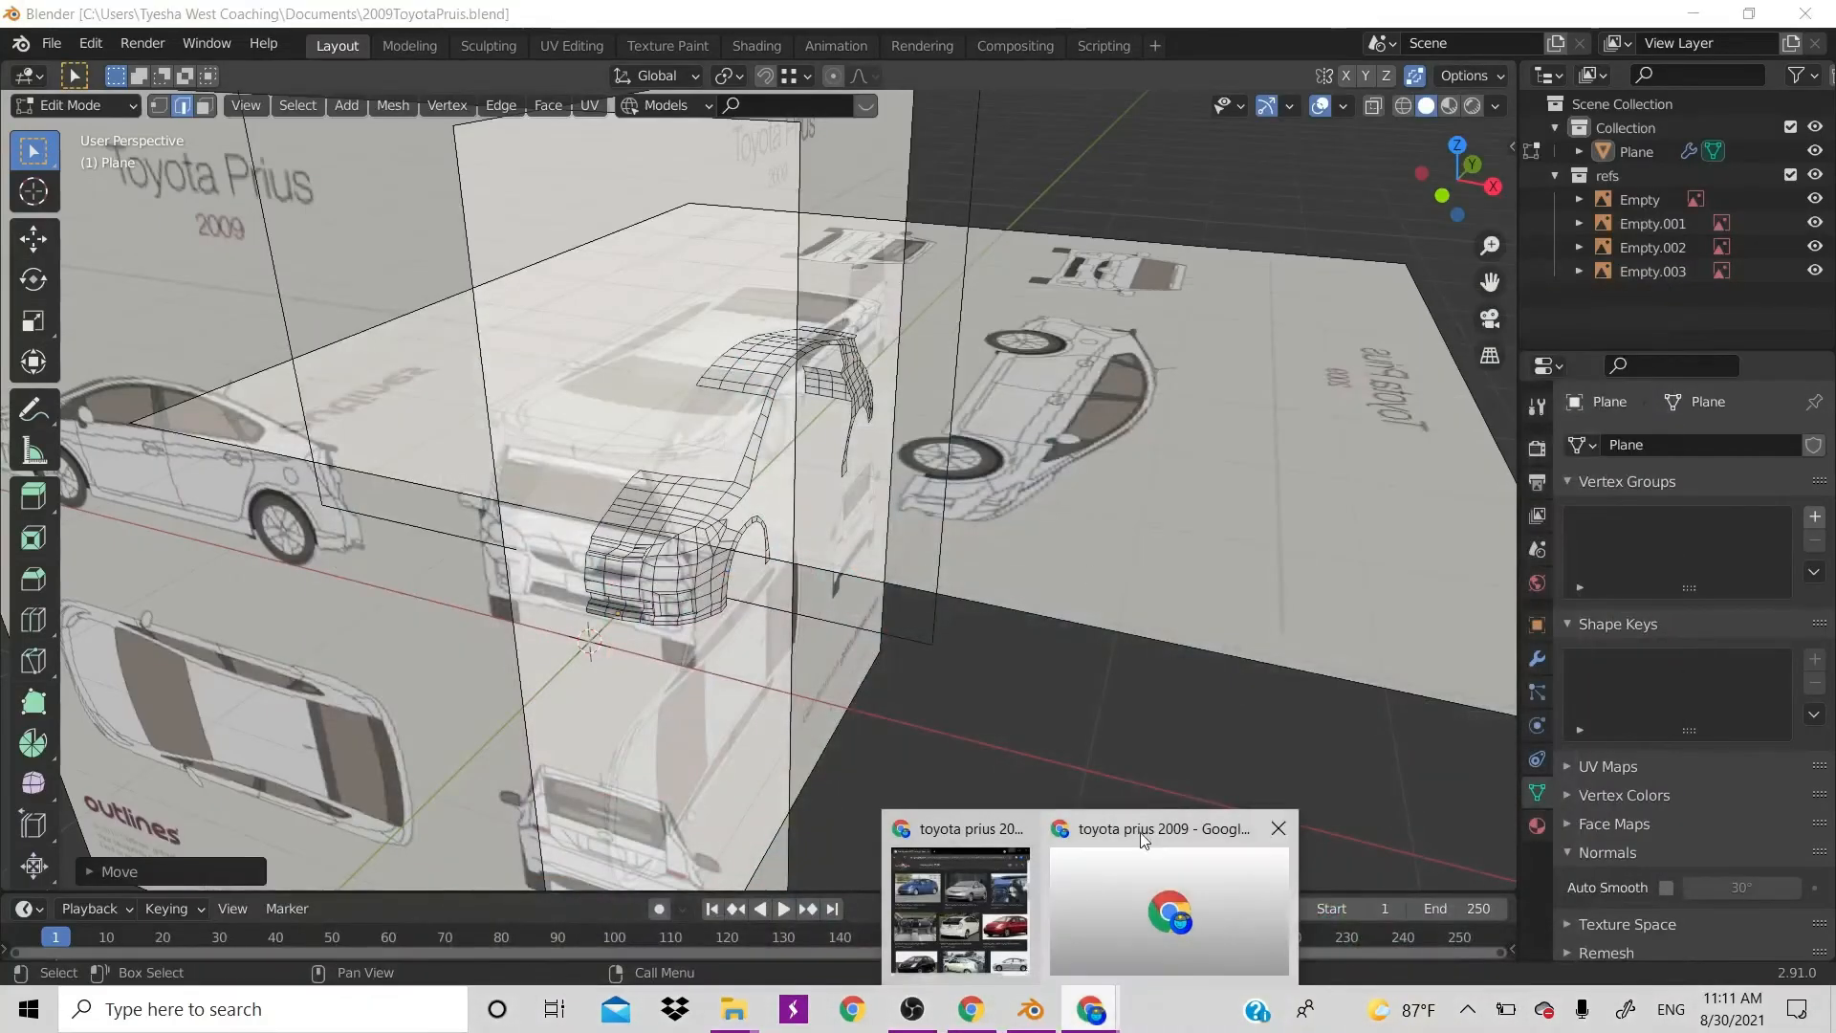
click(960, 909)
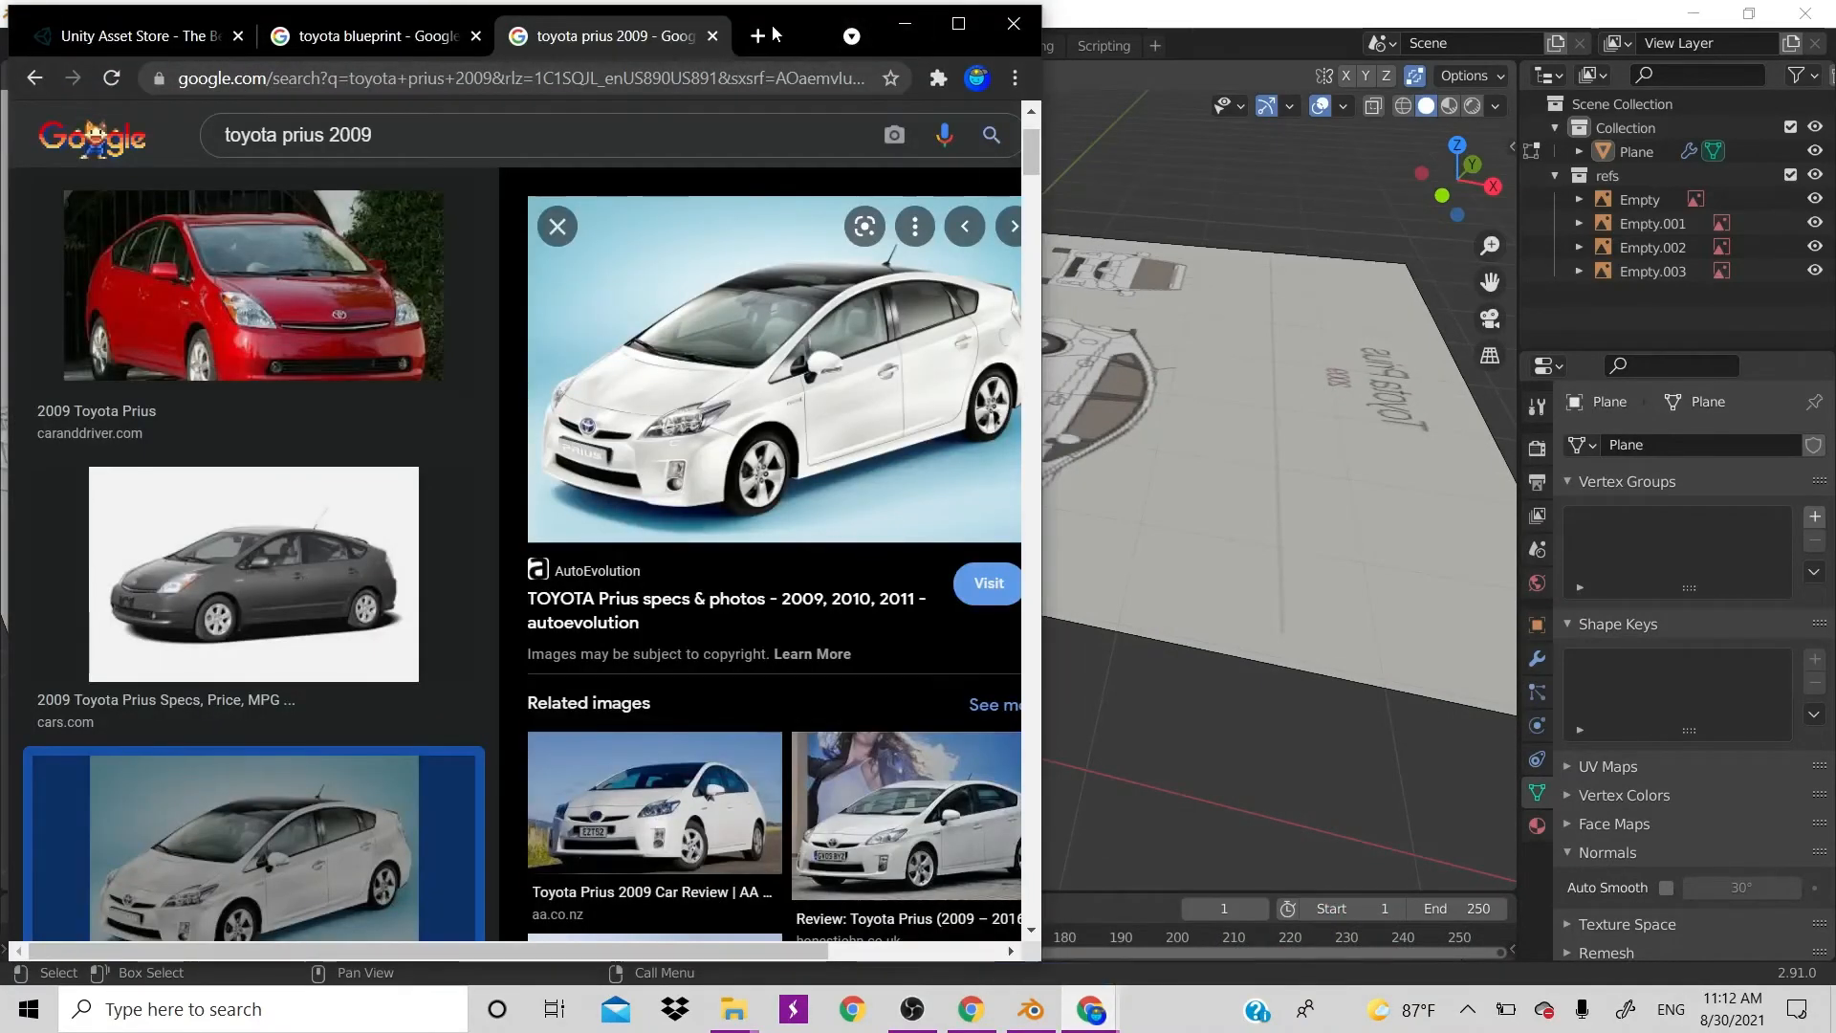
click(758, 35)
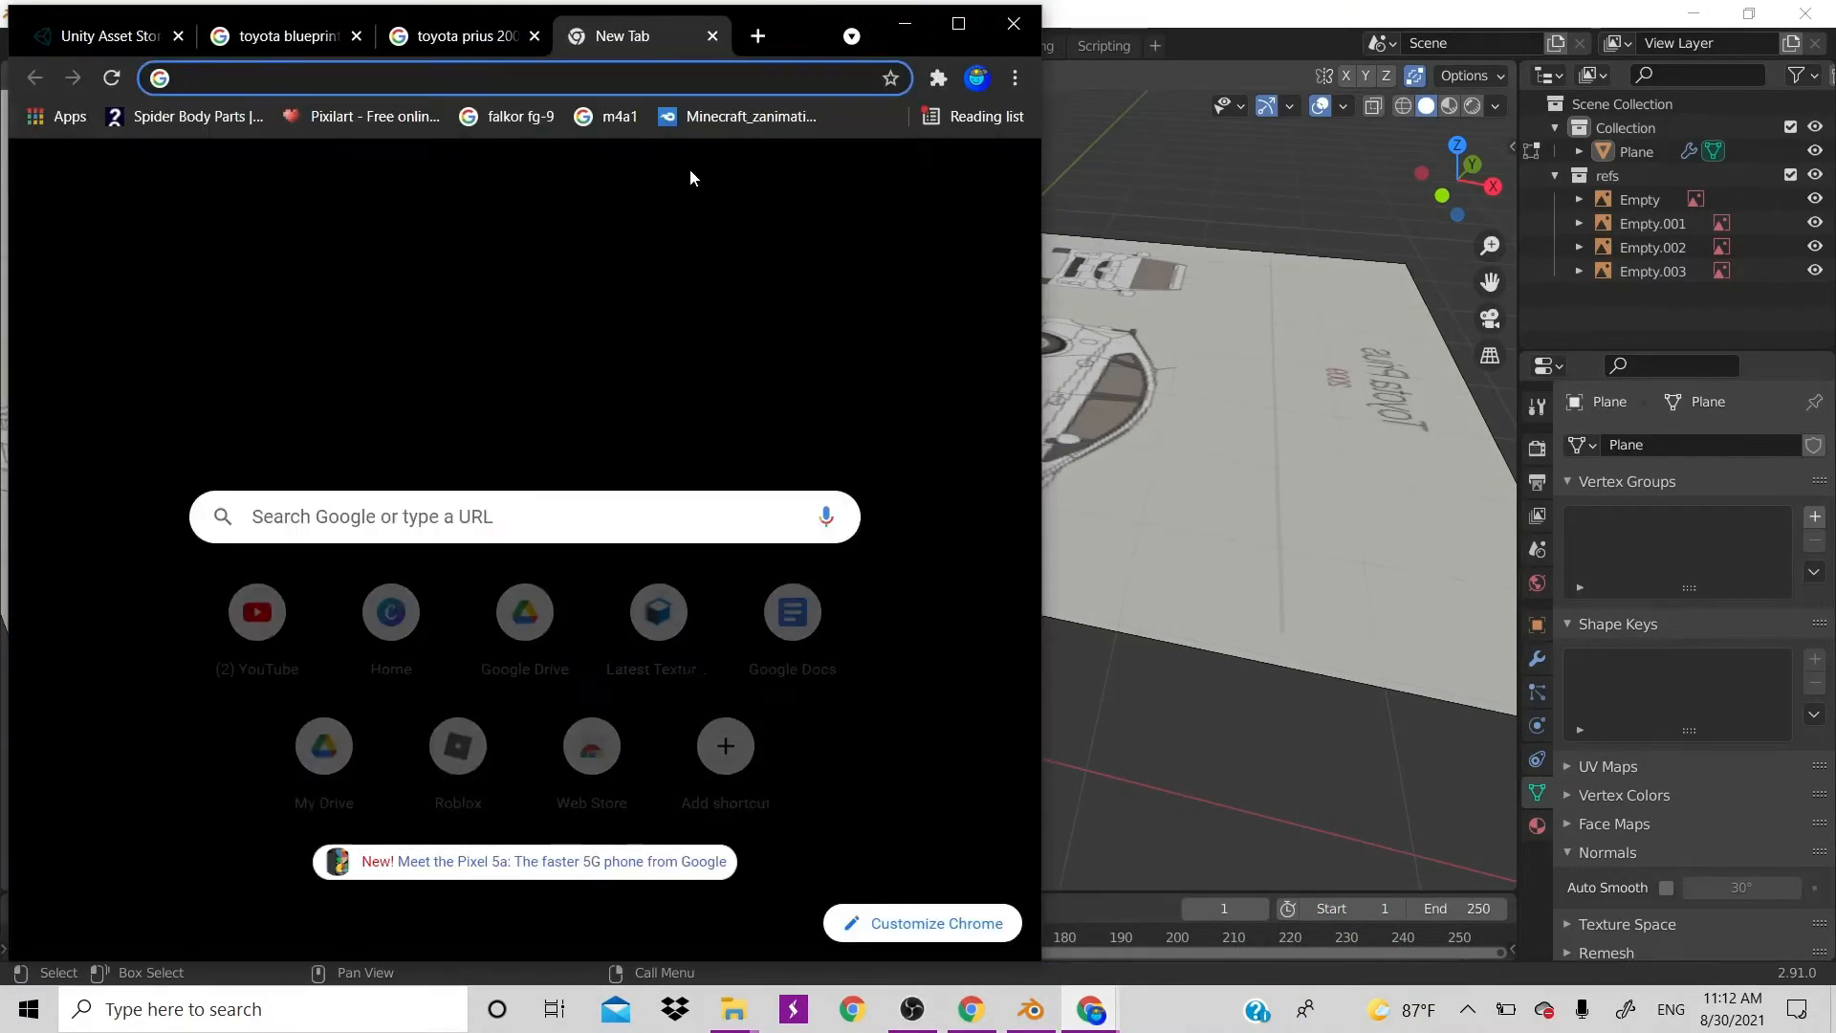
text(toy)
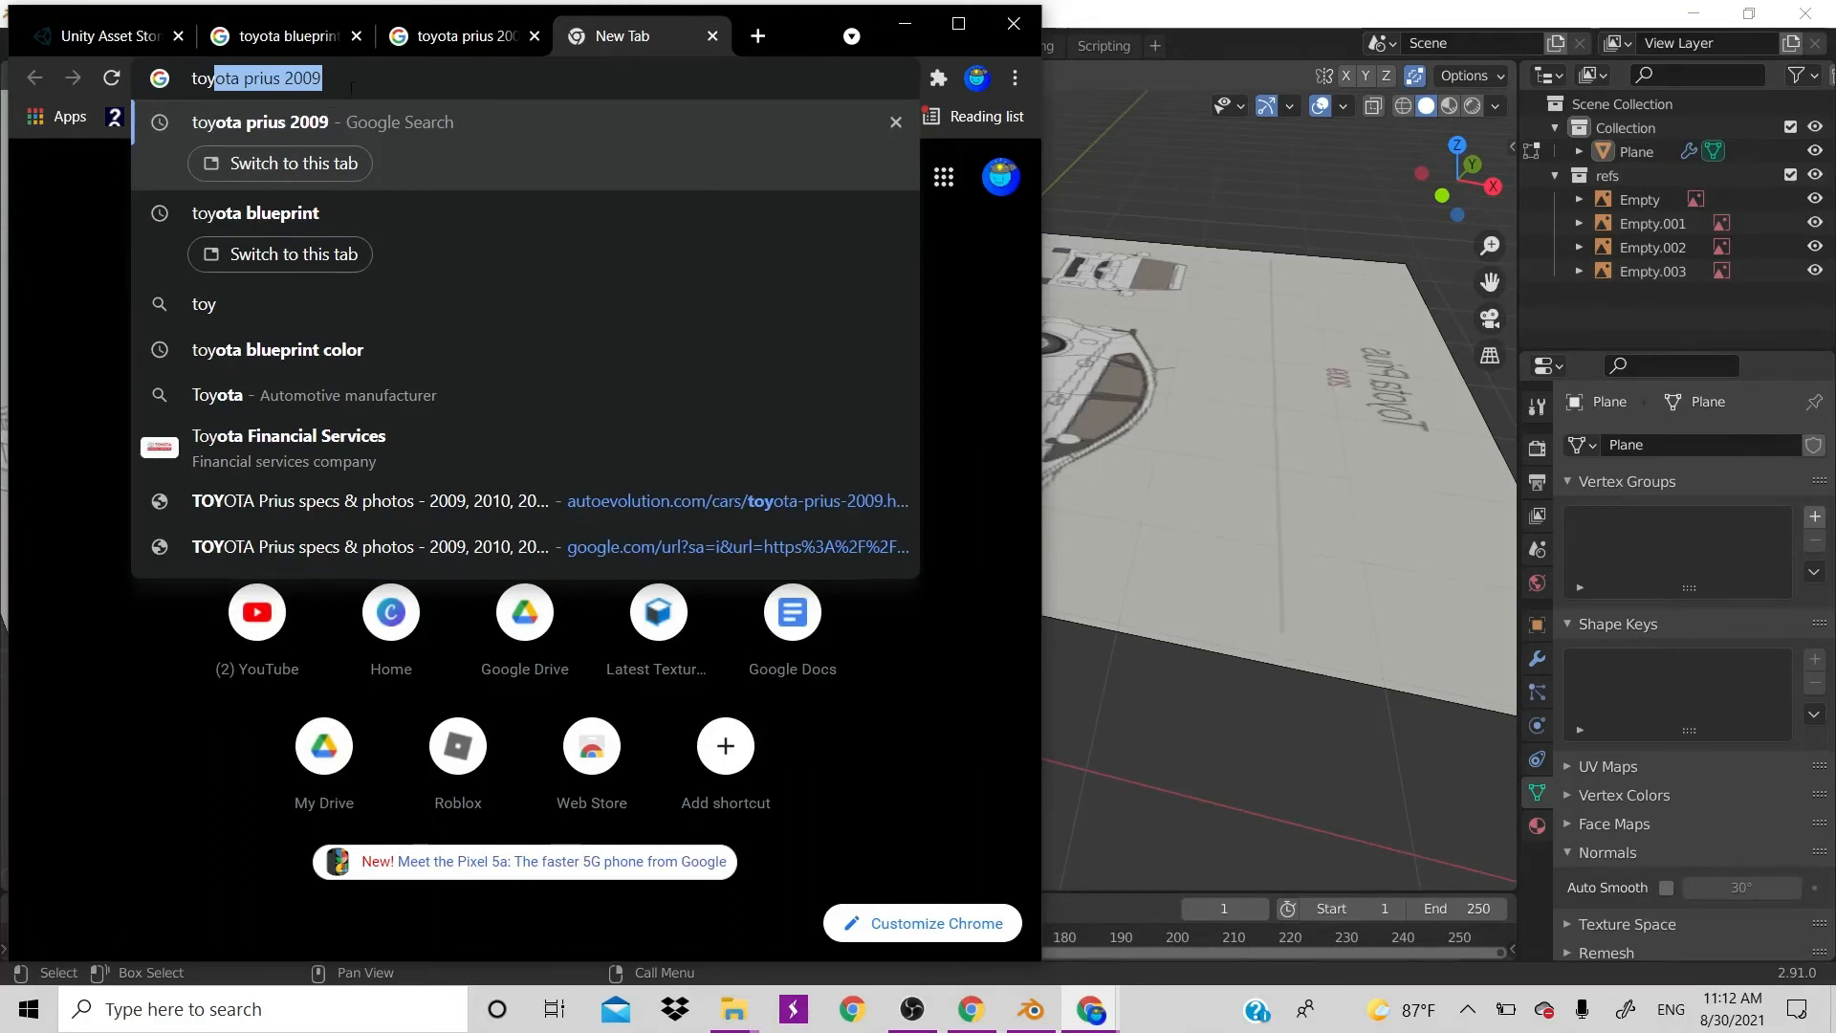
key(Right)
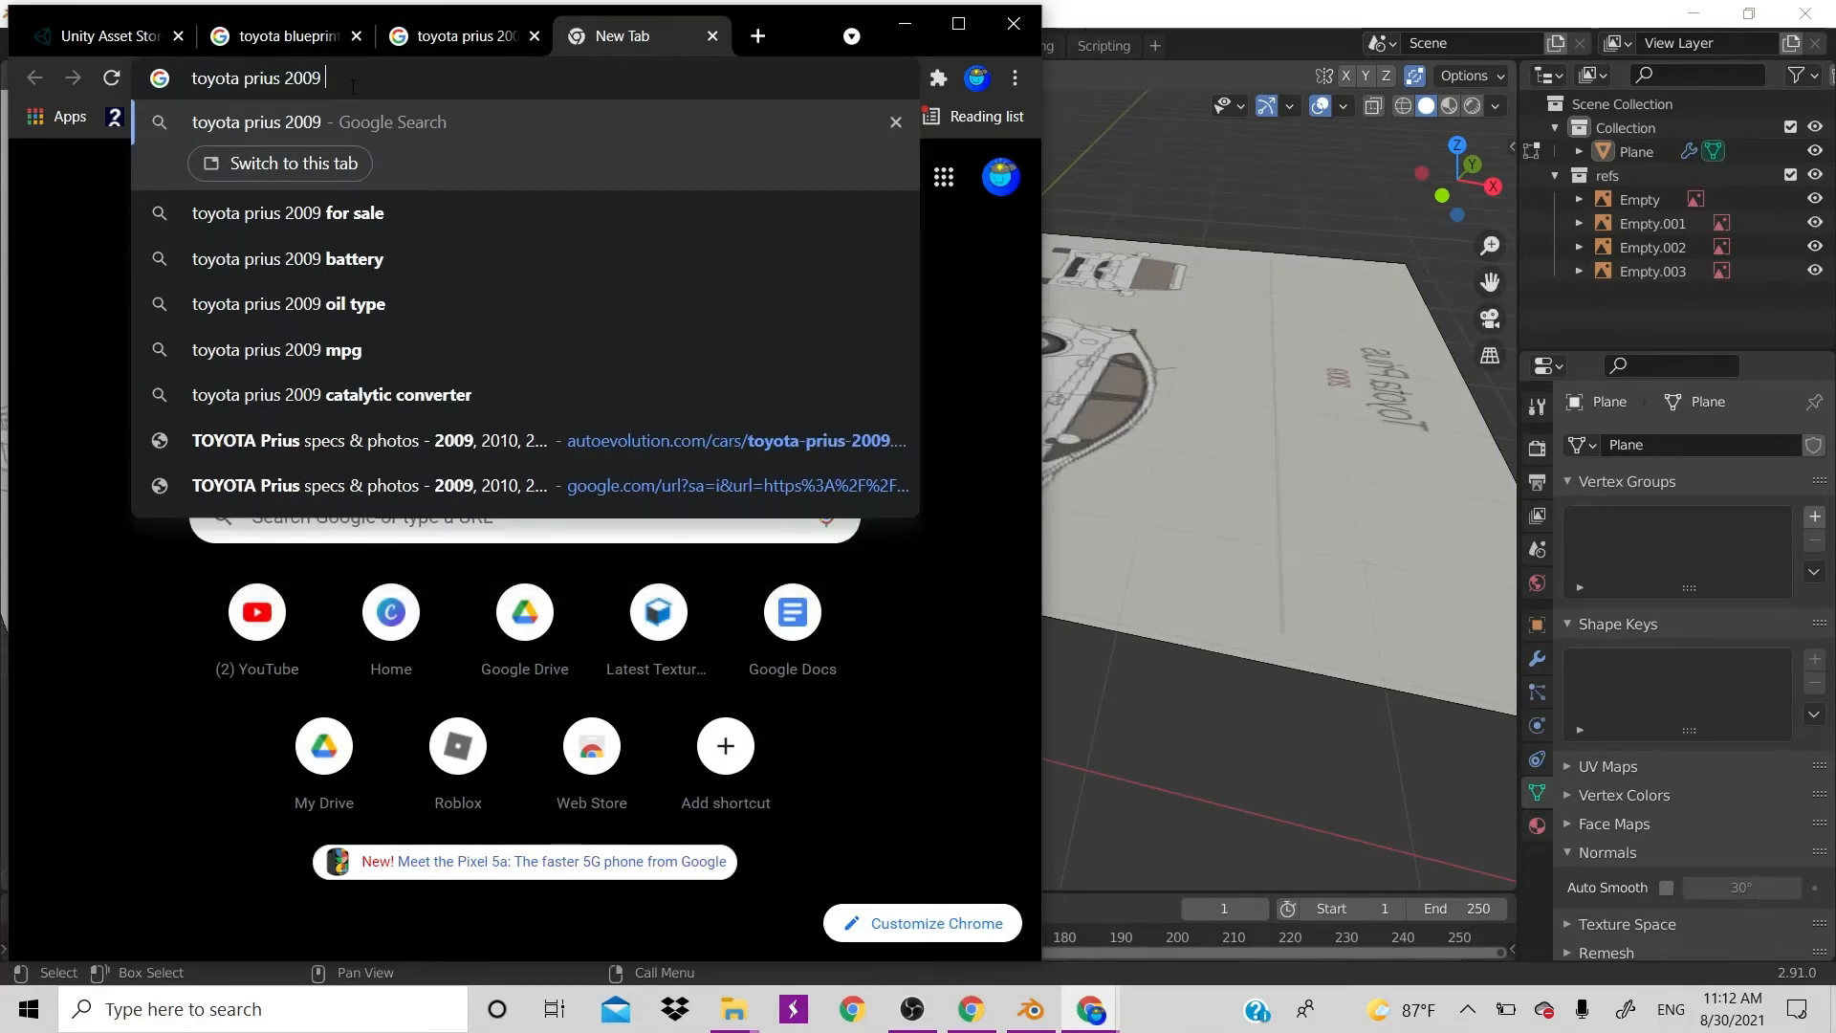
text(bueprint)
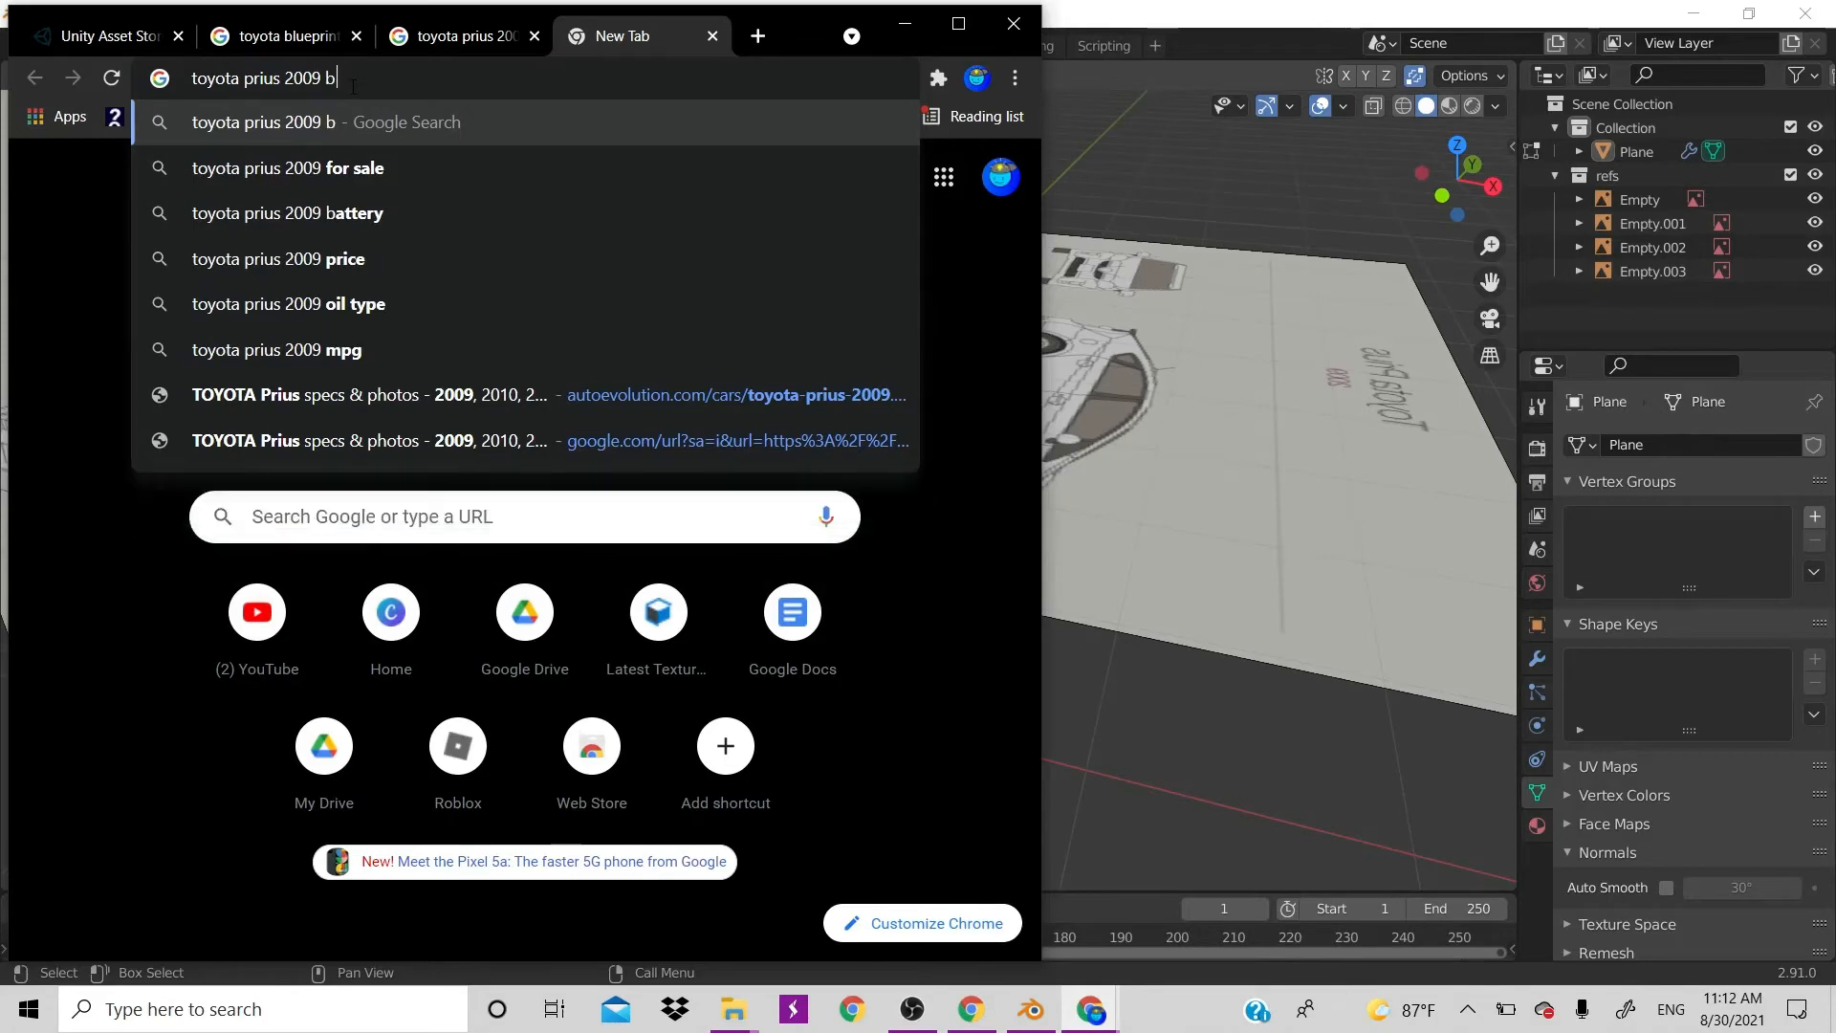
key(Return)
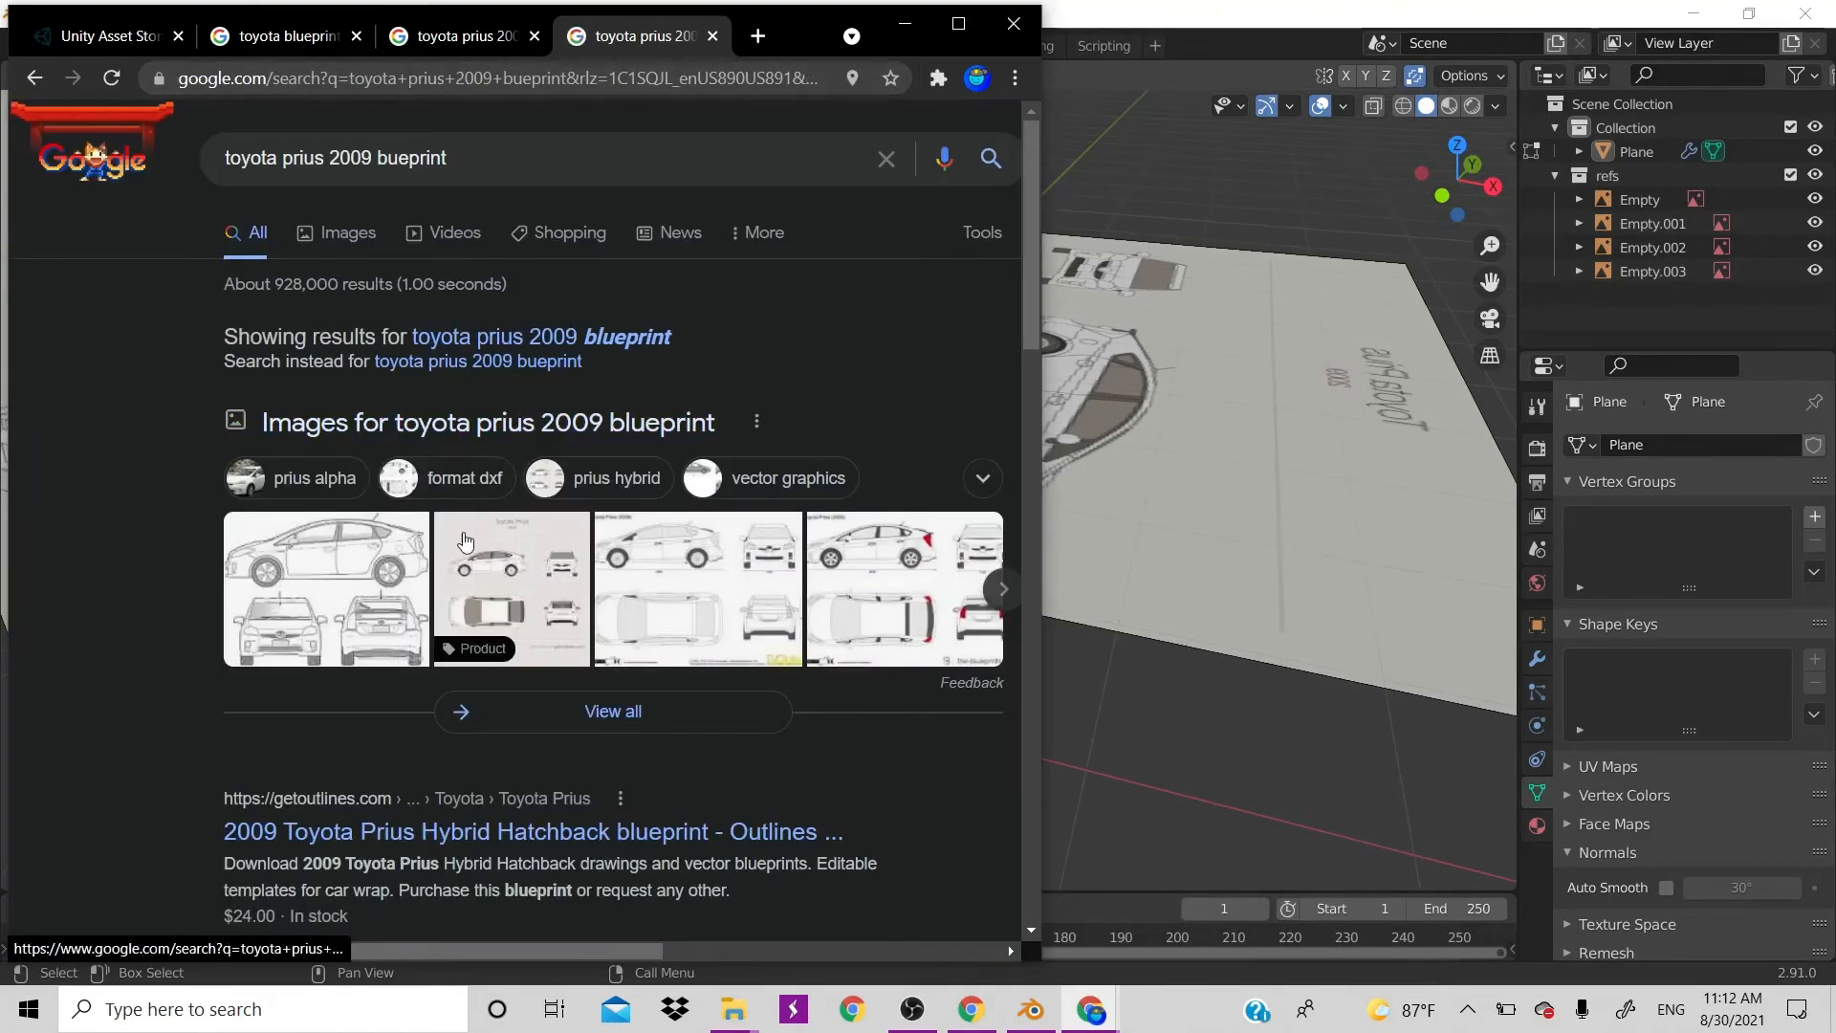
Compare the 2009 Toyota Prius blueprint images from DeviantArt, Outlines and The-Blueprints in the image results
click(713, 564)
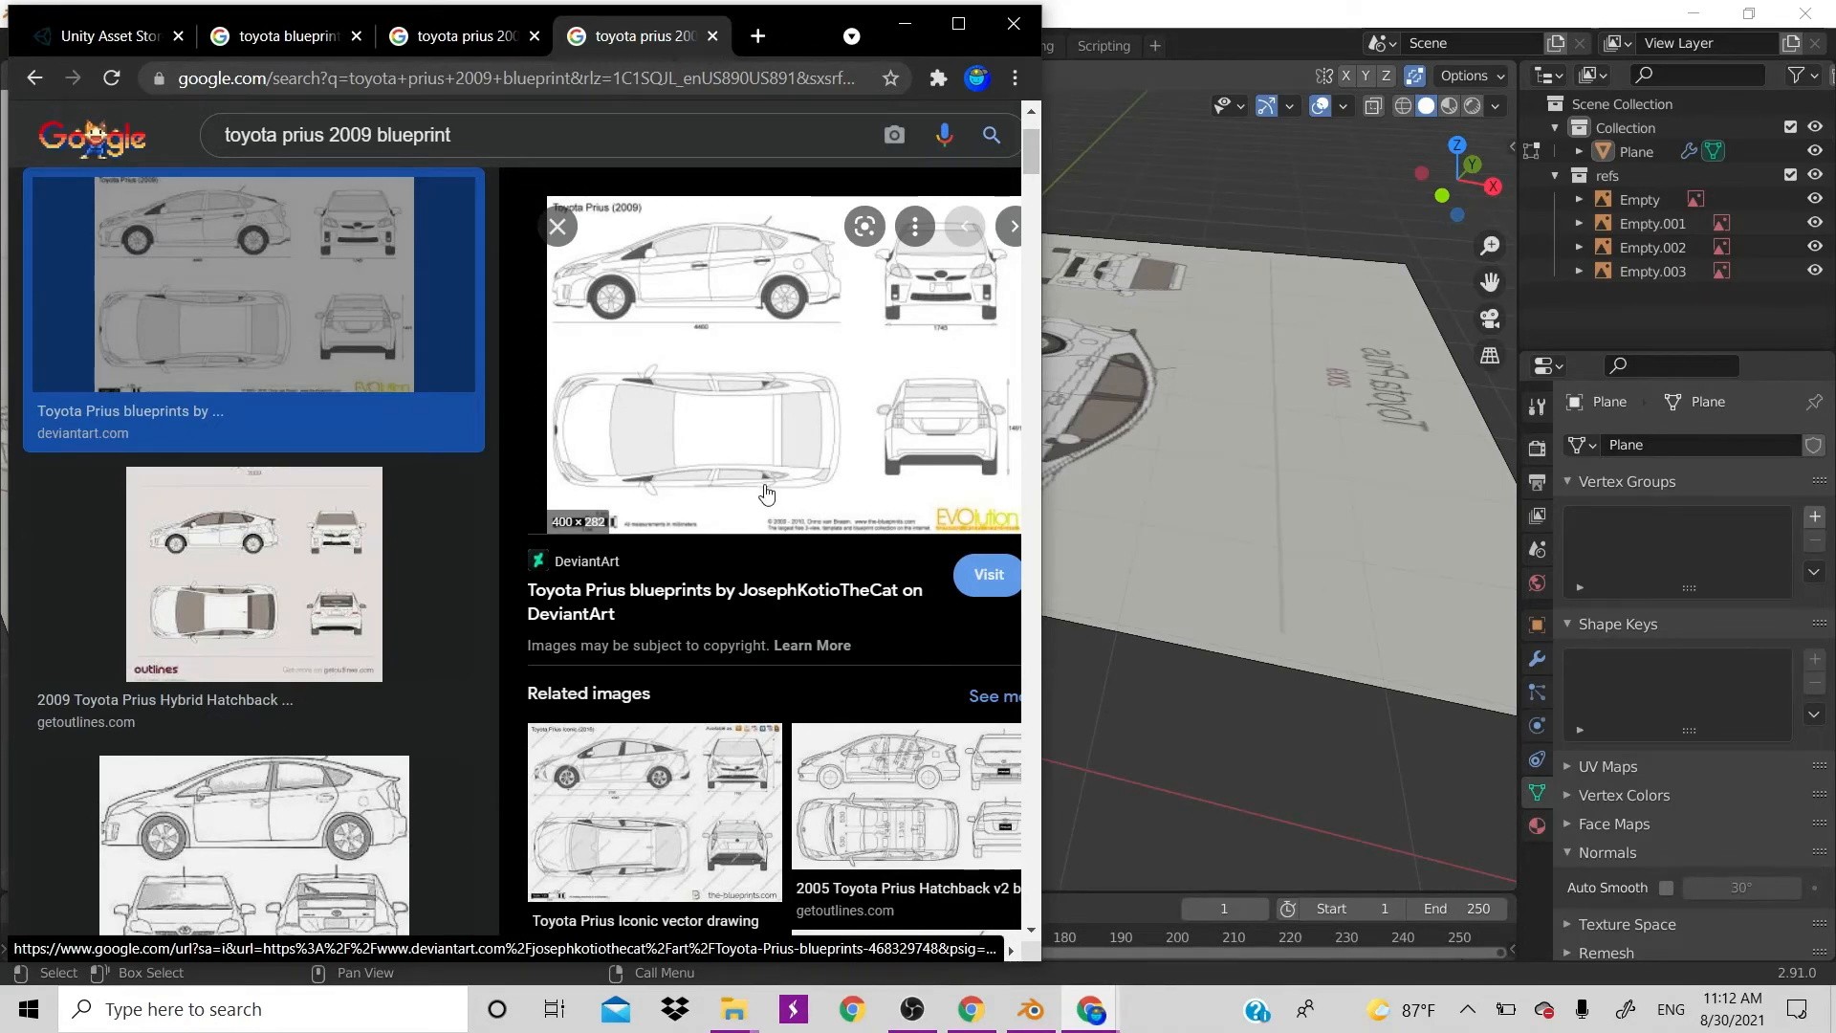
click(314, 612)
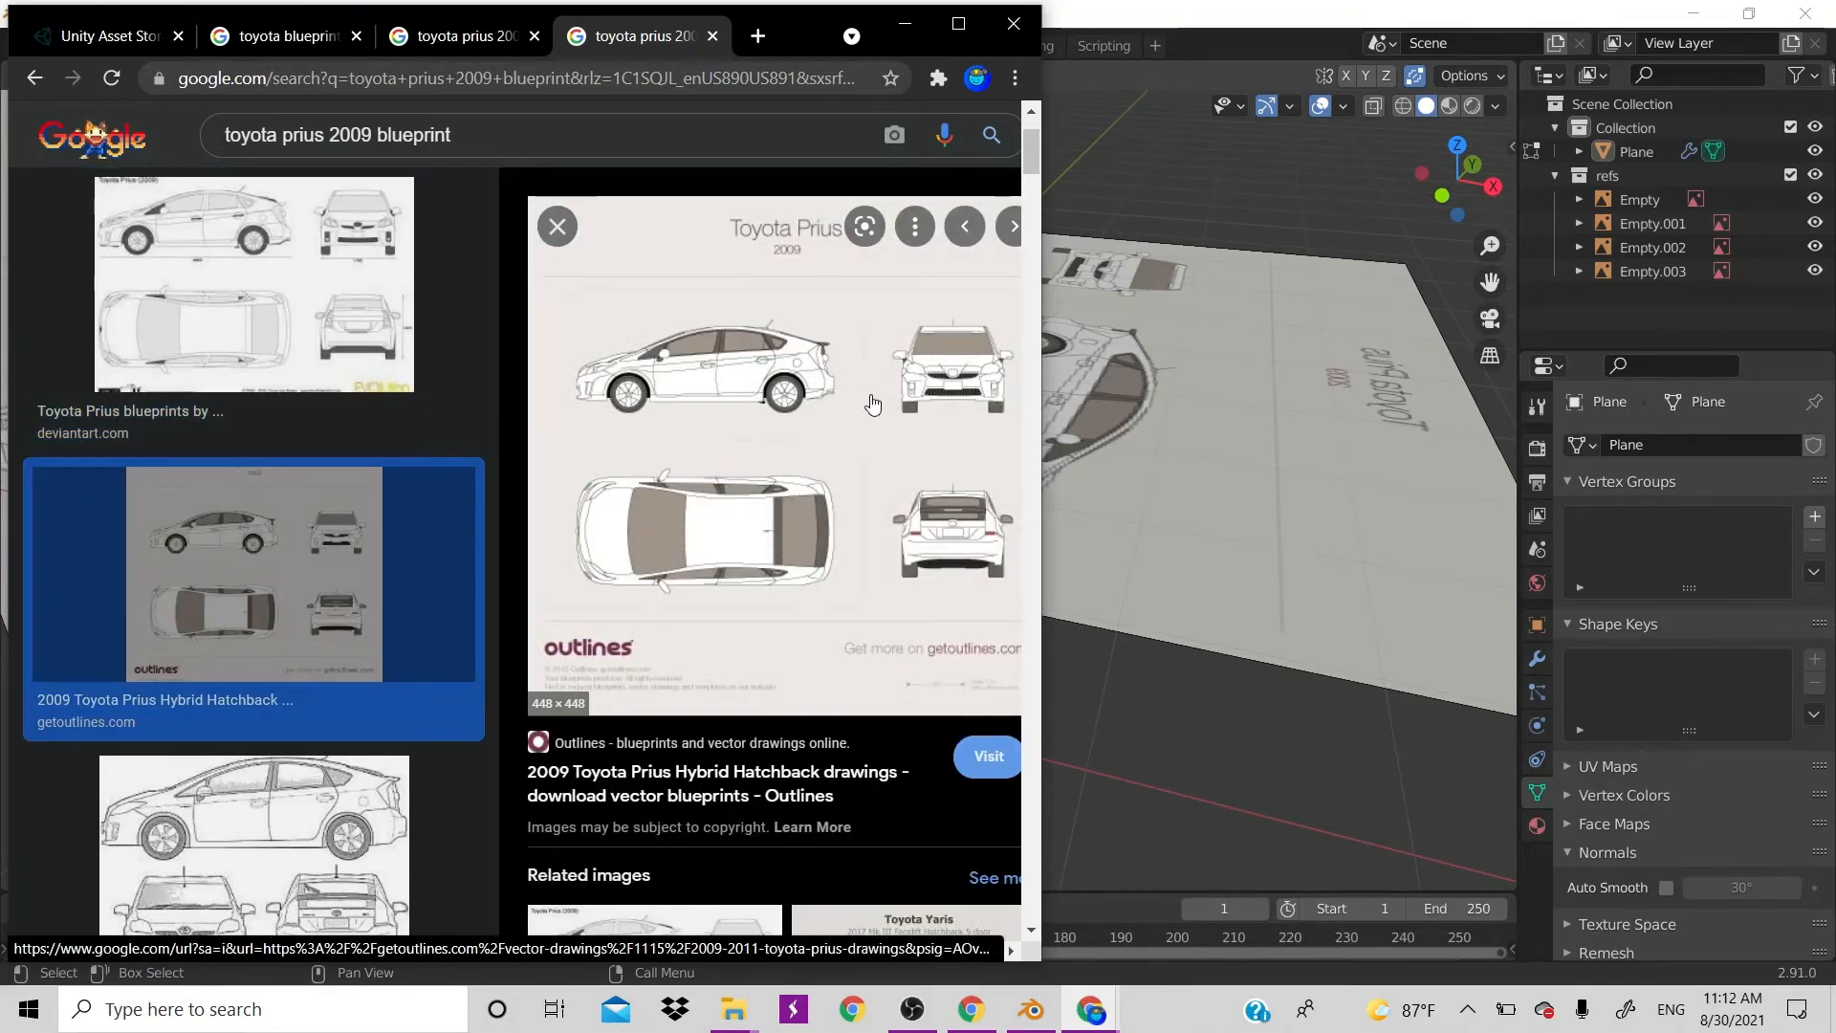
scroll(399, 686, down, 2)
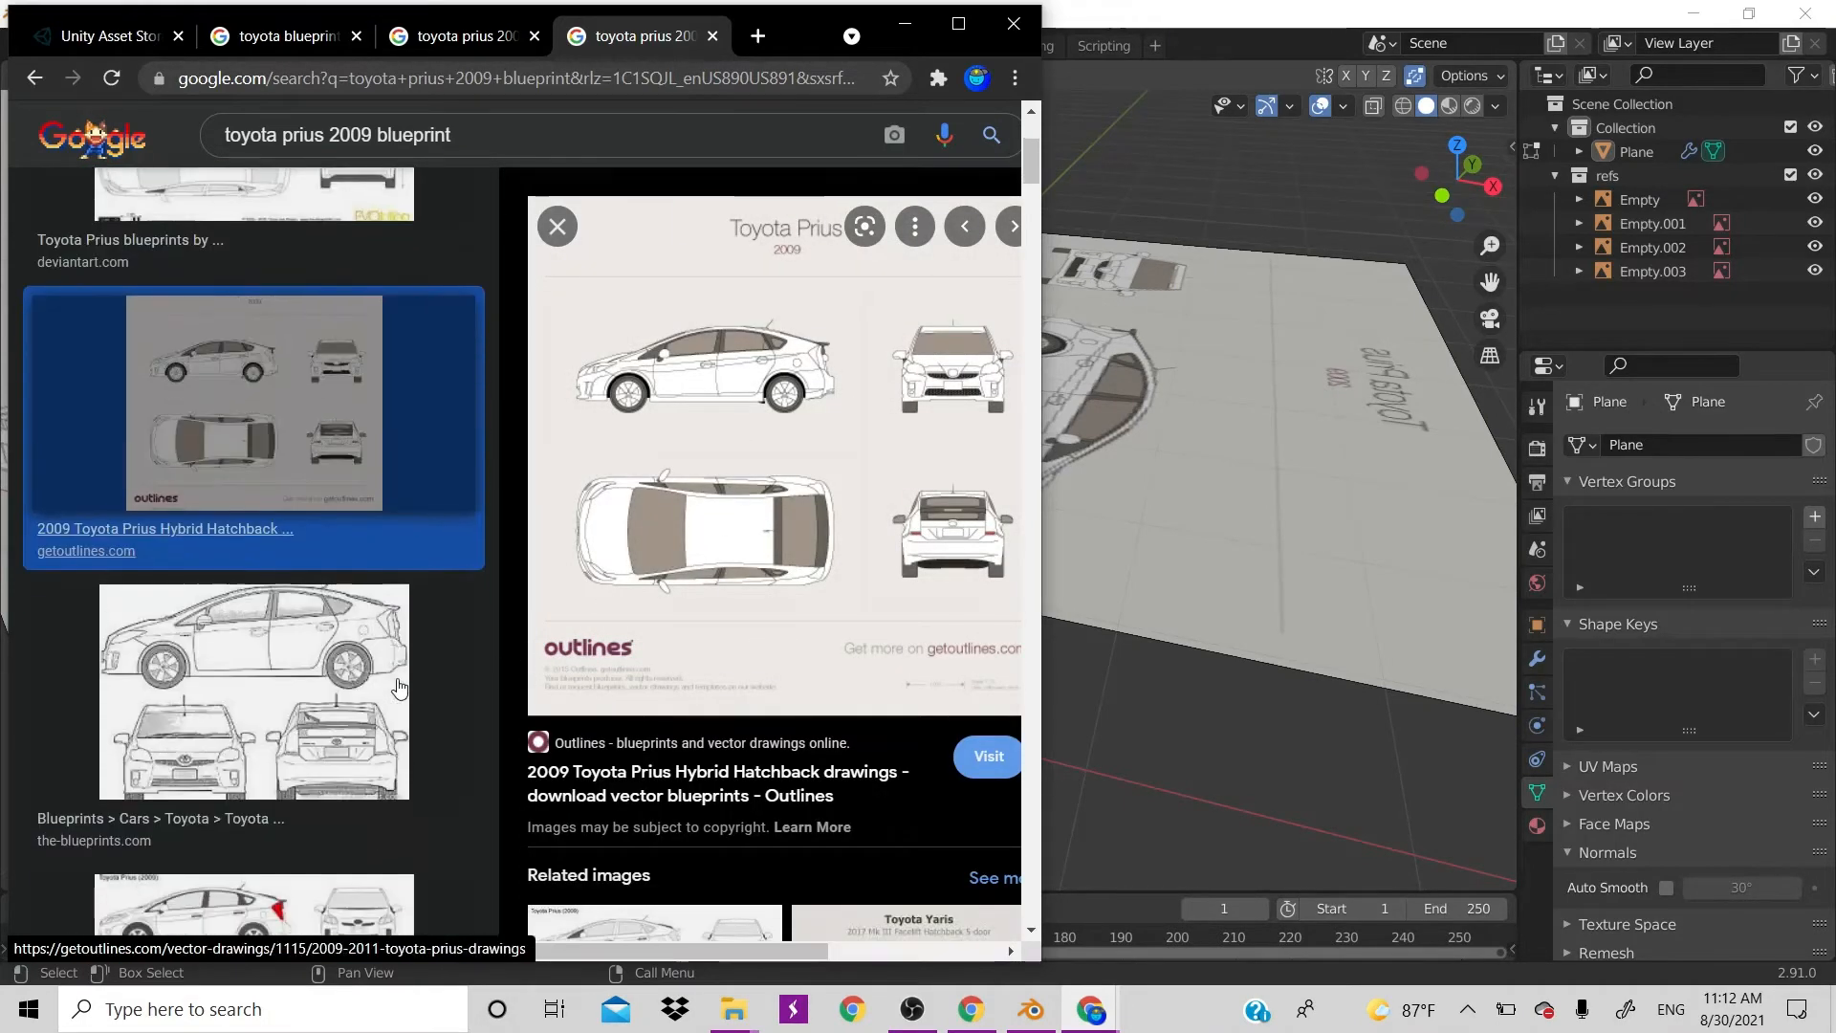
scroll(398, 687, up, 2)
click(254, 373)
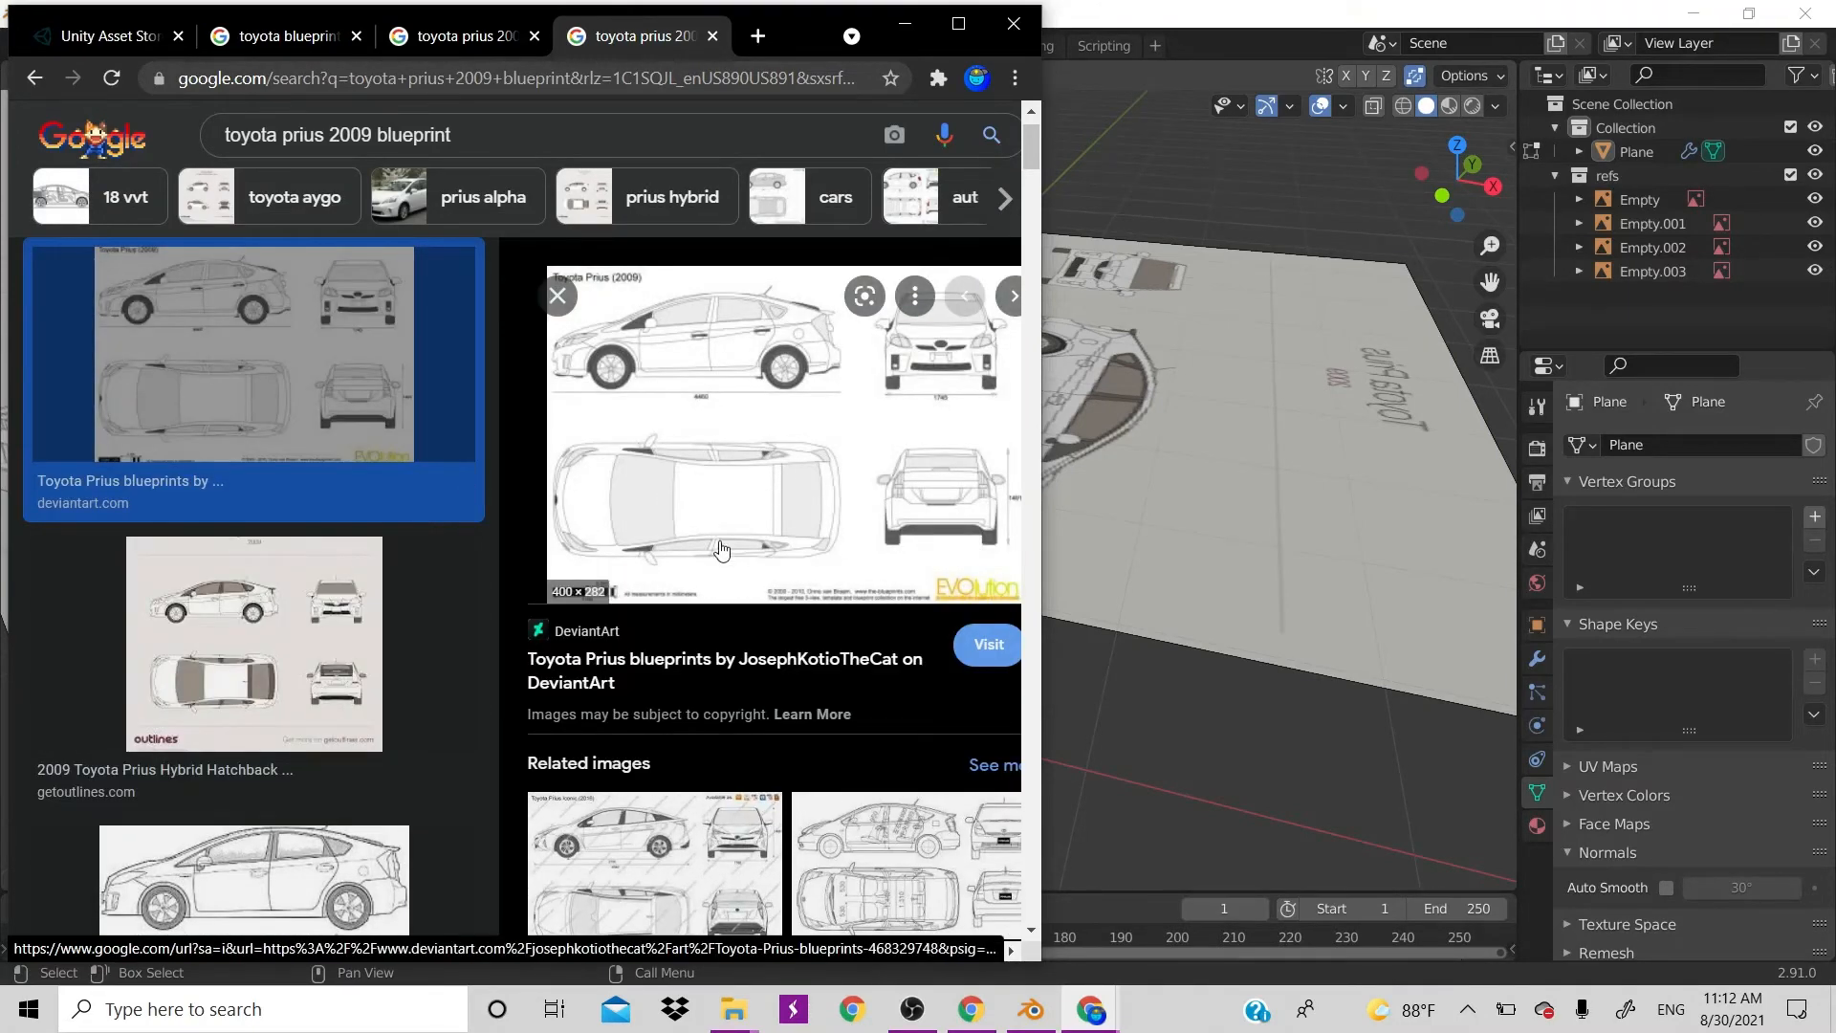
scroll(328, 673, down, 1)
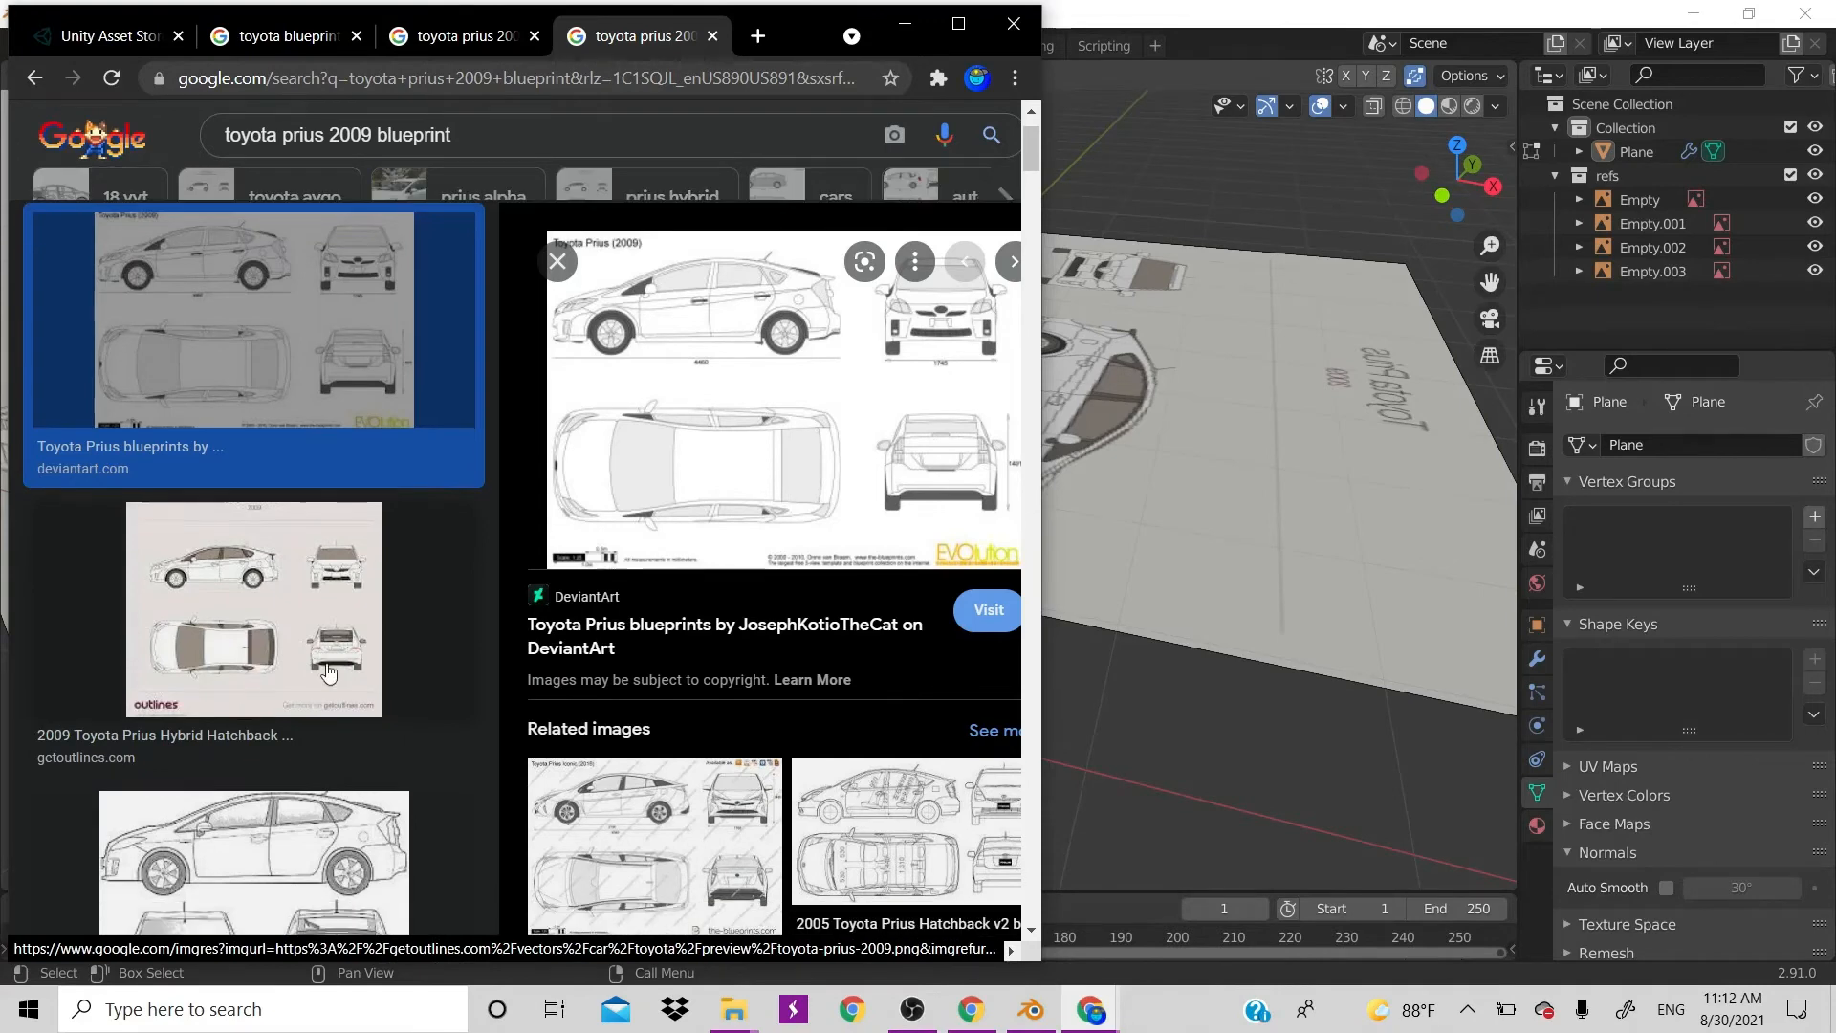
scroll(312, 783, down, 5)
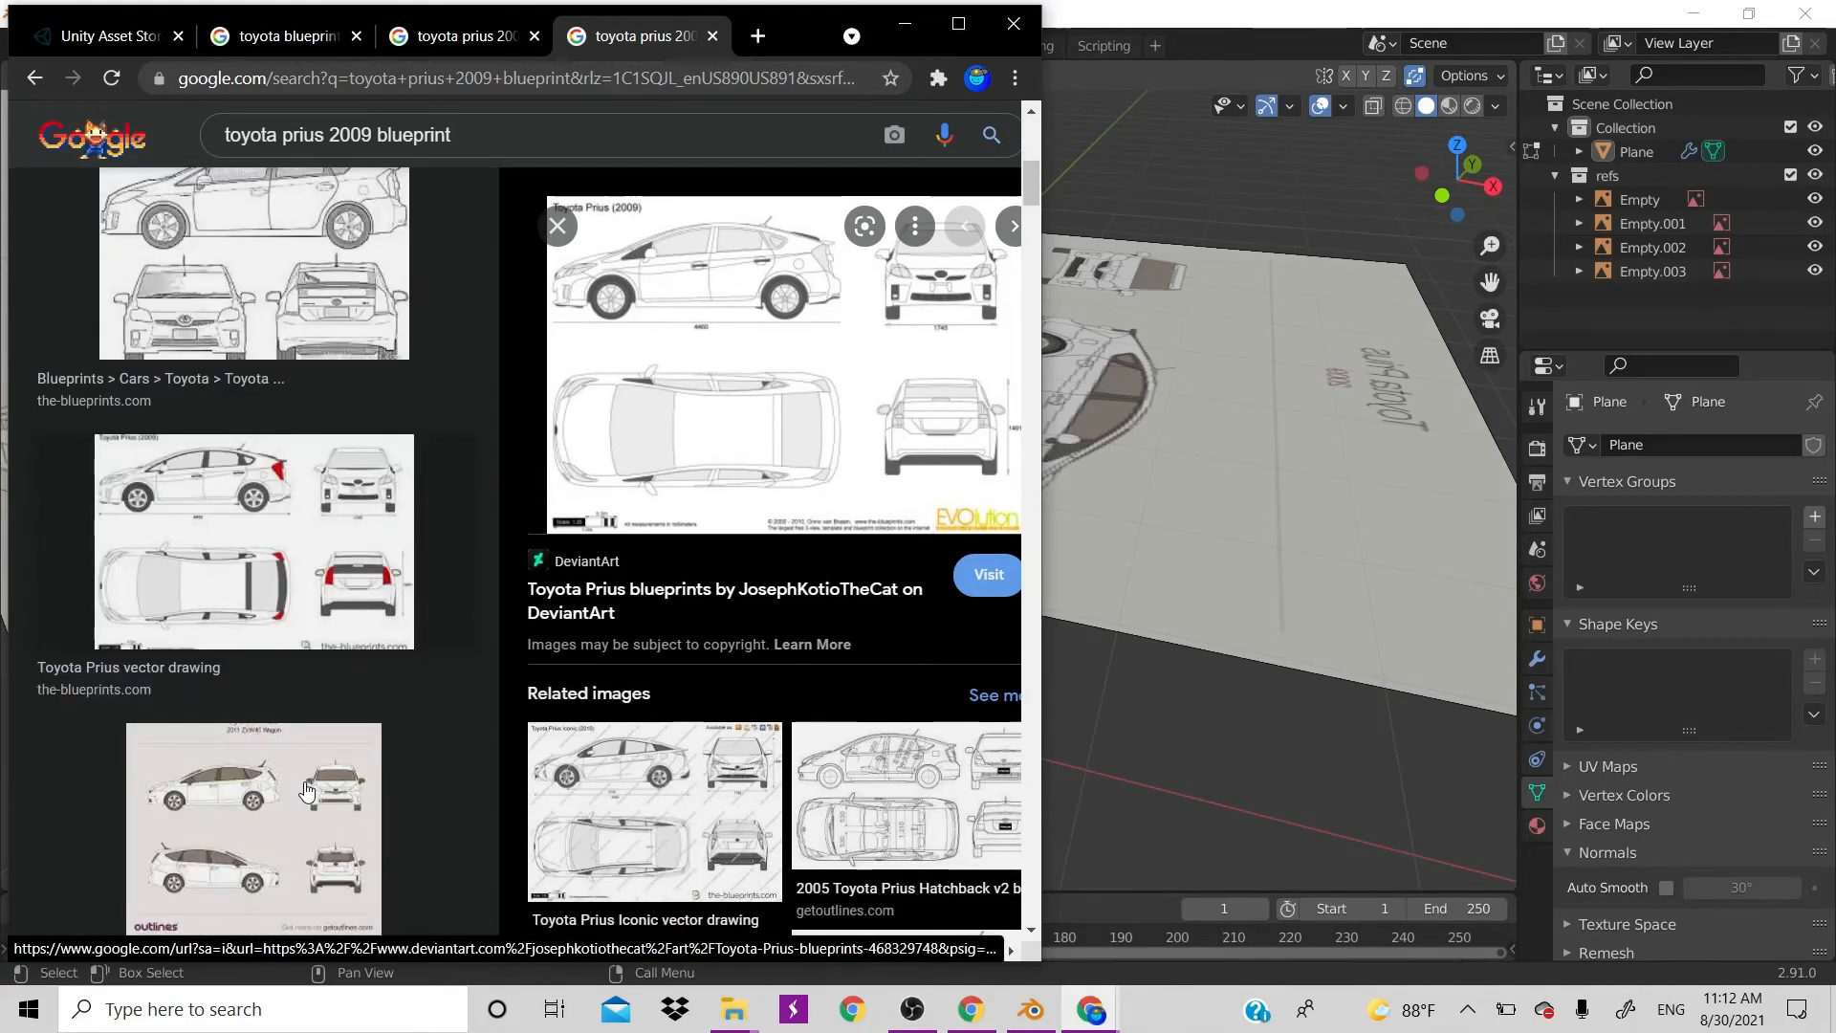
click(286, 555)
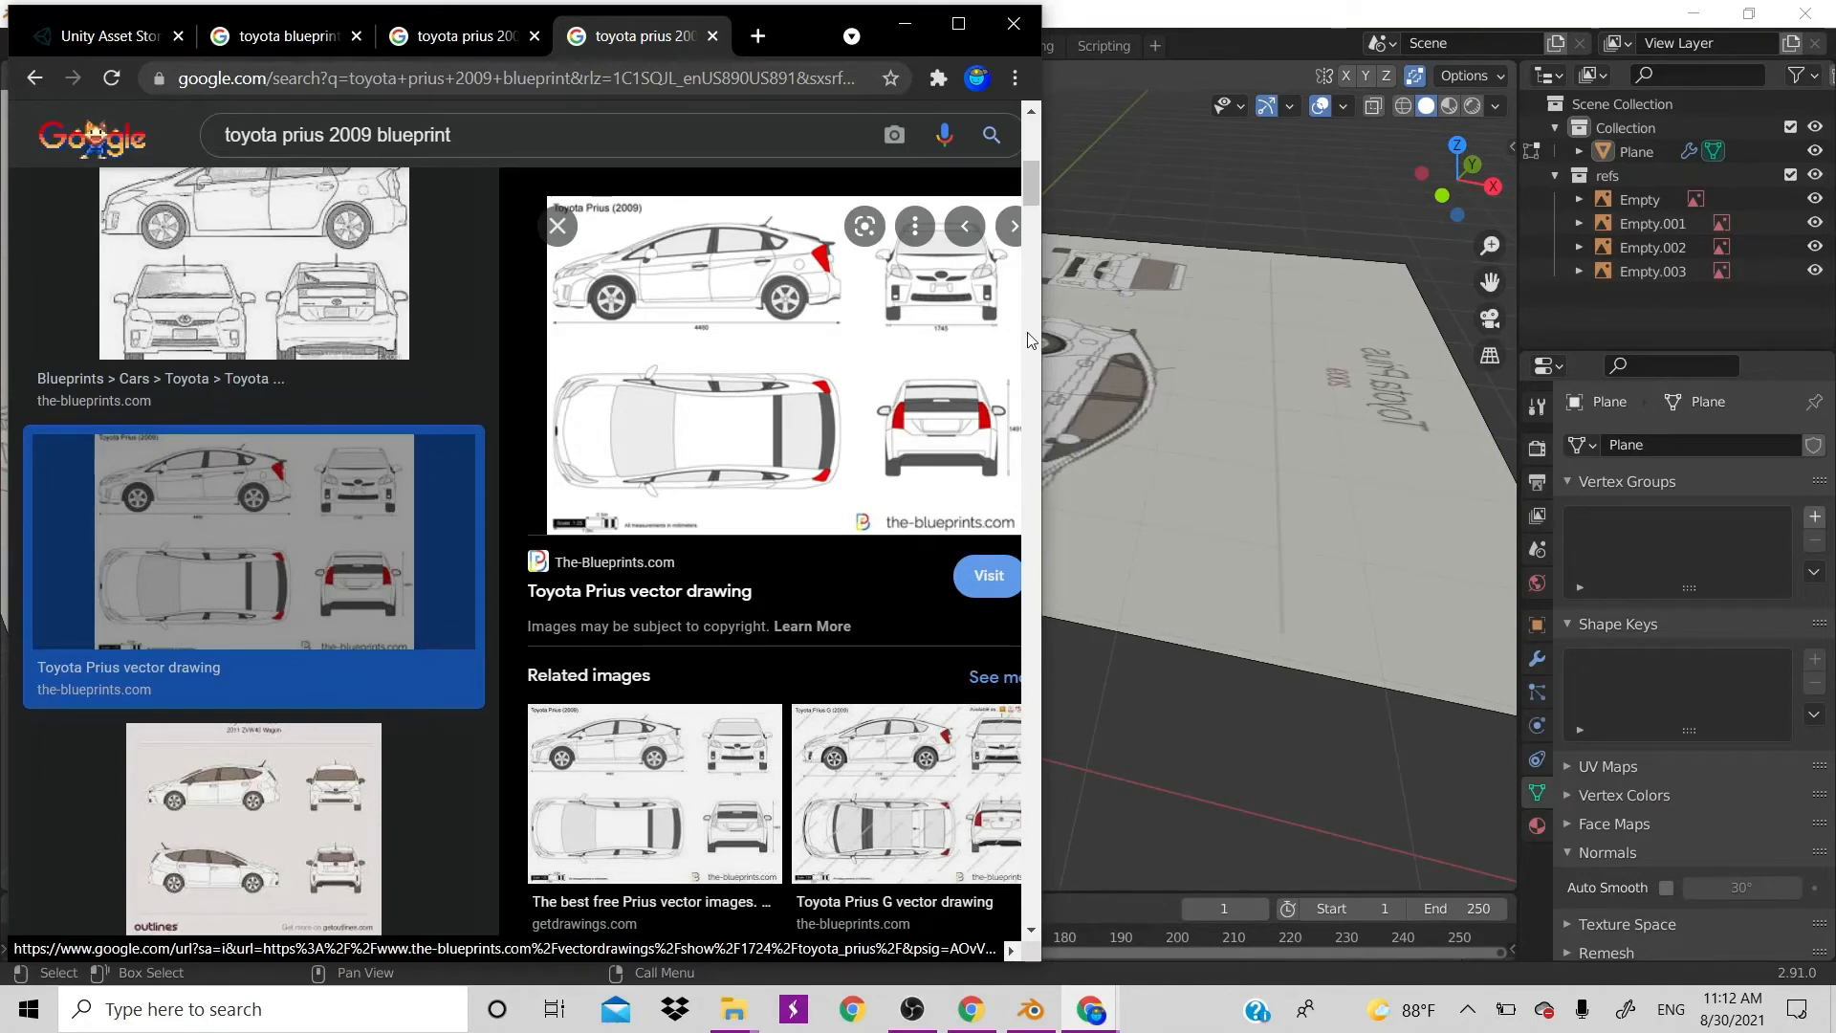
Open The-Blueprints page for the Toyota Prius vector drawing and view its preview image in a separate tab
click(750, 361)
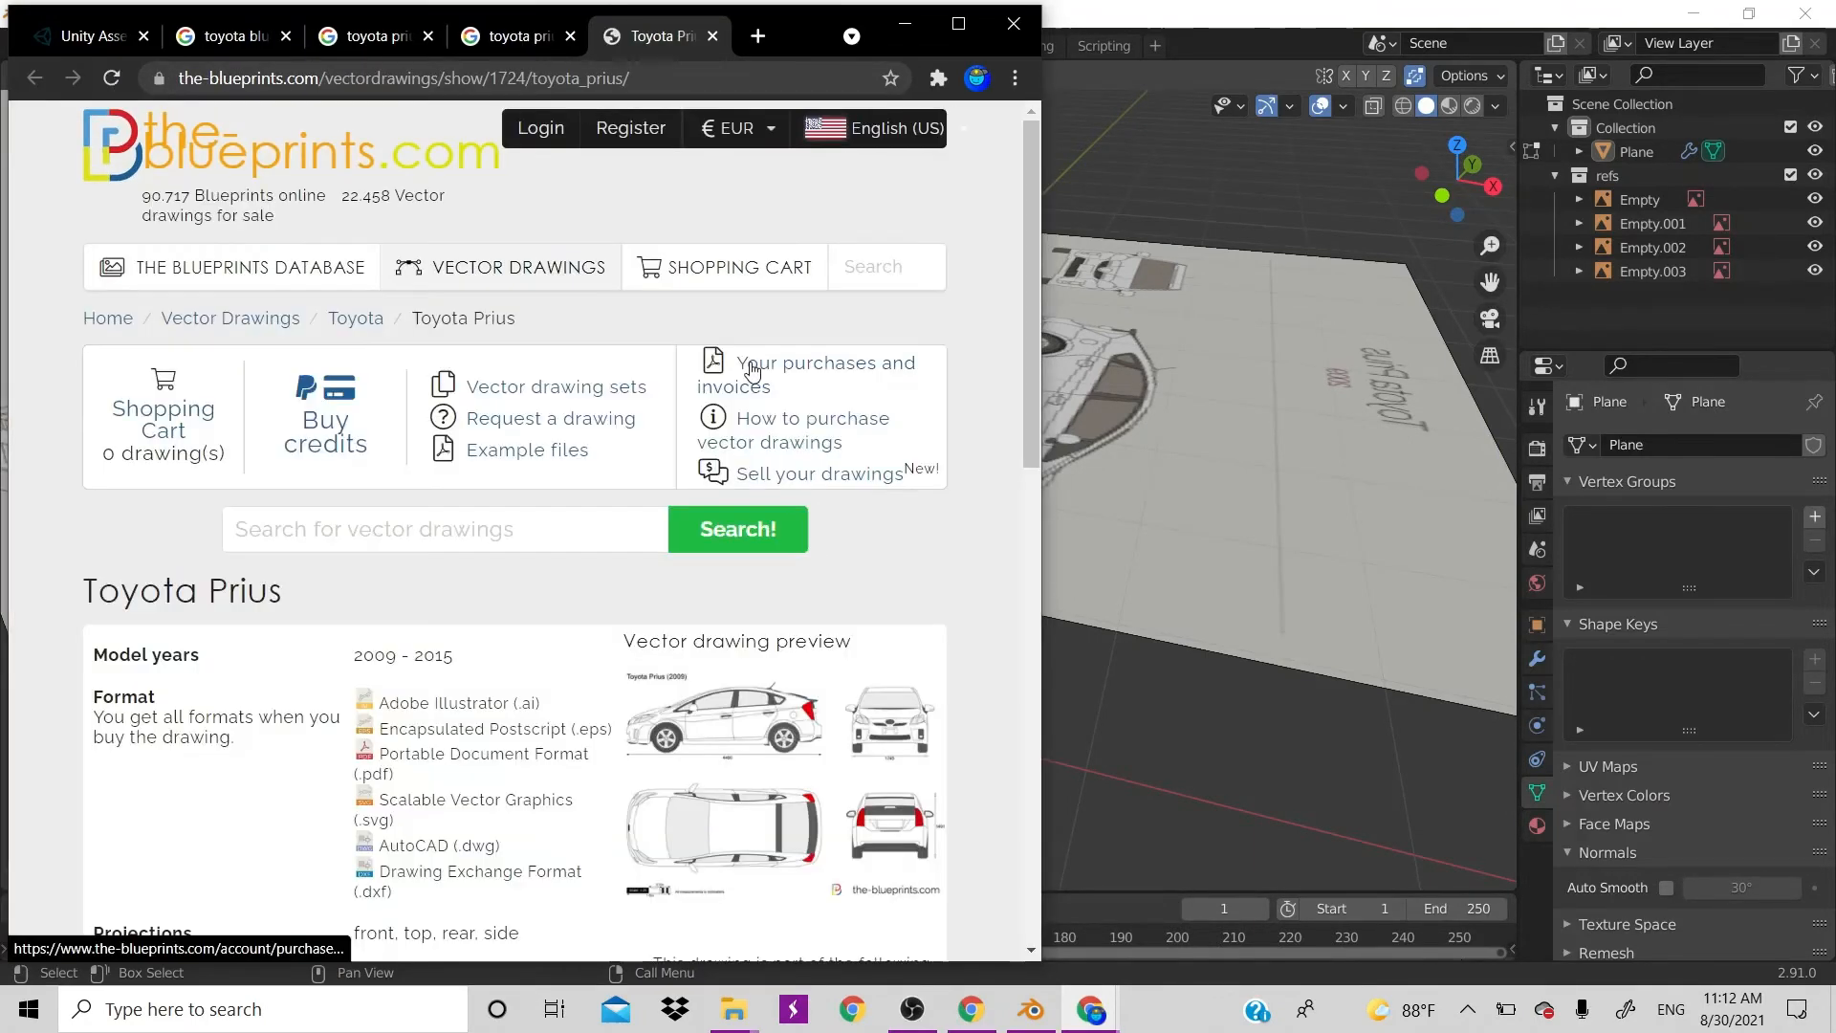
scroll(688, 755, down, 4)
scroll(688, 760, up, 1)
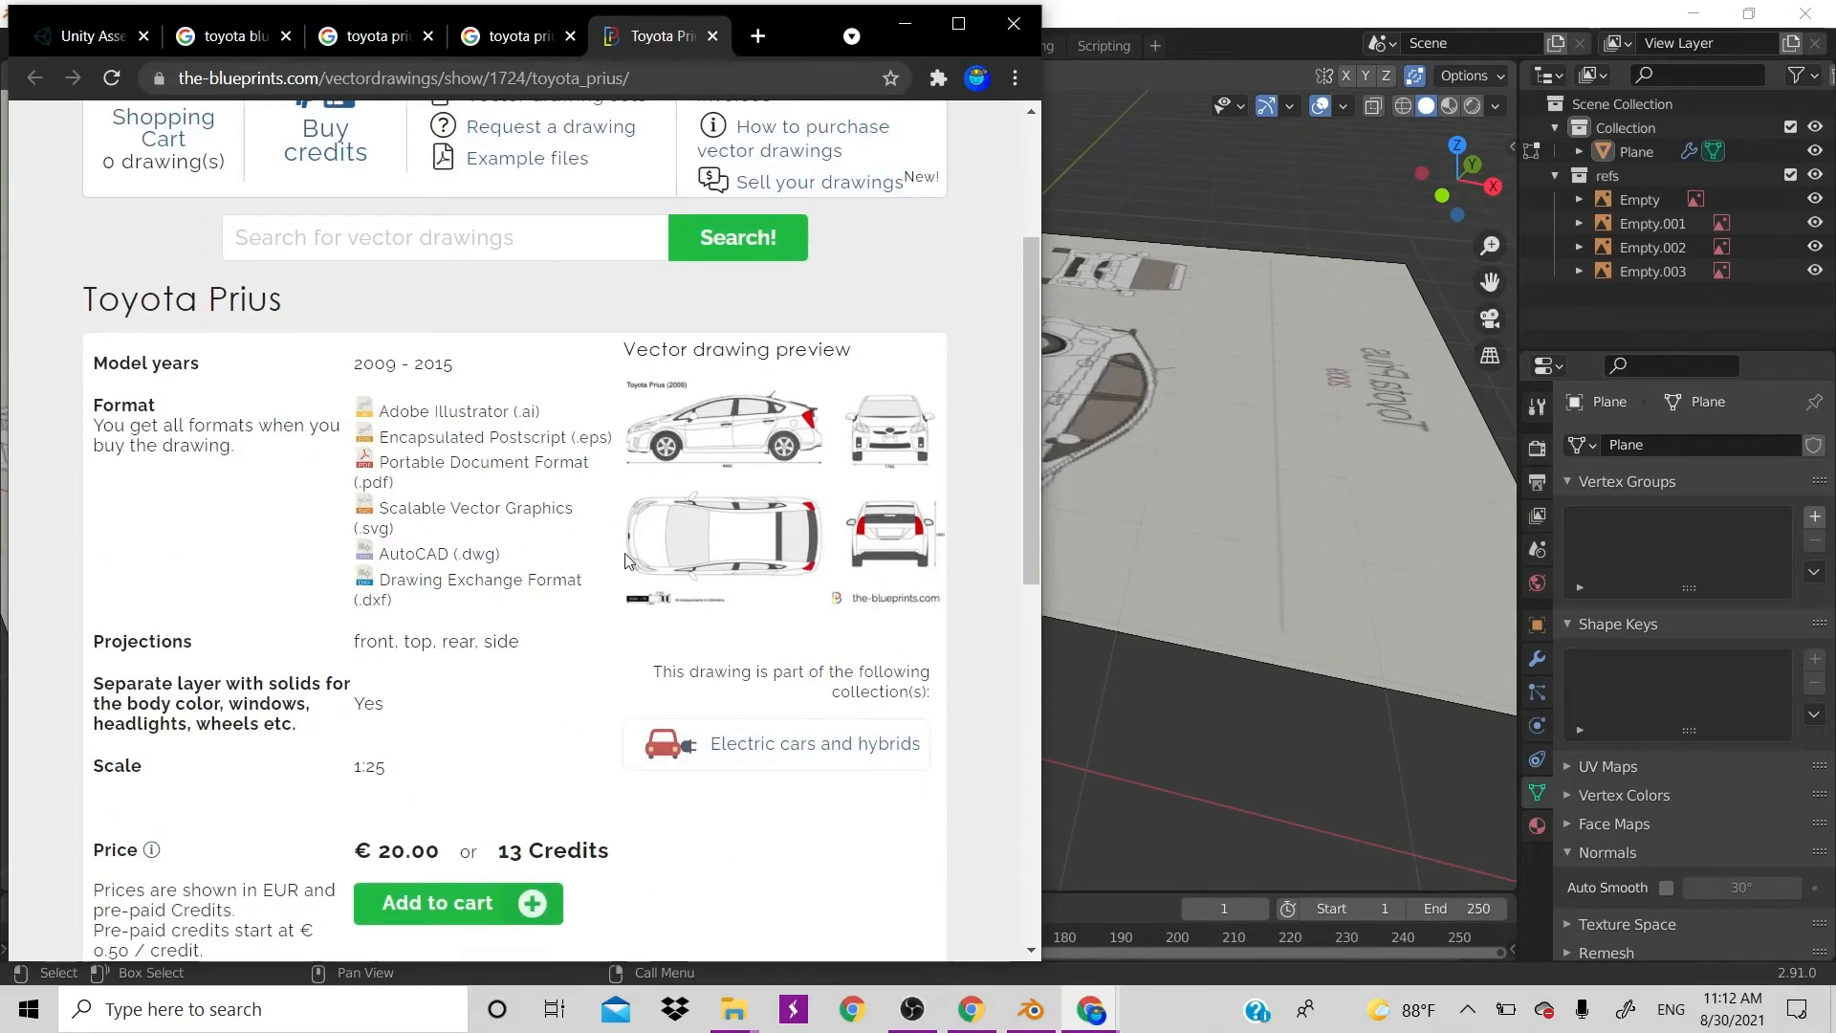
right_click(751, 516)
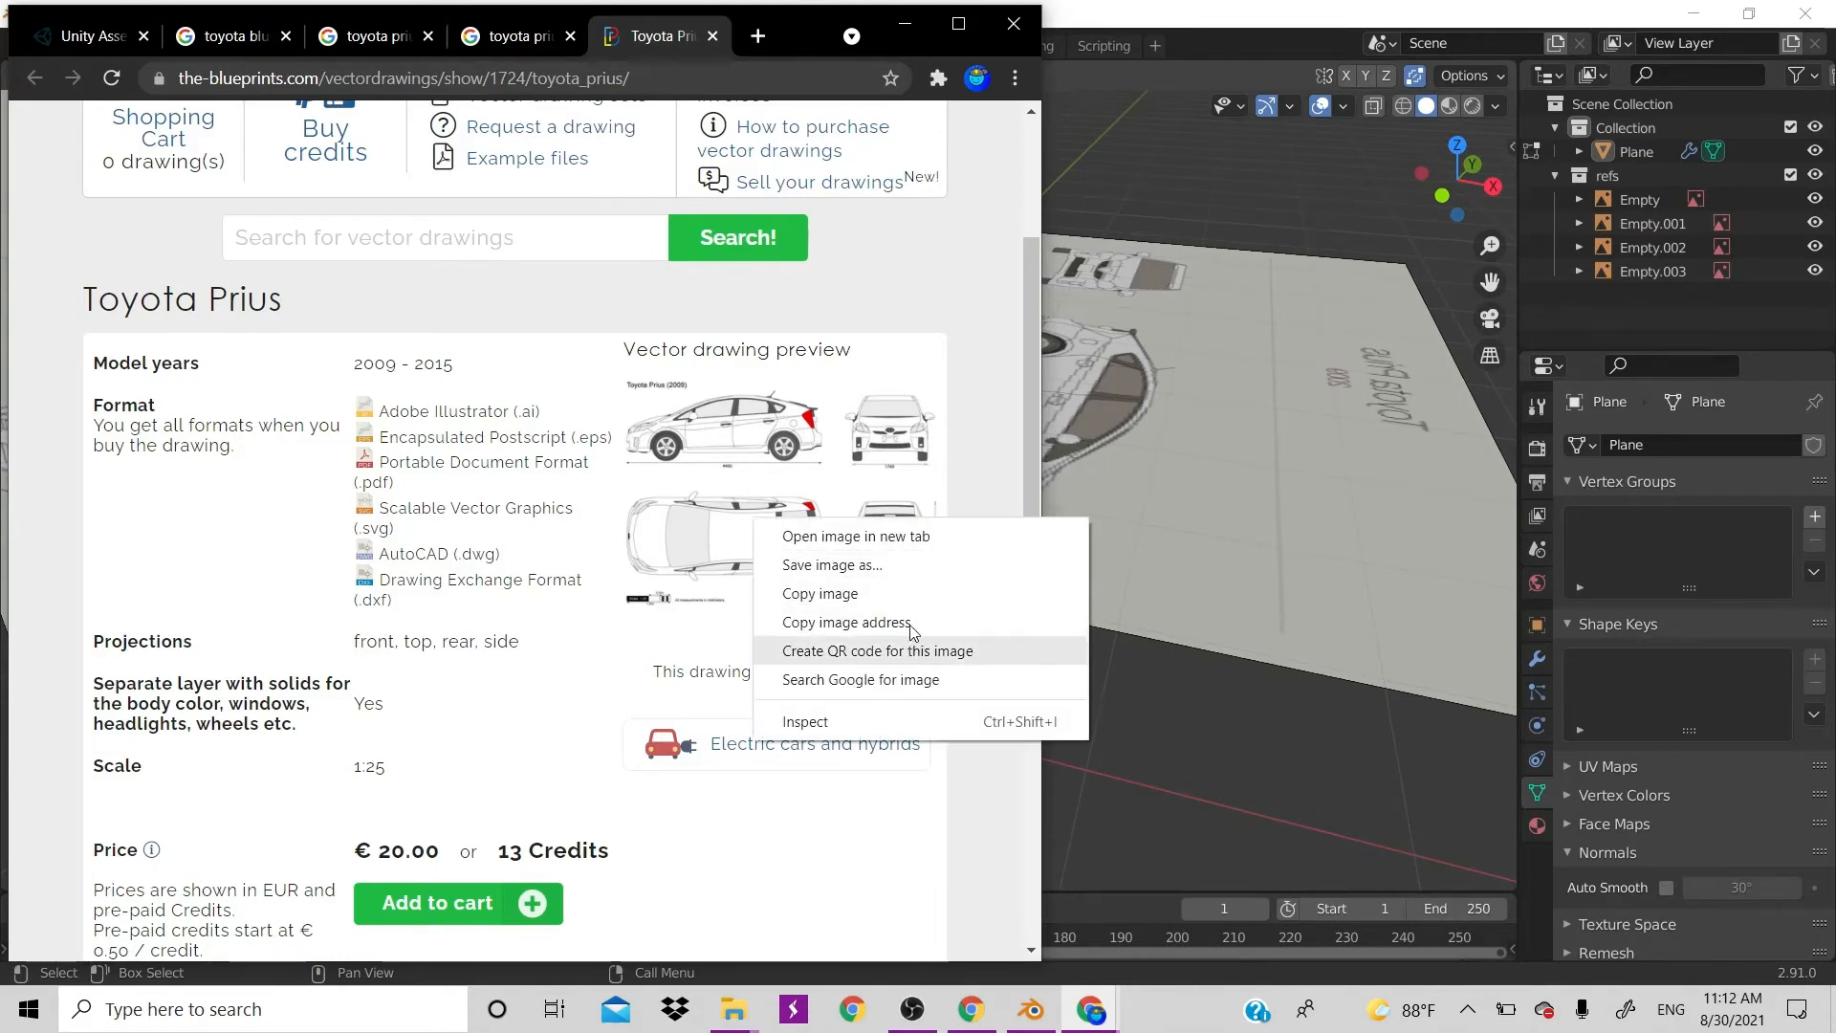
click(916, 538)
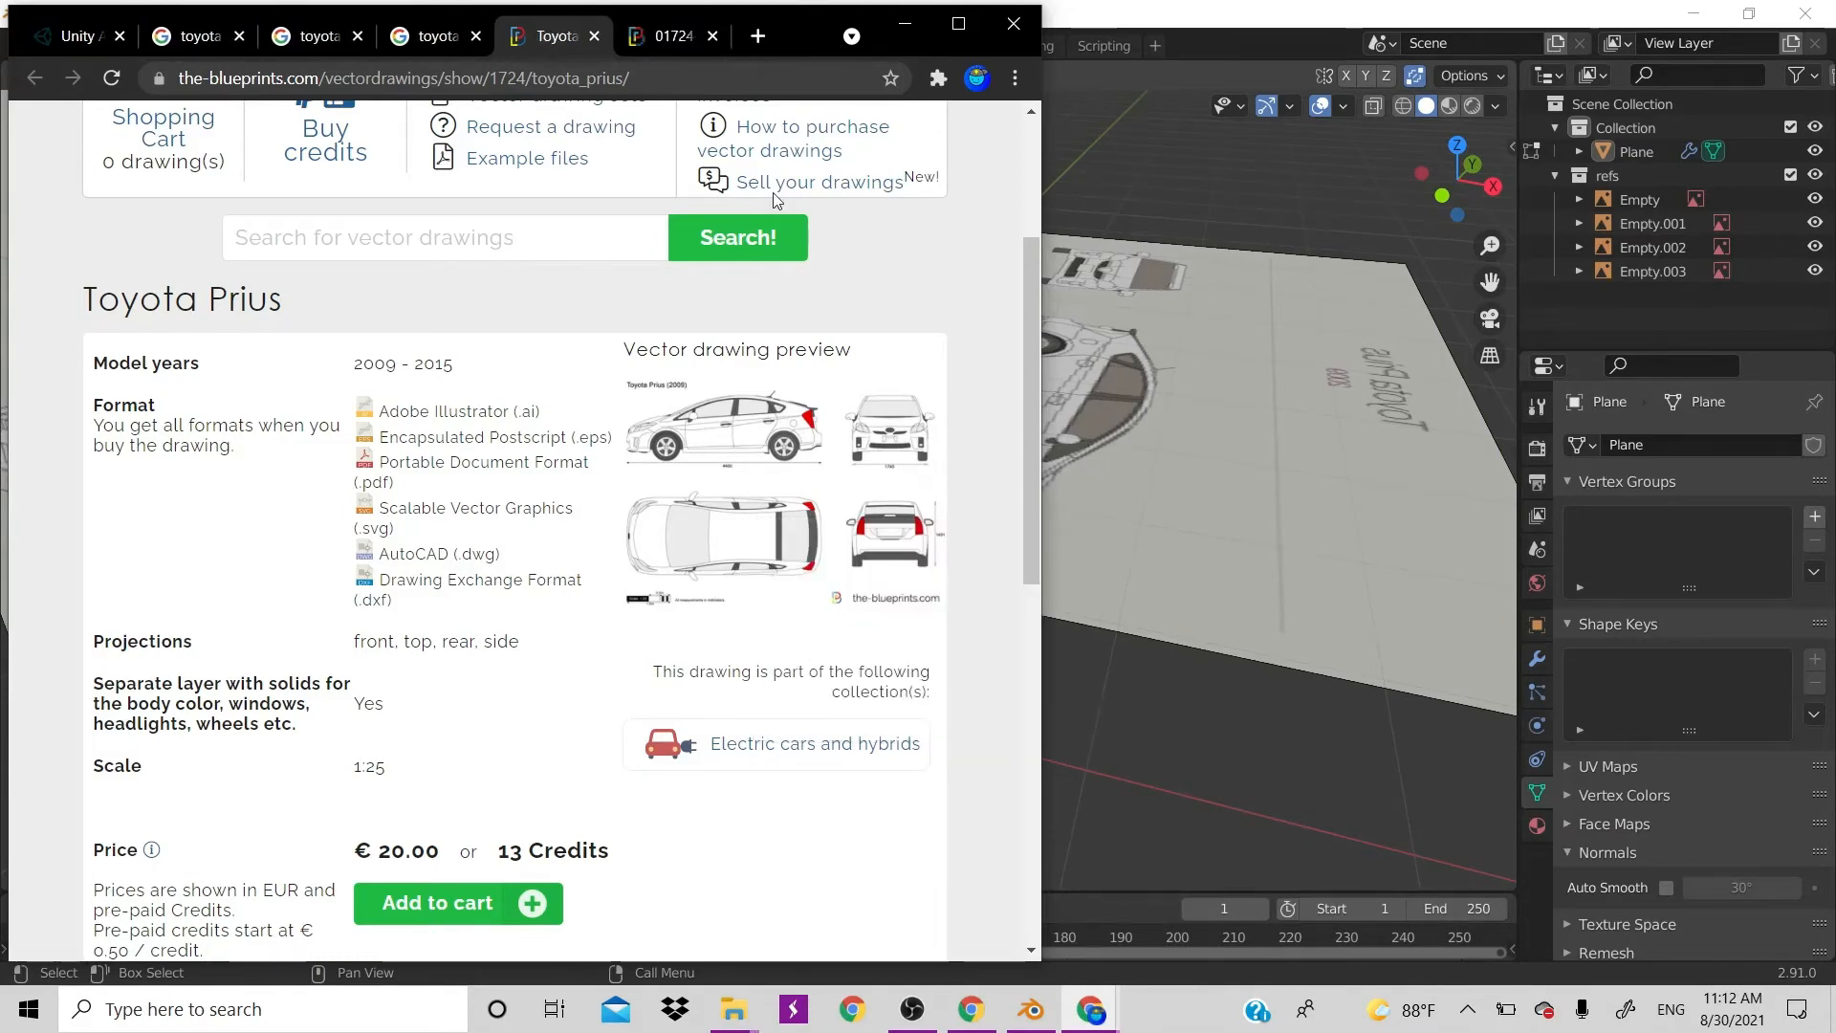
click(677, 40)
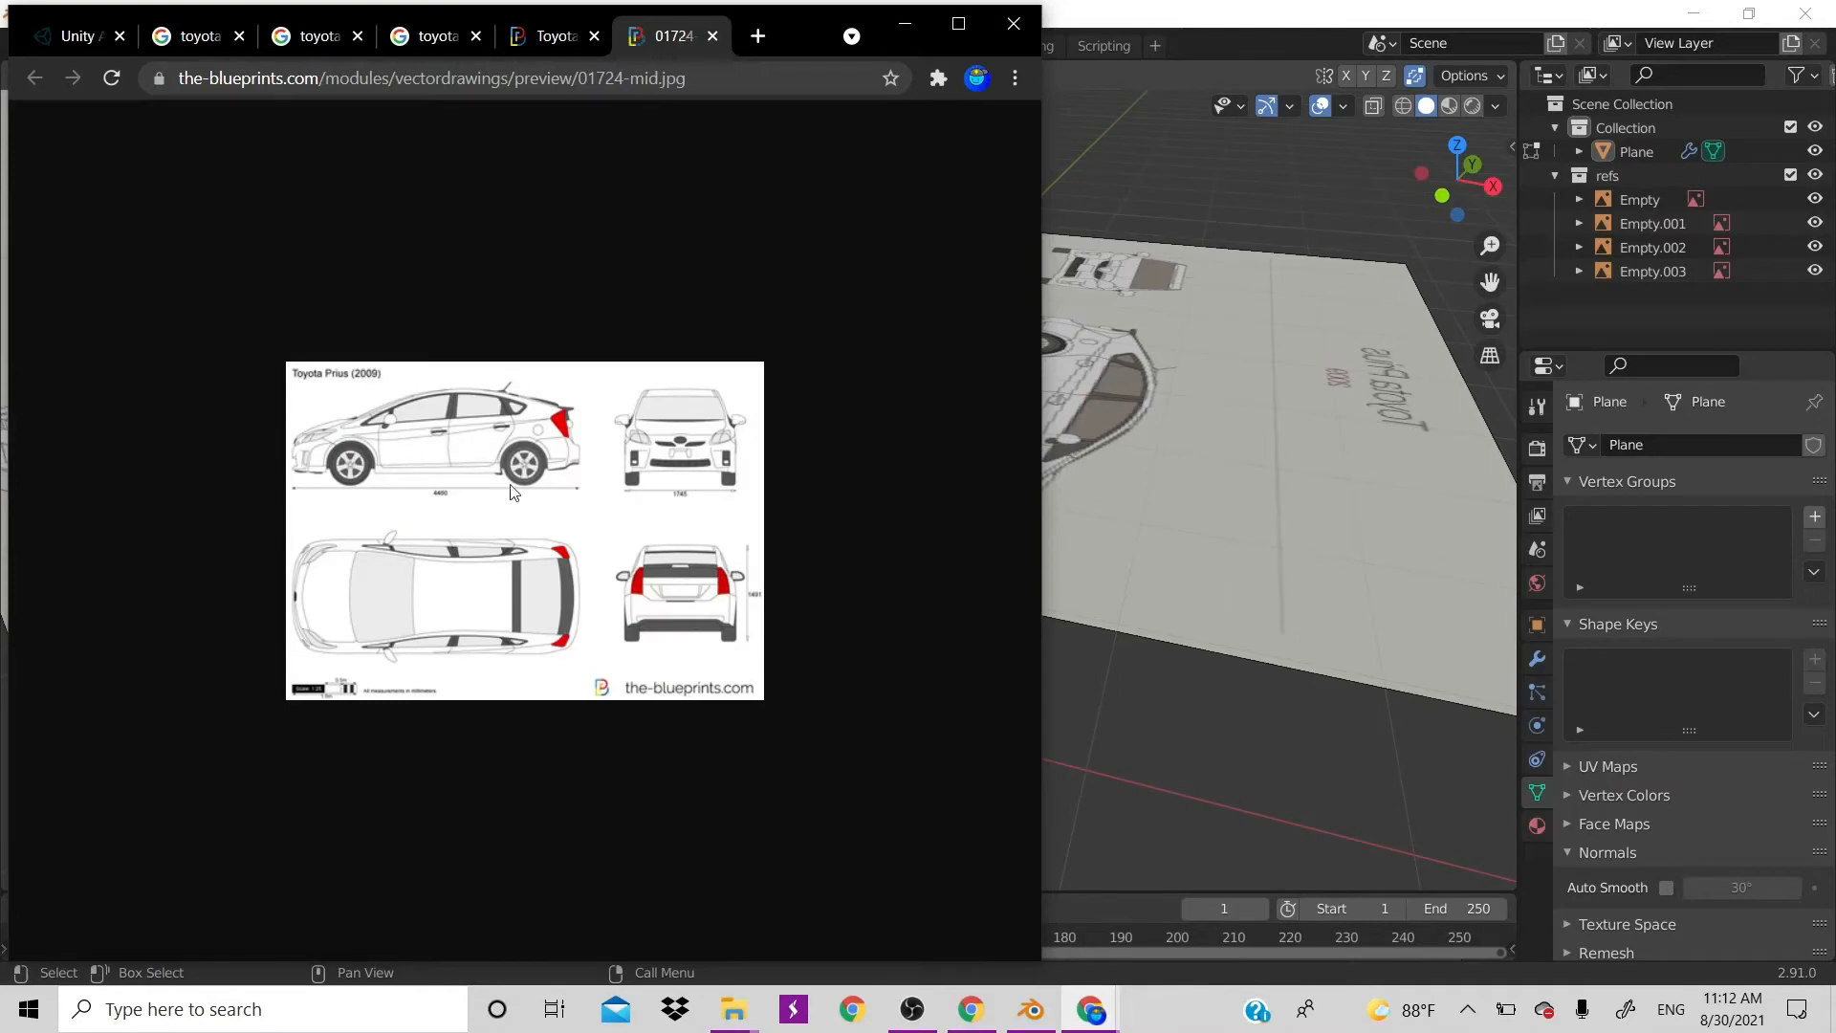
Examine the side and top views of the Prius preview drawing at a larger scale
ctrl+scroll(512, 490, up, 8)
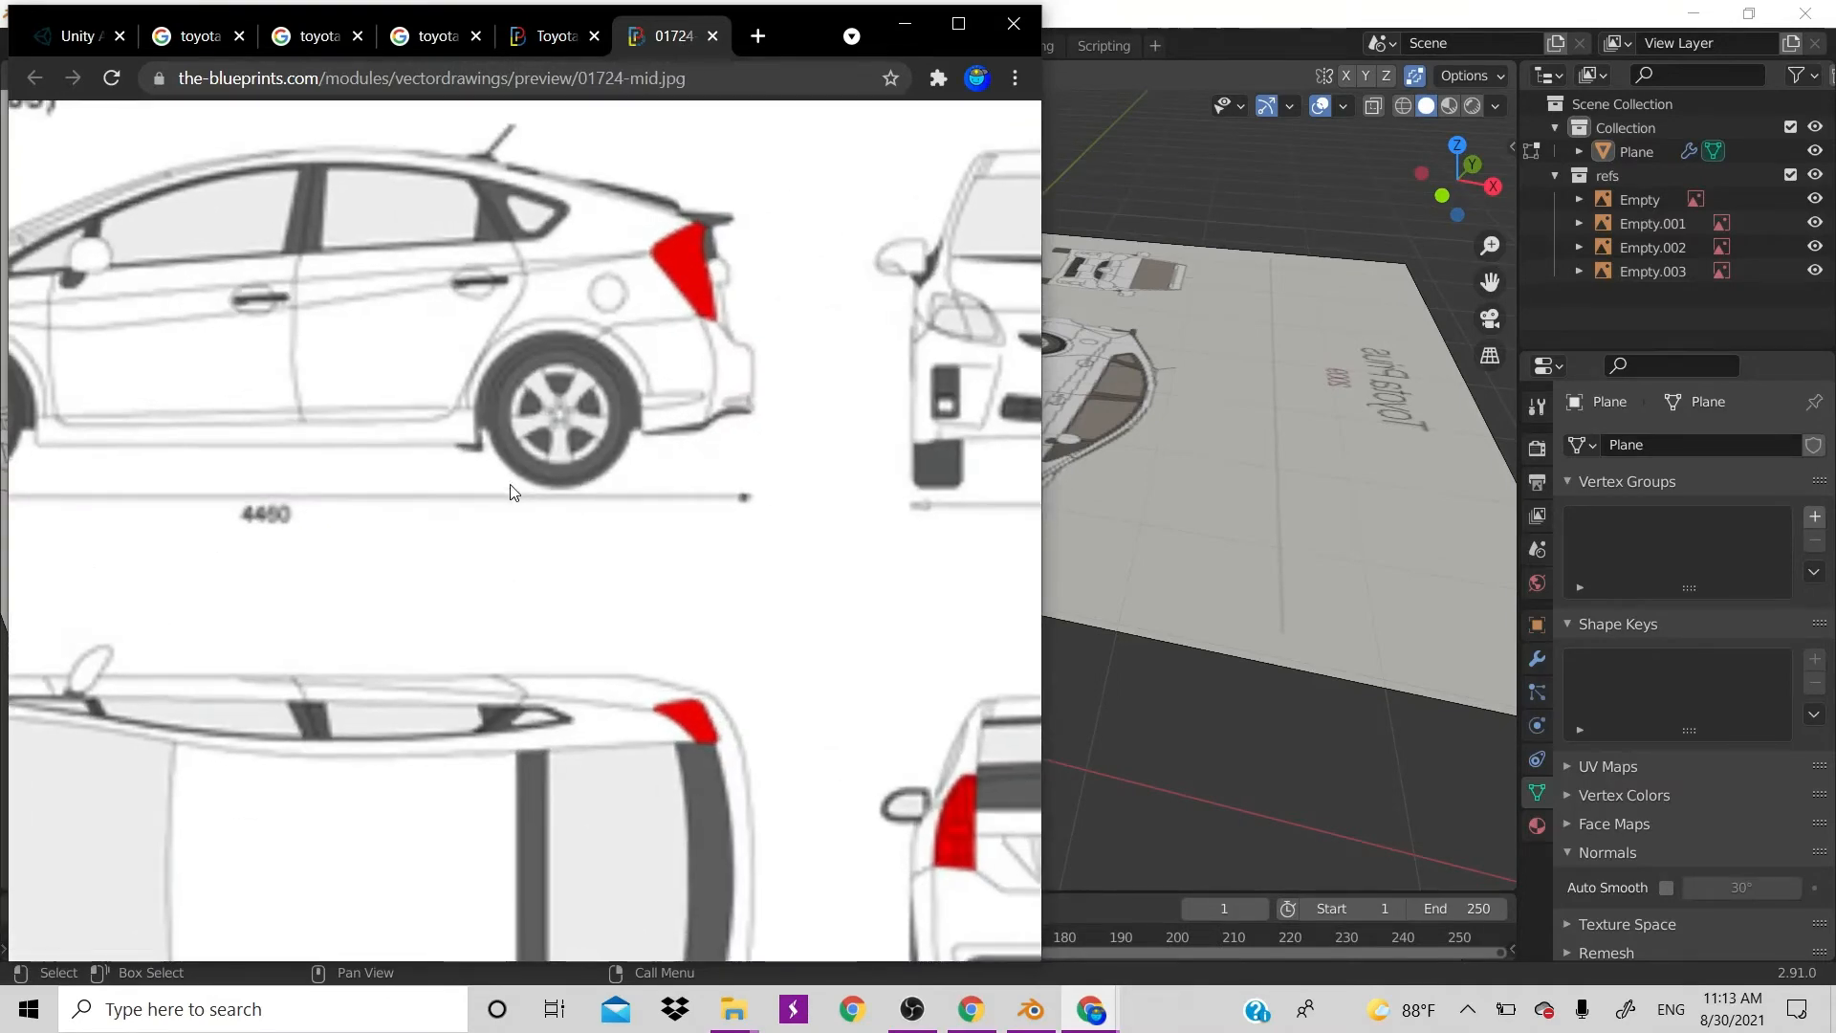
scroll(510, 485, left, 4)
scroll(510, 486, up, 1)
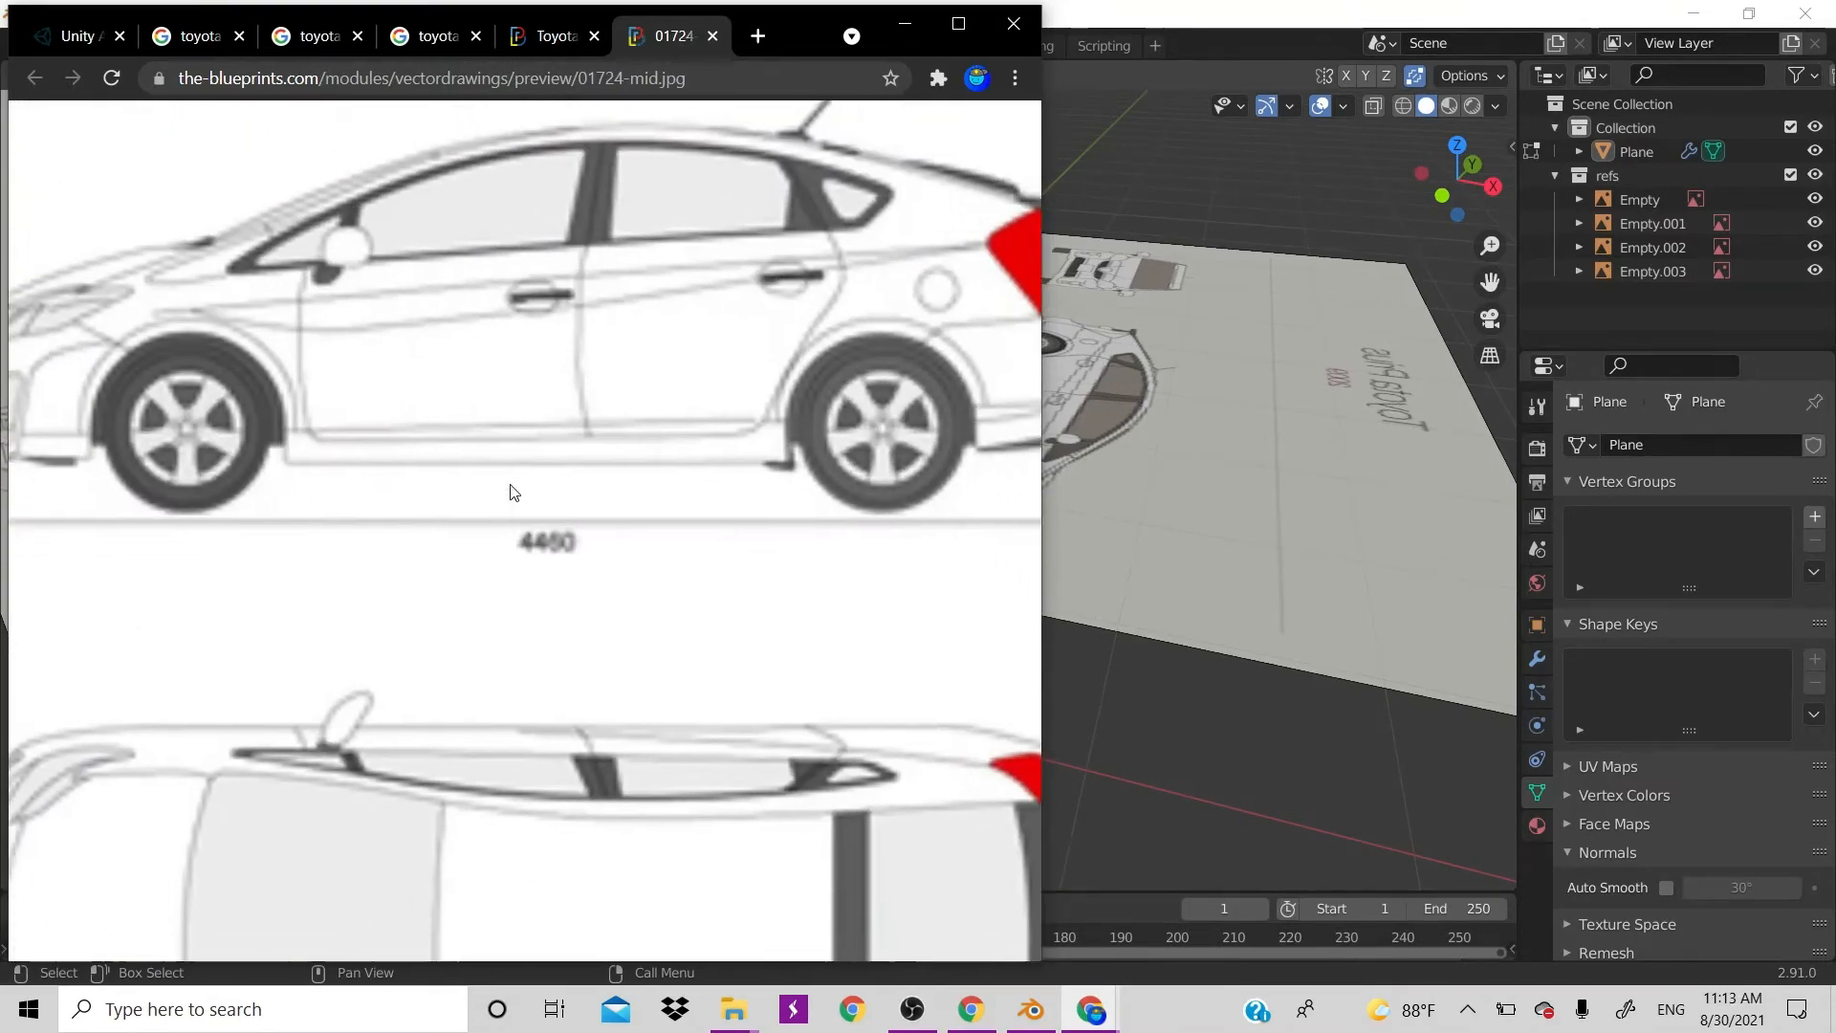
scroll(510, 486, down, 6)
scroll(512, 490, up, 6)
ctrl+scroll(511, 491, down, 8)
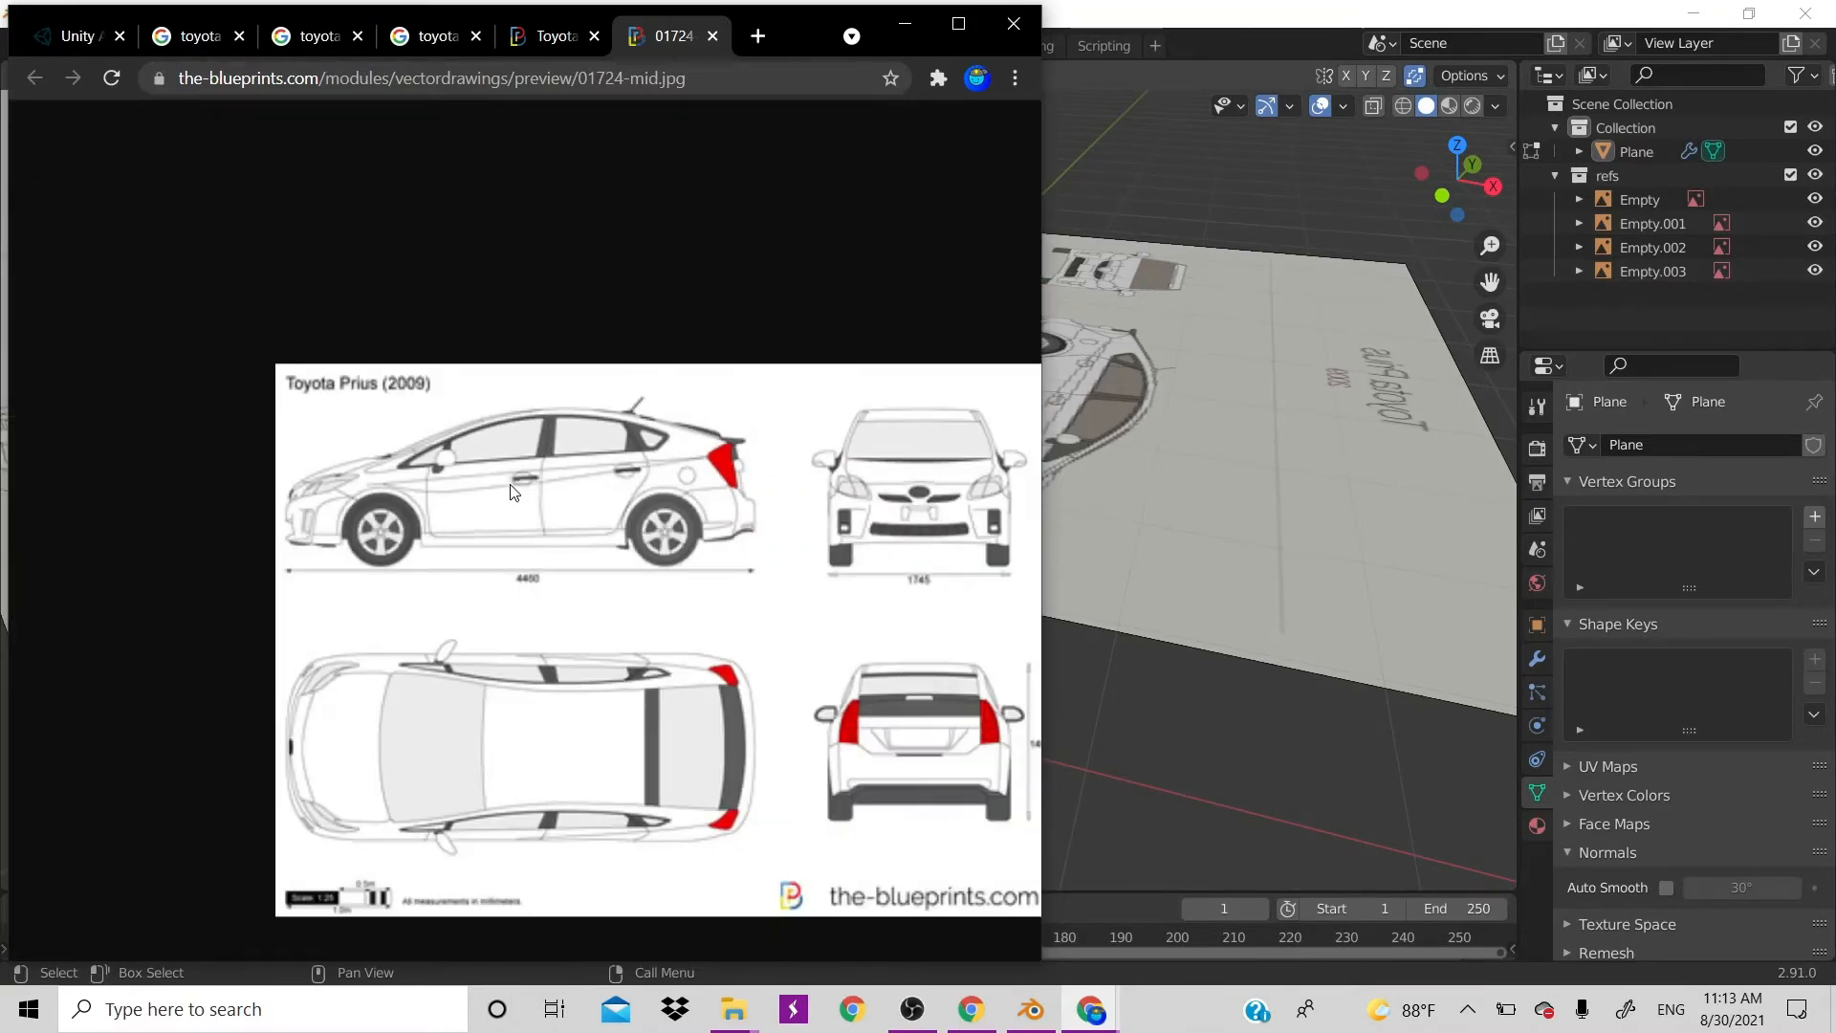
Switch back to Blender and fill a long sill face between the front and rear wheel arches in the right view
click(915, 22)
middle_drag(726, 442, 727, 440)
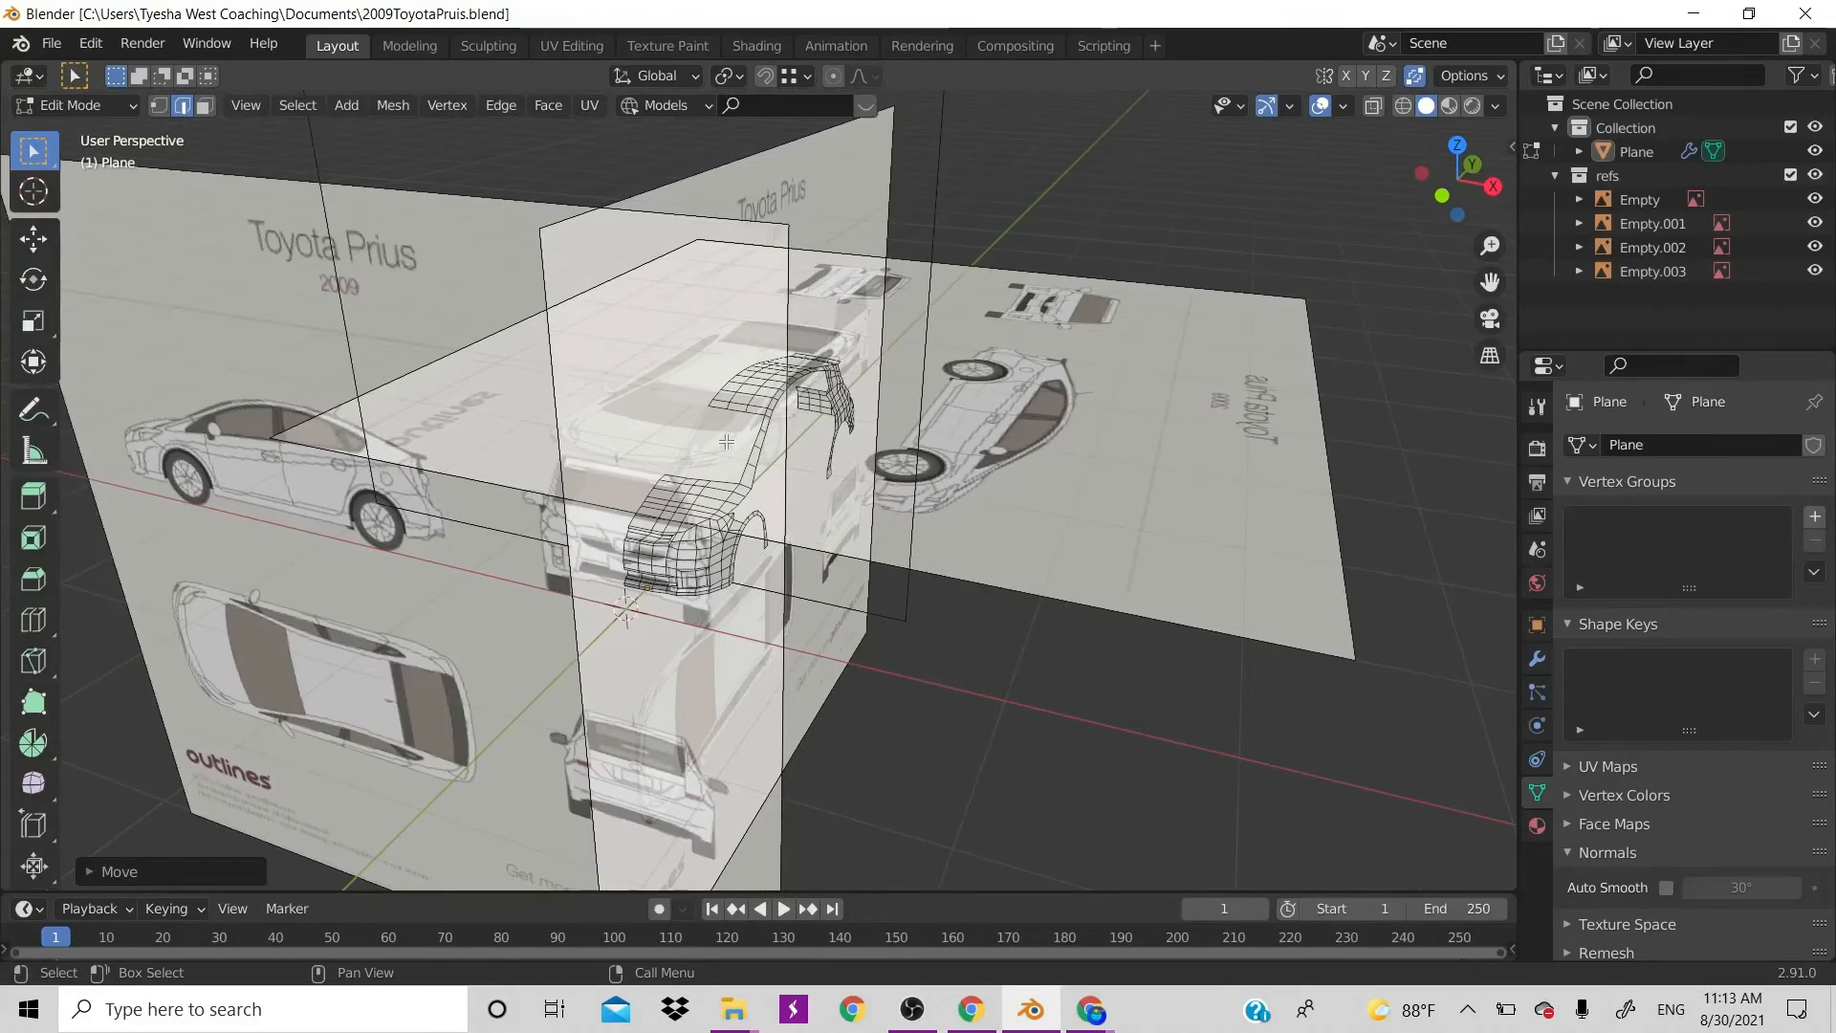
key(KP_3)
scroll(701, 341, up, 8)
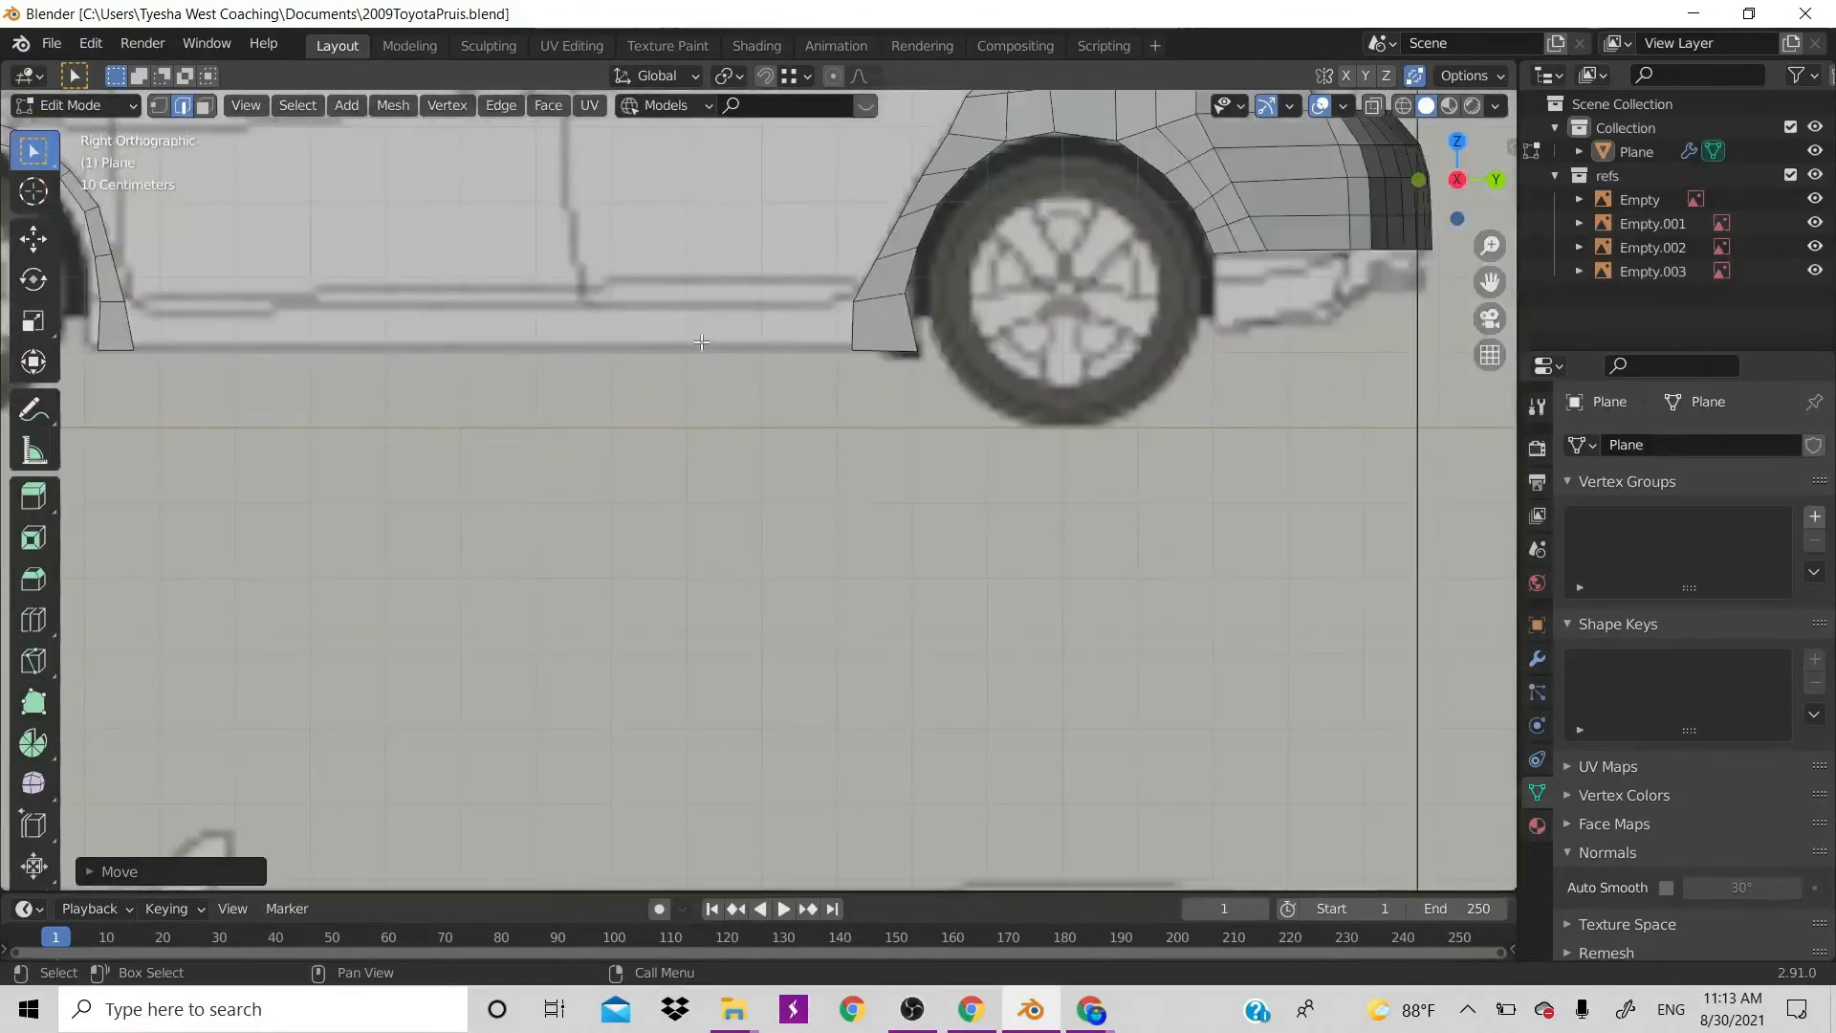
scroll(812, 330, down, 3)
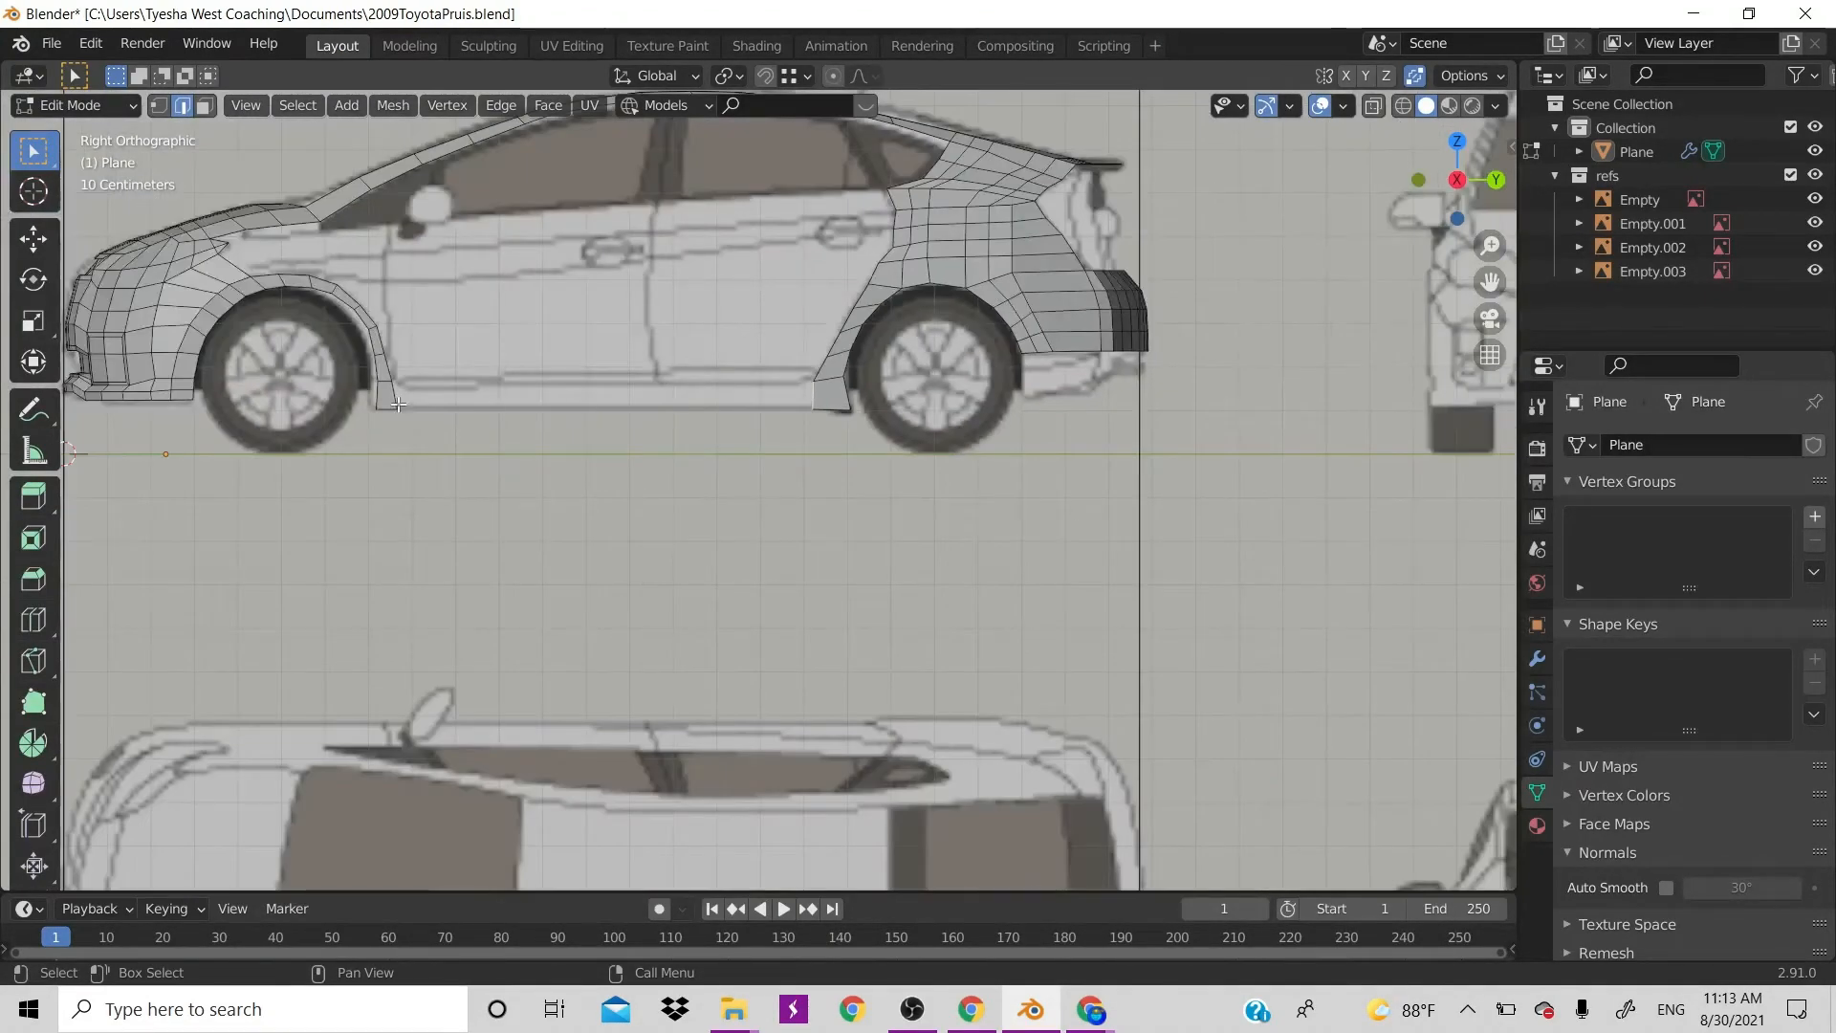
shift+click(394, 398)
key(f)
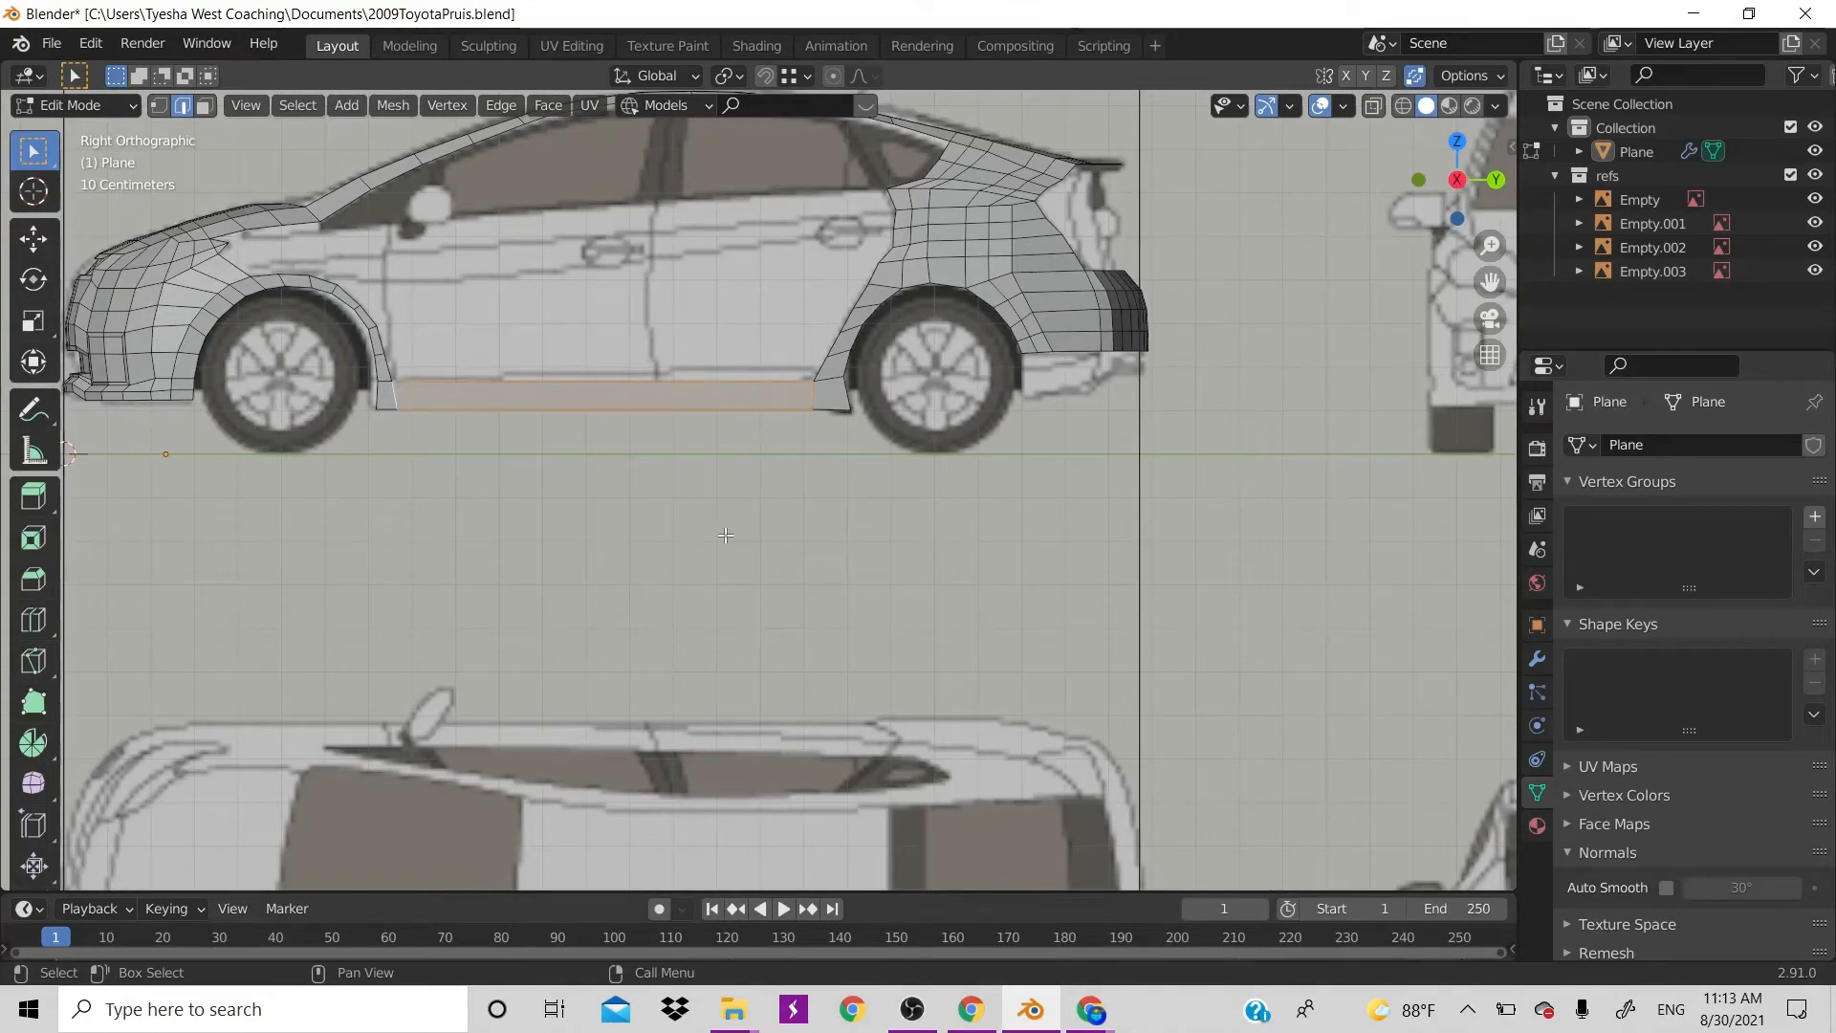
Check the new sill face against the car body in top and perspective views
scroll(726, 535, down, 3)
key(KP_7)
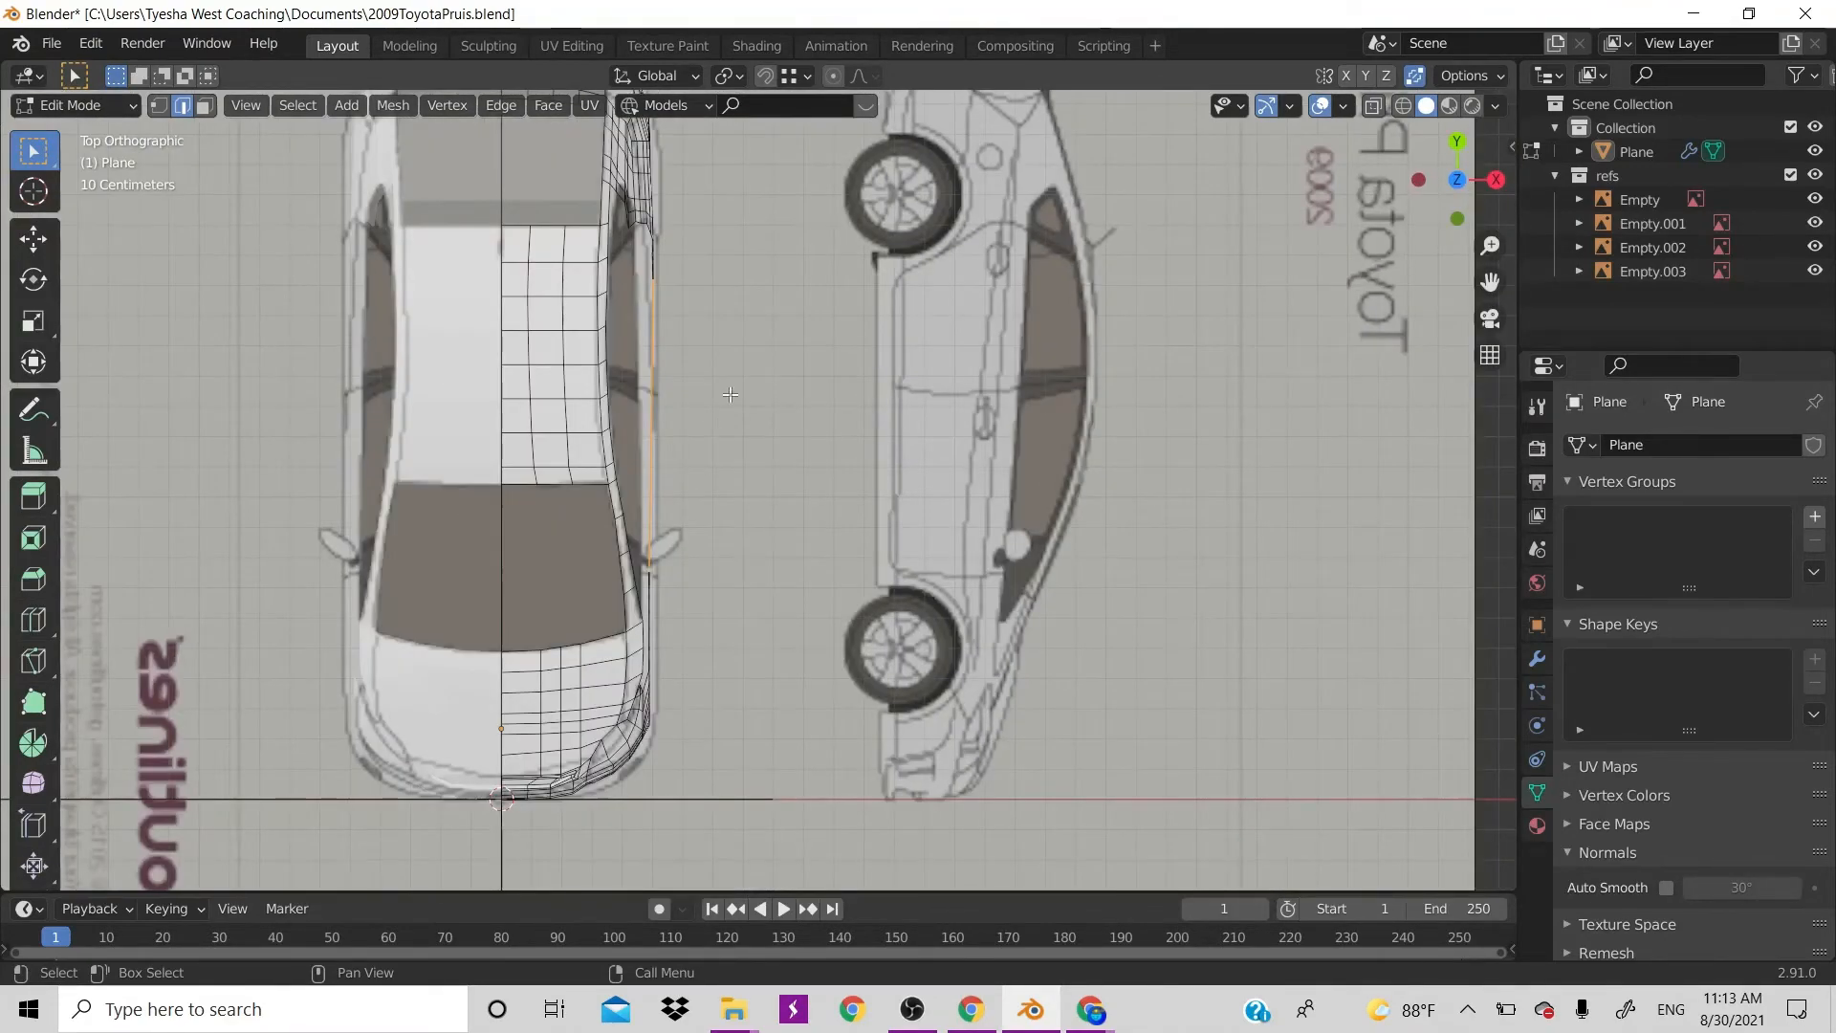
scroll(729, 394, down, 3)
scroll(686, 443, up, 2)
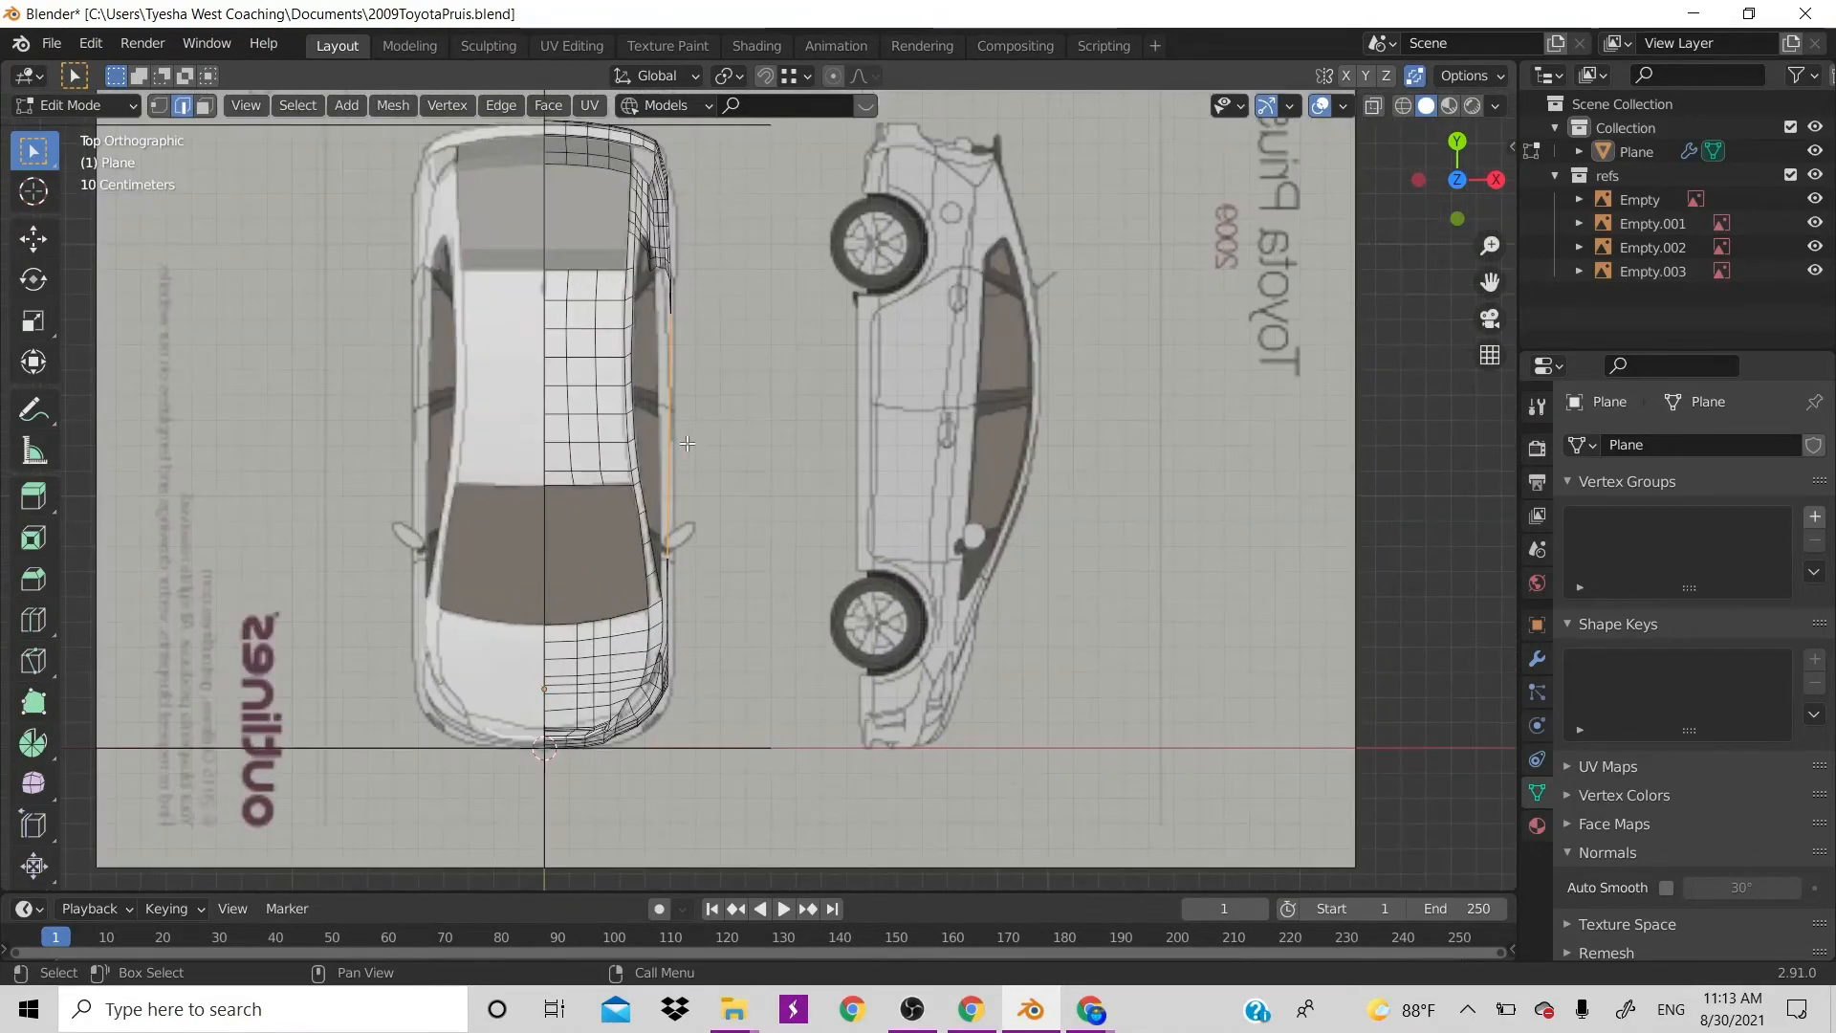
scroll(687, 443, down, 1)
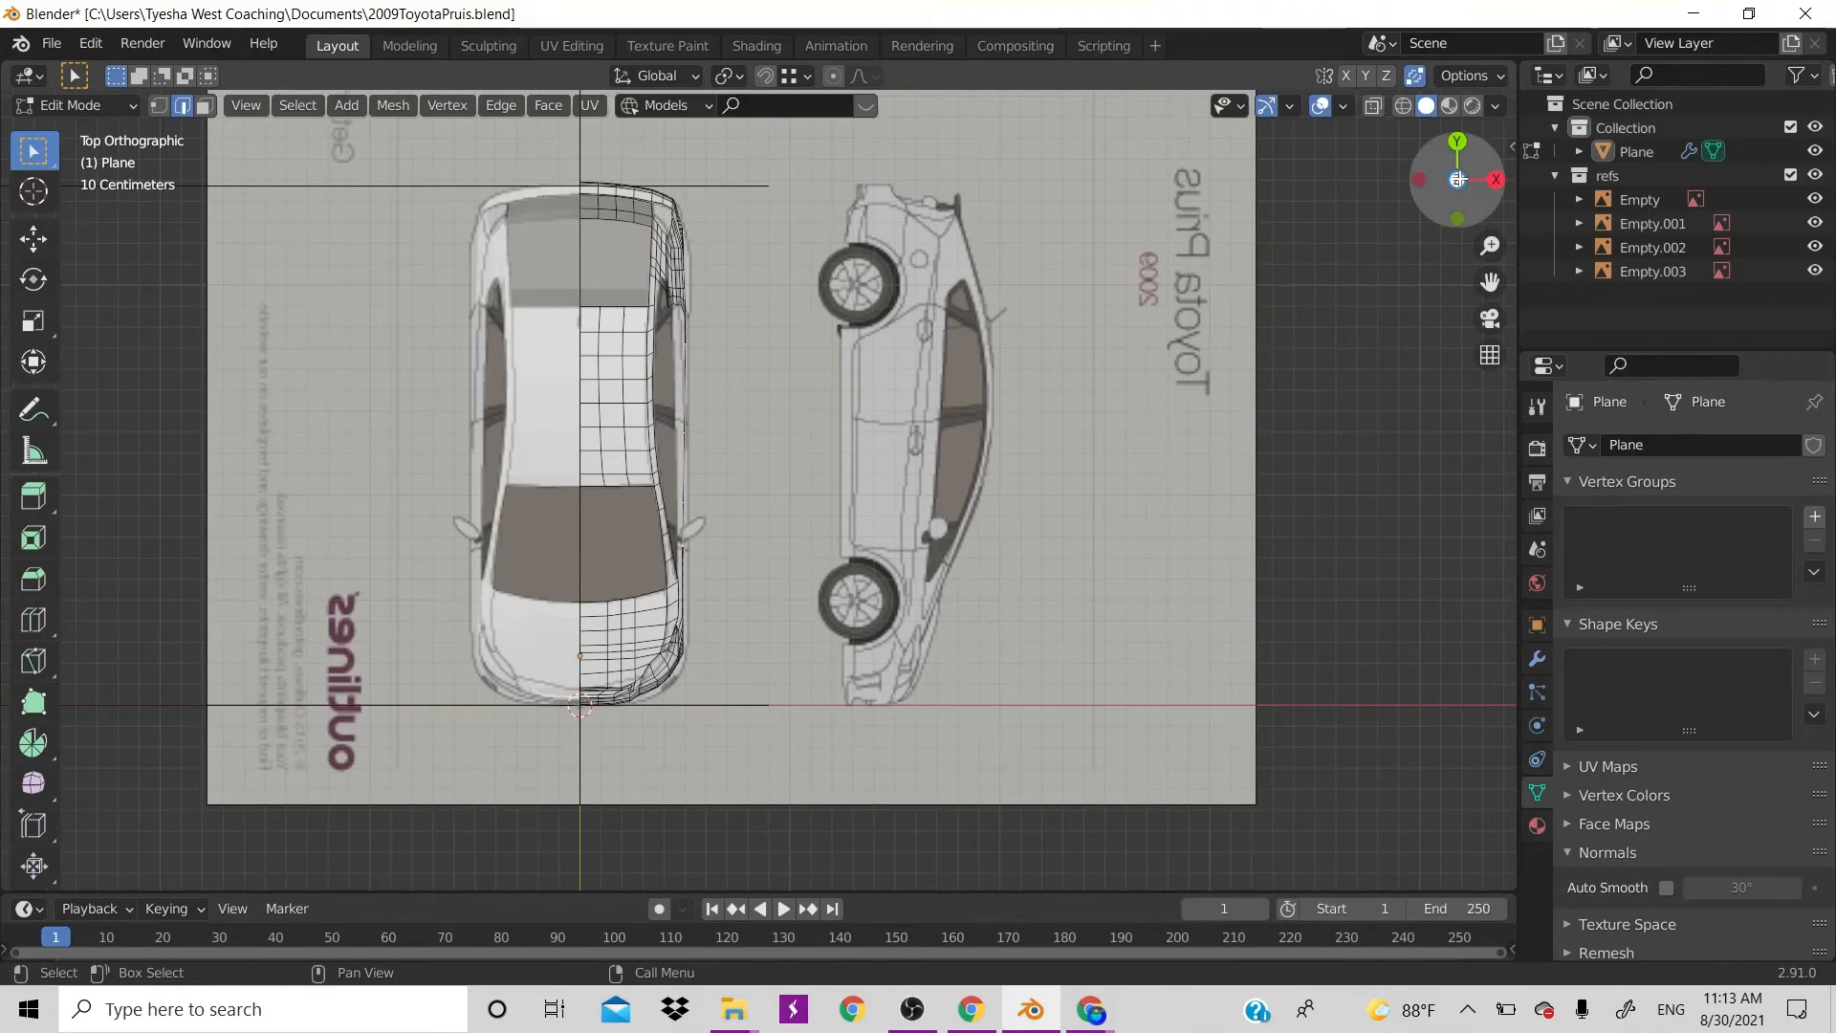
drag(1457, 182, 1387, 345)
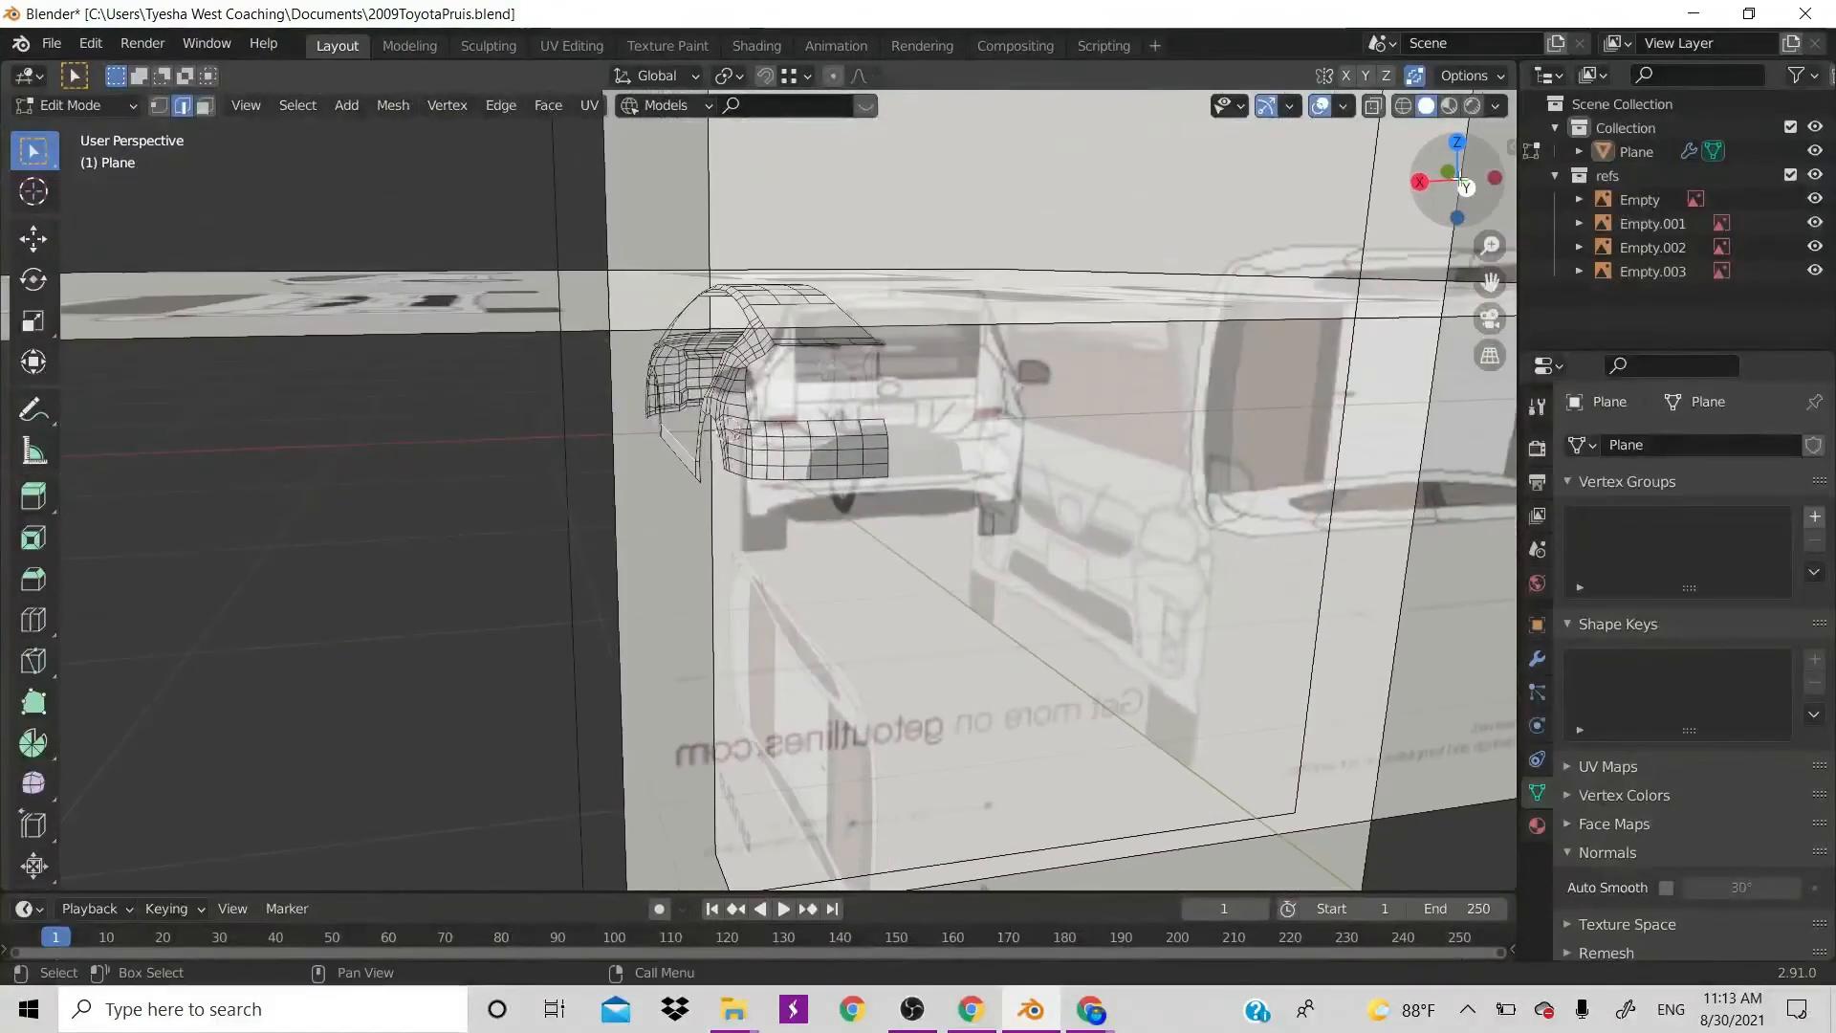
key(KP_7)
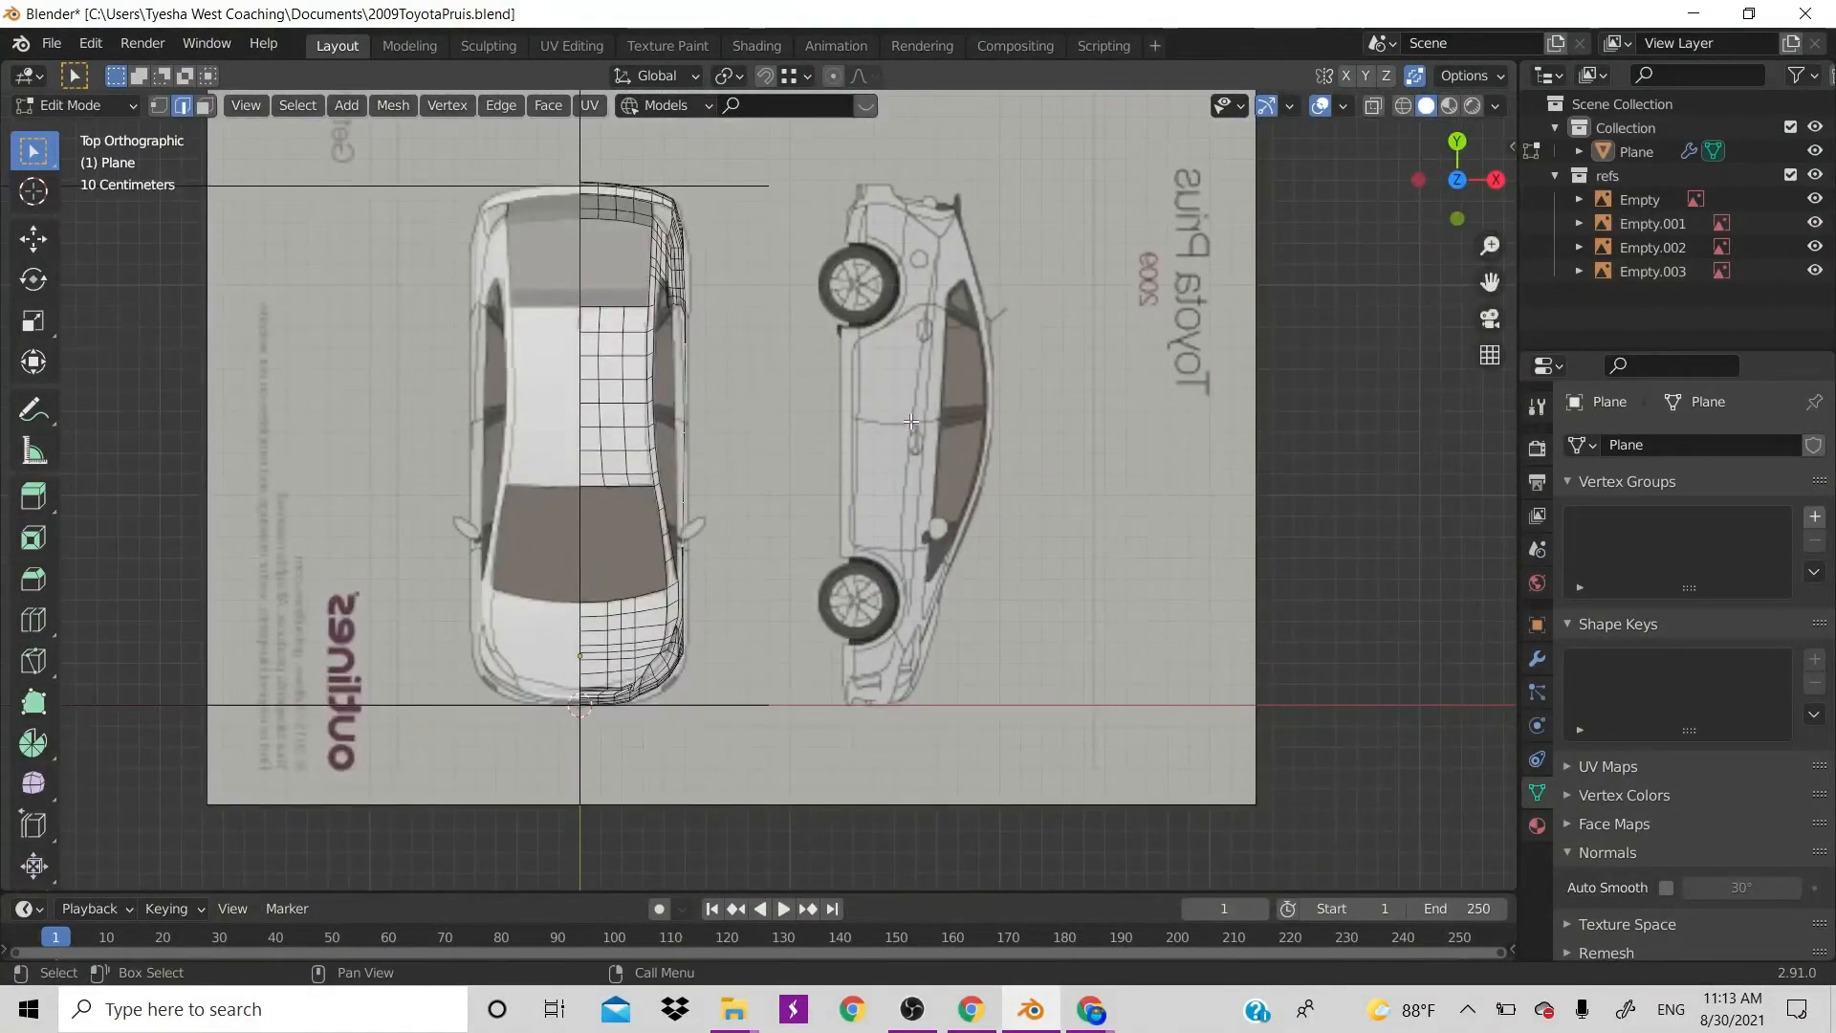
Try extruding the edge run above the rear bumper up to the rear window by about 0.244 m, then undo it
key(ctrl+KP_1)
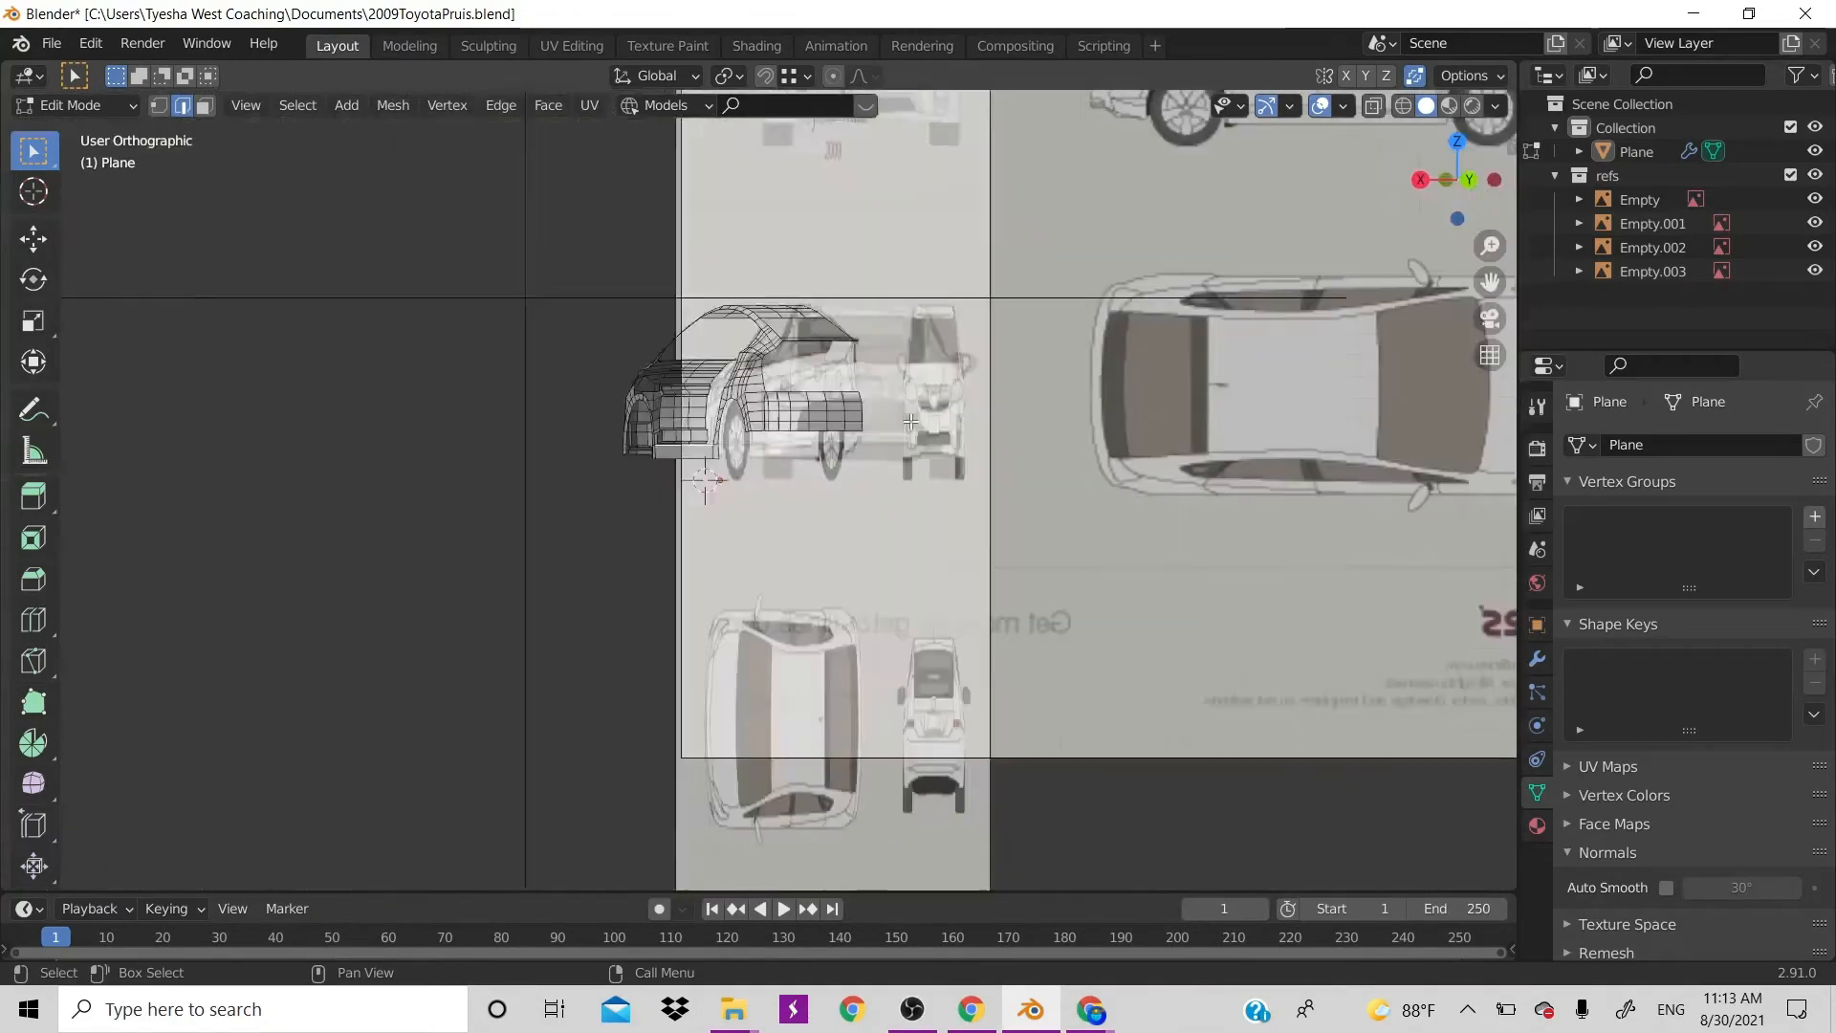
scroll(837, 170, up, 5)
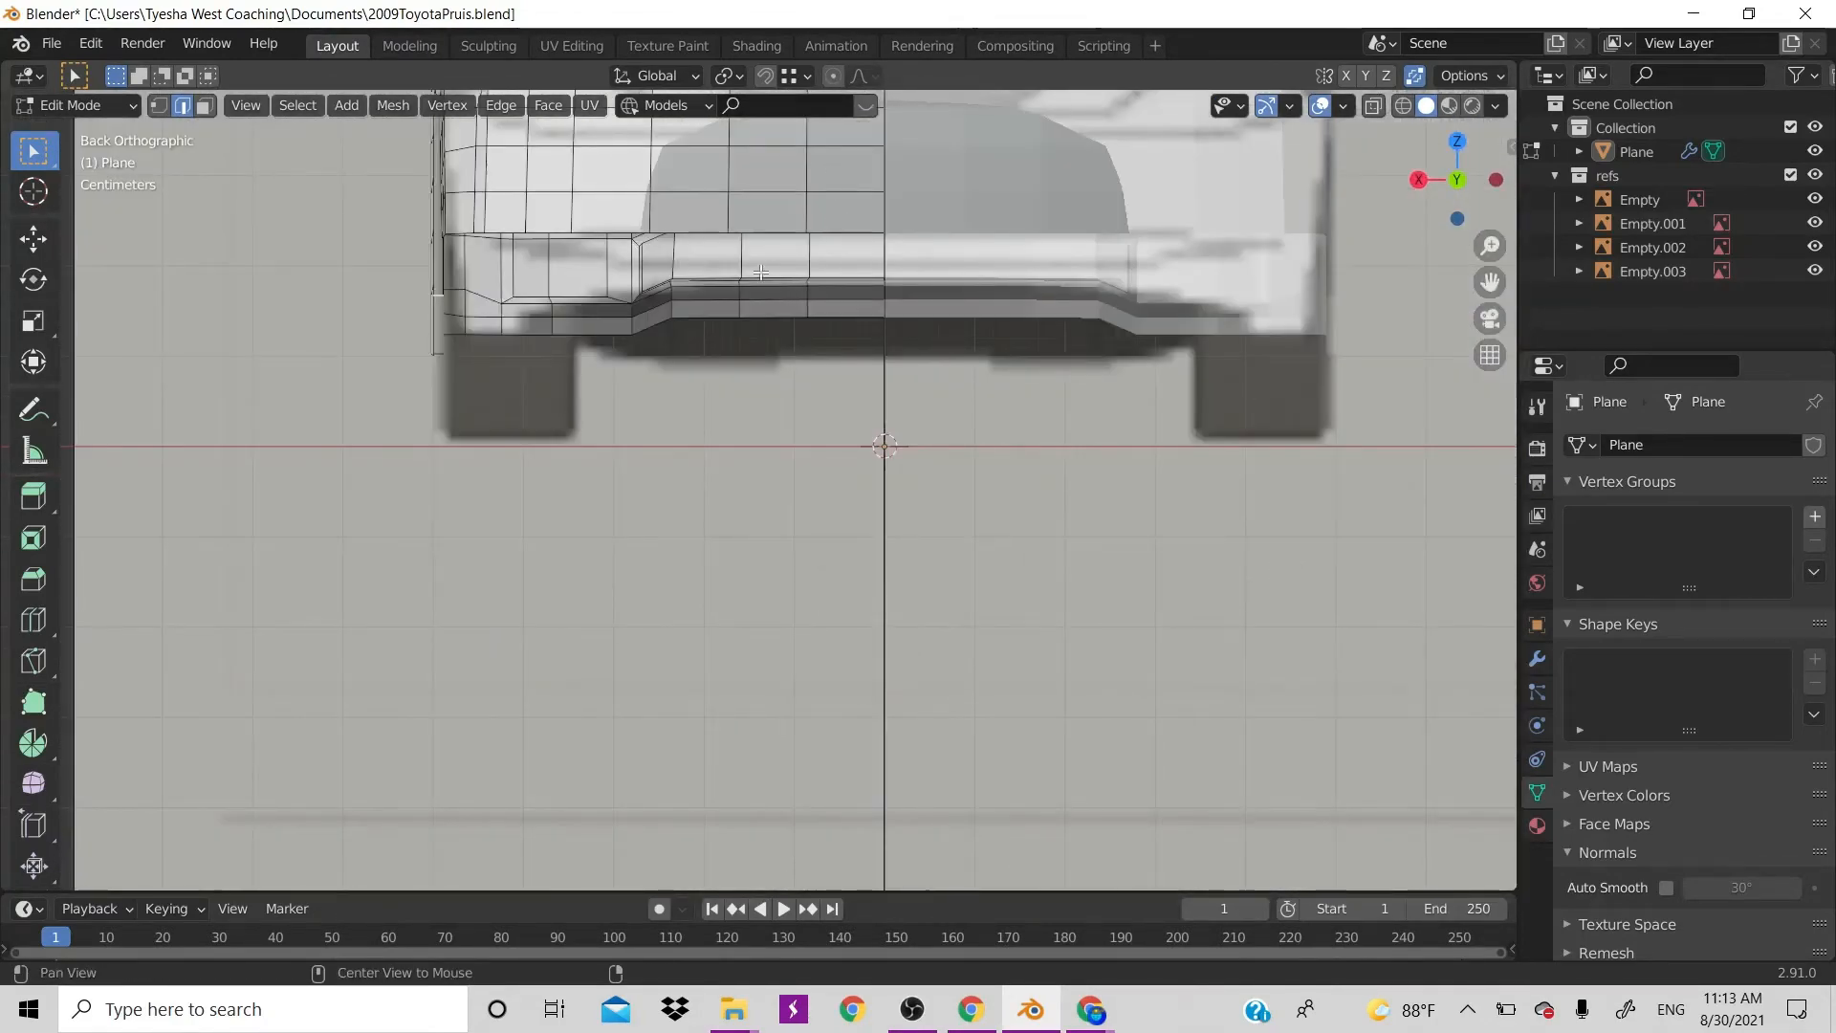
shift+middle_drag(838, 171, 829, 696)
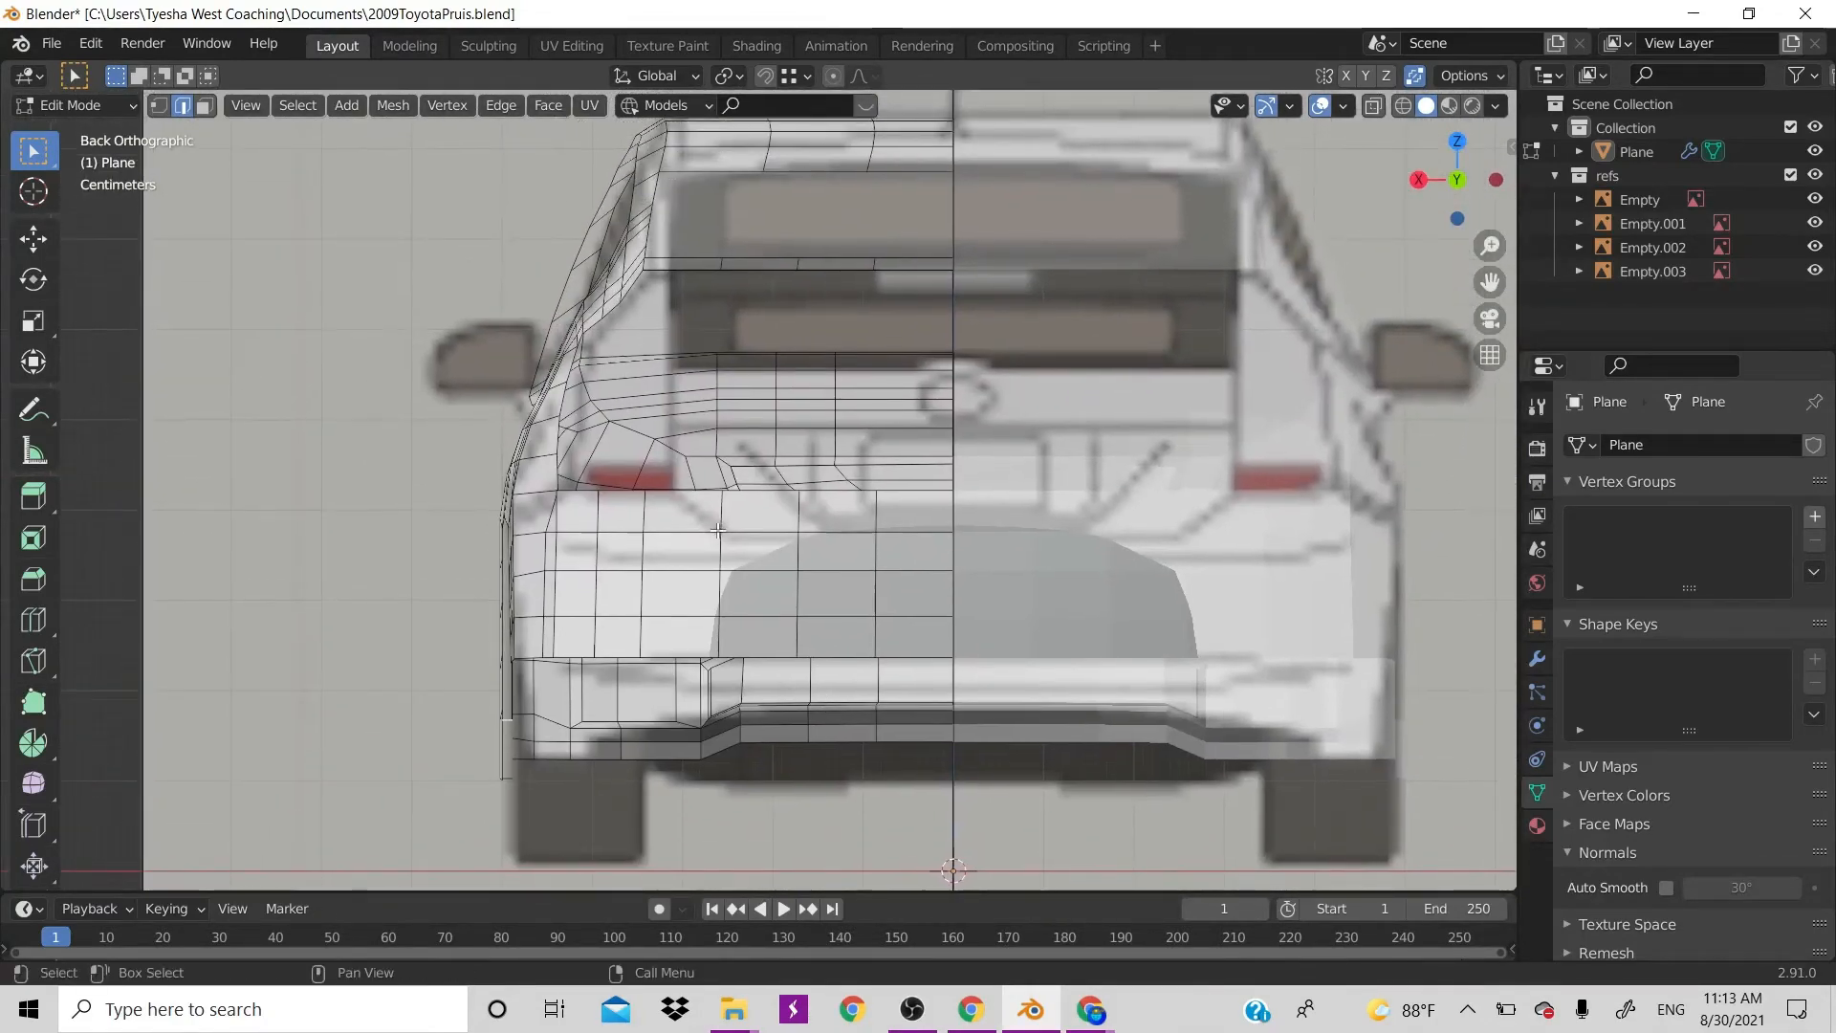
click(678, 497)
ctrl+click(913, 495)
key(e)
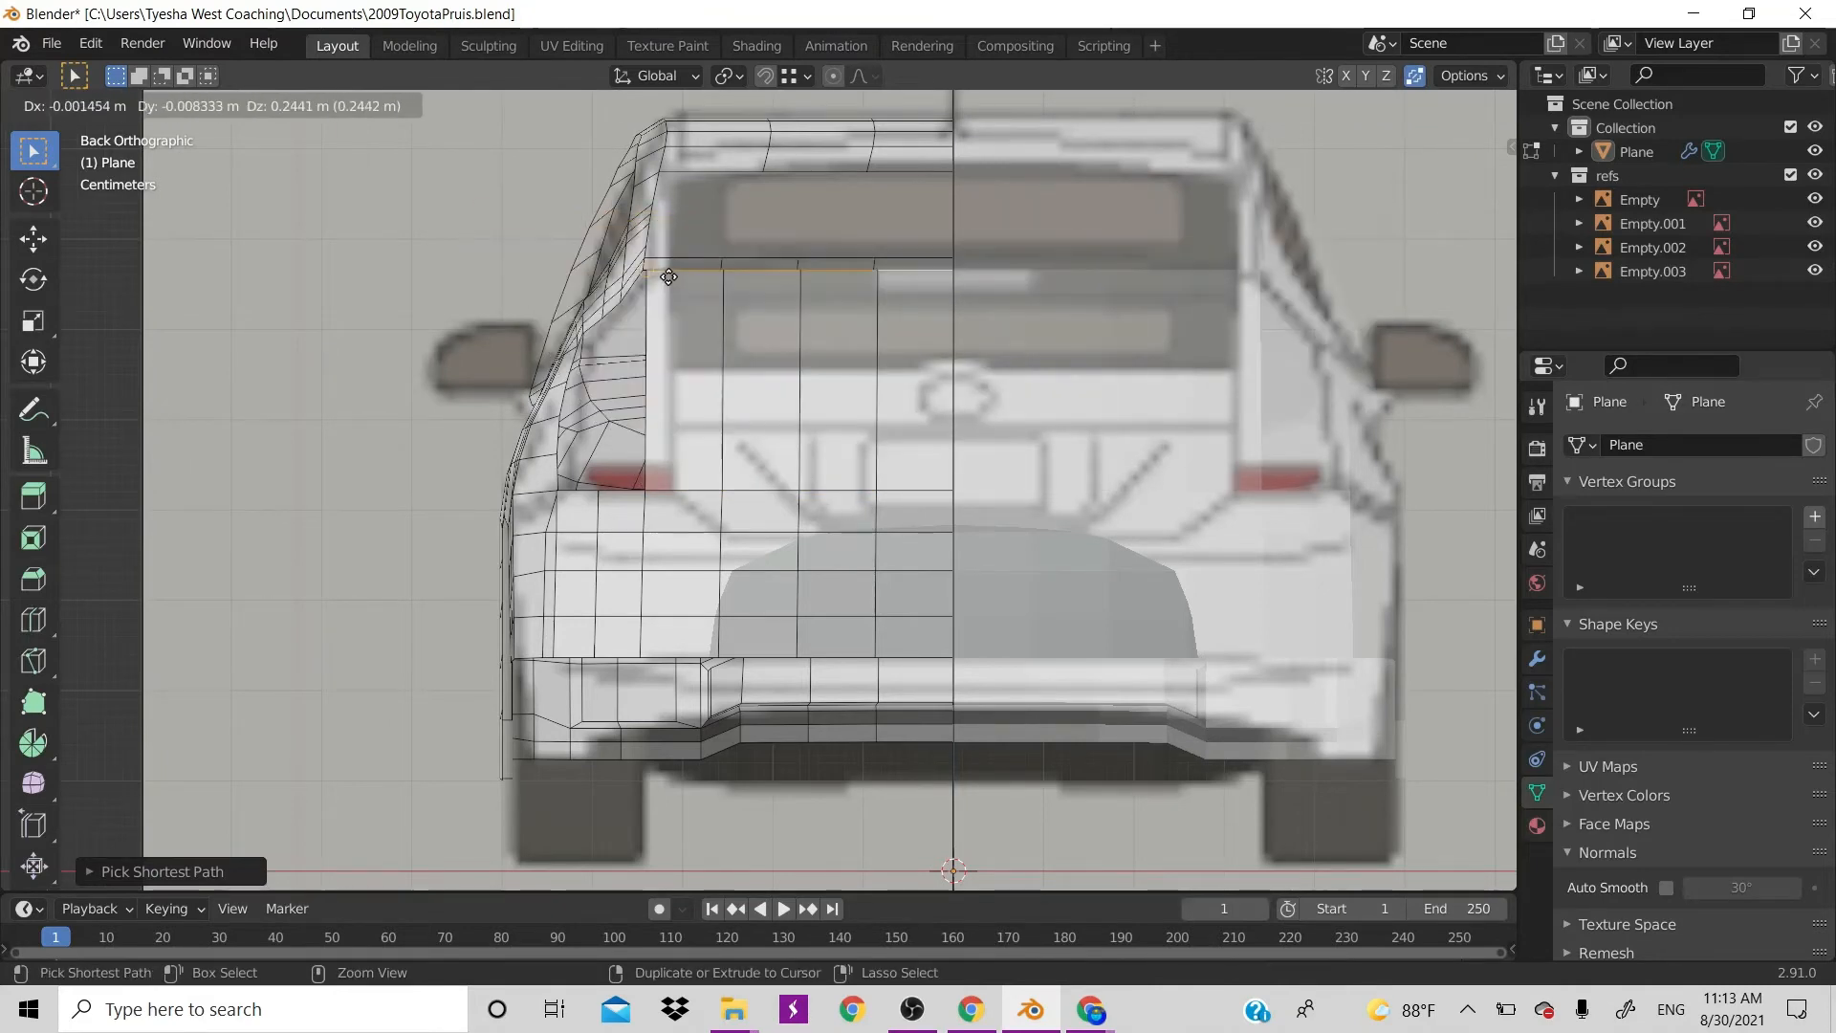
click(669, 276)
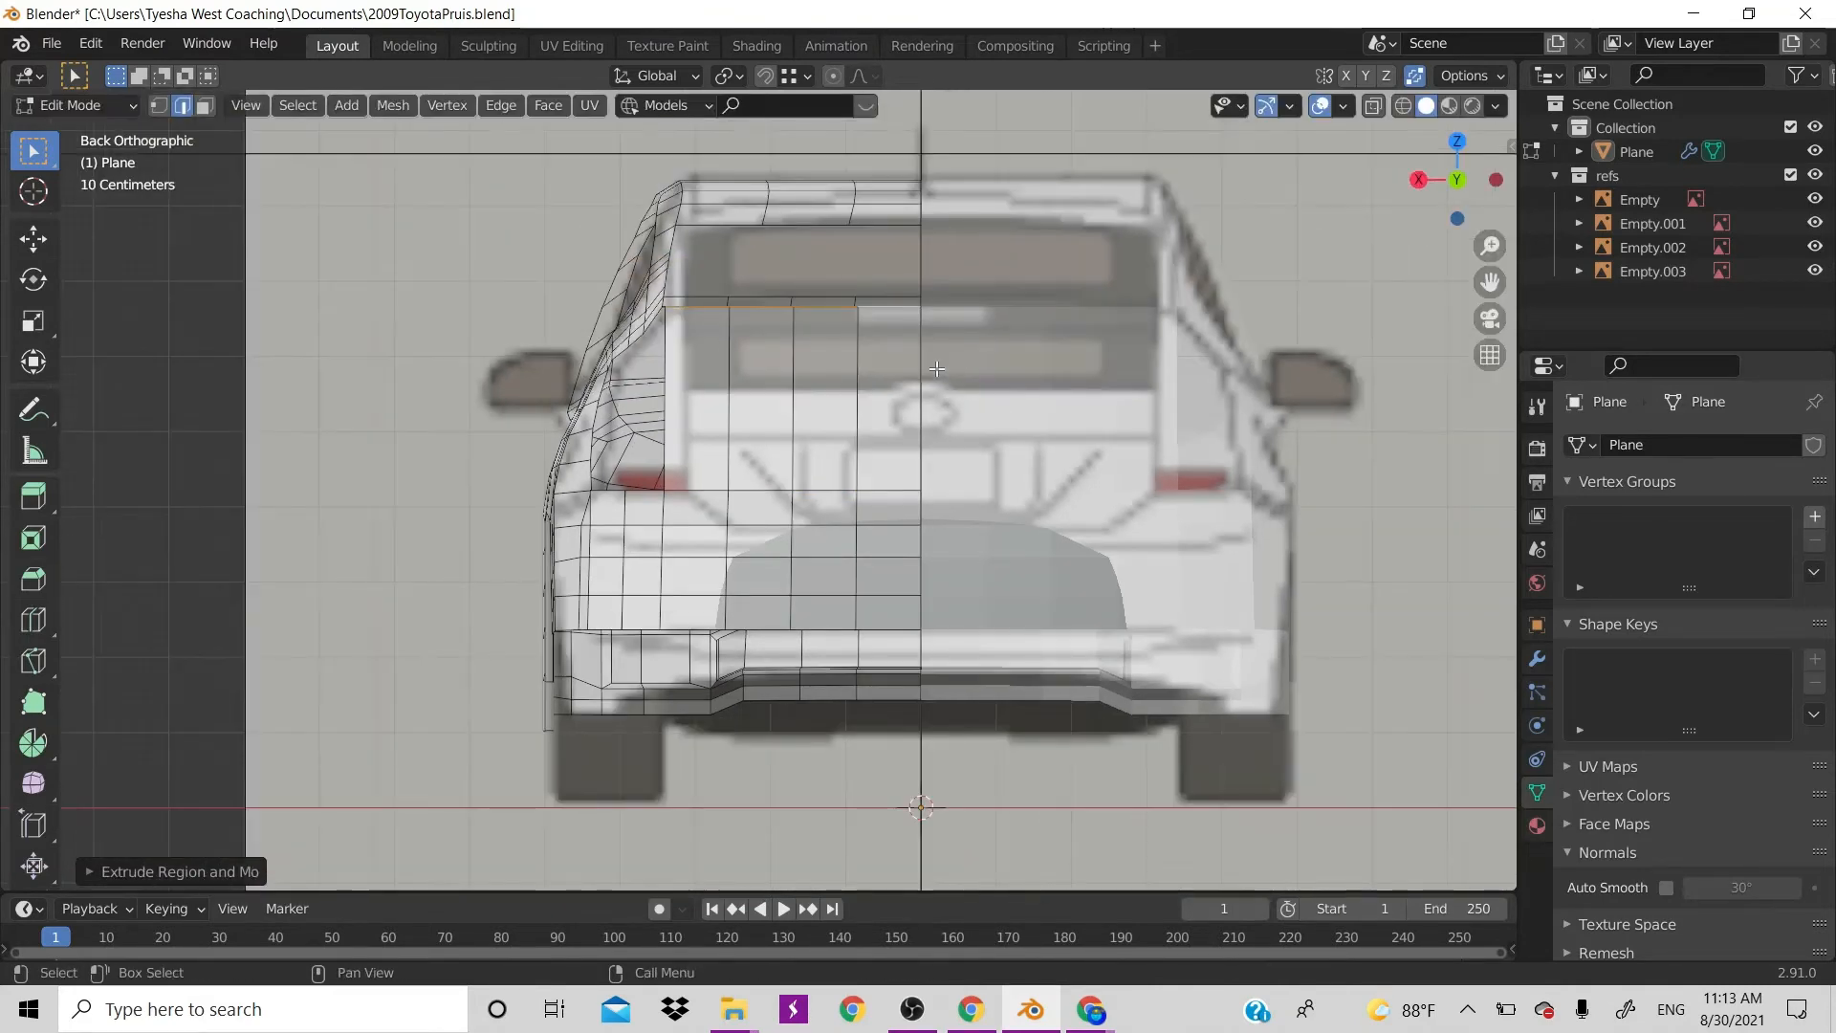
key(KP_7)
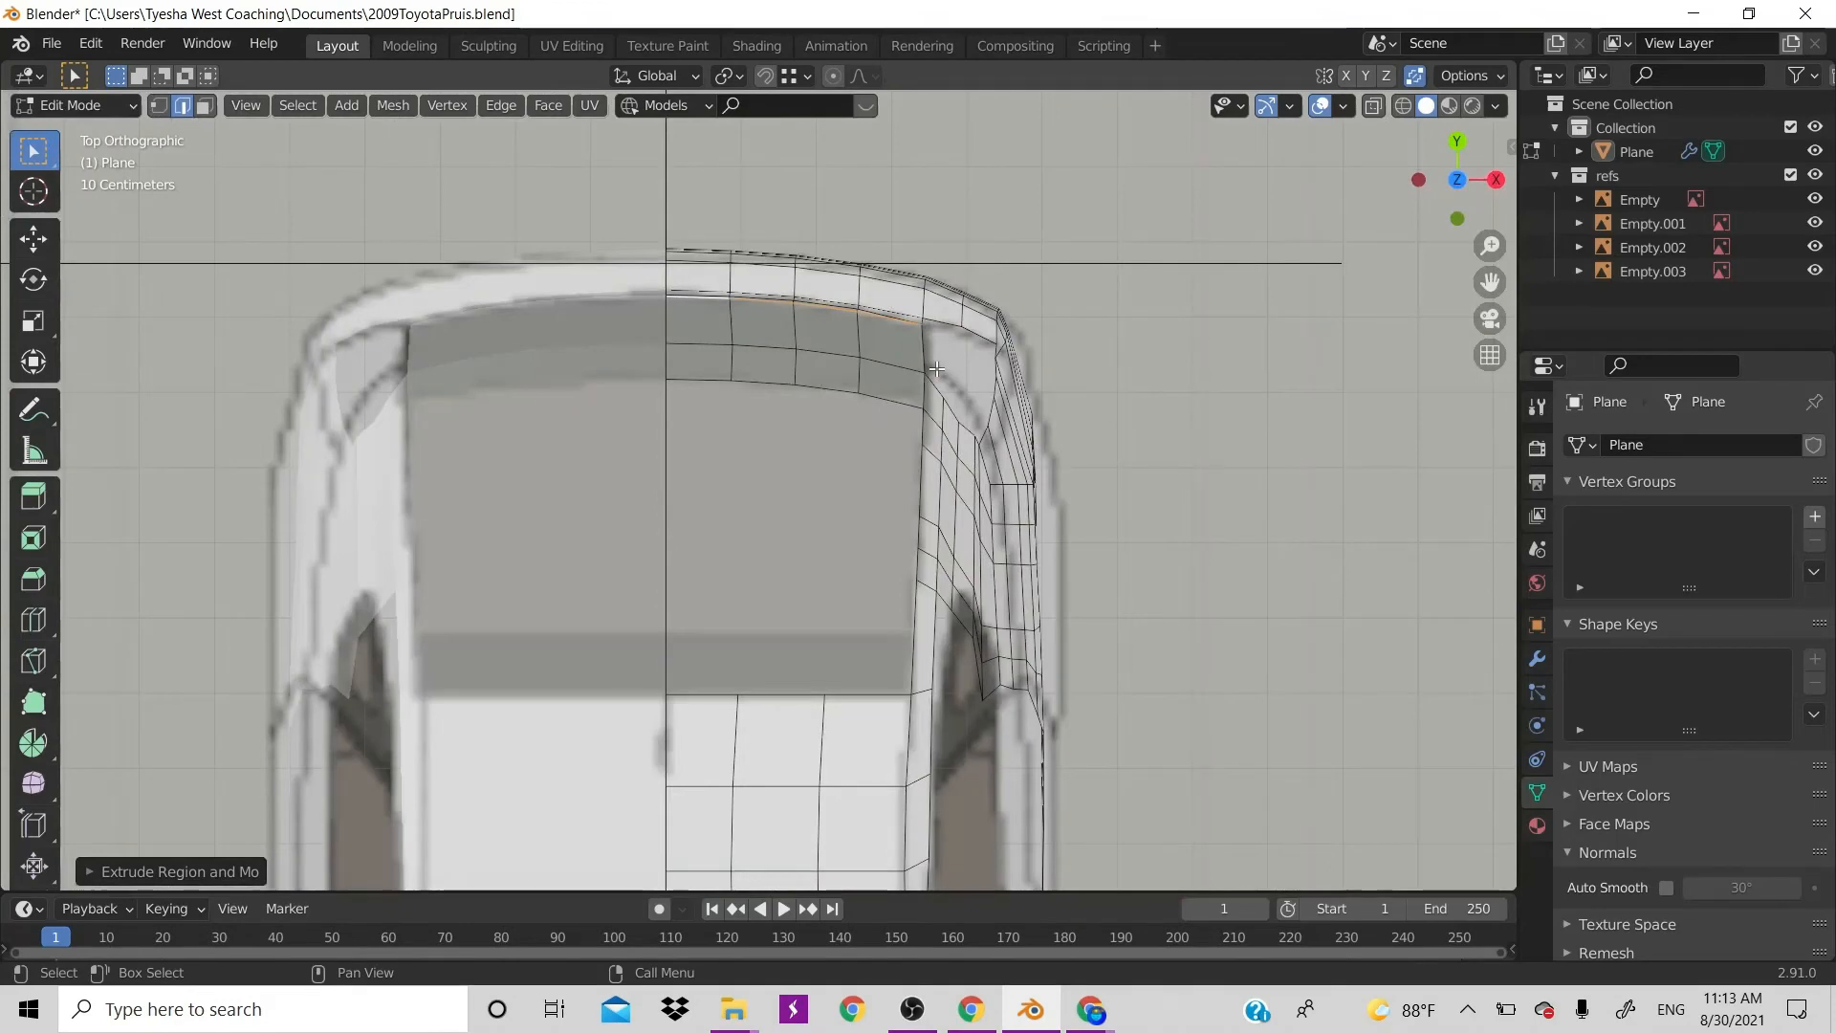
key(ctrl+z)
Fill tailgate faces between the rear window's lower edge and the bumper top, working outward from the centre line in the back view
key(KP_1)
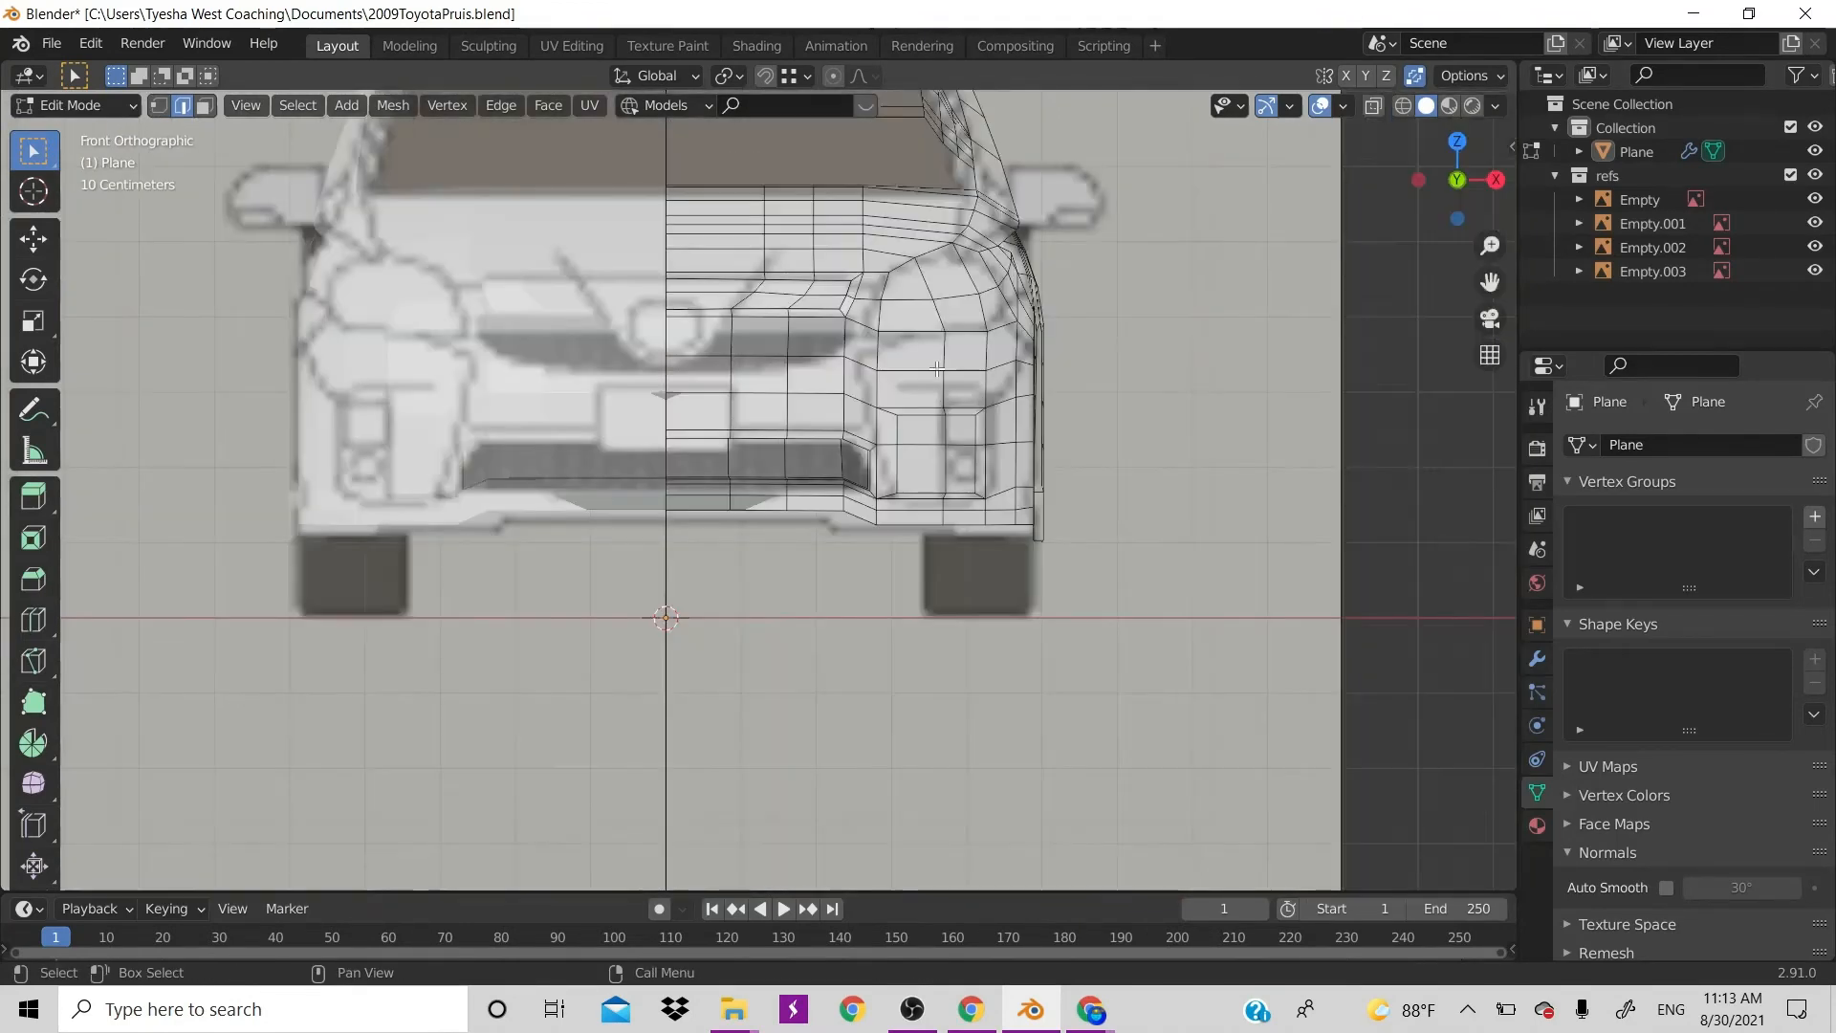
key(ctrl+KP_1)
scroll(867, 330, down, 2)
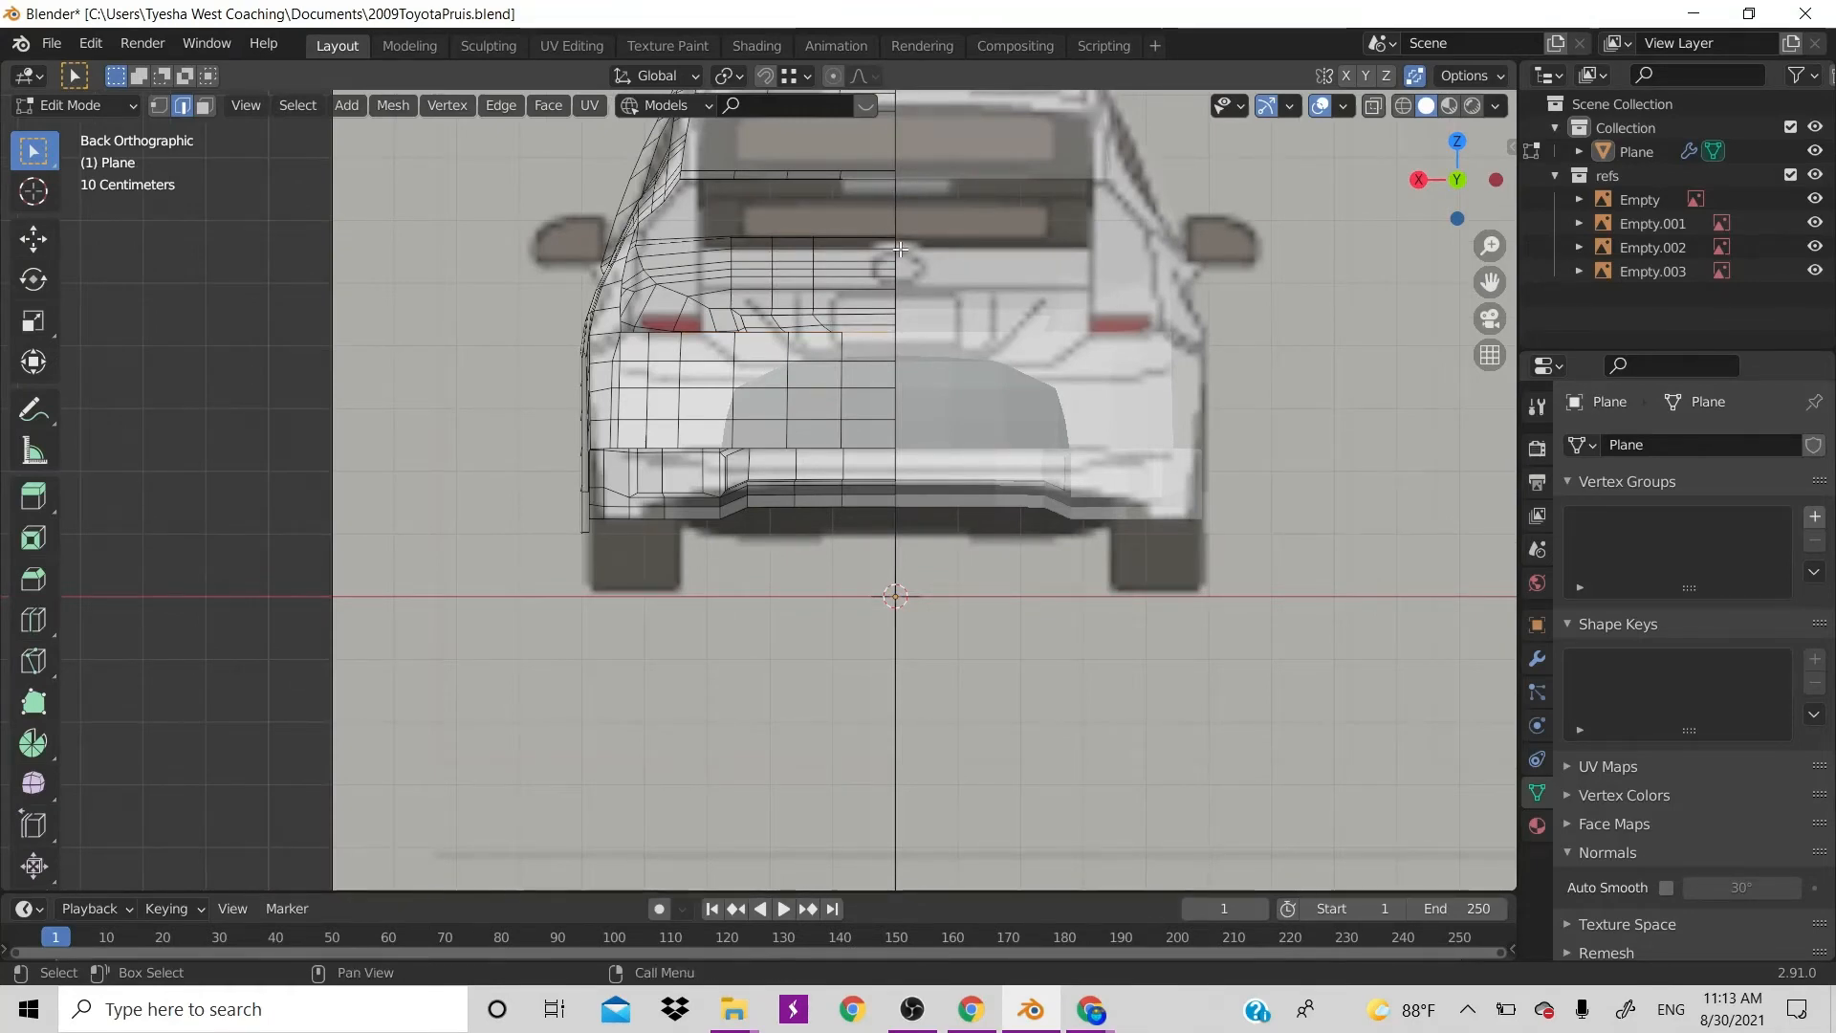
key(f)
click(808, 181)
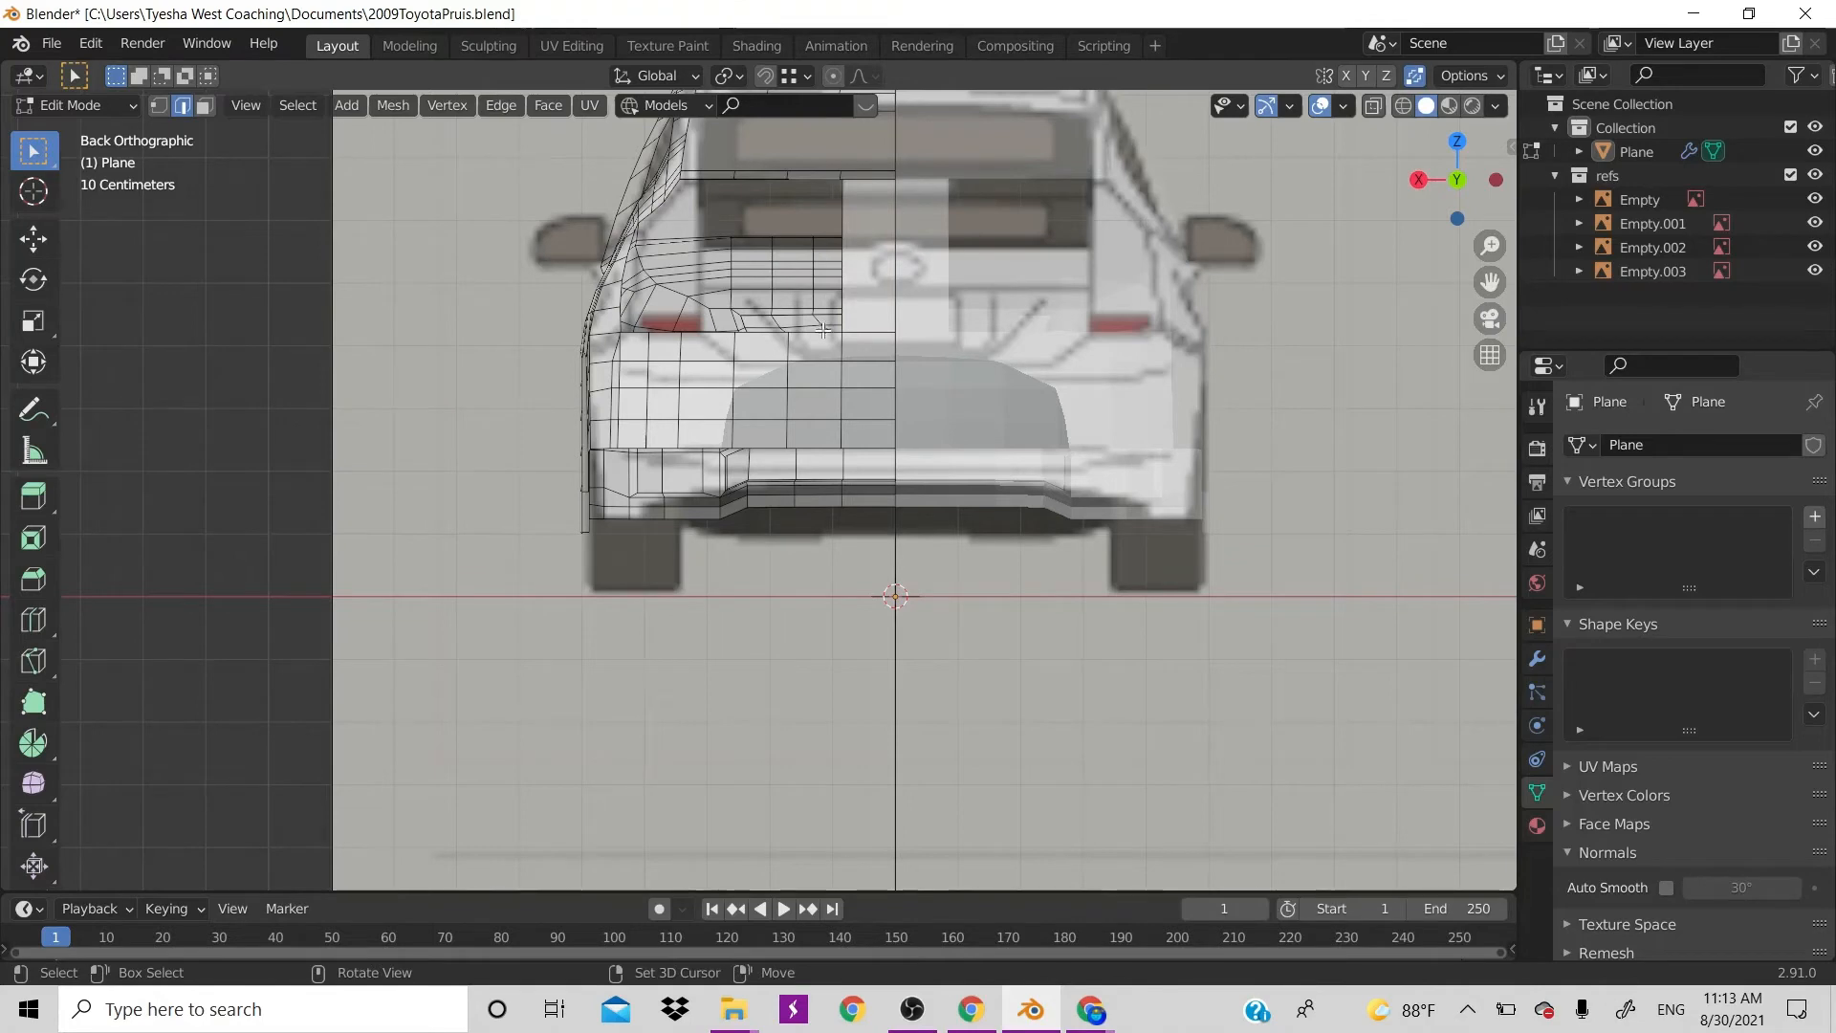
key(f)
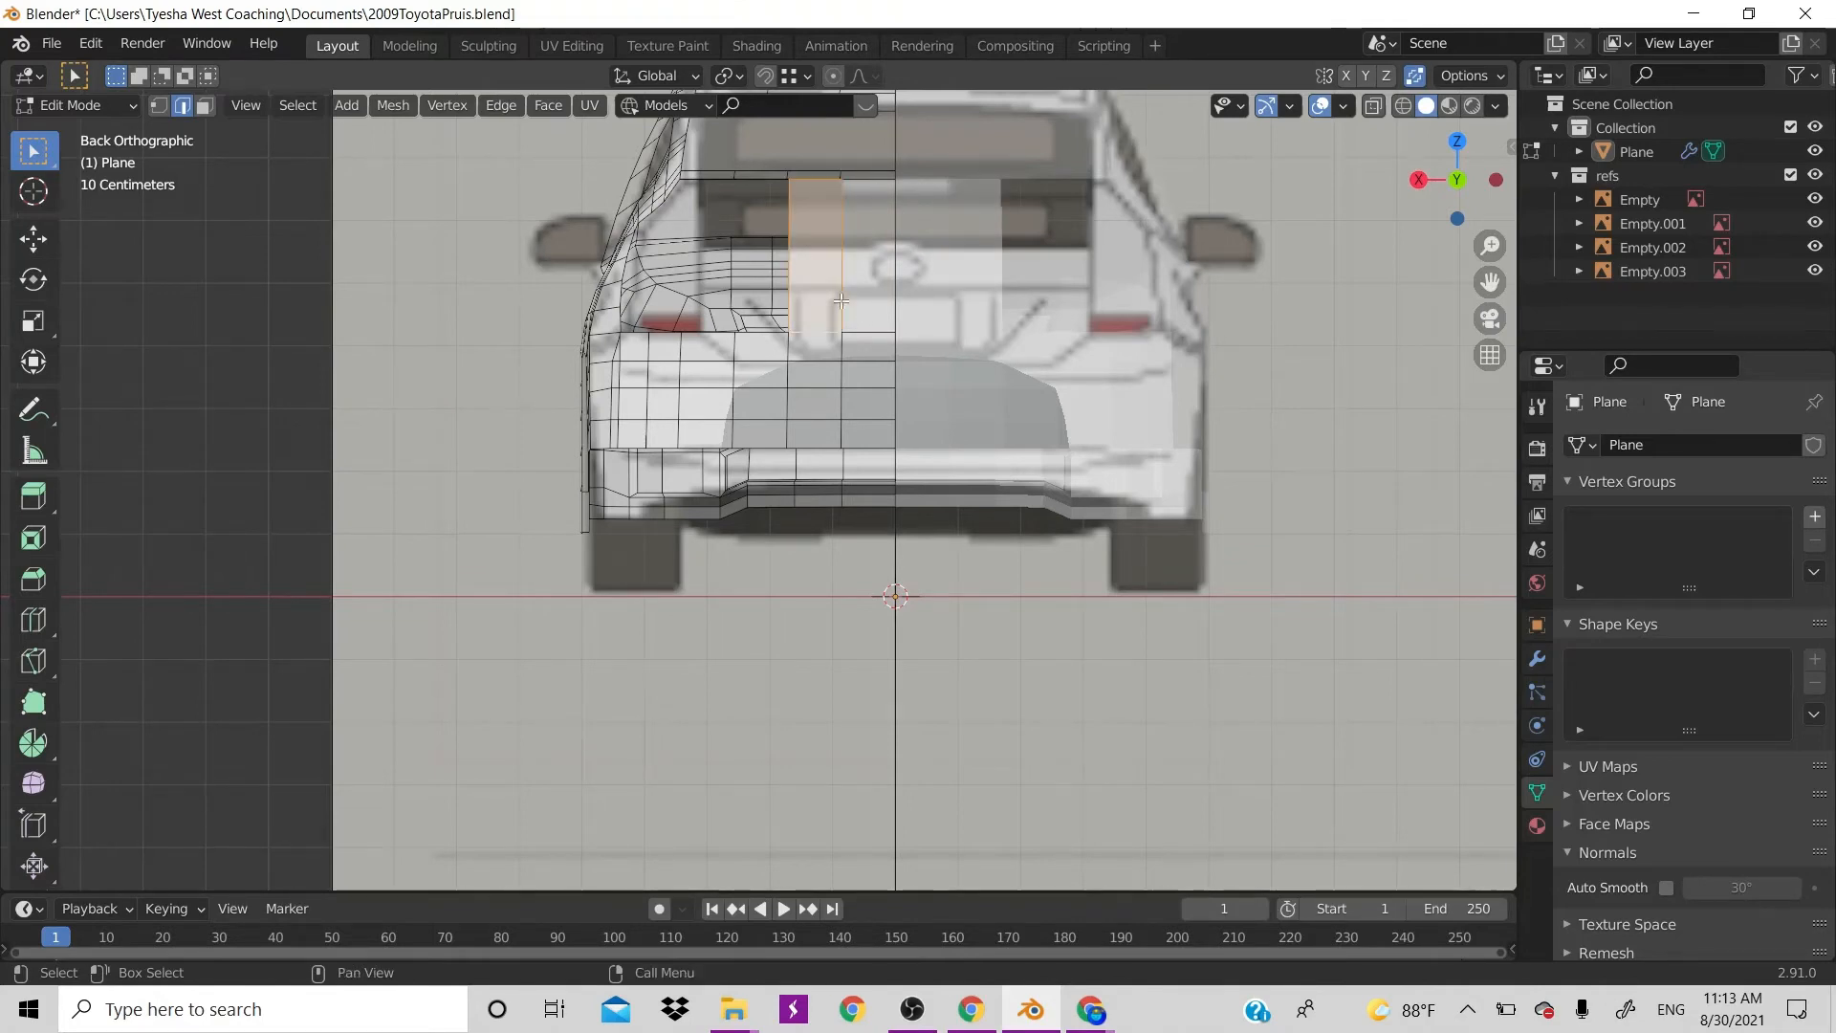
Try moving the outer edge of the tailgate faces by about 0.076 m, then undo the move and the tailgate faces
click(817, 247)
key(g)
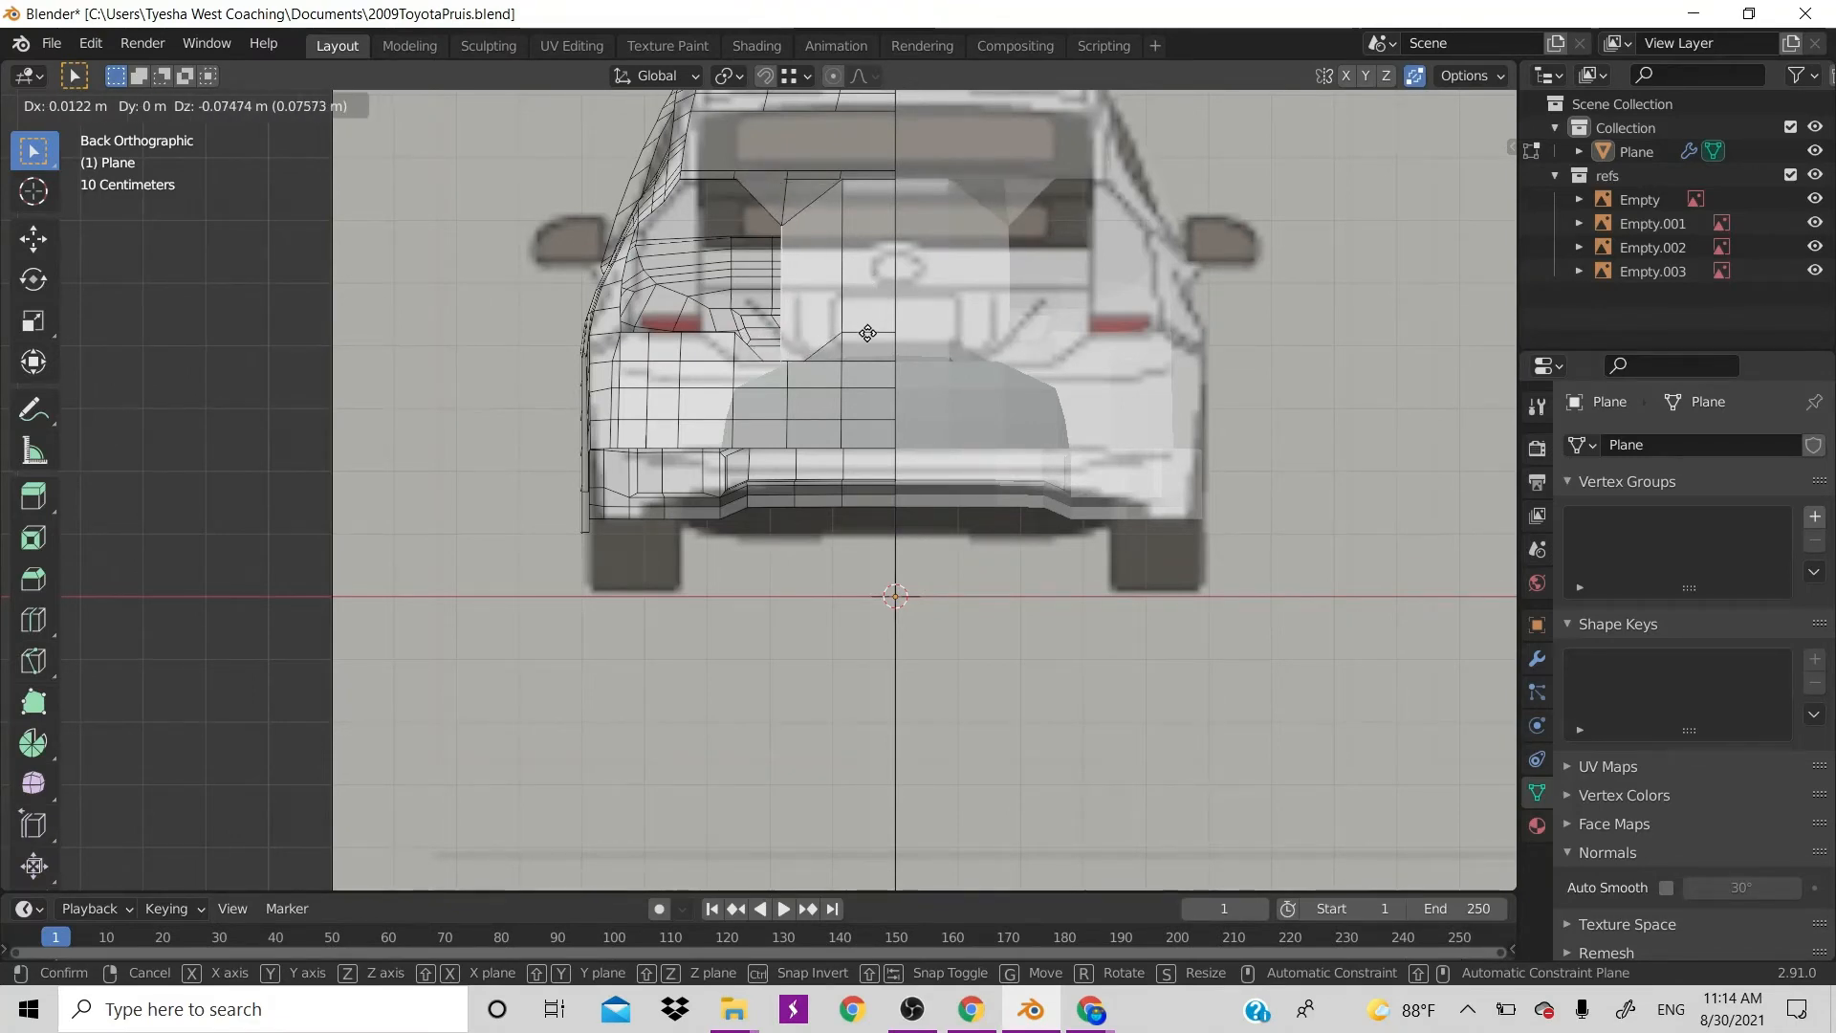
click(868, 333)
key(ctrl+z)
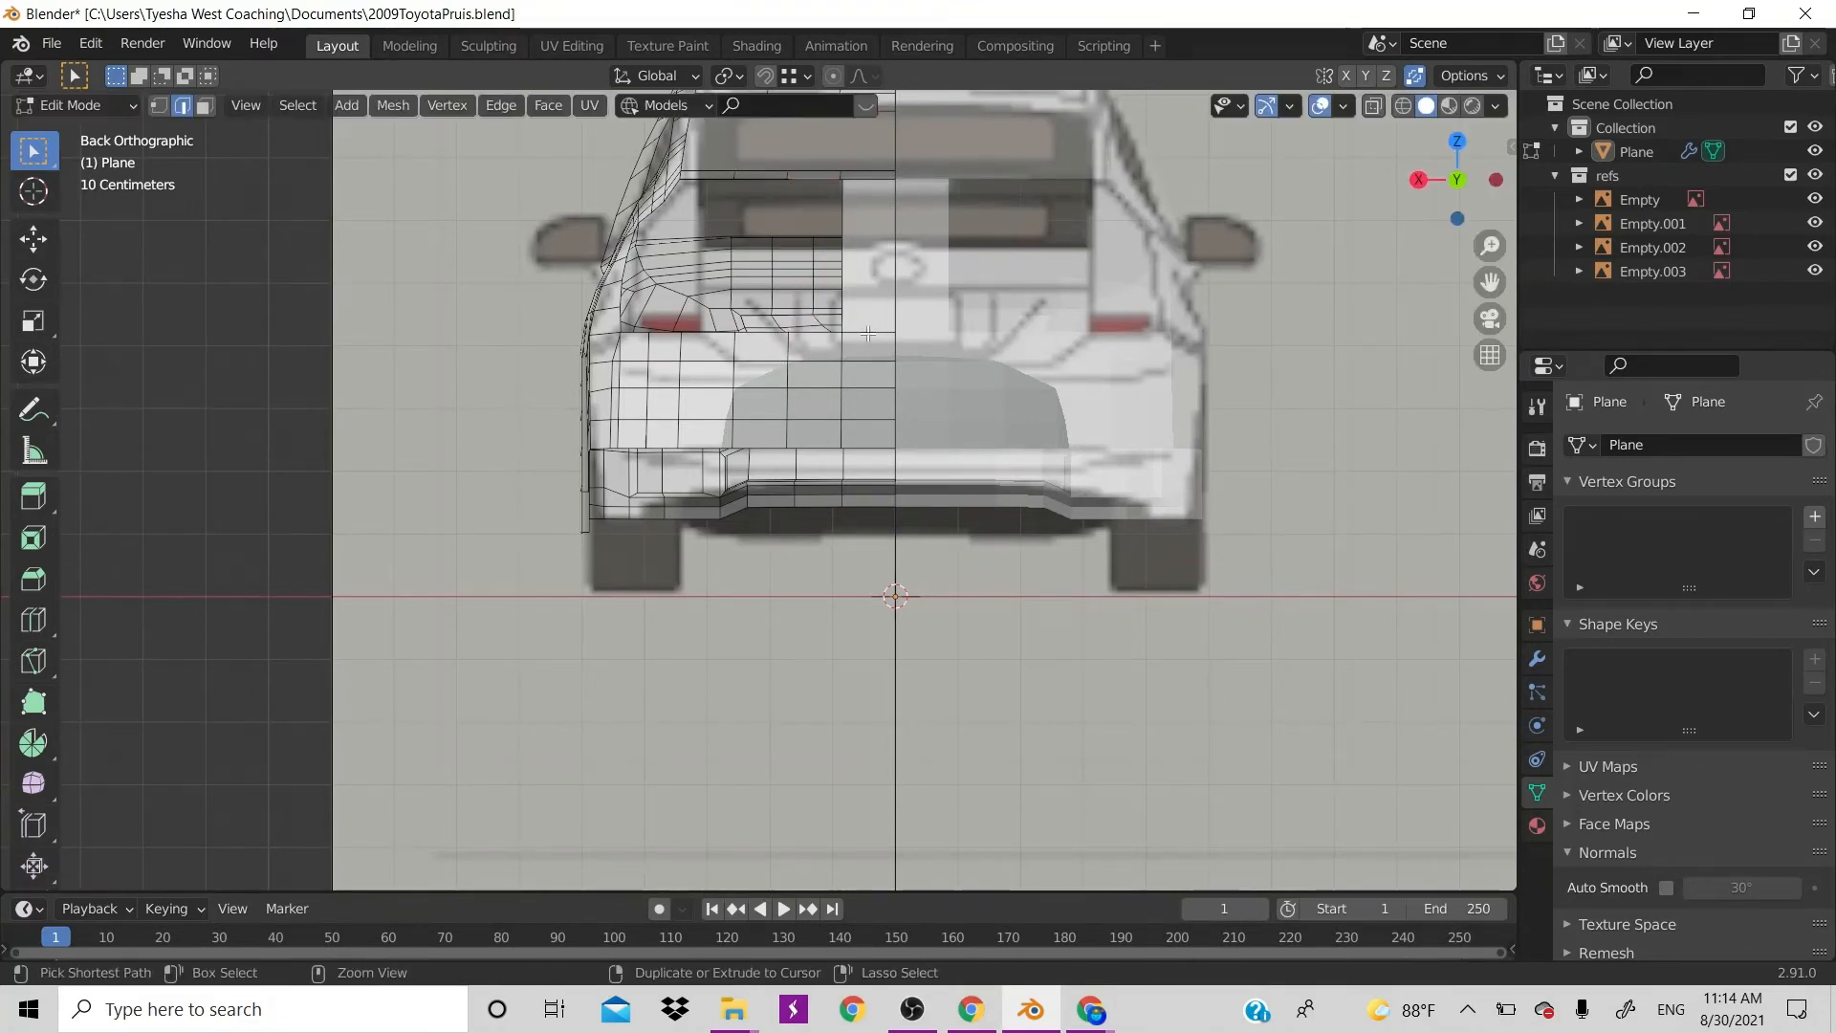
key(ctrl+z)
key(ctrl+z)
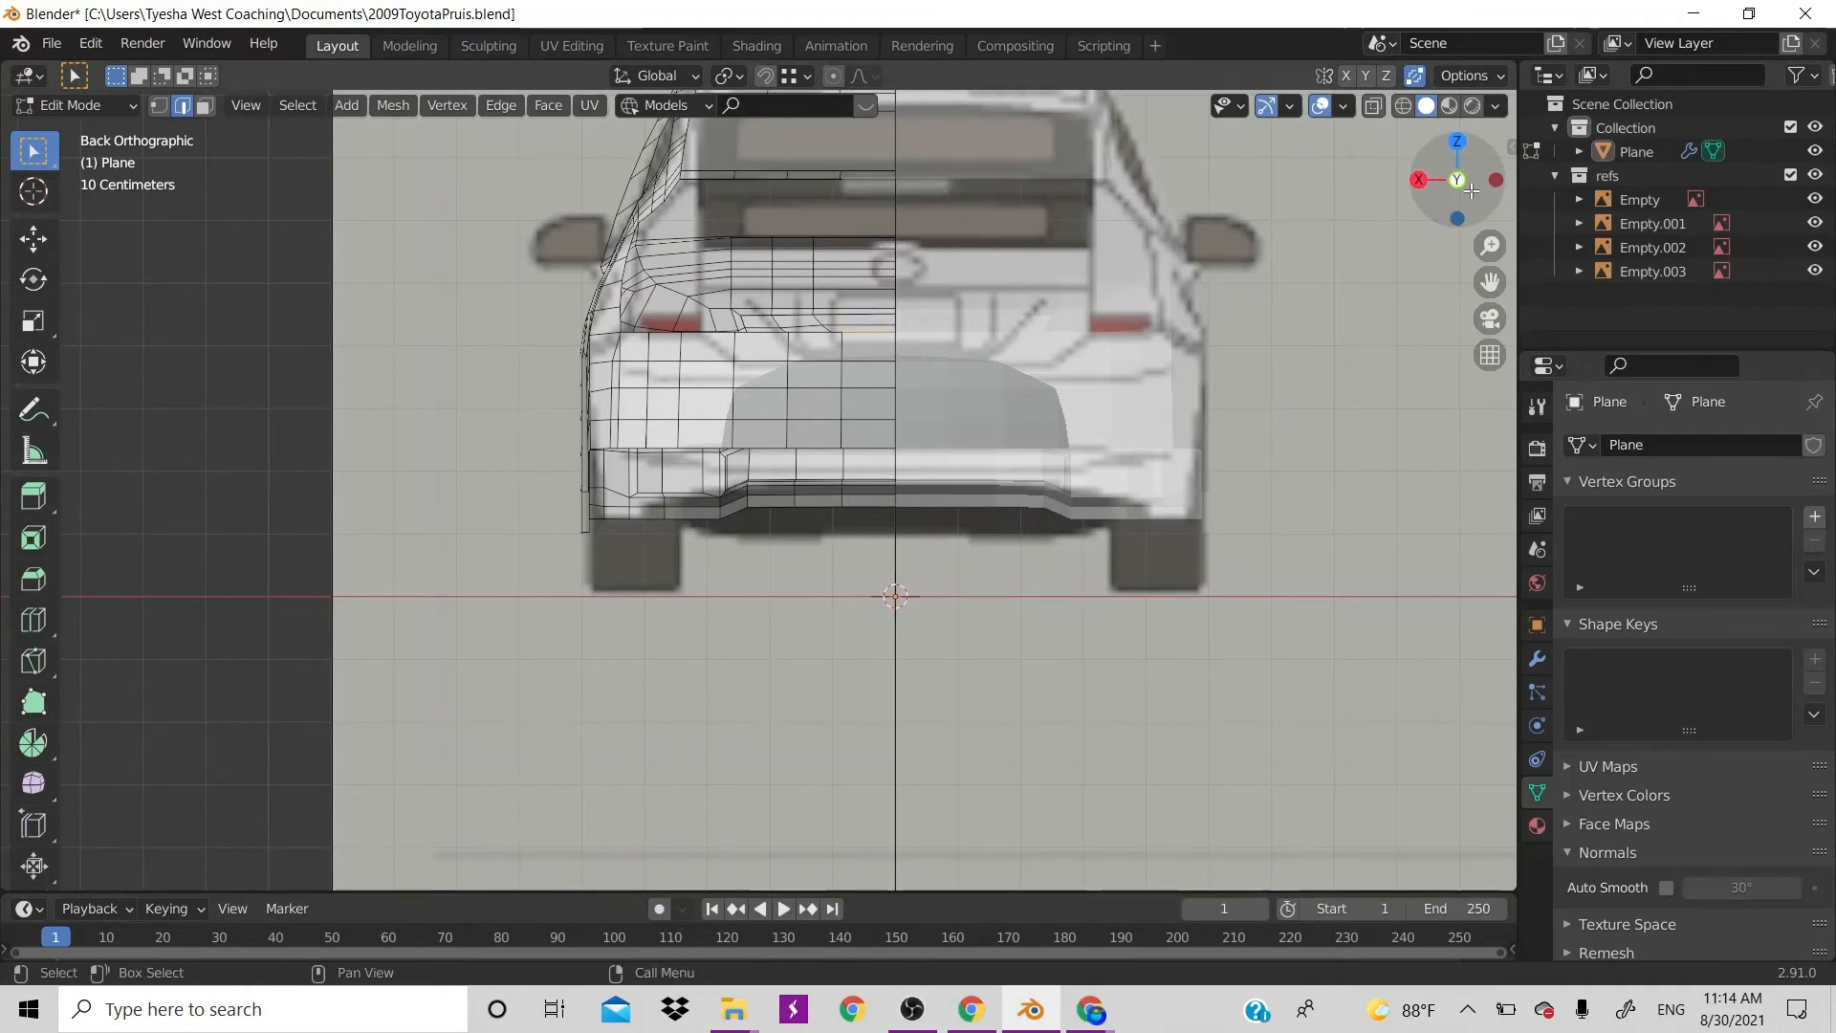
Extrude the edge run along the top of the rear bumper up to the rear window's lower edge in the back view
drag(1471, 191, 1524, 296)
scroll(880, 383, down, 5)
scroll(881, 385, up, 3)
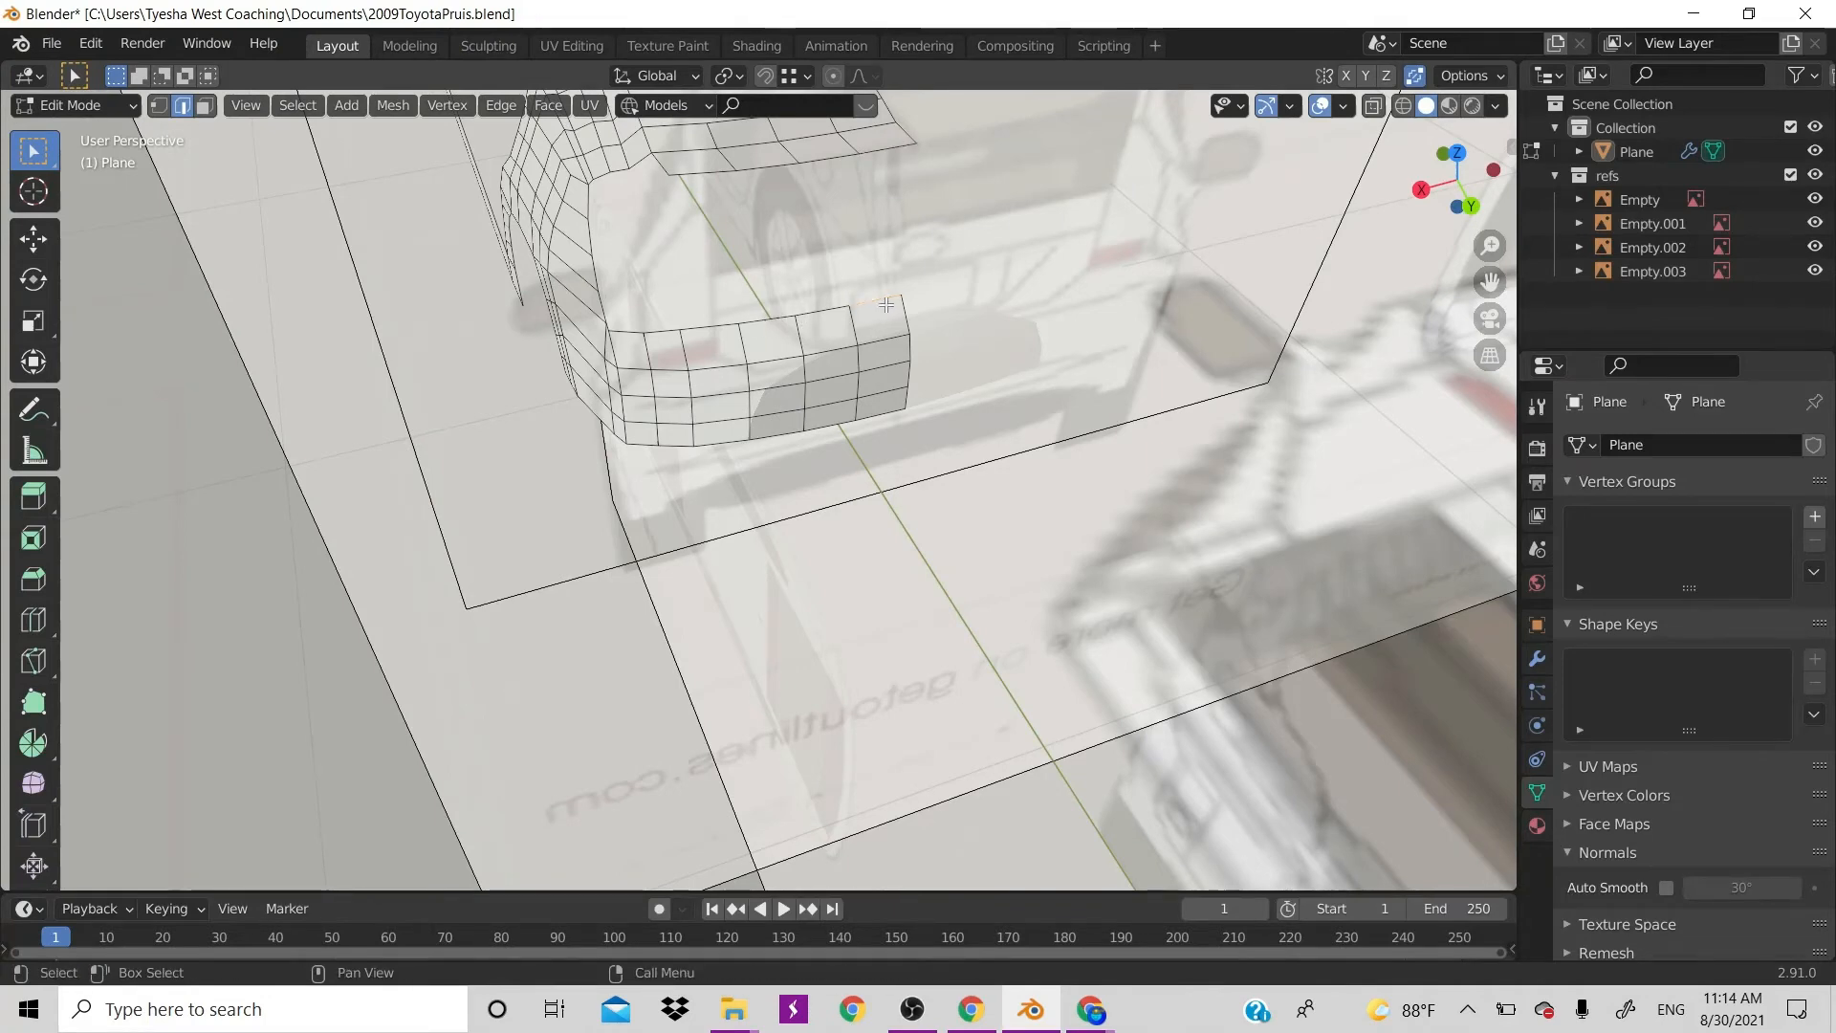
click(832, 312)
click(862, 309)
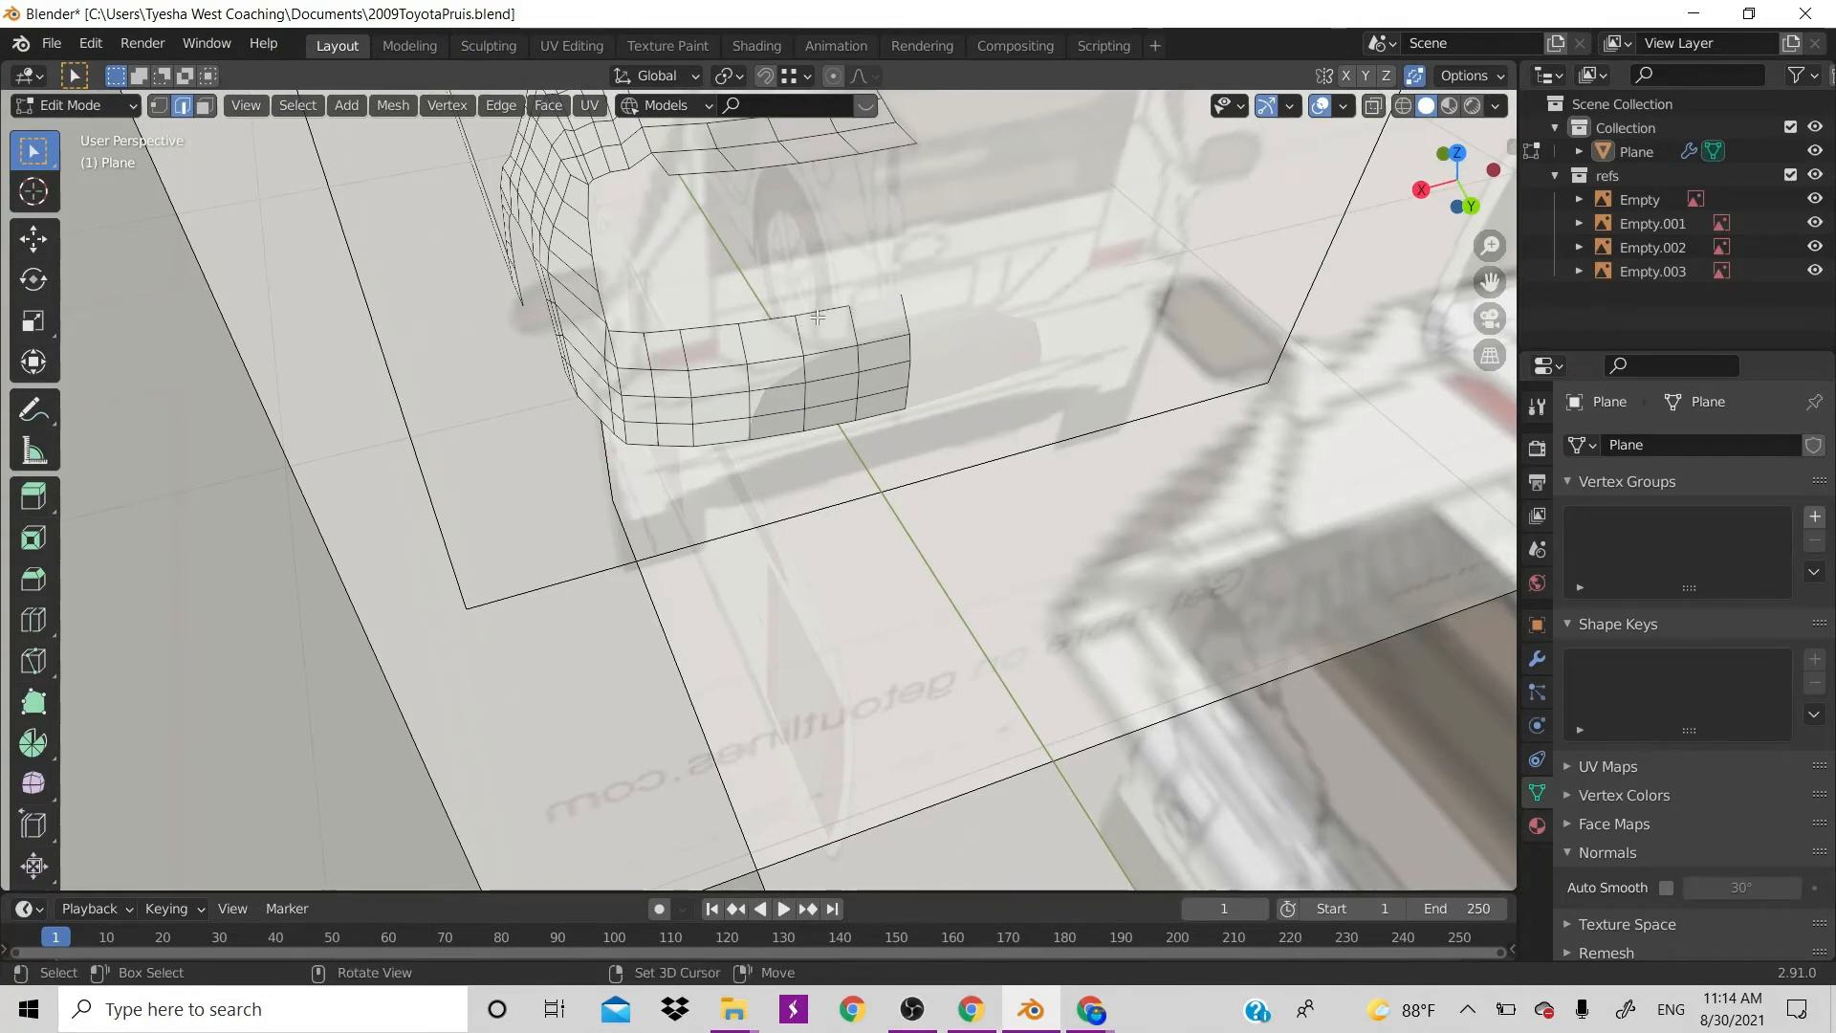
ctrl+click(758, 321)
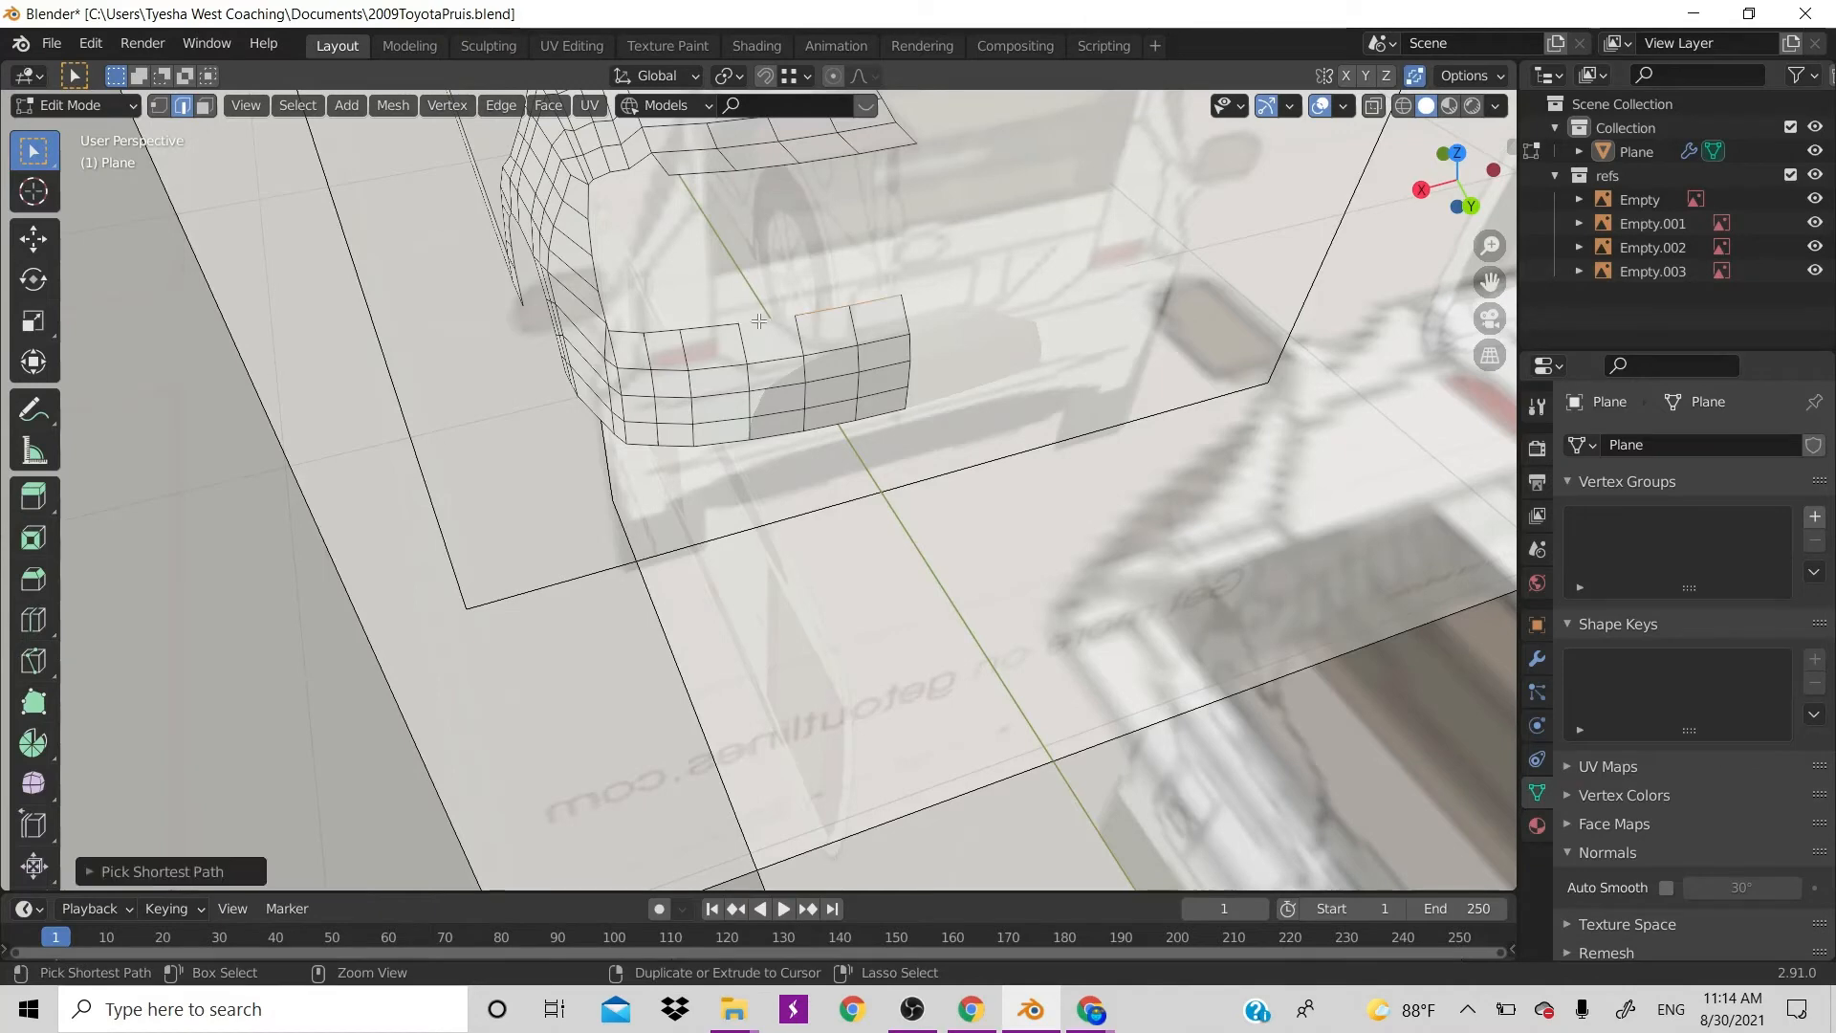
key(ctrl+KP_1)
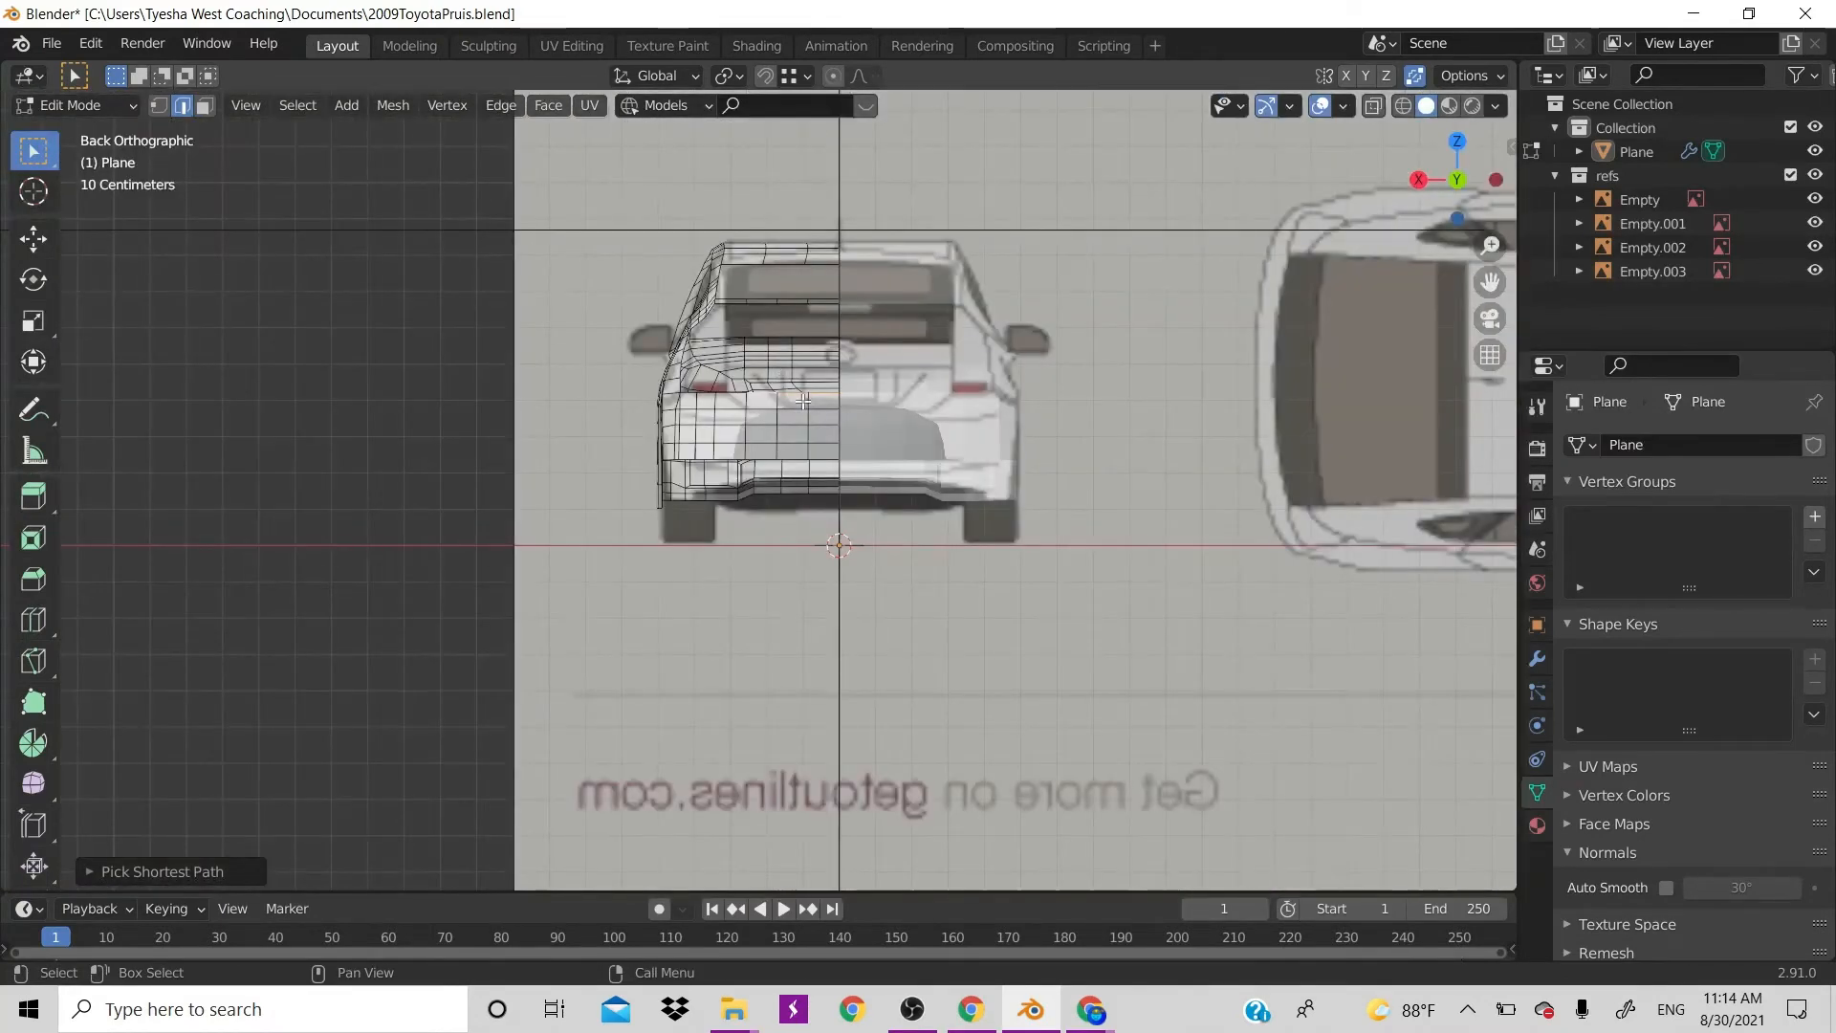
key(g)
click(831, 402)
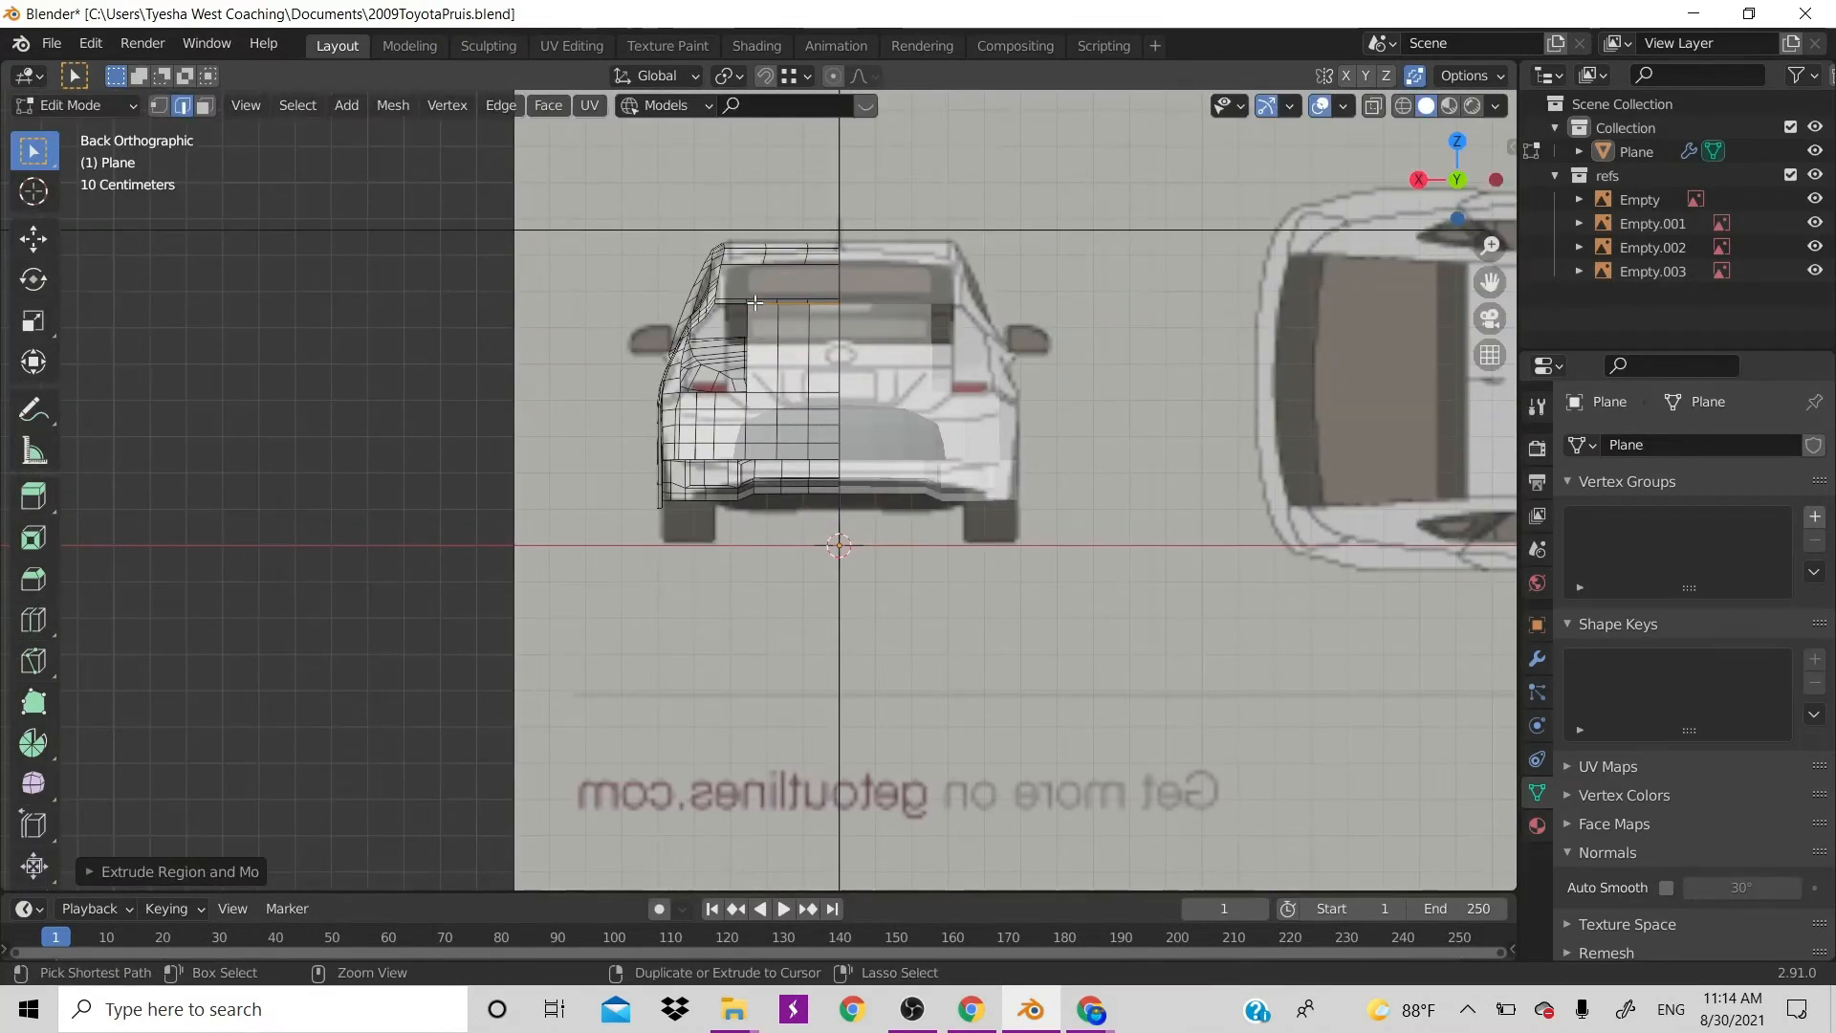
Test whether the extruded tailgate's outer top edge joins the window by moving it, then cancel and undo the extrusion
scroll(831, 402, up, 3)
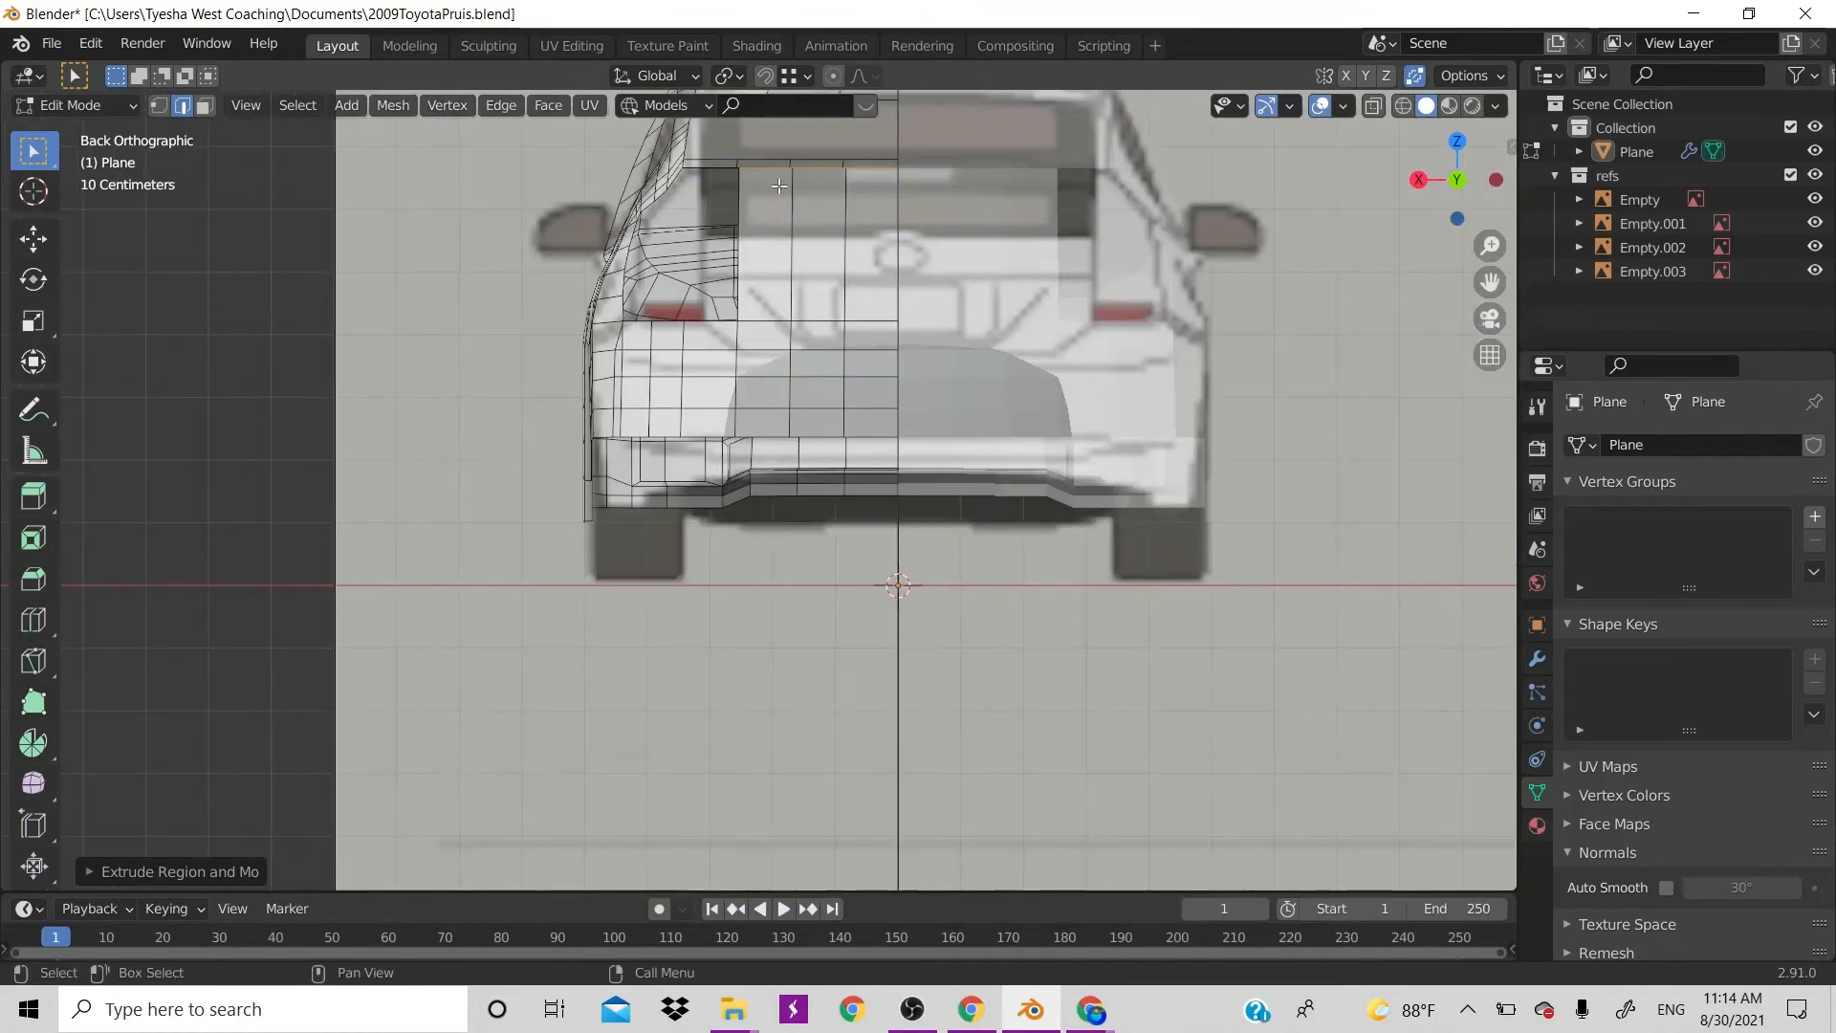
click(777, 203)
key(g)
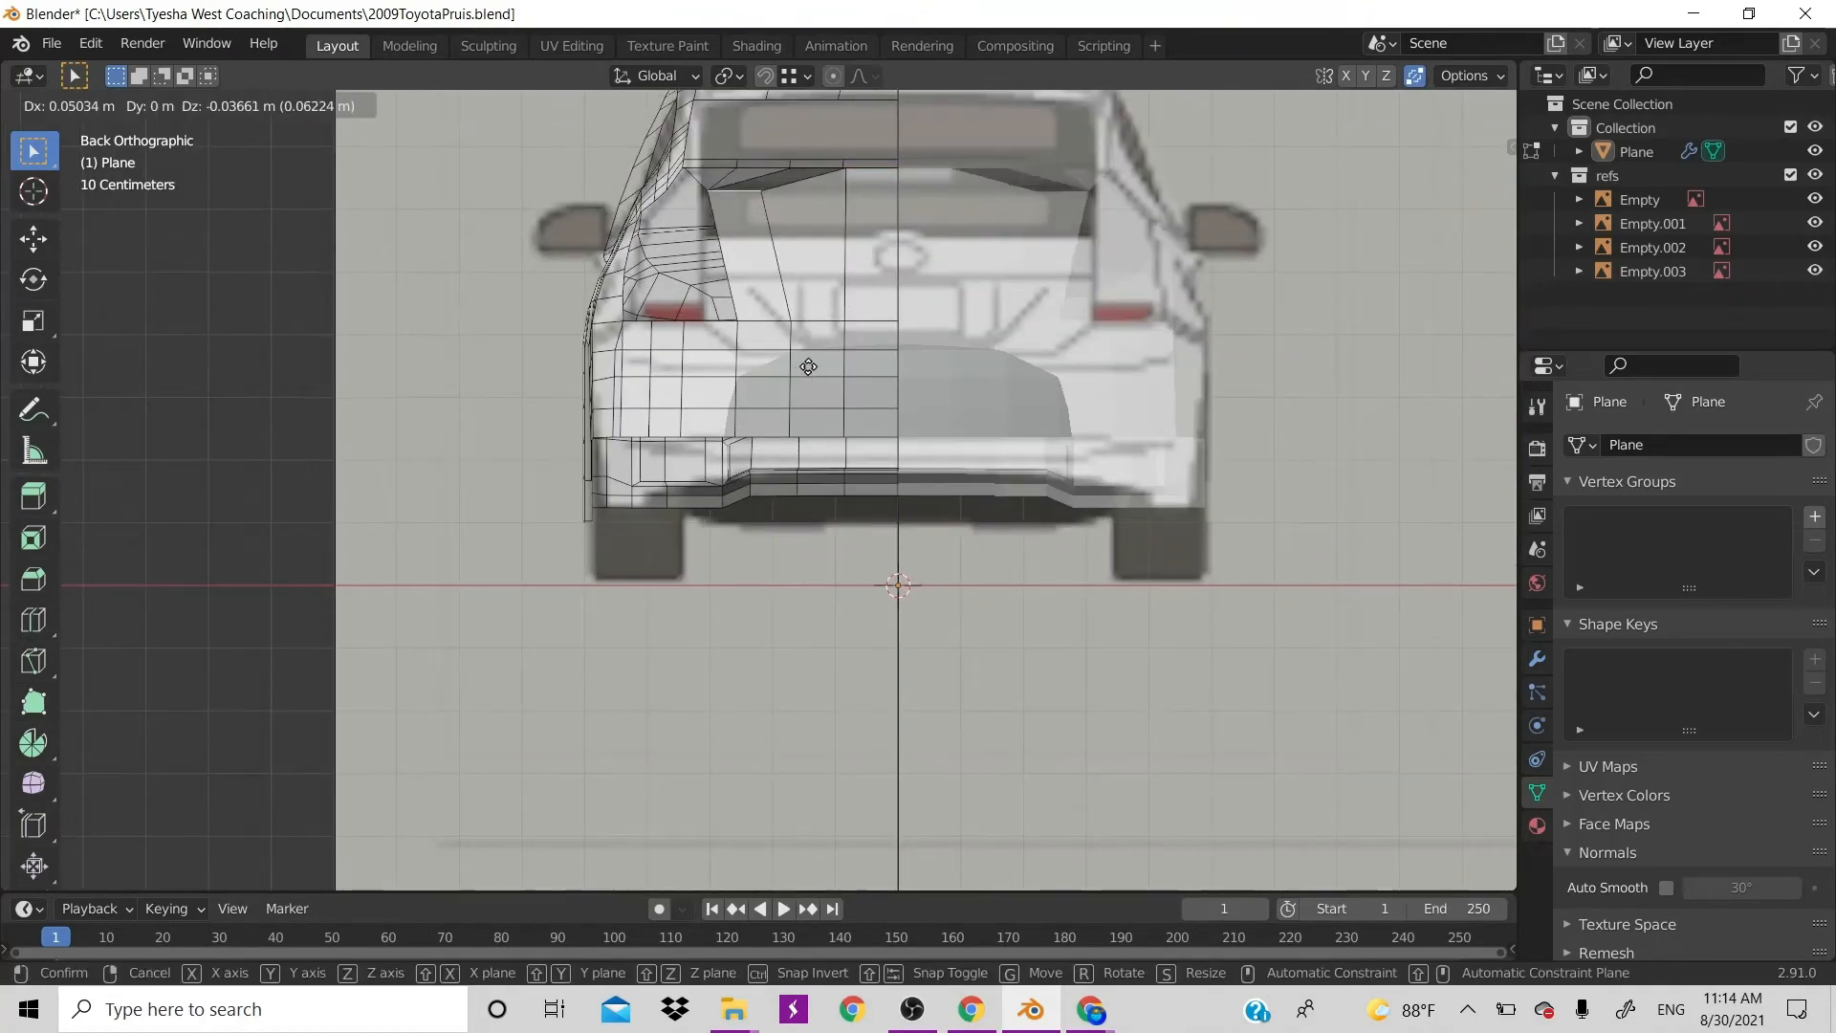
right_click(814, 368)
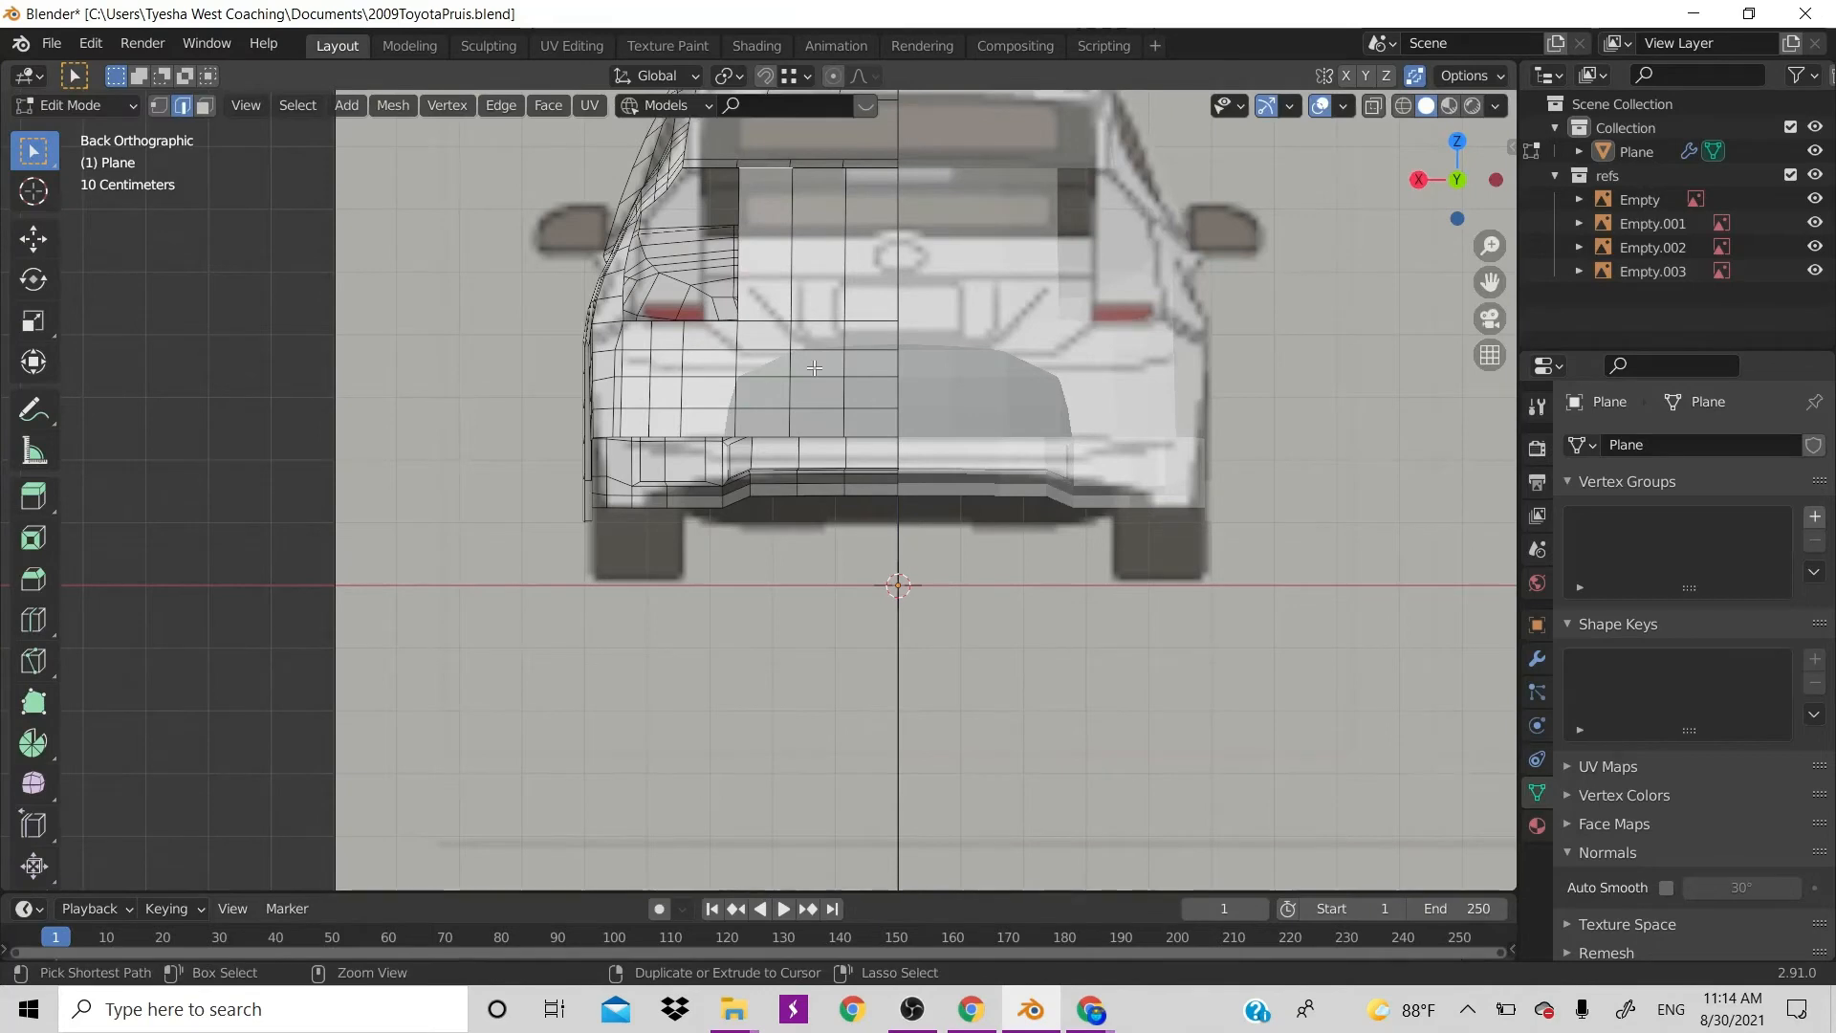
key(ctrl+z)
key(ctrl+z)
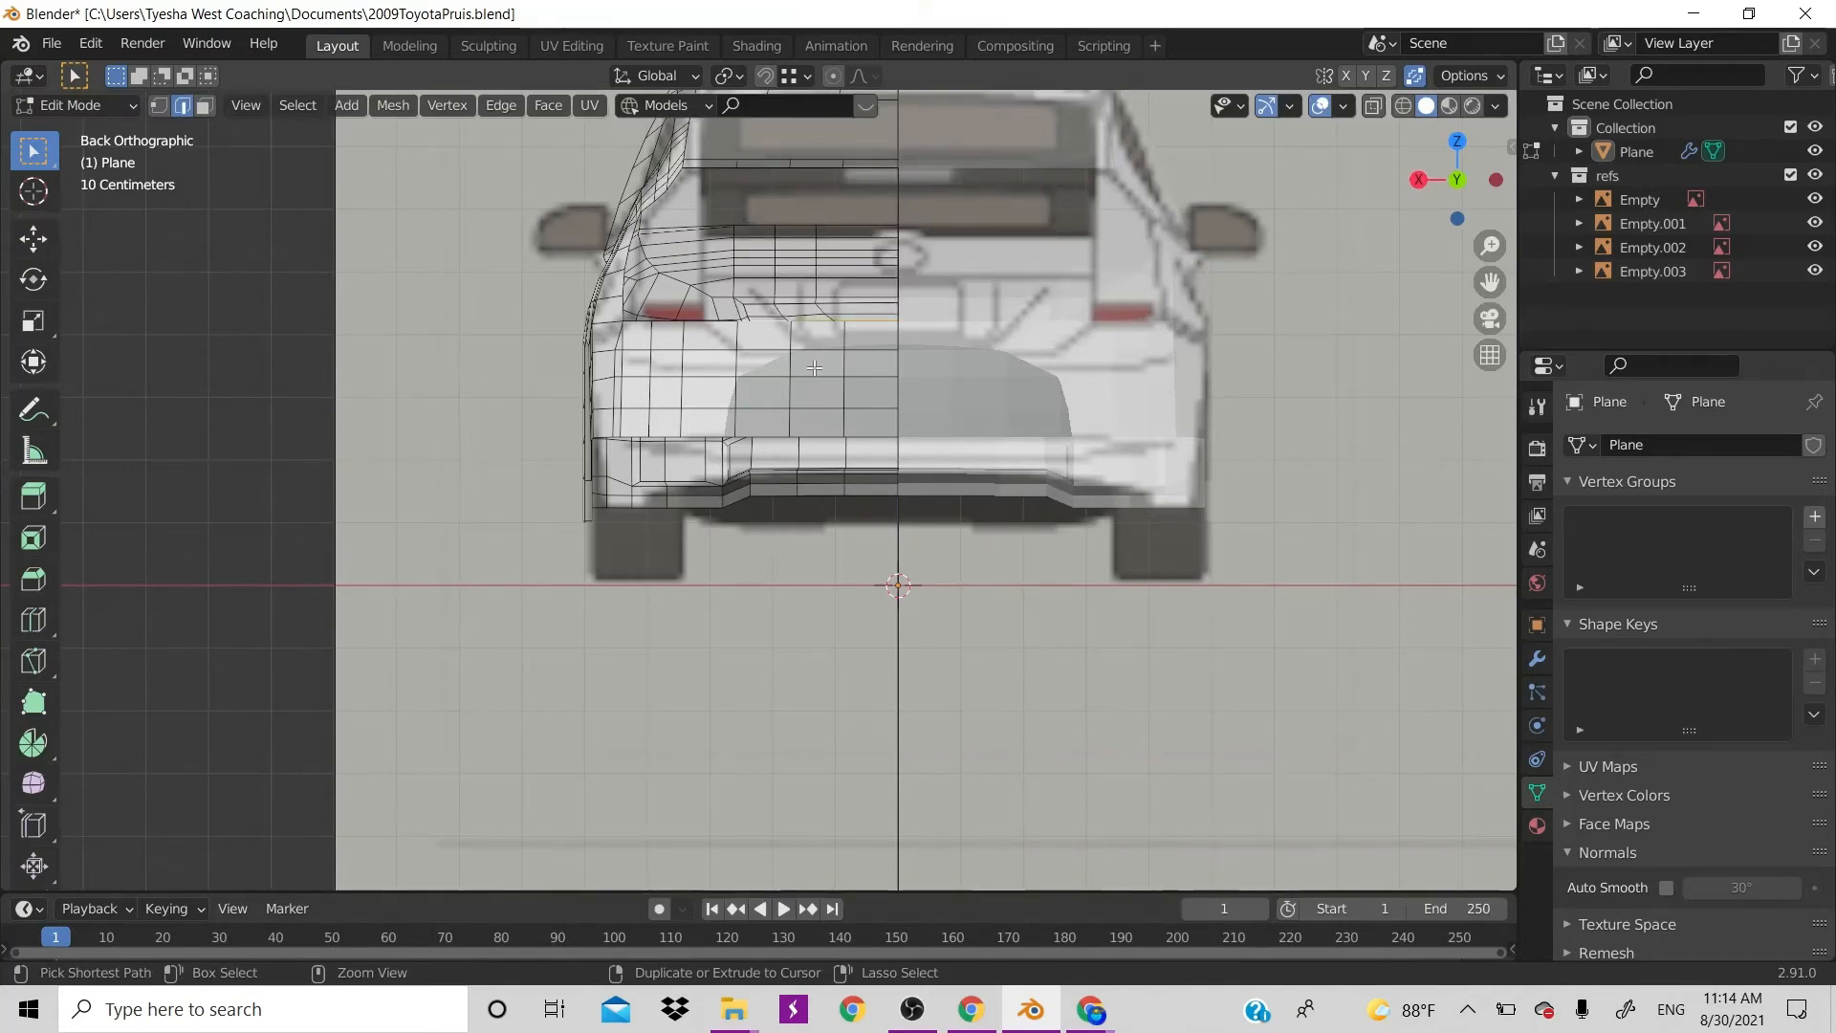
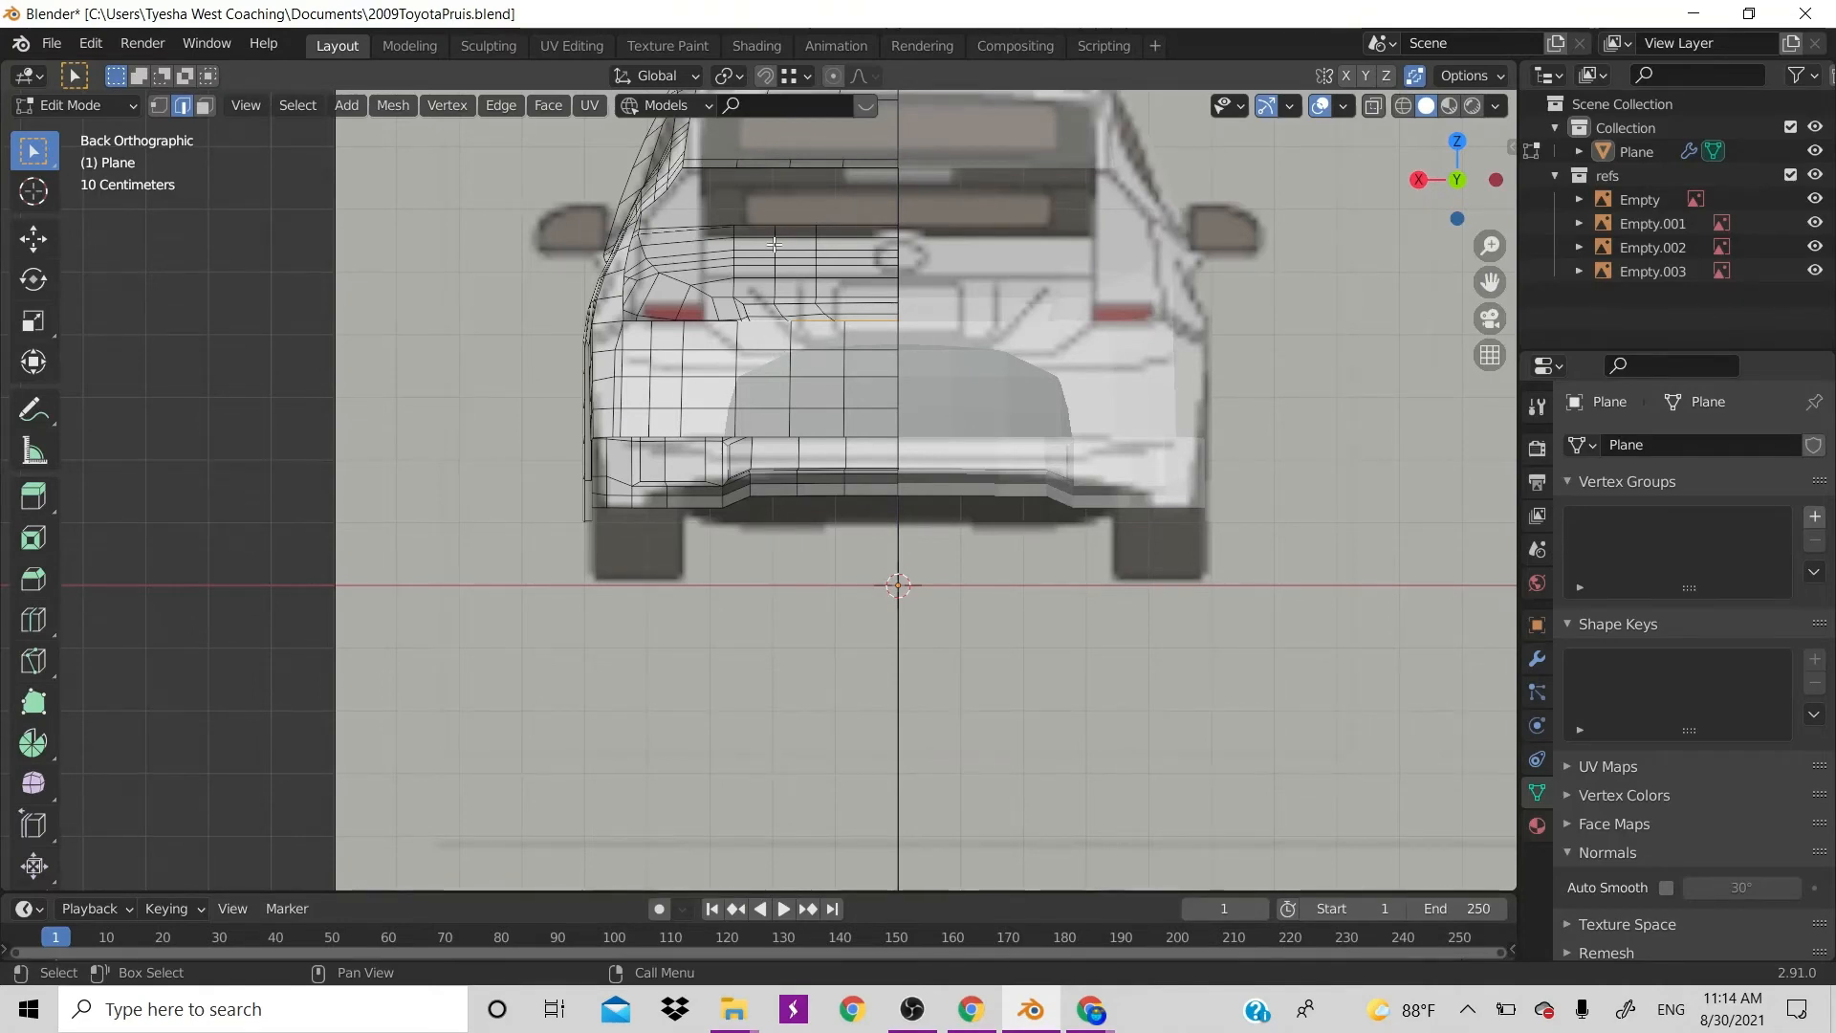
Connect the rear window and bumper vertices with vertical edges at the centre line and at the next column outward
key(1)
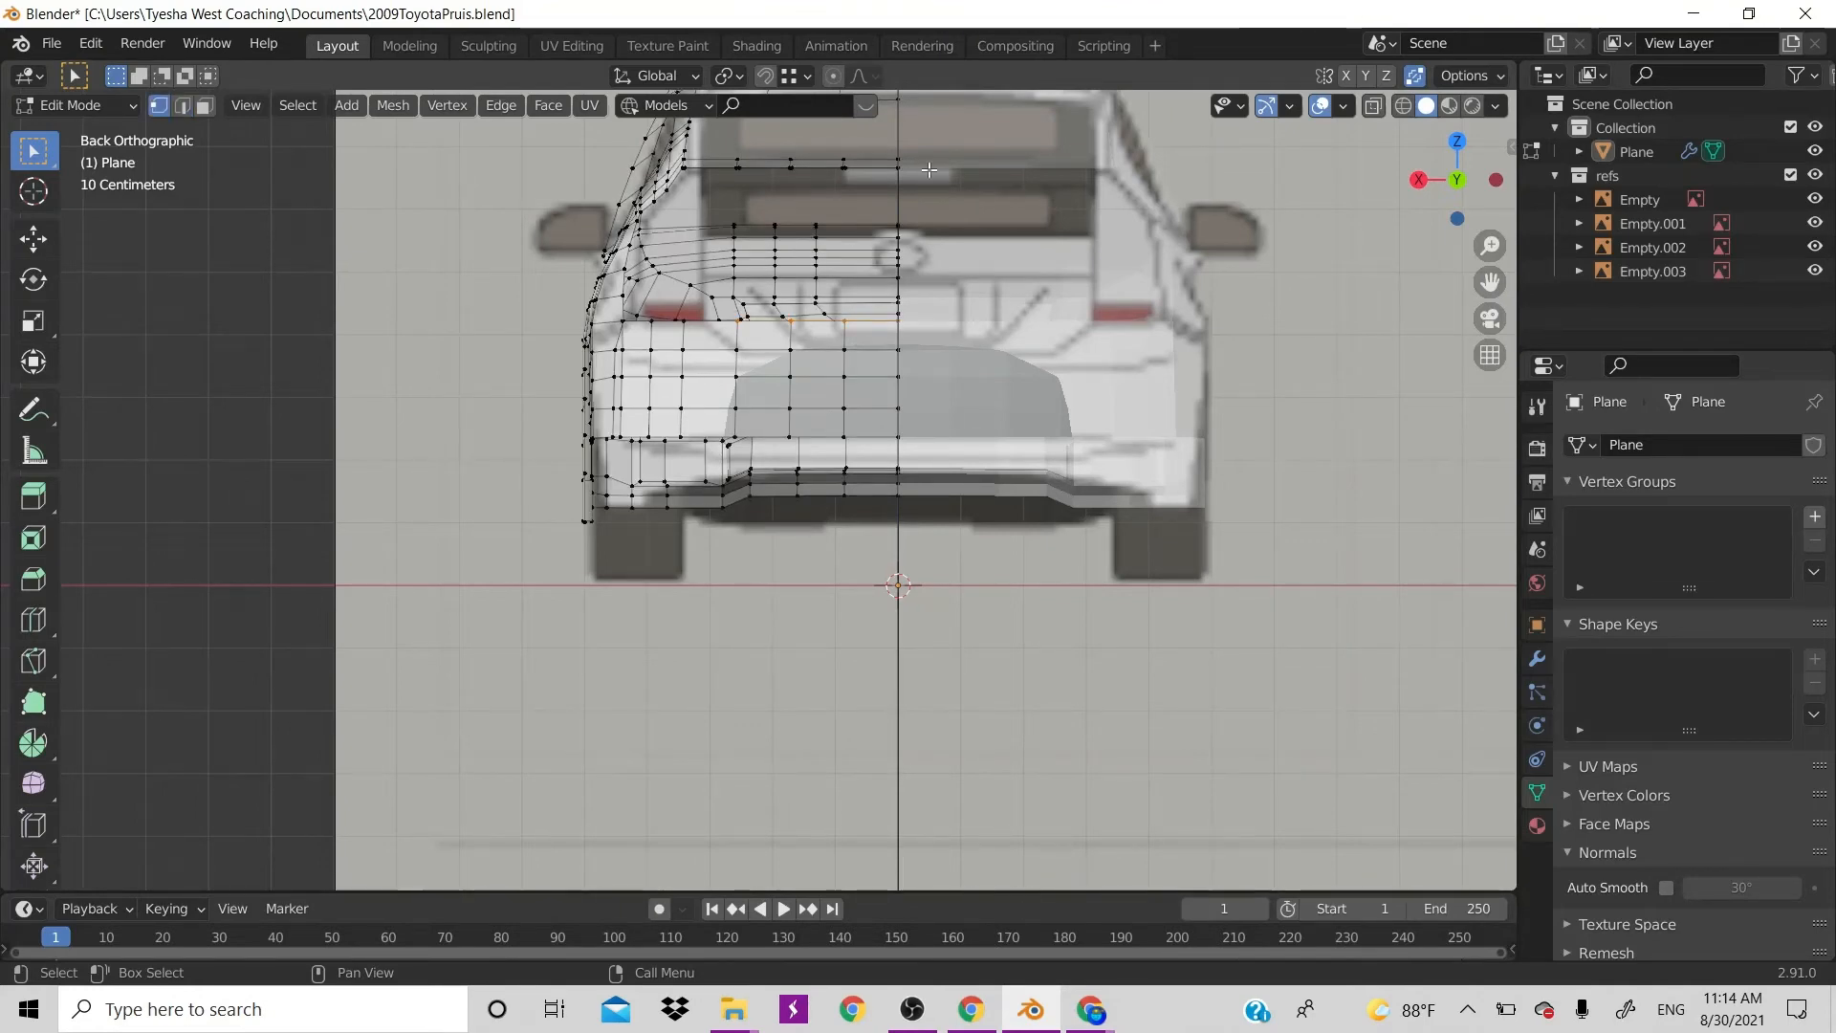
drag(1454, 180, 737, 408)
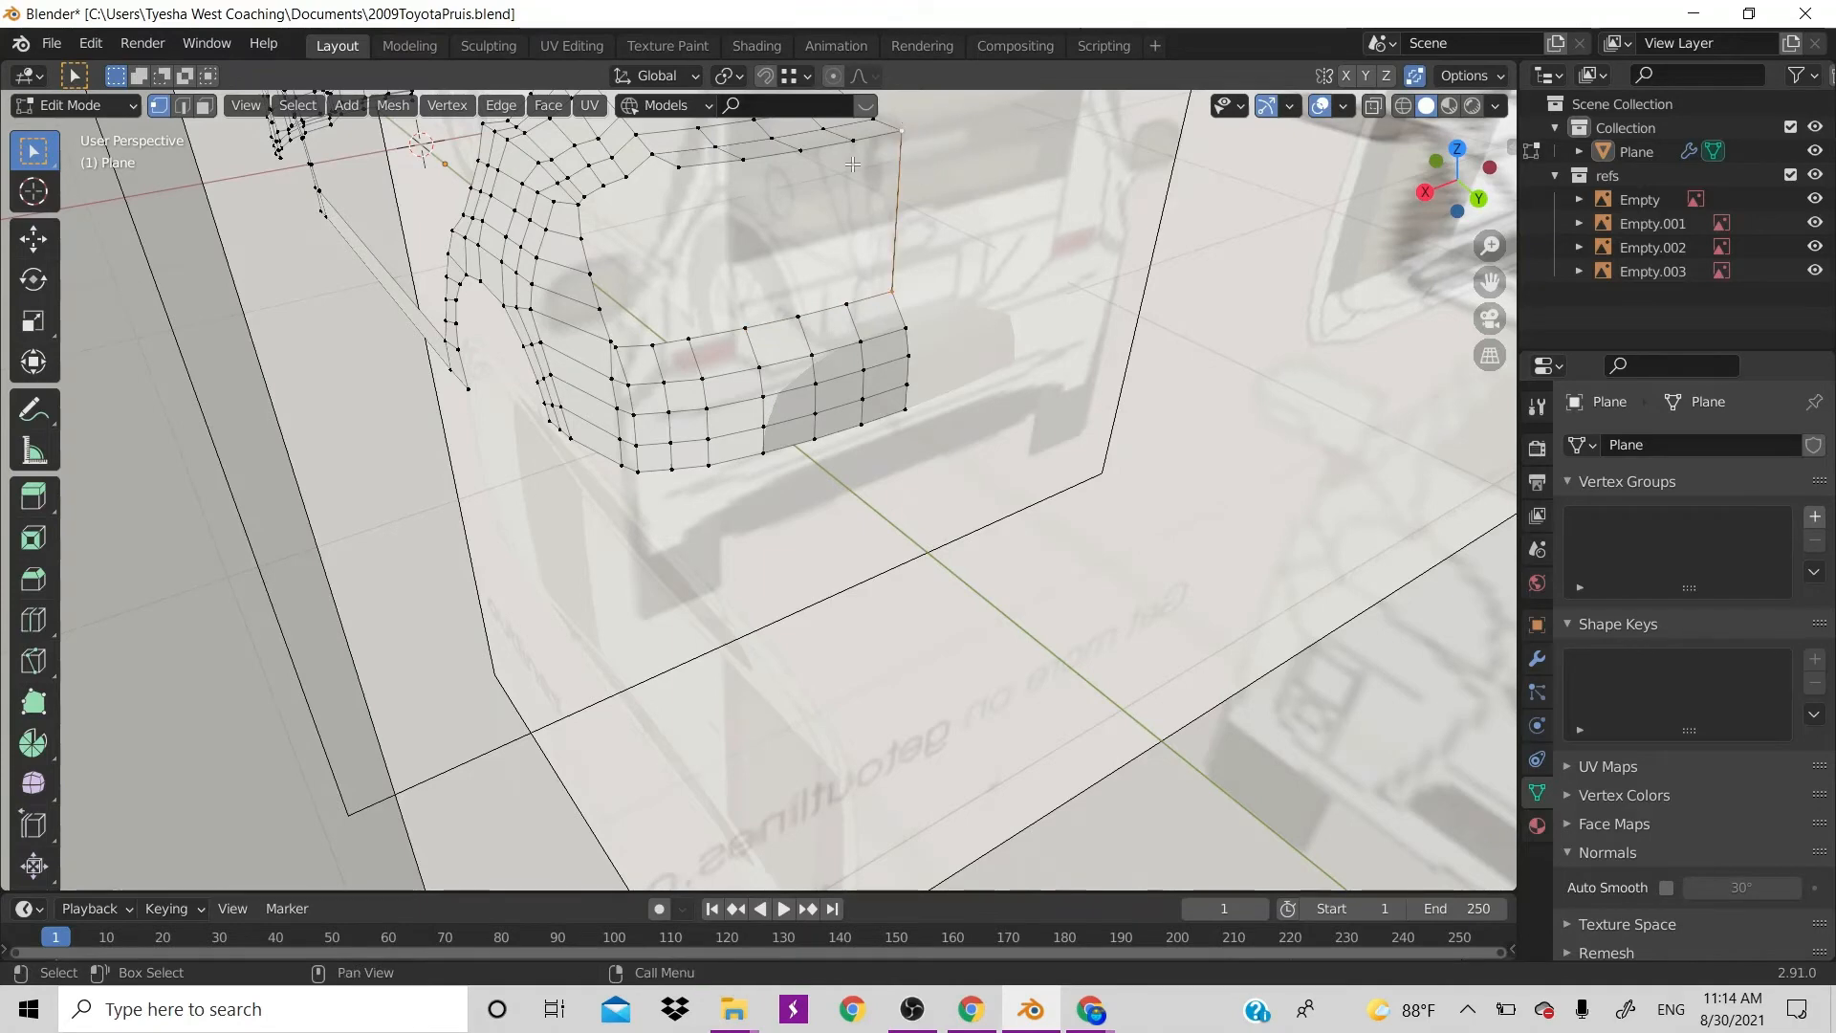
key(f)
shift+click(847, 304)
key(f)
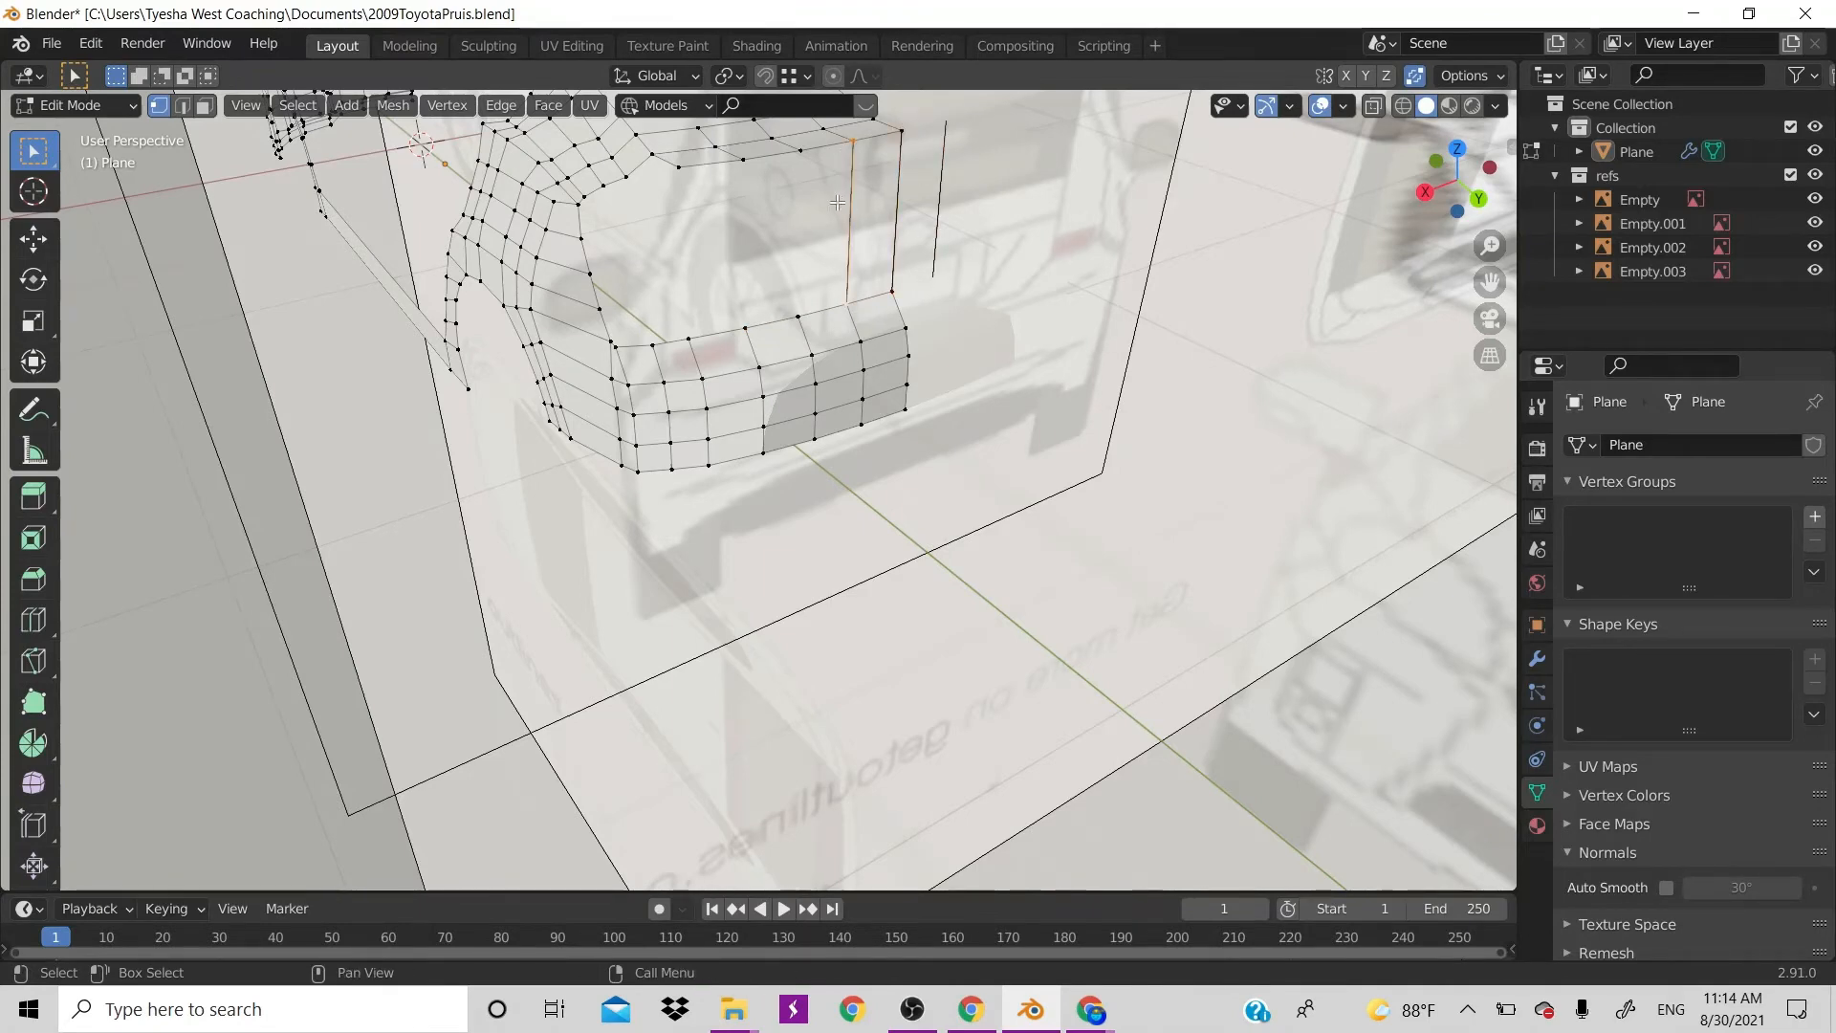
Join the next three vertex pairs outward between the rear window's lower edge and the bumper top with vertical edges
click(799, 151)
shift+click(798, 316)
key(f)
click(799, 150)
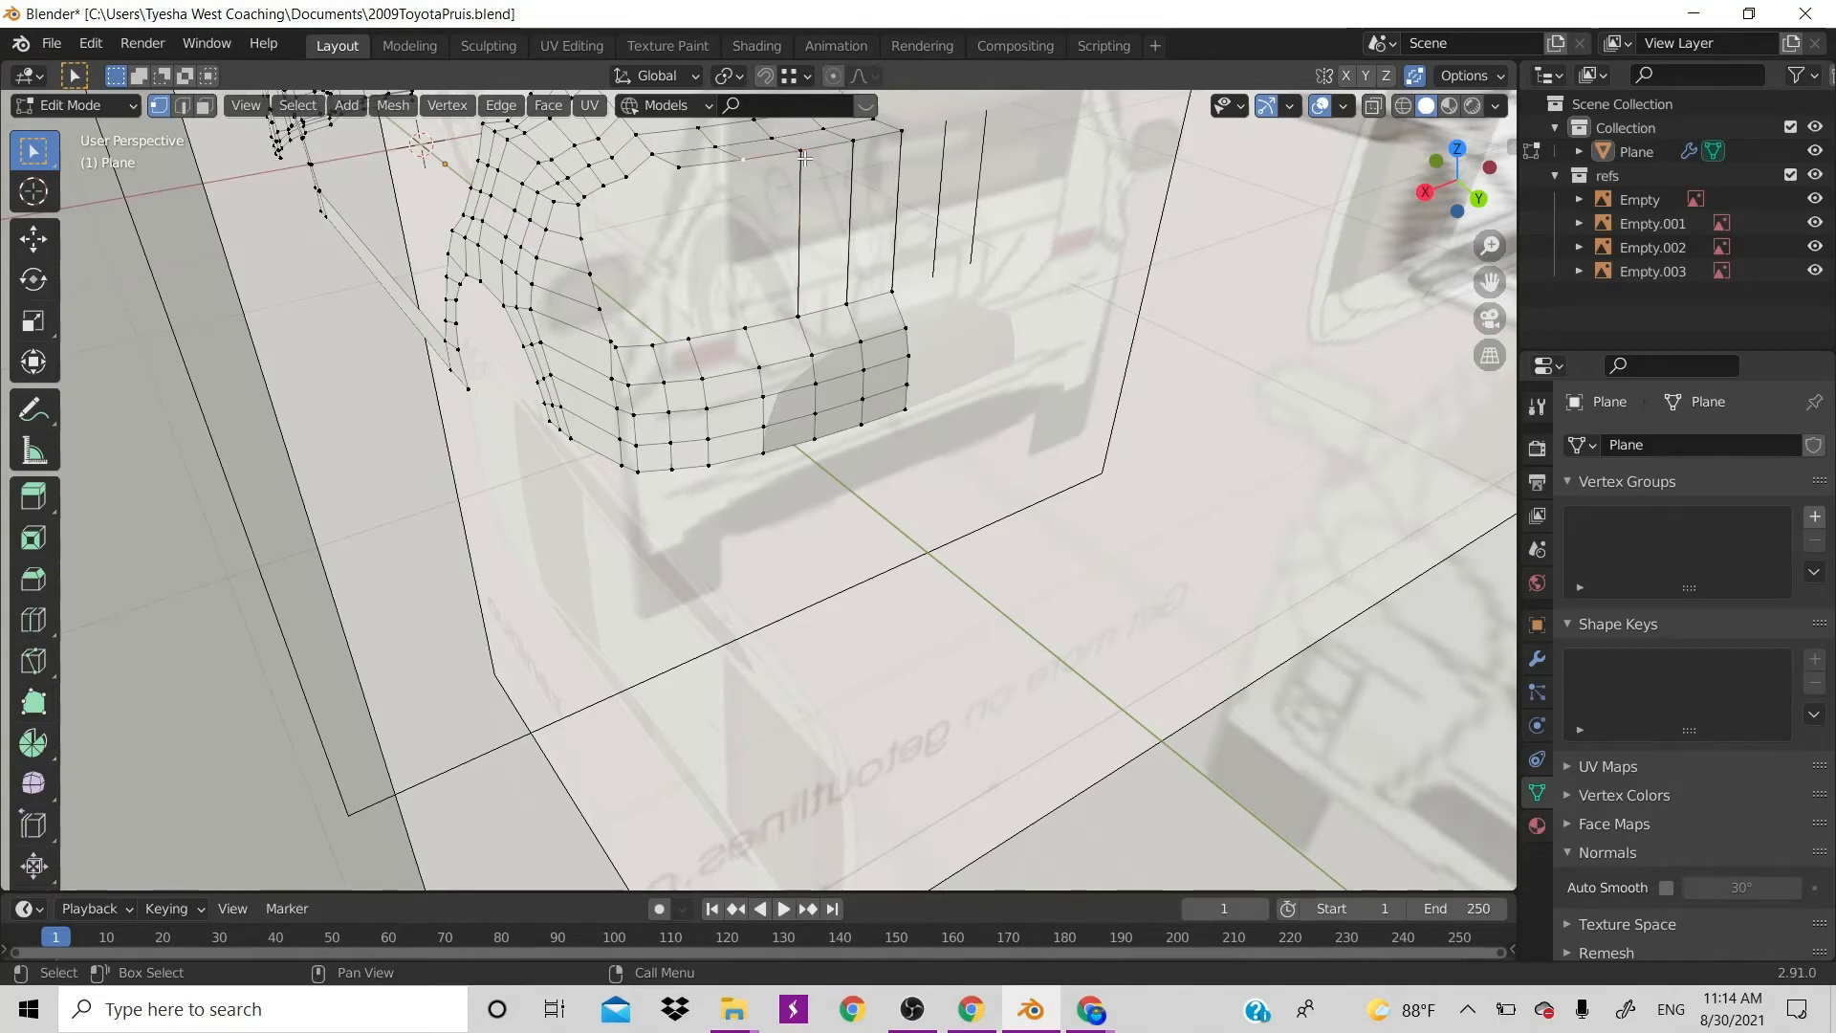
key(g)
right_click(831, 278)
shift+click(744, 161)
key(f)
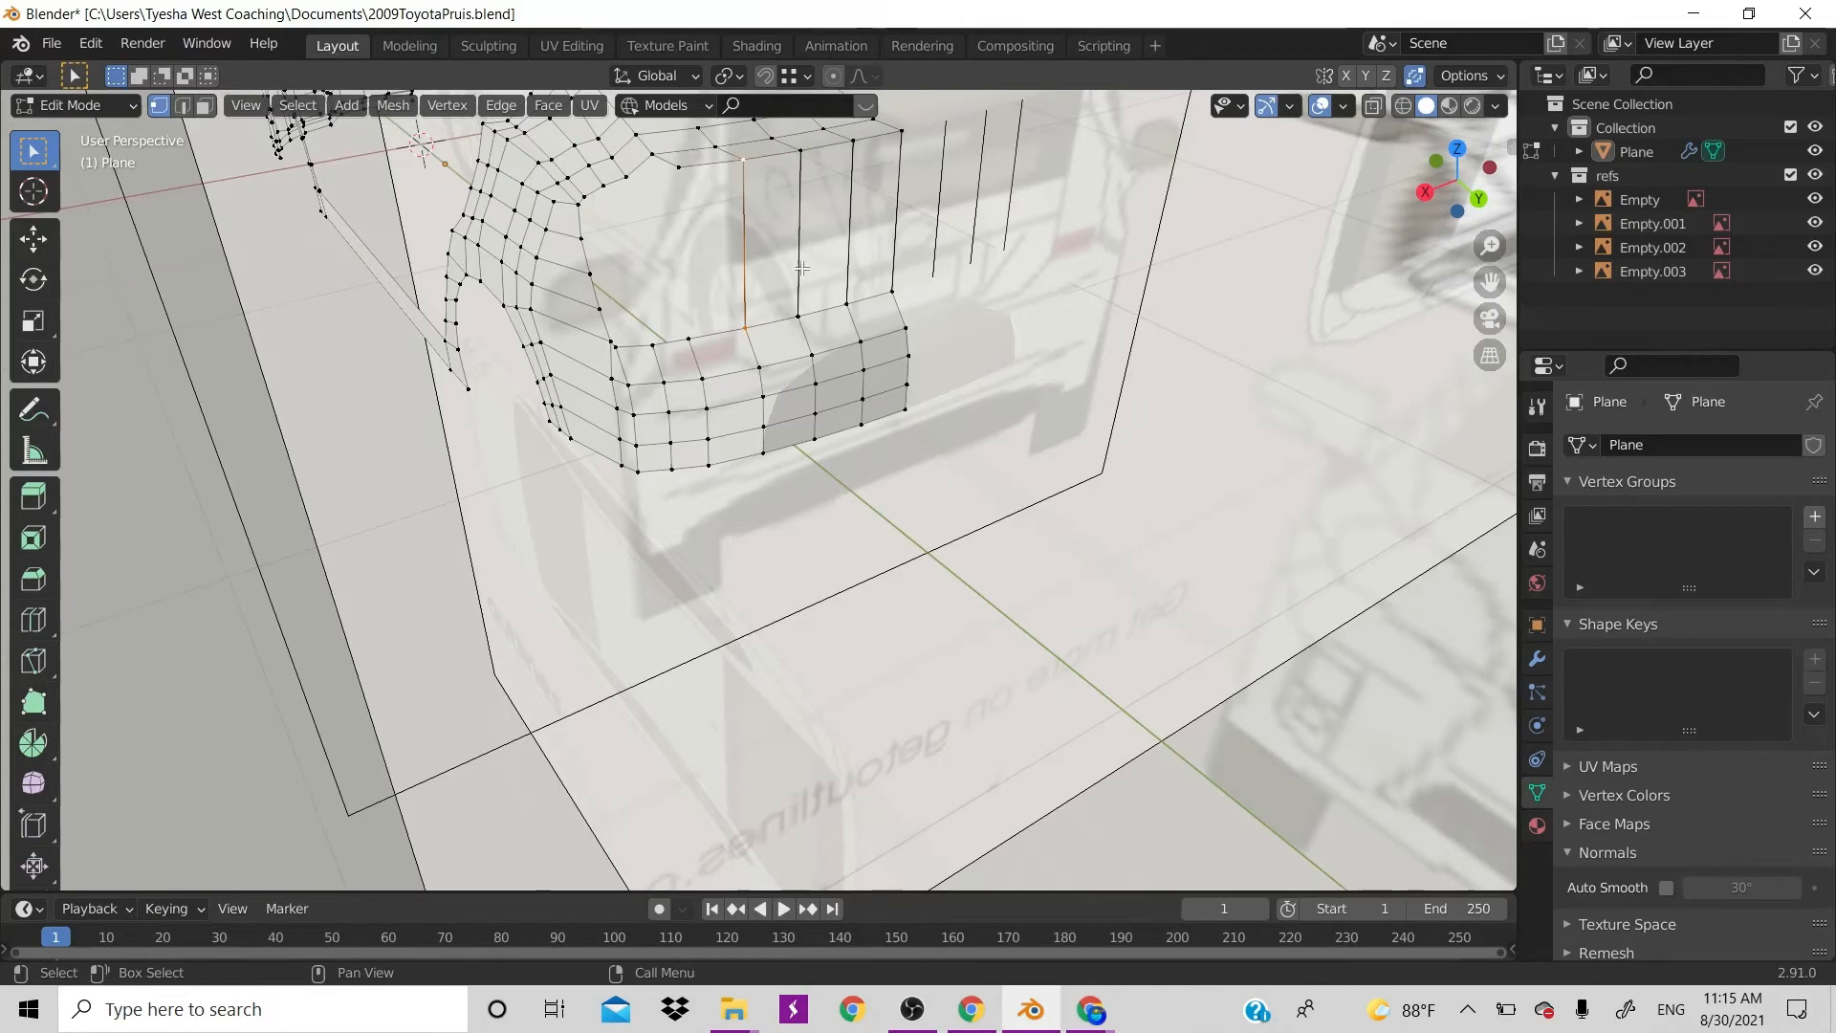
click(680, 169)
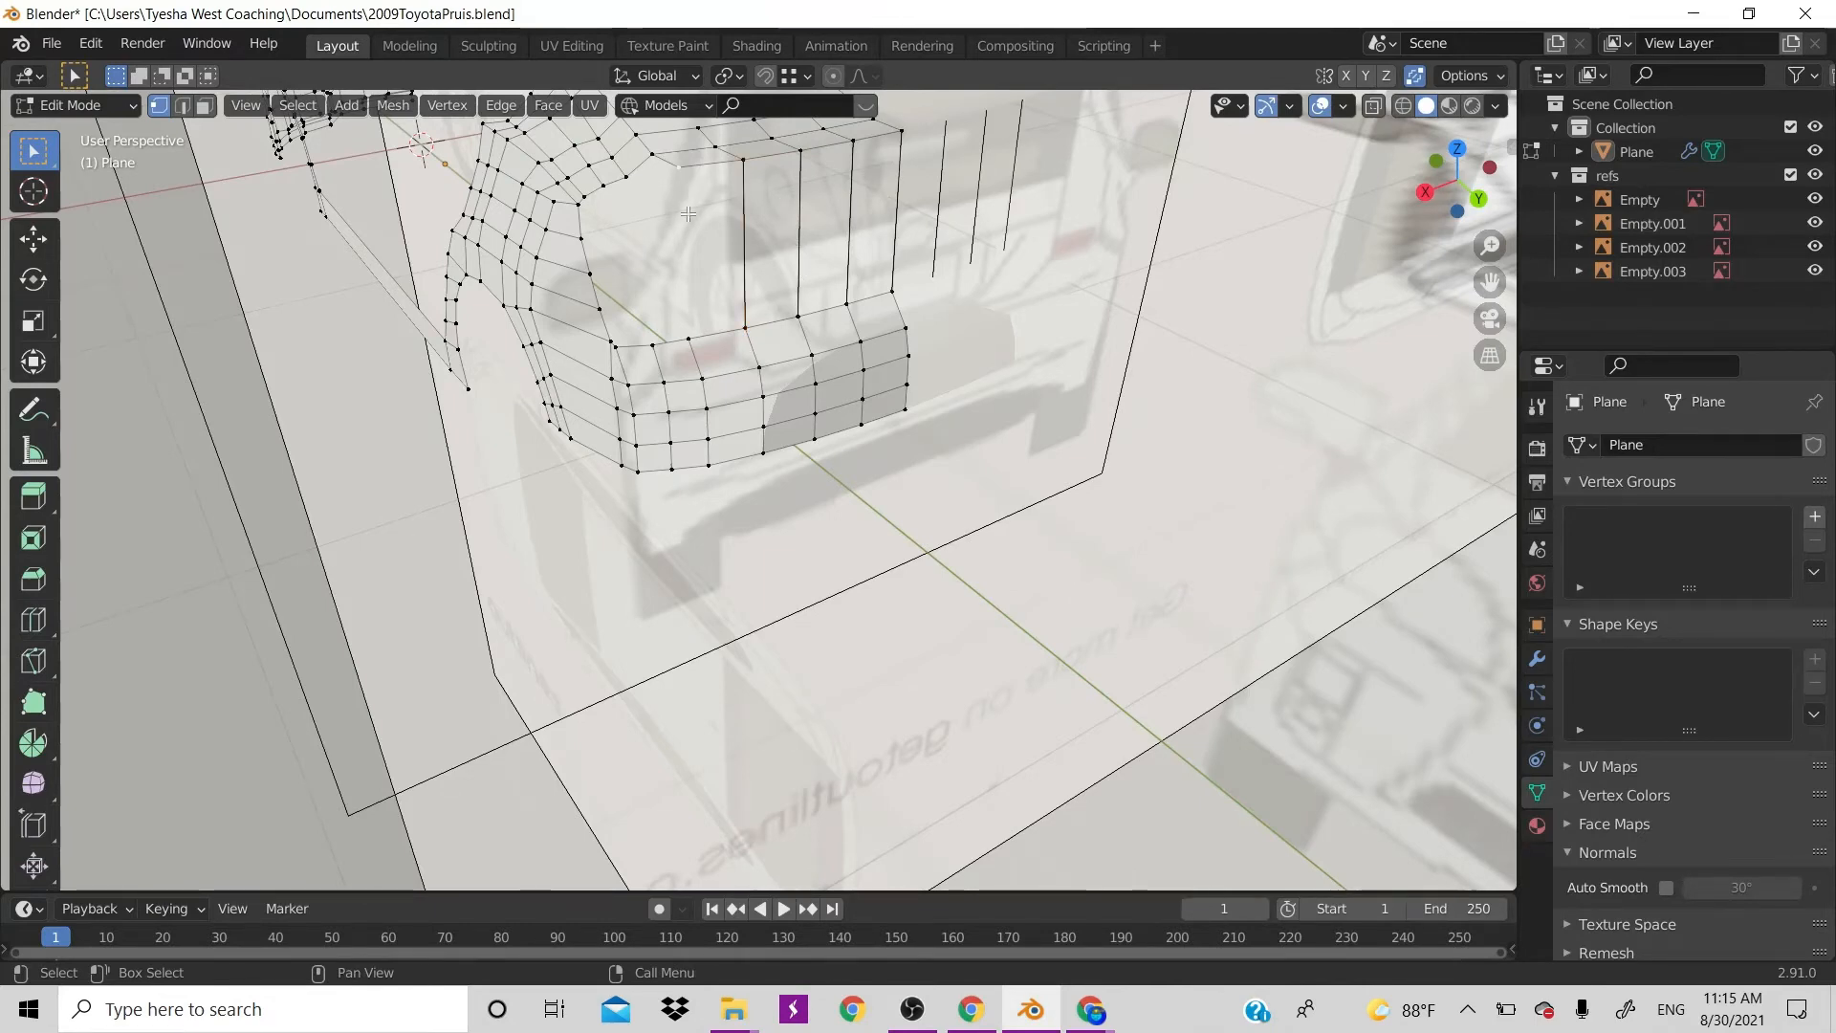
shift+click(688, 338)
key(f)
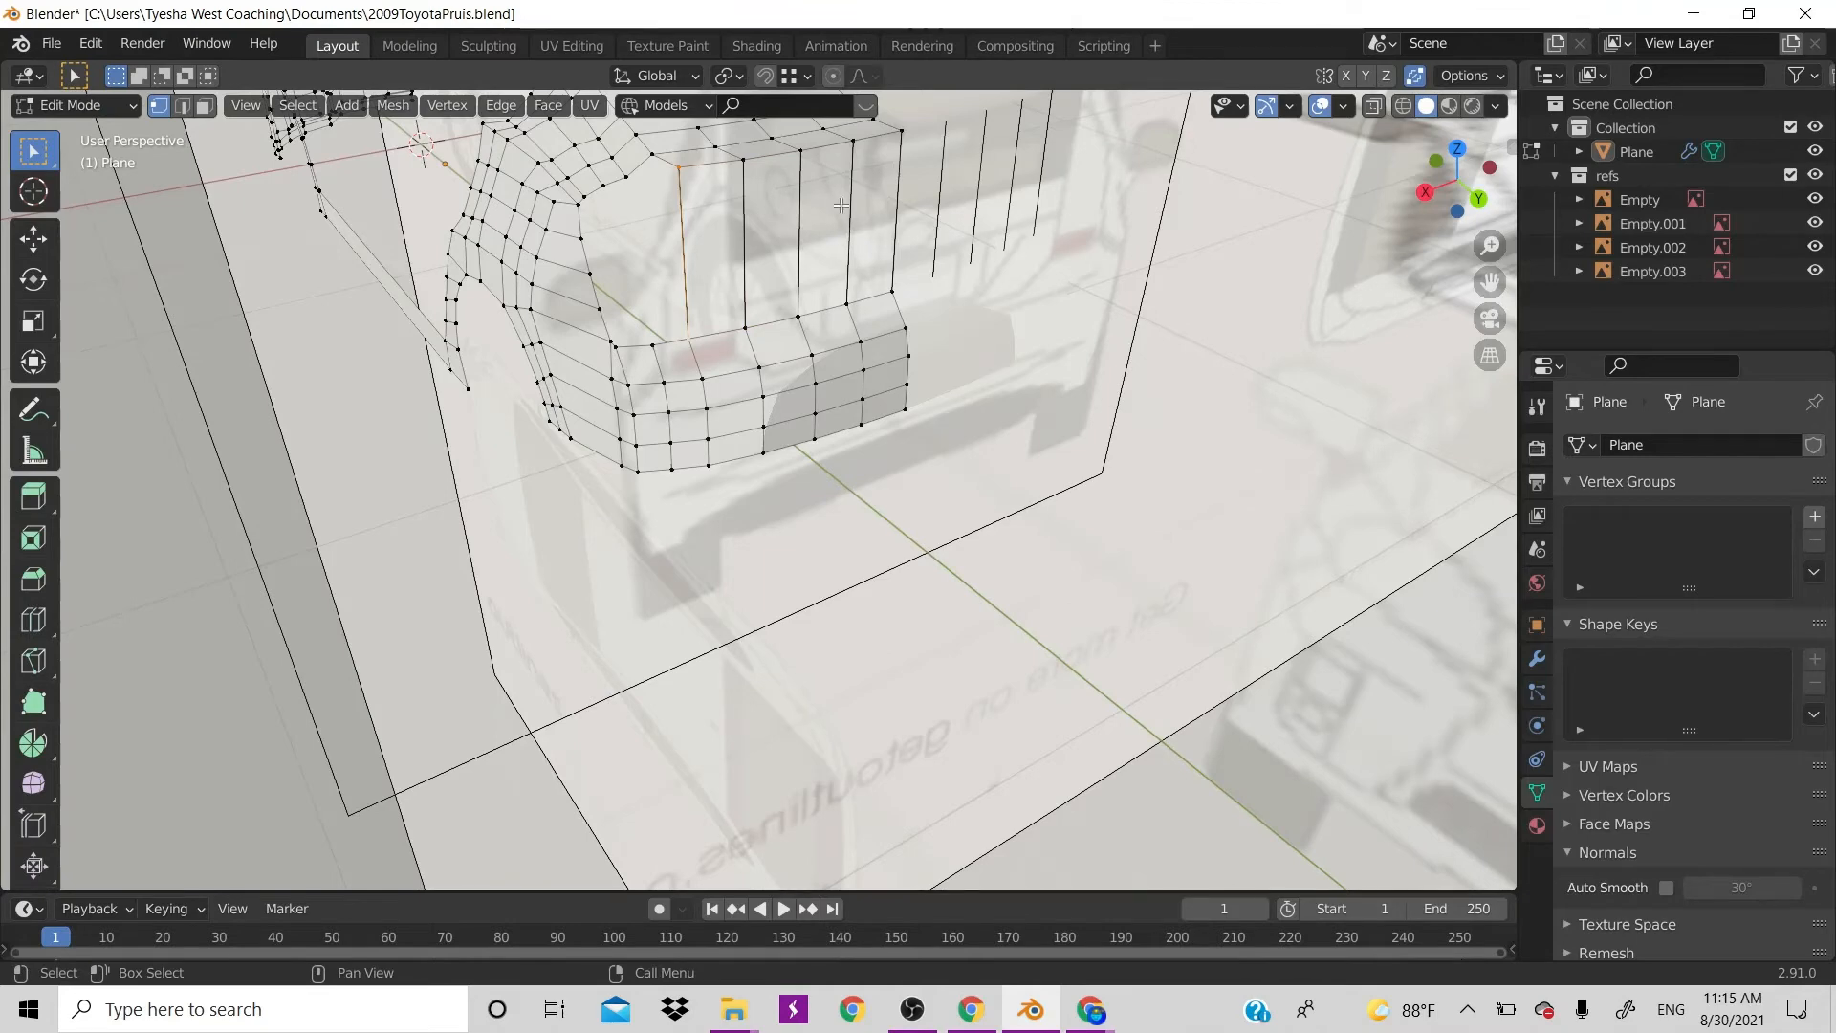
Try moving the outermost edge along the rear window's lower side to test its connection to the tailgate edges
scroll(841, 205, down, 6)
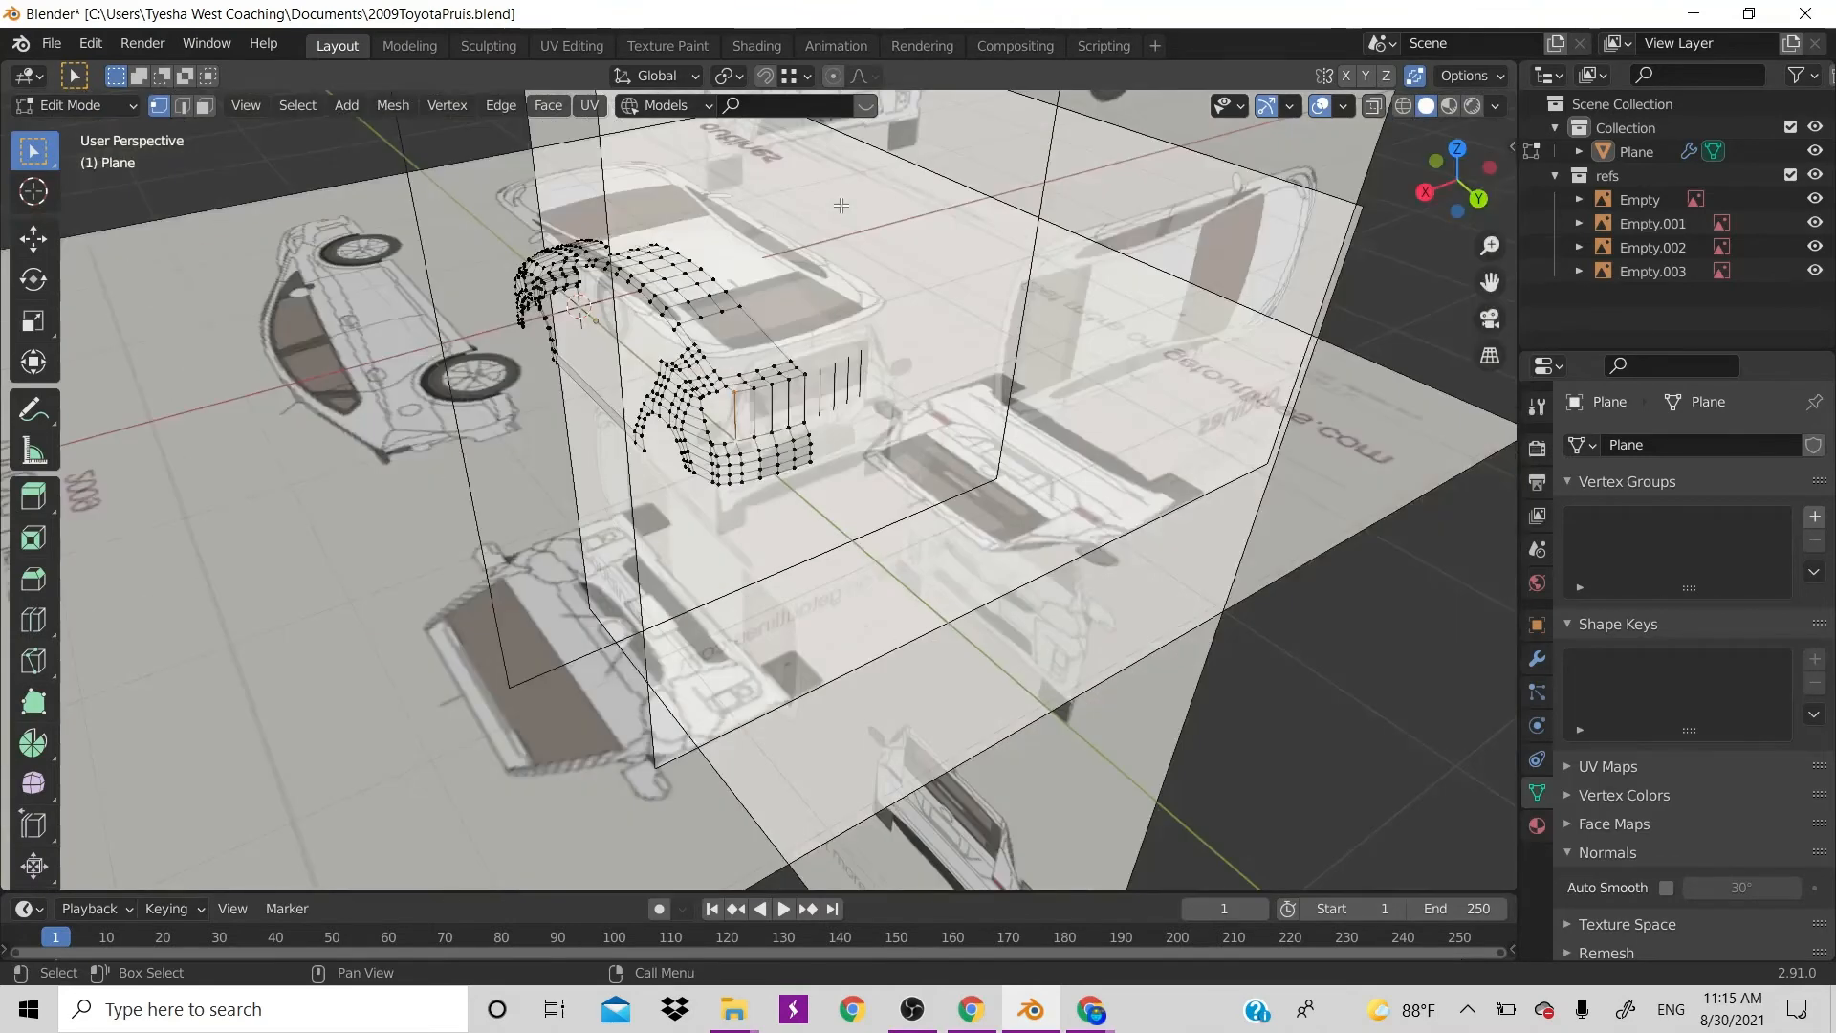
scroll(841, 205, up, 2)
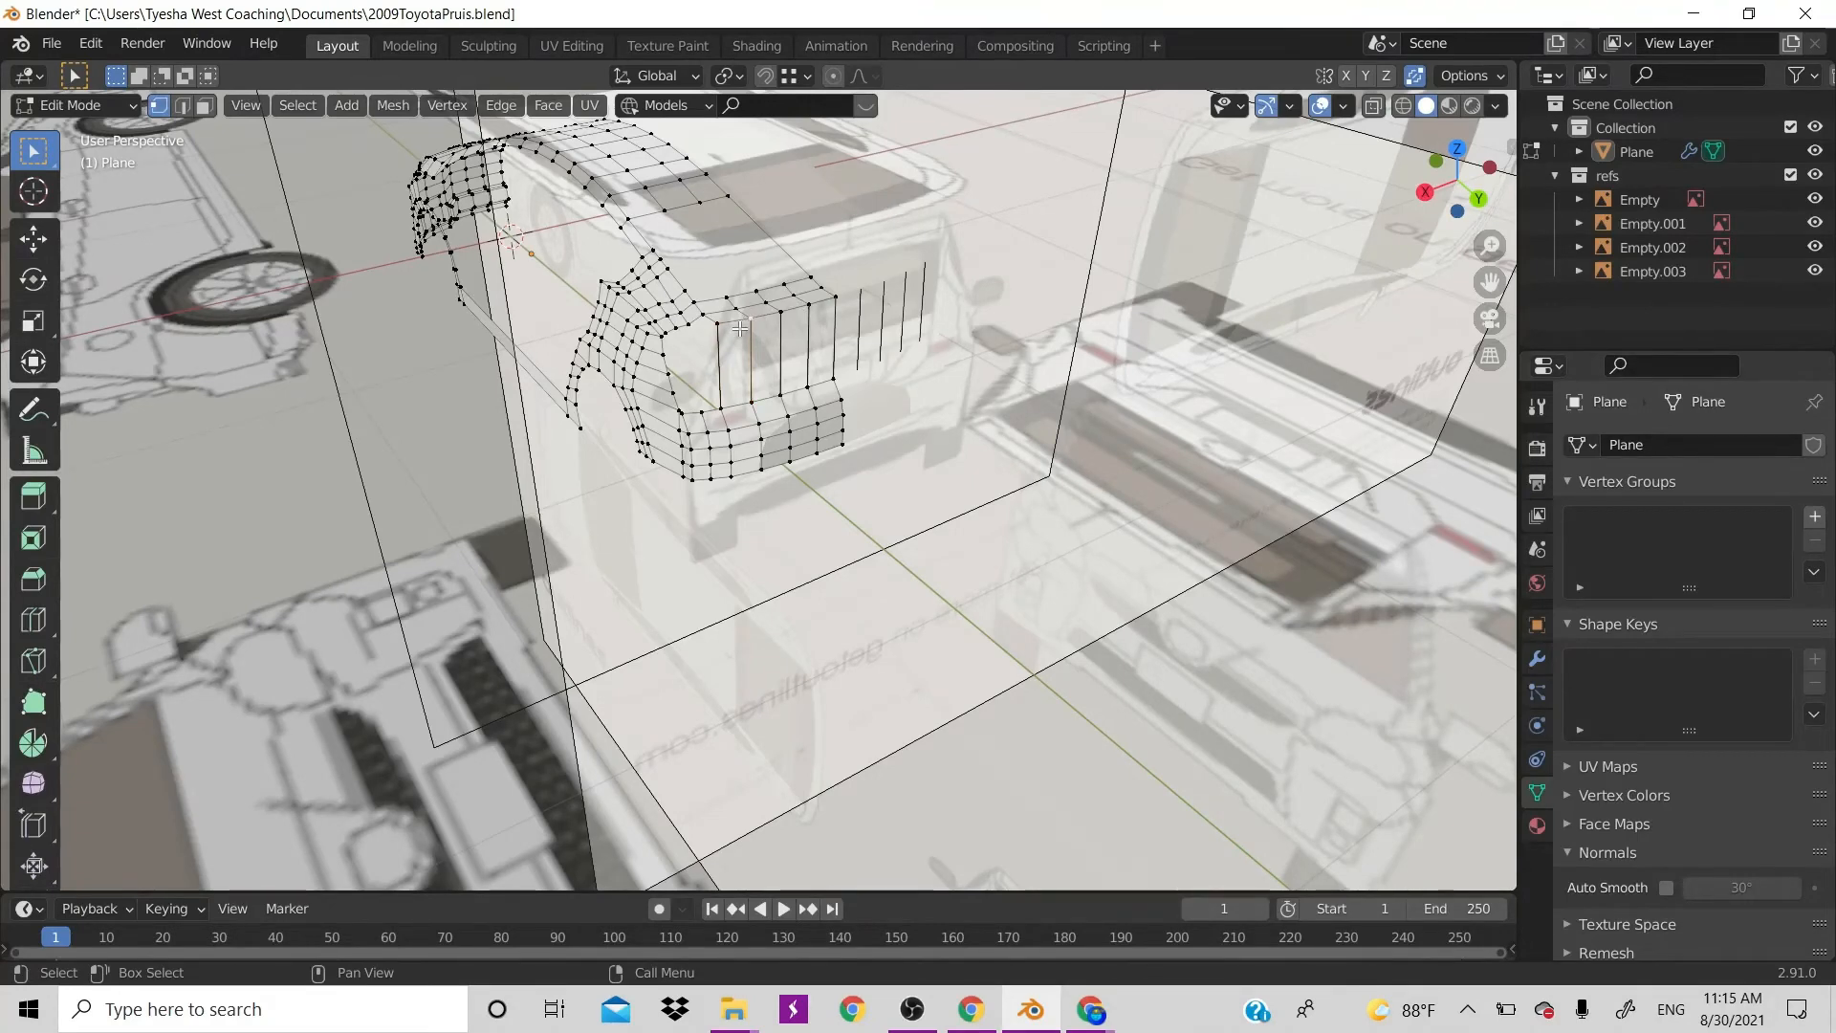
key(2)
click(734, 325)
key(g)
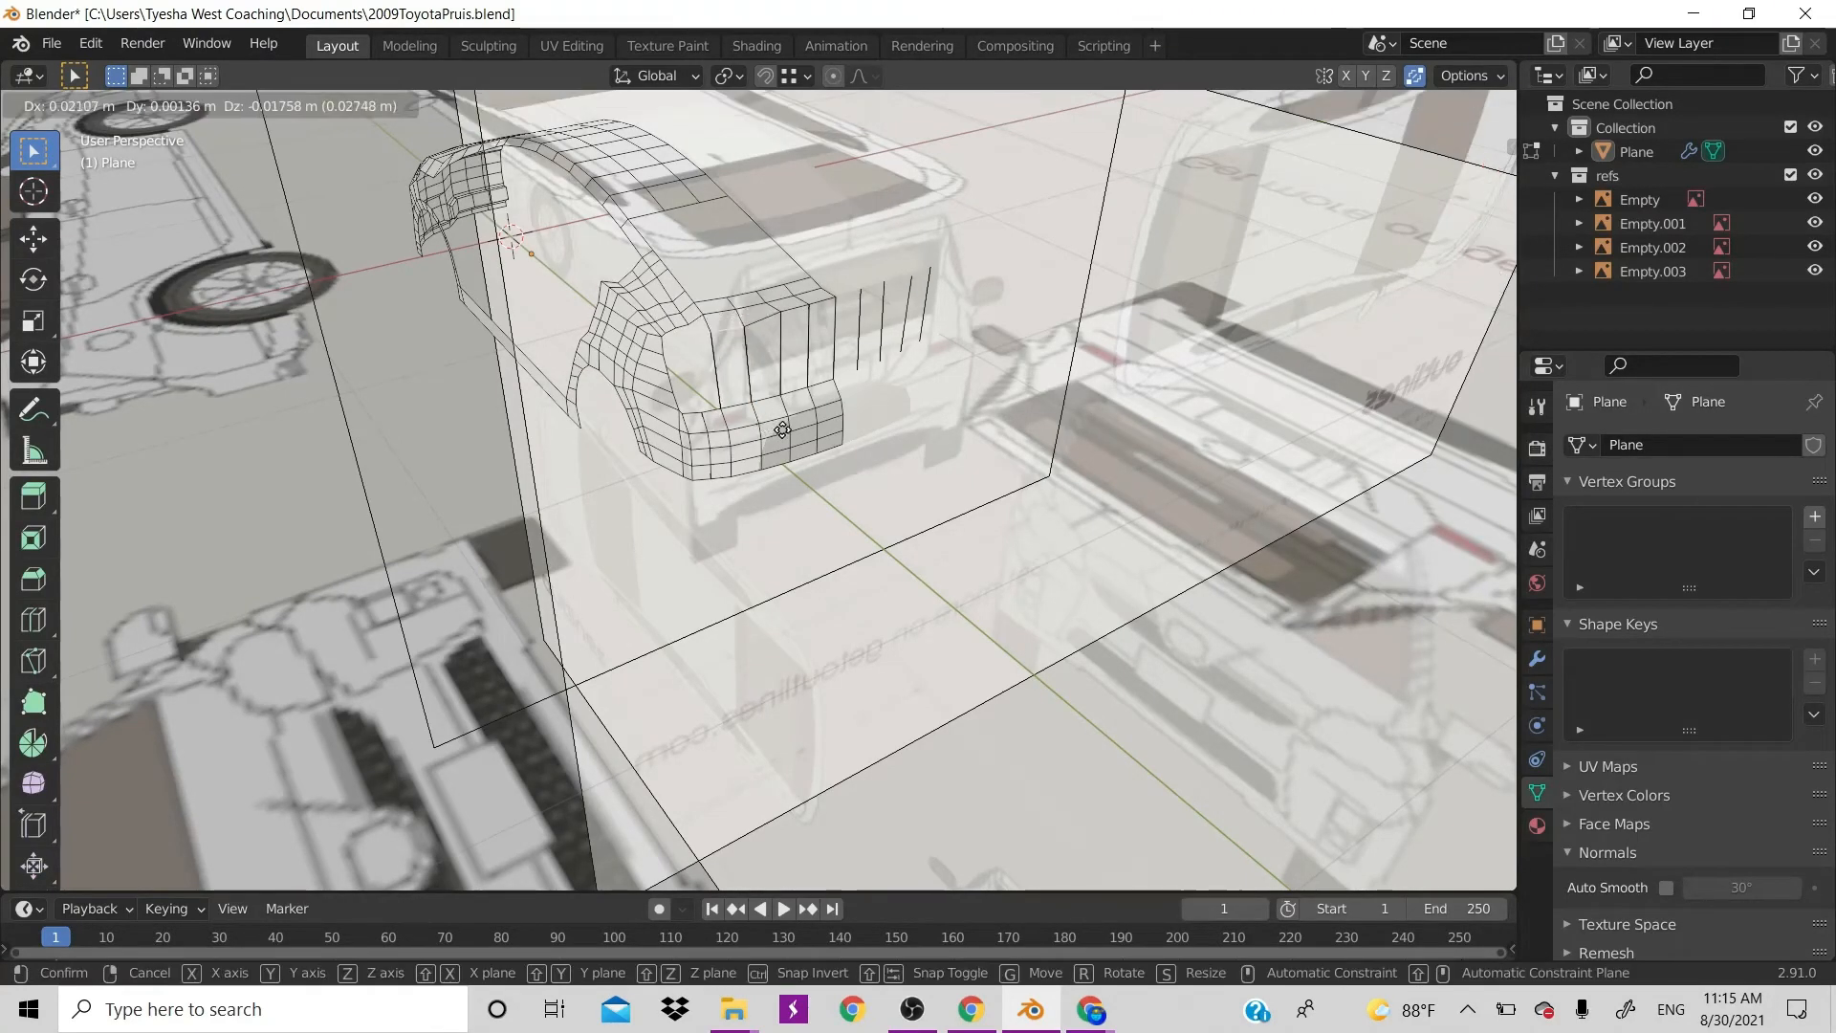
click(783, 428)
Try filling the outer tailgate face in the back view, undo it, and test-move the top edge again
key(ctrl+KP_1)
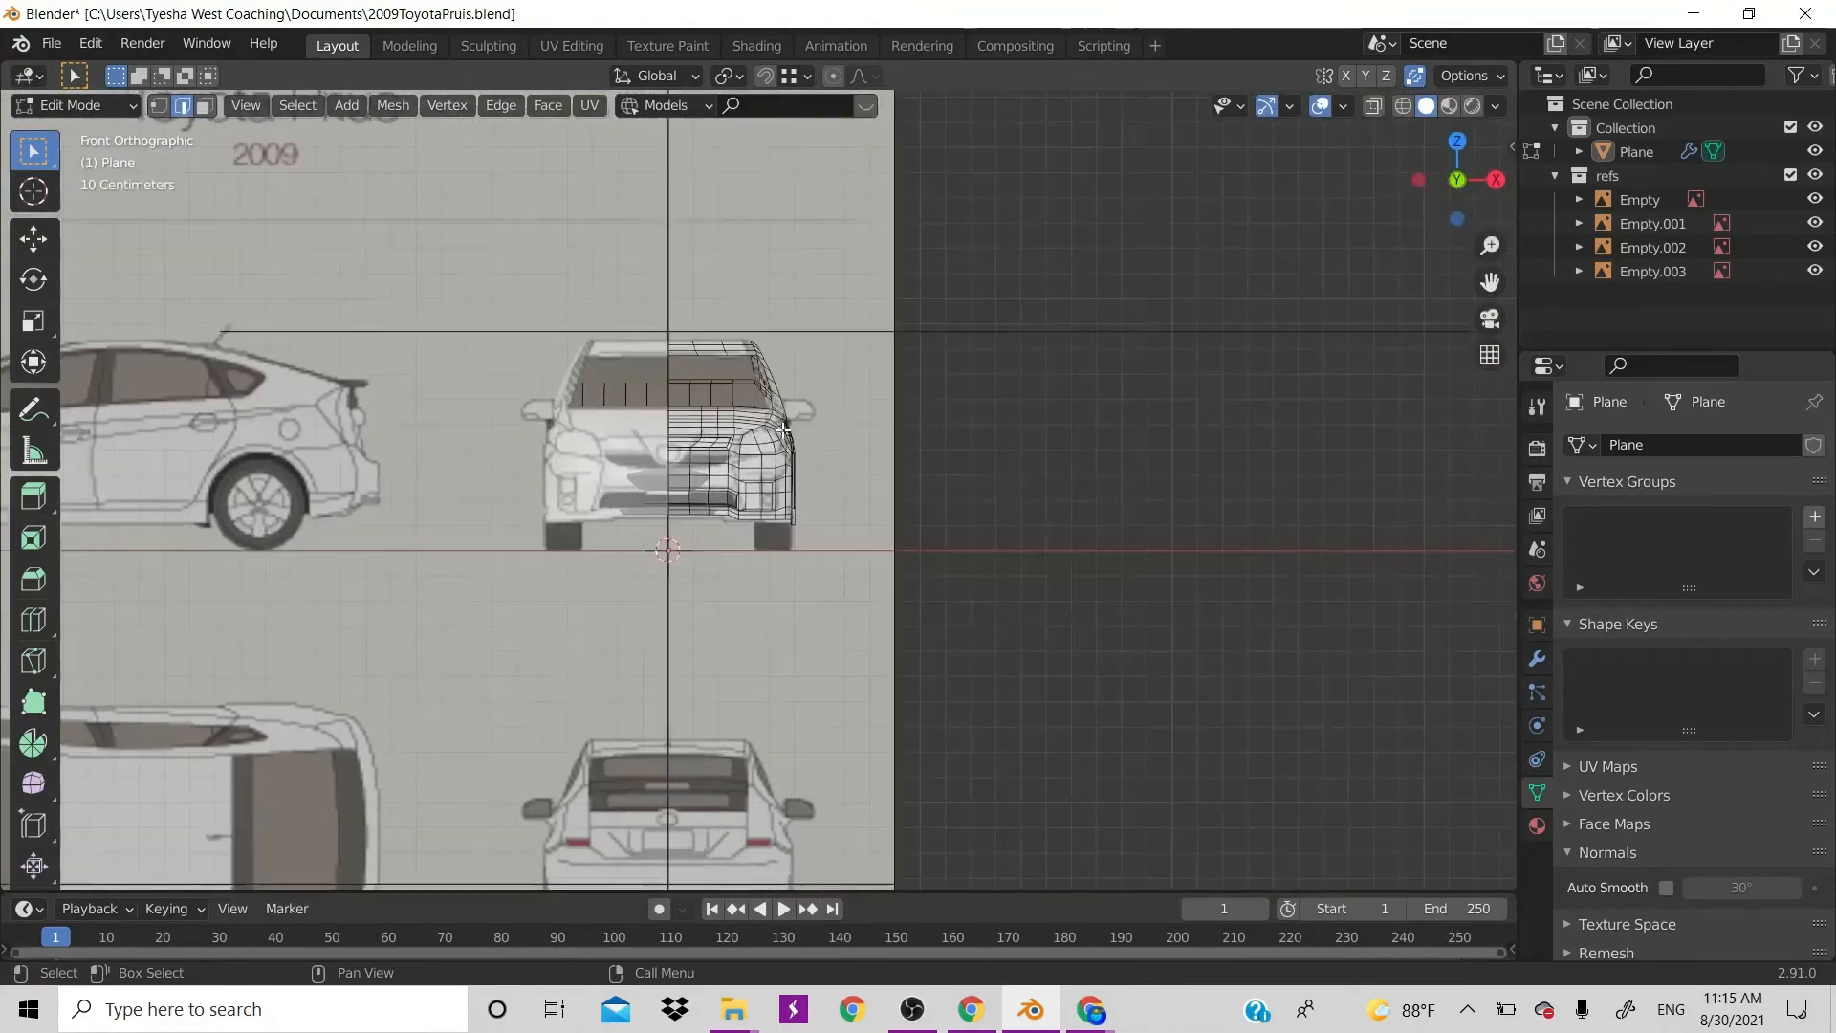
scroll(732, 381, up, 3)
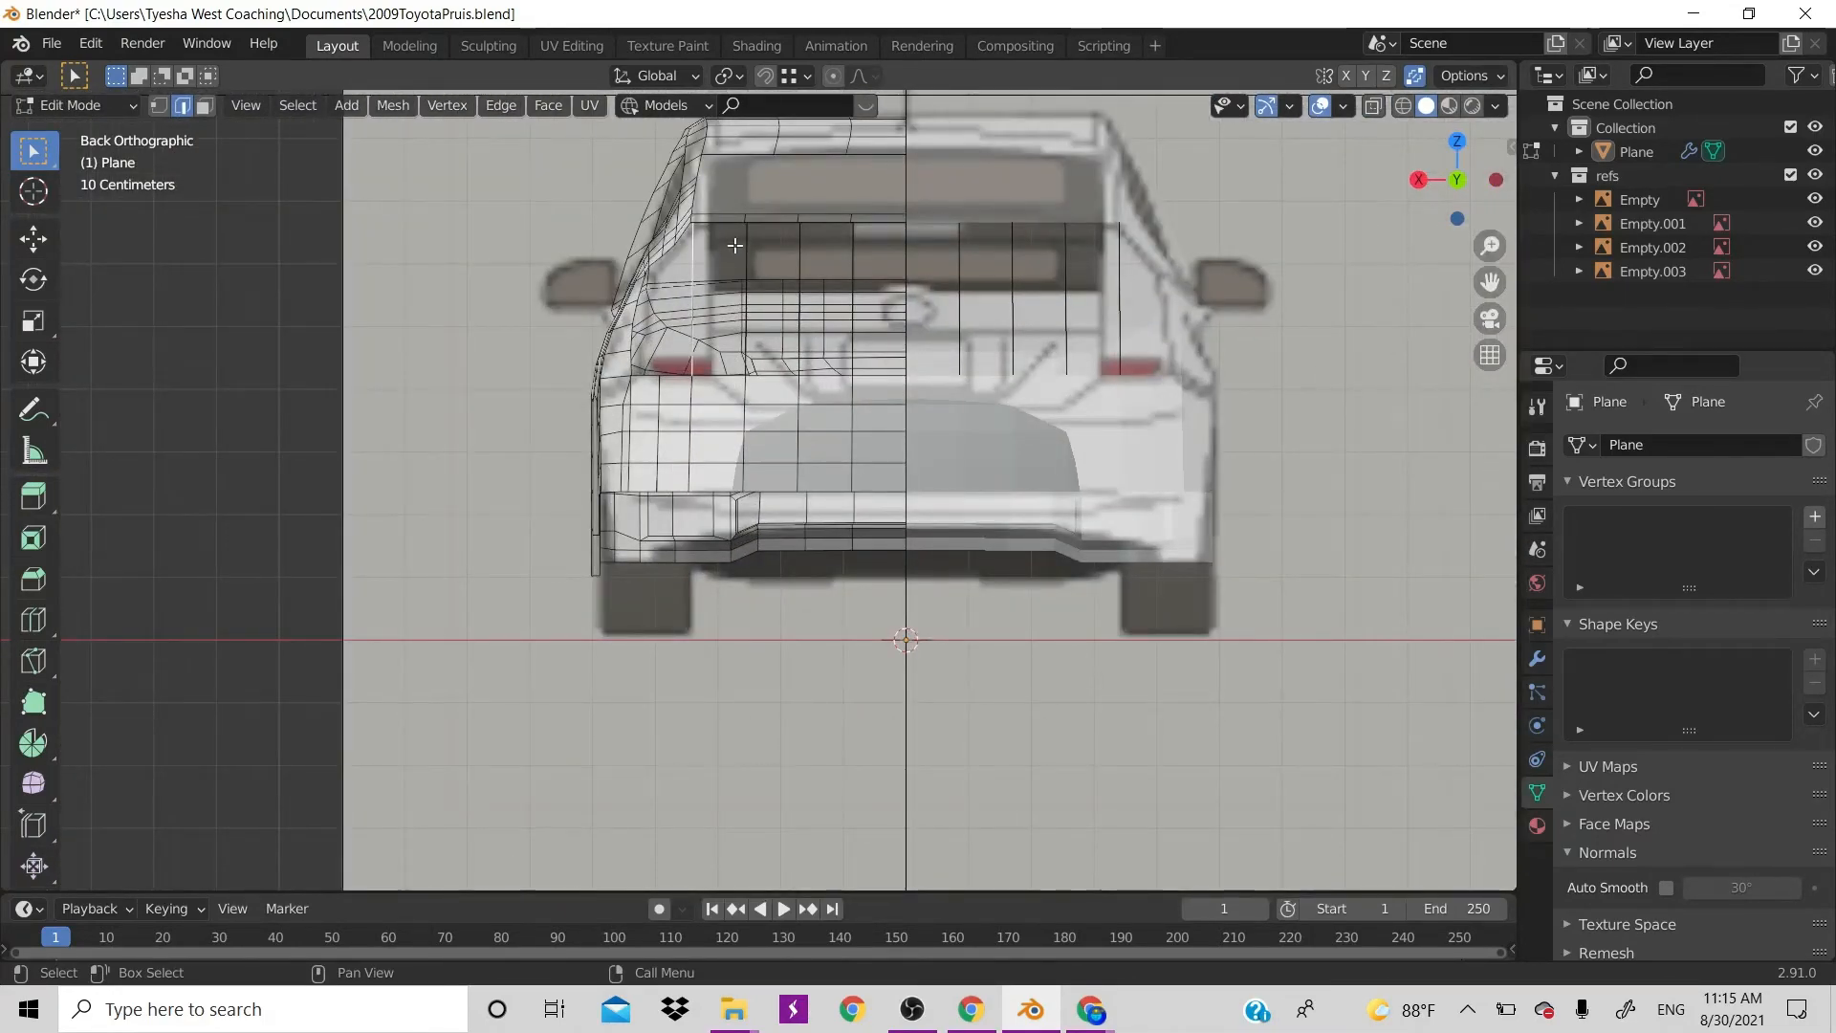
key(f)
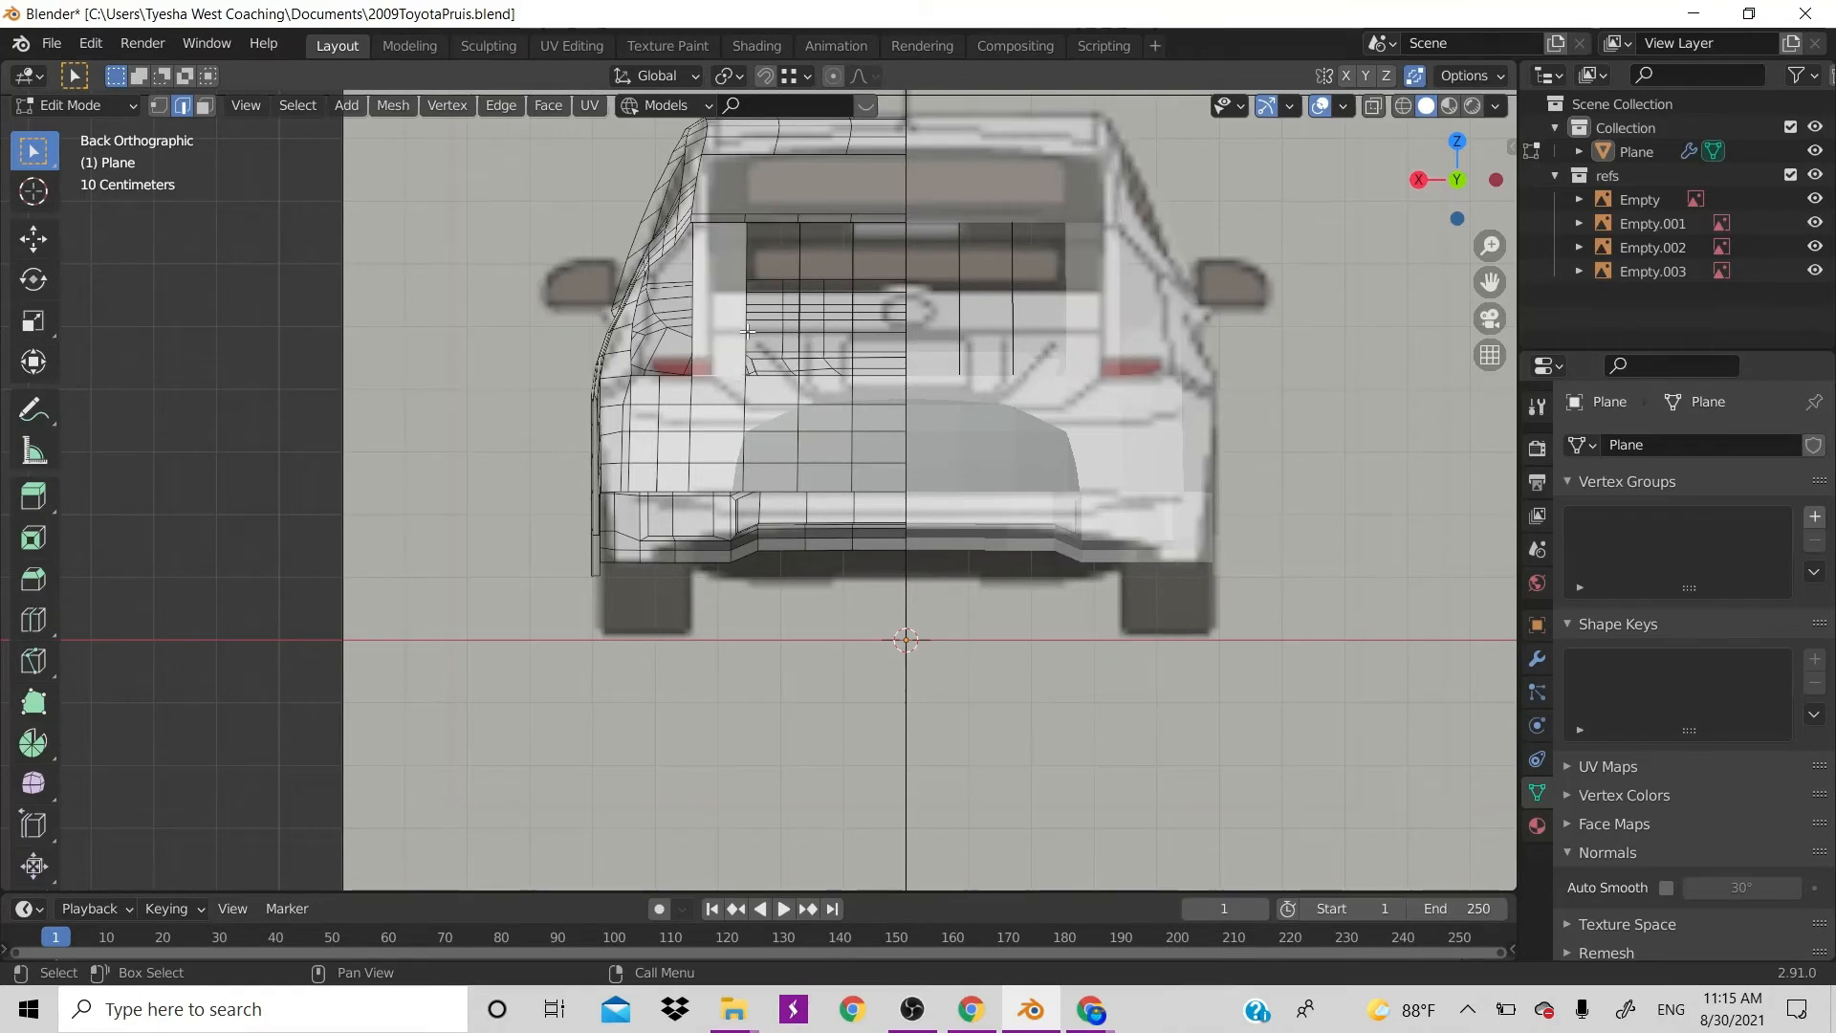
key(ctrl+z)
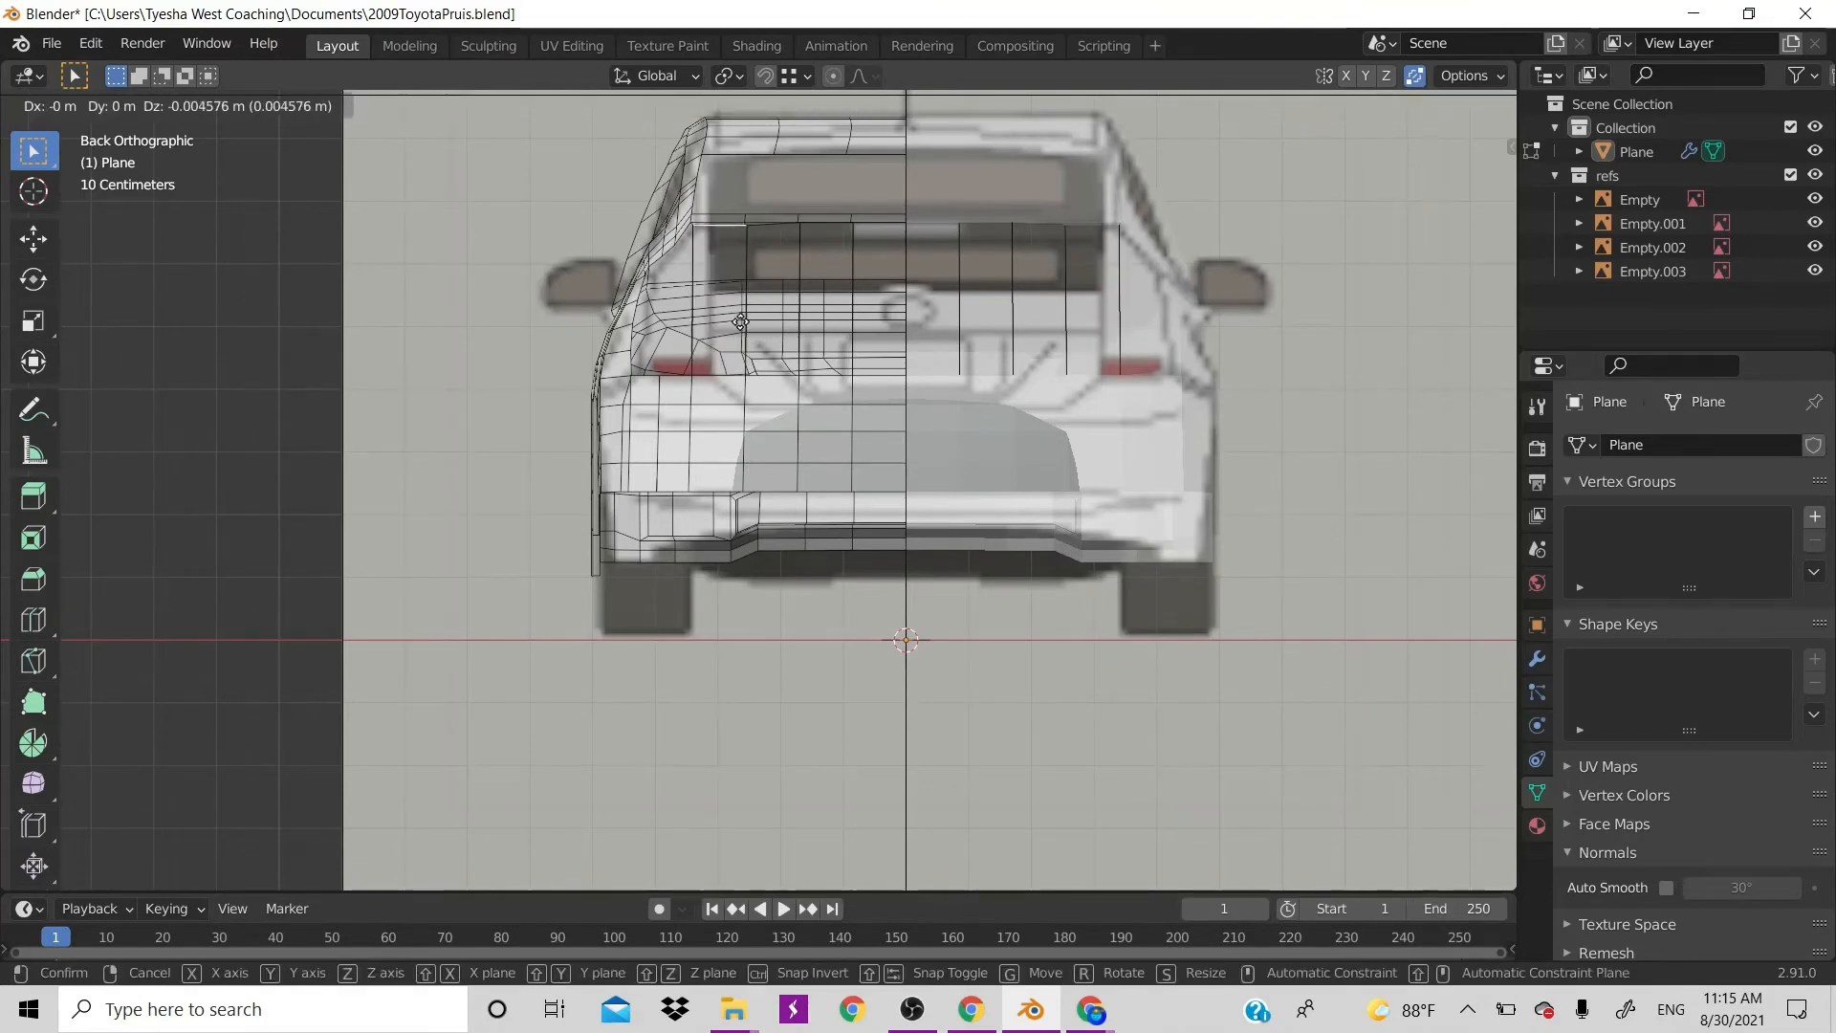
click(746, 331)
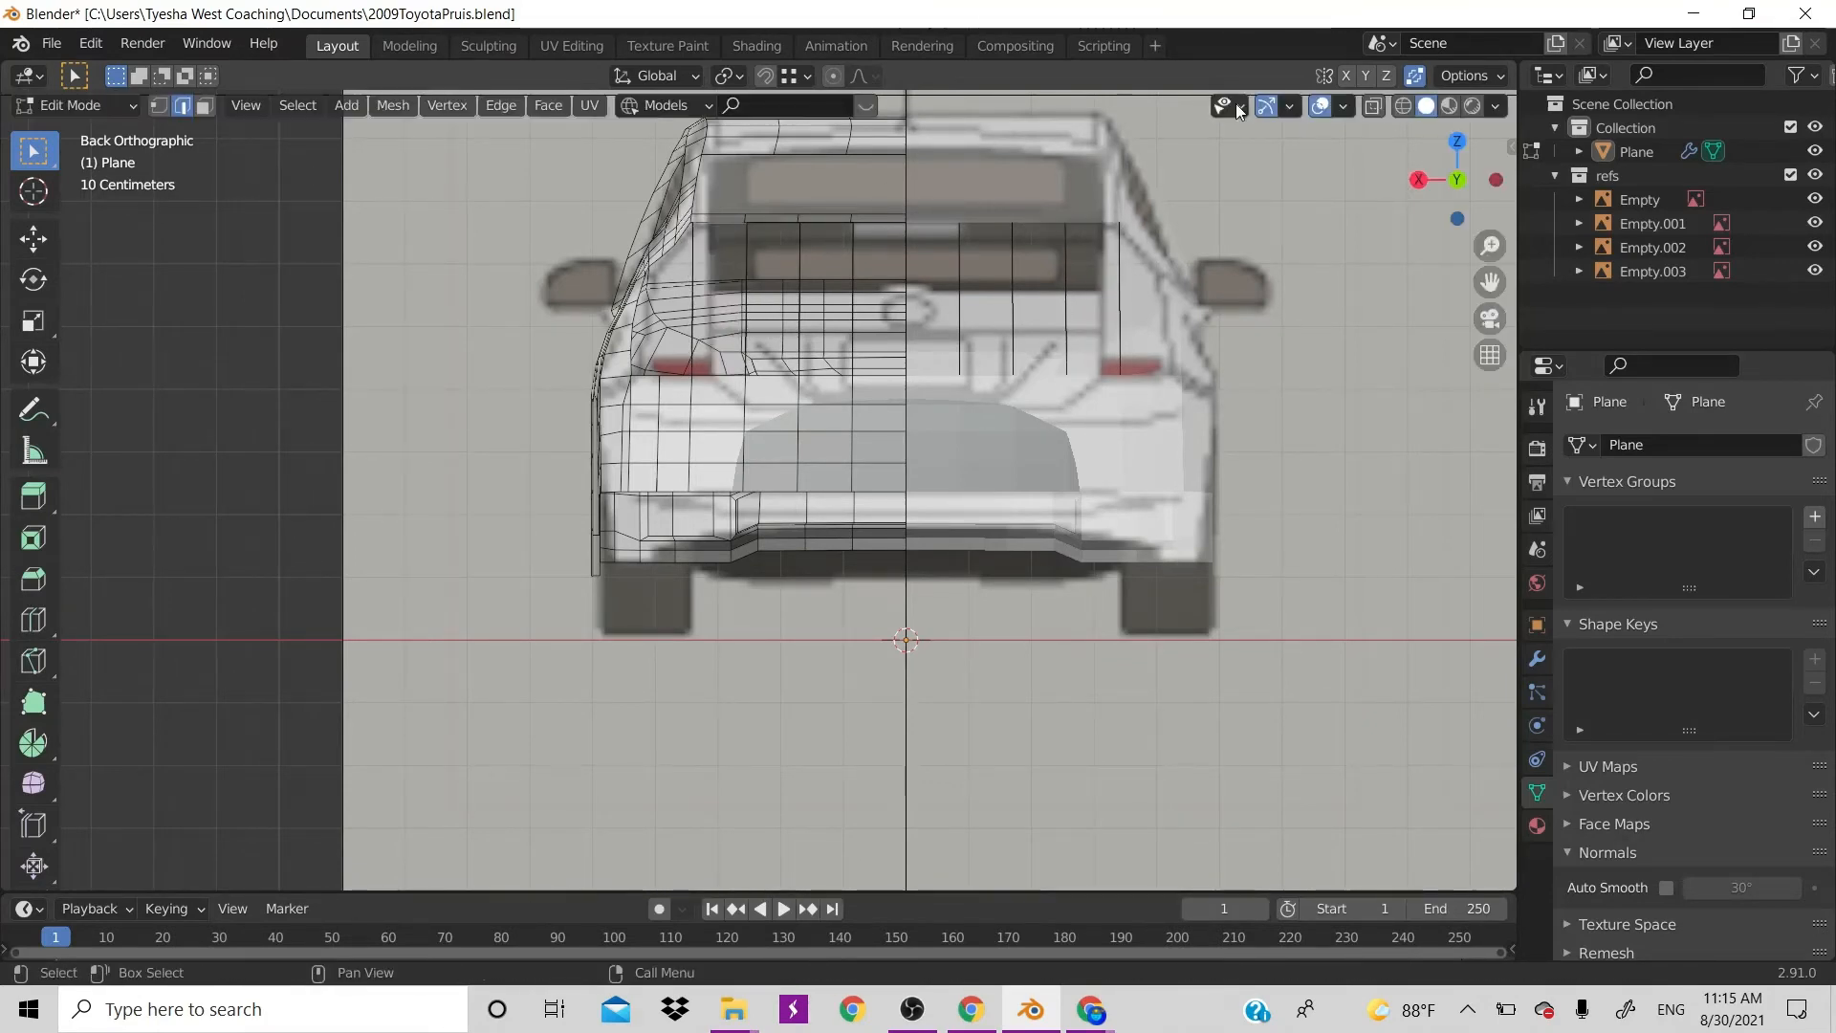
Test-move the outer tailgate's top edge in an angled rear view to check which vertical edges follow
drag(1452, 201, 1484, 226)
scroll(942, 390, down, 6)
scroll(942, 390, up, 5)
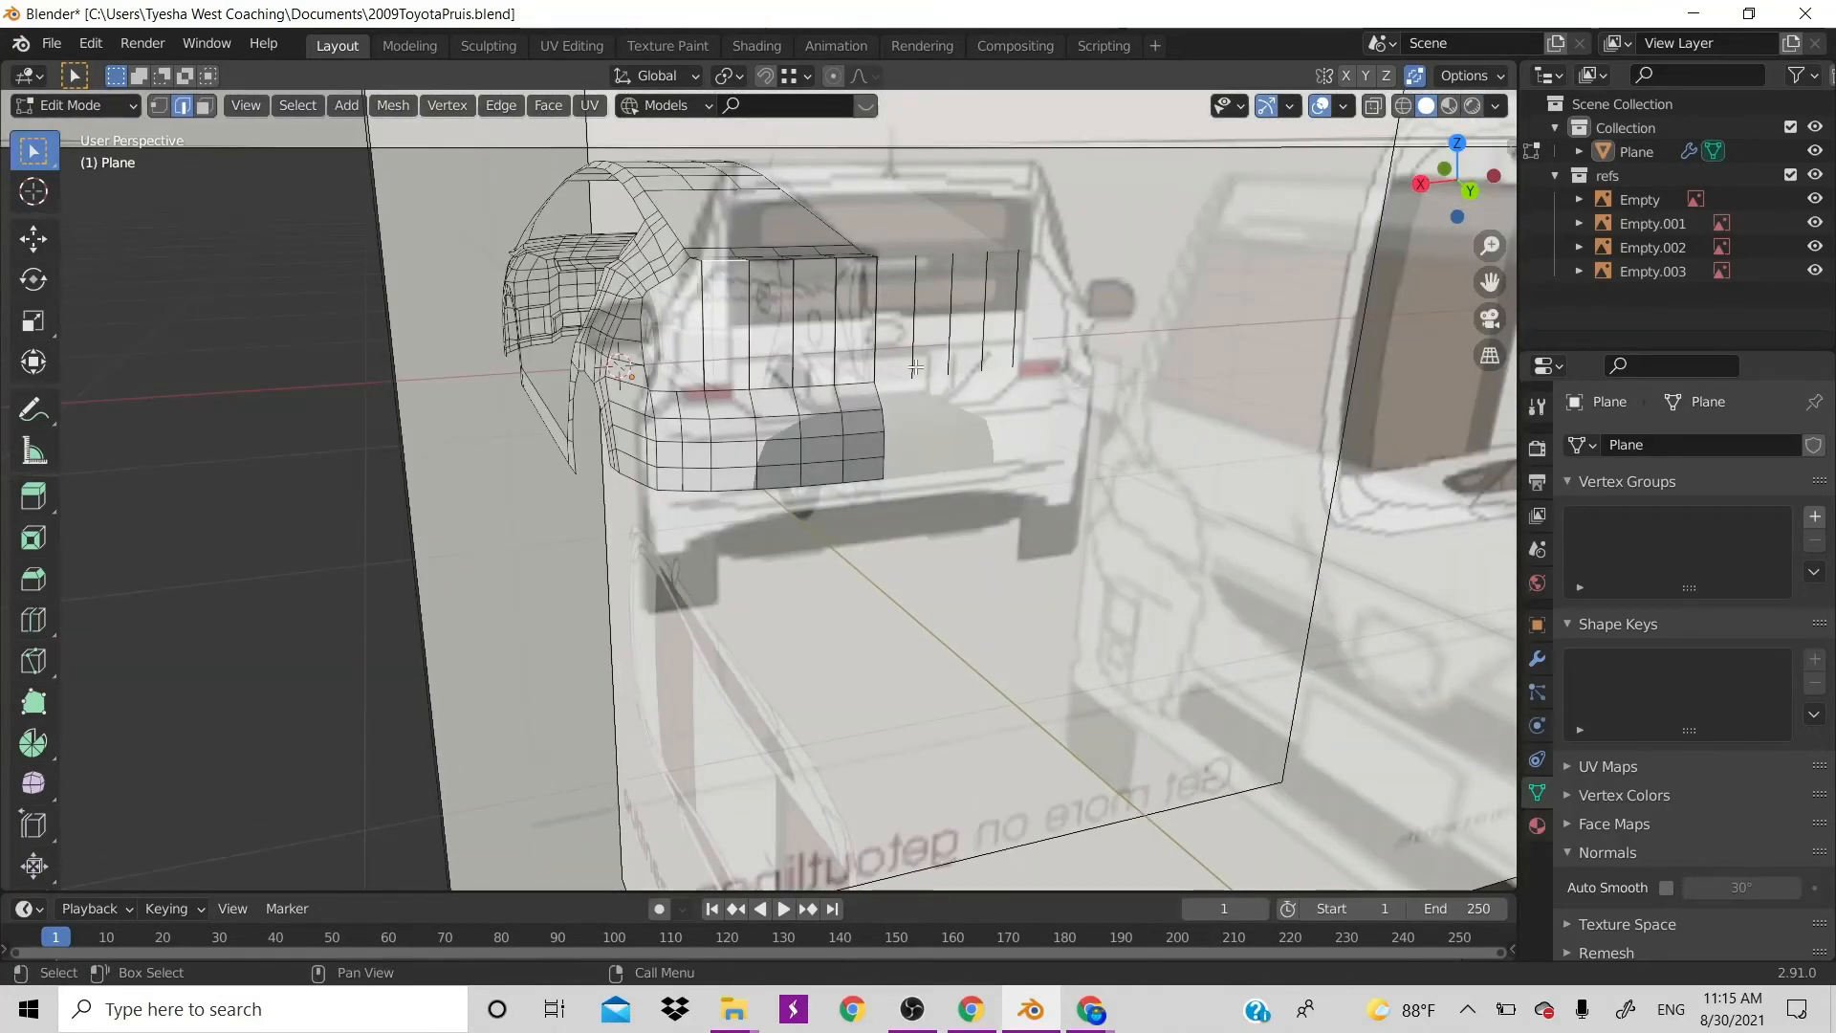
key(g)
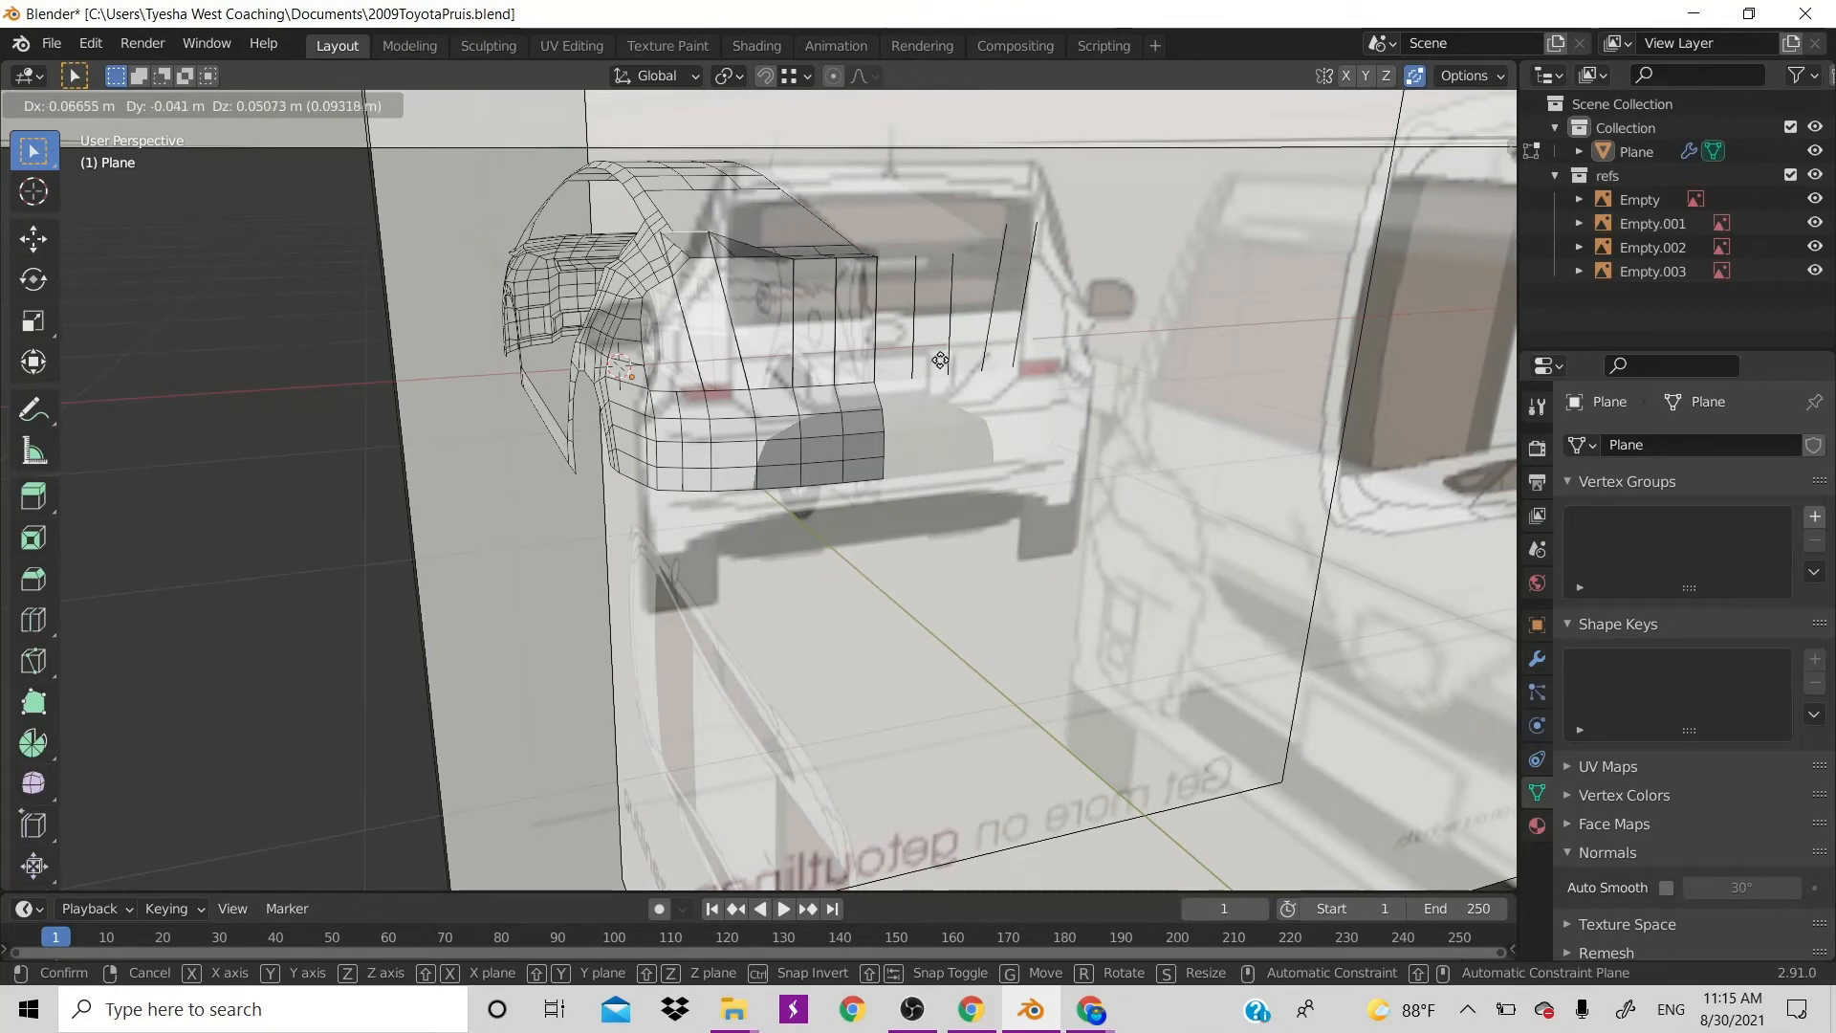
click(867, 396)
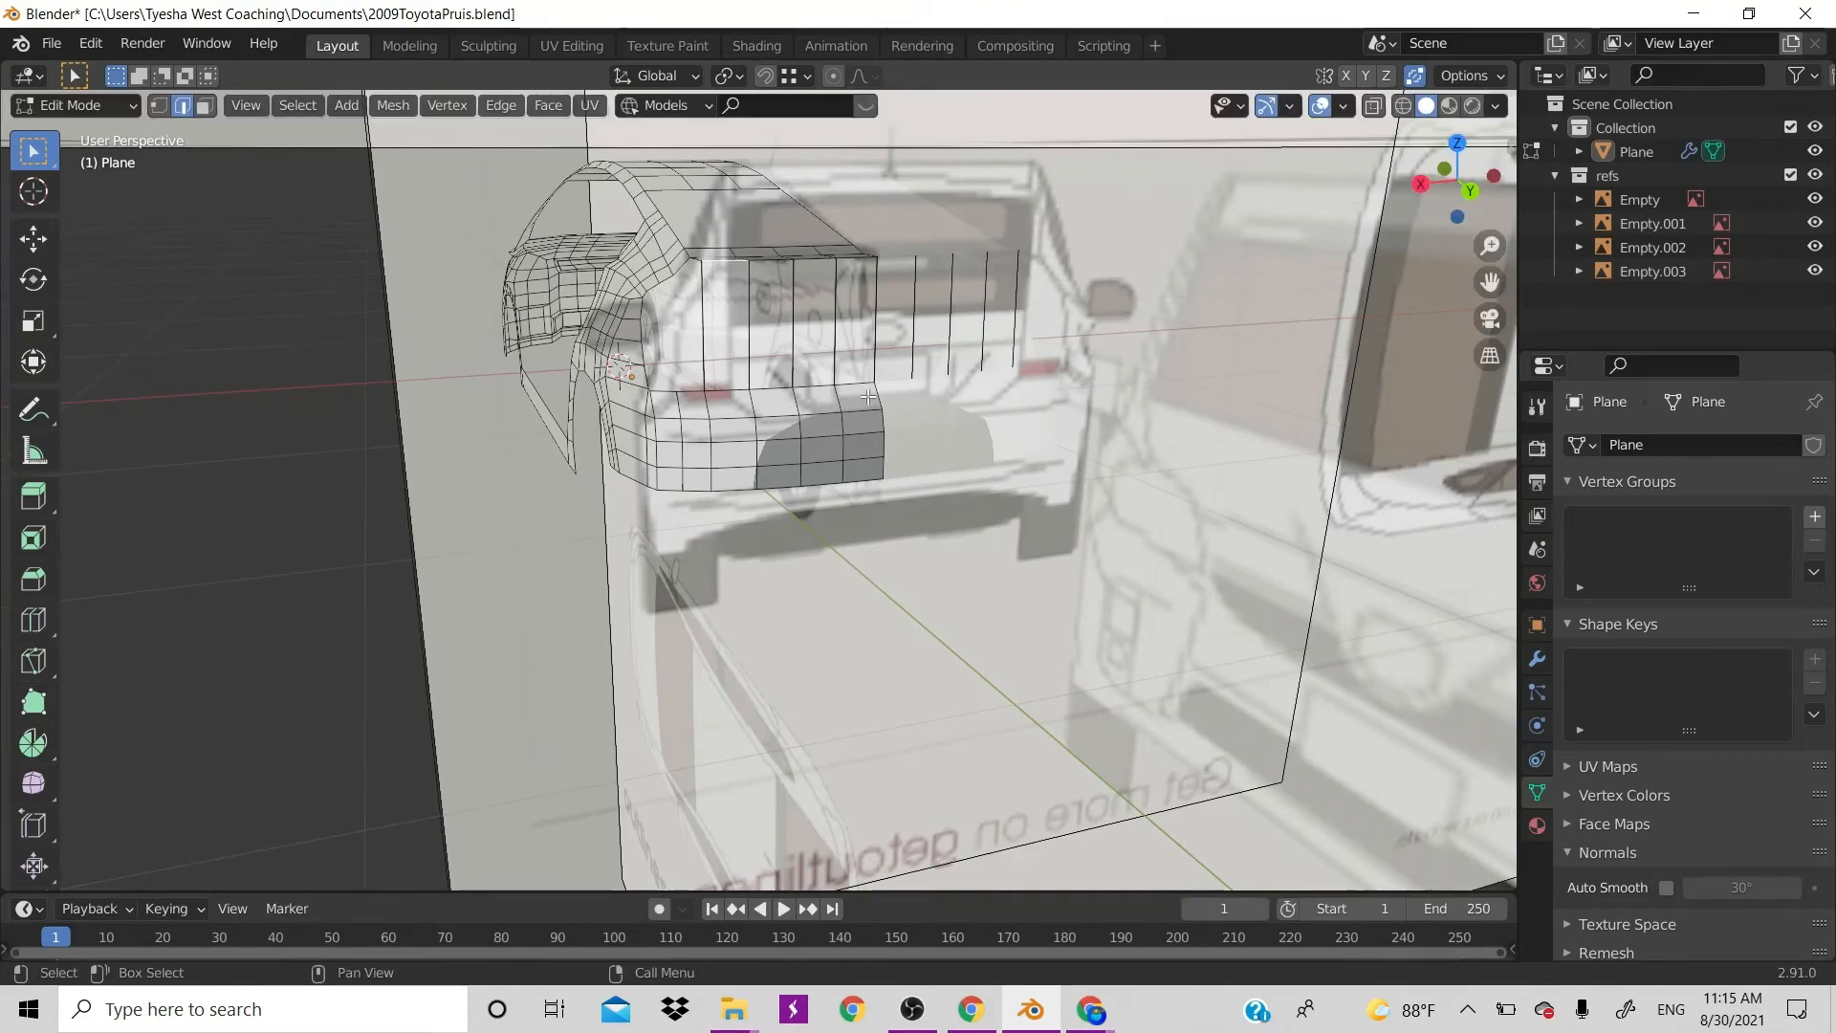
Fill the two outermost tailgate gaps between the rear window's lower edge and the bumper top with faces
key(1)
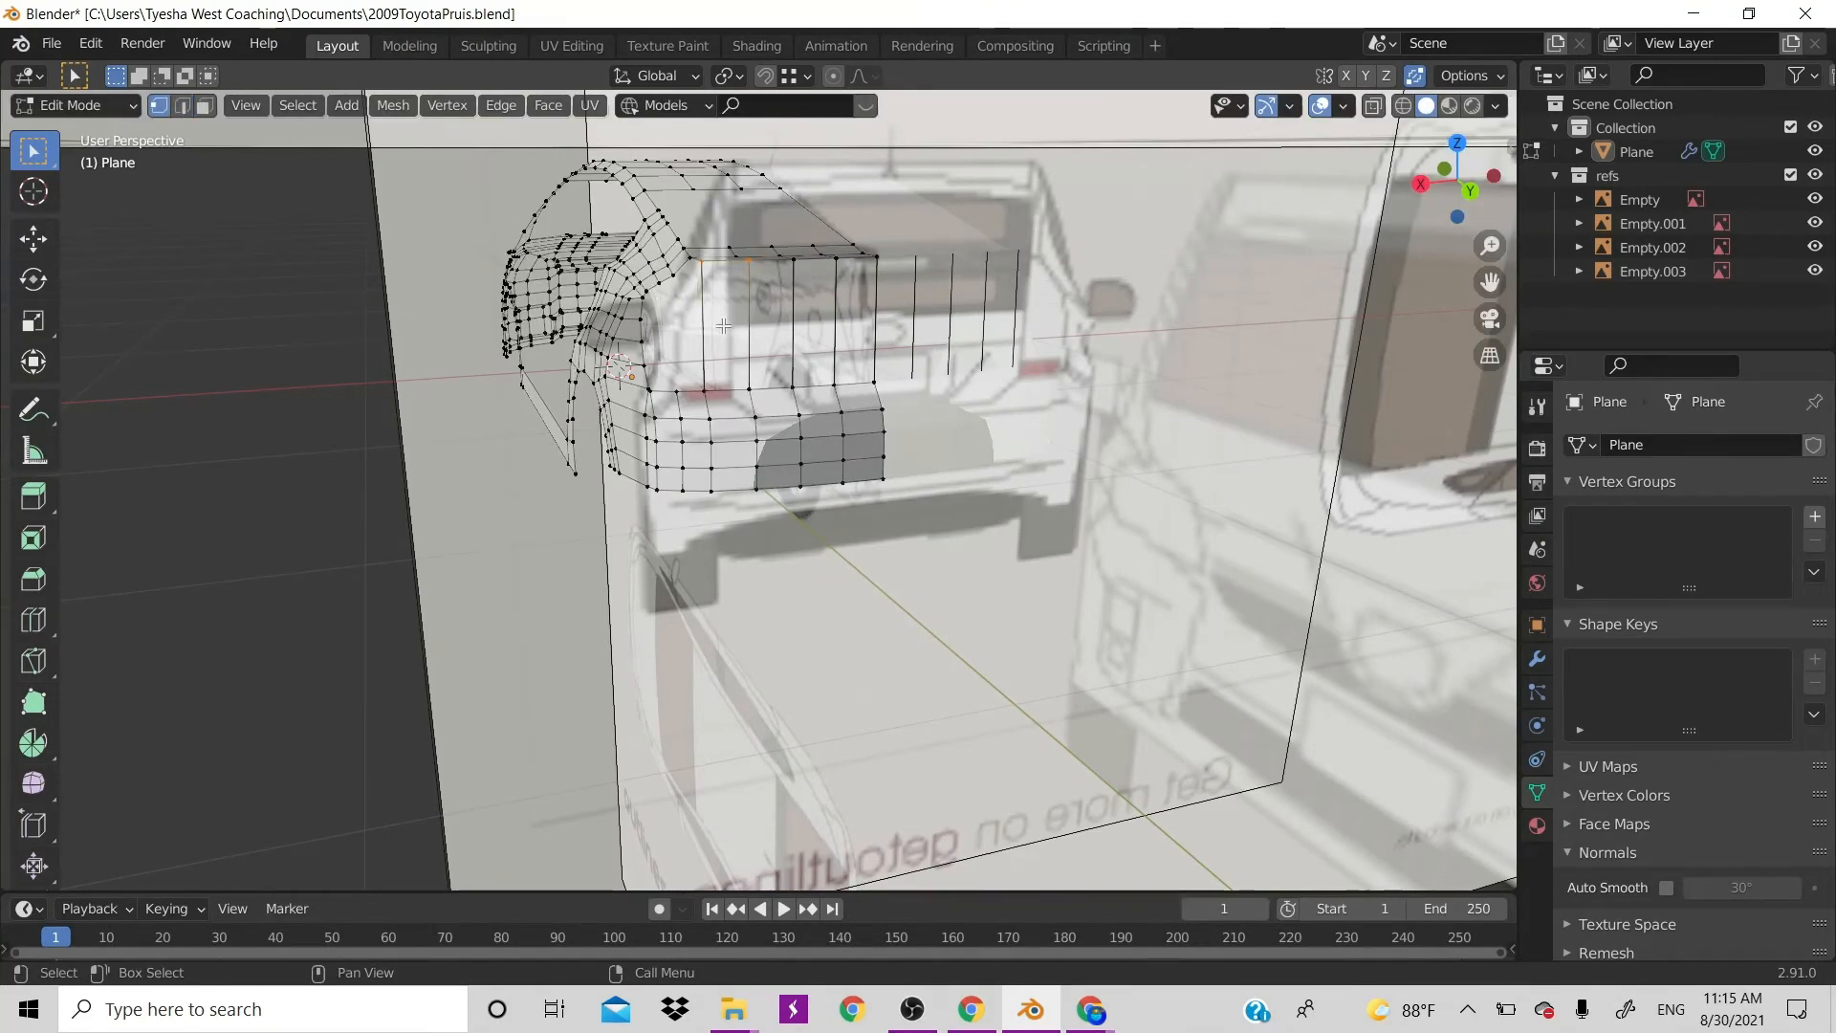
shift+click(707, 388)
shift+click(744, 390)
key(f)
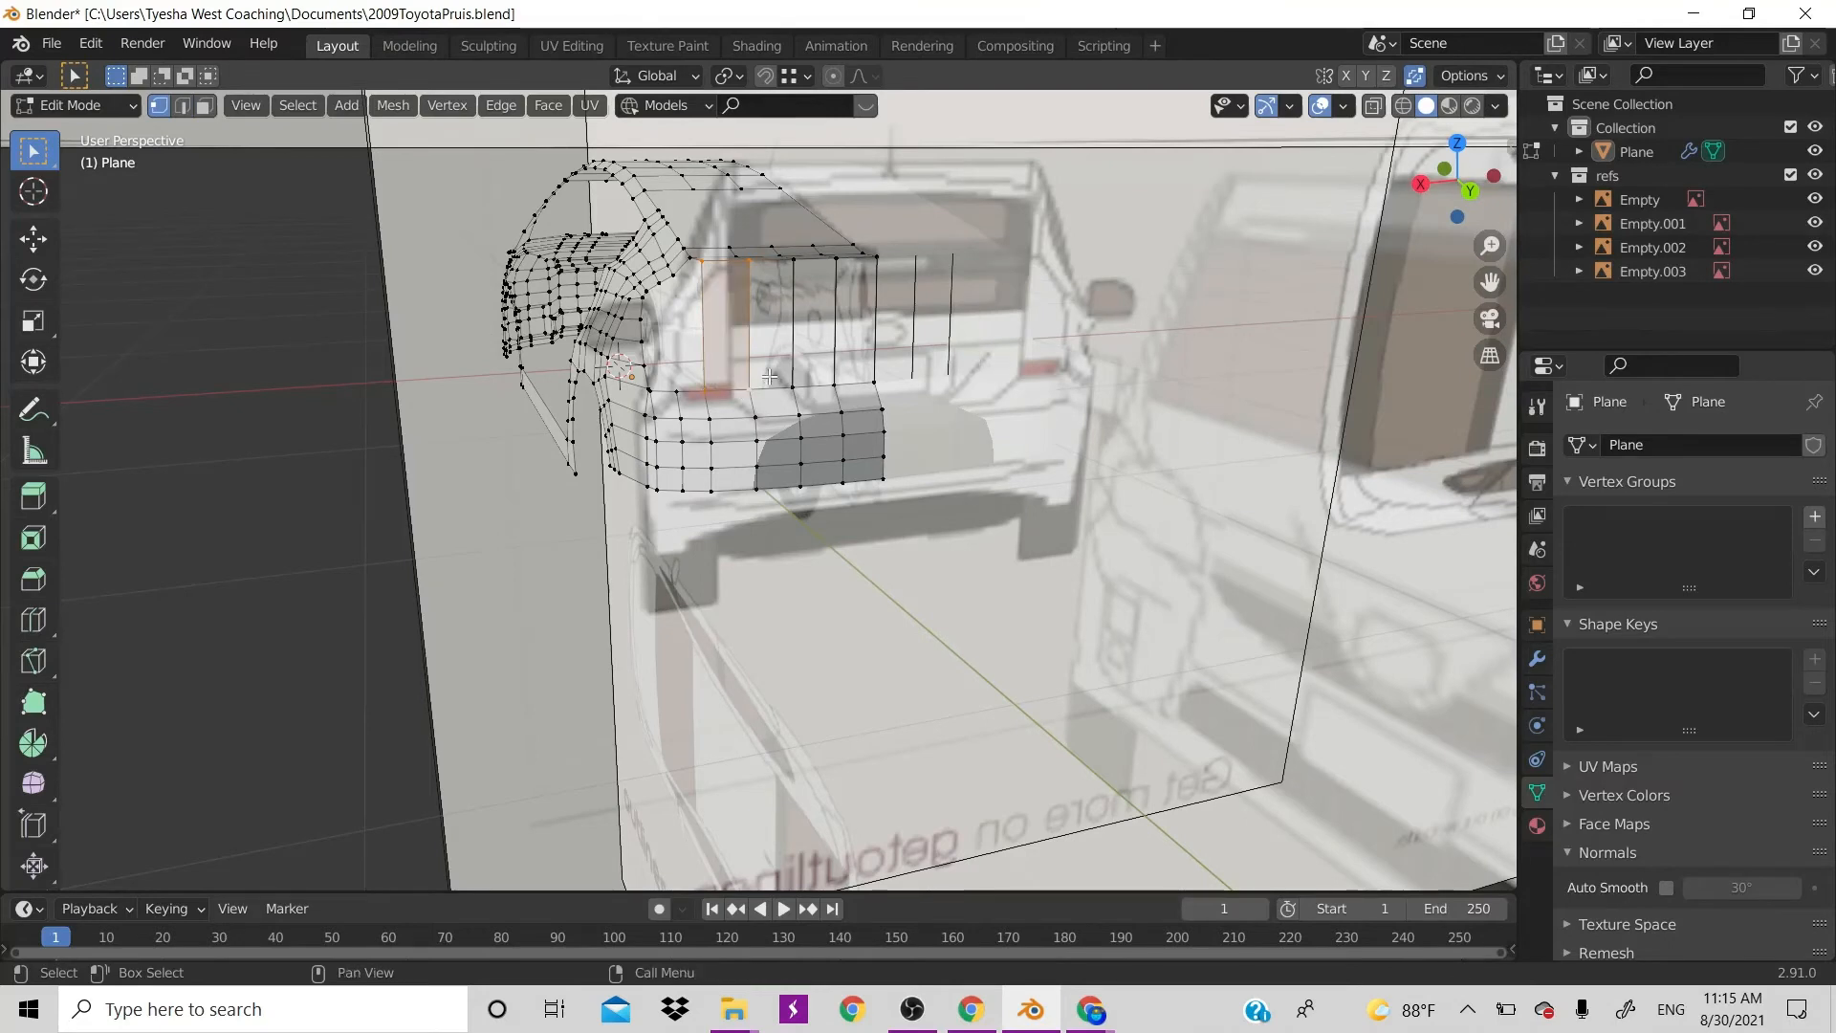
click(760, 391)
shift+click(767, 270)
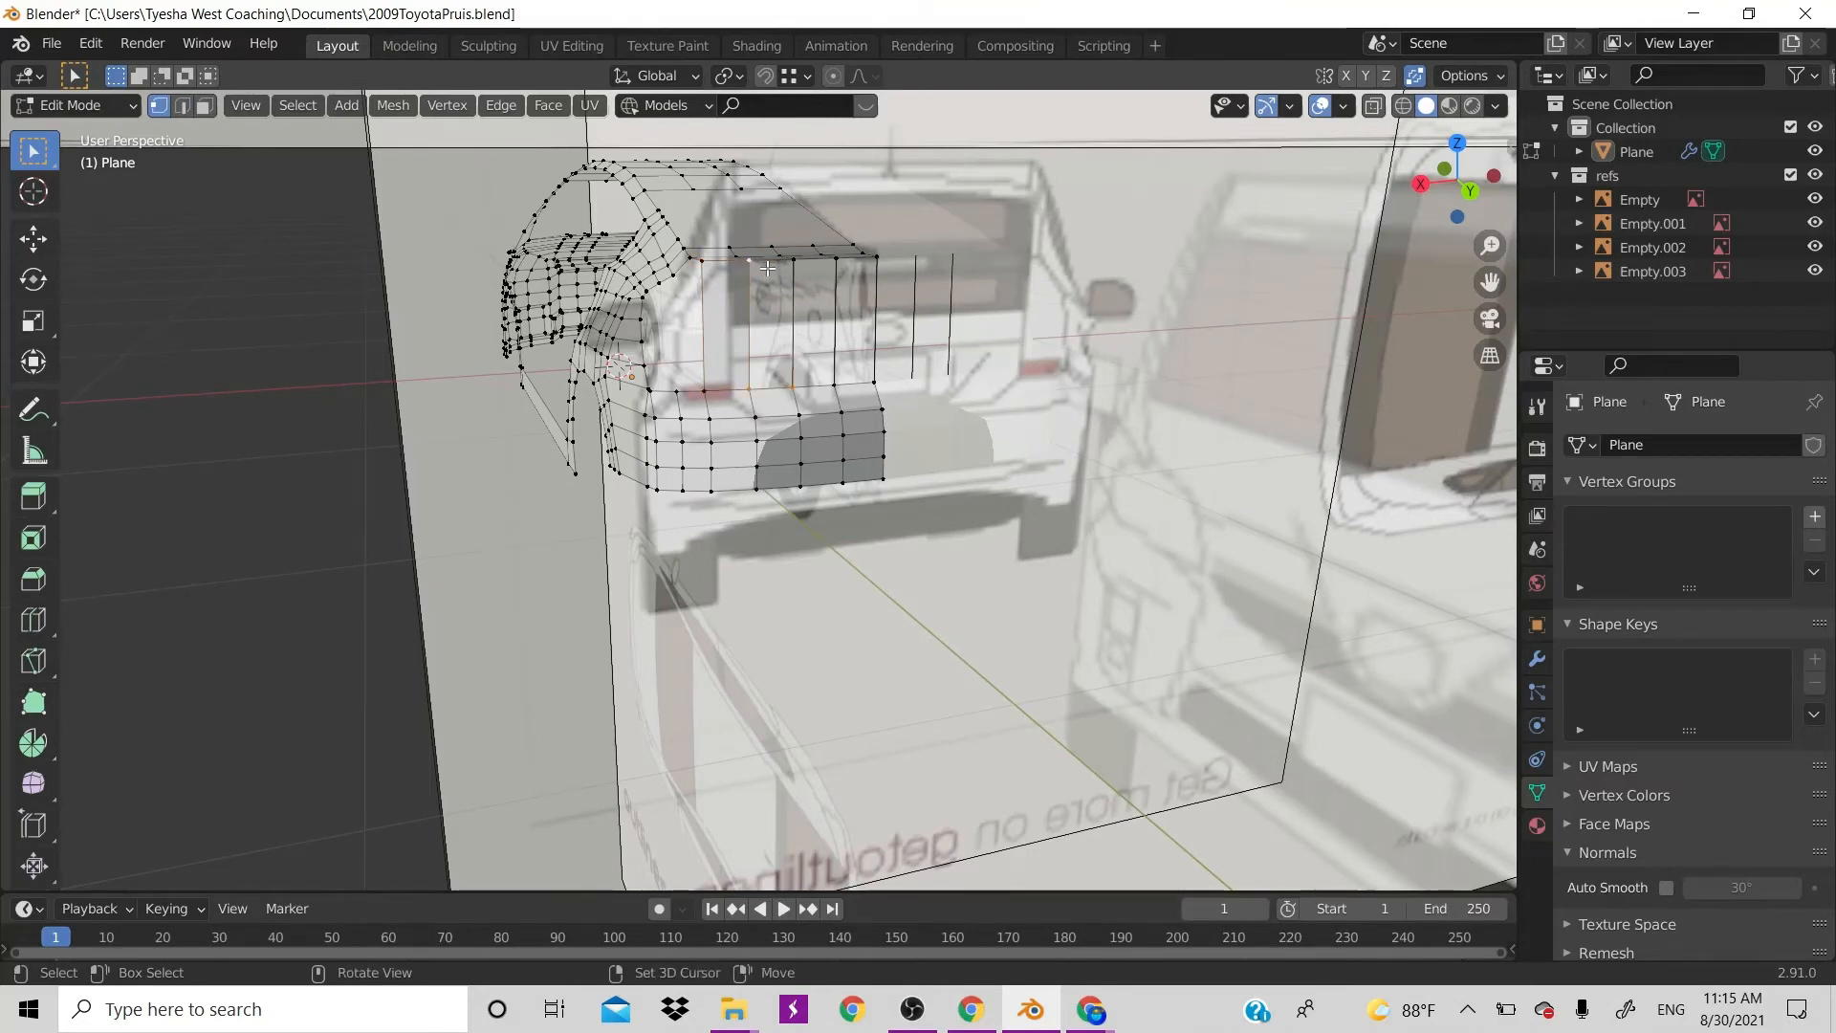
key(f)
Fill the remaining tailgate gaps toward the car's centre line with faces
click(828, 284)
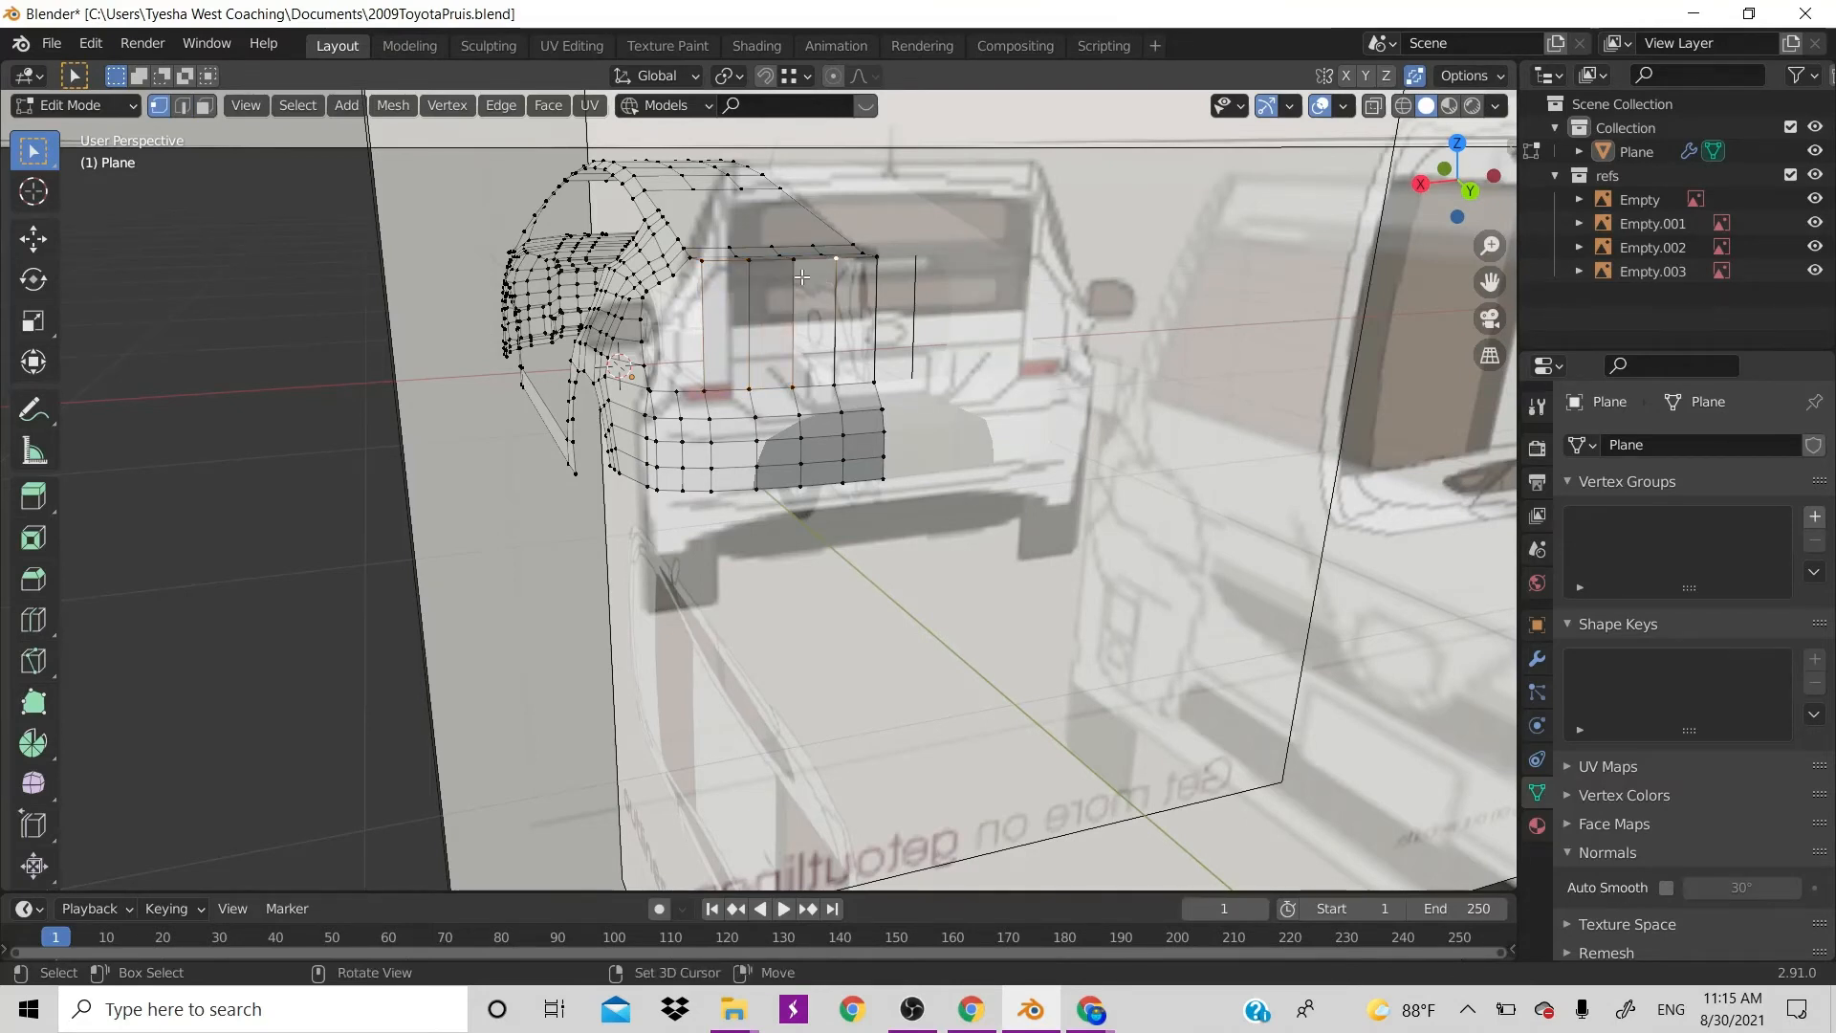
shift+click(801, 279)
key(f)
click(877, 394)
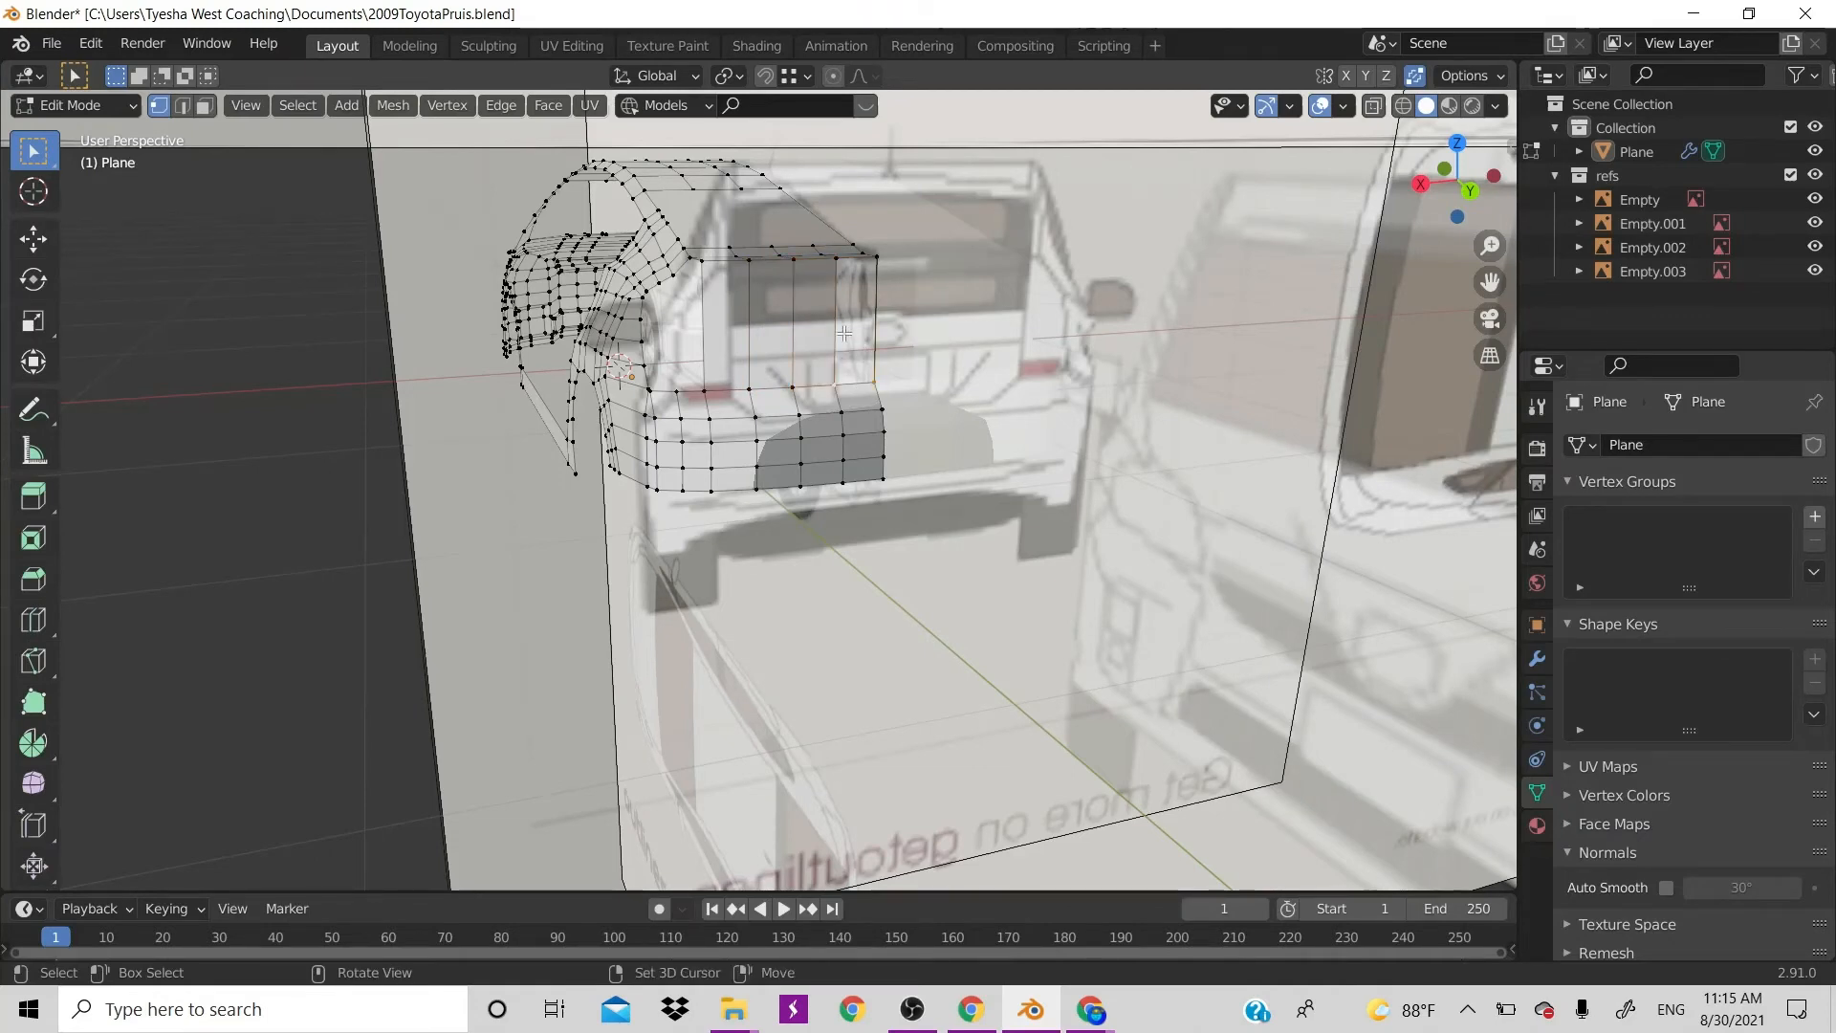
shift+click(876, 257)
key(f)
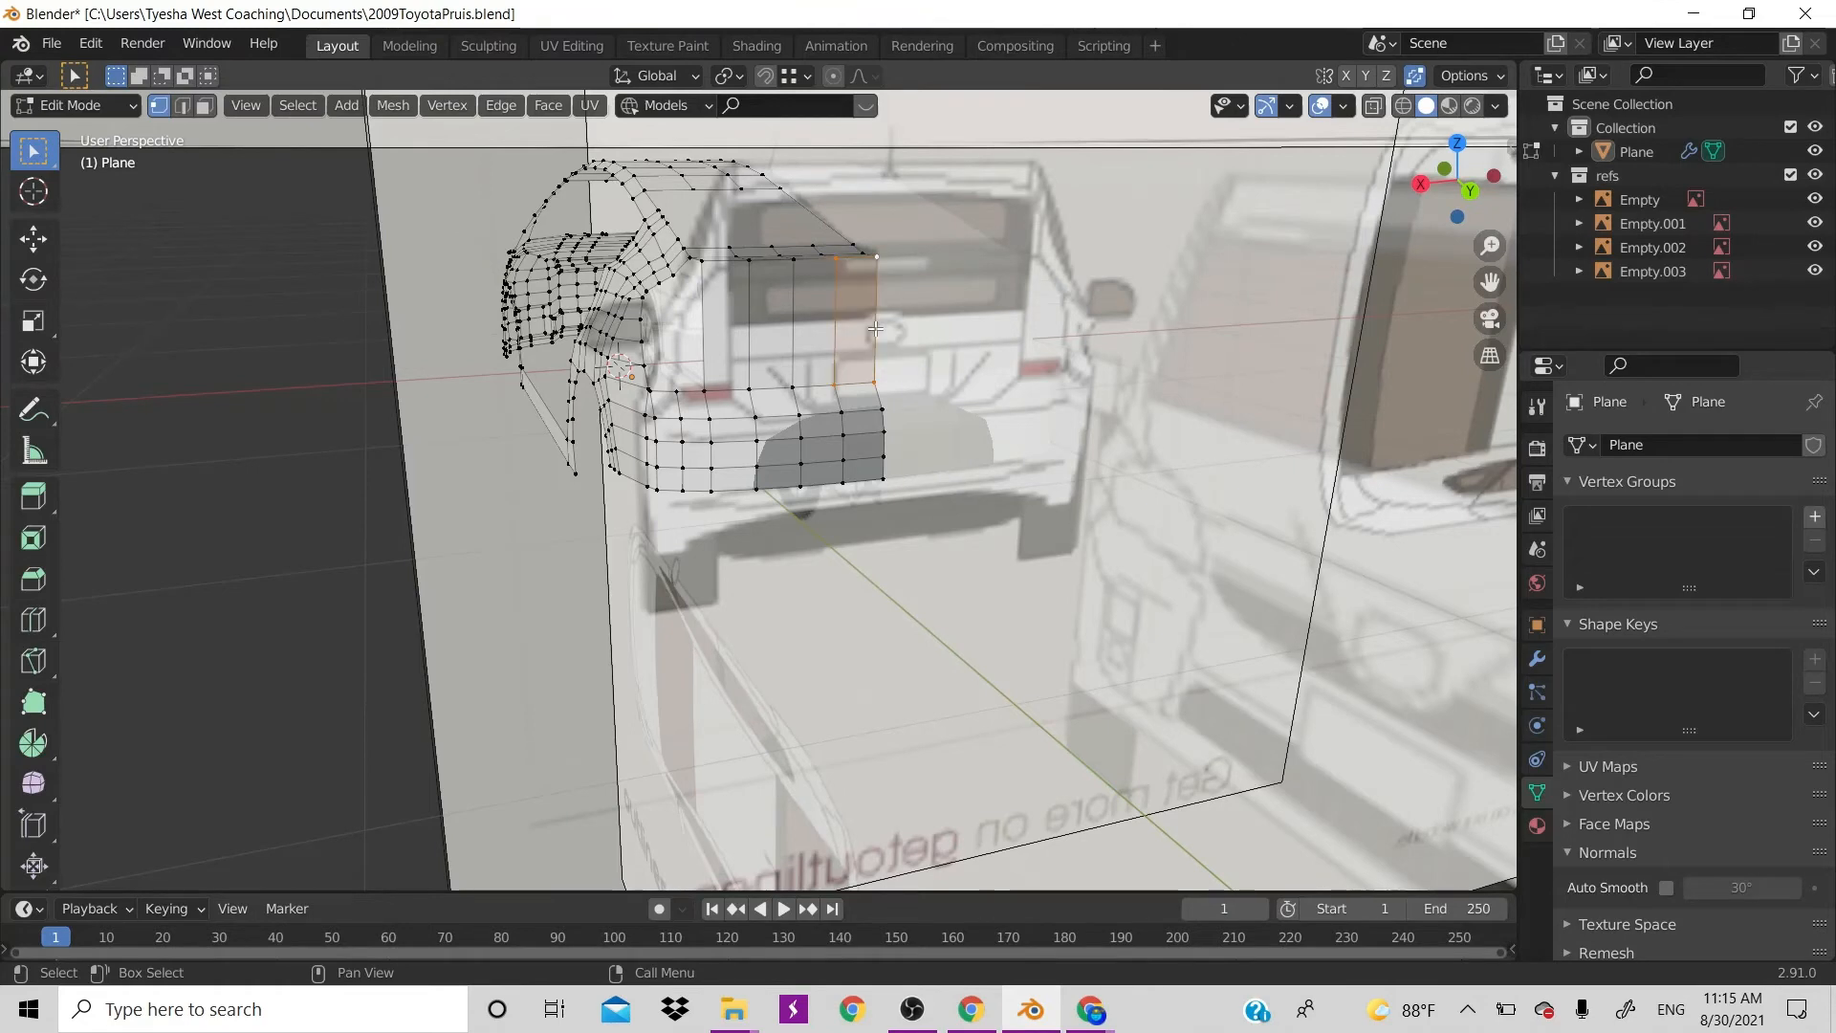
Add four evenly spaced horizontal loop cuts across the tailgate faces in the right side view
key(KP_3)
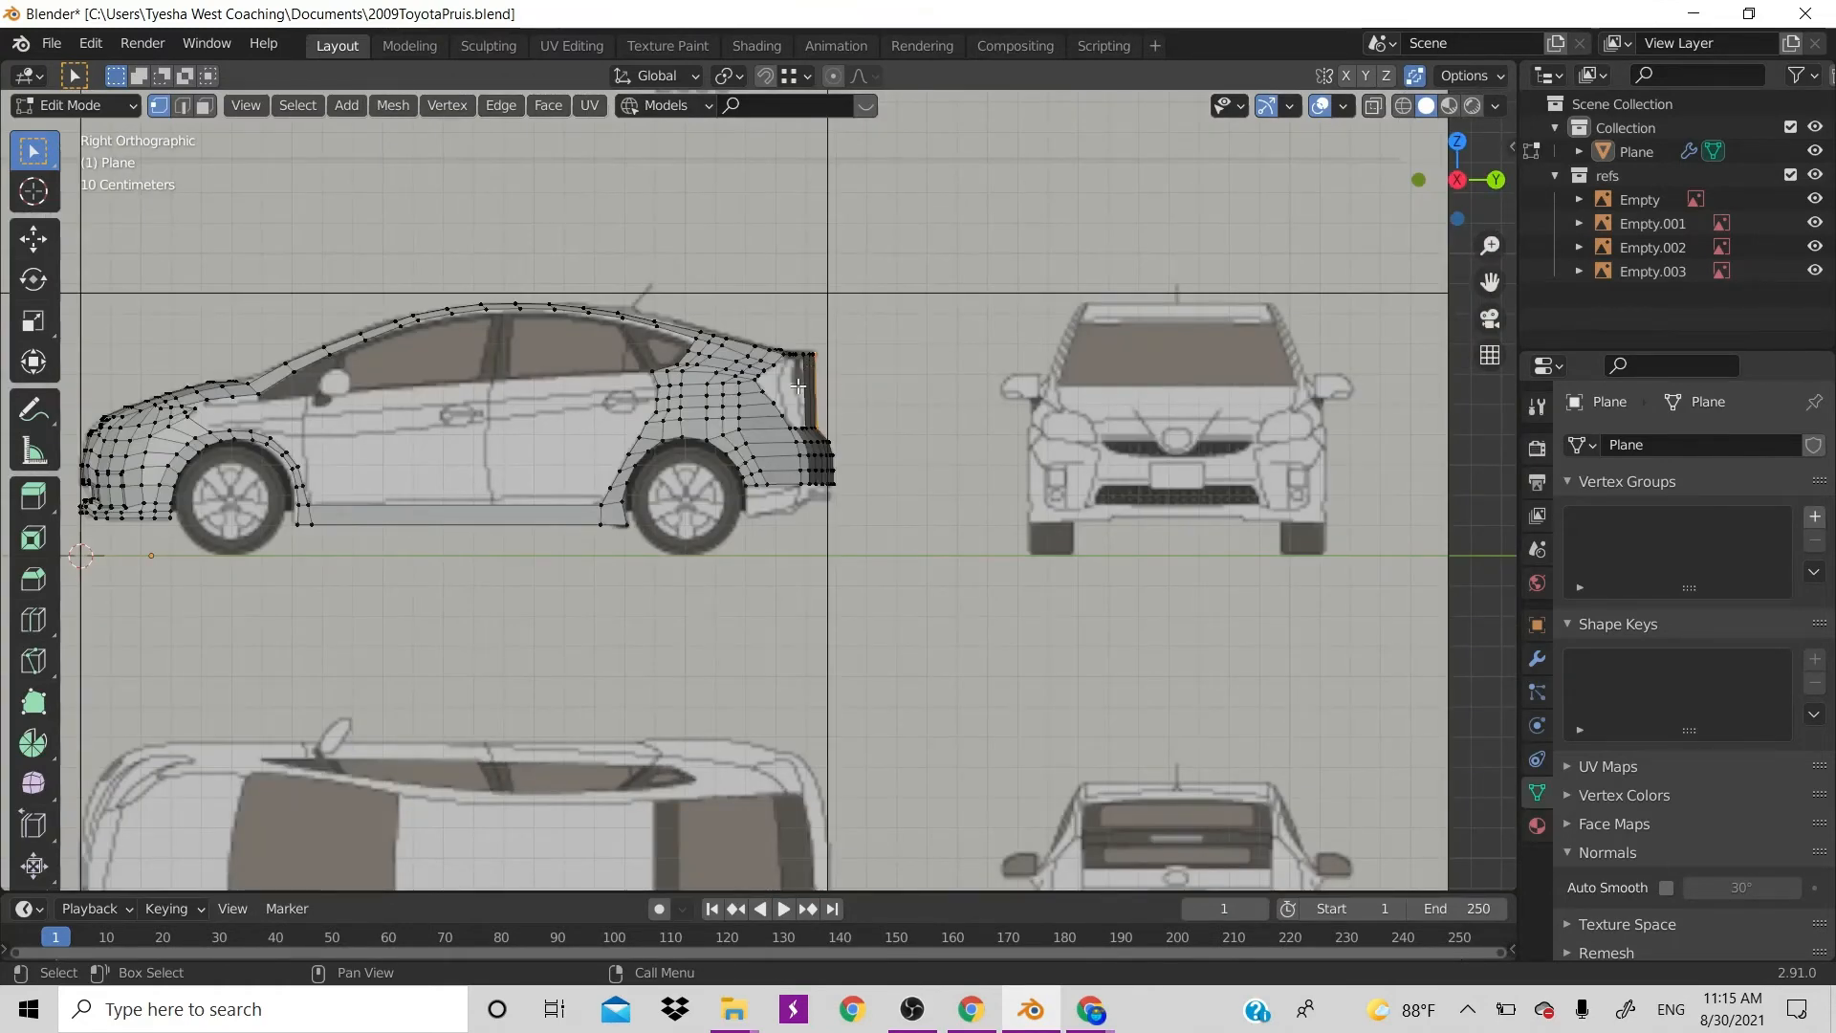
scroll(798, 385, up, 4)
key(ctrl+r)
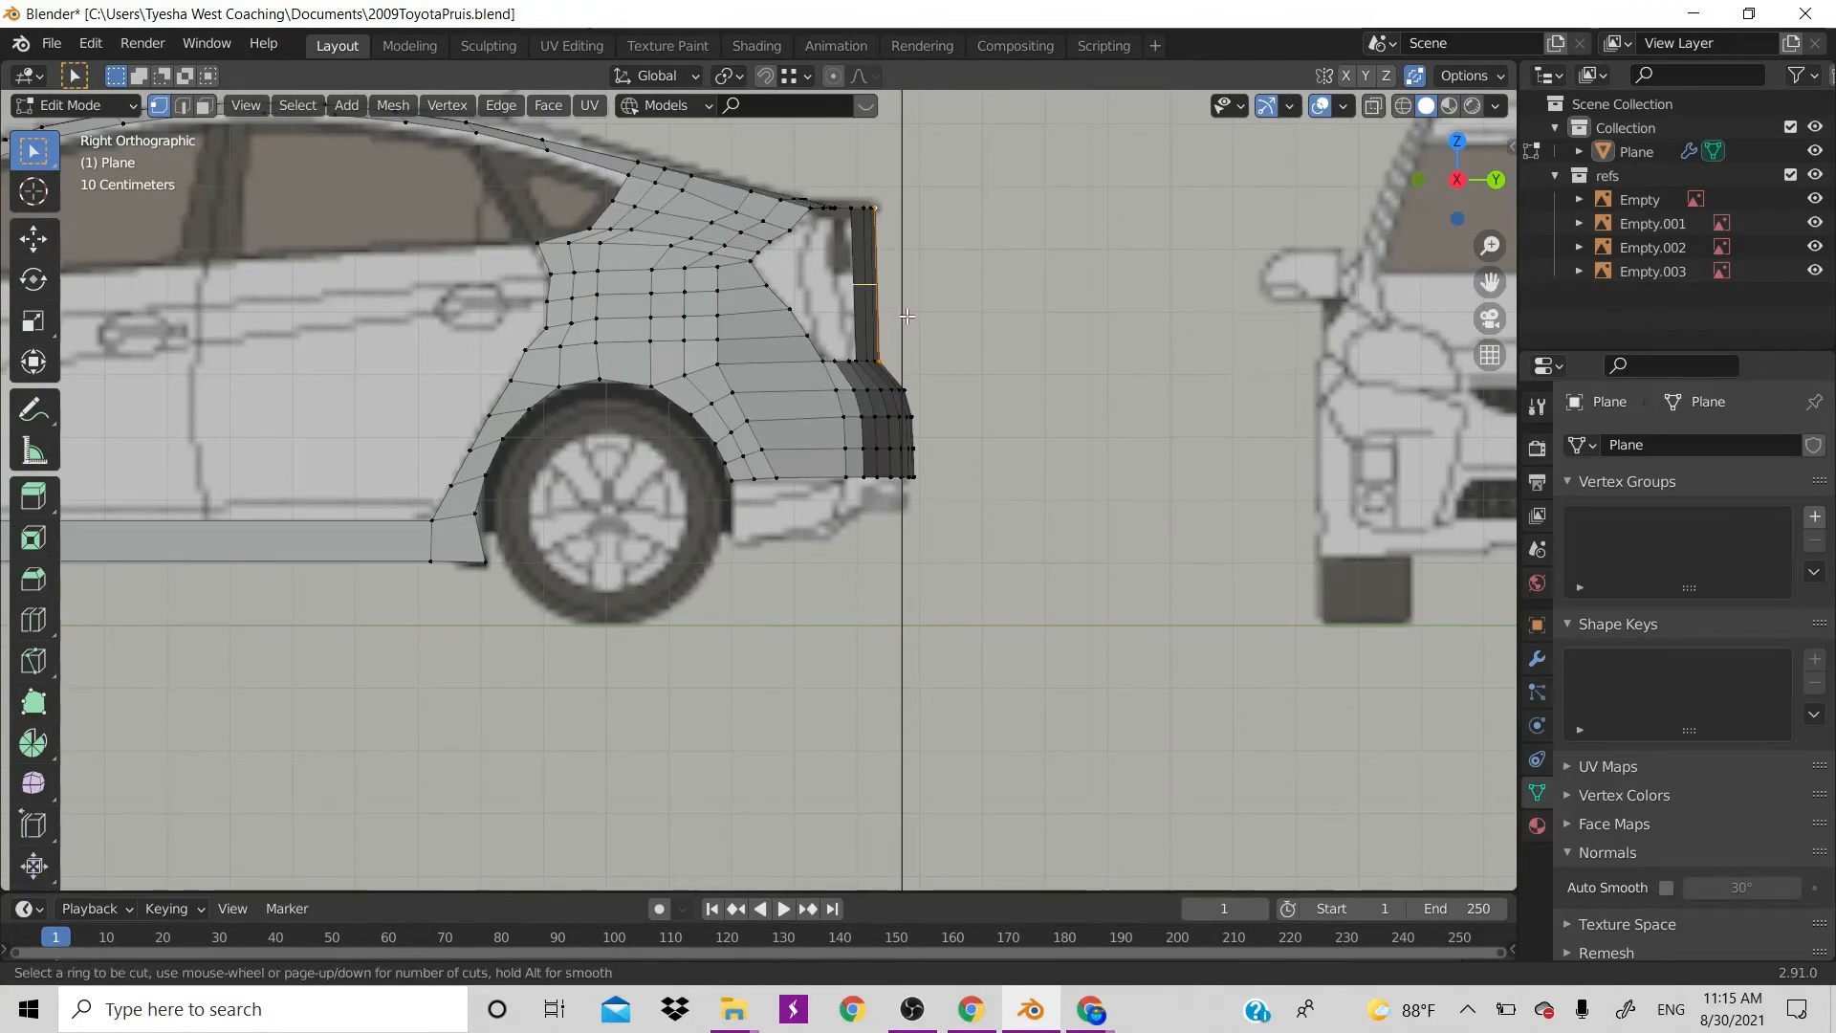
scroll(906, 315, up, 6)
click(907, 316)
right_click(907, 316)
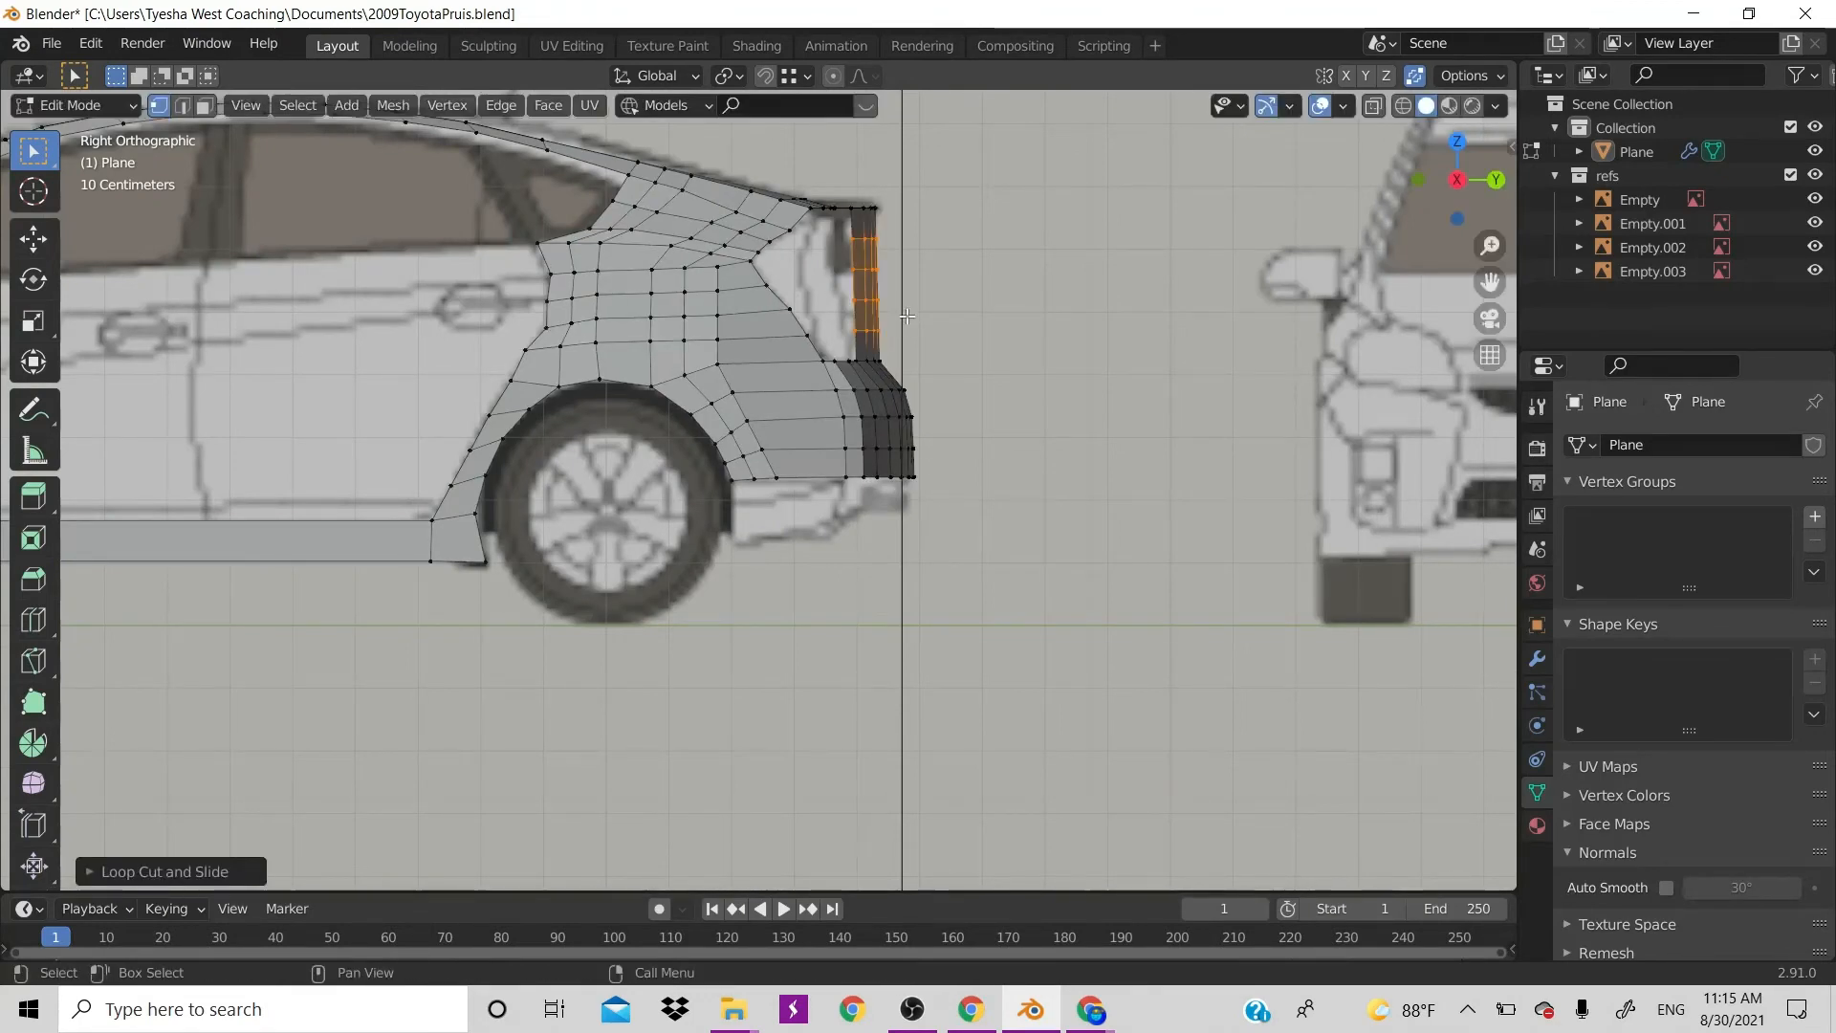
Turn on X-ray and move the uppermost new tailgate row slightly forward to follow the side blueprint
click(856, 242)
key(alt+z)
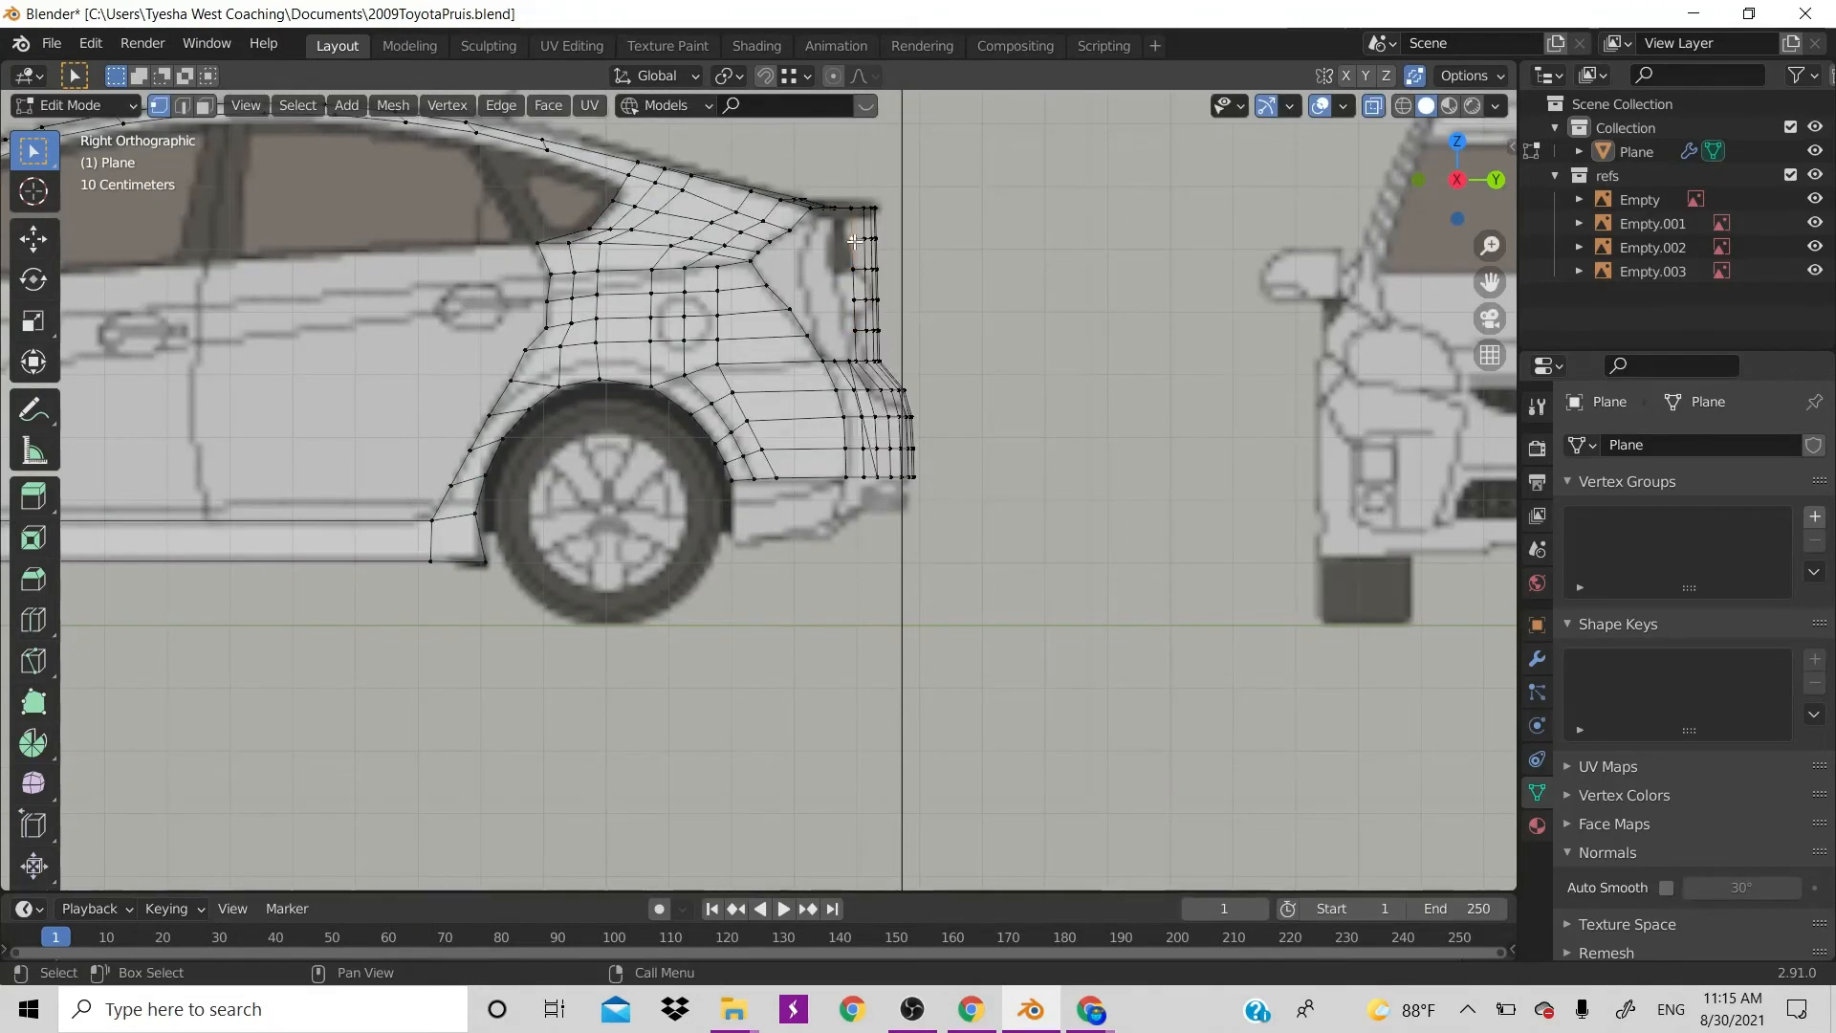
drag(830, 225, 942, 280)
alt+click(842, 235)
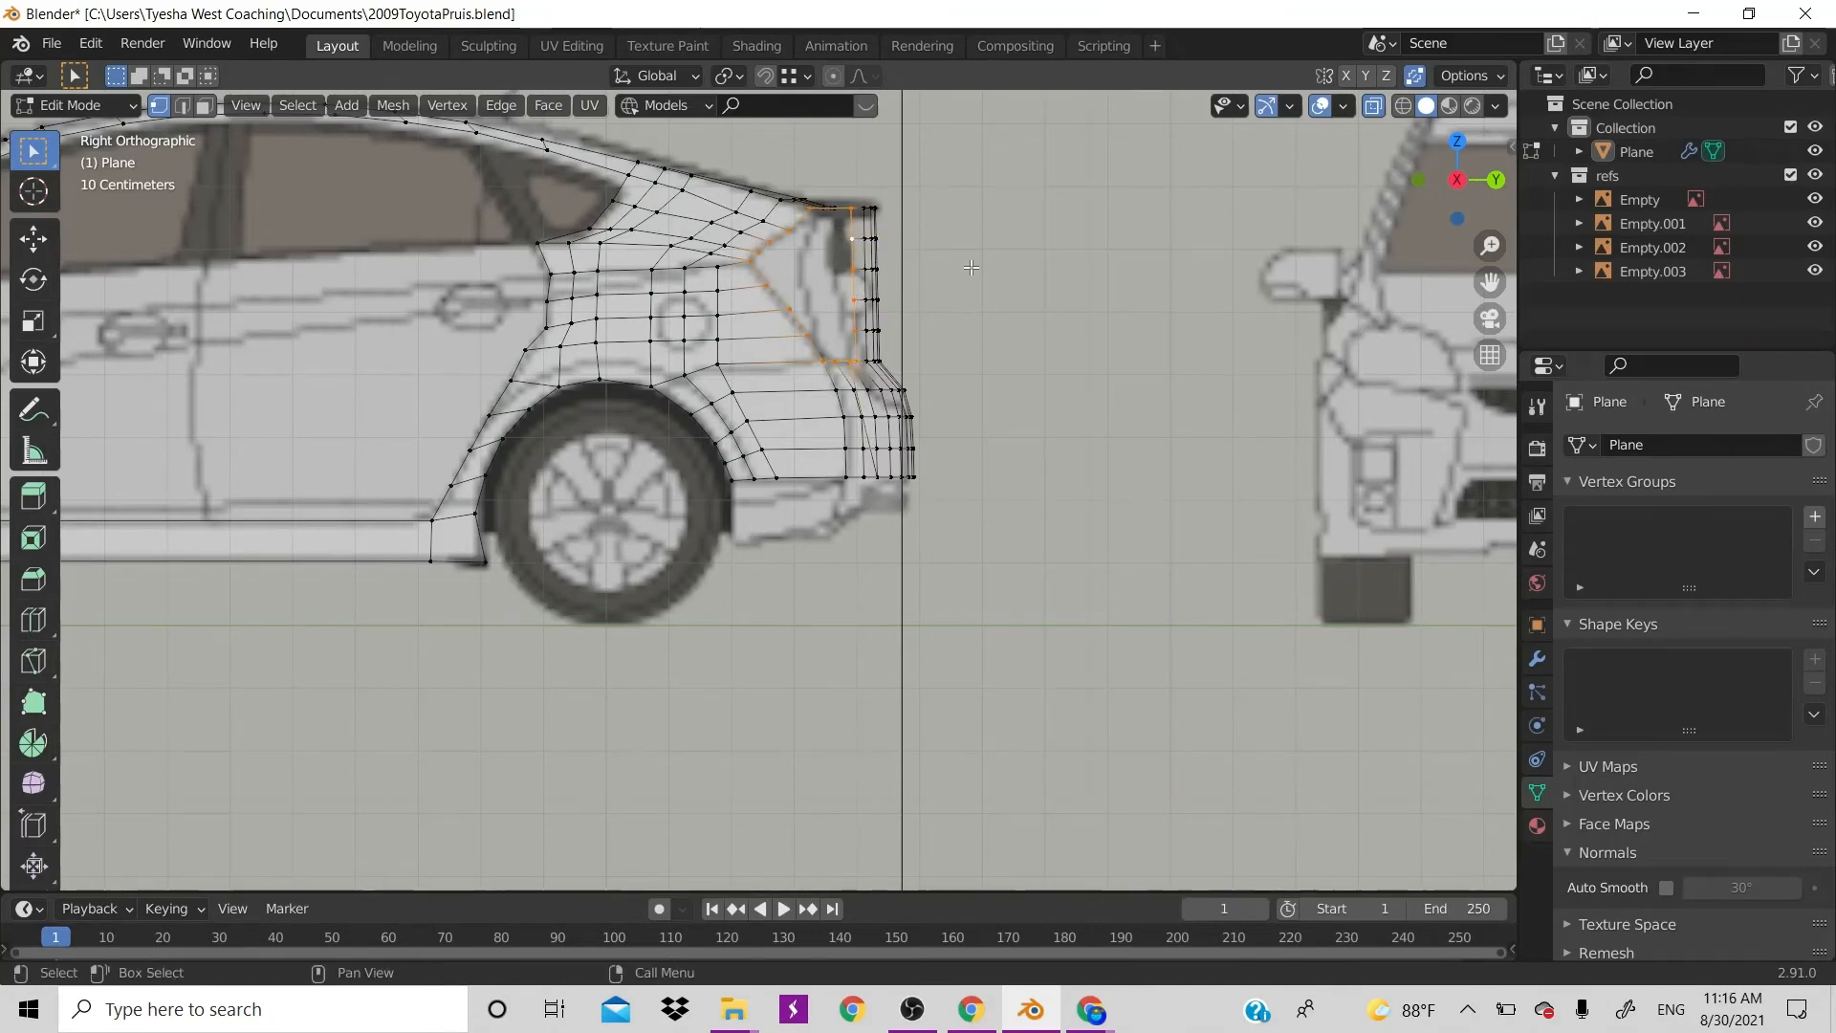
click(839, 240)
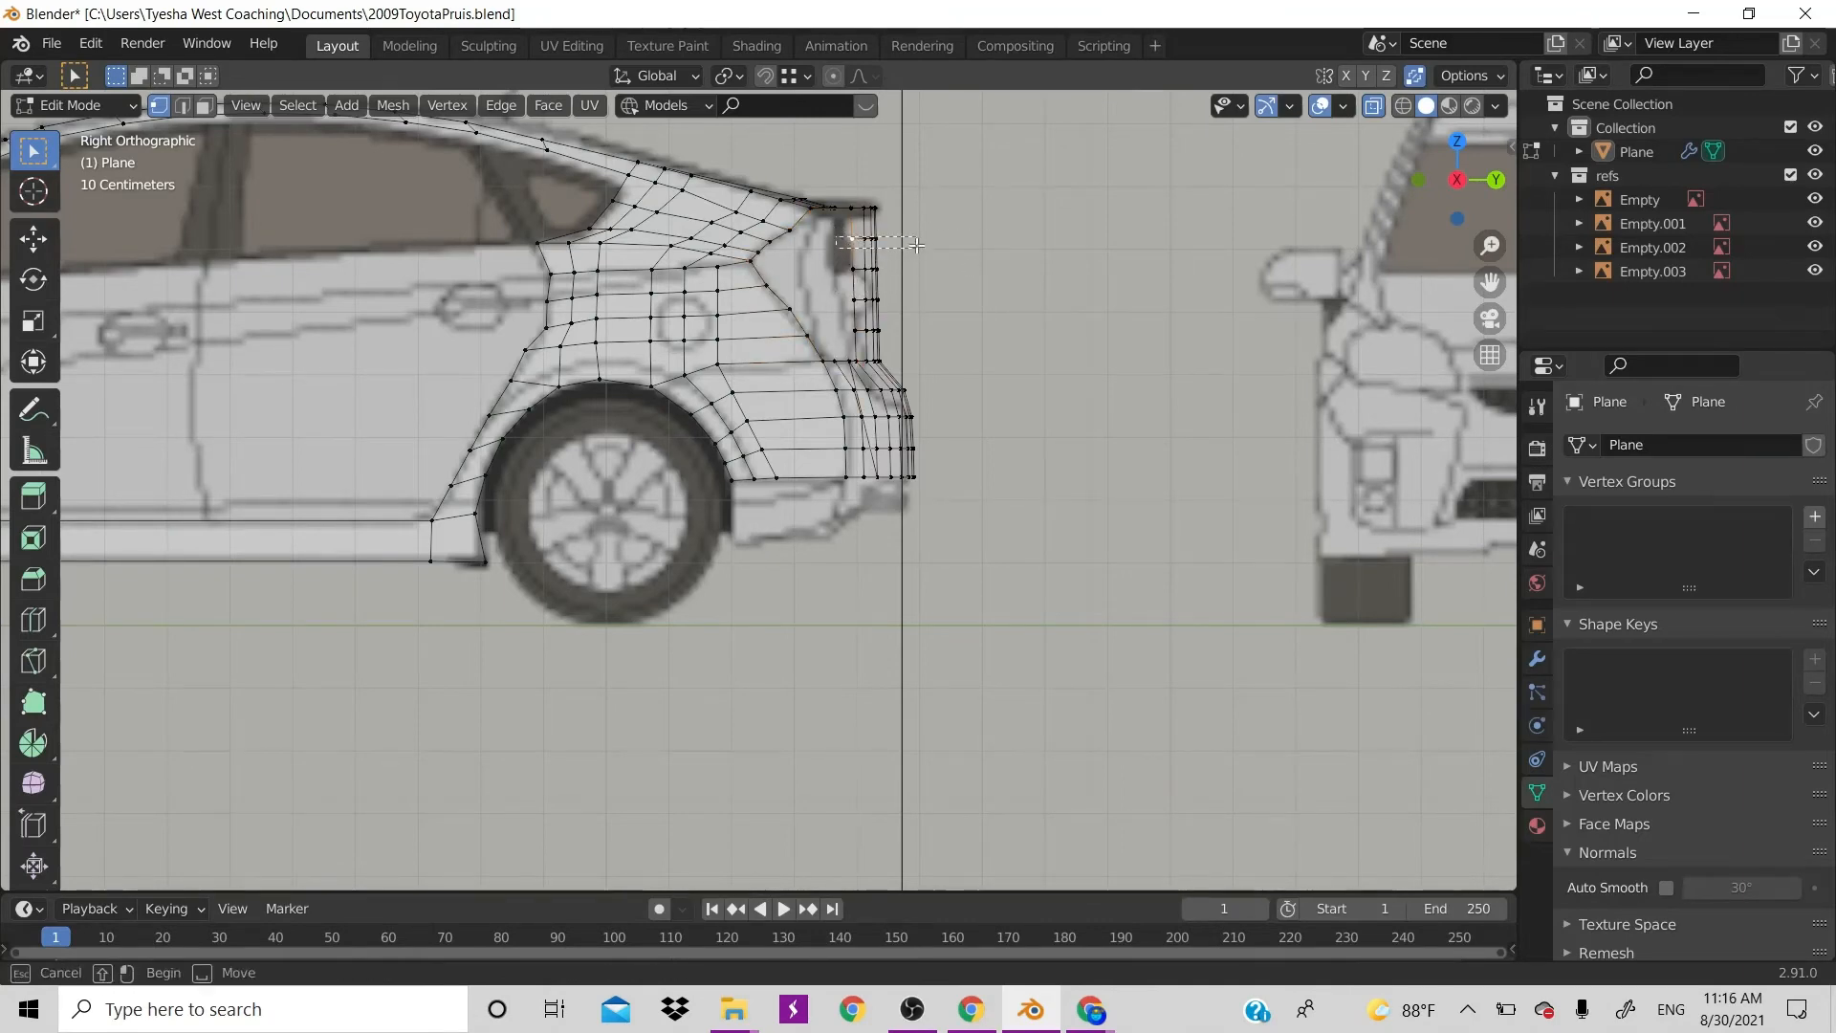
alt+click(857, 238)
key(g)
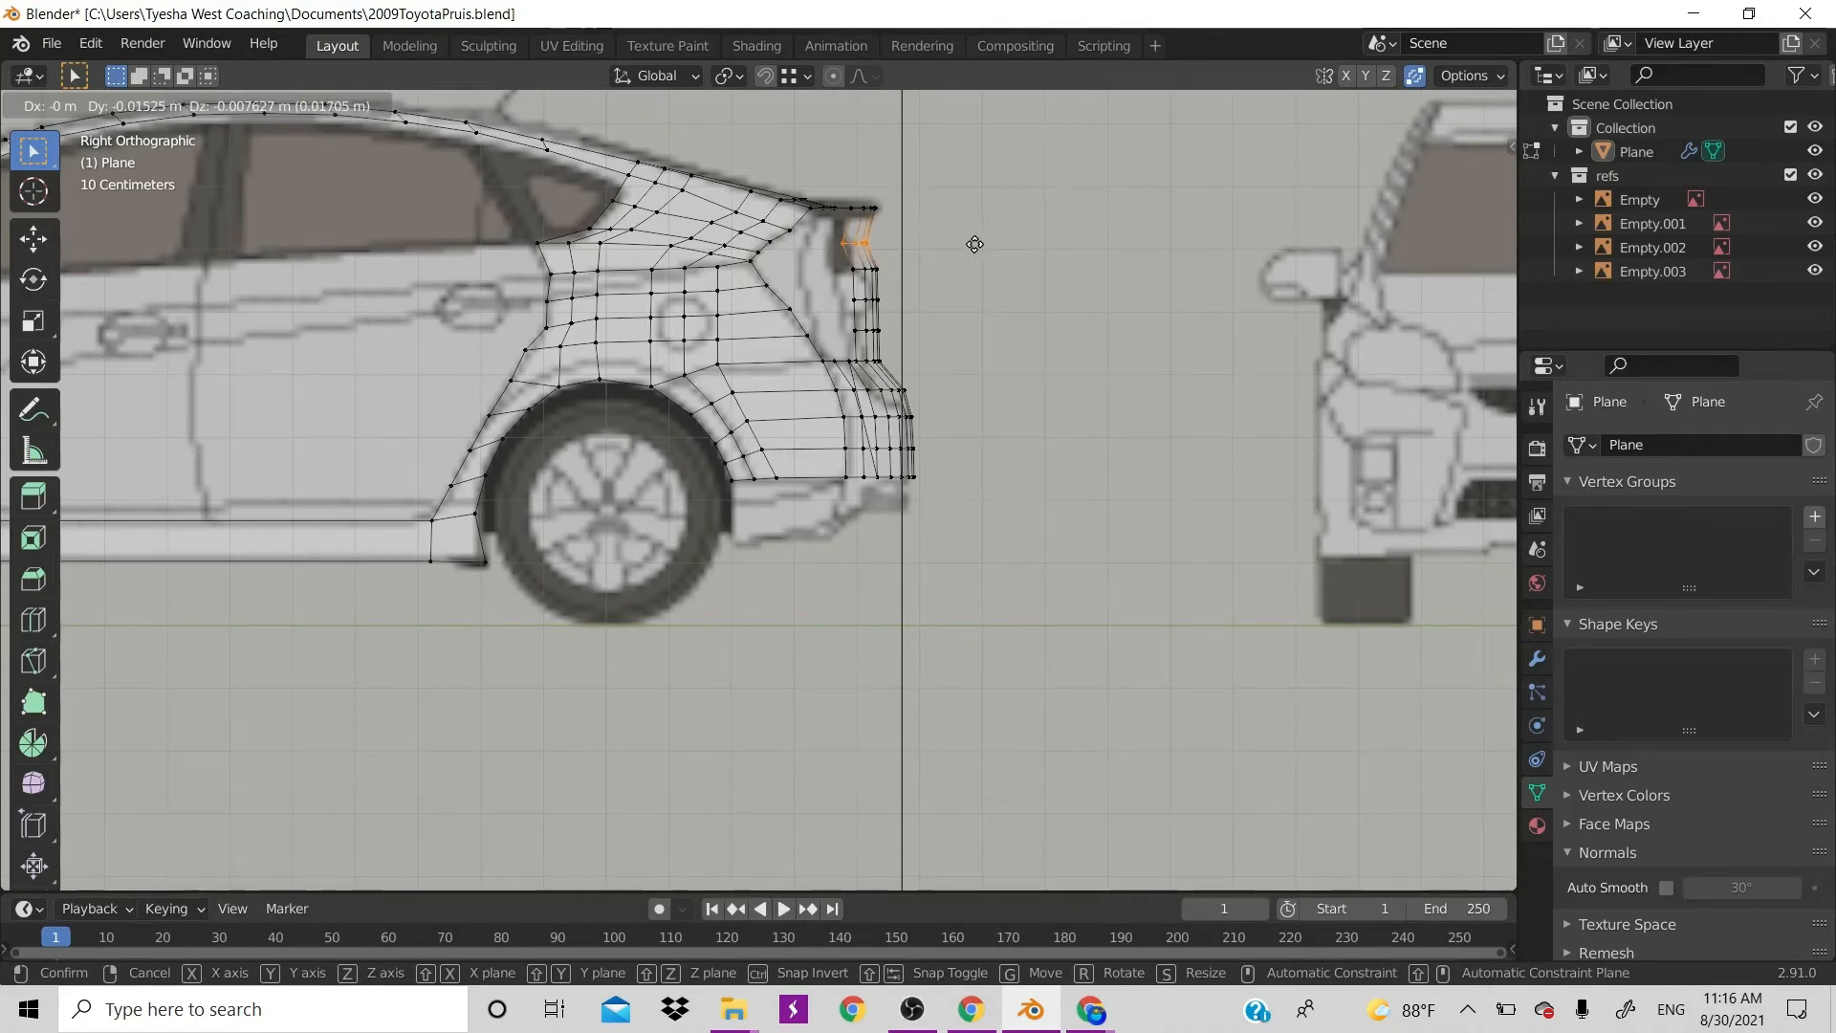
click(951, 251)
Move the three lower tailgate rows one by one to follow the blueprint's rear profile in the side view
alt+click(865, 270)
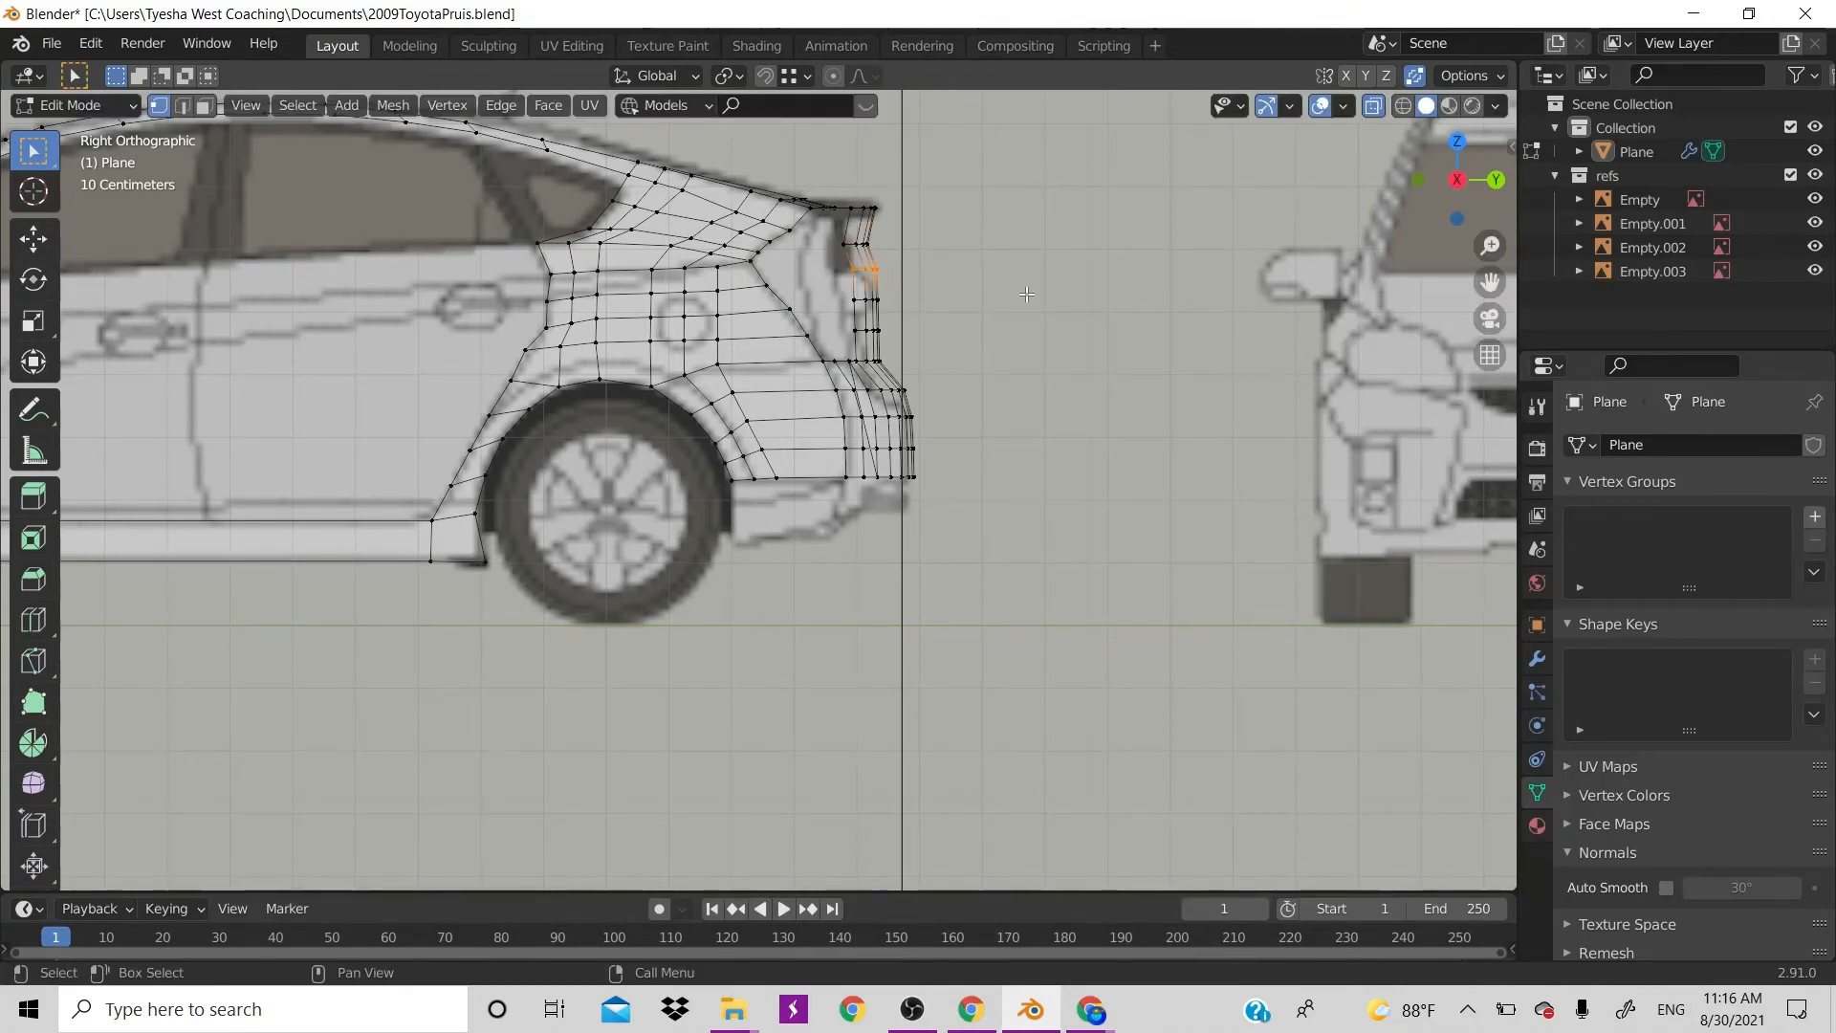
key(g)
click(879, 328)
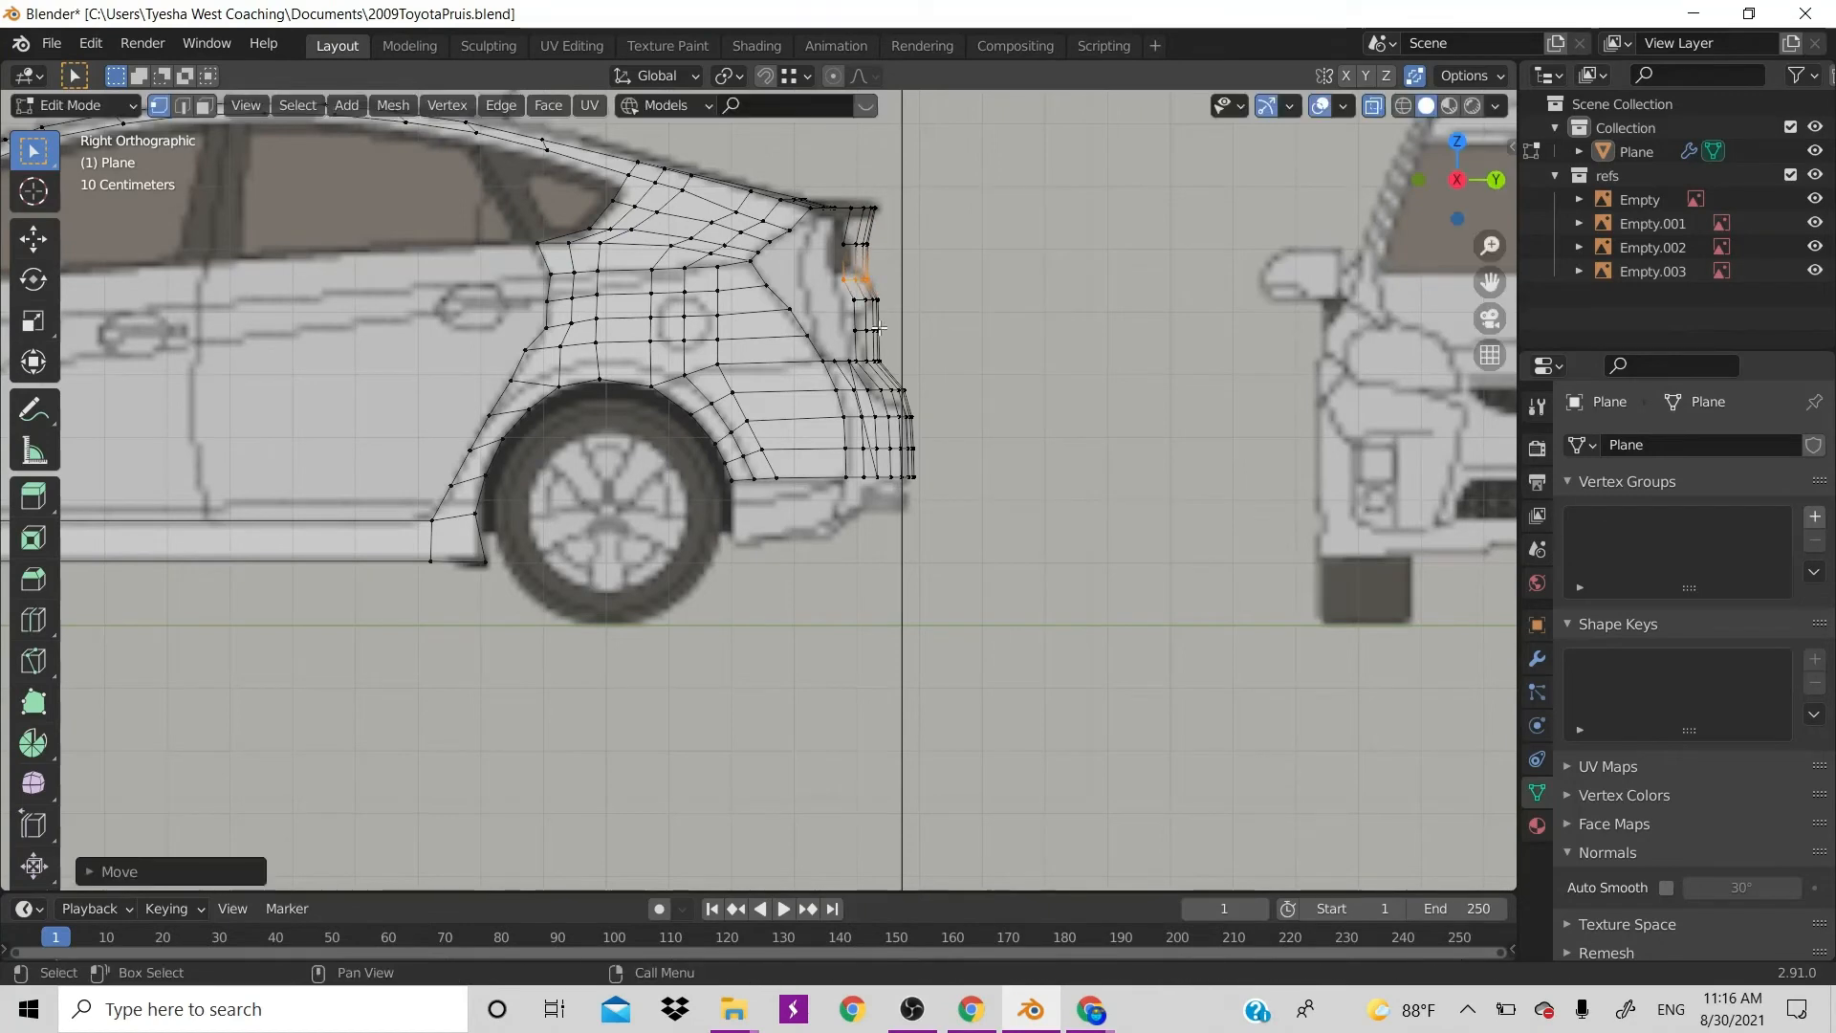
alt+click(924, 316)
key(g)
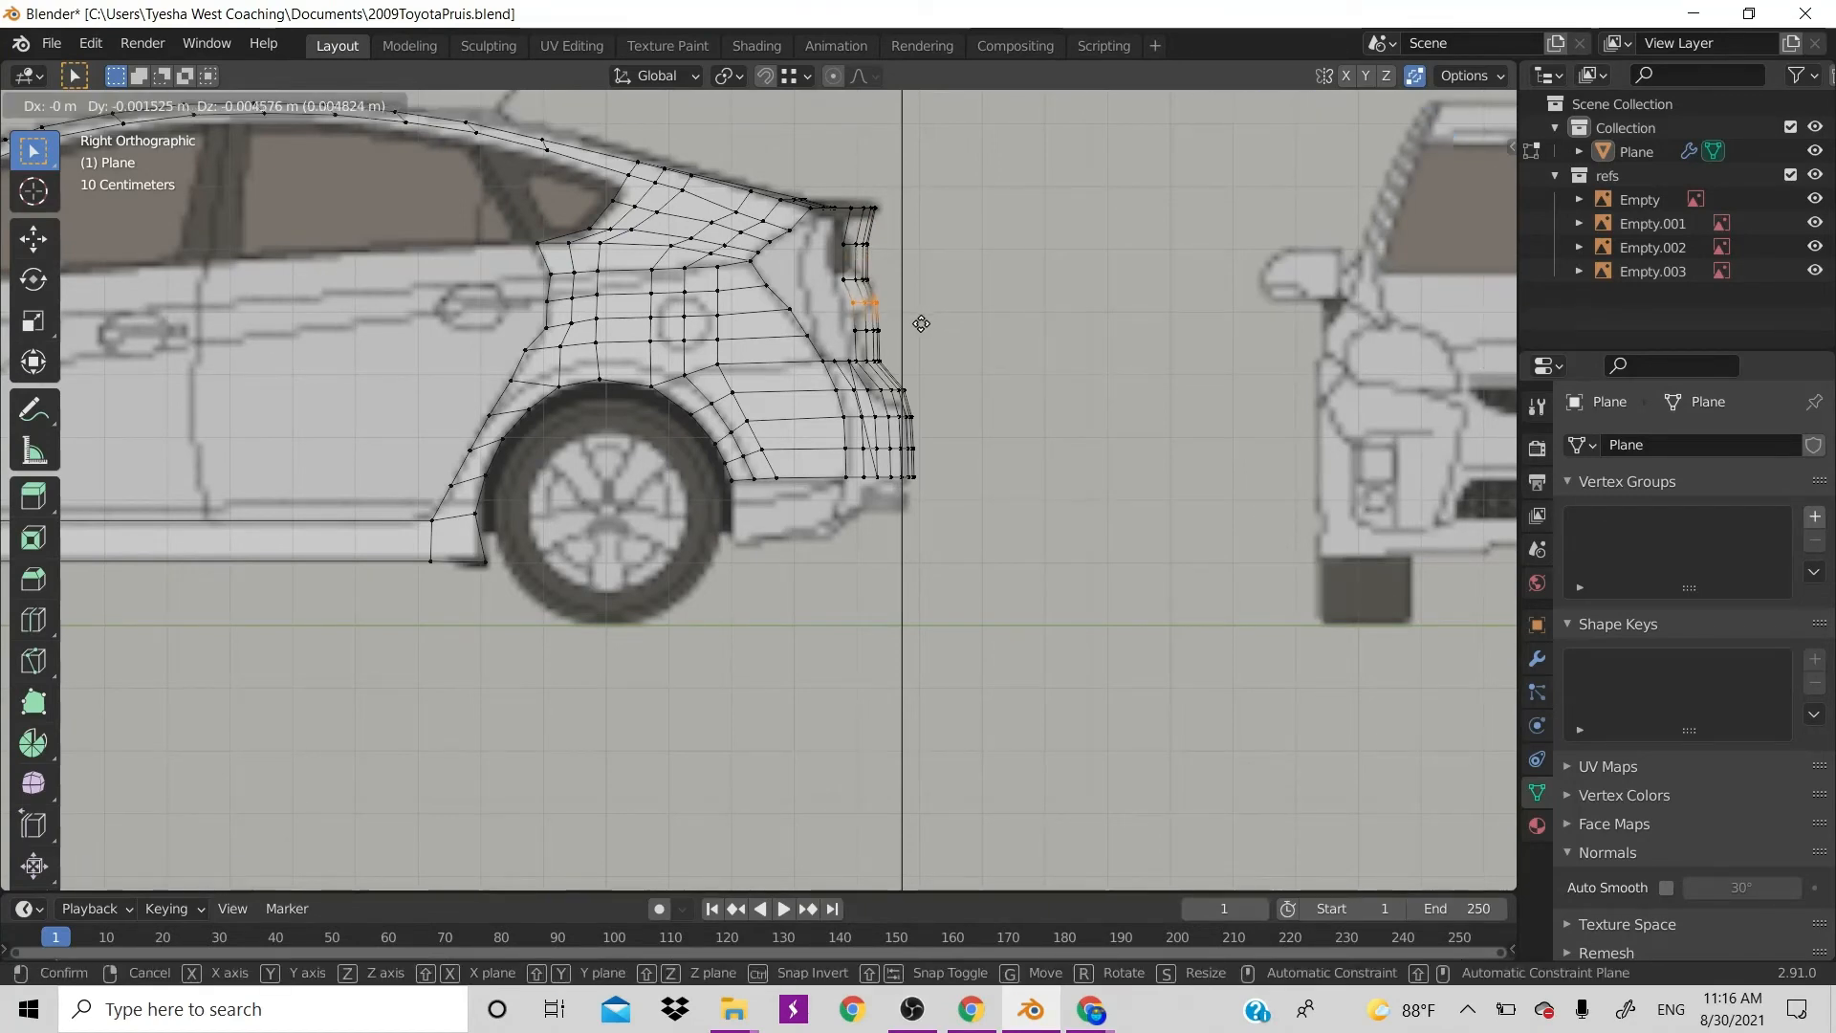
click(859, 332)
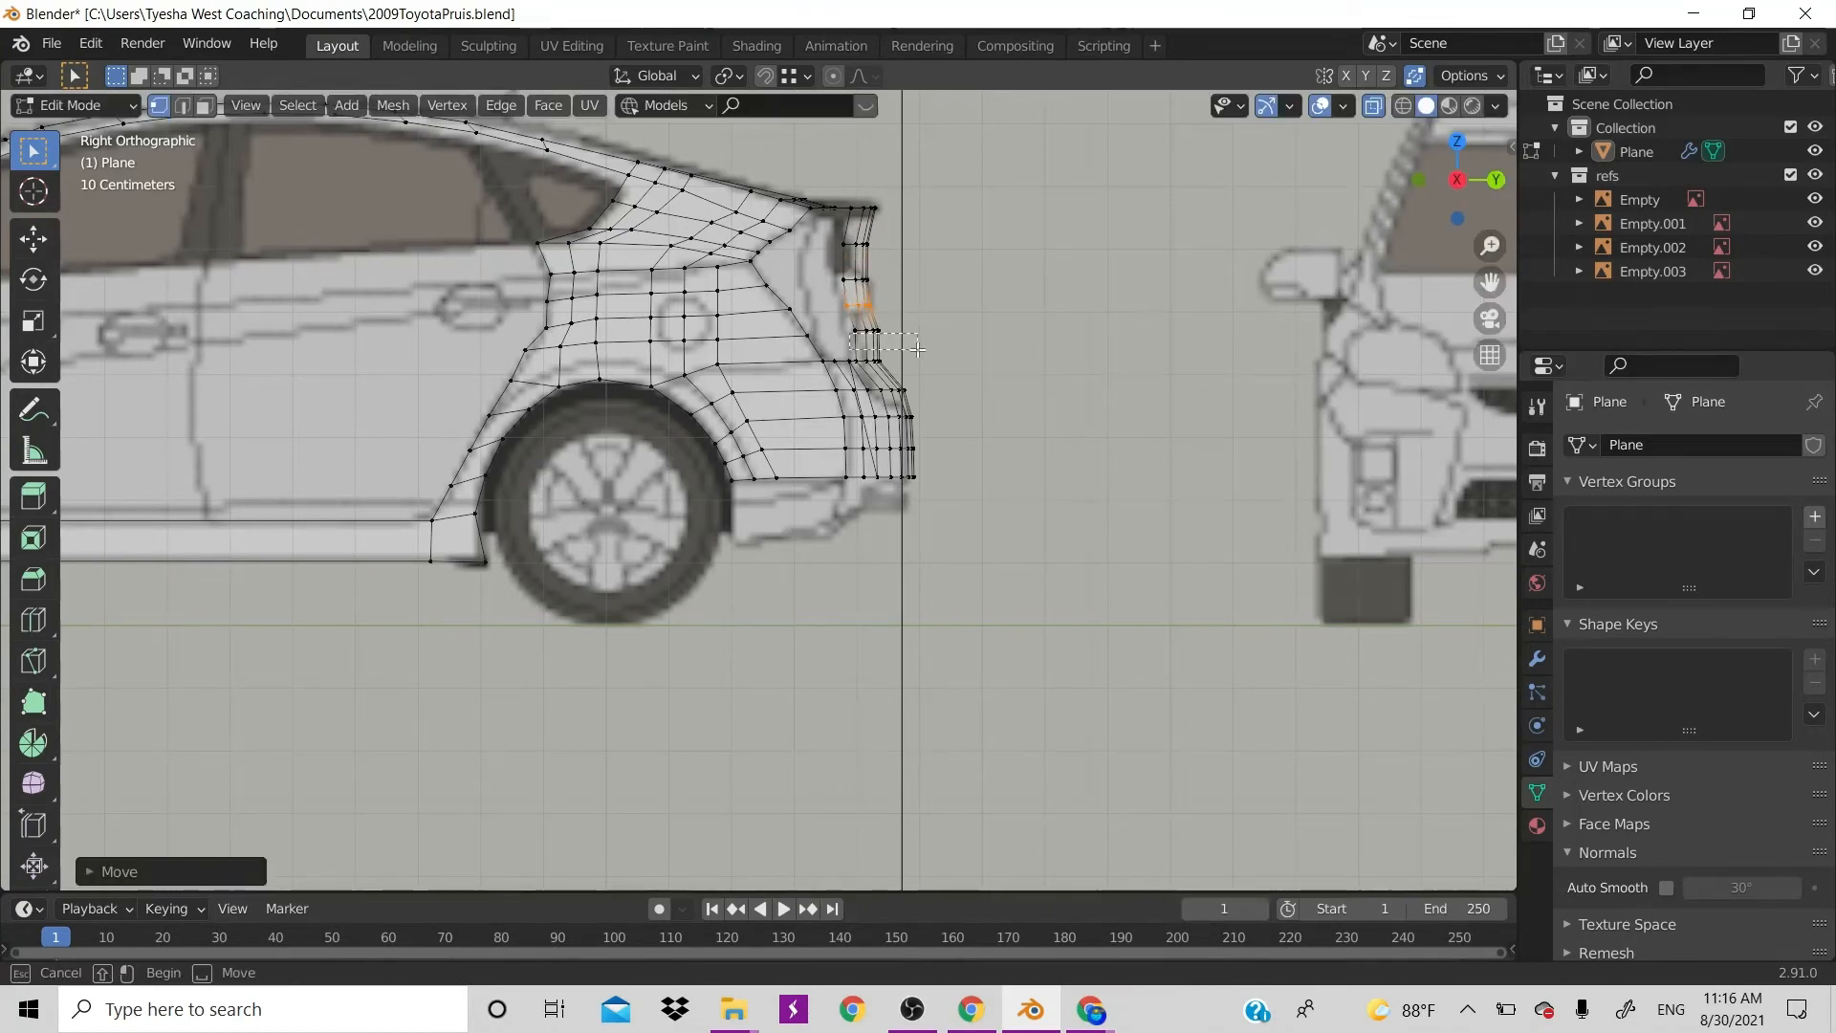
alt+click(870, 331)
key(g)
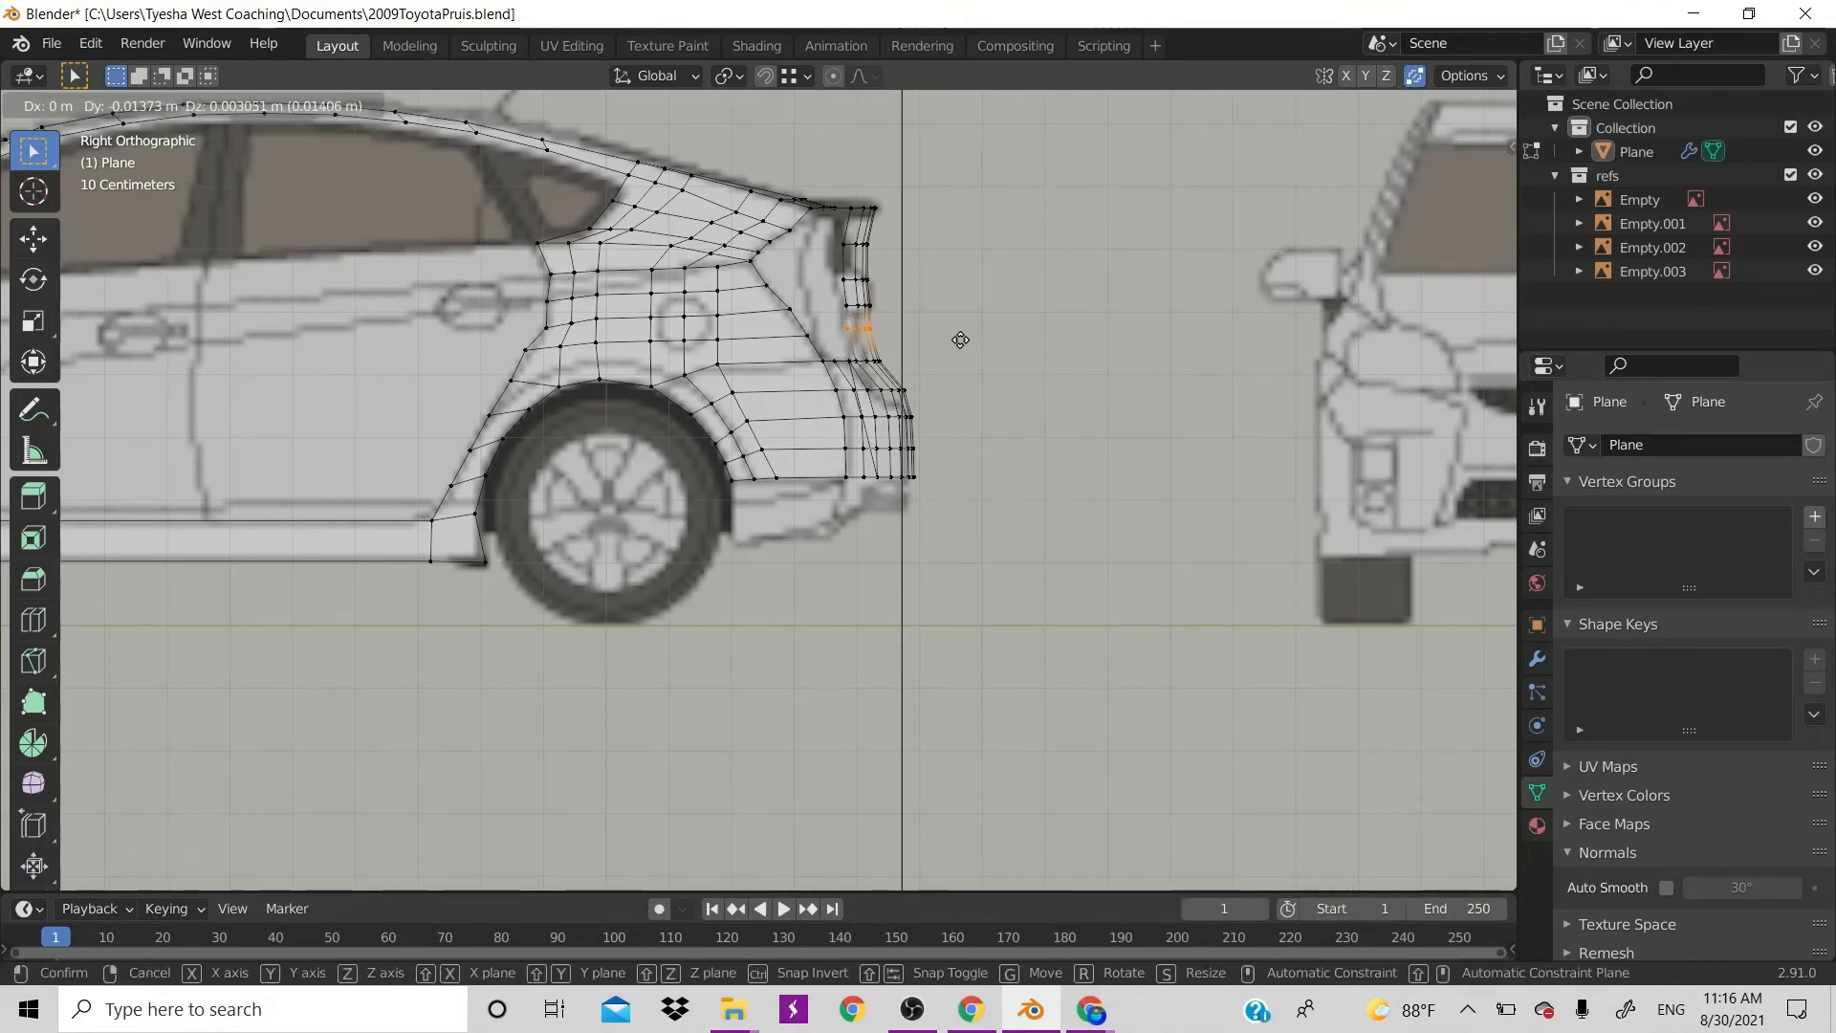
click(965, 345)
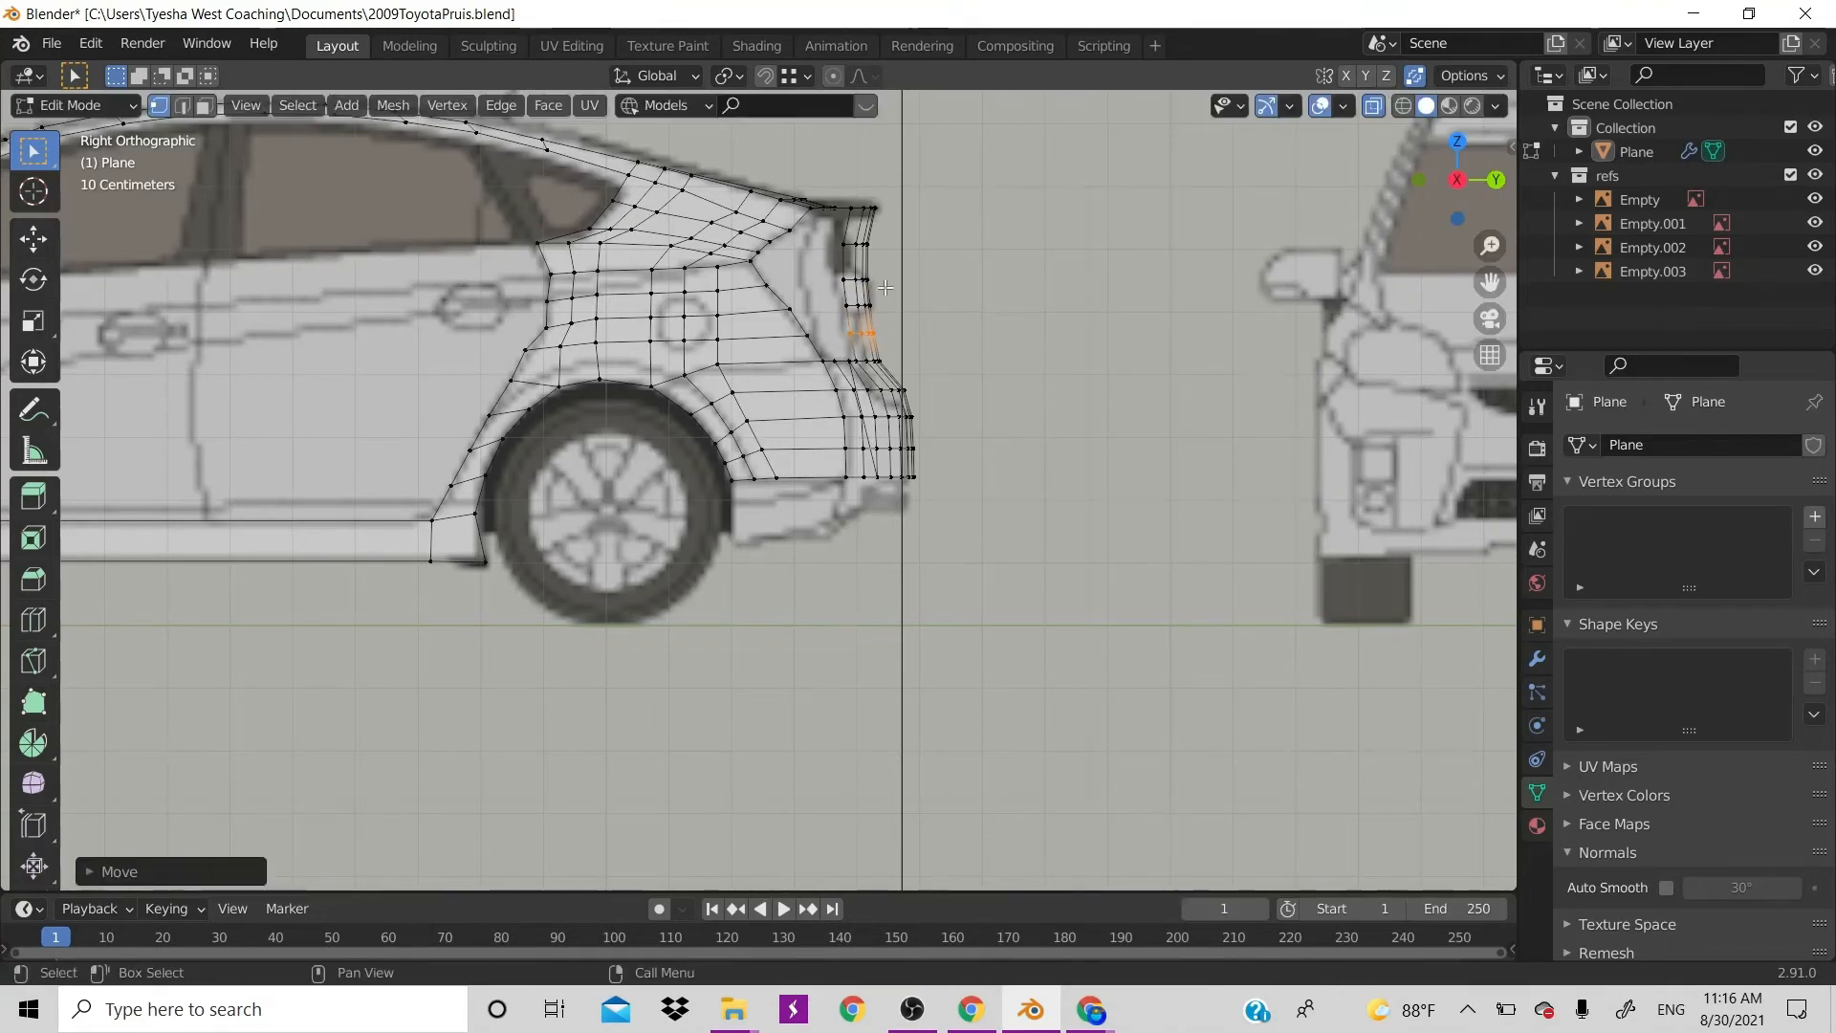
Shift the two upper tailgate rows together further forward, and refine the position of the topmost one
click(837, 243)
drag(824, 237, 919, 280)
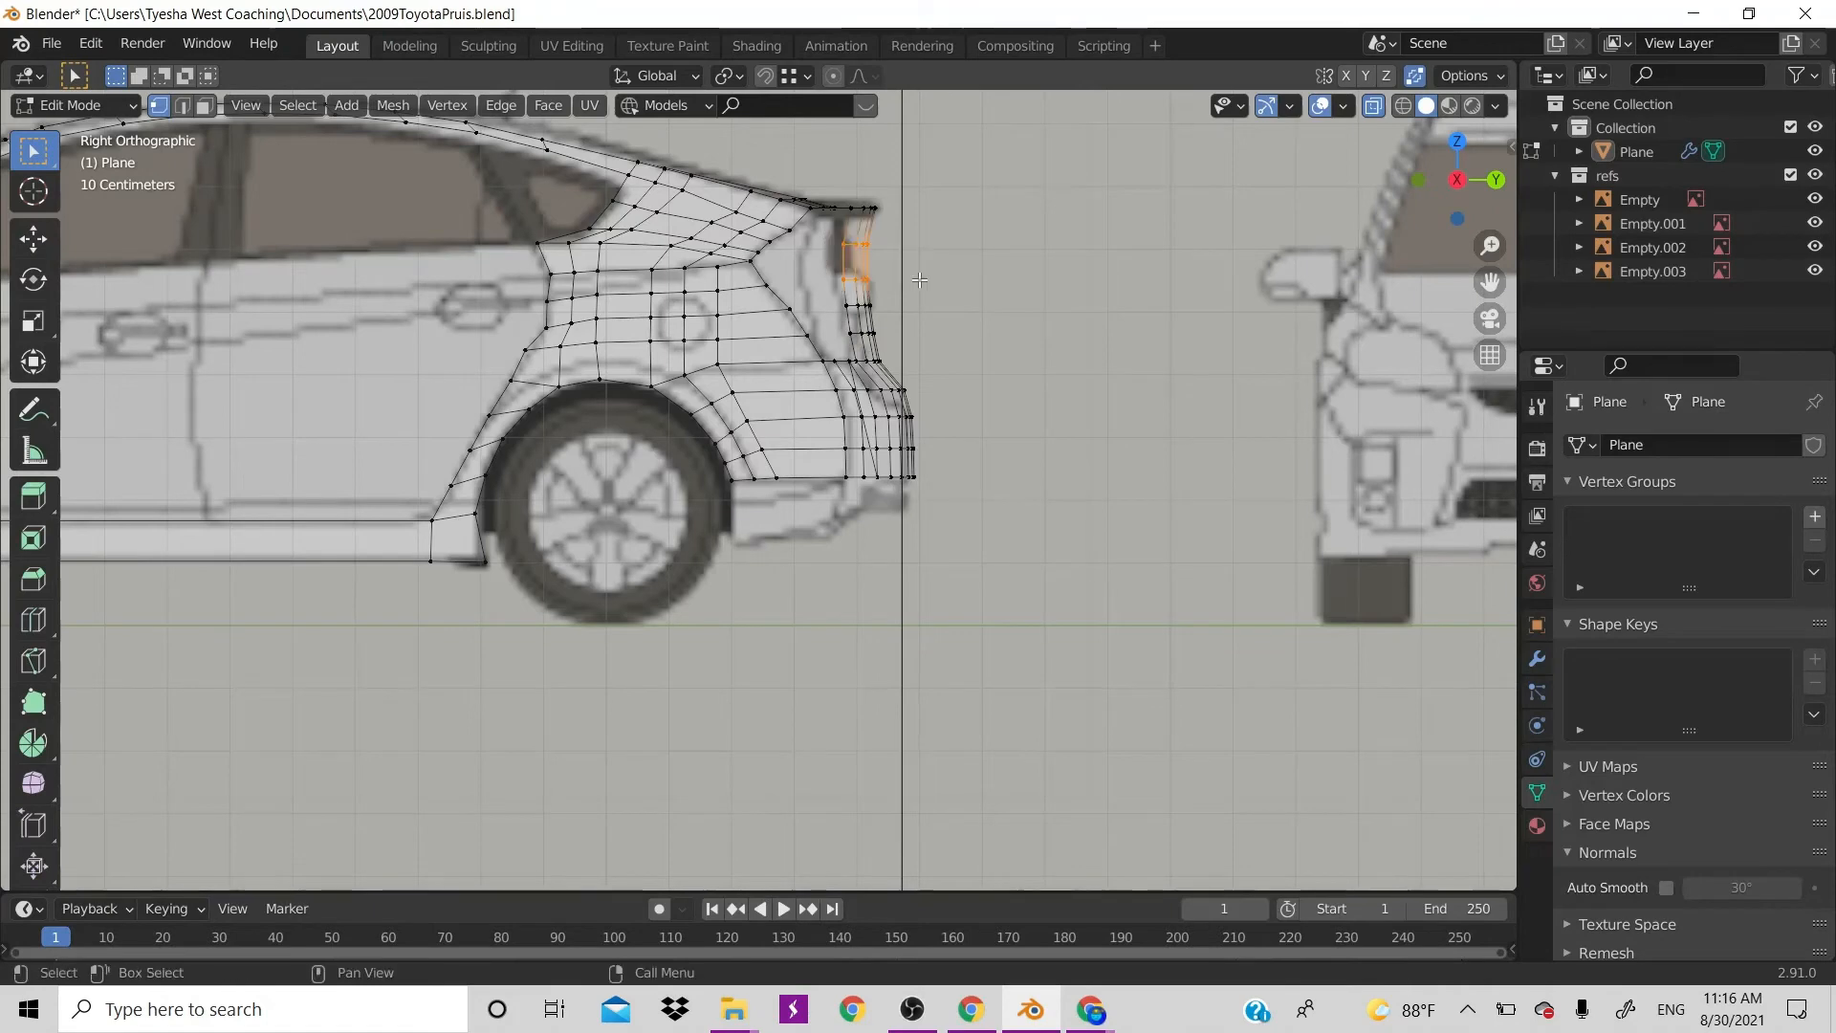
drag(818, 226, 888, 279)
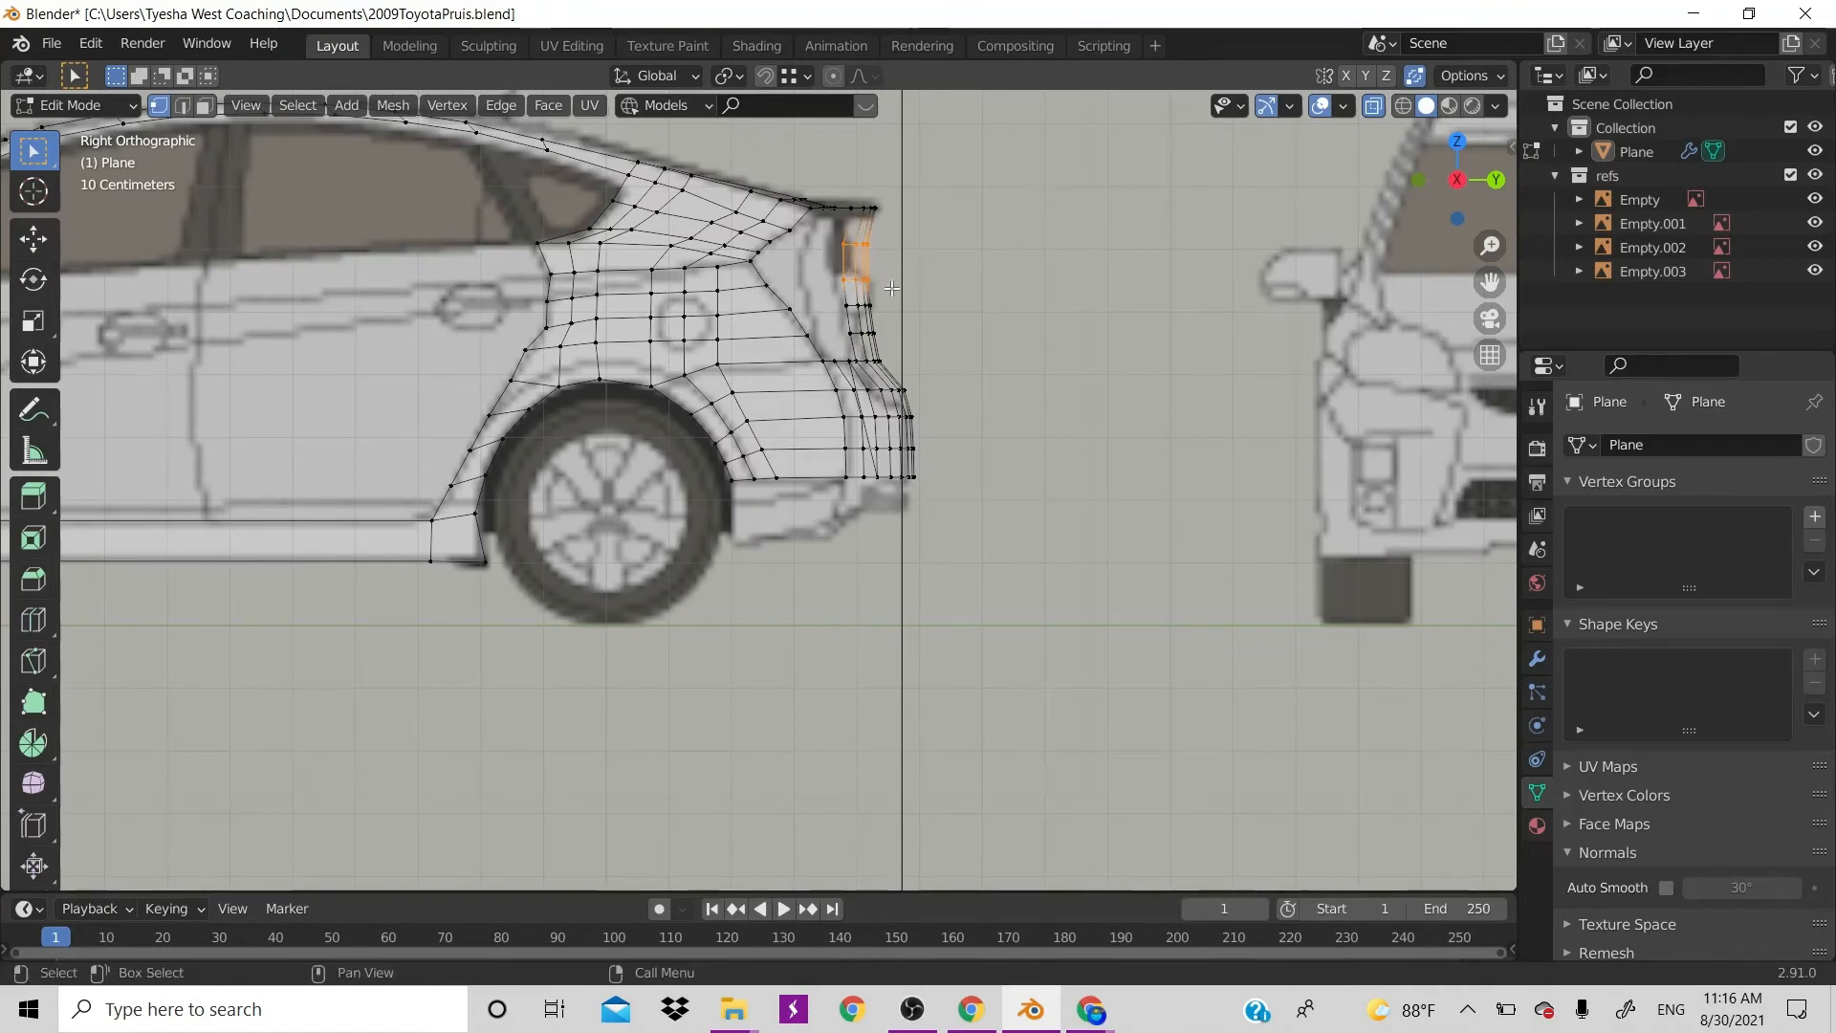
key(g)
click(908, 307)
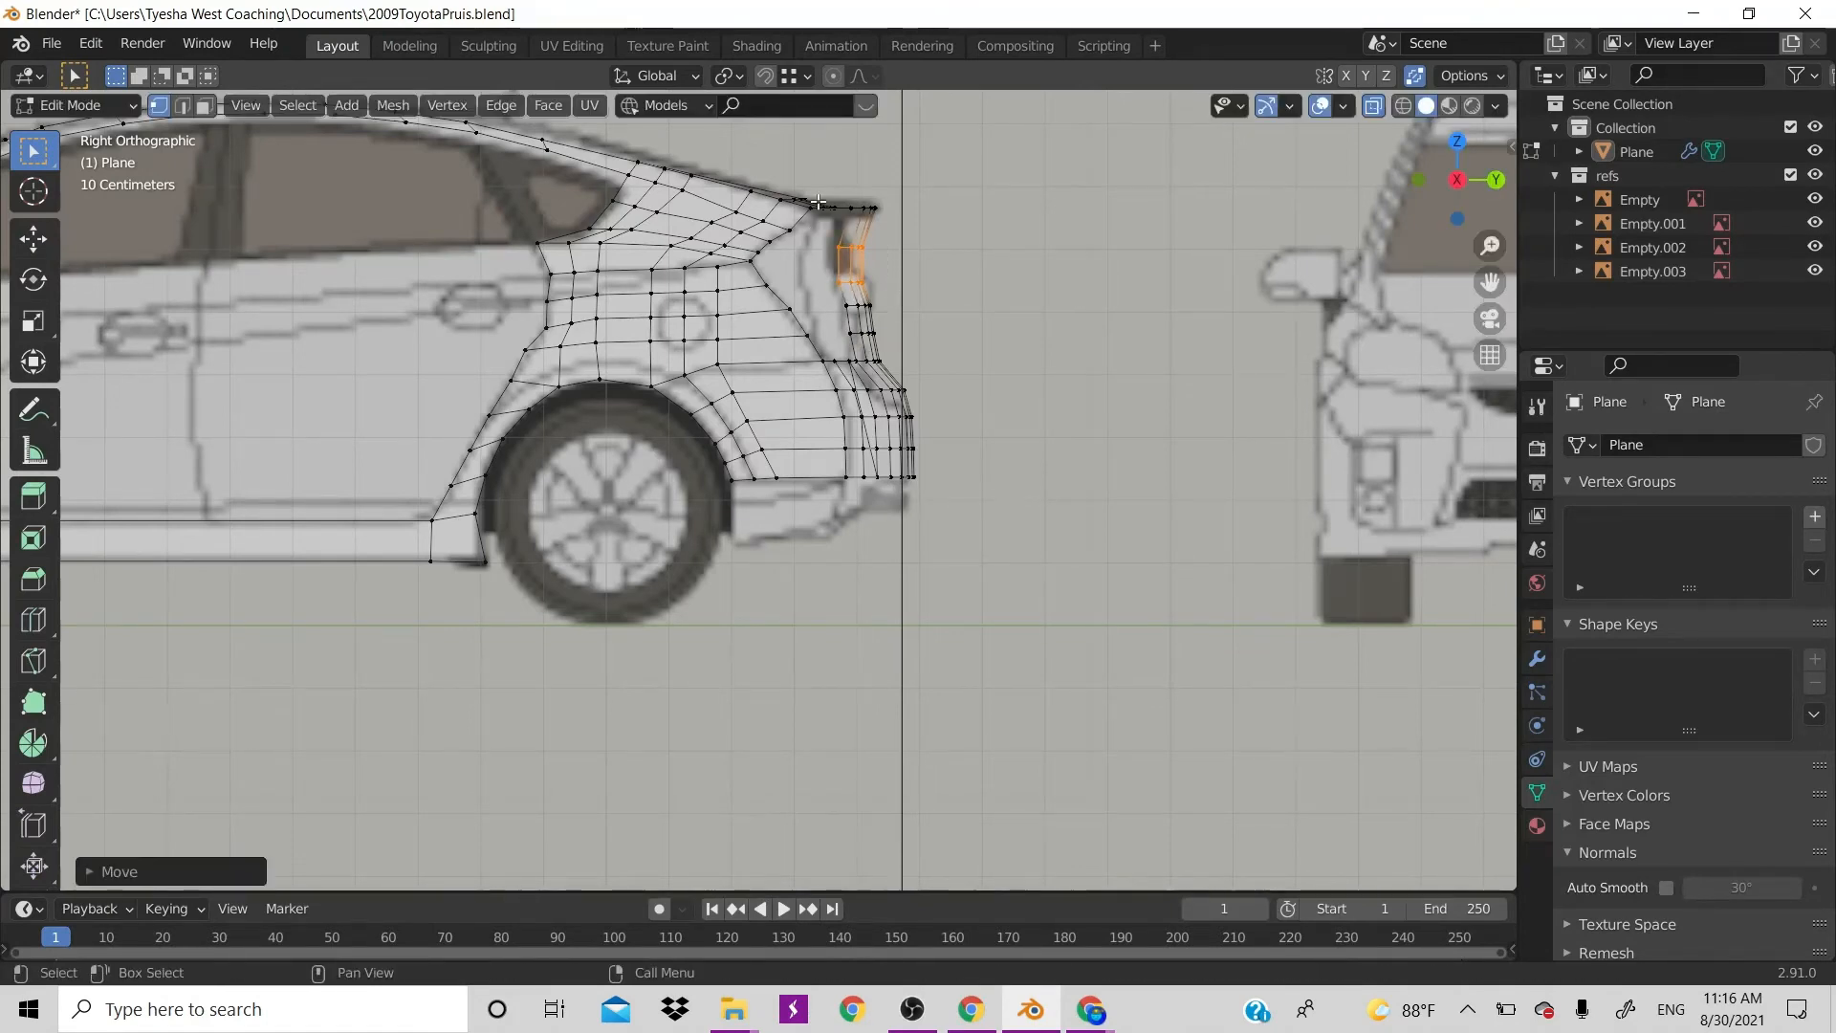
drag(824, 234, 889, 264)
key(g)
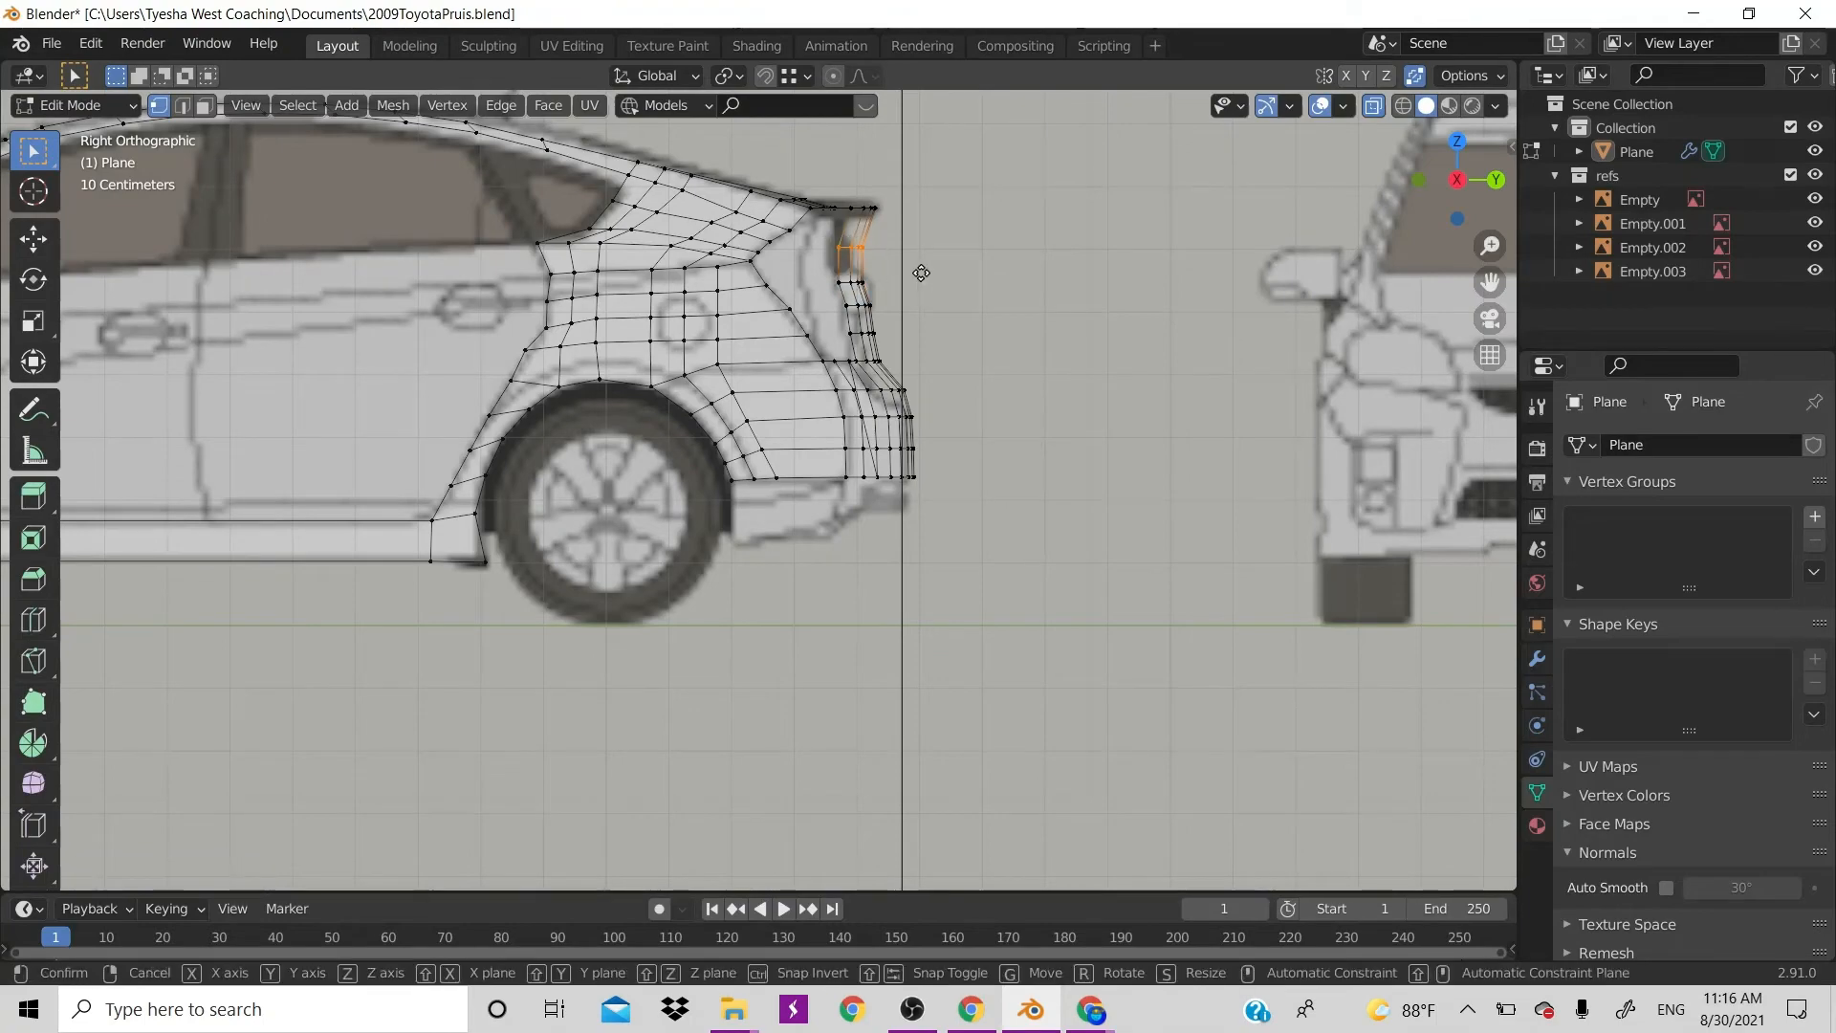
click(919, 272)
Select the vertices bordering the taillight opening and compare them with the top, side and back references
scroll(942, 288, down, 3)
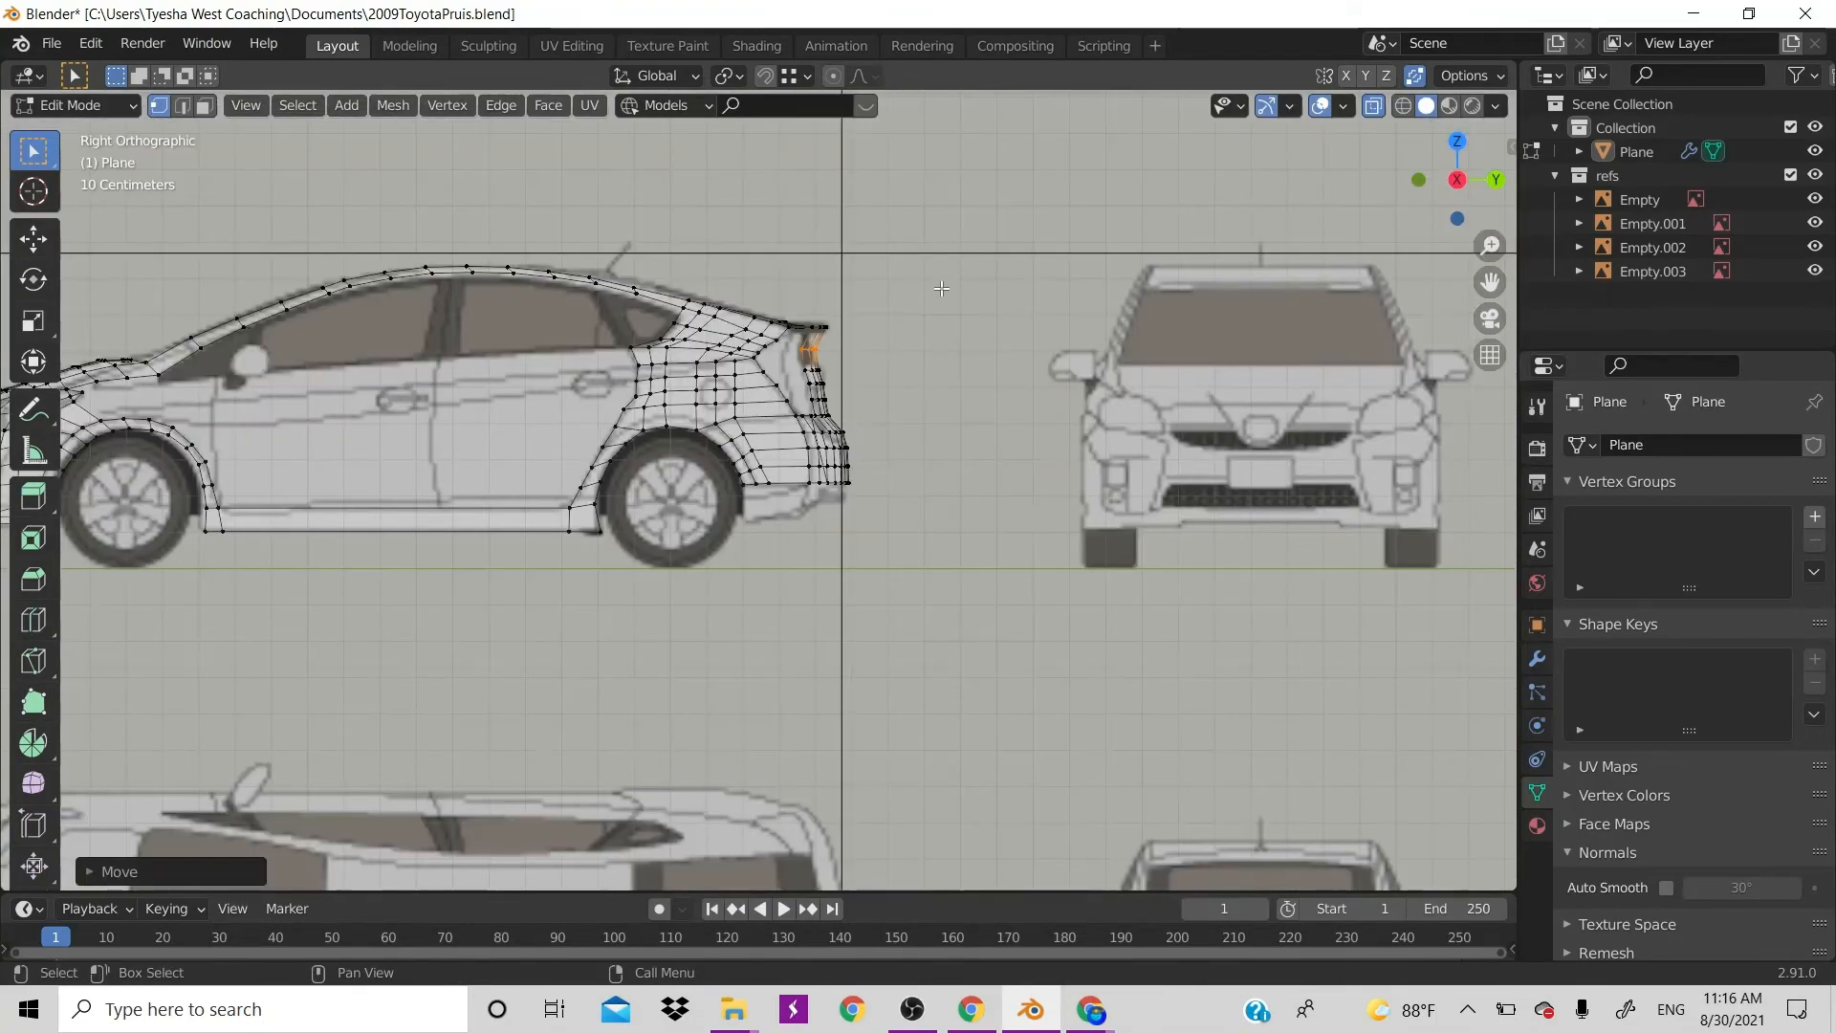
mouse_move(1458, 186)
mouse_down()
mouse_move(1406, 196)
mouse_move(1521, 177)
mouse_move(1410, 253)
mouse_move(1338, 230)
mouse_move(1439, 166)
mouse_up()
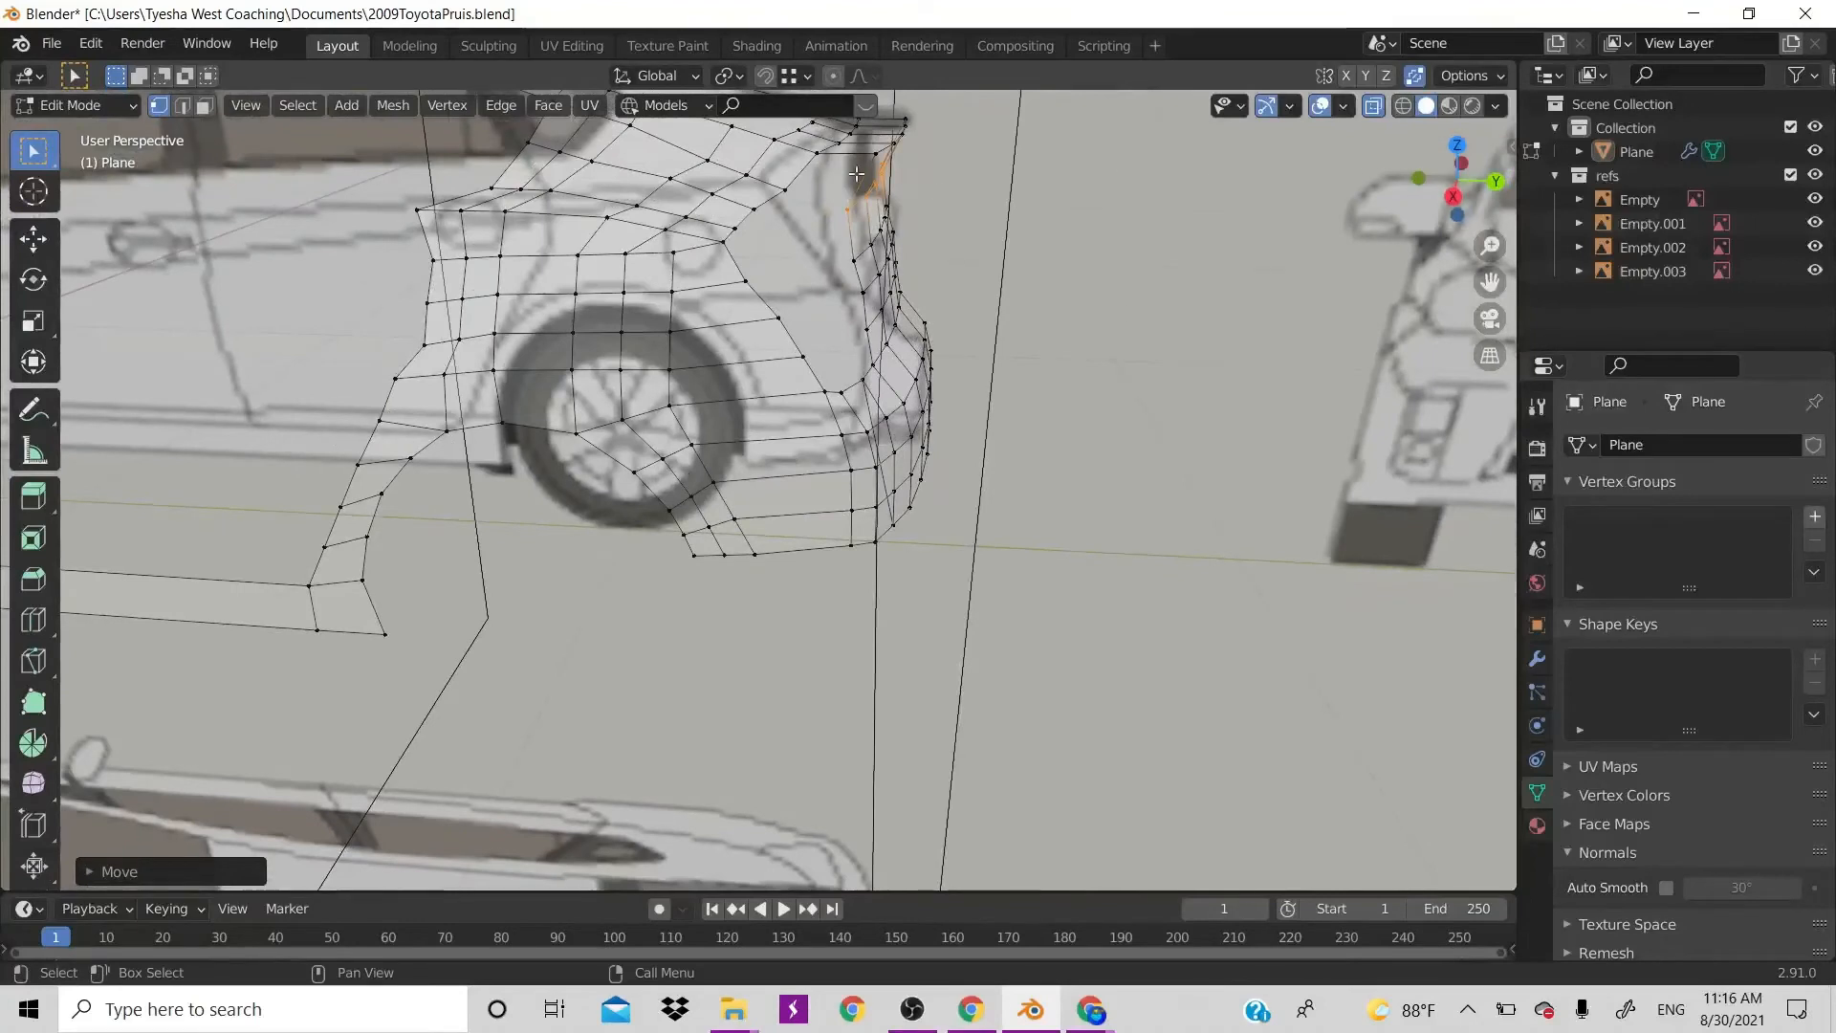
click(841, 150)
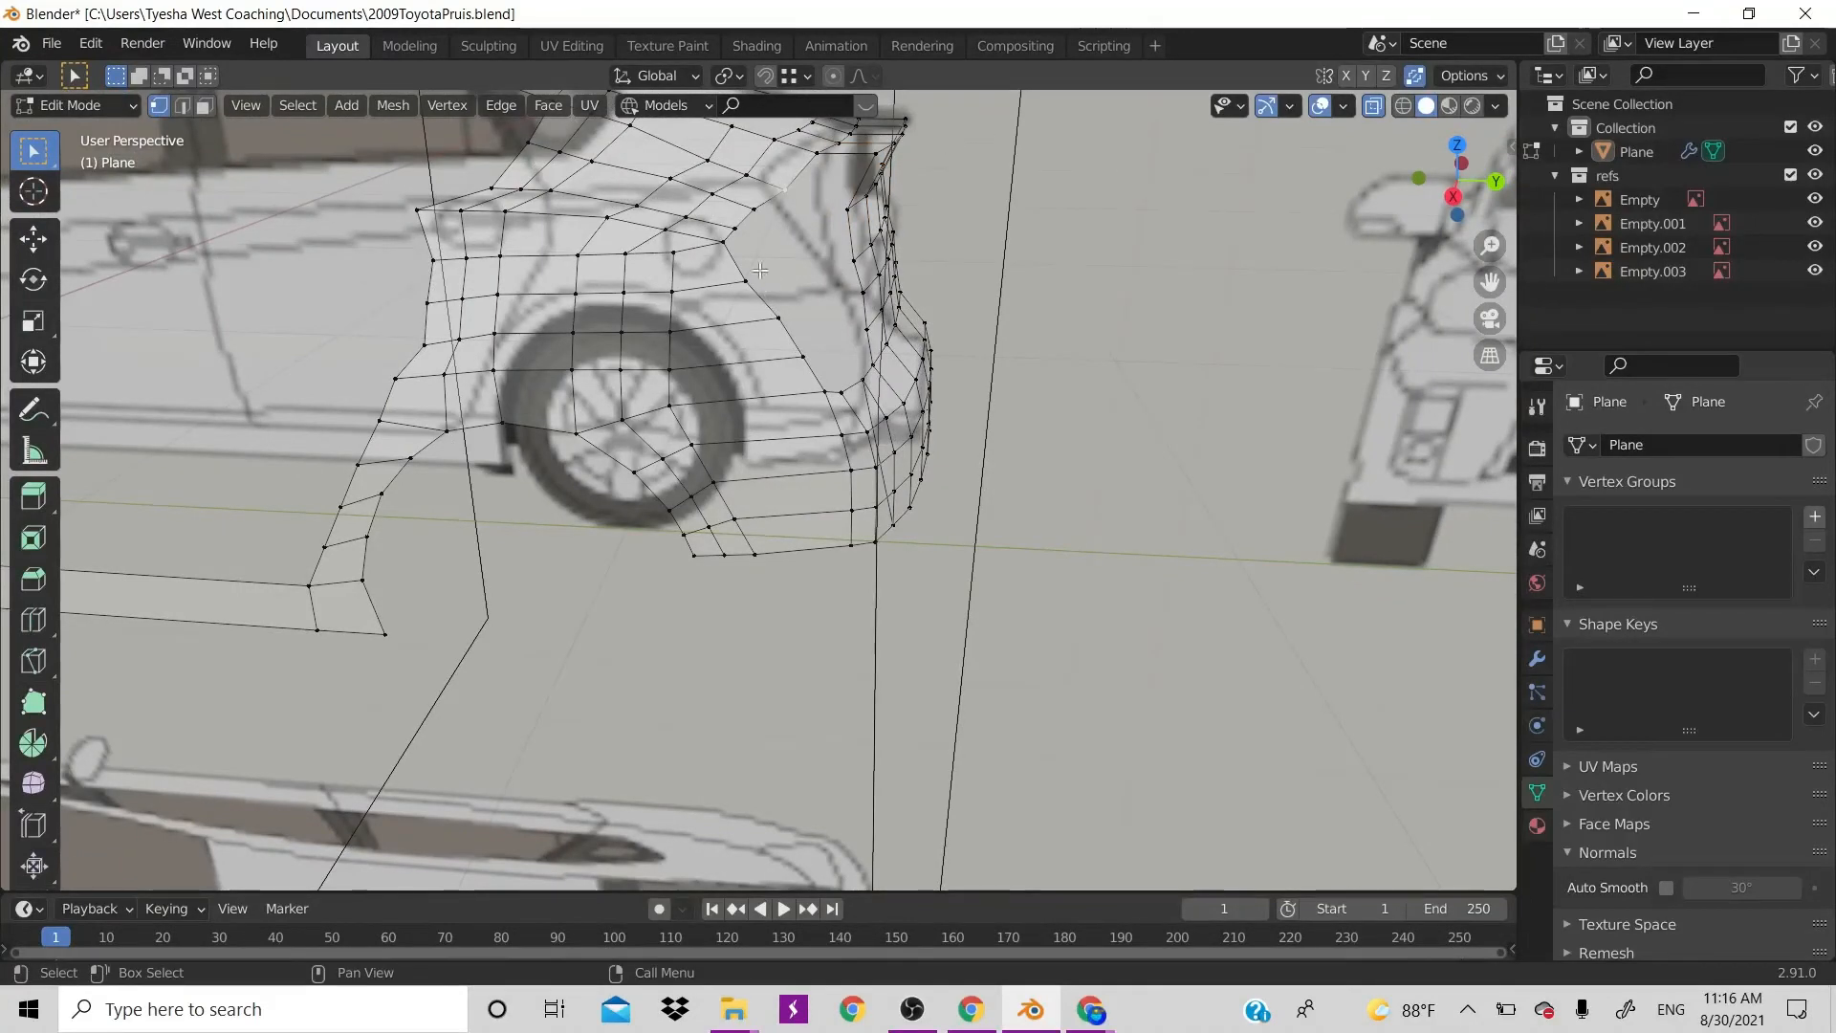
ctrl+click(874, 364)
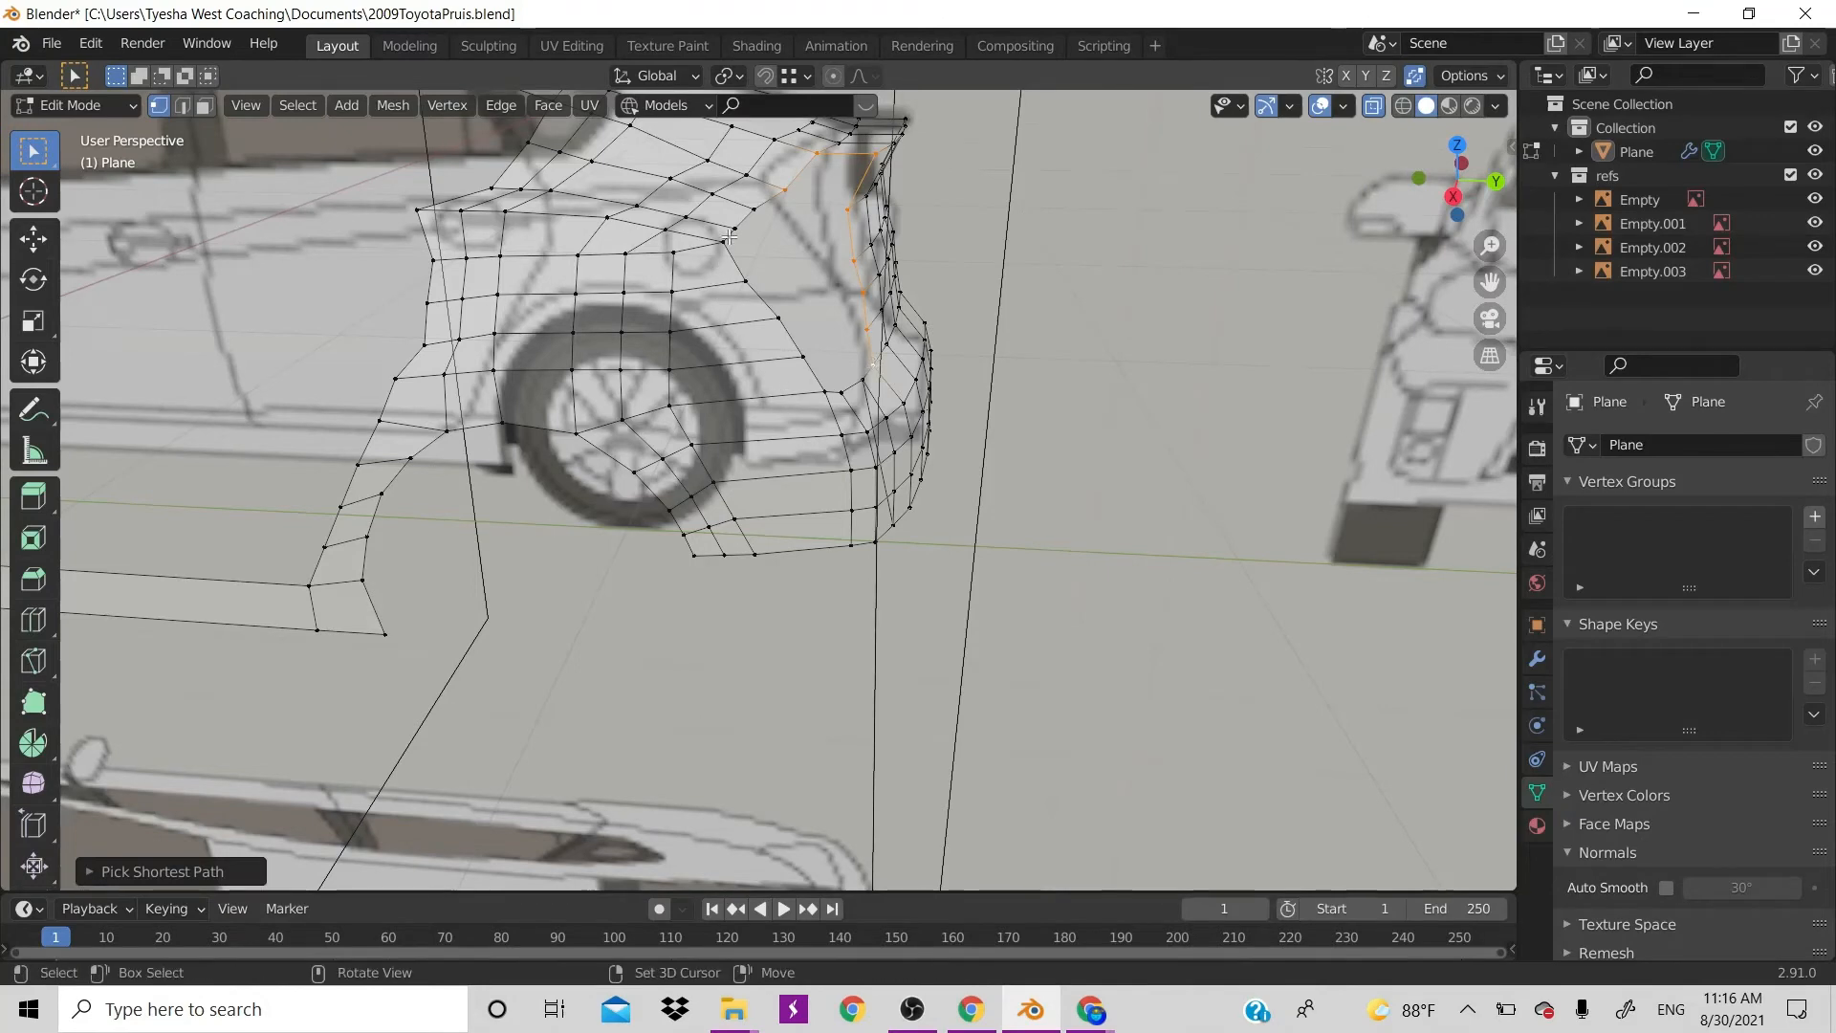
ctrl+click(824, 392)
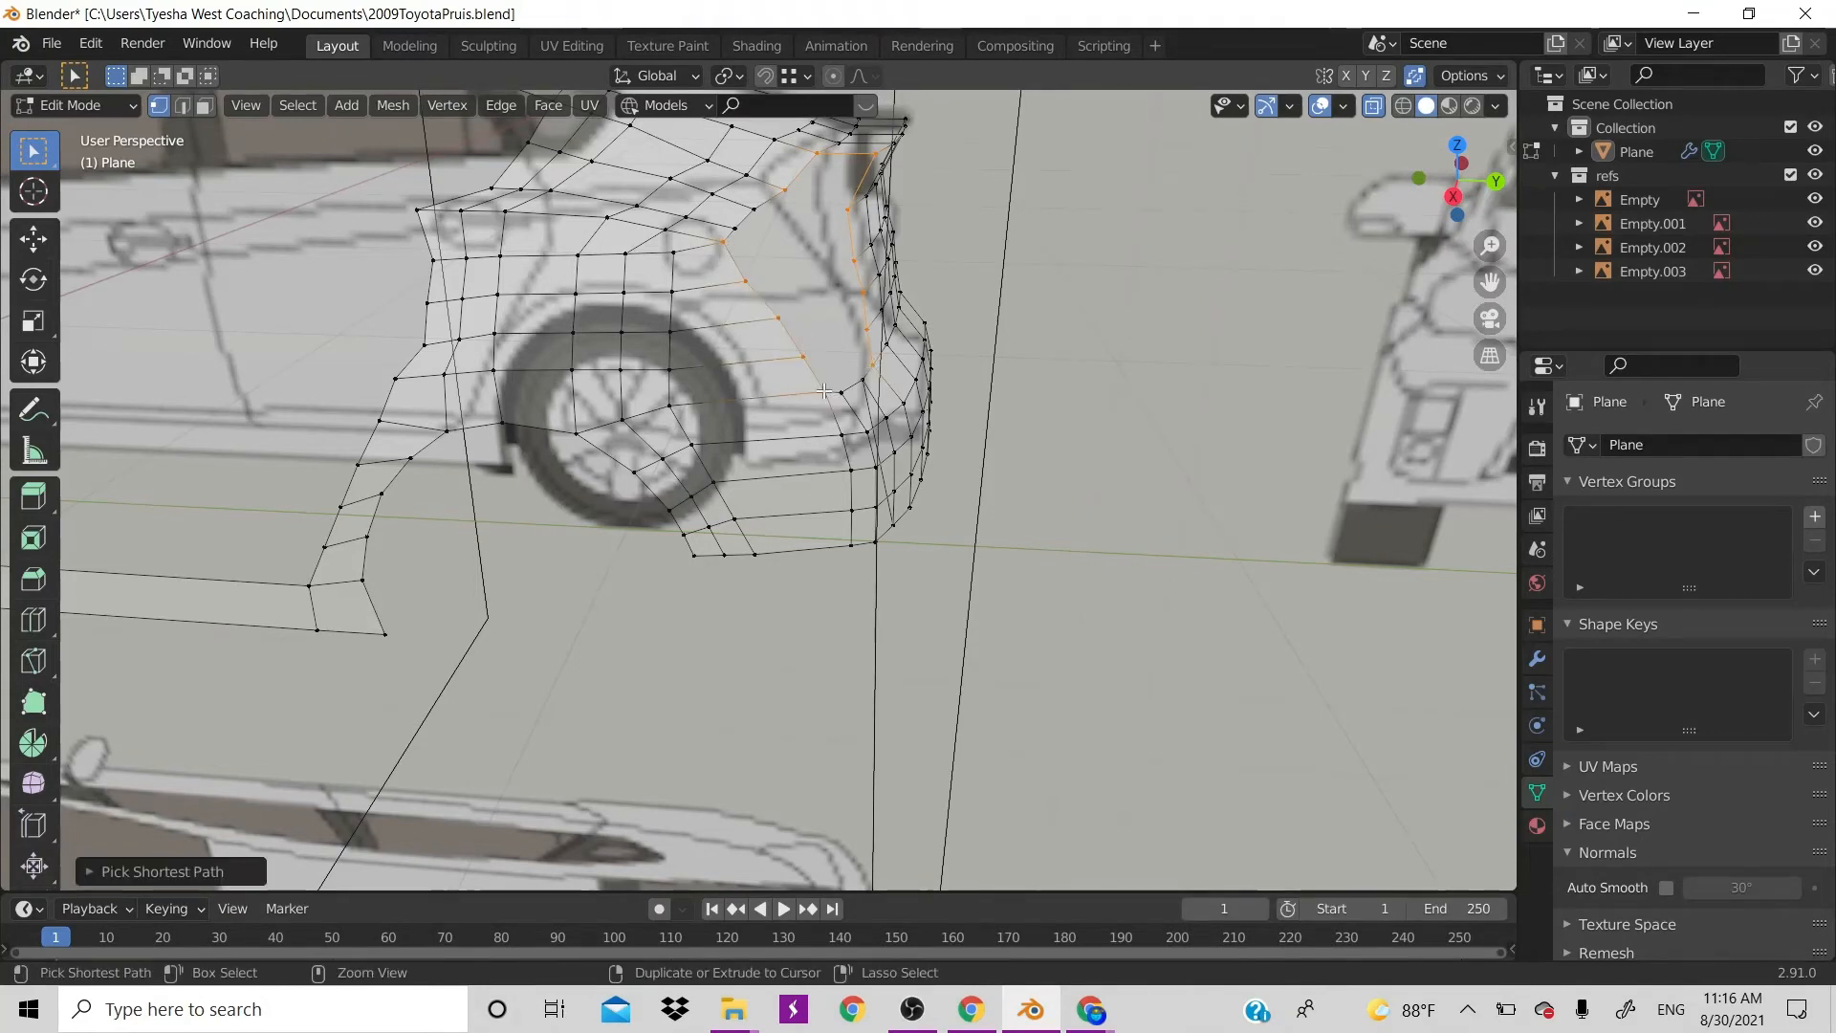
shift+click(843, 392)
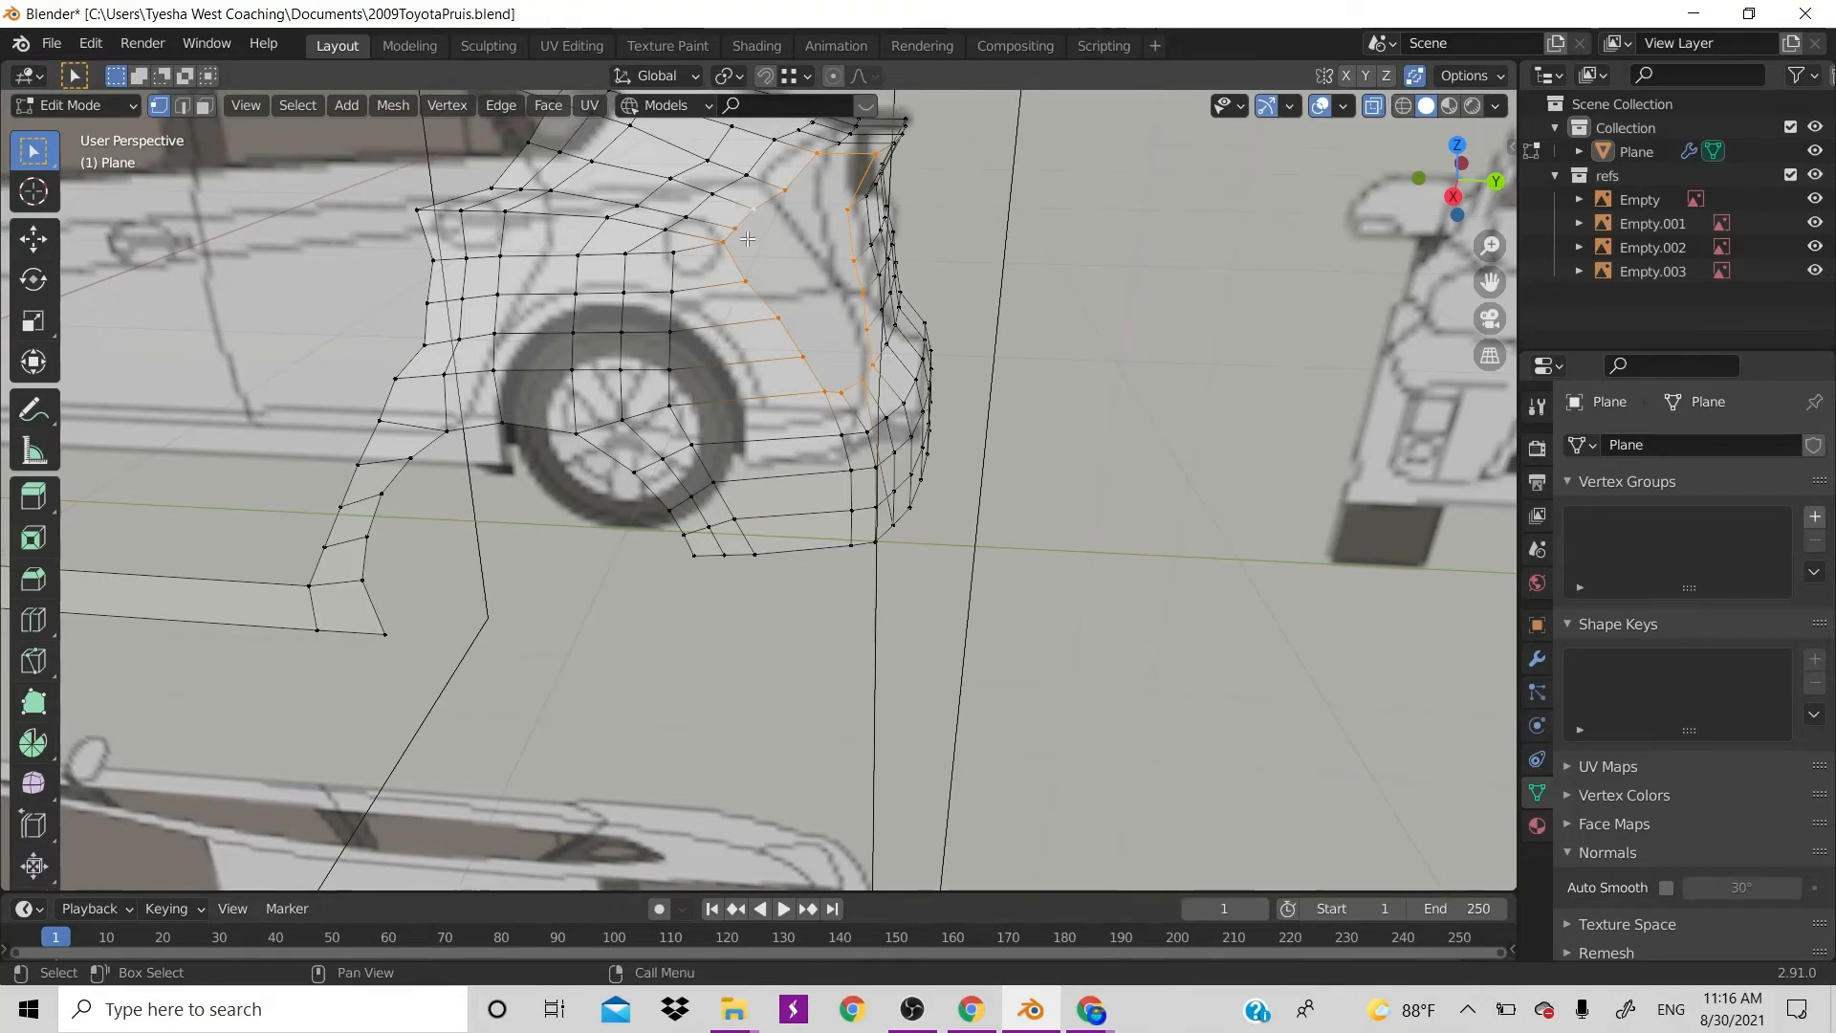
key(KP_7)
scroll(806, 346, up, 2)
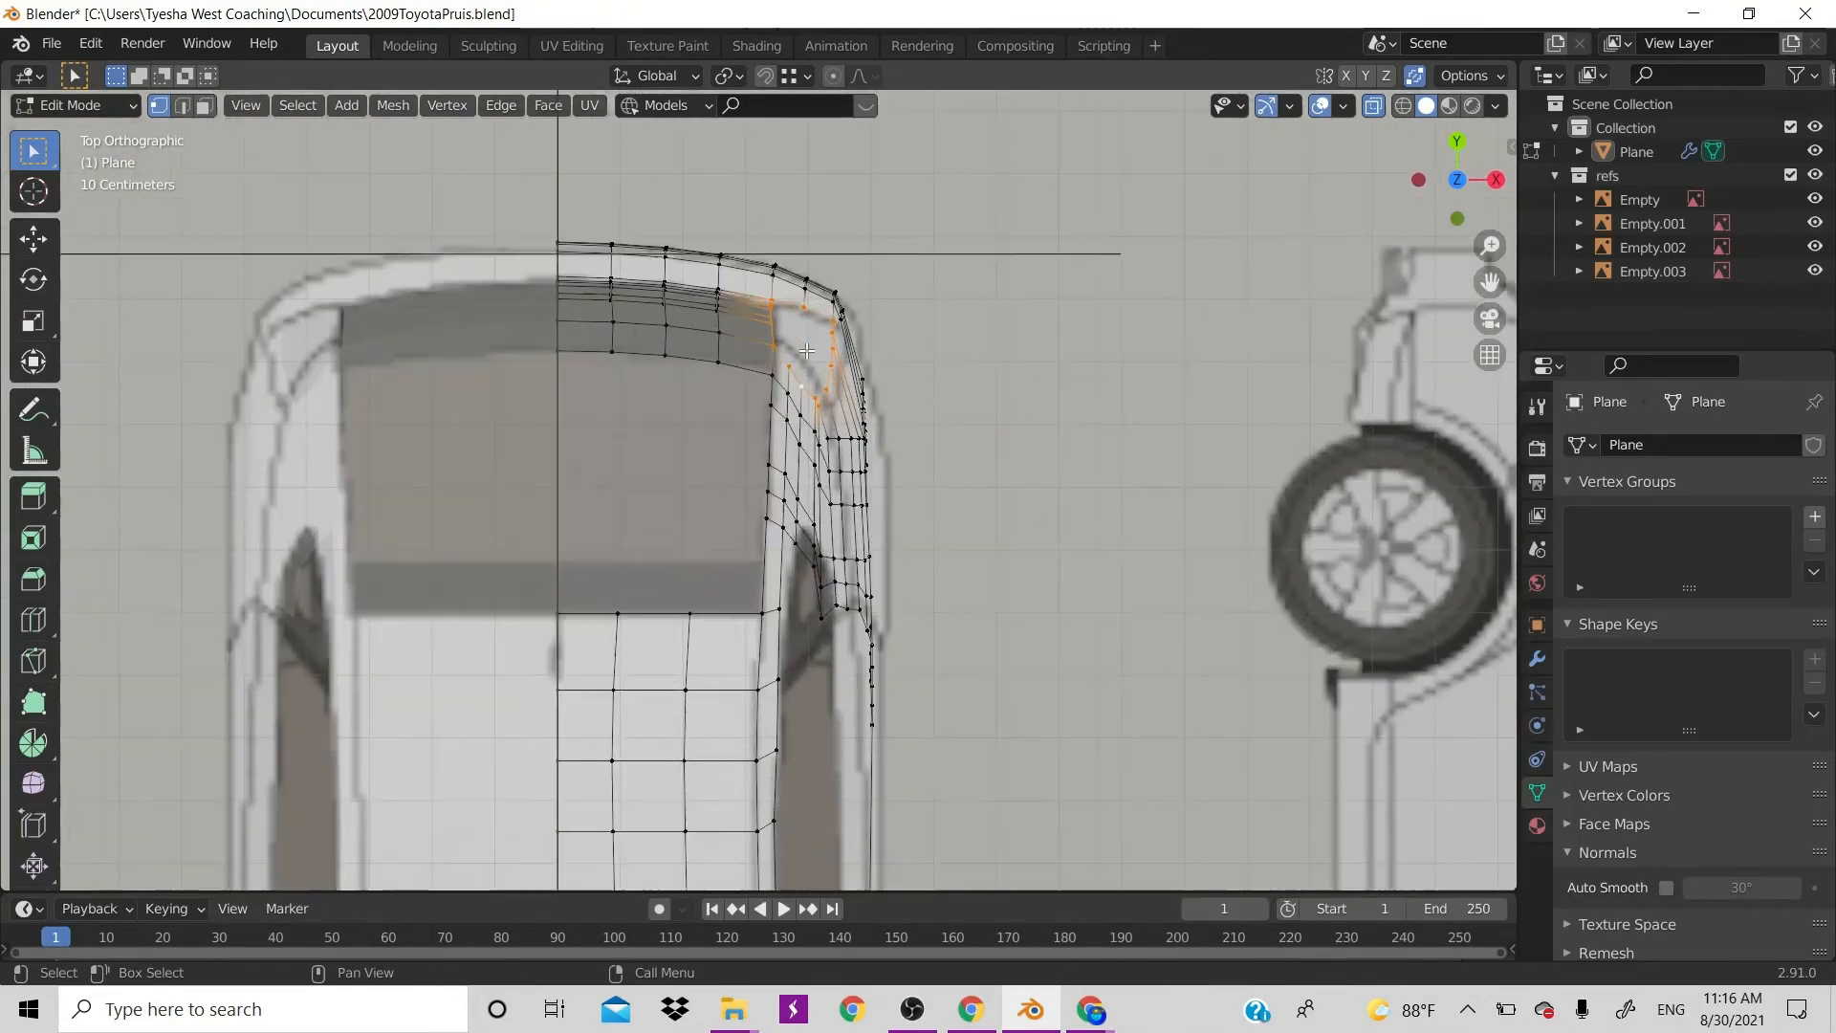
key(KP_3)
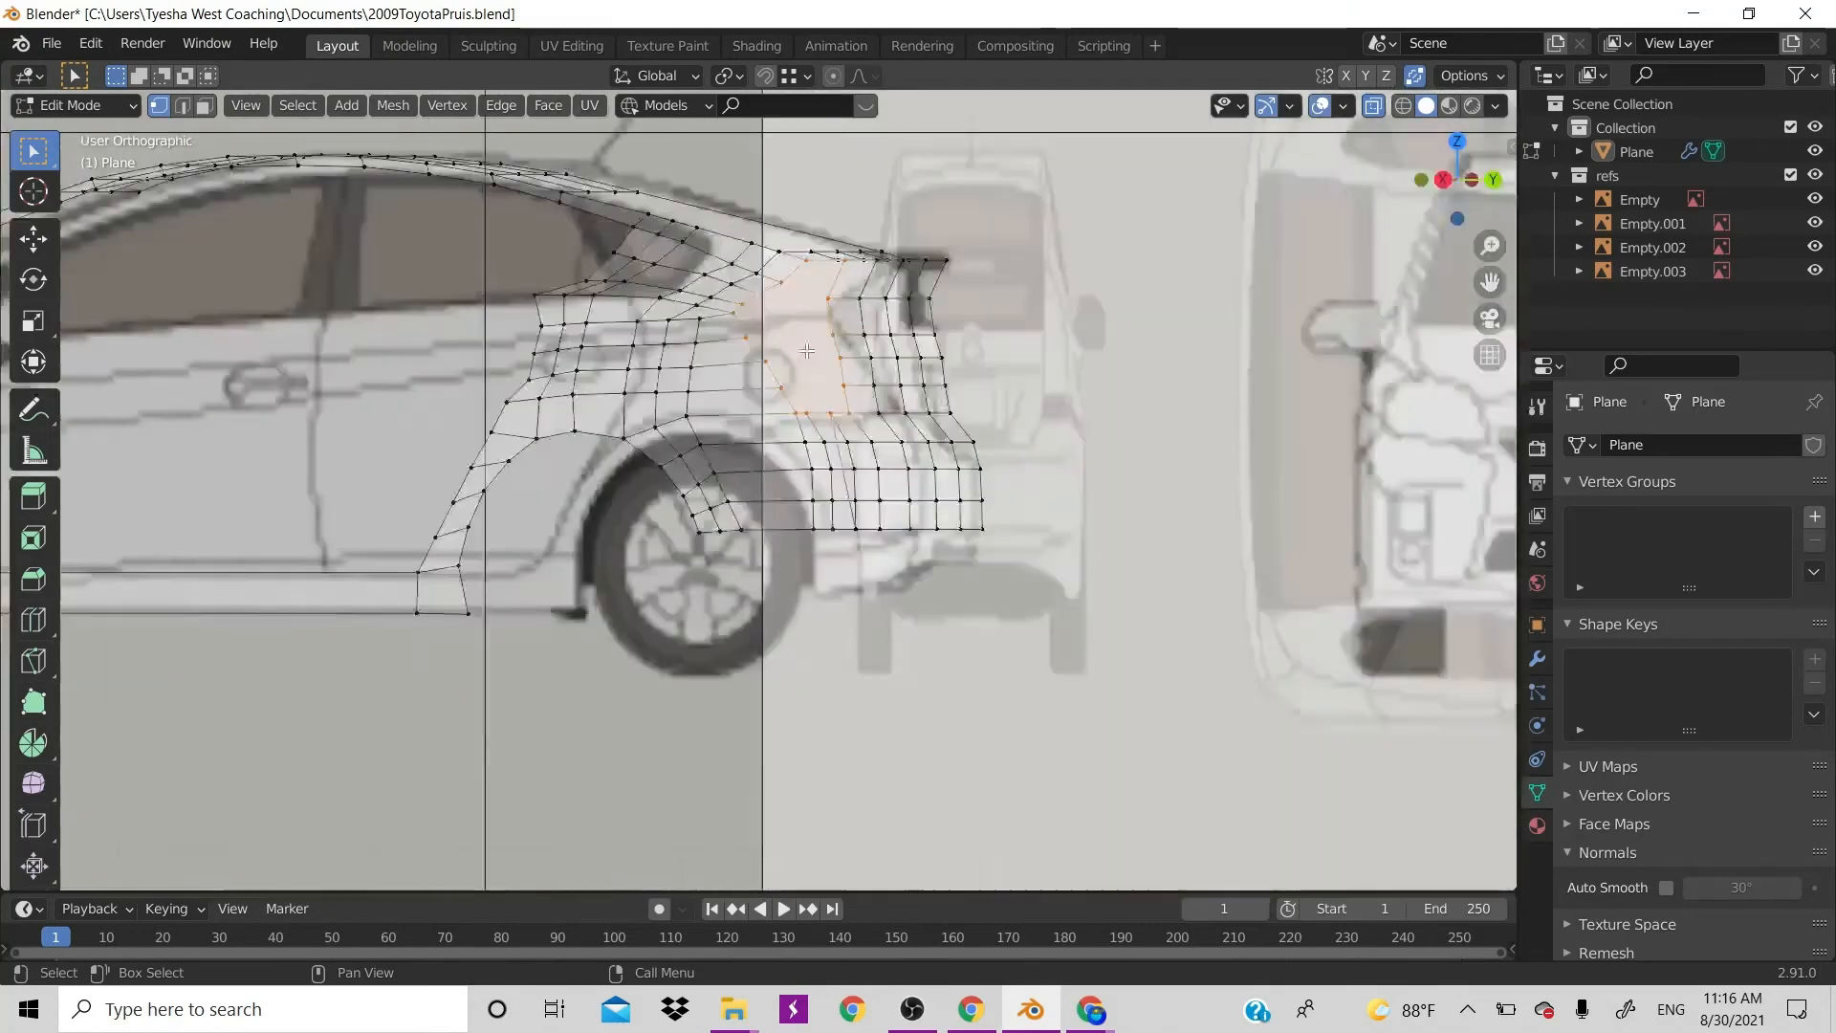
key(ctrl+KP_1)
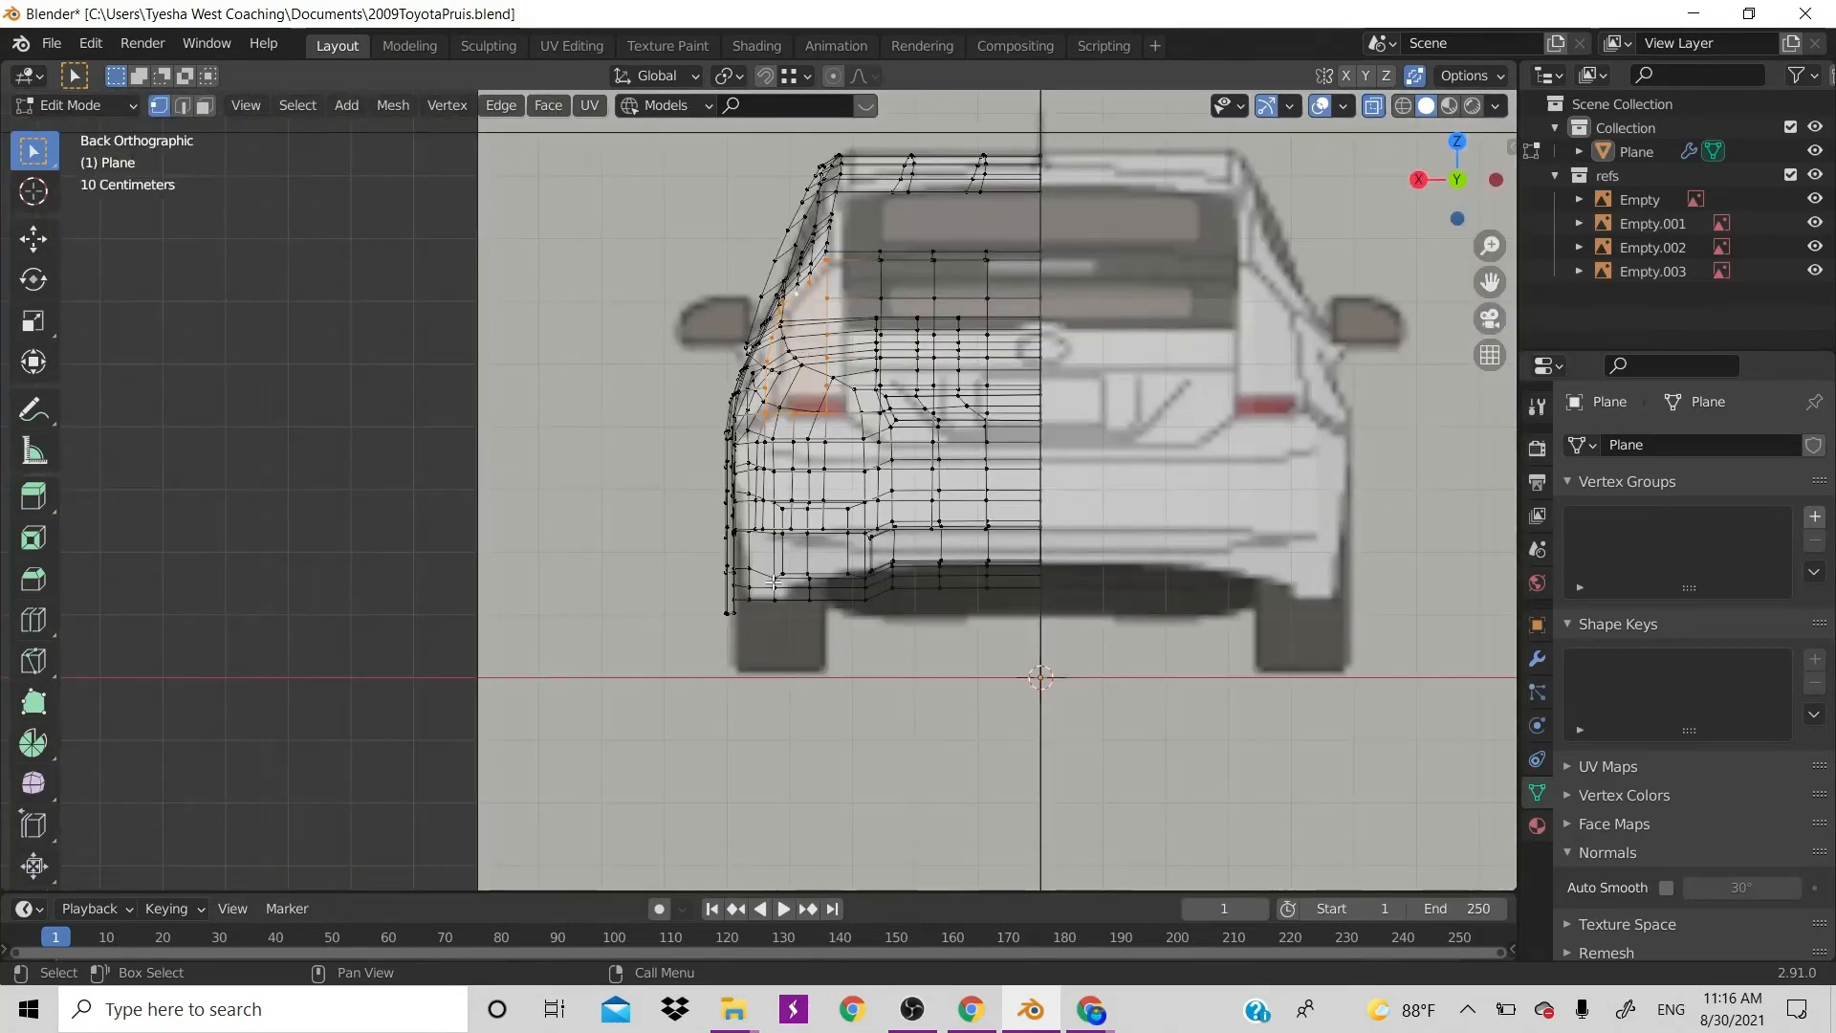
Turn off X-ray and examine the rear quarter and tailgate from an angled view in face selection mode
key(alt+z)
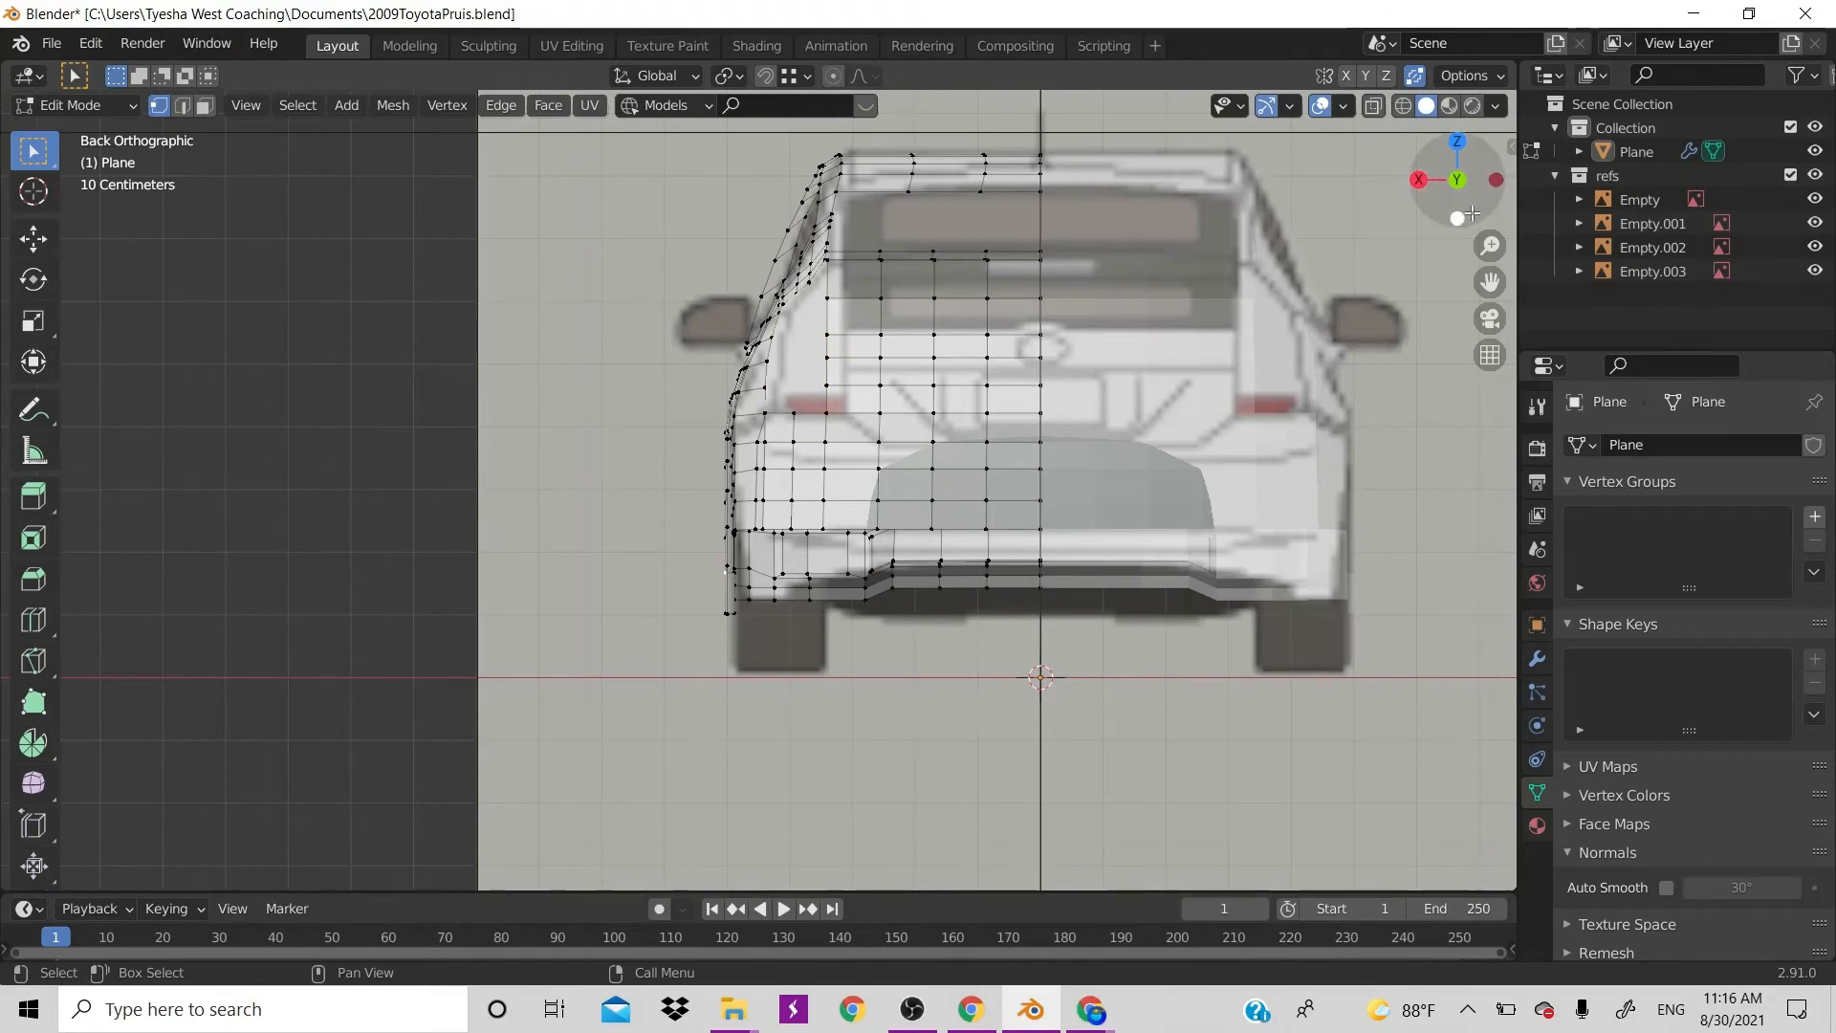
drag(1459, 212, 1463, 211)
scroll(1061, 467, down, 7)
scroll(1059, 467, up, 1)
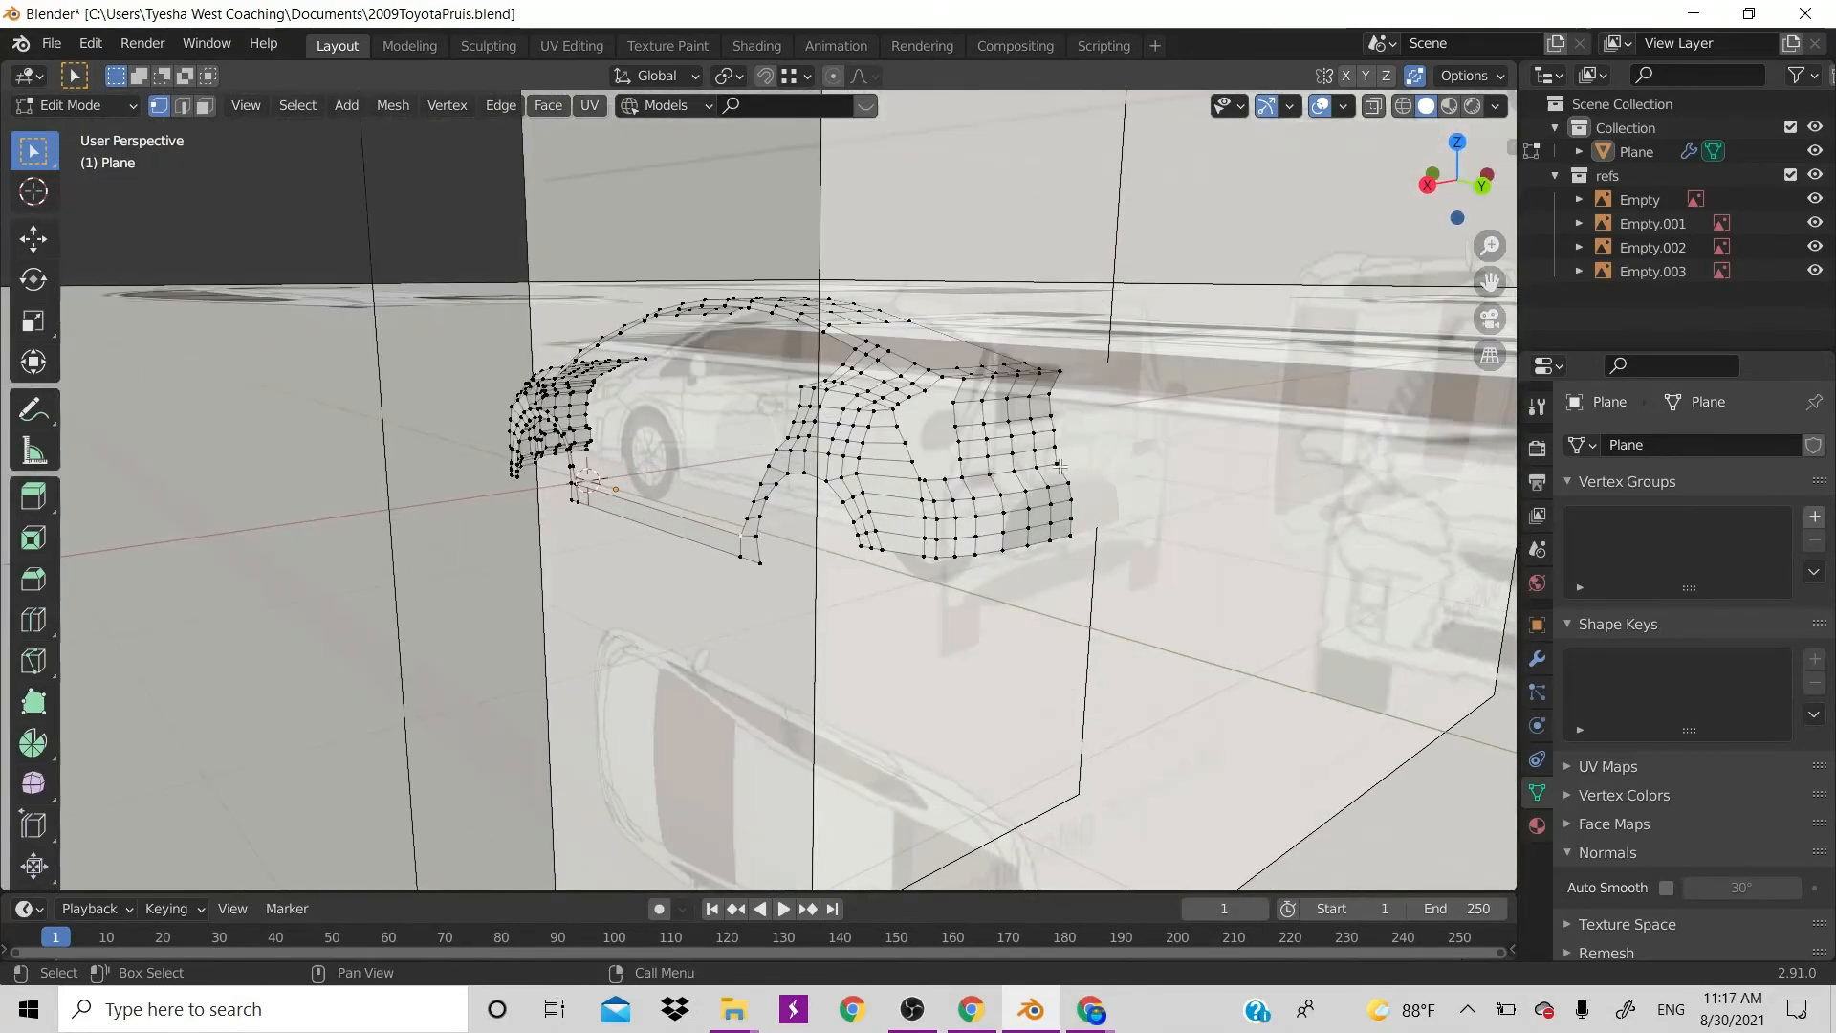
scroll(925, 476, down, 5)
scroll(889, 505, up, 8)
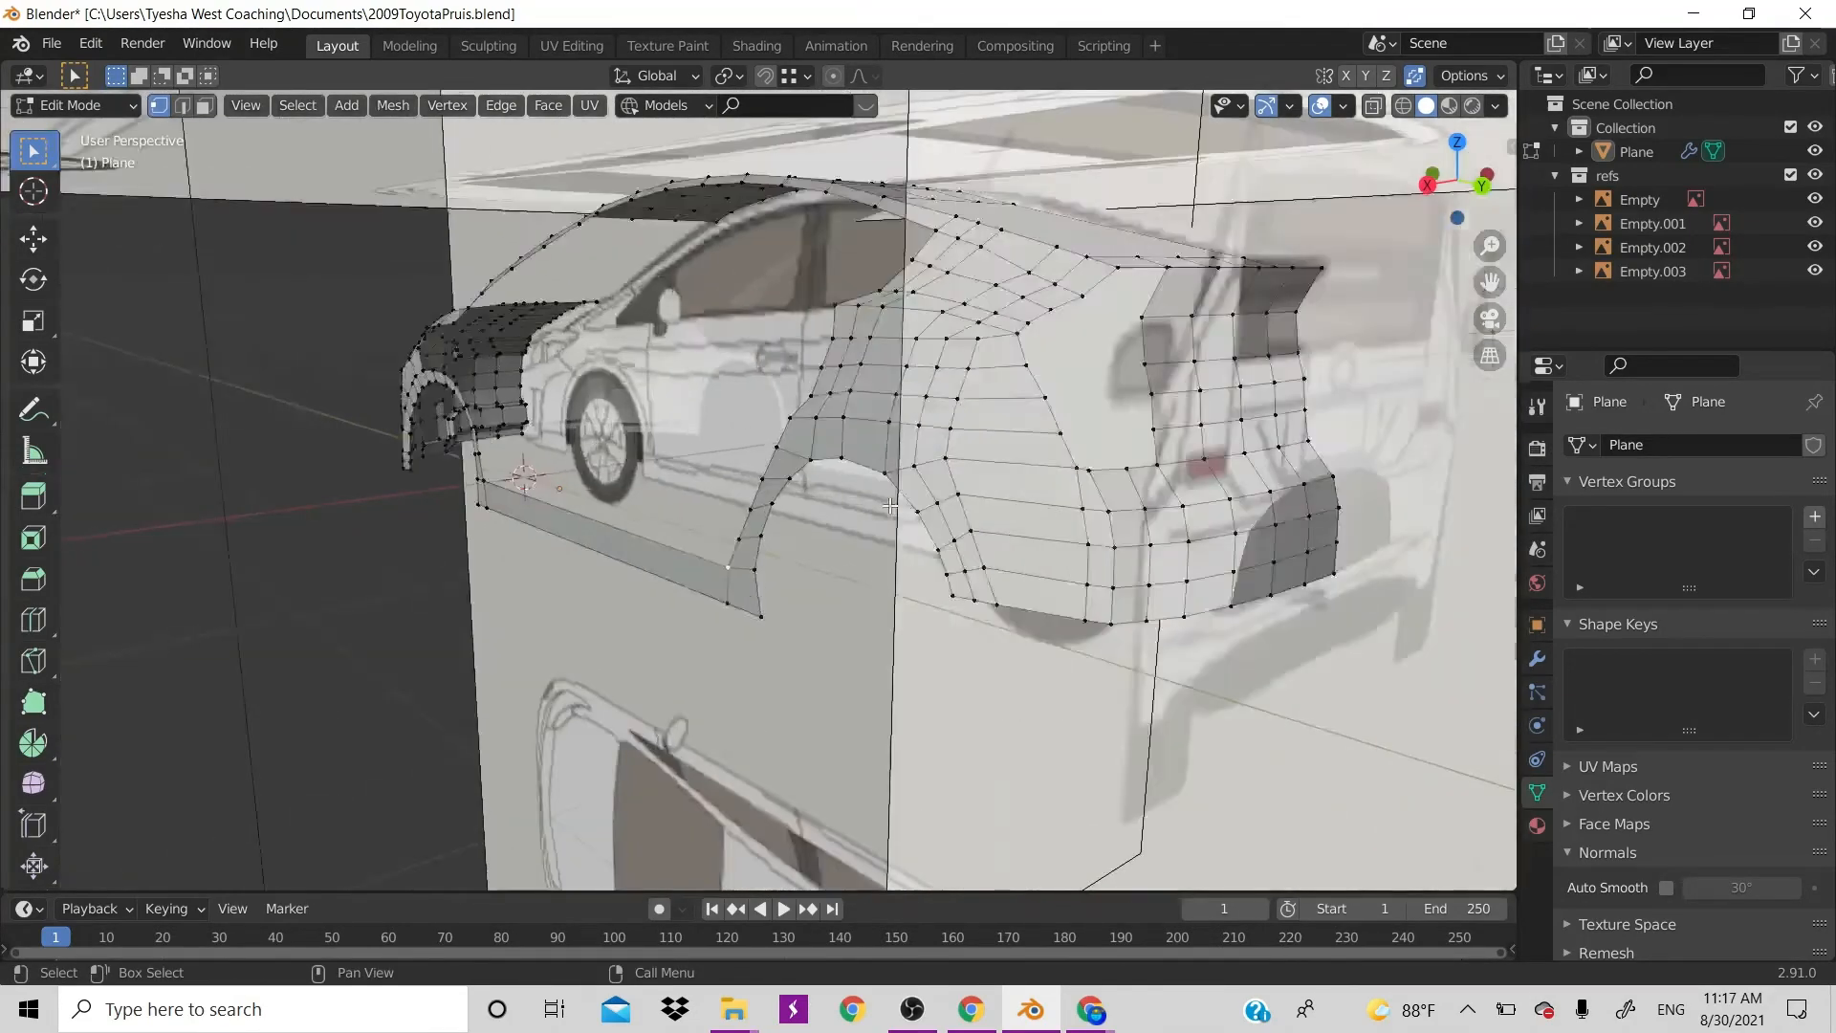
key(3)
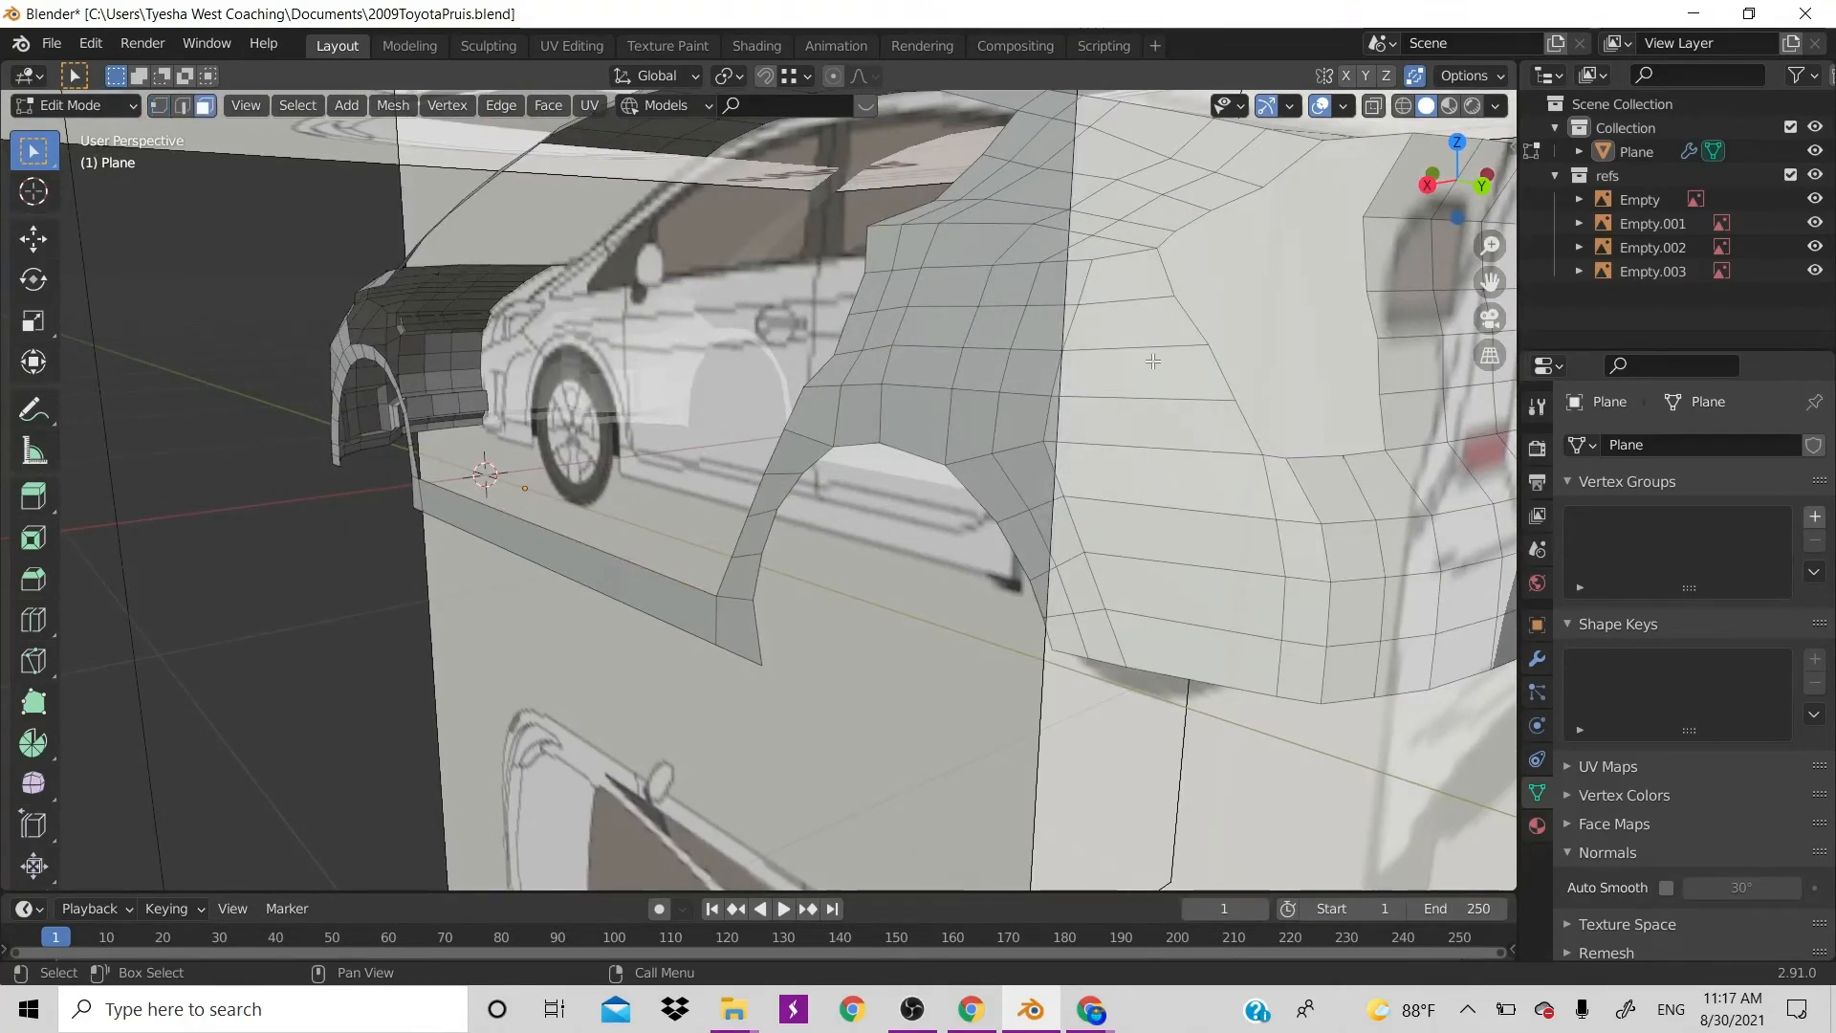
scroll(796, 490, down, 6)
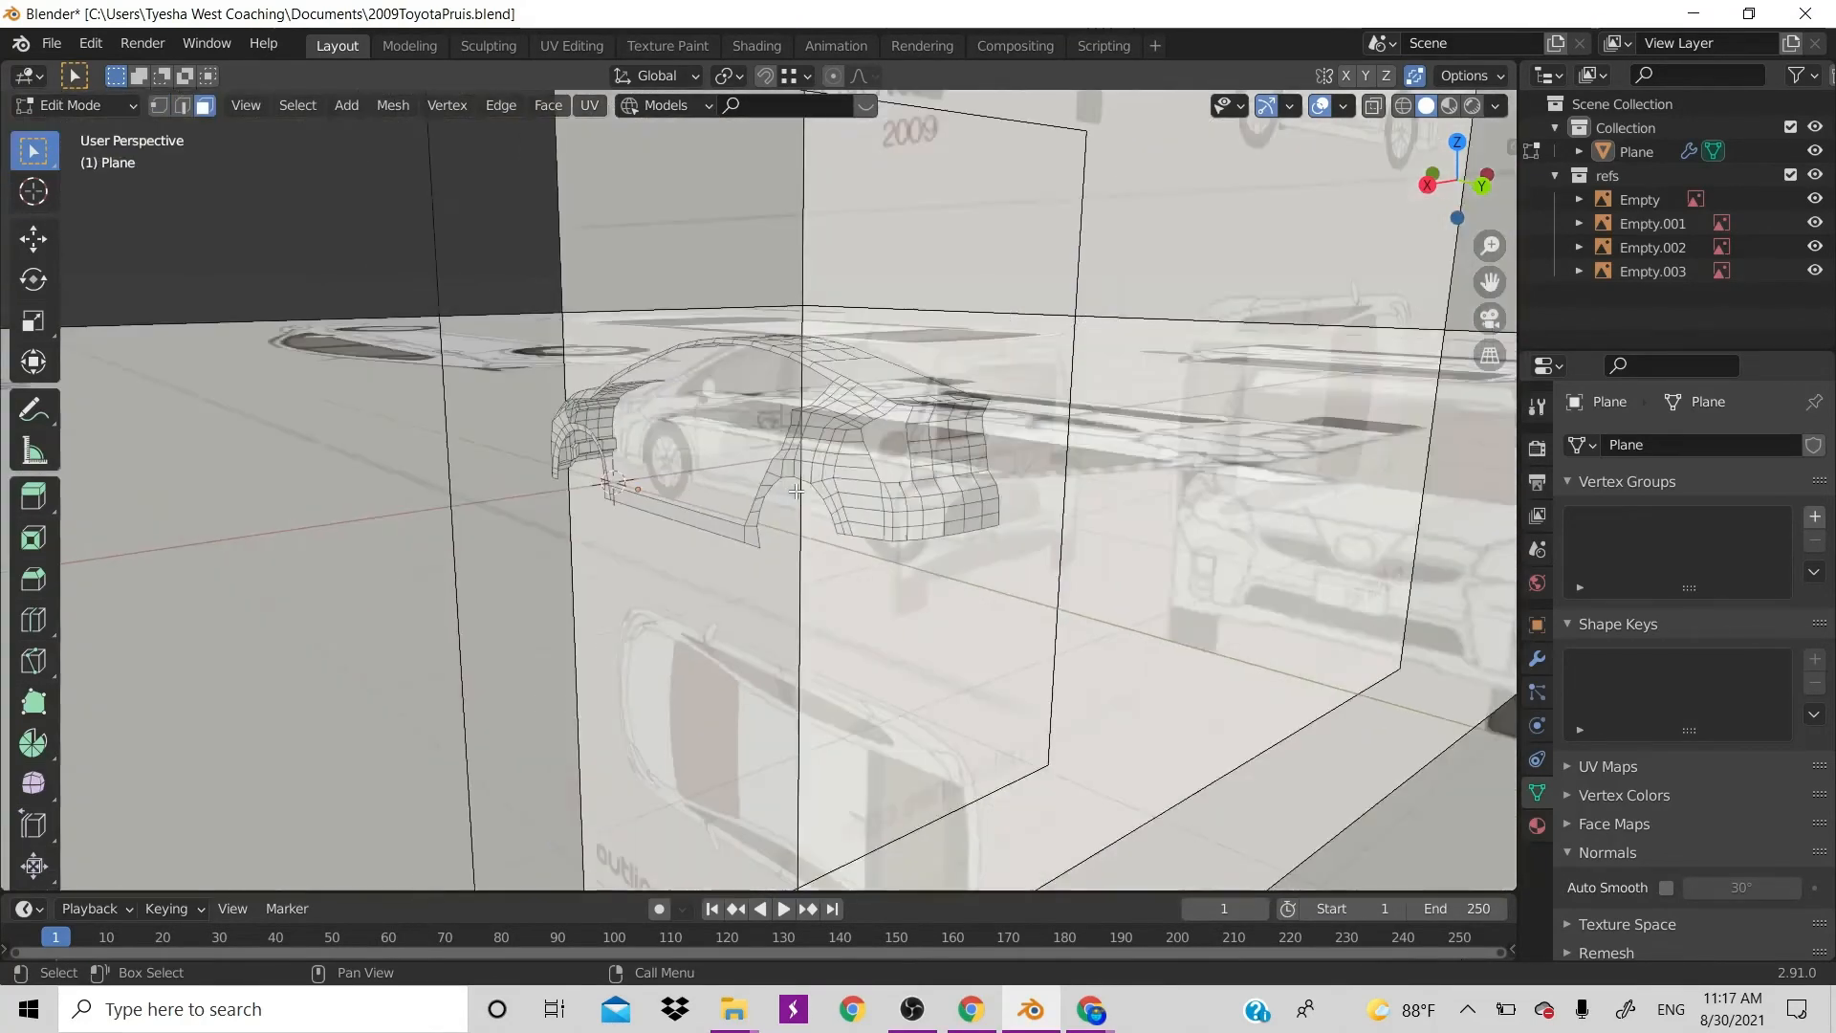
Examine the car body mesh in perspective and in the right orthographic view against the side blueprint
scroll(796, 490, up, 3)
middle_drag(950, 451, 769, 455)
scroll(724, 446, up, 3)
scroll(724, 446, down, 7)
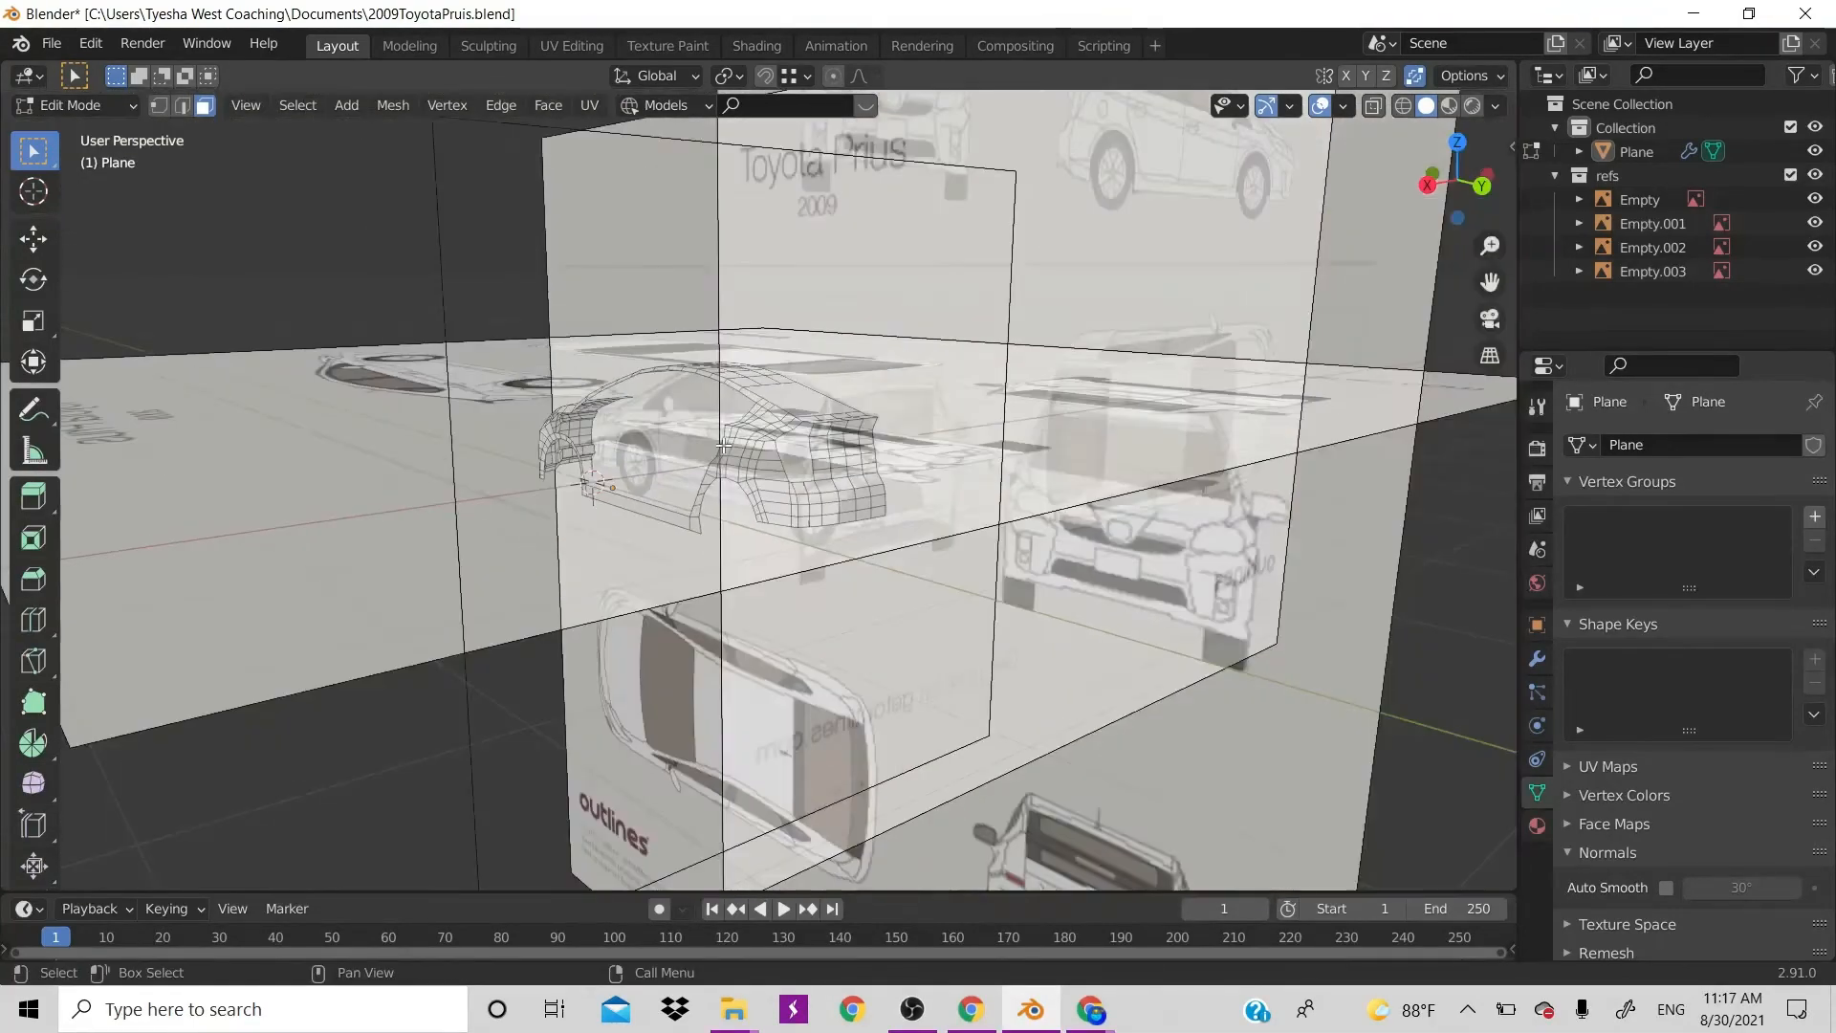
scroll(724, 445, up, 4)
scroll(724, 445, down, 4)
key(KP_7)
key(KP_3)
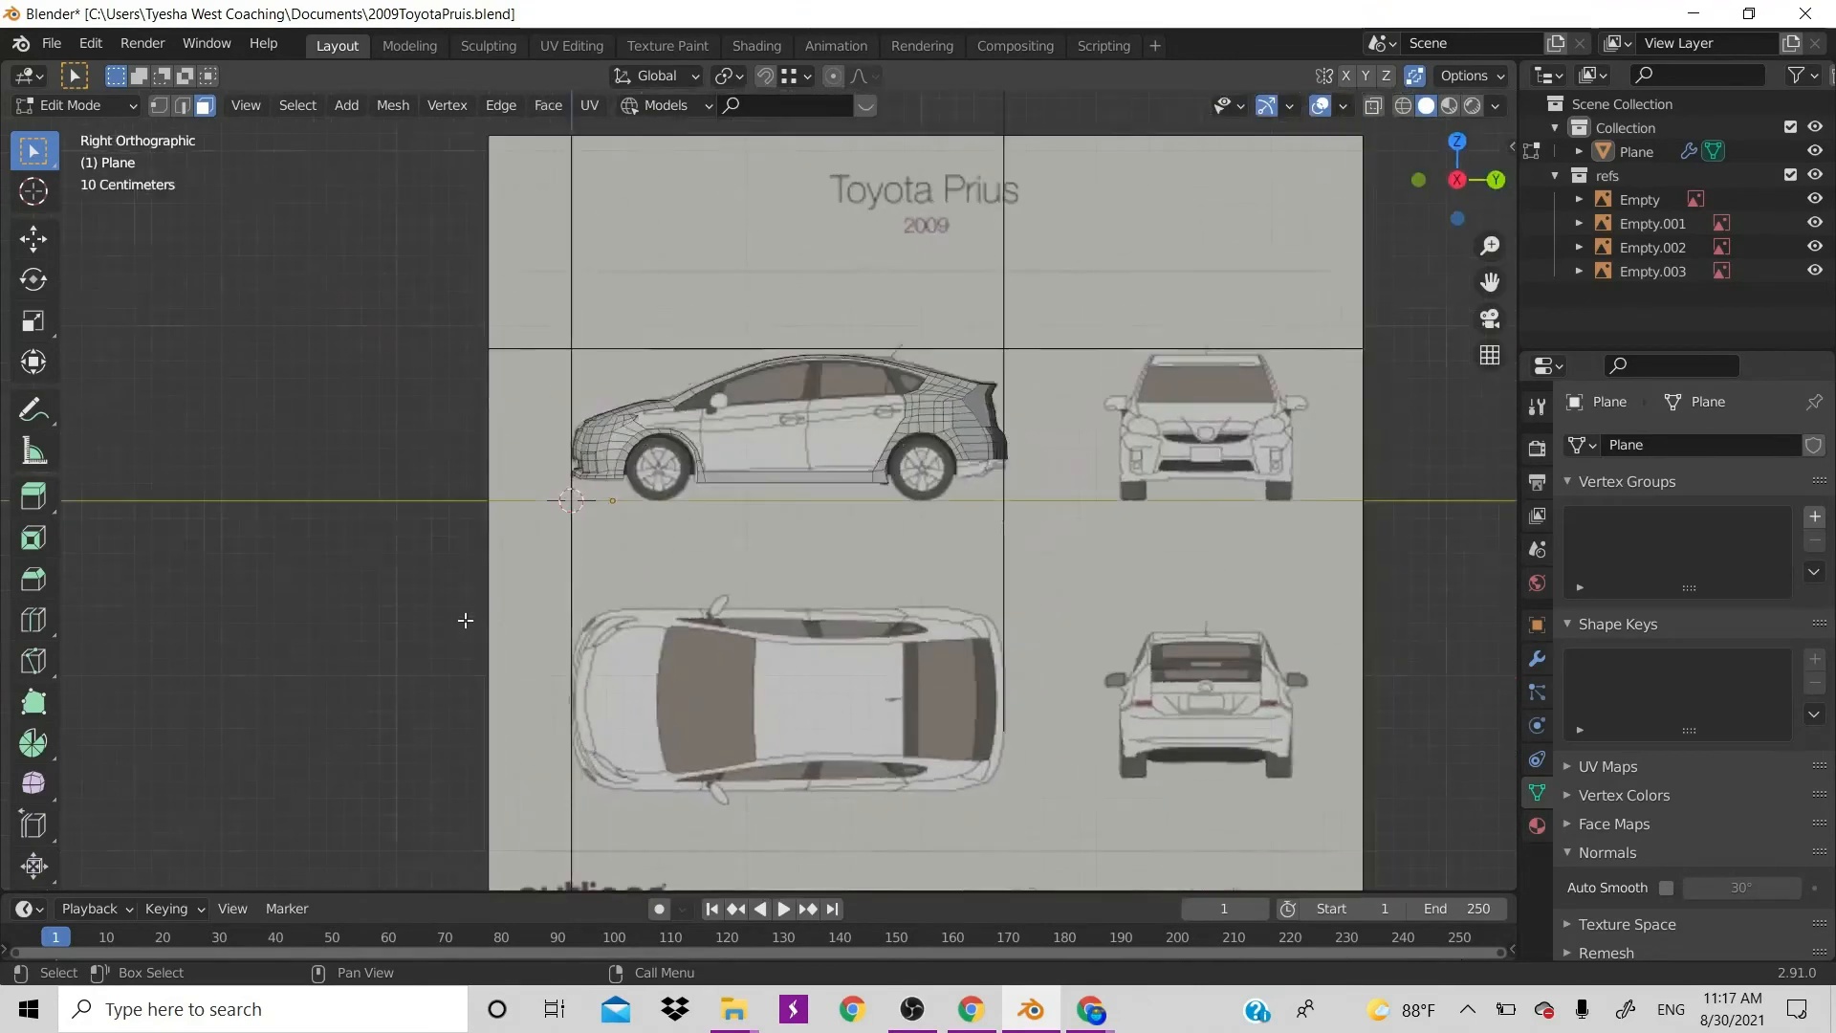
scroll(669, 401, up, 5)
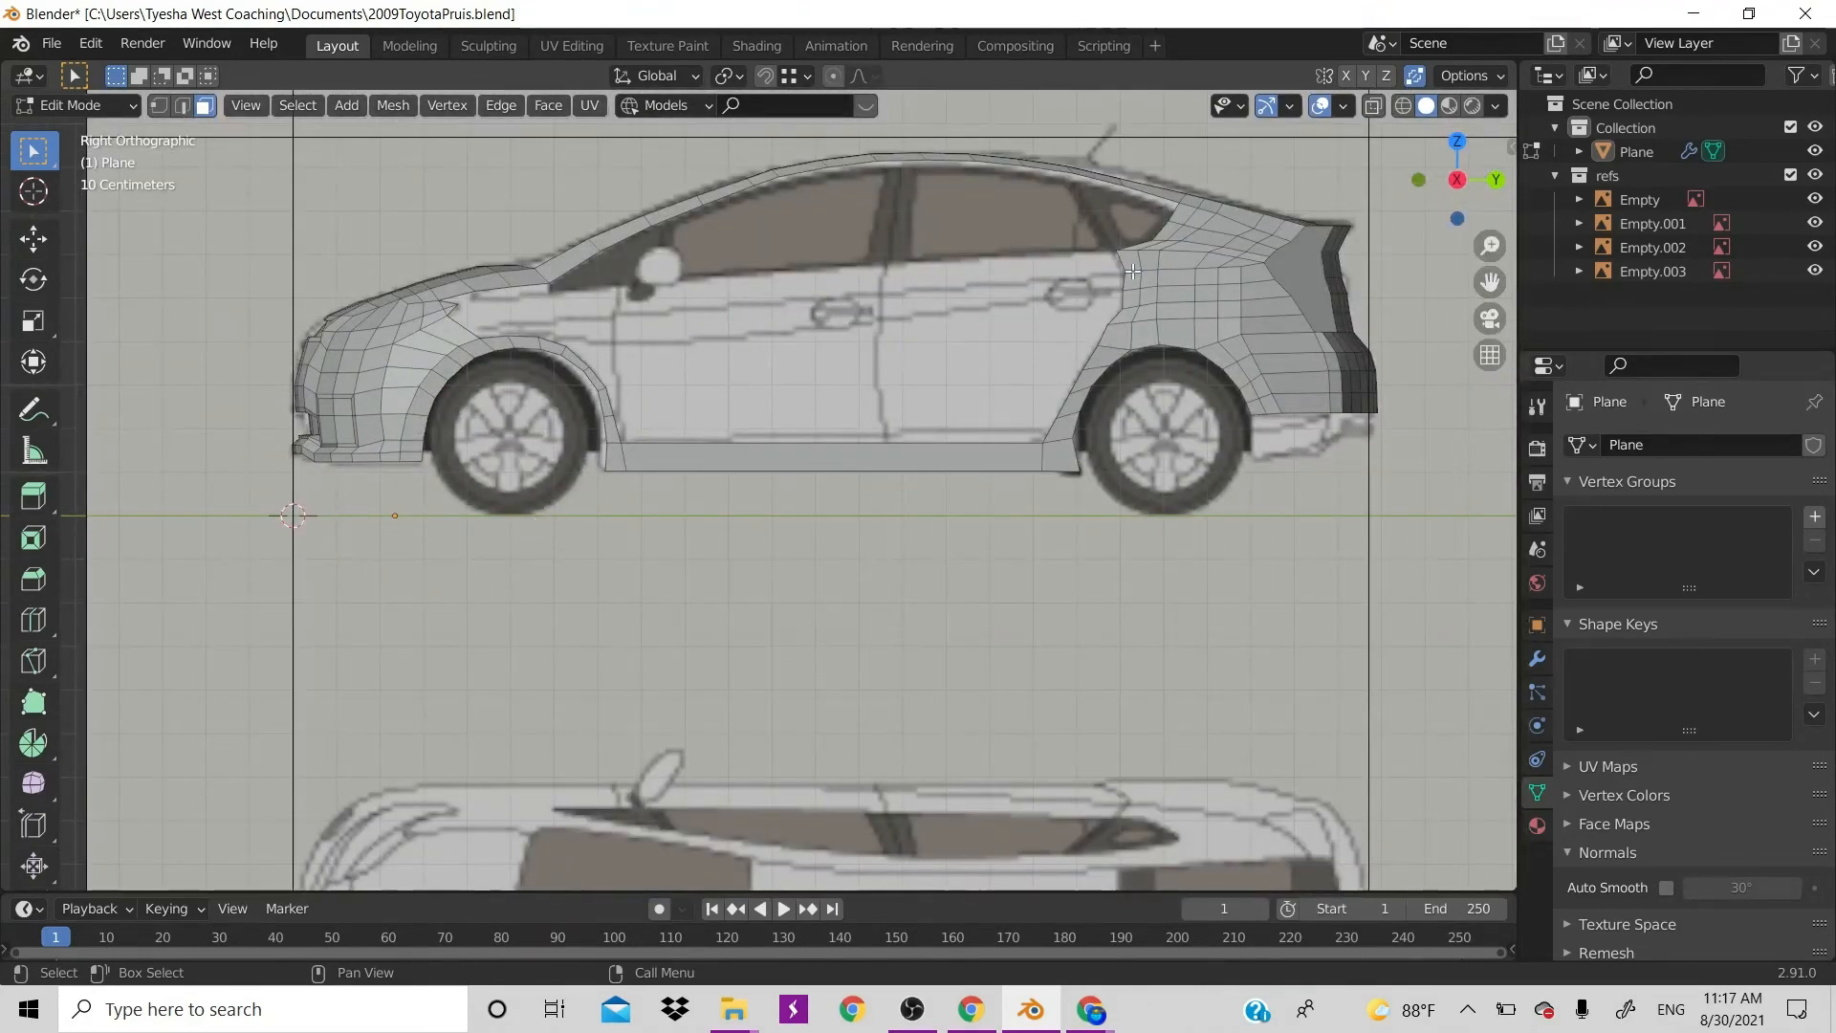
Add an edge loop across the side sill, slid to the gap between the front and rear doors
key(2)
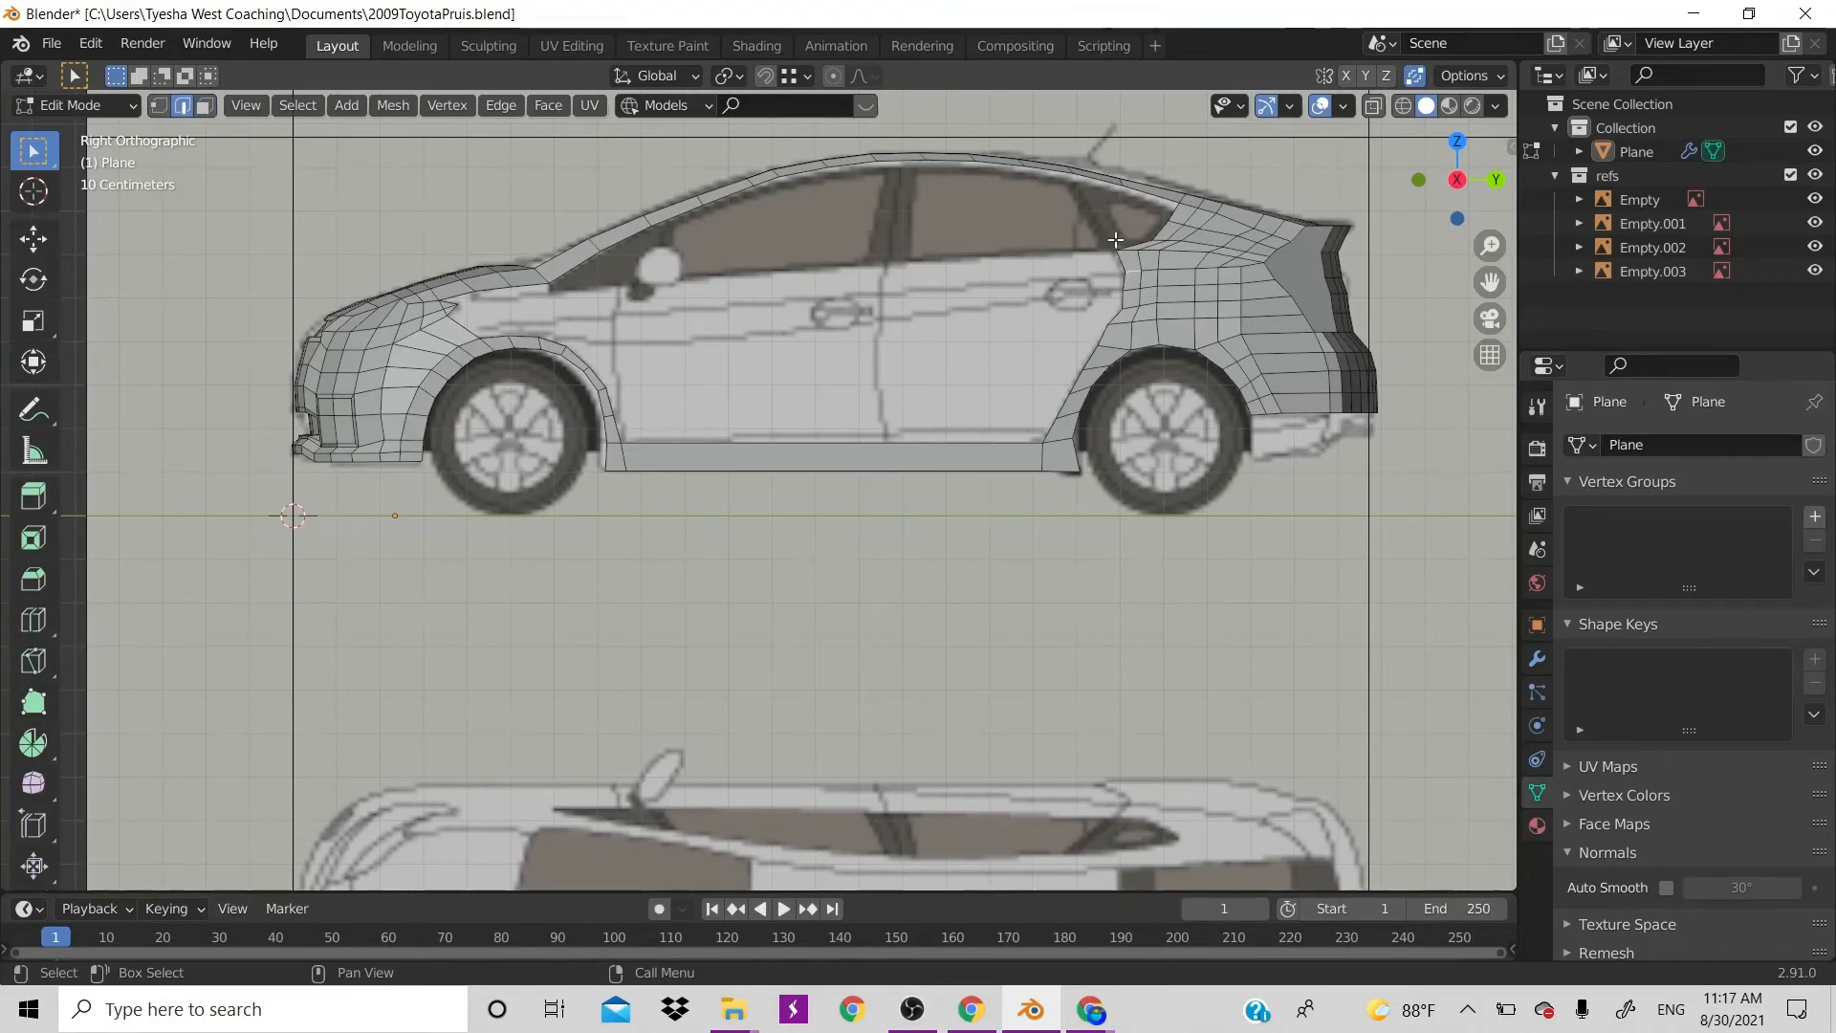
ctrl+click(1041, 432)
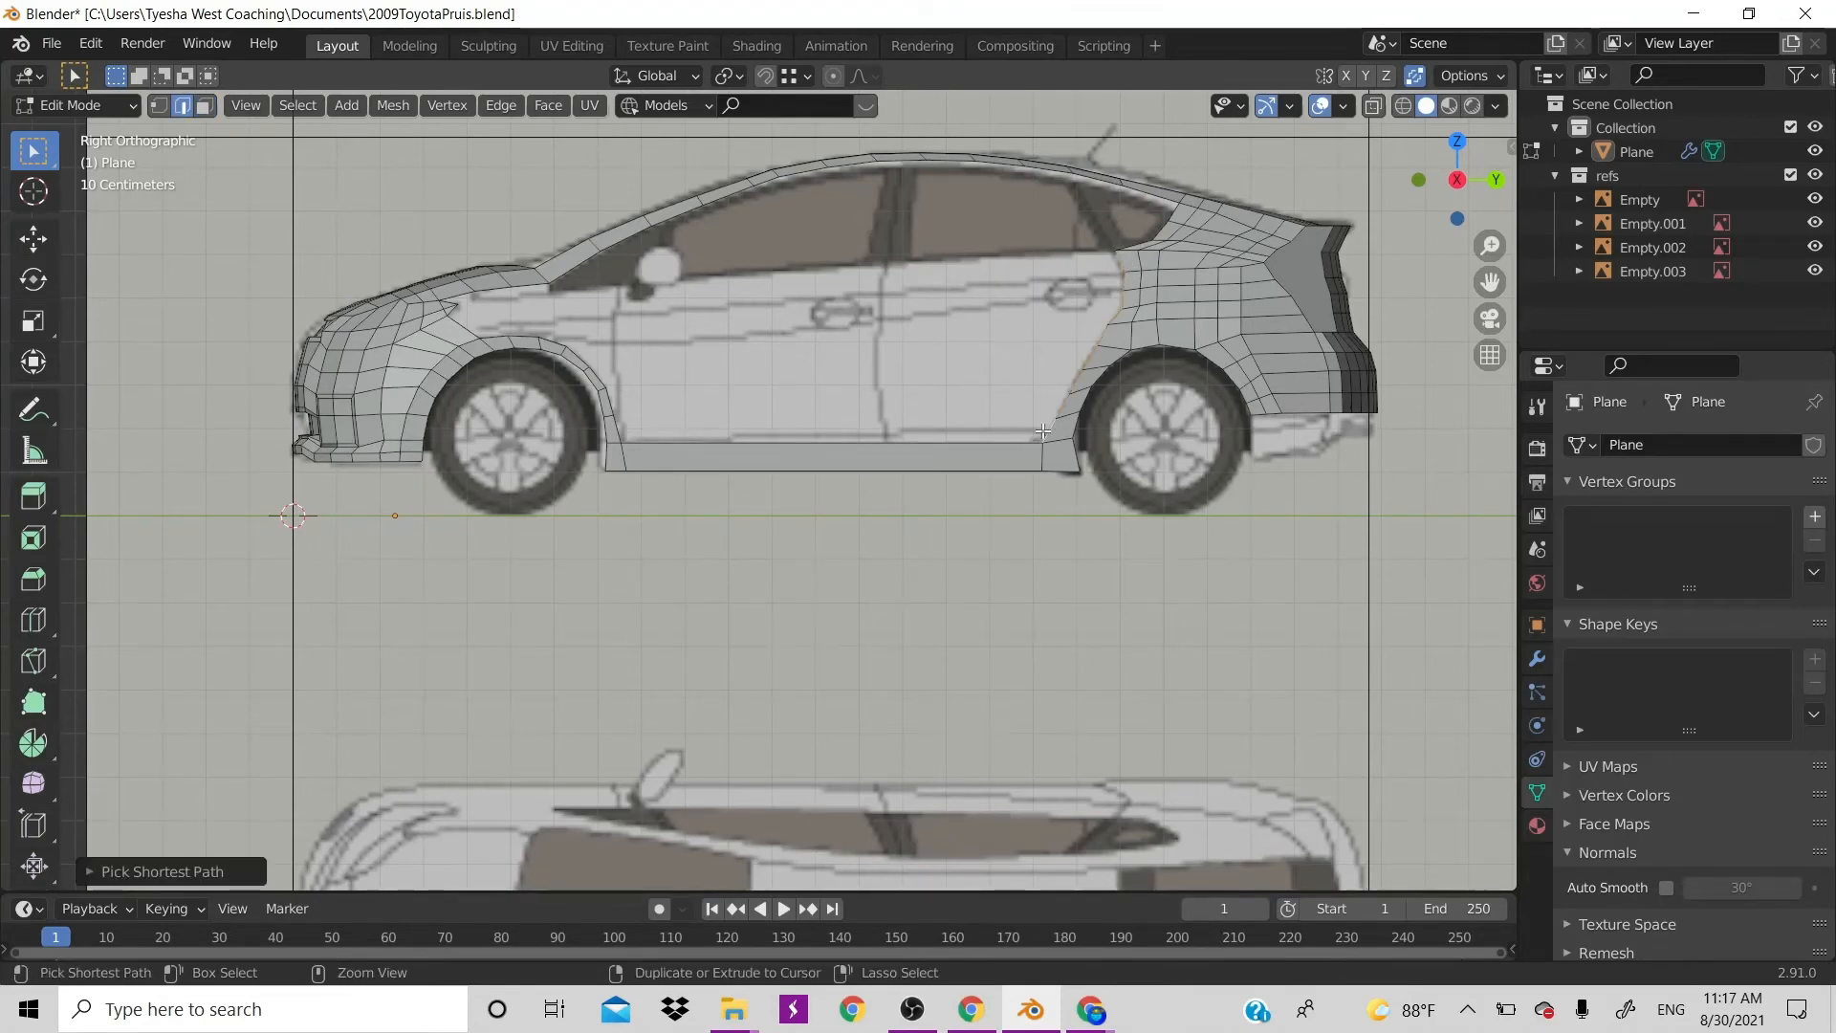
key(g)
key(g)
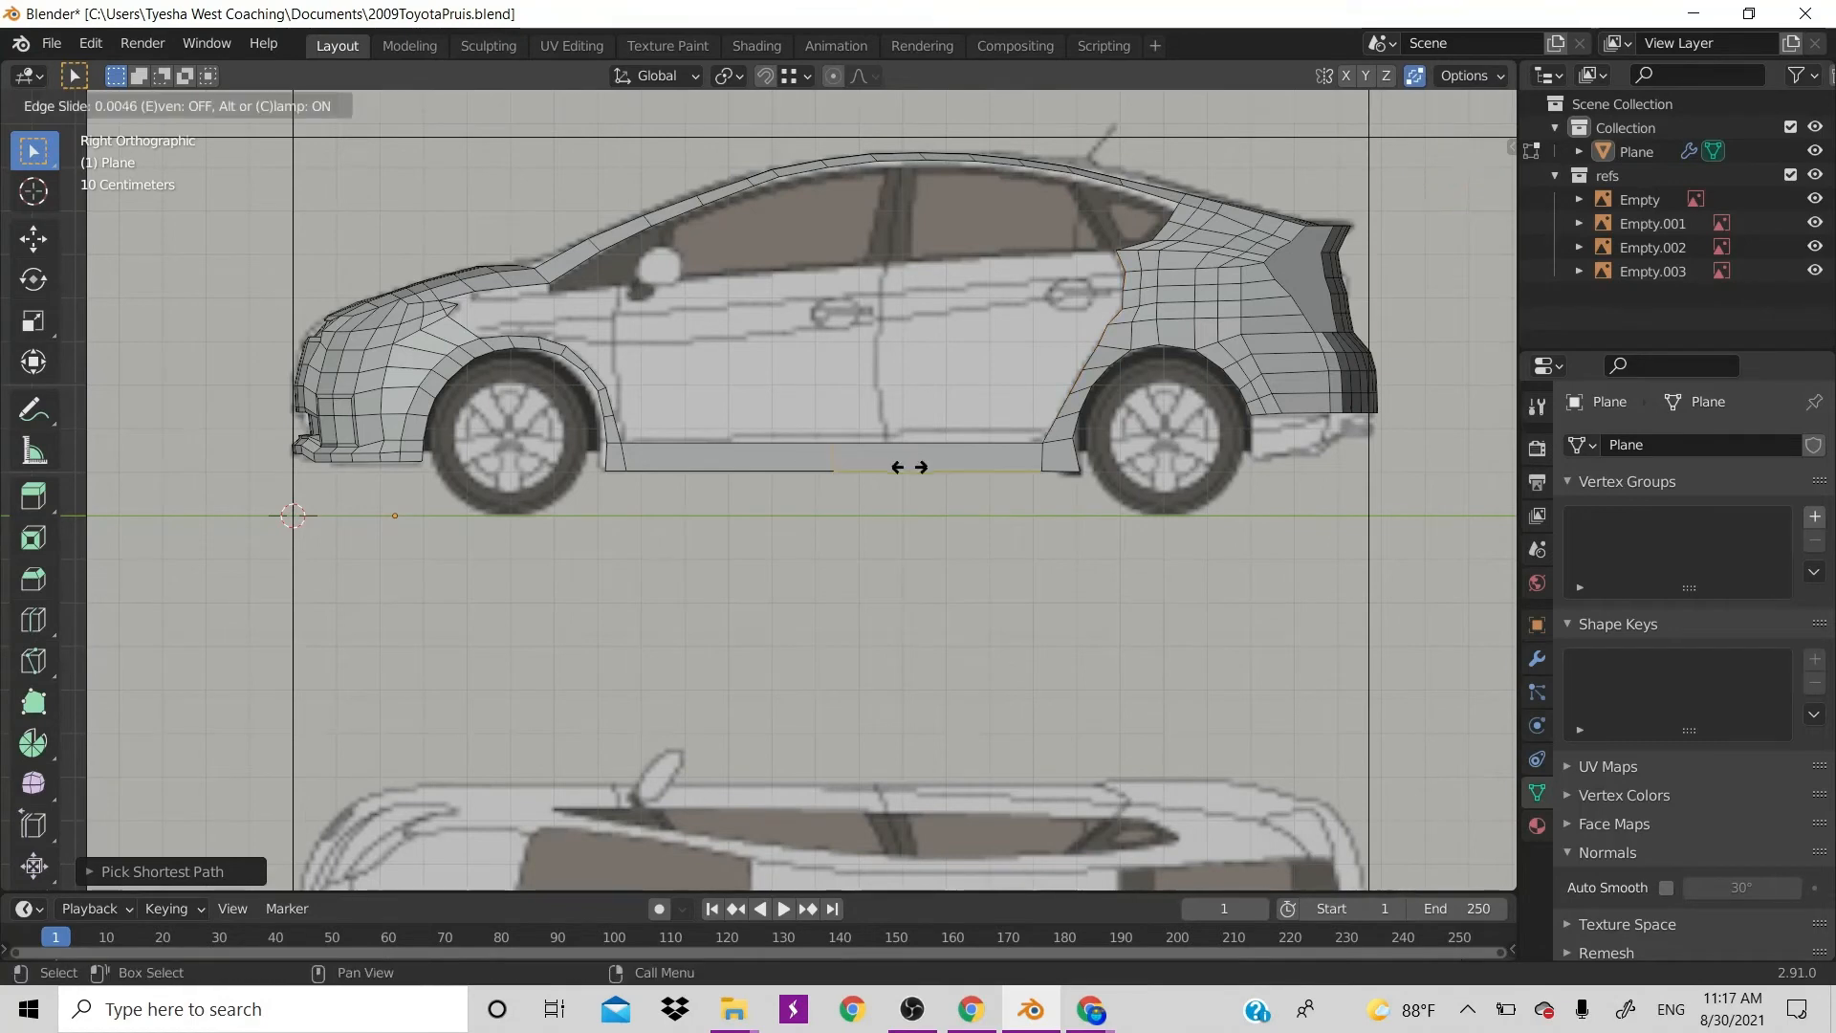
click(957, 480)
Extrude the rear quarter panel's front edge path forward across the rear door, with its lower end near the door gap
click(1058, 432)
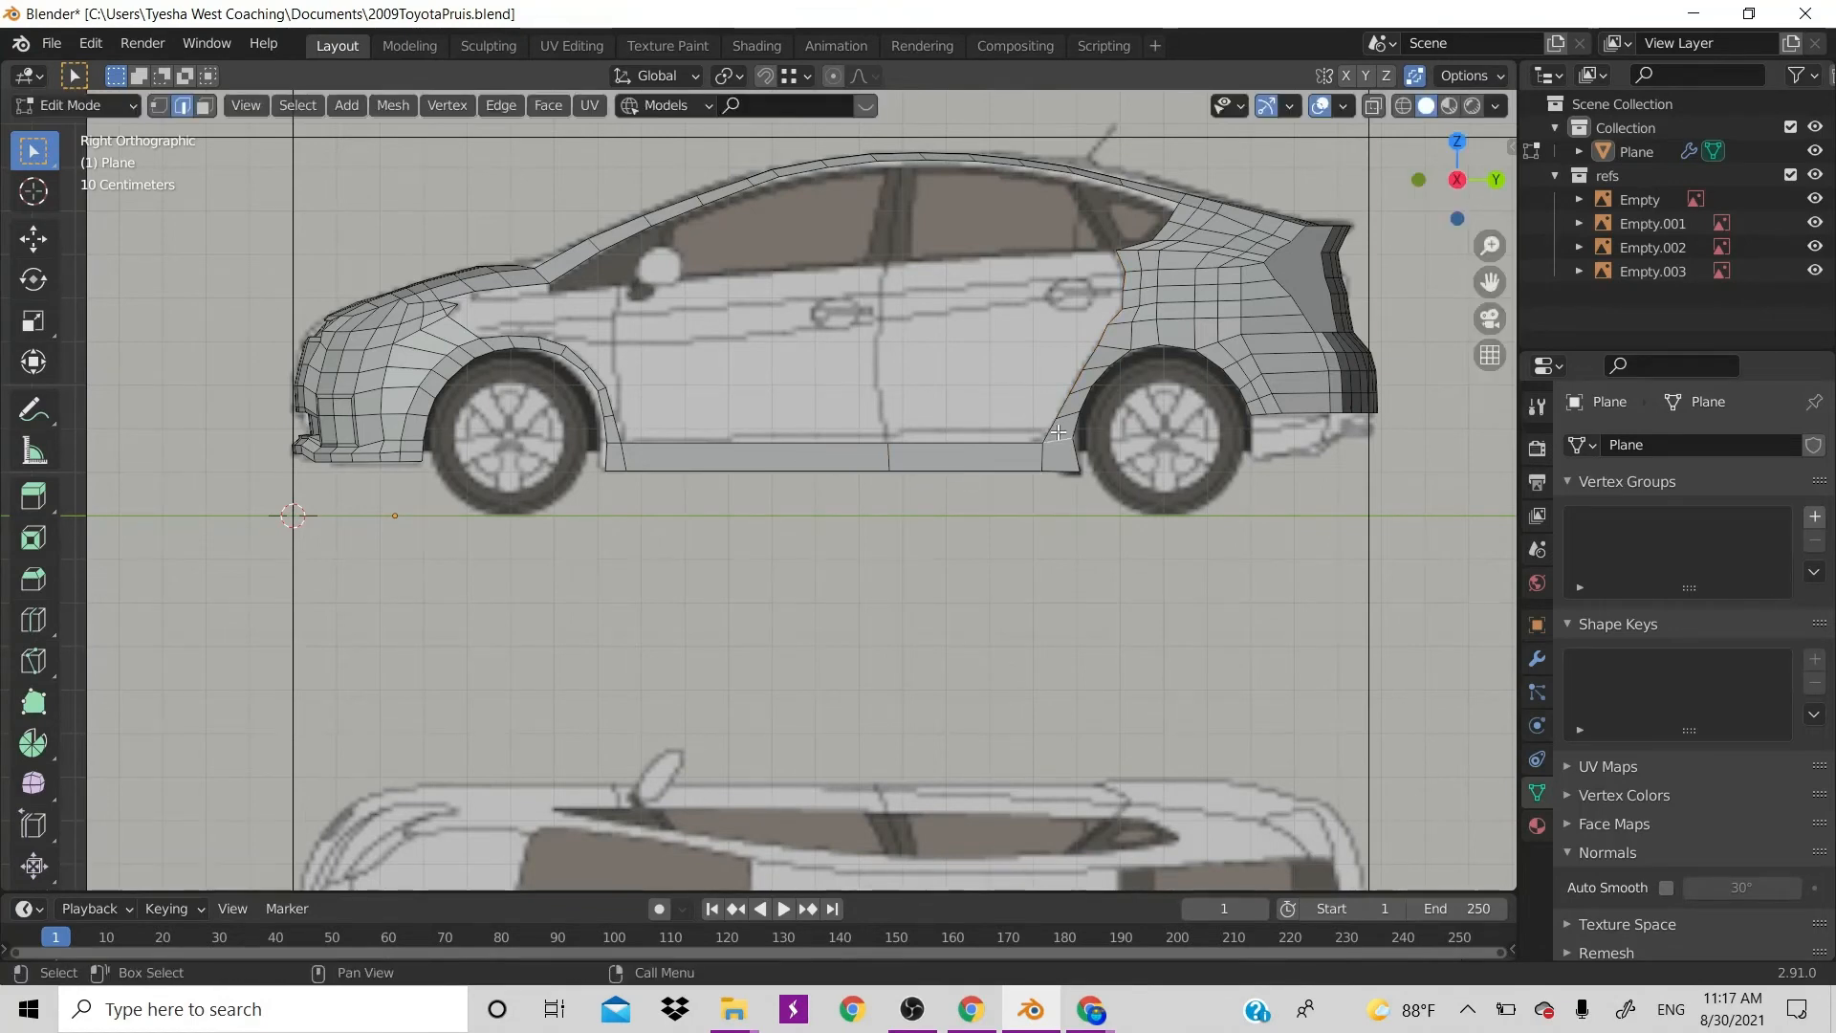
ctrl+click(1114, 260)
key(g)
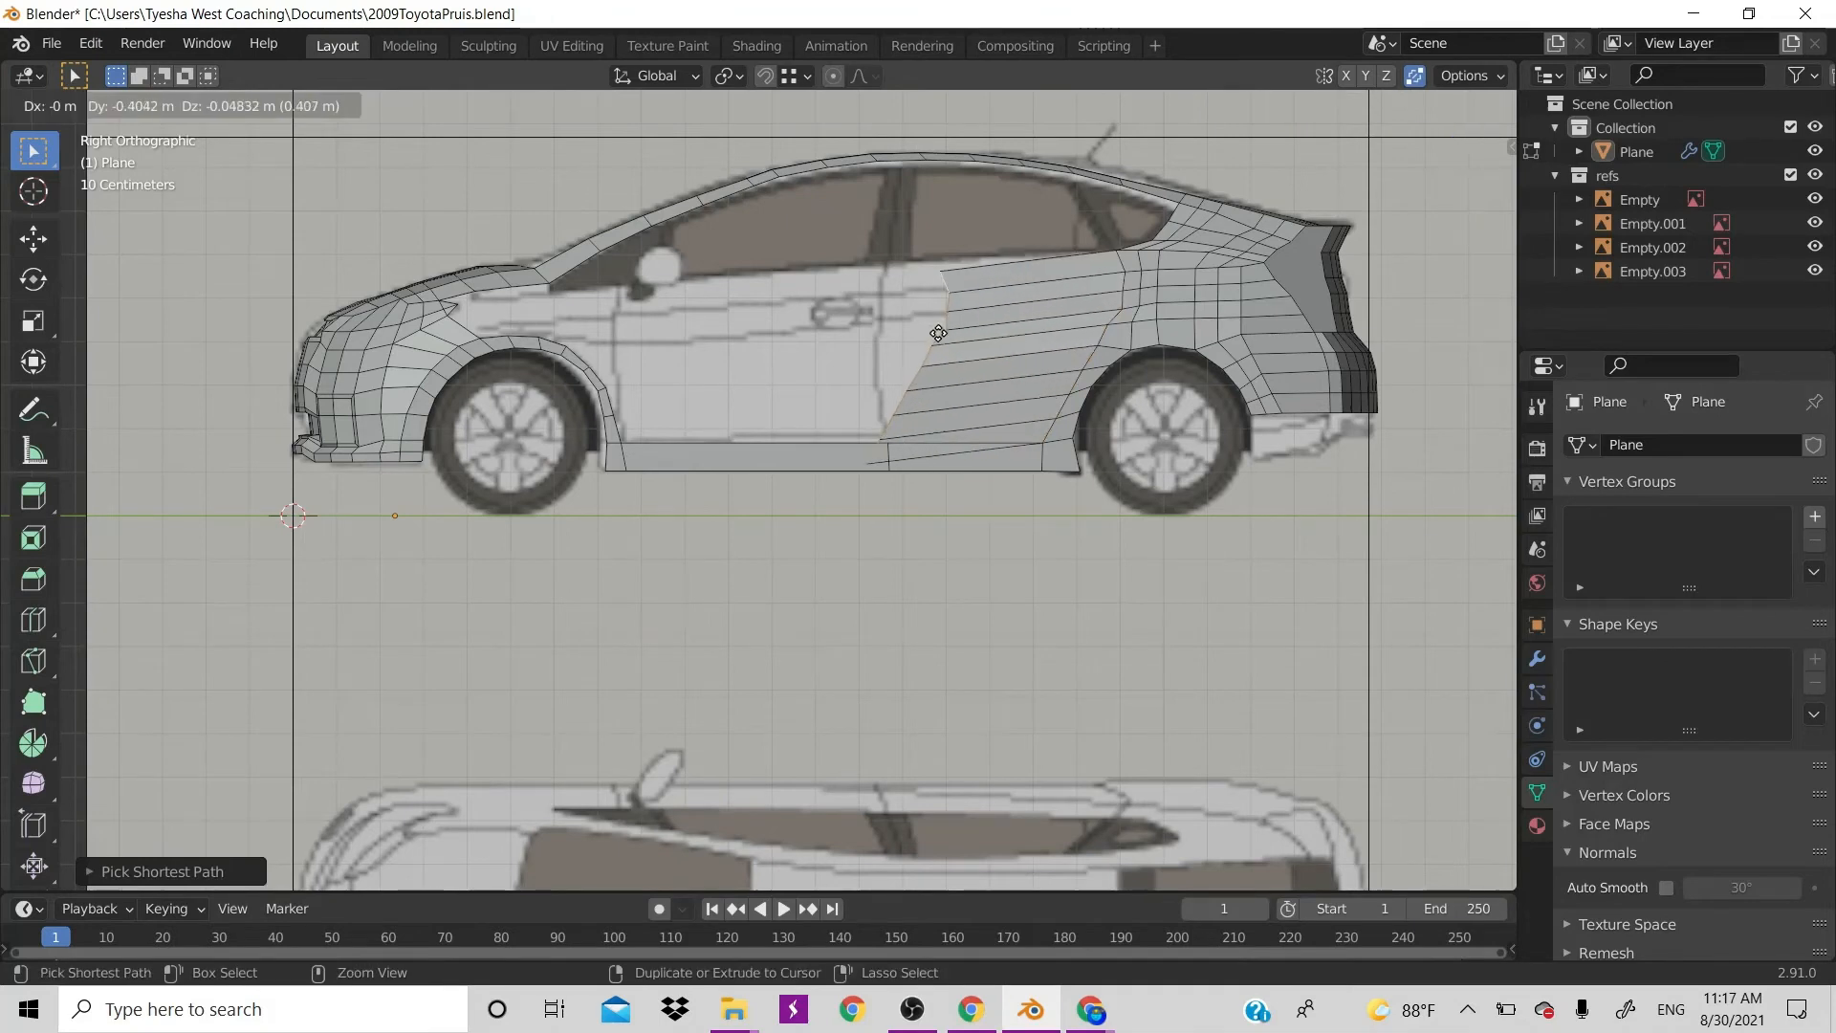
click(882, 441)
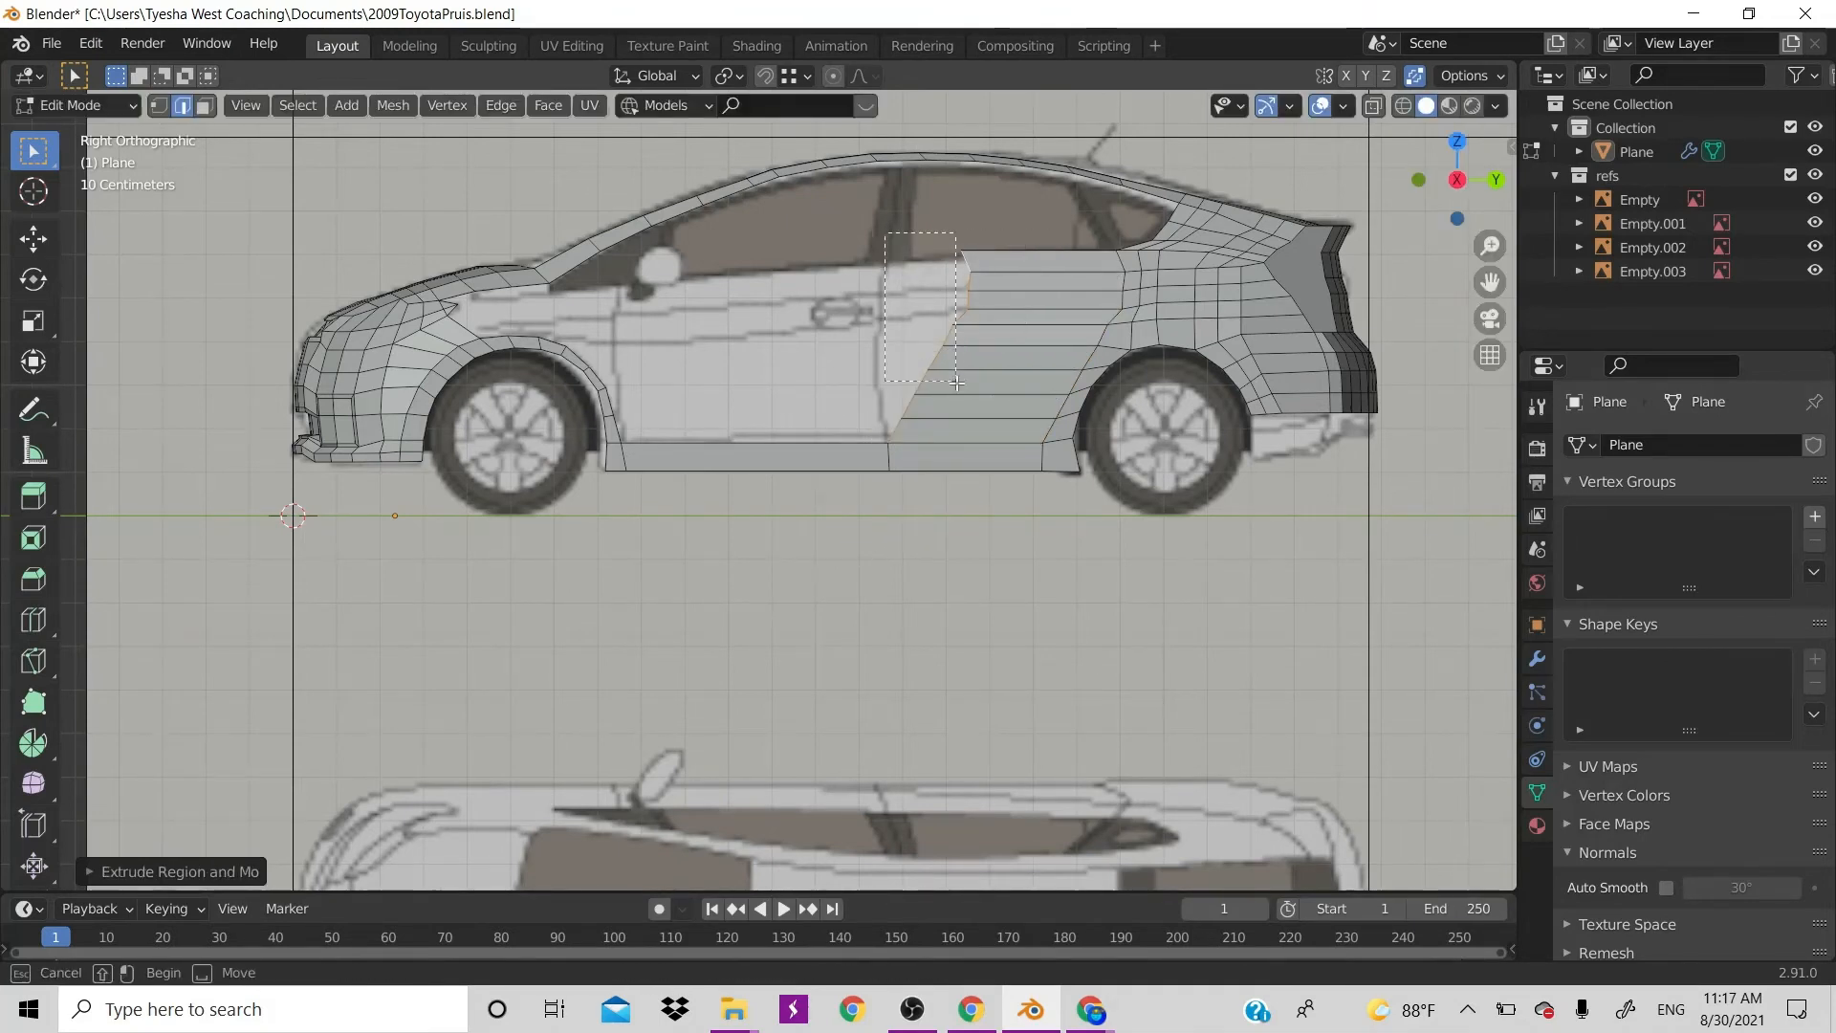
Move the extruded edge's upper part forward along Y, and shift the vertex just above the sill onto the door gap
key(ctrl+z)
key(g)
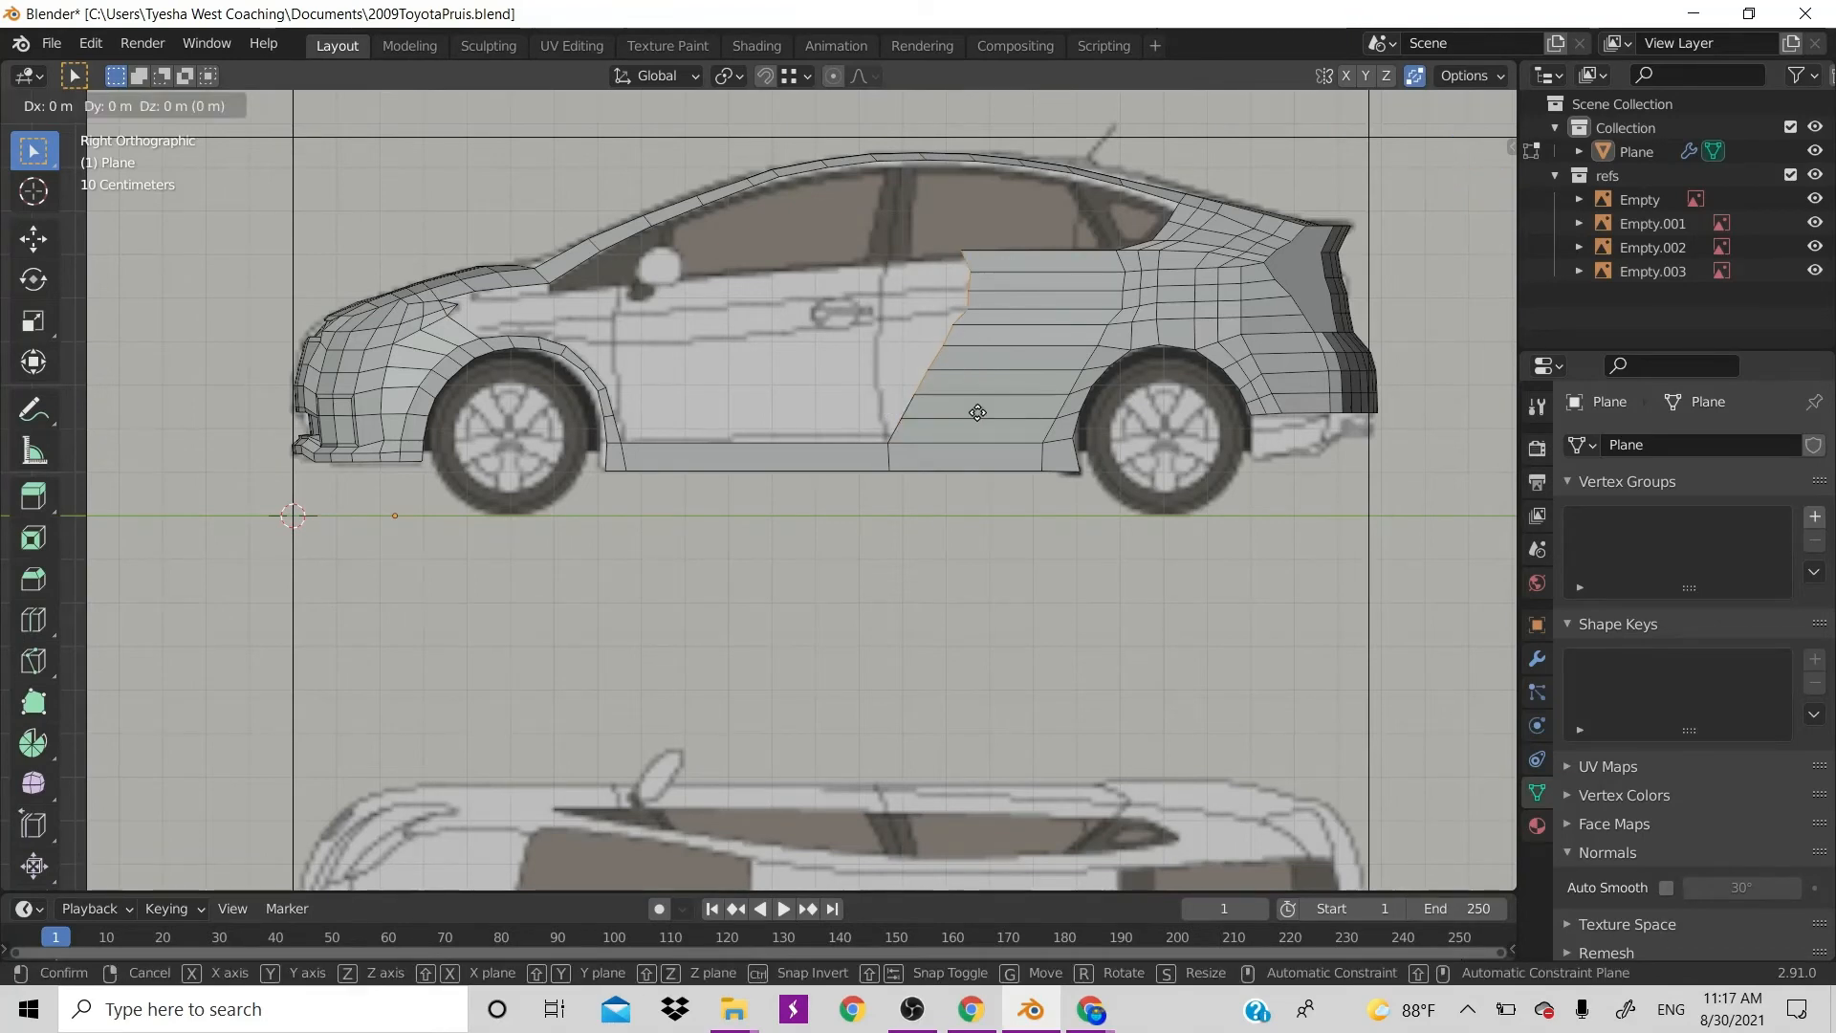
key(y)
click(945, 410)
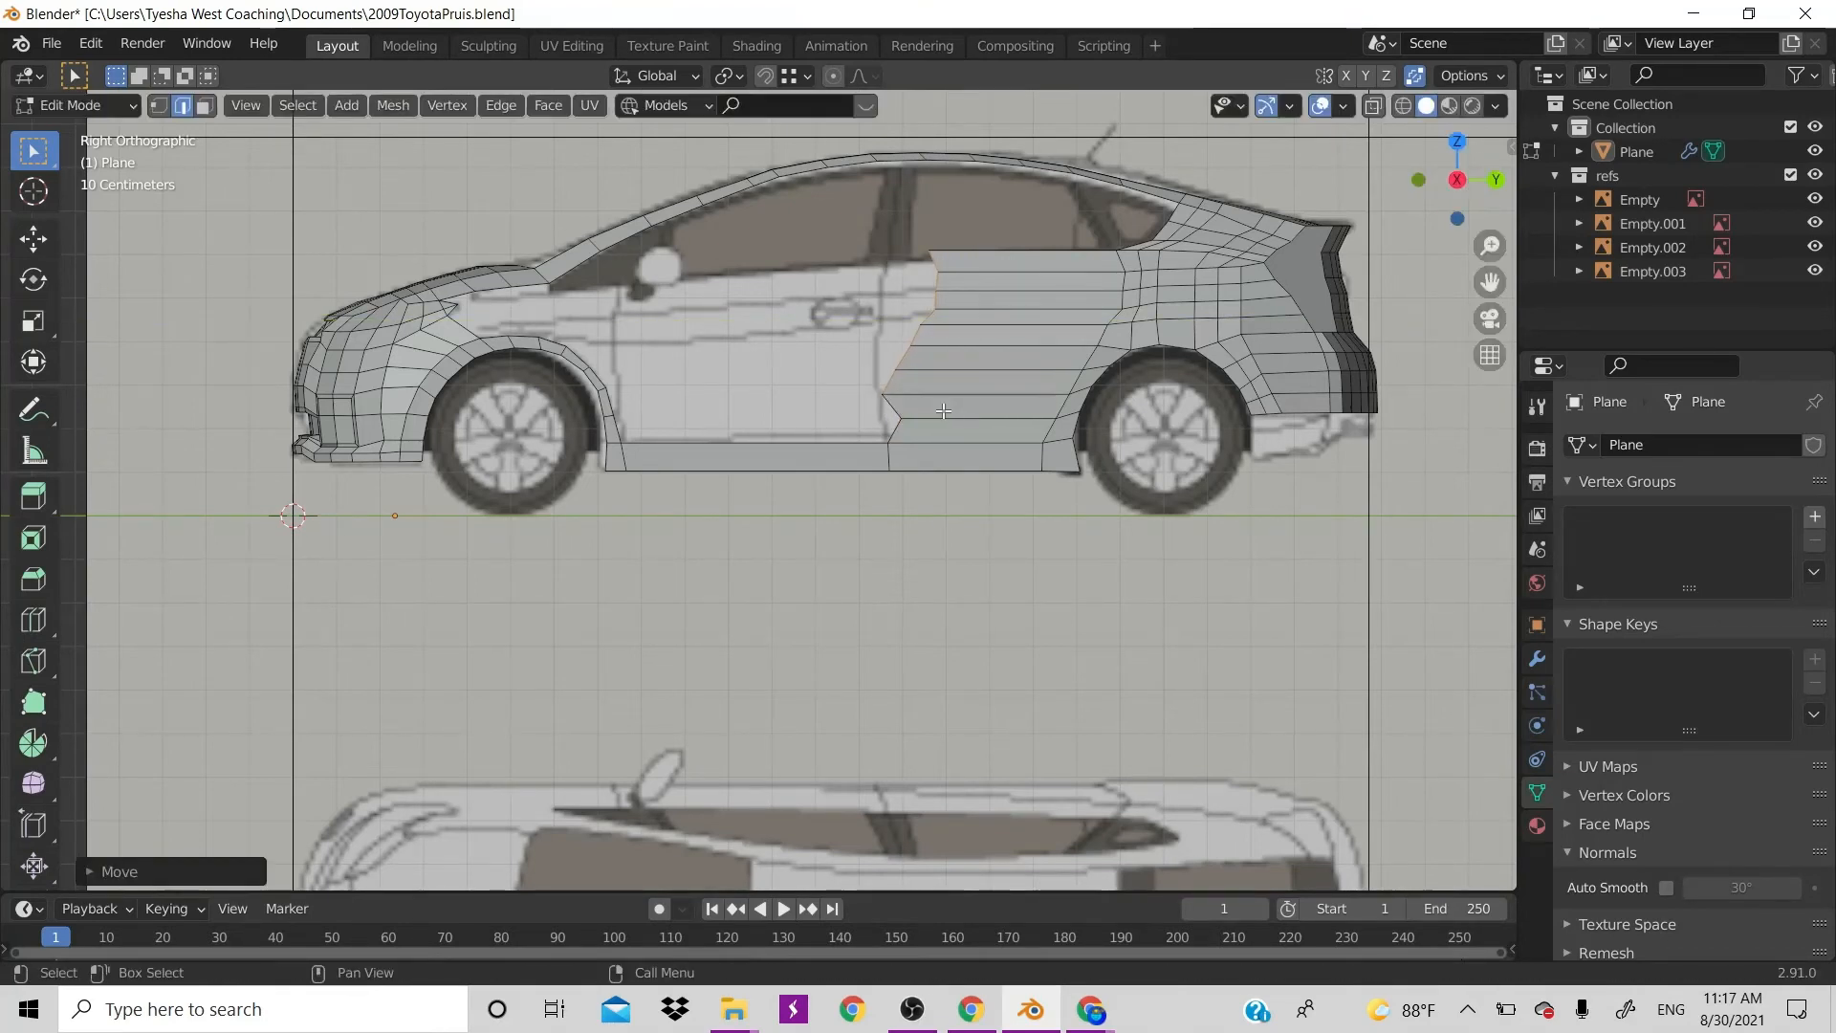
key(1)
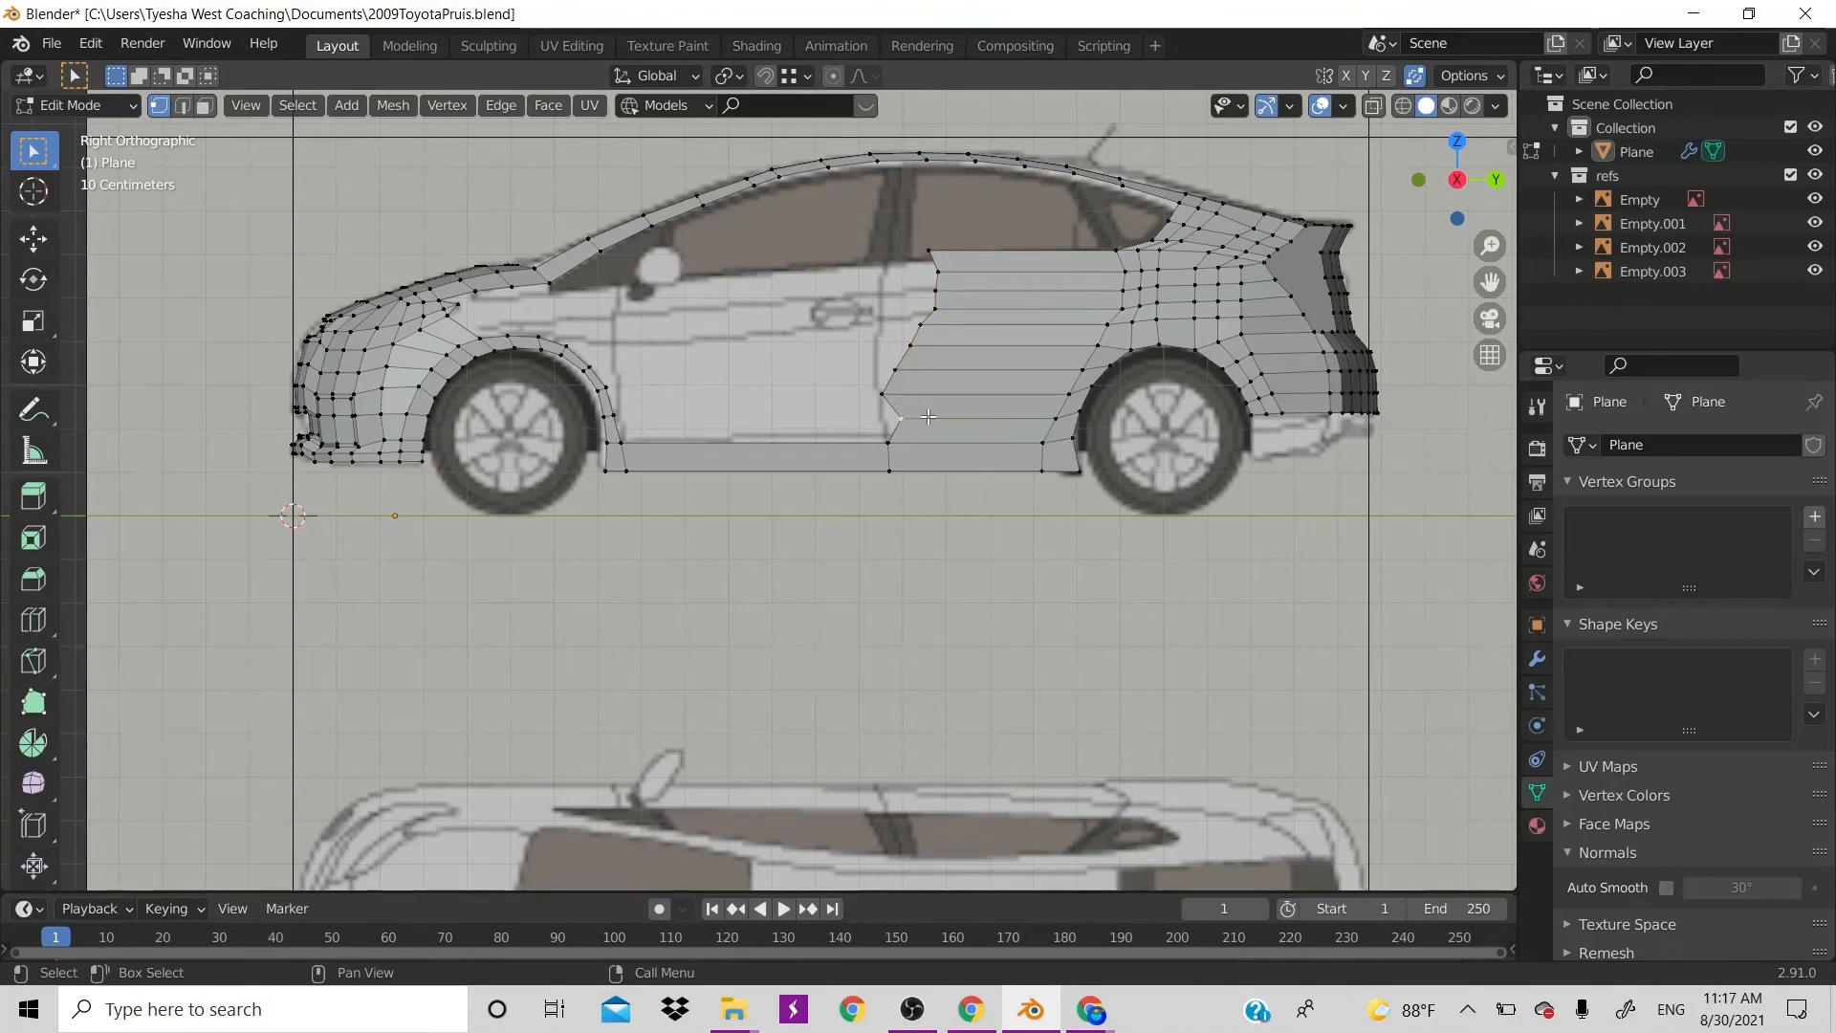
key(g)
key(y)
click(909, 342)
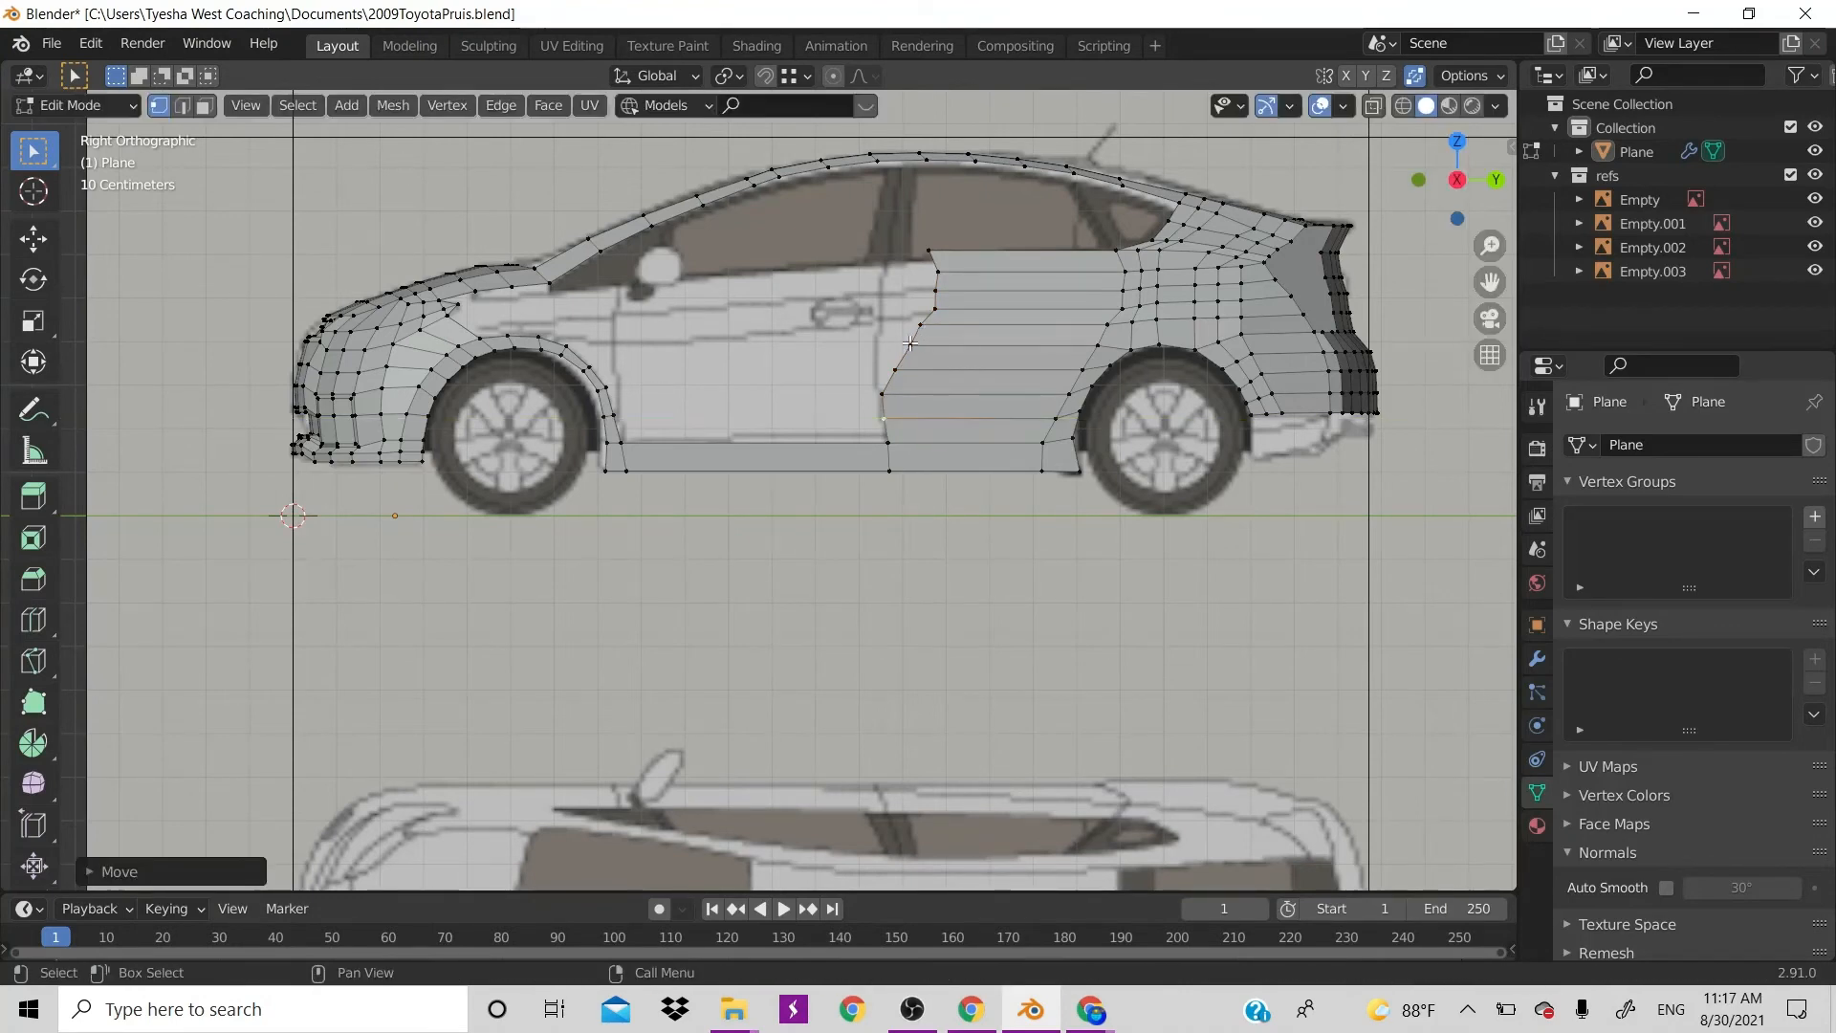
Move the upper vertices of the rear door's front edge forward along Y, and align the mid-height vertex below them with the door gap
drag(907, 229, 993, 345)
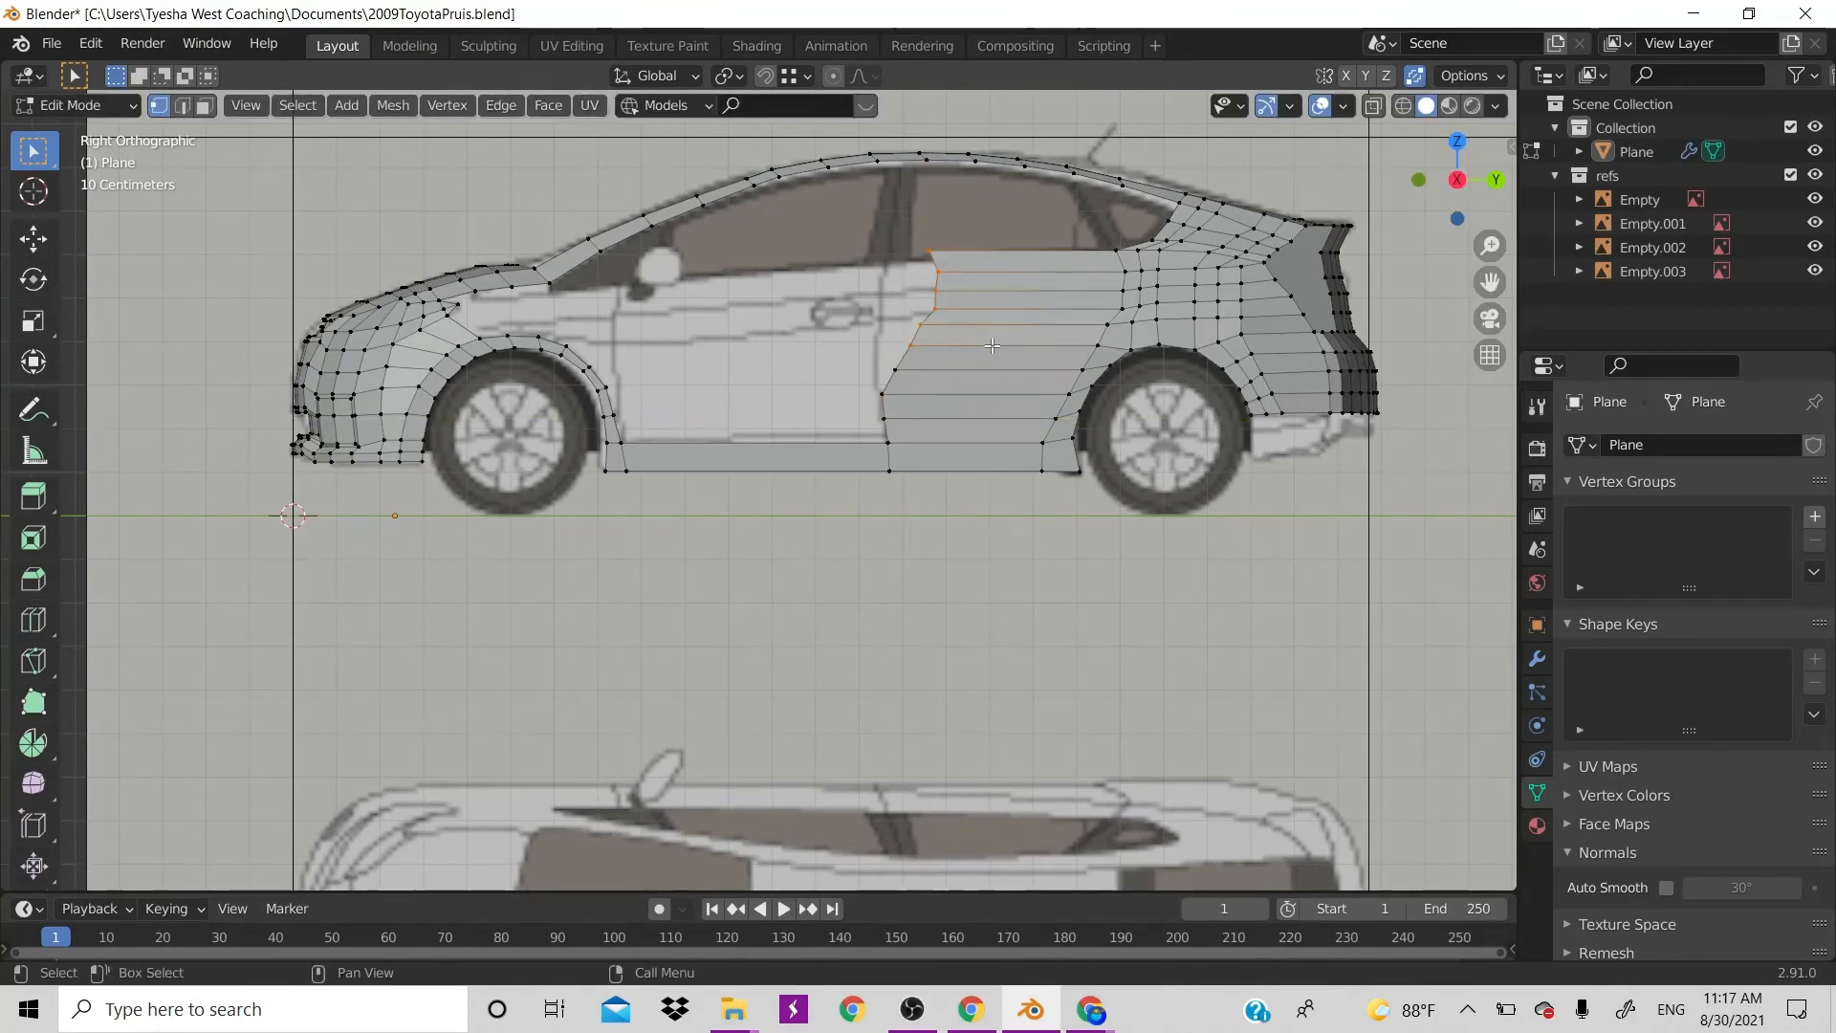
key(g)
key(y)
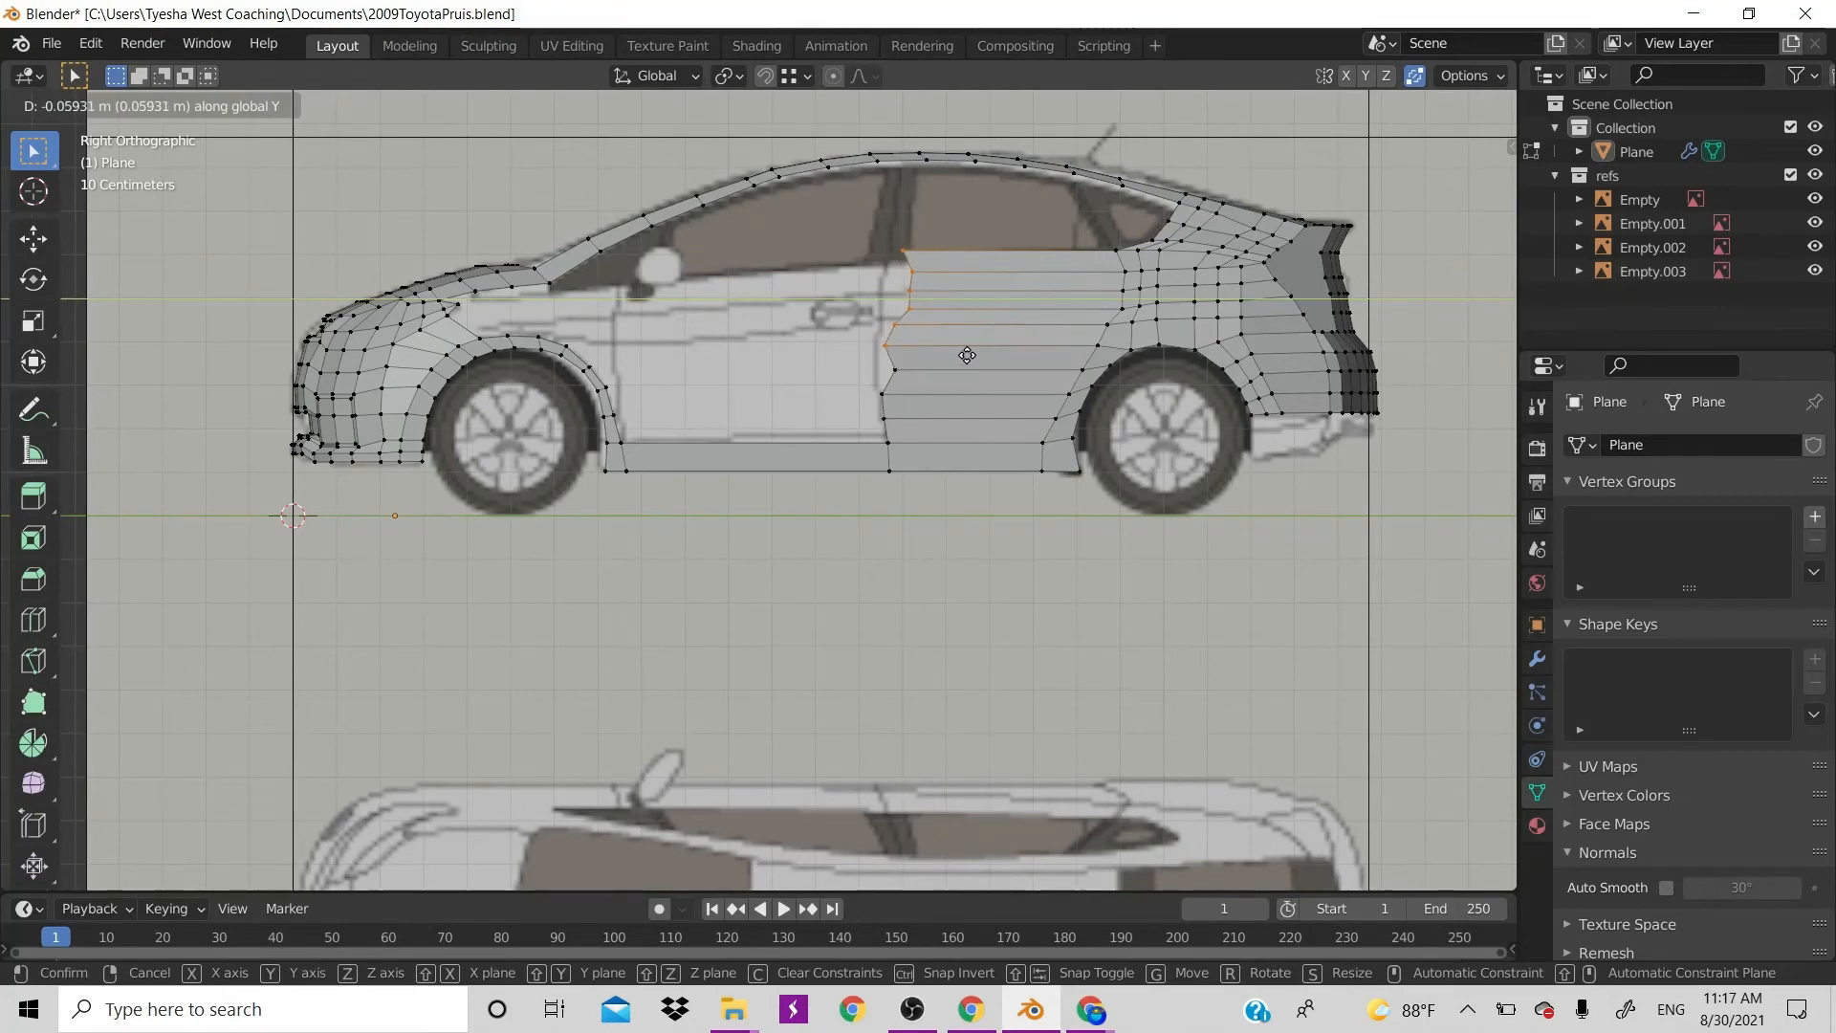
click(954, 355)
click(908, 373)
key(g)
key(y)
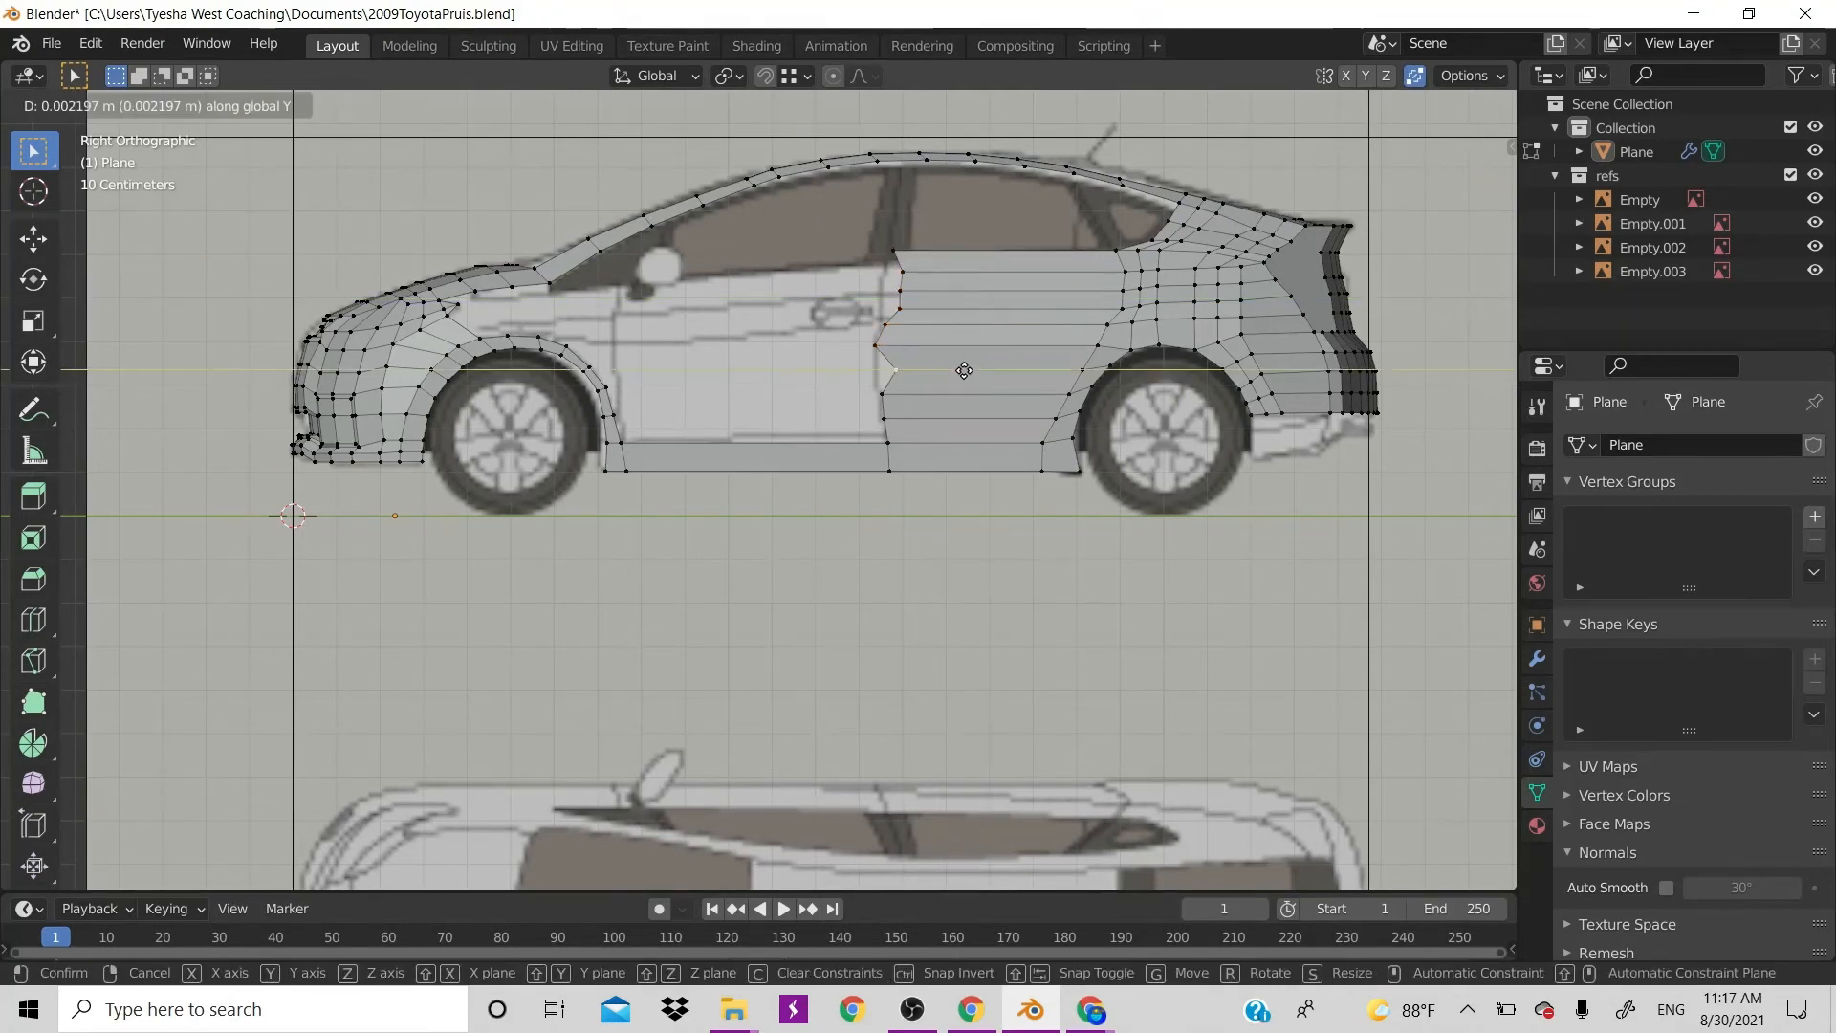
click(947, 368)
Move the two vertices near front door handle height individually along Y to follow the door gap
click(887, 324)
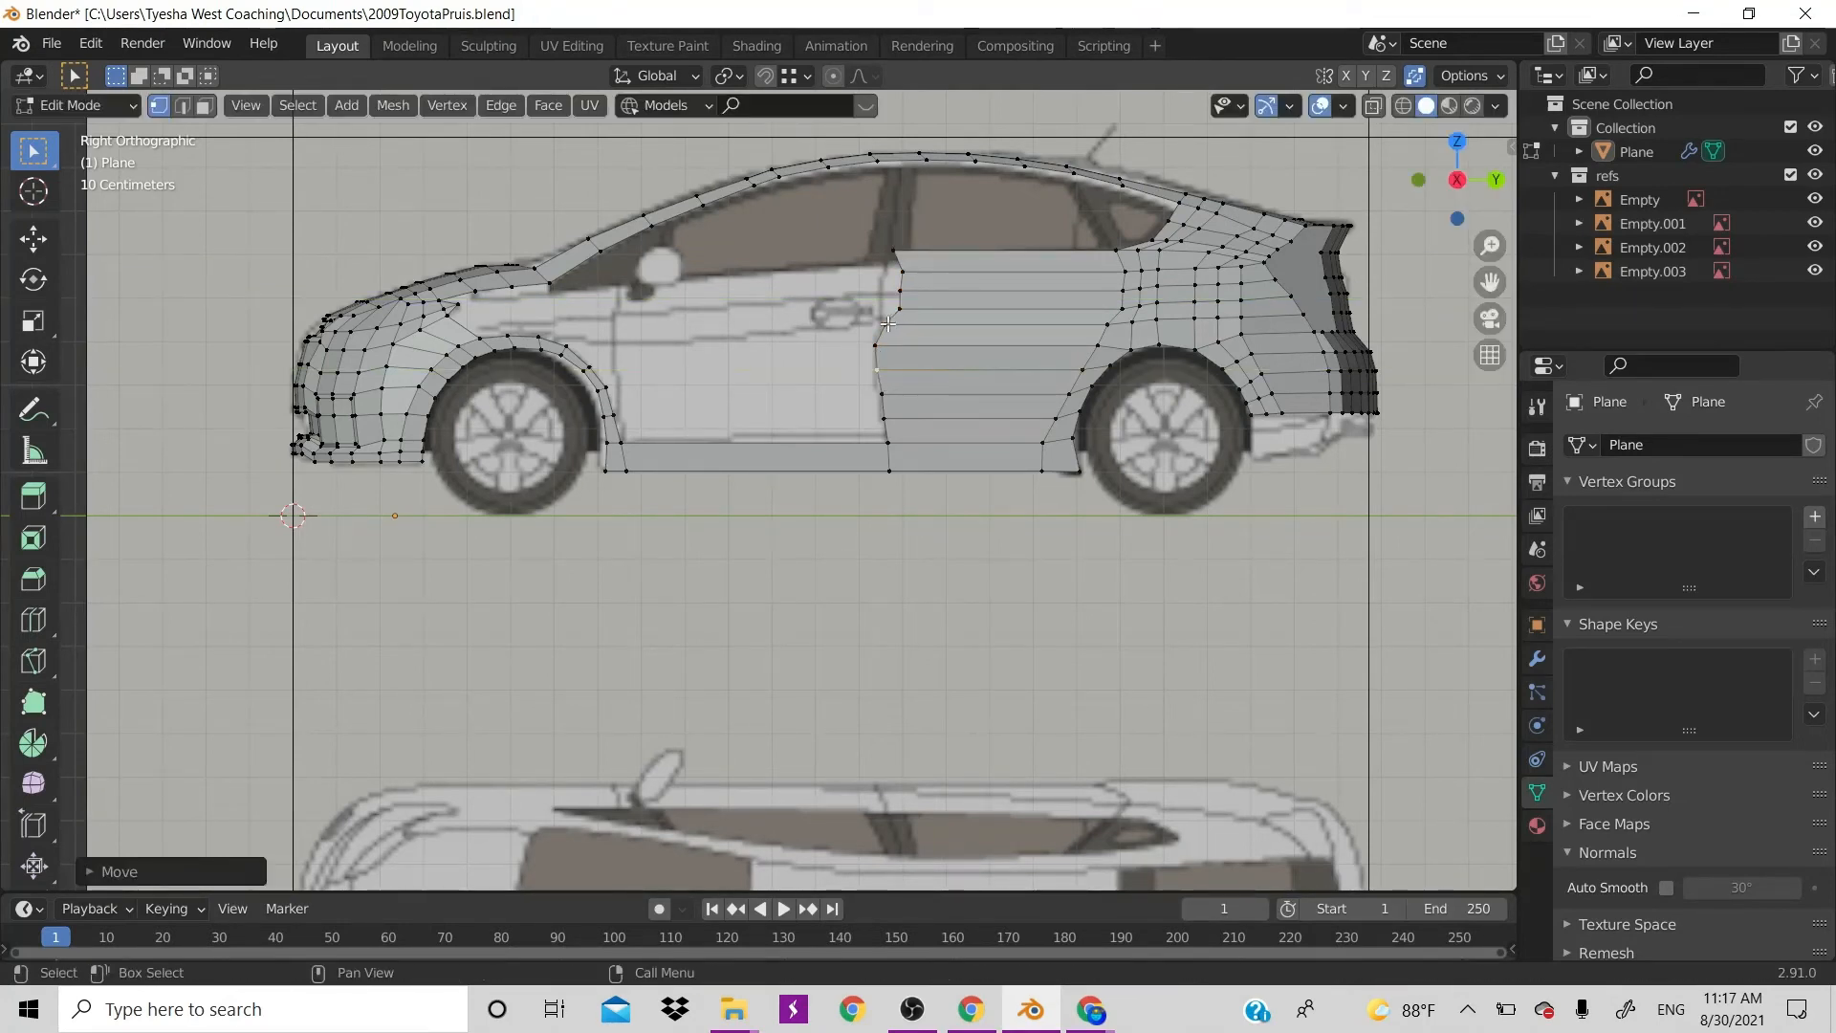
key(g)
click(975, 341)
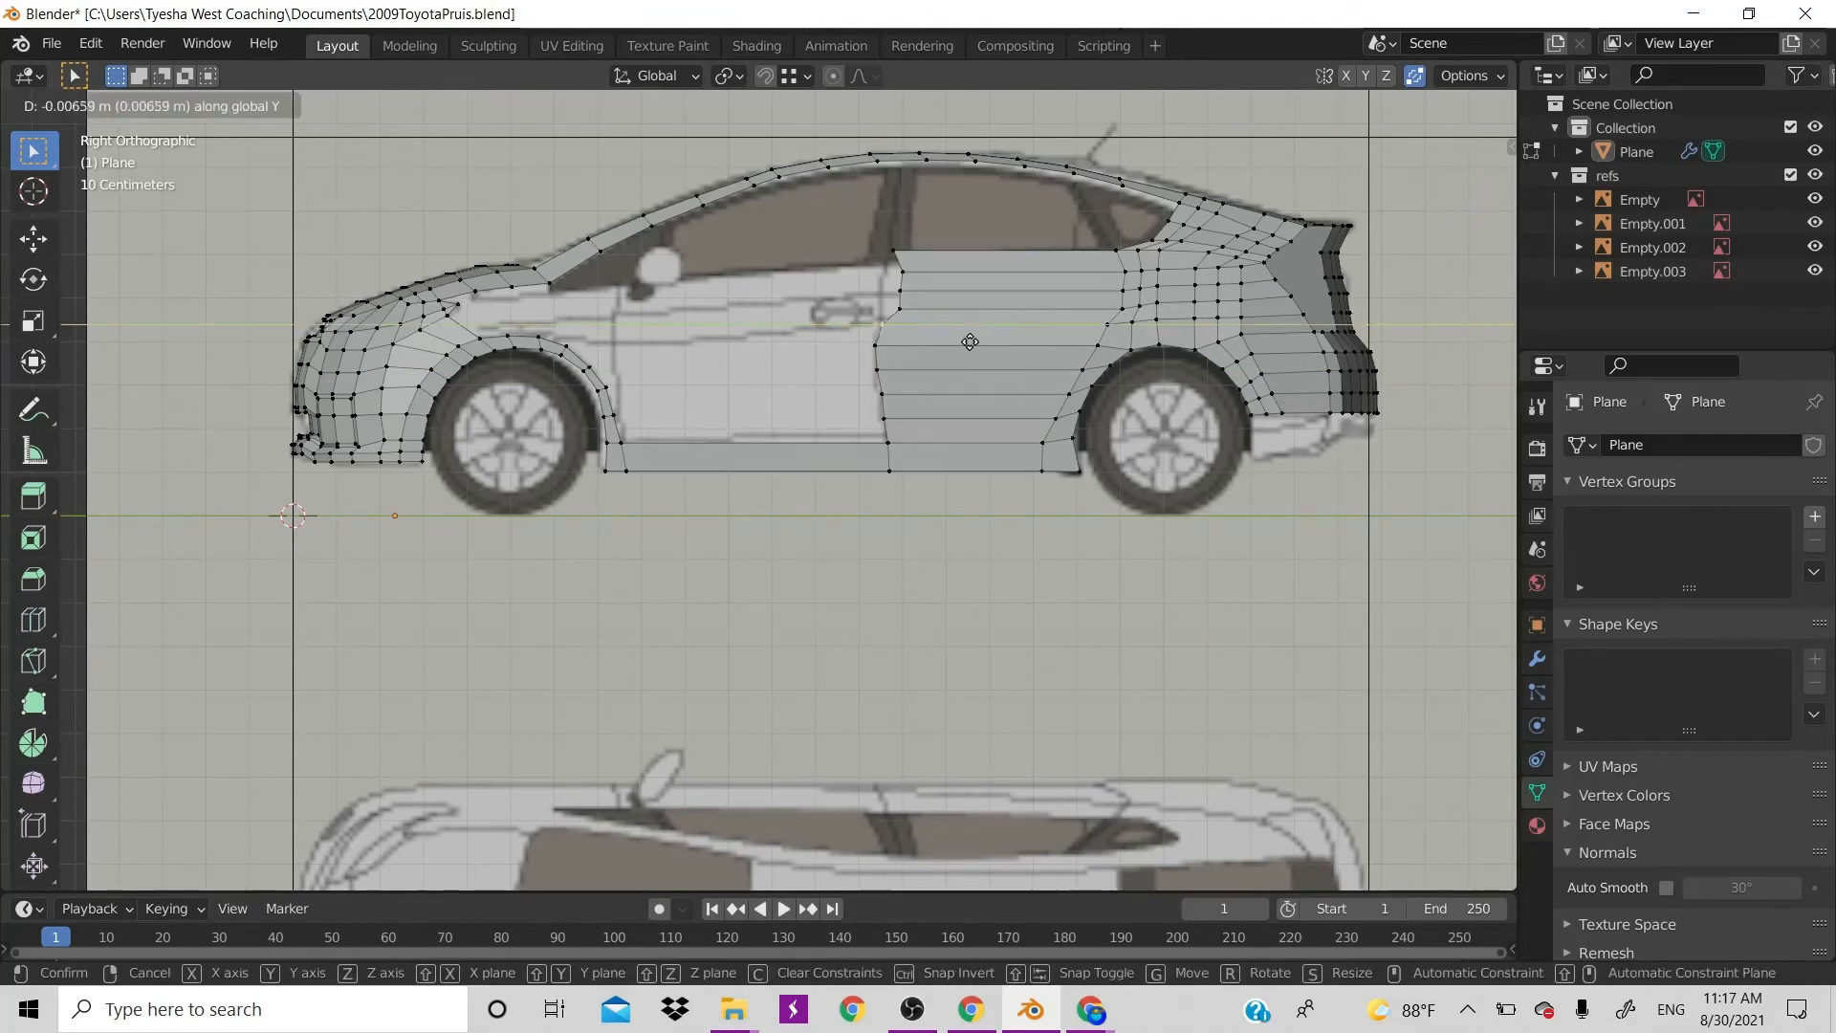
click(902, 310)
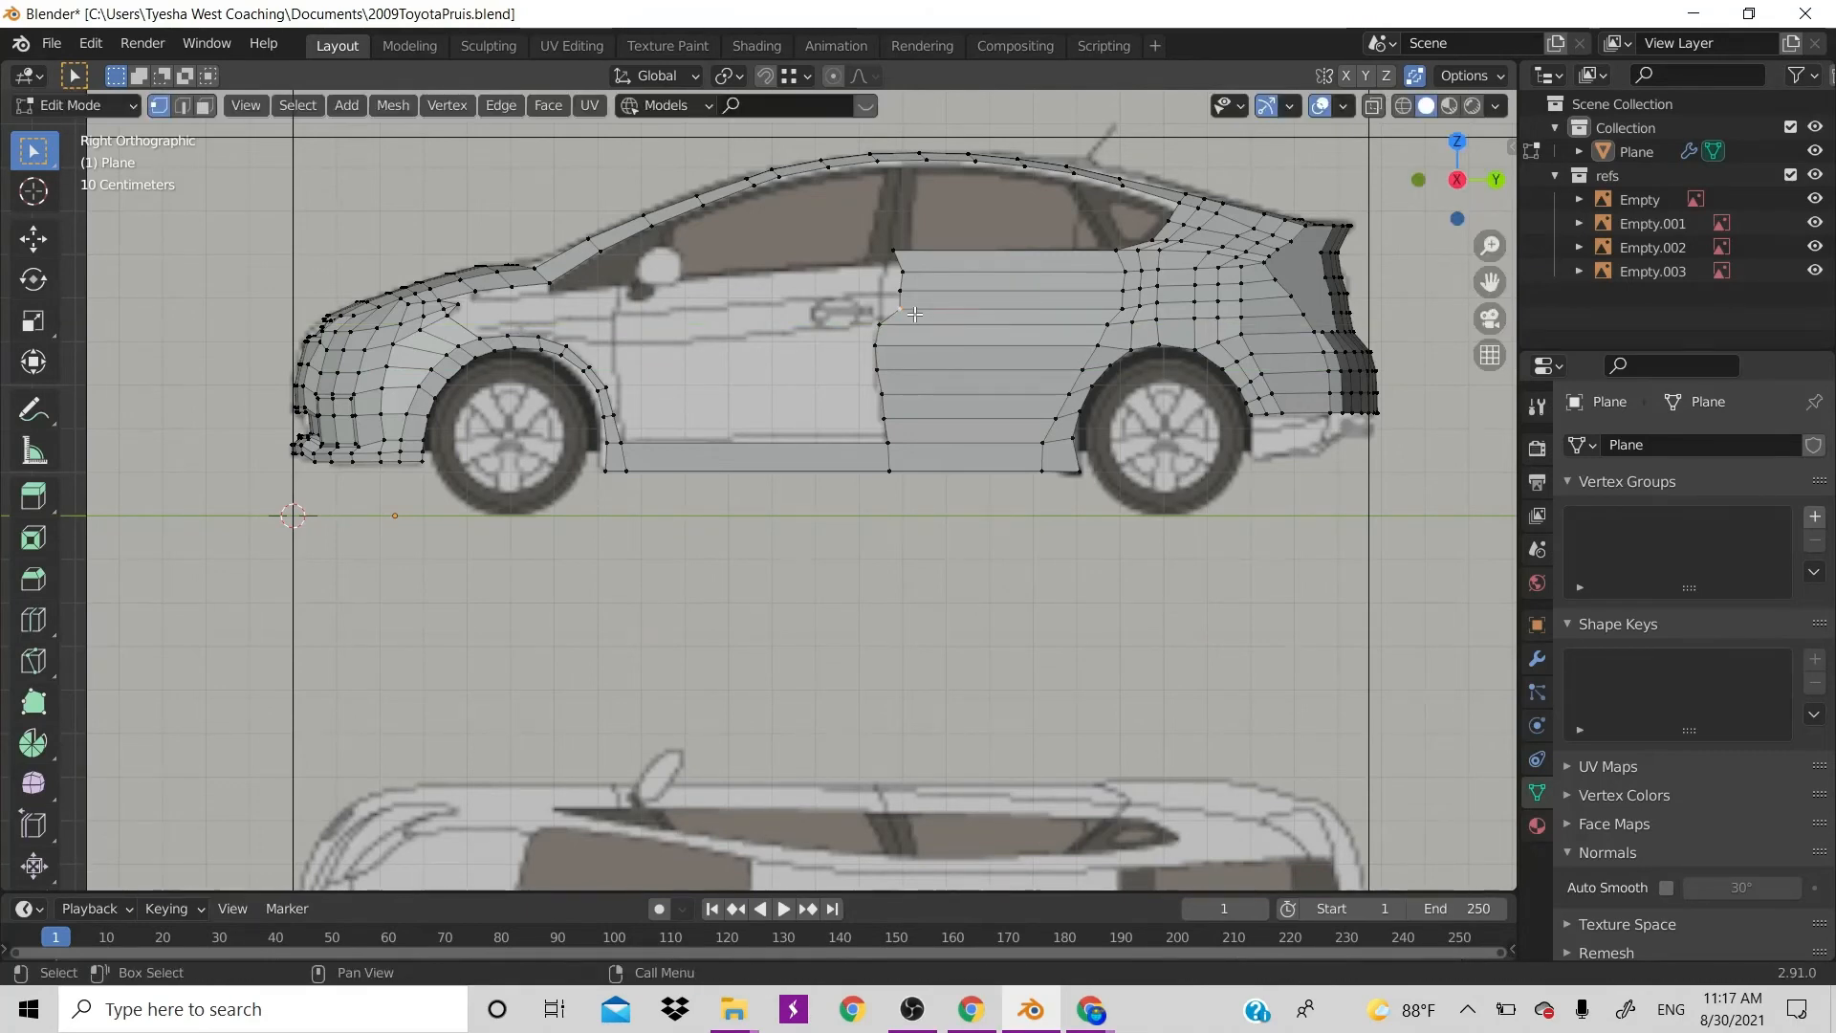
key(g)
key(y)
click(903, 302)
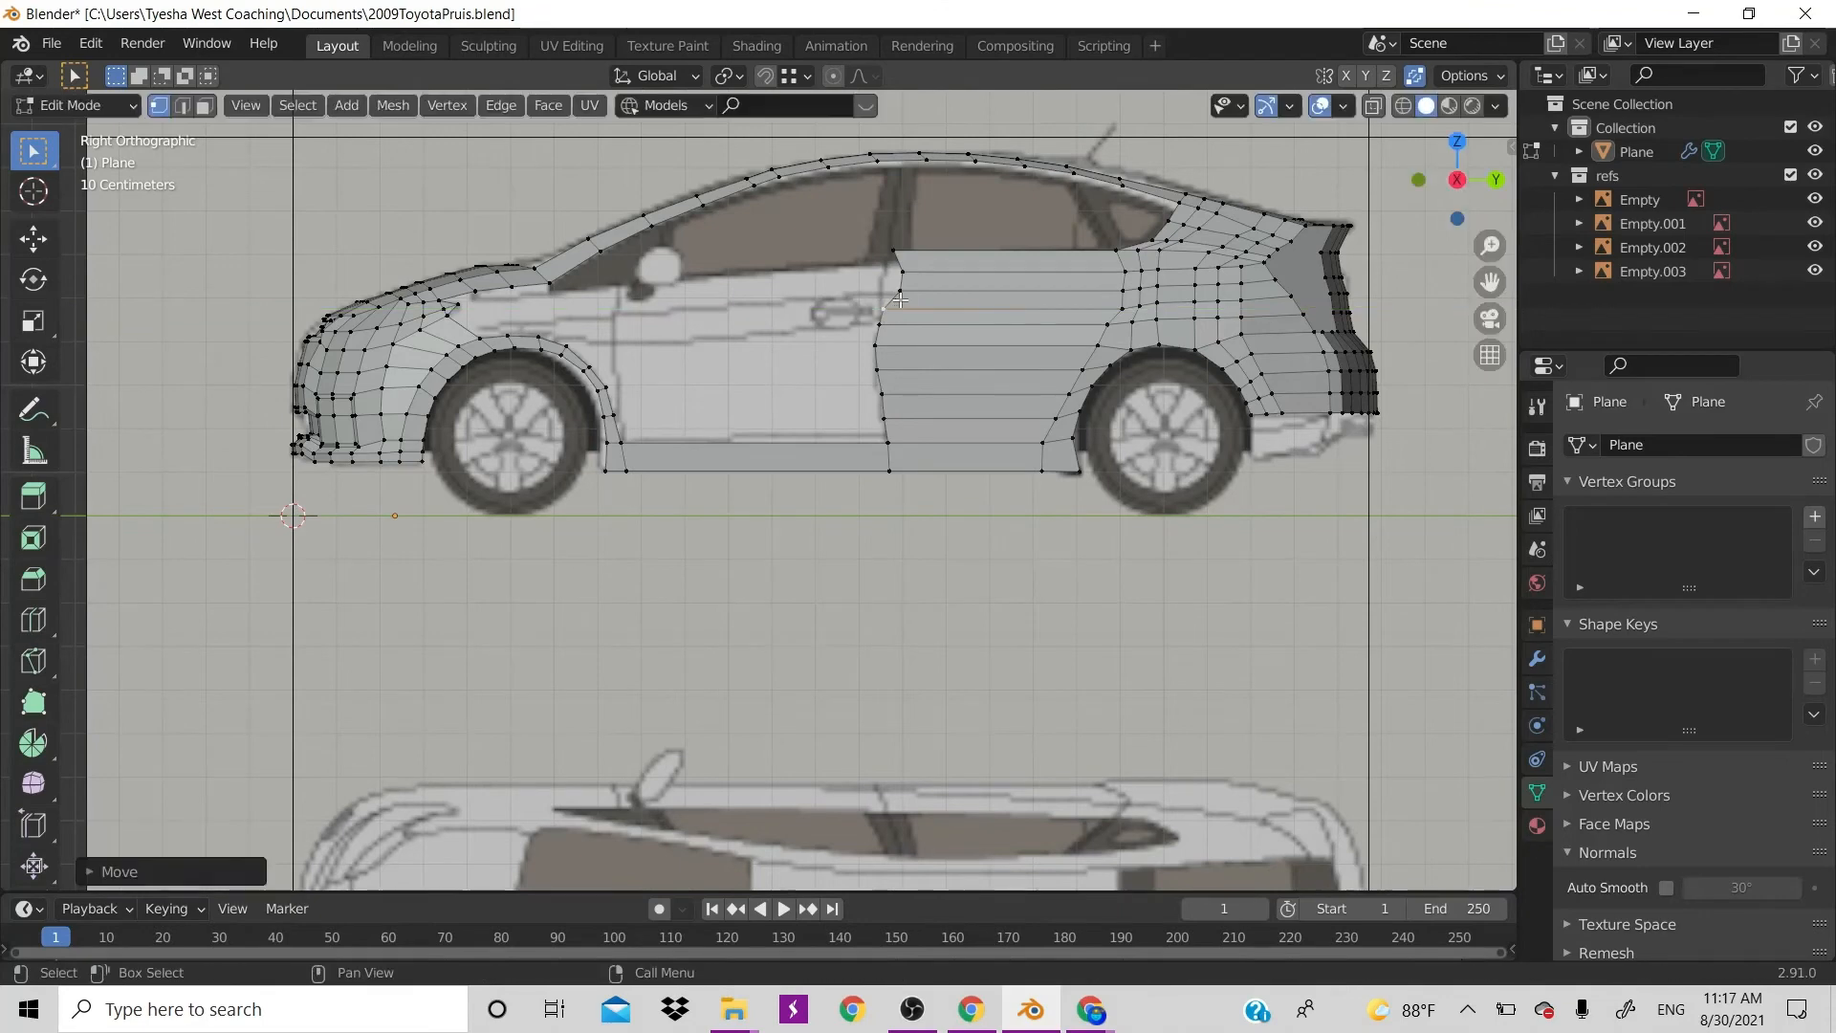
Shift the two vertices just below the rear door's top front corner forward along Y to the door gap
key(g)
key(y)
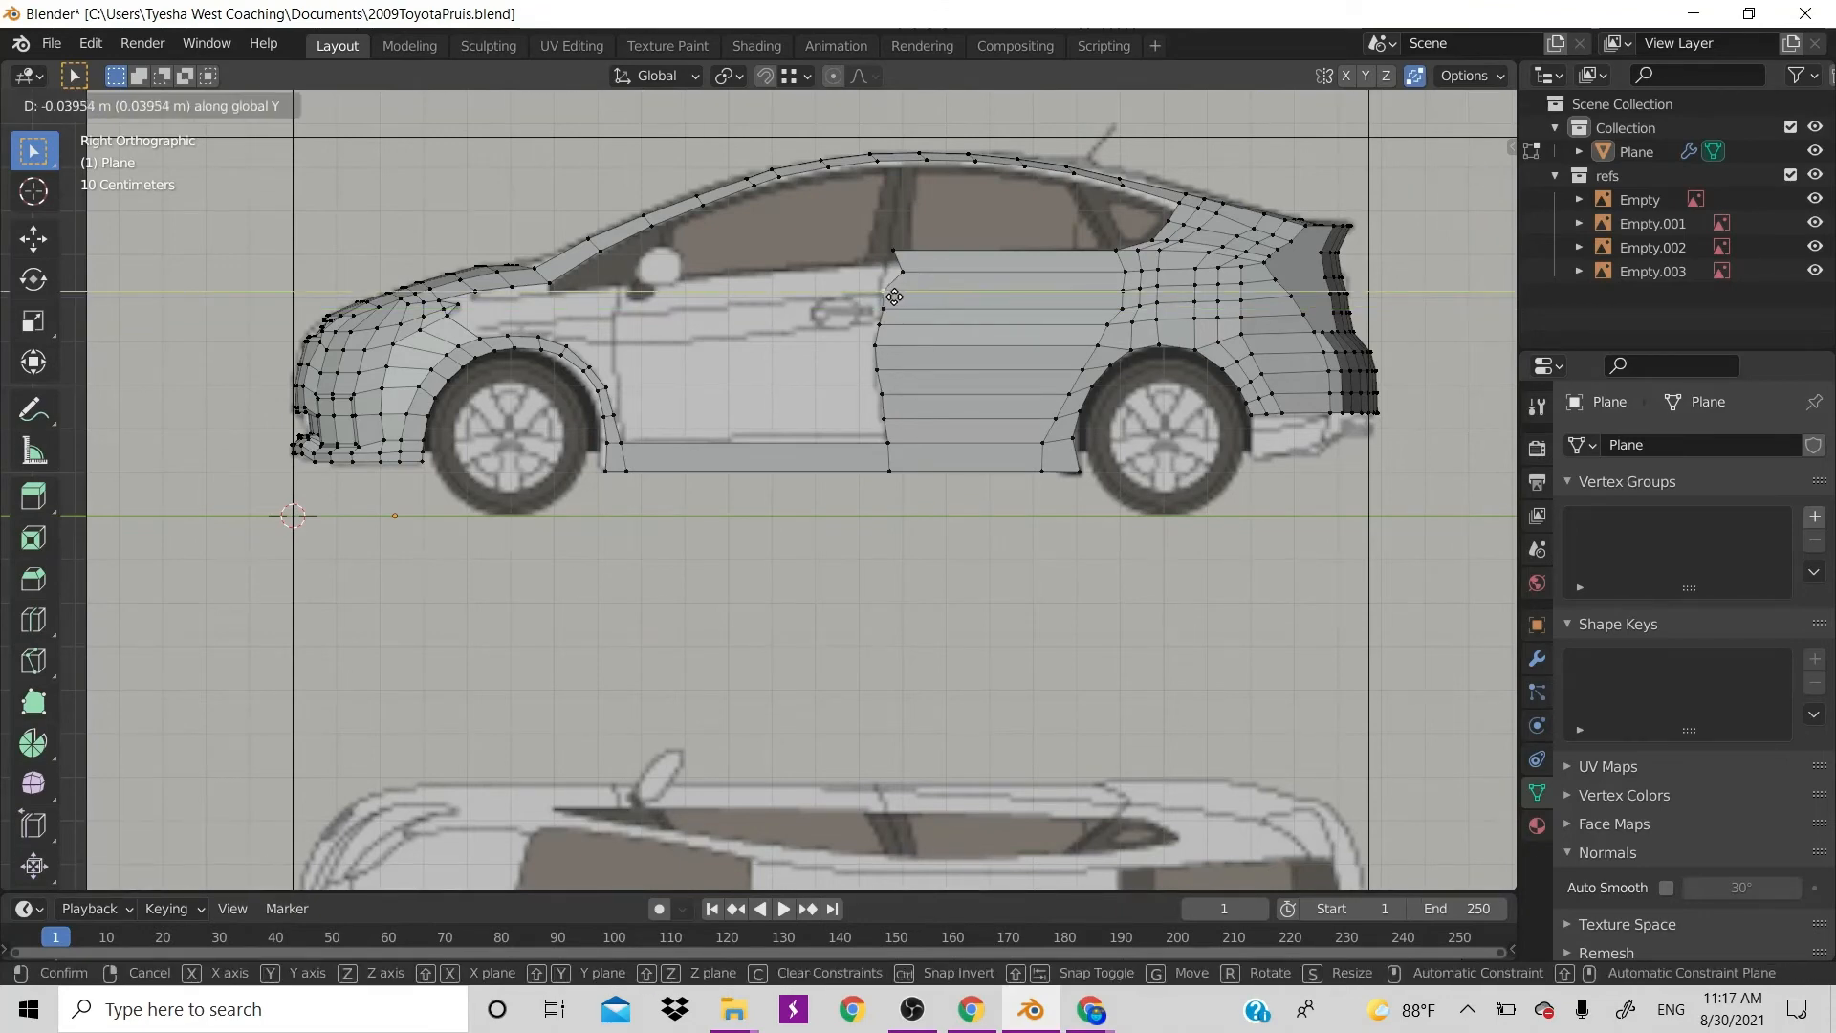
click(894, 296)
key(g)
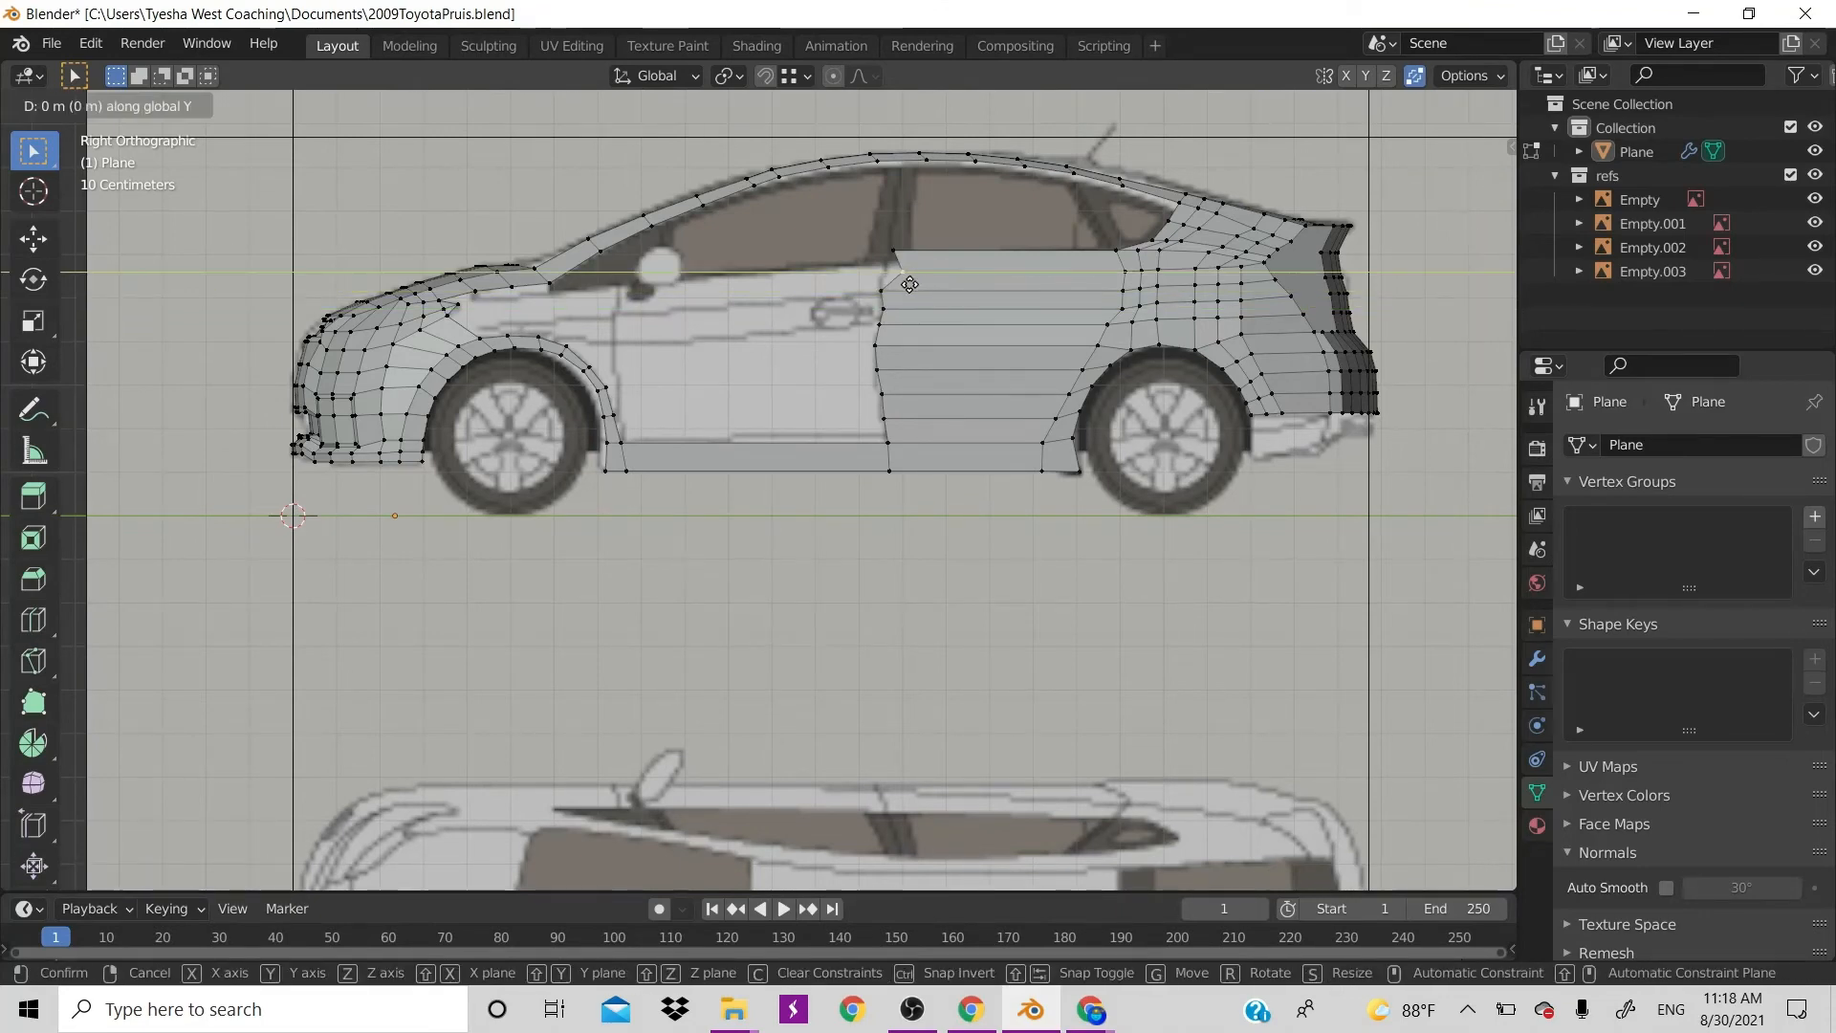
key(y)
click(892, 283)
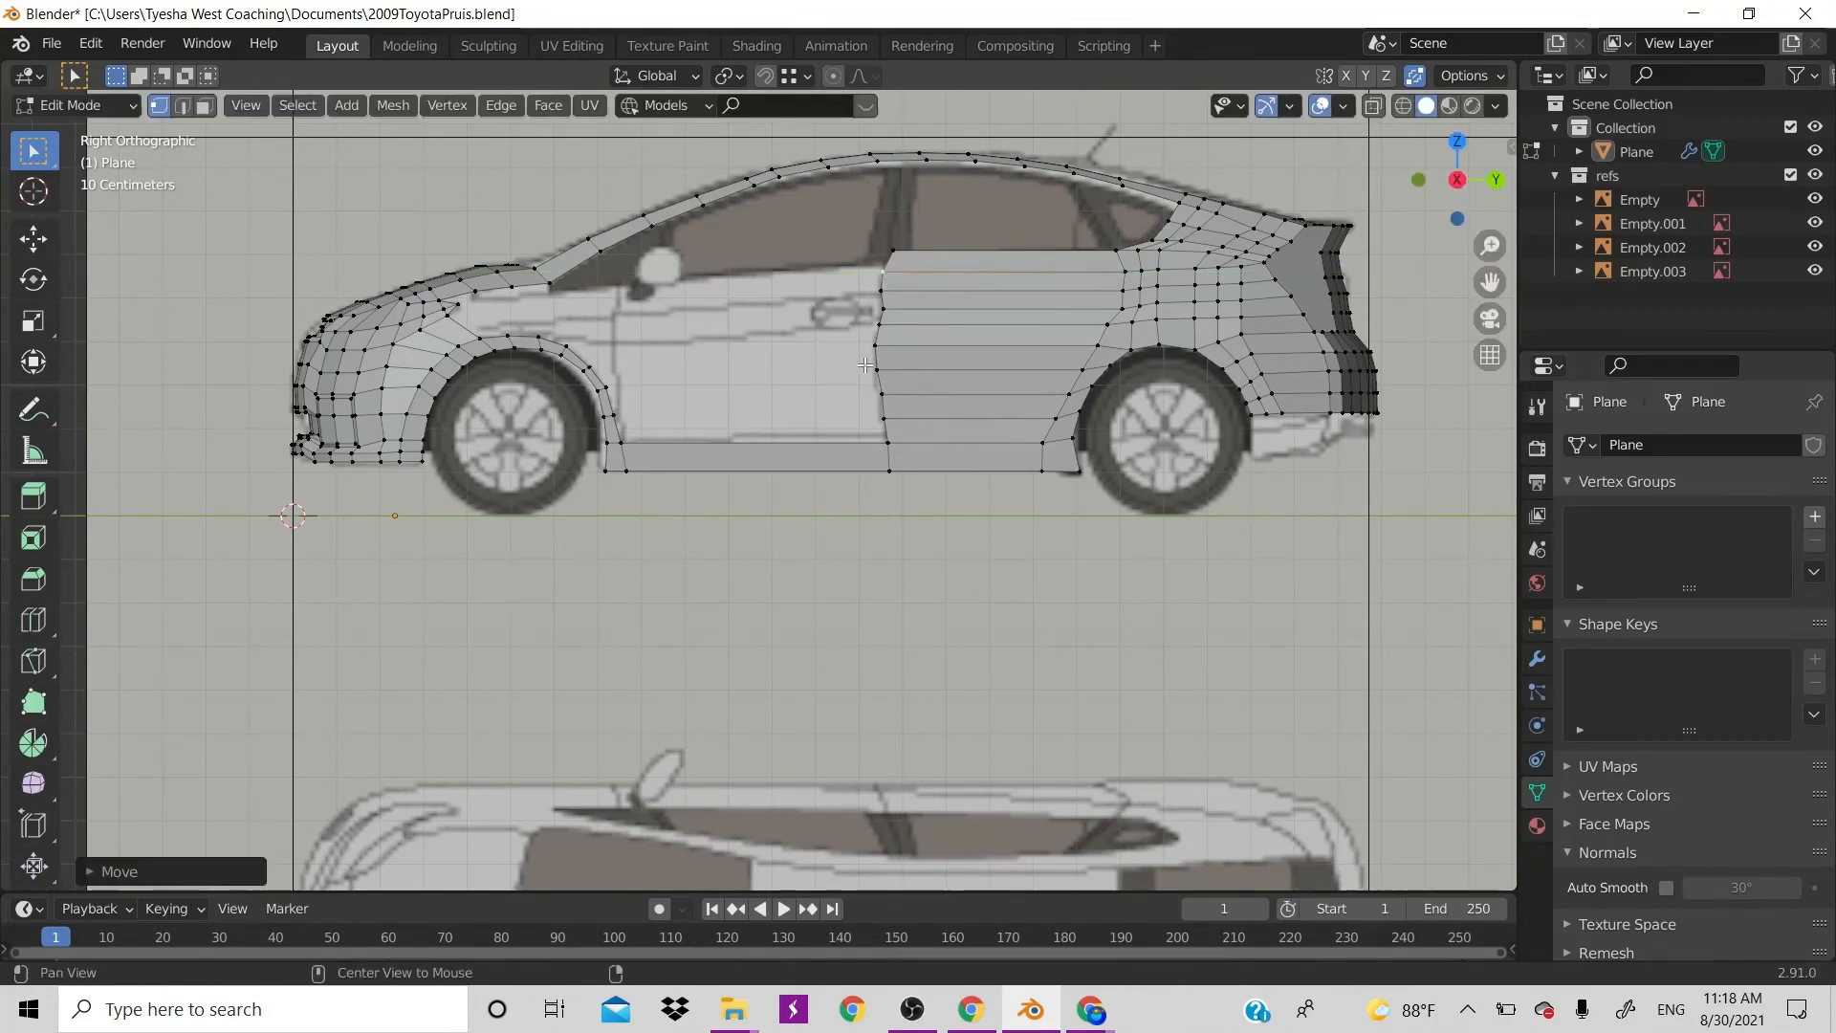
With X-ray enabled, straighten the rear door's front edge vertices by scaling them to 0 along Y
key(alt+z)
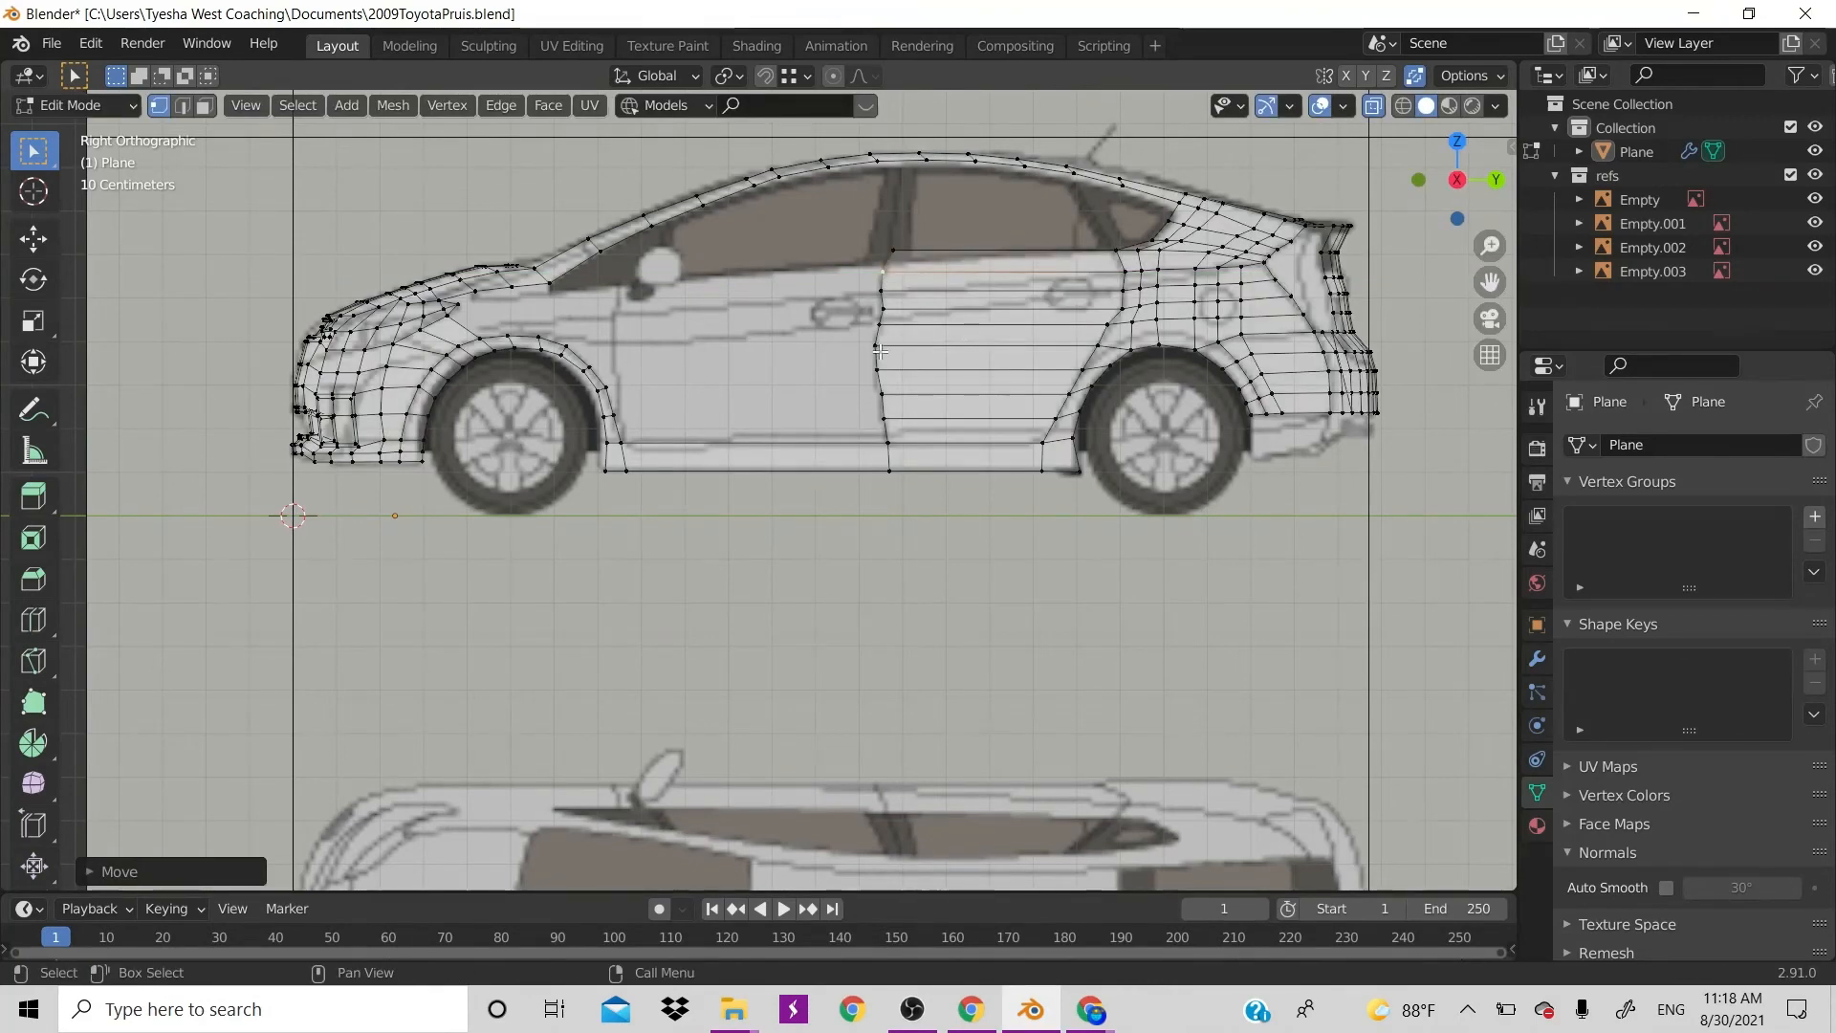
drag(868, 226, 961, 443)
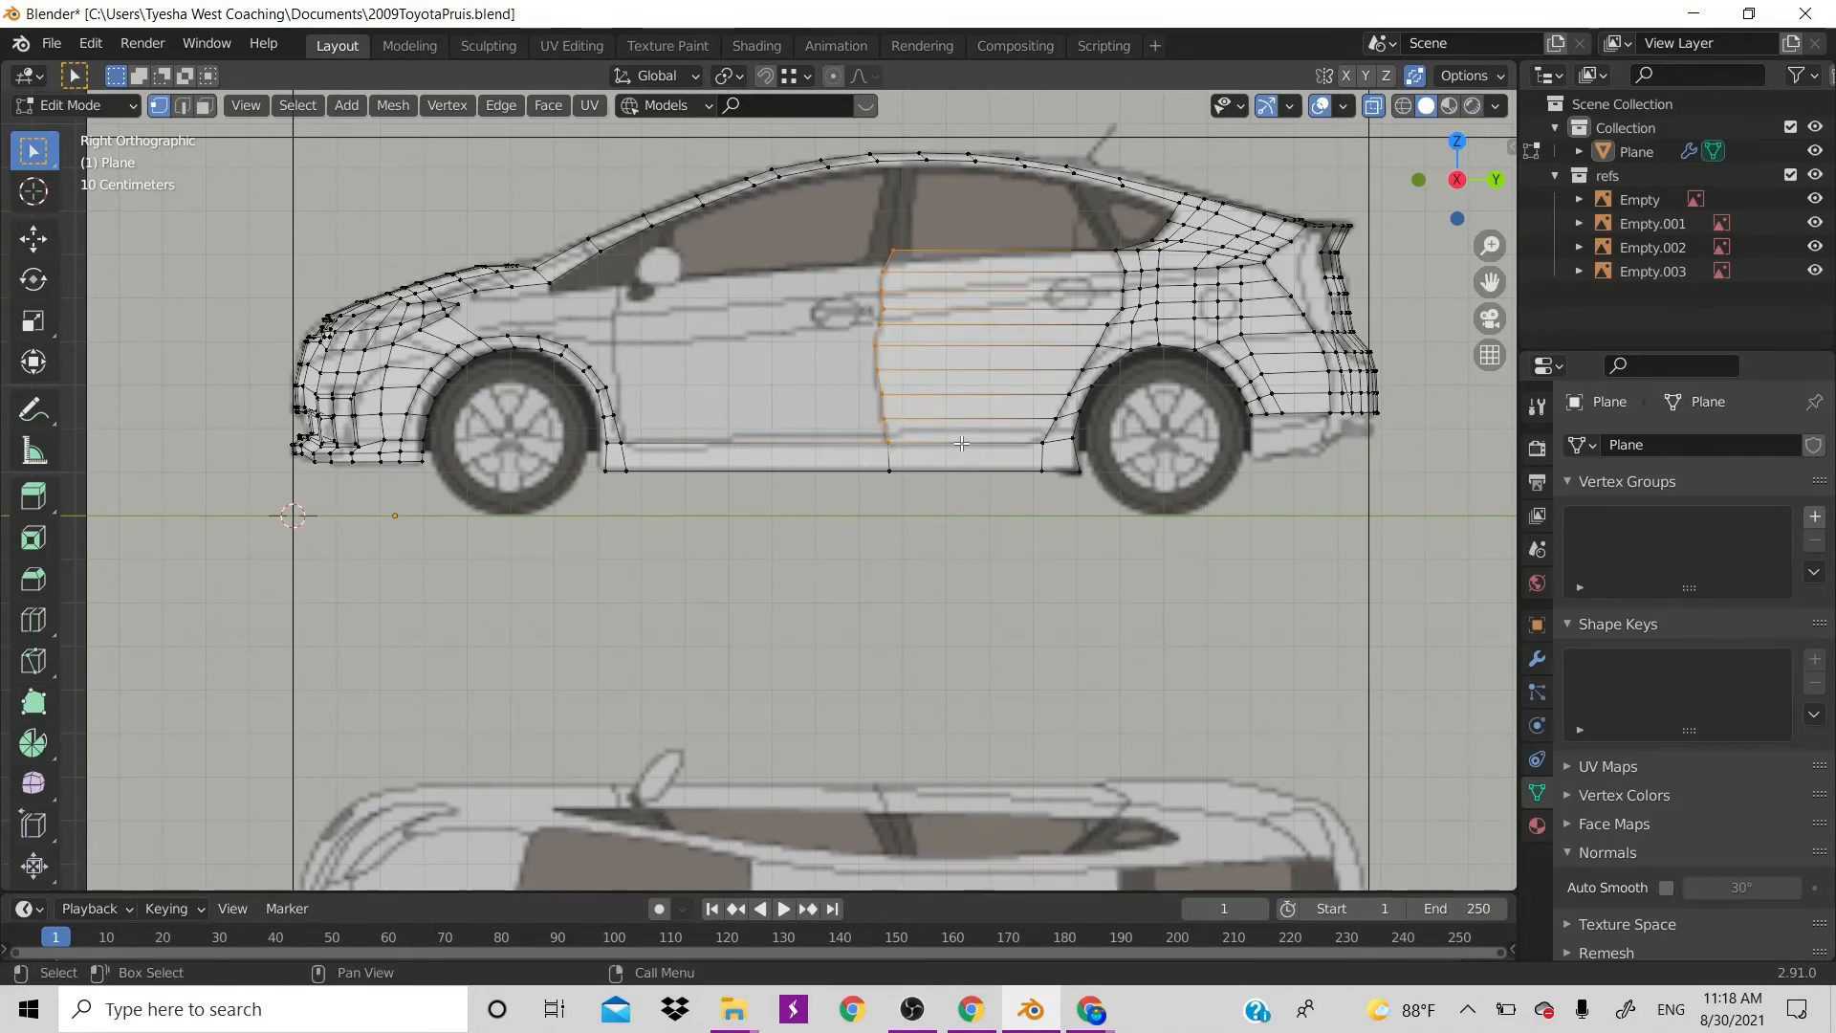
text(sy)
text(0)
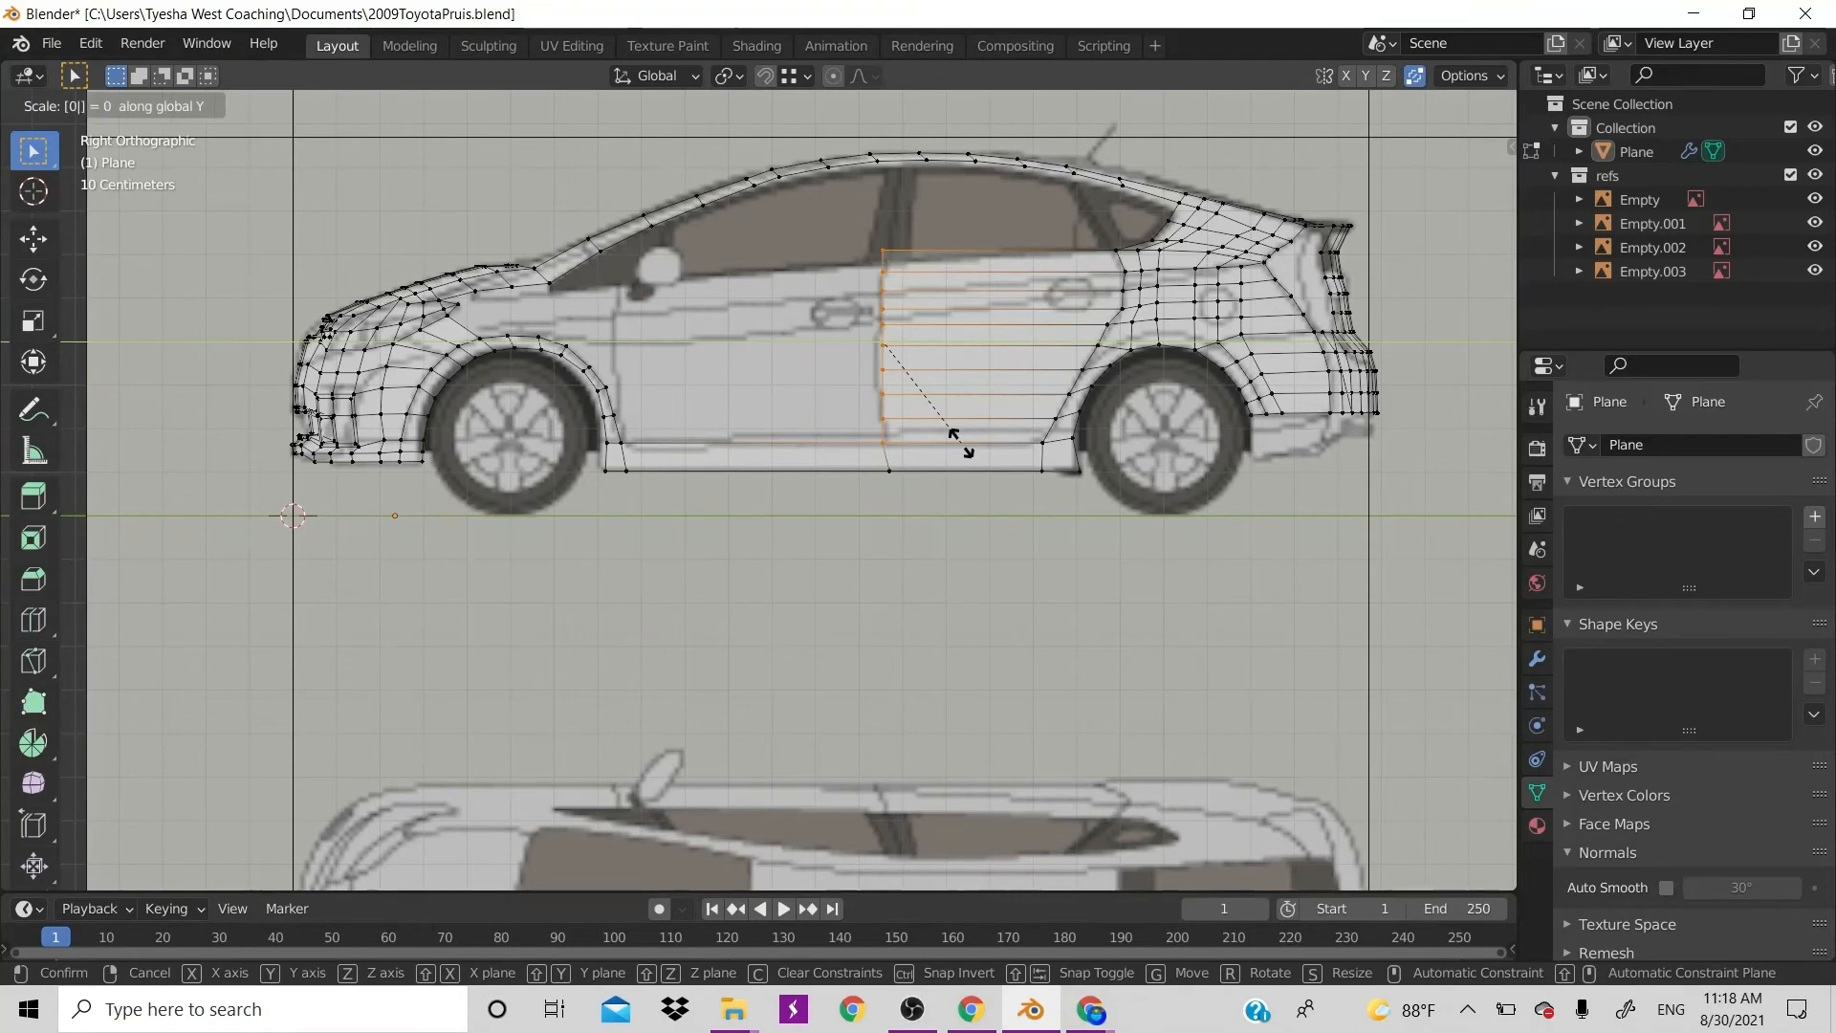
key(Return)
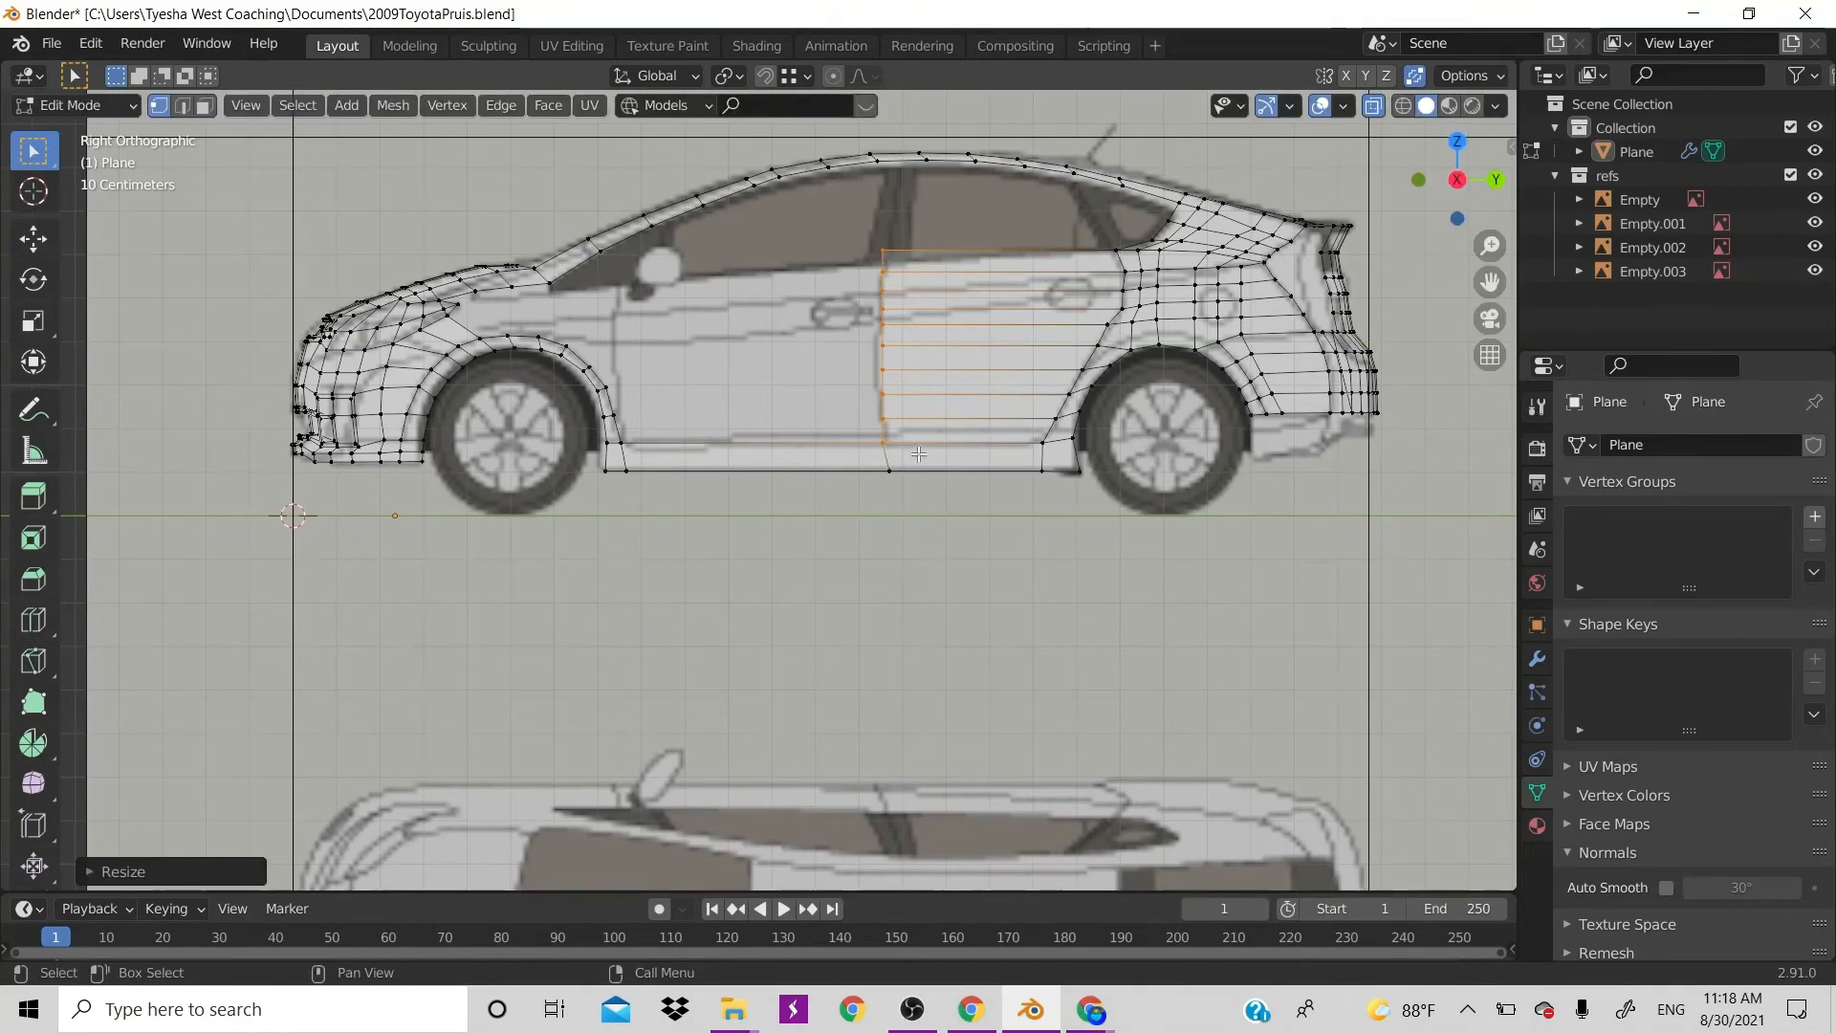
Lower the top two vertices of the rear door's front edge about 0.03 m along Z to meet the window line
click(869, 238)
drag(872, 233, 872, 239)
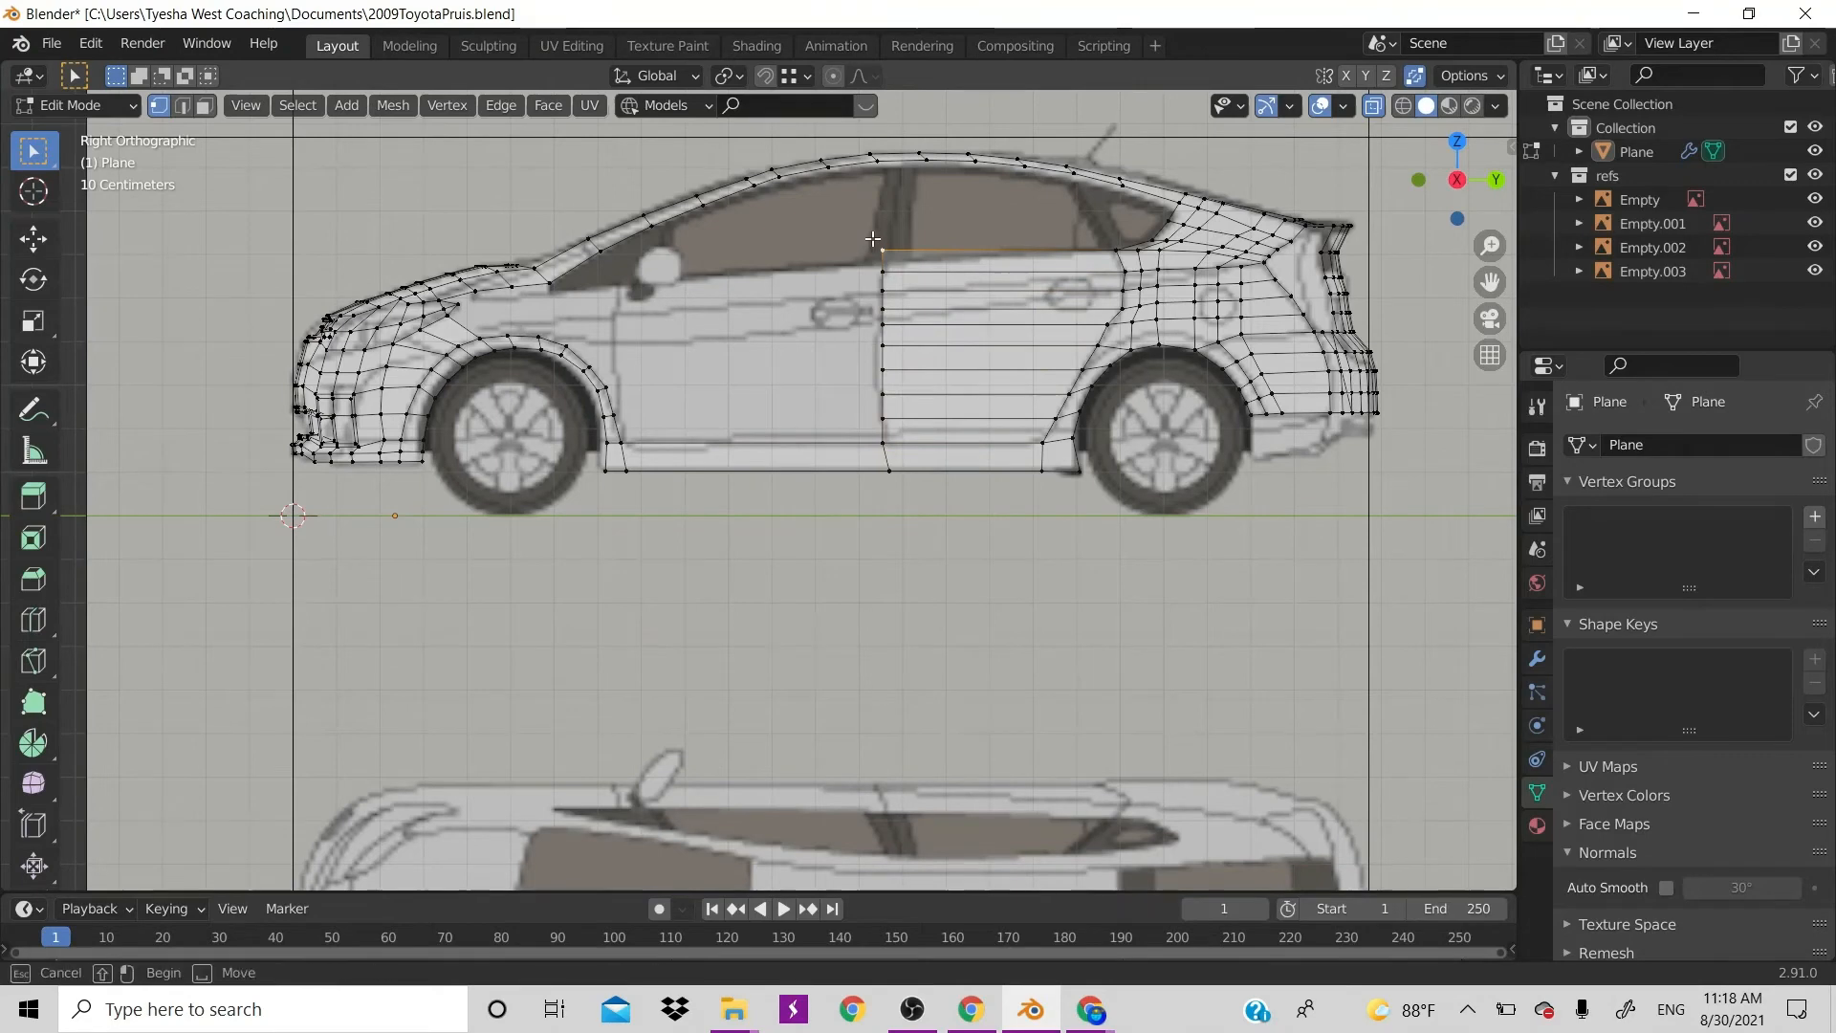
drag(916, 300, 914, 289)
key(g)
key(z)
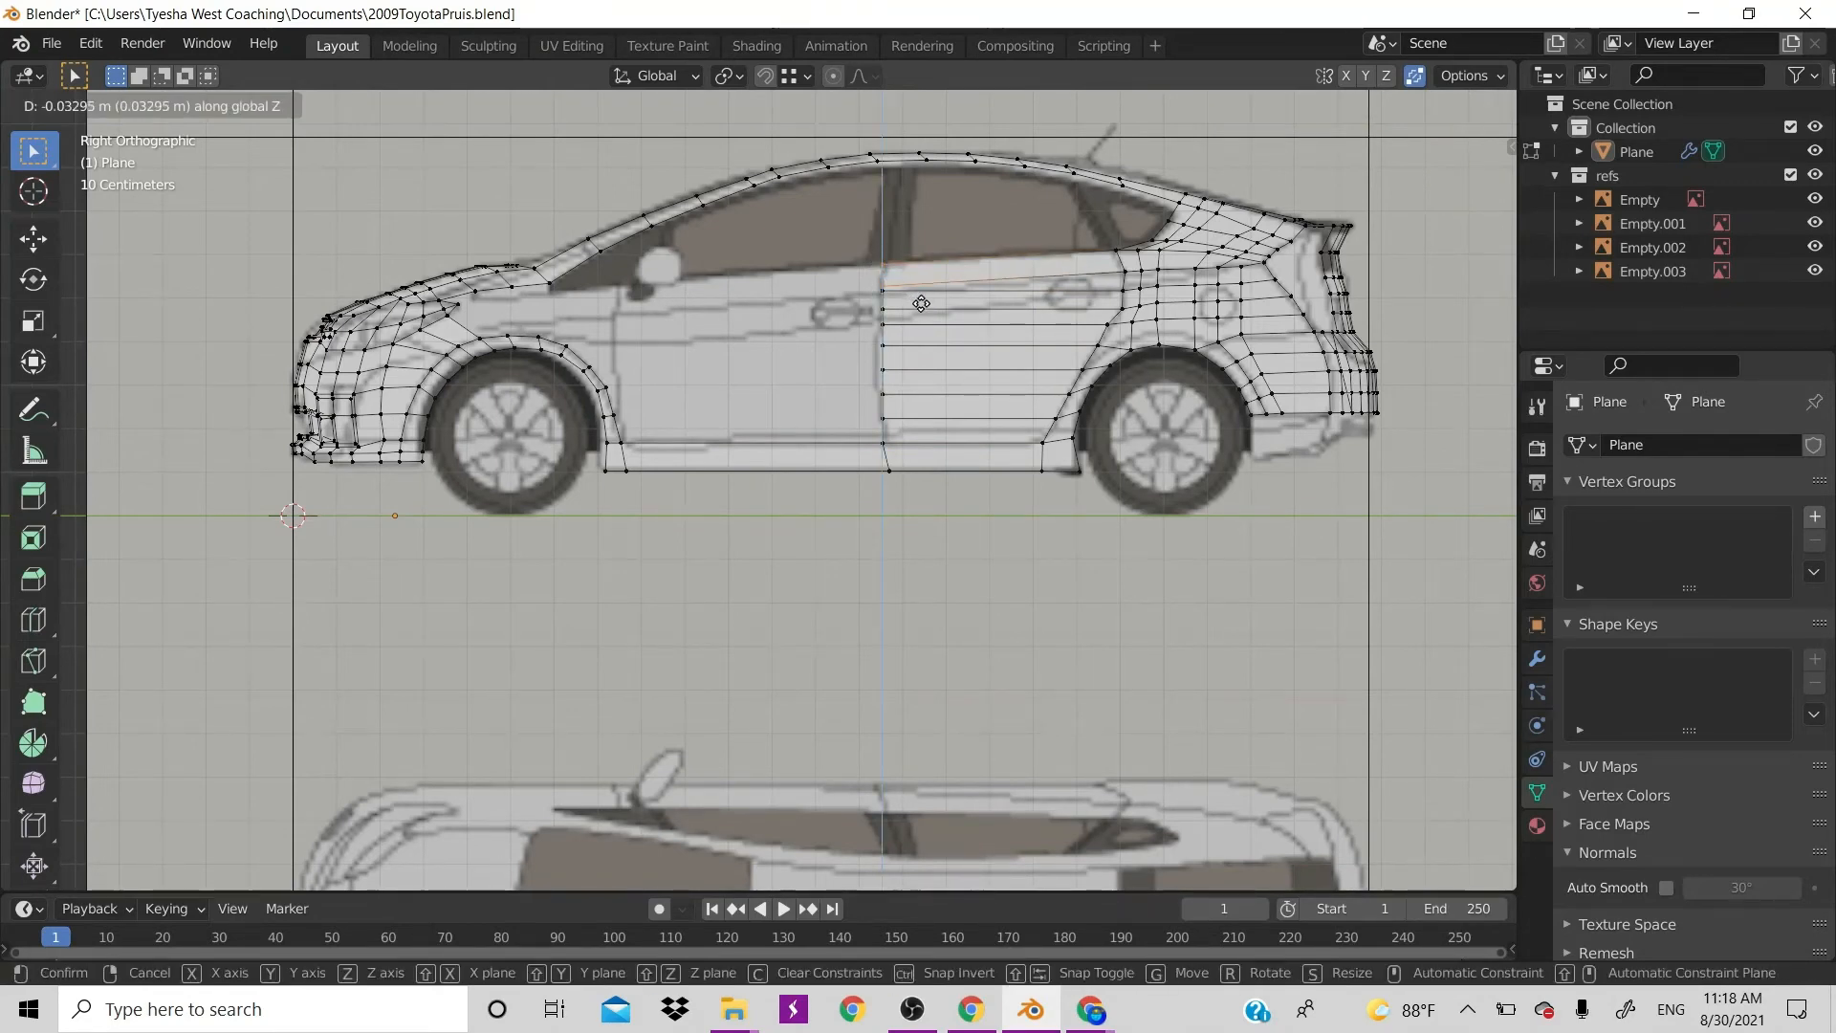
click(919, 302)
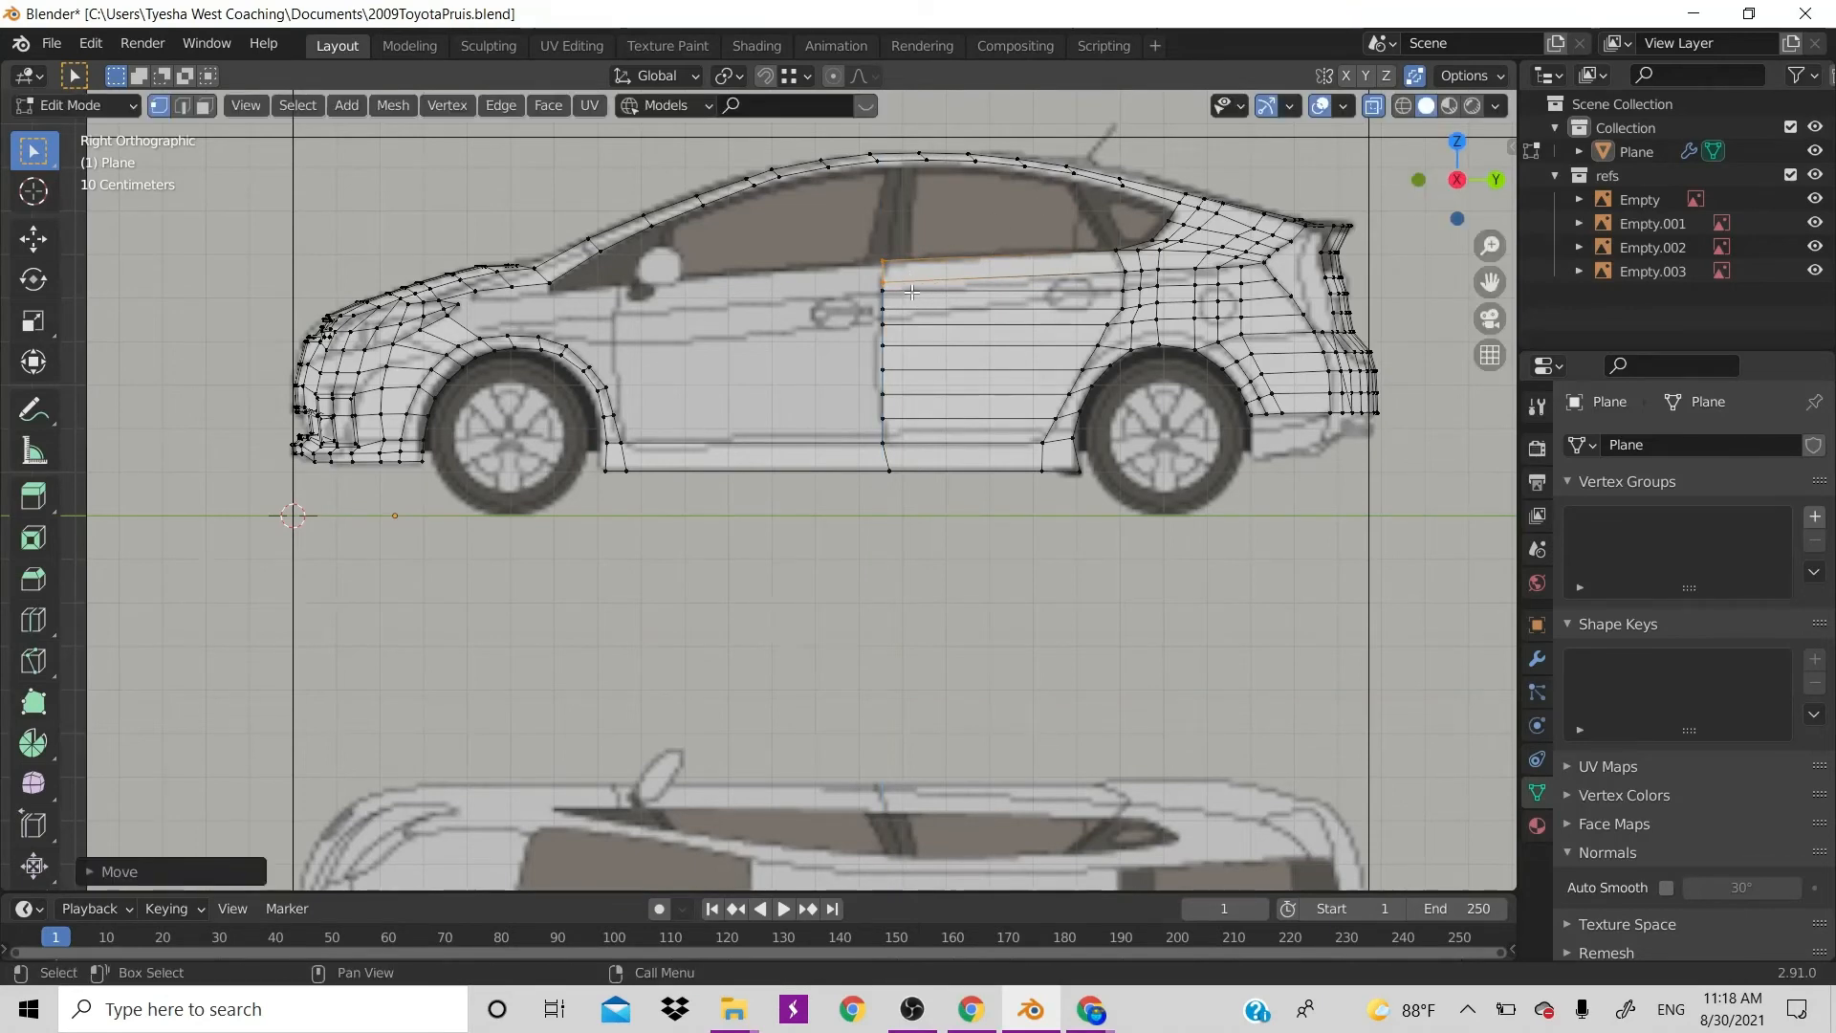
Move the middle vertices of the rear door's front edge slightly down along Z to even out the spacing
drag(865, 285, 910, 382)
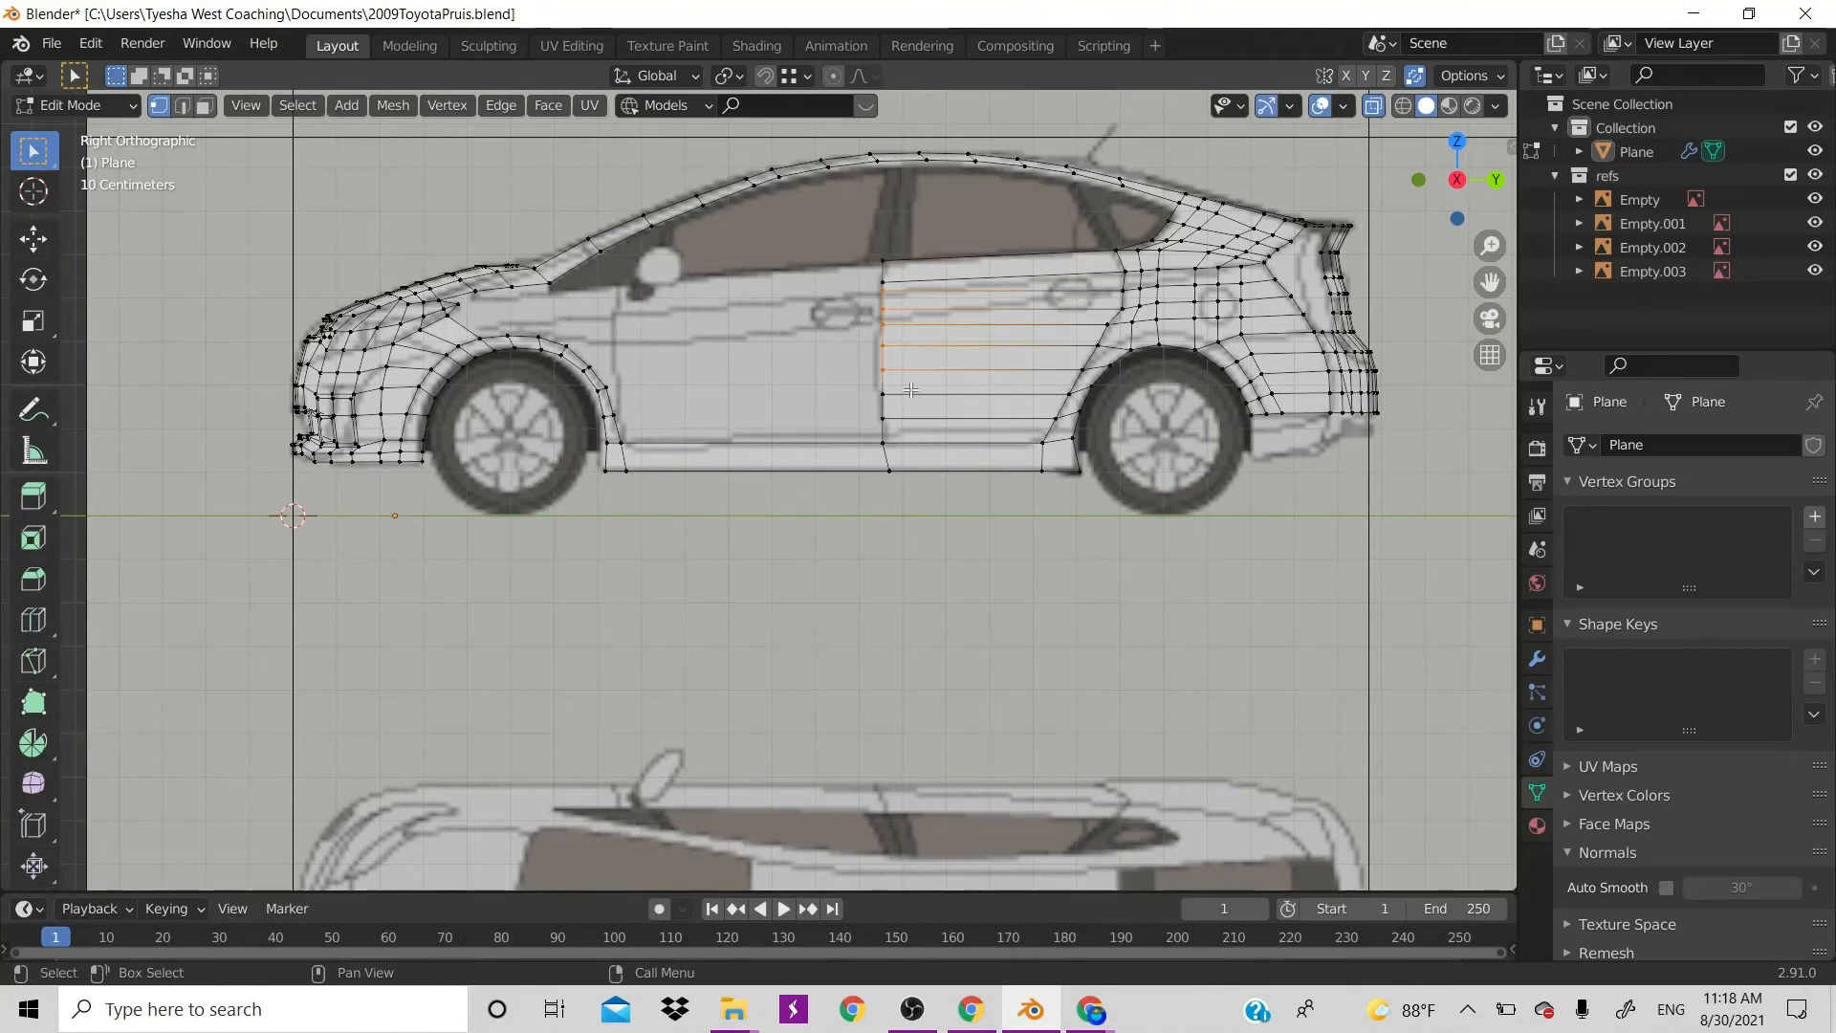
key(g)
key(z)
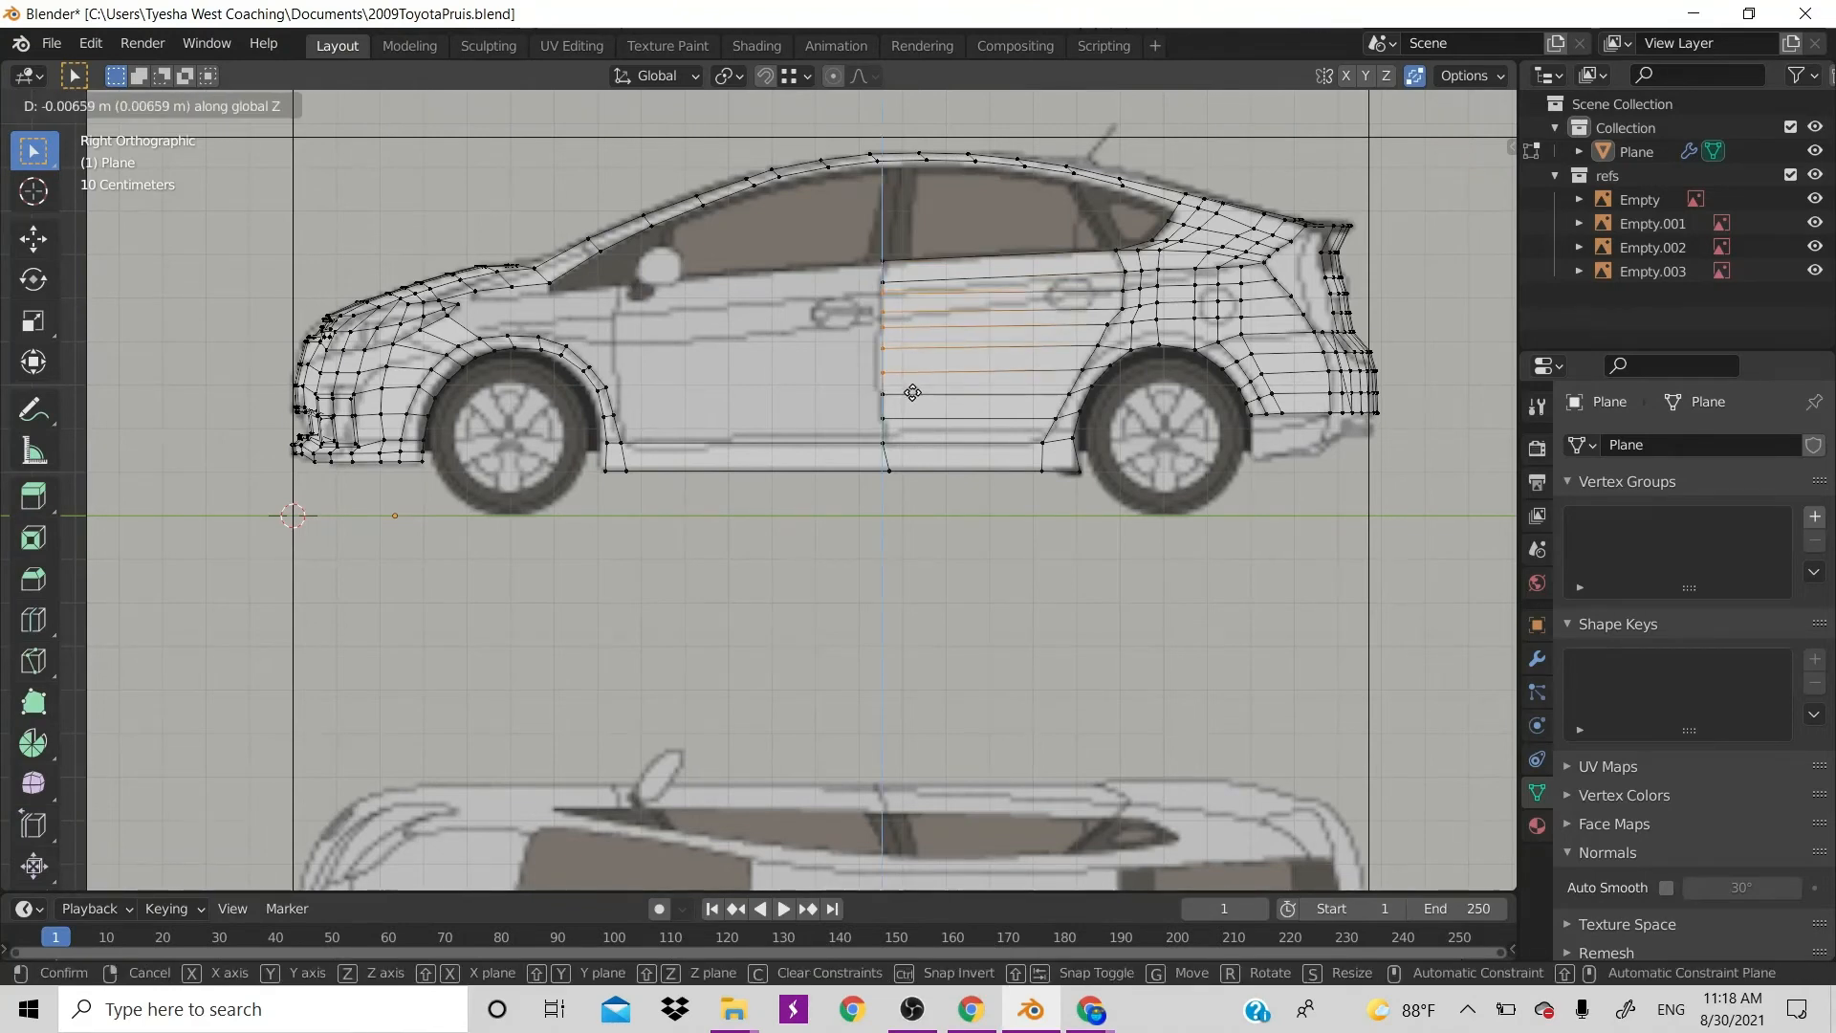
click(913, 395)
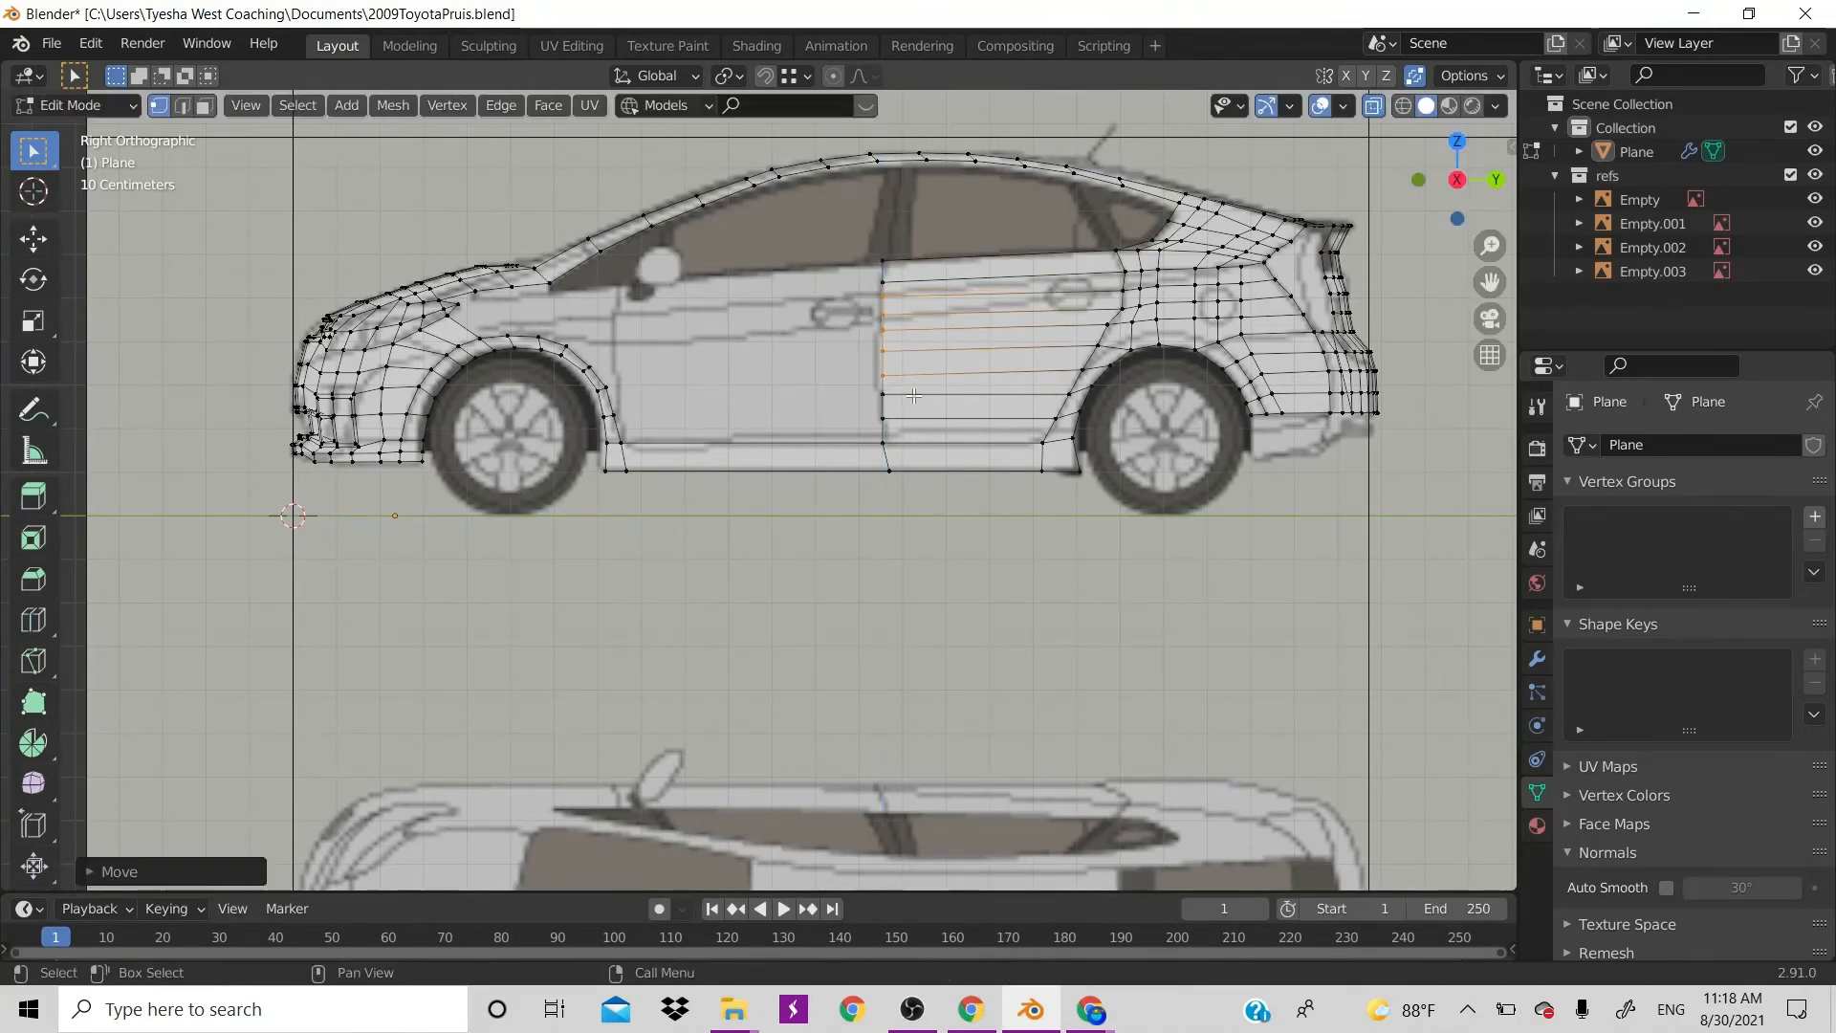
Shift two middle vertices of the rear door's front edge forward along Y by about 0.013 m to follow the door gap
click(884, 334)
click(883, 355)
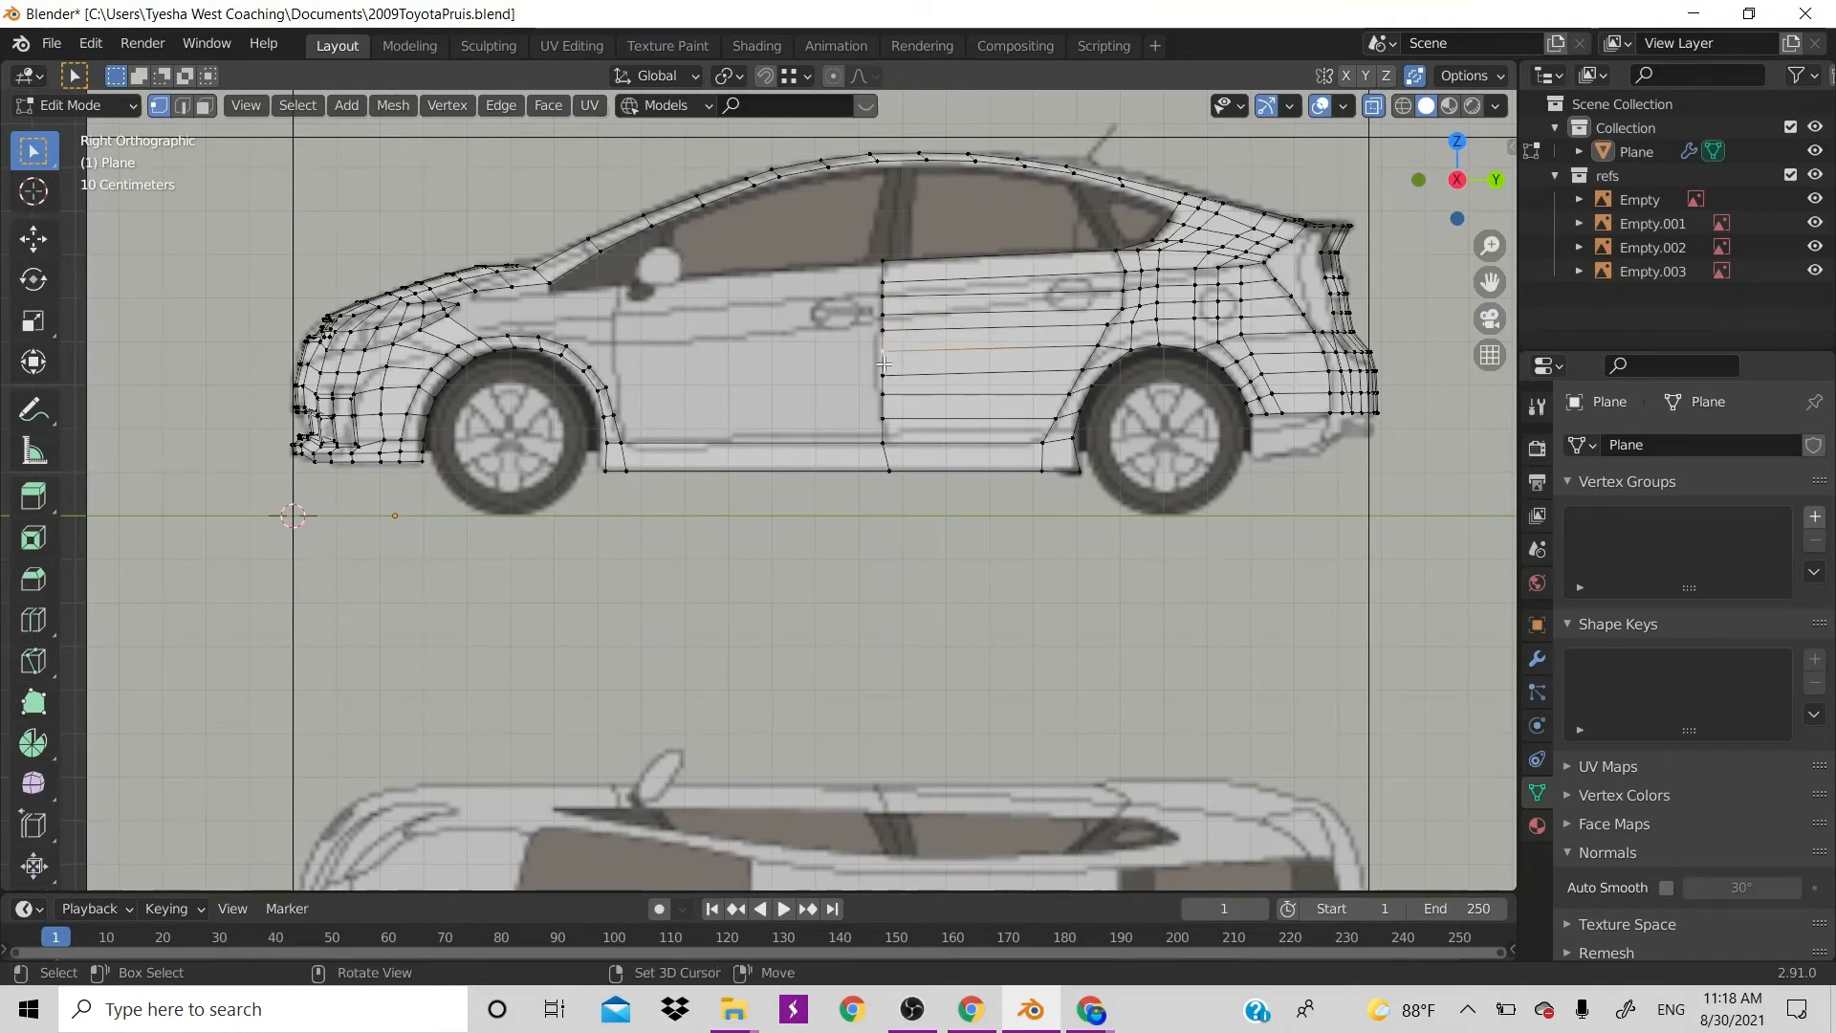
key(g)
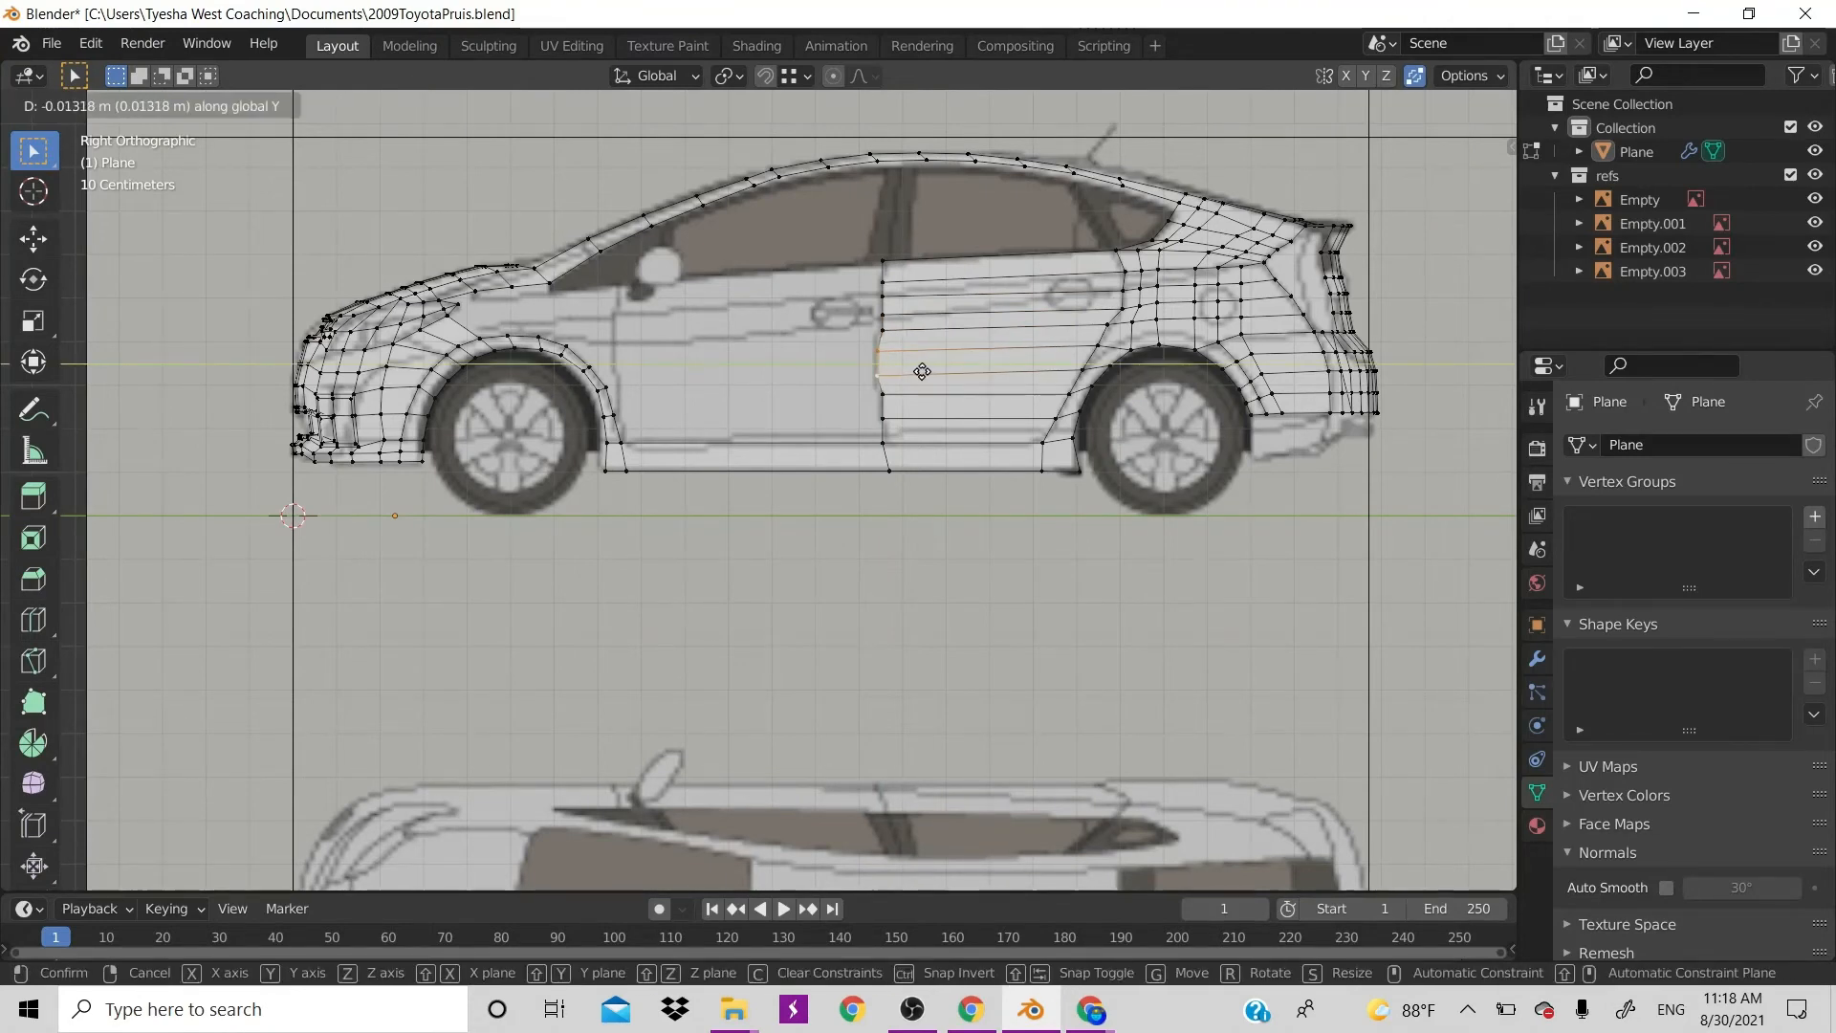
click(923, 372)
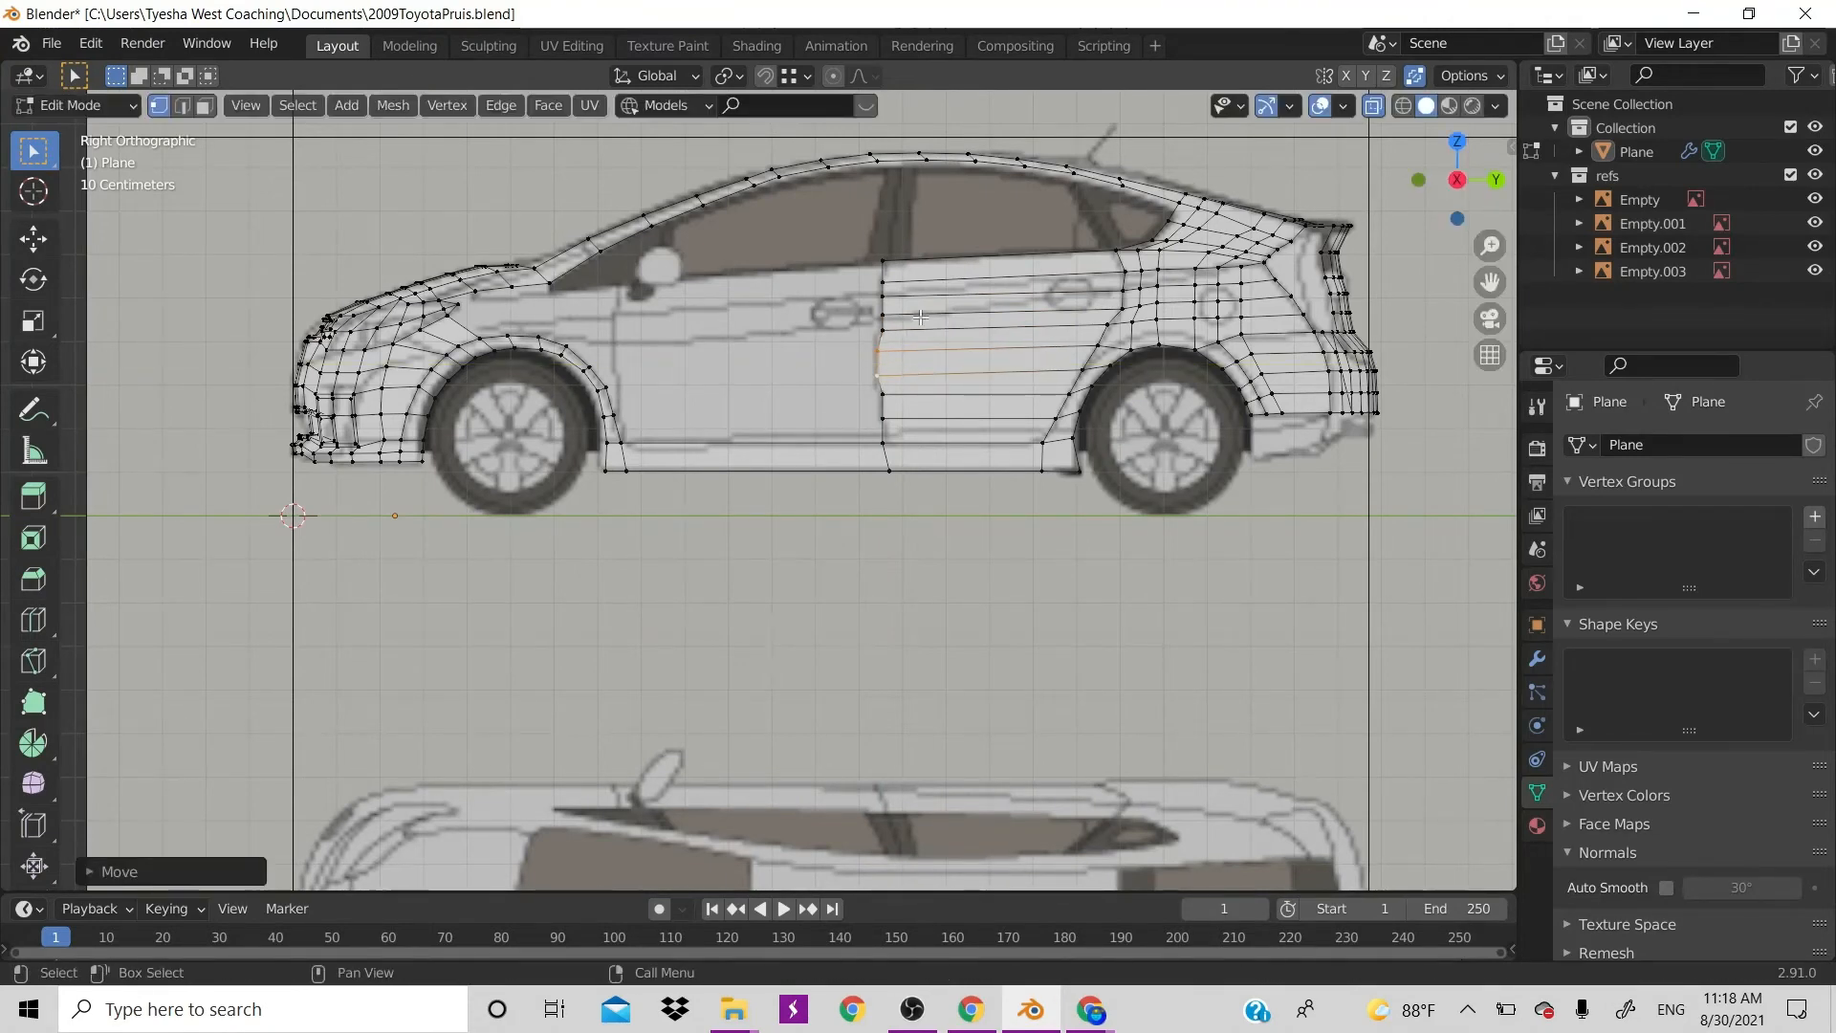
Extrude the rear door's front edge, including the vertex above the sill, forward to the front door's leading edge to form its panel
drag(859, 249, 971, 438)
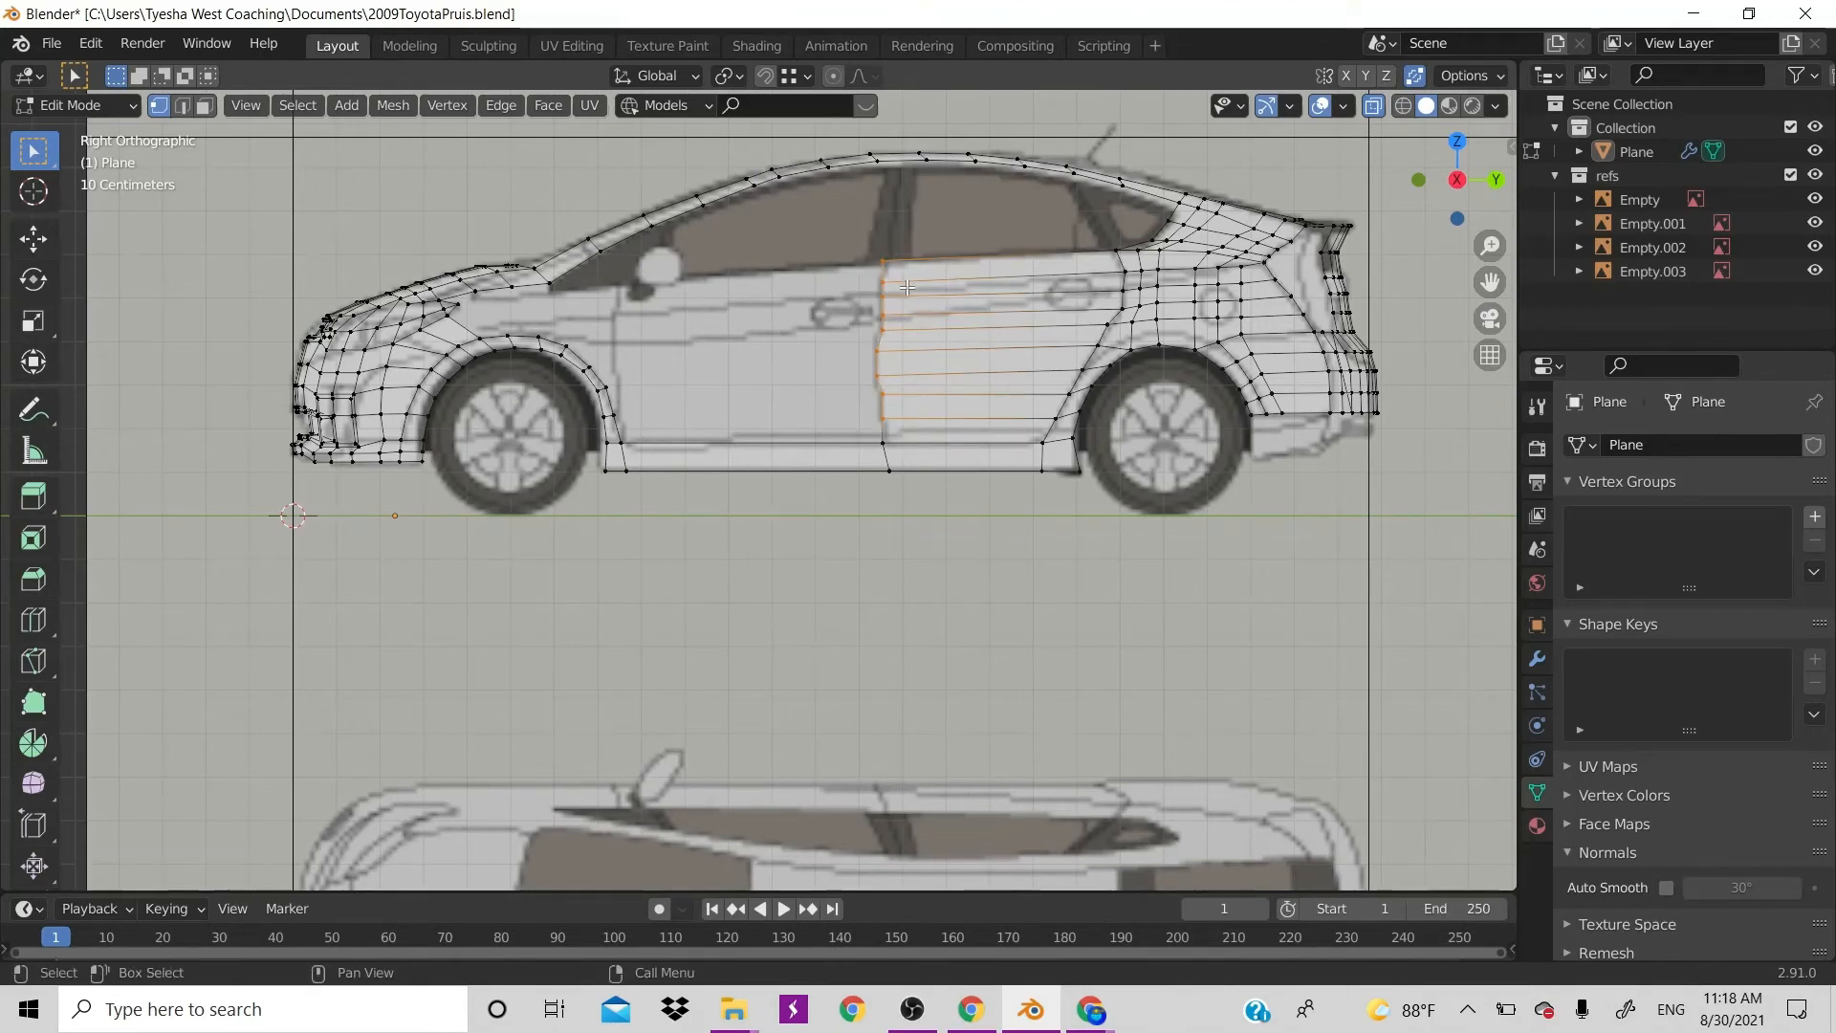
key(g)
key(ctrl)
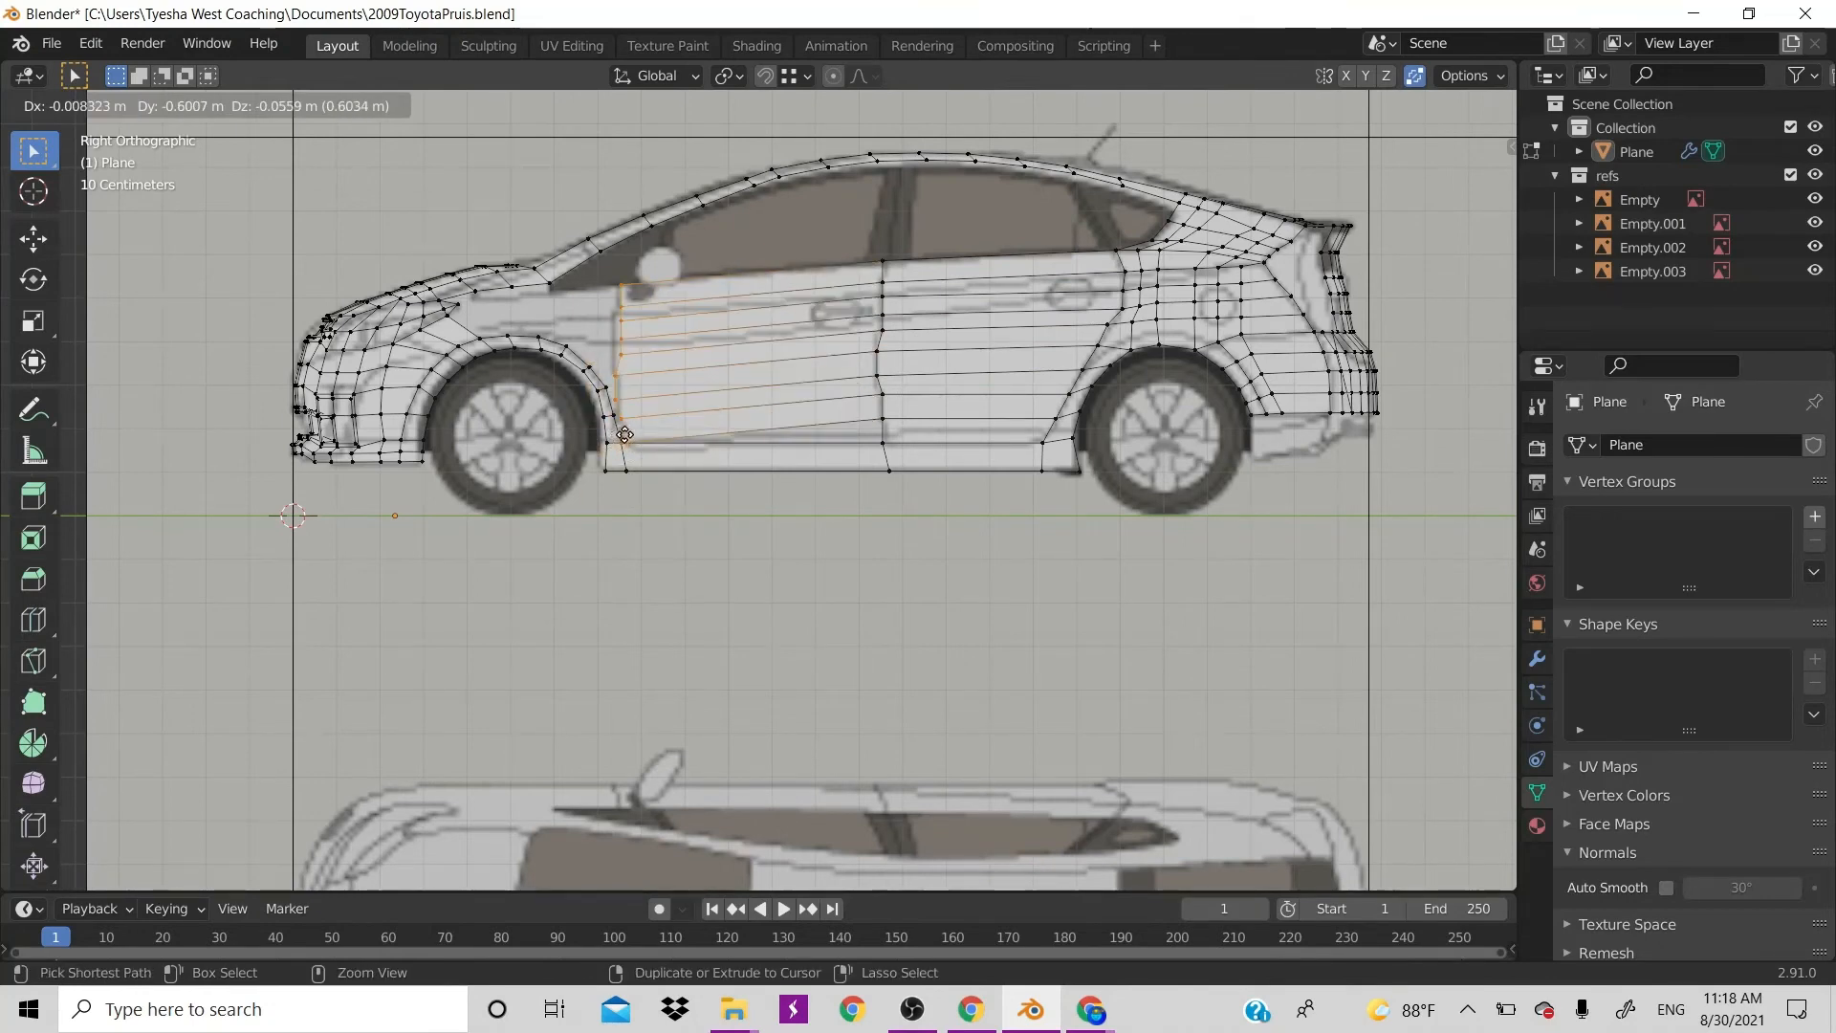
right_click(851, 292)
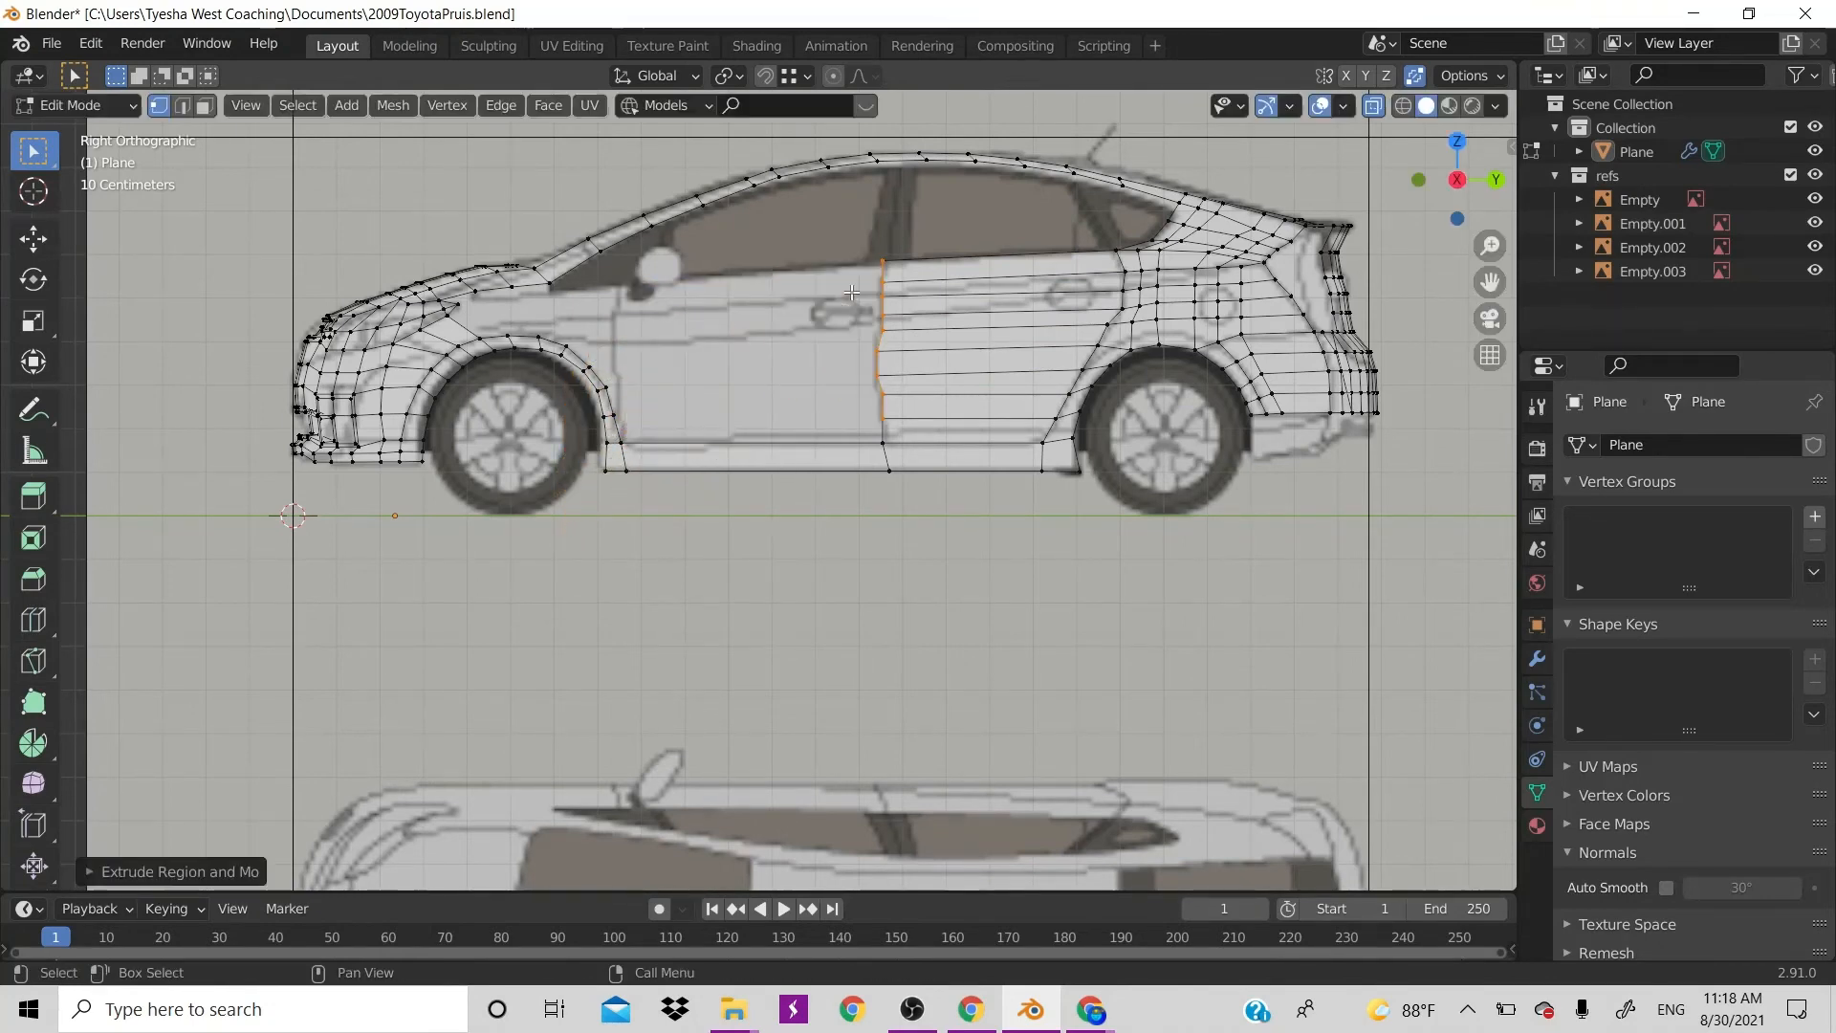
key(ctrl+z)
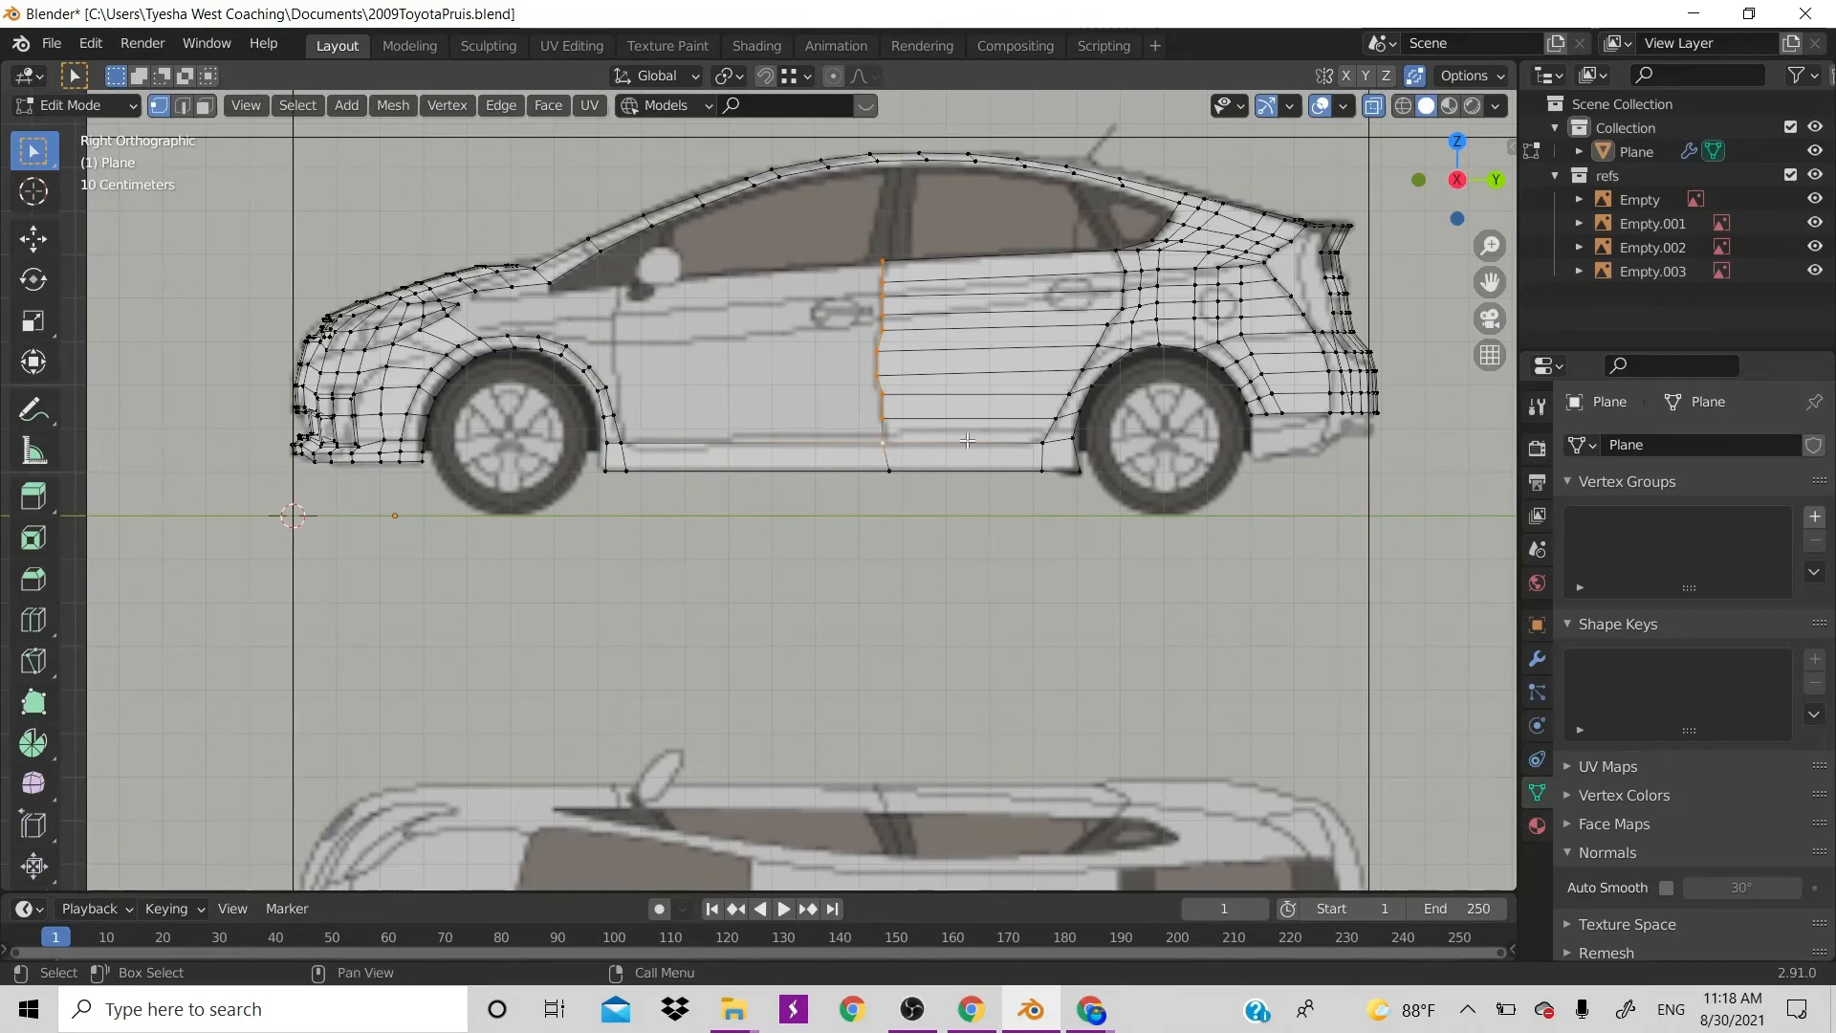
click(882, 441)
ctrl+click(881, 422)
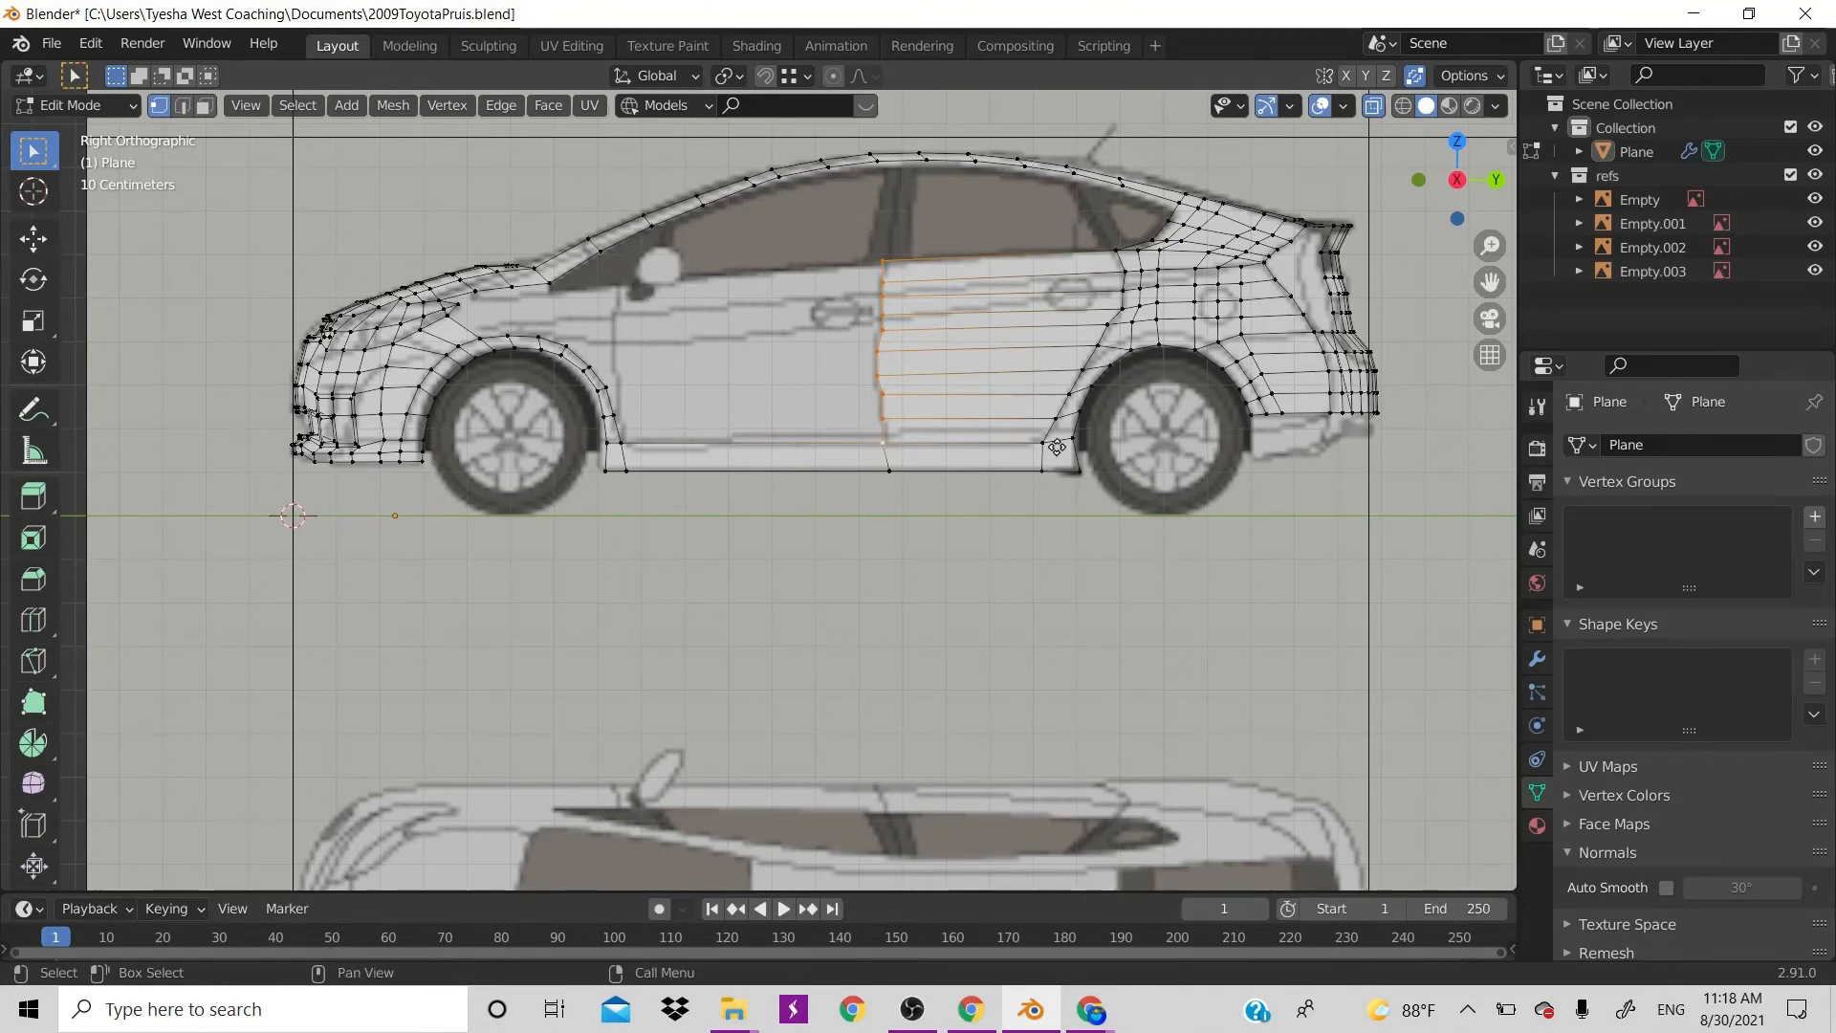
key(e)
click(641, 441)
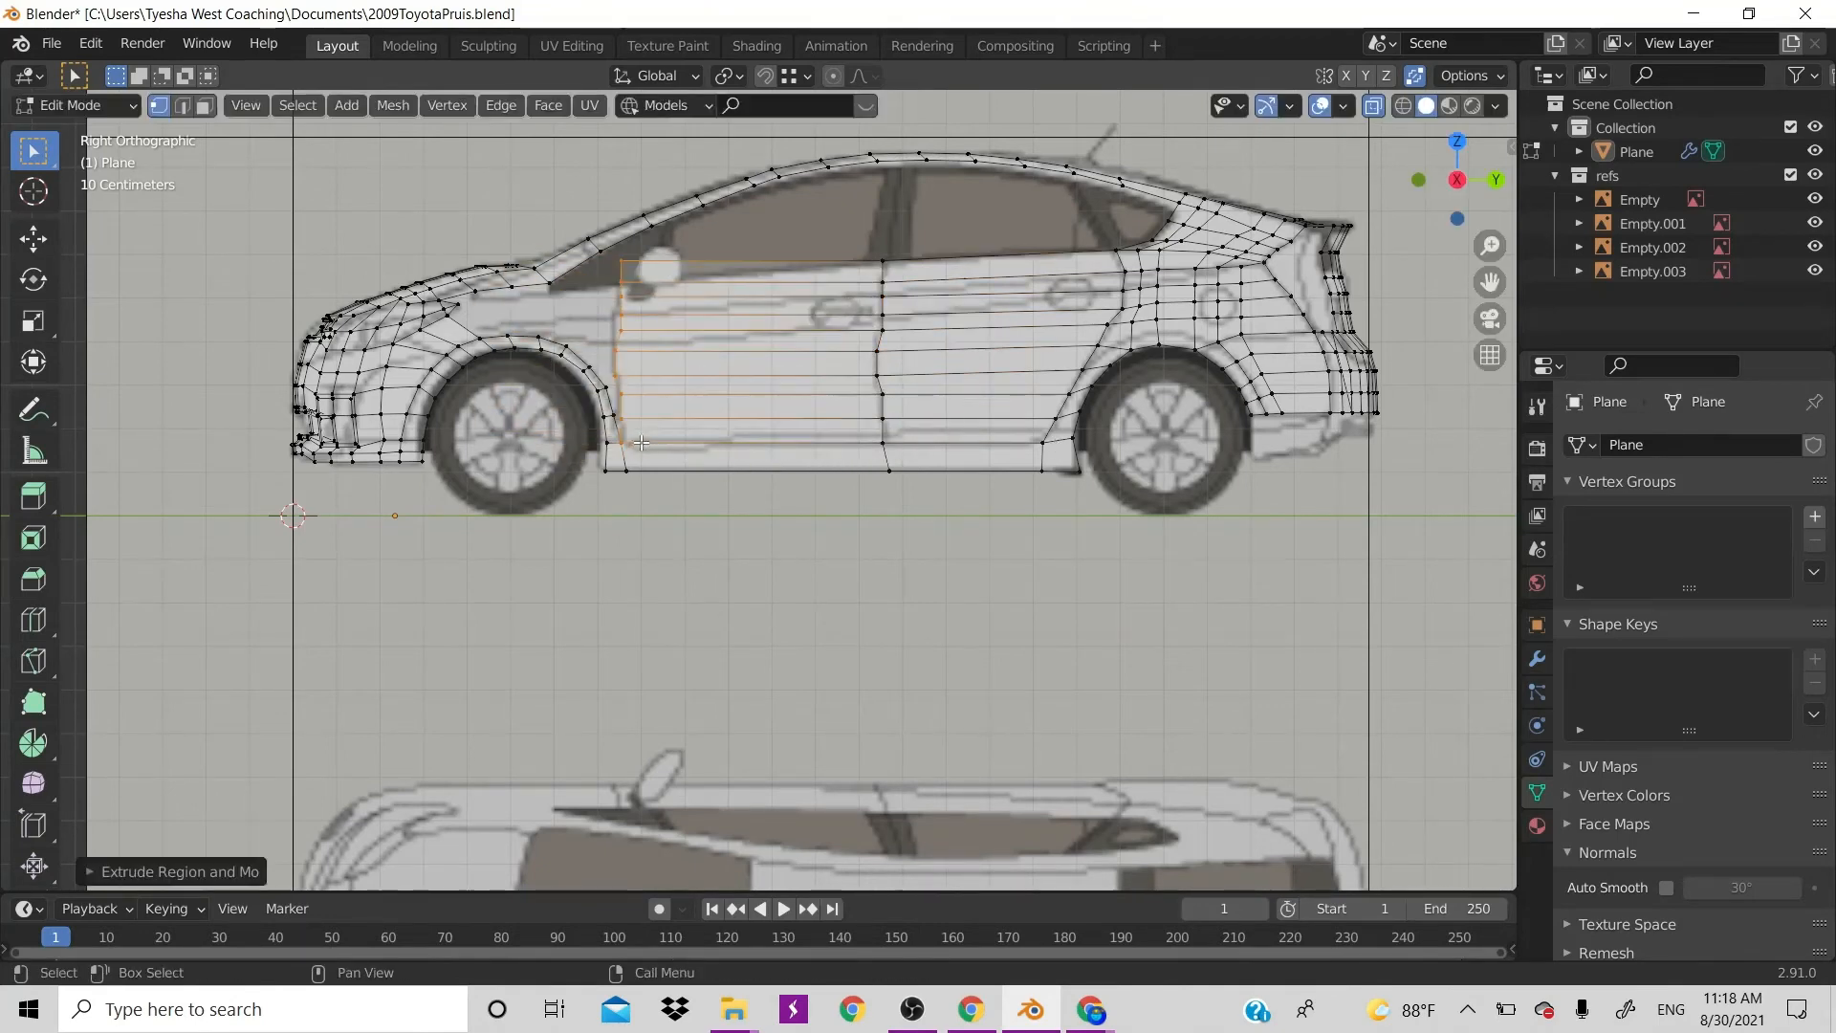
Lower the upper vertices of the front door's leading edge along Z so the panel's top follows the window line
drag(587, 247, 691, 322)
key(g)
key(z)
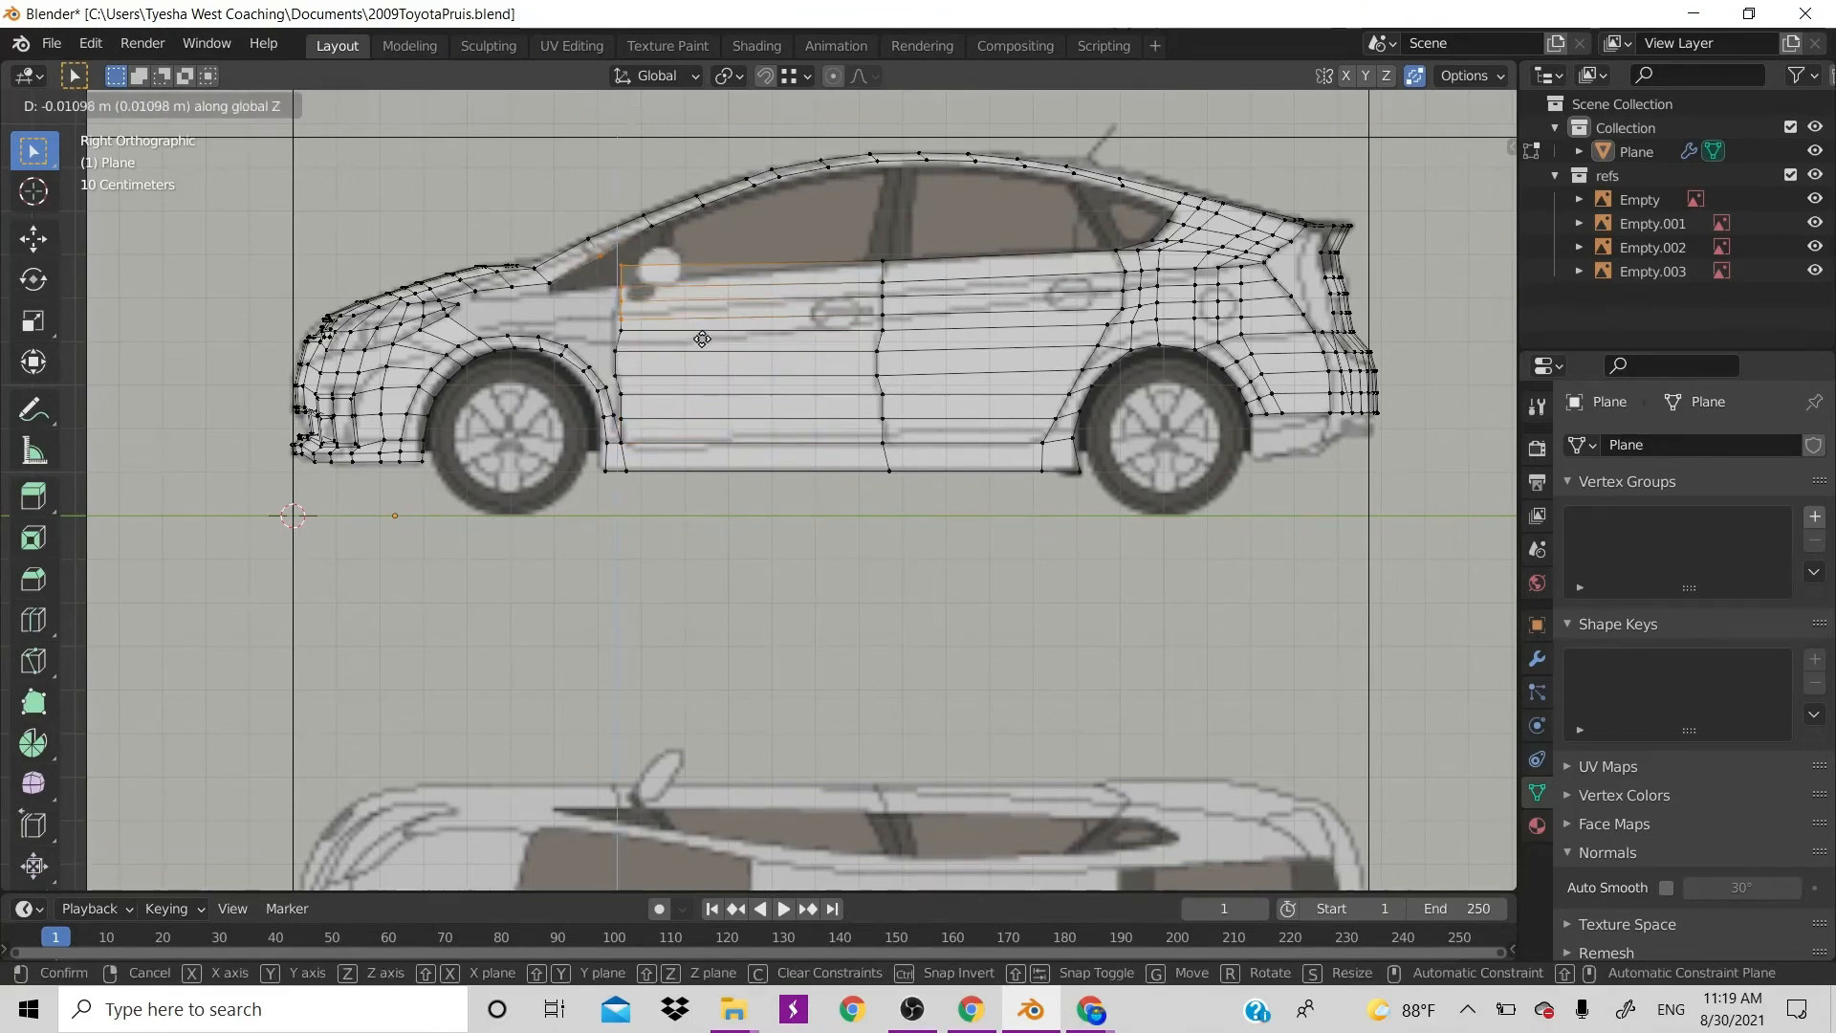
click(695, 328)
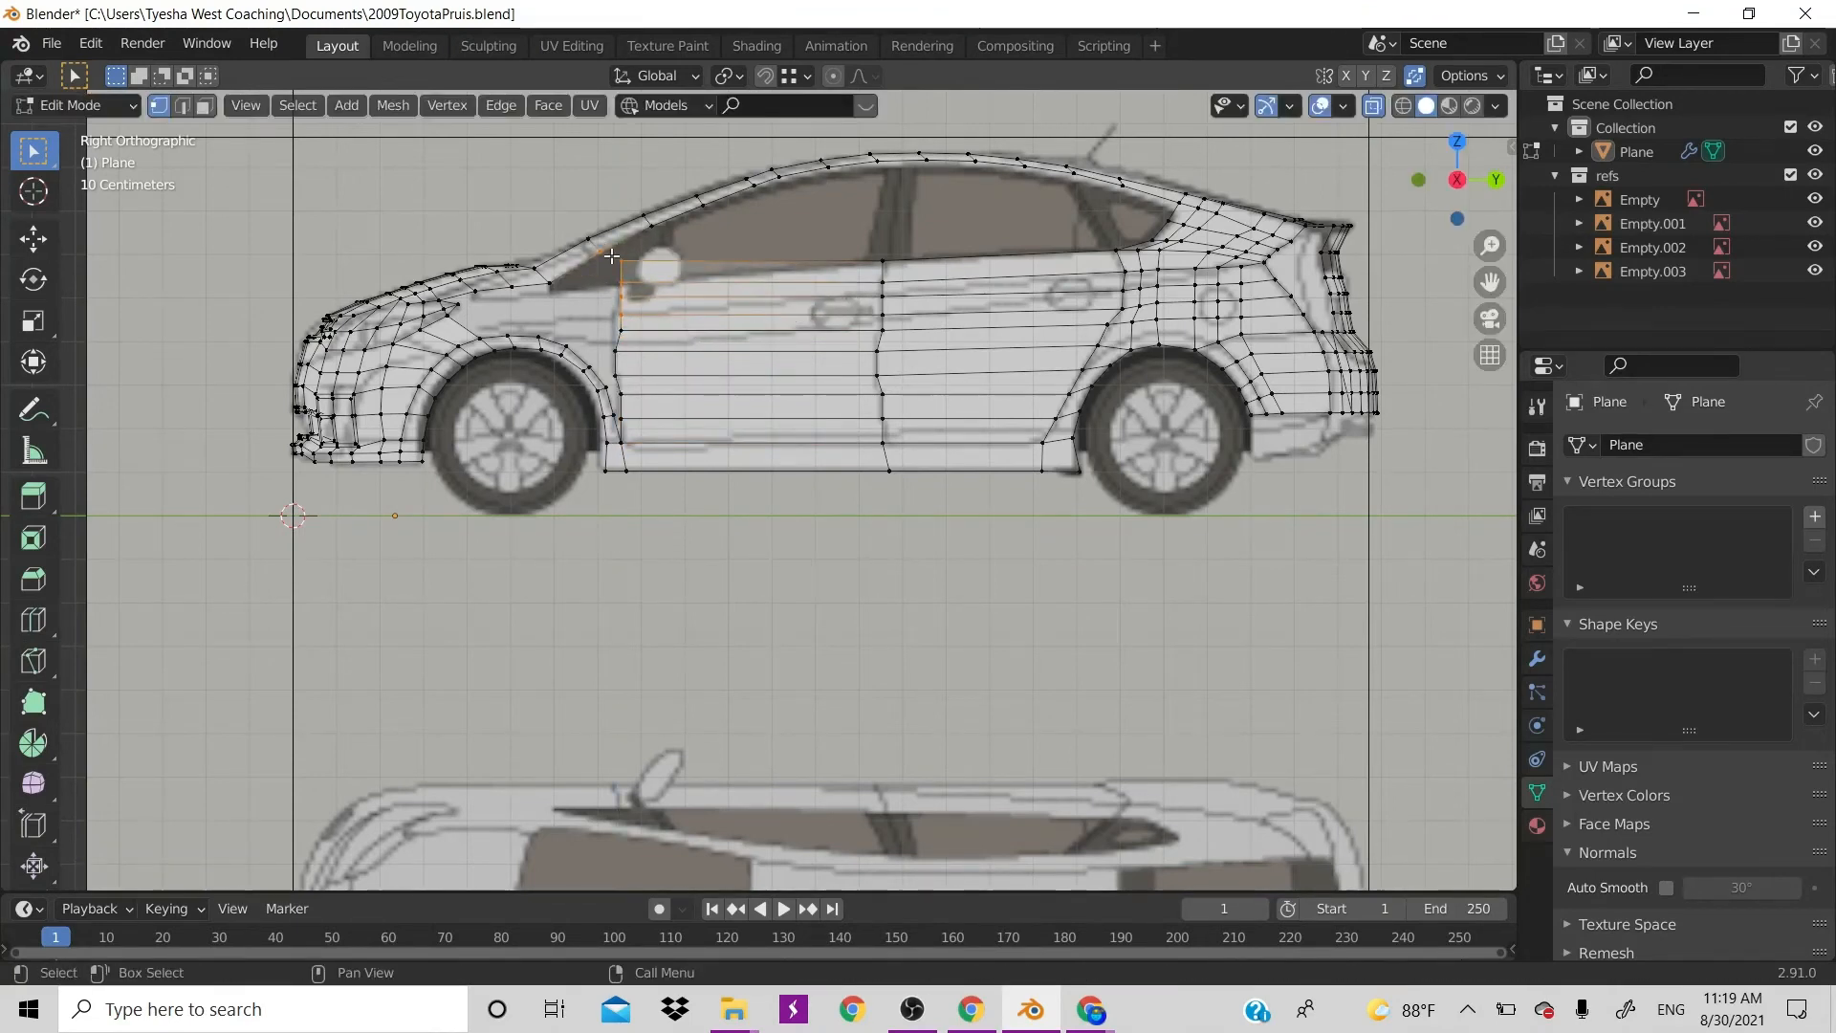
drag(616, 268, 636, 304)
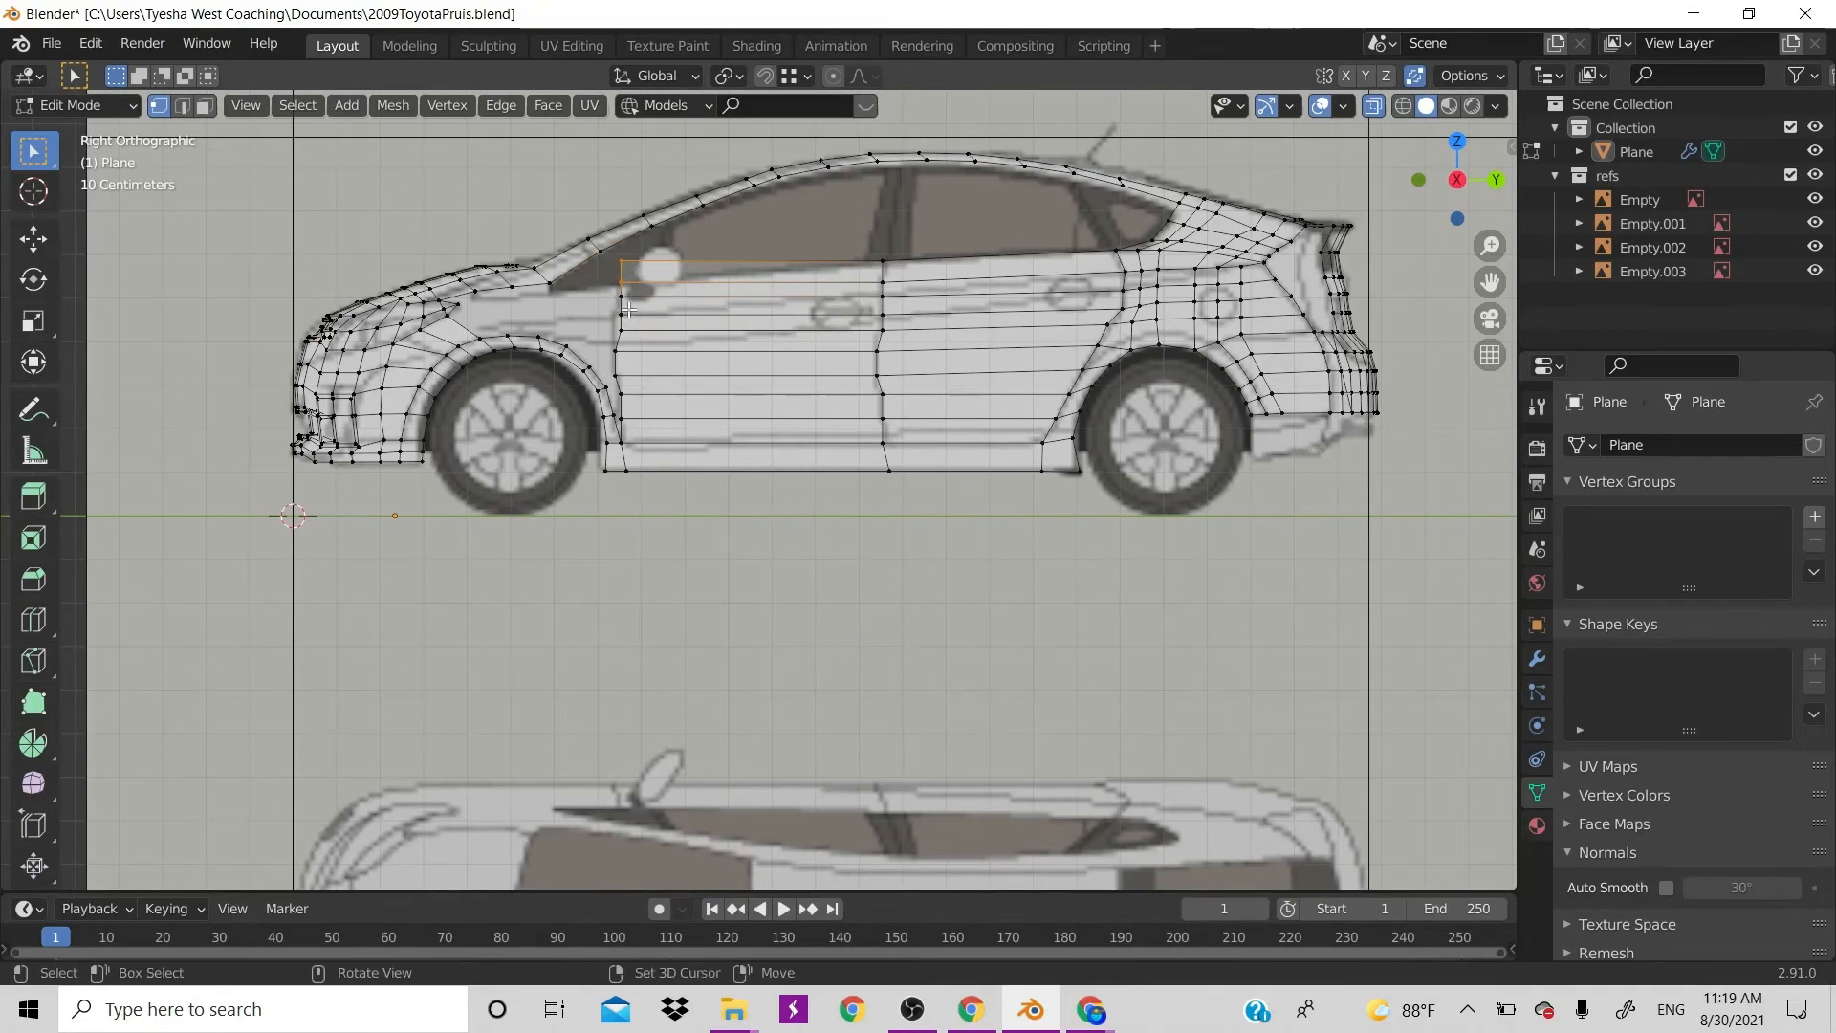
key(g)
key(z)
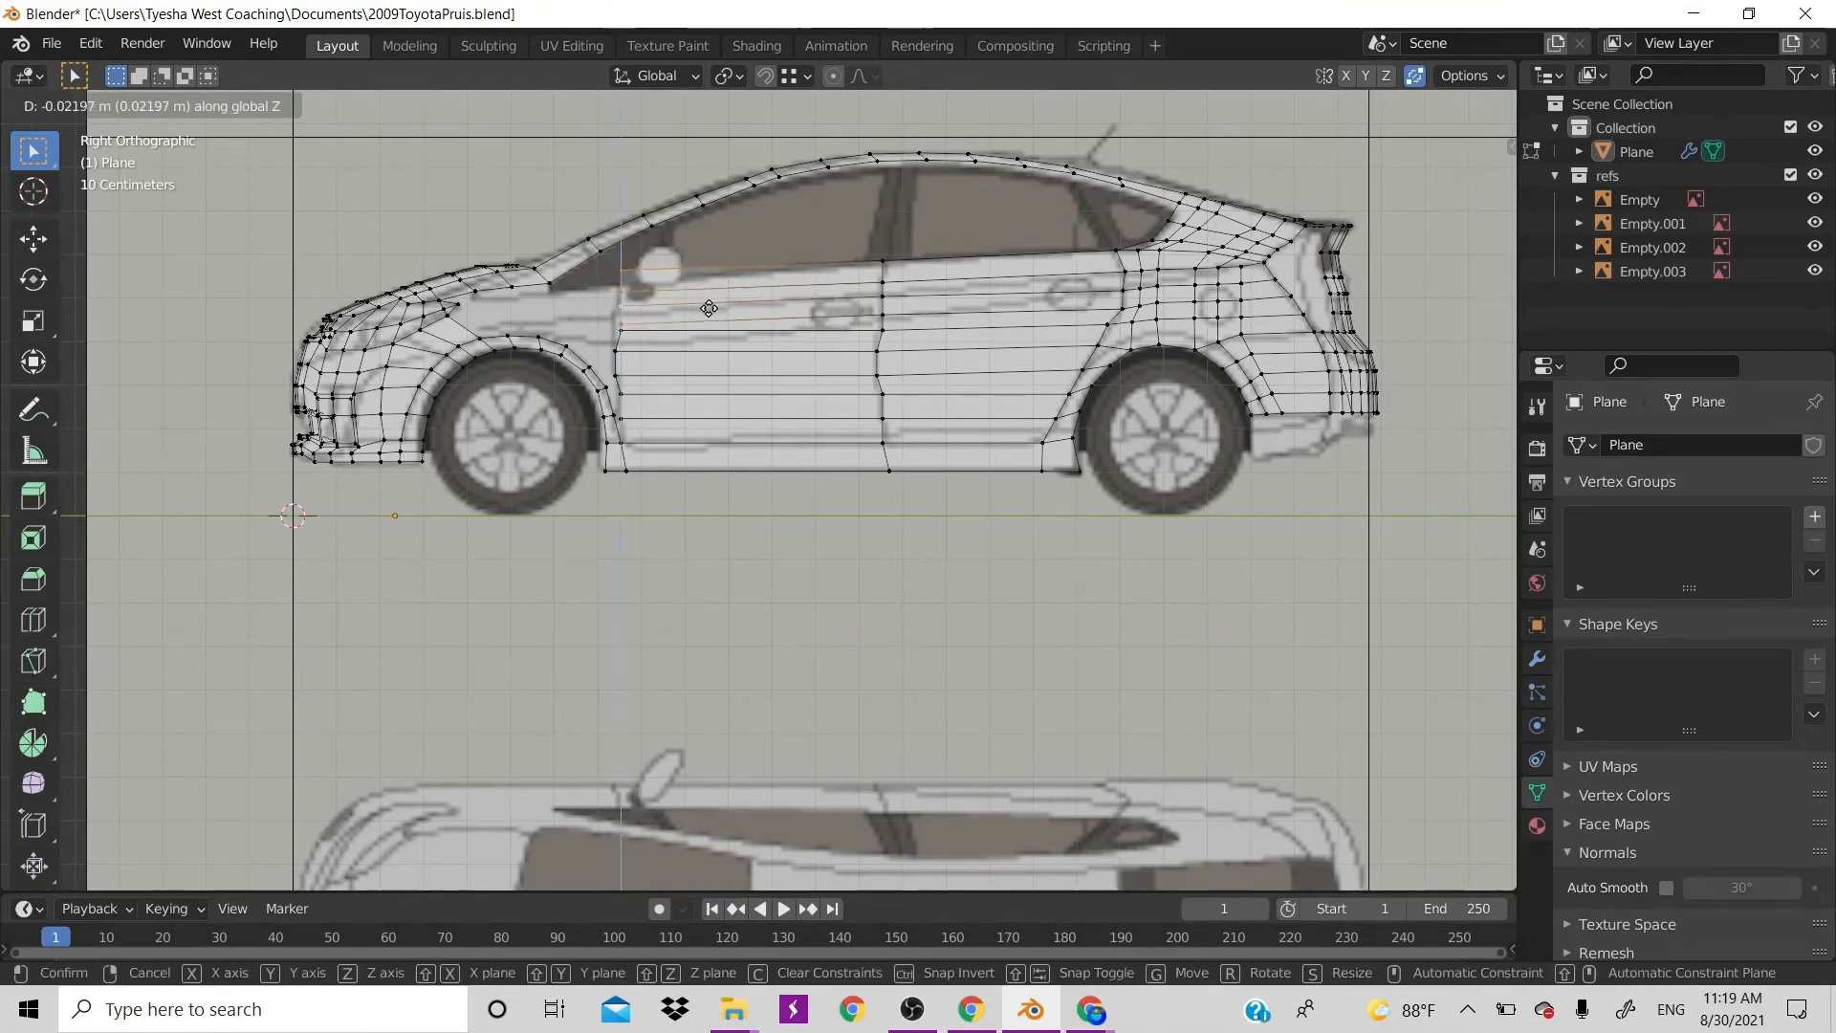
click(715, 320)
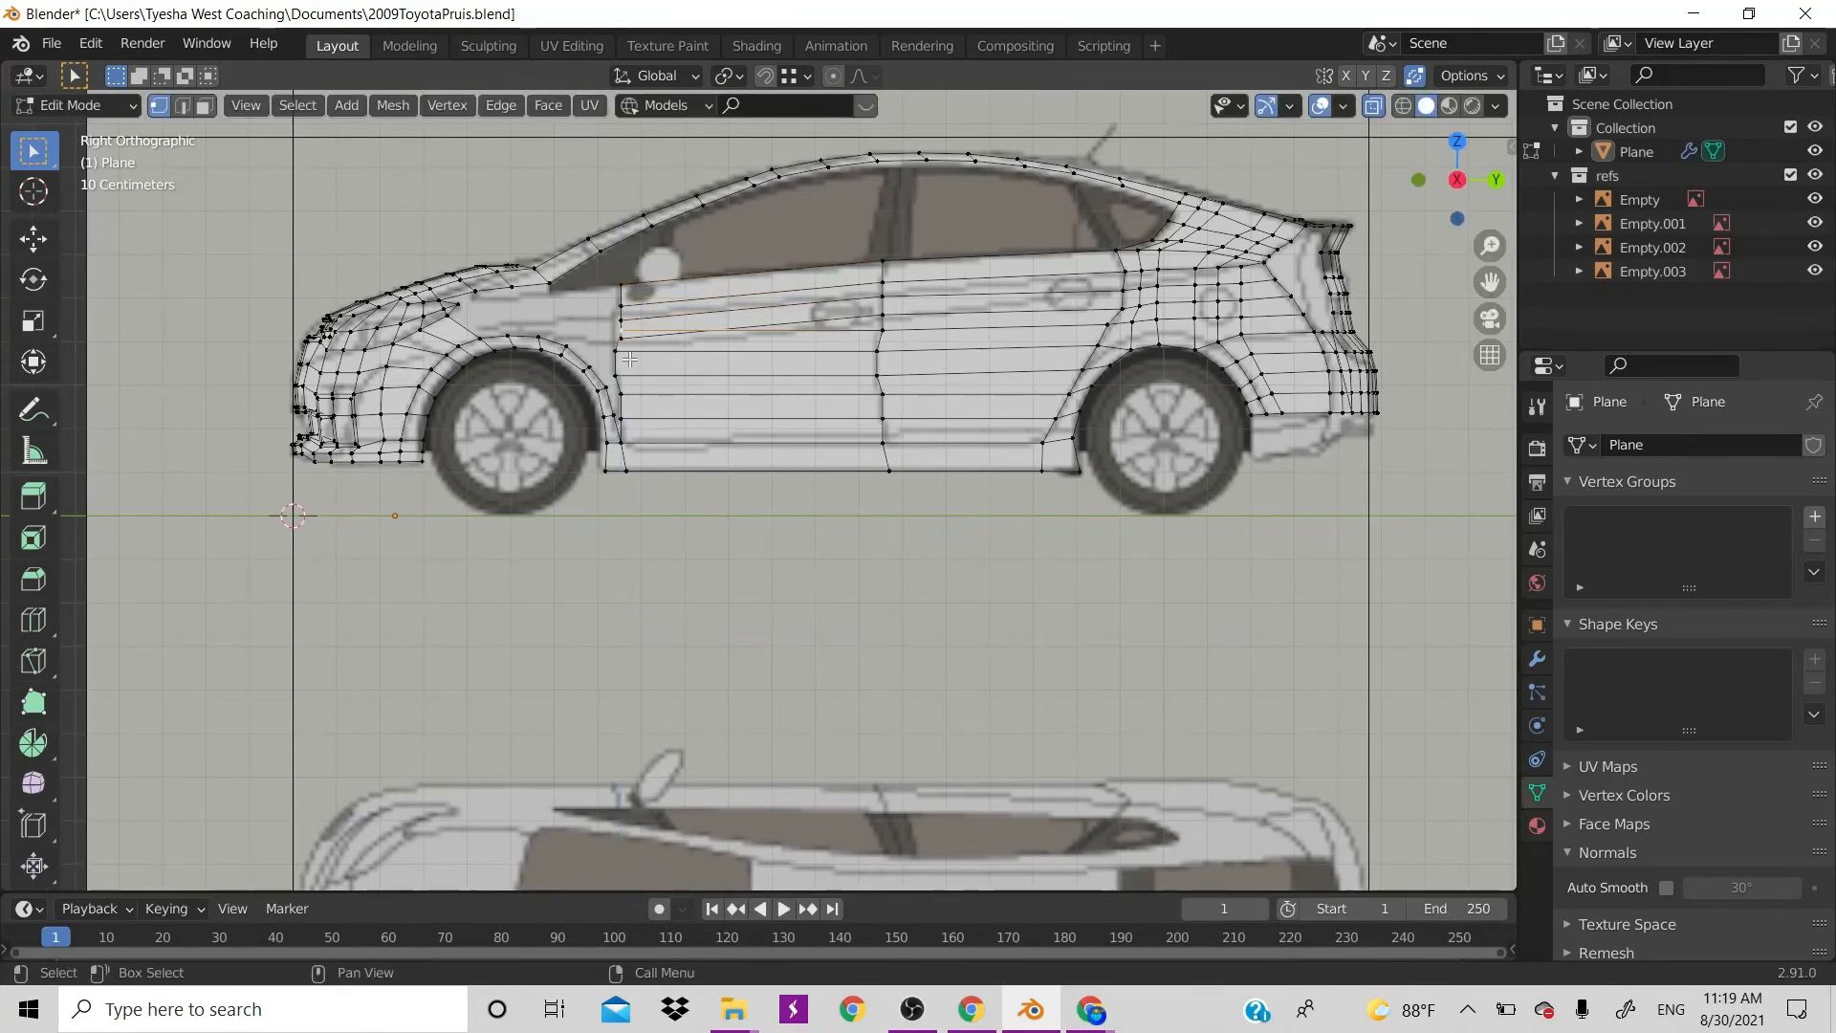
Move the middle vertices of the front door's leading edge down to even out the spacing between the horizontal edges
key(g)
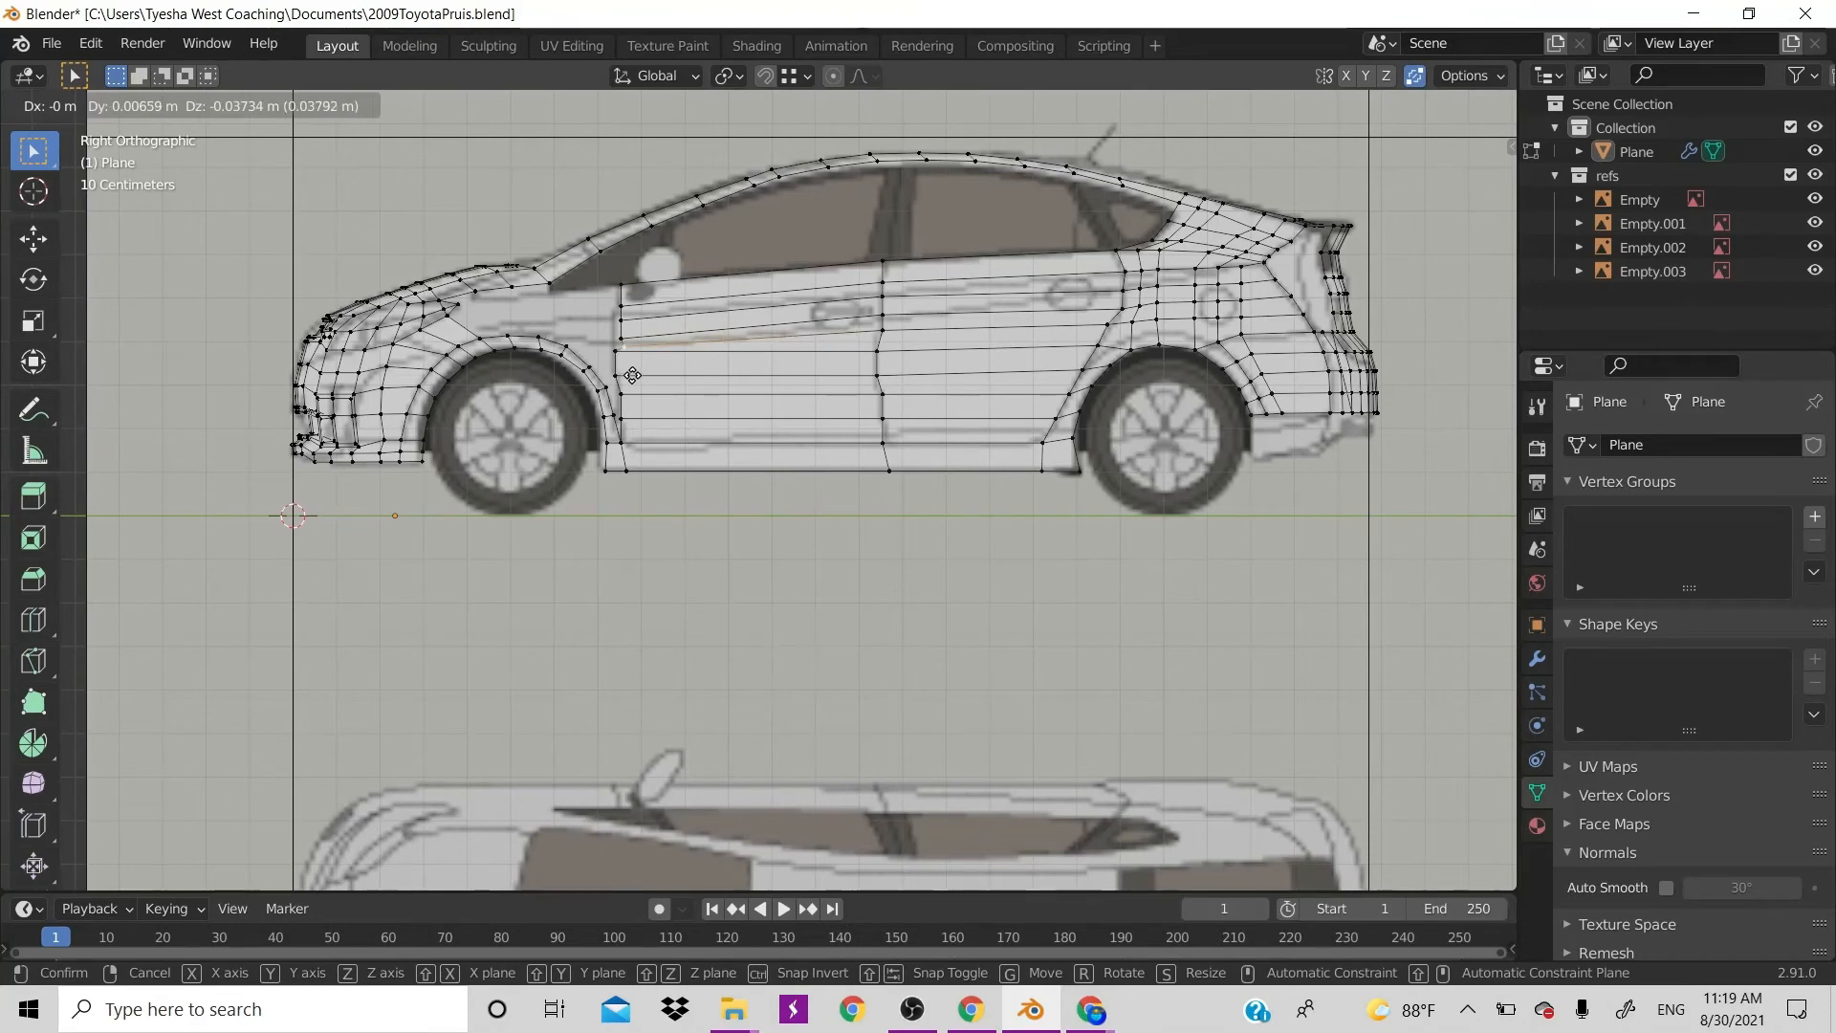
click(632, 375)
drag(614, 354, 633, 381)
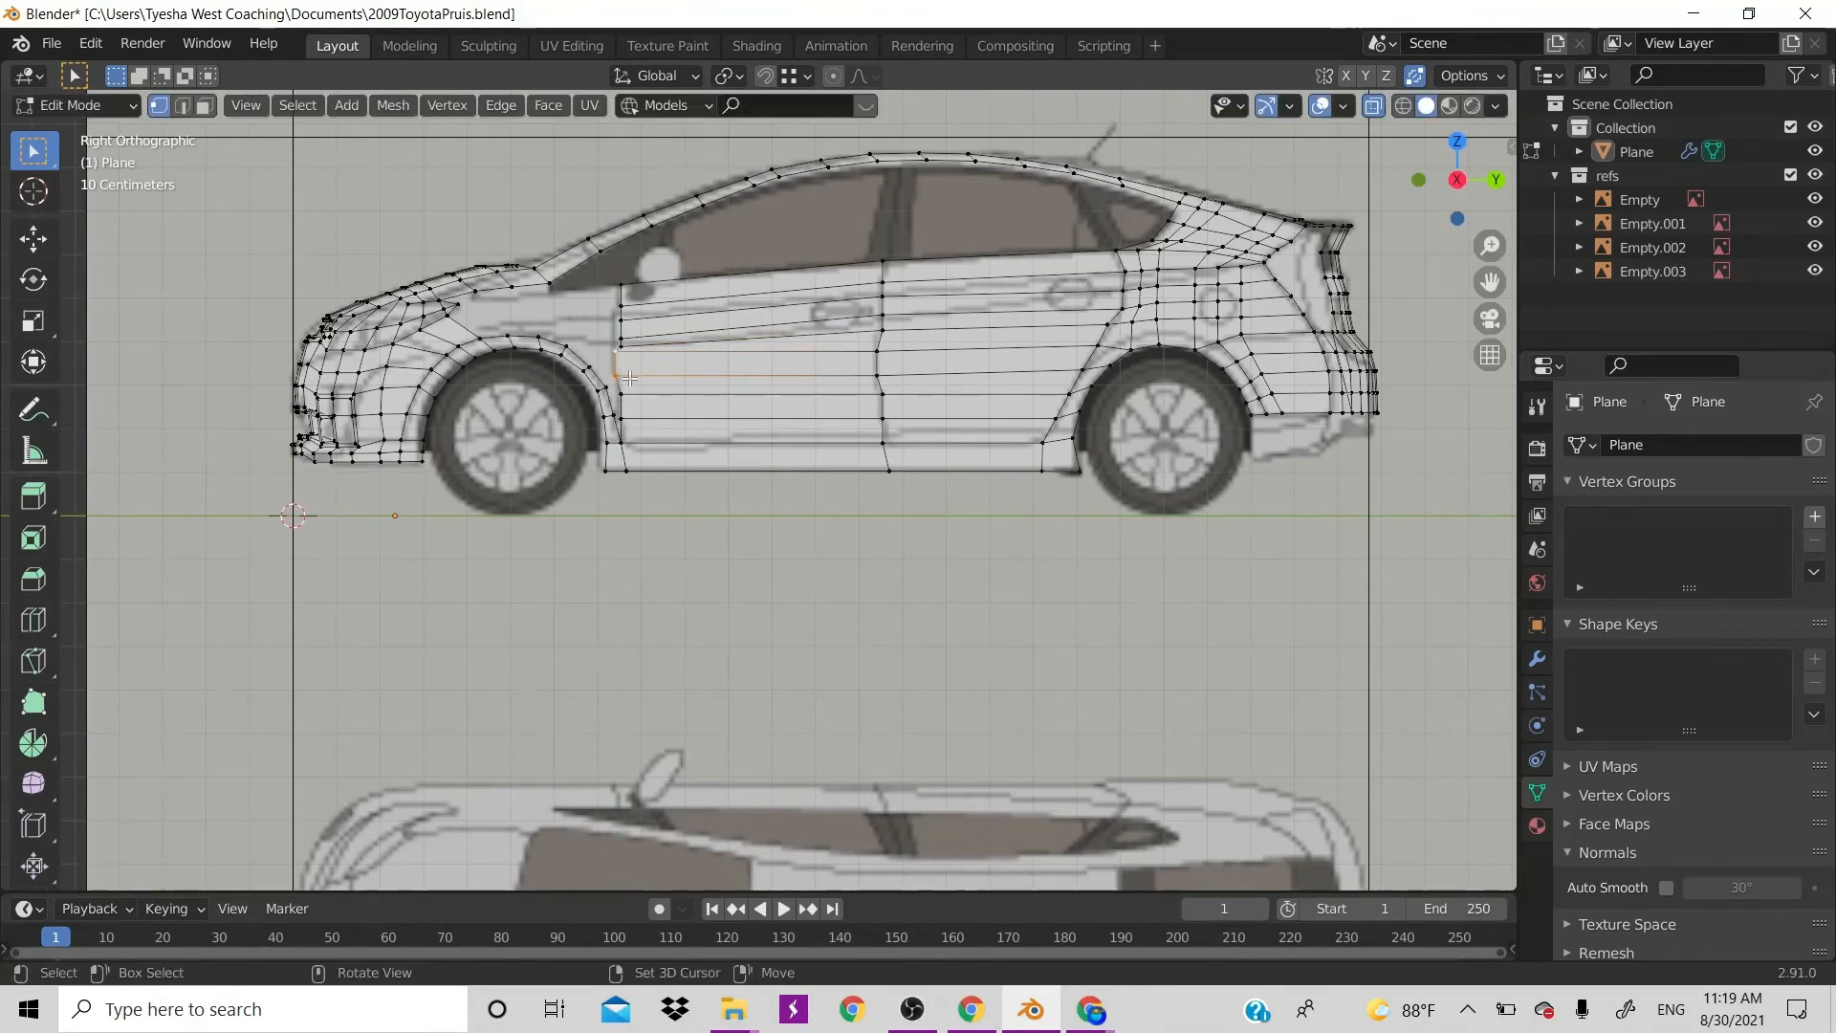
key(g)
key(z)
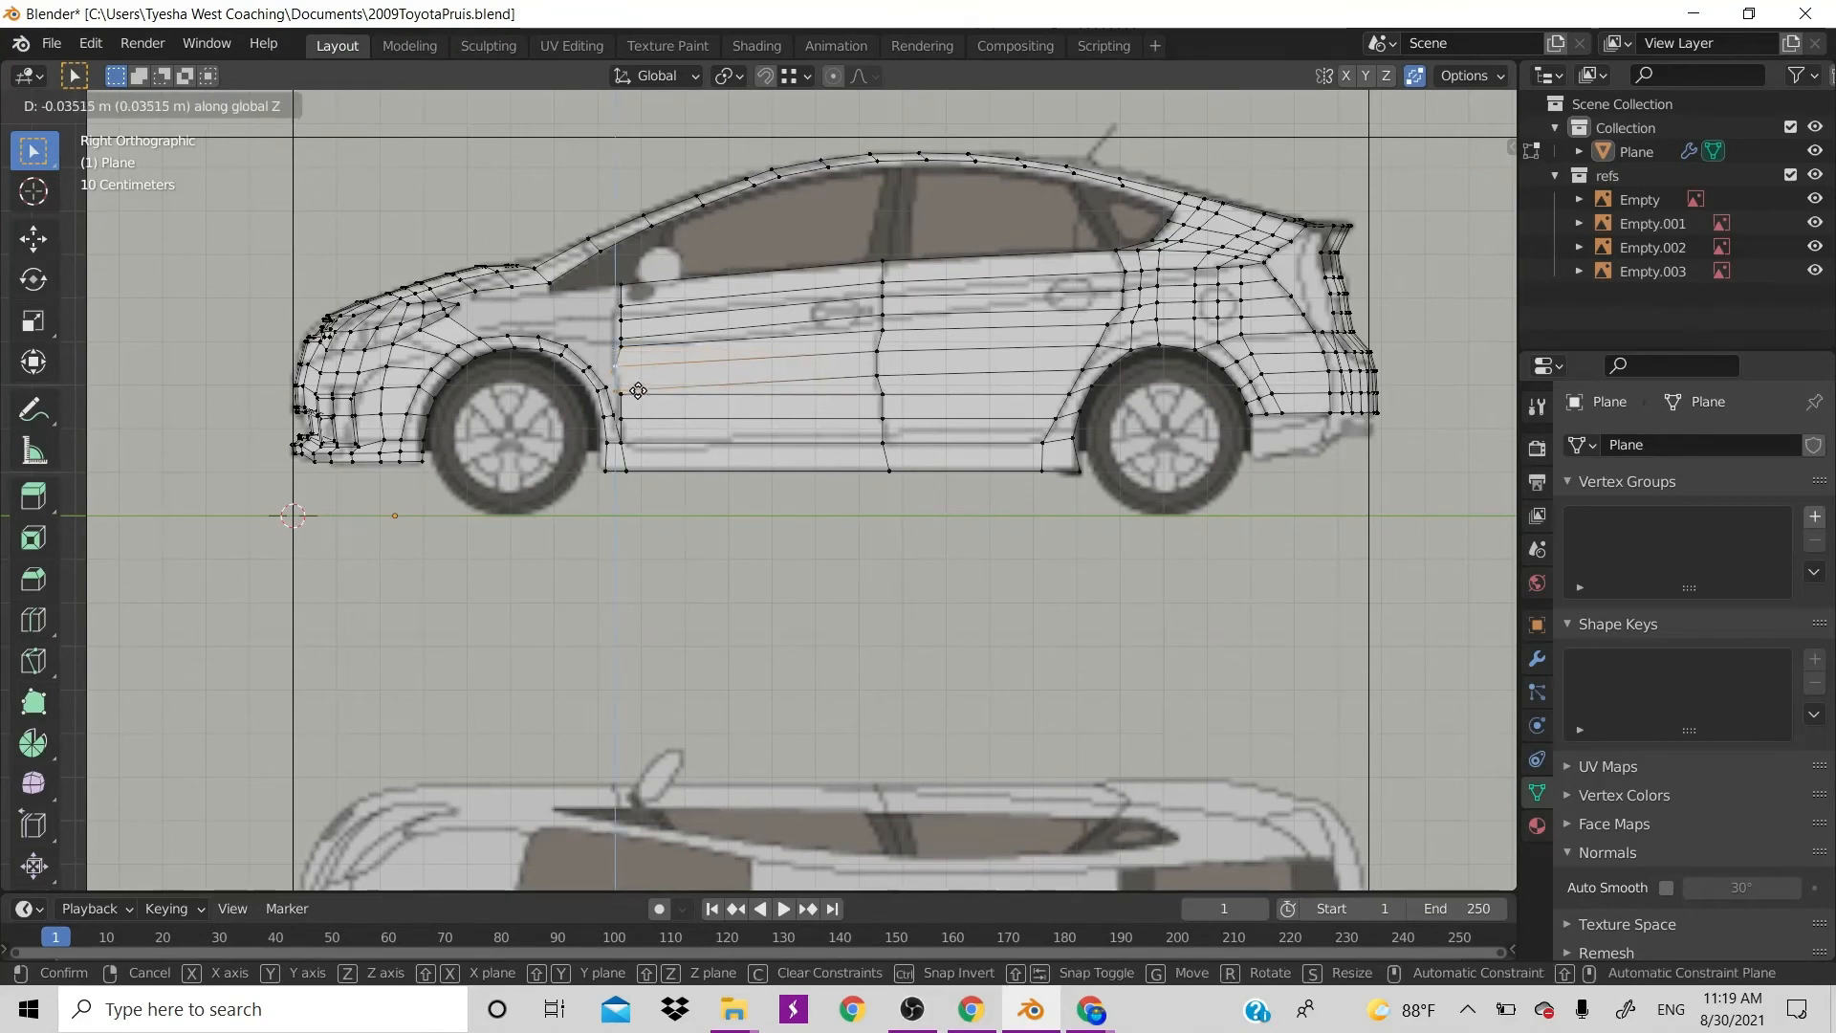
click(645, 384)
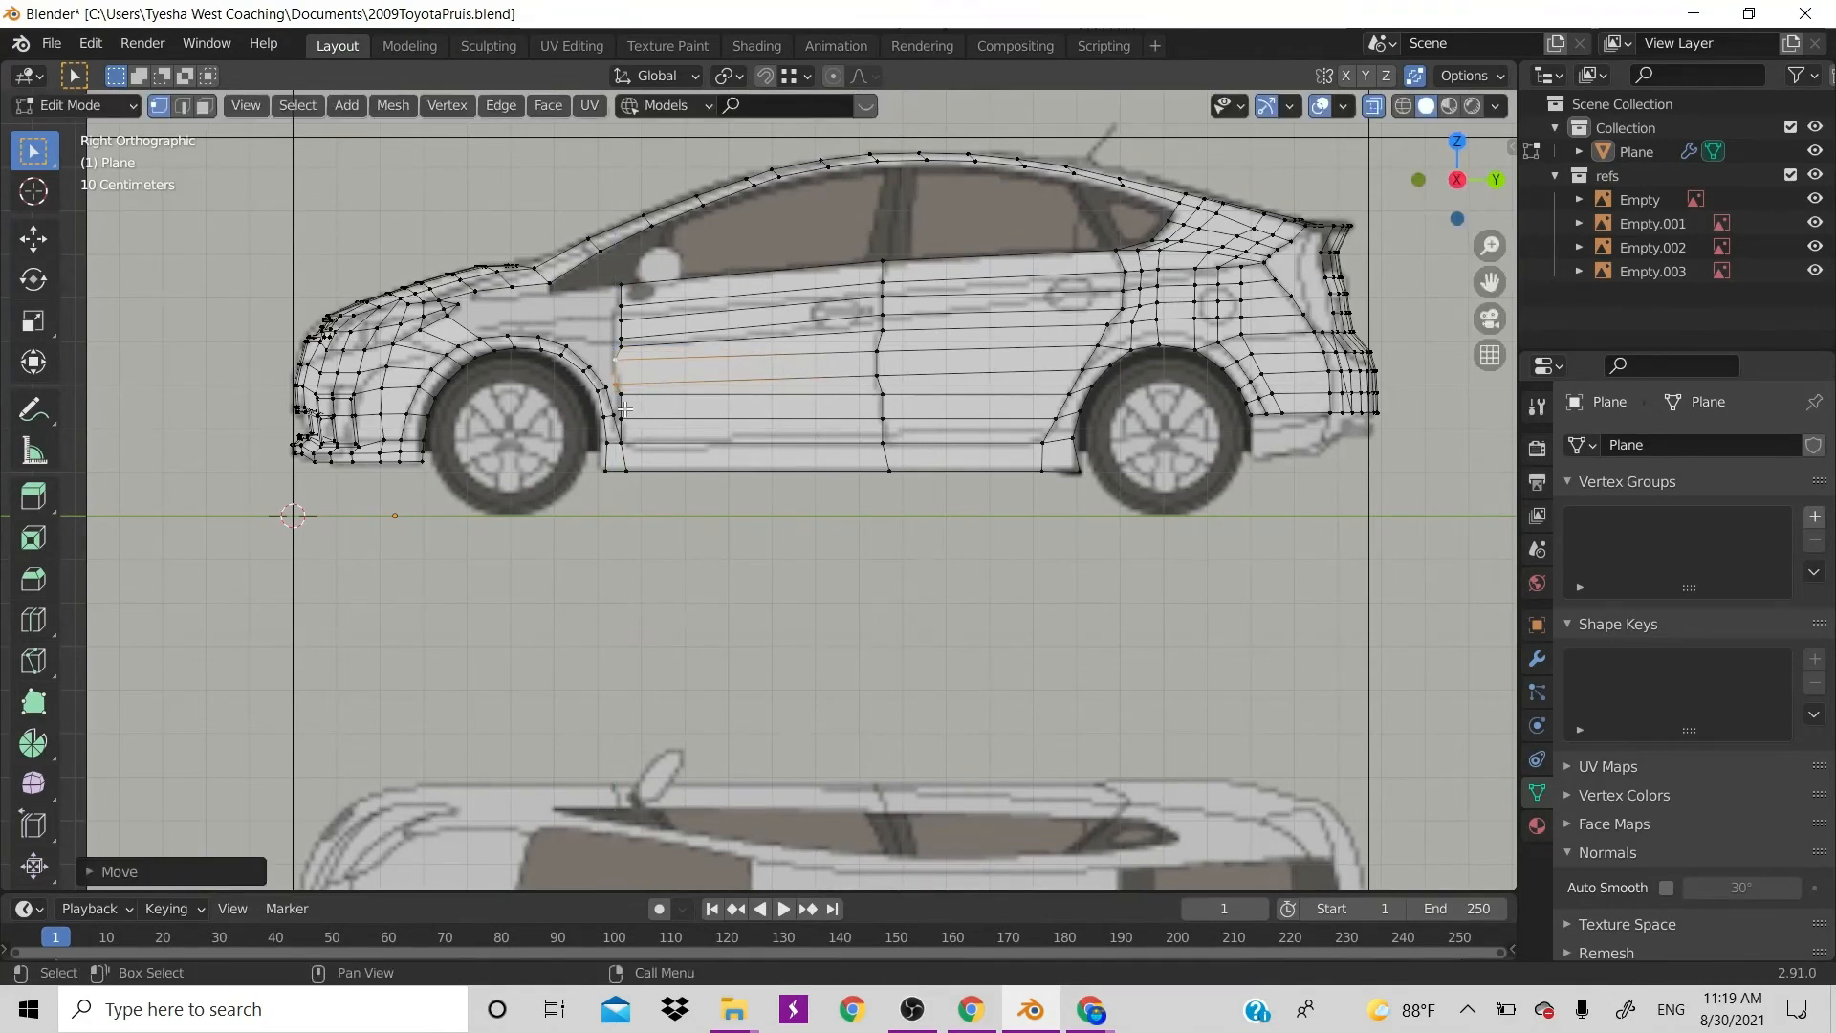
Shift the vertices just below the top corner of the front door's leading edge forward along Y to the door gap
click(623, 347)
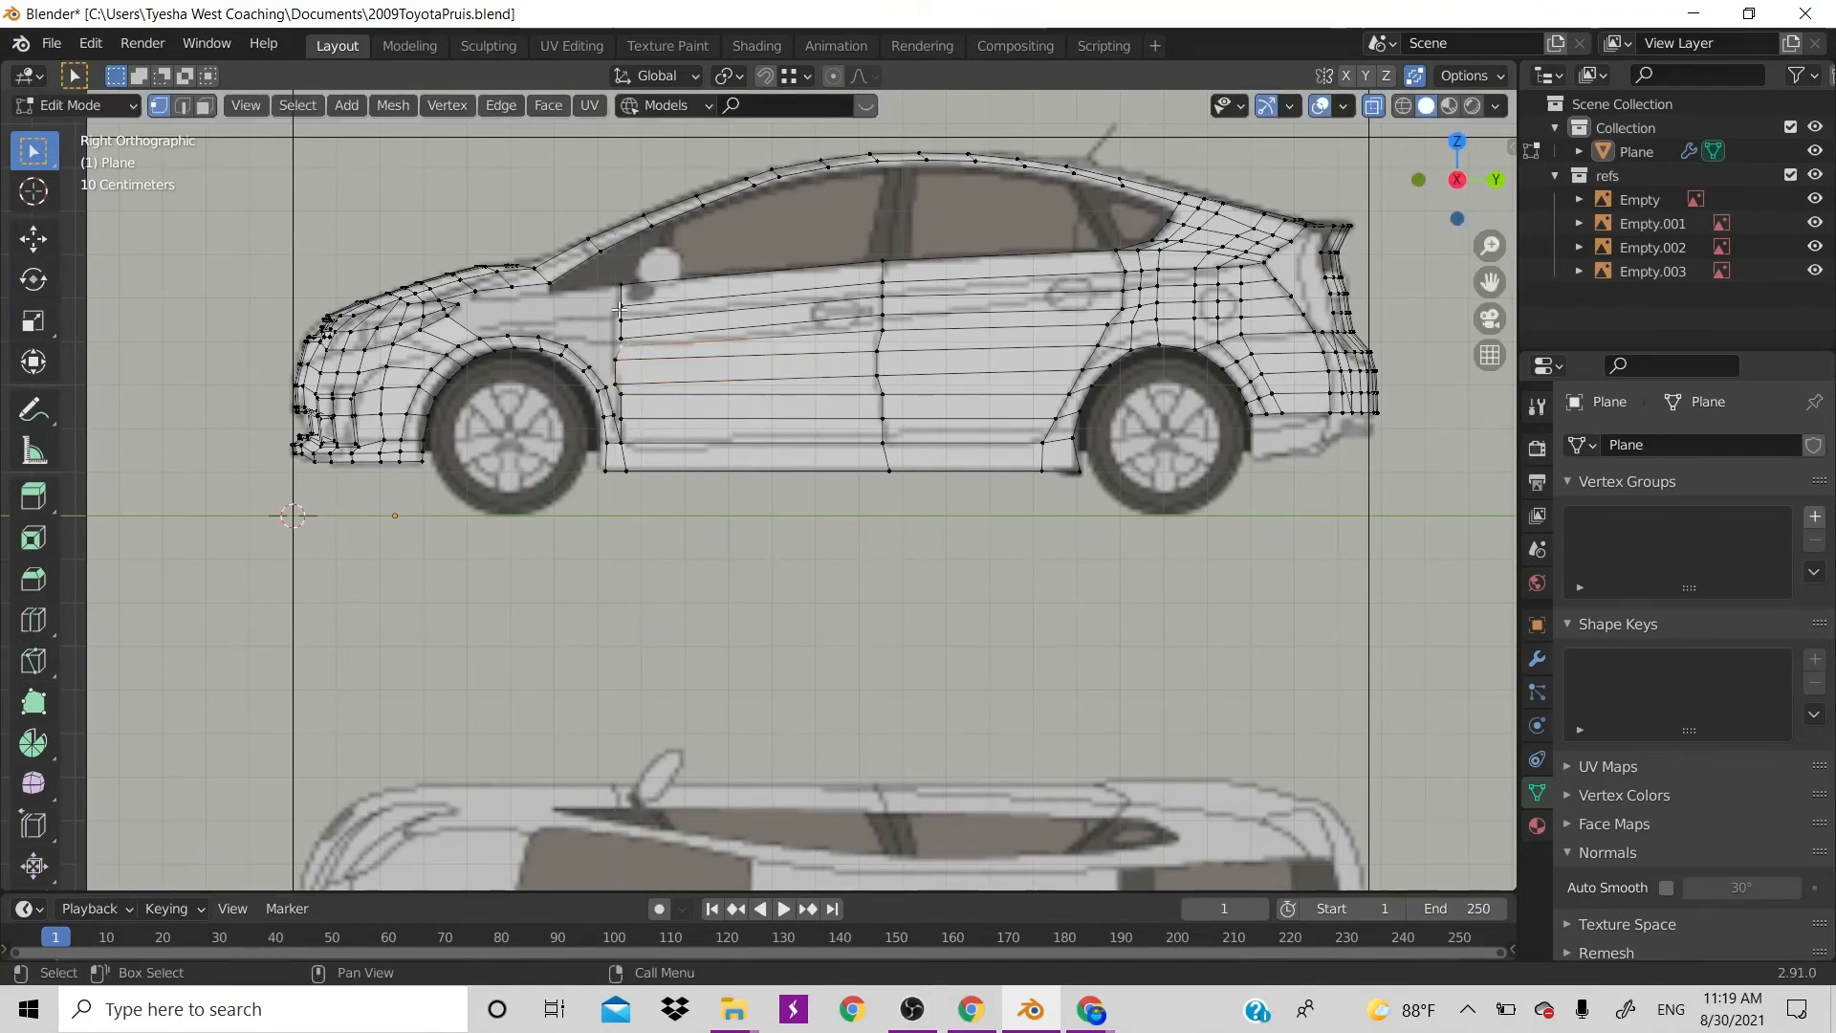
drag(614, 303, 644, 356)
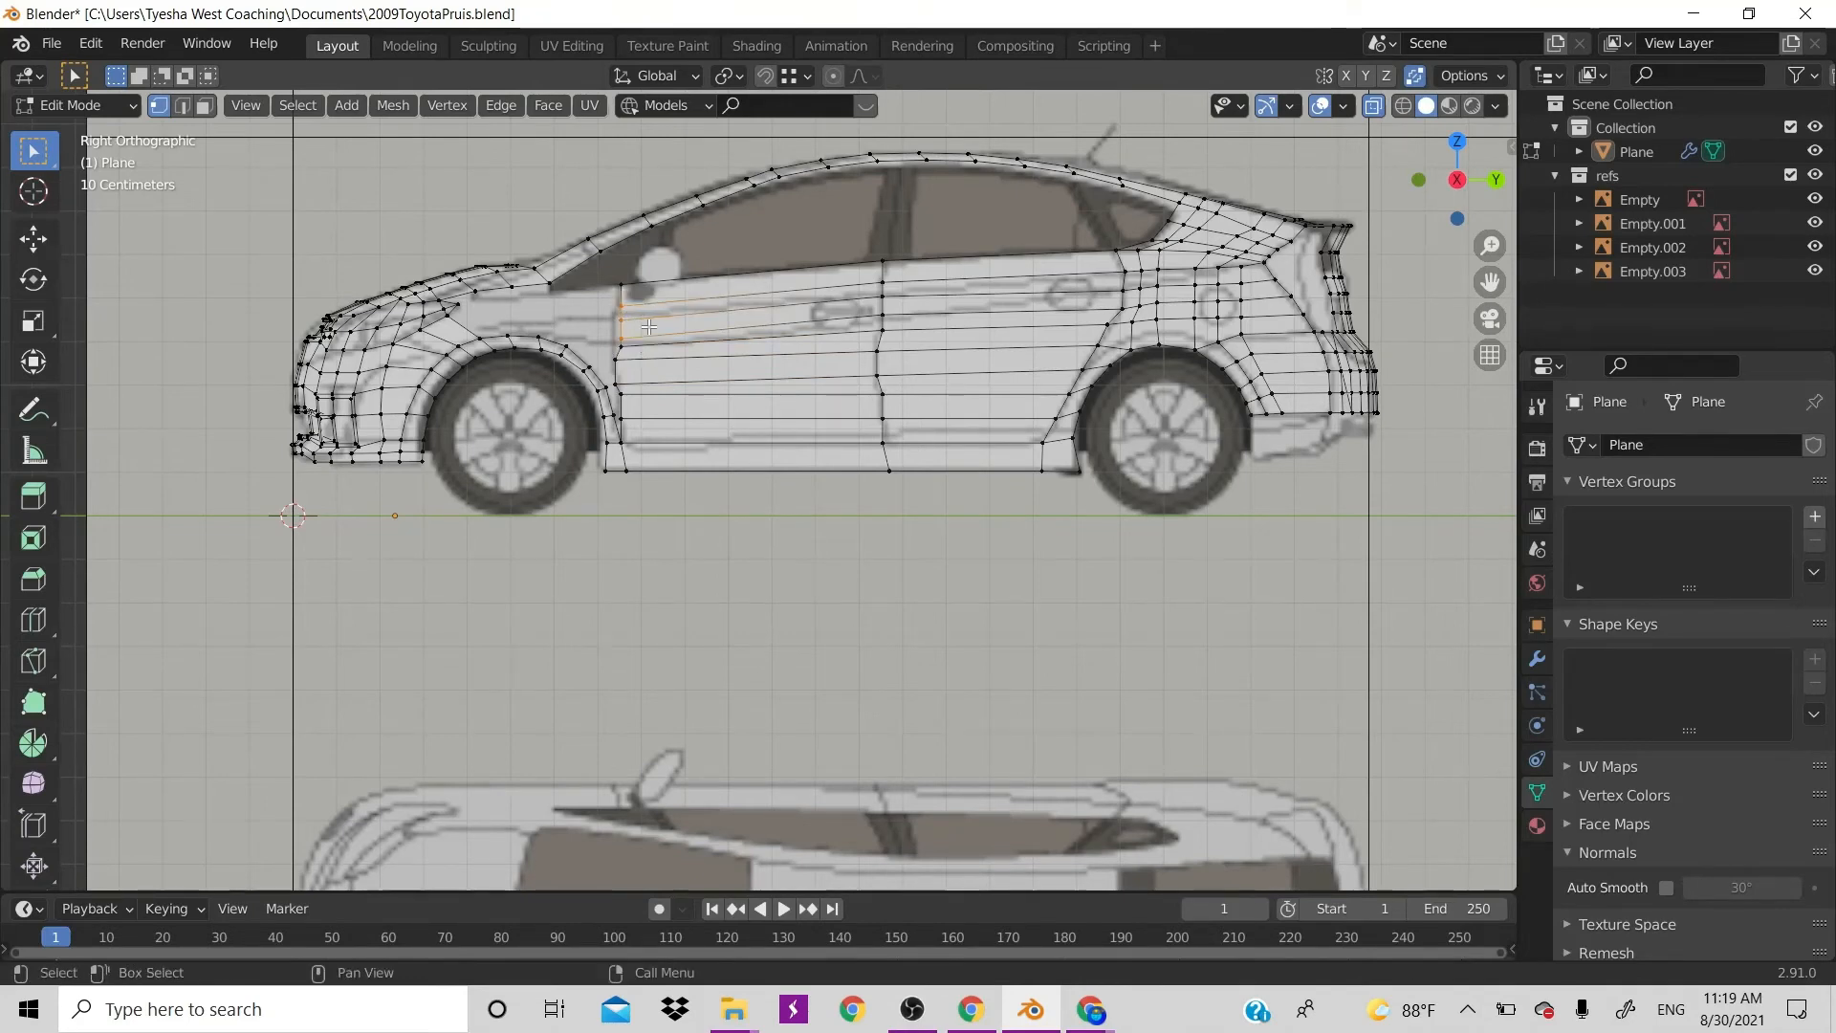
key(g)
key(y)
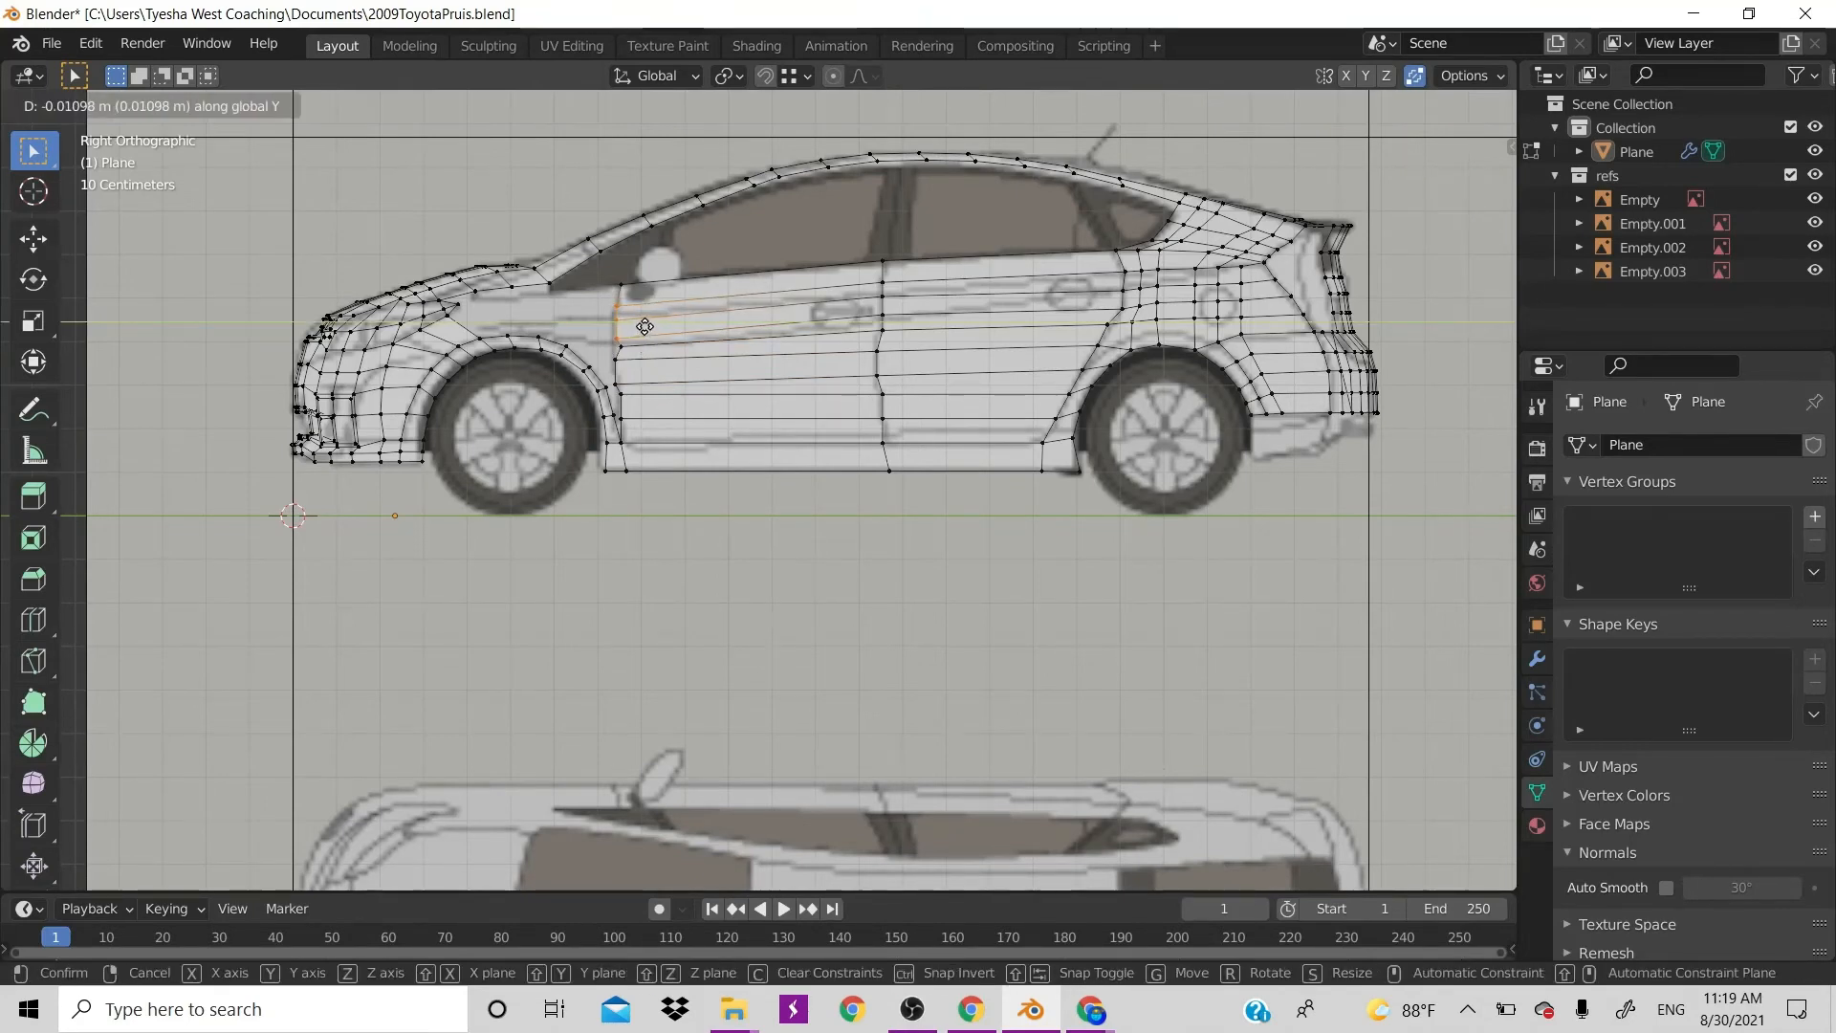
click(643, 342)
key(ctrl+z)
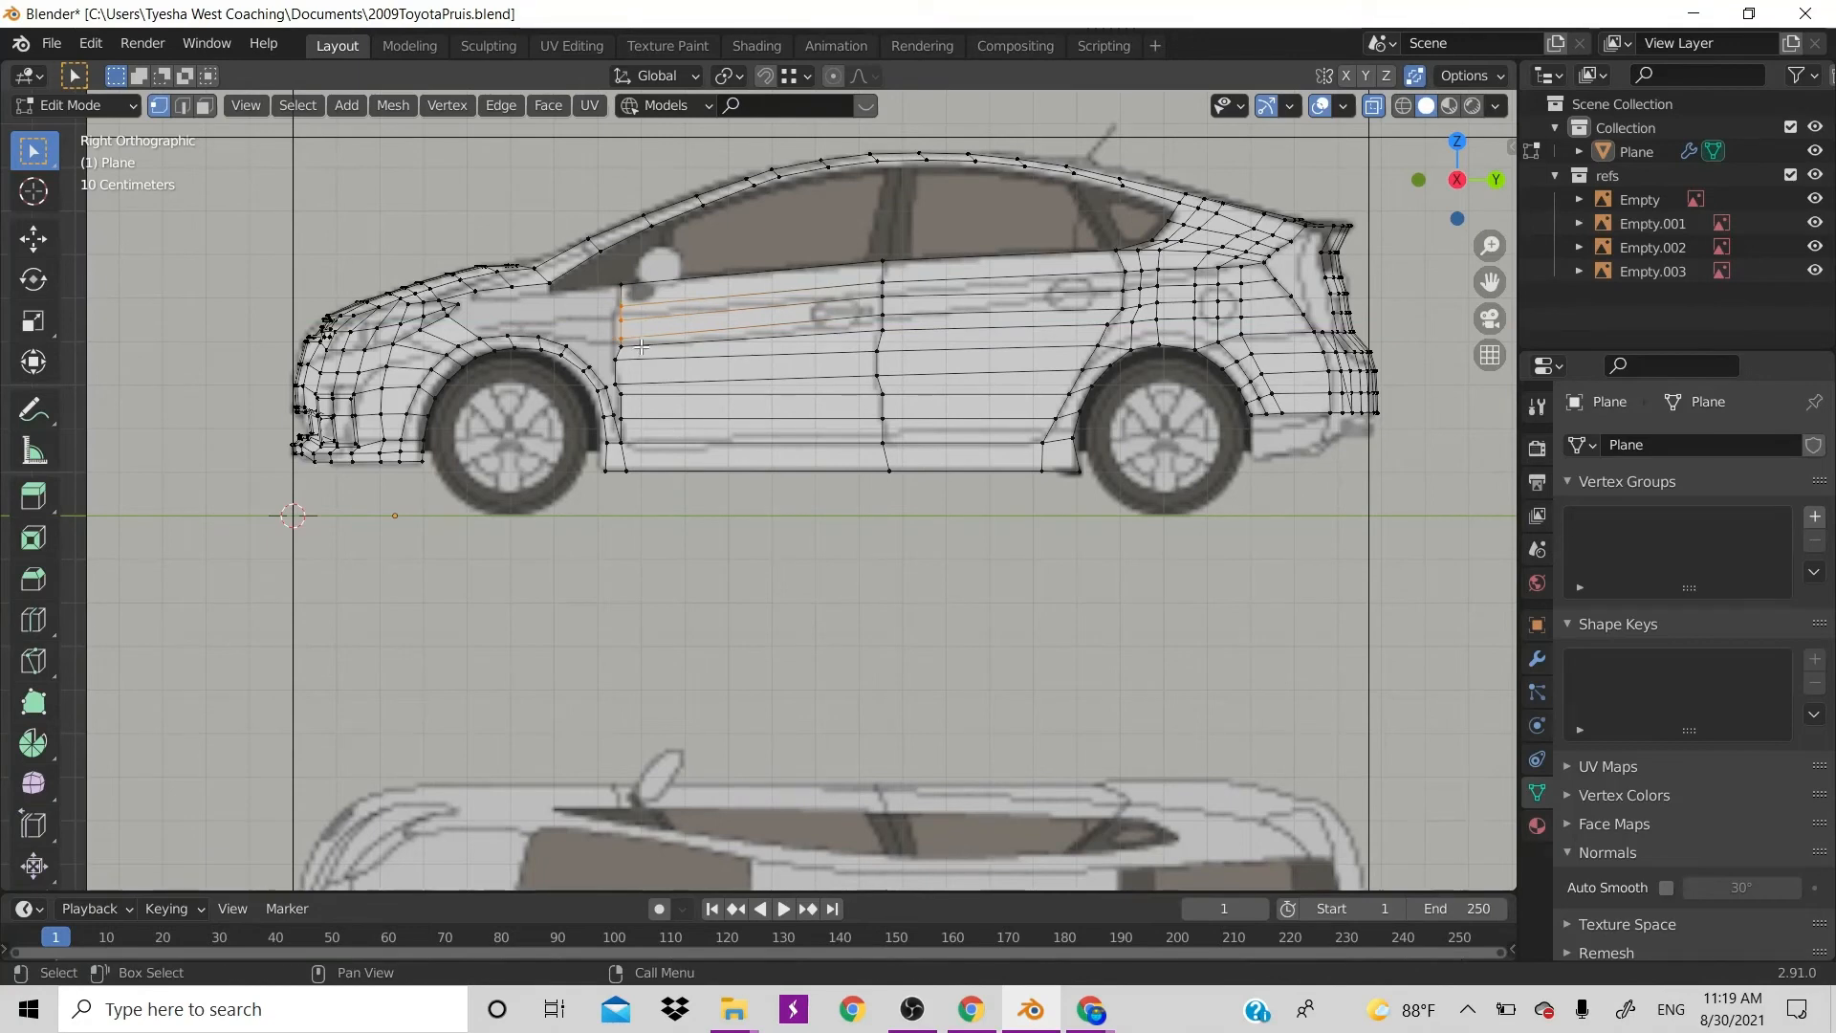
key(g)
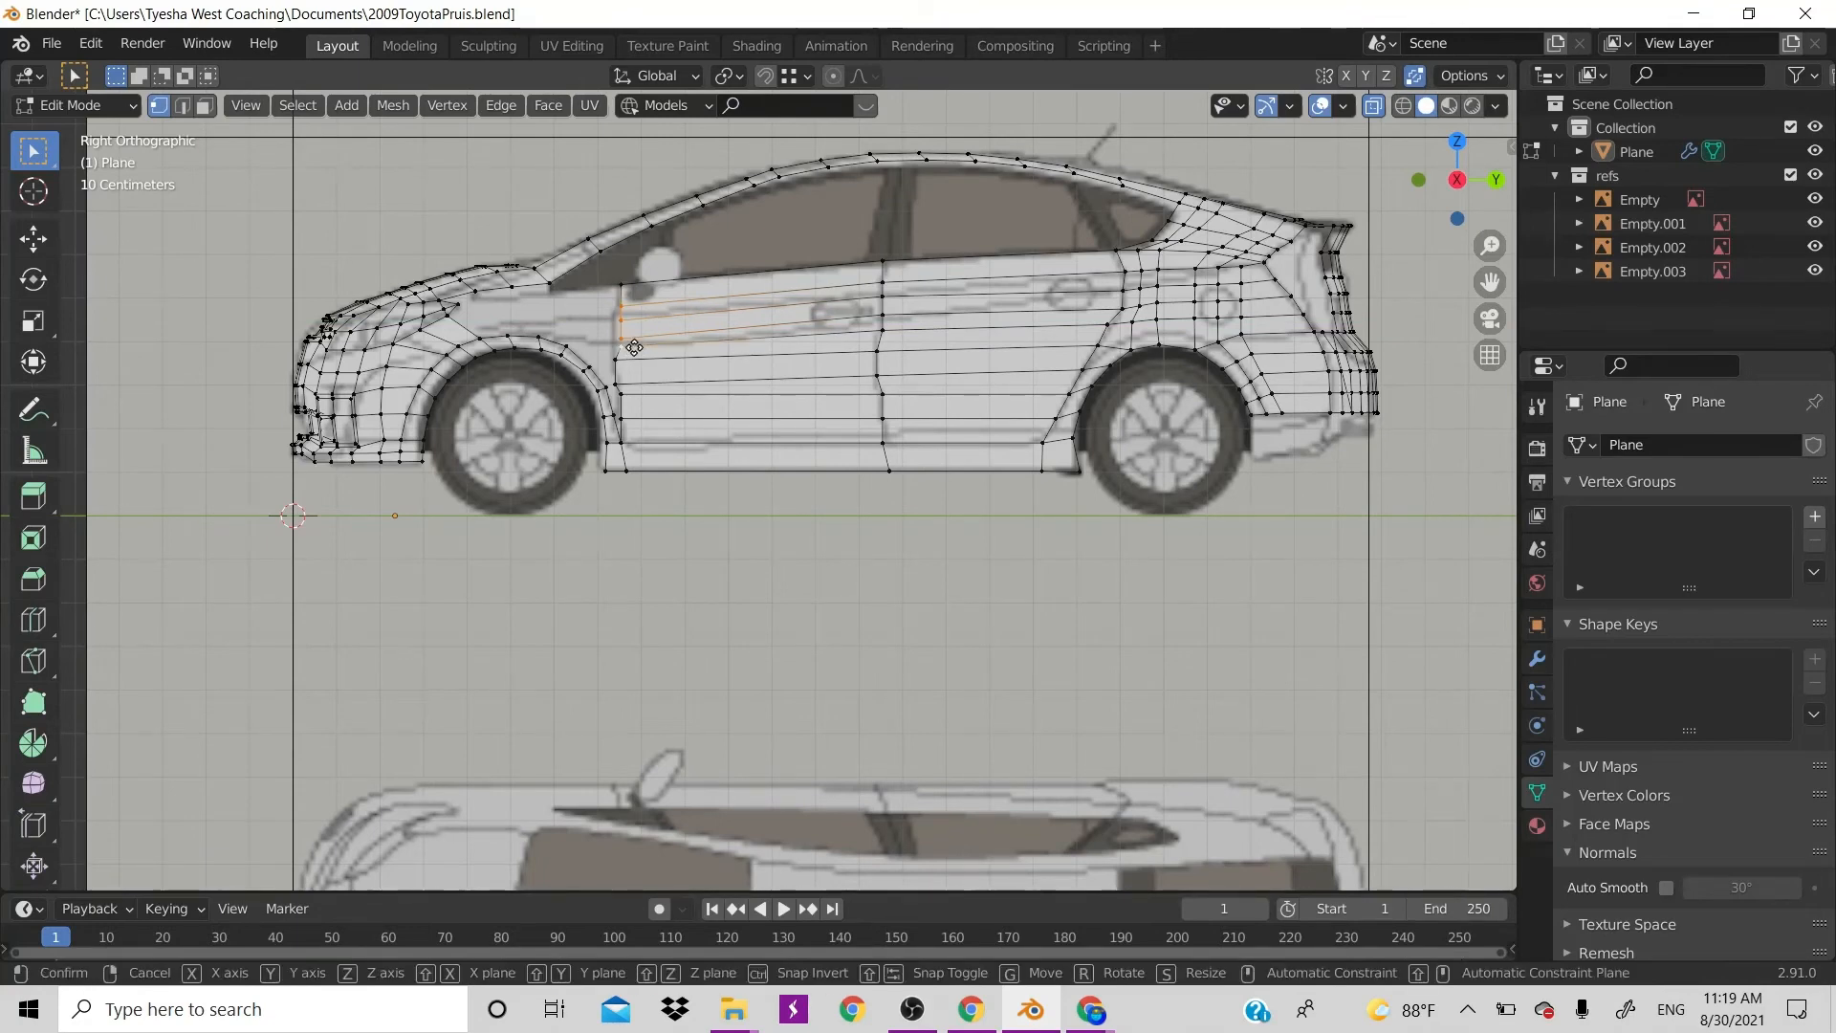
key(y)
click(630, 346)
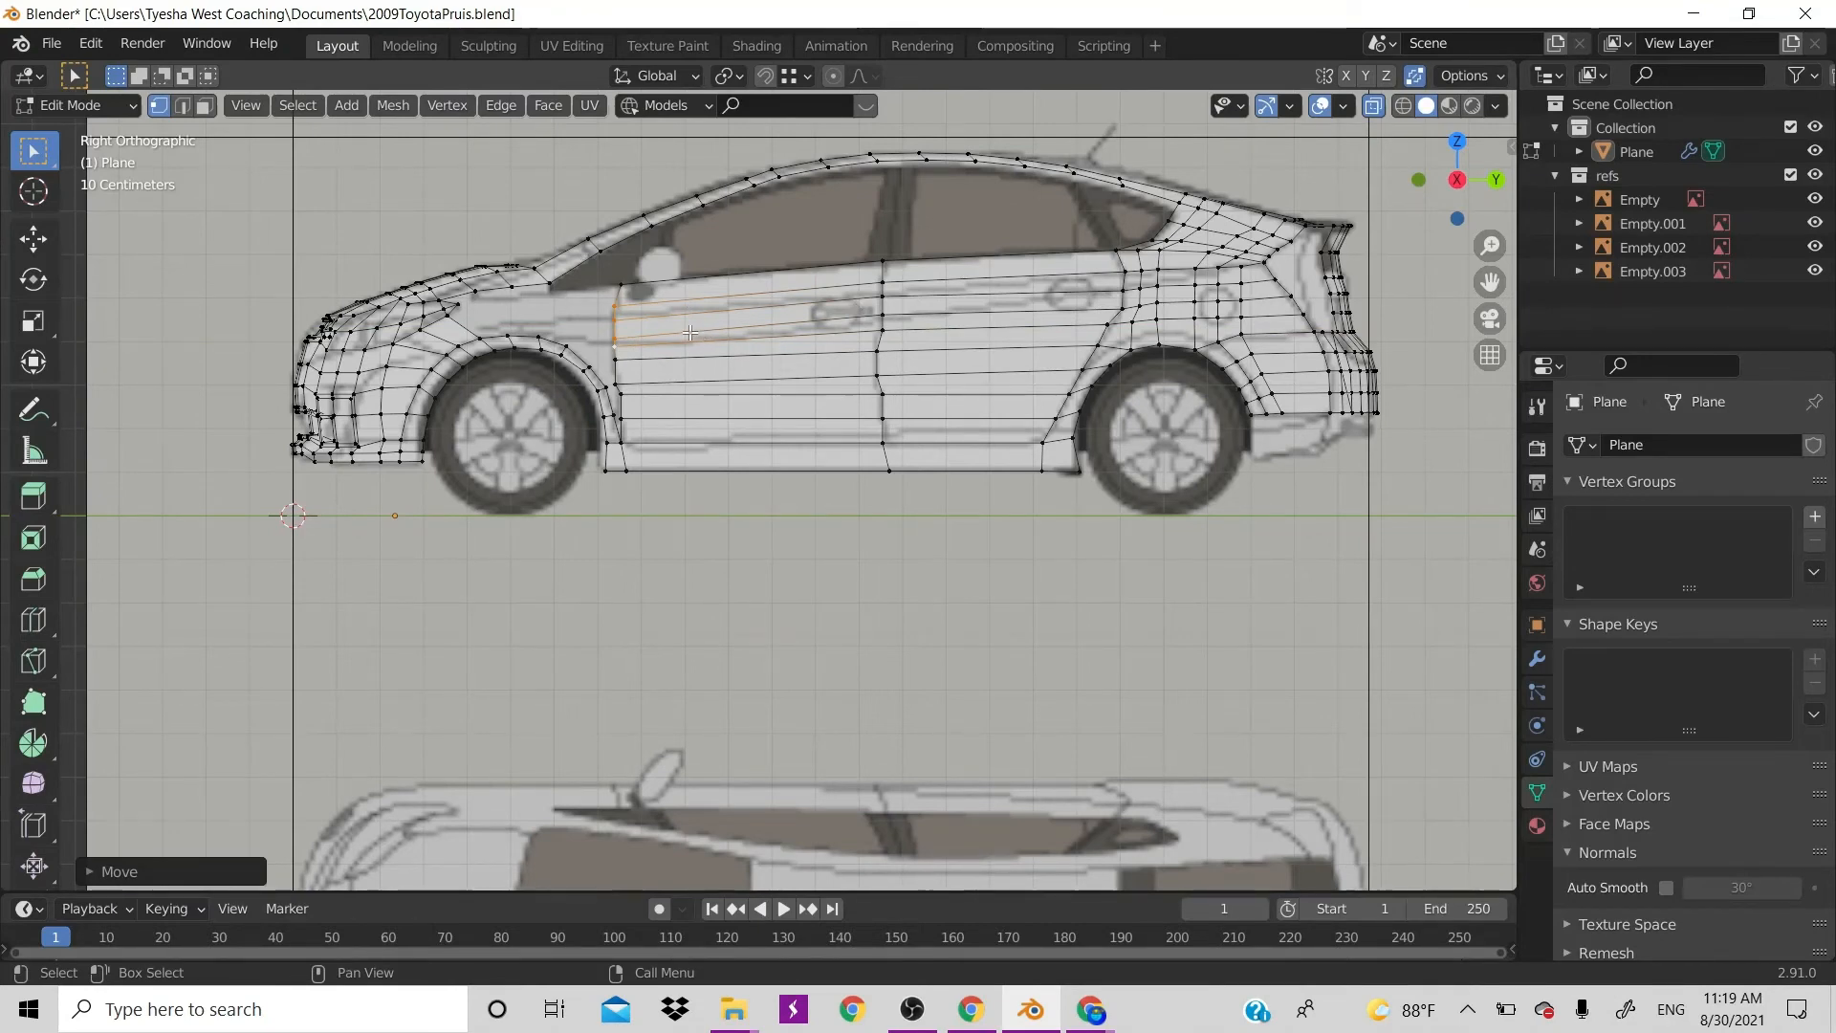
Add two vertical loop cuts across the front door panel and two across the rear door panel
key(ctrl+r)
scroll(690, 332, up, 1)
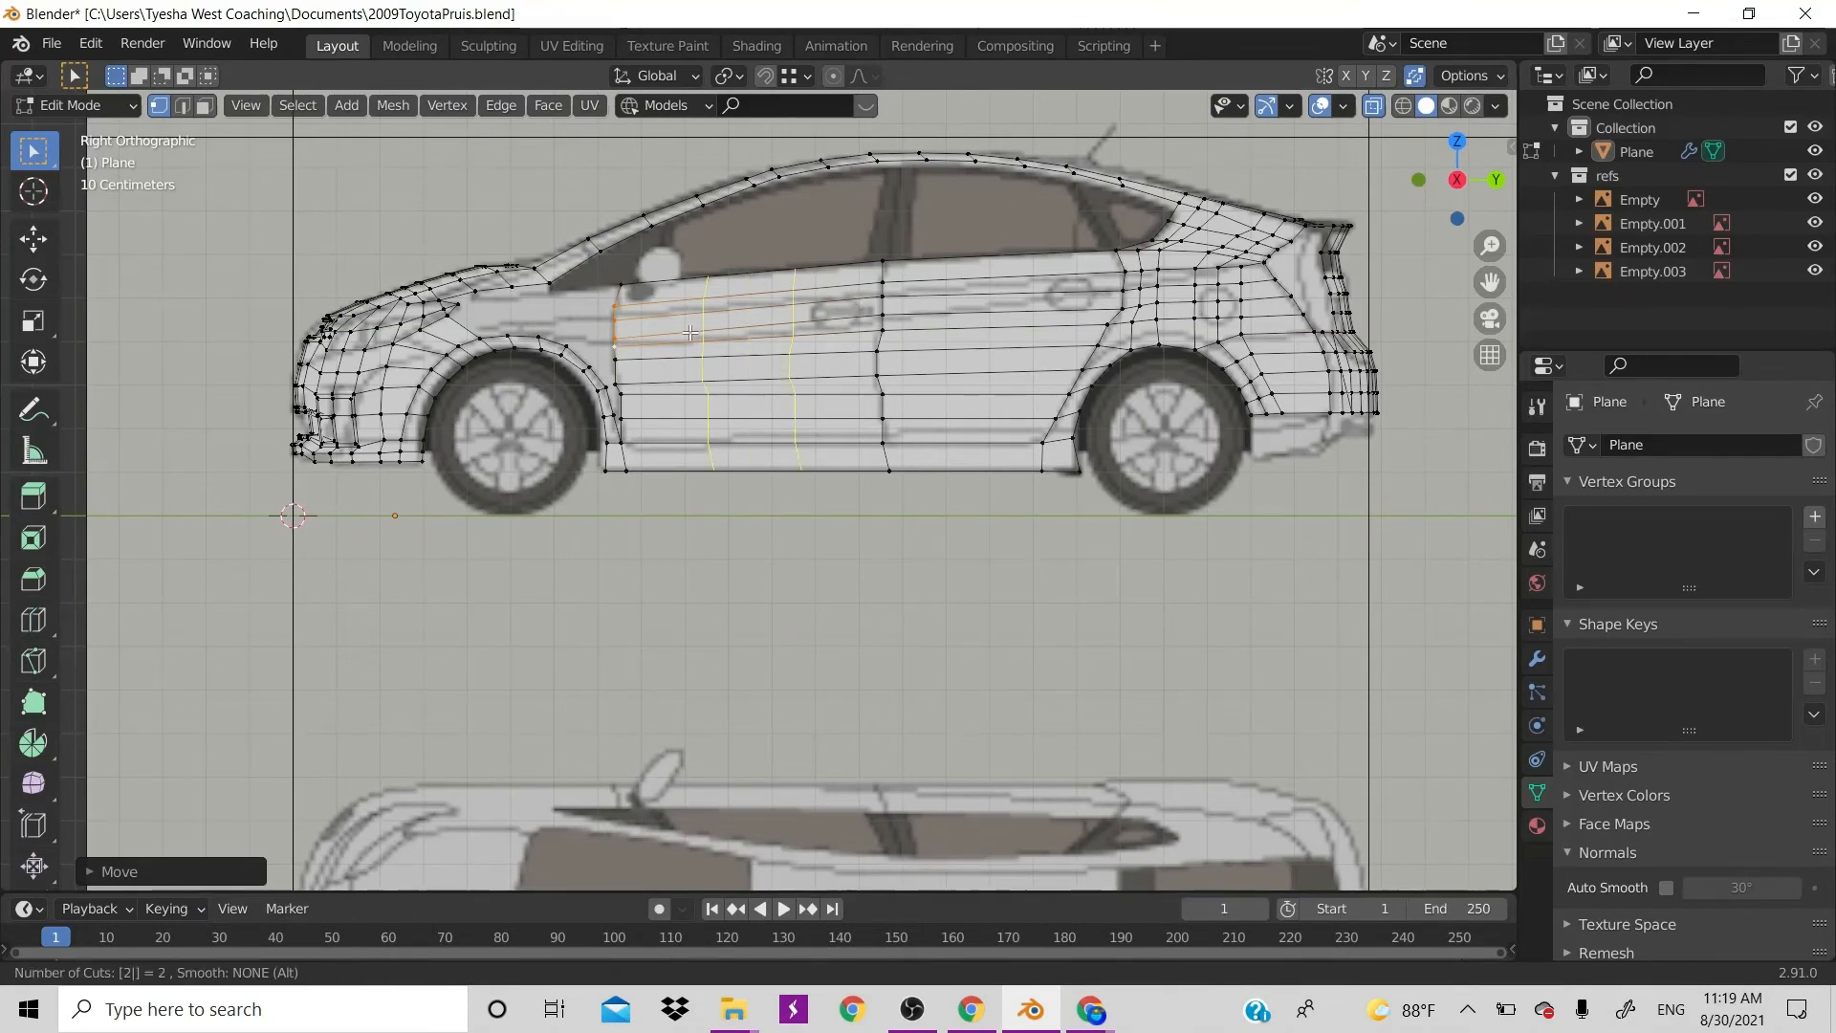
click(690, 332)
right_click(690, 332)
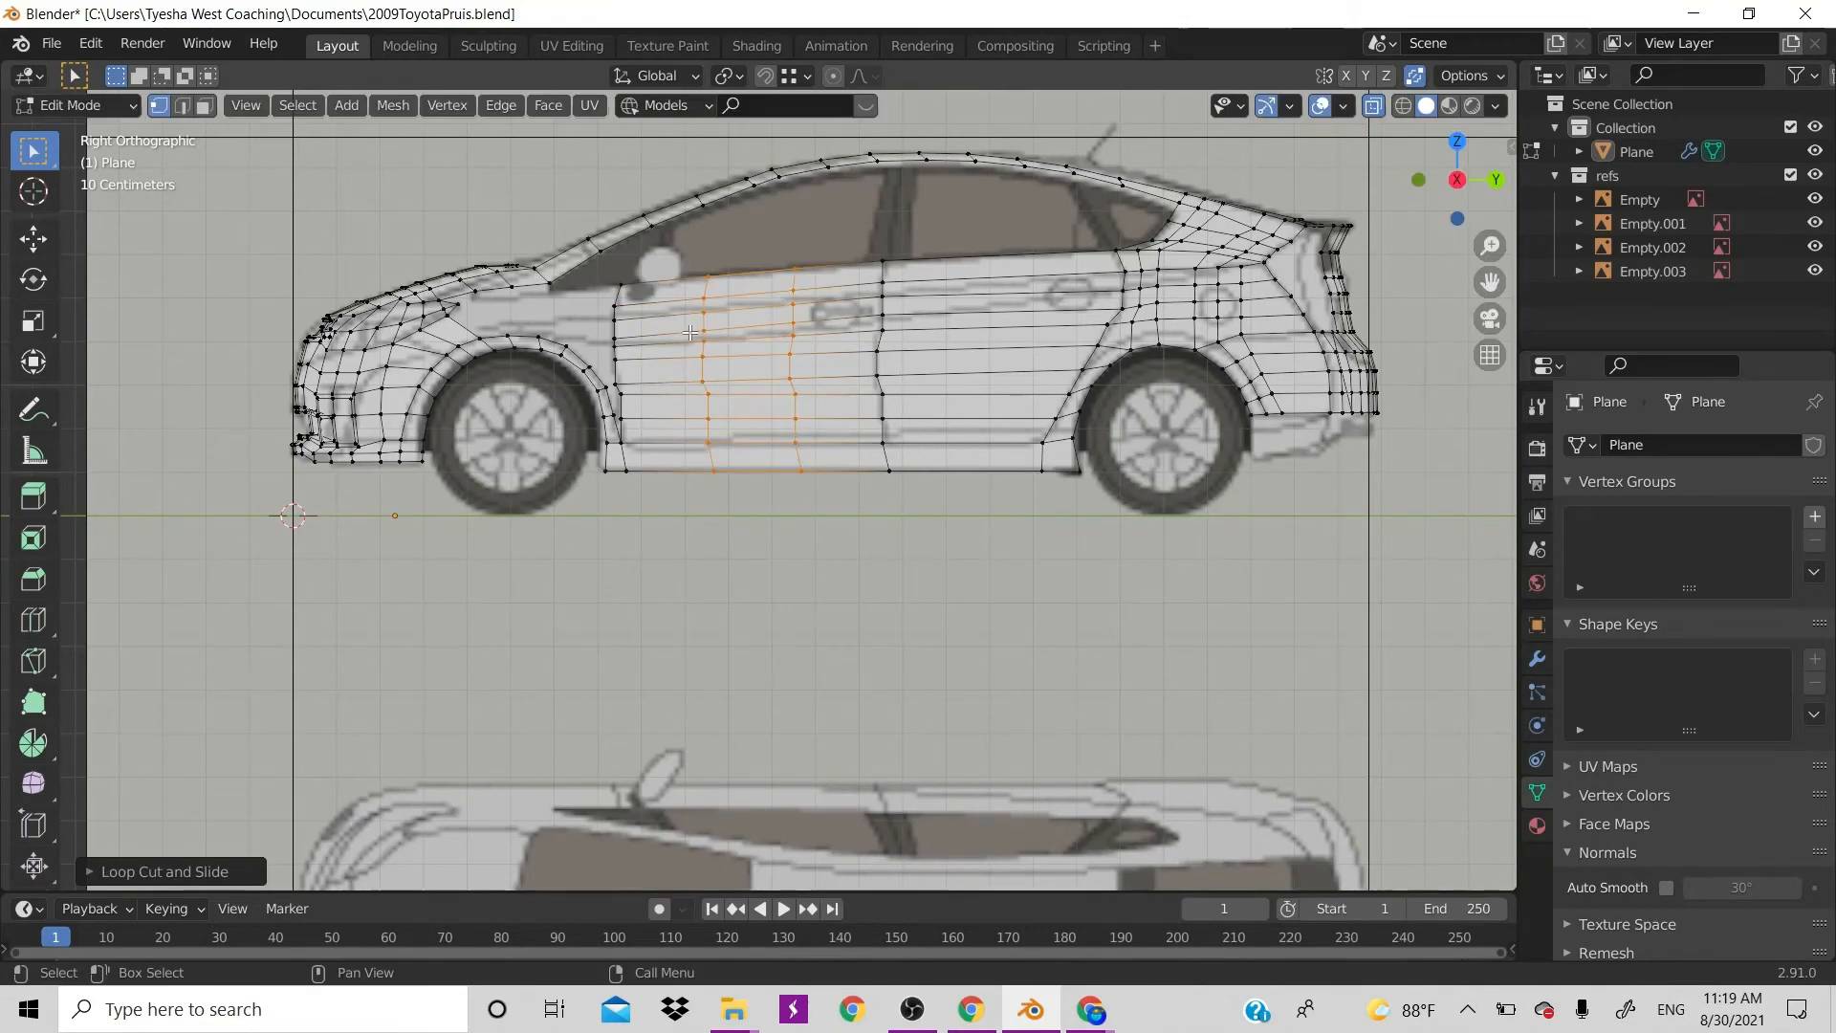
key(ctrl+r)
scroll(958, 448, up, 1)
click(958, 448)
right_click(958, 449)
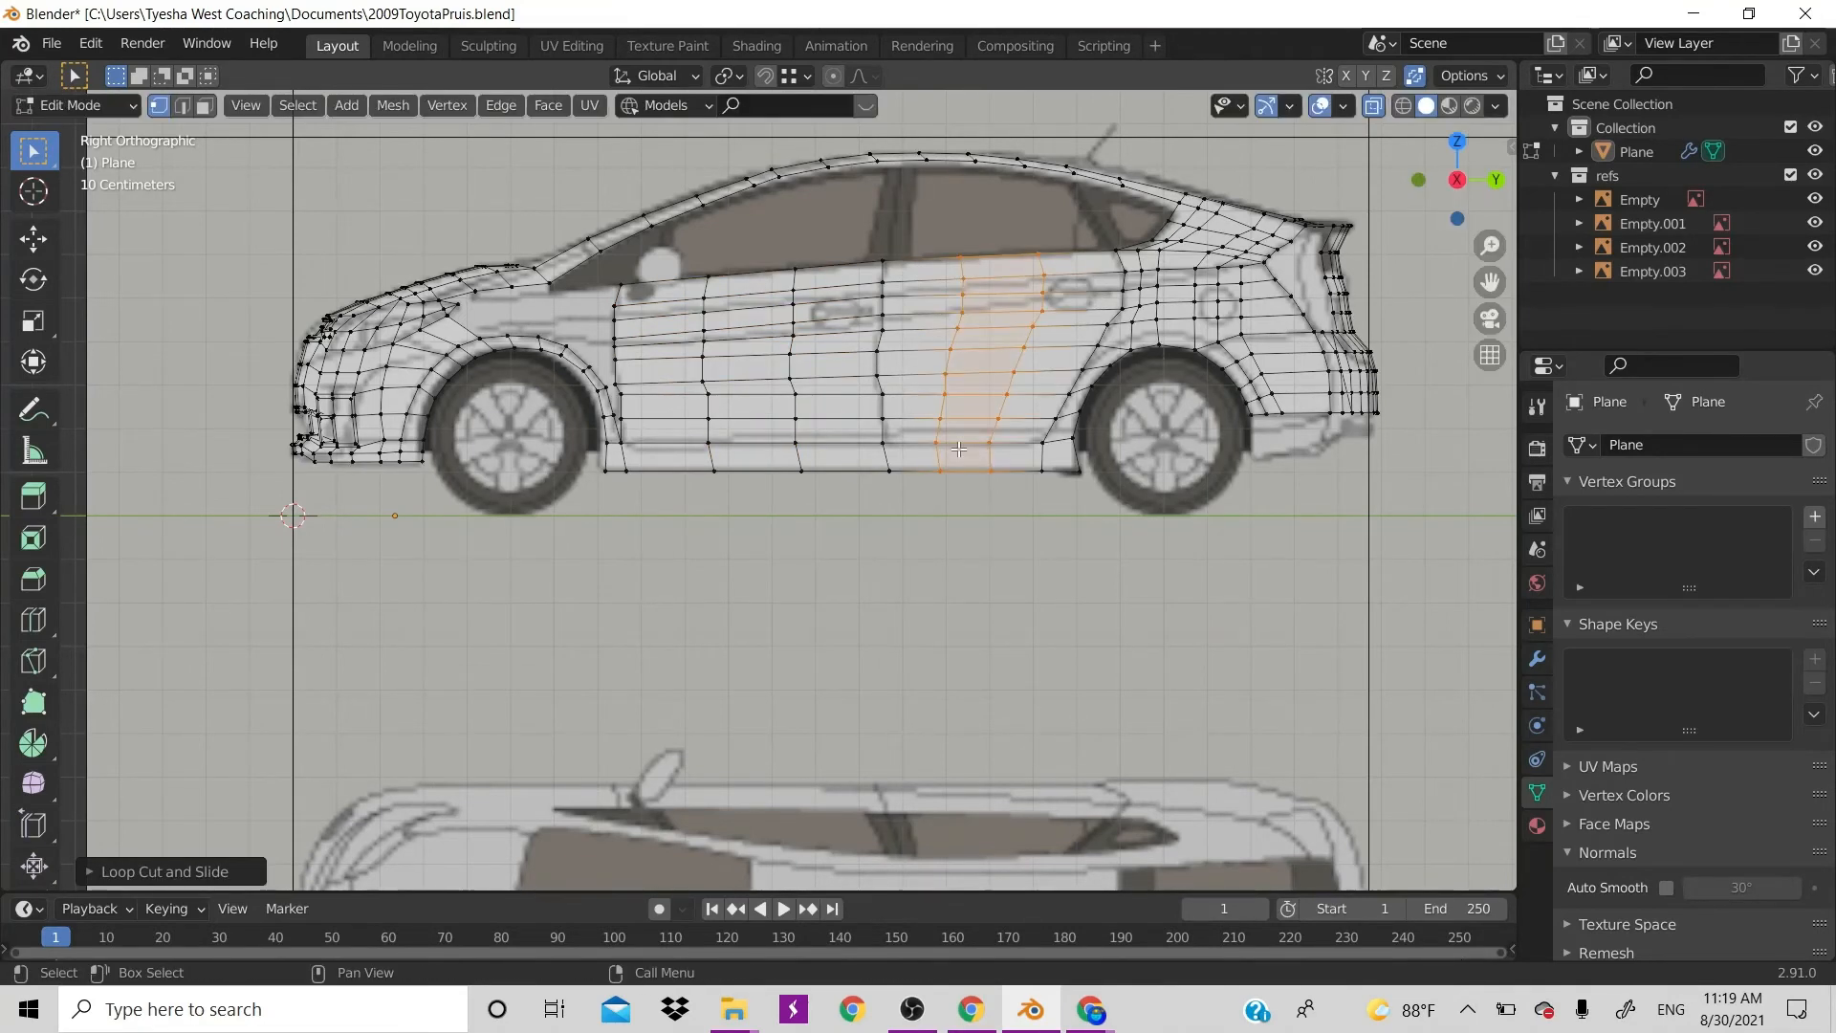
Hide the viewport overlays, turn off X-ray, and examine the solid car body and door panels from several angles
key(KP_7)
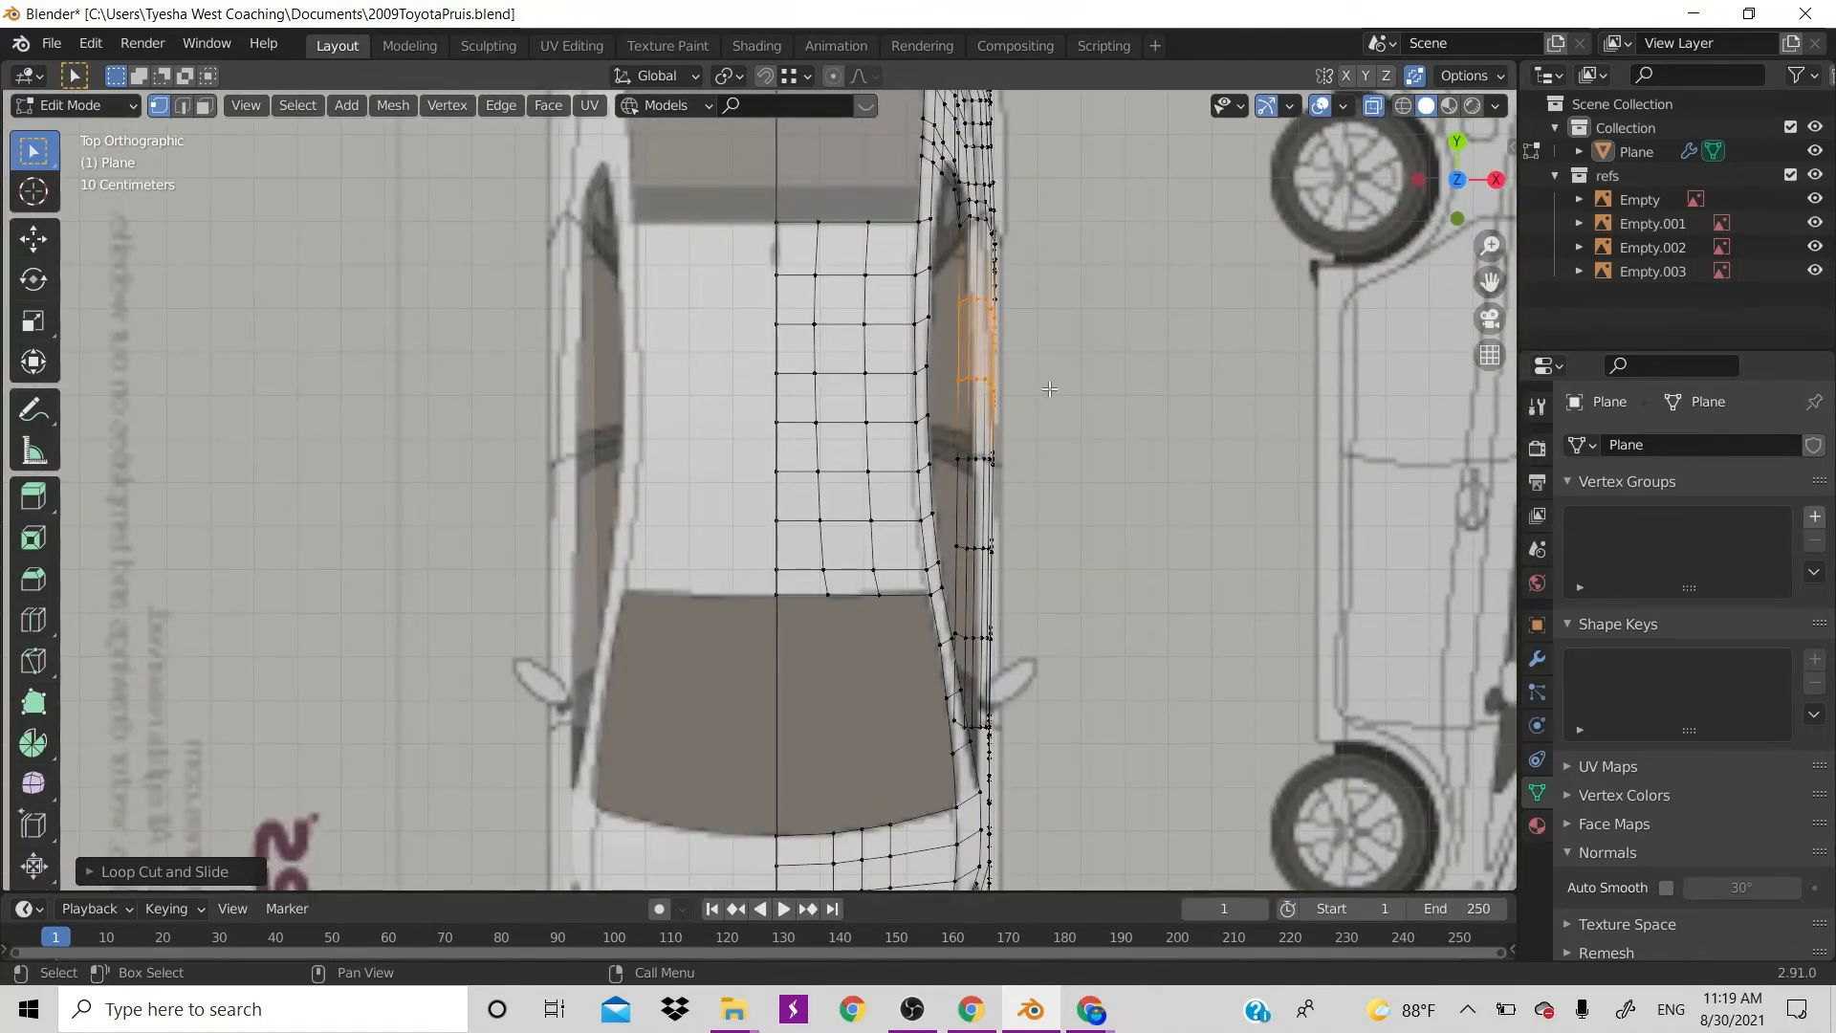
scroll(1053, 380, down, 3)
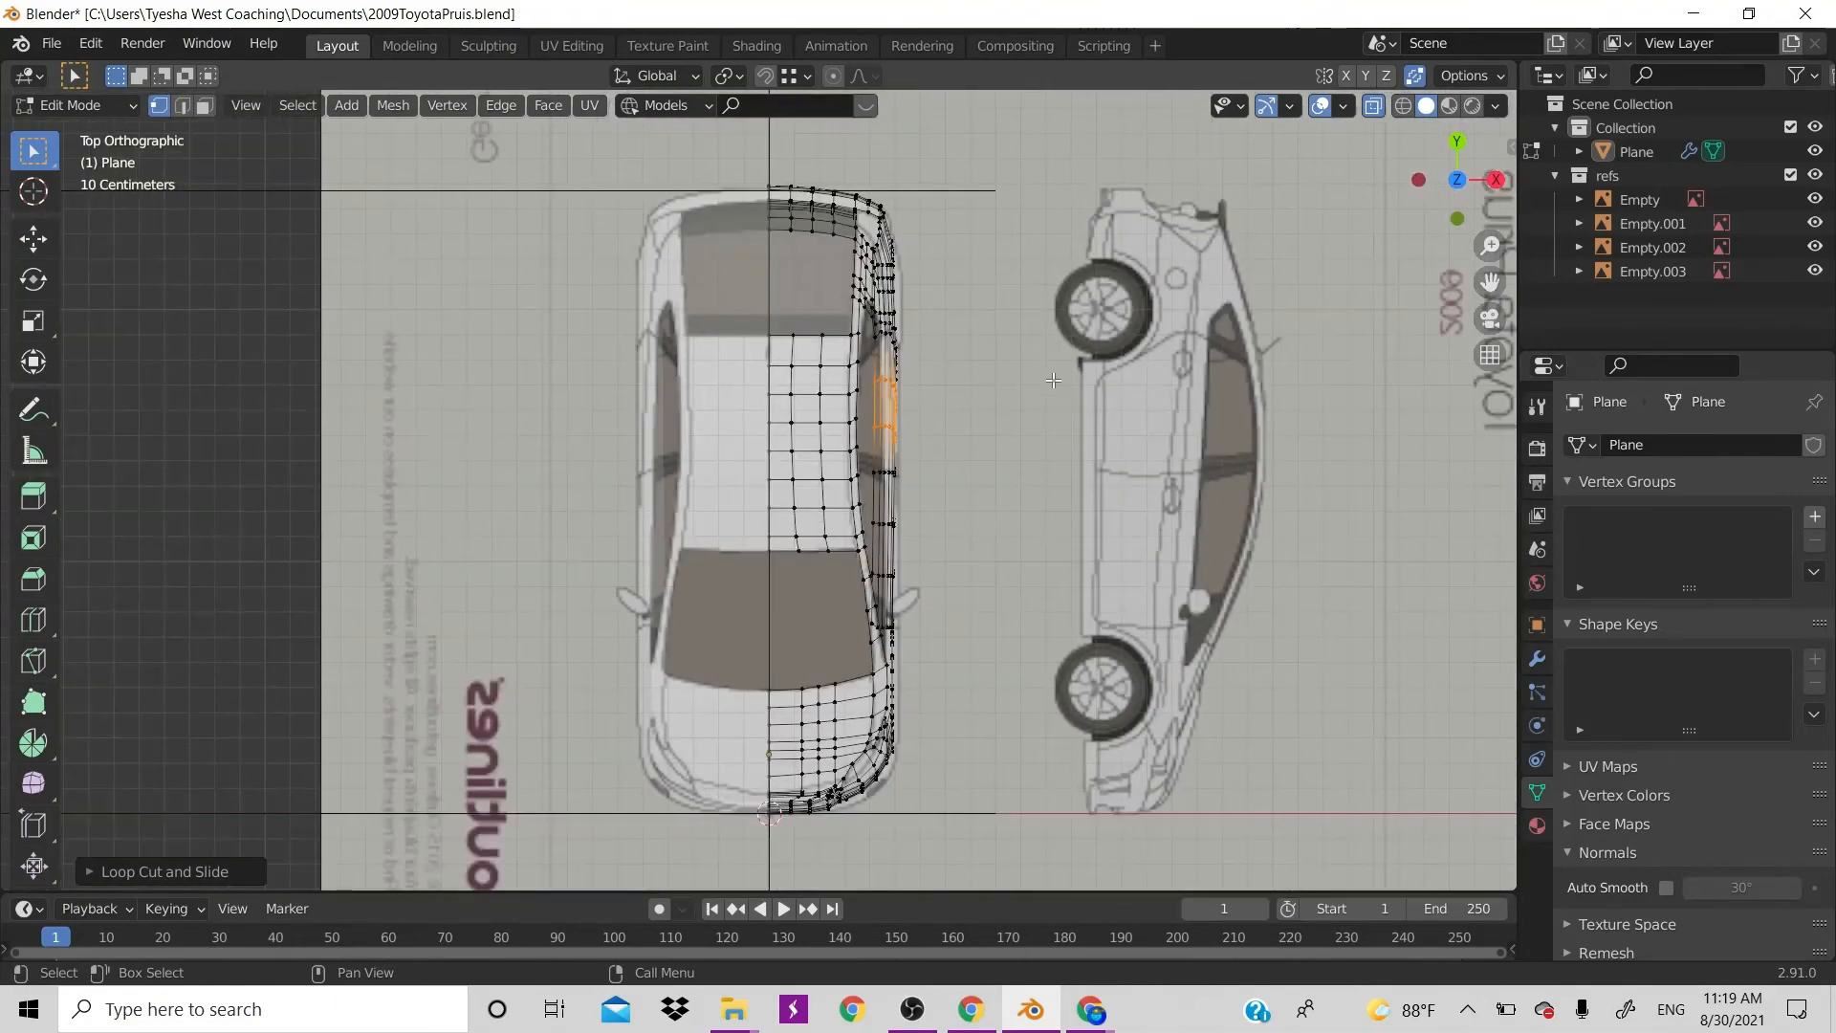
scroll(1053, 380, up, 2)
key(KP_3)
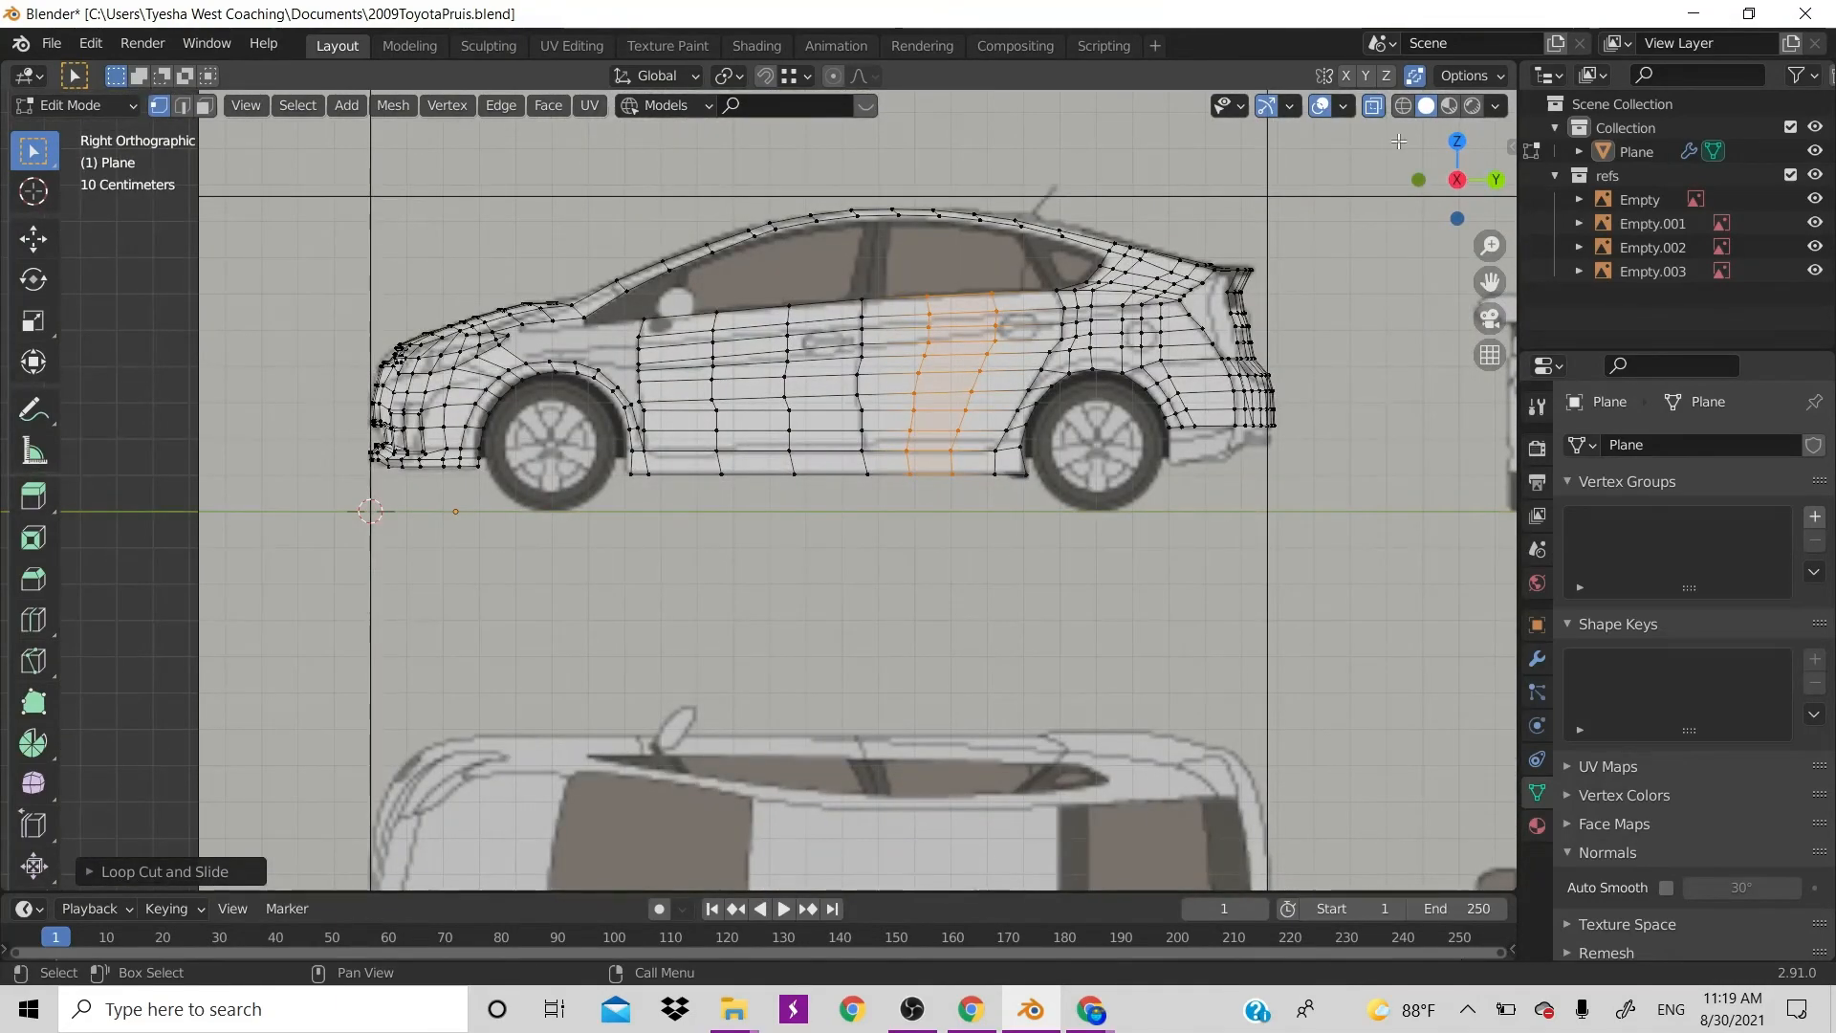
drag(1446, 170, 1346, 107)
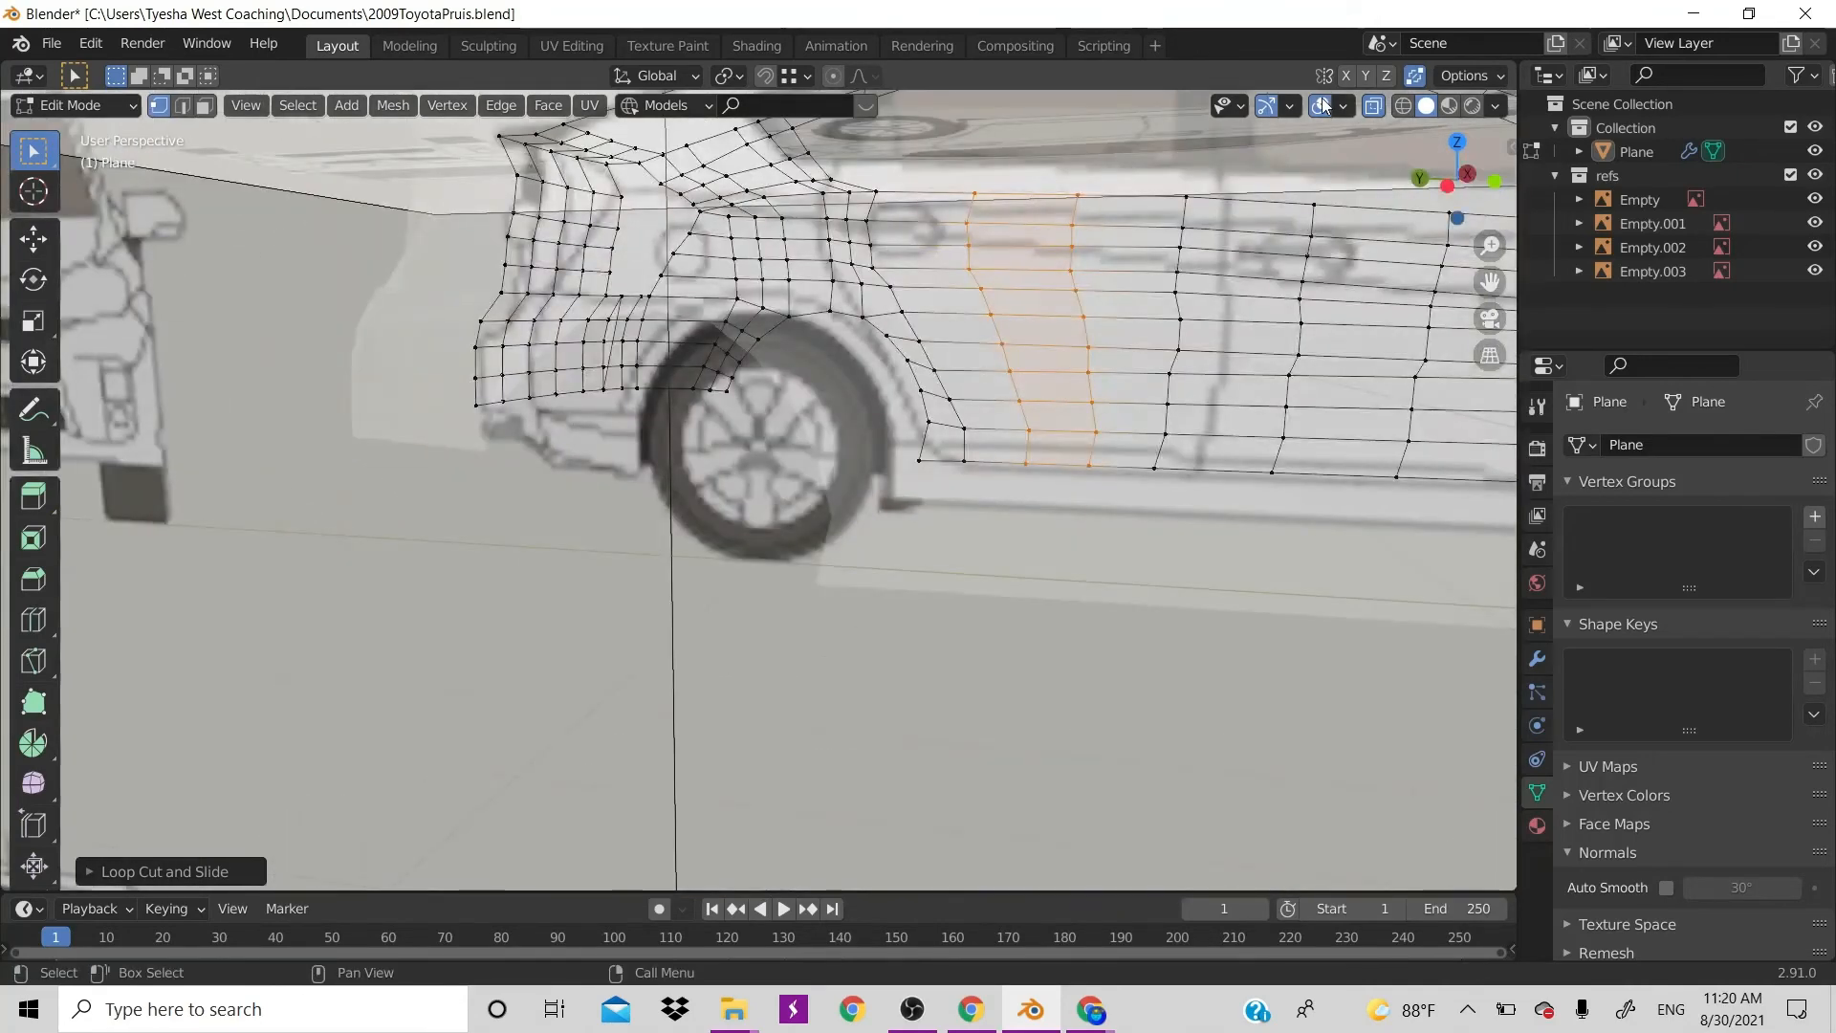
click(1325, 106)
scroll(948, 535, down, 5)
key(alt+z)
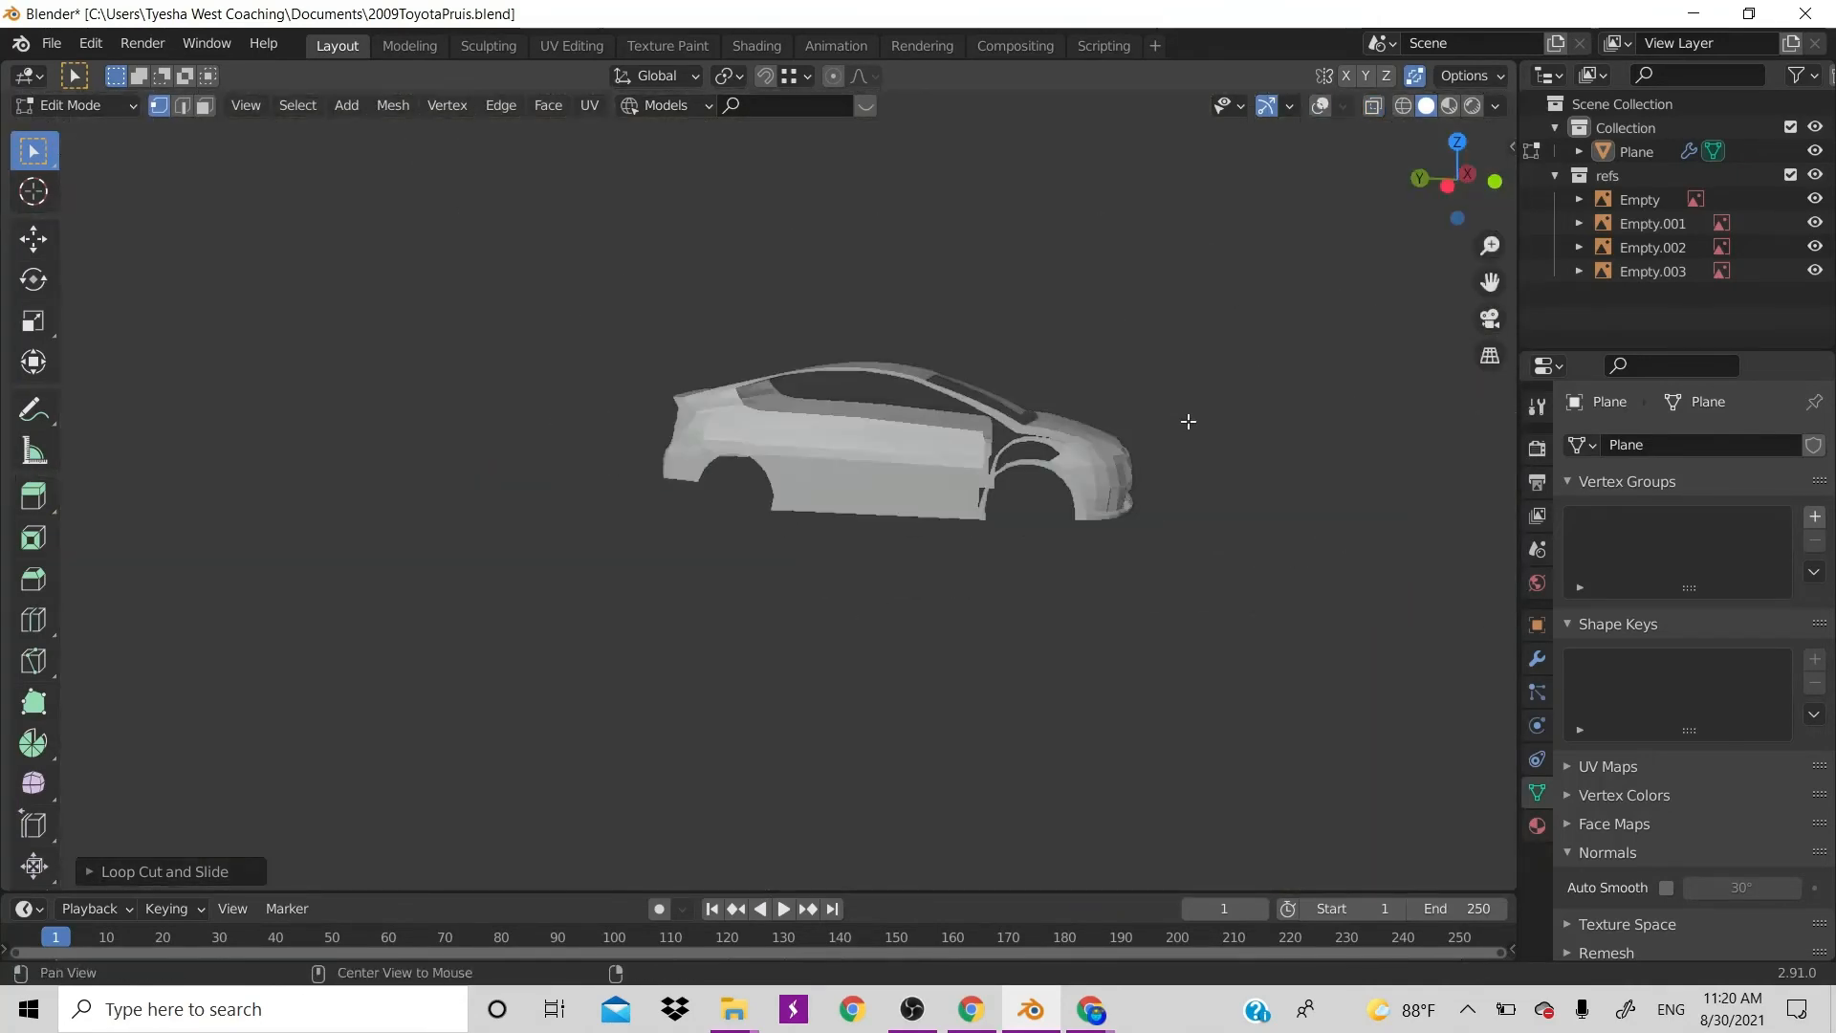
drag(1463, 191, 373, 214)
scroll(926, 390, up, 4)
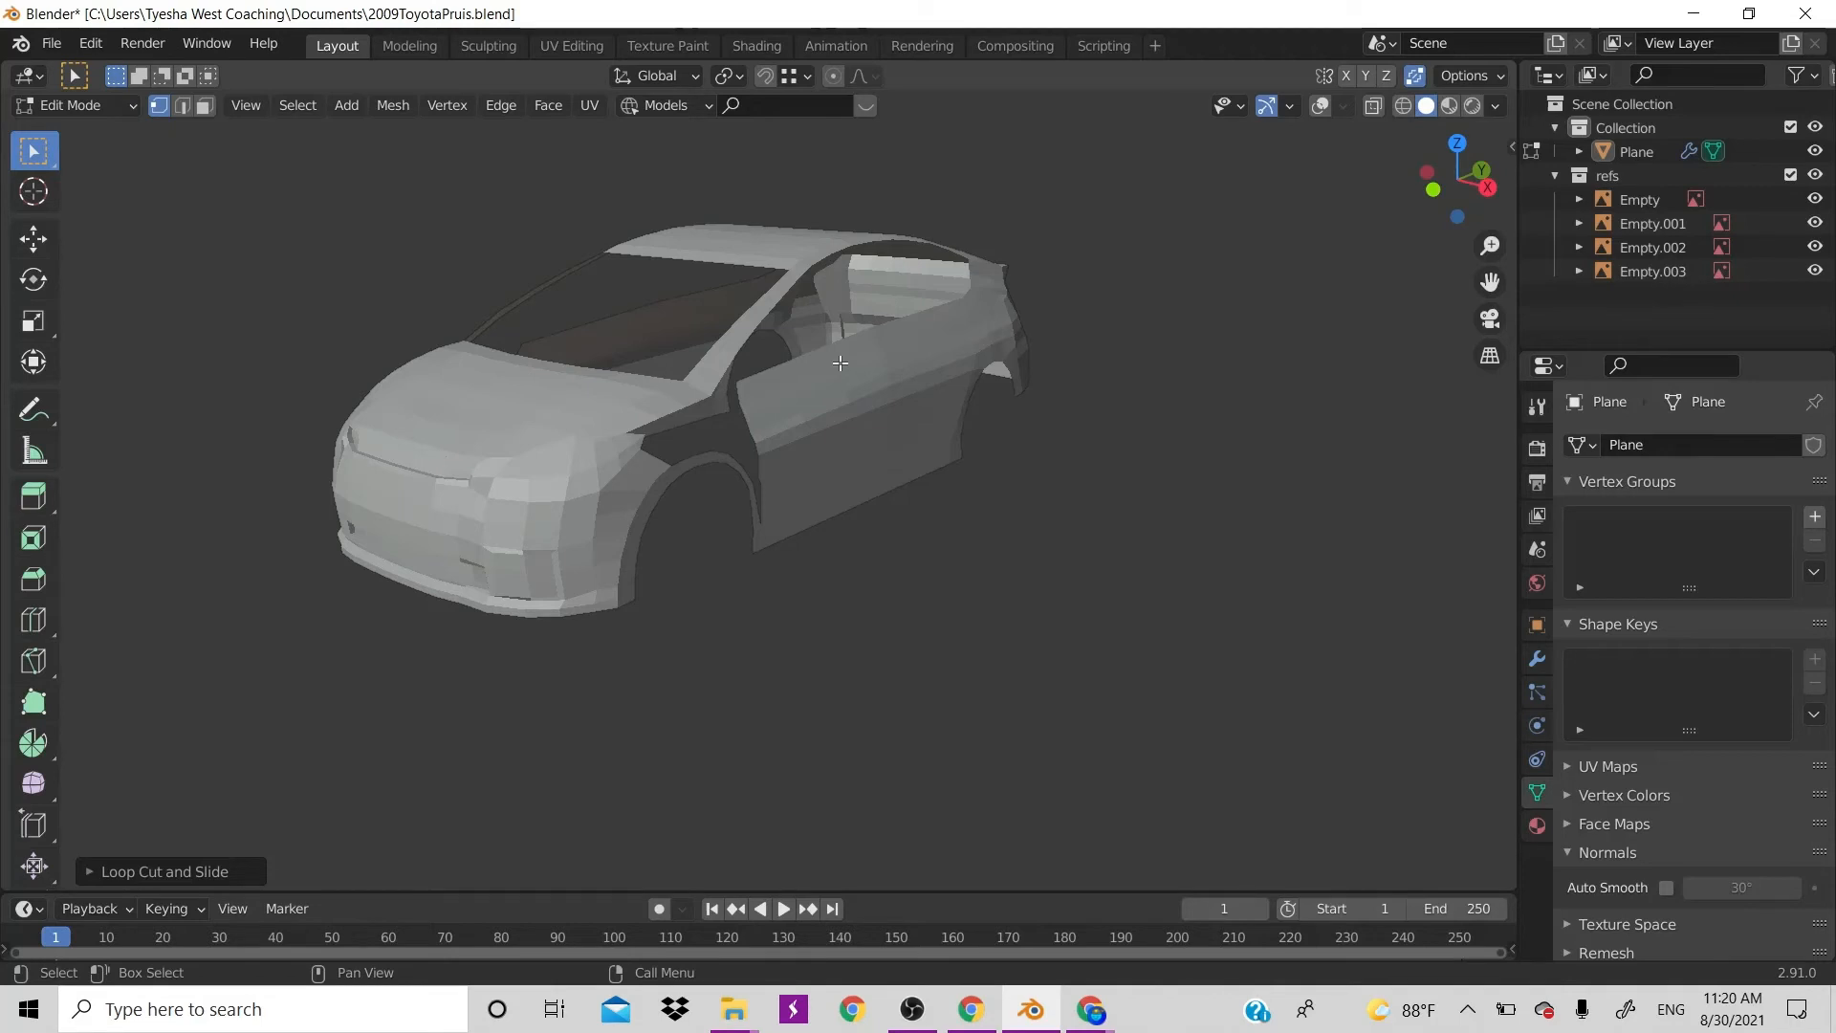
Save the file and switch to Object Mode
key(ctrl)
key(ctrl+s)
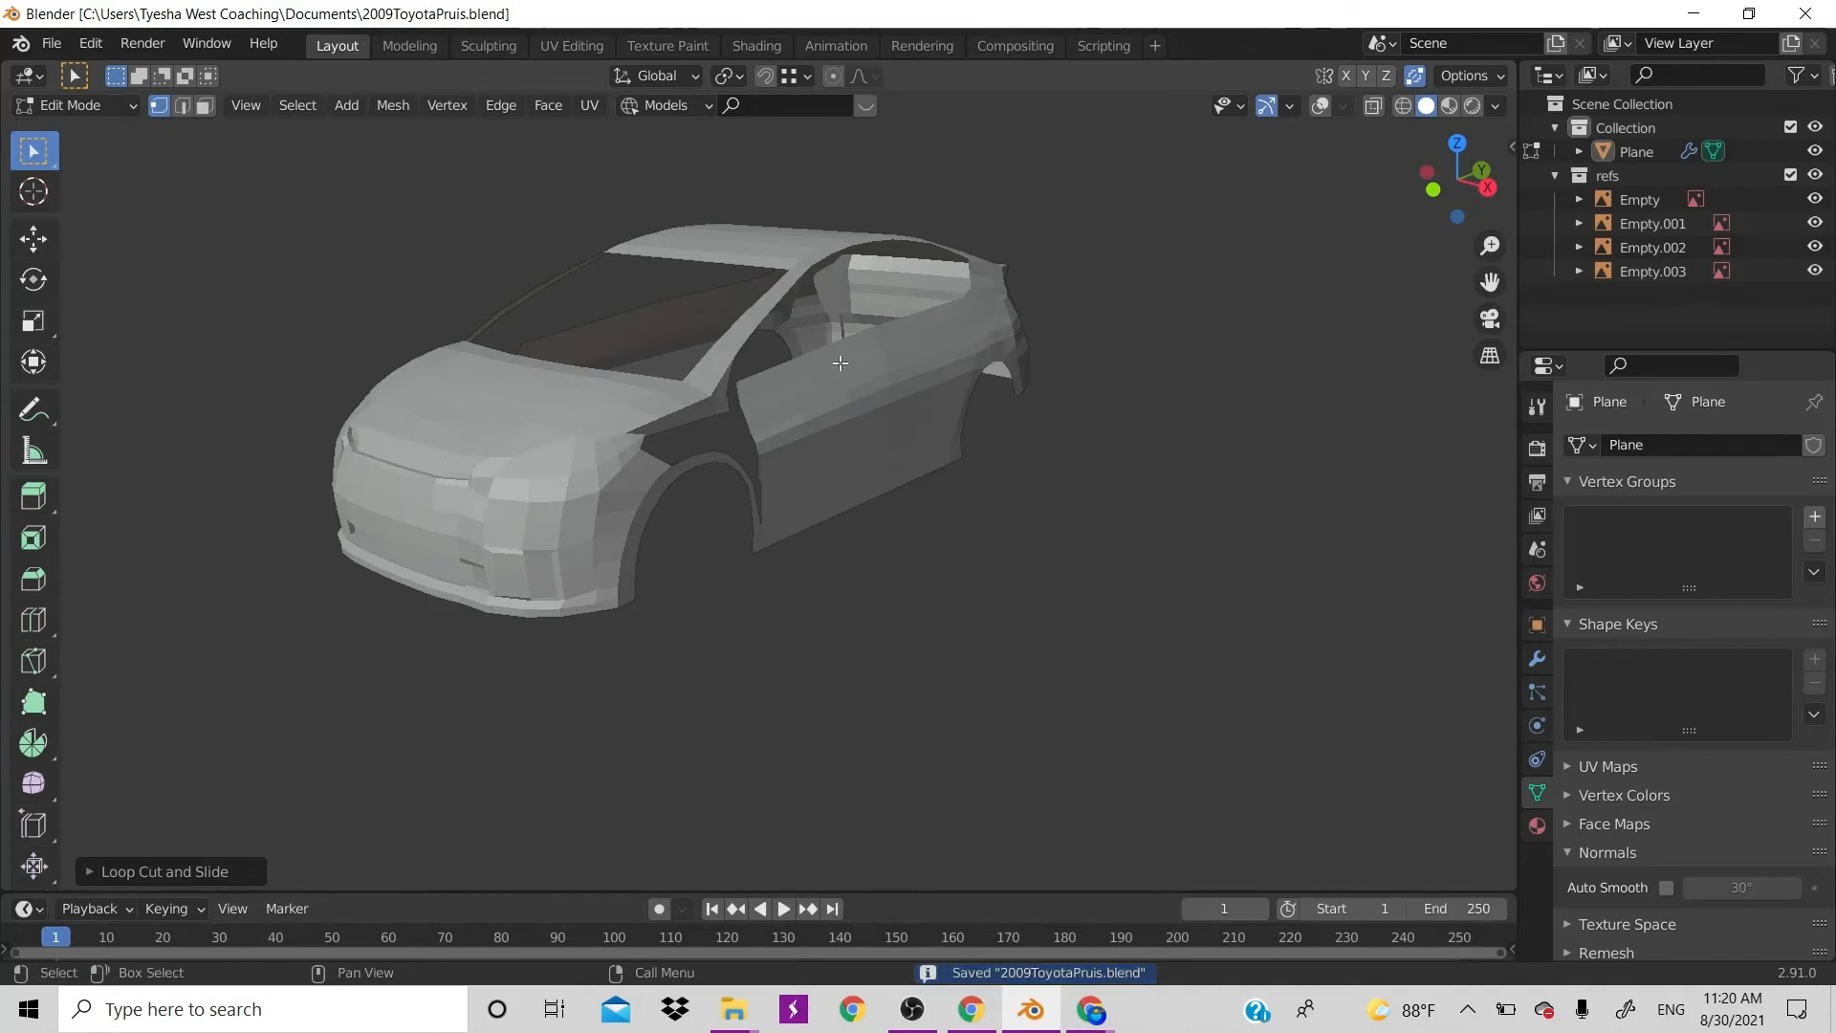
click(840, 364)
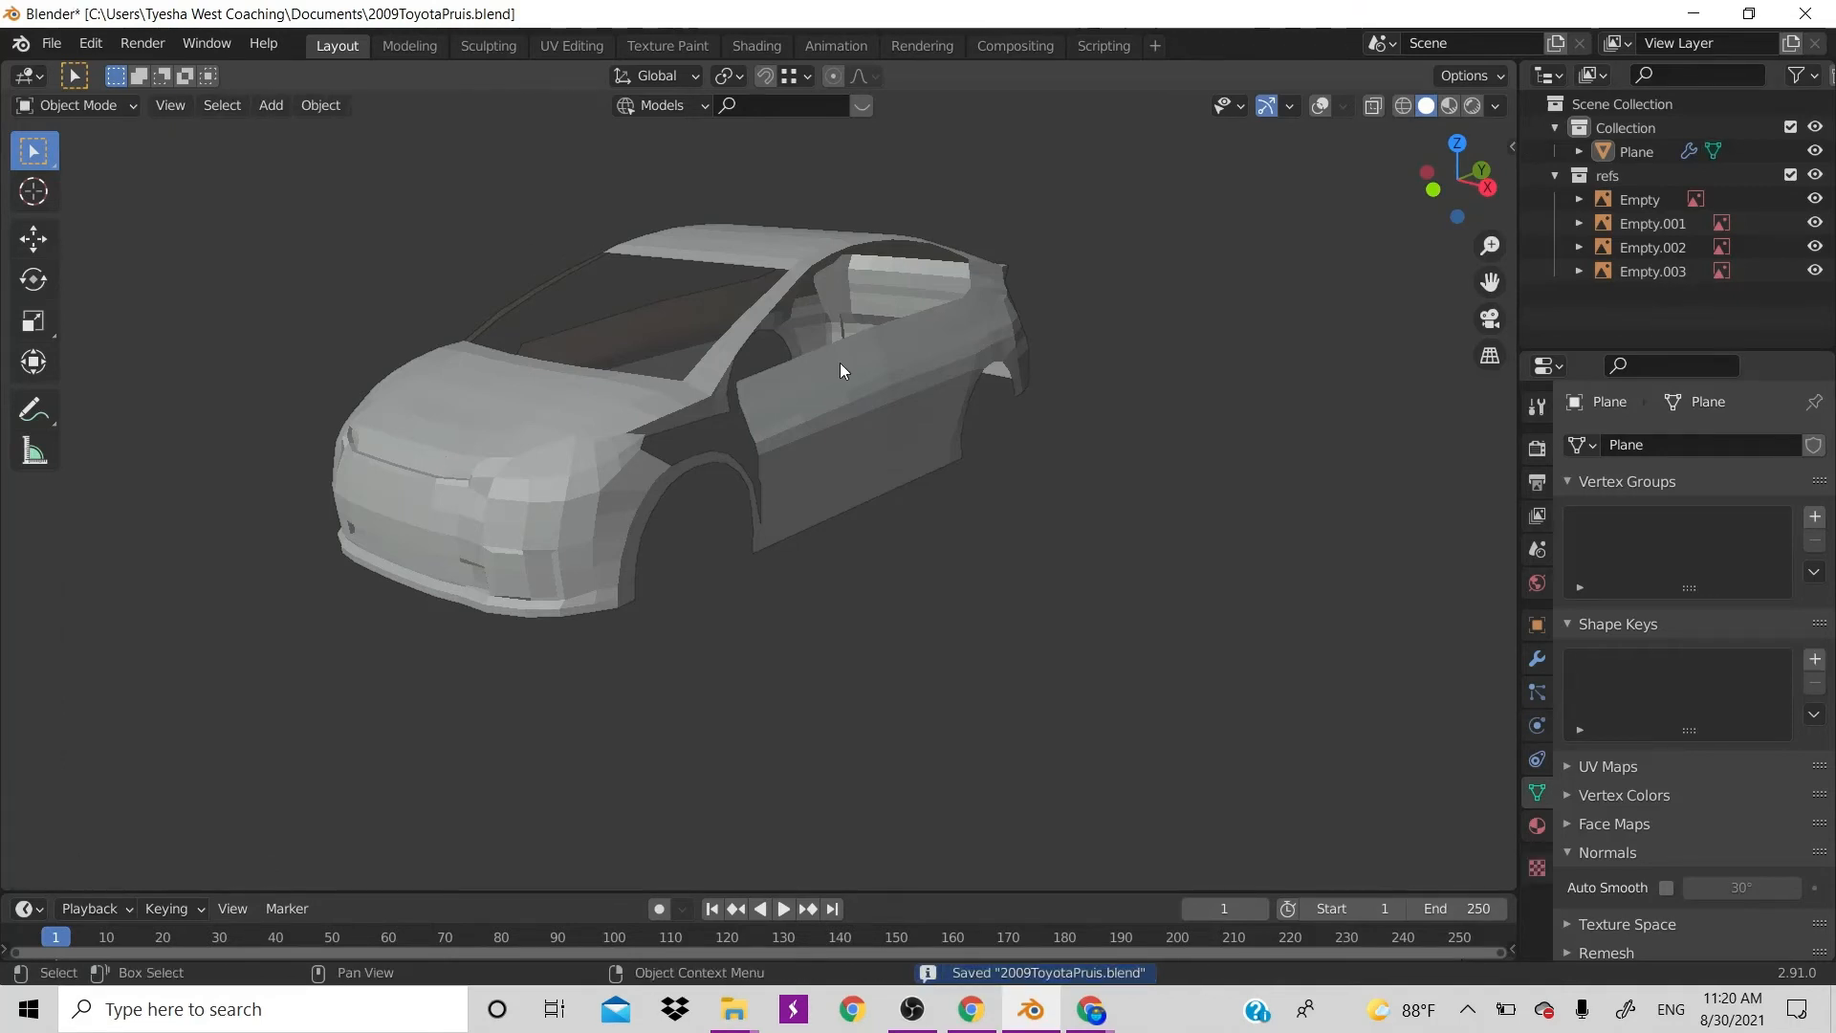
Show the viewport overlays and, in Edit Mode from the right view, move the front door's lower leading-edge vertex forward toward the wheel arch
click(1321, 106)
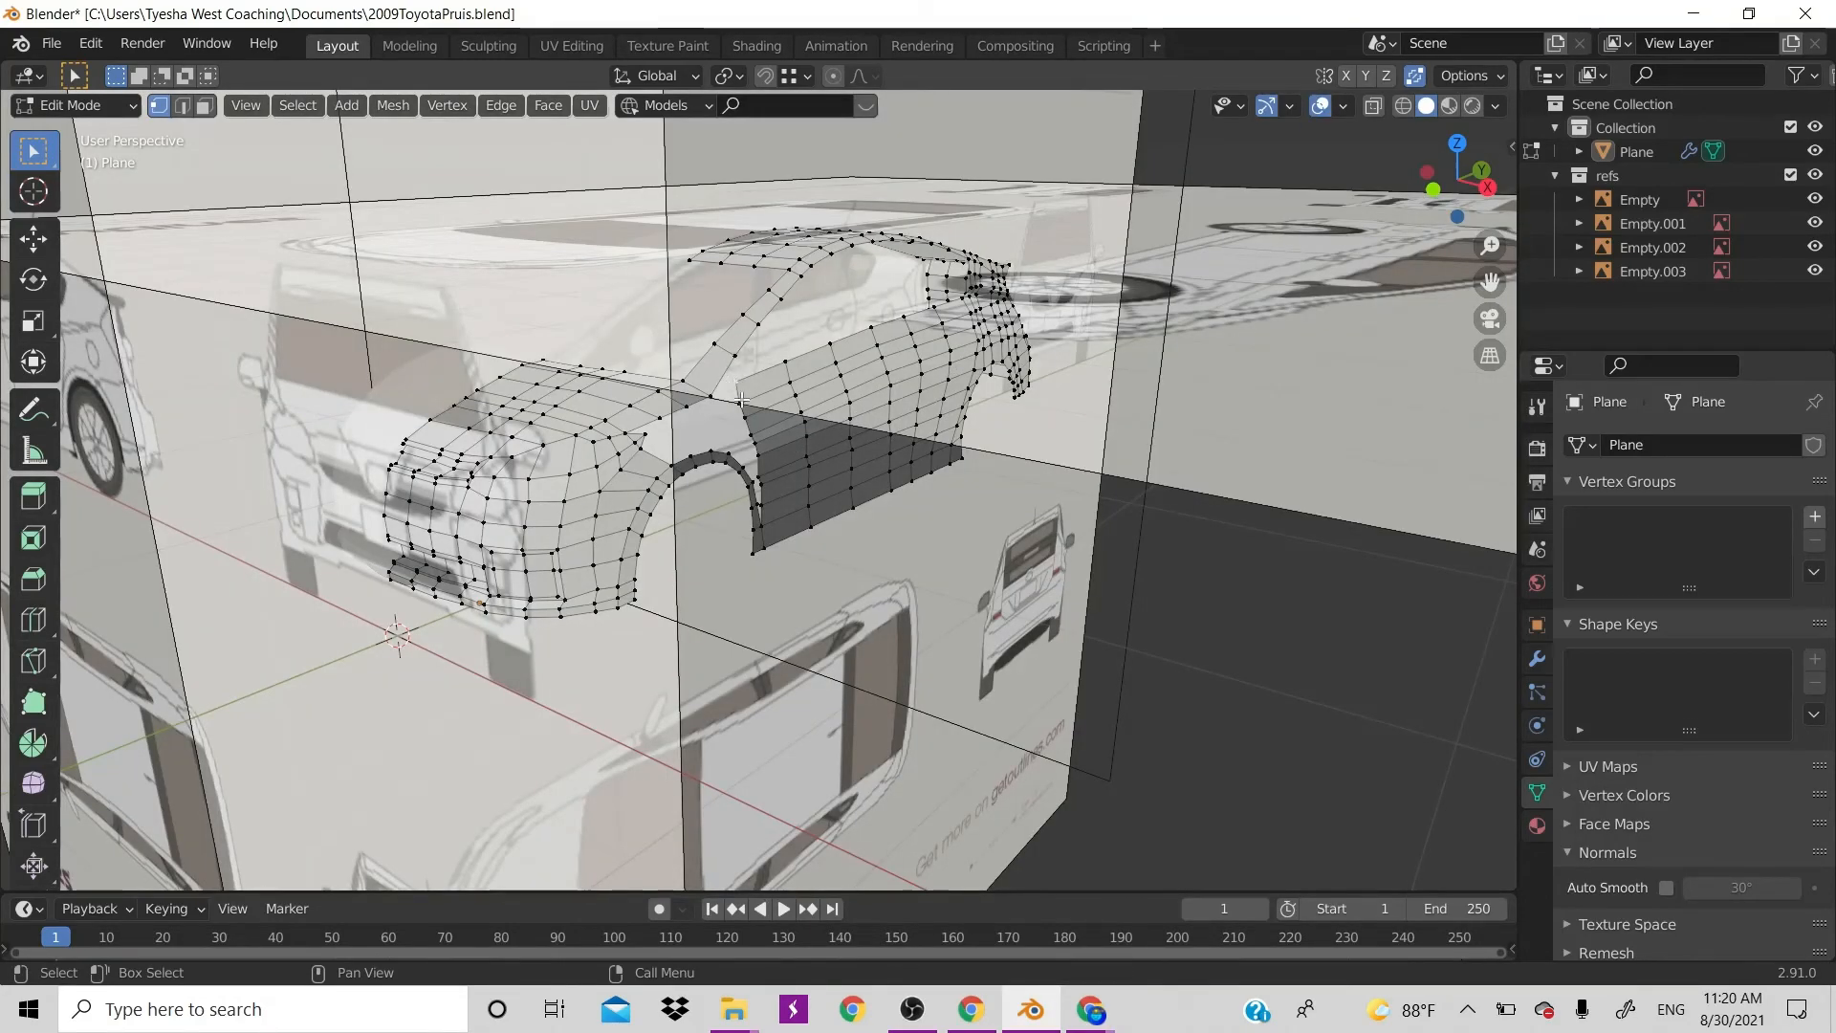
key(KP_3)
scroll(929, 493, up, 3)
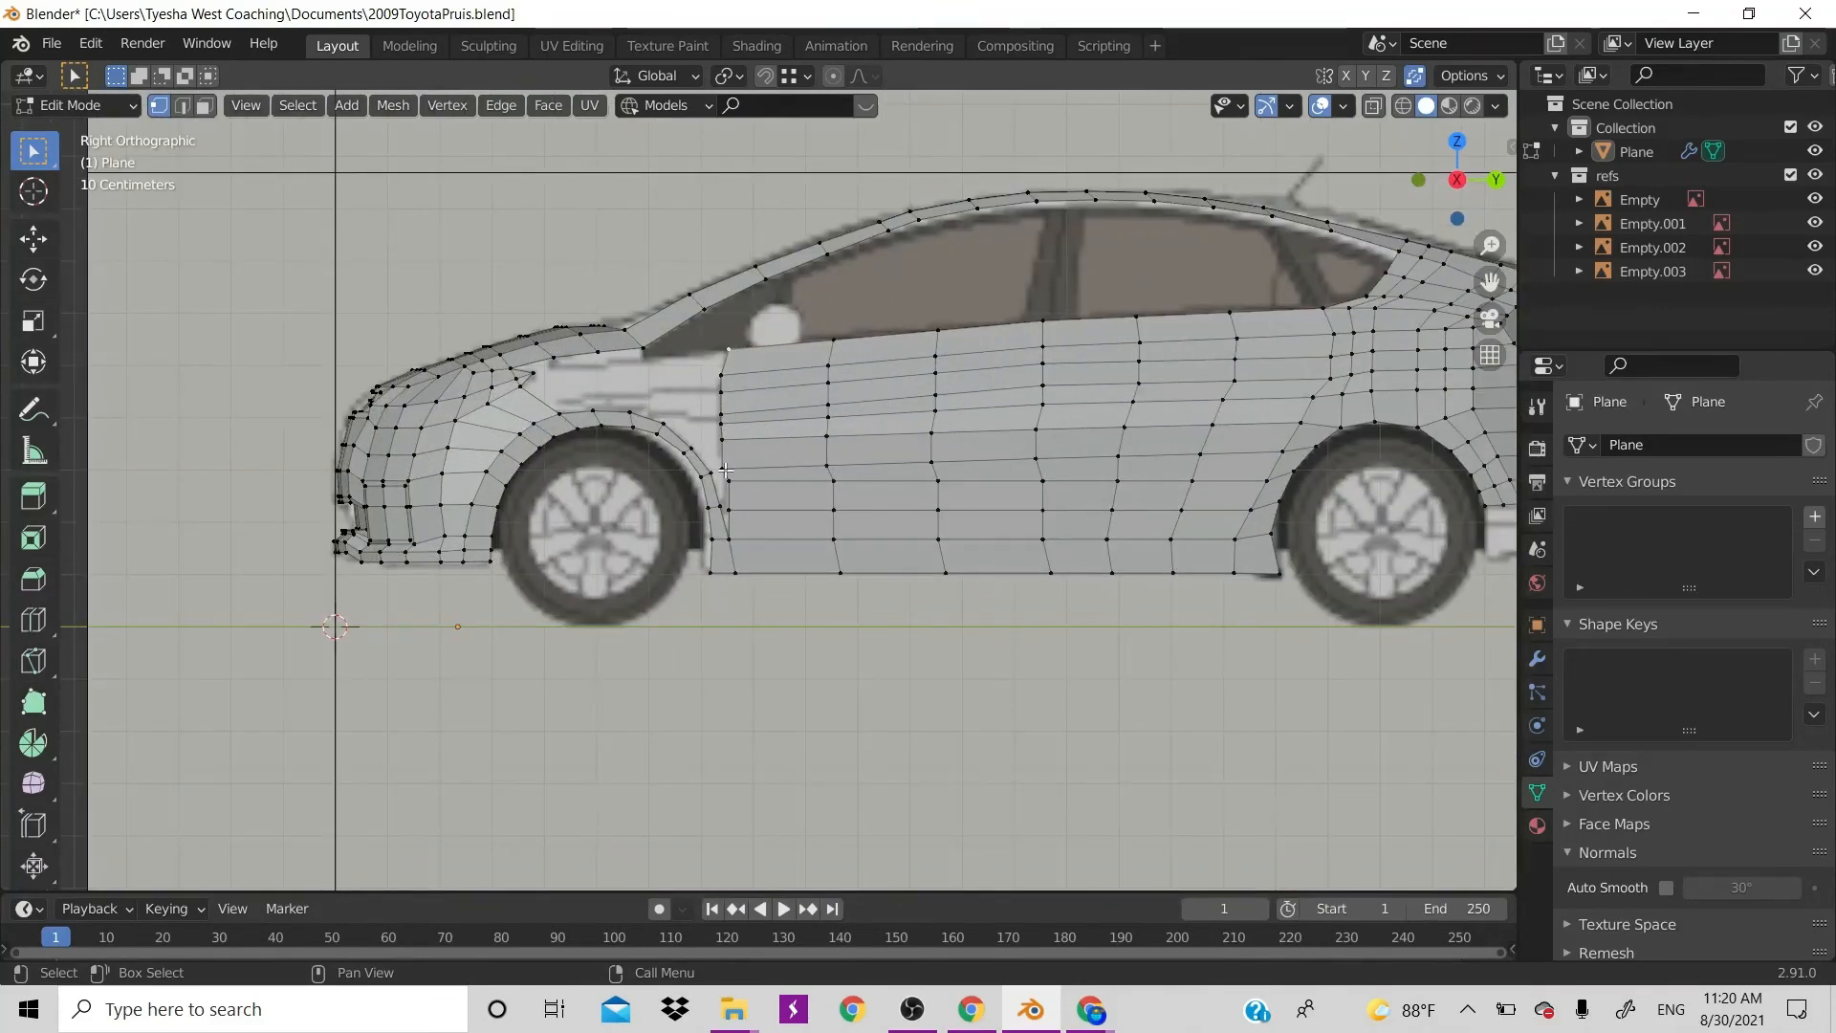
key(g)
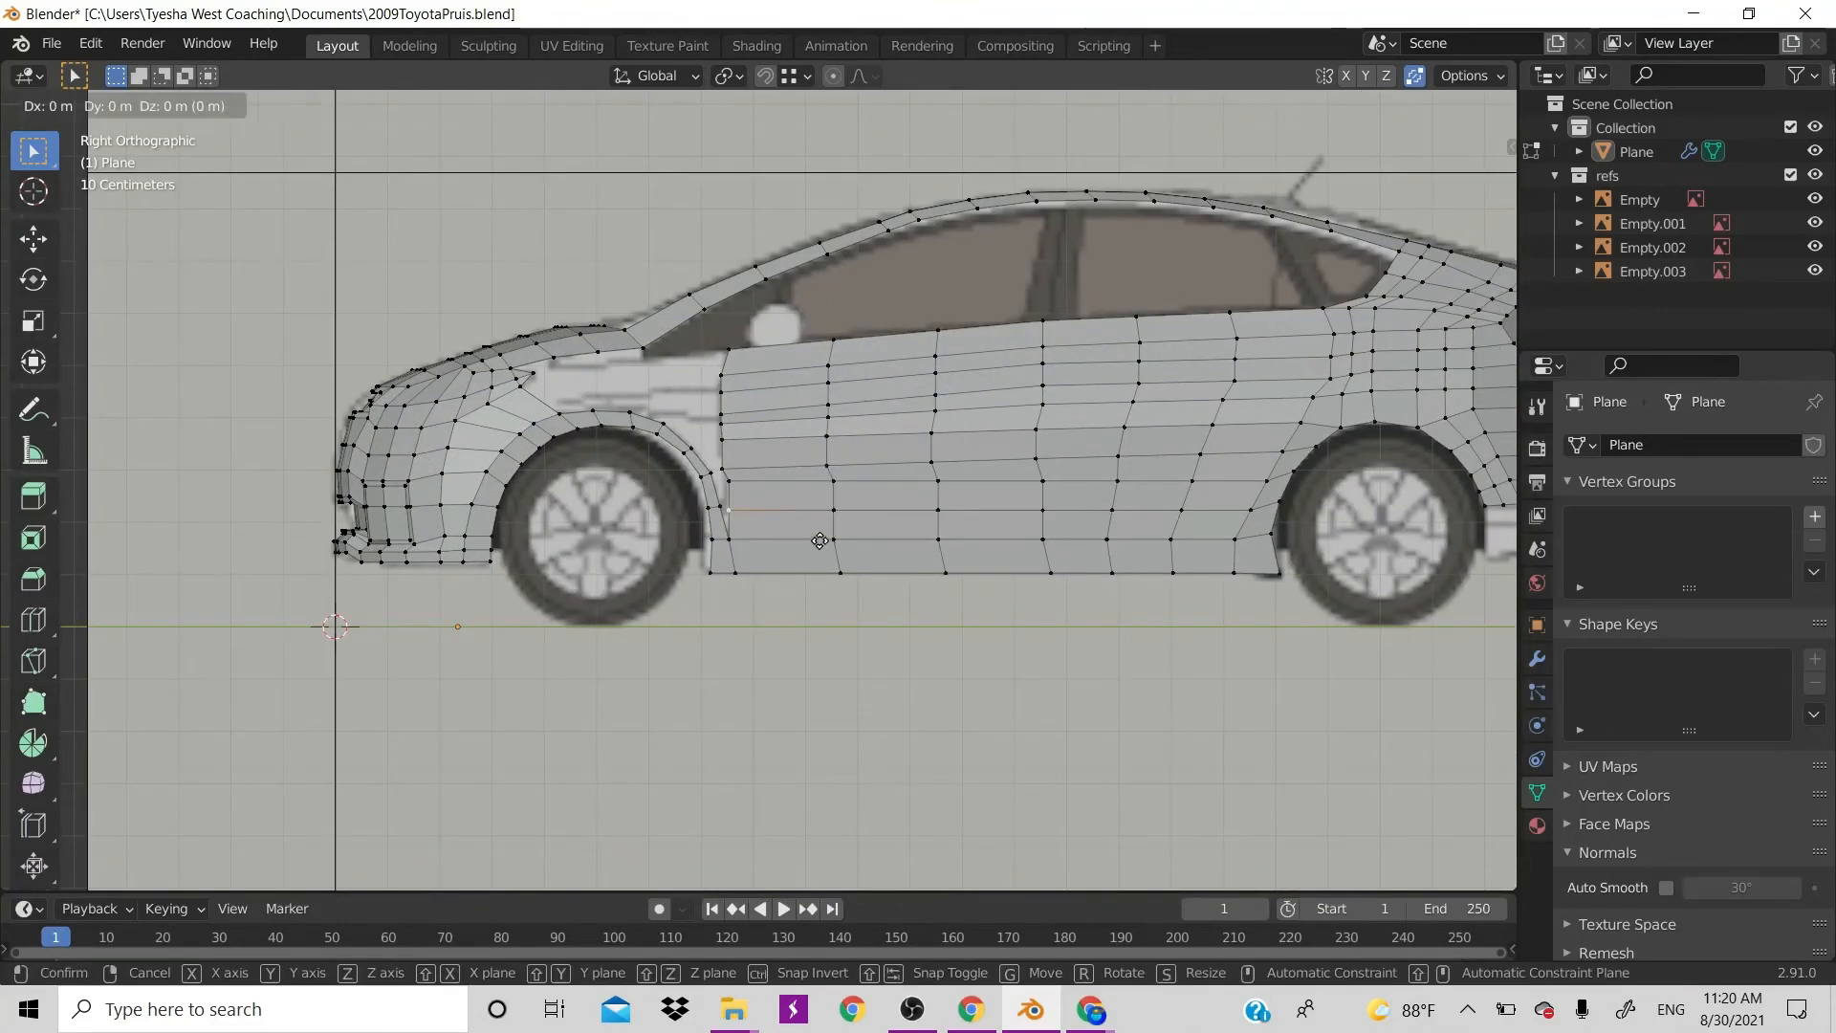
click(726, 508)
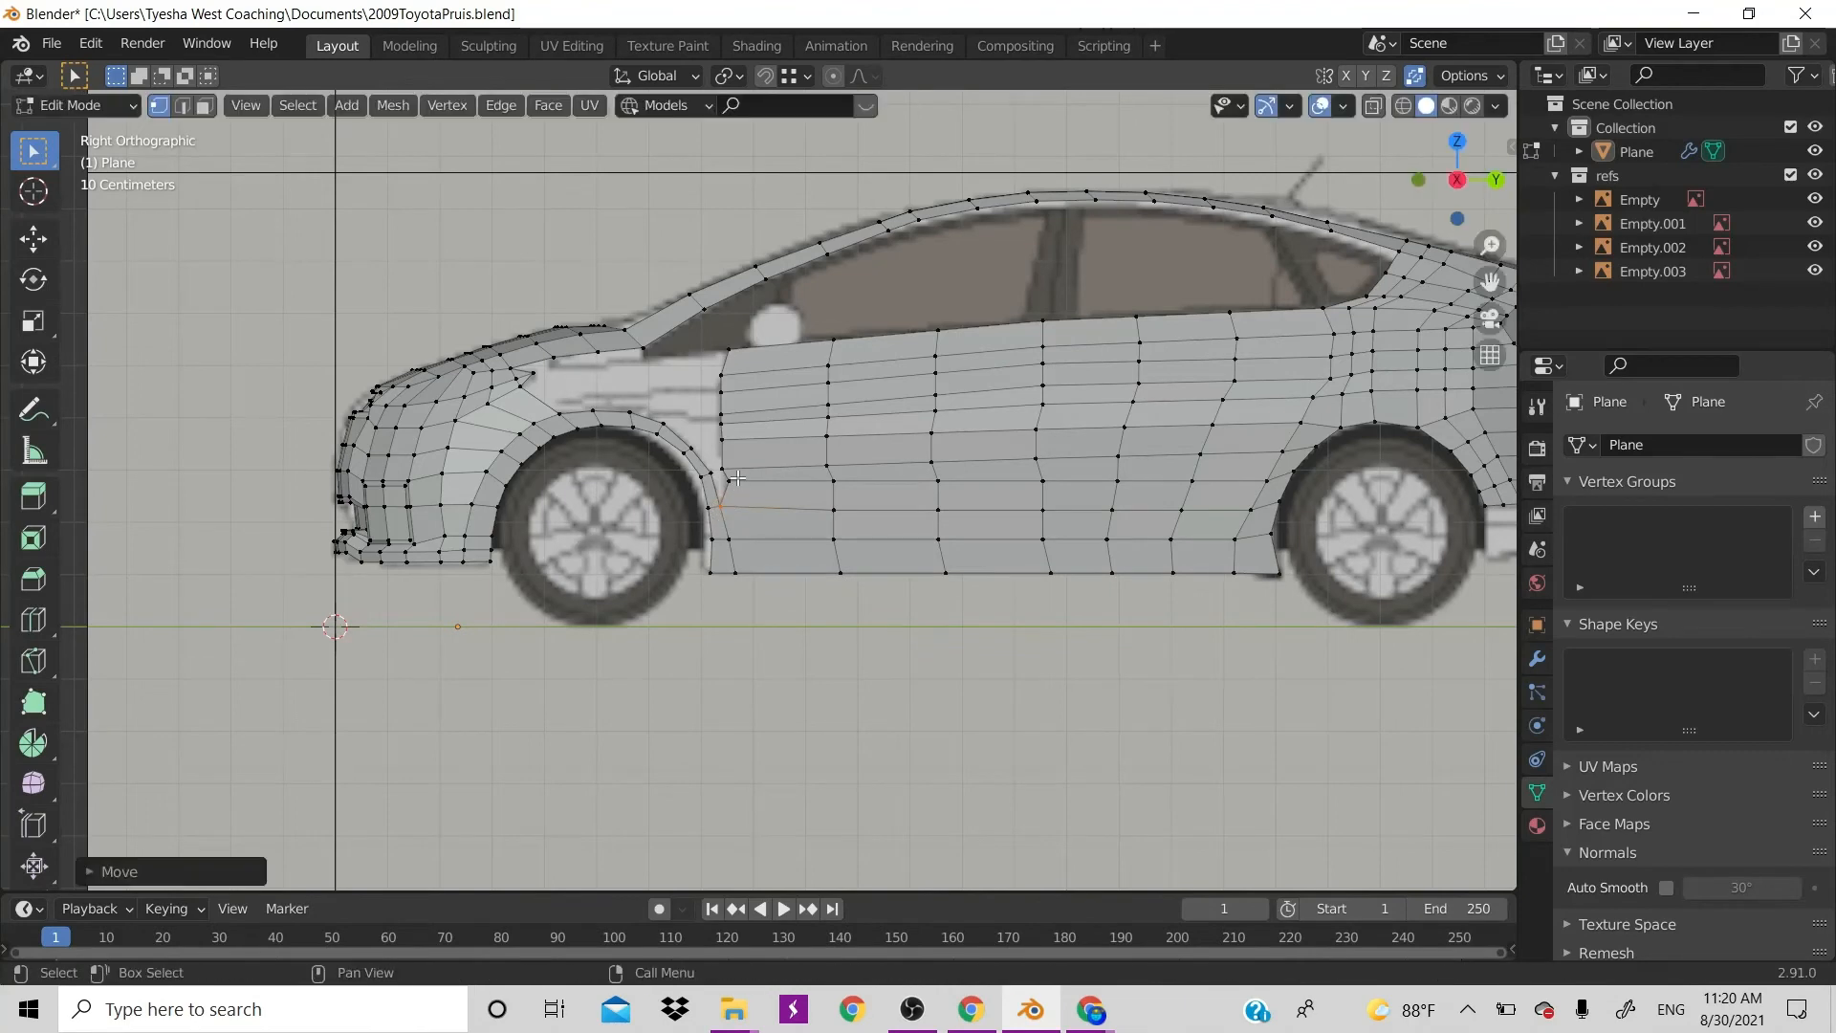
Try to pull the next two vertices up the front door's leading edge forward onto the rear of the wheel arch
click(715, 476)
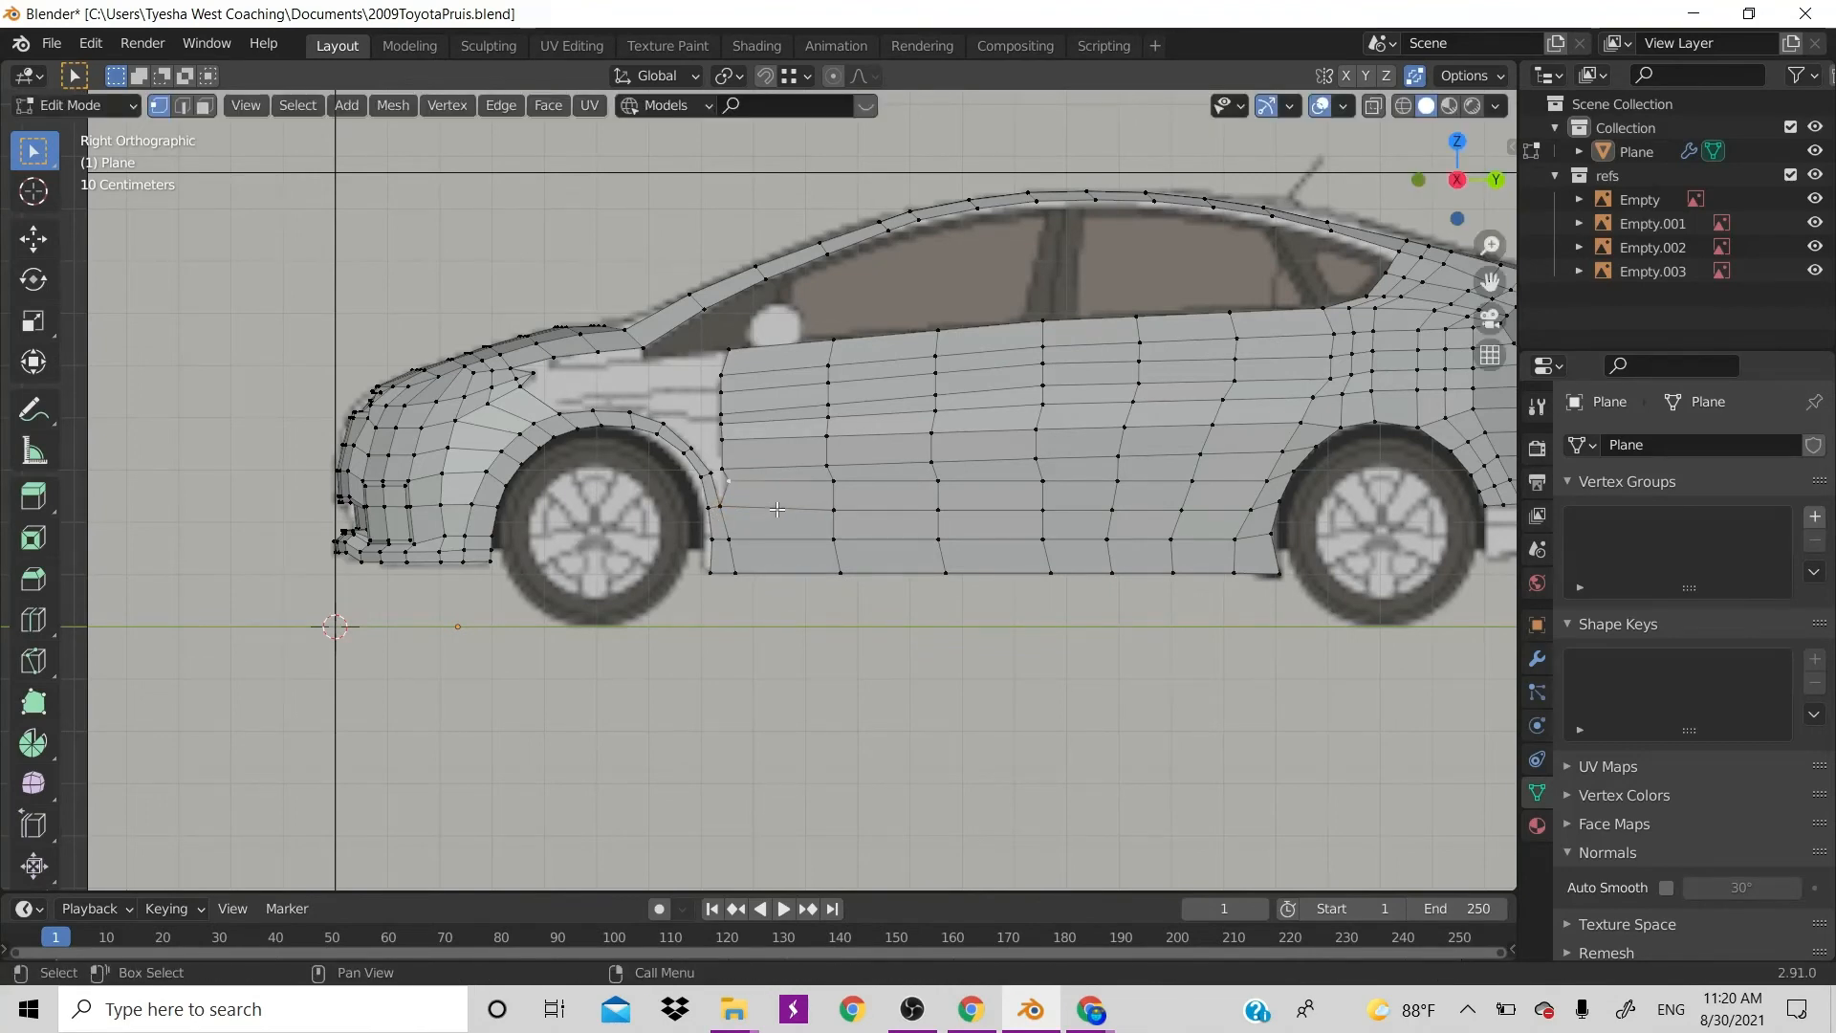
key(g)
click(714, 477)
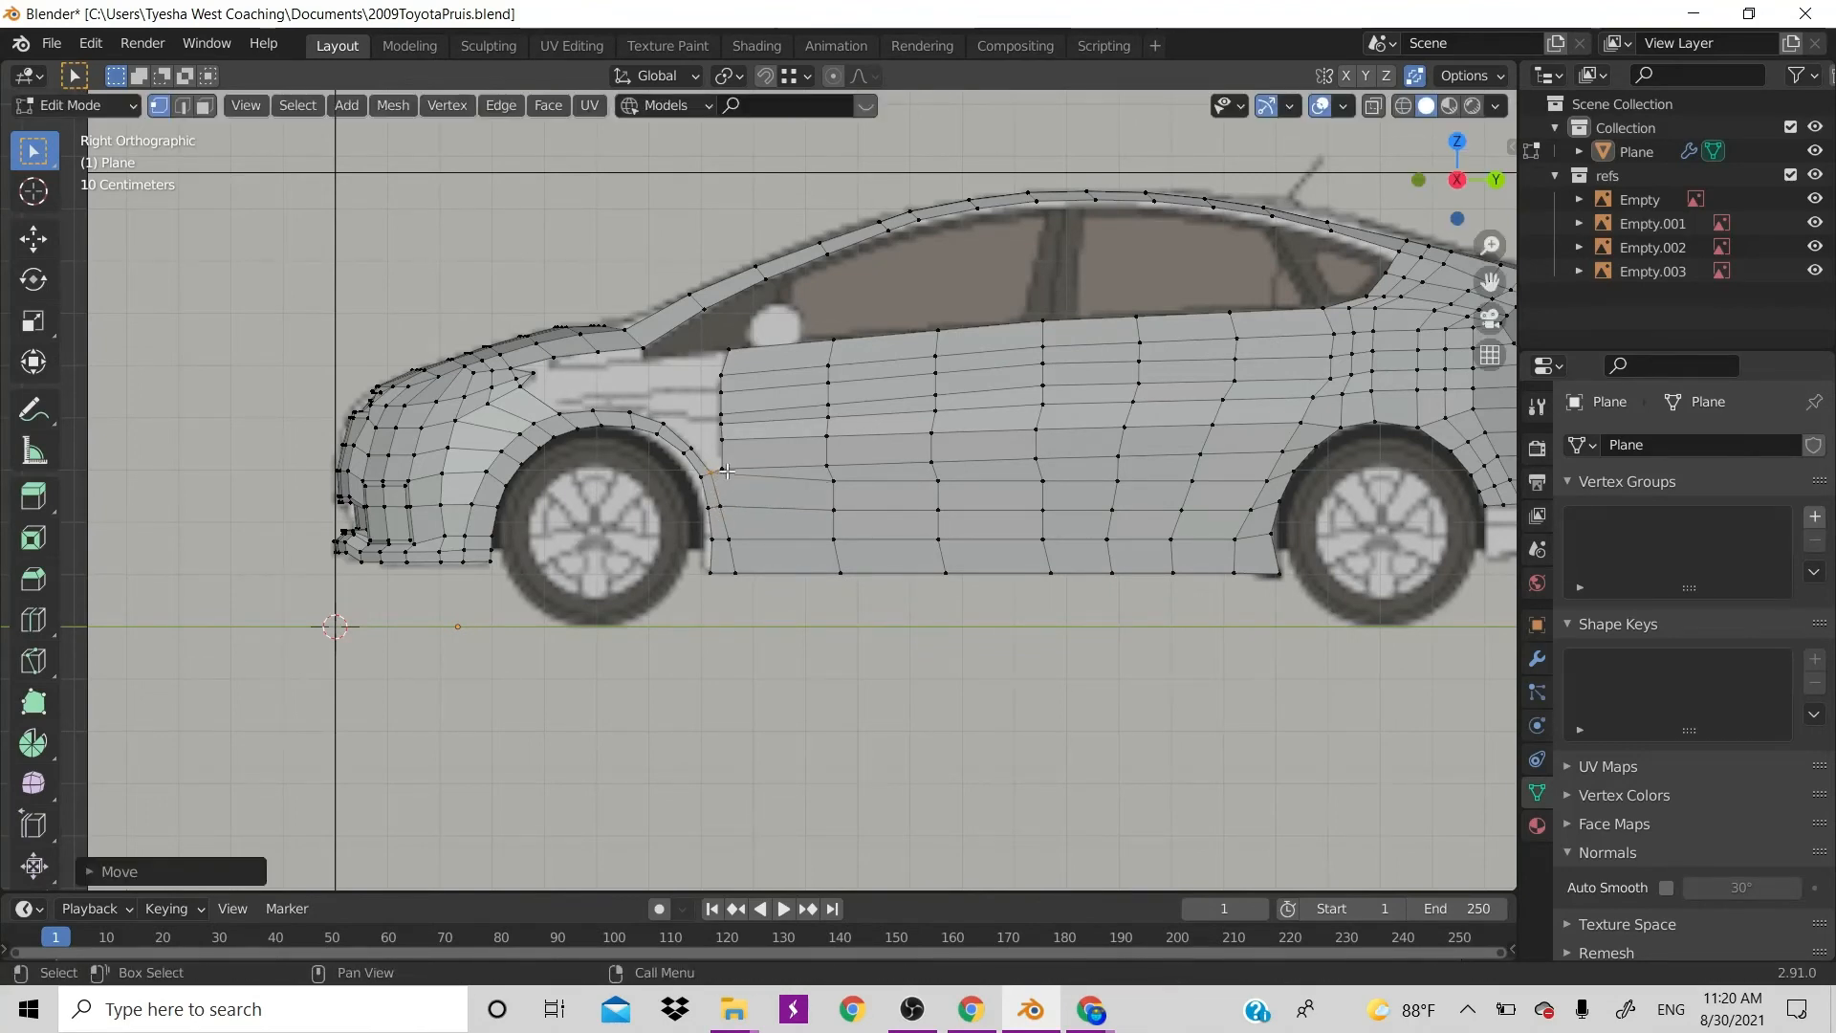
click(722, 468)
key(g)
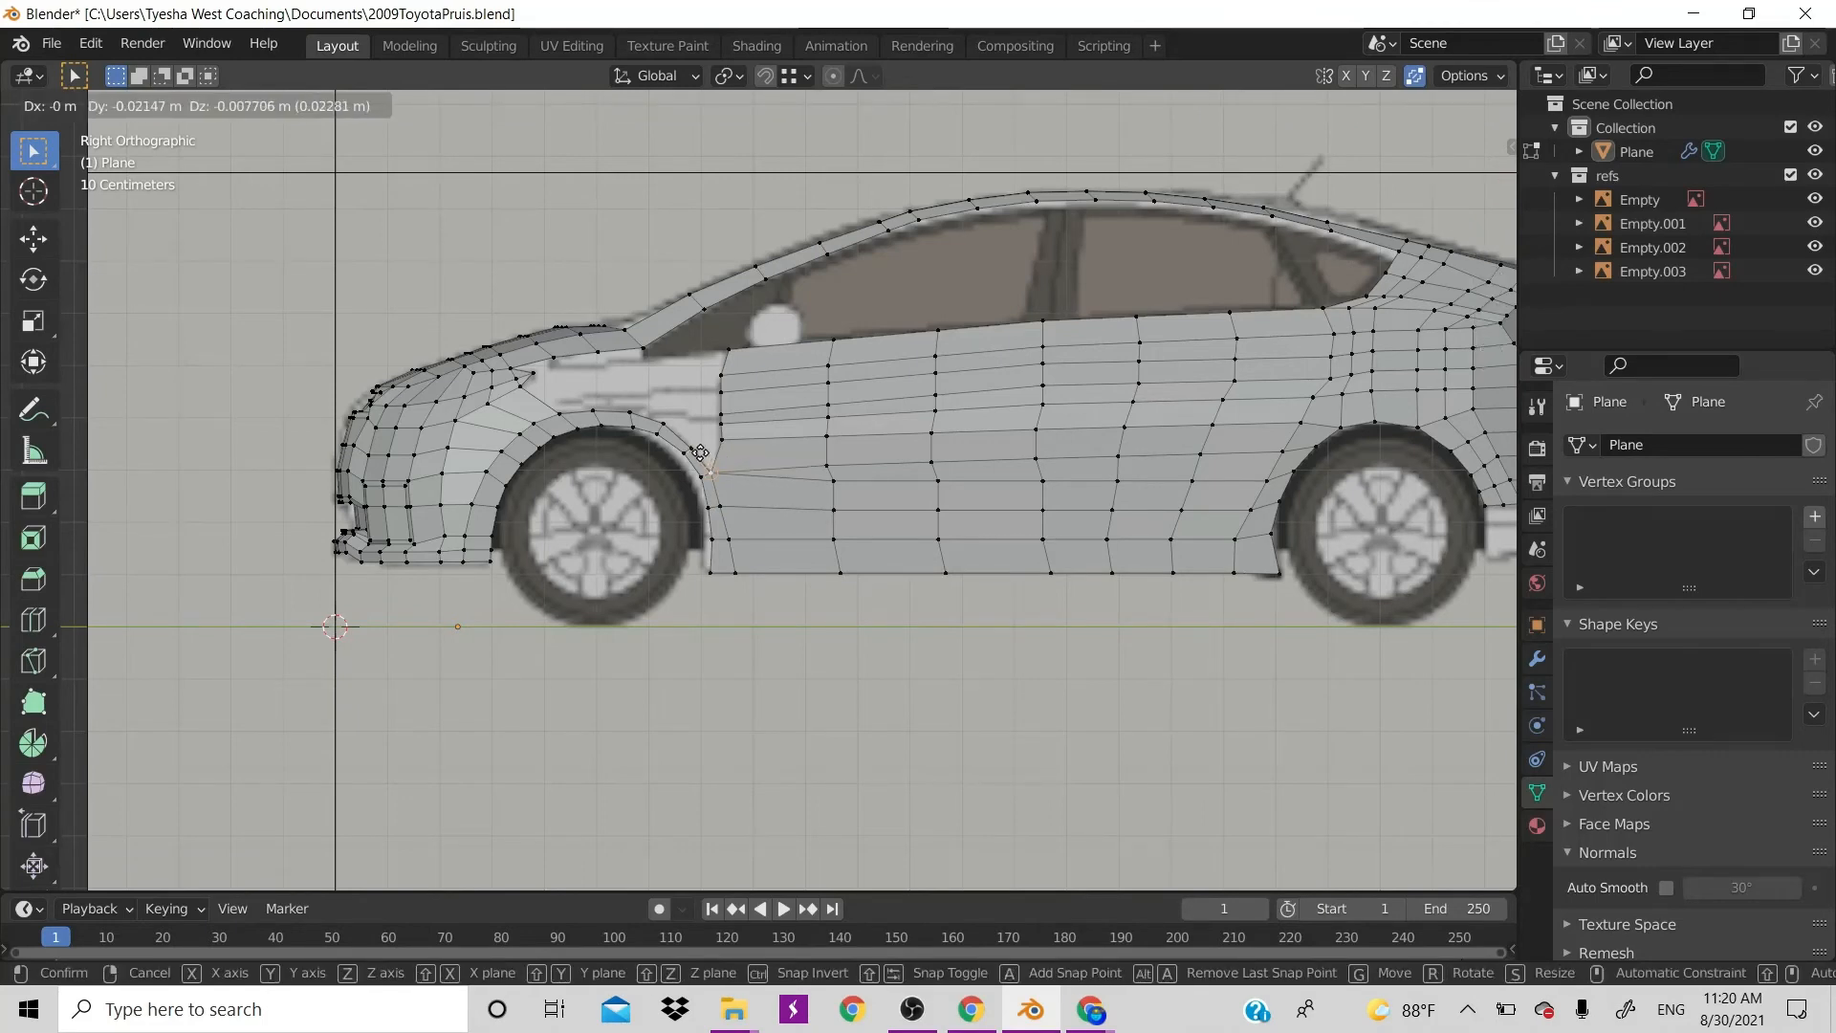
click(743, 465)
click(722, 440)
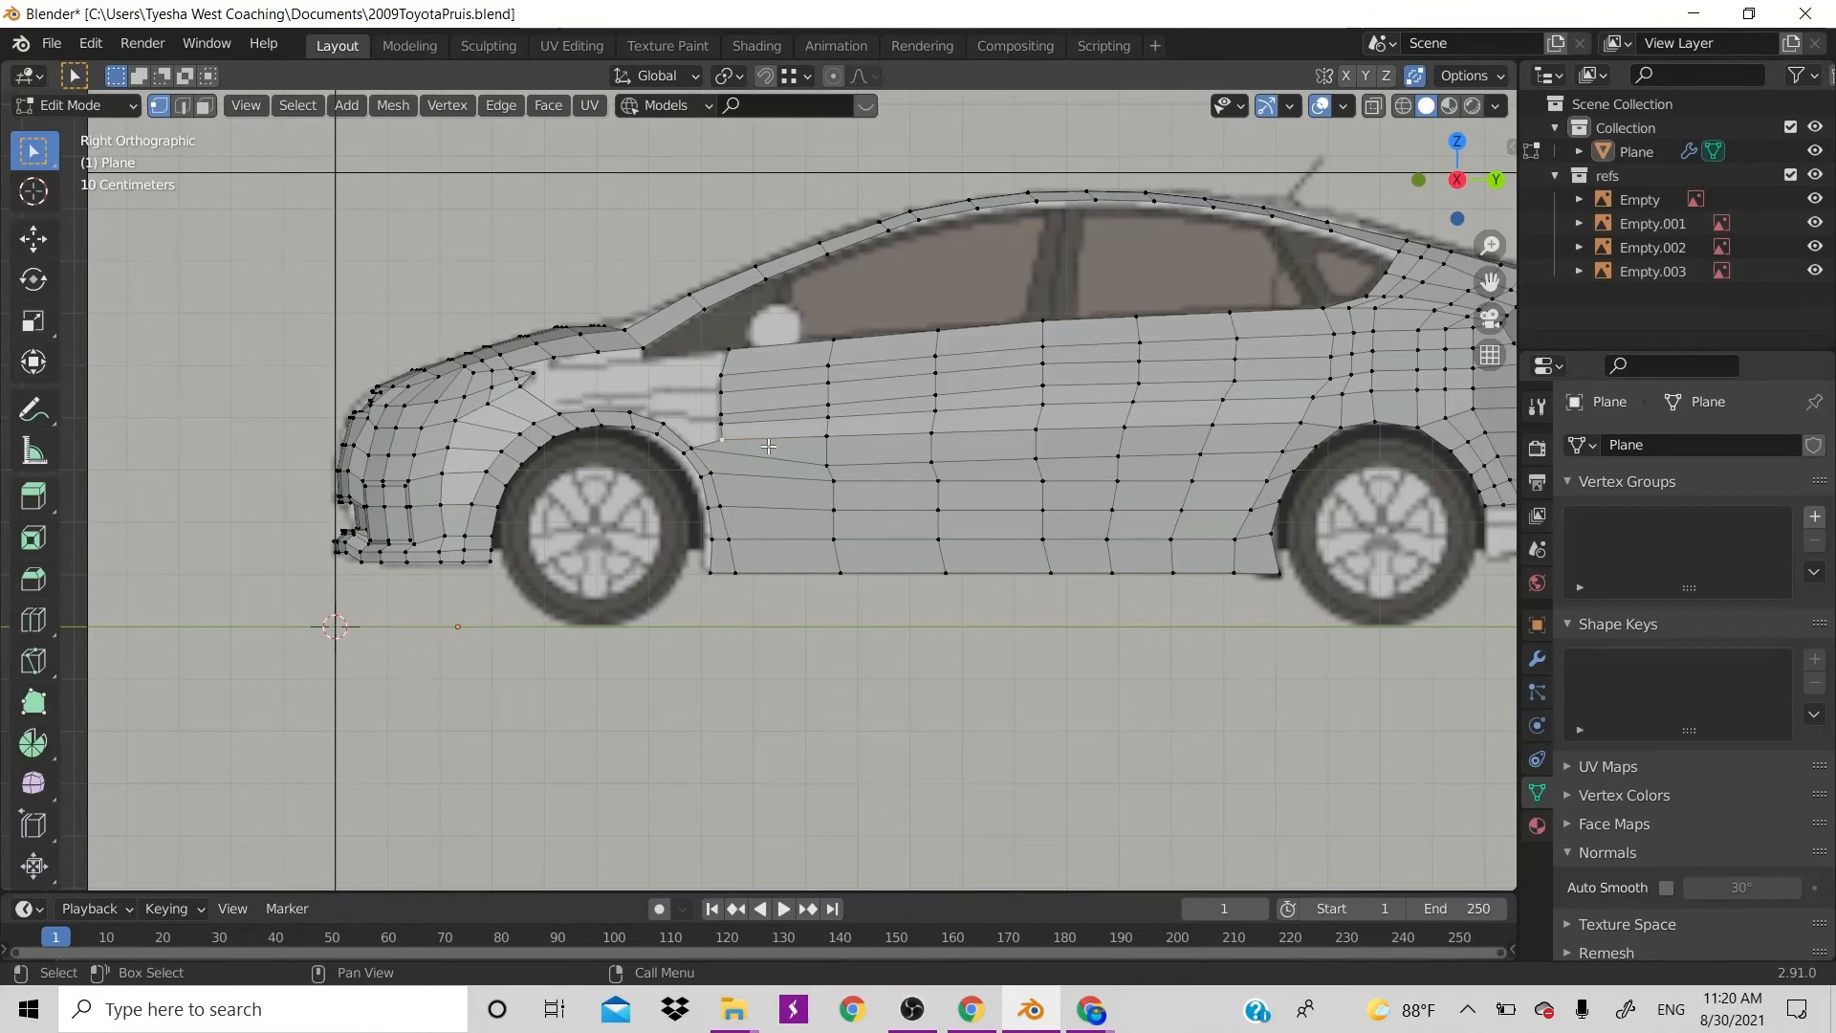
key(ctrl+z)
key(ctrl+z)
key(ctrl+z)
key(ctrl+z)
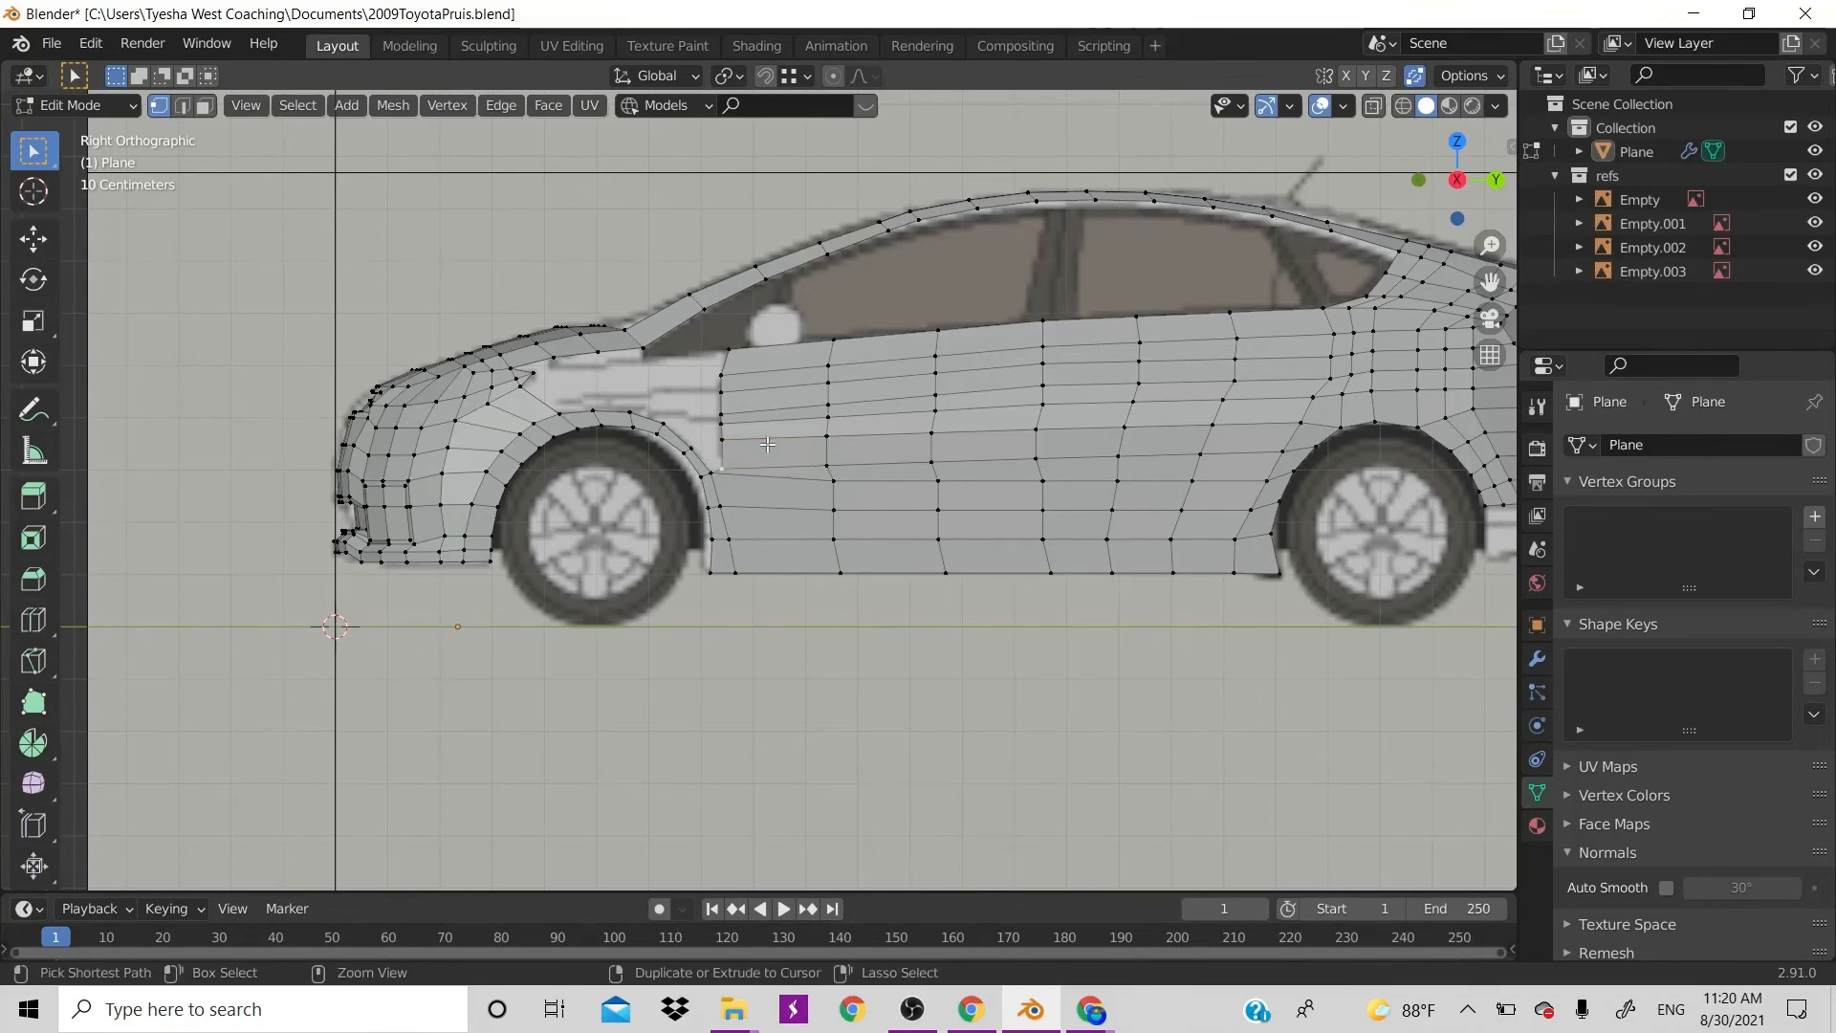
Lower the door's leading-edge vertex beside the wheel arch, and extrude the upper leading edge about 0.06 m forward
key(g)
click(756, 501)
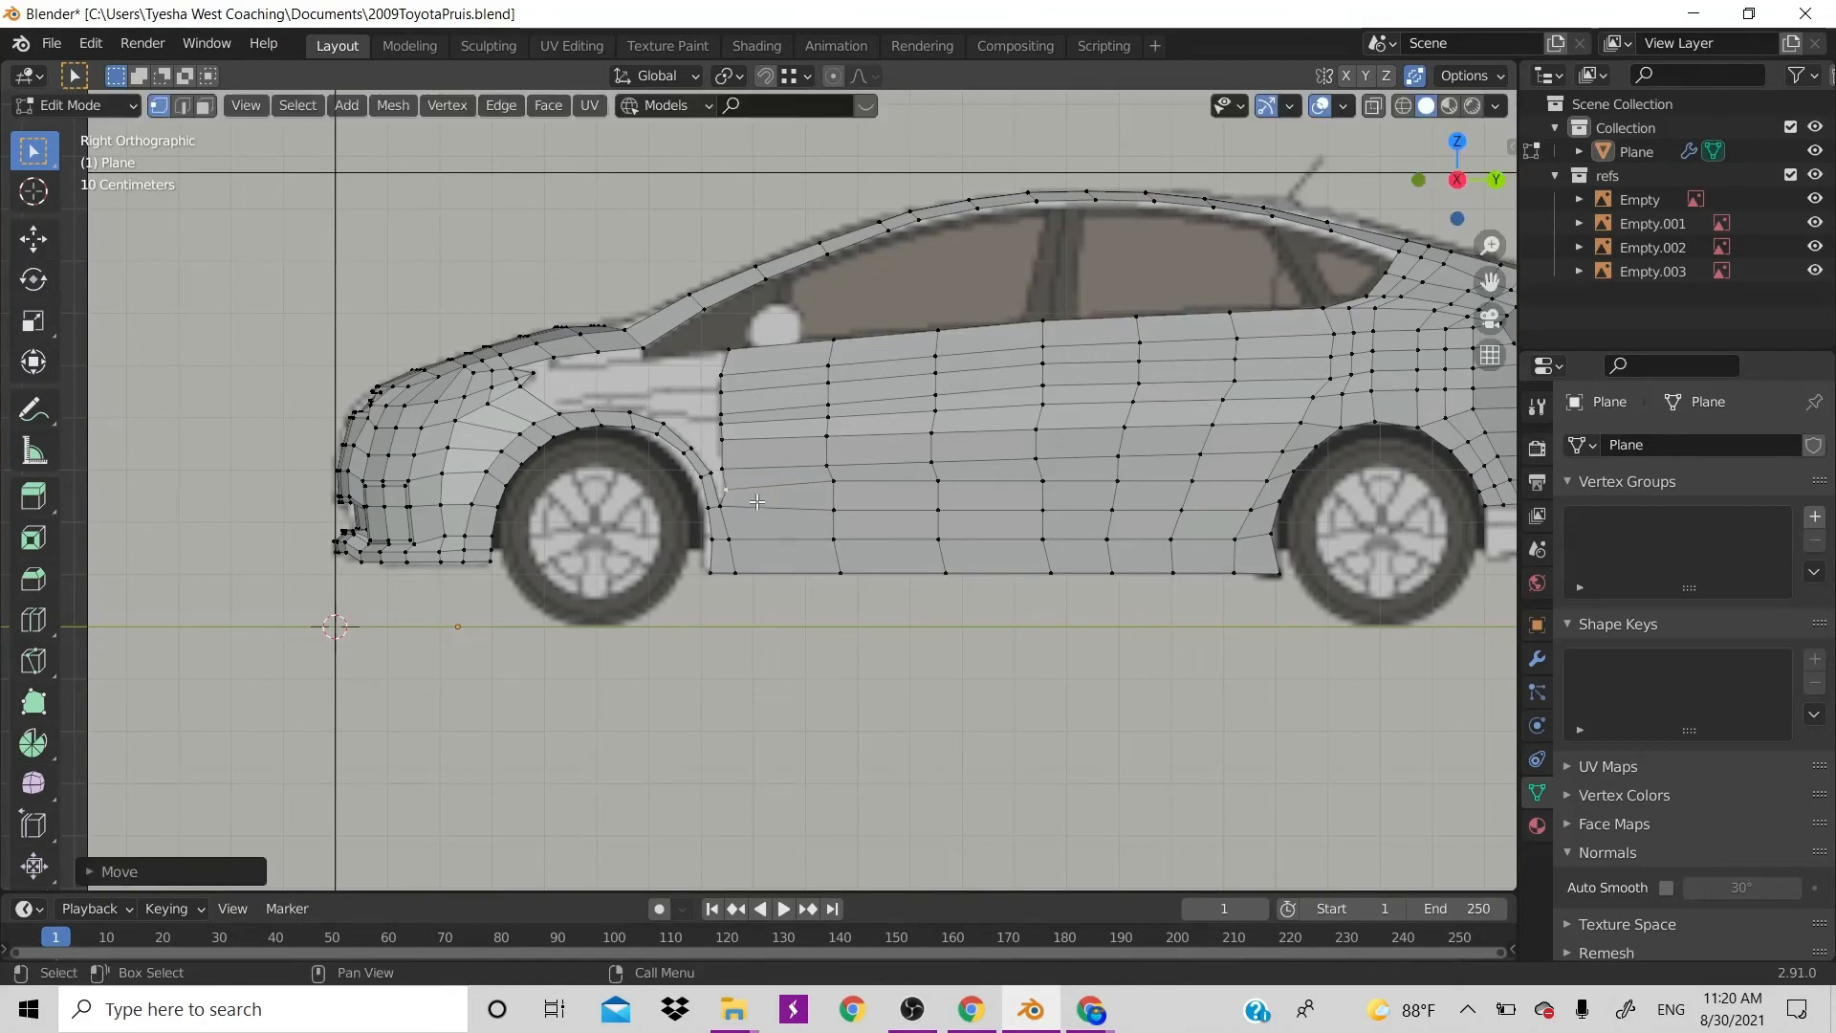
alt+click(724, 426)
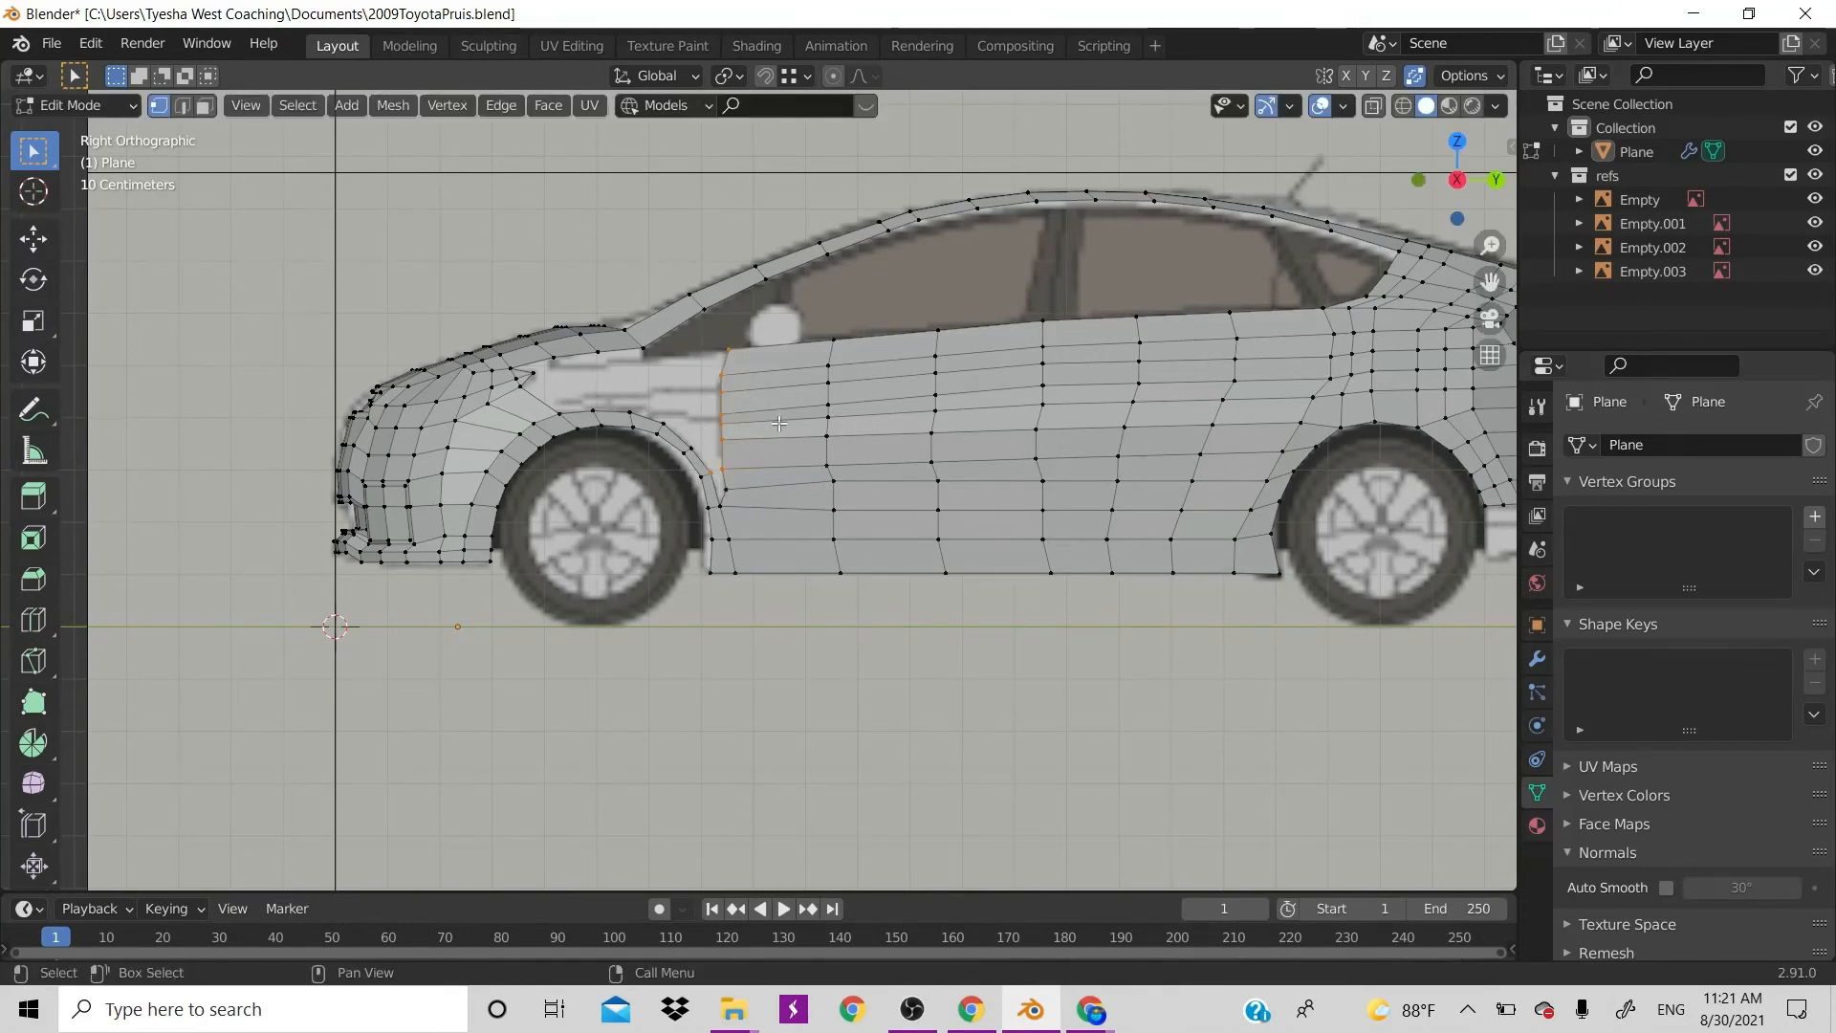
ctrl+click(724, 439)
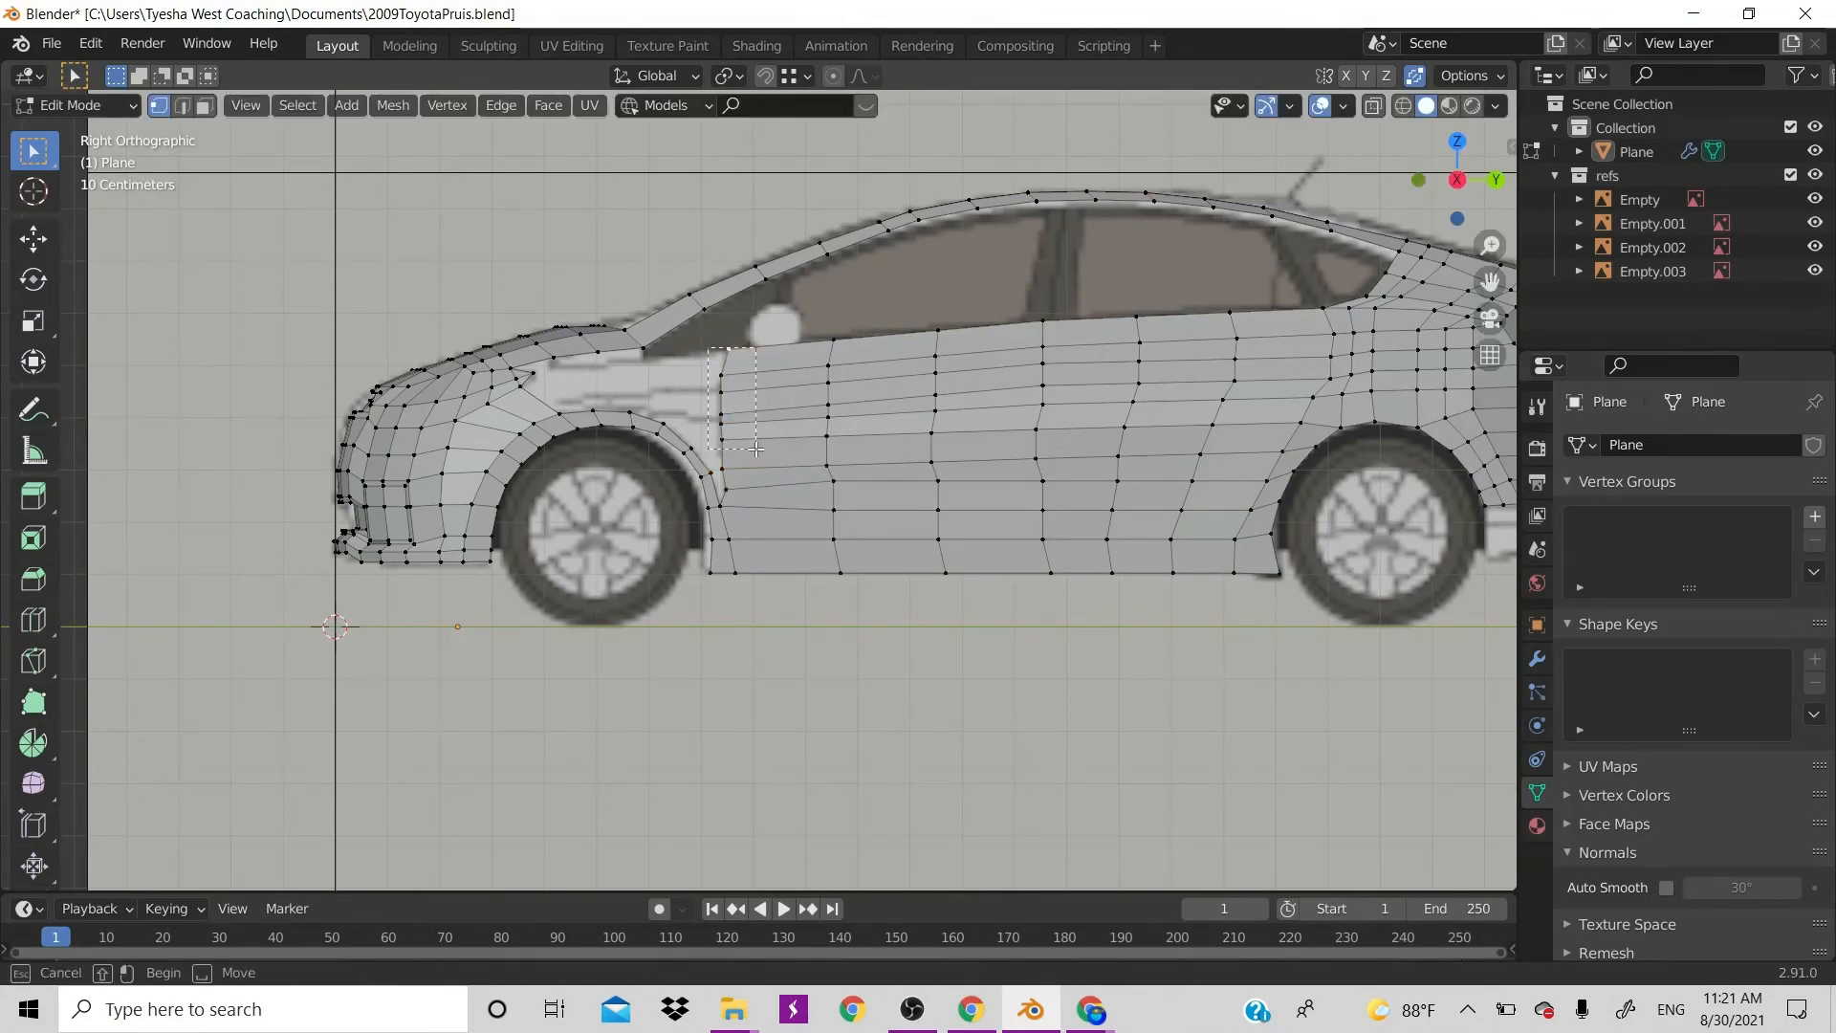
key(g)
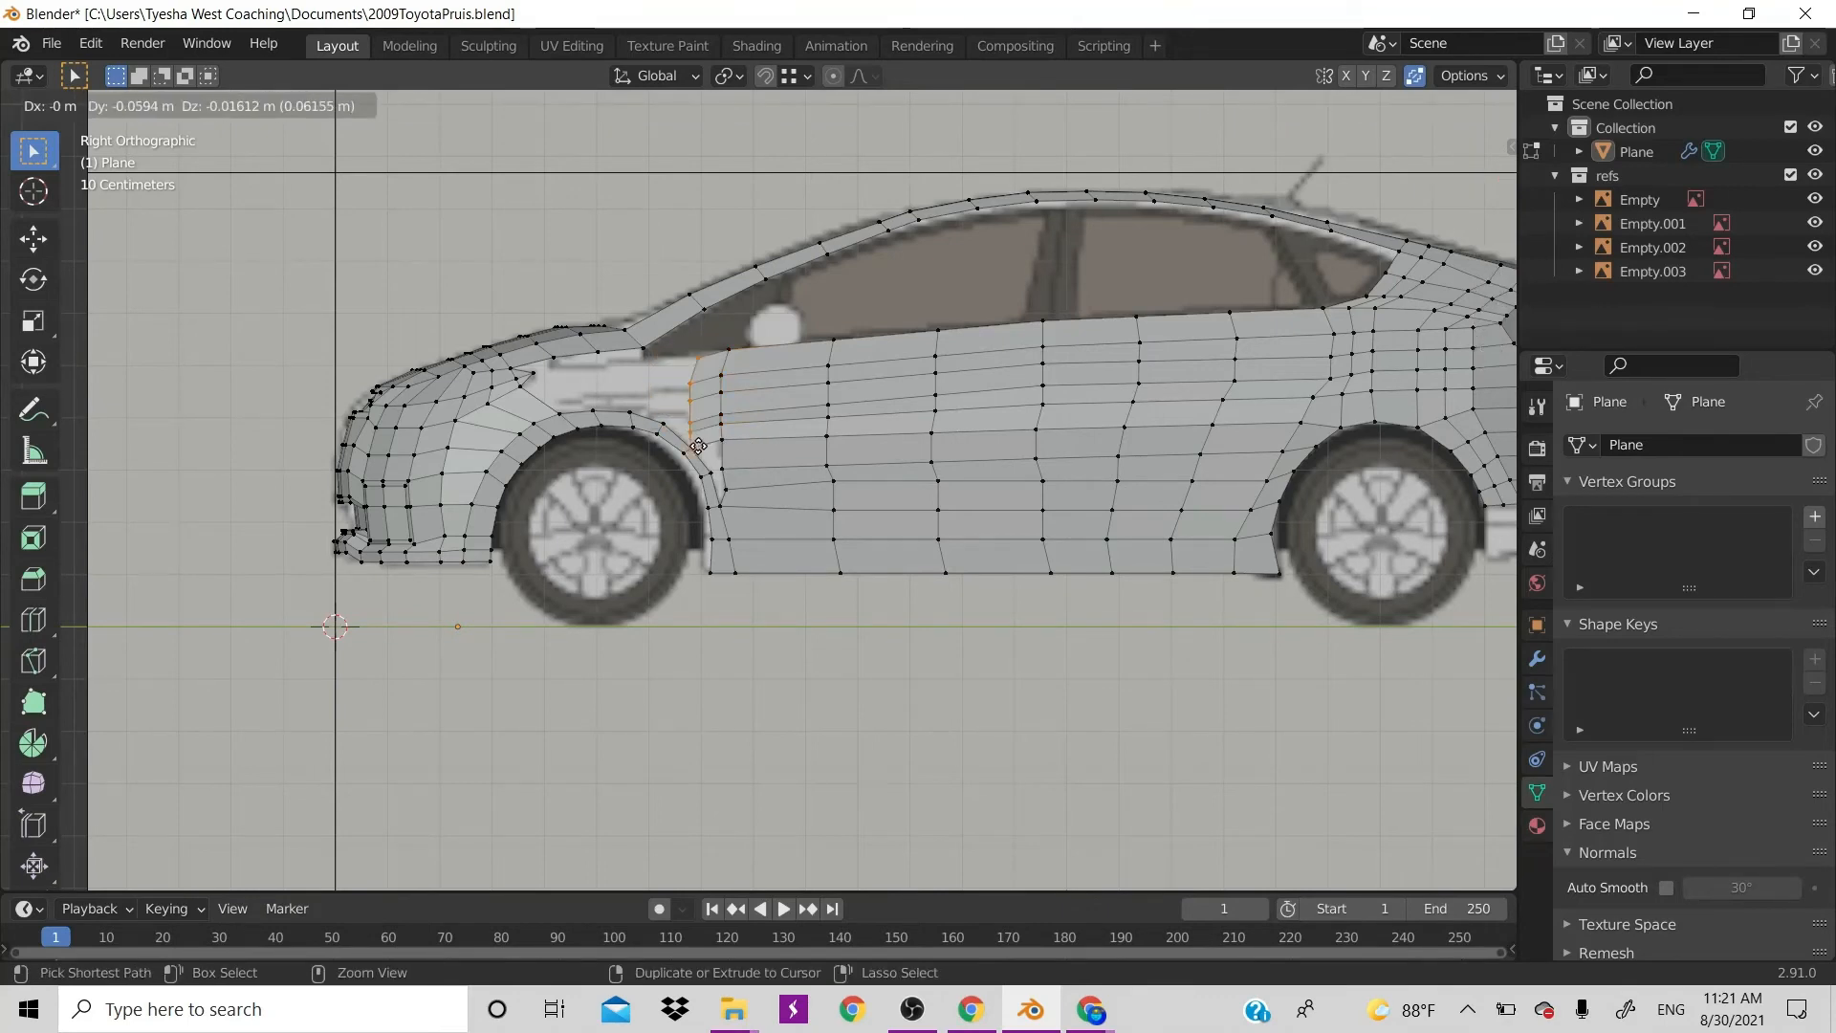
click(698, 446)
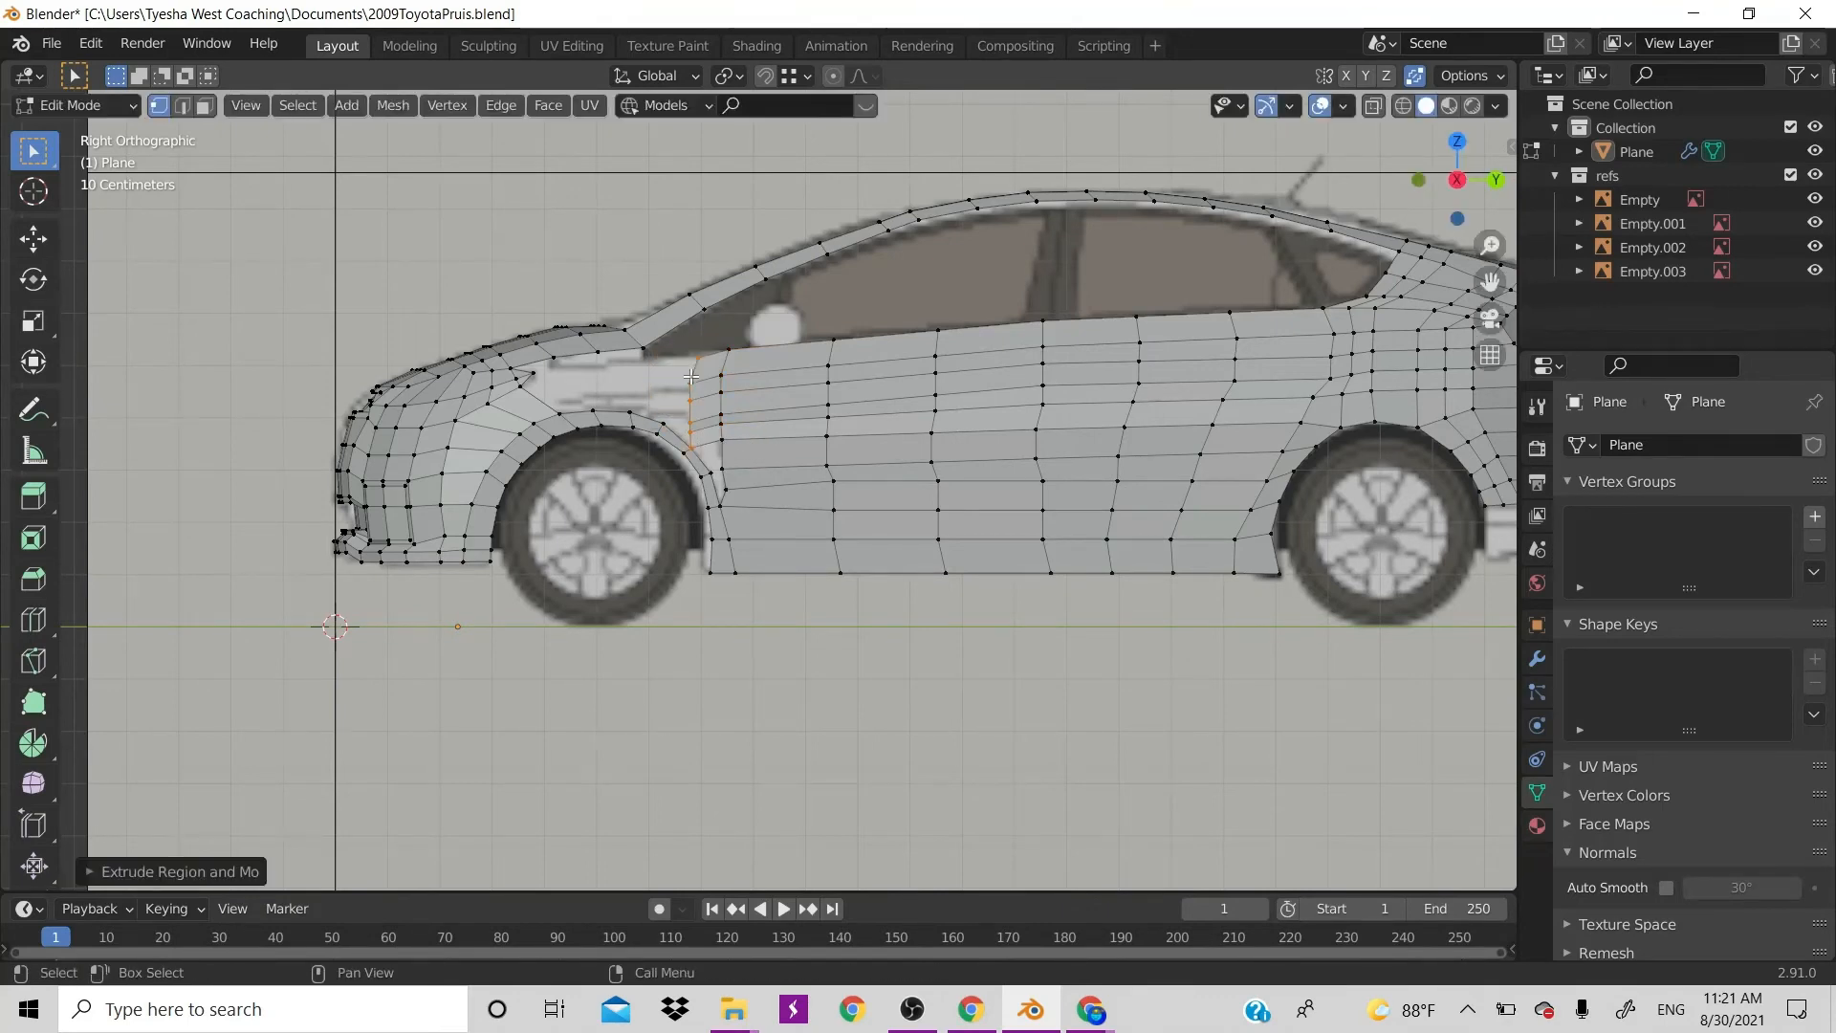
Try to extrude the door's new front edge forward a second time, above the wheel arch
key(e)
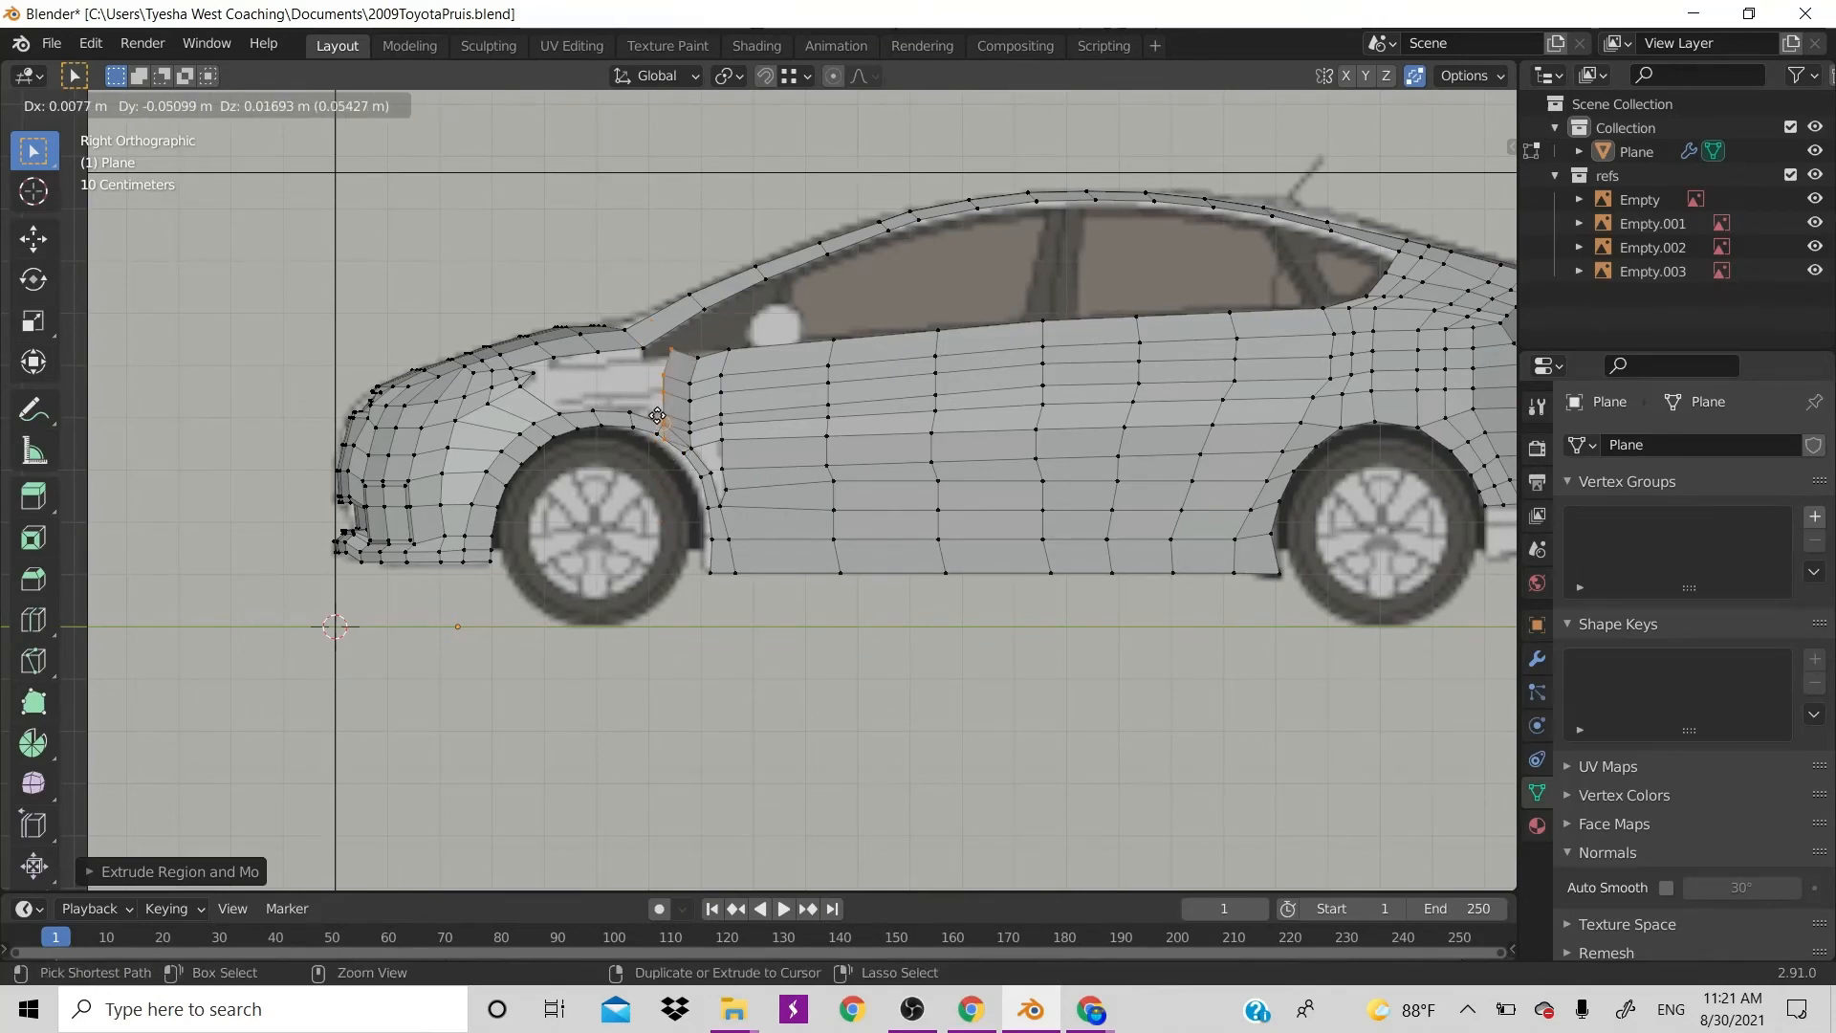
click(684, 415)
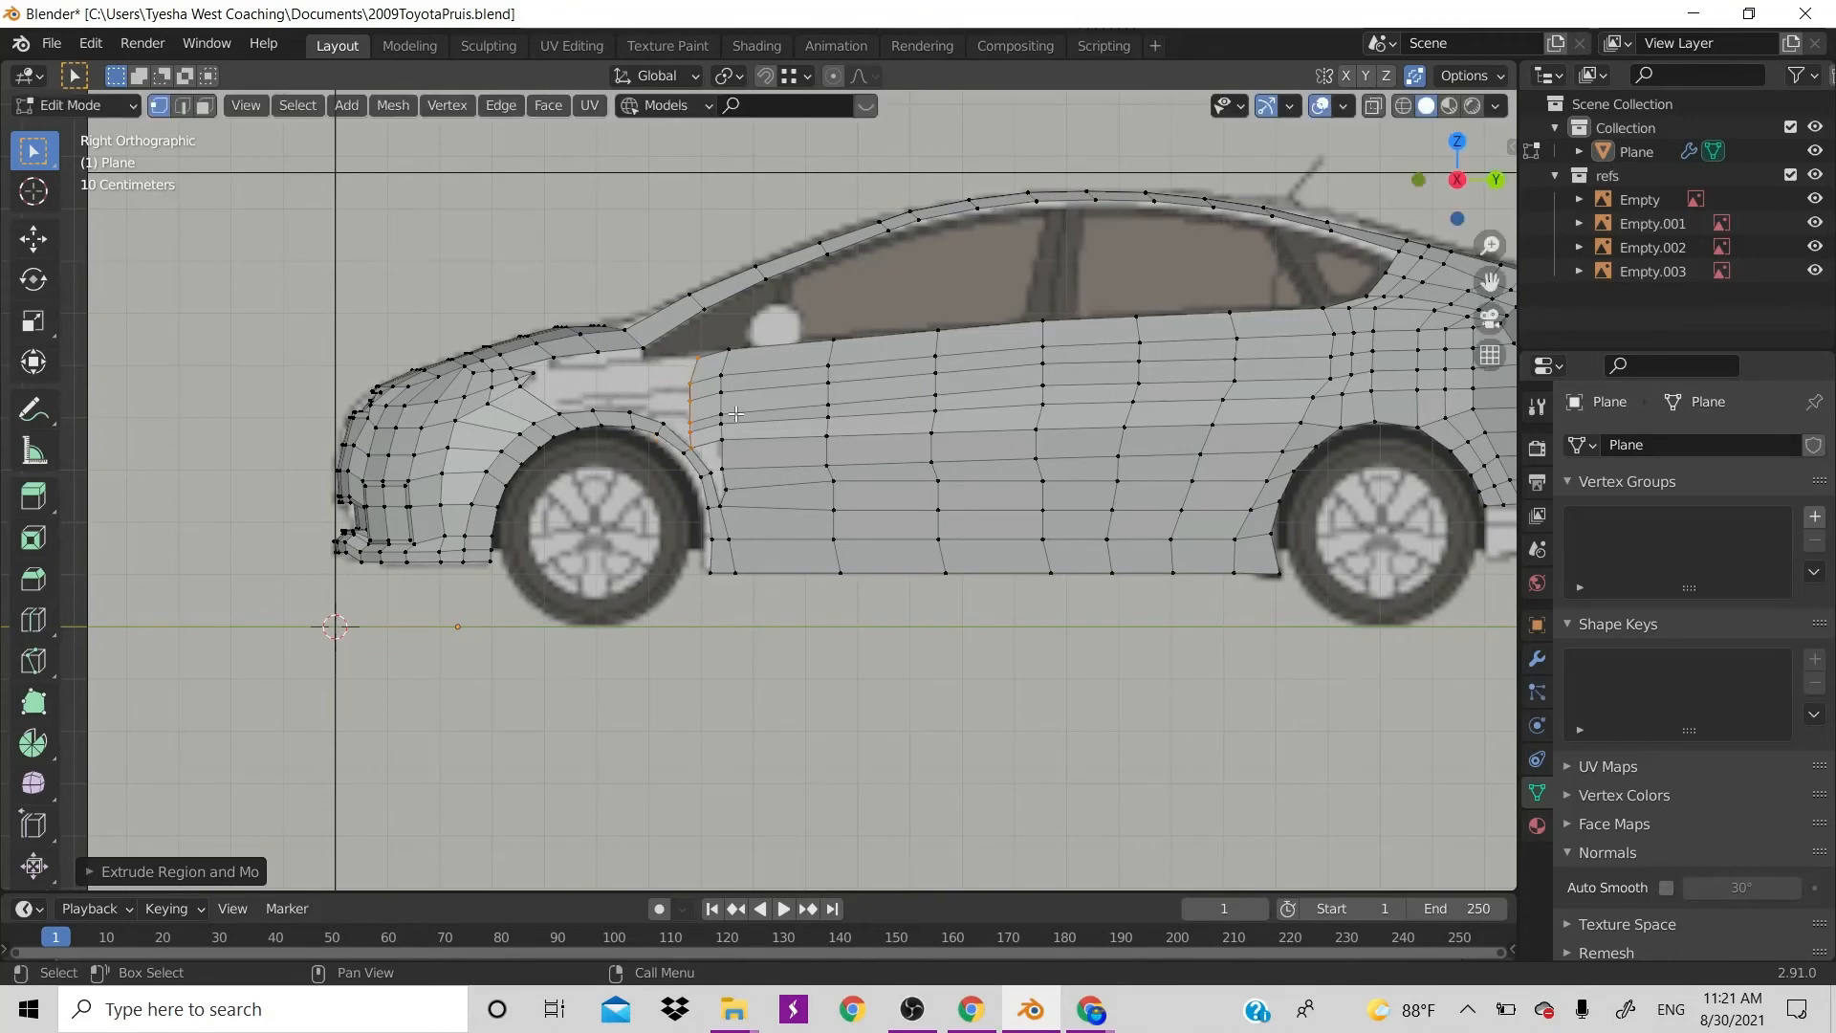
key(ctrl+z)
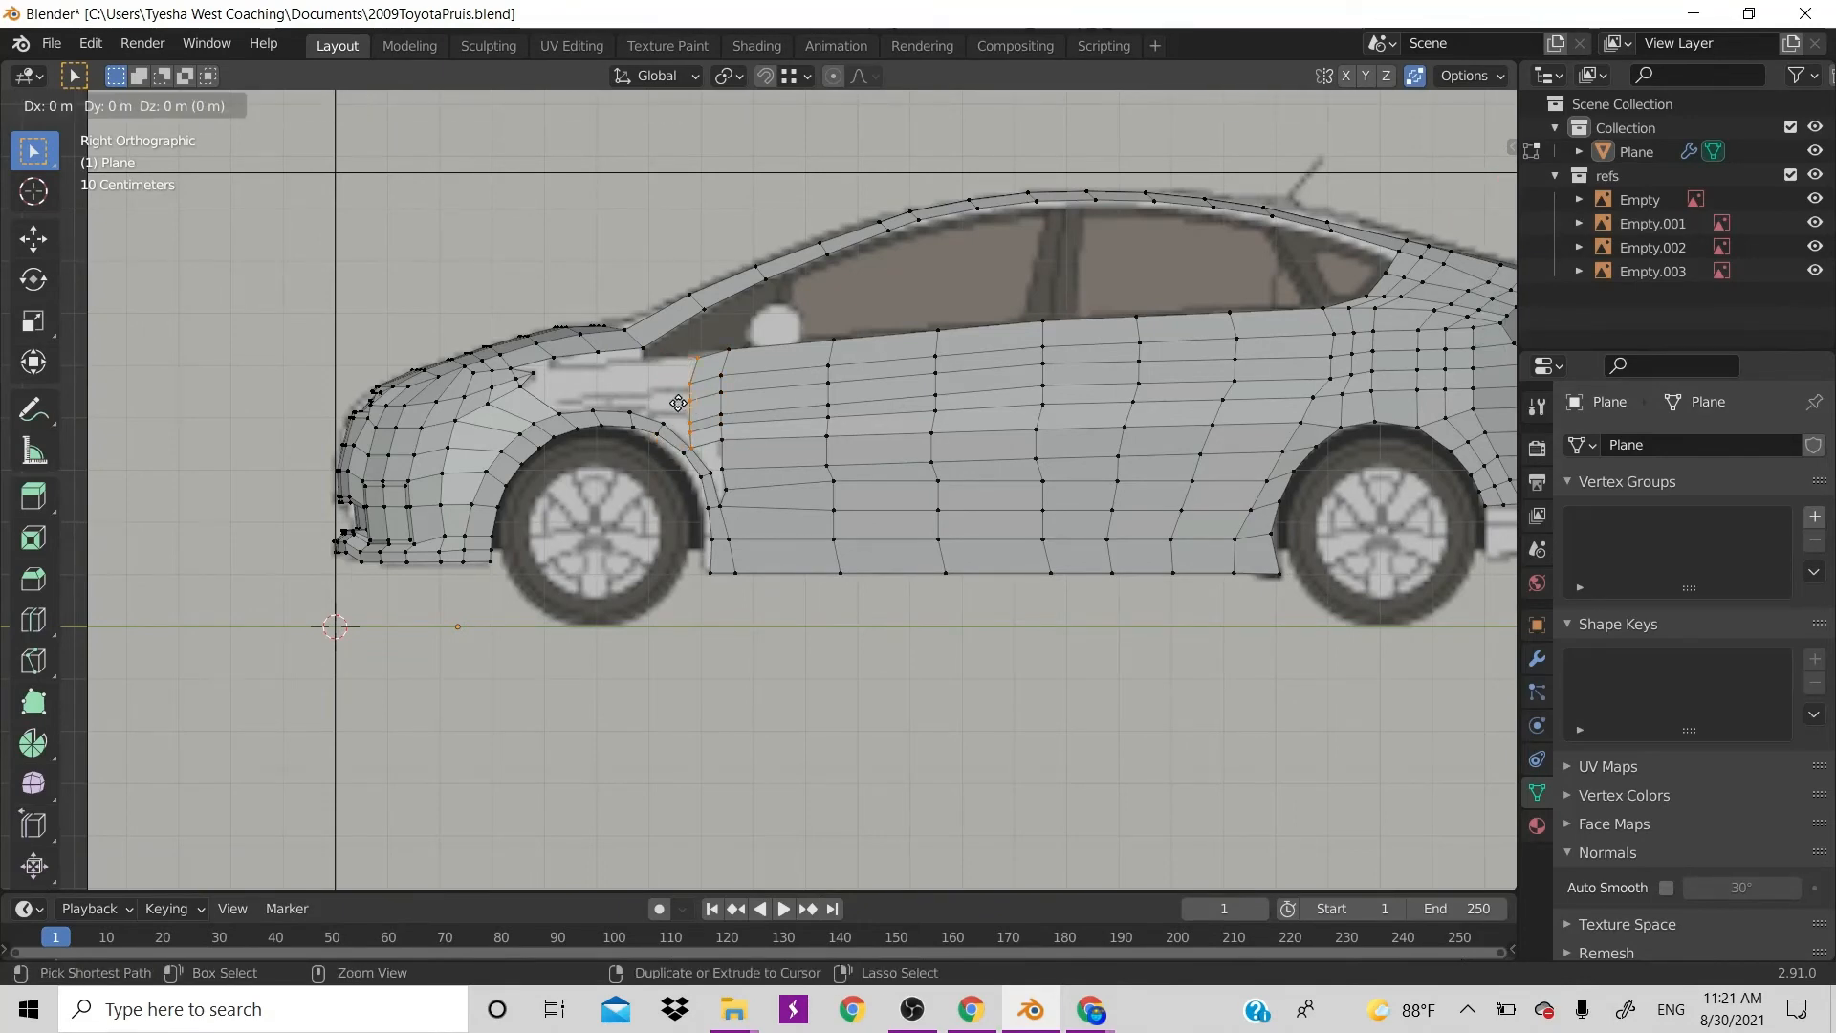
key(e)
click(661, 428)
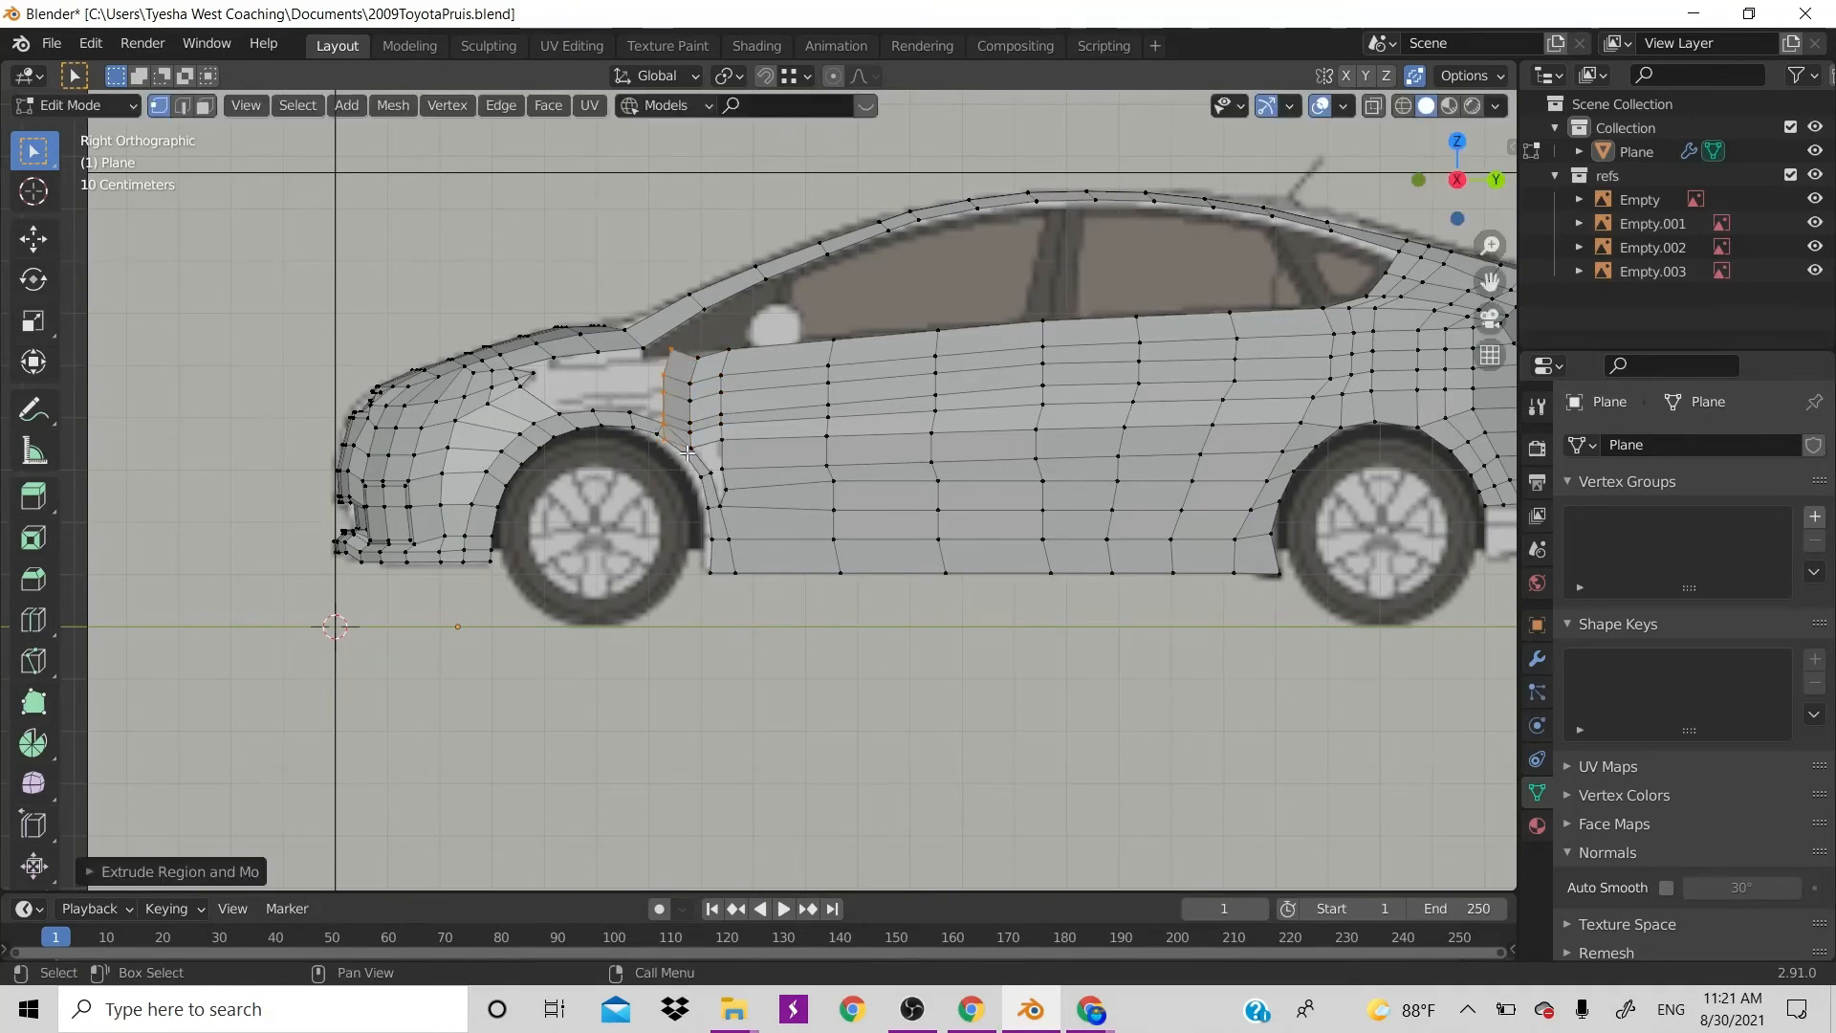
key(ctrl+z)
Try to reposition the extruded strip's bottom vertex and the door-edge vertex below it against the wheel arch
click(695, 439)
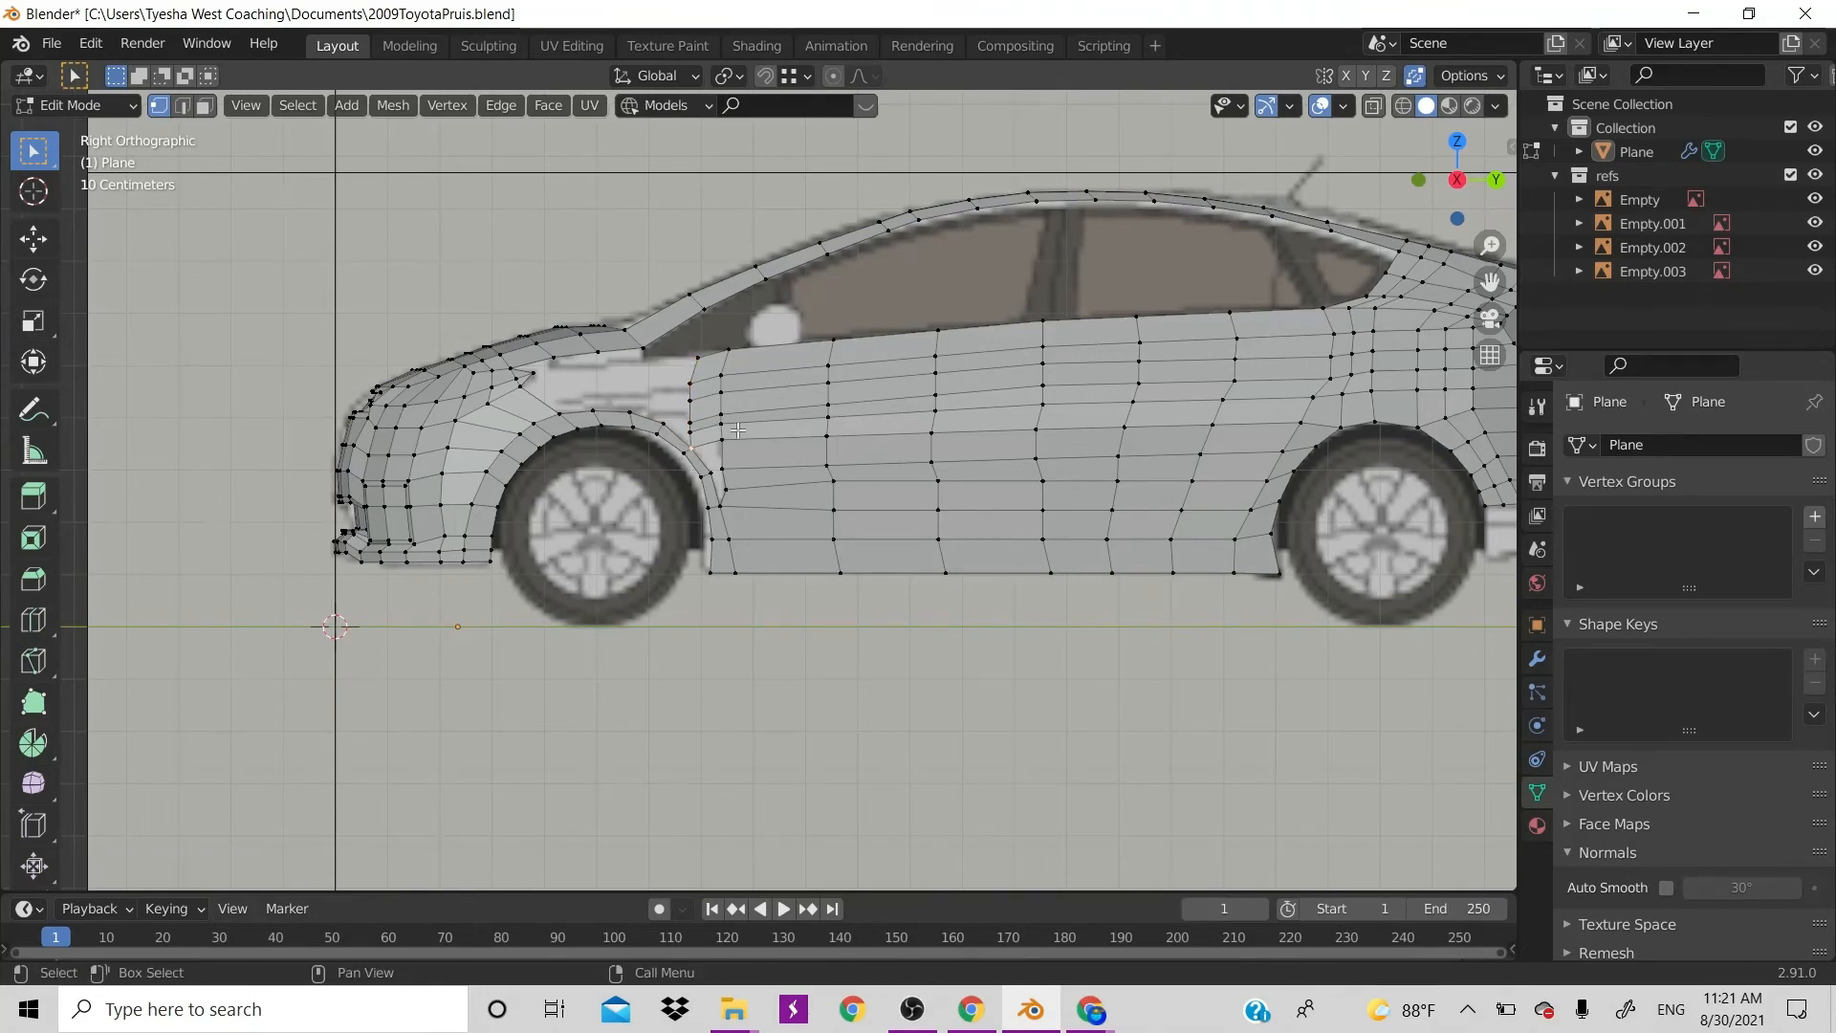
key(g)
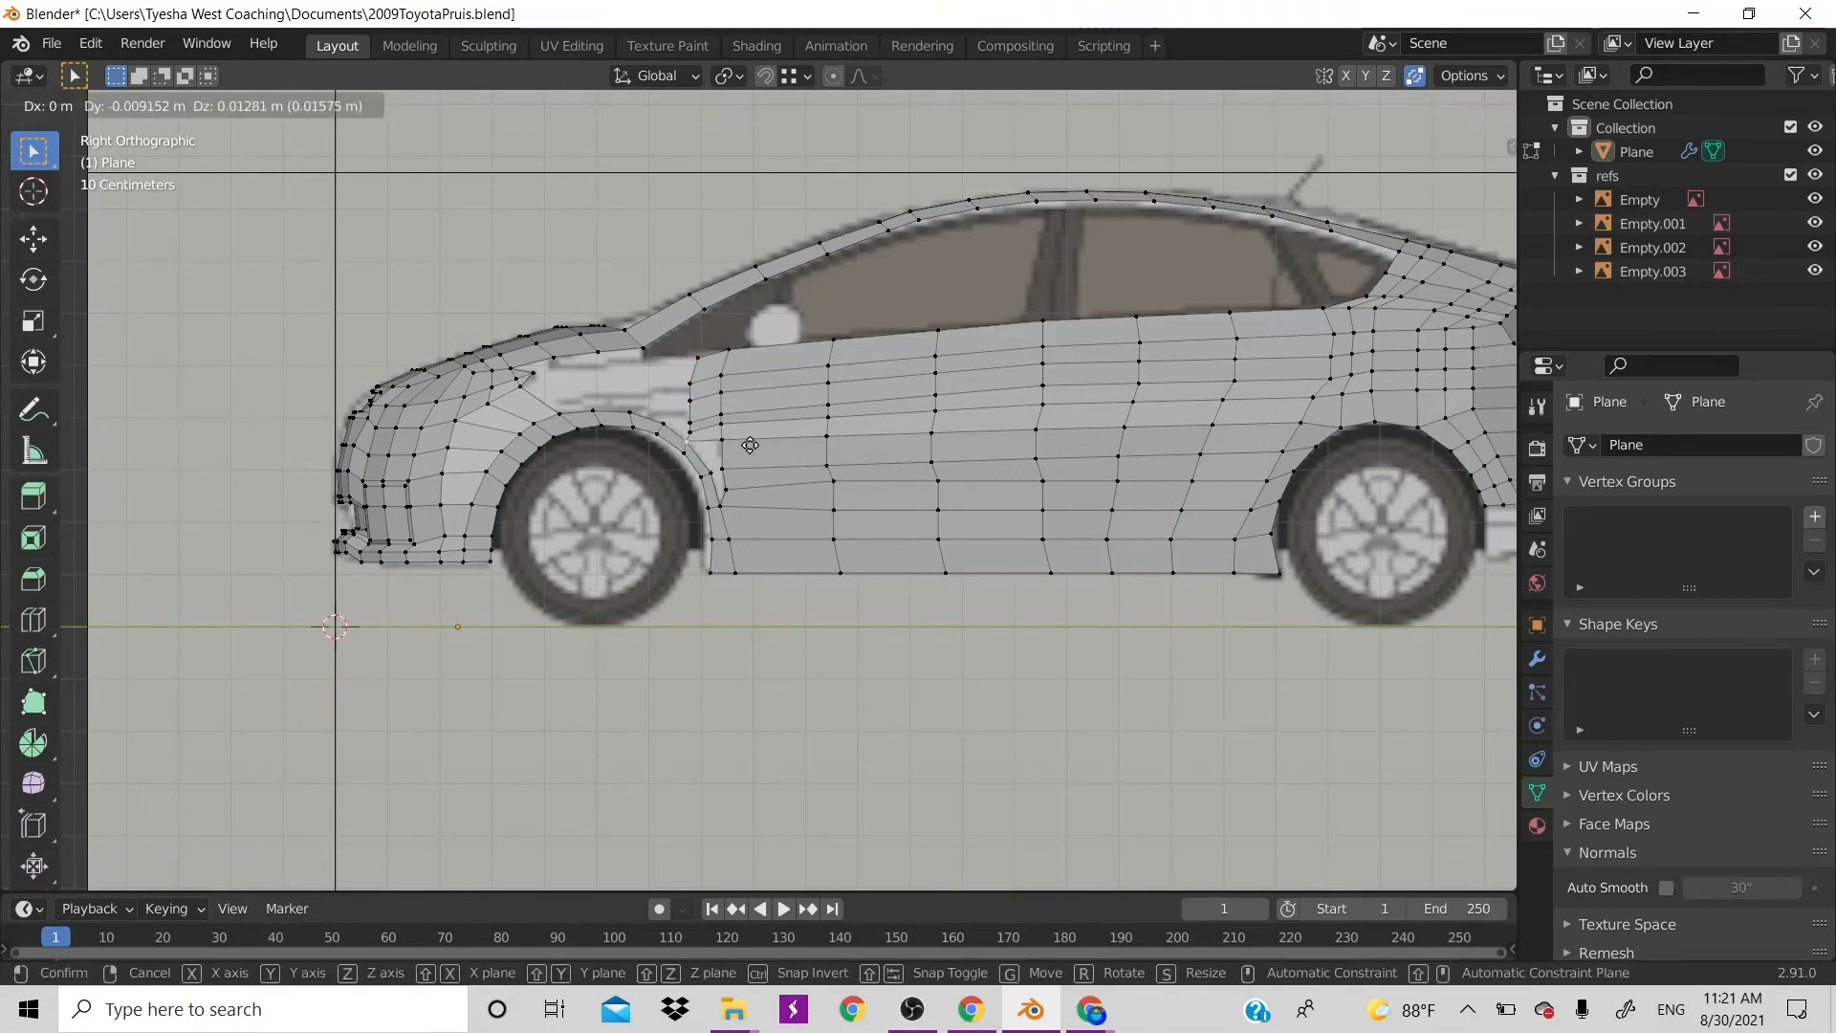
click(776, 460)
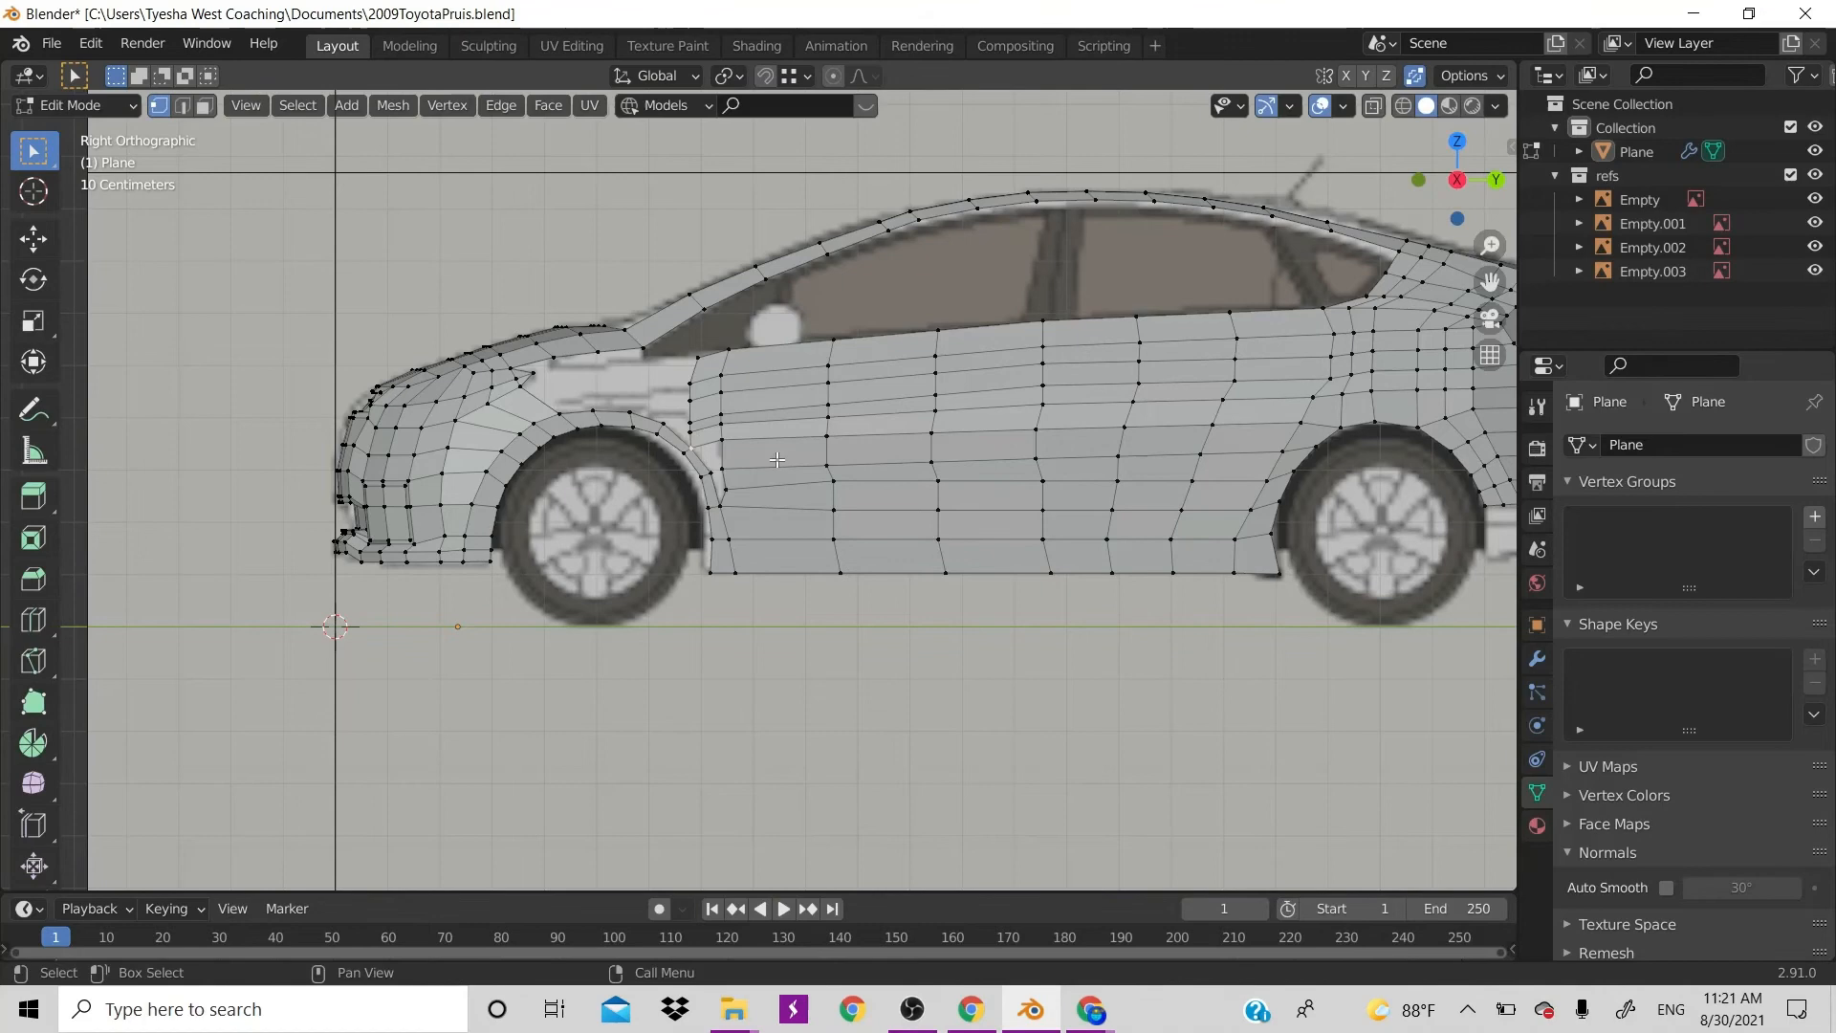
click(719, 445)
key(g)
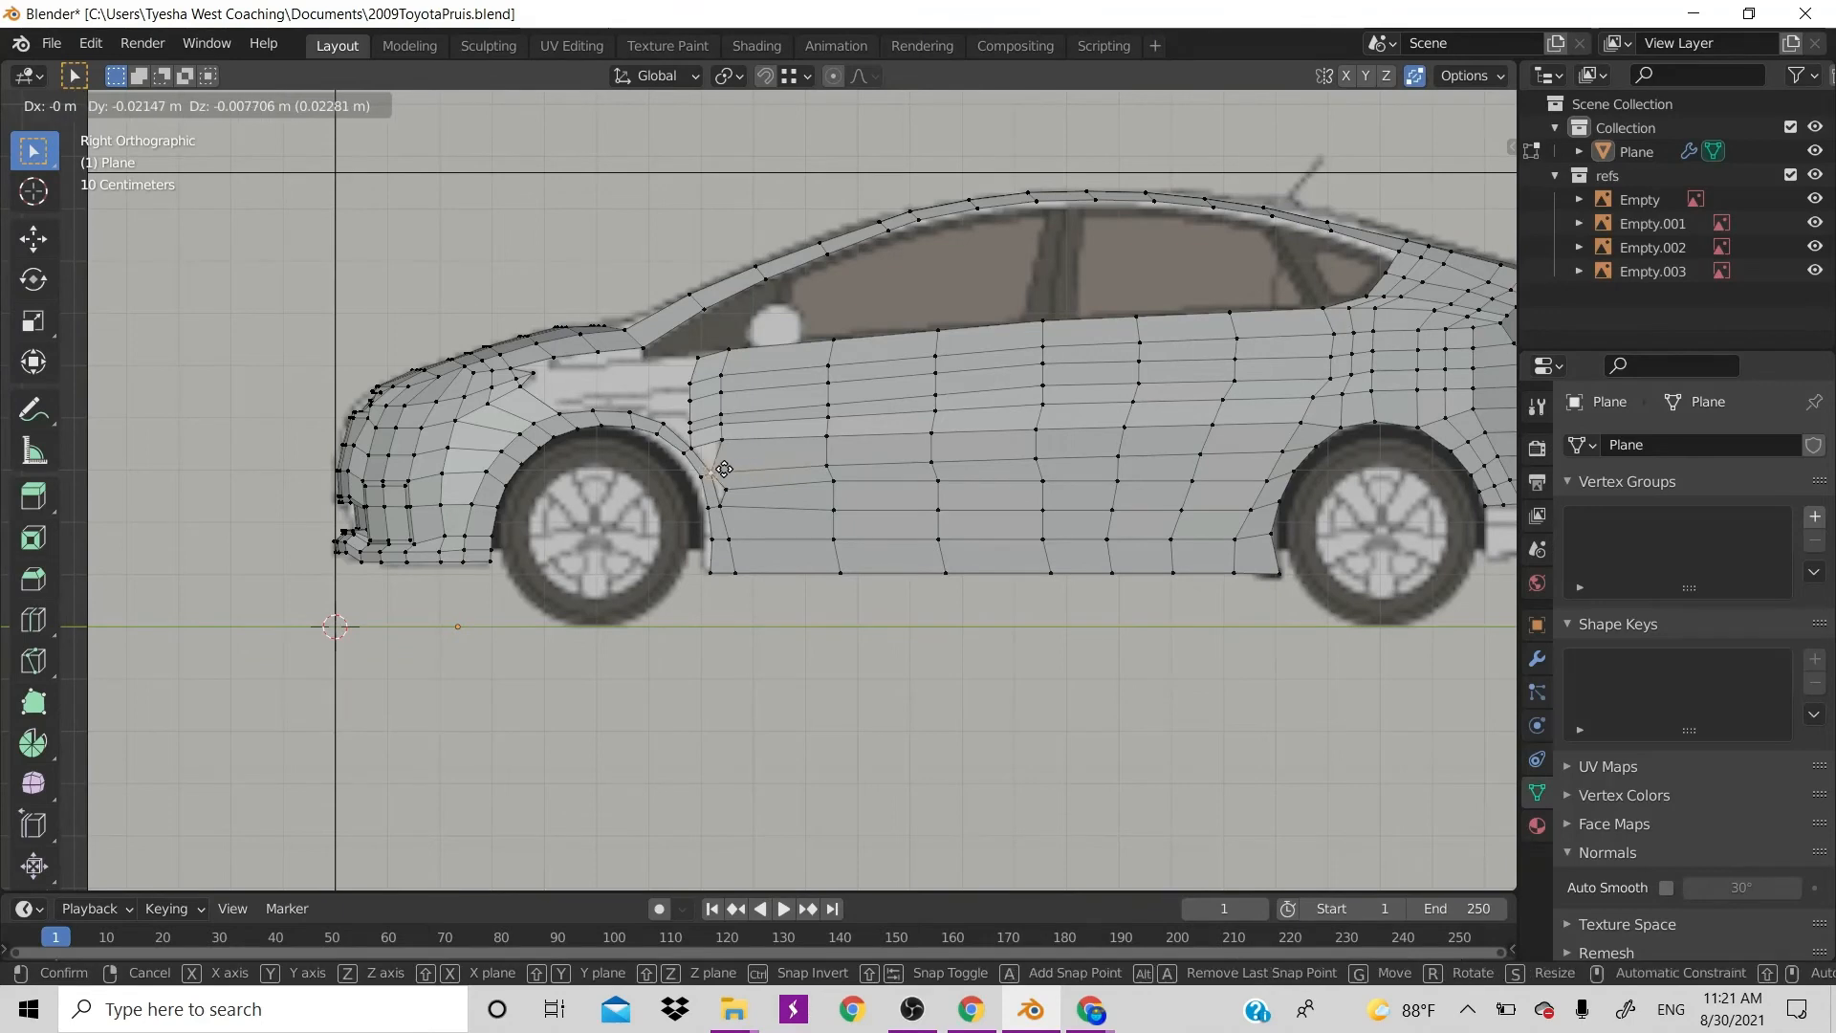
click(740, 471)
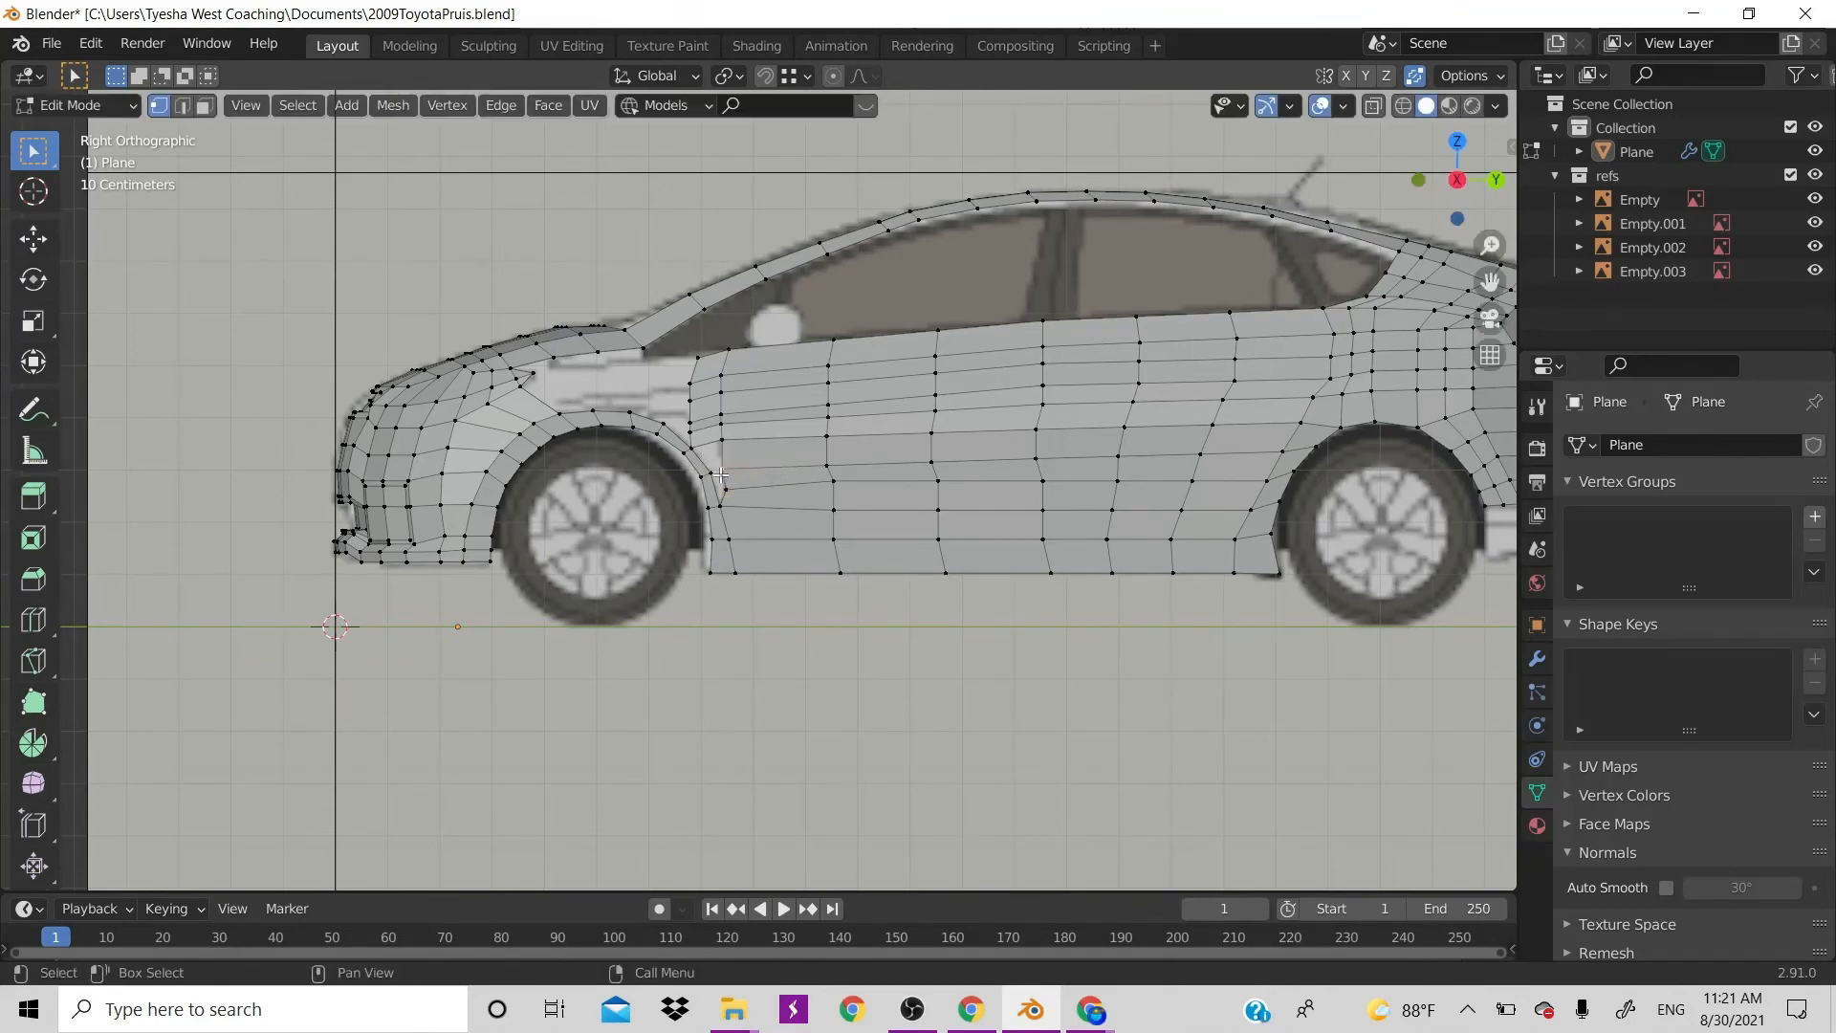
Select the wheel-arch and door-edge vertices around the gap behind the front wheel and fill it with faces
ctrl+click(714, 473)
click(724, 466)
click(713, 469)
shift+click(730, 469)
click(711, 469)
shift+click(724, 467)
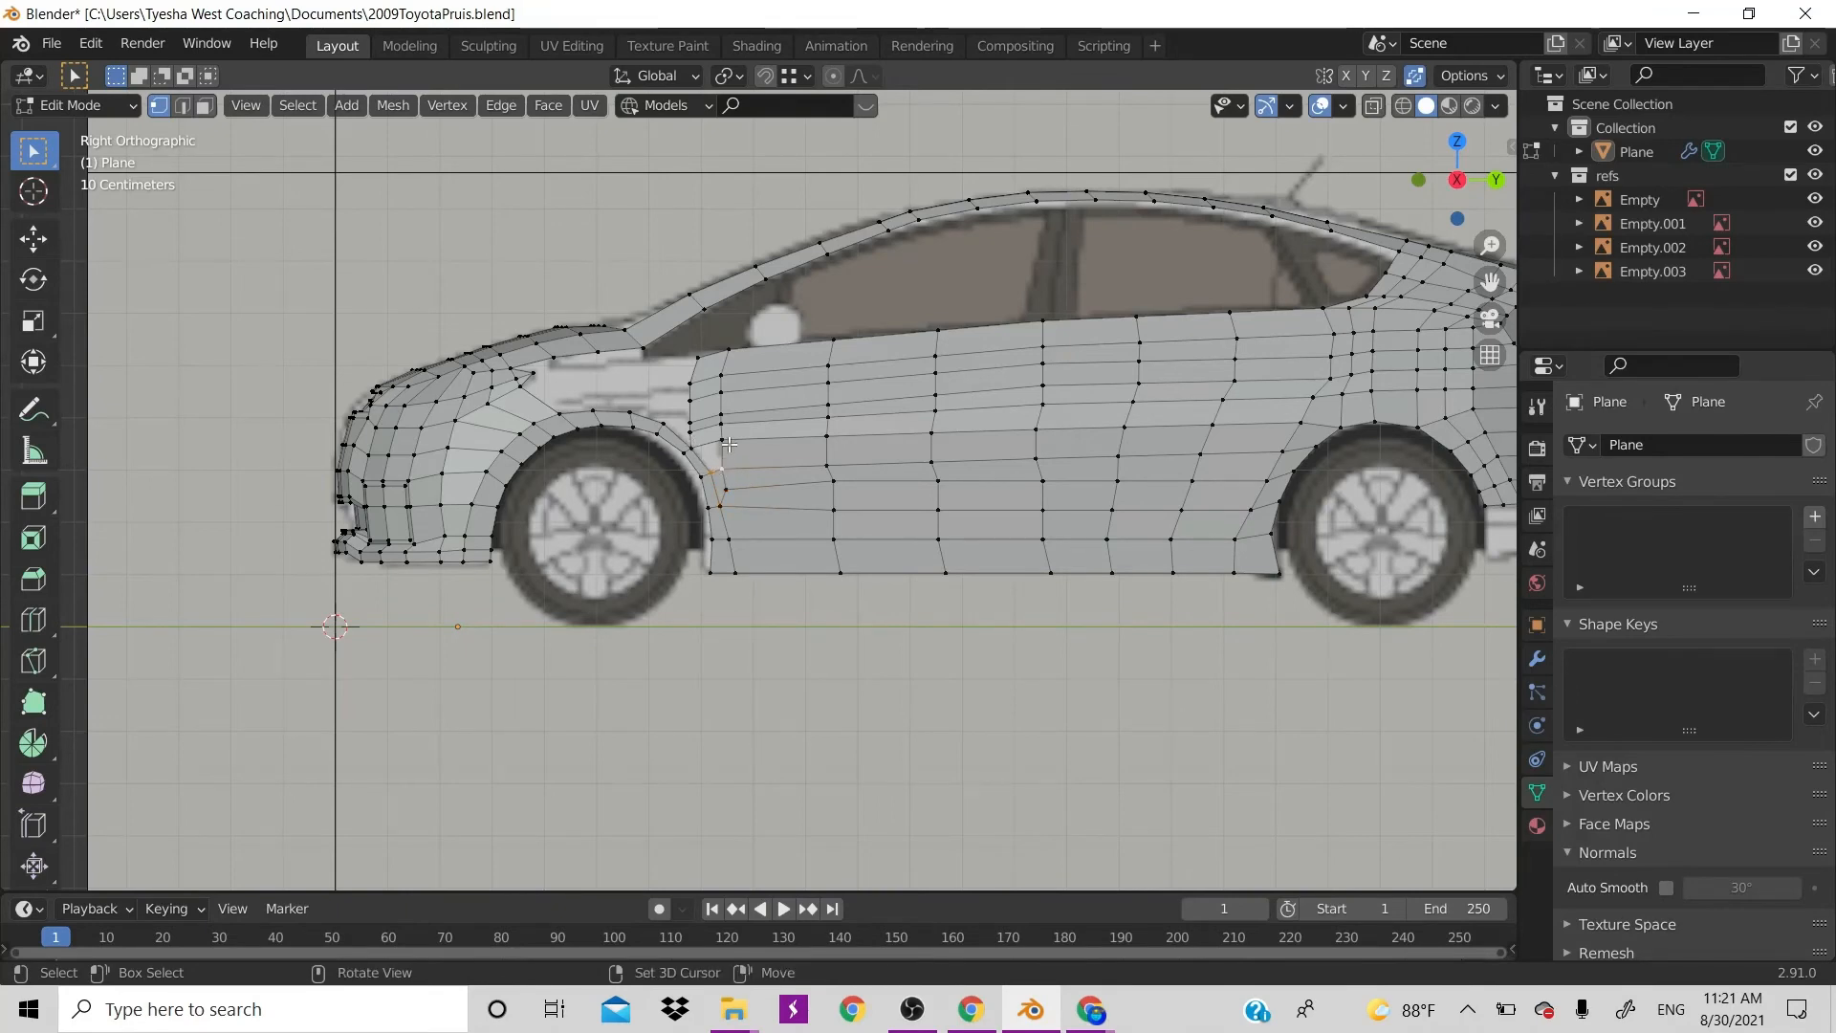
shift+click(722, 443)
shift+click(695, 449)
key(f)
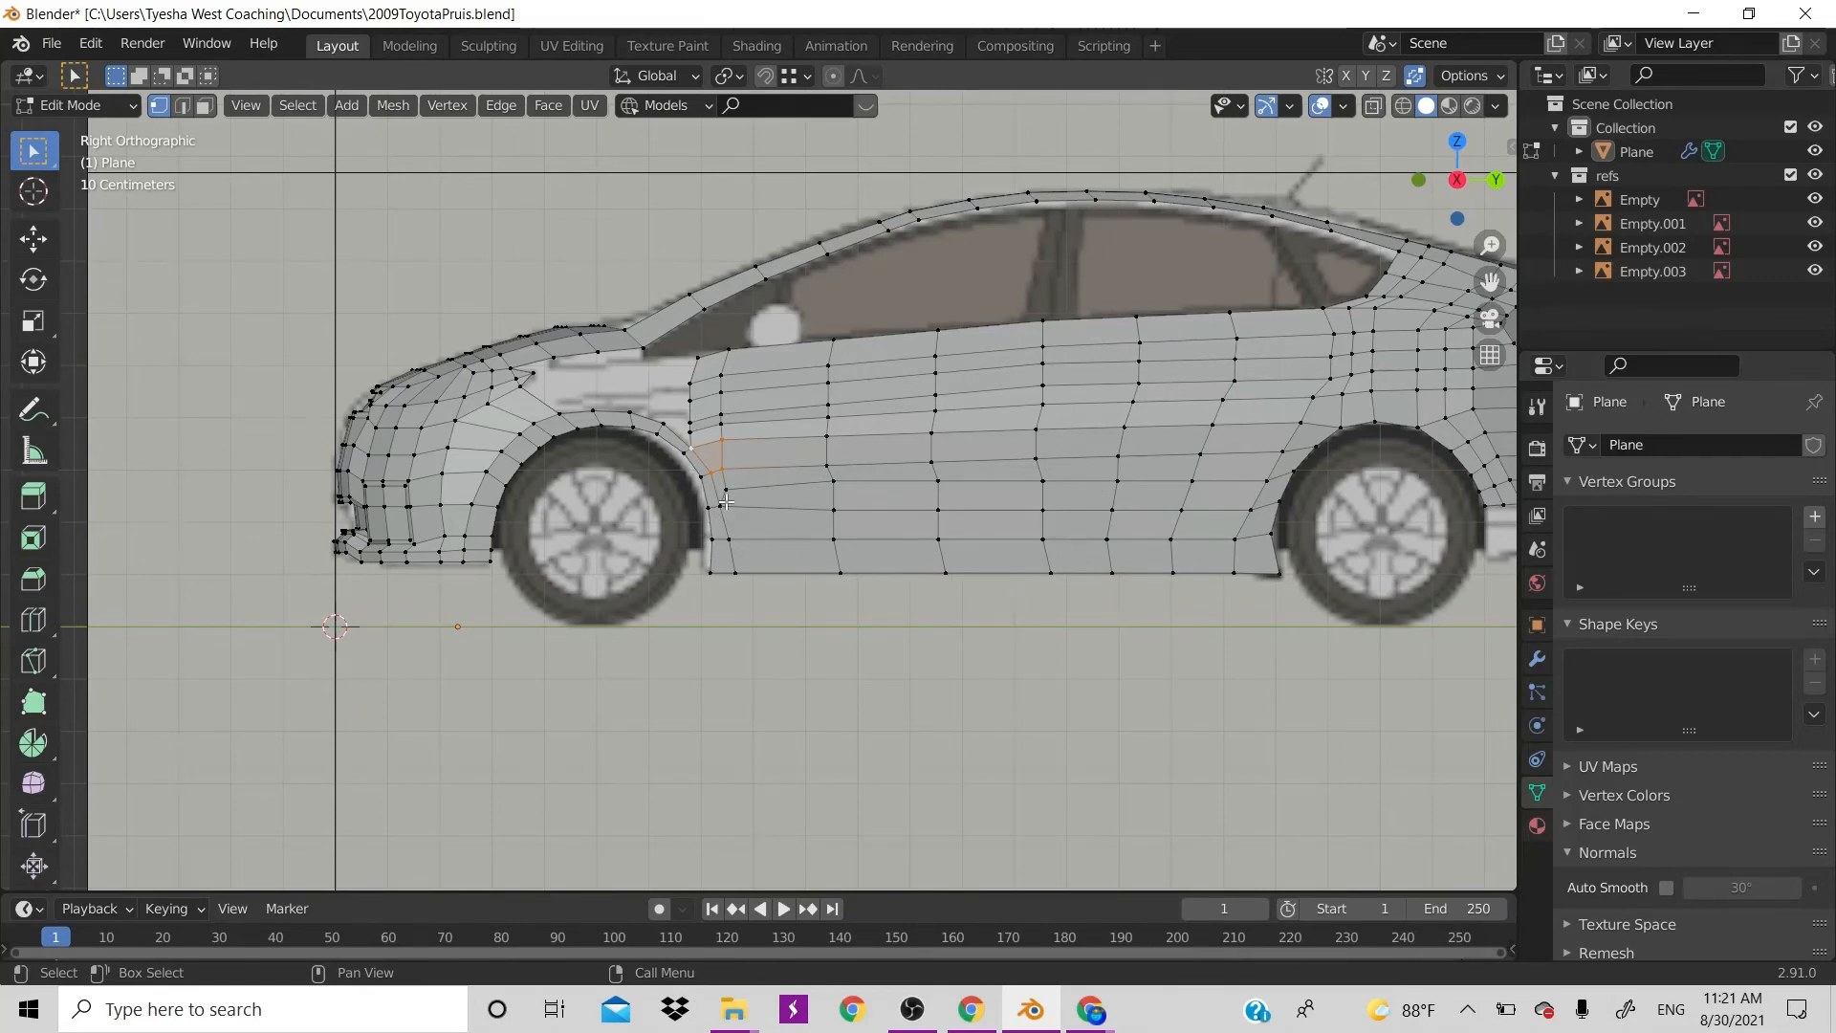
Move the door vertex just behind the wheel arch slightly up and back to even out the edge flow below the filled face
scroll(768, 483, up, 7)
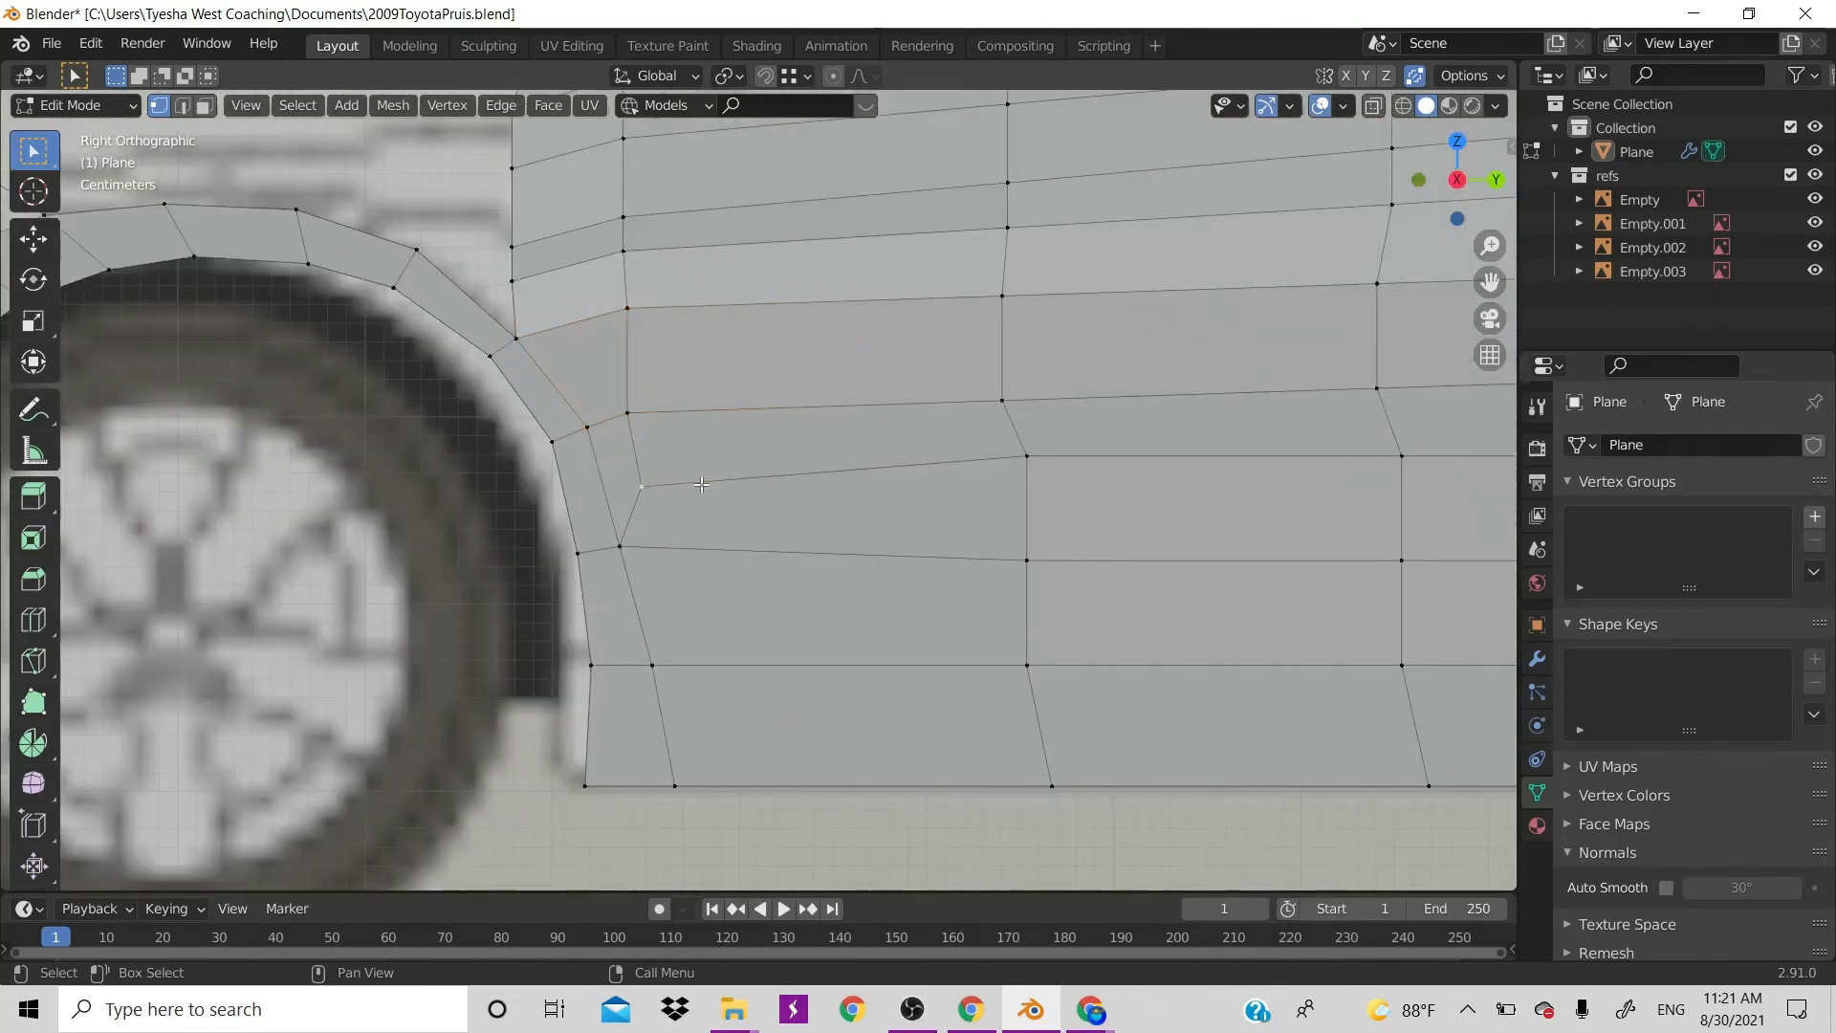
key(g)
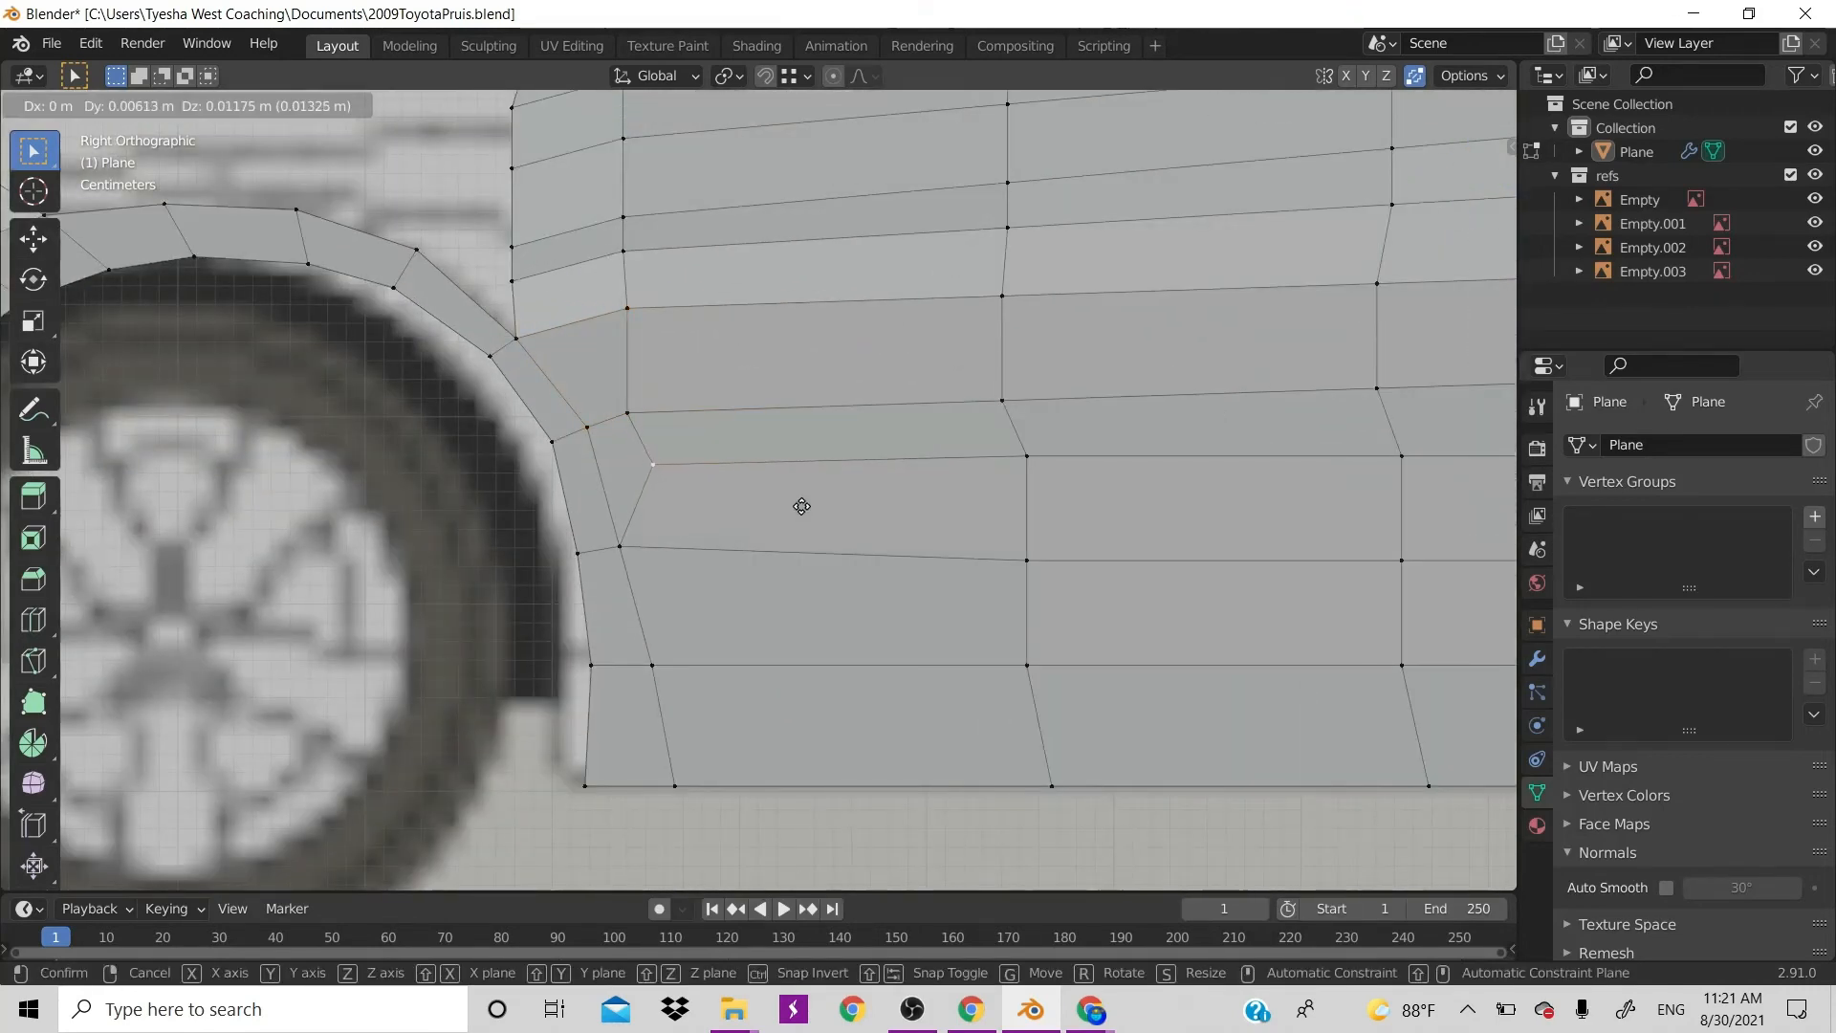
click(804, 505)
key(g)
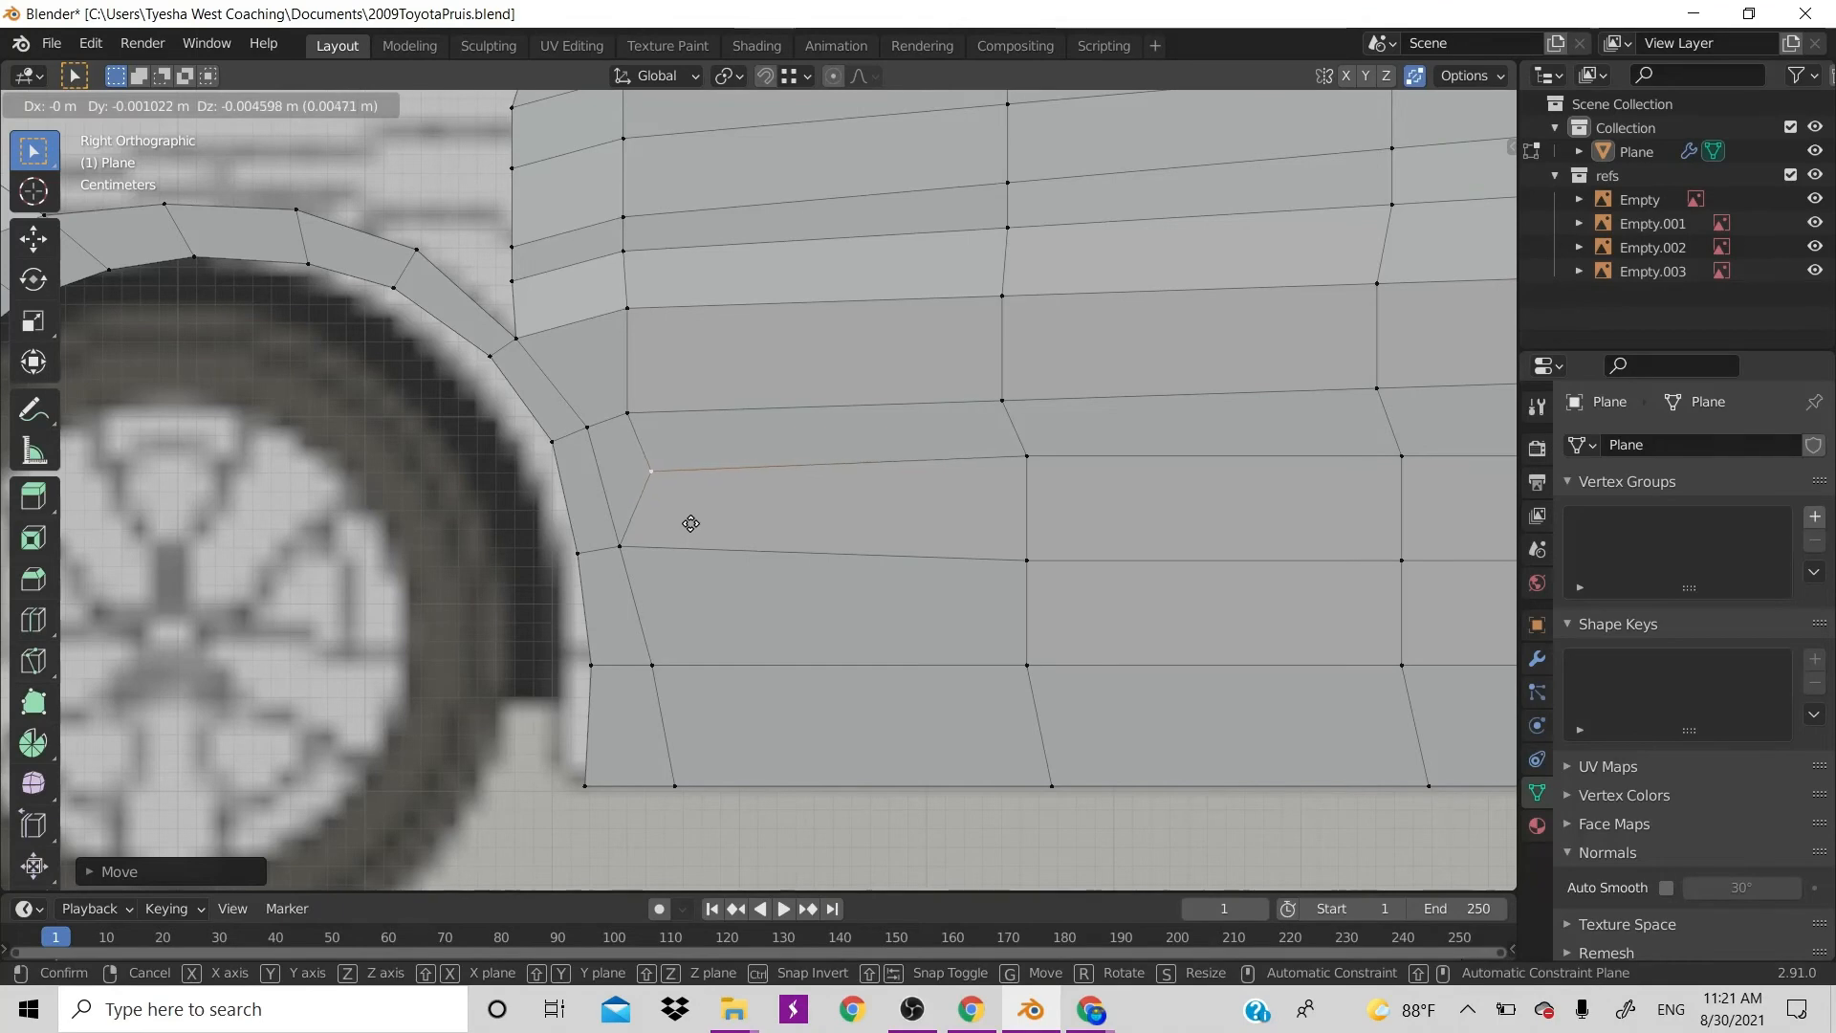
click(647, 528)
Raise the top corner vertex of the extruded strip to the door's upper line, and shift the vertices below it slightly up
scroll(648, 528, down, 4)
scroll(617, 319, up, 1)
scroll(617, 318, down, 1)
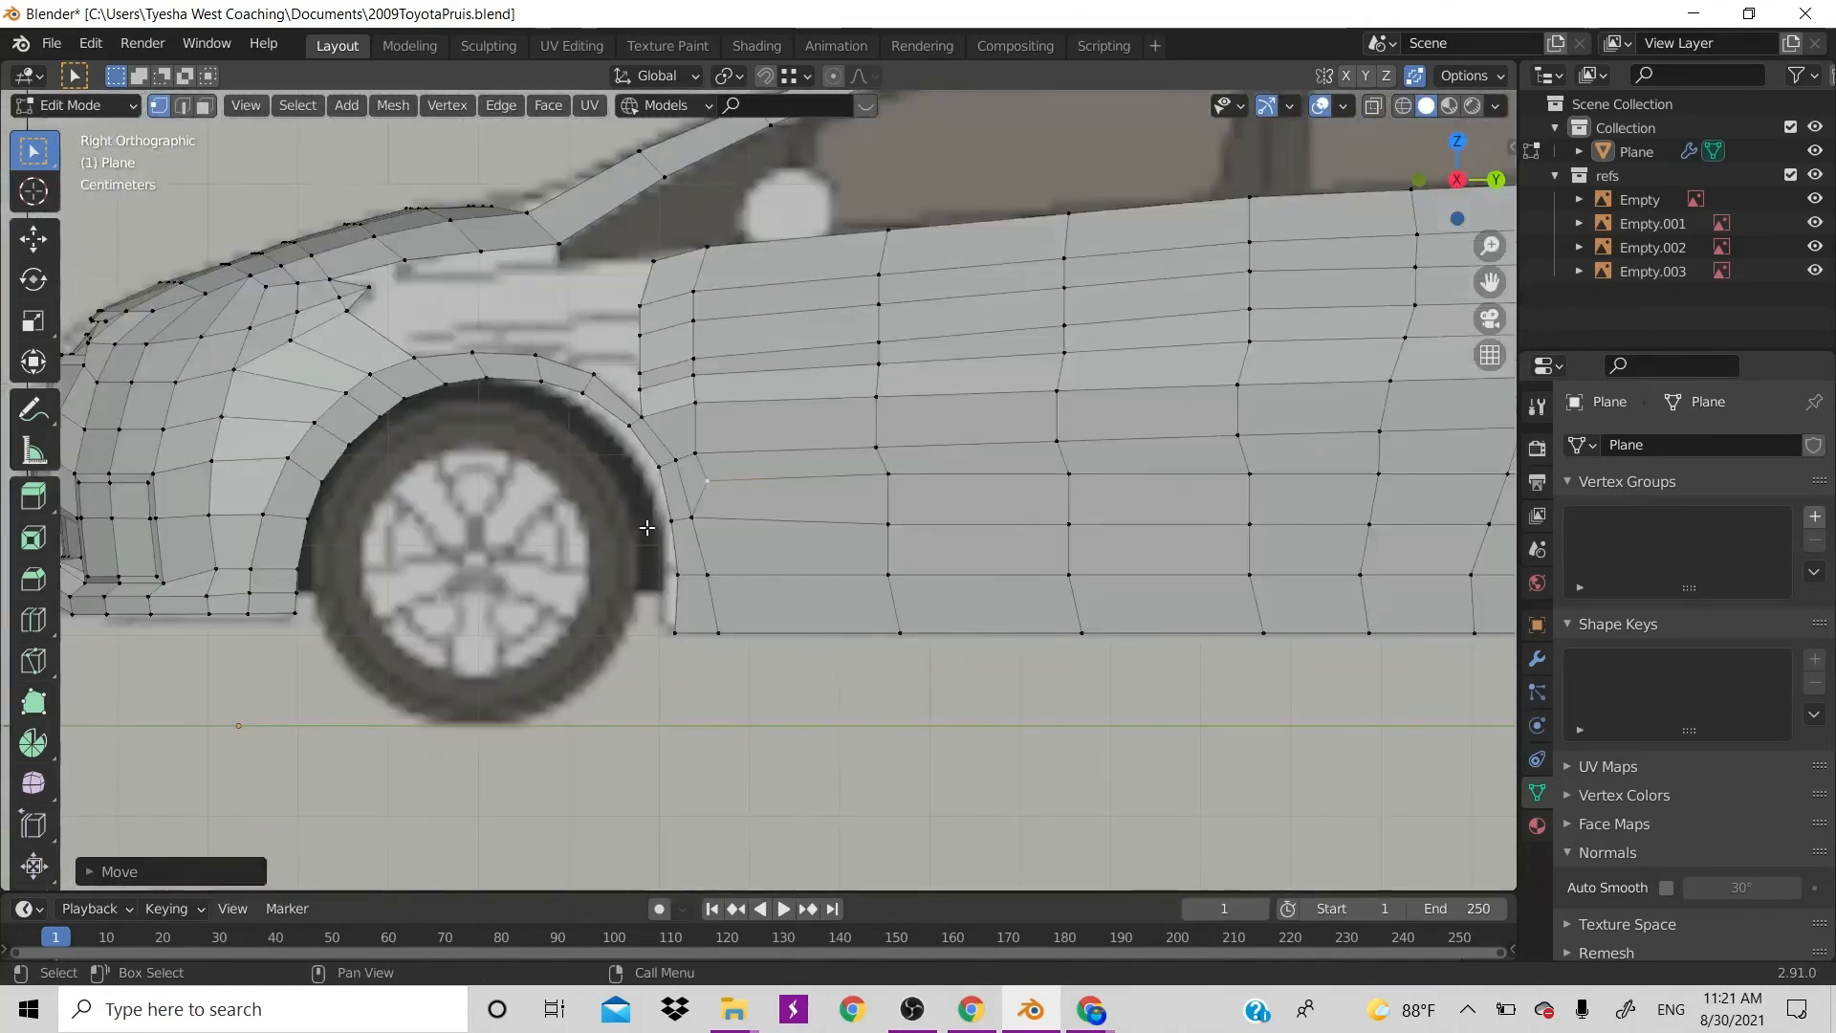
drag(634, 236, 668, 263)
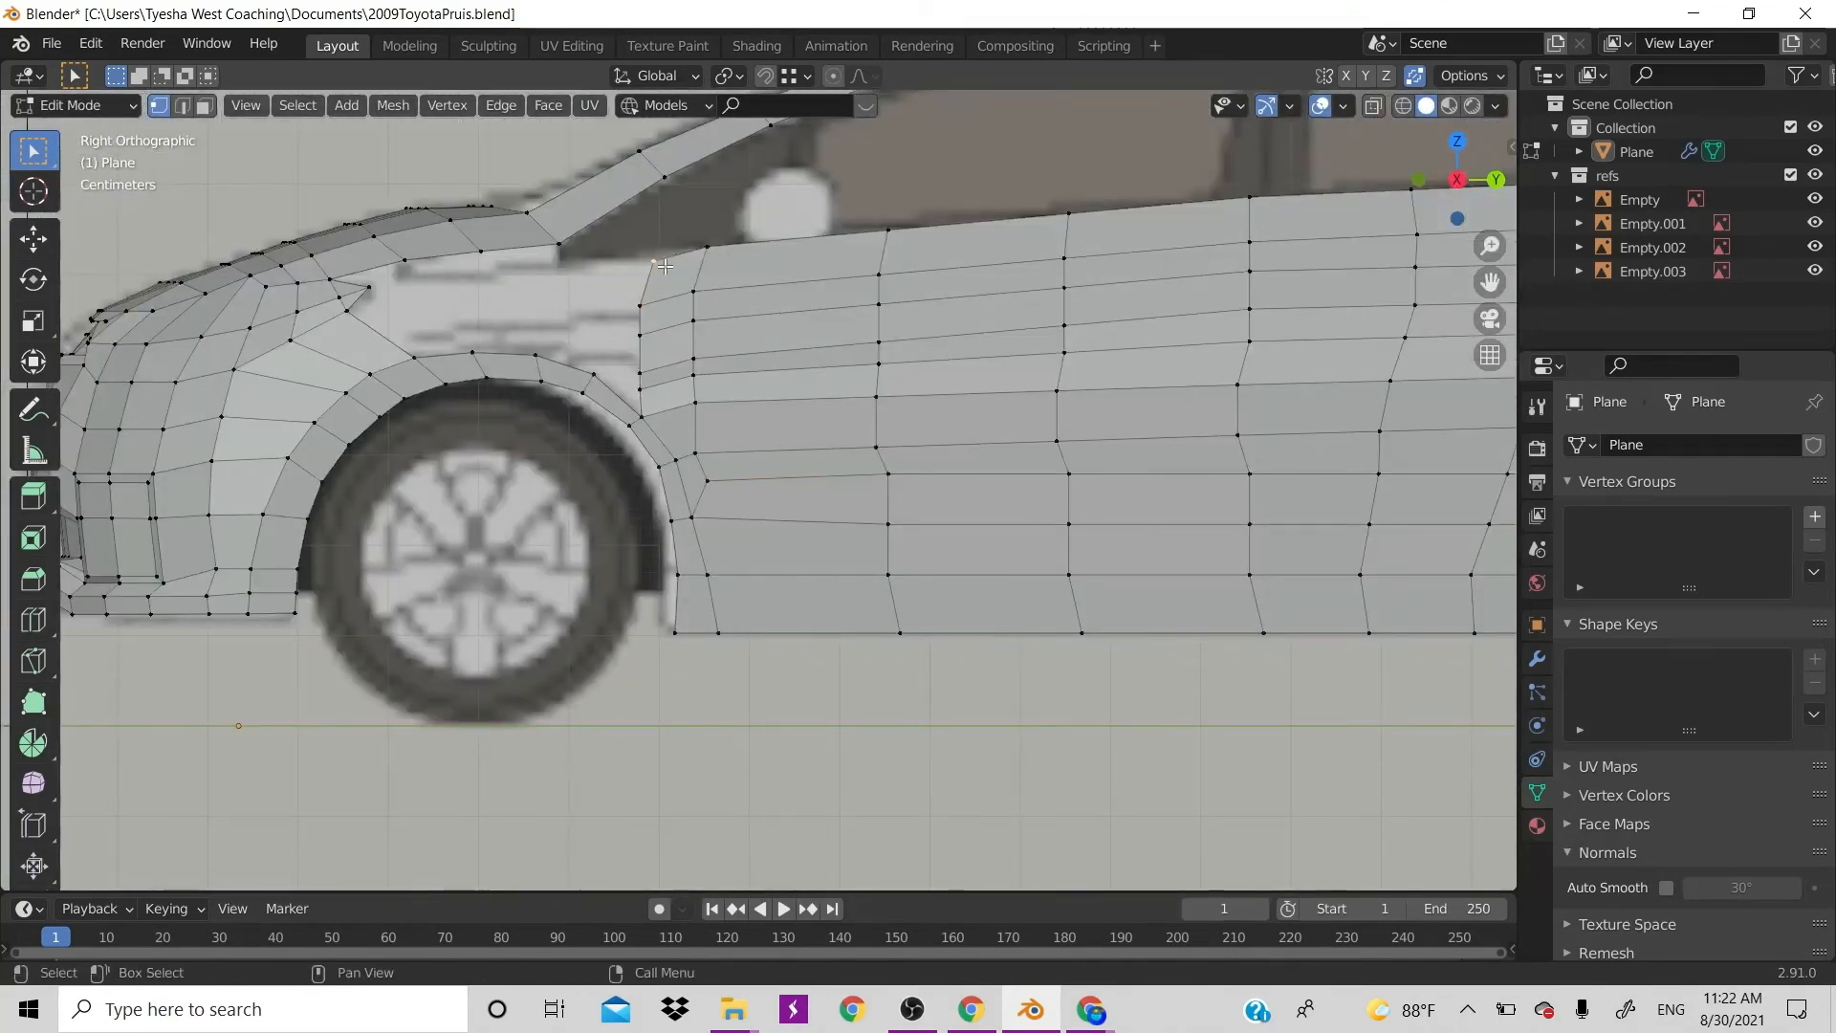
key(g)
click(659, 297)
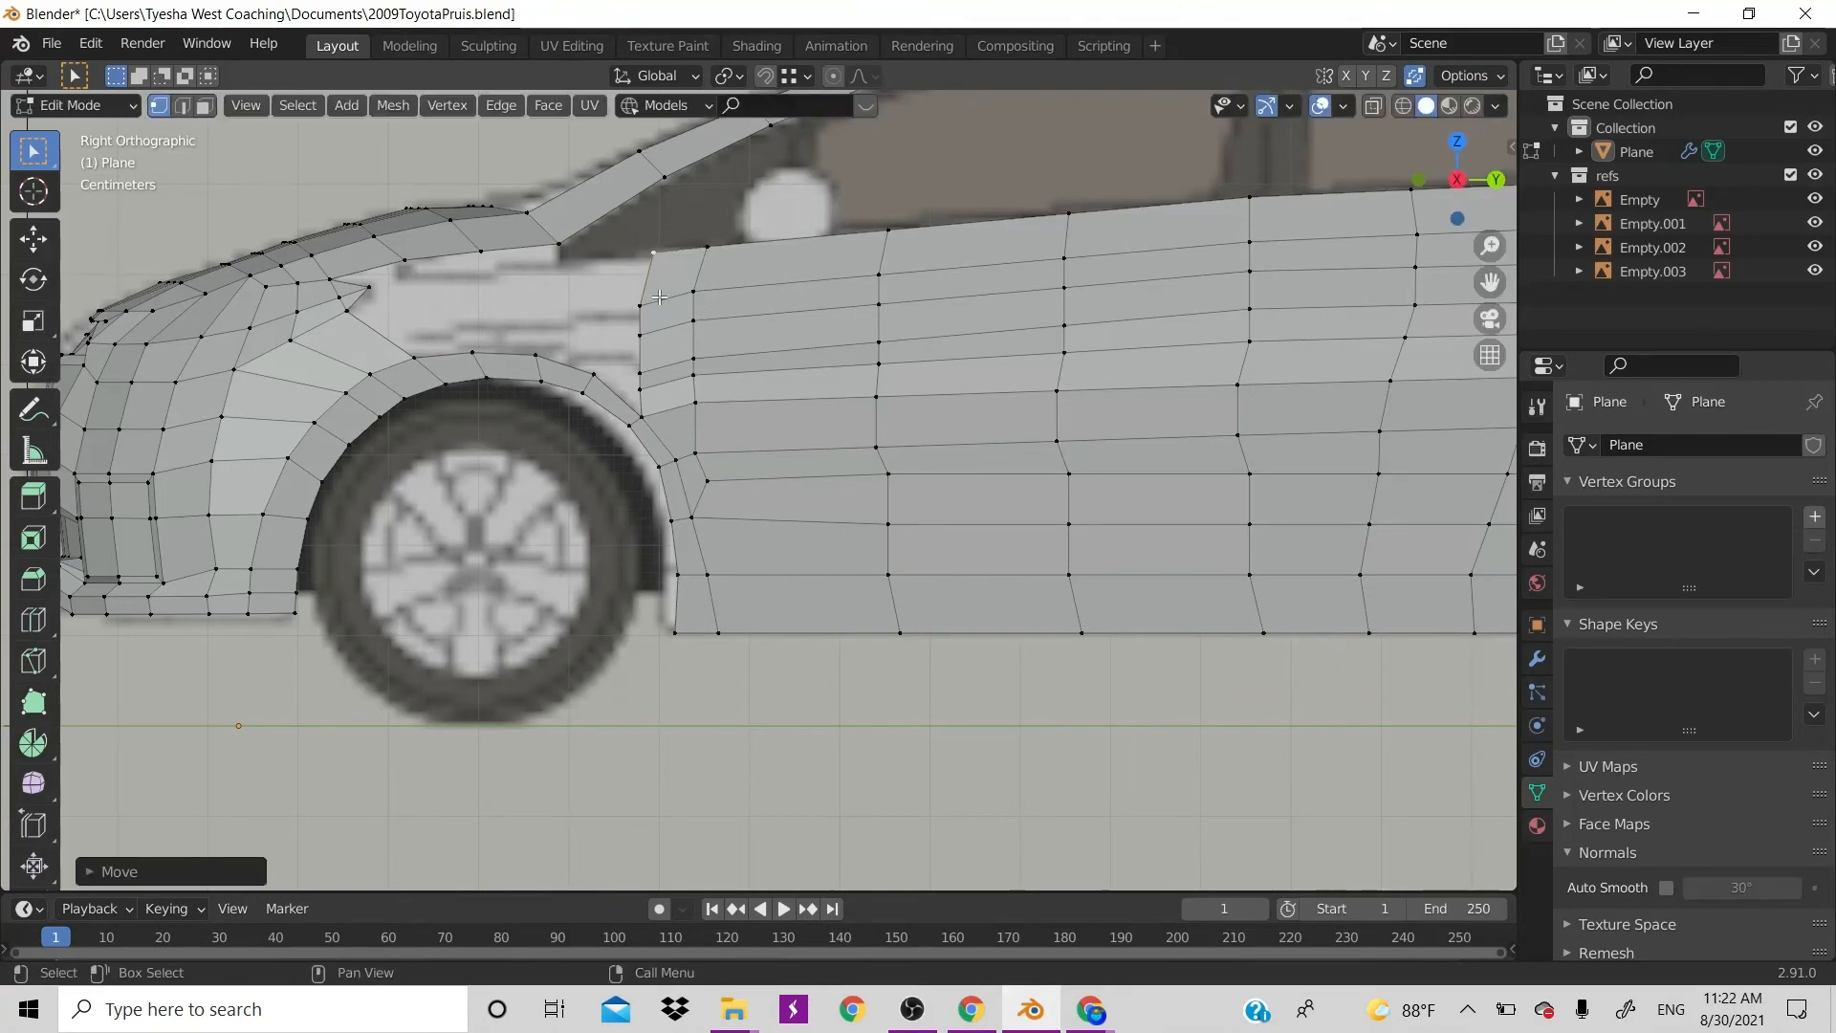
drag(614, 295, 664, 383)
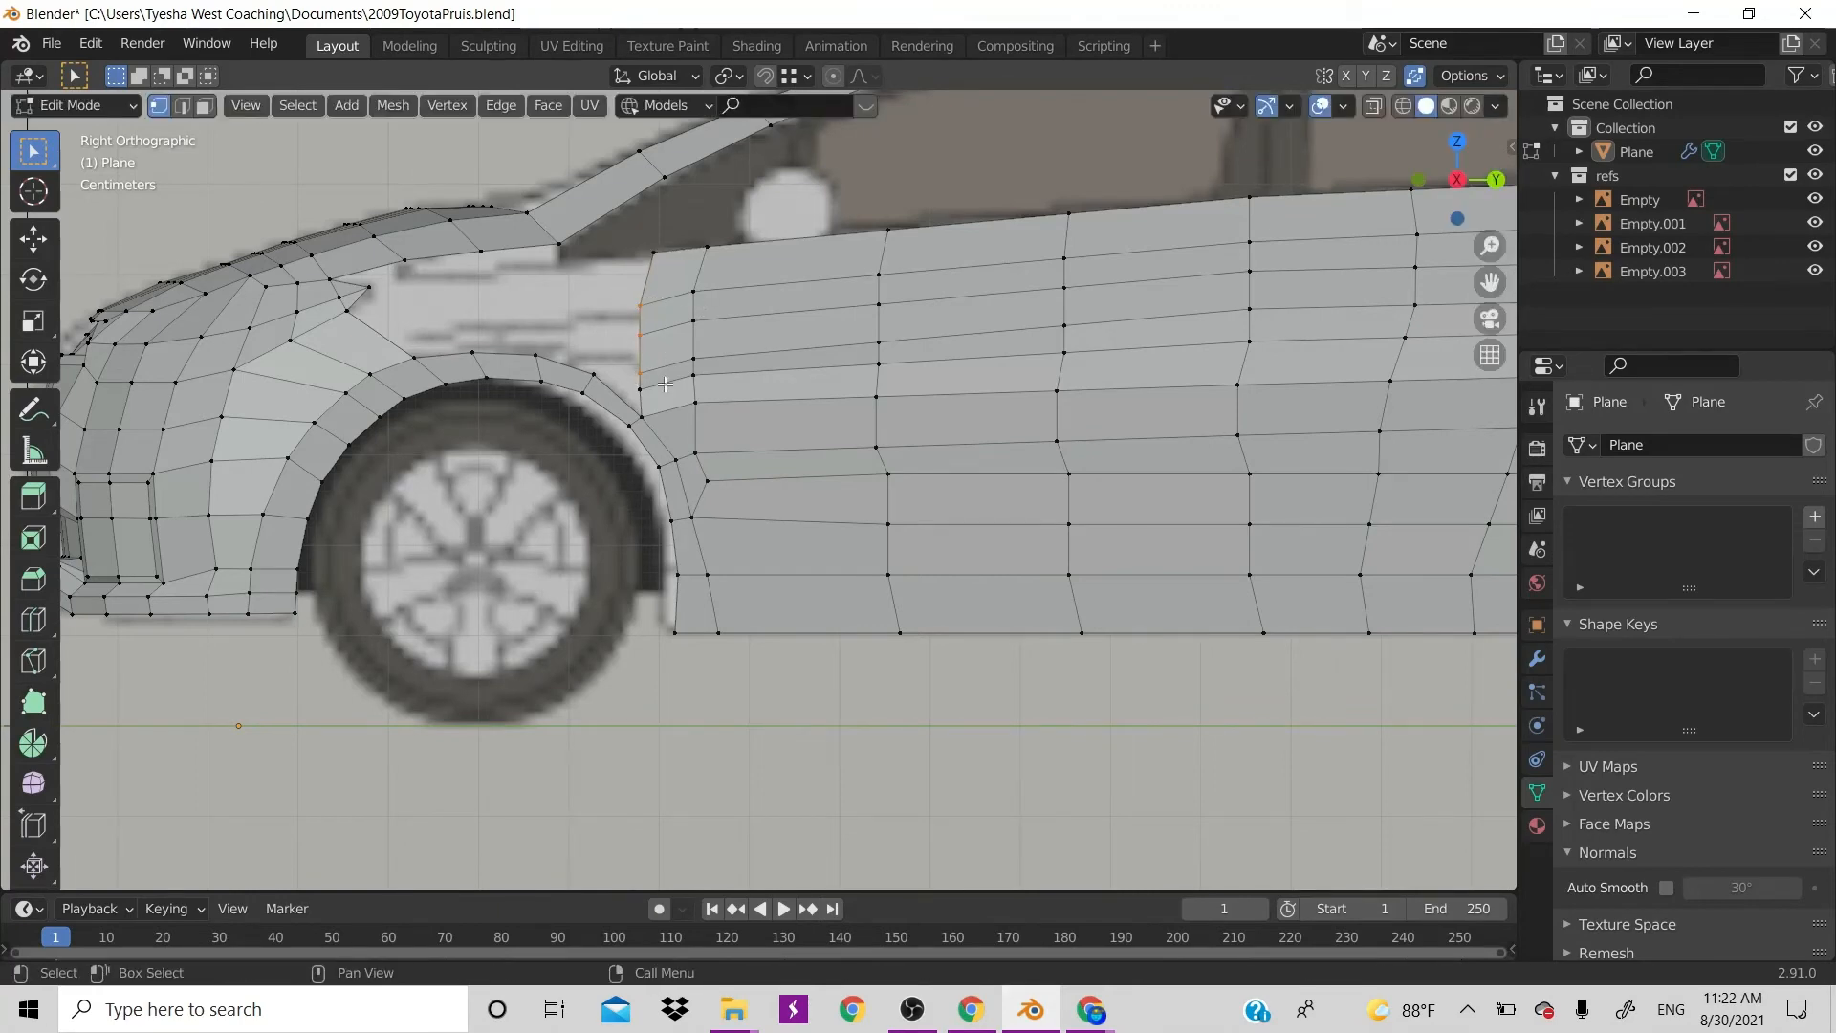
key(g)
click(667, 369)
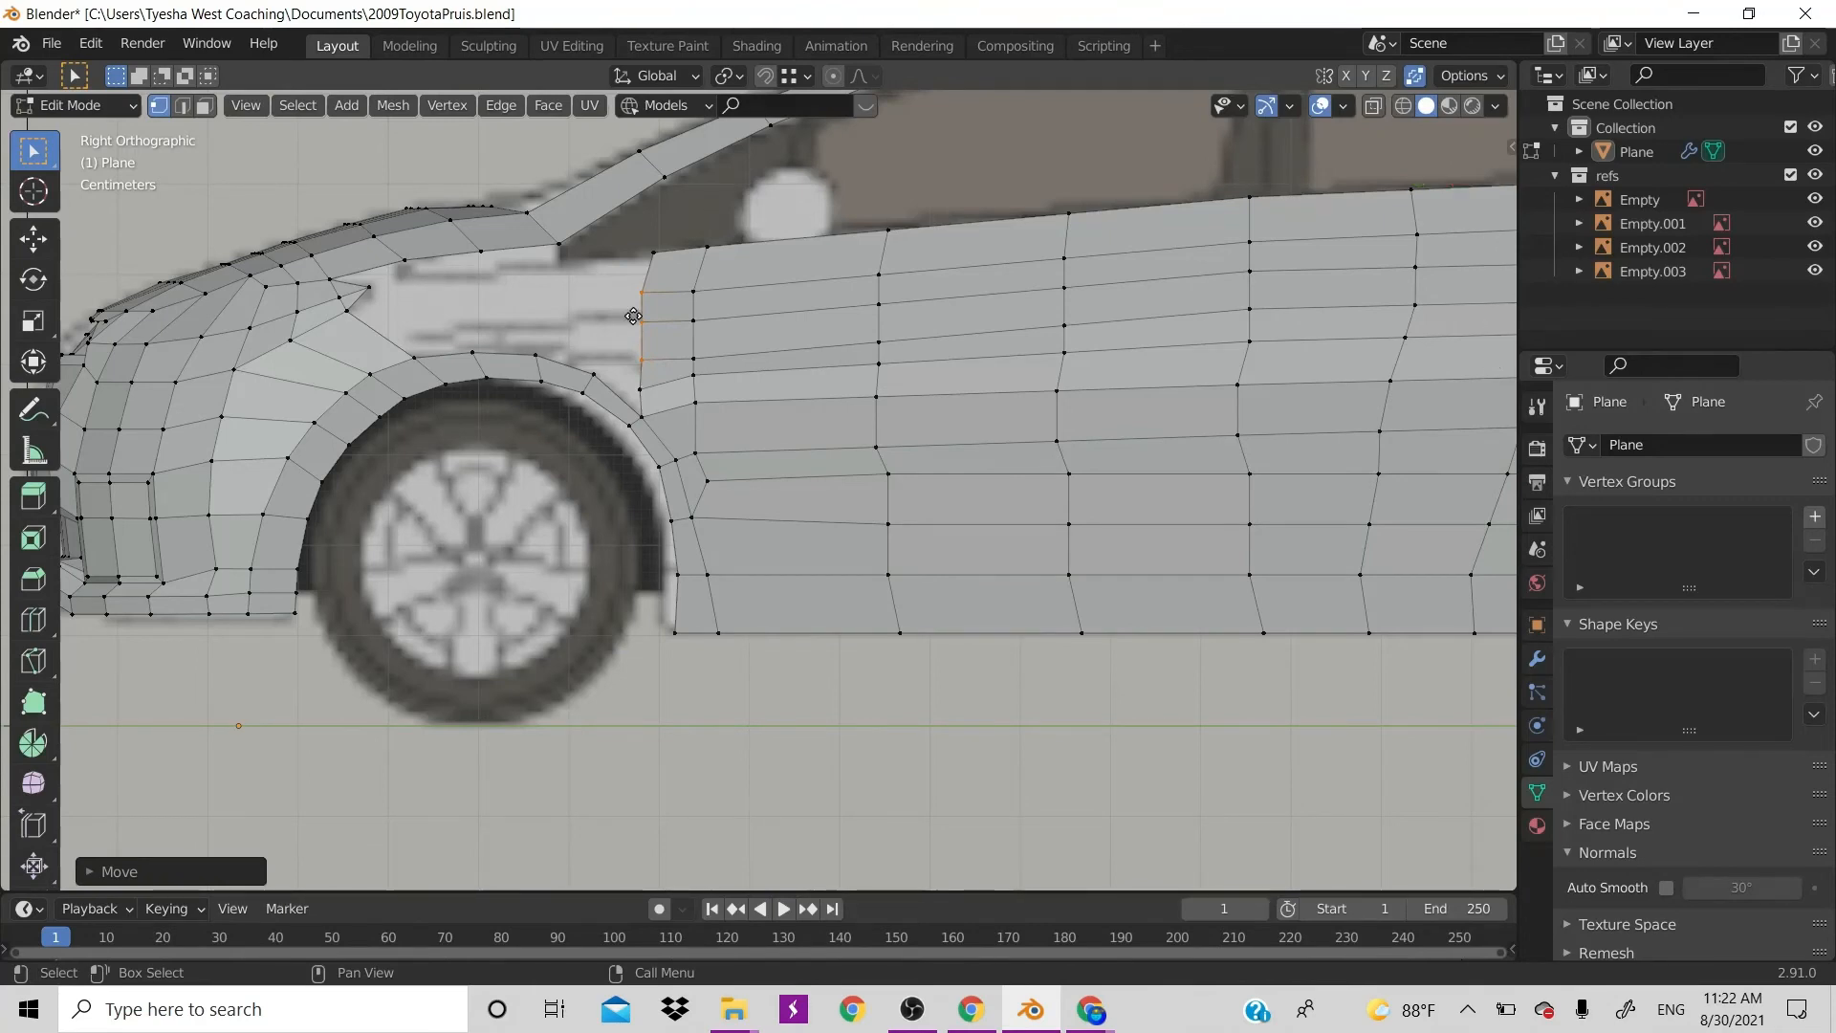
Extrude the door panel's upper leading edge forward over the wheel arch, snapping its bottom vertex to the arch's outer edge
key(e)
click(585, 309)
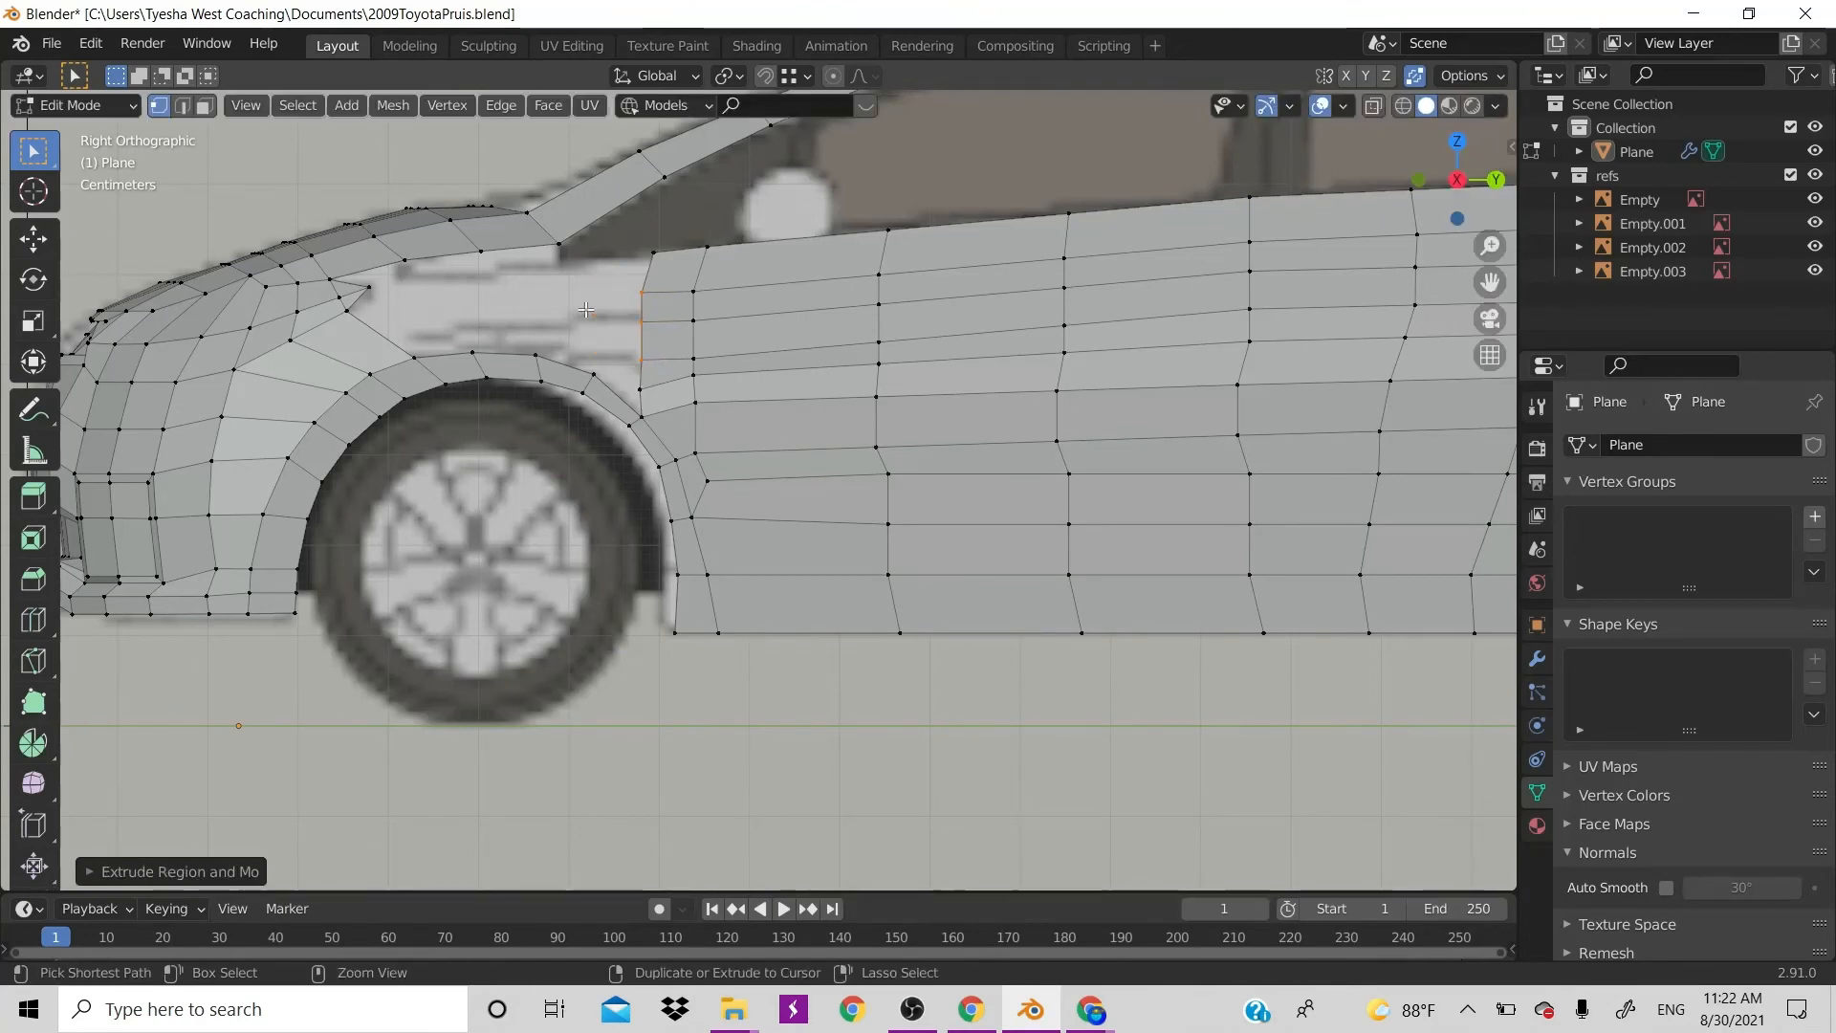
drag(605, 220, 699, 368)
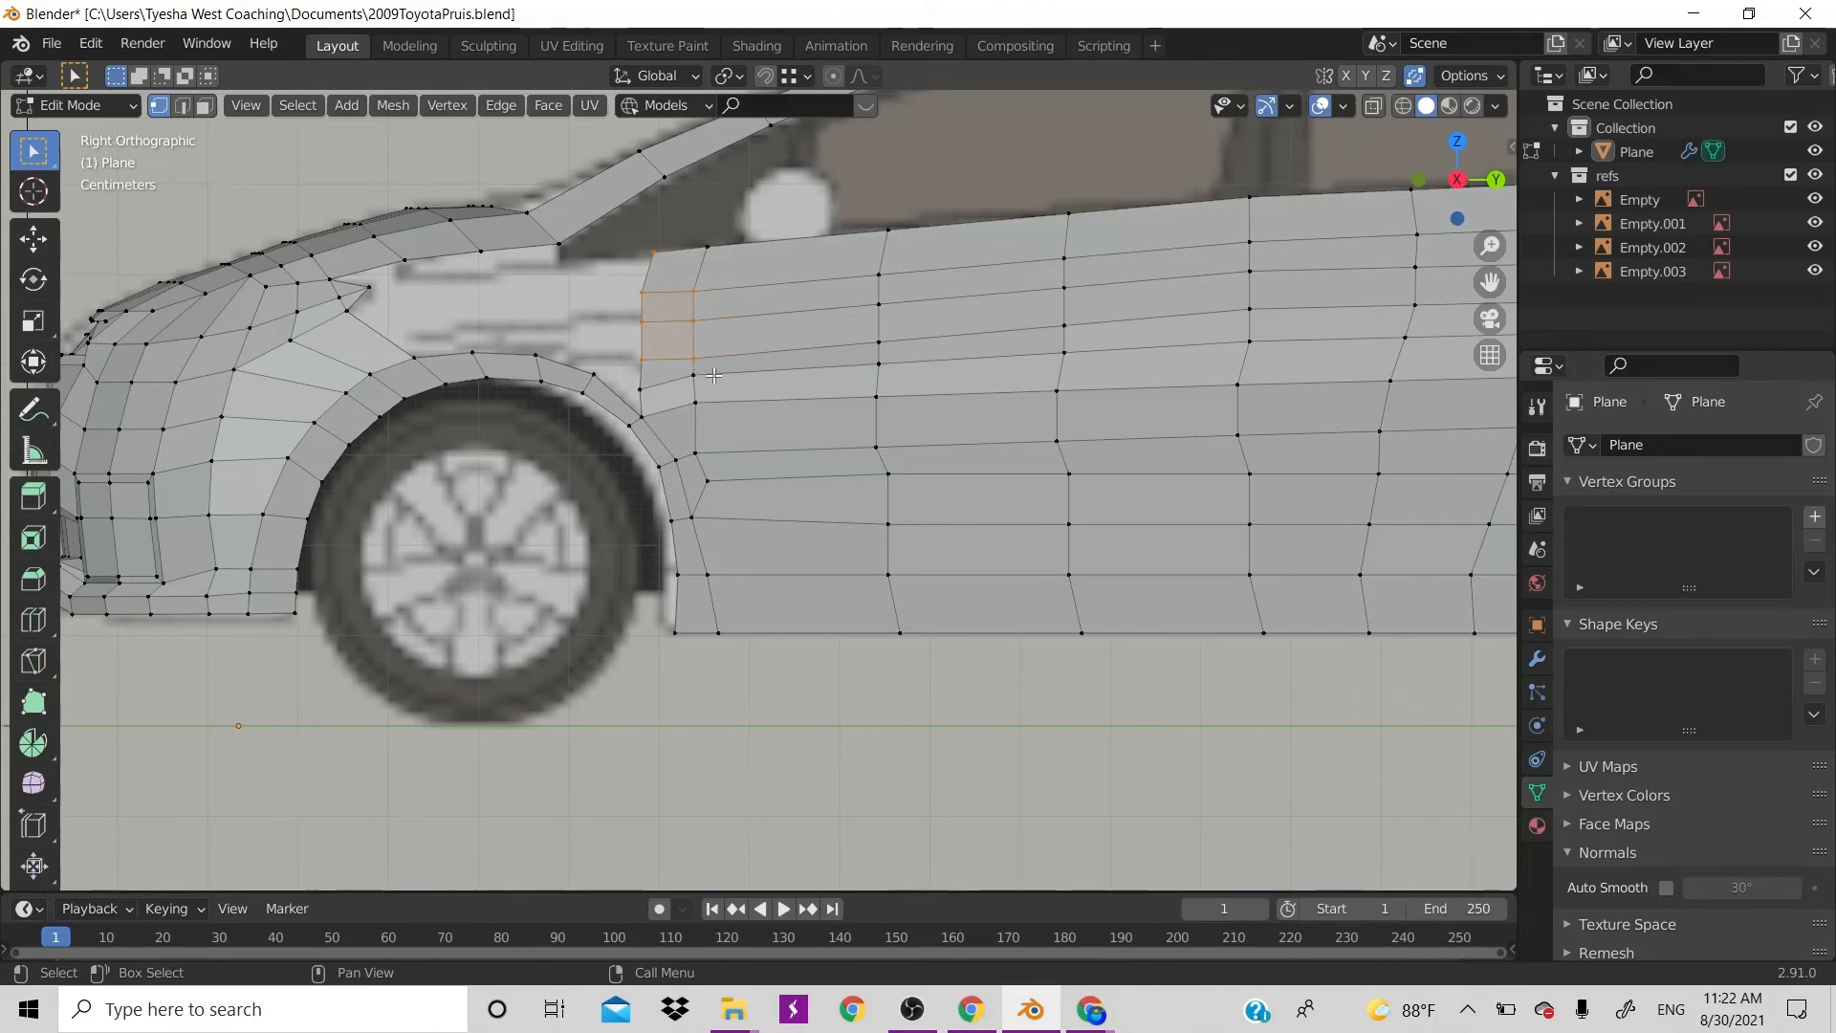
drag(629, 248, 663, 376)
key(e)
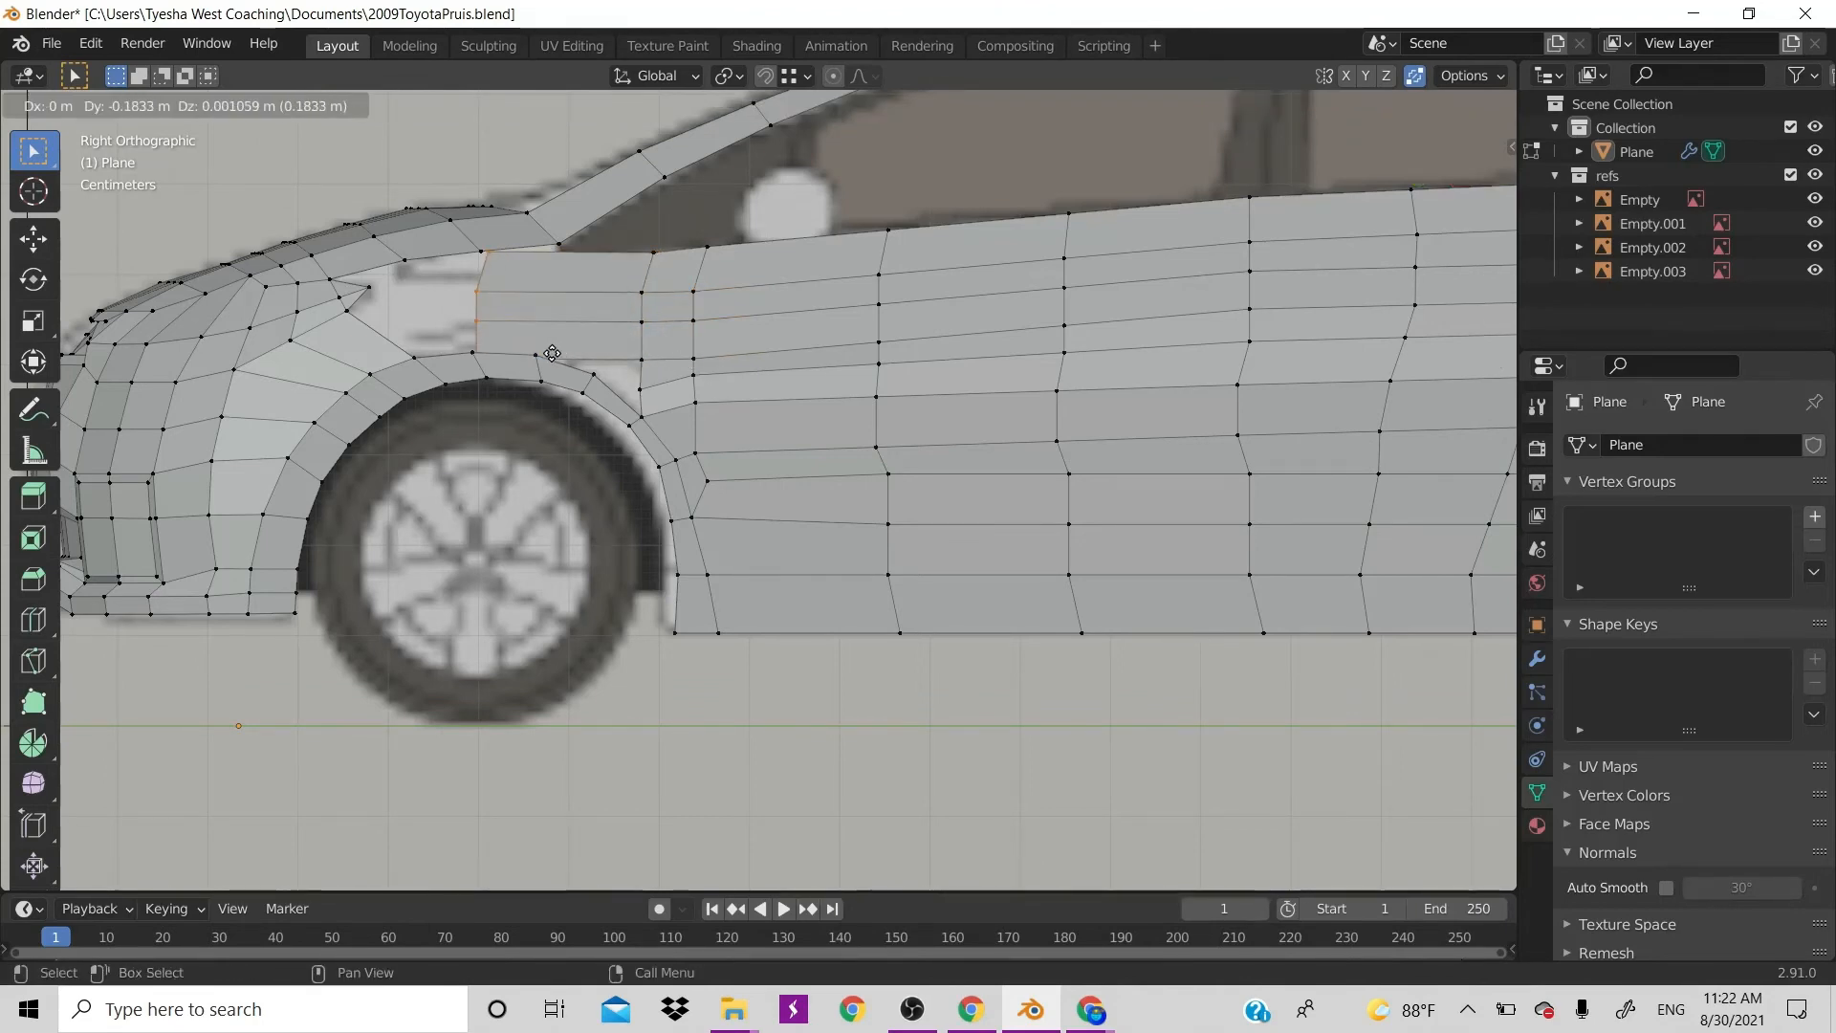
key(ctrl)
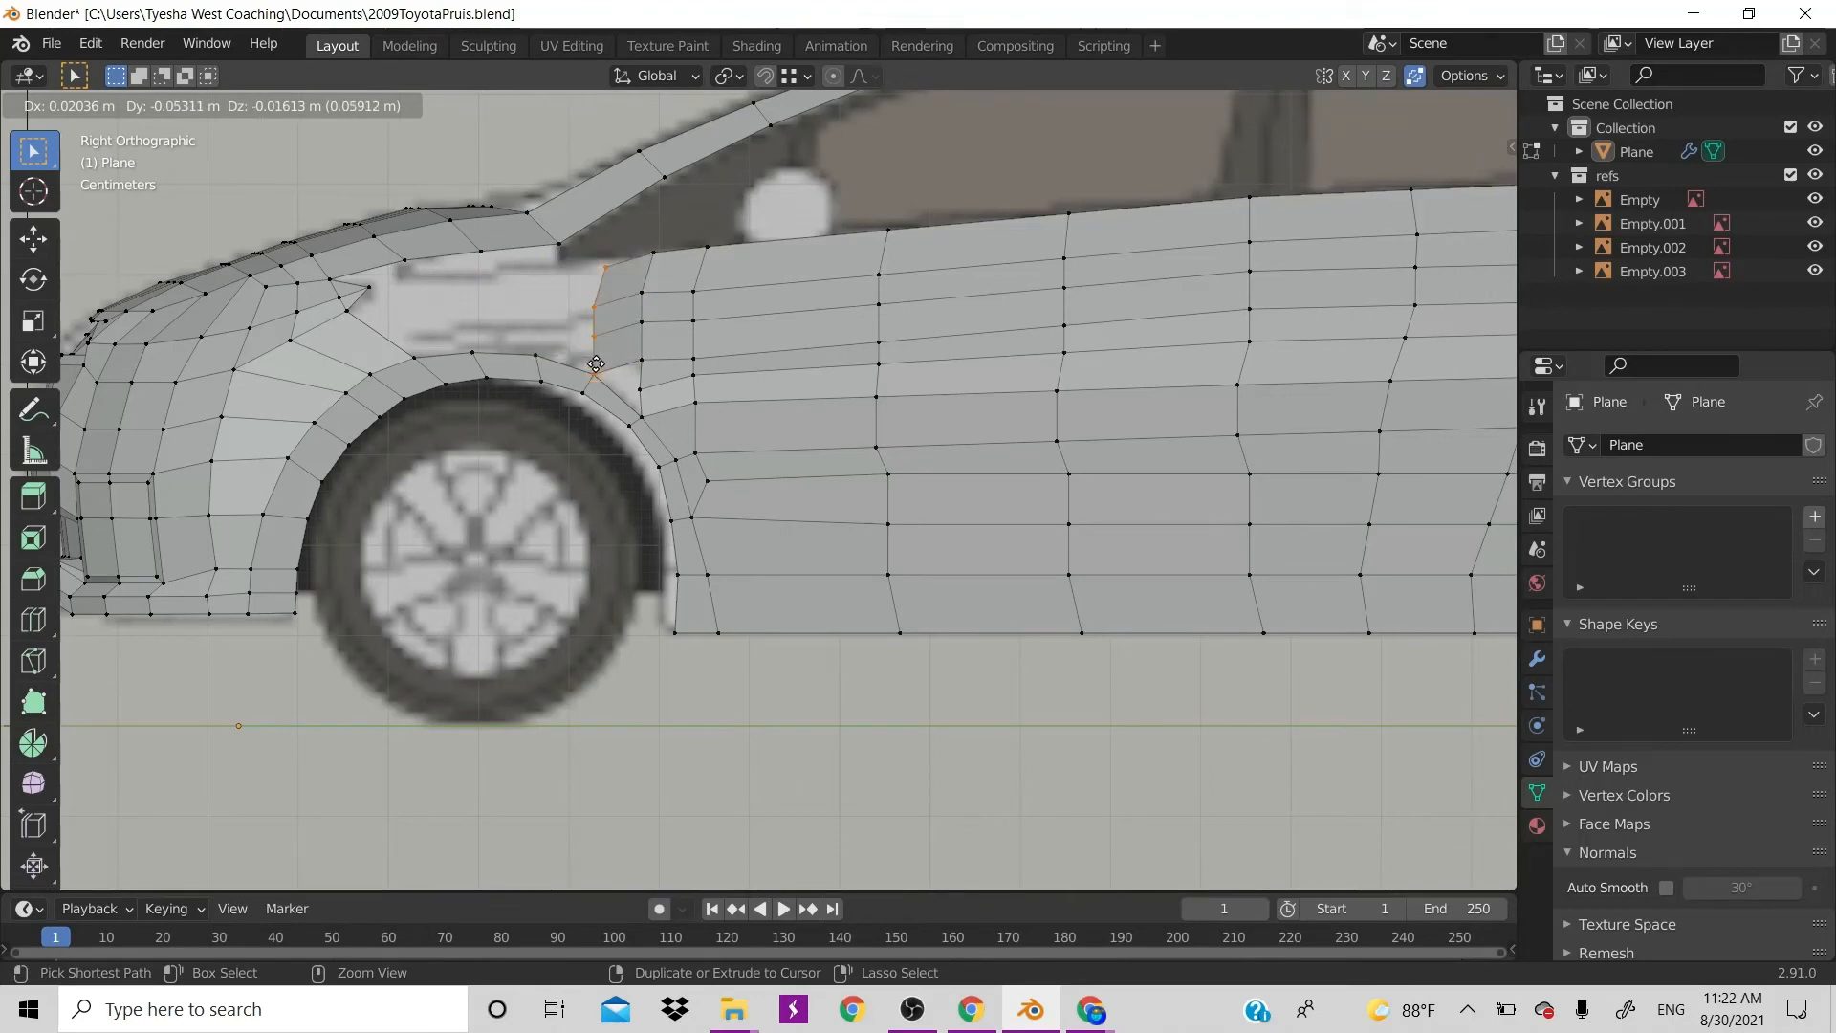
click(594, 369)
Raise the new strip's top corner vertex to the door's upper line and straighten the vertices below it
key(g)
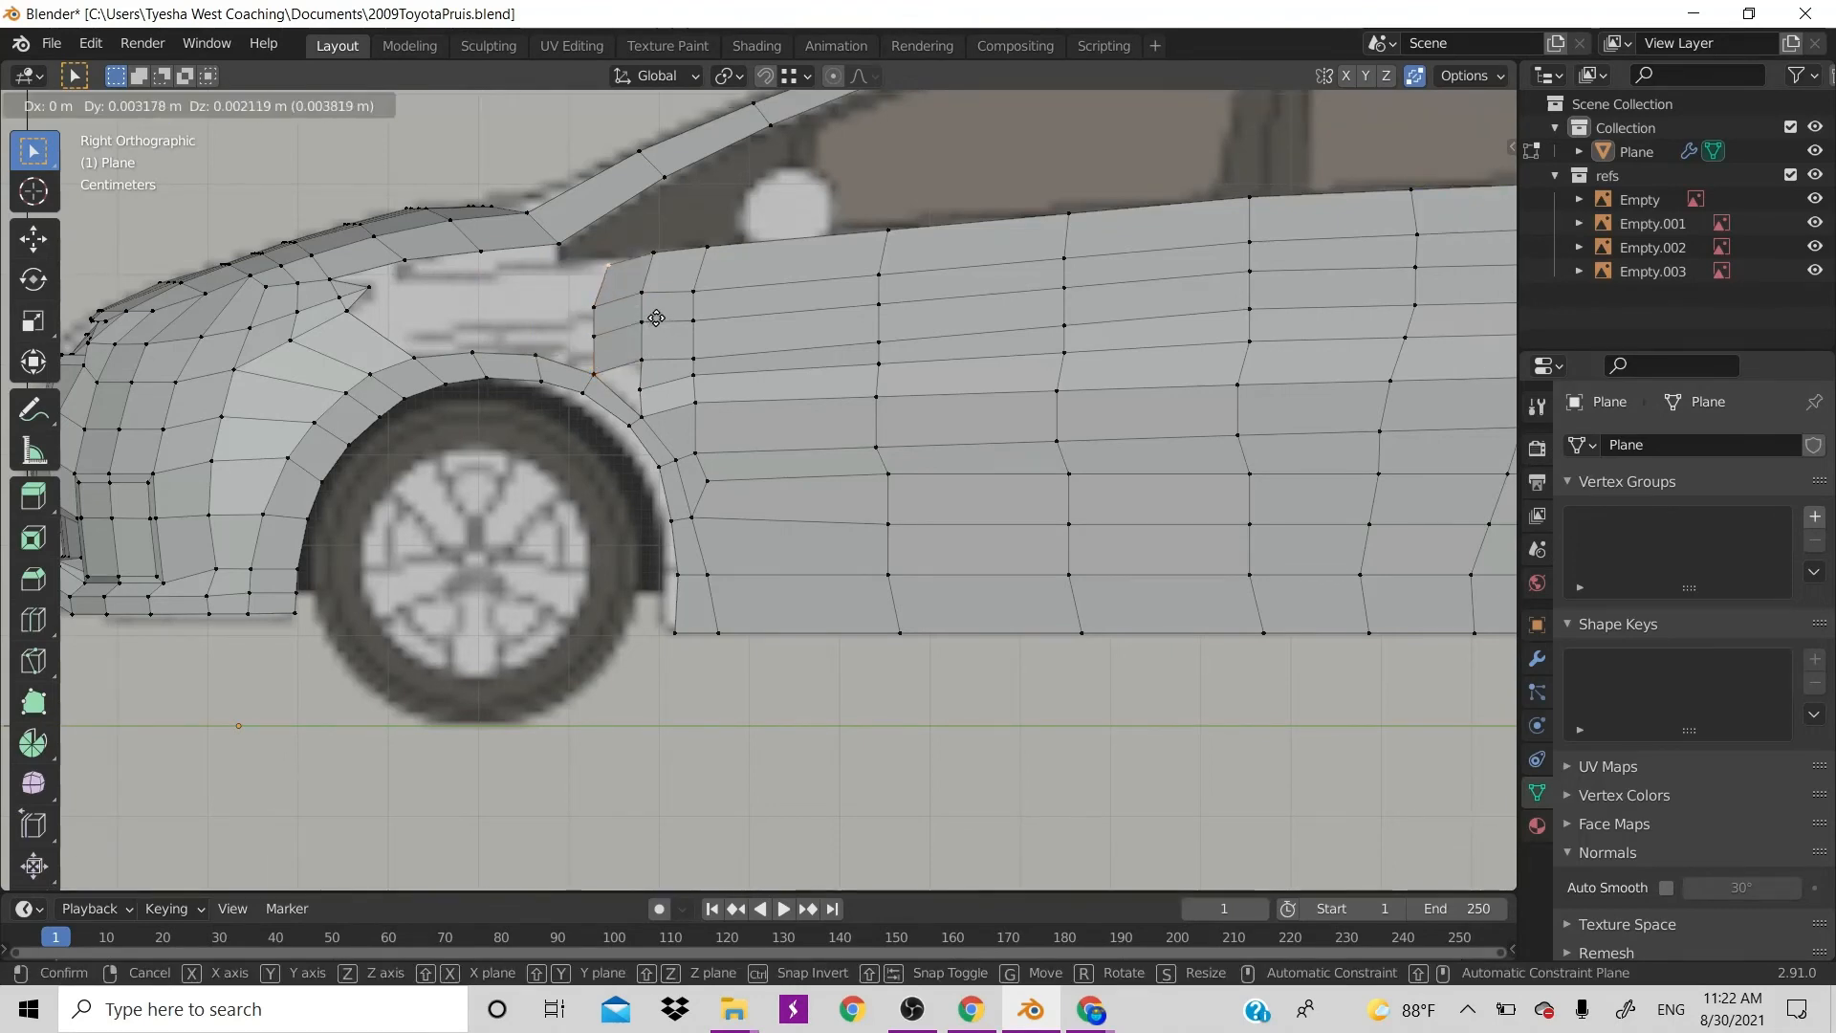
click(628, 313)
click(594, 318)
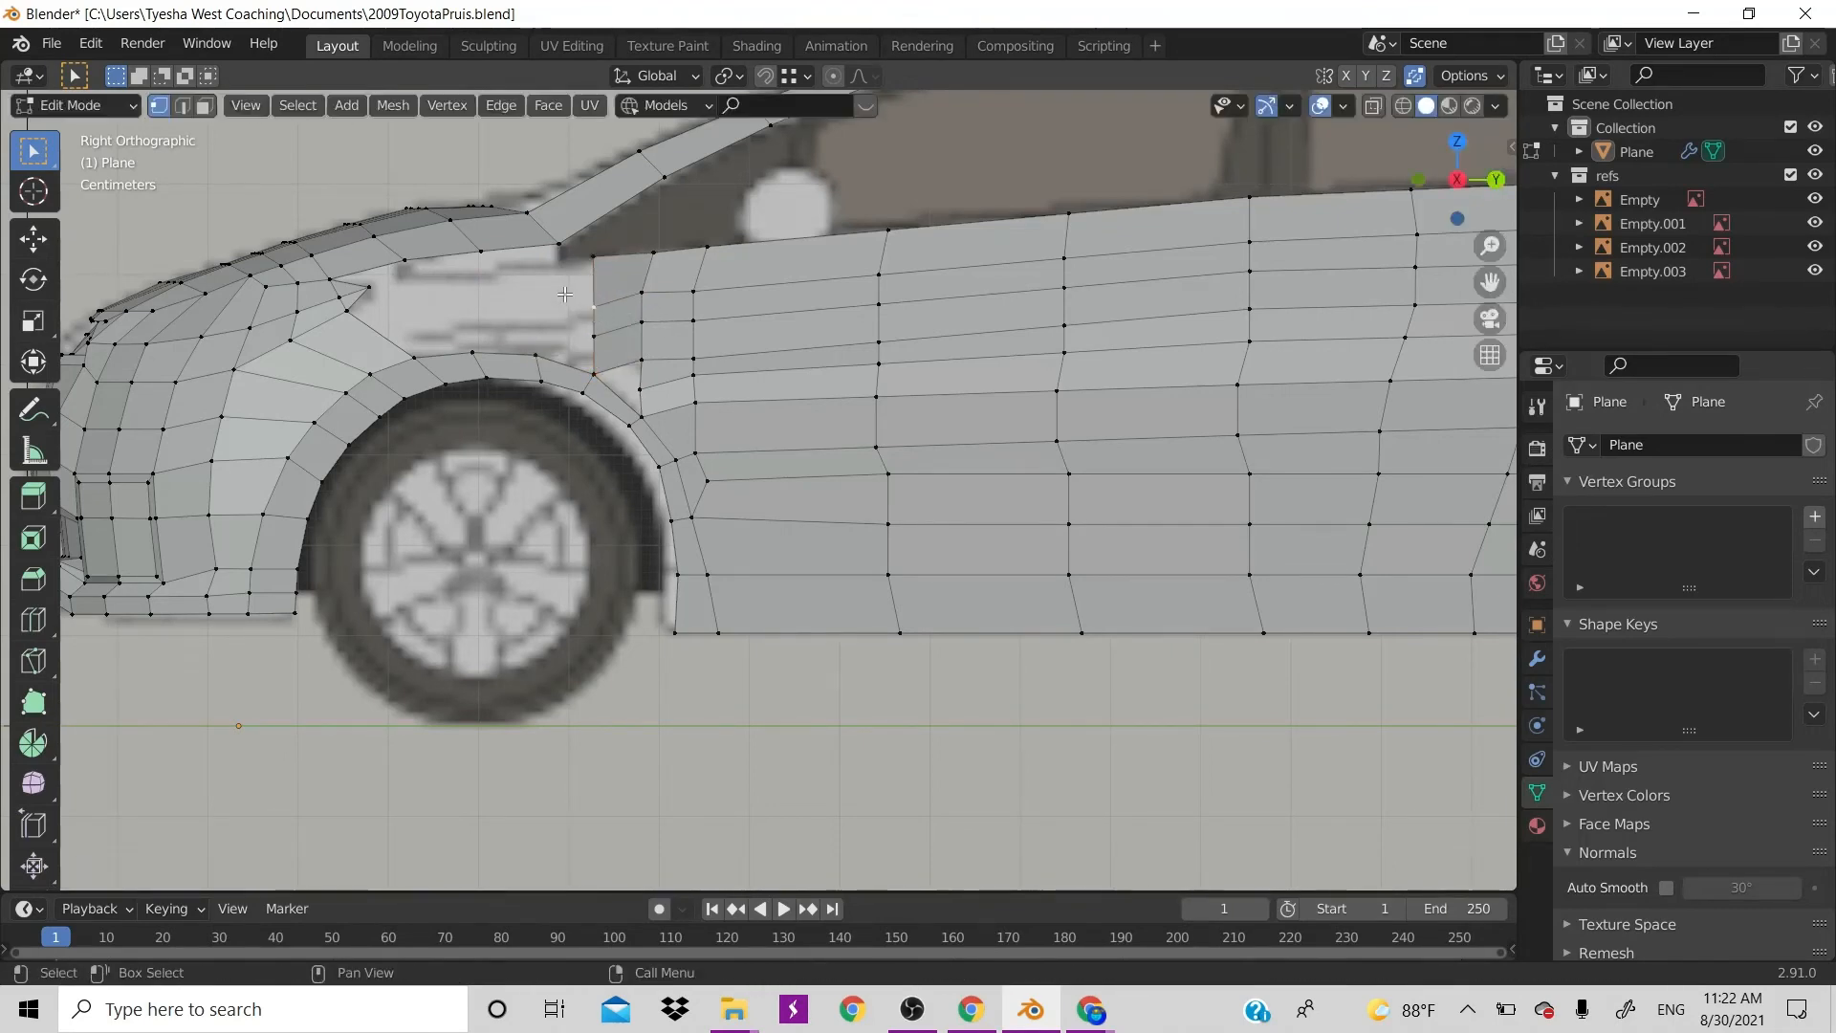
key(g)
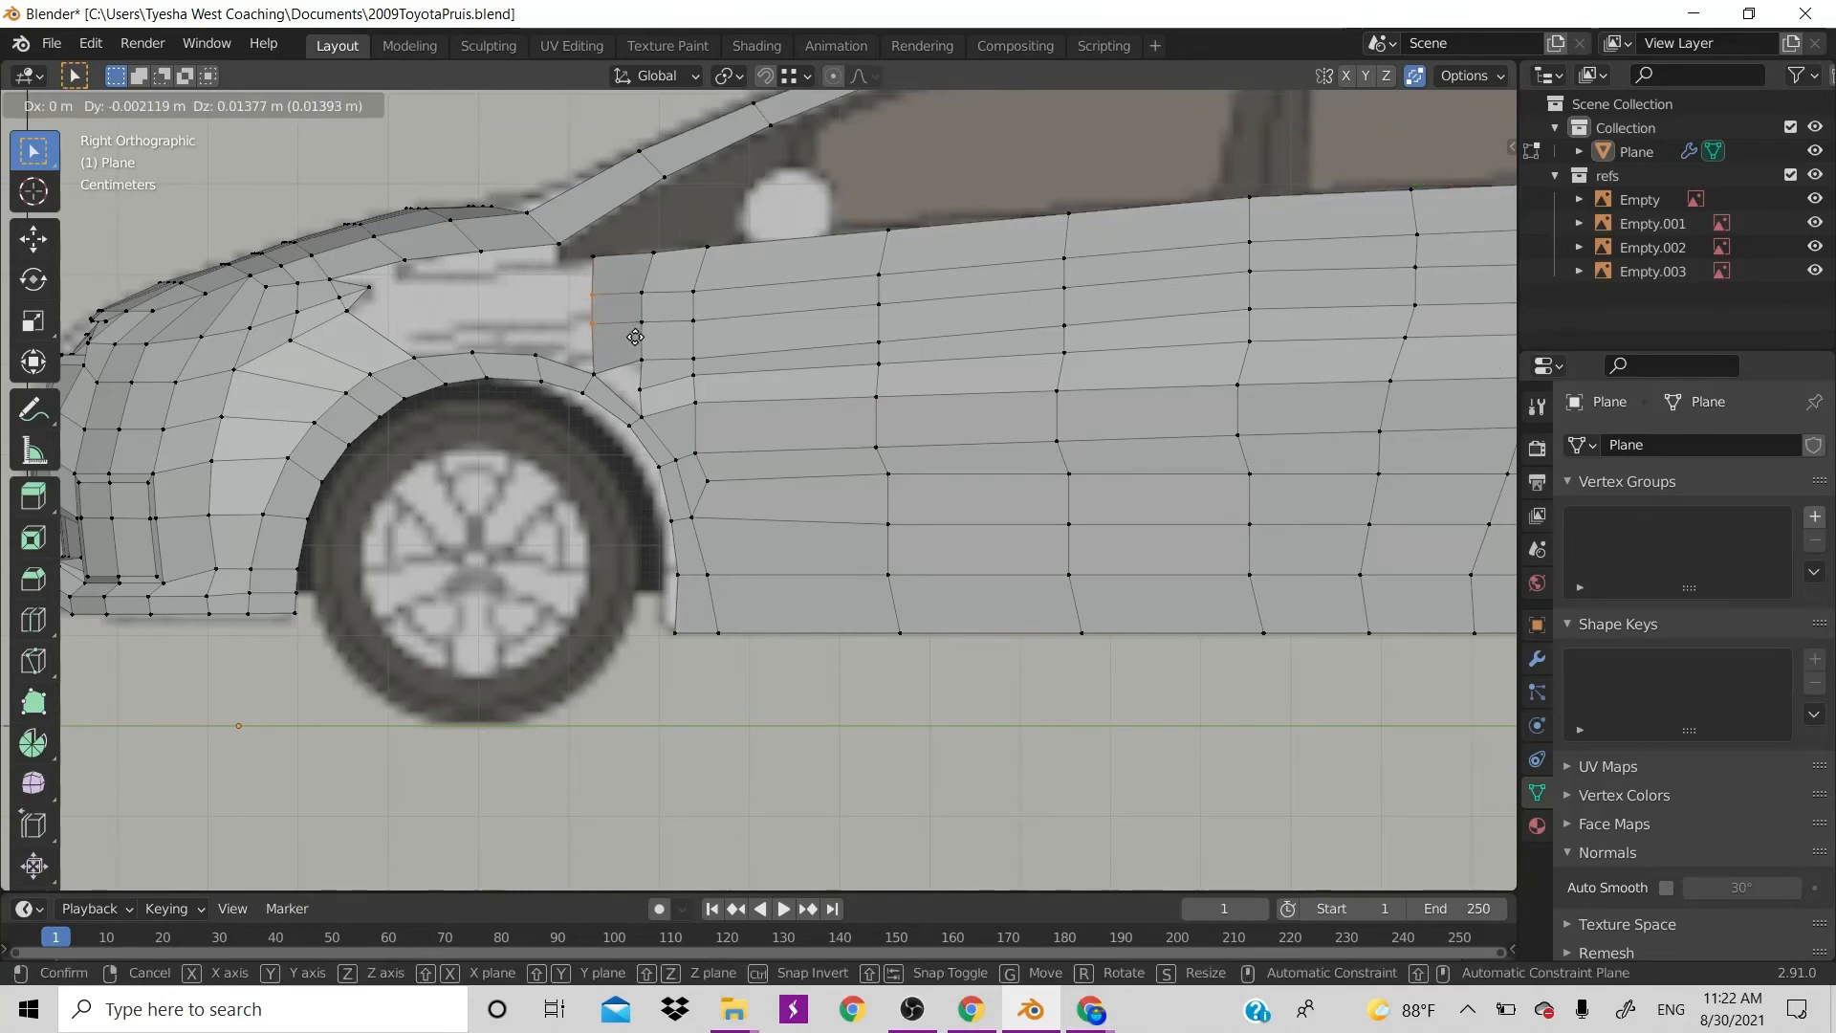
click(636, 338)
Move the free door vertex behind the wheel arch forward and snap it onto the arch's outer edge
click(641, 388)
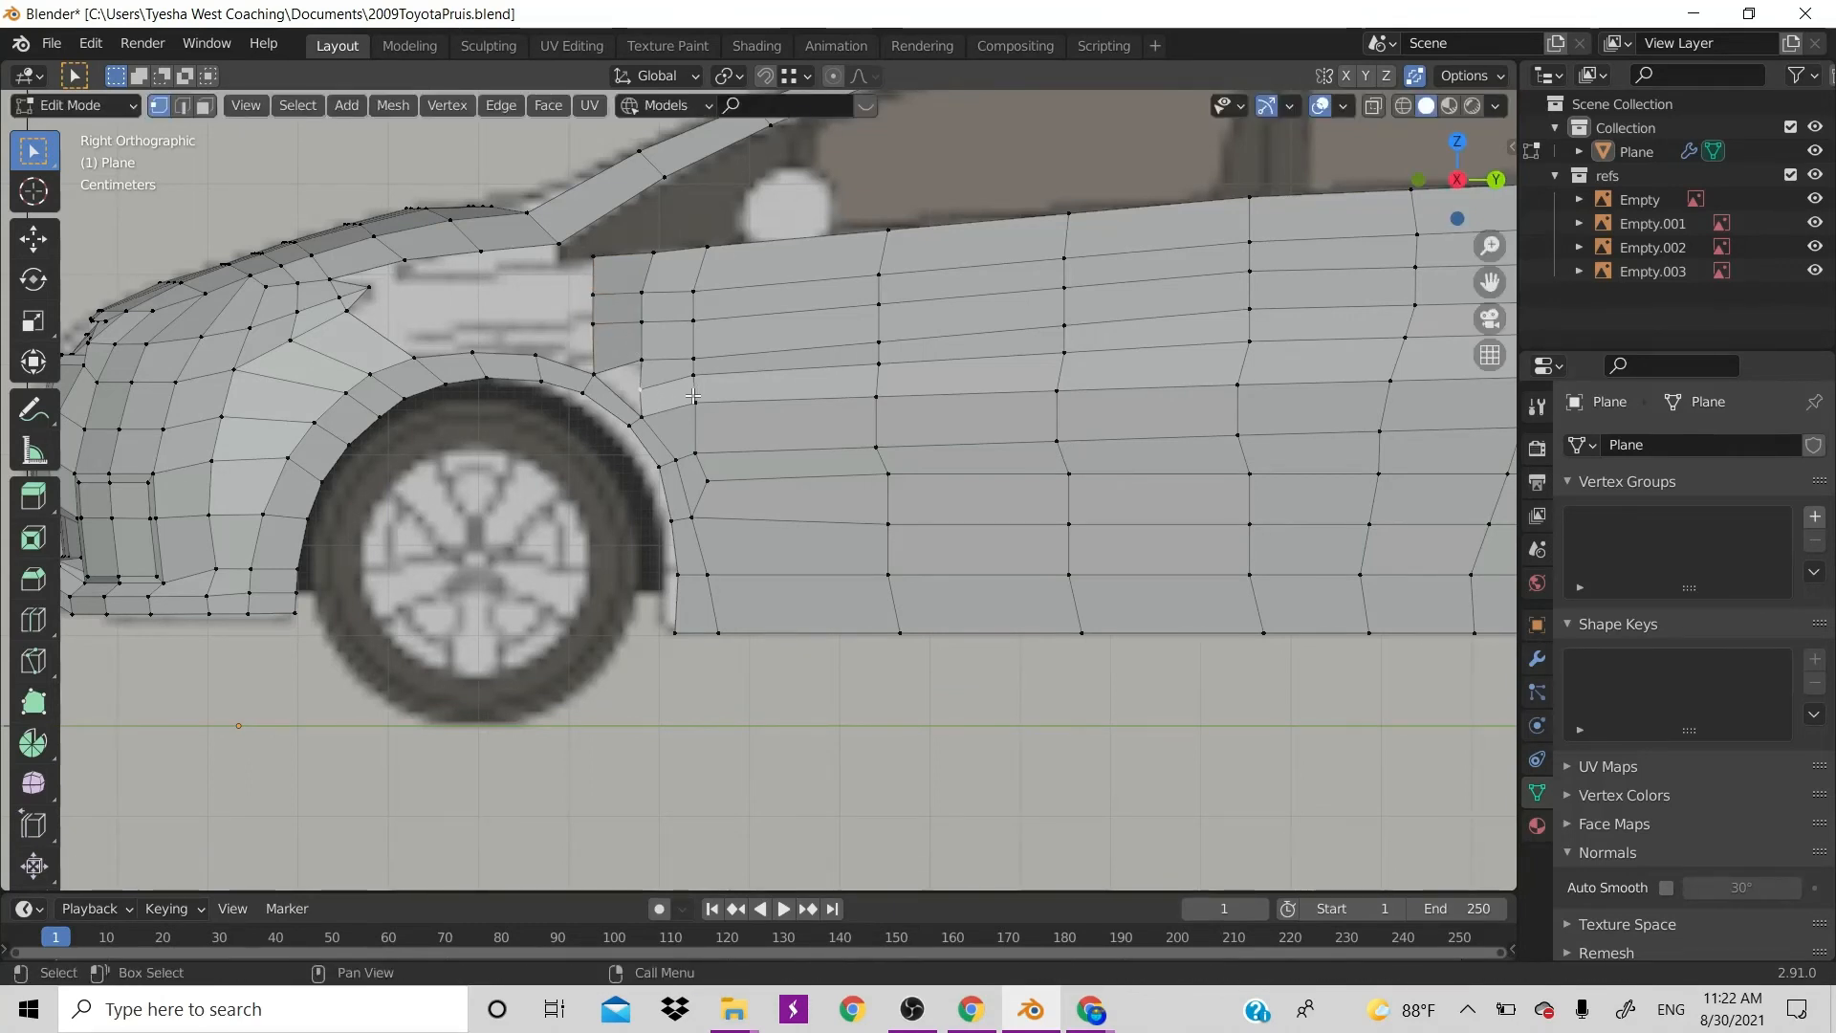
key(g)
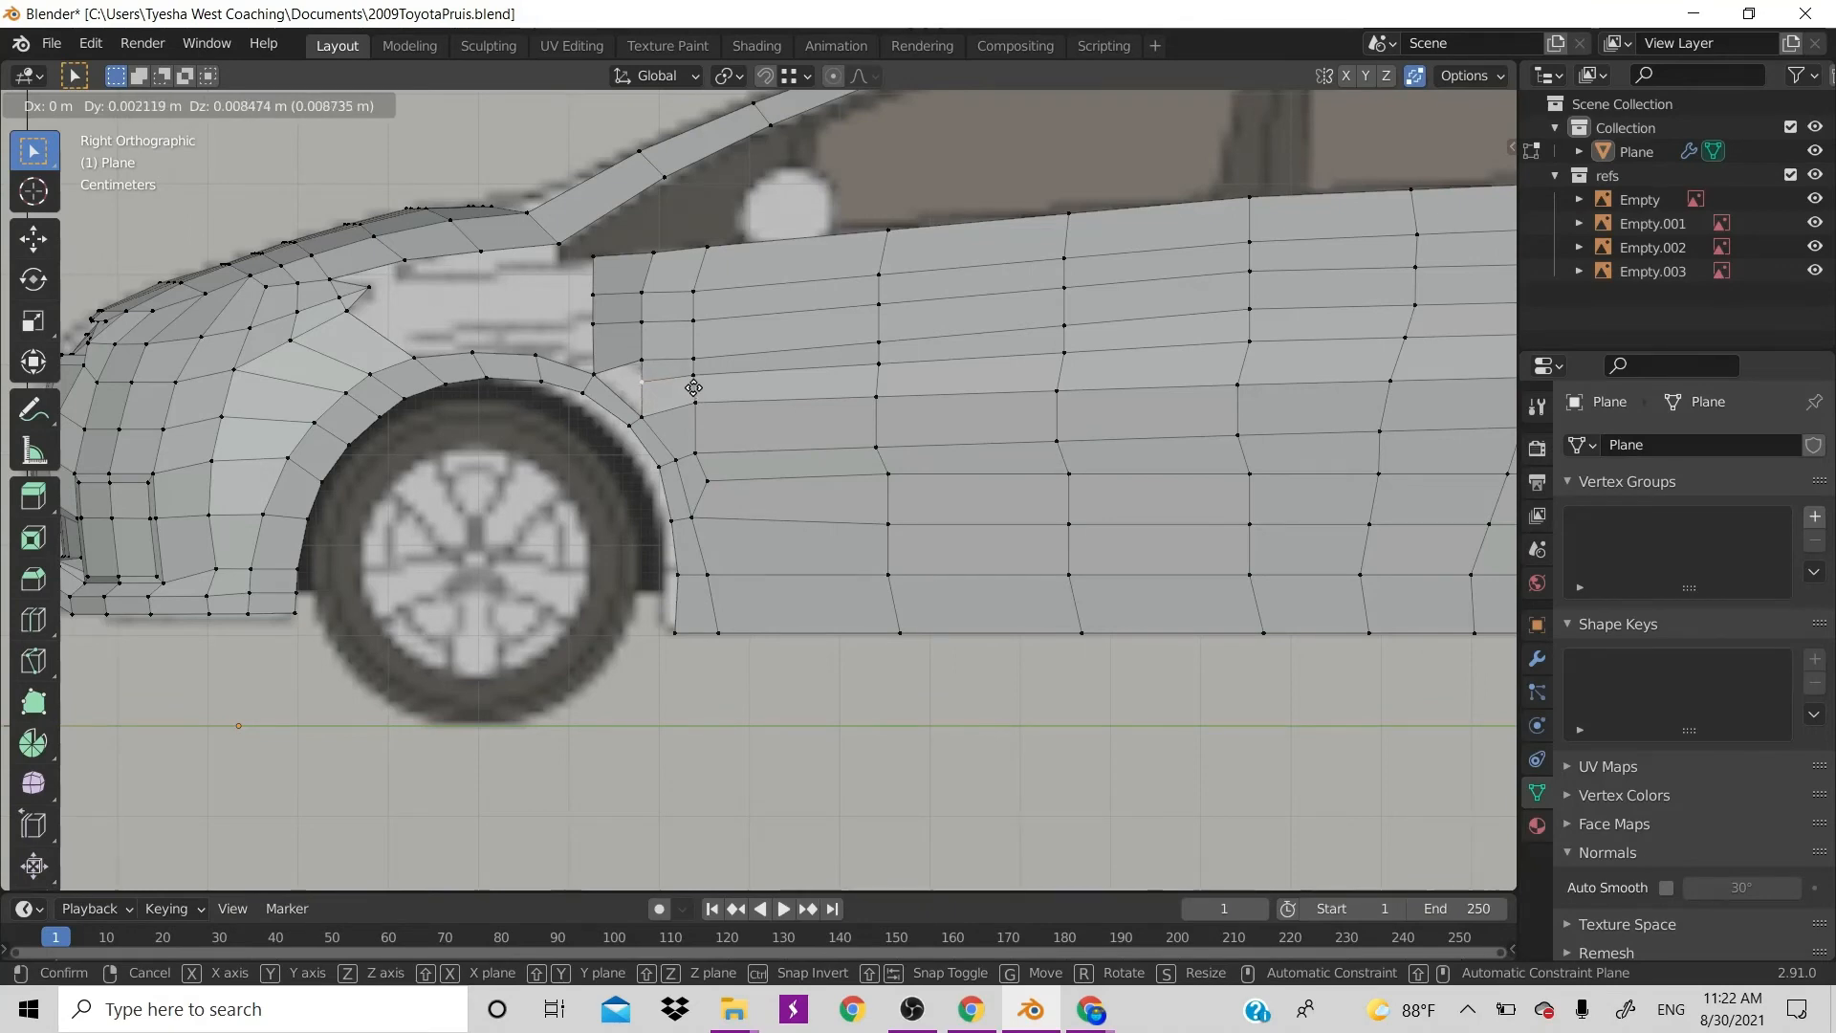
click(693, 388)
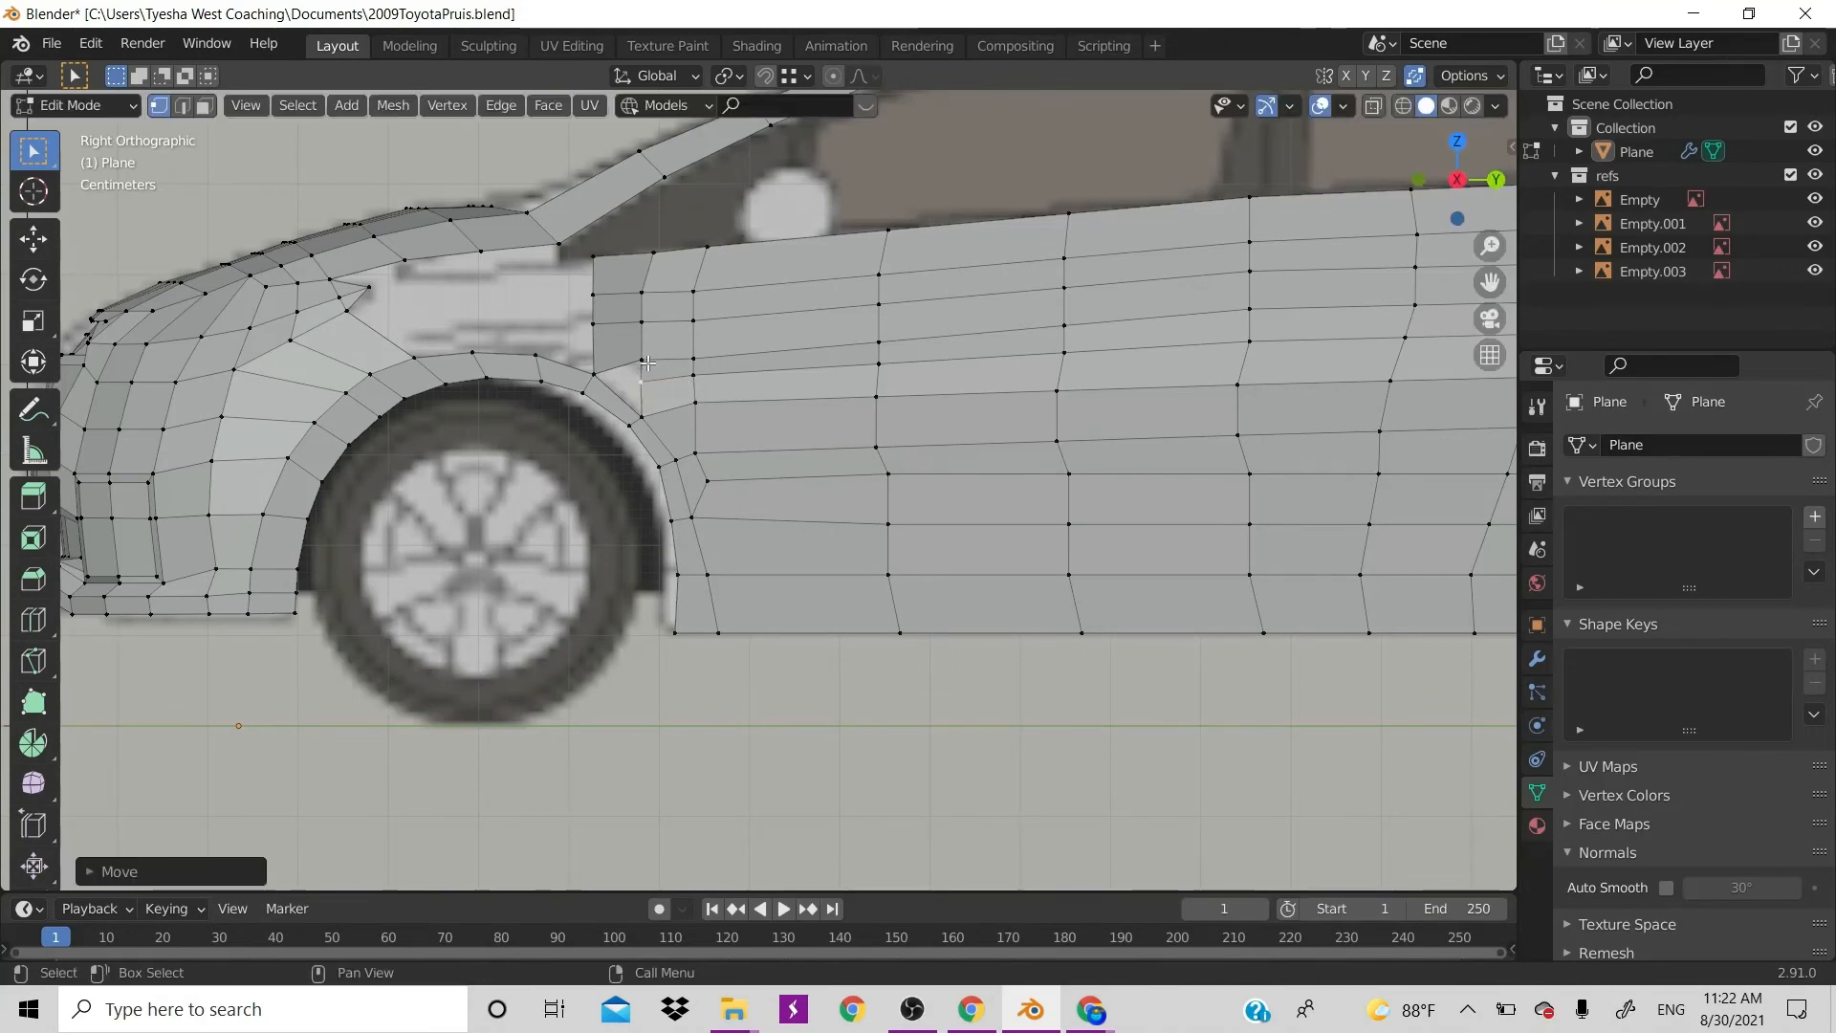
key(g)
key(g)
click(613, 402)
click(640, 402)
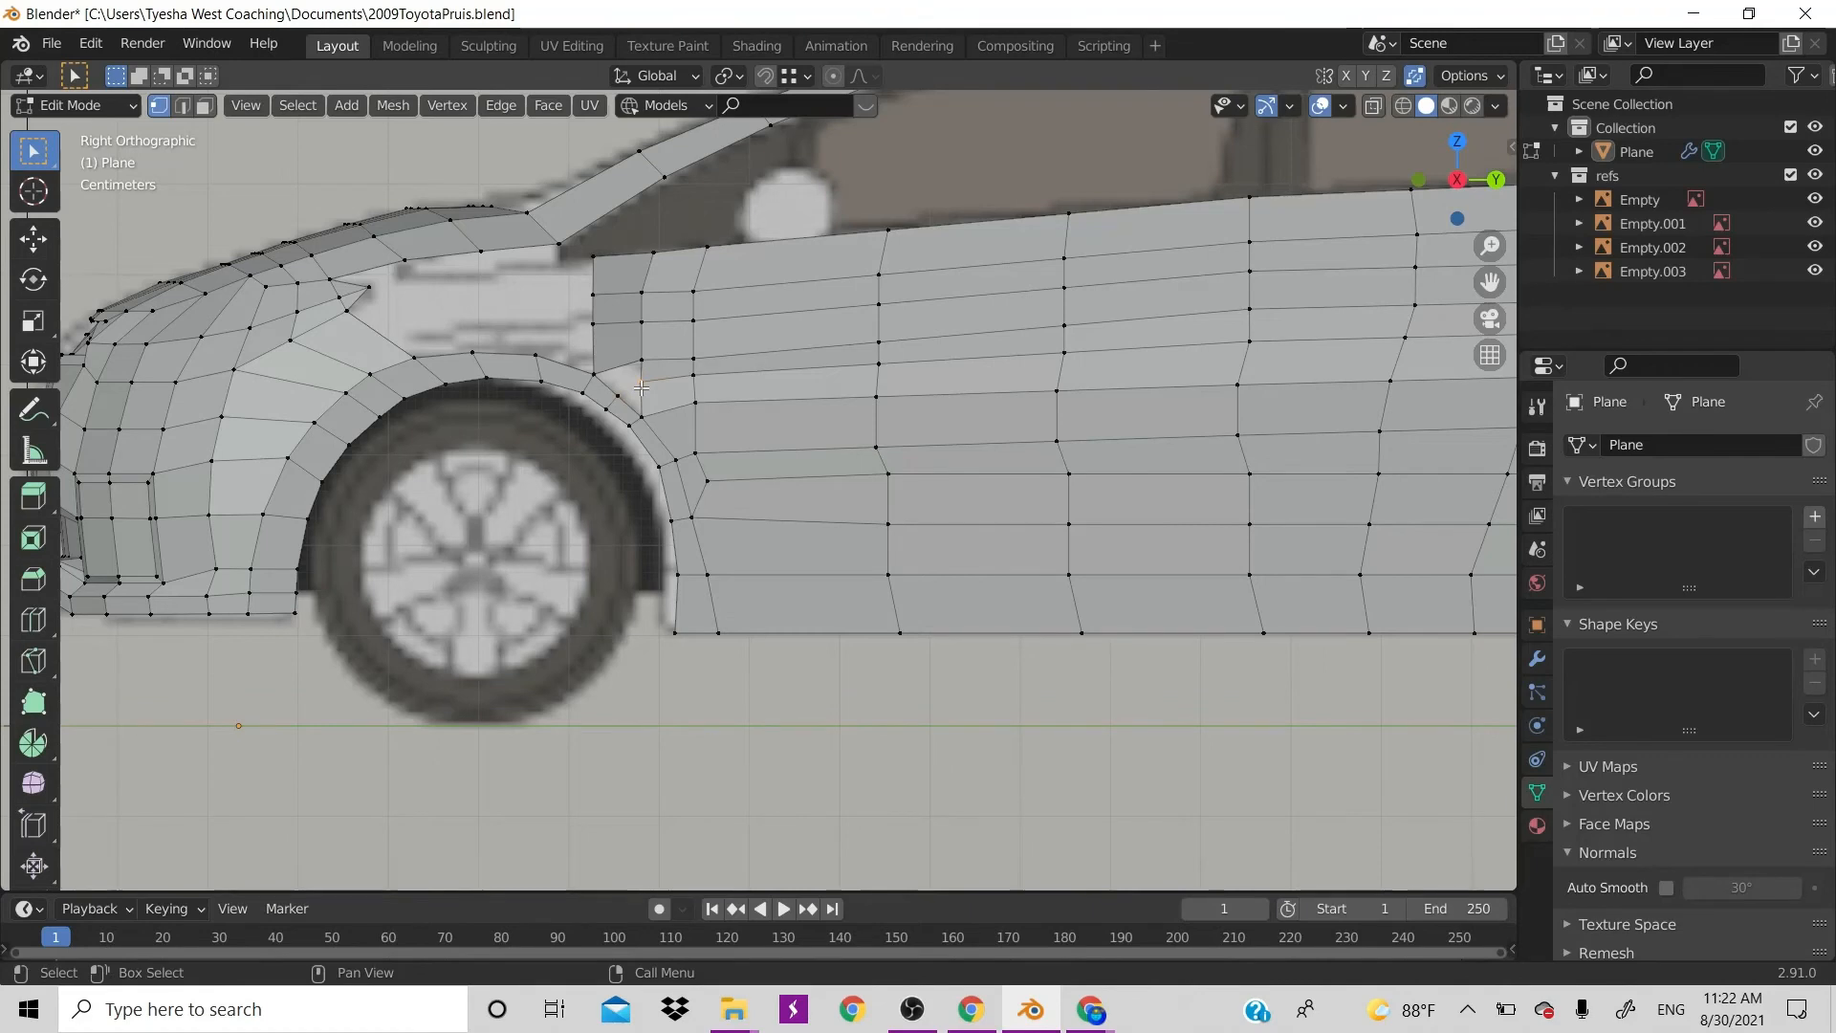
key(g)
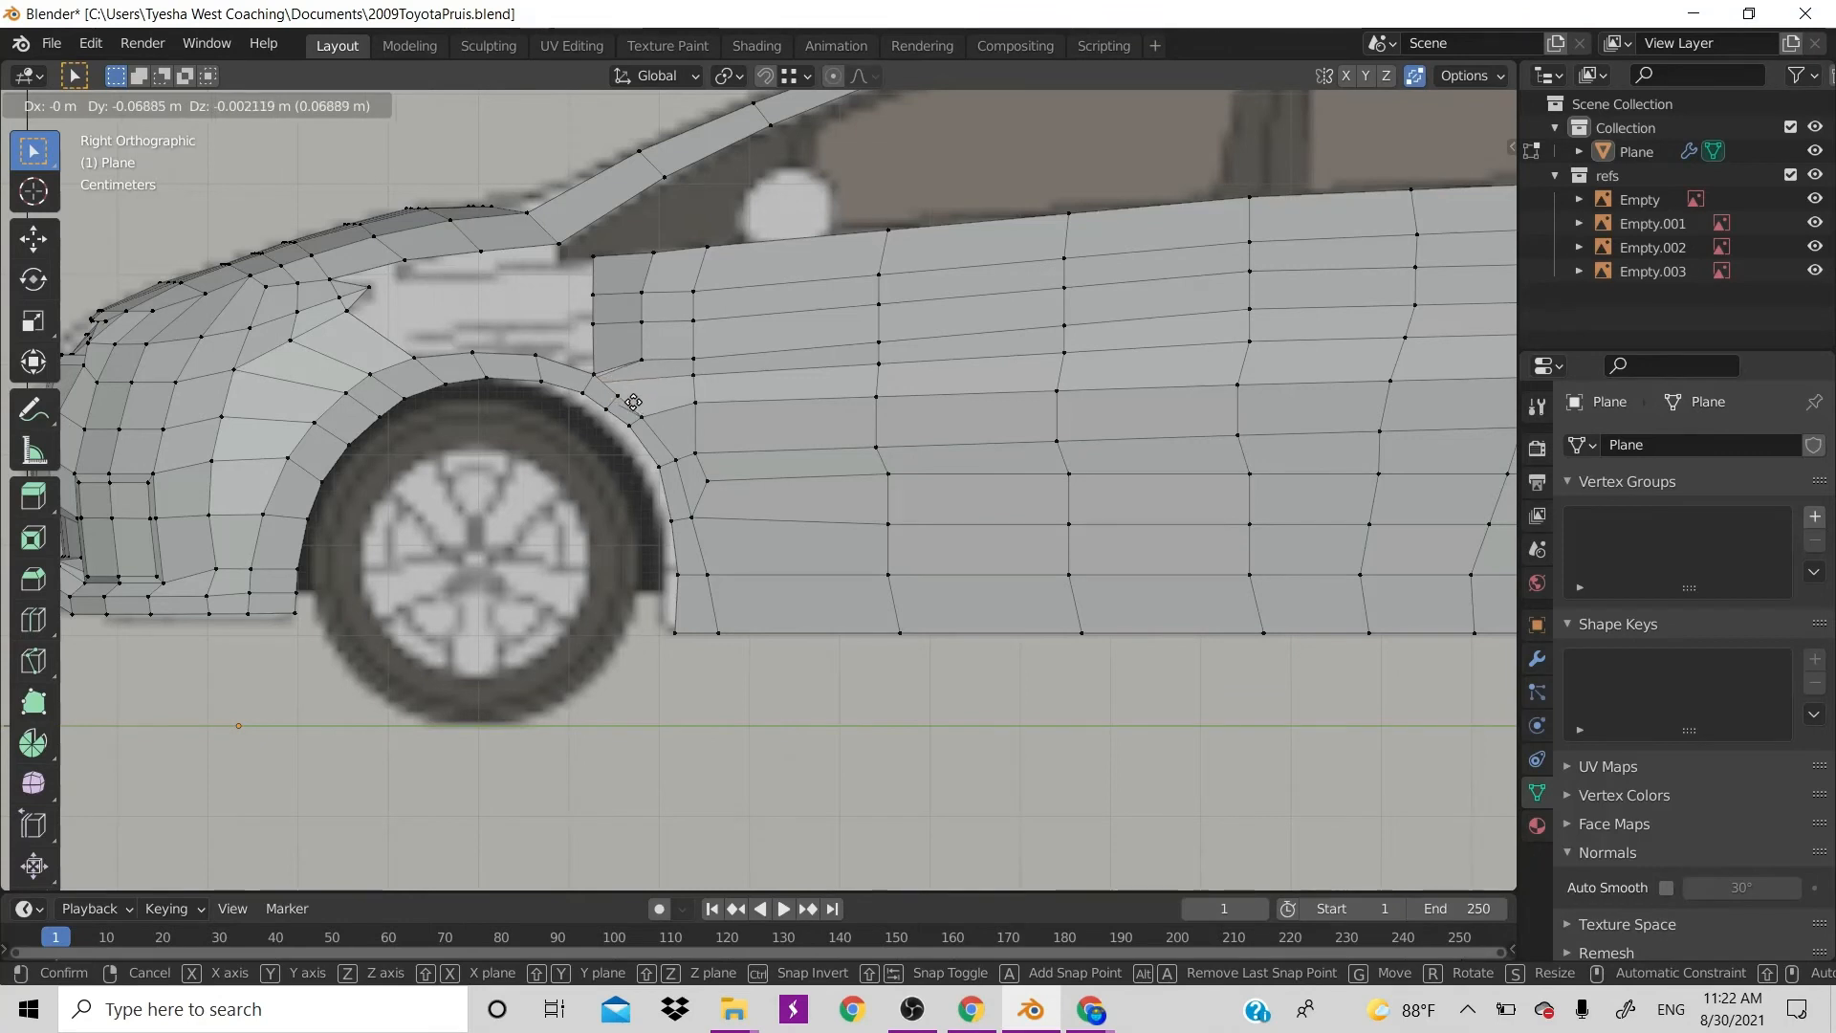
click(629, 399)
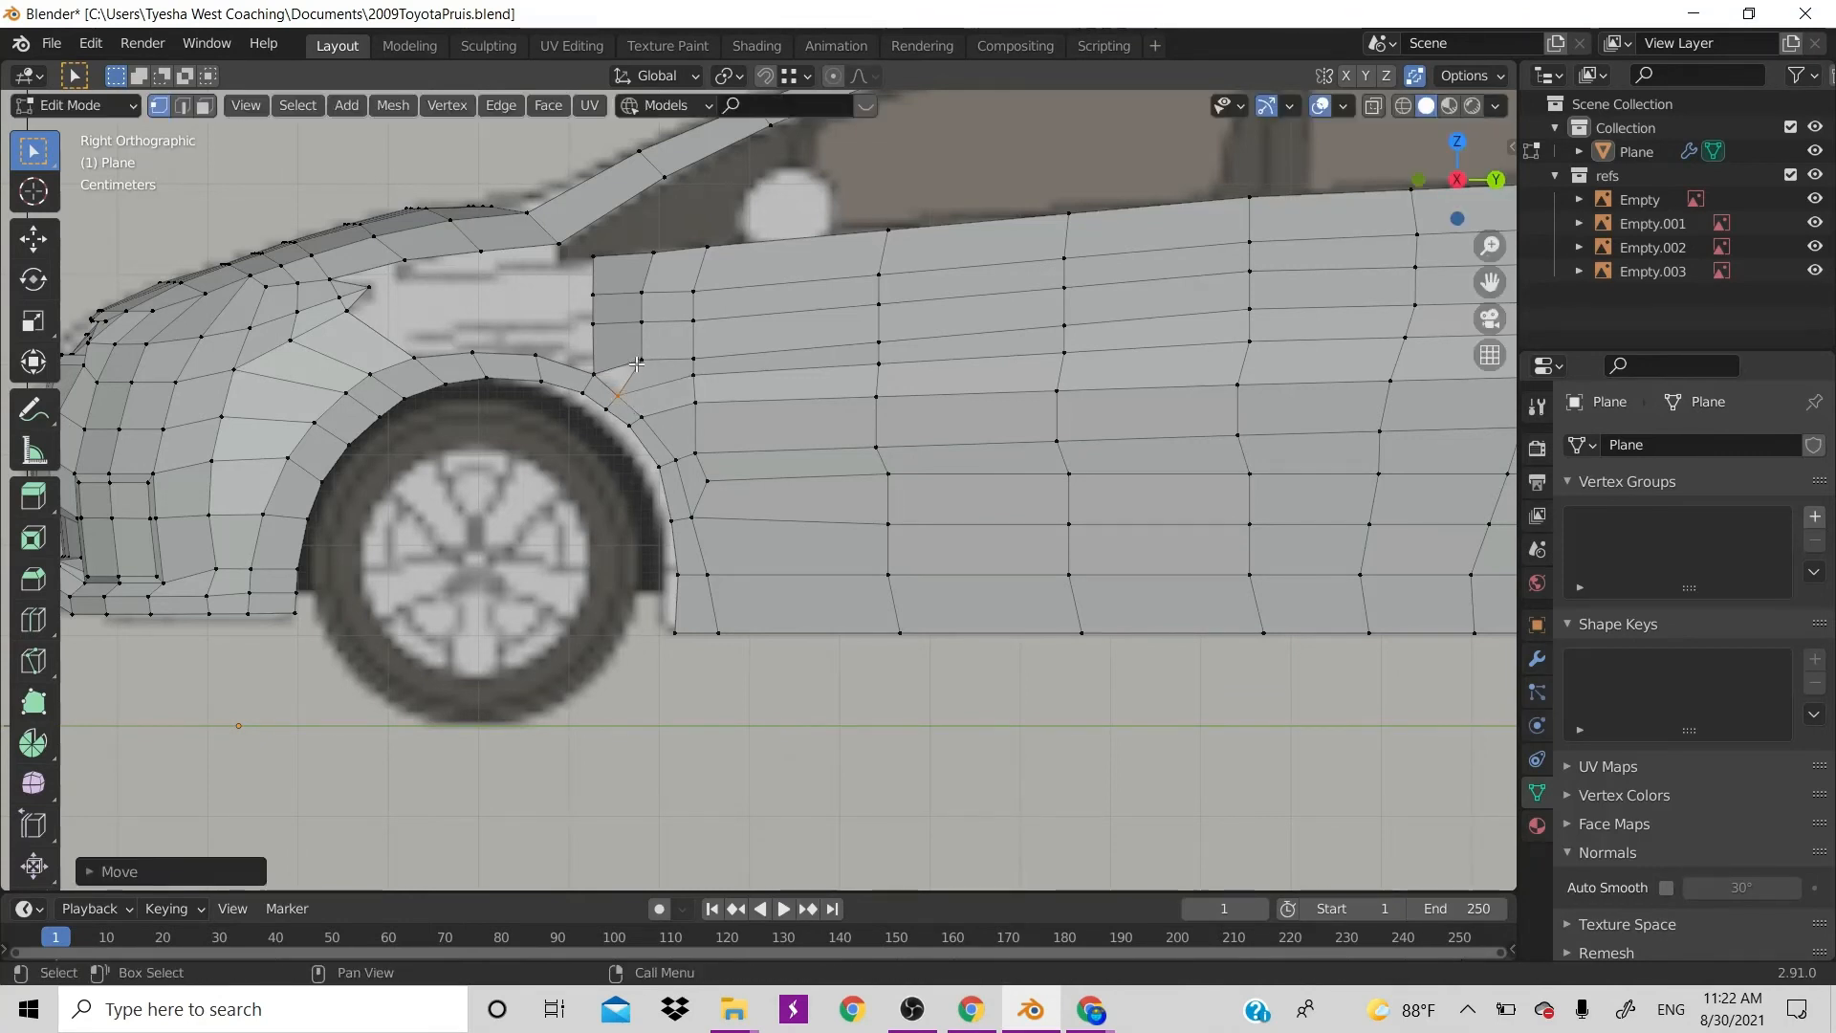
Fill the triangular gap between the strip's bottom edge and the wheel arch with a face
click(638, 362)
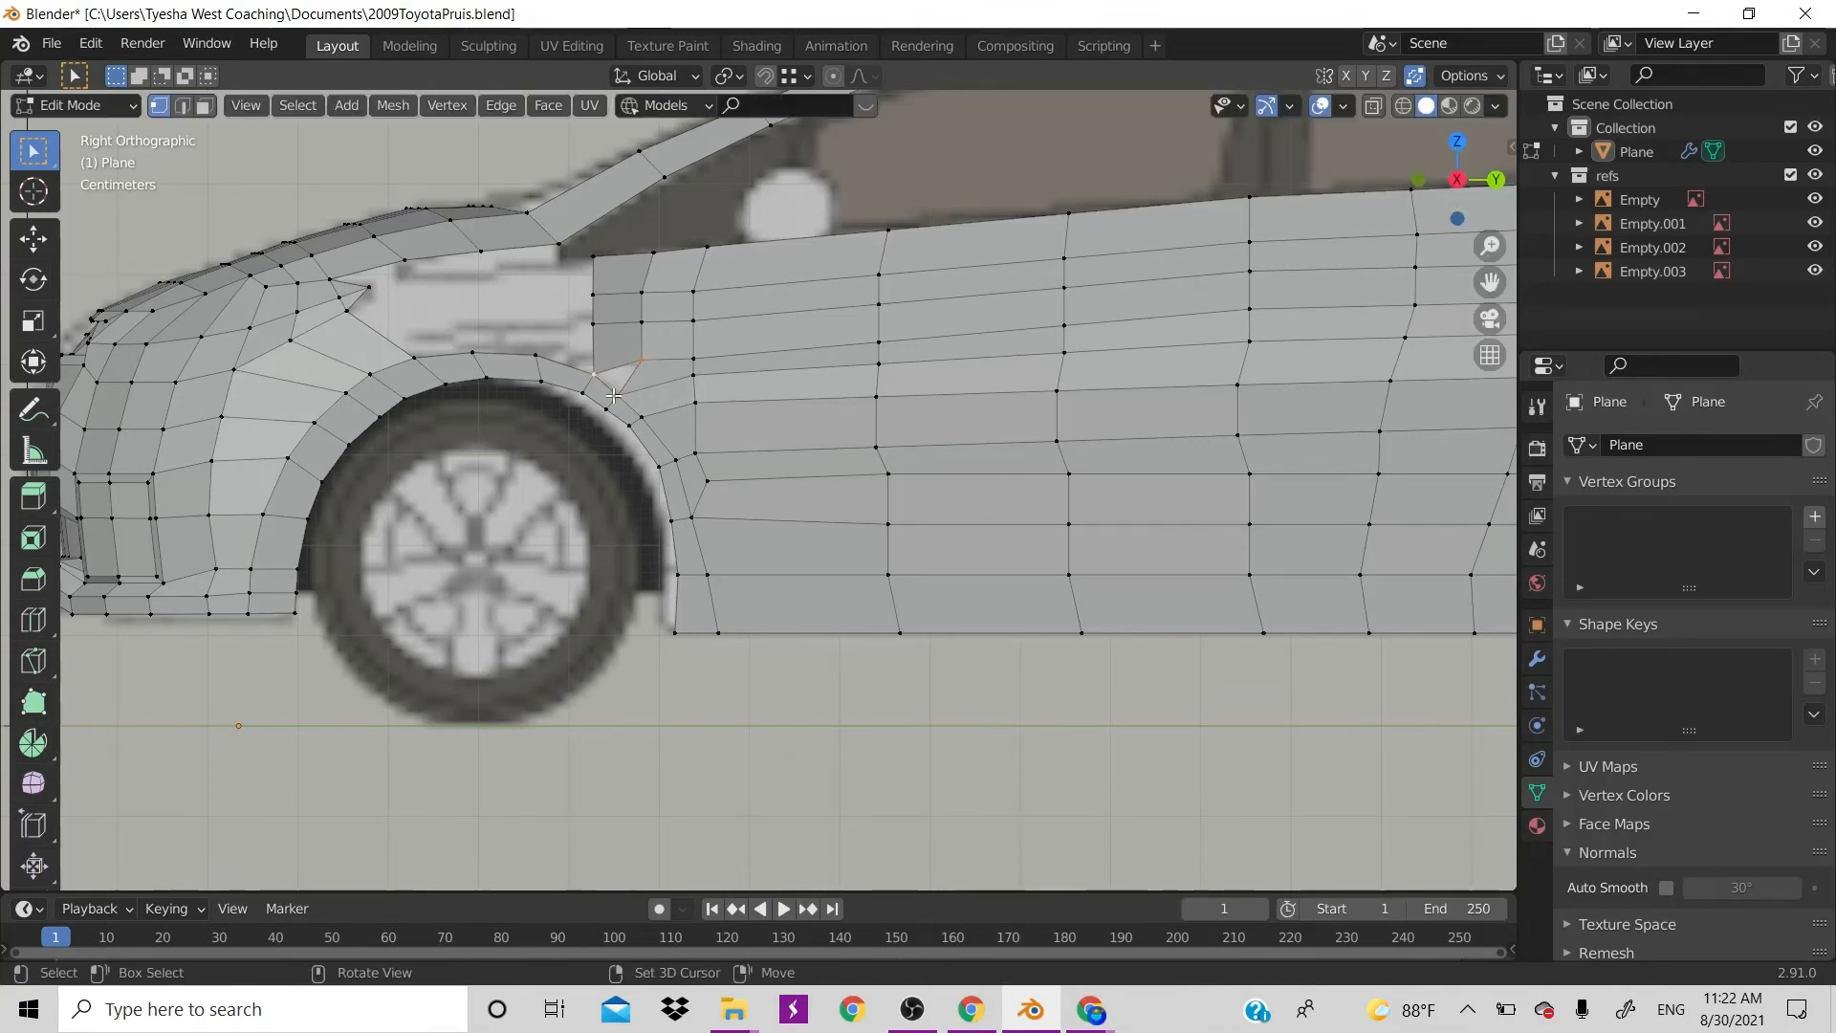
key(g)
click(633, 419)
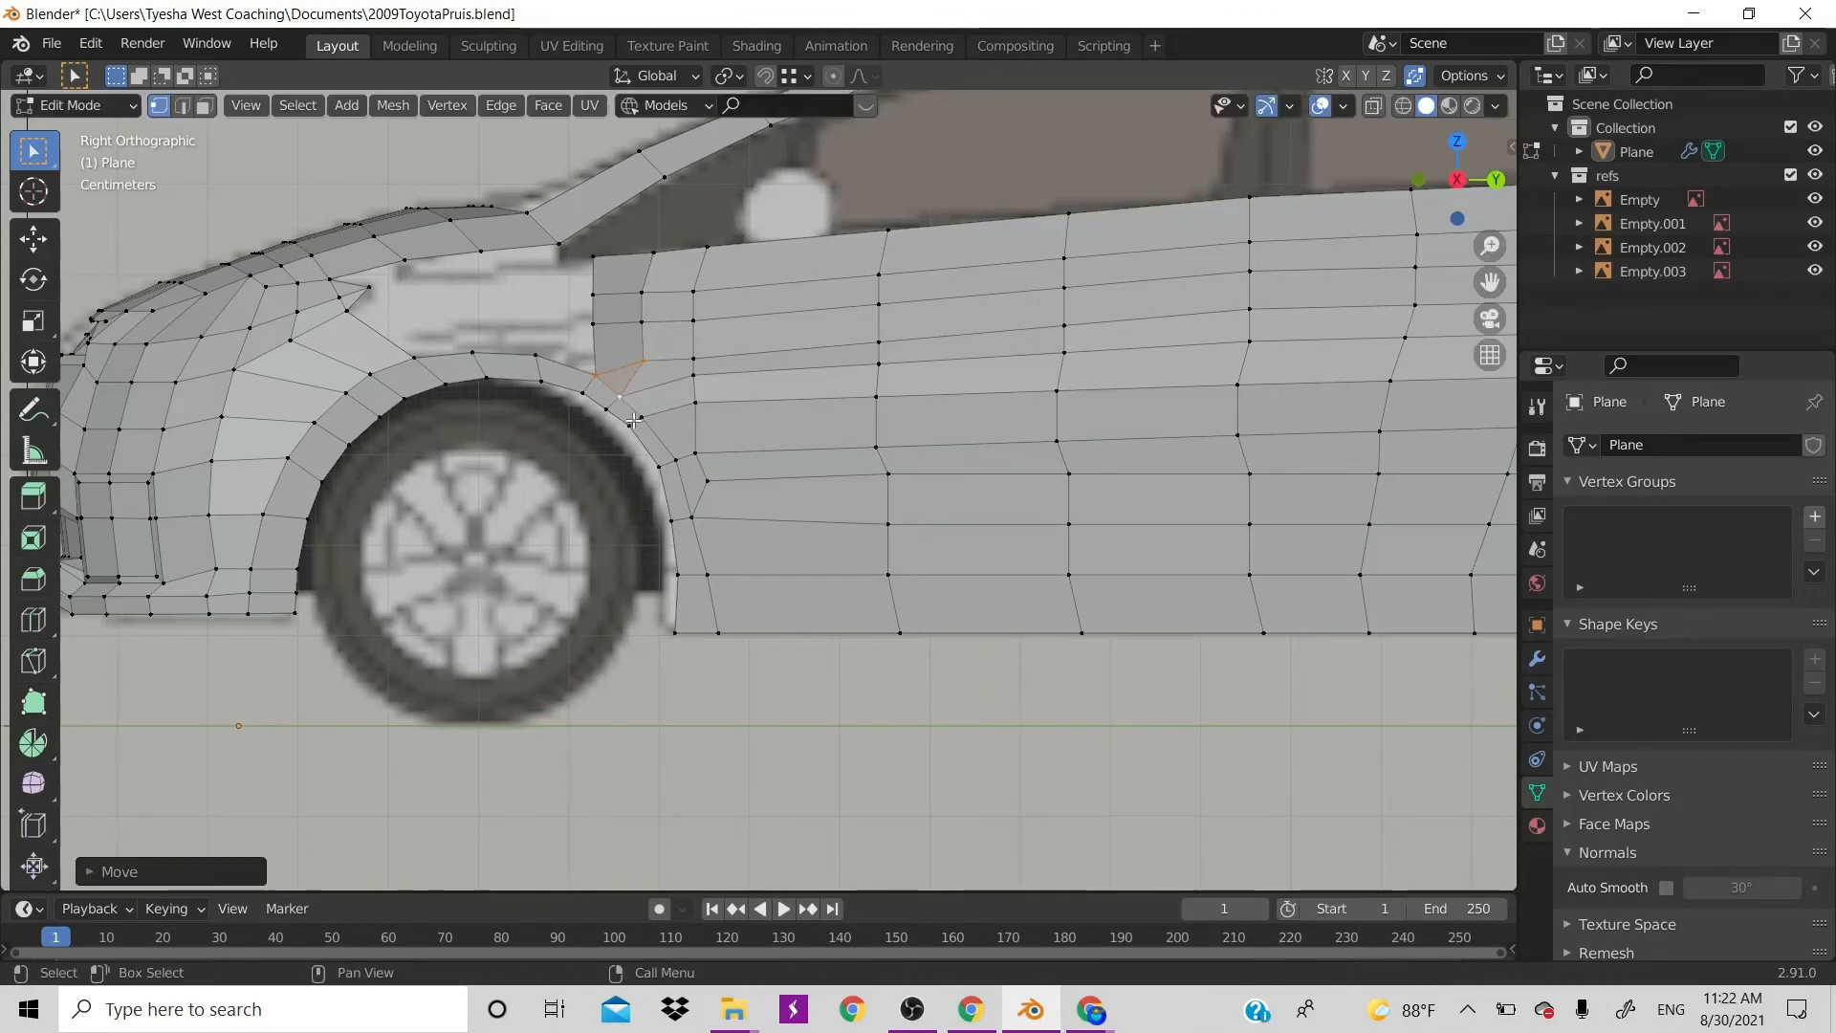
click(567, 312)
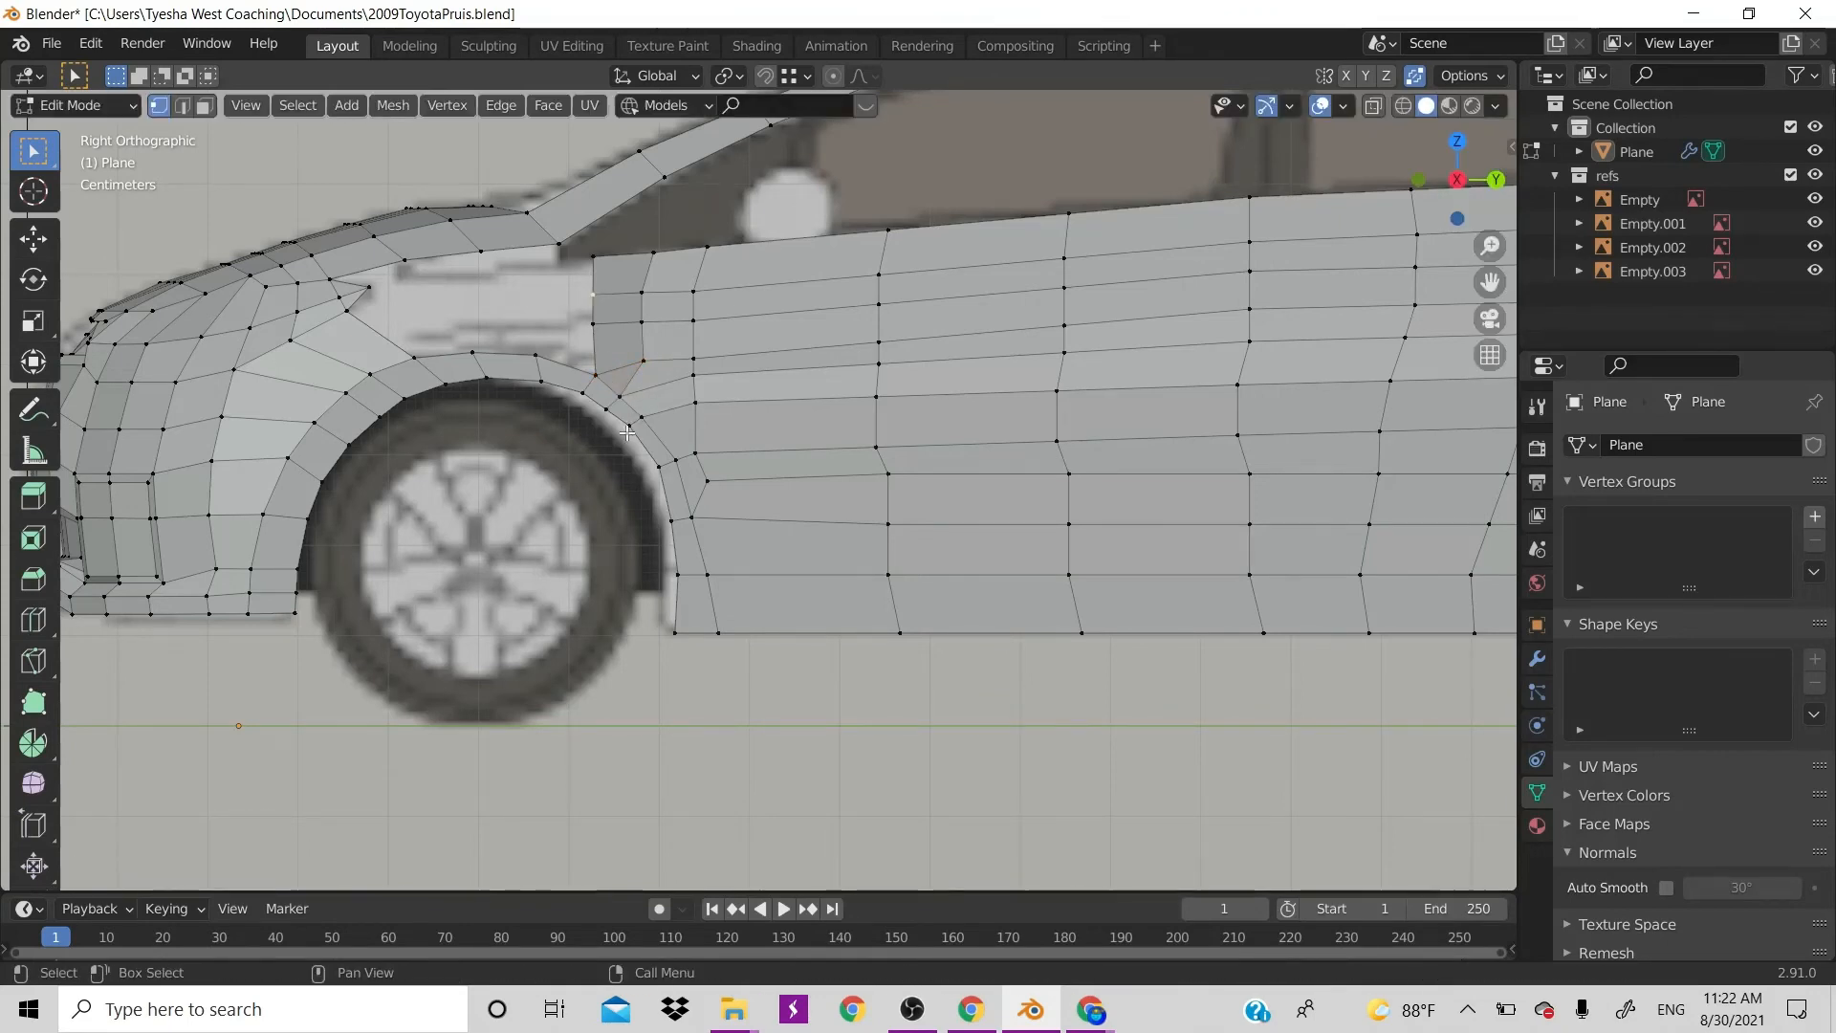
scroll(647, 320, down, 2)
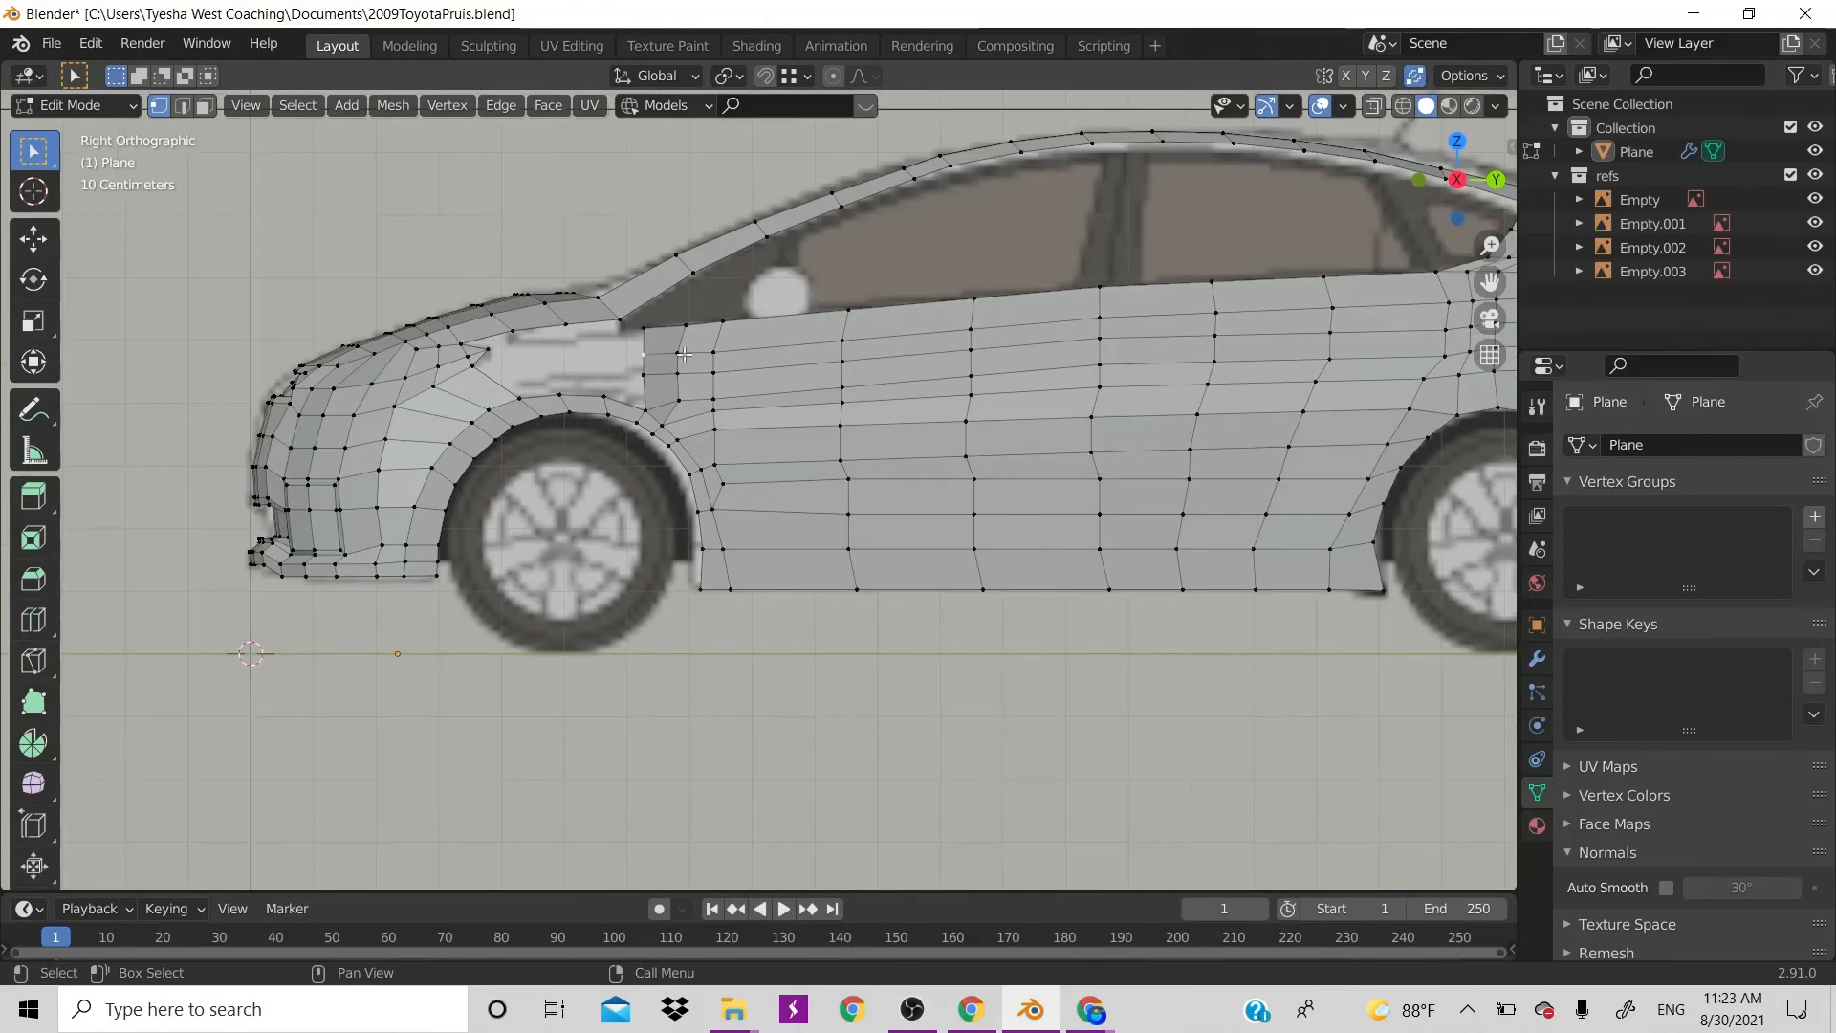
scroll(684, 490, up, 2)
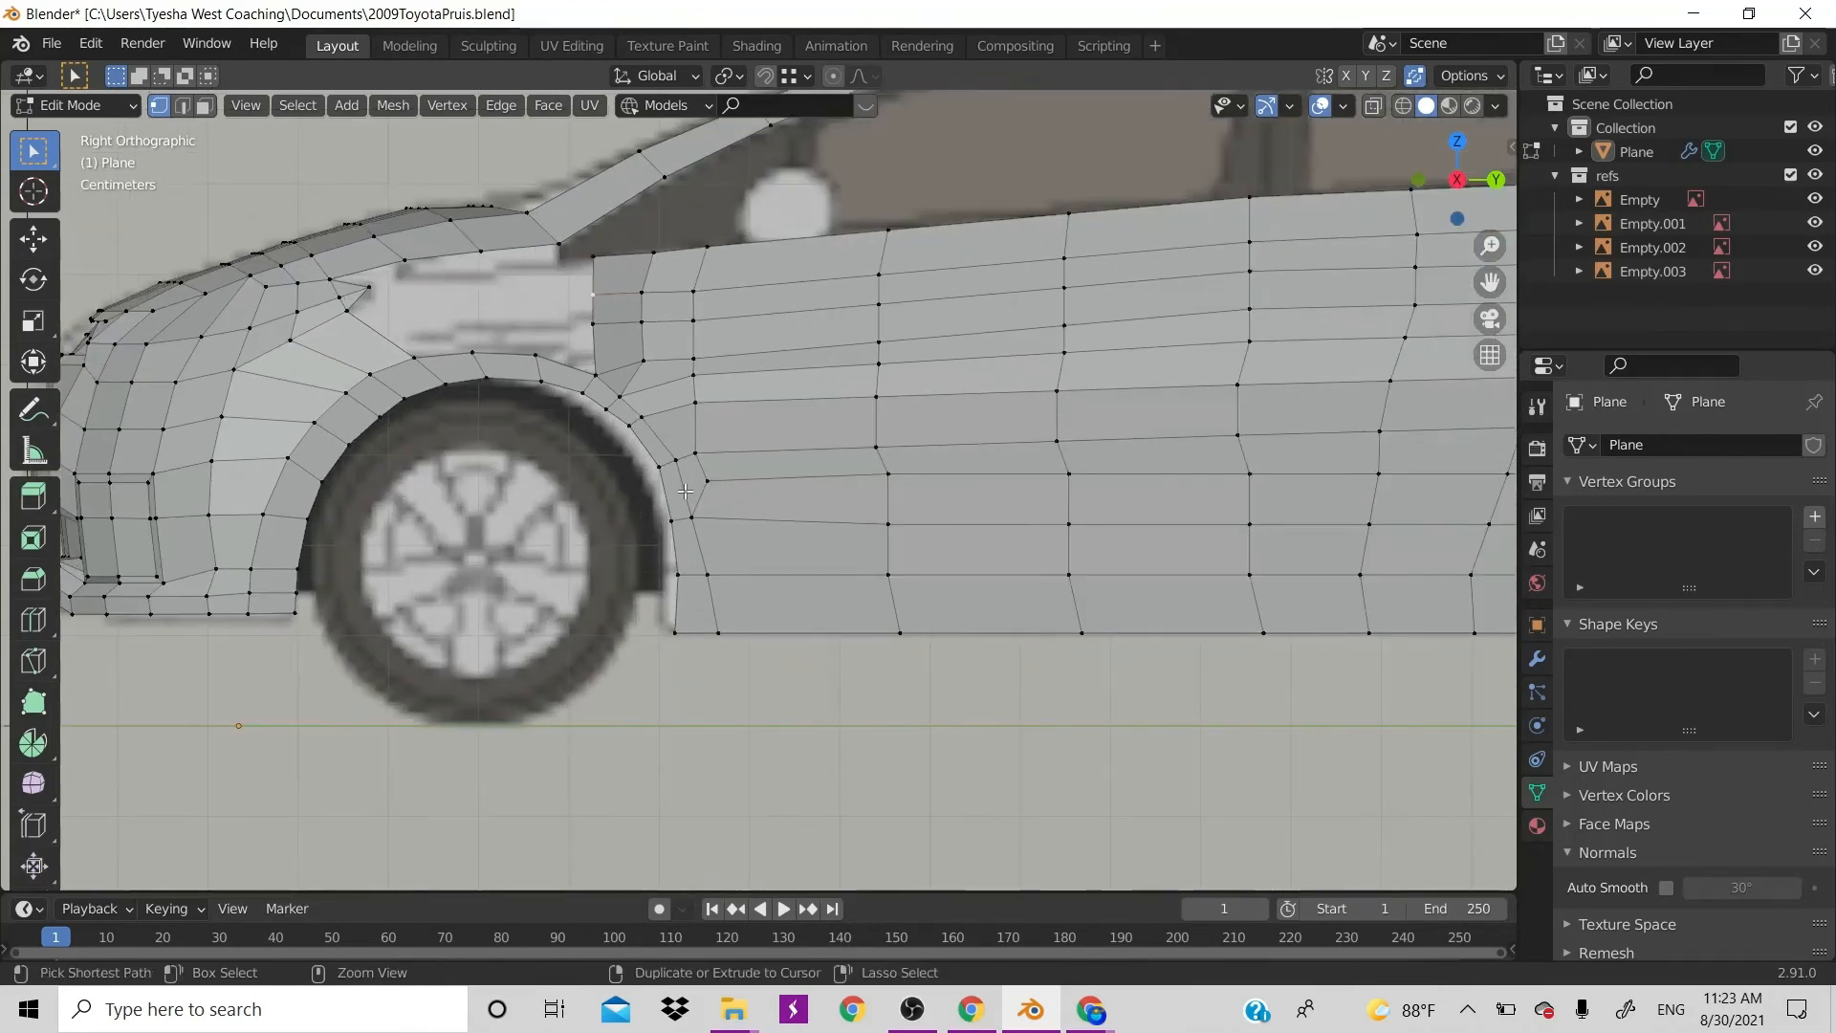
key(ctrl+r)
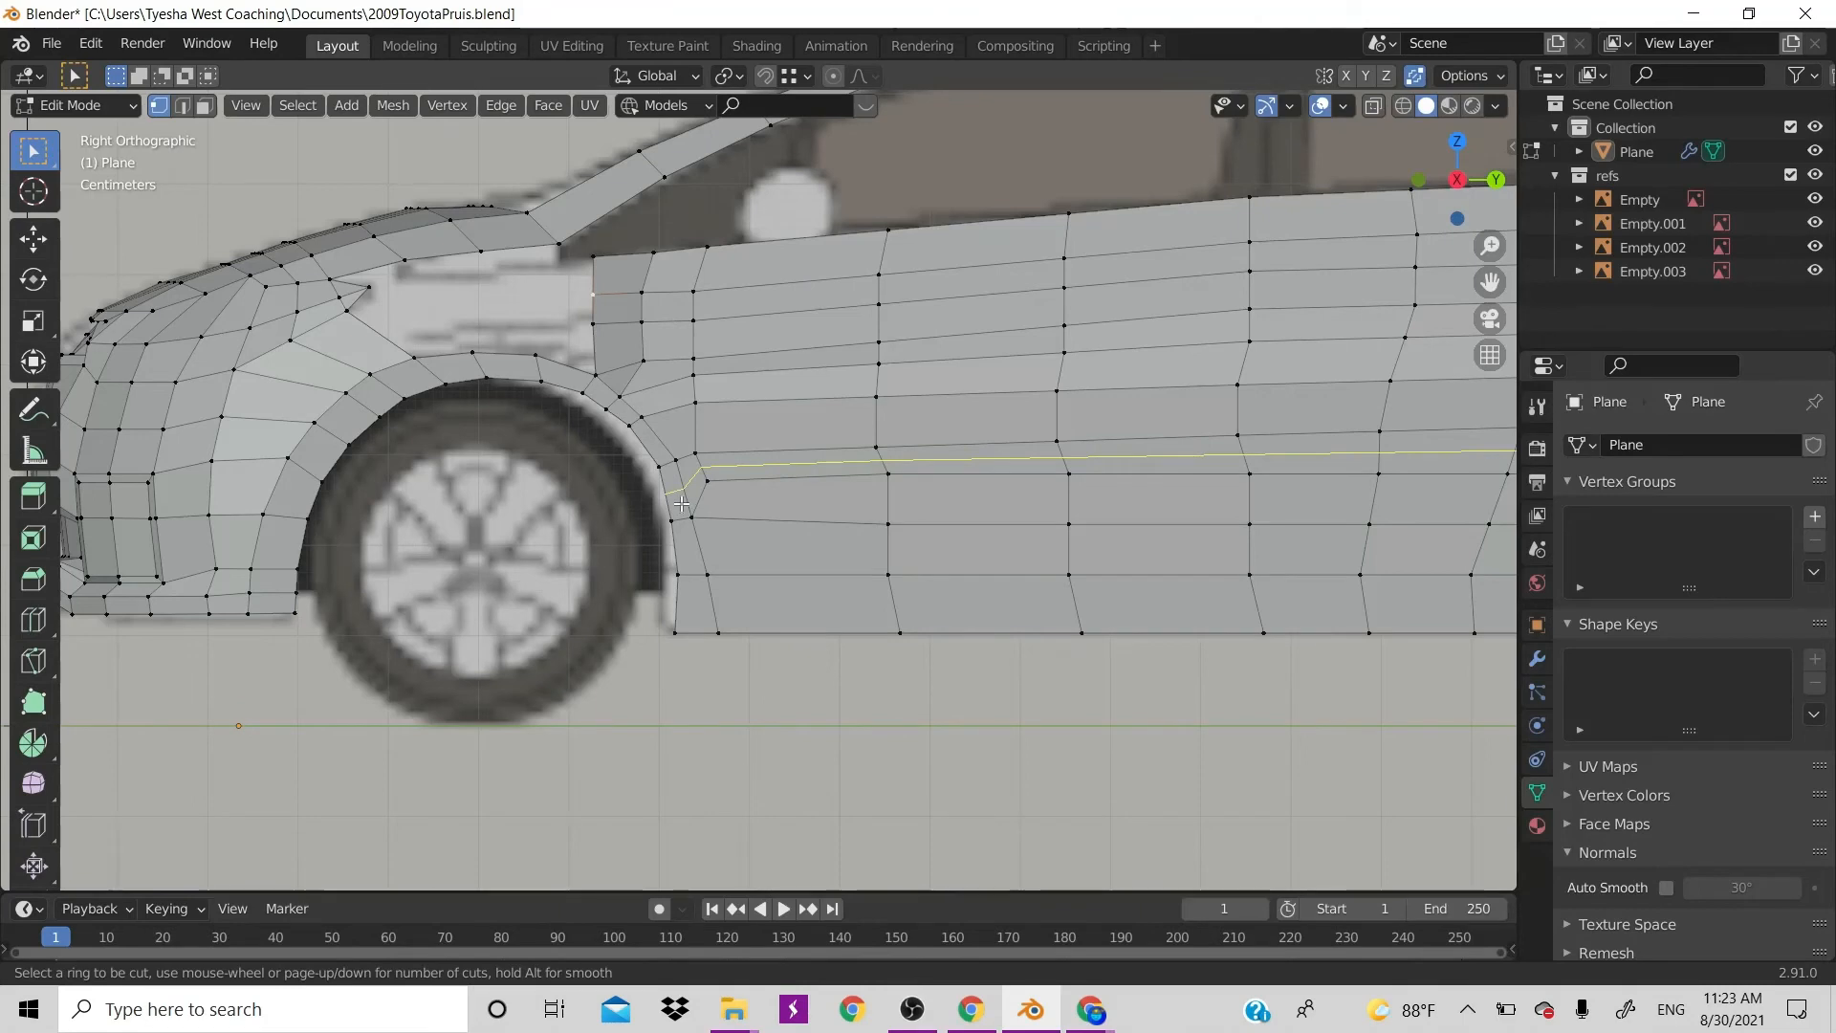
key(Escape)
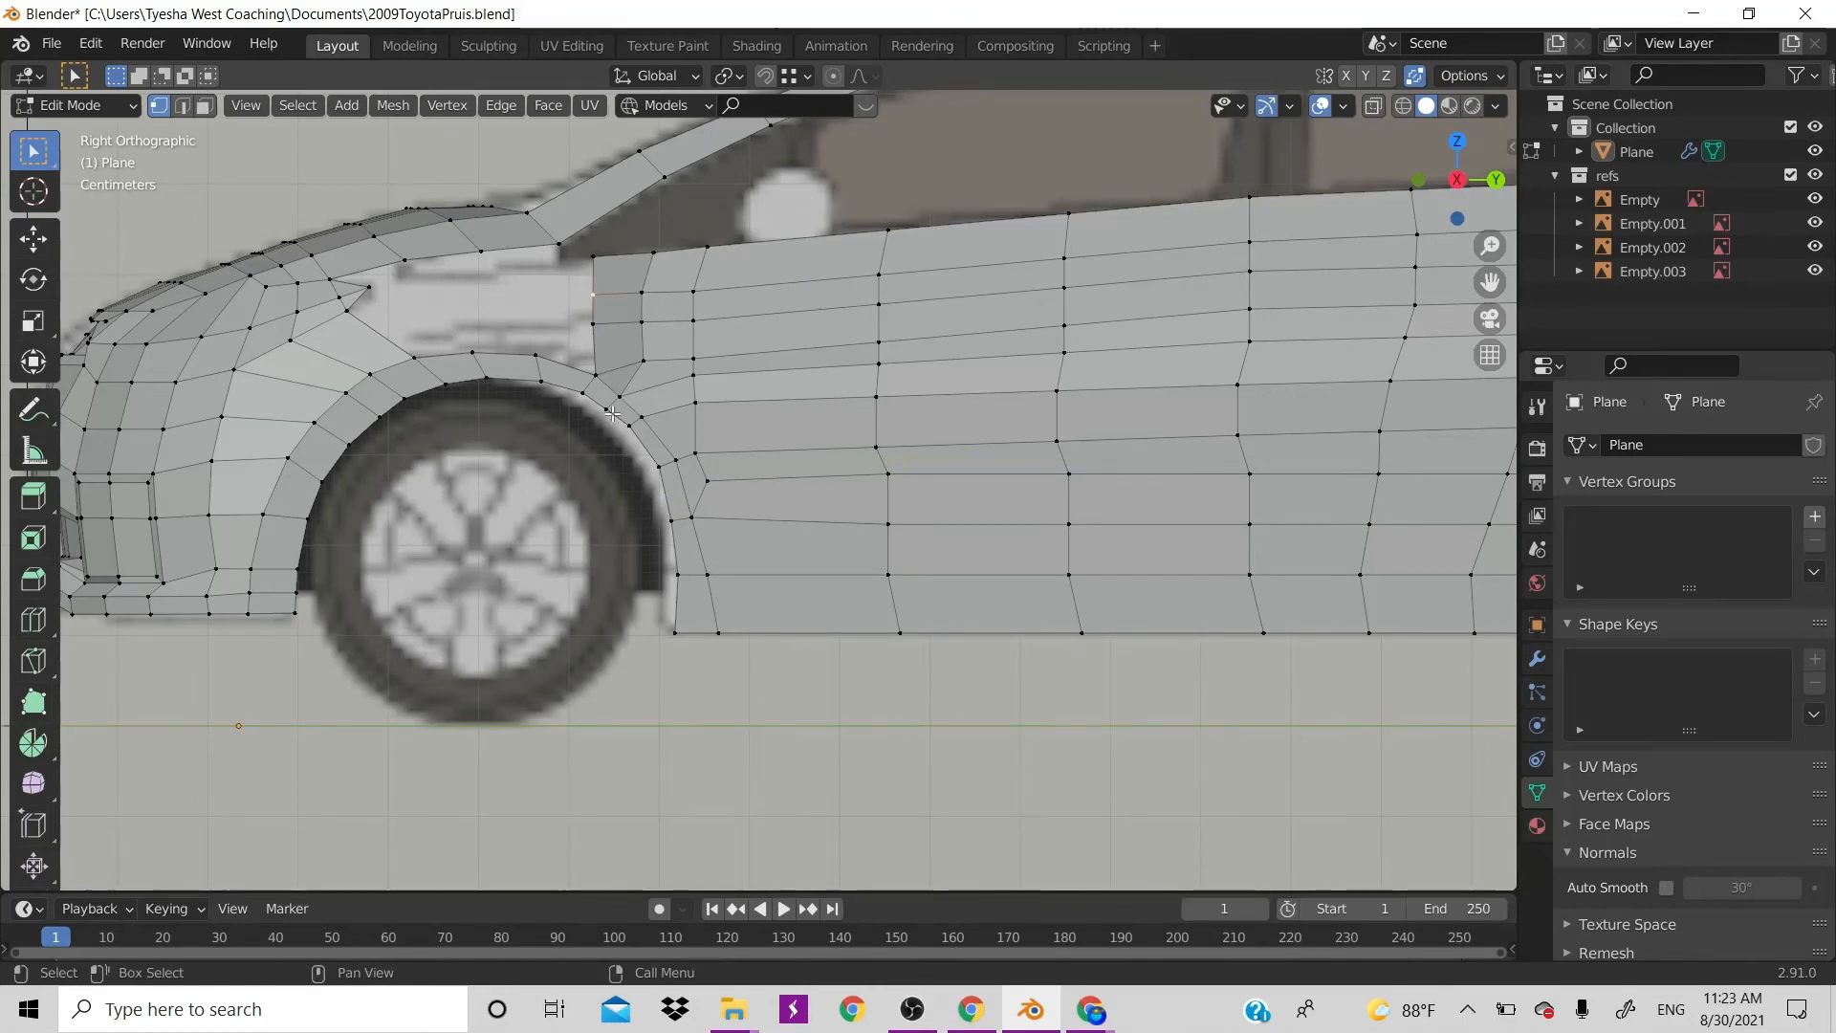
Try to extrude the strip's leading edge forward across the gap in the front fender
scroll(612, 413, down, 5)
scroll(612, 413, up, 5)
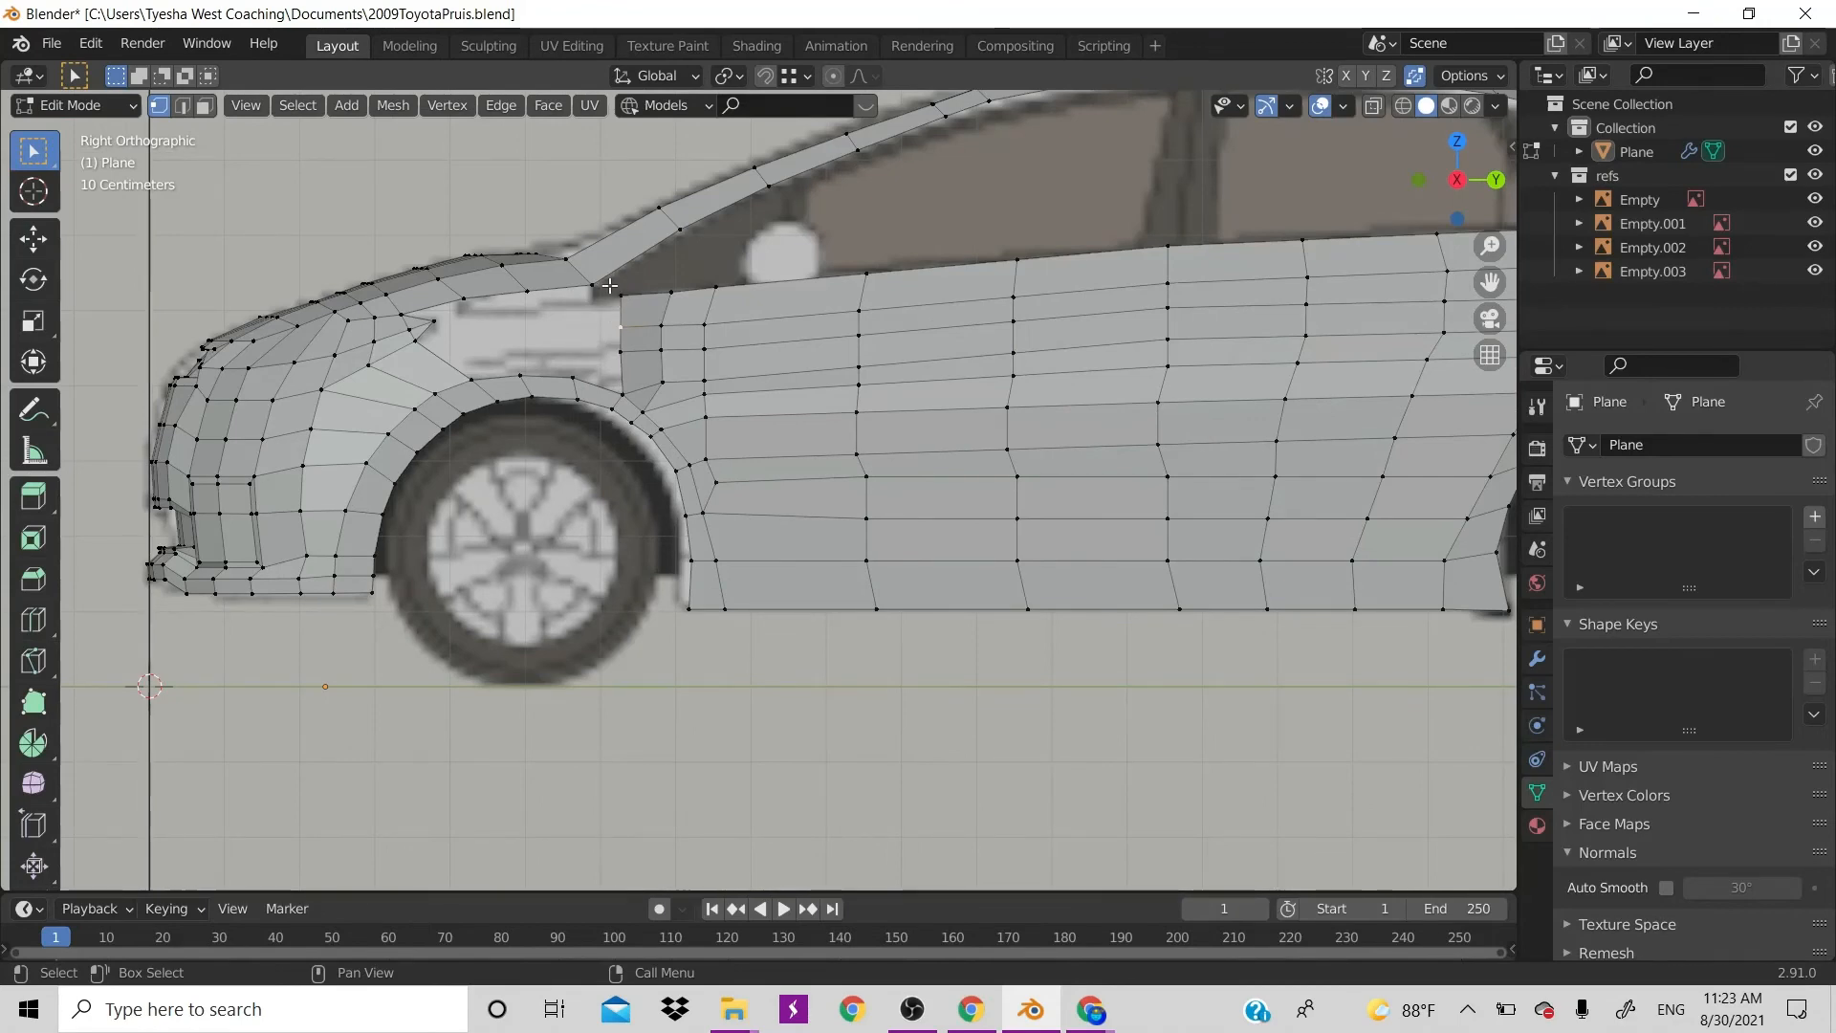
drag(613, 294, 648, 387)
key(g)
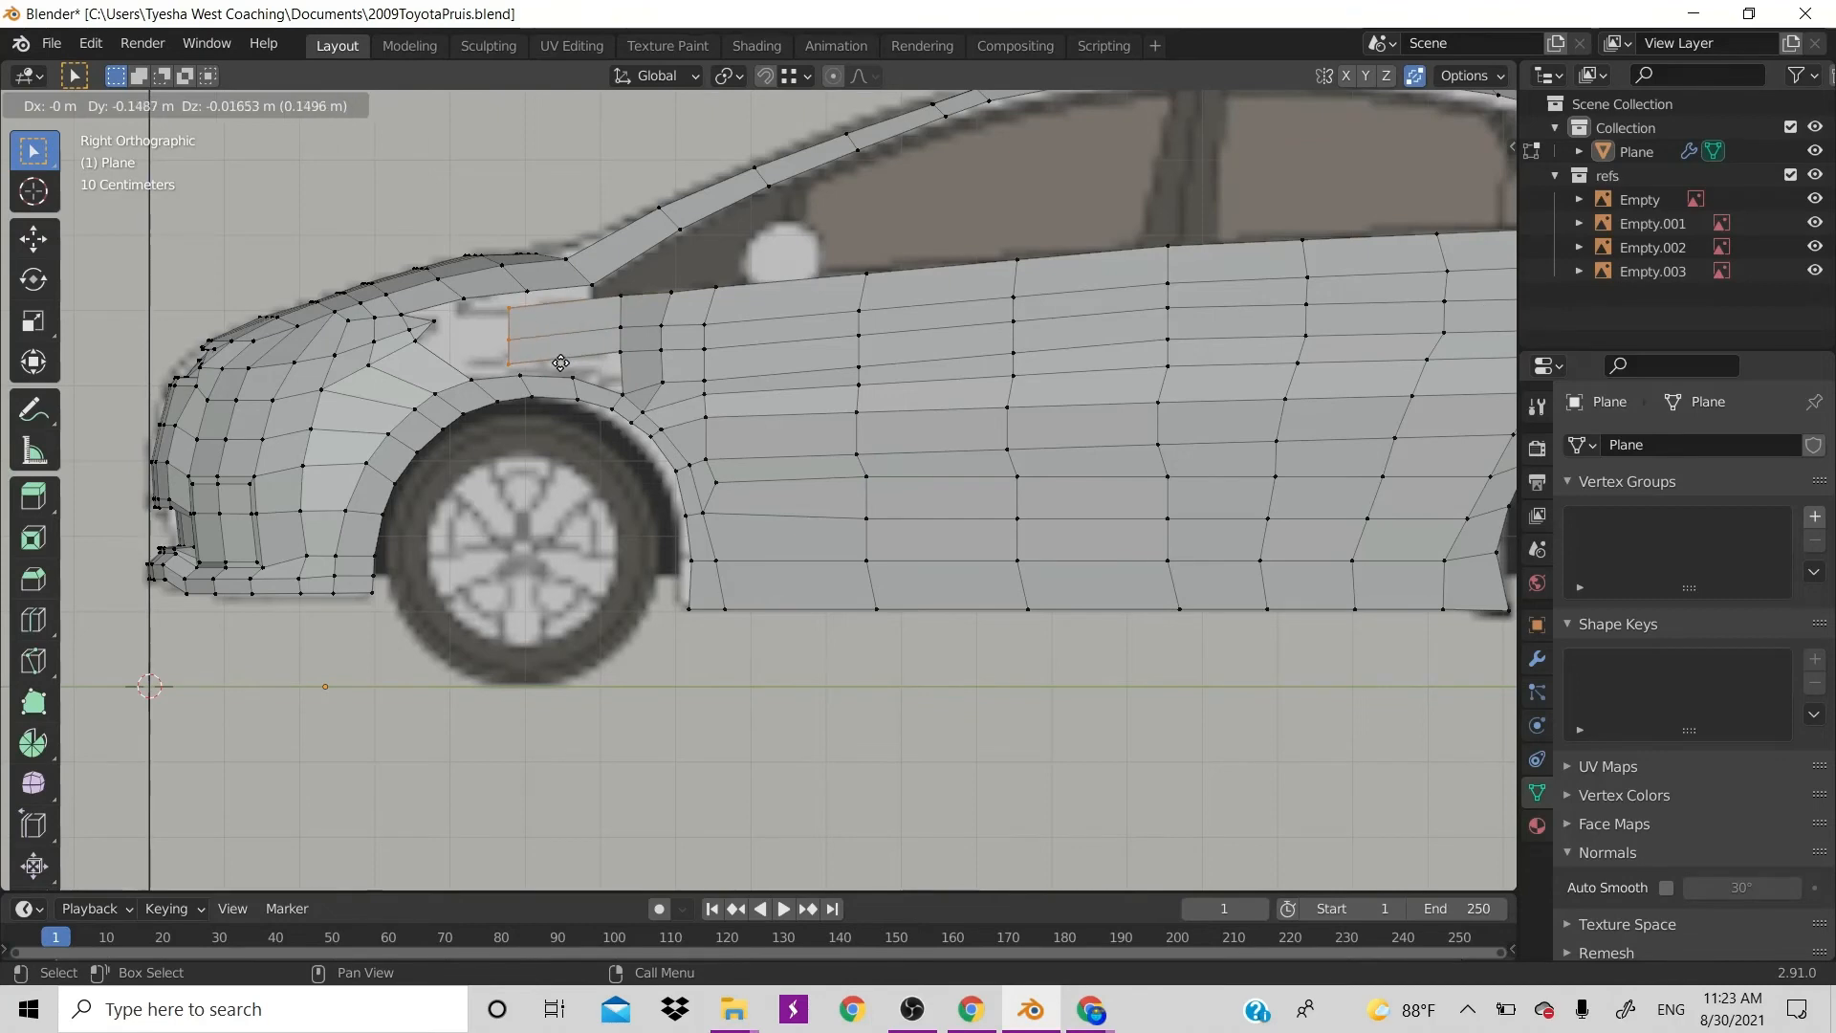
right_click(653, 350)
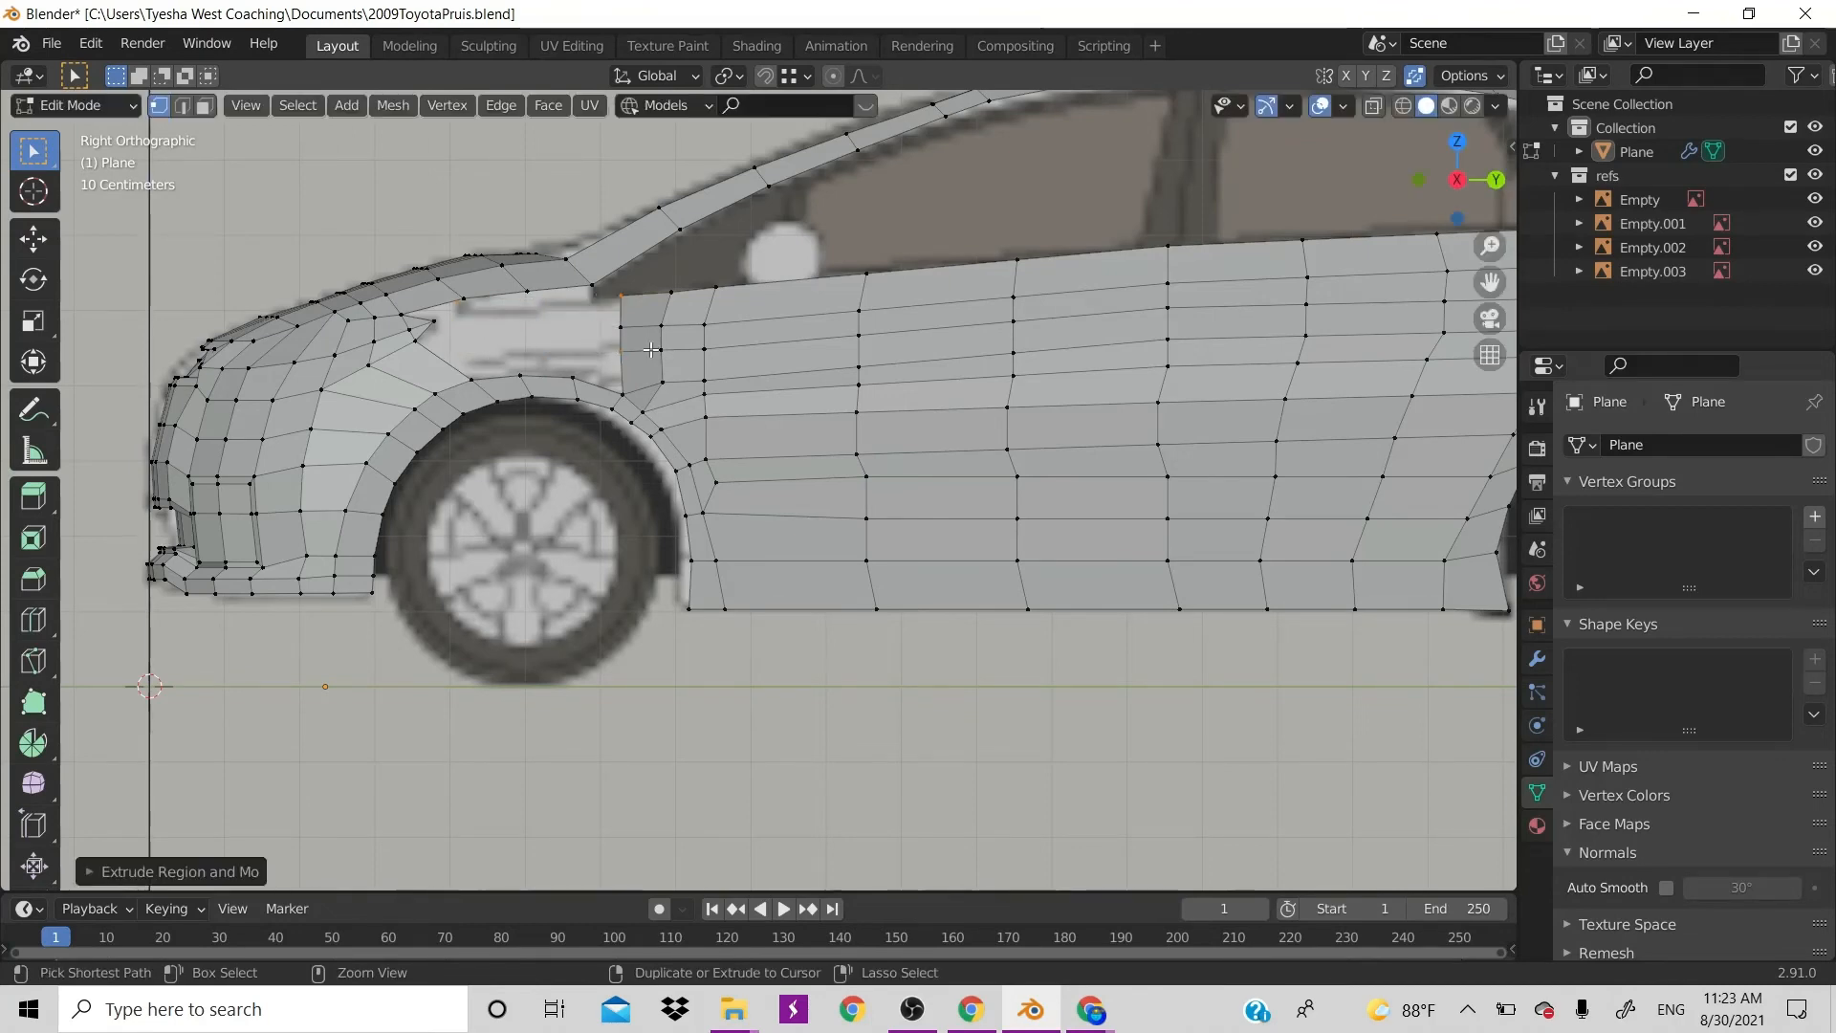
key(ctrl+z)
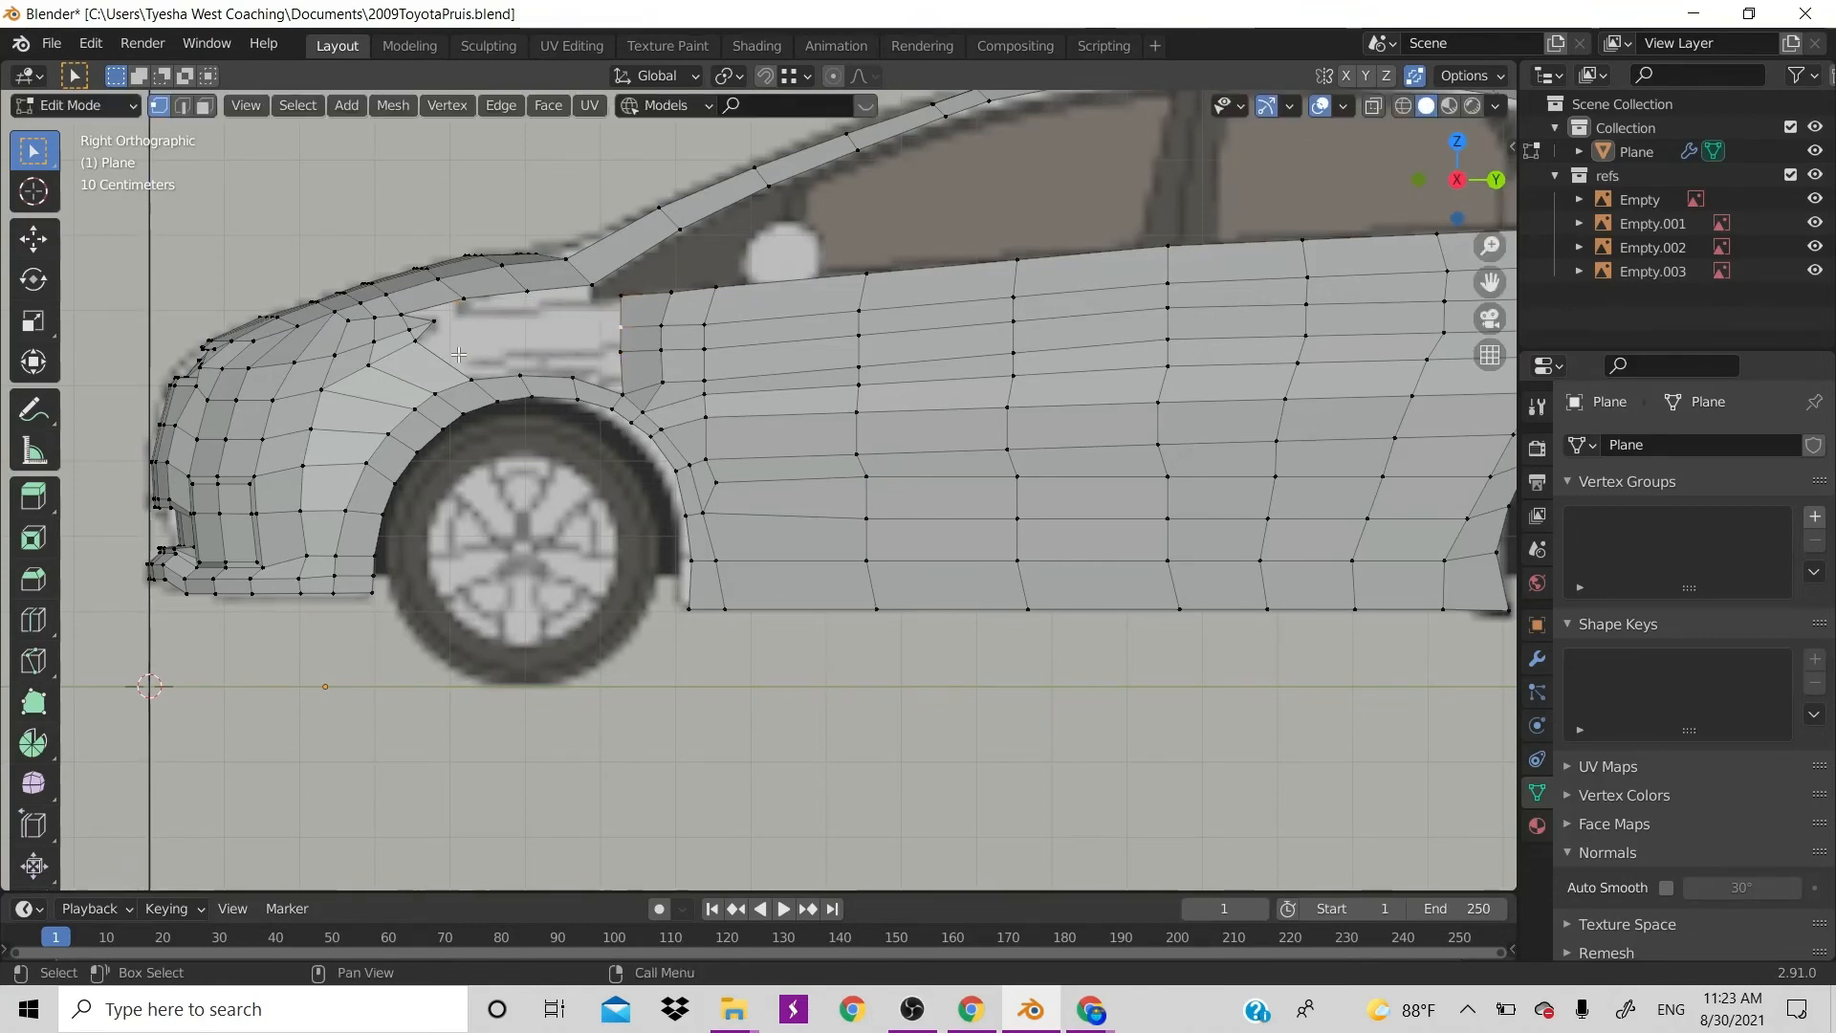
Try to extrude the fender's rear boundary edge back toward the door strip along the top of the wheel arch
key(2)
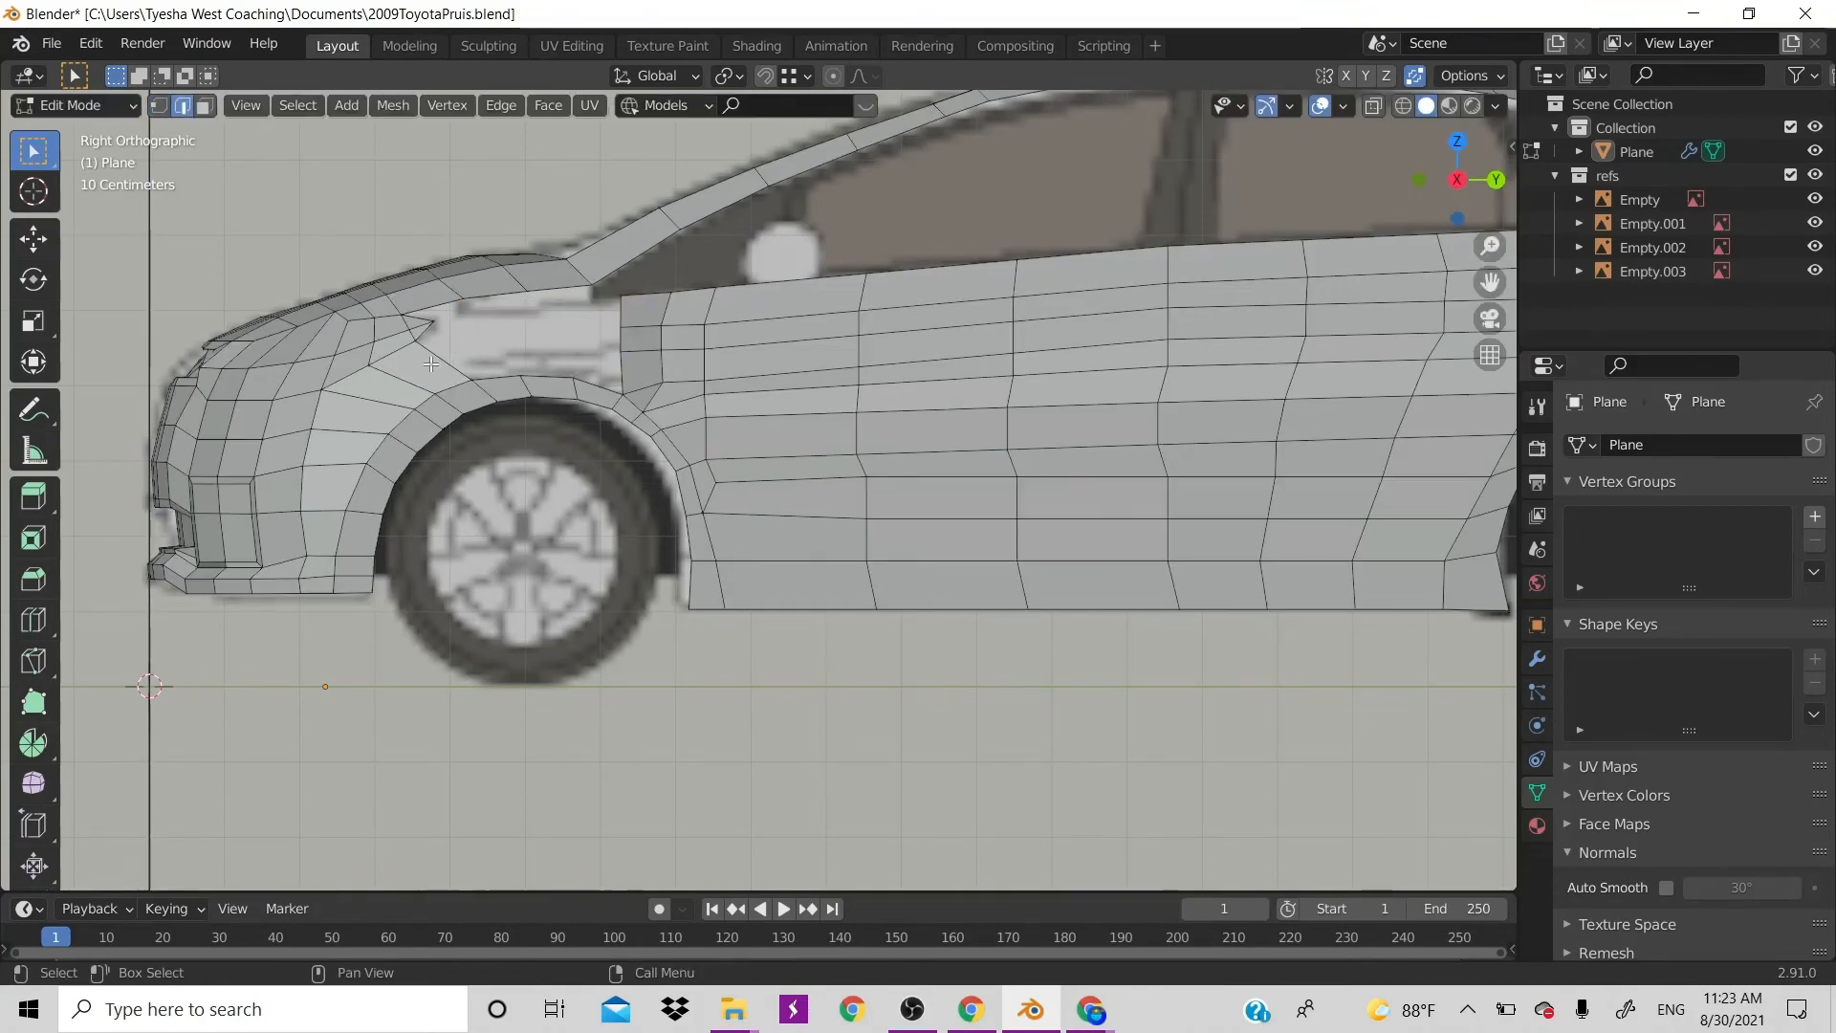
click(510, 370)
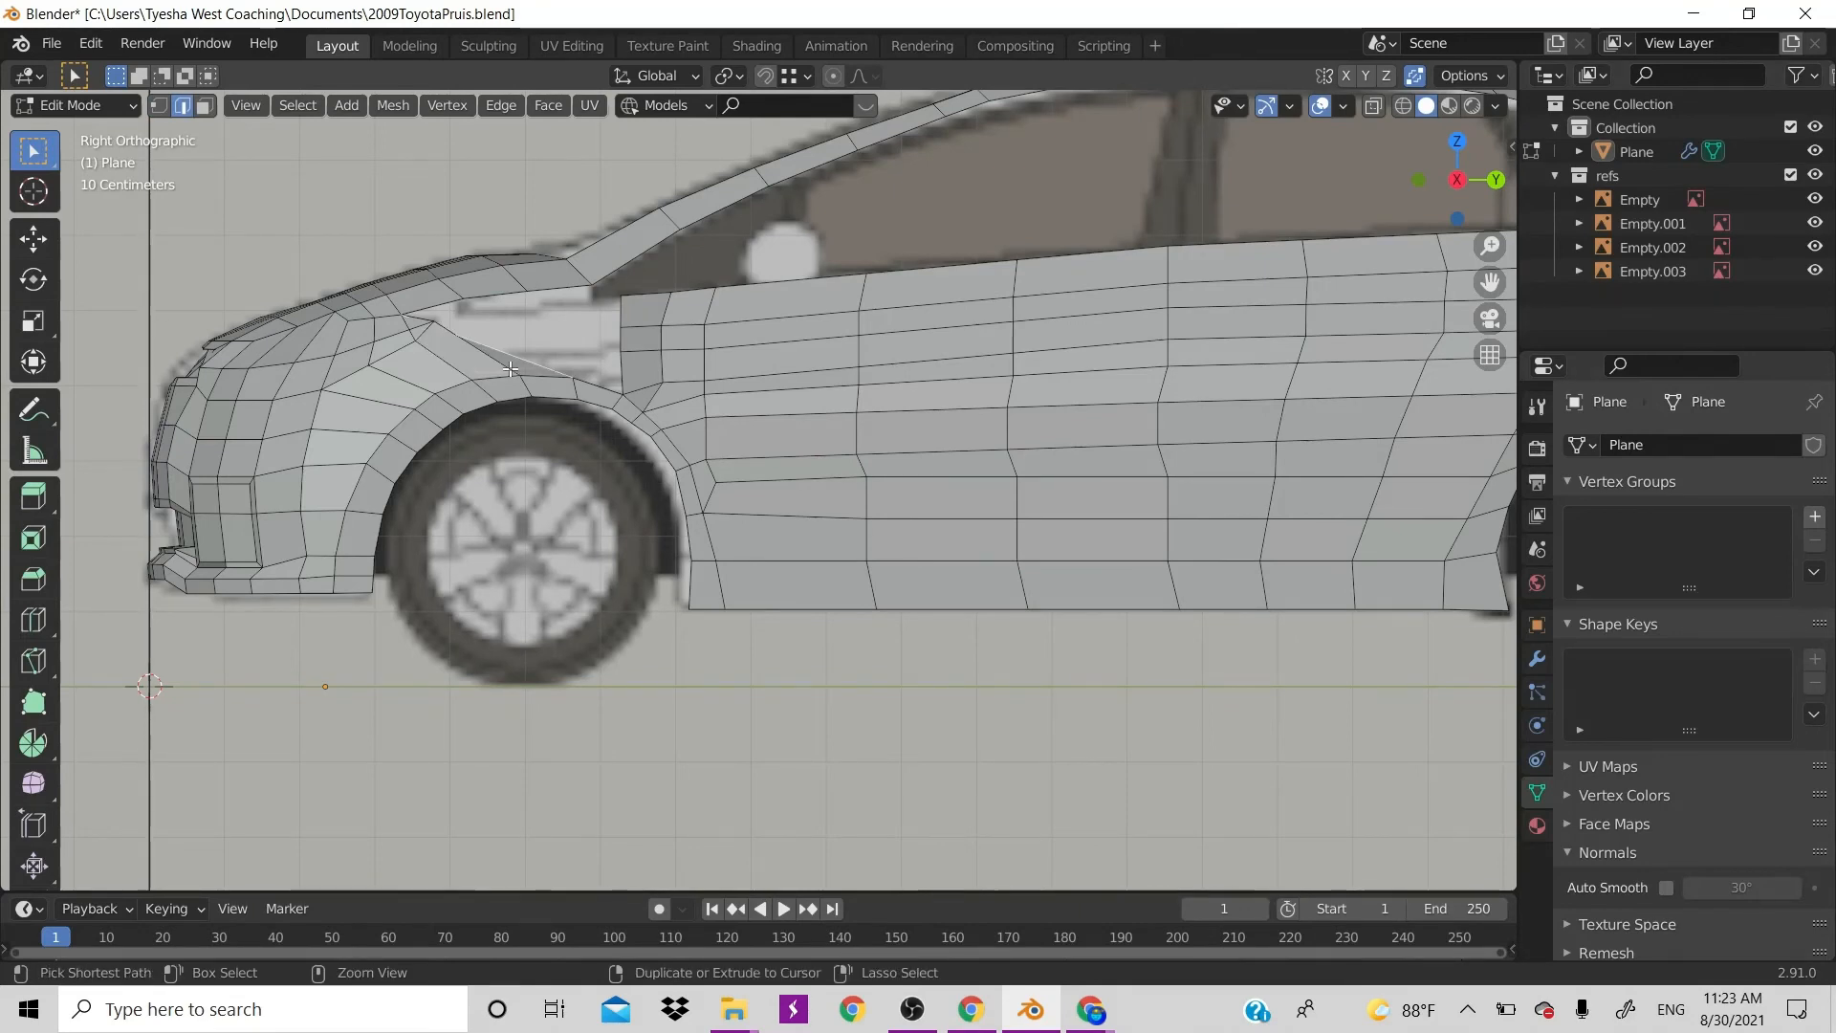
click(501, 362)
scroll(488, 348, up, 1)
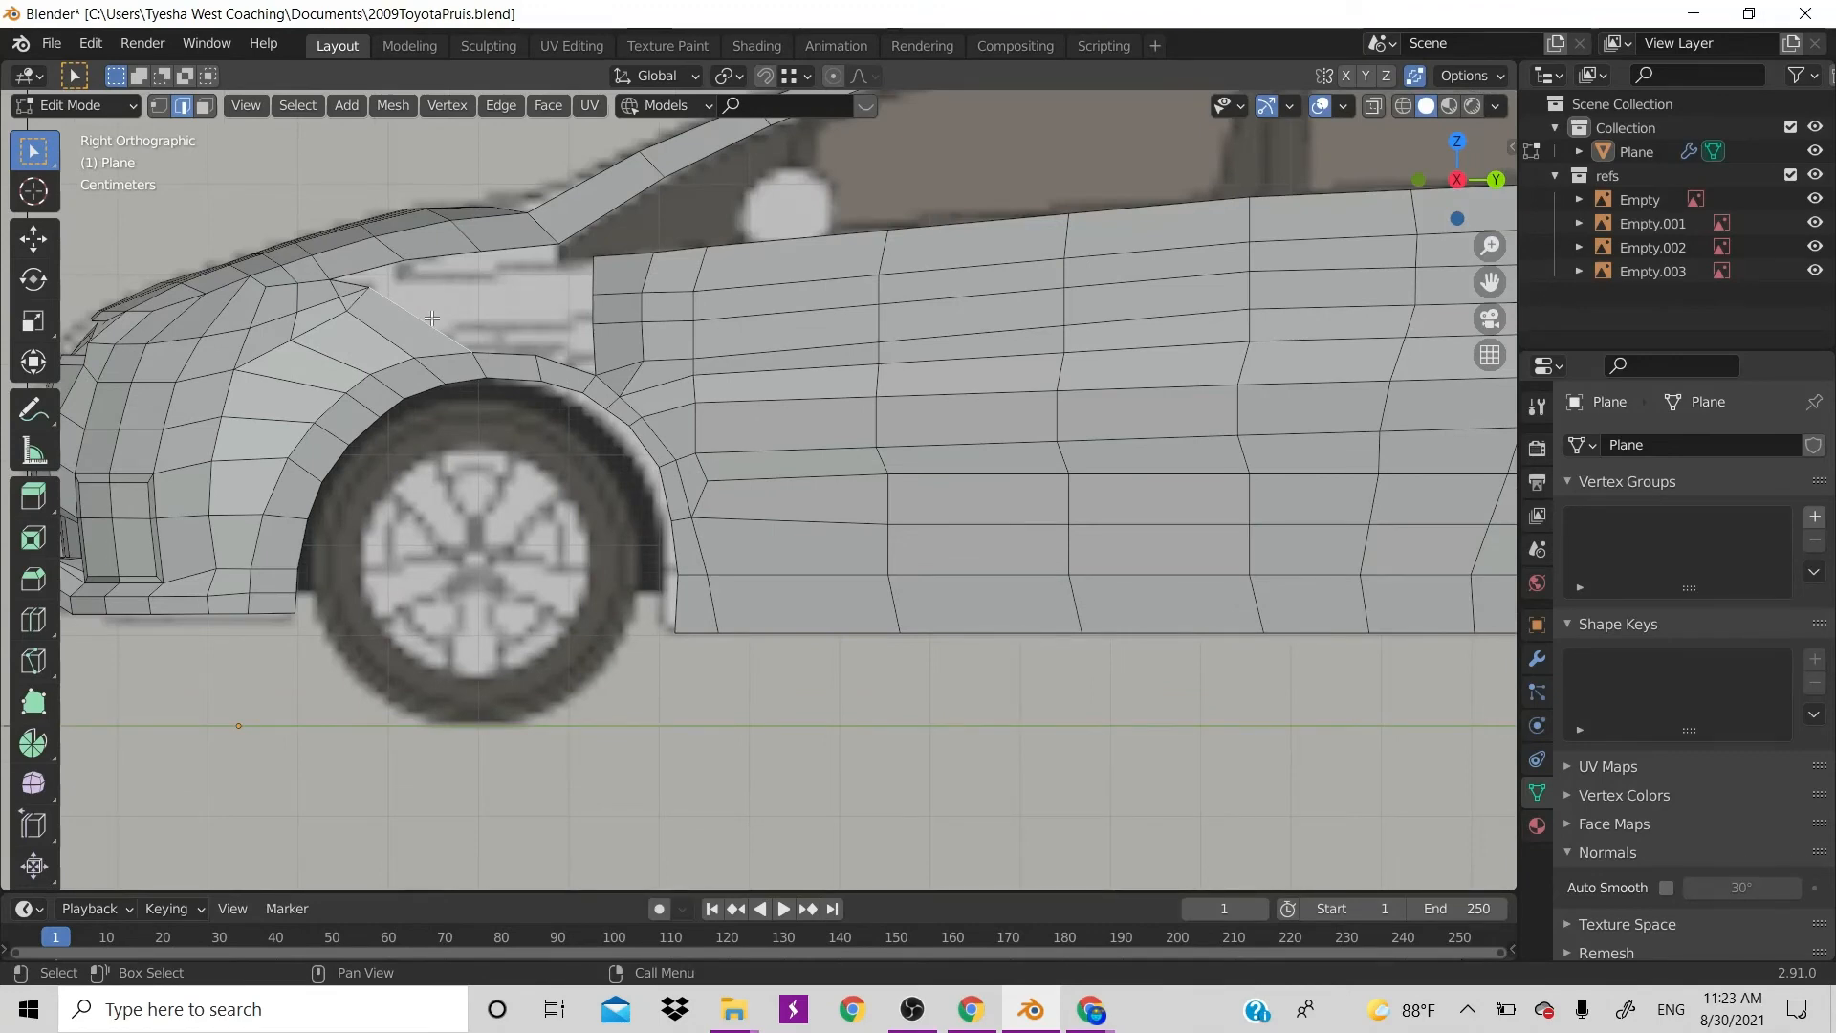
key(1)
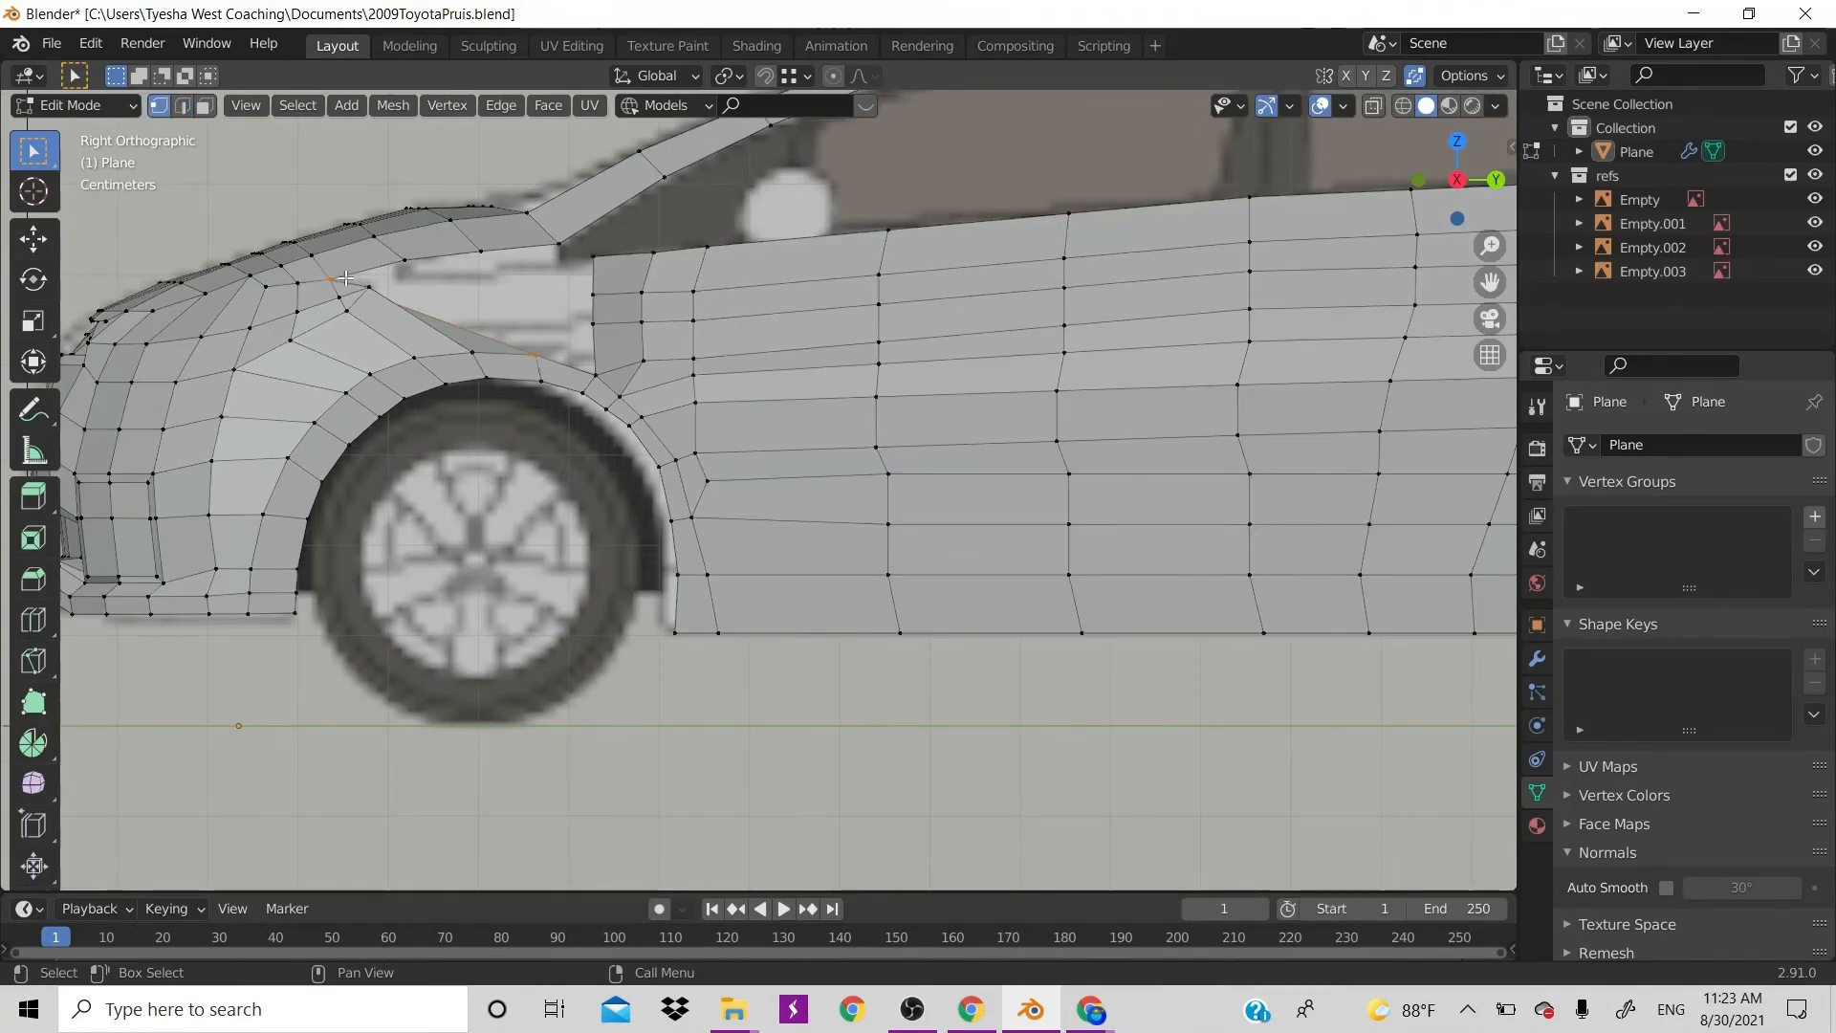
Turn on X-ray display and extrude the fender's rear boundary edge back across the gap above the wheel arch
key(alt+z)
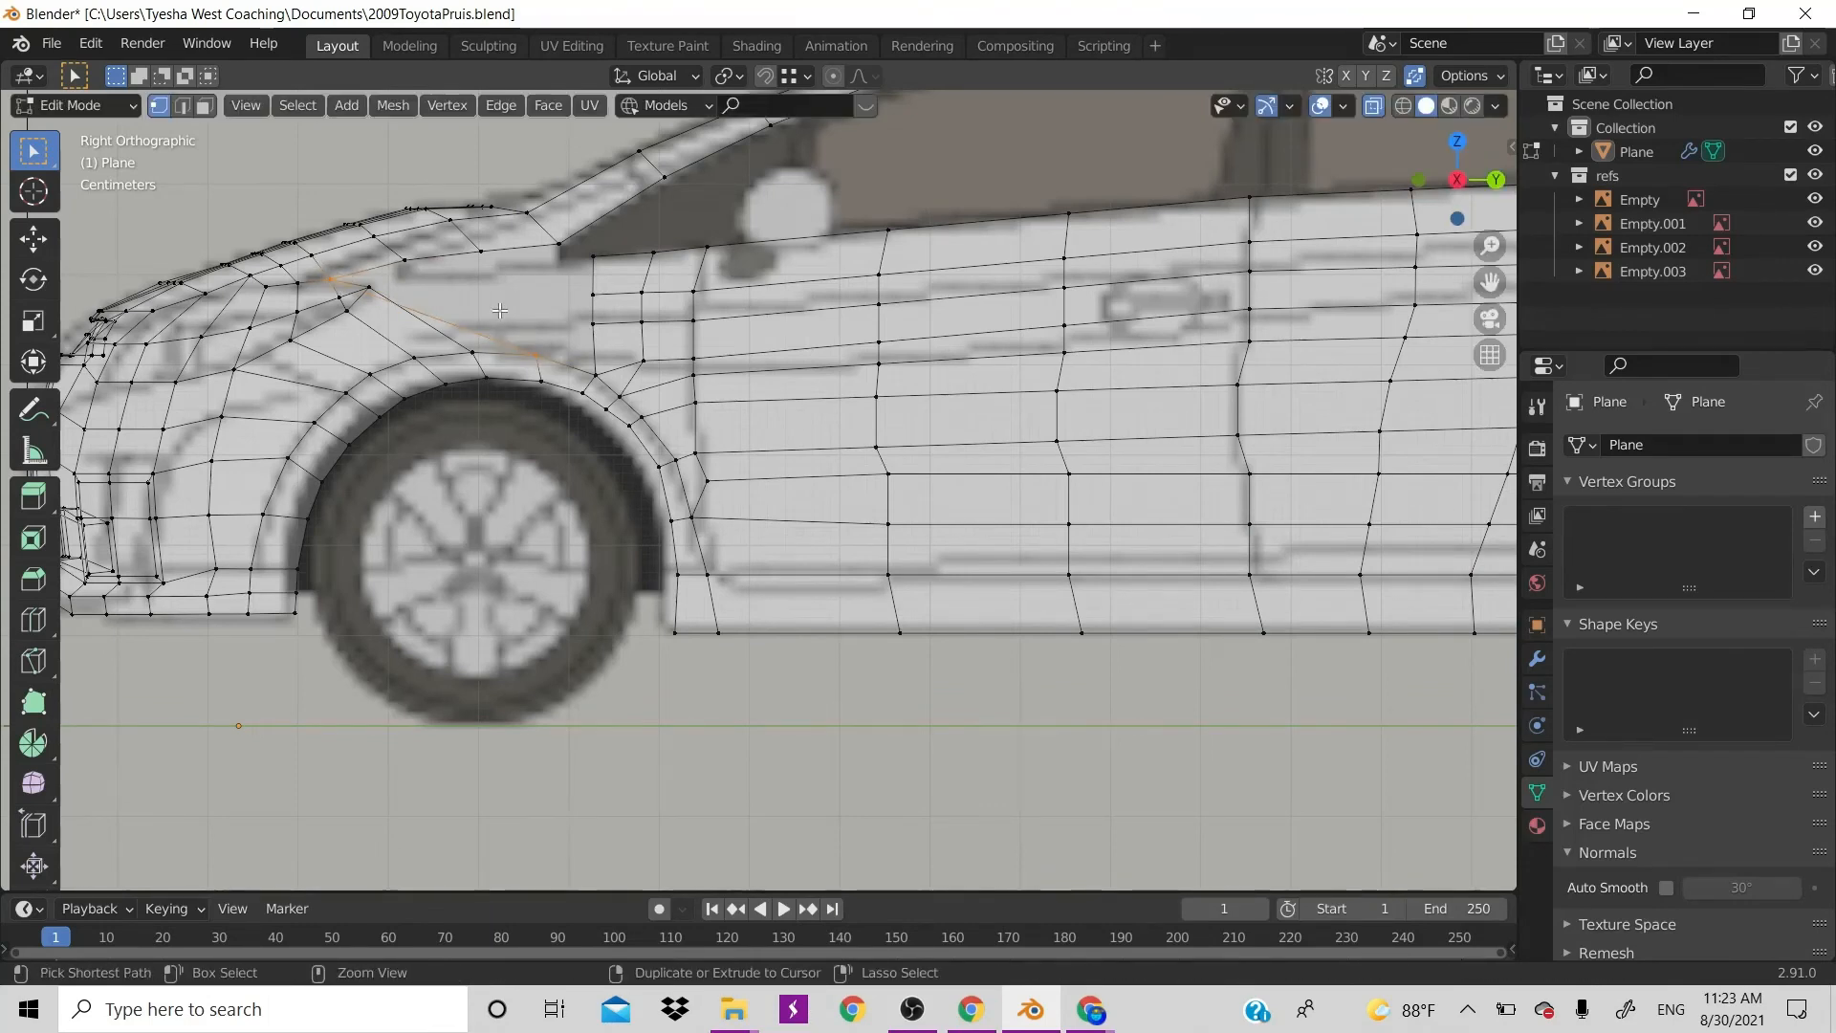
key(2)
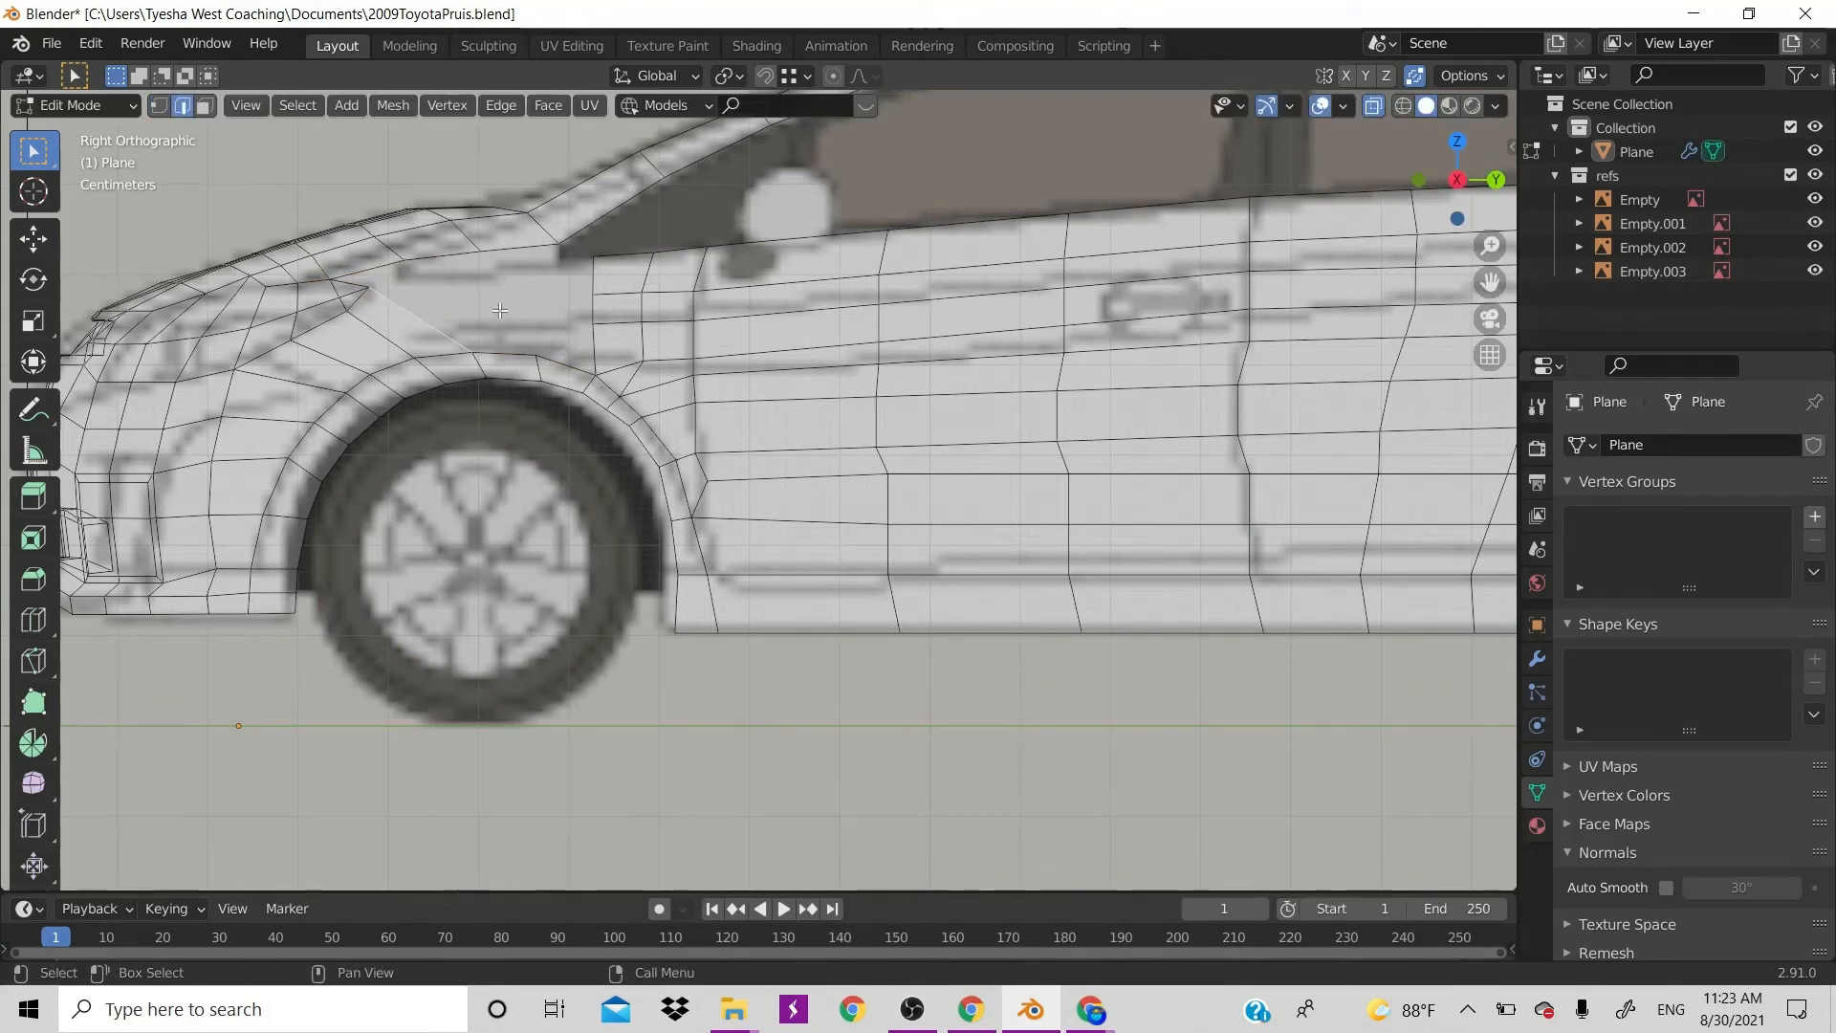
key(e)
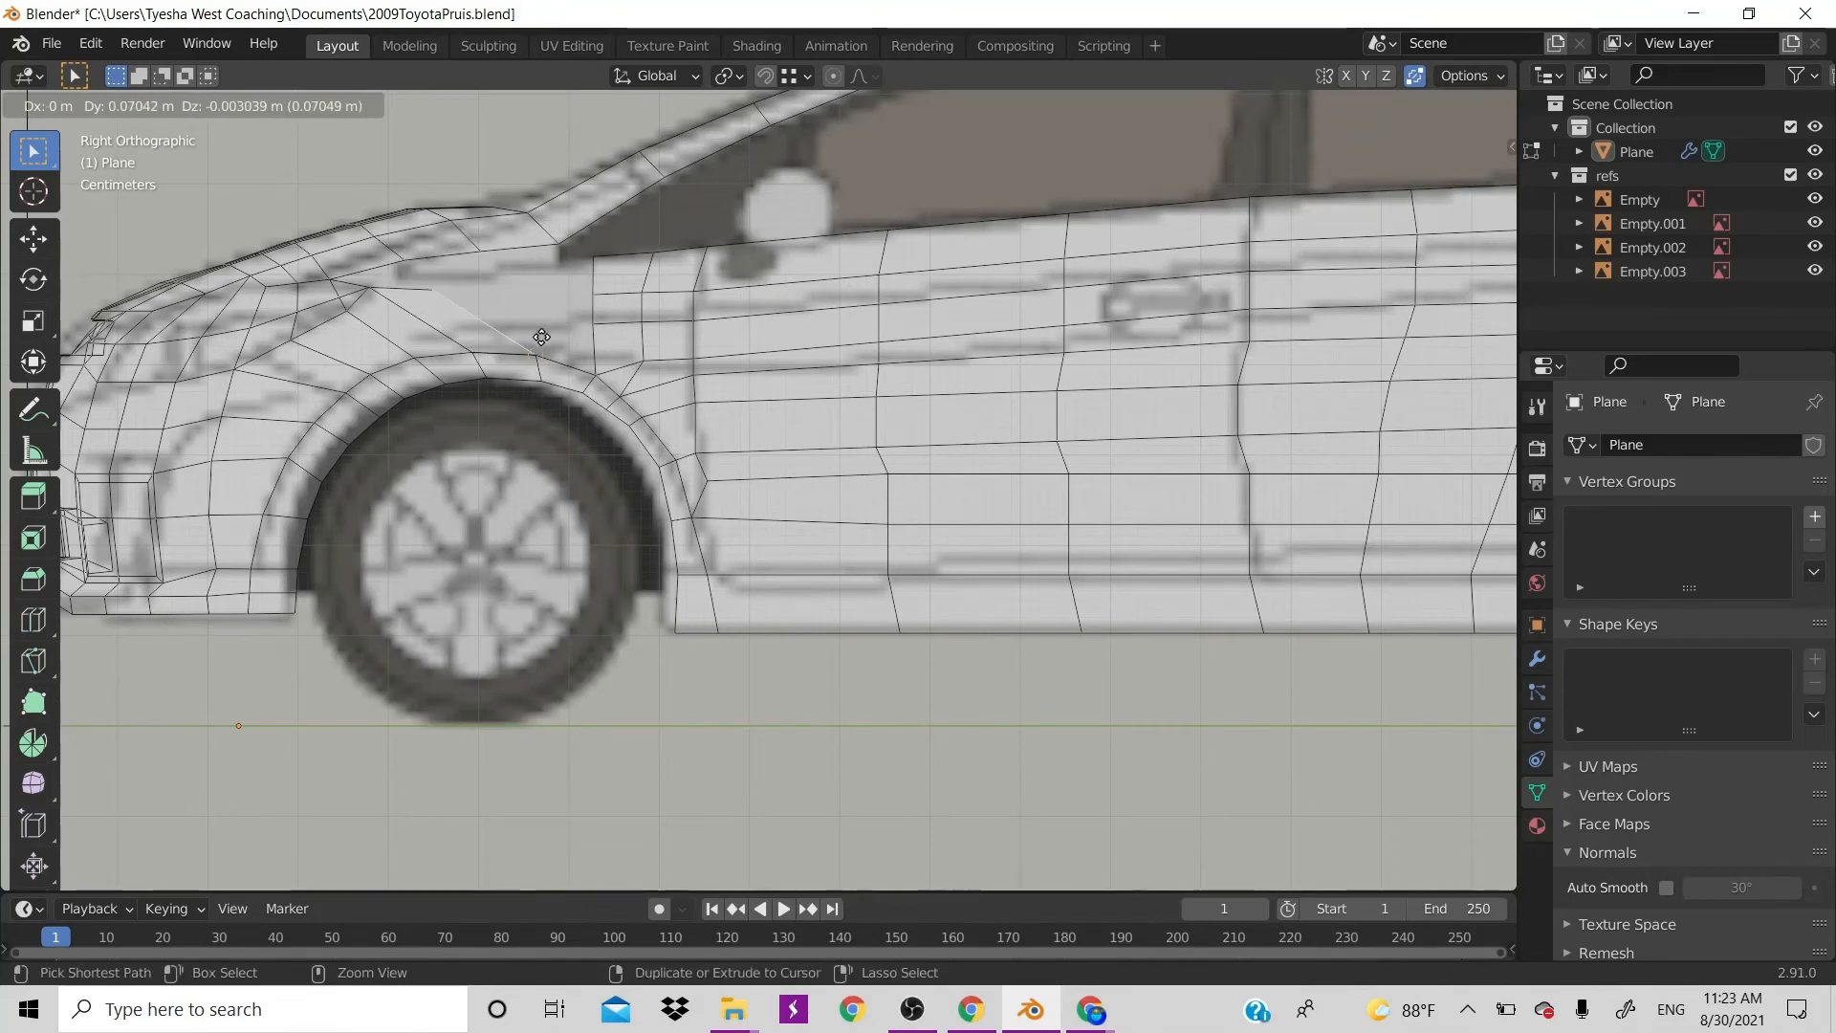
click(541, 344)
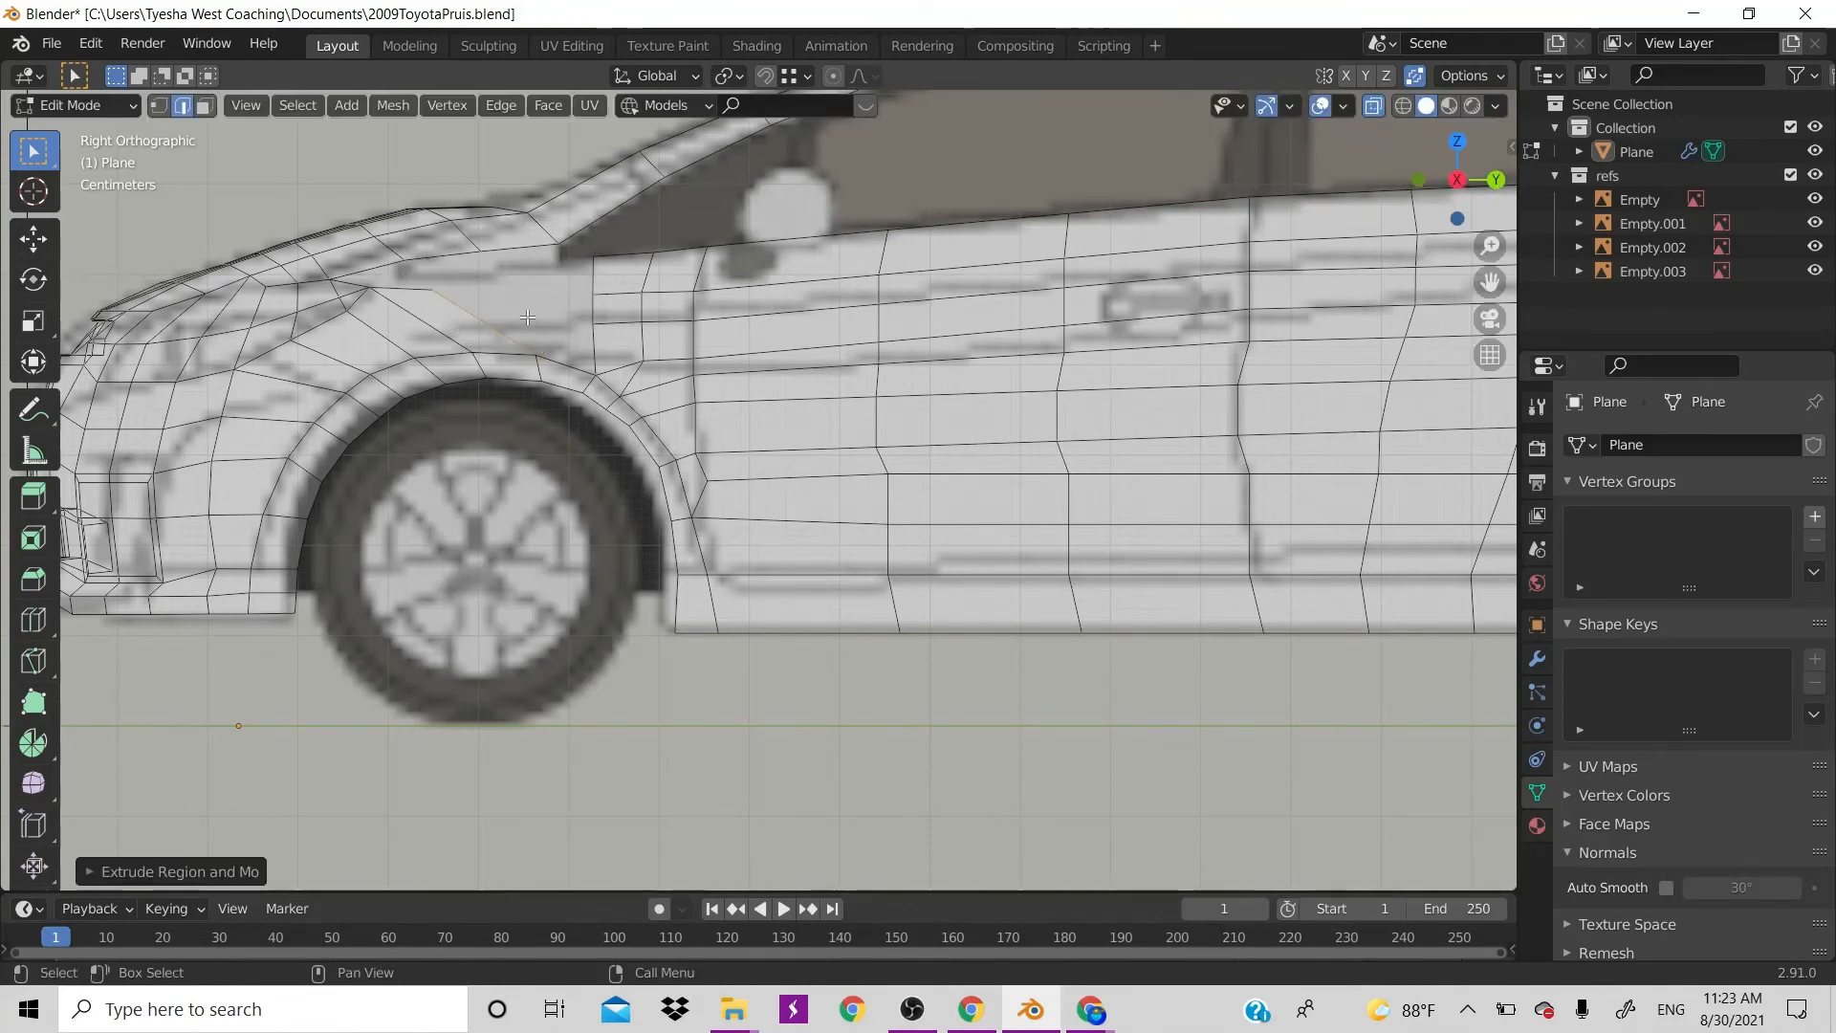
key(g)
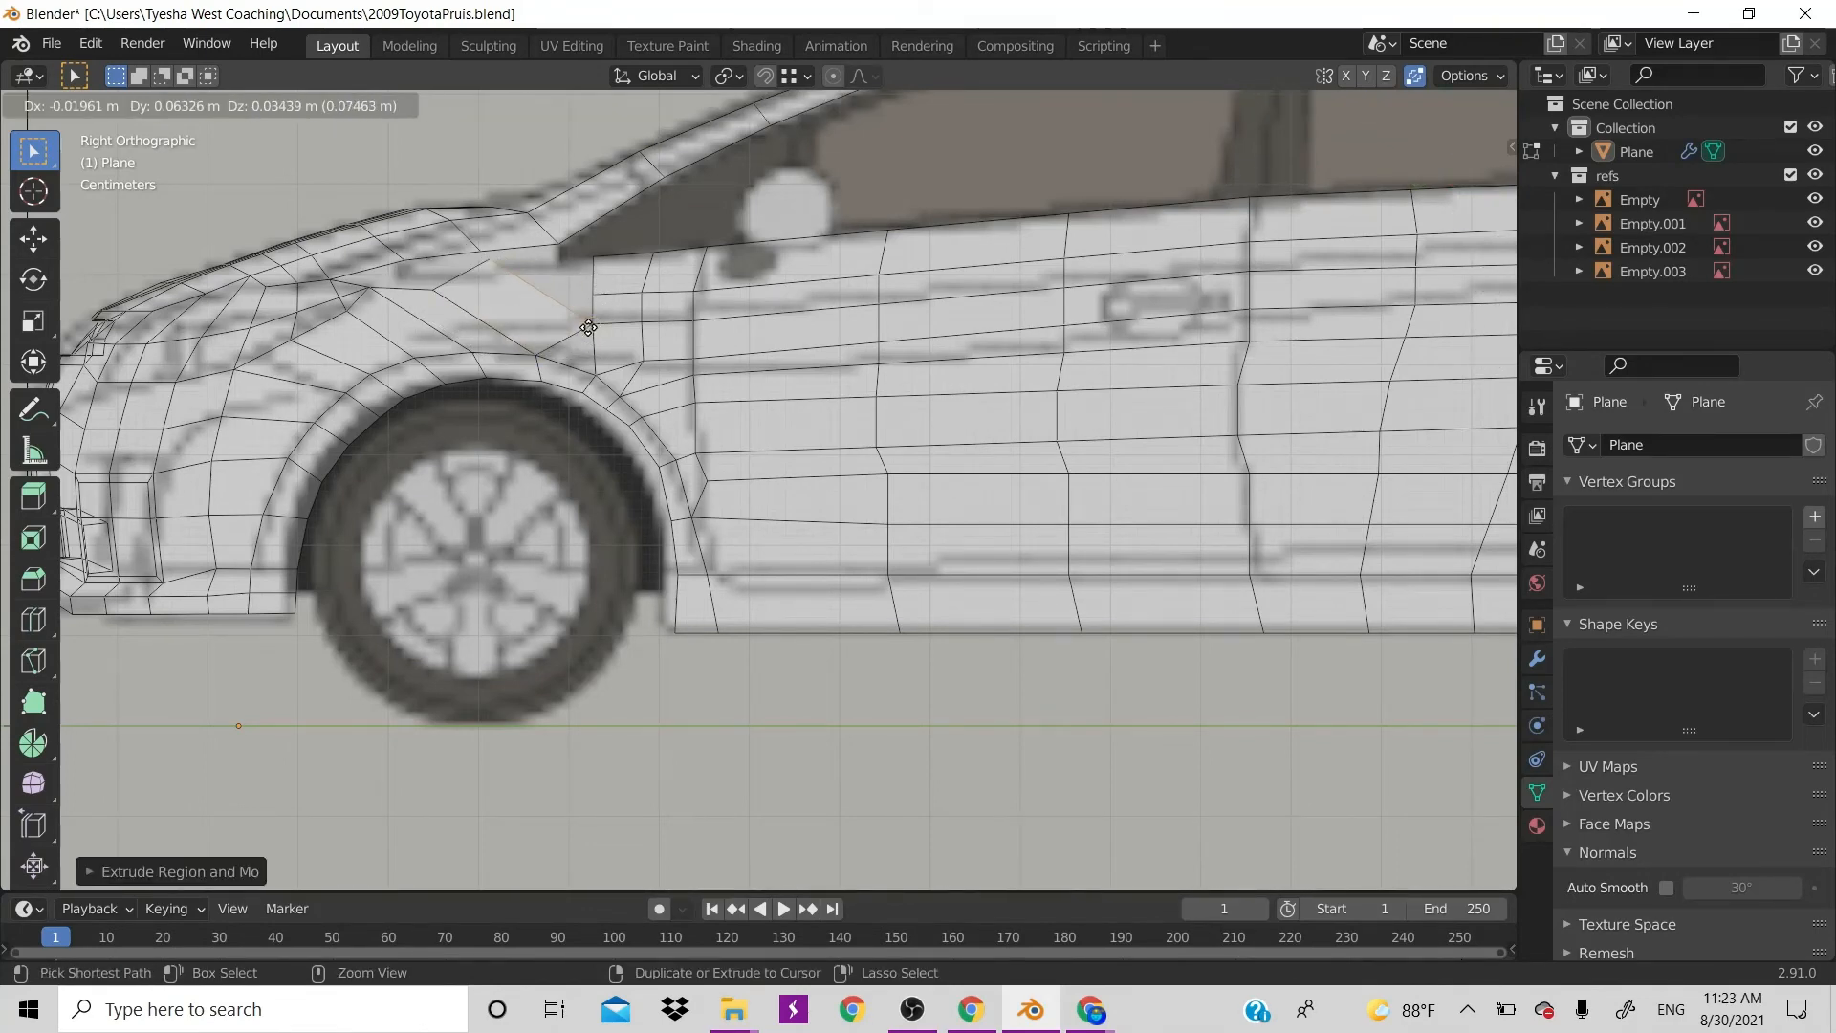
click(589, 327)
key(ctrl+z)
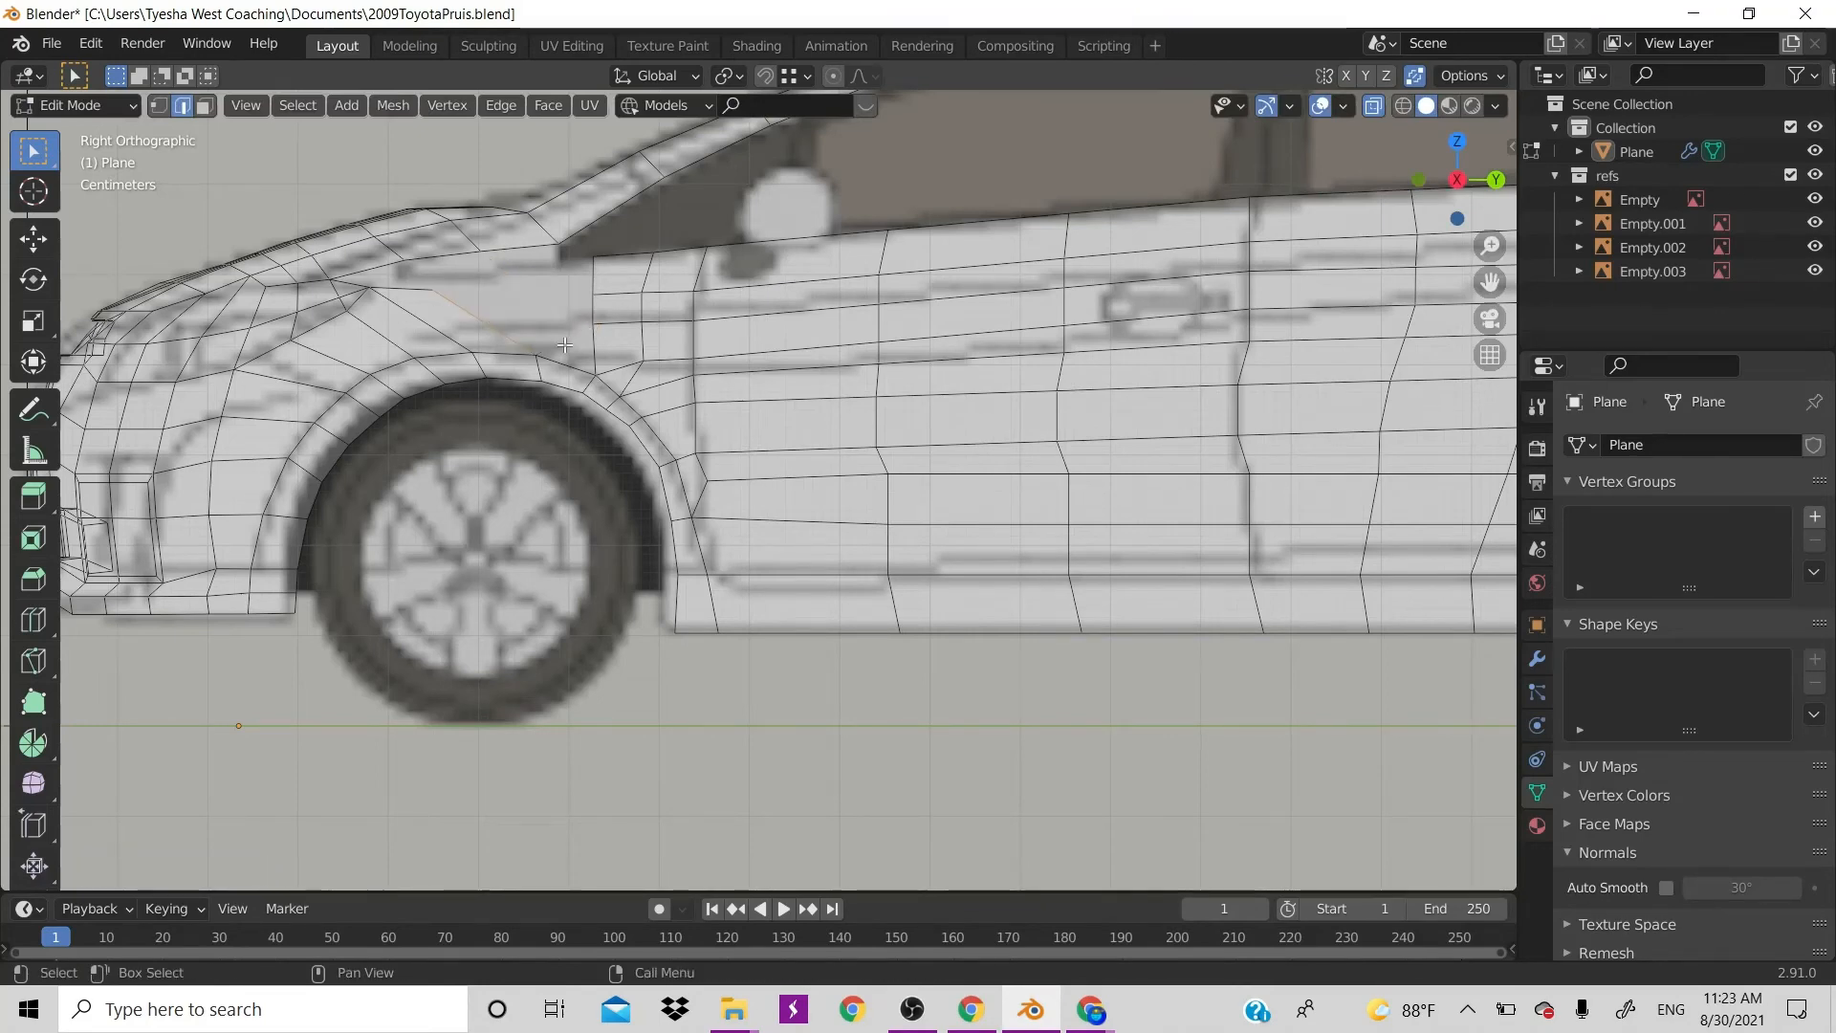
Move the extruded edge's lower end onto the door strip's bottom front corner and raise the two upper vertices along the fender crease
key(g)
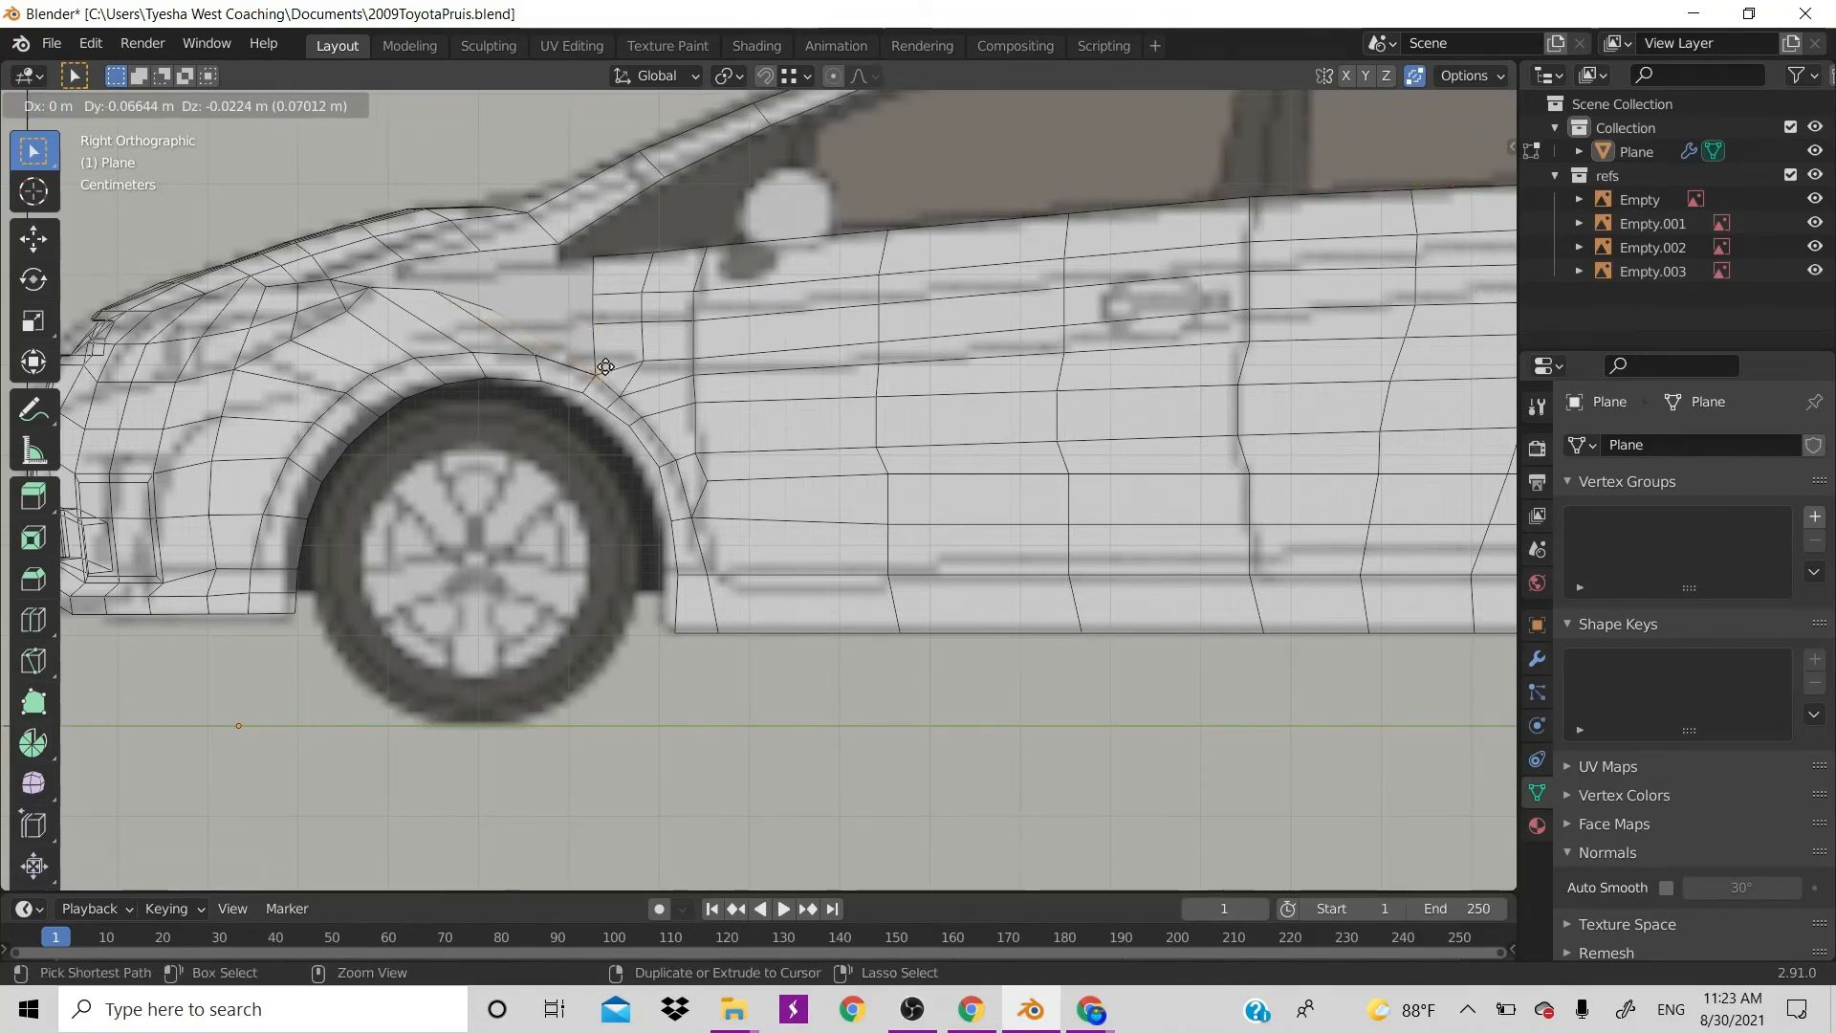
click(586, 352)
key(1)
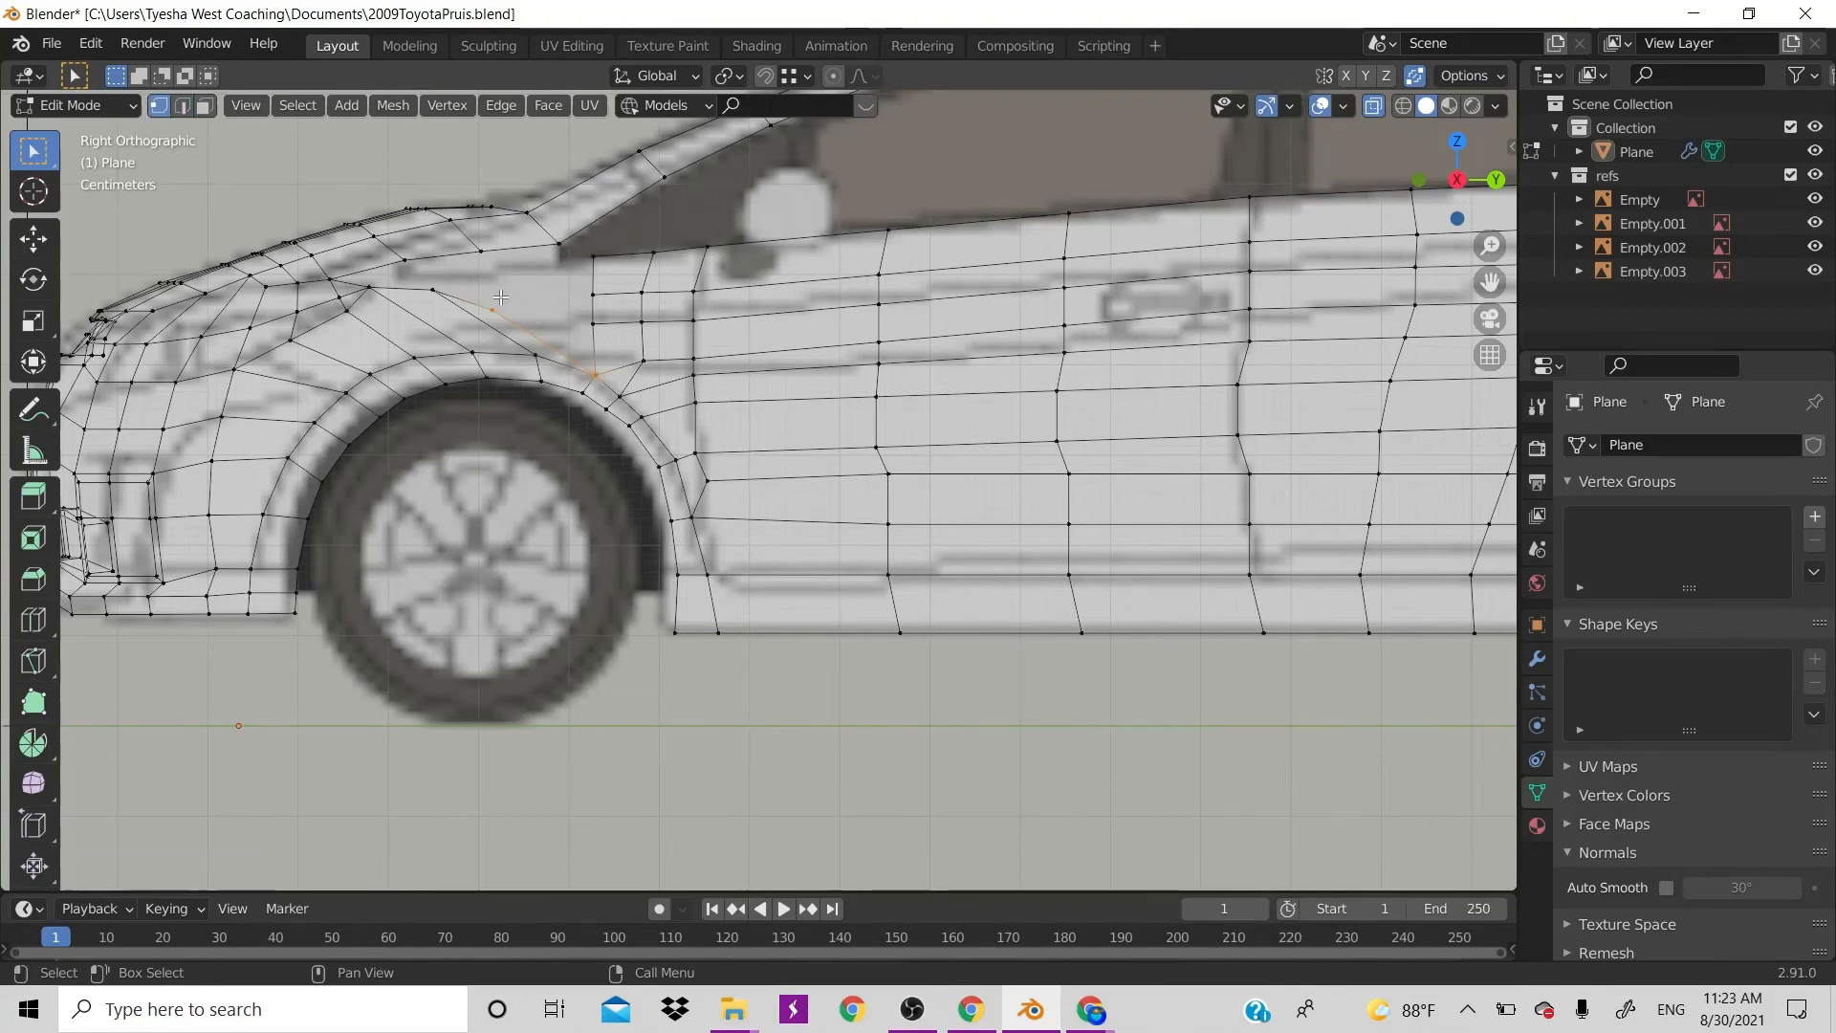
click(498, 300)
key(g)
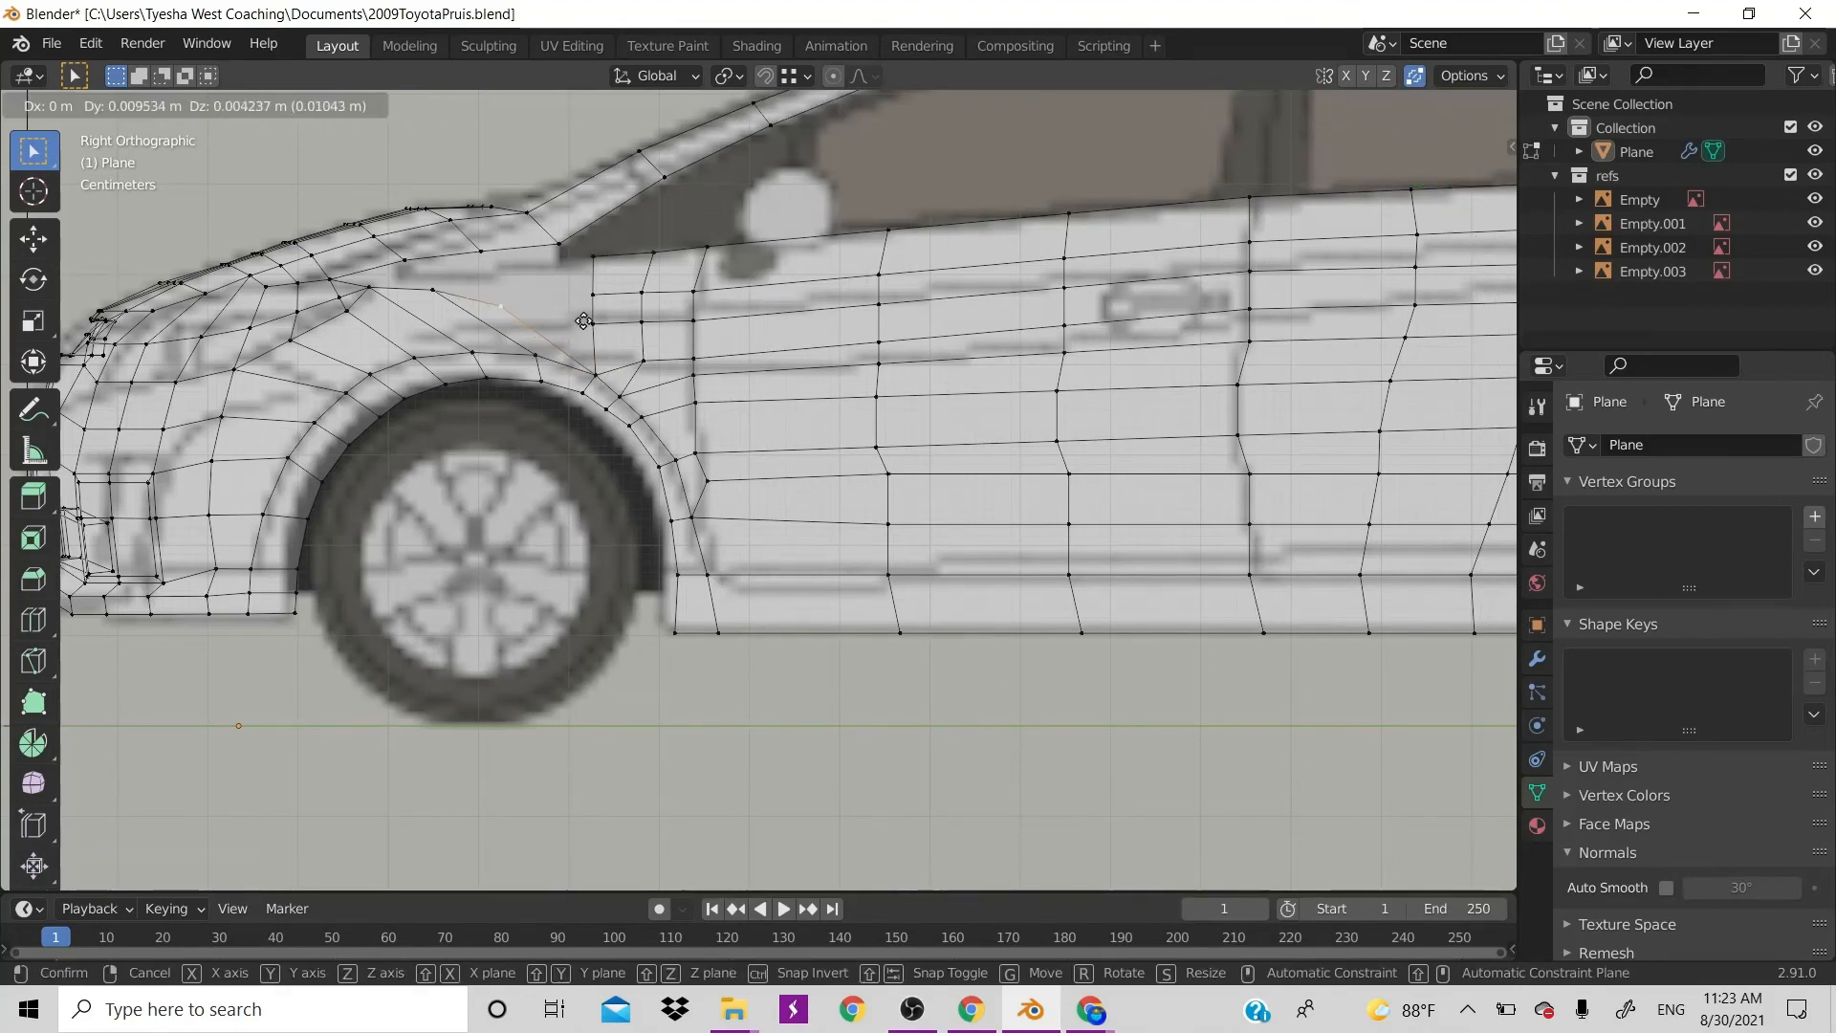
click(590, 310)
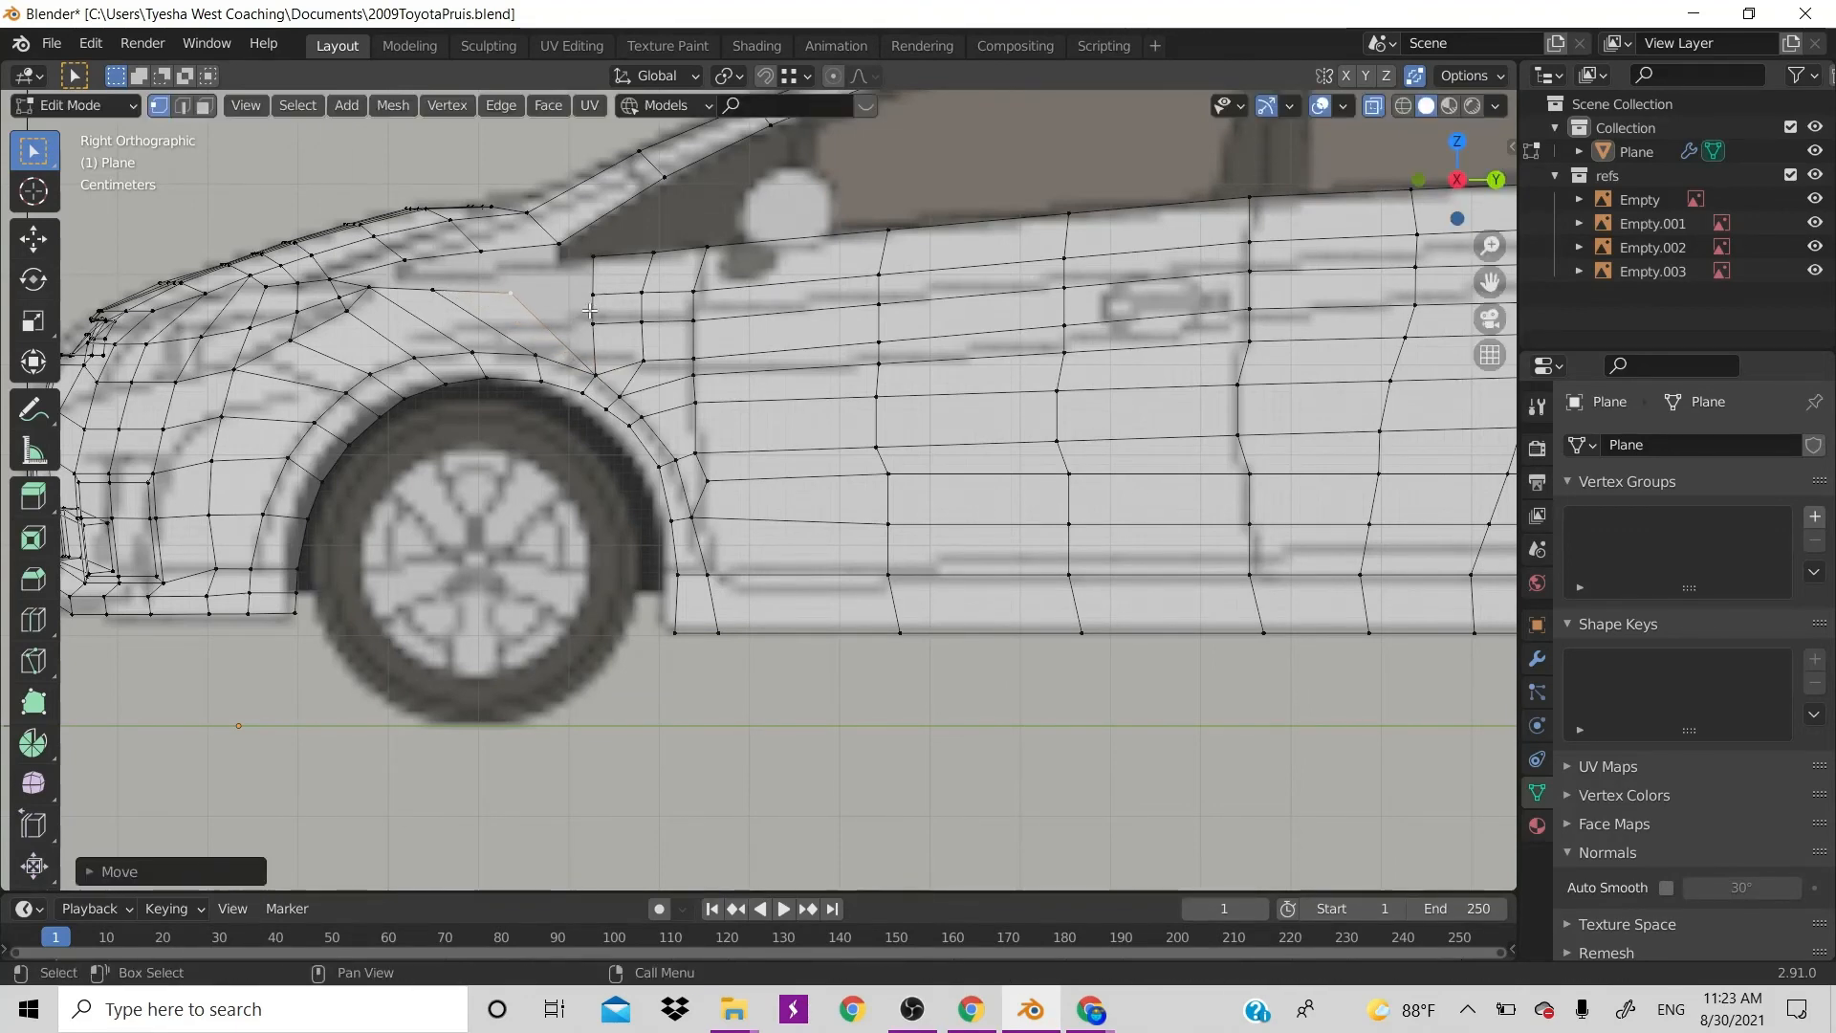
click(429, 290)
key(g)
click(552, 332)
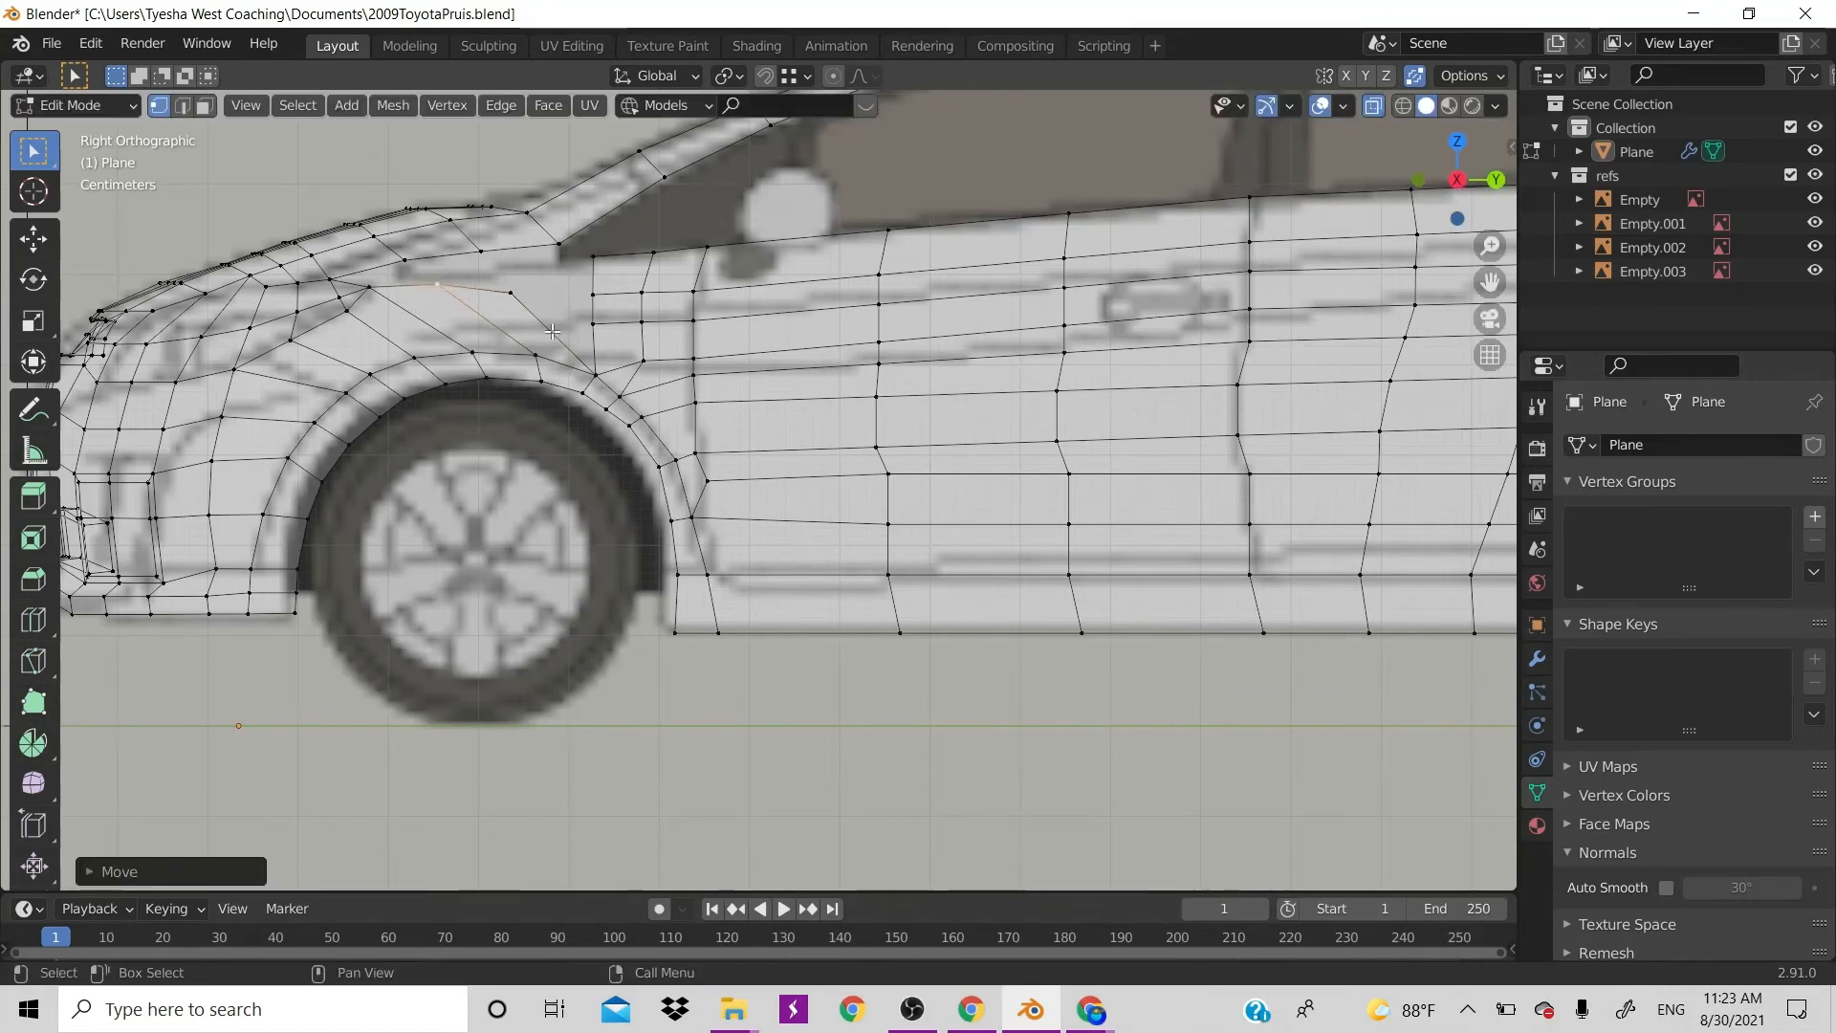
Snap the new fender face's upper rear vertex onto the second vertex from the top of the door strip's front edge
click(516, 300)
key(g)
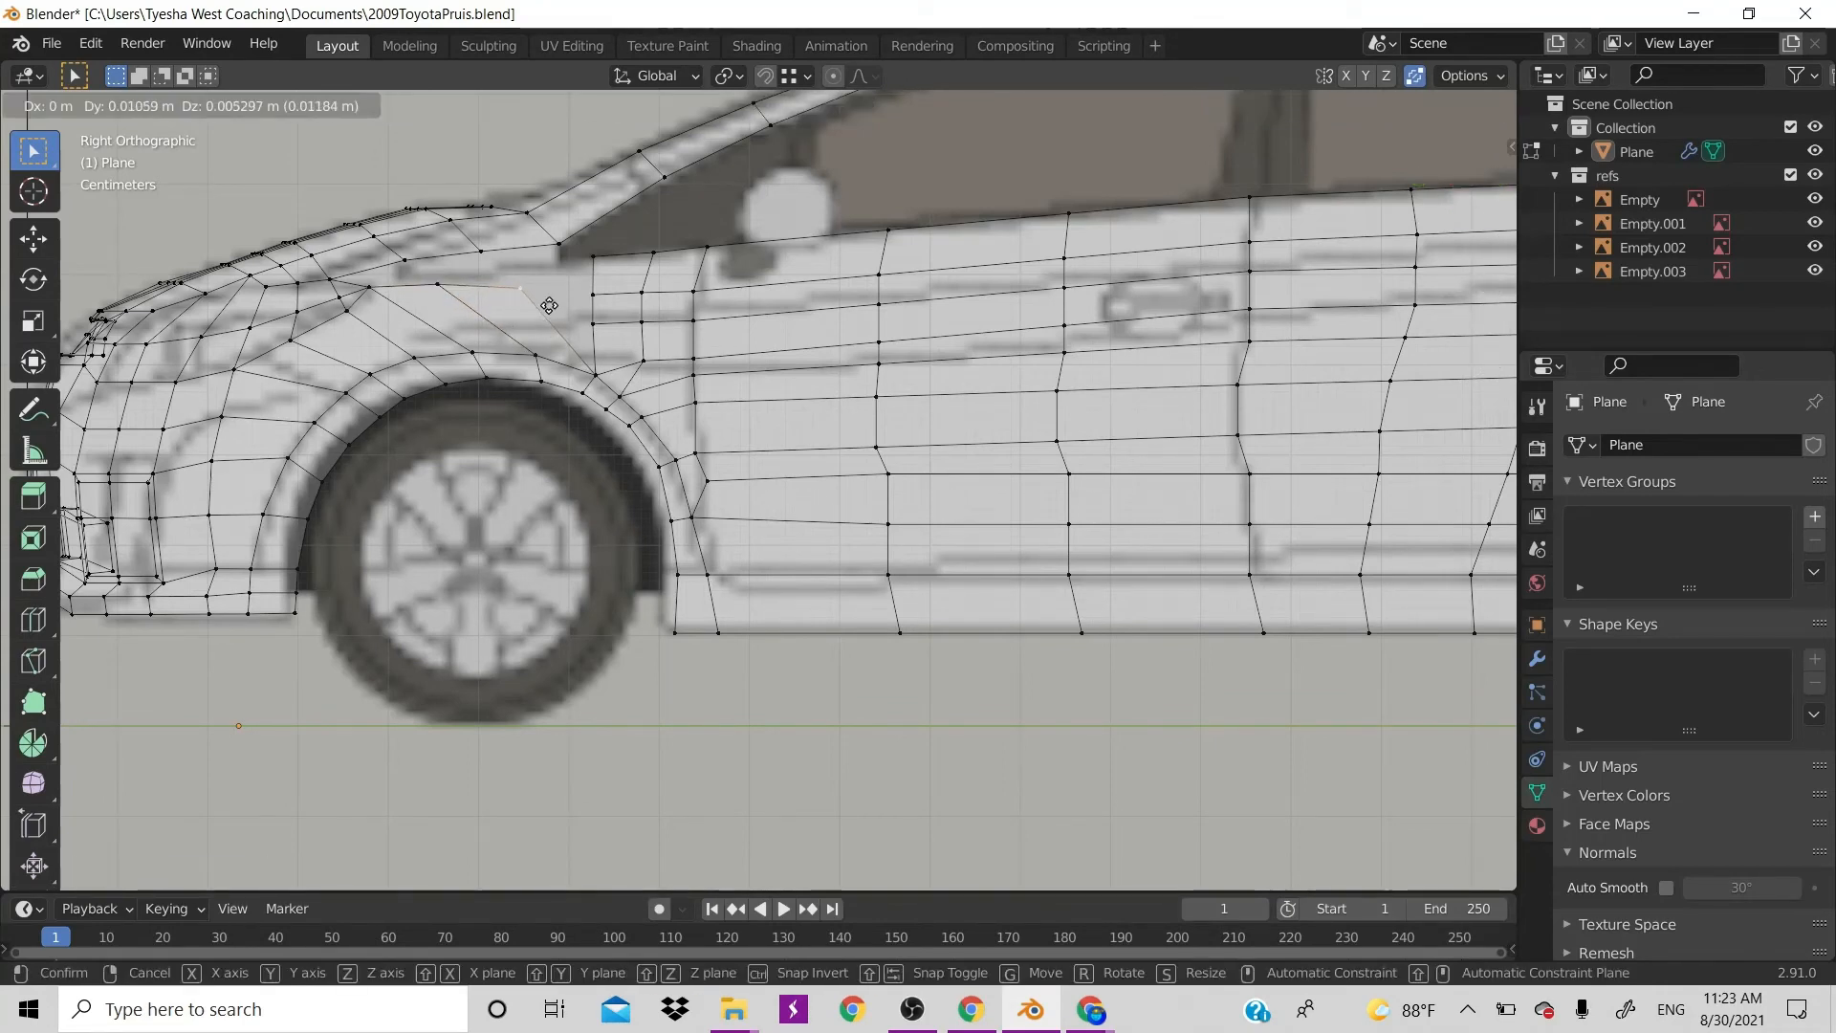
click(552, 311)
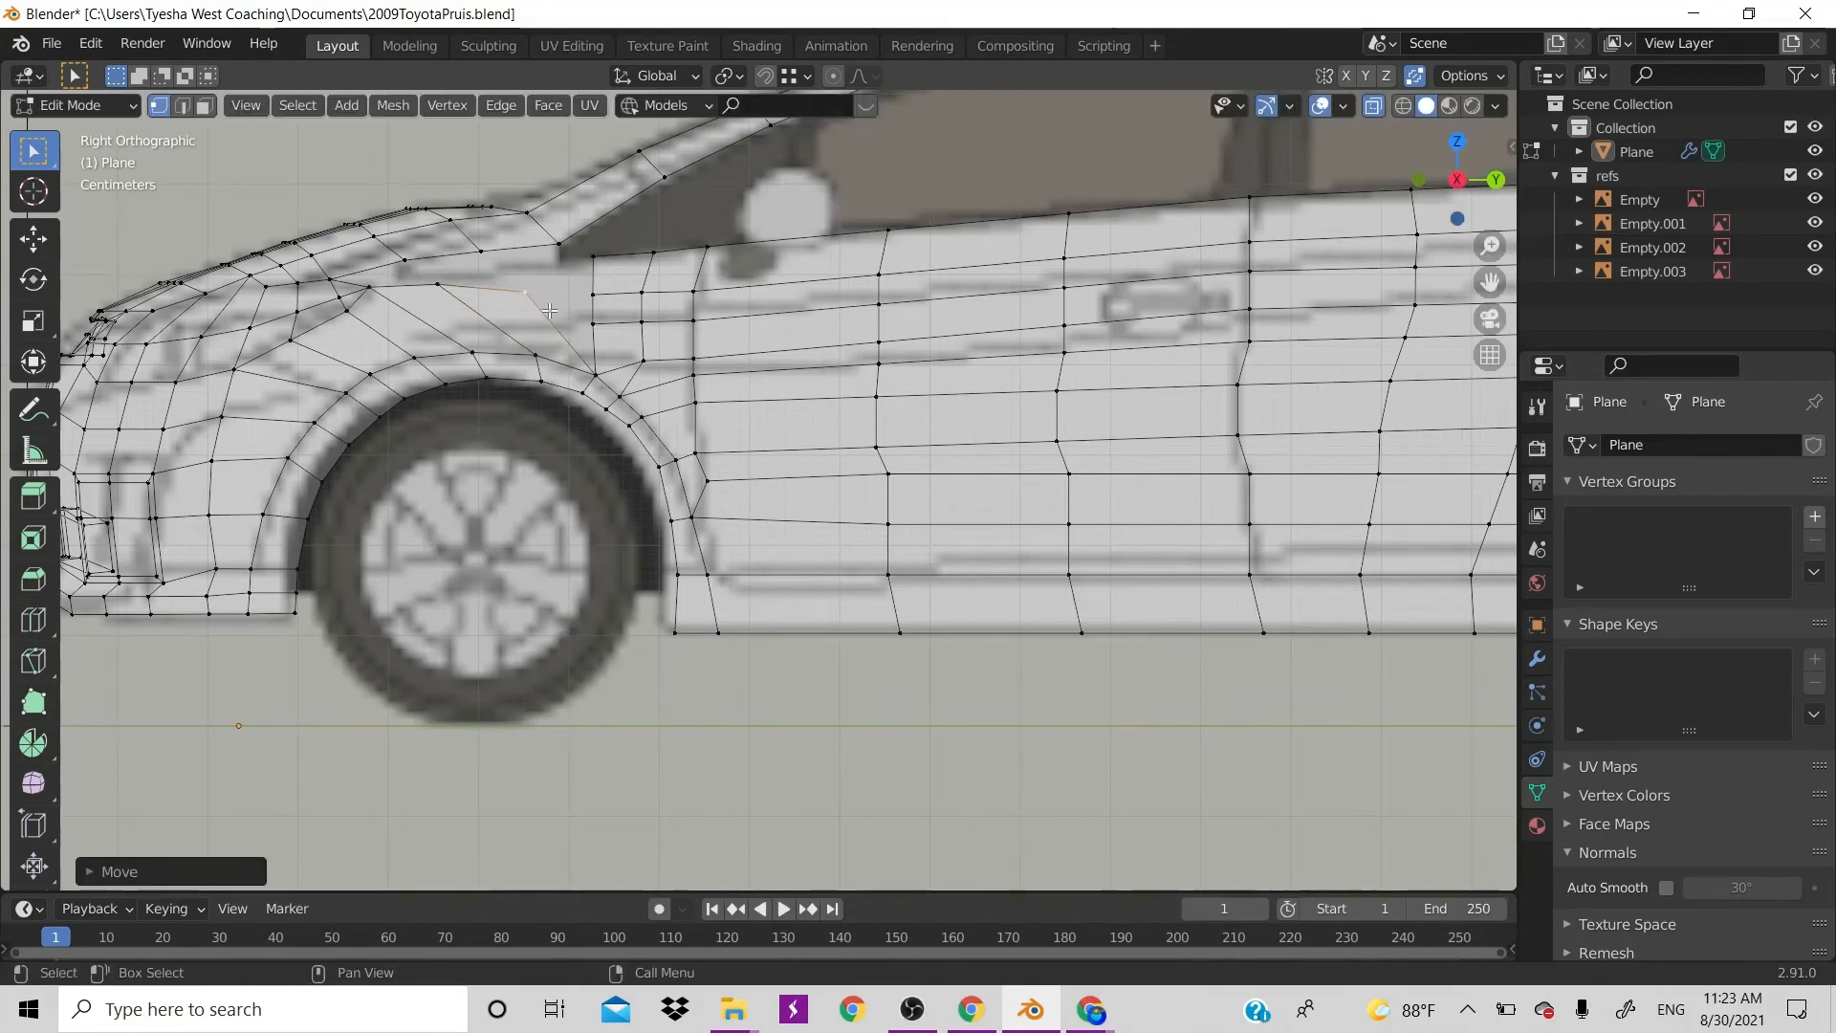
key(g)
click(583, 307)
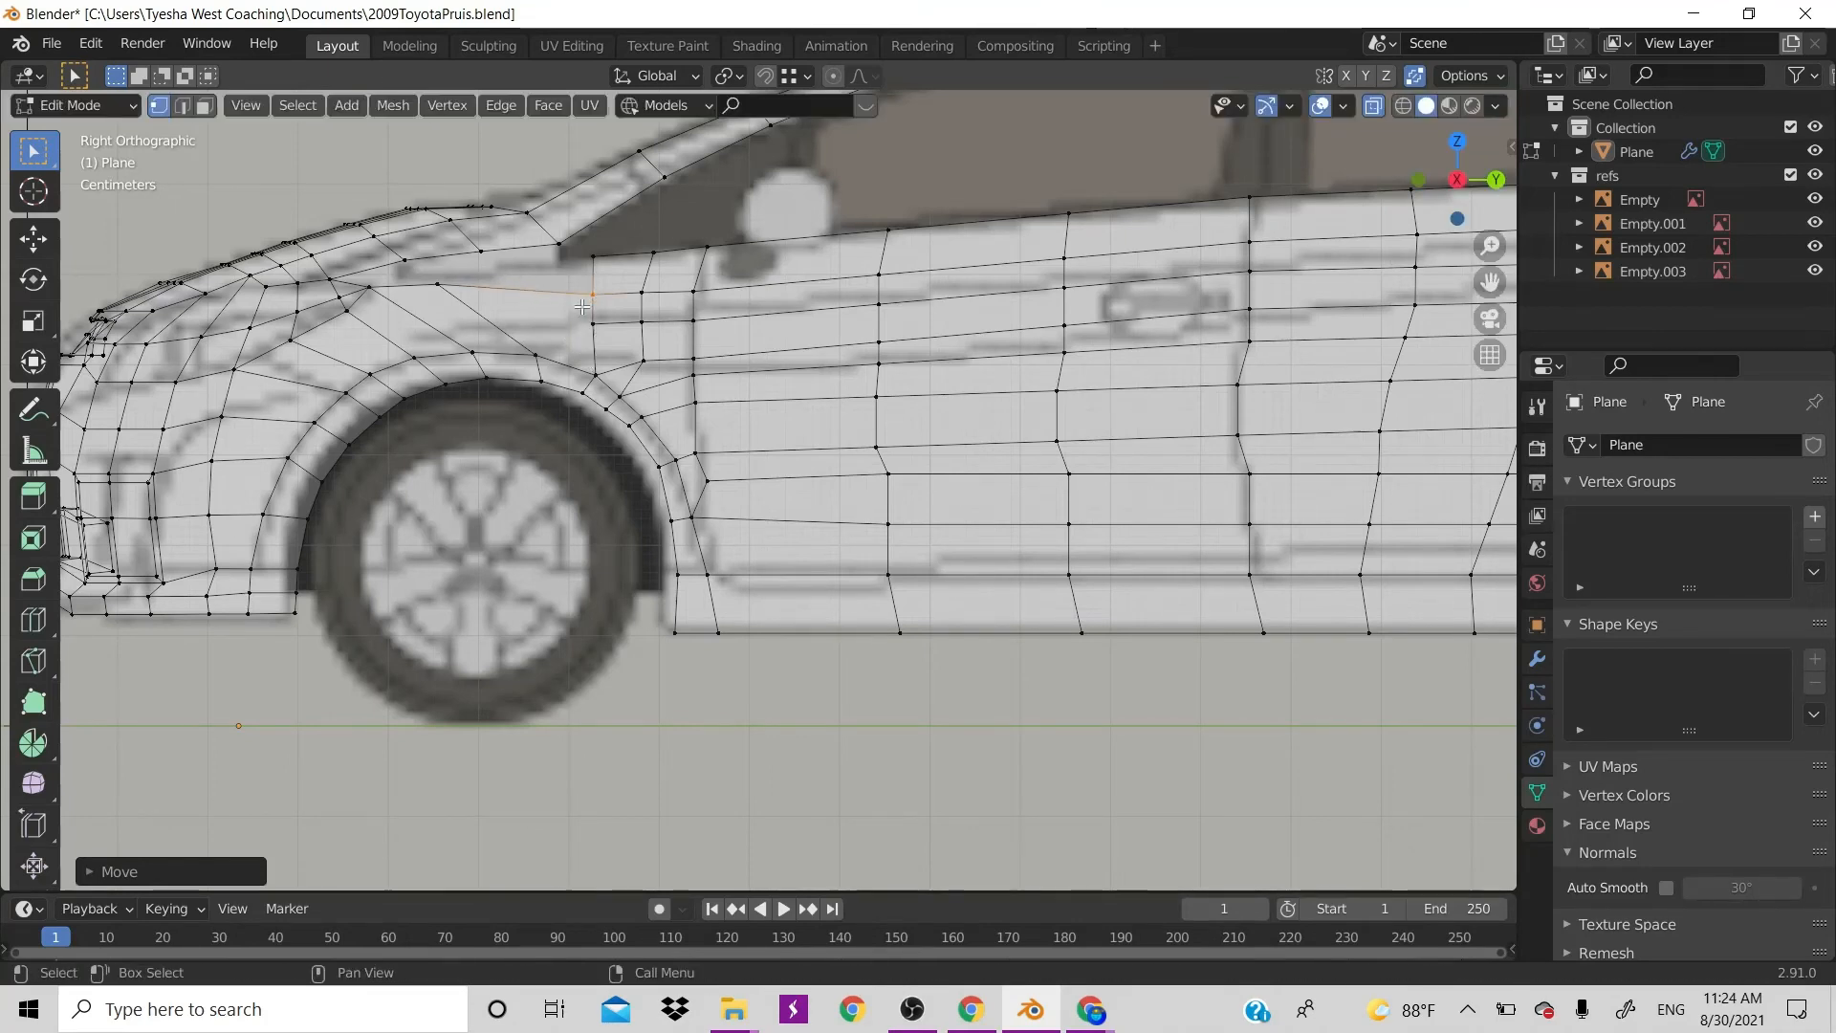
key(ctrl+z)
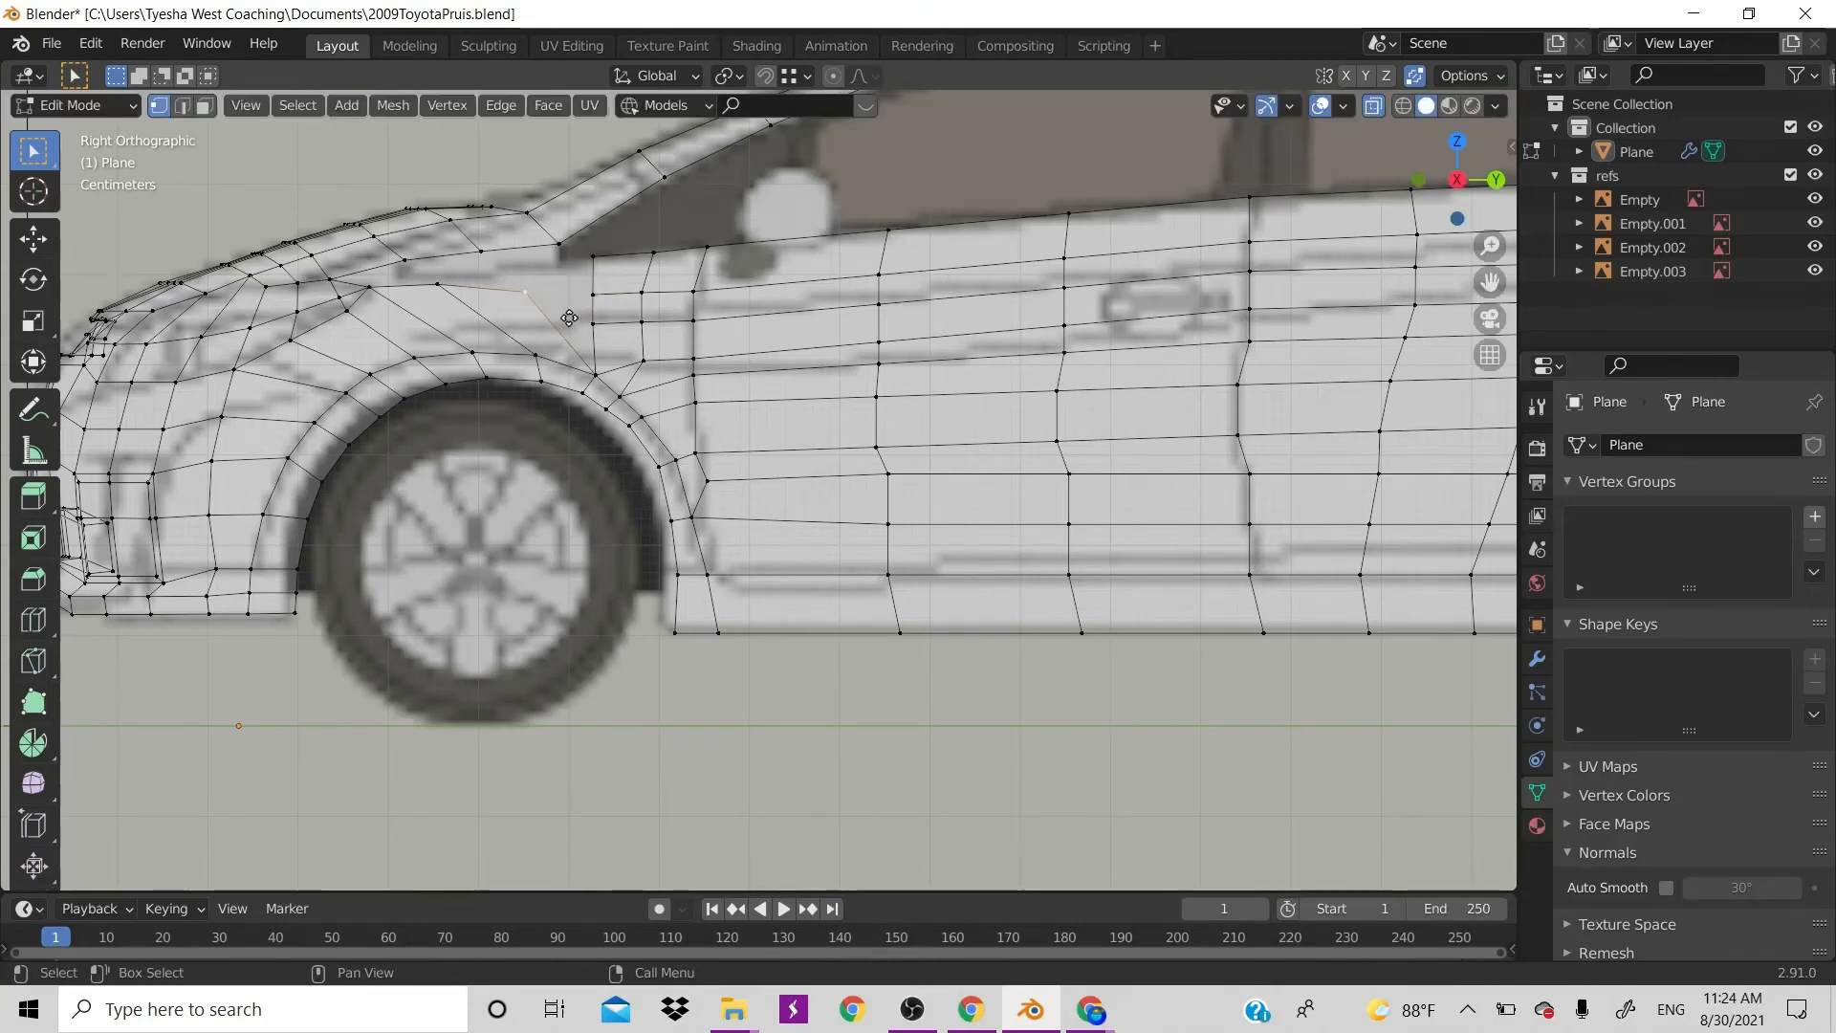
key(g)
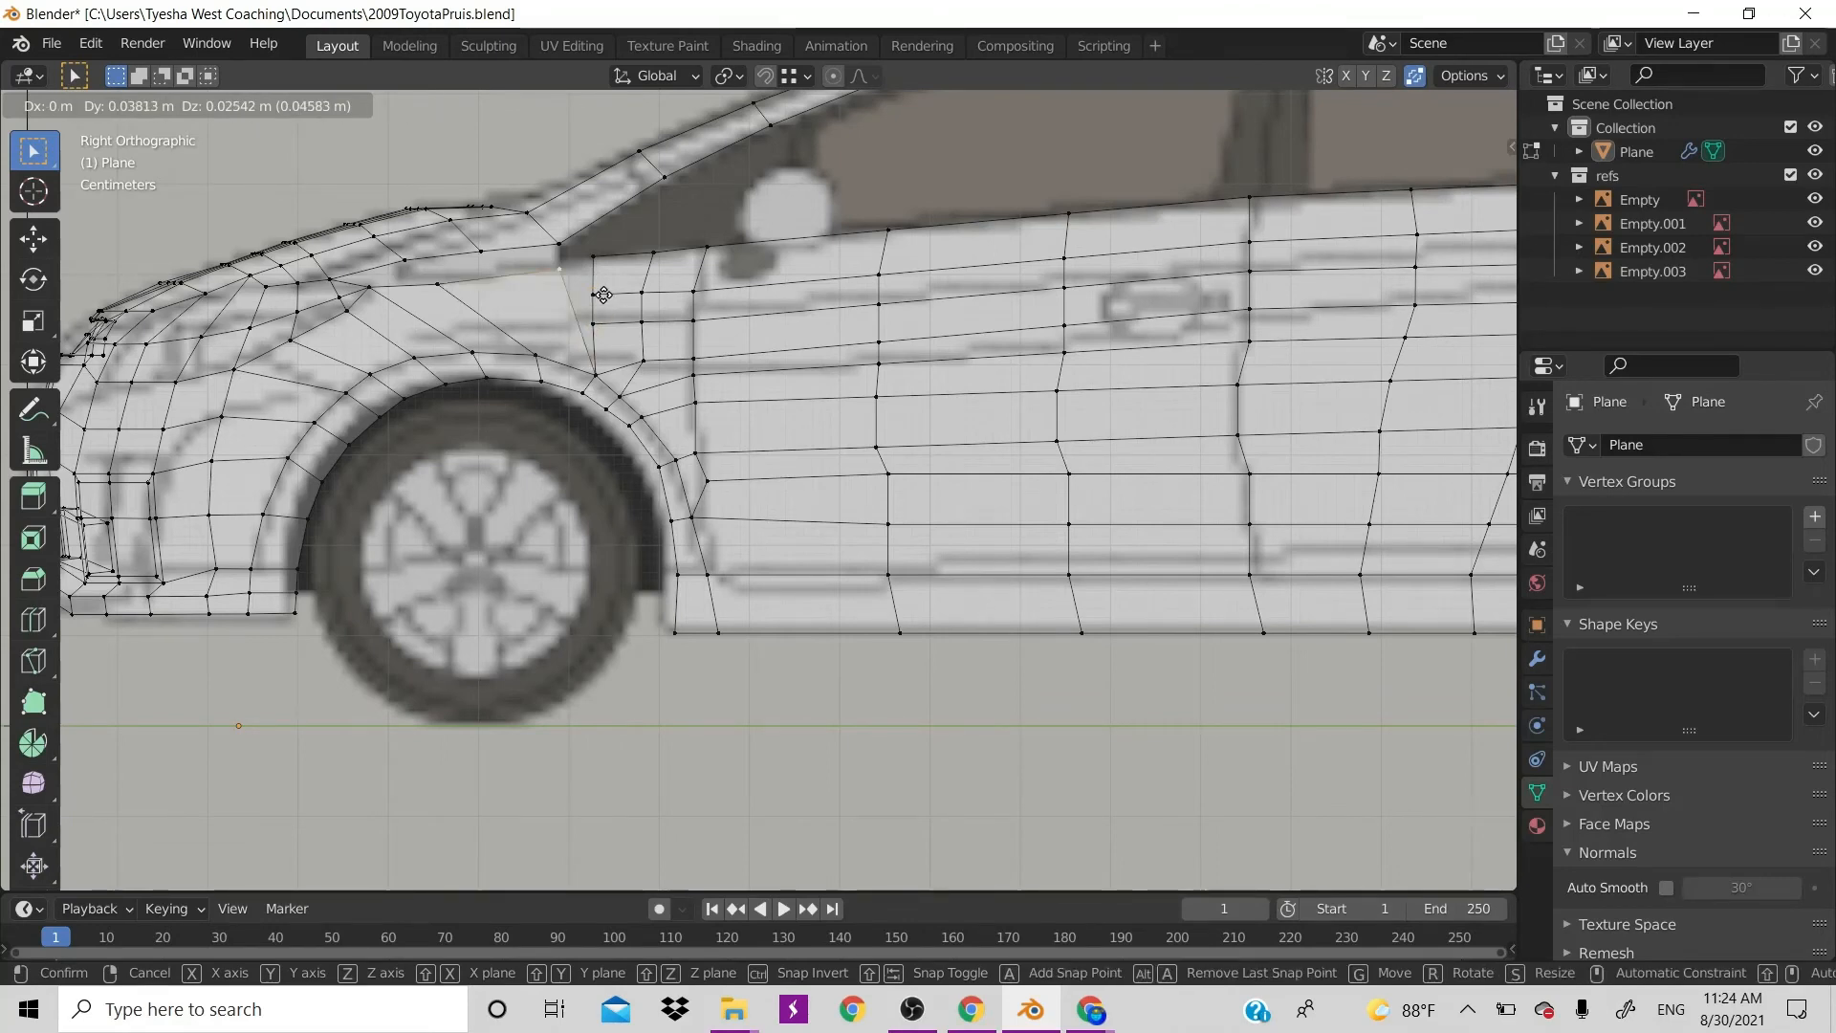
ctrl+click(605, 297)
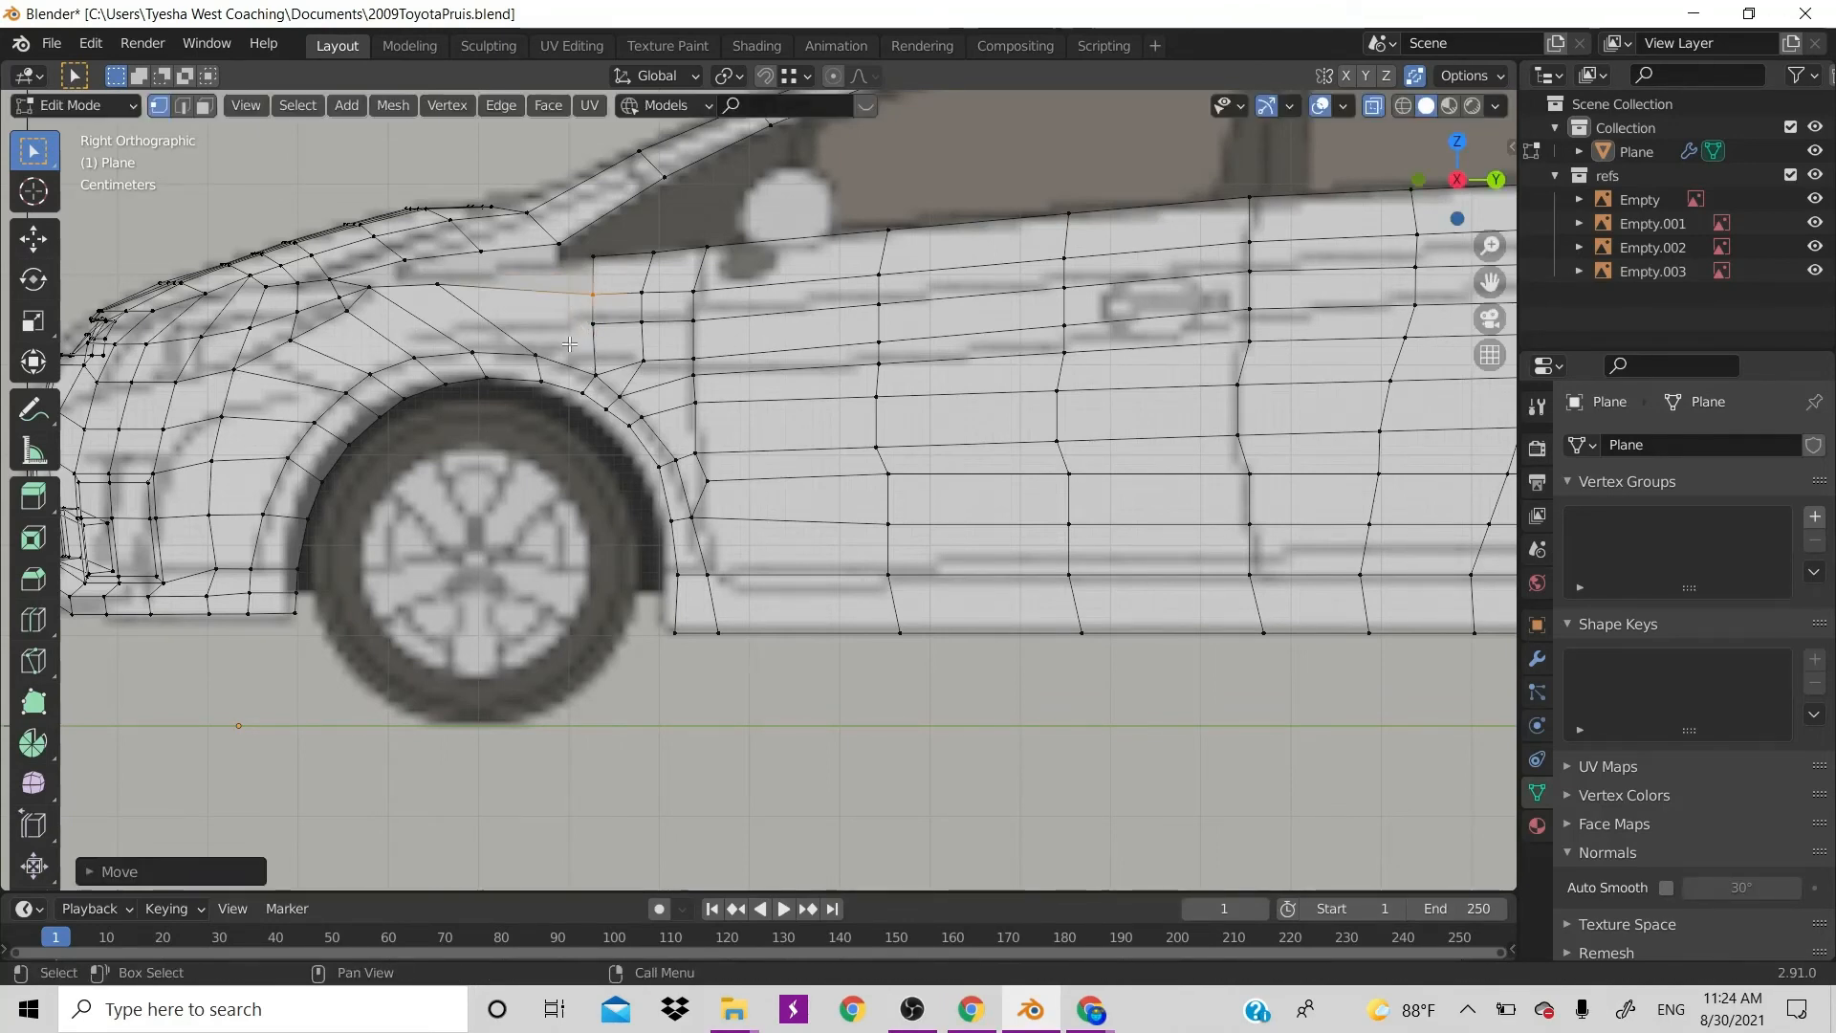
Add a loop cut along the fender above the wheel arch and snap its rear vertex onto the door strip's middle vertex
key(ctrl+r)
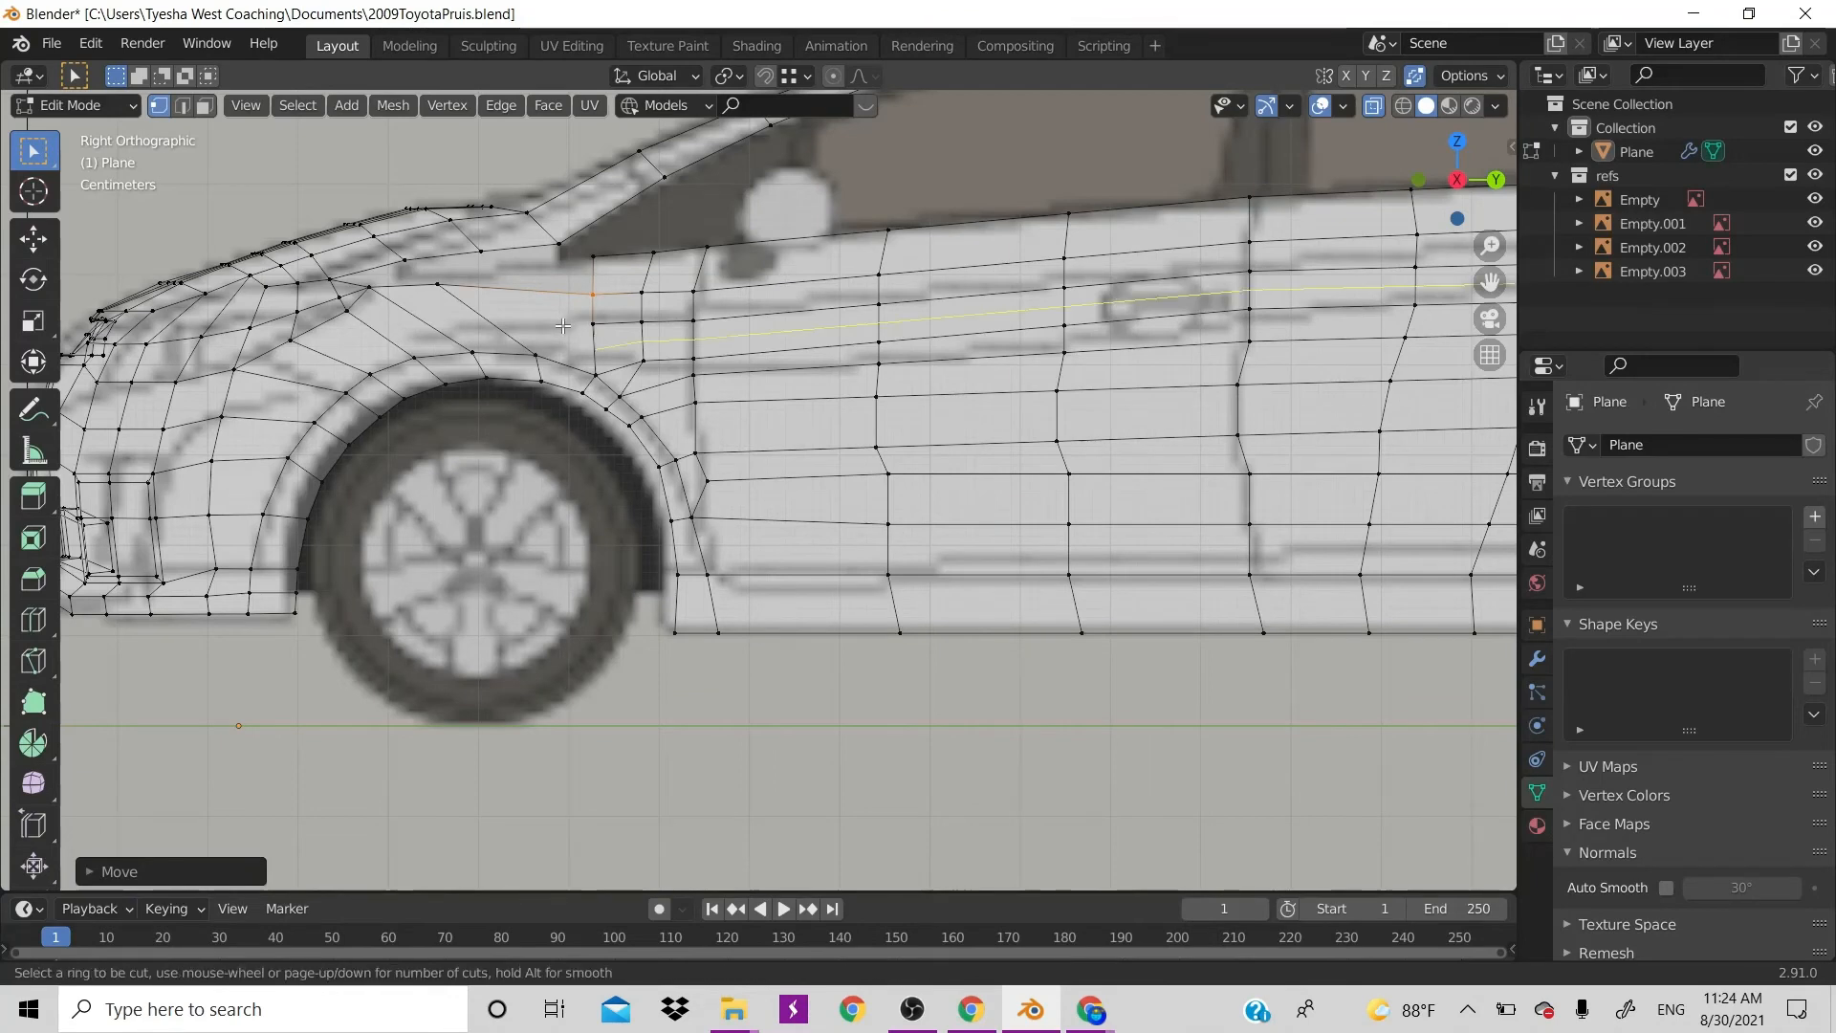
click(479, 305)
click(479, 305)
click(613, 351)
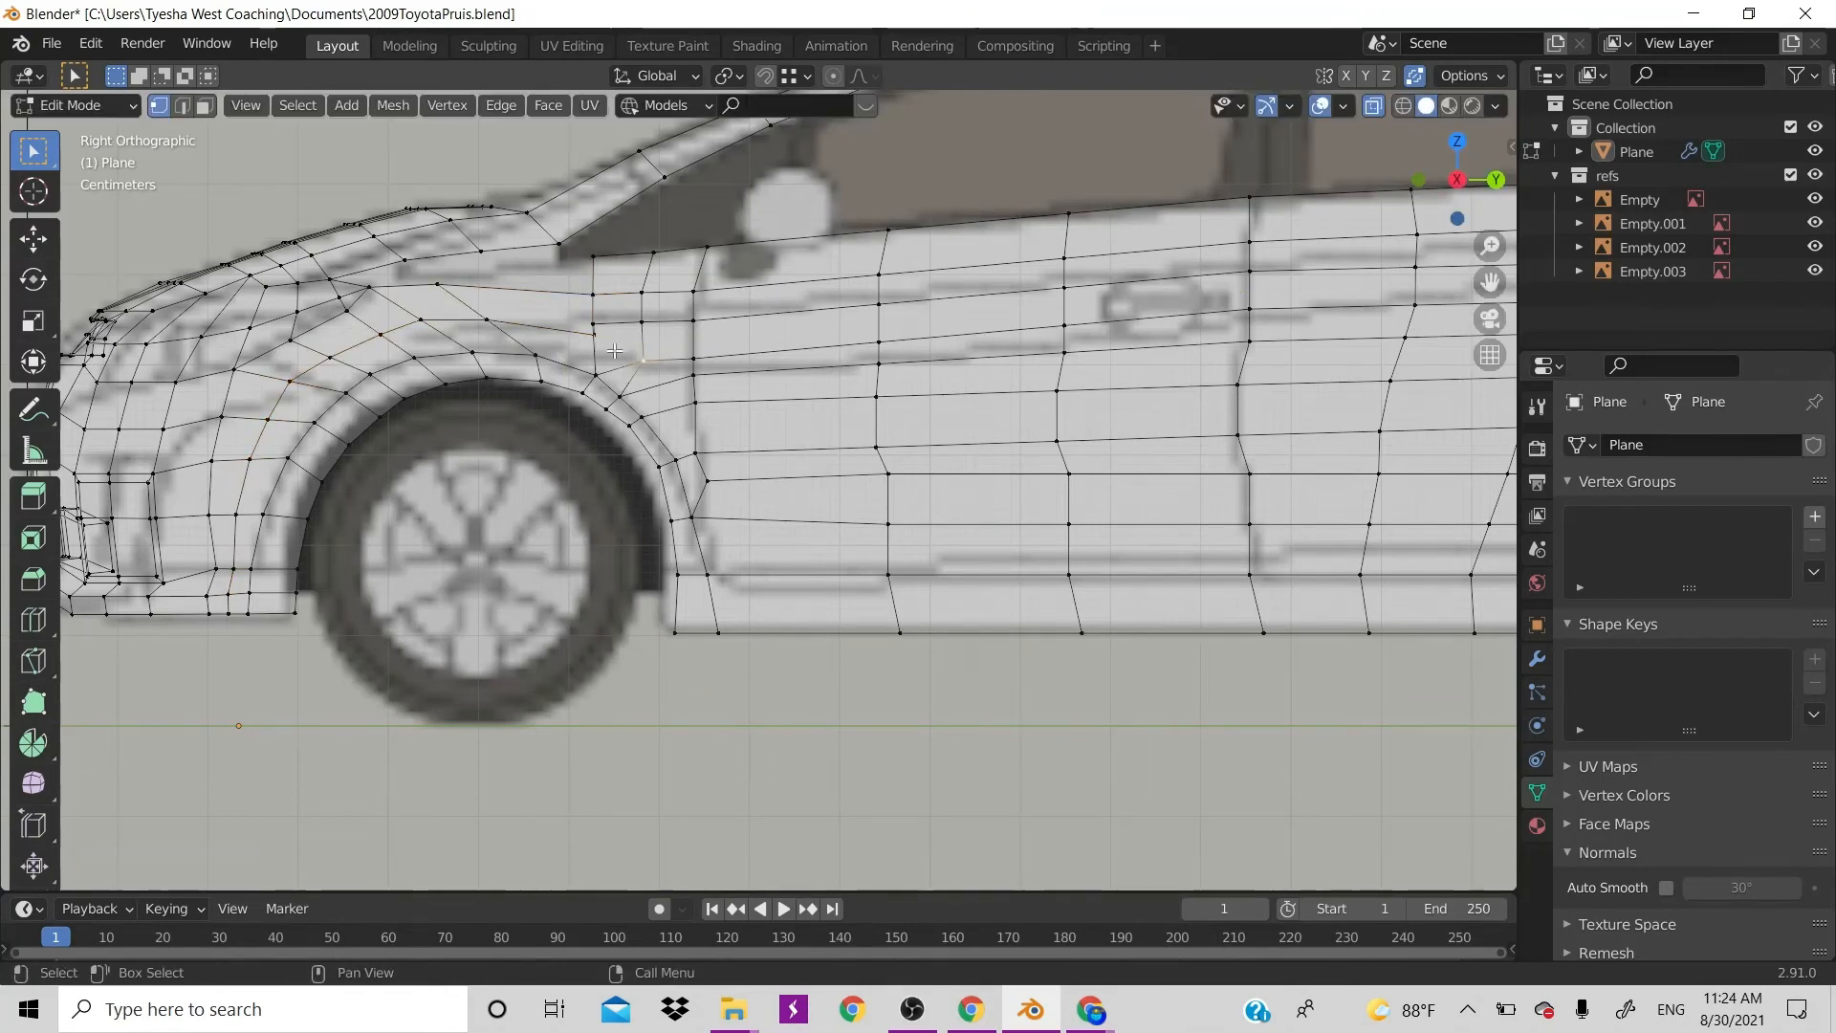
click(596, 333)
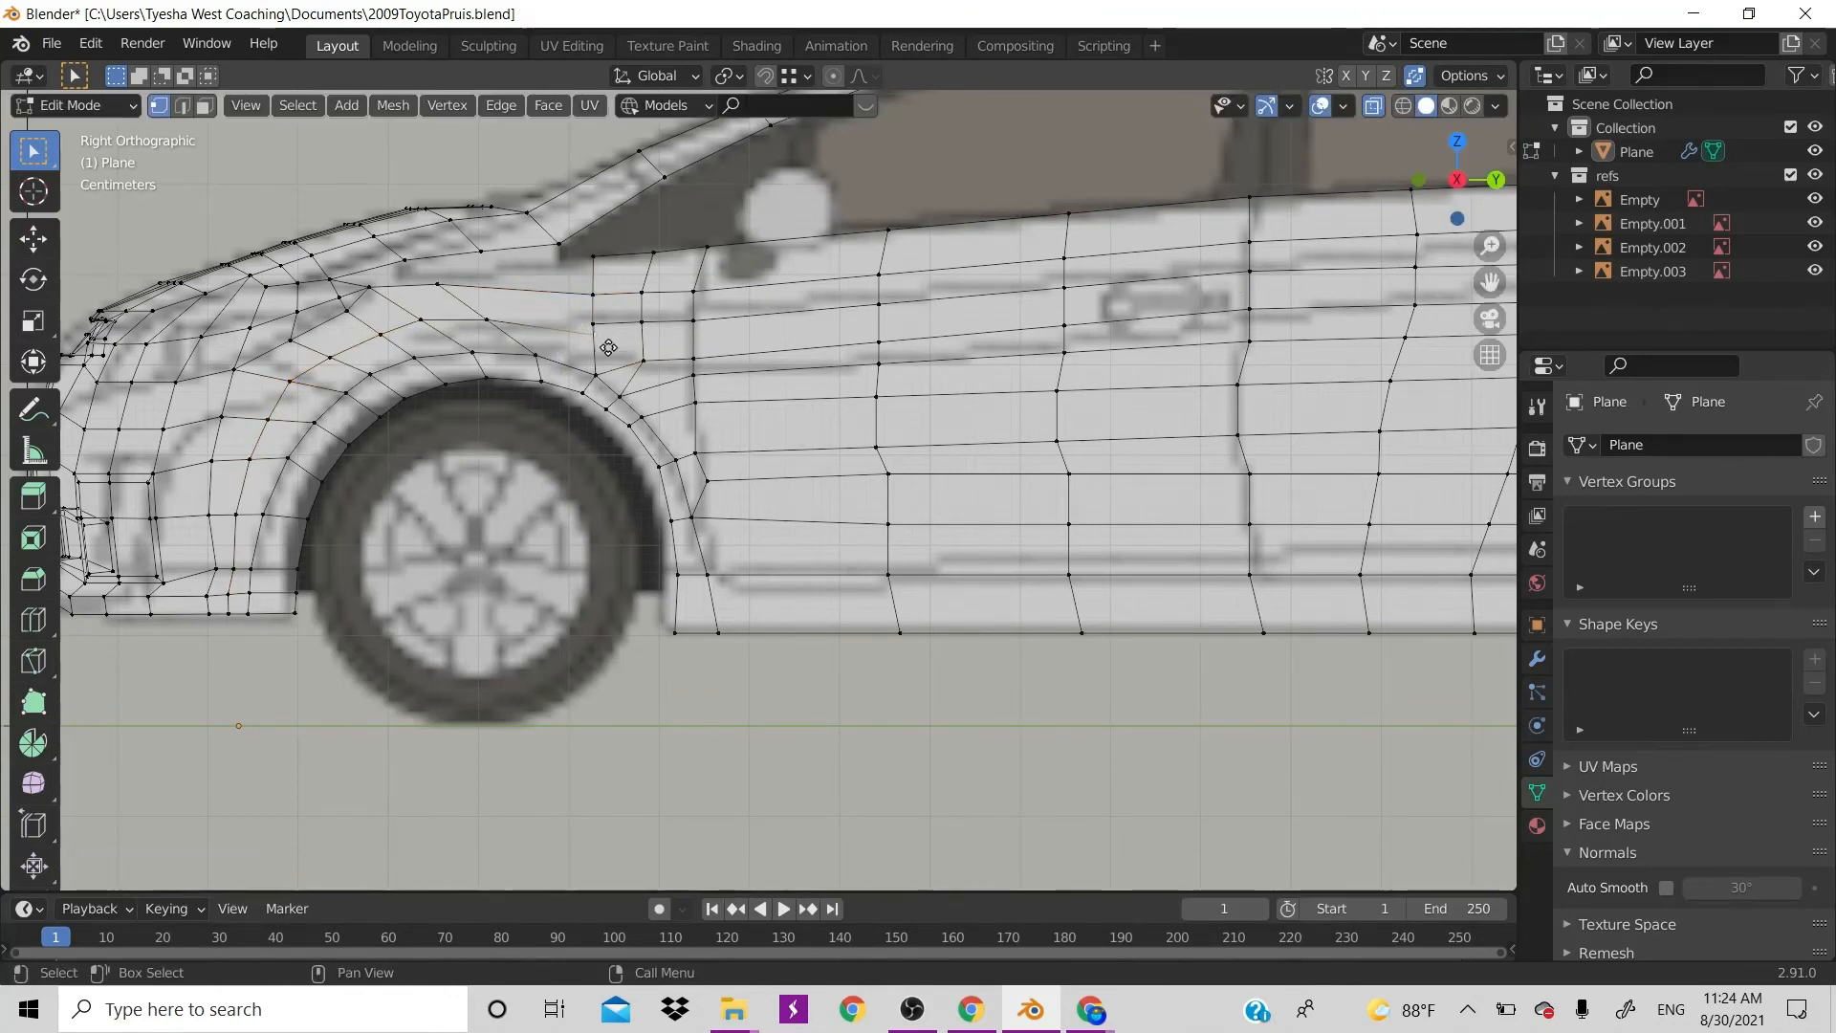
key(g)
click(597, 328)
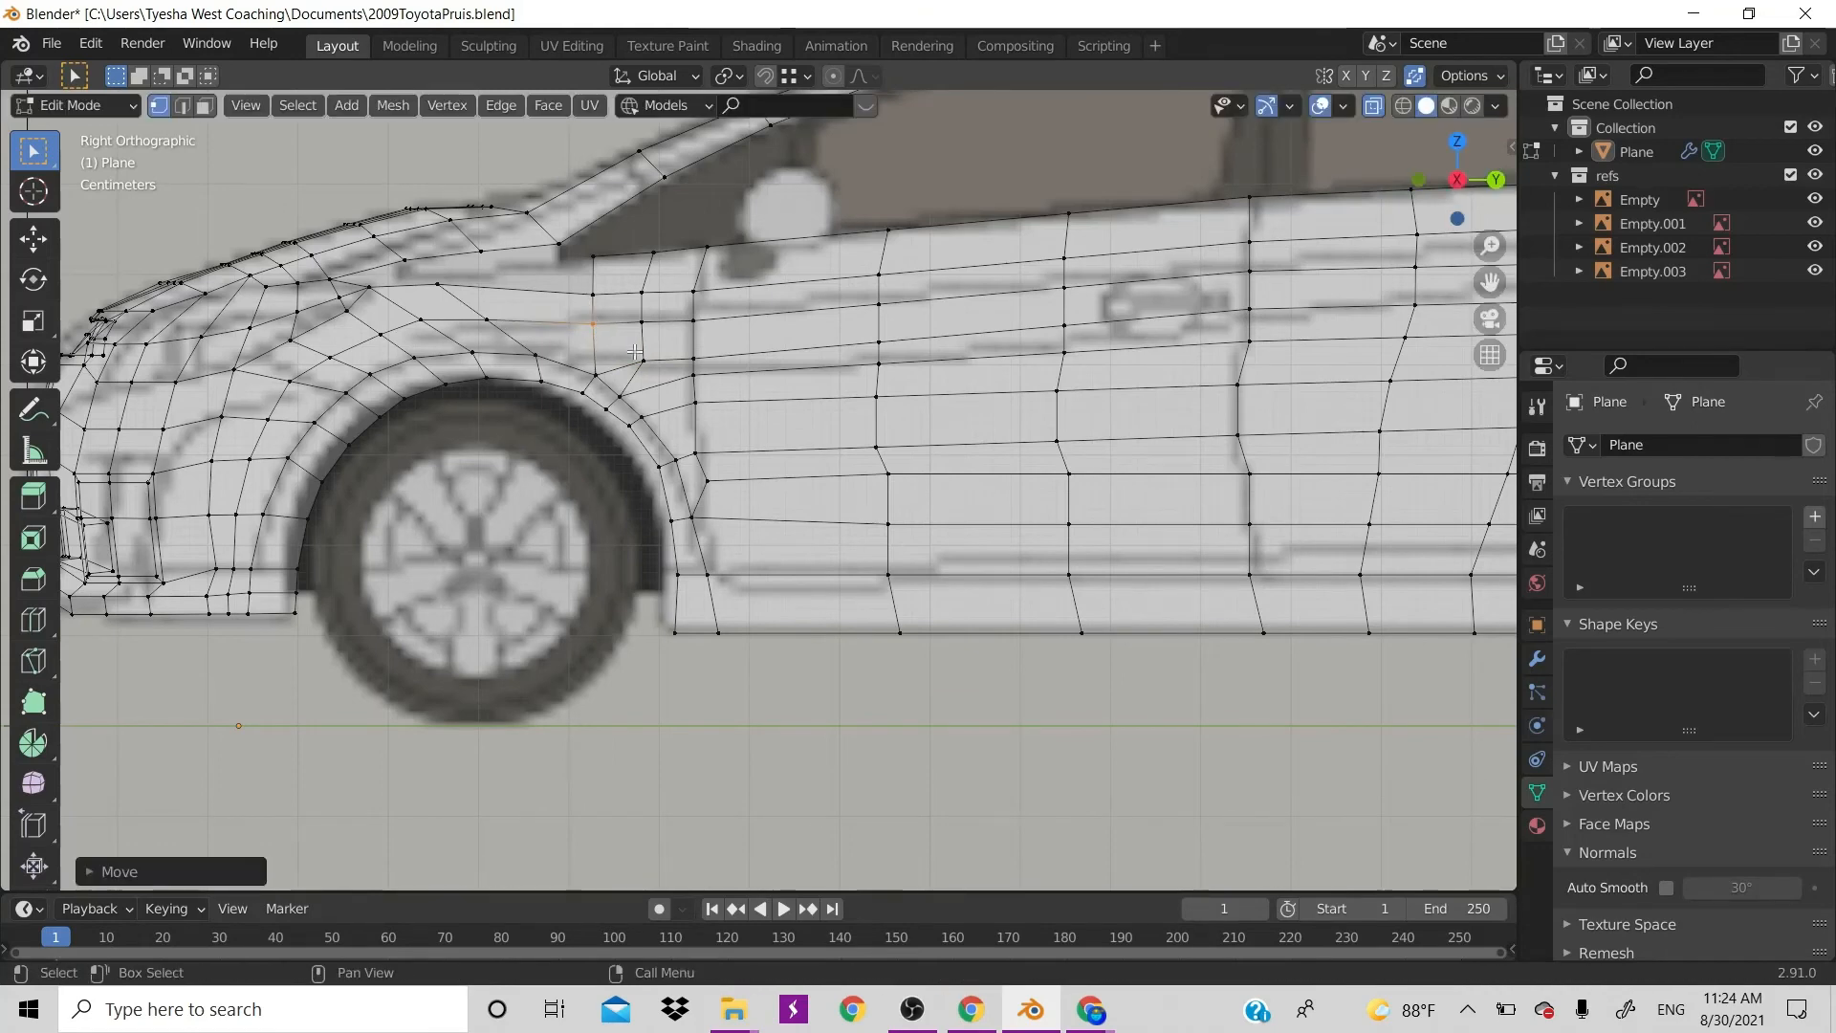
Nudge the vertex where the fender's top edge meets the door strip slightly up and forward
click(595, 289)
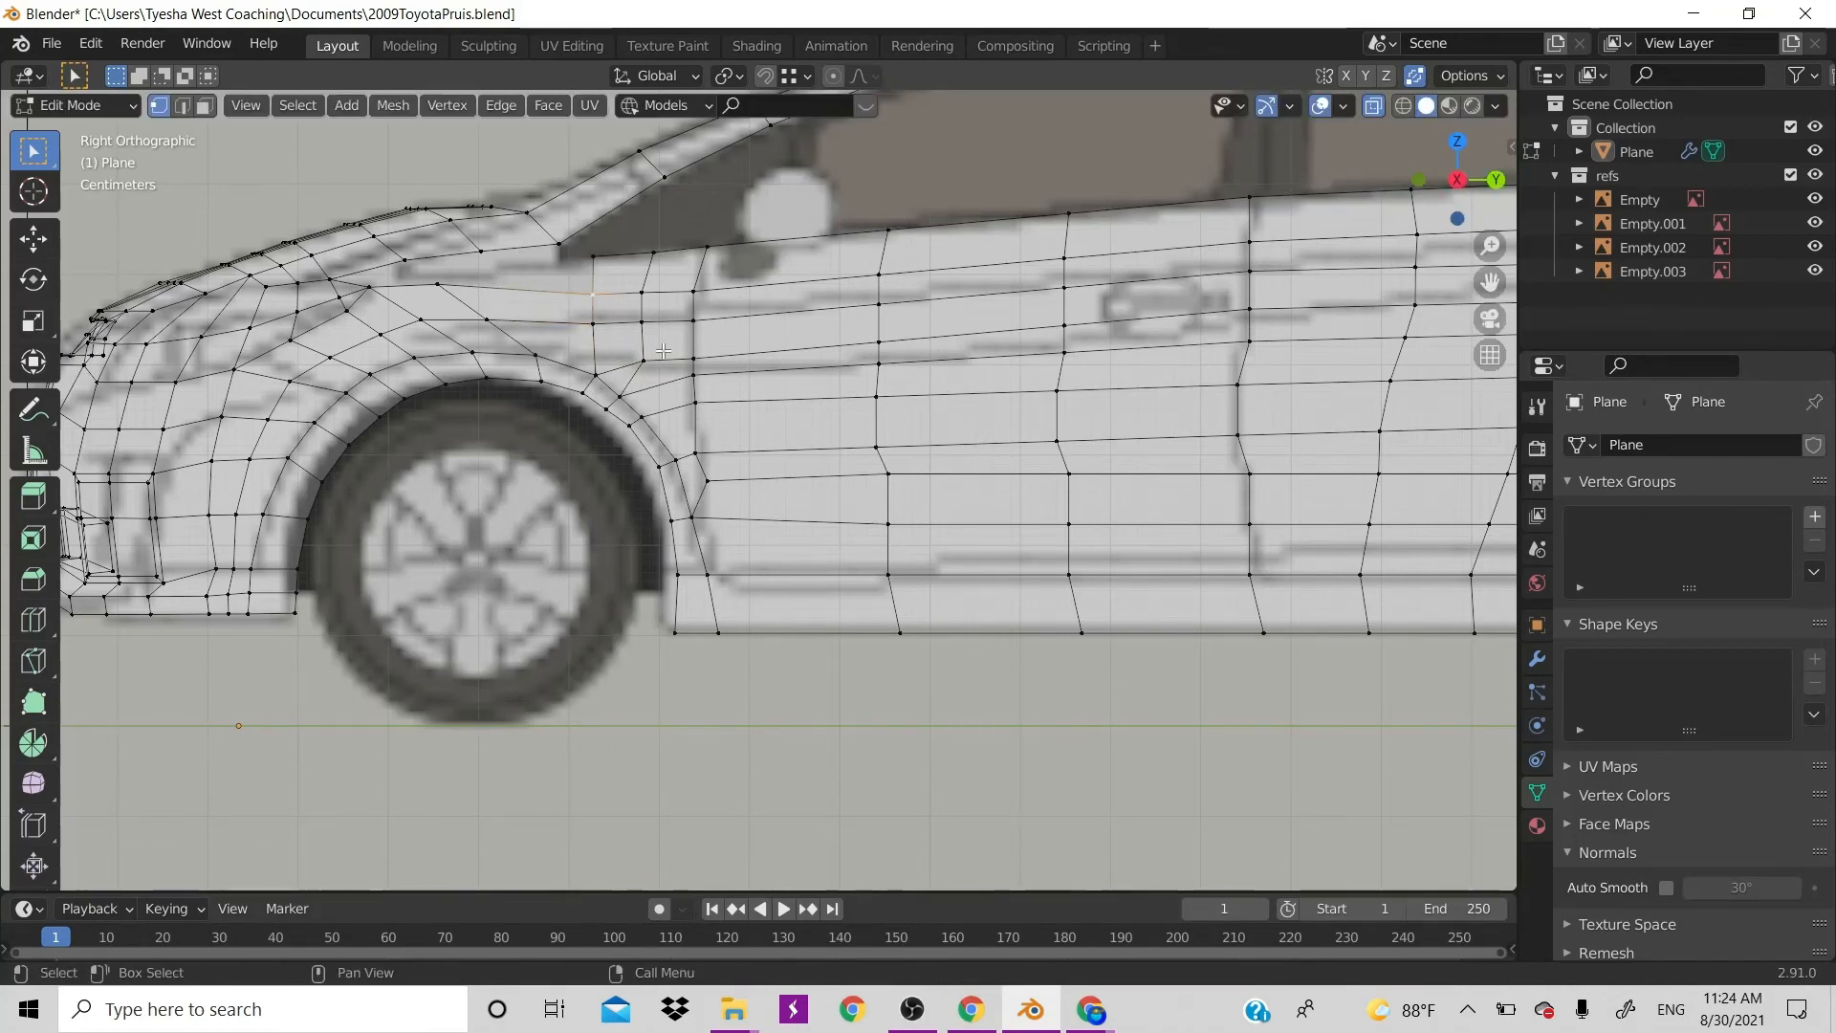
key(g)
click(659, 344)
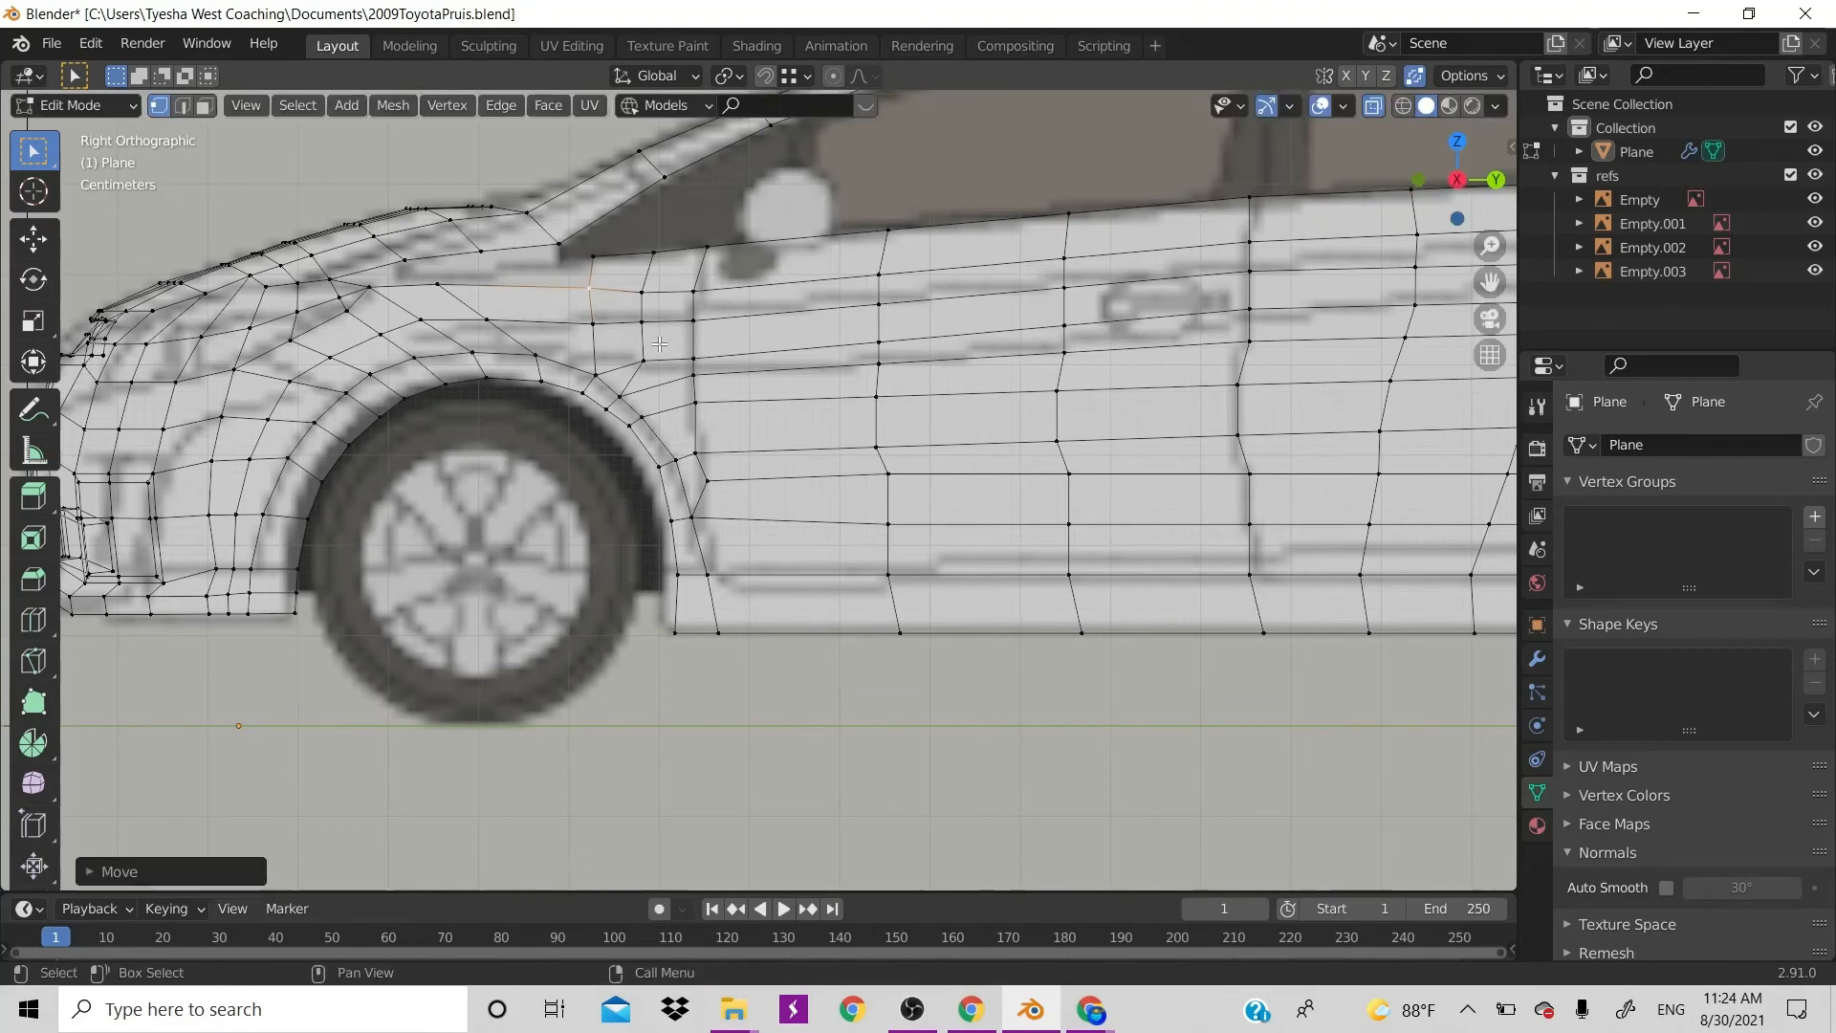
Fill the gap between the hood's edge, the windshield pillar base and the fender's top edge from its boundary vertices
click(599, 254)
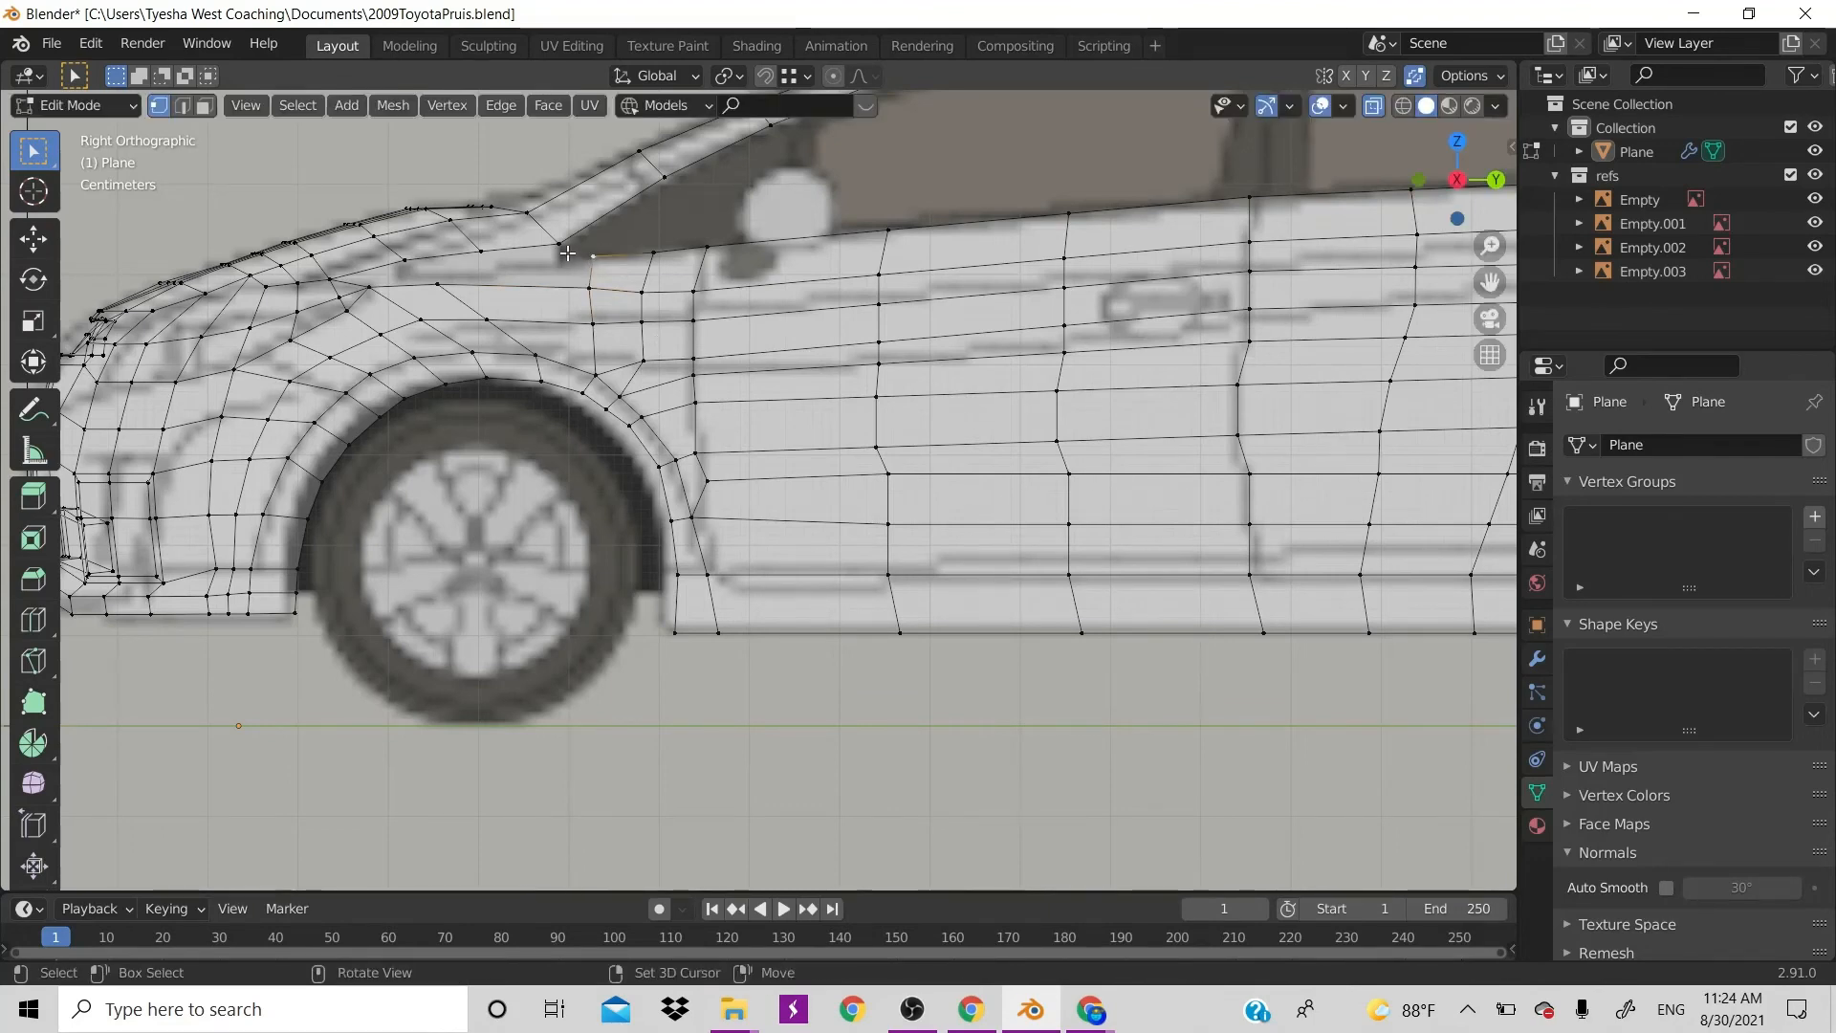
click(483, 253)
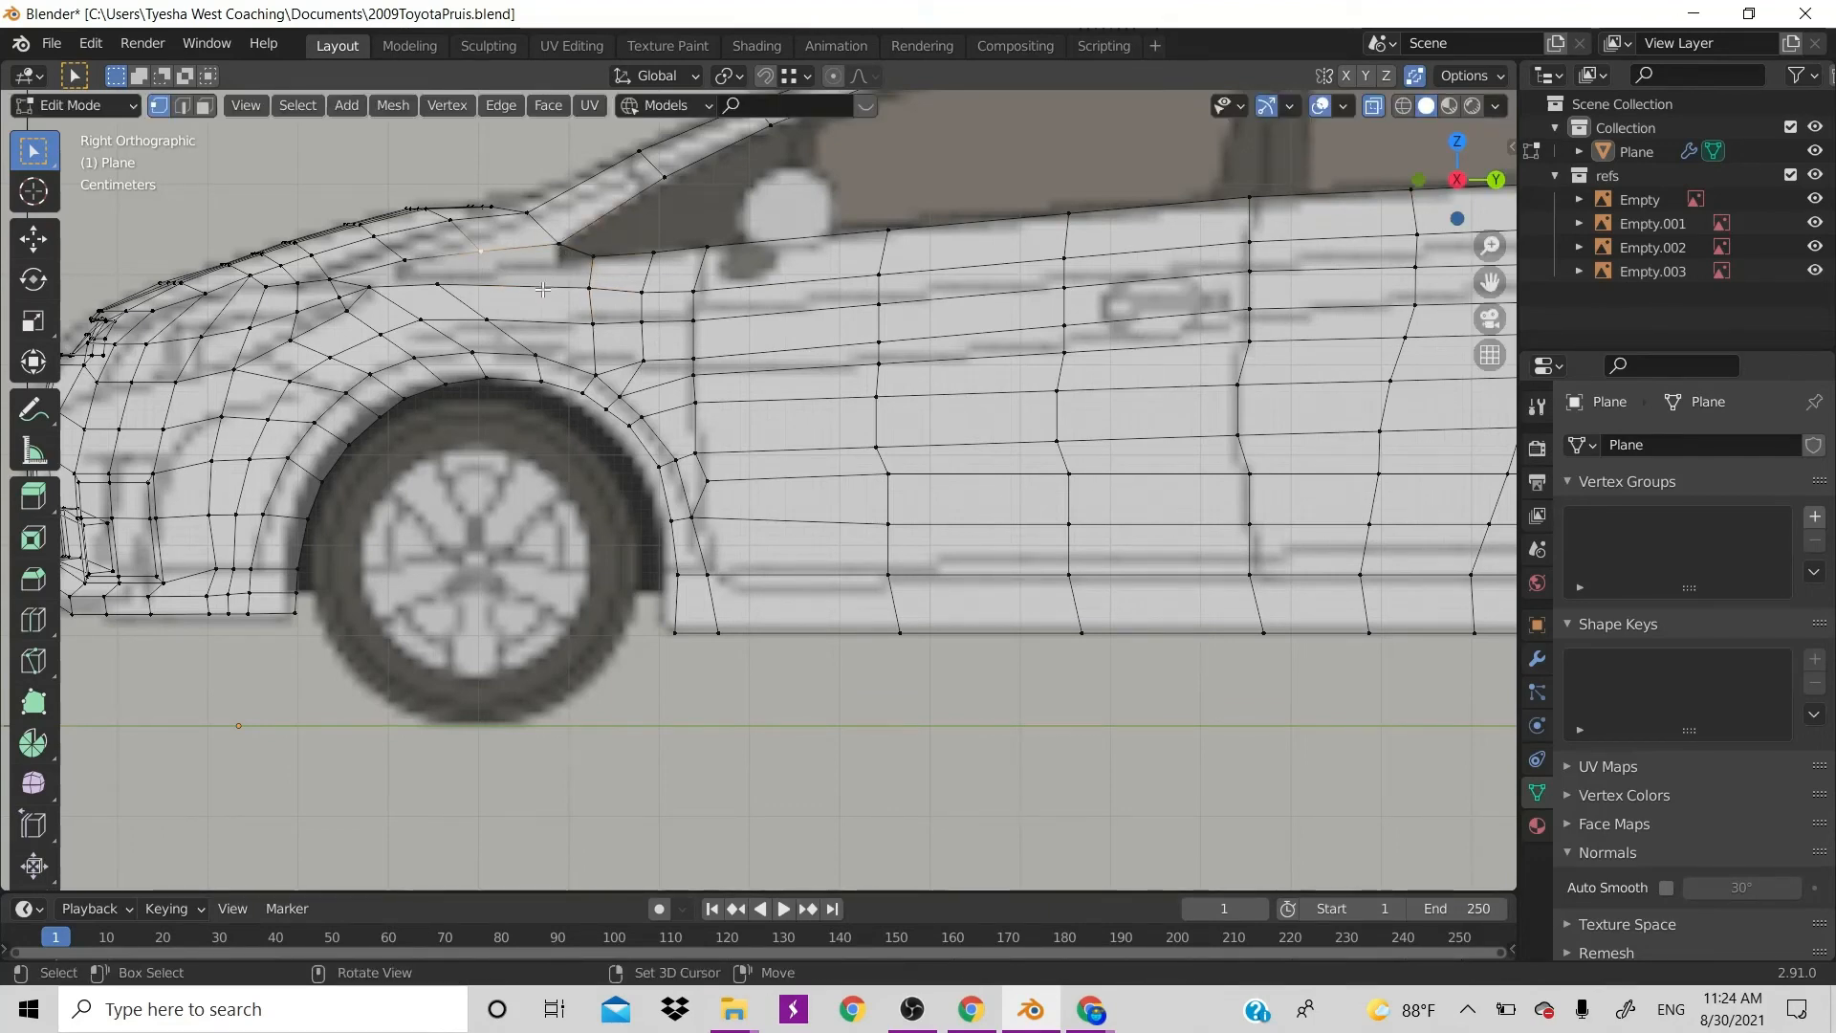
shift+click(586, 291)
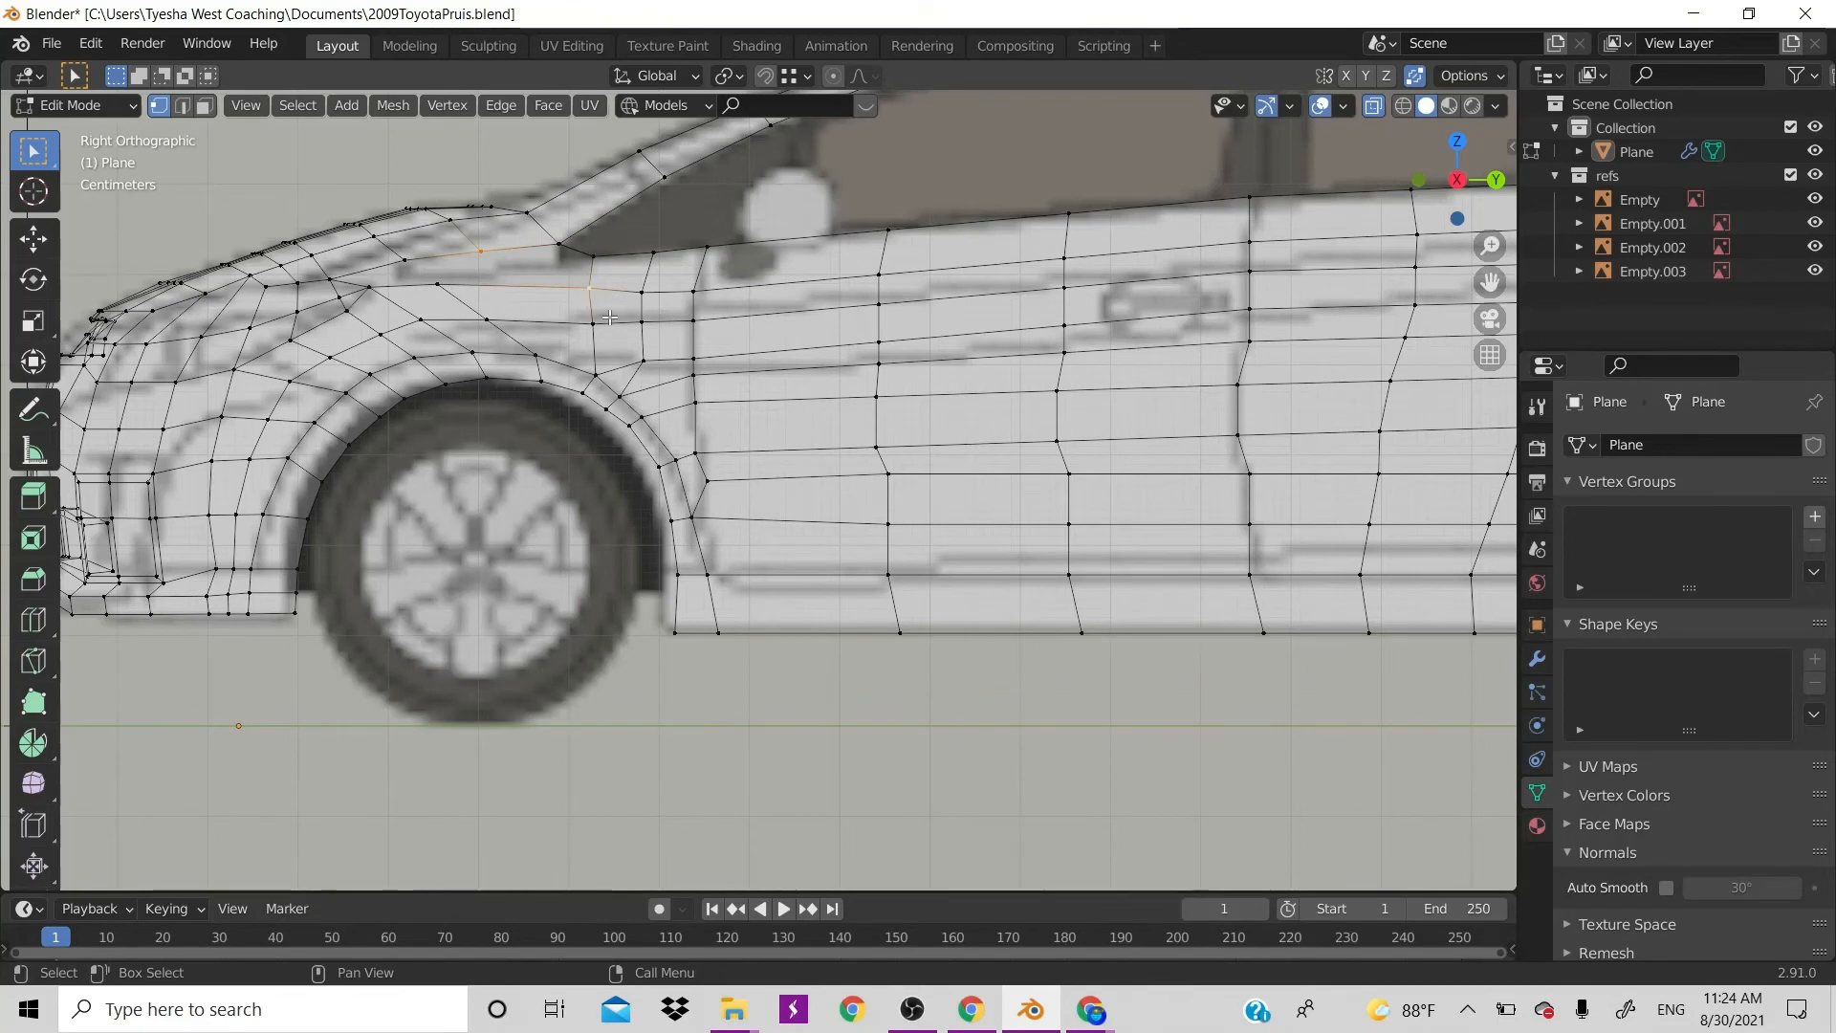
click(415, 267)
shift+click(435, 287)
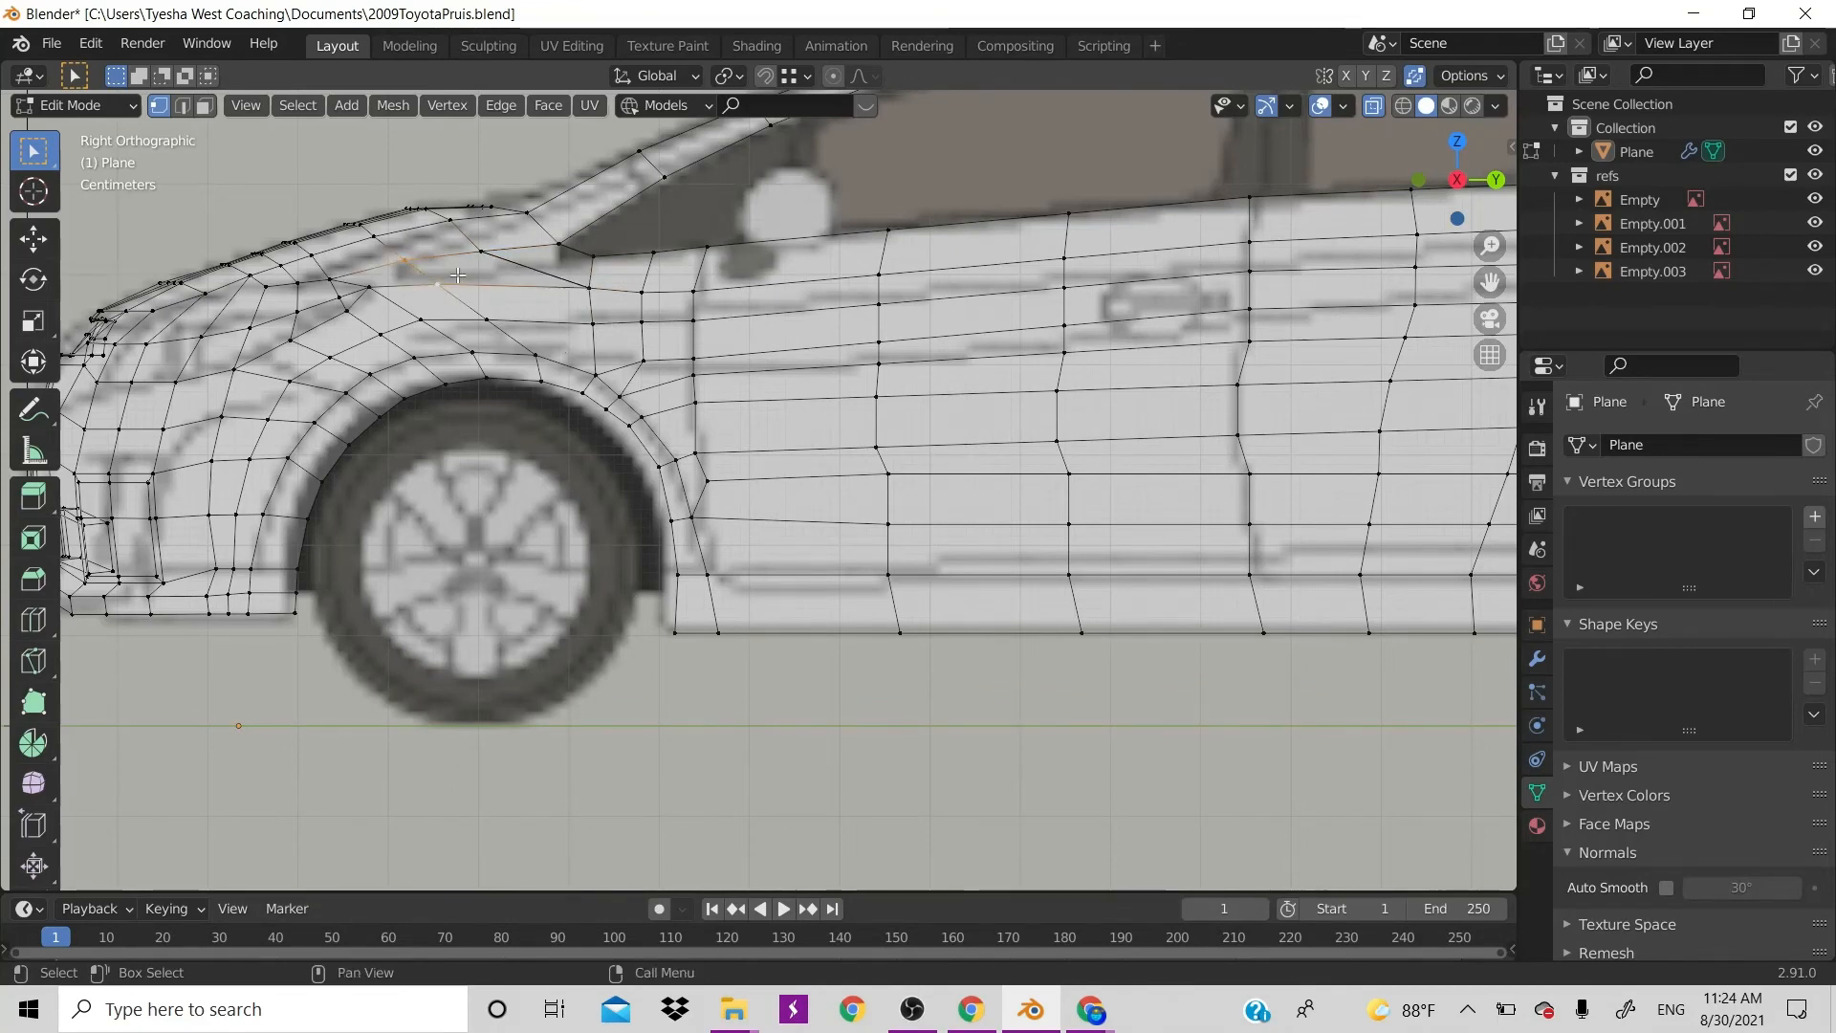
shift+click(587, 289)
shift+click(481, 252)
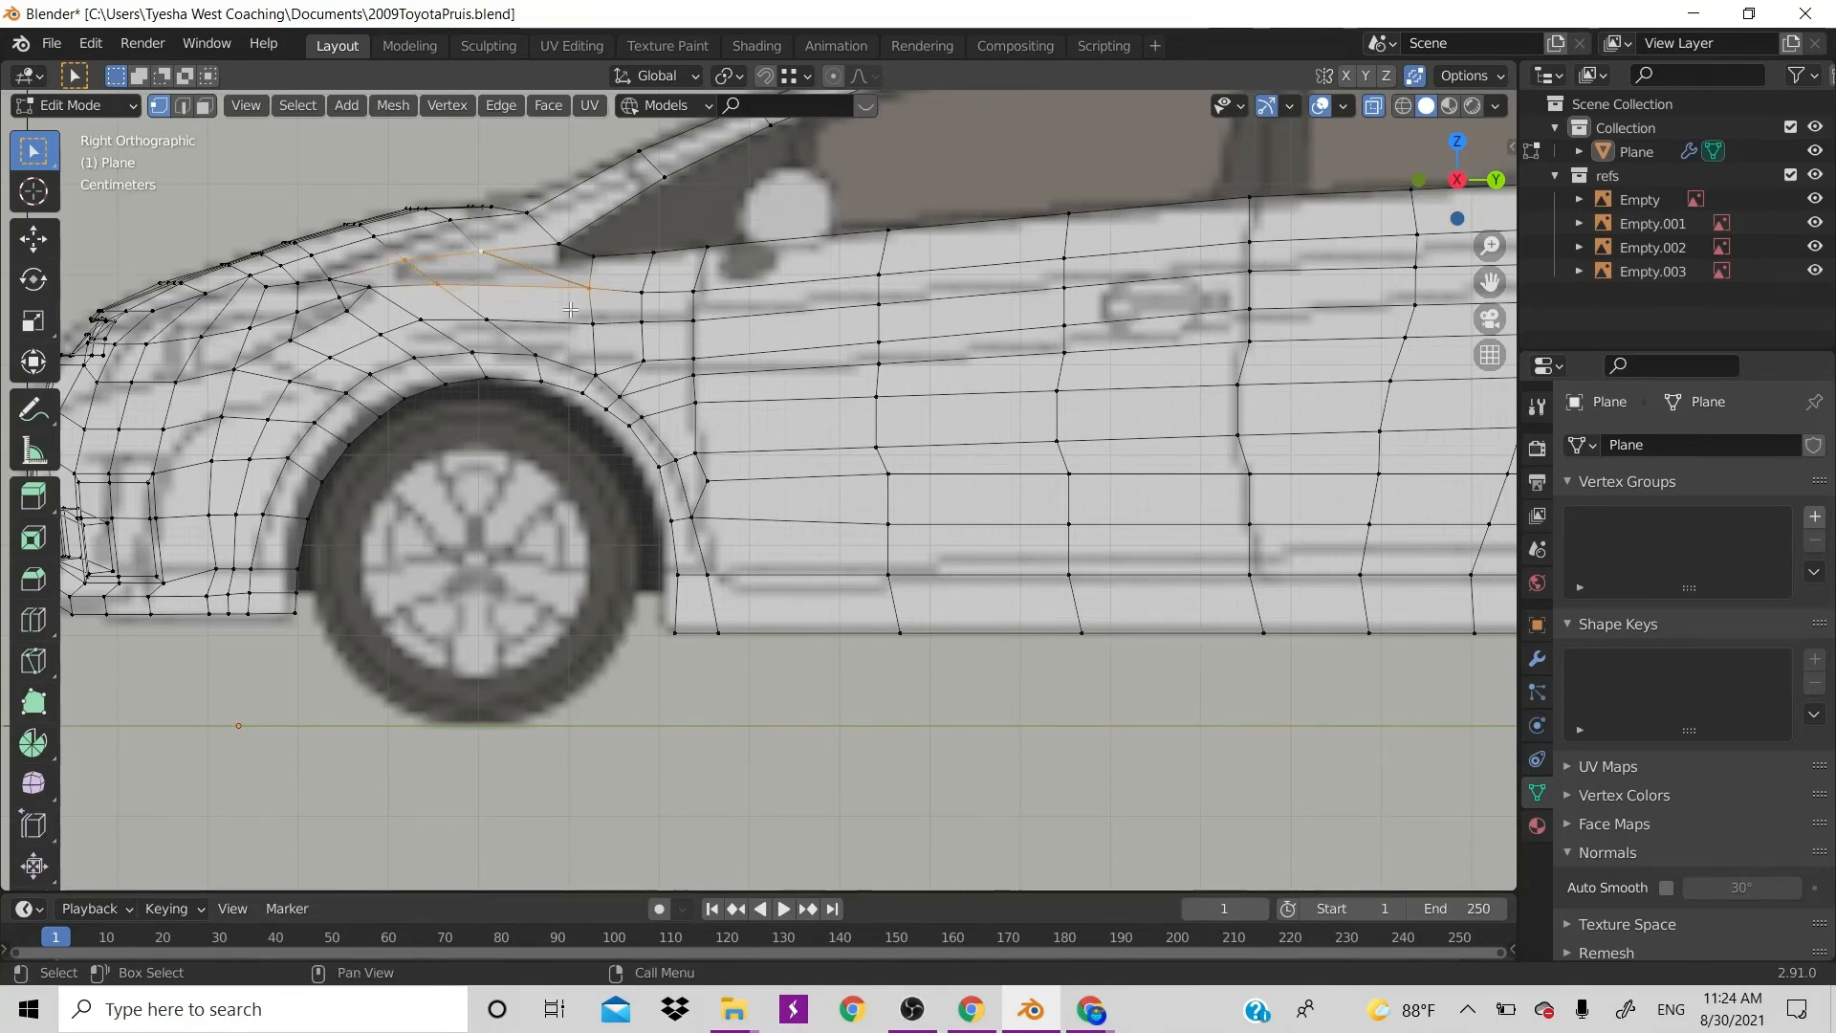
shift+click(593, 256)
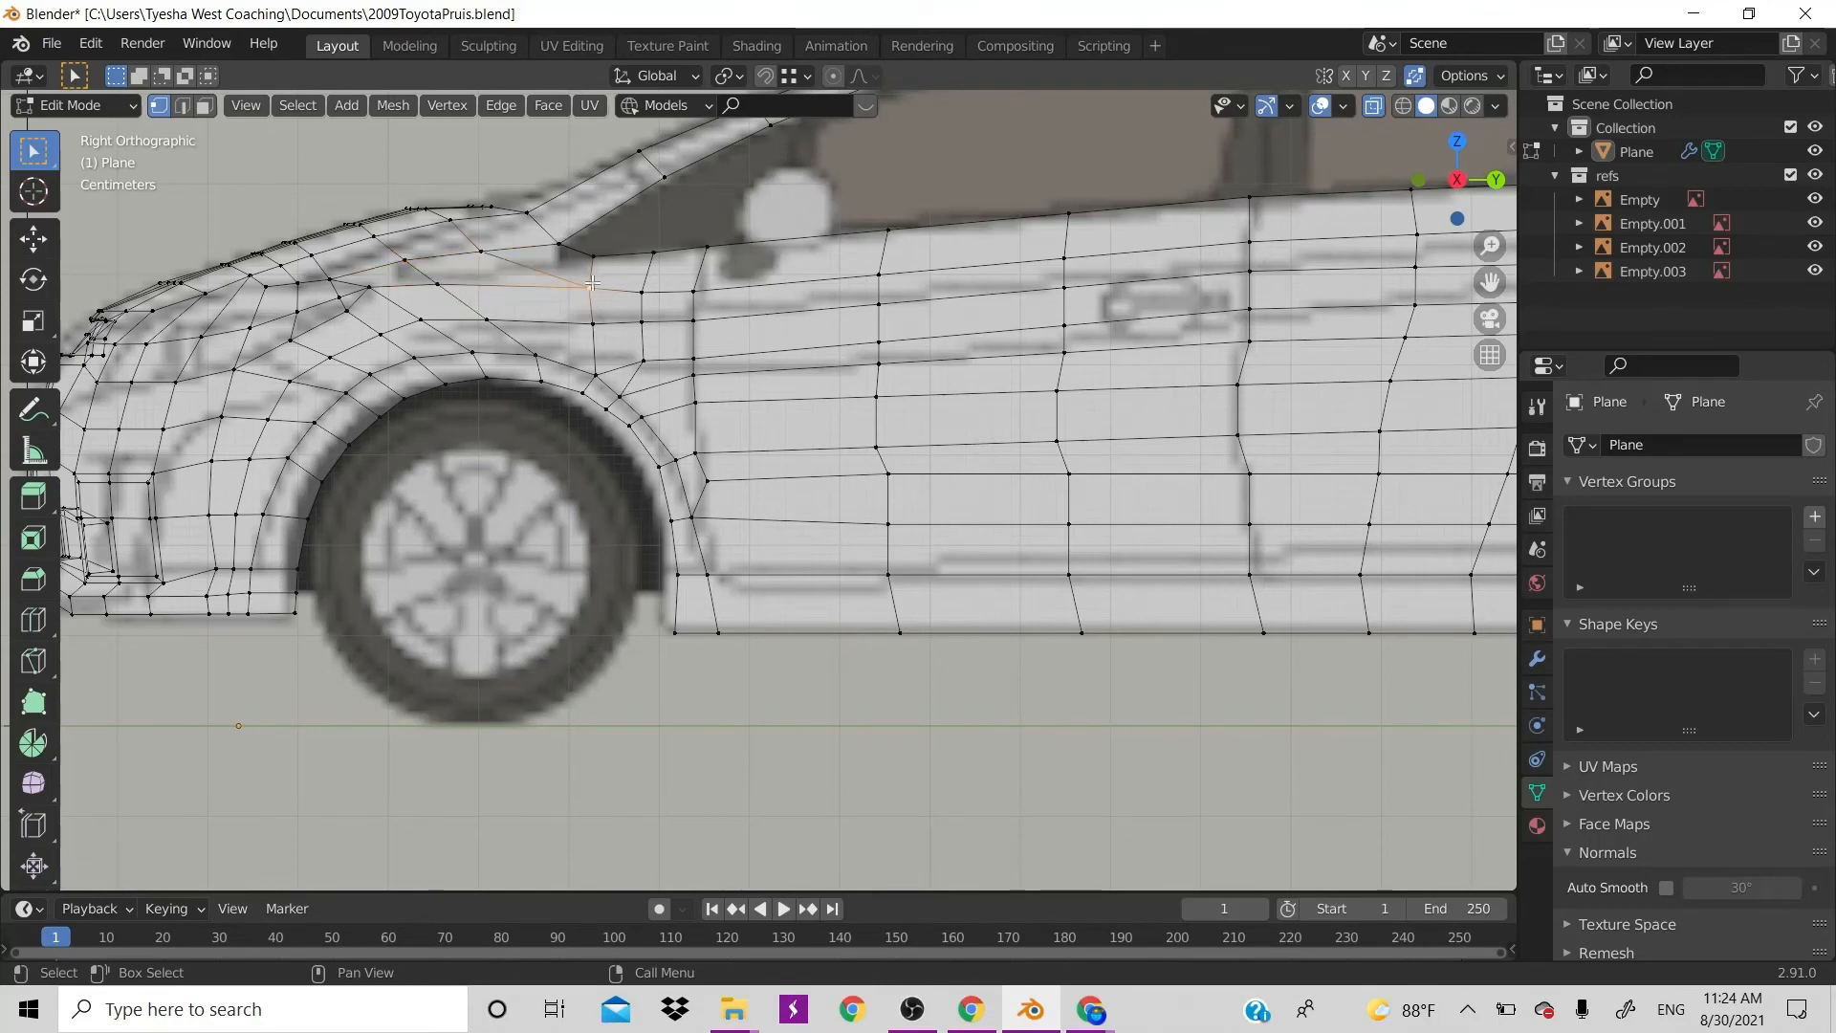
shift+click(555, 241)
key(f)
Select the boundary vertices around the narrow gap between the hood and the front end of the fender's top edge
click(416, 258)
shift+click(348, 287)
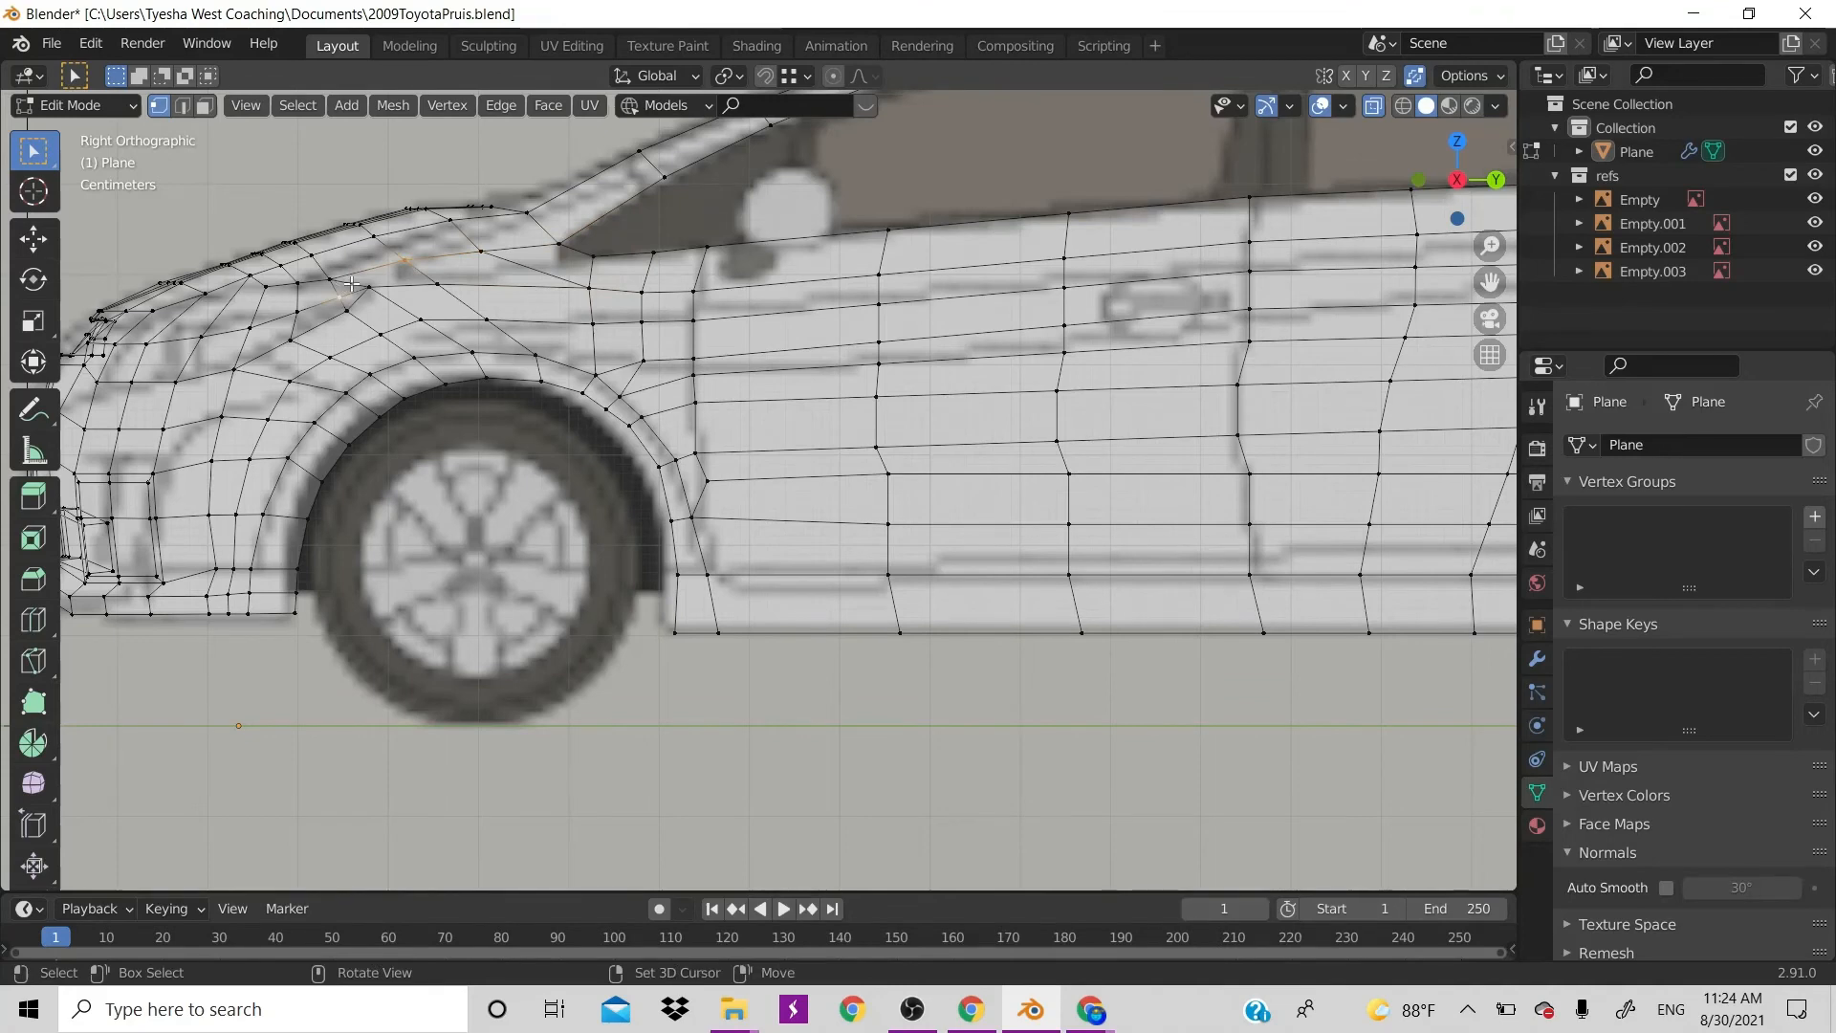
shift+click(330, 279)
shift+click(369, 286)
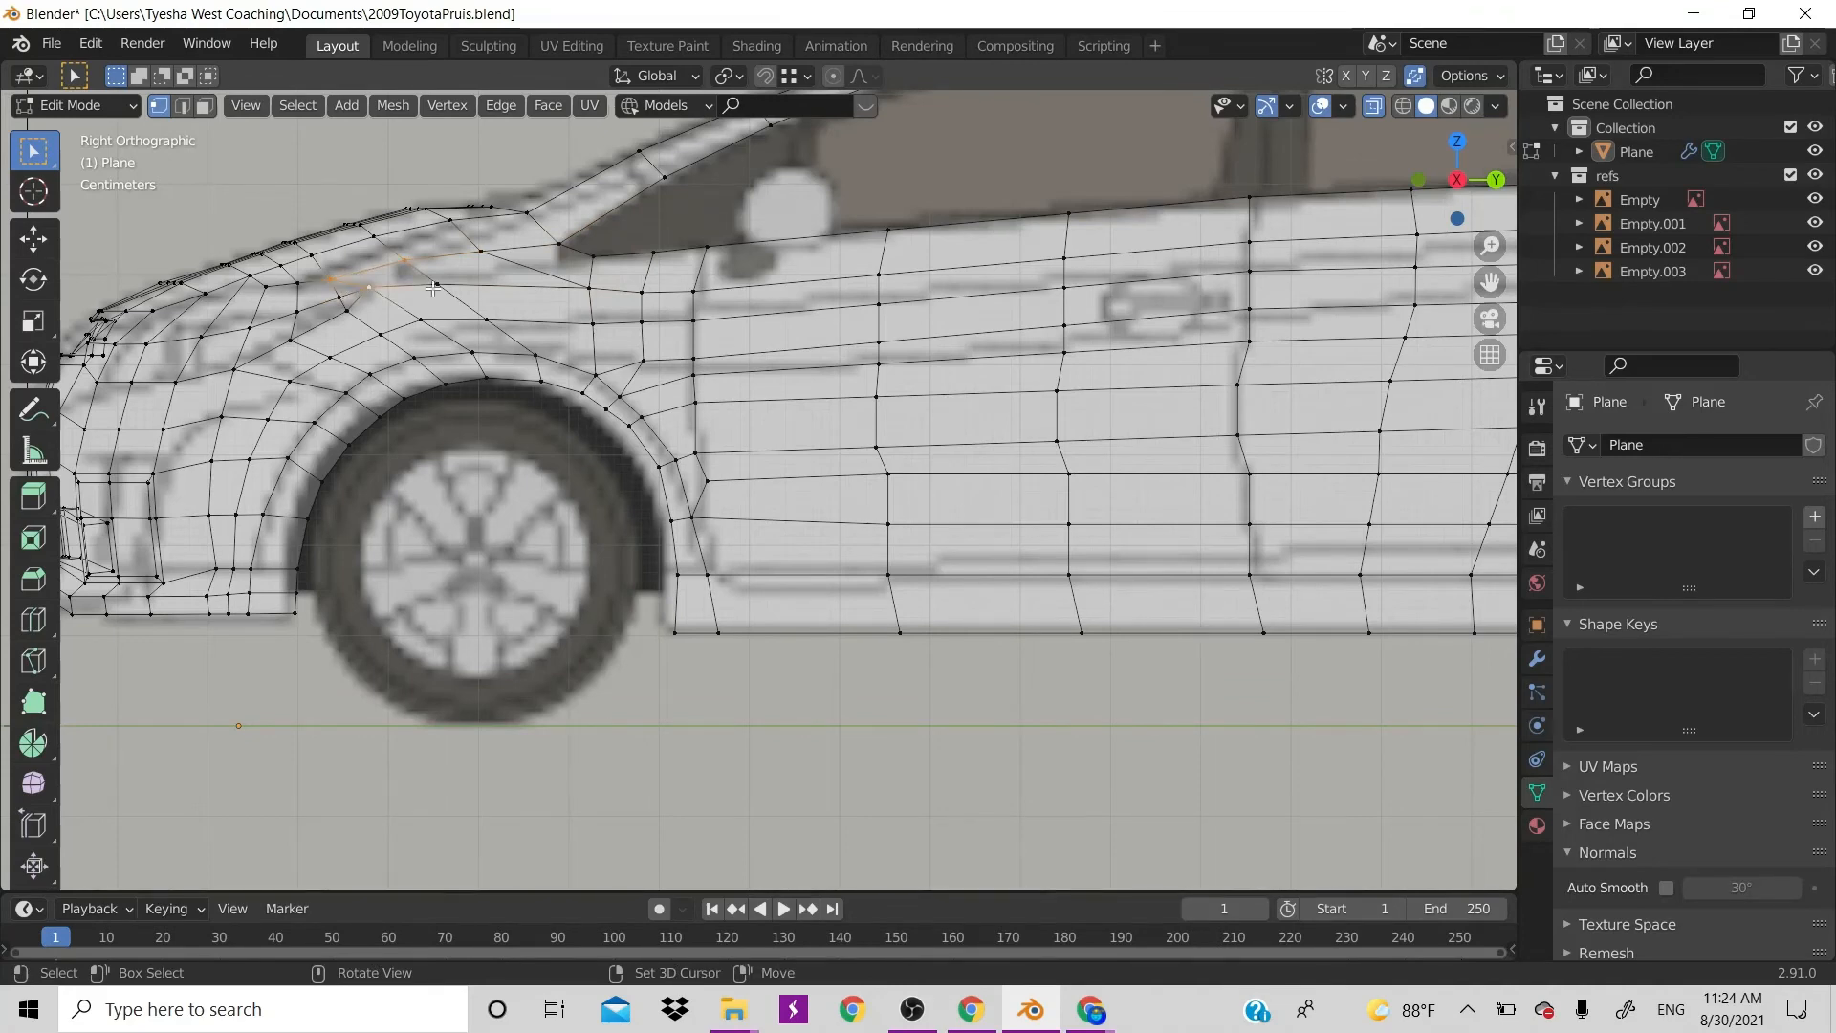
Leave Edit Mode, hide the overlays and X-ray display, and inspect the front fender area in a perspective view
scroll(433, 288, down, 3)
shift+middle_drag(442, 354, 535, 335)
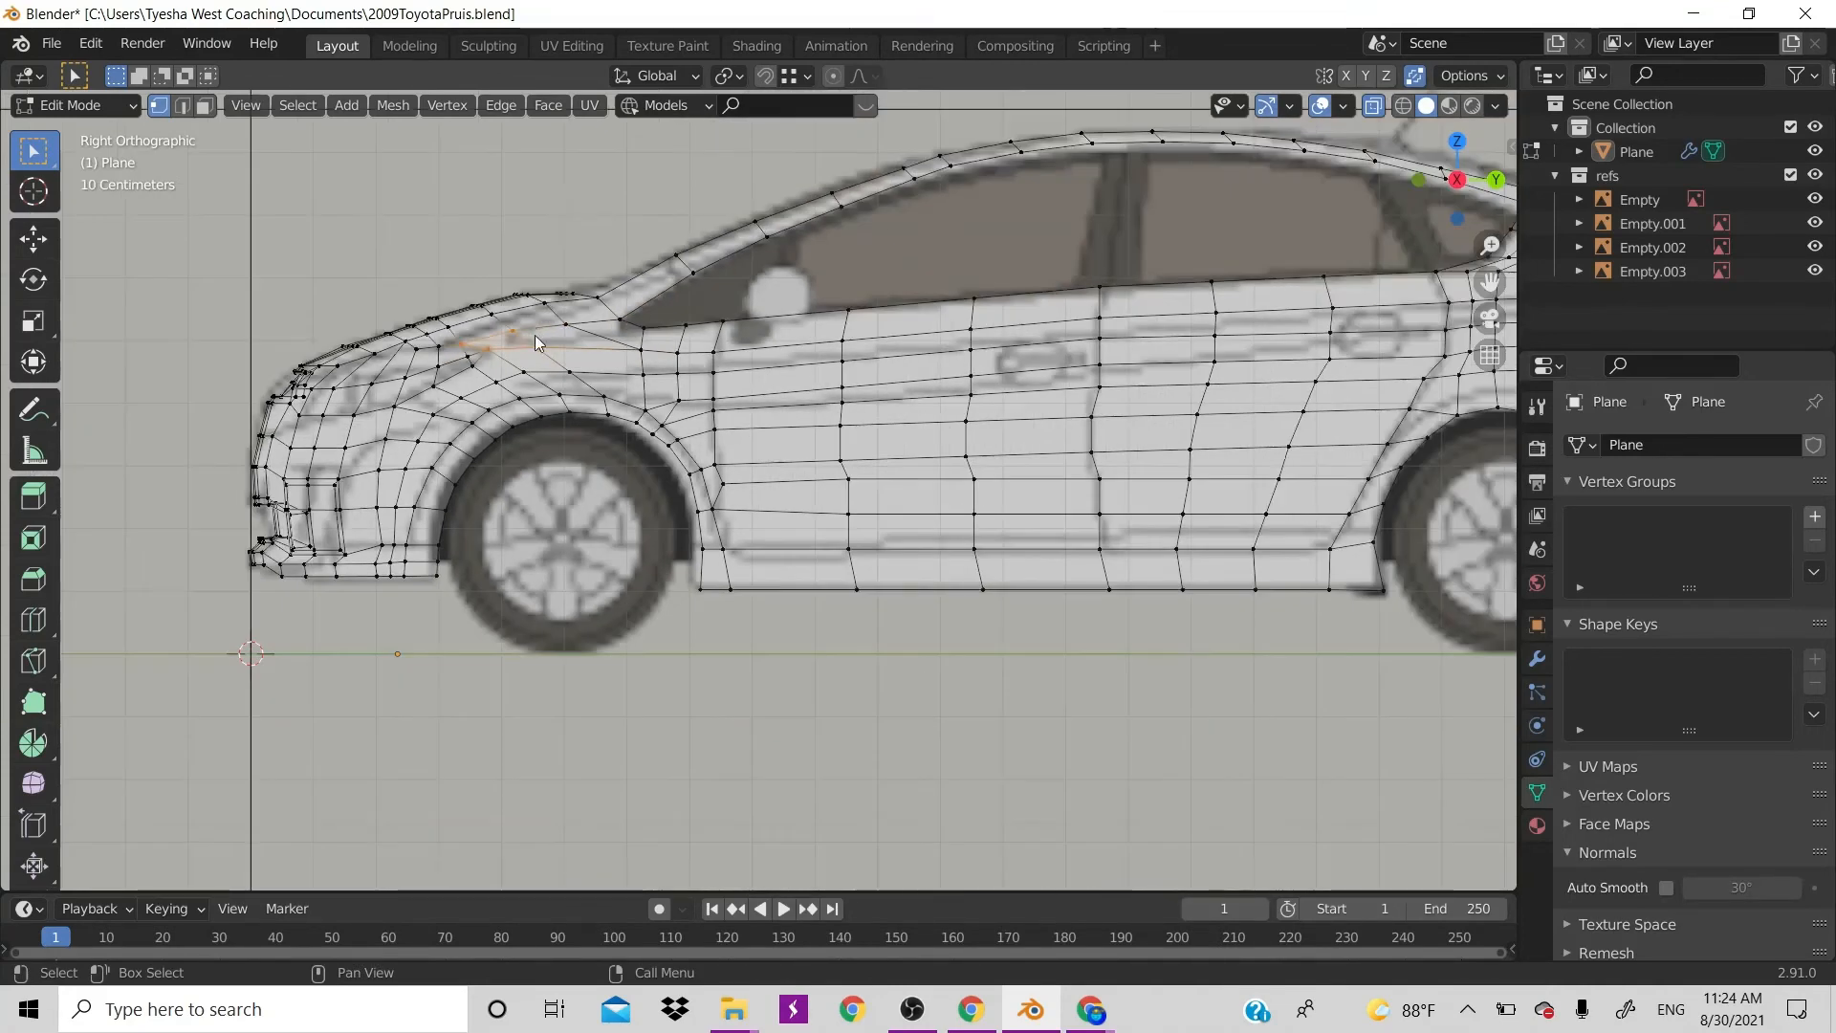
key(Tab)
scroll(881, 363, down, 3)
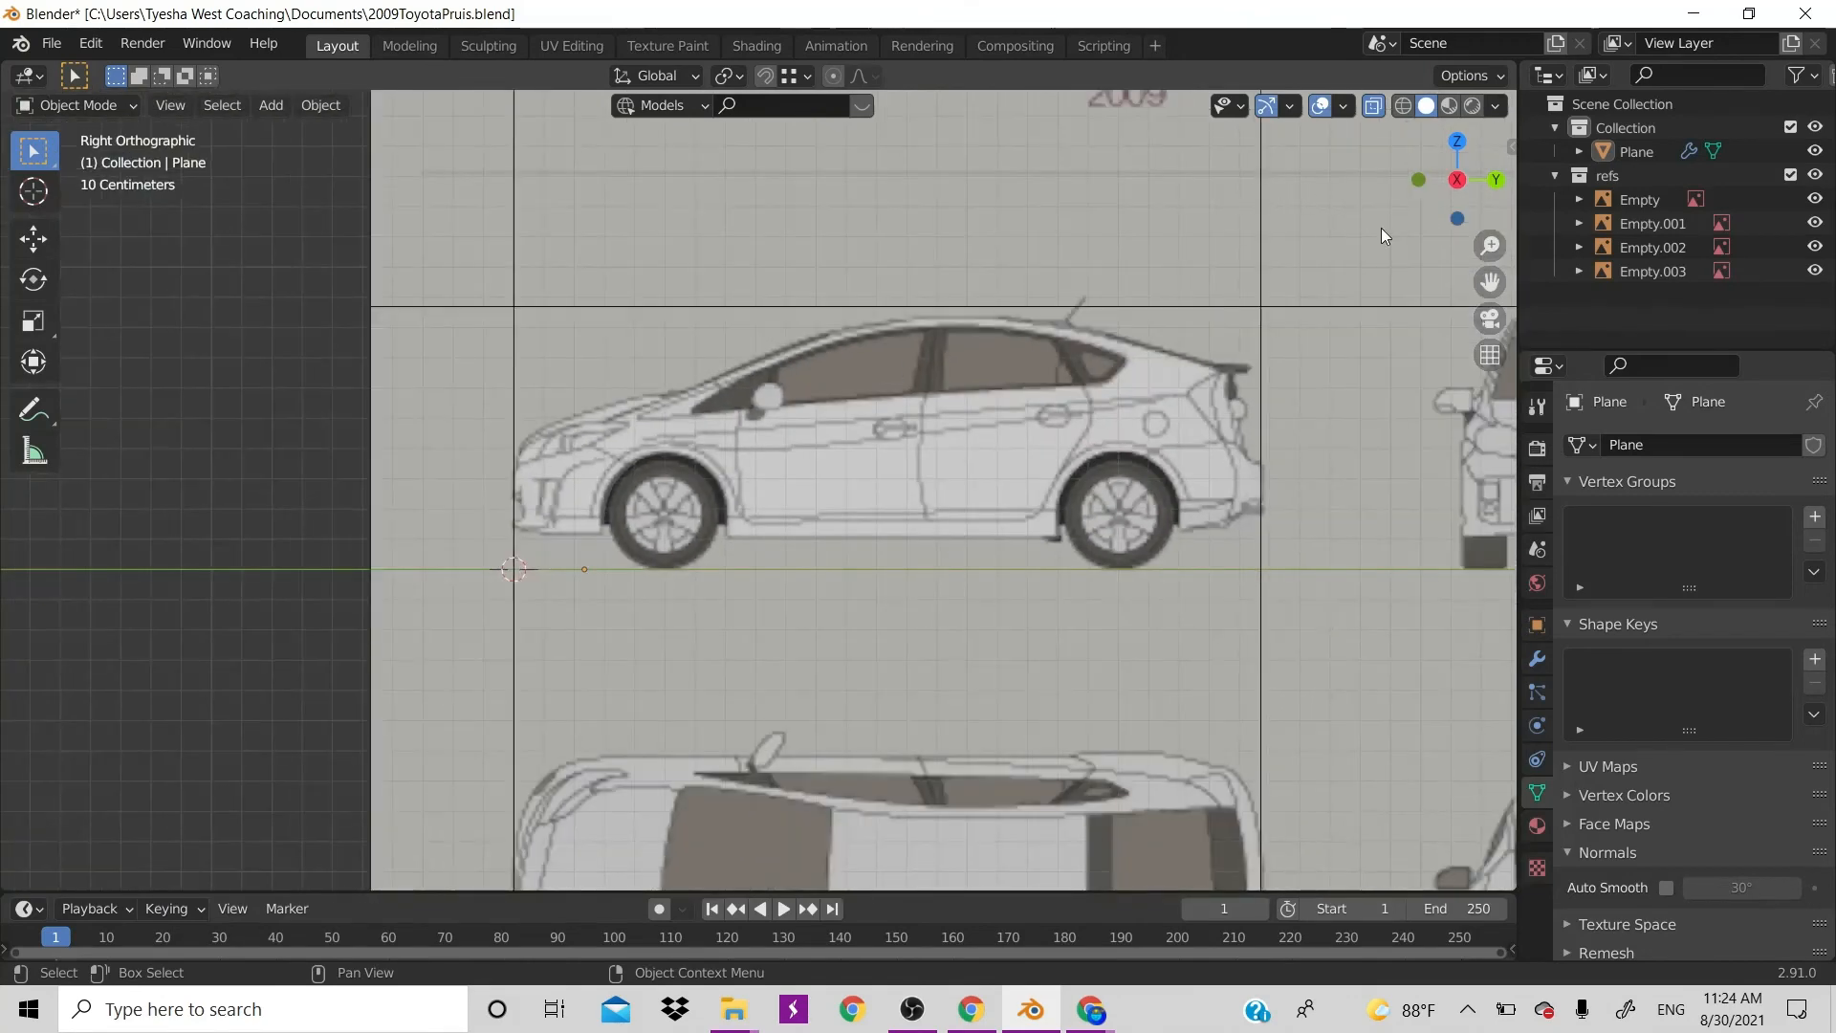
scroll(1013, 436, down, 2)
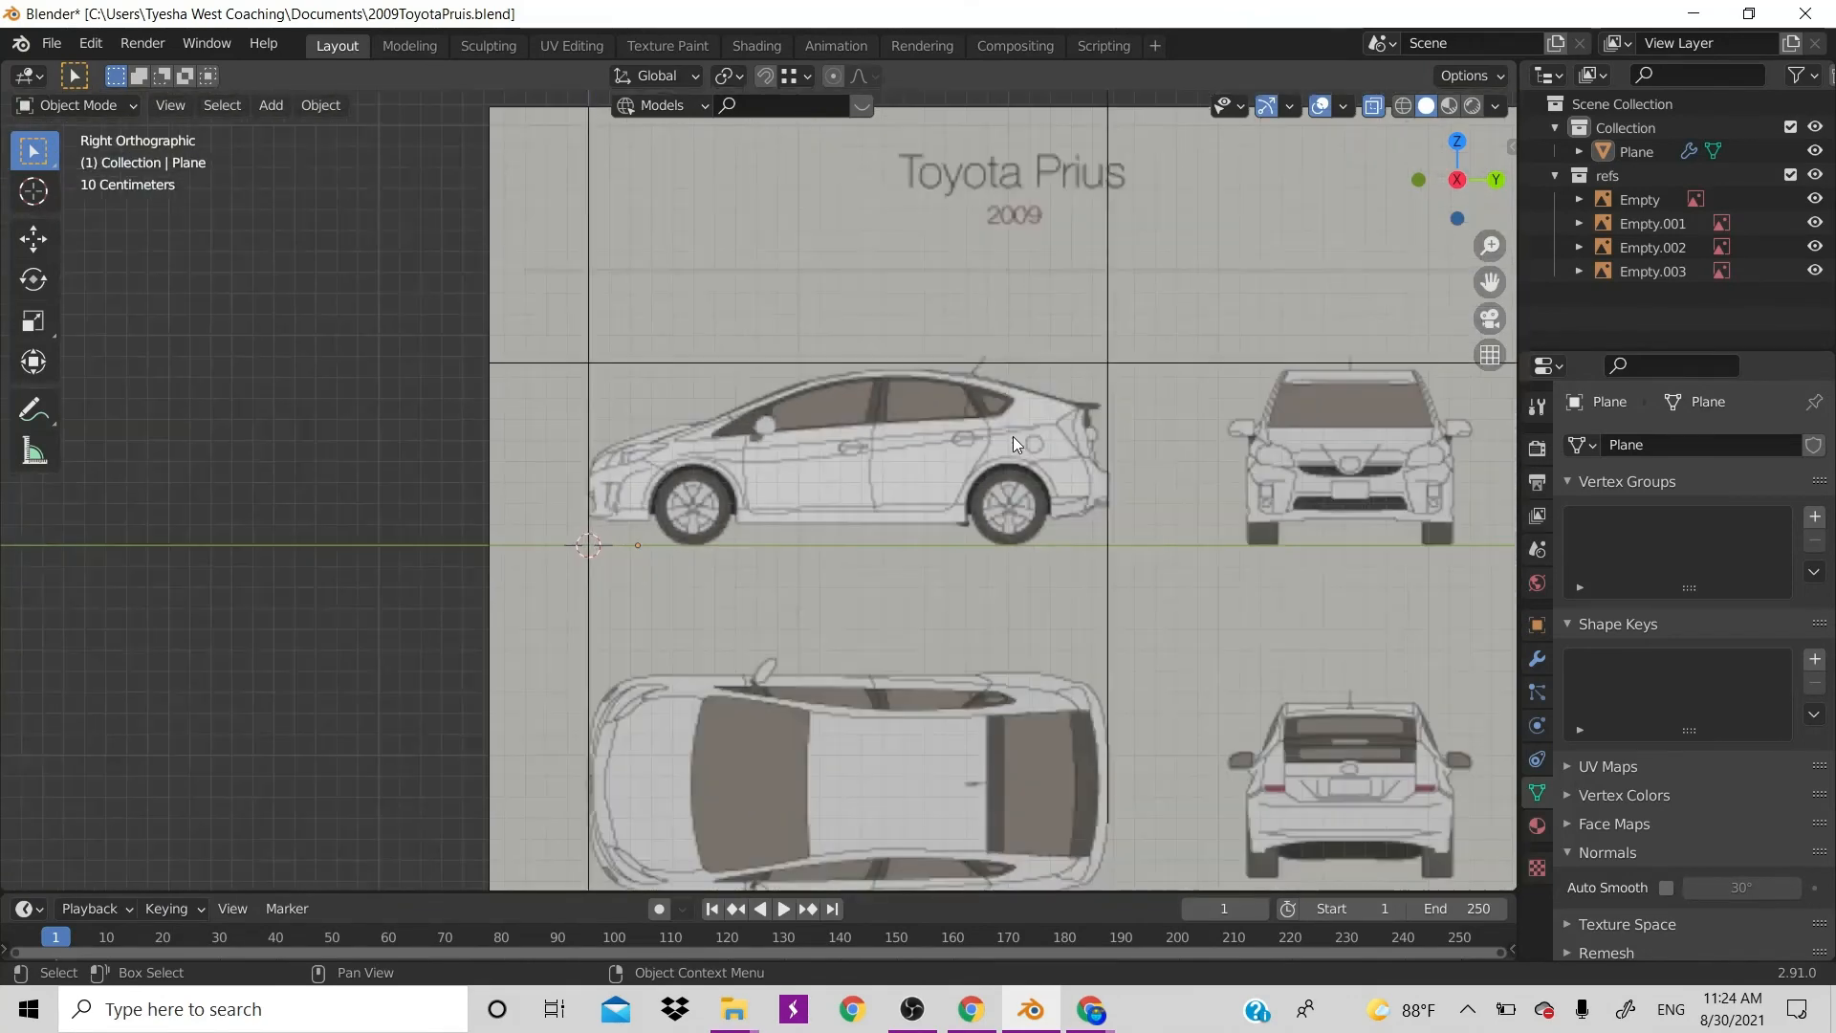
click(1316, 108)
drag(1442, 170, 1436, 169)
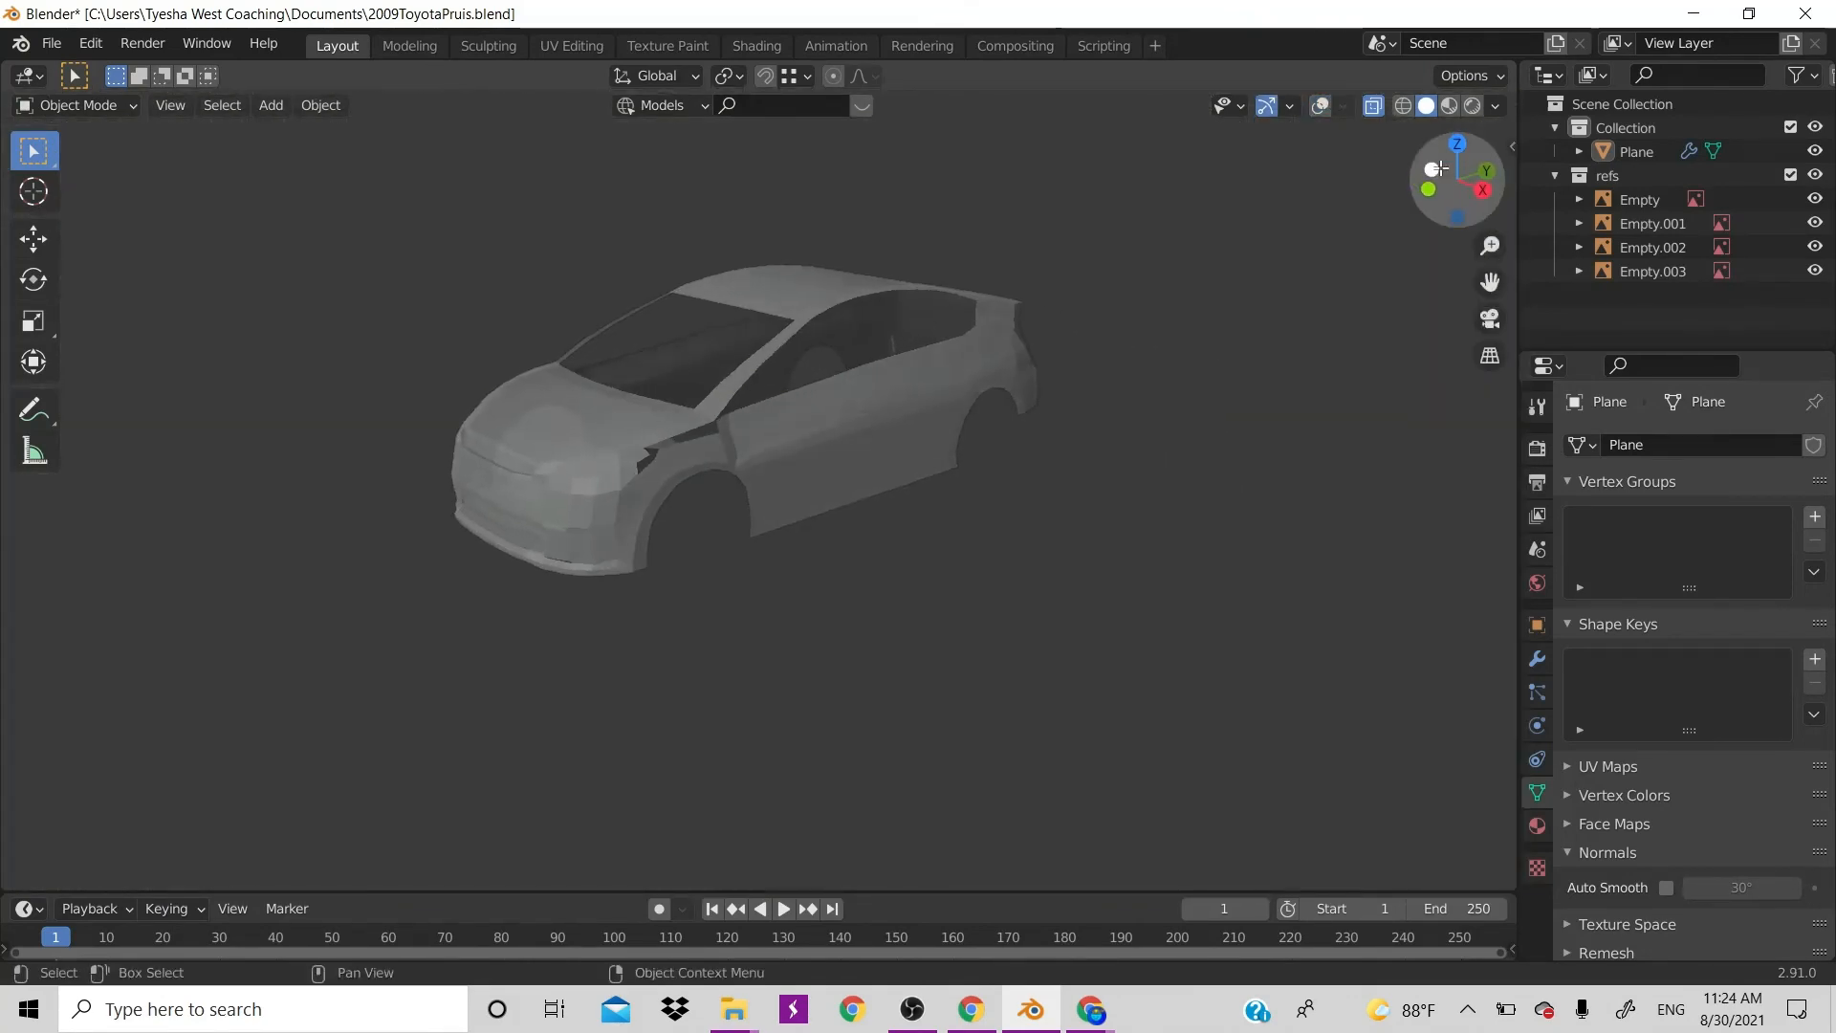
scroll(961, 426, up, 5)
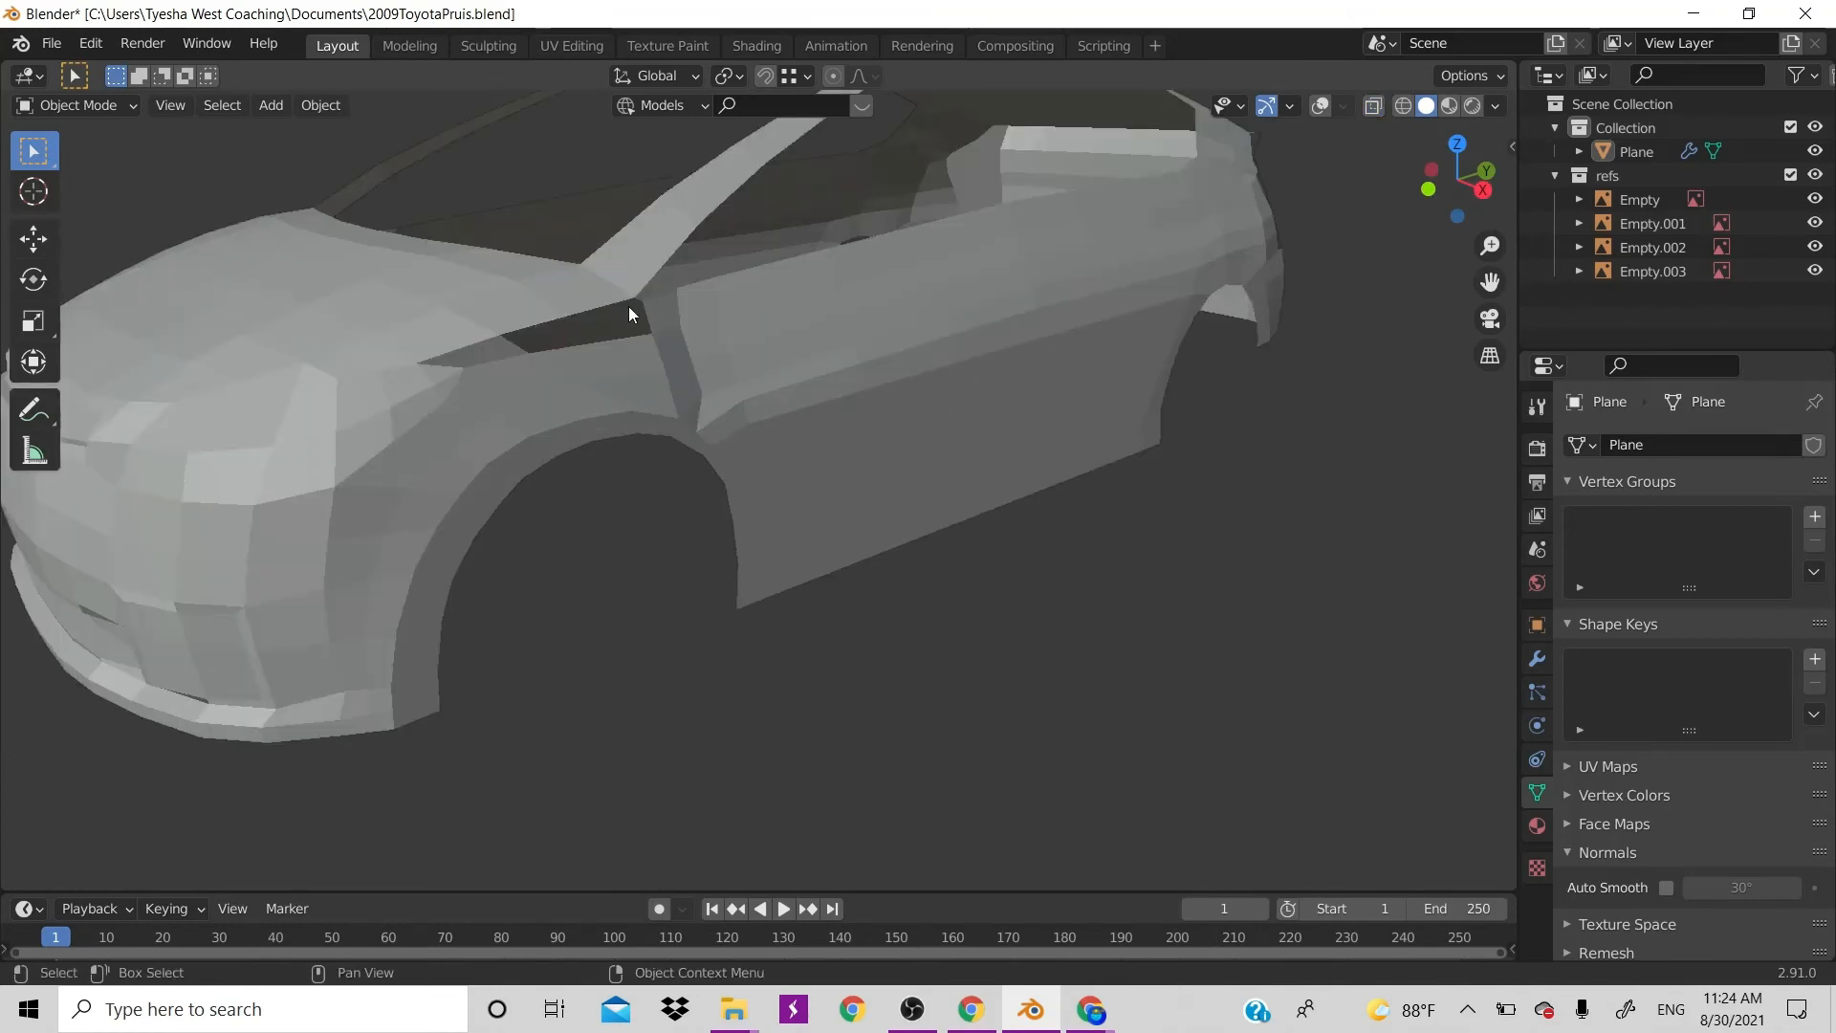
Return the car body to Edit Mode with the overlays shown and examine the mesh around the front fender
click(629, 307)
key(Tab)
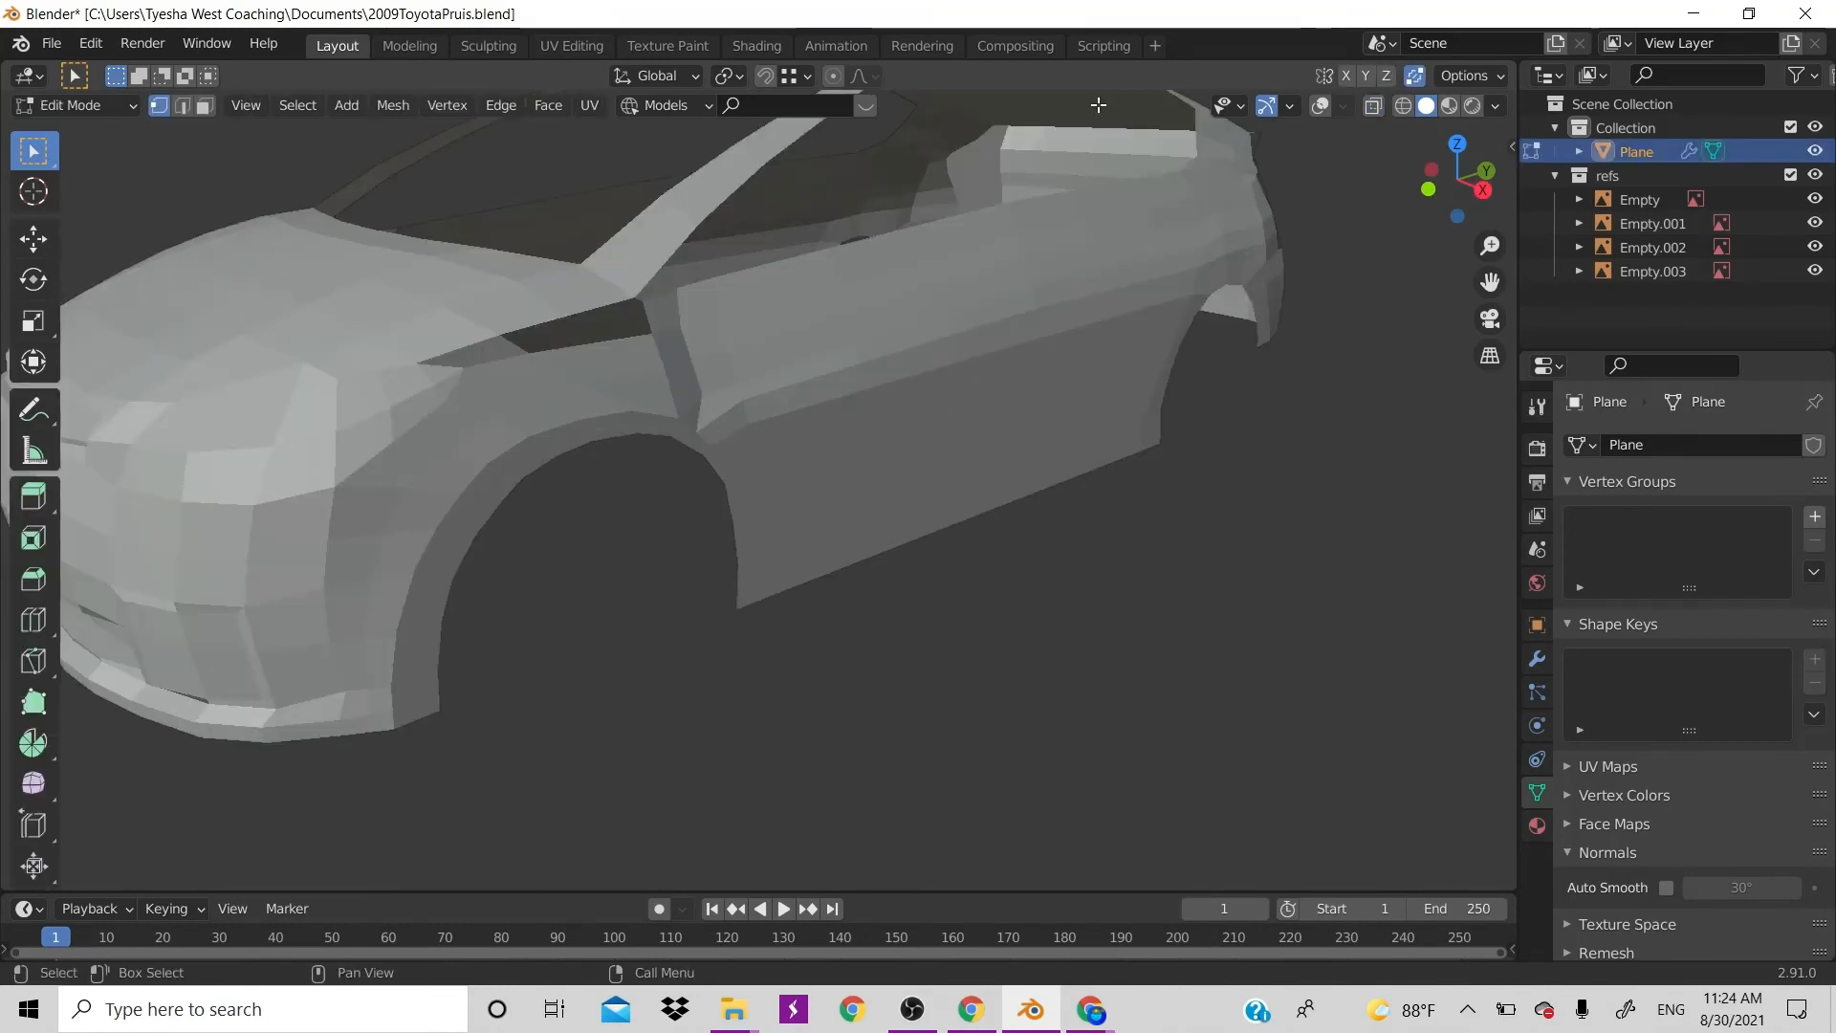
click(1320, 106)
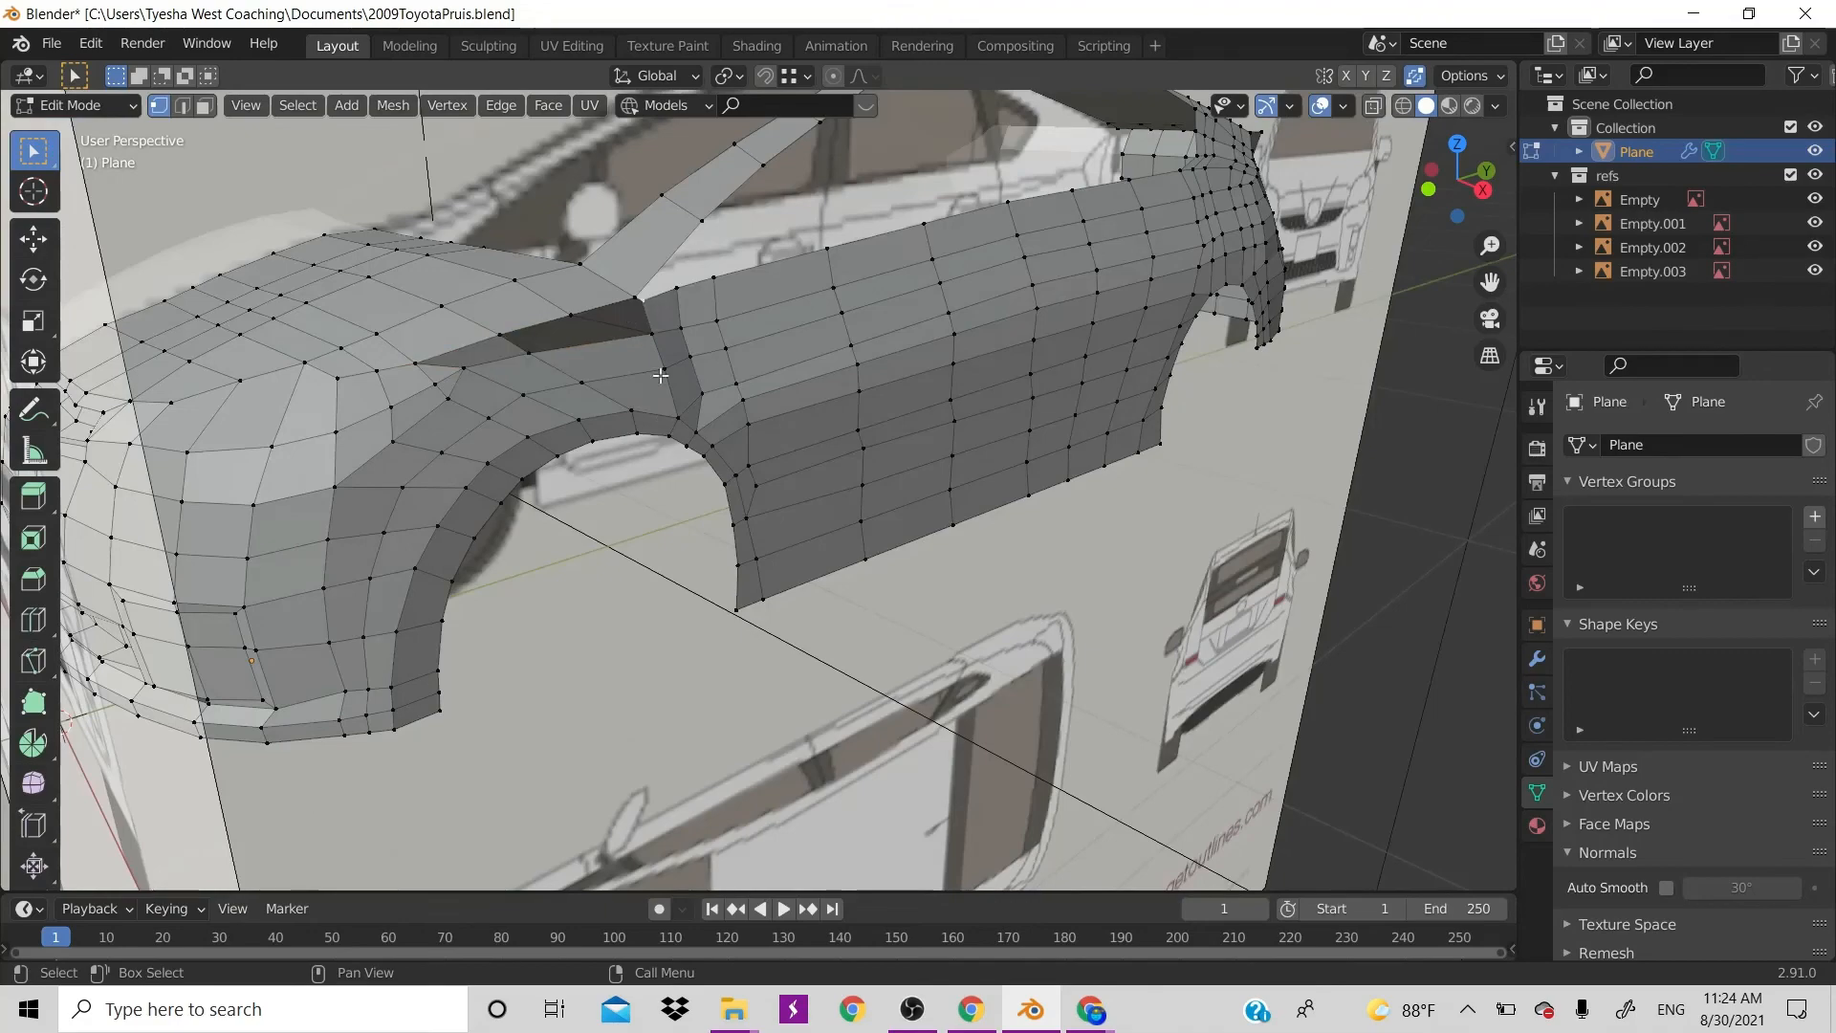
scroll(634, 346, down, 2)
scroll(730, 296, up, 6)
scroll(729, 295, down, 8)
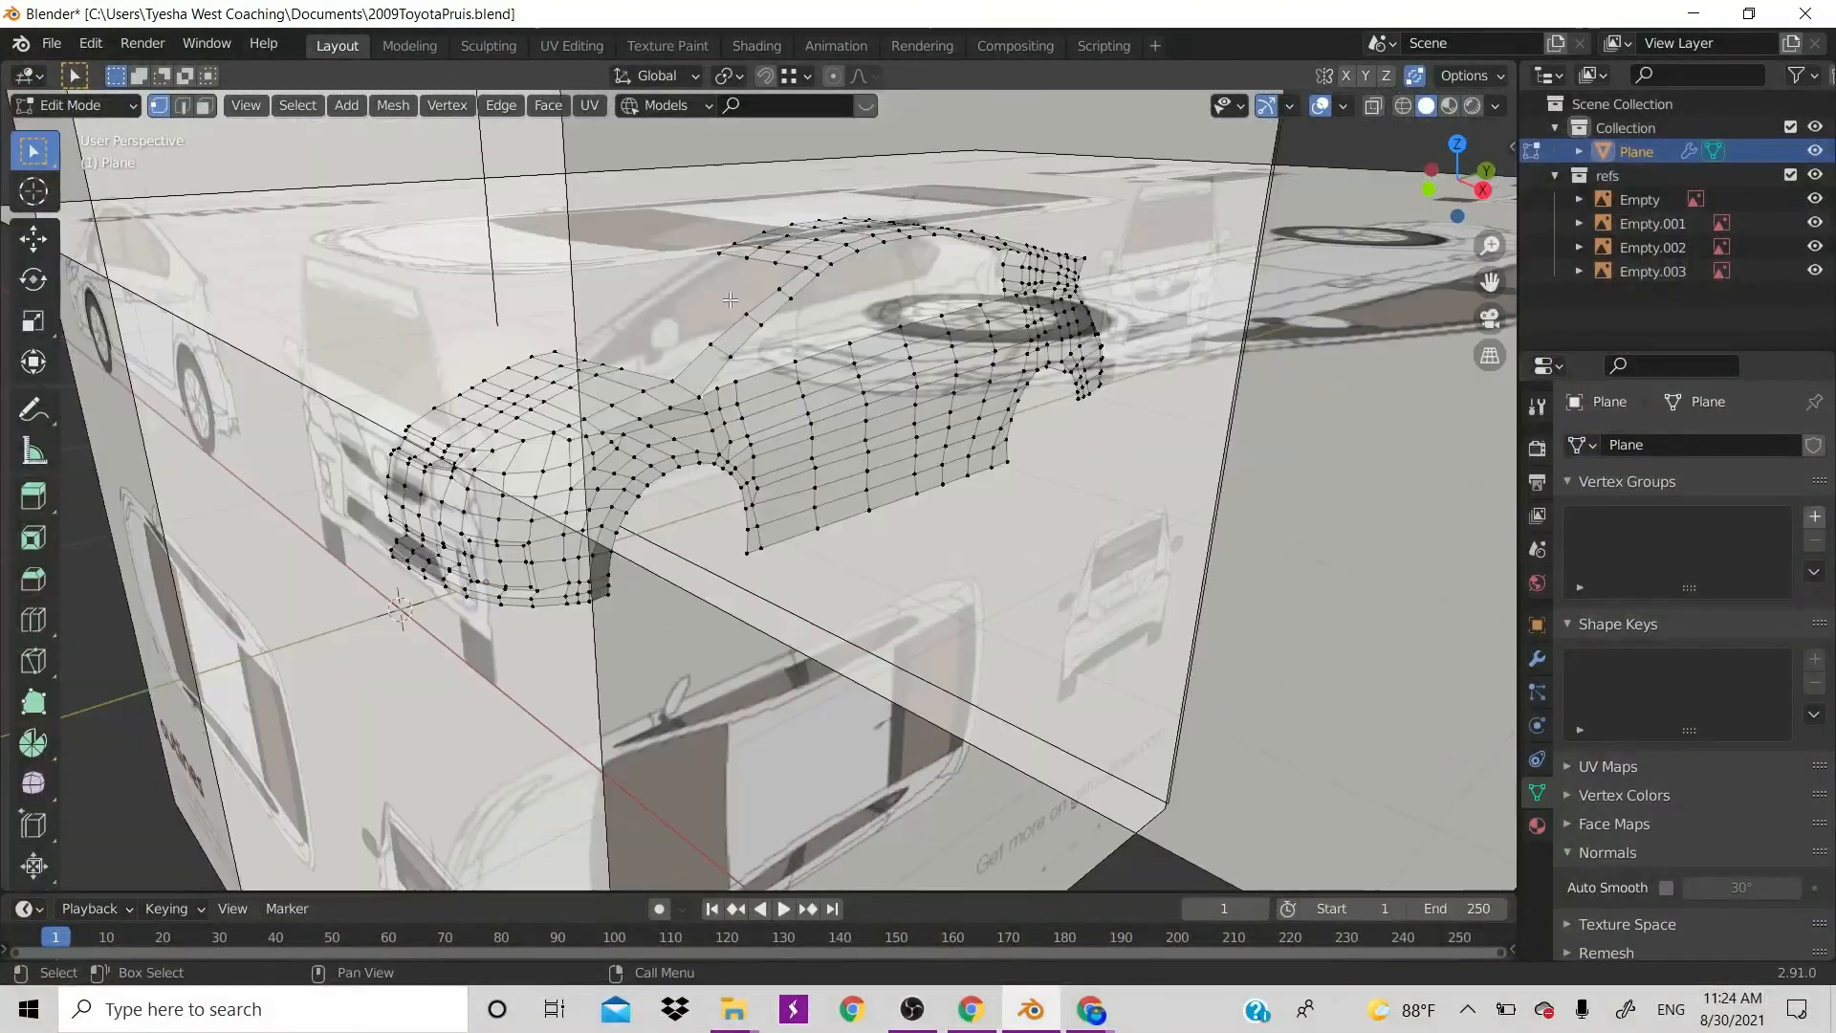
Hide the refs collection, examine the car body from above, and show the blueprint references again
click(1815, 175)
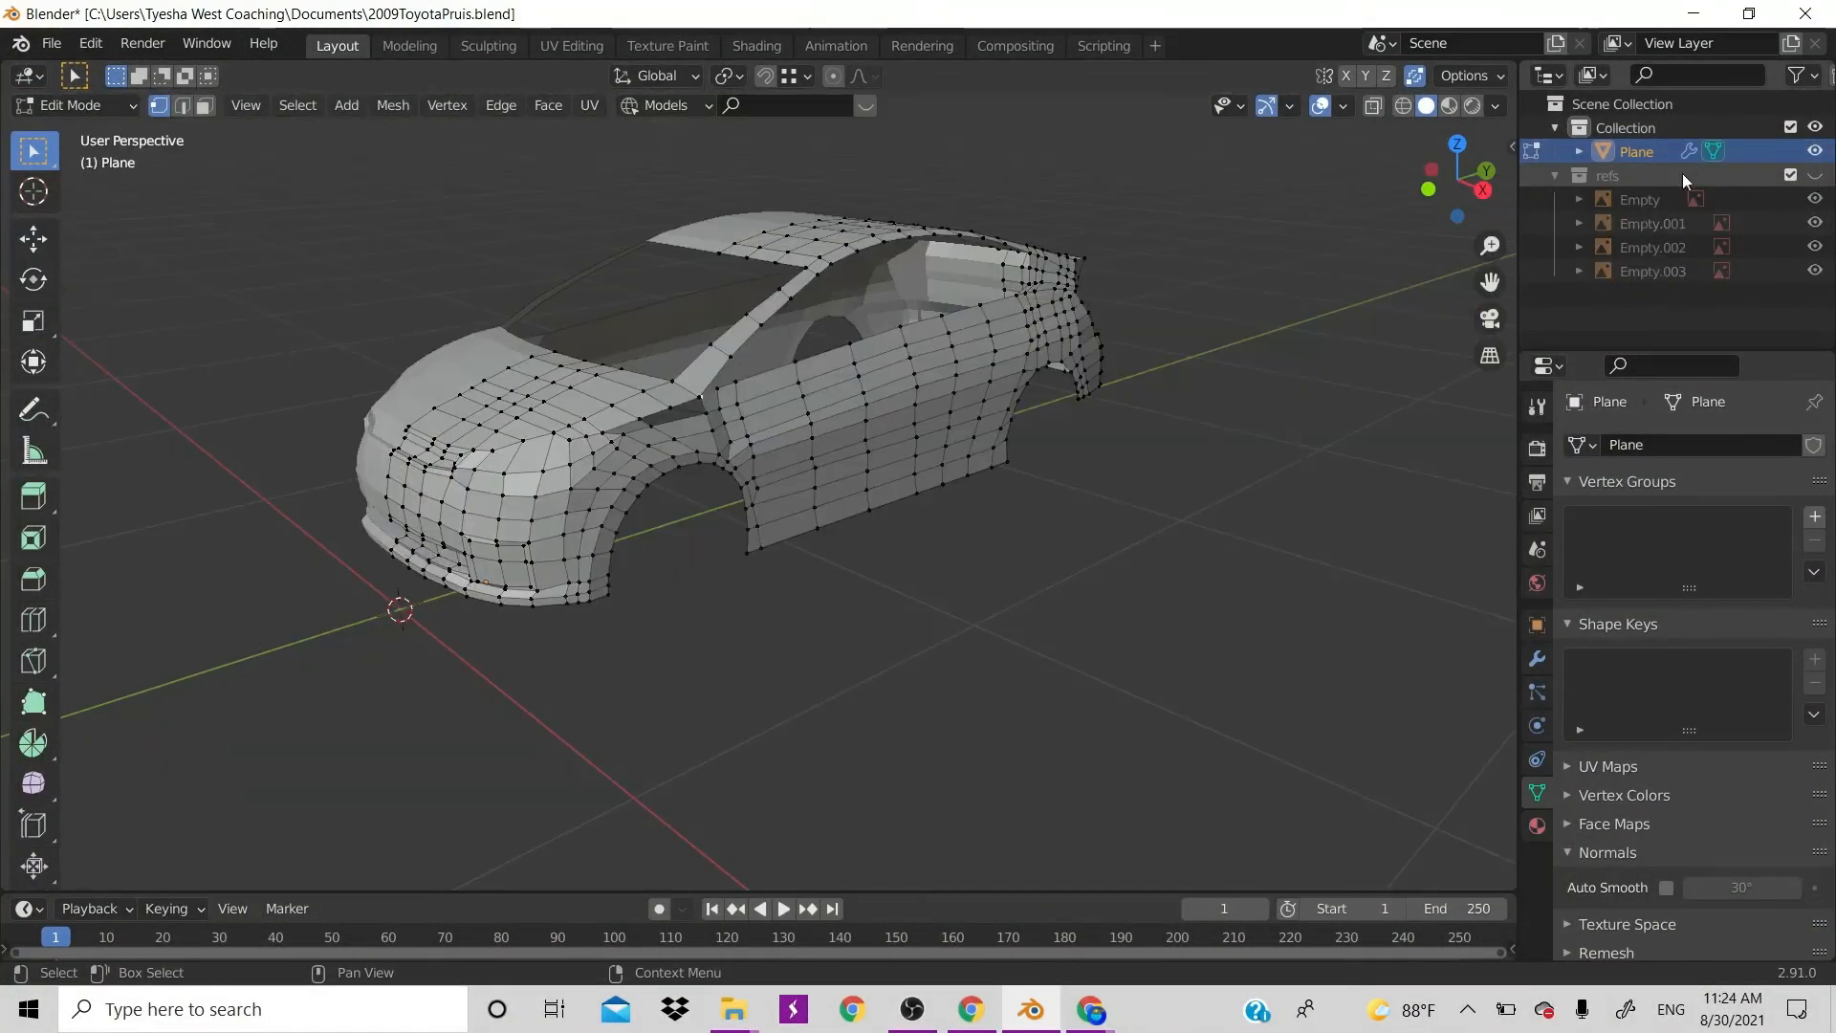
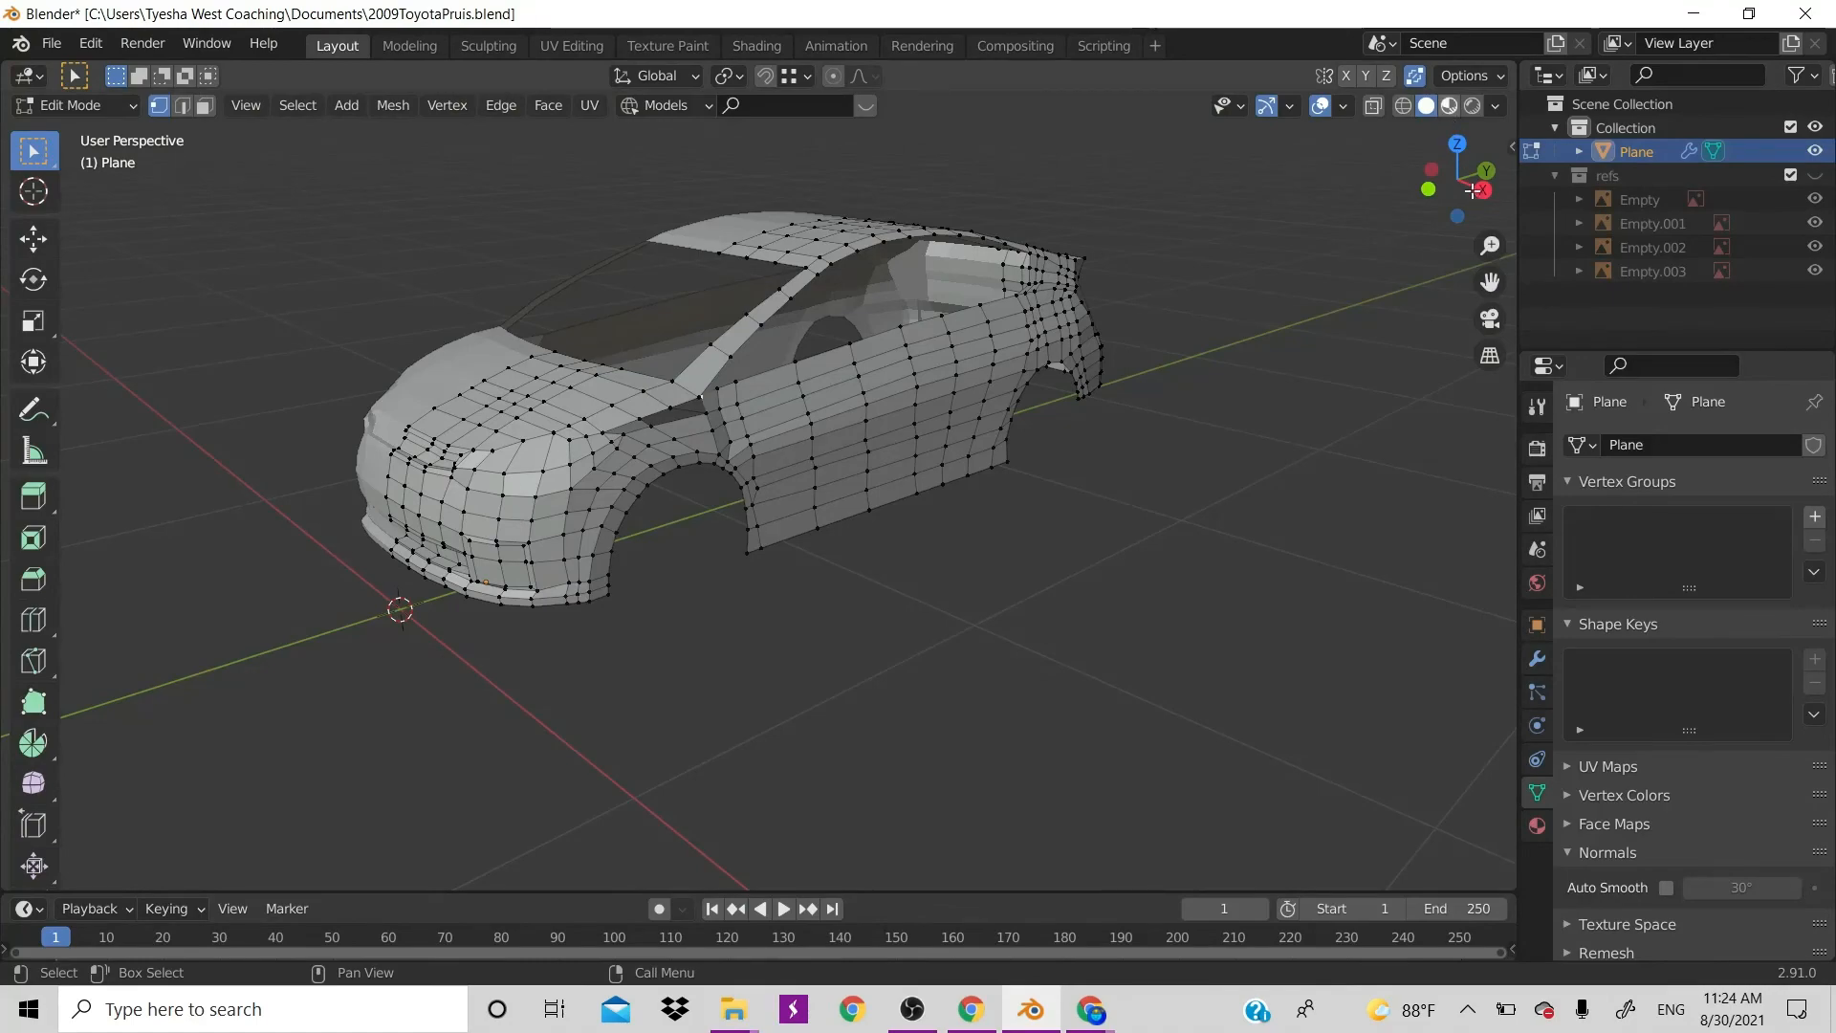
mouse_move(1472, 190)
mouse_down()
mouse_move(1429, 203)
mouse_move(1454, 199)
mouse_move(1402, 245)
mouse_move(1457, 208)
mouse_move(1403, 247)
mouse_move(1487, 191)
mouse_move(1414, 230)
mouse_move(1442, 211)
mouse_up()
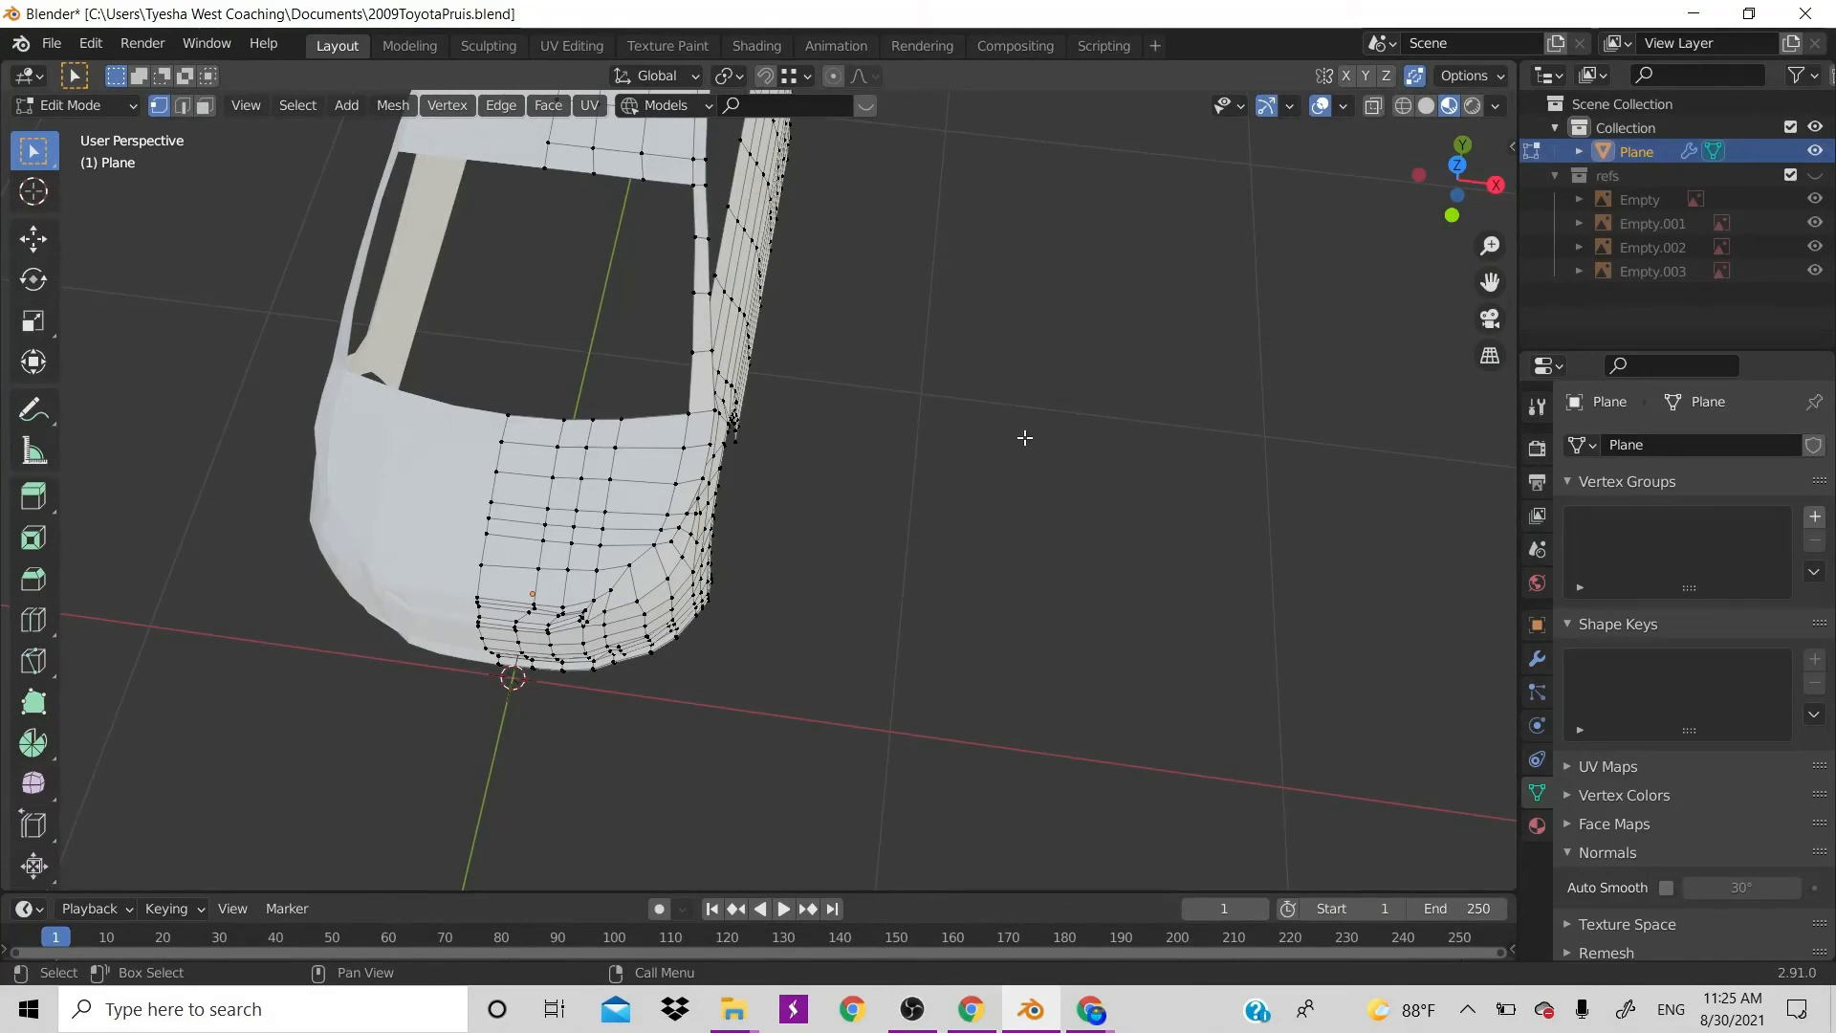
key(KP_7)
scroll(967, 328, up, 3)
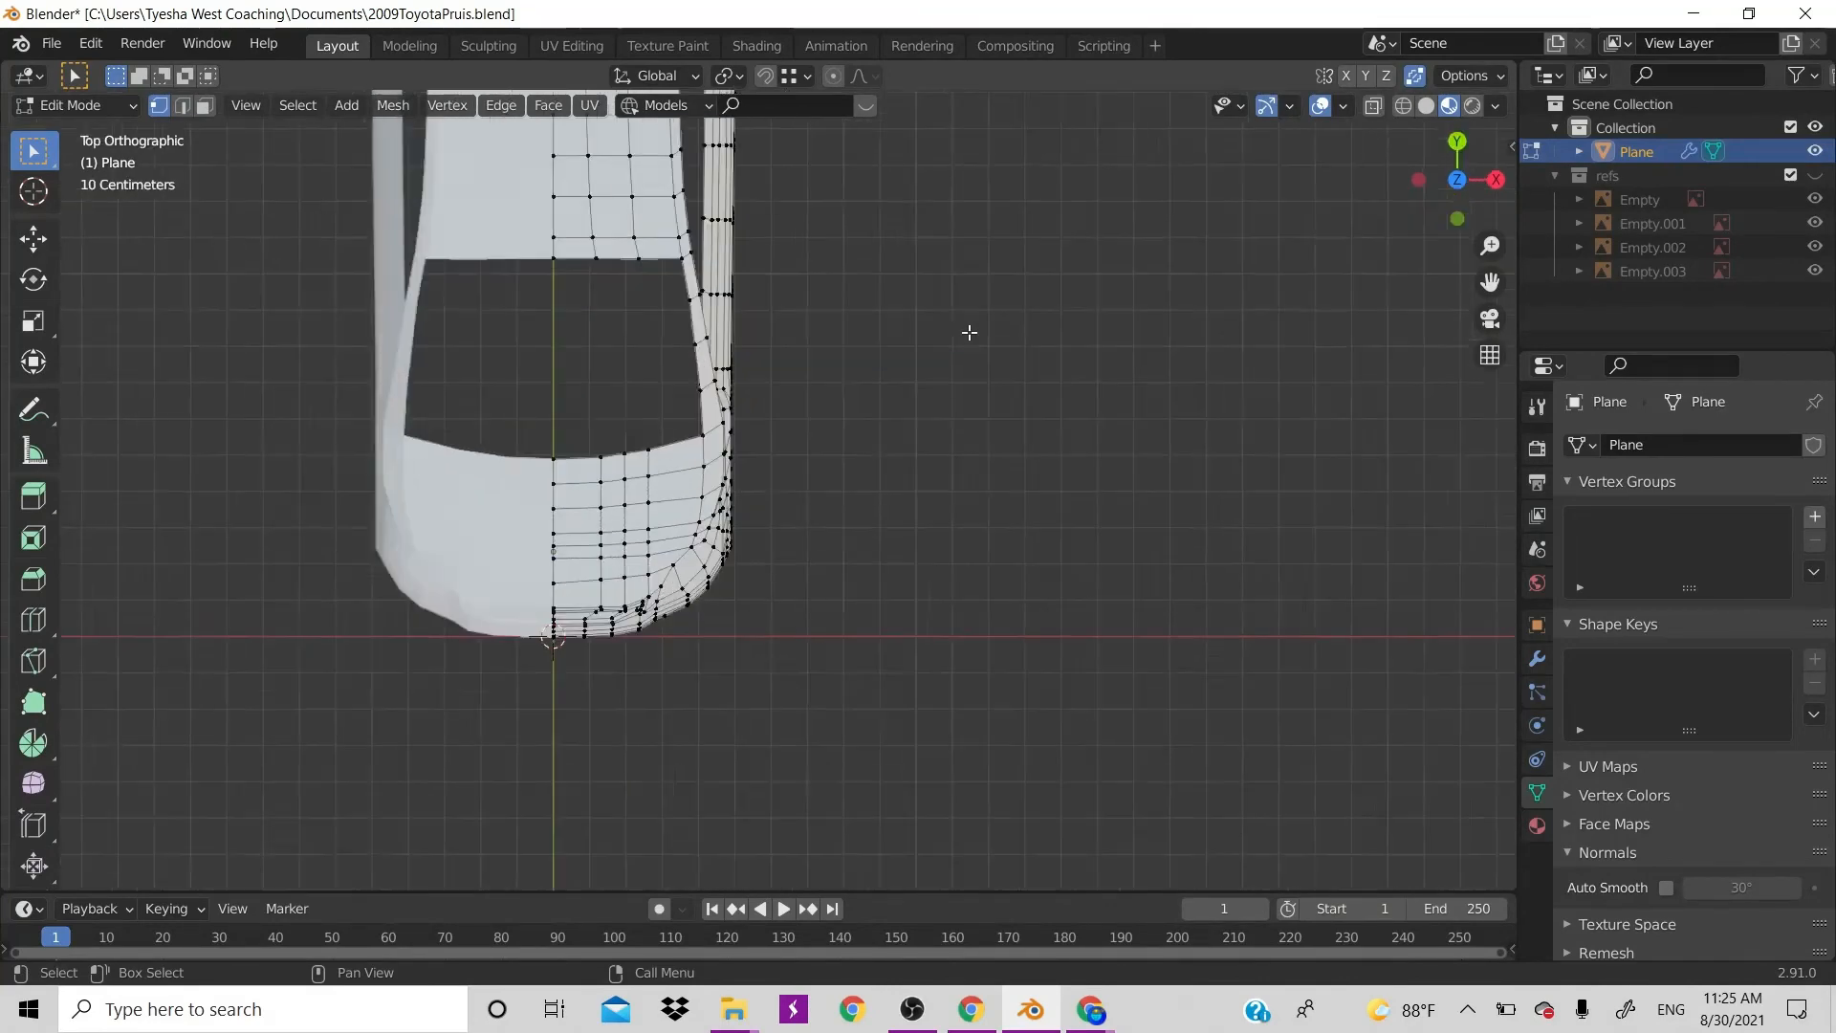
scroll(970, 332, down, 6)
scroll(873, 307, up, 6)
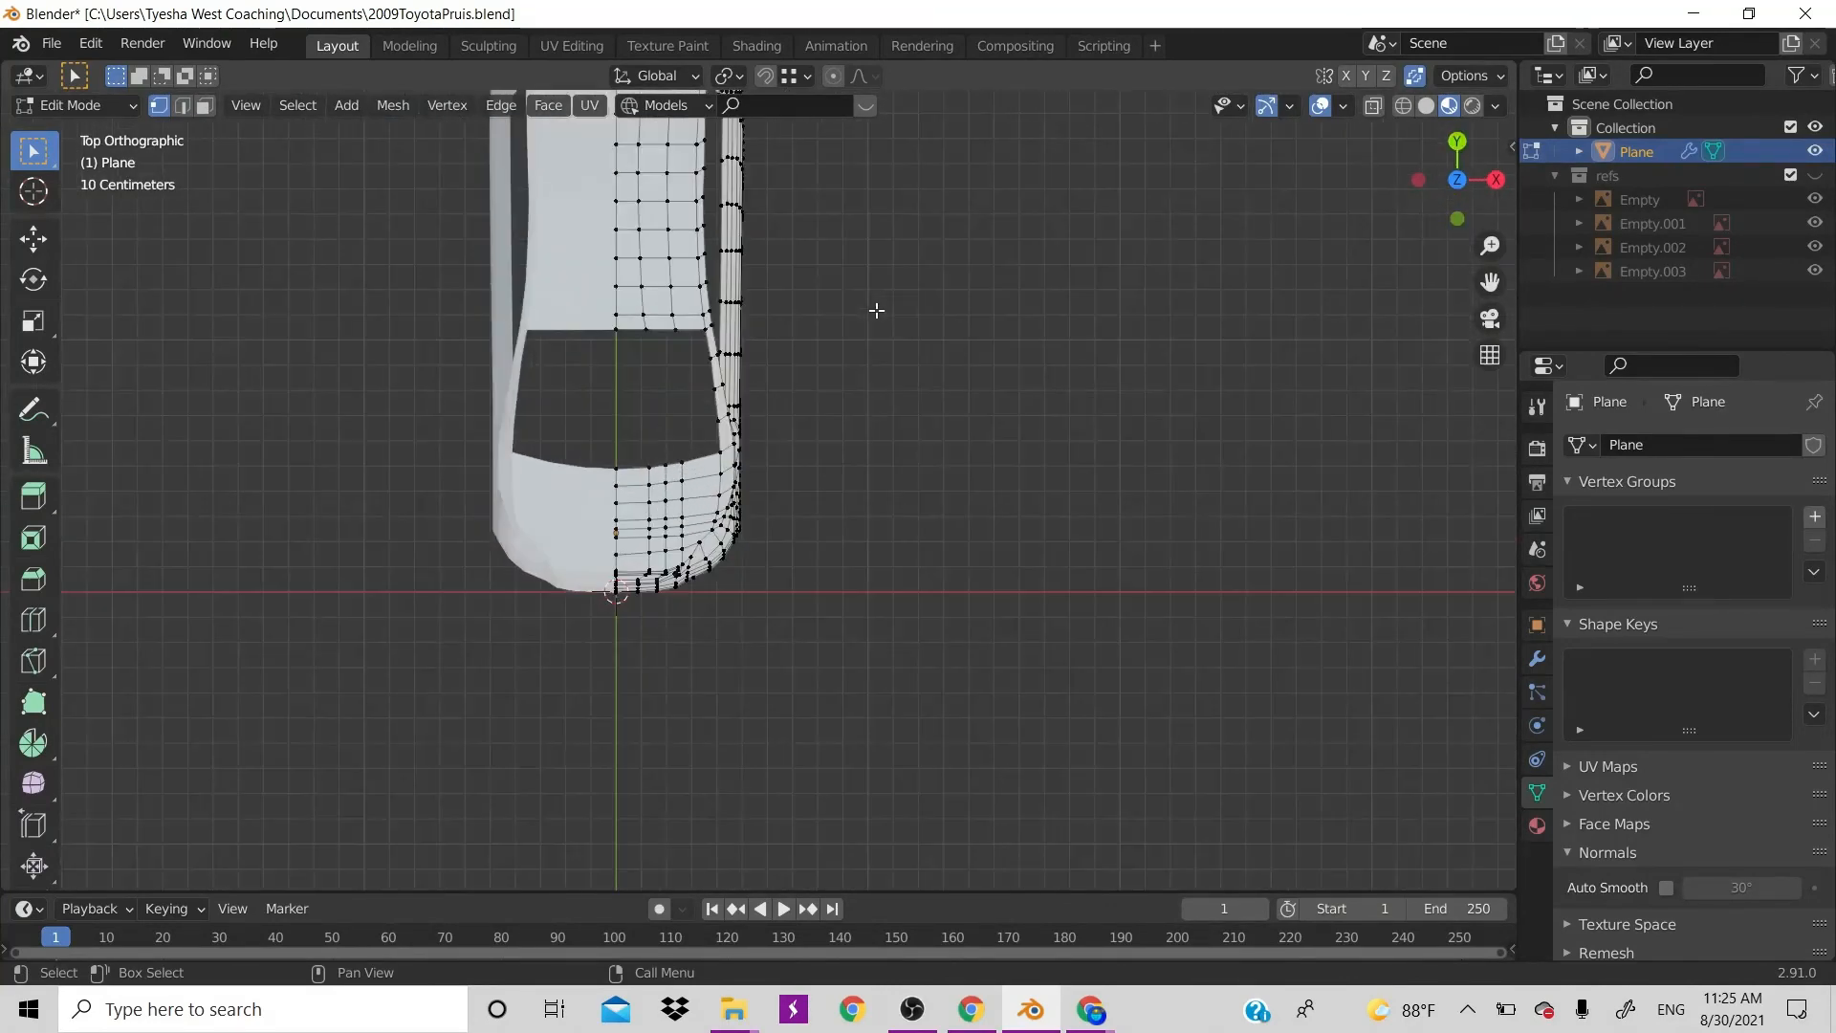
shift+middle_drag(887, 292, 737, 414)
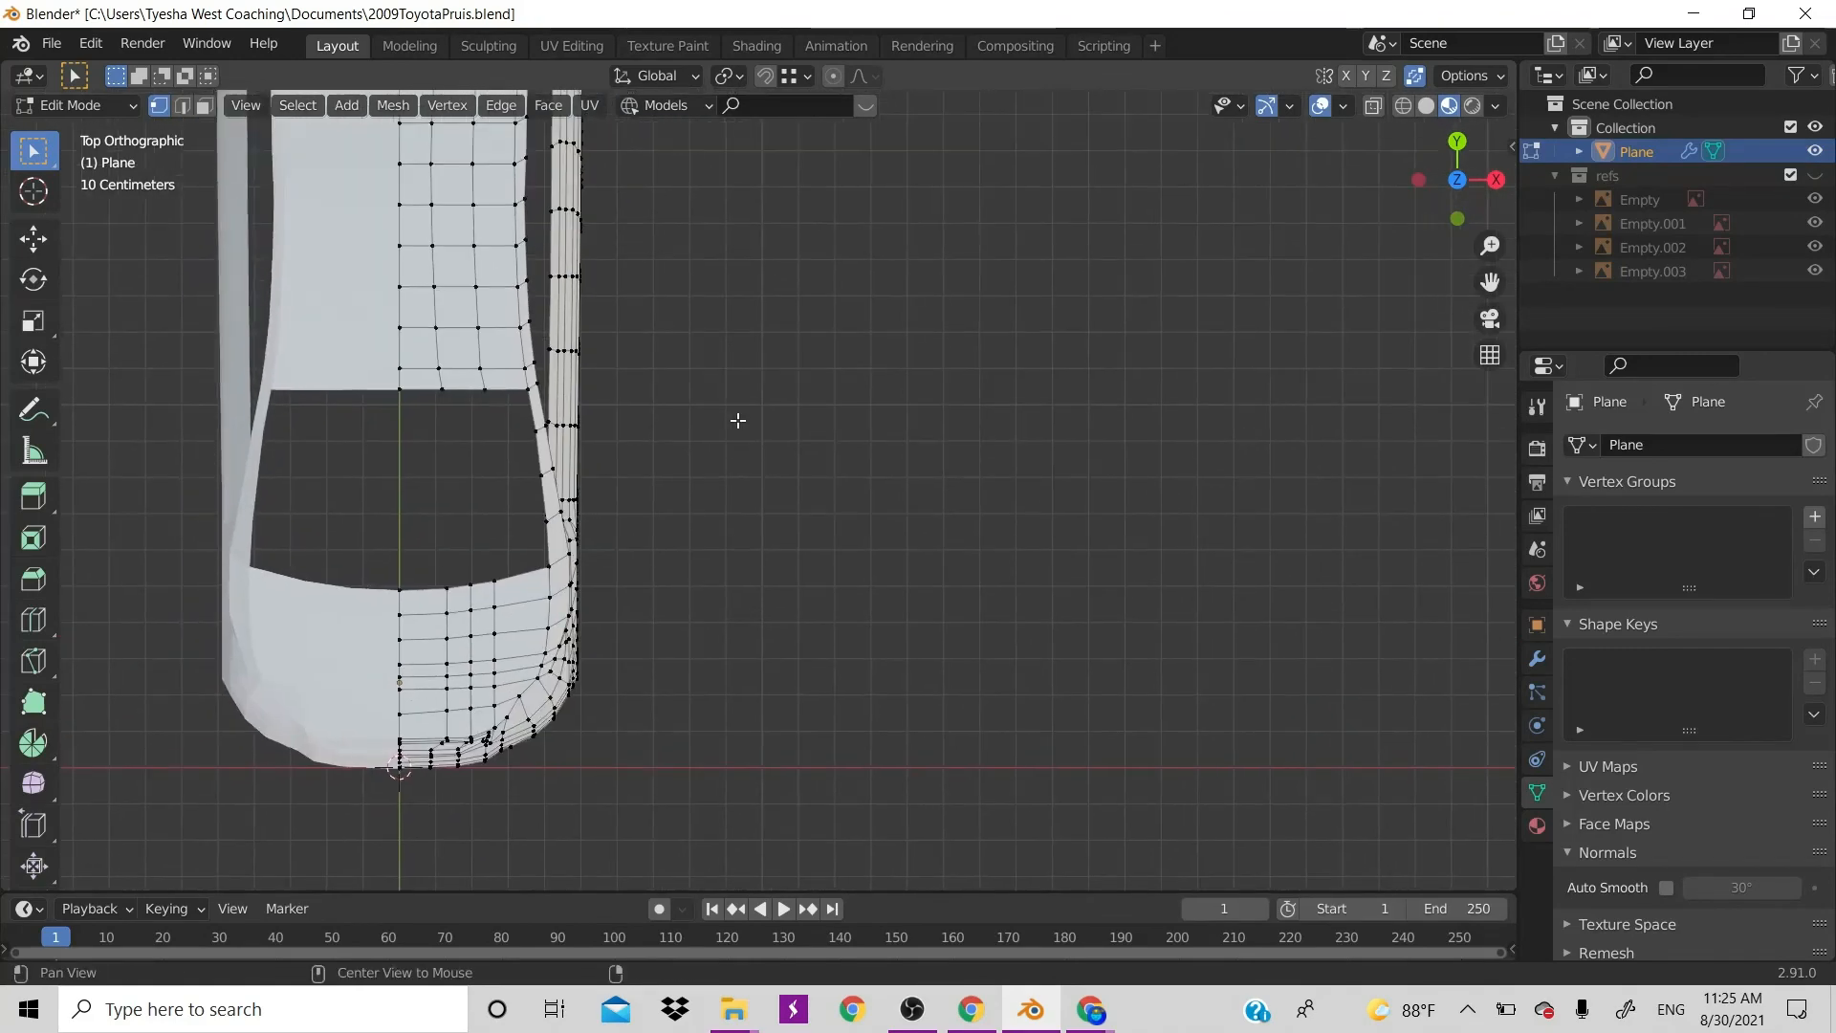
shift+middle_drag(779, 352, 899, 413)
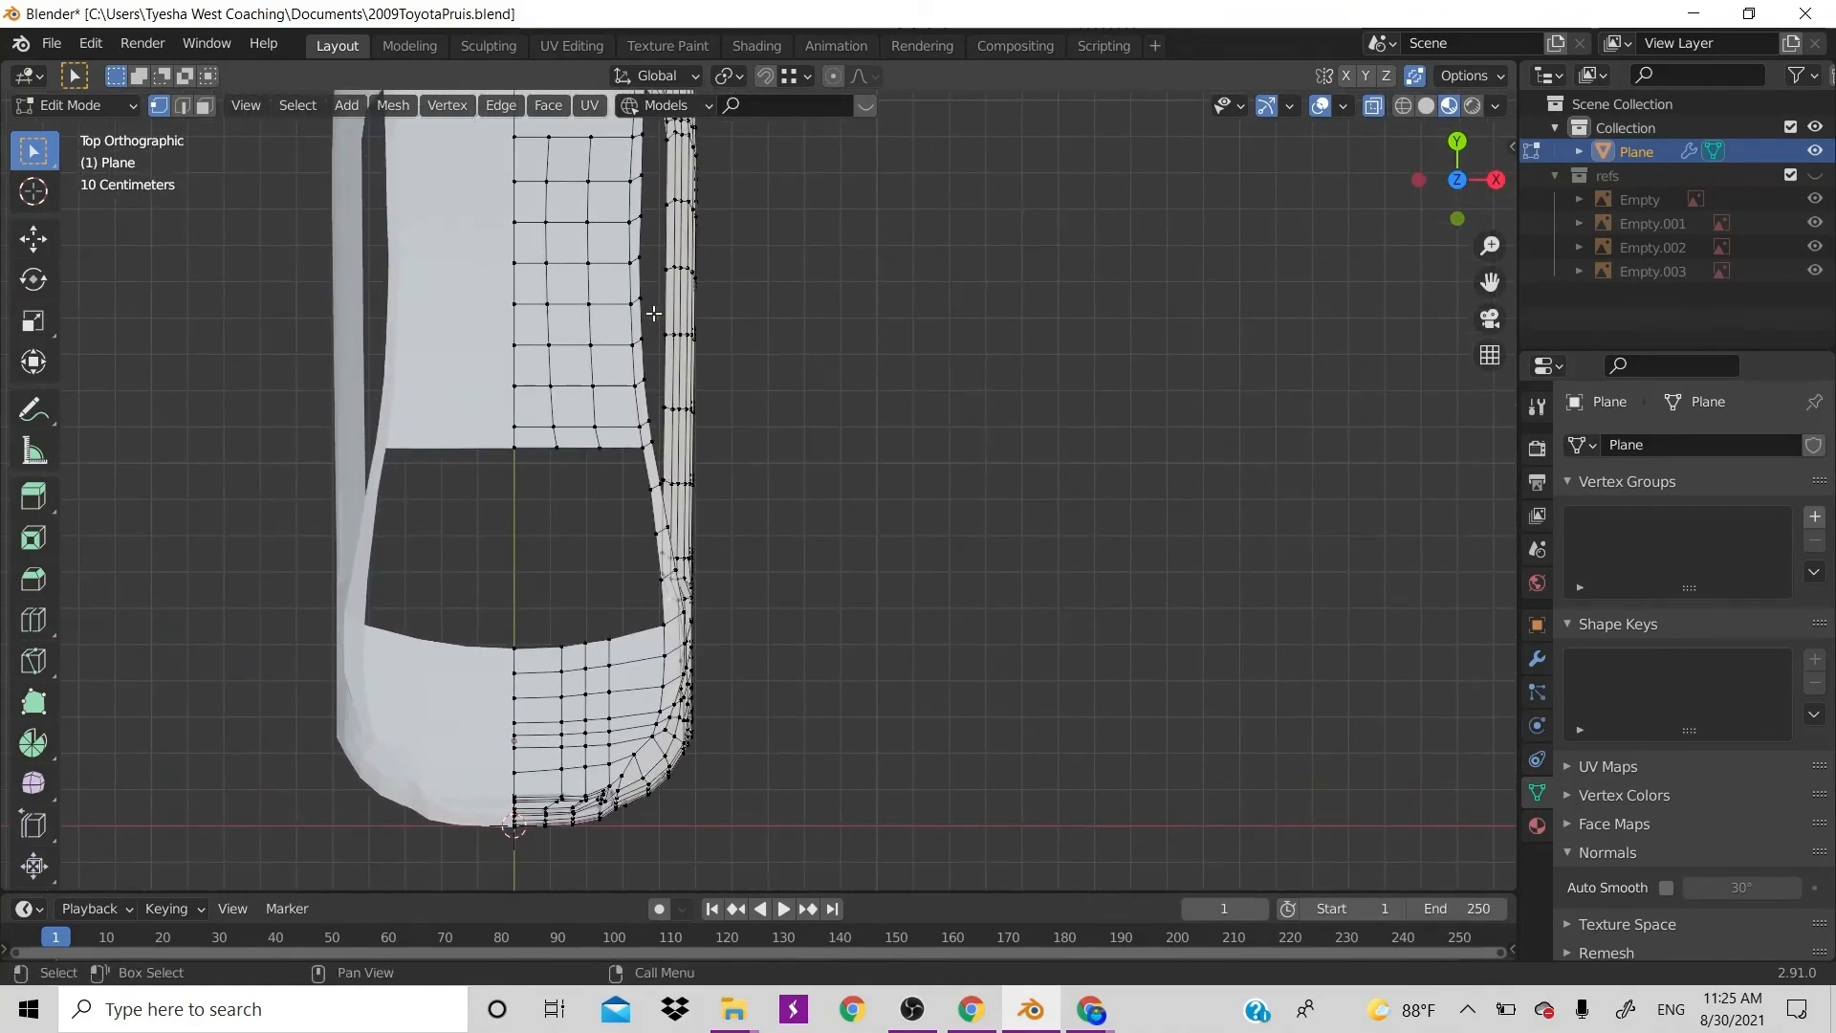
click(1815, 175)
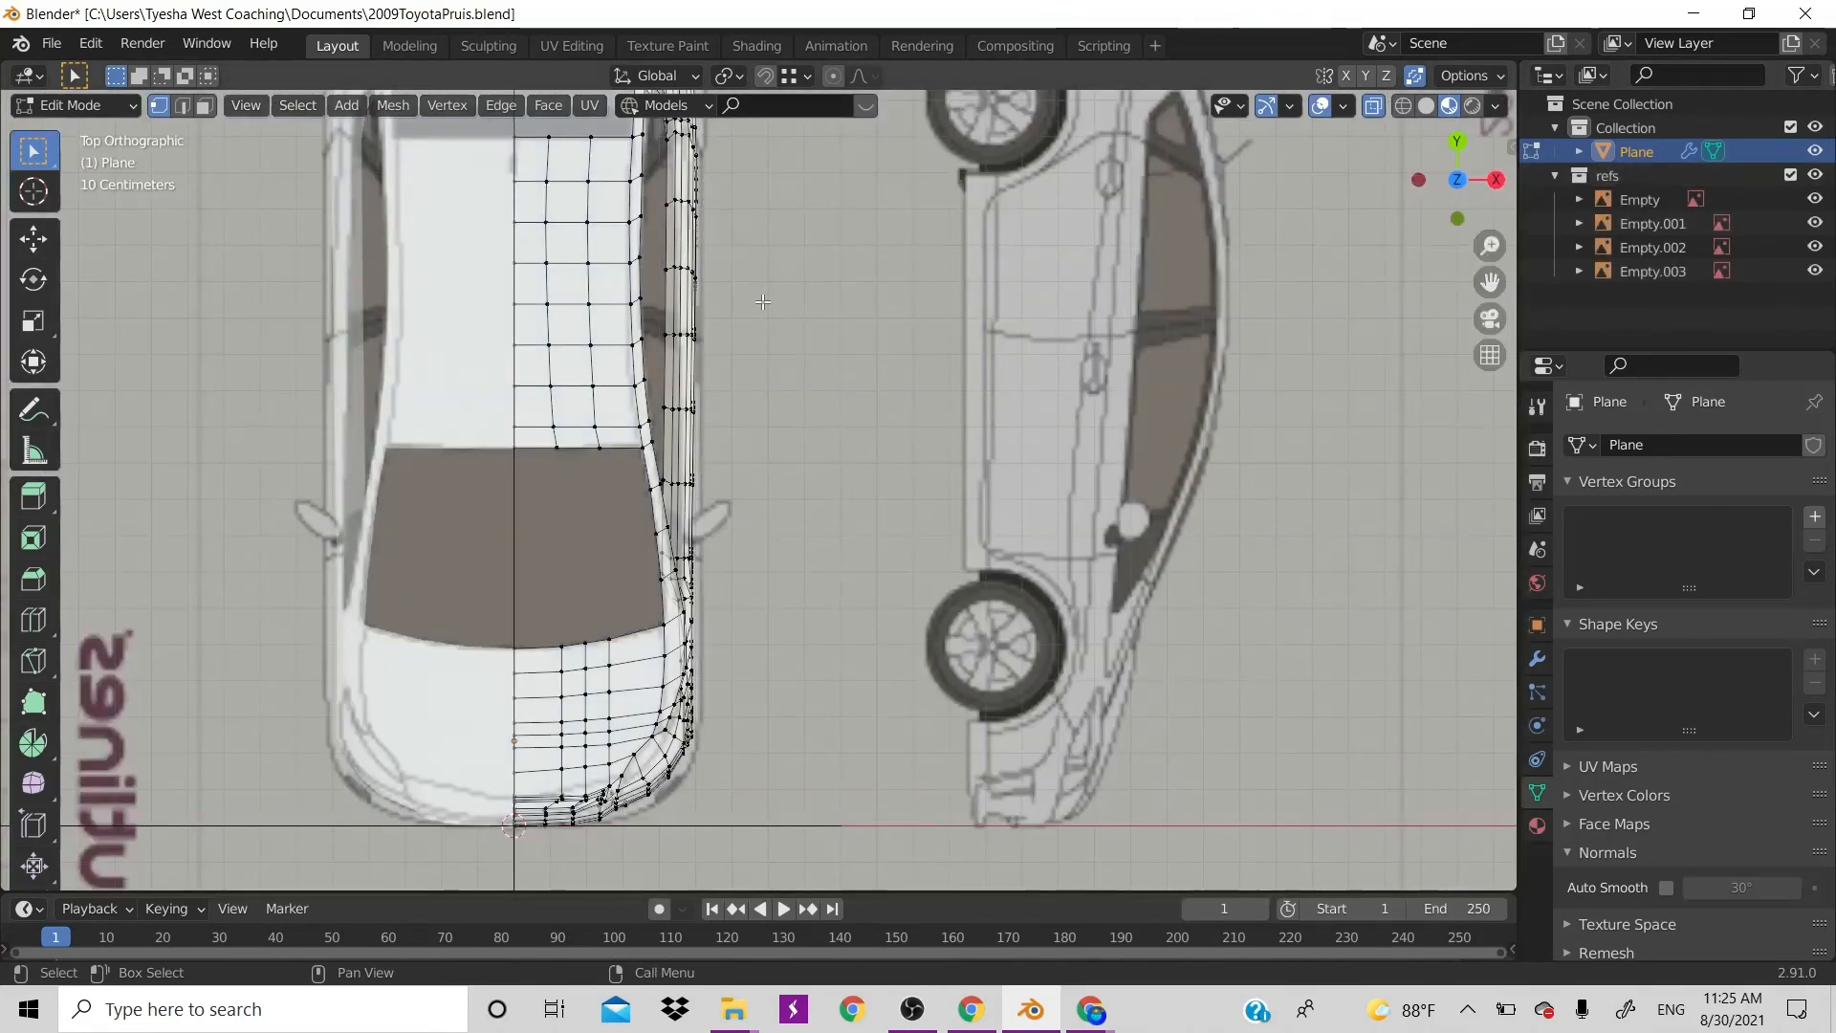
Select the rear door's vertex column just behind the middle pillar in top view and move it outward about 0.013 m to the blueprint outline
click(688, 275)
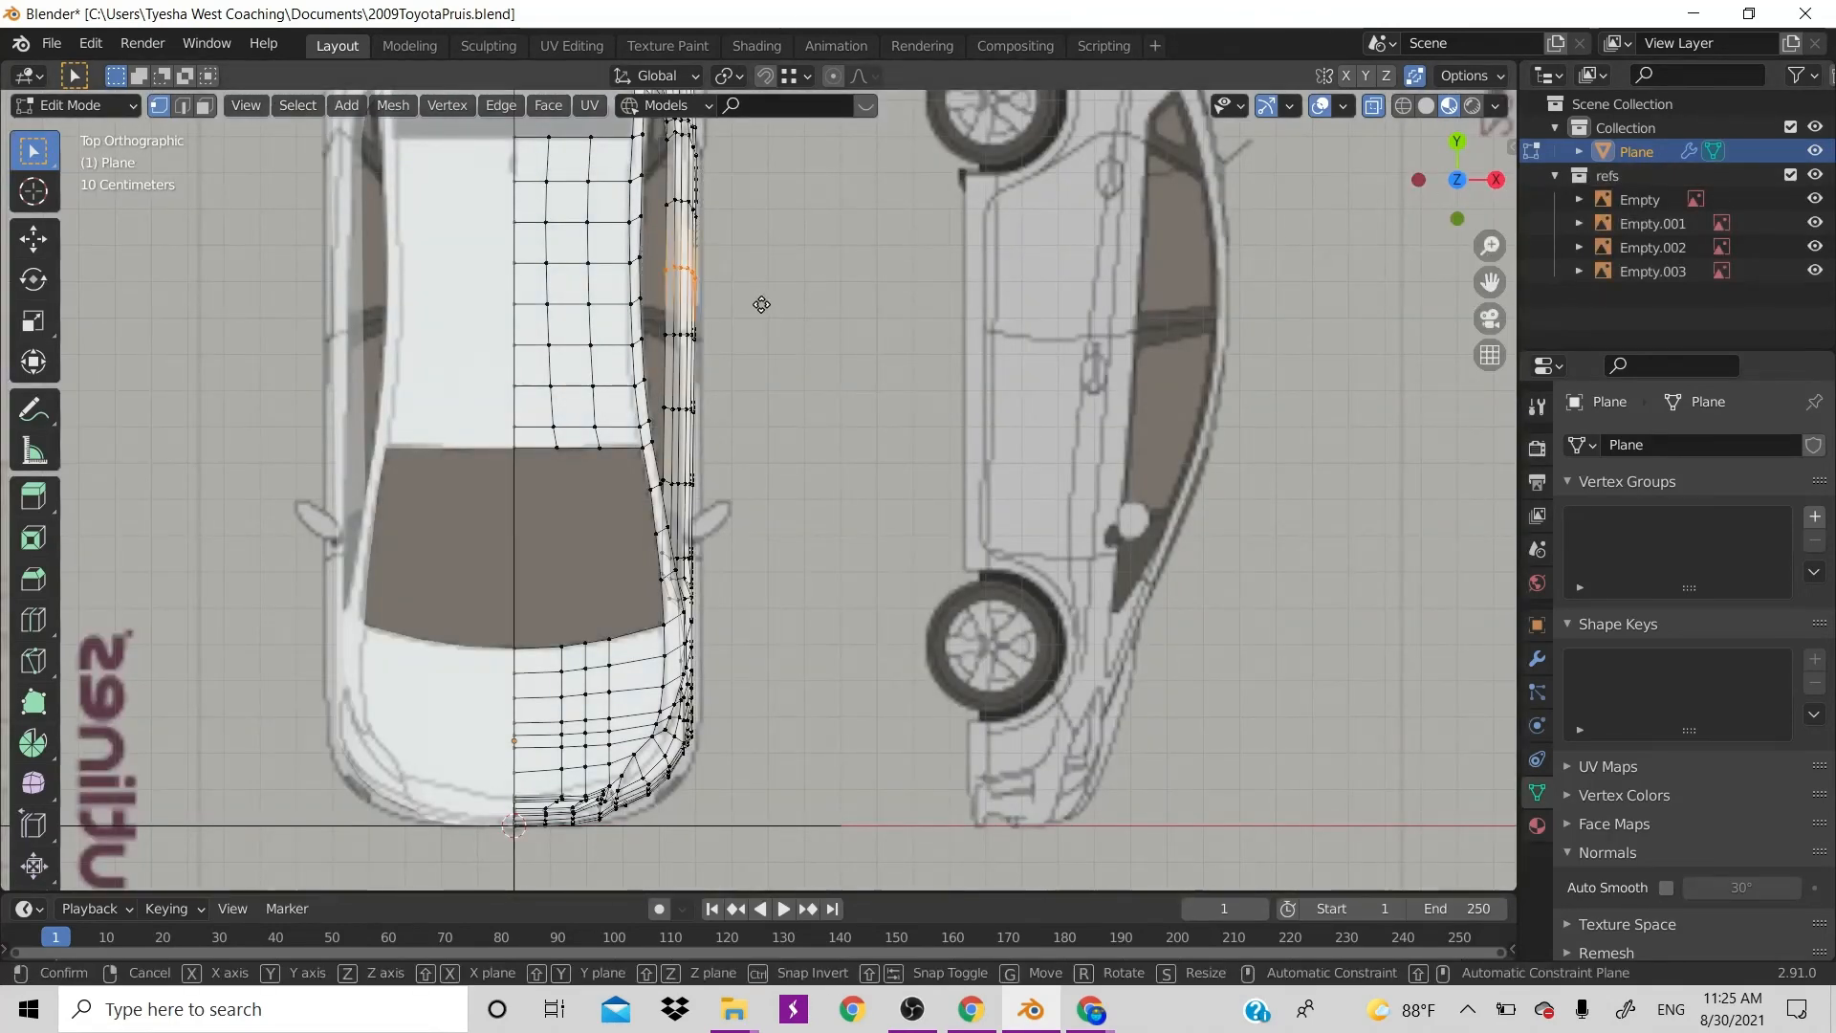
key(g)
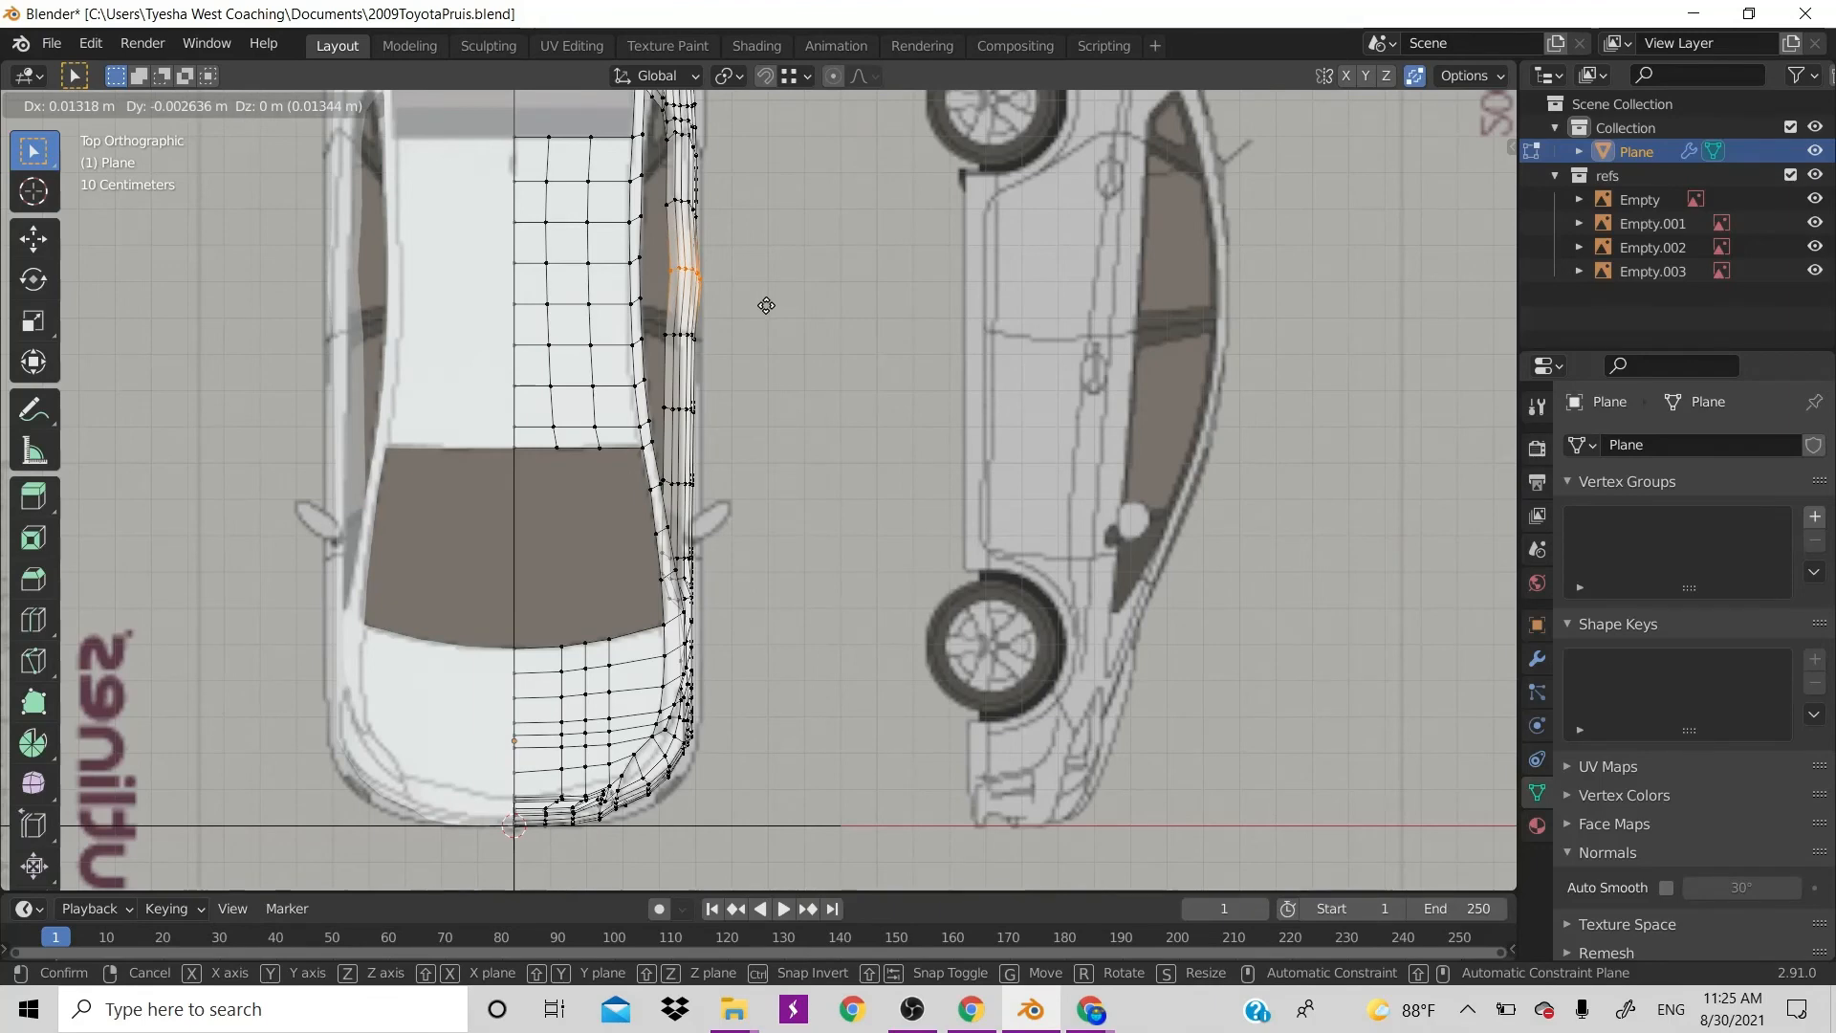
click(766, 305)
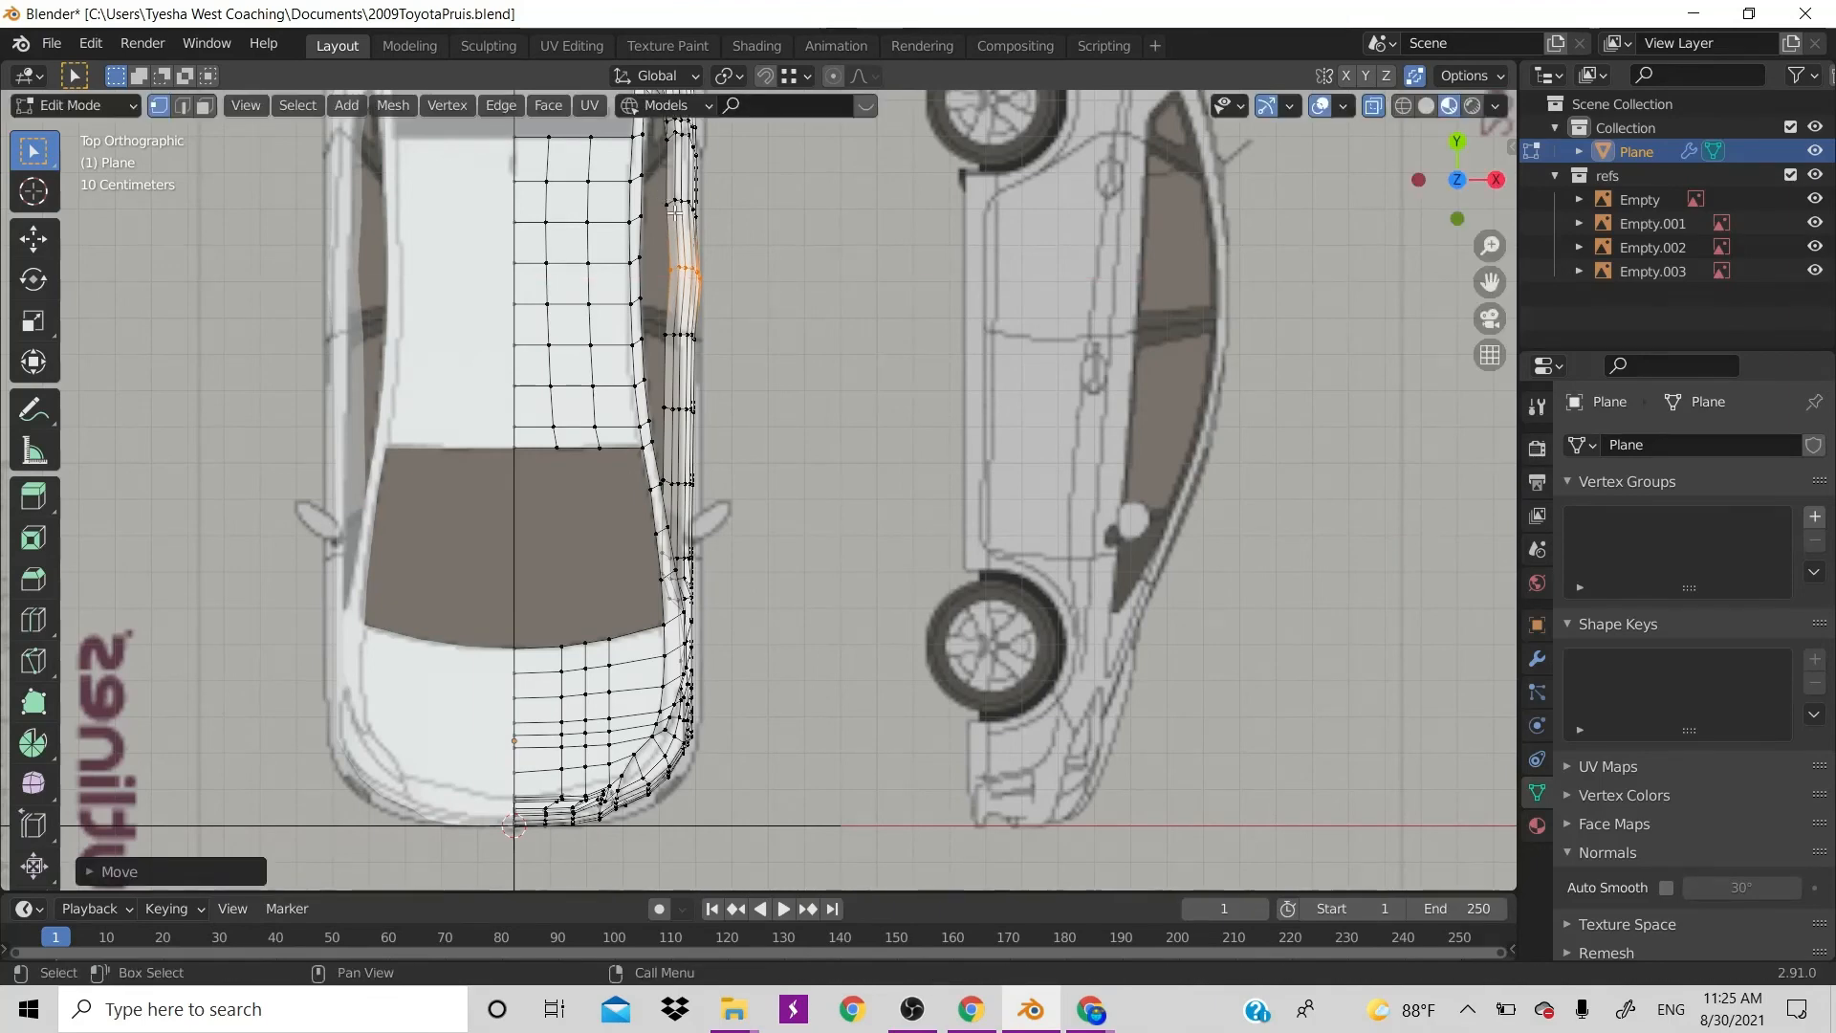
Select the vertex column just ahead of the rear wheel arch and move it outward along X to the blueprint's side outline
click(664, 199)
click(737, 242)
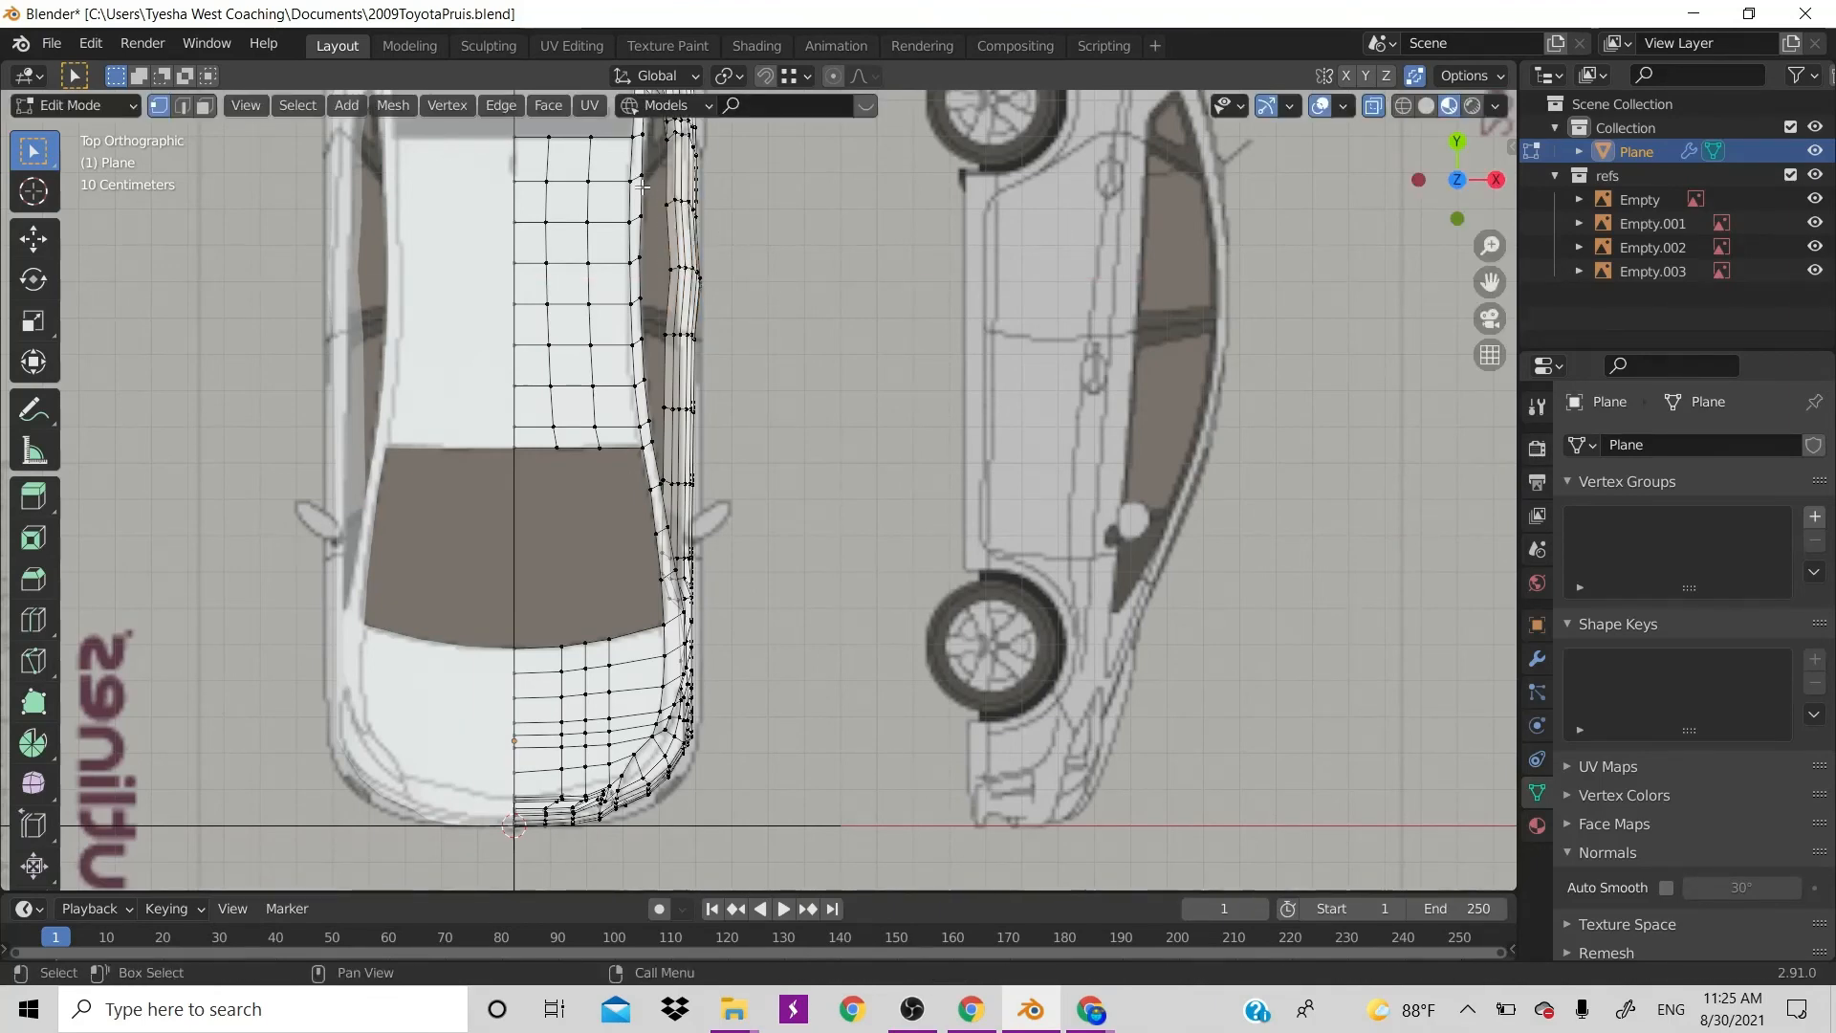
drag(658, 194, 724, 238)
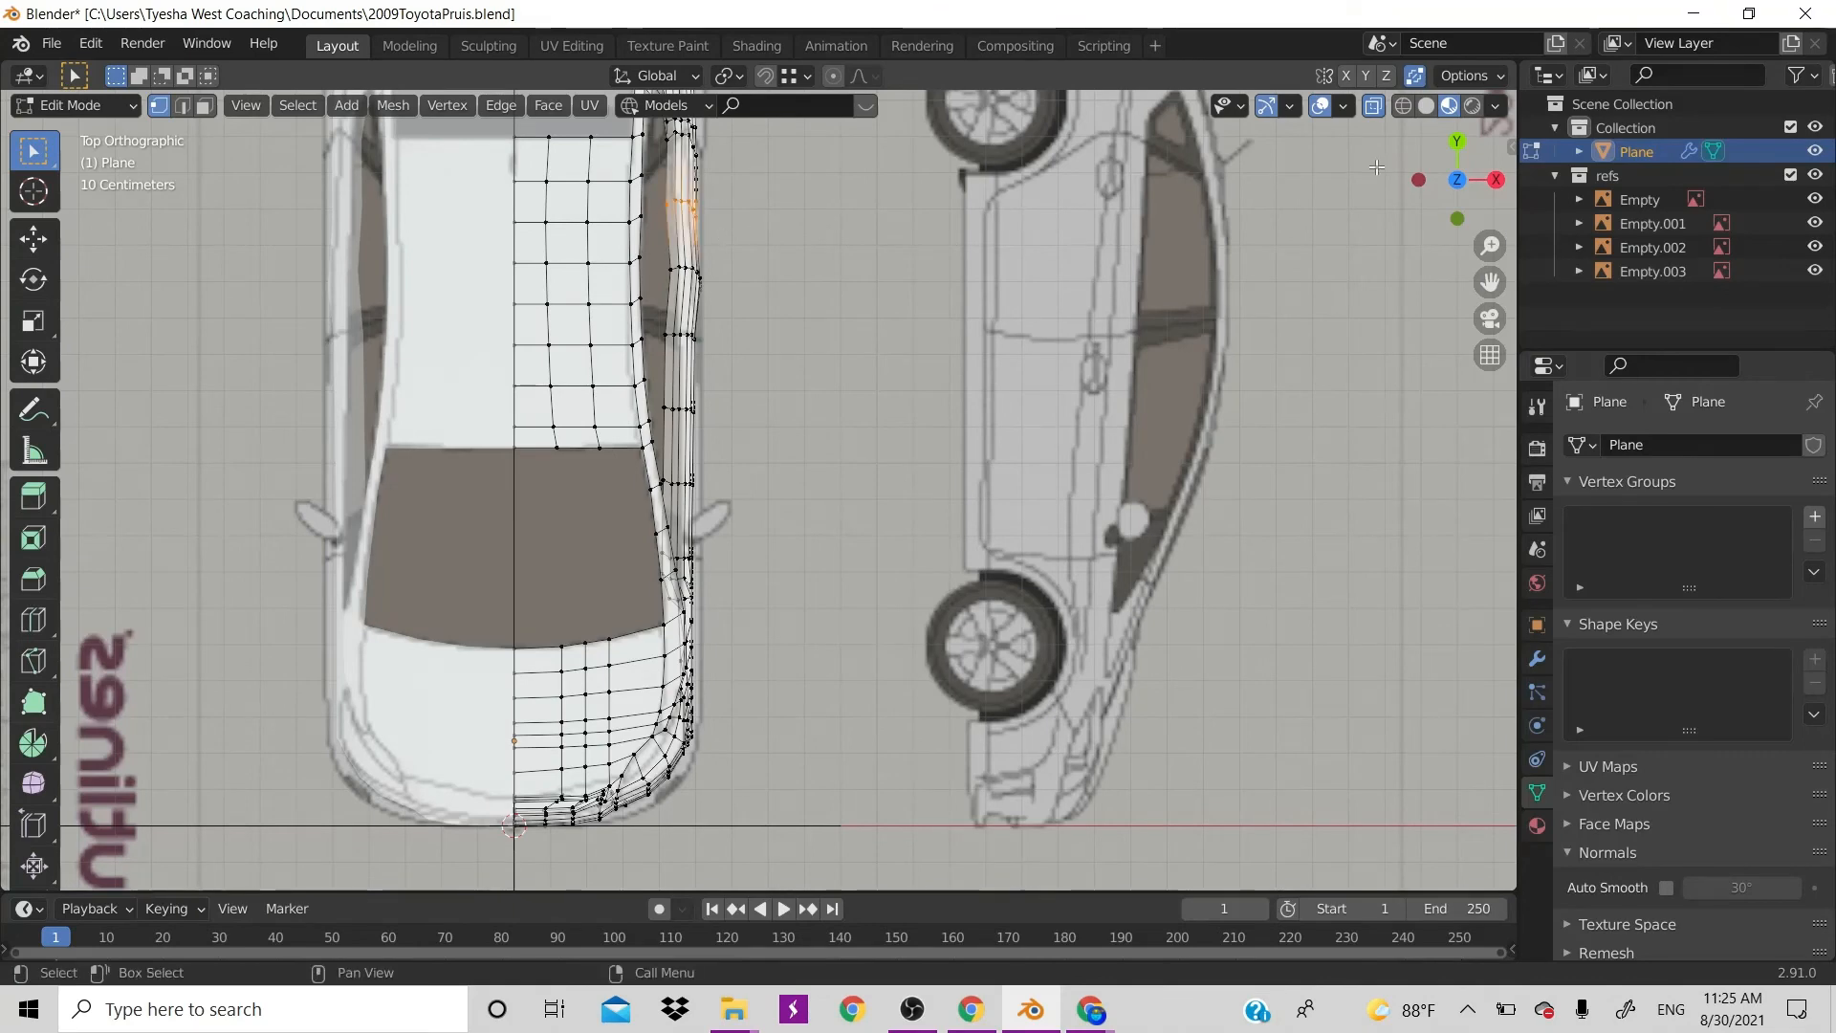
key(KP_3)
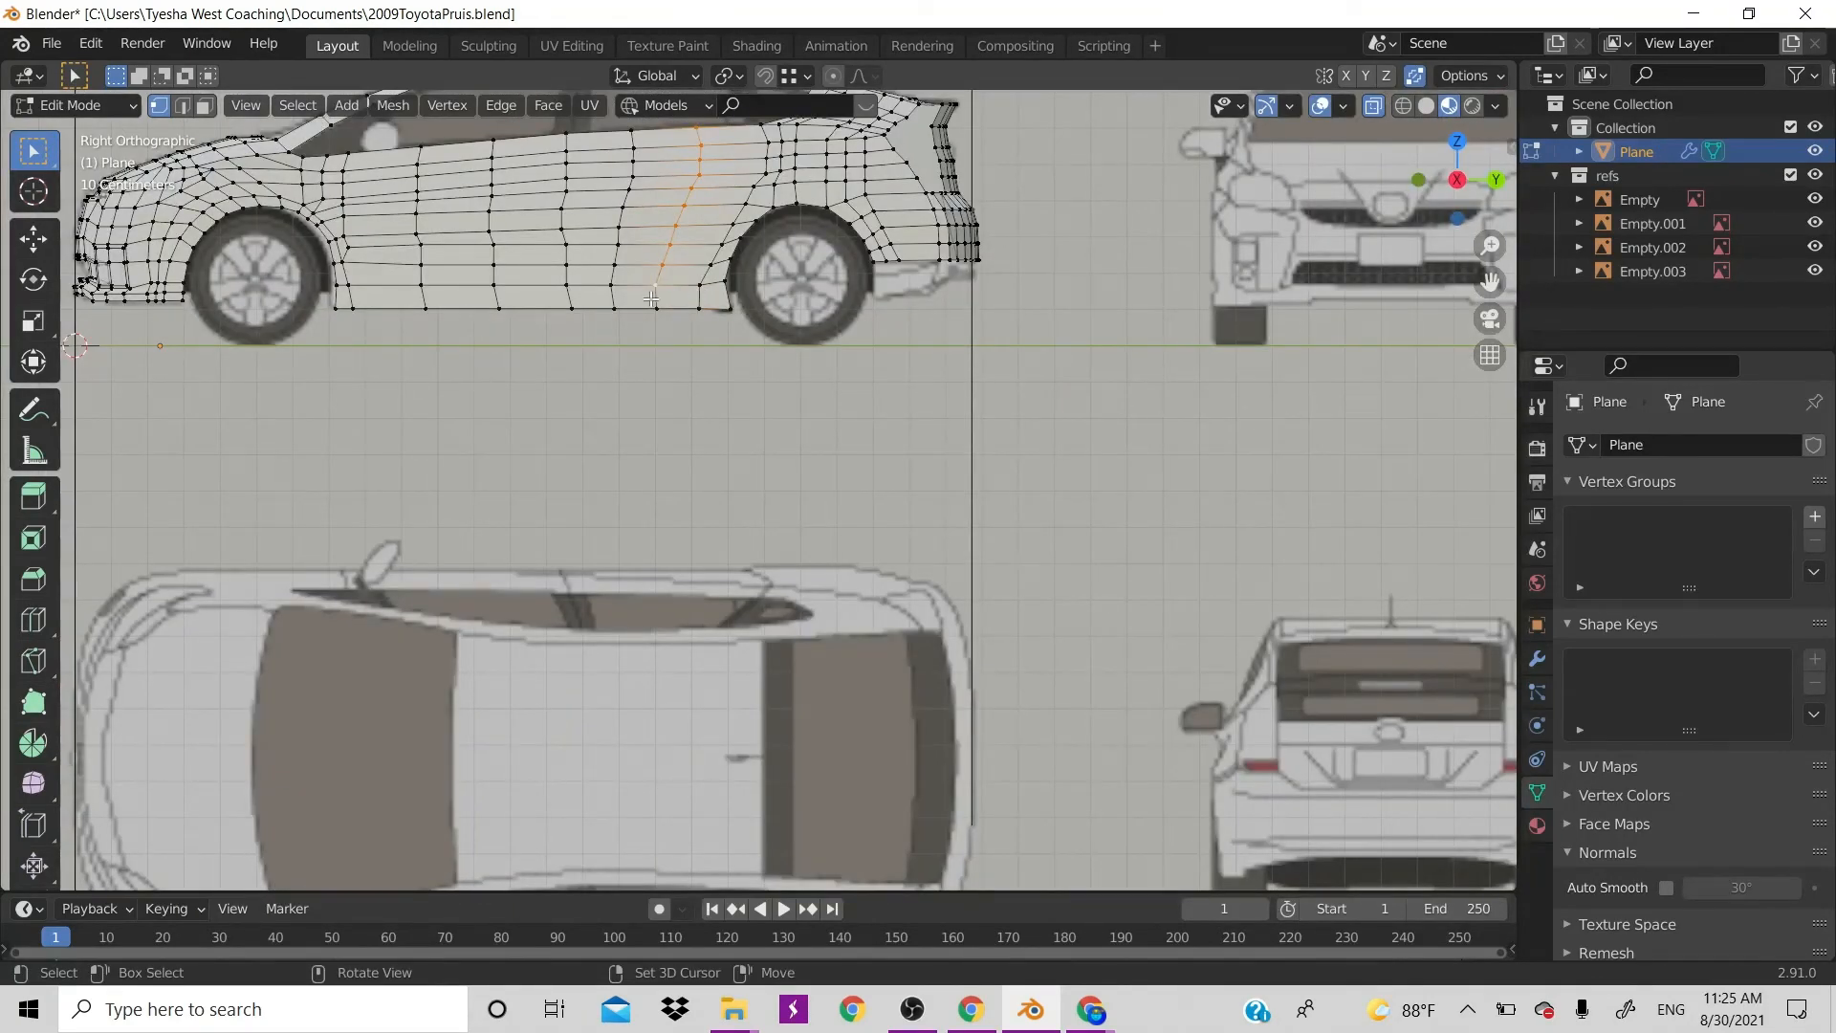
key(KP_7)
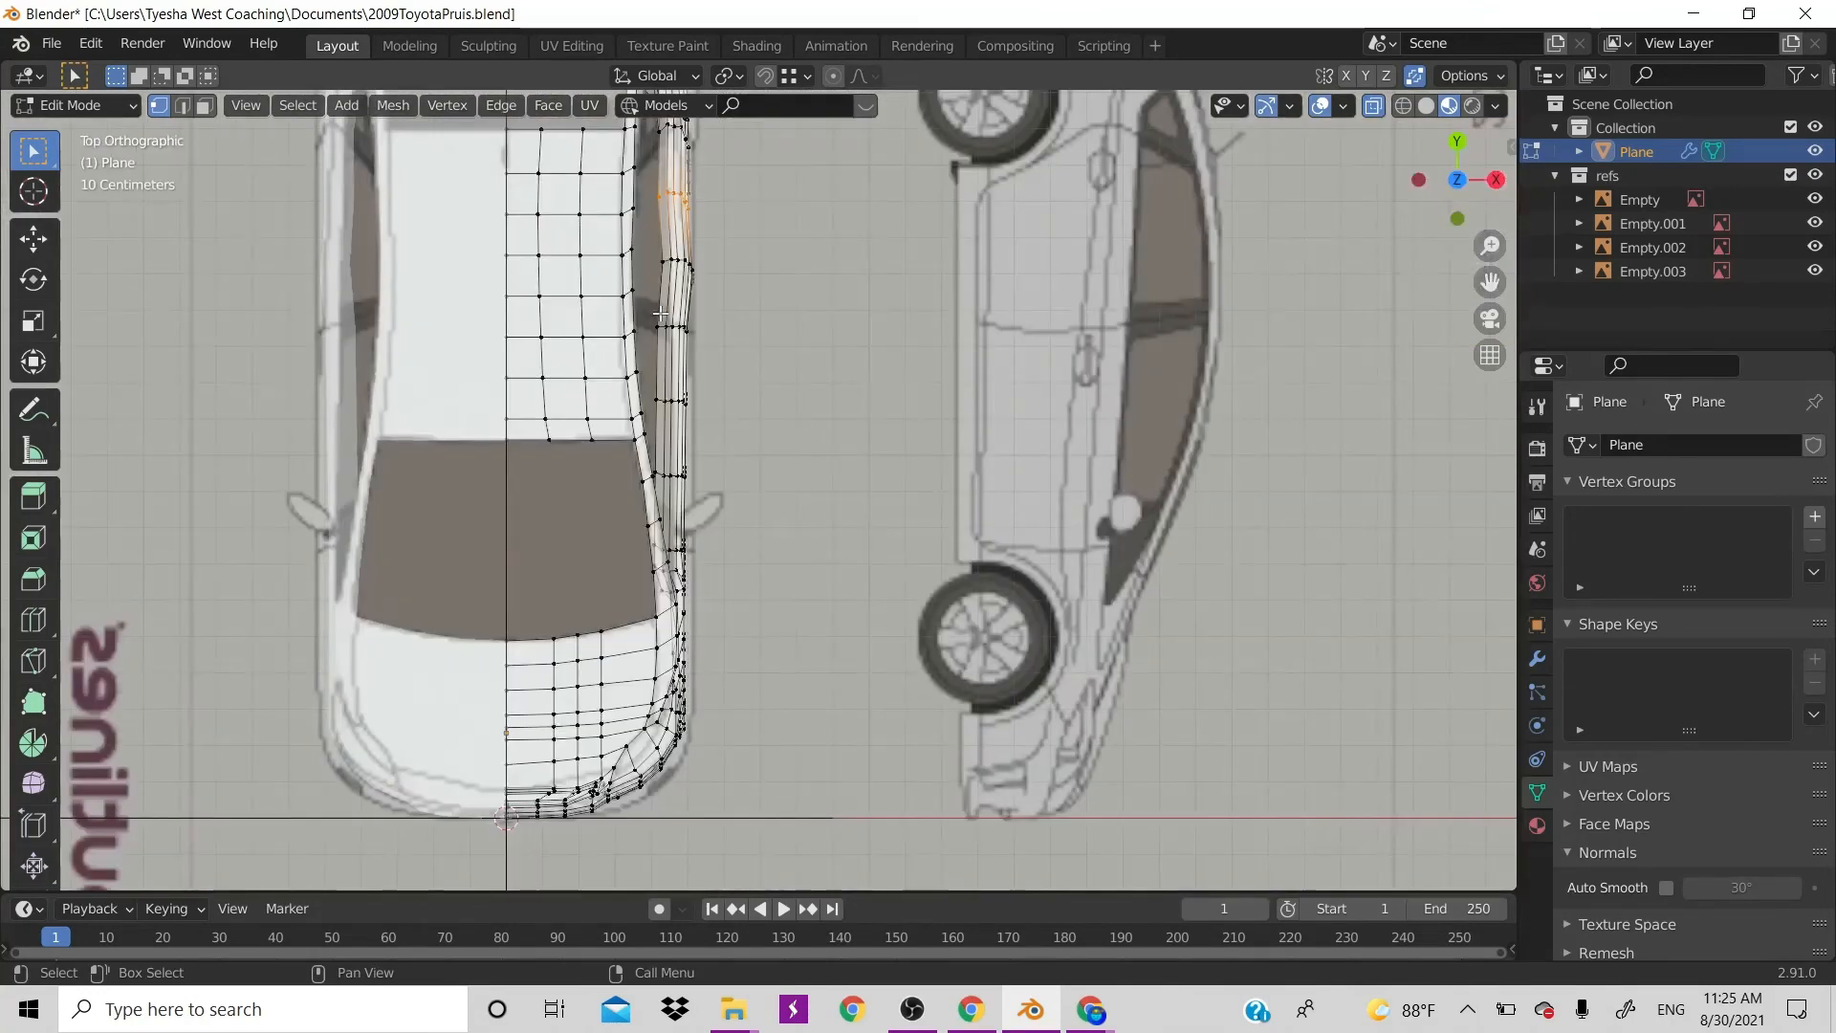
key(g)
key(z)
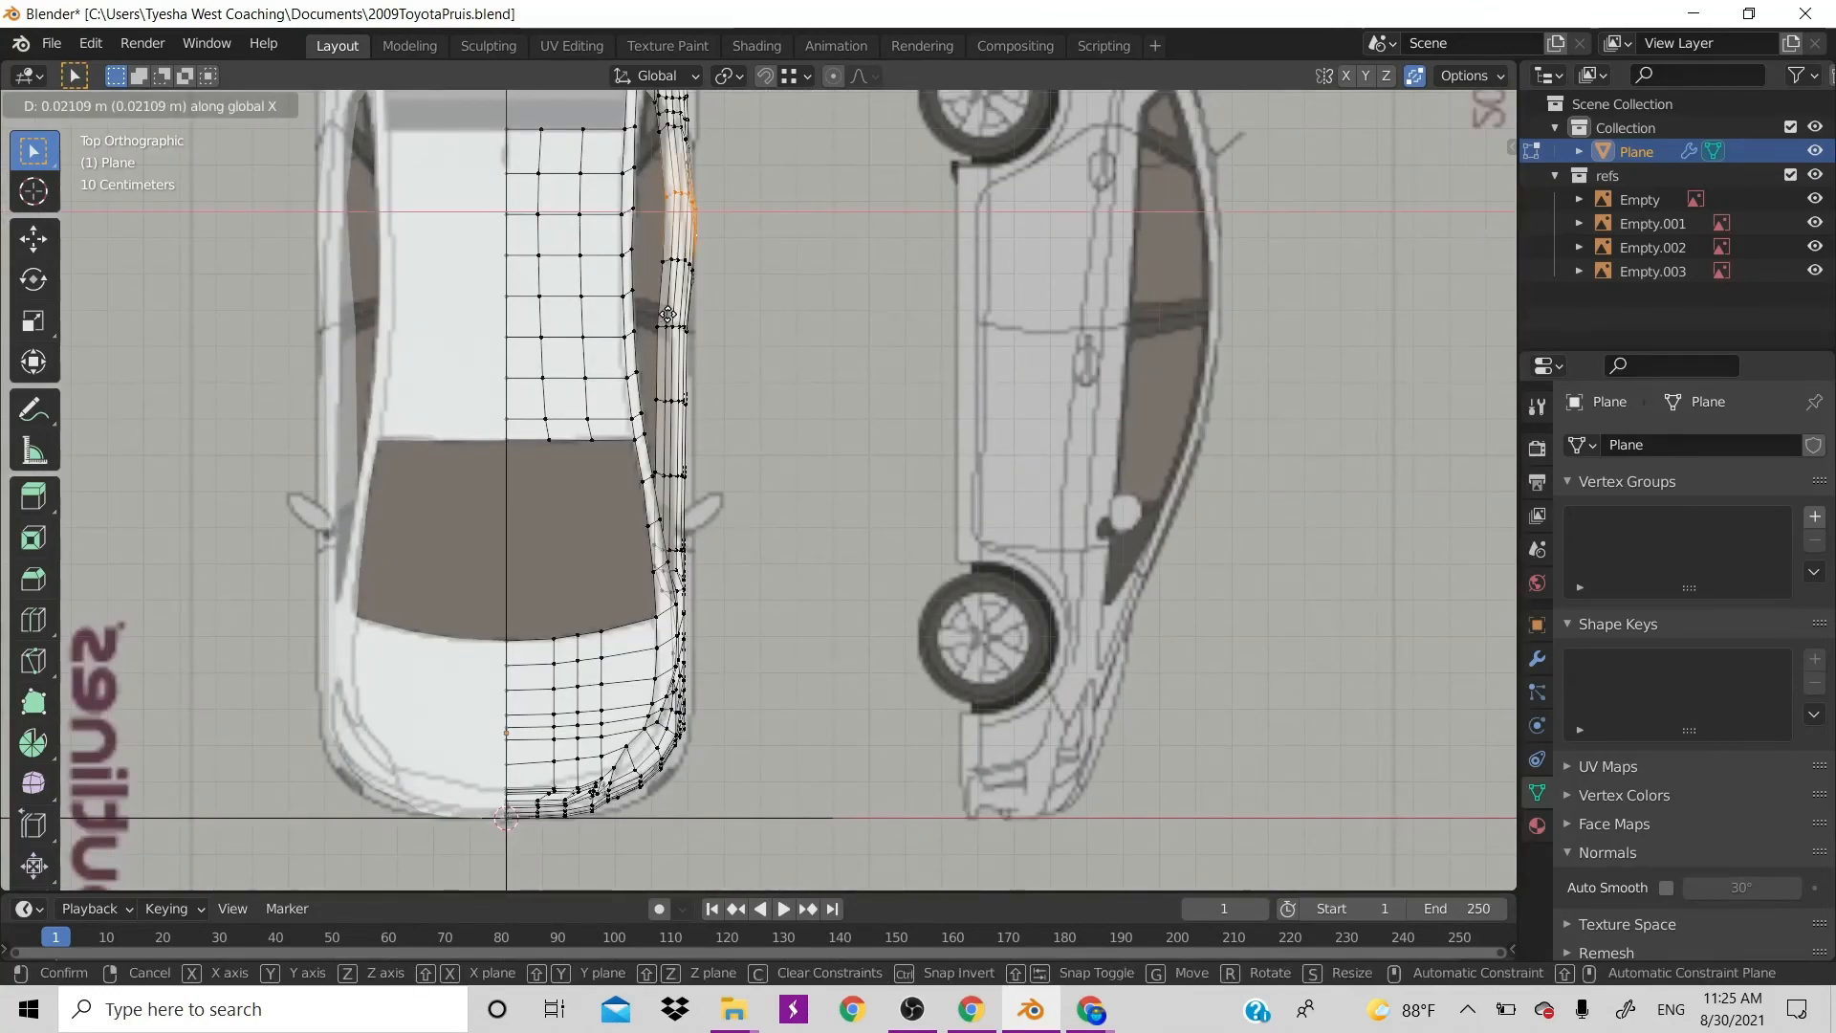
click(664, 315)
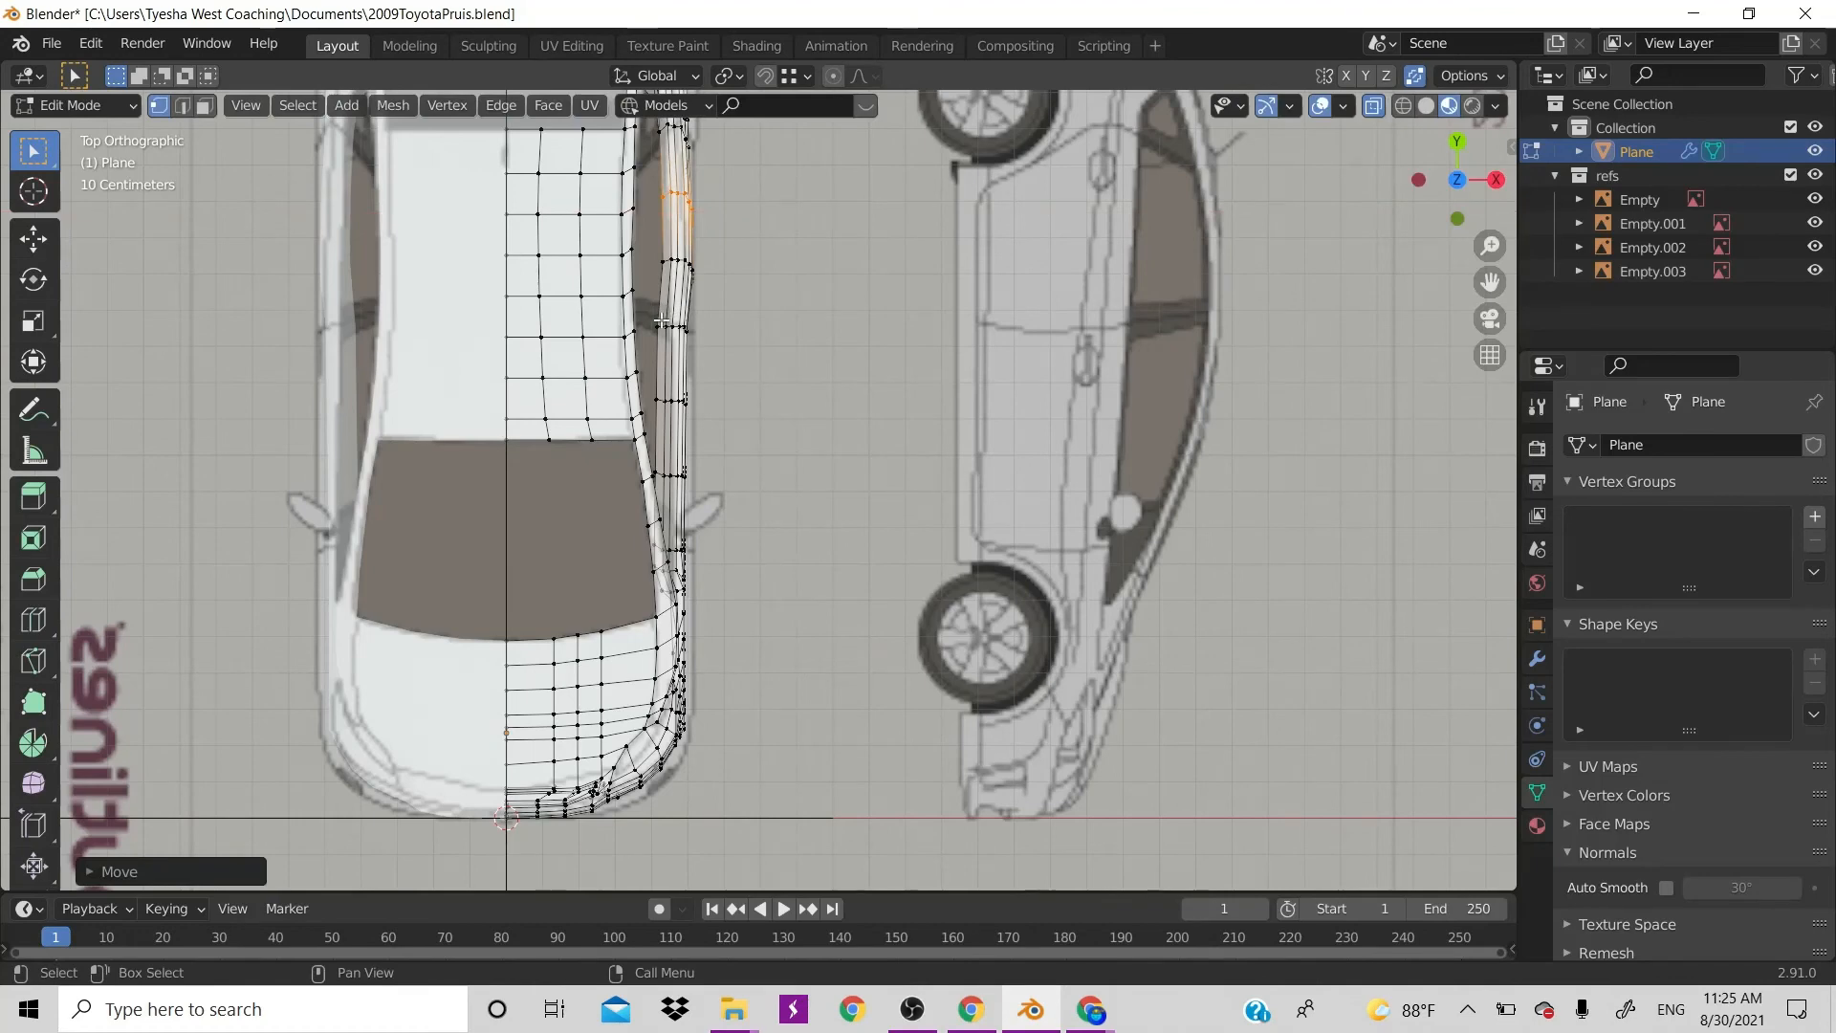
Move the vertex column beside the middle door pillar outward along X by about 0.013 m
click(654, 321)
key(g)
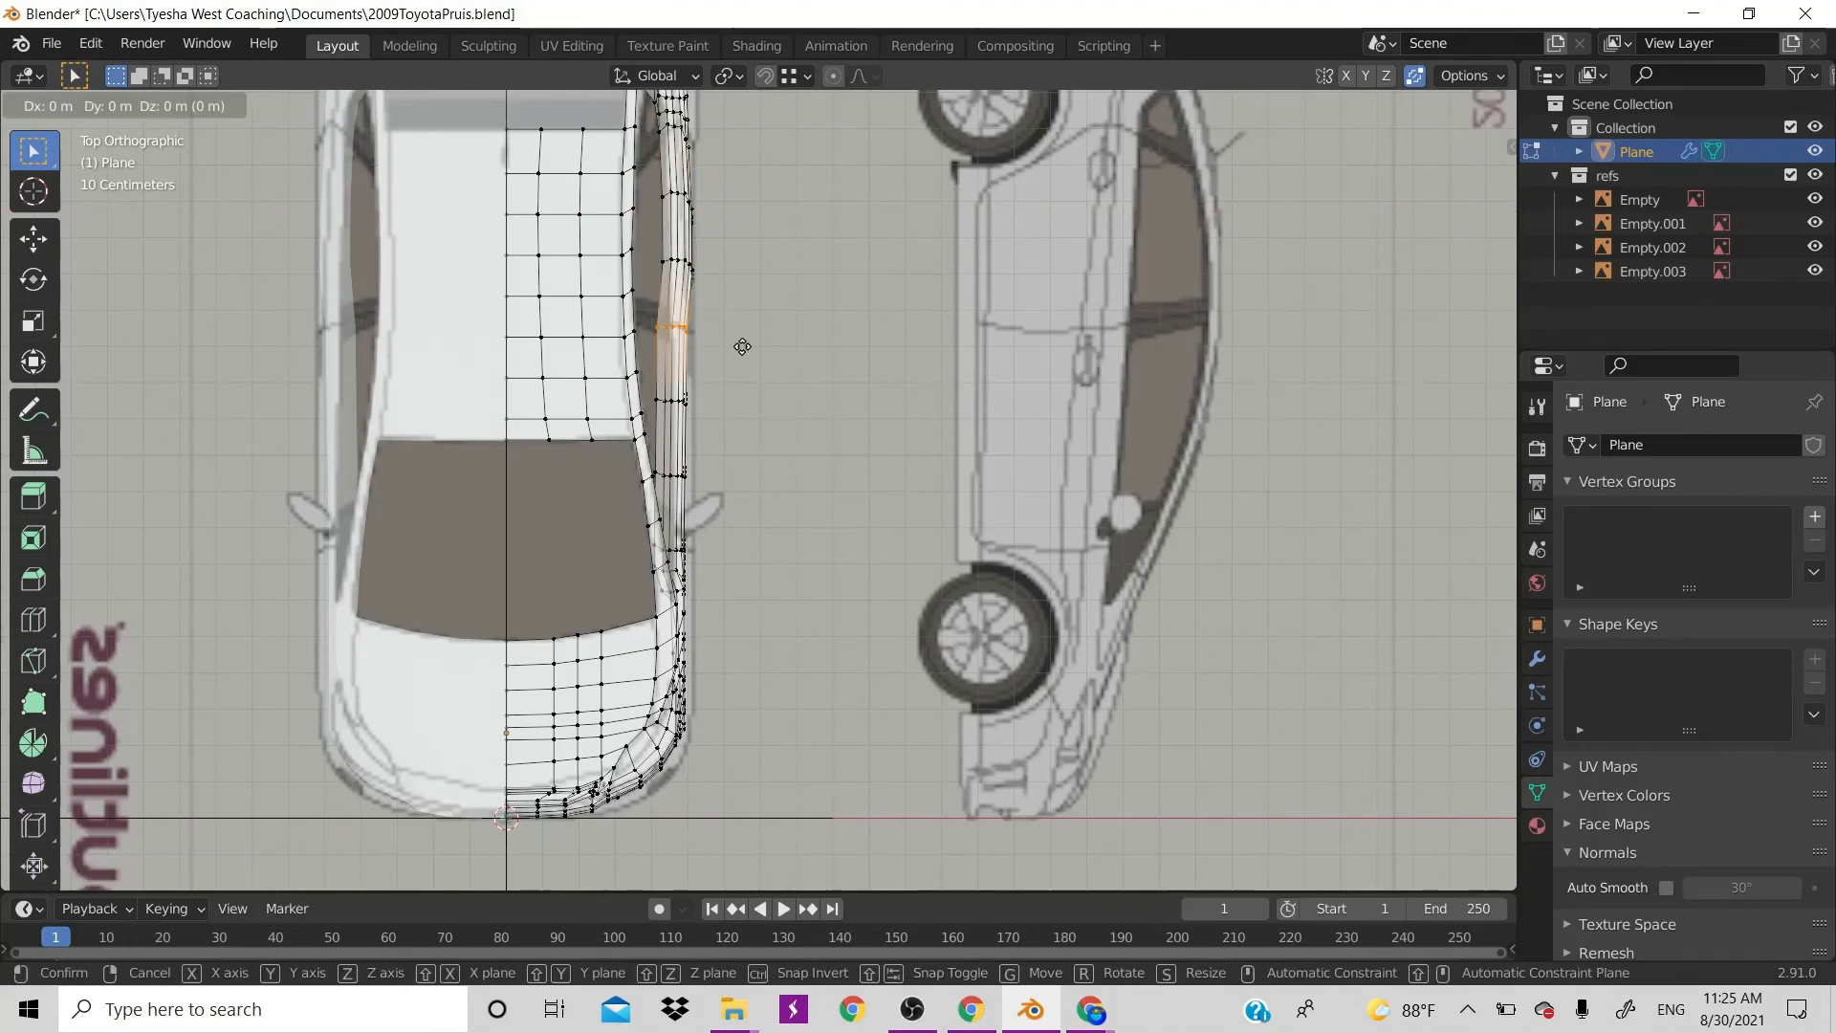
key(x)
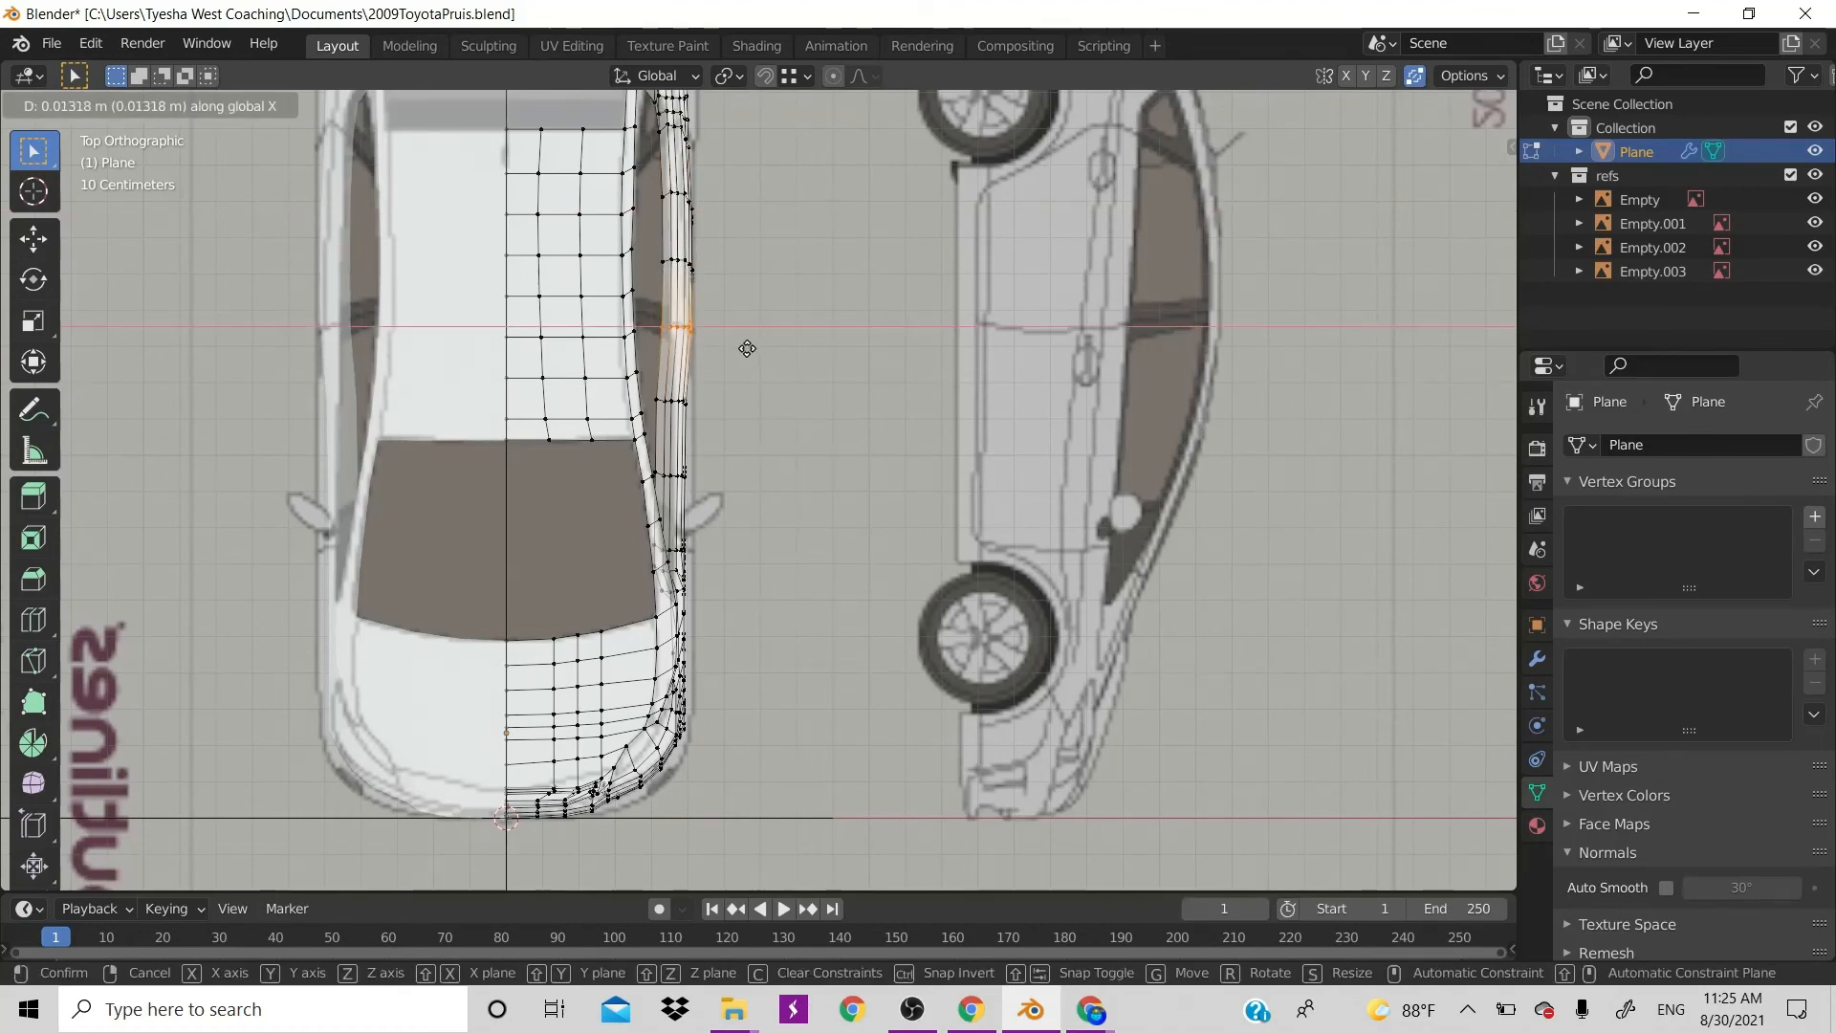
click(746, 349)
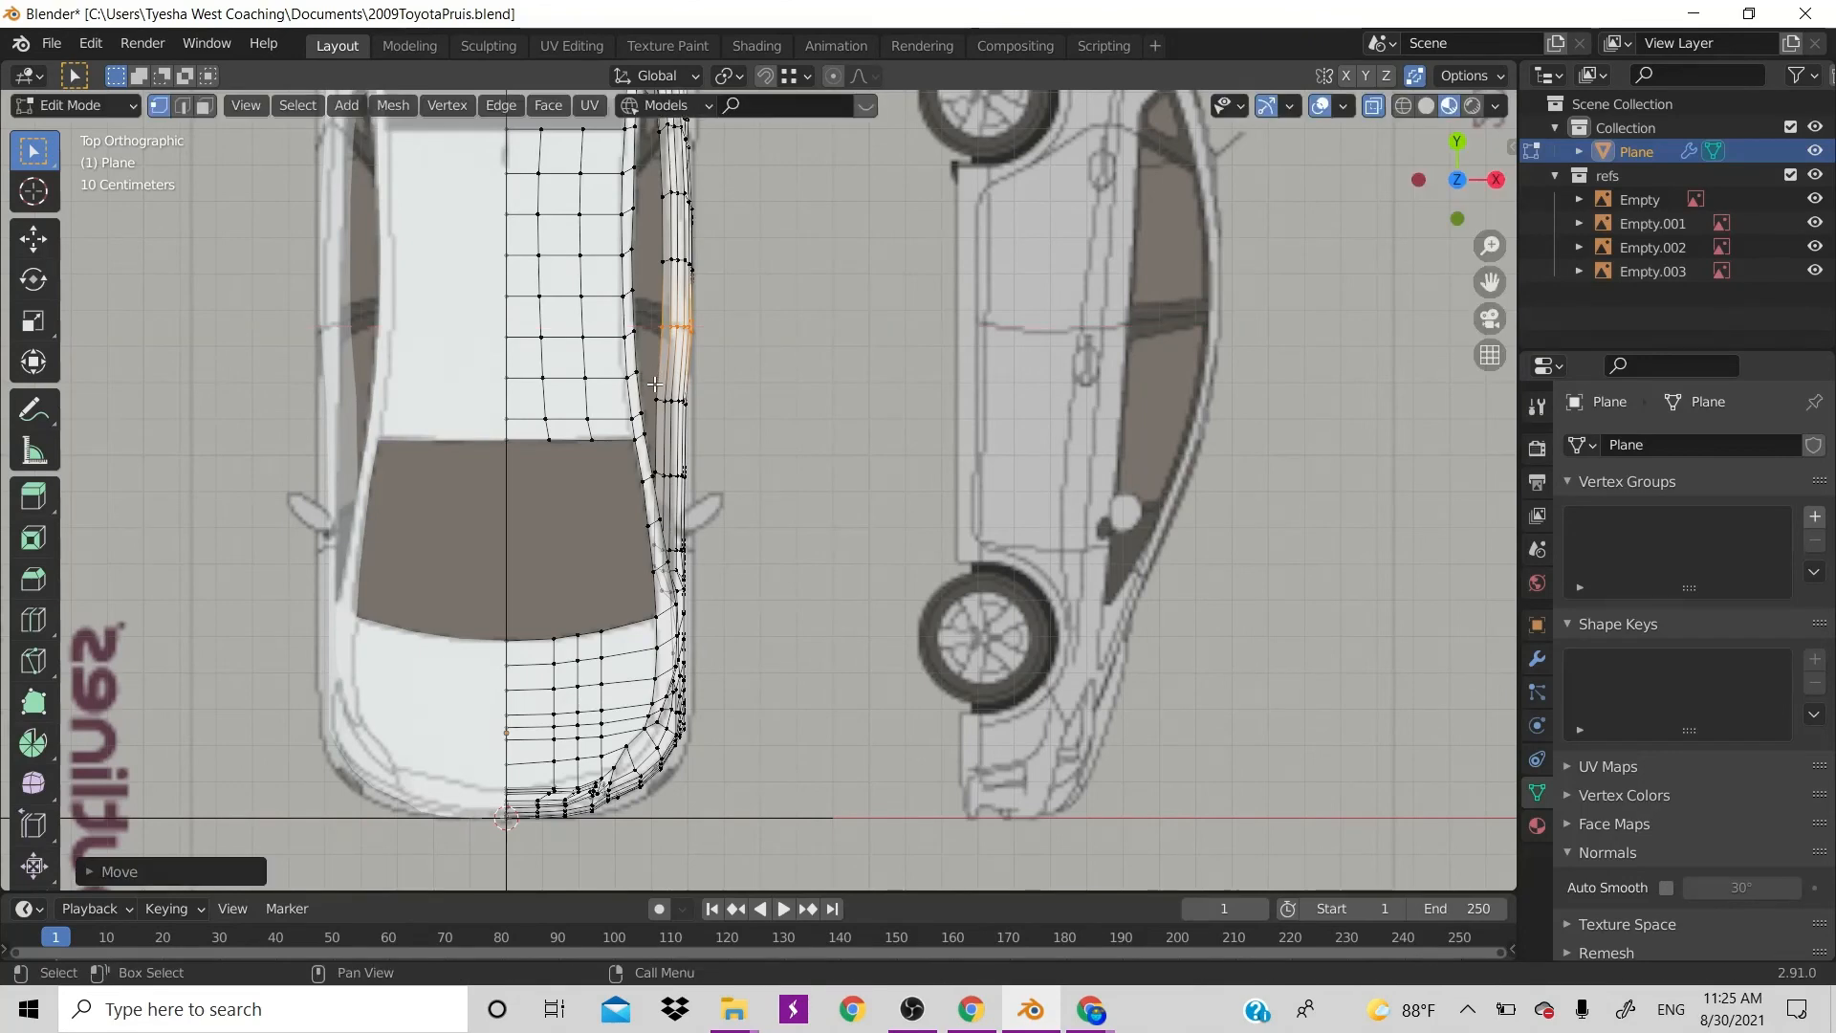
Move the next vertex column forward of the middle pillar, on the front door, outward along X to the blueprint outline
click(682, 408)
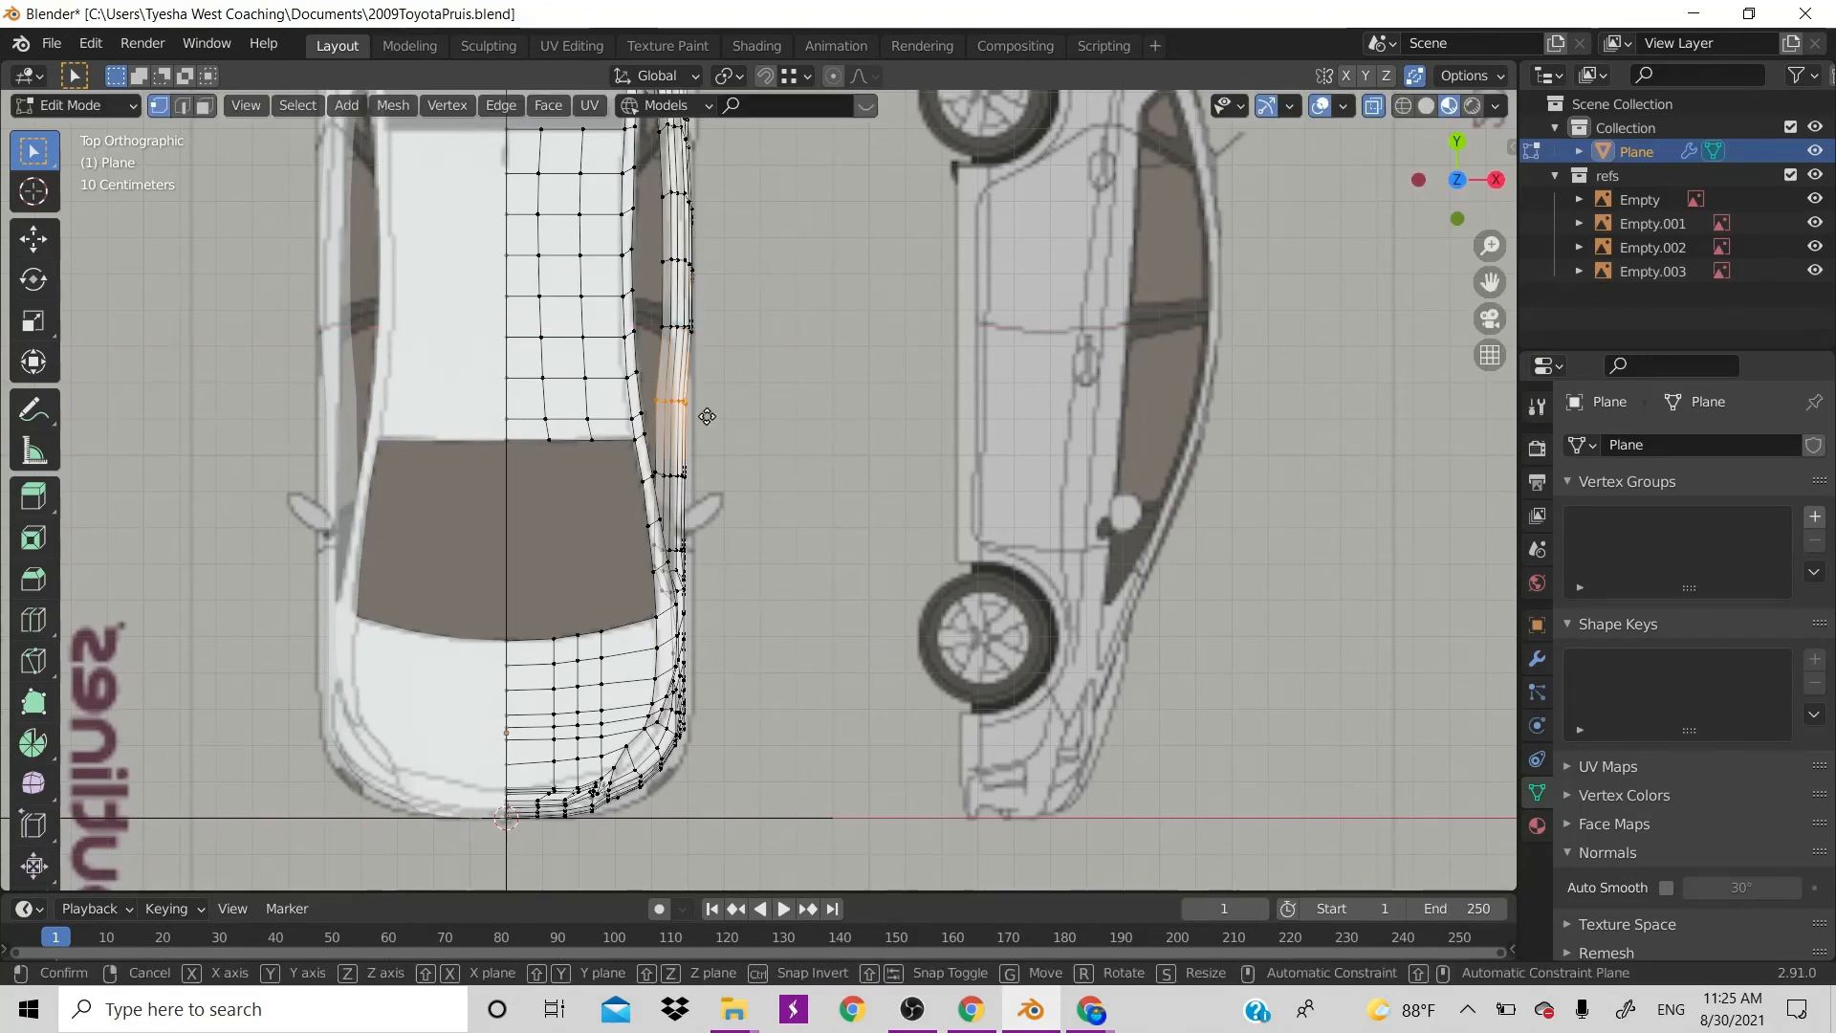
key(g)
key(x)
click(659, 467)
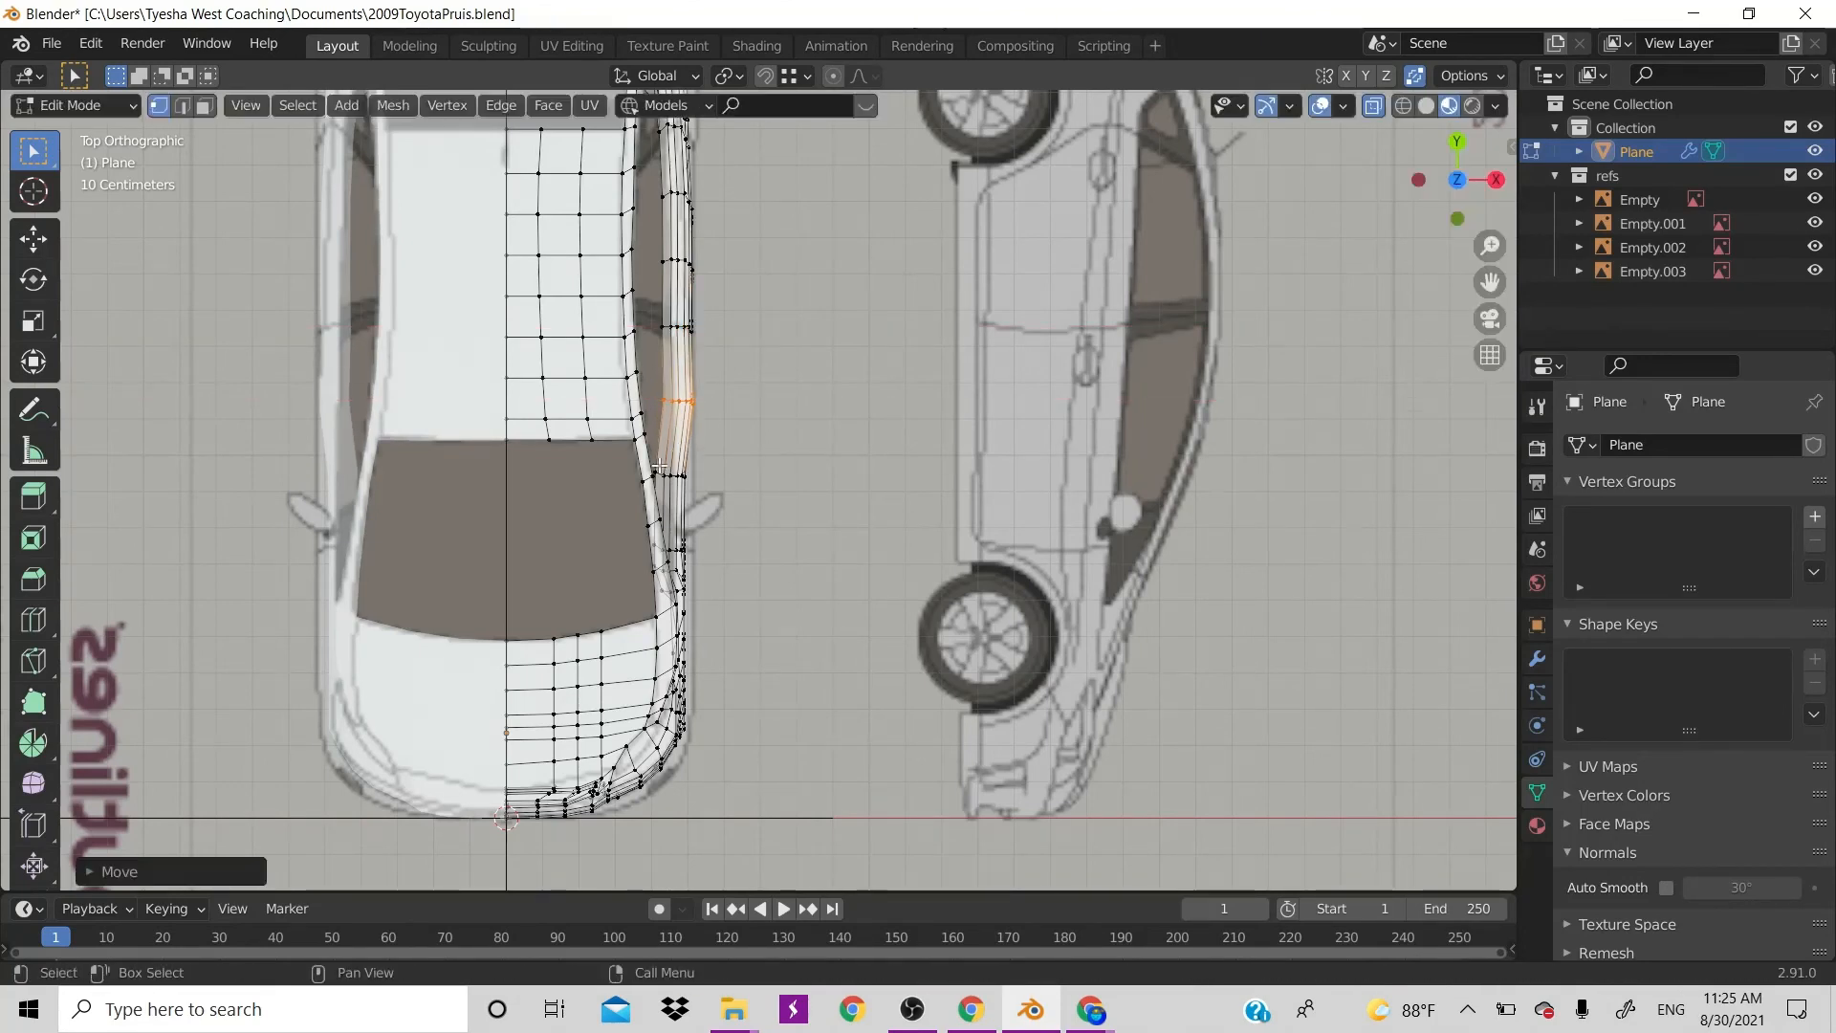
Select the front door's vertex column just behind the side mirror and move it outward along X by about 0.032 m
drag(651, 462, 732, 490)
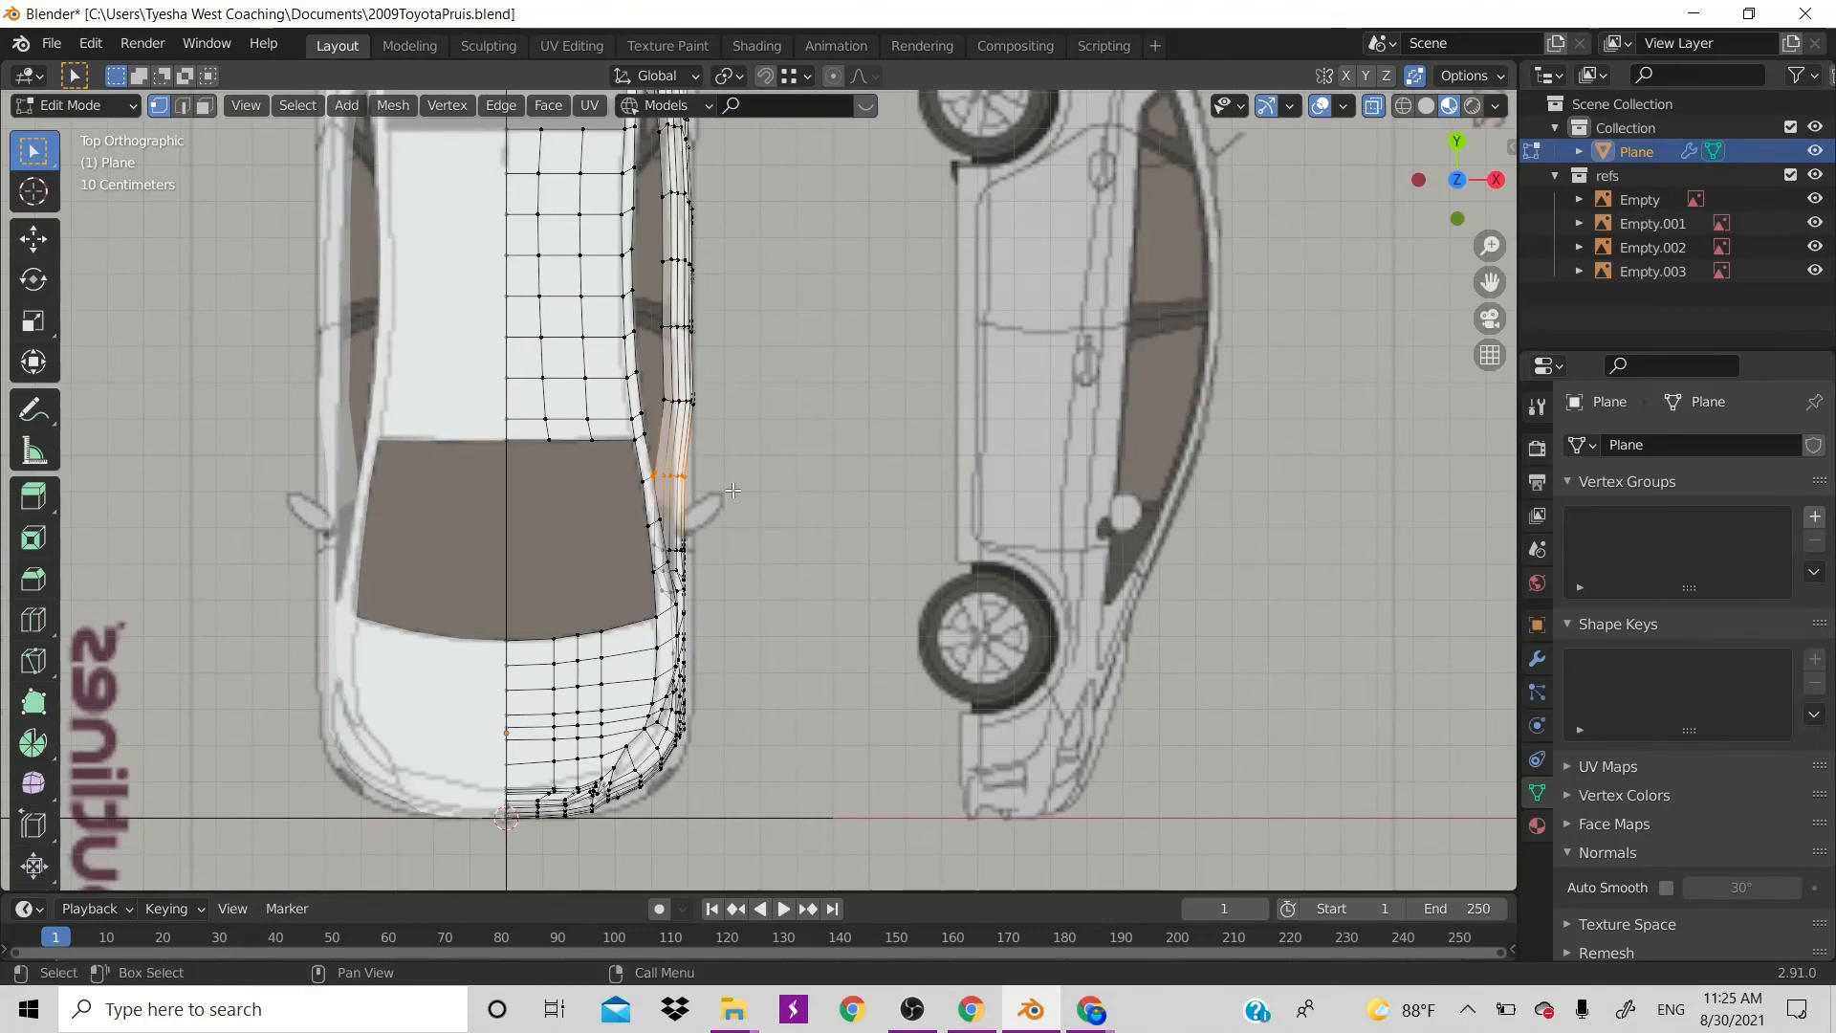
scroll(711, 475, up, 5)
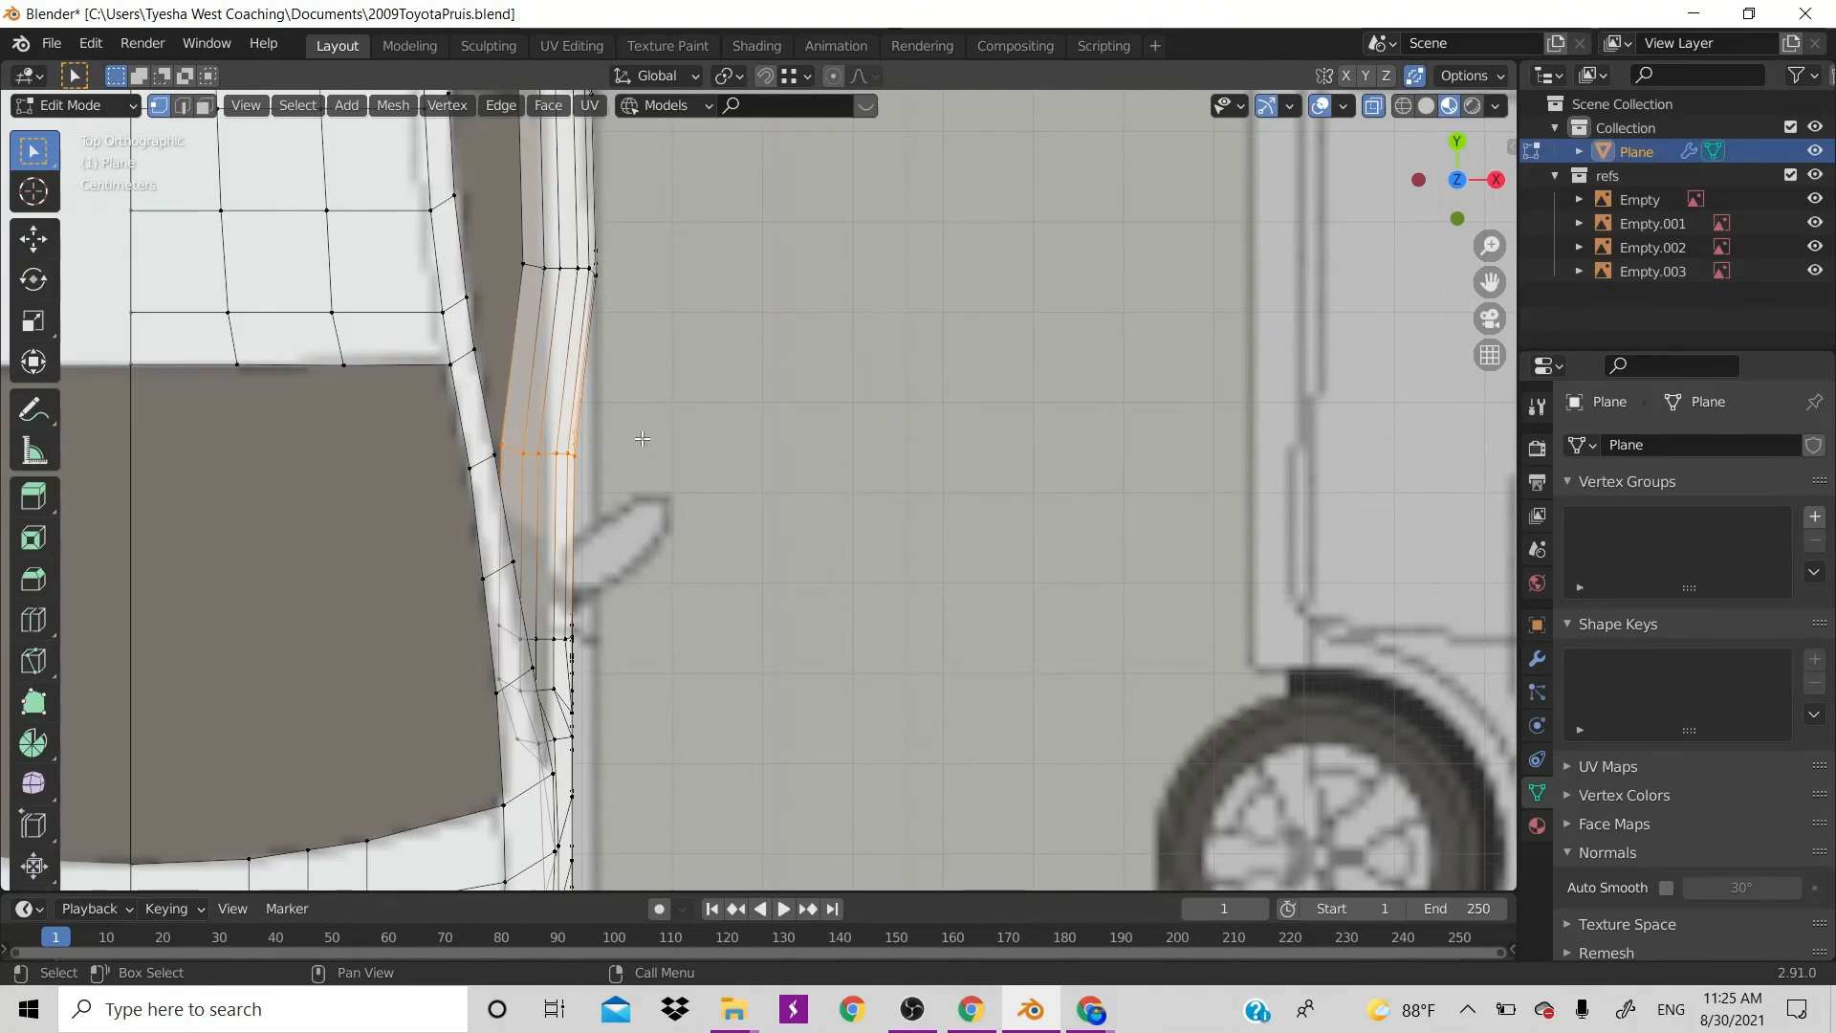
key(g)
key(x)
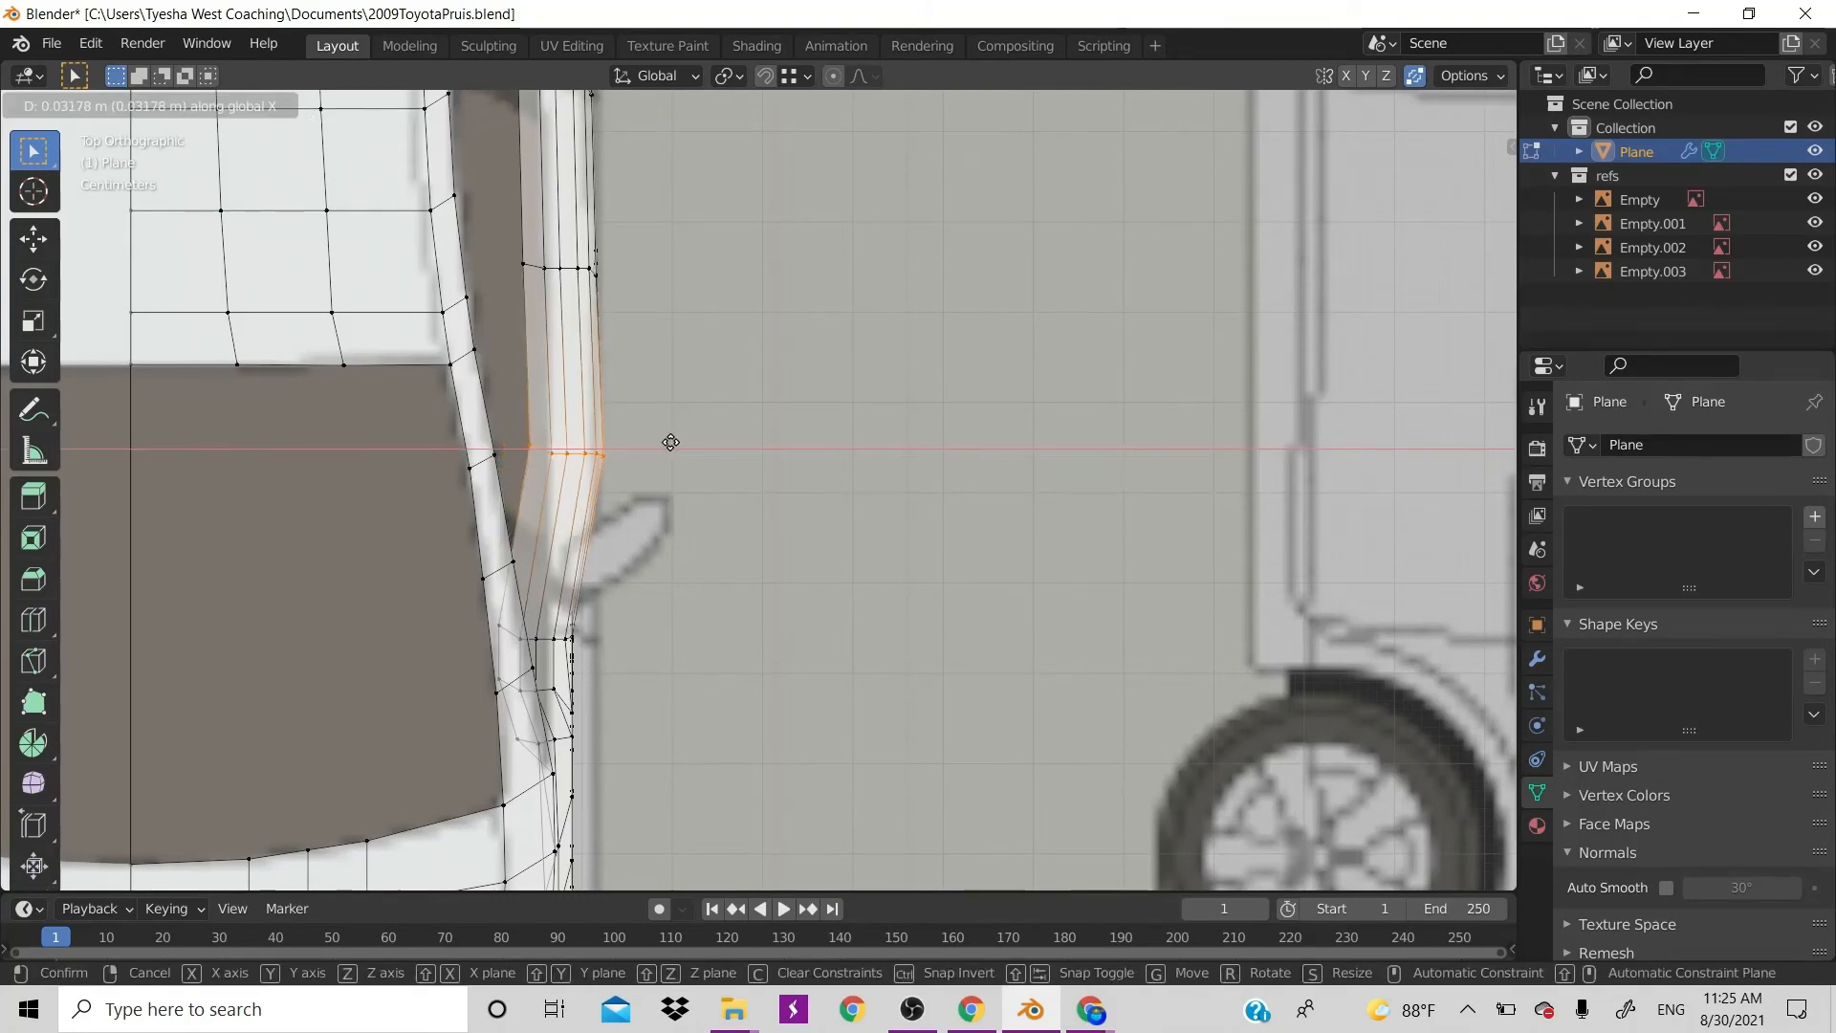
click(670, 442)
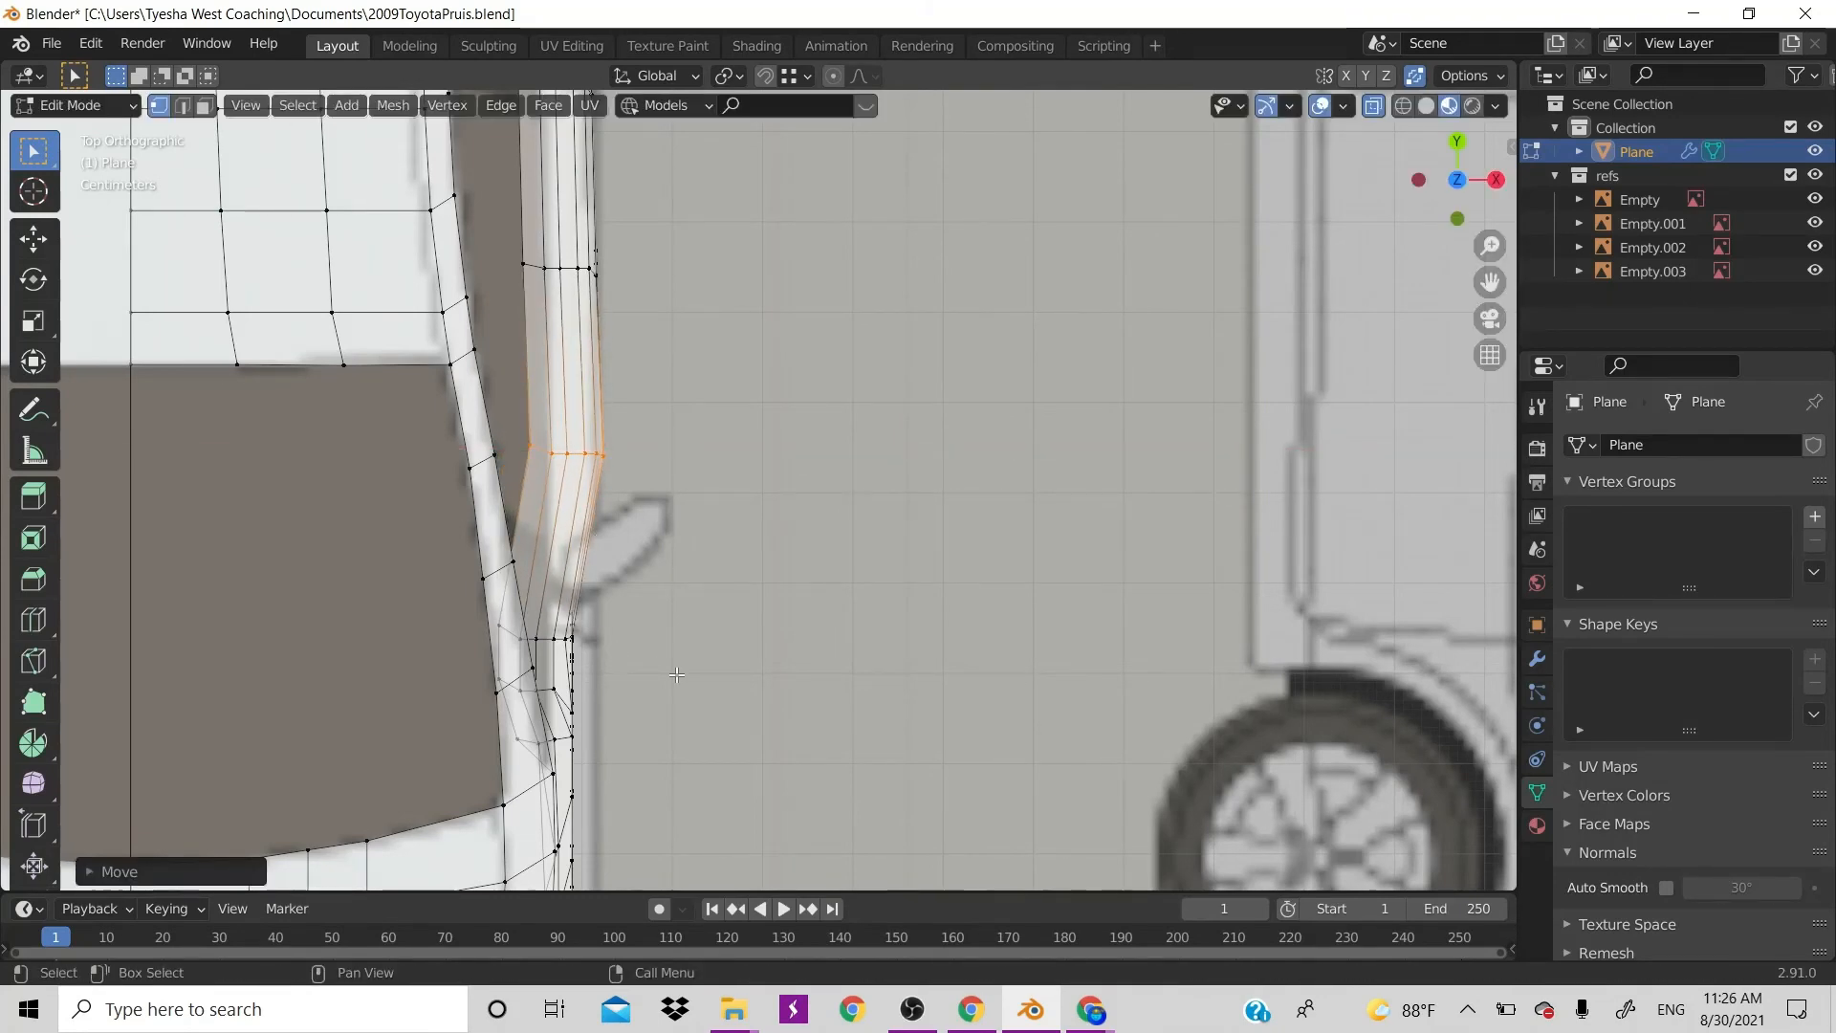
scroll(676, 675, down, 5)
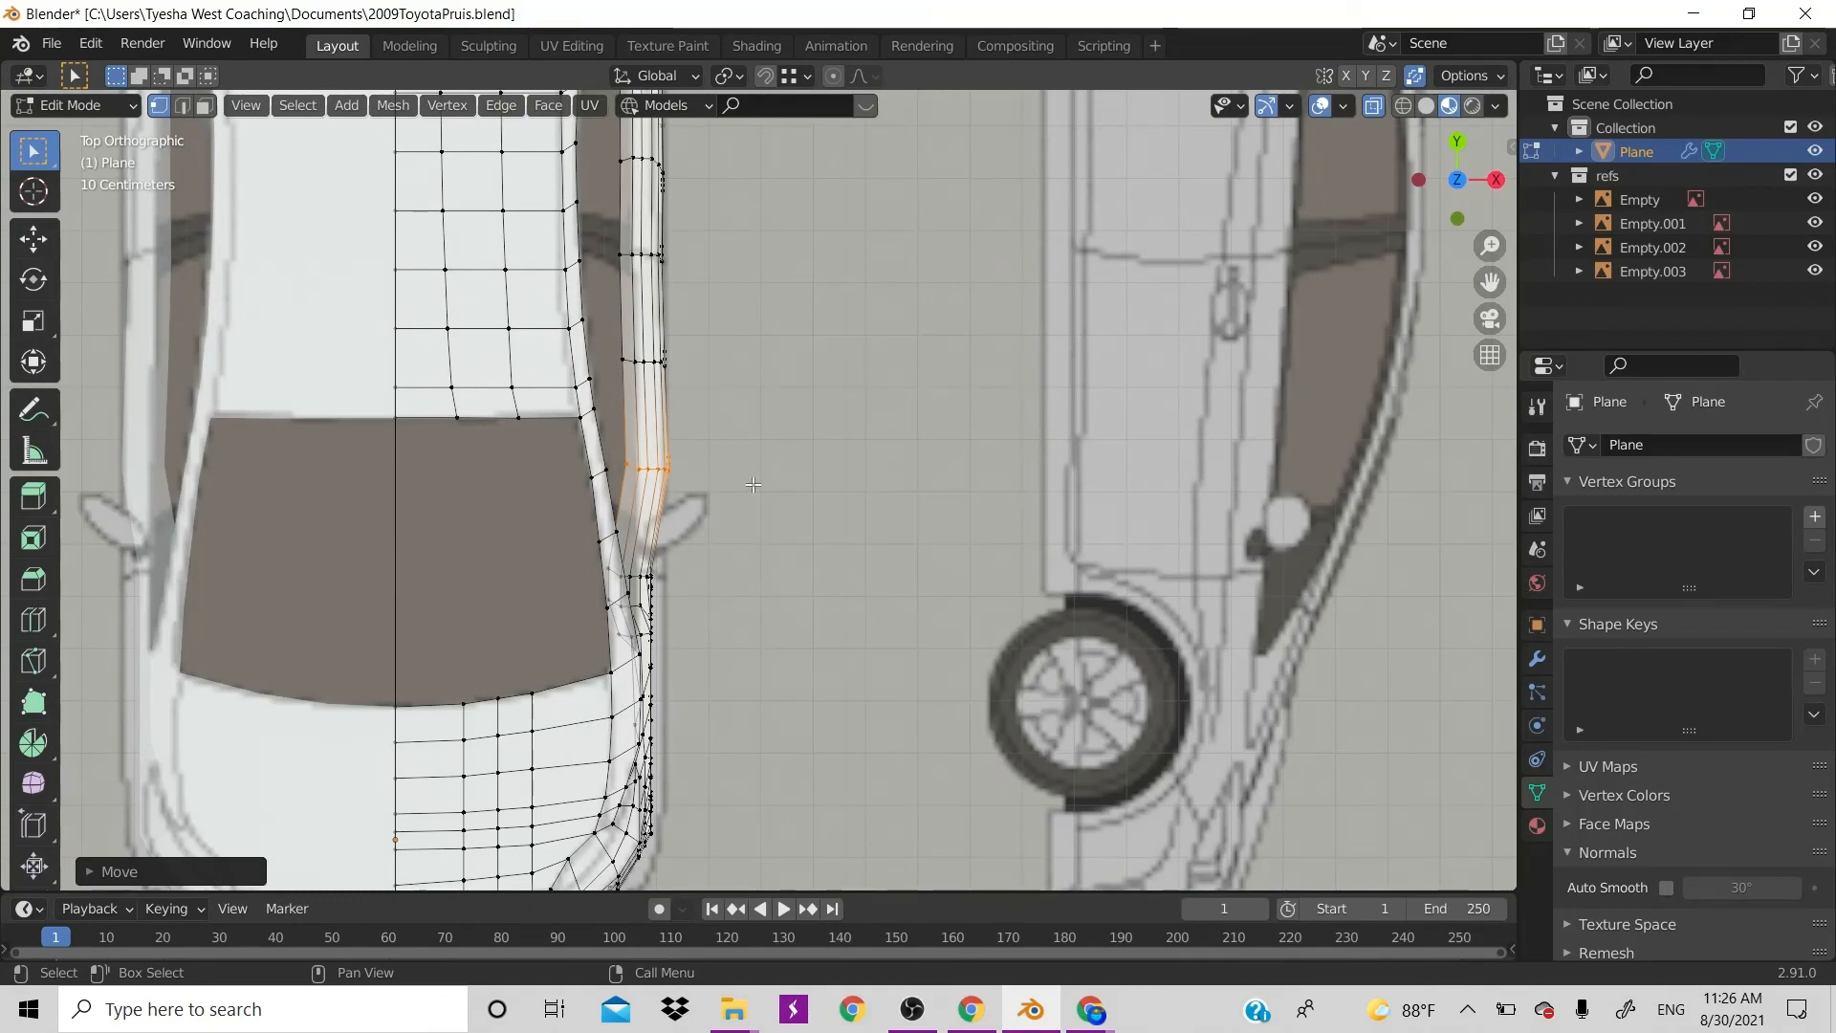
Select the vertex column at the front door's leading edge and move it outward along X to line up with the door side
click(654, 574)
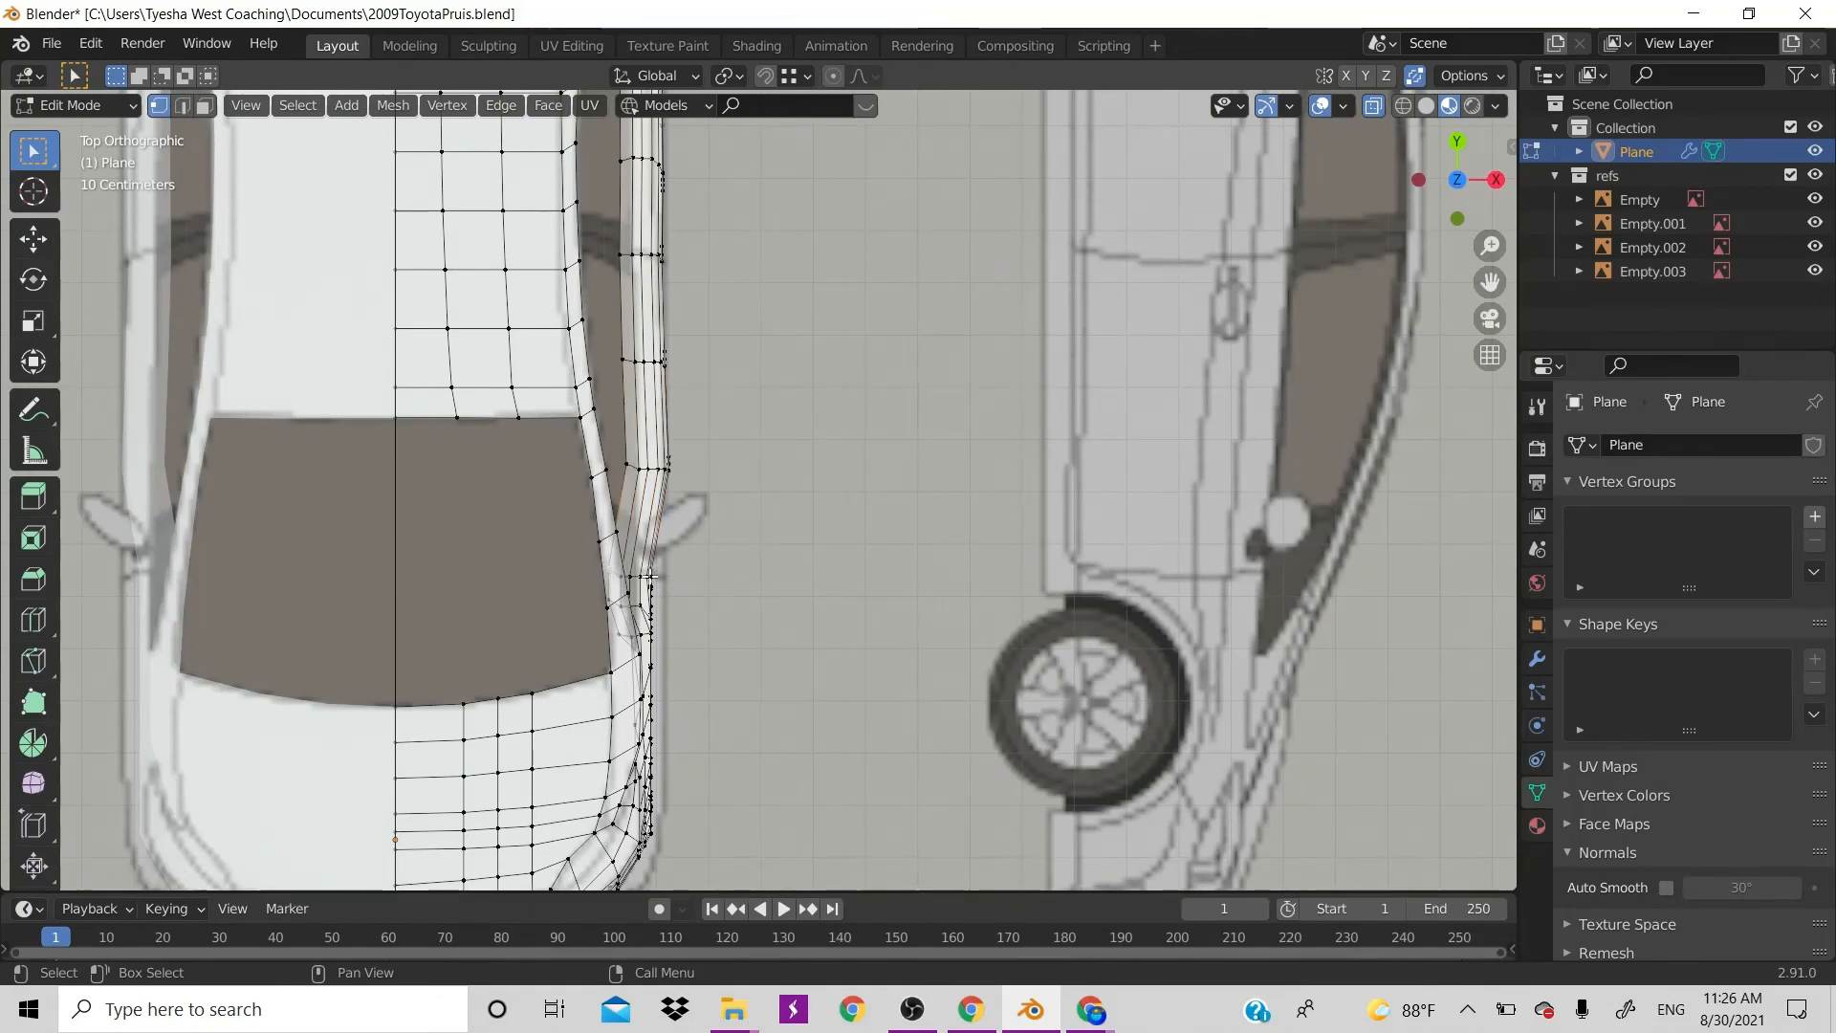
ctrl+click(636, 502)
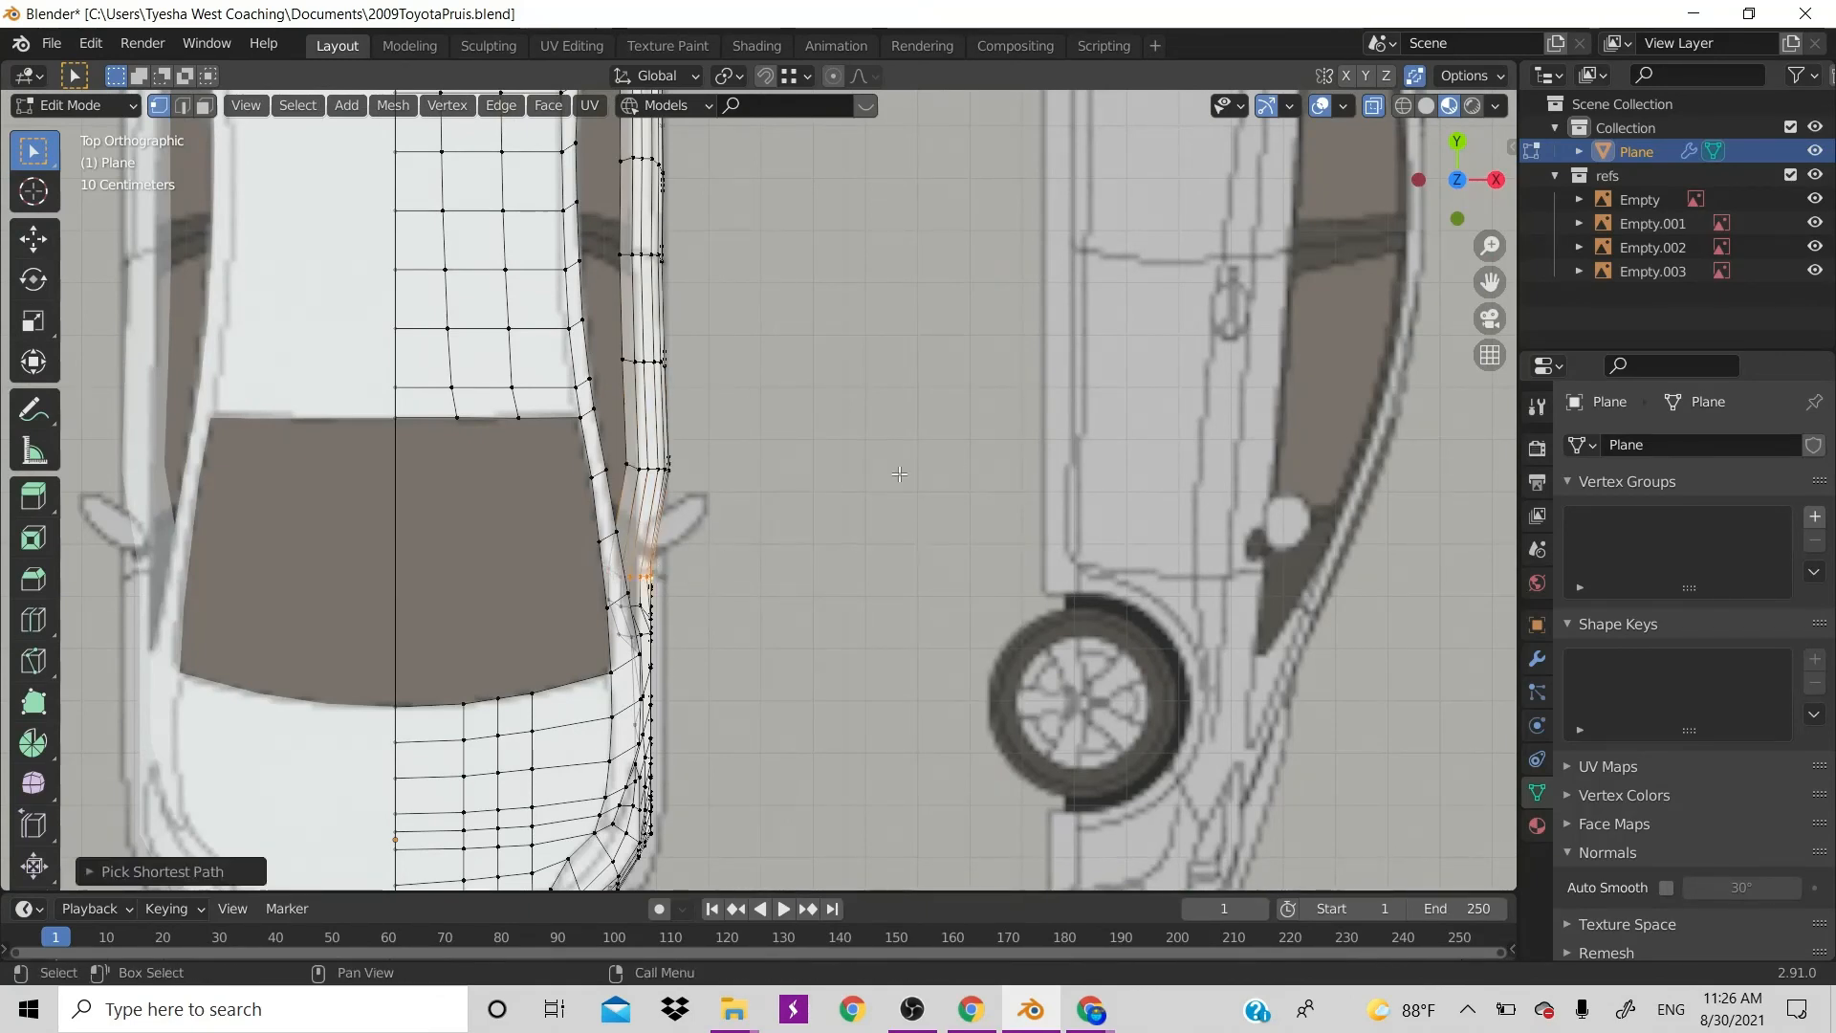
key(g)
click(876, 570)
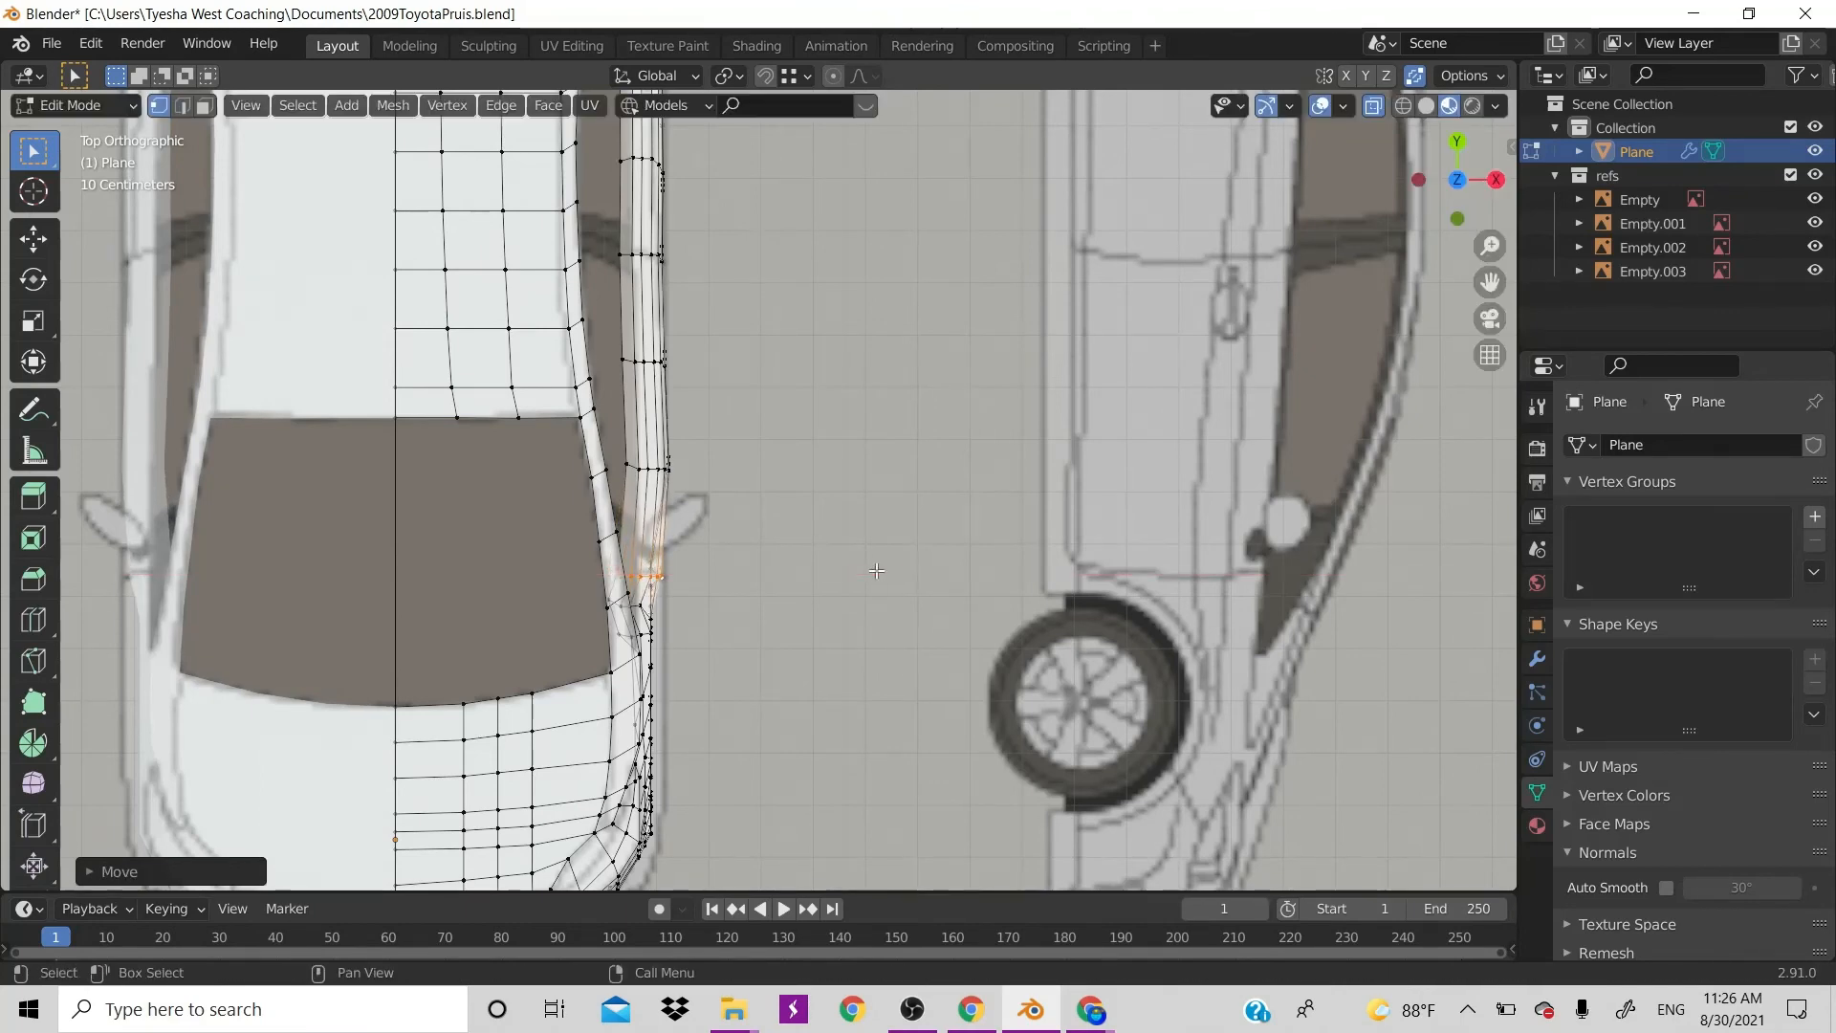
key(g)
key(x)
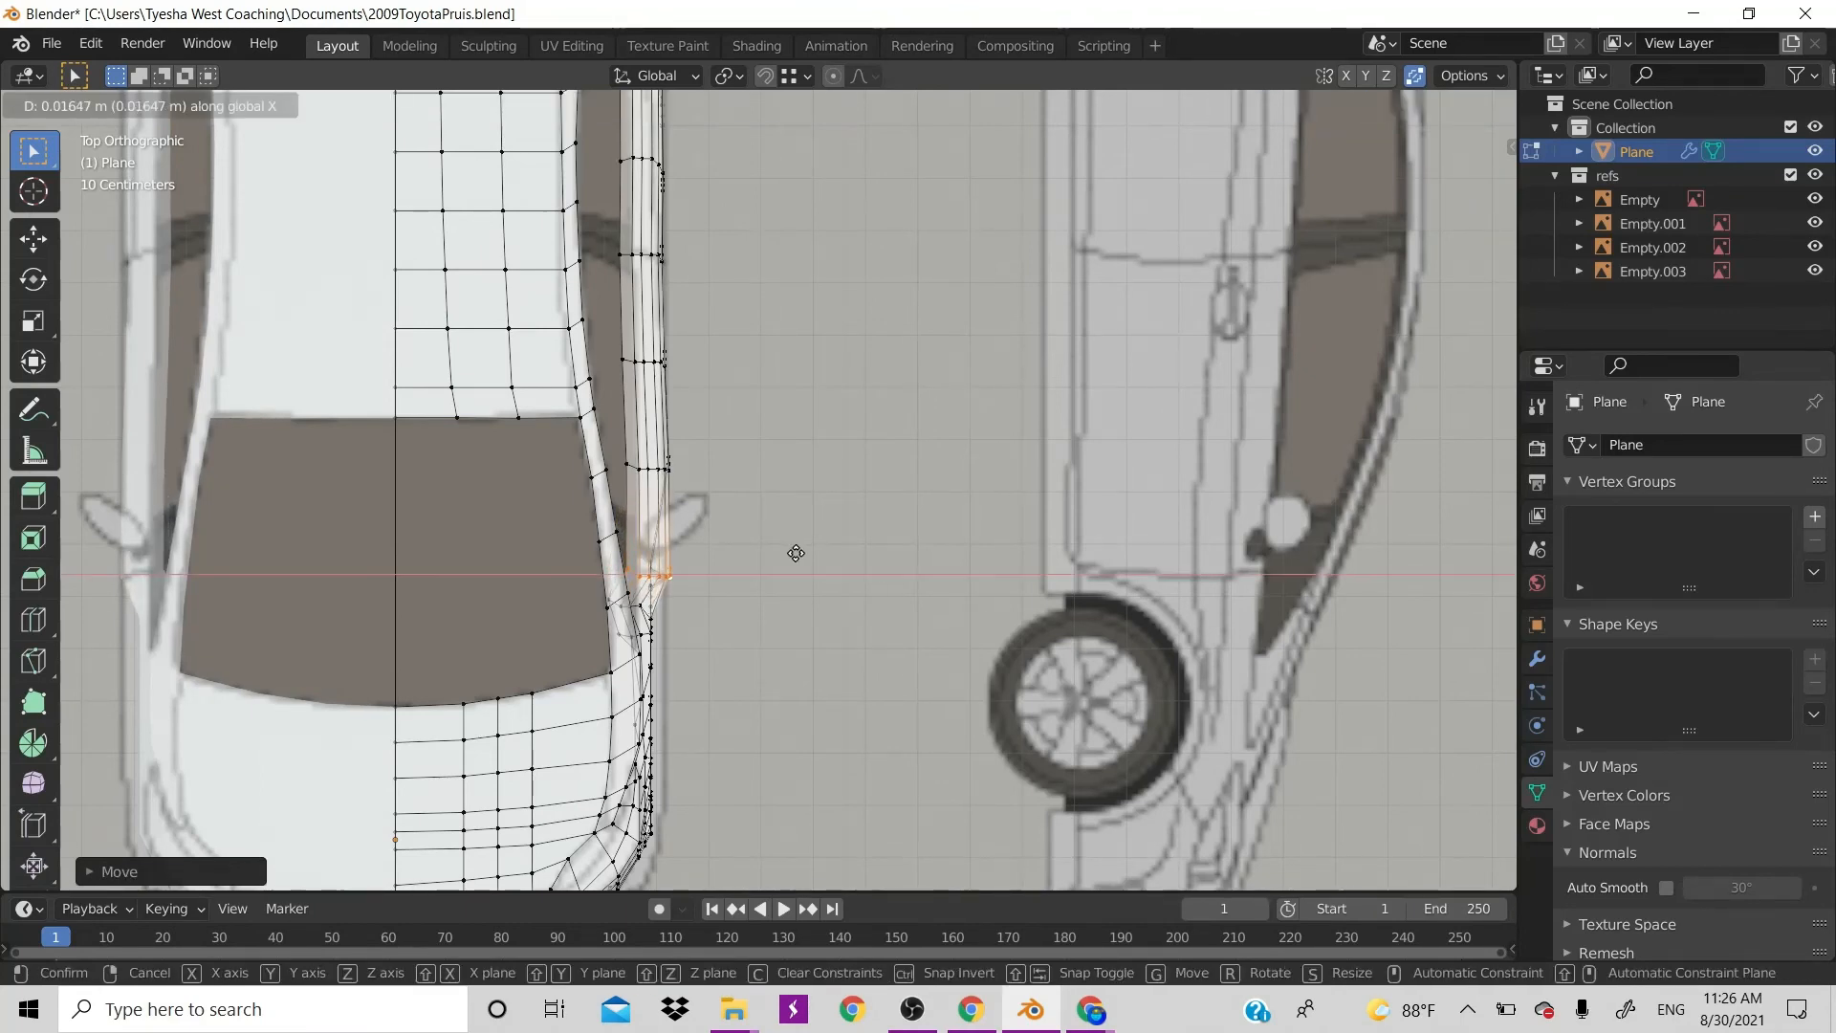
click(793, 551)
scroll(793, 551, down, 4)
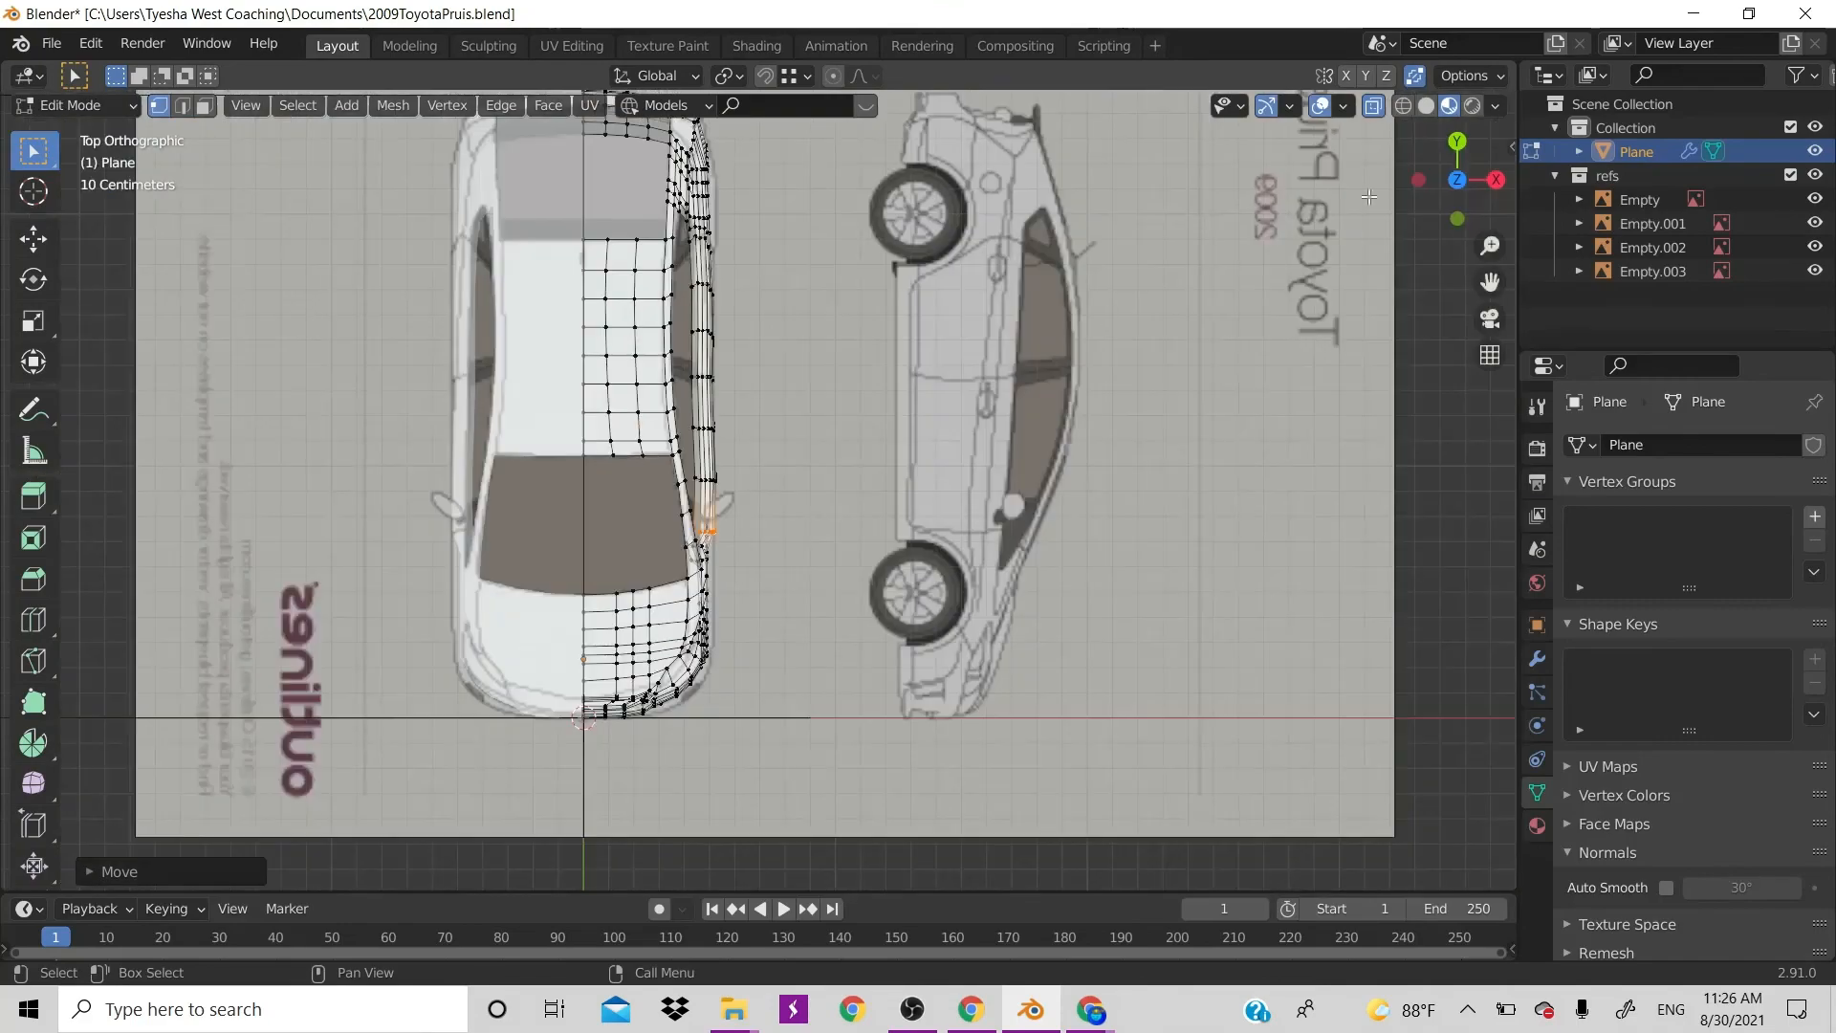
Select the short vertex column just ahead of the front door's leading edge, above the wheel arch, and move it outward along X by about 0.035 m
drag(1463, 195, 1336, 281)
scroll(607, 662, up, 5)
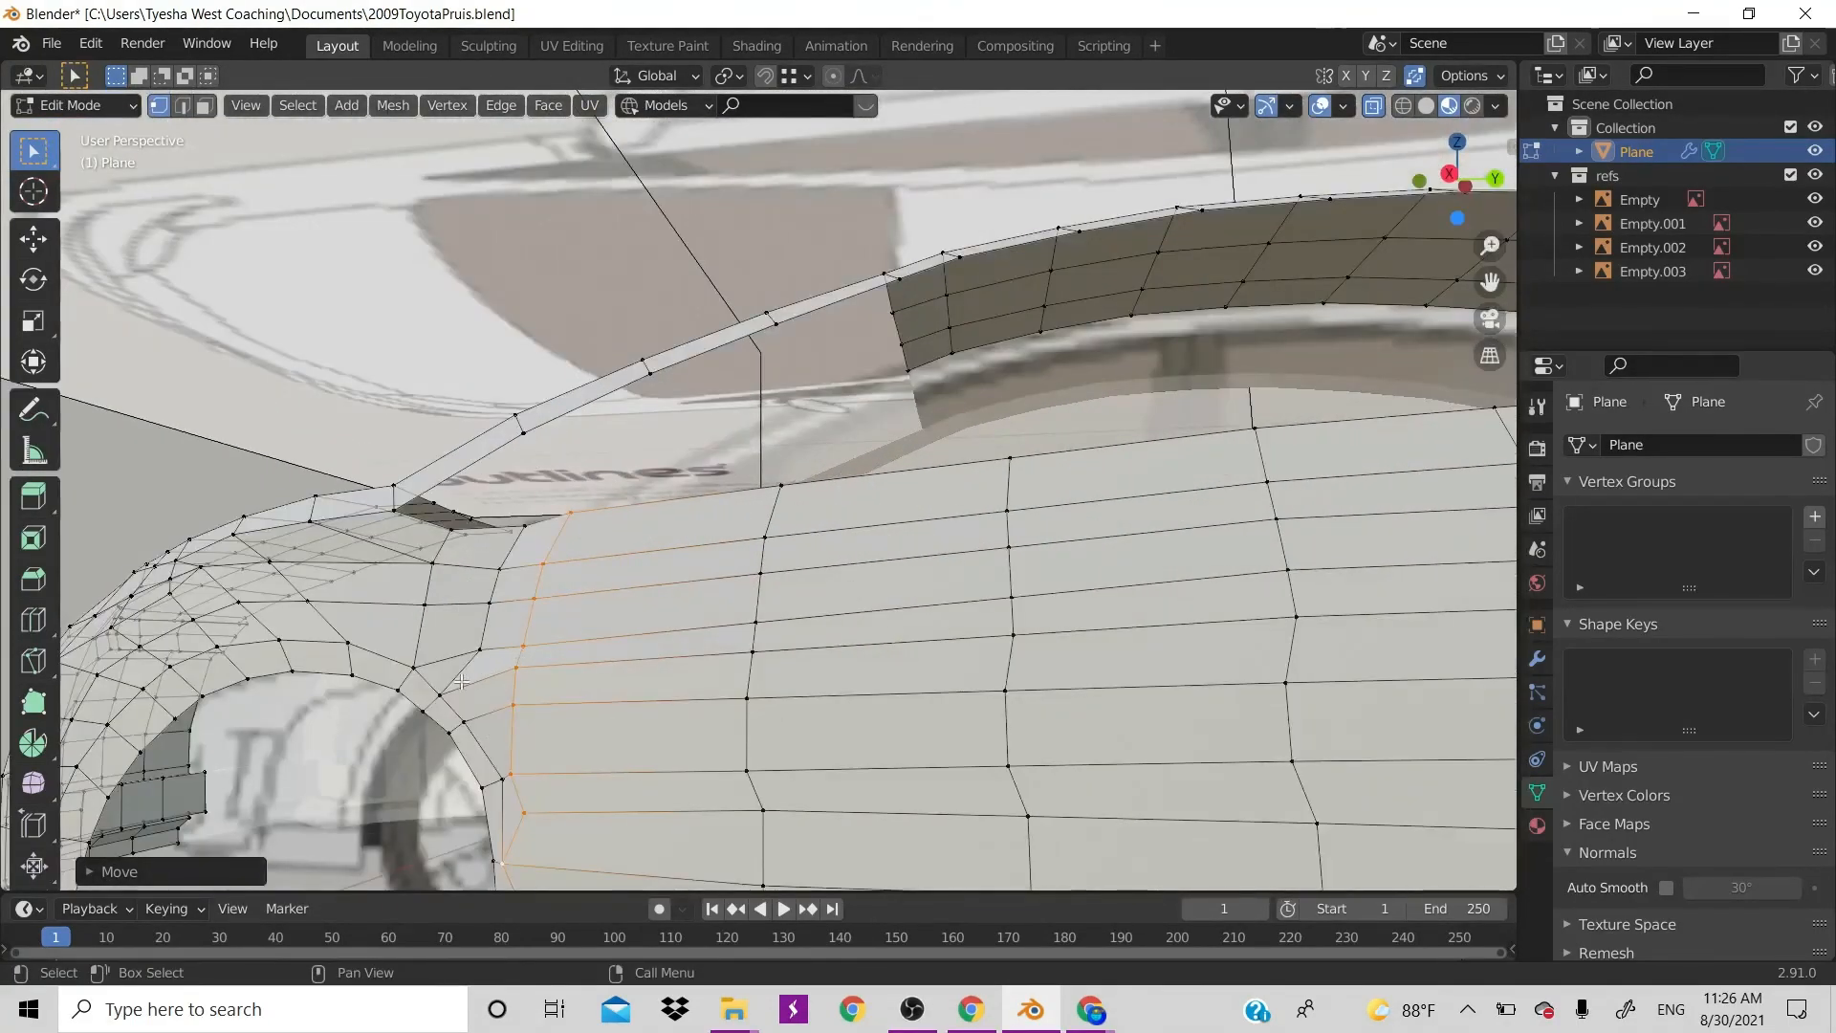
click(500, 597)
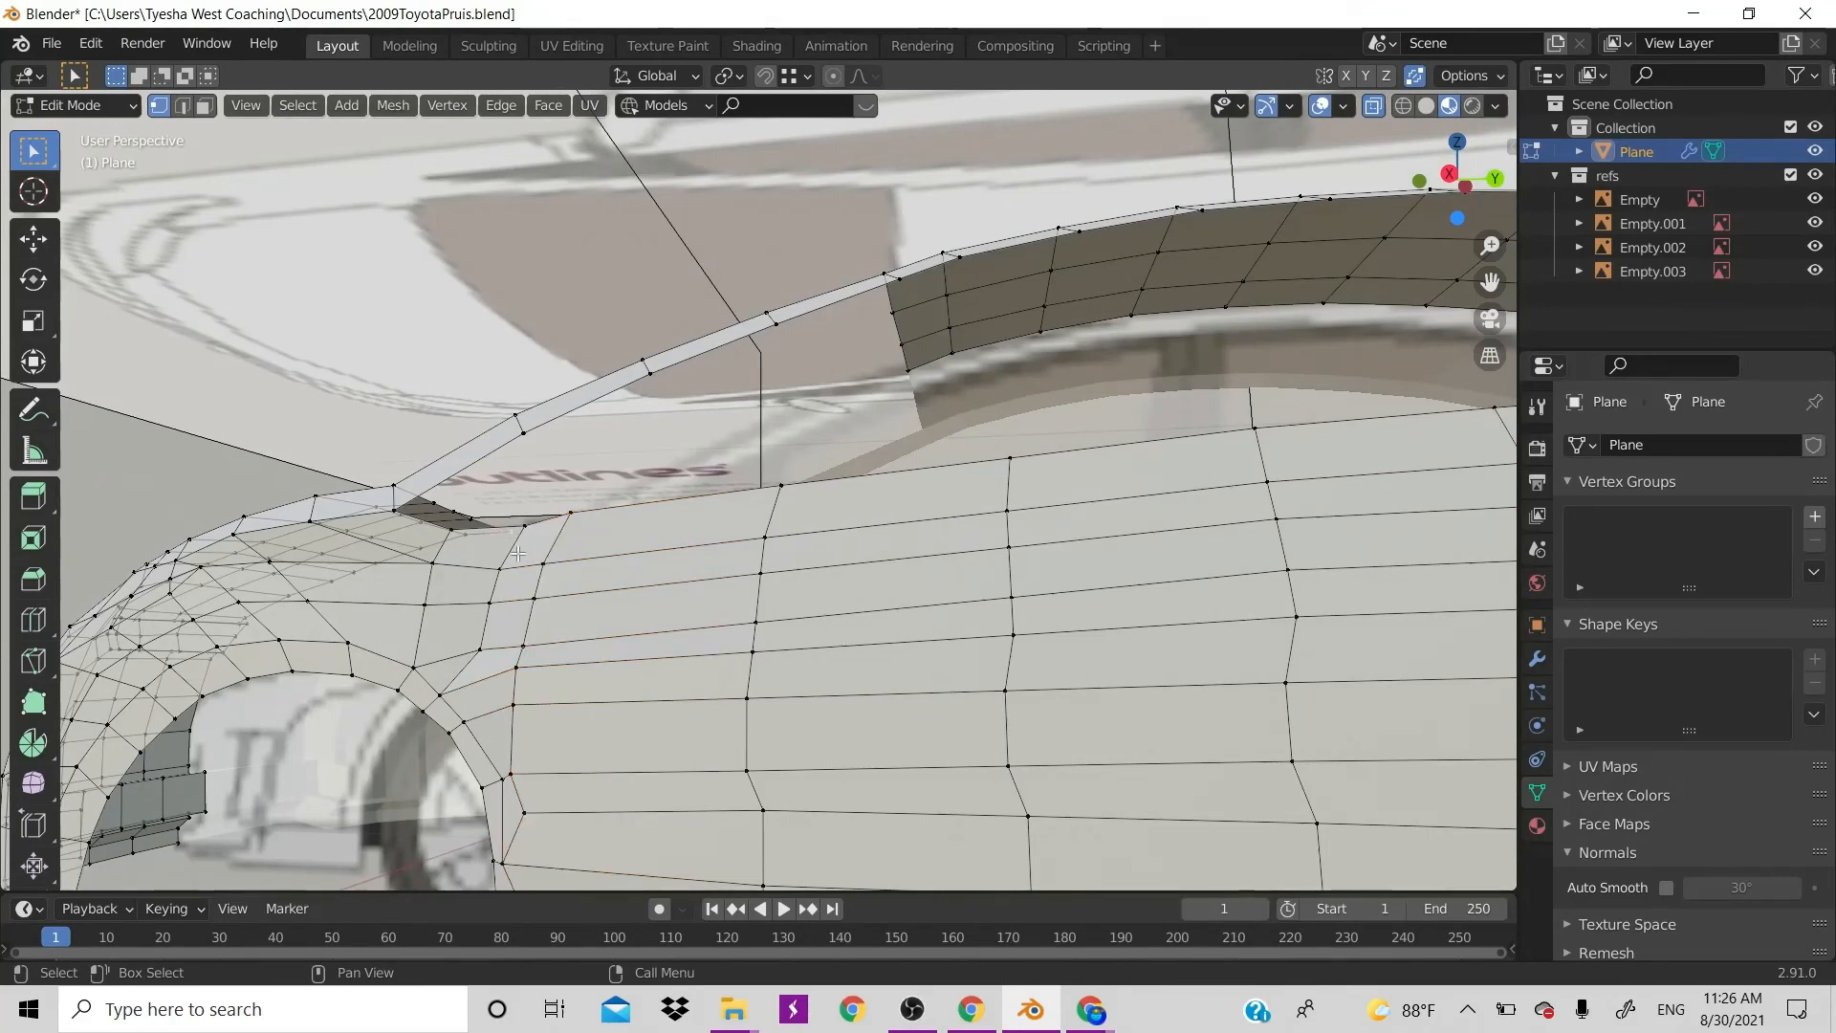
ctrl+click(488, 644)
key(KP_7)
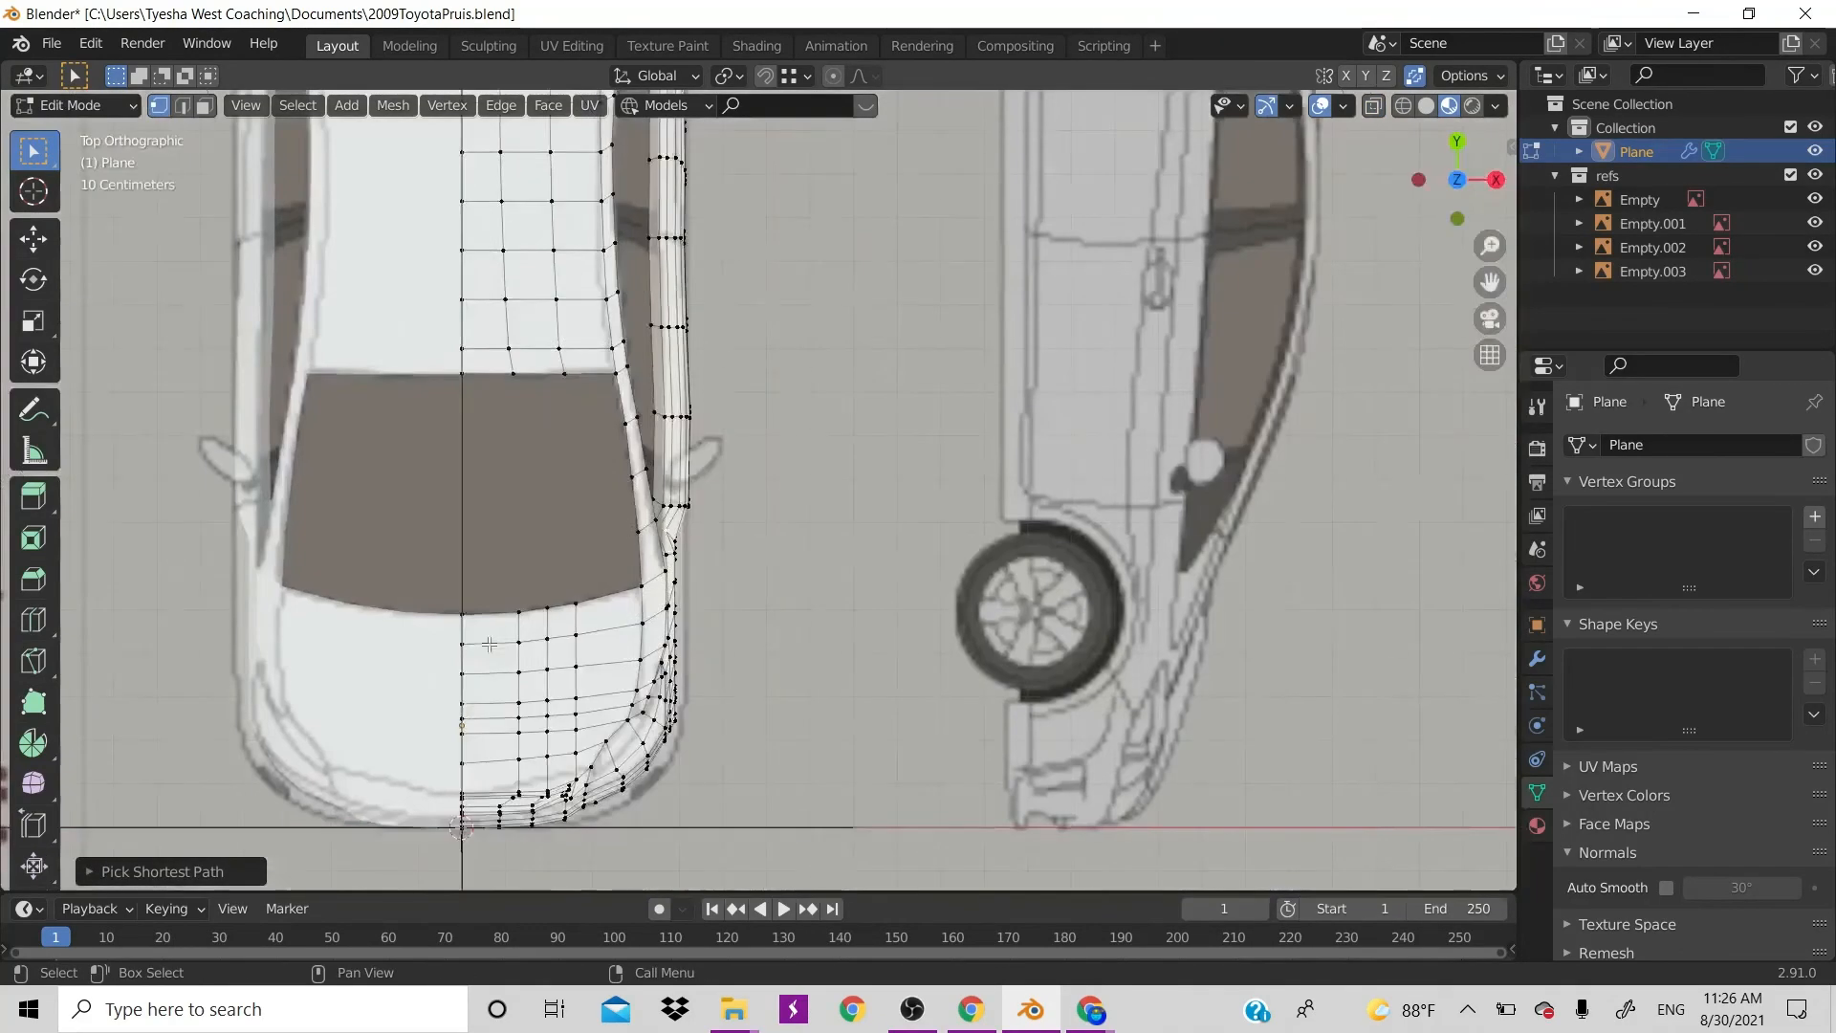
key(g)
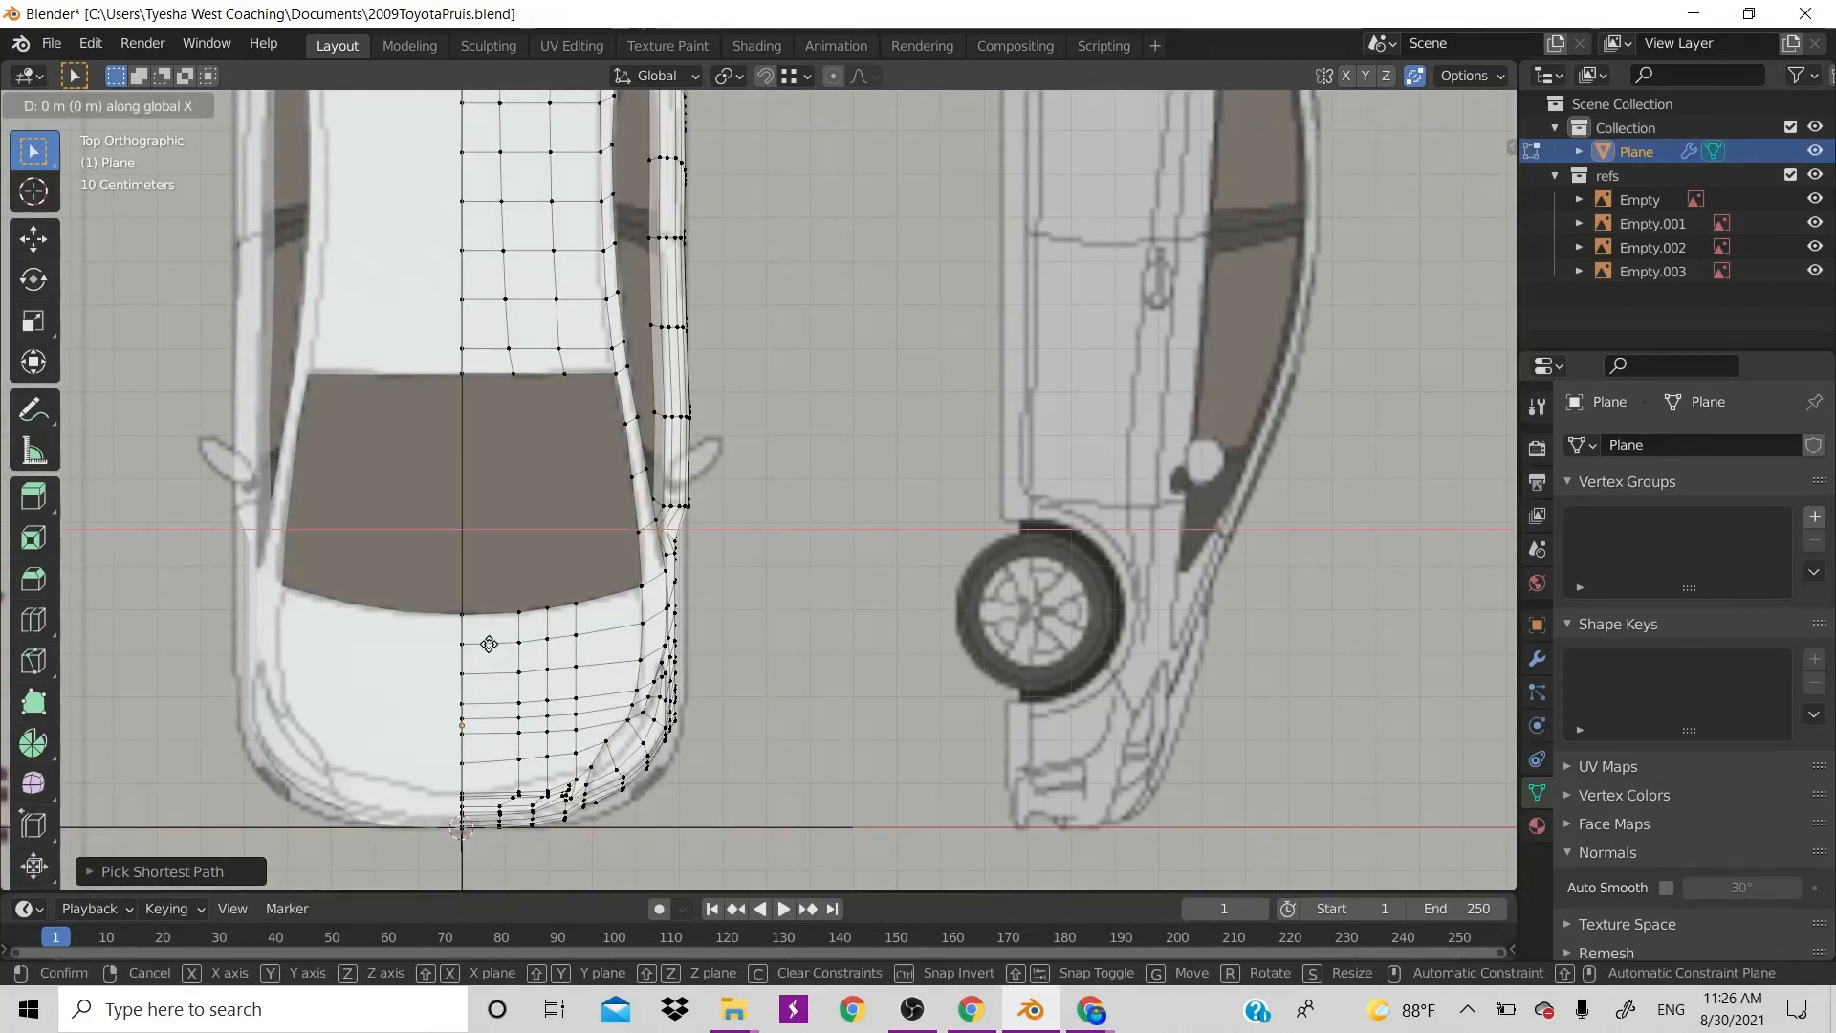
key(x)
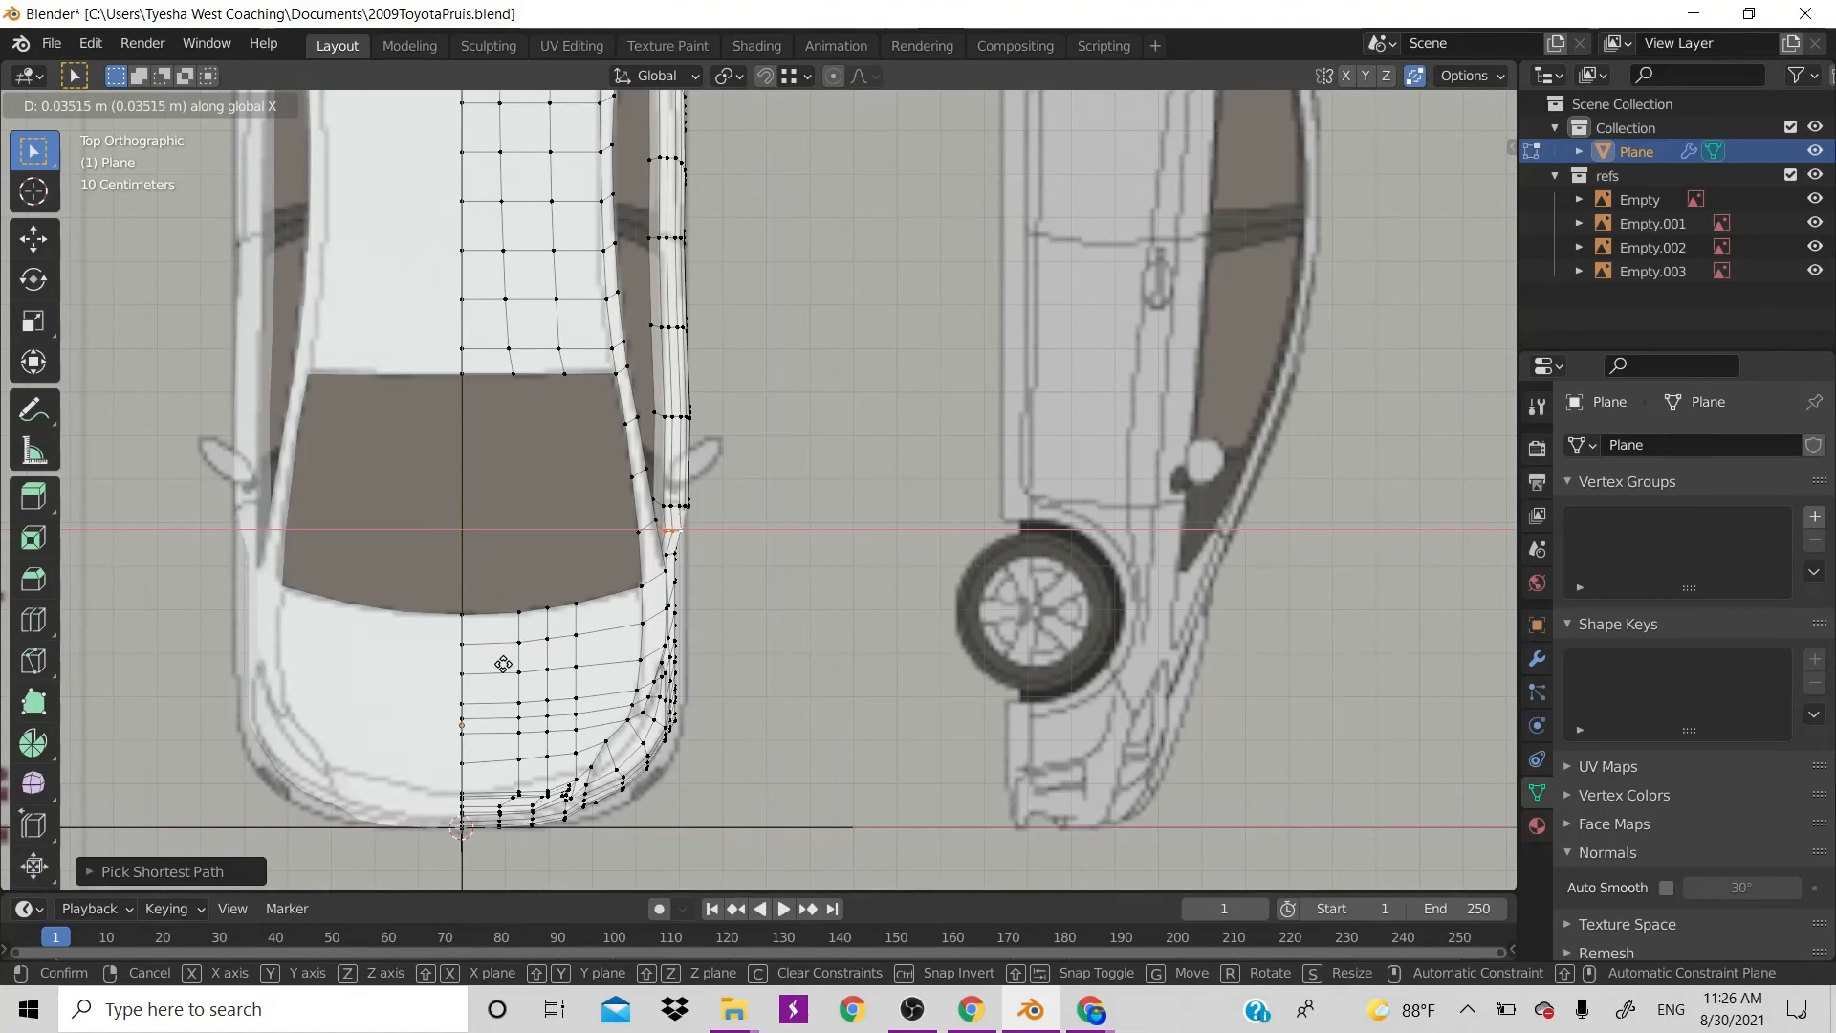
click(503, 663)
key(KP_3)
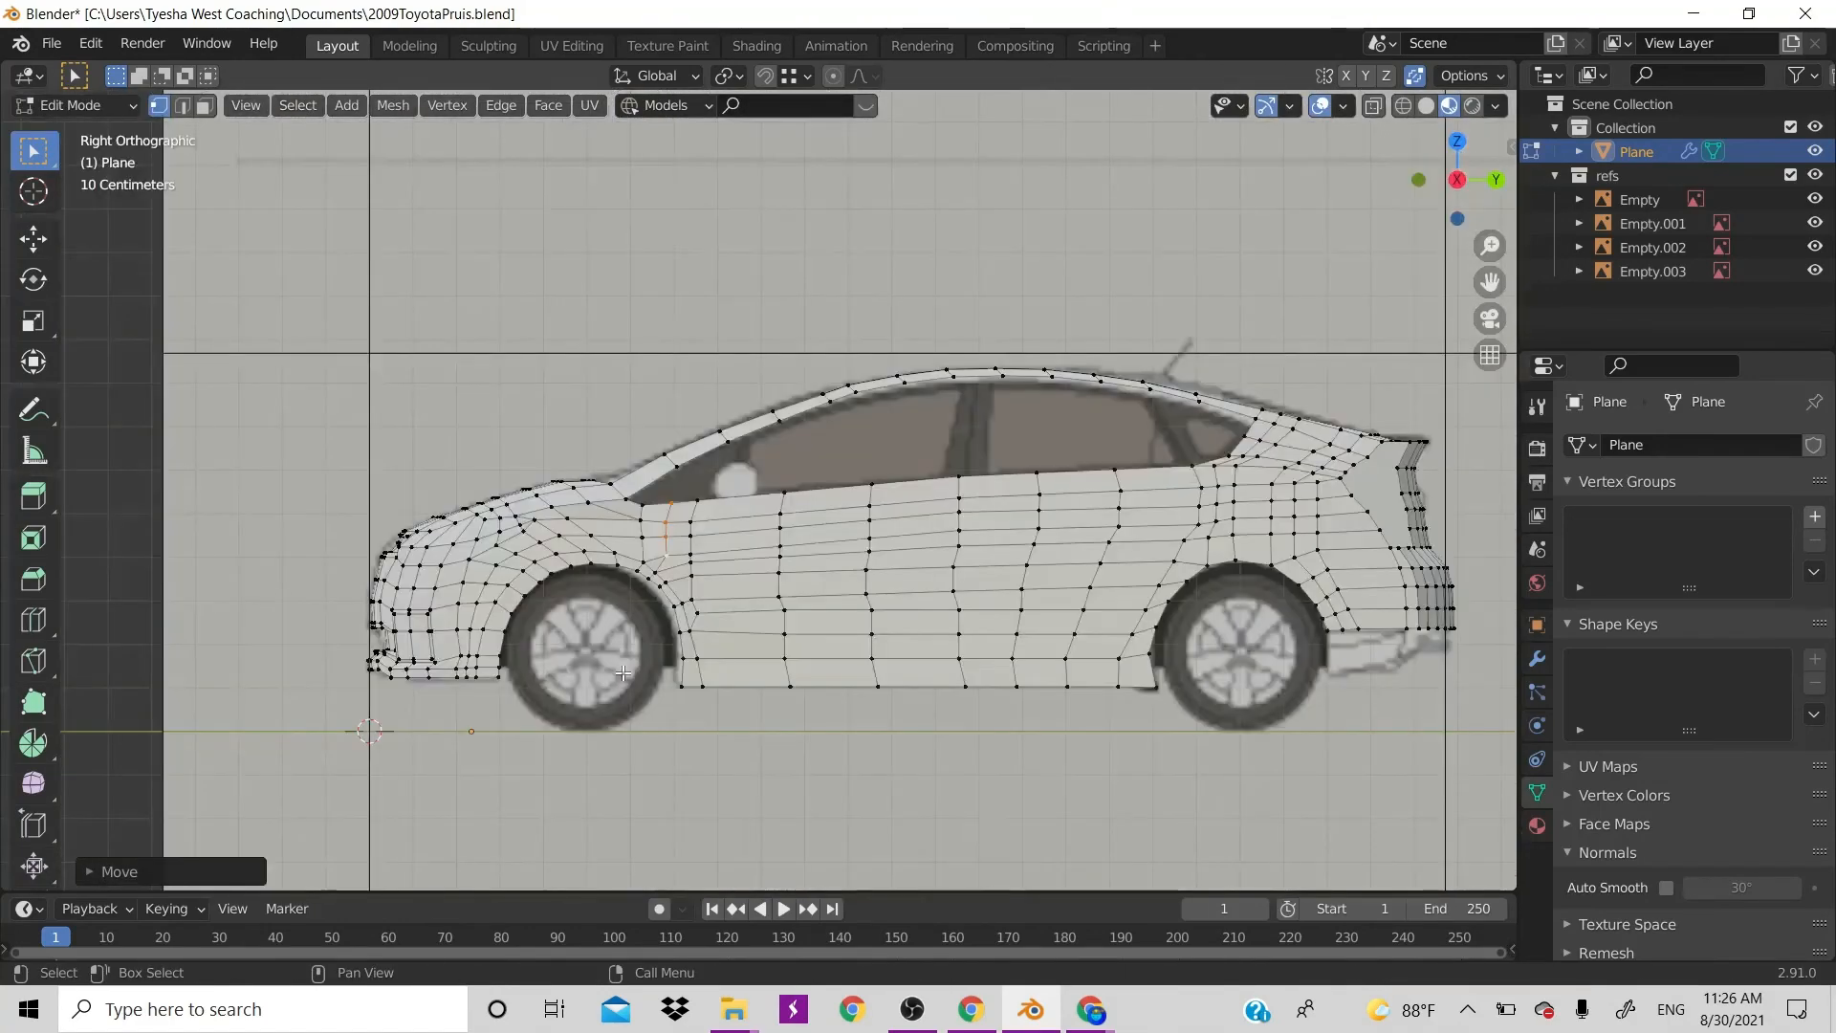
click(1432, 246)
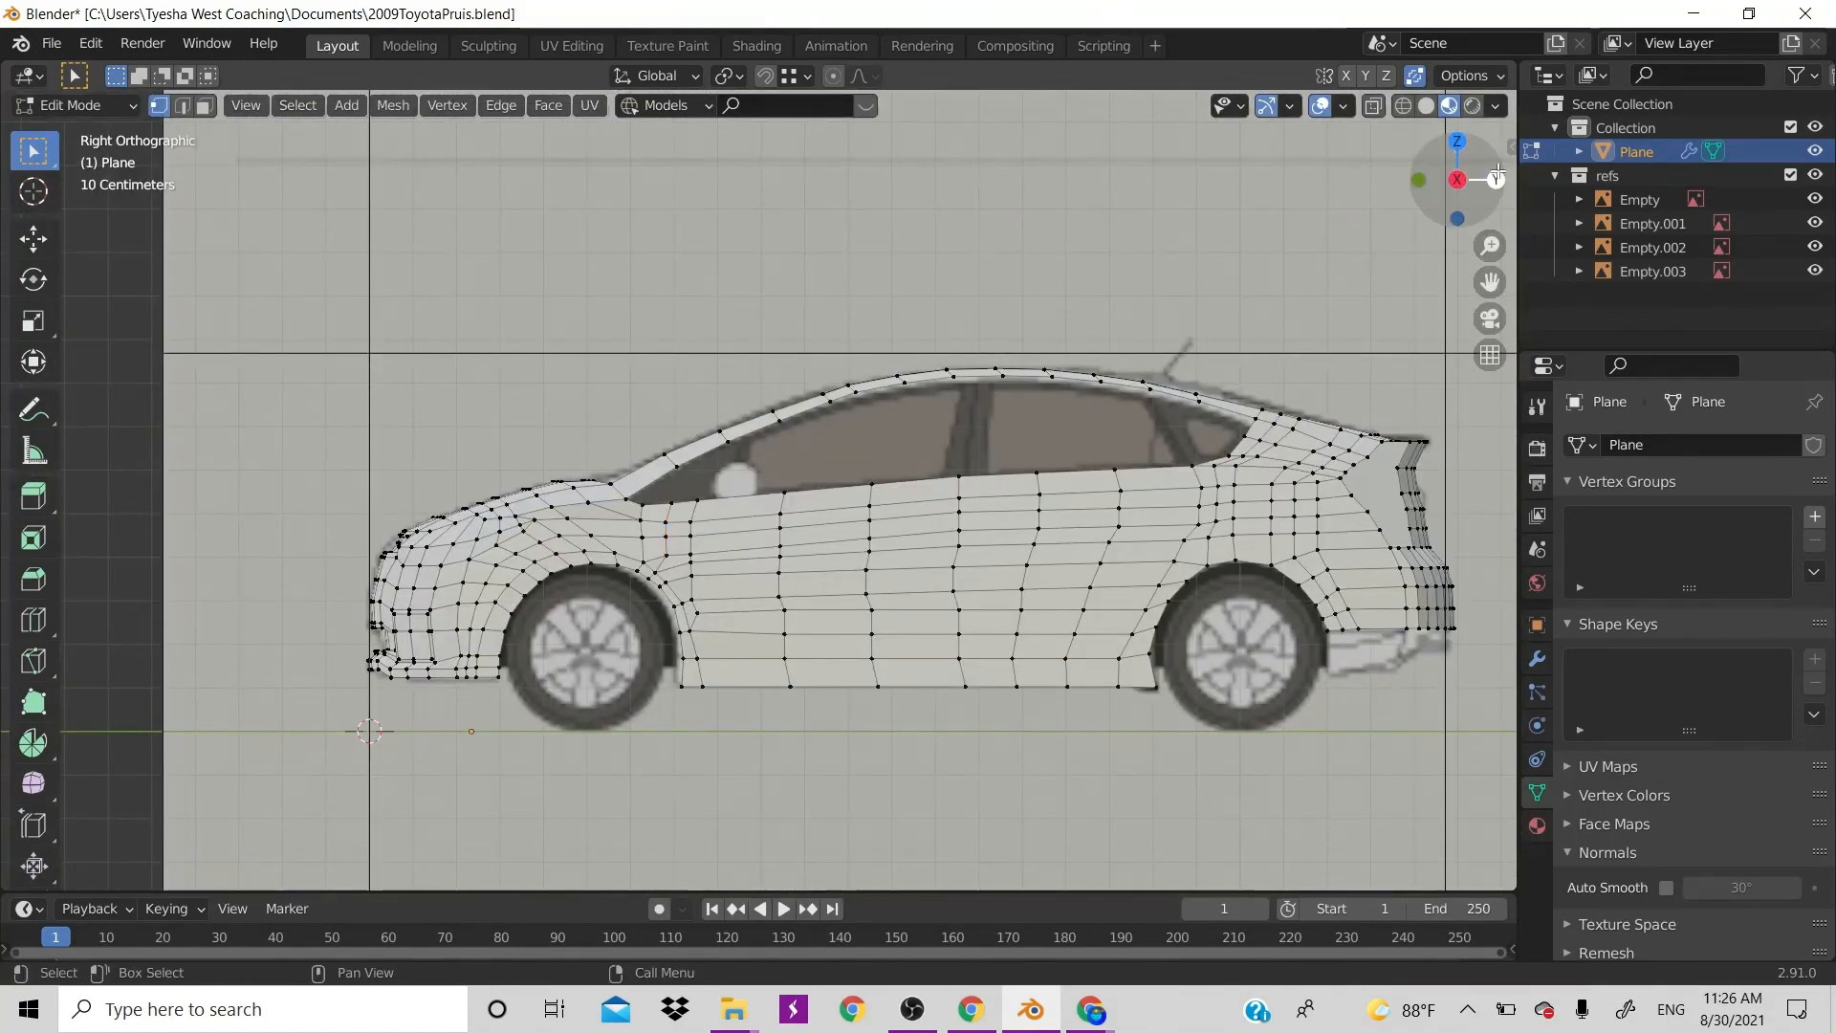
Add a centred loop cut along the upper front fender toward the windshield pillar base and snap its front end vertex onto the neighbouring fender vertex
drag(1448, 199, 1391, 146)
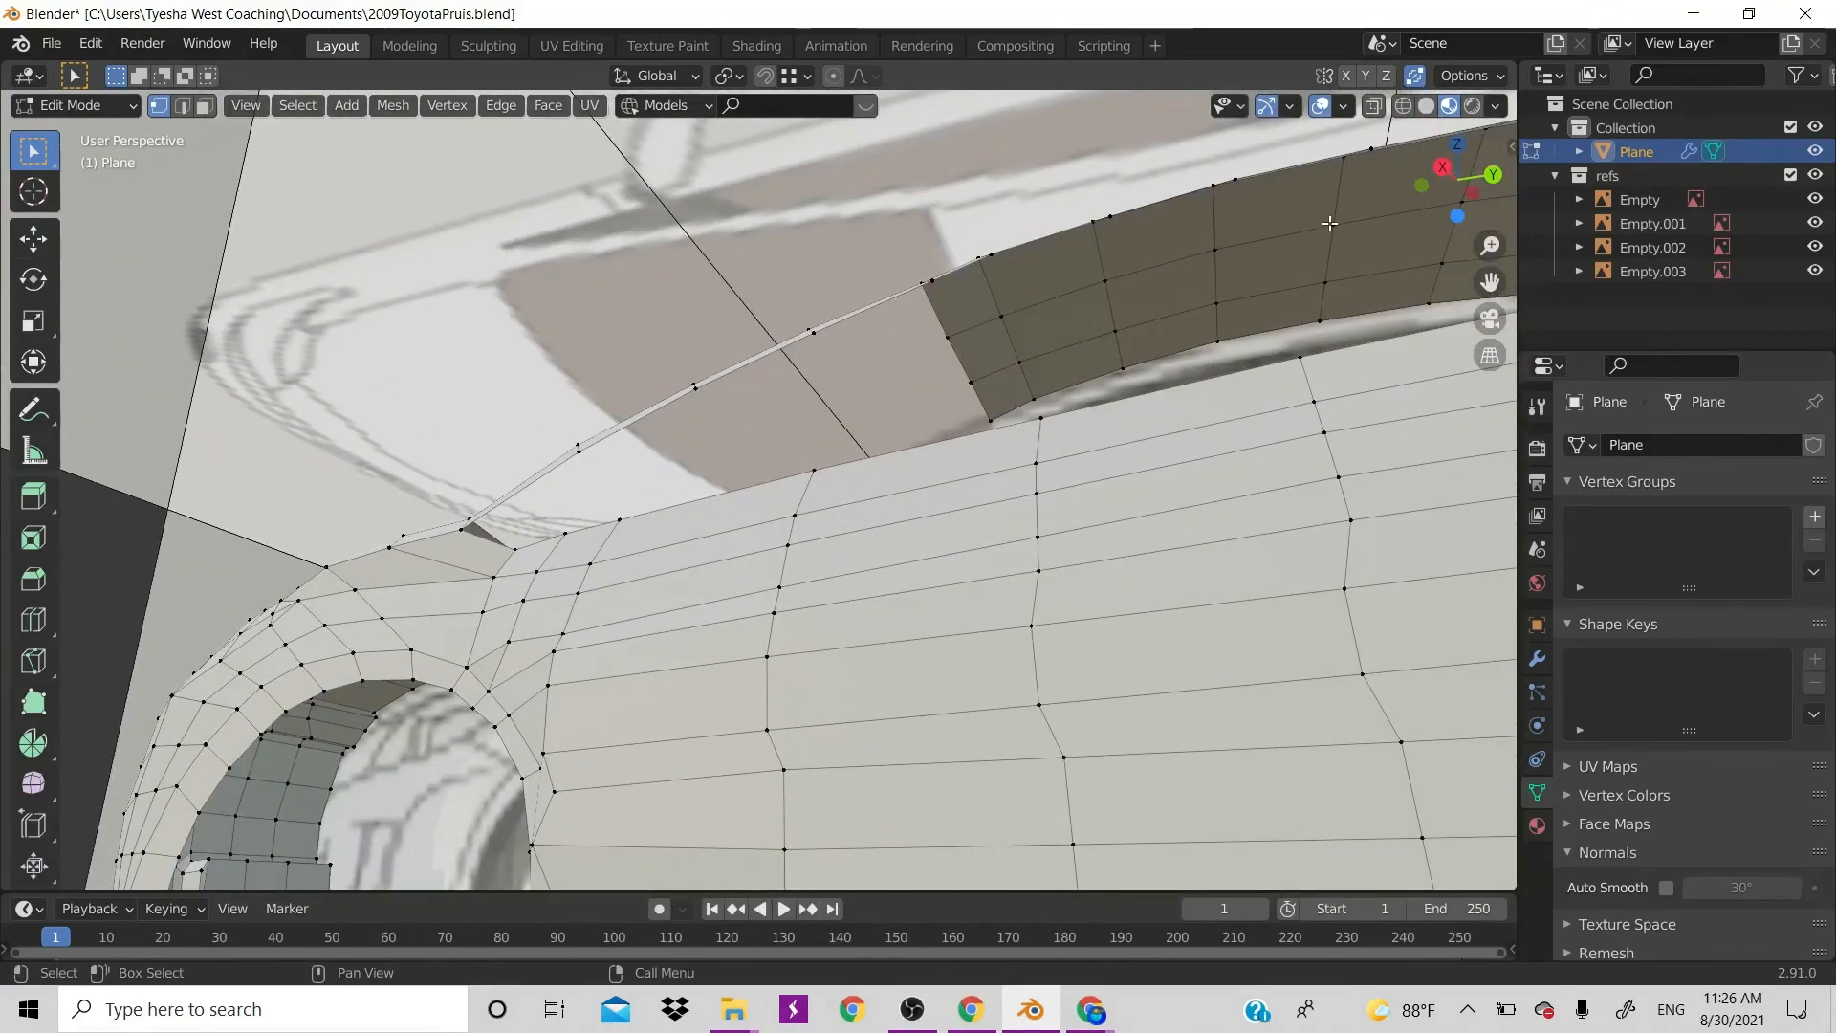
drag(1434, 191, 1375, 211)
key(ctrl+r)
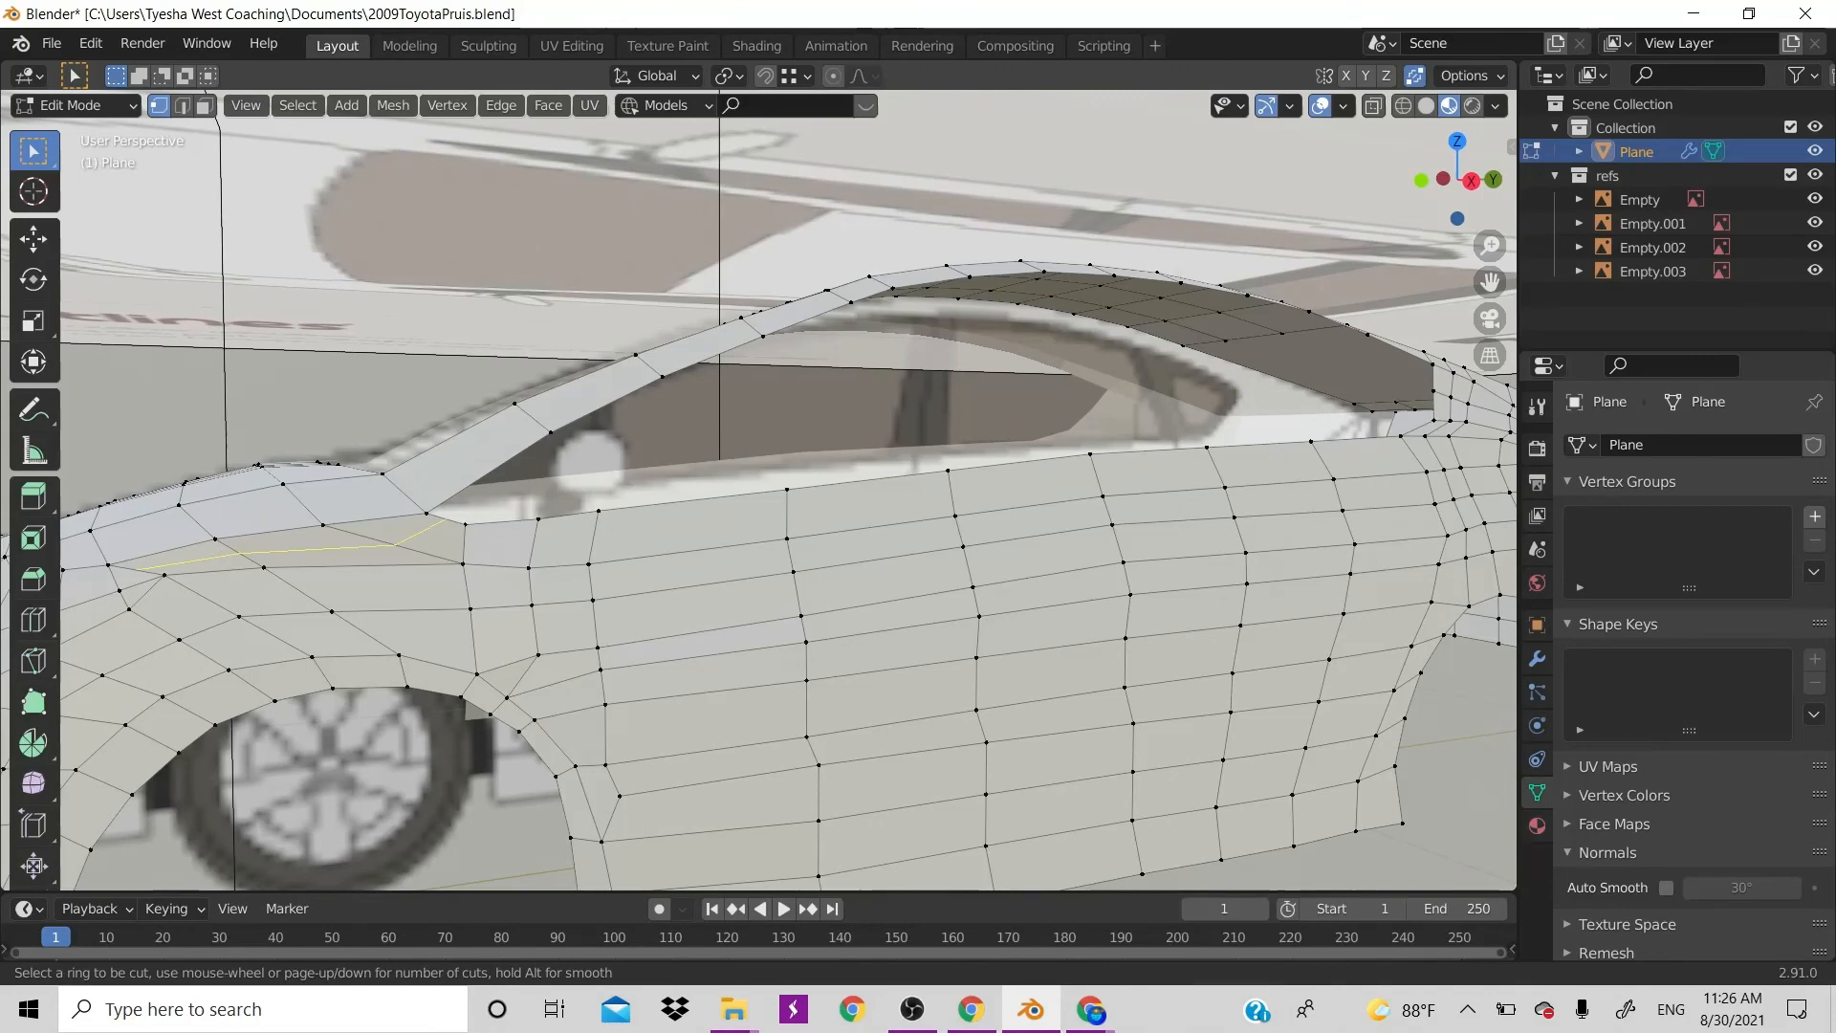
click(215, 552)
right_click(215, 552)
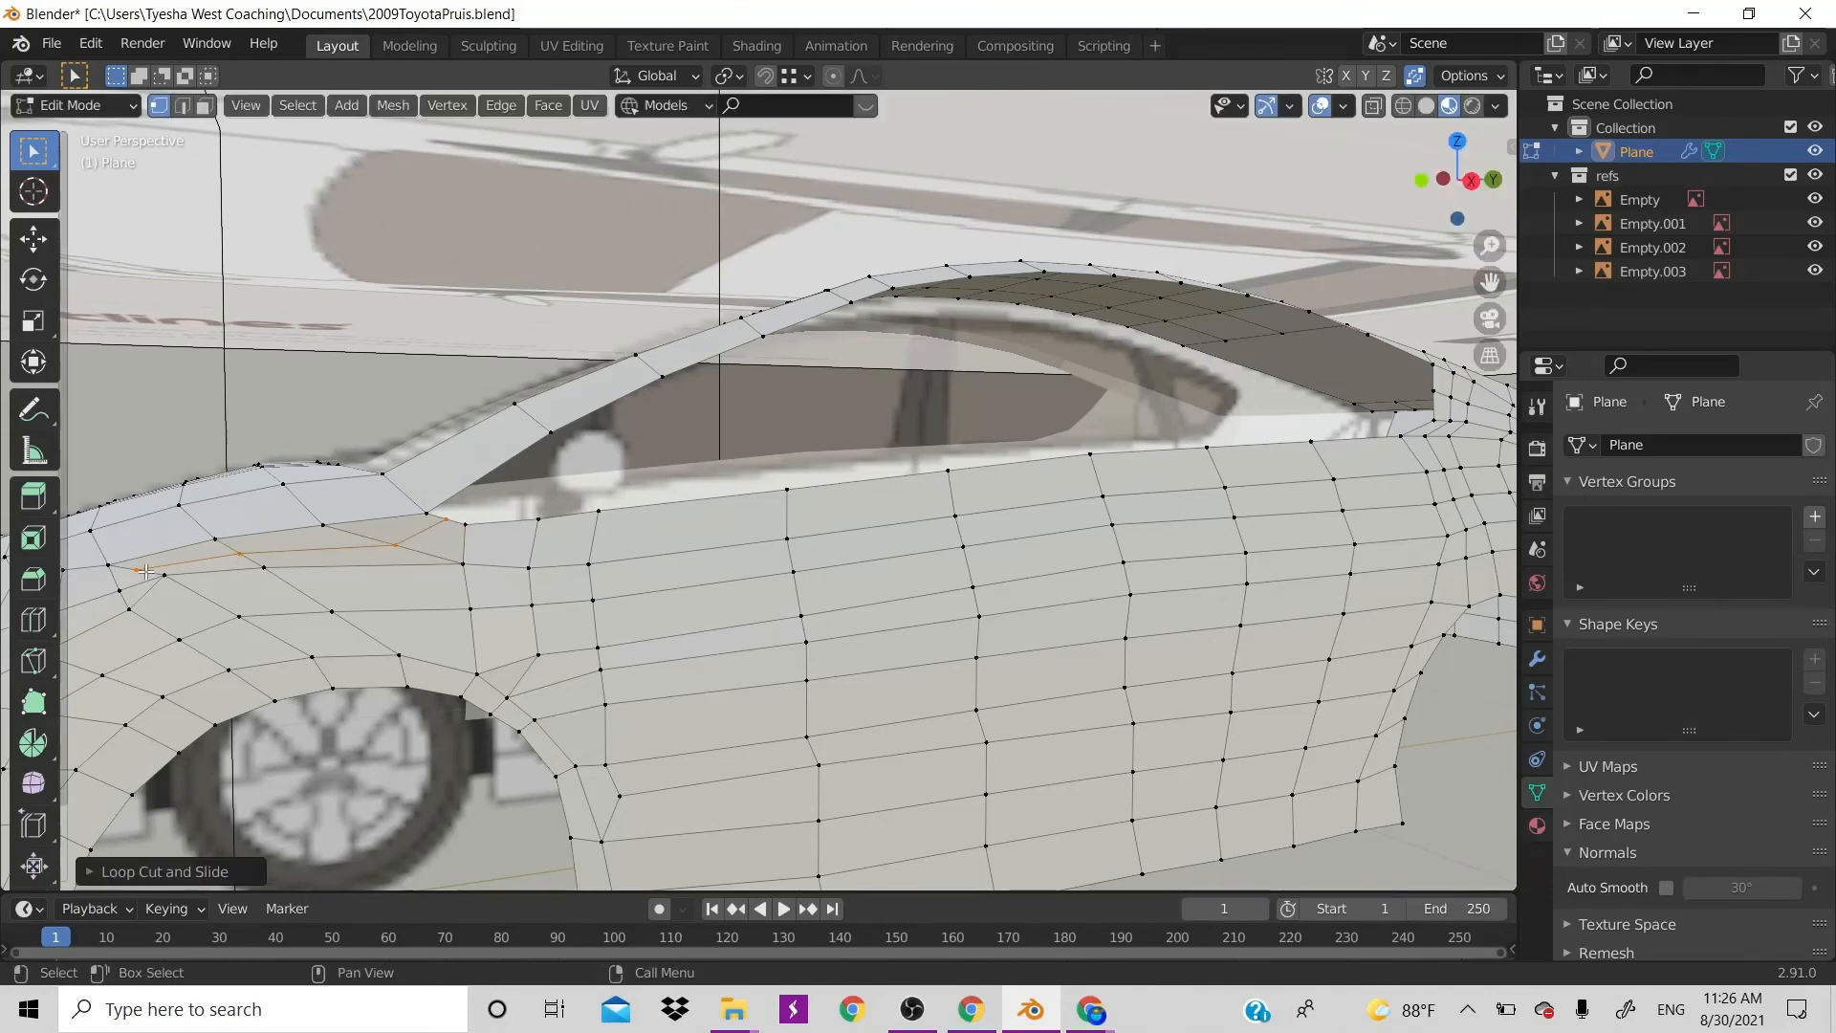
key(g)
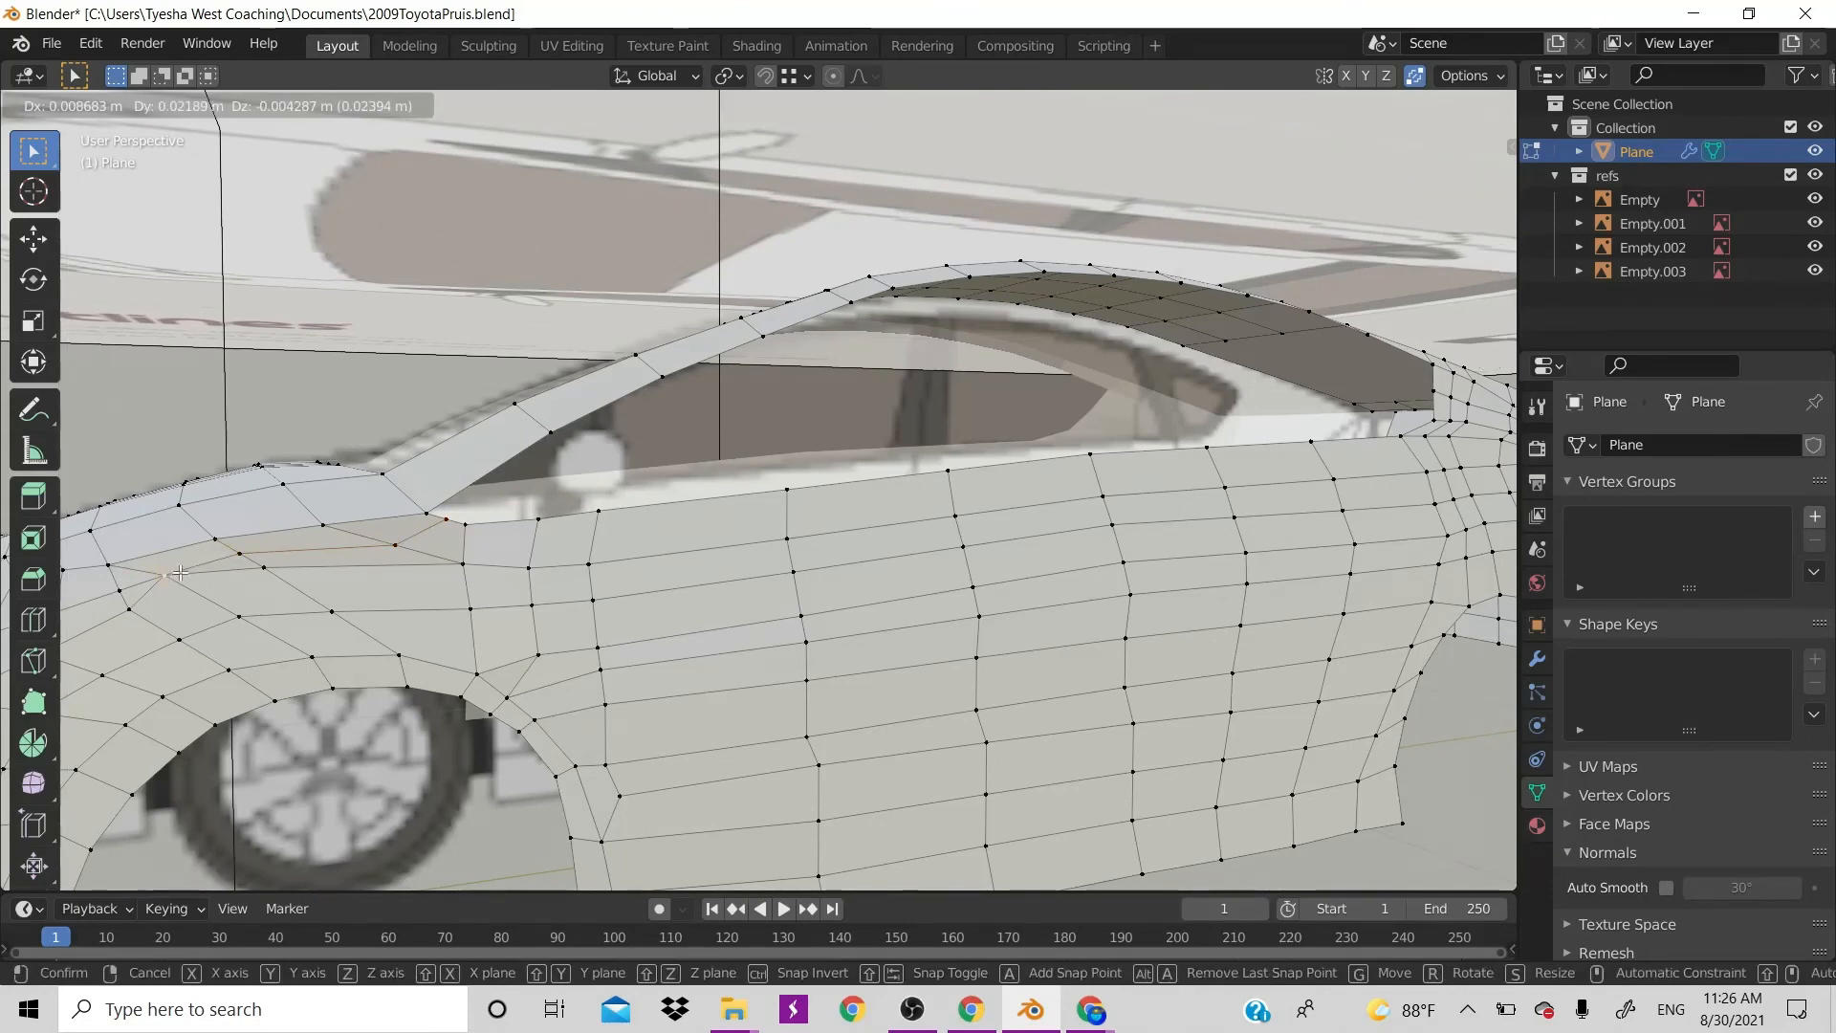
ctrl+click(168, 575)
Try moving the new fender loop's vertices outward along X by about 0.011 m, and undo the move
click(265, 563)
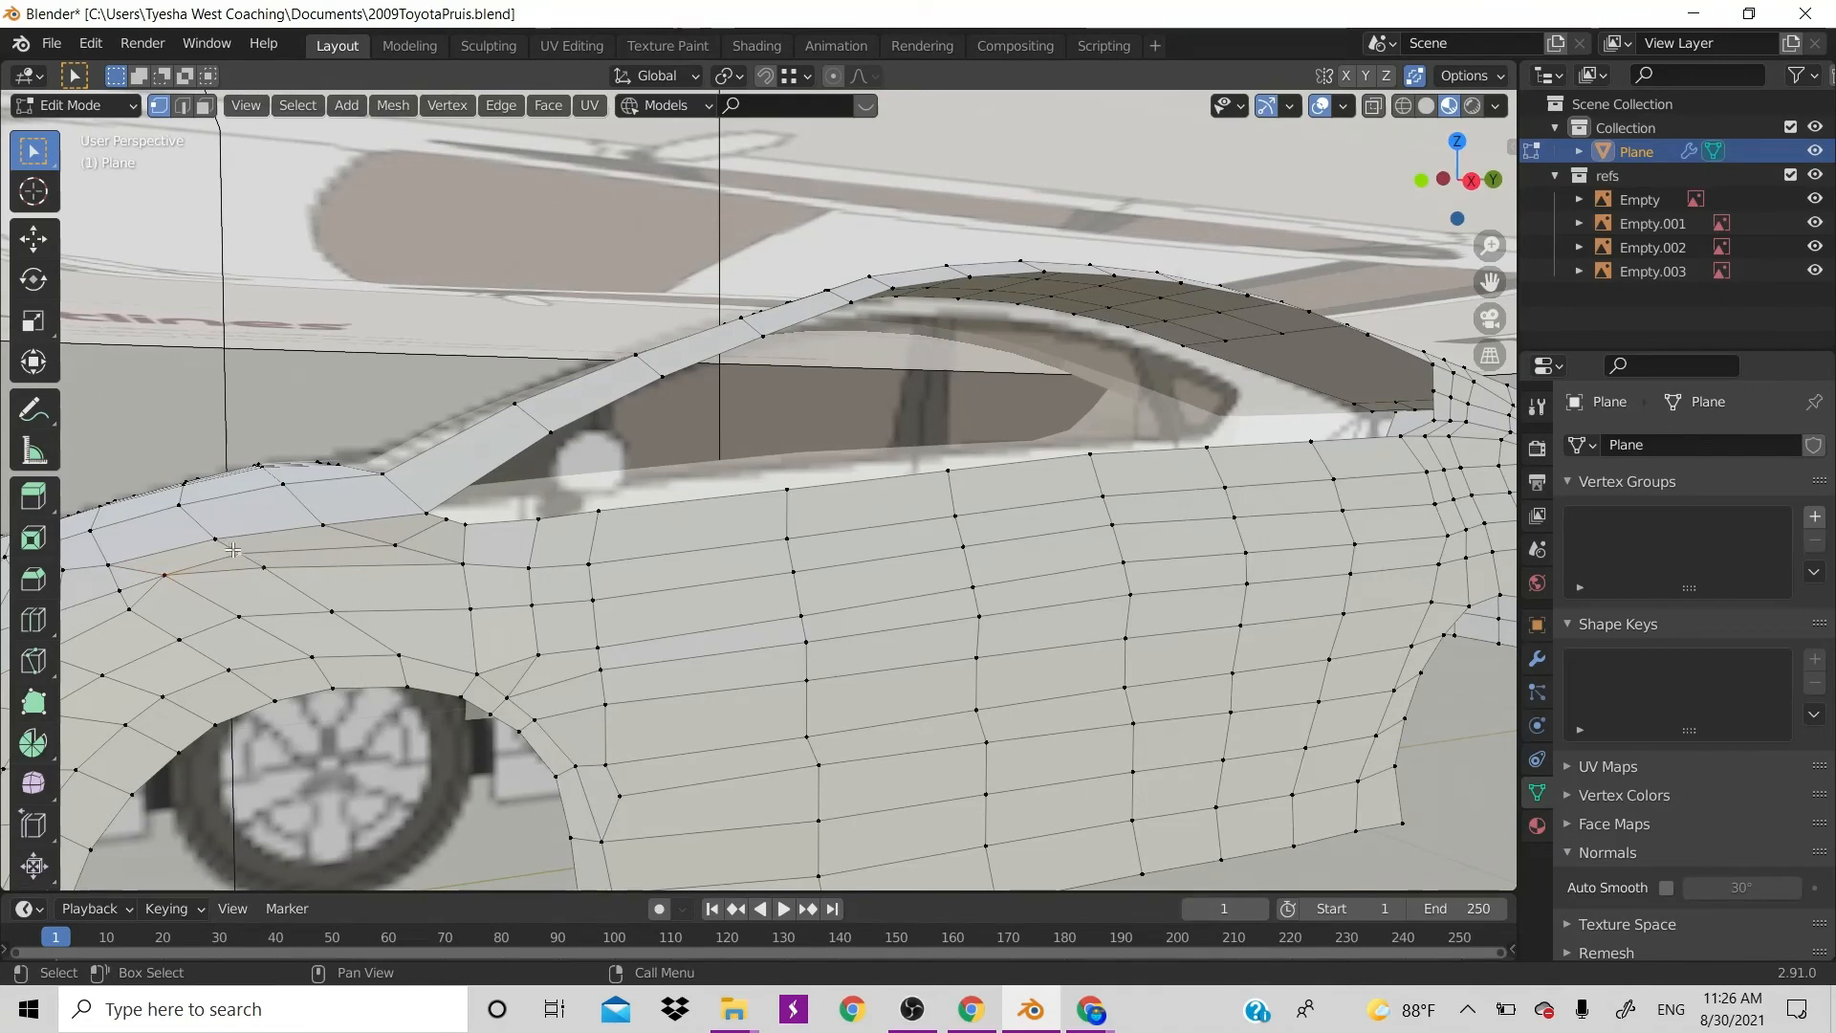
ctrl+click(444, 520)
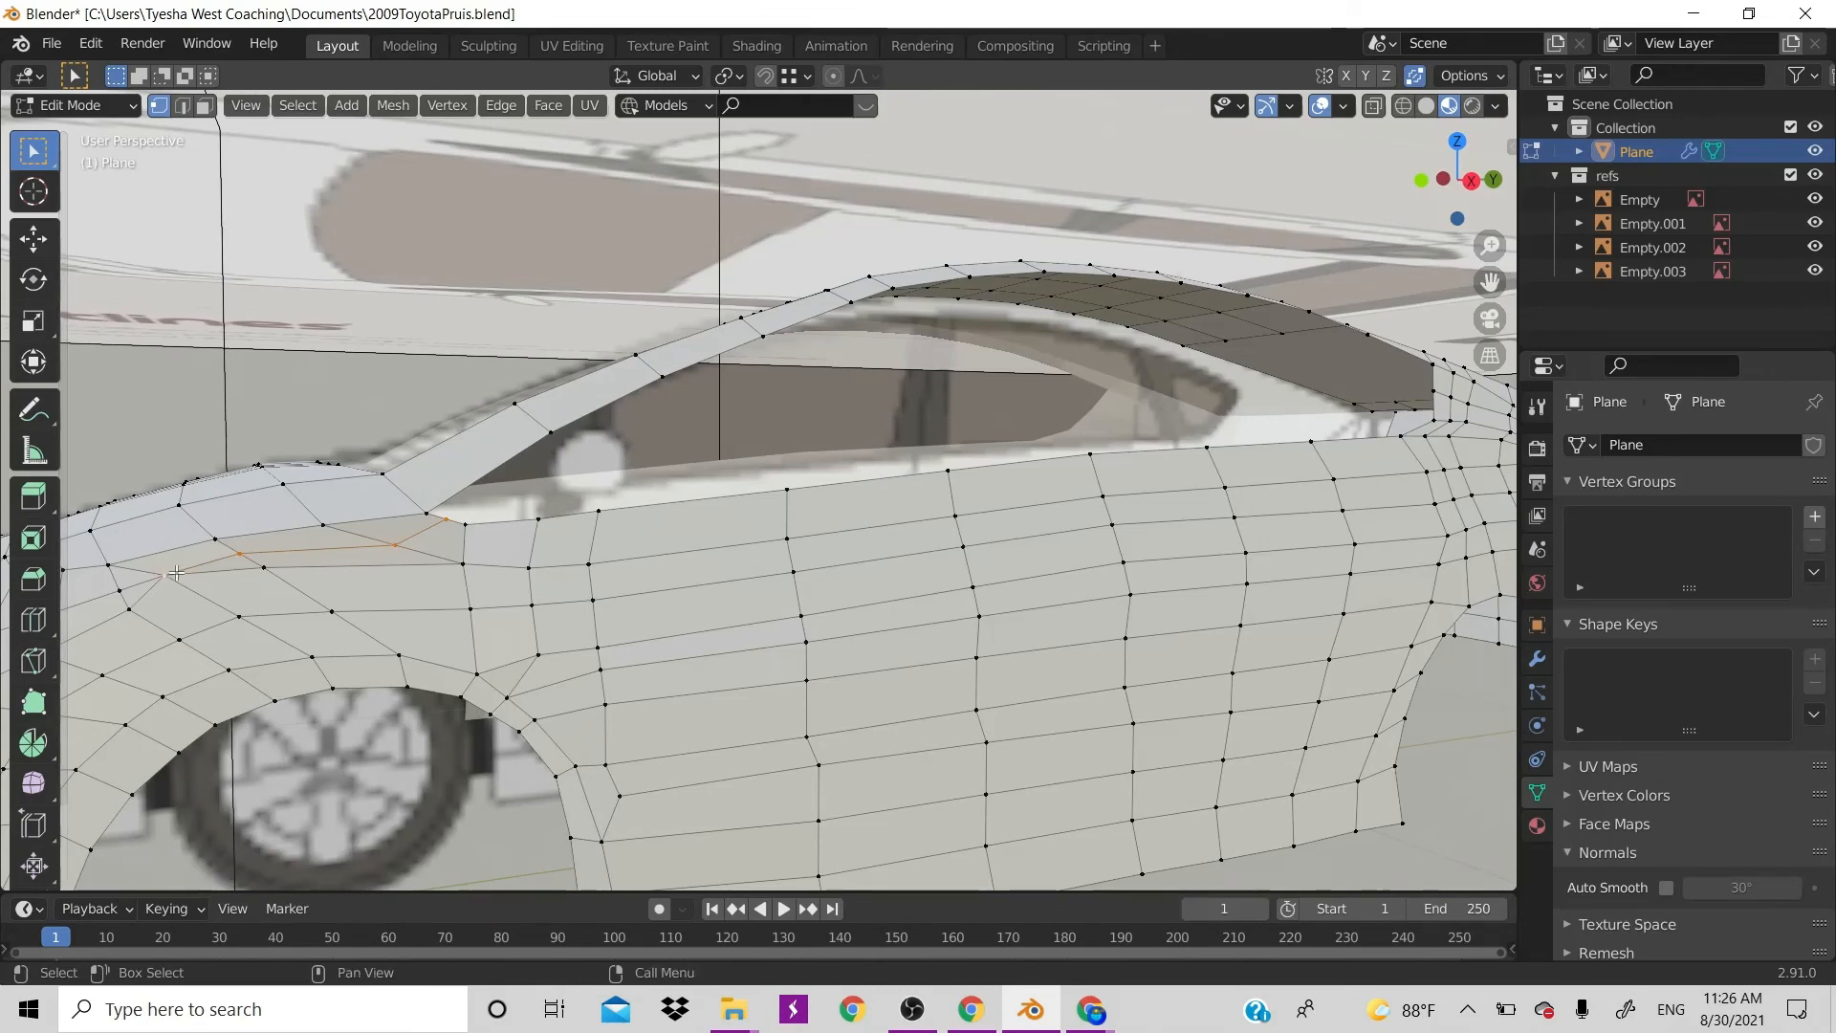
key(KP_1)
scroll(552, 439, up, 6)
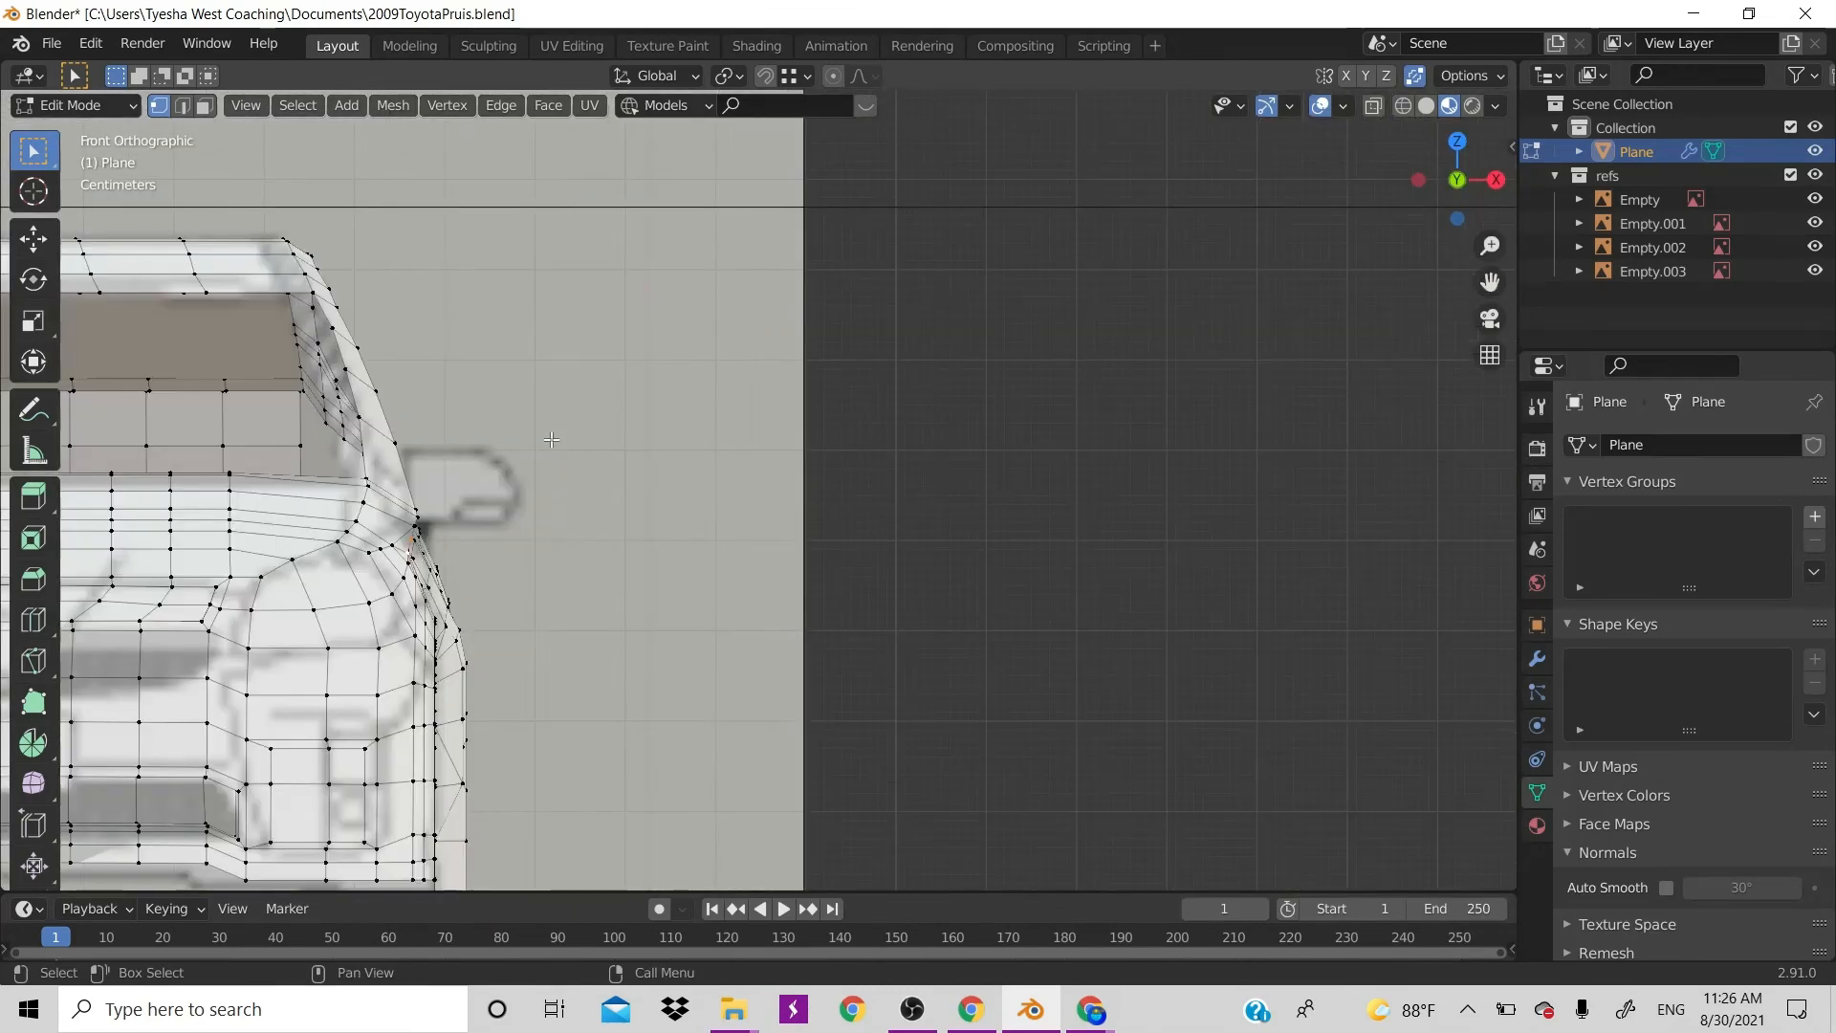
scroll(552, 439, down, 2)
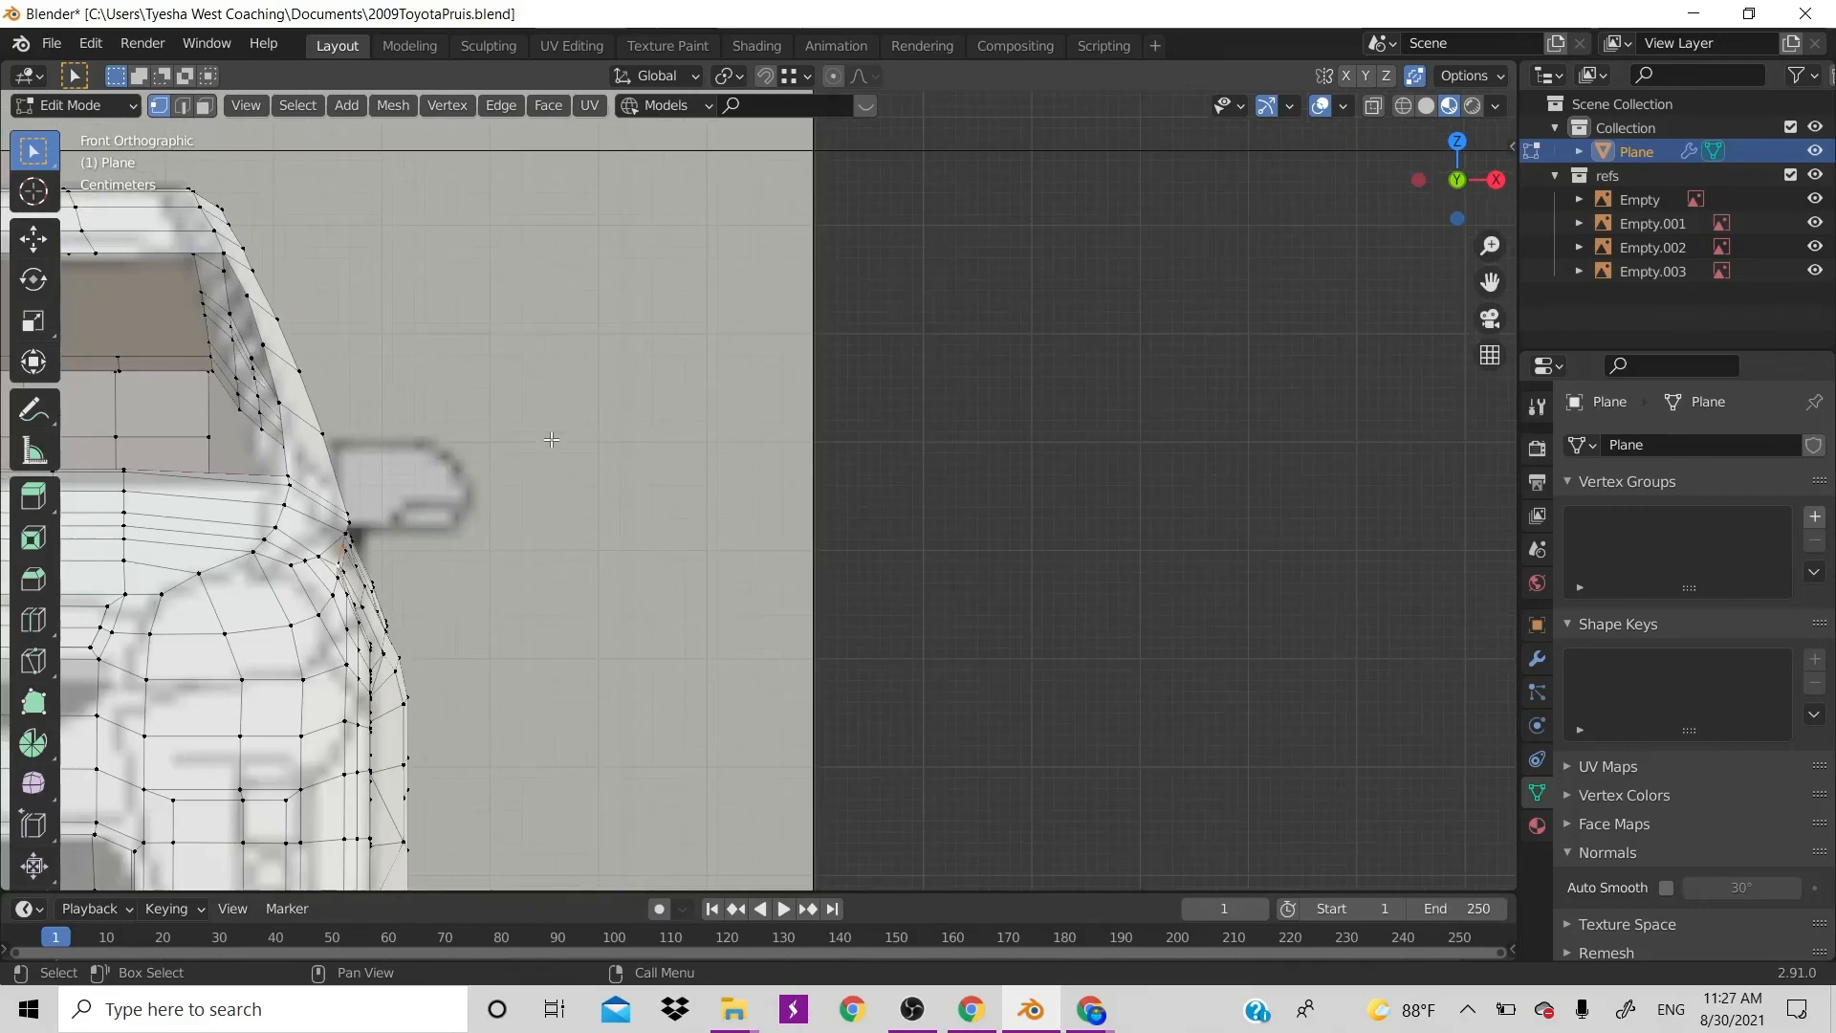
key(g)
key(x)
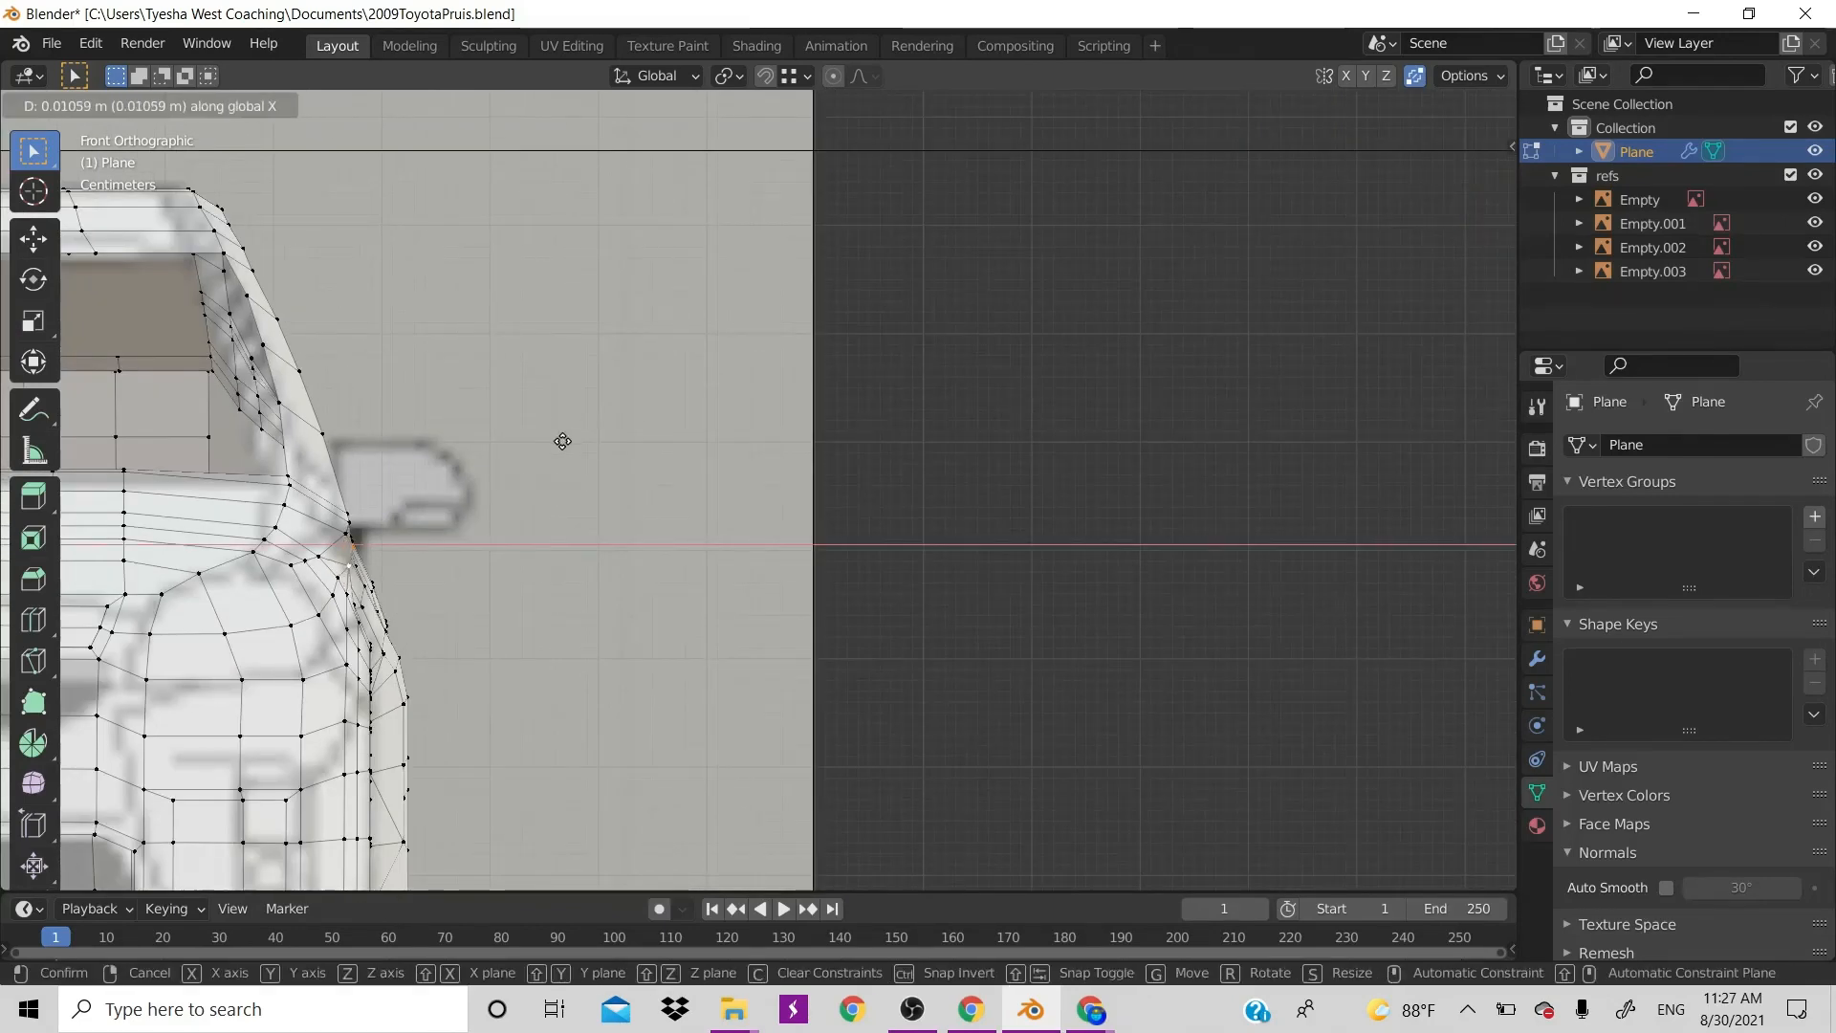
click(565, 443)
scroll(565, 444, down, 3)
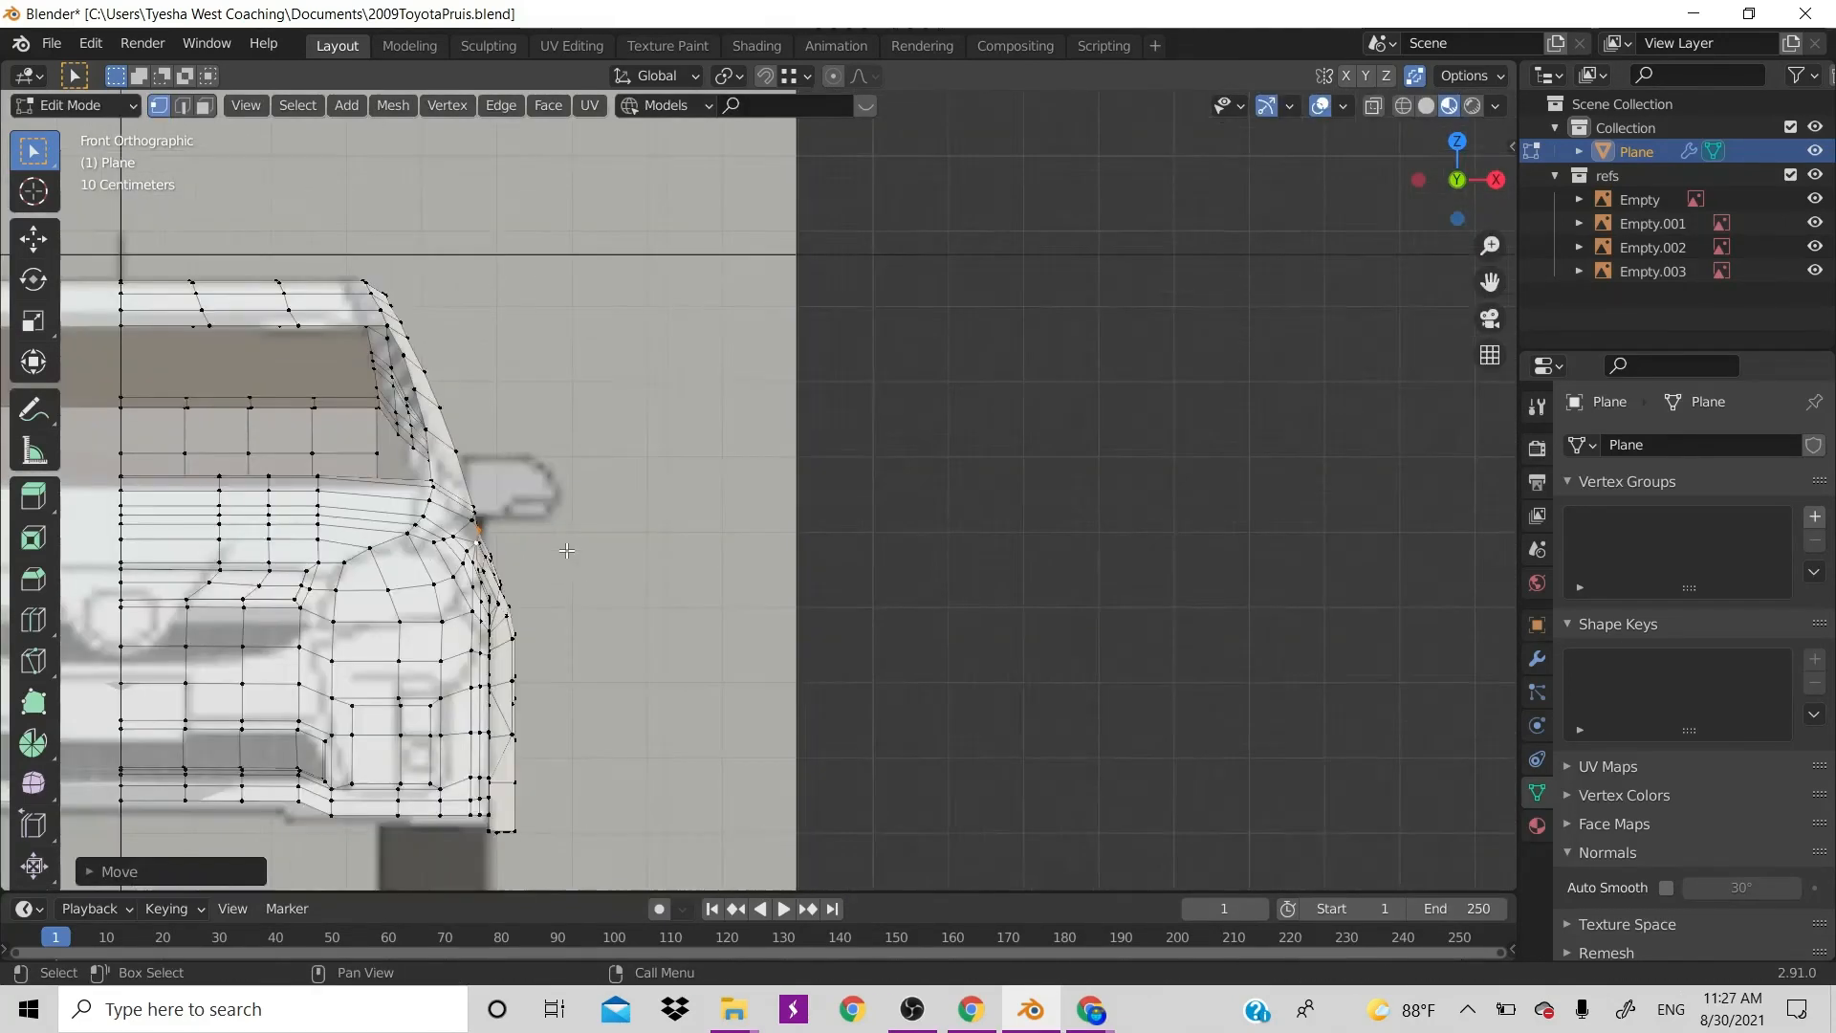
drag(1427, 173, 1297, 181)
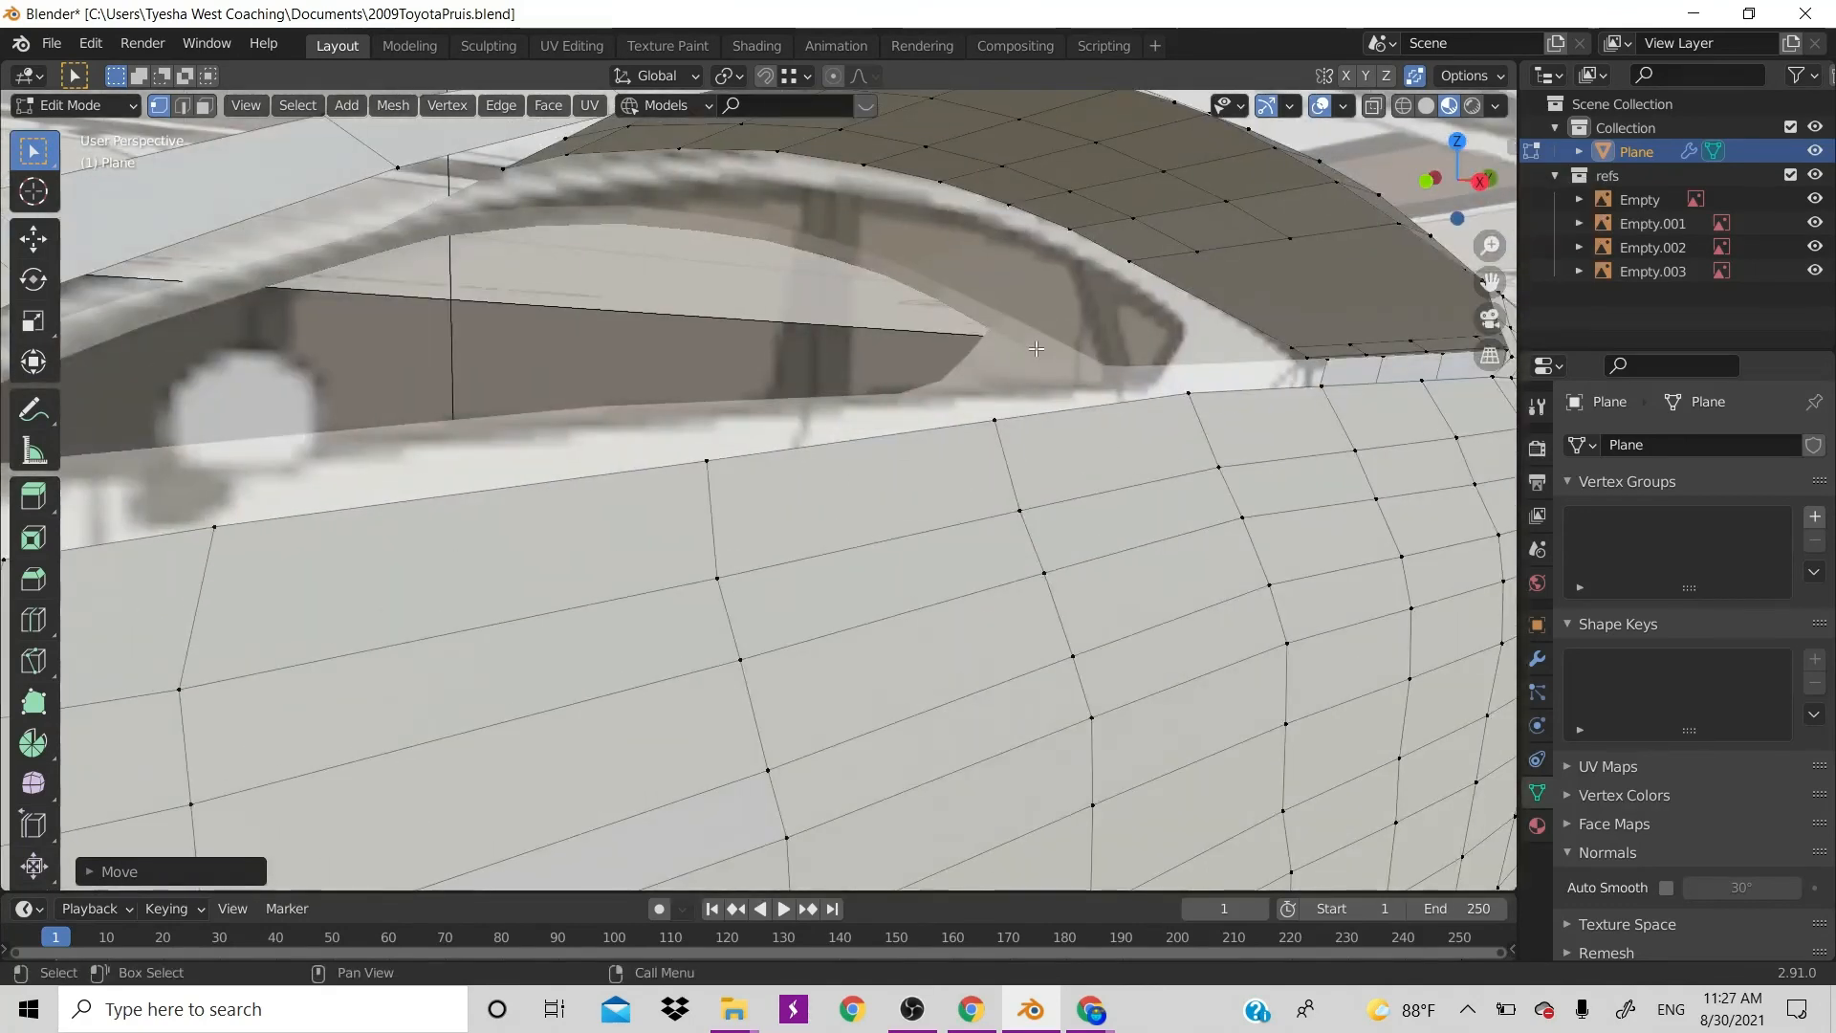
scroll(674, 456, down, 7)
key(ctrl+z)
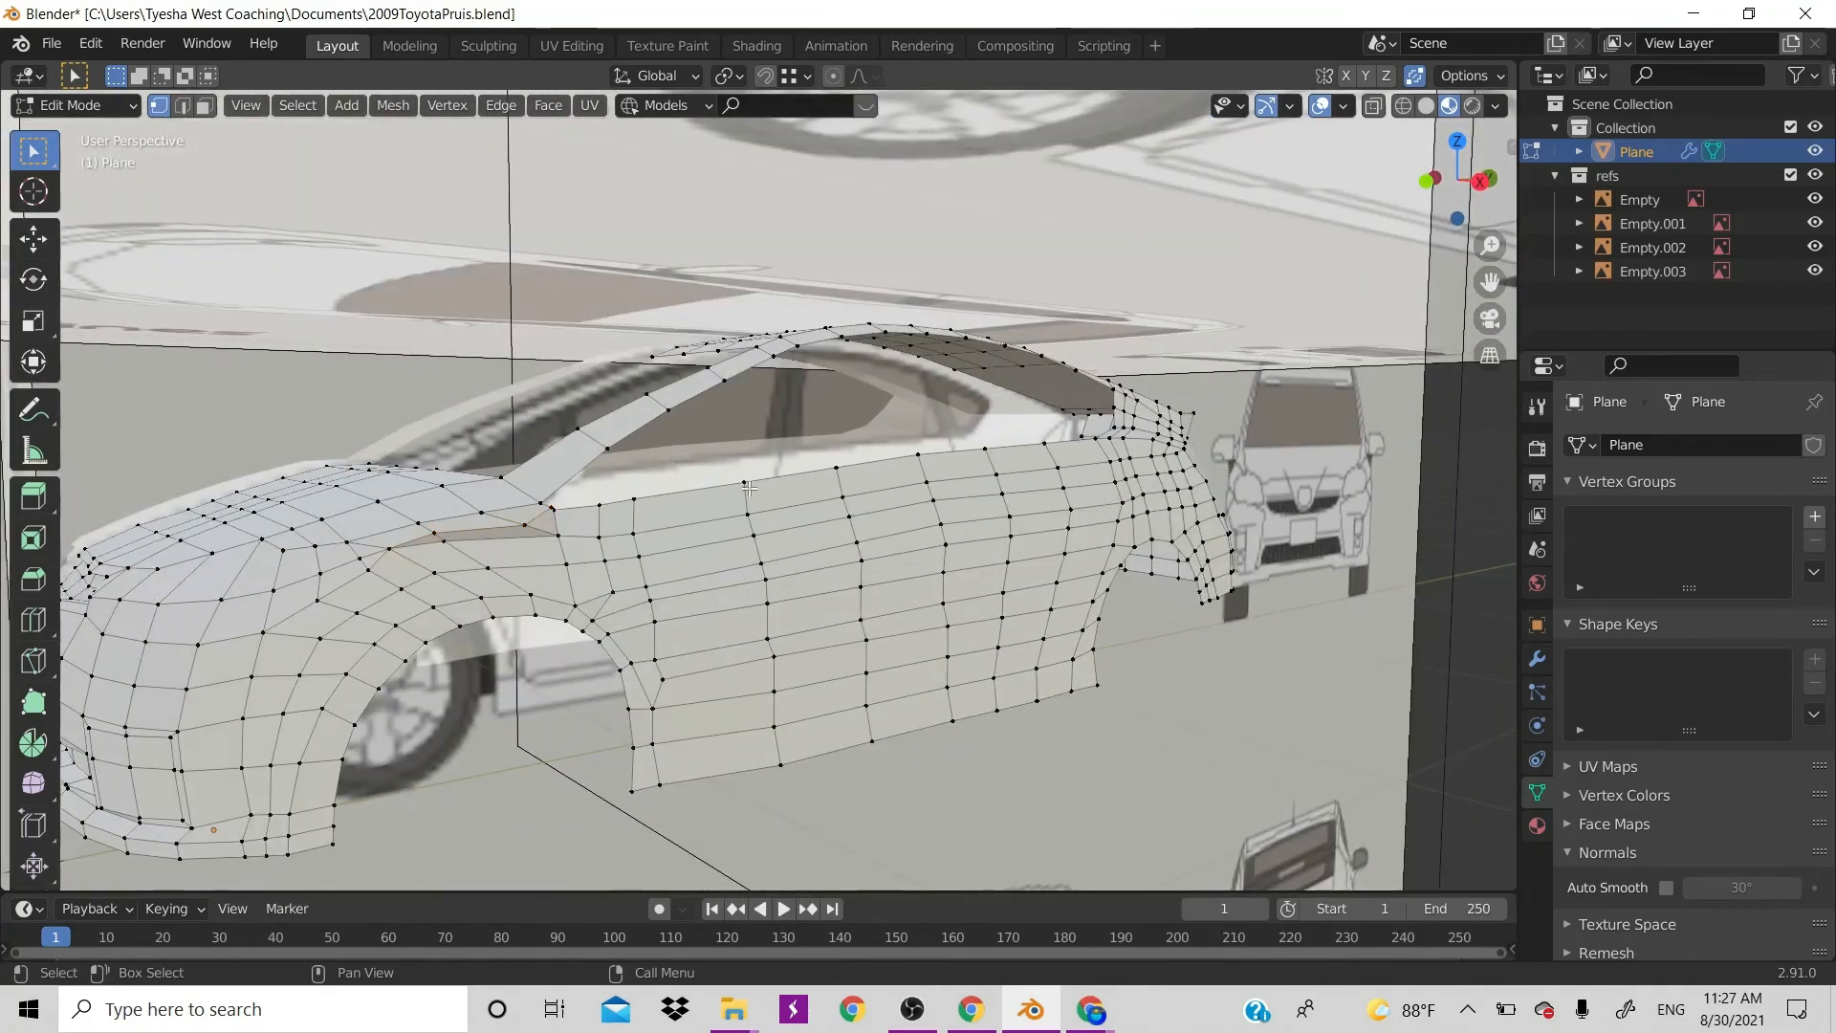
key(ctrl+z)
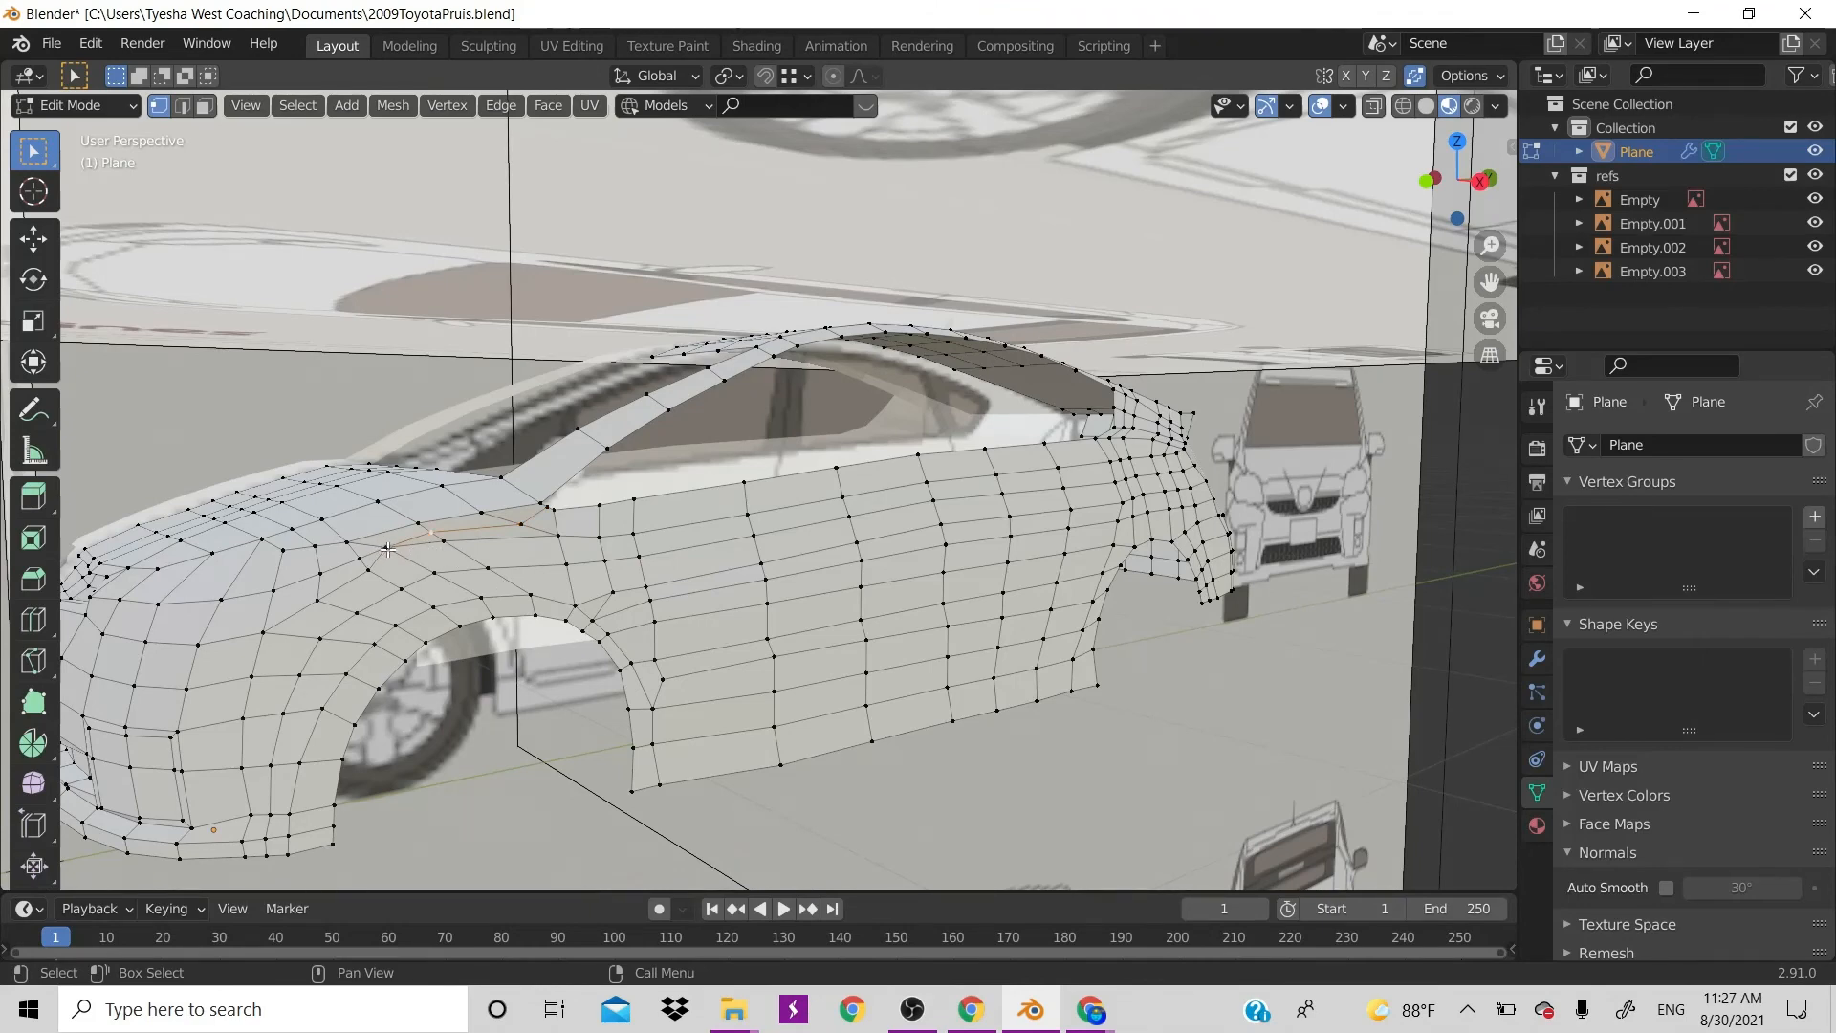
Select the vertex row just below the new loop on the upper front fender and adjust its position along X
ctrl+click(558, 543)
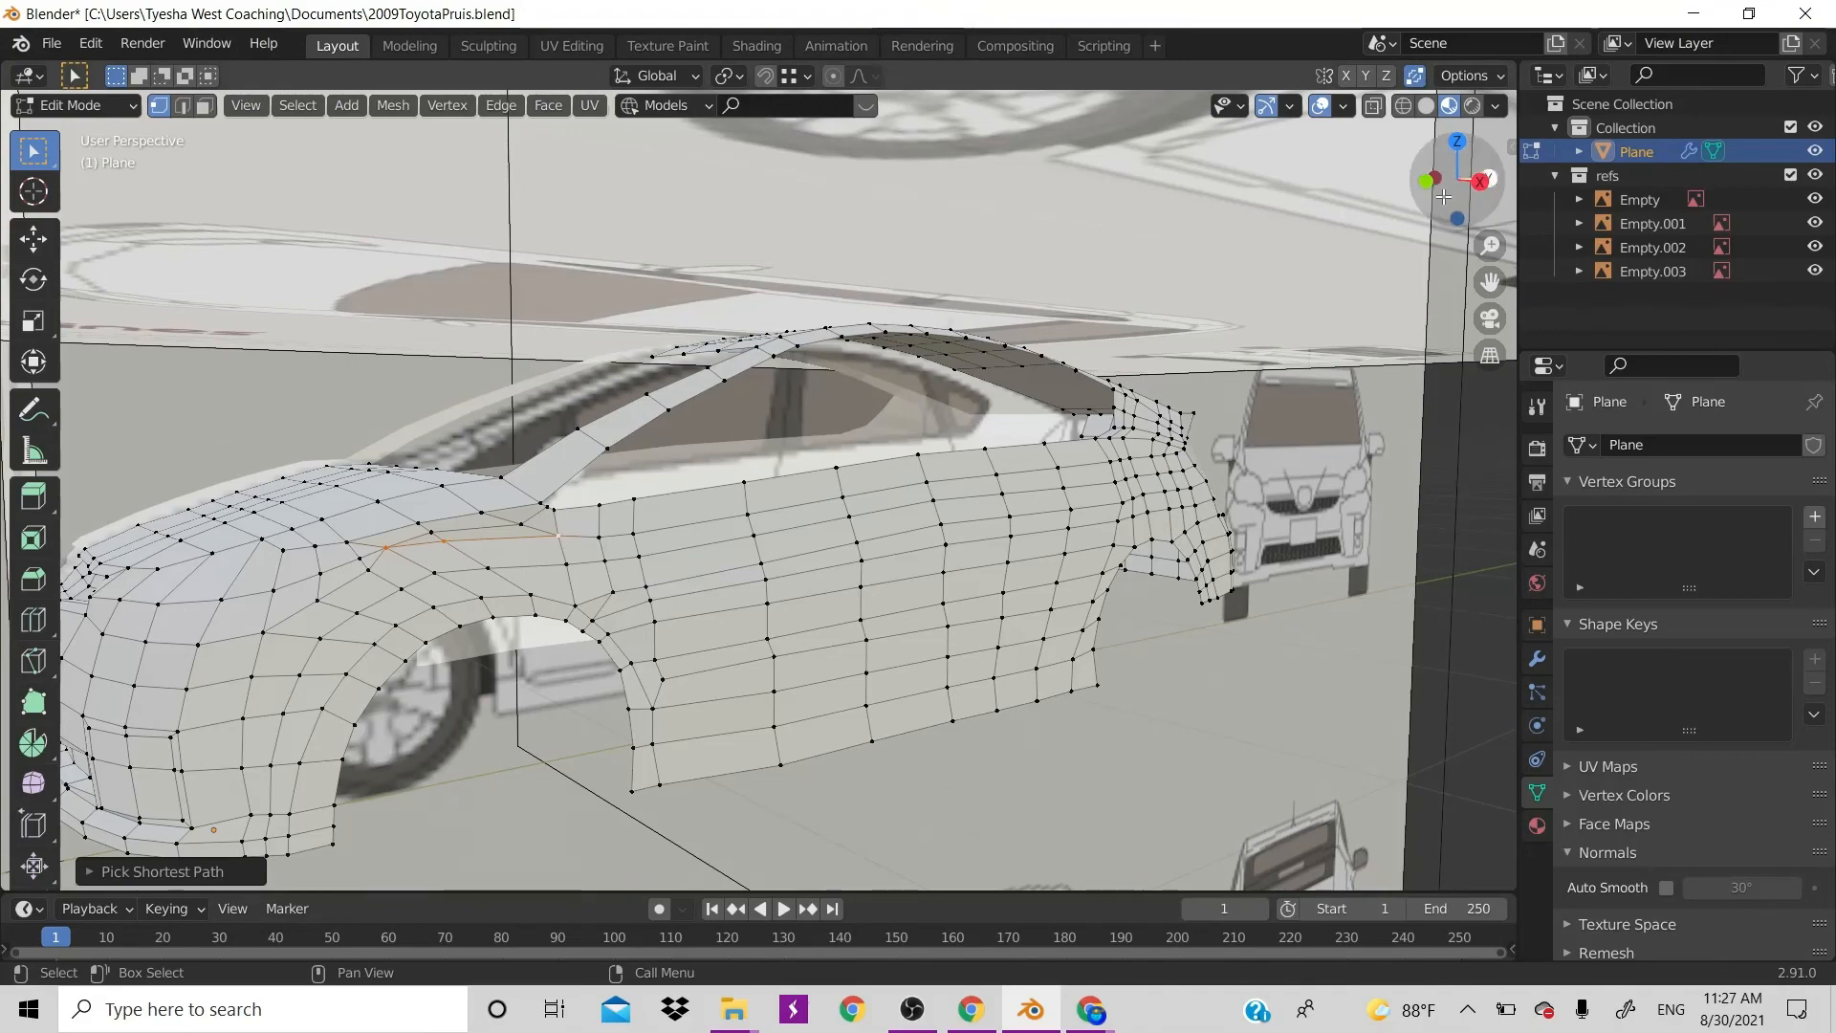
drag(1457, 180, 1235, 180)
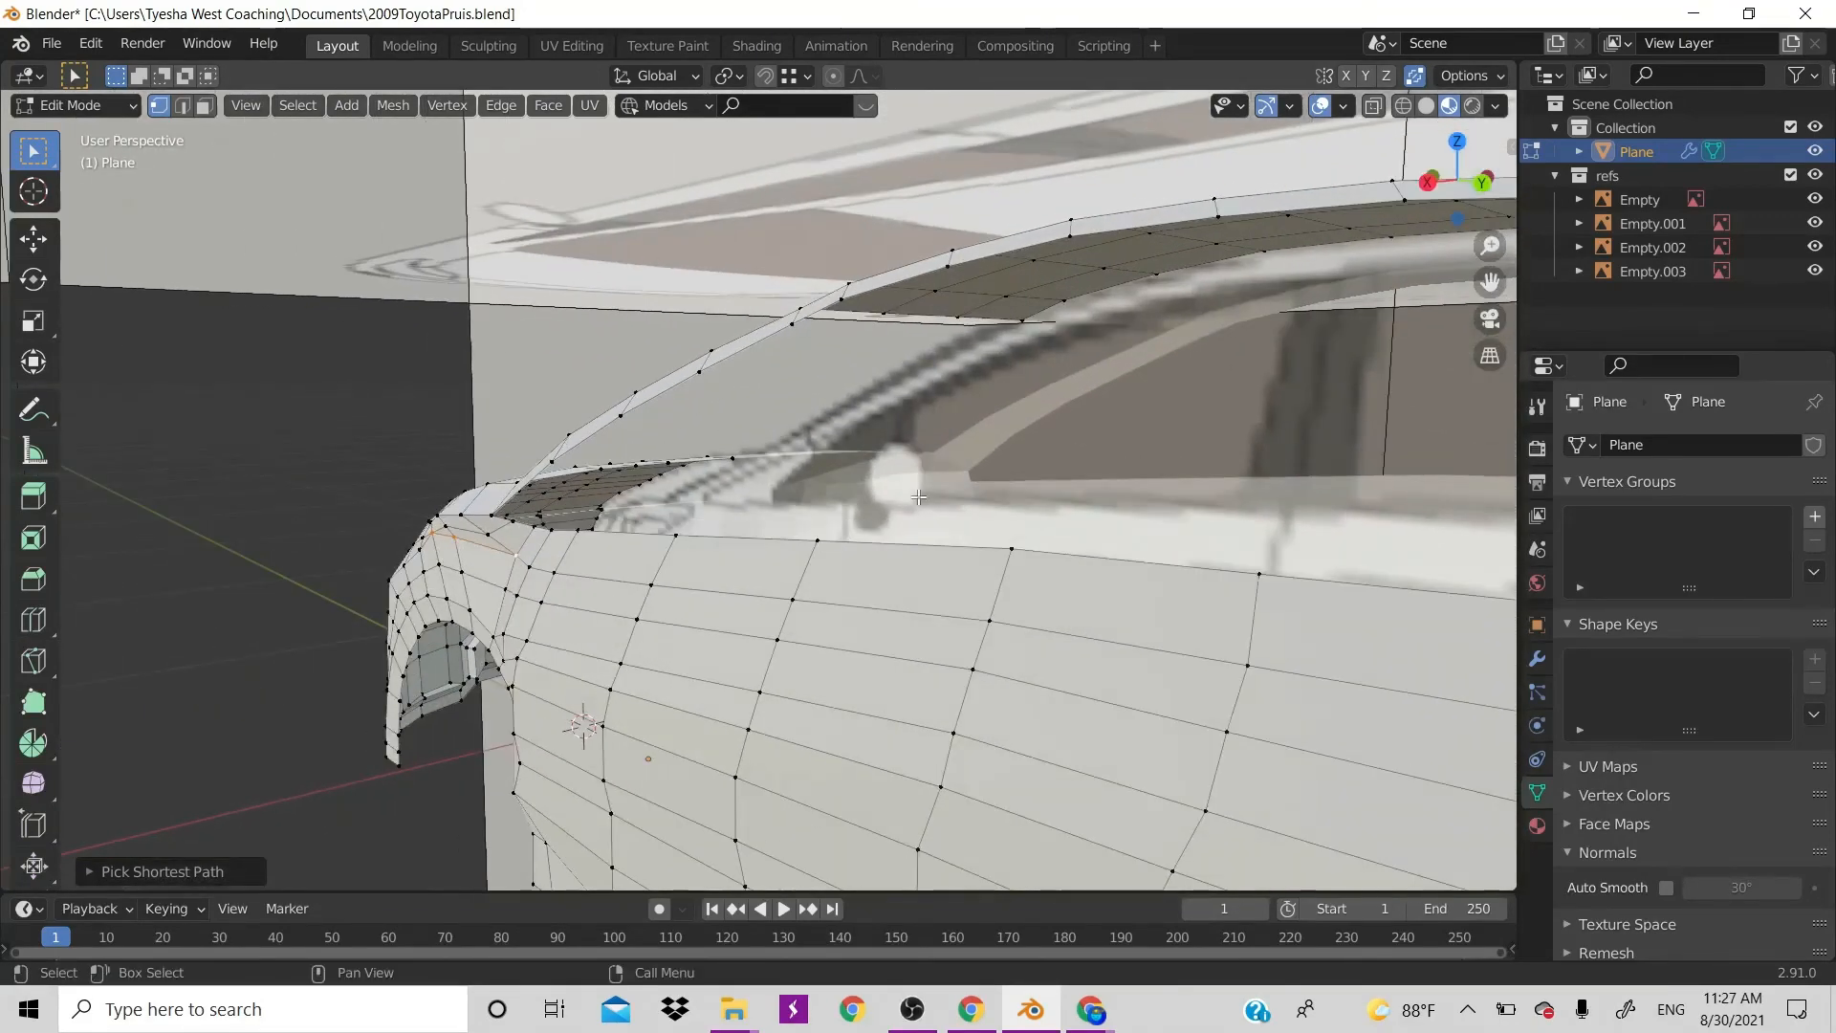
key(g)
key(x)
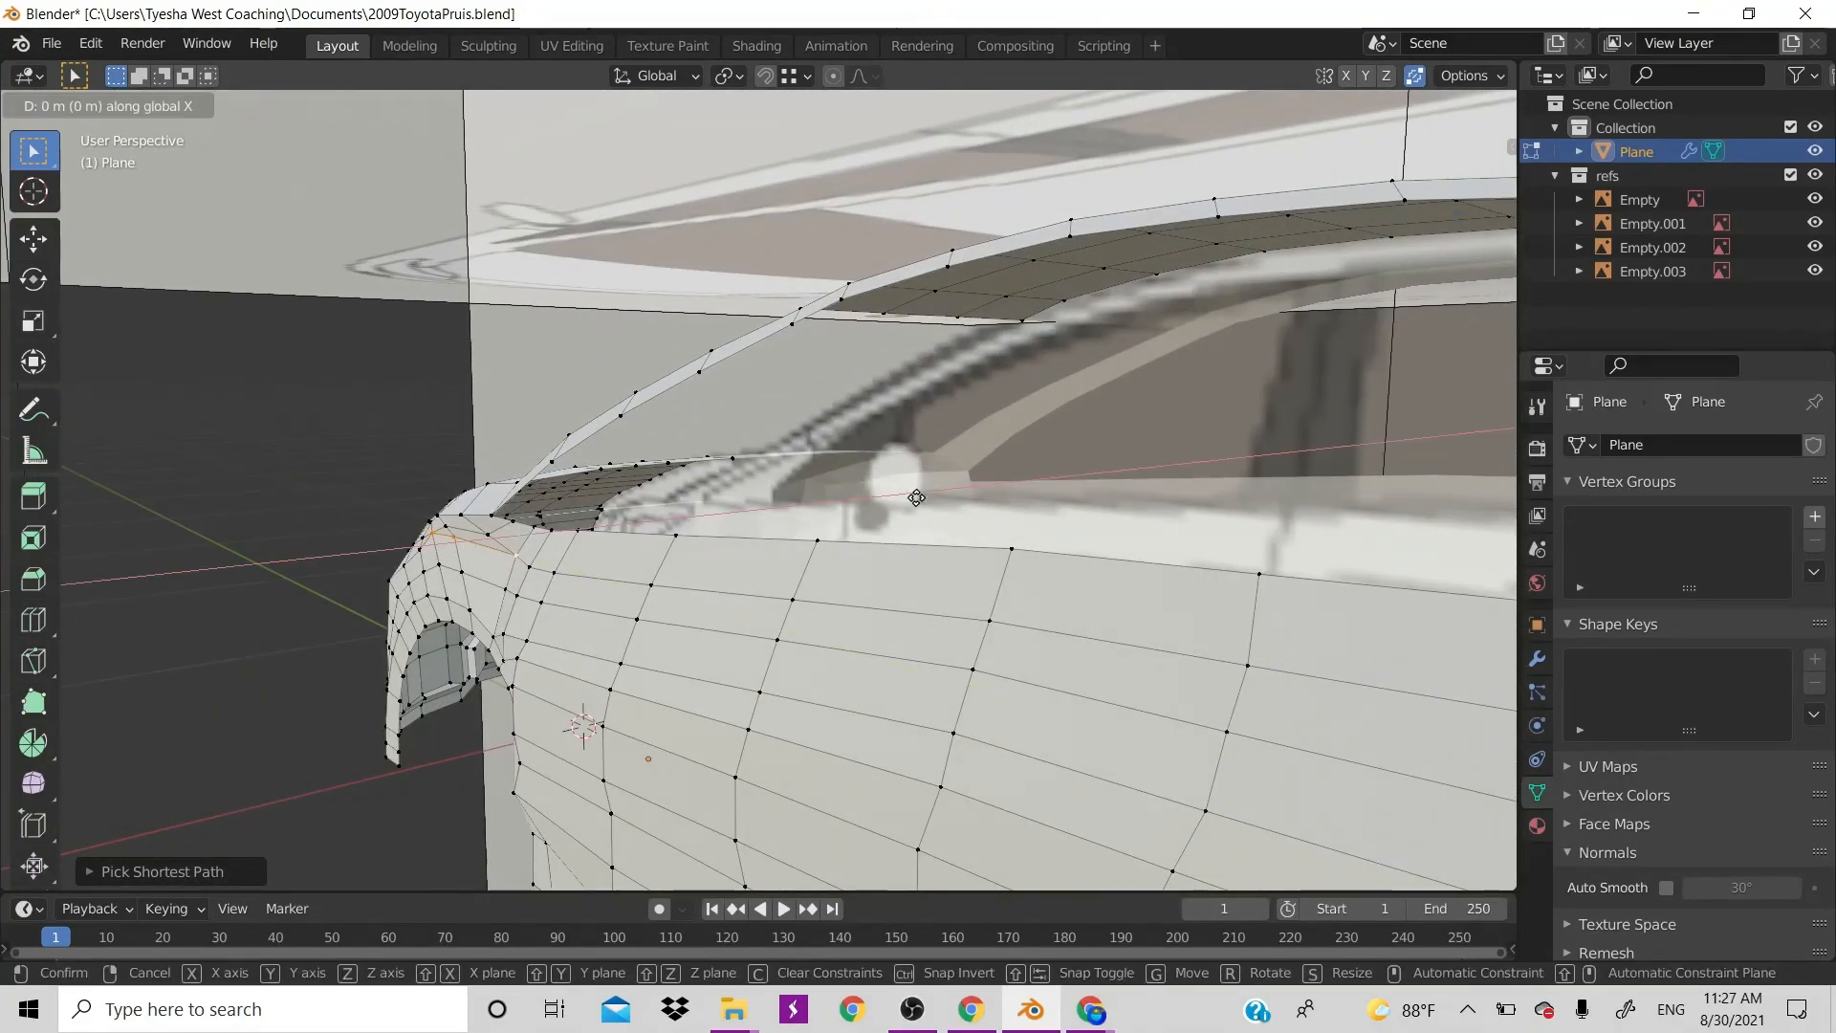
click(910, 498)
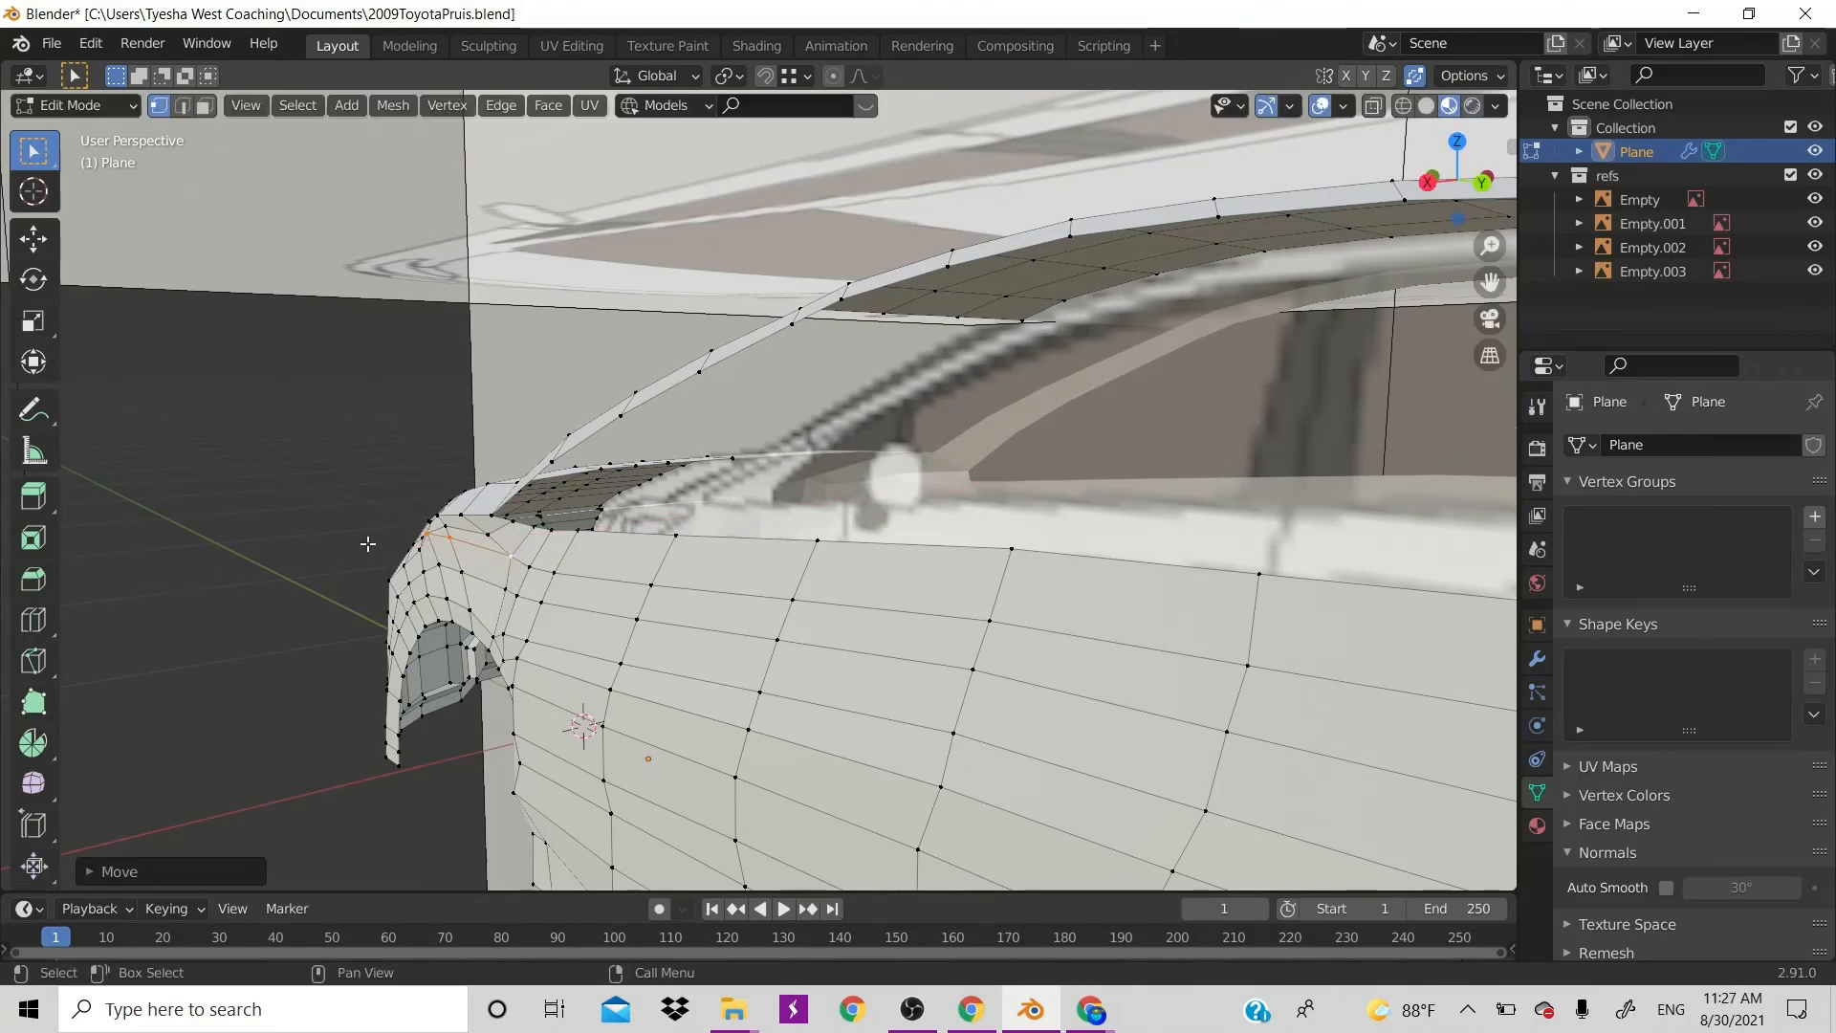
key(g)
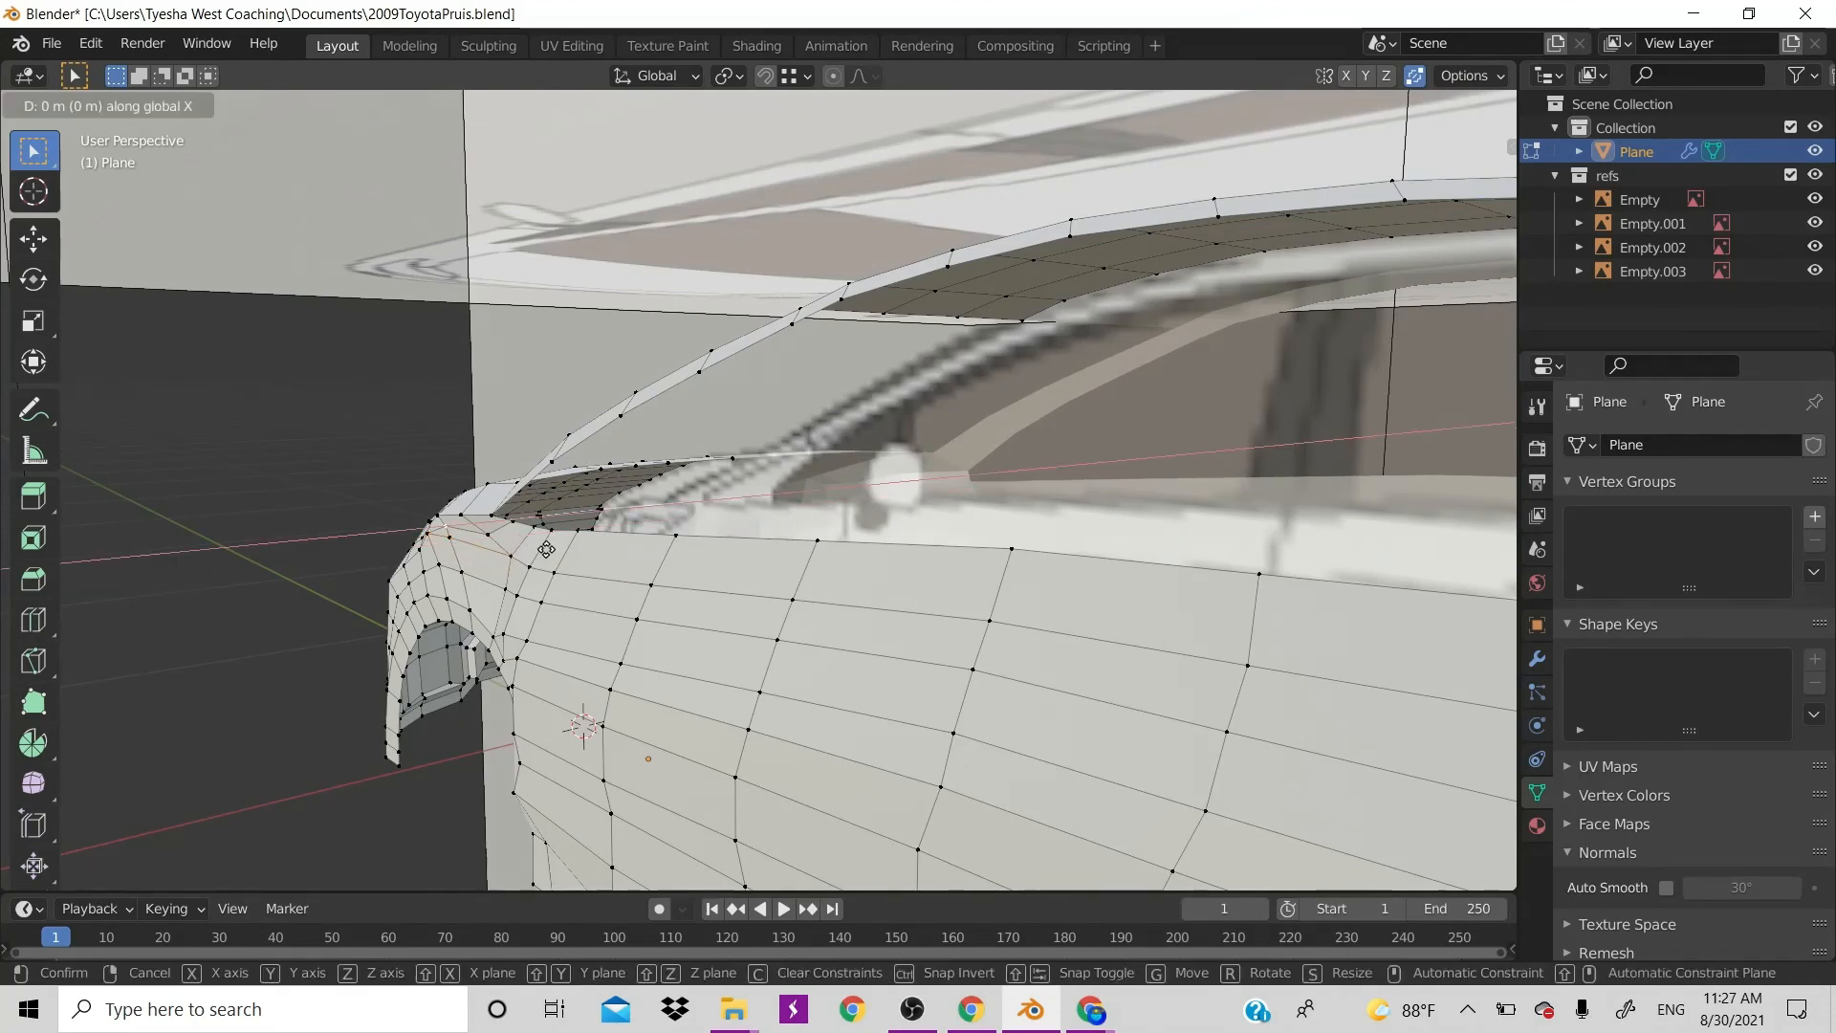
key(x)
click(542, 552)
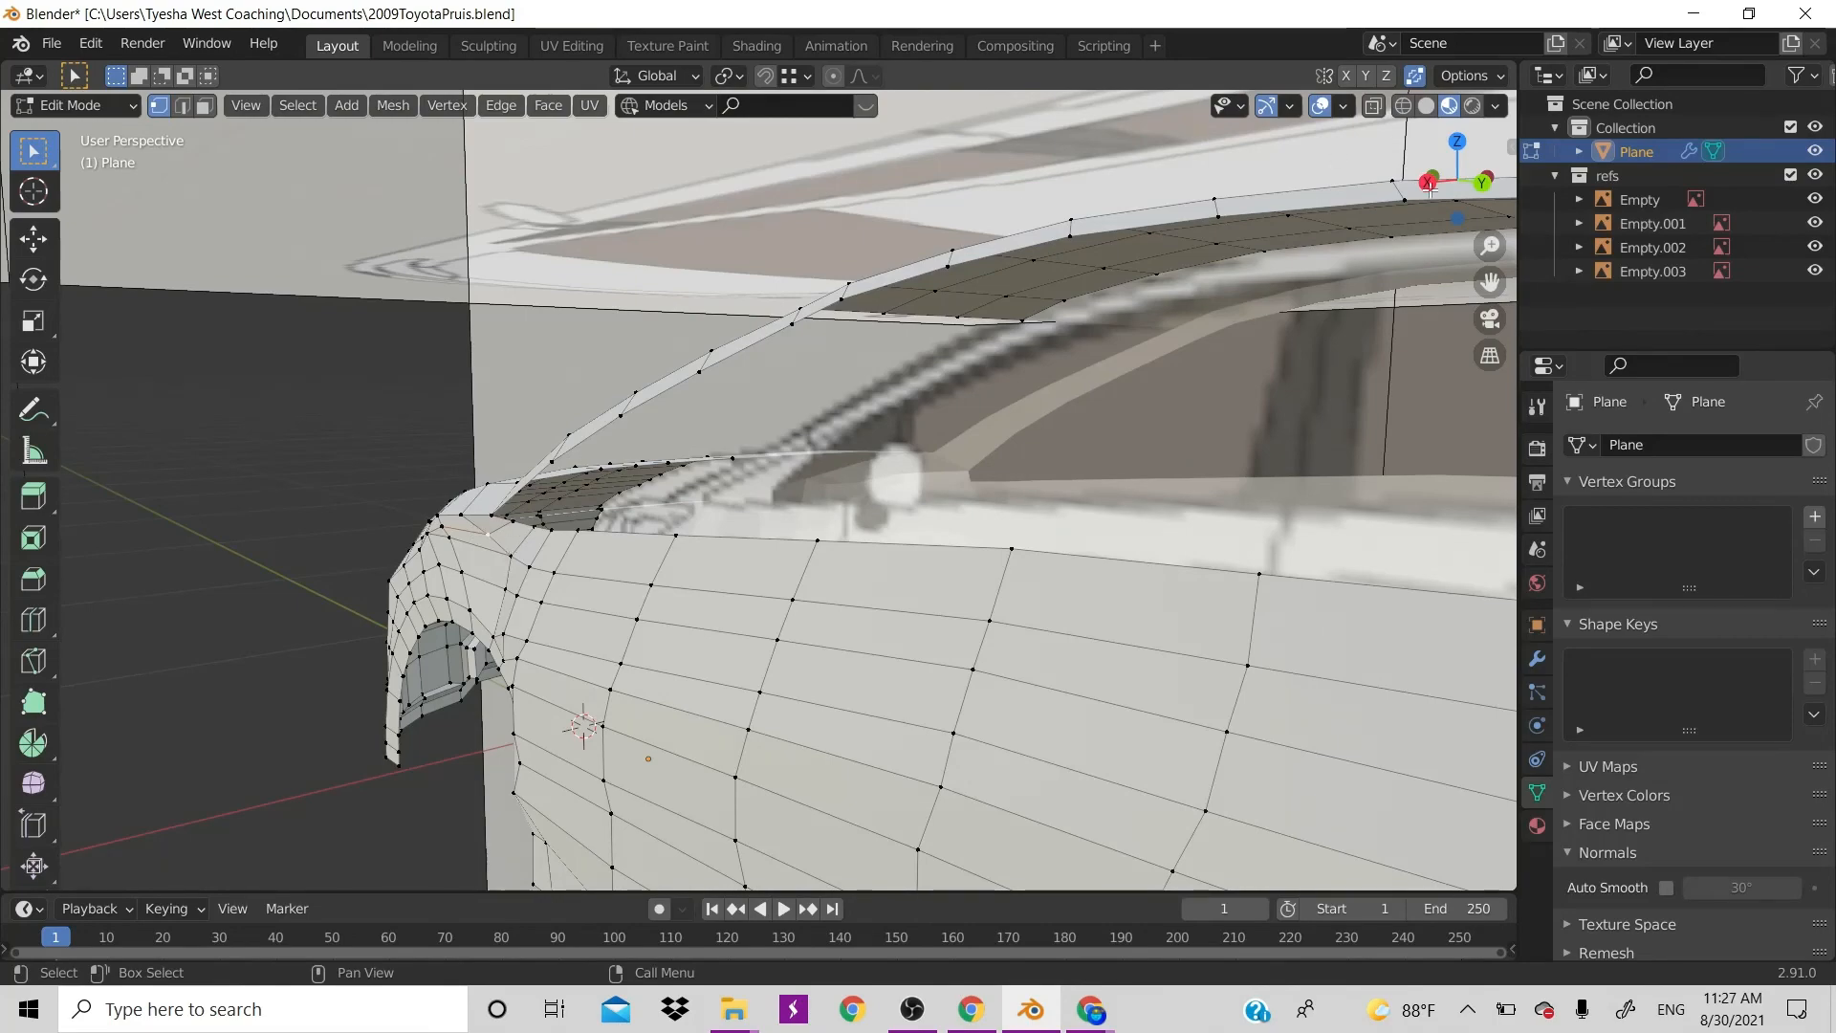
Select the new loop's vertices up to the windshield pillar base and move them slightly inward along X
drag(1429, 187, 519, 585)
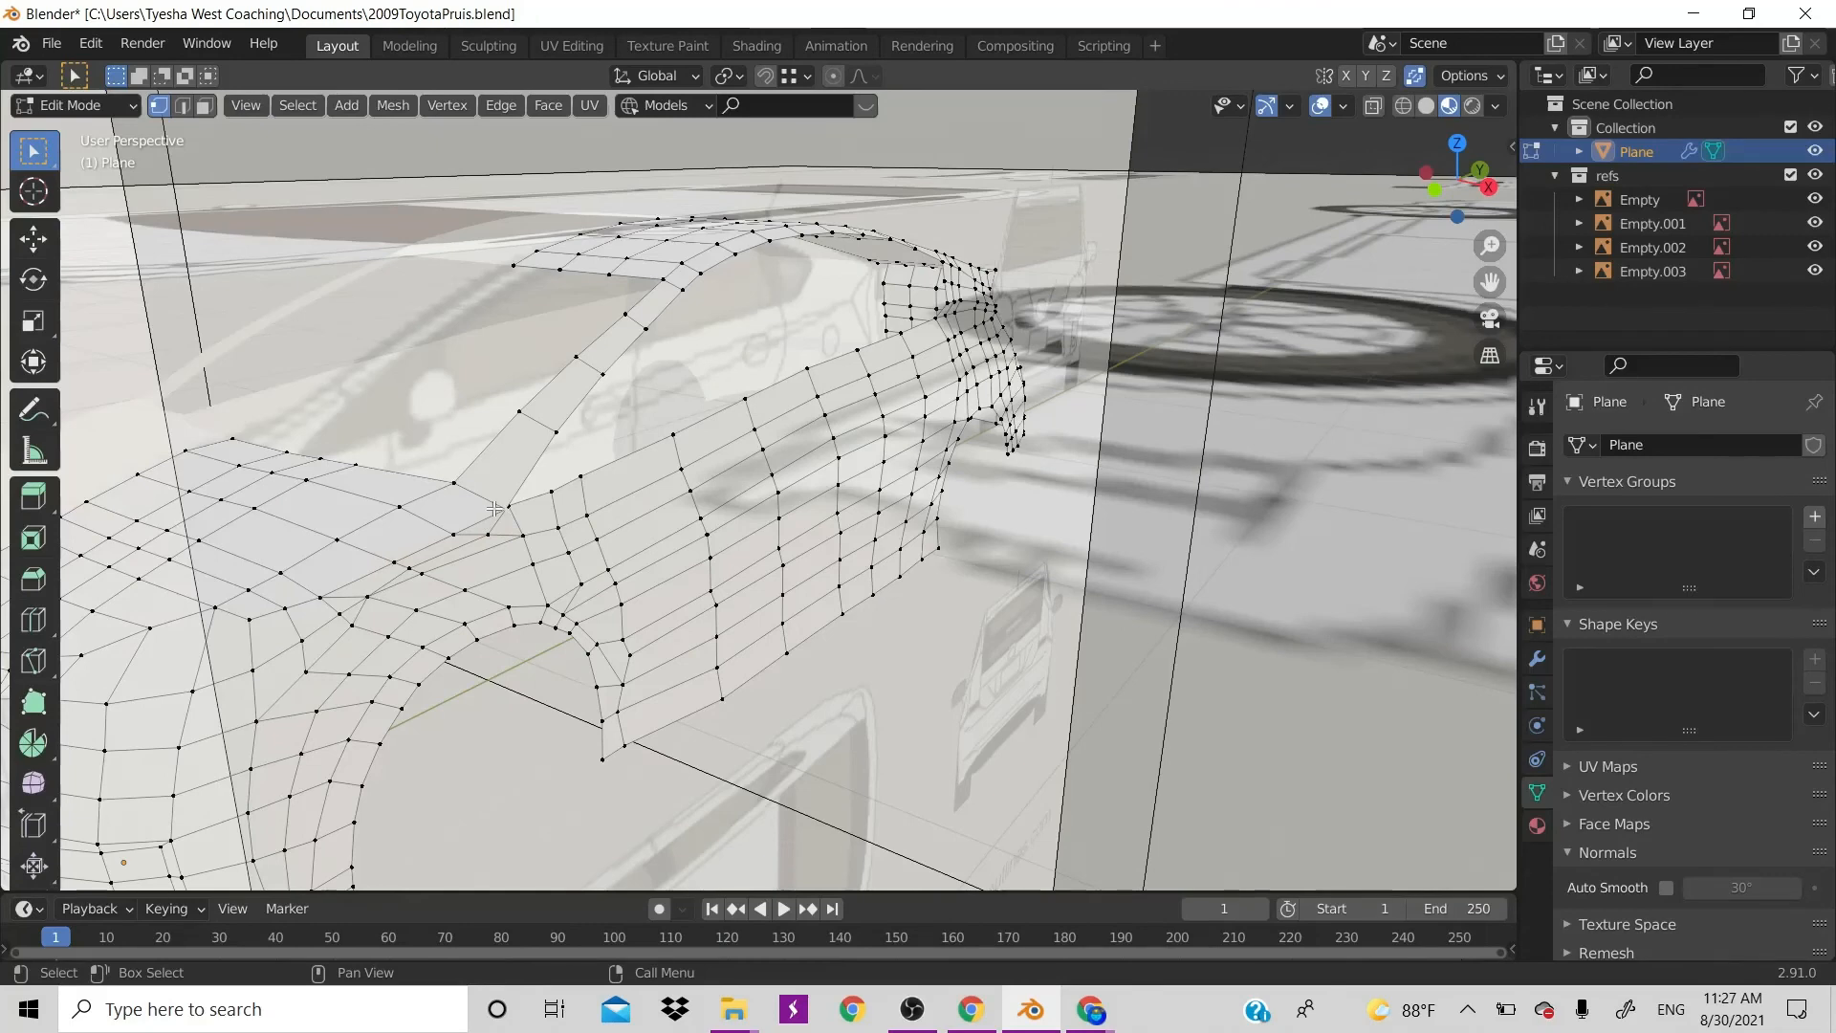
ctrl+click(394, 562)
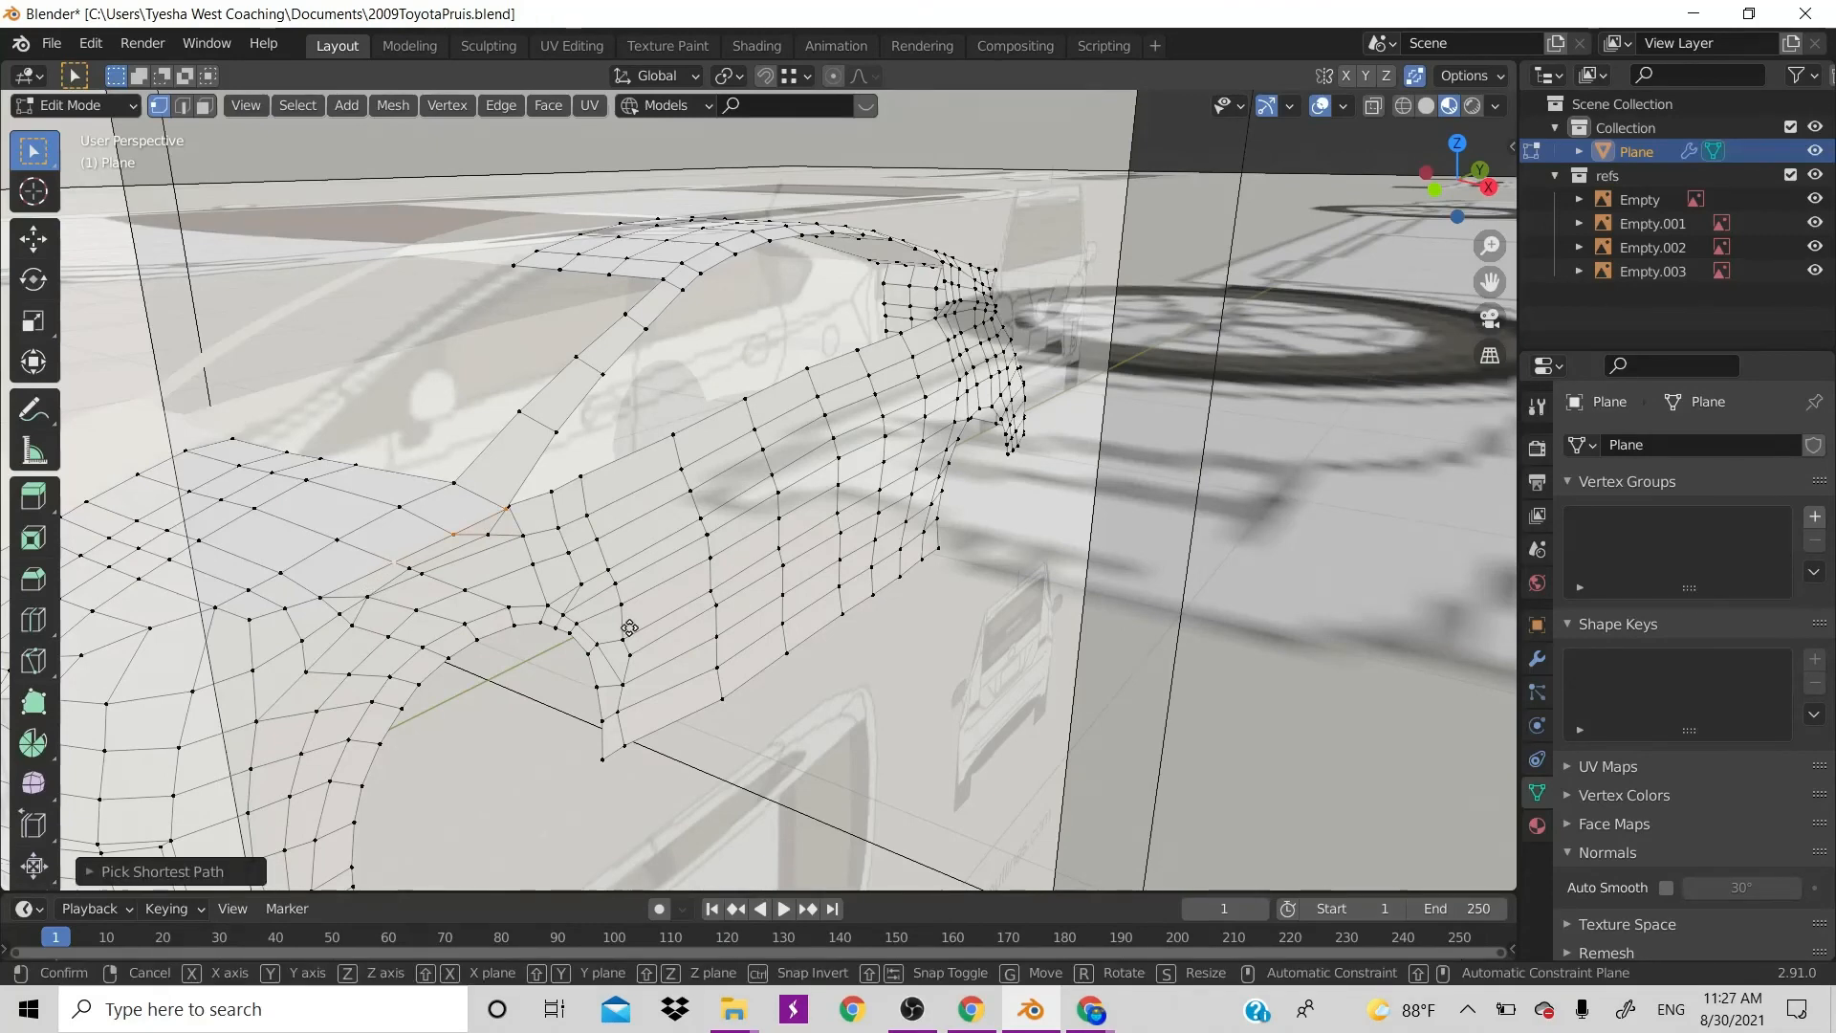
key(g)
key(x)
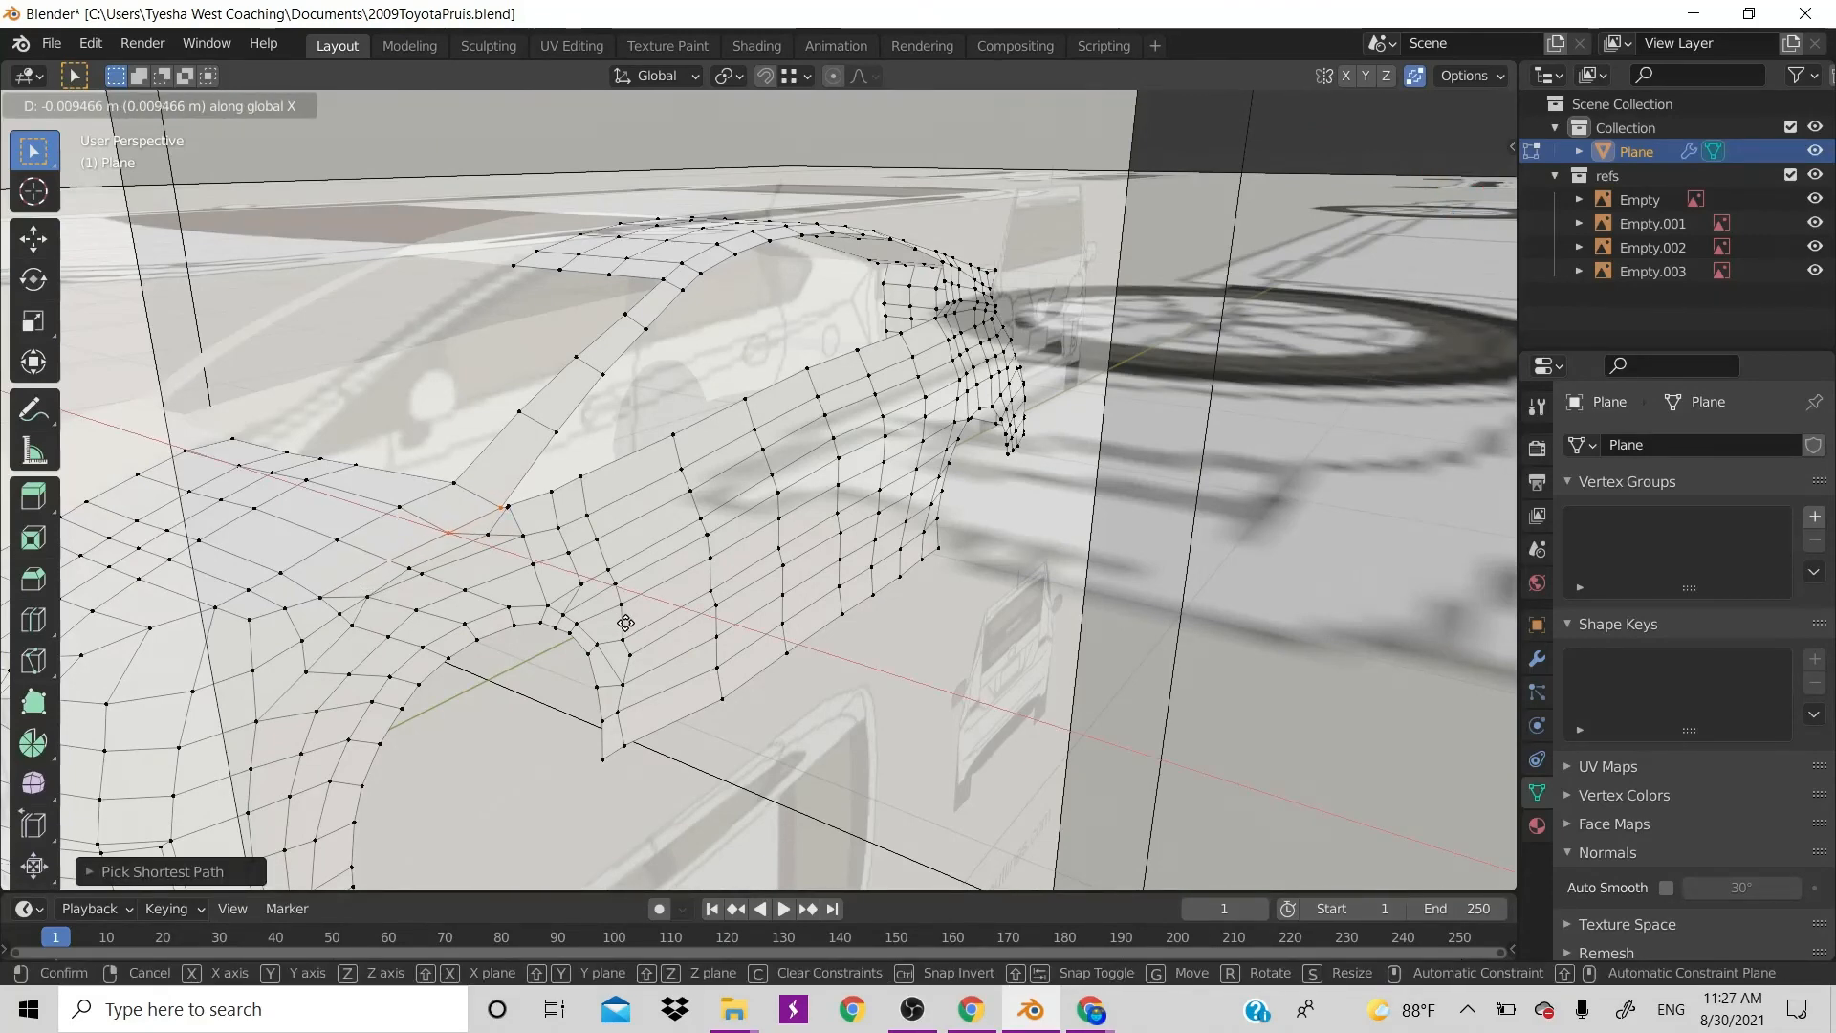
click(621, 620)
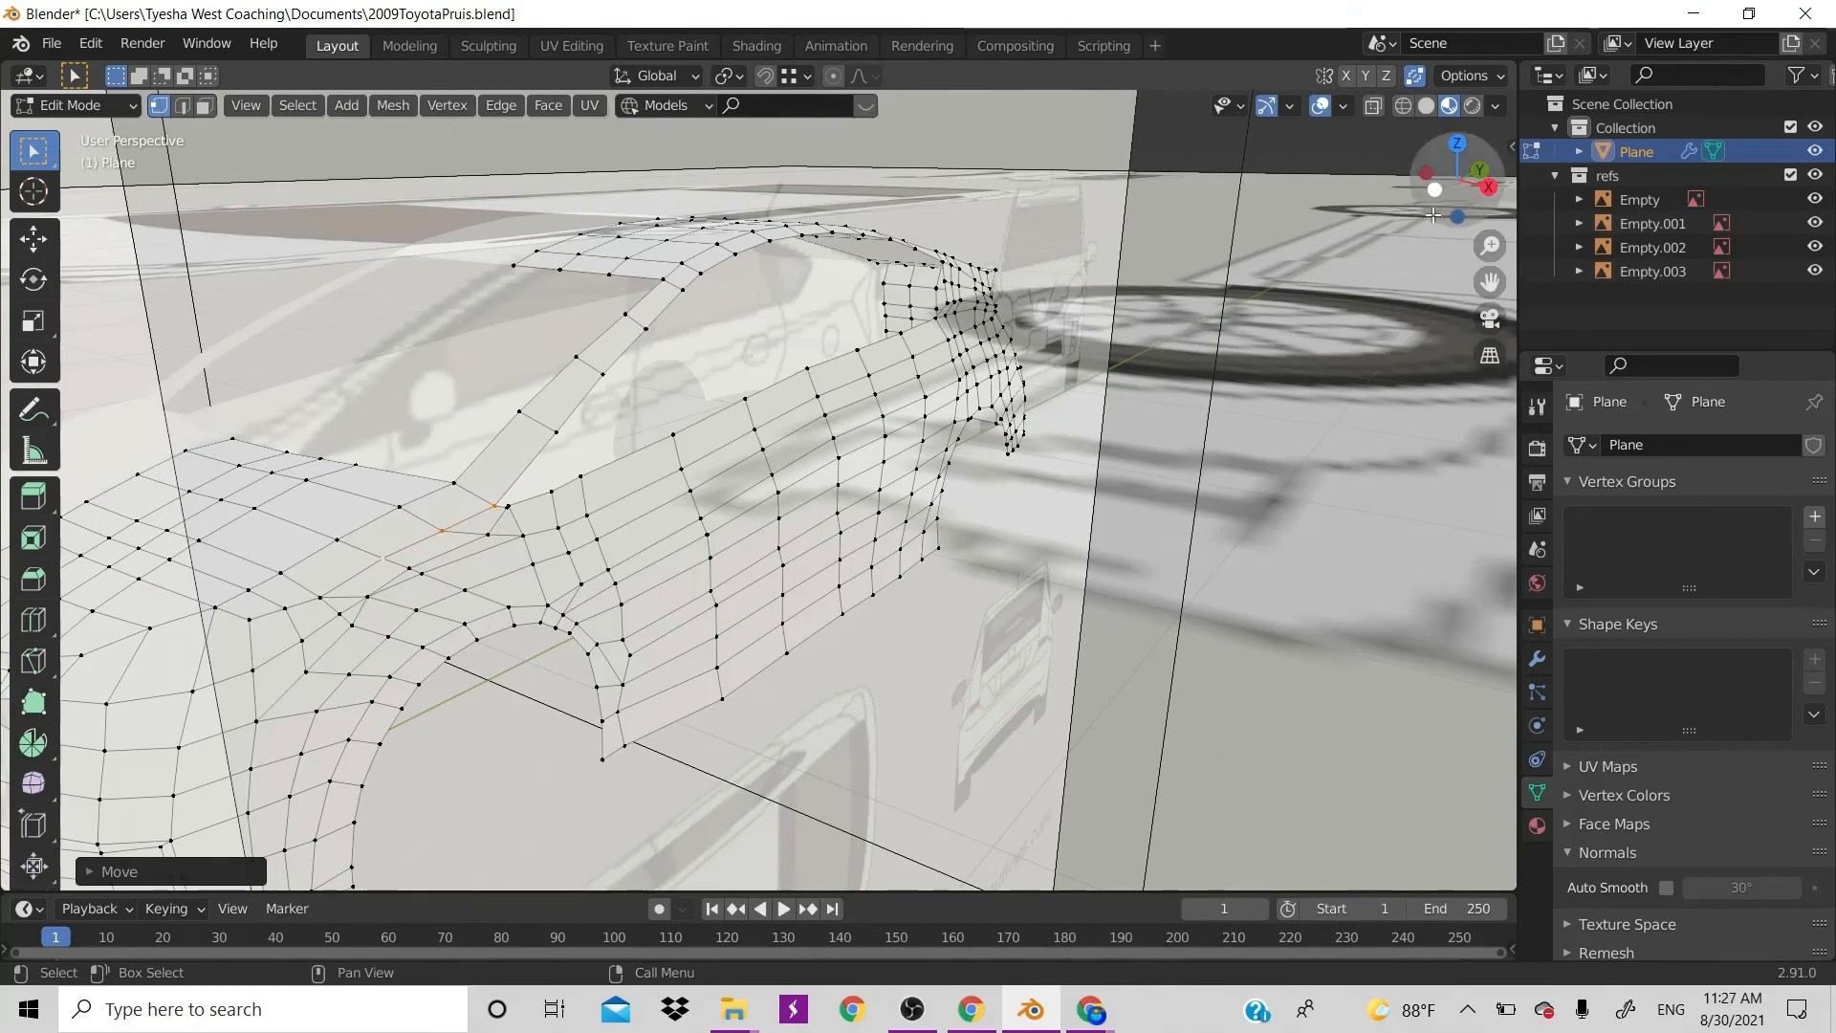
Select the fender vertices directly below the new loop and shift them slightly inward along X
drag(1434, 214, 646, 486)
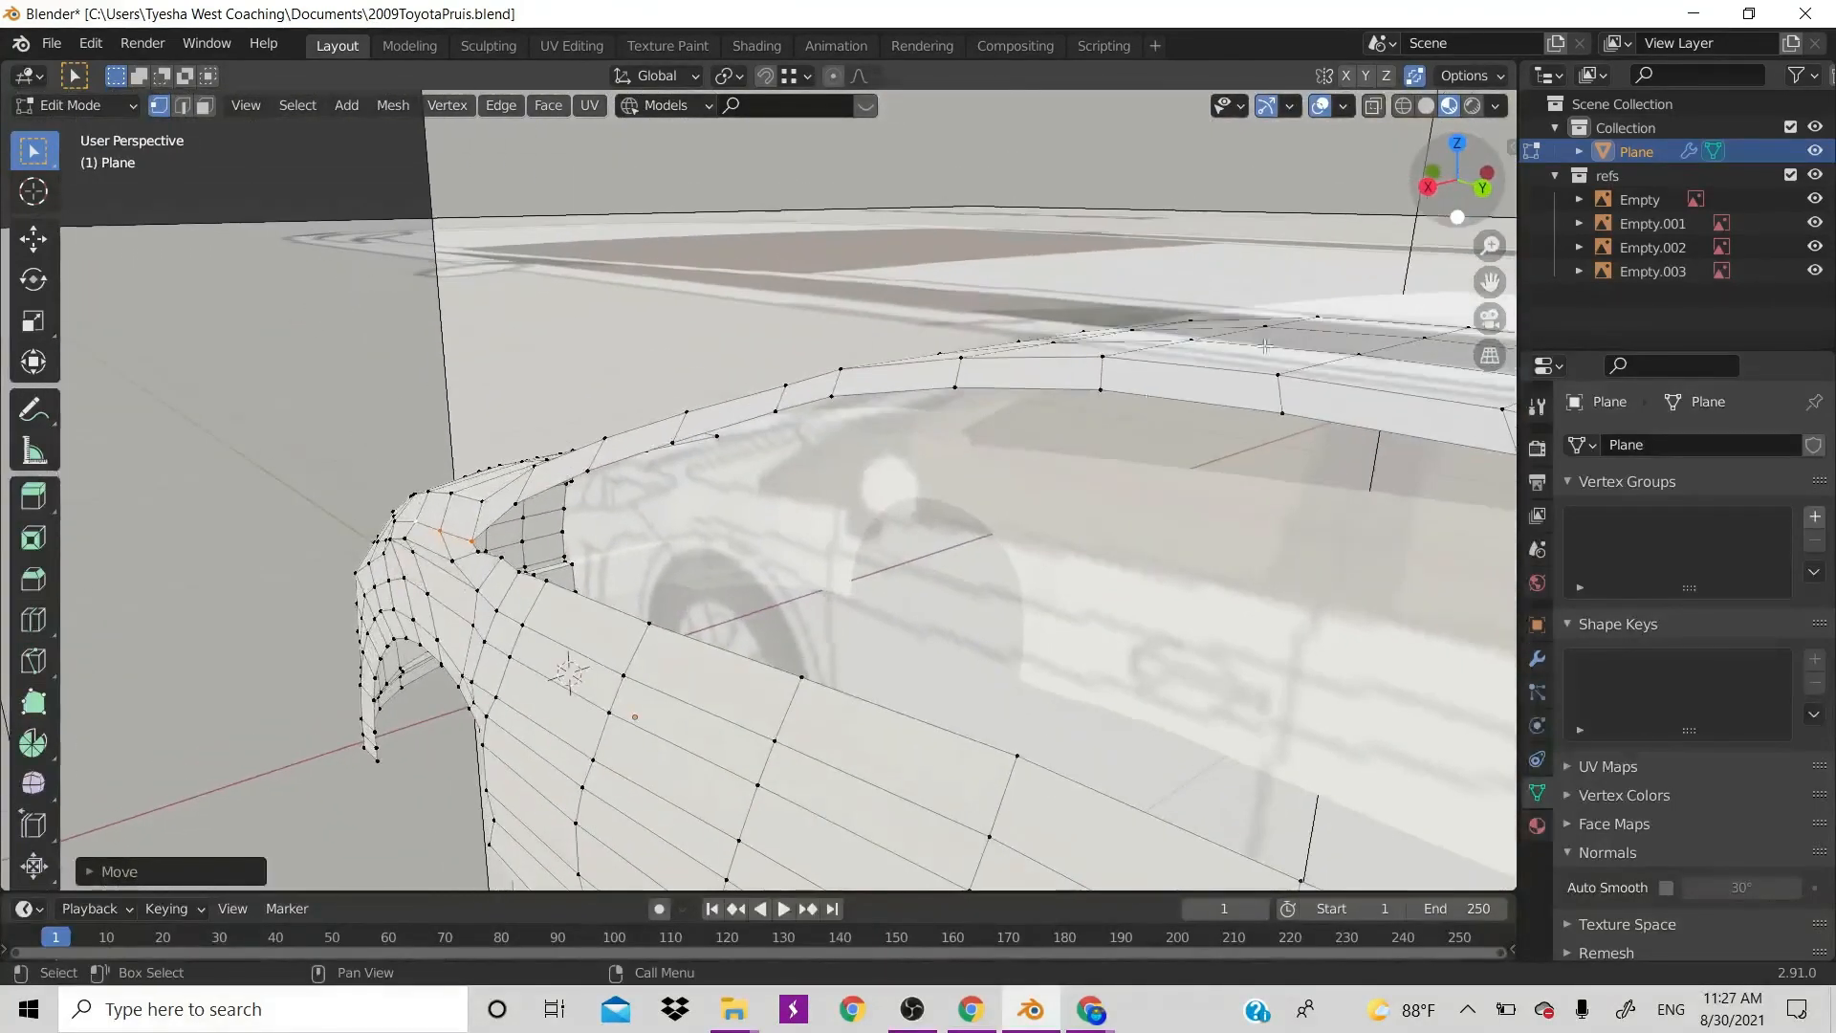
click(413, 540)
key(g)
key(x)
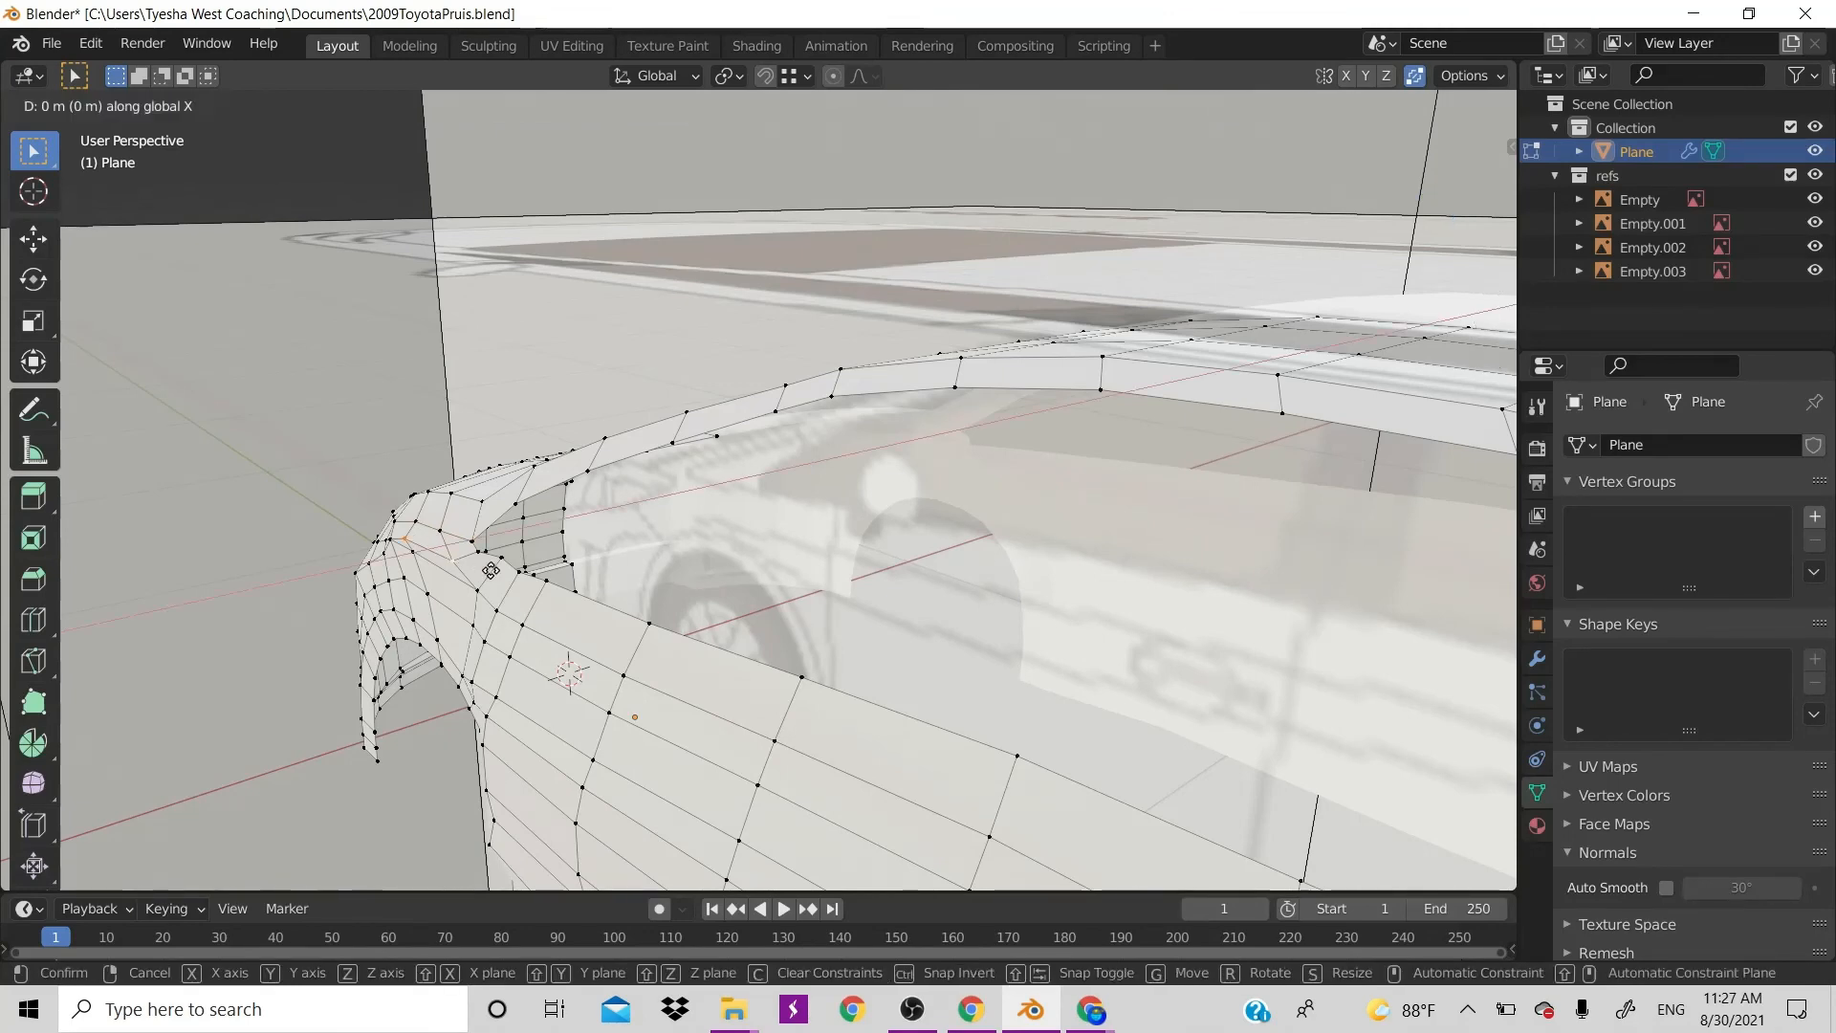
click(542, 566)
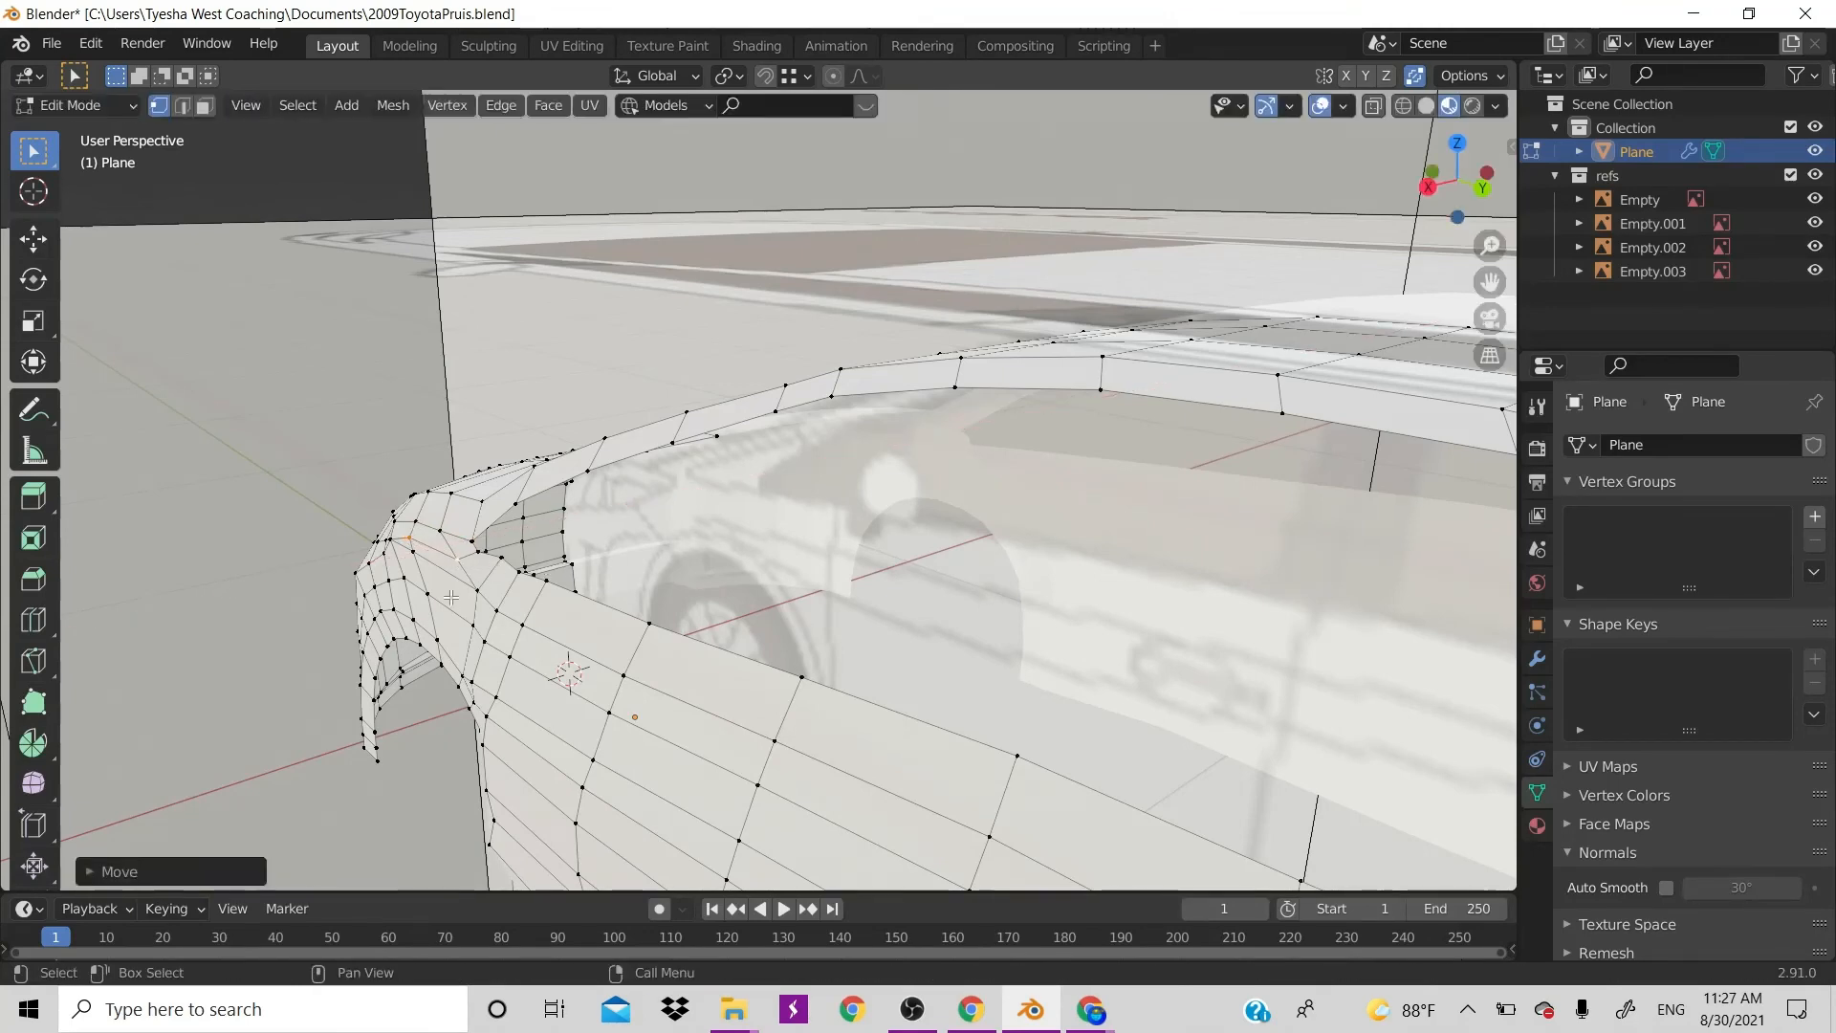
Select the next lower row of vertices on the front fender above the wheel arch and shift it slightly along X
click(496, 566)
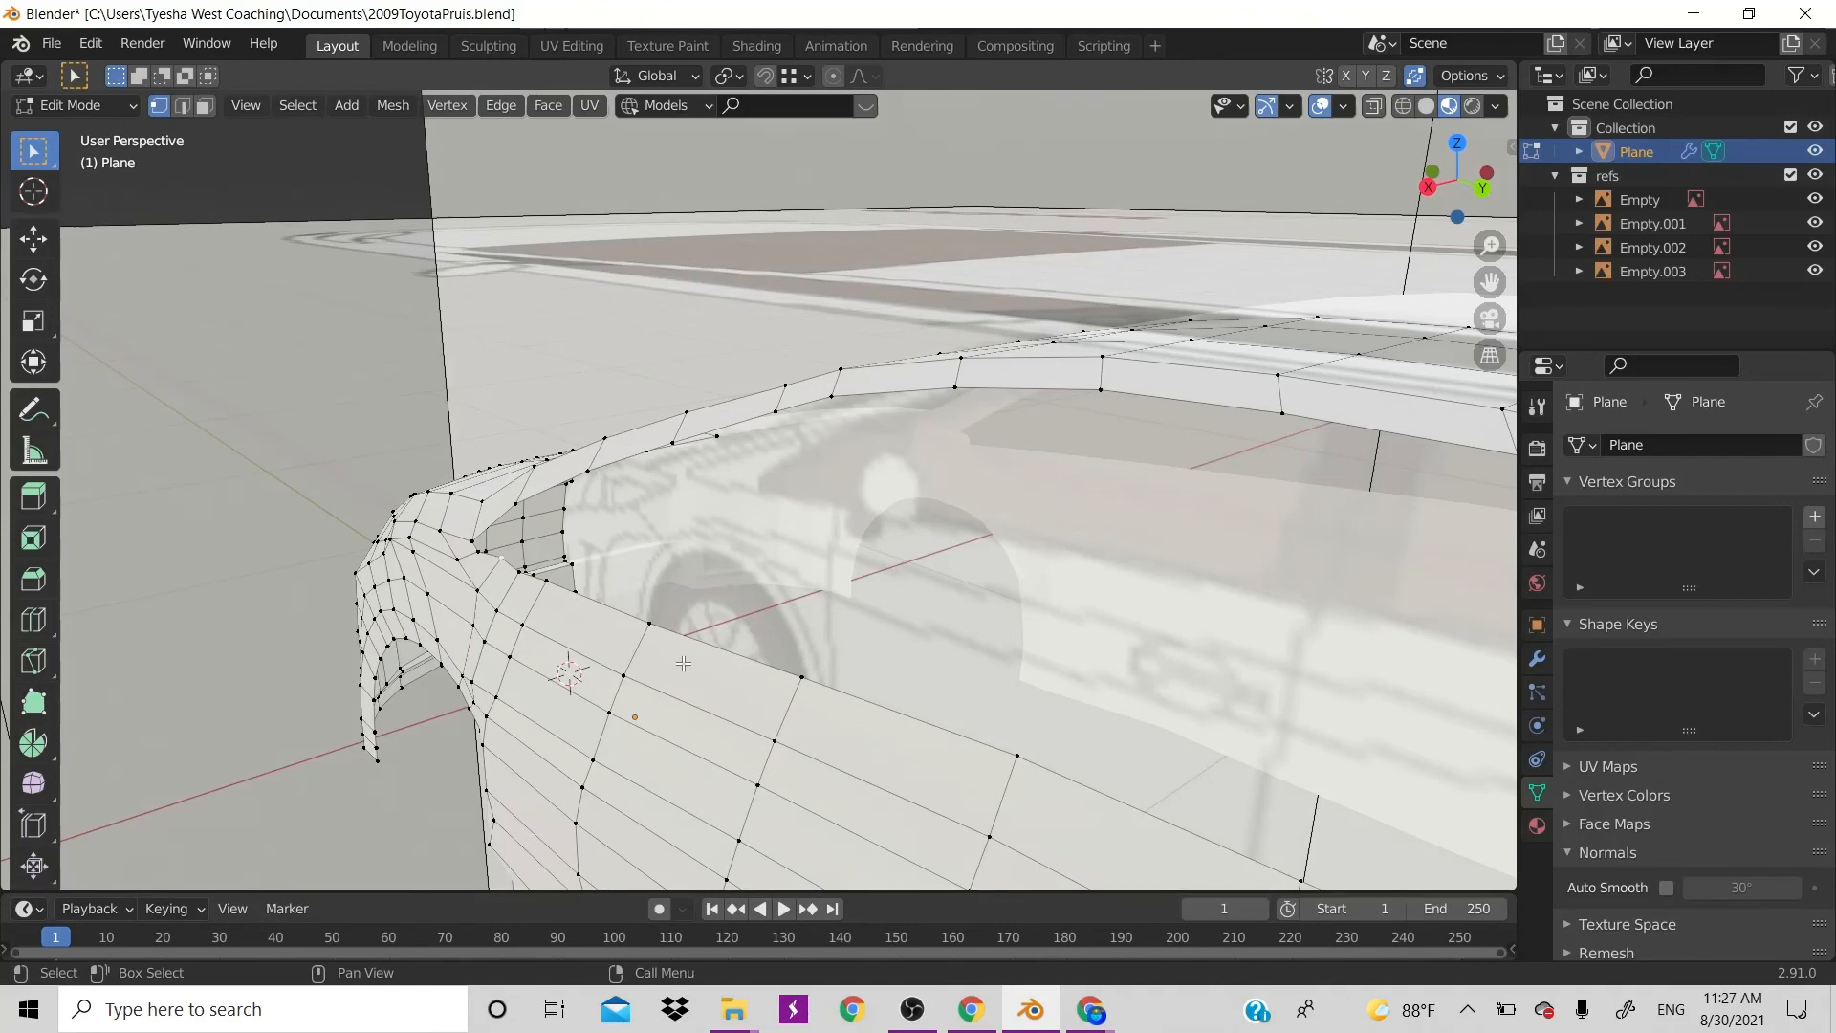
key(g)
key(x)
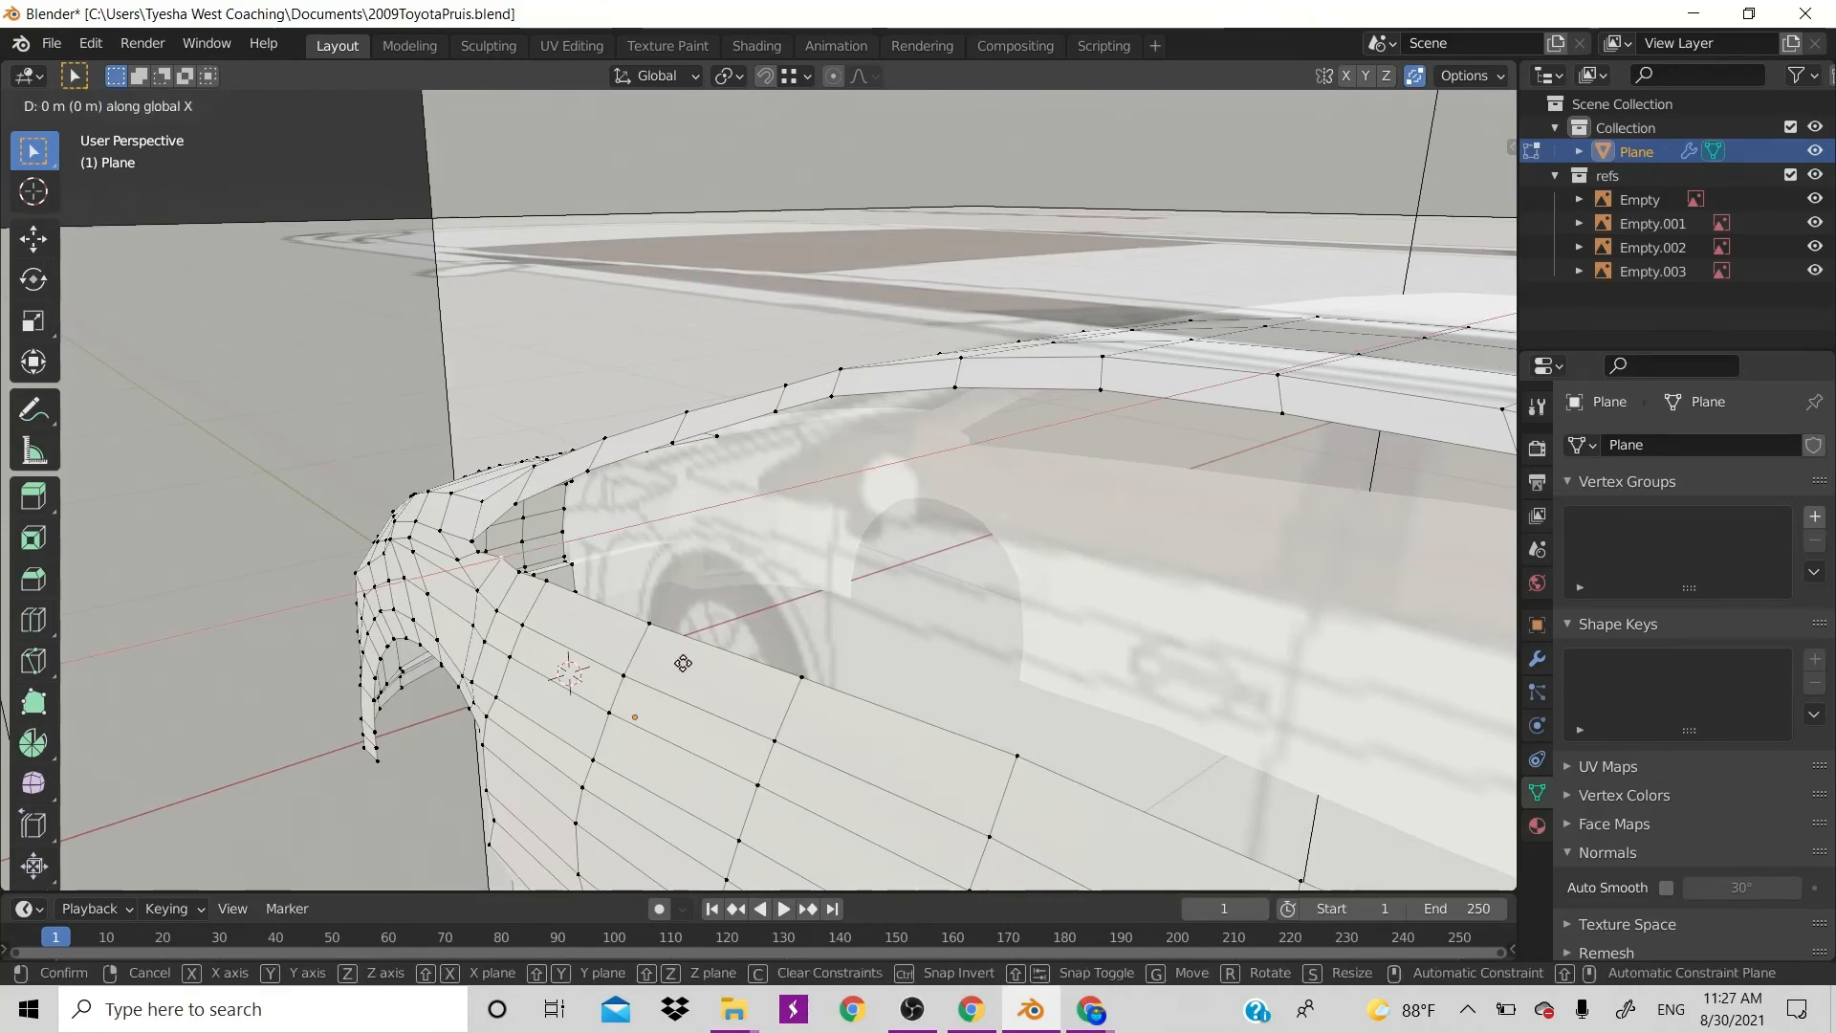
click(675, 671)
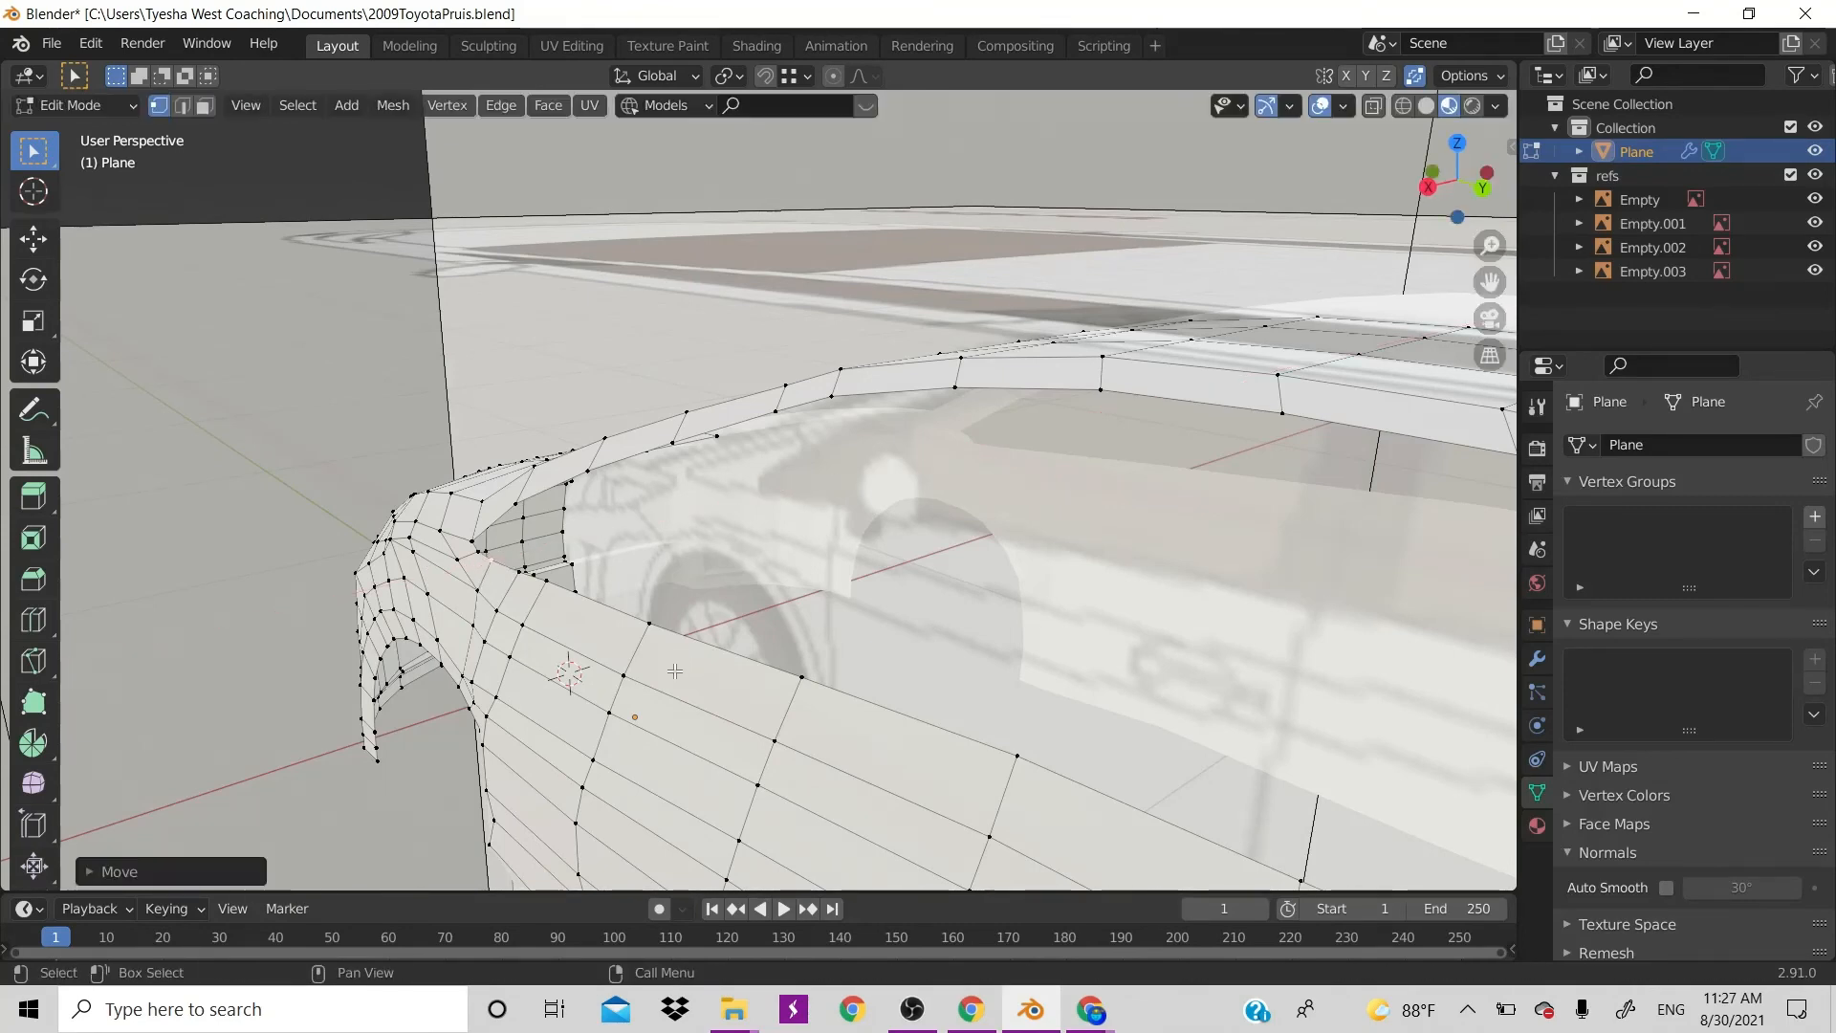
scroll(527, 689, down, 6)
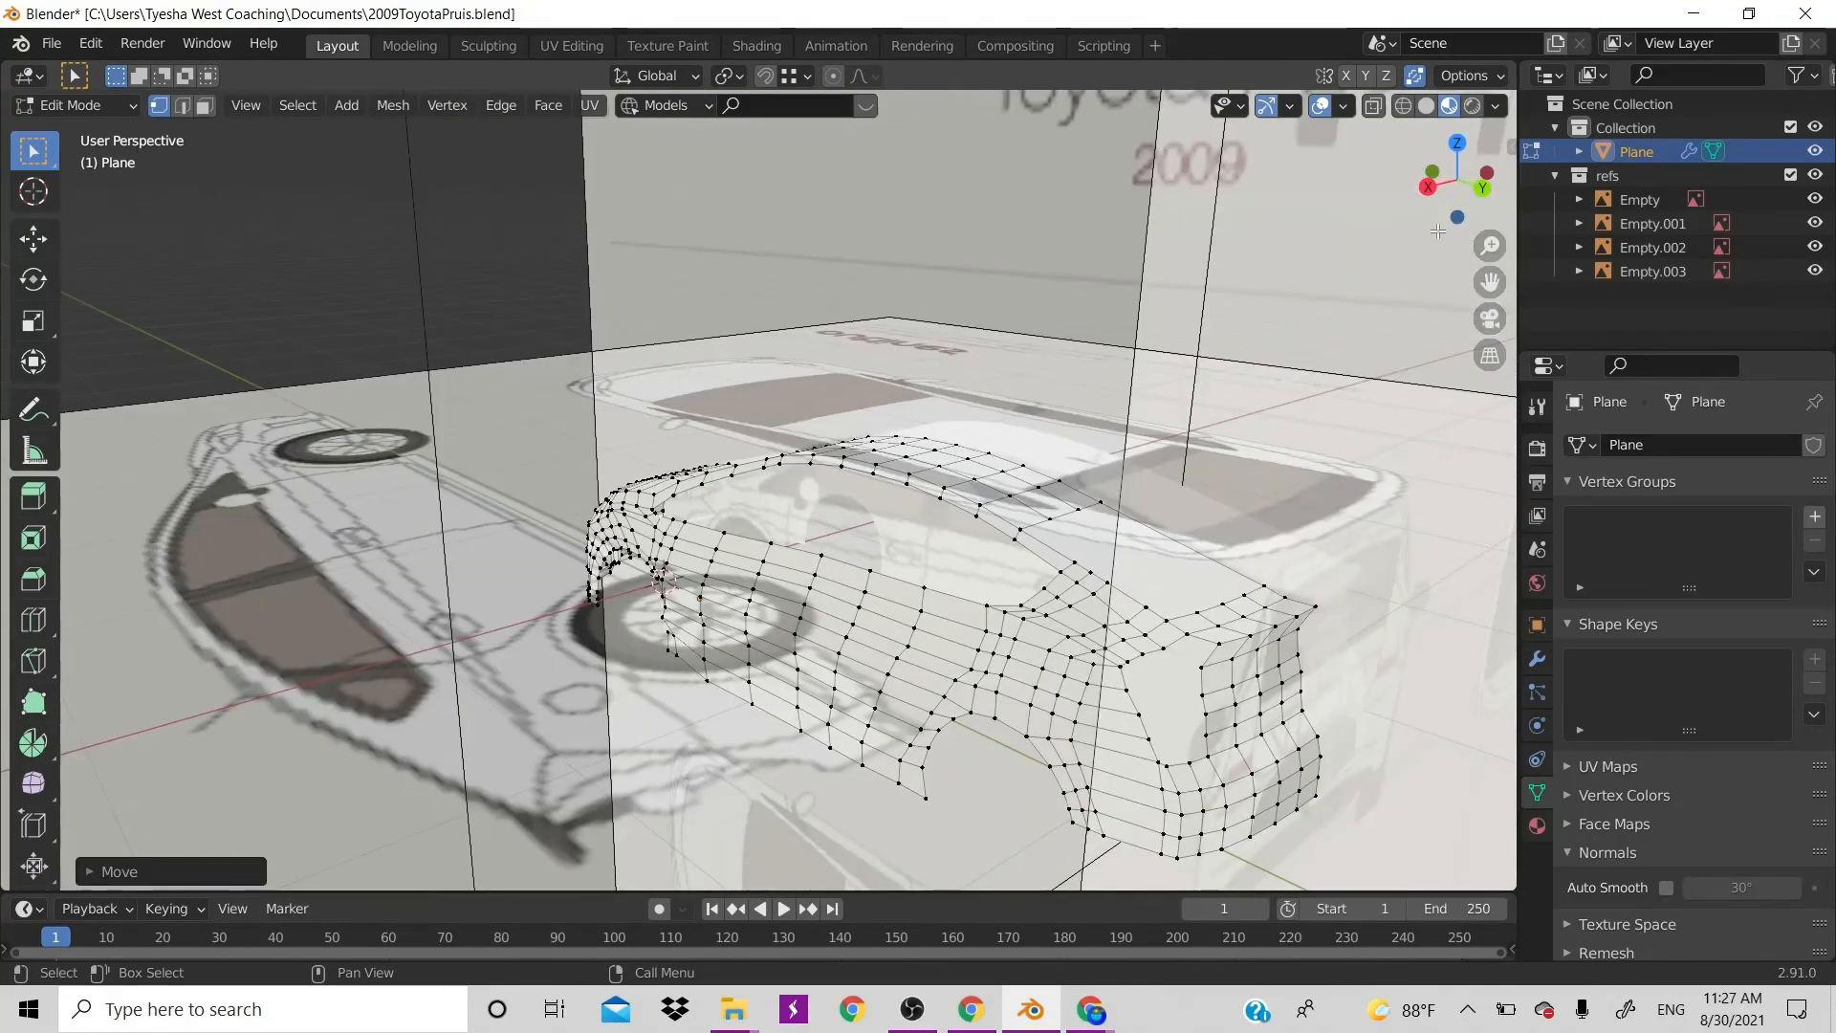
Hide the viewport overlays and switch the viewport to solid shading to view the bare car body
drag(1437, 231, 1369, 176)
scroll(1061, 550, up, 4)
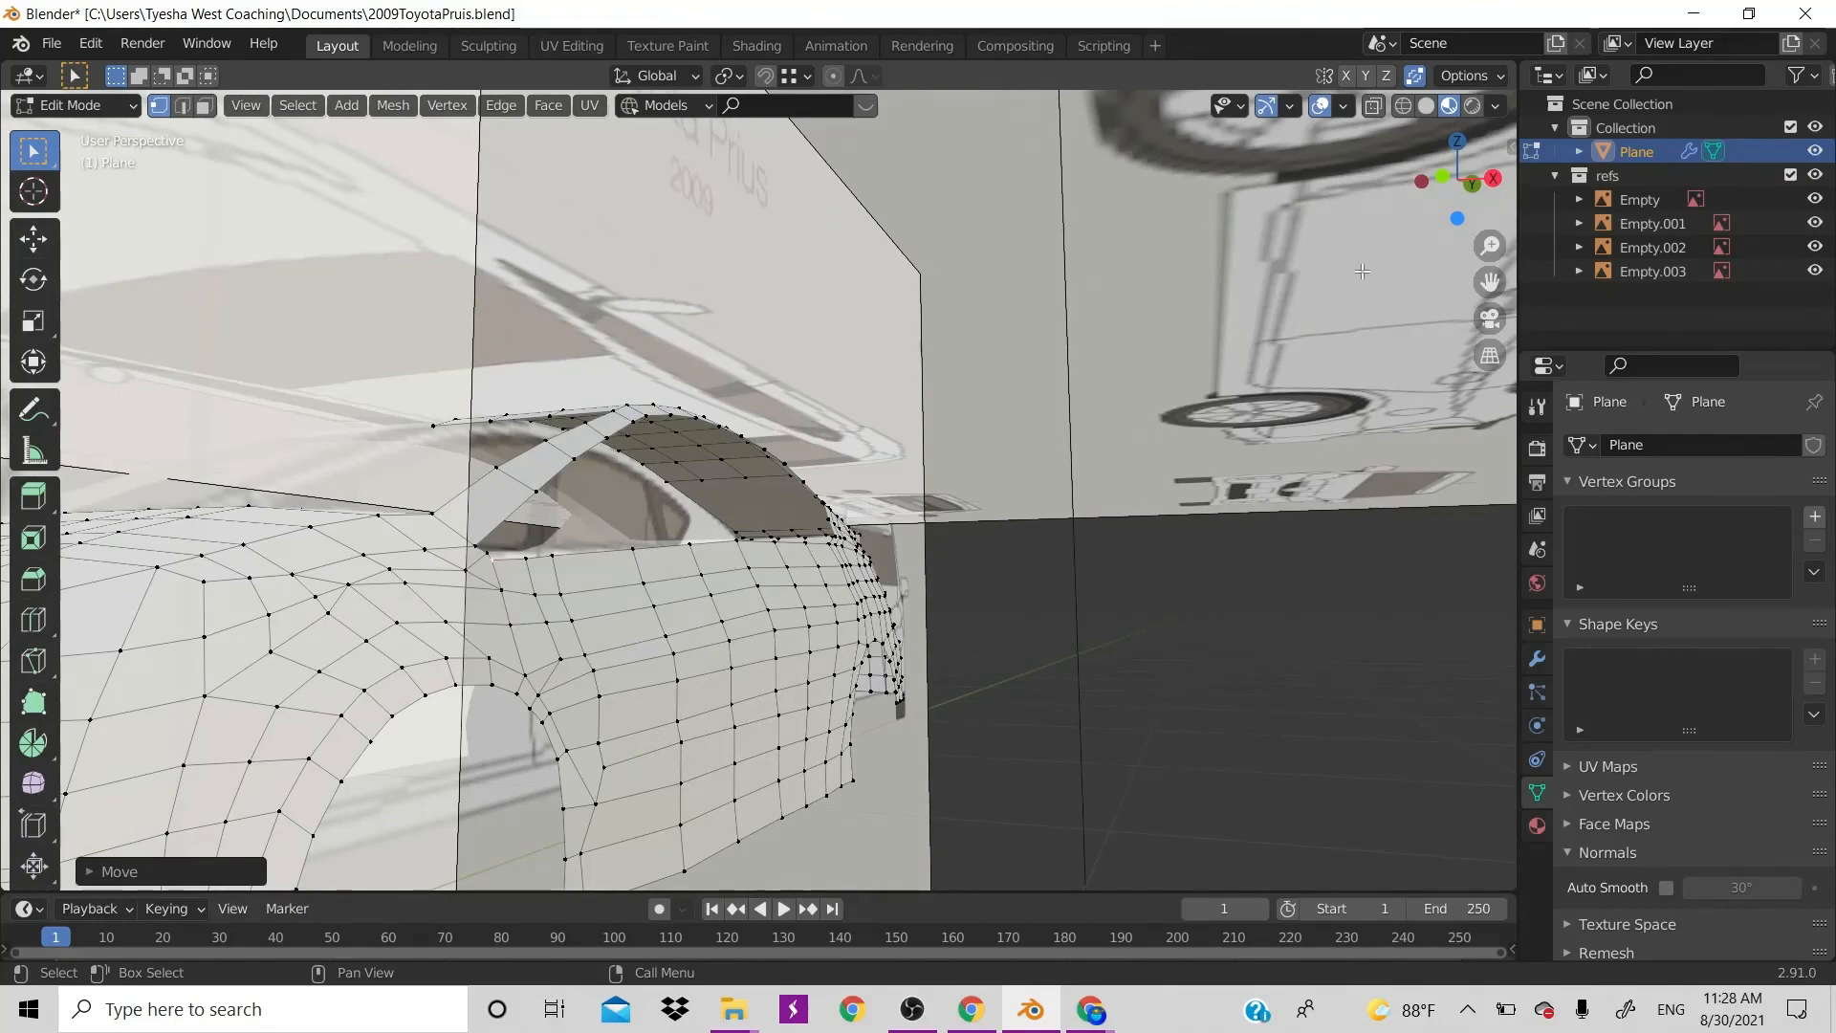
drag(1471, 183, 1420, 258)
scroll(773, 574, down, 8)
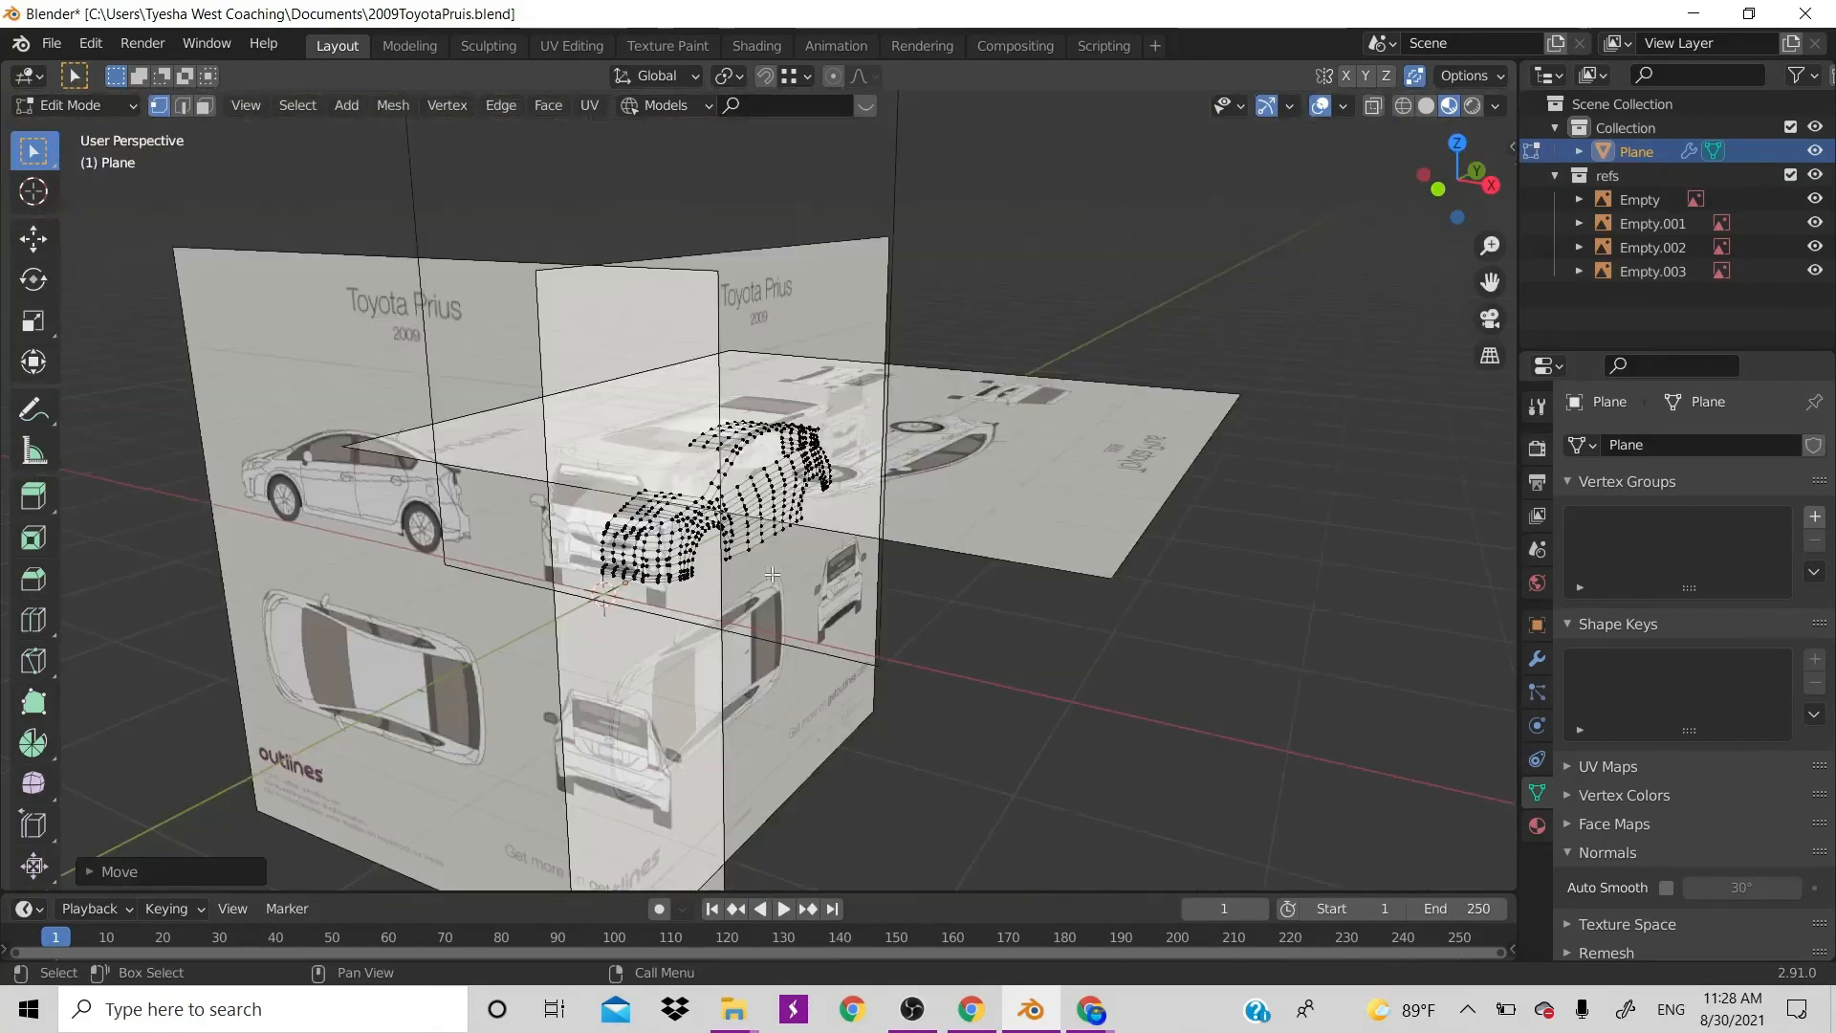
click(1321, 107)
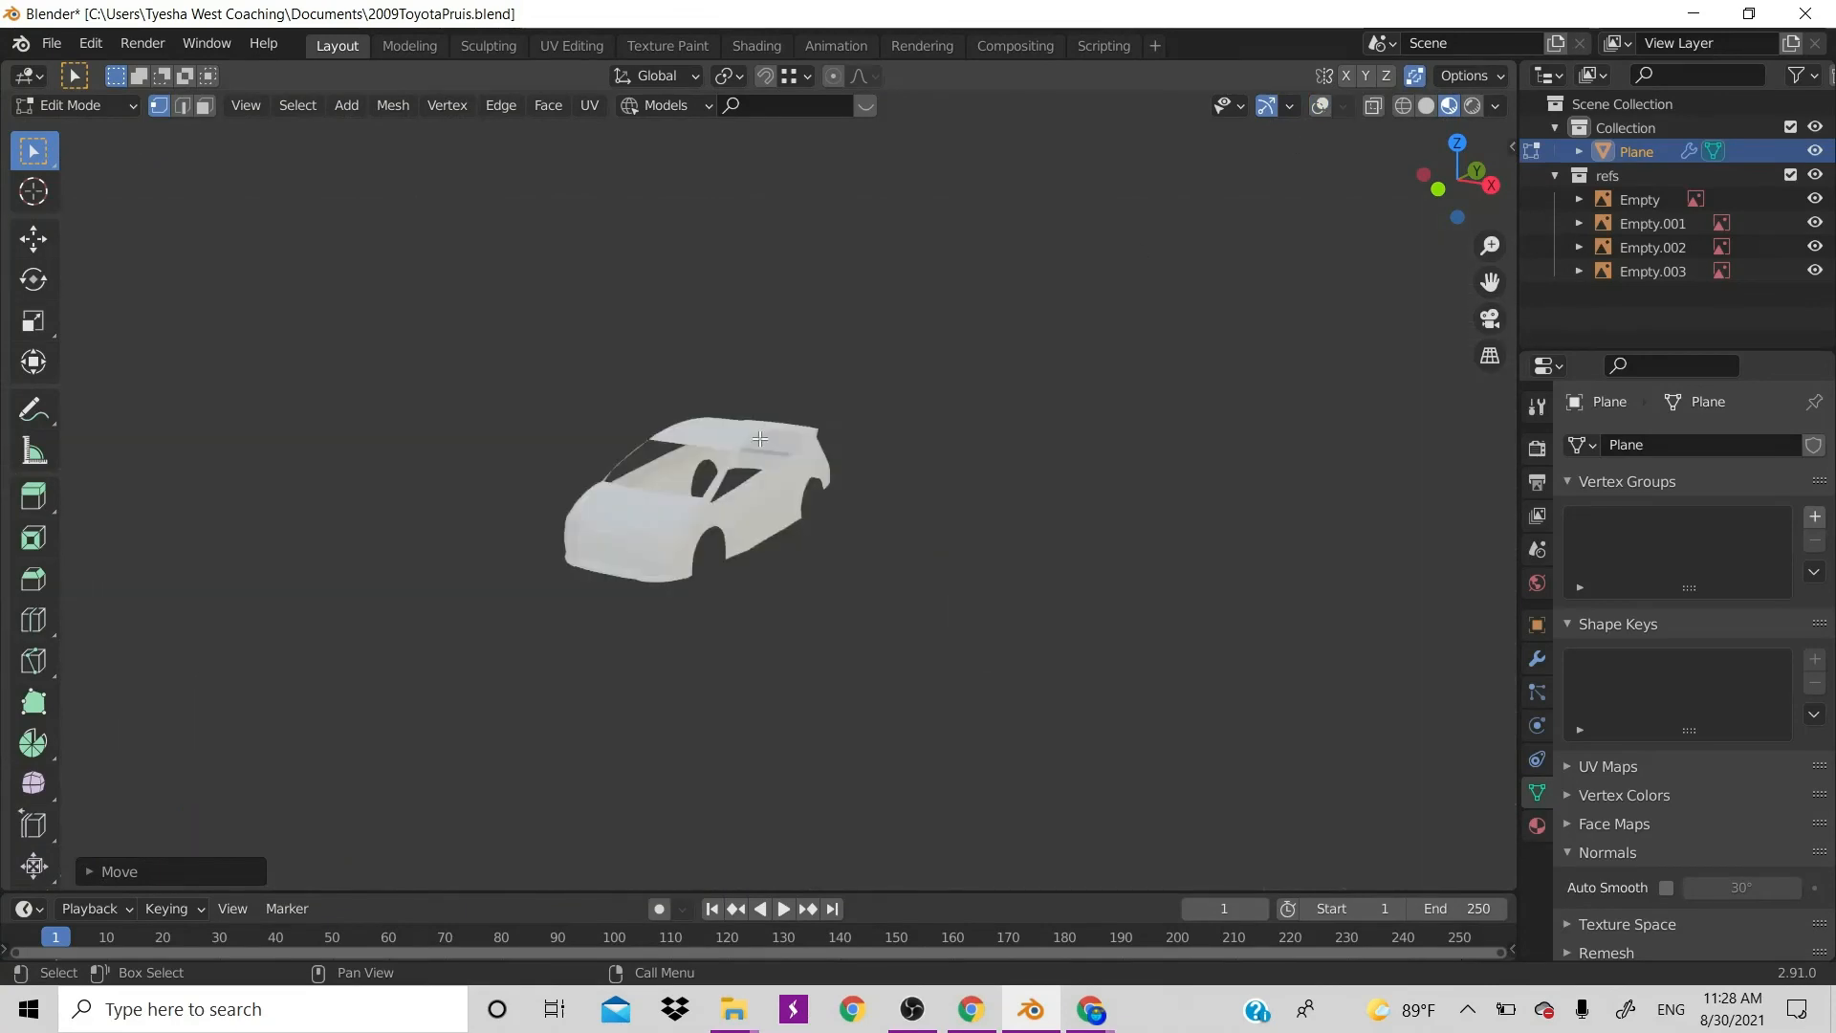
scroll(759, 438, up, 2)
scroll(759, 437, up, 5)
scroll(759, 438, down, 3)
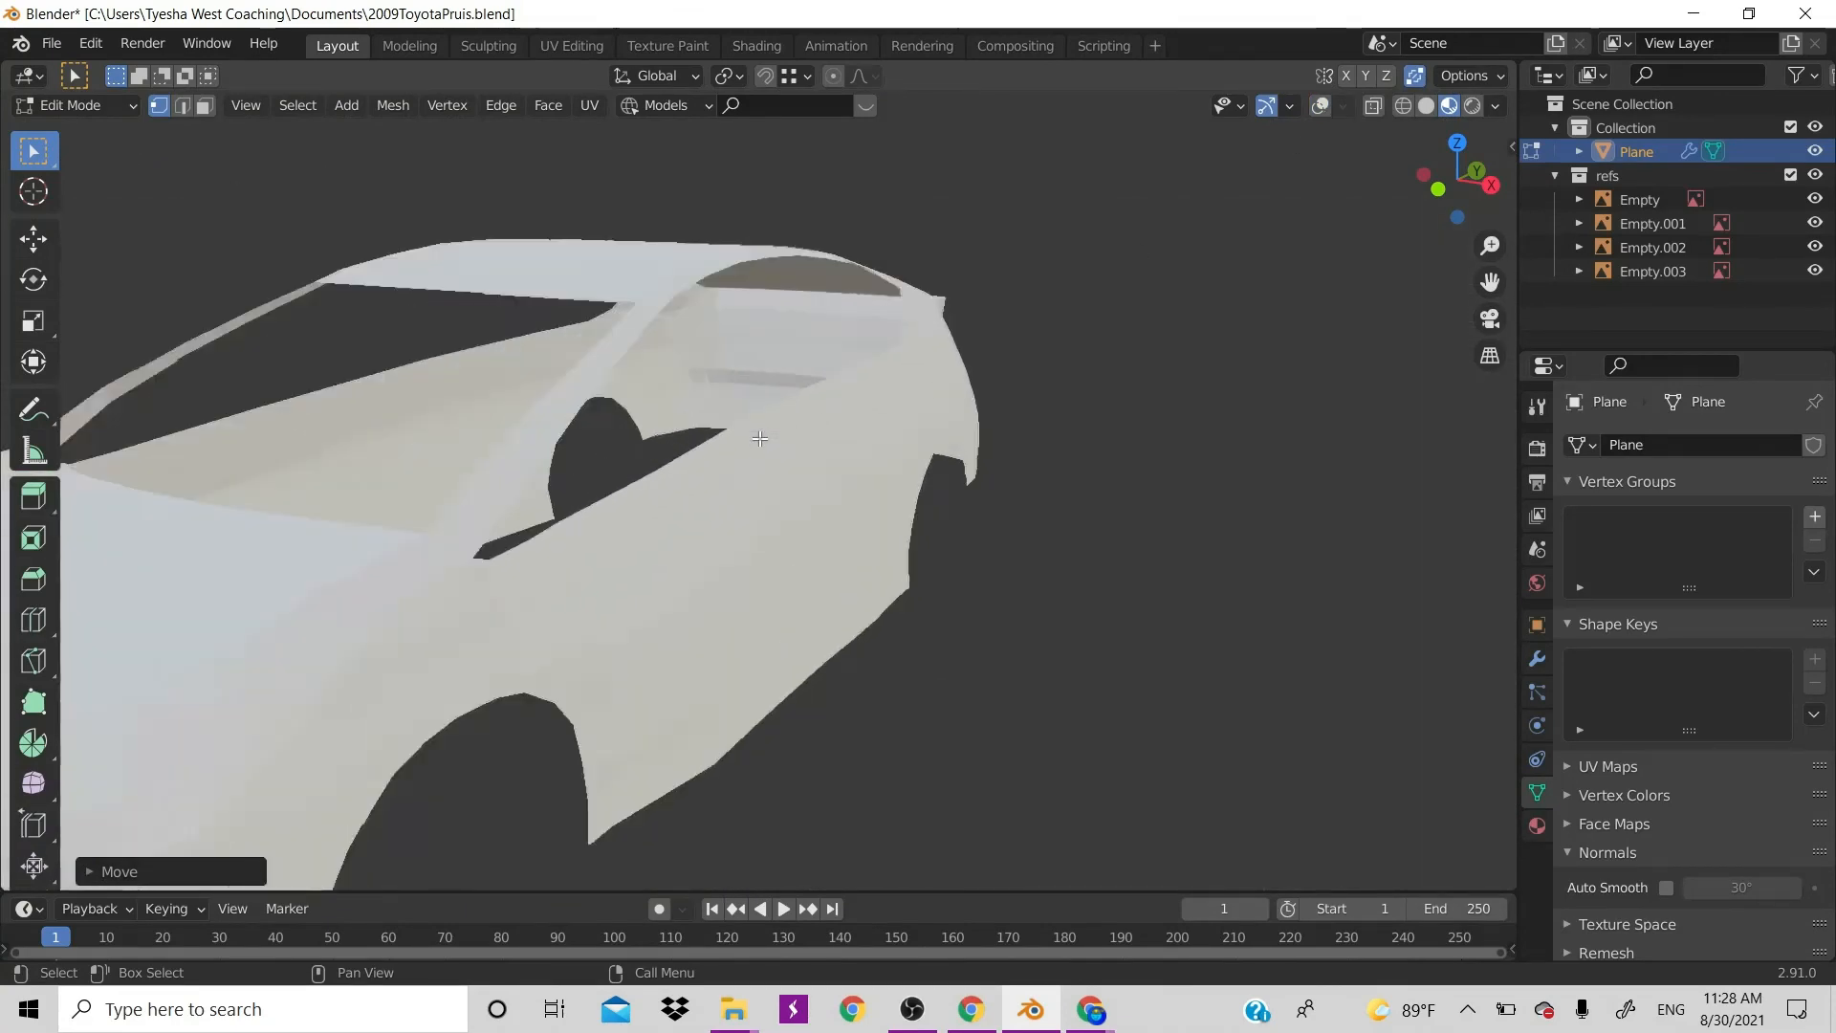
click(1425, 106)
drag(1456, 170, 1502, 177)
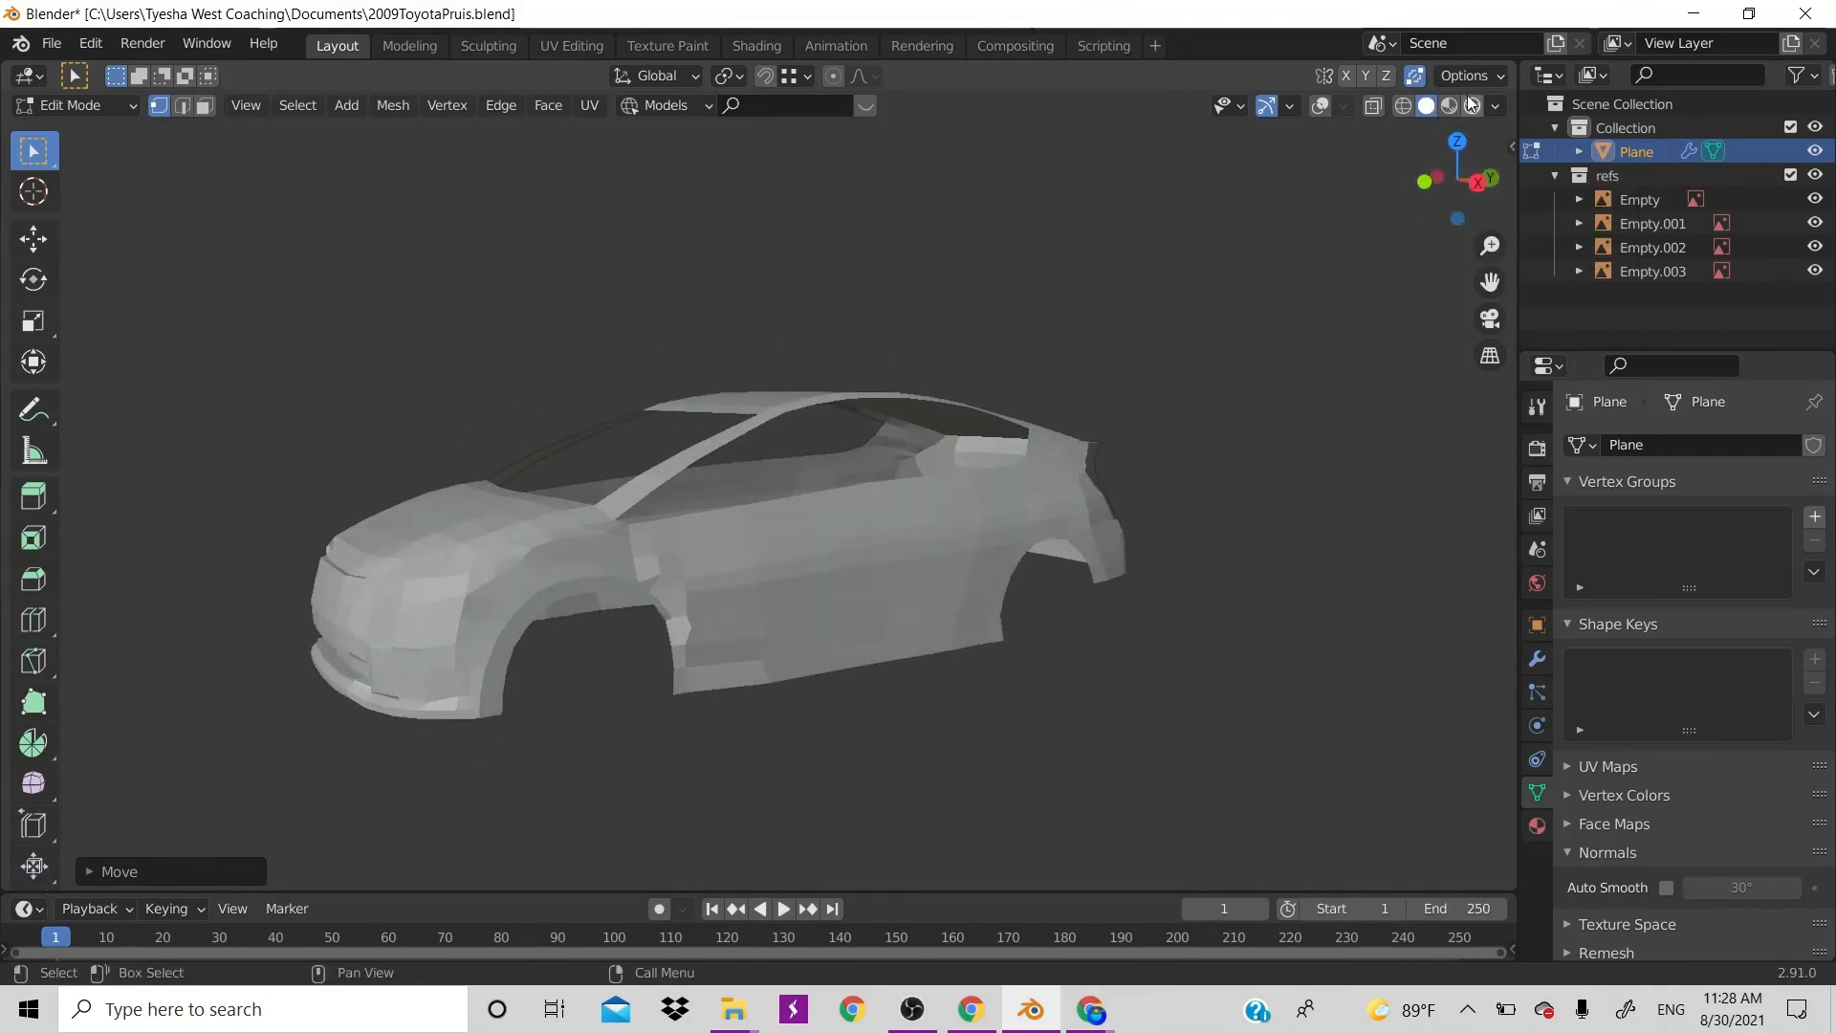
Set the viewport lighting to MatCap using the glossy light grey sphere
click(1497, 106)
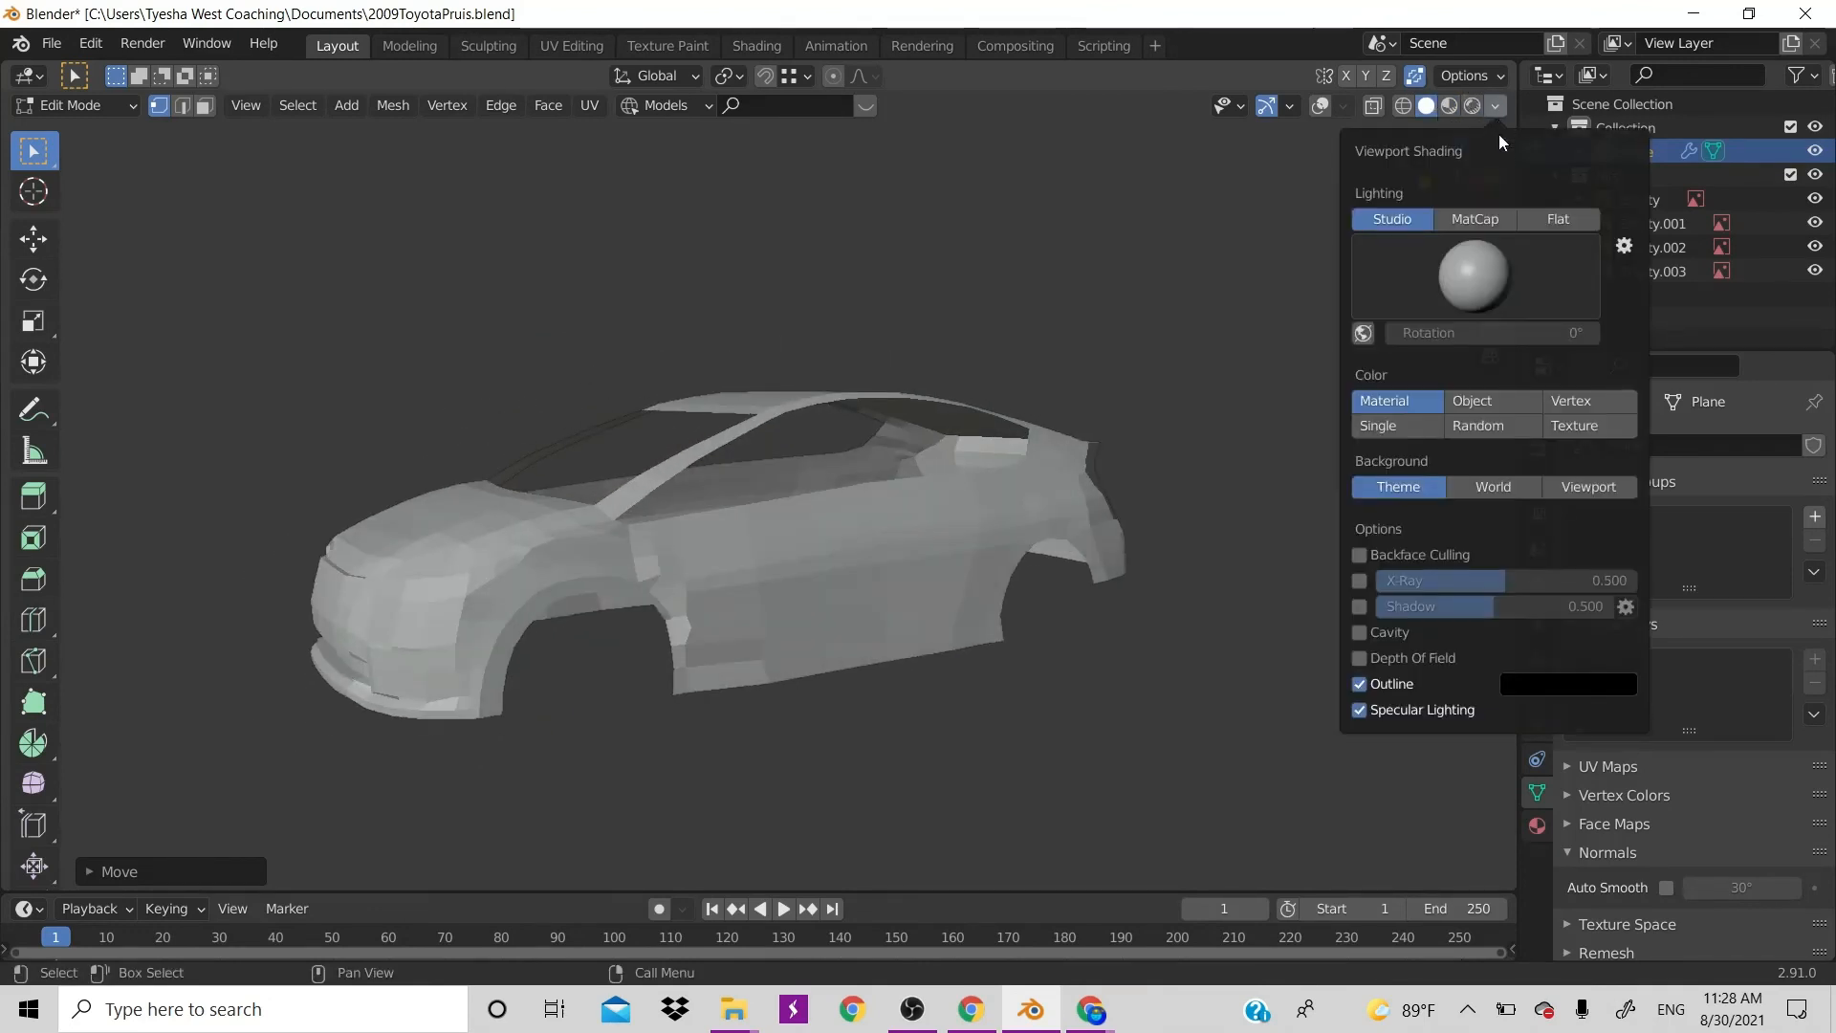
click(1484, 218)
click(1438, 306)
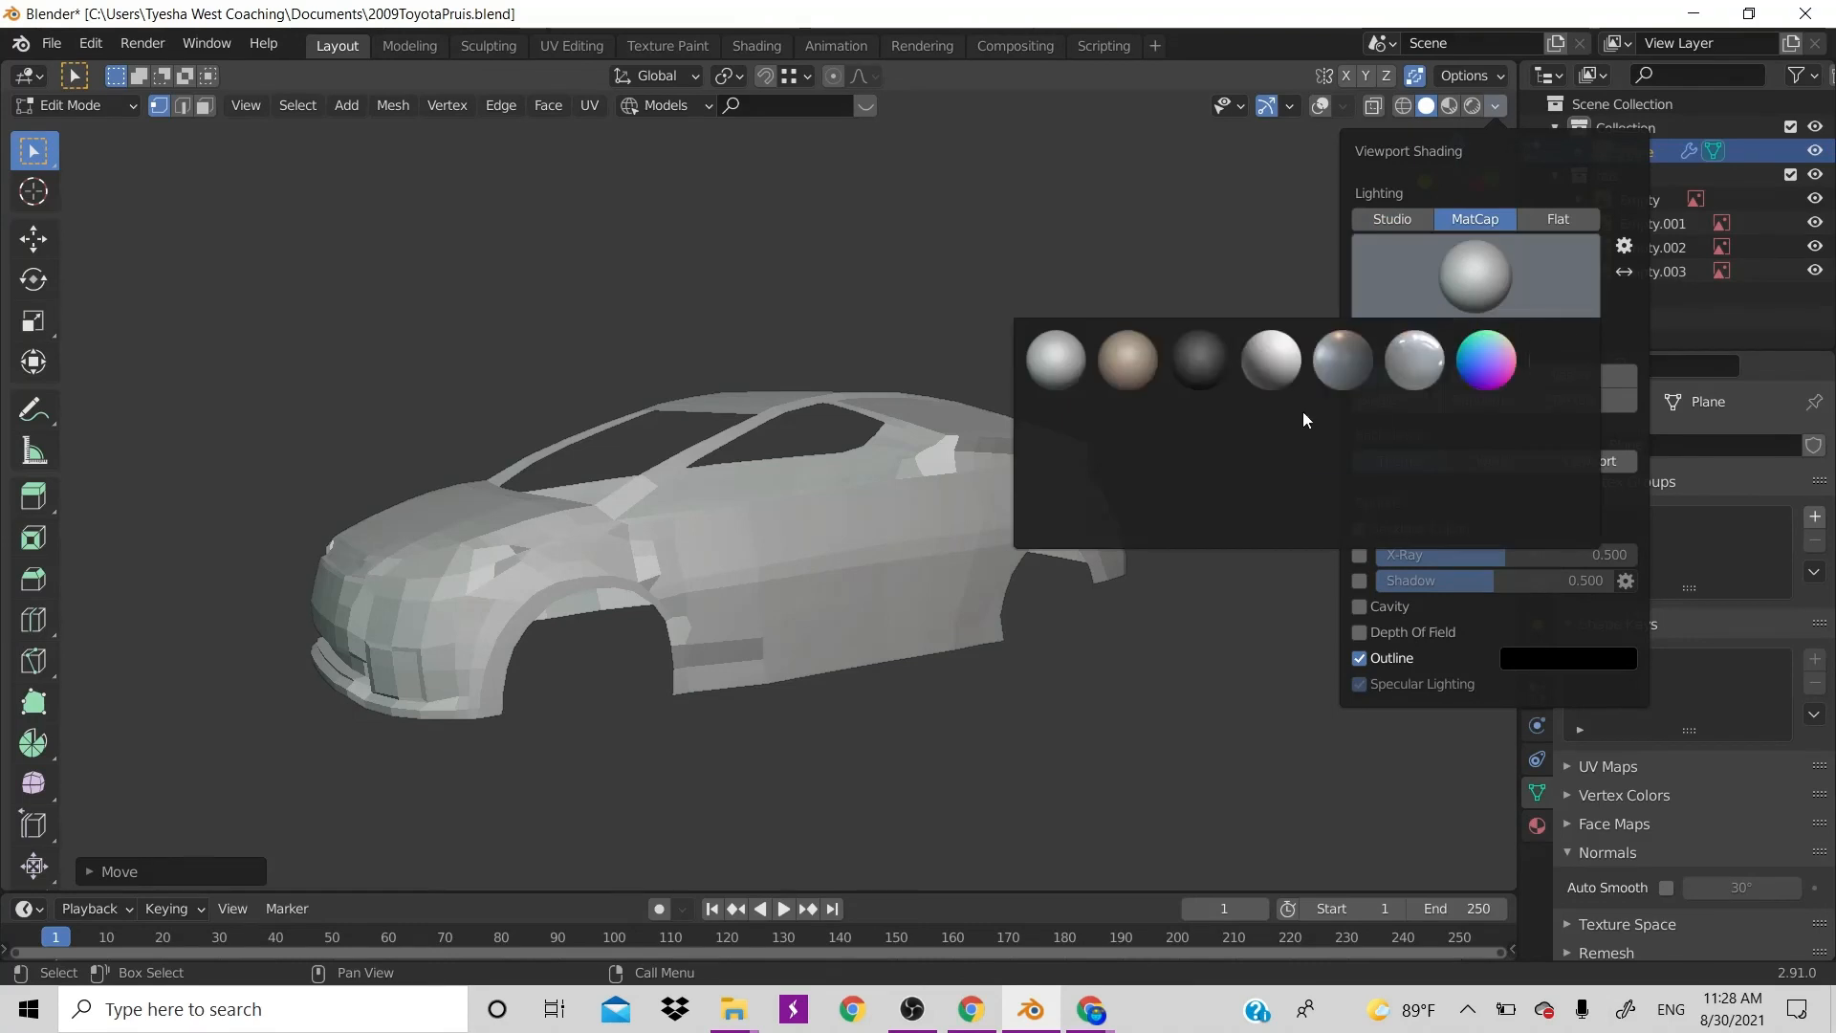
click(1408, 367)
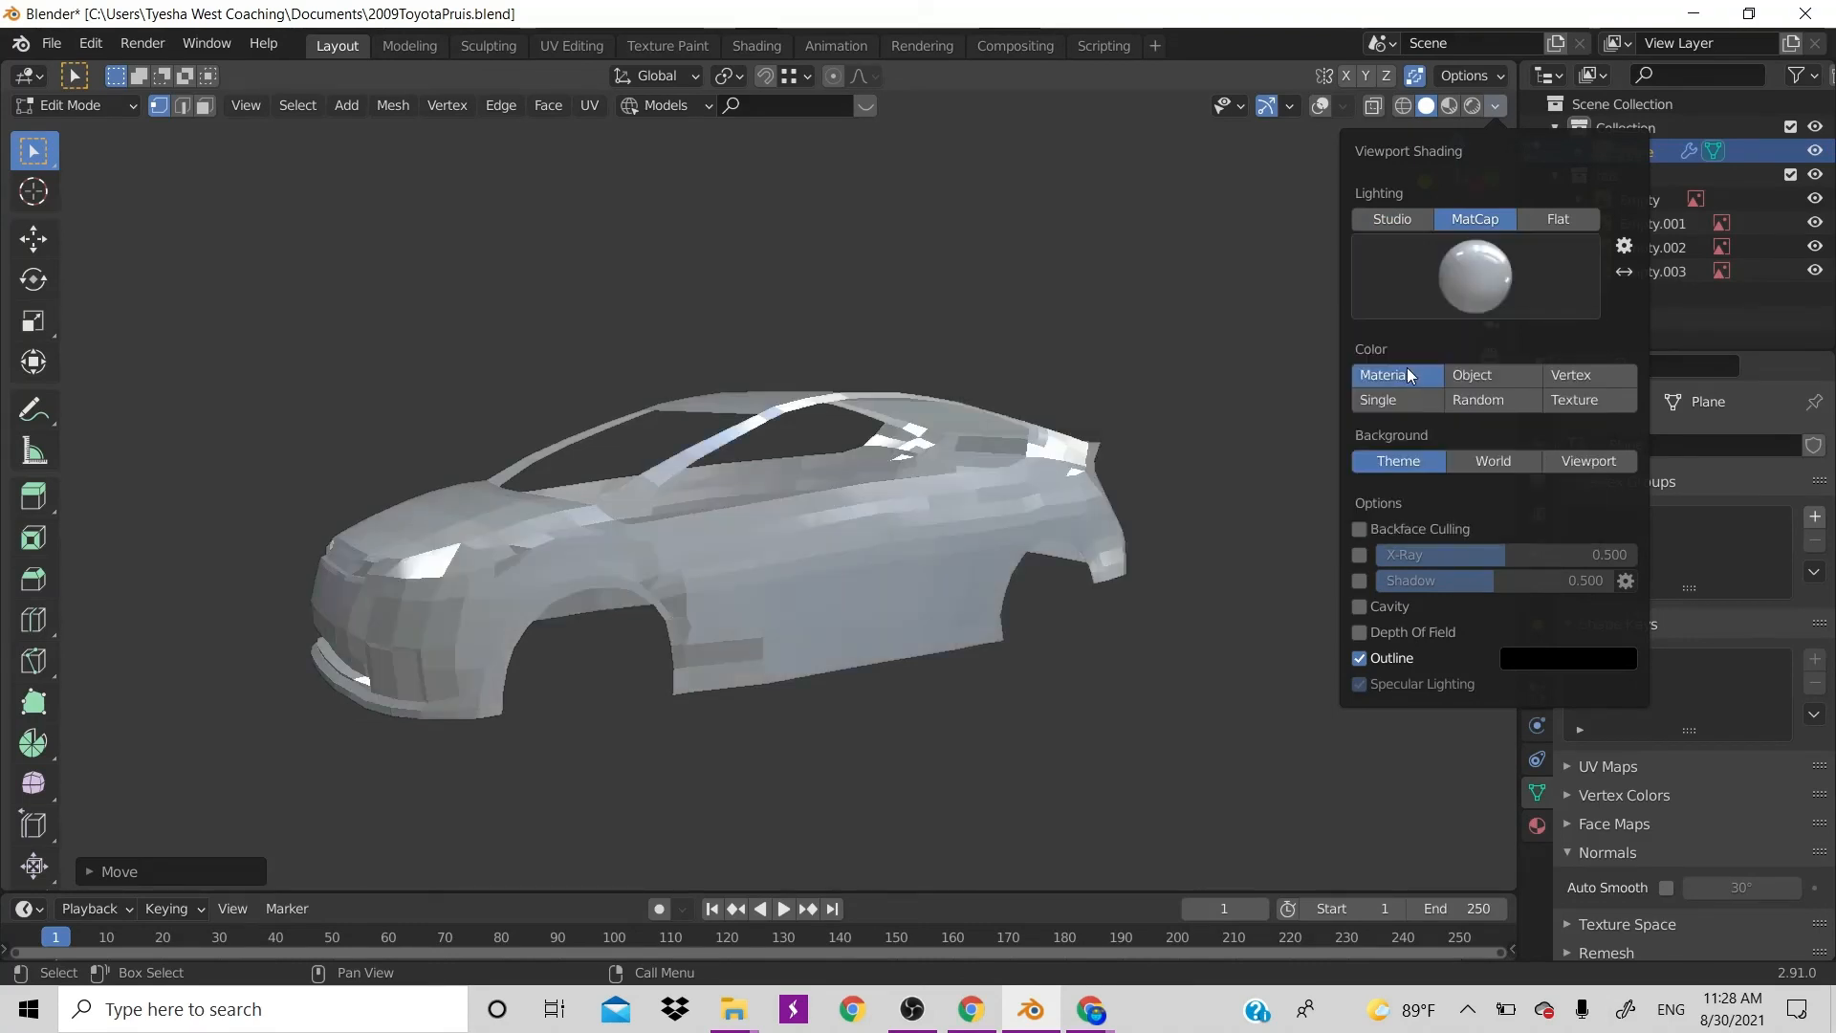
click(1423, 251)
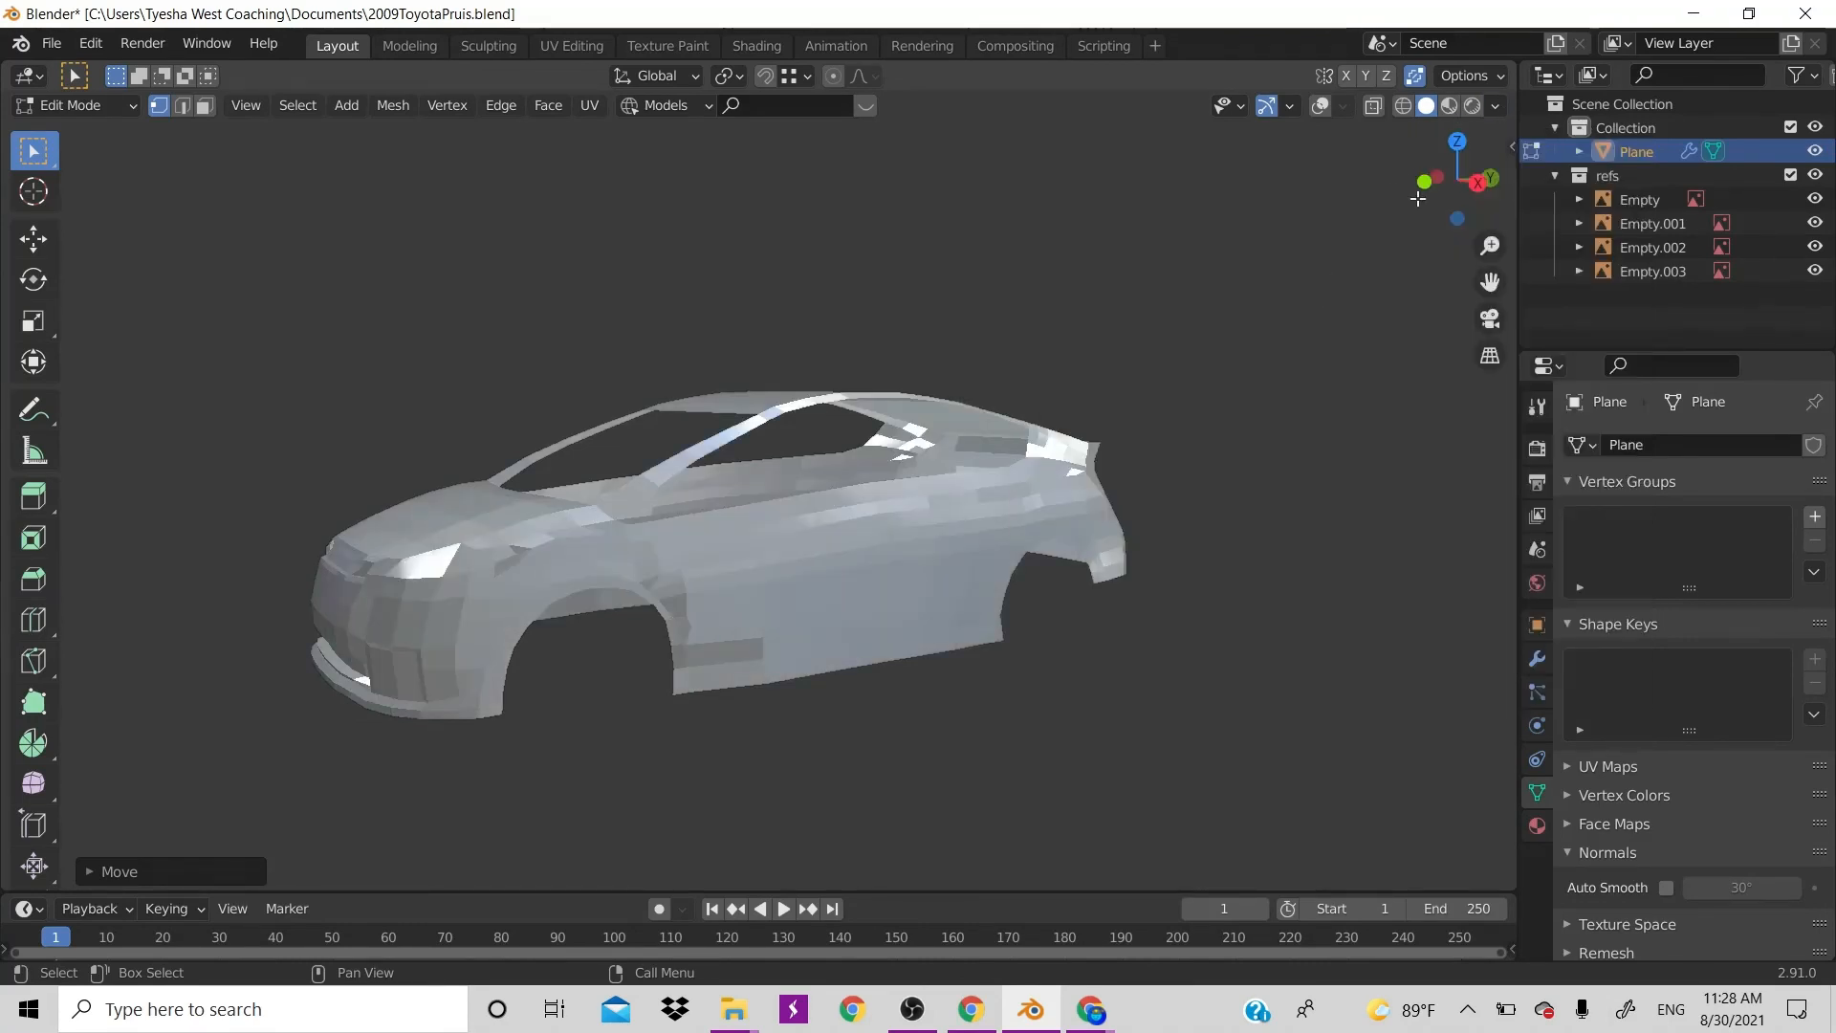
Check the reflections on the front fender and door surfaces, and show the viewport overlays again
drag(1418, 198, 752, 545)
scroll(753, 545, up, 3)
middle_drag(707, 572, 803, 565)
click(1323, 107)
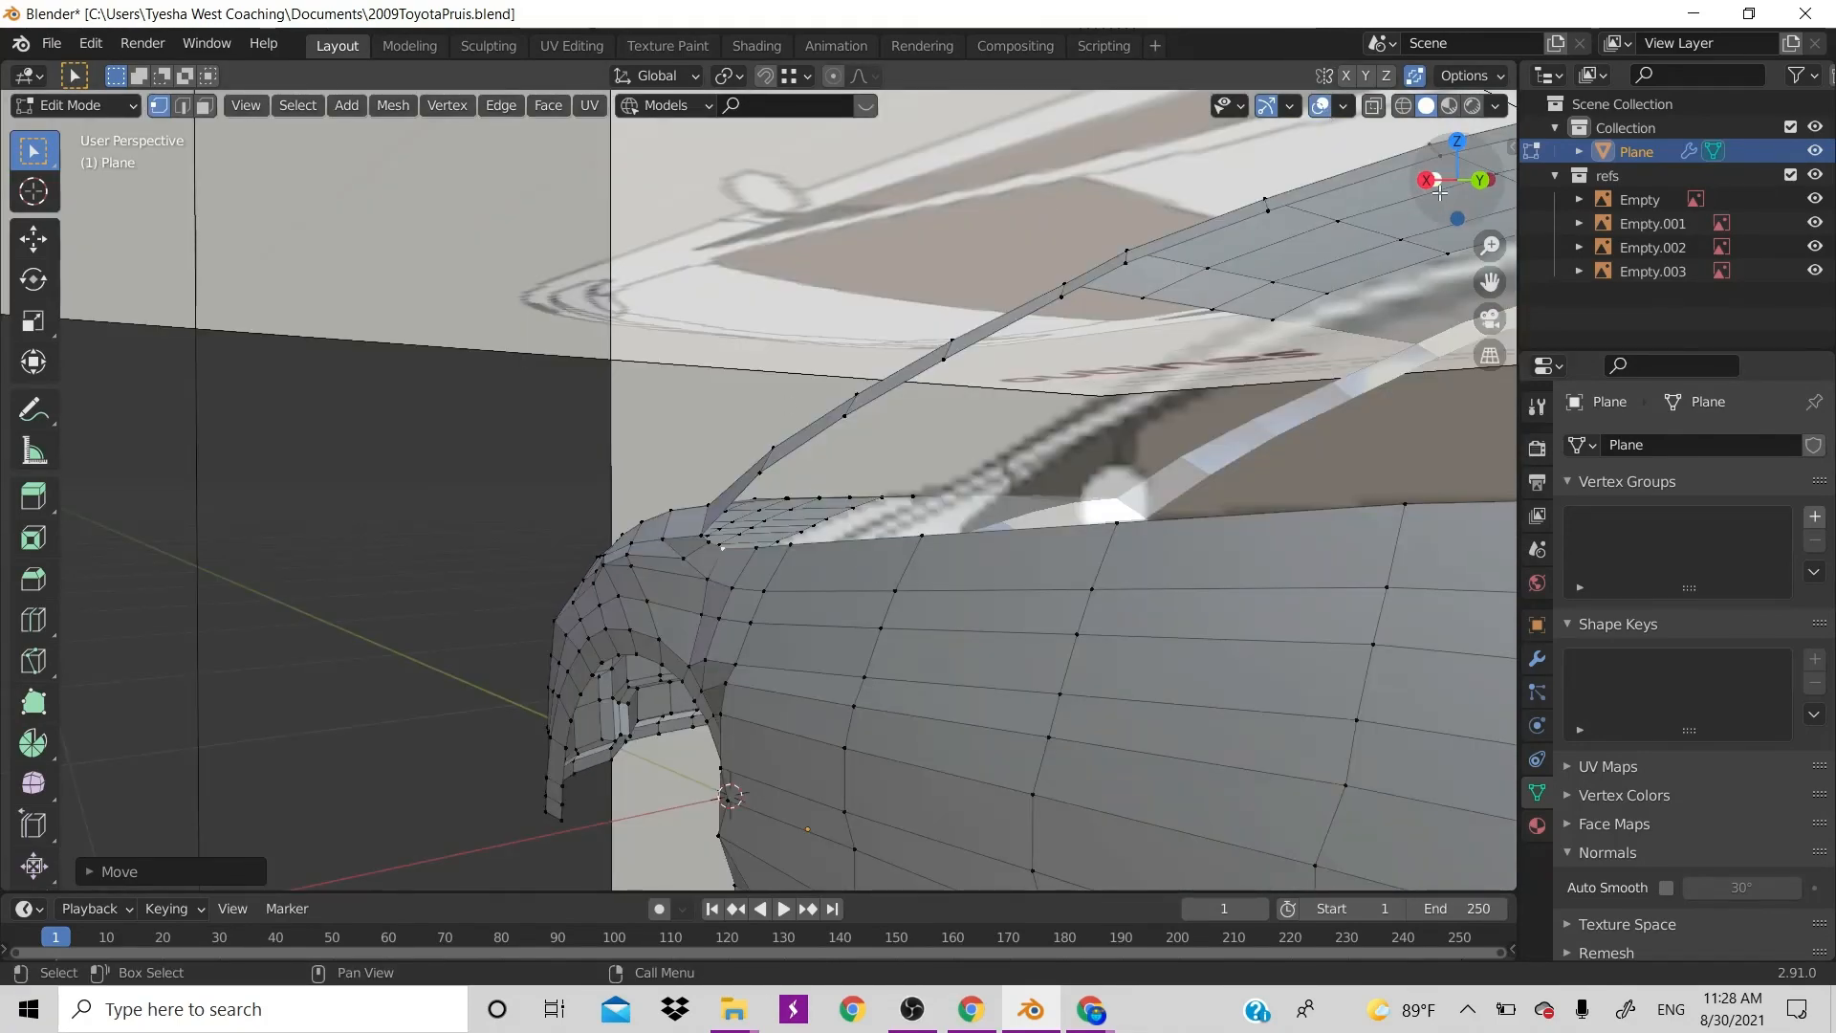
drag(1435, 194, 1668, 183)
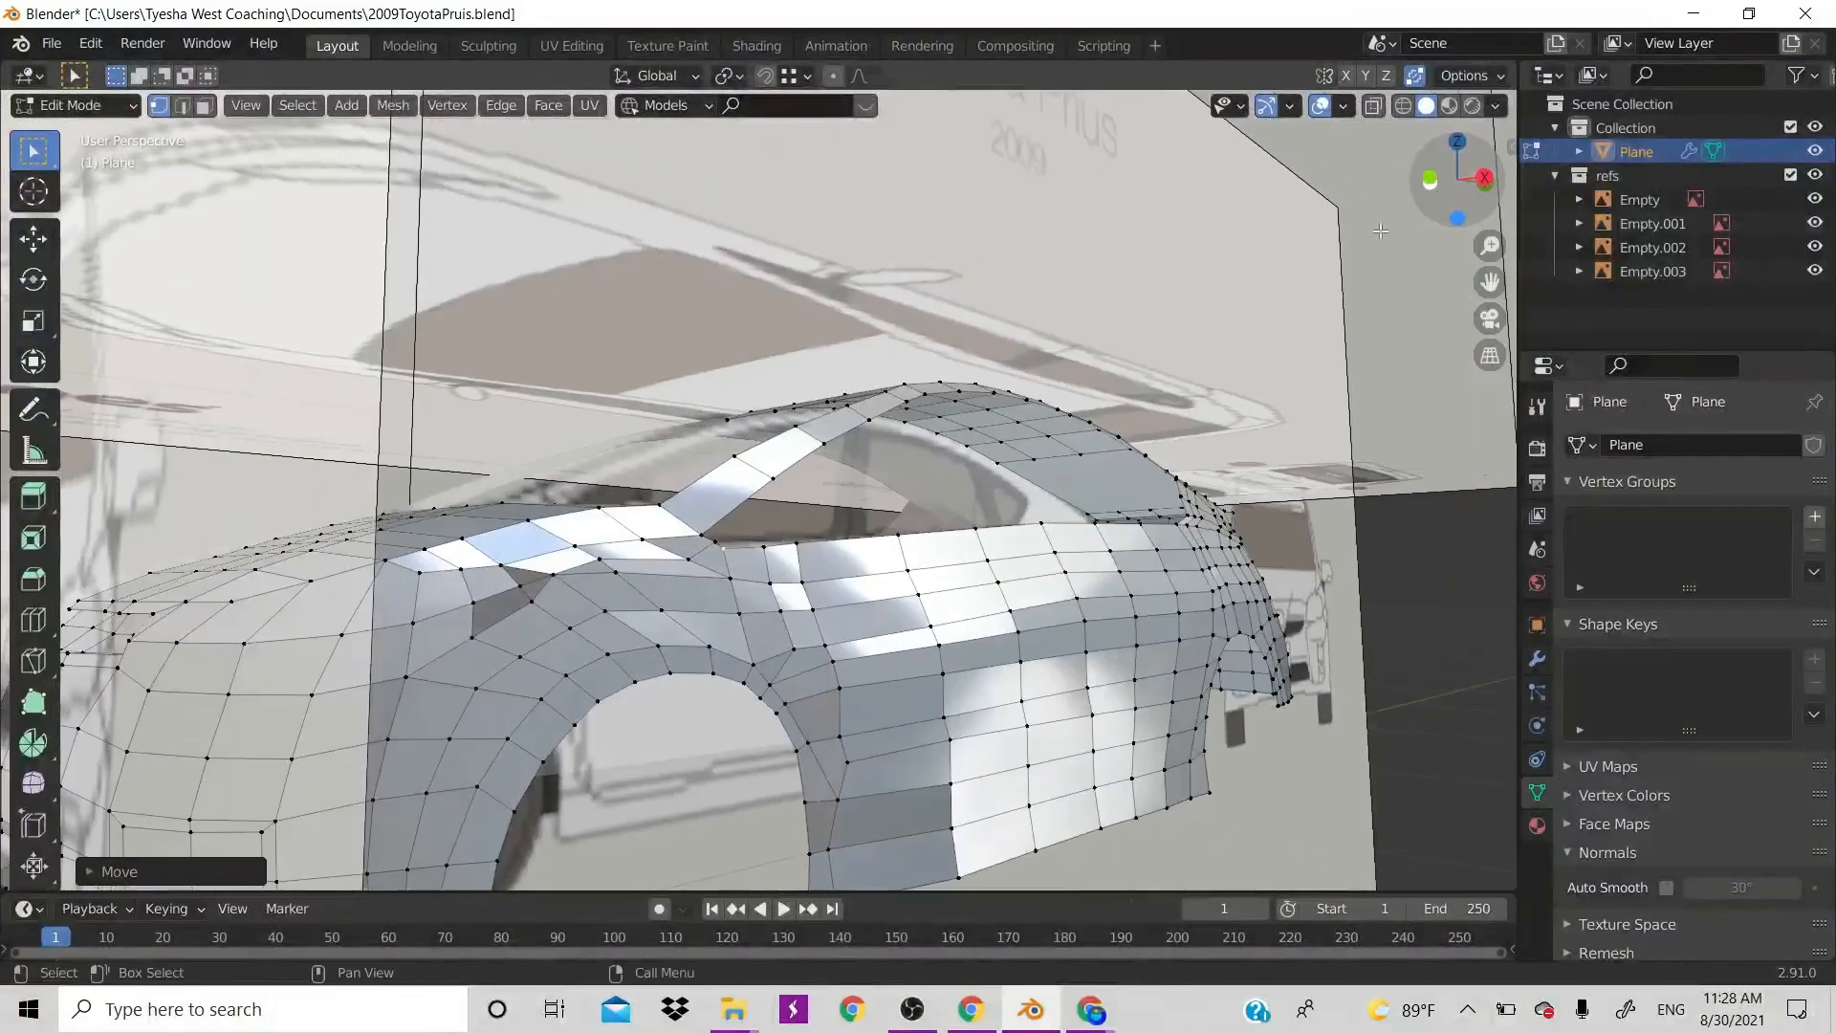
scroll(584, 757, down, 3)
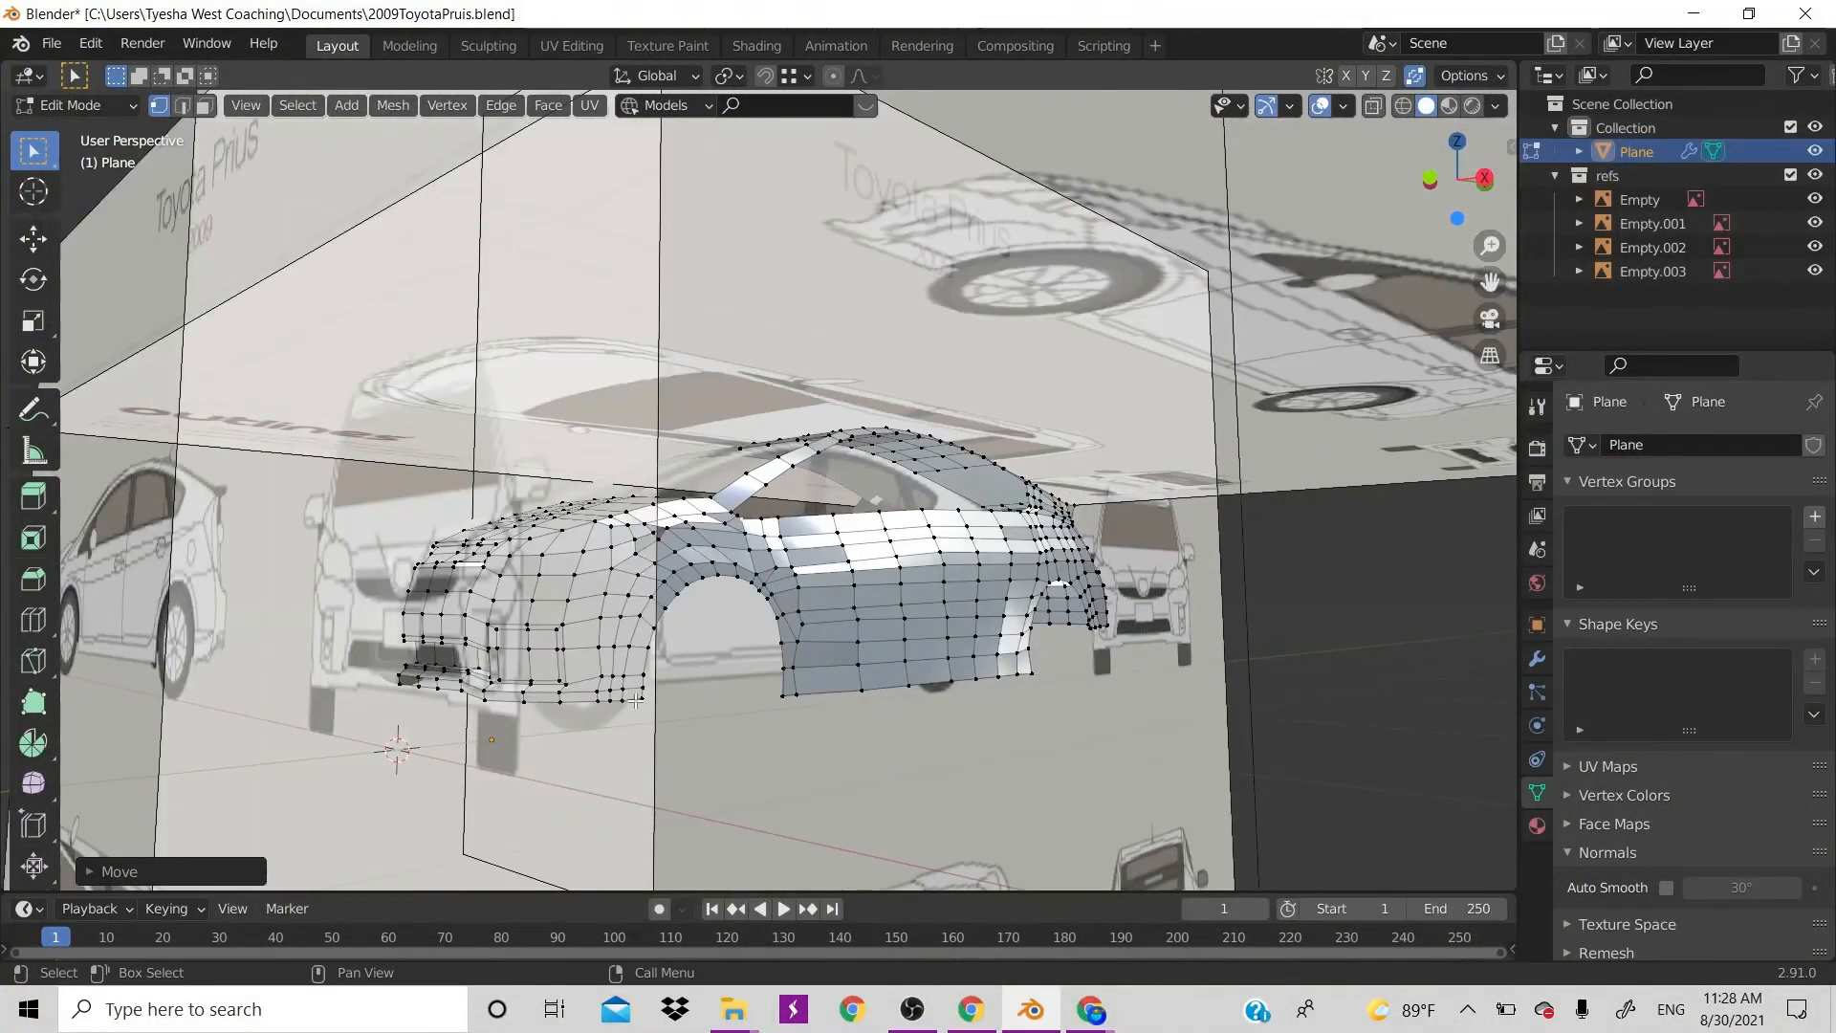
Select the strip of faces around the front wheel arch and move it outward along X by about 0.03 m
key(3)
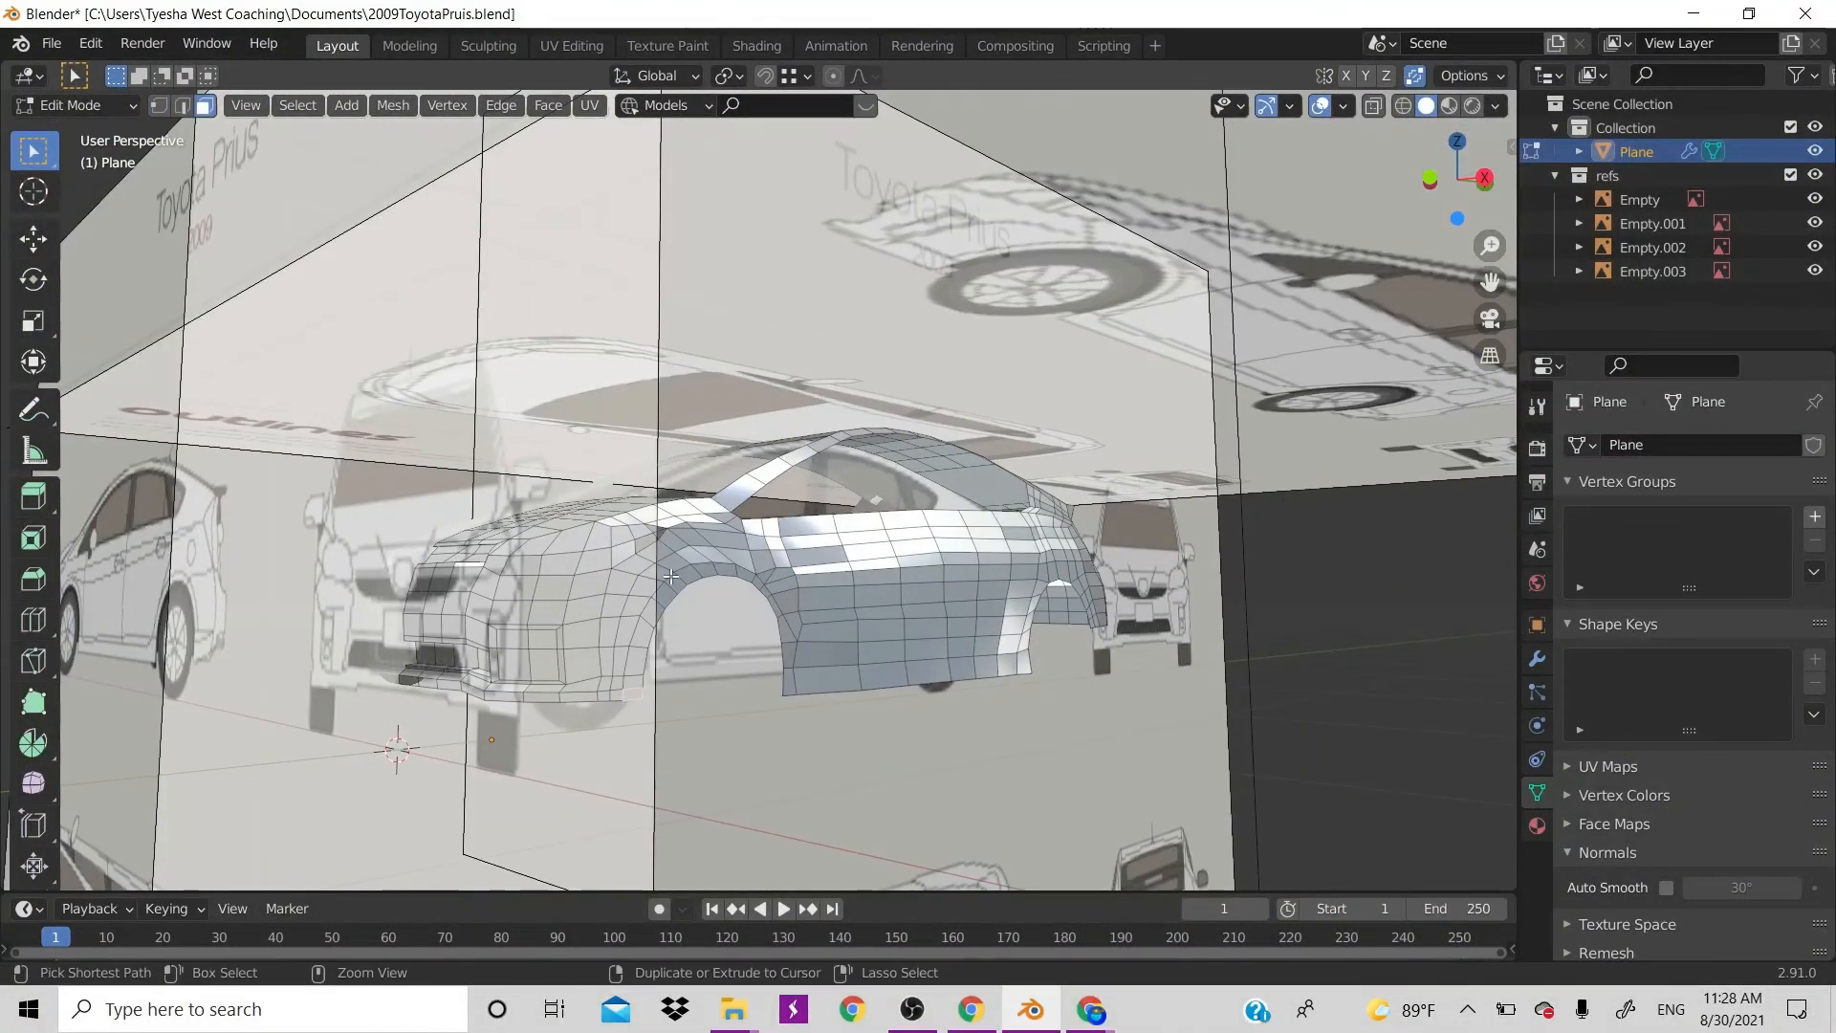
ctrl+click(782, 639)
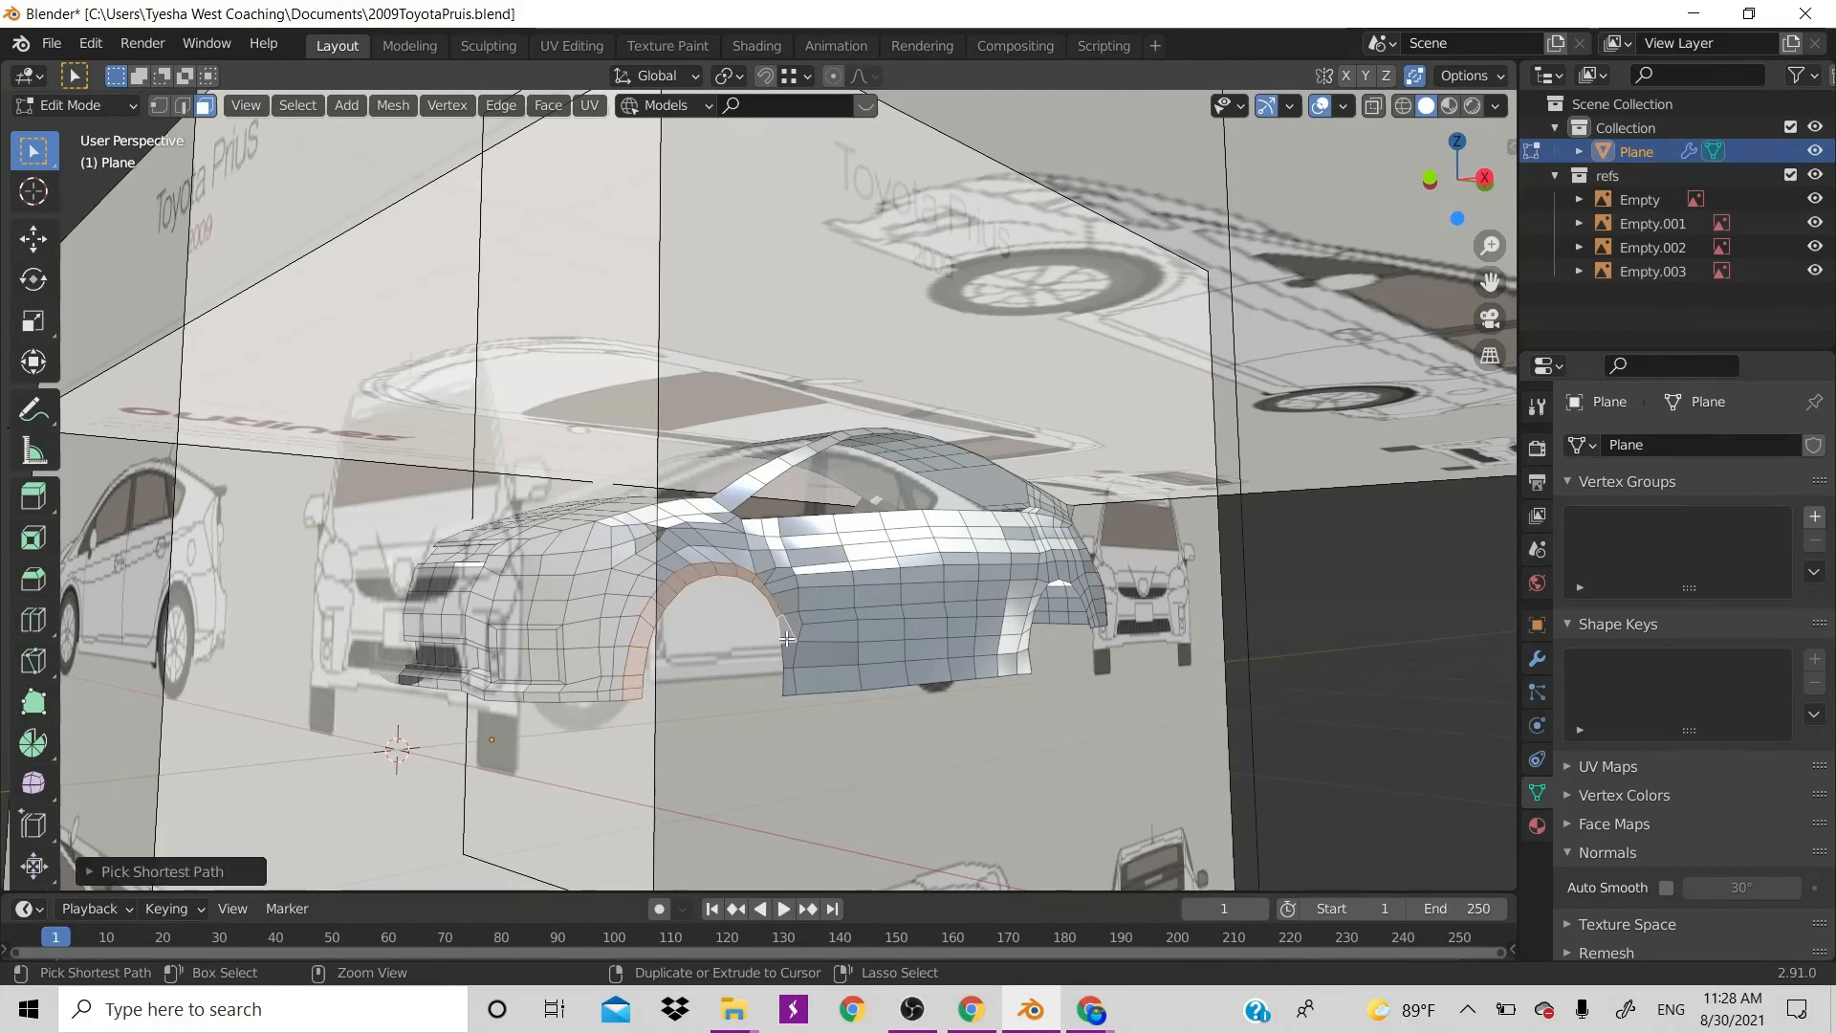
key(g)
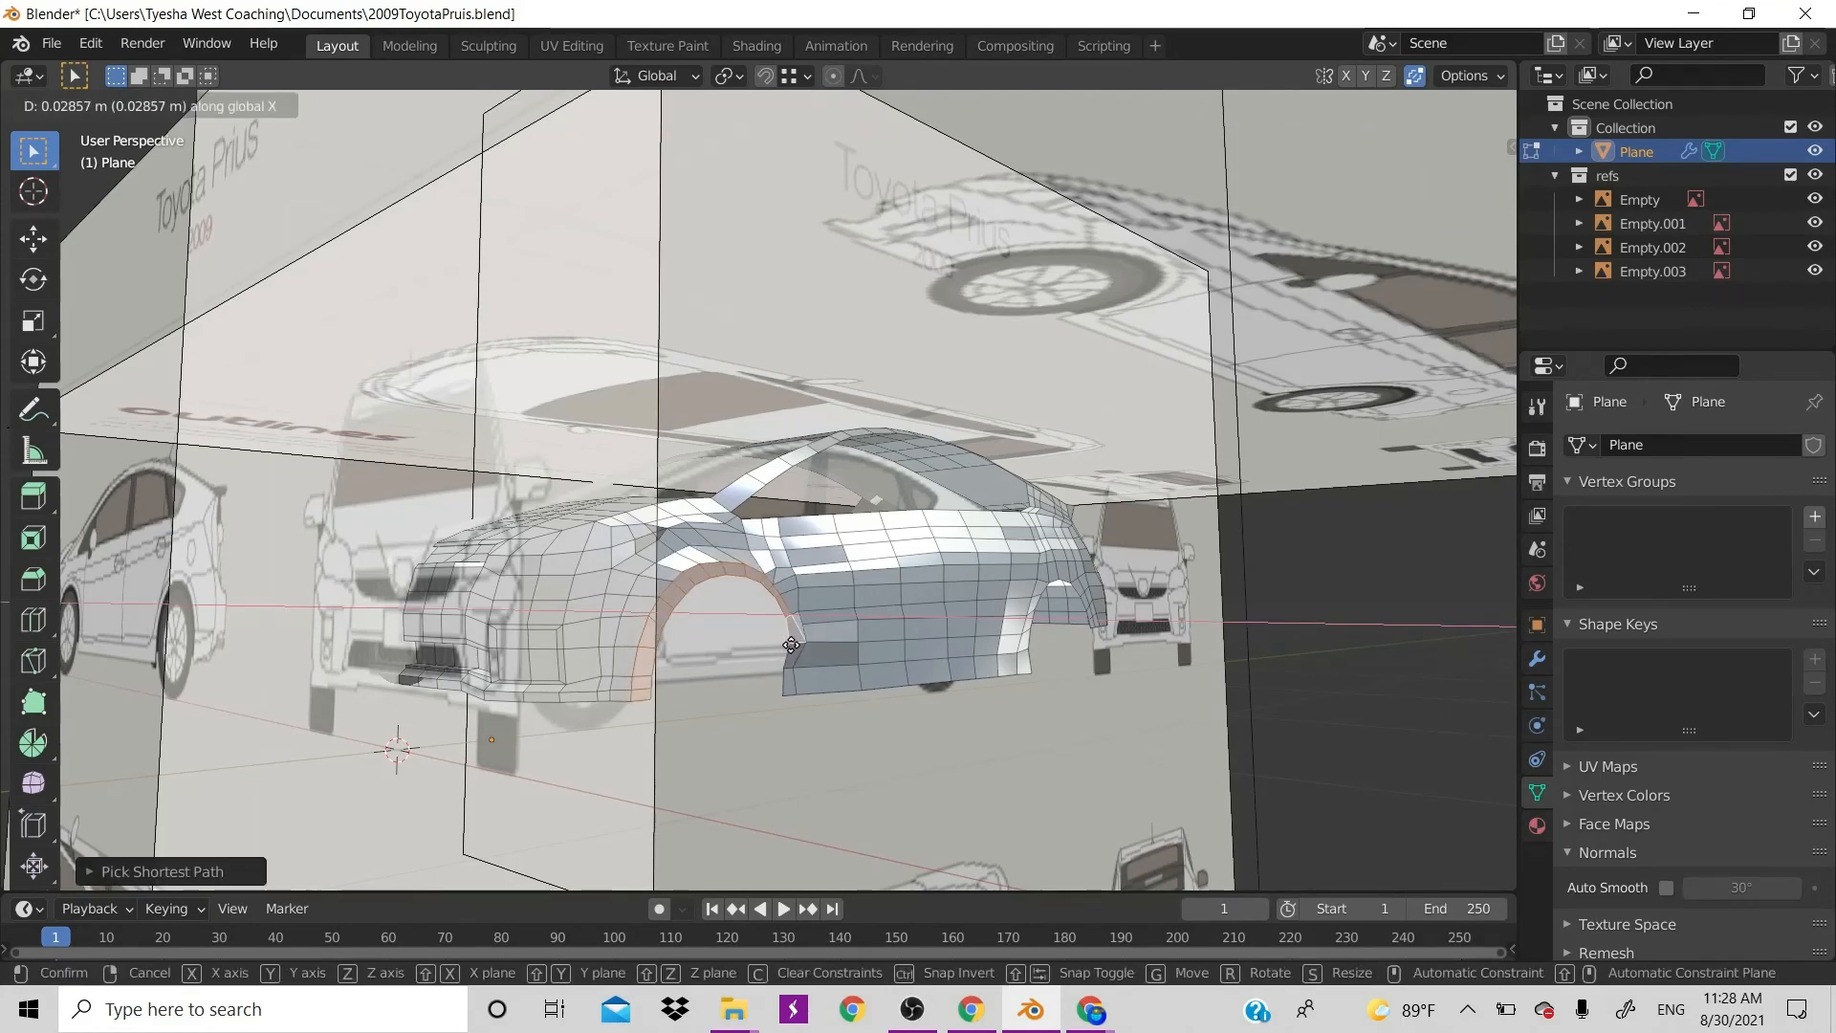
click(791, 640)
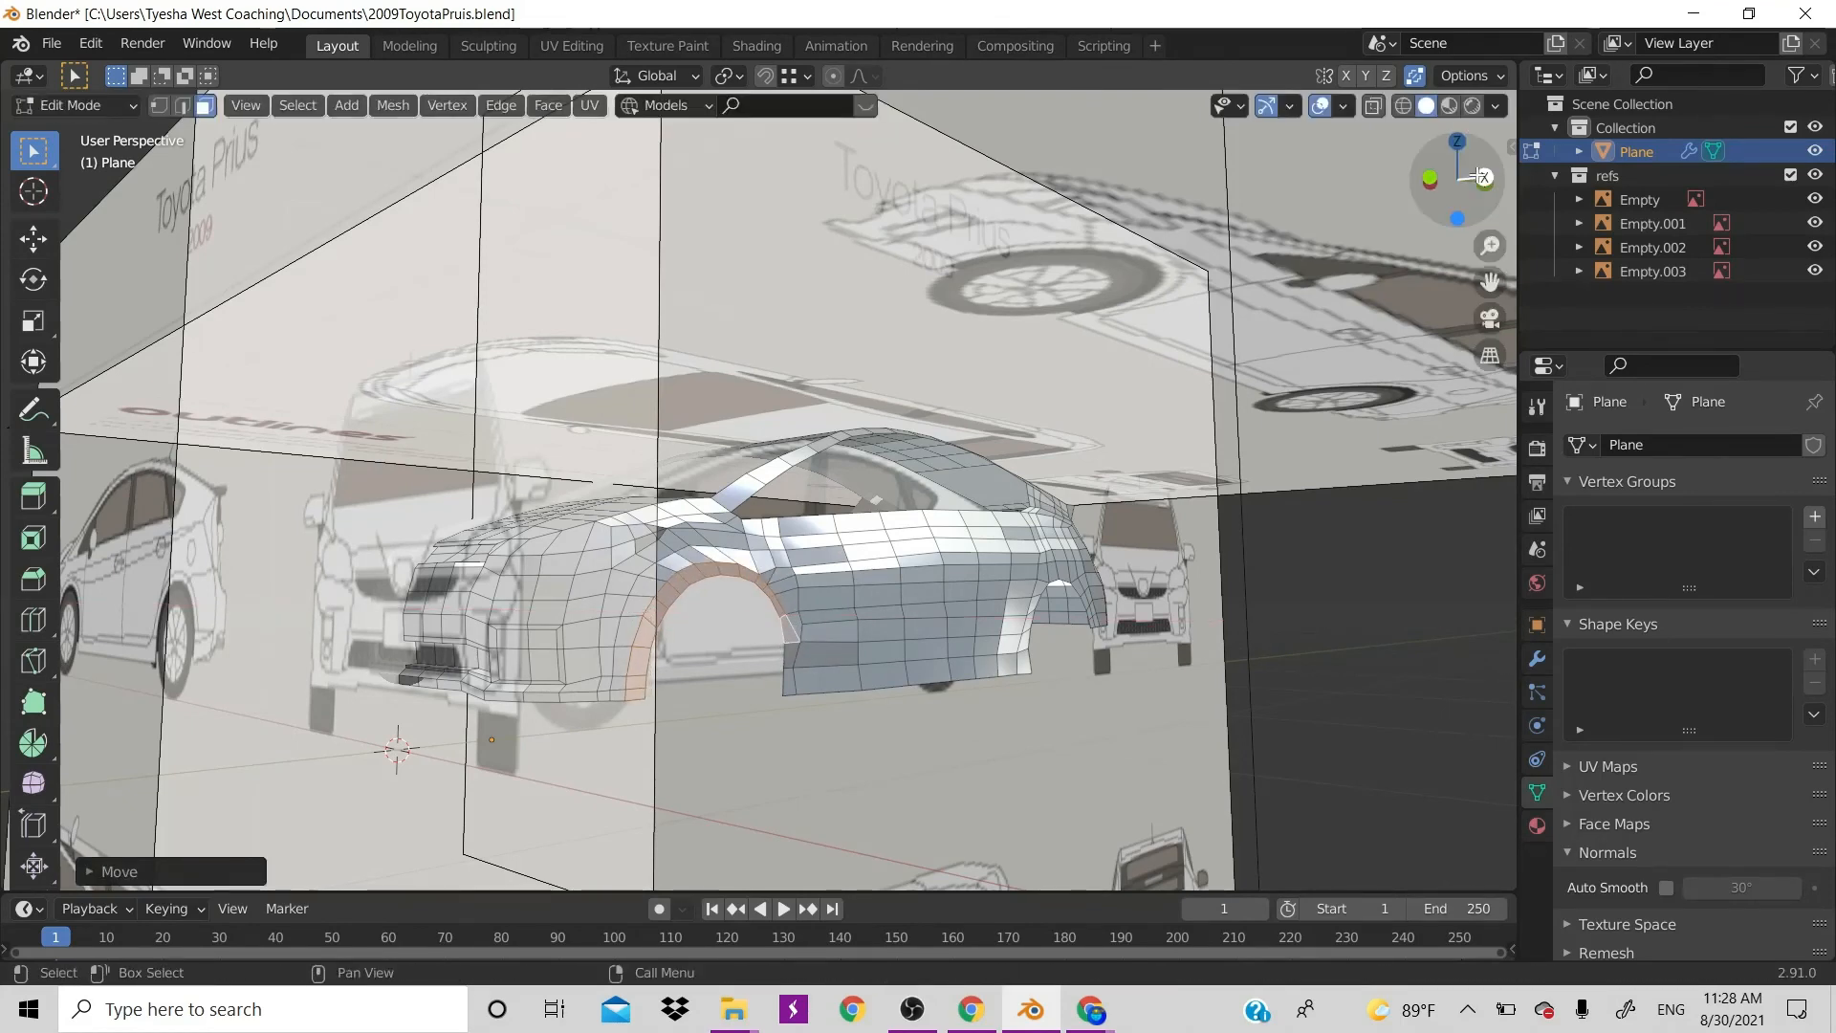
mouse_move(1452, 183)
mouse_down()
mouse_move(1578, 226)
mouse_move(1503, 225)
mouse_move(1432, 187)
mouse_move(1207, 191)
mouse_move(1184, 208)
mouse_move(1448, 181)
mouse_up()
scroll(939, 364, up, 4)
scroll(905, 487, down, 5)
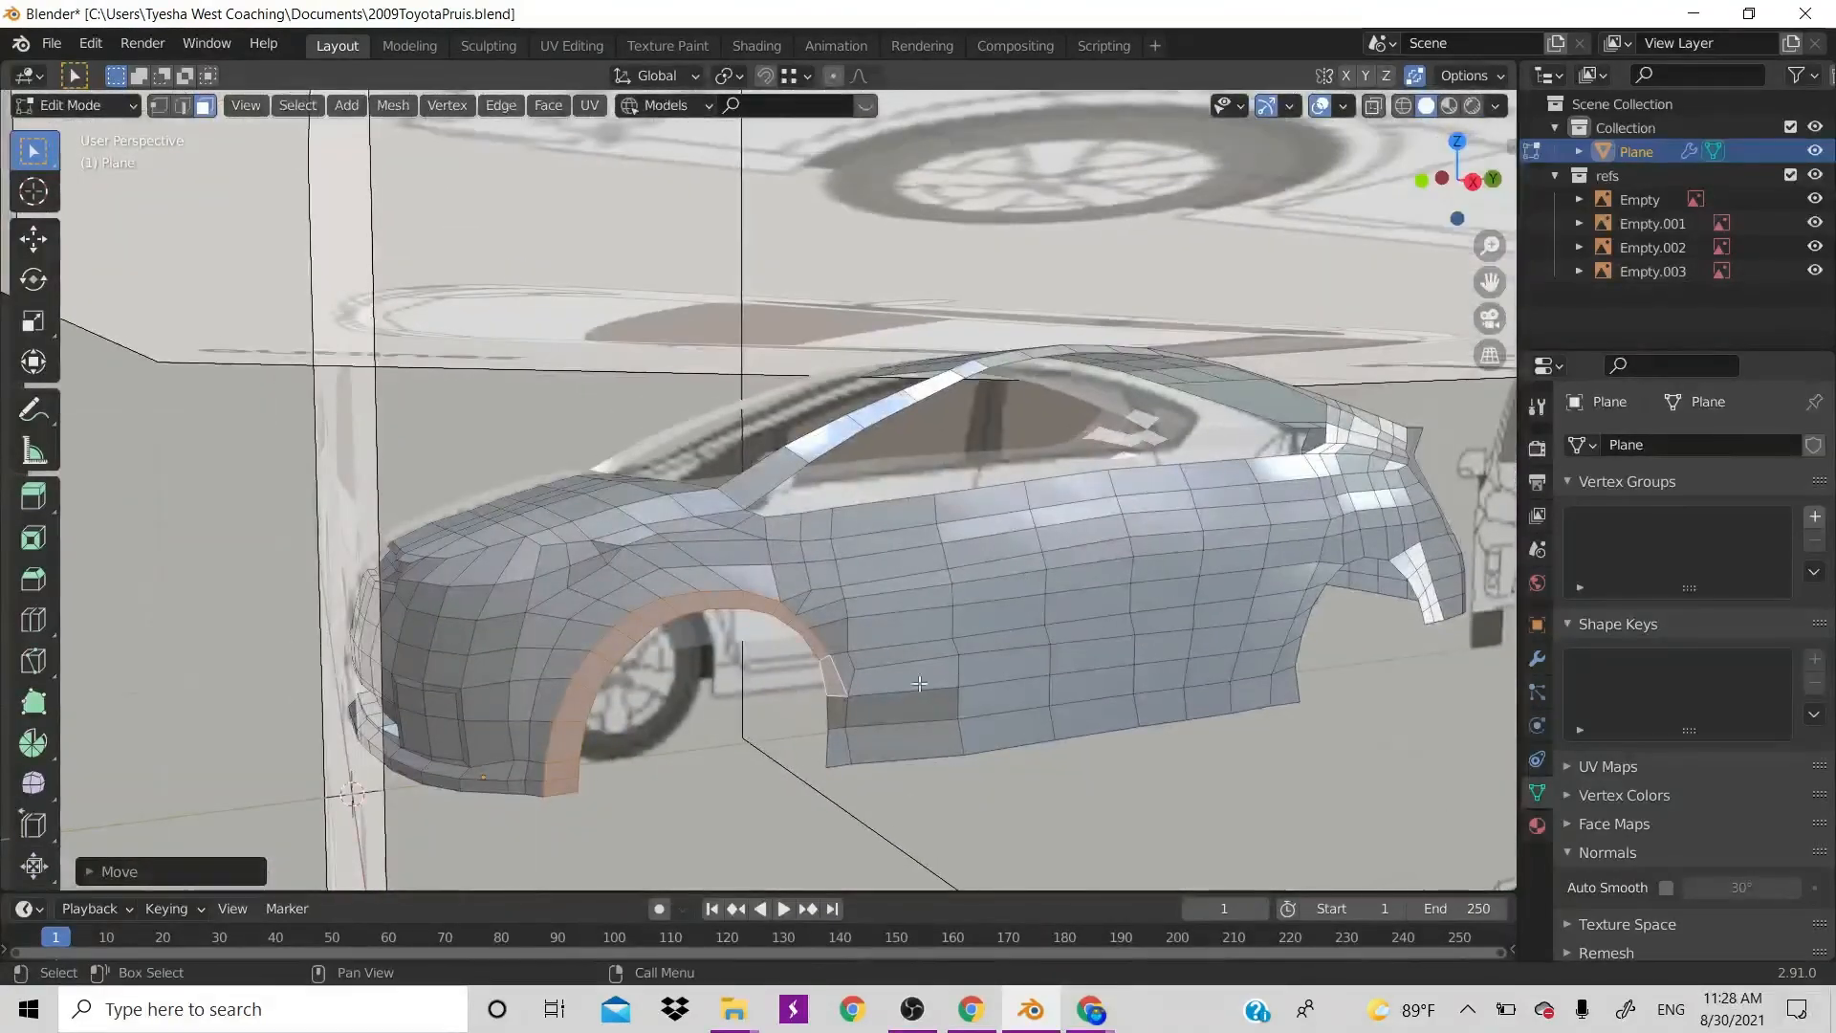
Try moving the two lowest faces behind the front wheel arch outward along X, and undo the move
click(841, 712)
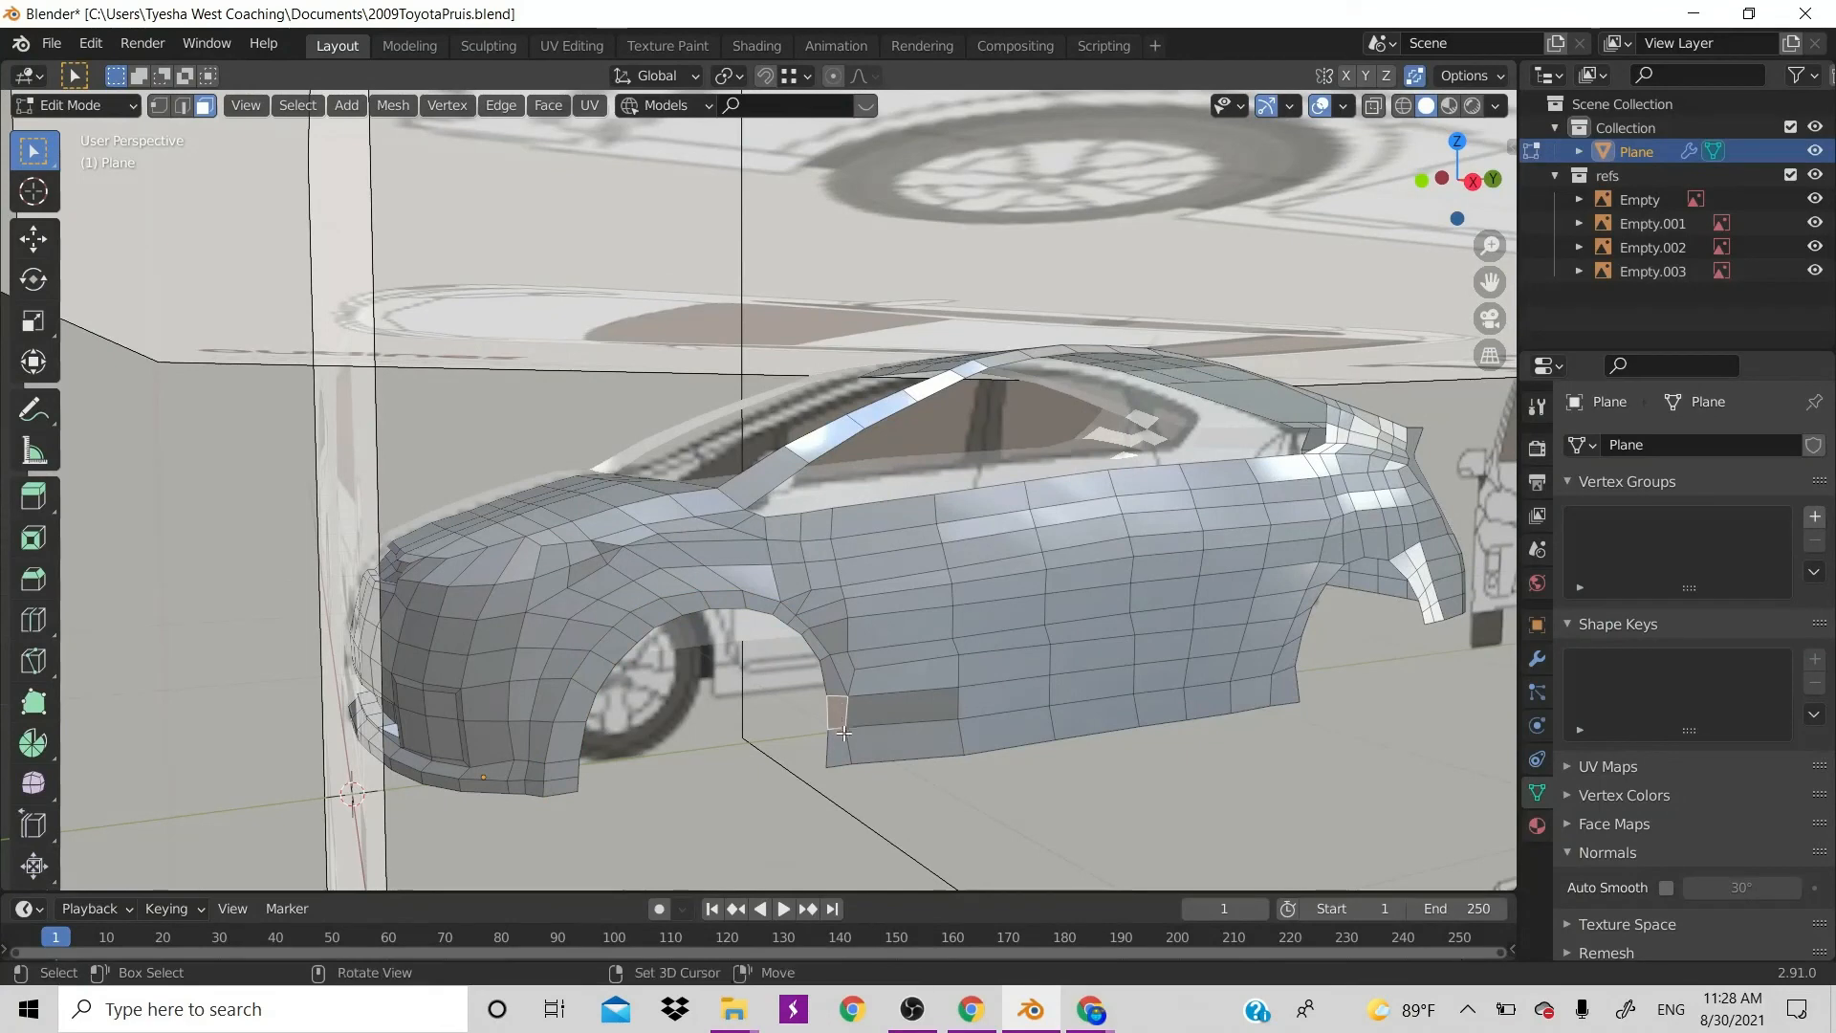
key(g)
key(x)
click(958, 740)
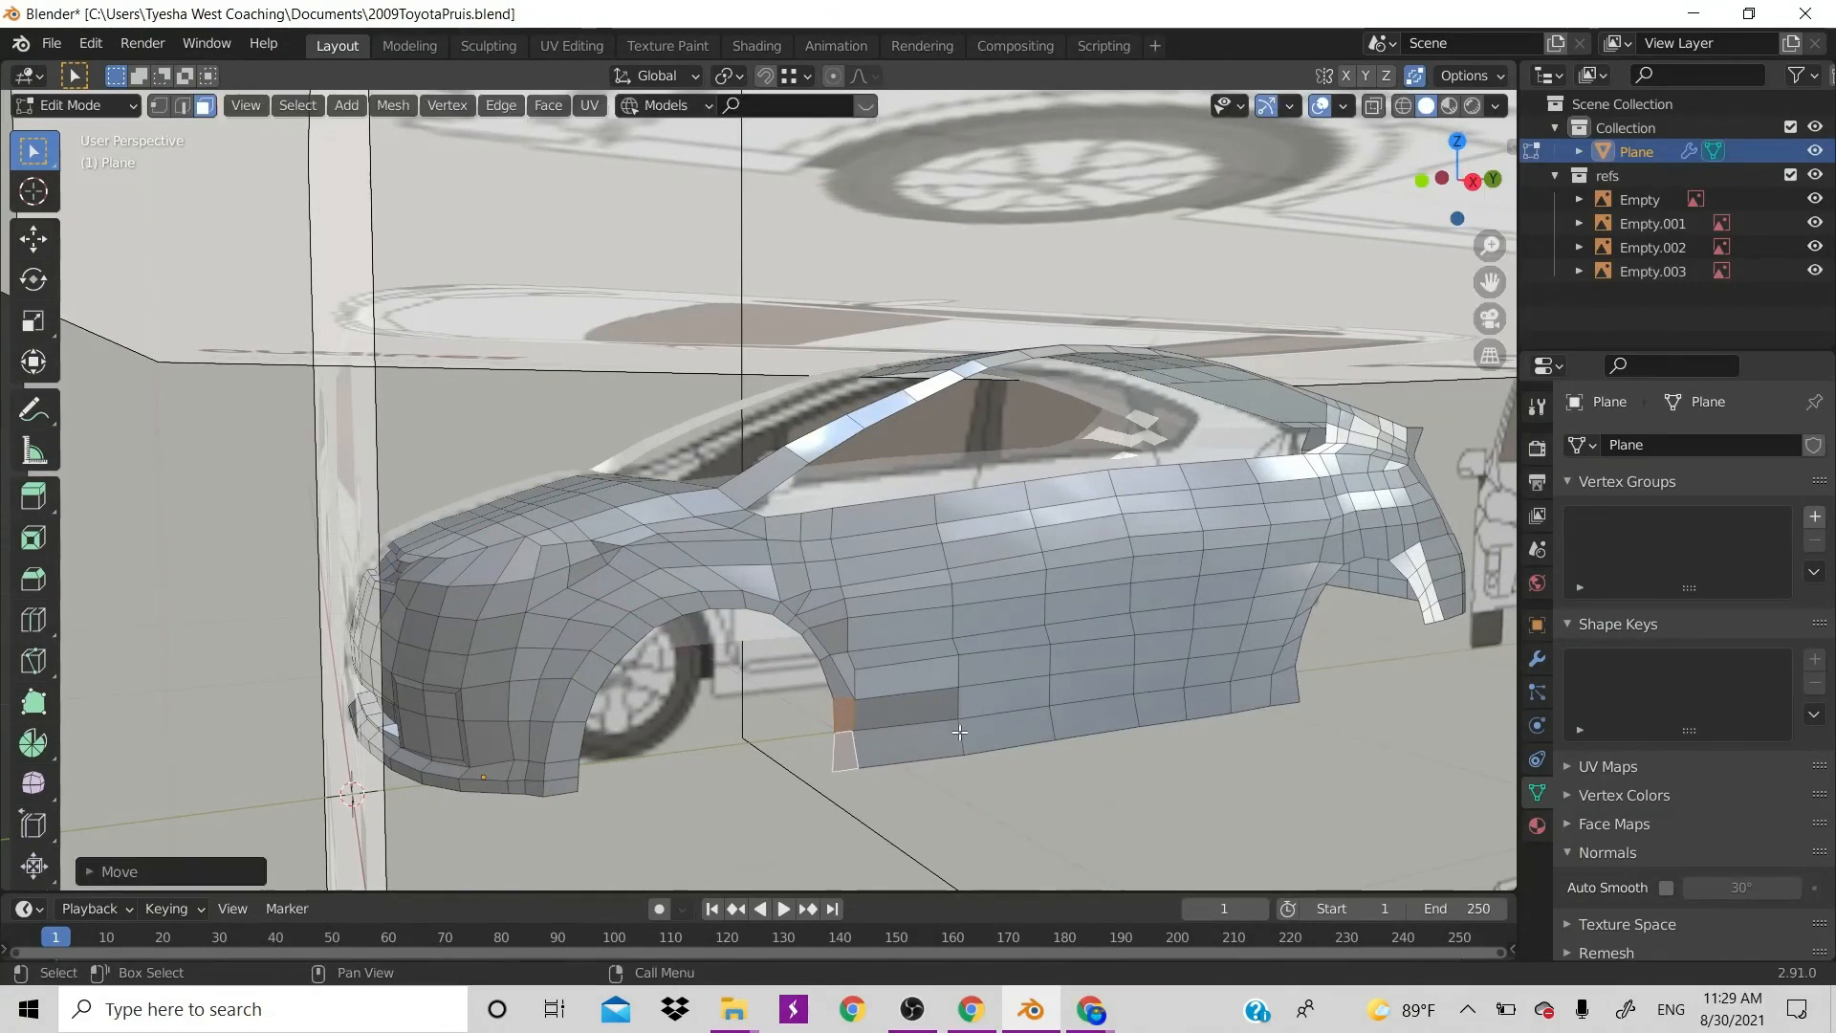
right_click(994, 722)
click(1343, 700)
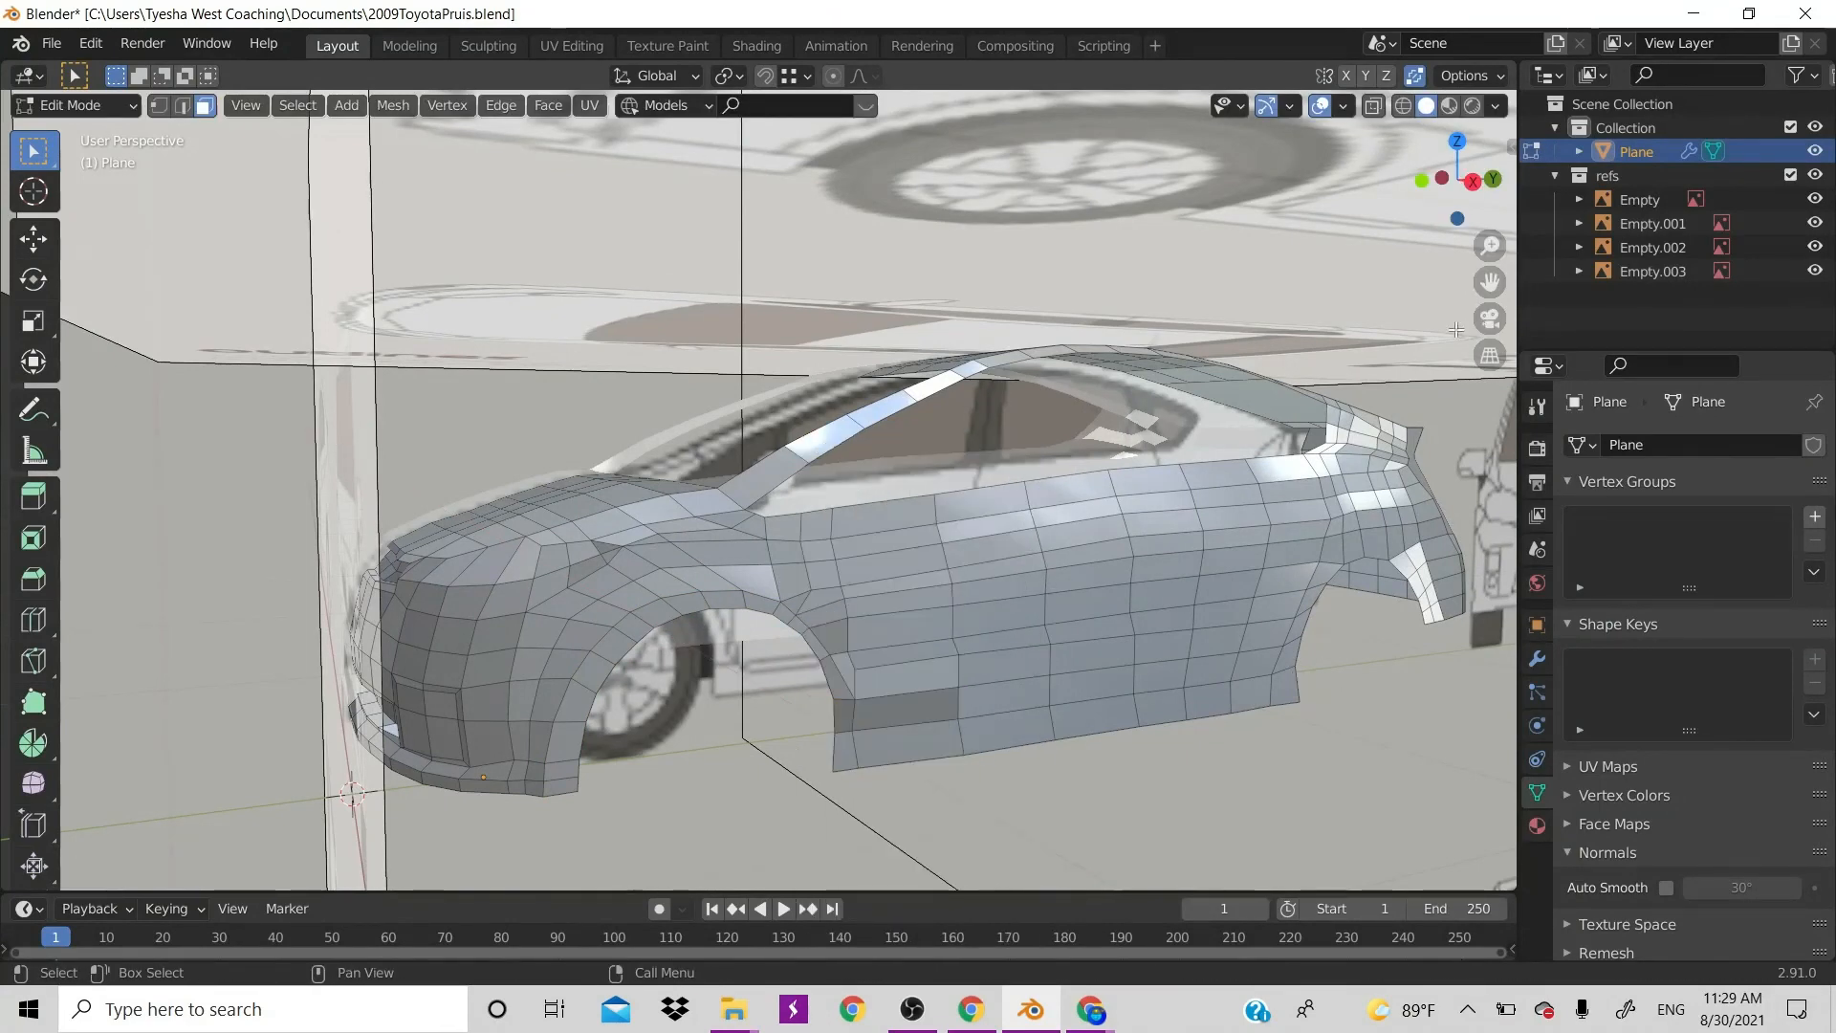
drag(1458, 182, 1064, 452)
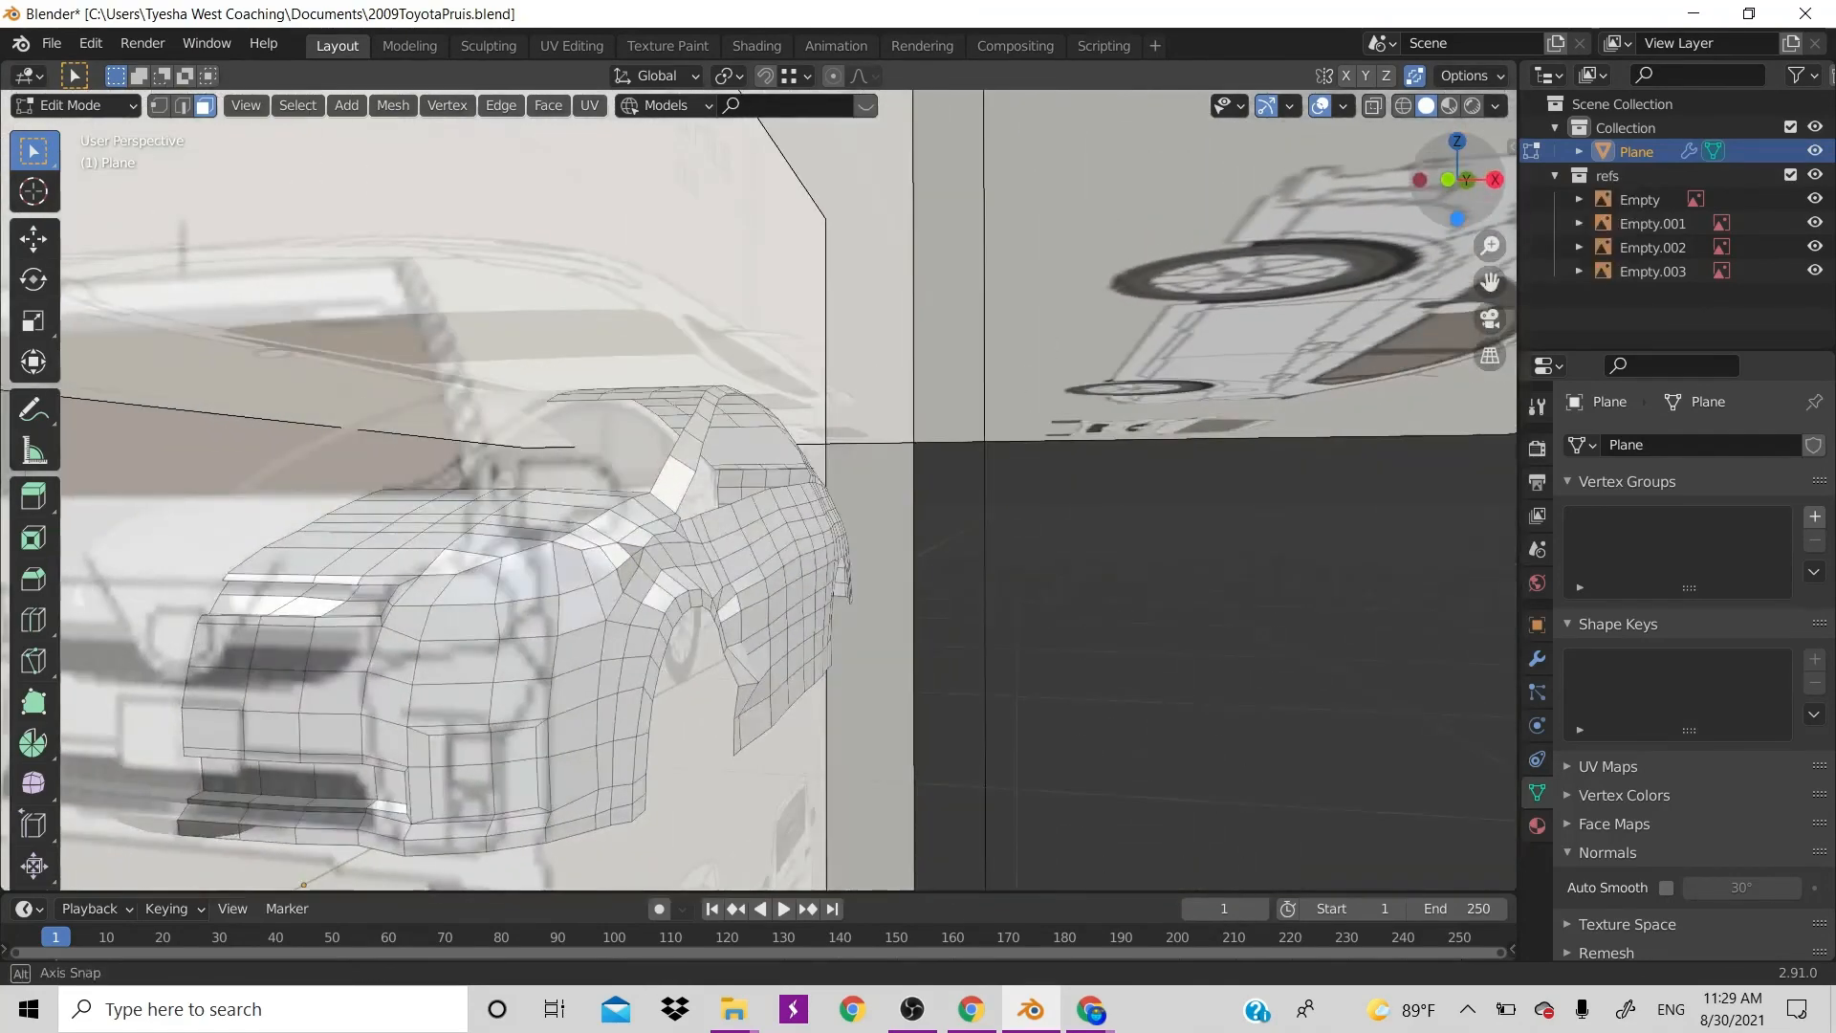
click(738, 690)
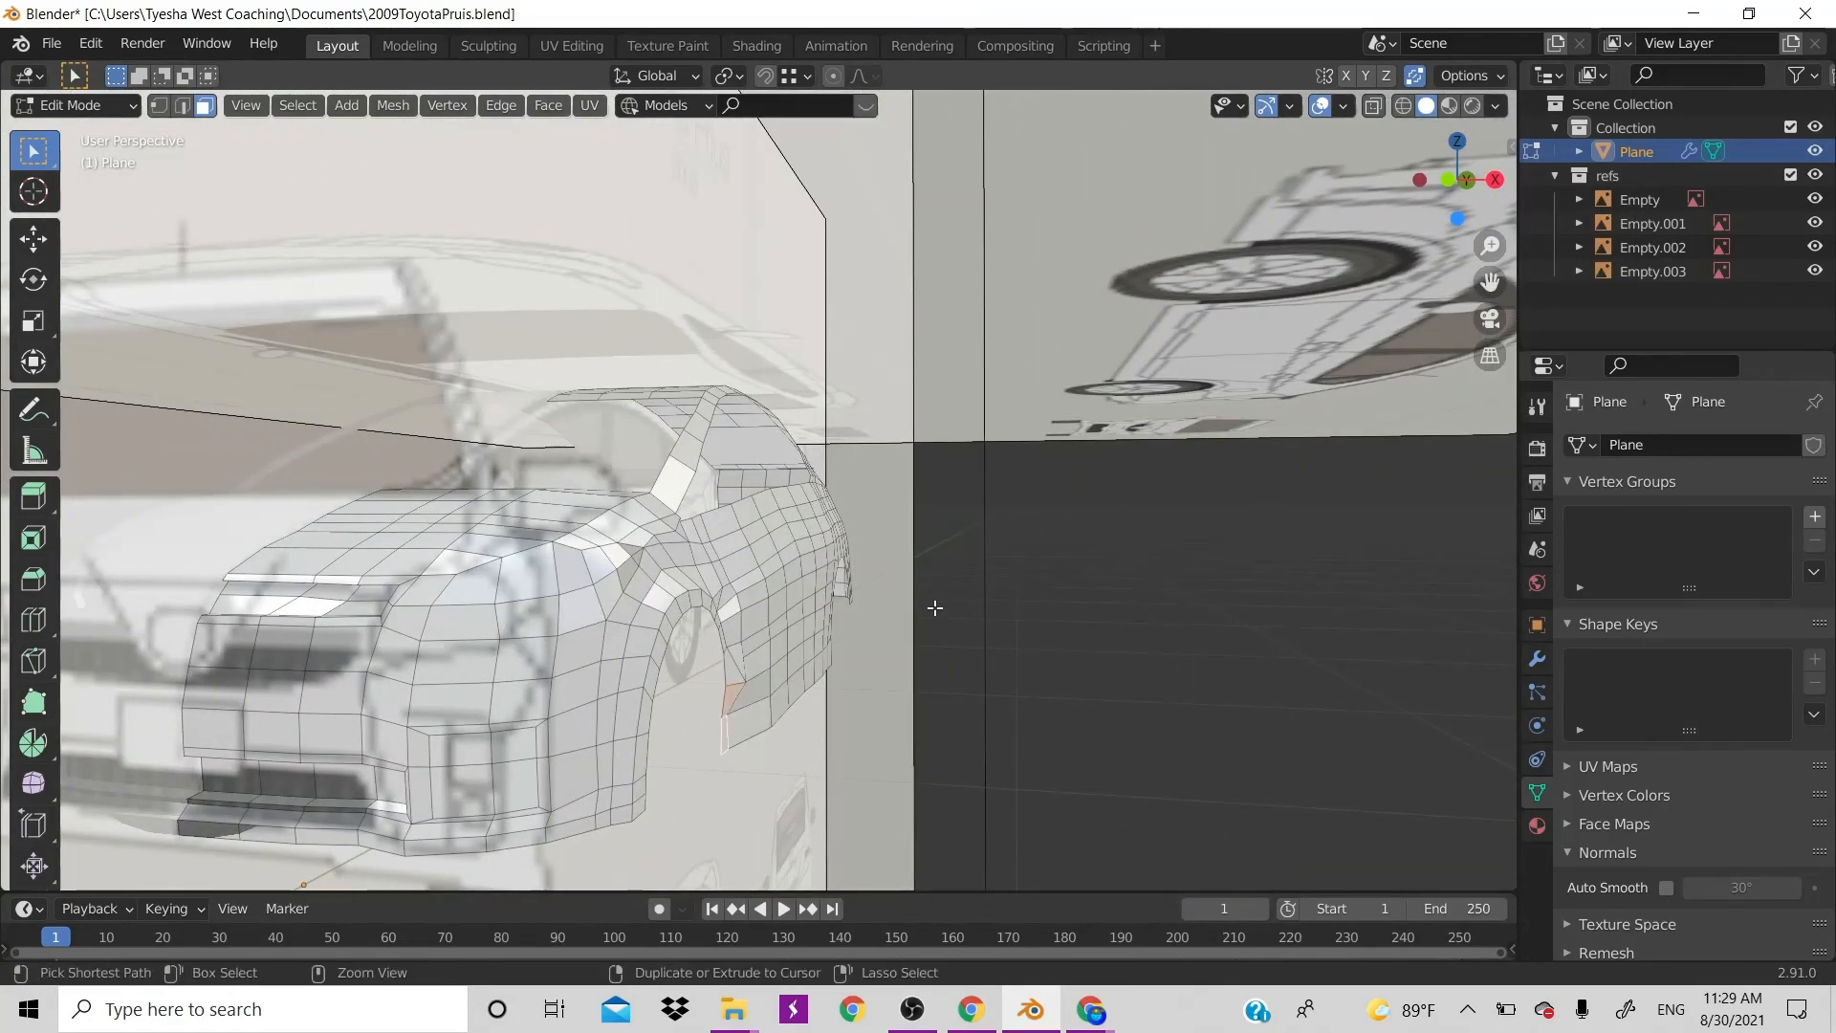
Switch to vertex selection and move the wheel arch's lower rear vertex above the two sill faces slightly inward along X
key(1)
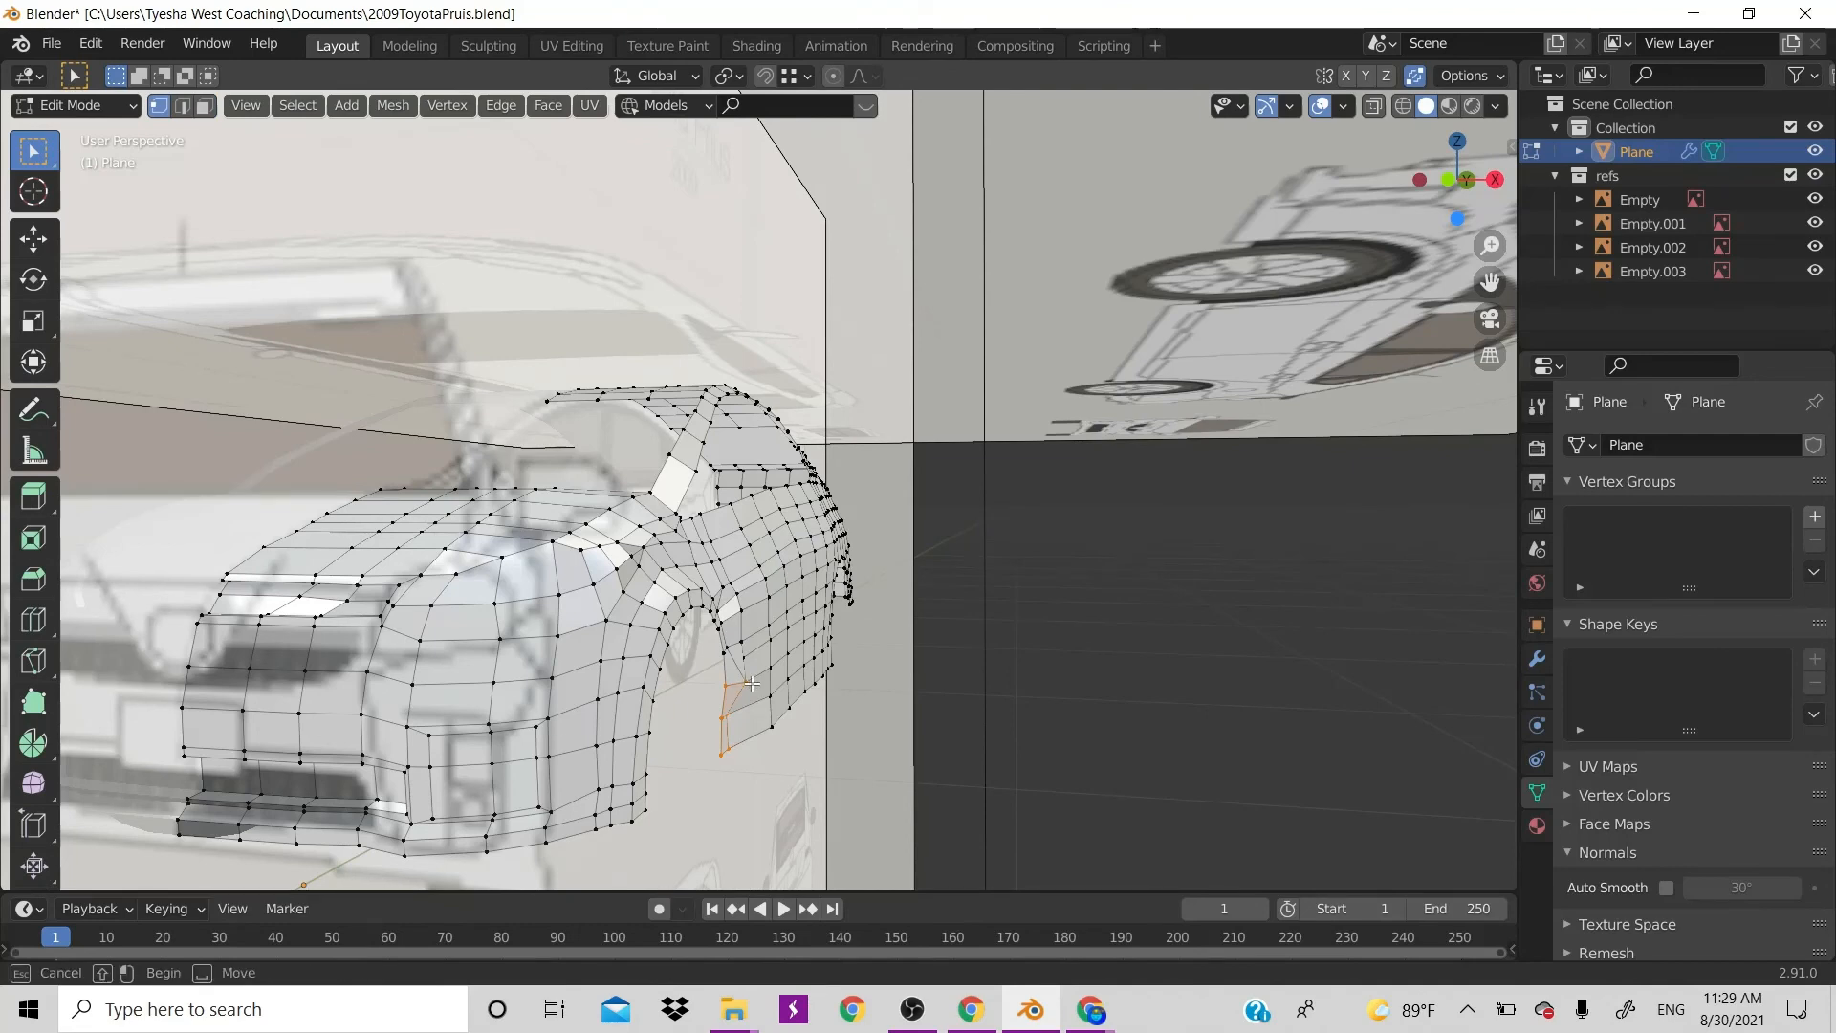
key(g)
key(x)
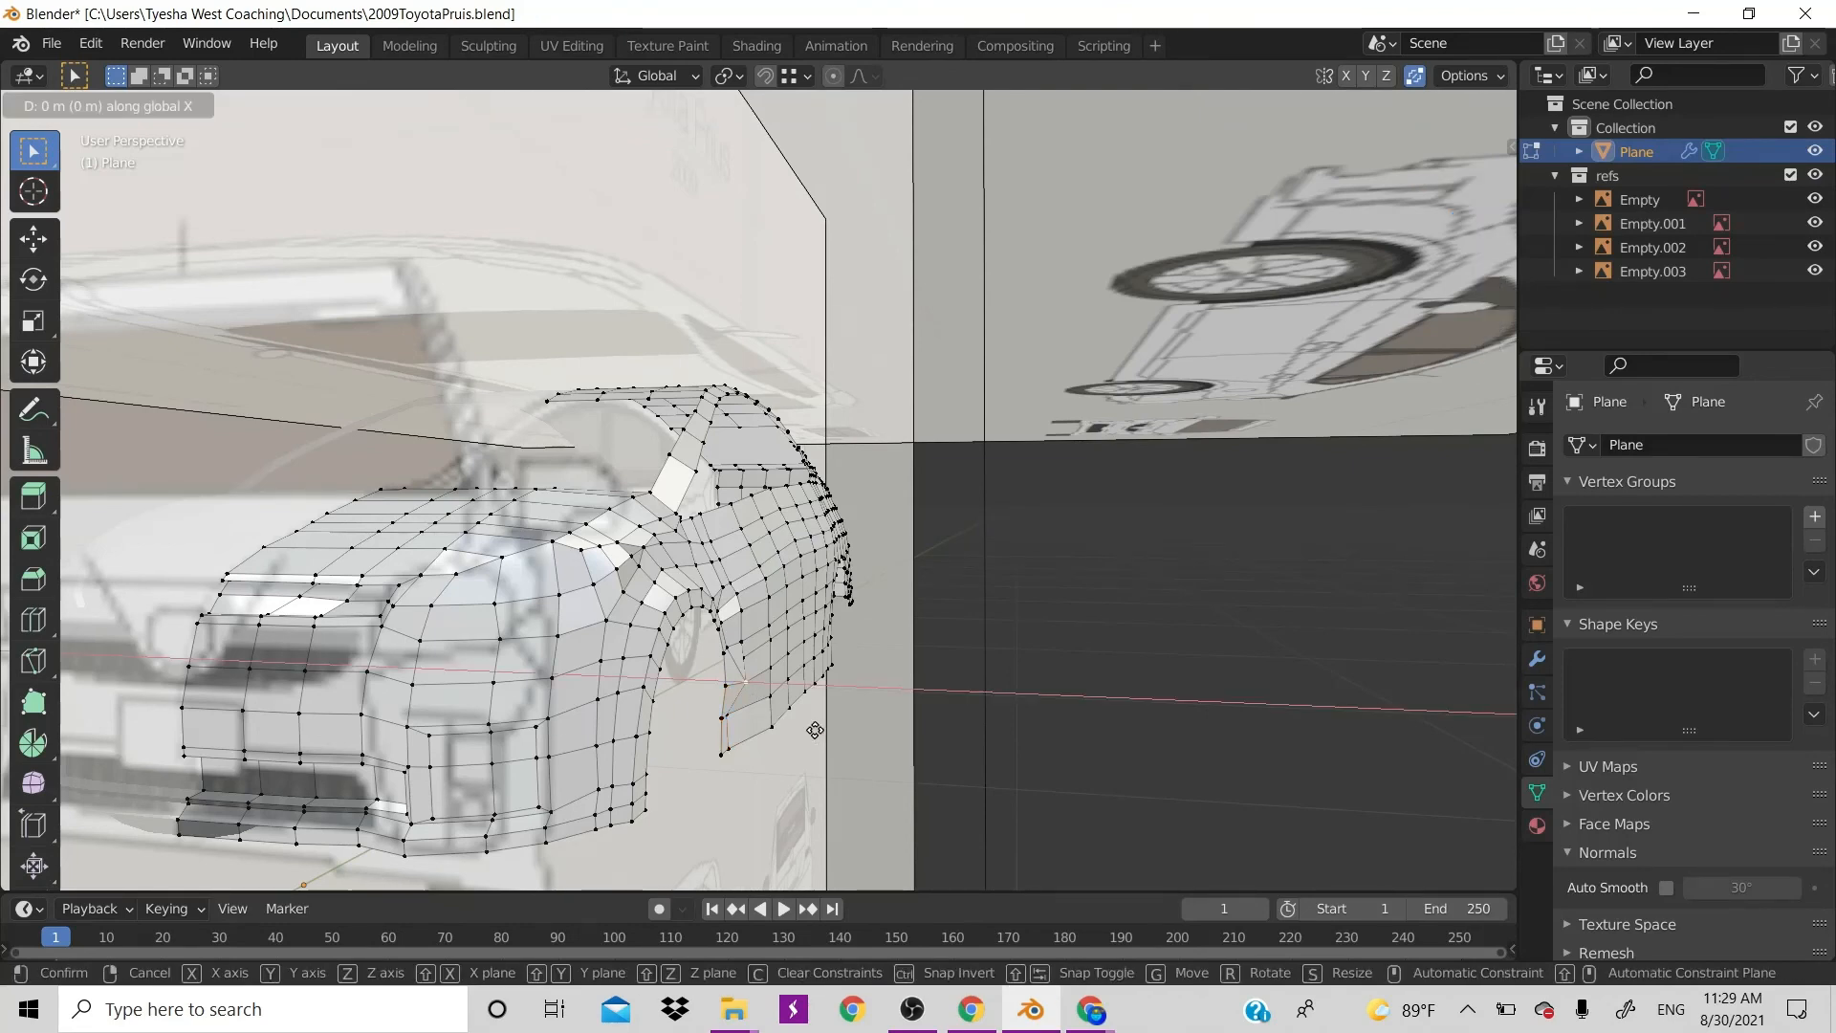
click(810, 727)
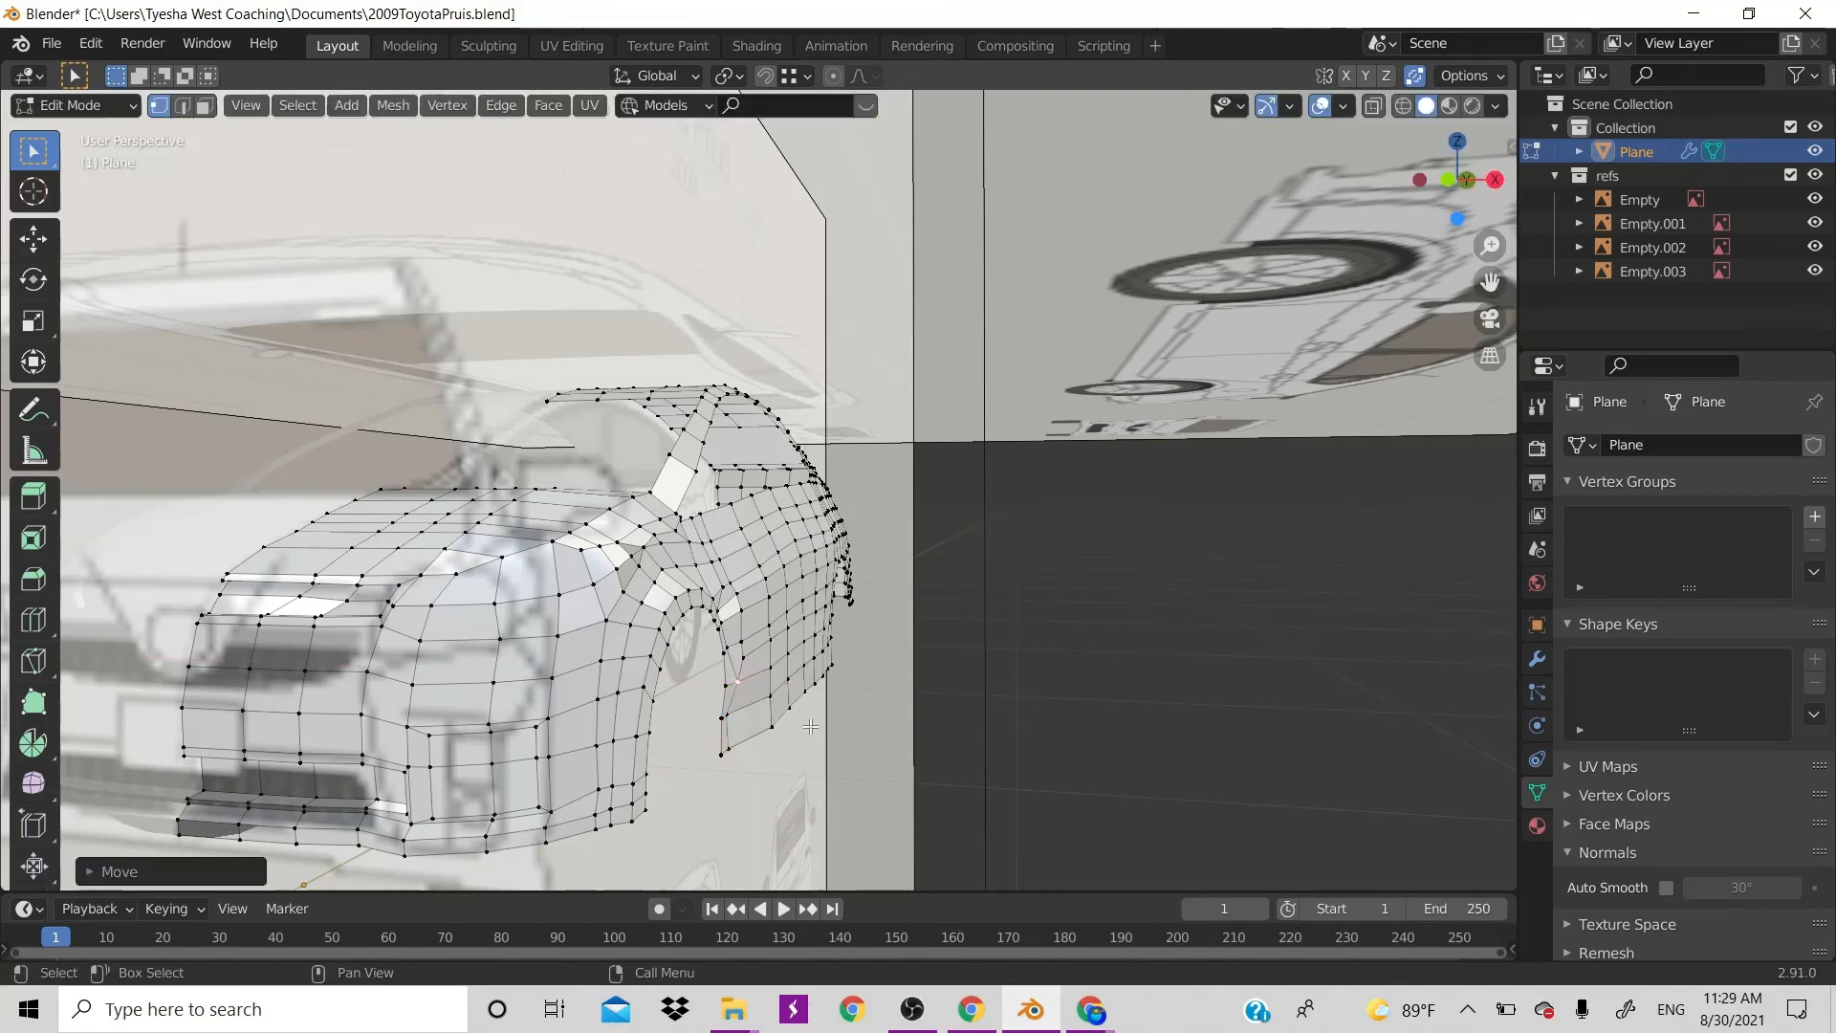
Select the vertex just above it on the wheel arch's rear edge, adjust its position along X, and clear the selection
click(730, 650)
key(g)
key(z)
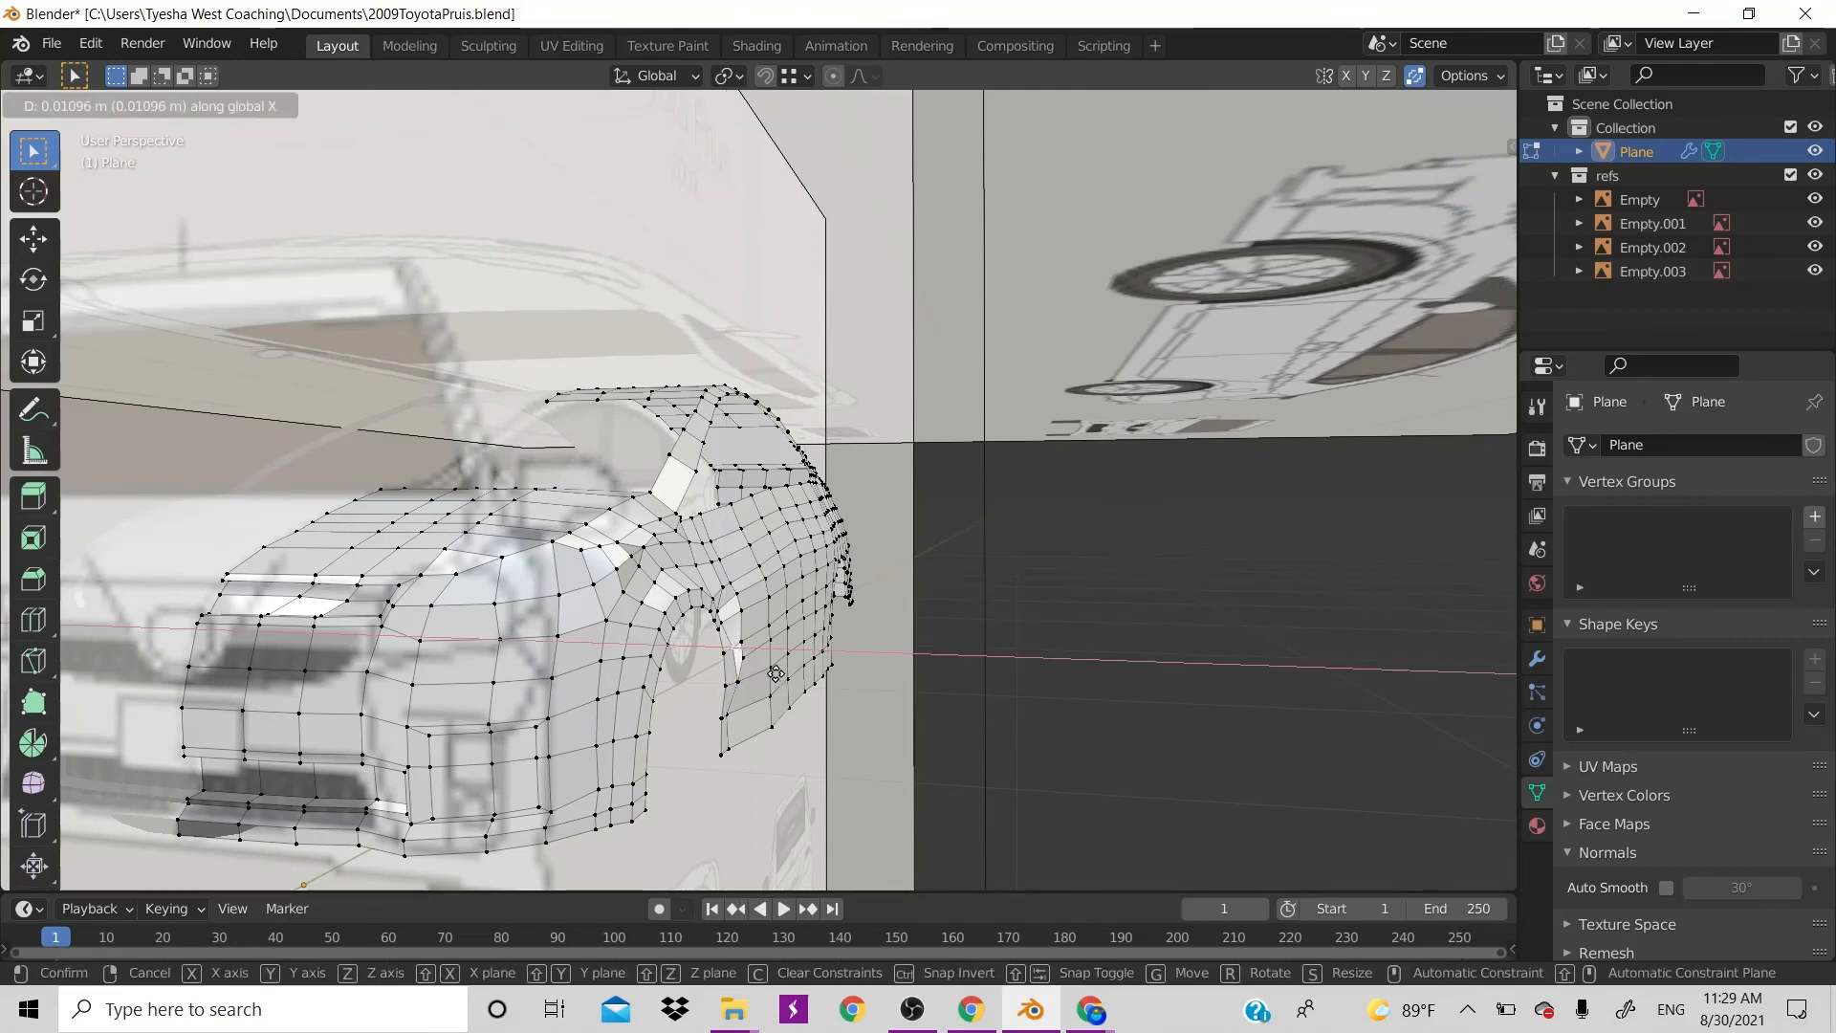
click(768, 660)
click(931, 547)
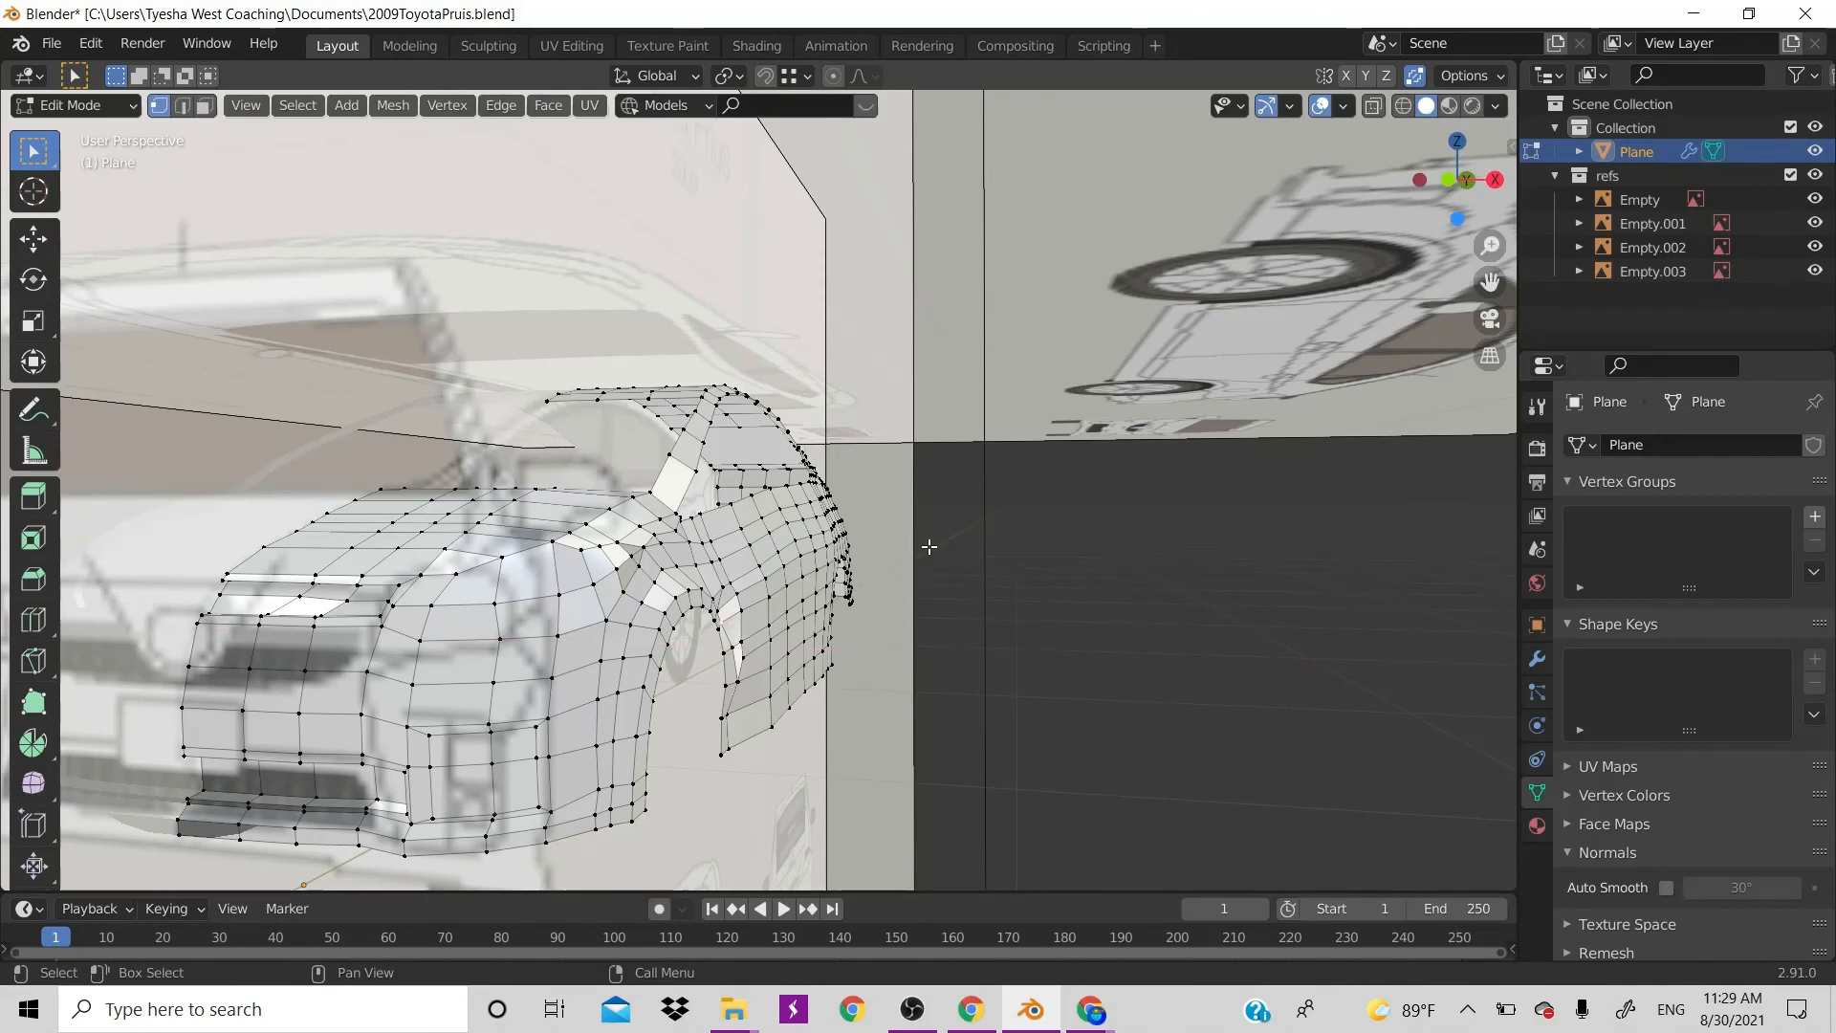
Move the next vertex up the wheel arch's rear edge along X, and readjust the vertex below it along X
click(745, 617)
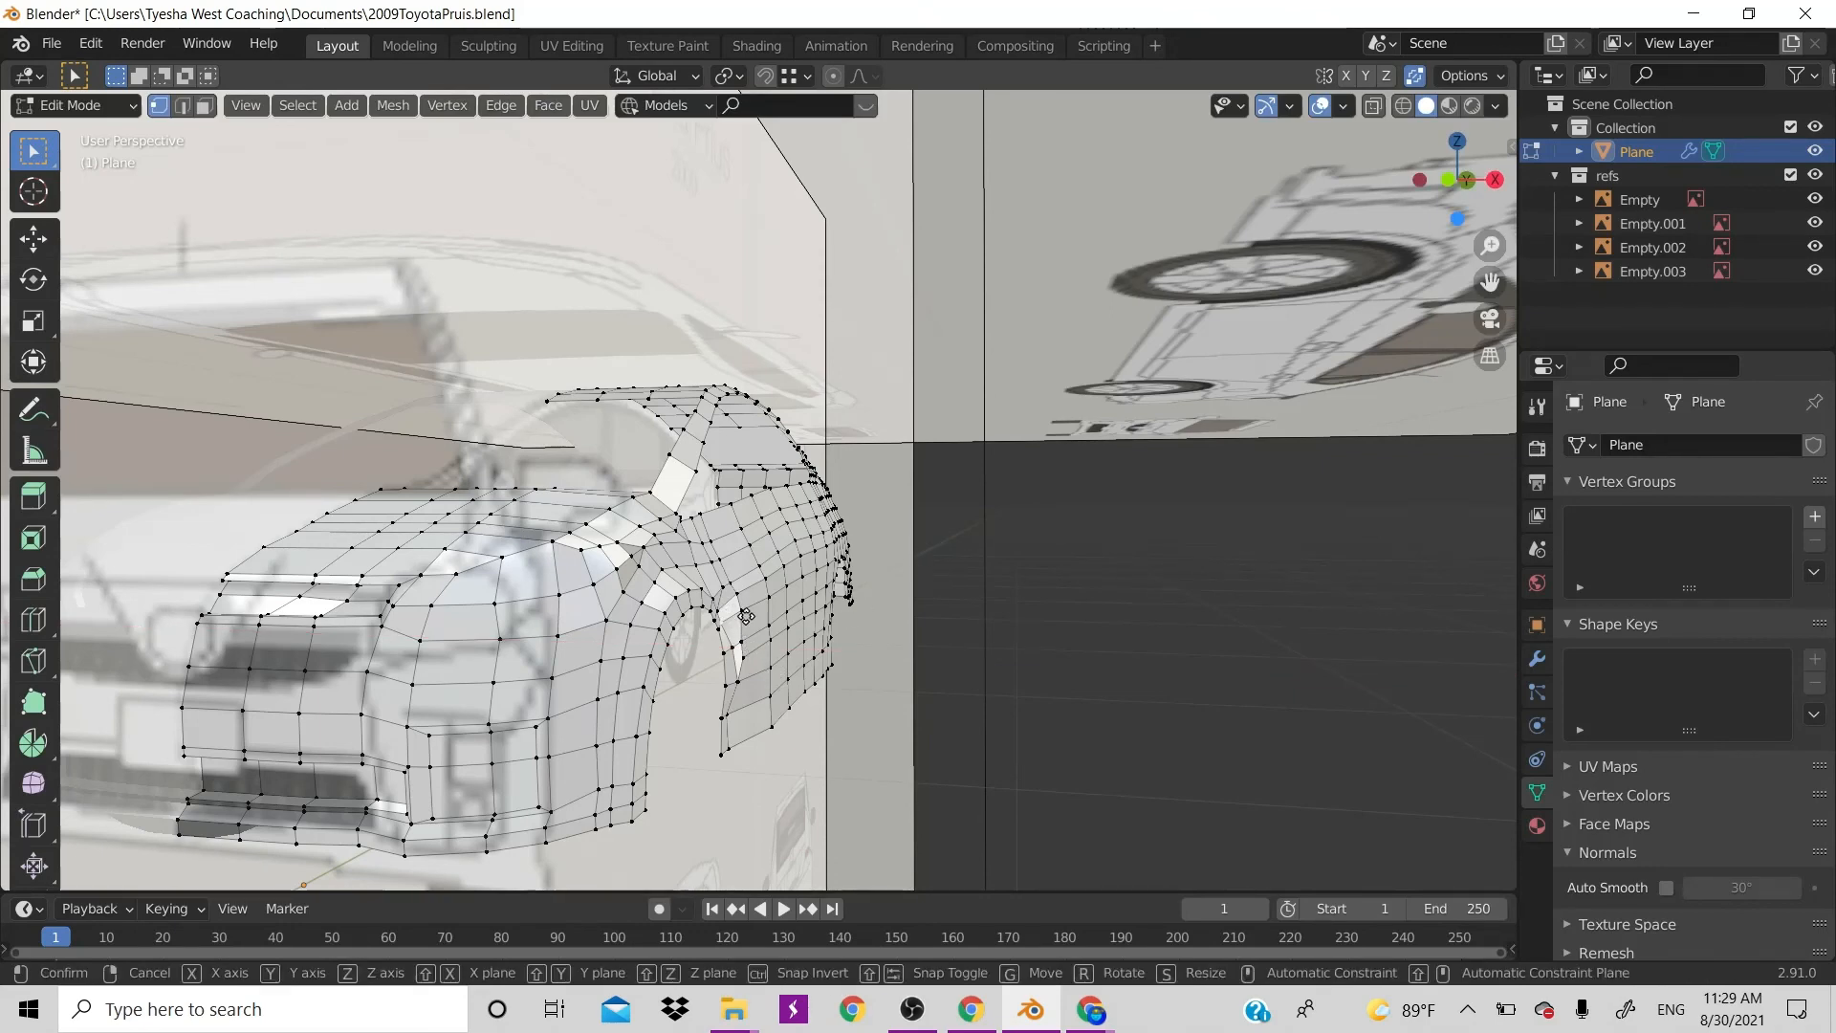
key(g)
key(x)
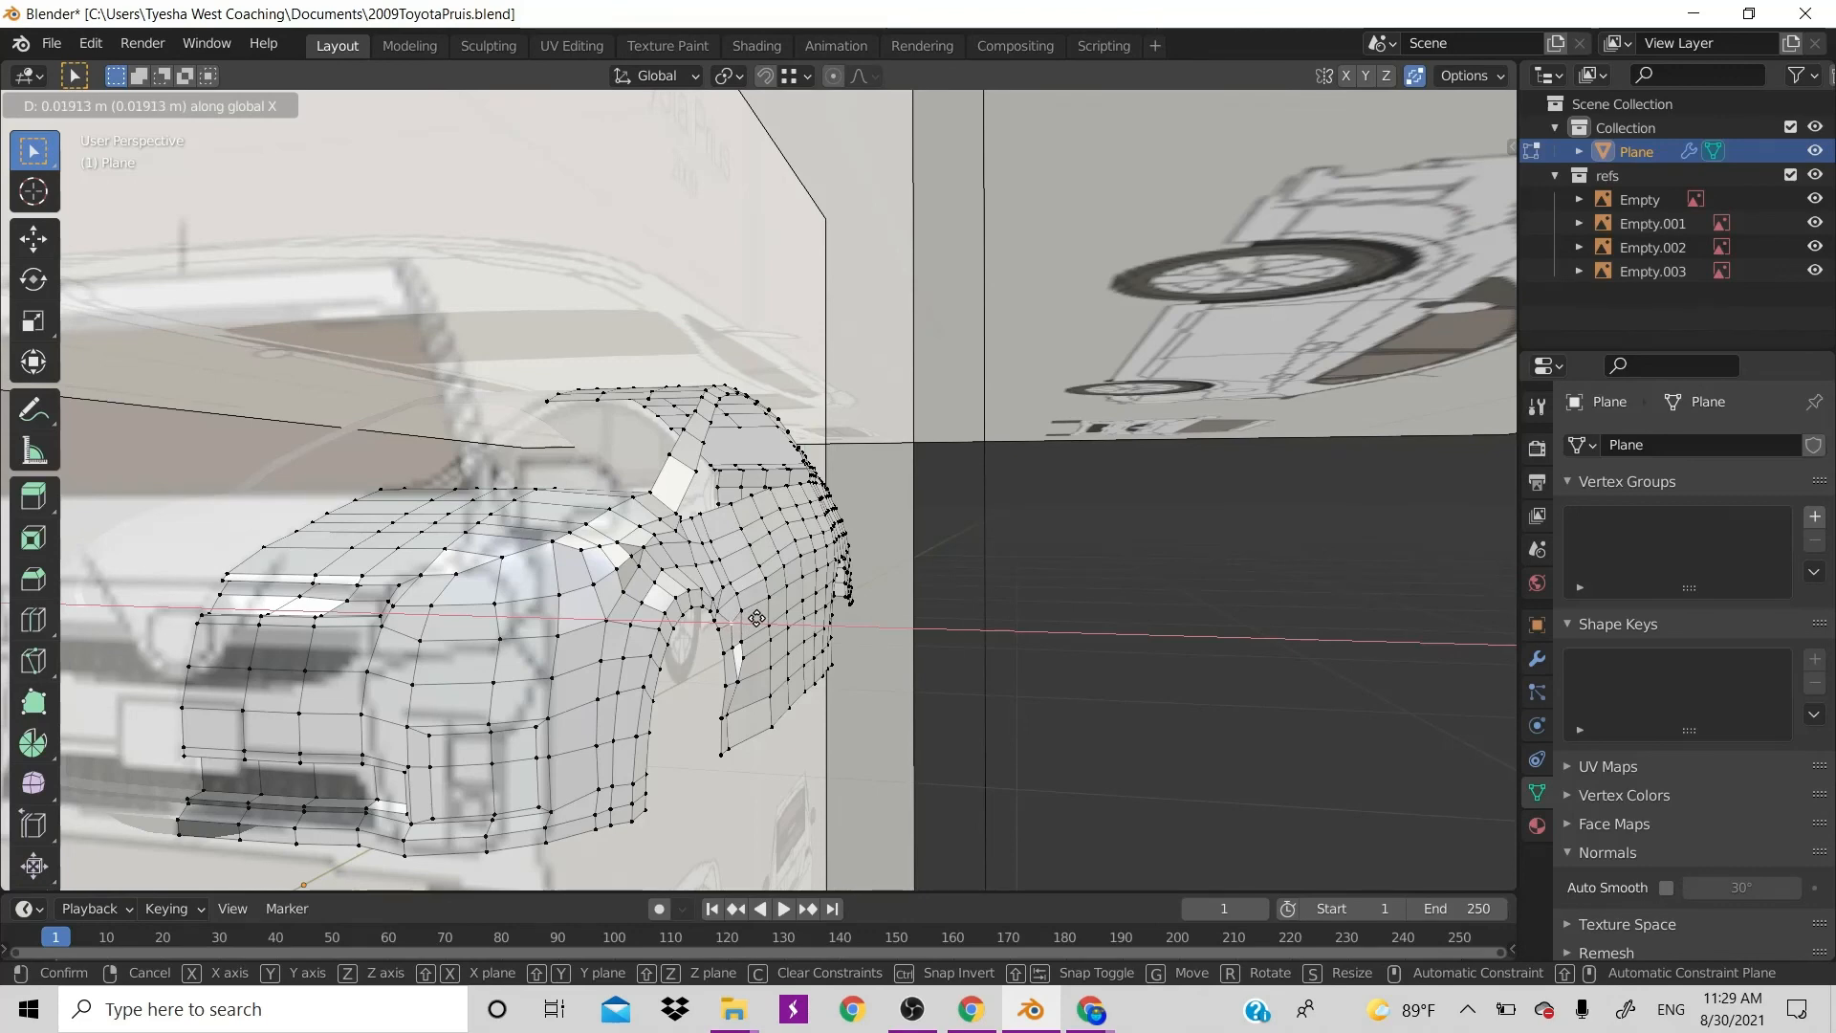
click(750, 633)
click(784, 671)
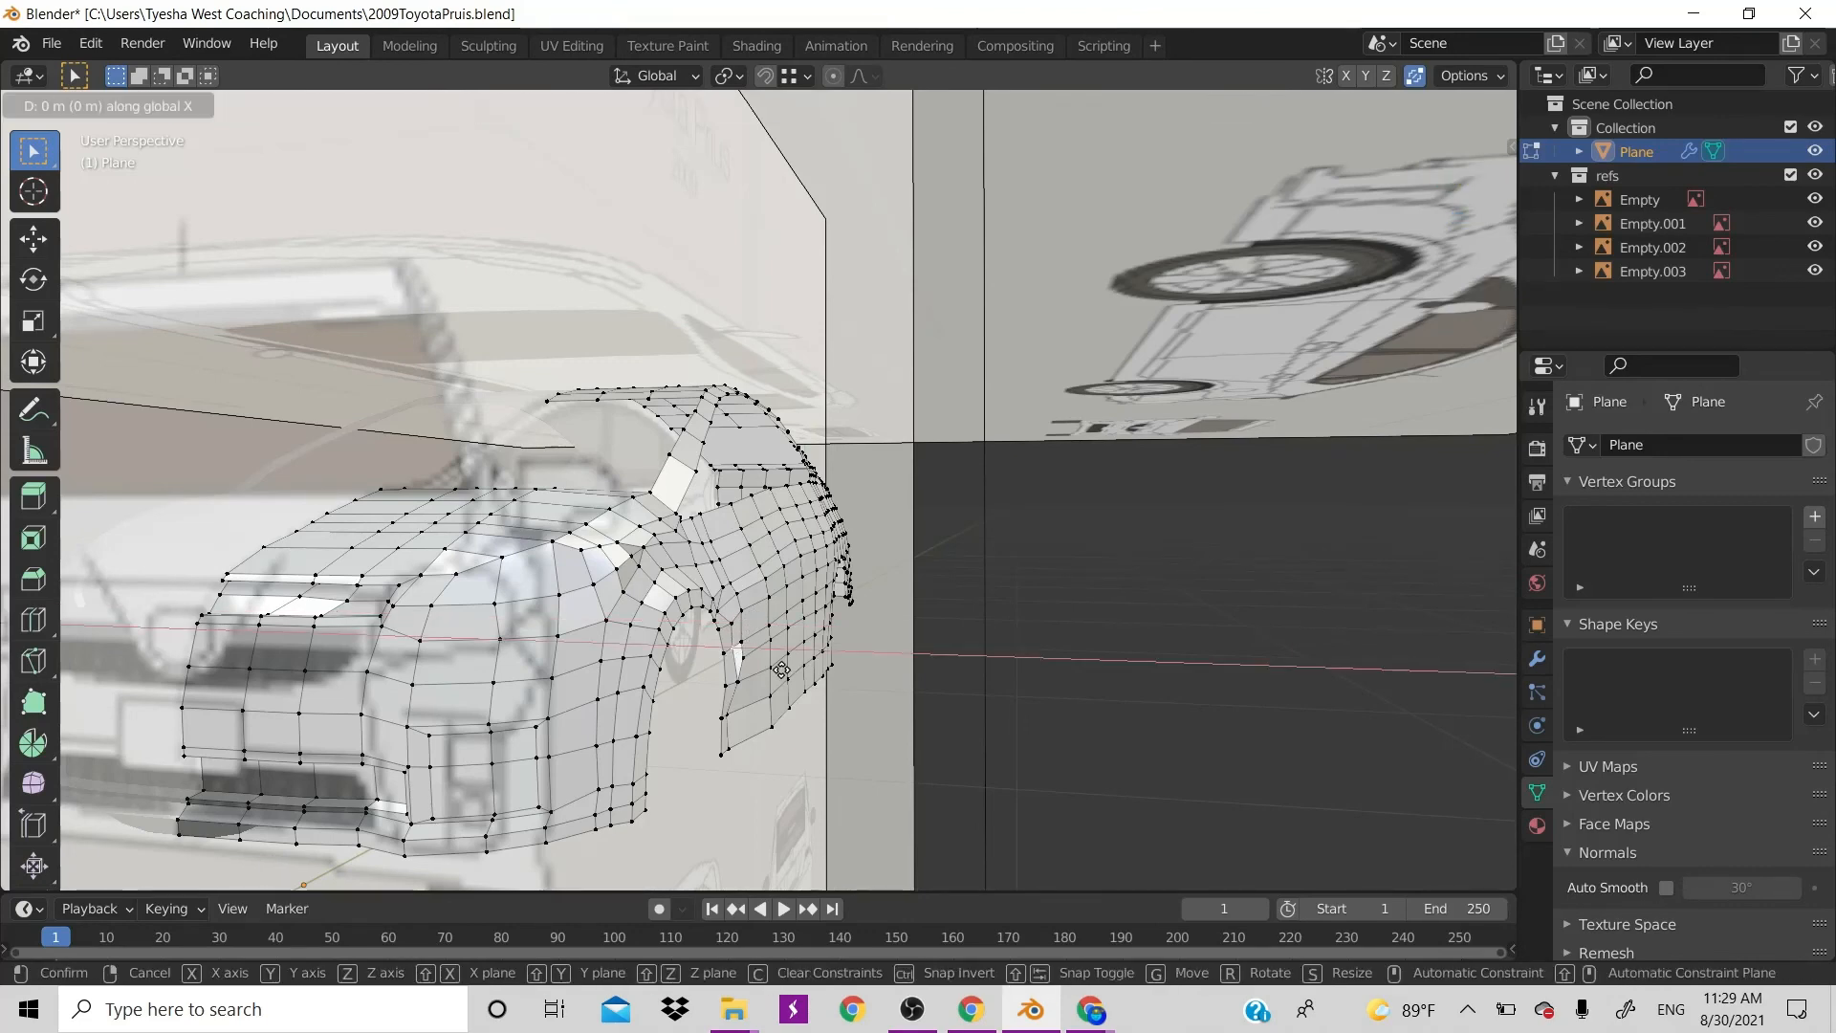
key(g)
key(x)
click(784, 669)
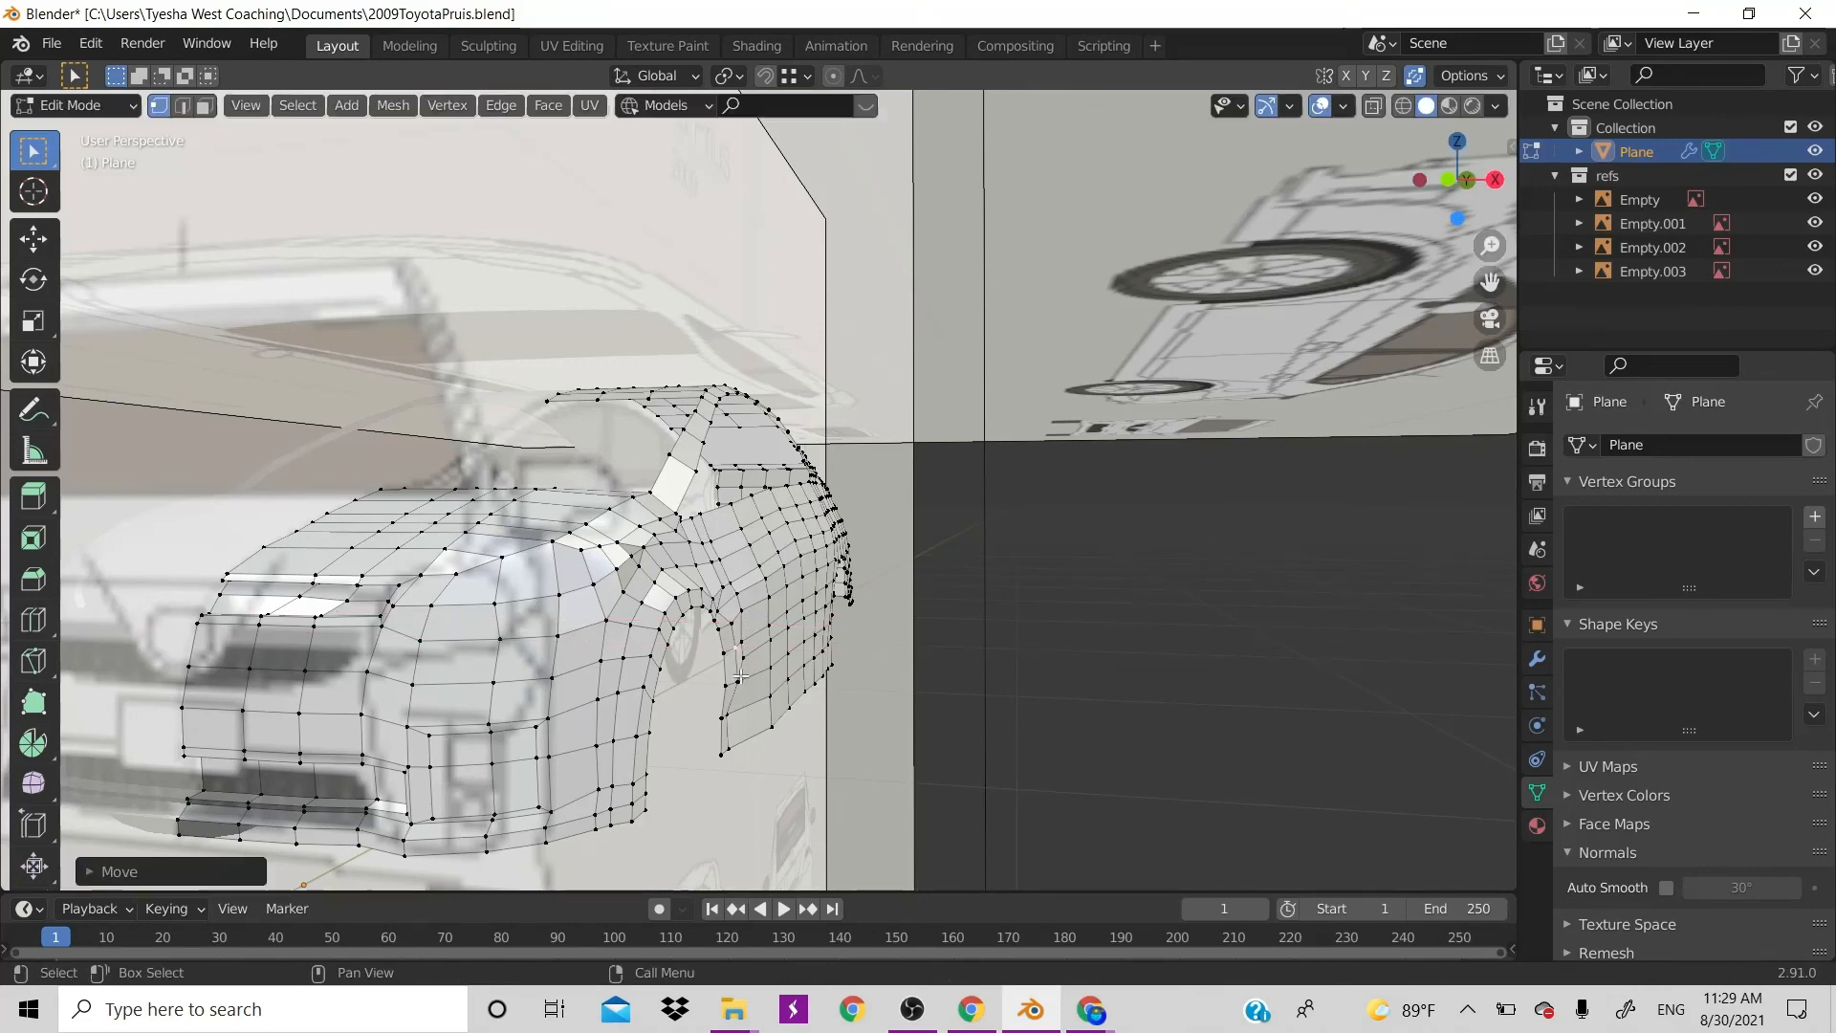
Adjust the lower vertex behind the front wheel arch along X, and move the arch's upper rear vertex about 0.016 m along X
click(746, 681)
key(g)
key(x)
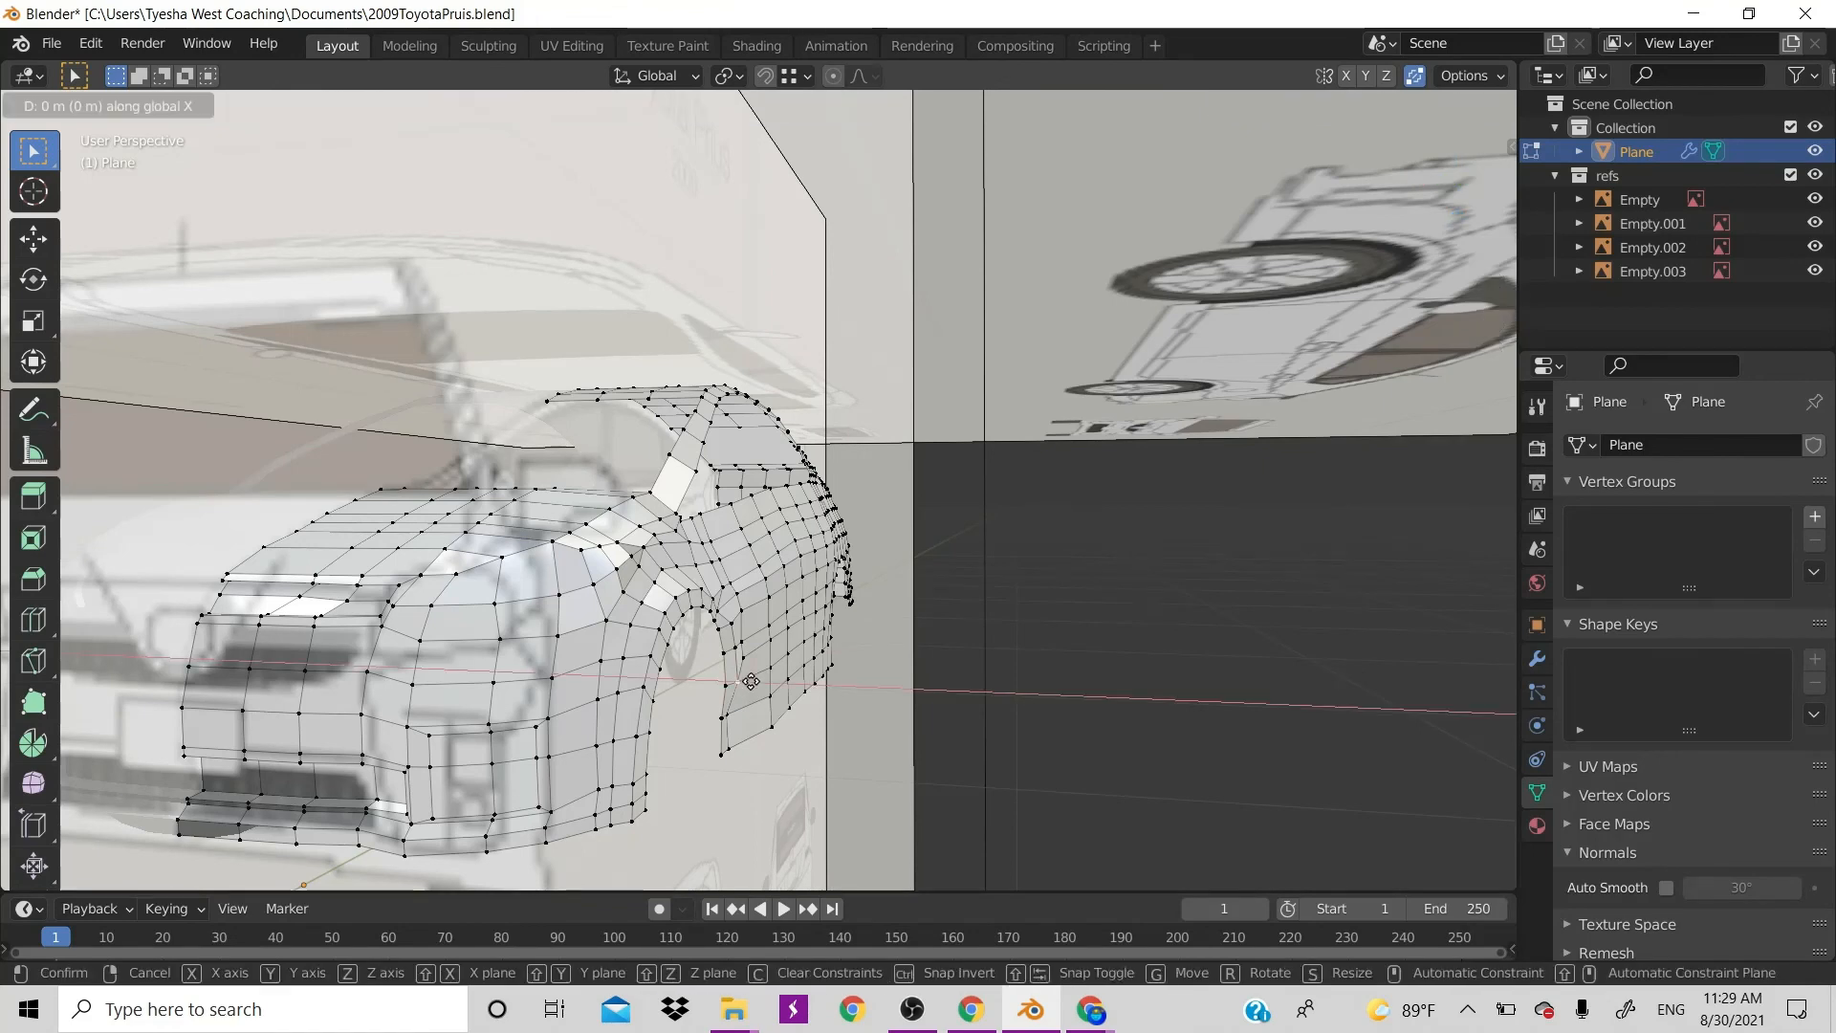
click(748, 680)
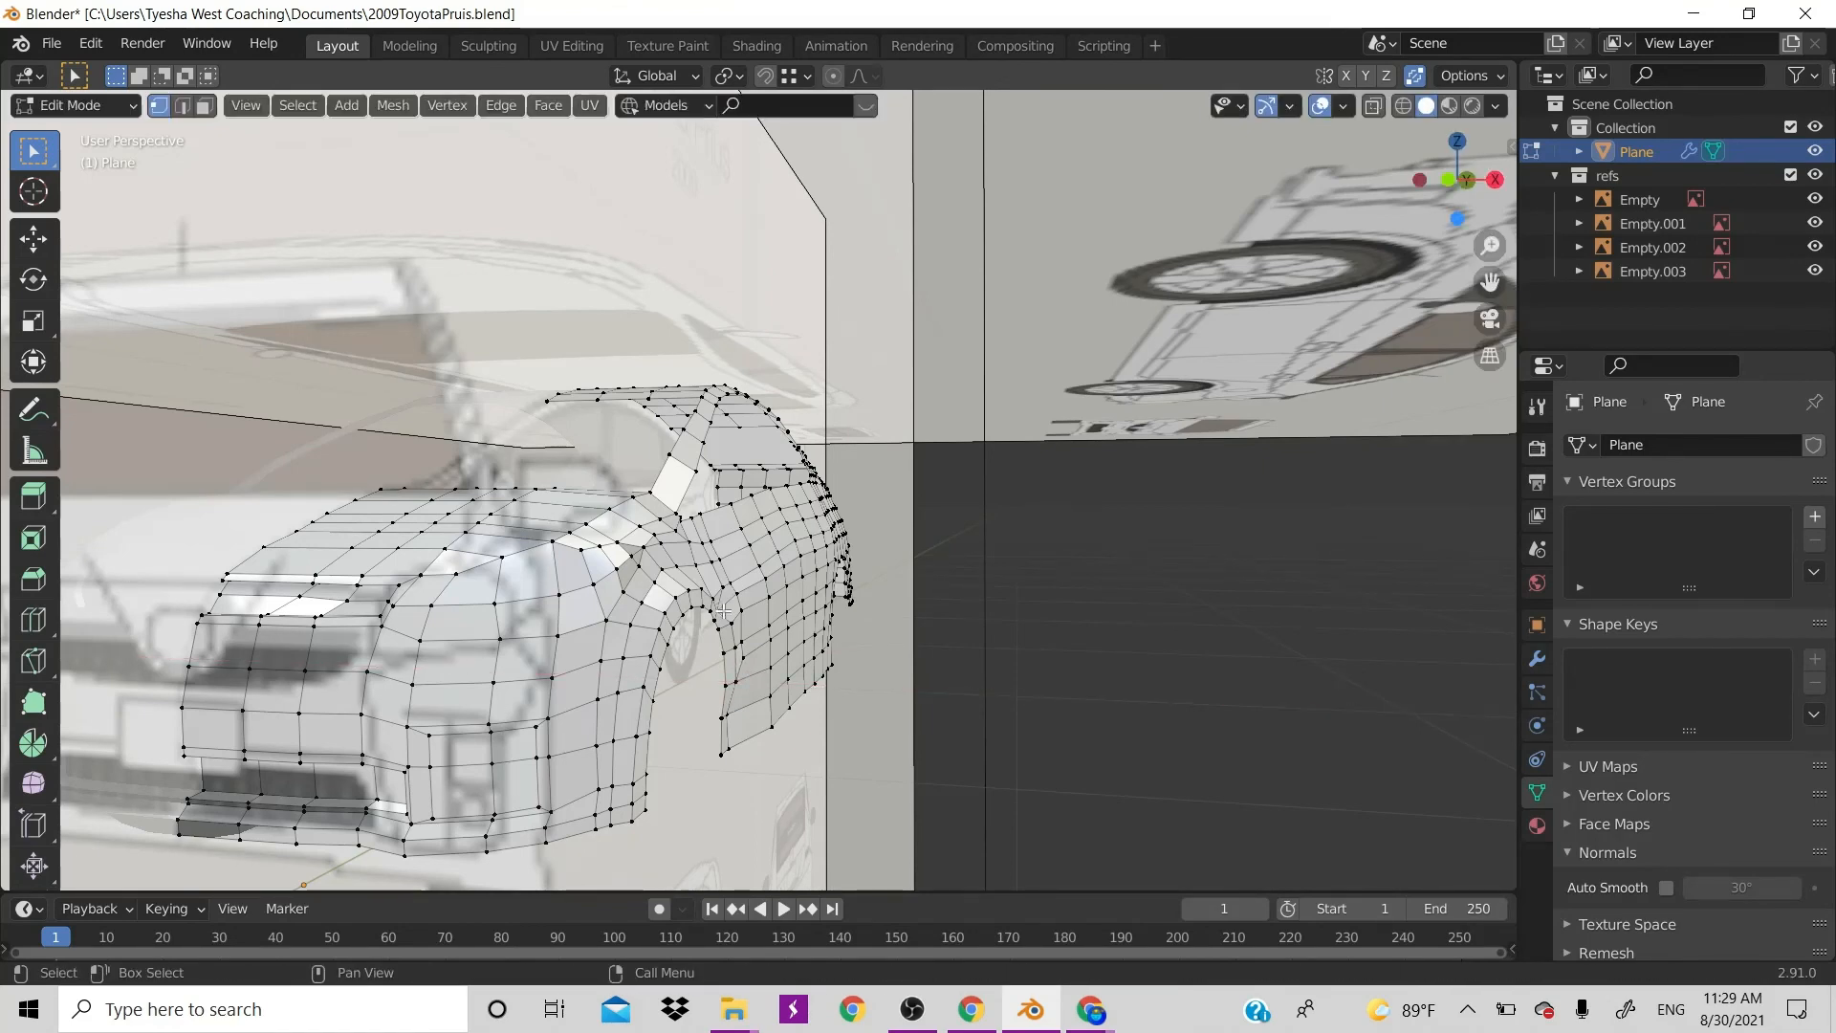
key(g)
key(x)
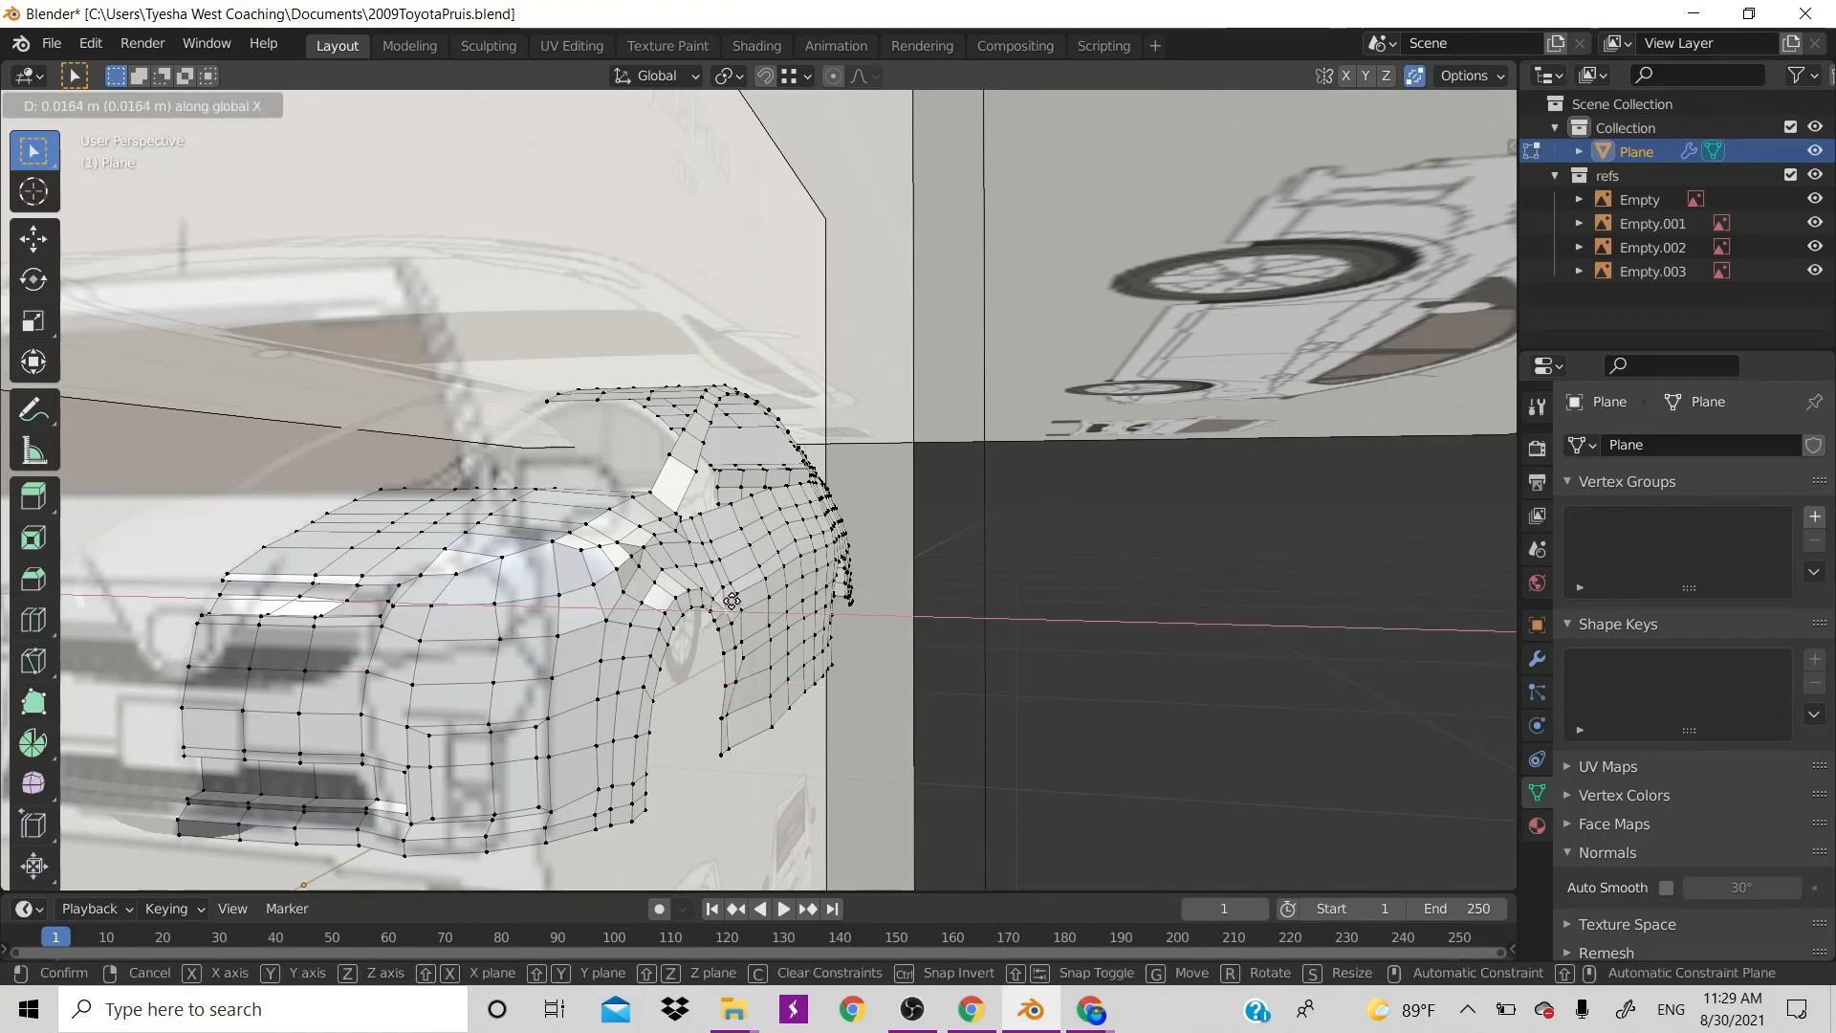
click(734, 599)
Select the neighbouring vertex at the wheel arch's upper rear curve and fine-tune its position along X in two moves
click(718, 603)
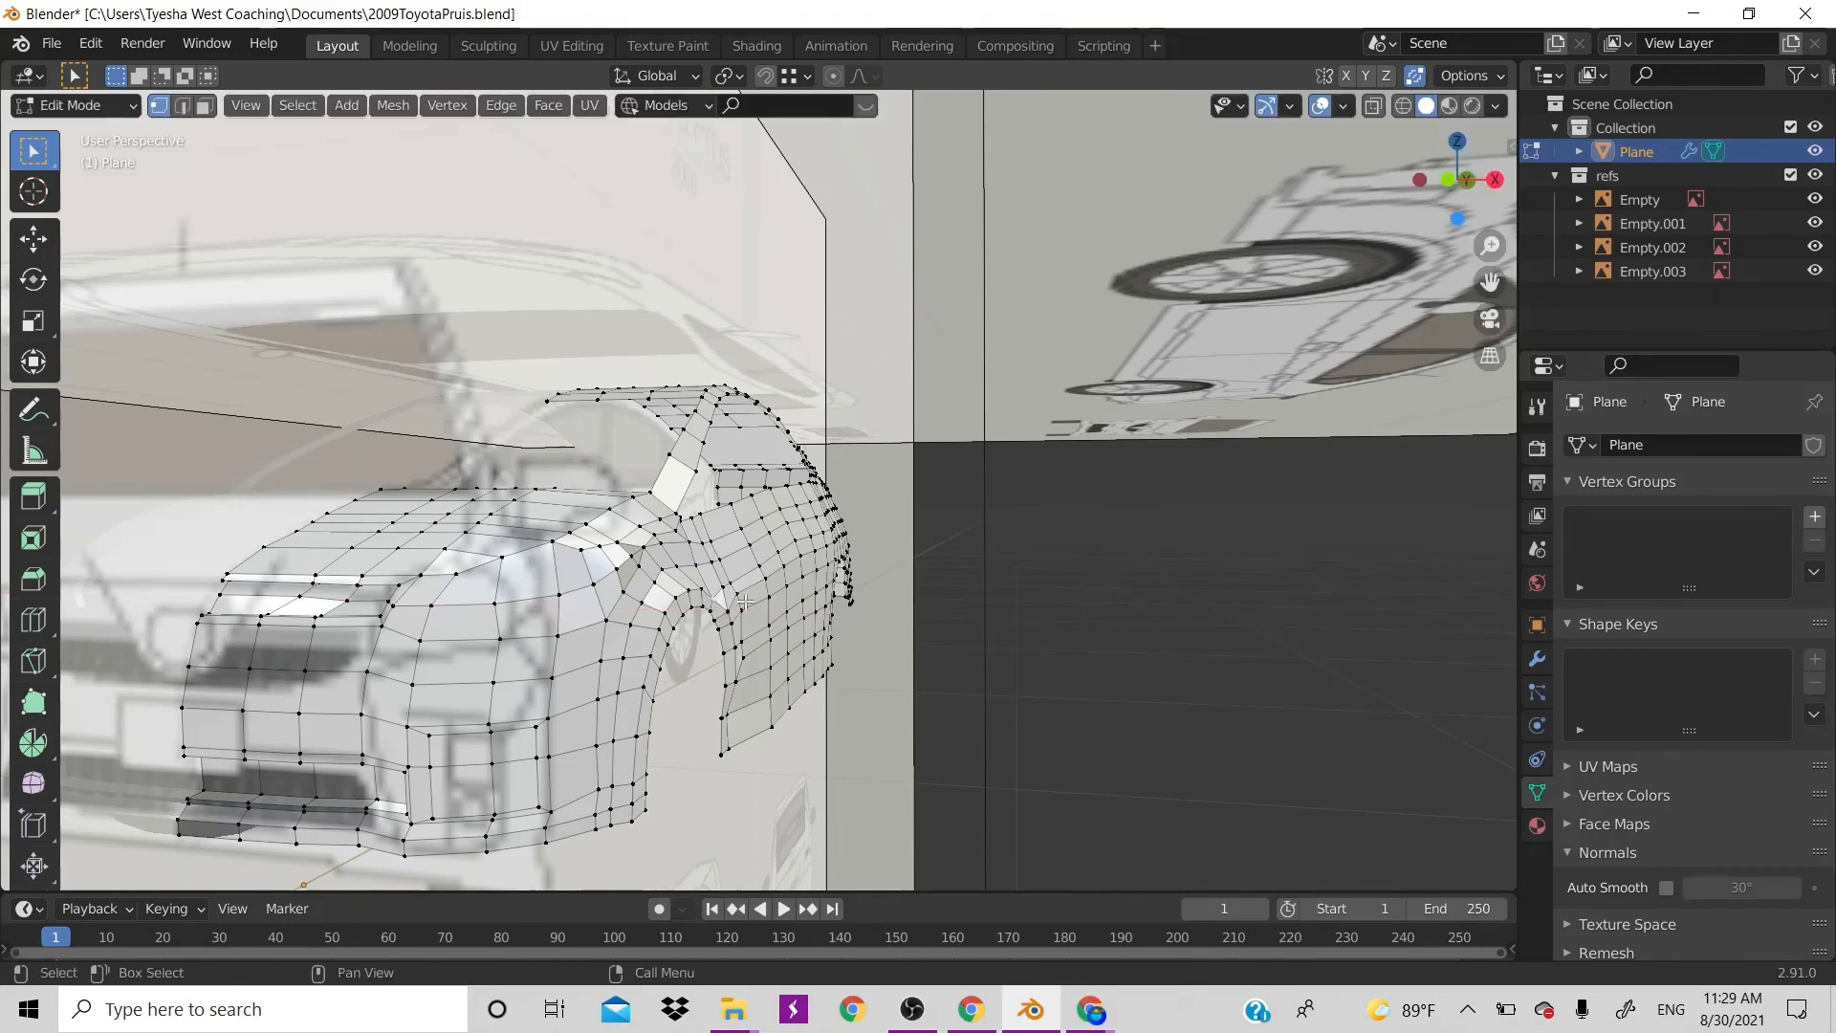
key(g)
key(x)
click(722, 594)
click(723, 595)
key(g)
key(x)
click(743, 596)
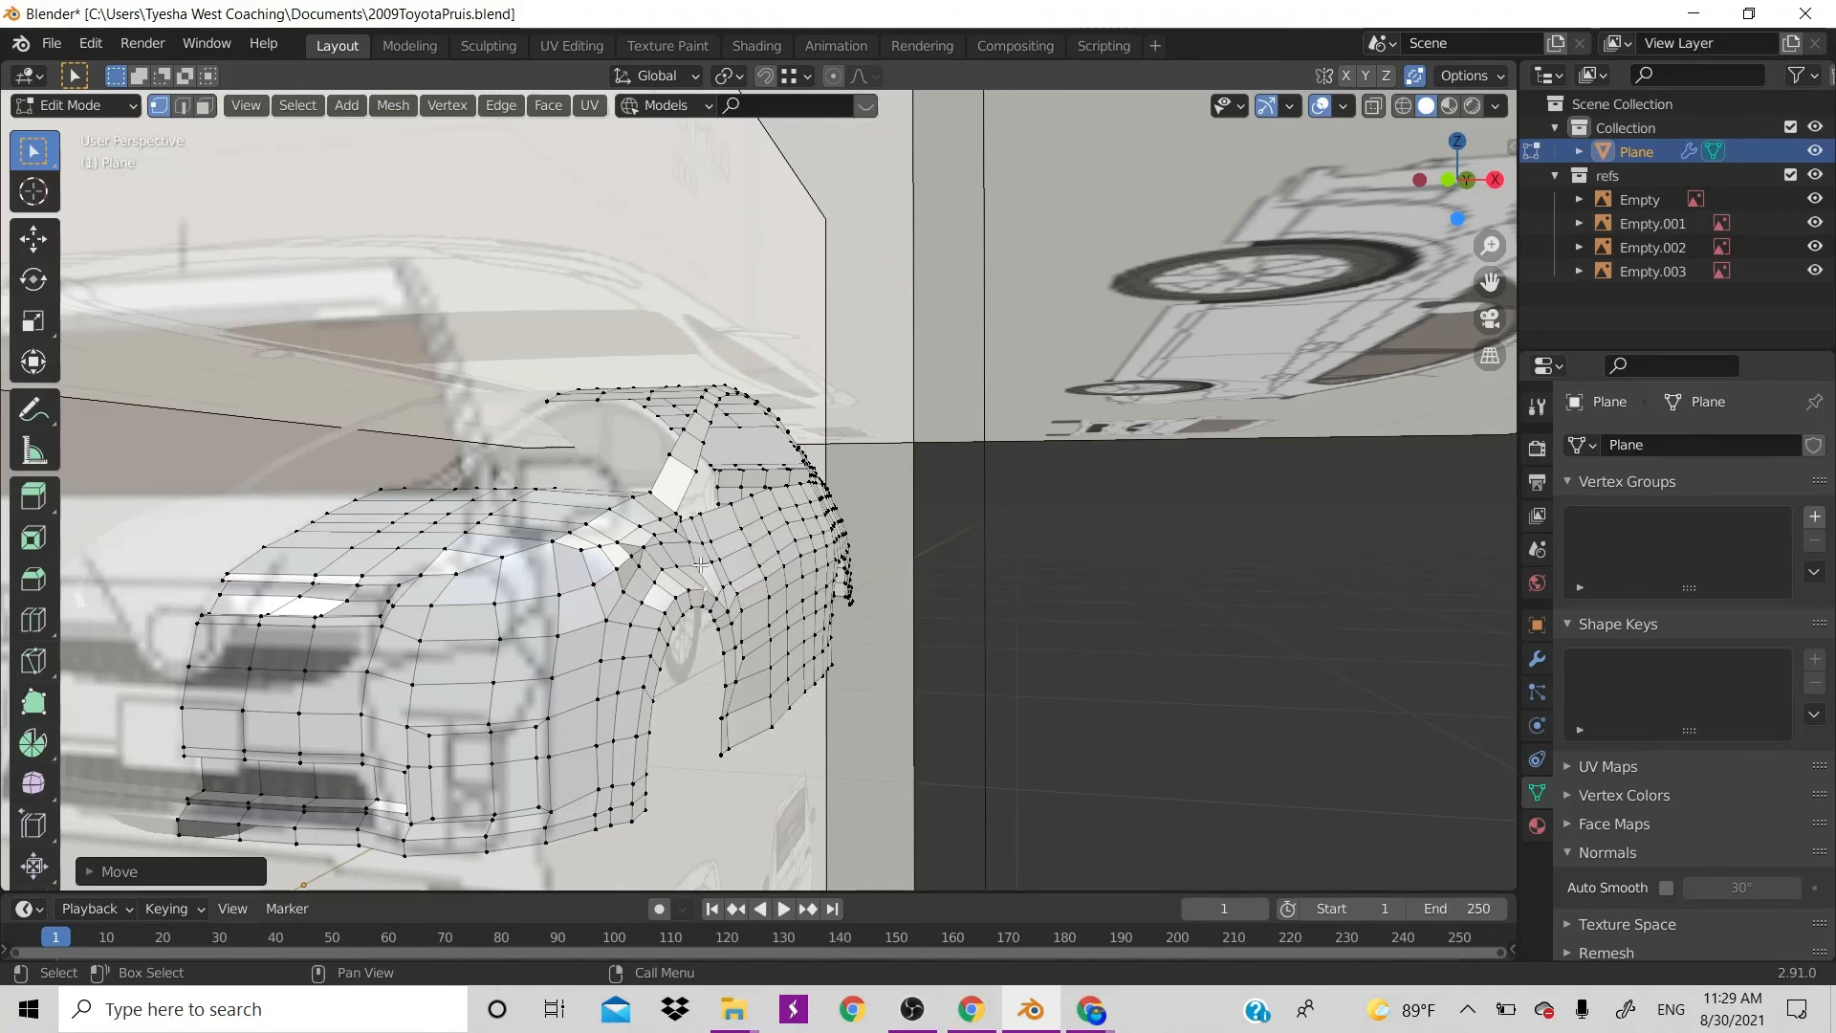
Move the fender vertex above the wheel arch's upper rear curve about 0.007 m outward along X
click(701, 565)
key(g)
key(x)
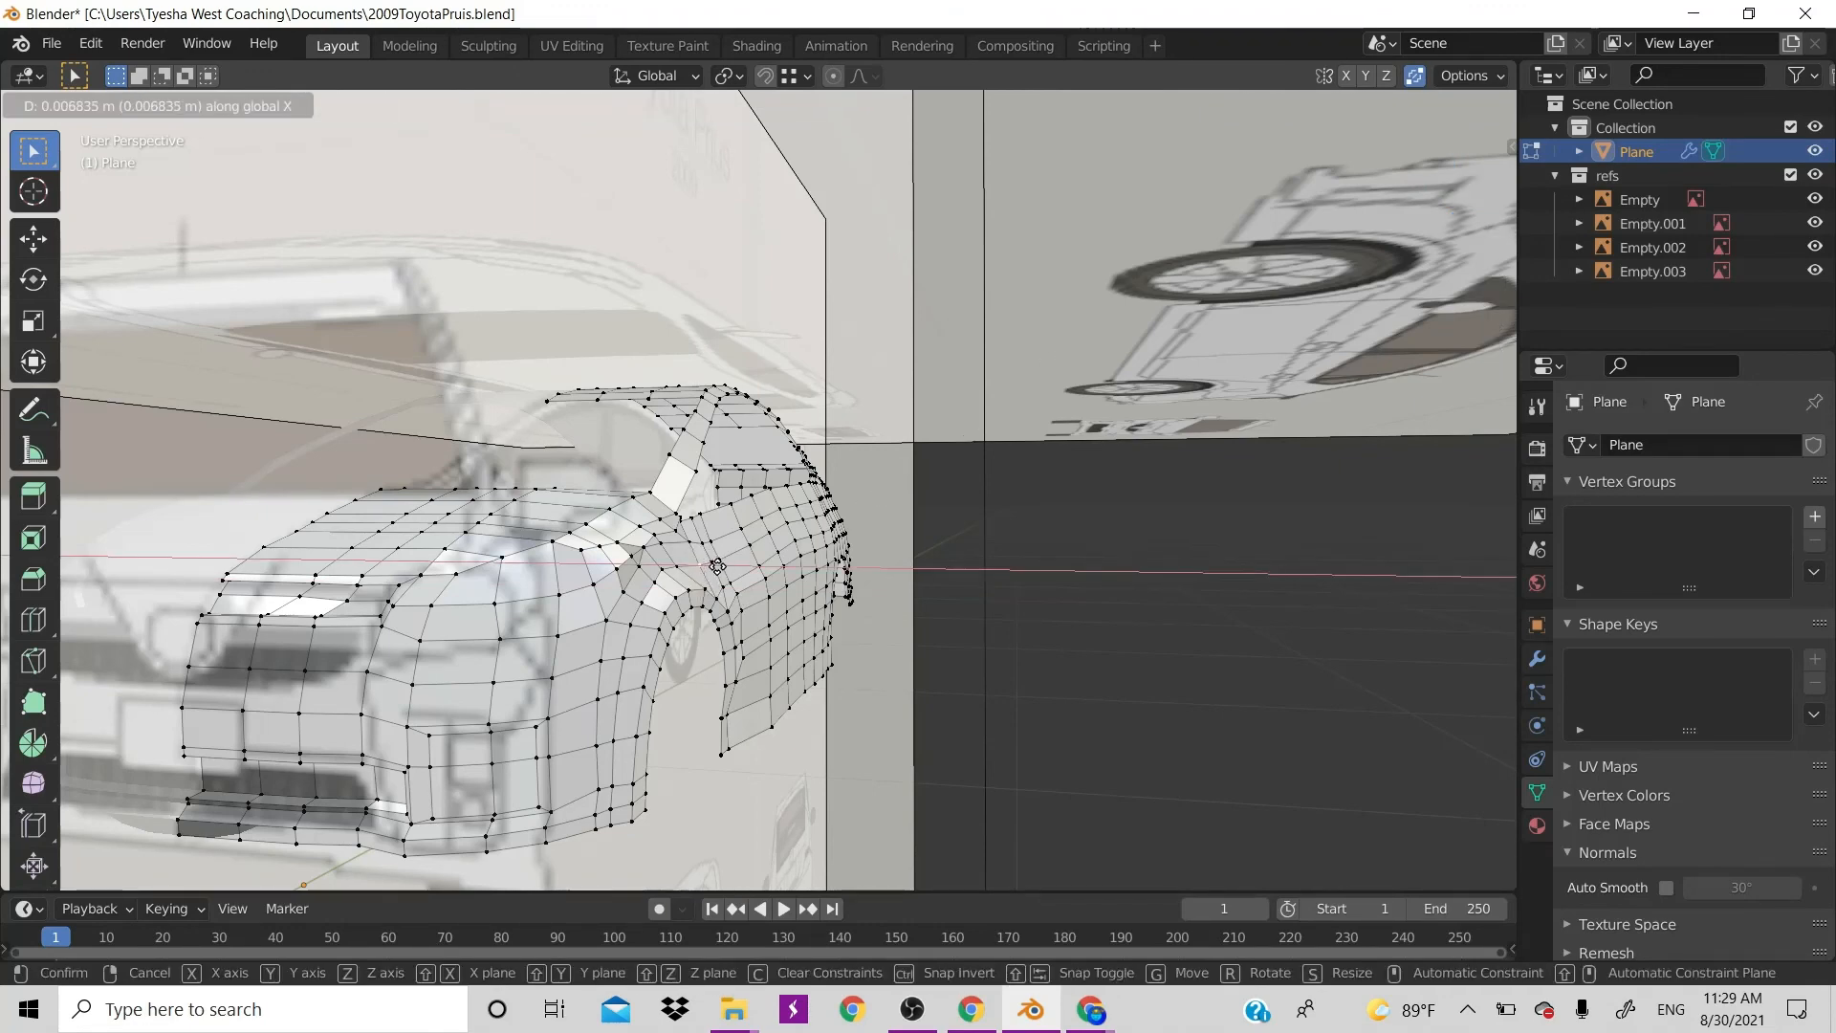
click(717, 567)
Select the adjacent fender vertex farther forward, readjust it repeatedly along X with a last move of about 0.014 m, and clear the selection
click(689, 568)
key(x)
key(g)
key(g)
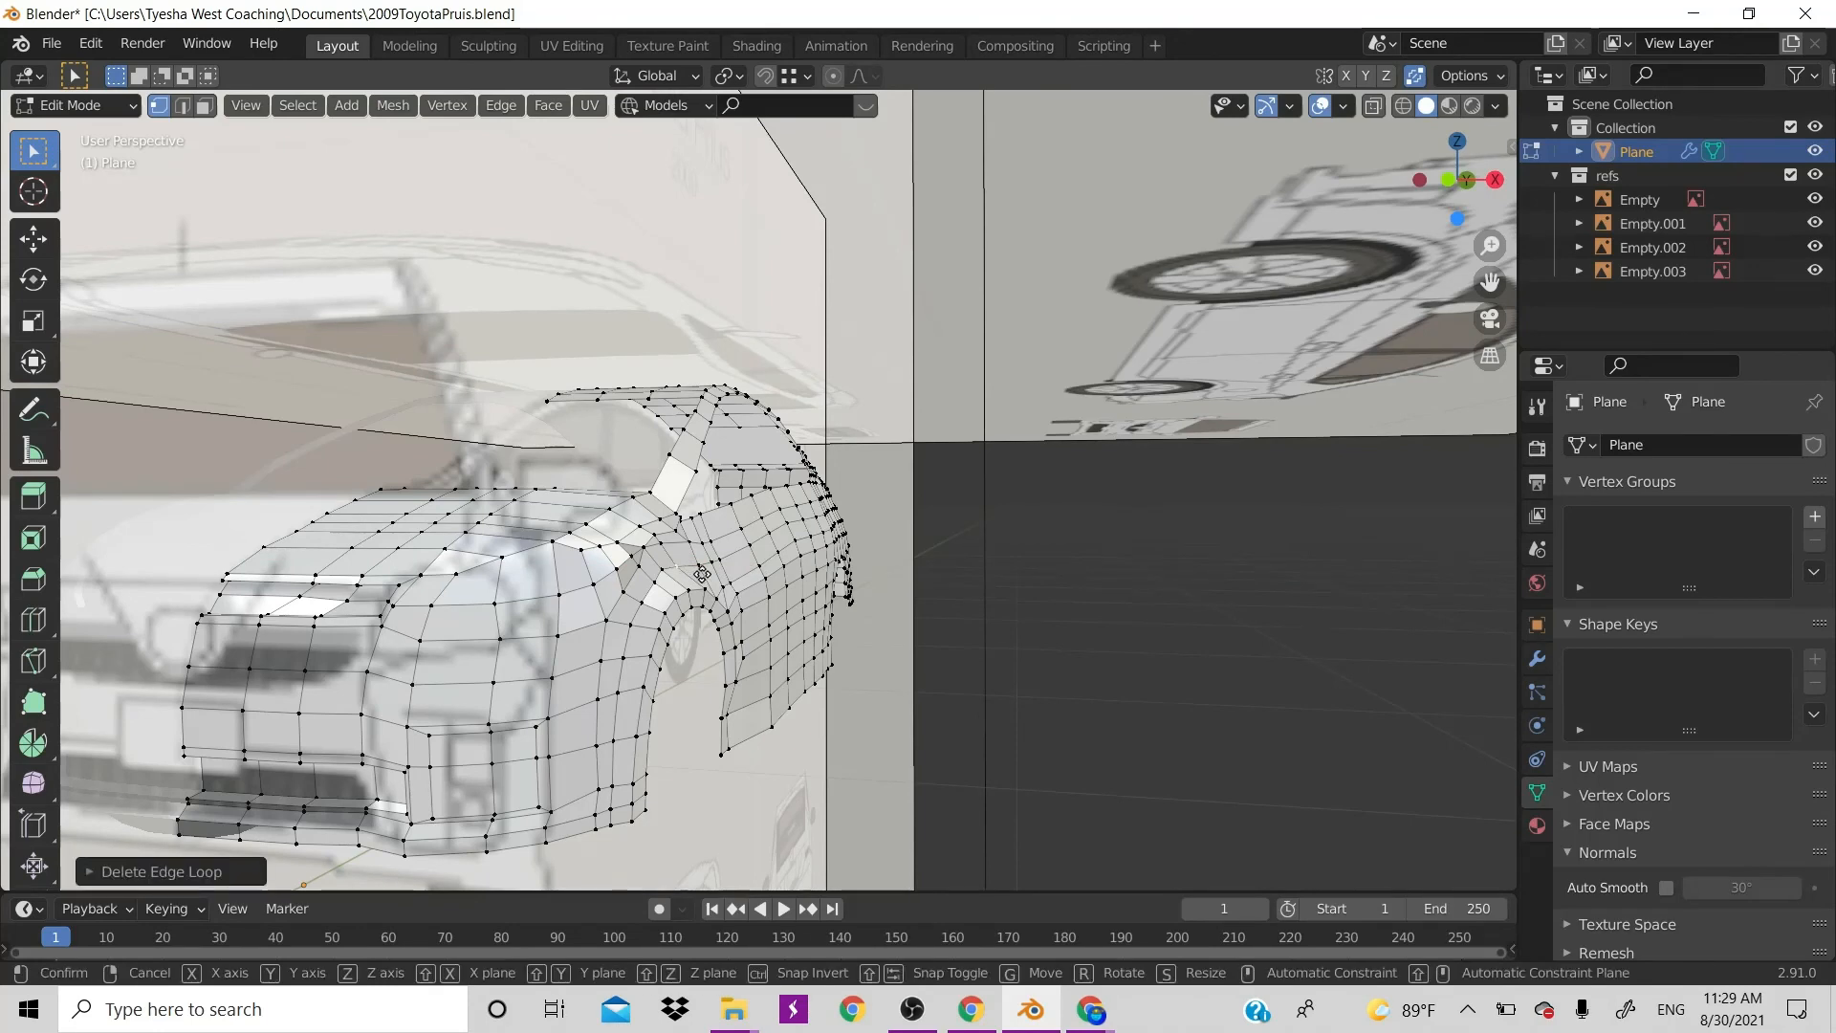
key(x)
click(704, 574)
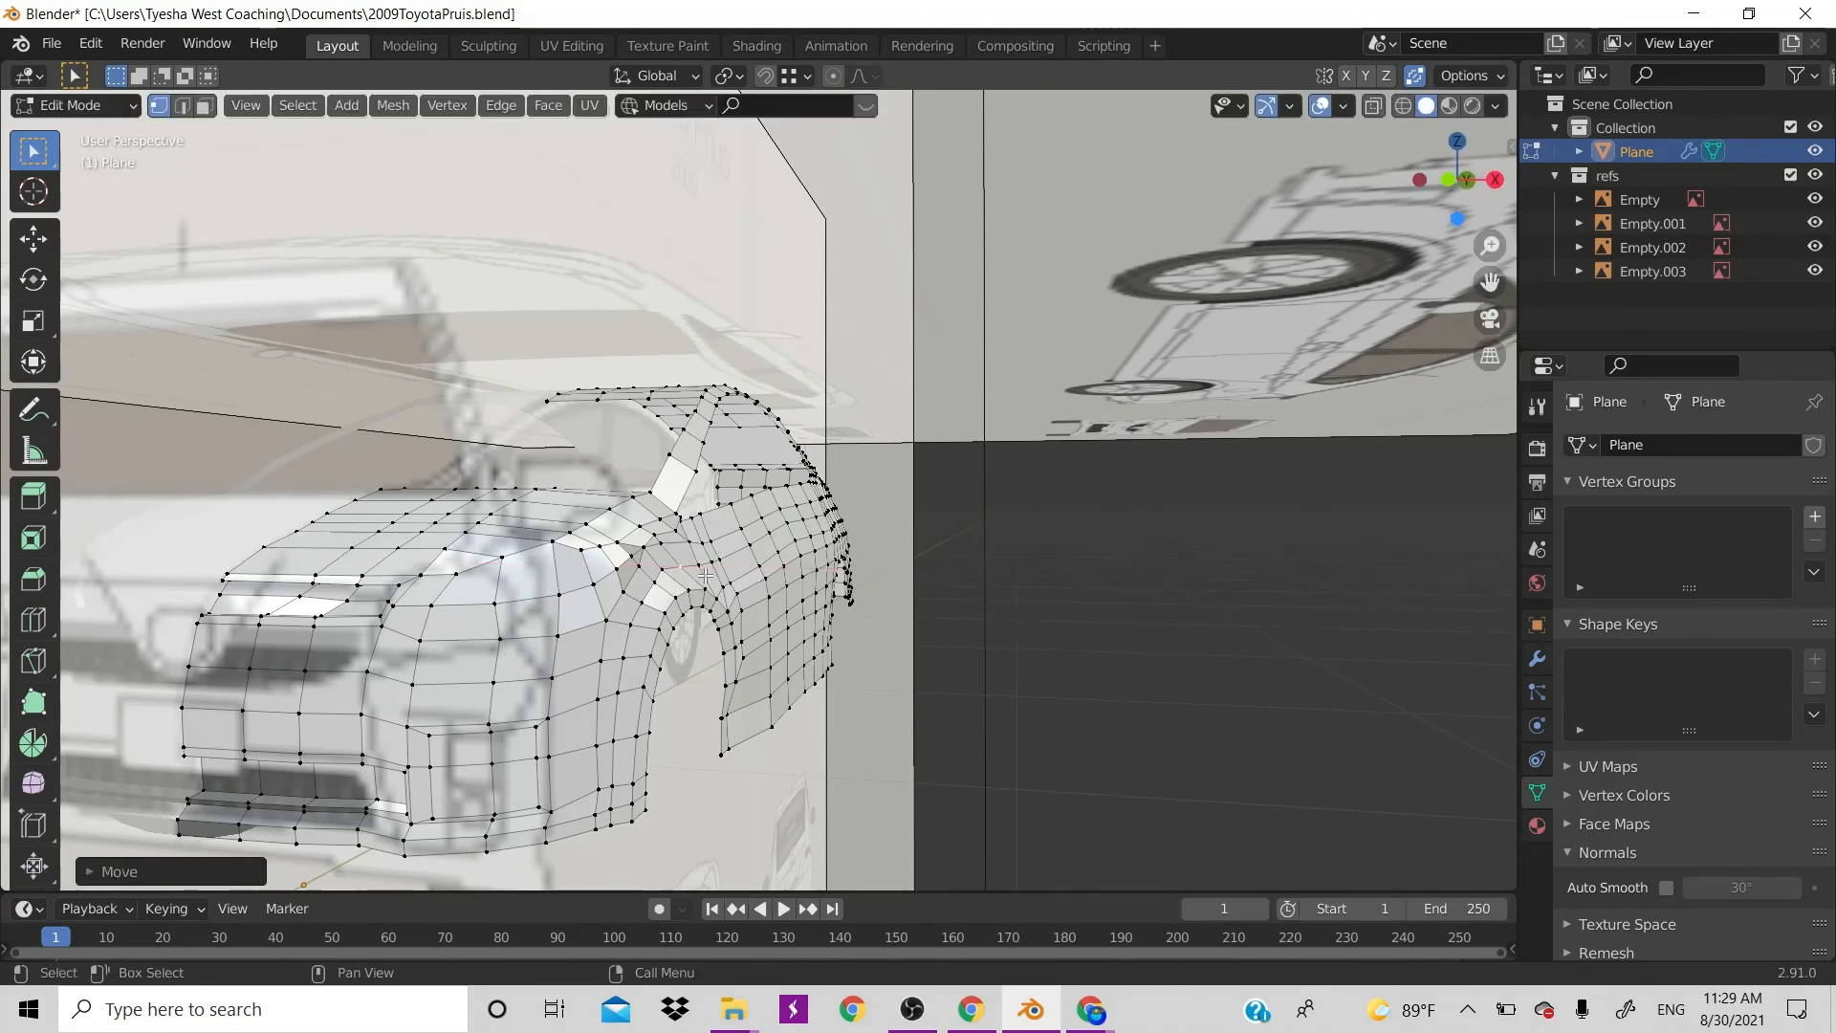
key(g)
key(x)
click(686, 574)
key(g)
key(x)
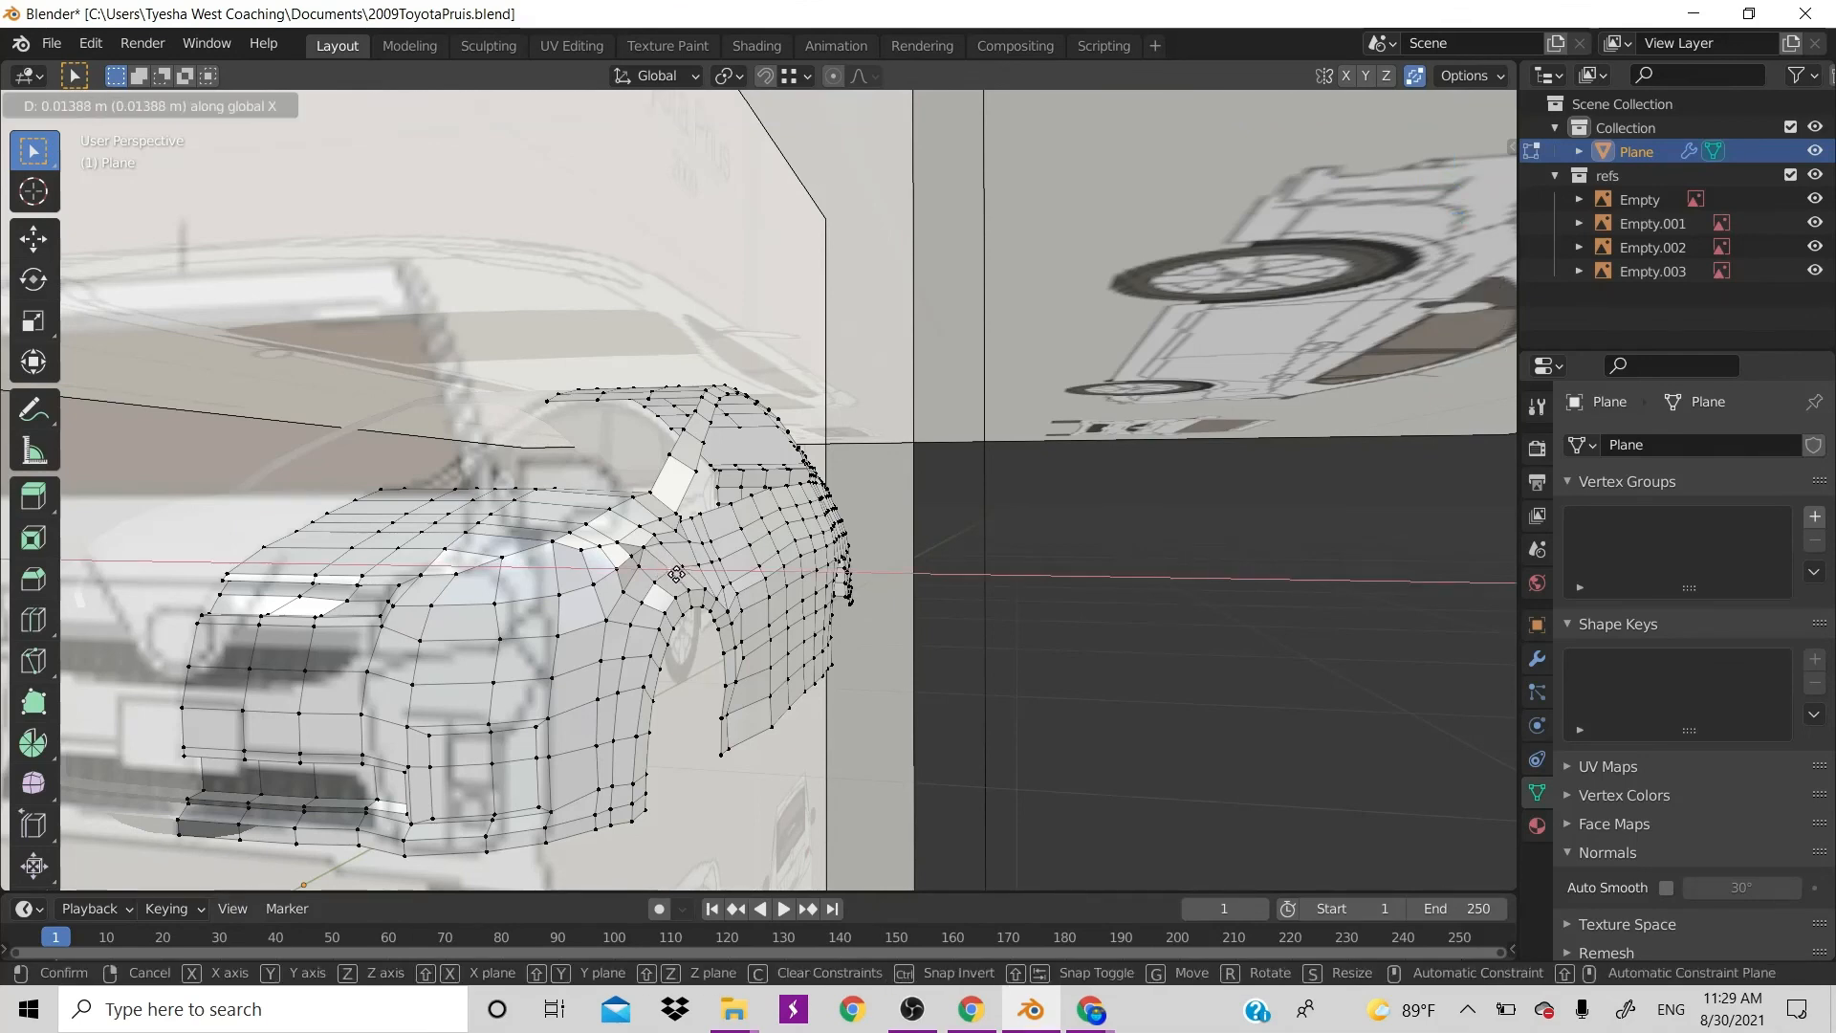
click(676, 574)
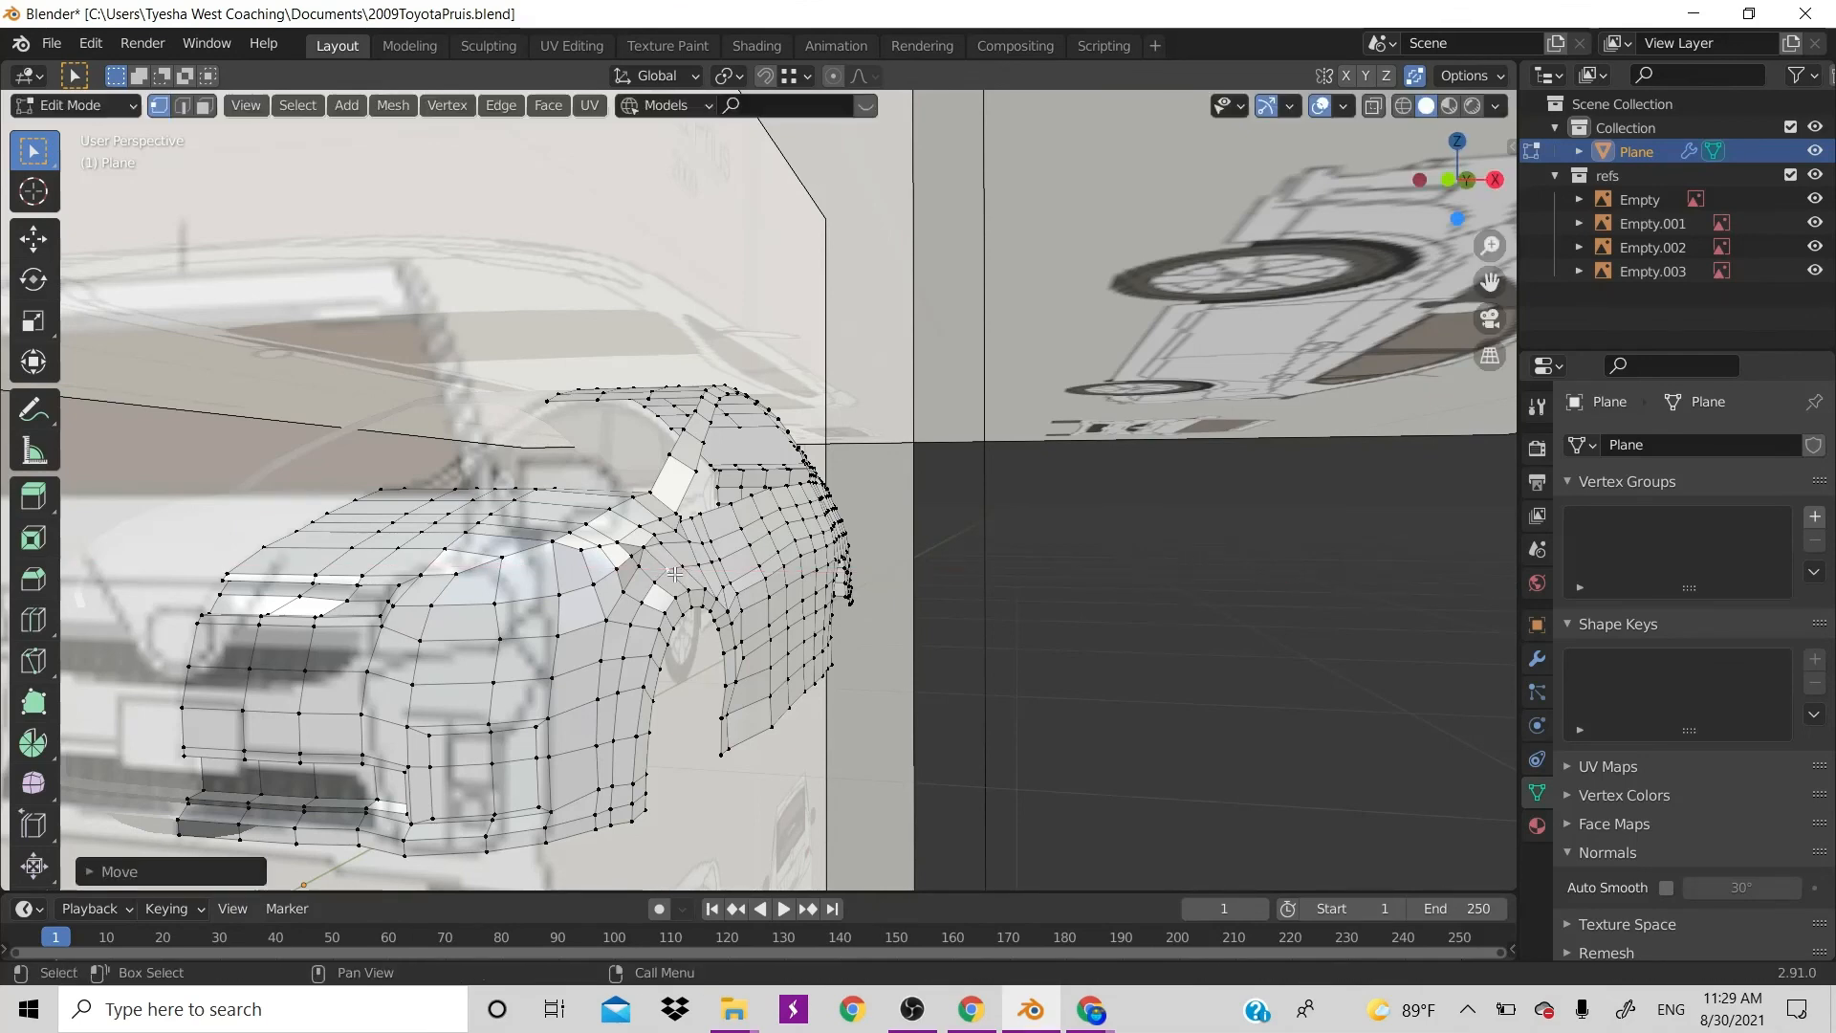
key(x)
click(801, 565)
Select the whole edge loop around the front wheel arch opening and adjust its position slightly along X
drag(1504, 137, 1485, 149)
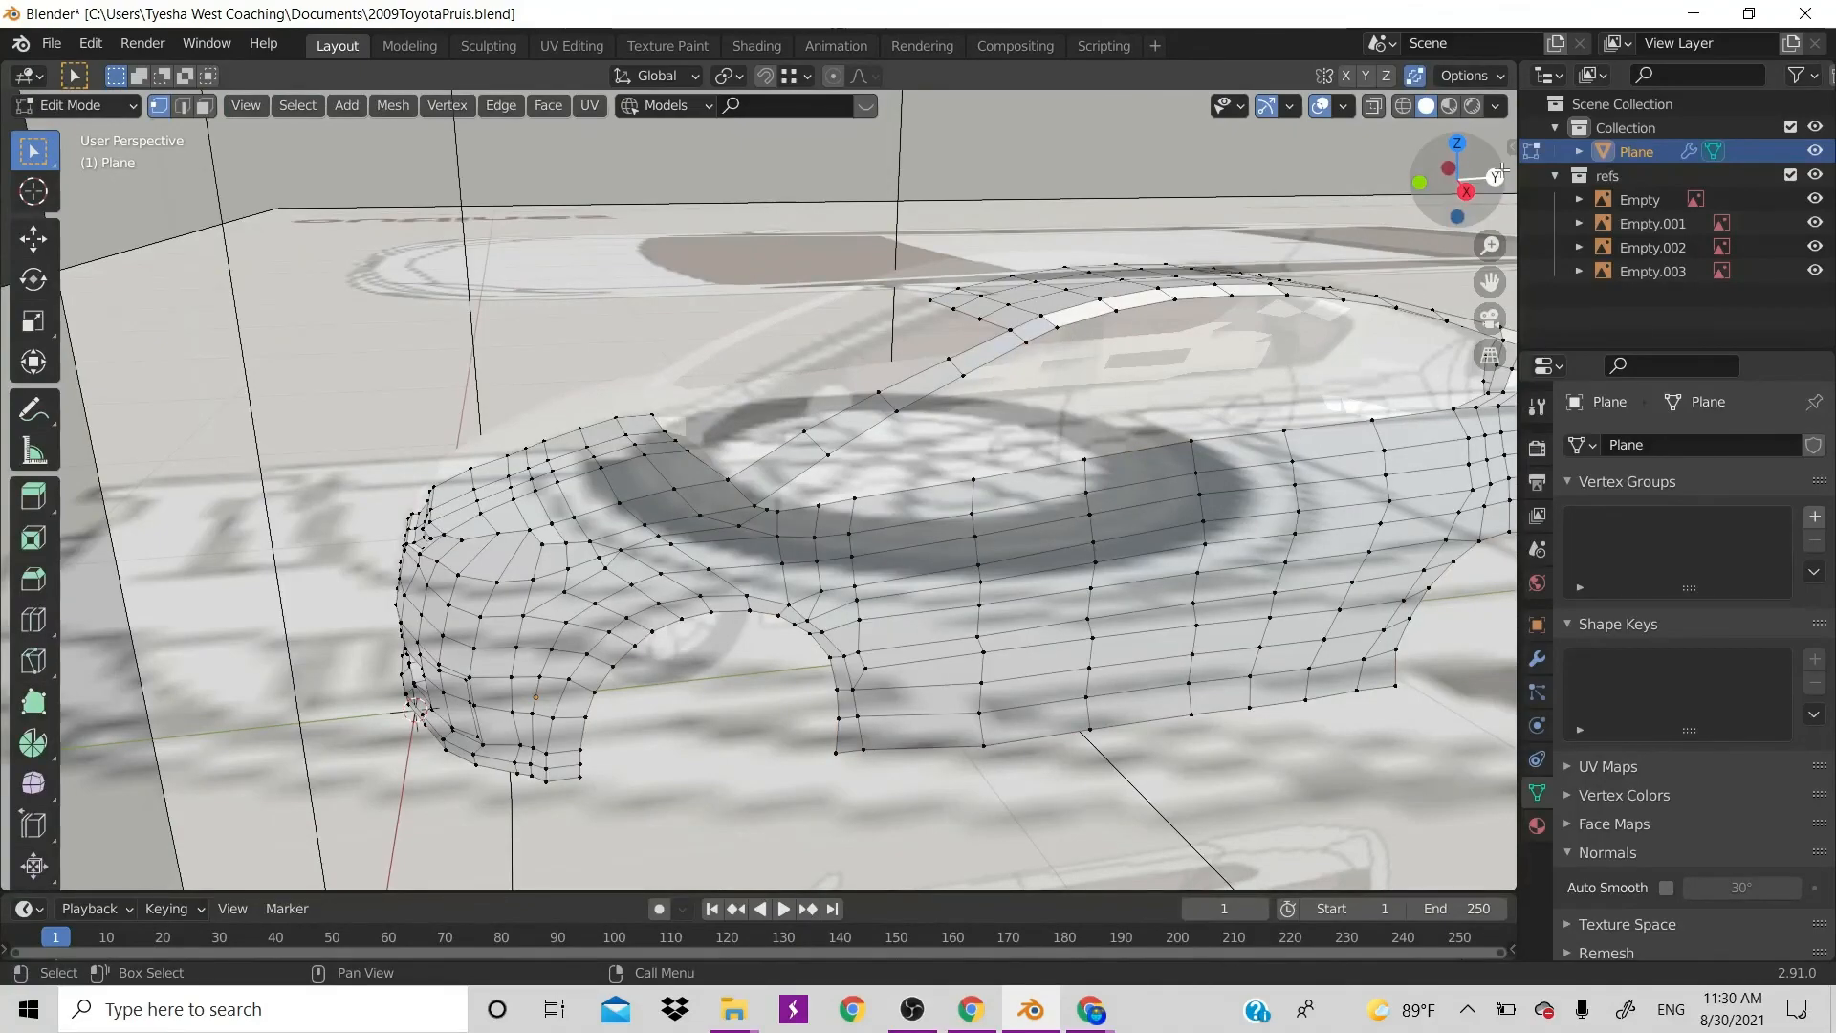
drag(1459, 177, 1511, 216)
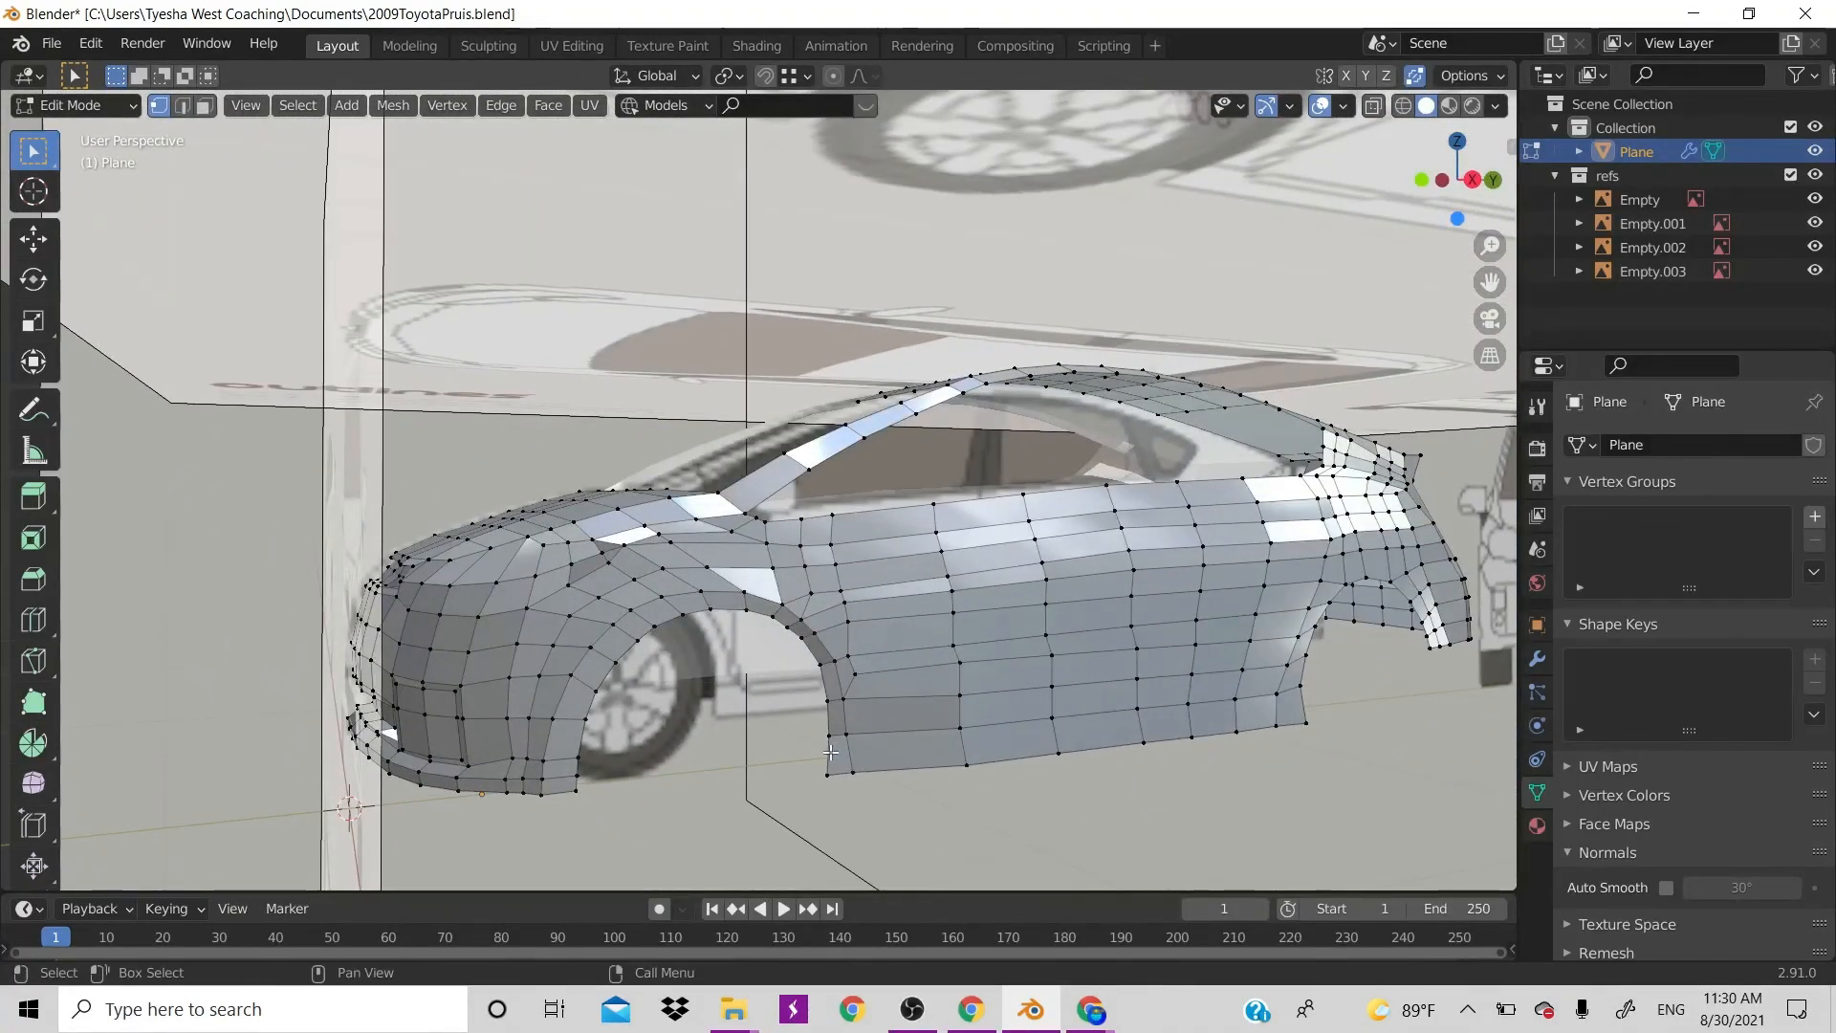
key(g)
key(x)
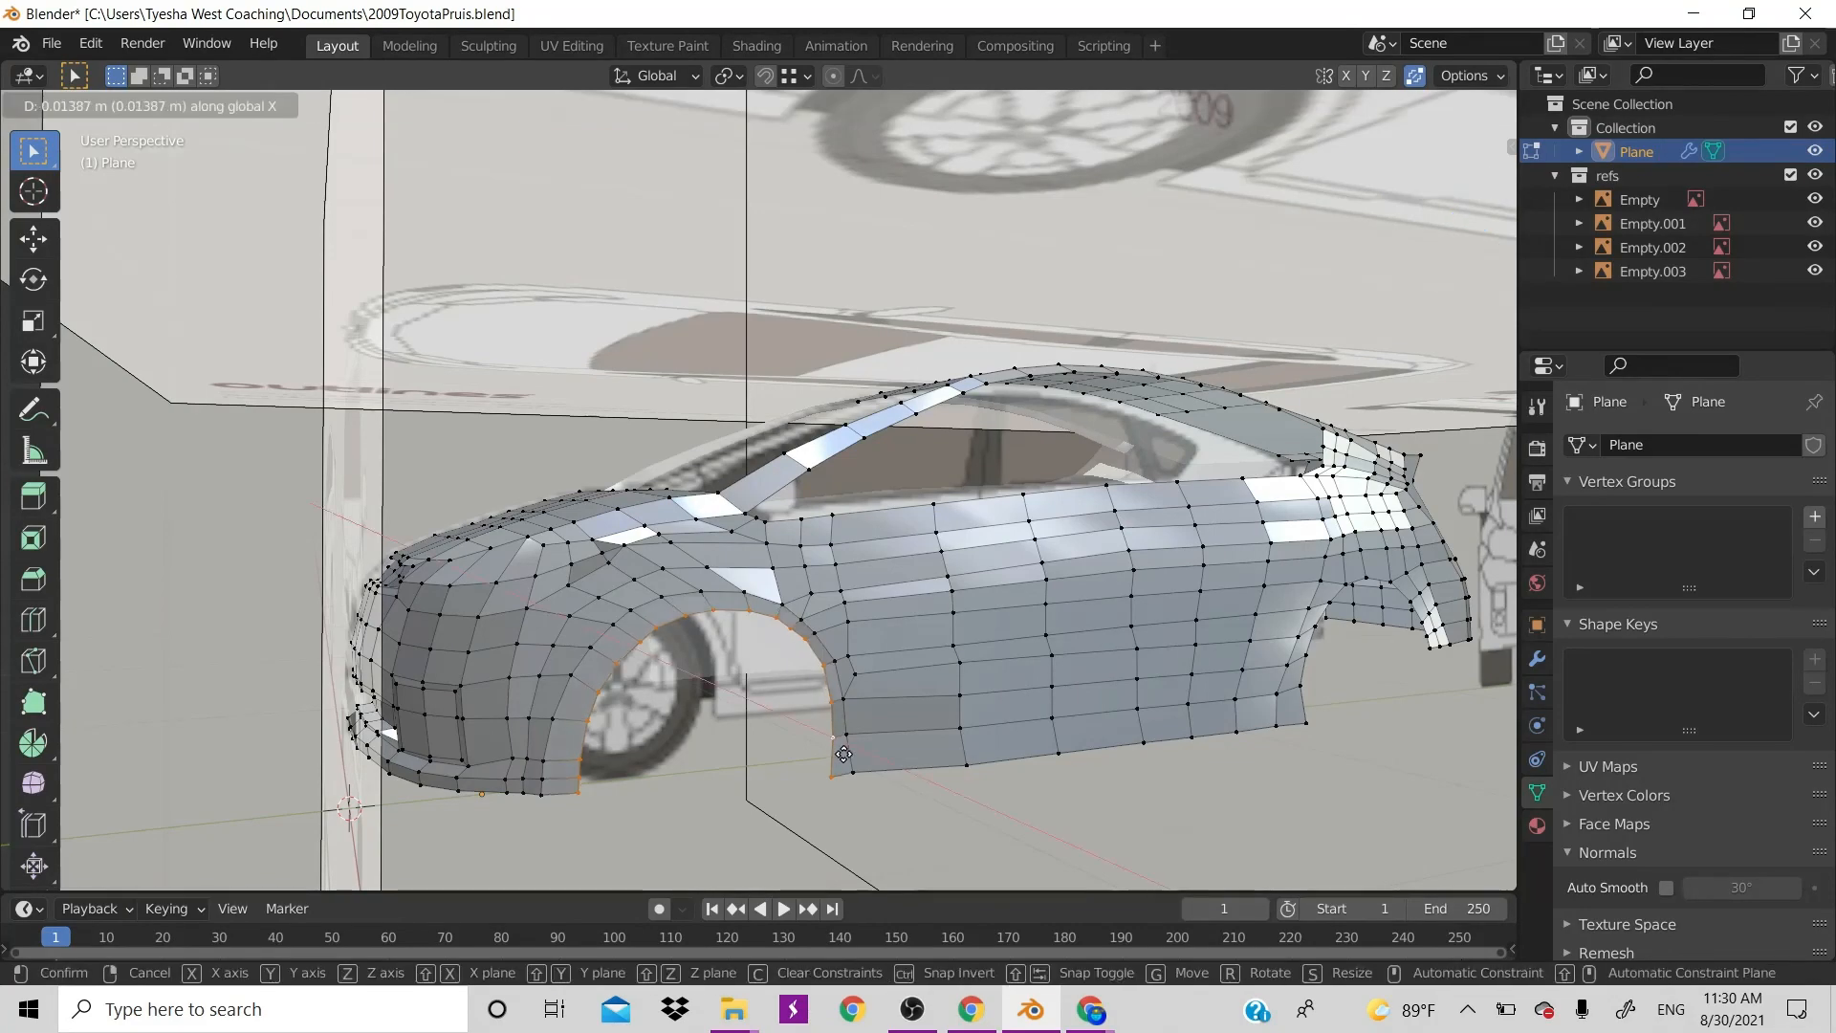
click(832, 753)
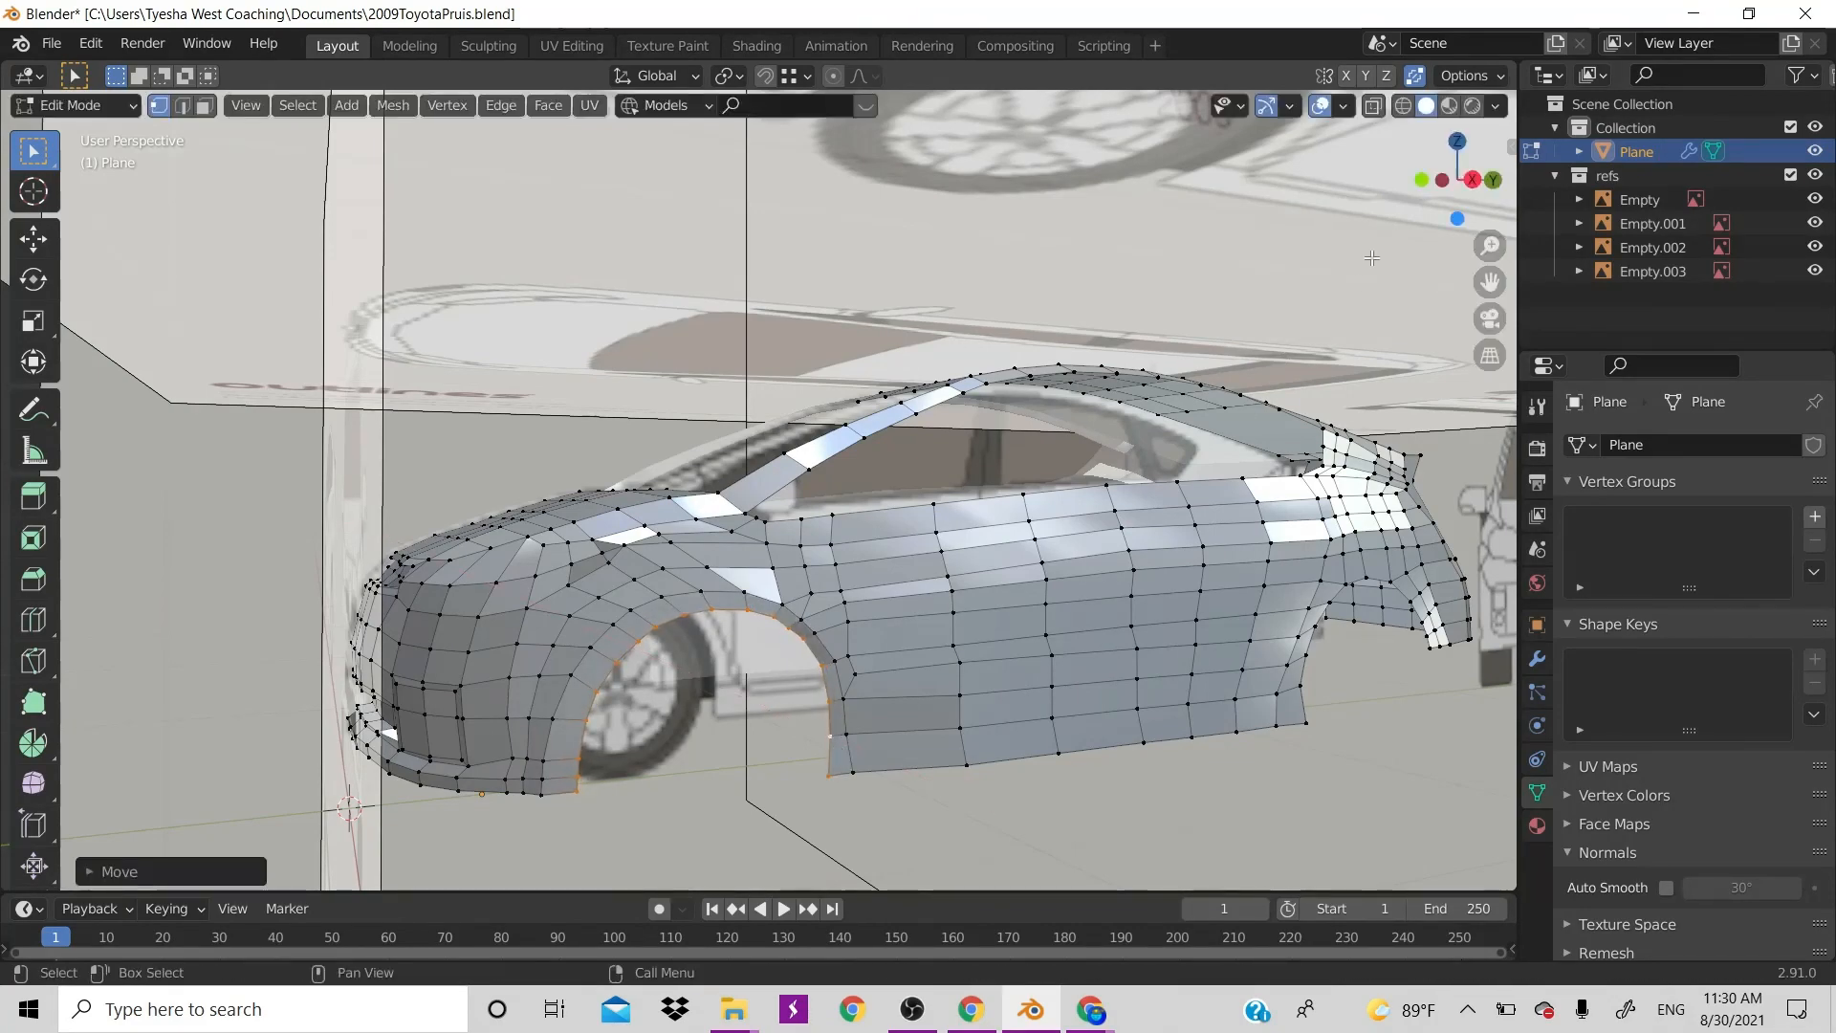
Select the lowest vertices on the front wheel arch's rear edge and move them about 0.007 m outward along X
drag(1432, 206, 1544, 213)
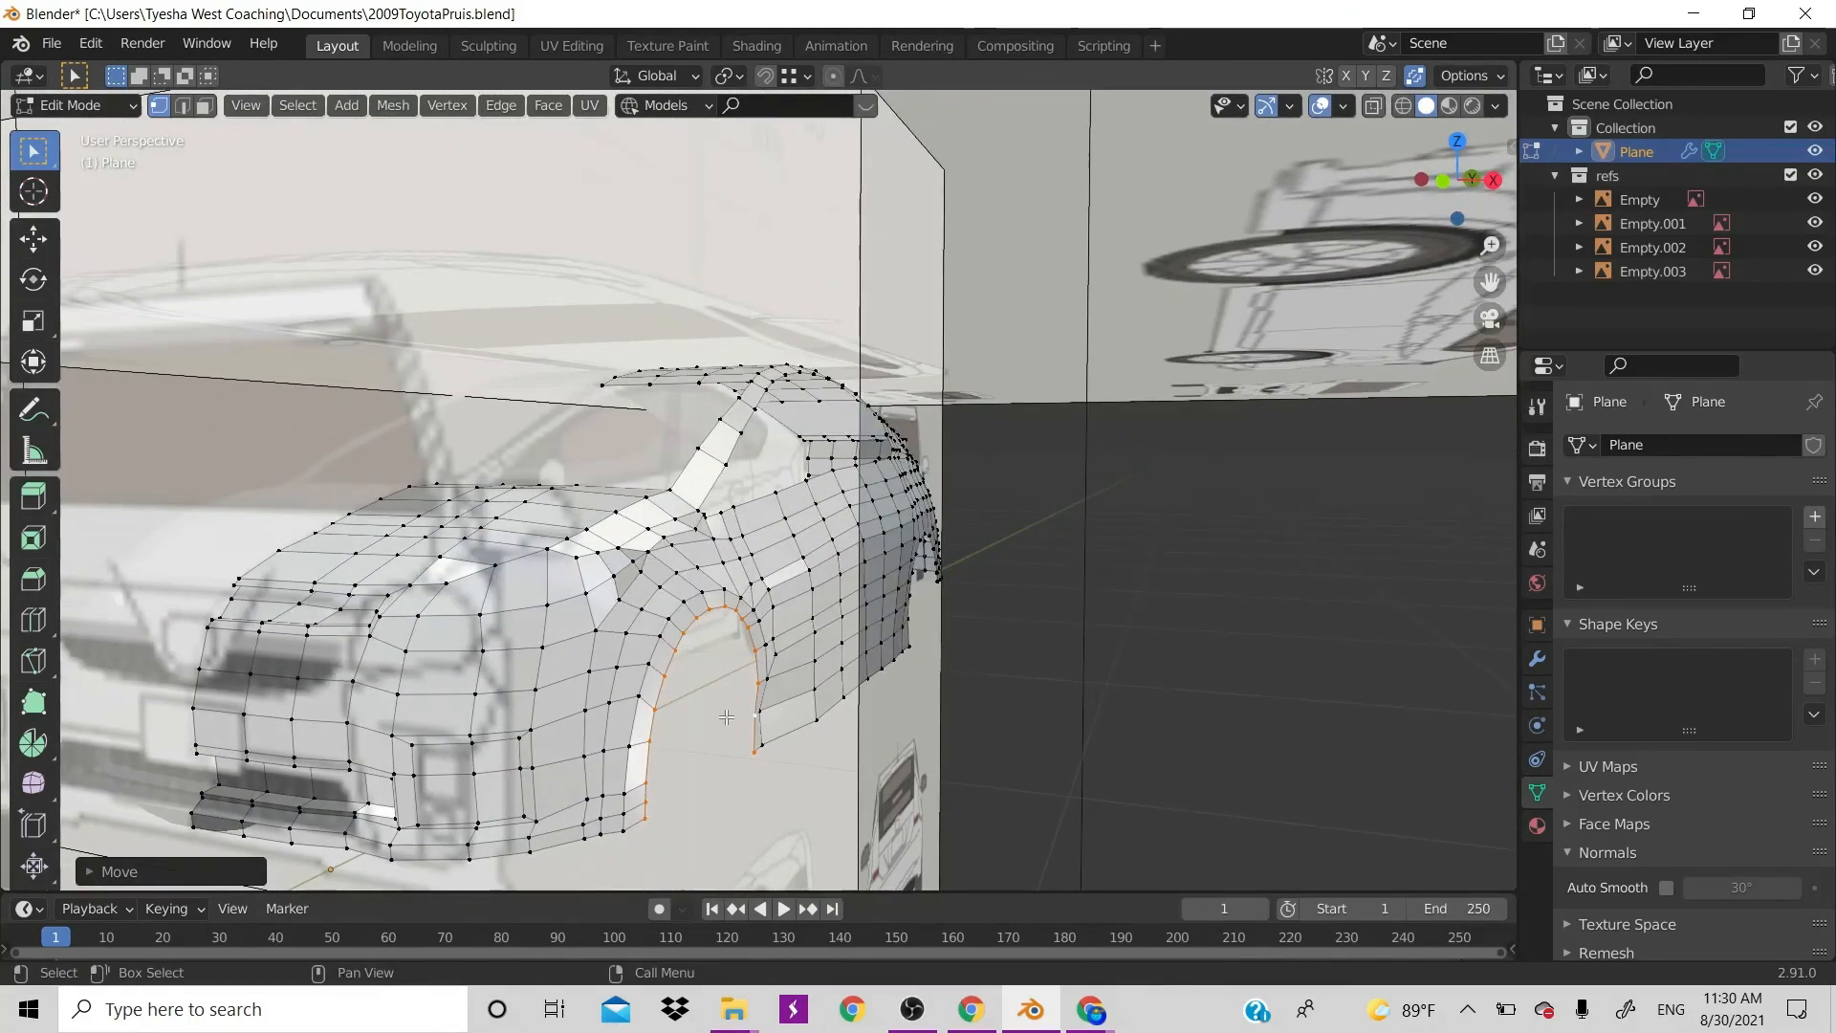
click(756, 758)
shift+click(755, 752)
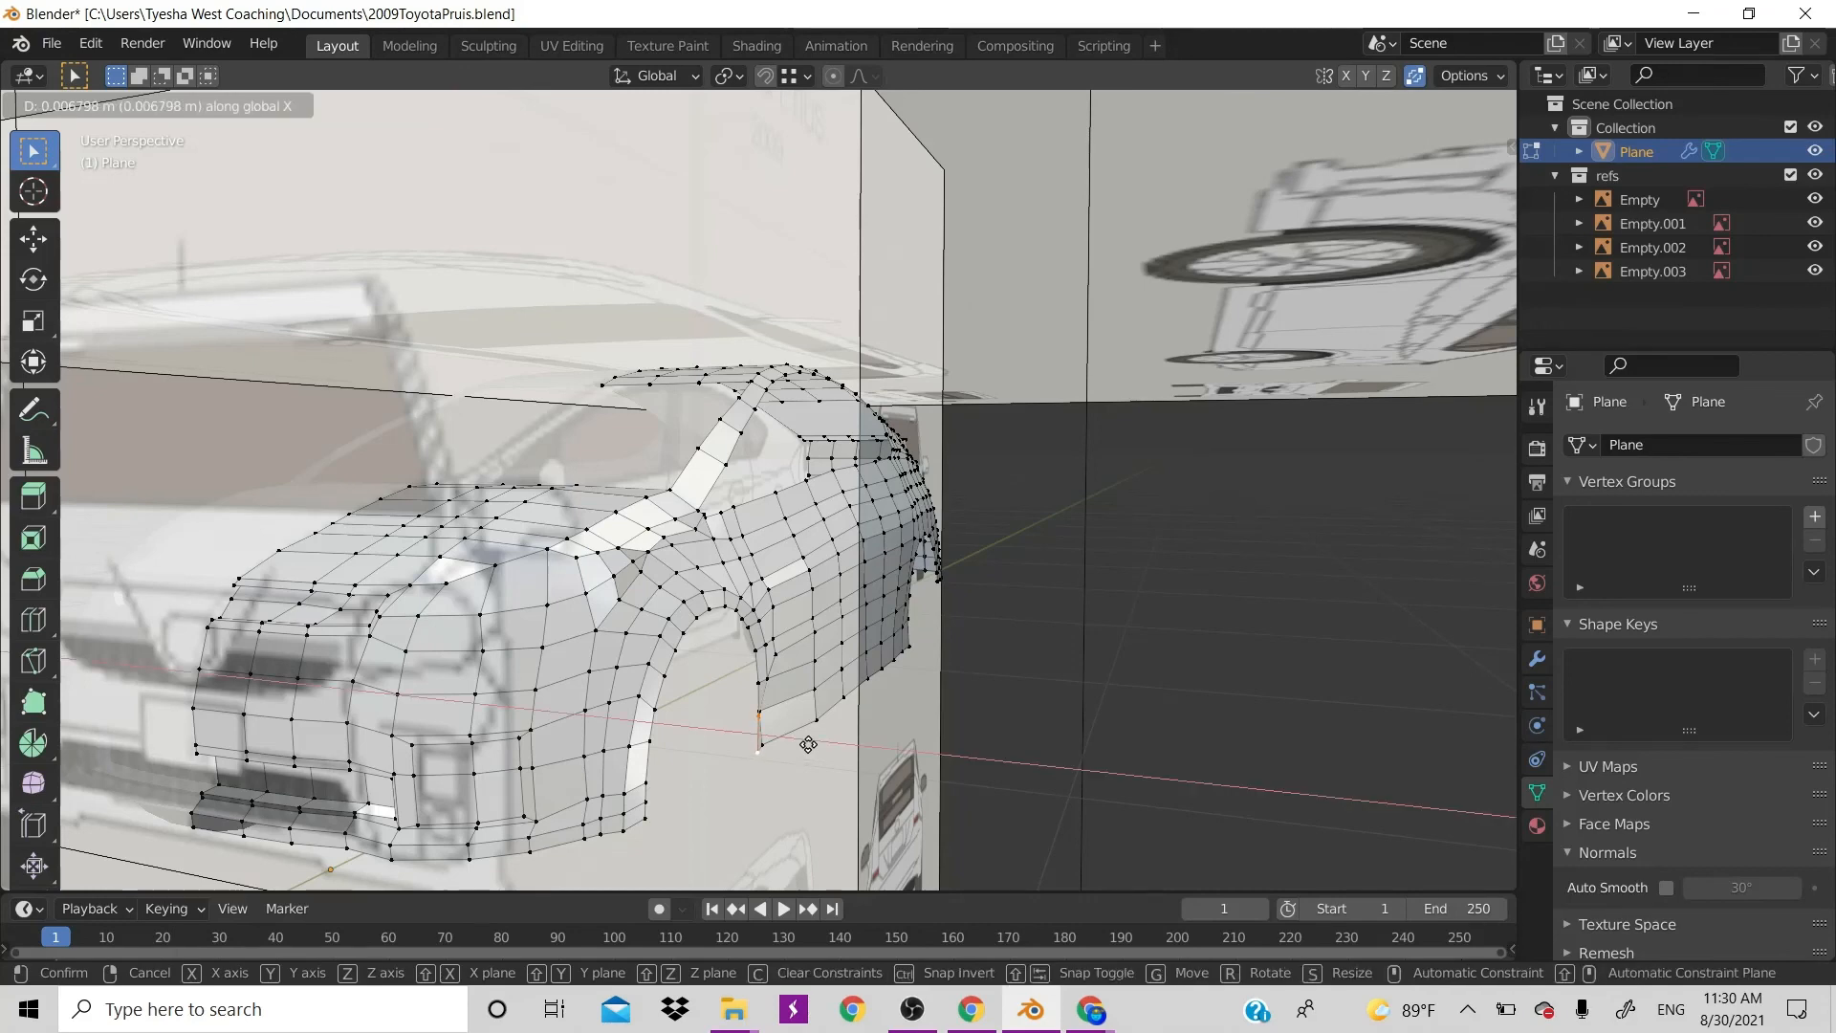
click(809, 745)
Select the lower vertices in the column just behind the arch's rear edge and move them about 0.013 m along X
shift+click(768, 716)
shift+click(772, 743)
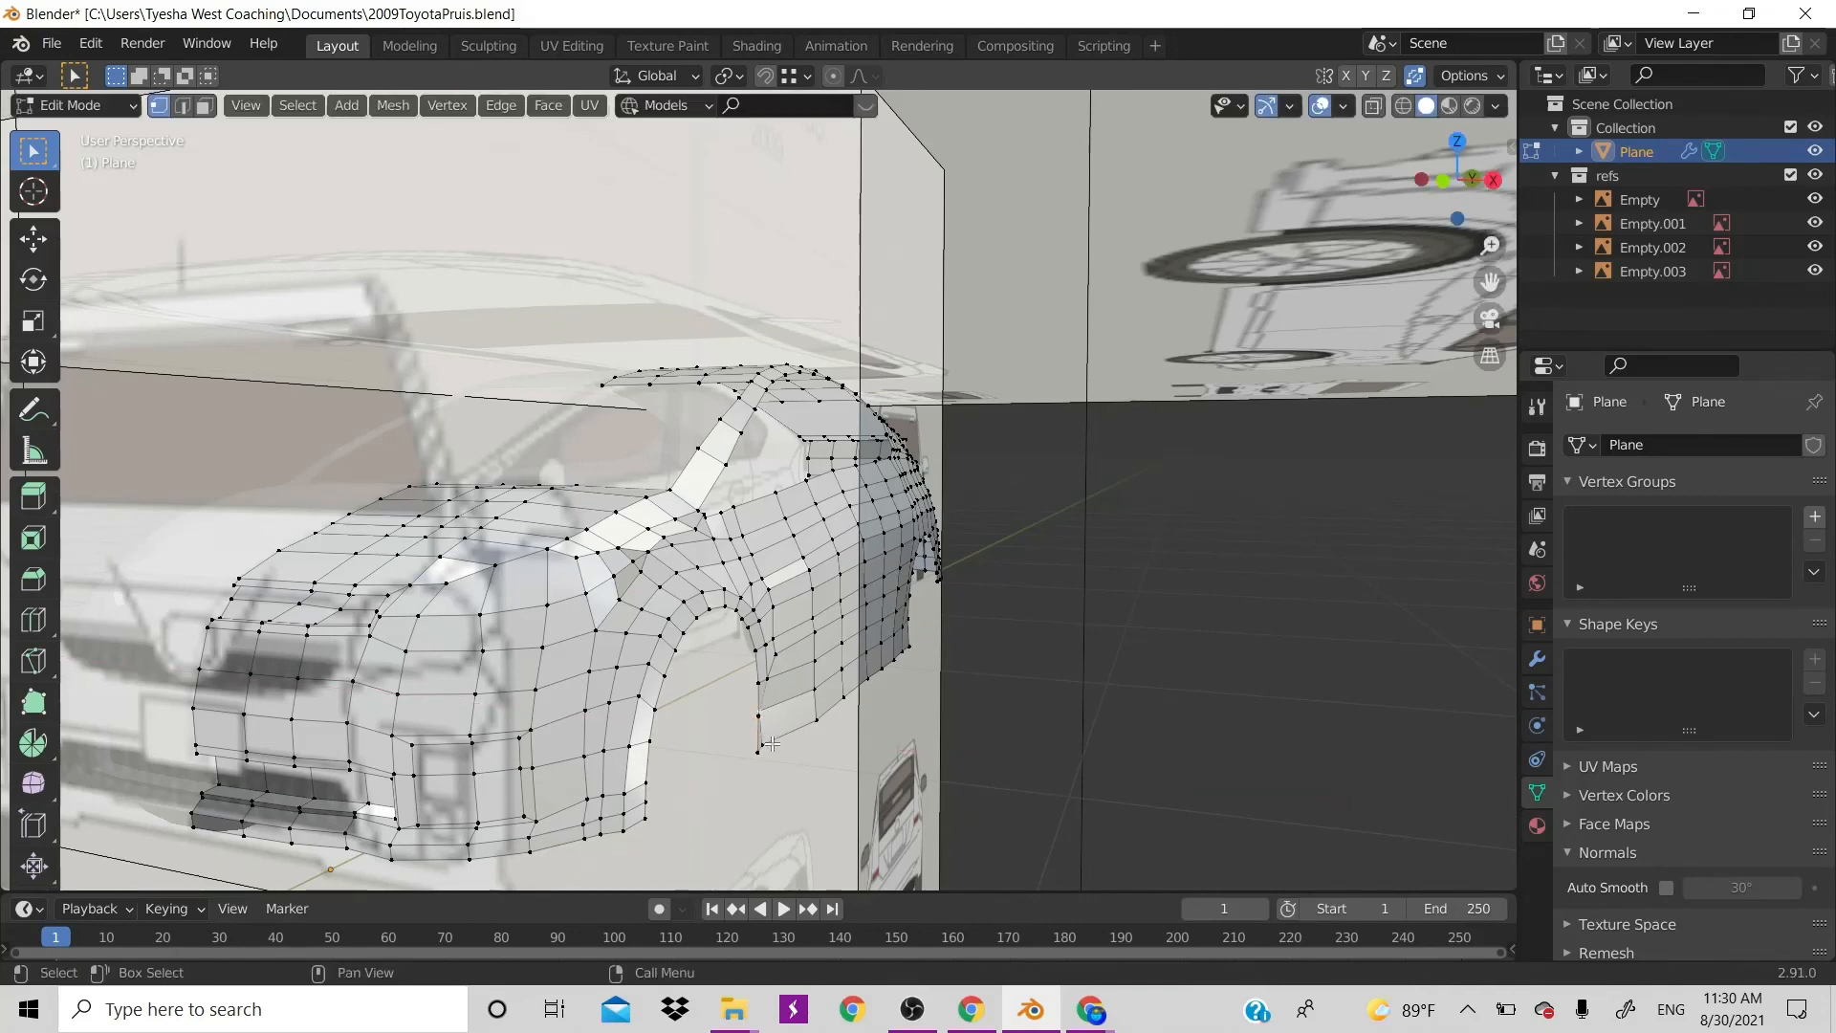
key(g)
key(x)
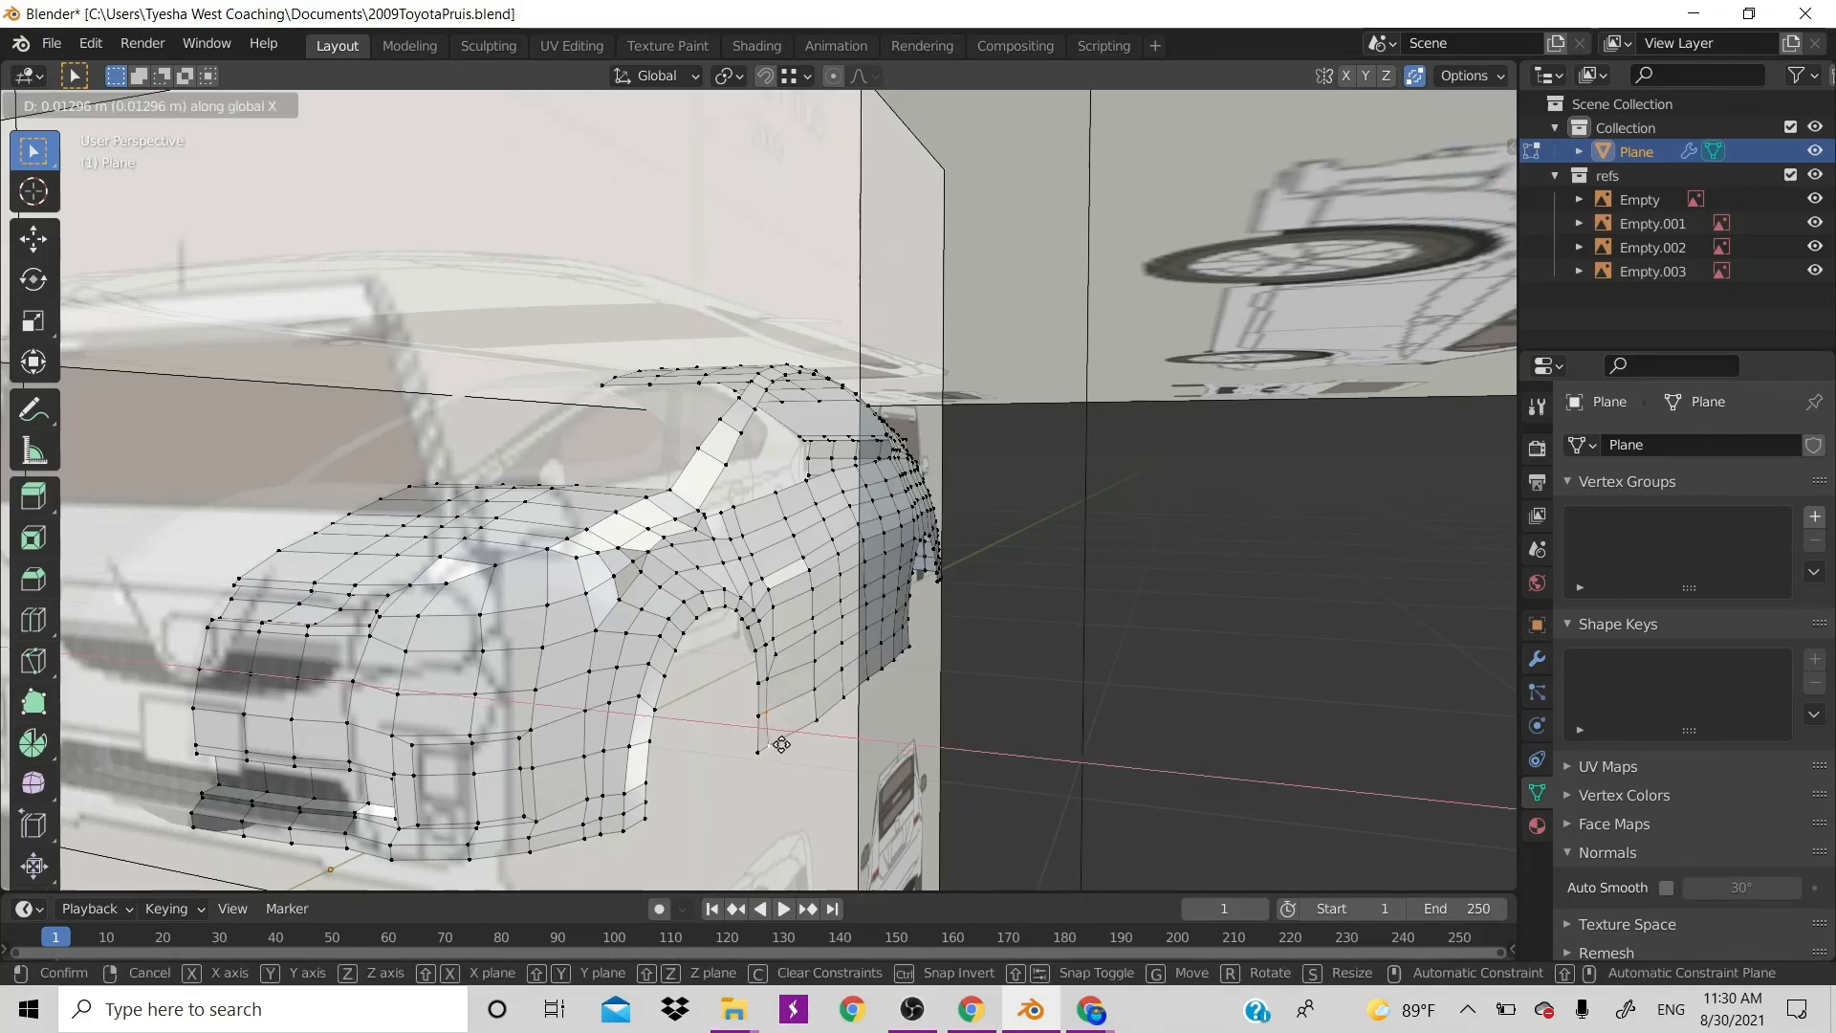
click(783, 745)
Select the run of vertices along the front wheel arch's upper rear curve and move them about 0.022 m inward along X
scroll(852, 745, down, 2)
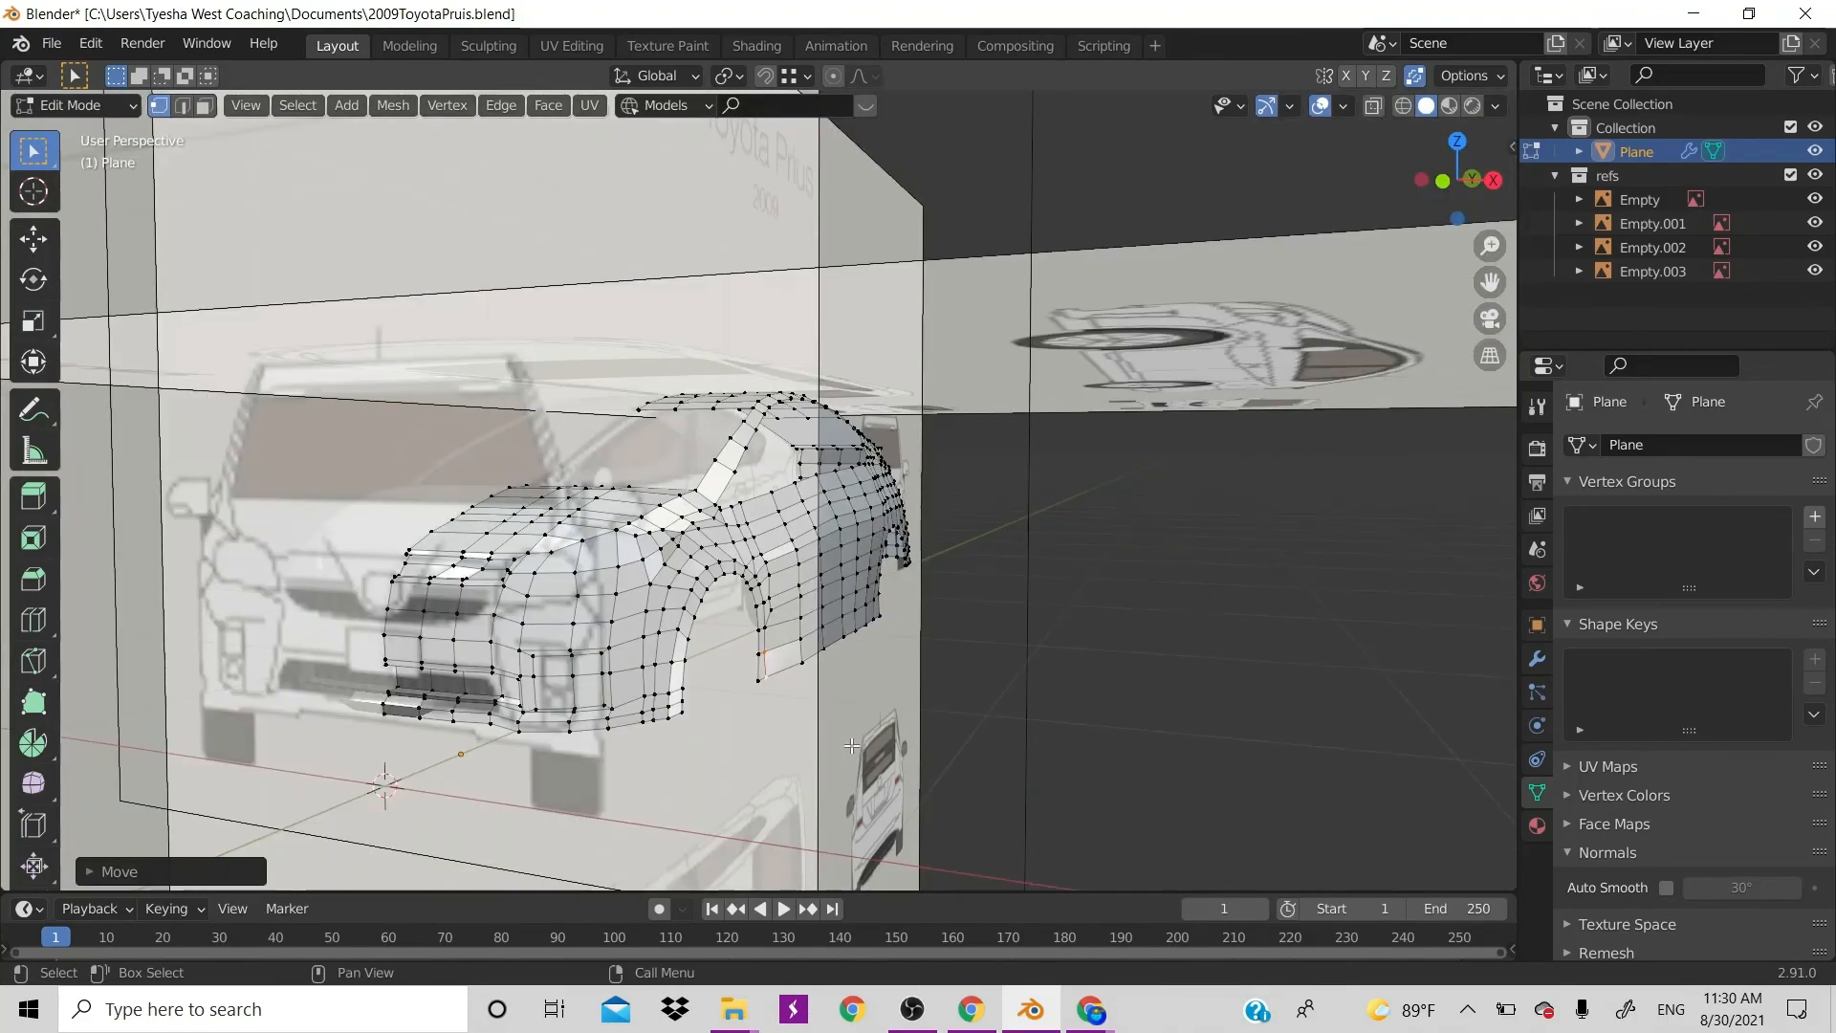
mouse_move(1449, 186)
mouse_down()
mouse_move(1387, 190)
mouse_move(1482, 153)
mouse_move(1395, 179)
mouse_move(1432, 164)
mouse_move(1406, 176)
mouse_move(1458, 215)
mouse_move(1447, 196)
mouse_up()
scroll(1154, 428, up, 5)
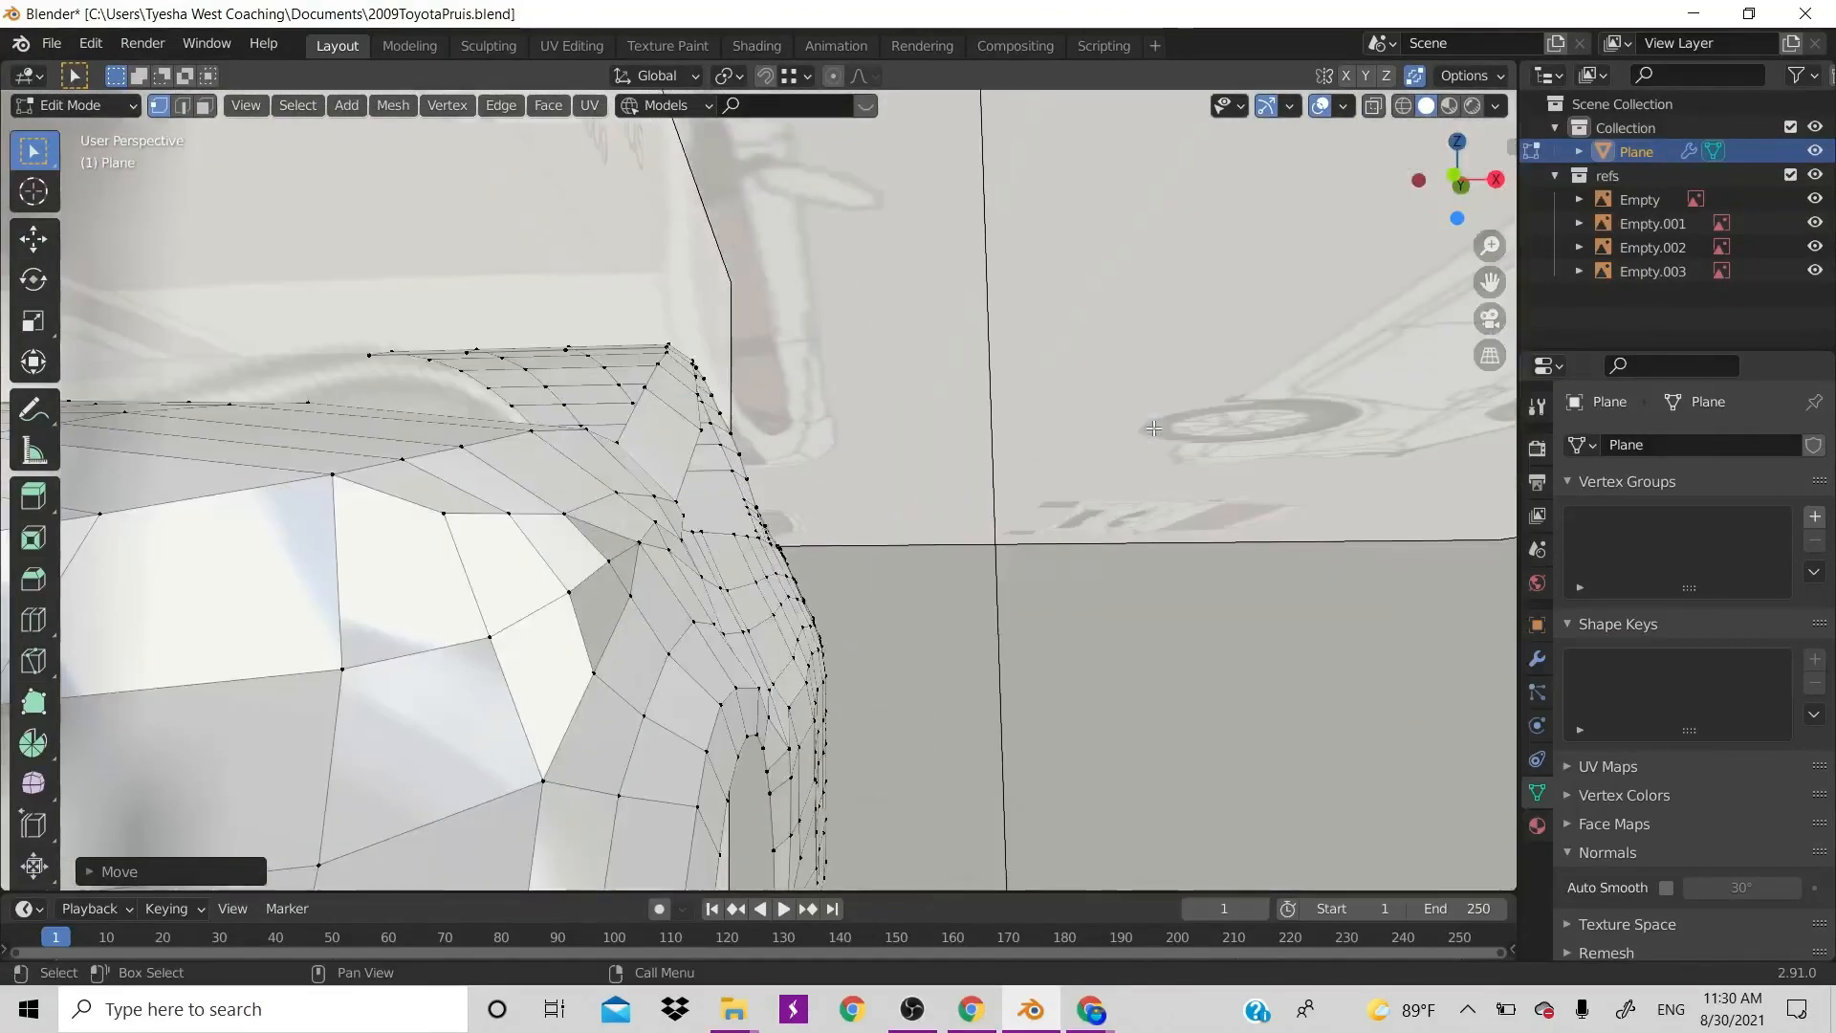
scroll(1072, 597, down, 3)
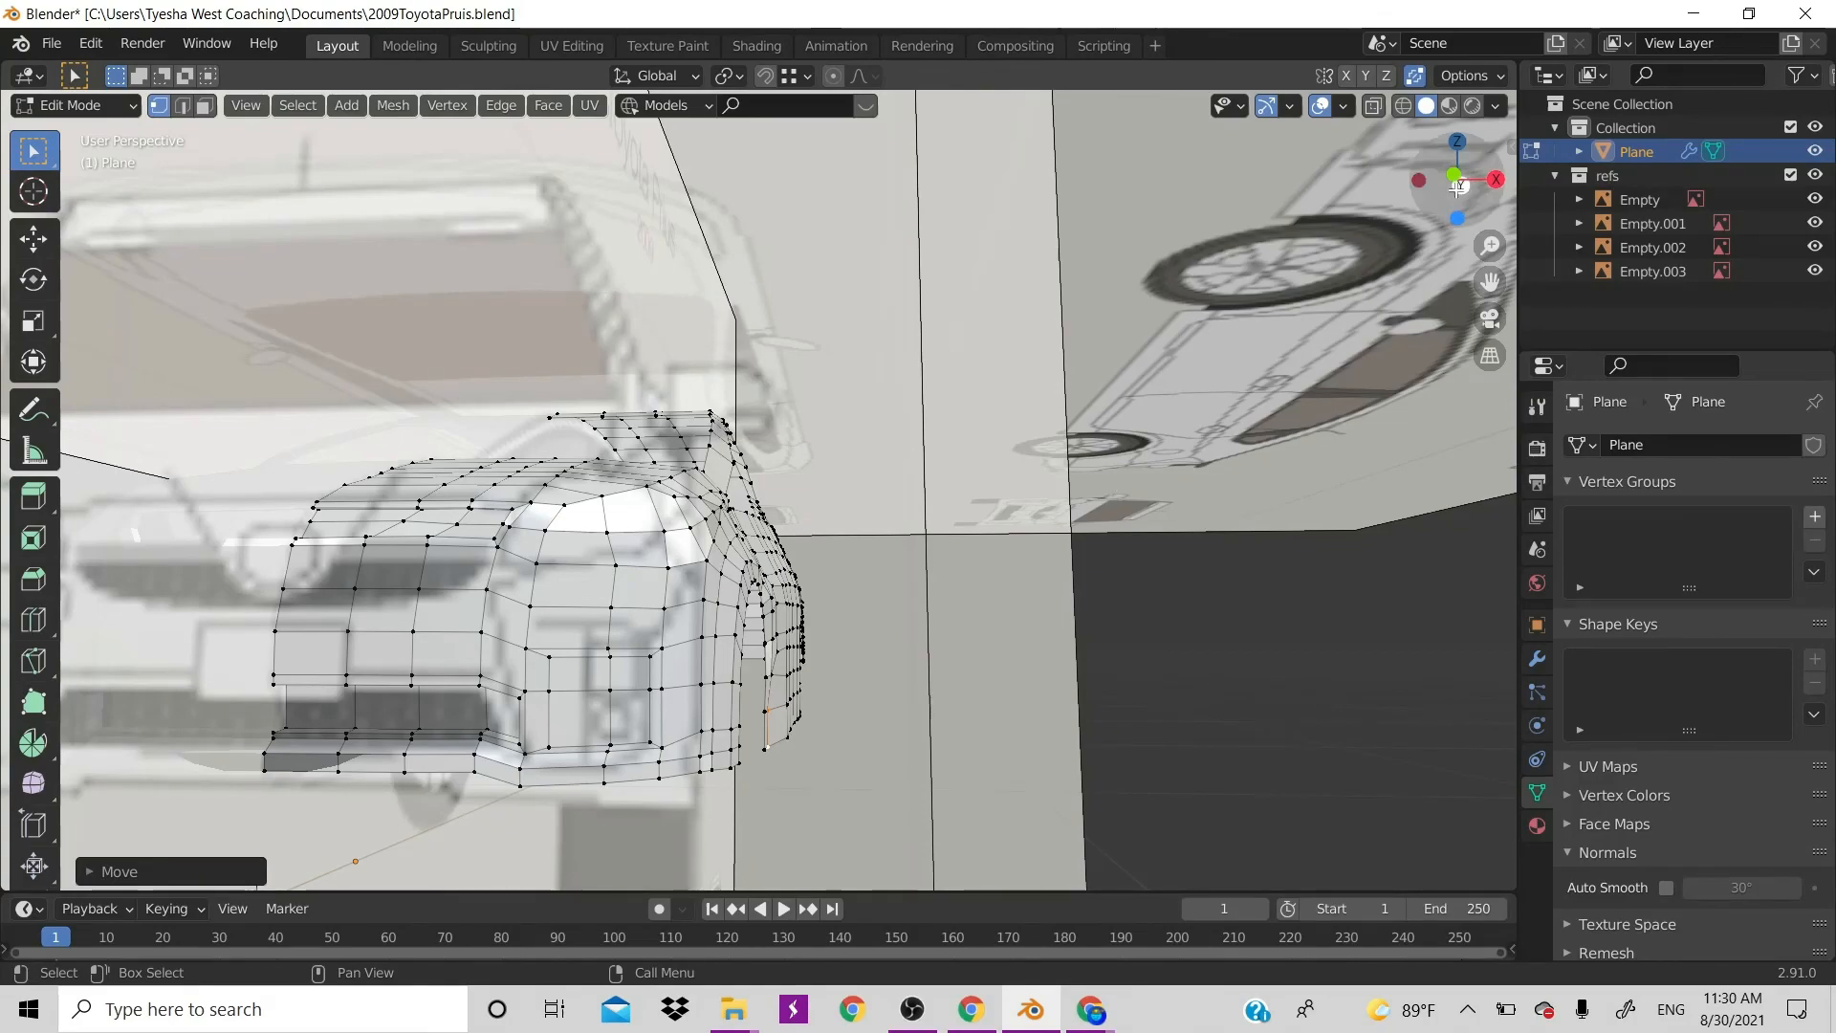
drag(1442, 191, 1507, 170)
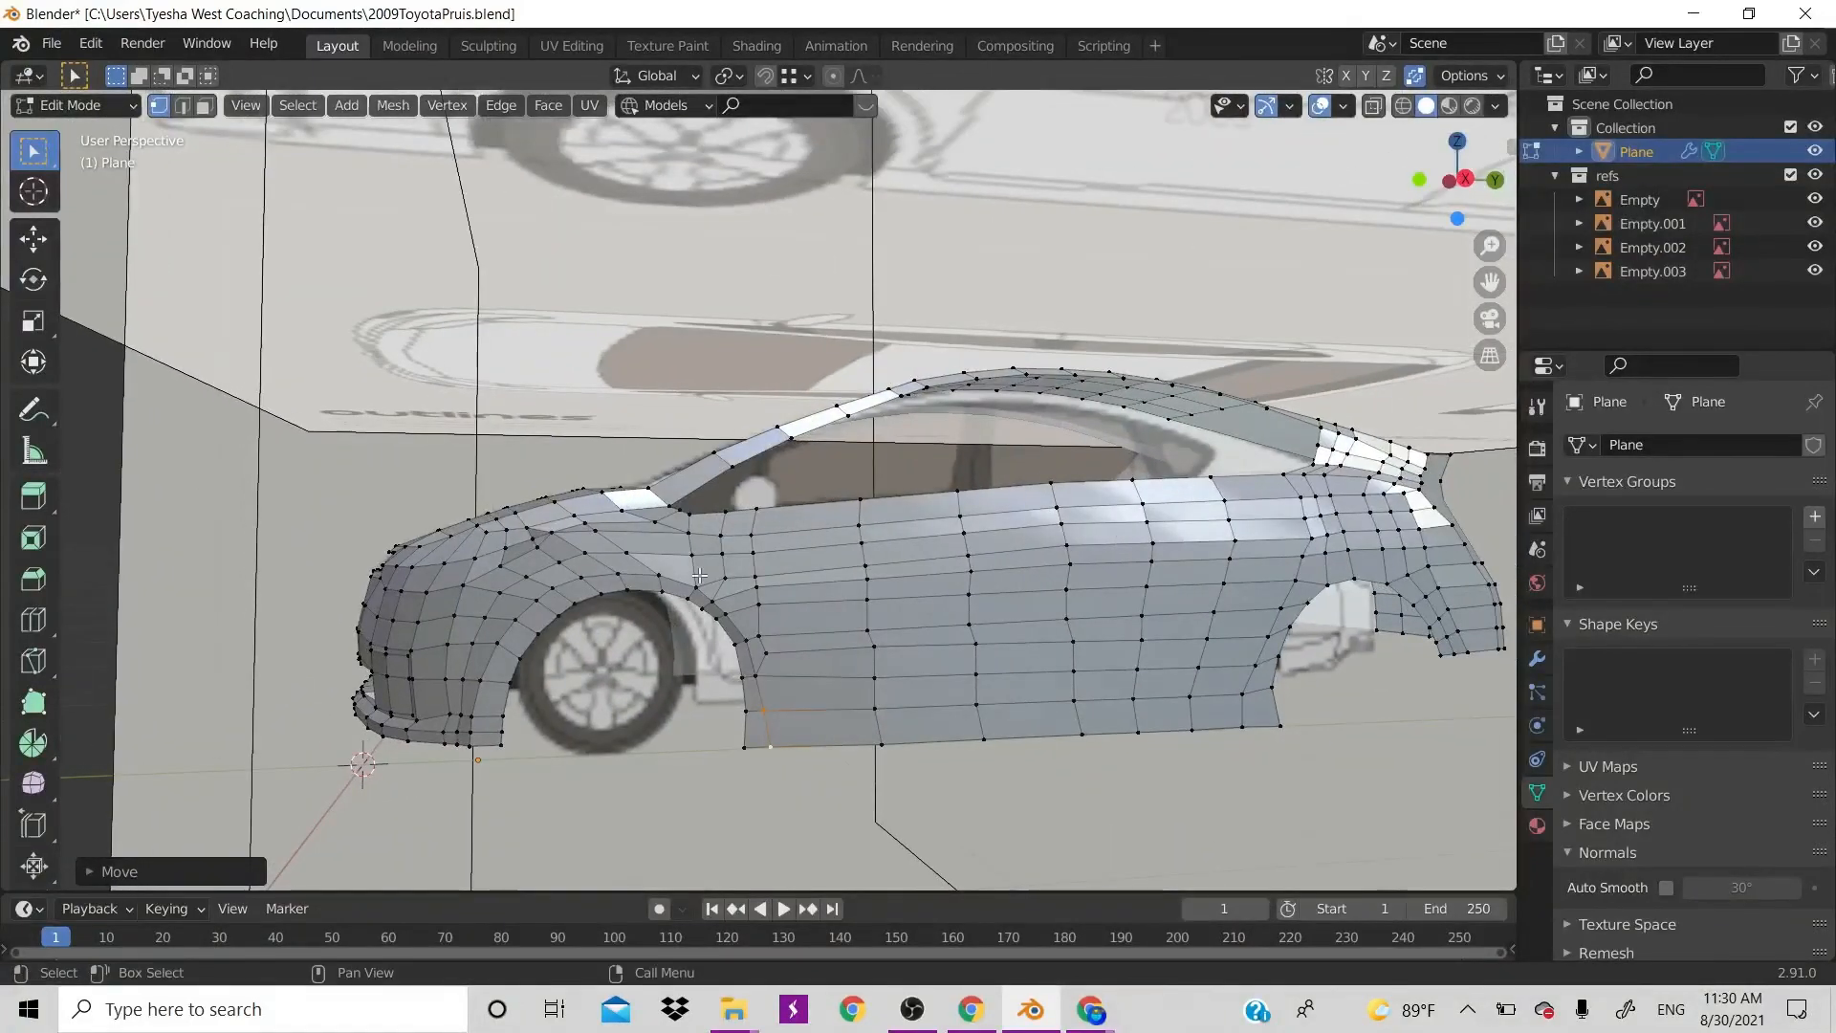
click(713, 602)
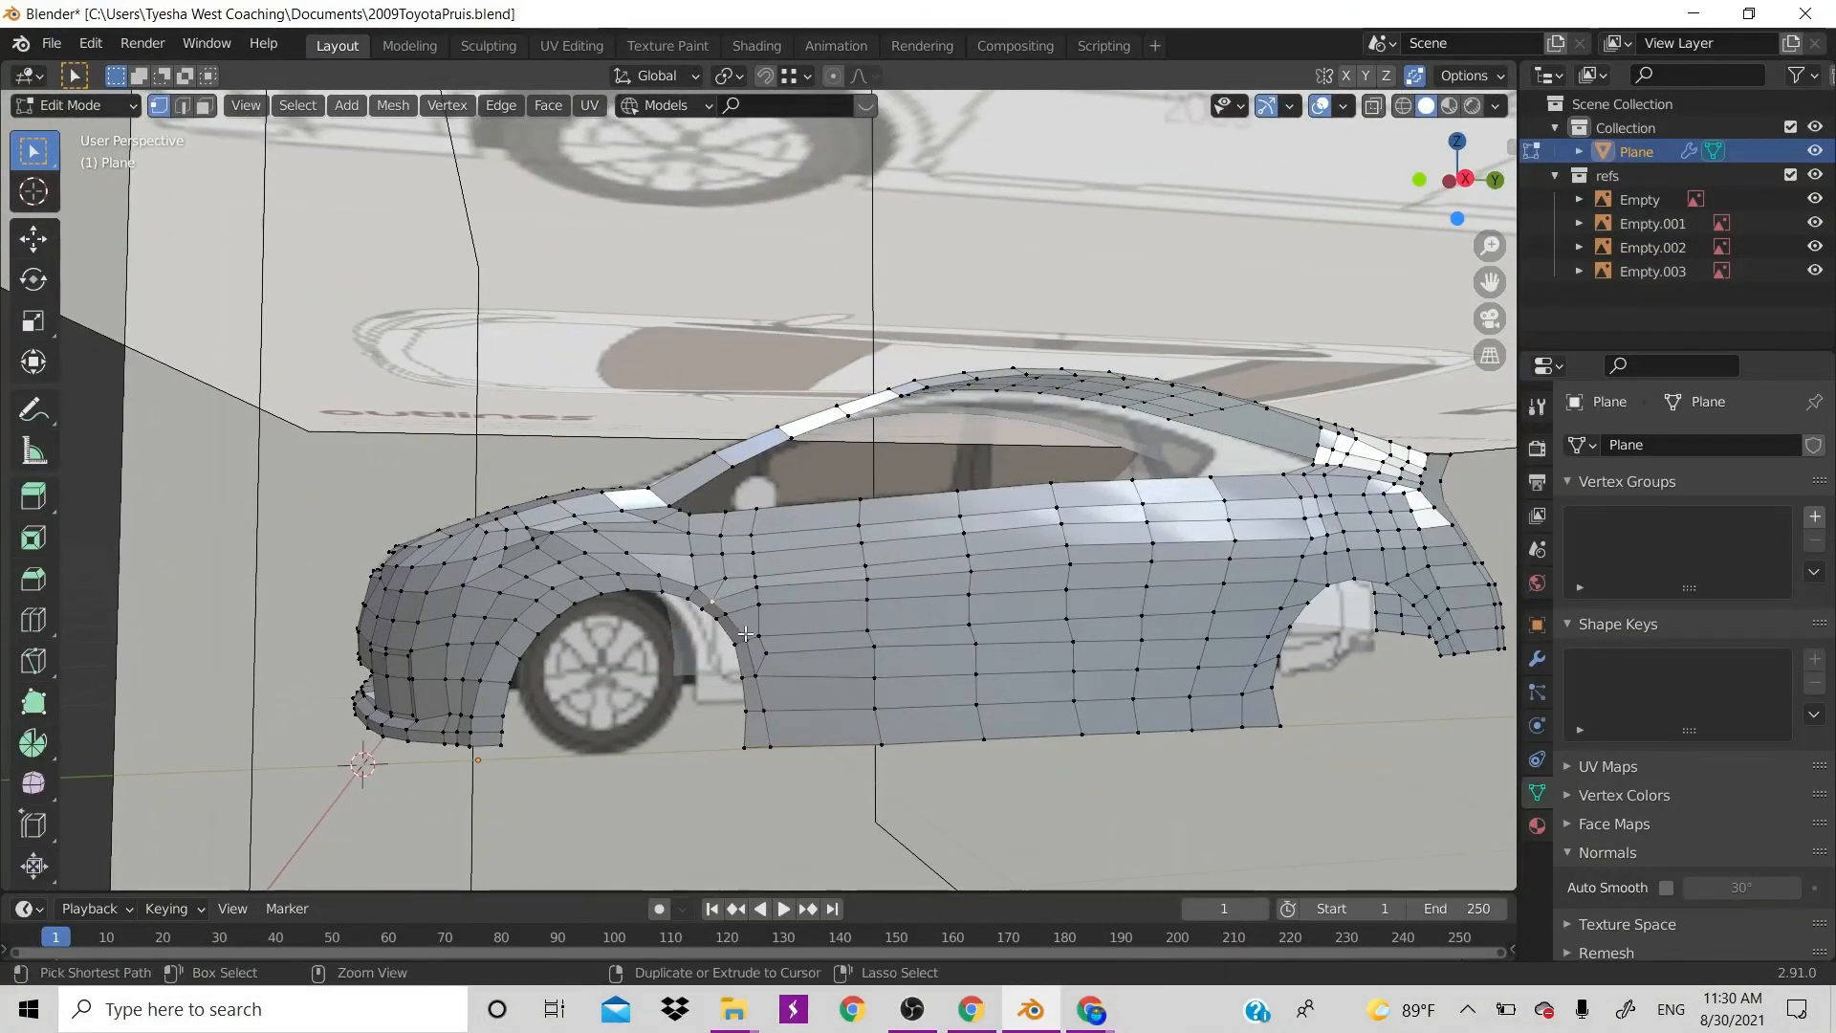
ctrl+click(744, 633)
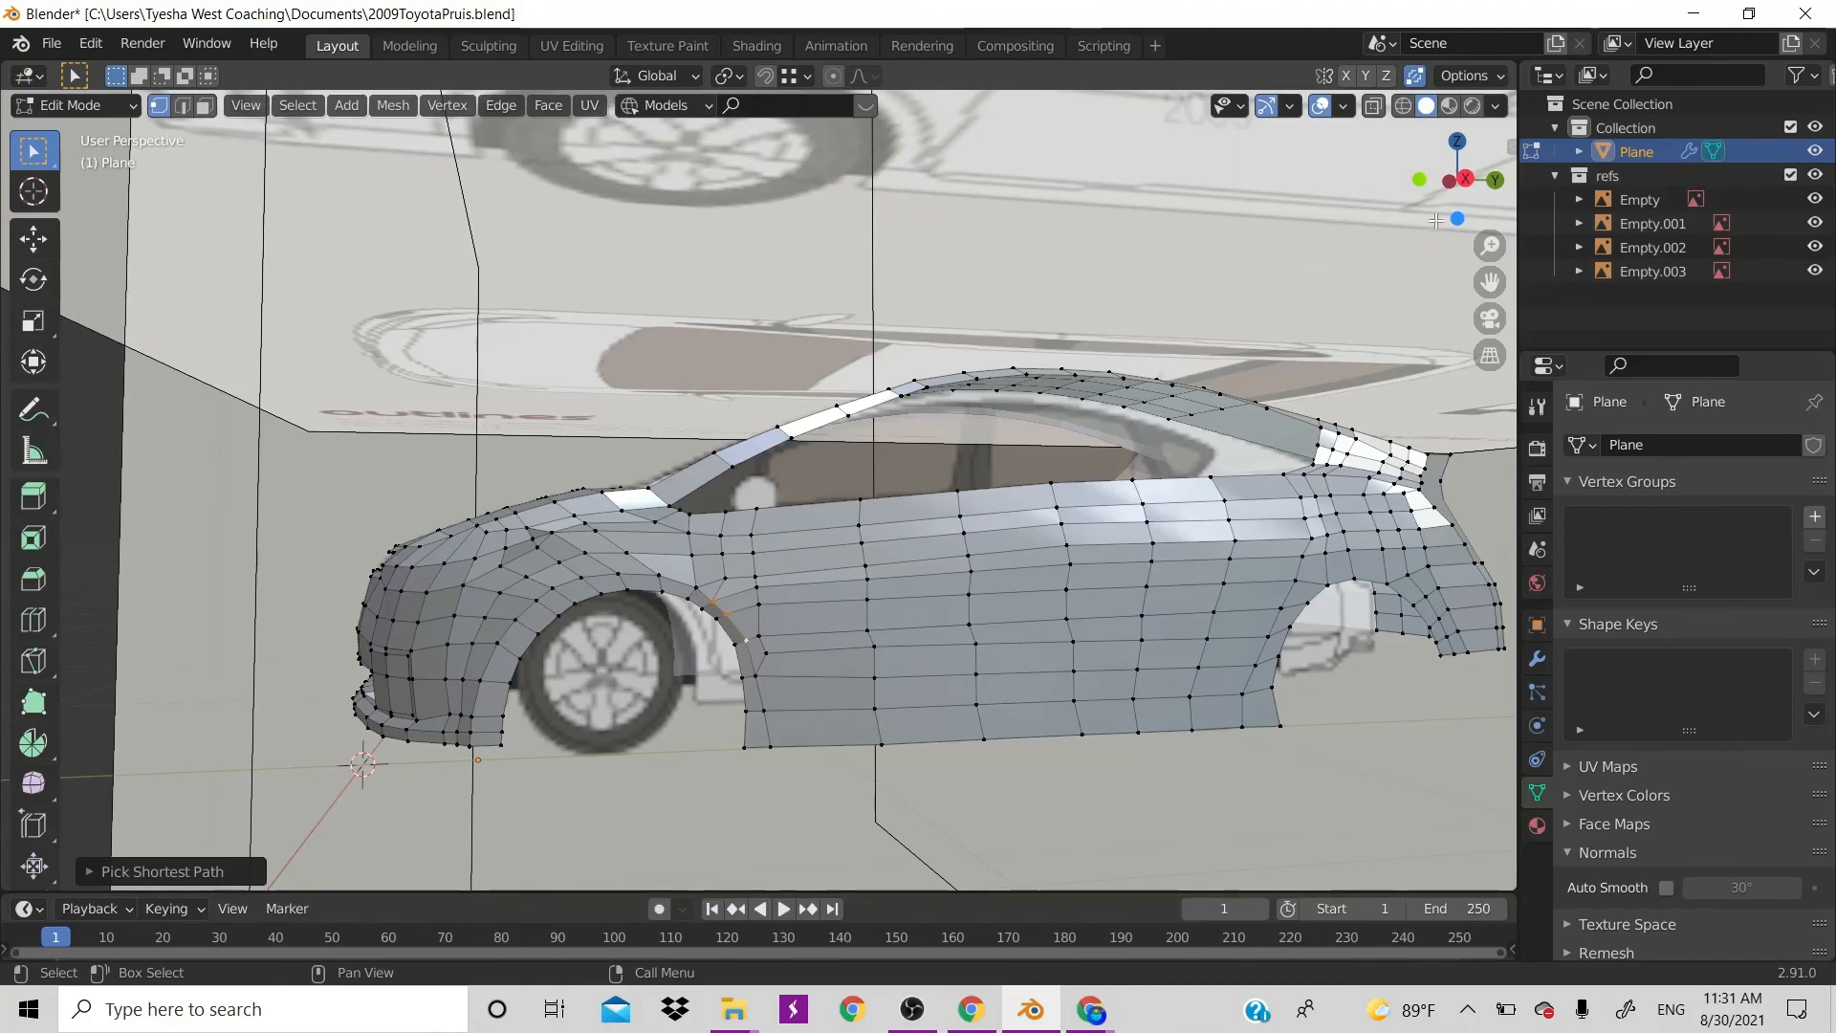
drag(1436, 220, 960, 447)
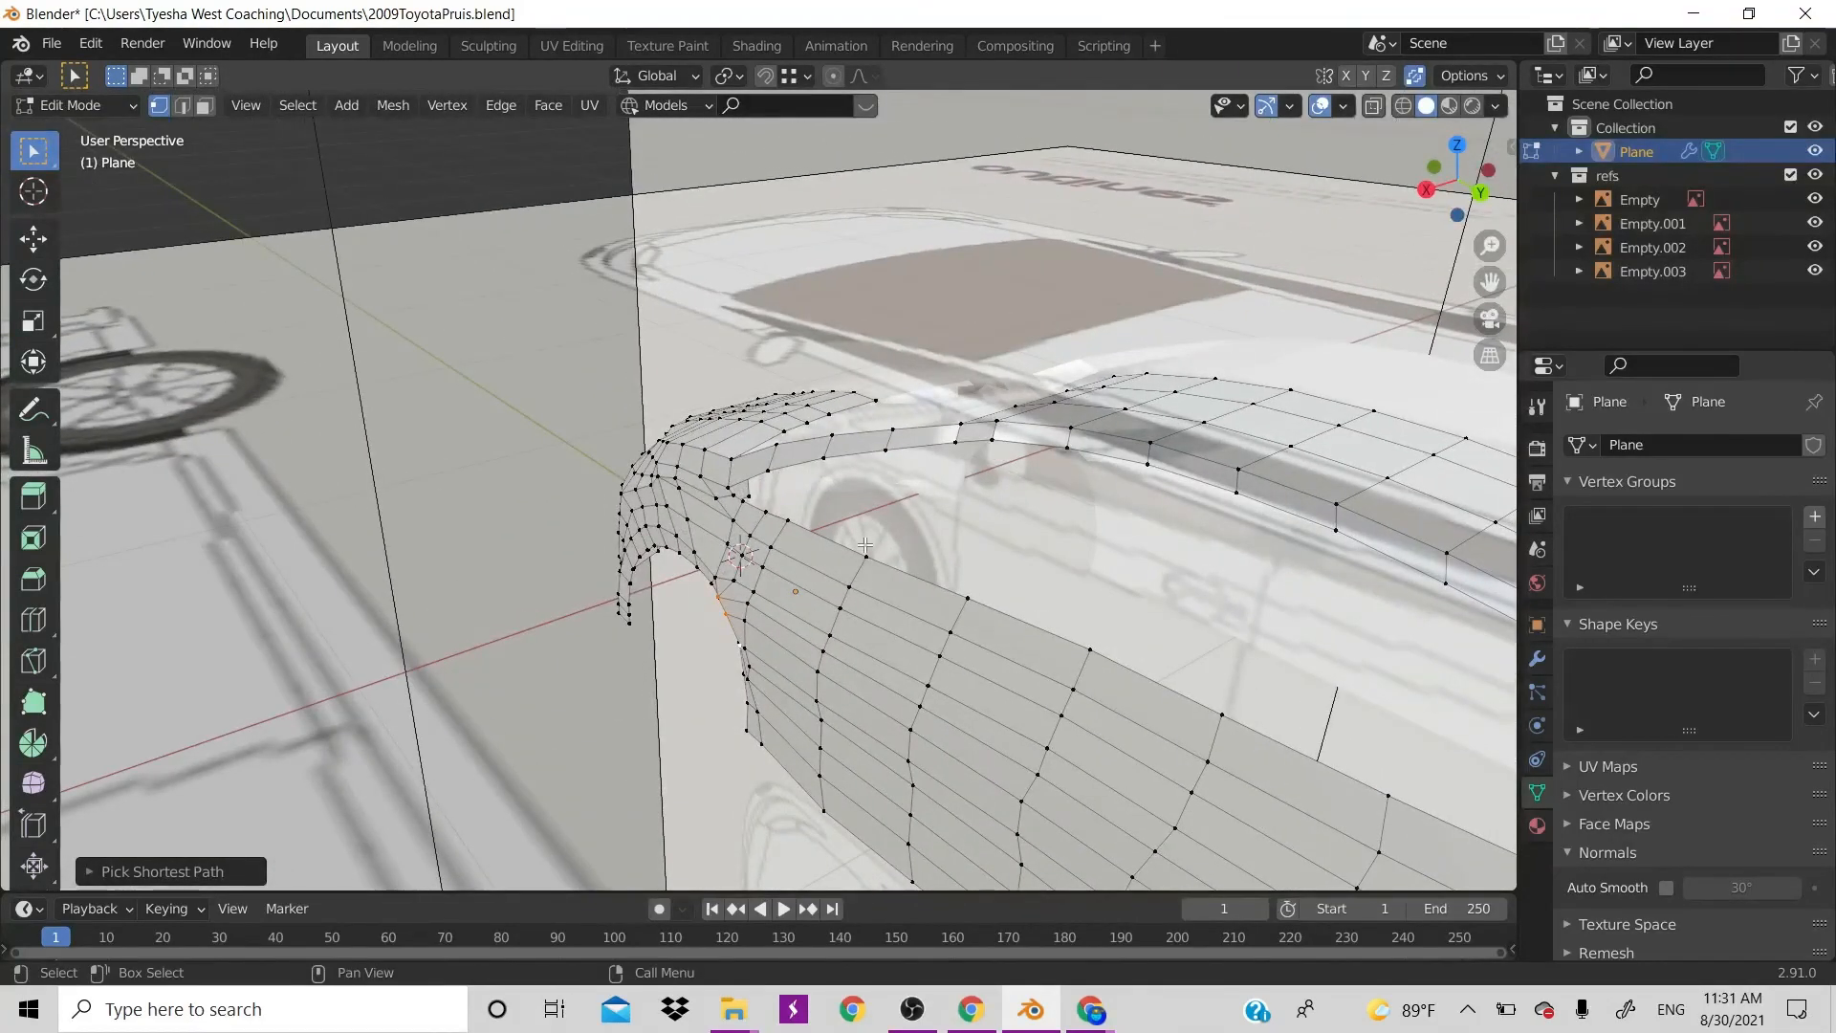
key(g)
key(x)
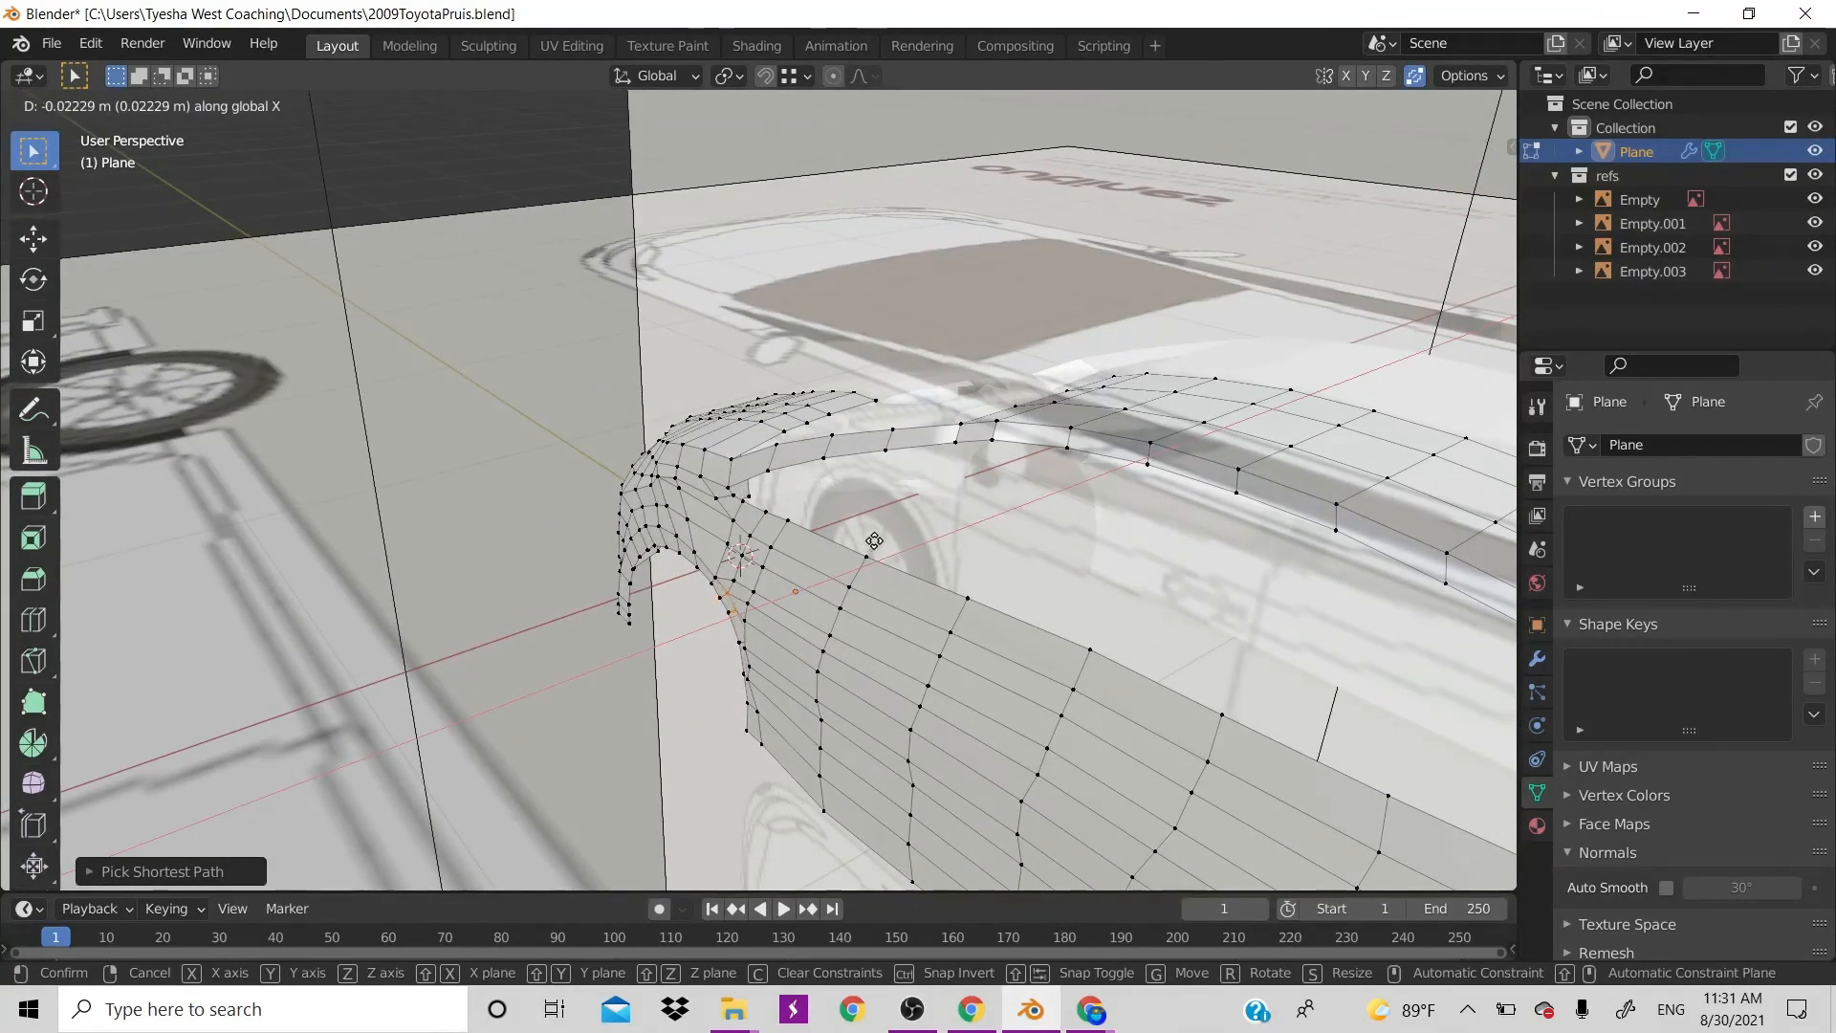
click(873, 540)
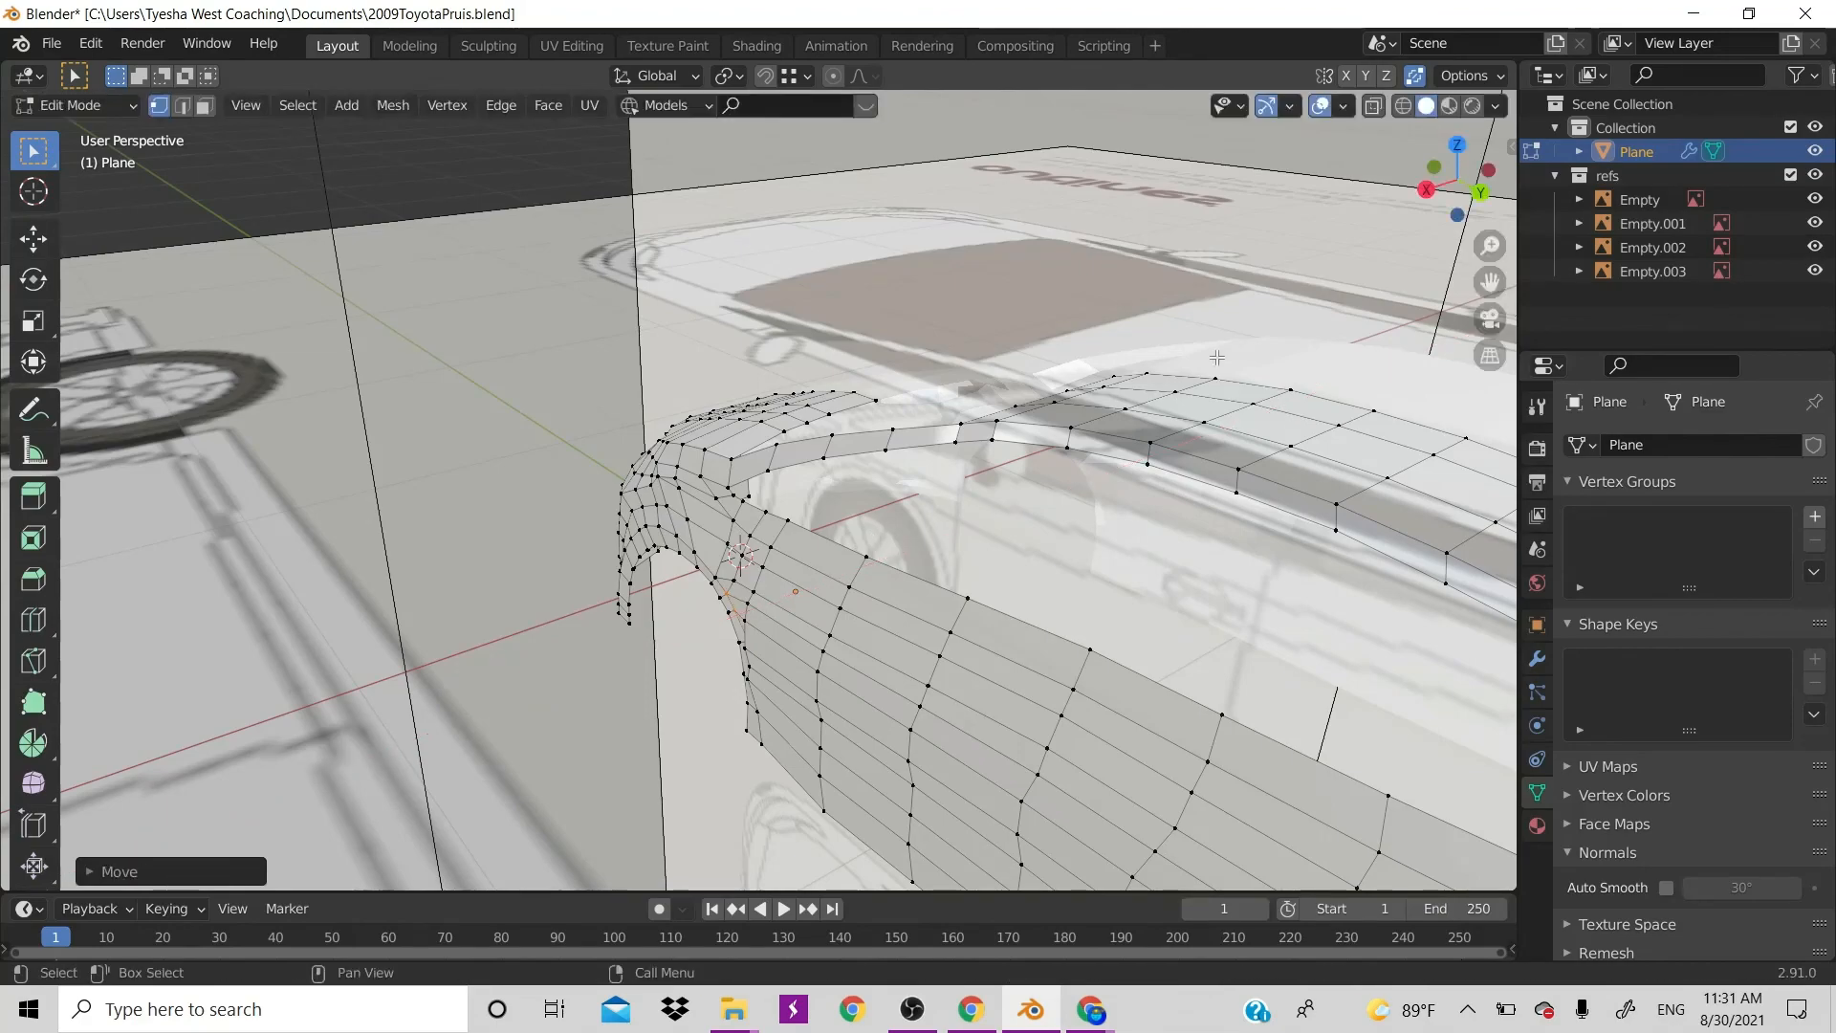
Select the vertical run of vertices behind the wheel arch at the front of the door and flatten it along Y
drag(1451, 203, 1687, 172)
scroll(746, 555, up, 5)
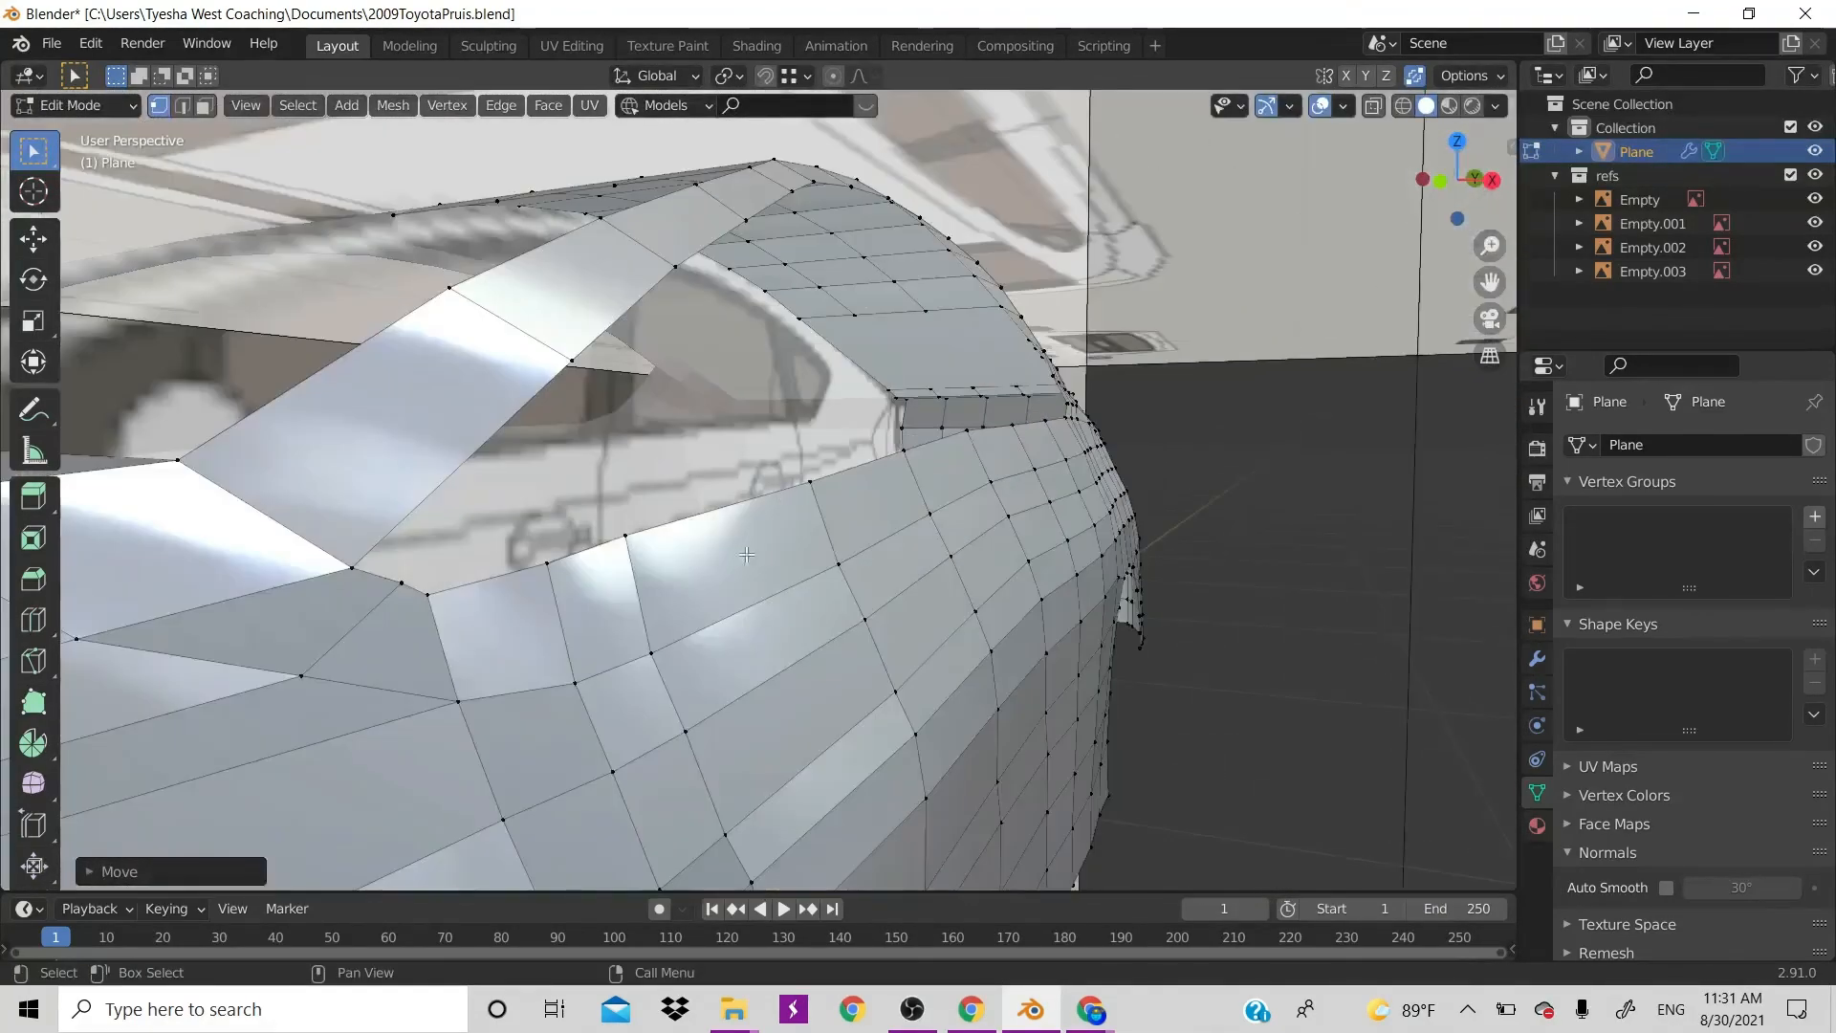
scroll(719, 636, down, 3)
shift+click(756, 623)
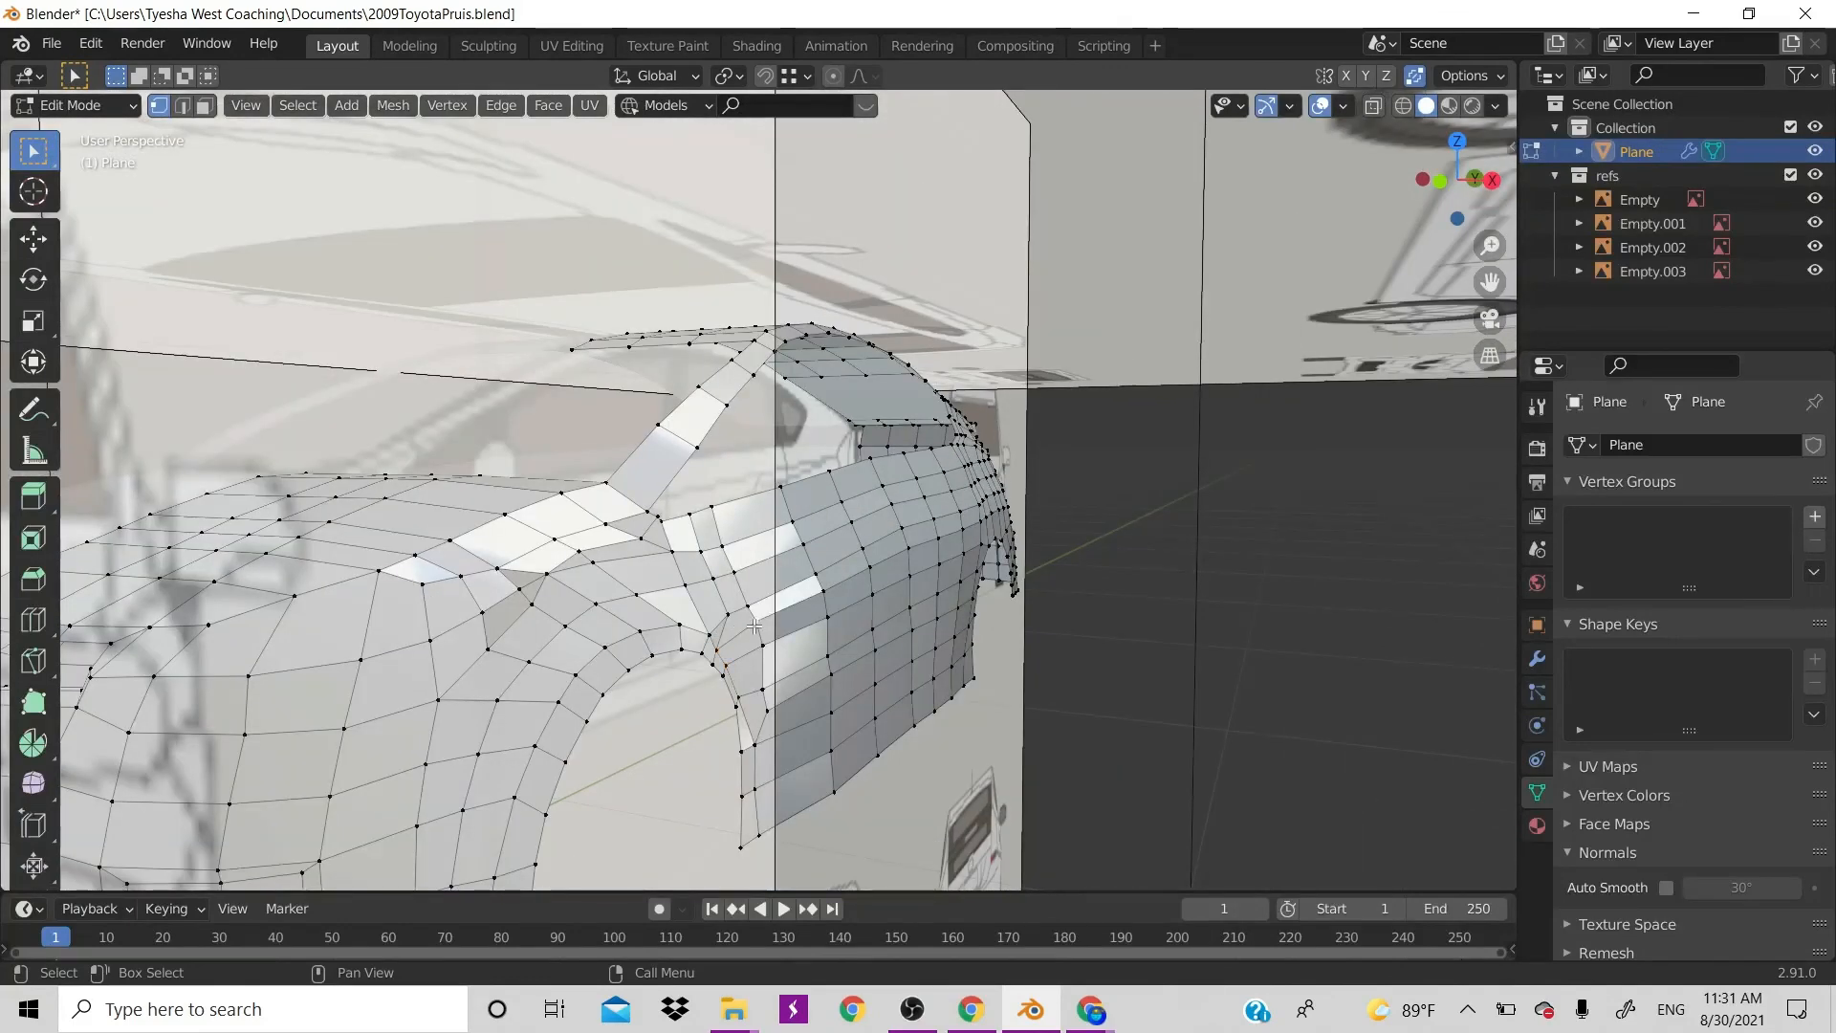
ctrl+click(766, 710)
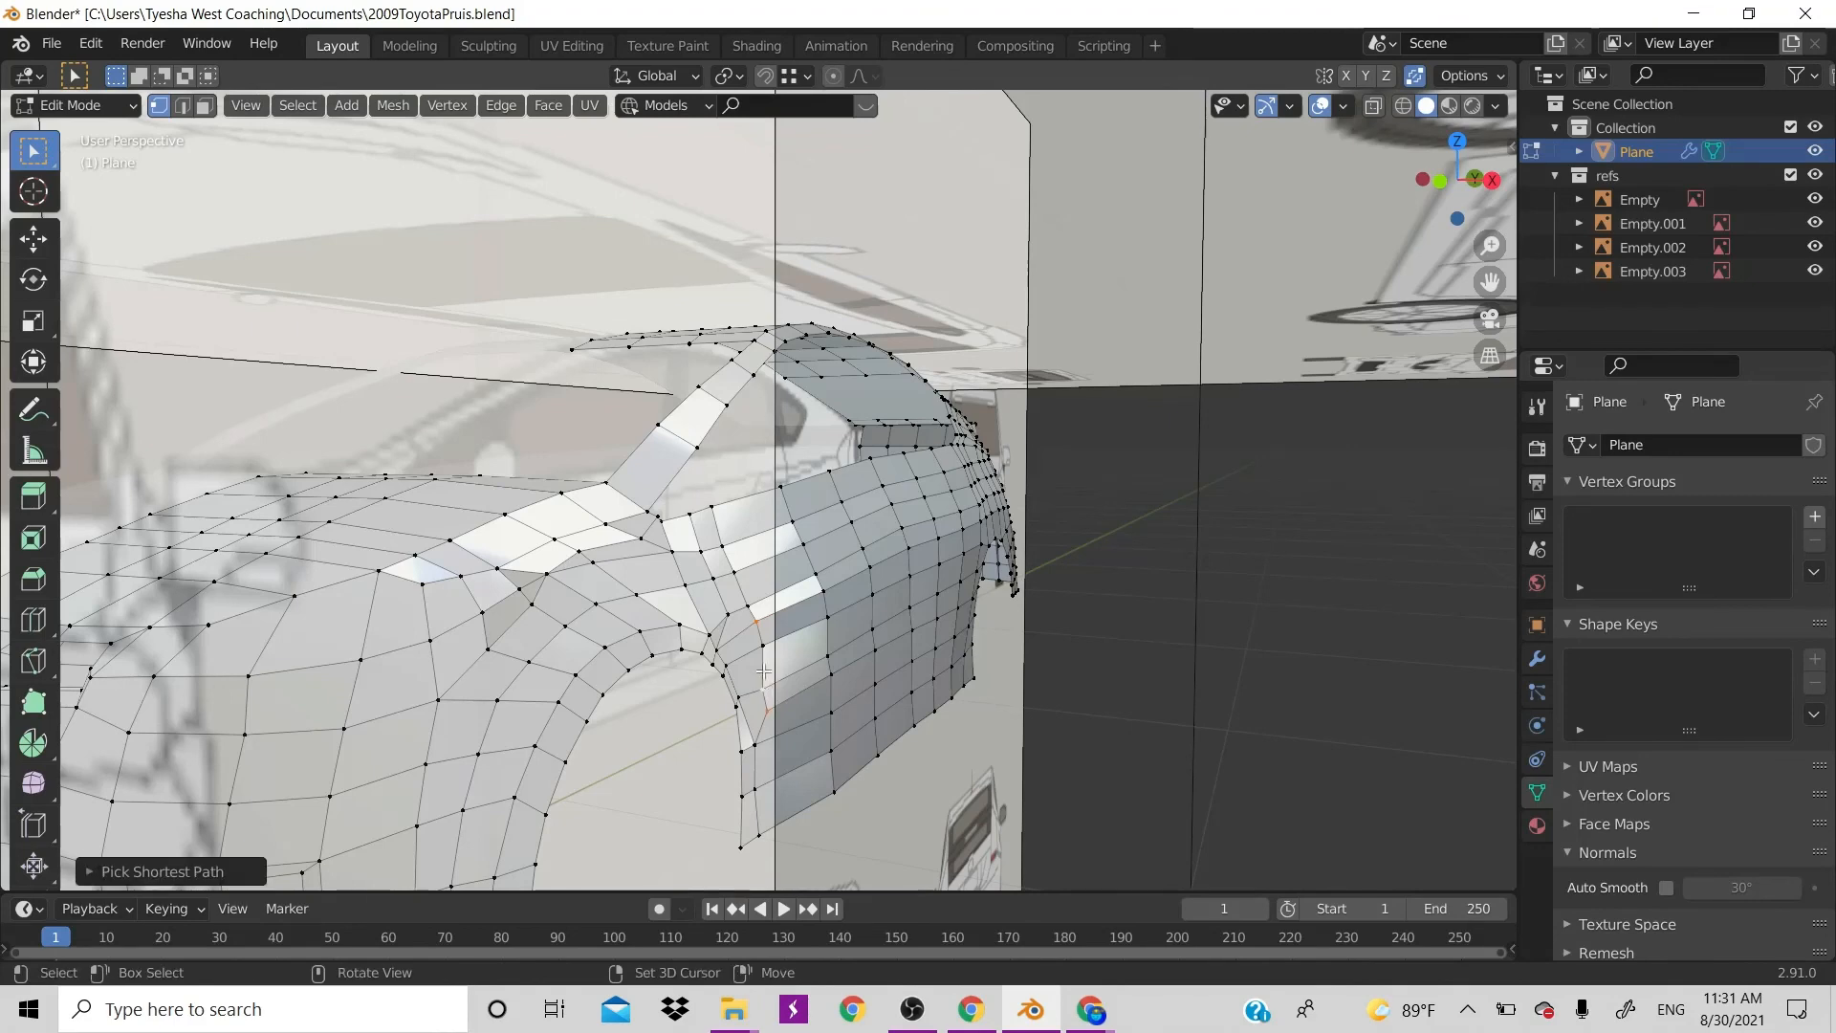
key(s)
key(y)
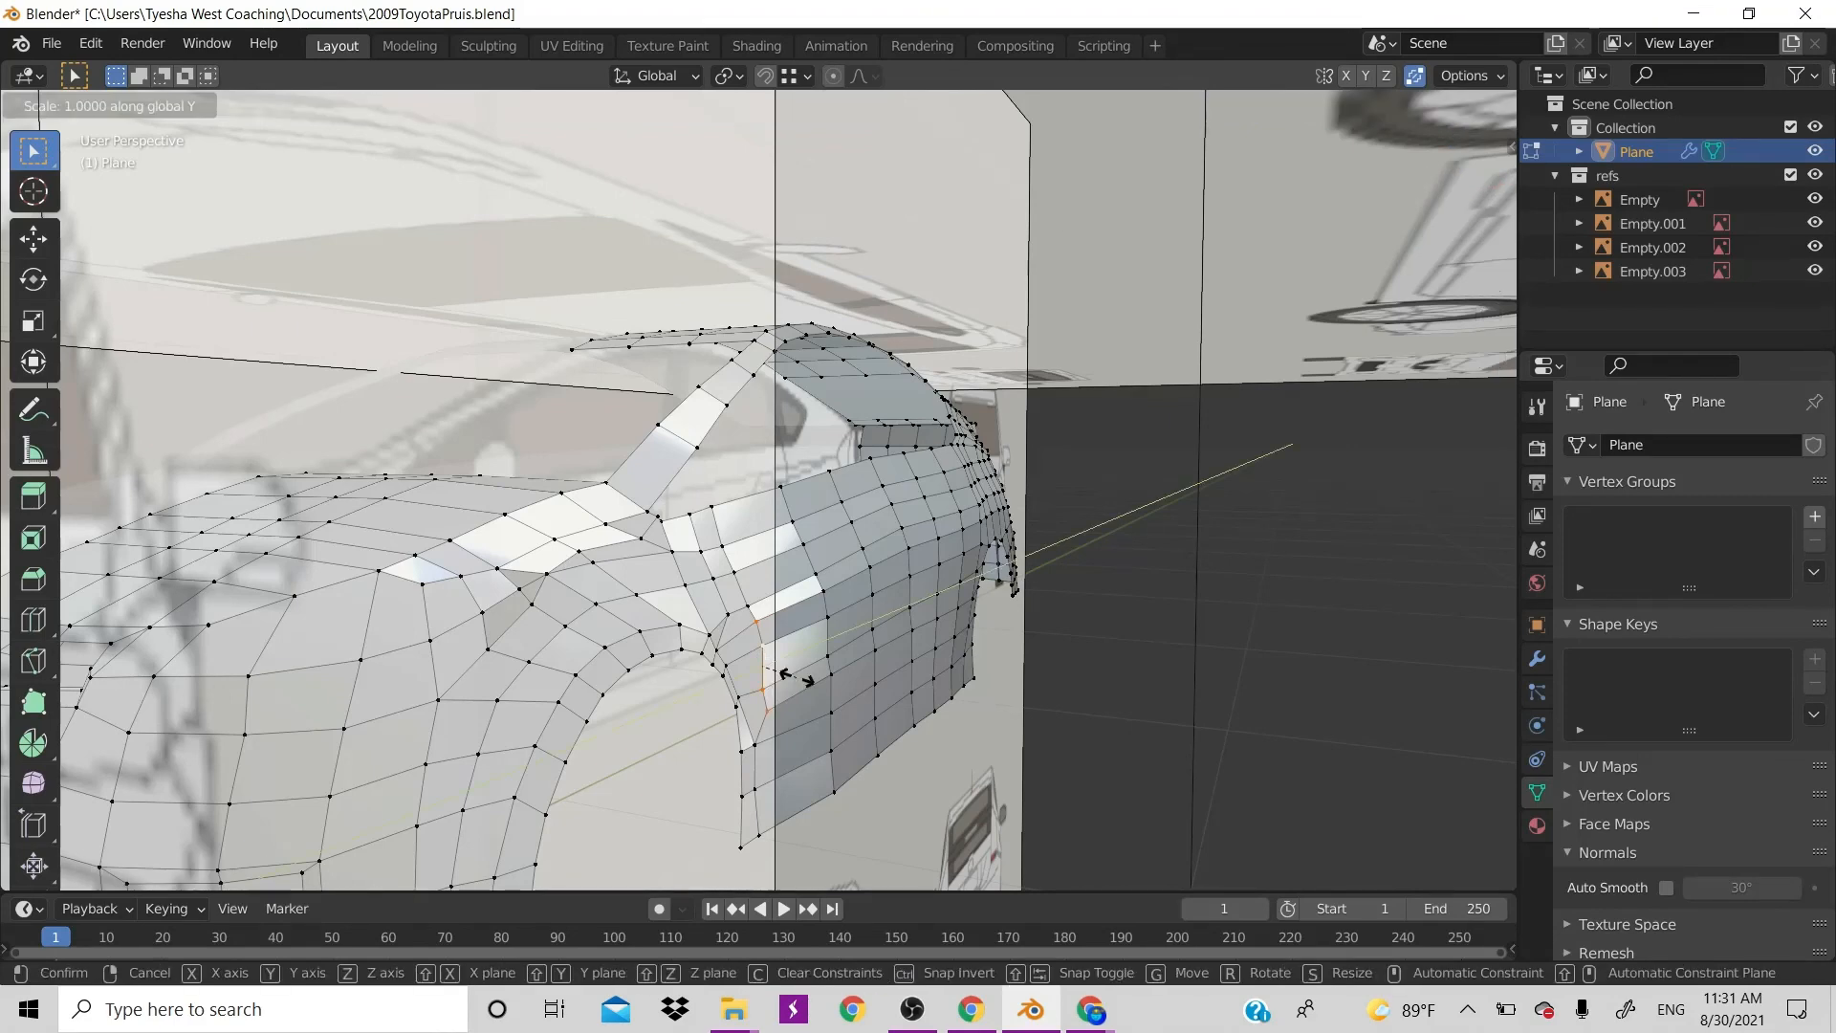
key(Return)
In the right orthographic view, move the flattened vertex column slightly forward to line up with the vertices above it
key(KP_3)
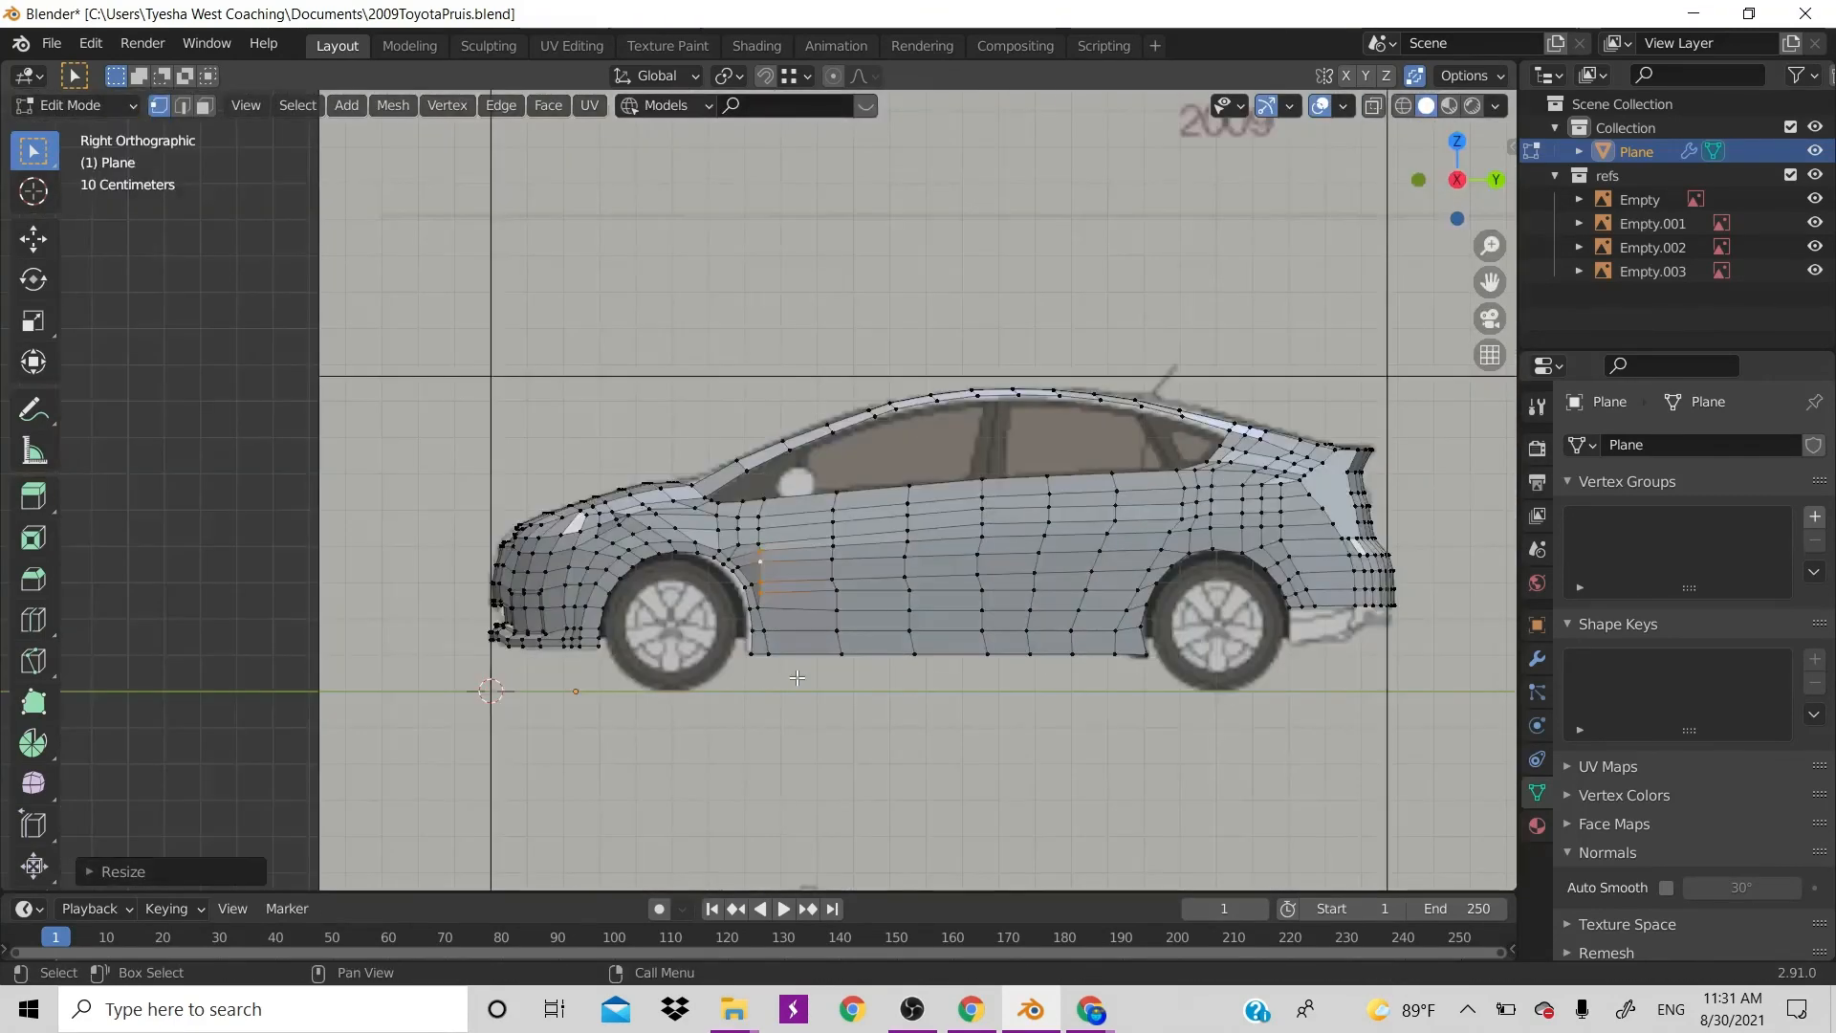
scroll(775, 541, up, 6)
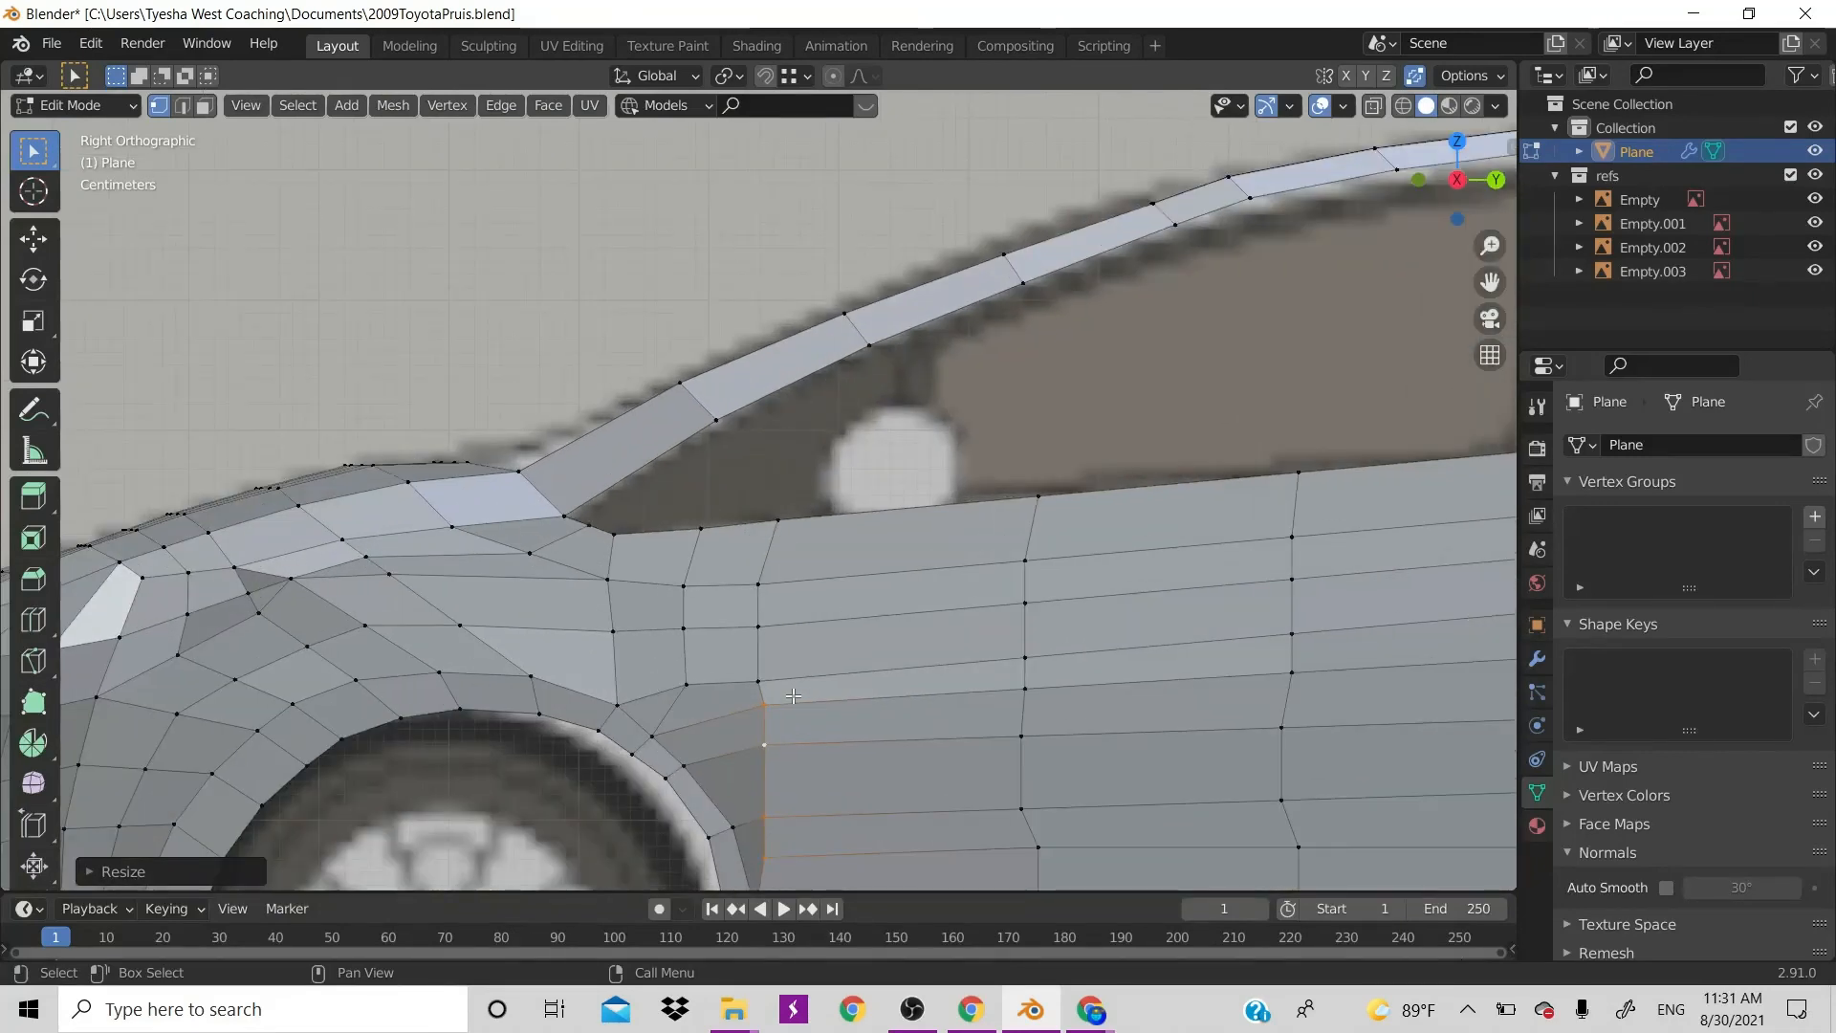
key(g)
click(825, 730)
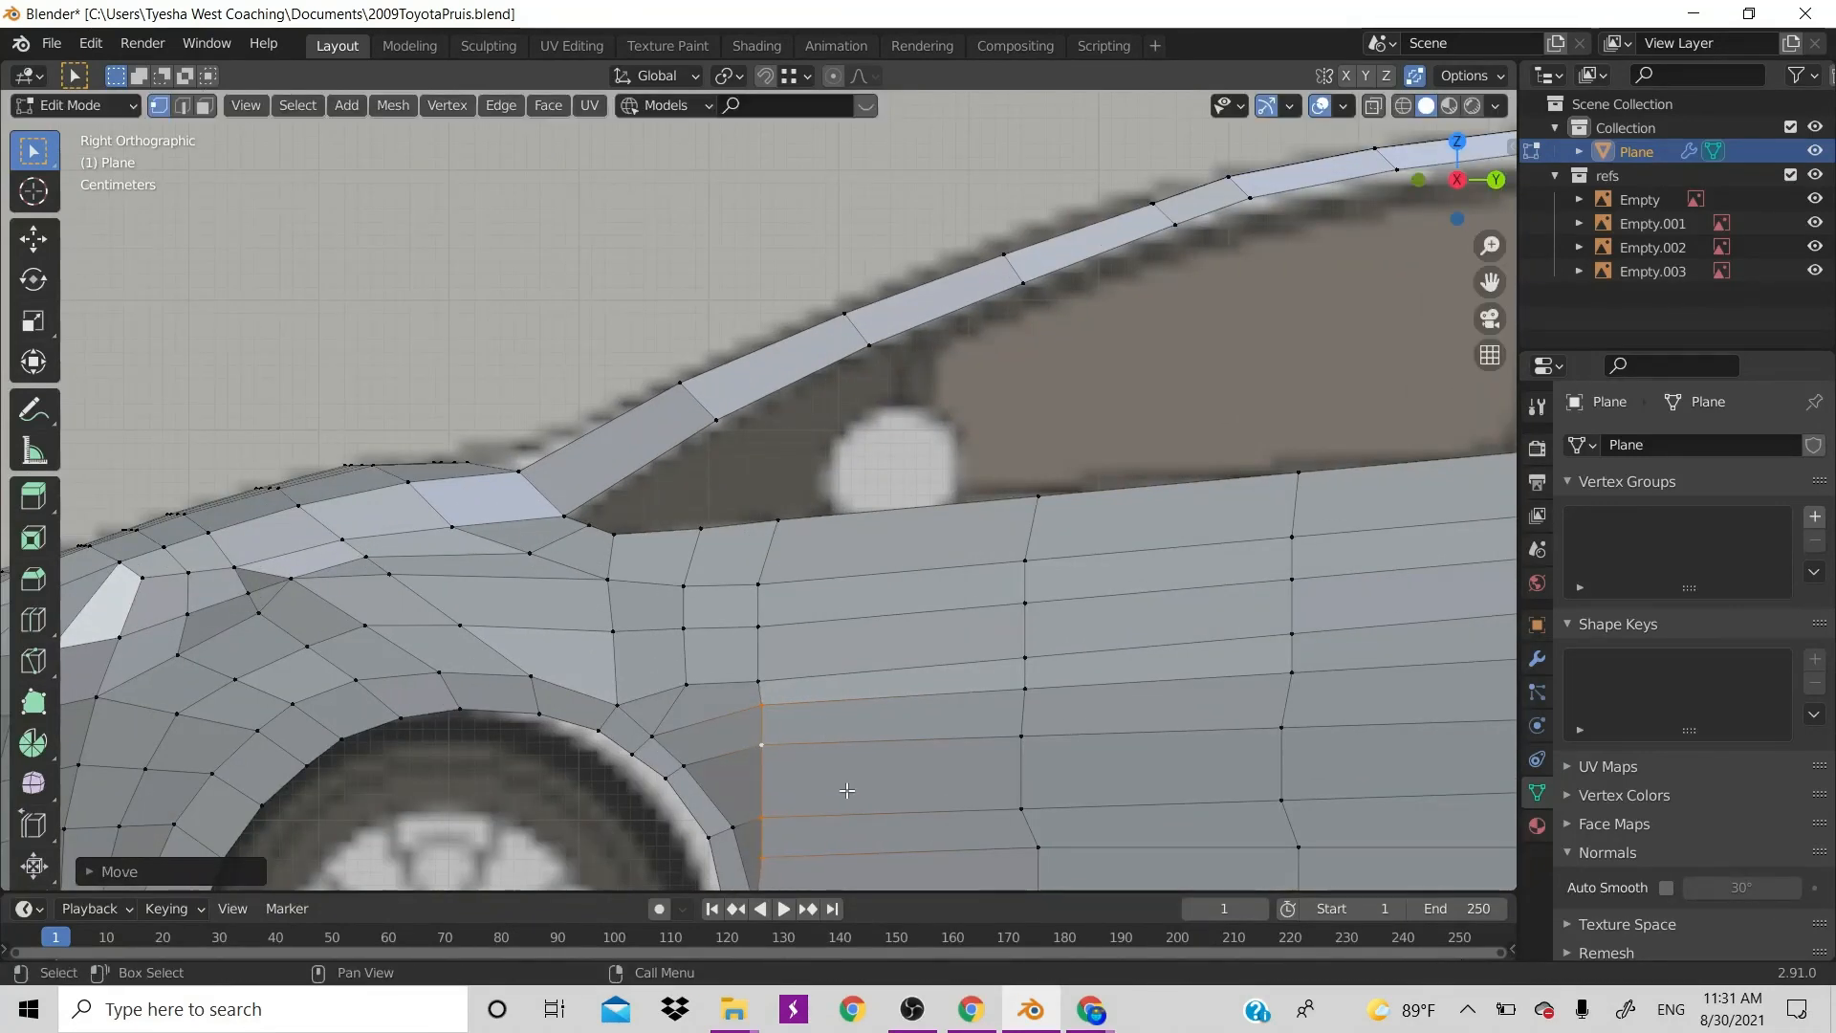
scroll(846, 790, down, 5)
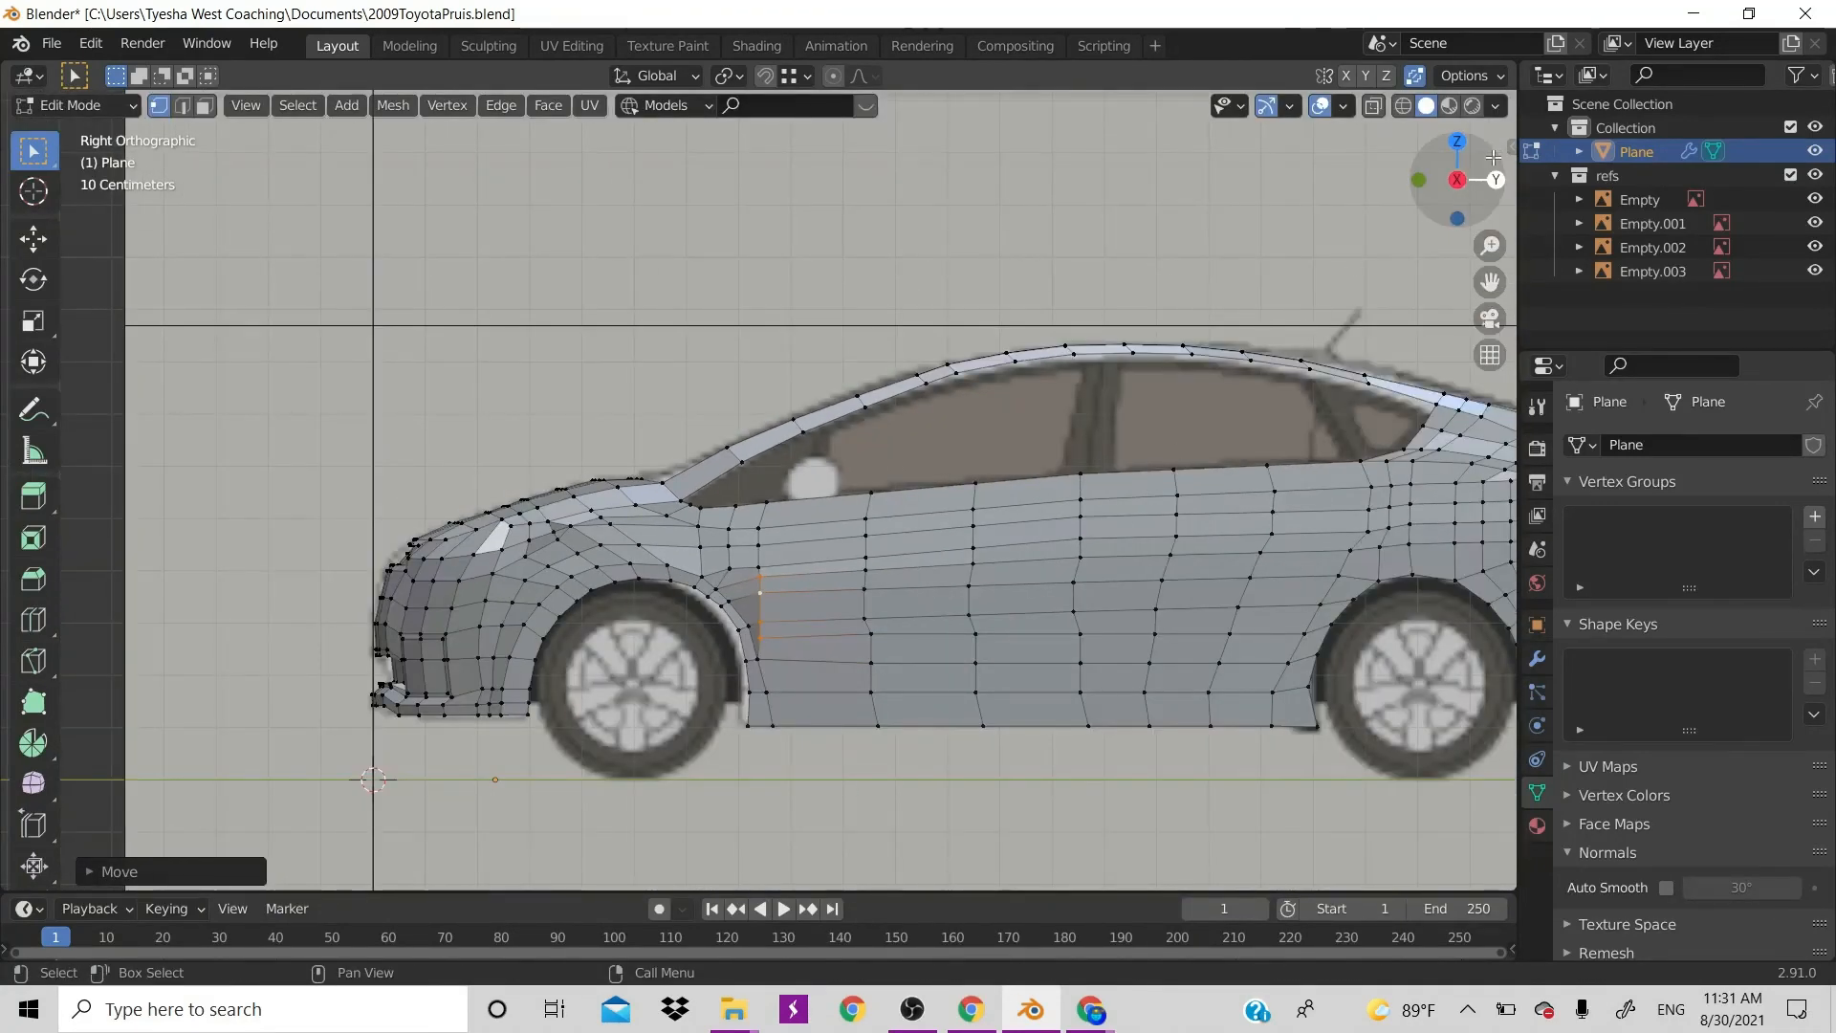
Move the two vertices just above the flattened column behind the front wheel arch slightly along X
drag(1461, 192, 1568, 183)
scroll(833, 754, down, 6)
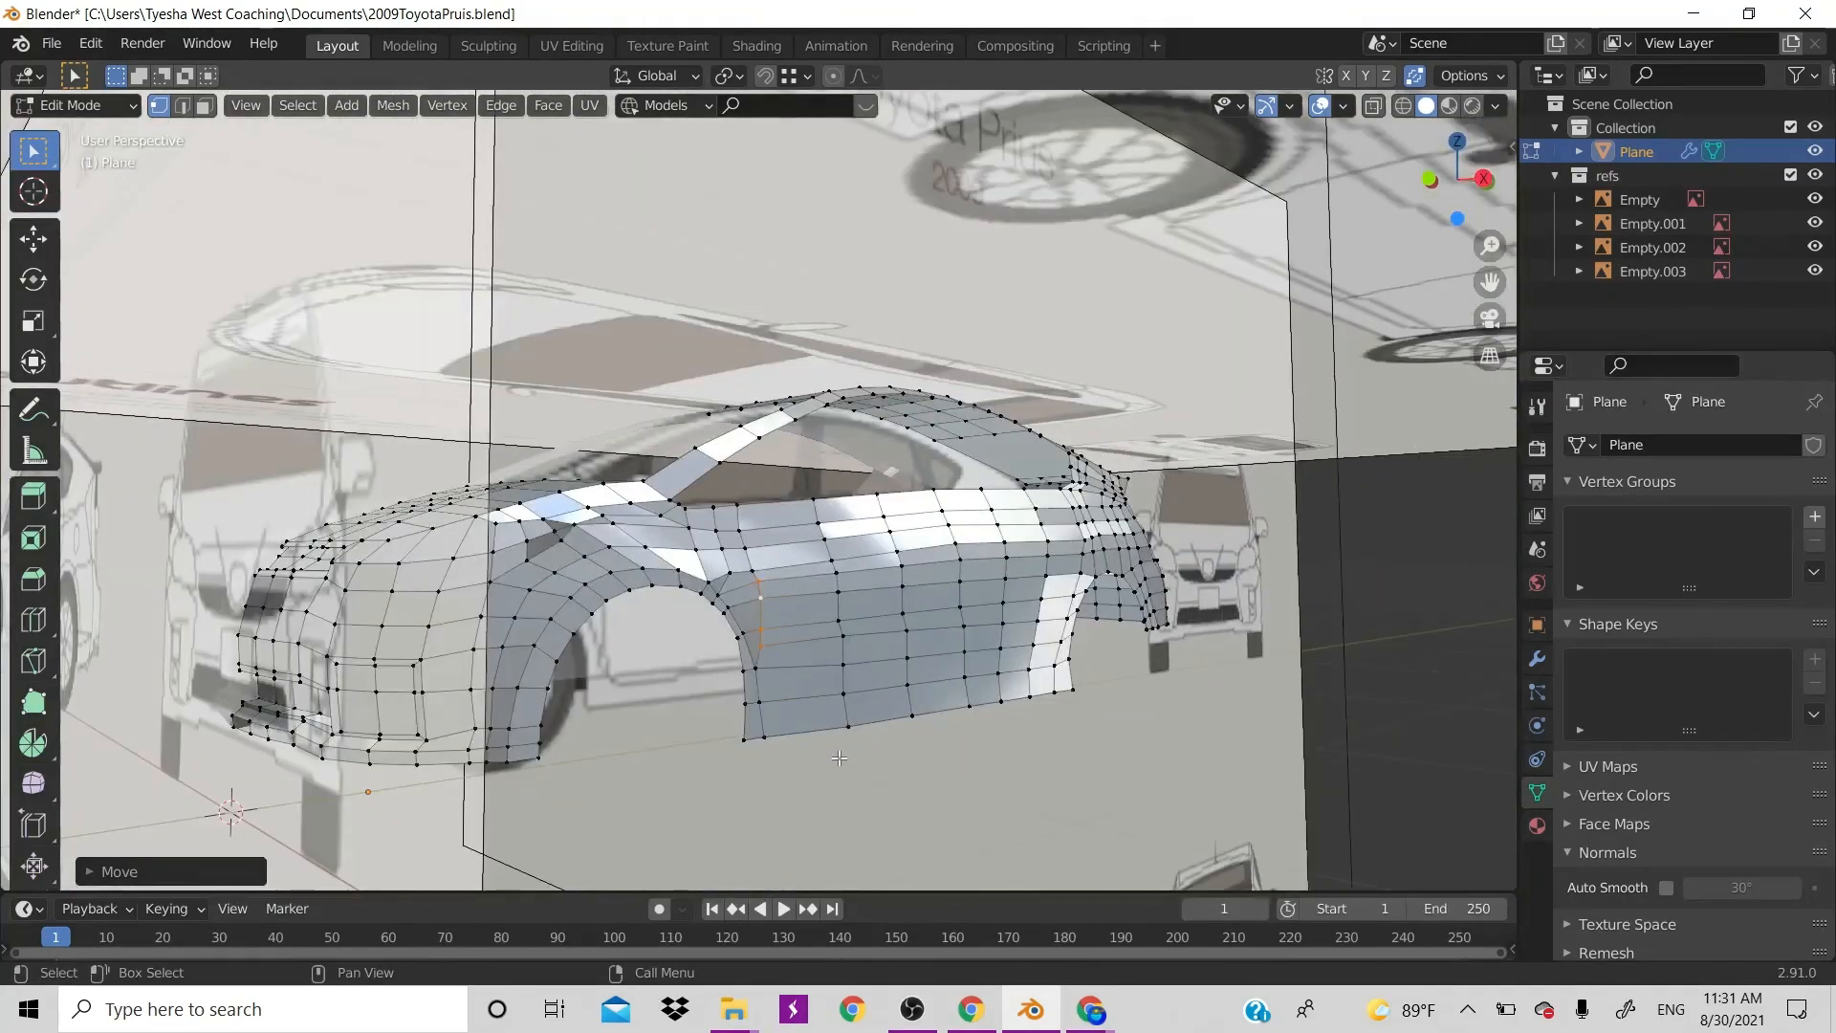
scroll(830, 752, up, 2)
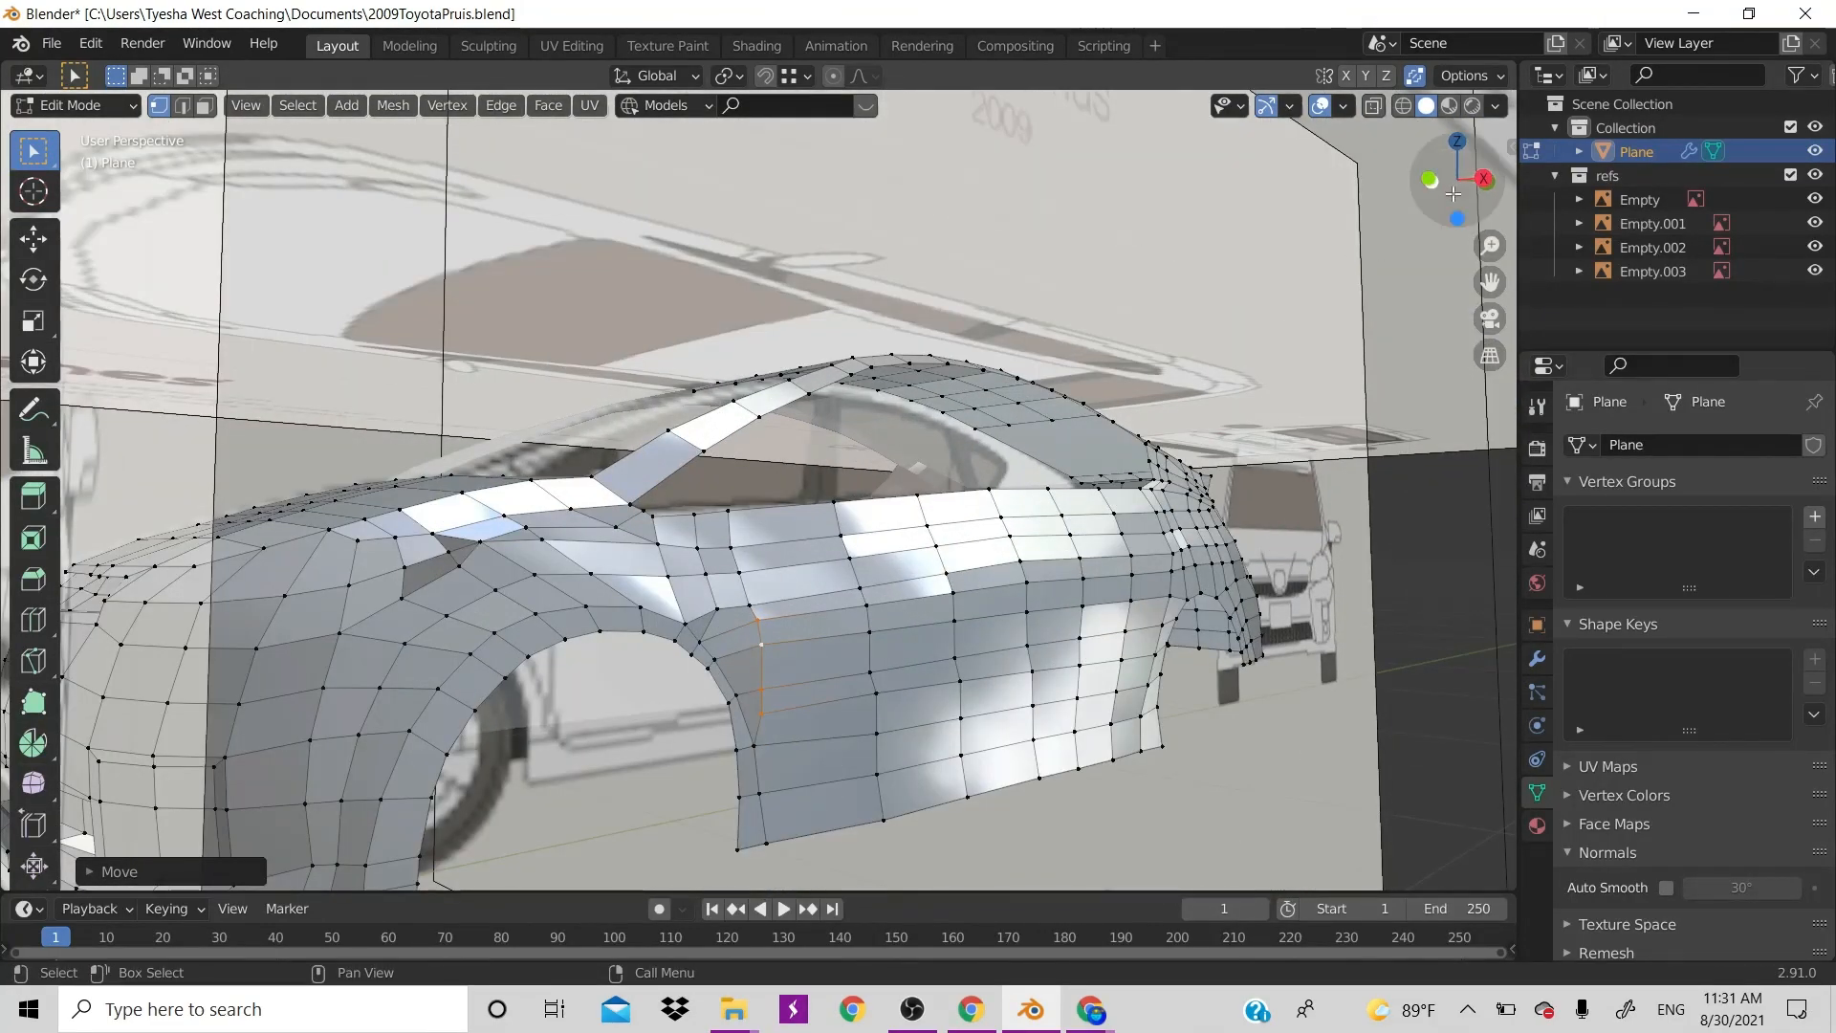
drag(1444, 195, 956, 451)
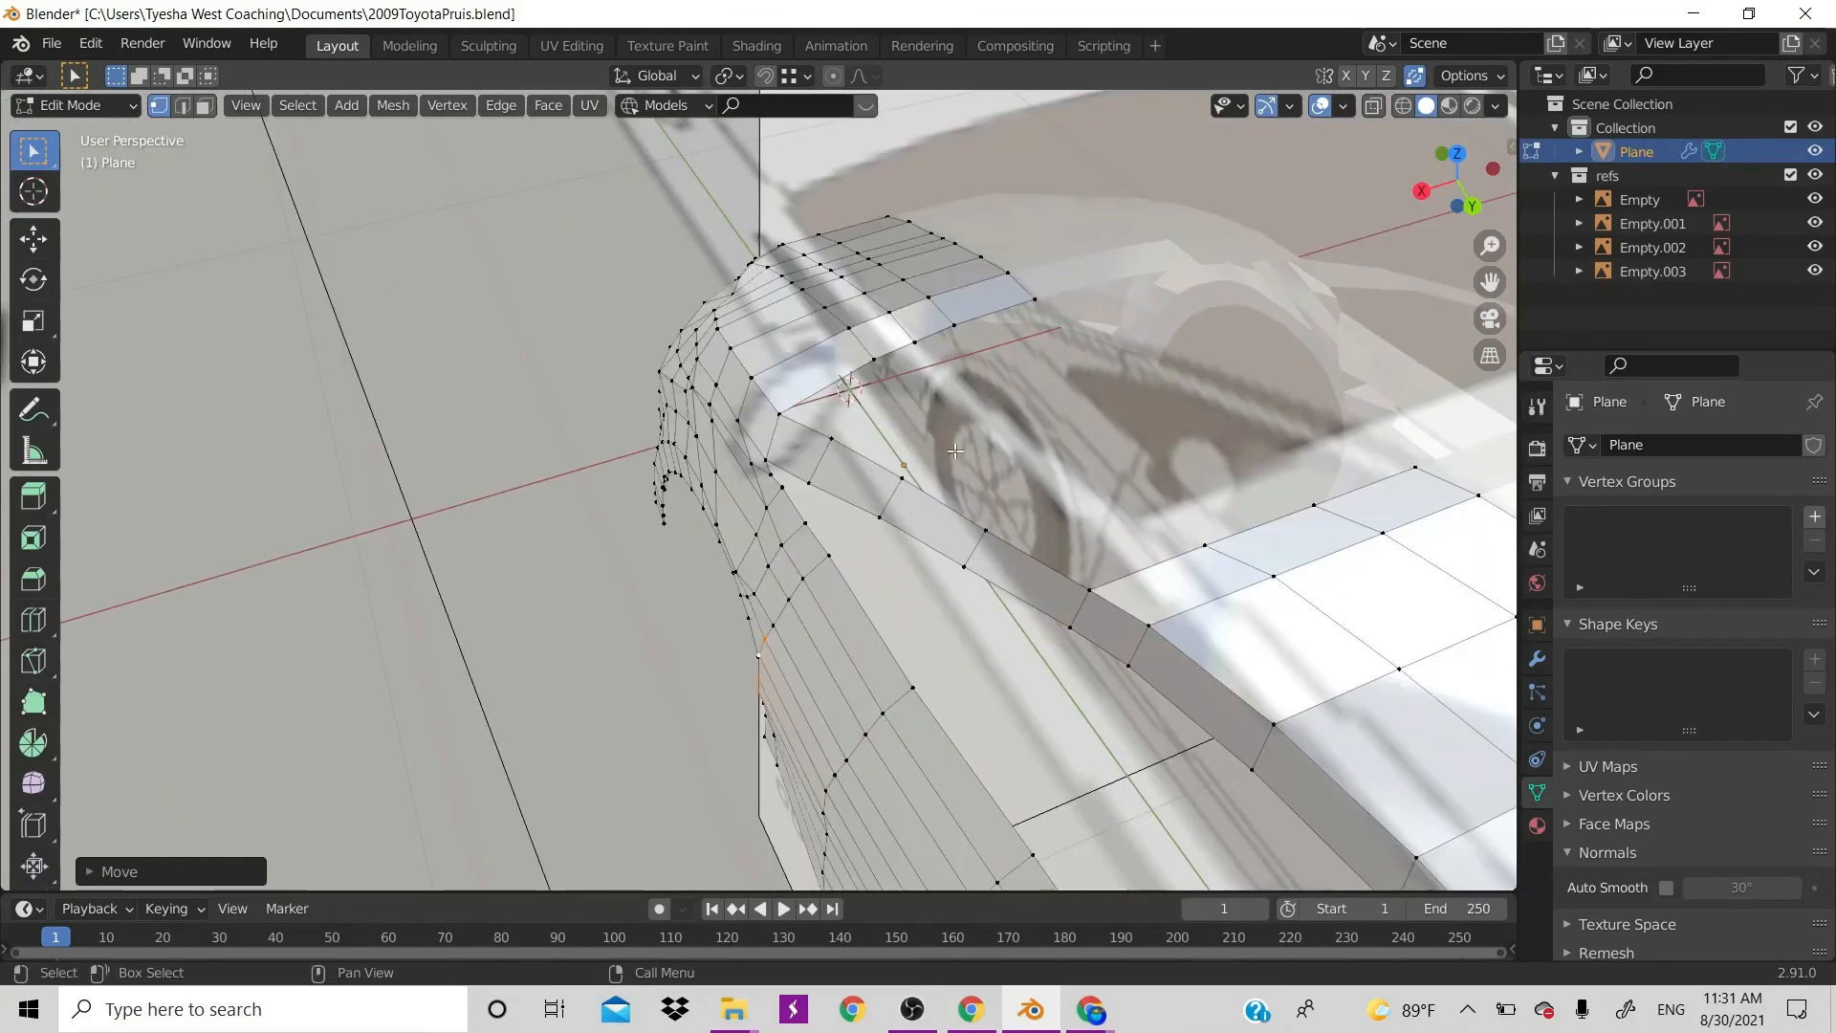
click(752, 597)
key(g)
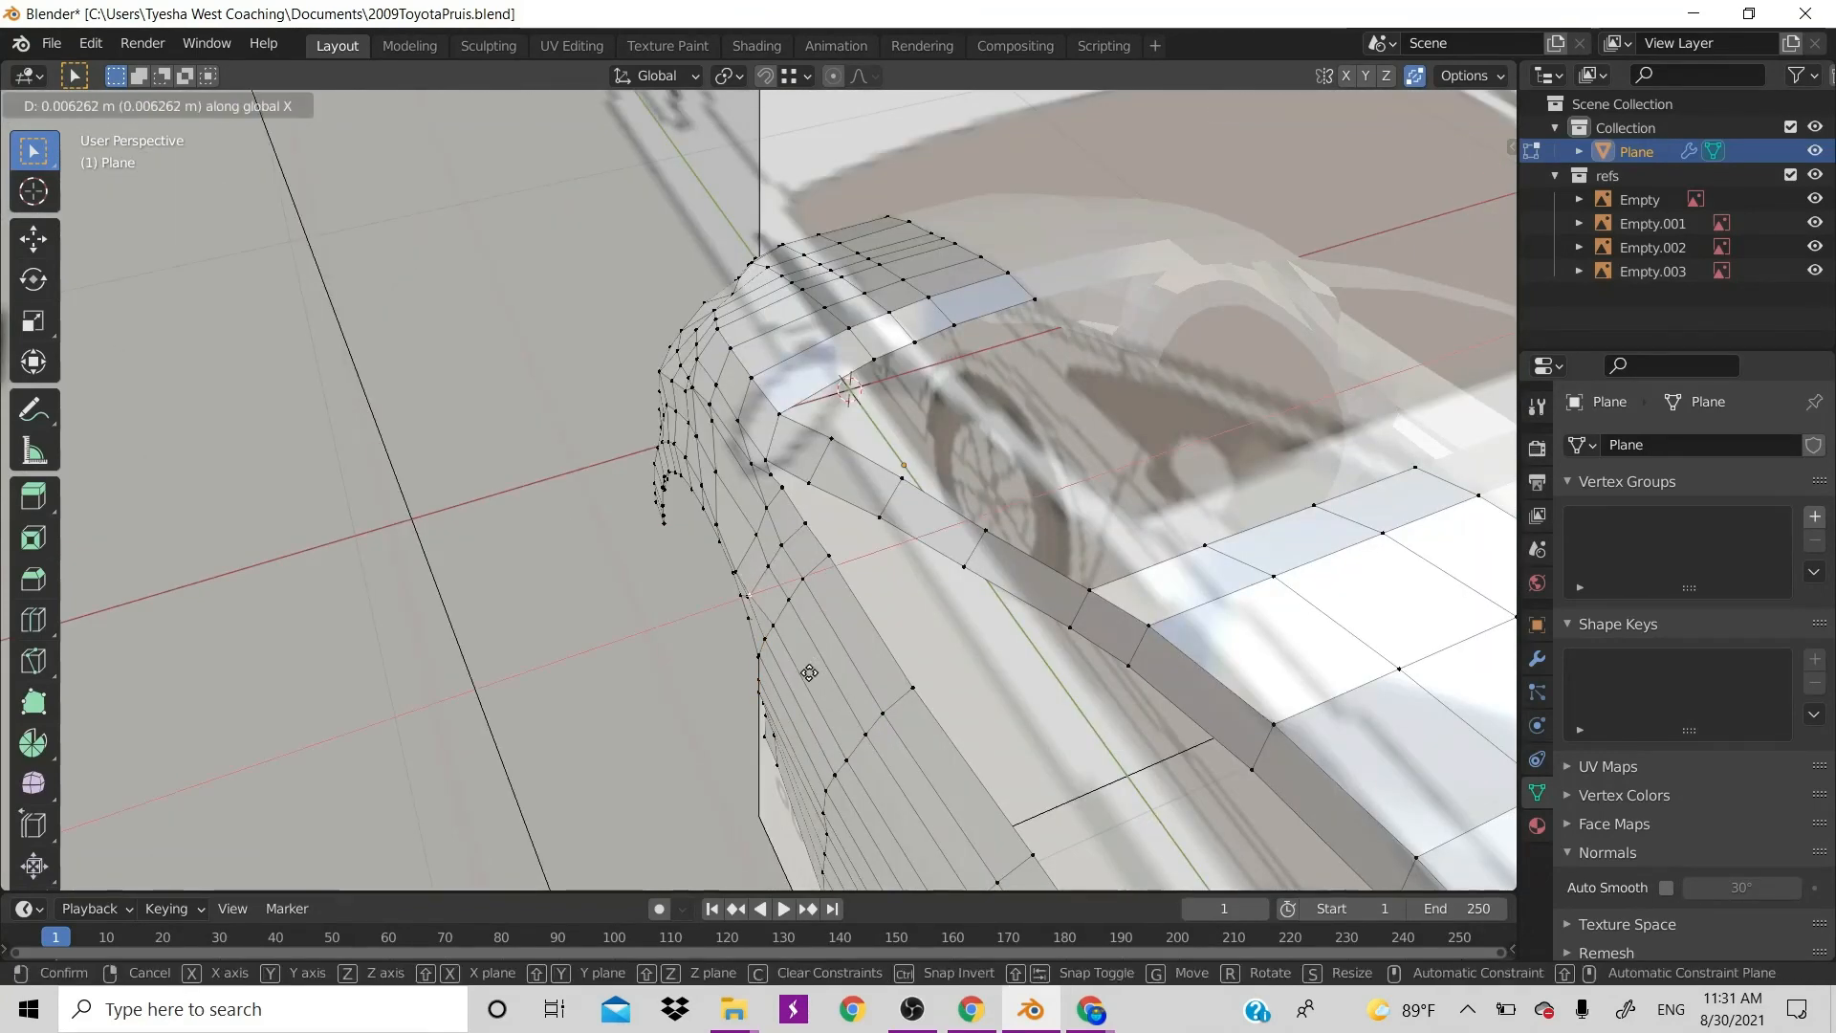
click(797, 666)
key(g)
key(x)
click(781, 649)
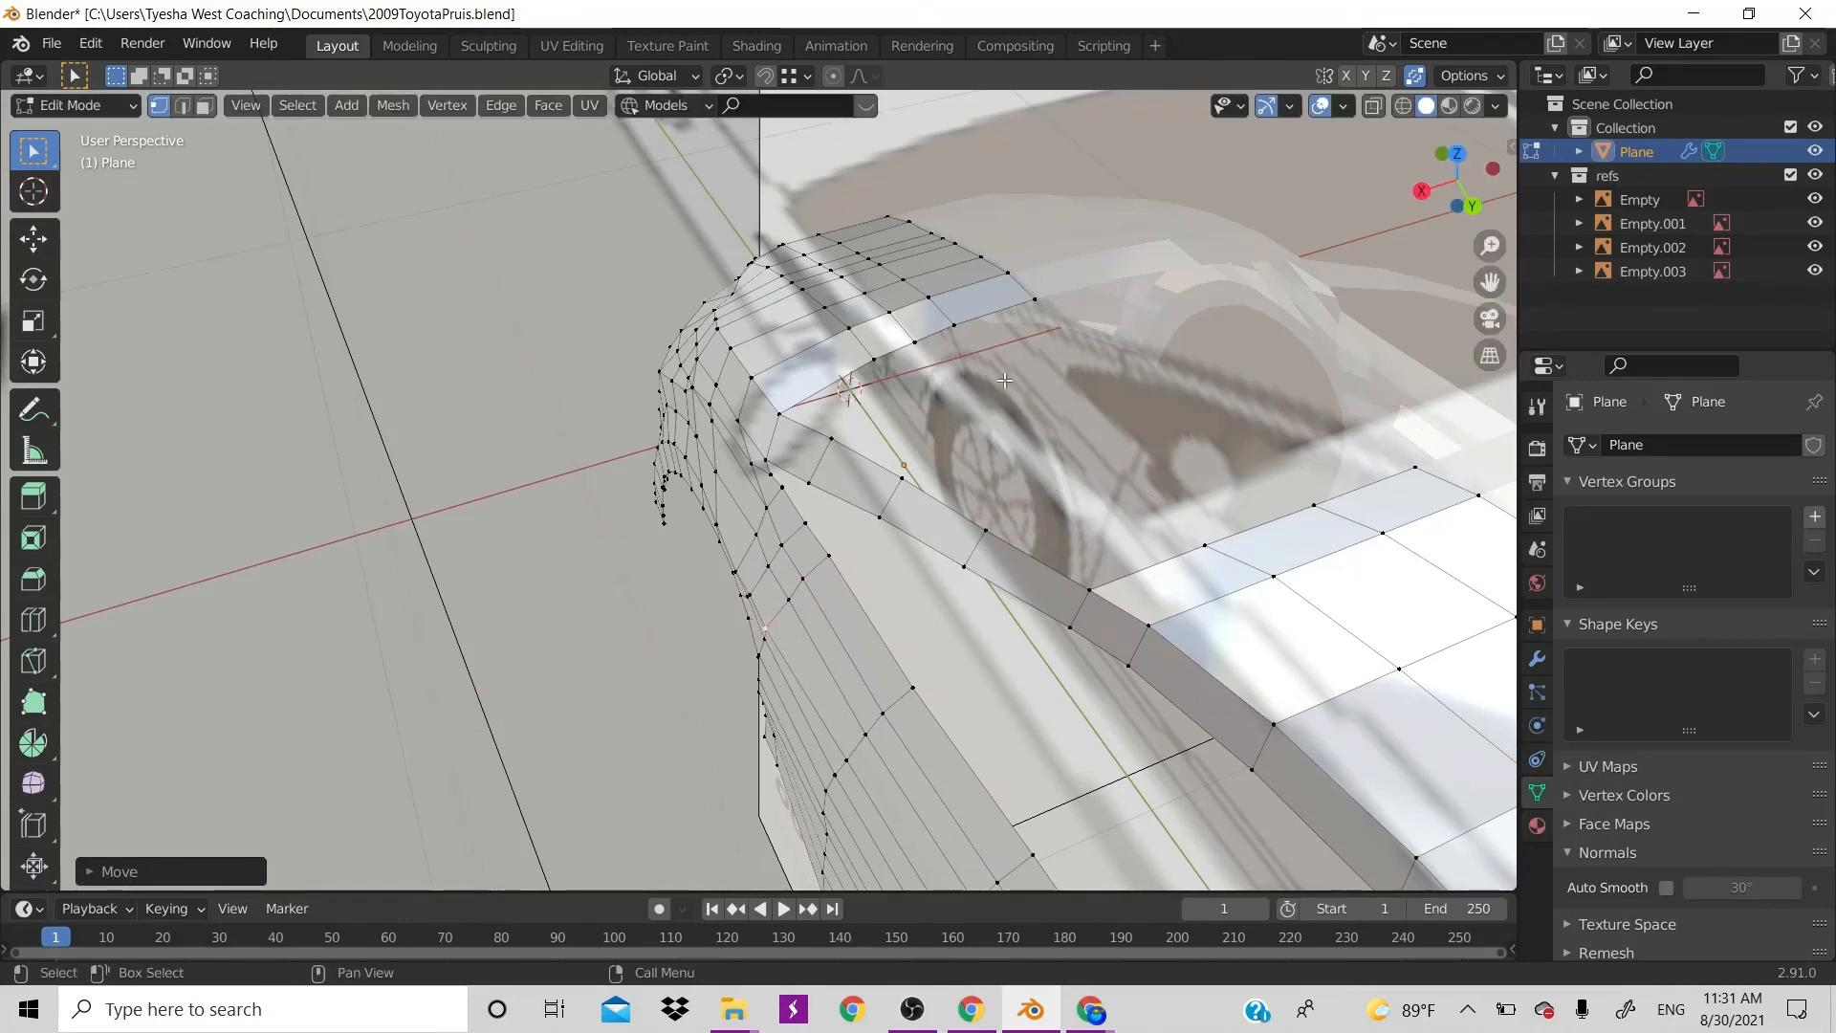
Select the short path of vertices leading to the front arch's upper rear edge and move it slightly inward along X
drag(1457, 153, 1568, 91)
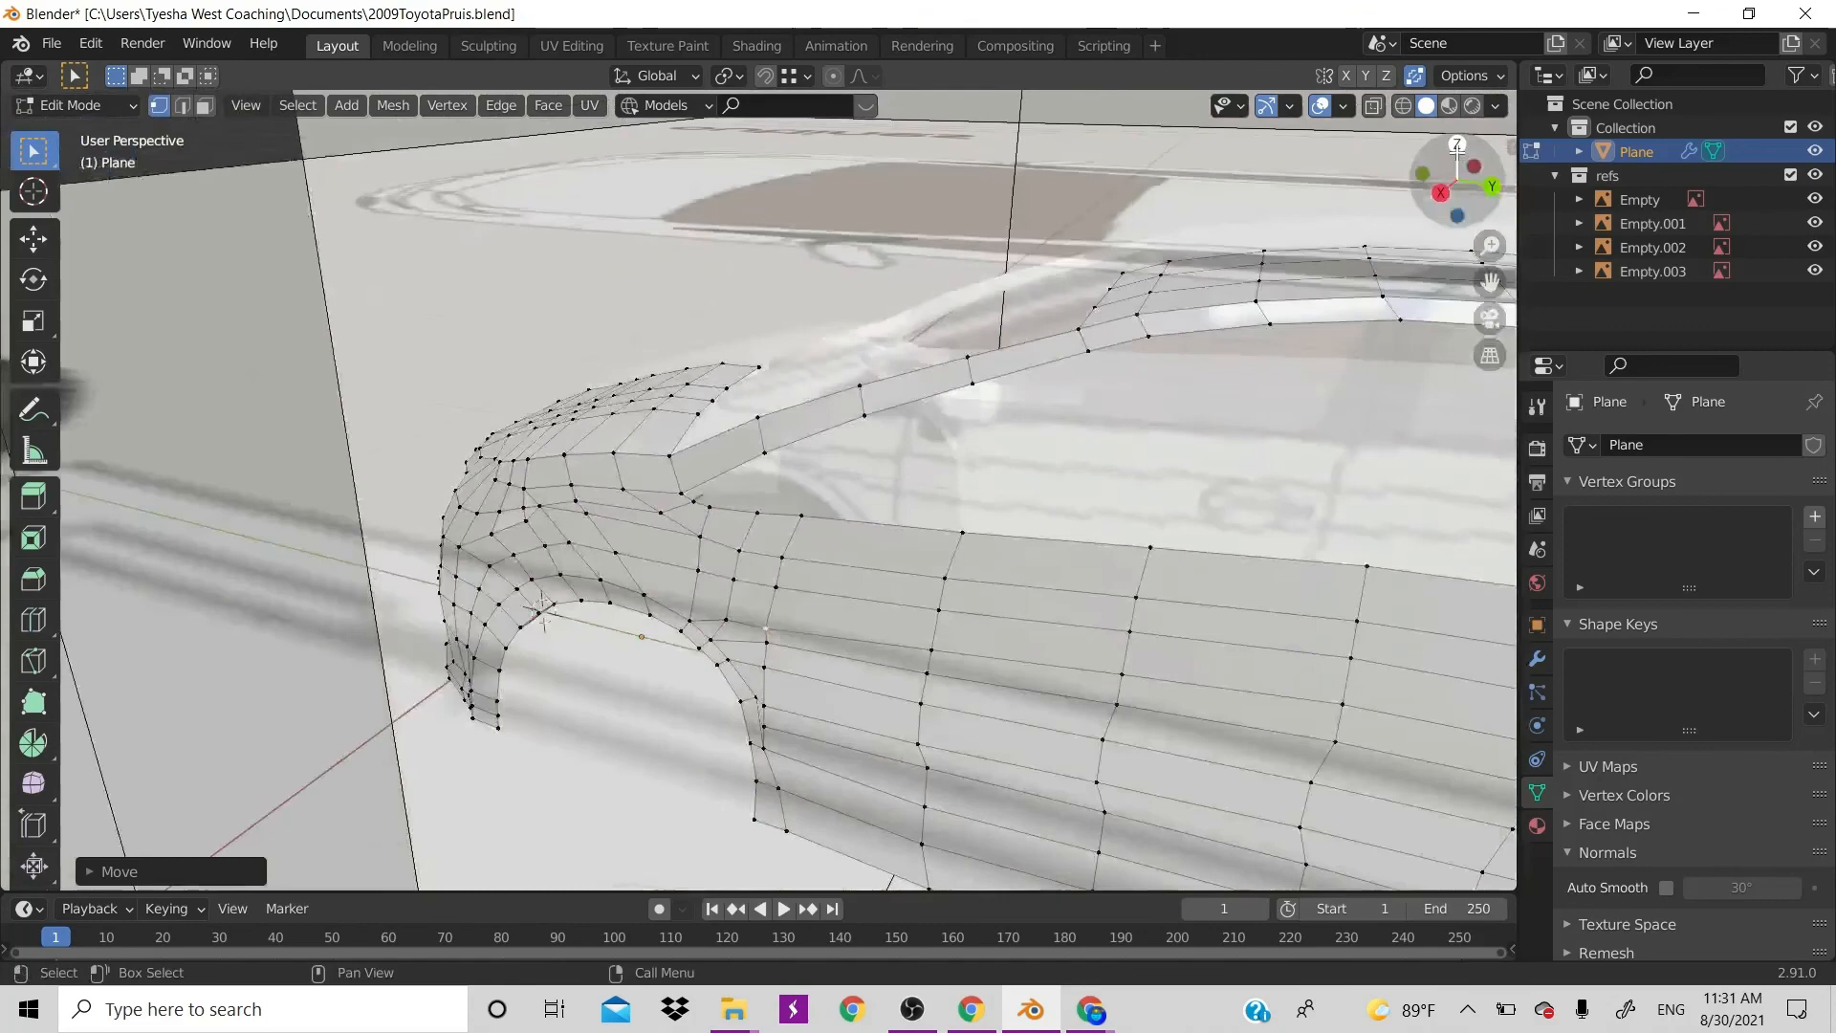
click(733, 638)
ctrl+click(705, 663)
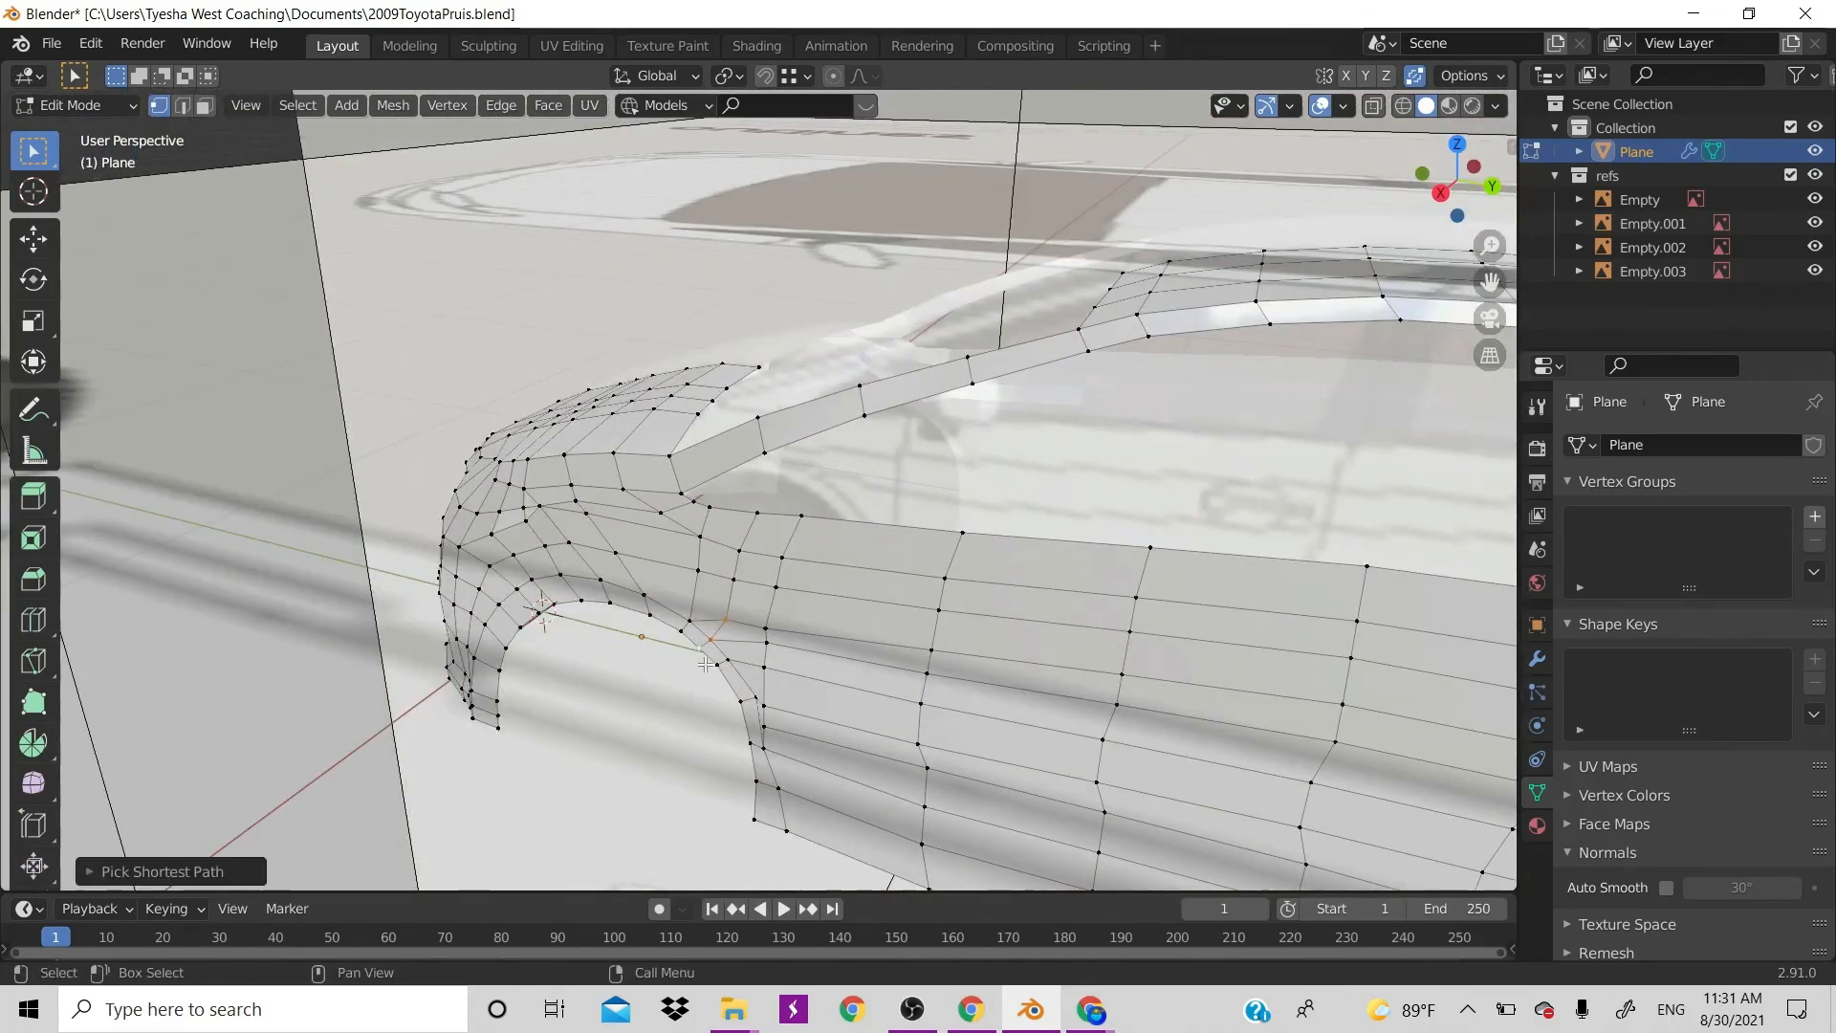
drag(1485, 182, 1173, 378)
key(g)
key(x)
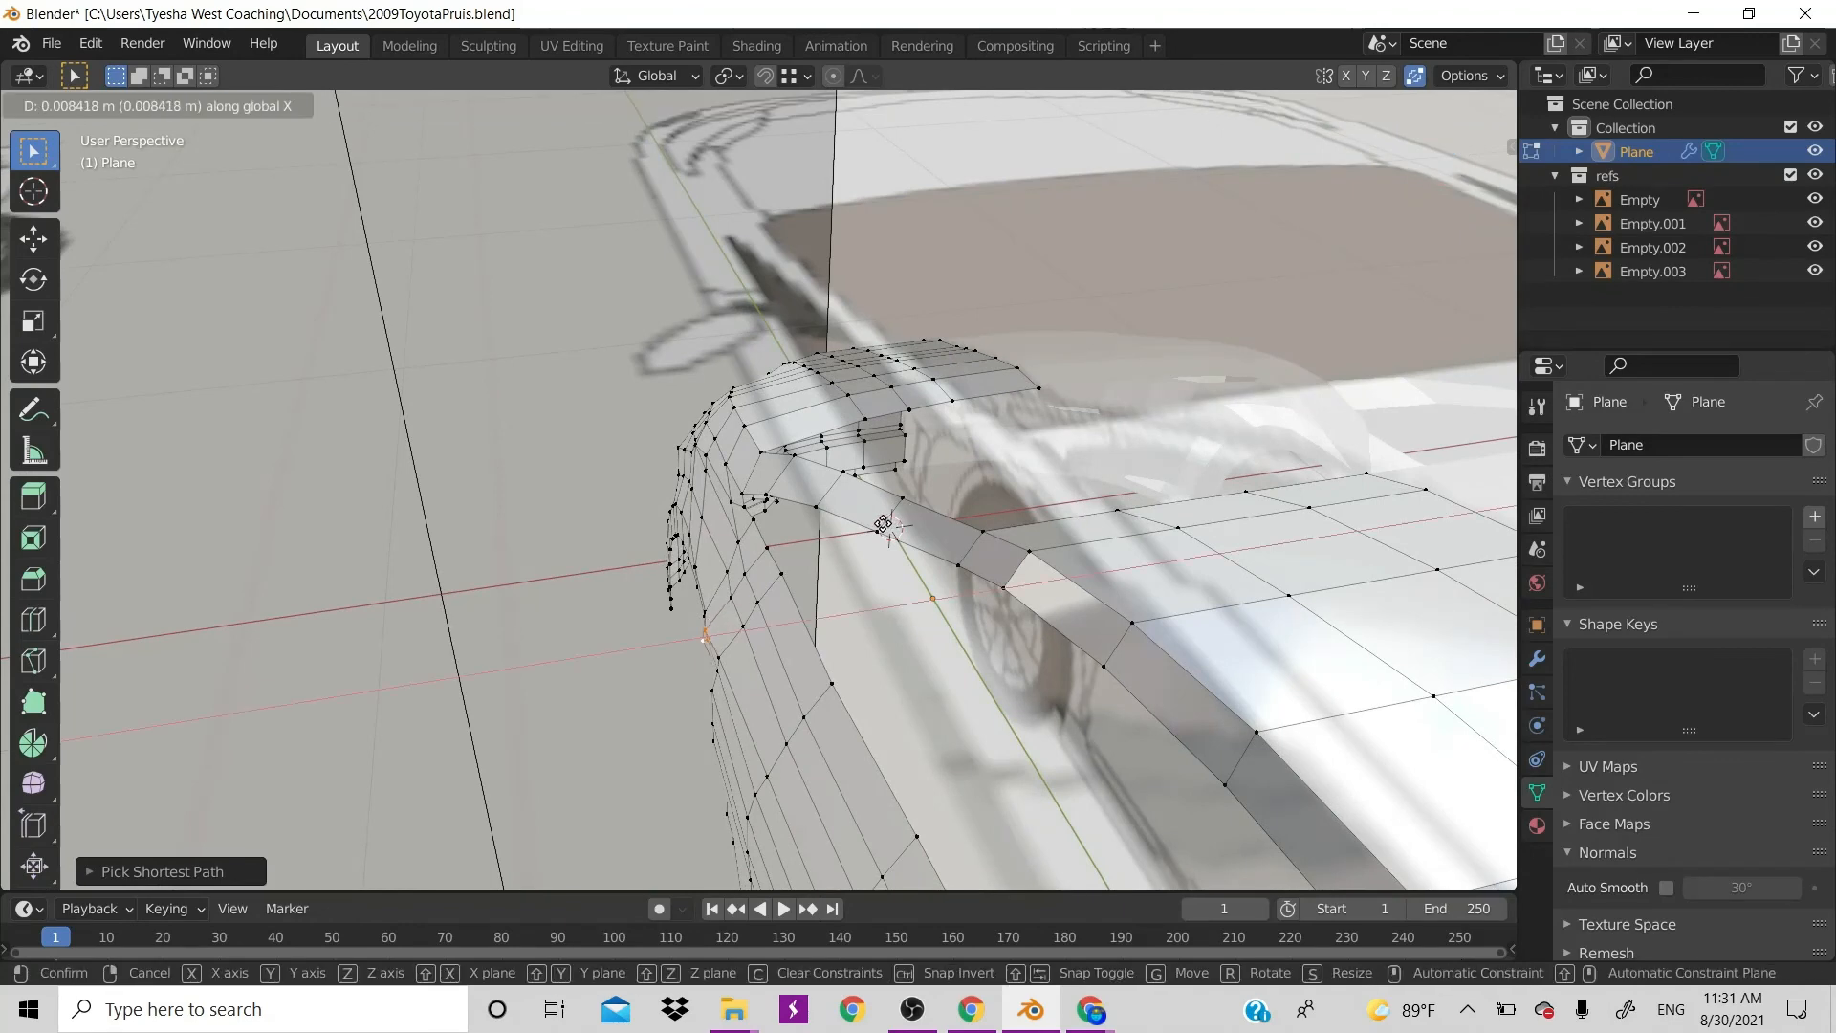
click(888, 524)
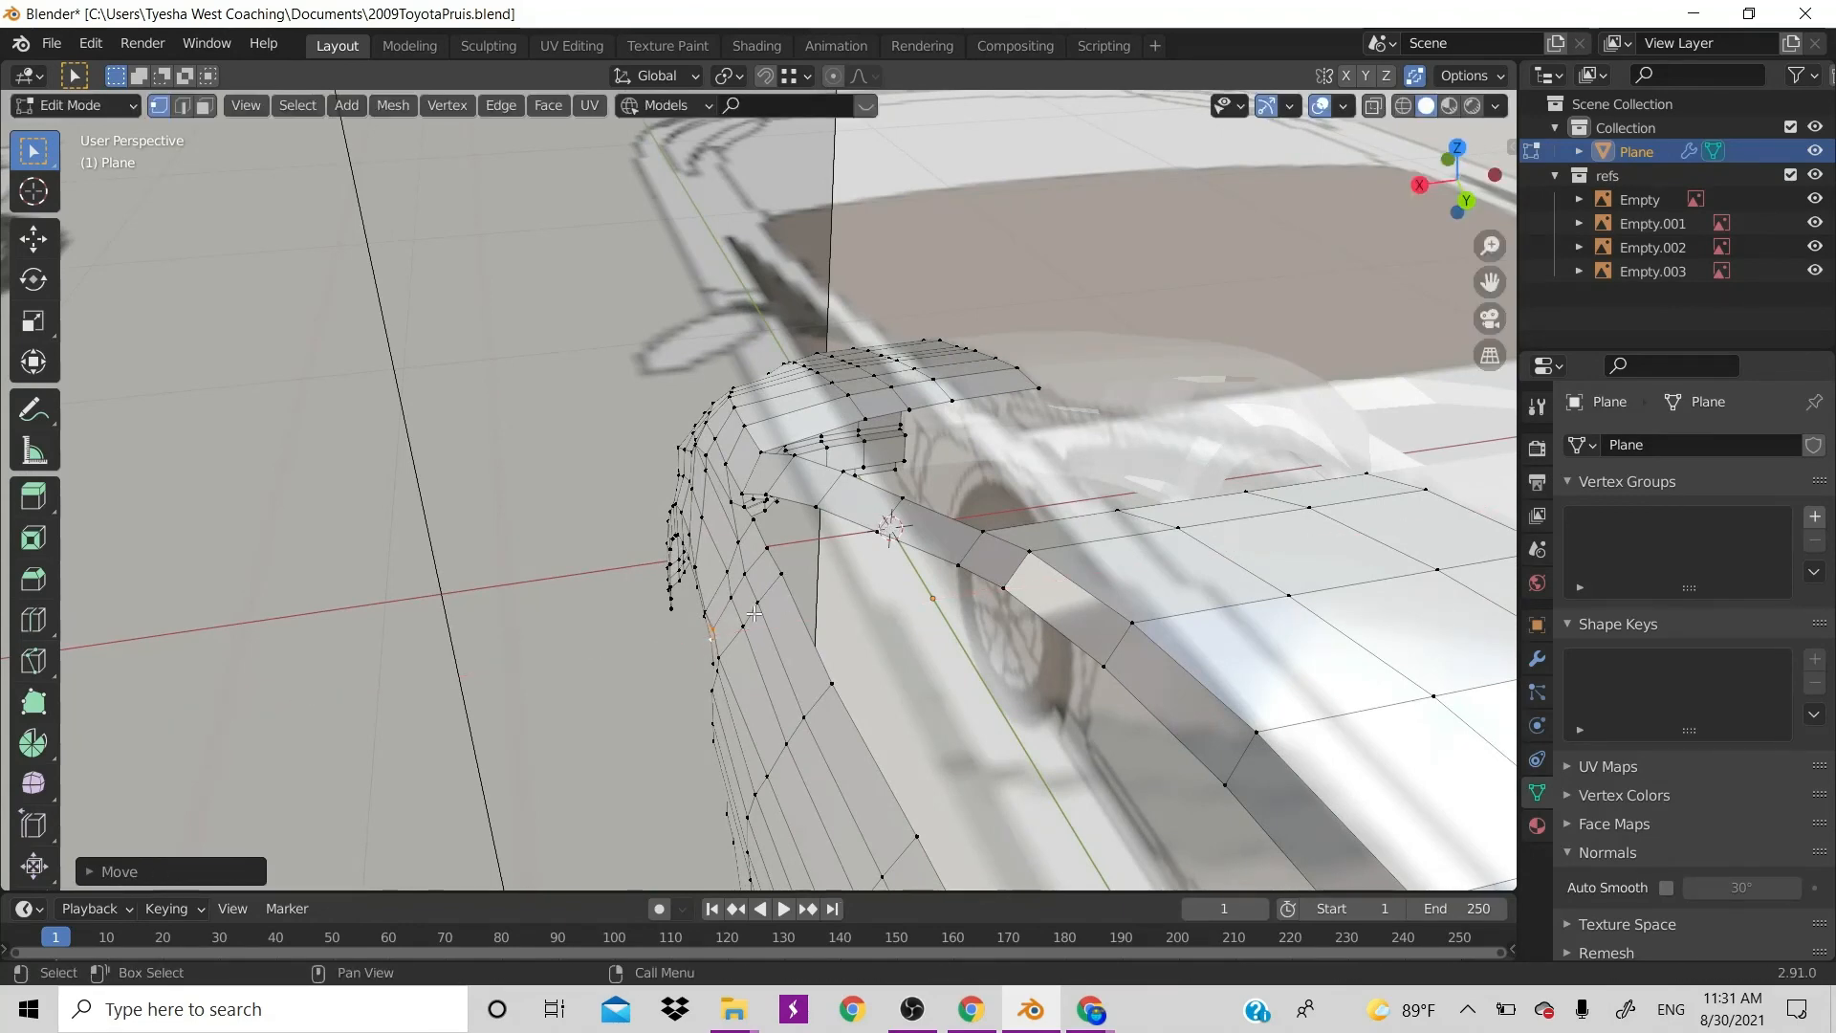
Try moving the single vertex on the front arch's upper rear edge slightly along X and undo the move
drag(1461, 191, 910, 542)
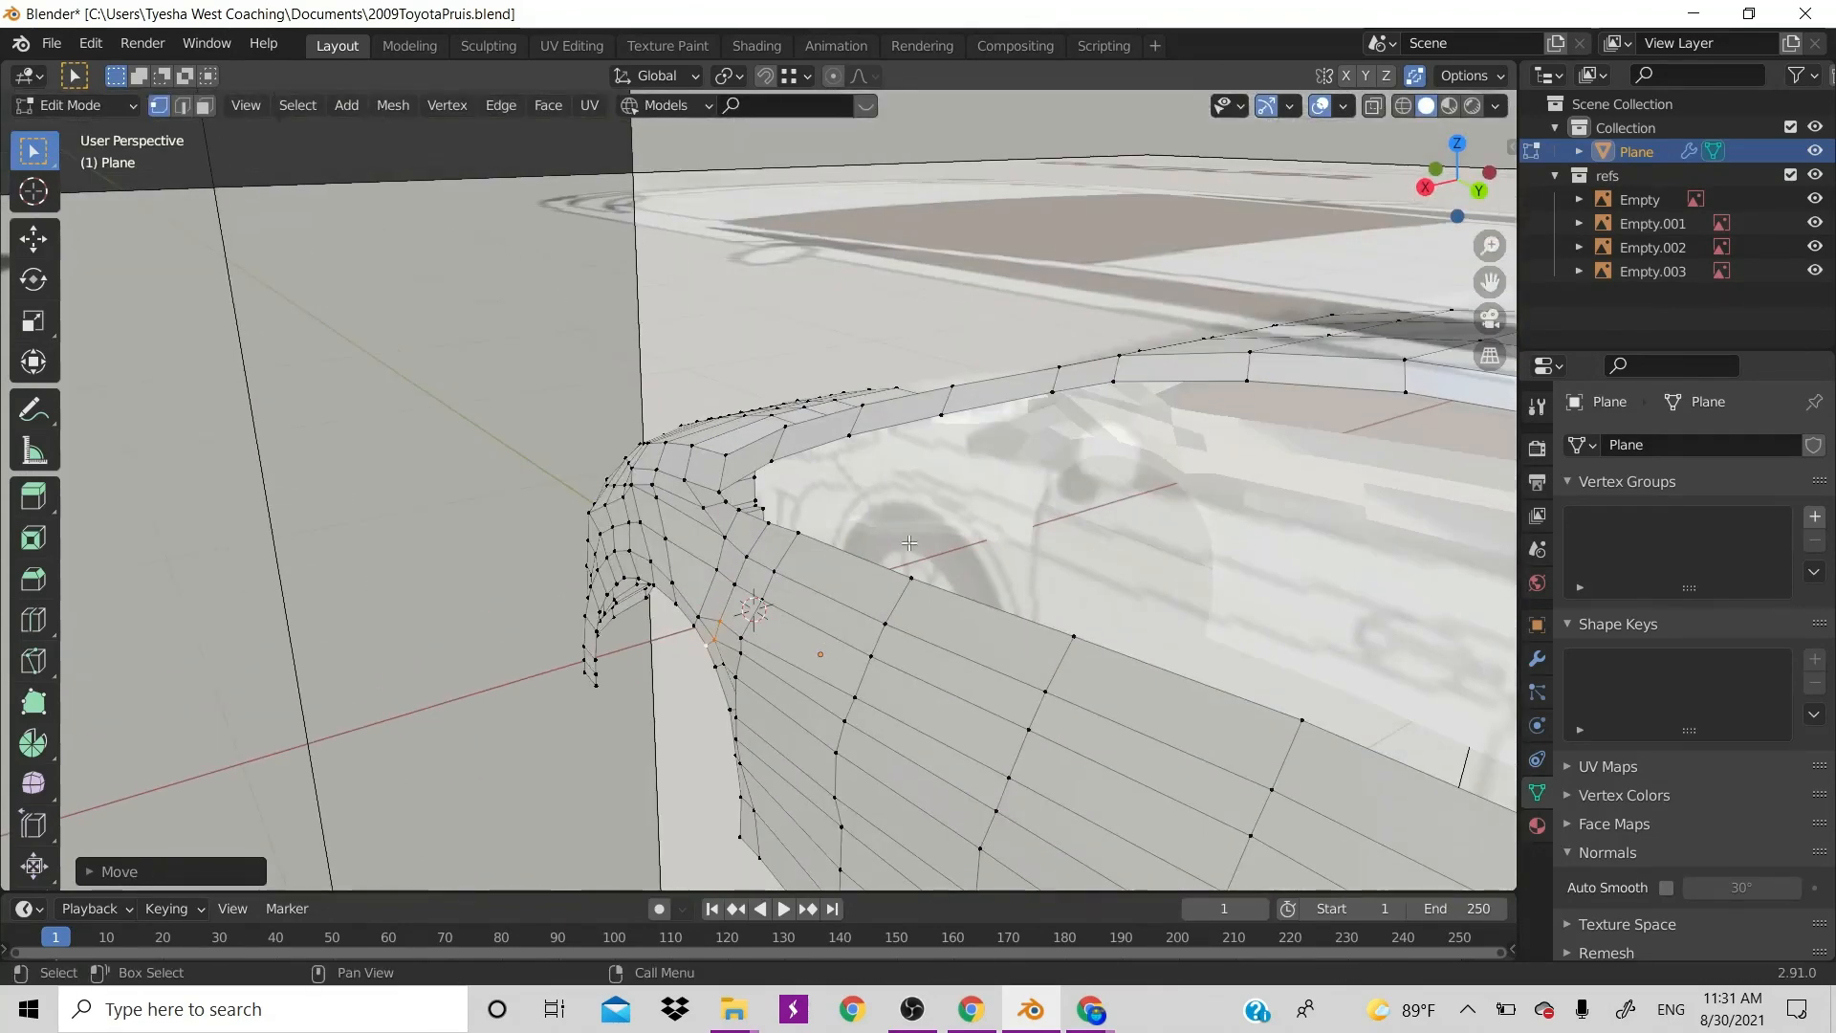
click(711, 635)
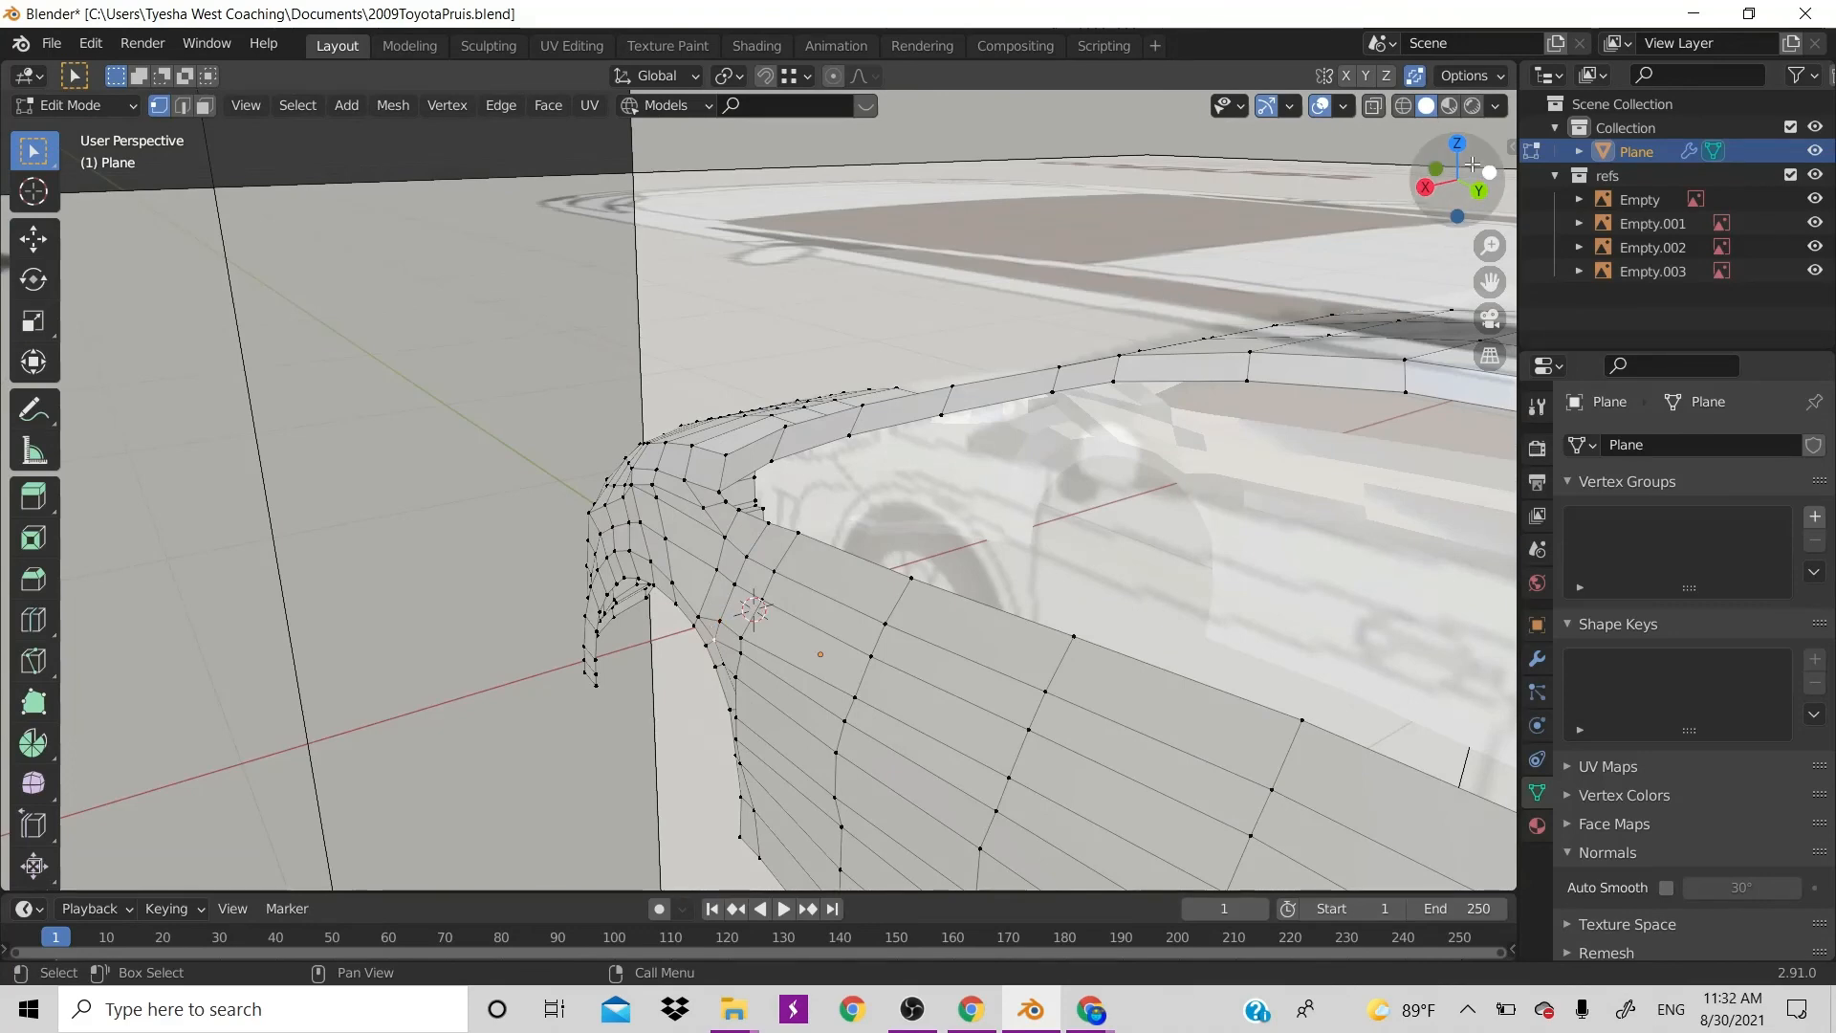
drag(1481, 179, 1404, 230)
key(g)
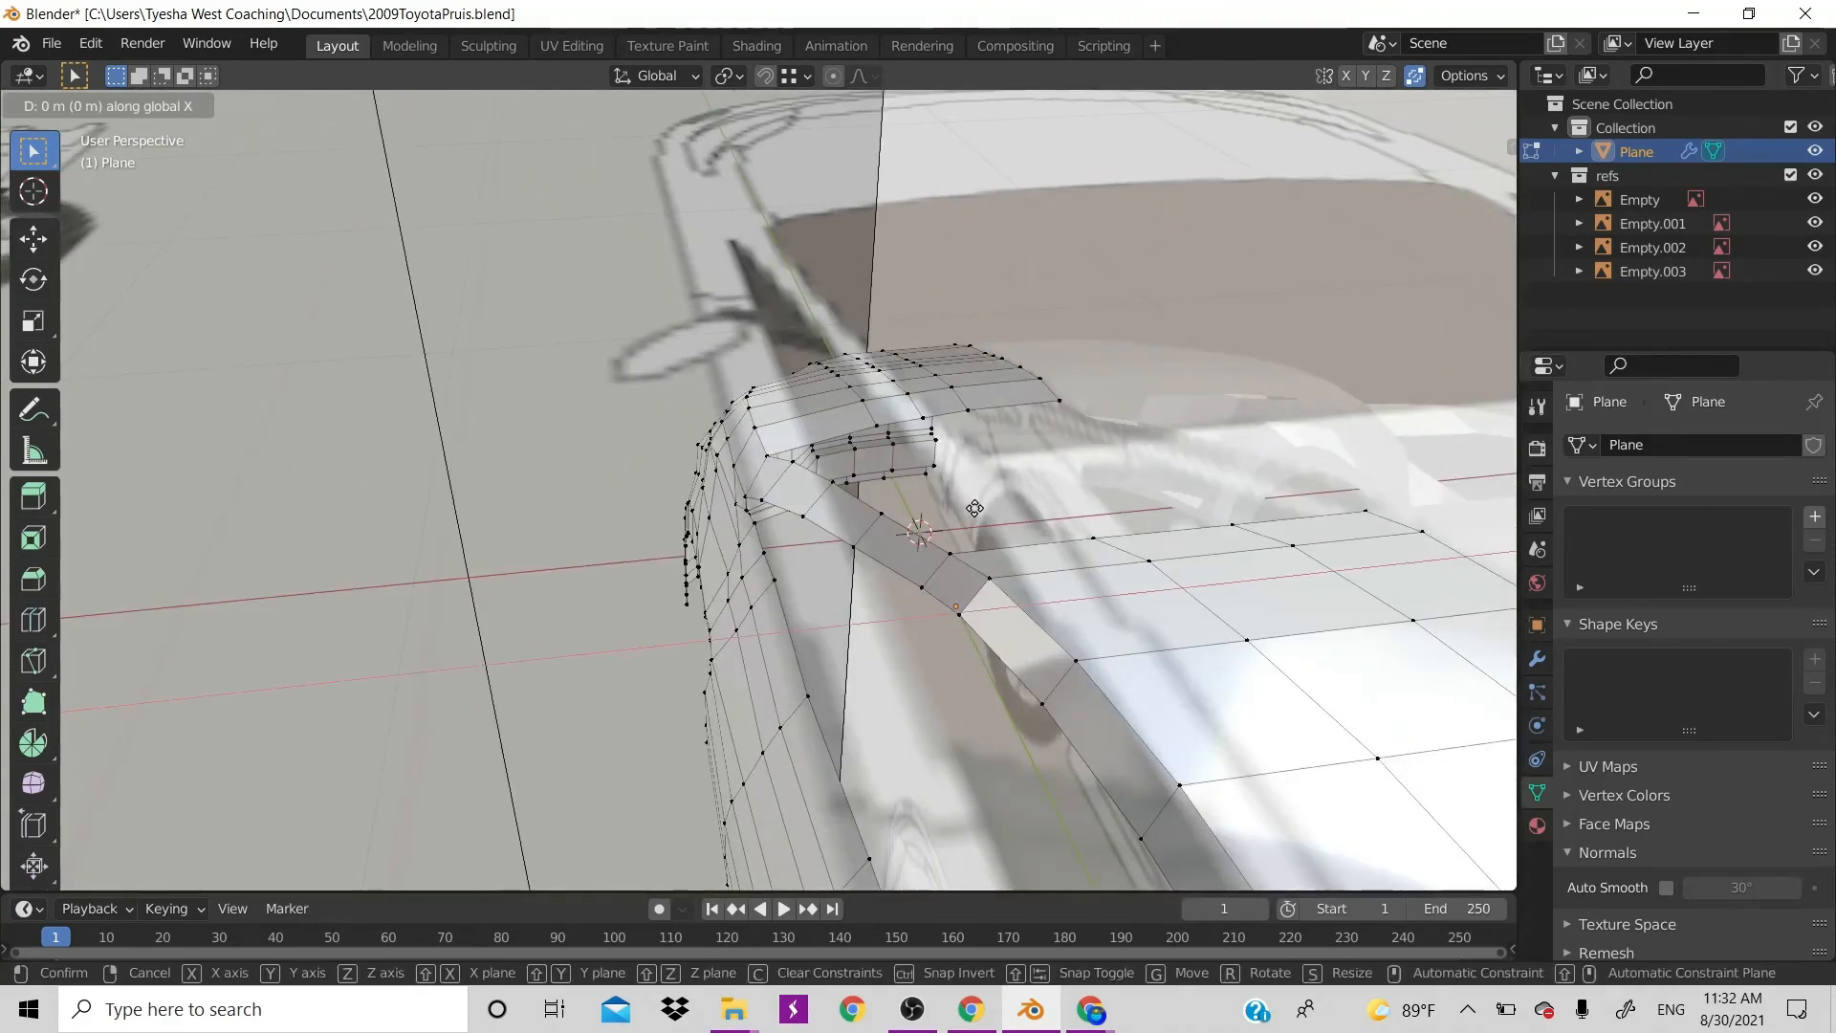
key(x)
click(967, 508)
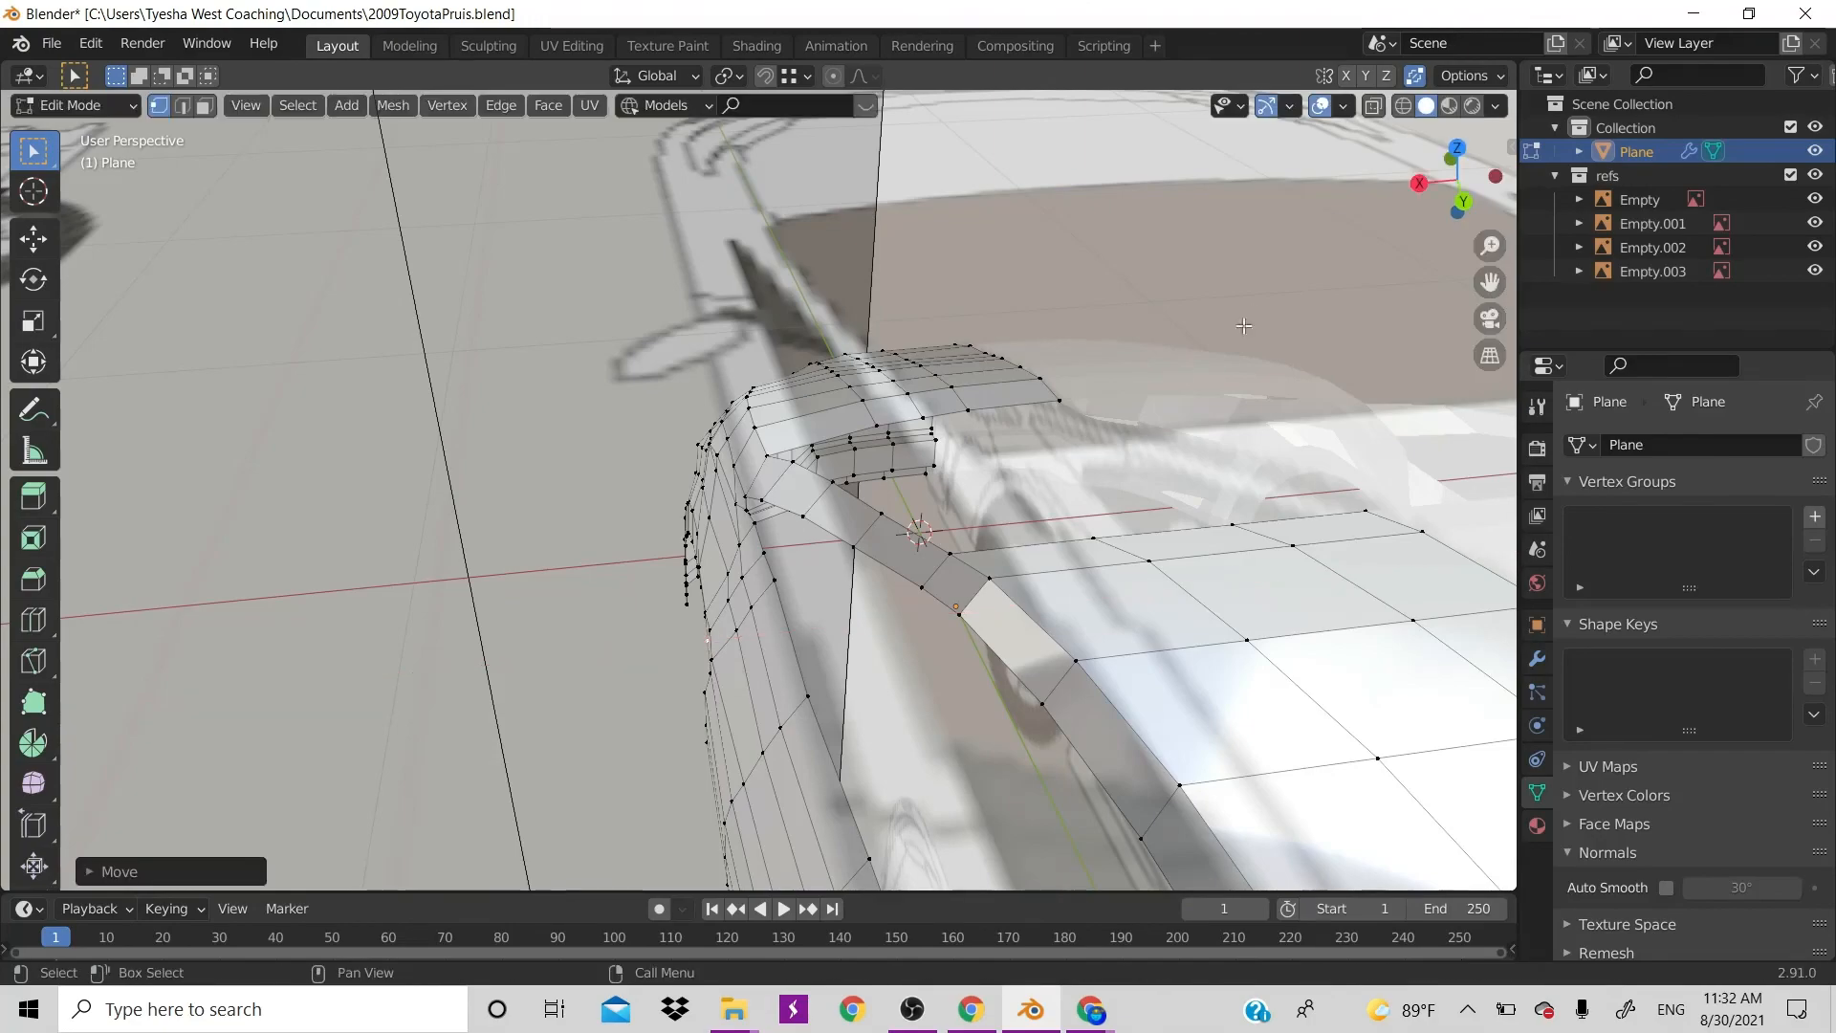
mouse_move(1457, 182)
mouse_down()
mouse_move(1606, 115)
mouse_move(1740, 124)
mouse_move(1433, 188)
mouse_up()
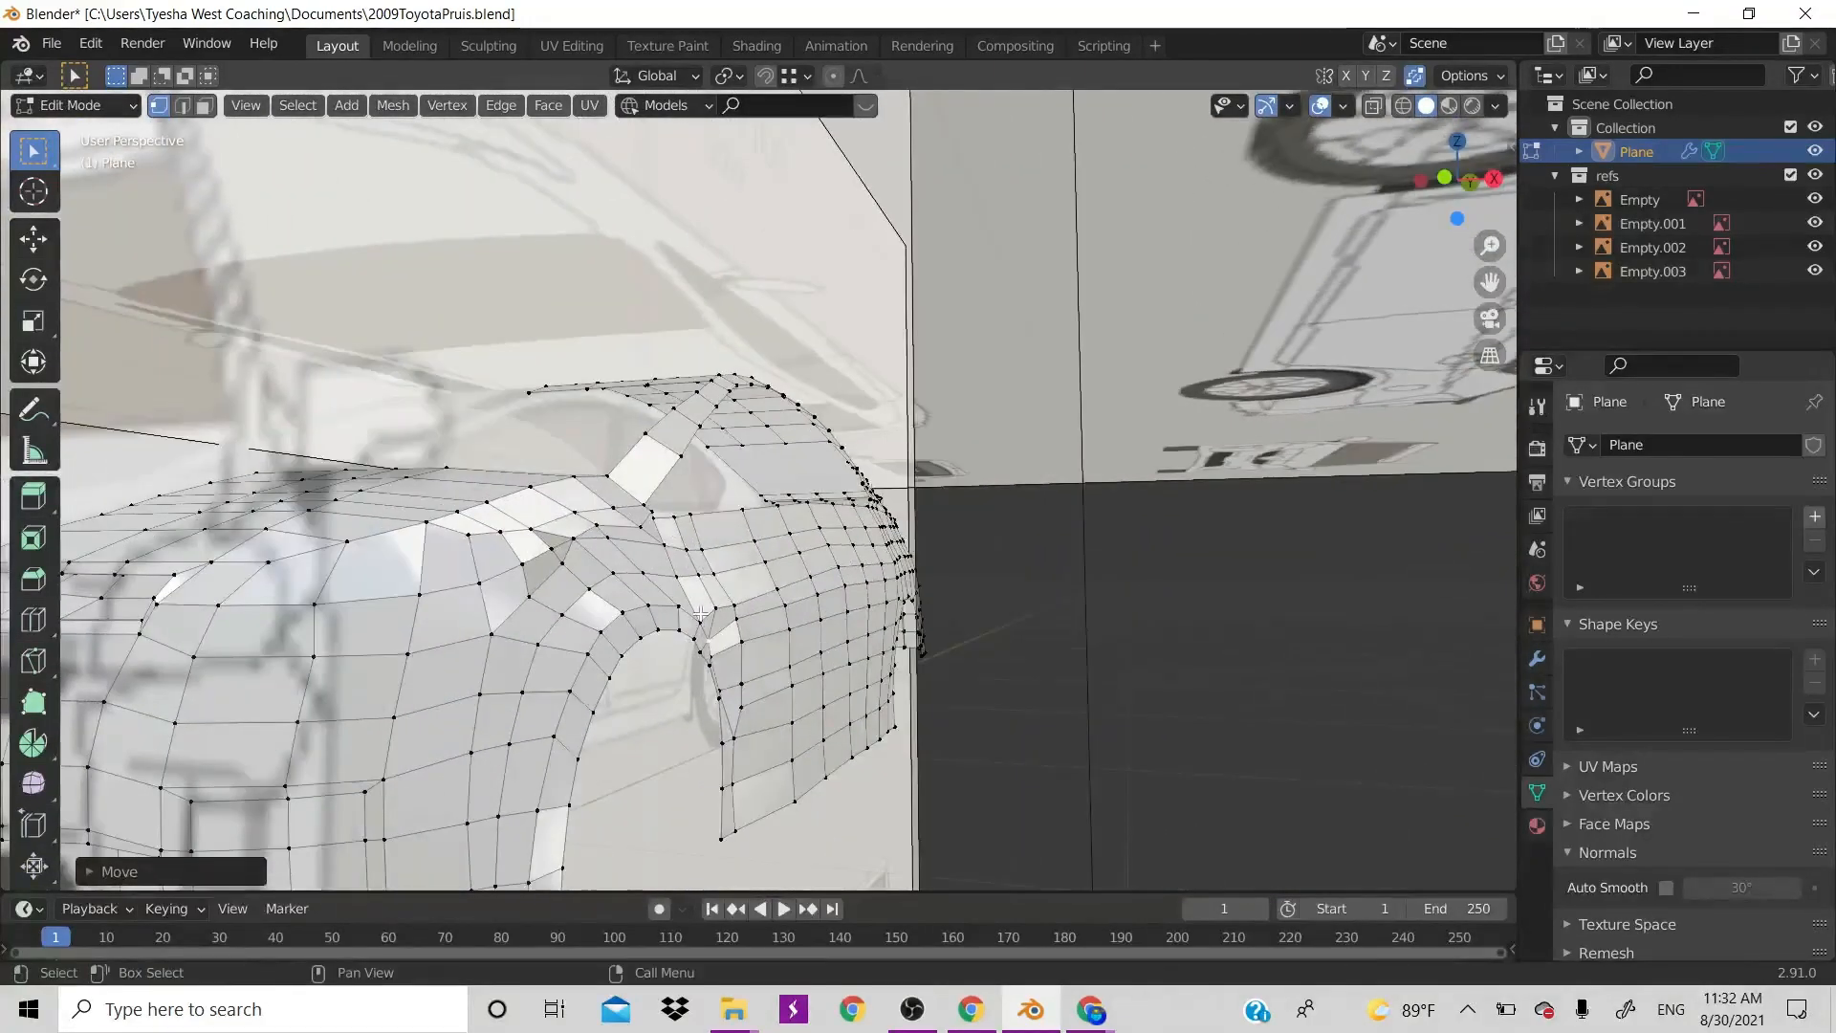
key(ctrl+z)
Select the vertical run of vertices just behind the front wheel arch and move it about 0.004 m along X
ctrl+click(739, 714)
key(g)
key(x)
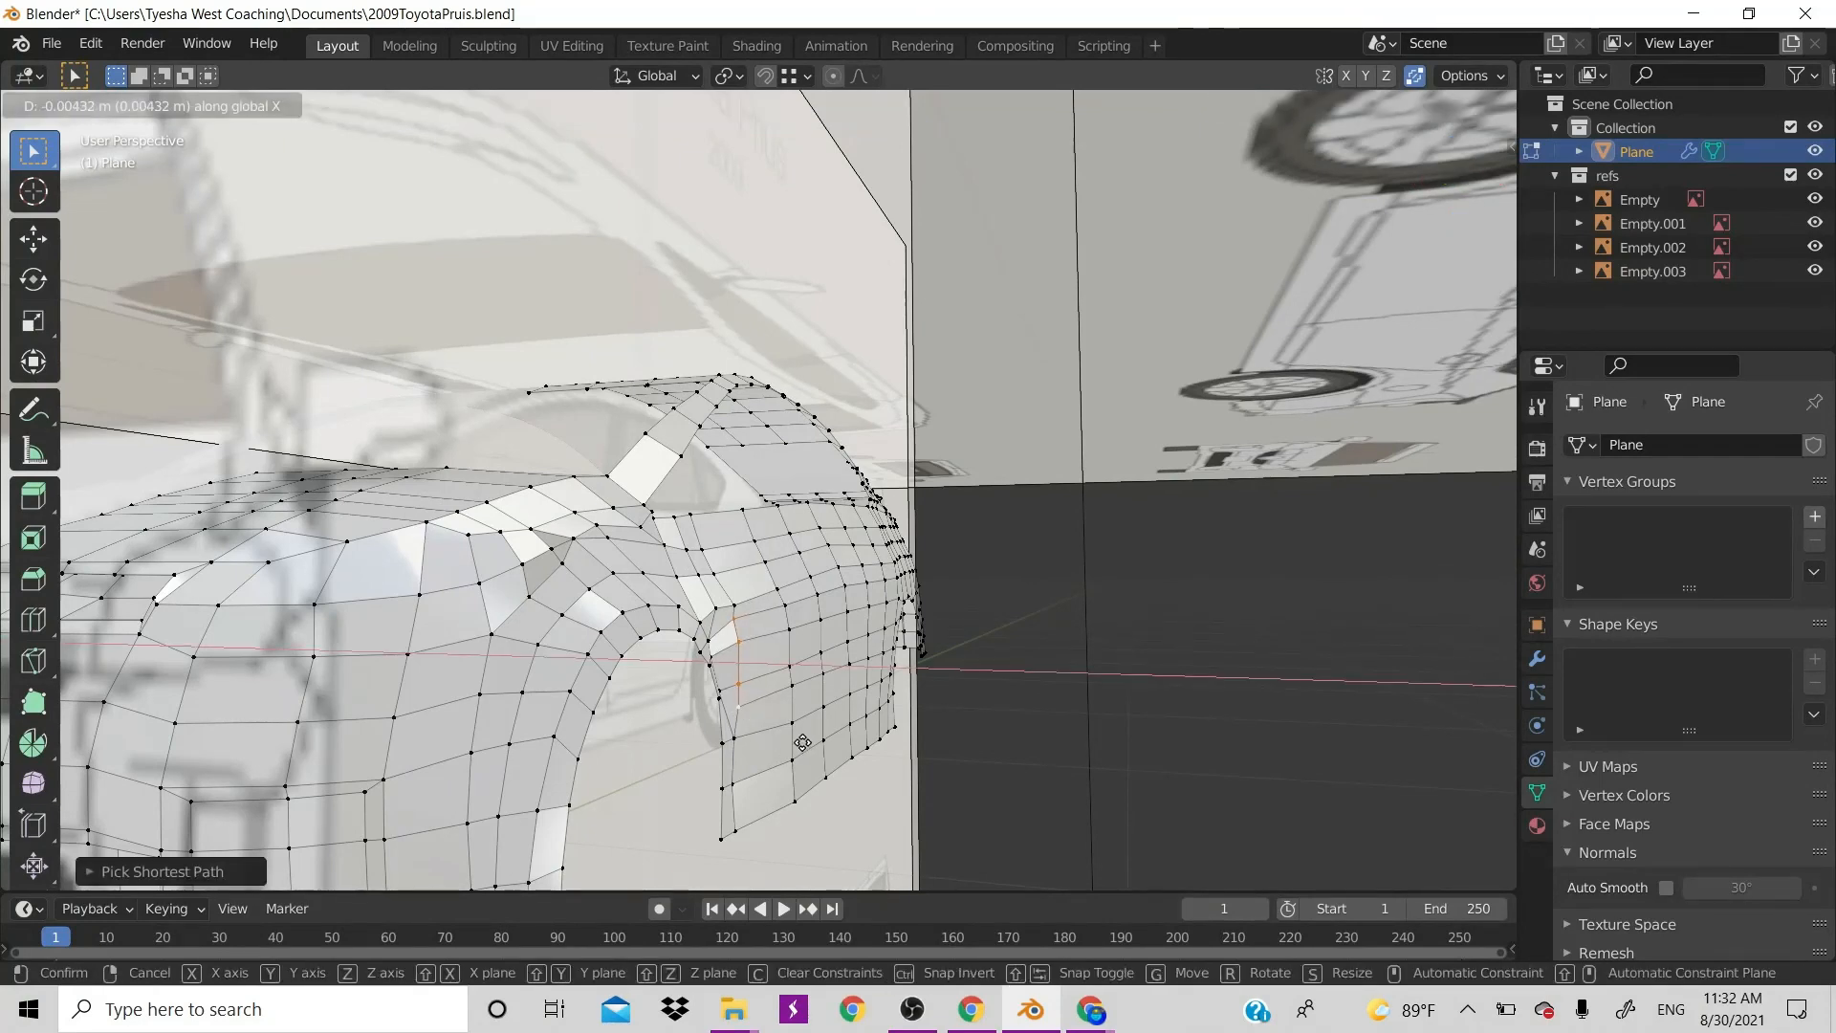
click(804, 743)
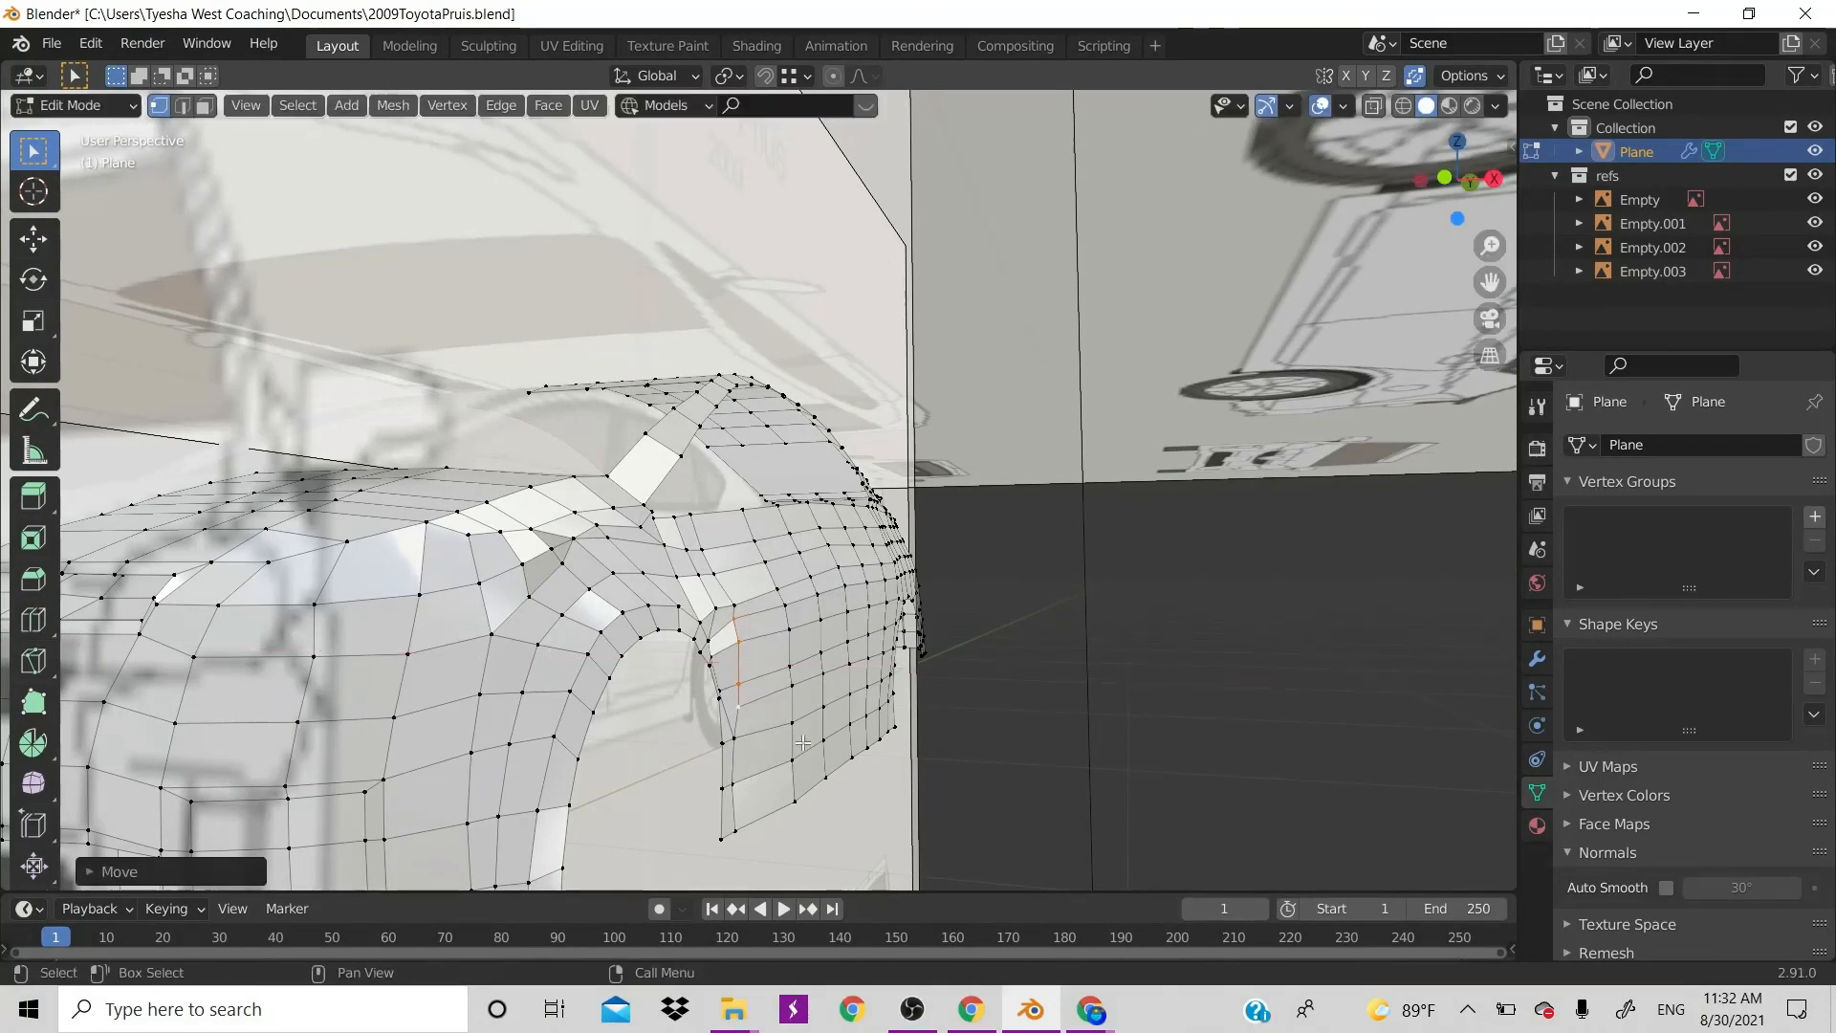
Move the vertices above that column and at the front arch's upper rear corner slightly along X
key(g)
click(816, 626)
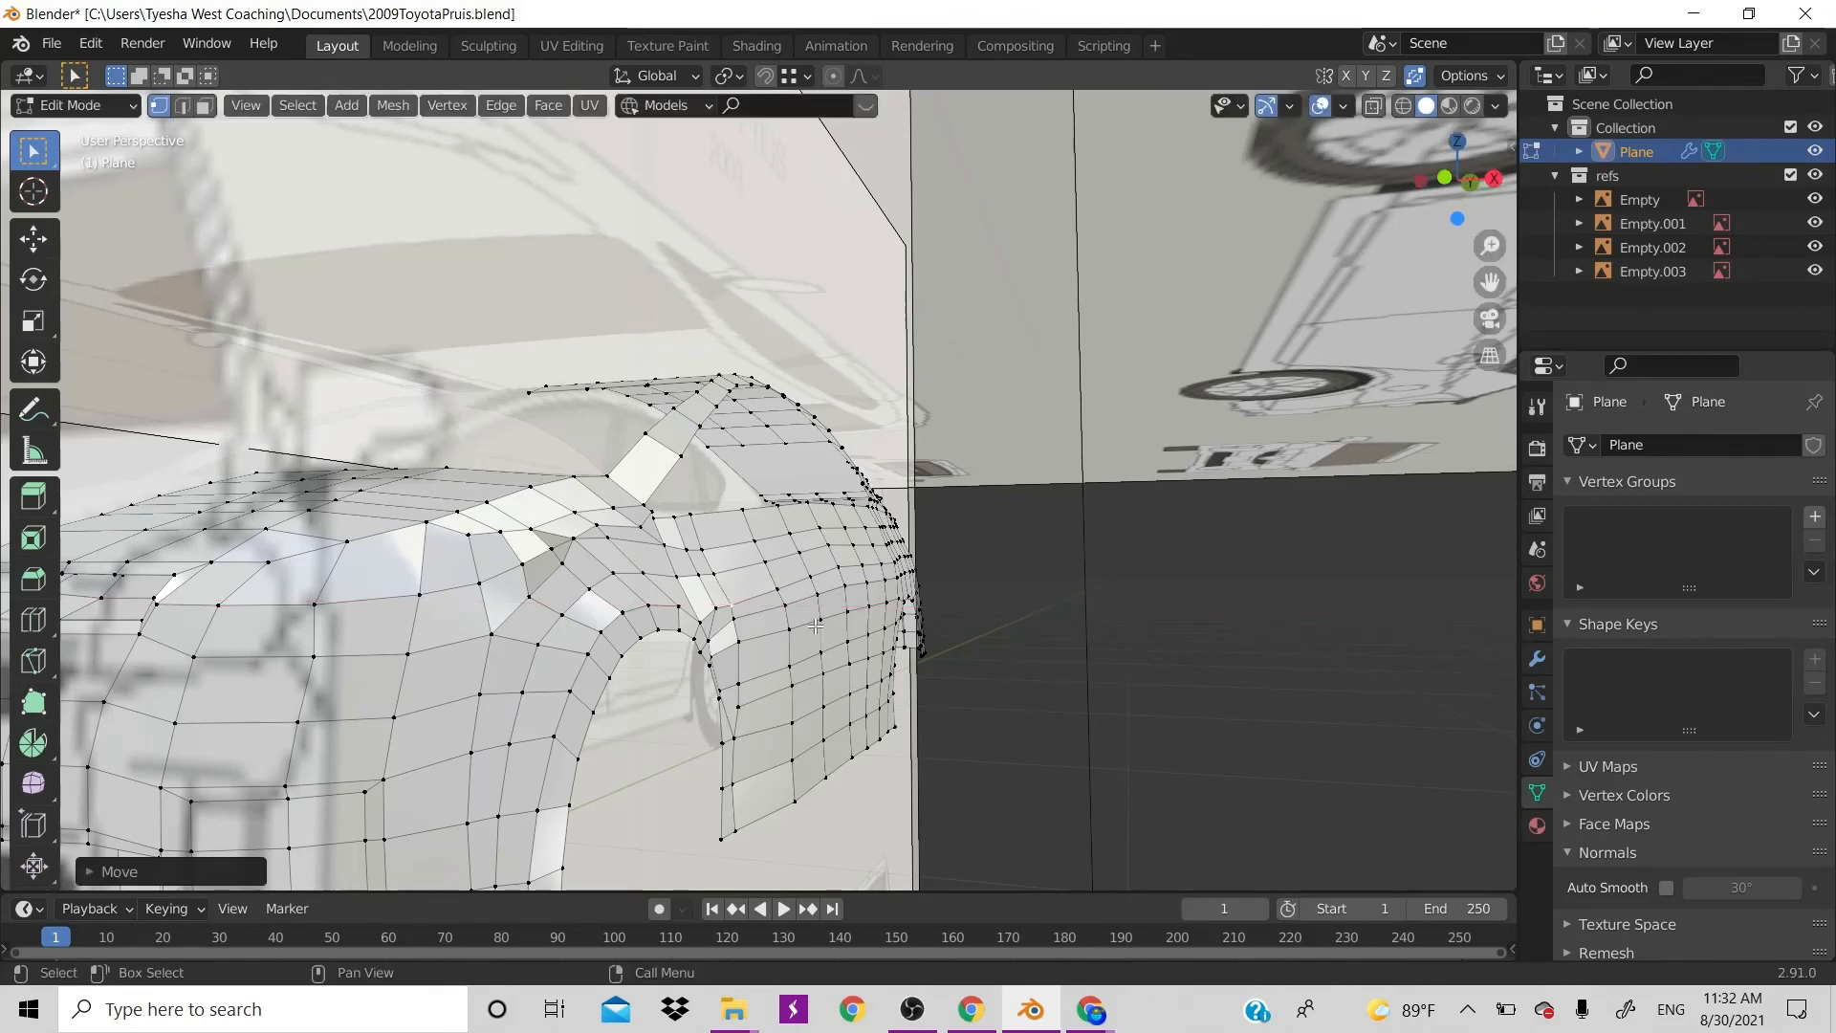
click(709, 607)
key(g)
key(x)
click(791, 642)
Examine the body's surface in Object Mode with overlays hidden, and return to Edit Mode with overlays shown
scroll(705, 650, down, 4)
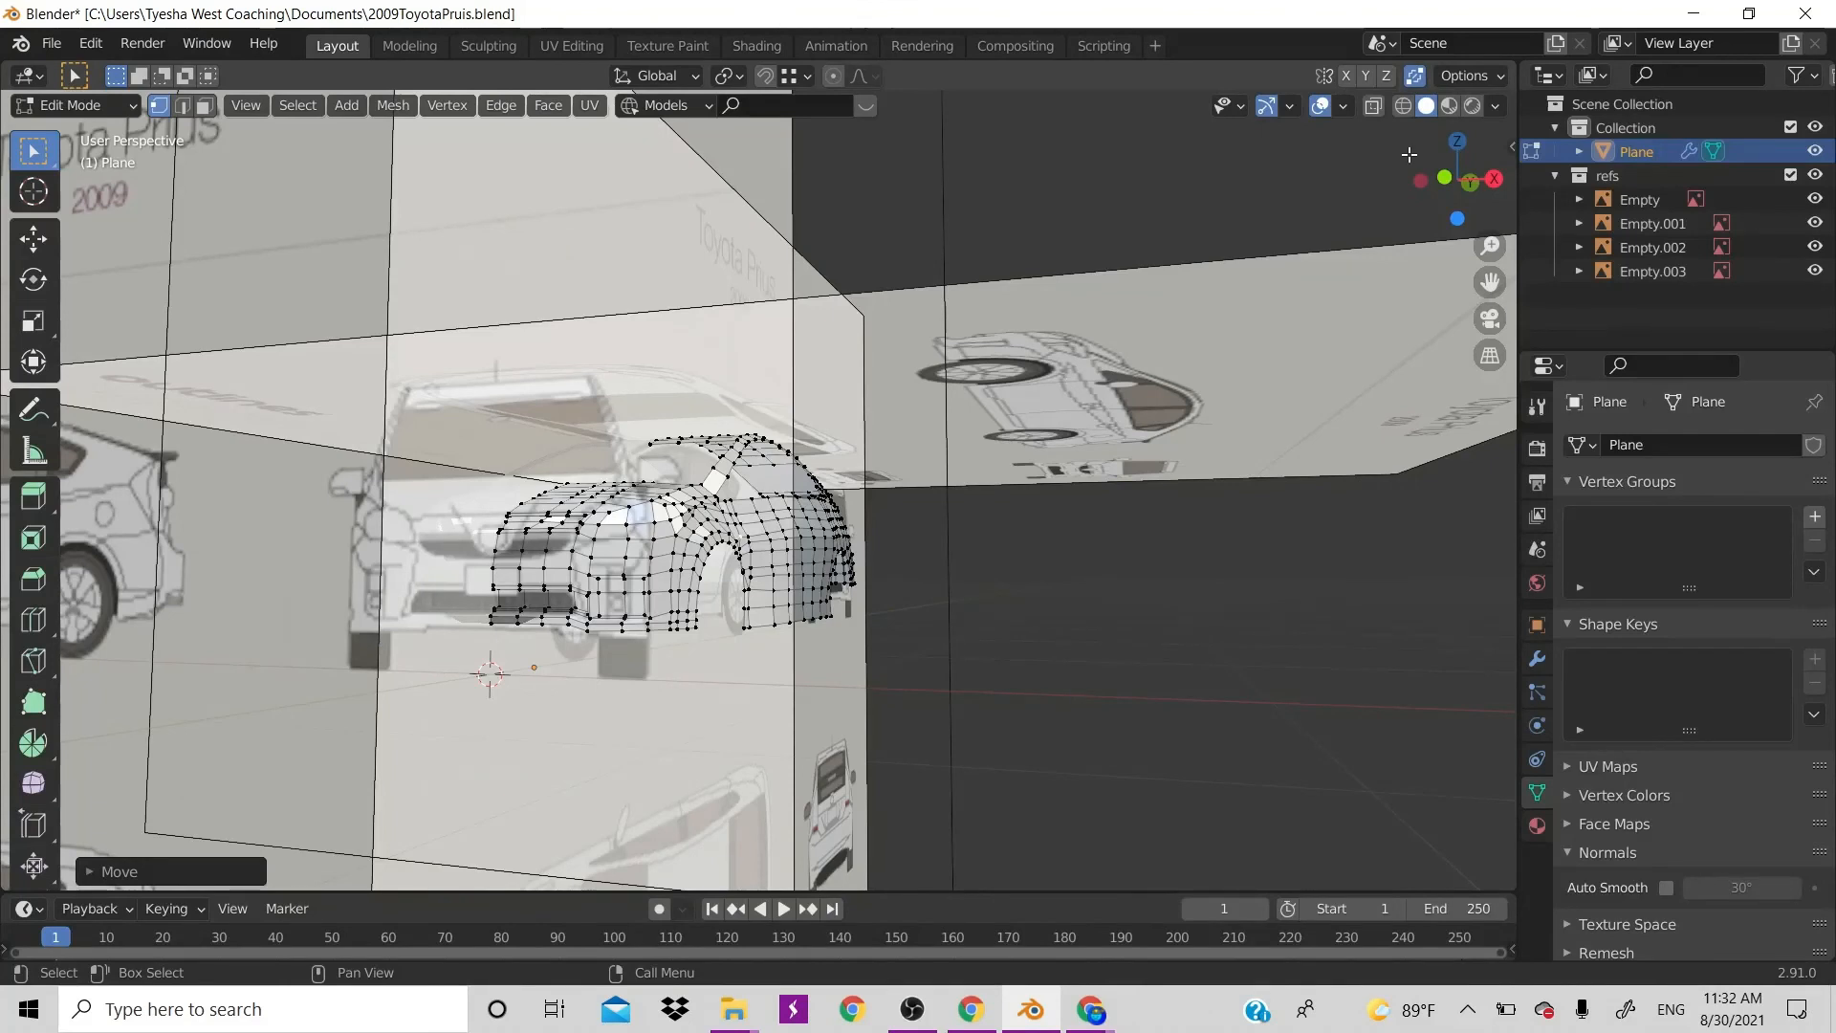
click(1321, 107)
drag(1463, 169, 1540, 215)
mouse_move(727, 509)
middle_down()
mouse_move(756, 502)
mouse_move(726, 509)
middle_up()
key(Tab)
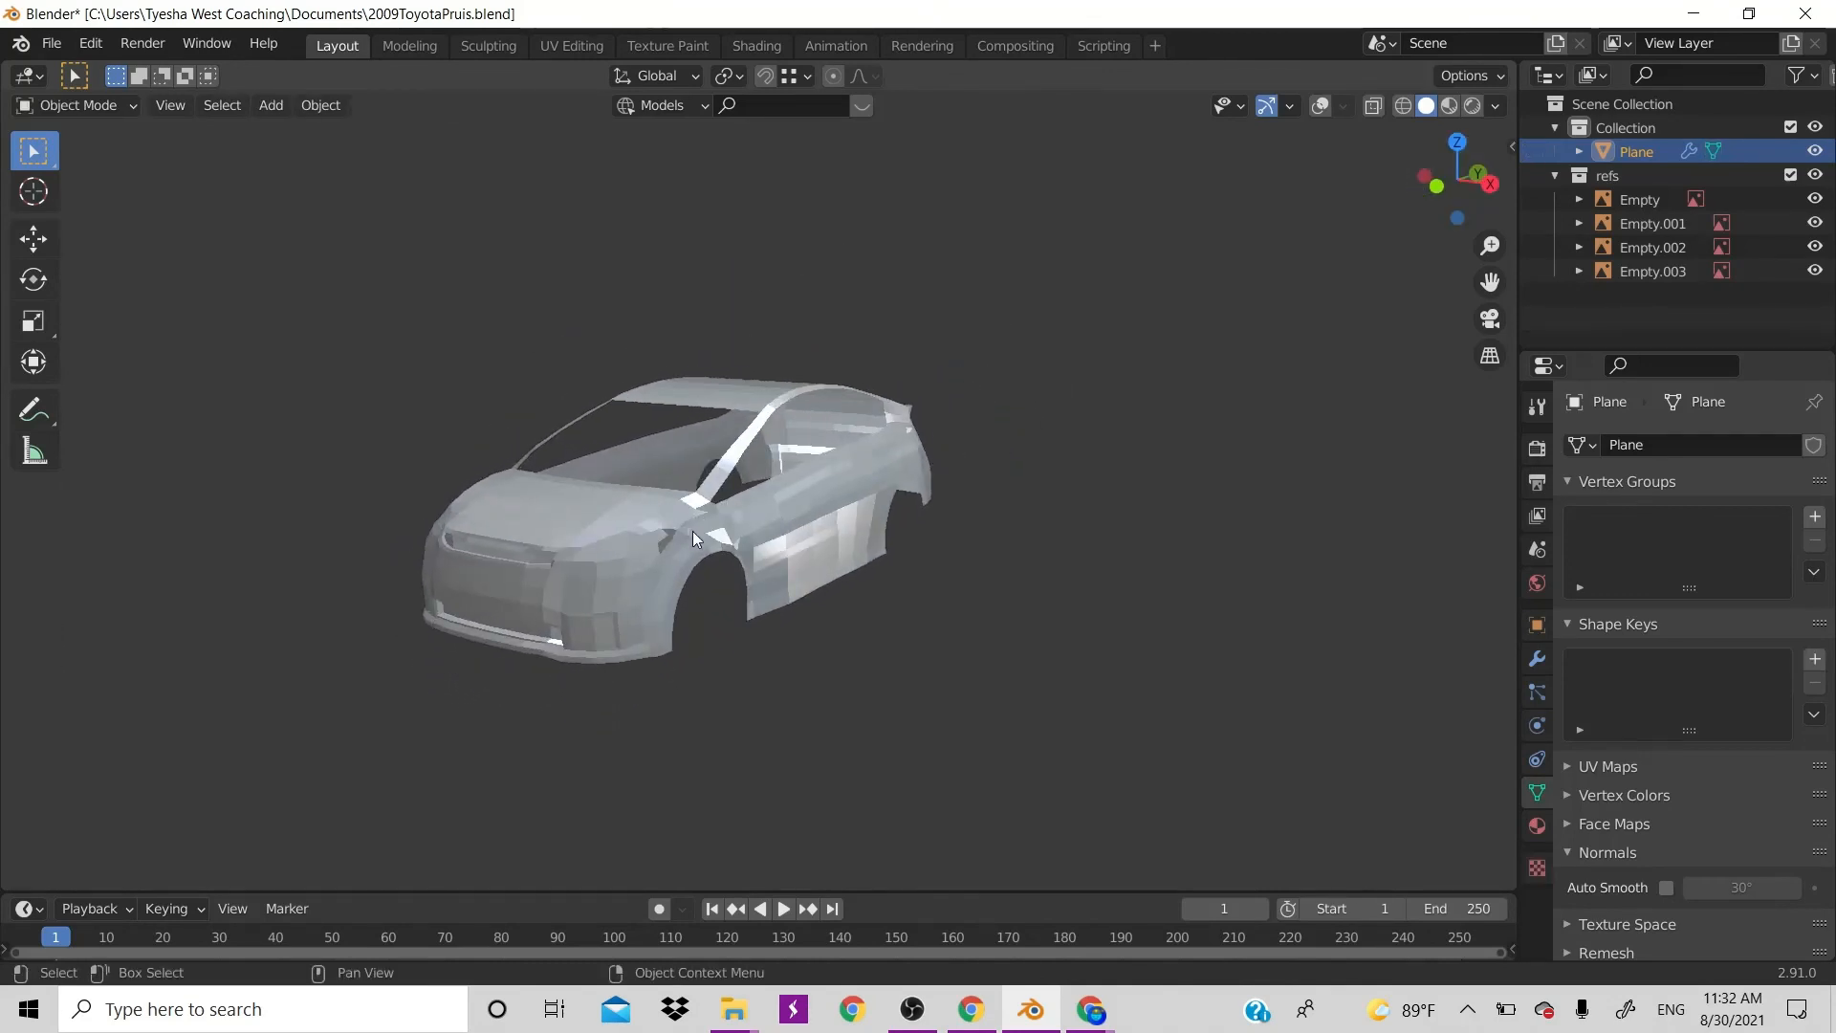
key(Tab)
click(1319, 107)
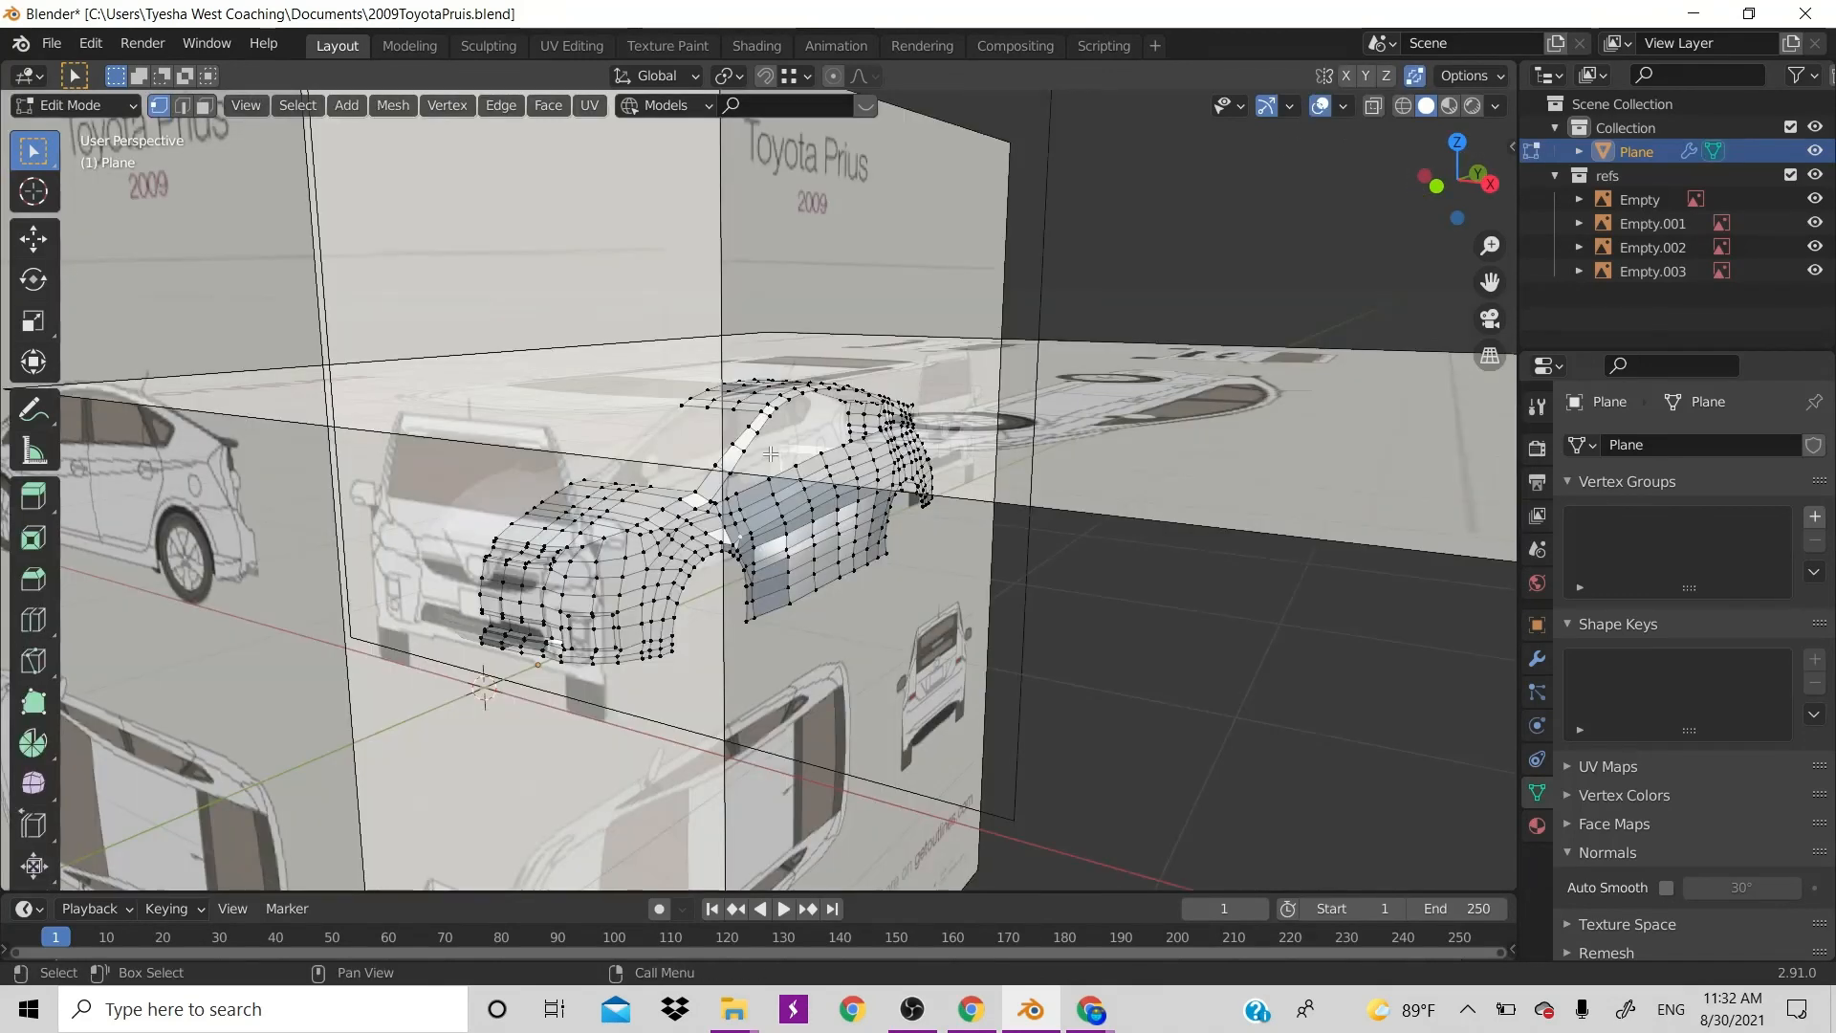
Nudge the selected vertex at the front wheel arch's upper rear corner
scroll(543, 597, up, 5)
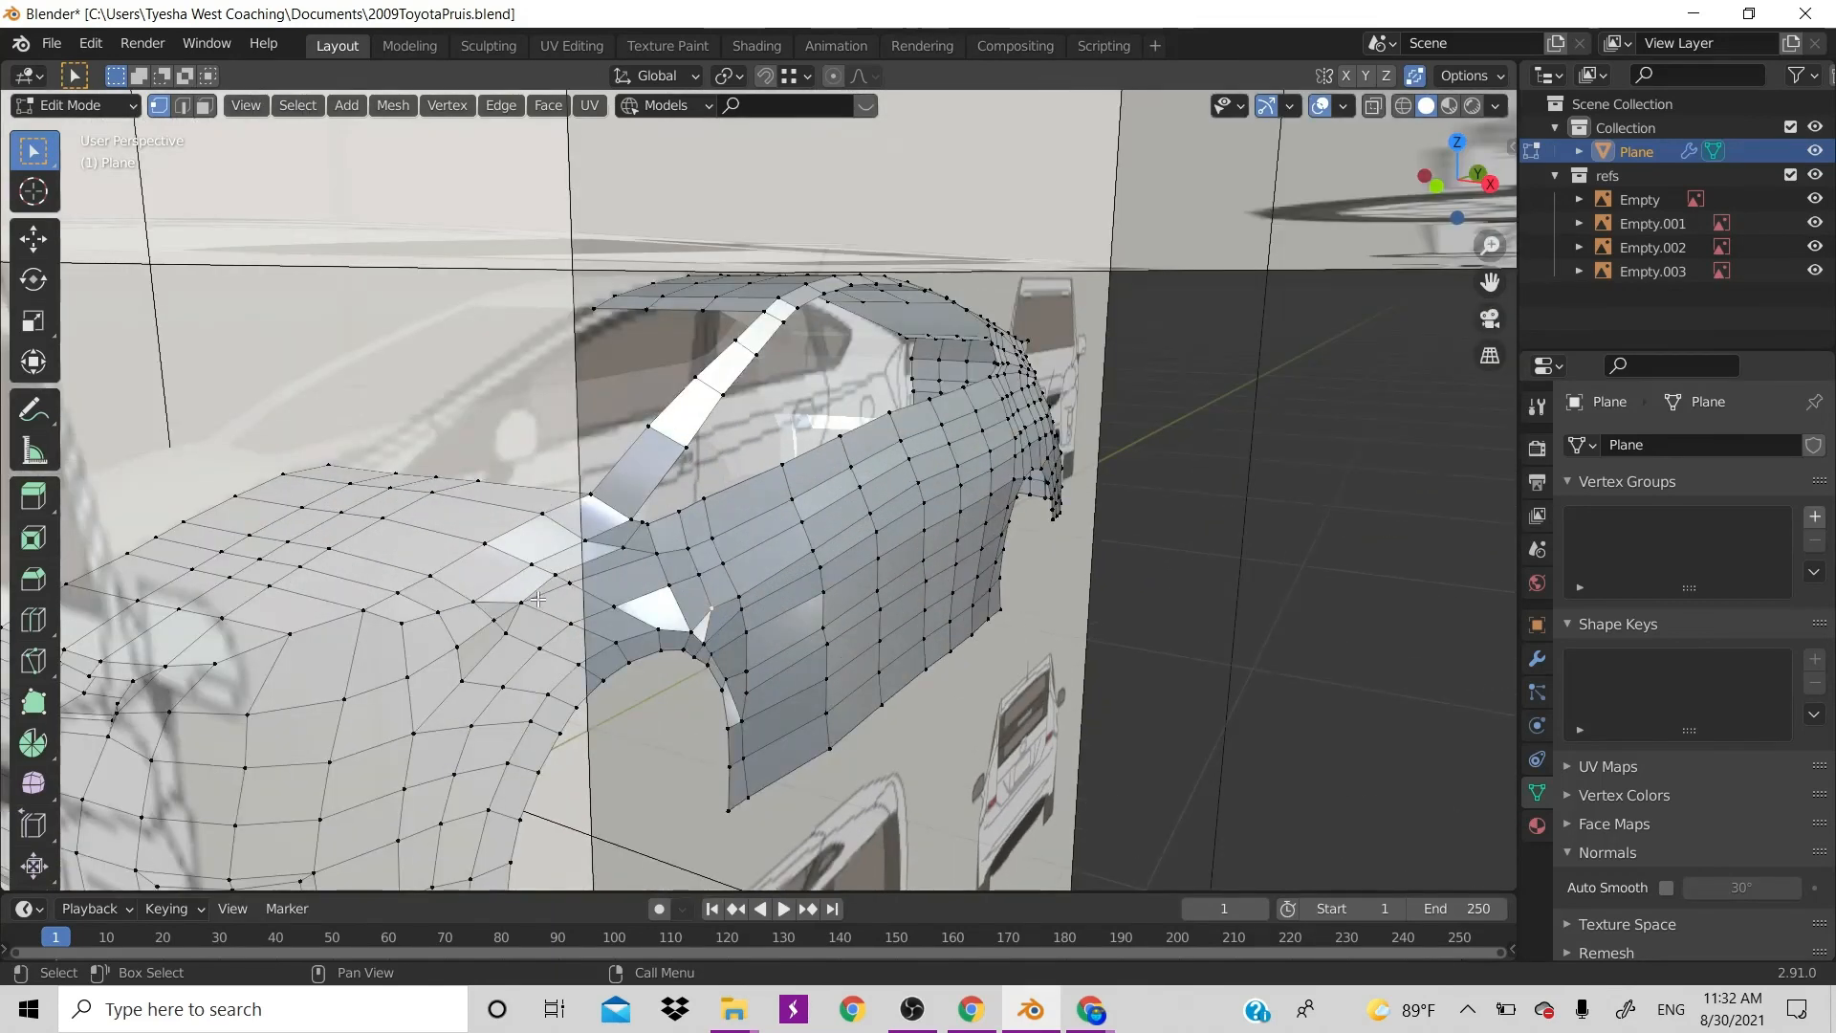
key(g)
click(1226, 289)
scroll(903, 583, down, 5)
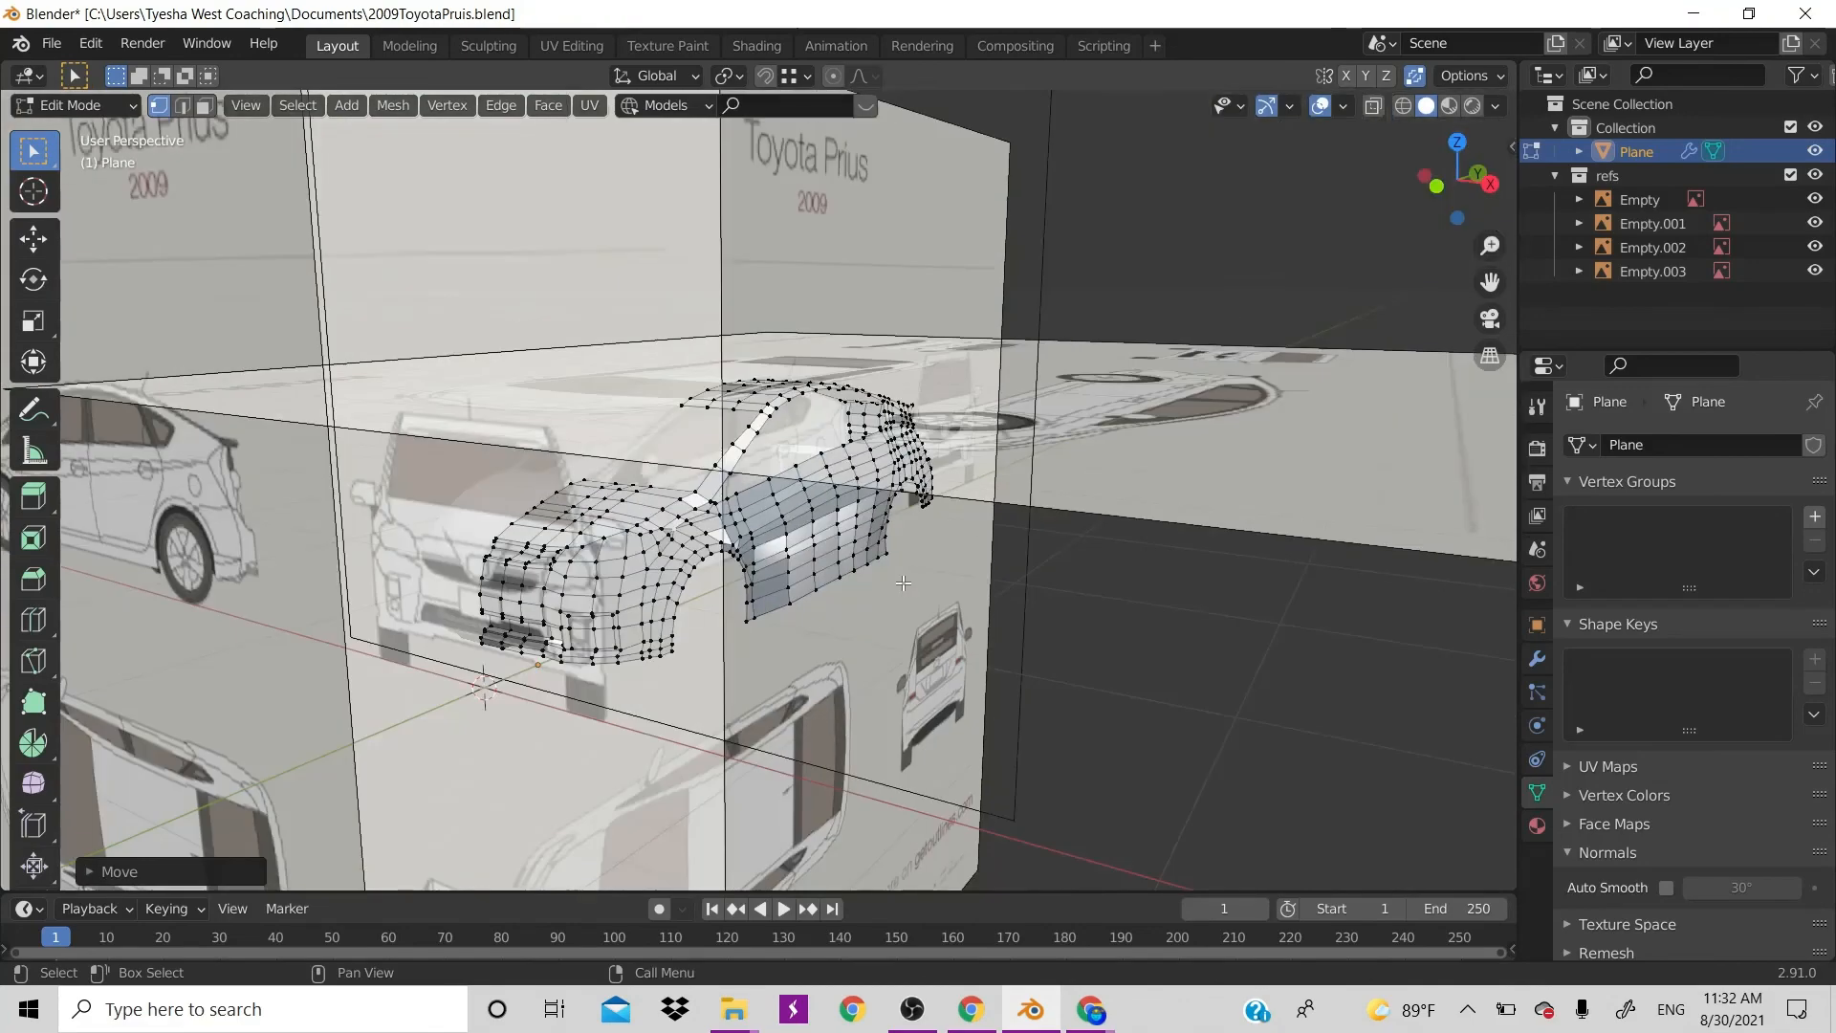
In face select mode, delete the large face covering the rear window and the large face at the rear end below it
key(Tab)
key(Tab)
key(Tab)
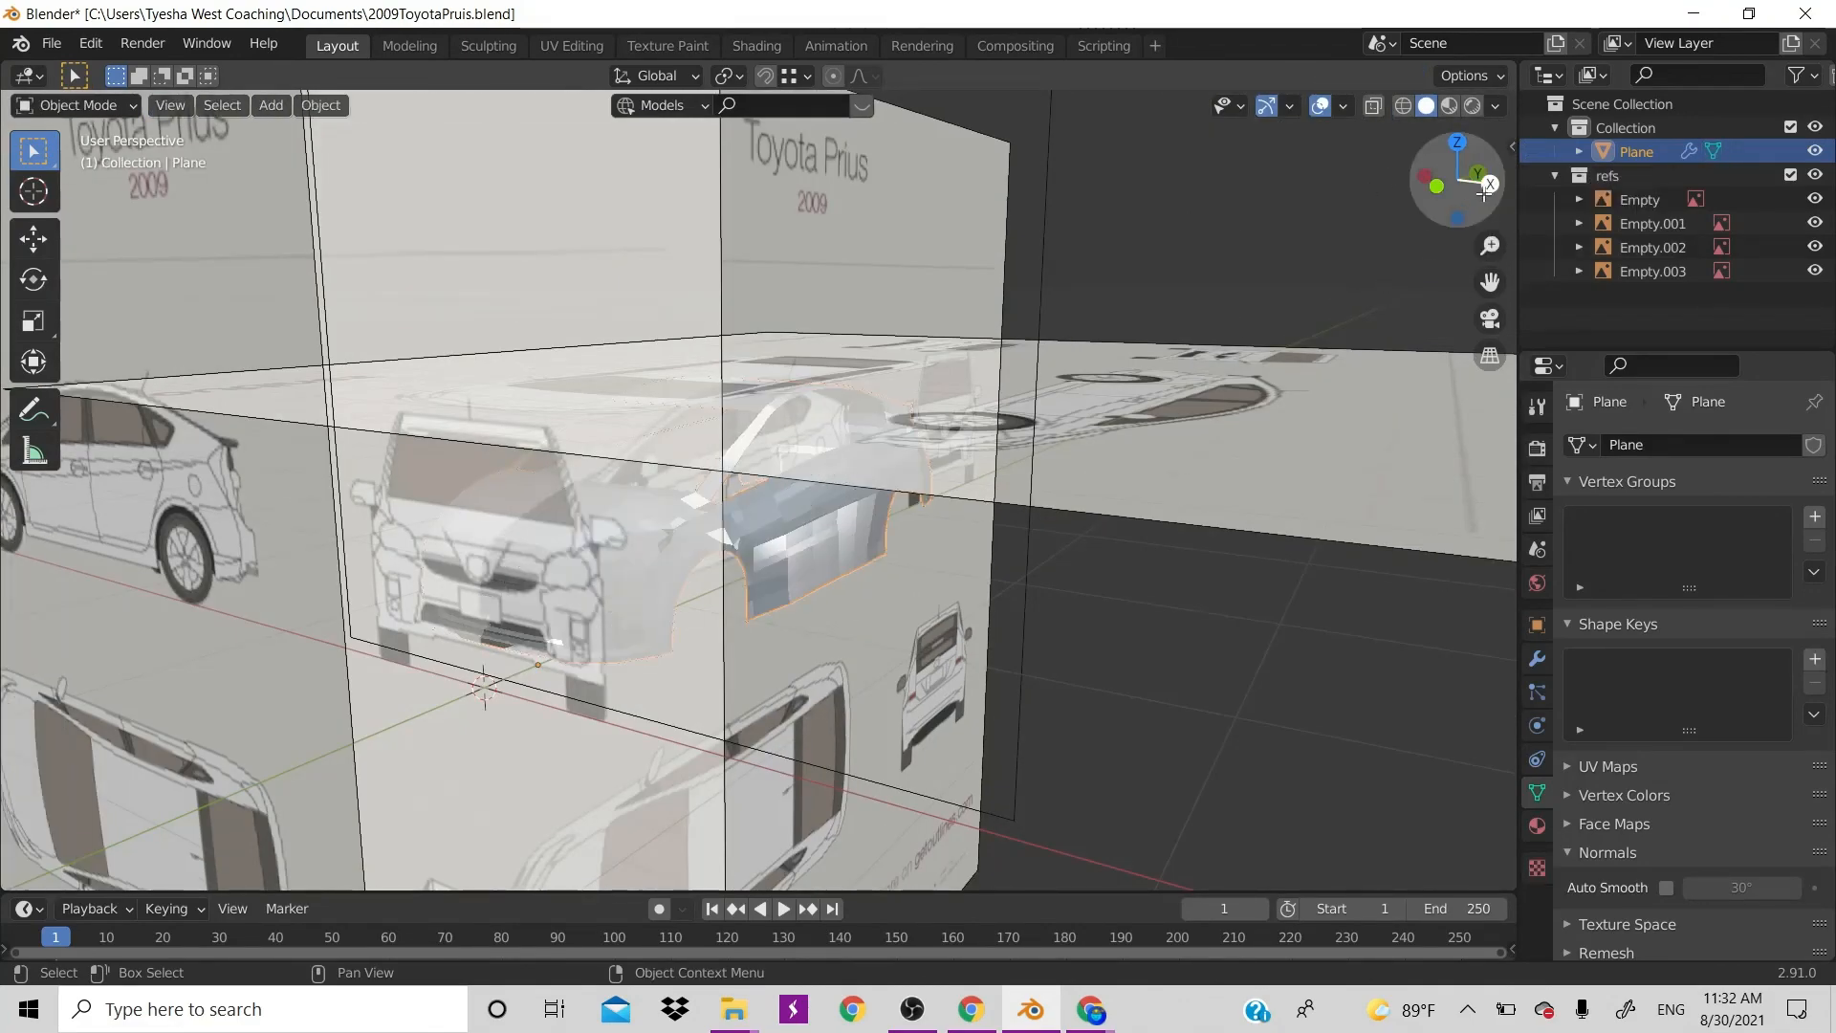
drag(1498, 160, 1377, 187)
key(Tab)
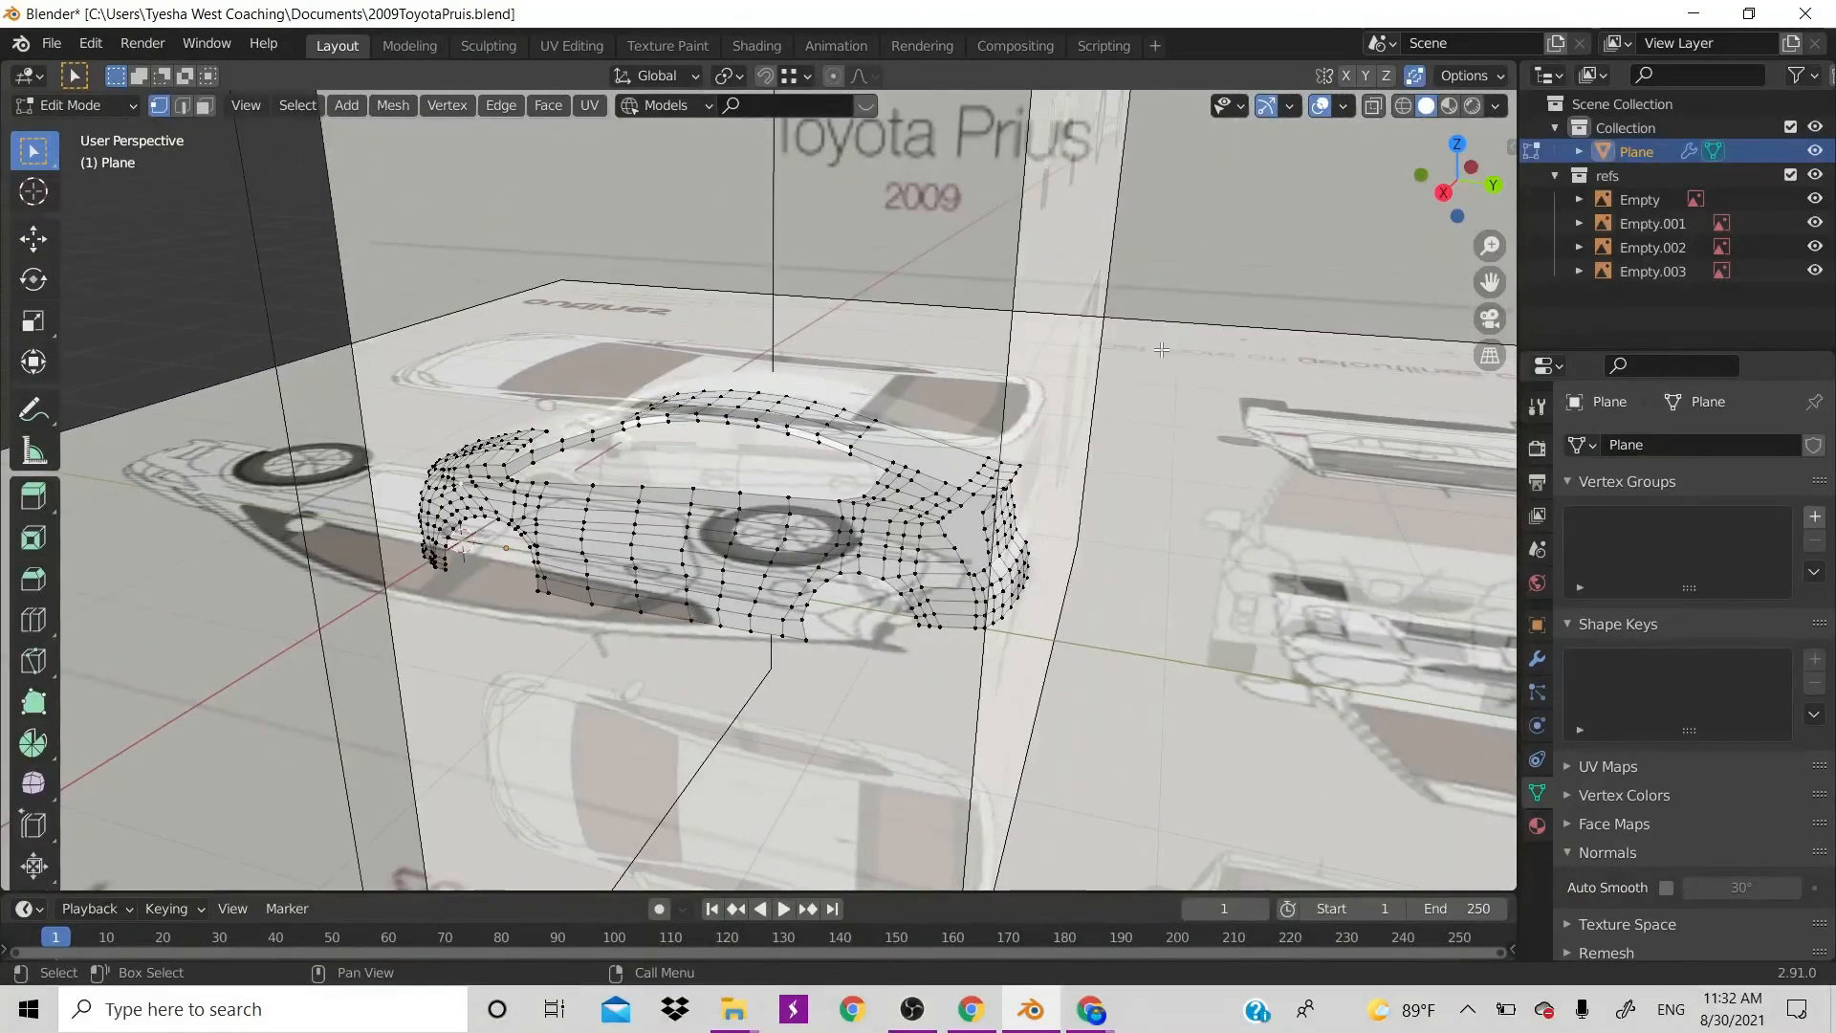
key(3)
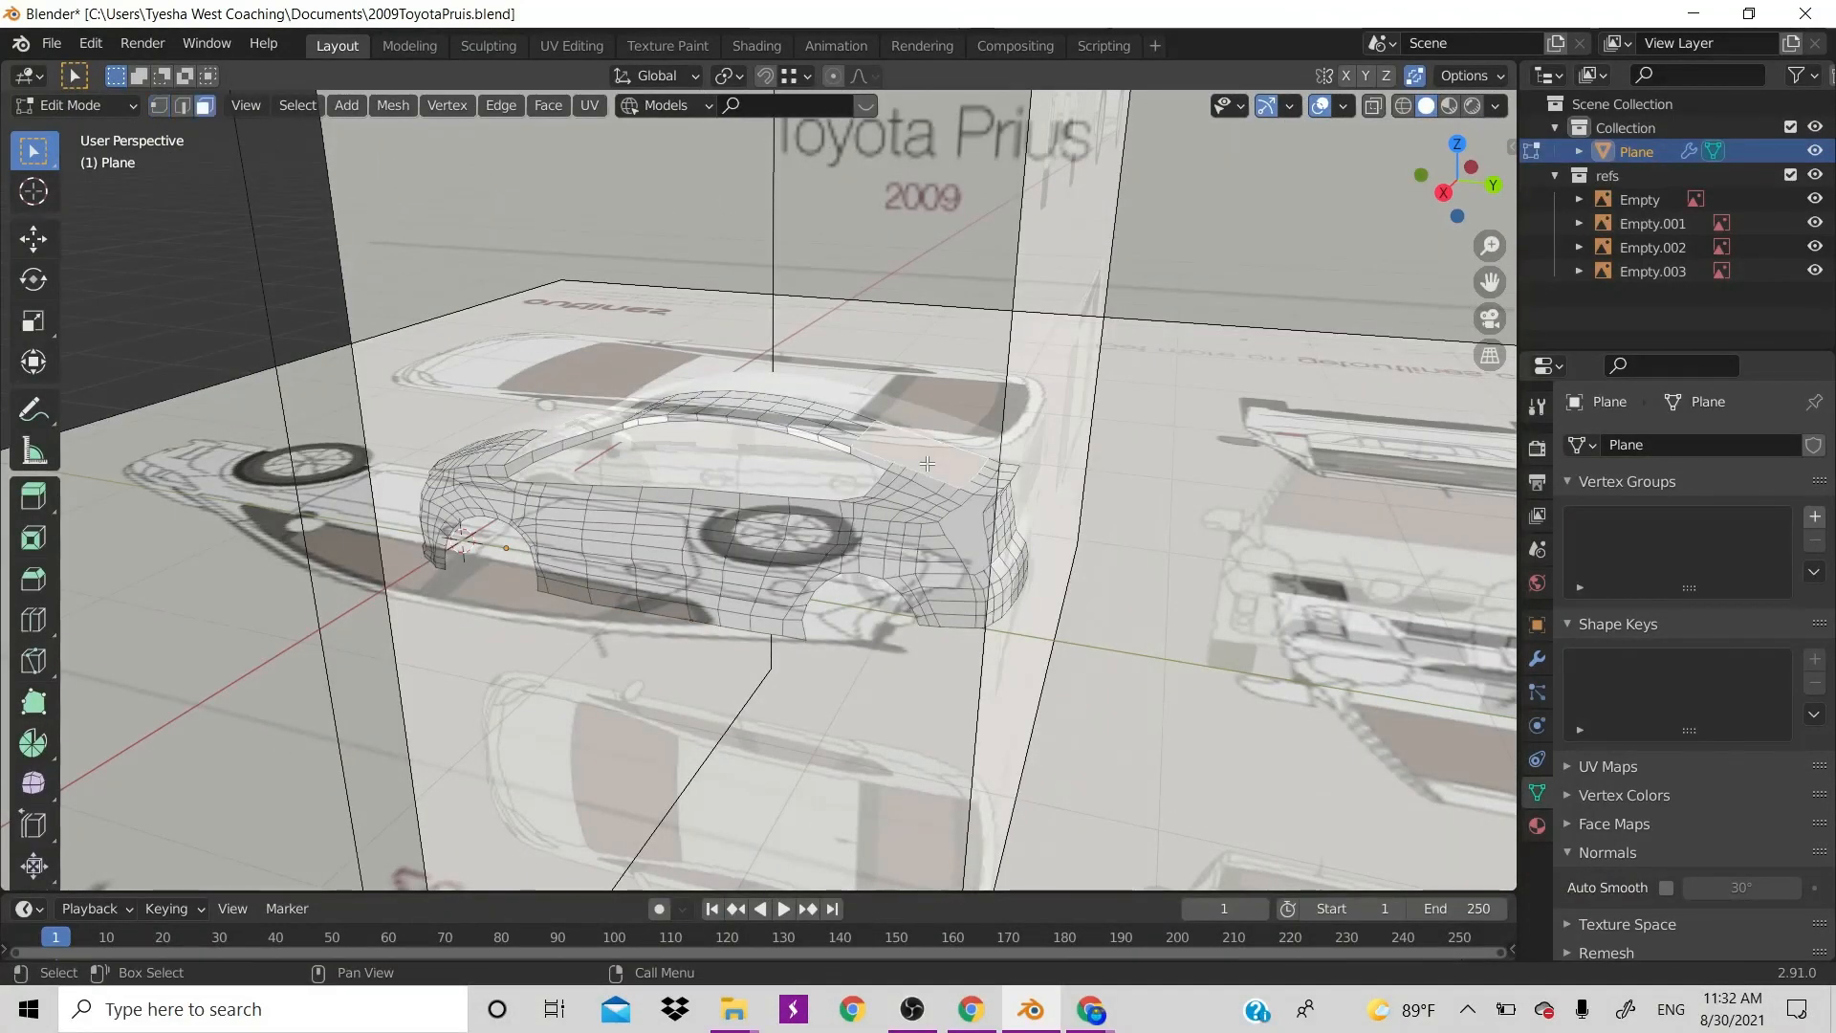
key(x)
click(927, 463)
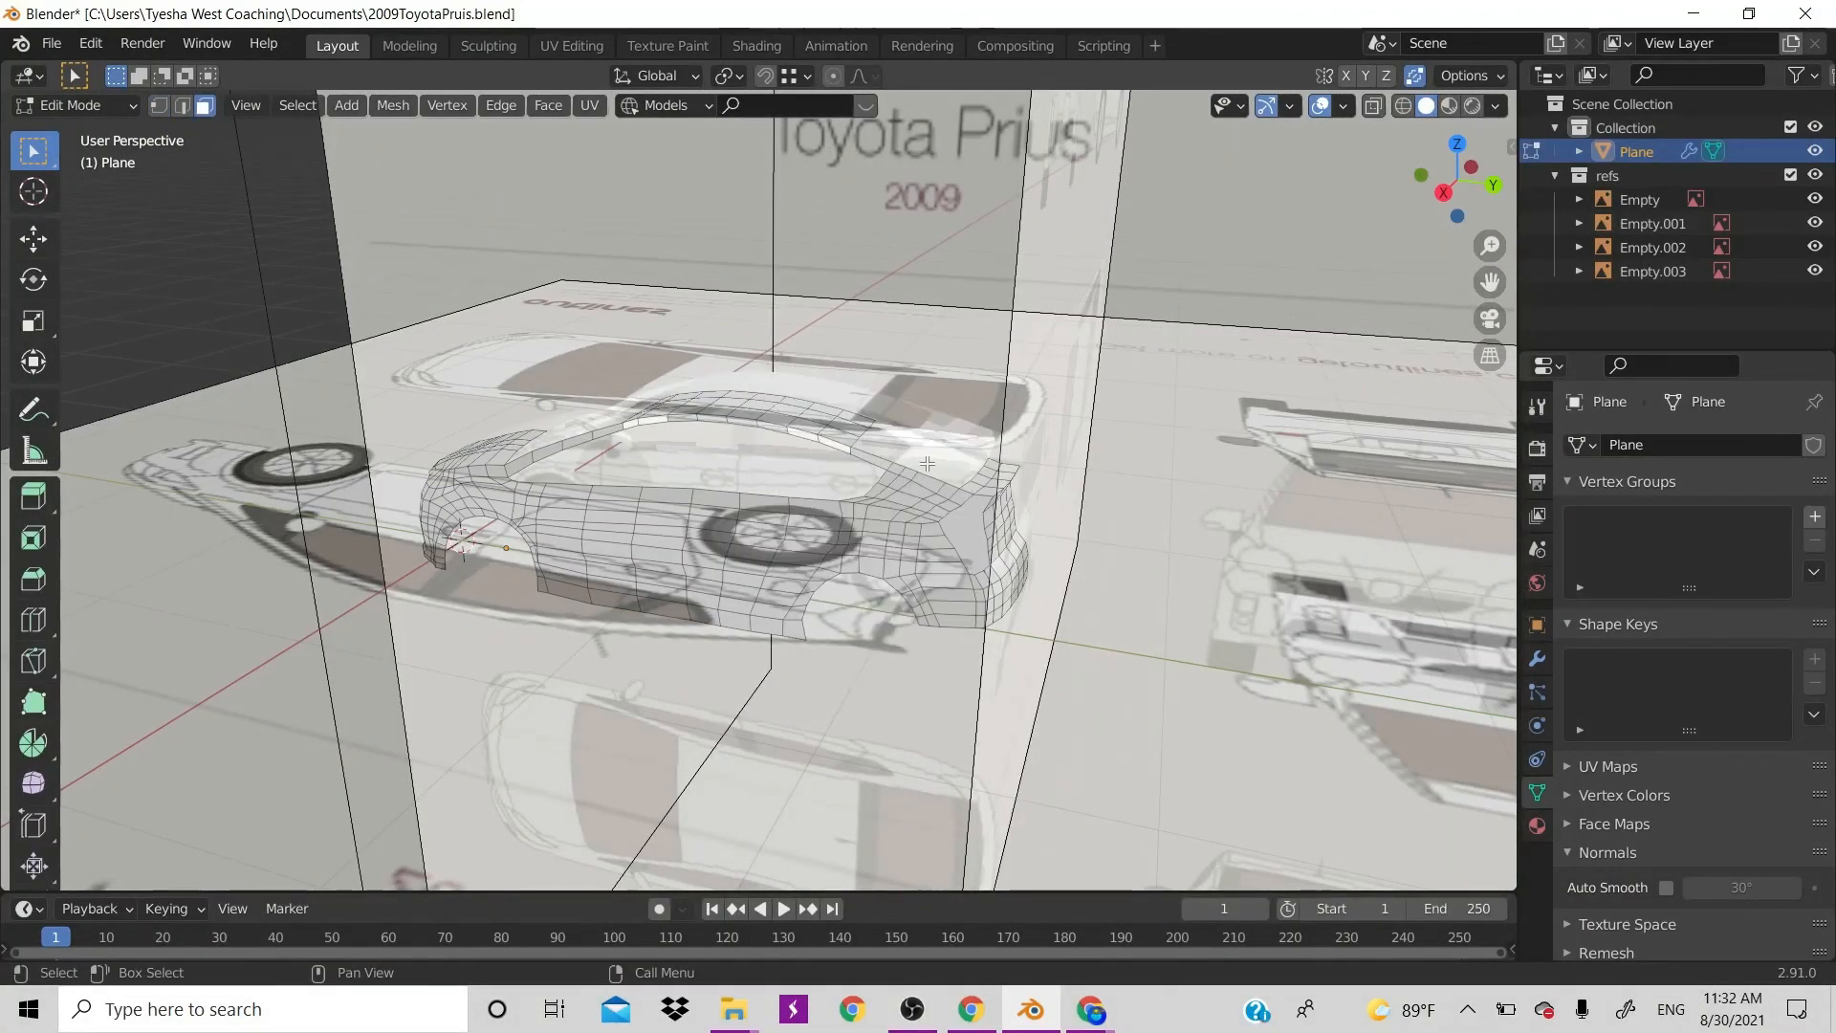
key(x)
click(970, 524)
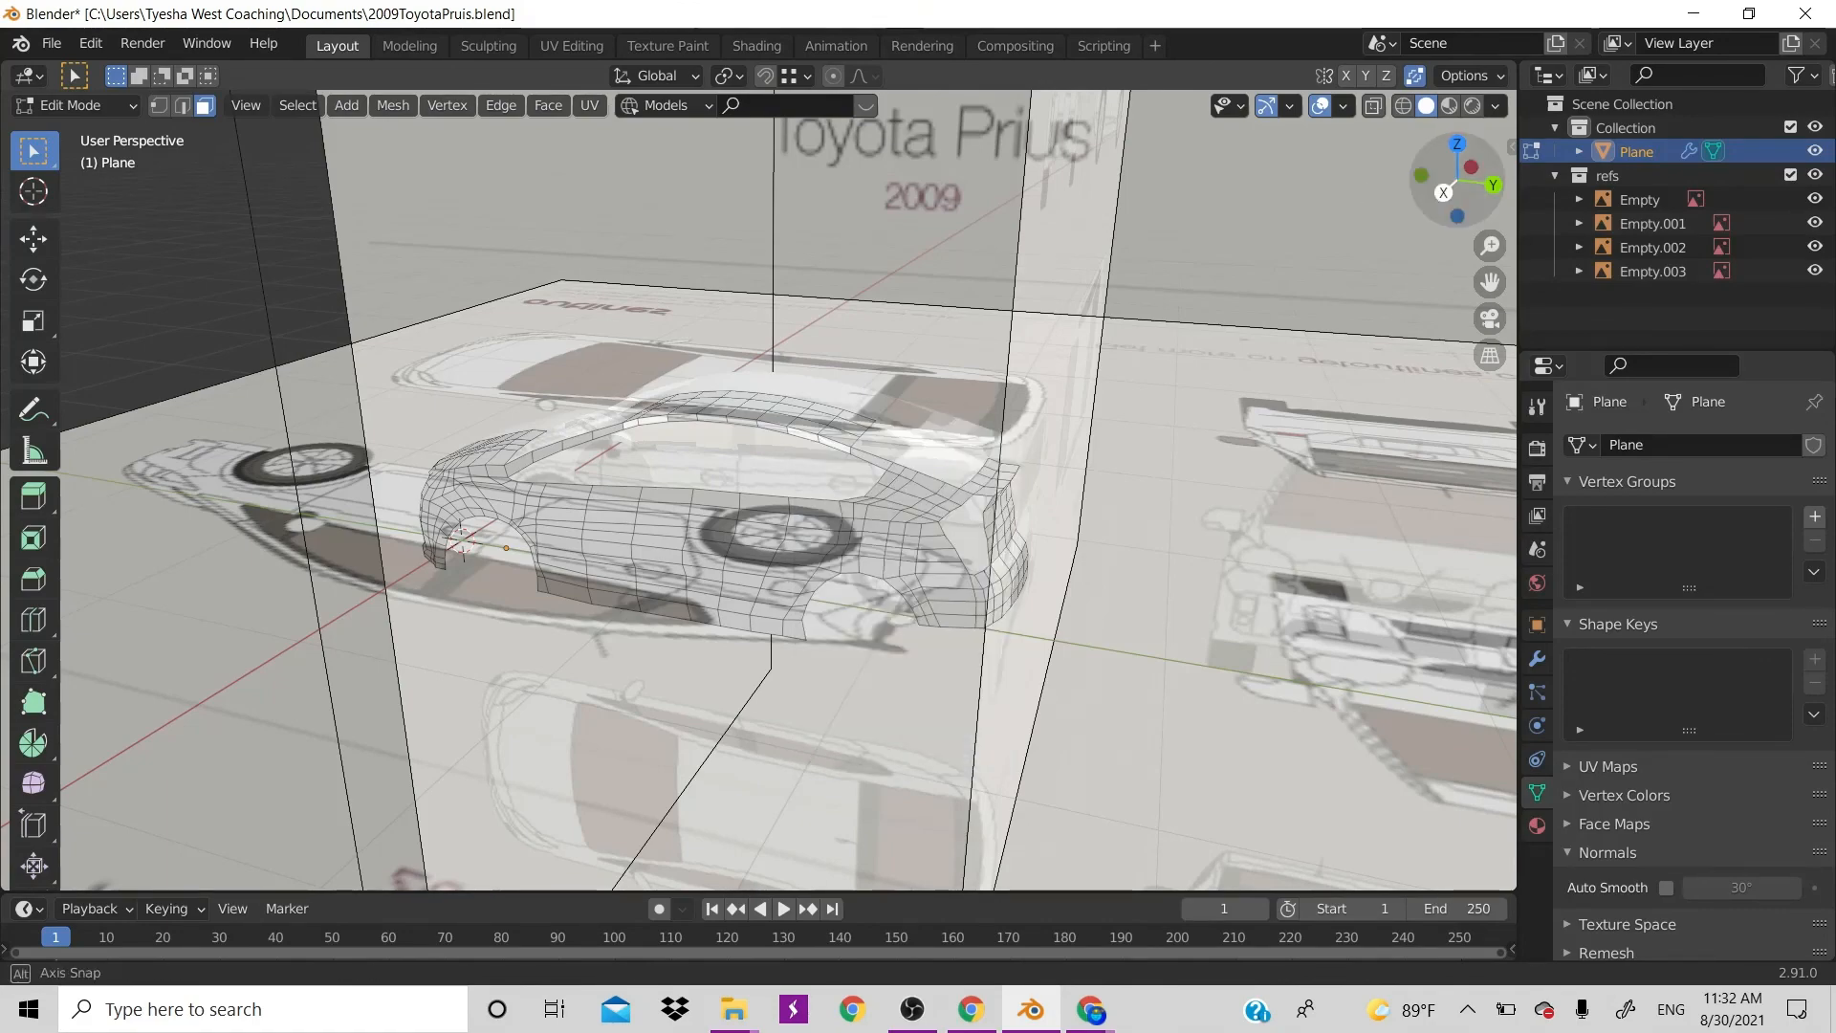
In Object Mode, hide the refs collection of blueprint images and save the file
drag(1444, 191, 776, 199)
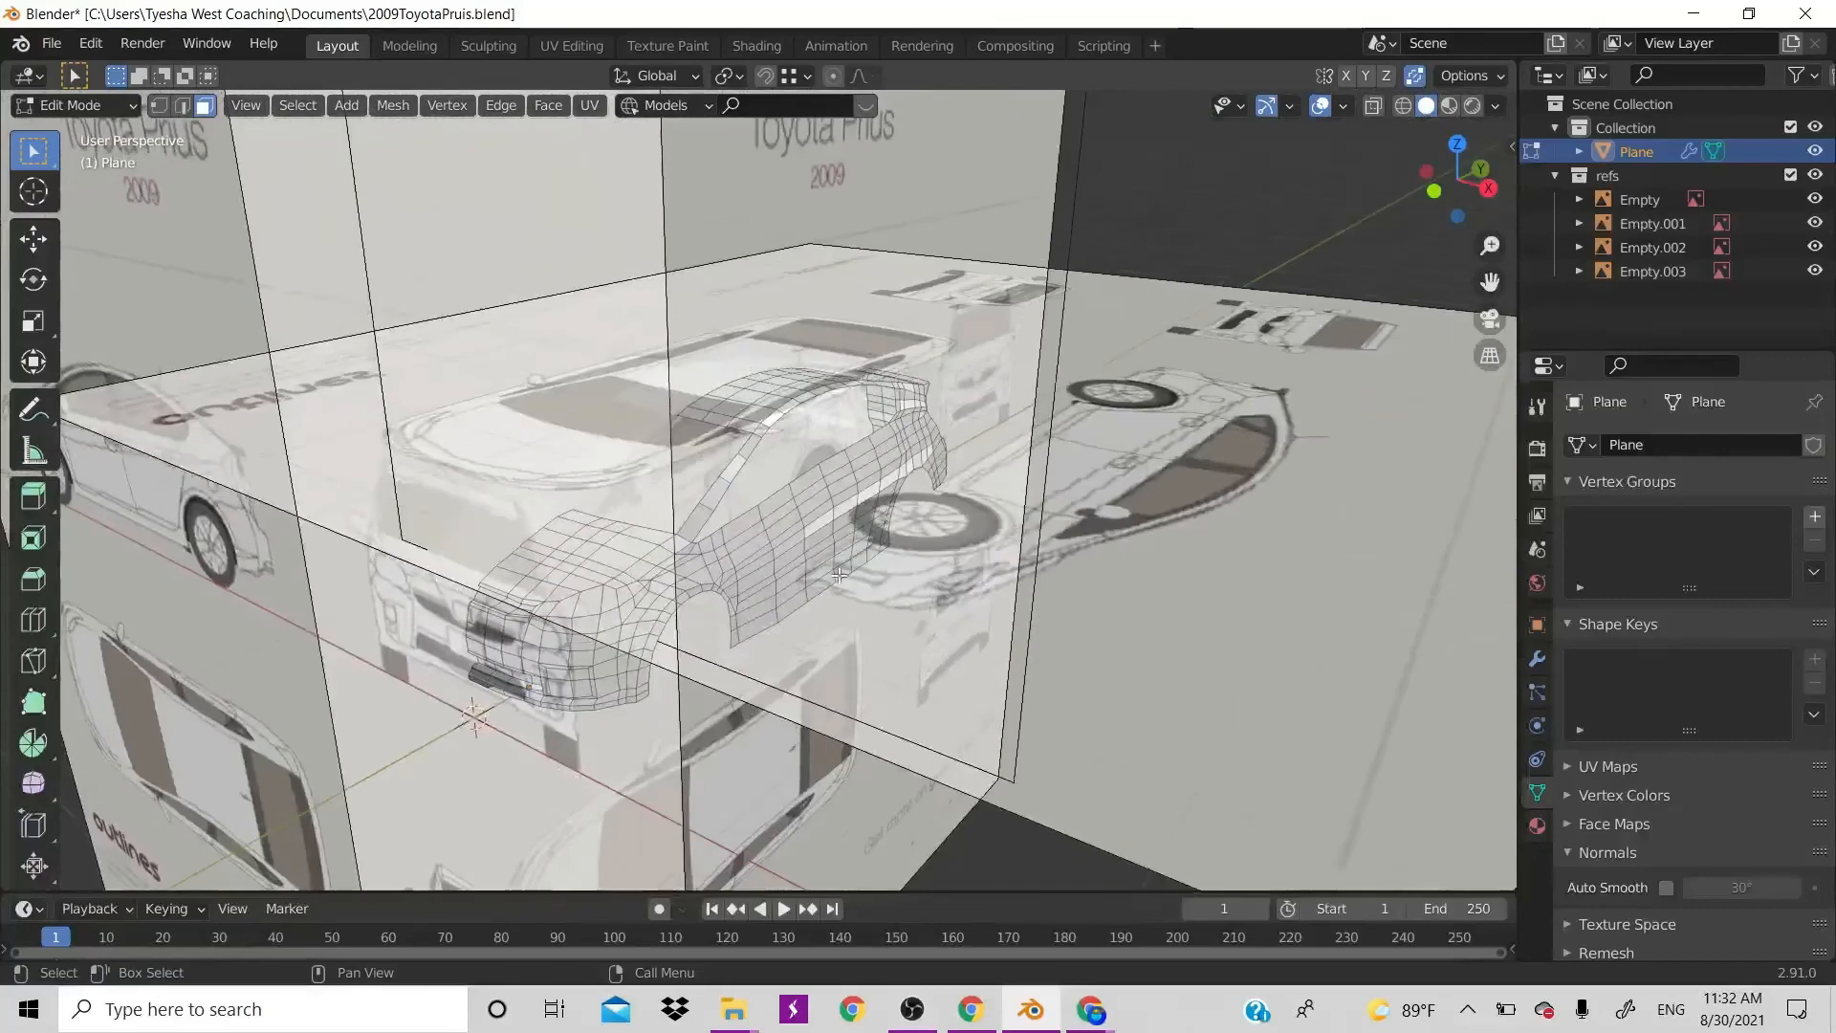
key(Tab)
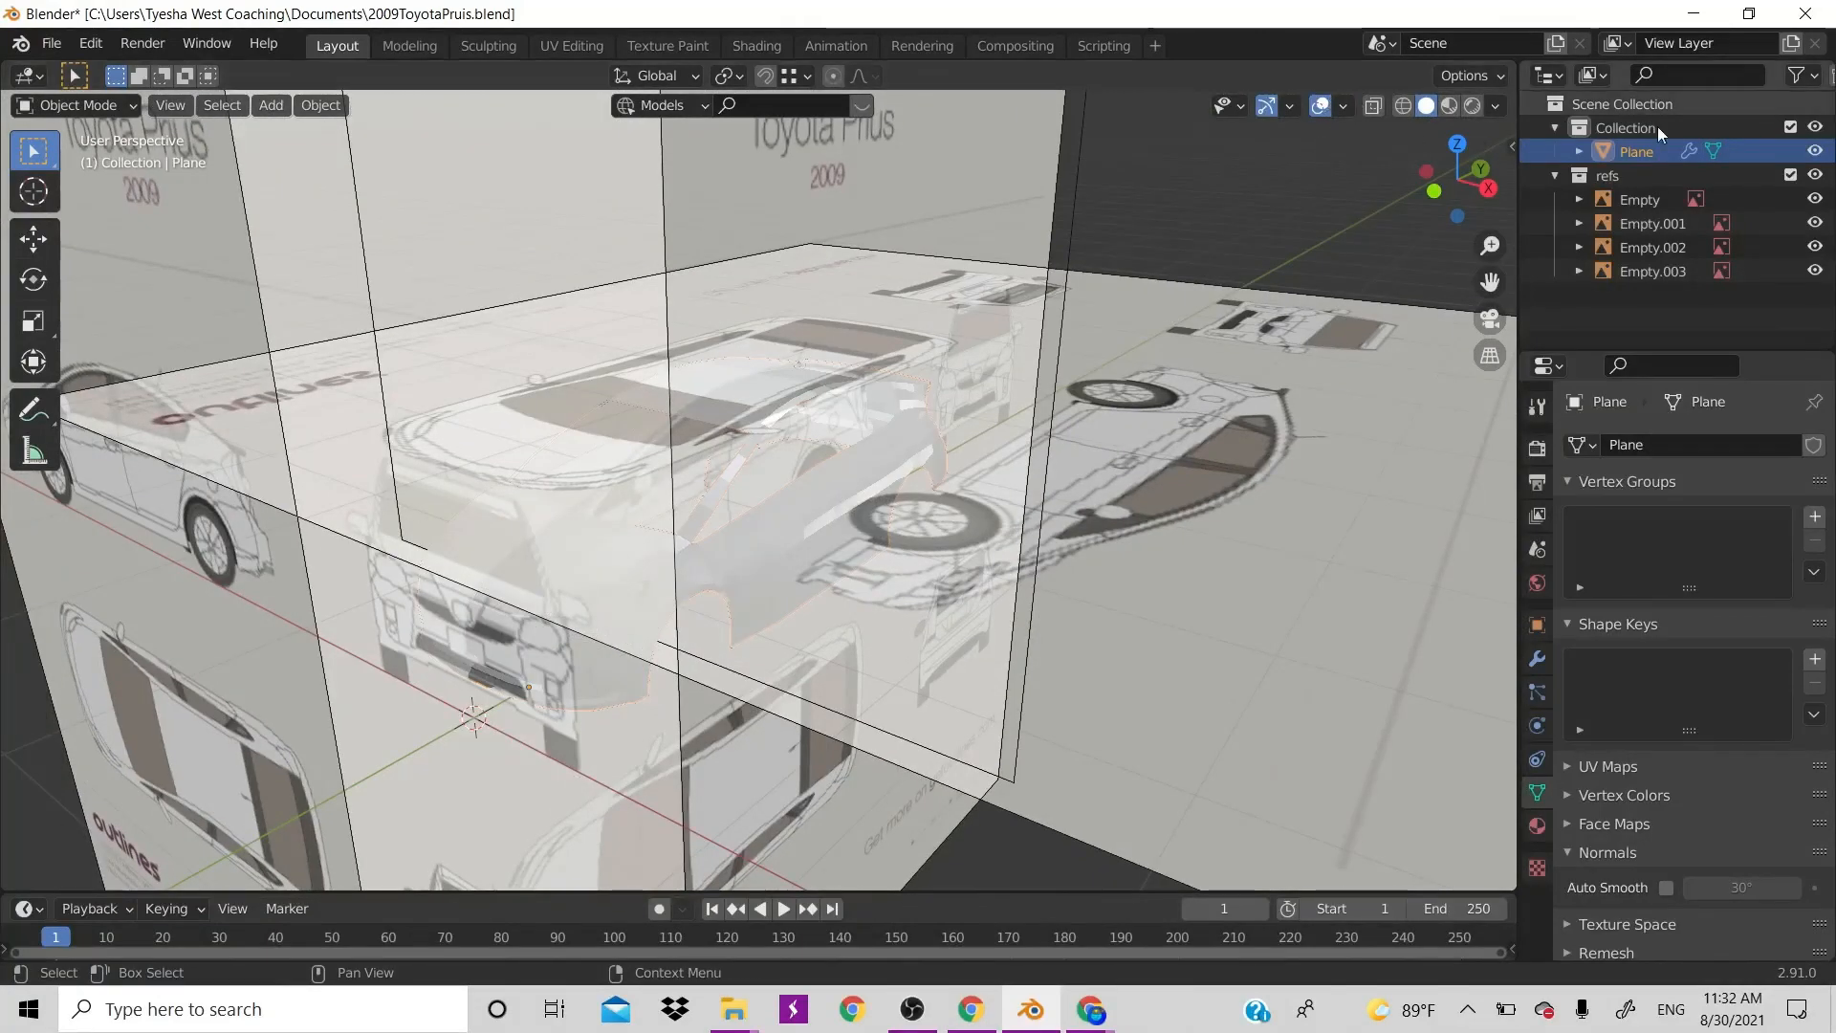
click(1815, 175)
click(1076, 402)
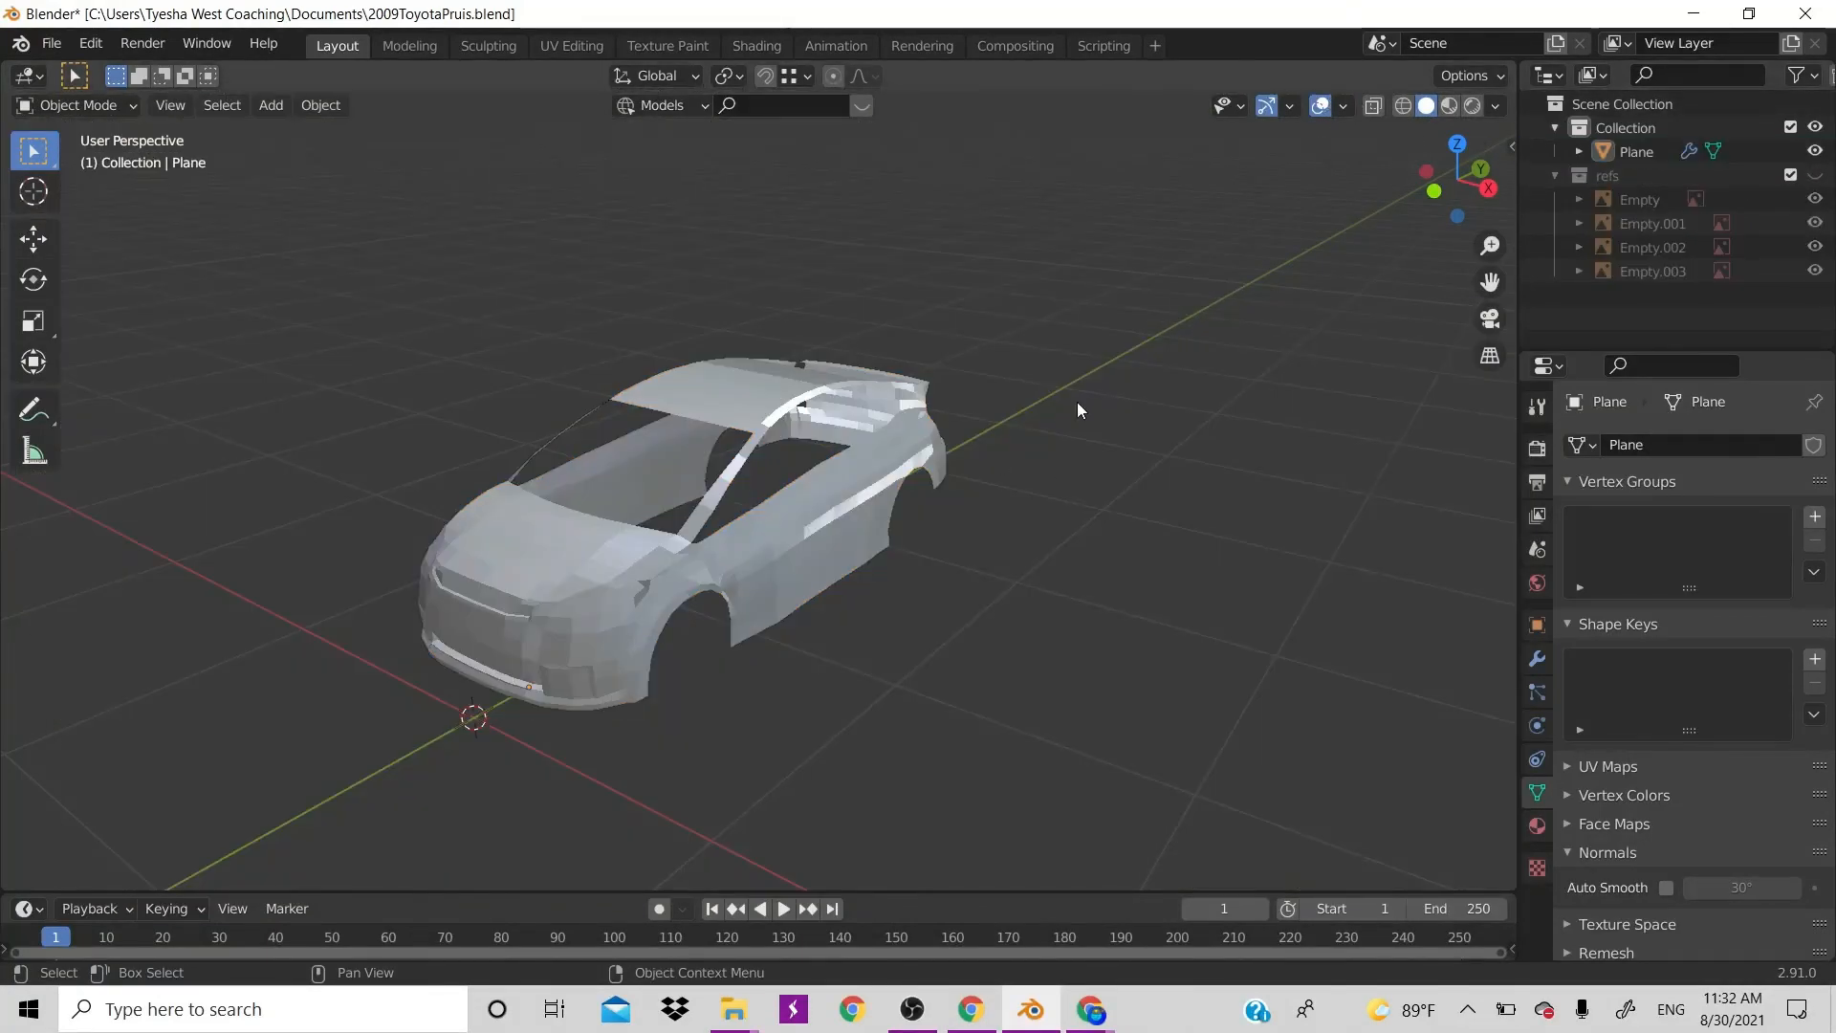
drag(1436, 190, 459, 205)
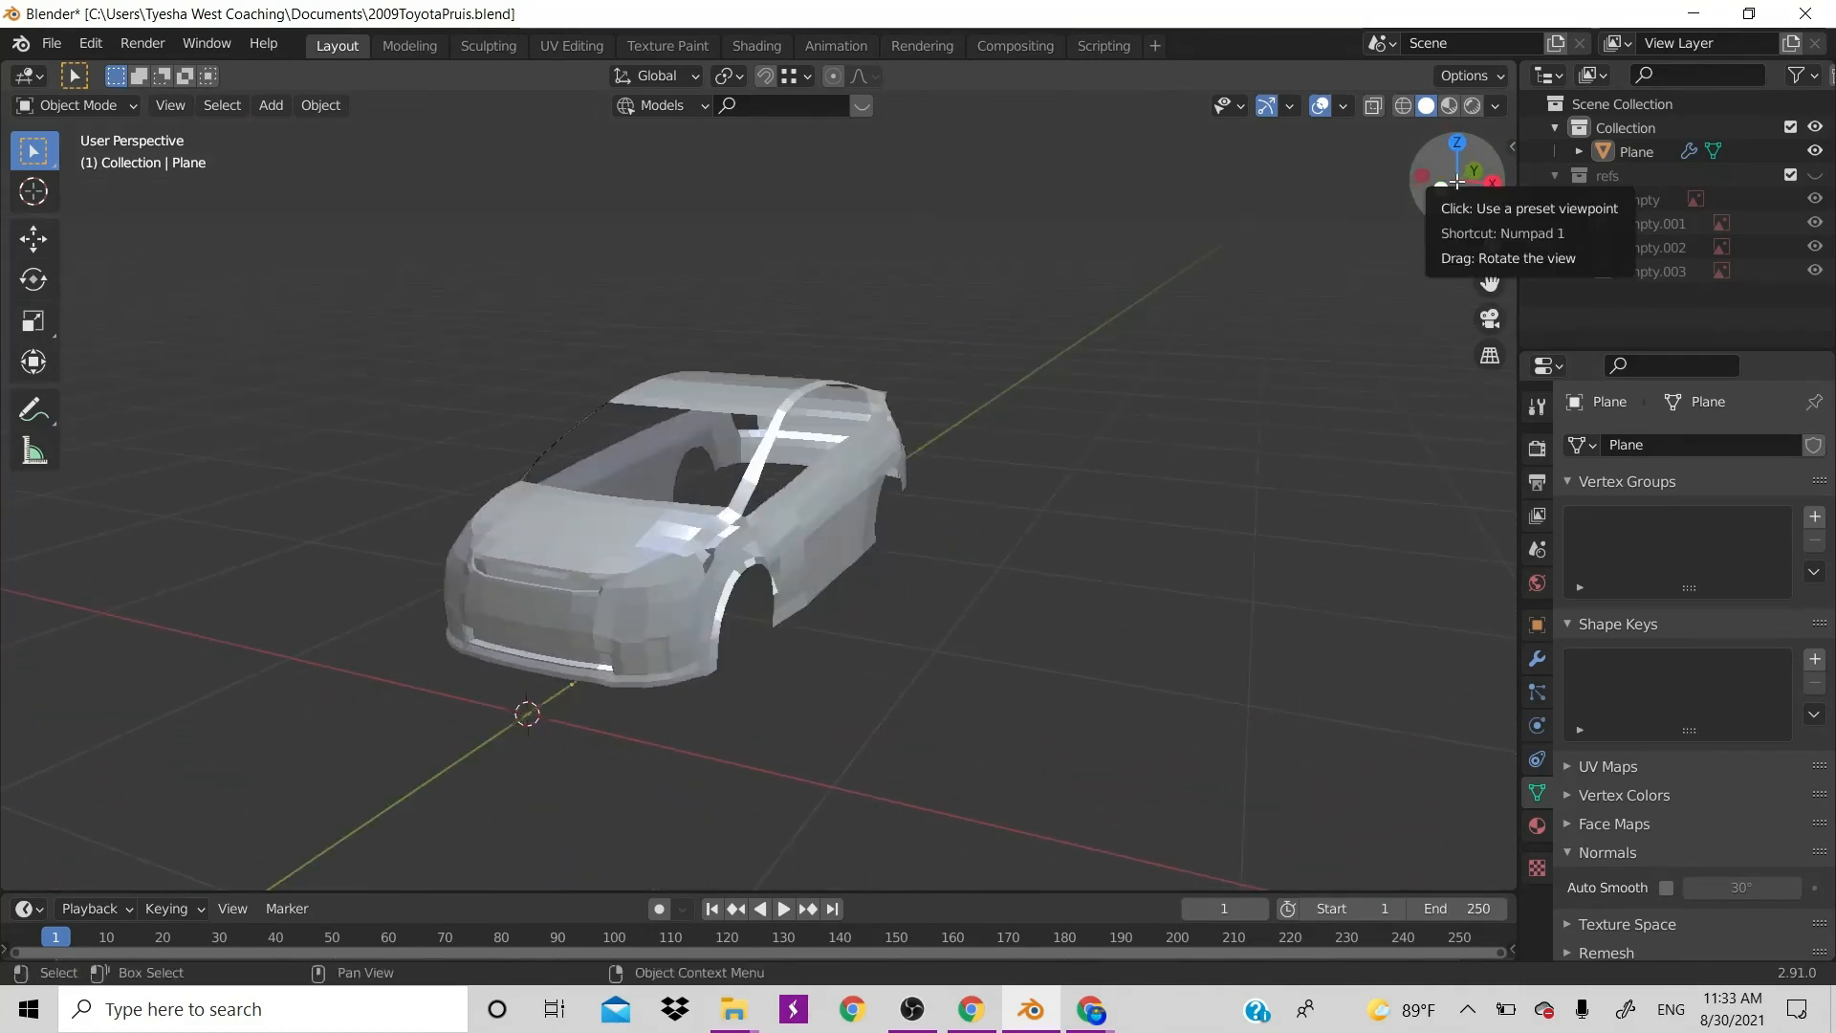
key(ctrl+s)
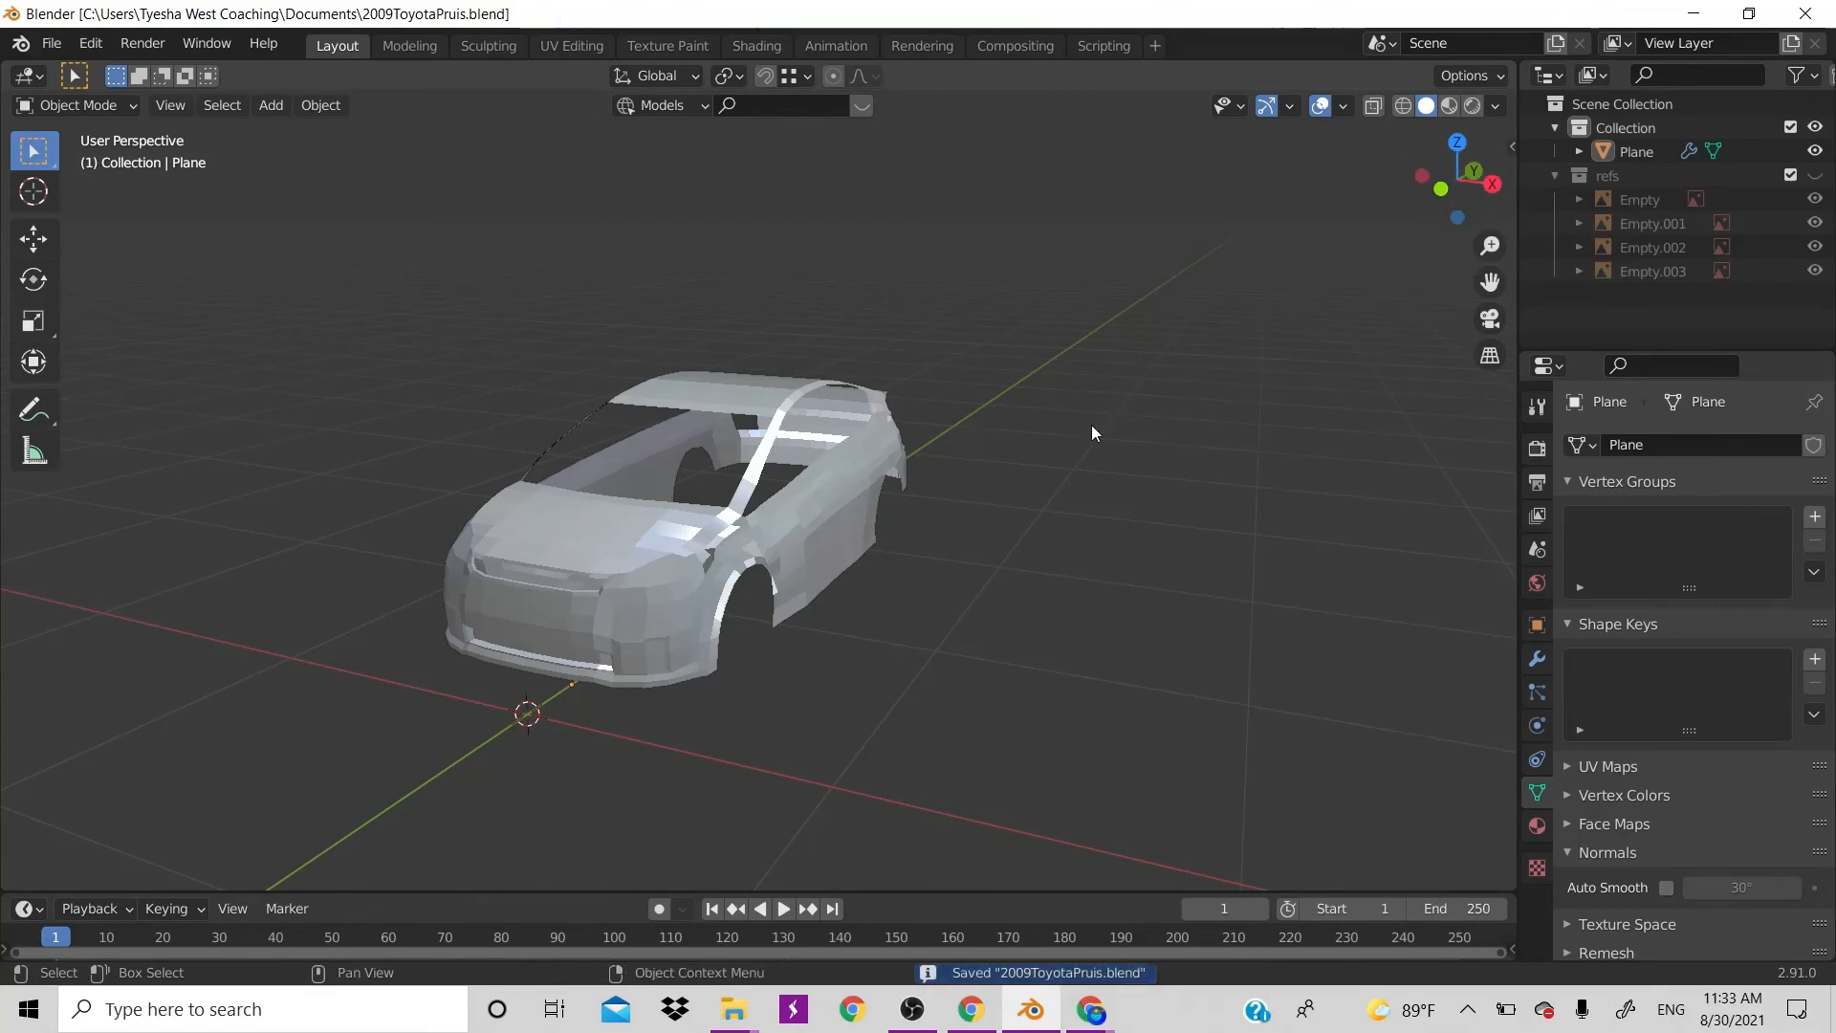